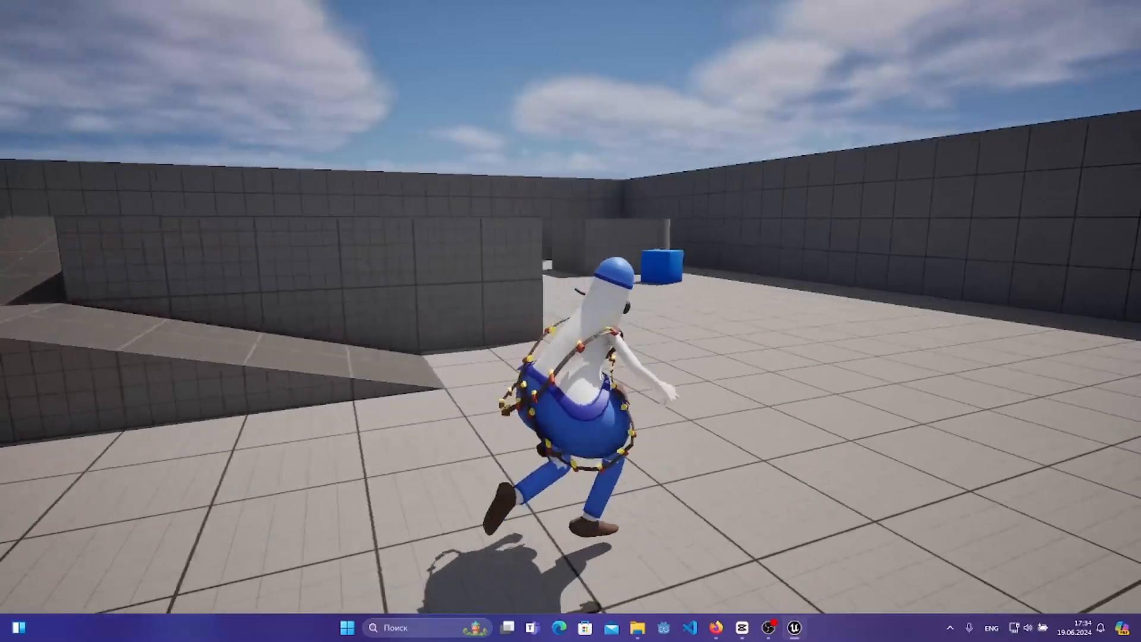
pyautogui.press('w')
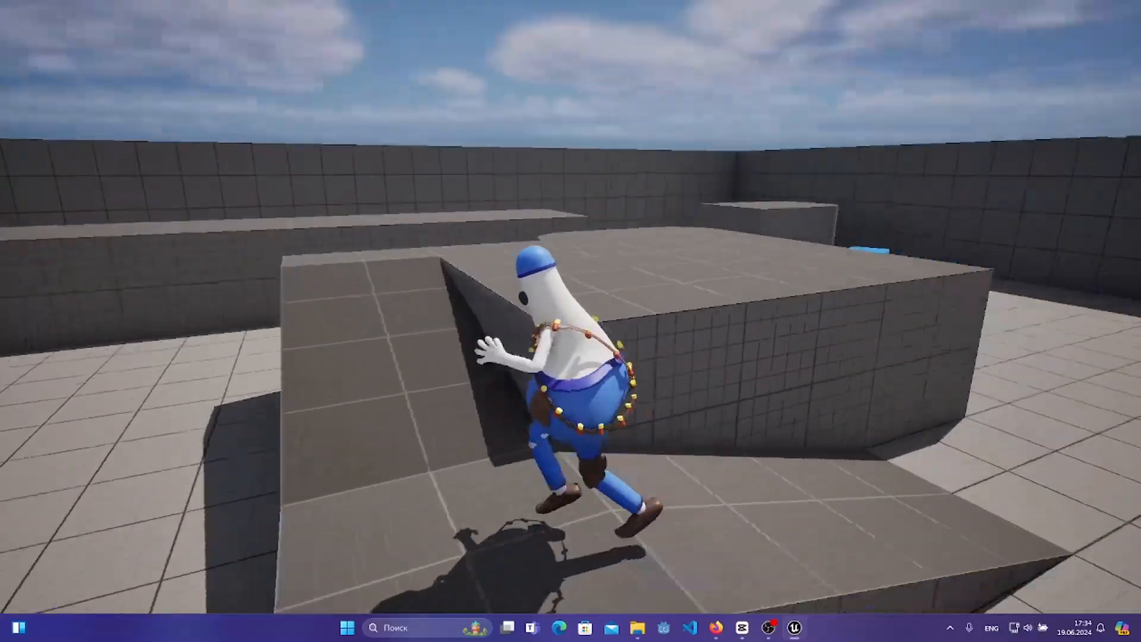
pyautogui.press('w')
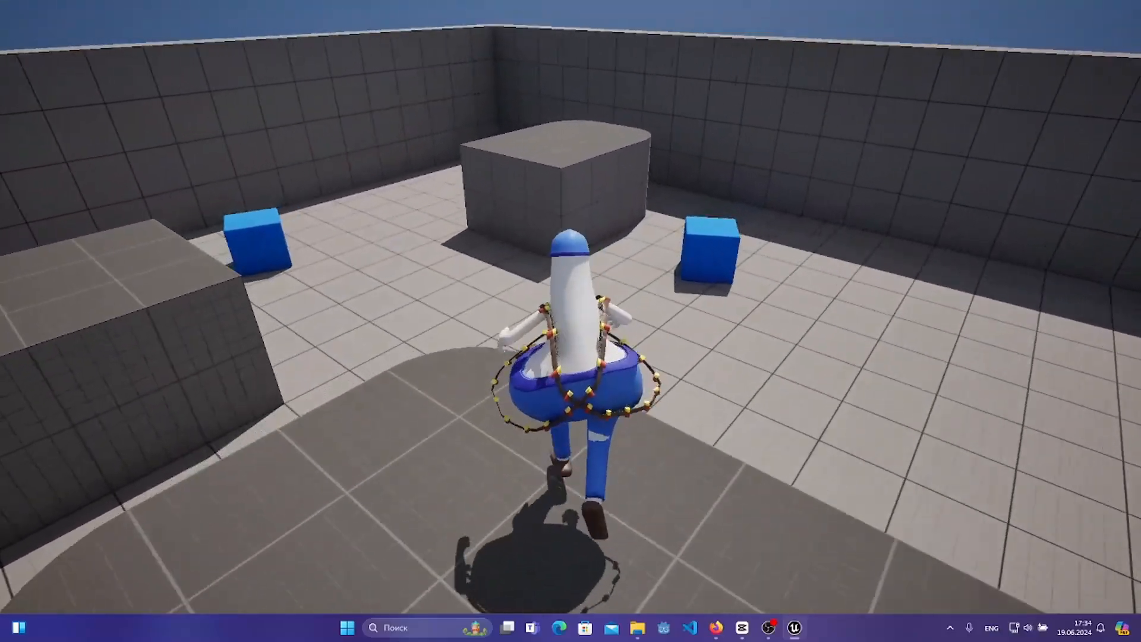
pyautogui.press('w')
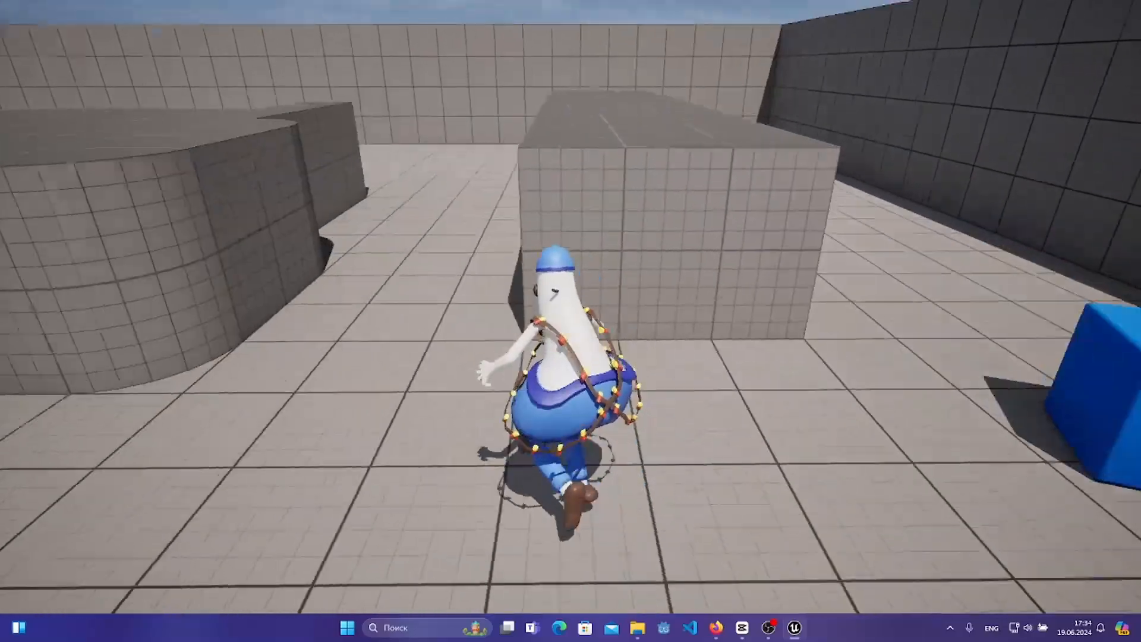
pyautogui.press('w')
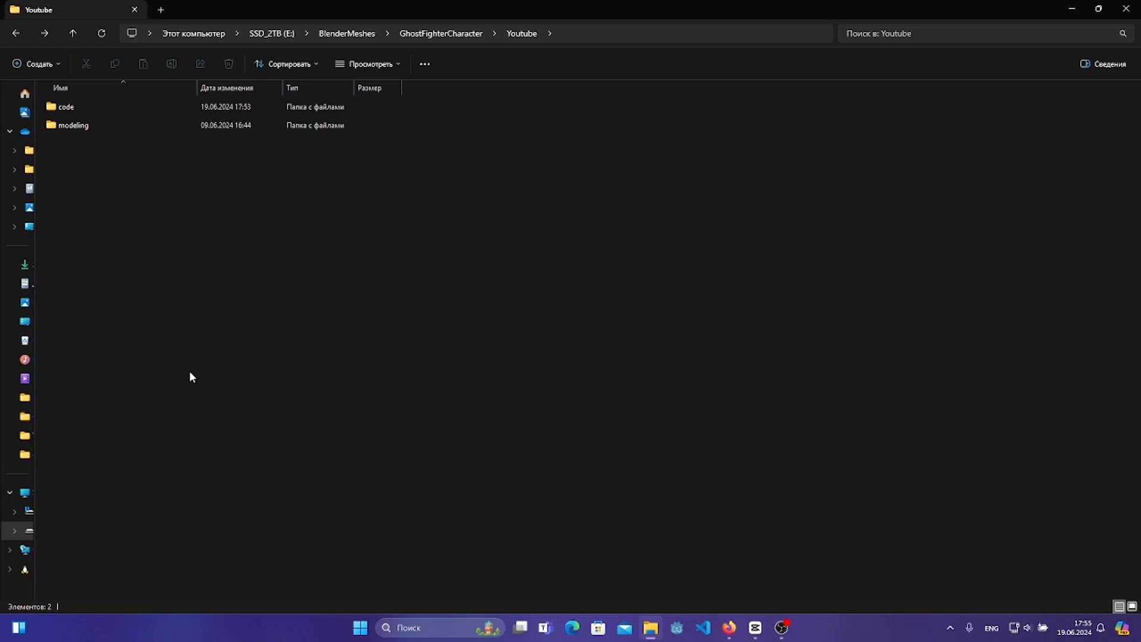
# - Look over the Ghost.cpp and Ghost.h source files in the code folder and return to the Youtube folder
pyautogui.moveTo(193, 251); pyautogui.dragTo(181, 107)
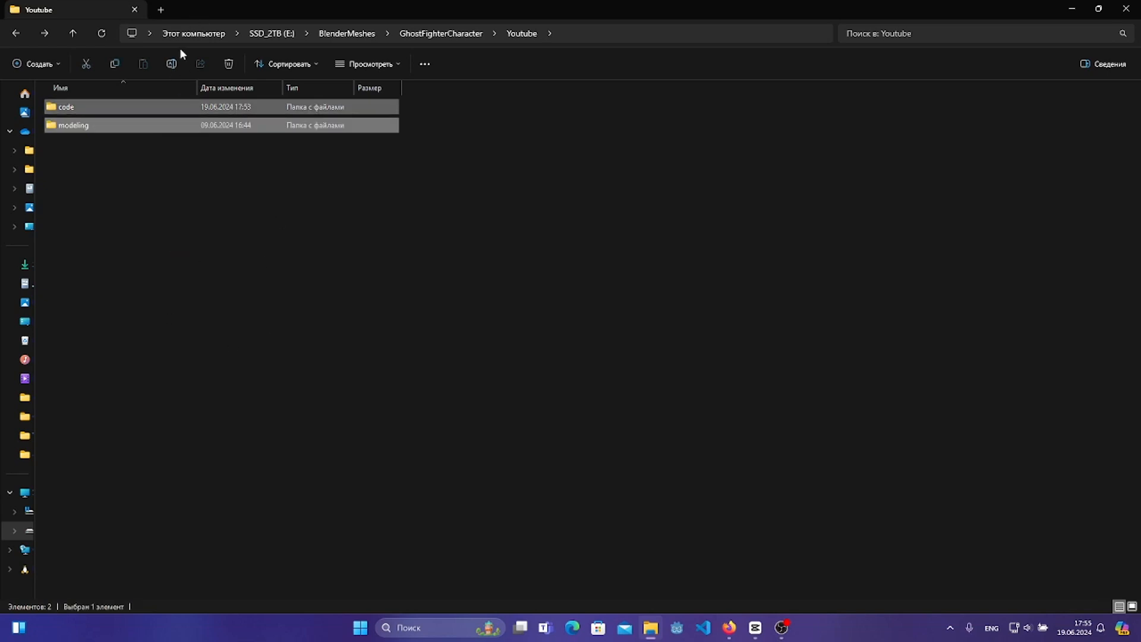
pyautogui.click(217, 231)
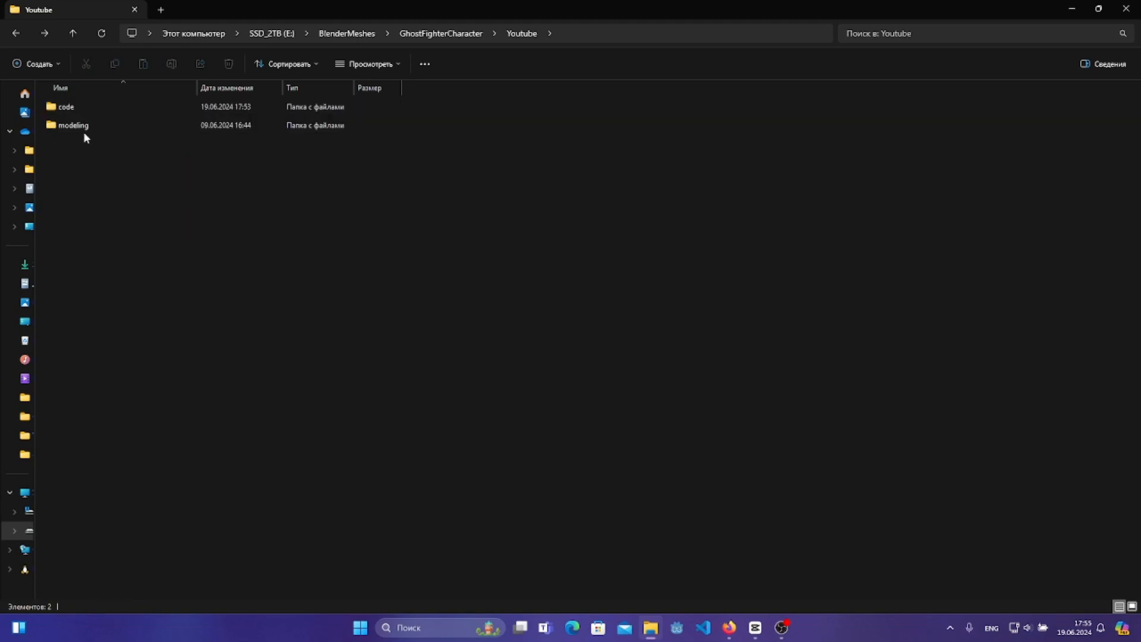
pyautogui.doubleClick(85, 111)
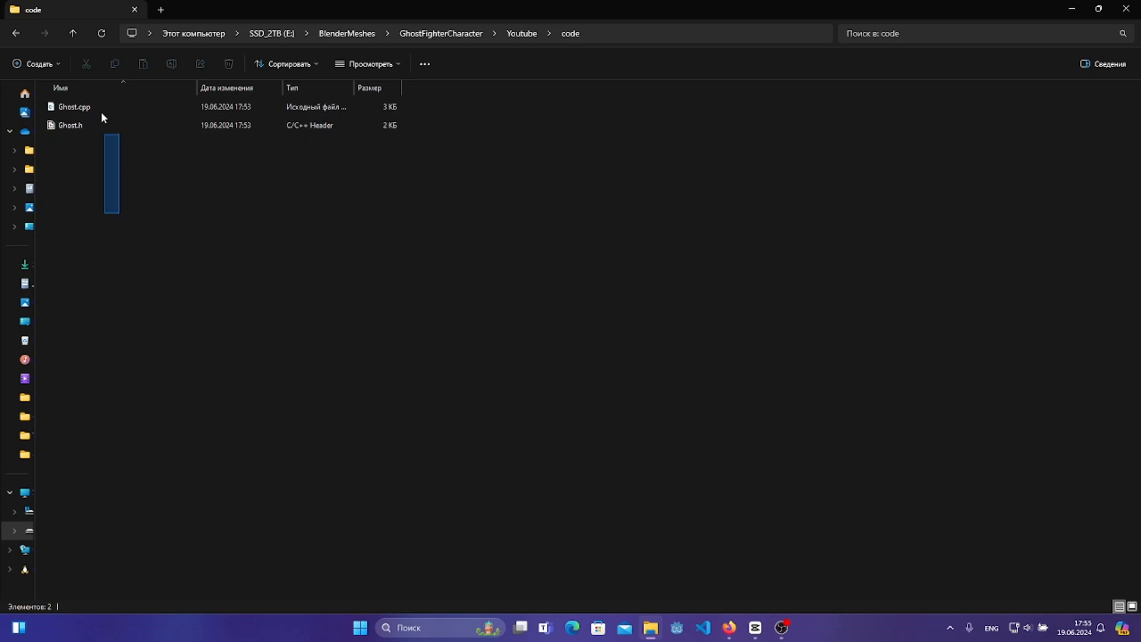
pyautogui.moveTo(101, 112); pyautogui.dragTo(143, 211)
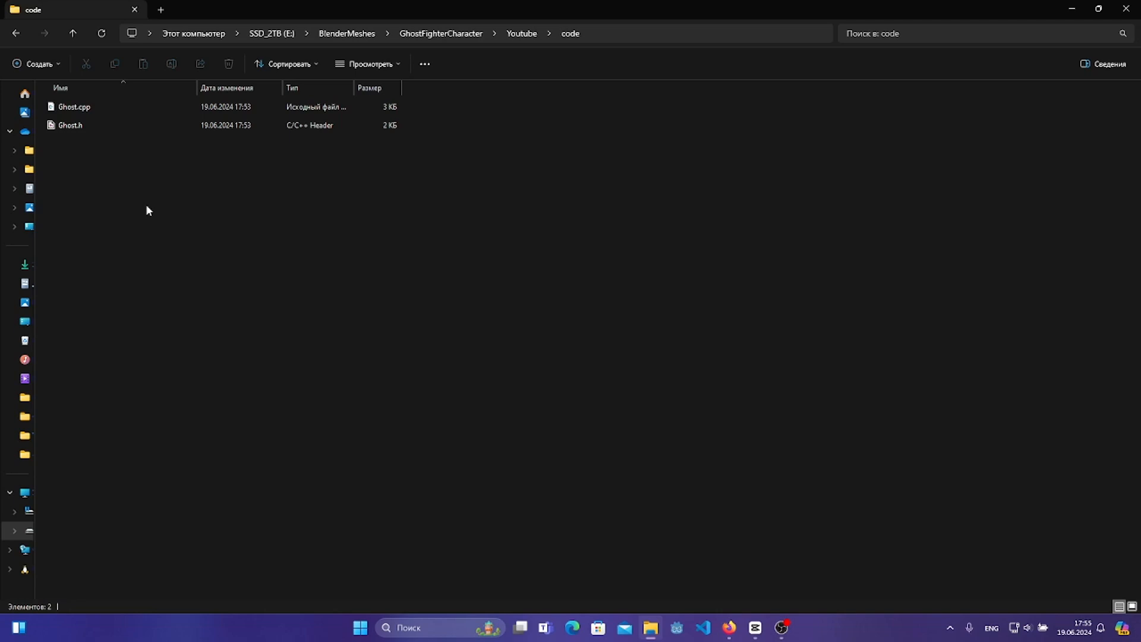
pyautogui.moveTo(141, 238); pyautogui.dragTo(111, 127)
pyautogui.press('BackSpace')
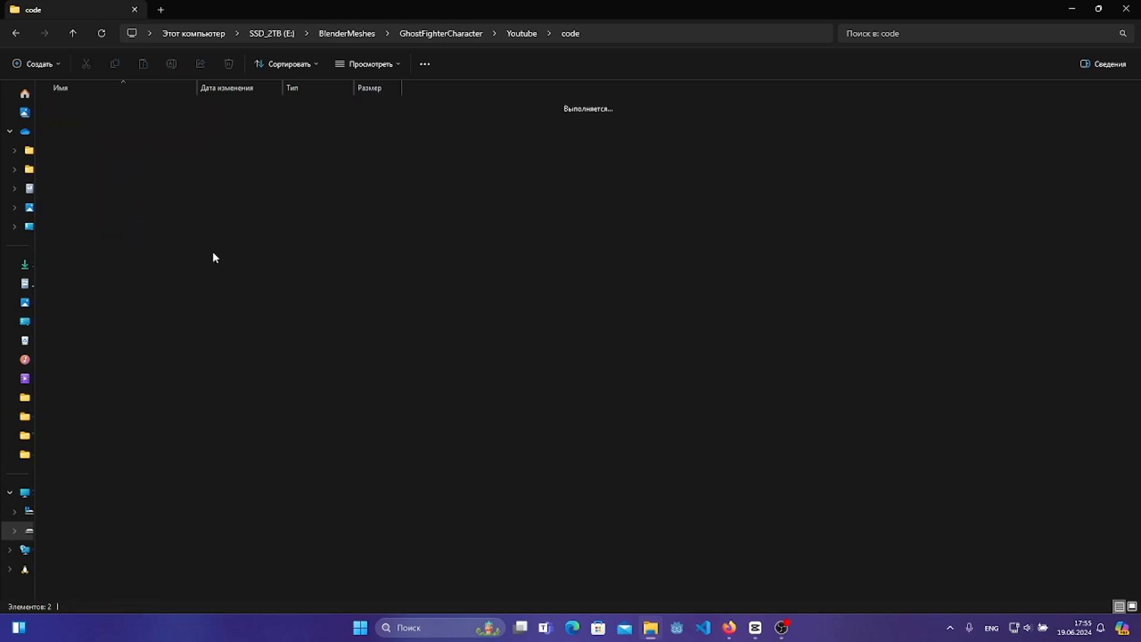
# - Open the modeling folder and look over its files, including palette.png and GhostWithoutRig.blend
pyautogui.doubleClick(89, 126)
pyautogui.moveTo(244, 371); pyautogui.dragTo(99, 113)
pyautogui.click(116, 251)
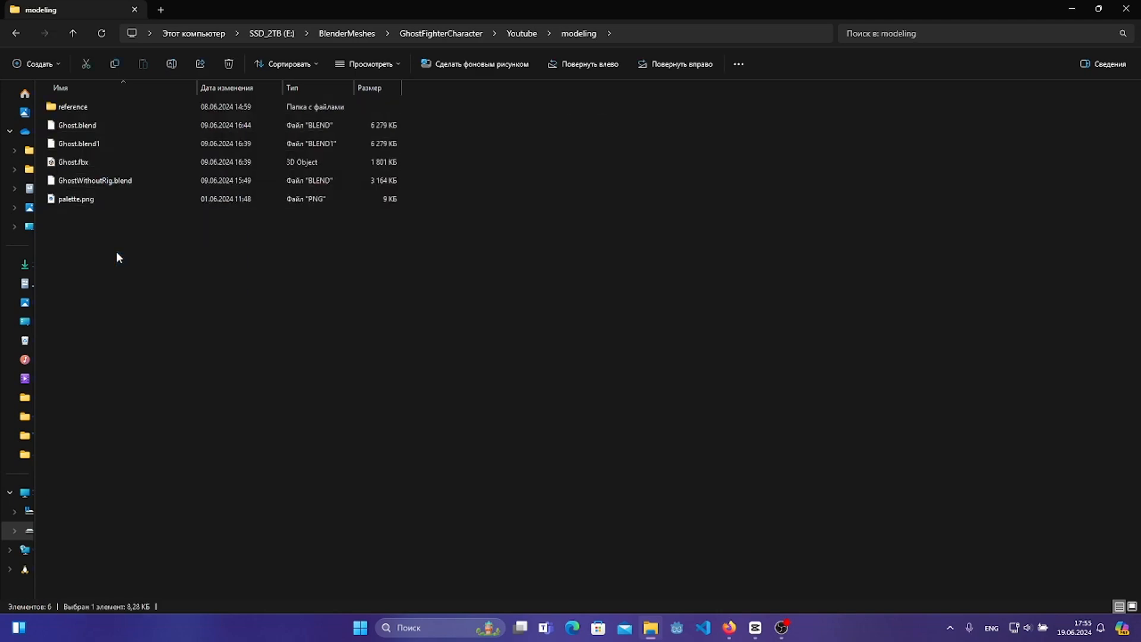
pyautogui.click(76, 203)
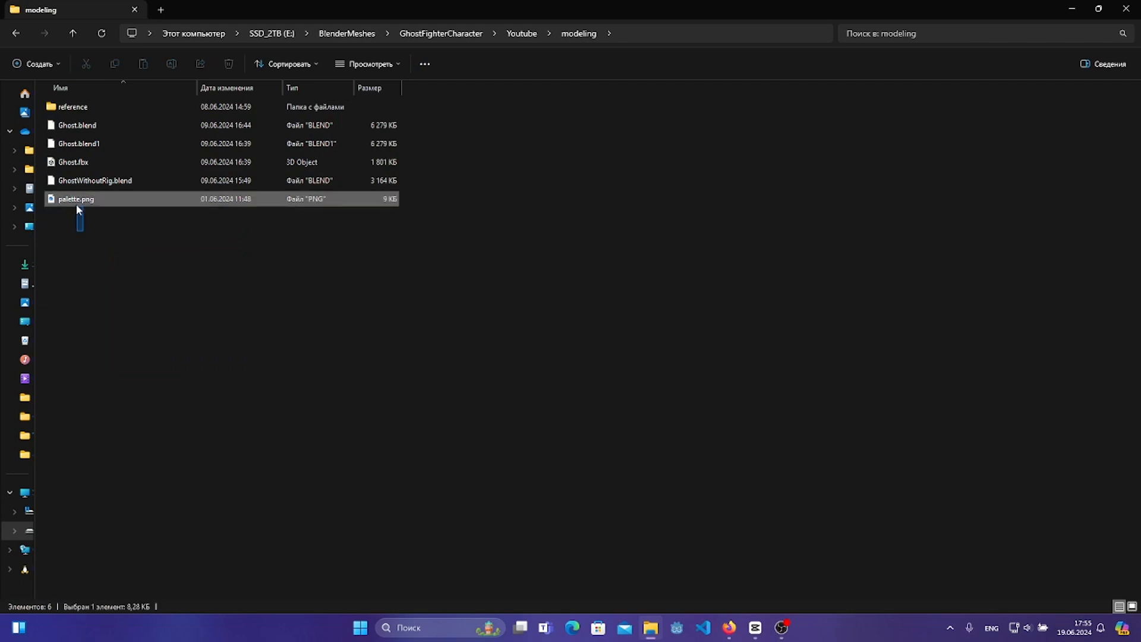
pyautogui.click(115, 270)
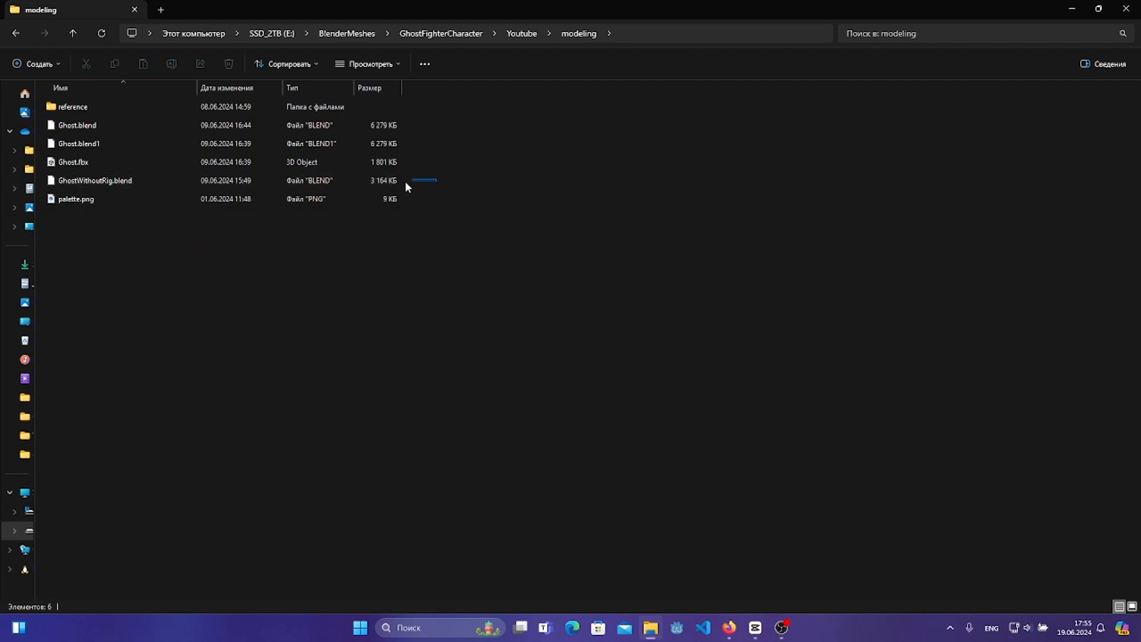
pyautogui.moveTo(406, 186); pyautogui.dragTo(395, 185)
pyautogui.click(201, 261)
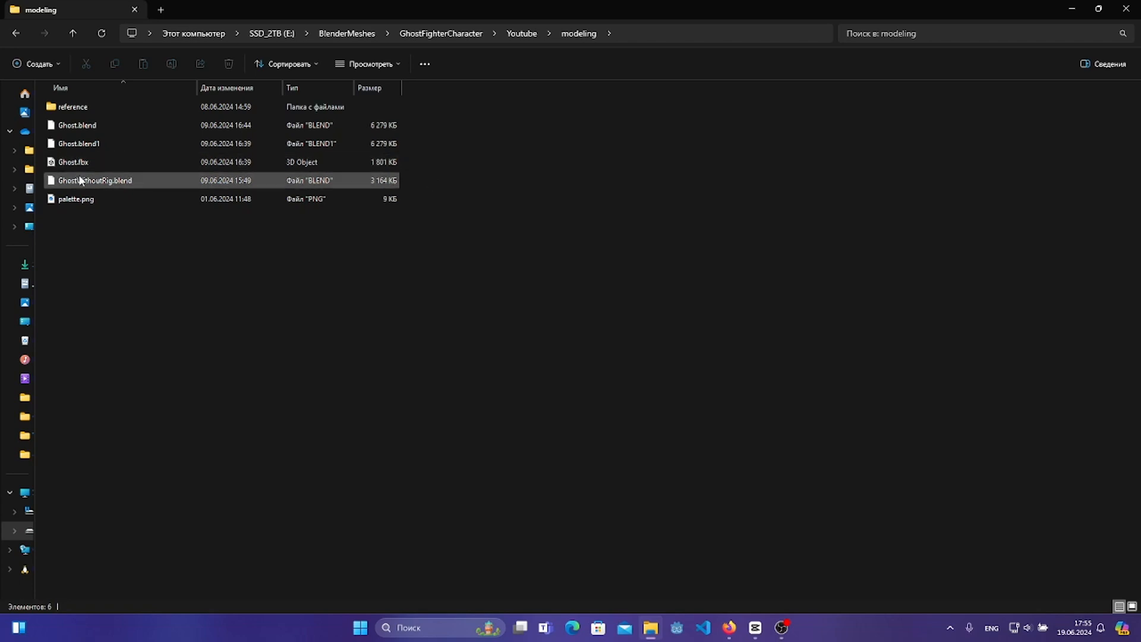
# - Point out GhostWithoutRig.blend, Ghost.fbx and Ghost.blend in turn, leaving Ghost.blend selected
pyautogui.click(280, 180)
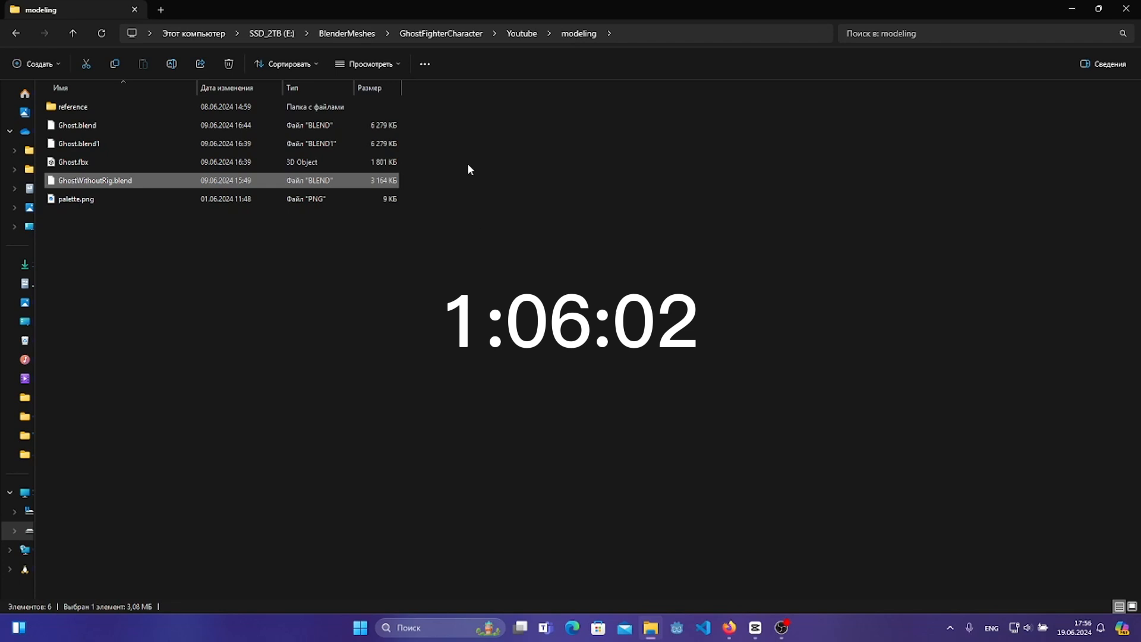
pyautogui.moveTo(467, 163); pyautogui.dragTo(191, 170)
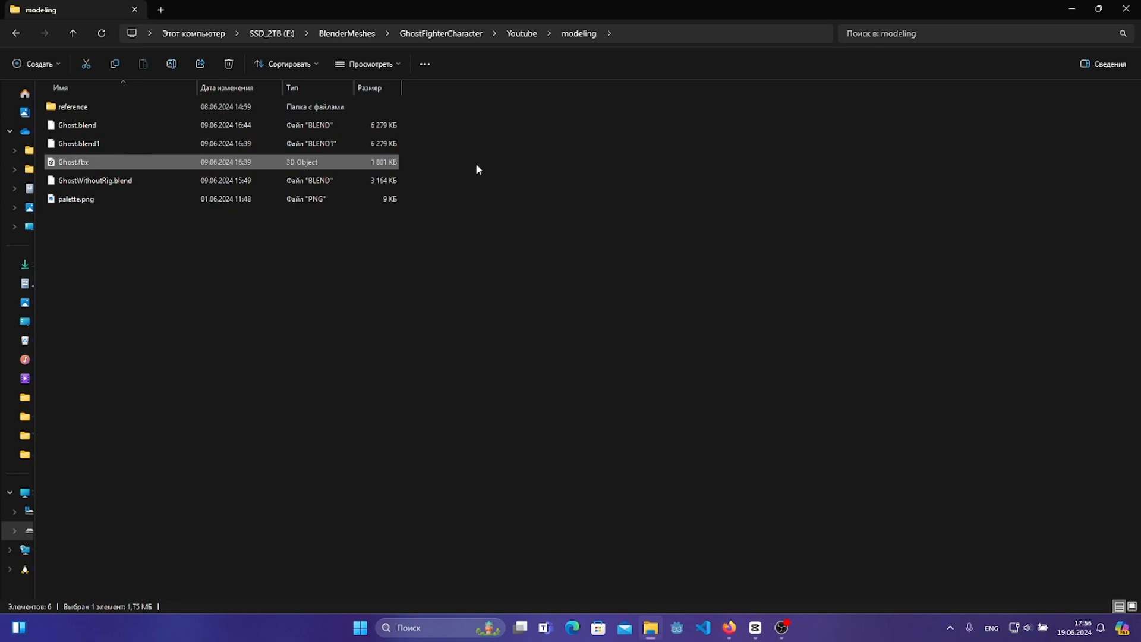
pyautogui.moveTo(475, 163); pyautogui.dragTo(333, 164)
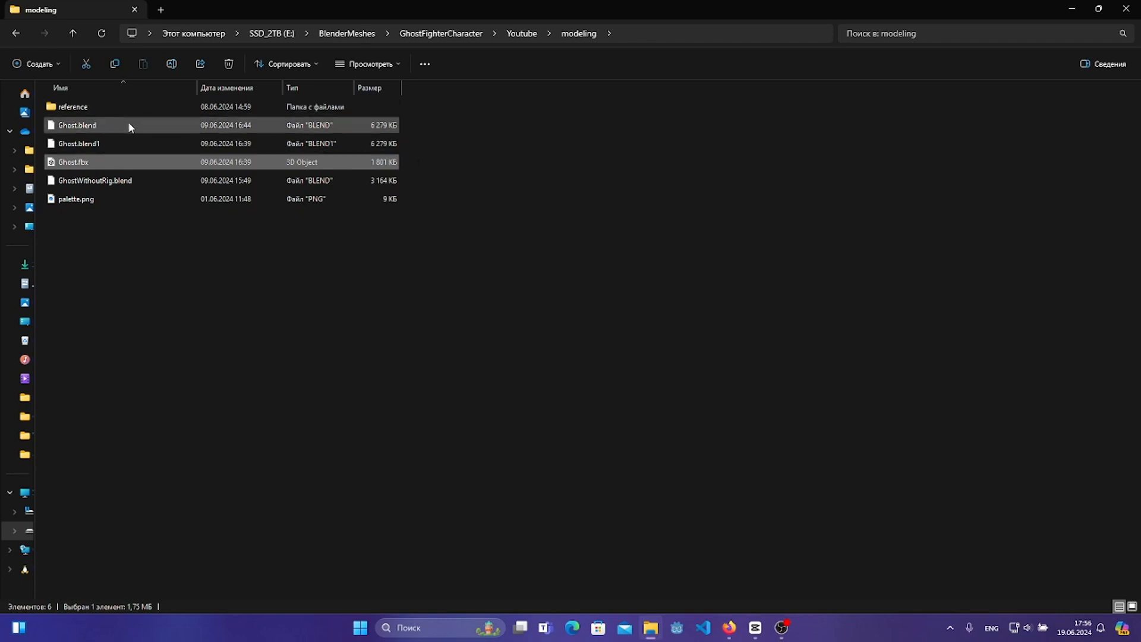
pyautogui.moveTo(592, 123); pyautogui.dragTo(381, 134)
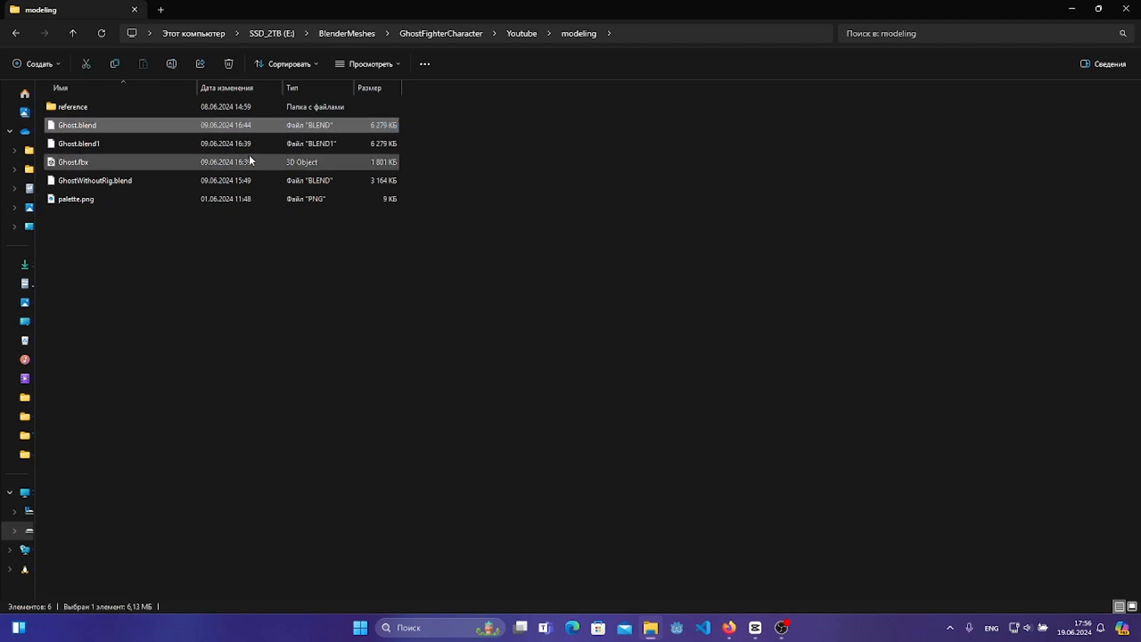
pyautogui.click(514, 135)
pyautogui.click(74, 128)
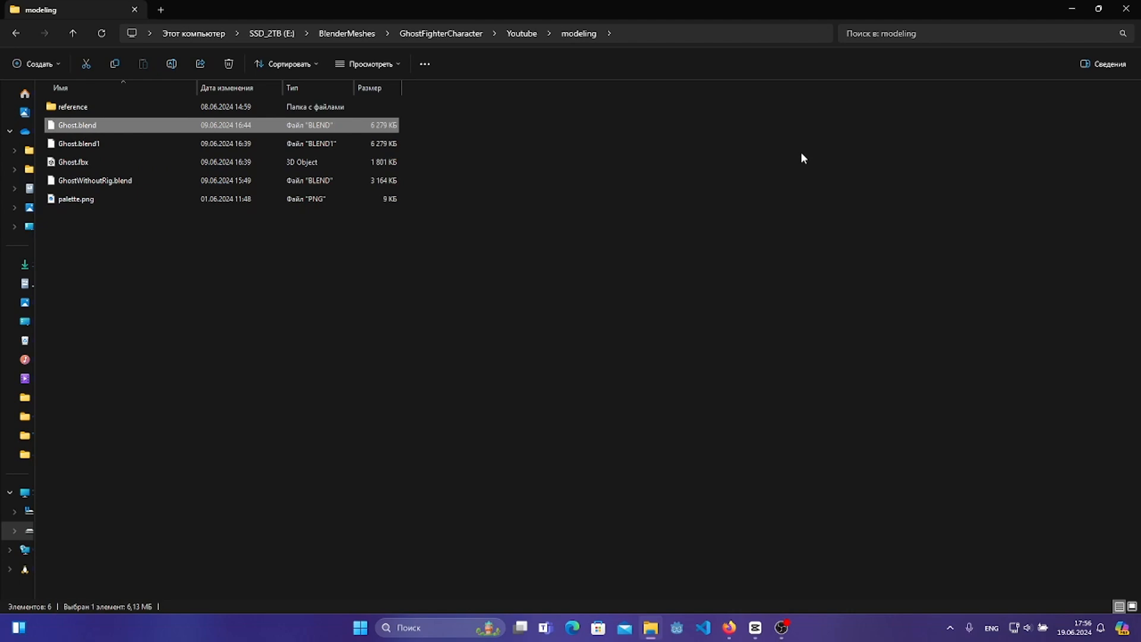
# - View the front.png and side.png images in the reference folder, and go back up to the Youtube folder
pyautogui.doubleClick(91, 107)
pyautogui.moveTo(186, 244); pyautogui.dragTo(50, 104)
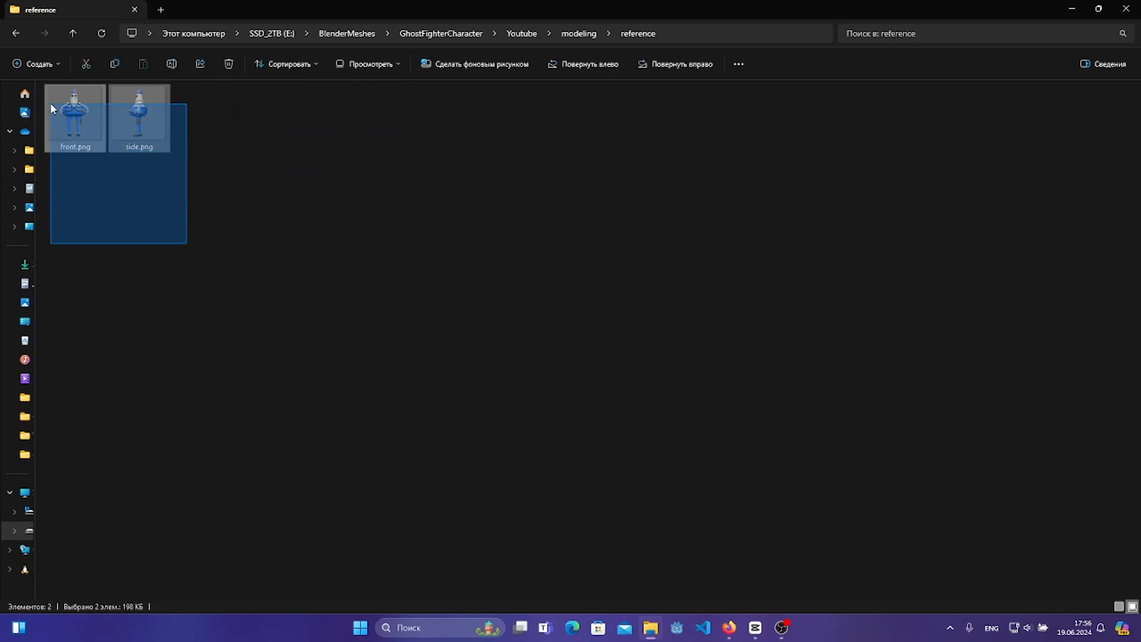
pyautogui.click(85, 180)
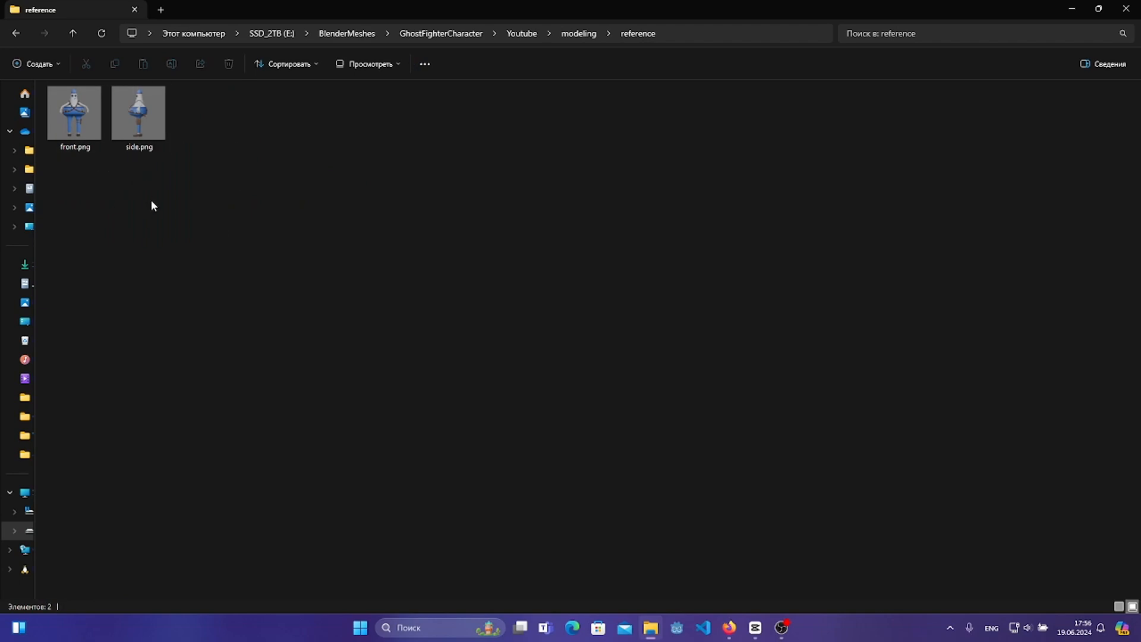
pyautogui.hotkey('alt', 'Left')
pyautogui.hotkey('alt', 'Up')
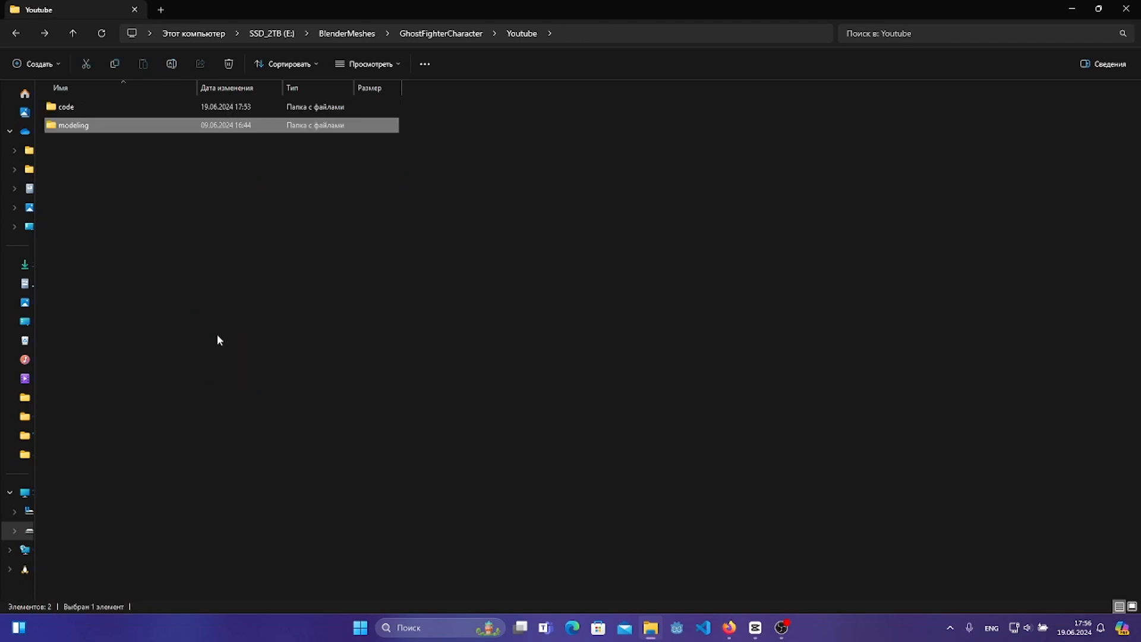
# - Check the source files in the code folder again and go back to open the modeling folder
pyautogui.moveTo(107, 204); pyautogui.dragTo(122, 101)
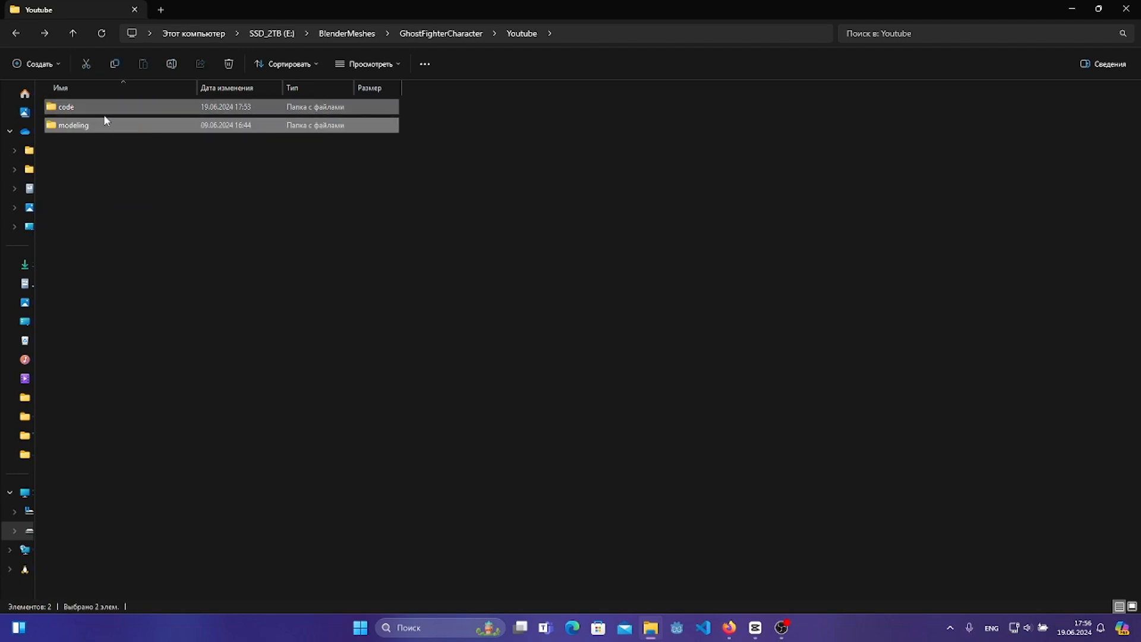
pyautogui.doubleClick(100, 105)
pyautogui.moveTo(151, 257); pyautogui.dragTo(95, 119)
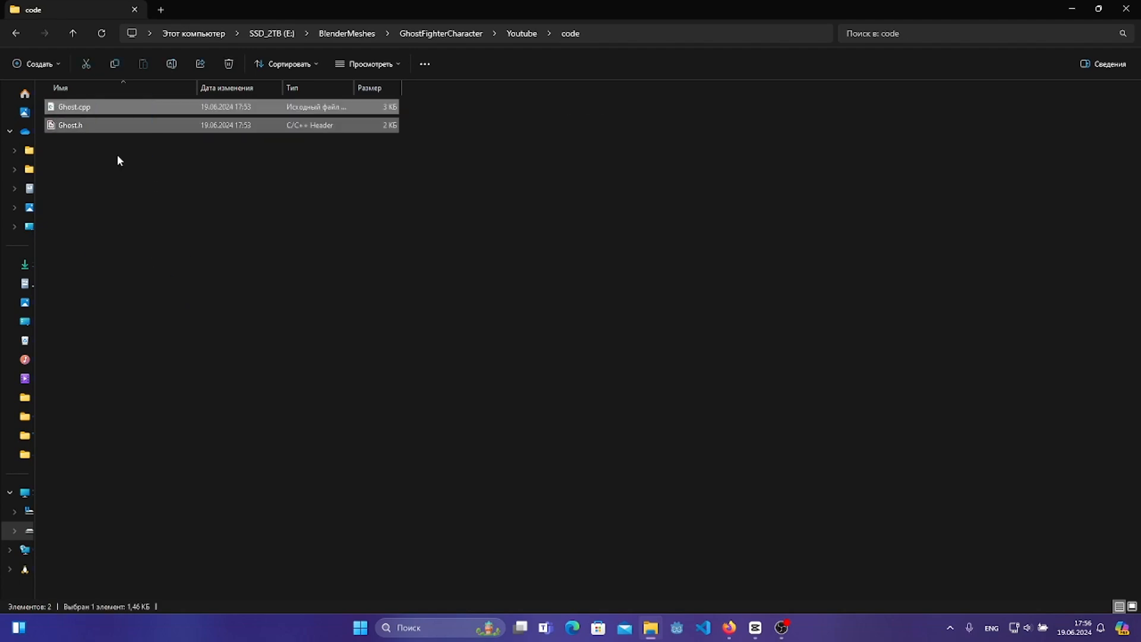
pyautogui.hotkey('alt', 'Left')
pyautogui.doubleClick(93, 132)
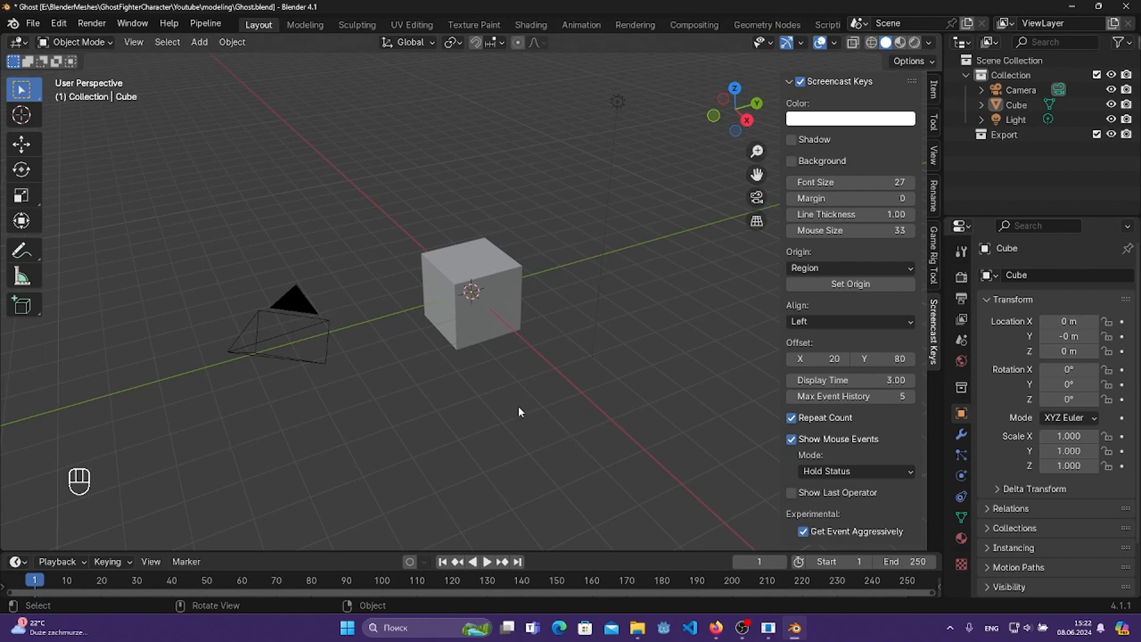
pyautogui.moveTo(520, 410); pyautogui.dragTo(550, 380, button='middle')
pyautogui.scroll(5, 546, 392)
pyautogui.scroll(-5, 546, 391)
pyautogui.press('Tab')
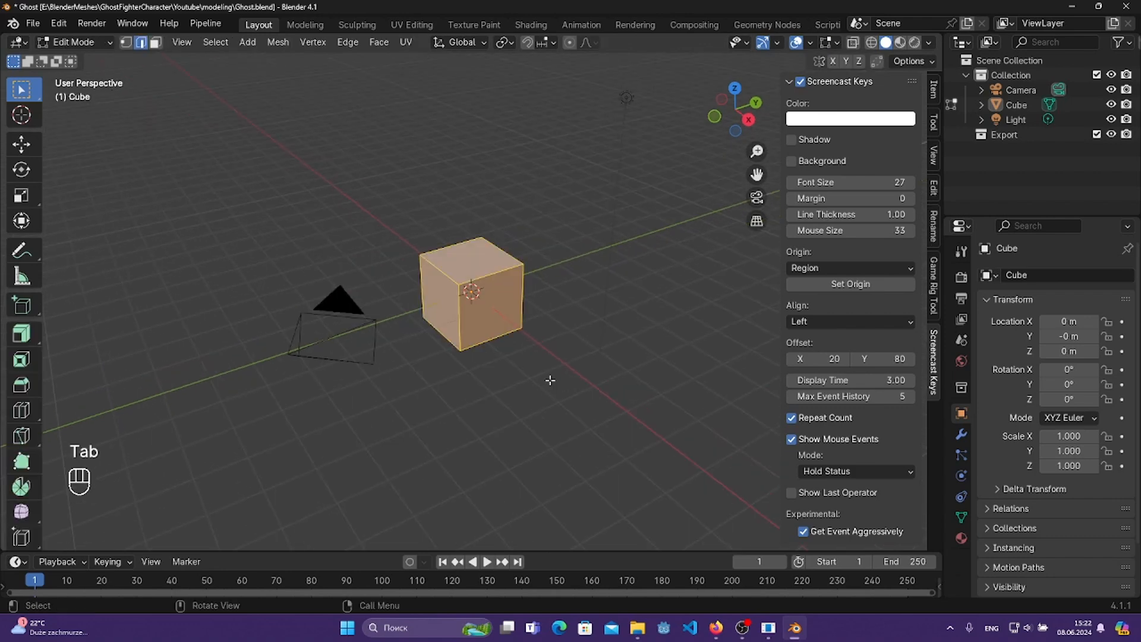
pyautogui.press('Tab')
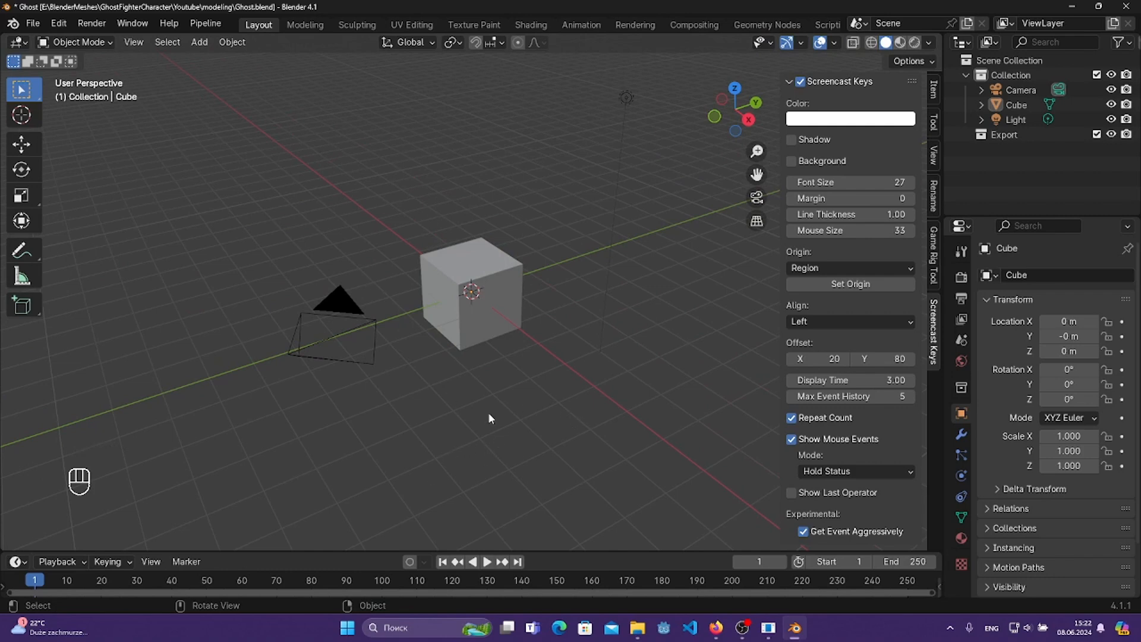
# - Delete all the default objects from the Blender scene and rename the default collection to Ghost
pyautogui.press('a')
pyautogui.press('Delete')
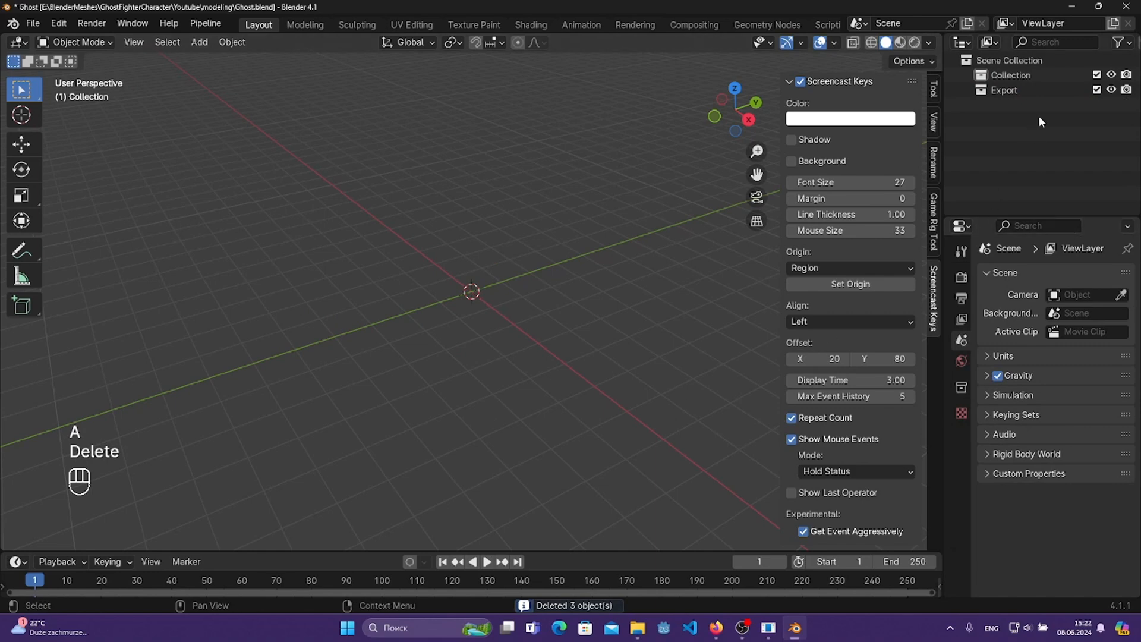
pyautogui.doubleClick(1010, 75)
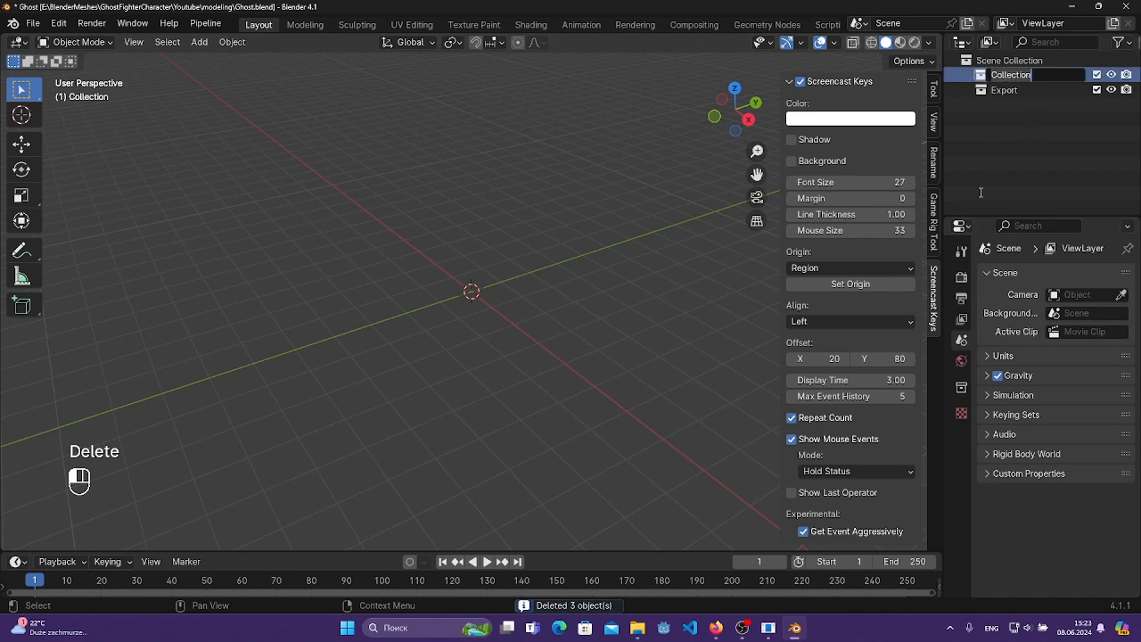
pyautogui.write('Ghost')
pyautogui.press('Return')
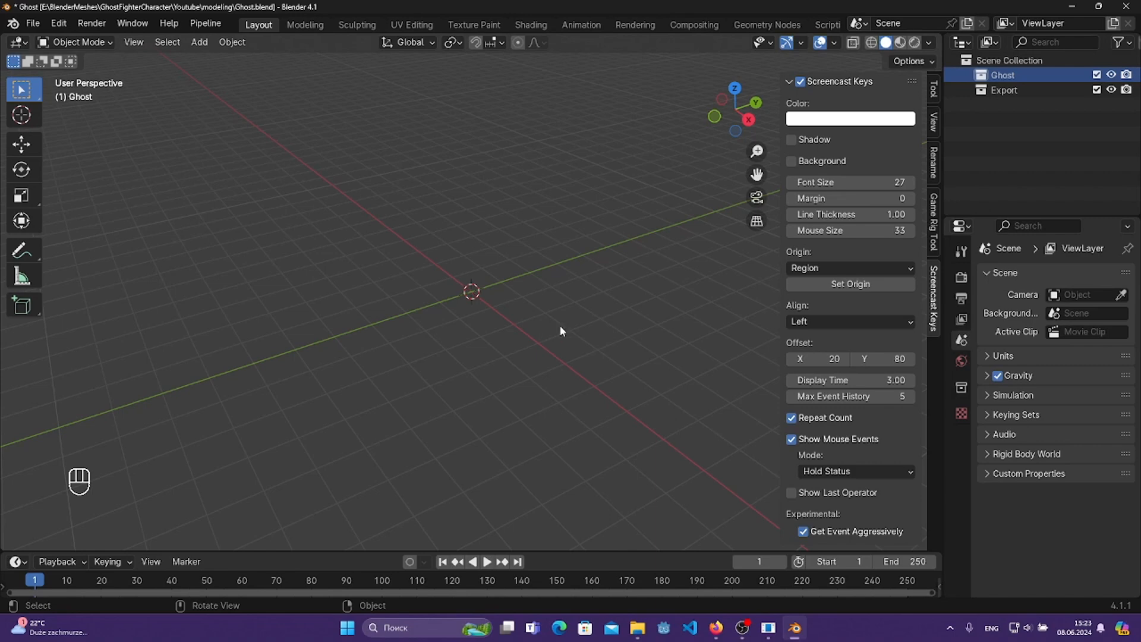
# - Add front.png from the Youtube\modeling\reference folder as a reference image in the Ghost collection
pyautogui.hotkey('shift', 'a')
pyautogui.moveTo(560, 326)
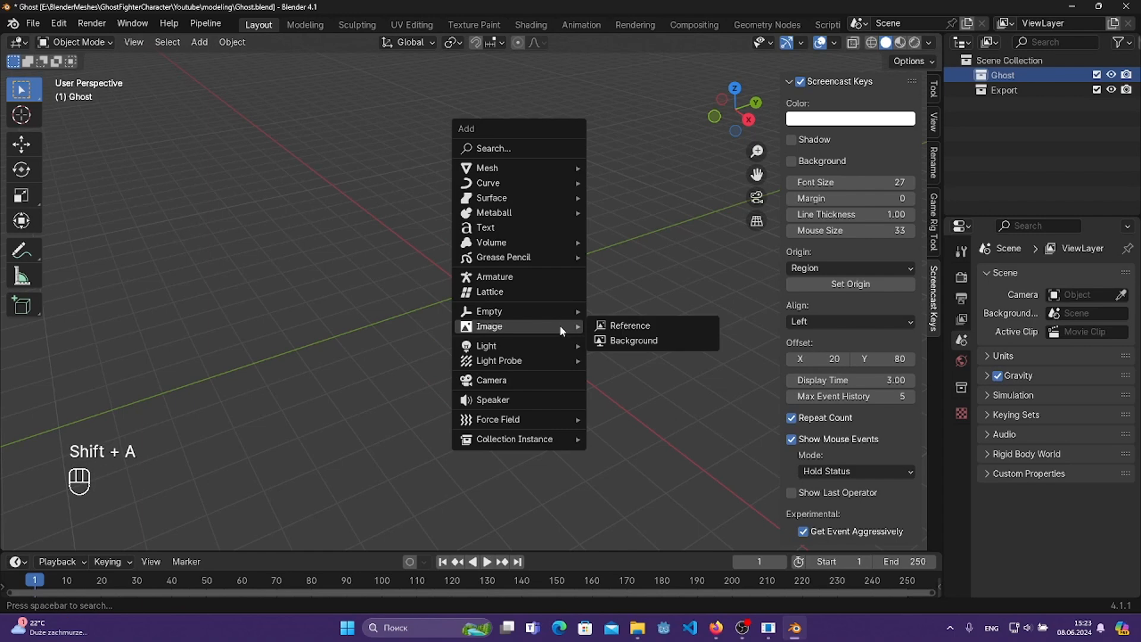
pyautogui.click(629, 326)
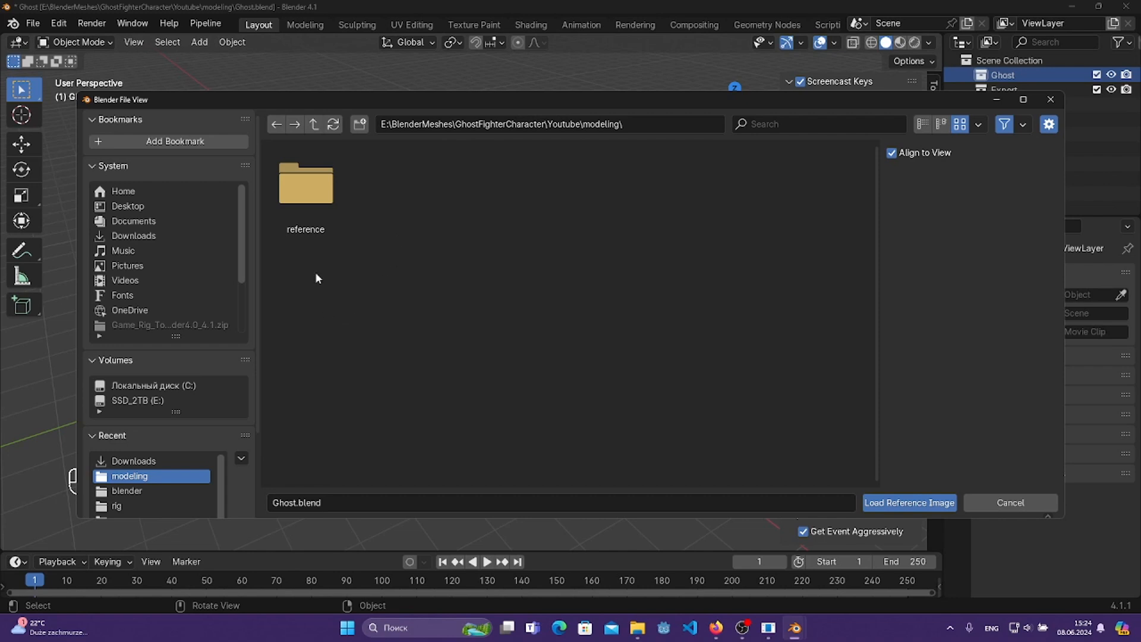
pyautogui.press('BackSpace')
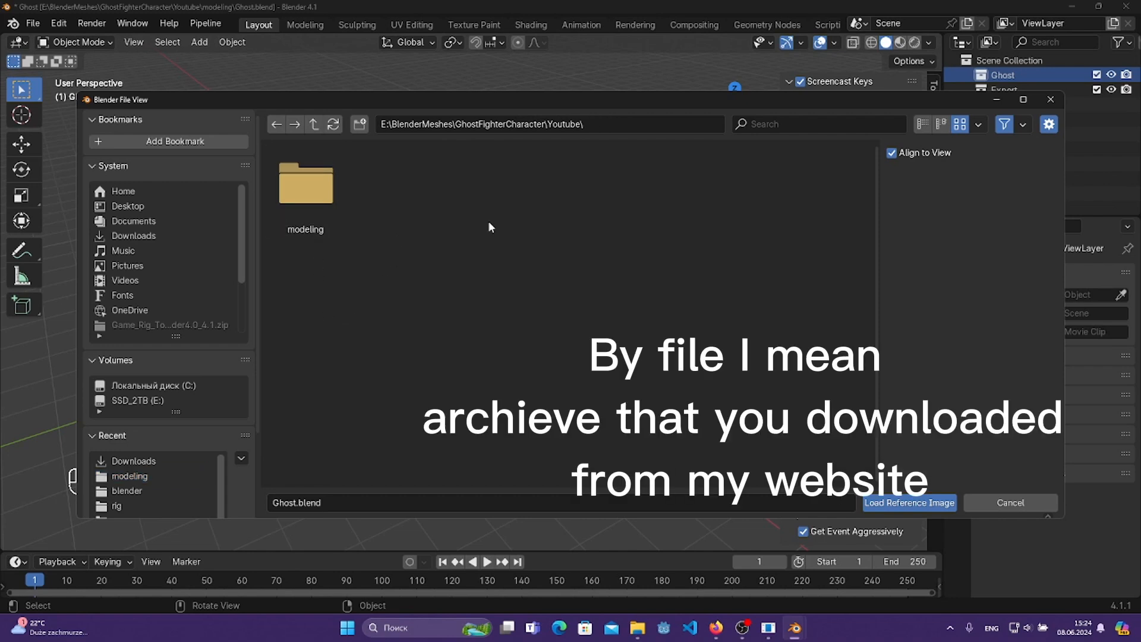
pyautogui.doubleClick(314, 200)
pyautogui.doubleClick(314, 200)
pyautogui.click(316, 206)
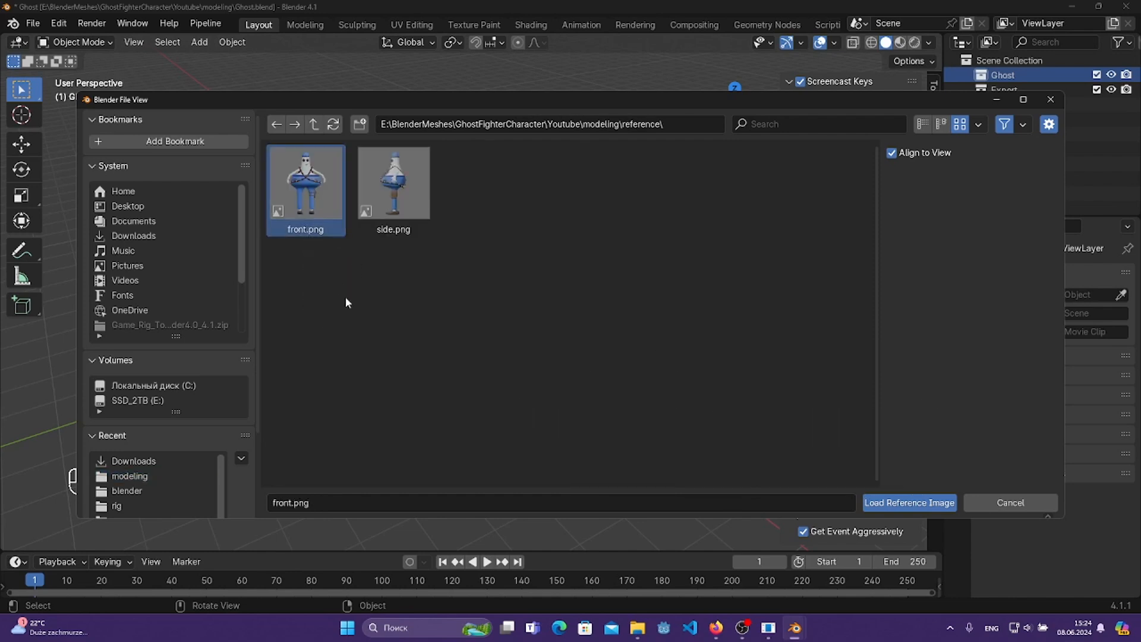
pyautogui.click(346, 299)
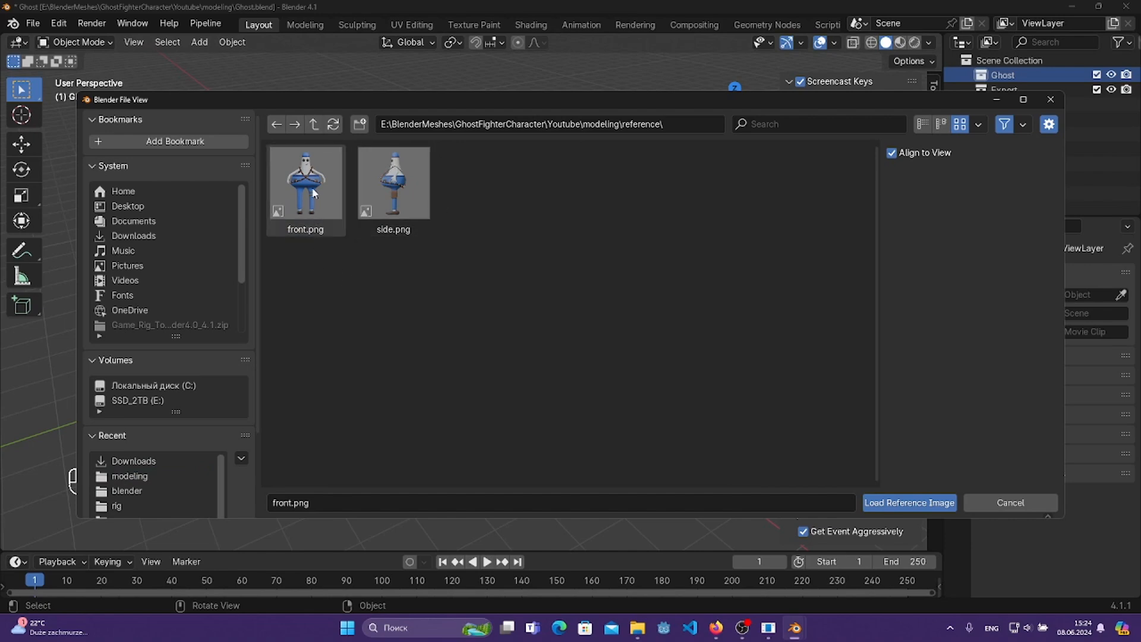
pyautogui.doubleClick(308, 202)
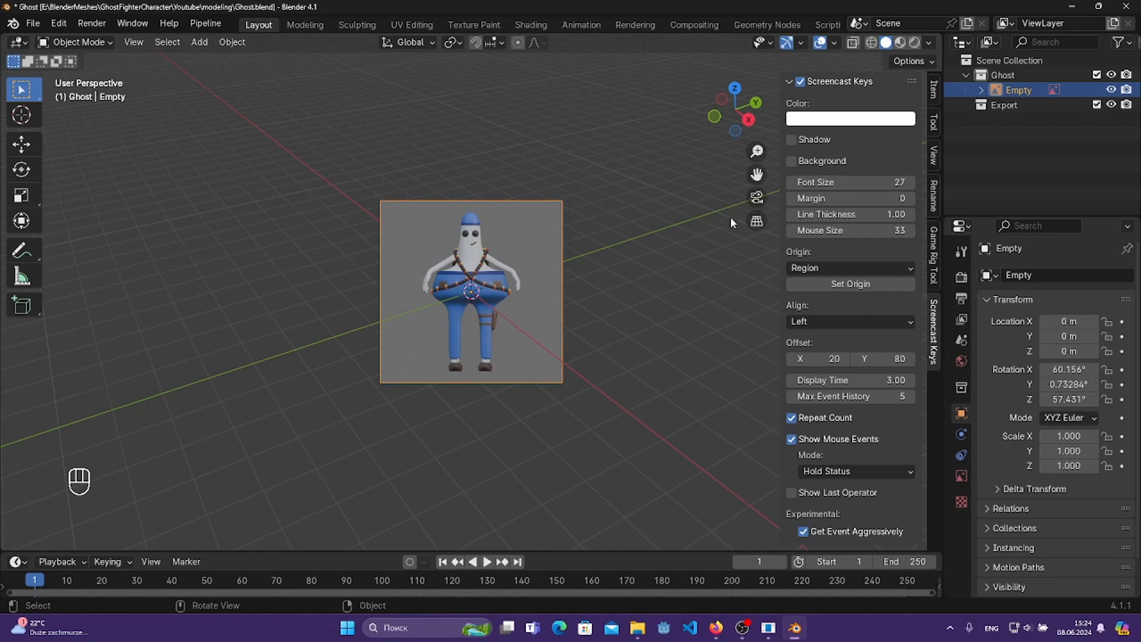
# - Reset the front image's rotation to 0° on all axes and rotate it 90° about the X axis
pyautogui.press('n')
pyautogui.press('n')
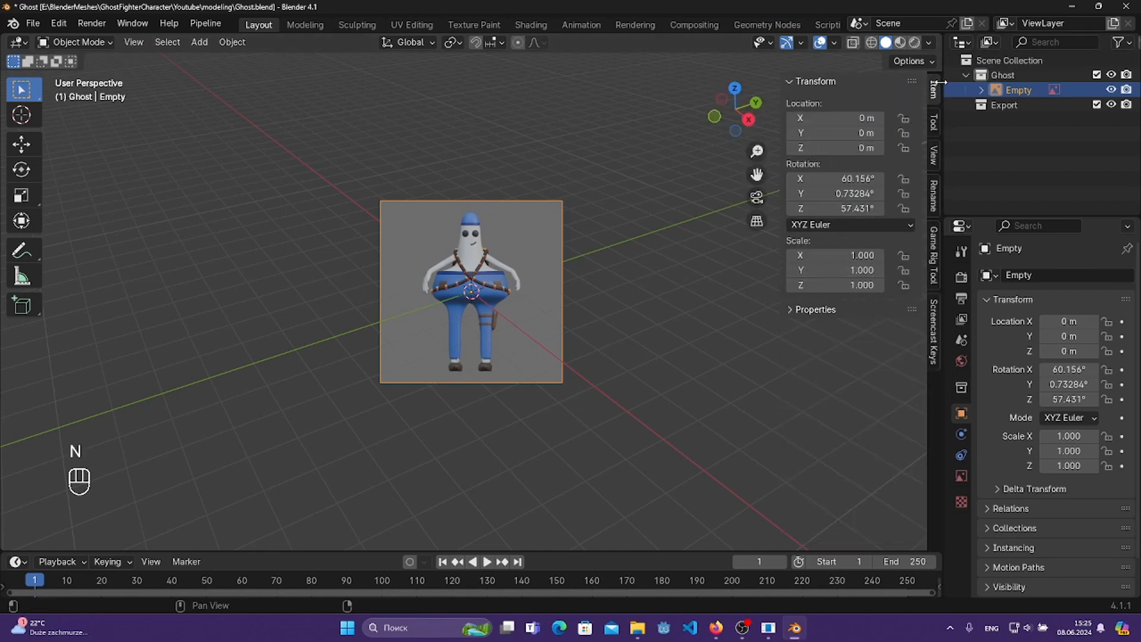
pyautogui.moveTo(840, 179); pyautogui.dragTo(840, 209)
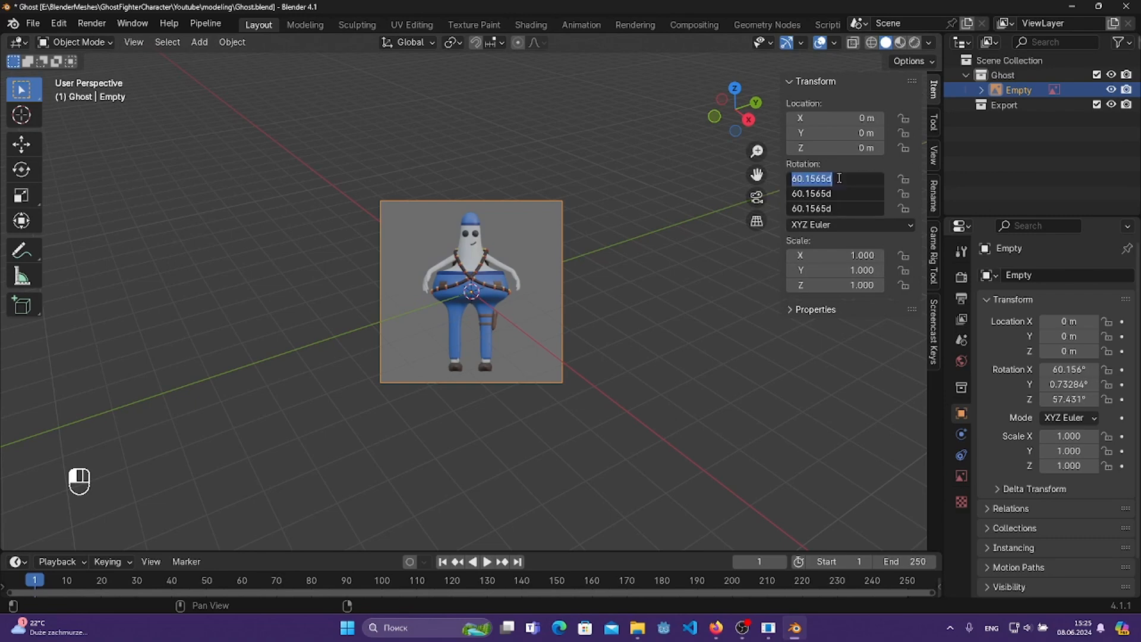
pyautogui.write('0')
pyautogui.press('Return')
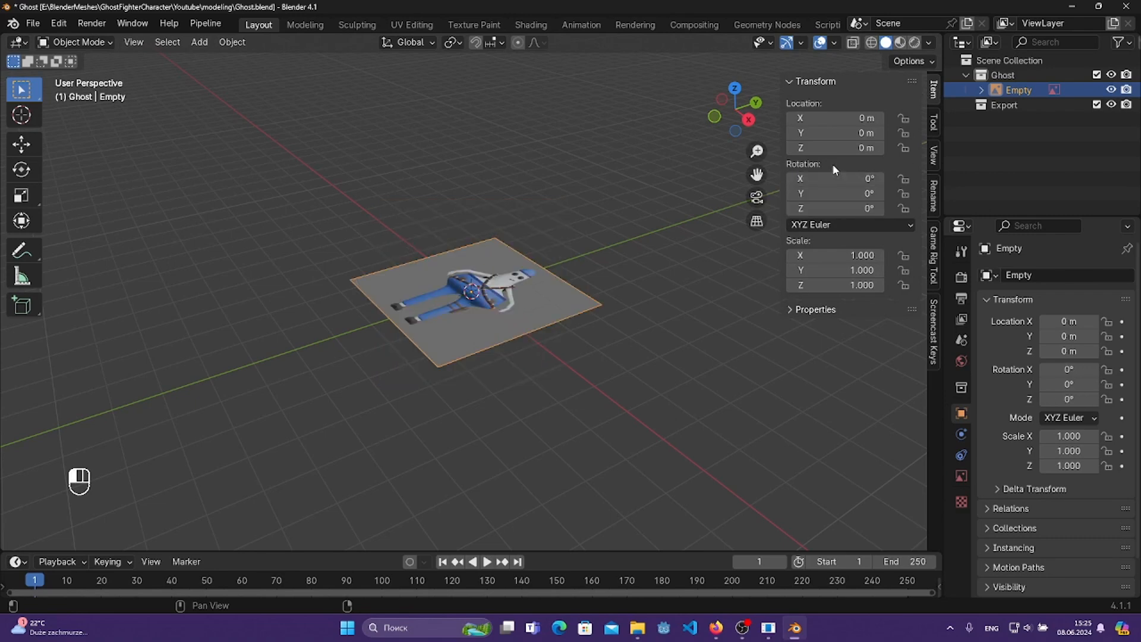
pyautogui.hotkey('ctrl', 'z')
pyautogui.write('rx')
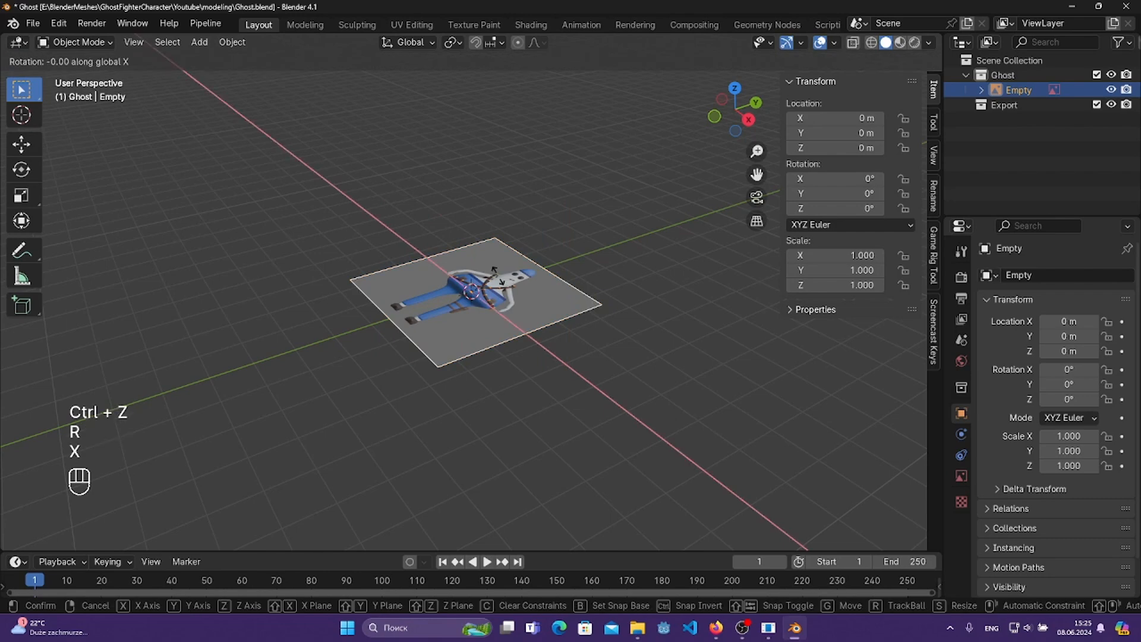
pyautogui.write('90')
pyautogui.press('Return')
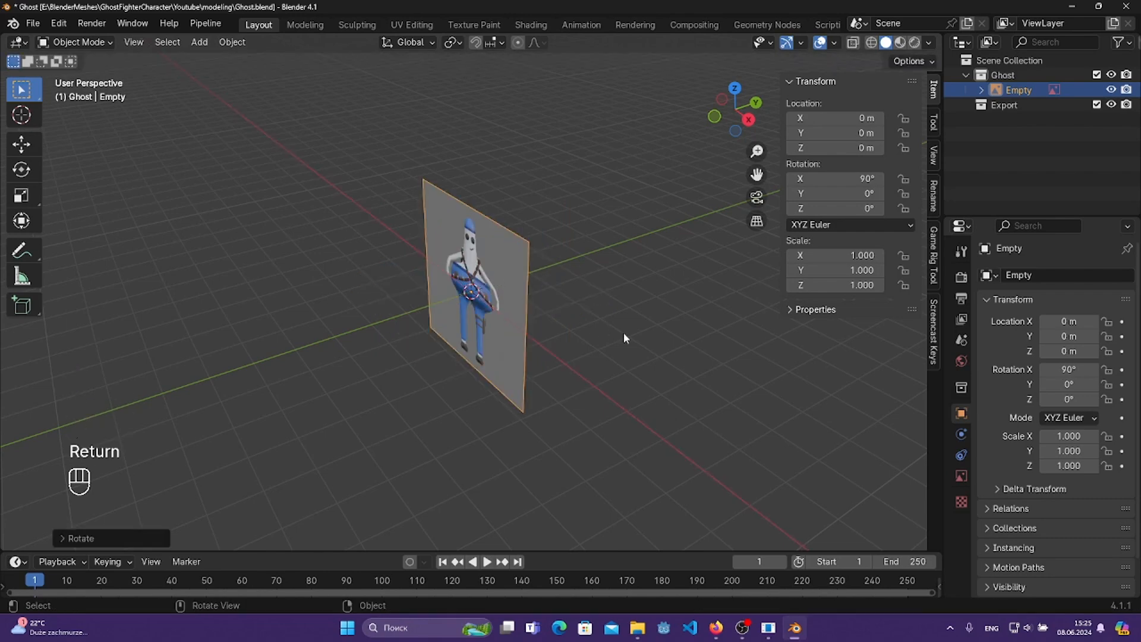
# - Rename the image empty as front and move it back about 5.3 m along the Y axis
pyautogui.doubleClick(1019, 90)
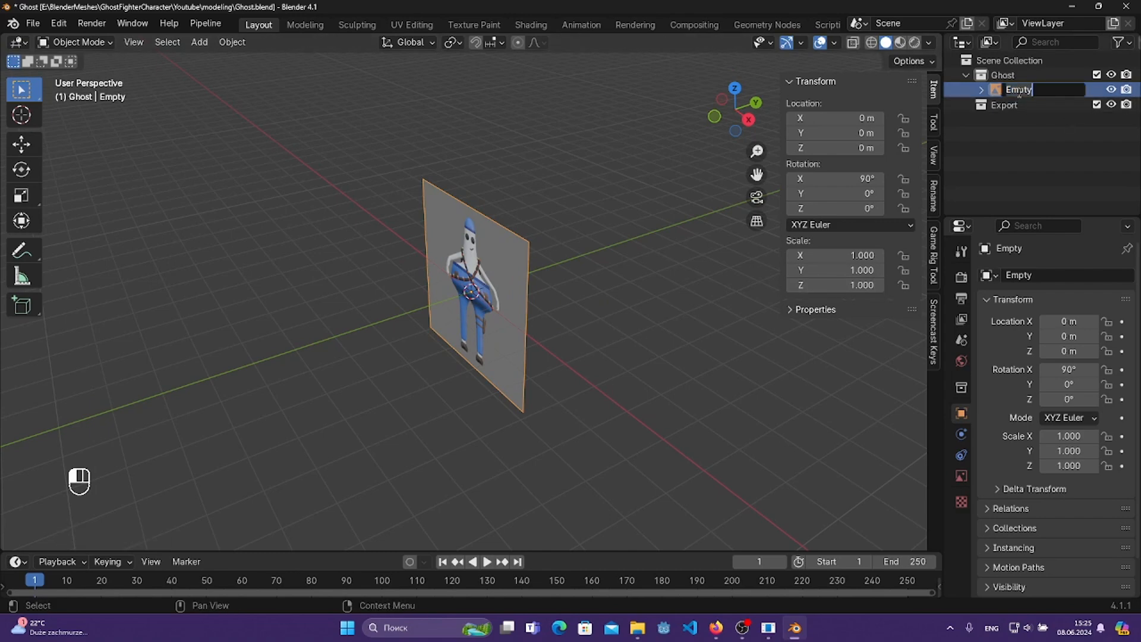
pyautogui.write('front')
pyautogui.press('Return')
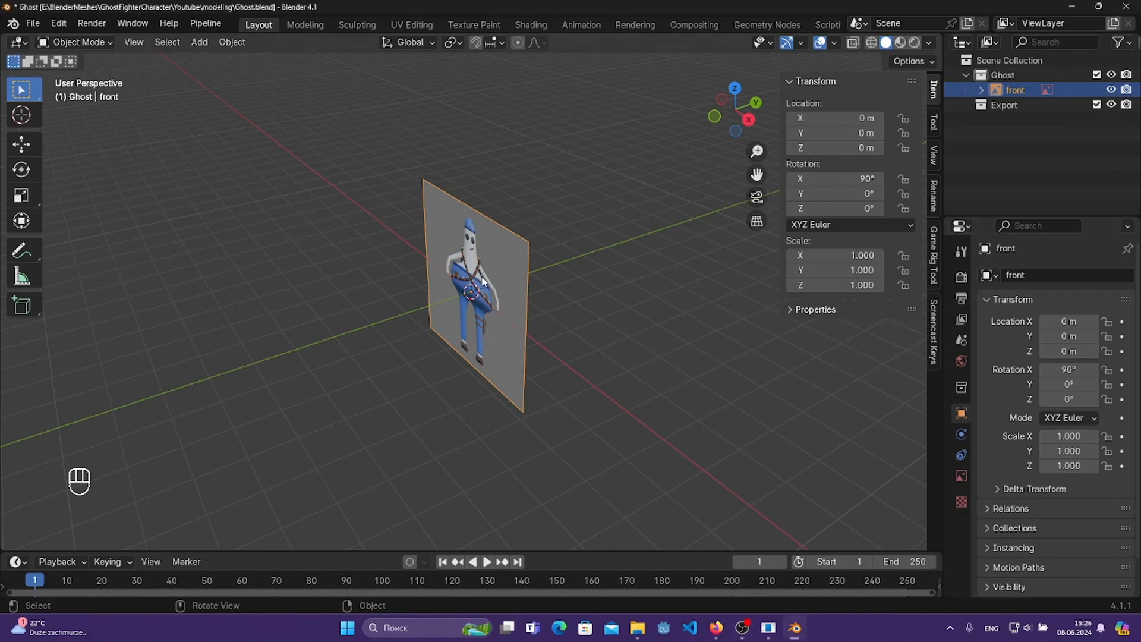
pyautogui.press('g')
pyautogui.press('y')
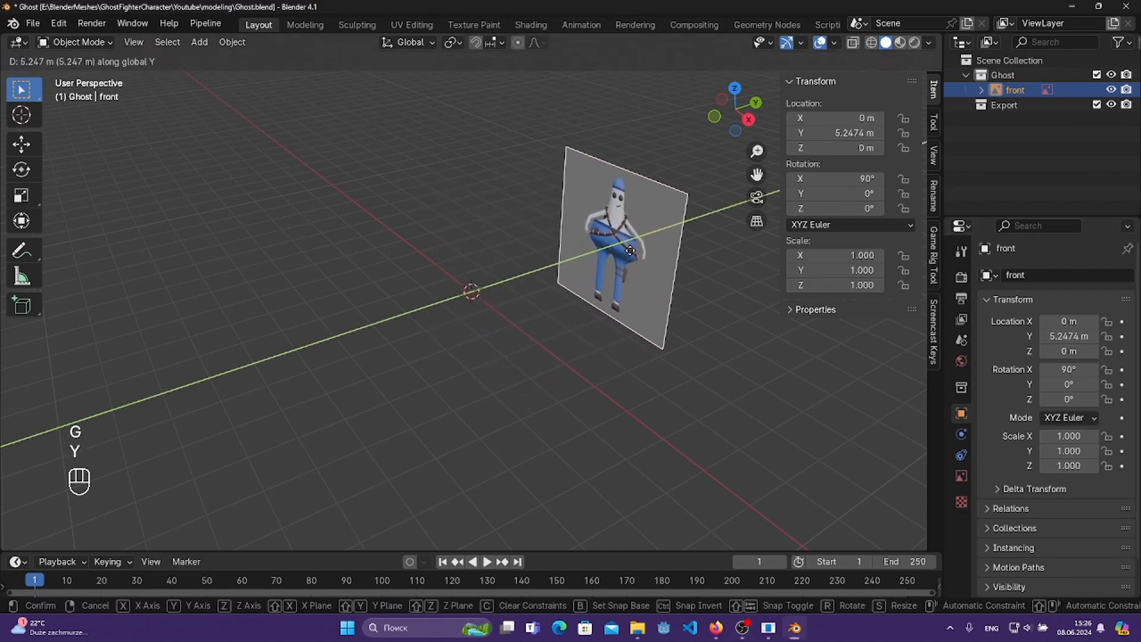
pyautogui.click(632, 250)
# - Enable opacity for the front reference image and set it to 0.2
pyautogui.click(961, 475)
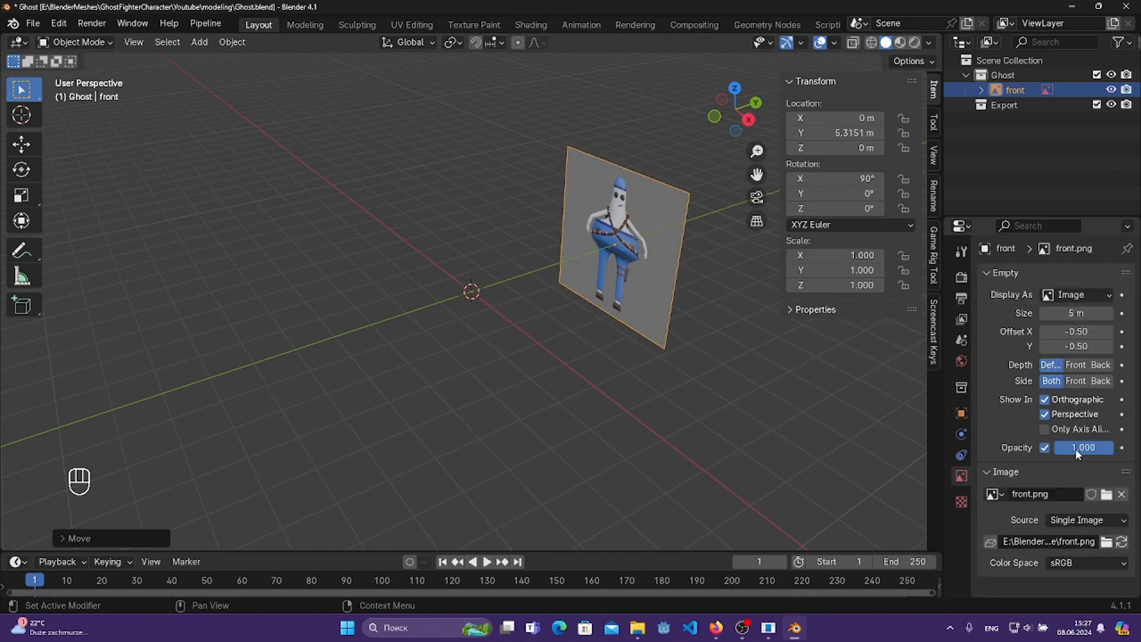
pyautogui.click(1075, 449)
pyautogui.write('0.2')
pyautogui.press('Return')
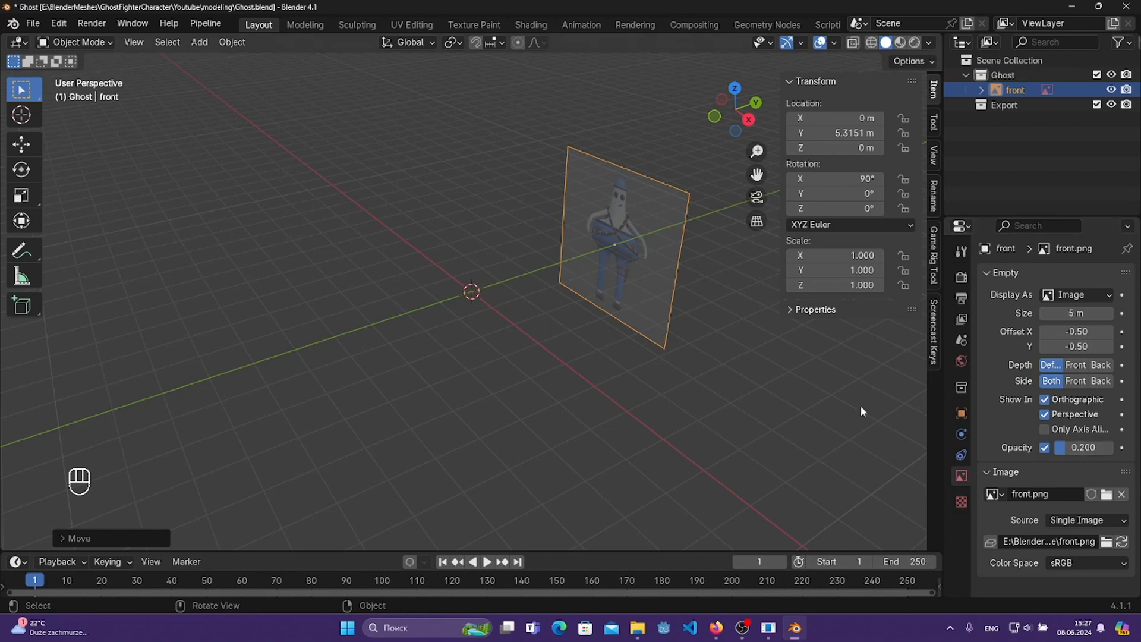
# - Add side.png as a second reference image at the scene origin in the Ghost collection
pyautogui.click(470, 297)
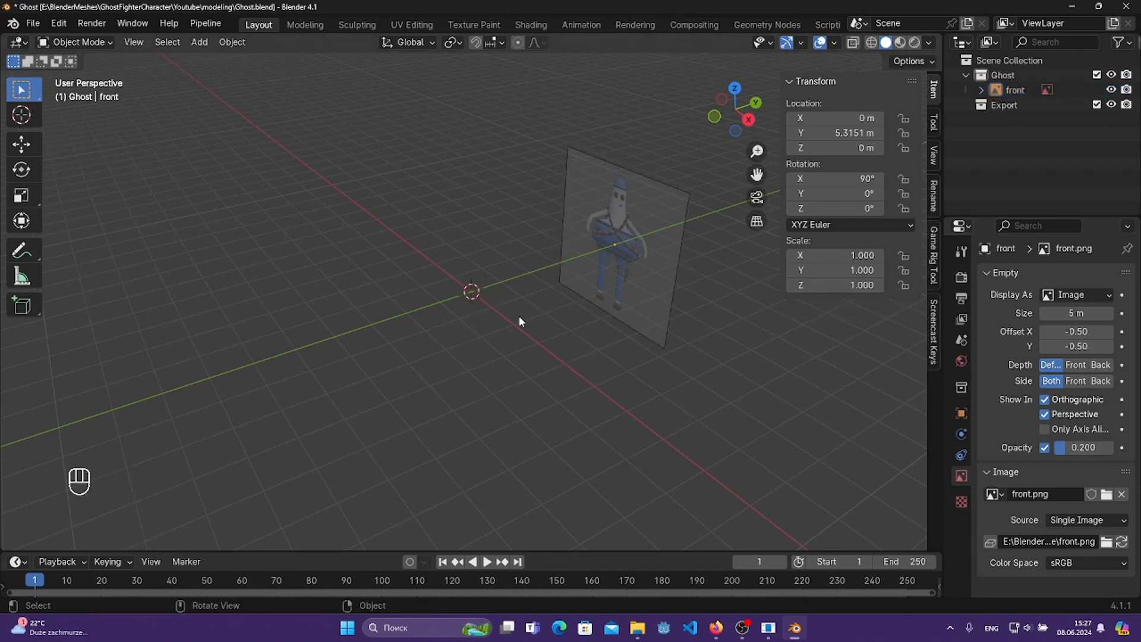
pyautogui.hotkey('shift', 'a')
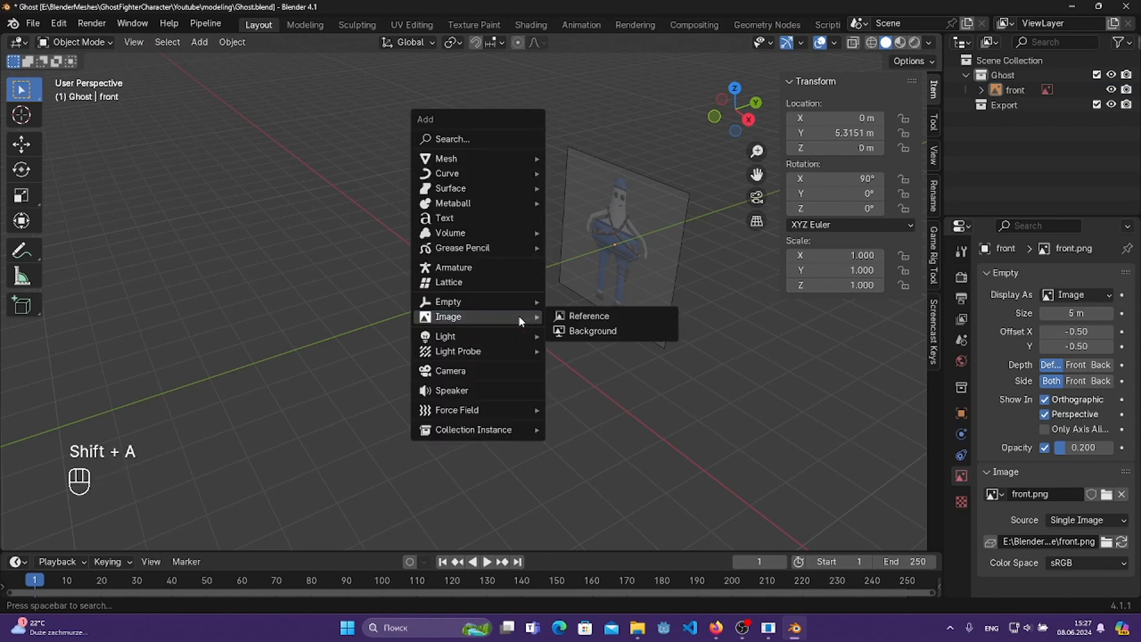
pyautogui.click(602, 333)
pyautogui.doubleClick(396, 210)
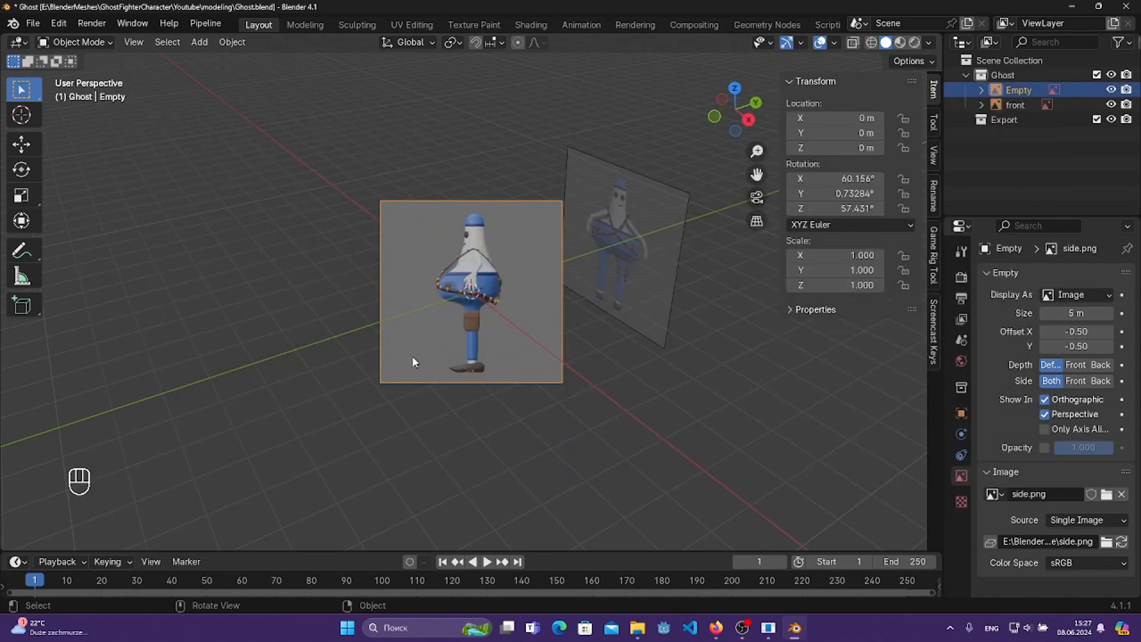
# - Set the side image's rotation to 90° on X, 0° on Y and 90° on Z
pyautogui.moveTo(835, 178); pyautogui.dragTo(835, 208)
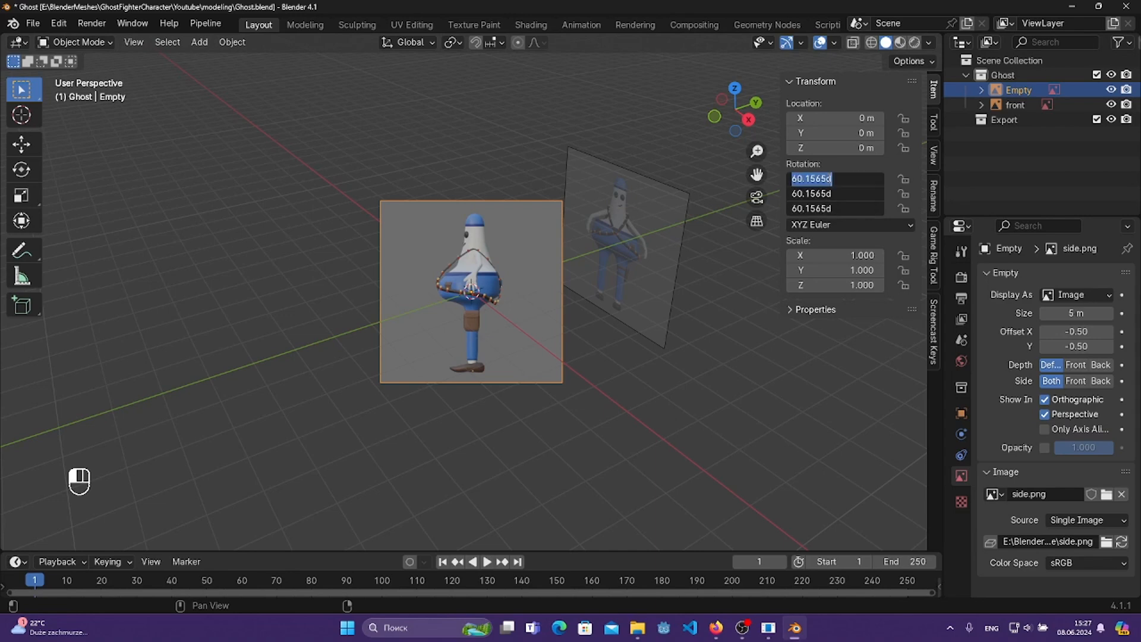
pyautogui.write('0')
pyautogui.press('Return')
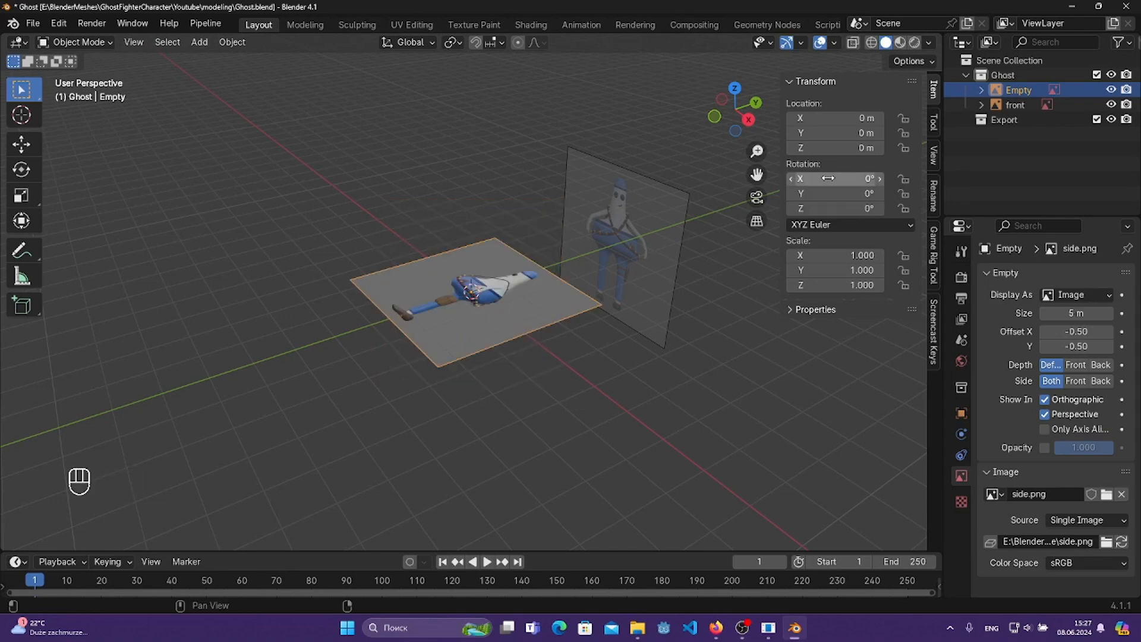
pyautogui.click(838, 178)
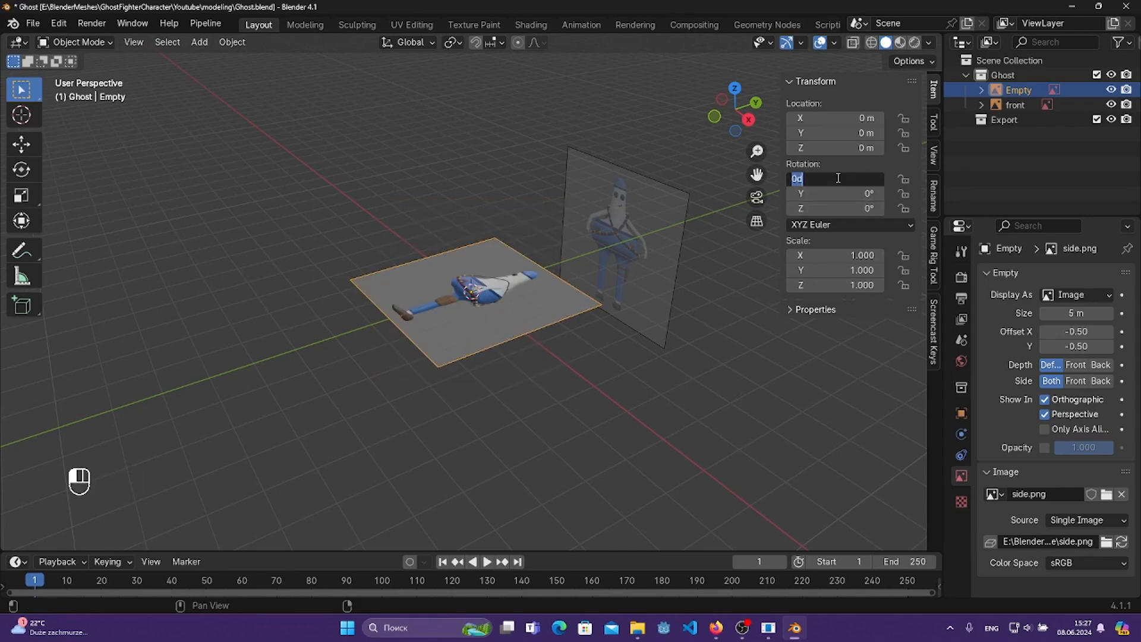
pyautogui.write('90')
pyautogui.press('Return')
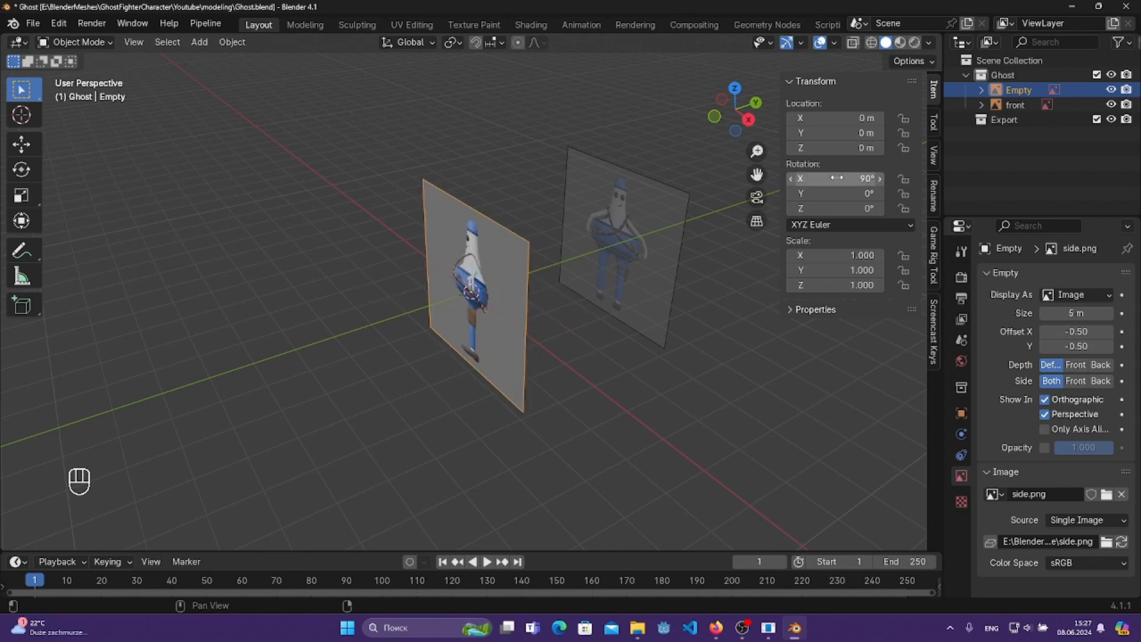
pyautogui.click(838, 208)
pyautogui.write('90')
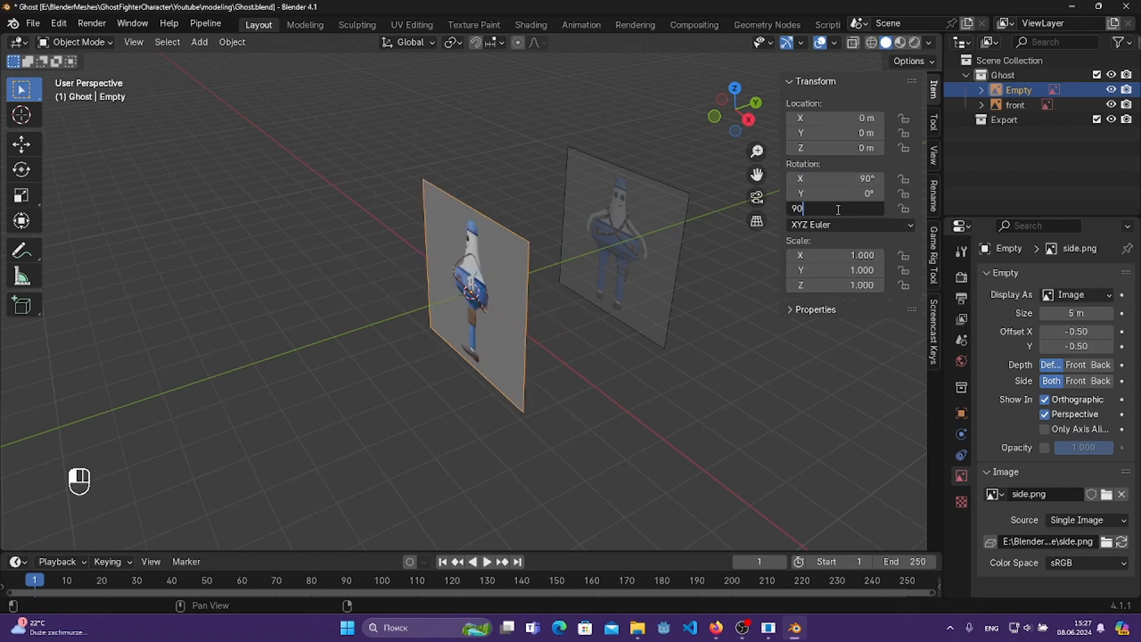
pyautogui.press('Return')
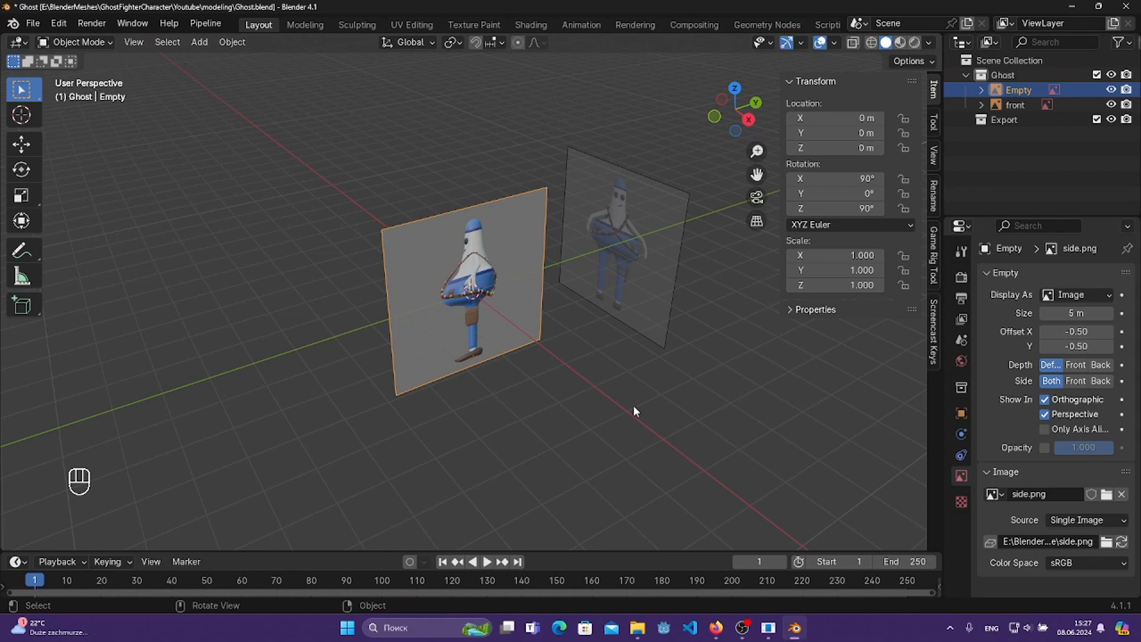
# - Move the side image along the X axis to about -6 m and set its opacity to 0.2
pyautogui.press('g')
pyautogui.press('x')
pyautogui.click(539, 332)
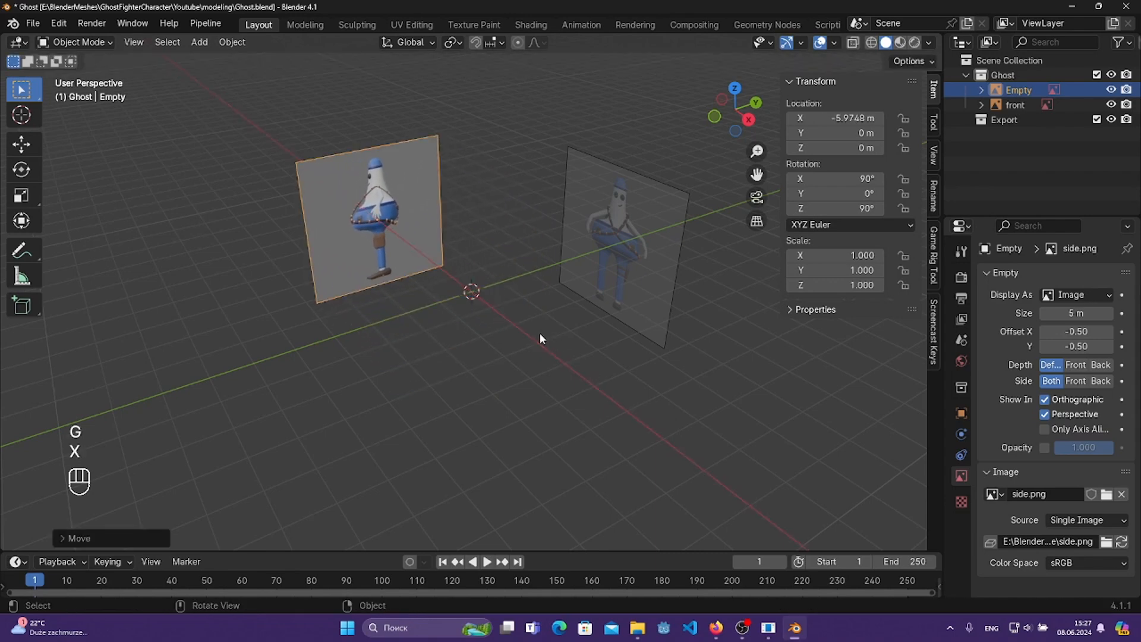
pyautogui.click(1044, 448)
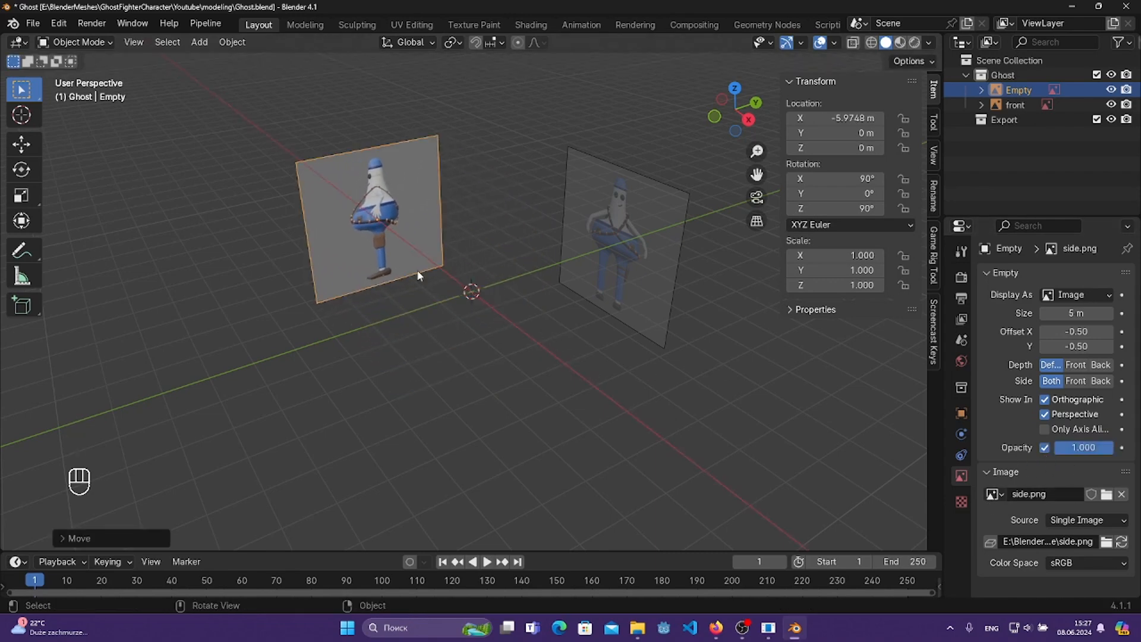
pyautogui.click(1088, 450)
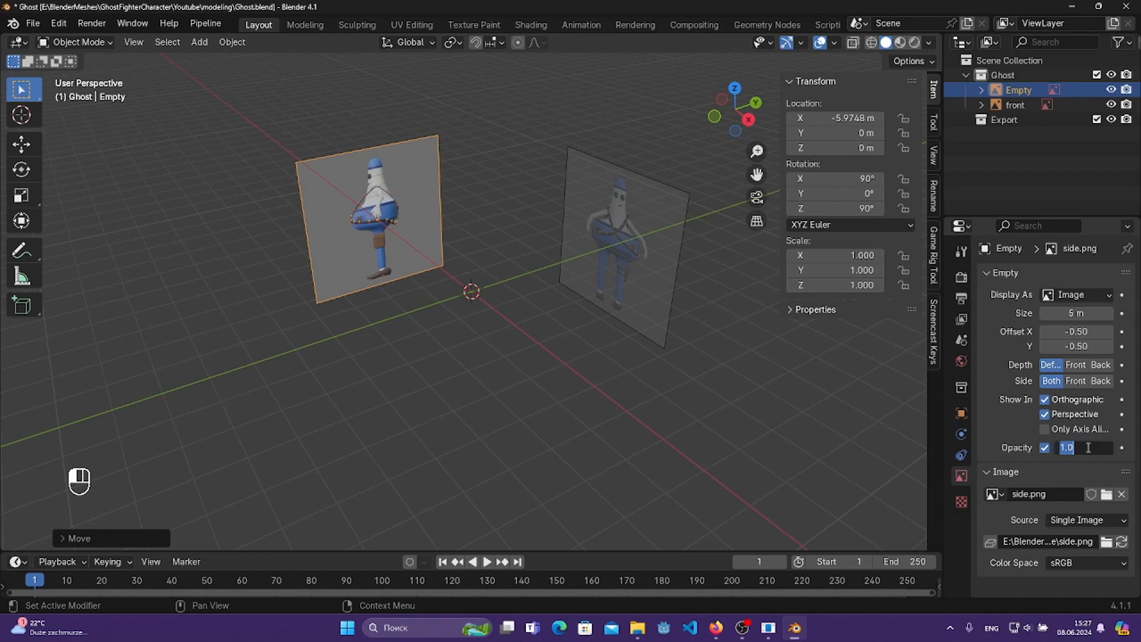
pyautogui.write('0.2')
pyautogui.press('Return')
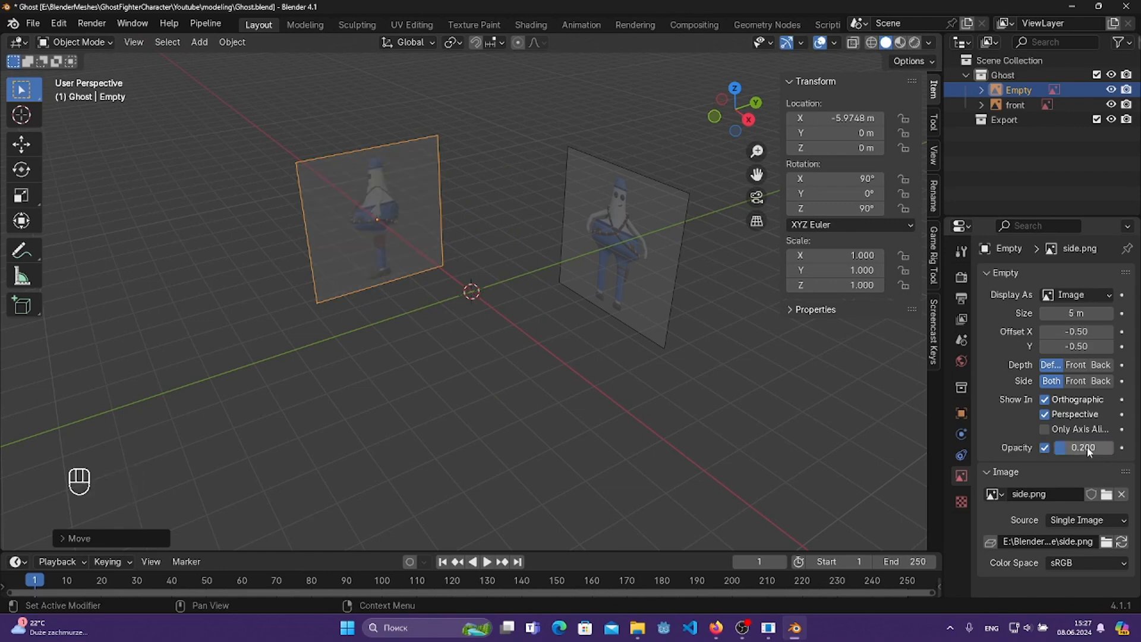
pyautogui.click(513, 402)
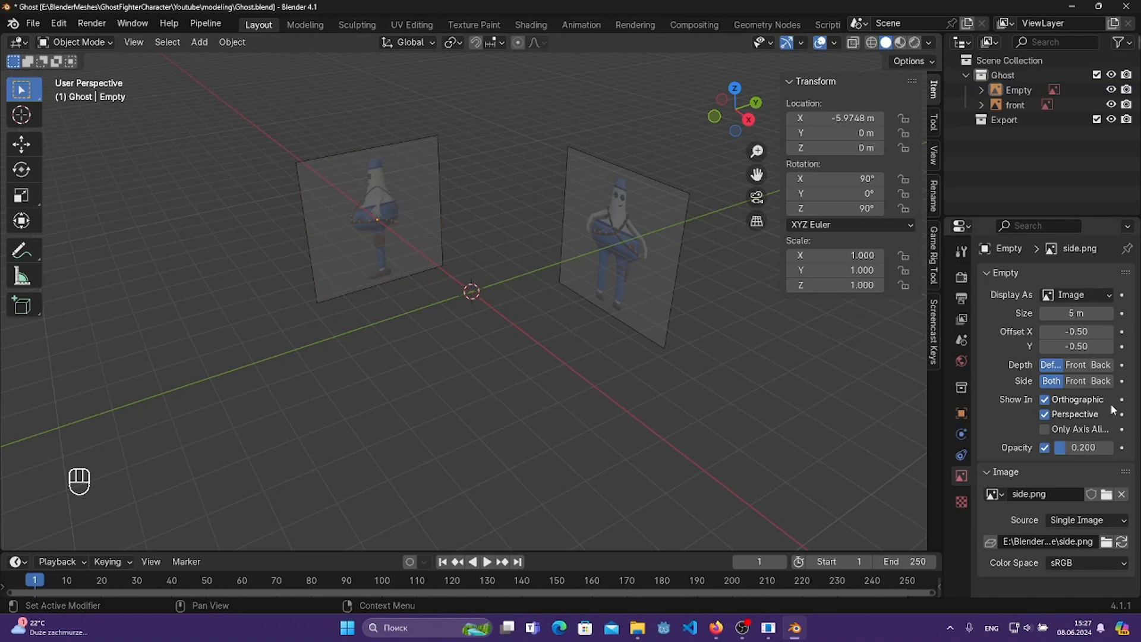
# - Raise both reference images together about 2.16 m along Z so the character's feet rest on the ground line in front view
pyautogui.moveTo(620, 397); pyautogui.dragTo(628, 392, button='middle')
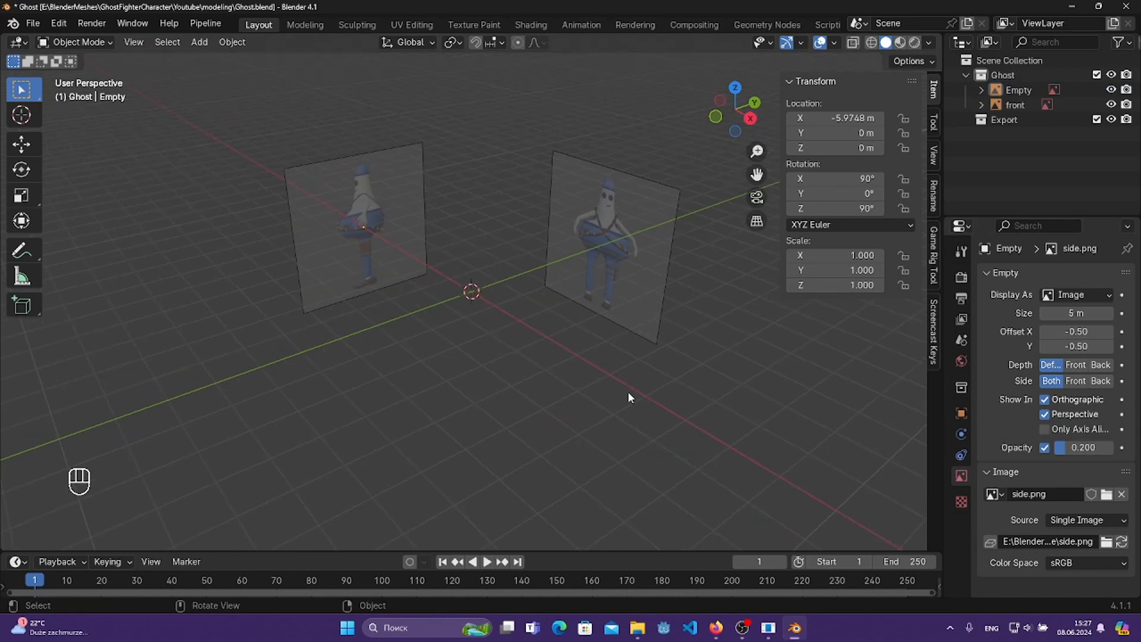
pyautogui.press('KP_1')
pyautogui.scroll(3, 594, 350)
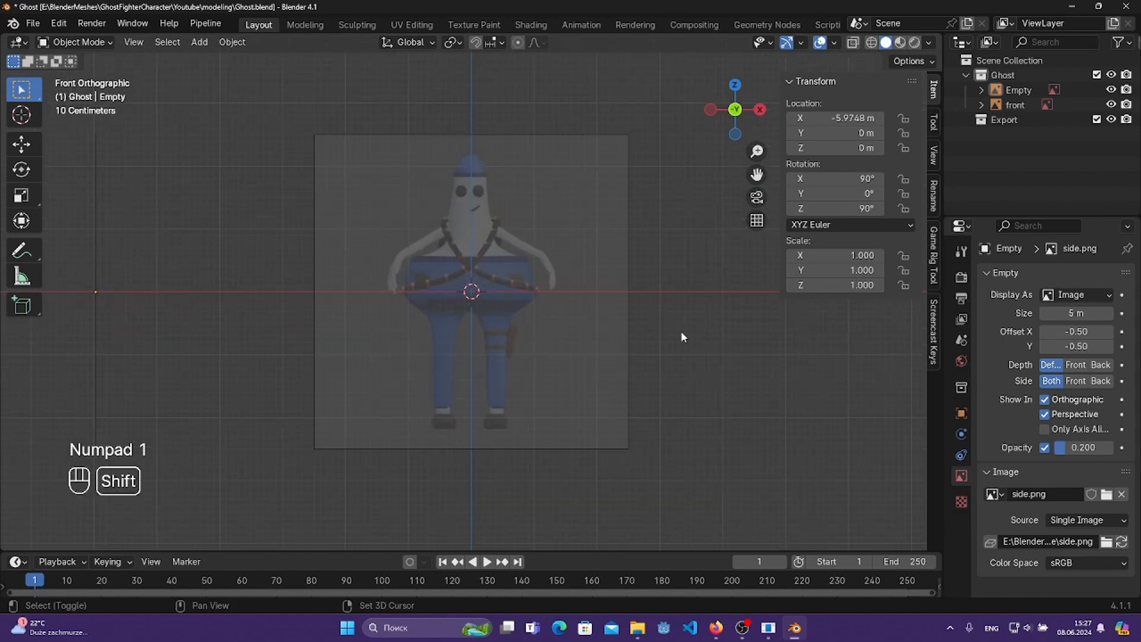
pyautogui.keyDown('shift'); pyautogui.moveTo(680, 332); pyautogui.dragTo(695, 373, button='middle'); pyautogui.keyUp('shift')
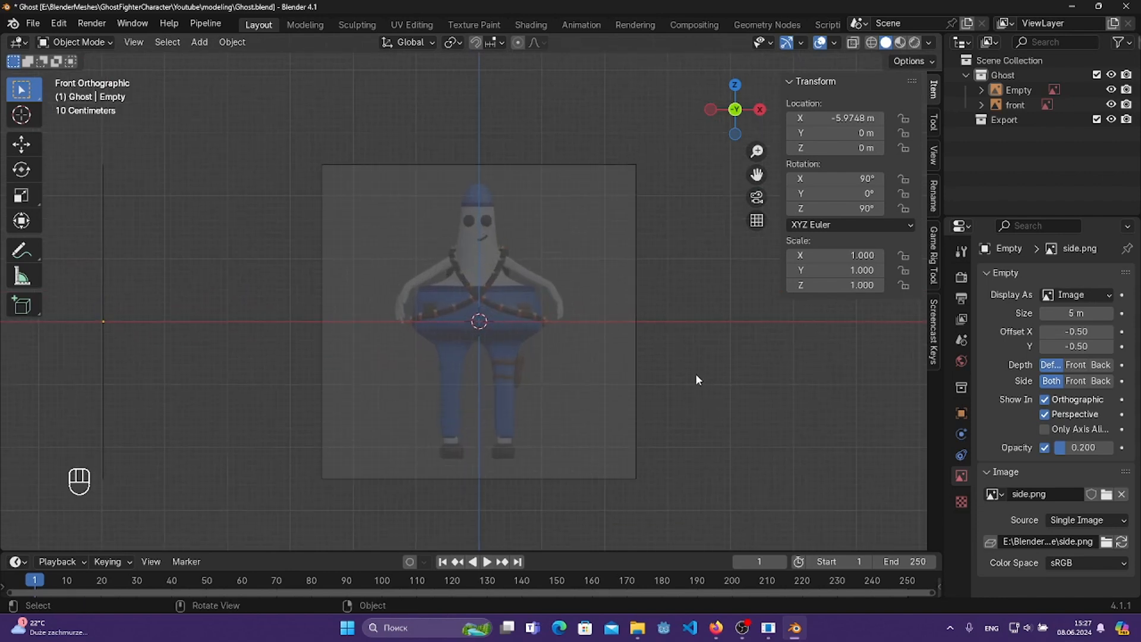
pyautogui.press('KP_3')
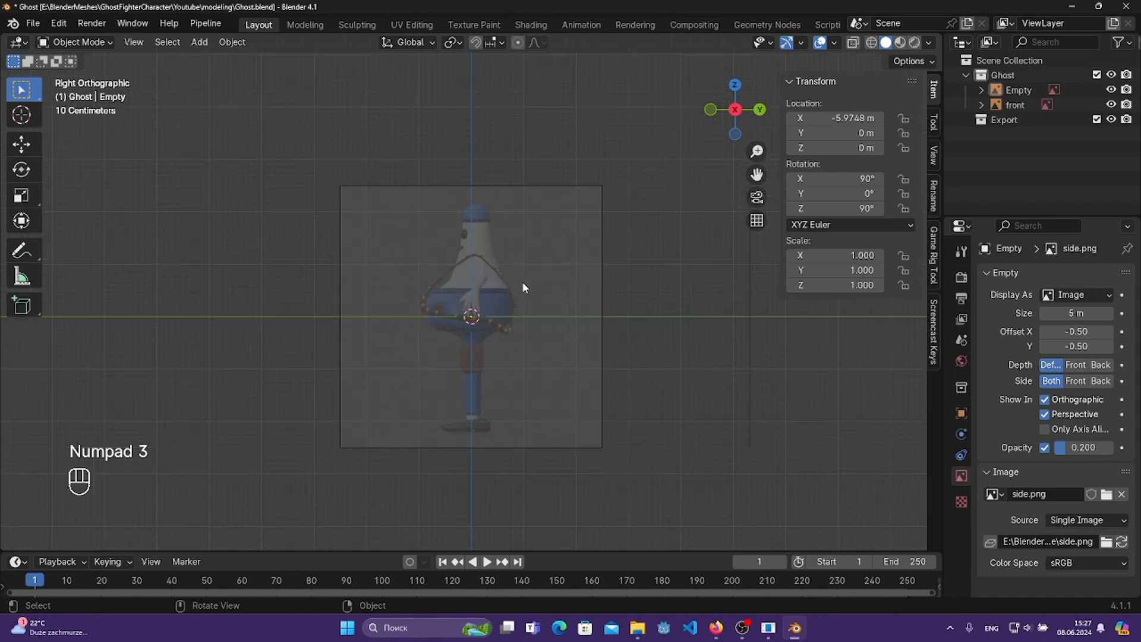
pyautogui.moveTo(522, 282); pyautogui.dragTo(772, 318, button='middle')
pyautogui.hotkey('ctrl', 'z')
pyautogui.hotkey('ctrl', 'z')
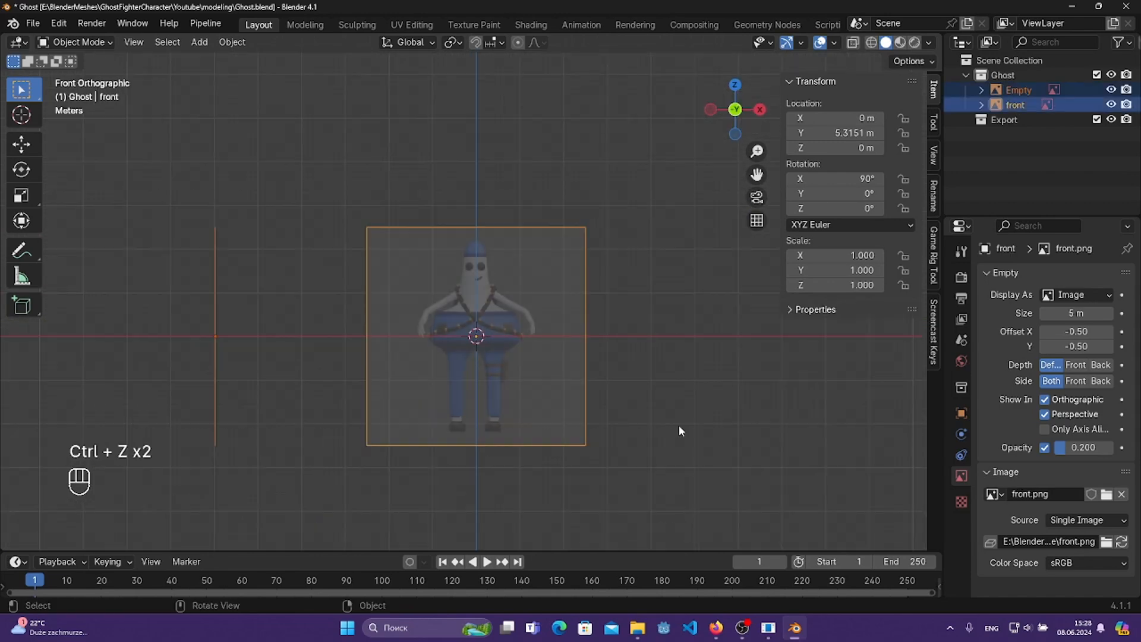
pyautogui.press('g')
pyautogui.press('z')
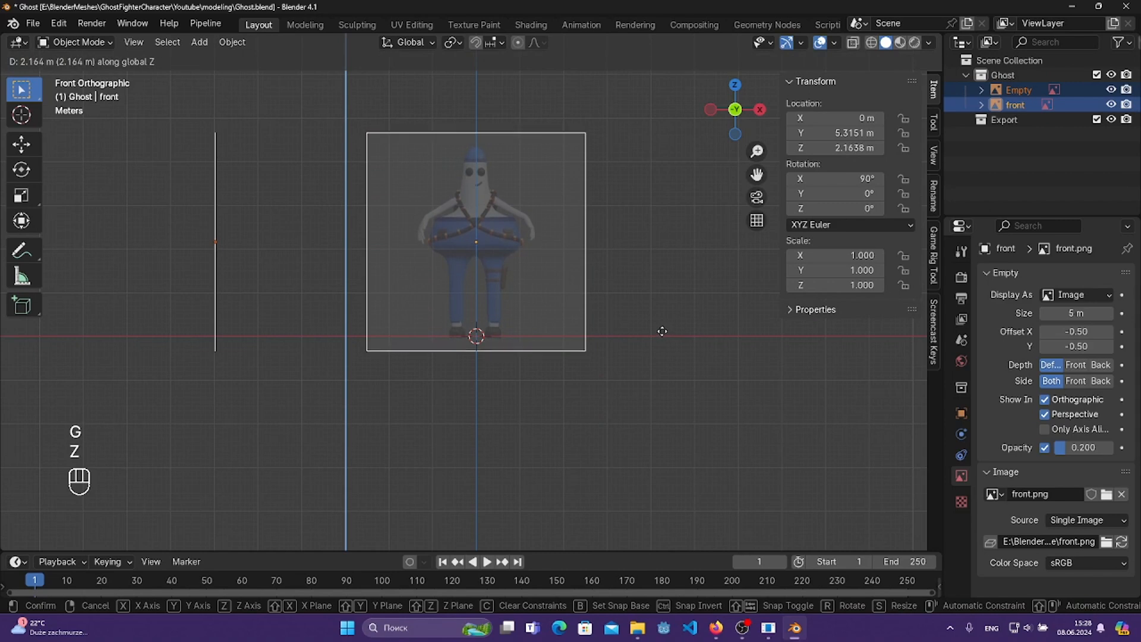
pyautogui.click(662, 331)
pyautogui.moveTo(638, 277); pyautogui.dragTo(687, 386)
# - Add a cube mesh at the scene origin in the Ghost collection
pyautogui.scroll(2, 638, 277)
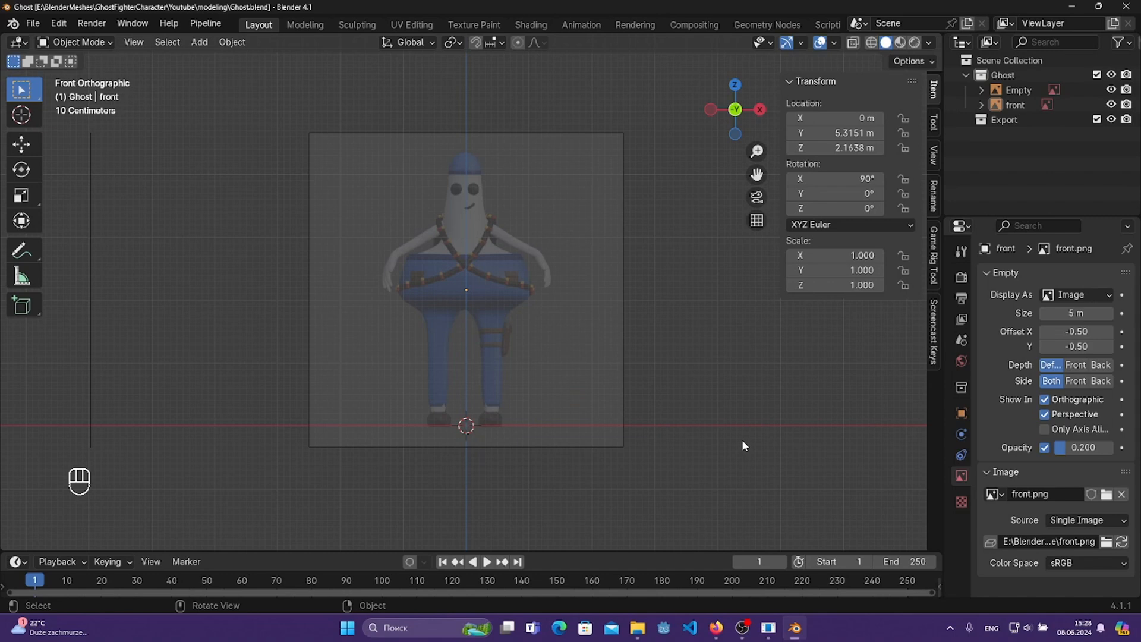
pyautogui.hotkey('shift', 'a')
pyautogui.moveTo(719, 288)
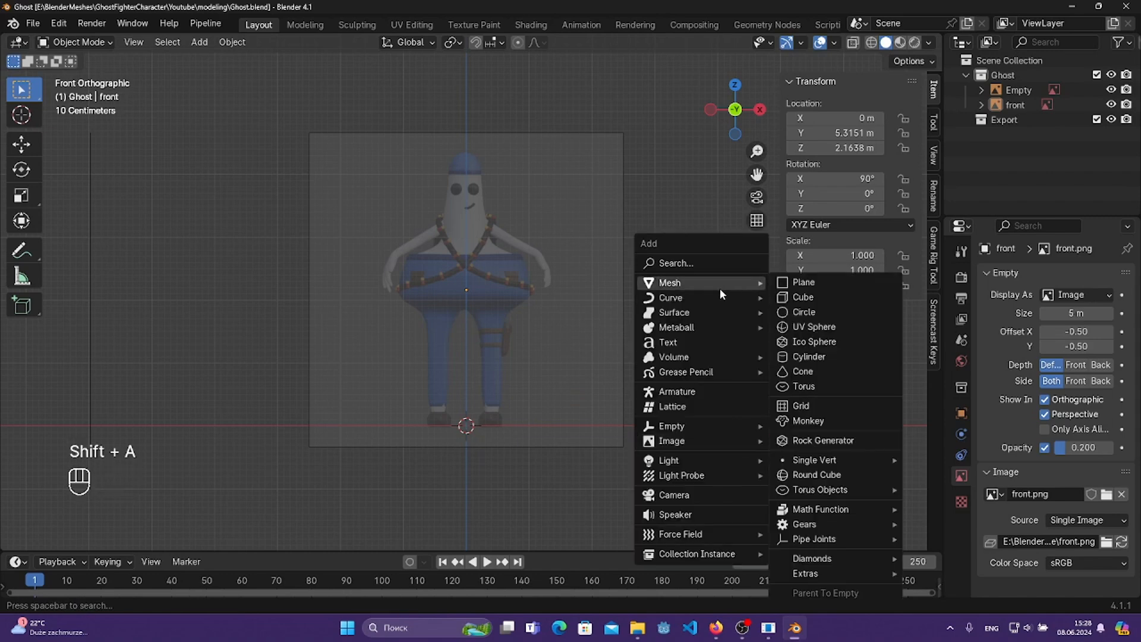
pyautogui.click(822, 292)
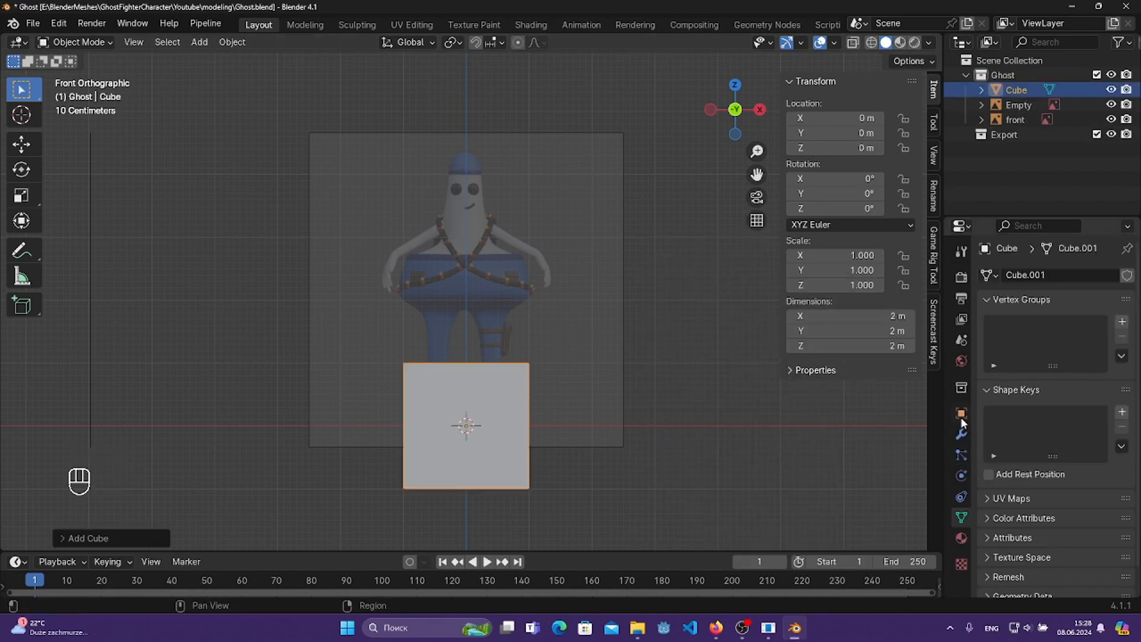
# - Add a Subdivision Surface modifier to the cube and set its viewport level to 2
pyautogui.click(961, 434)
pyautogui.click(1059, 275)
pyautogui.moveTo(973, 332)
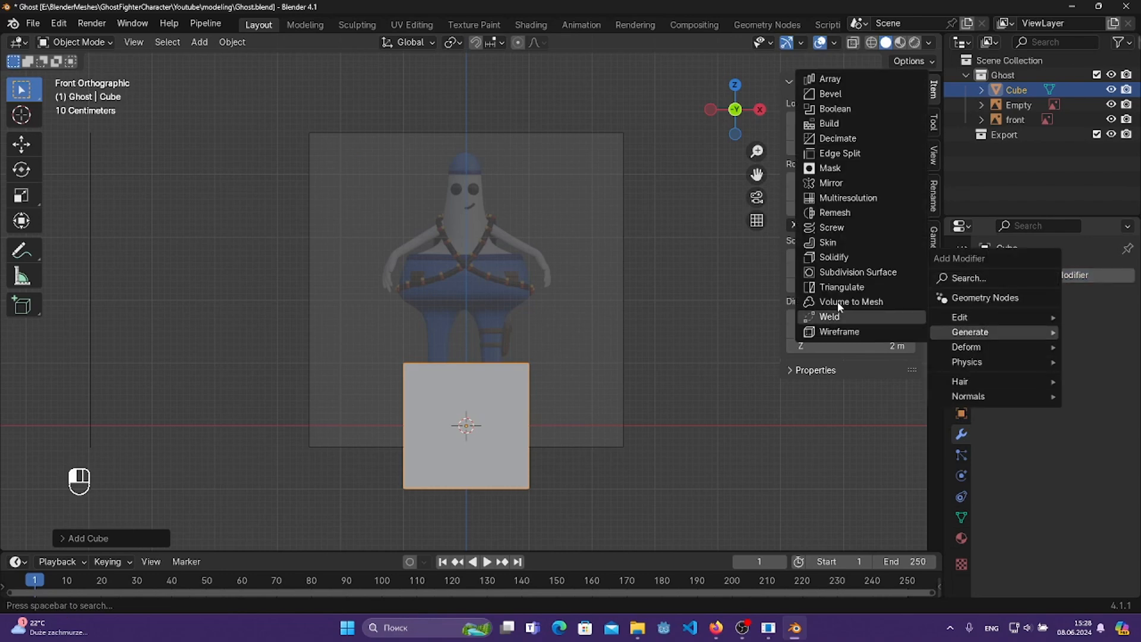
pyautogui.click(863, 274)
pyautogui.click(1109, 340)
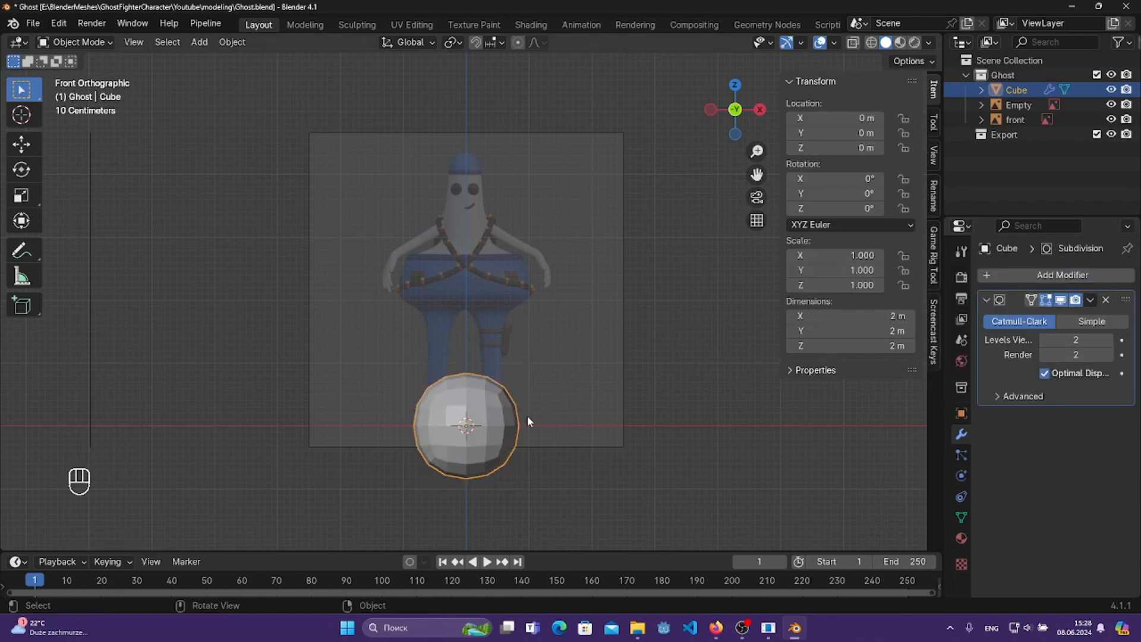
# - Apply the cube's Subdivision Surface modifier and raise the mesh along Z to about 3.72 m, over the character's head
pyautogui.click(1091, 300)
pyautogui.click(1020, 315)
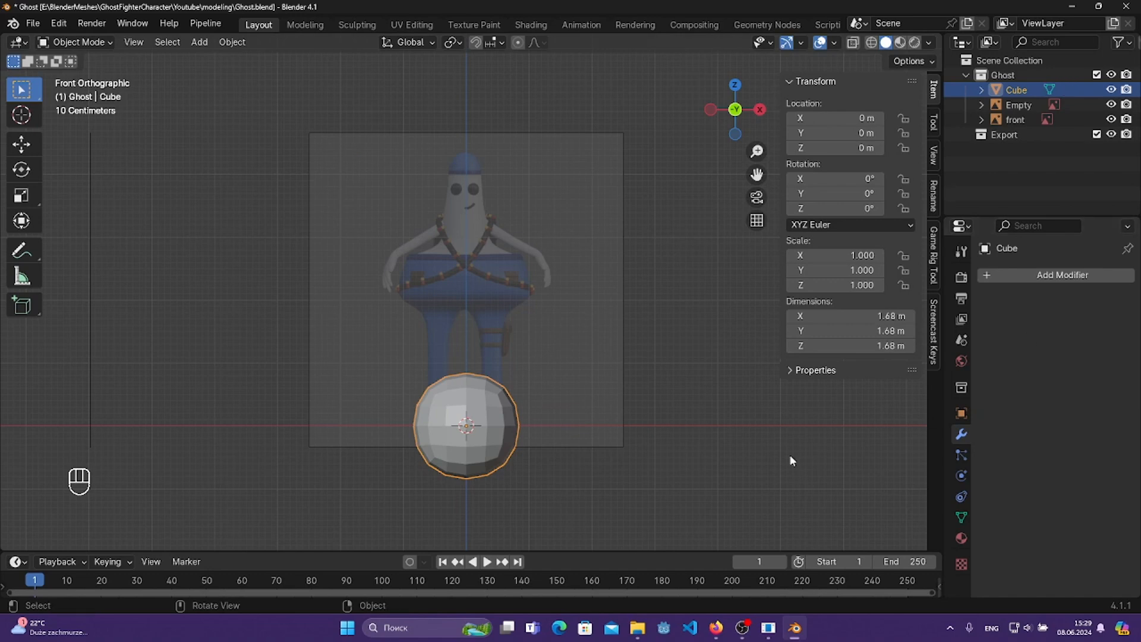
pyautogui.keyDown('shift'); pyautogui.scroll(2, 654, 381); pyautogui.keyUp('shift')
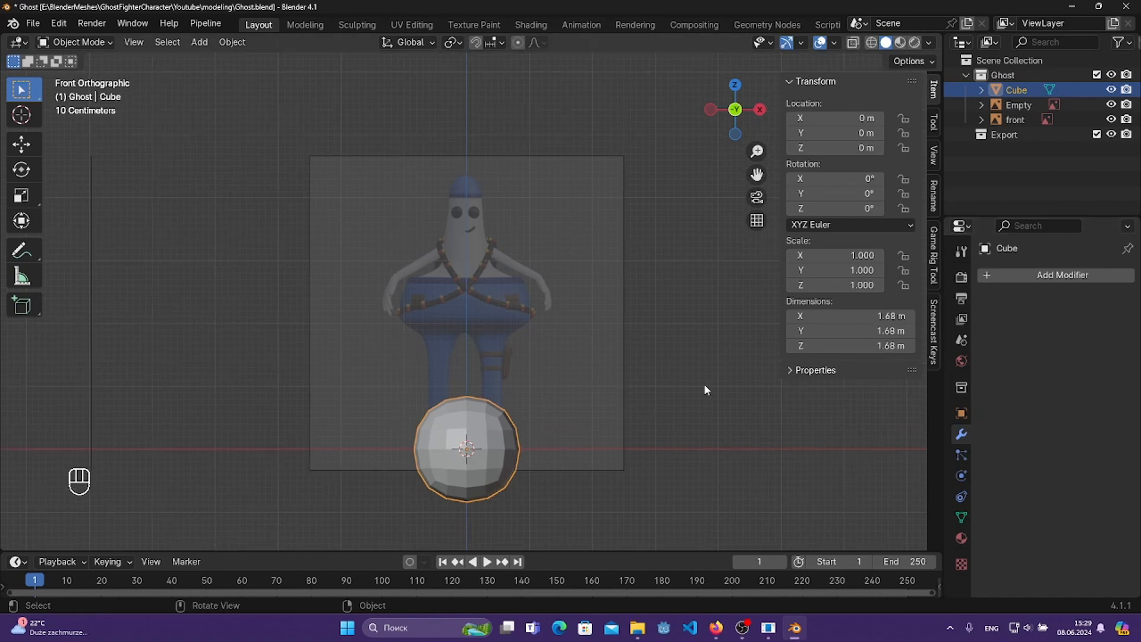
pyautogui.press('g')
pyautogui.press('z')
pyautogui.click(585, 211)
pyautogui.scroll(1, 586, 211)
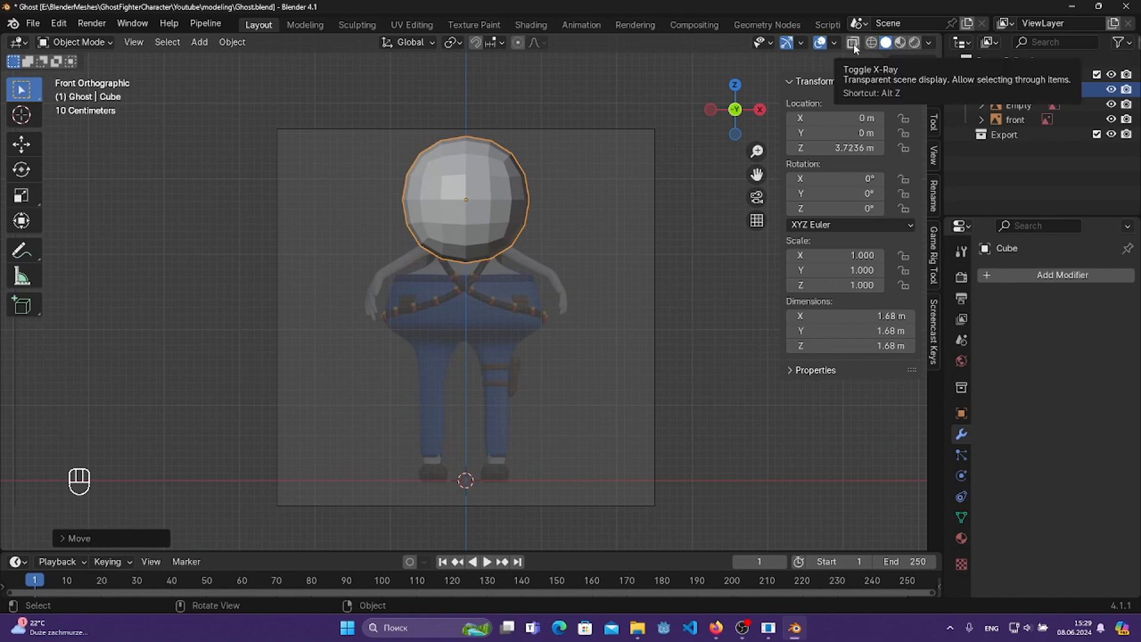
# - Turn on X-ray display and scale the head mesh down uniformly to about 0.386
pyautogui.click(854, 47)
pyautogui.click(854, 47)
pyautogui.click(854, 48)
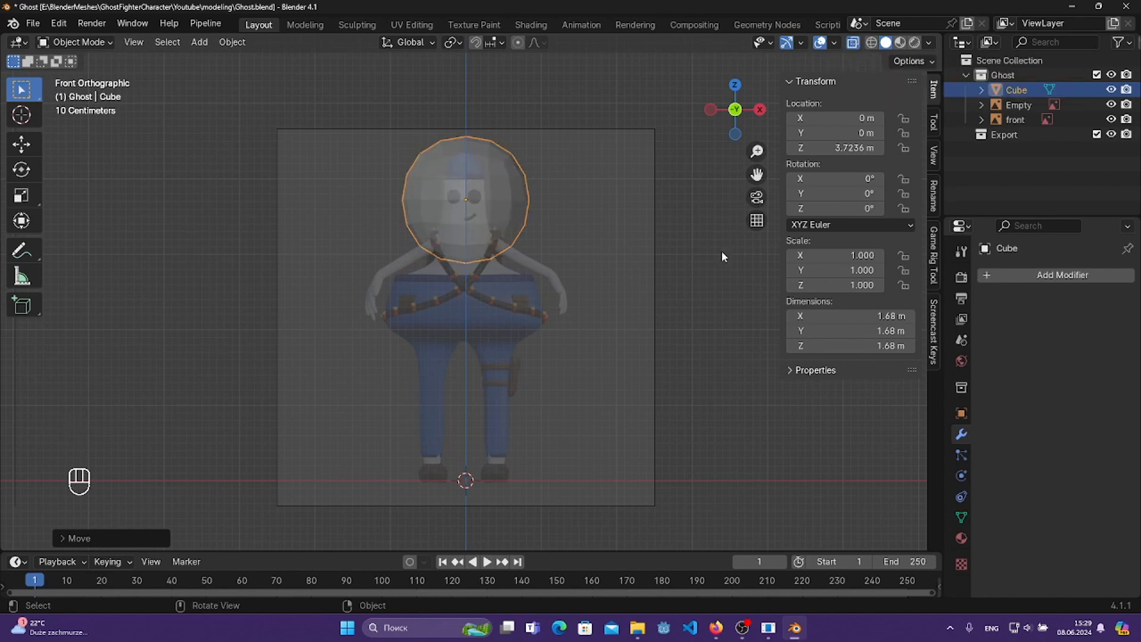
pyautogui.press('s')
pyautogui.scroll(4, 648, 303)
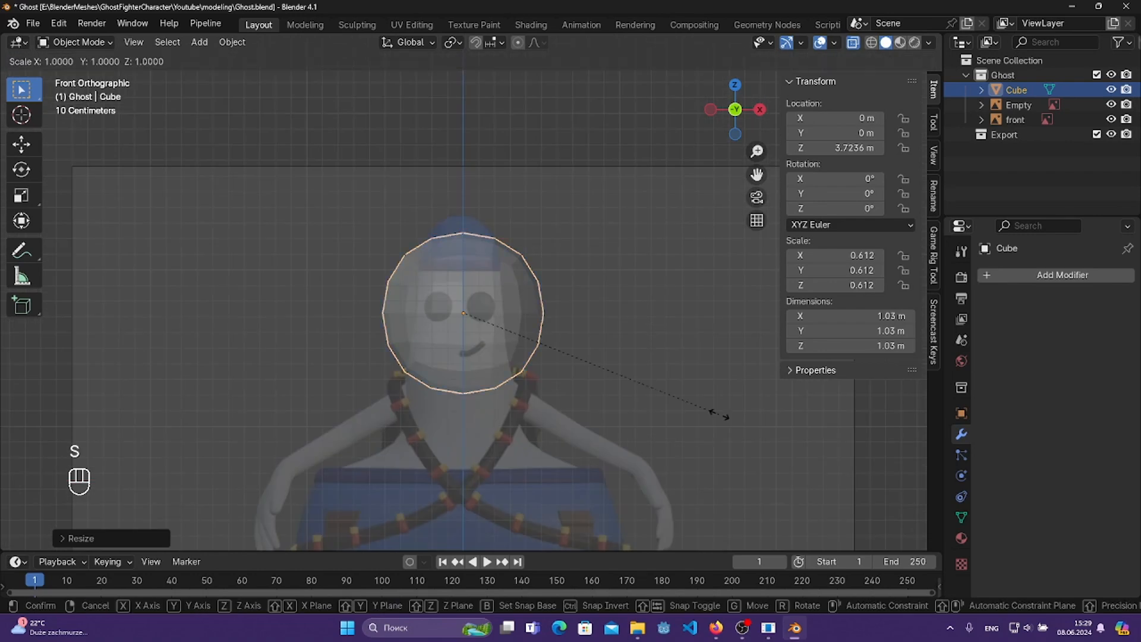
pyautogui.click(619, 387)
# - Fit the head mesh to the blue cap by raising it to about Z 4.02 m and scaling it to about 0.301 in X and 0.362 in Y and Z
pyautogui.press('g')
pyautogui.press('z')
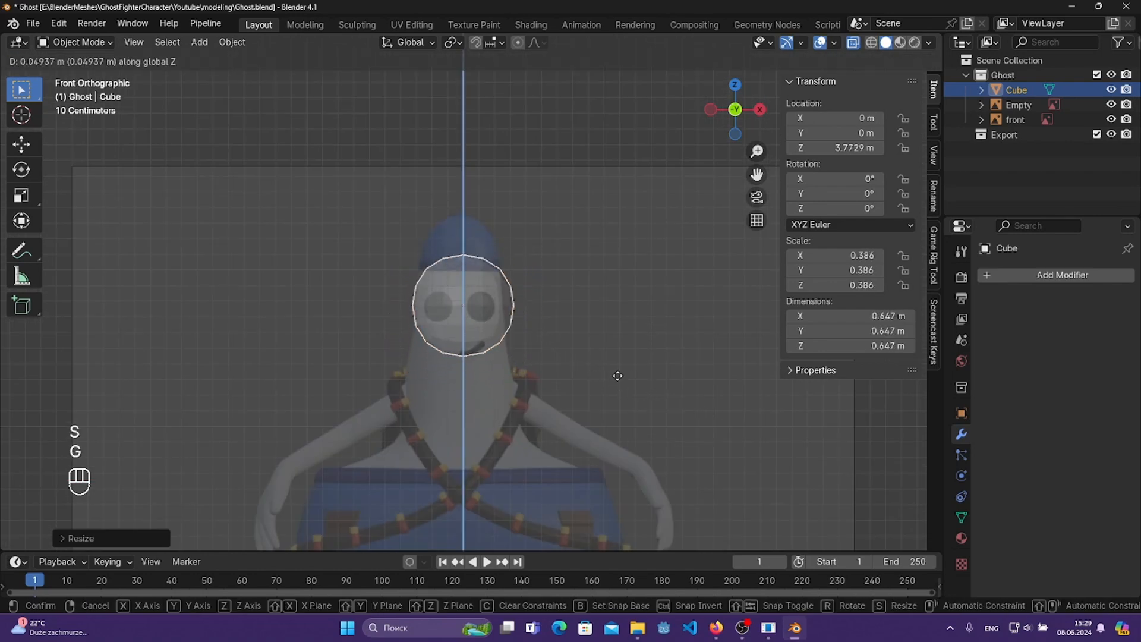
pyautogui.click(607, 332)
pyautogui.press('s')
pyautogui.click(605, 343)
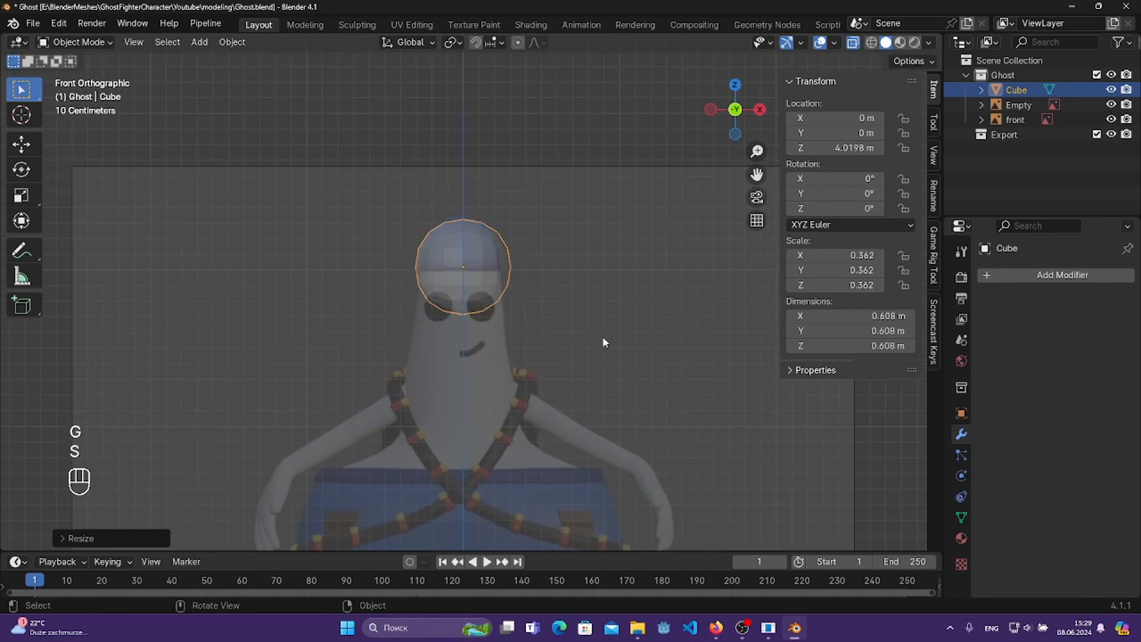
pyautogui.press('s')
pyautogui.press('x')
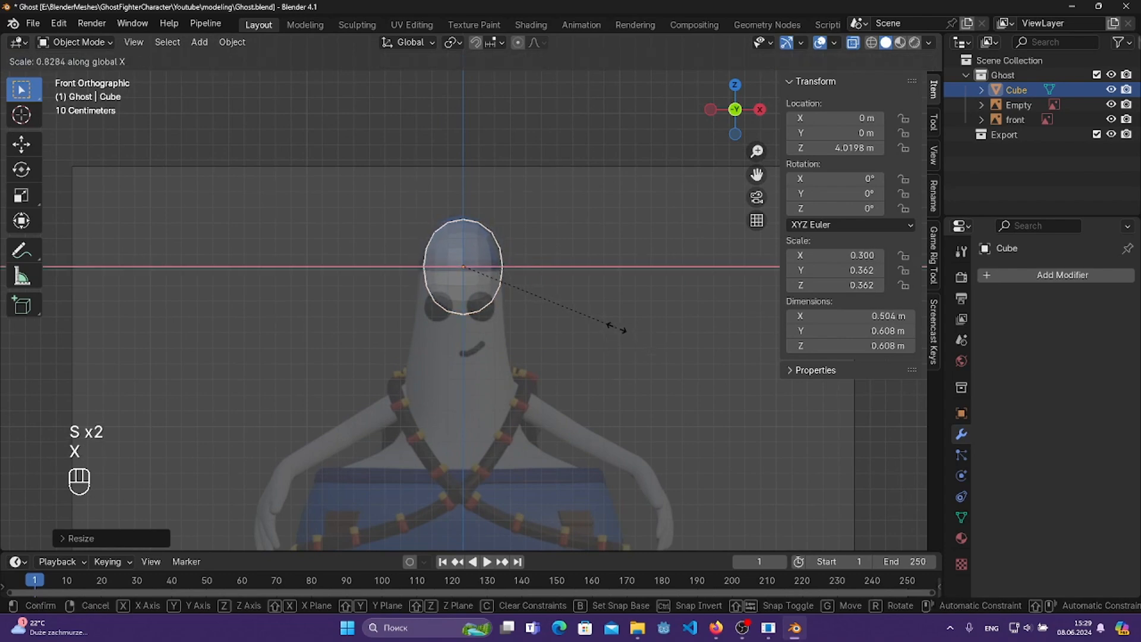
pyautogui.click(617, 326)
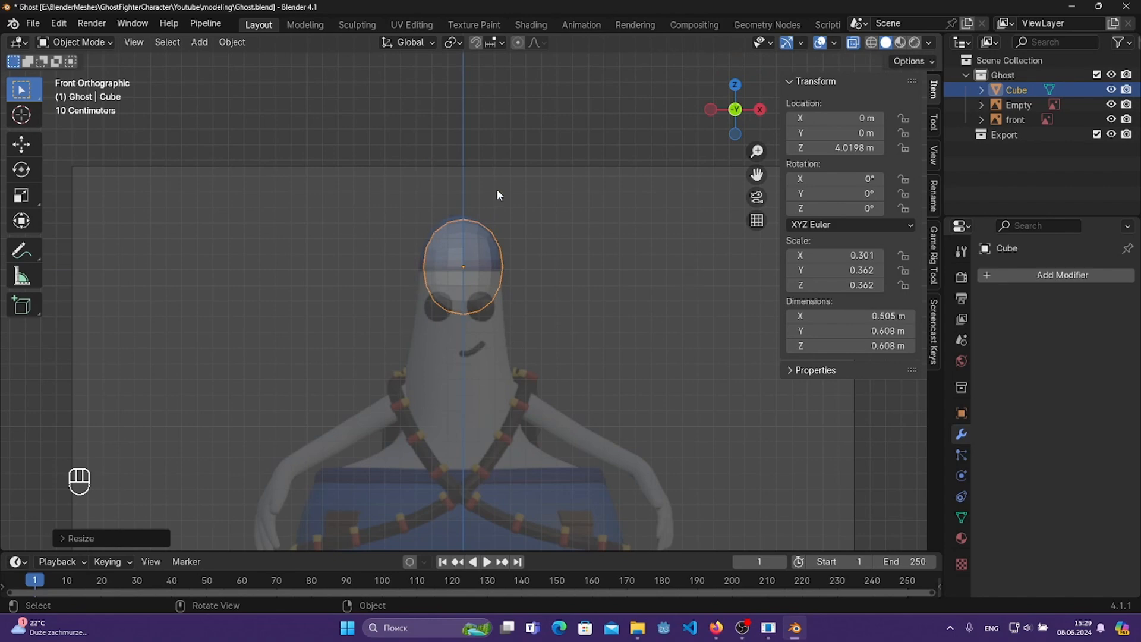
# - Set the front reference image's opacity to 0.3
pyautogui.click(518, 175)
pyautogui.click(660, 285)
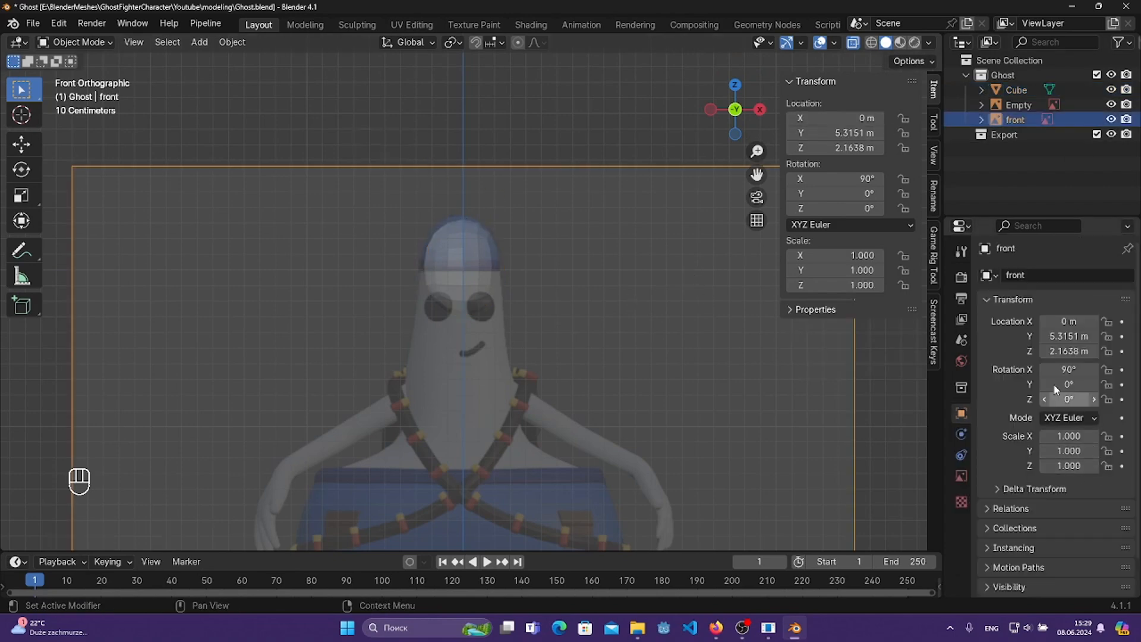
pyautogui.click(961, 476)
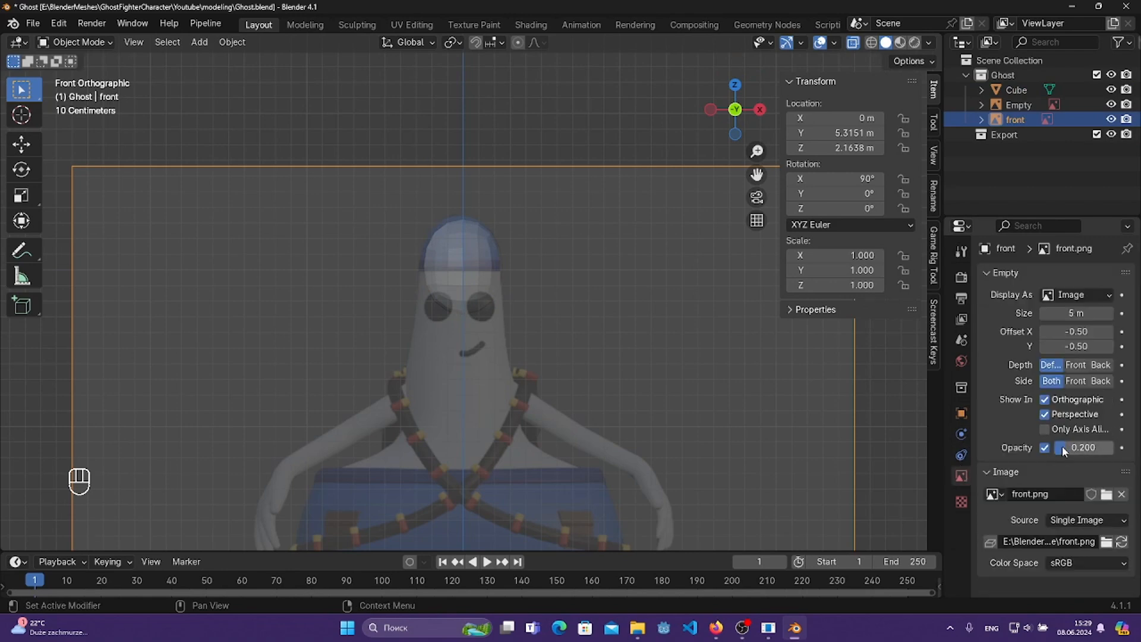
pyautogui.click(1082, 448)
pyautogui.write('0.3')
pyautogui.press('Return')
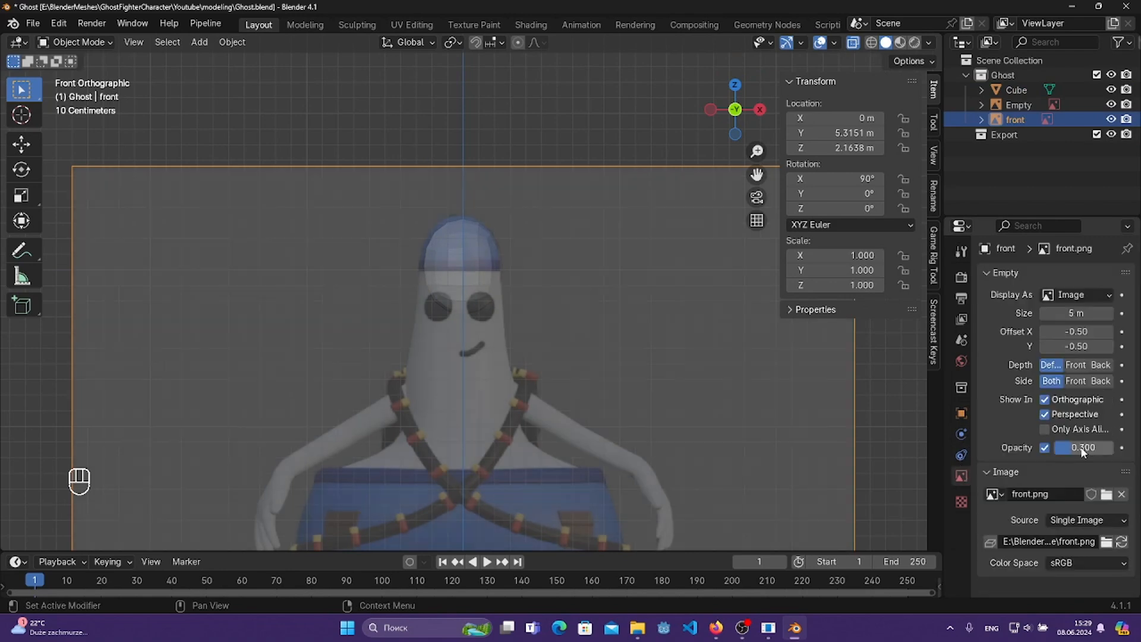
# - Rename the side reference image's object "side" and set its opacity to 0.3
pyautogui.click(1021, 106)
pyautogui.doubleClick(1021, 106)
pyautogui.write('side')
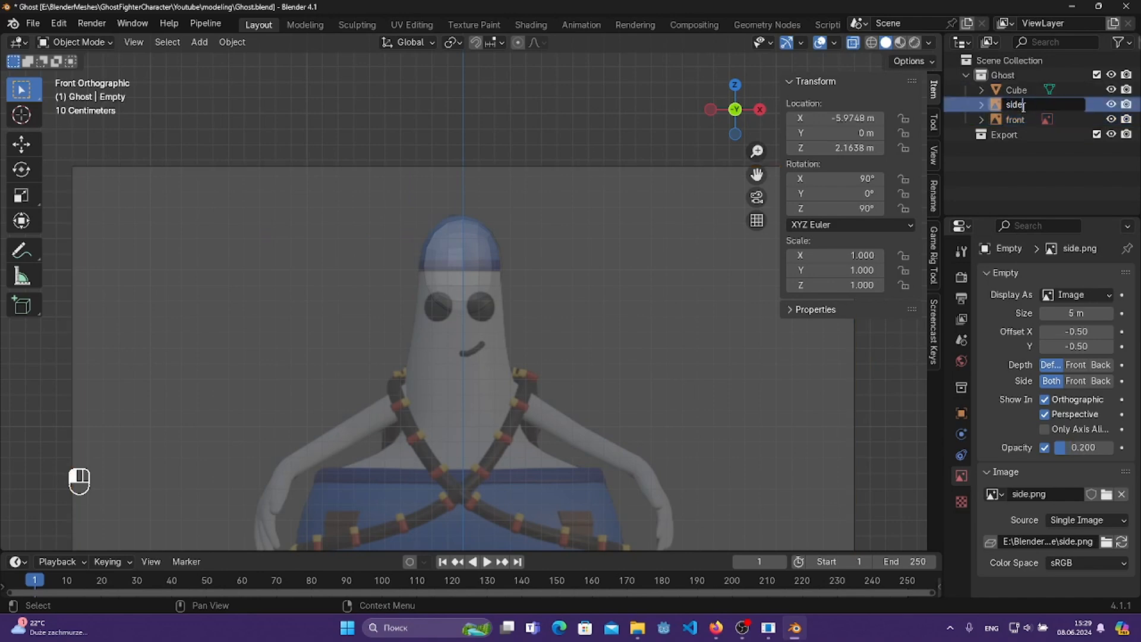
pyautogui.press('Return')
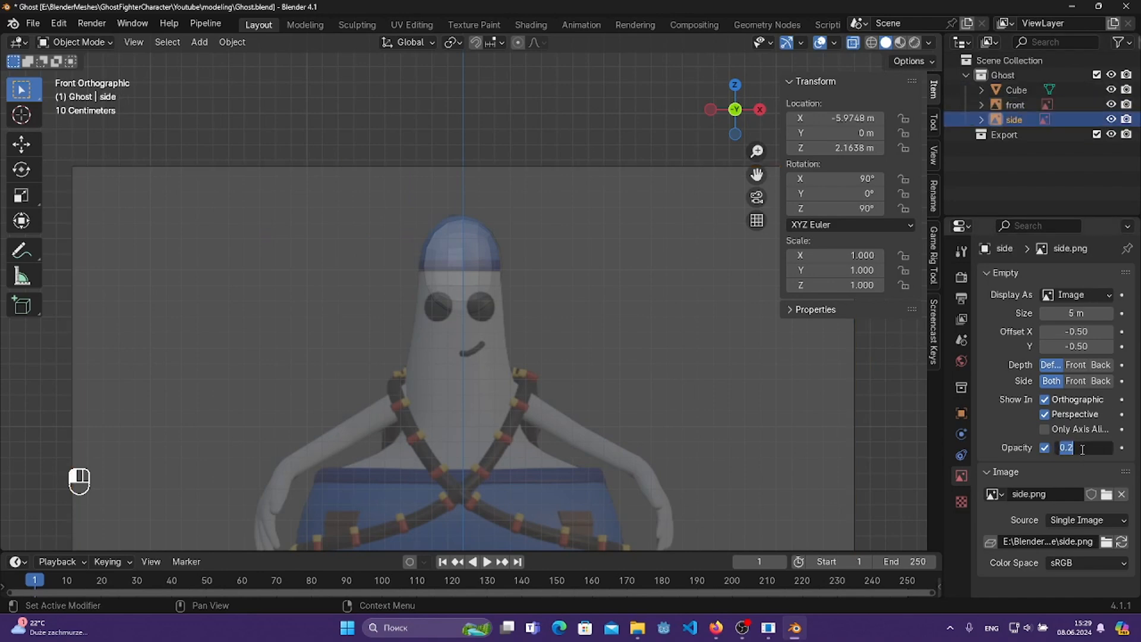
pyautogui.write('.3')
pyautogui.click(1007, 171)
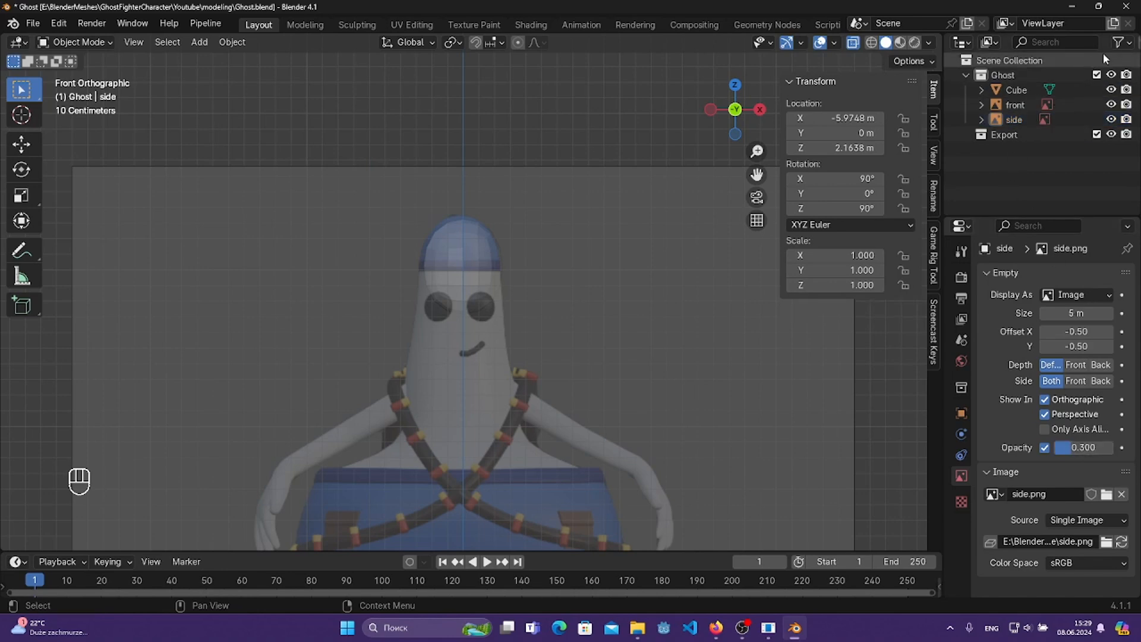
# - Create a new collection named "reference" and put the front and side images in it
pyautogui.click(1140, 46)
pyautogui.doubleClick(1016, 149)
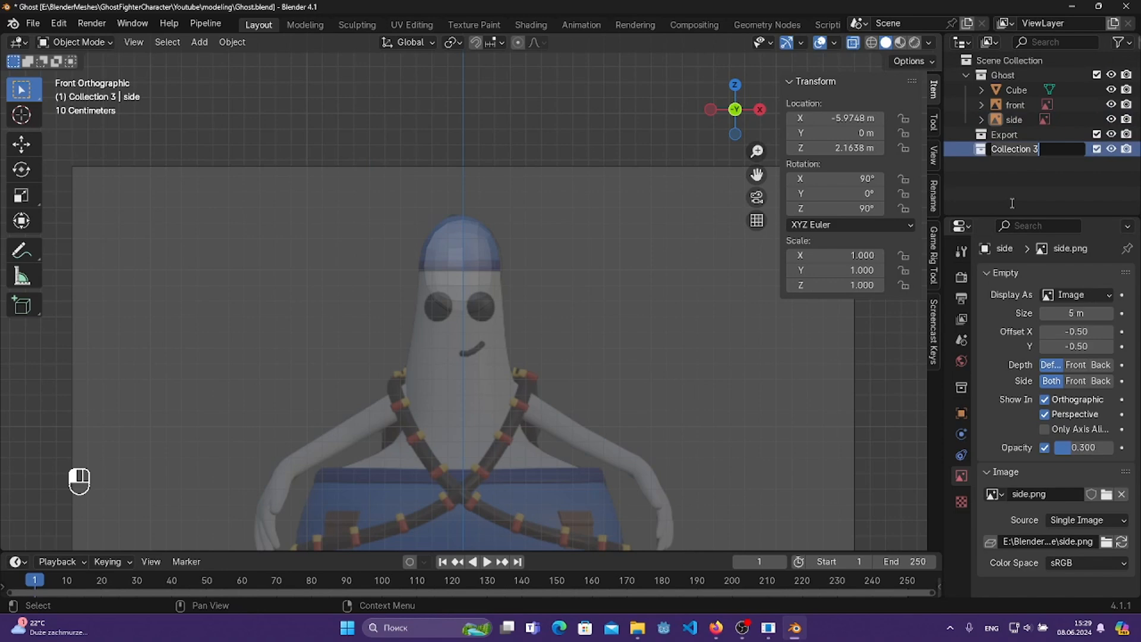
pyautogui.write('reference')
pyautogui.press('Return')
pyautogui.click(1015, 117)
# - Show the selectability toggles in the outliner and make the reference collection unselectable in the viewport
pyautogui.click(1121, 41)
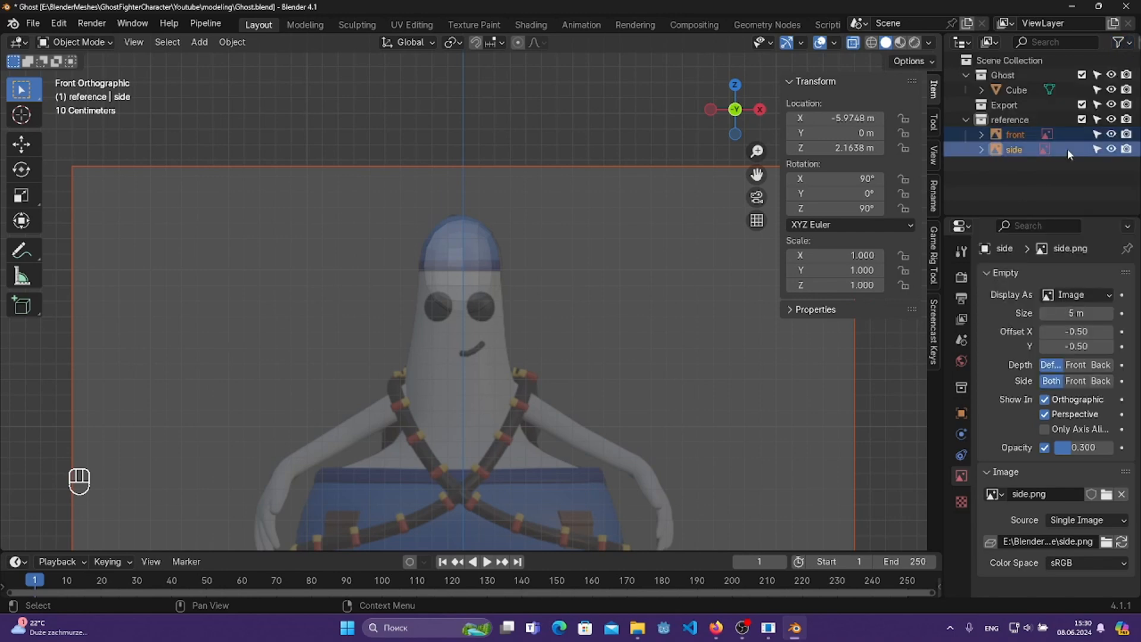
pyautogui.click(1097, 119)
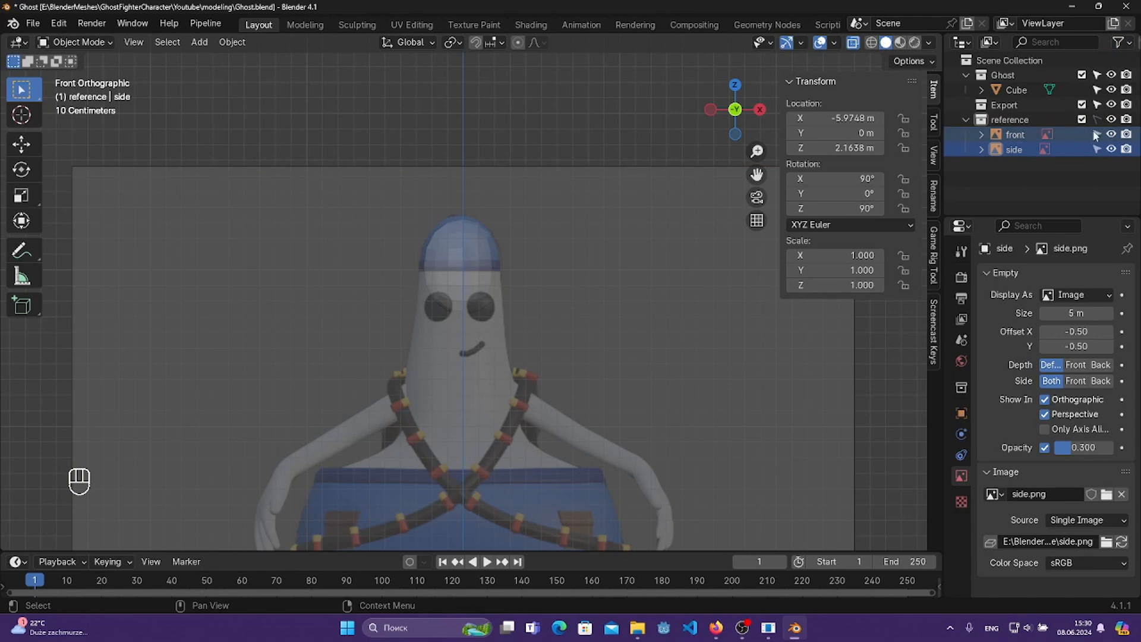
pyautogui.click(716, 262)
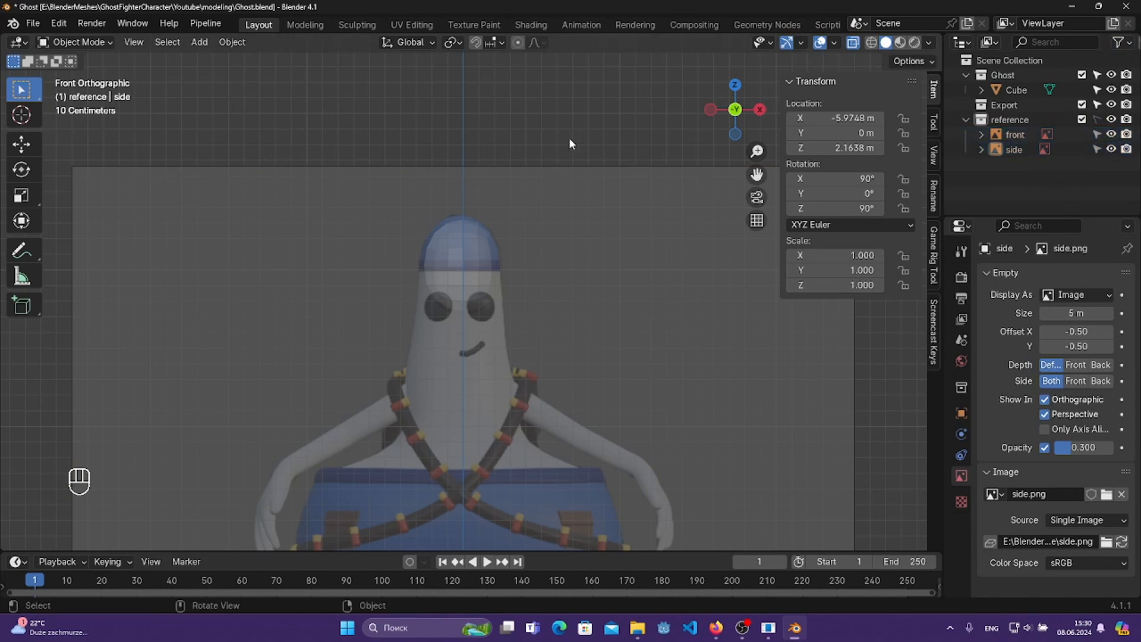
pyautogui.moveTo(569, 144); pyautogui.dragTo(642, 303)
# - Align the head mesh with the cap in the right side view, moving it to about X -0.025 m and Y 0.055 m
pyautogui.click(481, 287)
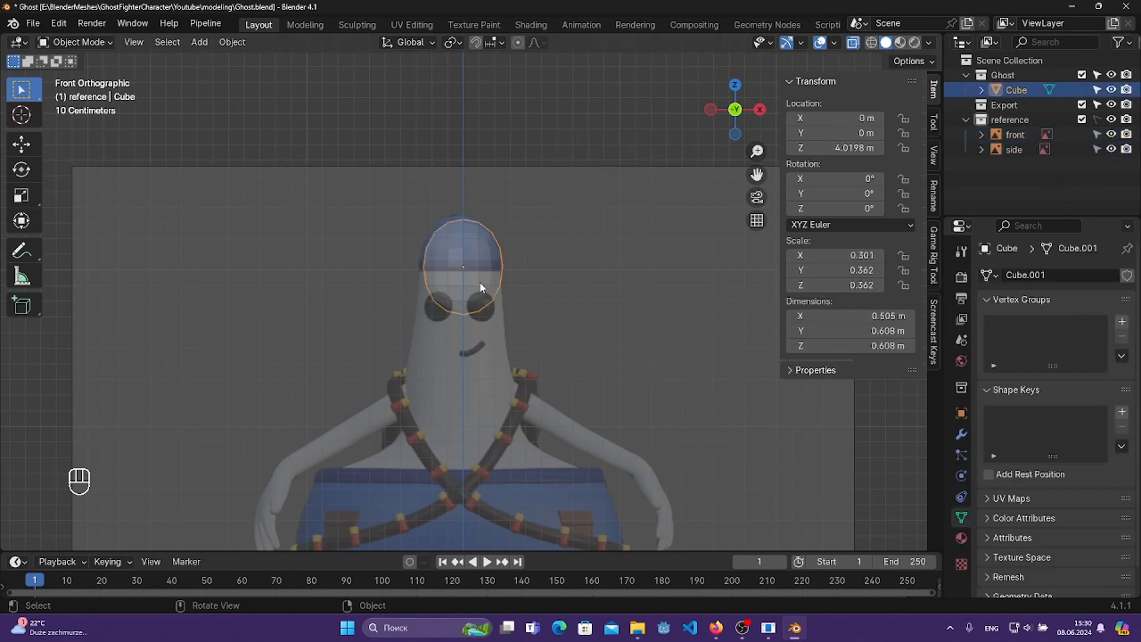
pyautogui.keyDown('shift'); pyautogui.moveTo(568, 262); pyautogui.dragTo(577, 264, button='middle'); pyautogui.keyUp('shift')
pyautogui.scroll(1, 624, 301)
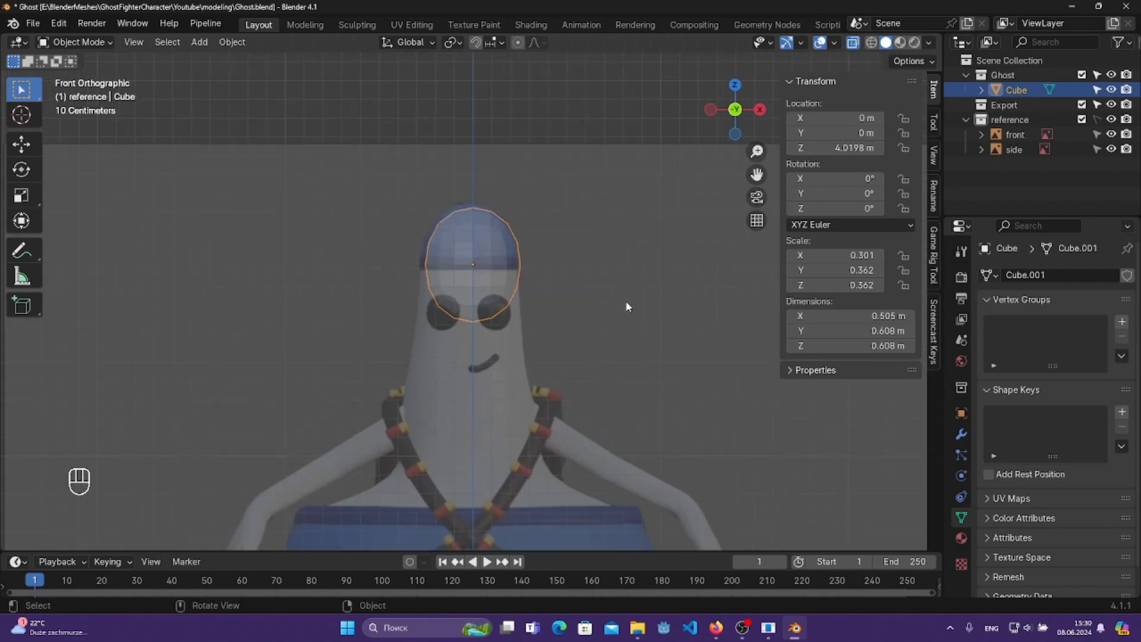
pyautogui.press('KP_3')
pyautogui.press('g')
pyautogui.press('x')
pyautogui.press('y')
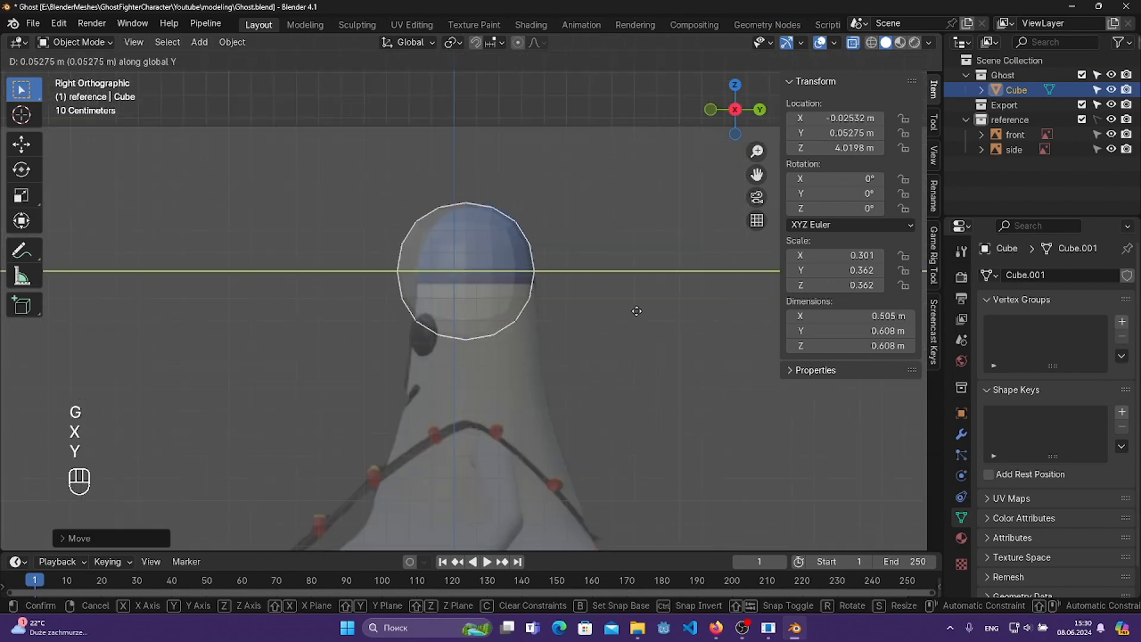
pyautogui.click(636, 311)
# - Scale the head mesh along Y to about 0.299 and move it along Y to about 0.092 m to match the side reference
pyautogui.press('s')
pyautogui.press('y')
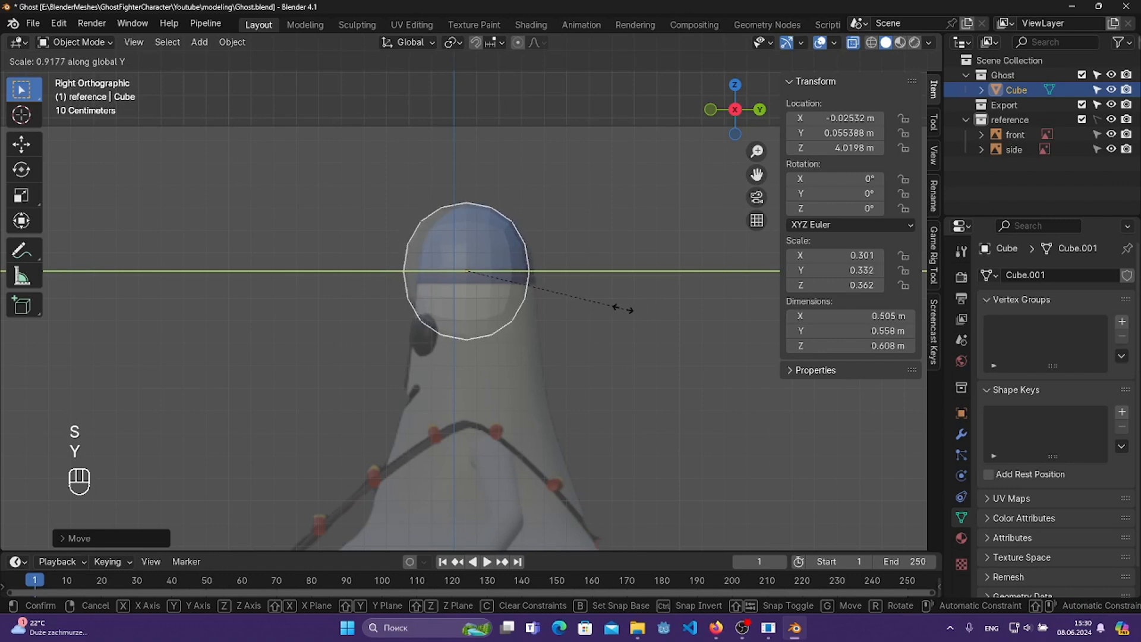
pyautogui.click(607, 308)
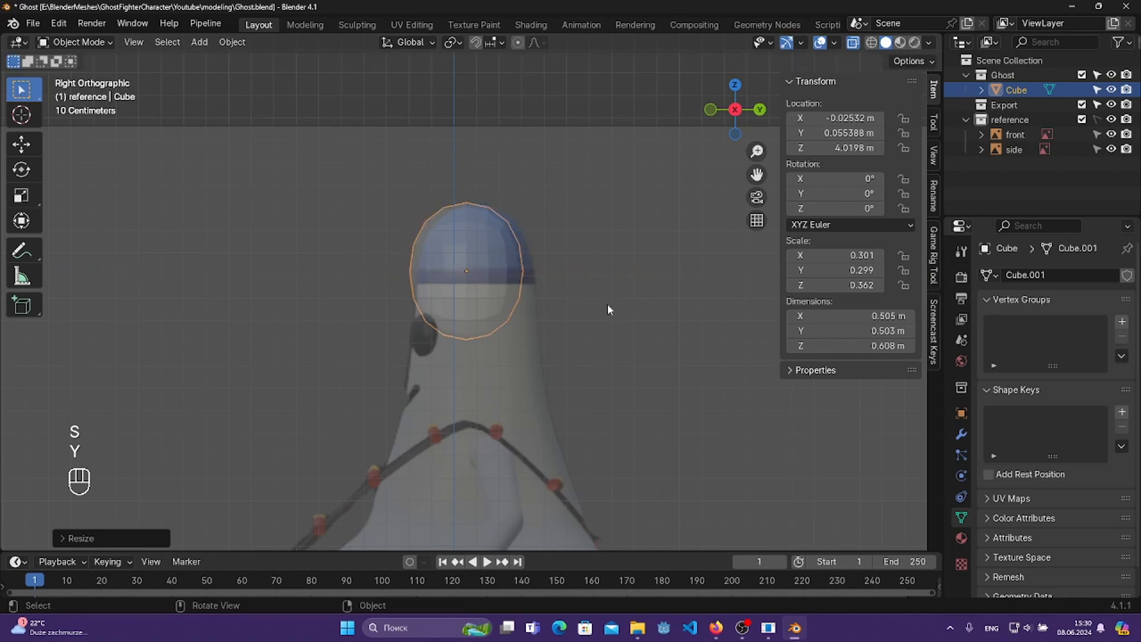
pyautogui.press('g')
pyautogui.press('y')
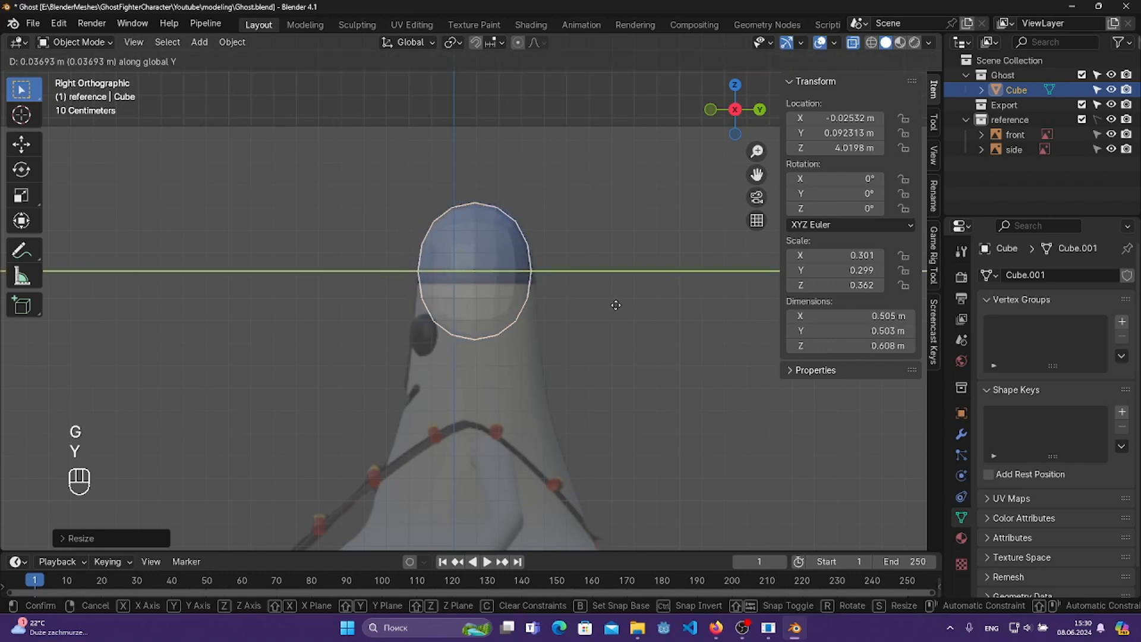
pyautogui.click(617, 306)
# - In front view, raise the head mesh along Z to about 4.04 m so its crown meets the top of the cap
pyautogui.press('KP_1')
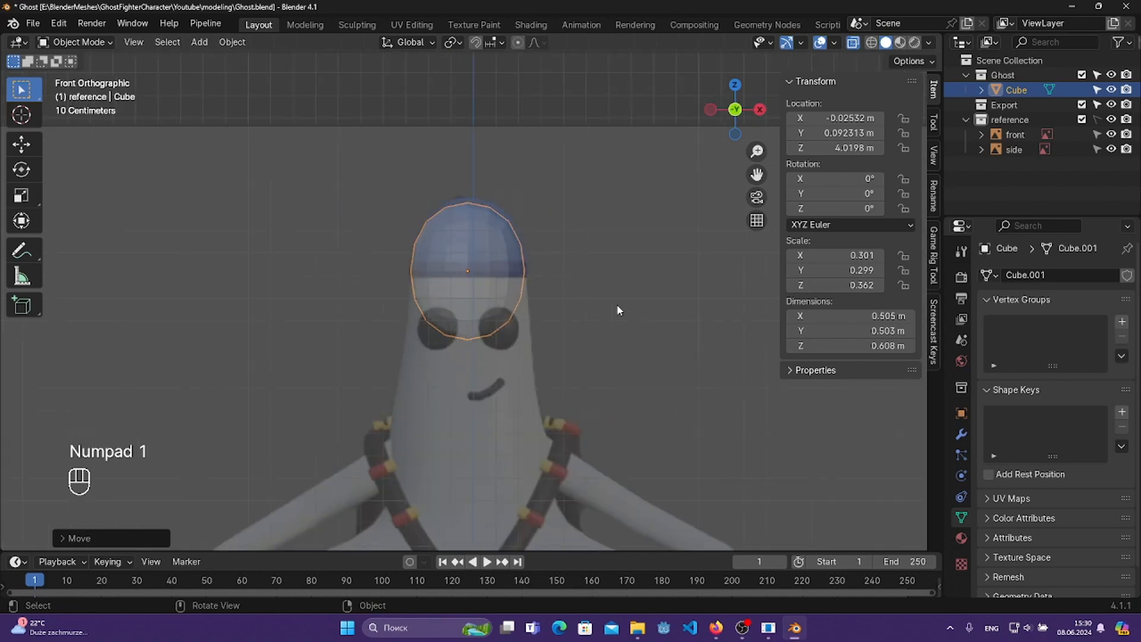
pyautogui.press('g')
pyautogui.press('z')
pyautogui.click(626, 303)
pyautogui.scroll(1, 626, 304)
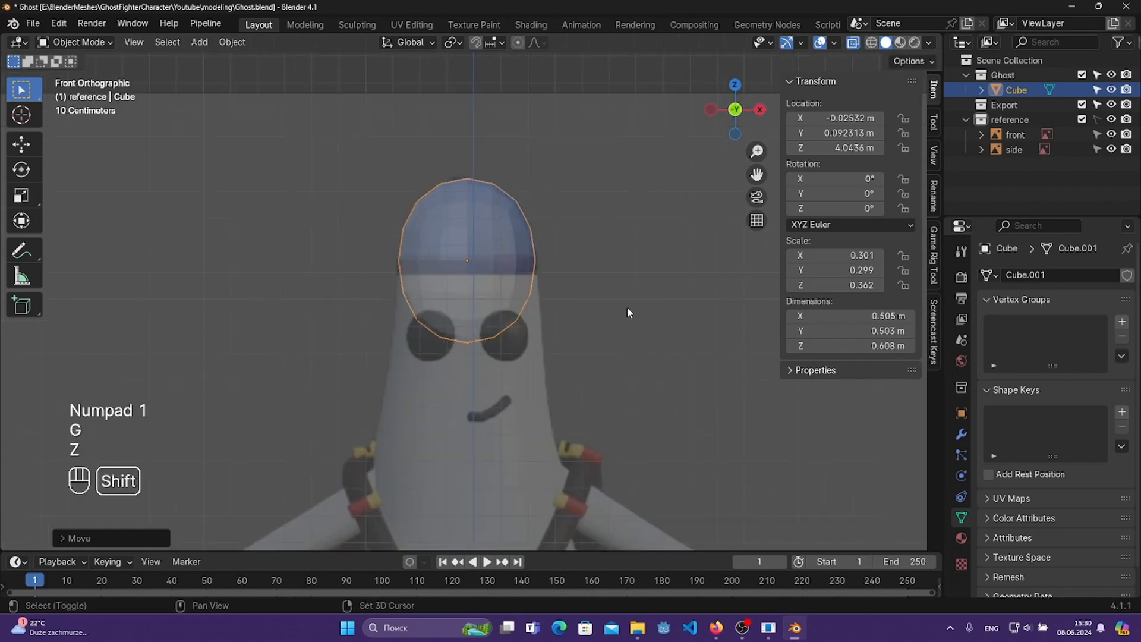
pyautogui.keyDown('shift'); pyautogui.moveTo(627, 308); pyautogui.dragTo(610, 328, button='middle'); pyautogui.keyUp('shift')
pyautogui.scroll(-1, 469, 240)
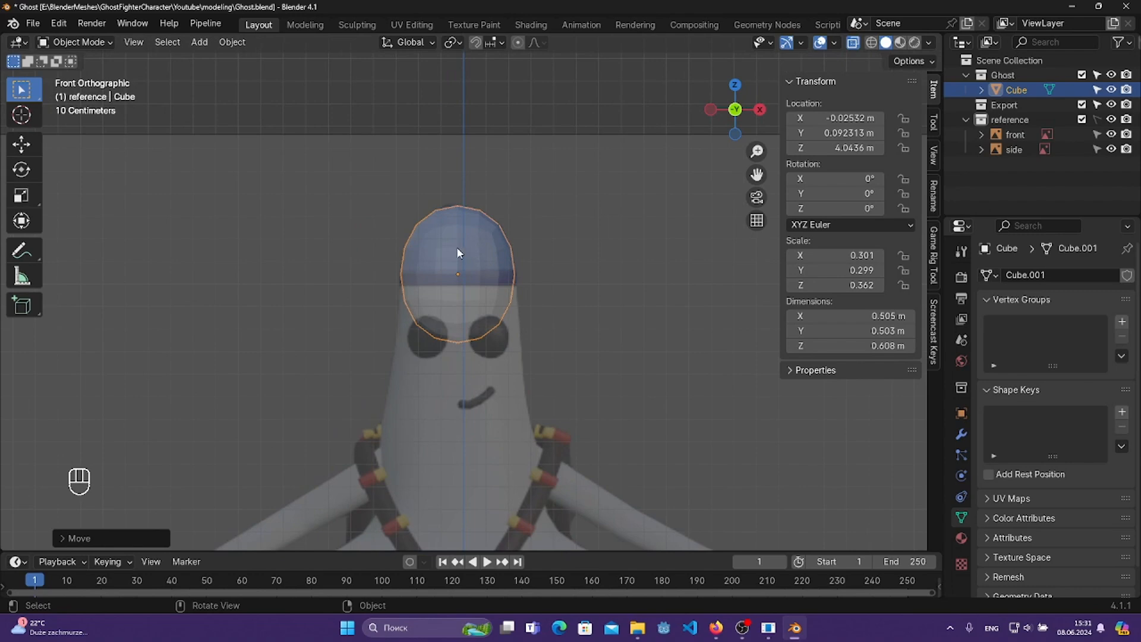
# - In Edit Mode with face selection, delete the faces of the head mesh's half on the negative X side
pyautogui.press('Tab')
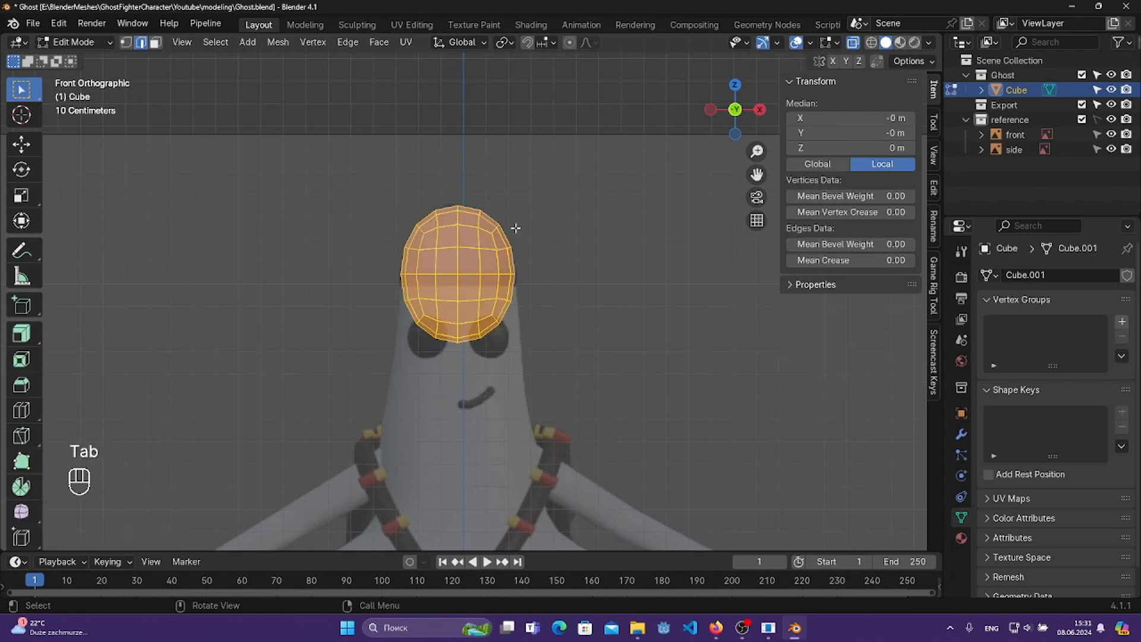
pyautogui.moveTo(351, 122); pyautogui.dragTo(356, 297)
pyautogui.click(156, 44)
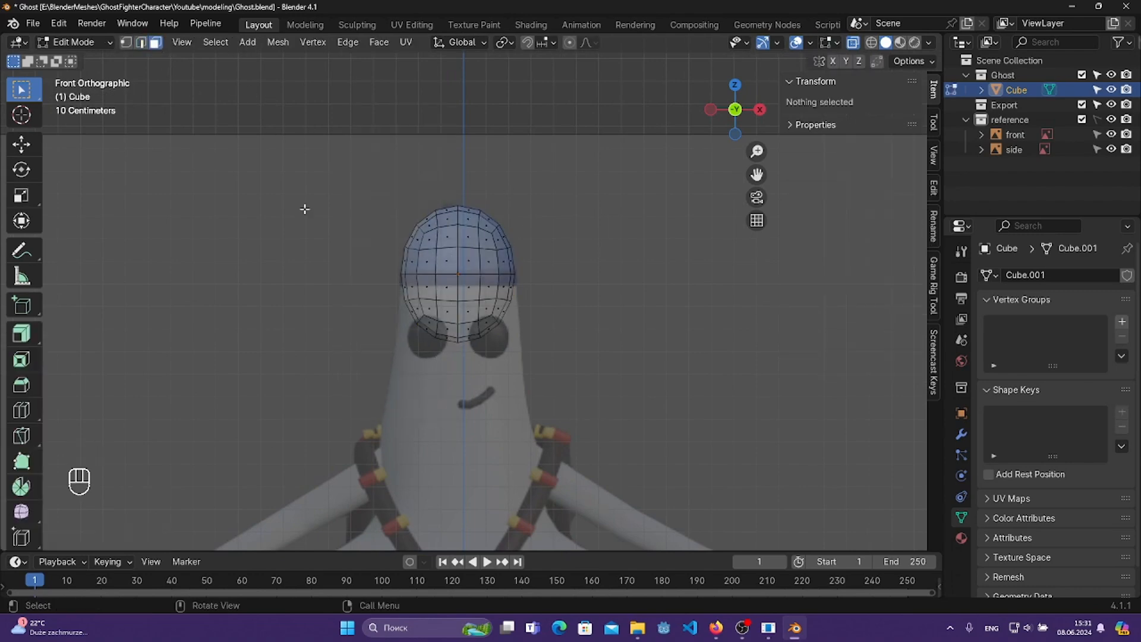
pyautogui.moveTo(361, 140); pyautogui.dragTo(462, 395)
pyautogui.press('Delete')
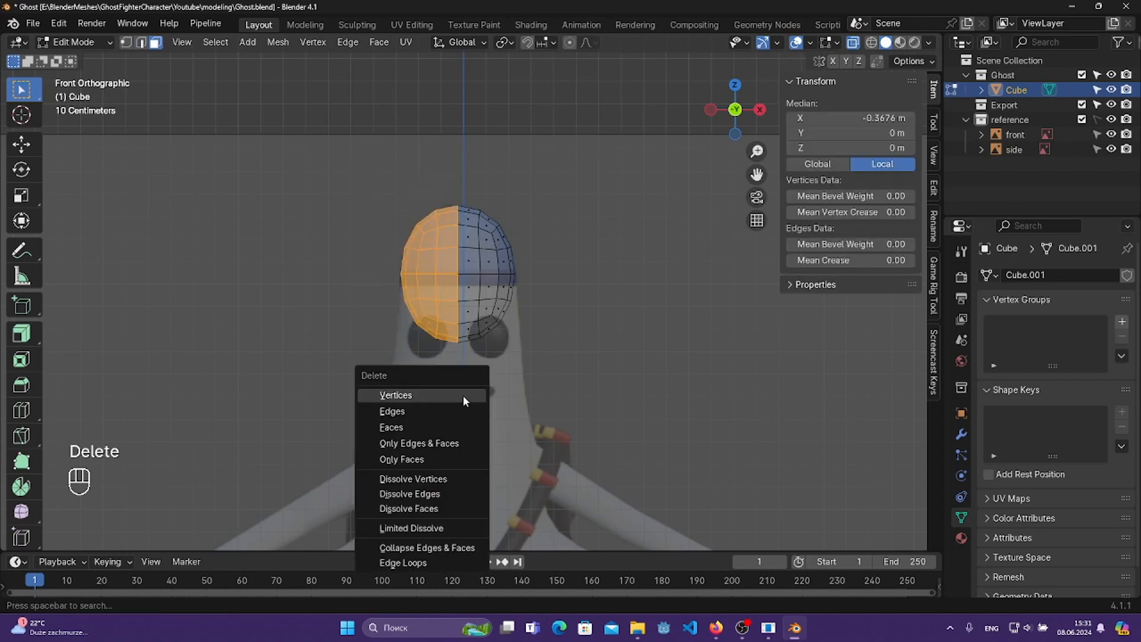
pyautogui.click(422, 426)
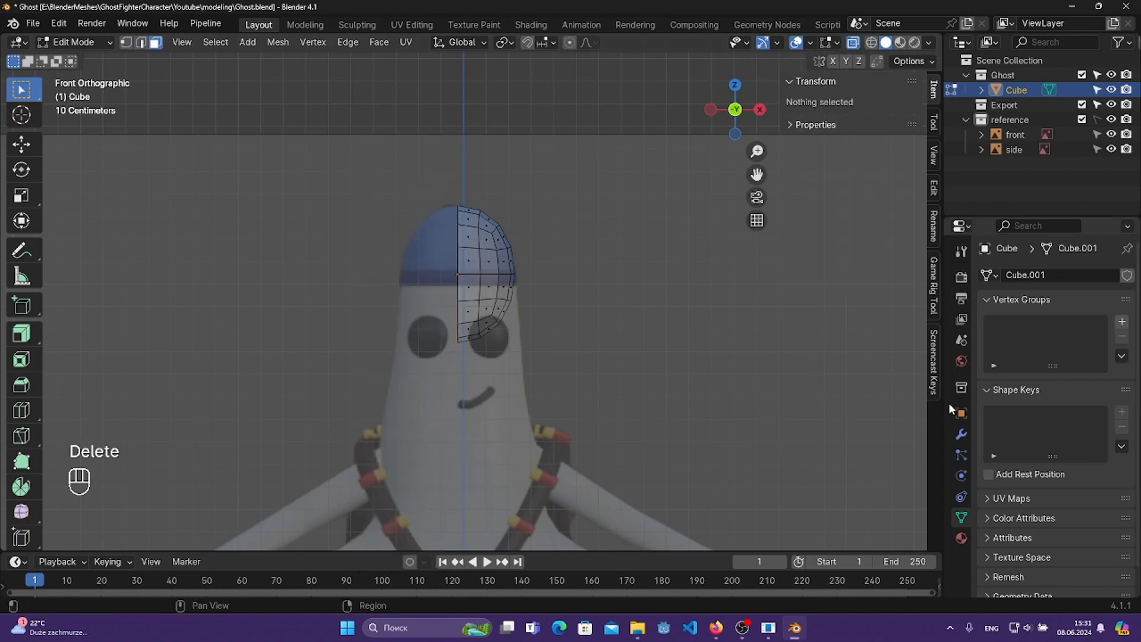
# - Add a Mirror modifier on the X axis to the half head mesh
pyautogui.click(961, 434)
pyautogui.click(1020, 273)
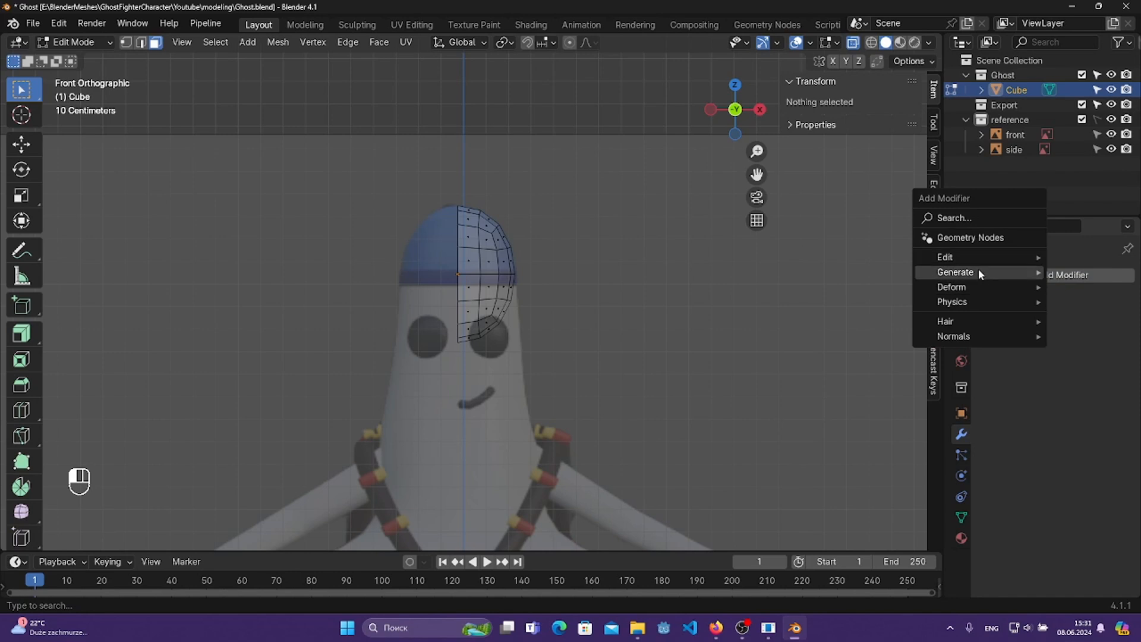
pyautogui.moveTo(979, 273)
pyautogui.click(833, 372)
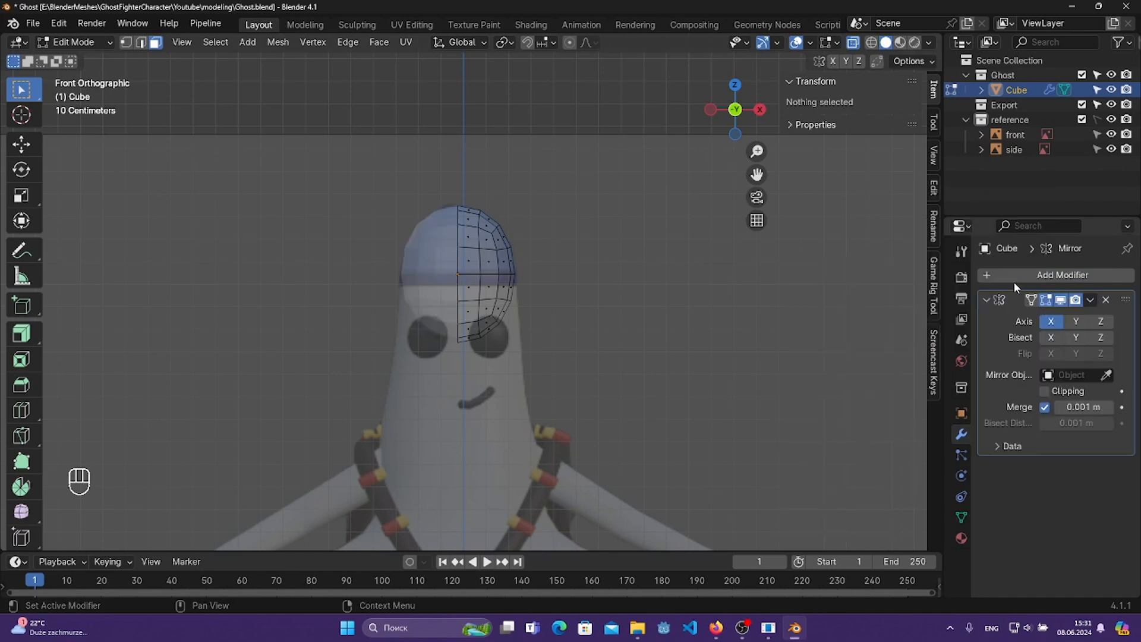
# - Delete the faces of the head mesh's lower half, keeping only the upper dome
pyautogui.scroll(2, 531, 194)
pyautogui.moveTo(343, 273); pyautogui.dragTo(633, 418)
pyautogui.press('Delete')
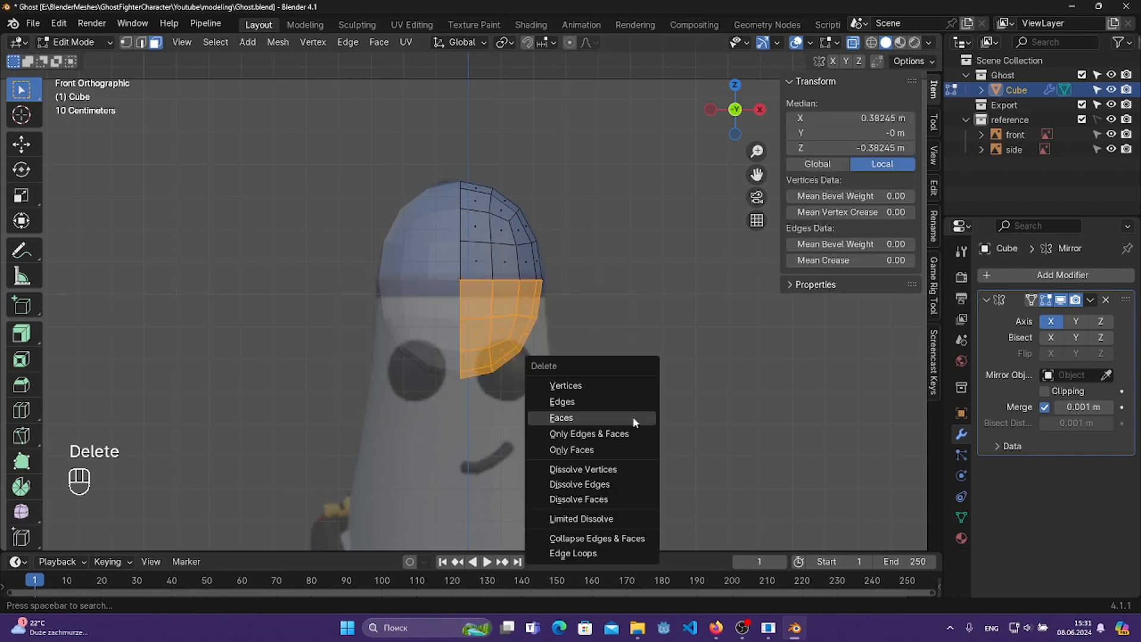
pyautogui.click(633, 418)
# - In edge selection mode, select the dome's open bottom edge loop and extrude it down along Z by about 0.165 m
pyautogui.keyDown('shift'); pyautogui.moveTo(563, 315); pyautogui.dragTo(583, 166, button='middle'); pyautogui.keyUp('shift')
pyautogui.scroll(-3, 586, 259)
pyautogui.scroll(-4, 473, 446)
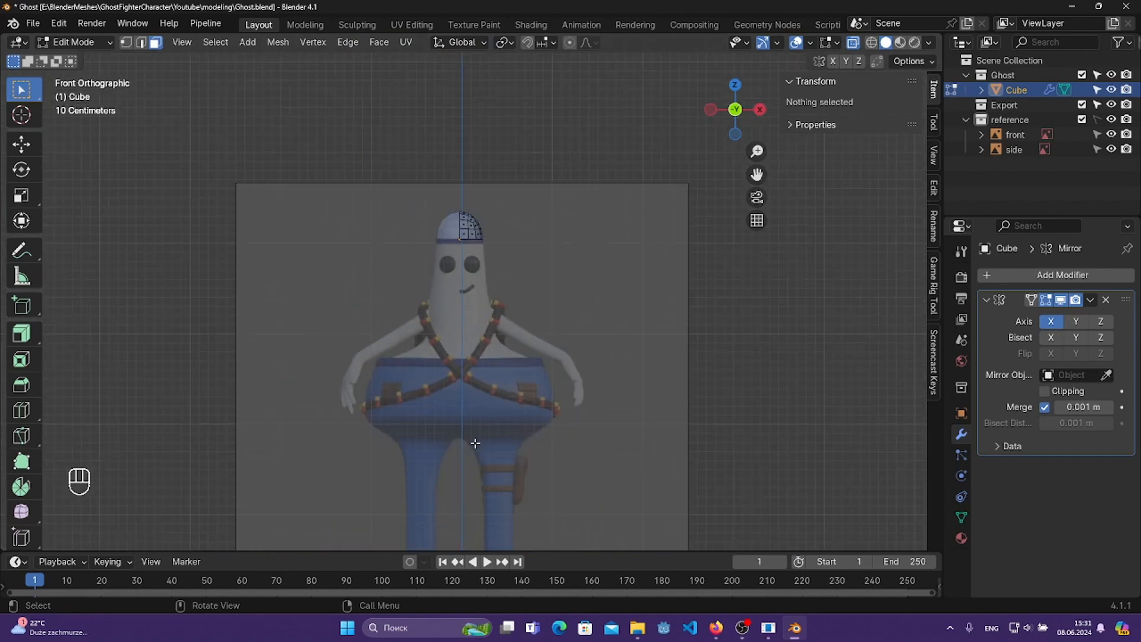
pyautogui.scroll(3, 480, 433)
pyautogui.scroll(3, 434, 287)
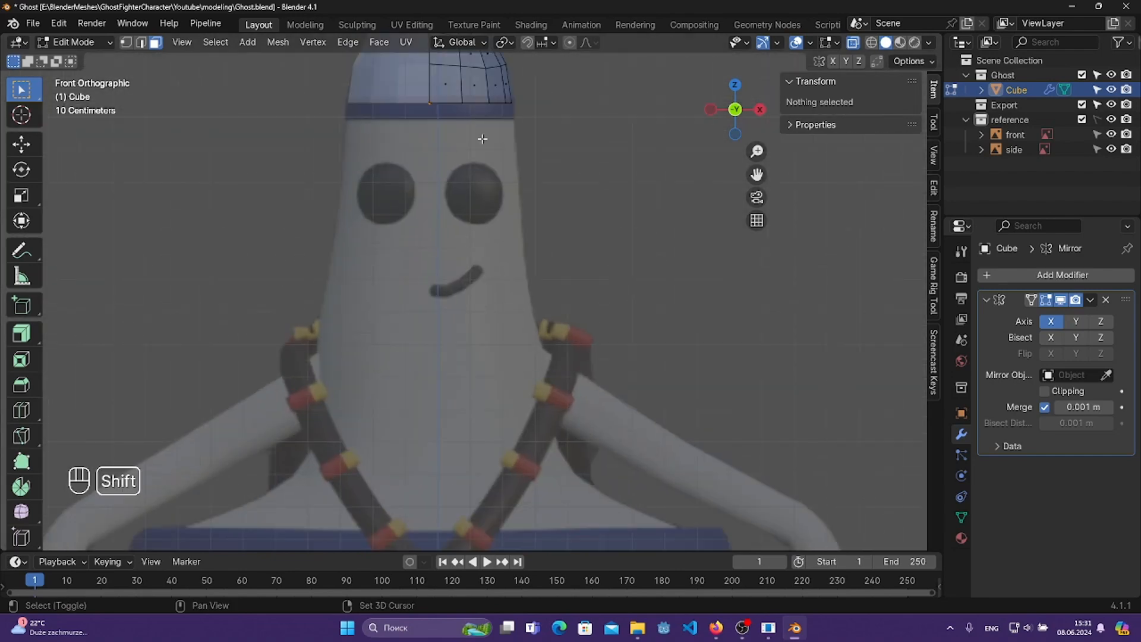
pyautogui.keyDown('shift'); pyautogui.moveTo(482, 138); pyautogui.dragTo(501, 291, button='middle'); pyautogui.keyUp('shift')
pyautogui.moveTo(501, 291); pyautogui.dragTo(499, 229, button='middle')
pyautogui.scroll(1, 503, 235)
pyautogui.press('2')
pyautogui.click(509, 244)
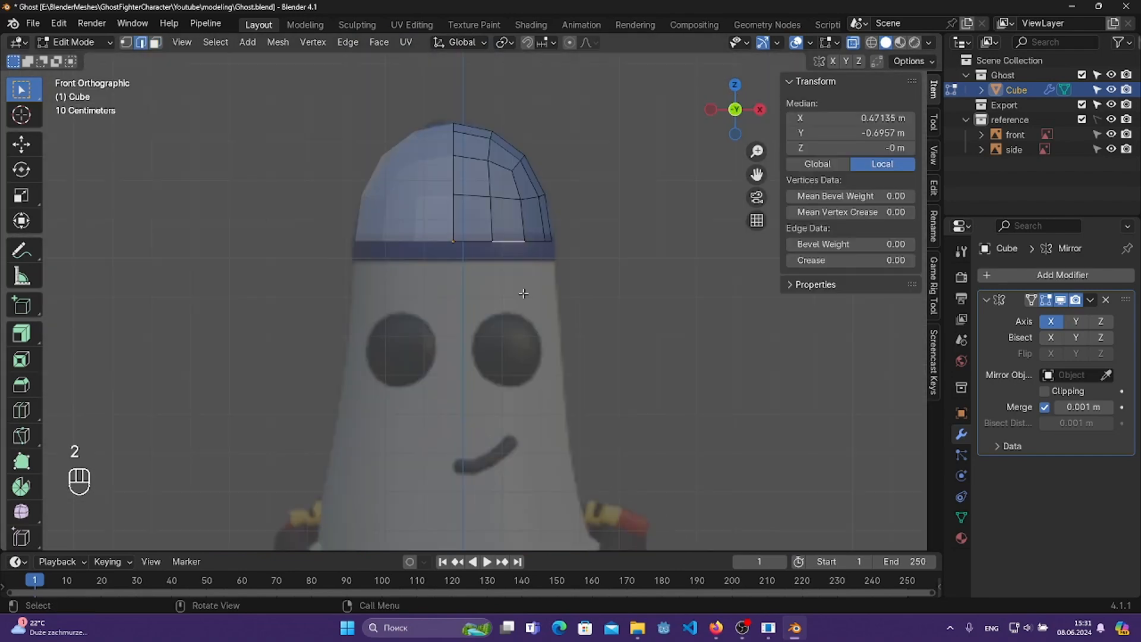
pyautogui.keyDown('alt'); pyautogui.click(476, 241); pyautogui.keyUp('alt')
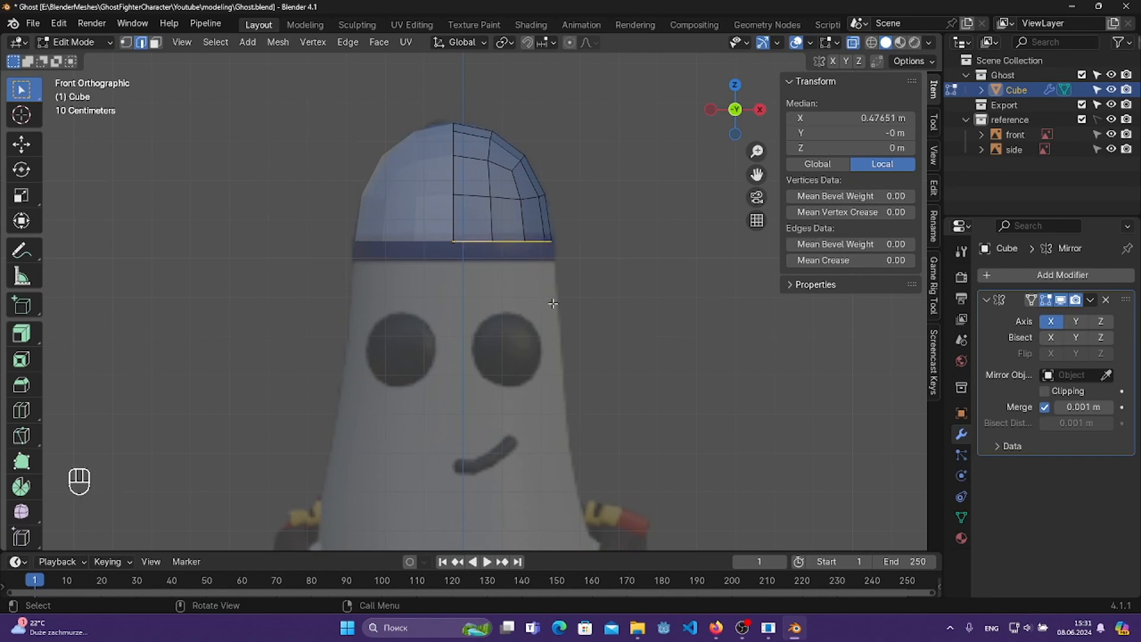
pyautogui.hotkey('ctrl', 'z')
pyautogui.hotkey('ctrl', 'z')
pyautogui.keyDown('shift'); pyautogui.moveTo(397, 235); pyautogui.dragTo(356, 167, button='middle'); pyautogui.keyUp('shift')
pyautogui.press('e')
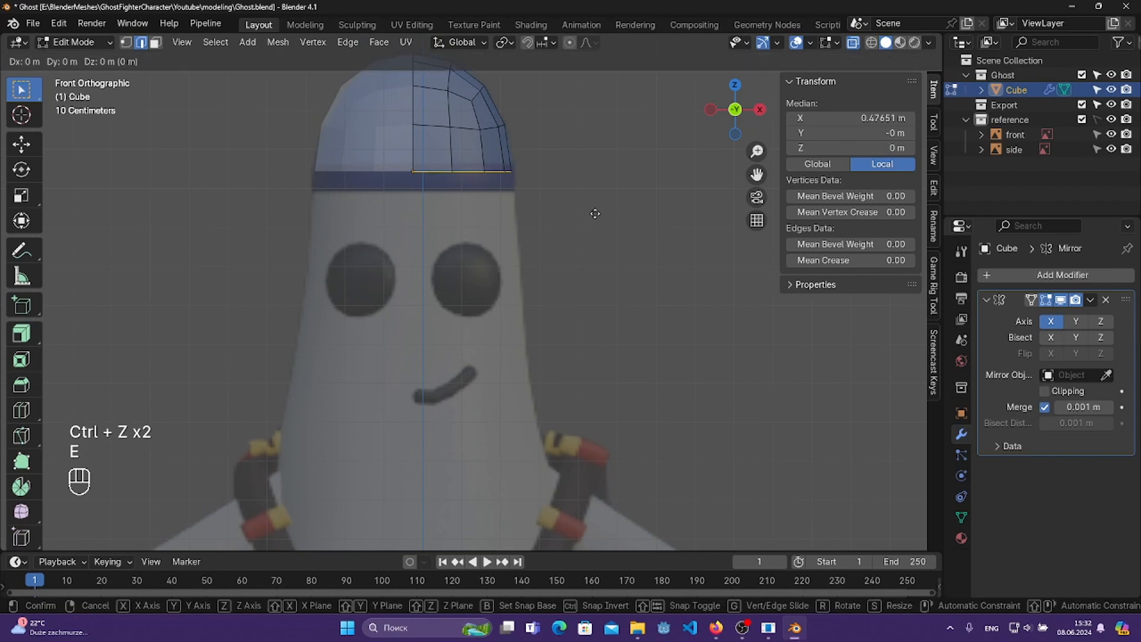
pyautogui.press('z')
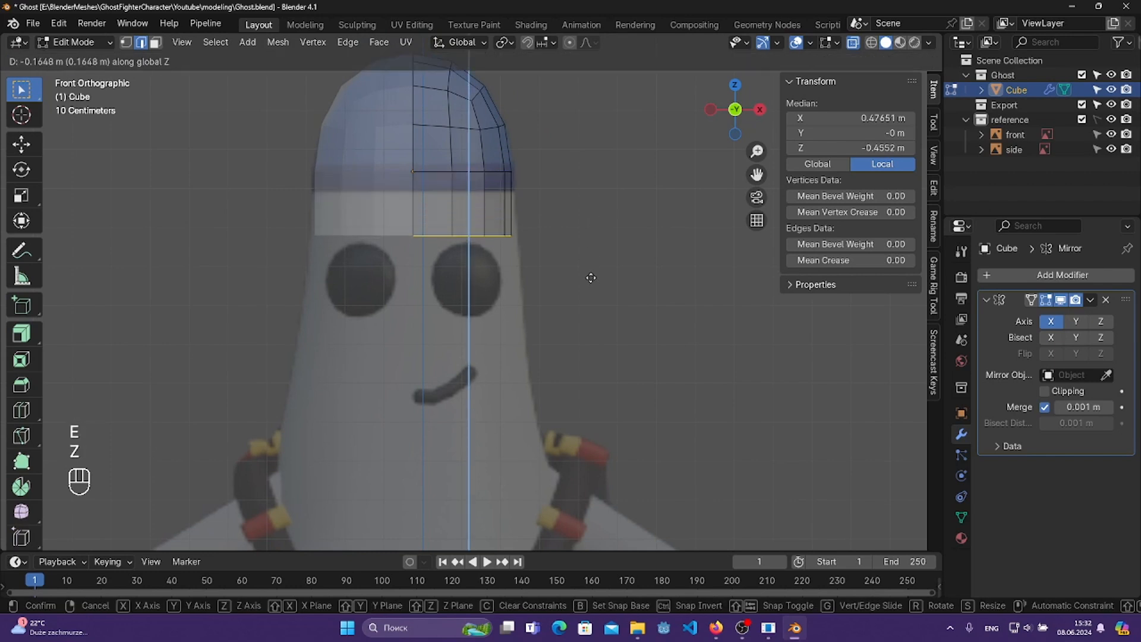
pyautogui.click(591, 278)
pyautogui.scroll(2, 643, 315)
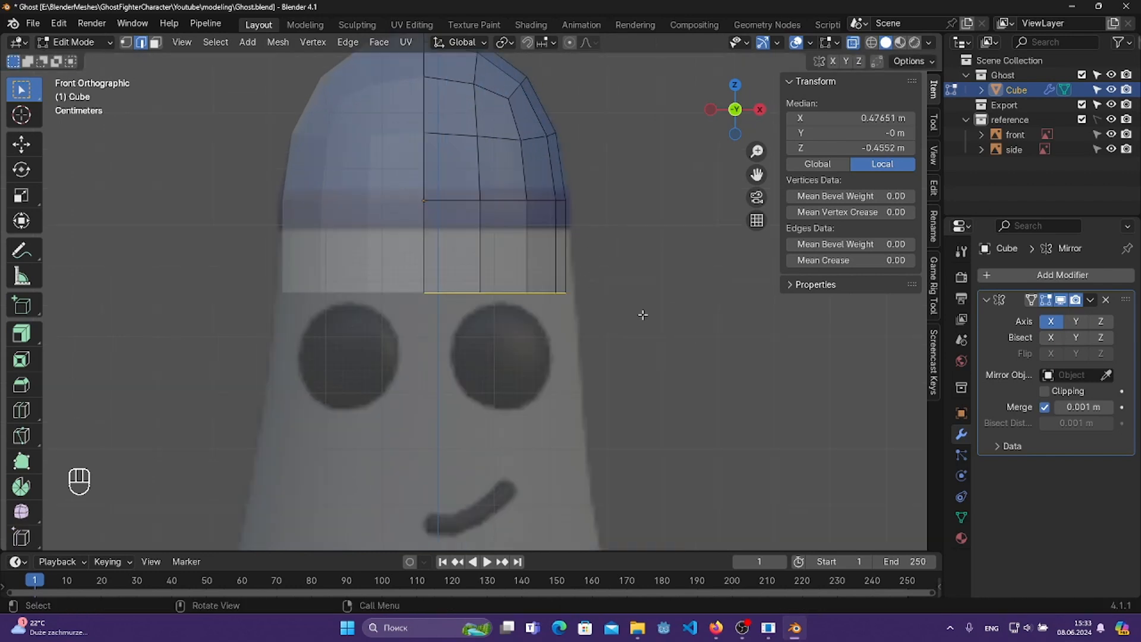
# - Enable Clipping on the Mirror modifier and widen the bottom edge loop along X to the head outline in the front reference
pyautogui.click(1044, 390)
pyautogui.press('s')
pyautogui.press('x')
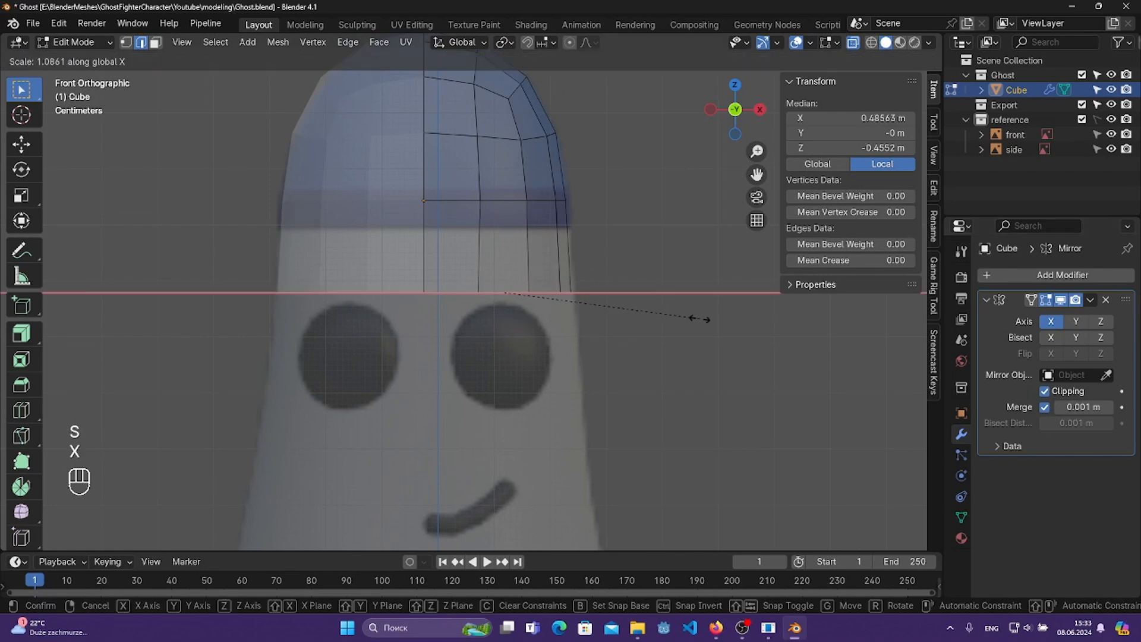
pyautogui.click(678, 316)
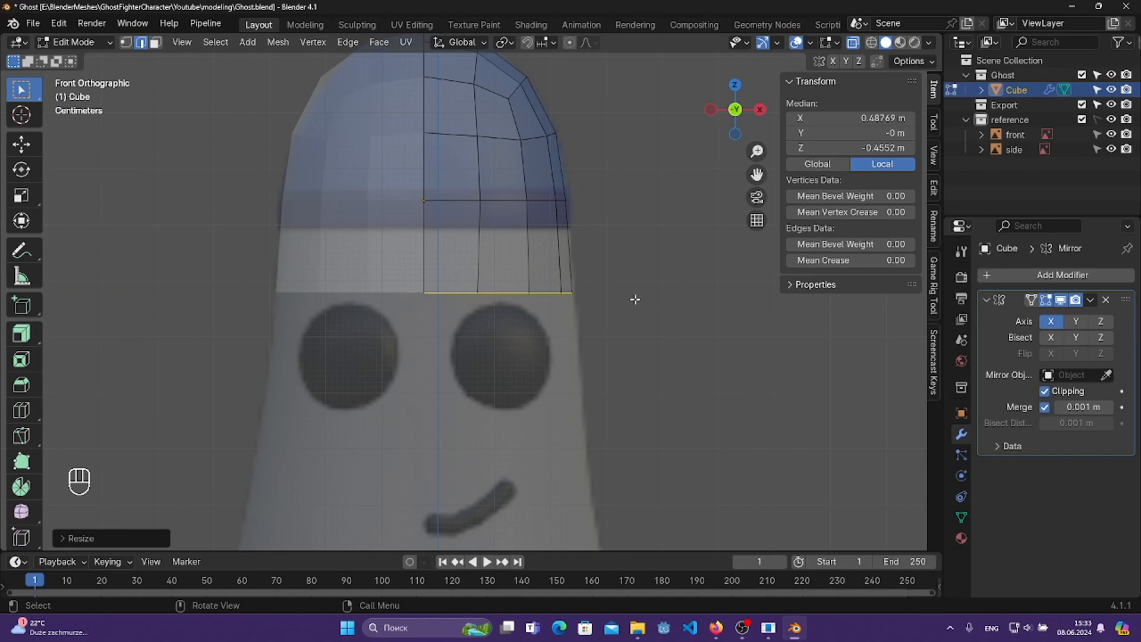
# - In side view, scale the bottom edge loop along Y by about 1.07 to follow the side reference
pyautogui.press('KP_3')
pyautogui.press('s')
pyautogui.press('y')
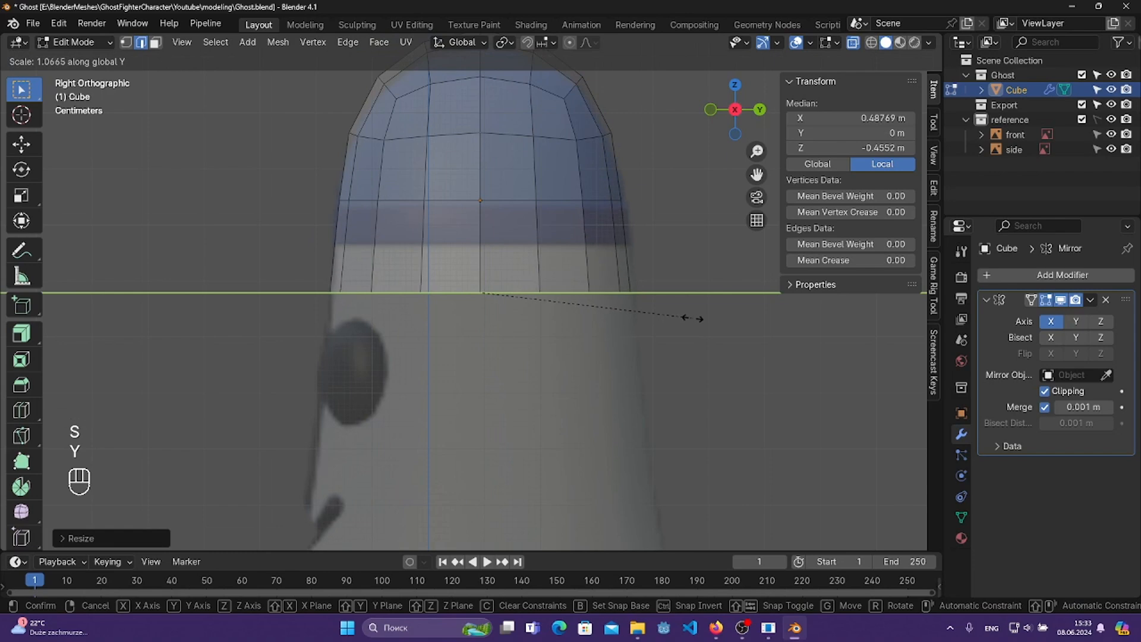
pyautogui.click(692, 319)
# - In front view, extrude the bottom edge loop down about 0.32 m to just above the smile and widen it along X to the reference outline
pyautogui.press('KP_1')
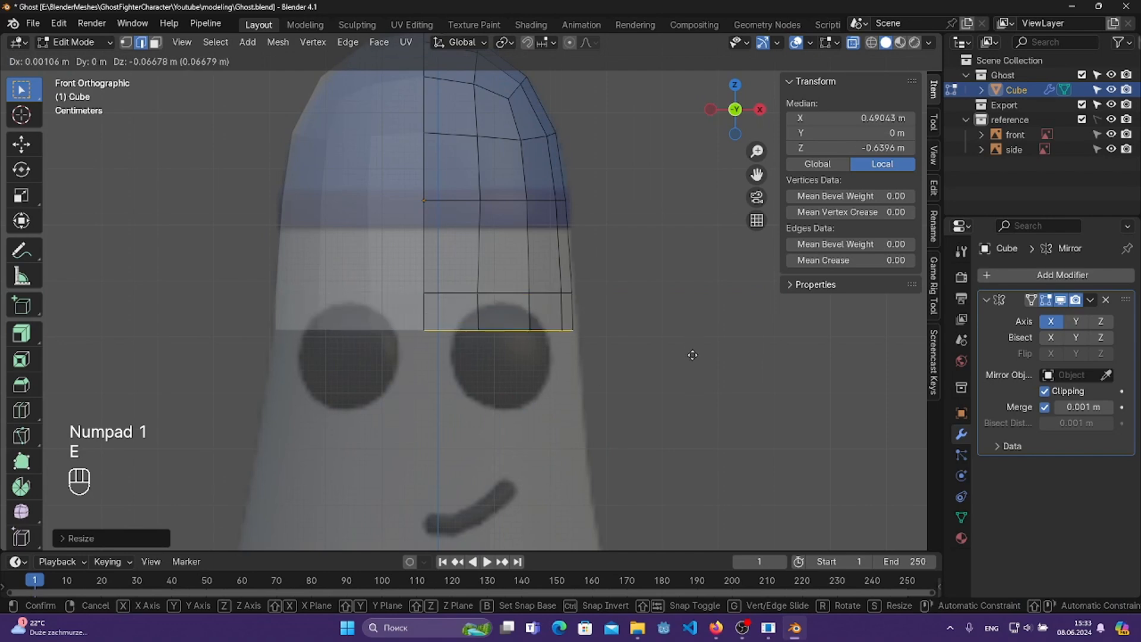
pyautogui.press('z')
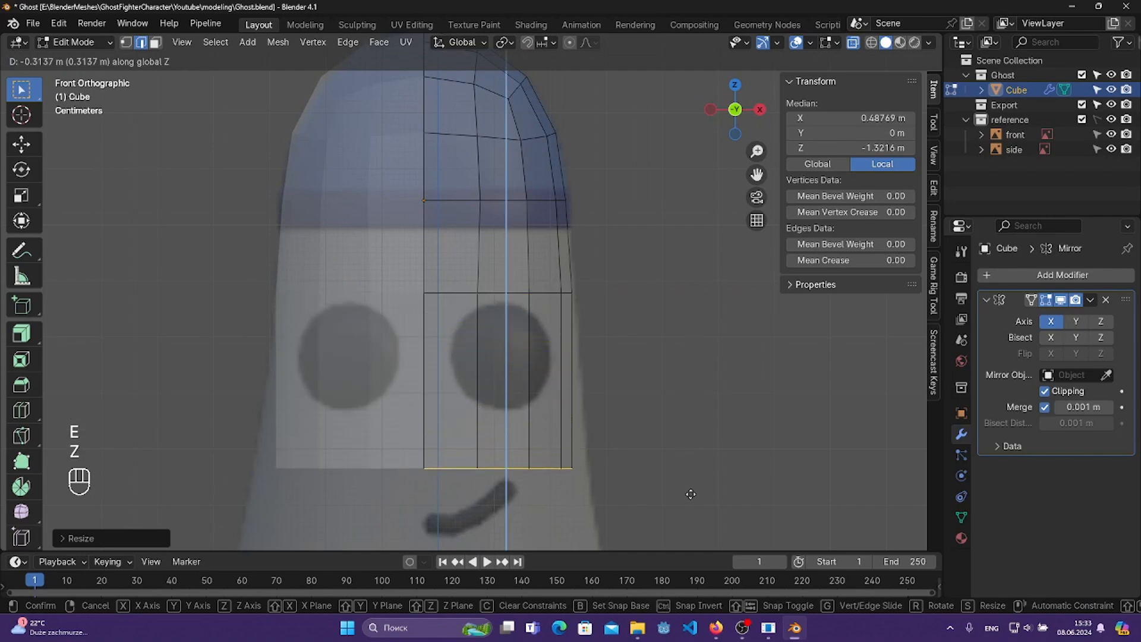
pyautogui.click(690, 496)
pyautogui.keyDown('shift'); pyautogui.moveTo(690, 495); pyautogui.dragTo(606, 285, button='middle'); pyautogui.keyUp('shift')
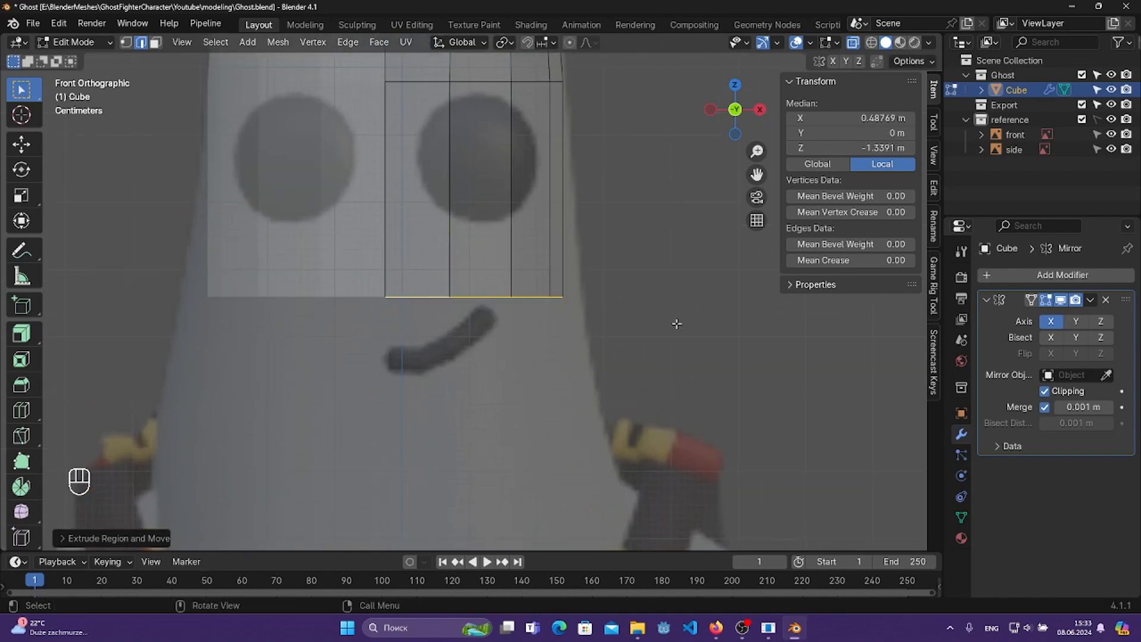
pyautogui.press('s')
pyautogui.press('x')
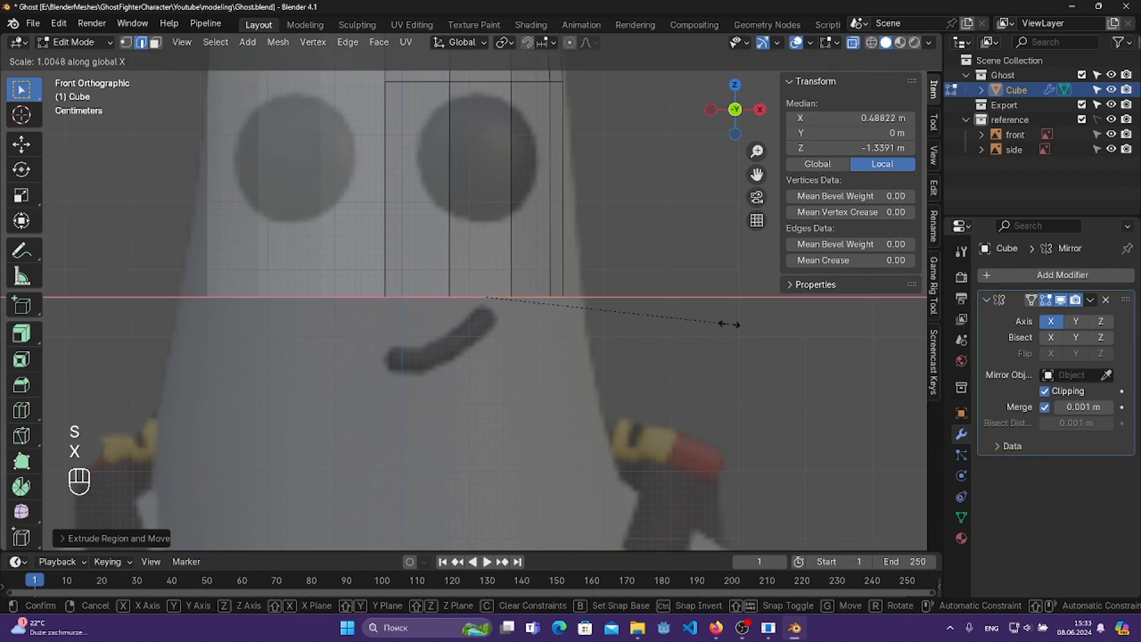
pyautogui.click(777, 331)
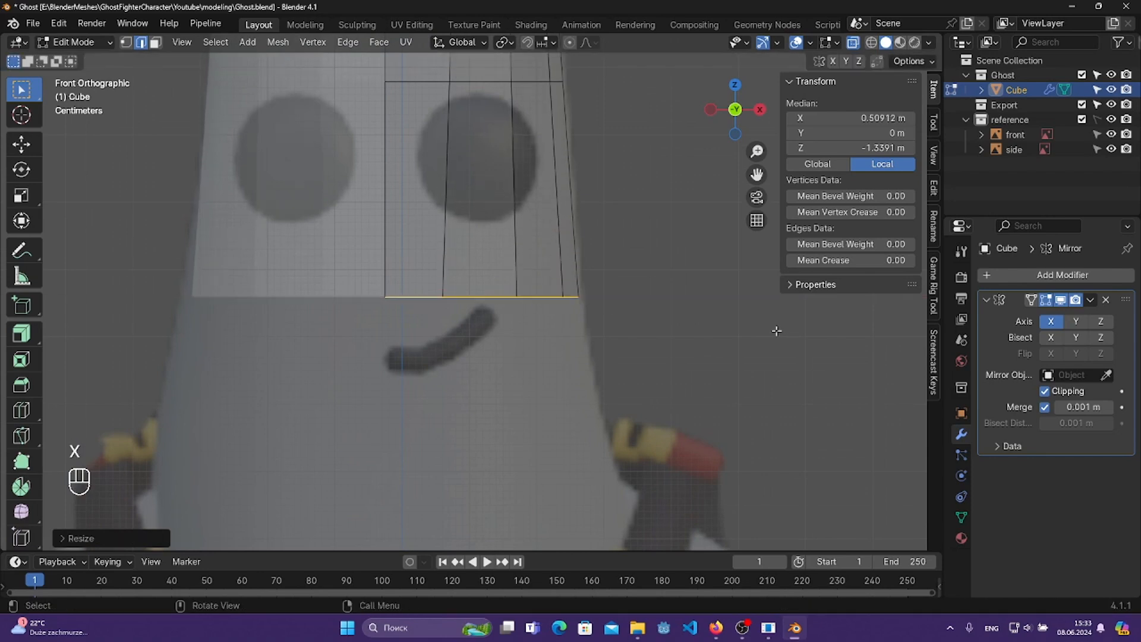
pyautogui.press('s')
pyautogui.press('x')
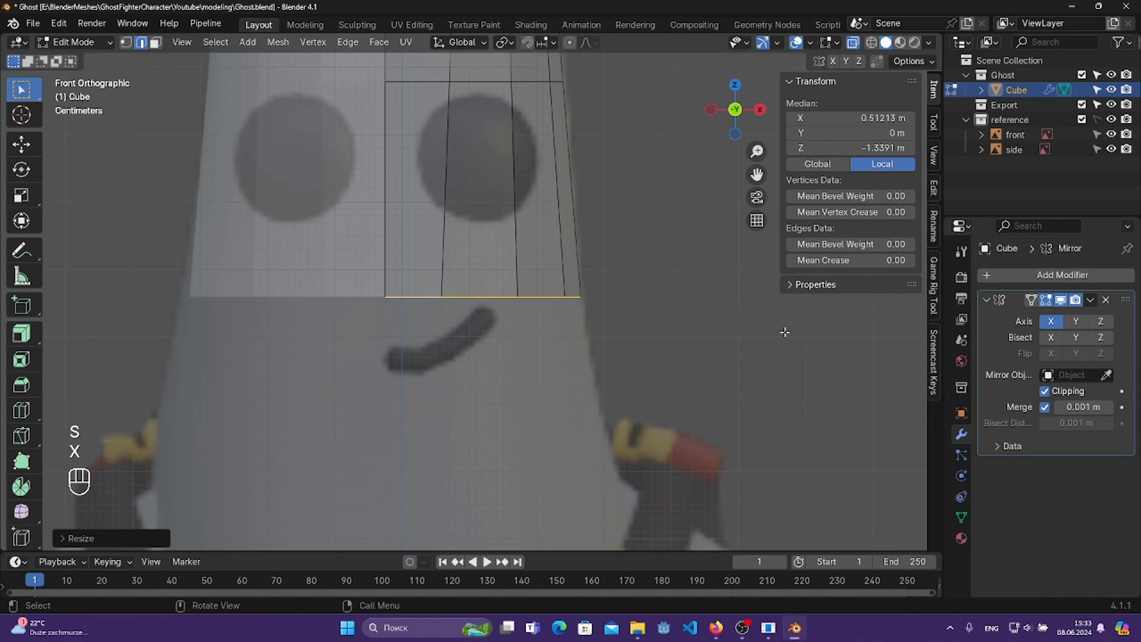
# - In side view, scale the edge loop above the smile along Y by about 1.12 to match the side reference
pyautogui.press('KP_3')
pyautogui.press('s')
pyautogui.press('y')
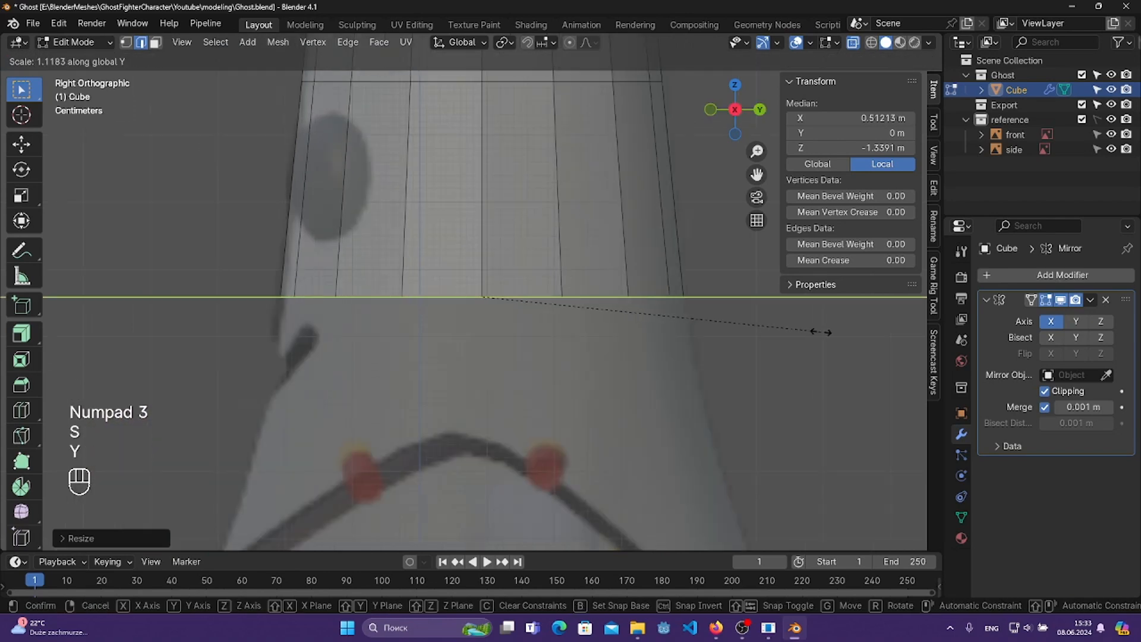
pyautogui.click(826, 333)
pyautogui.hotkey('ctrl', 'z')
# - In front view, extrude the bottom edge loop down about 0.26 m to shoulder-strap height and scale it along X by about 1.33
pyautogui.press('KP_1')
pyautogui.press('e')
pyautogui.press('z')
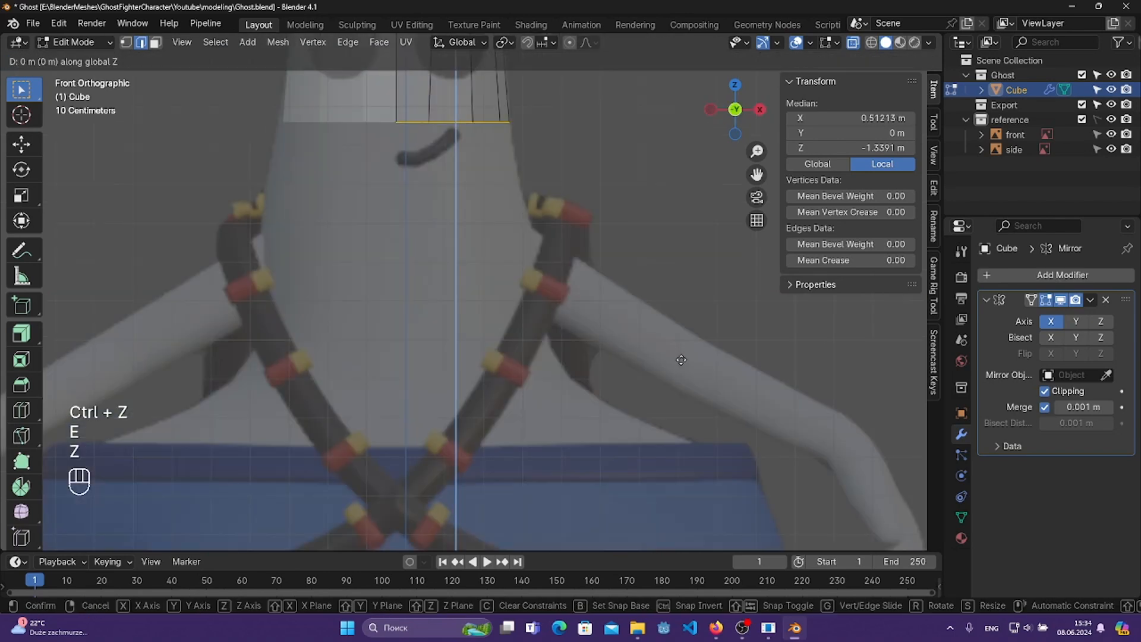
pyautogui.click(678, 460)
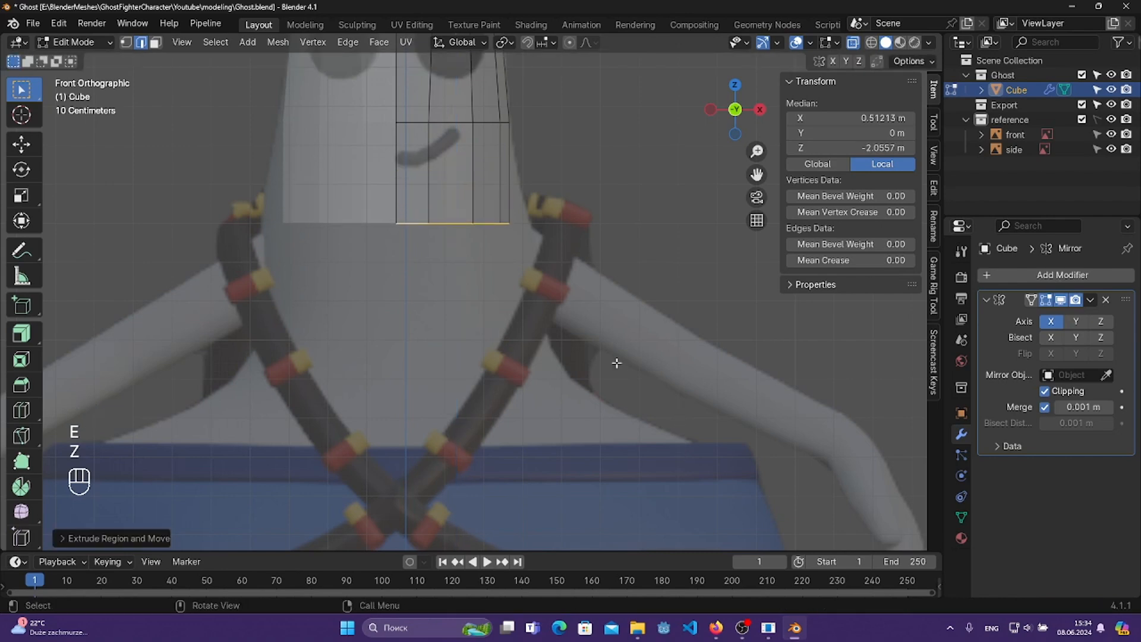
pyautogui.keyDown('shift'); pyautogui.scroll(2, 612, 265); pyautogui.keyUp('shift')
pyautogui.scroll(2, 612, 265)
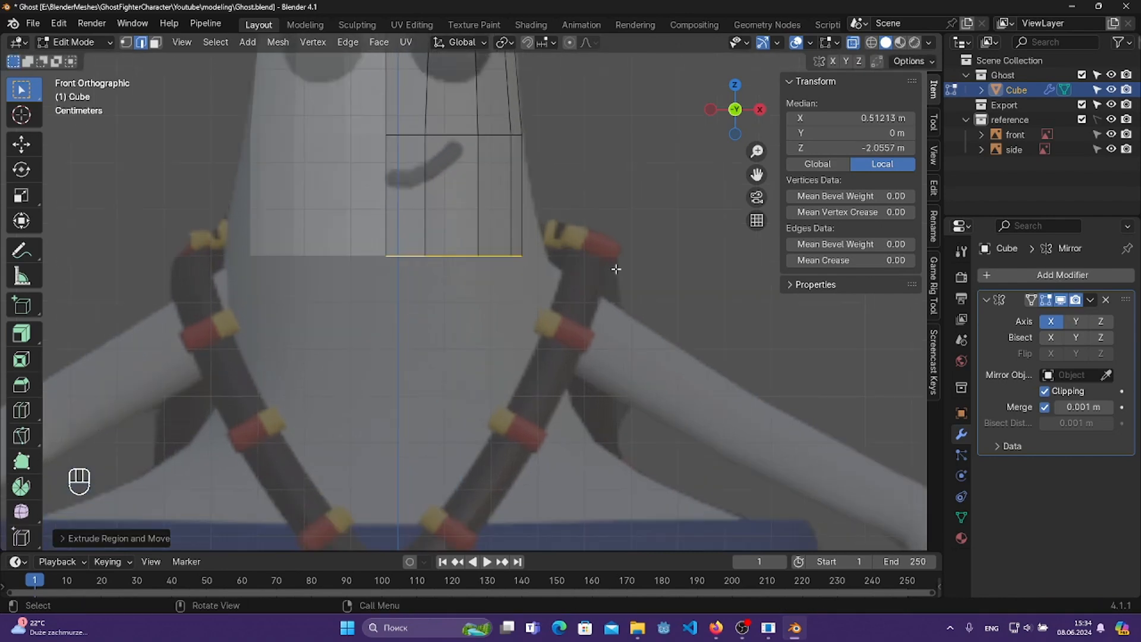
pyautogui.press('s')
pyautogui.press('x')
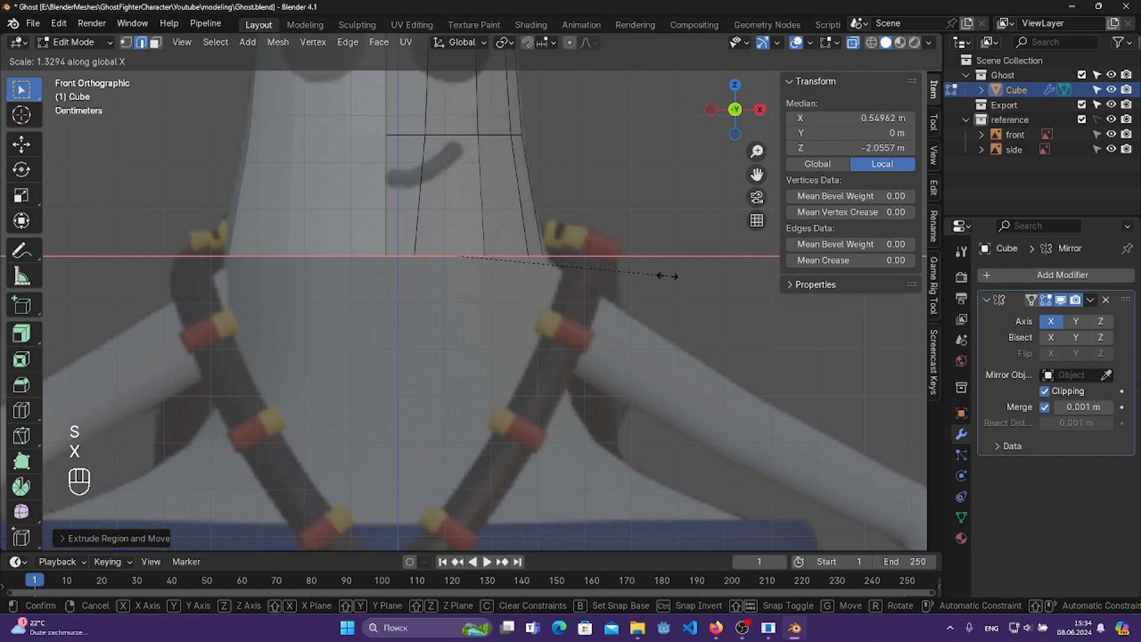
pyautogui.click(667, 275)
# - In side view, scale the shoulder-height edge loop along Y by about 1.16 to fit the reference body
pyautogui.press('KP_3')
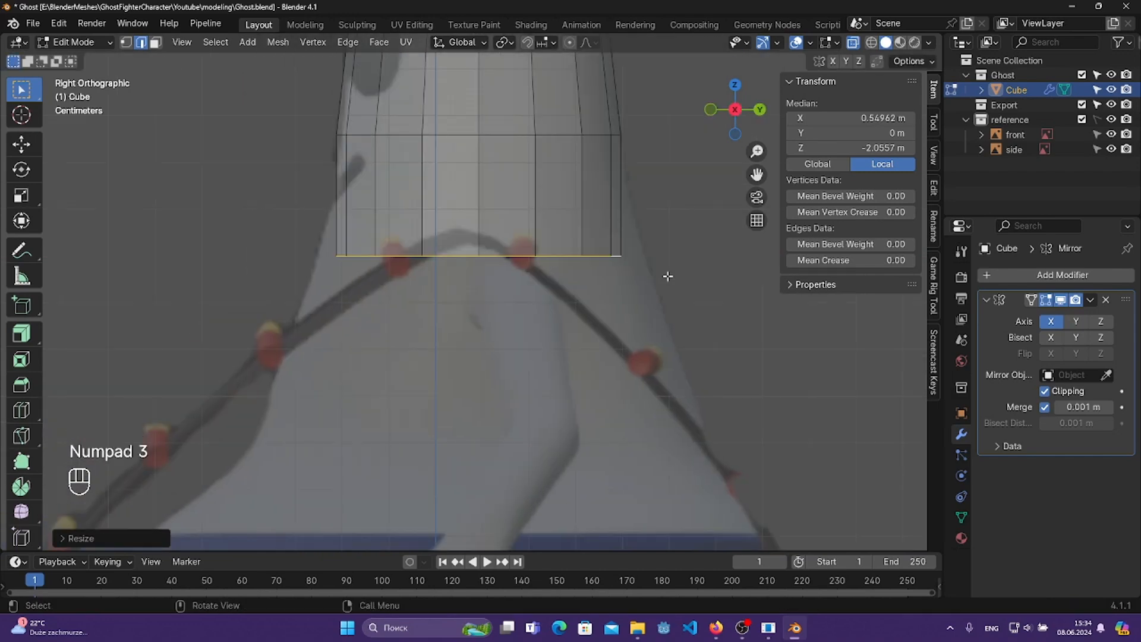
pyautogui.press('s')
pyautogui.press('y')
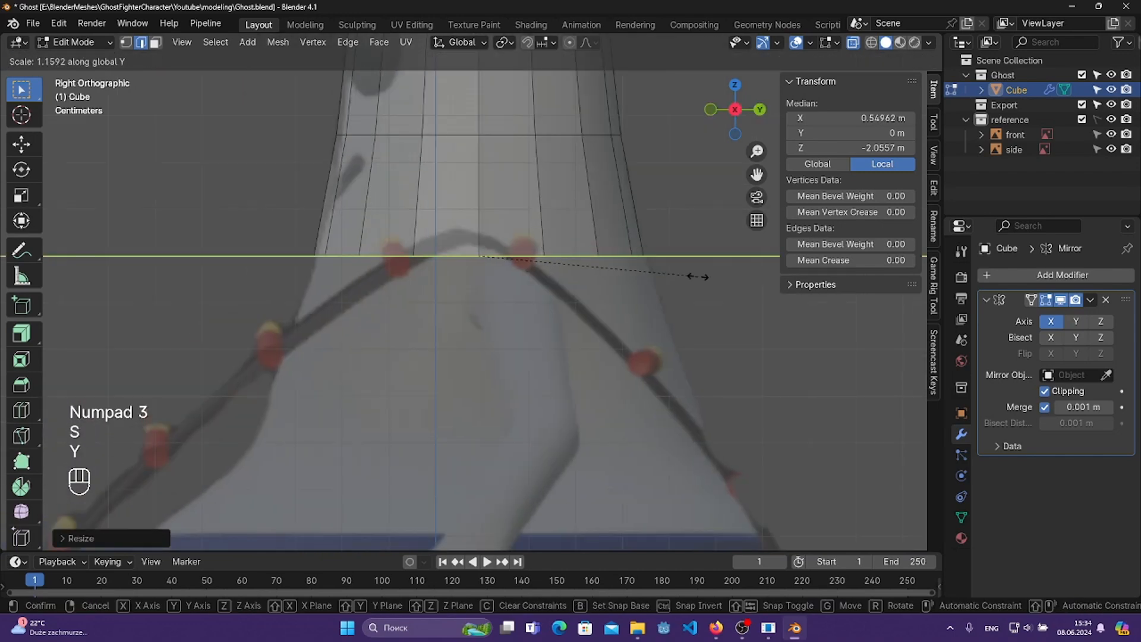
pyautogui.click(697, 276)
# - In front view, extrude the bottom edge loop down about 0.24 m into the chest and widen it along X to the reference outline
pyautogui.press('KP_1')
pyautogui.keyDown('shift'); pyautogui.scroll(-3, 668, 286); pyautogui.keyUp('shift')
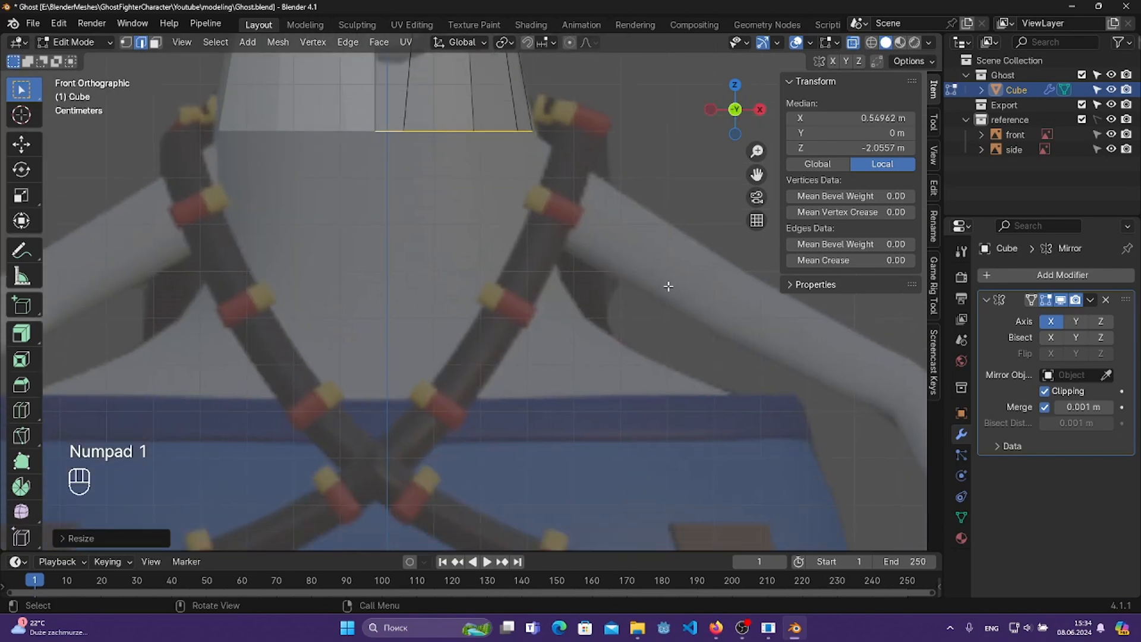
pyautogui.press('e')
pyautogui.press('z')
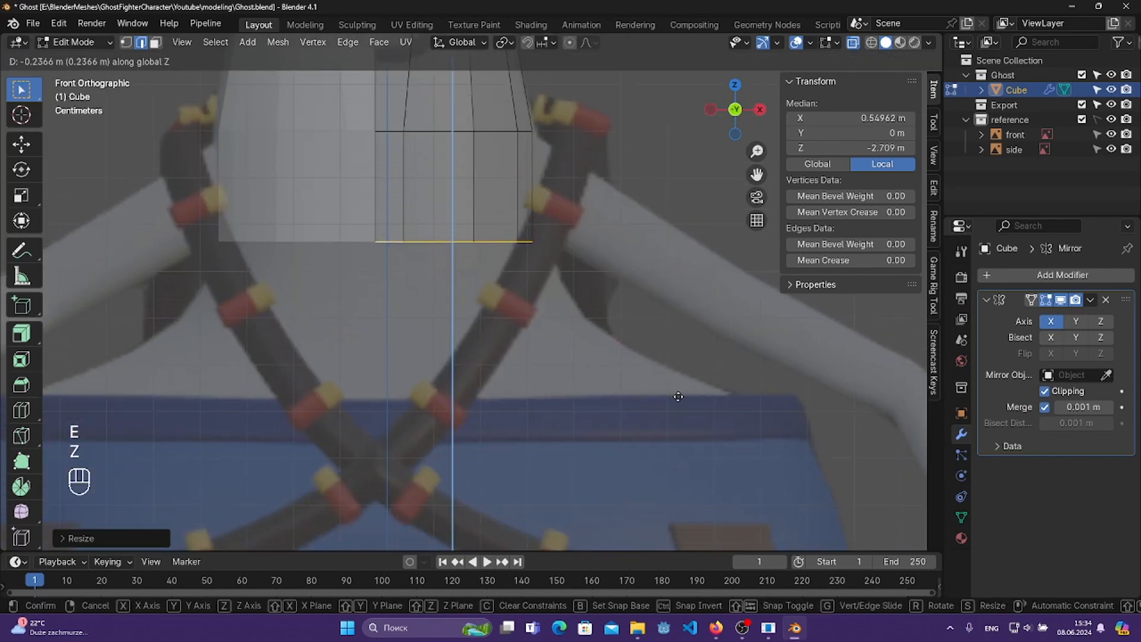
pyautogui.hotkey('ctrl', 'z')
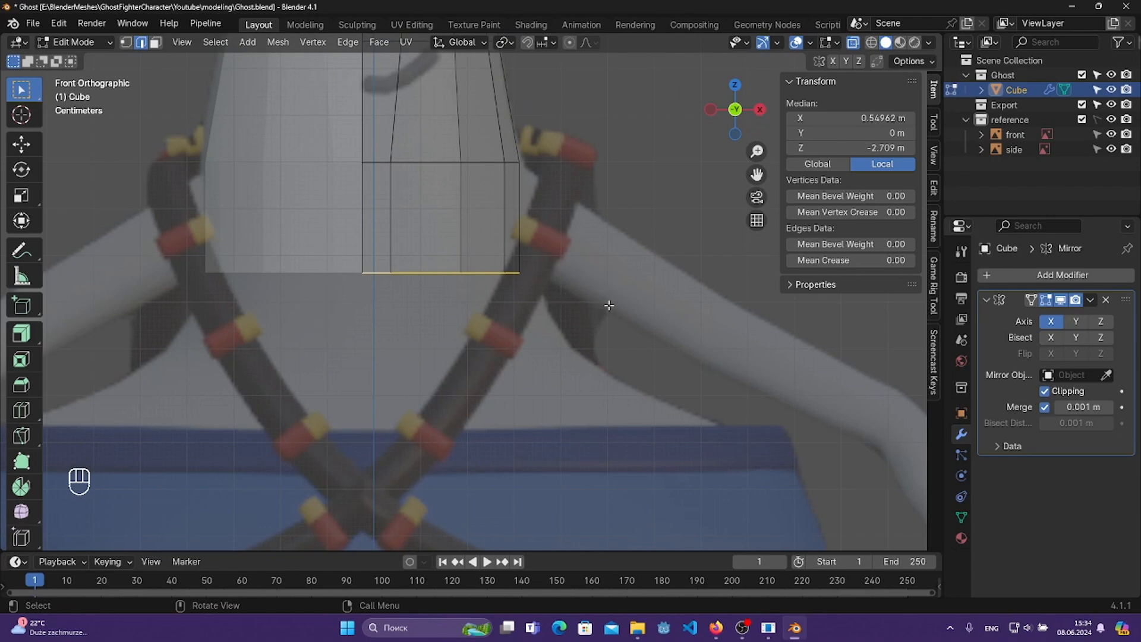
pyautogui.press('s')
pyautogui.press('x')
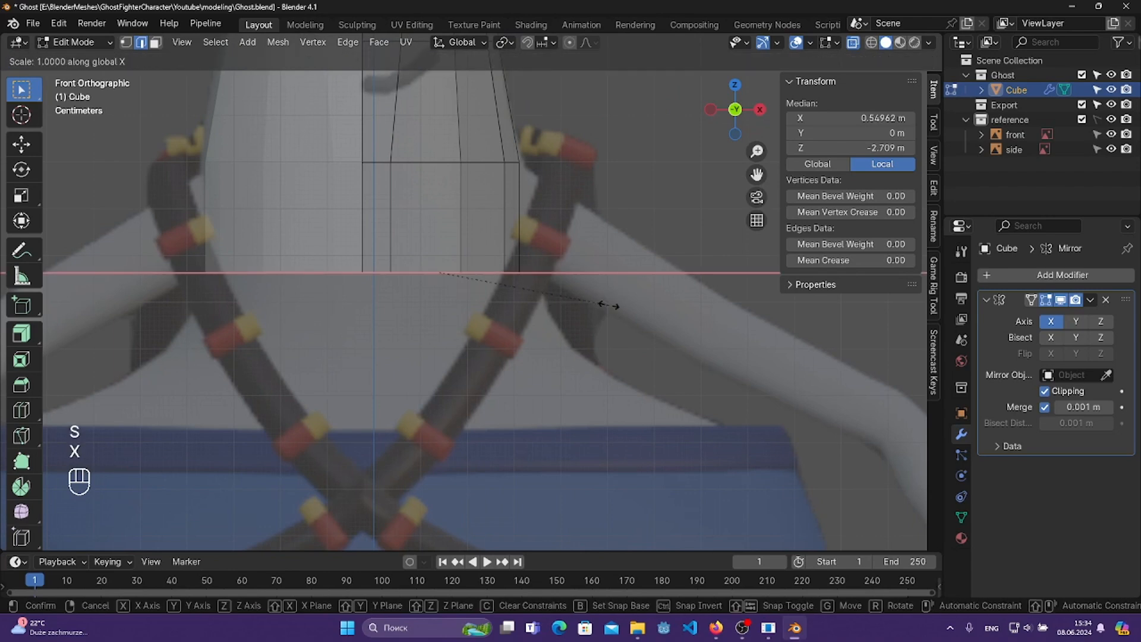
pyautogui.click(638, 303)
# - In side view, scale the chest edge loop along Y by about 1.18 to match the side reference
pyautogui.press('KP_3')
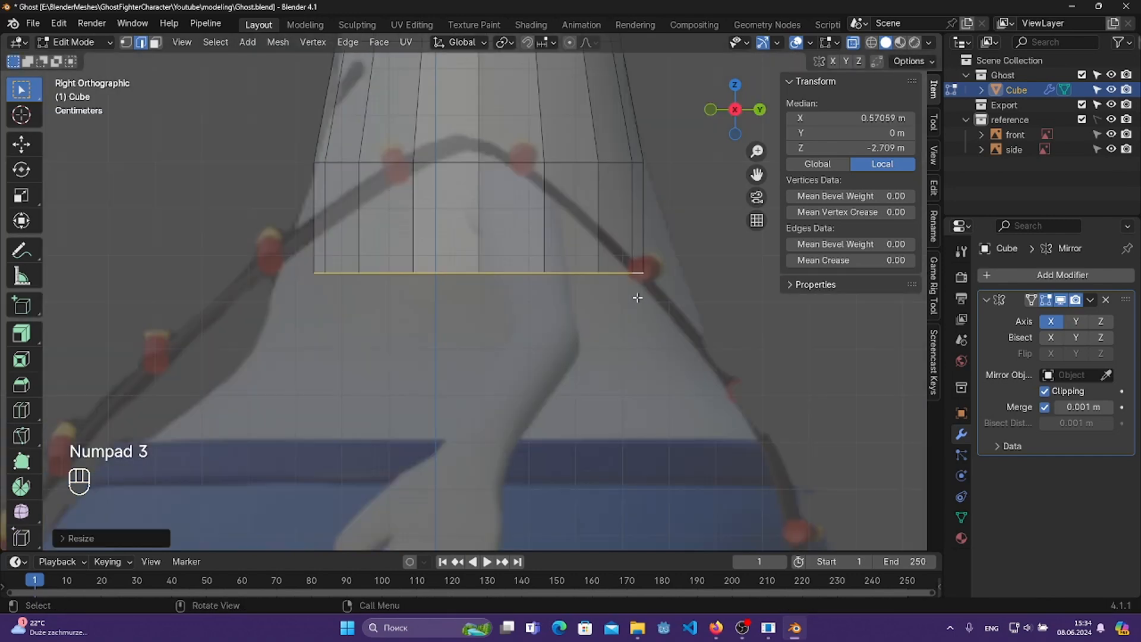
pyautogui.press('s')
pyautogui.press('y')
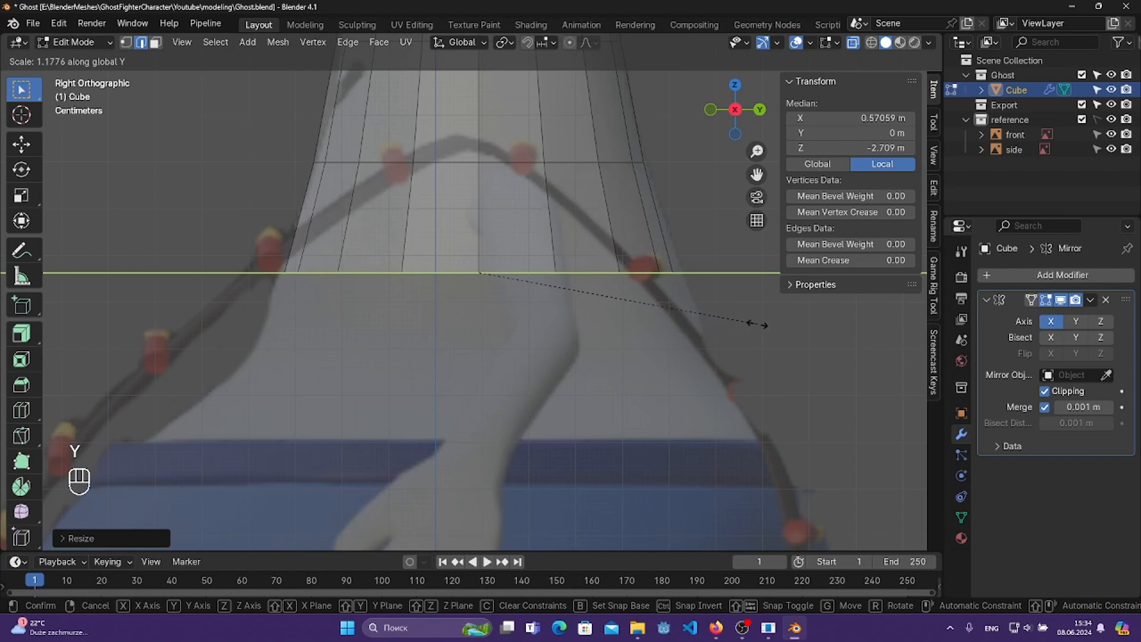
pyautogui.click(719, 321)
# - In side view, try to extrude the chest edge loop down about 0.19 m and scale it along Y by about 1.12
pyautogui.press('KP_1')
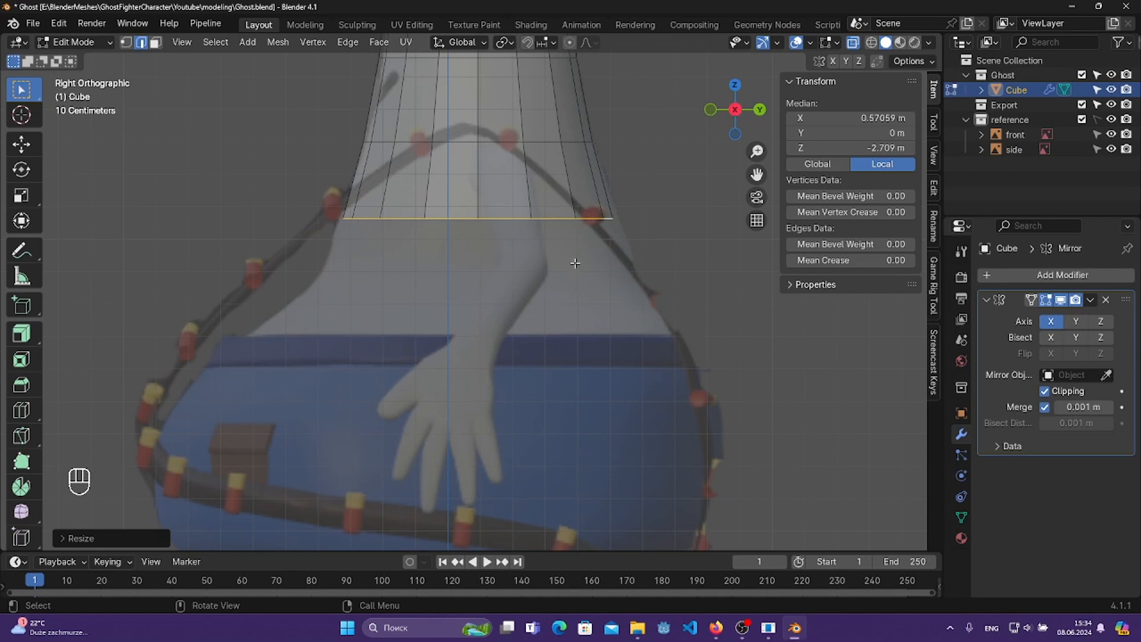
pyautogui.keyDown('shift'); pyautogui.moveTo(602, 291); pyautogui.dragTo(598, 328, button='middle'); pyautogui.keyUp('shift')
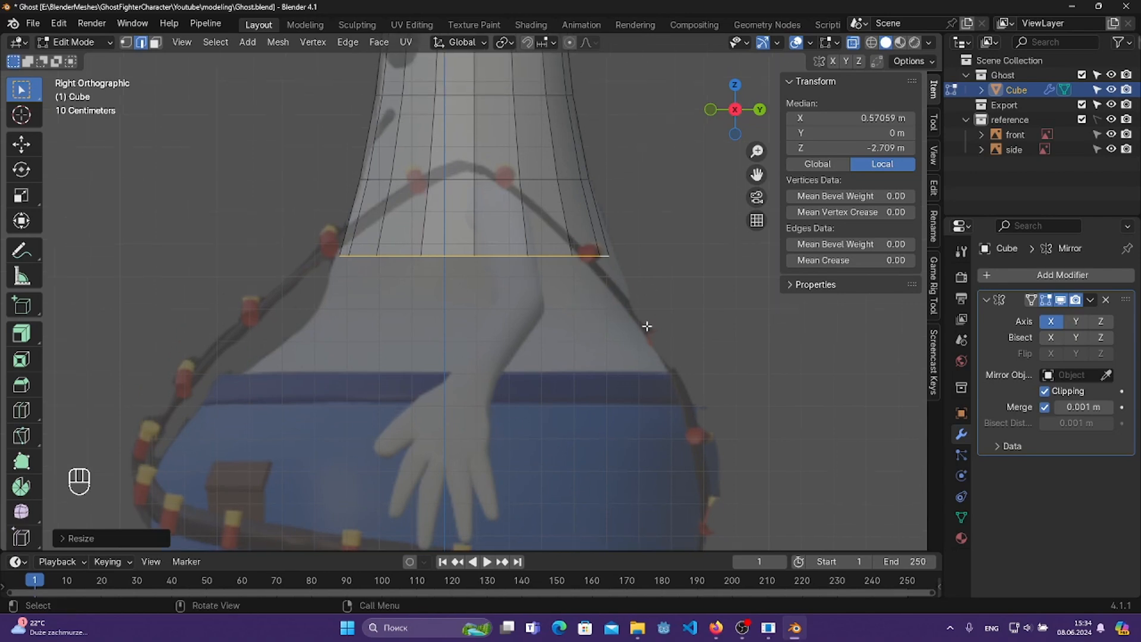
pyautogui.scroll(1, 644, 324)
pyautogui.press('e')
pyautogui.press('z')
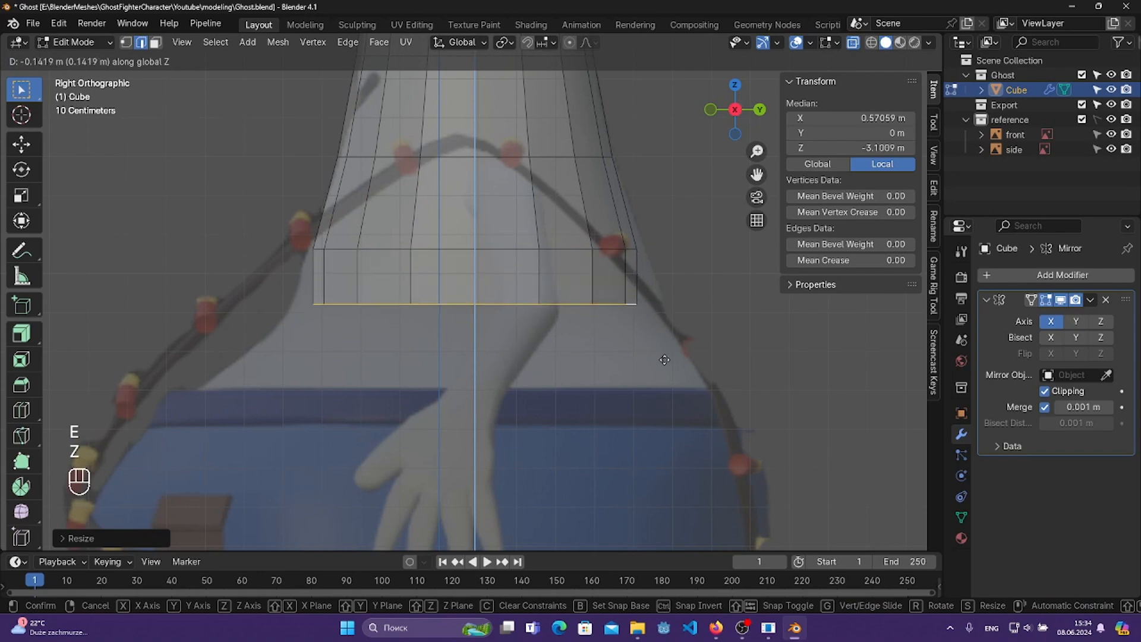
pyautogui.click(669, 379)
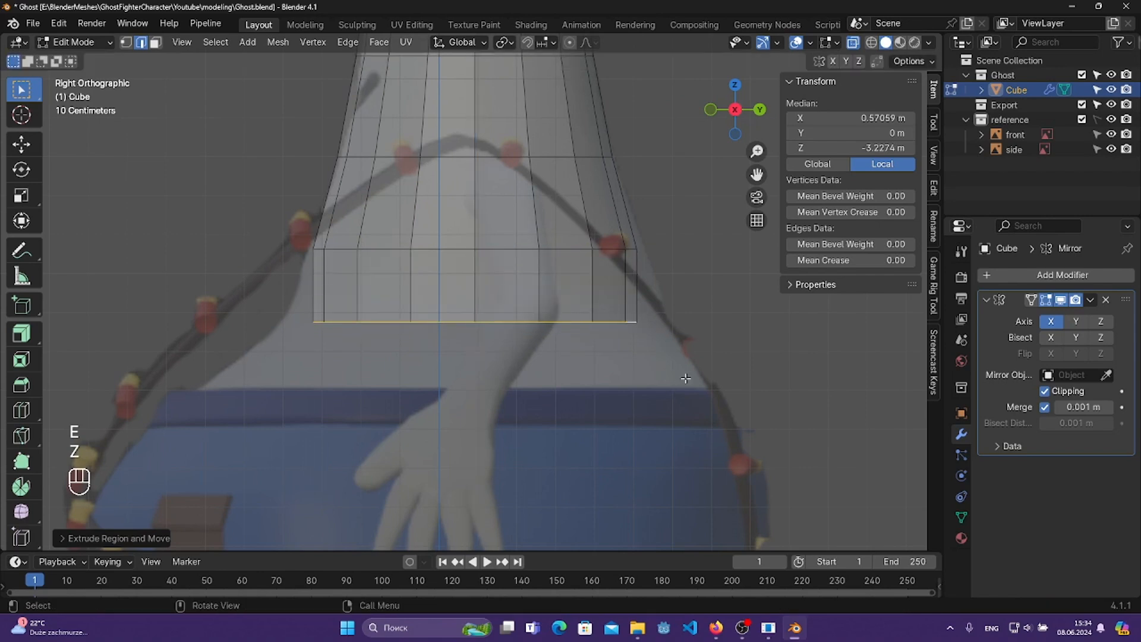
pyautogui.press('s')
pyautogui.press('y')
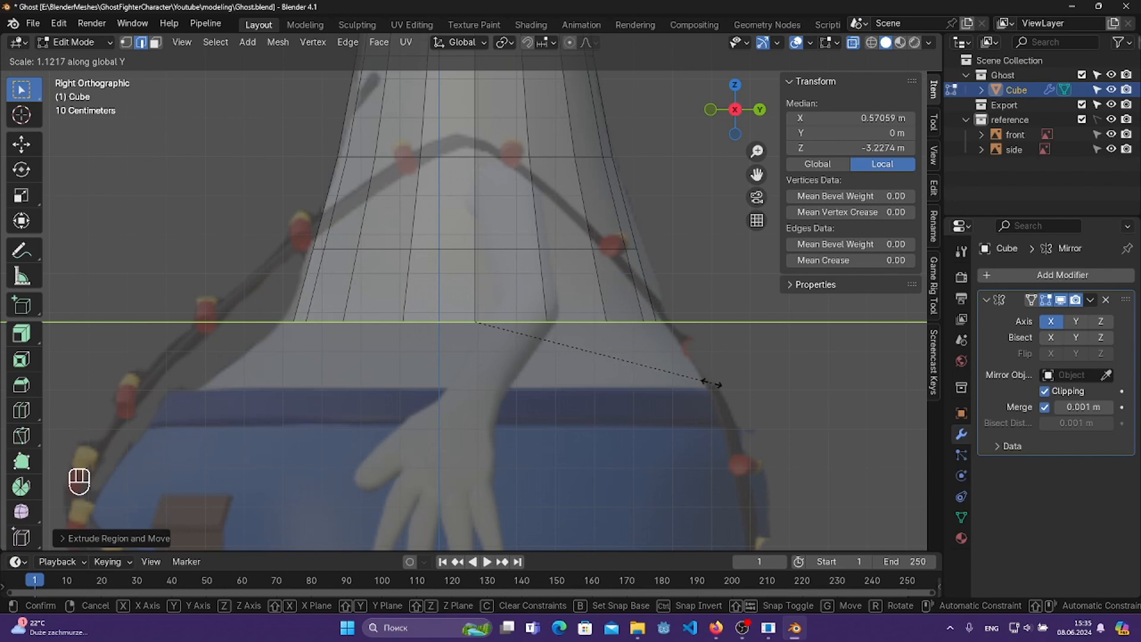
pyautogui.click(708, 383)
# - In front view, try to widen the newly extruded bottom loop along X
pyautogui.press('KP_1')
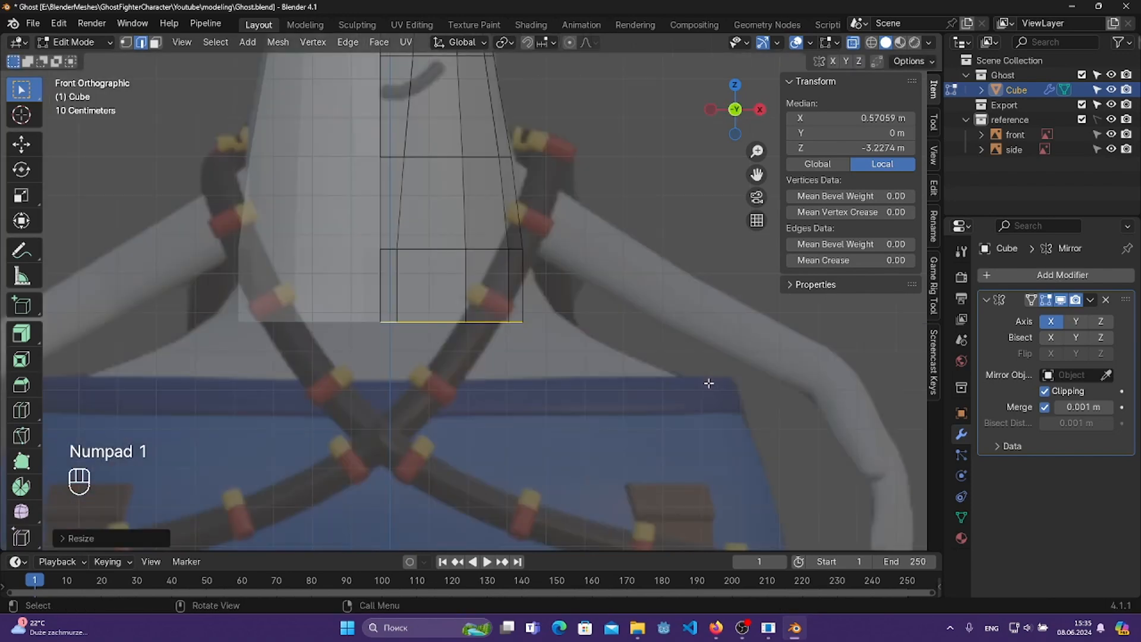
pyautogui.press('s')
pyautogui.press('x')
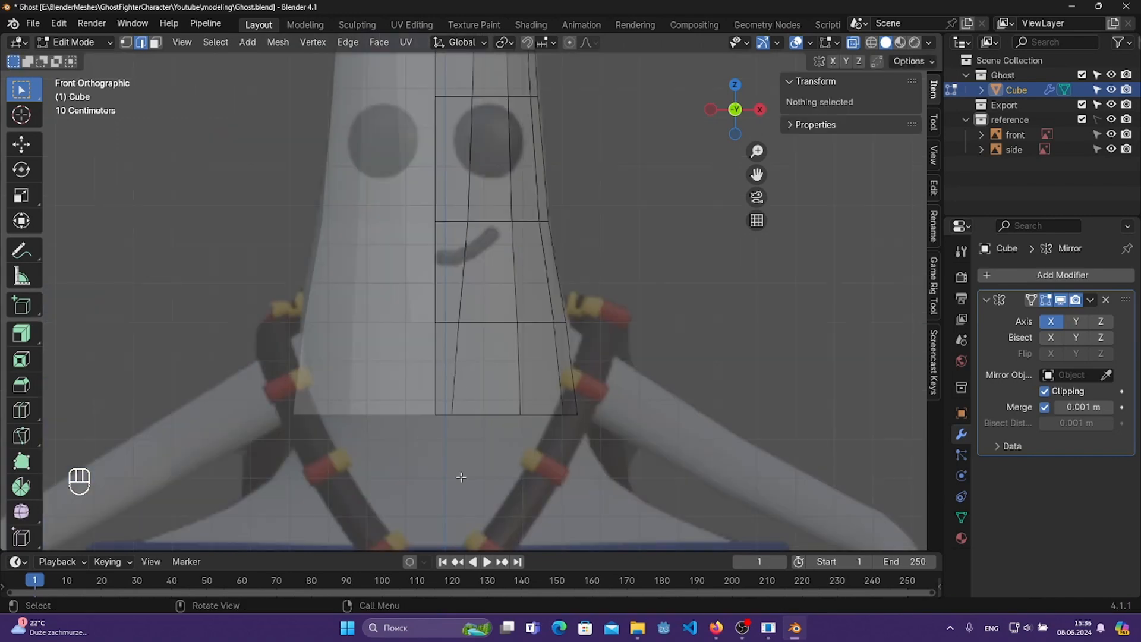
# - Rotate the vertical edge loop nearest the mirror centre in front view so its lower end swings outward and it runs nearly vertical
pyautogui.keyDown('alt'); pyautogui.click(456, 356); pyautogui.keyUp('alt')
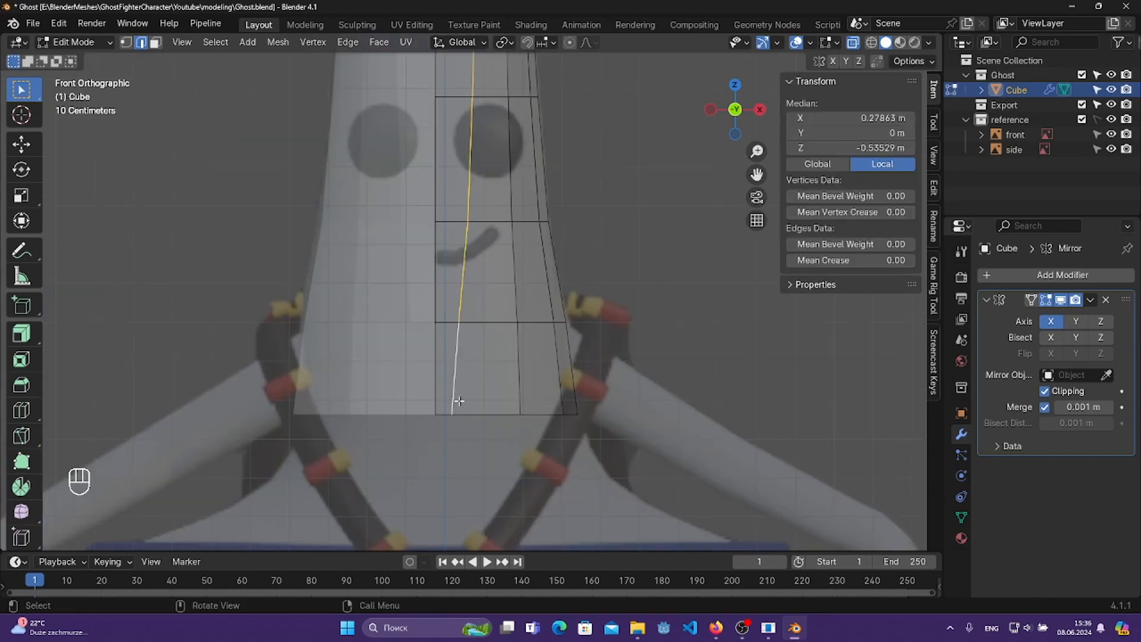
pyautogui.press('r')
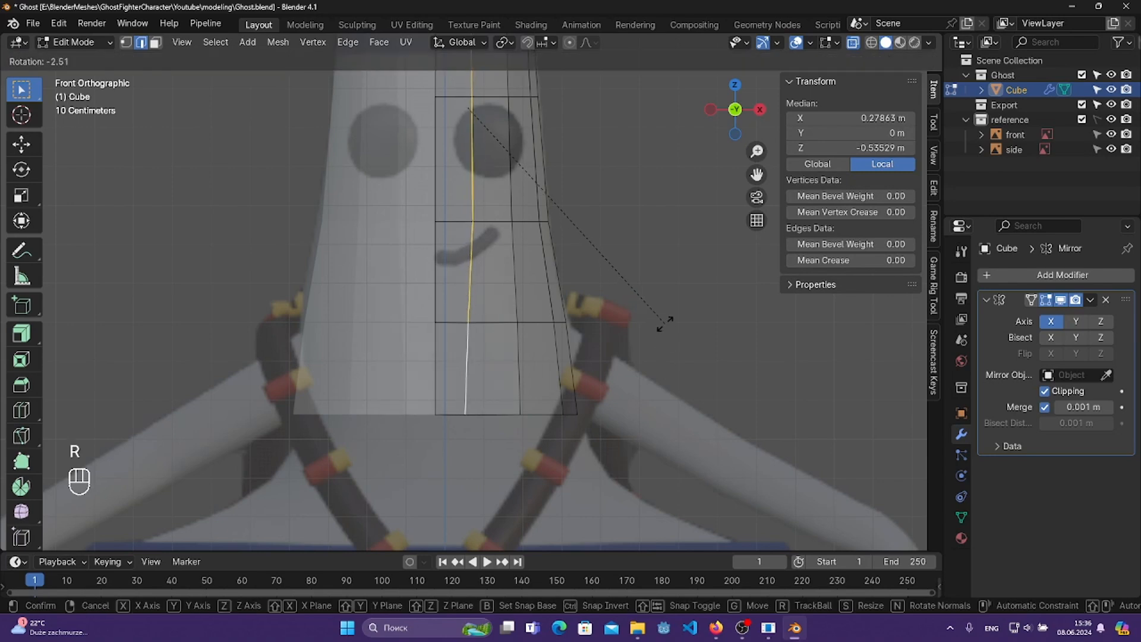
pyautogui.click(663, 313)
# - Extrude the bottom edge loop down about 0.2 m along Z and scale it along X by about 1.31
pyautogui.keyDown('shift'); pyautogui.moveTo(662, 313); pyautogui.dragTo(629, 254, button='middle'); pyautogui.keyUp('shift')
pyautogui.keyDown('shift'); pyautogui.moveTo(589, 375); pyautogui.dragTo(571, 223, button='middle'); pyautogui.keyUp('shift')
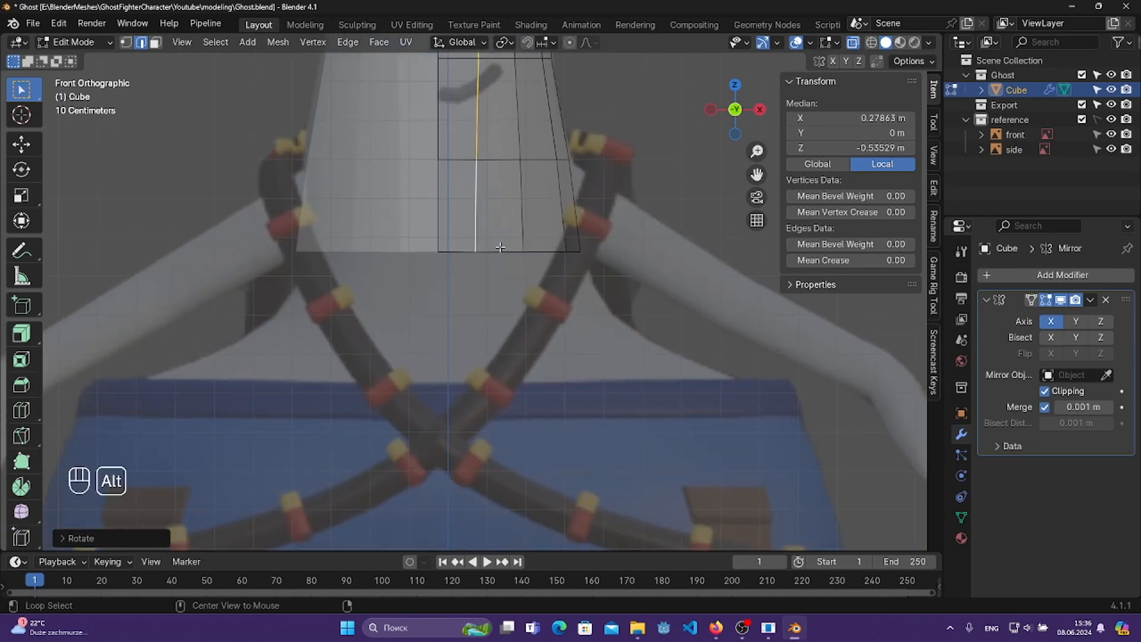
pyautogui.keyDown('alt'); pyautogui.click(475, 252); pyautogui.keyUp('alt')
pyautogui.press('e')
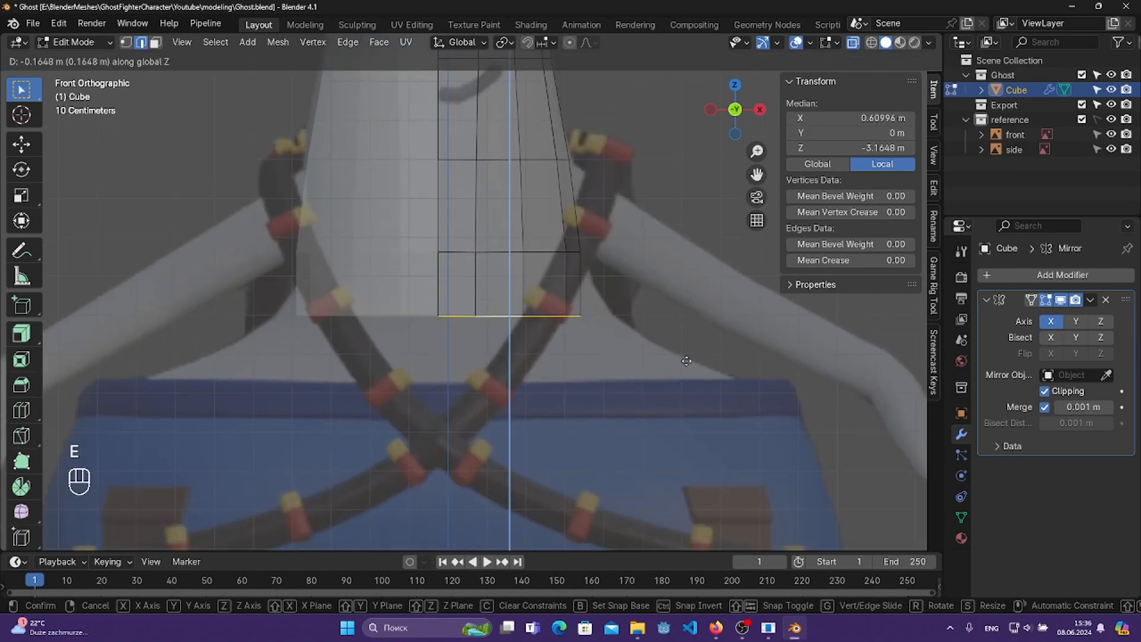
pyautogui.click(688, 376)
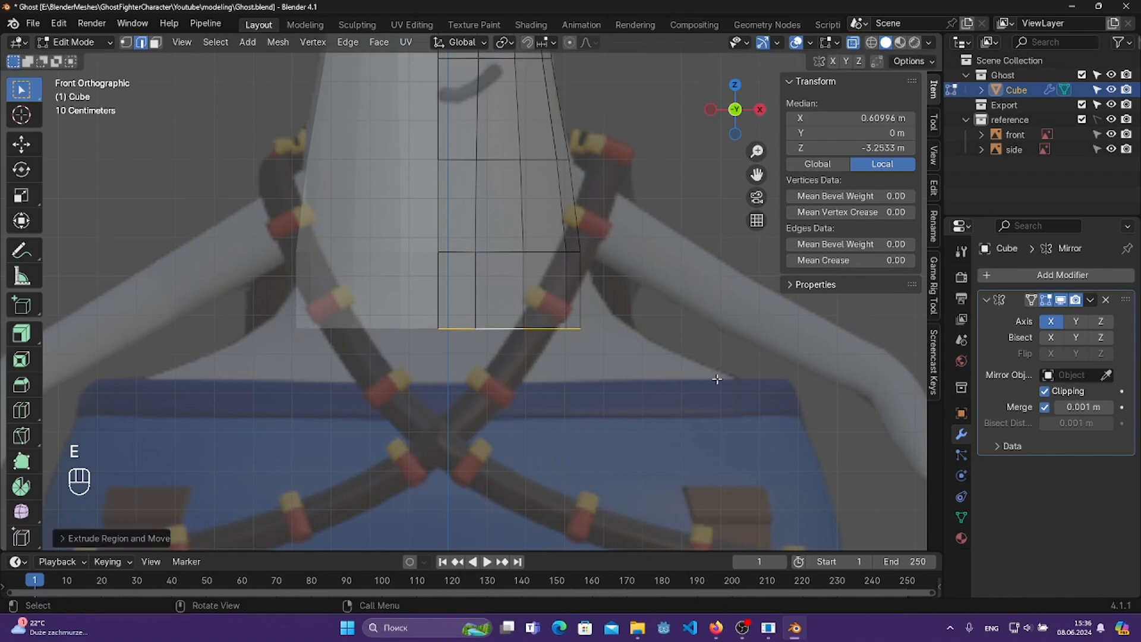
pyautogui.press('s')
pyautogui.press('x')
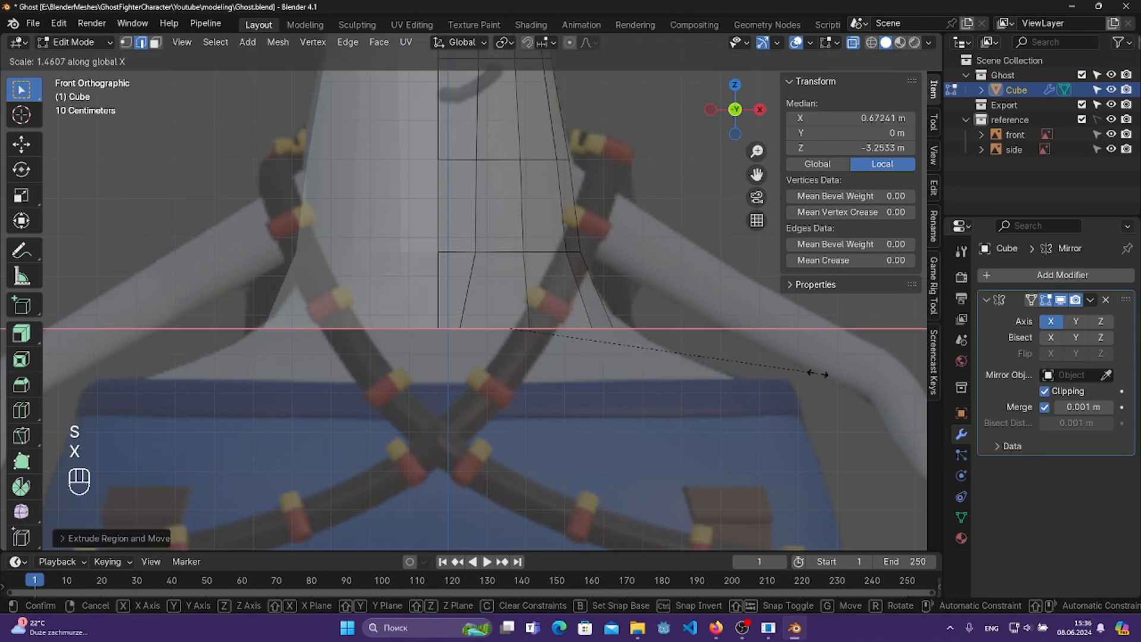
pyautogui.click(784, 376)
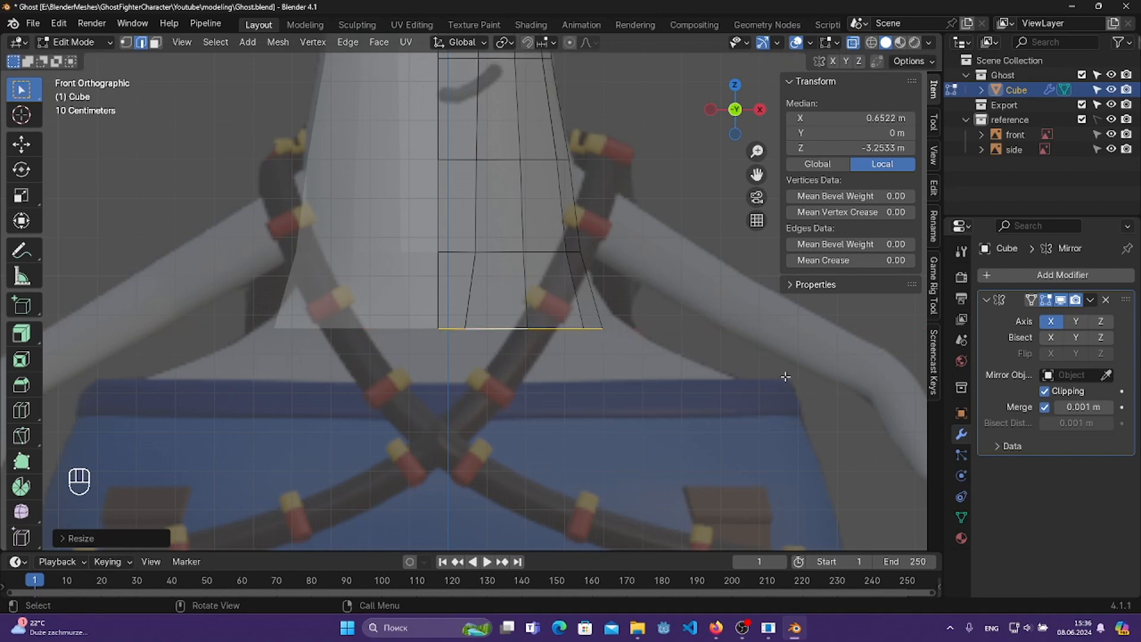
# - In side view, scale the bottom edge loop along Y by about 1.1 to follow the reference body
pyautogui.press('KP_3')
pyautogui.press('s')
pyautogui.press('y')
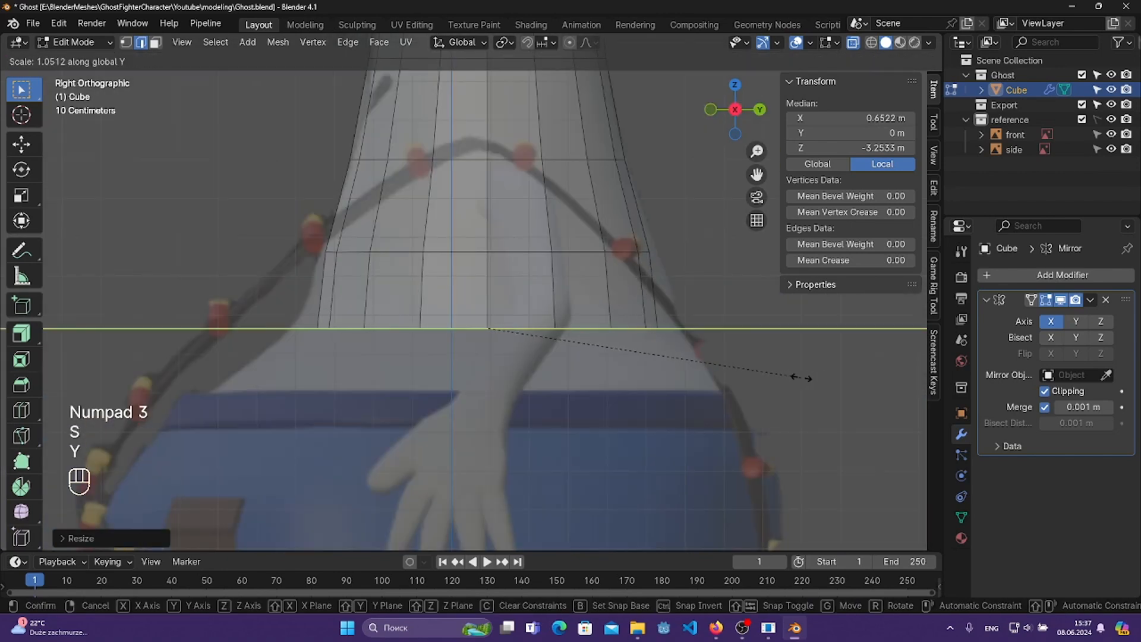
pyautogui.click(821, 377)
# - In front view, extrude the bottom edge loop down about 0.13 m along Z to the upper edge of the blue waistband
pyautogui.press('KP_1')
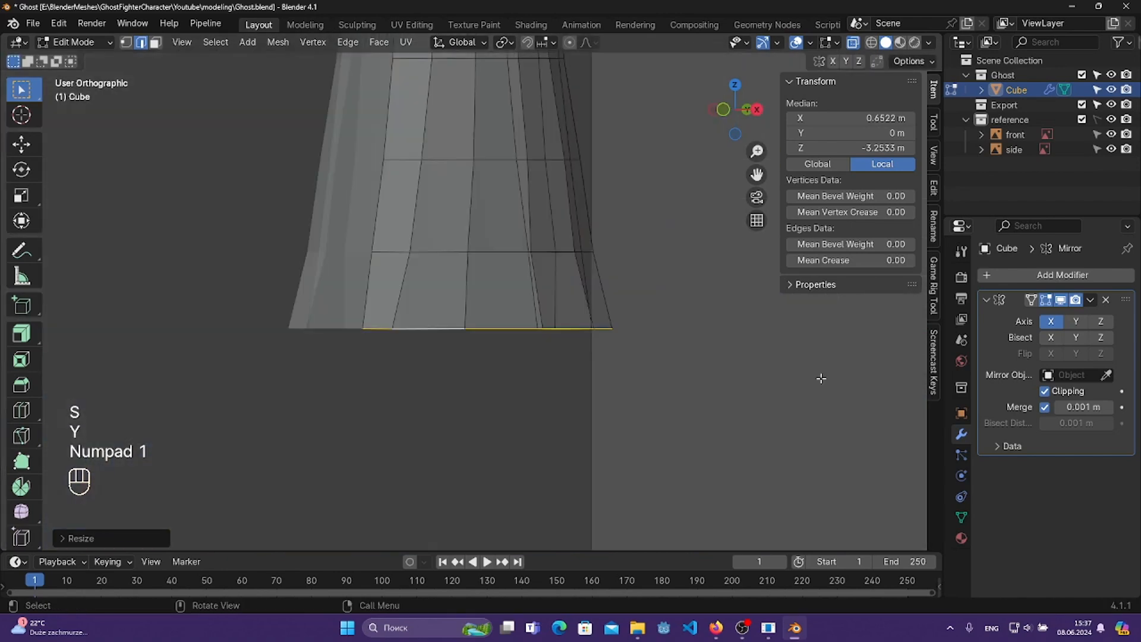
pyautogui.scroll(1, 748, 374)
pyautogui.keyDown('shift'); pyautogui.moveTo(720, 406); pyautogui.dragTo(707, 320, button='middle'); pyautogui.keyUp('shift')
pyautogui.press('z')
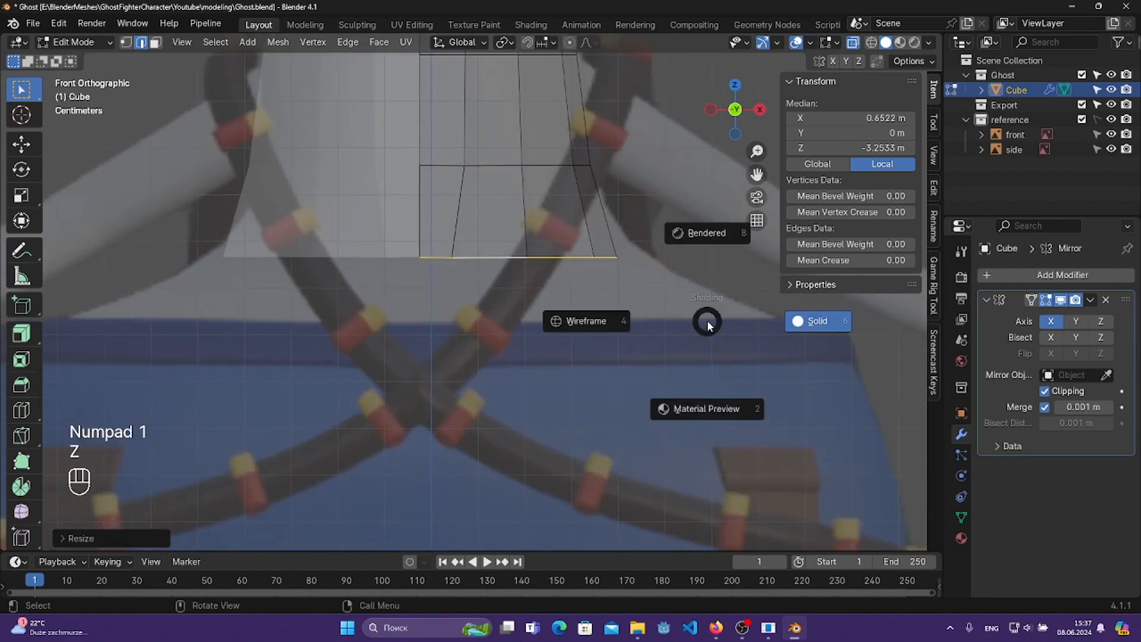
pyautogui.press('e')
pyautogui.press('z')
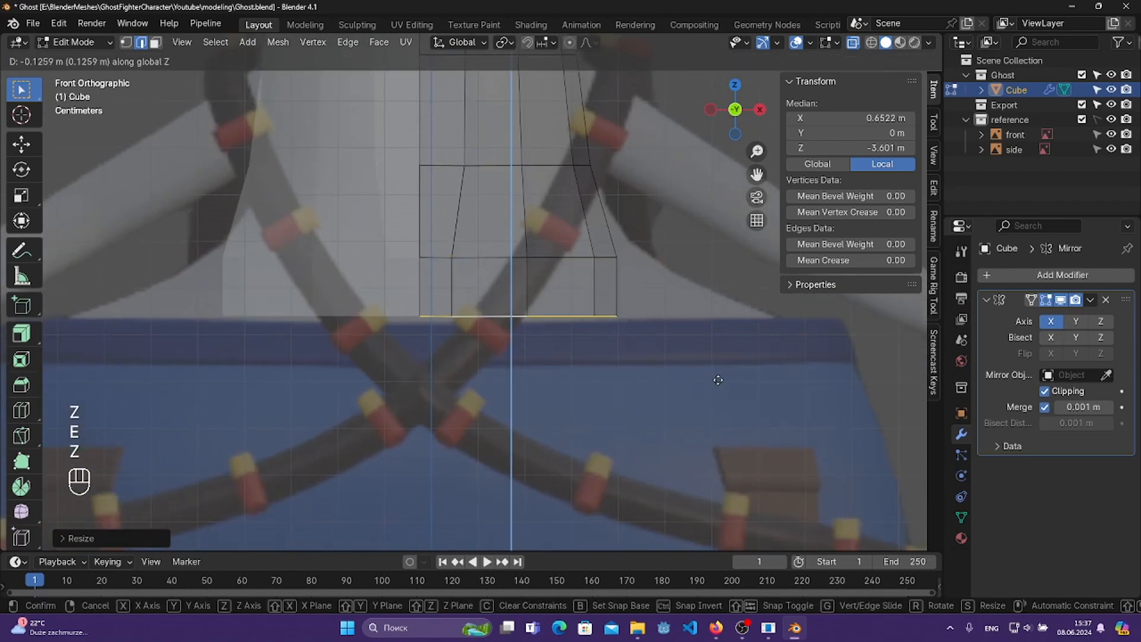
# - Undo the last few edits to the mesh
pyautogui.hotkey('ctrl', 'z')
pyautogui.hotkey('ctrl', 'z')
pyautogui.hotkey('ctrl', 'z')
pyautogui.hotkey('ctrl', 'z')
pyautogui.hotkey('ctrl', 'z')
pyautogui.hotkey('ctrl', 'z')
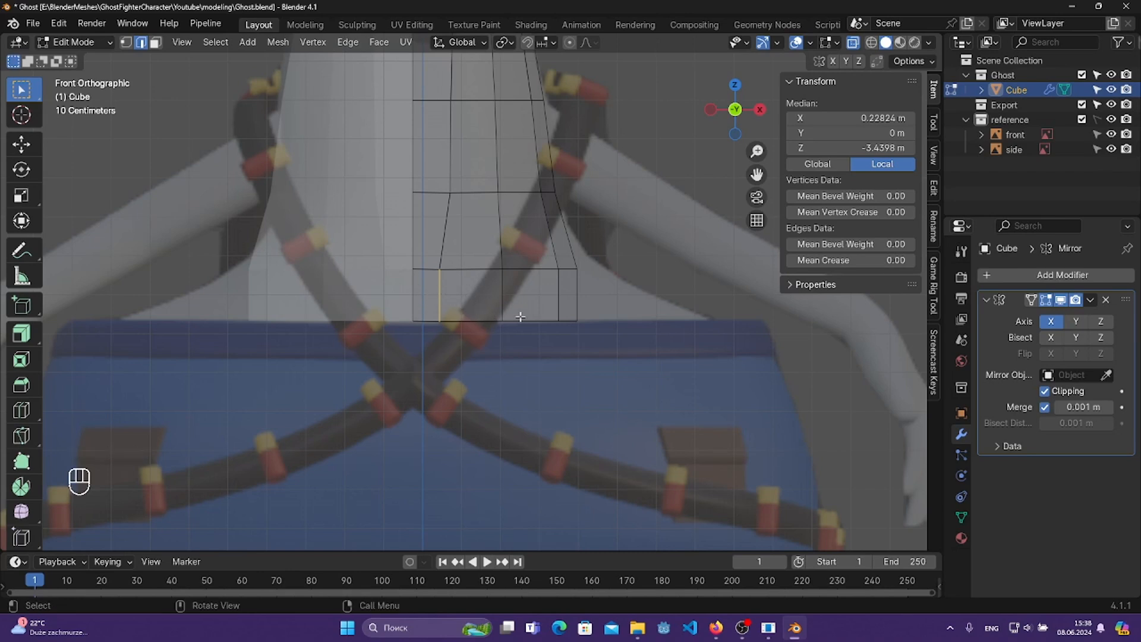
# - Edge-slide the lowest band's vertical edges nearest the mirror centre about halfway towards the neighbouring edges
pyautogui.press('g')
pyautogui.press('g')
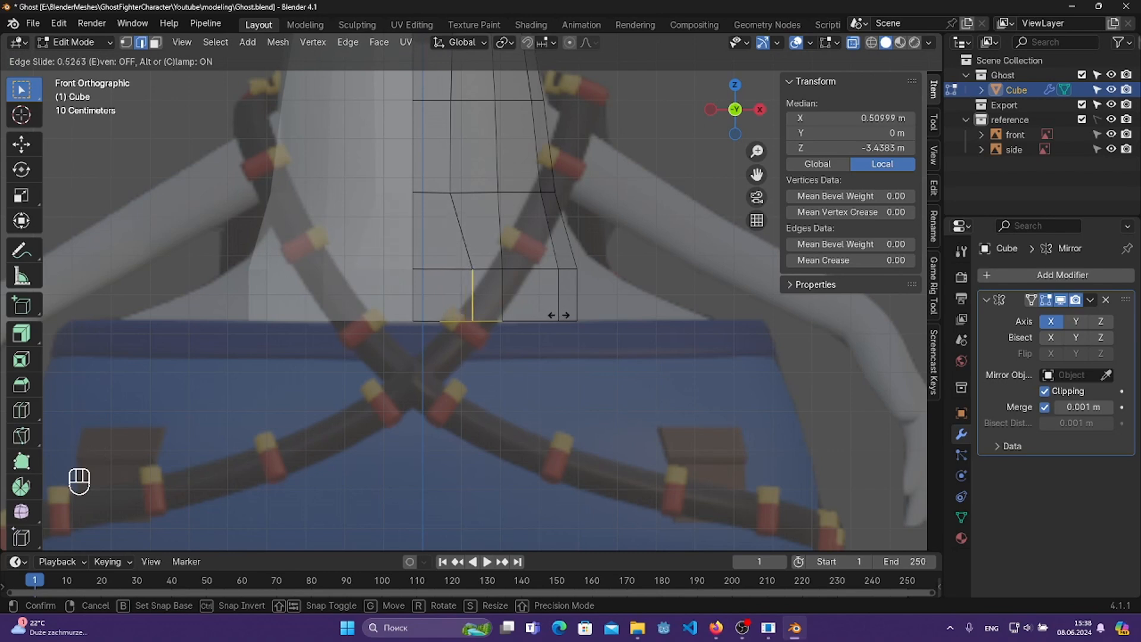
pyautogui.click(559, 315)
# - Scale the bottom edge loop up uniformly by about 1.3 and widen it along X by about 1.8 towards the reference outline
pyautogui.keyDown('alt'); pyautogui.click(567, 321); pyautogui.keyUp('alt')
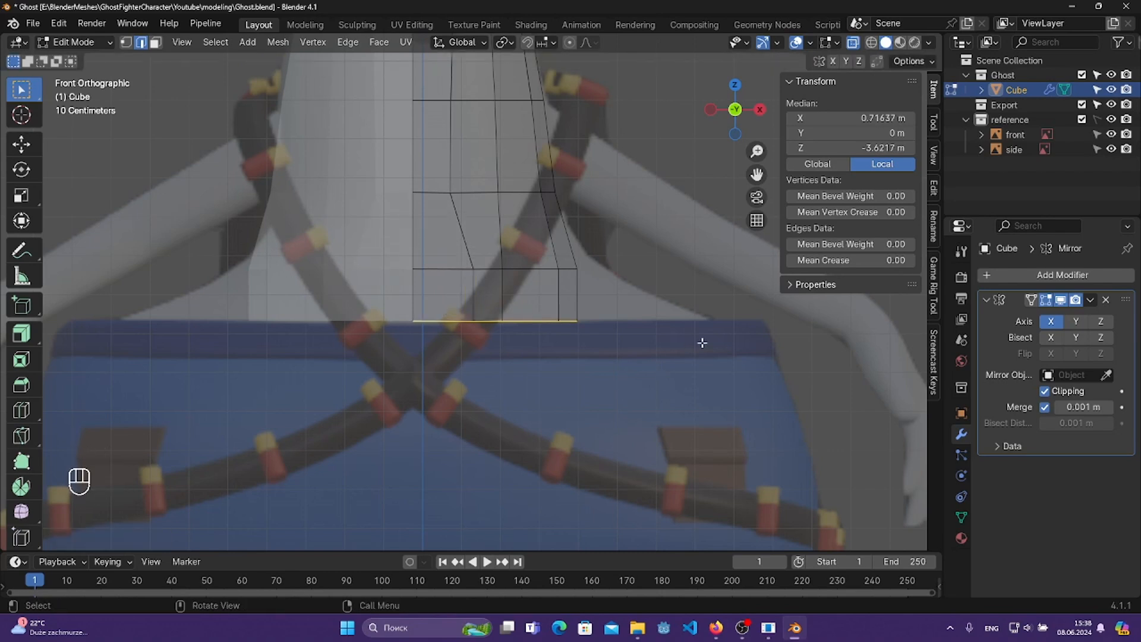
pyautogui.press('s')
pyautogui.click(766, 322)
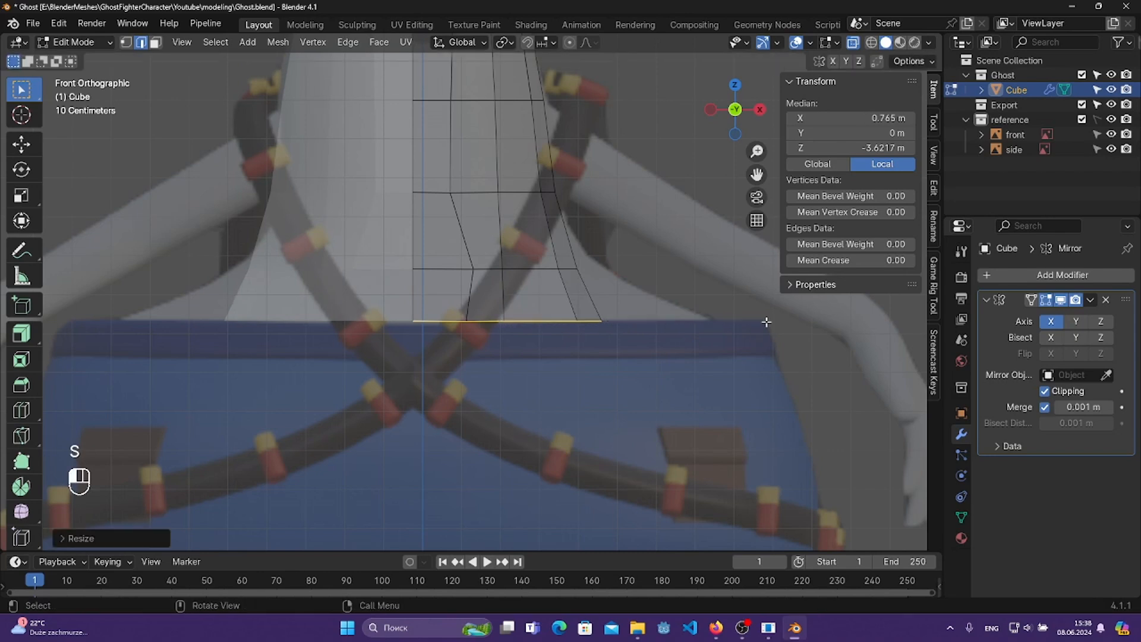
pyautogui.click(520, 320)
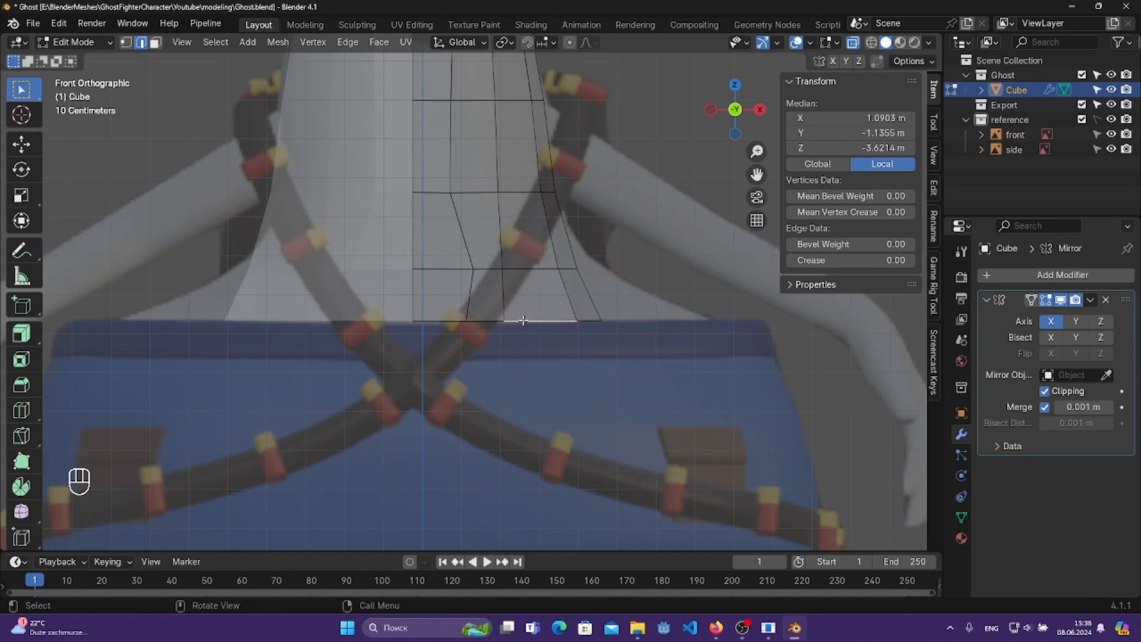
pyautogui.keyDown('alt'); pyautogui.click(518, 320); pyautogui.keyUp('alt')
pyautogui.press('s')
pyautogui.press('x')
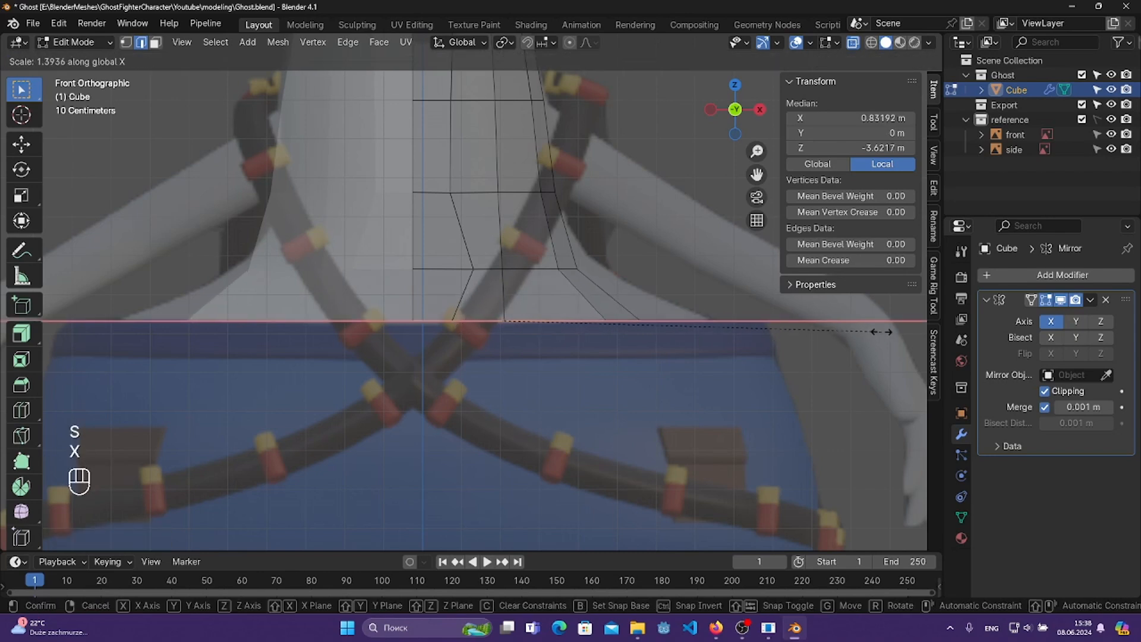
pyautogui.click(44, 322)
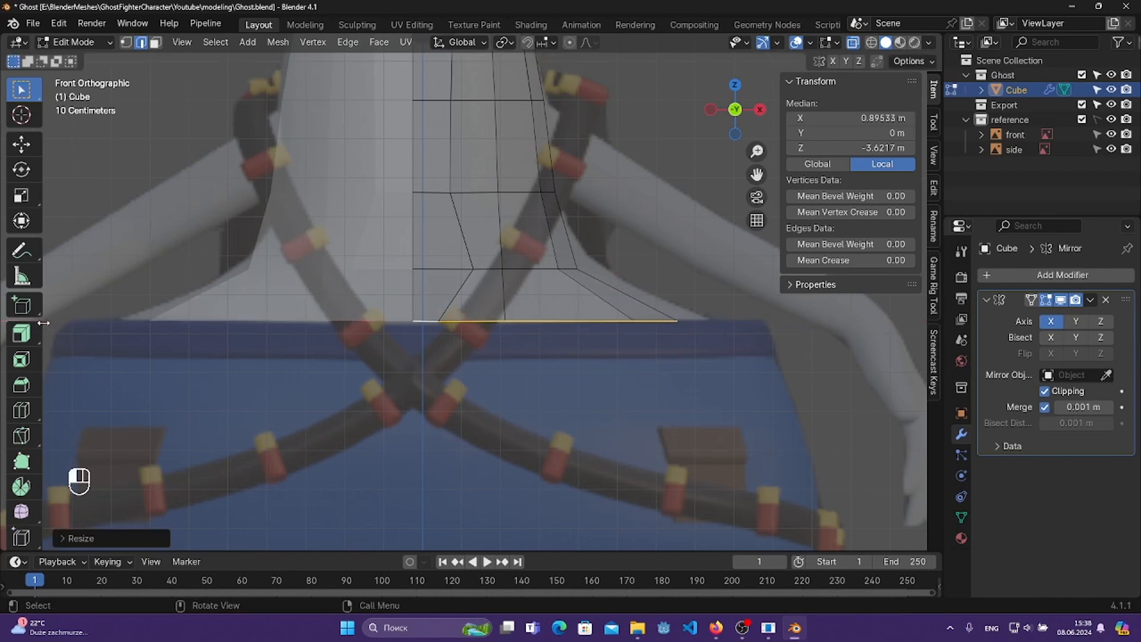
# - Slide the innermost off-centre vertices of the two lowest loops along their edges so the vertical edge line runs straight
pyautogui.press('1')
pyautogui.click(484, 286)
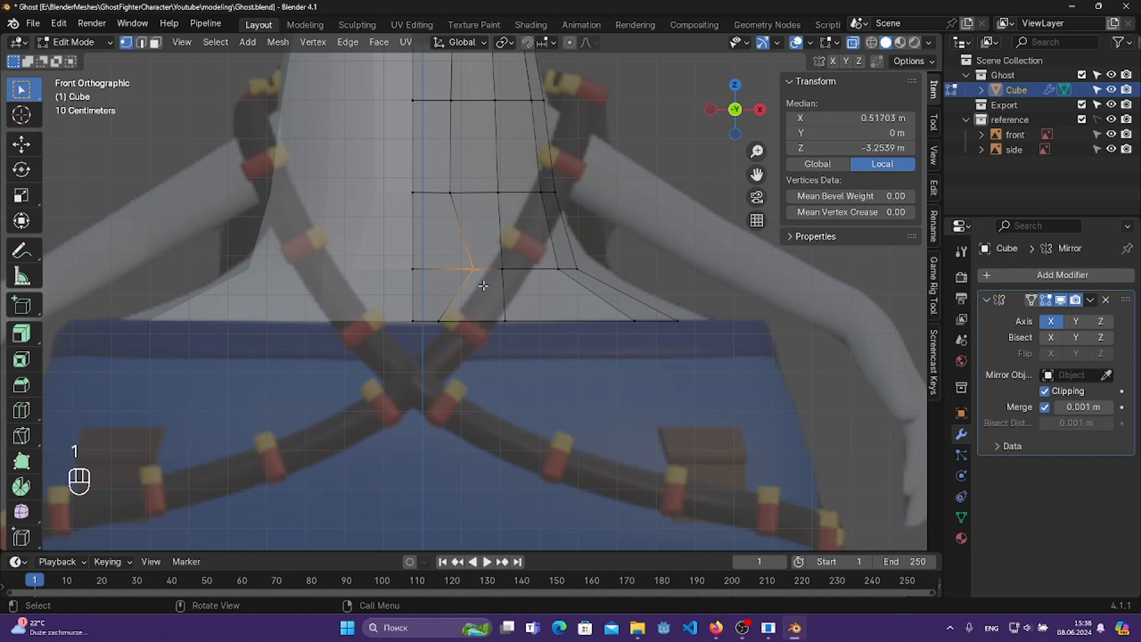
pyautogui.press('g')
pyautogui.press('g')
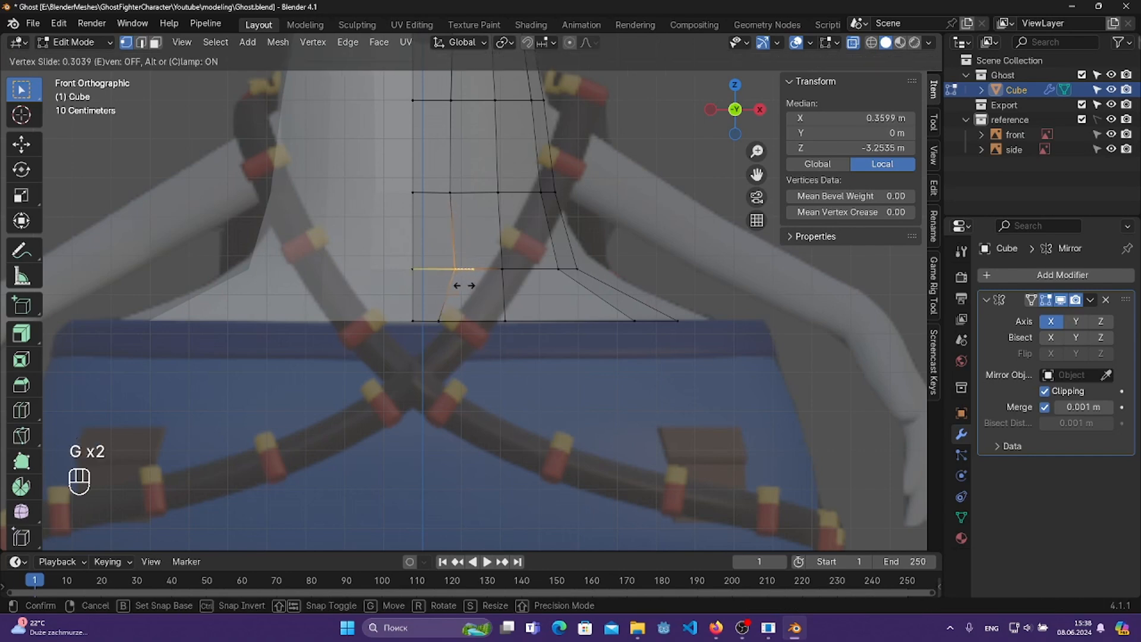
pyautogui.click(453, 285)
pyautogui.moveTo(425, 307); pyautogui.dragTo(459, 343)
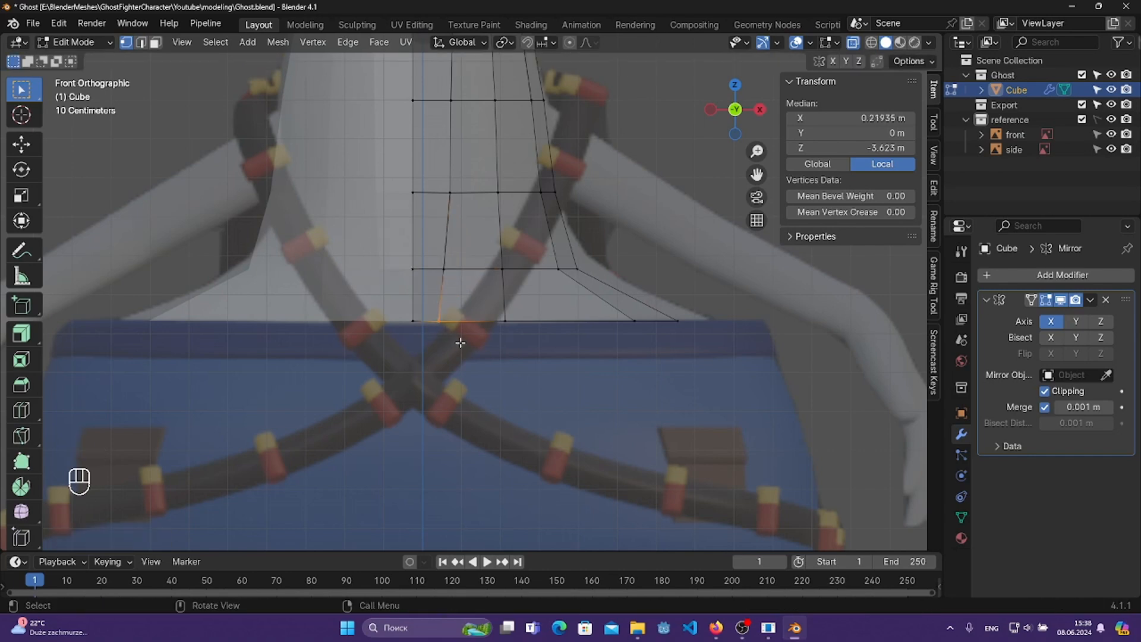
pyautogui.press('g')
pyautogui.press('g')
pyautogui.click(464, 342)
pyautogui.click(617, 397)
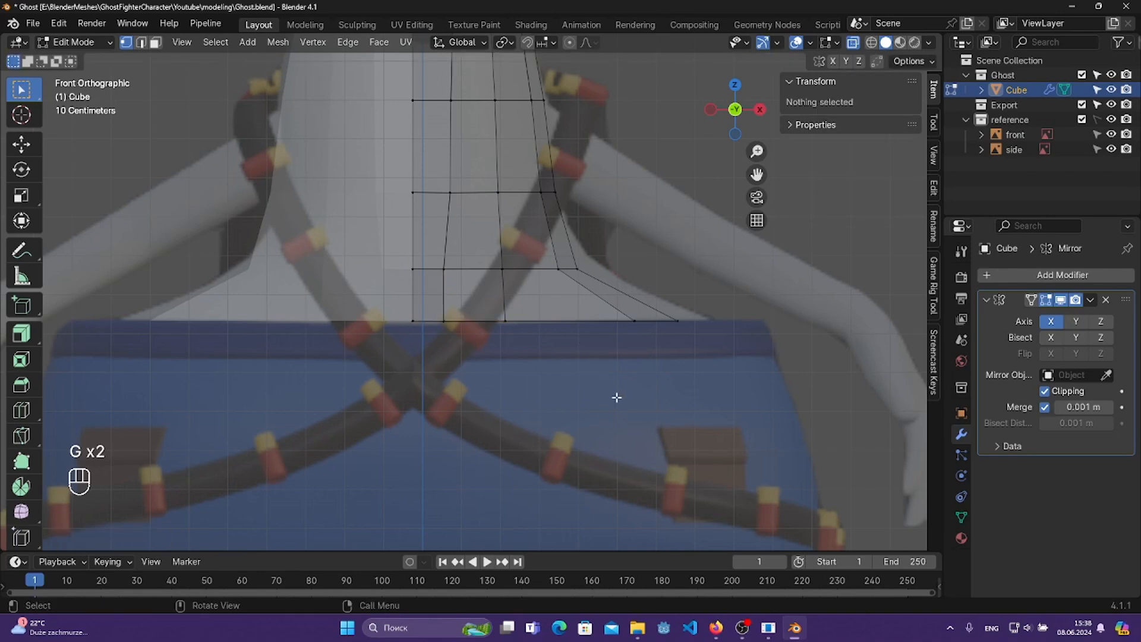
# - In side view, select the whole bottom edge loop and shift it along Y to a local median of about -0.097 m
pyautogui.press('KP_3')
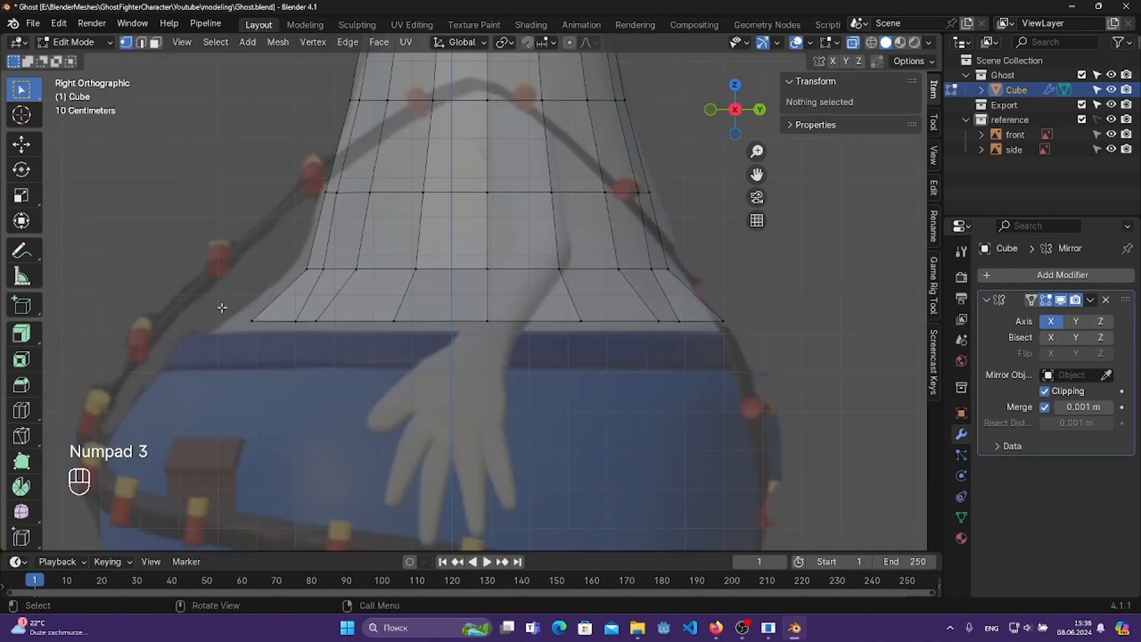
pyautogui.moveTo(292, 310); pyautogui.dragTo(789, 345)
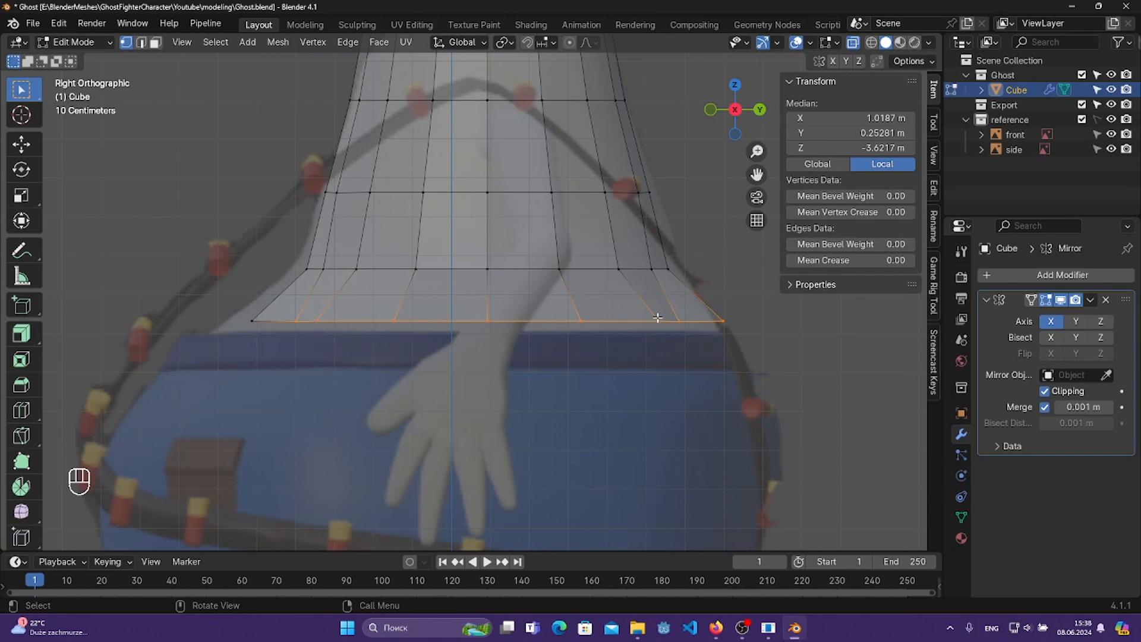
pyautogui.press('2')
pyautogui.moveTo(210, 304); pyautogui.dragTo(947, 347)
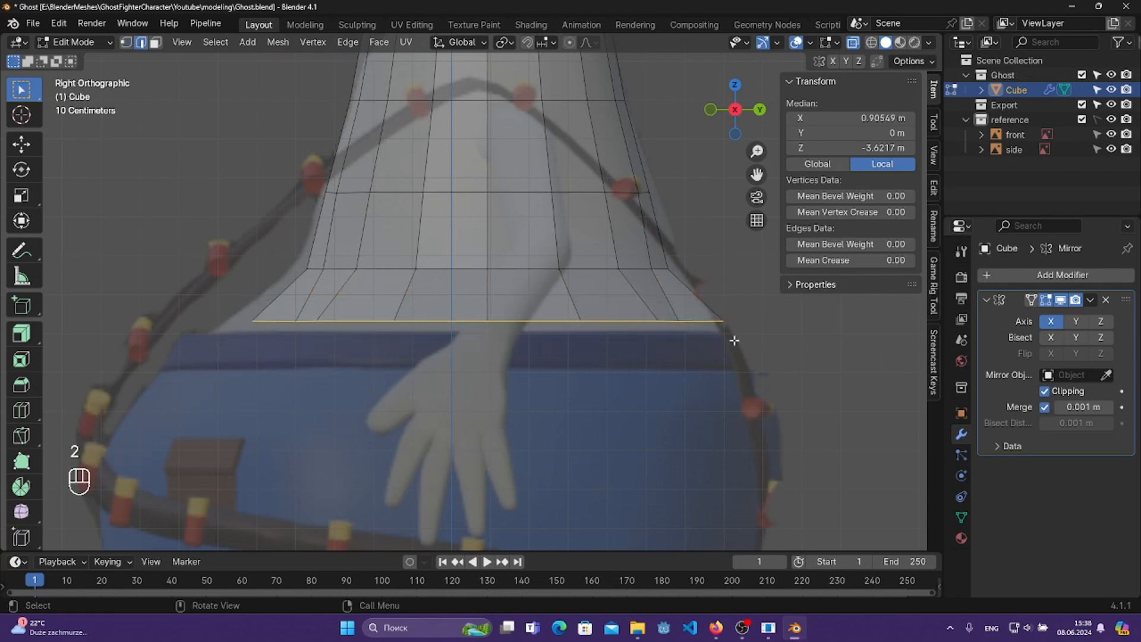
pyautogui.press('g')
pyautogui.press('z')
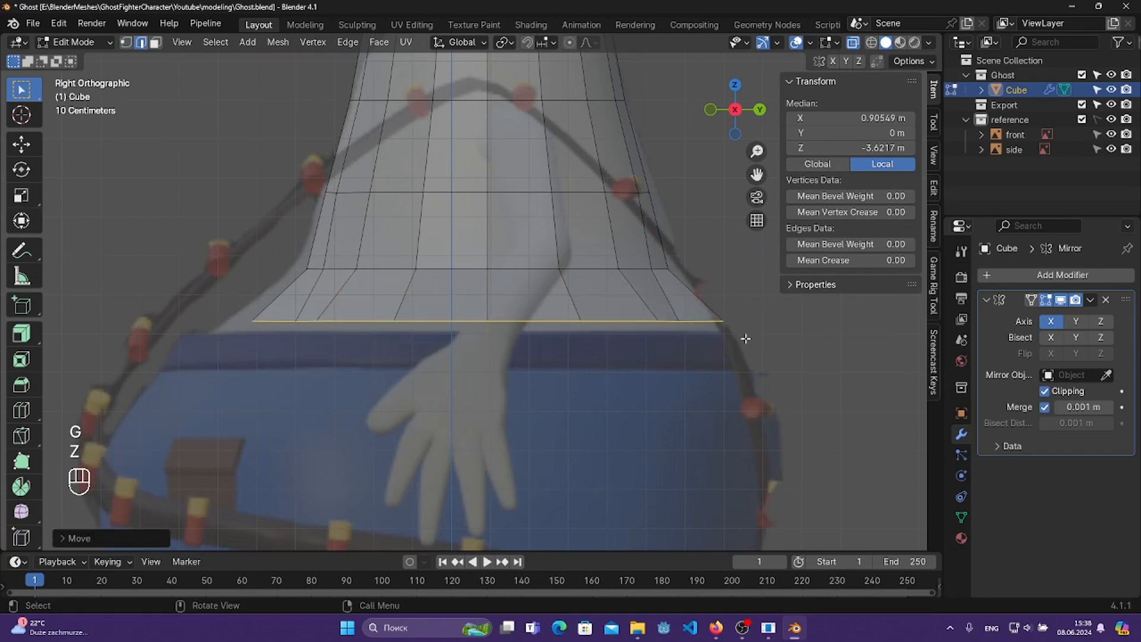
pyautogui.press('g')
pyautogui.press('y')
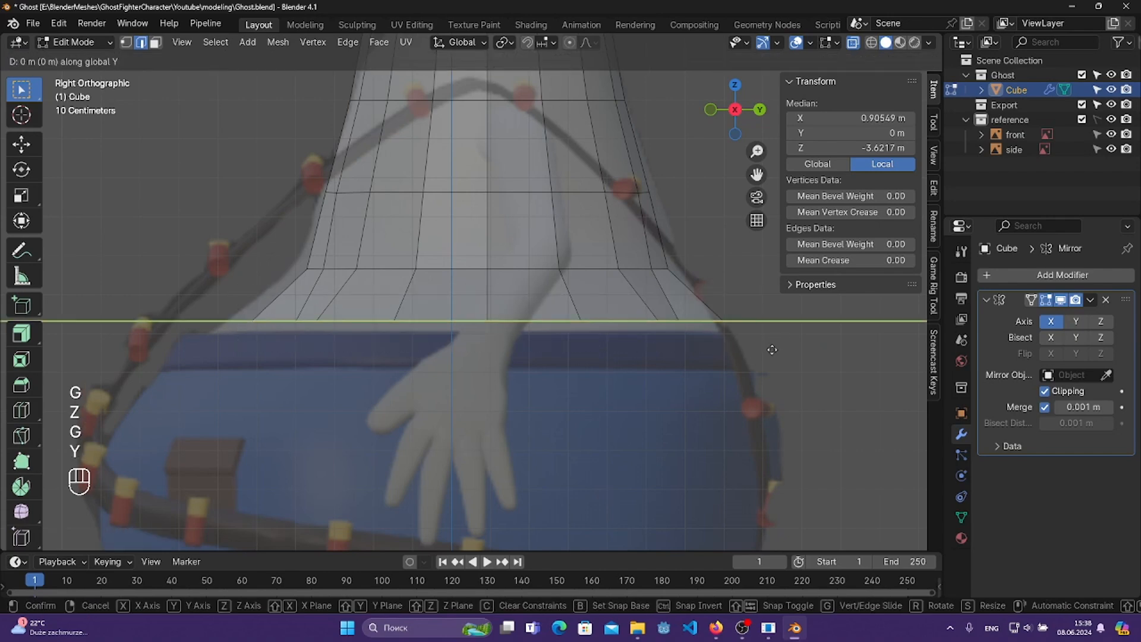
pyautogui.click(762, 352)
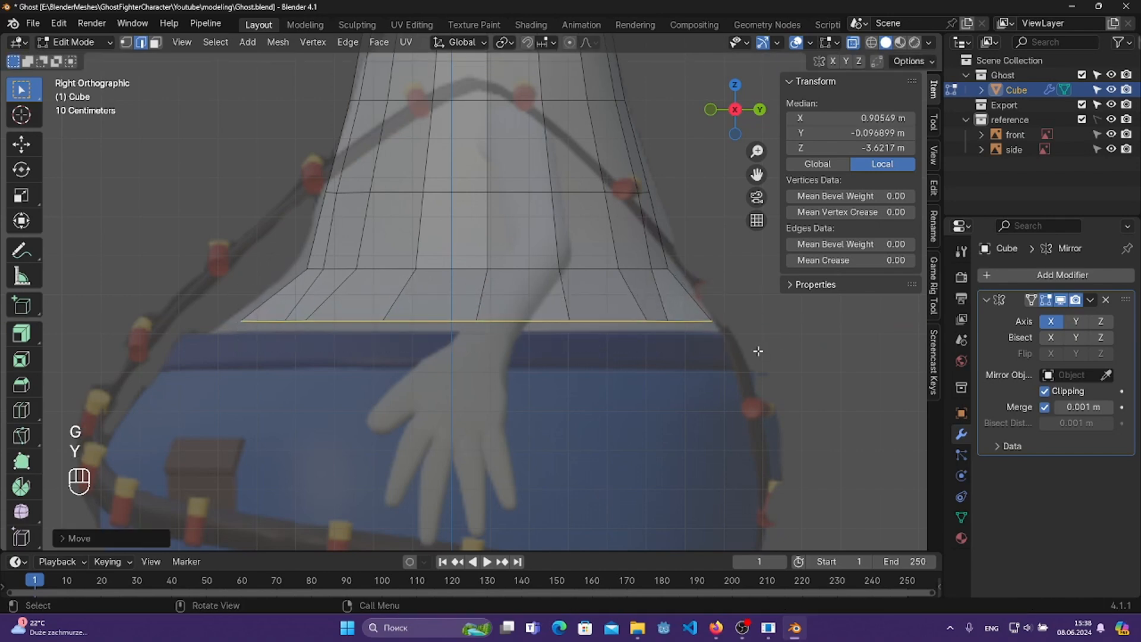
# - Save the file with nothing selected and return to the front orthographic view
pyautogui.click(737, 407)
pyautogui.hotkey('ctrl', 's')
pyautogui.press('KP_1')
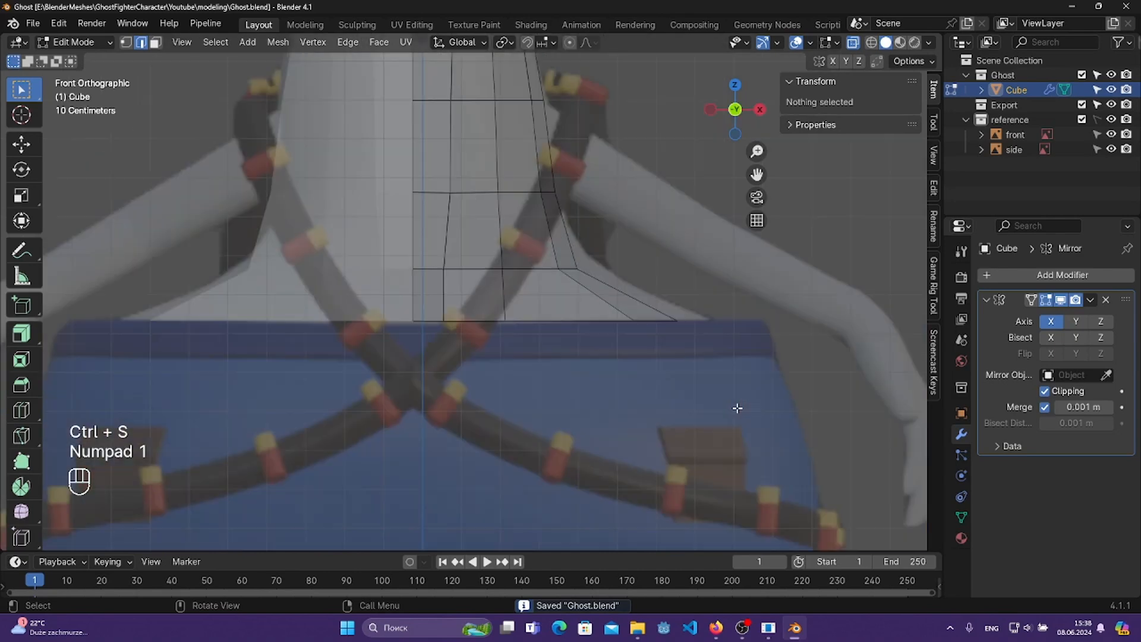
# - Extrude the bottom edge loop straight down along Z to a local median of about -3.917 m, at the waistband's lower border
pyautogui.keyDown('shift'); pyautogui.moveTo(627, 367); pyautogui.dragTo(627, 338, button='middle'); pyautogui.keyUp('shift')
pyautogui.scroll(-3, 621, 308)
pyautogui.scroll(3, 499, 193)
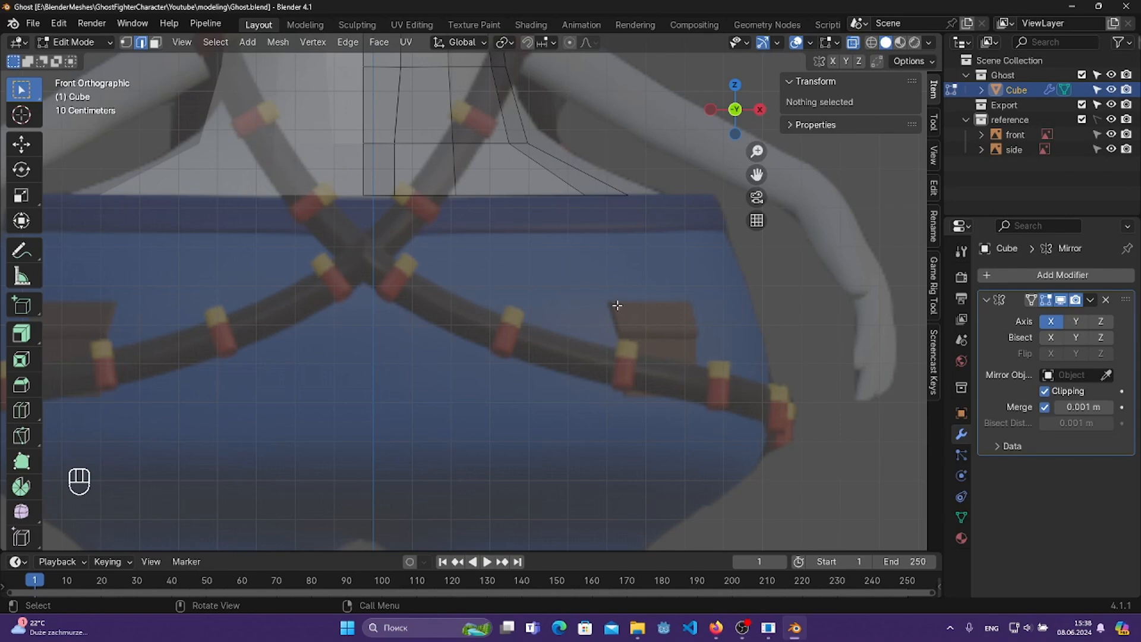
pyautogui.keyDown('alt'); pyautogui.click(484, 204); pyautogui.keyUp('alt')
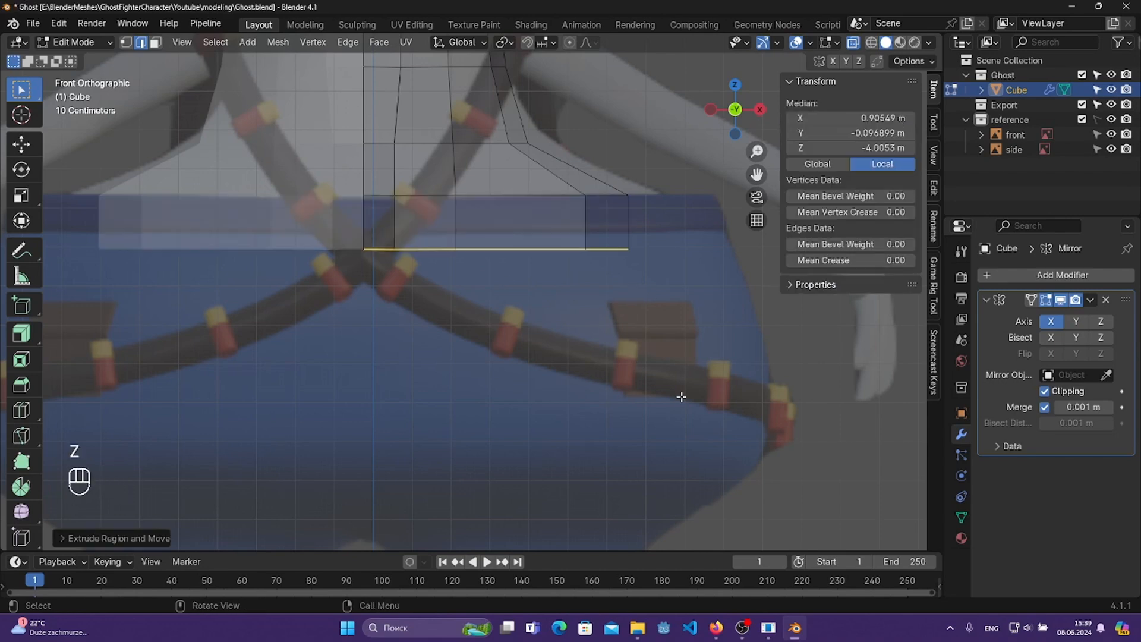
pyautogui.hotkey('ctrl', 'z')
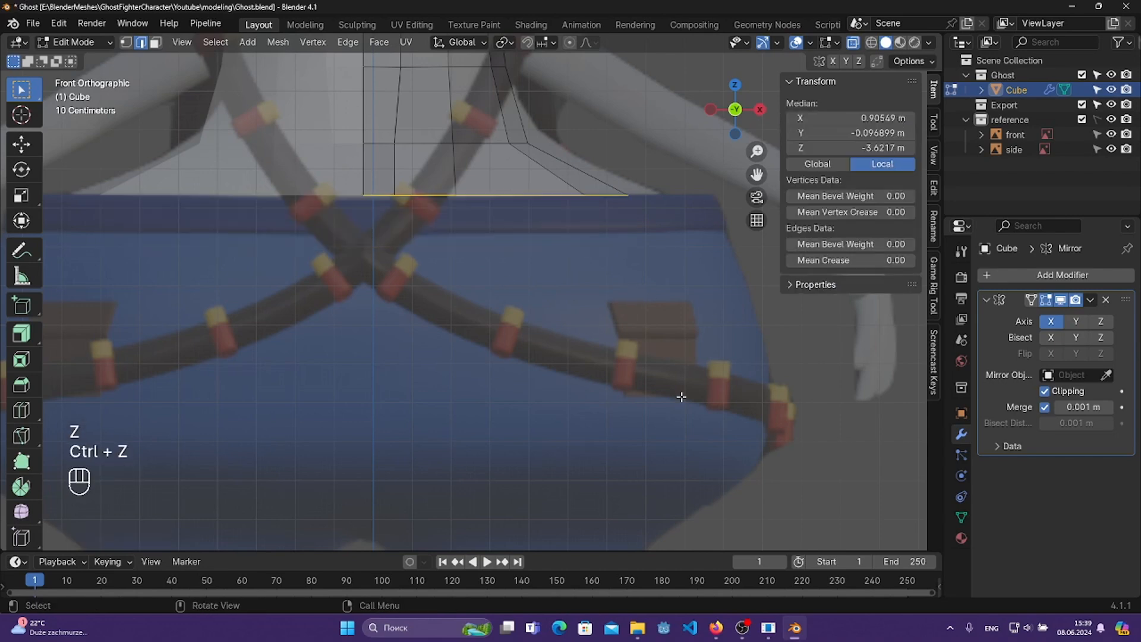
pyautogui.press('e')
pyautogui.press('z')
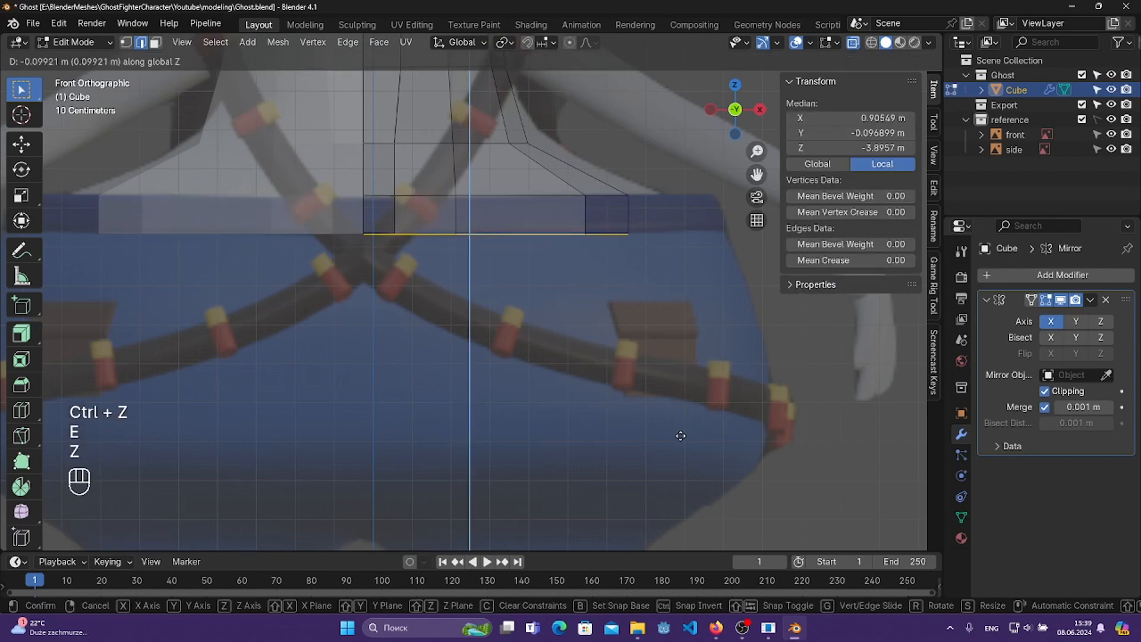
pyautogui.click(683, 438)
pyautogui.press('s')
pyautogui.press('KP_1')
pyautogui.hotkey('ctrl', 'z')
pyautogui.hotkey('ctrl', 'z')
# - Move the extruded loop outward along X to a local median of about 1.428 m, towards the waistband's outline
pyautogui.press('g')
pyautogui.press('x')
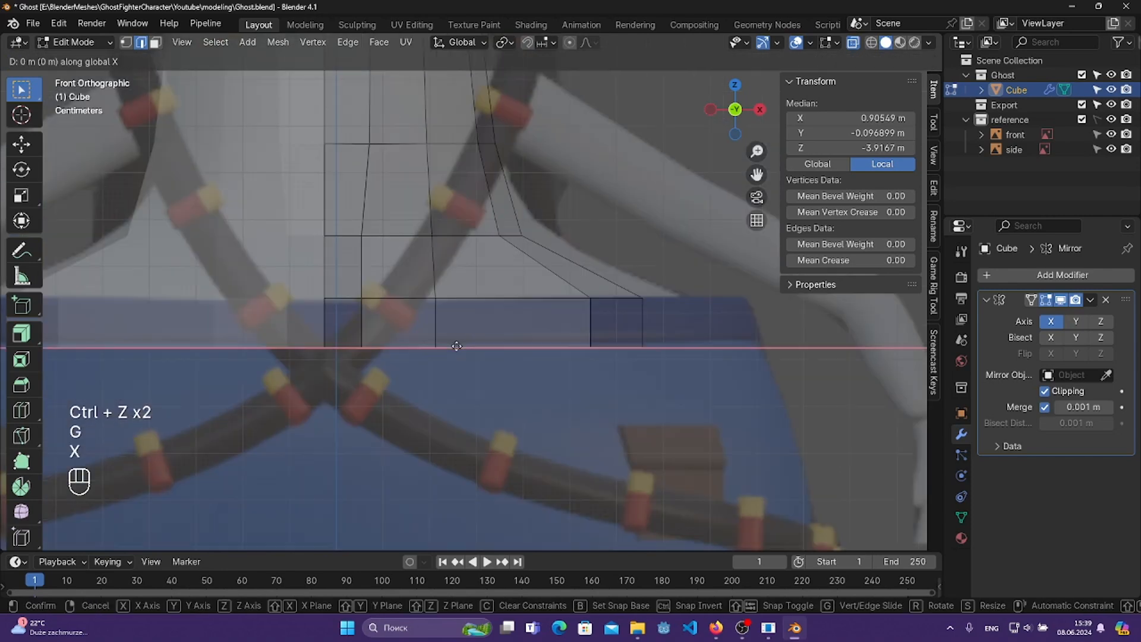
pyautogui.click(547, 354)
pyautogui.keyDown('shift'); pyautogui.moveTo(486, 391); pyautogui.dragTo(456, 331, button='middle'); pyautogui.keyUp('shift')
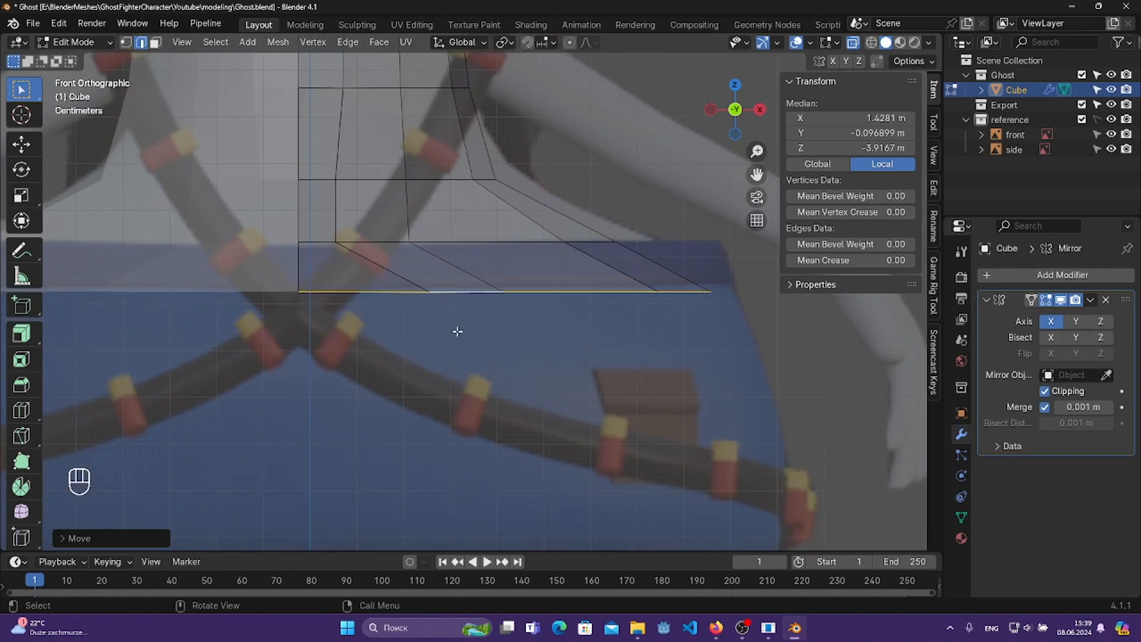
# - In side view, scale the loop along Y by about 1.09, shift it to a local Y median of about -0.186 m, and save
pyautogui.press('KP_3')
pyautogui.keyDown('shift'); pyautogui.moveTo(521, 360); pyautogui.dragTo(523, 393, button='middle'); pyautogui.keyUp('shift')
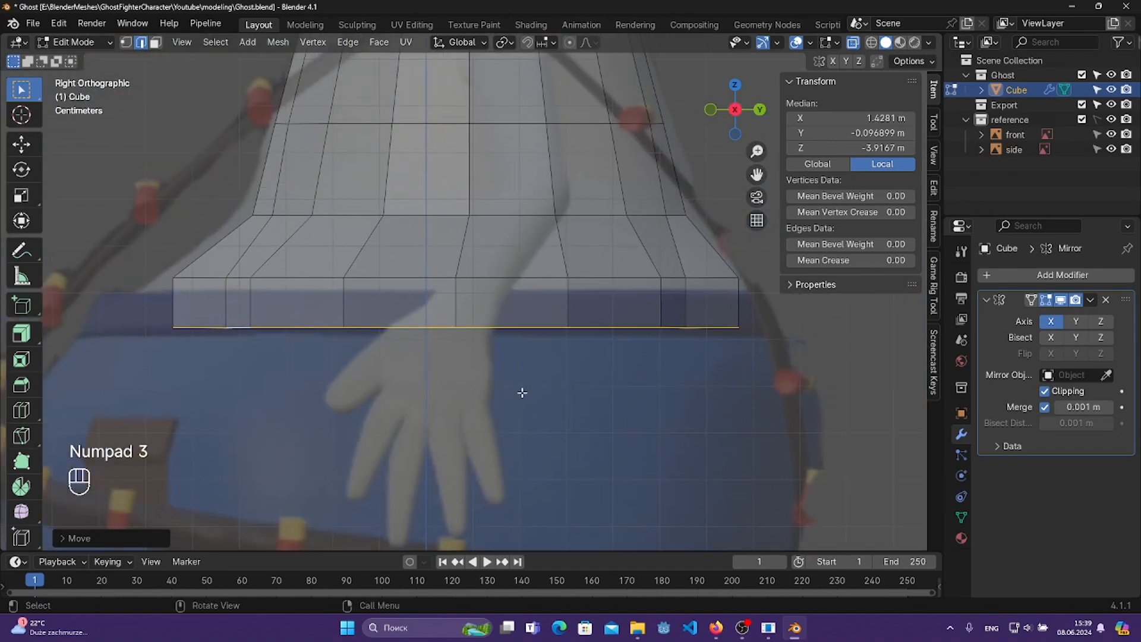
pyautogui.press('s')
pyautogui.press('y')
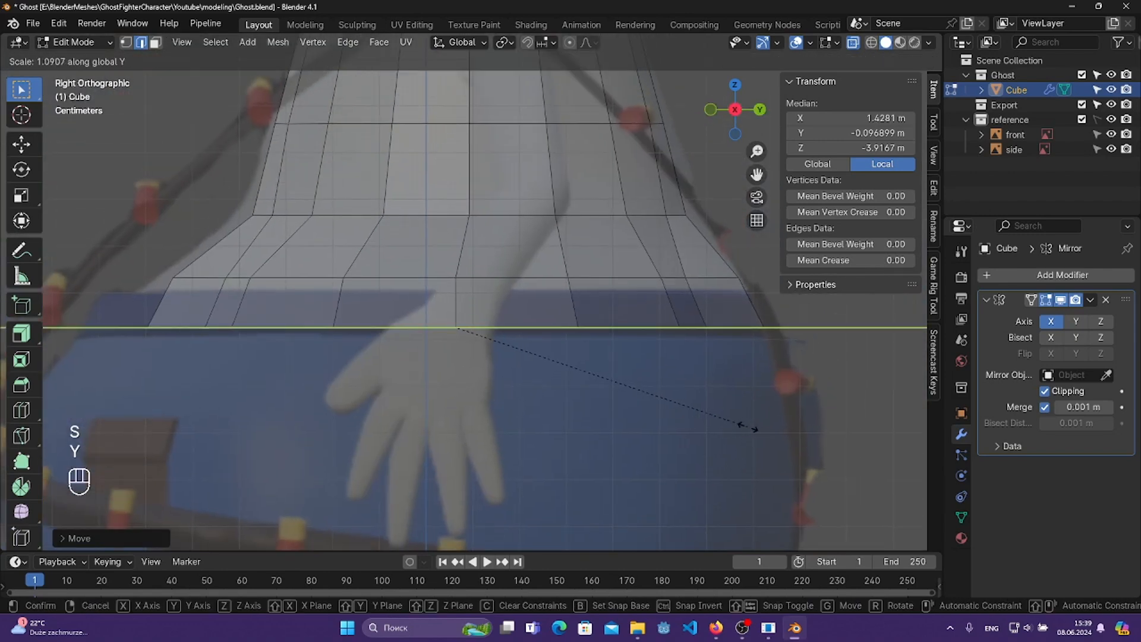
pyautogui.click(747, 425)
pyautogui.press('g')
pyautogui.press('y')
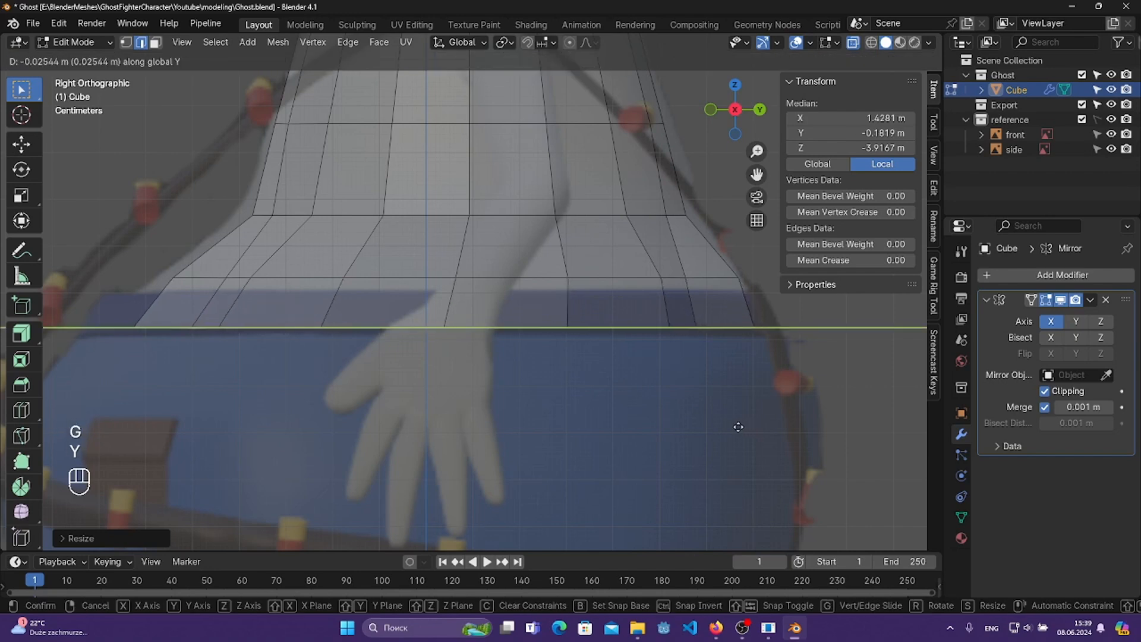
pyautogui.click(739, 426)
pyautogui.hotkey('ctrl', 's')
pyautogui.click(646, 426)
pyautogui.press('KP_1')
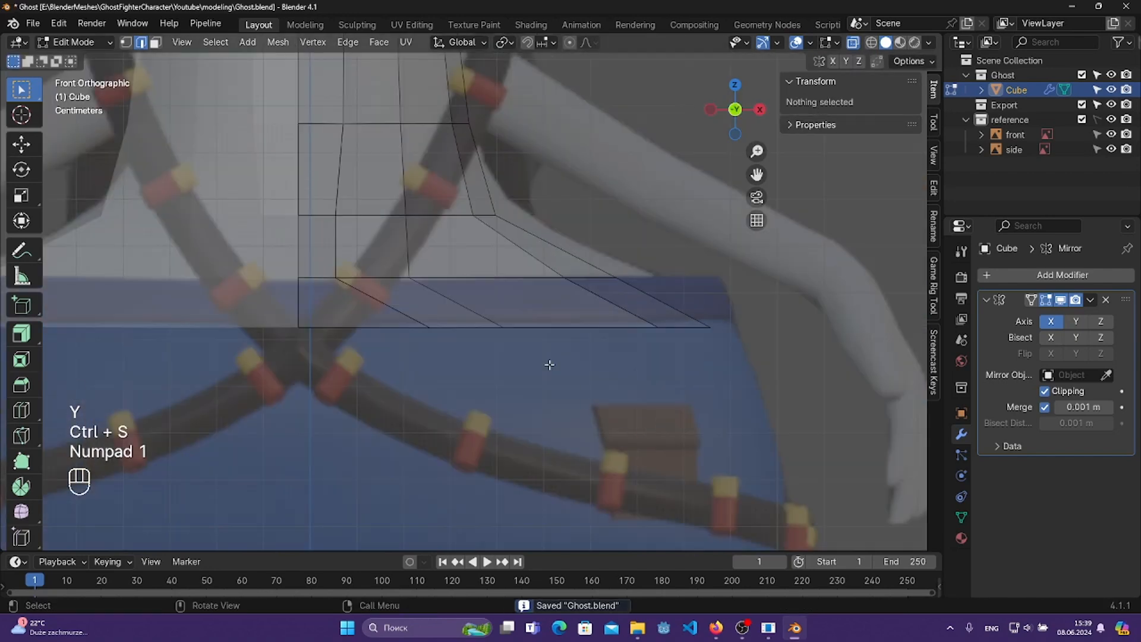
pyautogui.keyDown('alt'); pyautogui.click(548, 327); pyautogui.keyUp('alt')
pyautogui.click(336, 255)
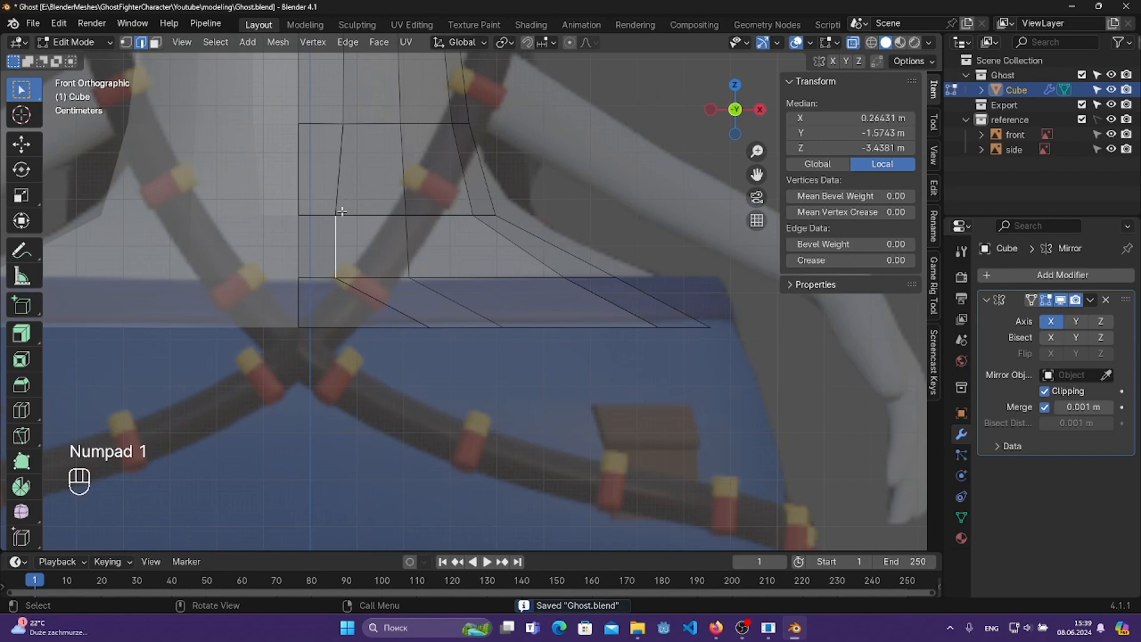
pyautogui.press('g')
pyautogui.press('g')
pyautogui.click(348, 247)
pyautogui.hotkey('ctrl', 'z')
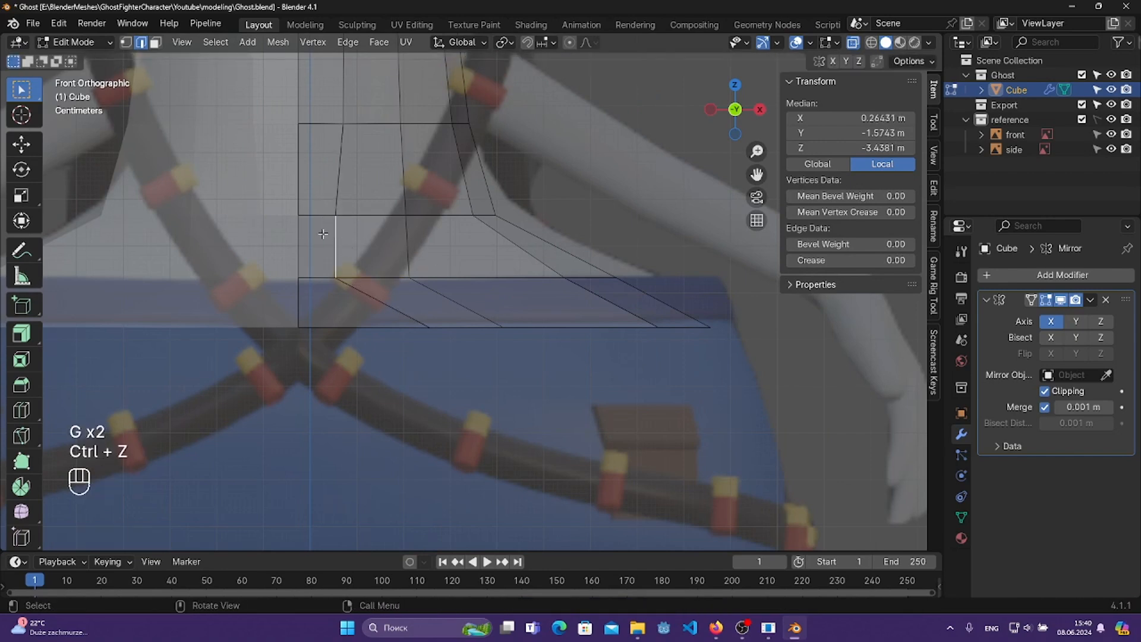
# - Edge-slide the front and back vertical edges nearest the mirror centre, just above the waistband, outward by a factor of about 0.26
pyautogui.press('g')
pyautogui.press('g')
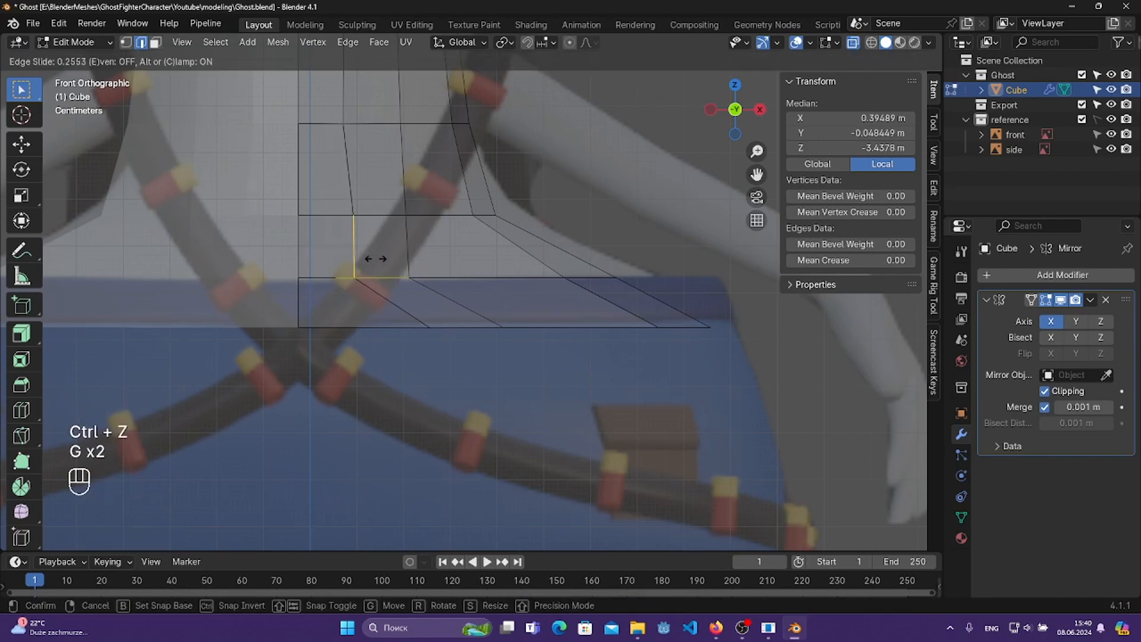
pyautogui.click(374, 258)
# - Edge-slide the vertical edges one band higher slightly outward, rotate them until they stand upright, and save the file
pyautogui.click(371, 187)
pyautogui.press('g')
pyautogui.press('g')
pyautogui.click(376, 188)
pyautogui.press('r')
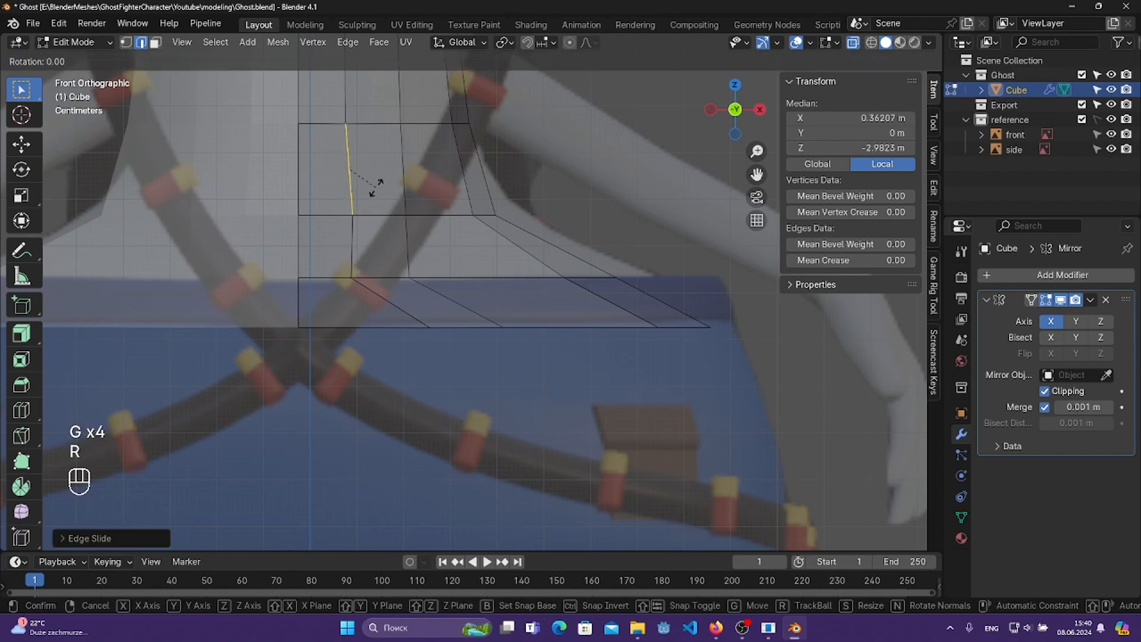
pyautogui.click(377, 190)
pyautogui.hotkey('ctrl', 's')
# - Select the whole bottom edge loop and extrude it down along Z to a local median of about -4.473 m
pyautogui.keyDown('alt'); pyautogui.middleClick(300, 251); pyautogui.keyUp('alt')
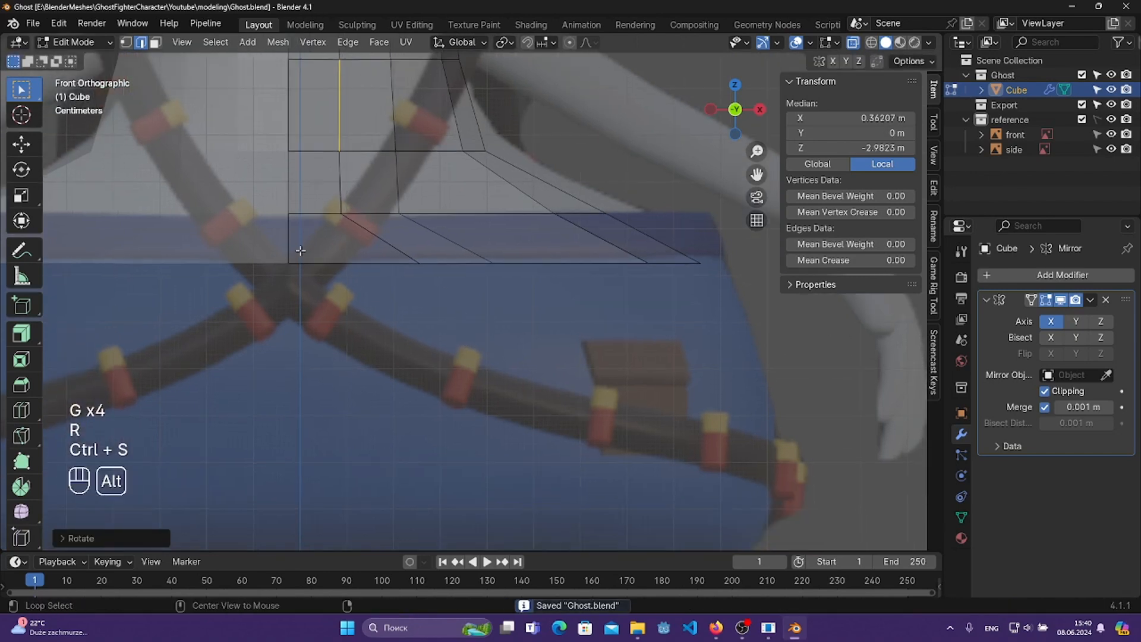
pyautogui.keyDown('alt'); pyautogui.click(309, 258); pyautogui.keyUp('alt')
pyautogui.scroll(-3, 636, 353)
pyautogui.keyDown('shift'); pyautogui.moveTo(588, 372); pyautogui.dragTo(583, 302, button='middle'); pyautogui.keyUp('shift')
pyautogui.scroll(1, 582, 301)
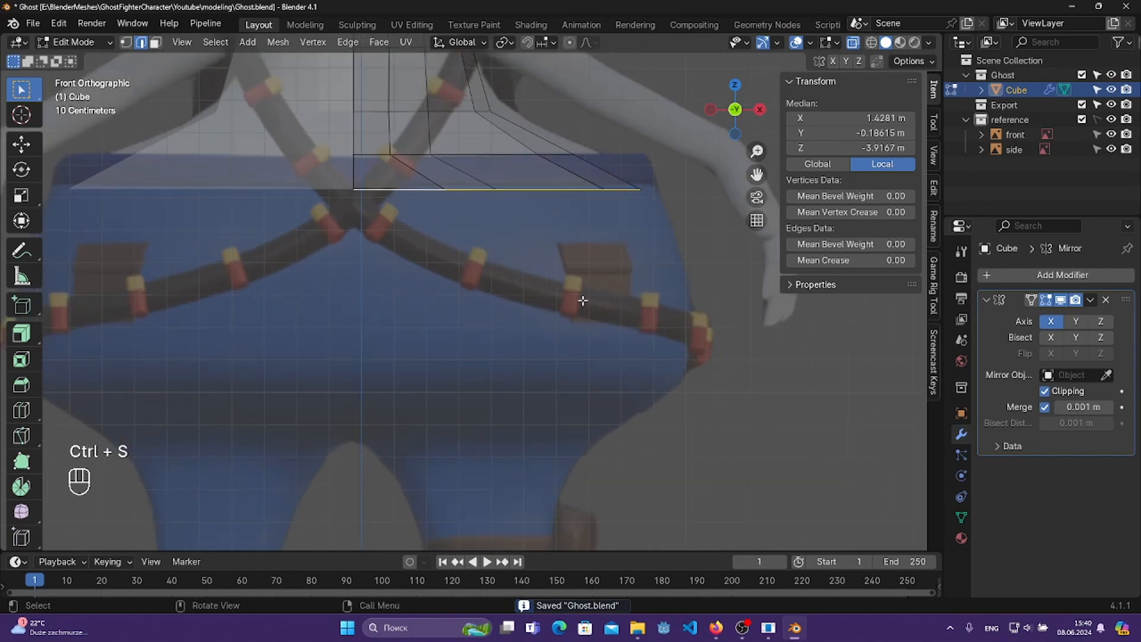
pyautogui.press('e')
pyautogui.press('z')
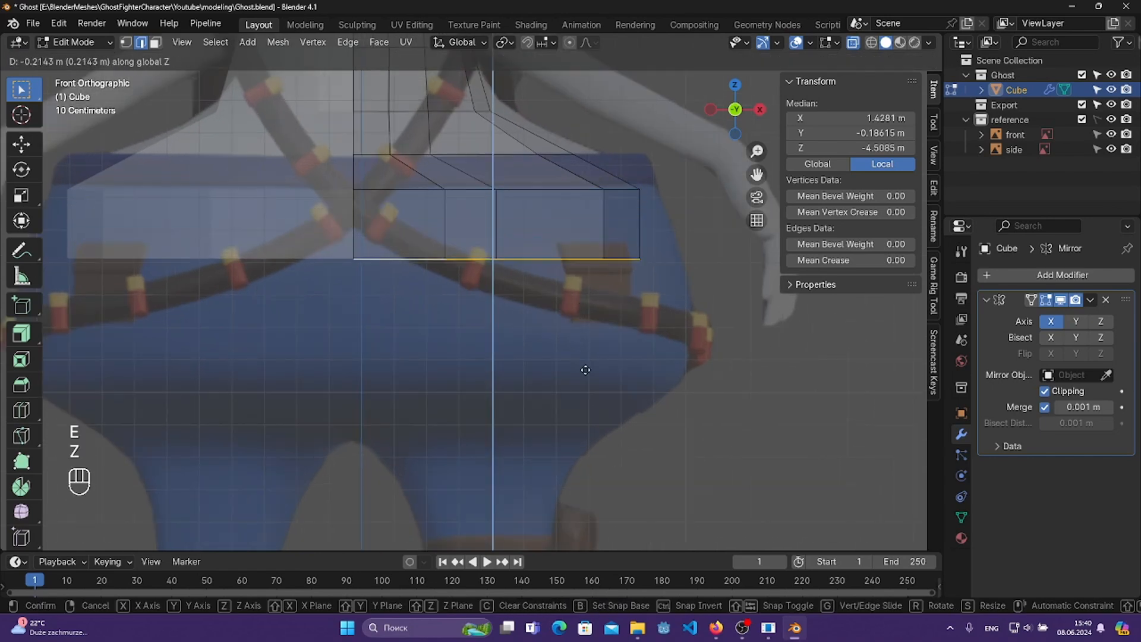
pyautogui.click(586, 366)
# - Scale the new bottom loop along X to a local median of about 1.5 m, matching the trousers' front outline
pyautogui.press('s')
pyautogui.press('x')
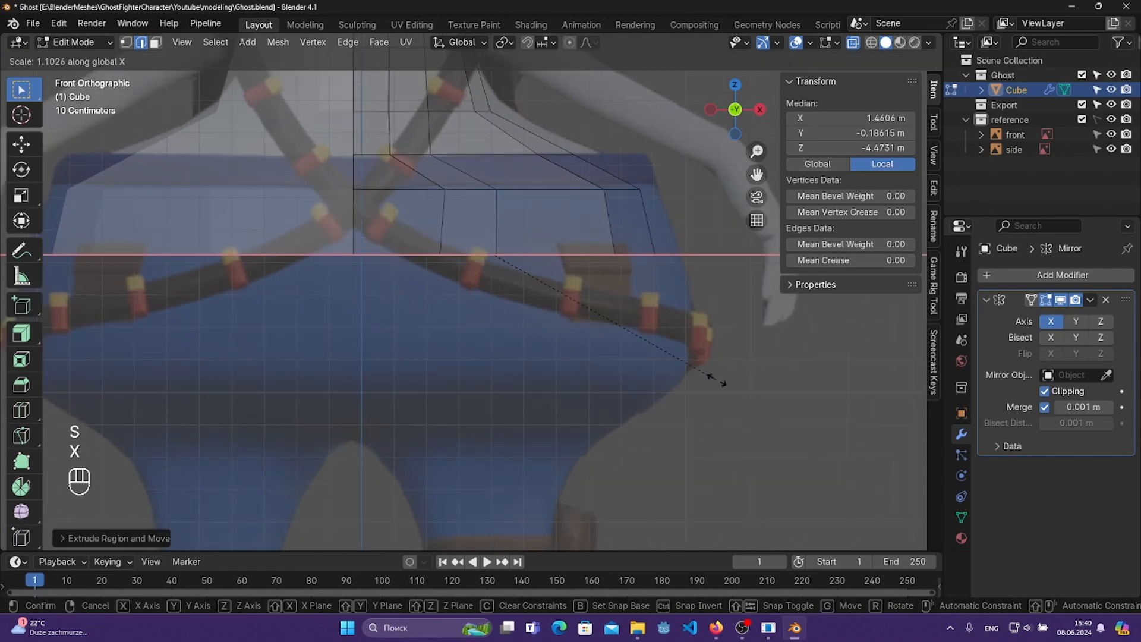
pyautogui.click(693, 344)
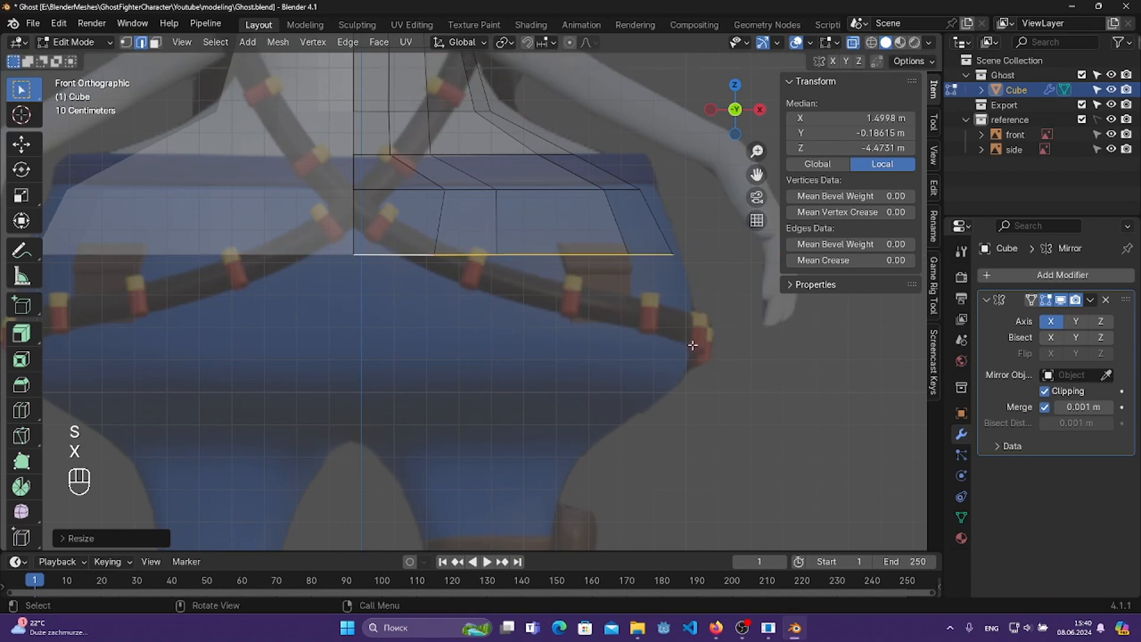
# - In side view, scale the bottom loop along Y by about 1.17, shift it to a local Y median of about -0.235 m, and save
pyautogui.press('KP_3')
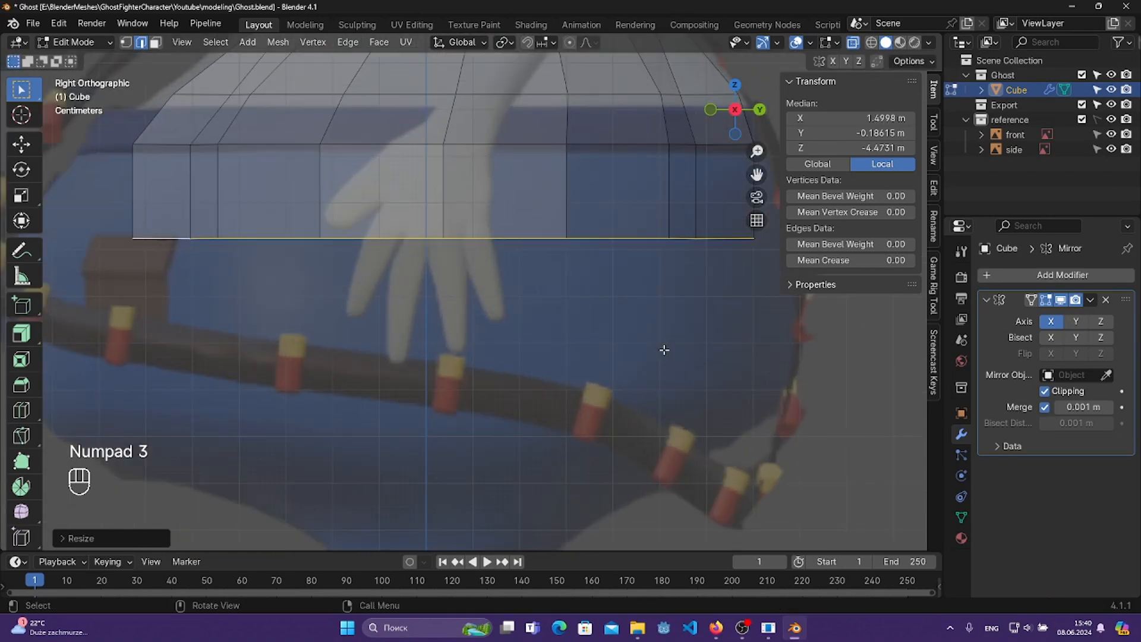
pyautogui.press('s')
pyautogui.press('x')
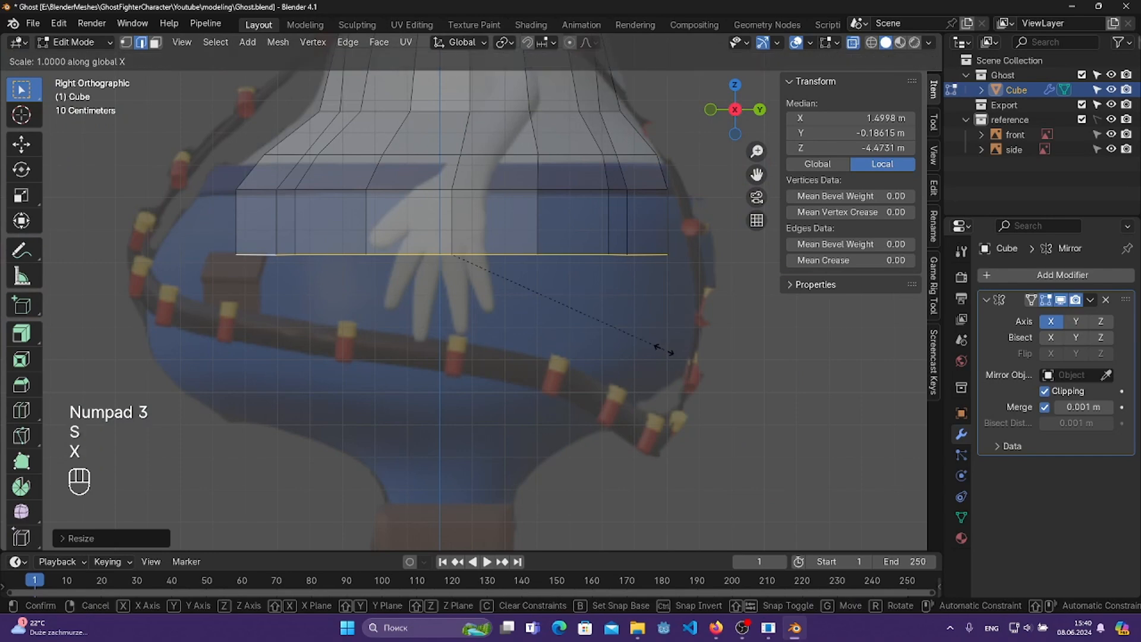
pyautogui.press('y')
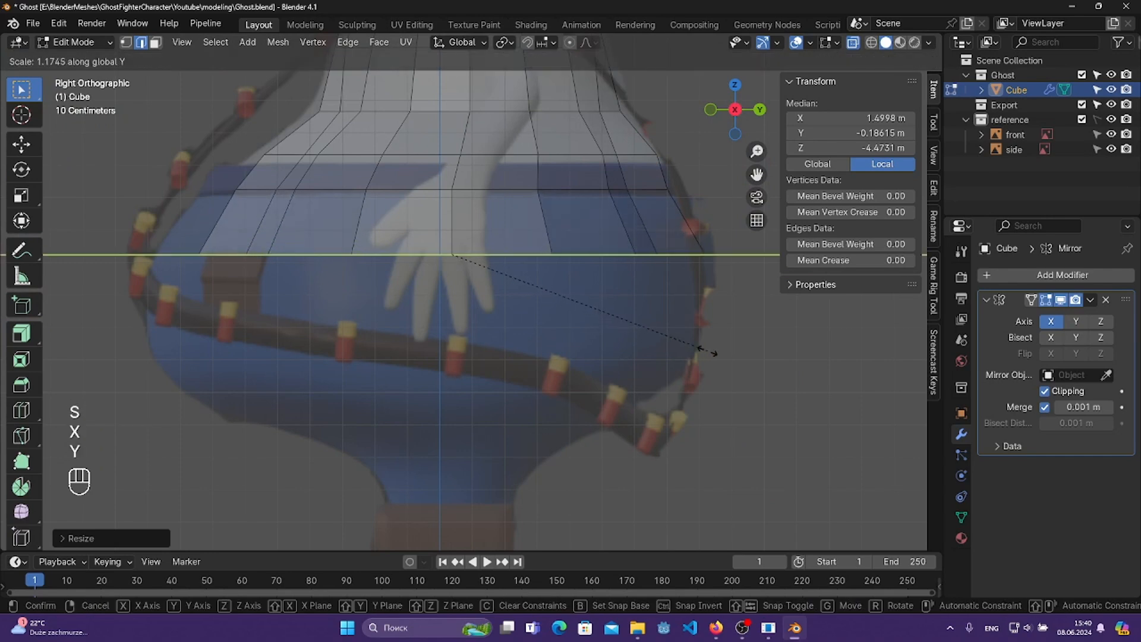
pyautogui.click(707, 352)
pyautogui.press('g')
pyautogui.press('y')
pyautogui.click(703, 352)
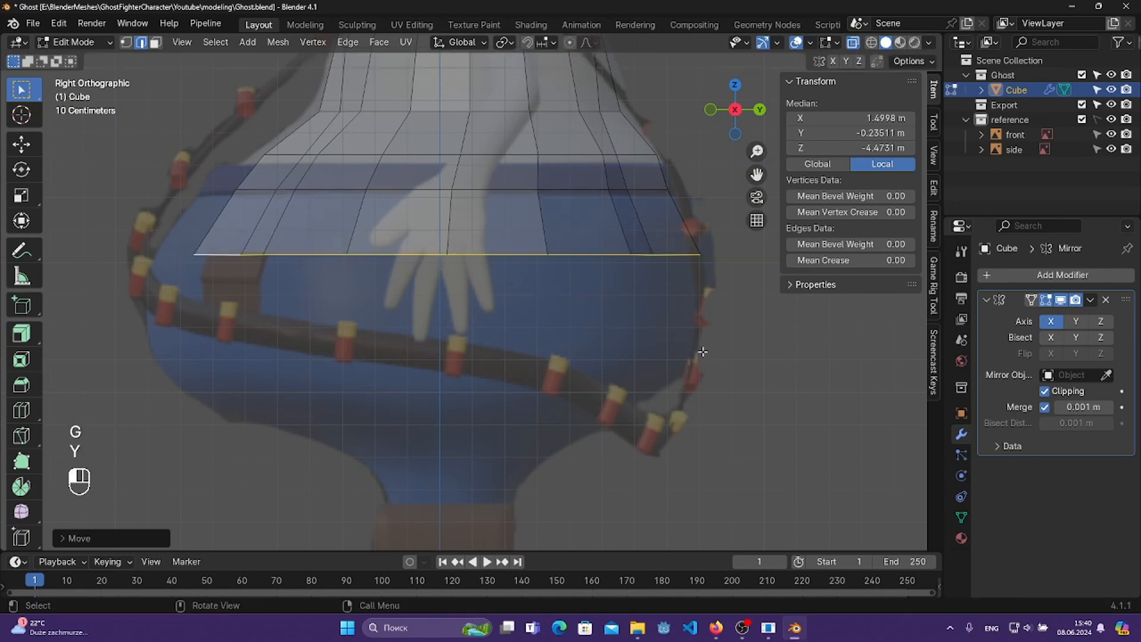
pyautogui.hotkey('ctrl', 's')
# - In front view, extrude the bottom loop down along Z to about -5.045 m and widen it along X by about 1.07
pyautogui.press('KP_1')
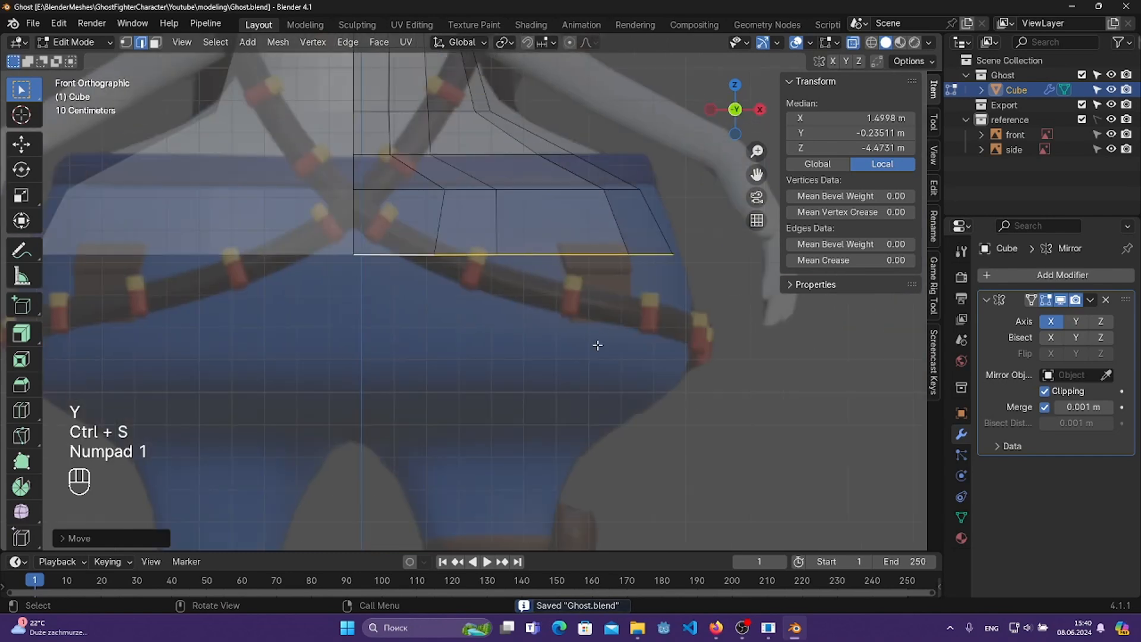
pyautogui.keyDown('shift'); pyautogui.moveTo(671, 421); pyautogui.dragTo(639, 357, button='middle'); pyautogui.keyUp('shift')
pyautogui.press('e')
pyautogui.press('z')
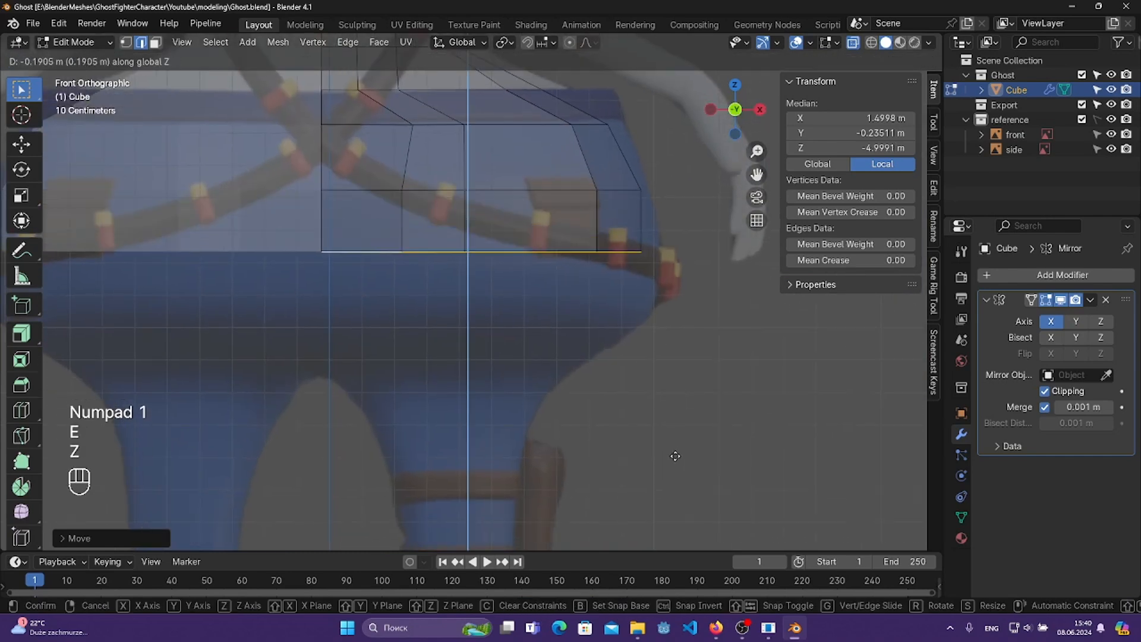
pyautogui.click(674, 455)
pyautogui.press('s')
pyautogui.press('x')
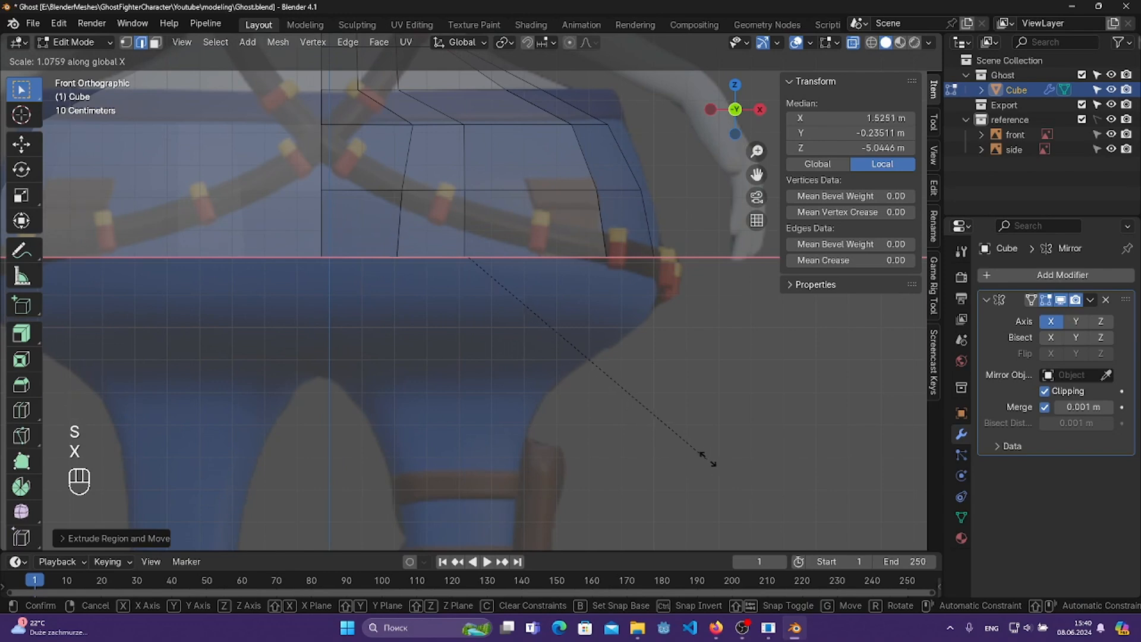
pyautogui.click(708, 458)
# - In side view, scale the new bottom loop along Y by about 1.15
pyautogui.press('KP_3')
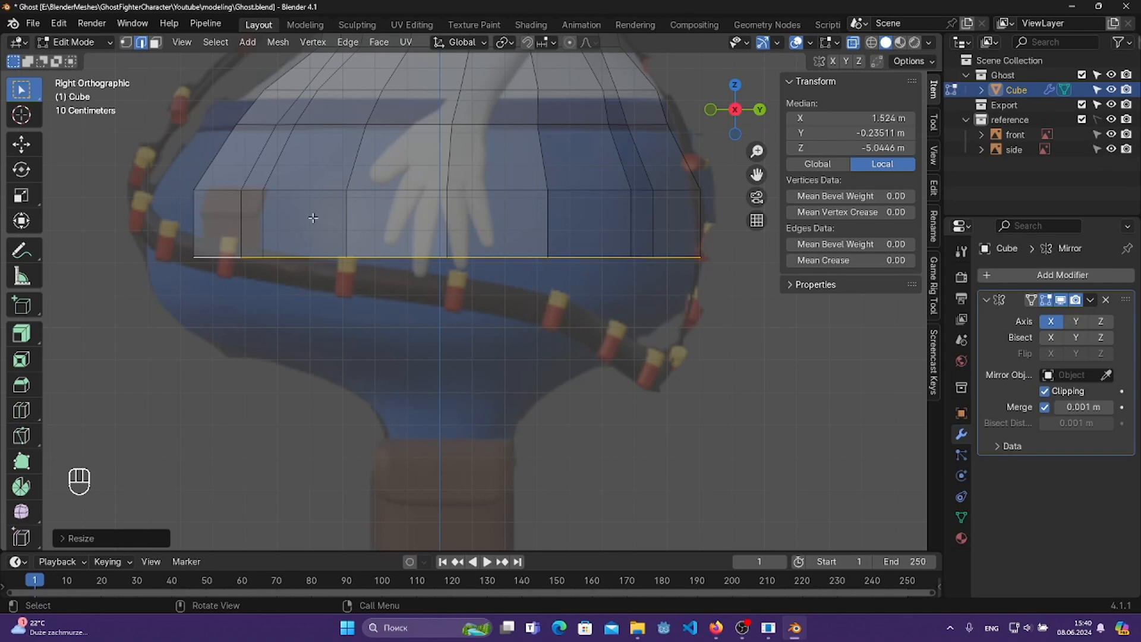
pyautogui.press('s')
pyautogui.press('x')
pyautogui.press('y')
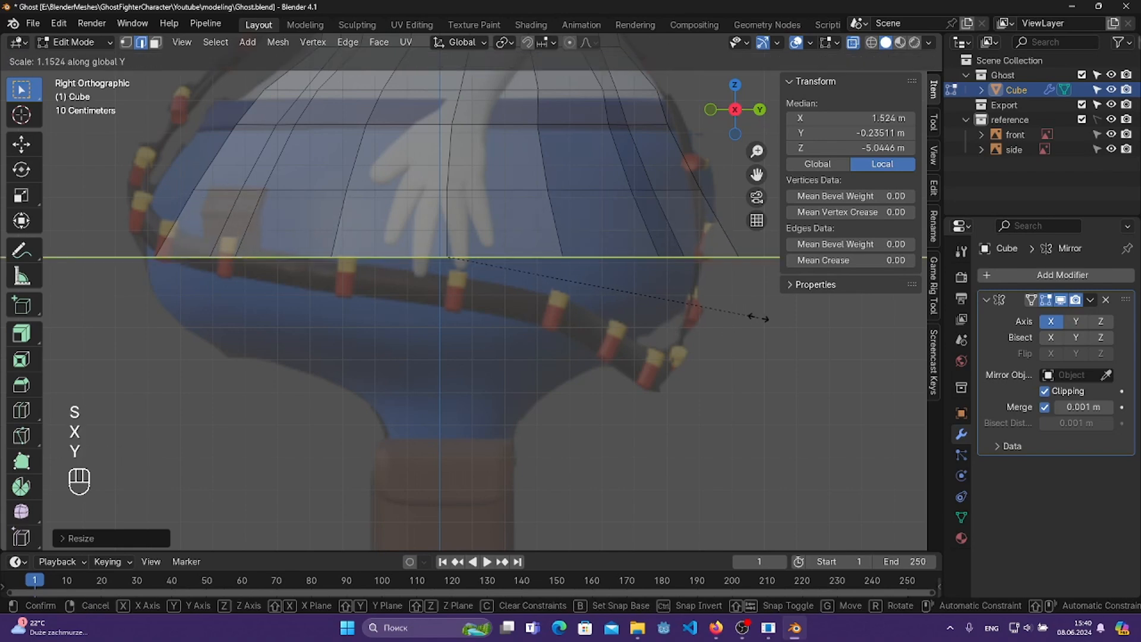
pyautogui.click(754, 316)
# - Scale the edge loop directly above the bottom one along Y by about 1.13
pyautogui.press('s')
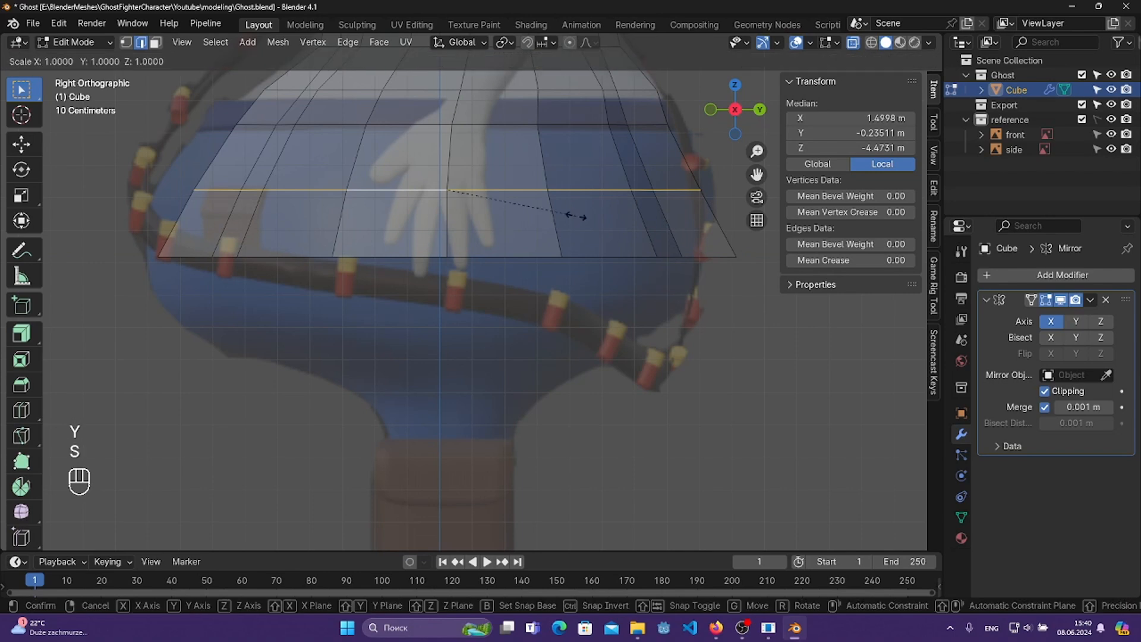
pyautogui.press('y')
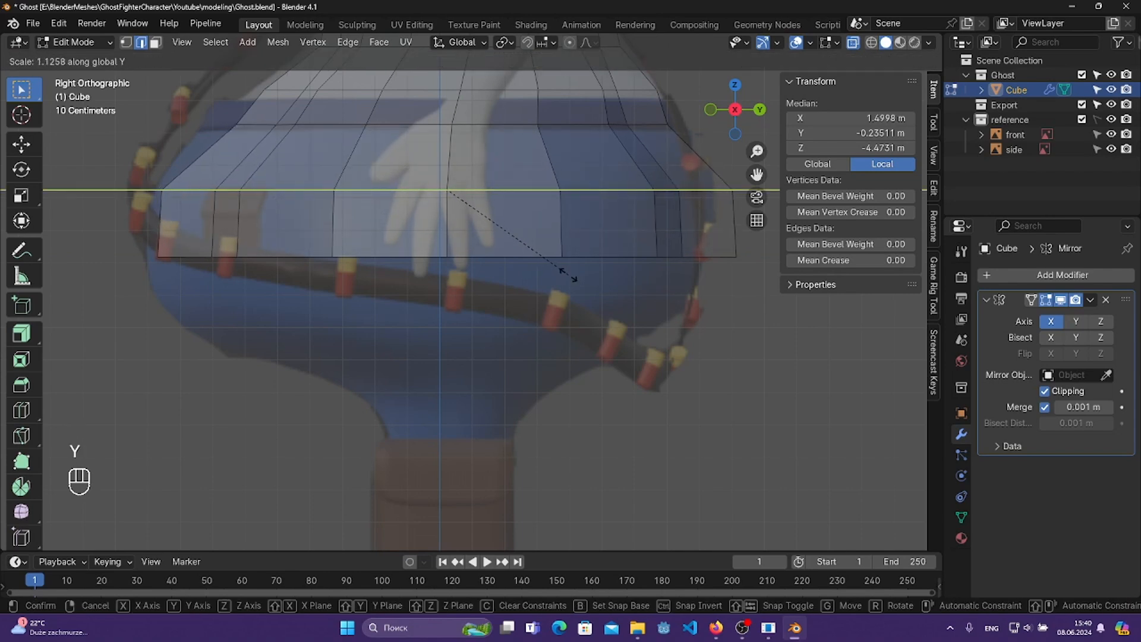
pyautogui.click(568, 275)
# - In side view, shift the two bottom edge loops along Y to a local median of about -0.425 m and scale them by about 0.97
pyautogui.moveTo(110, 168); pyautogui.dragTo(742, 369)
pyautogui.press('g')
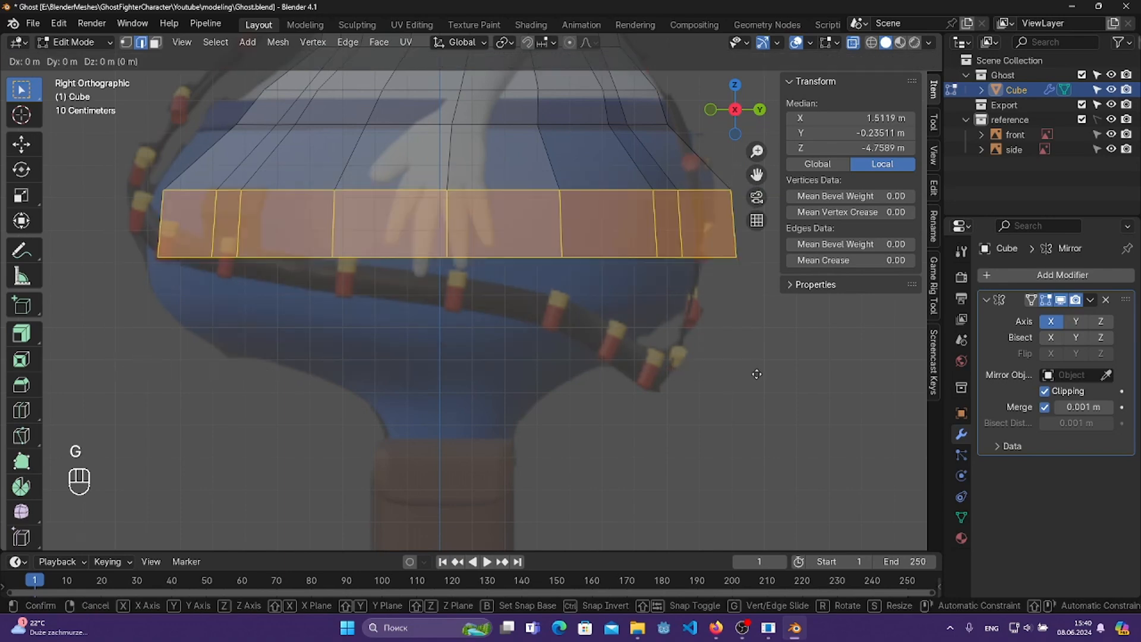
pyautogui.press('y')
pyautogui.press('s')
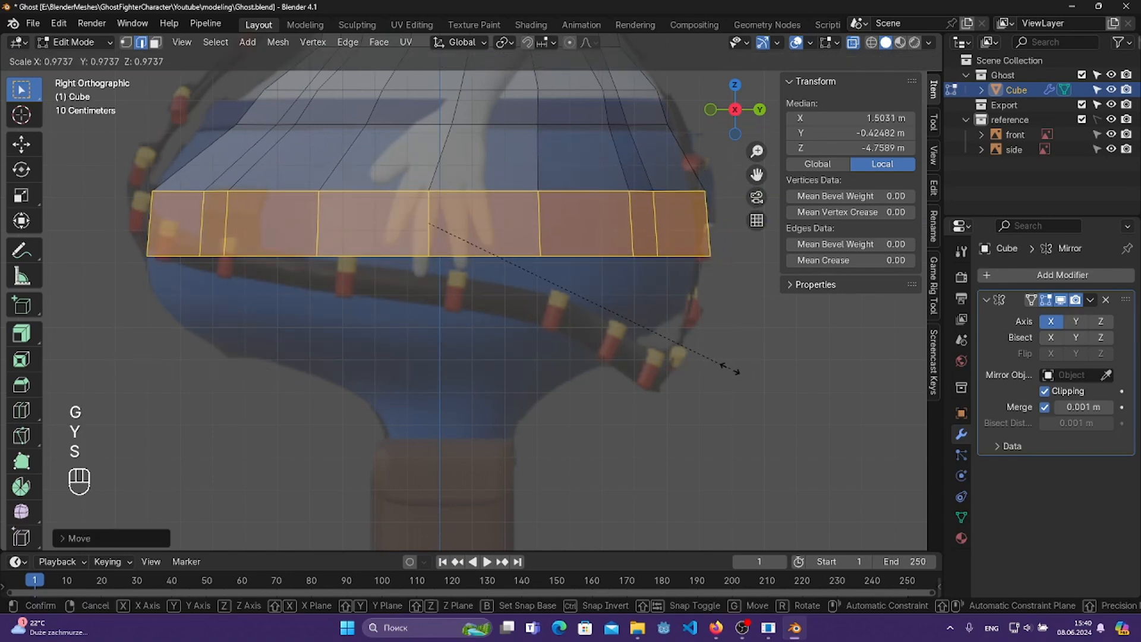
pyautogui.click(730, 368)
# - Move the two bottom loops along Y to a local median of about -0.455 m, scale them by about 0.945, and save
pyautogui.press('g')
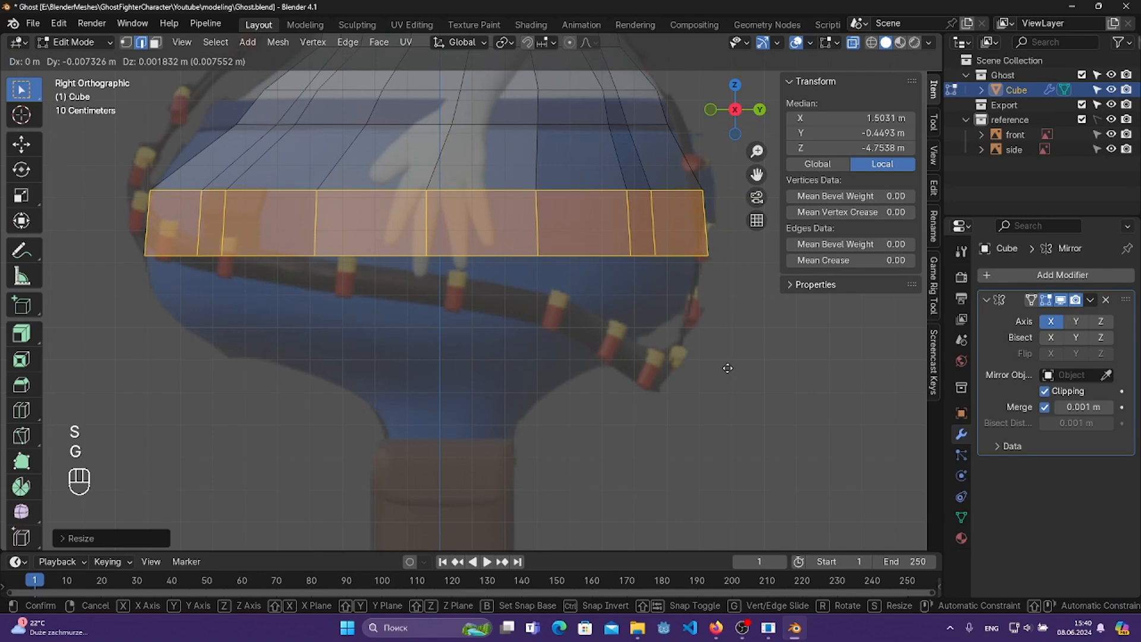
pyautogui.press('x')
pyautogui.press('y')
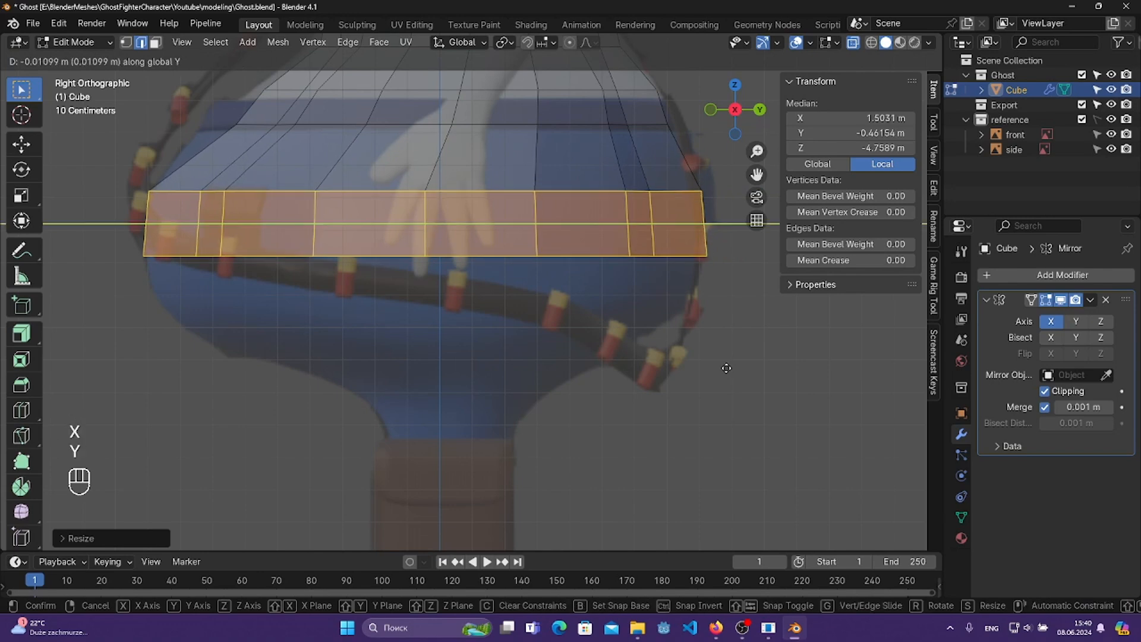
pyautogui.click(726, 368)
pyautogui.press('s')
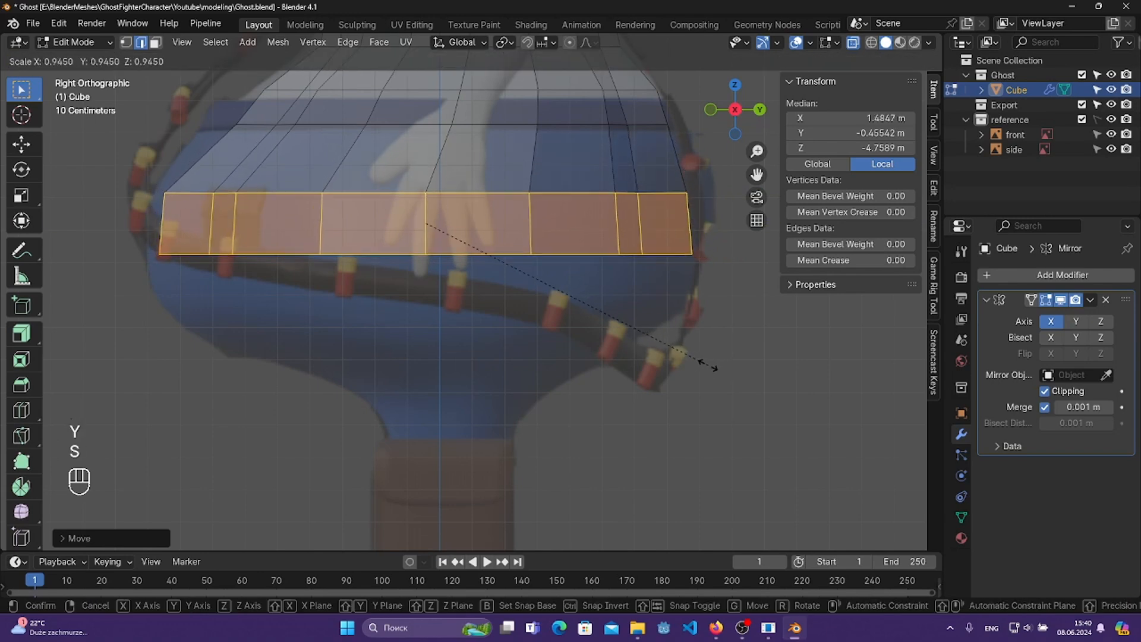
pyautogui.click(706, 364)
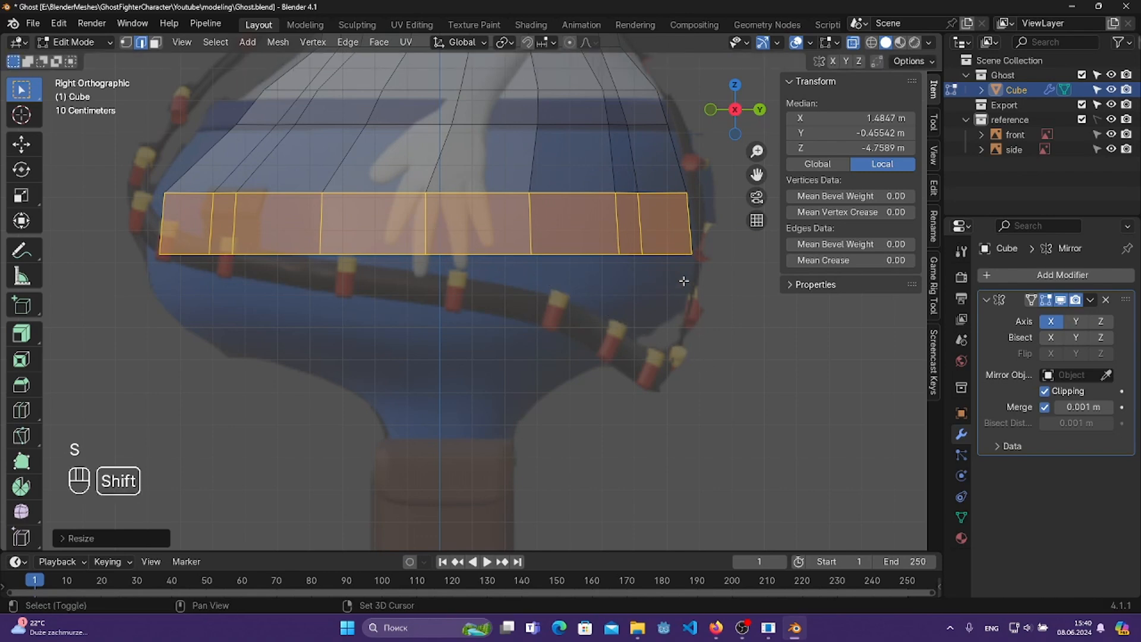
pyautogui.keyDown('shift'); pyautogui.moveTo(684, 280); pyautogui.dragTo(690, 315, button='middle'); pyautogui.keyUp('shift')
pyautogui.scroll(1, 505, 227)
pyautogui.scroll(-1, 314, 187)
pyautogui.keyDown('shift'); pyautogui.moveTo(313, 187); pyautogui.dragTo(289, 244, button='middle'); pyautogui.keyUp('shift')
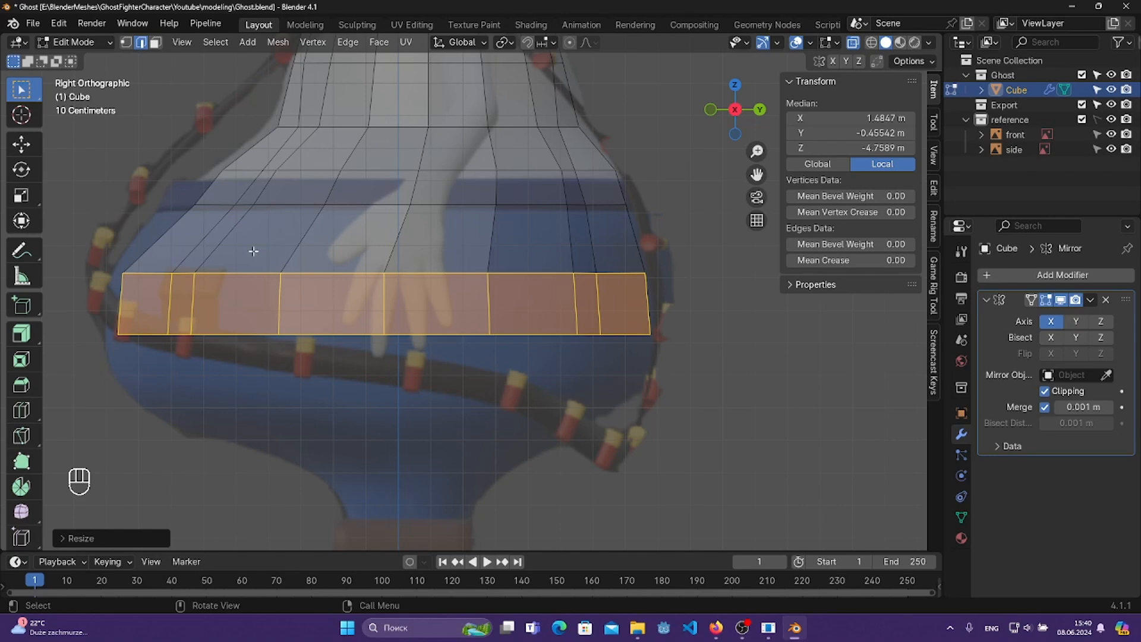
pyautogui.moveTo(259, 394); pyautogui.dragTo(420, 459)
pyautogui.hotkey('ctrl', 's')
# - In front view, extrude the bottom loop down along Z to about -5.497 m and scale it by about 1.06
pyautogui.press('KP_1')
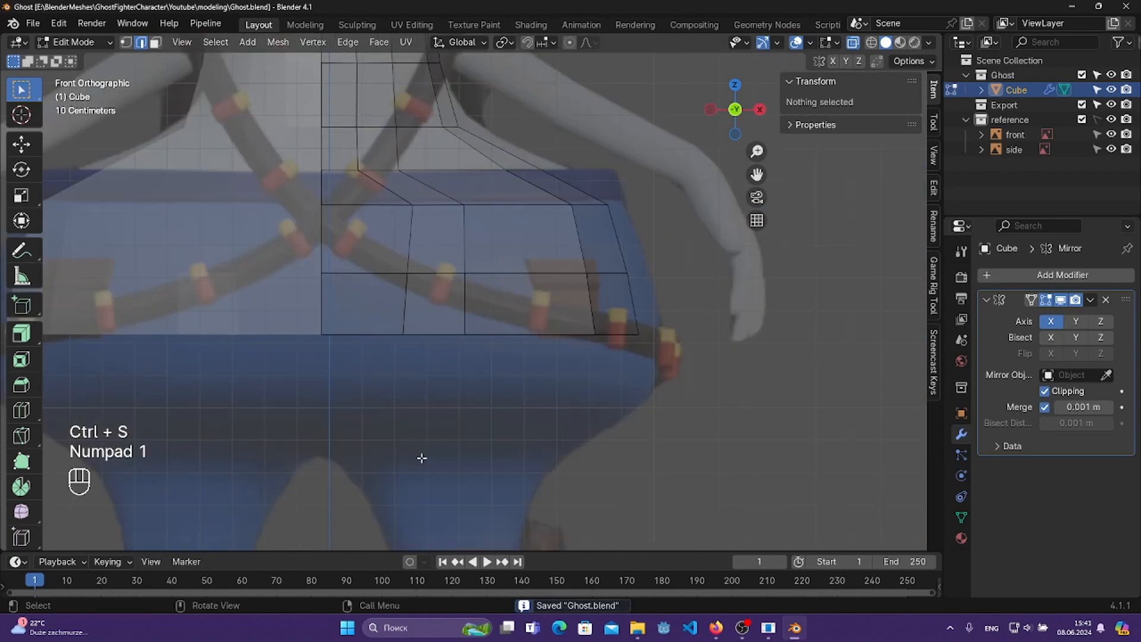
pyautogui.keyDown('shift'); pyautogui.moveTo(423, 455); pyautogui.dragTo(571, 307, button='middle'); pyautogui.keyUp('shift')
pyautogui.keyDown('alt'); pyautogui.click(416, 272); pyautogui.keyUp('alt')
pyautogui.press('e')
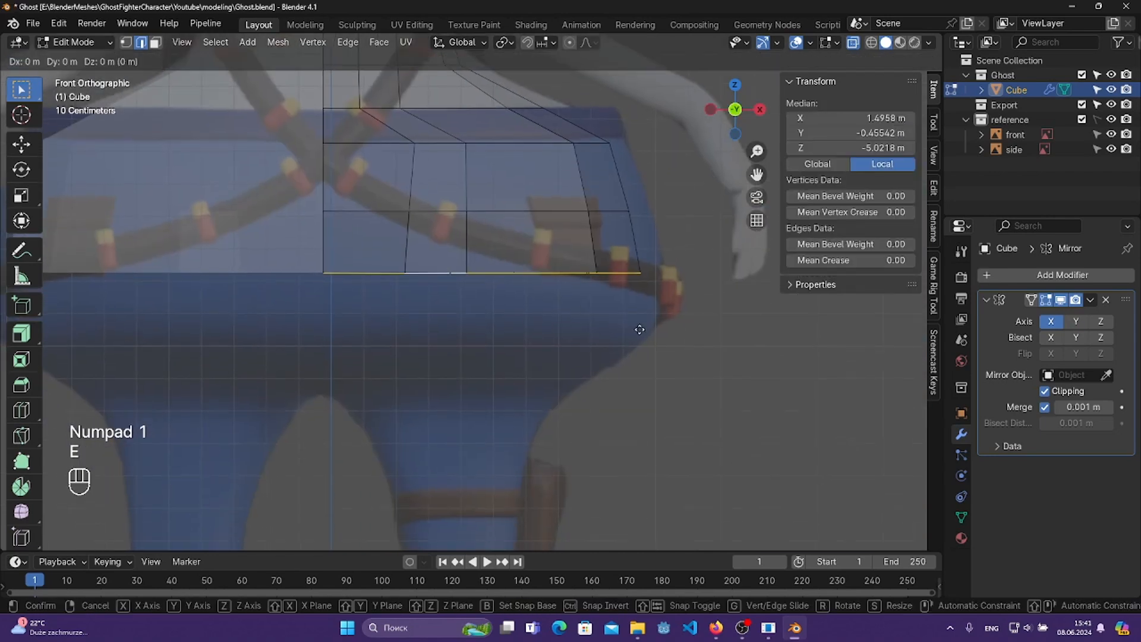
pyautogui.press('z')
pyautogui.click(648, 382)
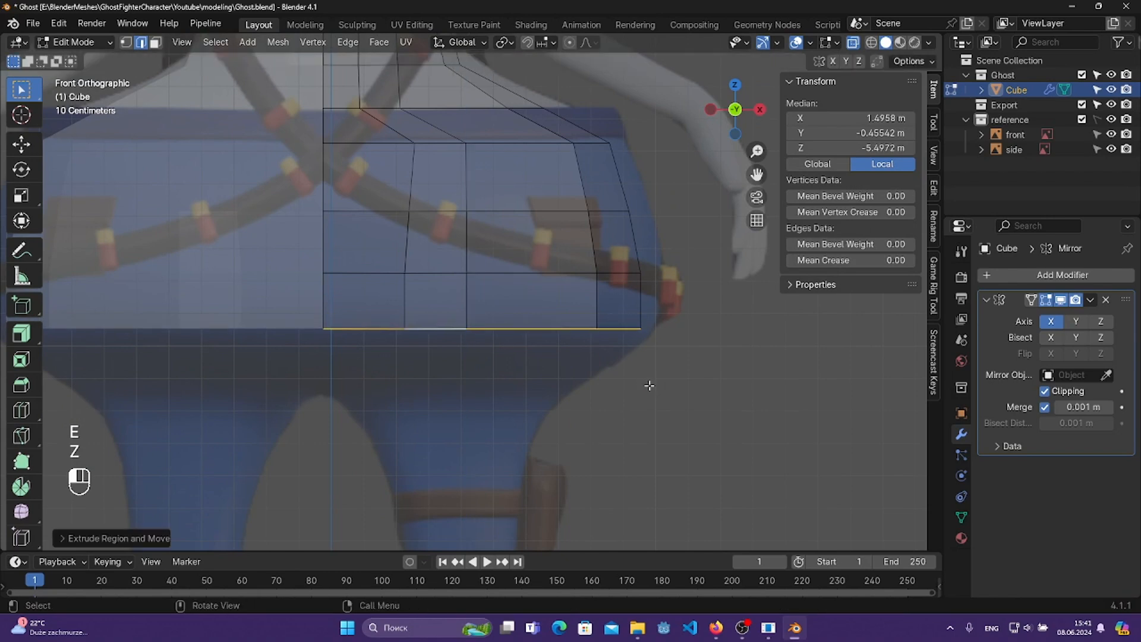
pyautogui.press('s')
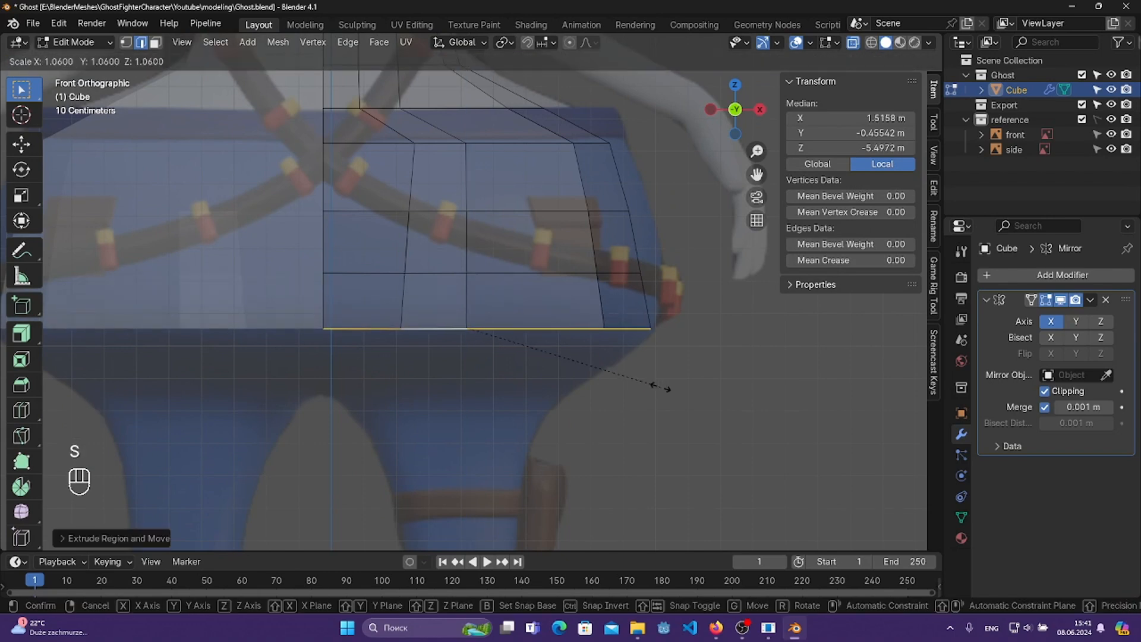
pyautogui.click(659, 387)
# - In side view, scale the bottom loop along Y by about 0.87, and return to front view
pyautogui.press('KP_3')
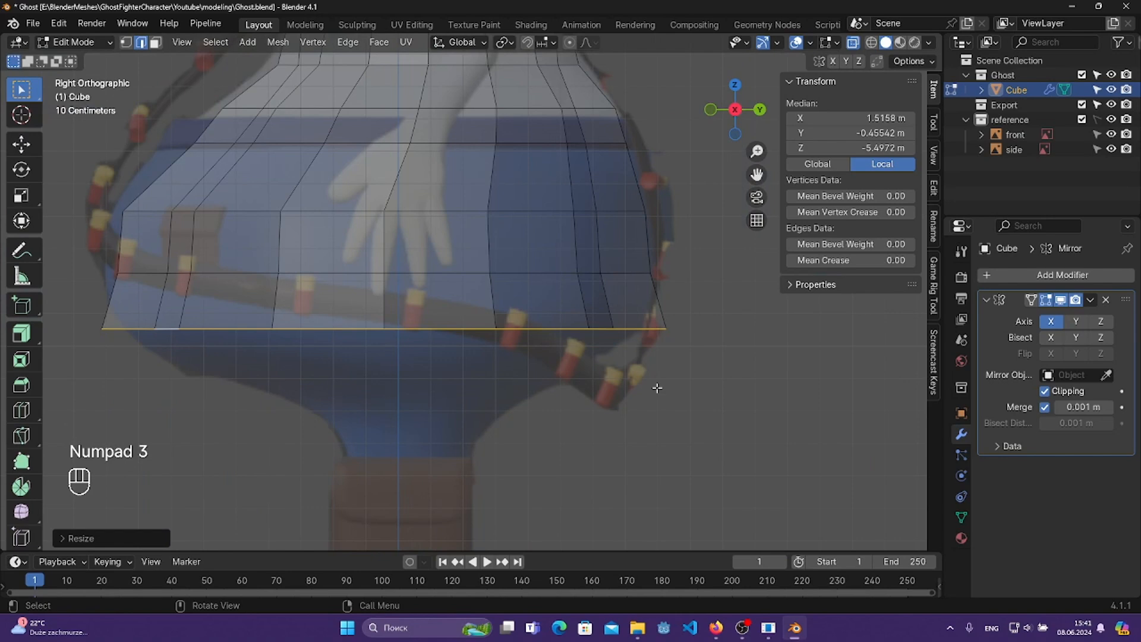
pyautogui.press('s')
pyautogui.press('y')
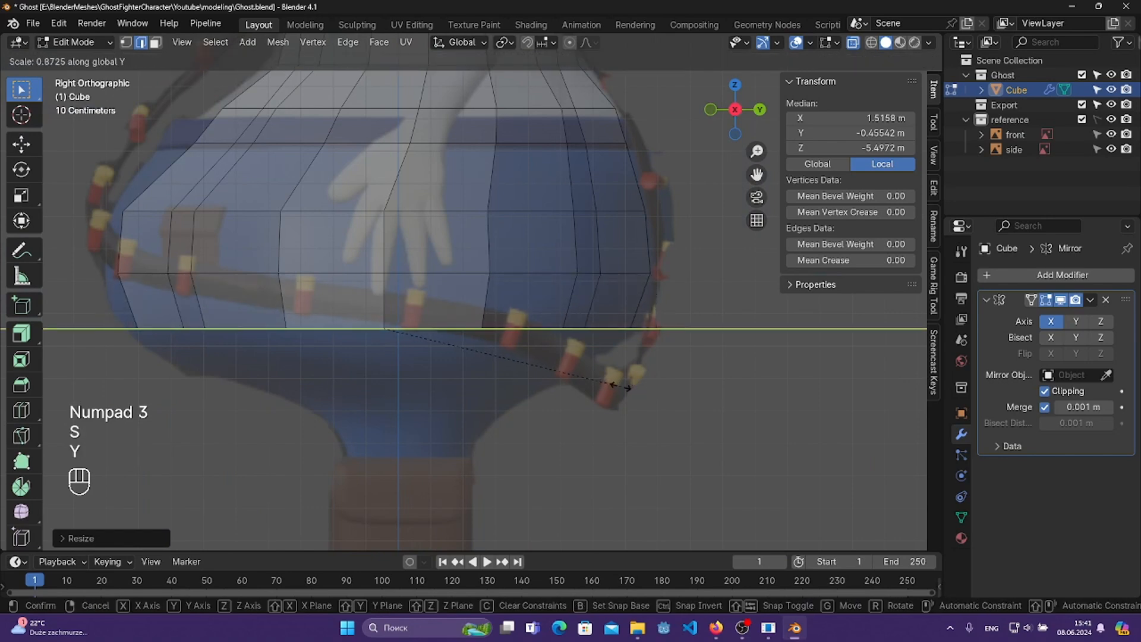
pyautogui.click(620, 388)
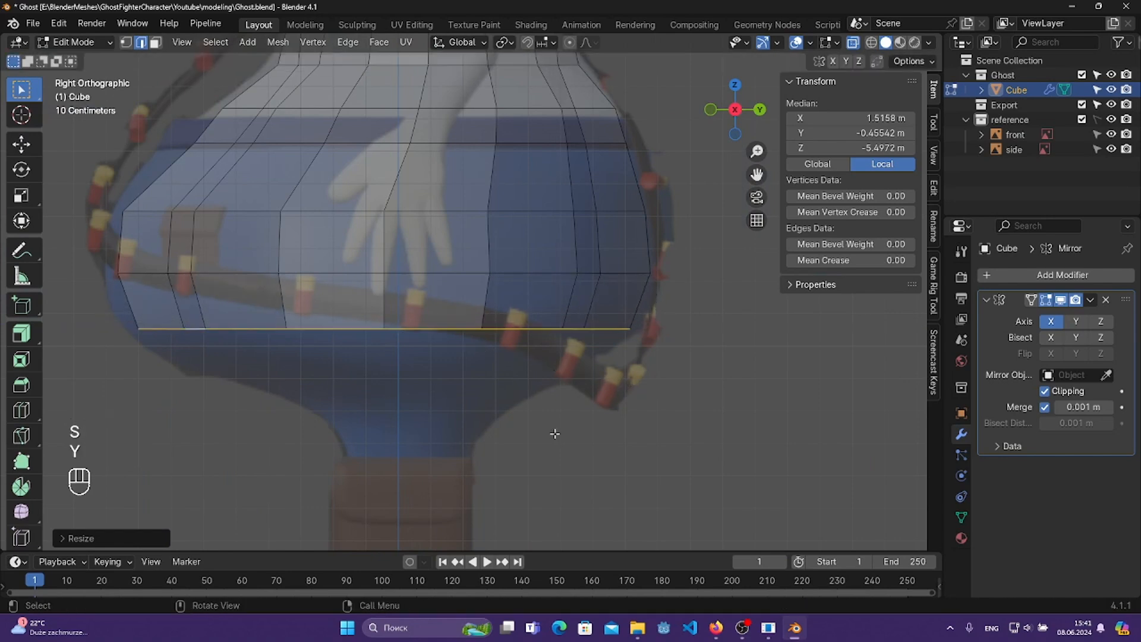
pyautogui.keyDown('shift'); pyautogui.moveTo(555, 433); pyautogui.dragTo(627, 307, button='middle'); pyautogui.keyUp('shift')
pyautogui.press('KP_1')
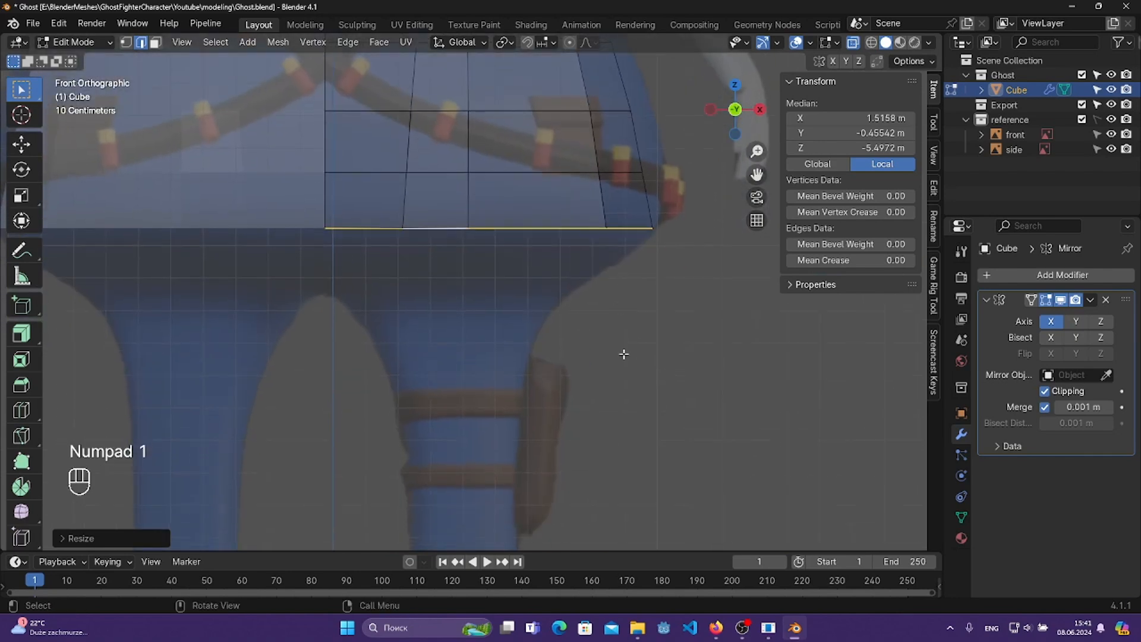
pyautogui.press('e')
pyautogui.click(623, 357)
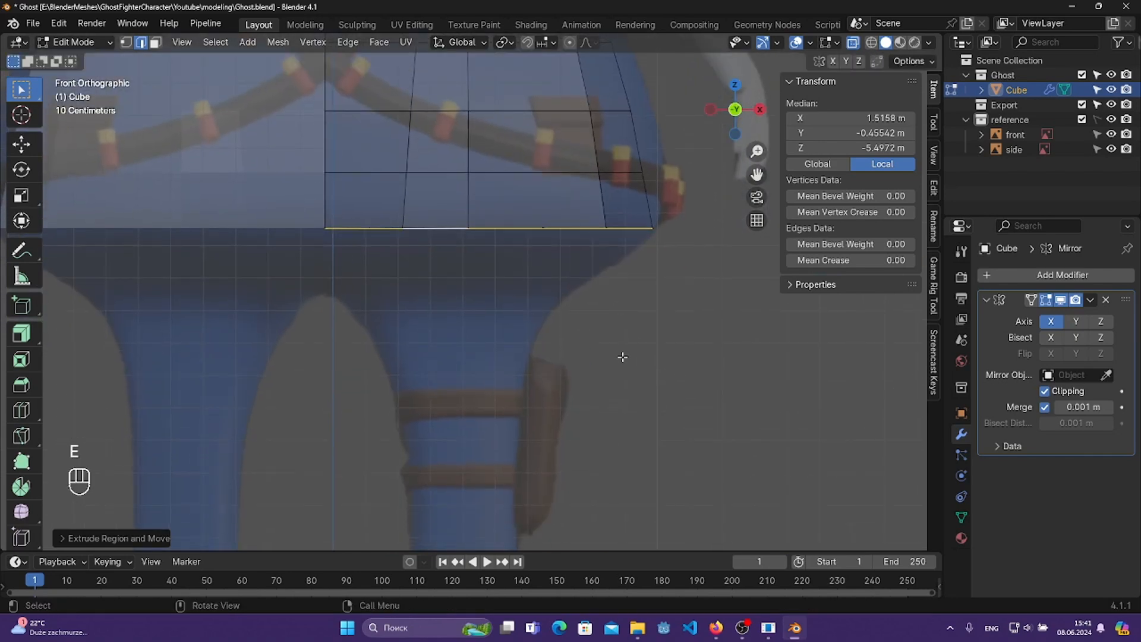
pyautogui.hotkey('ctrl', 'z')
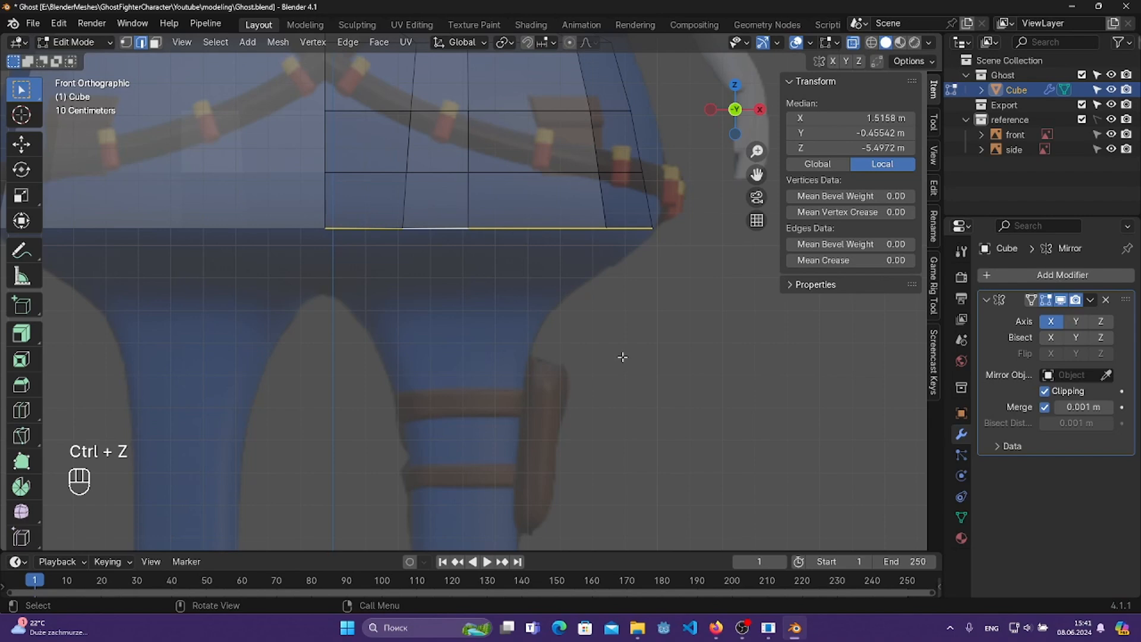
# - Extrude the bottom loop down along Z to about -6.064 m and scale it by about 0.5 to narrow the hips
pyautogui.press('e')
pyautogui.press('z')
pyautogui.click(629, 423)
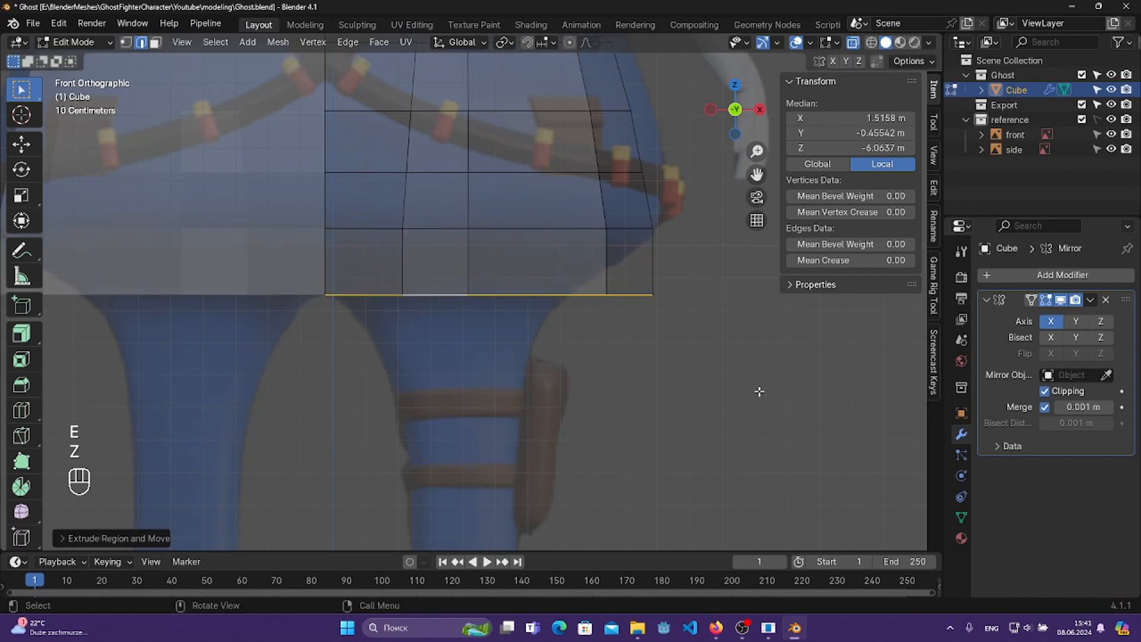
pyautogui.press('s')
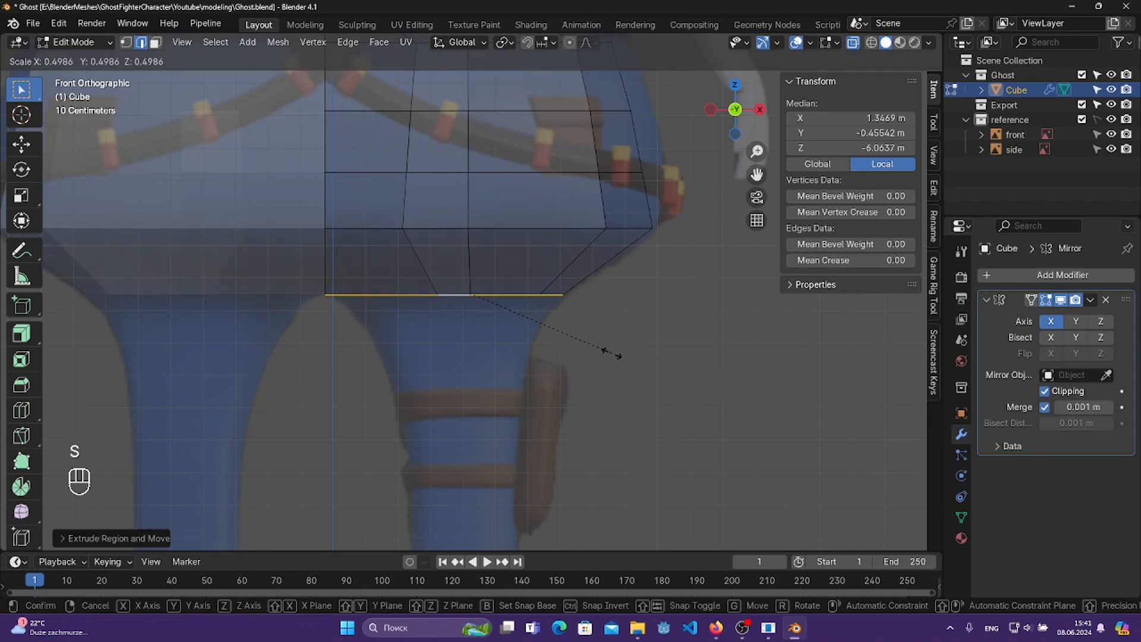
pyautogui.click(612, 353)
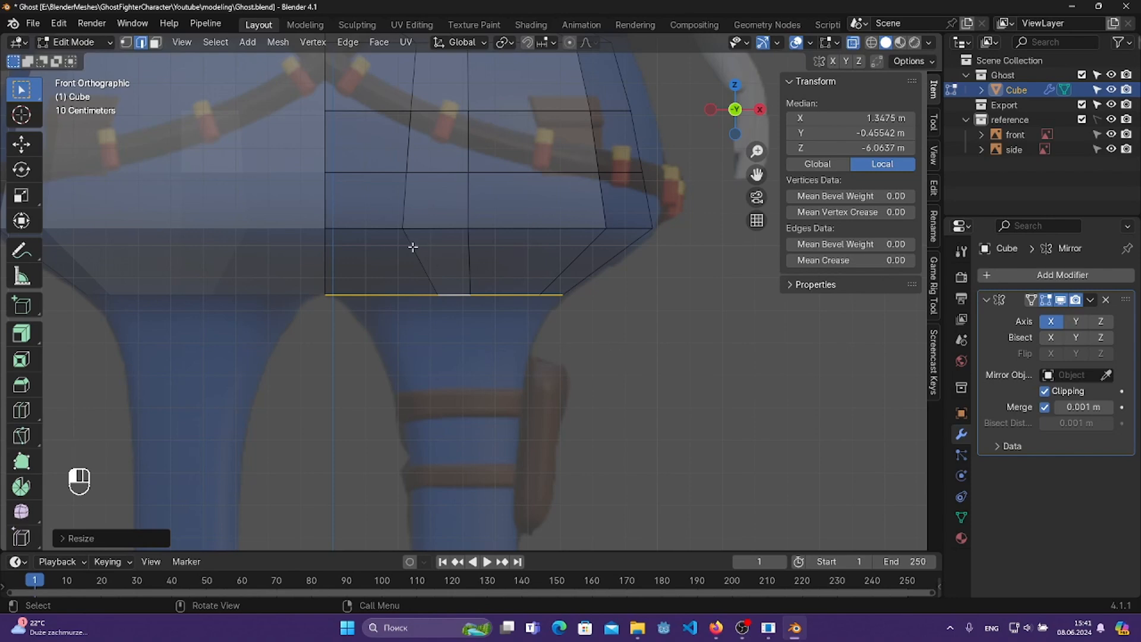
# - Edge-slide the inner vertical edges of the lowest band to a local X median of about 0.785 m and rotate them upright
pyautogui.moveTo(388, 241); pyautogui.dragTo(457, 280)
pyautogui.press('g')
pyautogui.press('g')
pyautogui.click(452, 295)
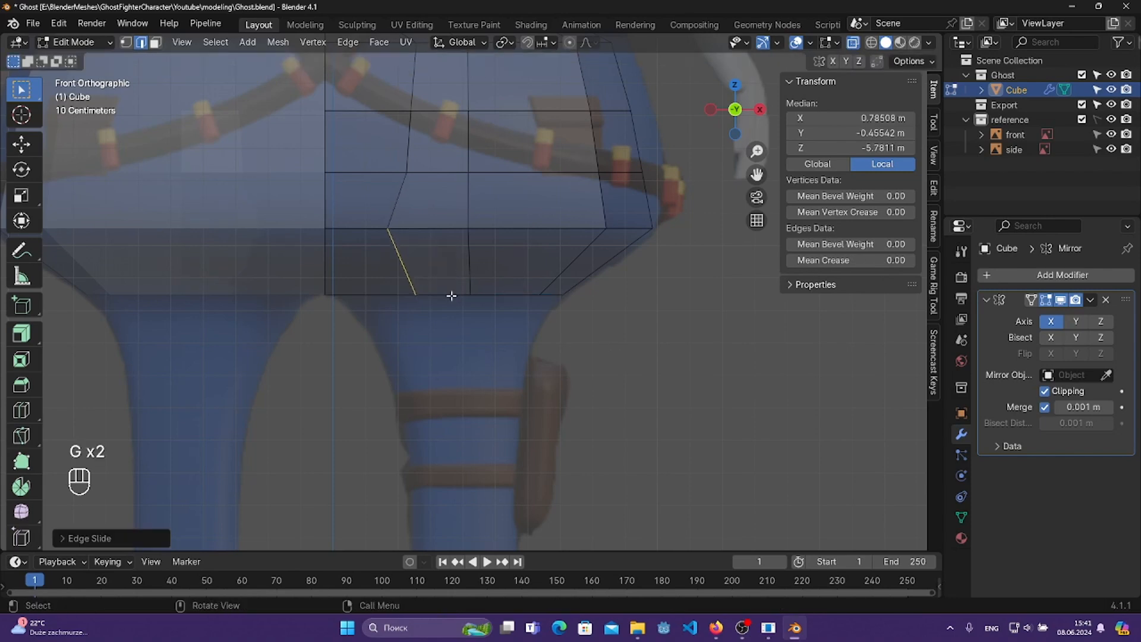
pyautogui.press('r')
pyautogui.click(438, 311)
# - Scale the inner vertical edges by about 0.89, slide them outward to a local X median of about 0.841 m, and save
pyautogui.press('s')
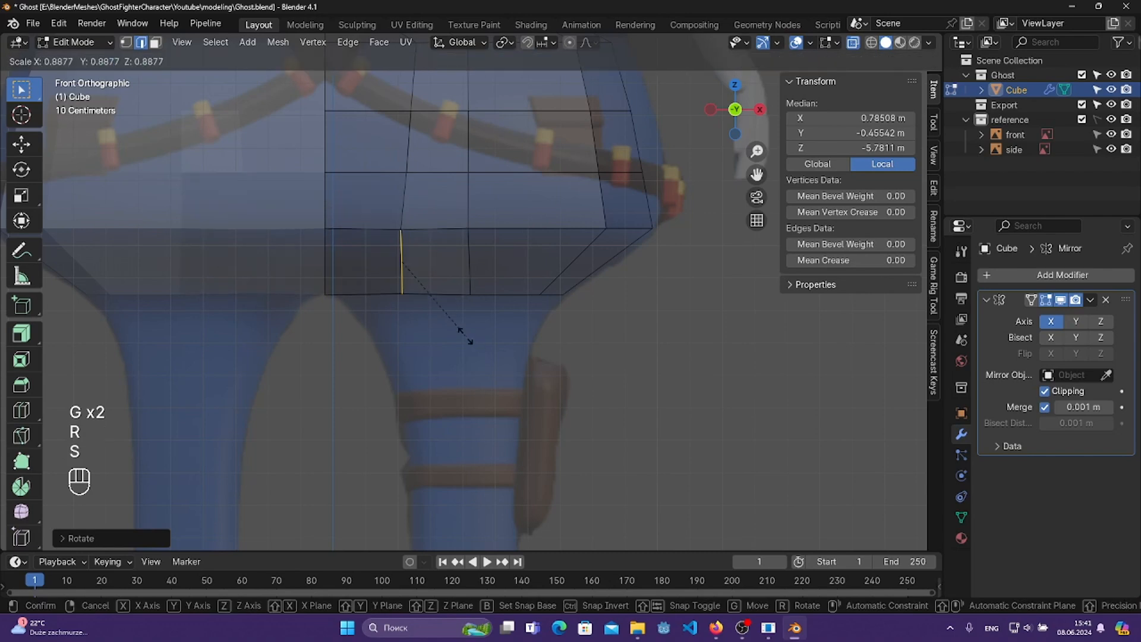
pyautogui.click(466, 334)
pyautogui.press('g')
pyautogui.press('g')
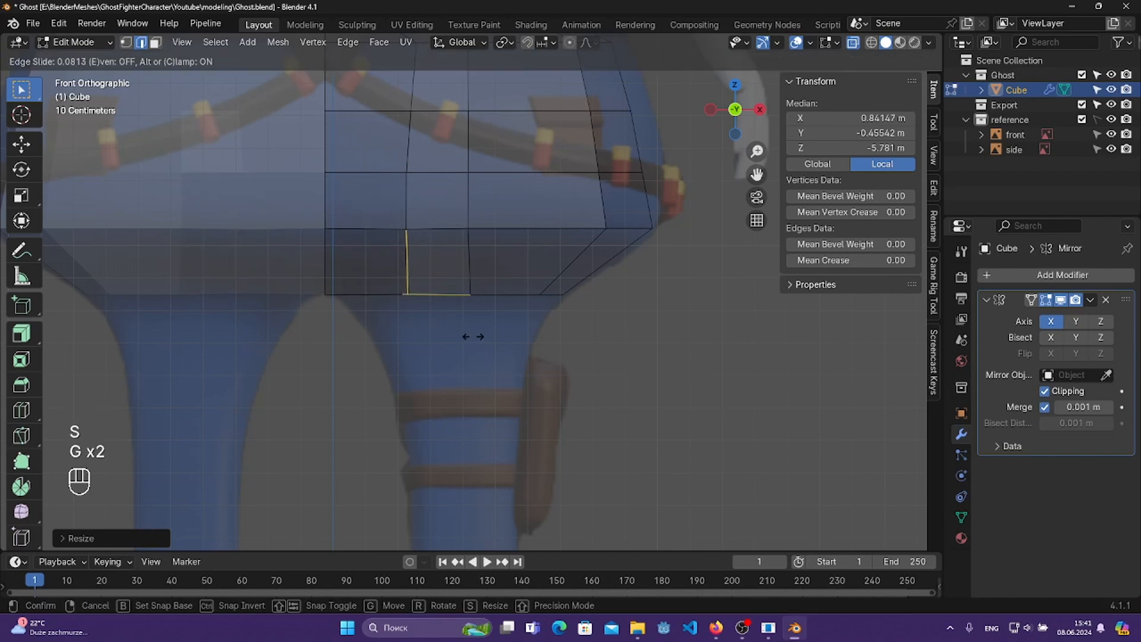
pyautogui.click(472, 337)
pyautogui.hotkey('ctrl', 's')
pyautogui.click(537, 341)
# - In side view, shift the bottom loop along Y to a local median of about -0.333 m, scale it down slightly, and save
pyautogui.press('KP_3')
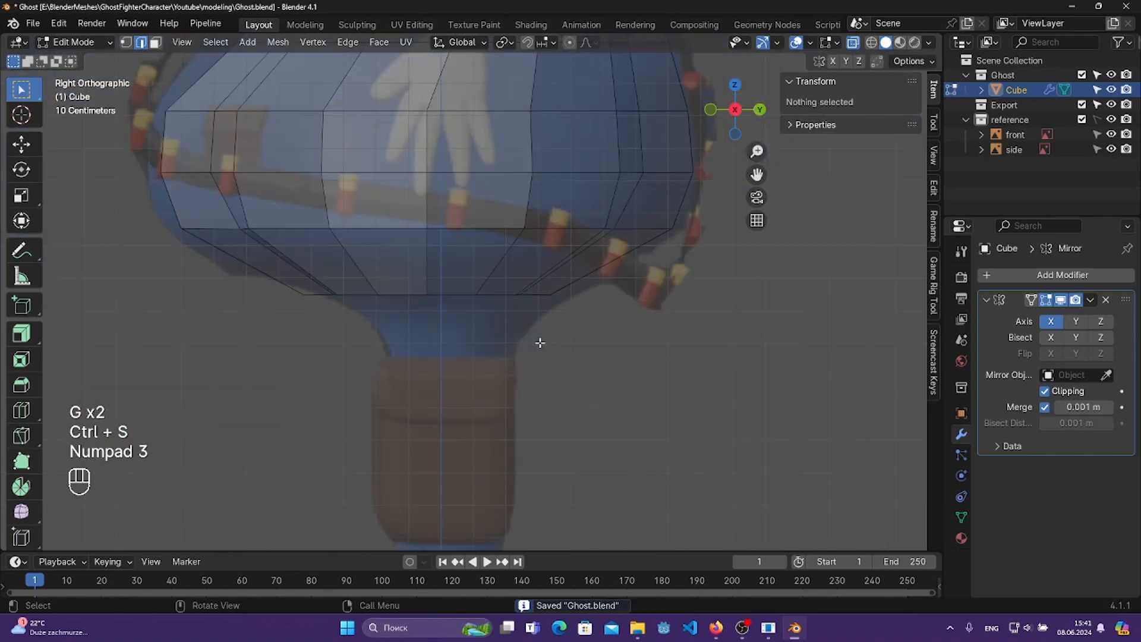
pyautogui.keyDown('alt'); pyautogui.click(353, 295); pyautogui.keyUp('alt')
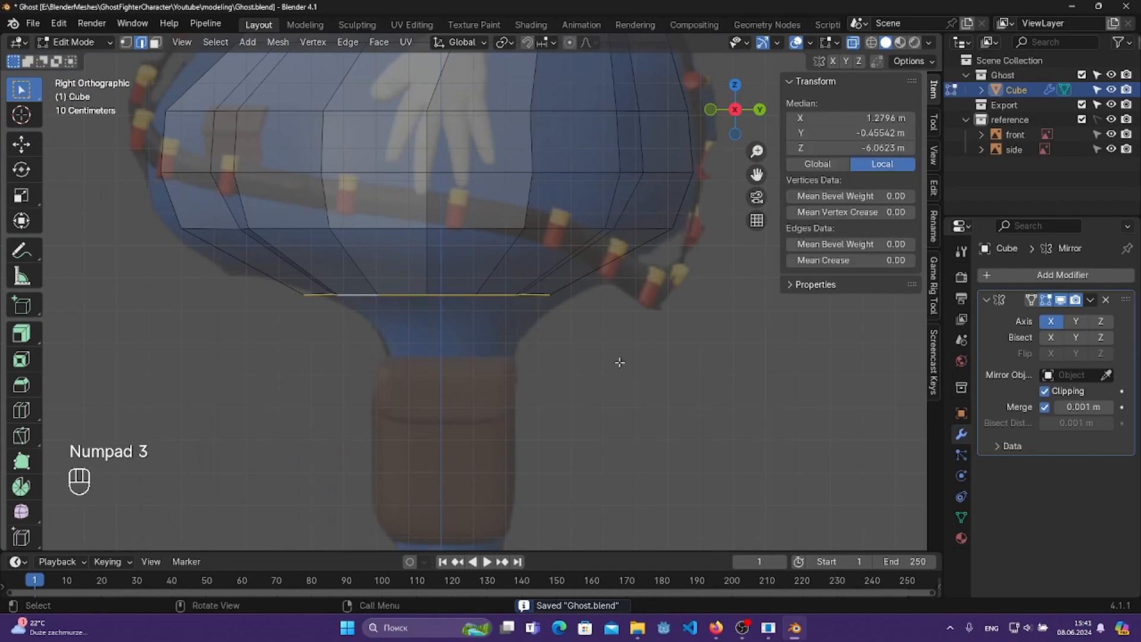
pyautogui.press('g')
pyautogui.press('y')
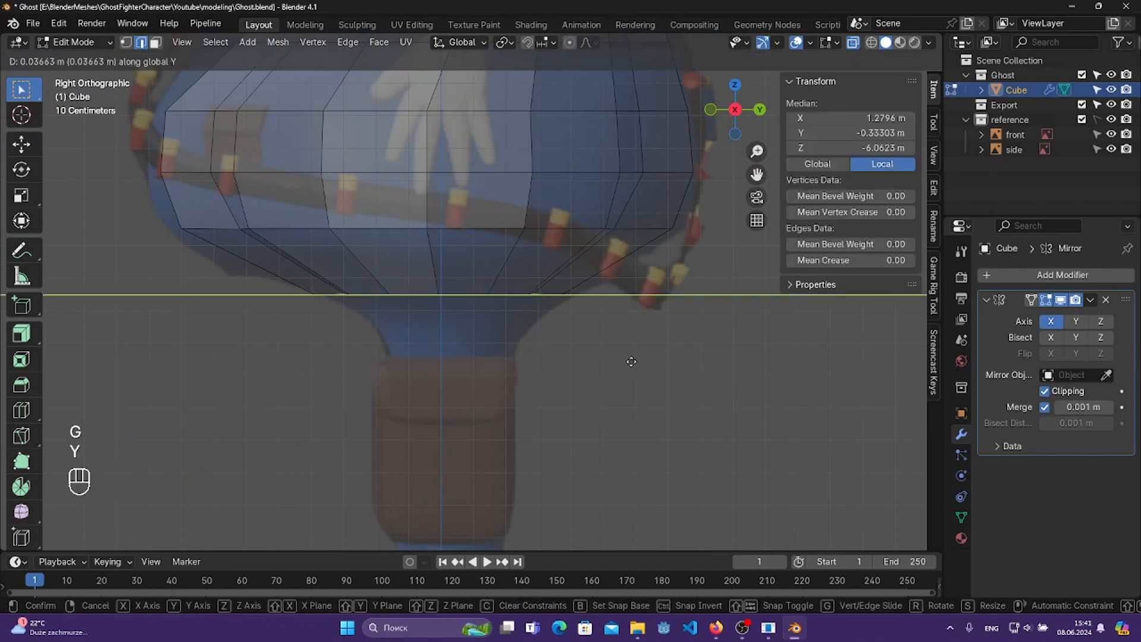
pyautogui.press('s')
pyautogui.click(612, 359)
pyautogui.hotkey('ctrl', 's')
# - Fill a face between the front and back bottom edges next to the mirror line to close the crotch
pyautogui.press('KP_1')
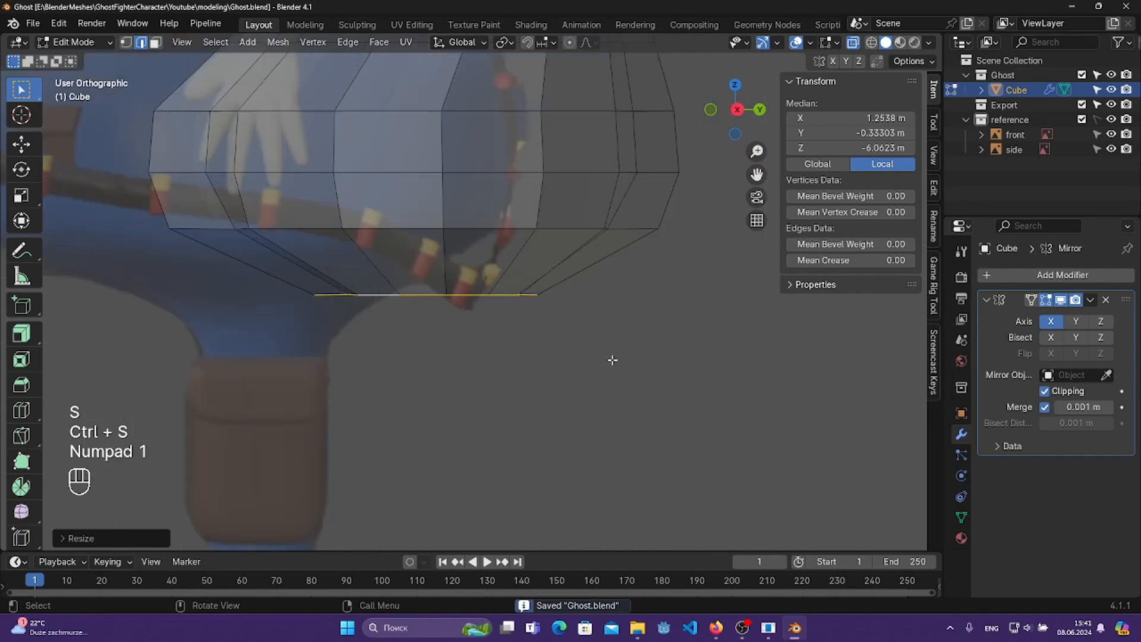
pyautogui.keyDown('shift'); pyautogui.moveTo(516, 372); pyautogui.dragTo(525, 327, button='middle'); pyautogui.keyUp('shift')
pyautogui.scroll(1, 511, 328)
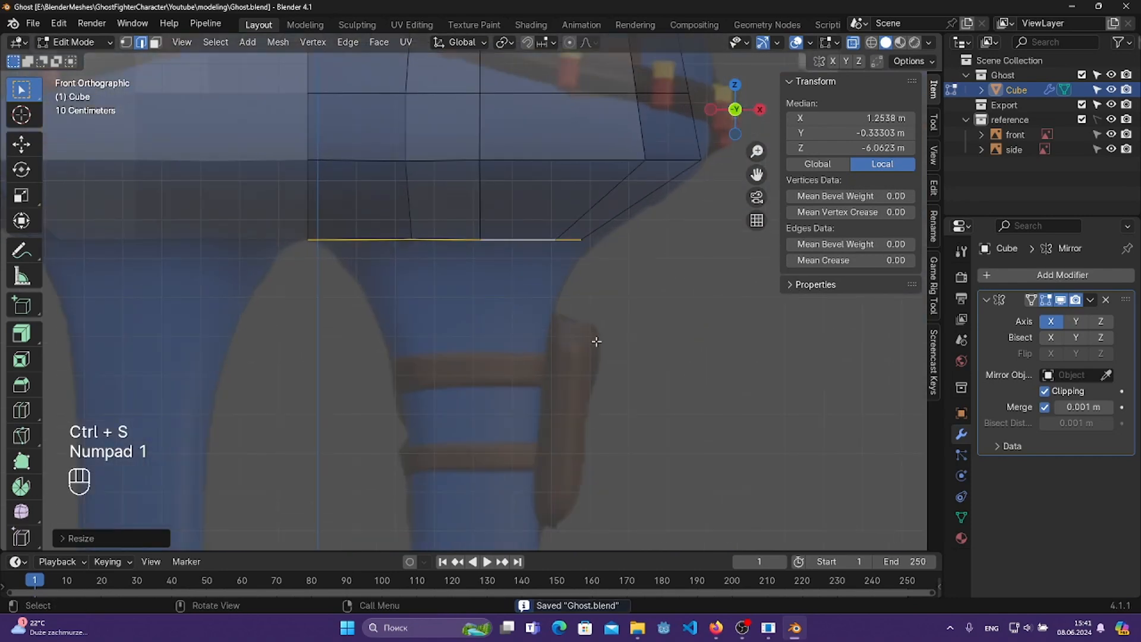
pyautogui.scroll(-3, 586, 340)
pyautogui.keyDown('shift'); pyautogui.moveTo(592, 367); pyautogui.dragTo(583, 229, button='middle'); pyautogui.keyUp('shift')
pyautogui.keyDown('shift'); pyautogui.moveTo(583, 229); pyautogui.dragTo(585, 210, button='middle'); pyautogui.keyUp('shift')
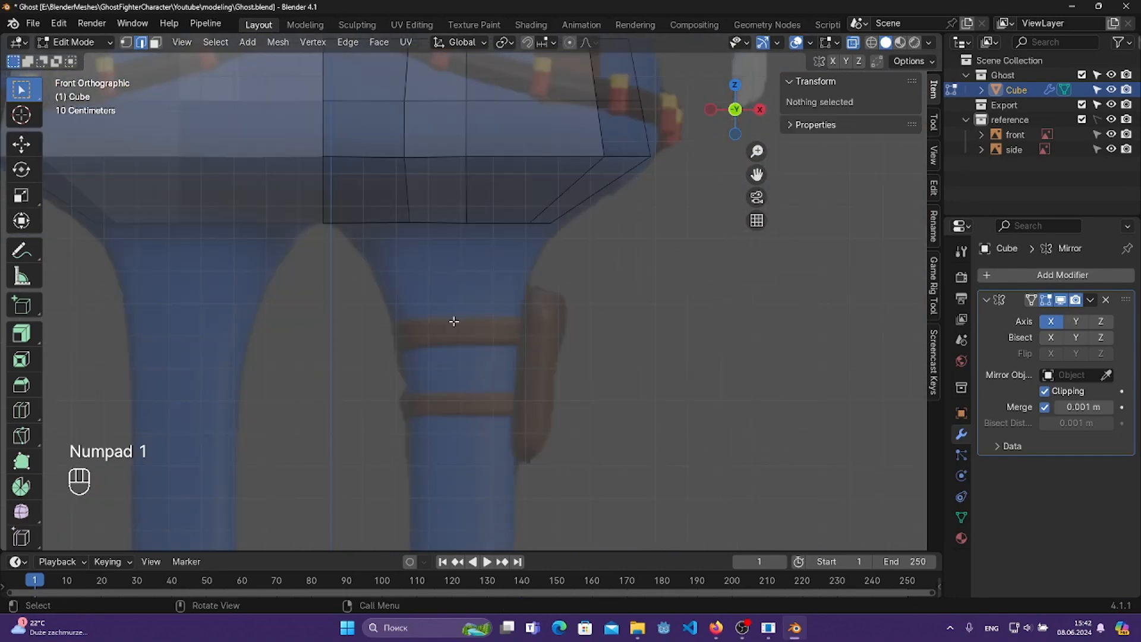
pyautogui.scroll(-1, 471, 356)
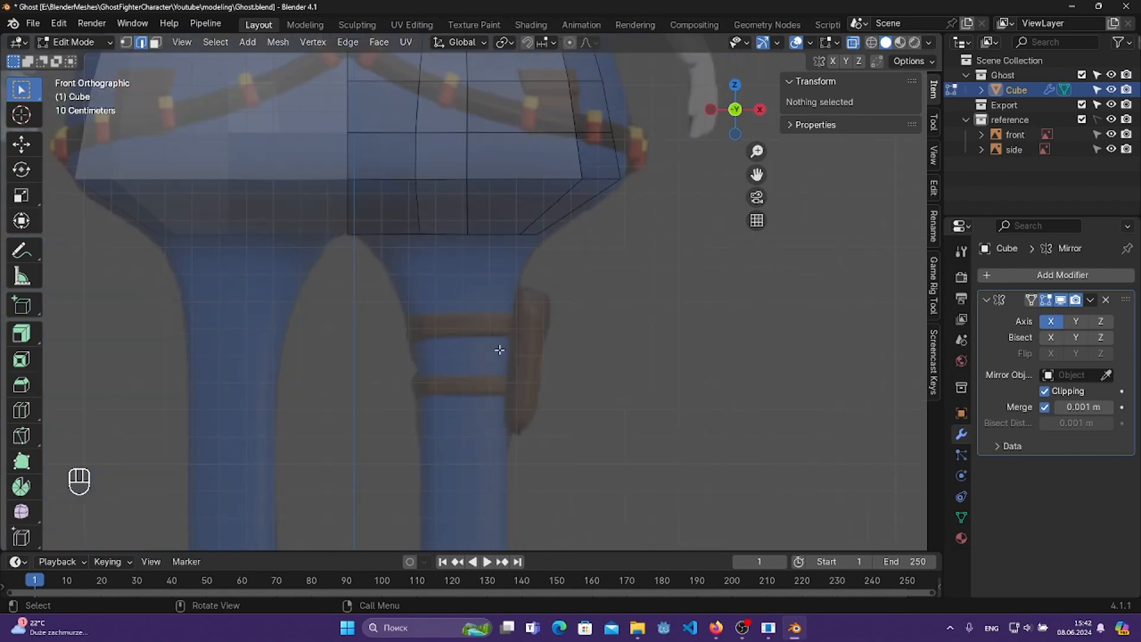
pyautogui.moveTo(463, 280); pyautogui.dragTo(464, 237, button='middle')
pyautogui.click(371, 182)
pyautogui.keyDown('shift'); pyautogui.click(375, 266); pyautogui.keyUp('shift')
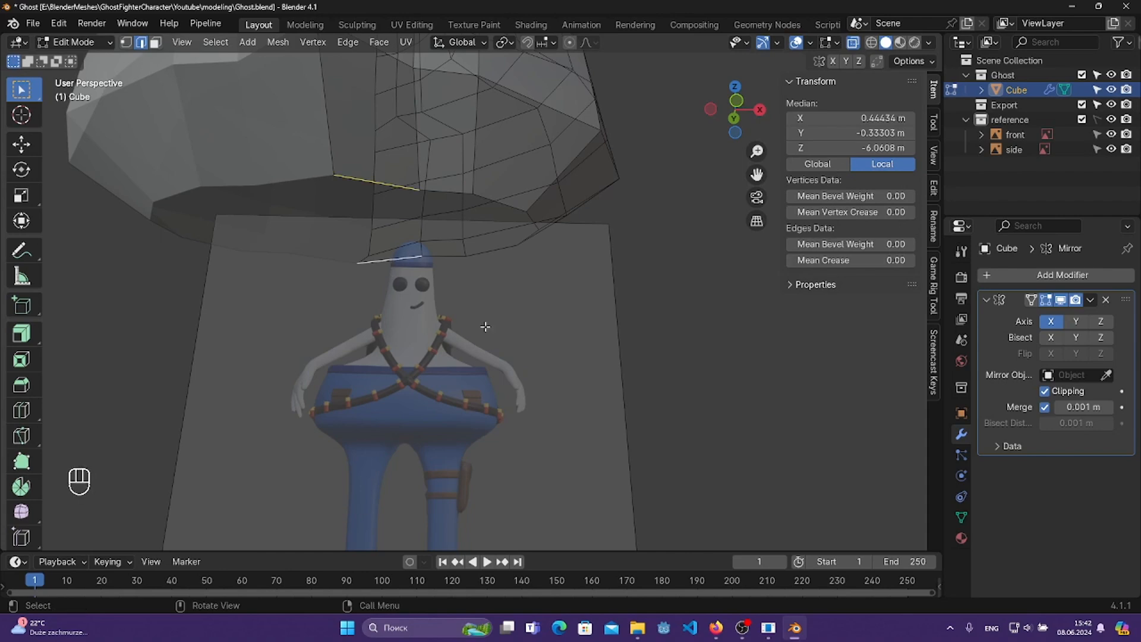
pyautogui.moveTo(471, 300); pyautogui.dragTo(533, 226, button='middle')
pyautogui.press('f')
# - In front view, scale the leg opening loop up slightly and move it along X to a local median of about 1.533 m
pyautogui.press('KP_1')
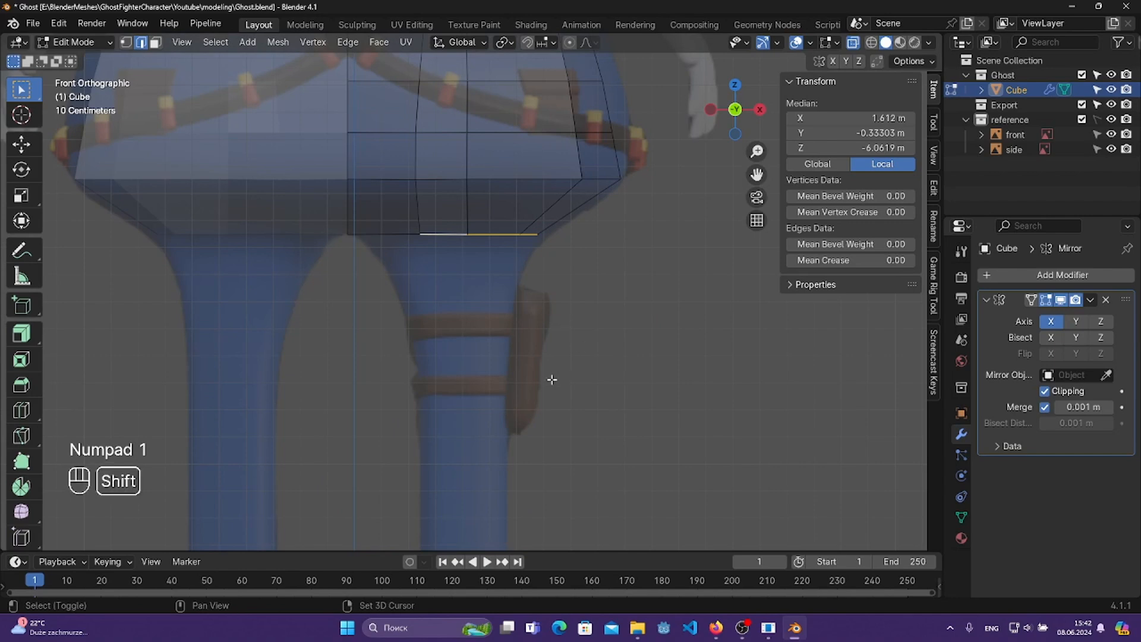
pyautogui.keyDown('shift'); pyautogui.moveTo(550, 377); pyautogui.dragTo(617, 385, button='middle'); pyautogui.keyUp('shift')
pyautogui.scroll(-1, 616, 385)
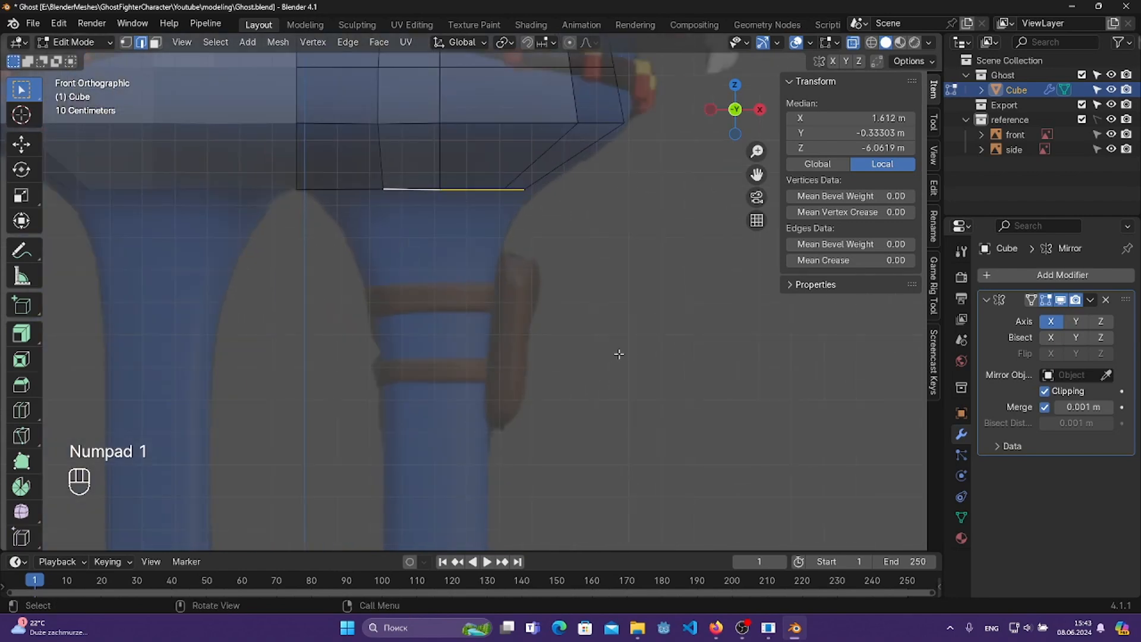
pyautogui.press('s')
pyautogui.click(643, 364)
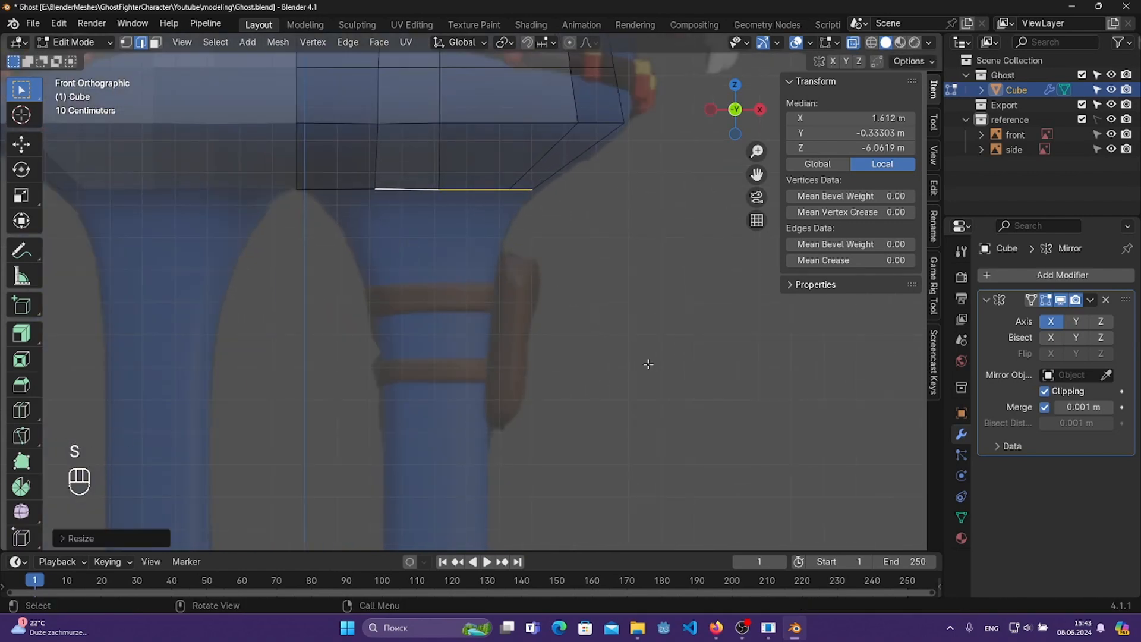
pyautogui.press('g')
pyautogui.press('x')
pyautogui.click(641, 365)
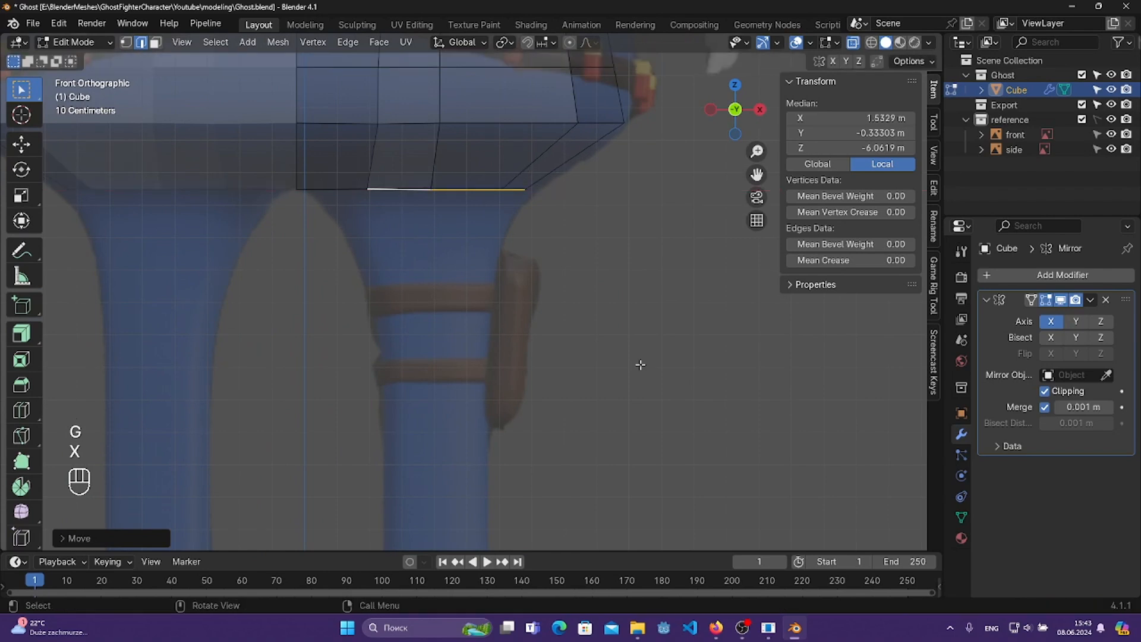
# - Reselect the loop around the leg opening and scale it up slightly to widen the top of the leg
pyautogui.press('x')
pyautogui.click(573, 230)
pyautogui.press('s')
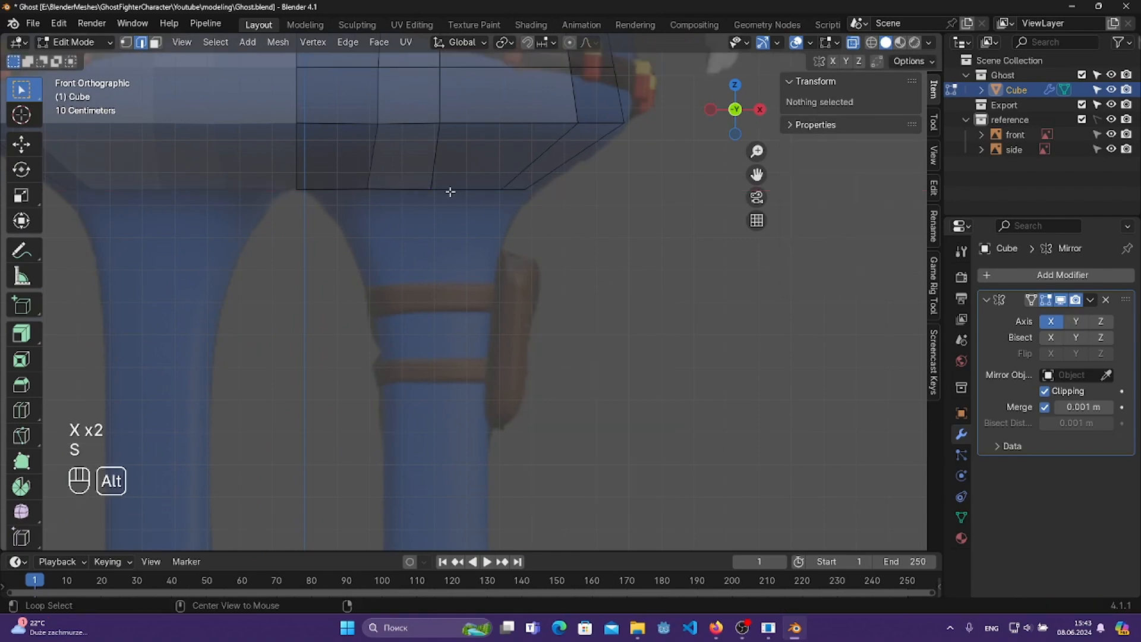
pyautogui.moveTo(453, 190); pyautogui.dragTo(461, 141, button='middle')
pyautogui.keyDown('alt'); pyautogui.click(505, 211); pyautogui.keyUp('alt')
pyautogui.press('KP_1')
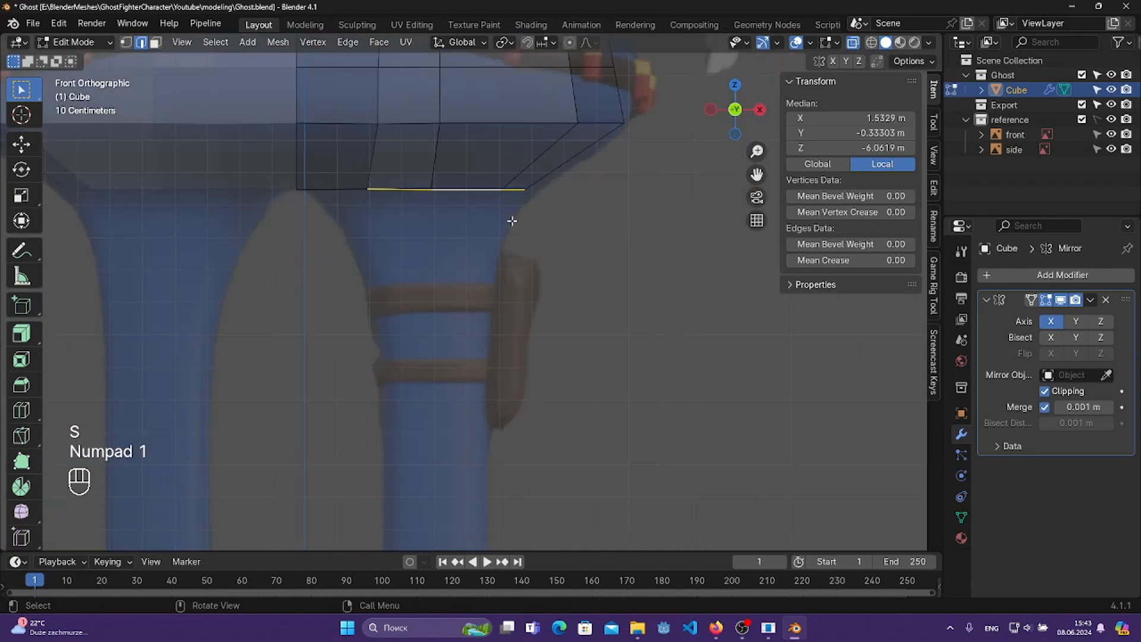
pyautogui.press('s')
pyautogui.click(518, 222)
pyautogui.press('KP_3')
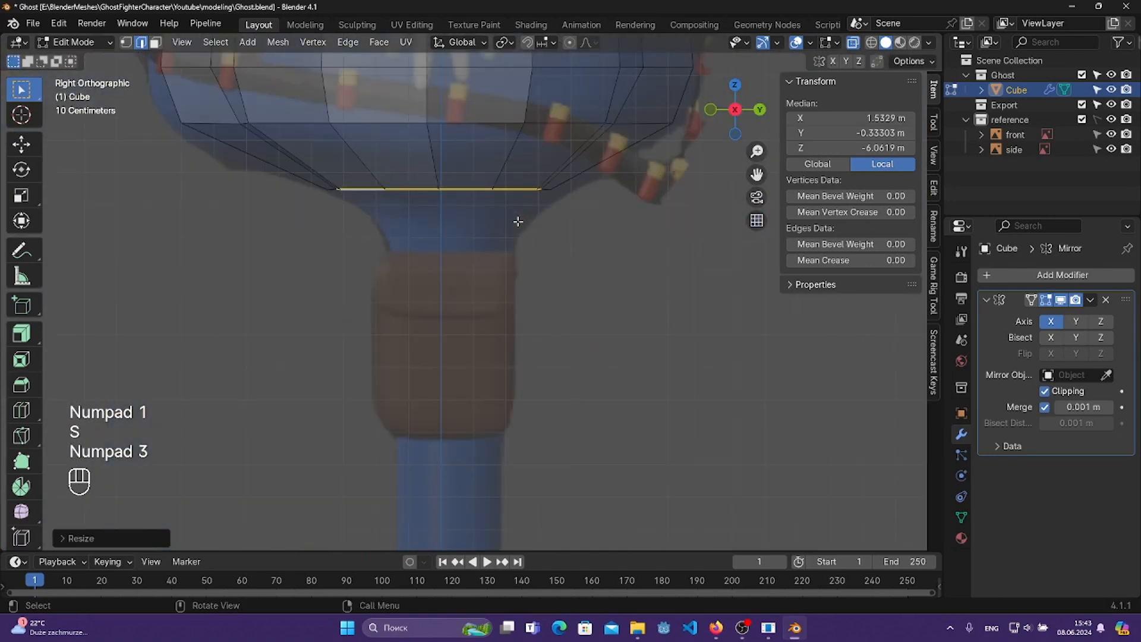
# - In front view, extrude the leg opening loop down along Z to a local Z median of about -6.588 m
pyautogui.press('KP_1')
pyautogui.press('e')
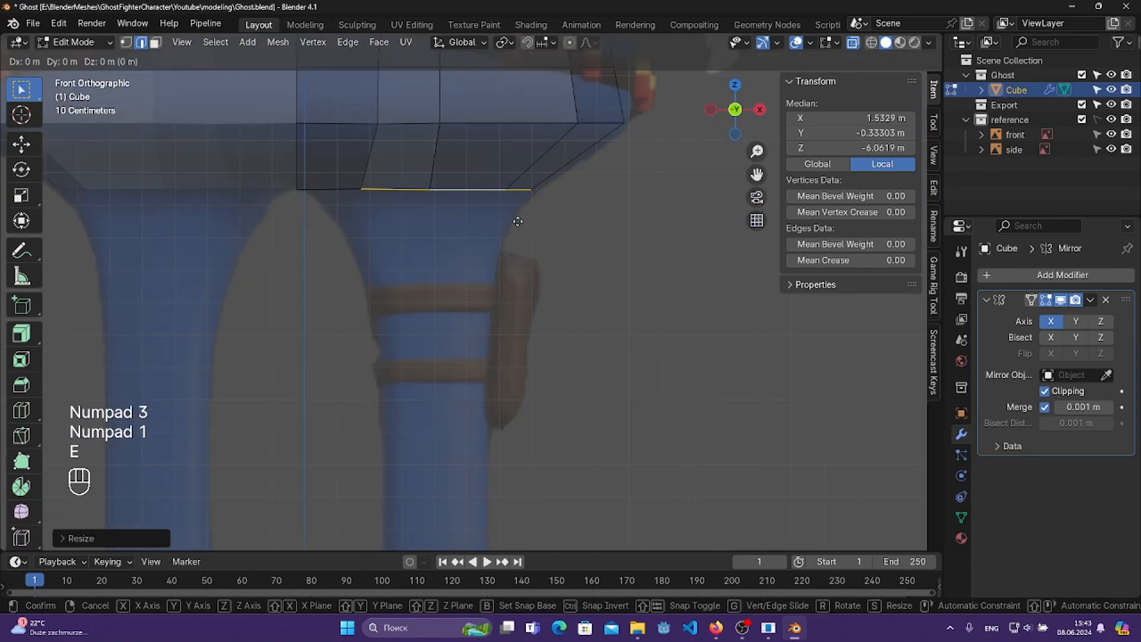
pyautogui.press('z')
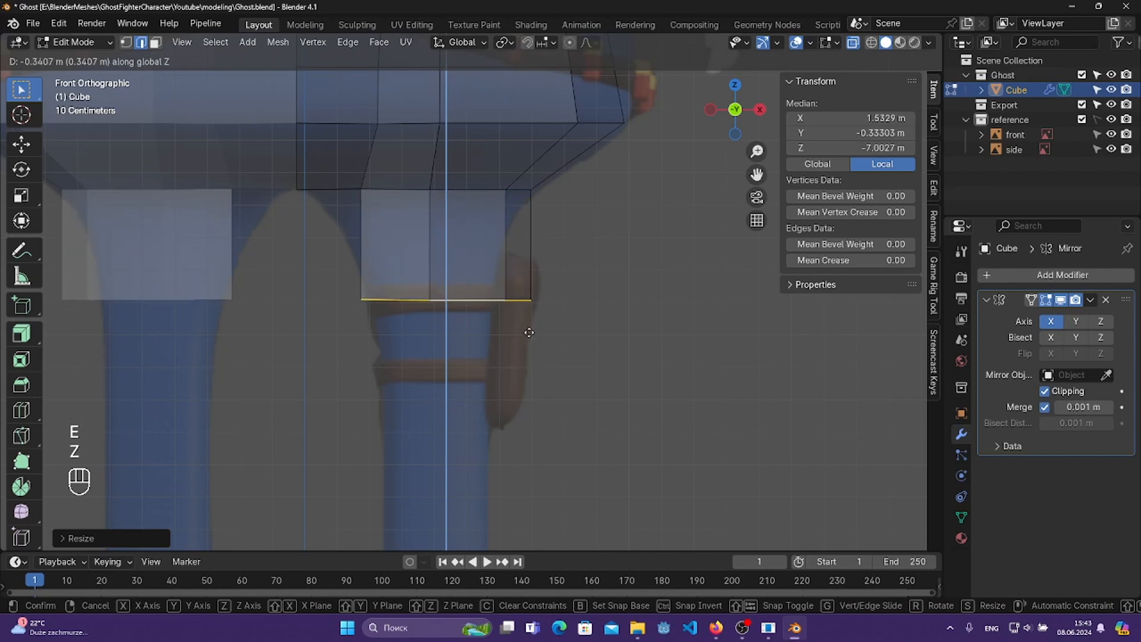
pyautogui.click(525, 284)
pyautogui.press('s')
pyautogui.press('x')
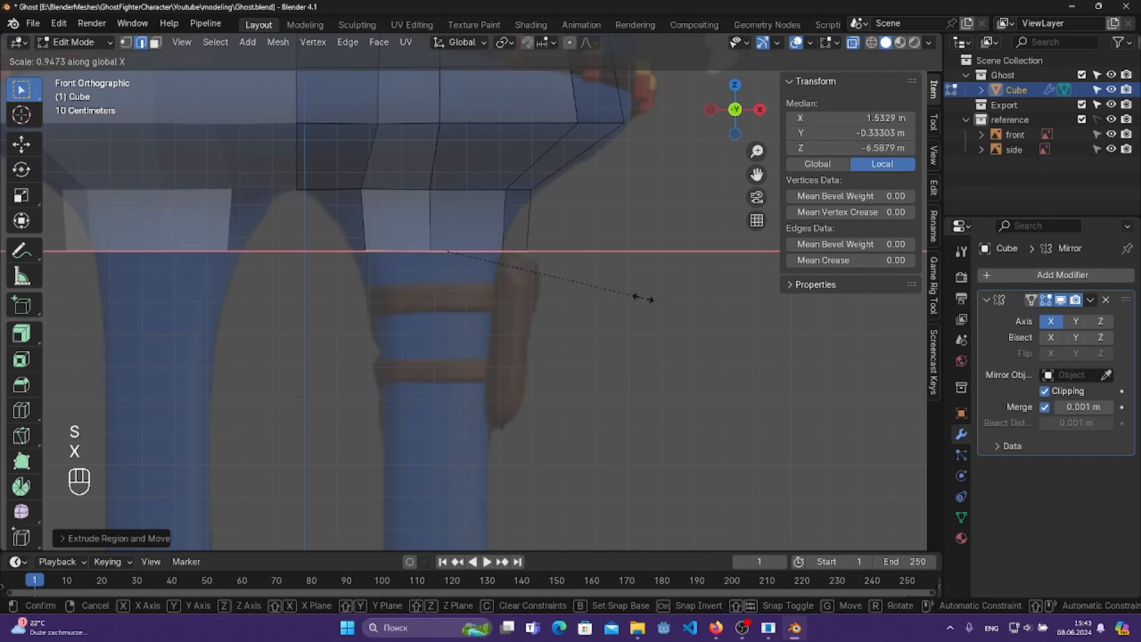
pyautogui.click(622, 292)
pyautogui.press('g')
pyautogui.press('y')
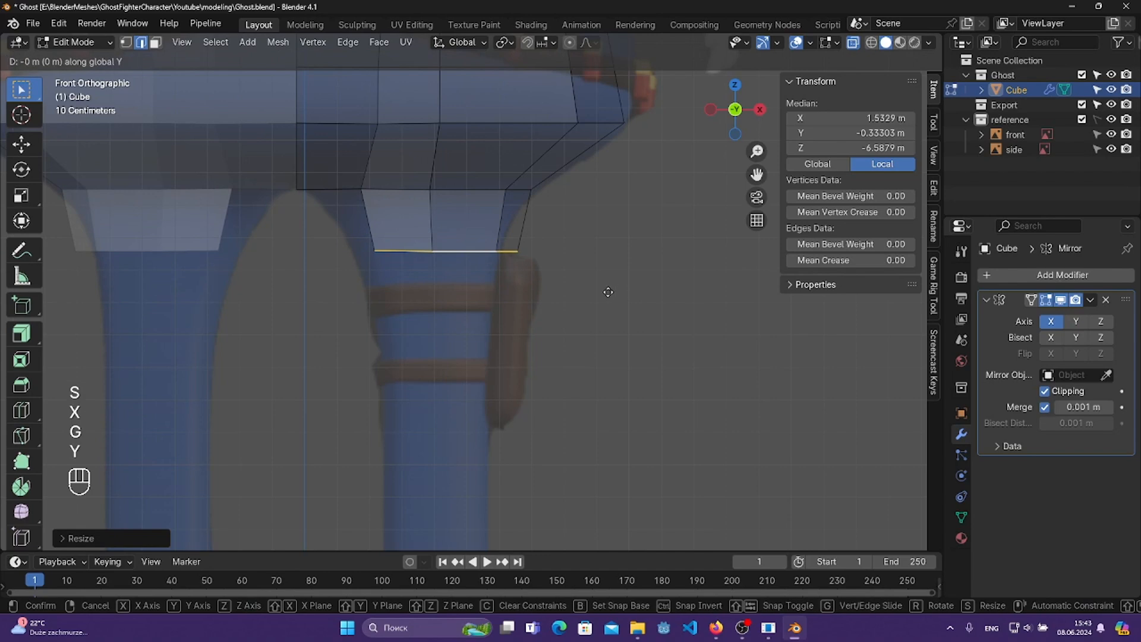
pyautogui.press('x')
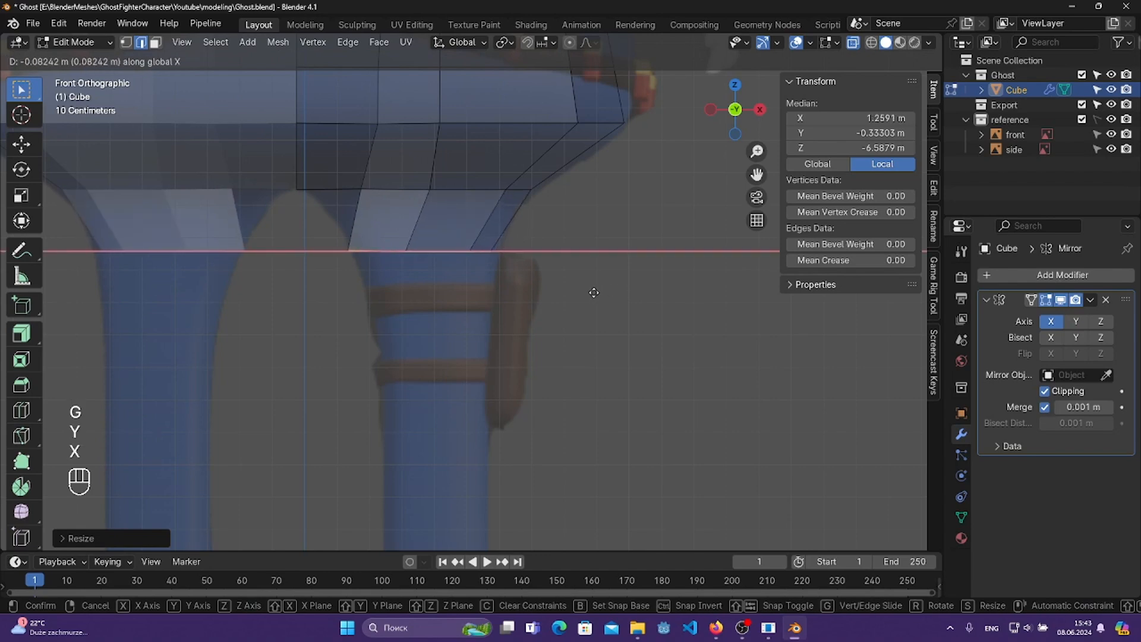
pyautogui.hotkey('ctrl', 'z')
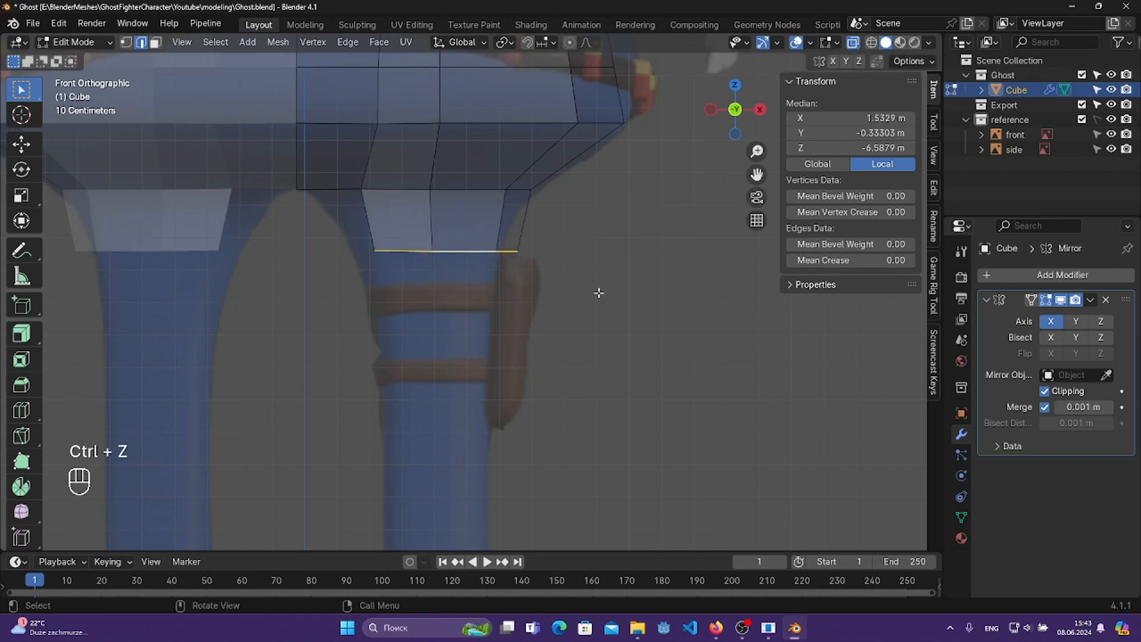
pyautogui.keyDown('shift'); pyautogui.moveTo(558, 272); pyautogui.dragTo(580, 256, button='middle'); pyautogui.keyUp('shift')
pyautogui.scroll(2, 475, 228)
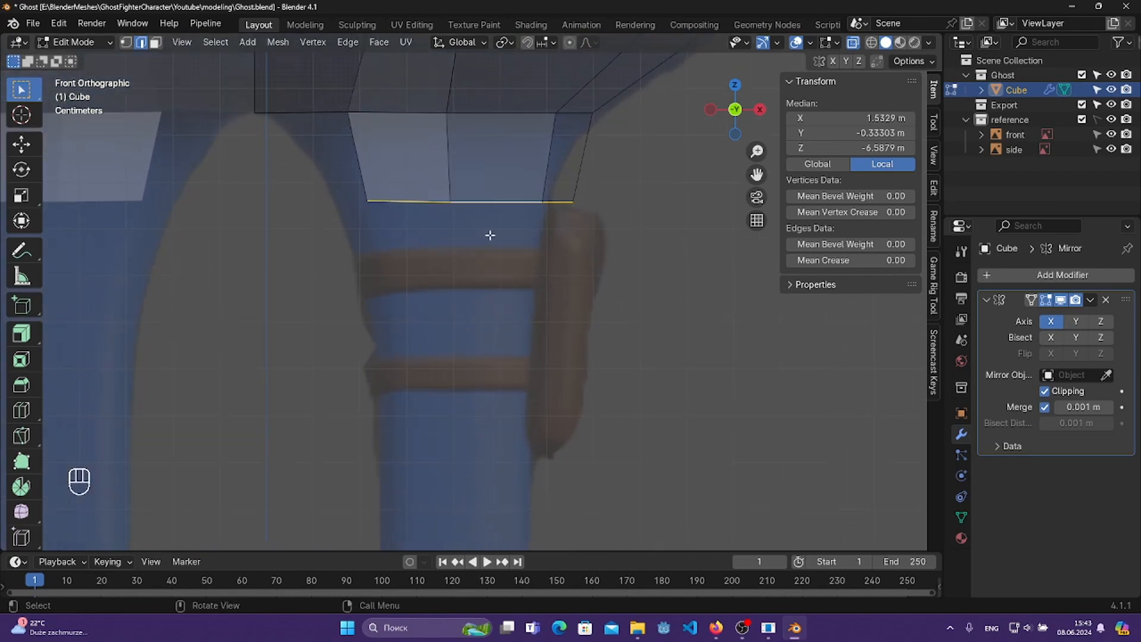
pyautogui.hotkey('ctrl', 'z')
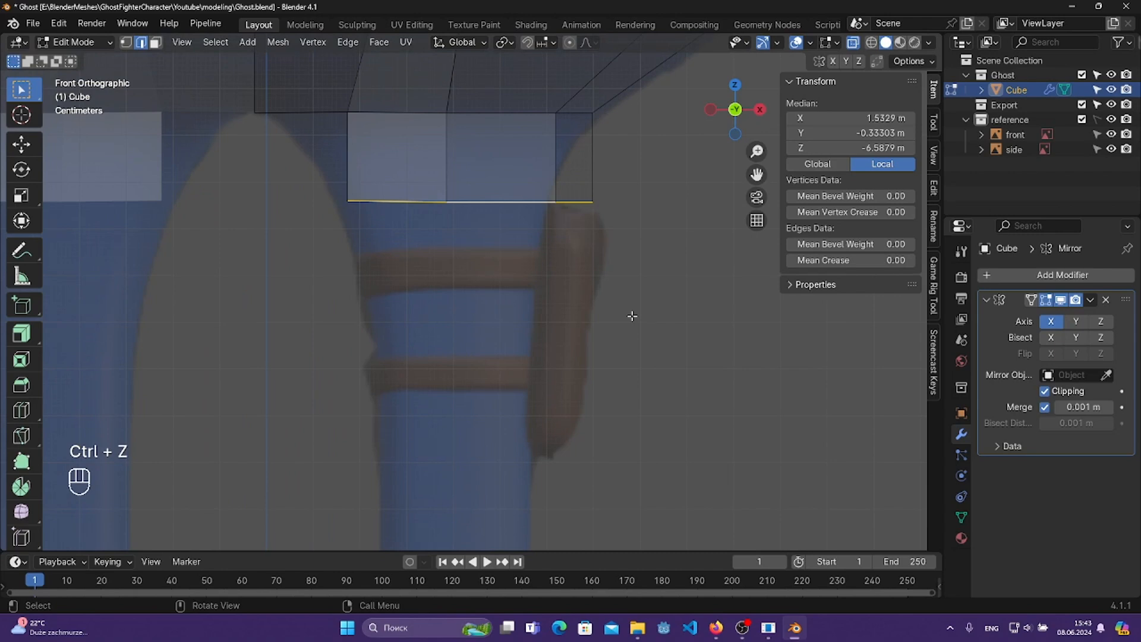
# - Scale the extruded leg loop along X by about 0.81
pyautogui.scroll(-3, 633, 316)
pyautogui.keyDown('shift'); pyautogui.moveTo(684, 294); pyautogui.dragTo(655, 341, button='middle'); pyautogui.keyUp('shift')
pyautogui.scroll(3, 655, 341)
pyautogui.press('s')
pyautogui.press('x')
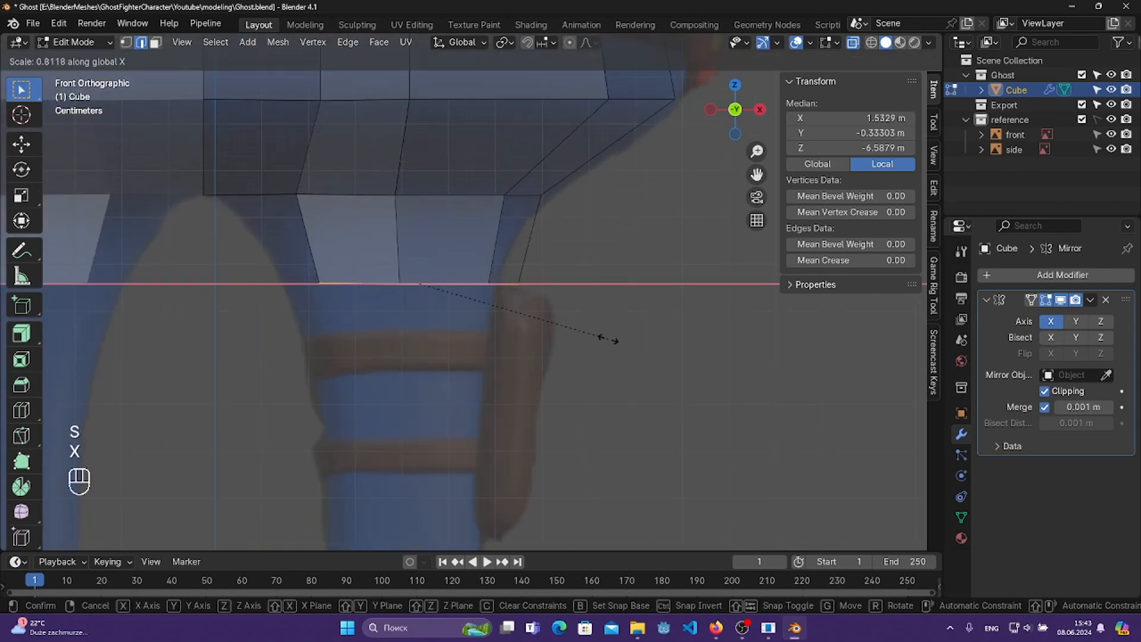
pyautogui.click(607, 339)
# - Scale the crotch edges between the legs toward the mirror line, to a local X median of about 0.251 m
pyautogui.click(325, 307)
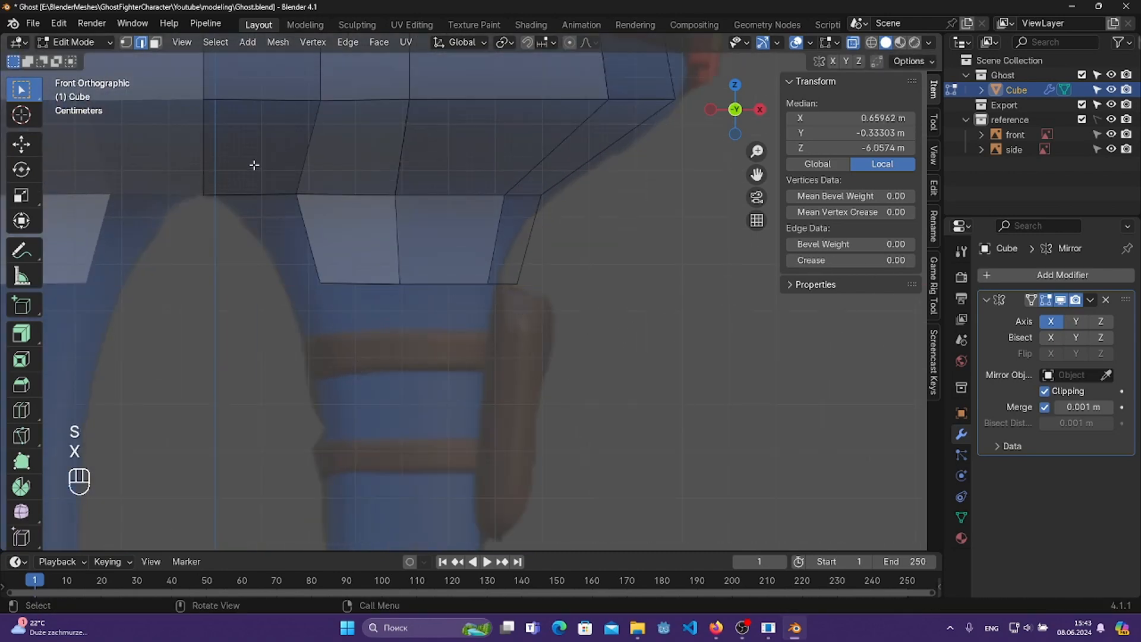
pyautogui.click(259, 196)
pyautogui.press('s')
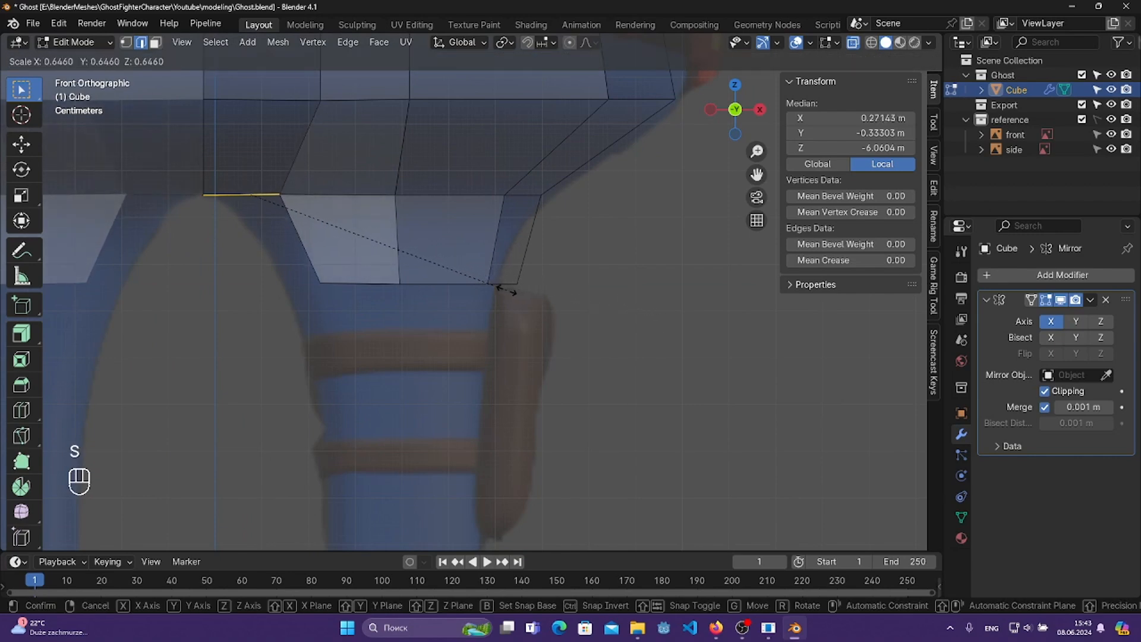
pyautogui.click(452, 287)
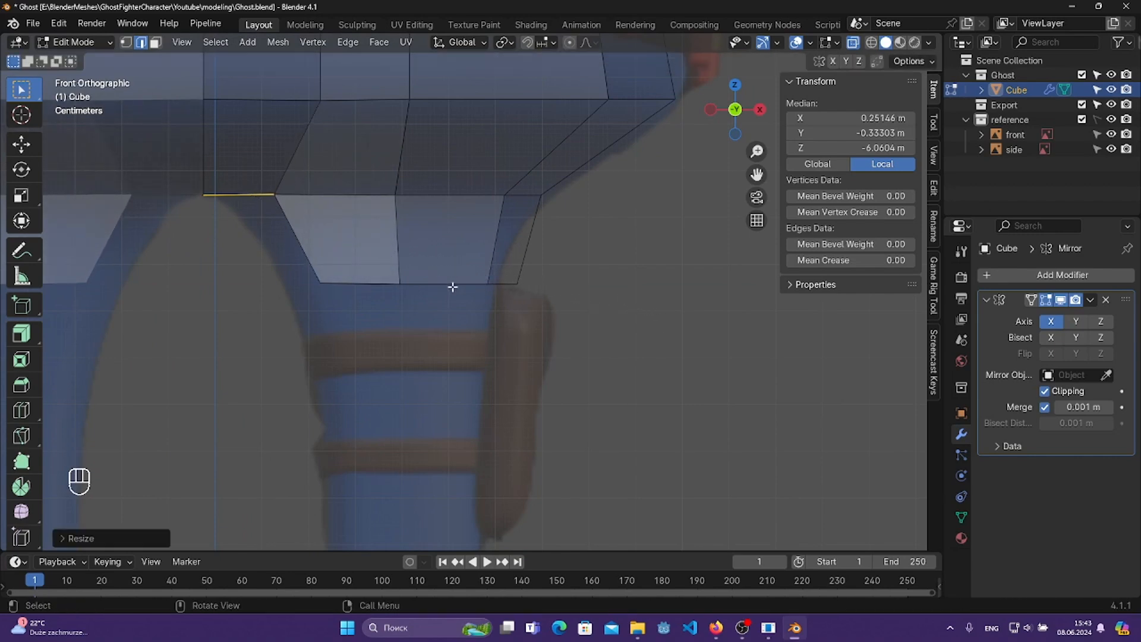
# - Move the leg's bottom loop inward along X to a local X median of about 1.347 m
pyautogui.click(361, 285)
pyautogui.press('g')
pyautogui.press('x')
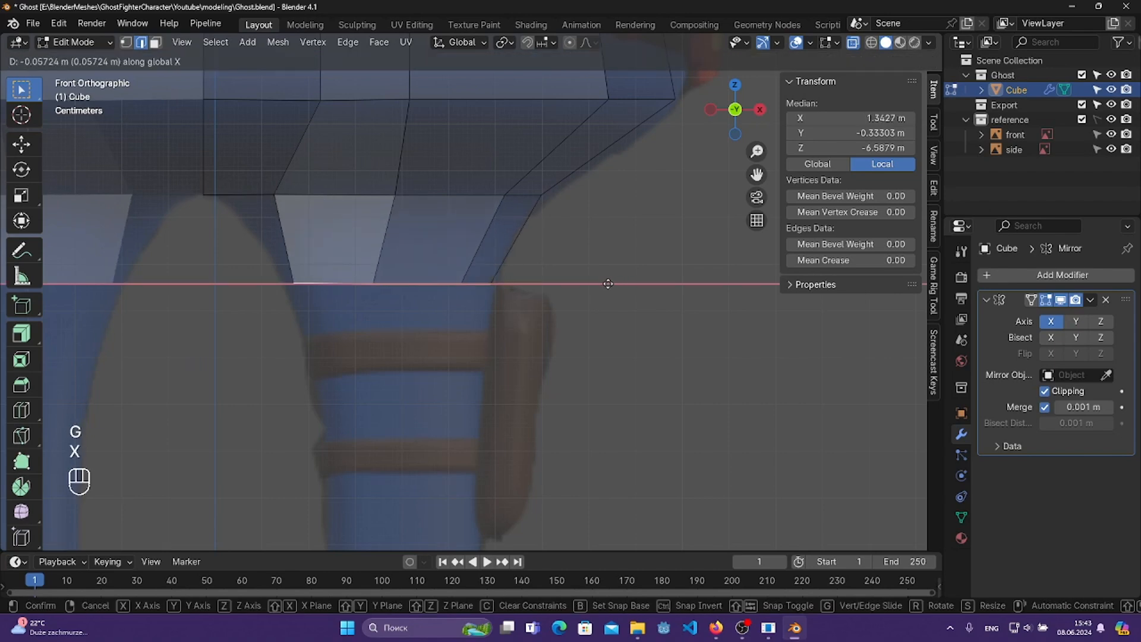
pyautogui.click(608, 284)
# - Scale the inner bottom edge of the leg loop along Y to about half its length
pyautogui.keyDown('shift'); pyautogui.moveTo(591, 451); pyautogui.dragTo(576, 324, button='middle'); pyautogui.keyUp('shift')
pyautogui.scroll(-3, 576, 323)
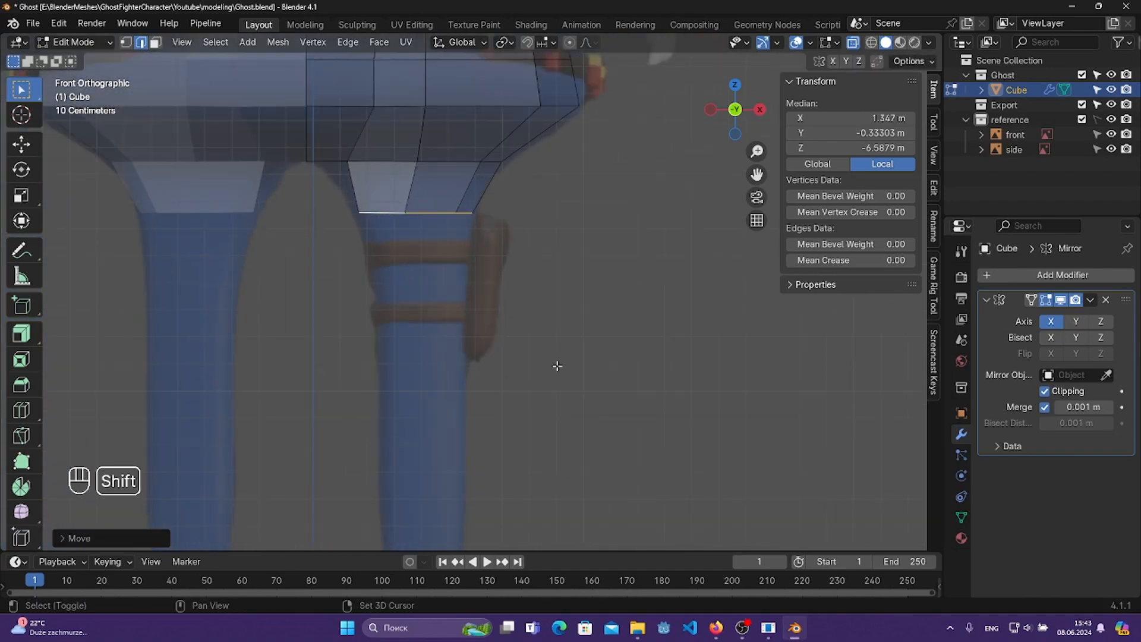
pyautogui.keyDown('shift'); pyautogui.moveTo(557, 366); pyautogui.dragTo(560, 310, button='middle'); pyautogui.keyUp('shift')
pyautogui.moveTo(440, 209); pyautogui.dragTo(517, 201, button='middle')
pyautogui.click(500, 159)
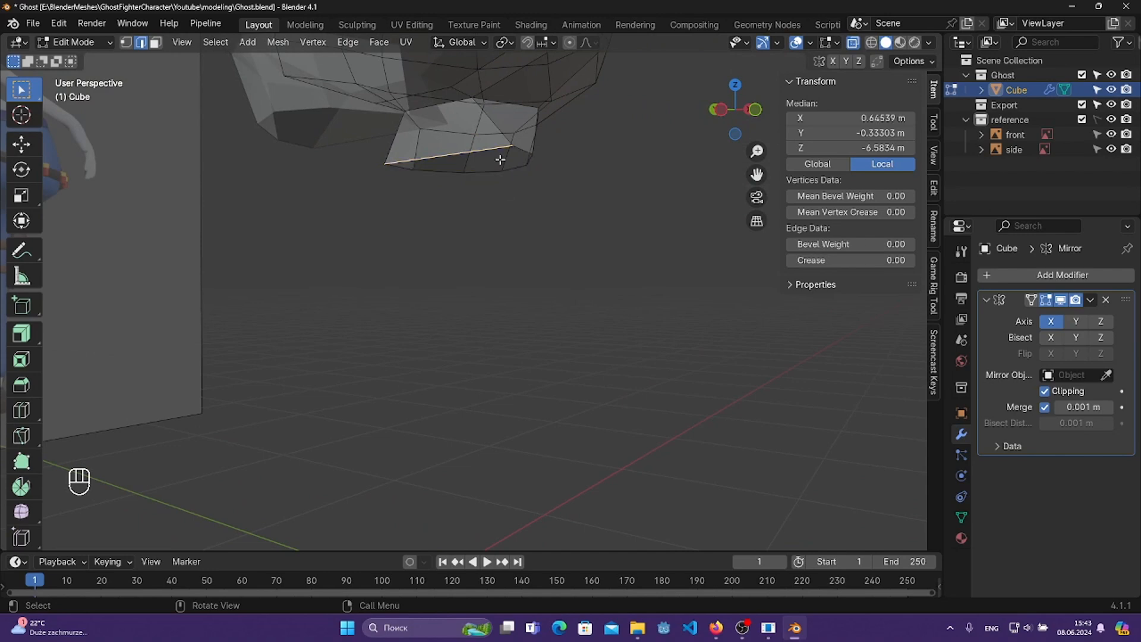
pyautogui.press('s')
pyautogui.press('x')
pyautogui.press('y')
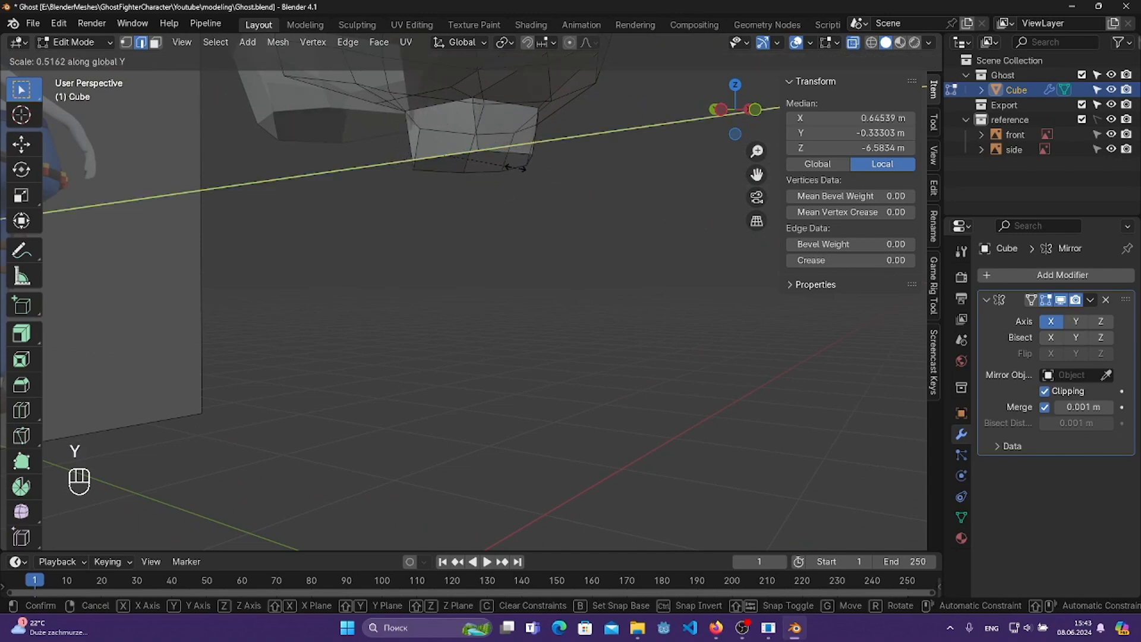
pyautogui.click(507, 166)
pyautogui.moveTo(502, 237); pyautogui.dragTo(479, 252, button='middle')
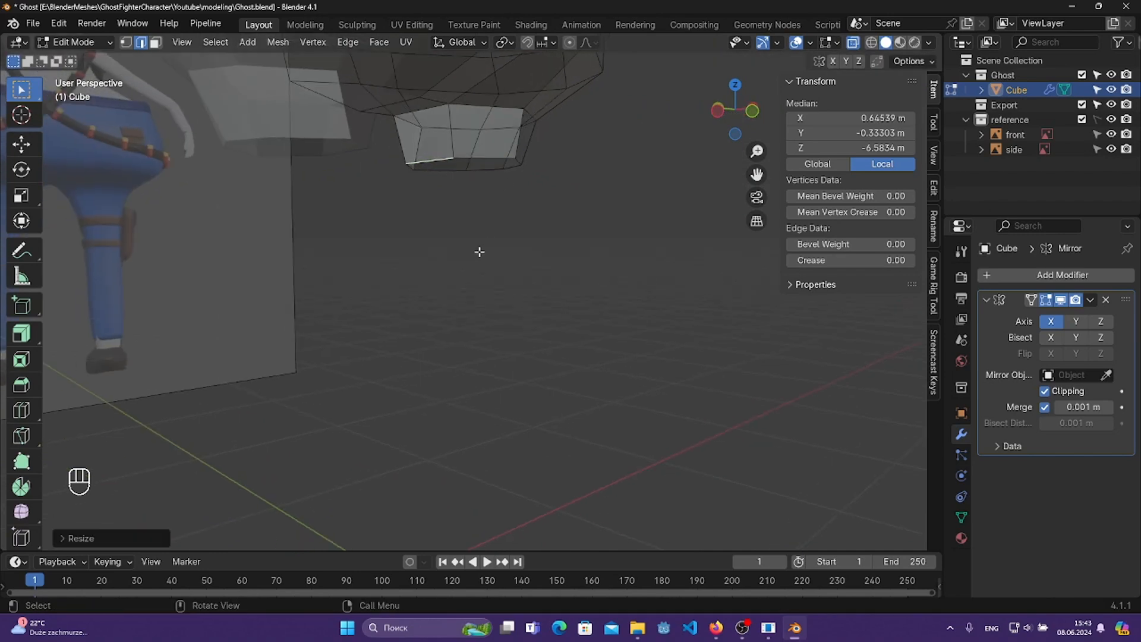
# - In front view, select the leg's bottom loop and extrude it down along Z to a local Z median of about -8.281 m
pyautogui.press('KP_1')
pyautogui.keyDown('alt'); pyautogui.click(453, 167); pyautogui.keyUp('alt')
pyautogui.keyDown('shift'); pyautogui.moveTo(464, 178); pyautogui.dragTo(596, 287, button='middle'); pyautogui.keyUp('shift')
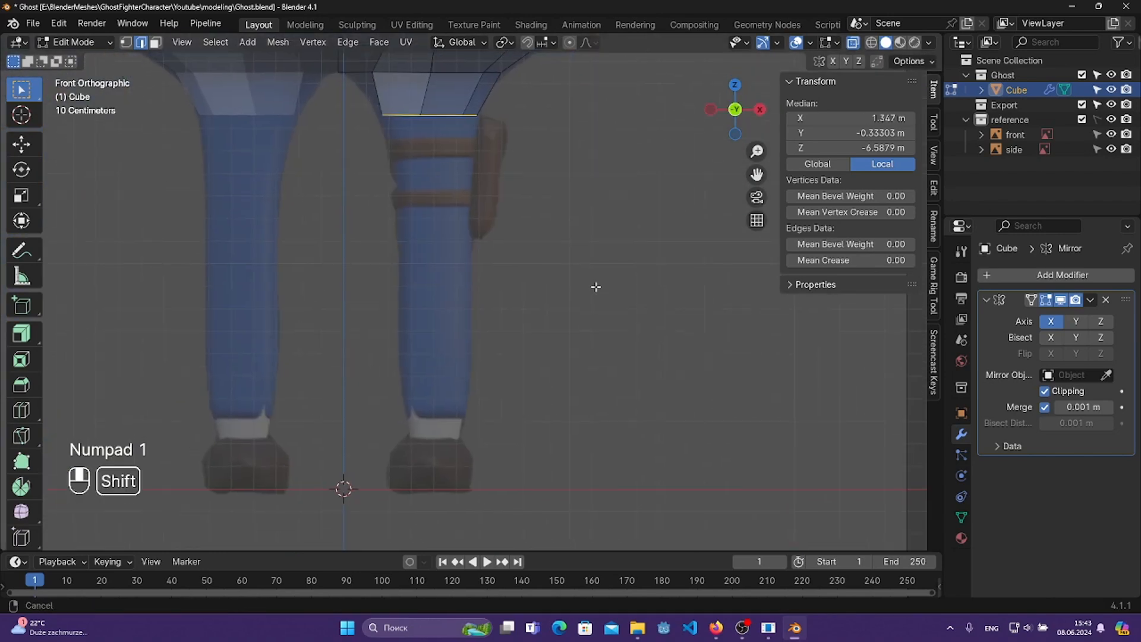
pyautogui.scroll(2, 565, 334)
pyautogui.scroll(-2, 565, 333)
pyautogui.press('e')
pyautogui.press('e')
pyautogui.press('z')
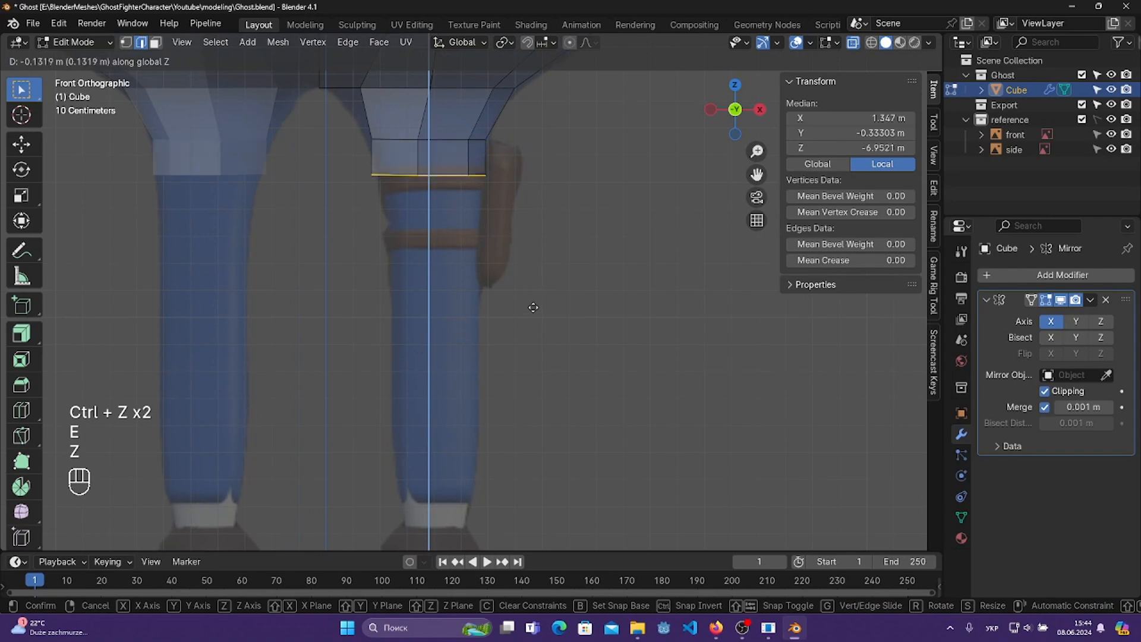
pyautogui.click(523, 435)
# - Narrow the new bottom loop along X and shift it to a local X median of about 1.371 m
pyautogui.press('s')
pyautogui.press('x')
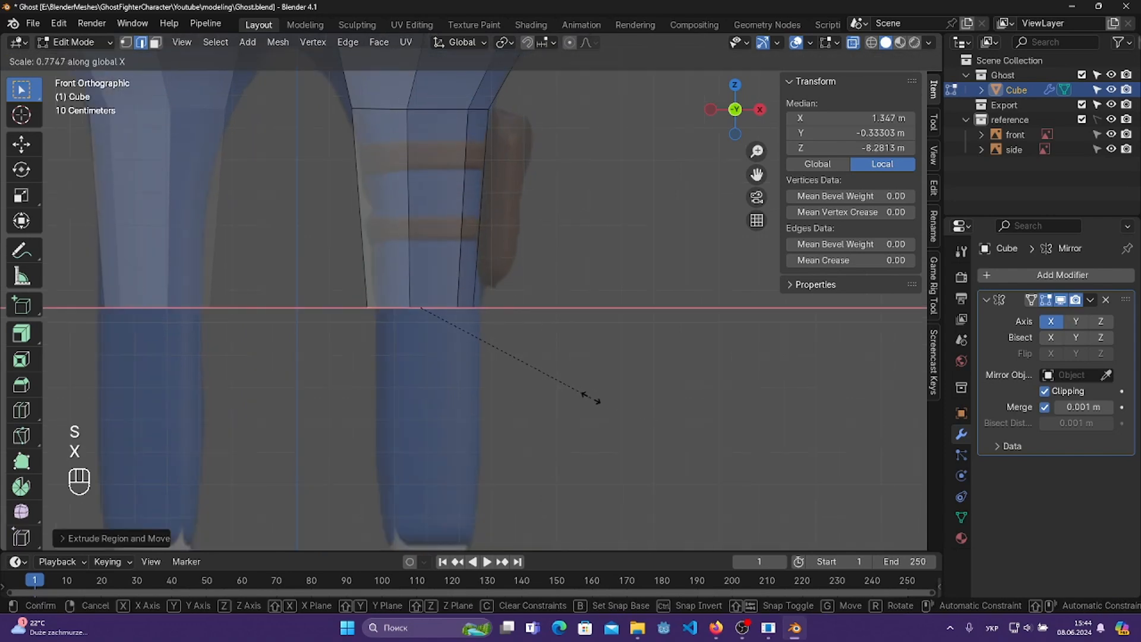
pyautogui.click(577, 393)
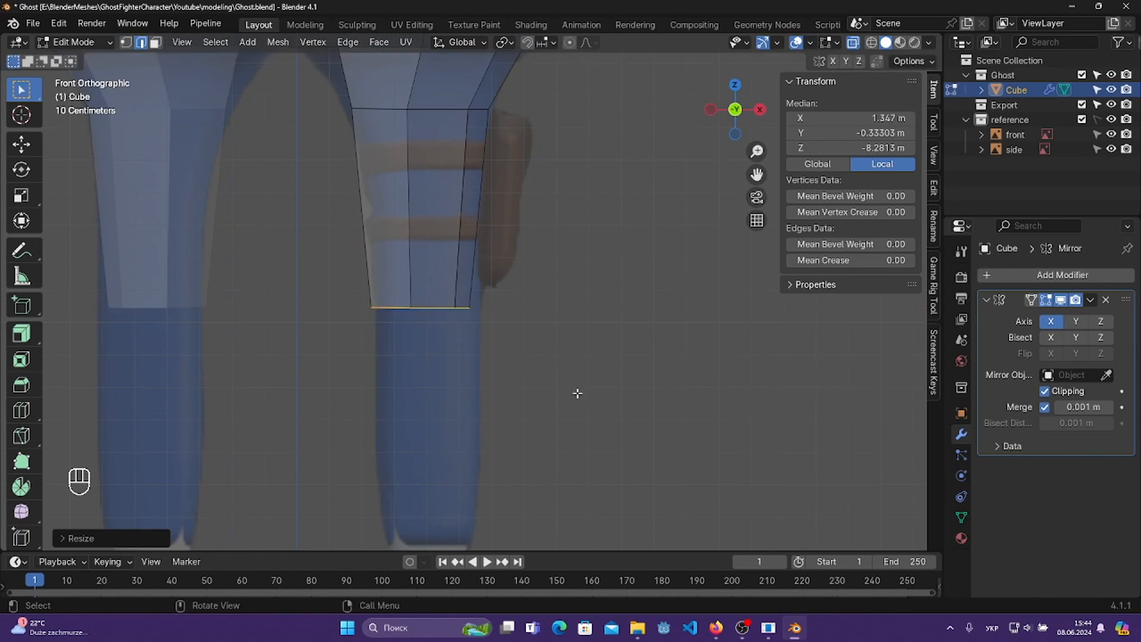
pyautogui.press('g')
pyautogui.press('x')
pyautogui.click(580, 393)
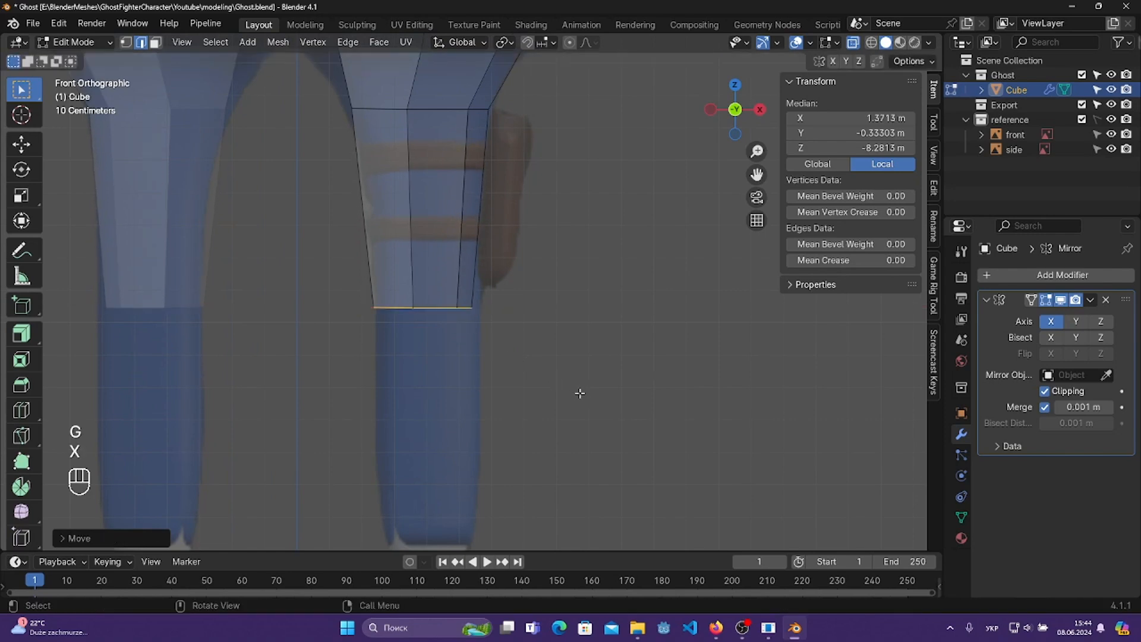
# - In side view, narrow the upper leg loop along Y to match the reference and move it to a local Y median of about -0.260 m
pyautogui.keyDown('shift'); pyautogui.scroll(-5, 578, 303); pyautogui.keyUp('shift')
pyautogui.press('KP_3')
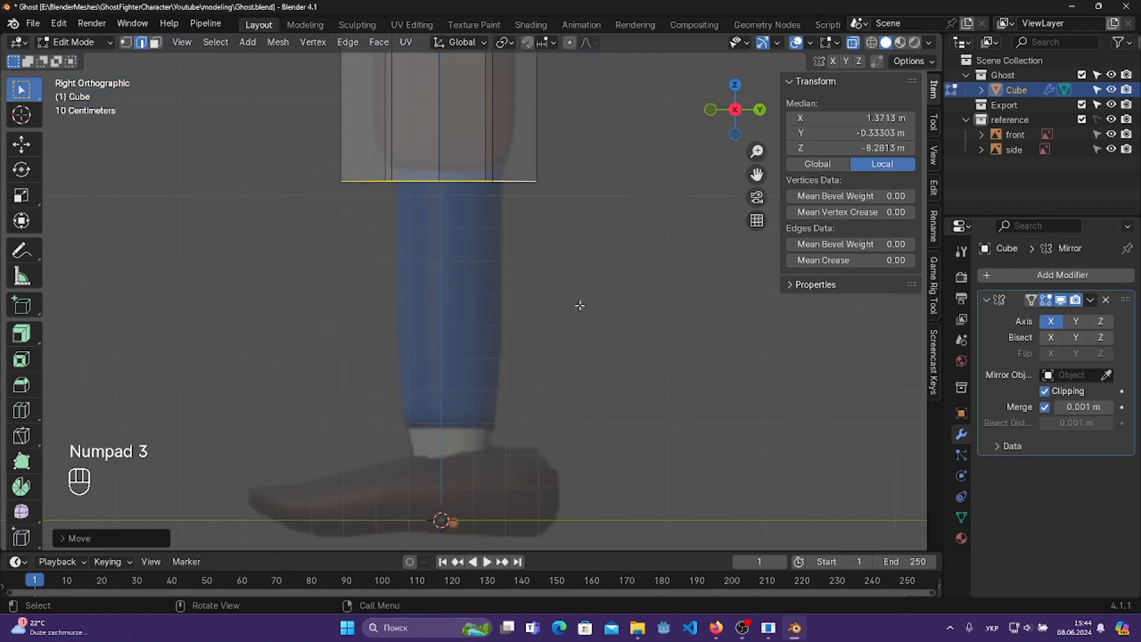
pyautogui.keyDown('shift'); pyautogui.scroll(4, 584, 236); pyautogui.keyUp('shift')
pyautogui.keyDown('shift'); pyautogui.moveTo(585, 235); pyautogui.dragTo(575, 344, button='middle'); pyautogui.keyUp('shift')
pyautogui.scroll(2, 568, 278)
pyautogui.scroll(-2, 568, 277)
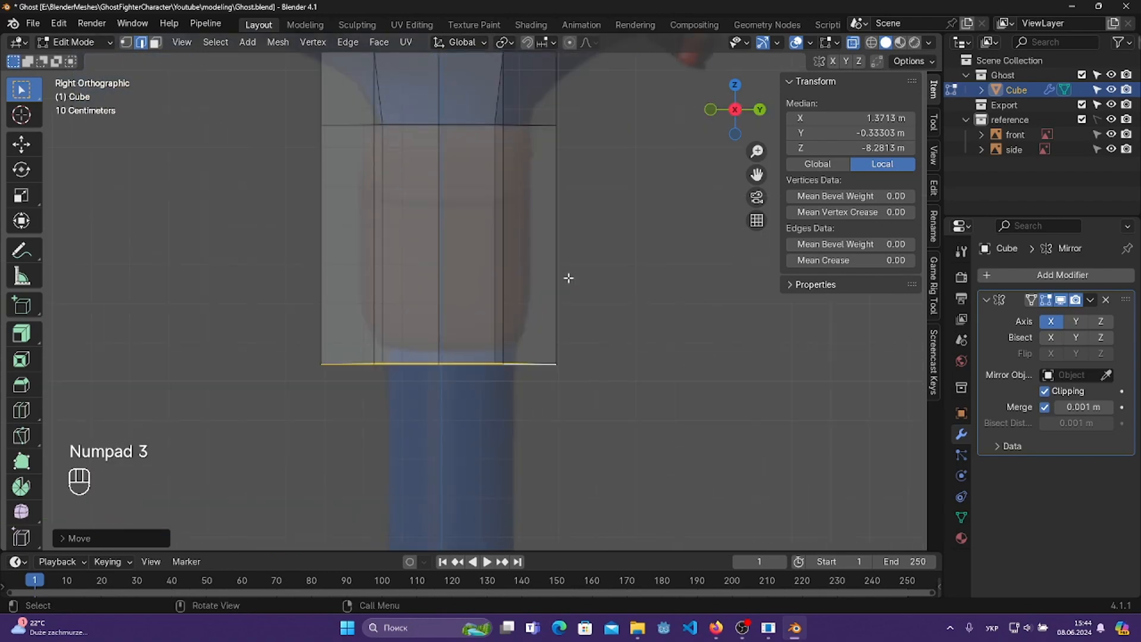
pyautogui.keyDown('shift'); pyautogui.moveTo(596, 295); pyautogui.dragTo(580, 364, button='middle'); pyautogui.keyUp('shift')
pyautogui.keyDown('alt'); pyautogui.click(497, 224); pyautogui.keyUp('alt')
pyautogui.press('s')
pyautogui.press('x')
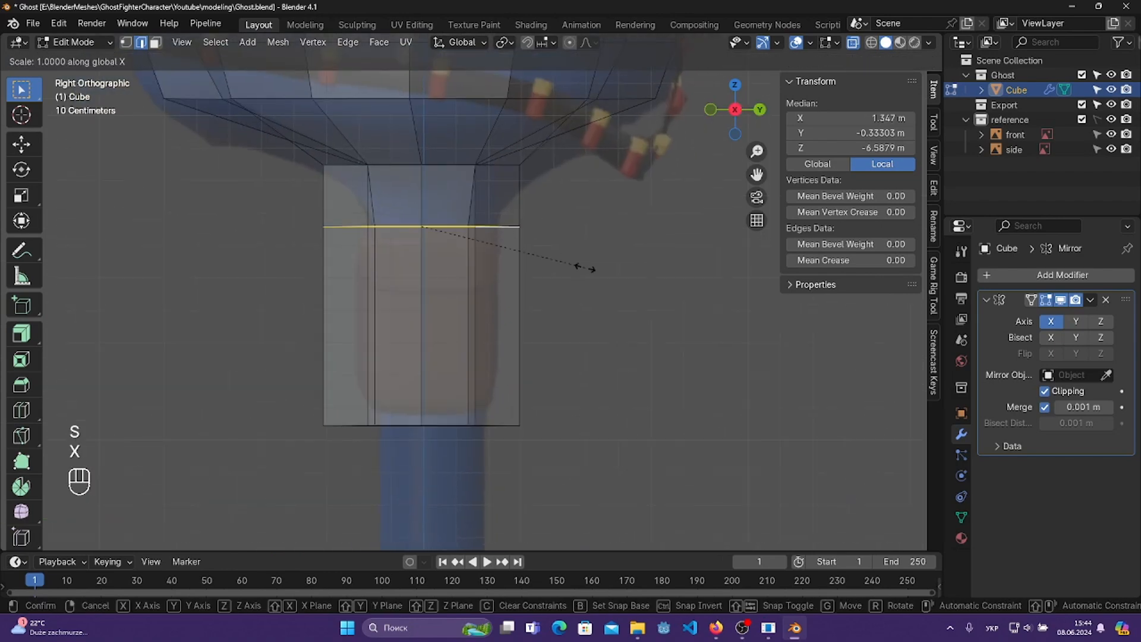
pyautogui.press('y')
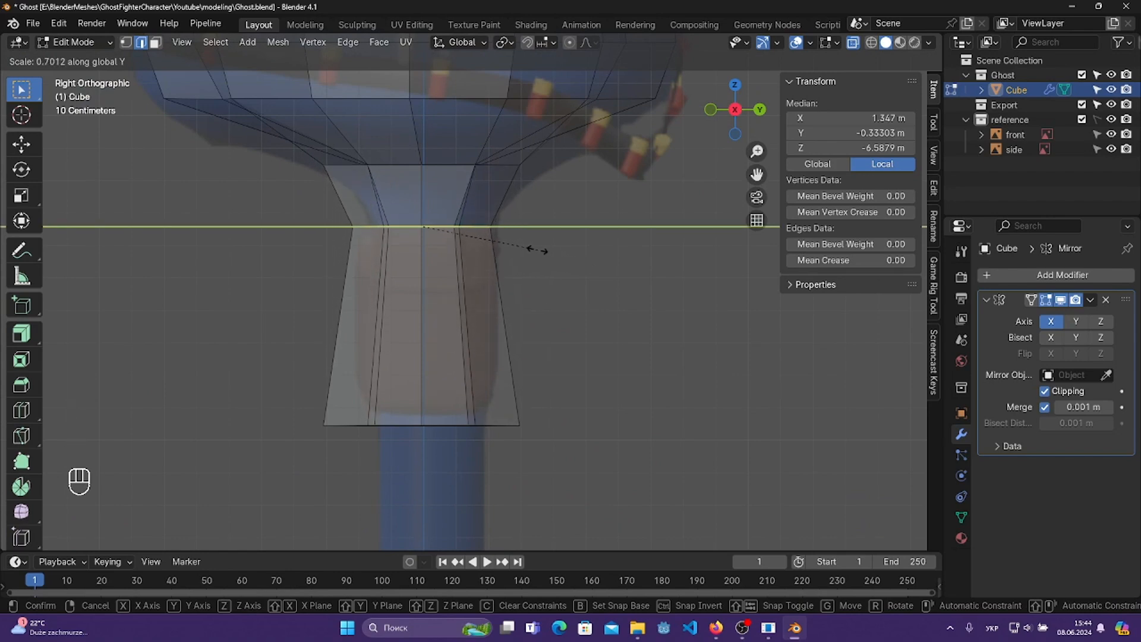
pyautogui.click(524, 247)
pyautogui.press('g')
pyautogui.press('y')
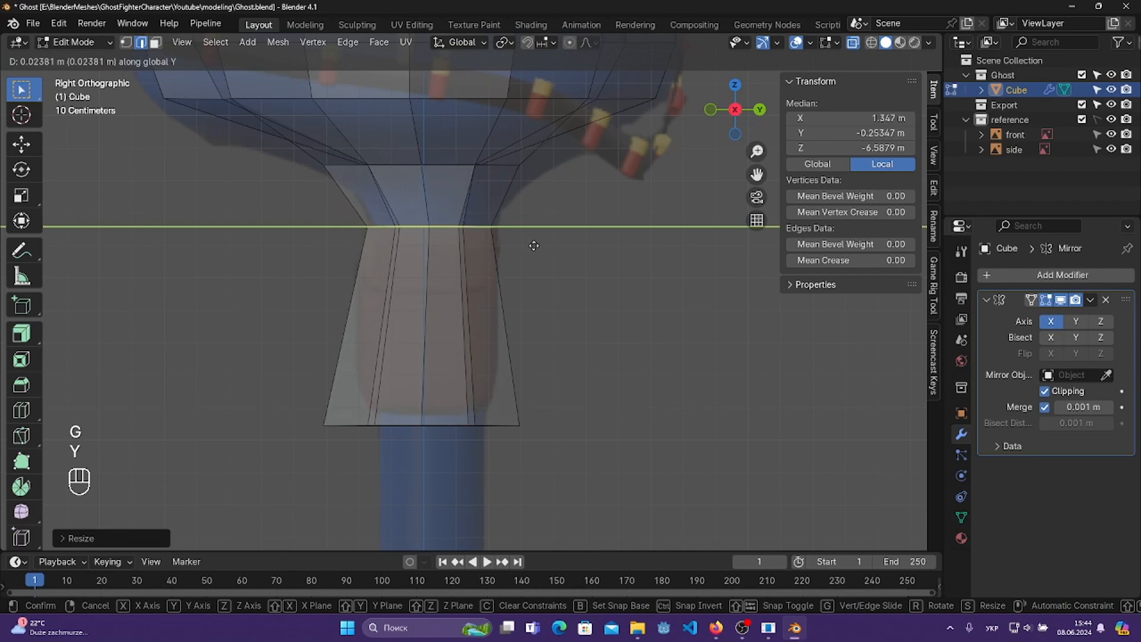
pyautogui.rightClick(535, 246)
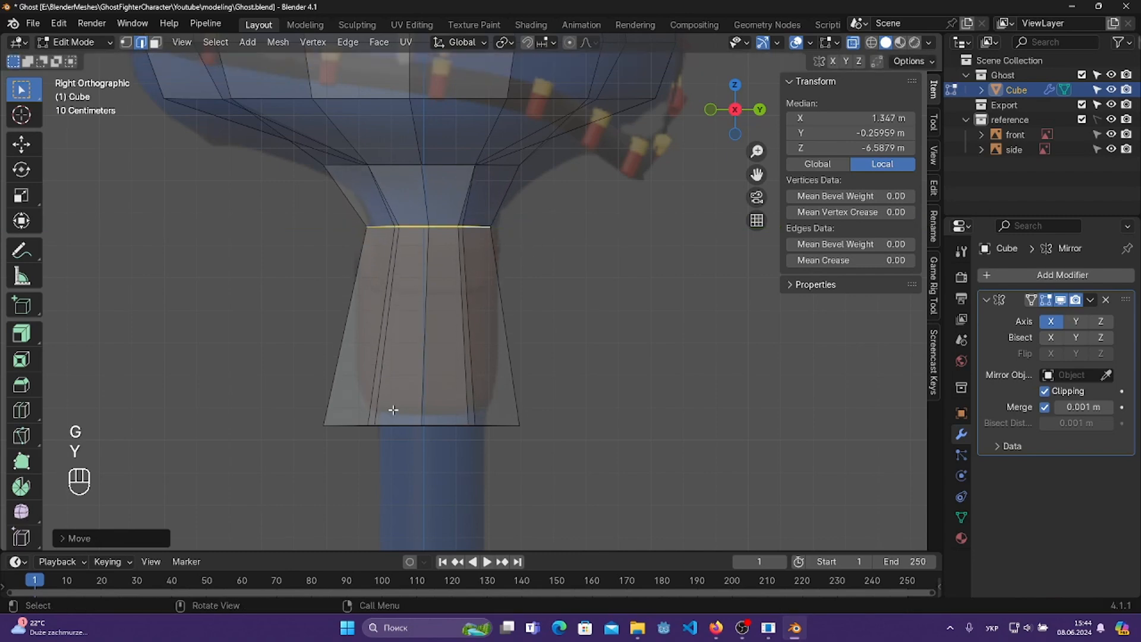
# - Scale the bottom leg loop along Y by about 0.57, move it to a local Y median of about -0.247 m, and save
pyautogui.keyDown('alt'); pyautogui.click(446, 423); pyautogui.keyUp('alt')
pyautogui.press('s')
pyautogui.press('y')
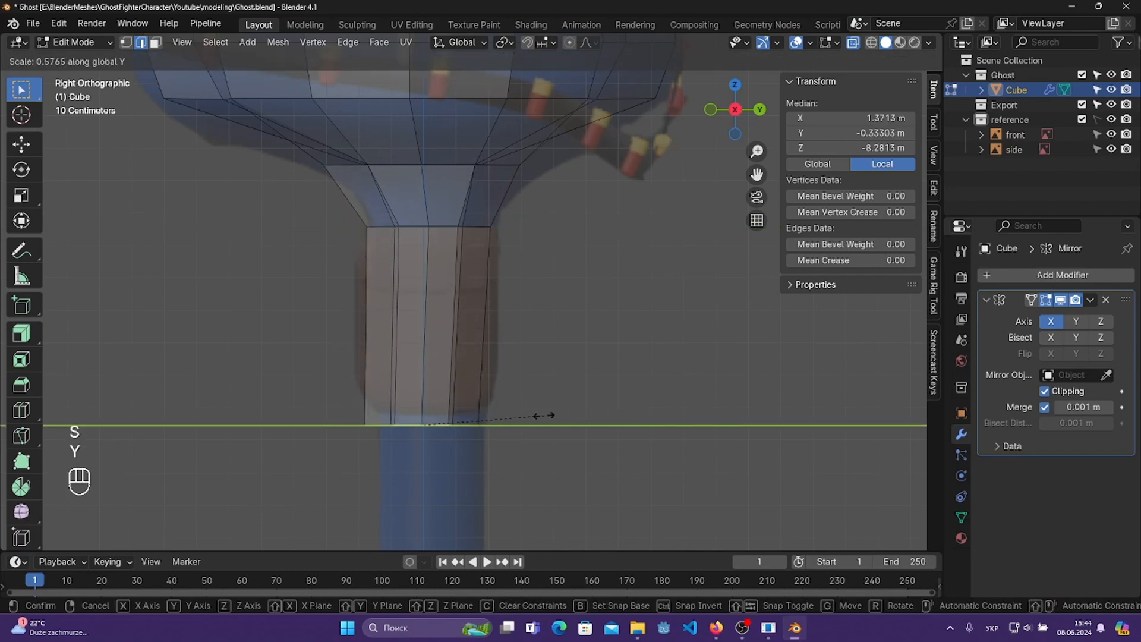
pyautogui.click(541, 415)
pyautogui.press('g')
pyautogui.press('y')
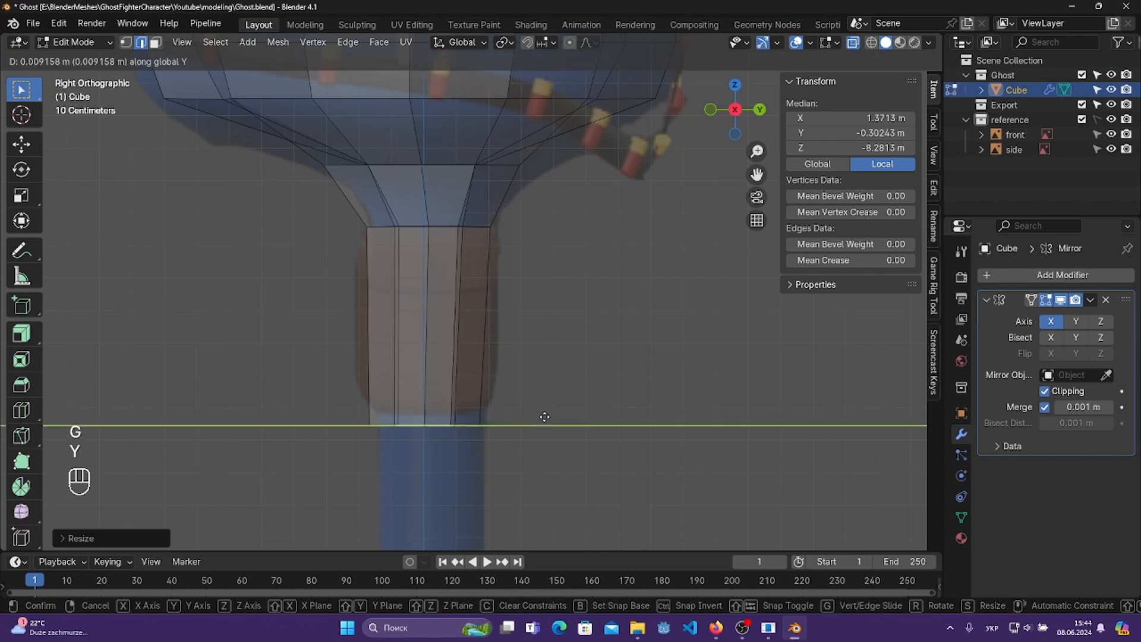
pyautogui.click(549, 418)
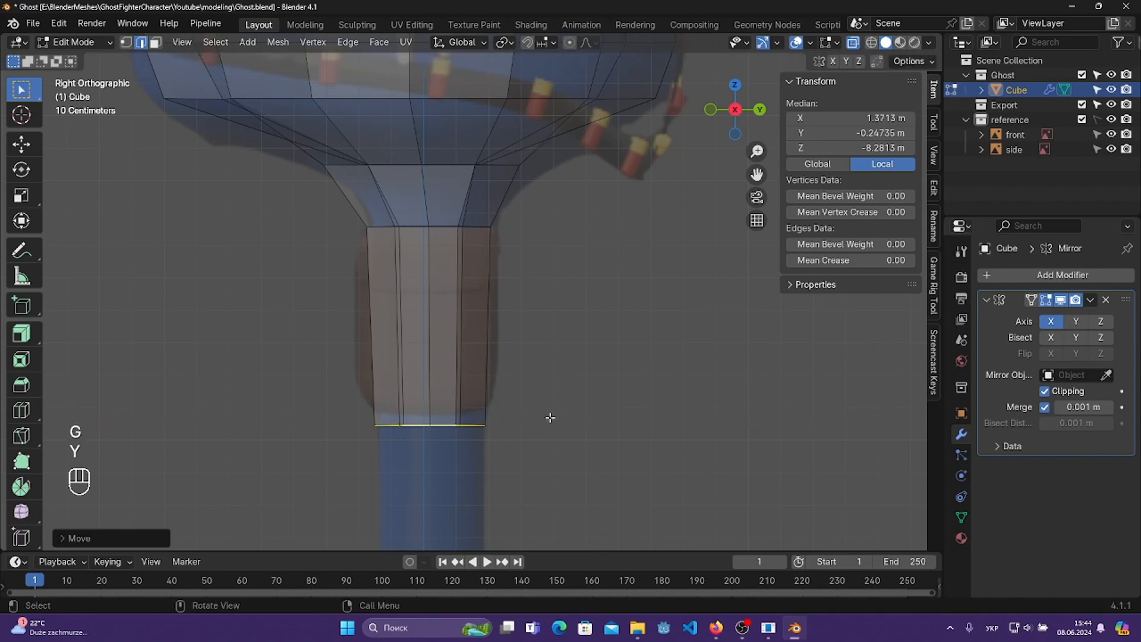
pyautogui.hotkey('ctrl', 's')
pyautogui.press('KP_1')
pyautogui.keyDown('shift'); pyautogui.moveTo(550, 416); pyautogui.dragTo(547, 241, button='middle'); pyautogui.keyUp('shift')
pyautogui.scroll(-3, 523, 286)
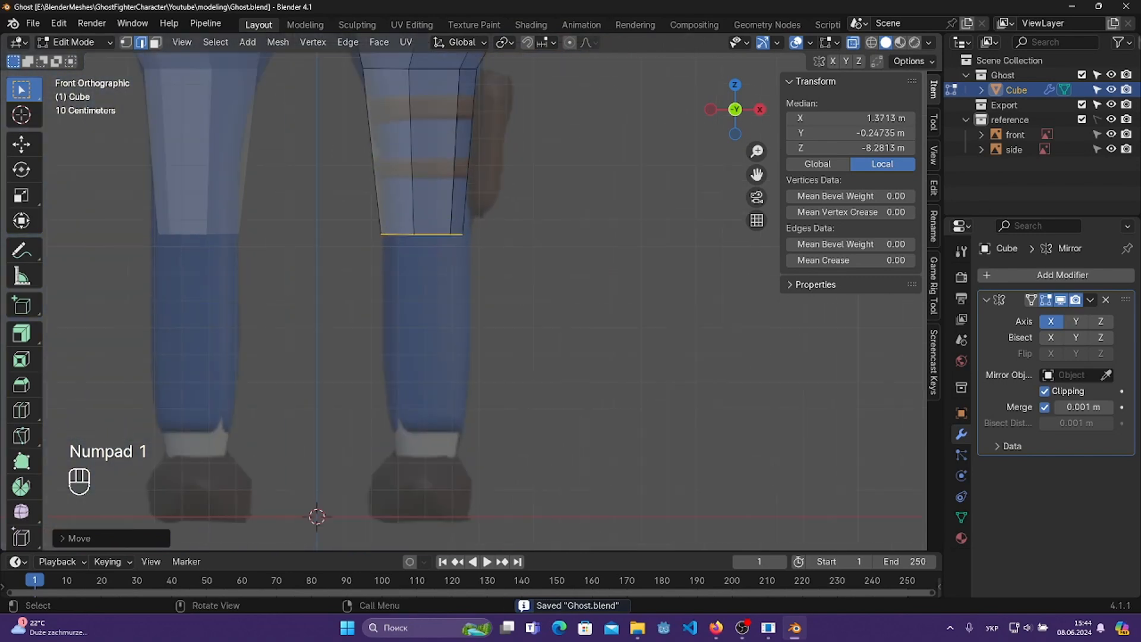
# - Scale the leg's bottom loop slightly wider along X and extrude it down along Z to a local Z median of about -10.545 m
pyautogui.press('s')
pyautogui.press('x')
pyautogui.click(526, 285)
pyautogui.press('e')
pyautogui.press('z')
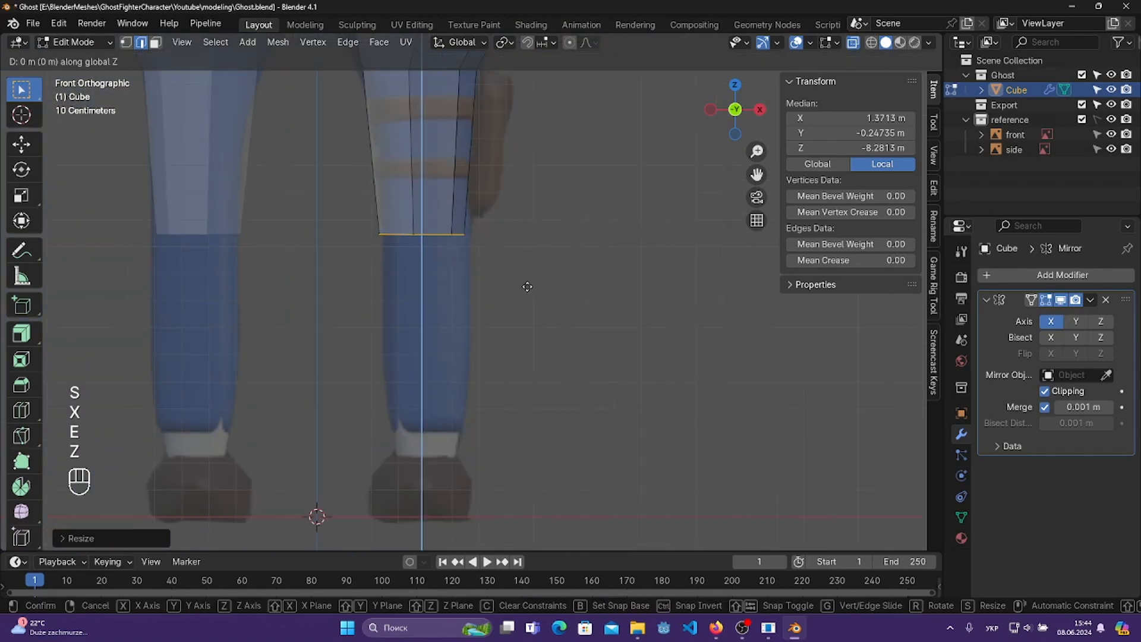
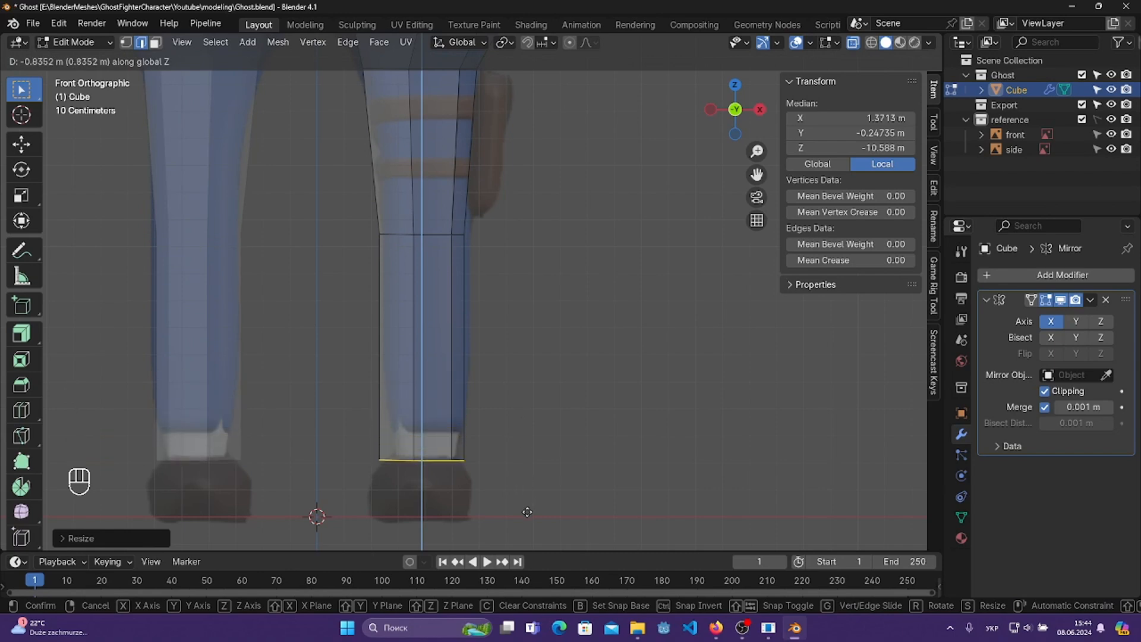
pyautogui.click(527, 508)
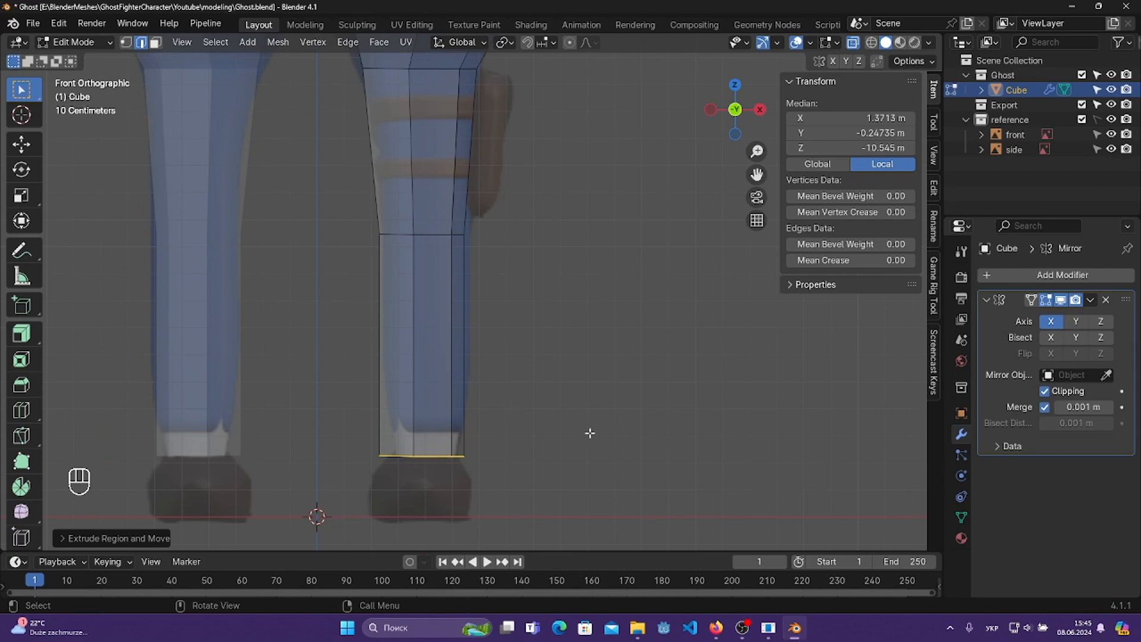
# - Move the leg's bottom loop down along Z to a local Z median of about -10.727 m and save the file
pyautogui.keyDown('shift'); pyautogui.moveTo(589, 432); pyautogui.dragTo(594, 319, button='middle'); pyautogui.keyUp('shift')
pyautogui.press('g')
pyautogui.press('z')
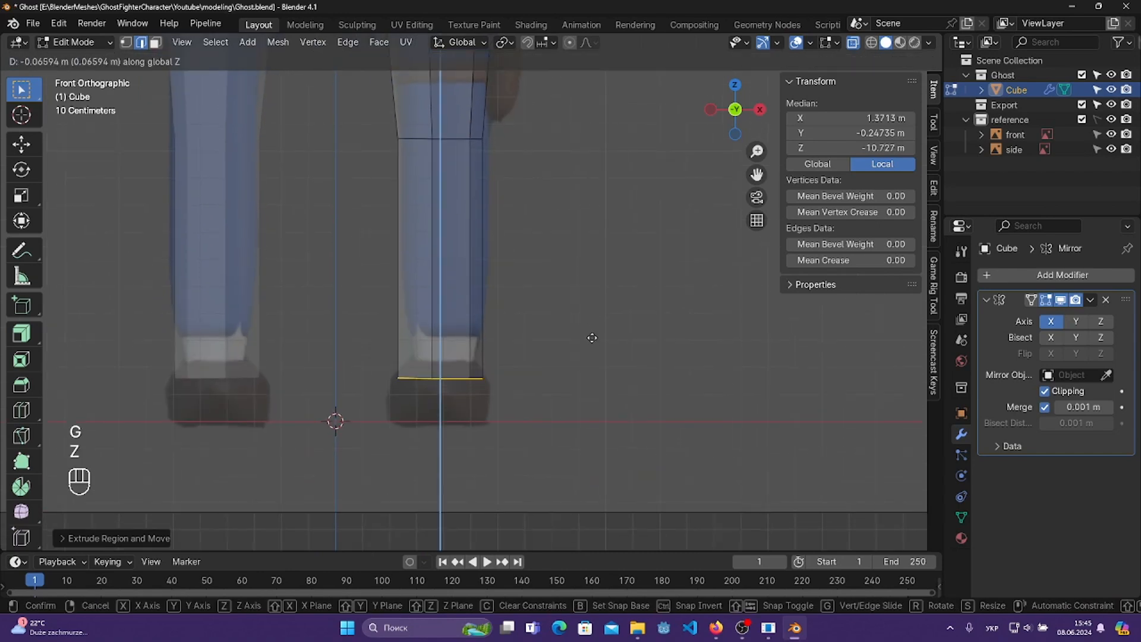
pyautogui.click(591, 337)
pyautogui.hotkey('ctrl', 's')
pyautogui.press('s')
pyautogui.press('x')
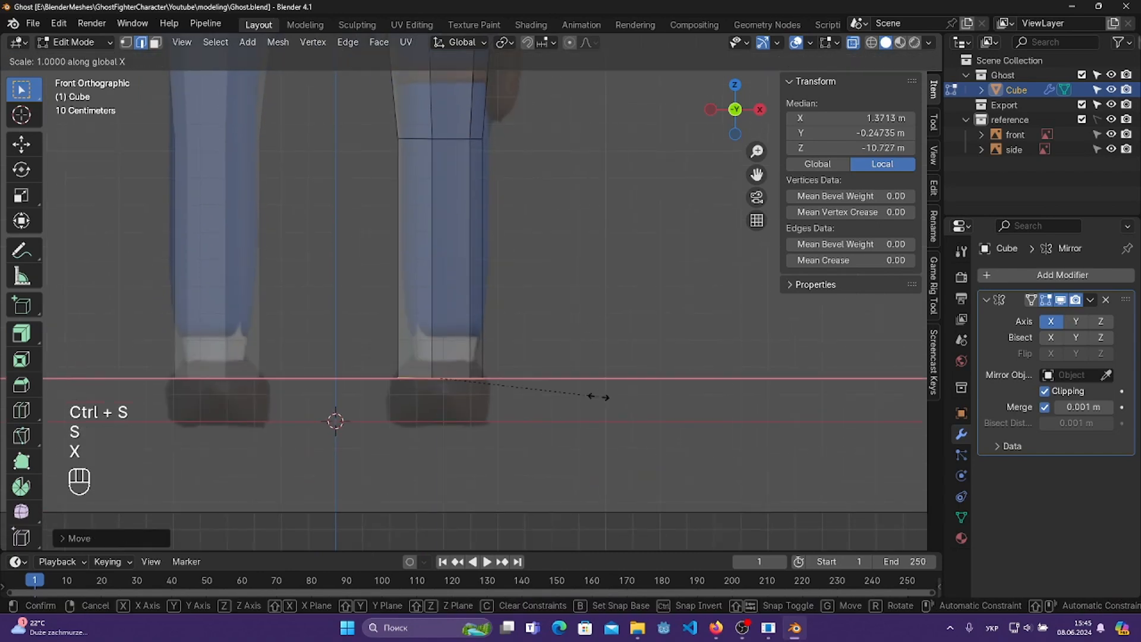
pyautogui.click(590, 394)
pyautogui.hotkey('ctrl', 'z')
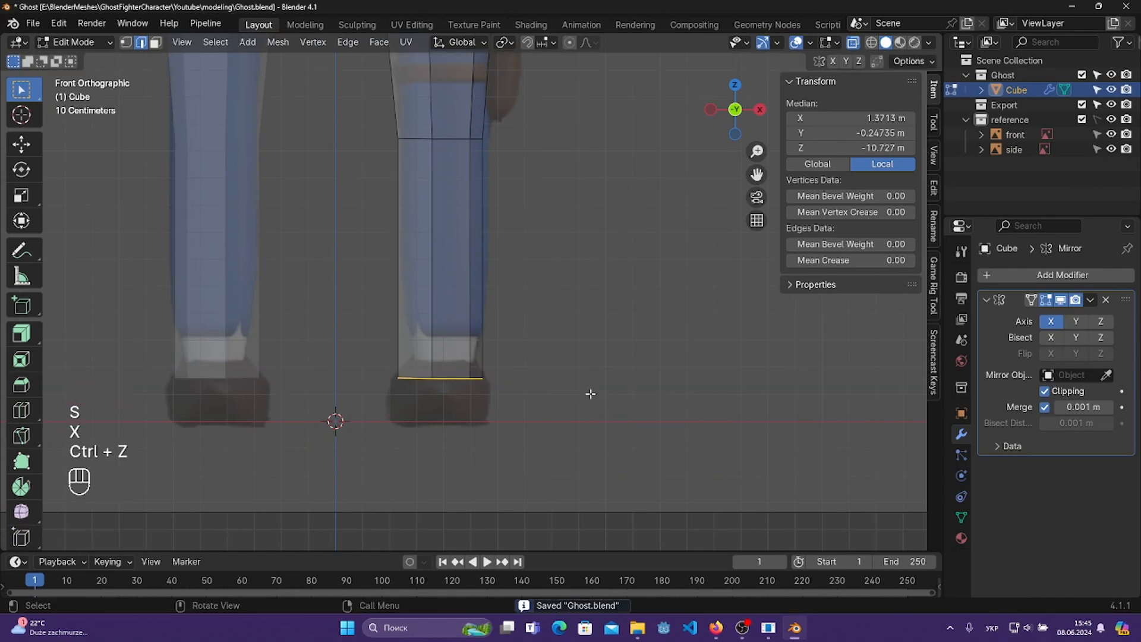
# - Raise the bottom loop to a local Z median of about -10.321 m and extrude a new ankle loop down to about -10.764 m
pyautogui.press('g')
pyautogui.press('z')
pyautogui.click(586, 354)
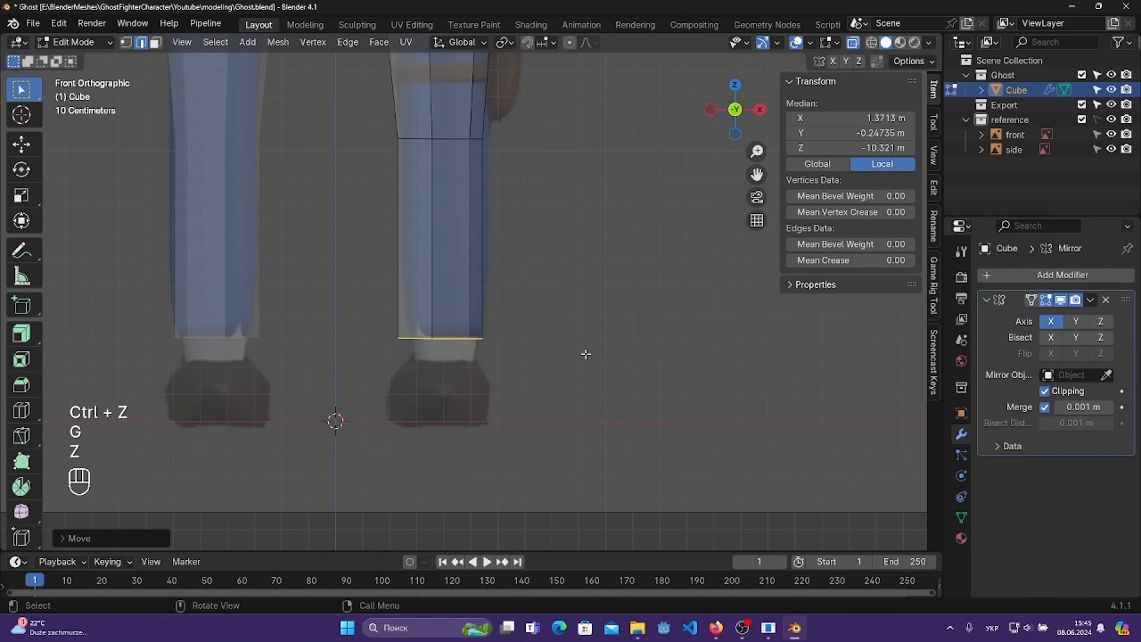
pyautogui.press('e')
pyautogui.press('z')
pyautogui.click(588, 396)
# - Scale the new ankle loop down uniformly so the leg tapers below the trouser hem
pyautogui.press('s')
pyautogui.press('x')
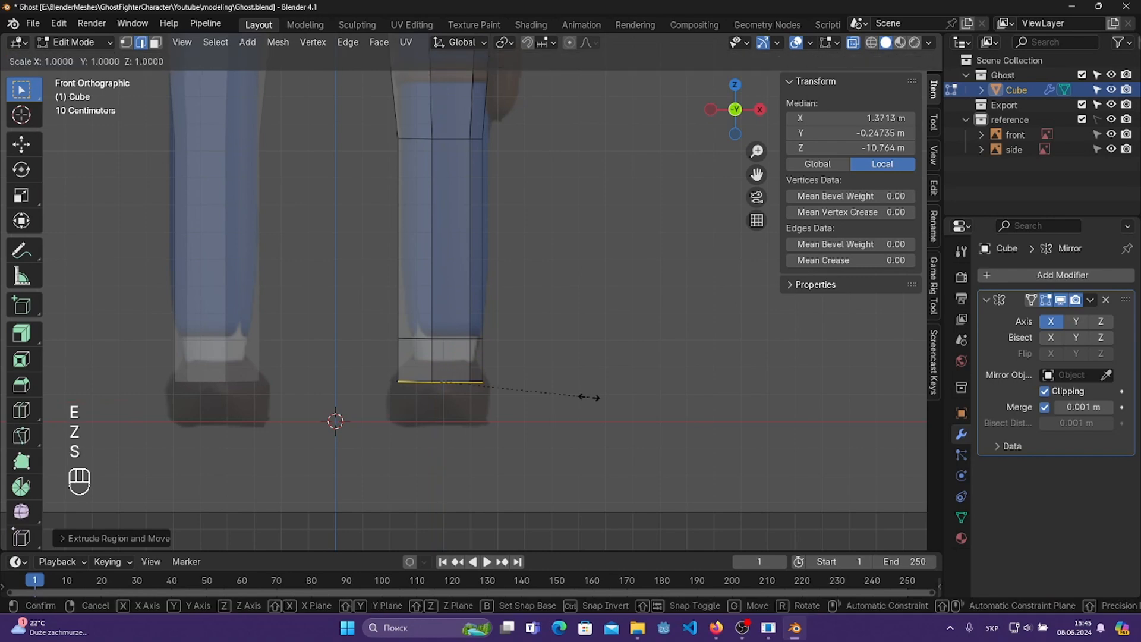
pyautogui.hotkey('ctrl', 'z')
pyautogui.press('s')
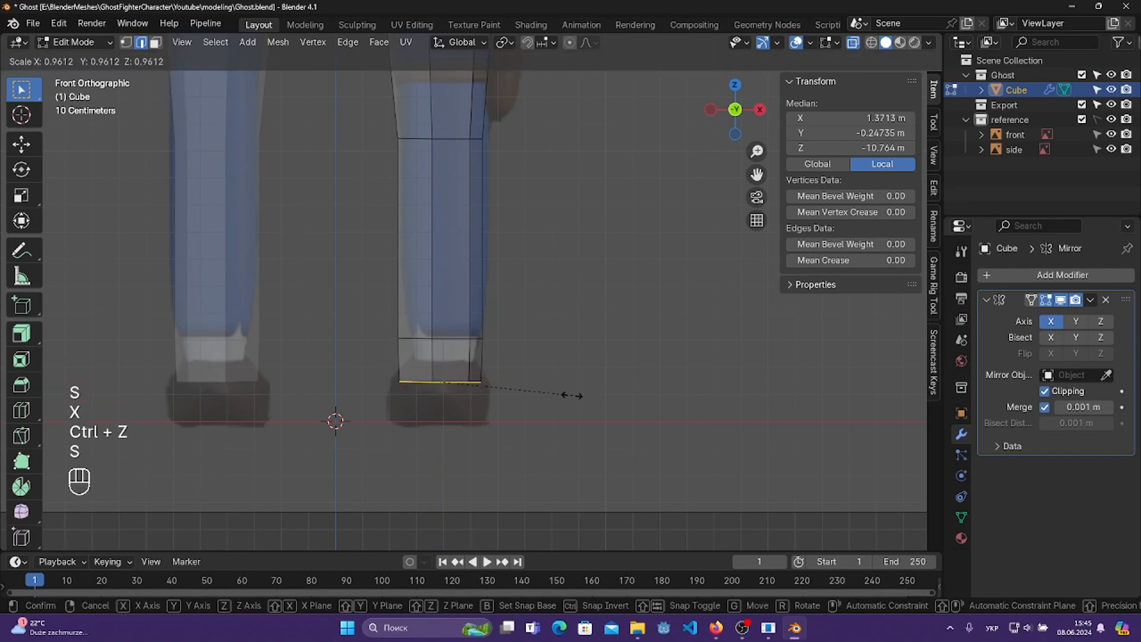
pyautogui.click(538, 392)
# - Shrink the trouser hem loop slightly, readjust the ankle loop's scale to match the reference, and save the file
pyautogui.keyDown('alt'); pyautogui.click(473, 340); pyautogui.keyUp('alt')
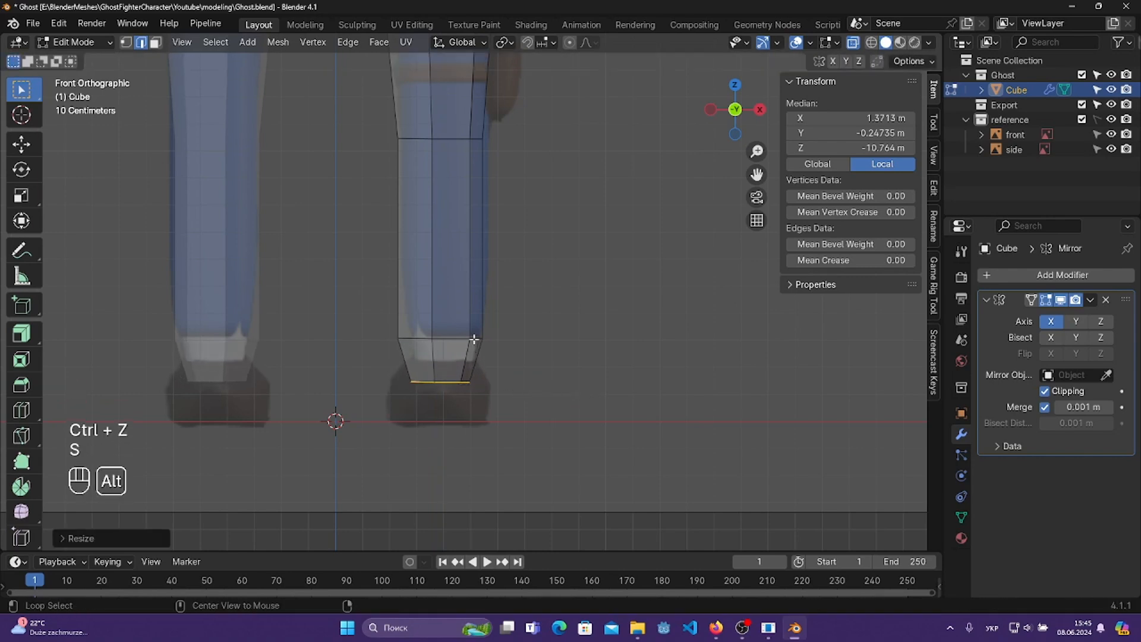
pyautogui.press('s')
pyautogui.click(540, 357)
pyautogui.keyDown('alt'); pyautogui.click(462, 384); pyautogui.keyUp('alt')
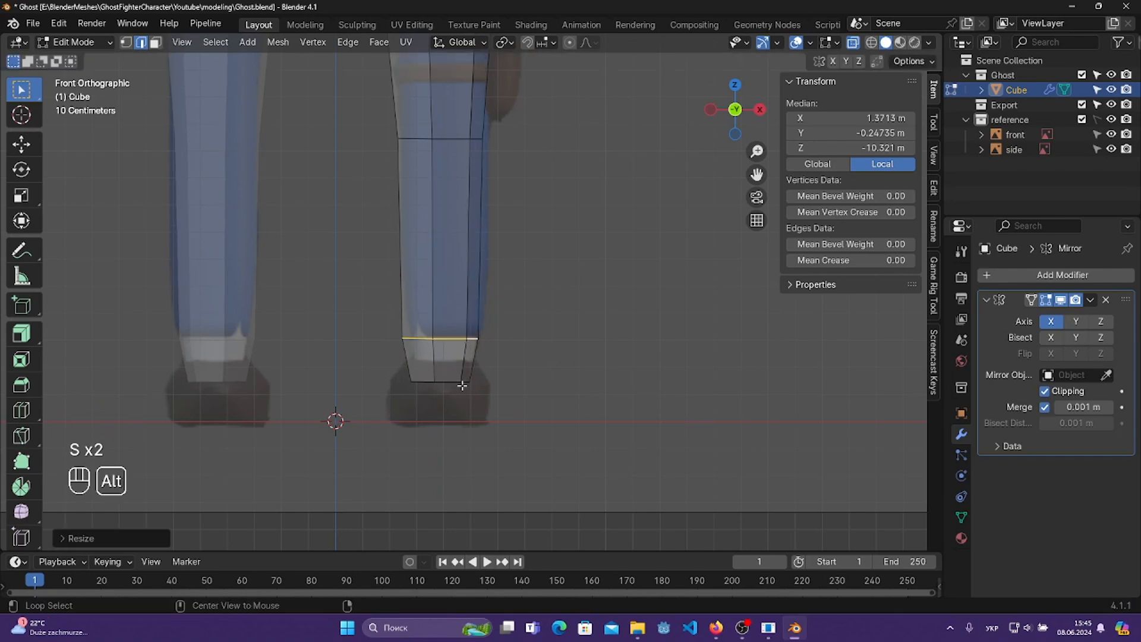
pyautogui.press('s')
pyautogui.click(537, 386)
pyautogui.hotkey('ctrl', 's')
# - In side view, lower the ankle loop along Z to a local Z median of about -10.84 m, save, and clear the selection
pyautogui.press('KP_3')
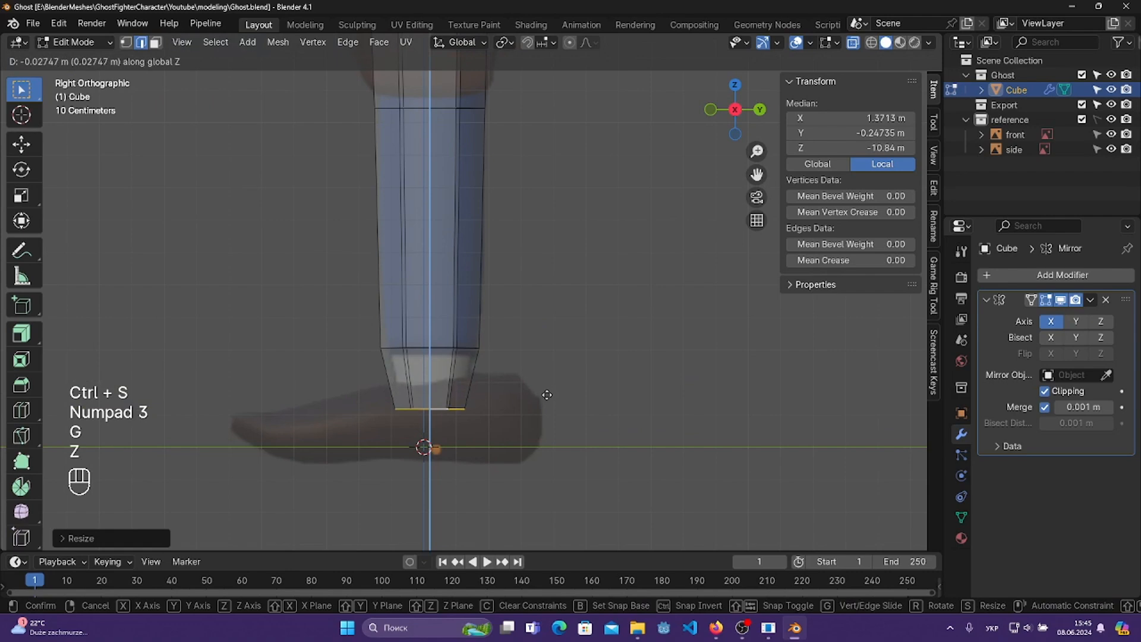
pyautogui.click(546, 395)
pyautogui.hotkey('ctrl', 's')
pyautogui.click(625, 379)
# - Check the whole model in perspective and front view, and turn off X-ray display
pyautogui.scroll(-6, 621, 372)
pyautogui.keyDown('shift'); pyautogui.moveTo(532, 214); pyautogui.dragTo(422, 221, button='middle'); pyautogui.keyUp('shift')
pyautogui.moveTo(525, 328); pyautogui.dragTo(537, 337, button='middle')
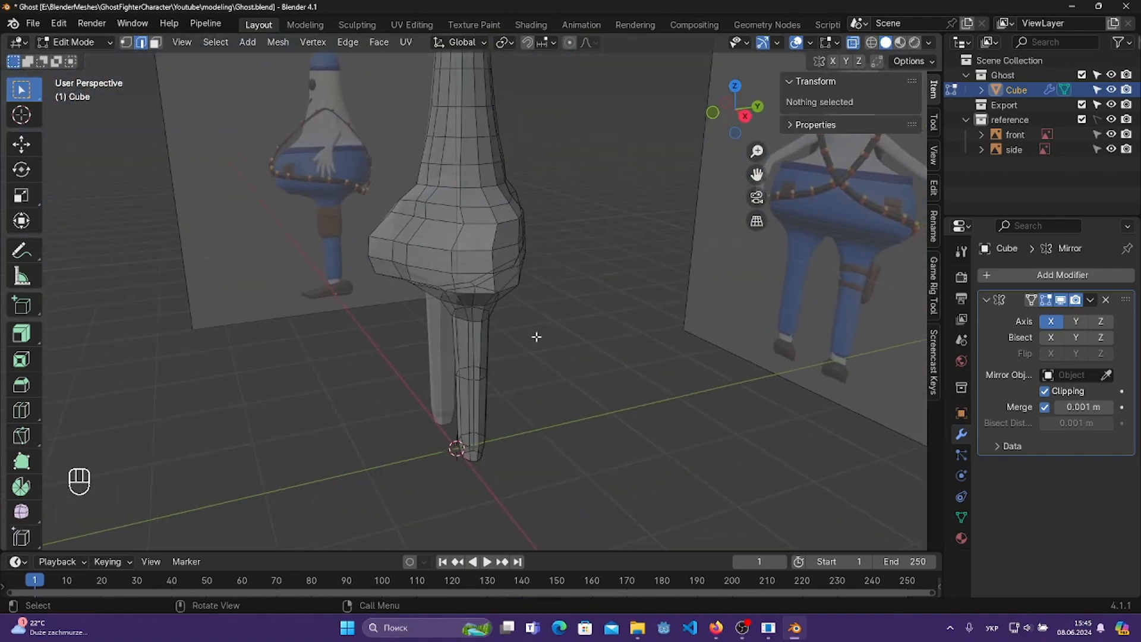
pyautogui.press('KP_1')
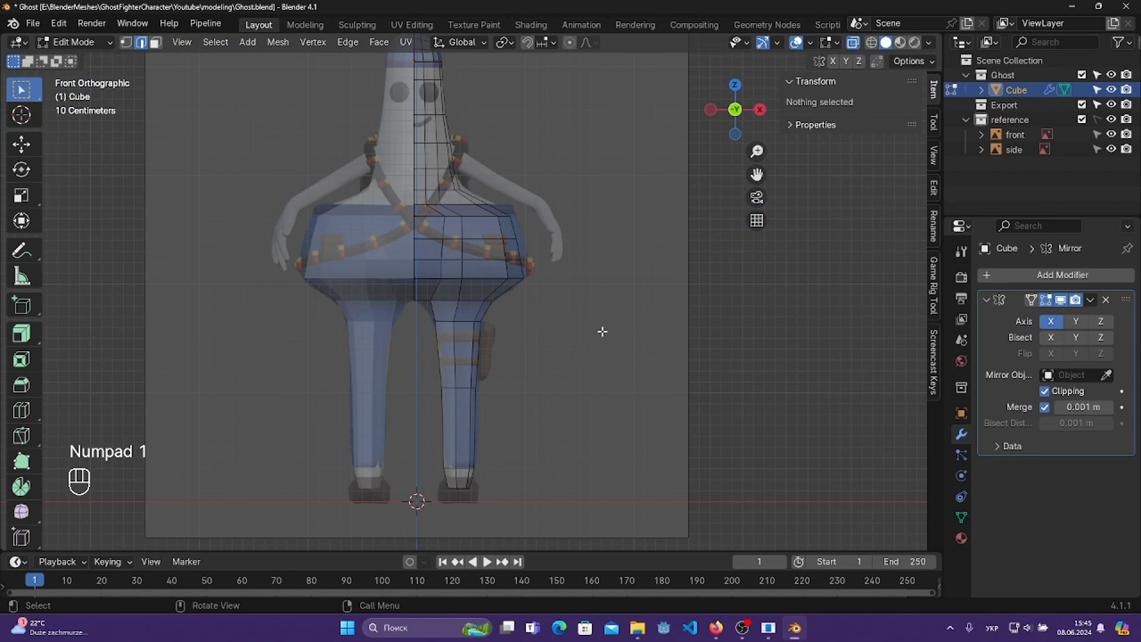
pyautogui.moveTo(623, 318); pyautogui.dragTo(564, 365, button='middle')
pyautogui.click(853, 44)
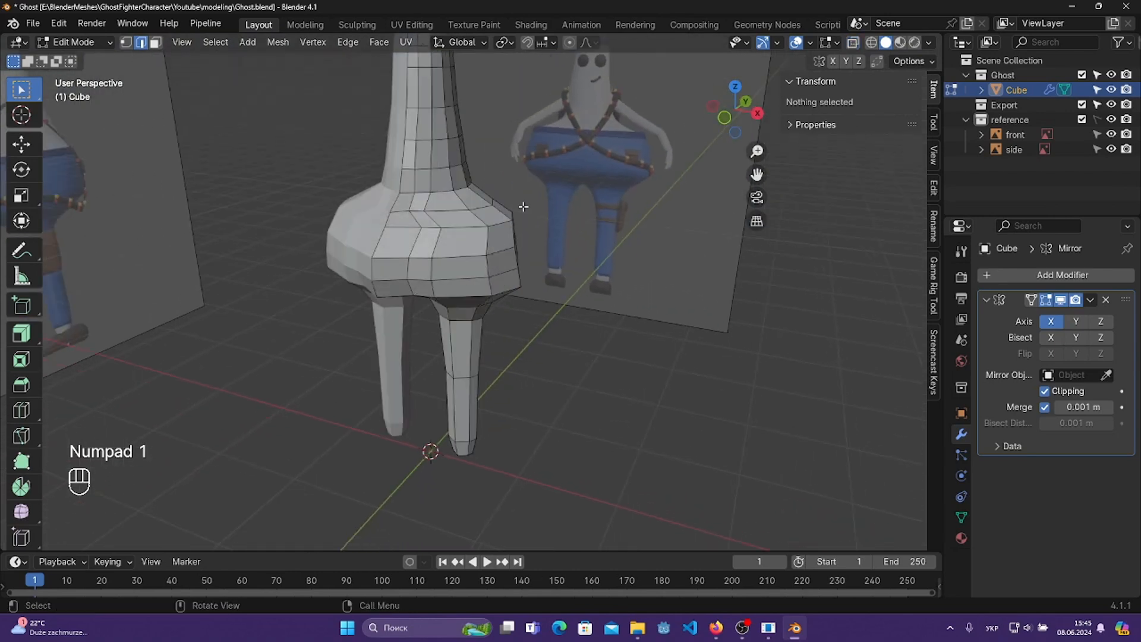
# - Examine the topology at the front centre of the belly from several angles and save the file
pyautogui.moveTo(522, 206); pyautogui.dragTo(485, 296, button='middle')
pyautogui.scroll(3, 496, 257)
pyautogui.click(402, 213)
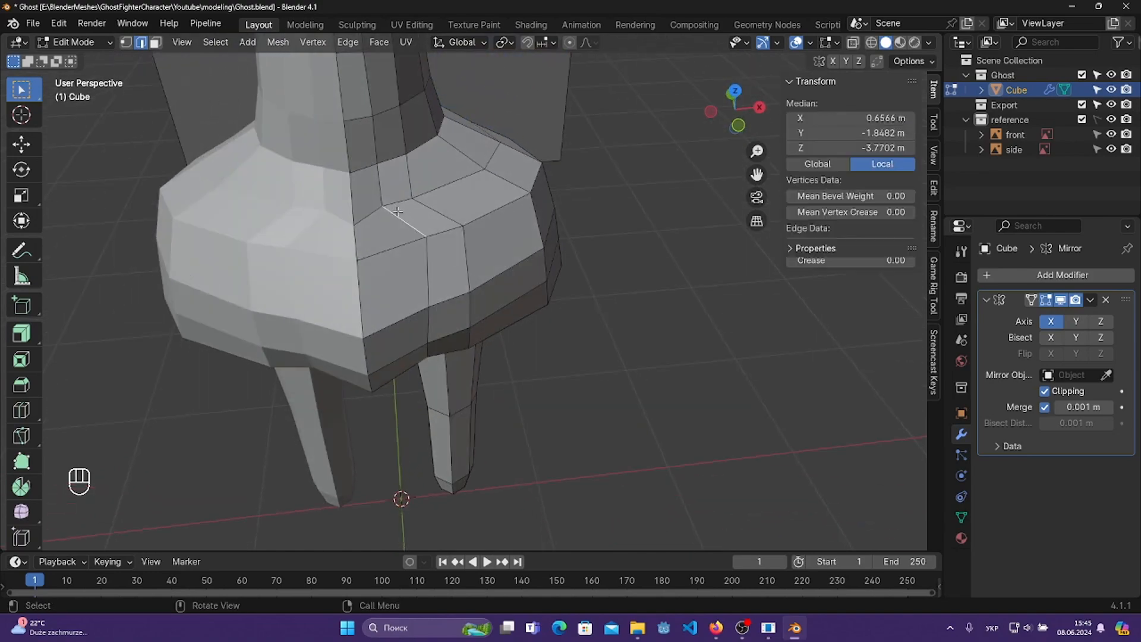
pyautogui.moveTo(621, 211); pyautogui.dragTo(674, 185, button='middle')
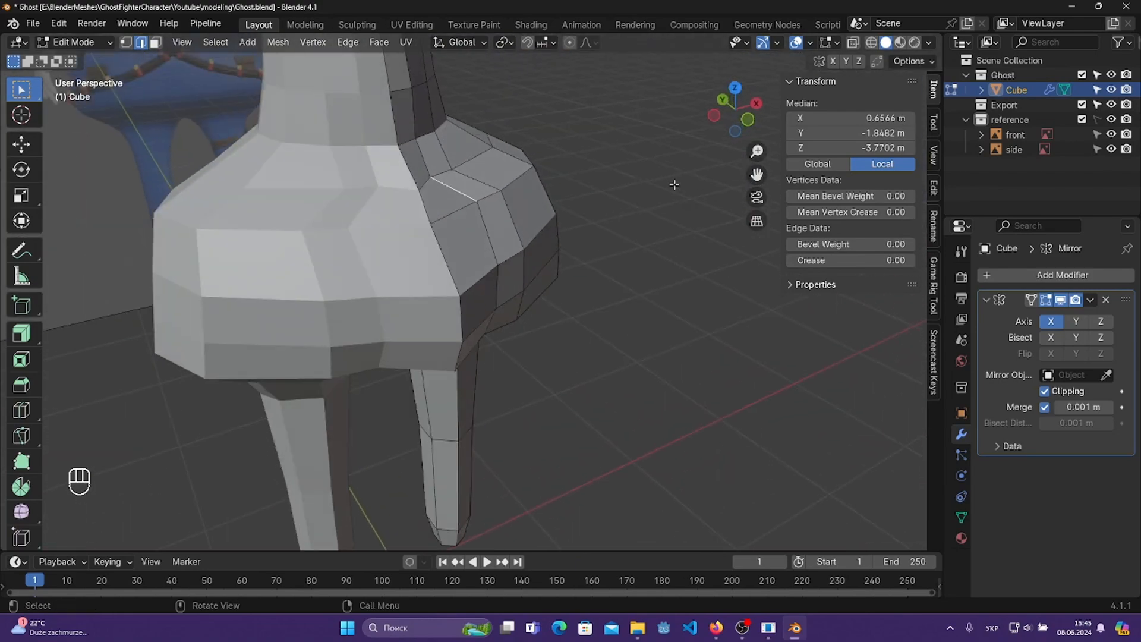
pyautogui.moveTo(468, 287); pyautogui.dragTo(464, 314, button='middle')
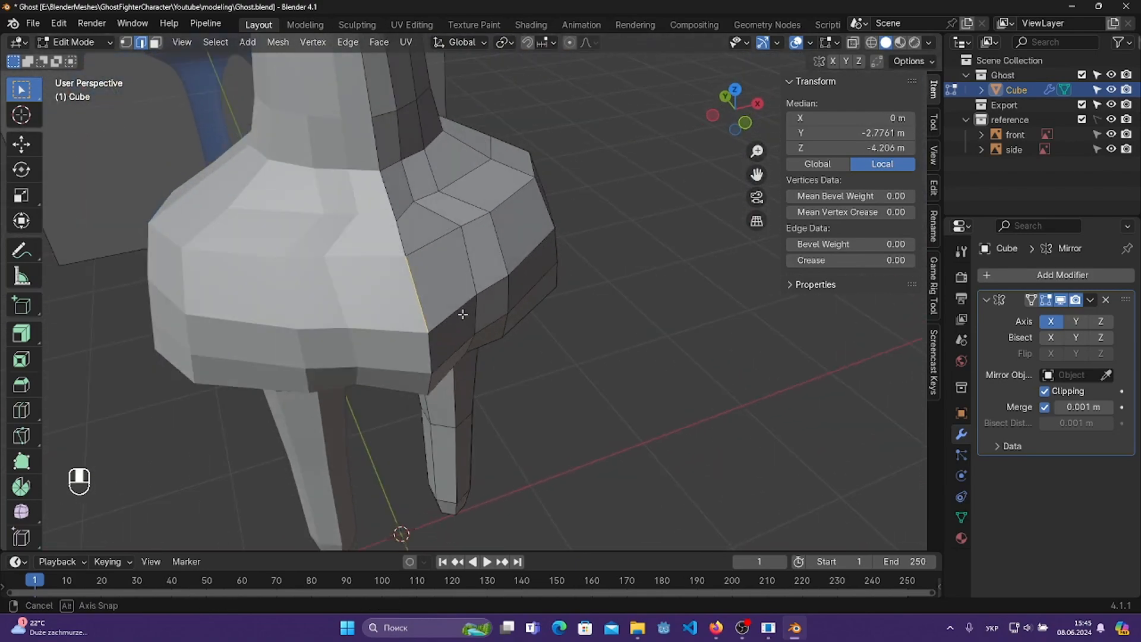
pyautogui.moveTo(315, 238); pyautogui.dragTo(362, 309, button='middle')
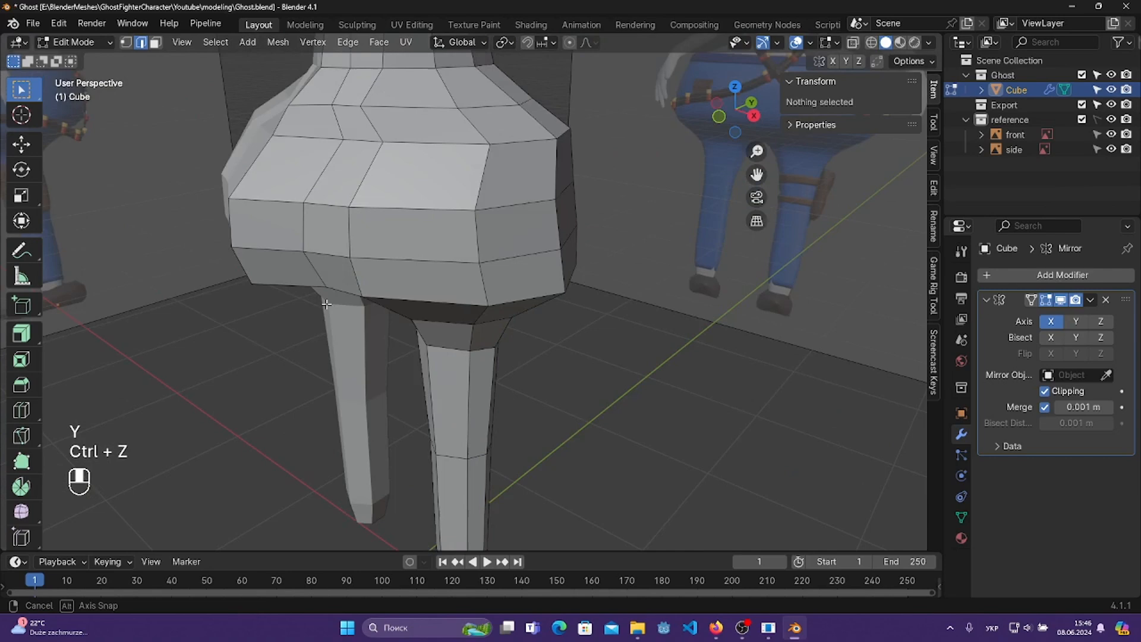
pyautogui.press('s')
pyautogui.hotkey('ctrl', 's')
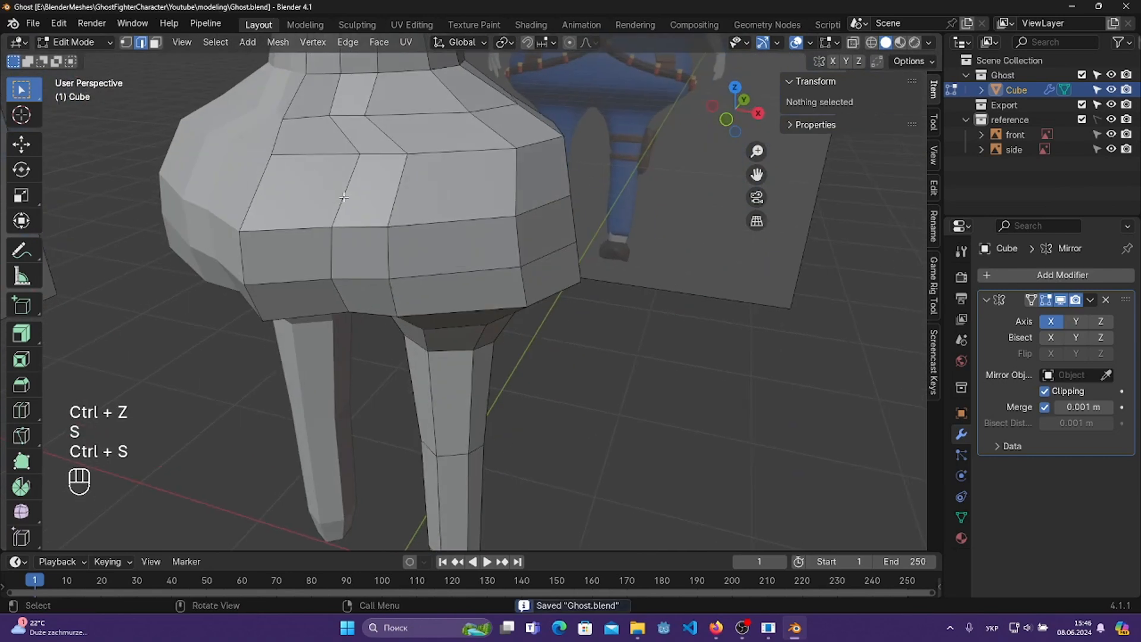
# - In side view, select the belly's front centre edges and move them inward along Y to a local Y median of about -2.740 m
pyautogui.press('KP_3')
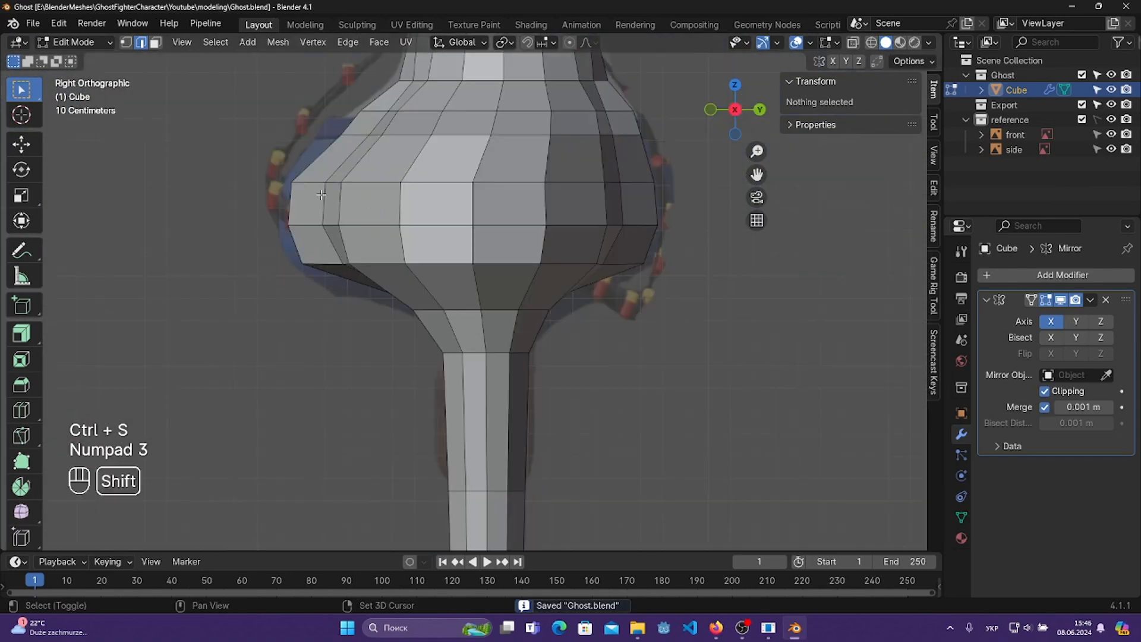
pyautogui.keyDown('shift'); pyautogui.moveTo(319, 181); pyautogui.dragTo(390, 227, button='middle'); pyautogui.keyUp('shift')
pyautogui.scroll(3, 390, 227)
pyautogui.keyDown('shift'); pyautogui.click(321, 240); pyautogui.keyUp('shift')
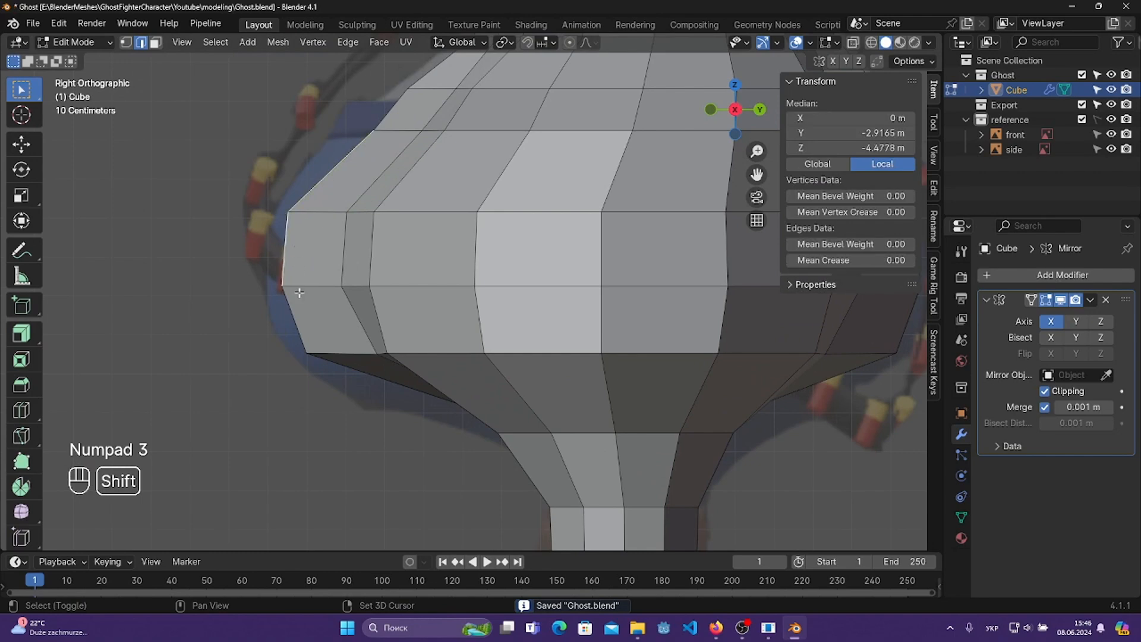
pyautogui.press('g')
pyautogui.press('x')
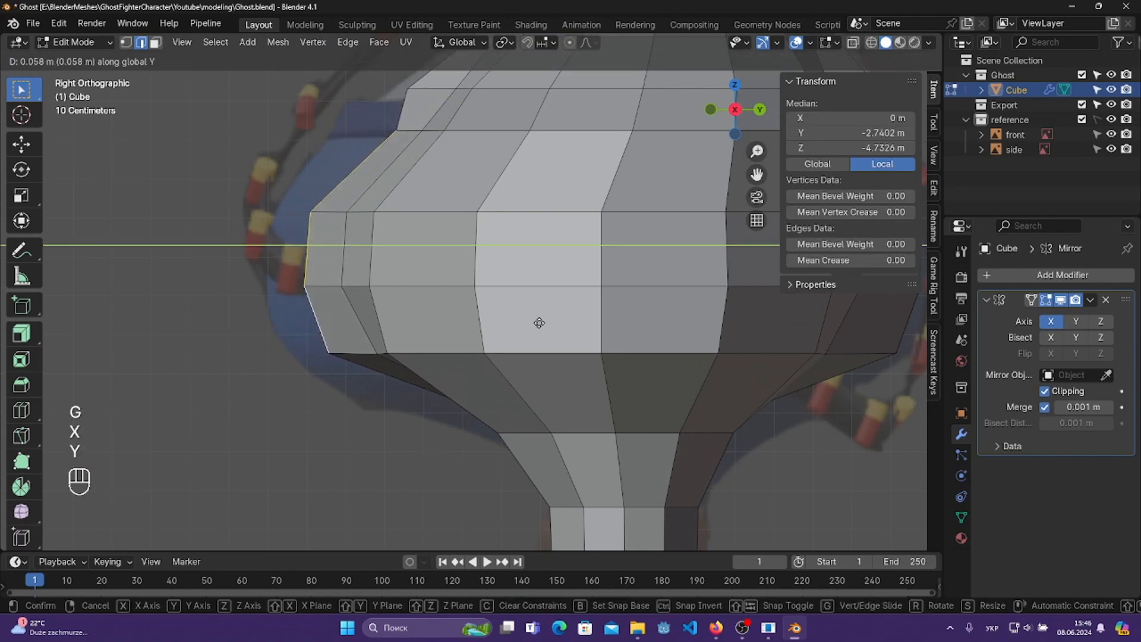
pyautogui.click(539, 322)
# - Select the sloping front centre edge on the upper belly and rotate it by about -5.84 degrees
pyautogui.click(379, 143)
pyautogui.press('g')
pyautogui.click(501, 160)
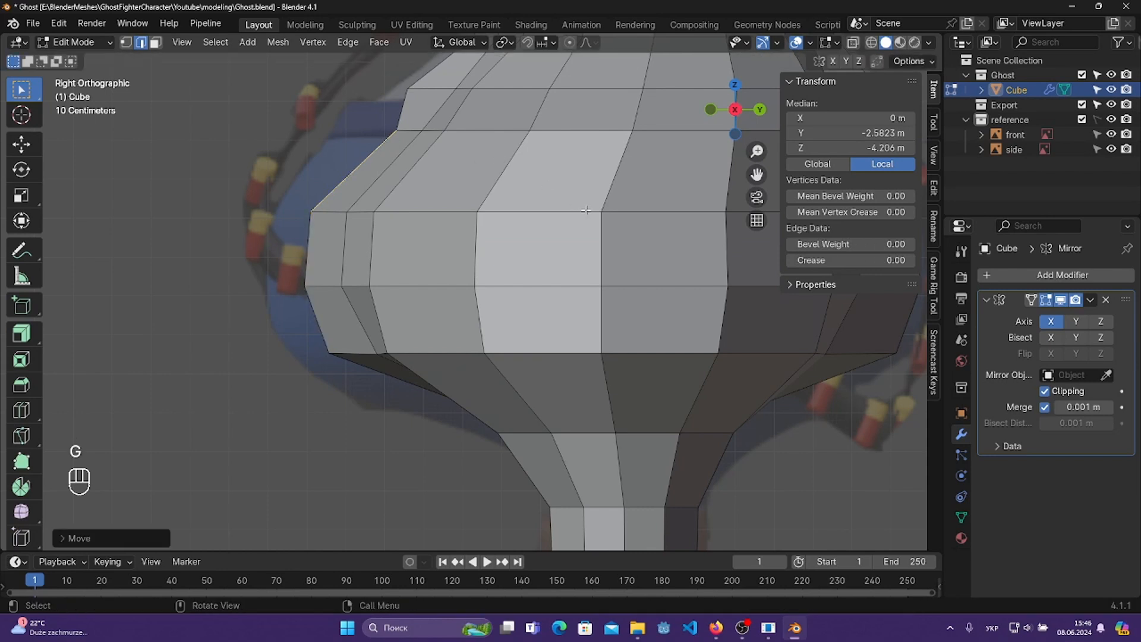
pyautogui.press('r')
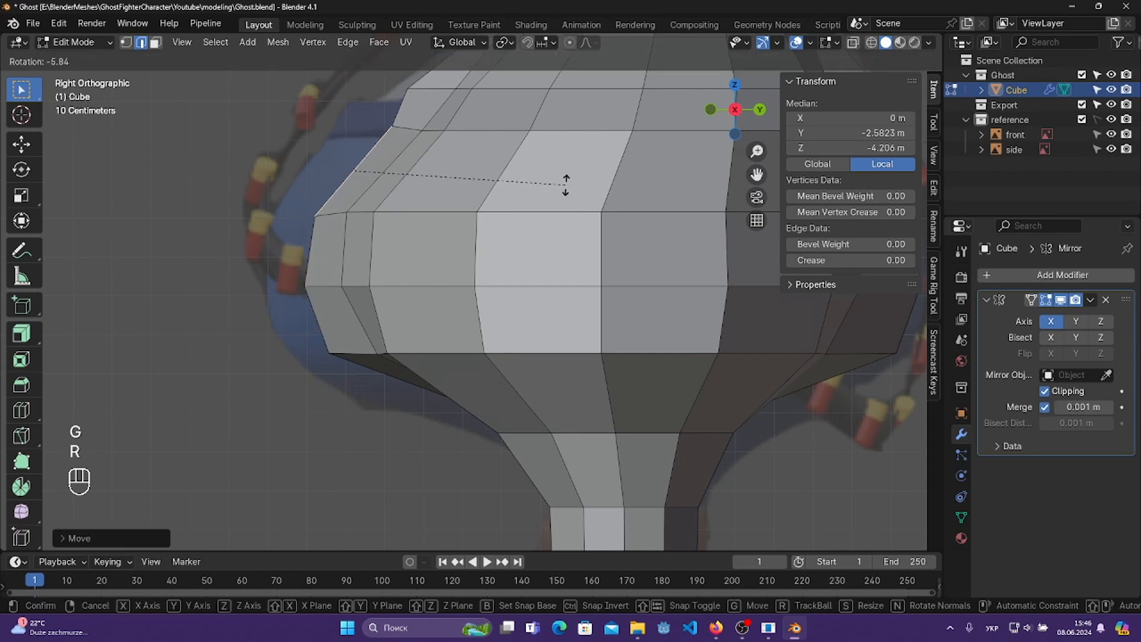
pyautogui.click(565, 185)
# - Select the vertical and lower front centre edges of the belly and move them slightly inward along Y
pyautogui.keyDown('alt'); pyautogui.click(312, 239); pyautogui.keyUp('alt')
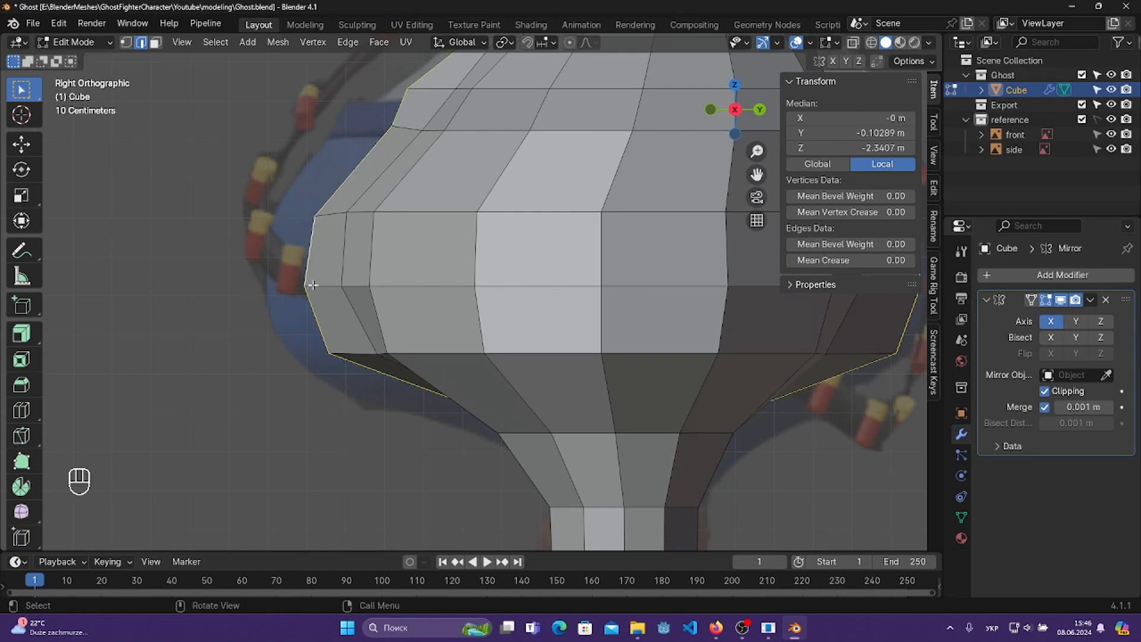
pyautogui.press('g')
pyautogui.press('y')
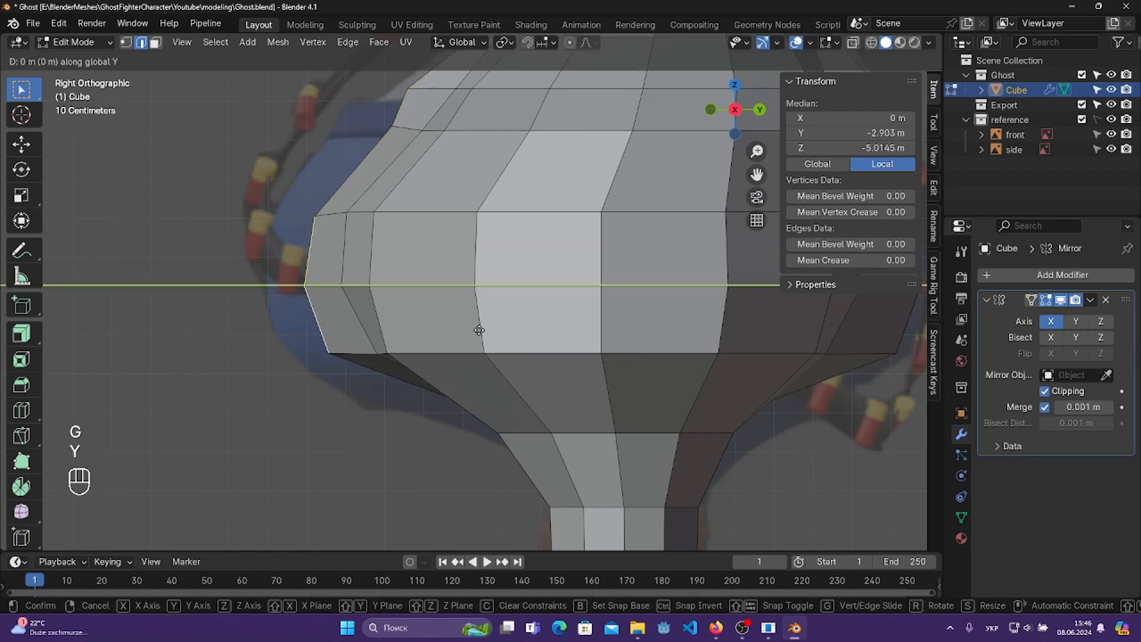
pyautogui.click(492, 327)
# - Rotate the short front centre edge at the trouser waist and move it inward along Y to smooth the profile
pyautogui.click(415, 107)
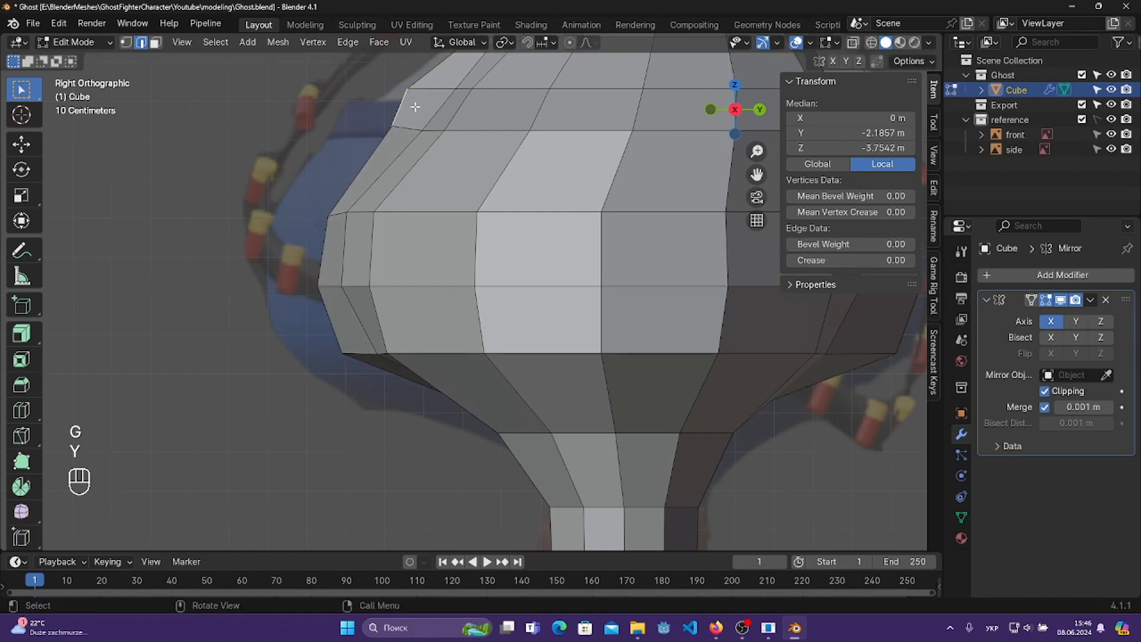
pyautogui.keyDown('shift'); pyautogui.moveTo(545, 124); pyautogui.dragTo(529, 240, button='middle'); pyautogui.keyUp('shift')
pyautogui.press('r')
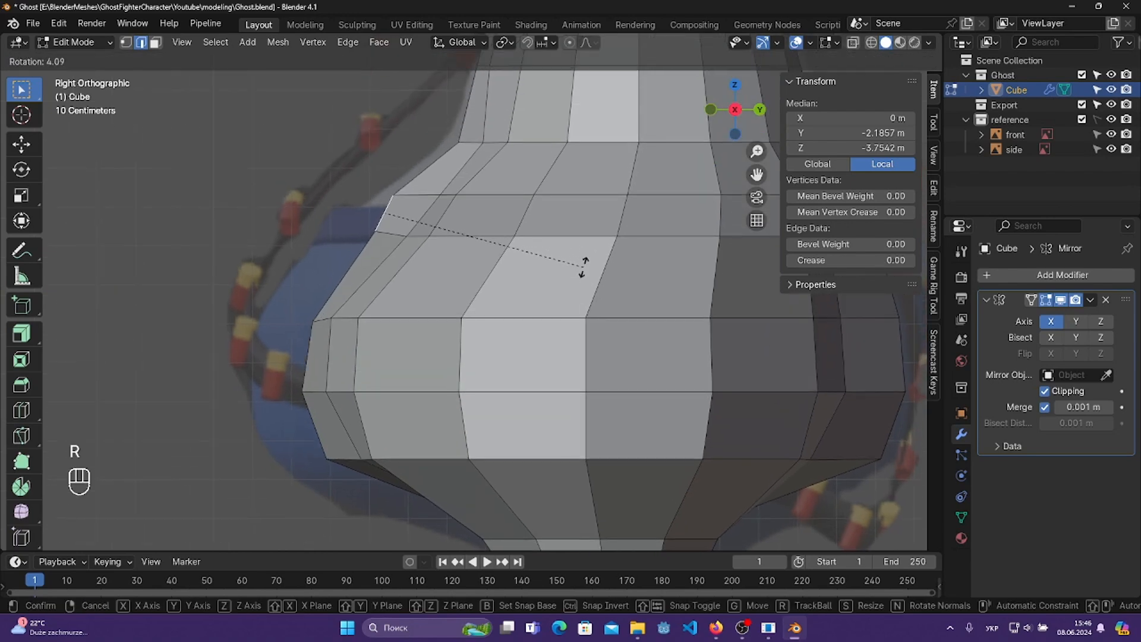
pyautogui.click(585, 306)
pyautogui.press('g')
pyautogui.press('y')
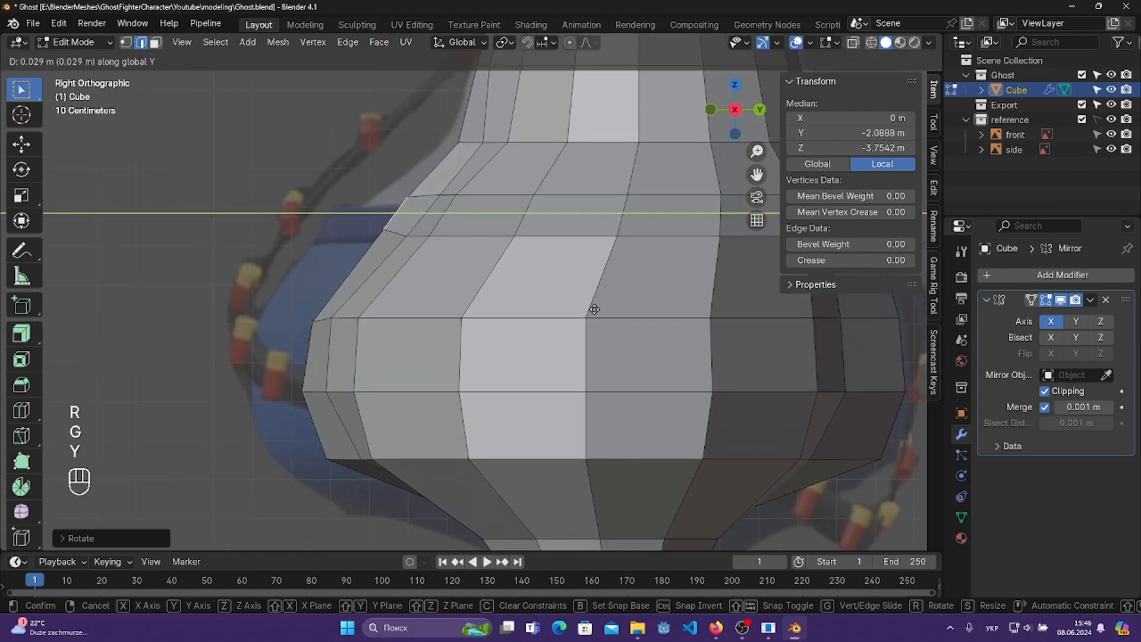
pyautogui.click(603, 309)
# - Rotate the centre edge on the belly's front underside, adjust its position slightly, and save the file
pyautogui.keyDown('shift'); pyautogui.moveTo(602, 309); pyautogui.dragTo(543, 248, button='middle'); pyautogui.keyUp('shift')
pyautogui.scroll(-3, 542, 248)
pyautogui.keyDown('shift'); pyautogui.moveTo(336, 270); pyautogui.dragTo(433, 245, button='middle'); pyautogui.keyUp('shift')
pyautogui.scroll(4, 433, 245)
pyautogui.click(384, 388)
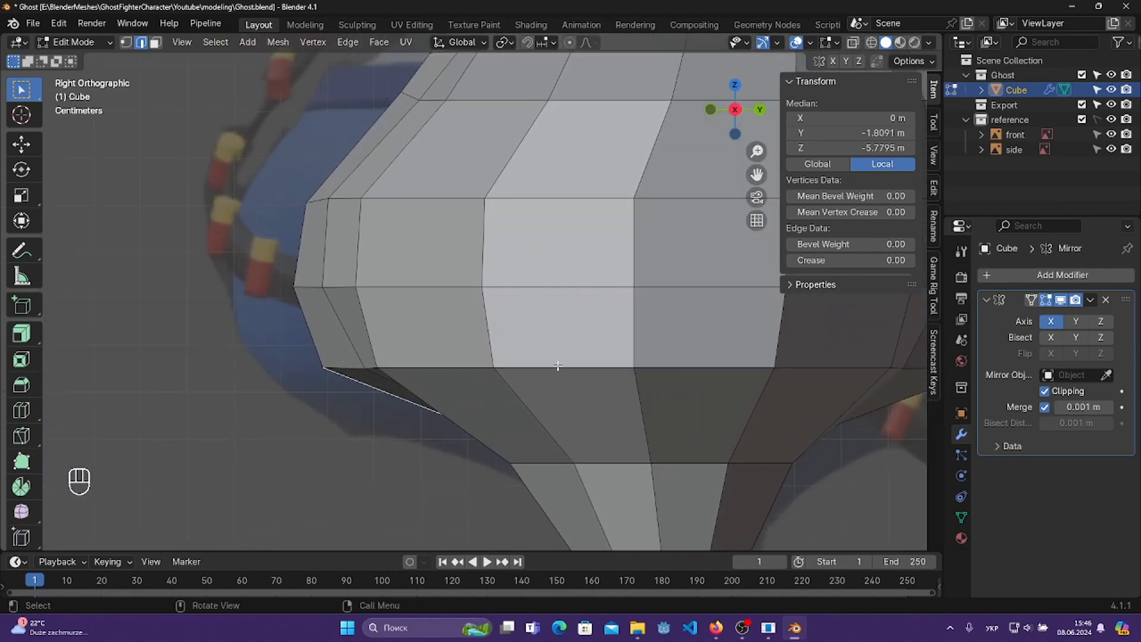
pyautogui.press('r')
pyautogui.click(577, 398)
pyautogui.press('g')
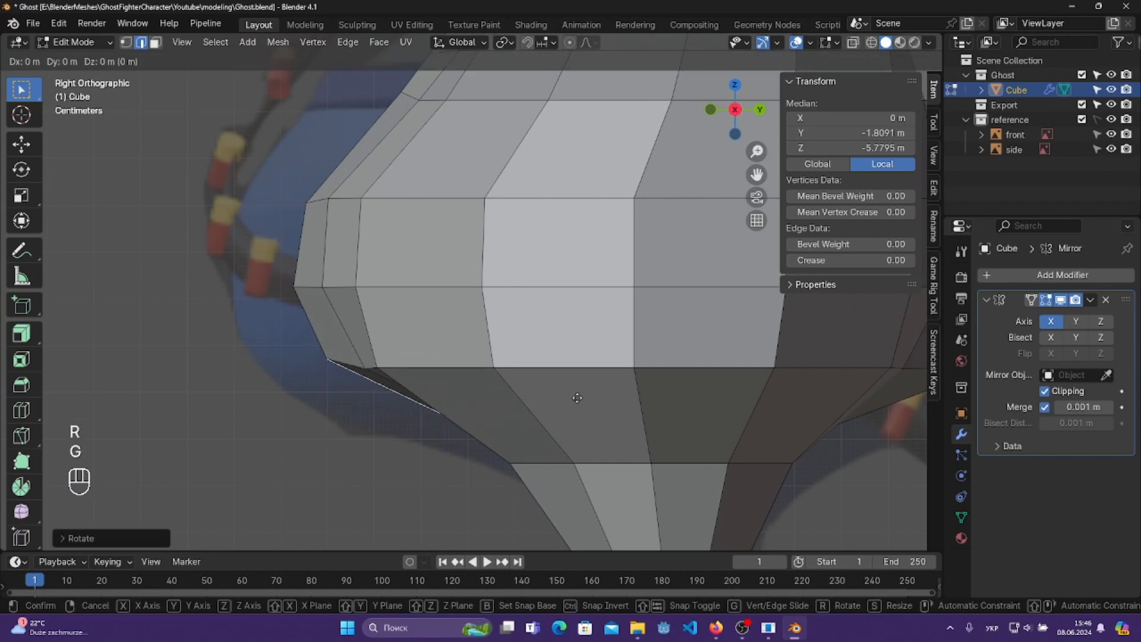
pyautogui.click(583, 395)
pyautogui.hotkey('ctrl', 's')
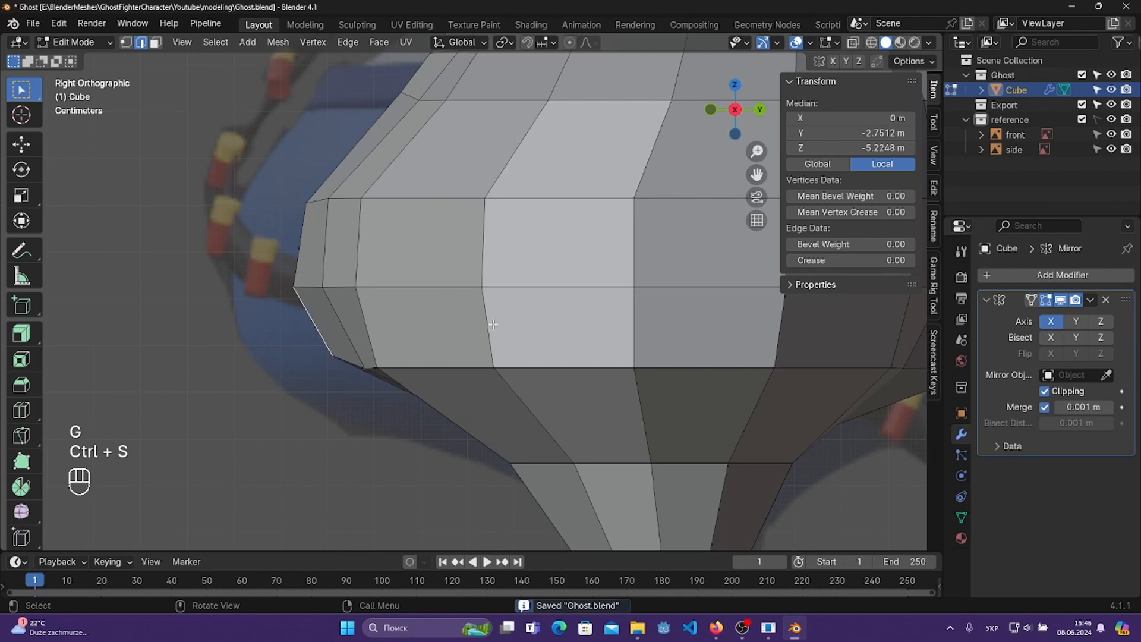
# - Adjust the lower front centre edge of the belly and move the vertical centre edge above it slightly inward
pyautogui.press('g')
pyautogui.click(499, 323)
pyautogui.press('g')
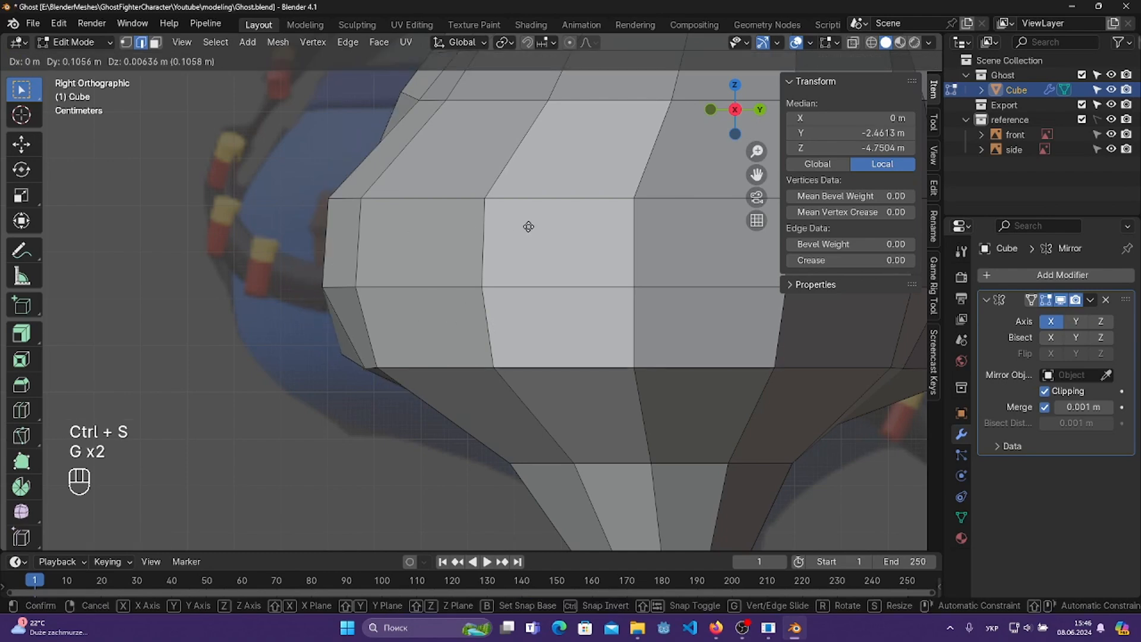
pyautogui.click(527, 226)
pyautogui.hotkey('ctrl', 'z')
pyautogui.press('g')
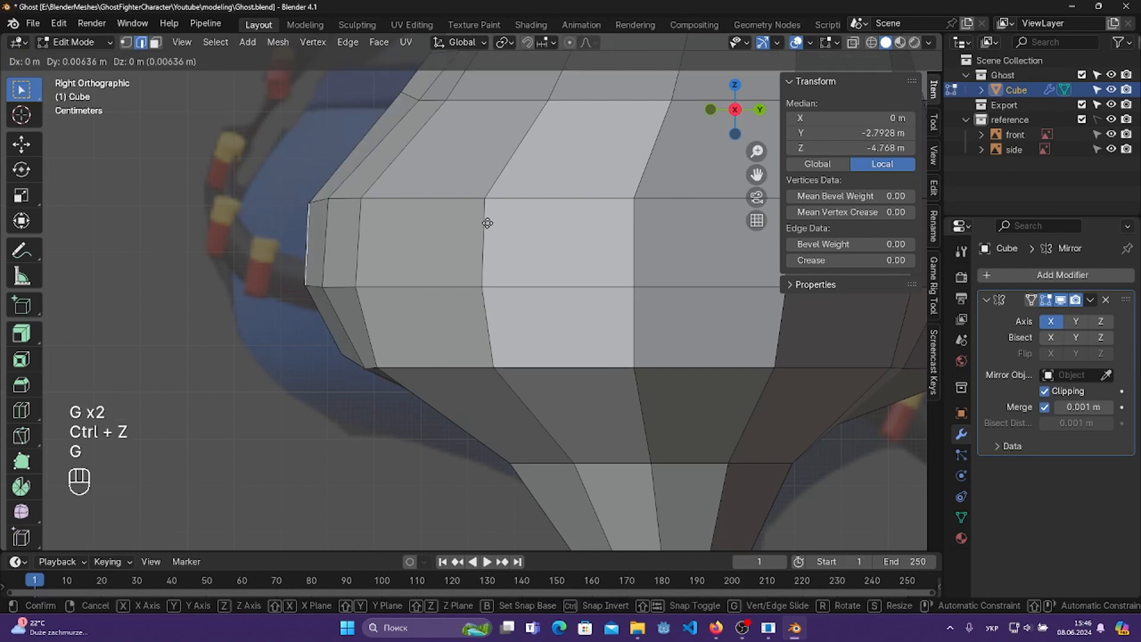
pyautogui.click(489, 222)
# - Select the column of edges beside the belly's back centre and move it slightly outward along Y in right side view
pyautogui.scroll(-3, 461, 173)
pyautogui.moveTo(444, 247); pyautogui.dragTo(306, 217, button='middle')
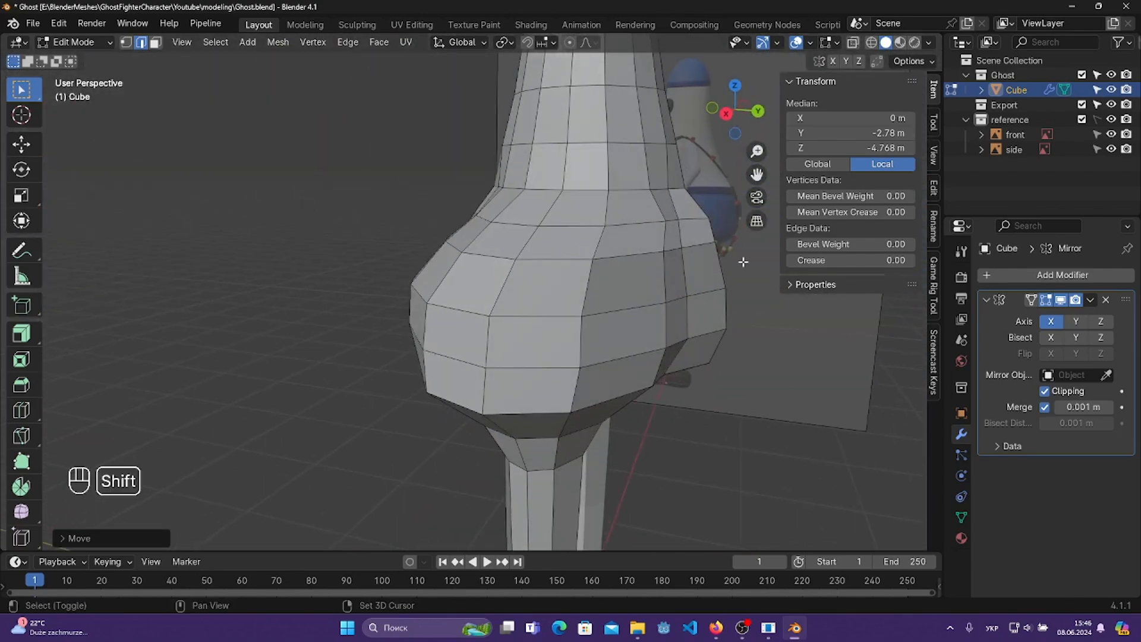
pyautogui.keyDown('shift'); pyautogui.moveTo(707, 259); pyautogui.dragTo(577, 268, button='middle'); pyautogui.keyUp('shift')
pyautogui.moveTo(583, 267); pyautogui.dragTo(624, 274, button='middle')
pyautogui.click(681, 405)
pyautogui.press('KP_3')
pyautogui.keyDown('shift'); pyautogui.moveTo(681, 404); pyautogui.dragTo(675, 364, button='middle'); pyautogui.keyUp('shift')
pyautogui.scroll(4, 505, 247)
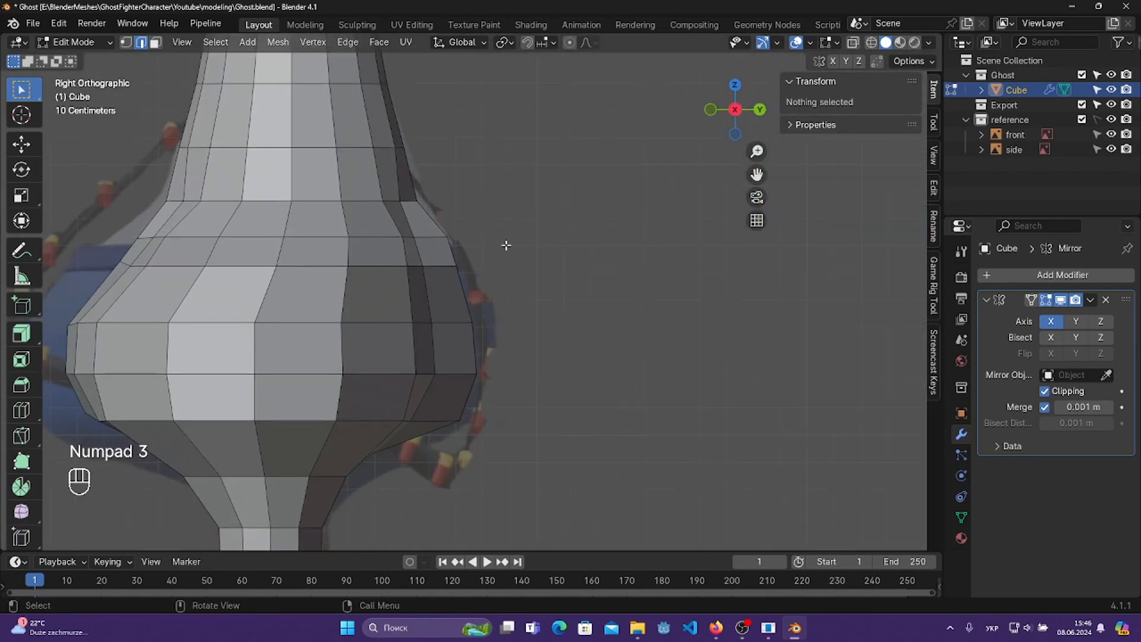
pyautogui.click(451, 231)
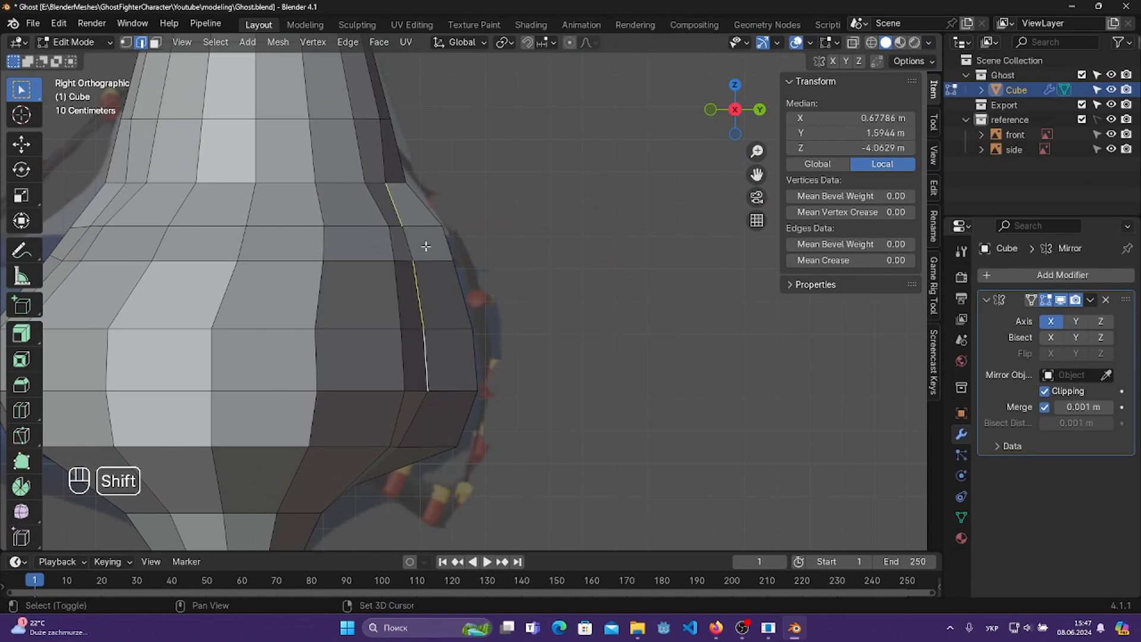
pyautogui.press('g')
pyautogui.press('y')
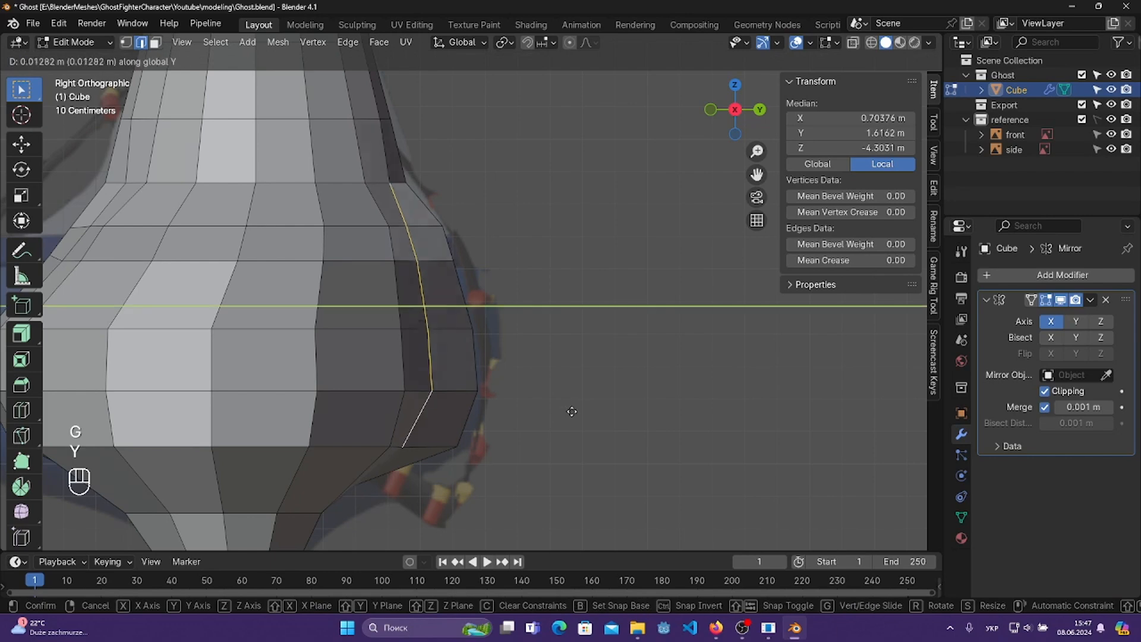
pyautogui.click(583, 410)
# - Select the back centre edges of the belly and move them about 0.13 m inward along Y
pyautogui.moveTo(574, 387); pyautogui.dragTo(487, 309, button='middle')
pyautogui.keyDown('alt'); pyautogui.click(467, 280); pyautogui.keyUp('alt')
pyautogui.click(466, 266)
pyautogui.moveTo(529, 361); pyautogui.dragTo(503, 346, button='middle')
pyautogui.click(496, 417)
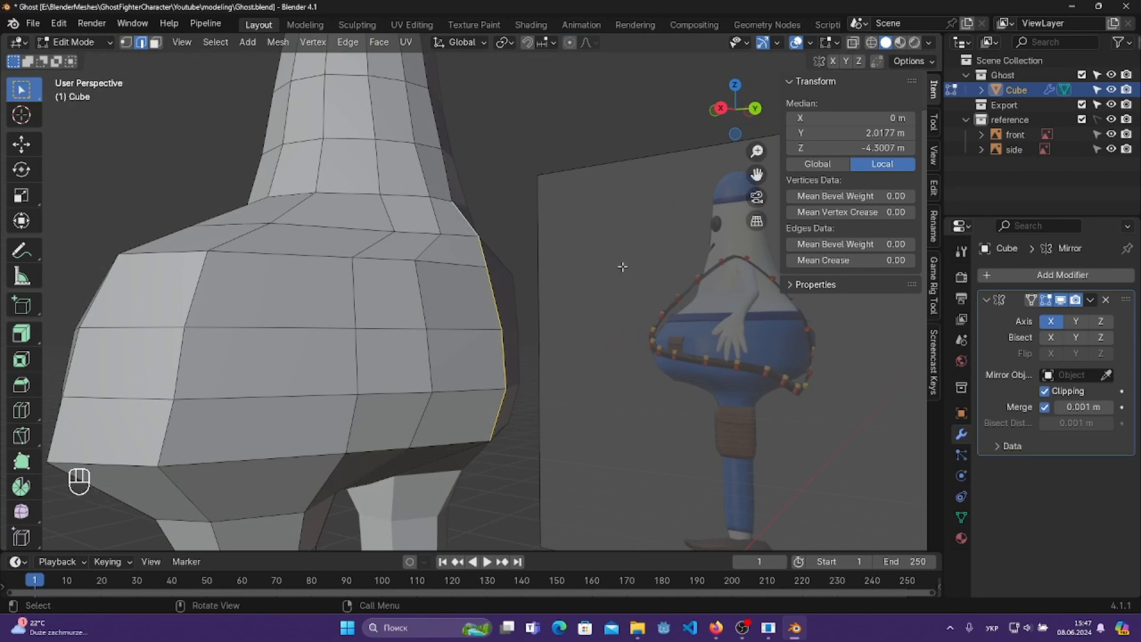
pyautogui.moveTo(622, 267); pyautogui.dragTo(440, 207, button='middle')
pyautogui.moveTo(530, 238); pyautogui.dragTo(553, 245, button='middle')
pyautogui.press('g')
pyautogui.press('y')
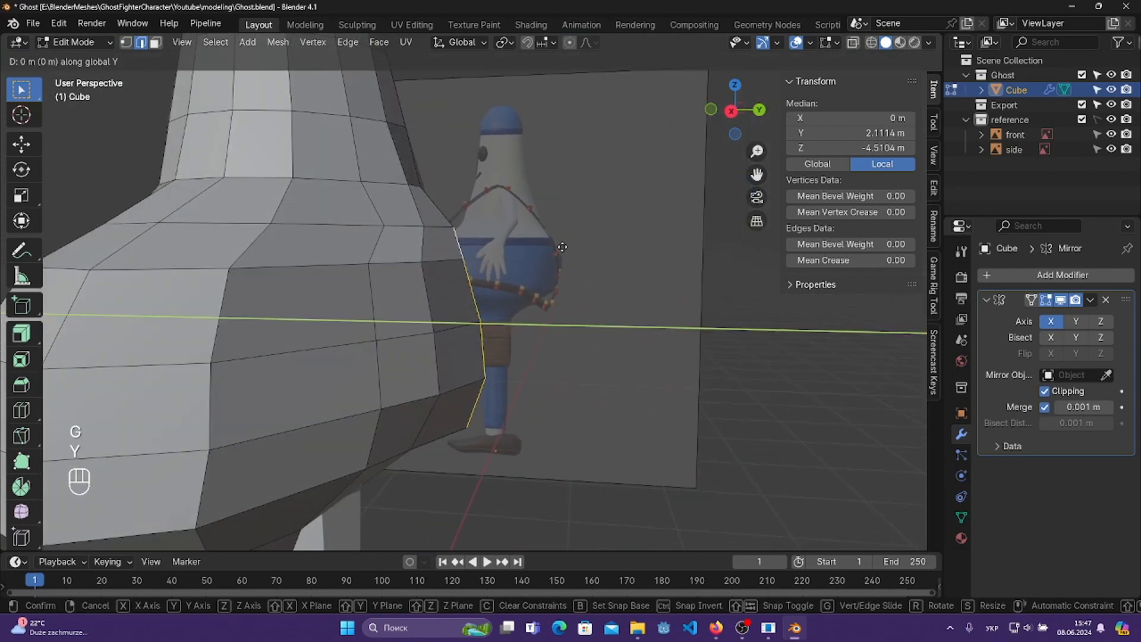
pyautogui.click(554, 247)
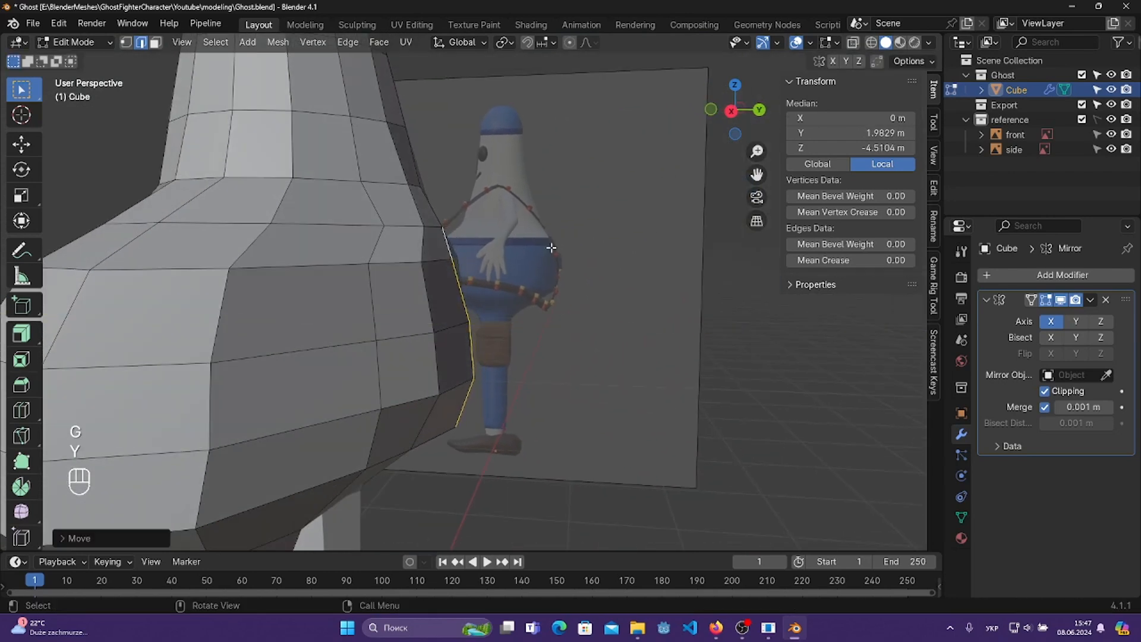
# - Rotate the vertical edge beside the belly's front centre and slide it toward the centre line
pyautogui.moveTo(543, 247); pyautogui.dragTo(539, 313, button='middle')
pyautogui.click(443, 282)
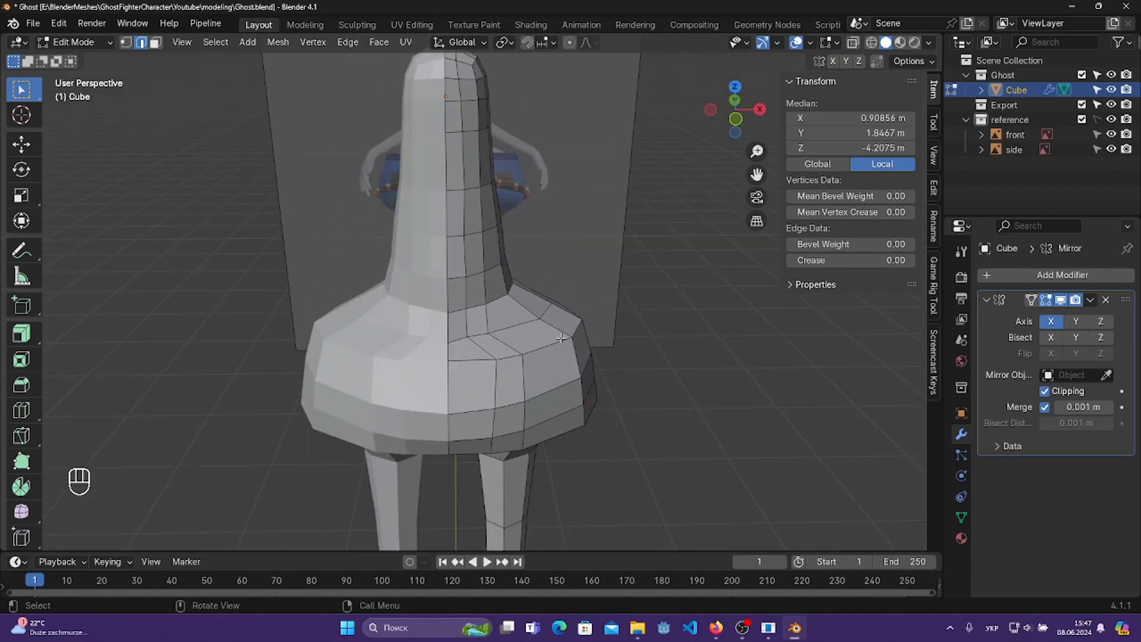
pyautogui.click(496, 378)
pyautogui.moveTo(497, 380); pyautogui.dragTo(543, 341, button='middle')
pyautogui.scroll(3, 483, 362)
pyautogui.press('r')
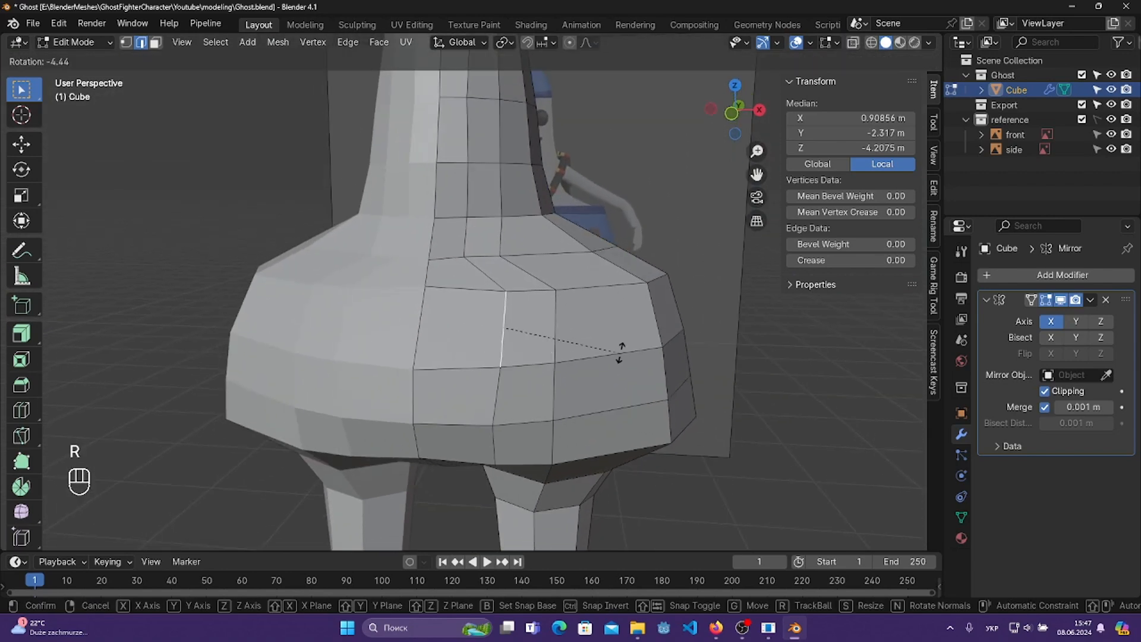
pyautogui.click(620, 352)
pyautogui.press('g')
pyautogui.press('g')
pyautogui.click(597, 337)
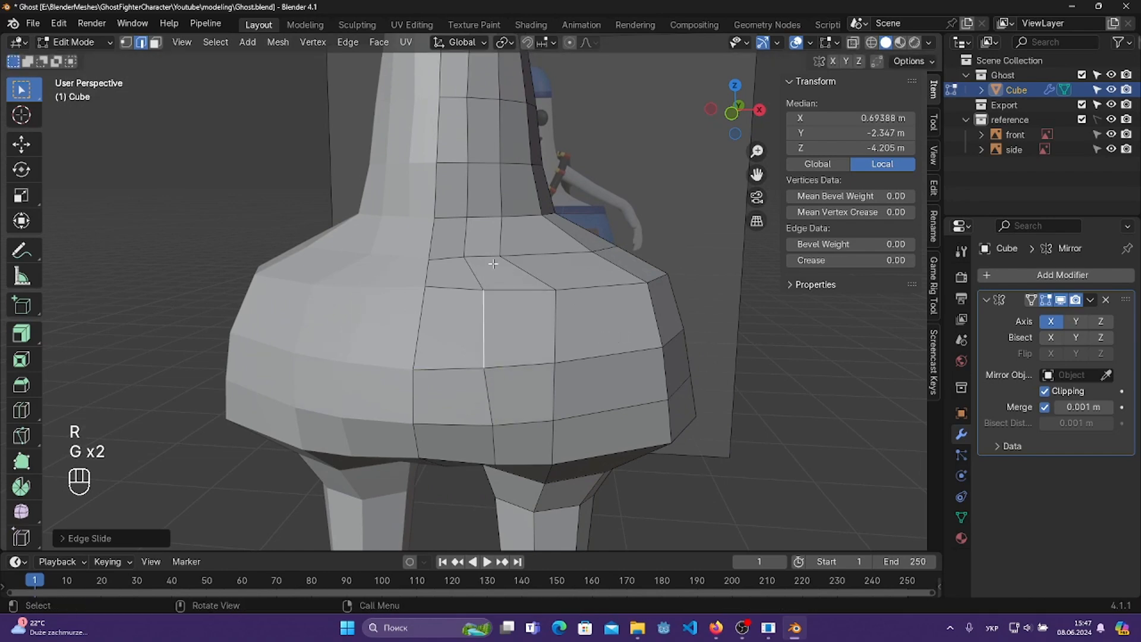
# - Rotate and scale the sloping edge directly above on the upper front belly, and slide it slightly outward
pyautogui.click(478, 272)
pyautogui.press('r')
pyautogui.click(576, 290)
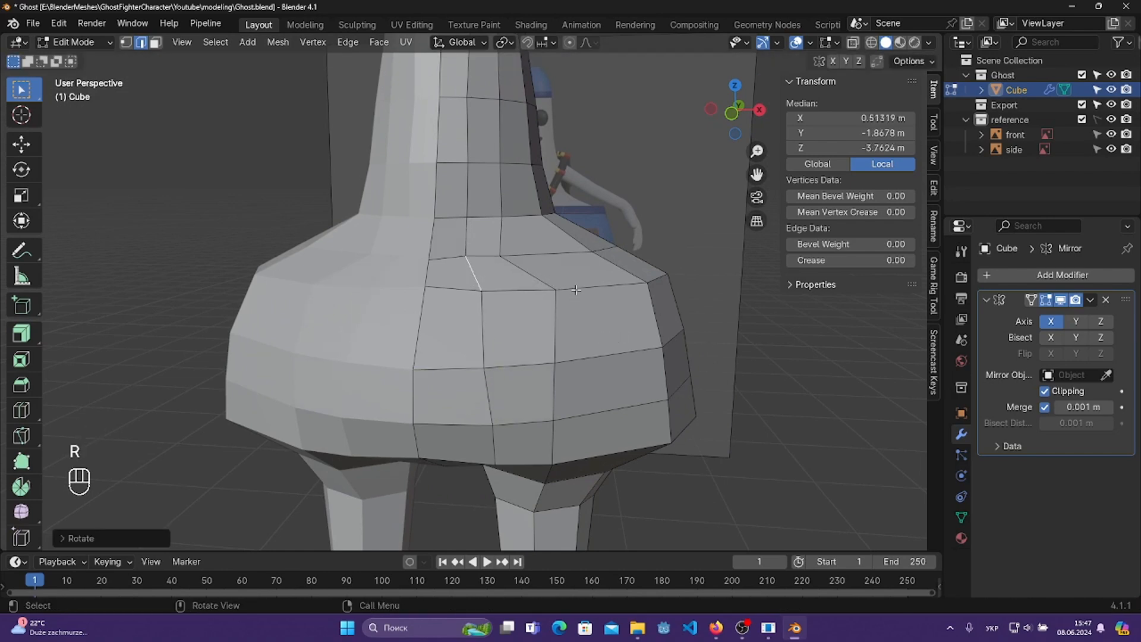
pyautogui.press('s')
pyautogui.press('g')
pyautogui.press('g')
pyautogui.click(566, 287)
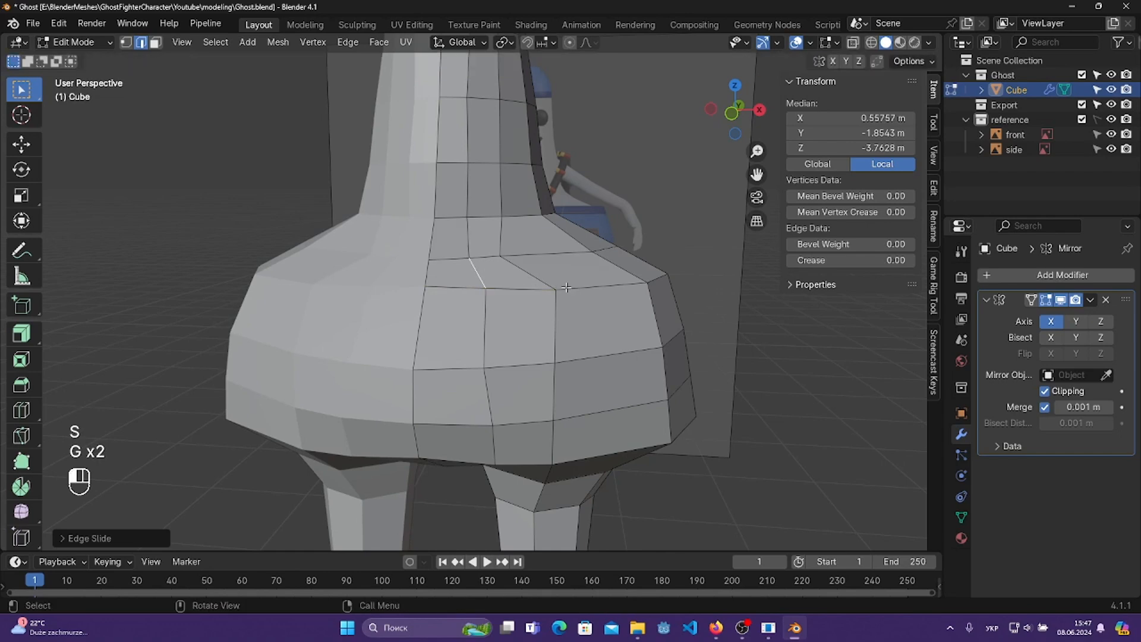
# - Rotate the lower front belly edge in the same column by about 2 degrees
pyautogui.click(488, 392)
pyautogui.press('r')
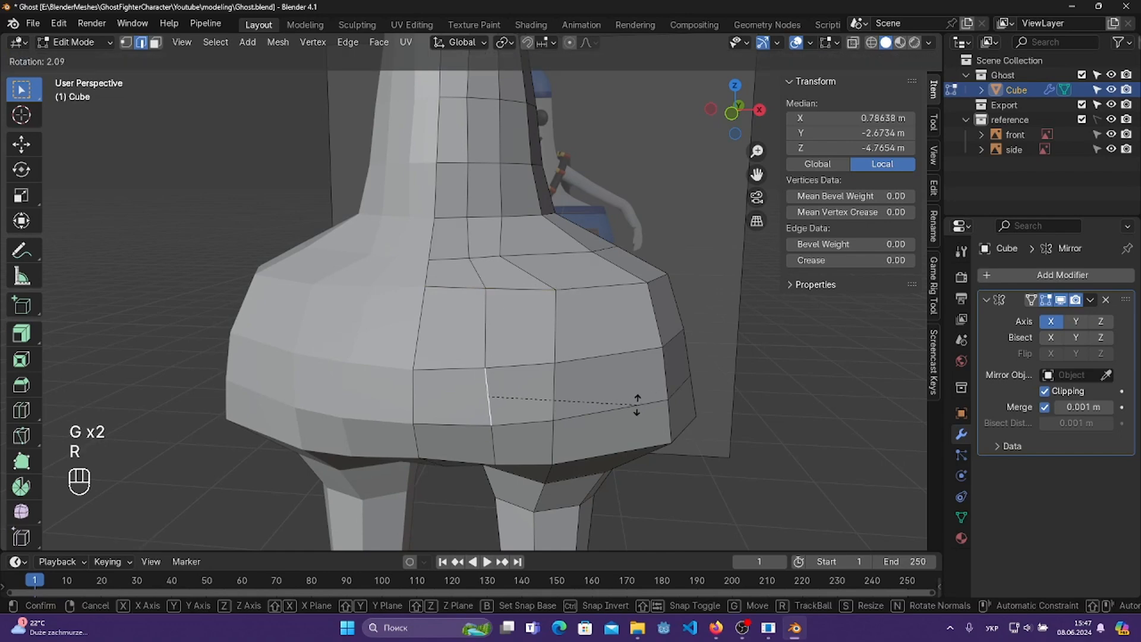
pyautogui.click(634, 408)
# - Rotate and scale the vertical edge near the belly's outer front side, and slide it toward the front
pyautogui.keyDown('shift'); pyautogui.moveTo(742, 353); pyautogui.dragTo(586, 361, button='middle'); pyautogui.keyUp('shift')
pyautogui.click(340, 325)
pyautogui.press('r')
pyautogui.click(509, 308)
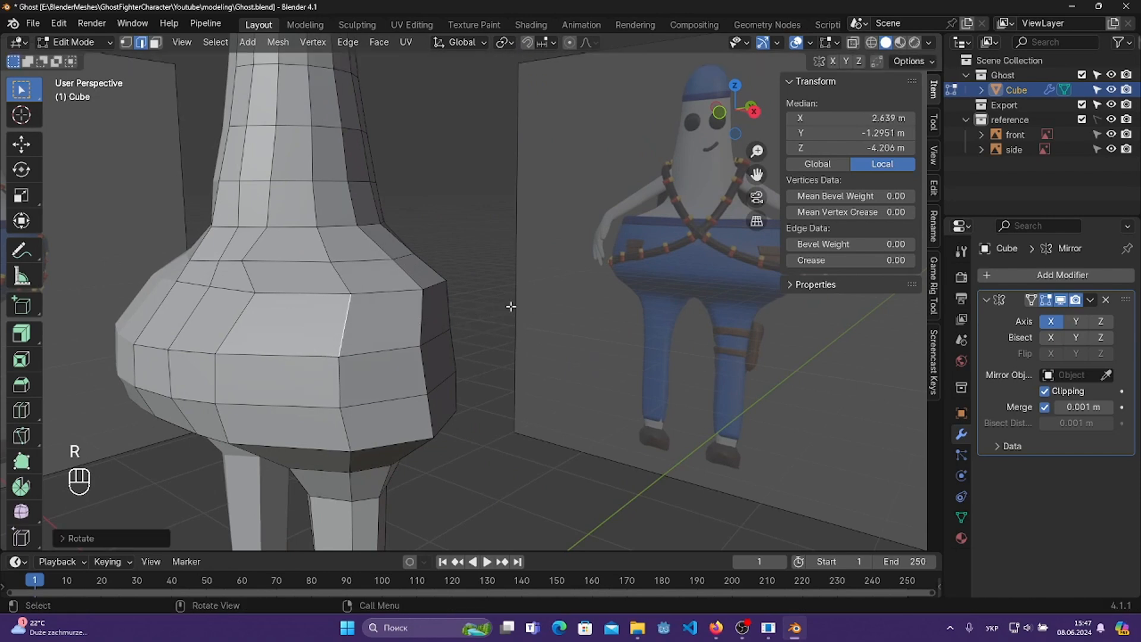
pyautogui.press('s')
pyautogui.click(483, 312)
pyautogui.press('g')
pyautogui.press('g')
pyautogui.click(485, 312)
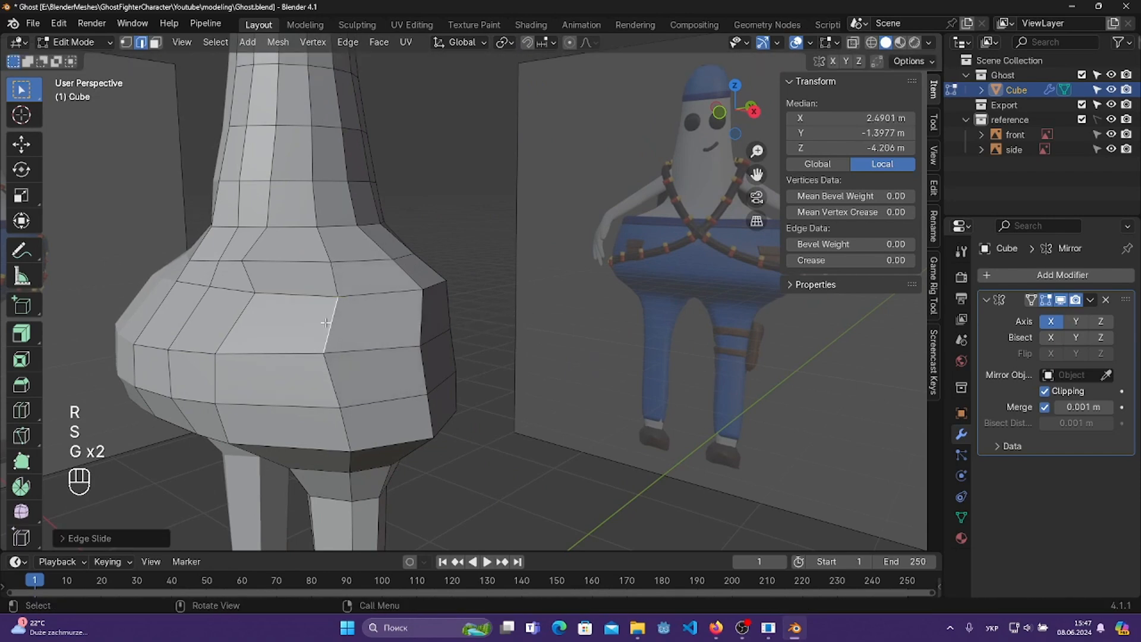
# - Rotate the second sloping edge on the upper front belly, scale it to about 0.82, slide it slightly outward, and save
pyautogui.keyDown('shift'); pyautogui.moveTo(283, 302); pyautogui.dragTo(431, 302, button='middle'); pyautogui.keyUp('shift')
pyautogui.click(426, 292)
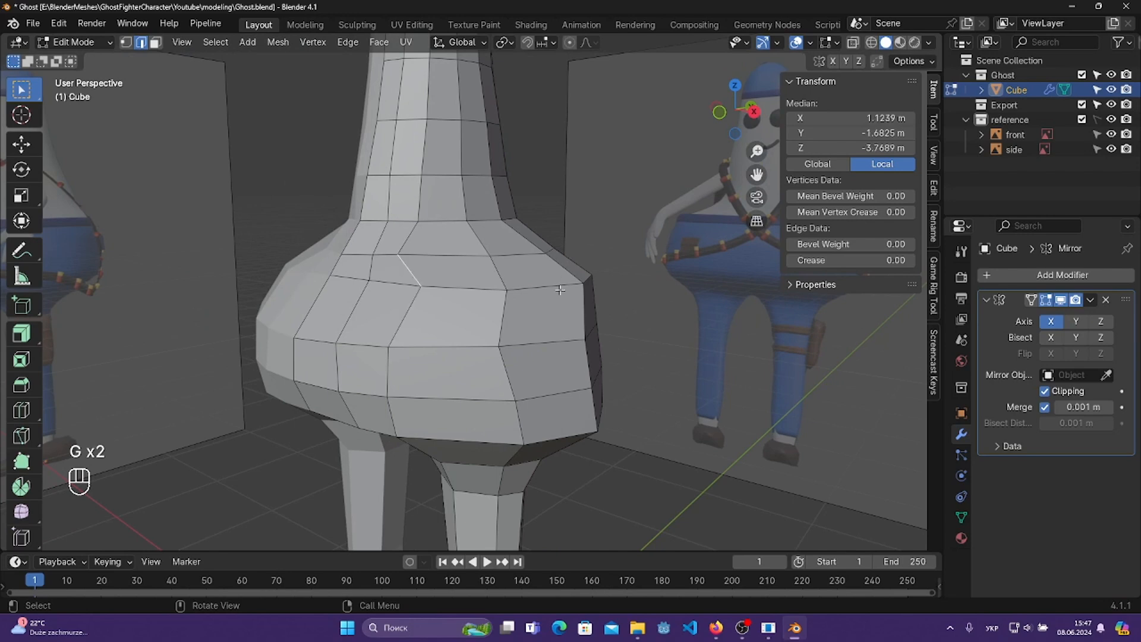
pyautogui.press('r')
pyautogui.click(501, 309)
pyautogui.press('s')
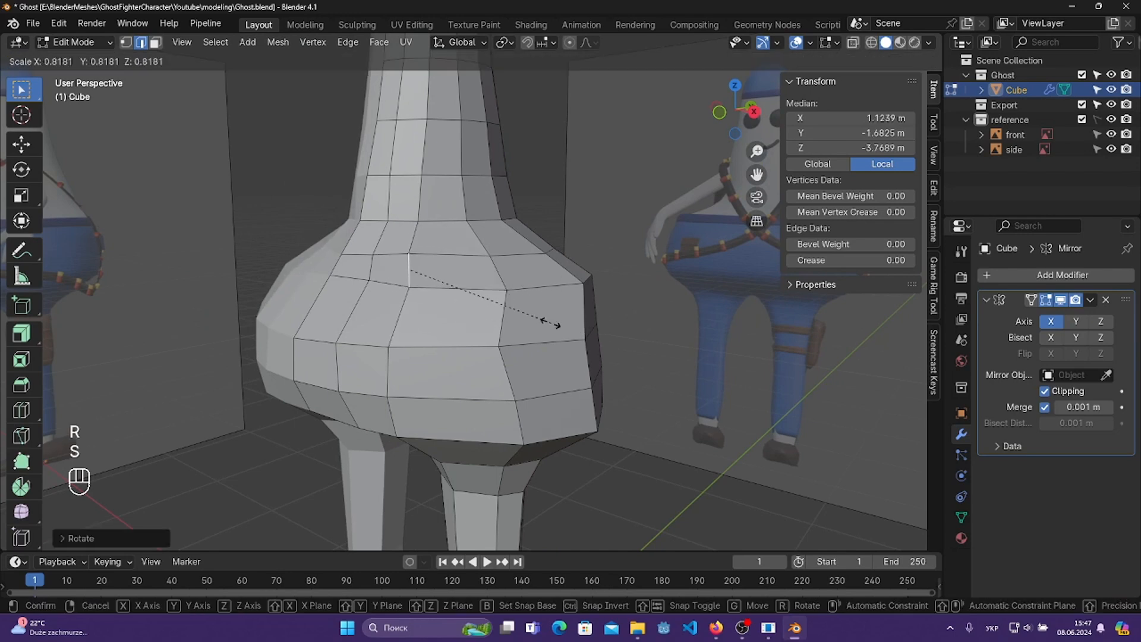
pyautogui.click(553, 327)
pyautogui.press('g')
pyautogui.press('g')
pyautogui.click(538, 319)
pyautogui.hotkey('ctrl', 's')
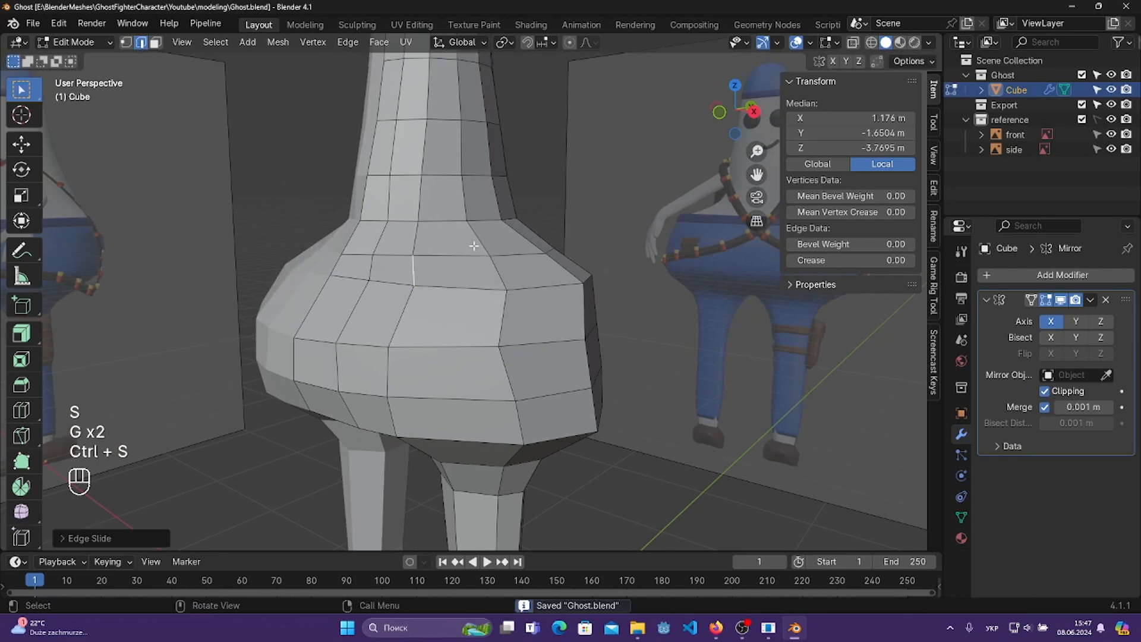
# - Rotate the sloping edge beside the back centre on the upper belly and scale it to about 0.74
pyautogui.moveTo(538, 318); pyautogui.dragTo(304, 278, button='middle')
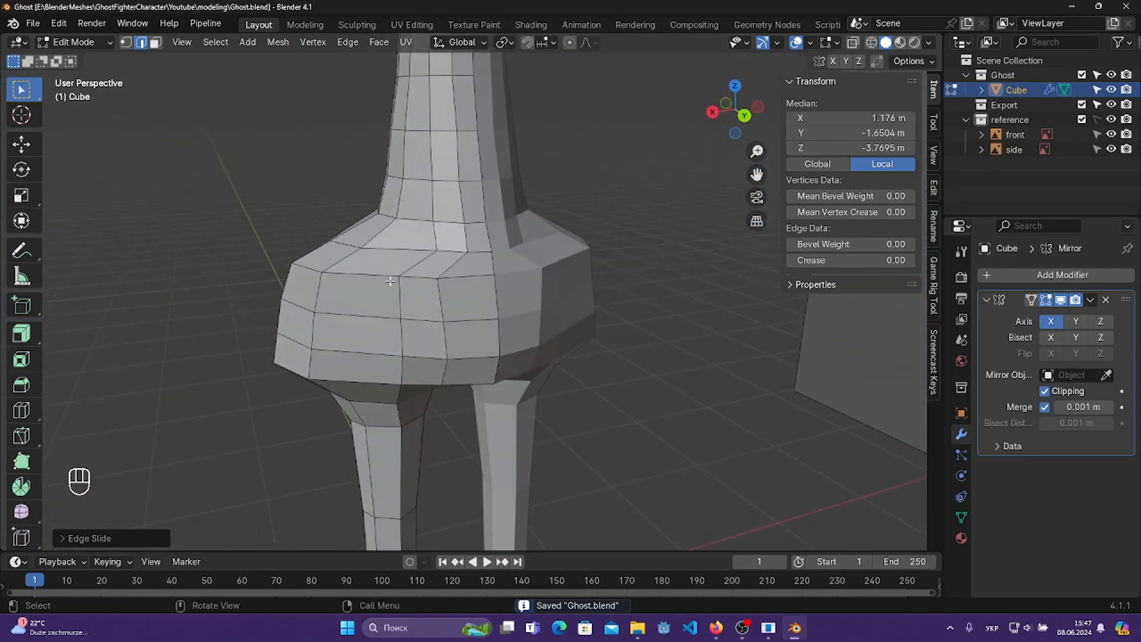
pyautogui.scroll(2, 453, 275)
pyautogui.click(432, 237)
pyautogui.moveTo(476, 263); pyautogui.dragTo(489, 272, button='middle')
pyautogui.press('r')
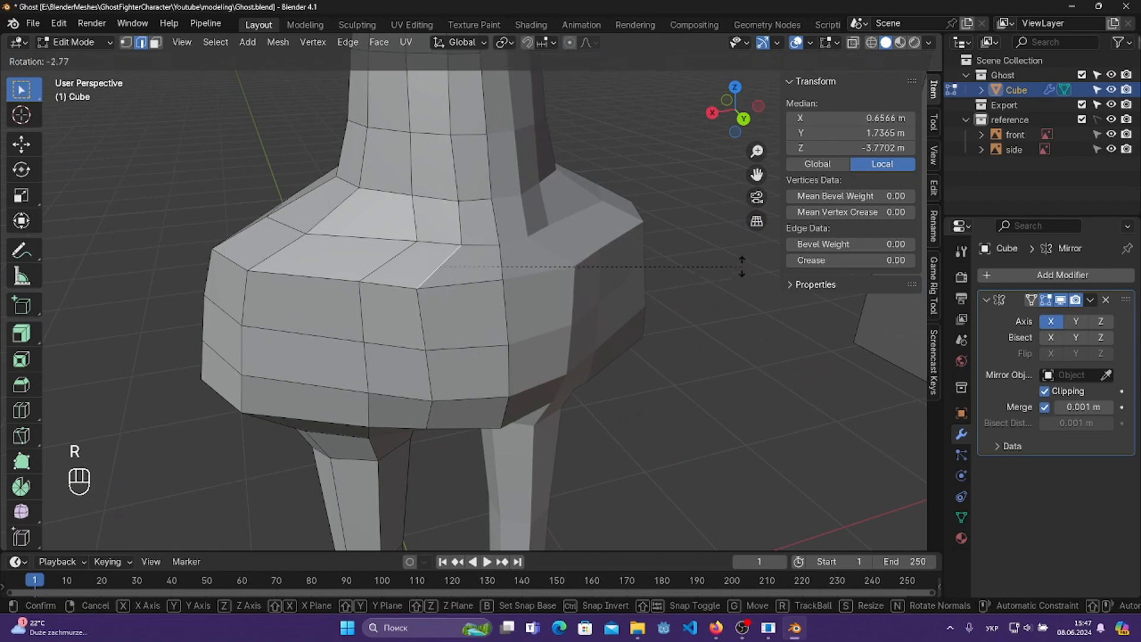
pyautogui.click(659, 179)
pyautogui.press('s')
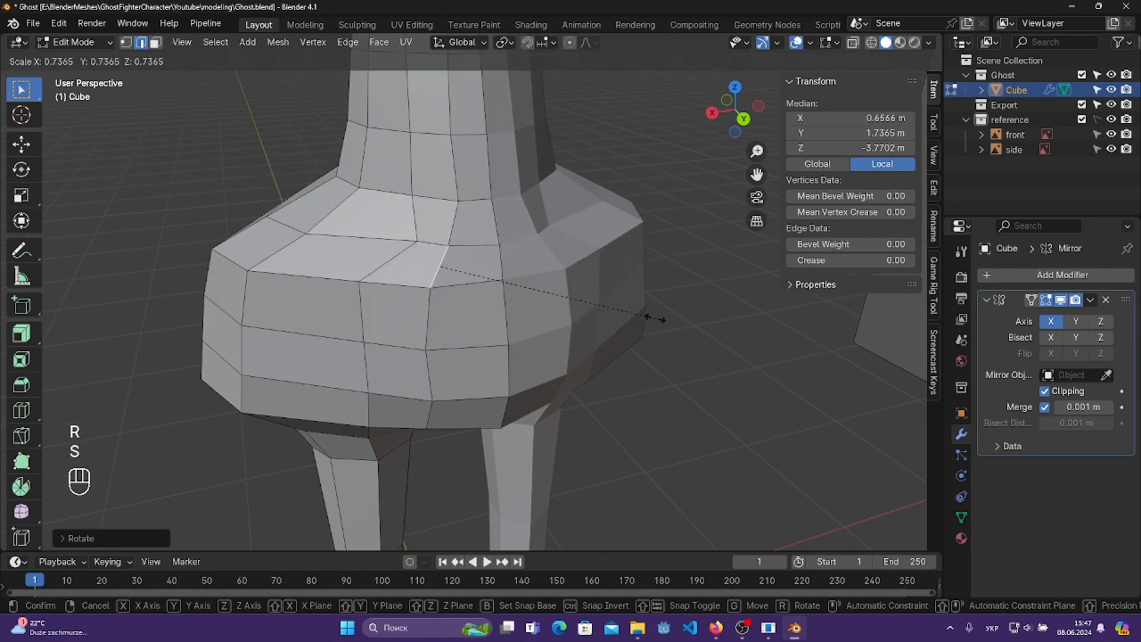
pyautogui.click(654, 319)
# - Rotate and shrink the neighbouring sloping edge farther from the back centre on the upper belly
pyautogui.press('r')
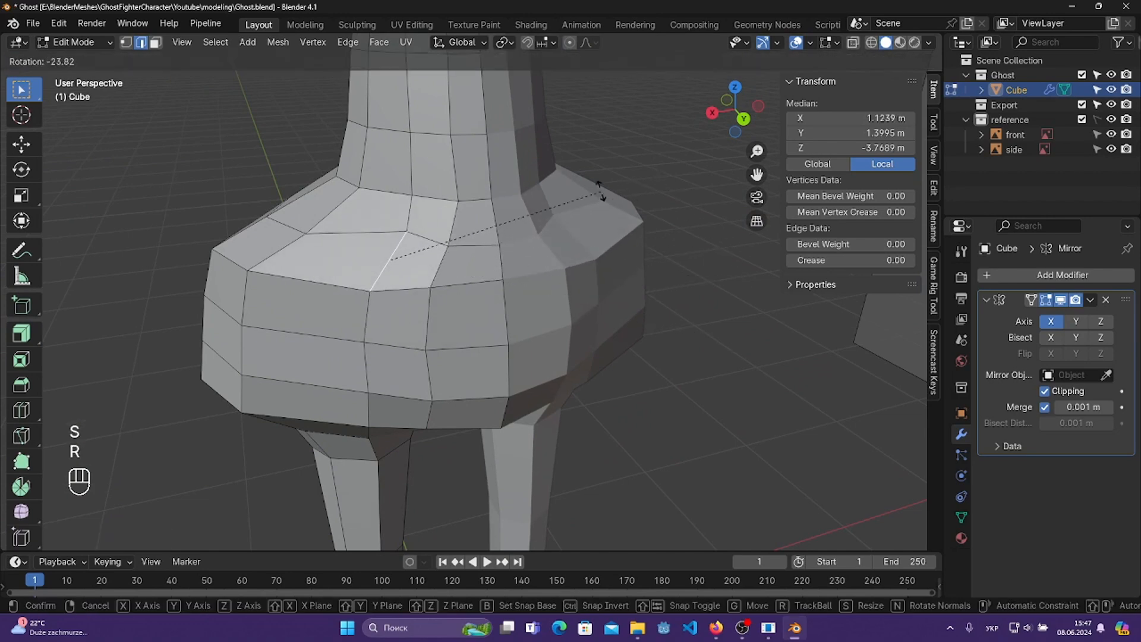
pyautogui.click(643, 305)
pyautogui.press('s')
pyautogui.click(563, 293)
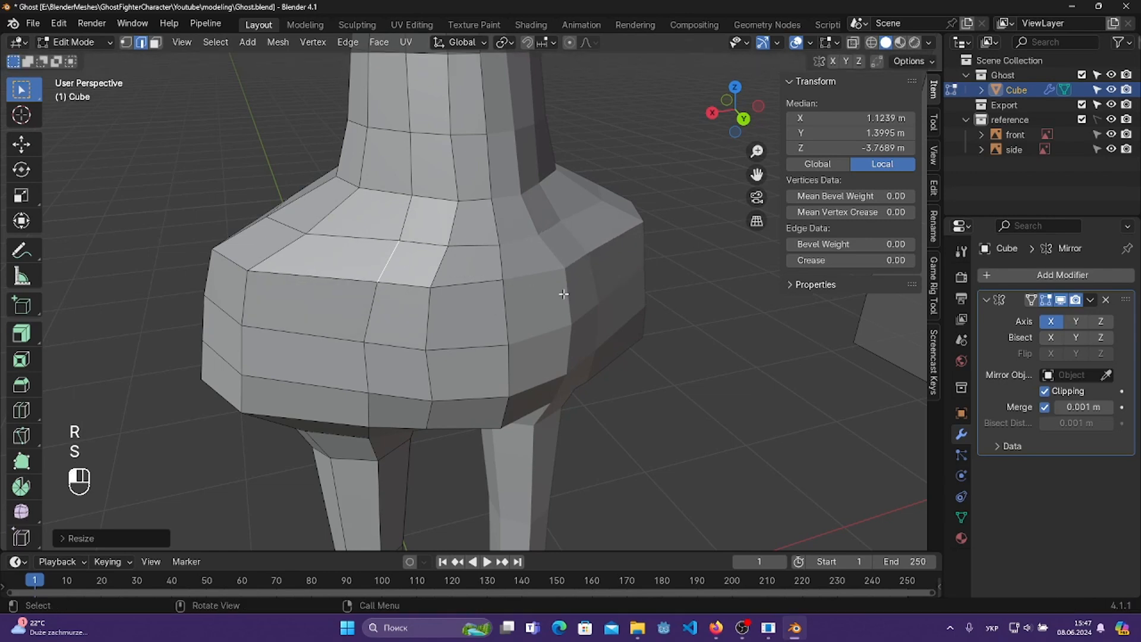
# - Rotate and scale the vertical back belly edge directly below that sloping edge
pyautogui.click(371, 319)
pyautogui.press('r')
pyautogui.click(532, 311)
pyautogui.press('s')
pyautogui.click(524, 323)
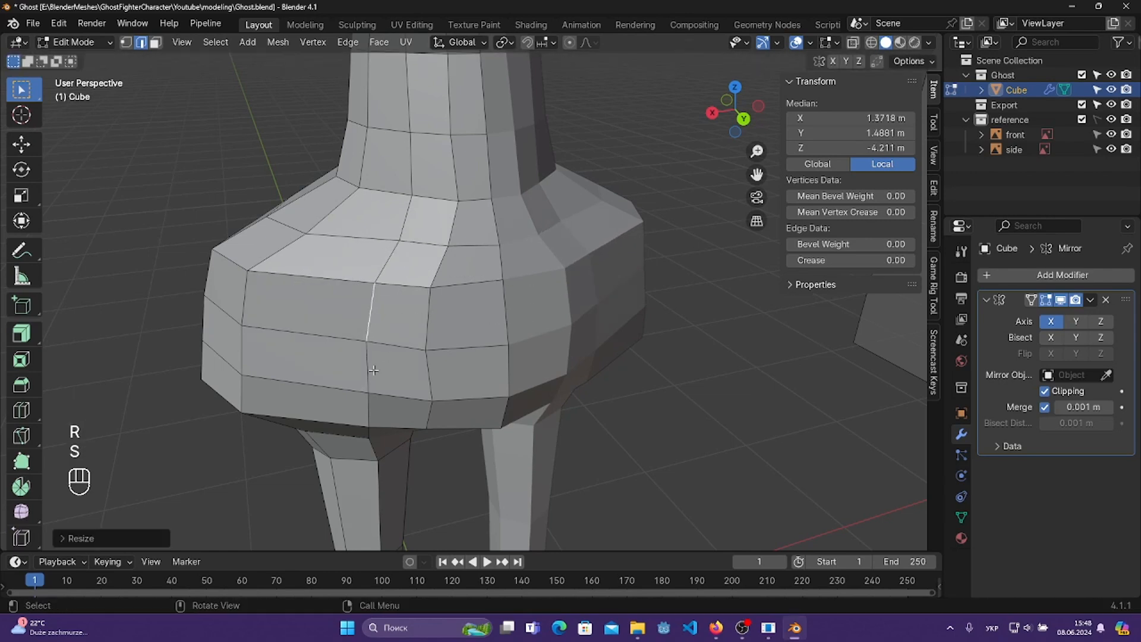
# - Scale and rotate an edge on the lower part of the belly, and save the file
pyautogui.click(373, 370)
pyautogui.moveTo(538, 359); pyautogui.dragTo(573, 257, button='middle')
pyautogui.click(425, 301)
pyautogui.press('s')
pyautogui.click(596, 305)
pyautogui.hotkey('ctrl', 's')
pyautogui.press('r')
pyautogui.click(540, 332)
pyautogui.hotkey('ctrl', 's')
pyautogui.hotkey('ctrl', 's')
# - Switch to vertex selection, move the outer side vertex of the upper belly slightly inward, and save the file
pyautogui.click(539, 253)
pyautogui.scroll(3, 636, 309)
pyautogui.moveTo(636, 309); pyautogui.dragTo(624, 277, button='middle')
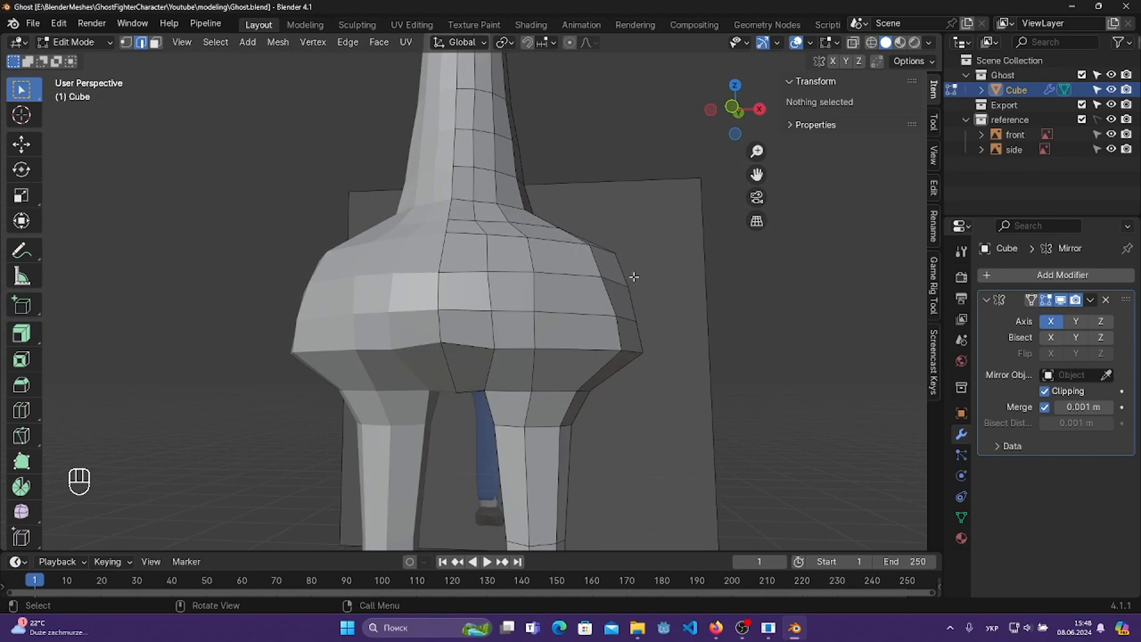
pyautogui.scroll(-4, 665, 327)
pyautogui.moveTo(660, 352); pyautogui.dragTo(657, 383, button='middle')
pyautogui.scroll(4, 493, 322)
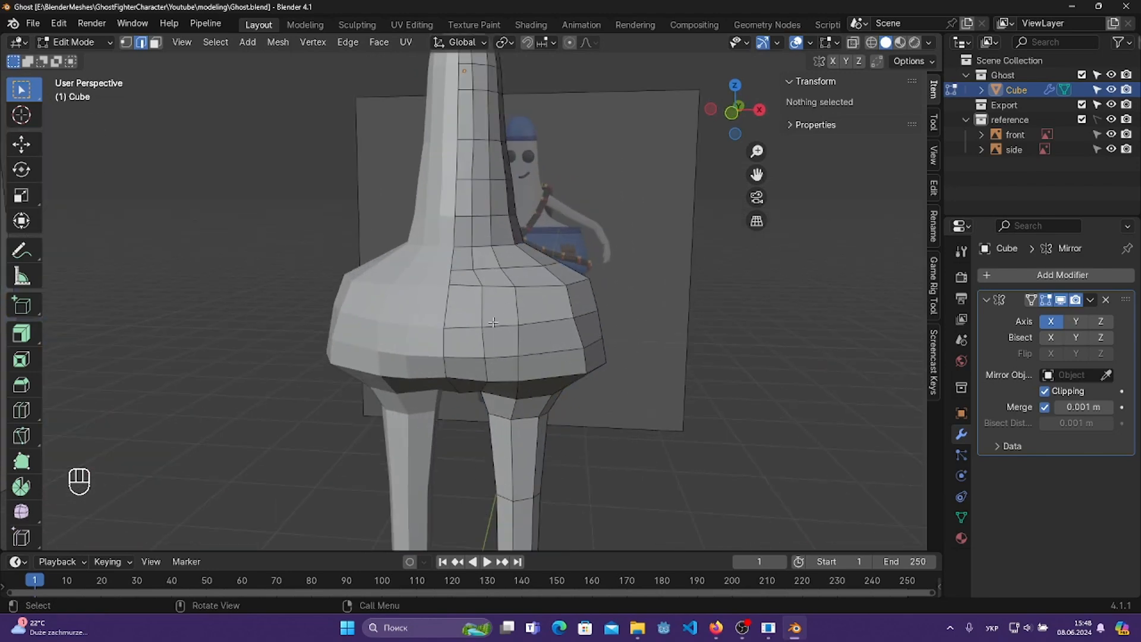
pyautogui.moveTo(493, 322); pyautogui.dragTo(663, 292, button='middle')
pyautogui.press('1')
pyautogui.click(662, 293)
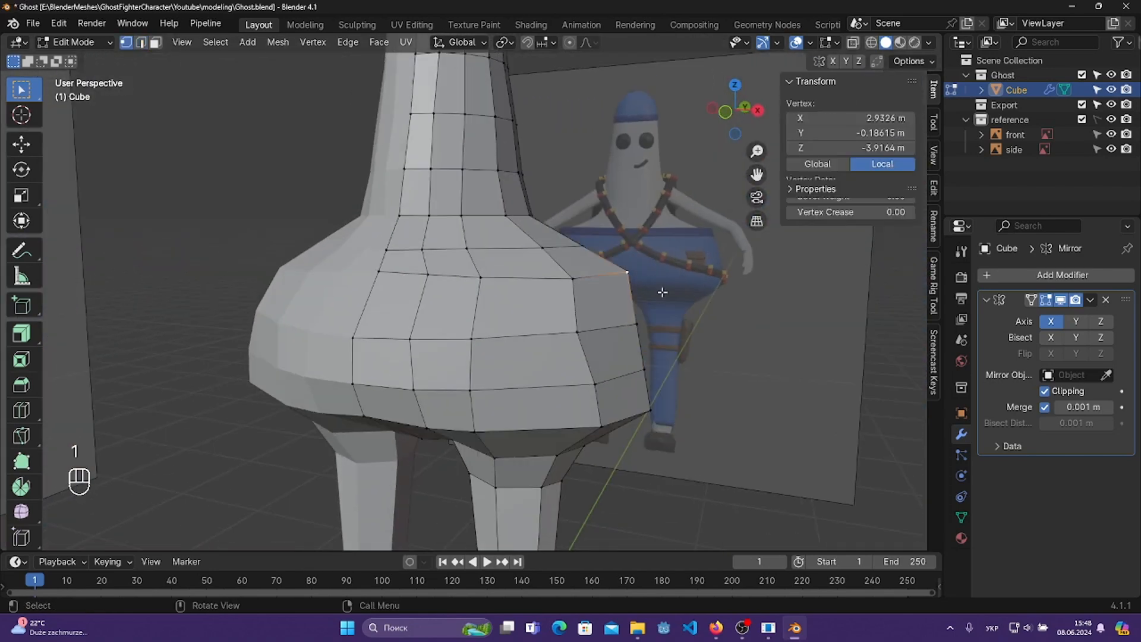
pyautogui.press('g')
pyautogui.click(721, 317)
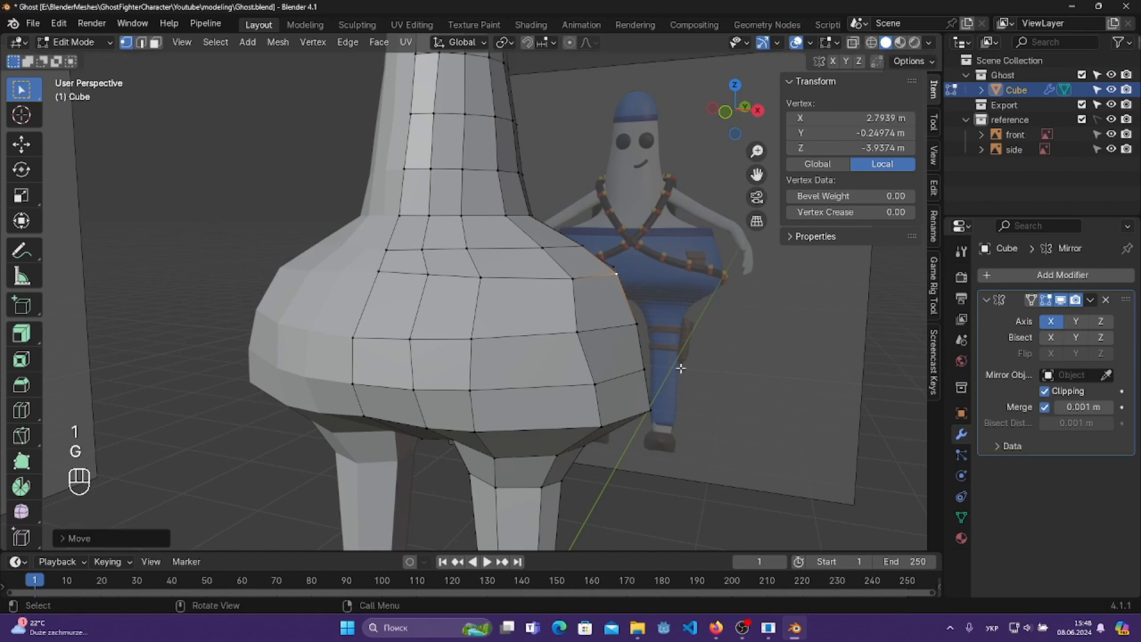
pyautogui.hotkey('ctrl', 's')
# - Examine the body's overall shape from several angles and compare the head with the reference in front view
pyautogui.scroll(-3, 683, 377)
pyautogui.moveTo(692, 378); pyautogui.dragTo(735, 363, button='middle')
pyautogui.click(752, 472)
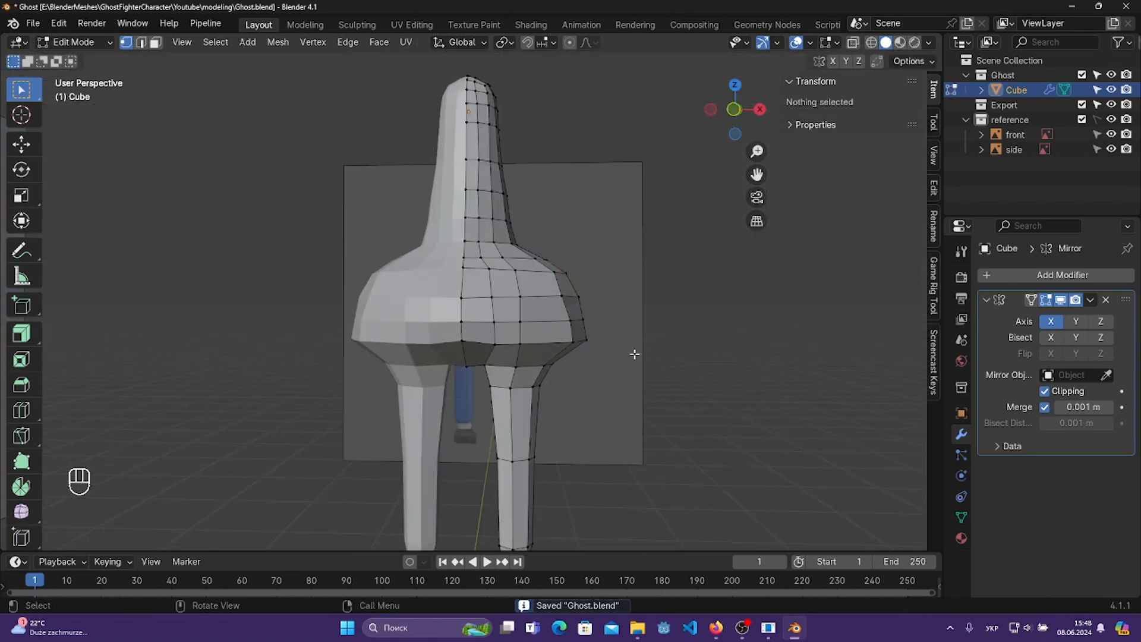
pyautogui.moveTo(635, 354); pyautogui.dragTo(643, 363, button='middle')
pyautogui.moveTo(556, 375); pyautogui.dragTo(583, 341, button='middle')
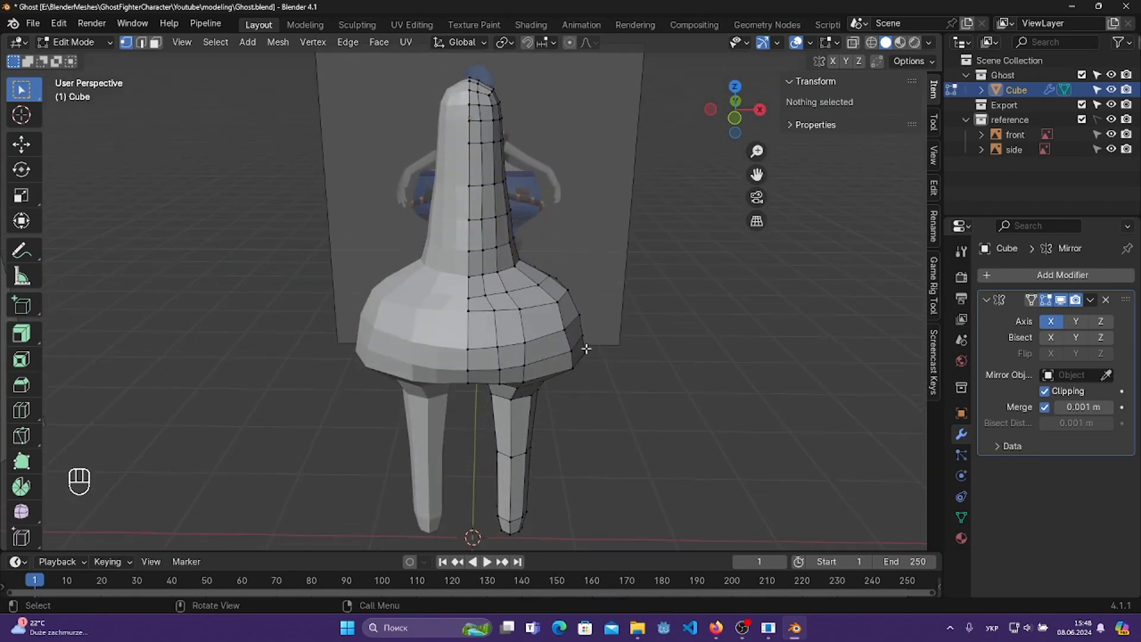
pyautogui.scroll(3, 580, 241)
pyautogui.scroll(-6, 654, 268)
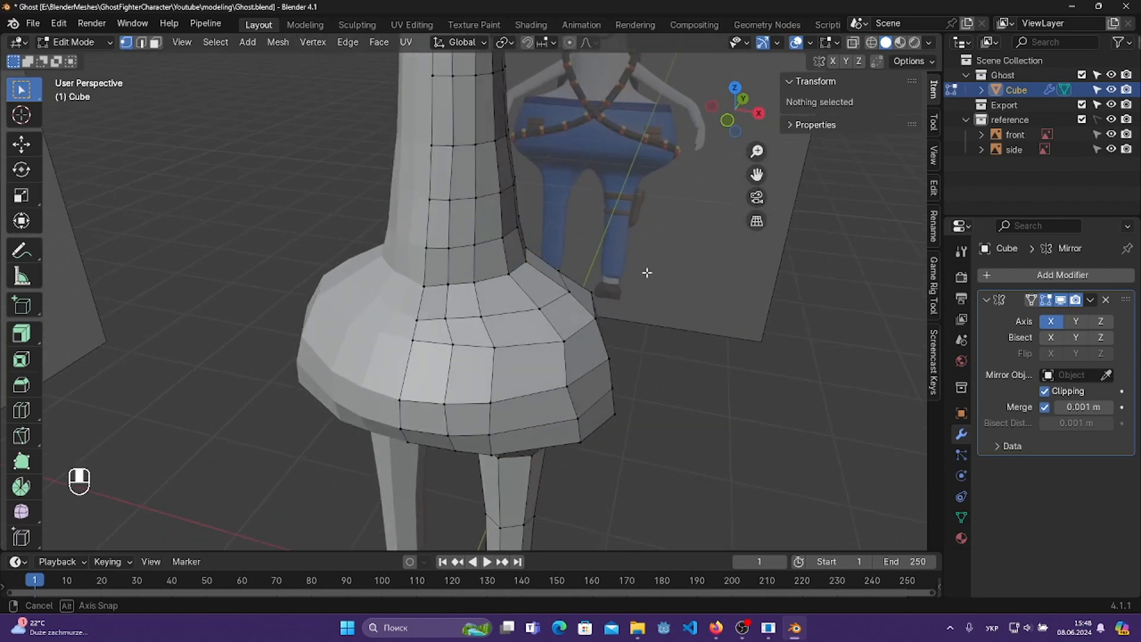
pyautogui.moveTo(652, 269); pyautogui.dragTo(549, 348, button='middle')
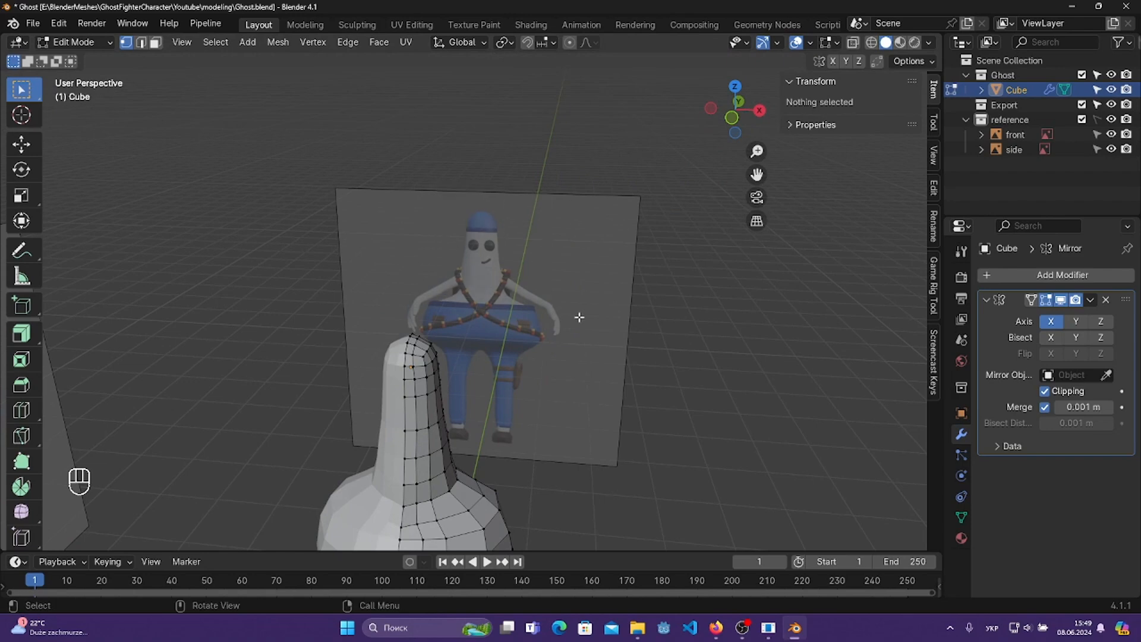
pyautogui.press('KP_1')
pyautogui.scroll(5, 583, 319)
pyautogui.keyDown('shift'); pyautogui.moveTo(387, 247); pyautogui.dragTo(544, 197, button='middle'); pyautogui.keyUp('shift')
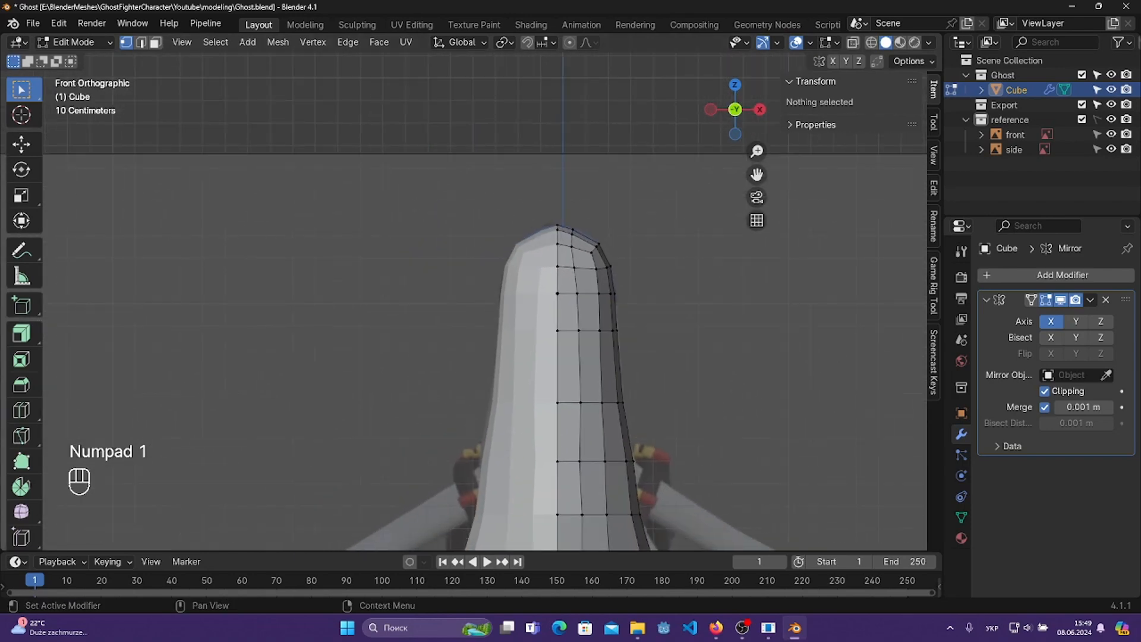
# - Turn on X-ray display in front view to compare the head with the reference hat
pyautogui.keyDown('shift'); pyautogui.moveTo(919, 75); pyautogui.dragTo(857, 75, button='middle'); pyautogui.keyUp('shift')
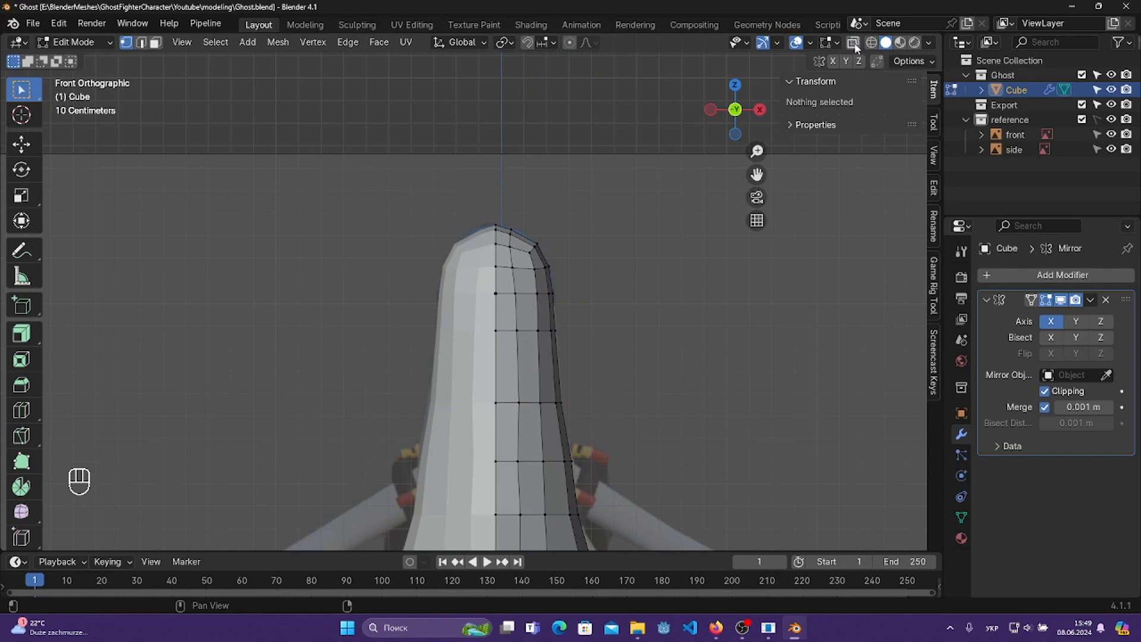
pyautogui.click(856, 48)
pyautogui.scroll(2, 687, 334)
pyautogui.keyDown('shift'); pyautogui.moveTo(687, 333); pyautogui.dragTo(638, 345, button='middle'); pyautogui.keyUp('shift')
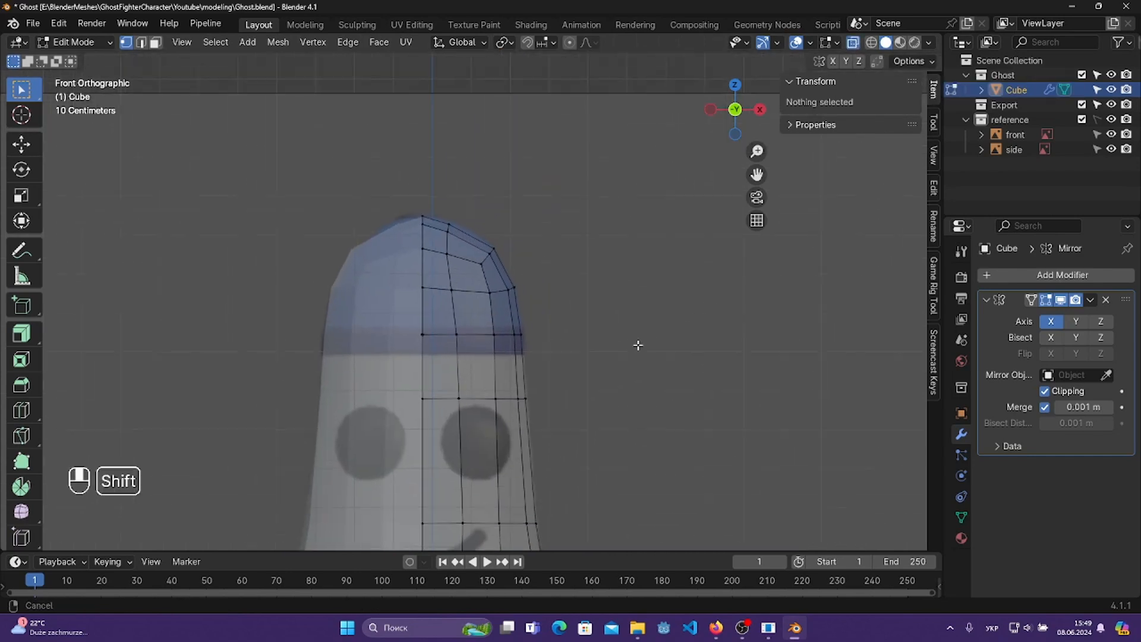
pyautogui.moveTo(276, 146); pyautogui.dragTo(652, 361)
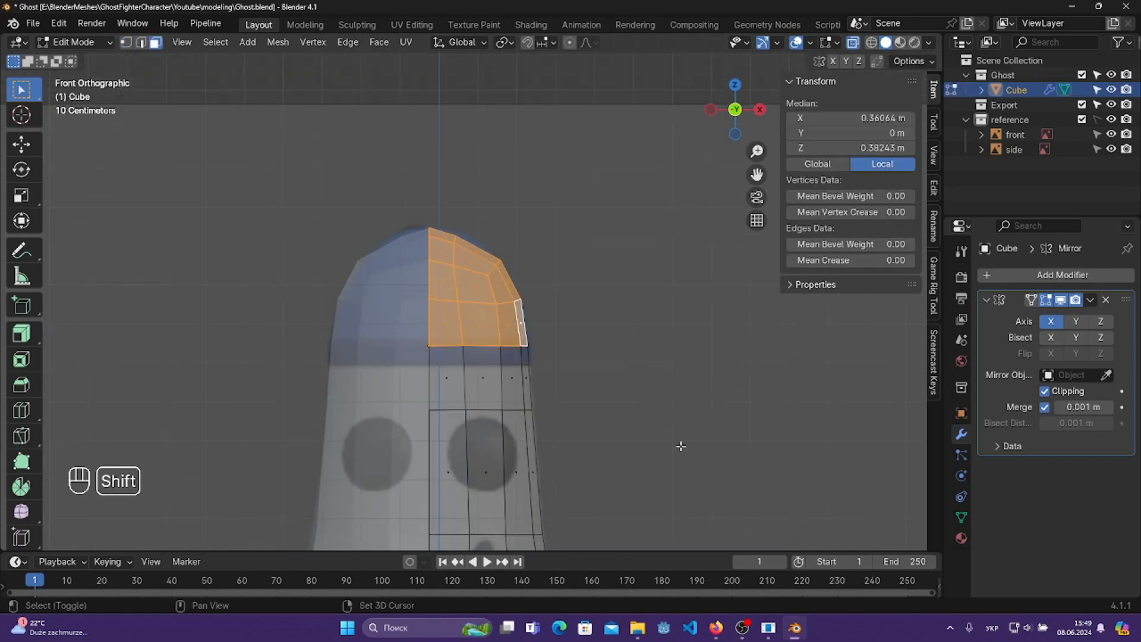
pyautogui.keyDown('shift'); pyautogui.moveTo(681, 445); pyautogui.dragTo(708, 380, button='middle'); pyautogui.keyUp('shift')
pyautogui.click(686, 318)
# - In edge selection, slide the horizontal edge loop across the head down to the lower border of the reference hat
pyautogui.scroll(2, 611, 372)
pyautogui.keyDown('shift'); pyautogui.moveTo(436, 293); pyautogui.dragTo(443, 320, button='middle'); pyautogui.keyUp('shift')
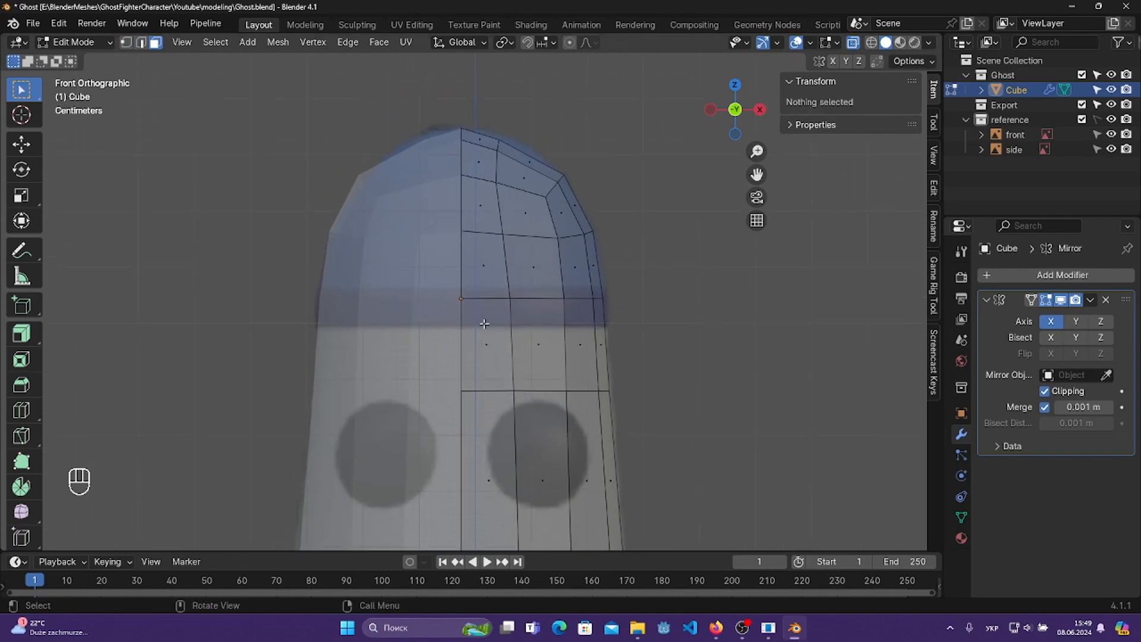
pyautogui.press('2')
pyautogui.keyDown('alt'); pyautogui.click(495, 296); pyautogui.keyUp('alt')
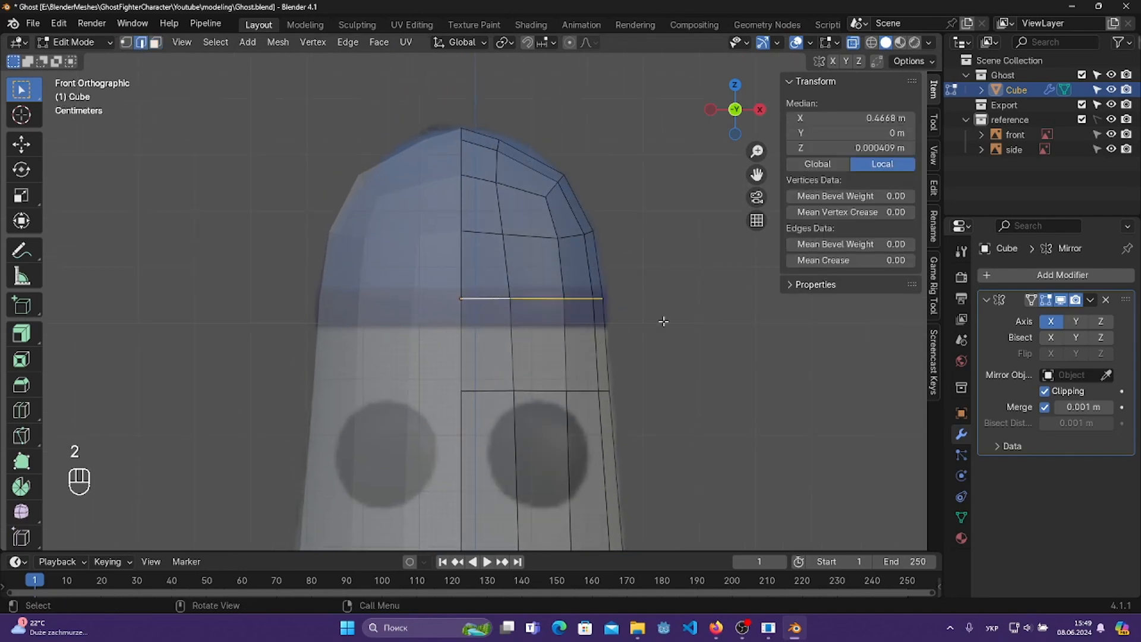
pyautogui.press('g')
pyautogui.press('g')
pyautogui.click(665, 341)
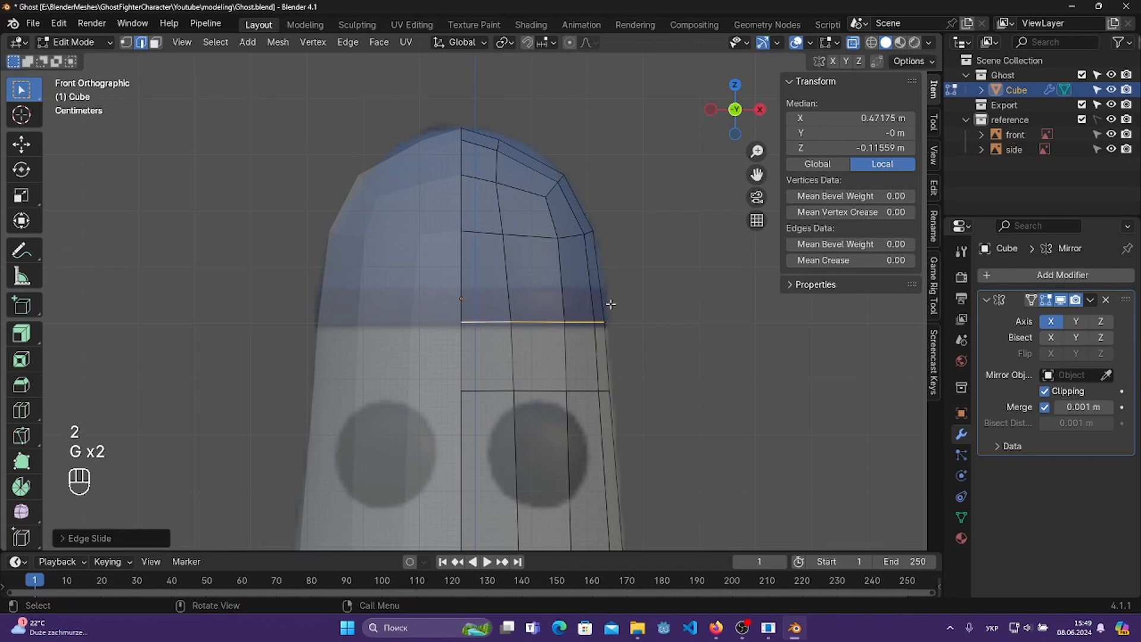
pyautogui.hotkey('shift', '.')
pyautogui.rightClick(612, 307)
pyautogui.hotkey('ctrl', 'r')
pyautogui.hotkey('shift', '.')
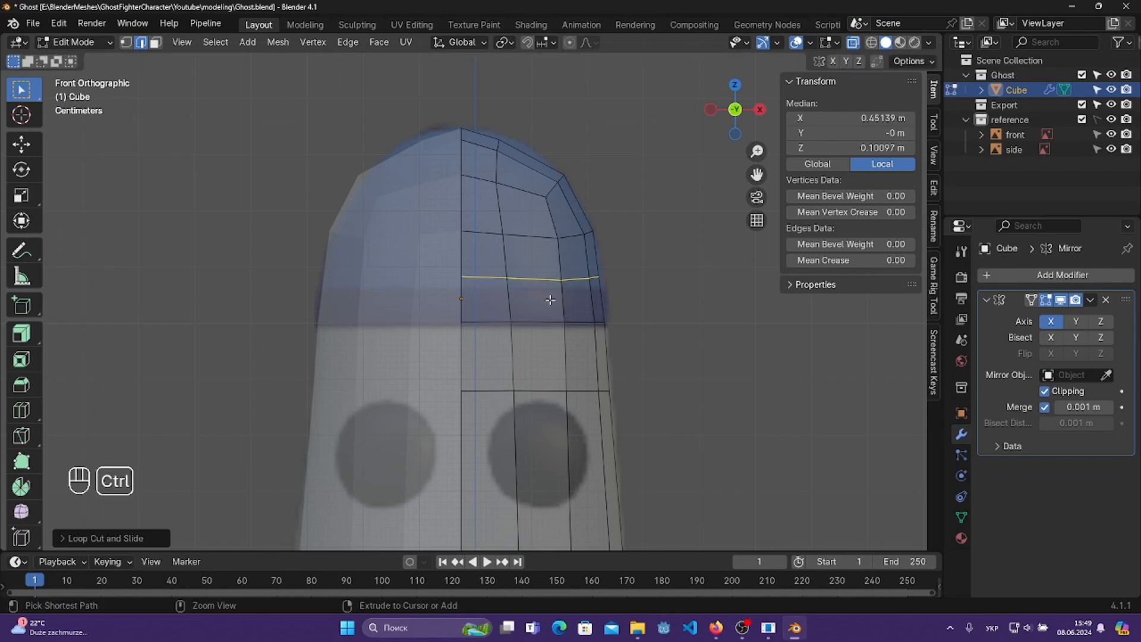
pyautogui.hotkey('ctrl', 'z')
# - Add a horizontal loop cut around the head and slide it slightly down to just above the reference hat's band
pyautogui.hotkey('shift', '.')
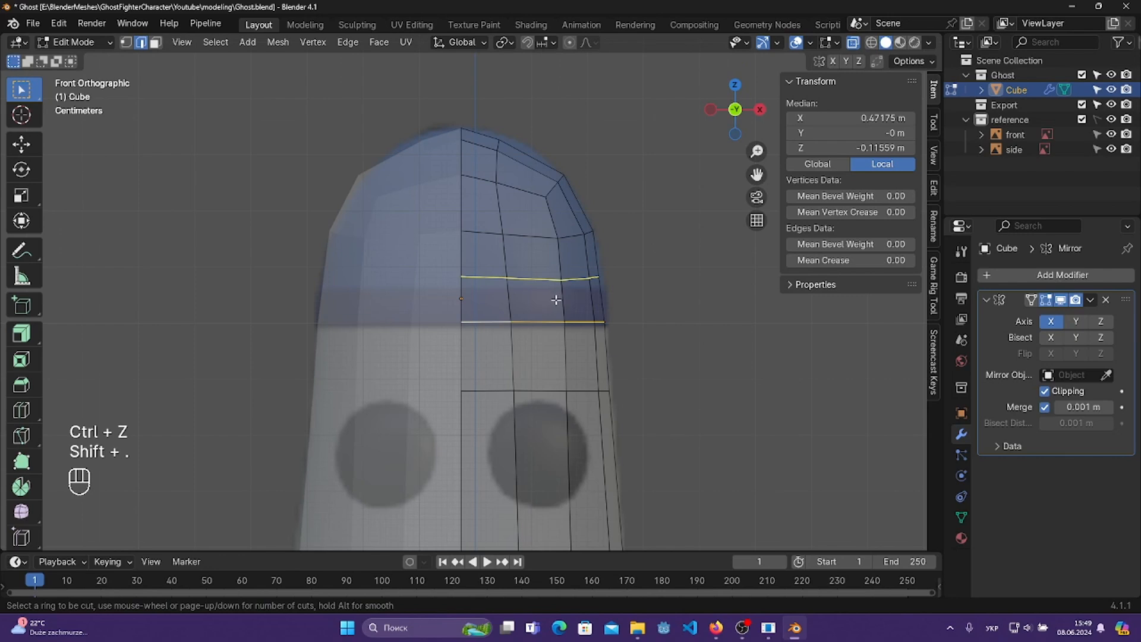
pyautogui.moveTo(556, 299); pyautogui.dragTo(548, 303)
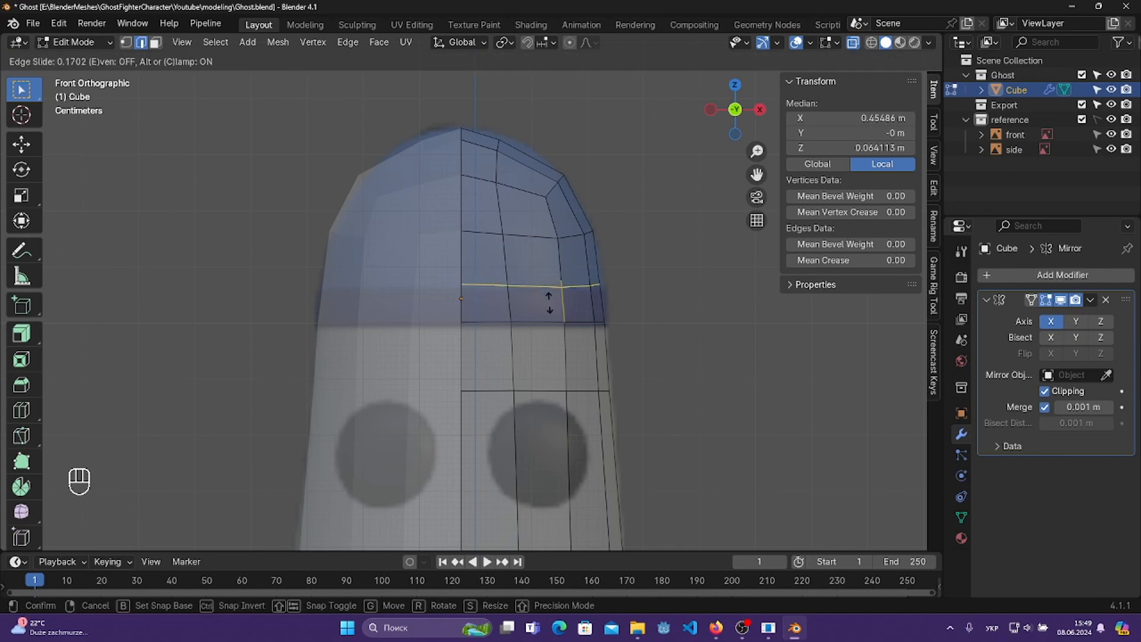
pyautogui.click(550, 304)
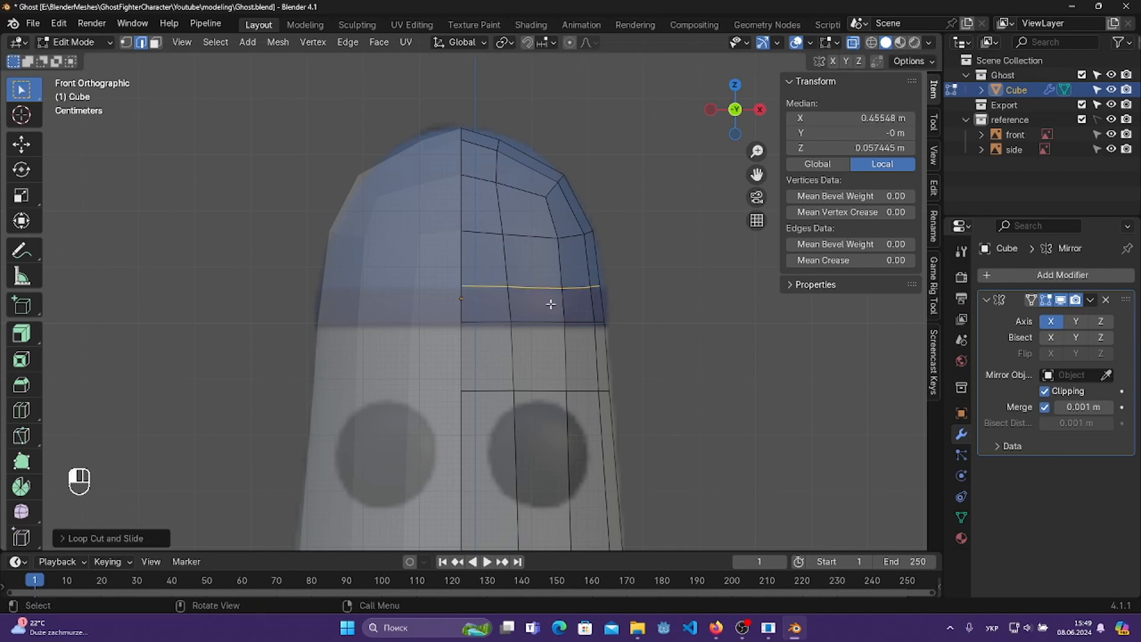
# - In face selection, select all head faces down to the hat's lower border and duplicate them in place
pyautogui.scroll(1, 731, 310)
pyautogui.keyDown('shift'); pyautogui.moveTo(700, 305); pyautogui.dragTo(667, 322, button='middle'); pyautogui.keyUp('shift')
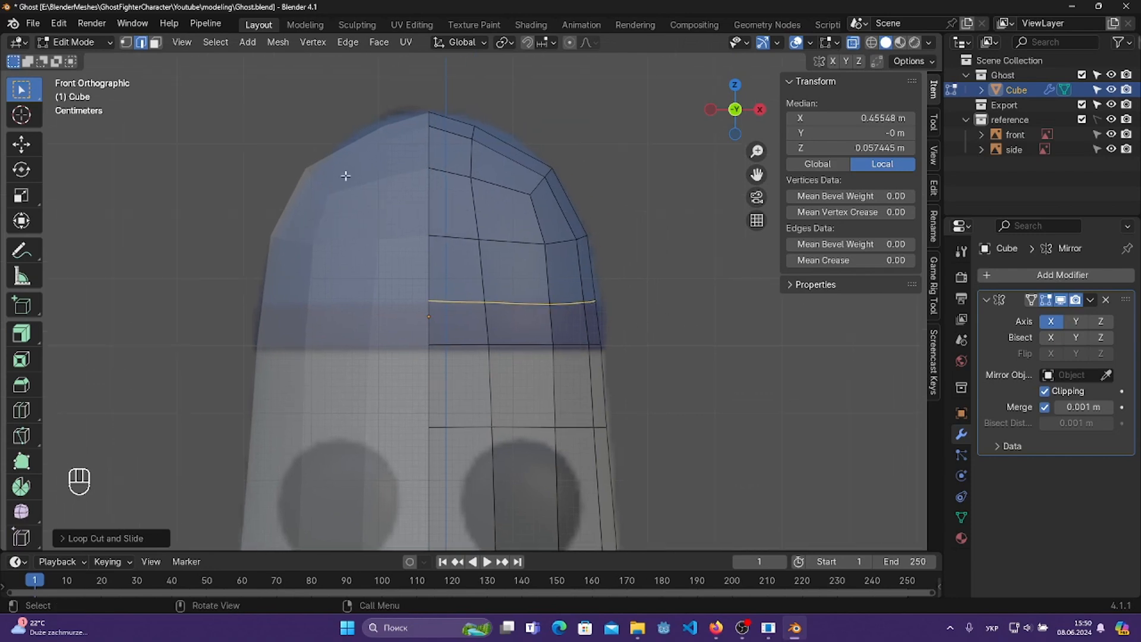
pyautogui.press('3')
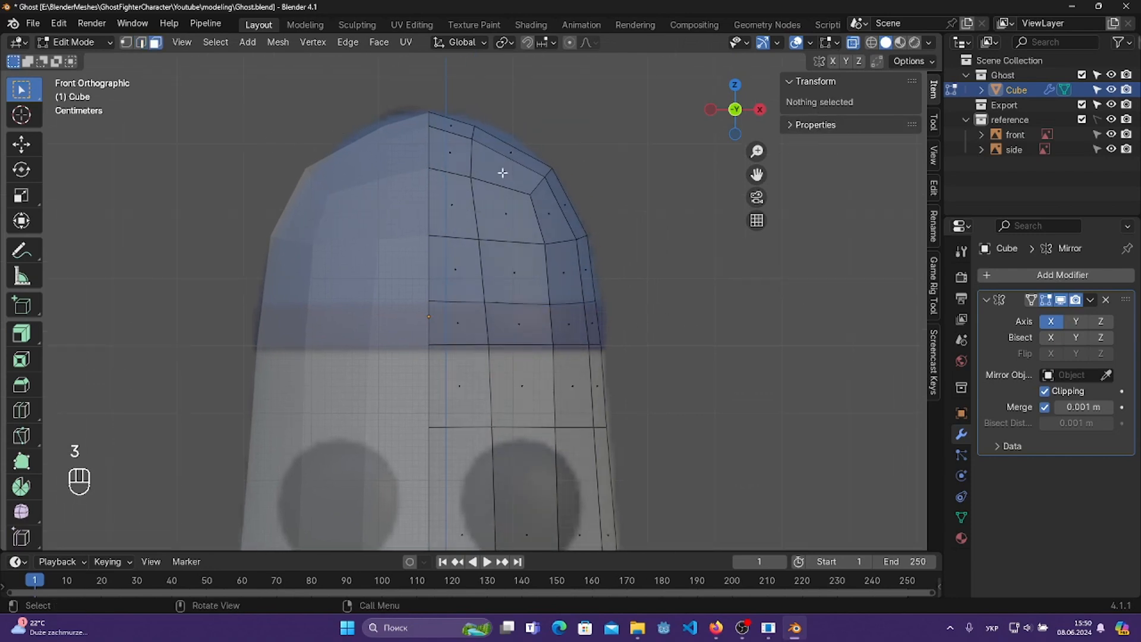
pyautogui.moveTo(334, 78); pyautogui.dragTo(679, 352)
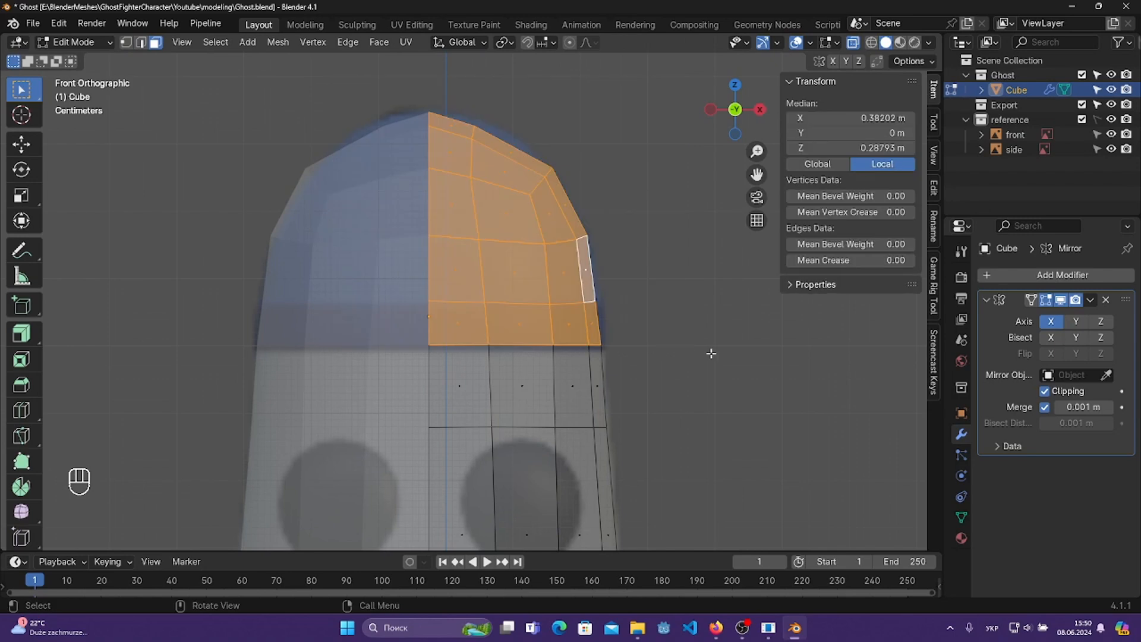
pyautogui.keyDown('shift'); pyautogui.moveTo(712, 353); pyautogui.dragTo(679, 376, button='middle'); pyautogui.keyUp('shift')
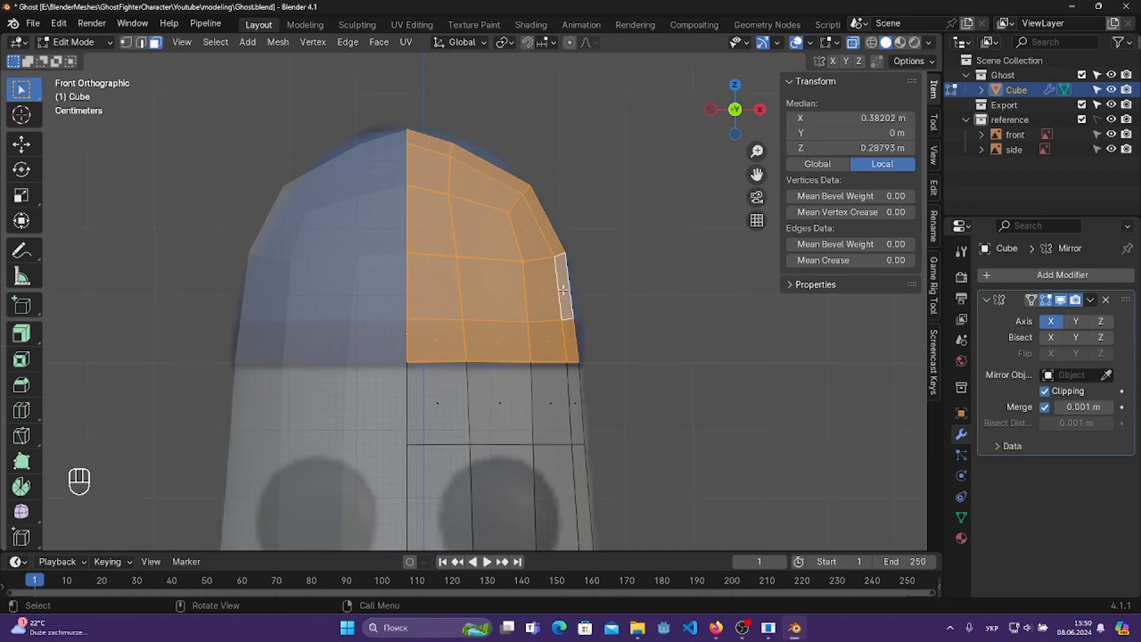
pyautogui.hotkey('shift', 'd')
pyautogui.rightClick(653, 332)
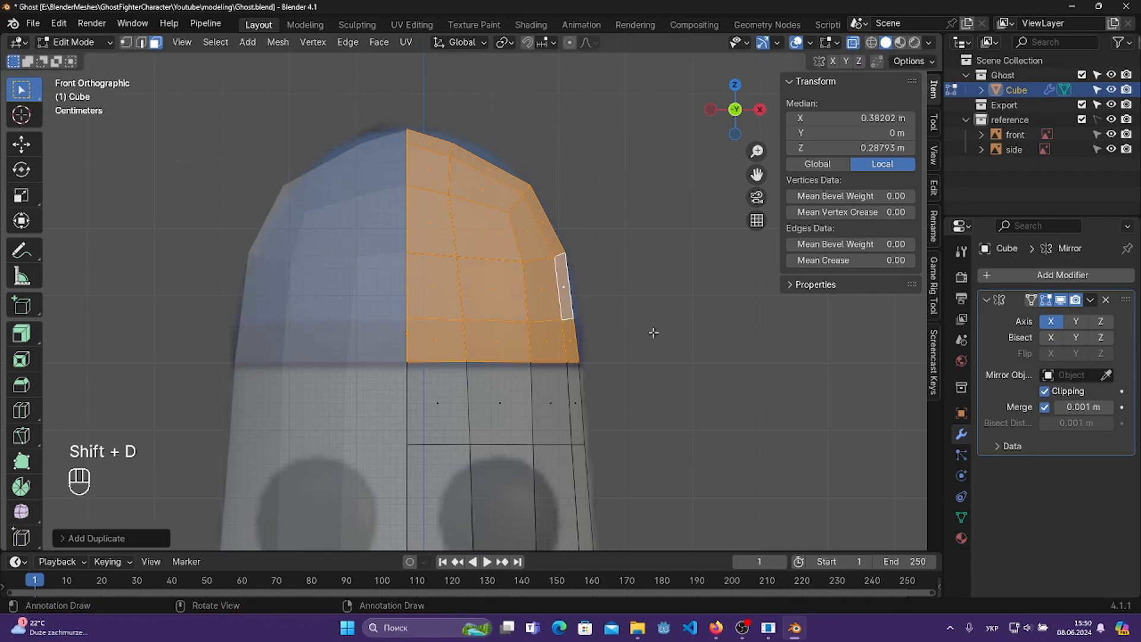
# - Search for the Separate command and separate the duplicated head faces by Selection into their own object
pyautogui.press('F3')
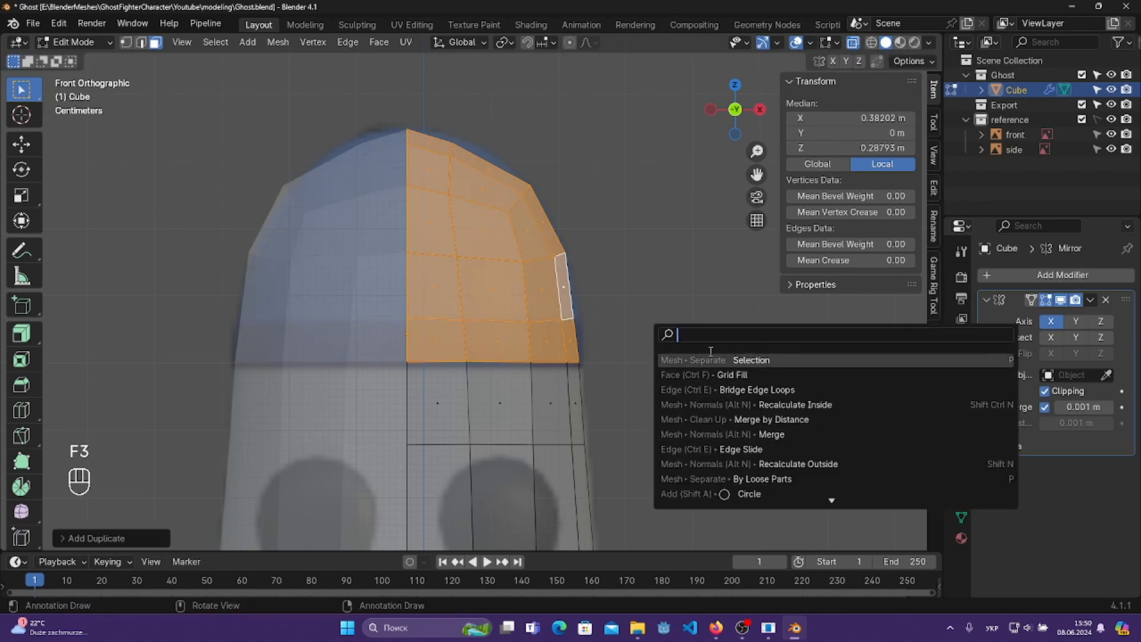
pyautogui.press('BackSpace')
pyautogui.press('BackSpace')
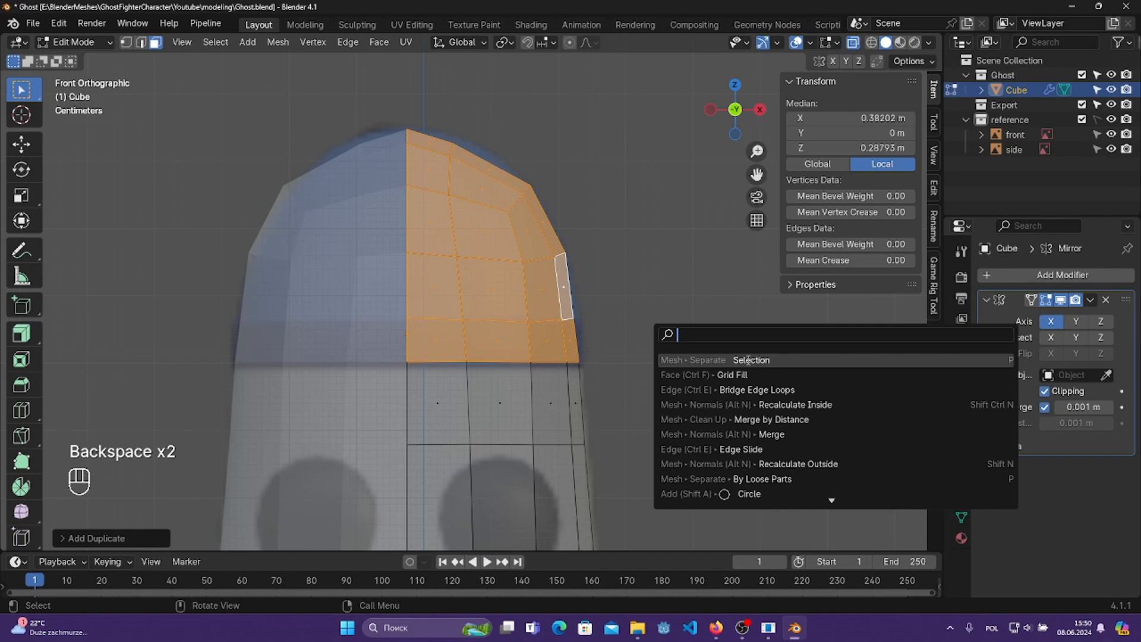
pyautogui.write('sepra')
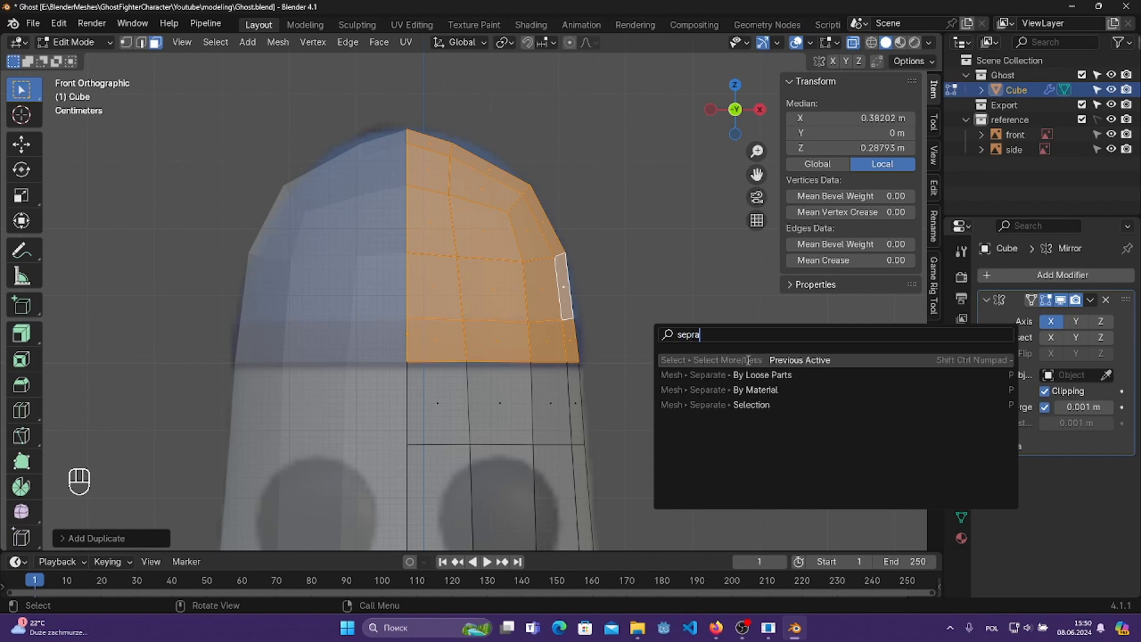
pyautogui.click(740, 405)
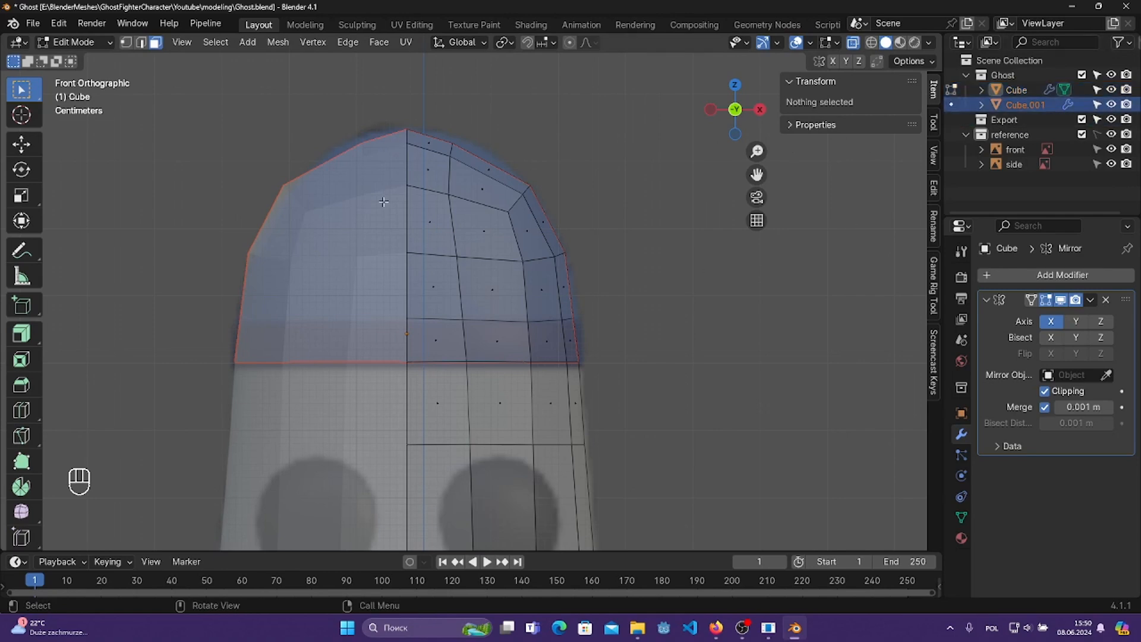
# - Return to Object Mode and select only the separated hat piece on top of the head
pyautogui.press('Tab')
pyautogui.moveTo(682, 175); pyautogui.dragTo(656, 298, button='middle')
pyautogui.press('s')
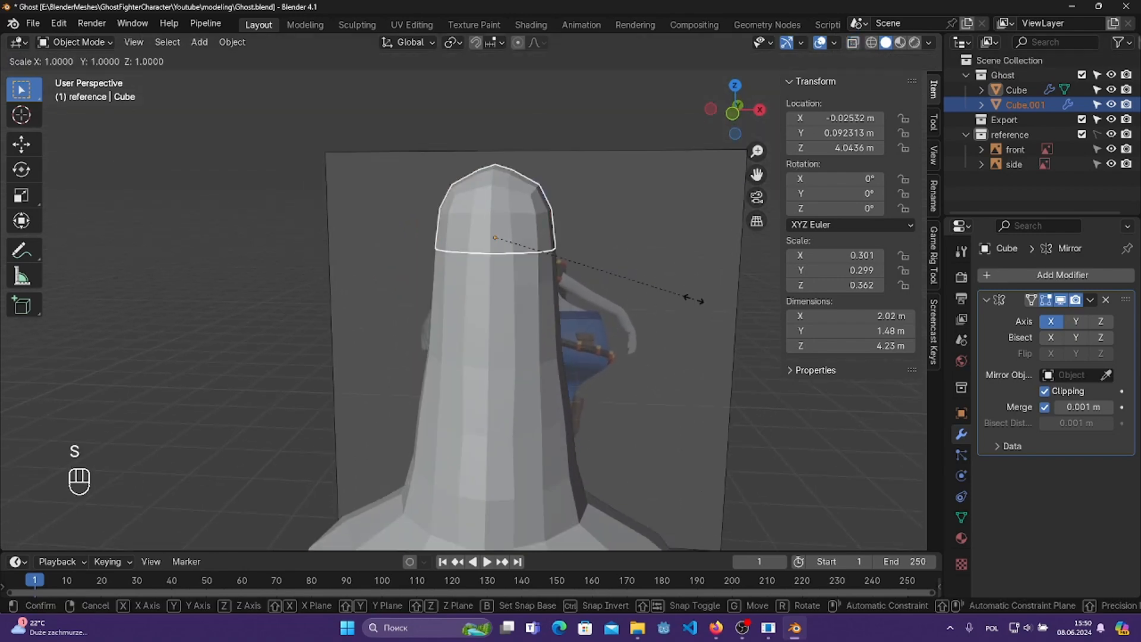
pyautogui.hotkey('ctrl', 'z')
pyautogui.moveTo(617, 265); pyautogui.dragTo(619, 313, button='middle')
pyautogui.moveTo(619, 383); pyautogui.dragTo(647, 369, button='middle')
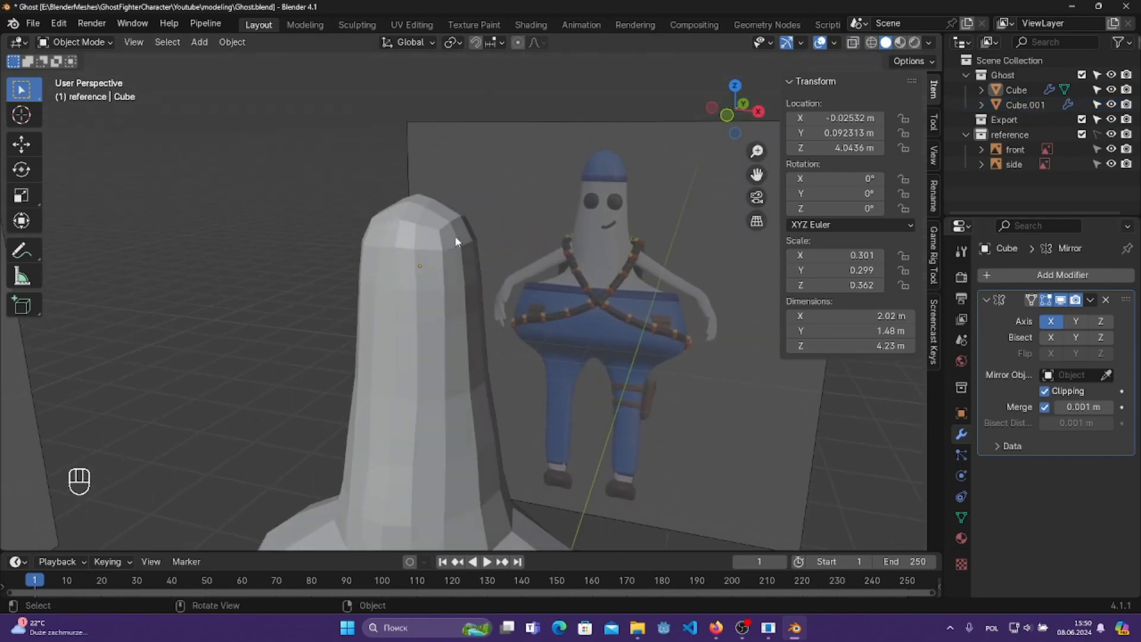
pyautogui.click(455, 238)
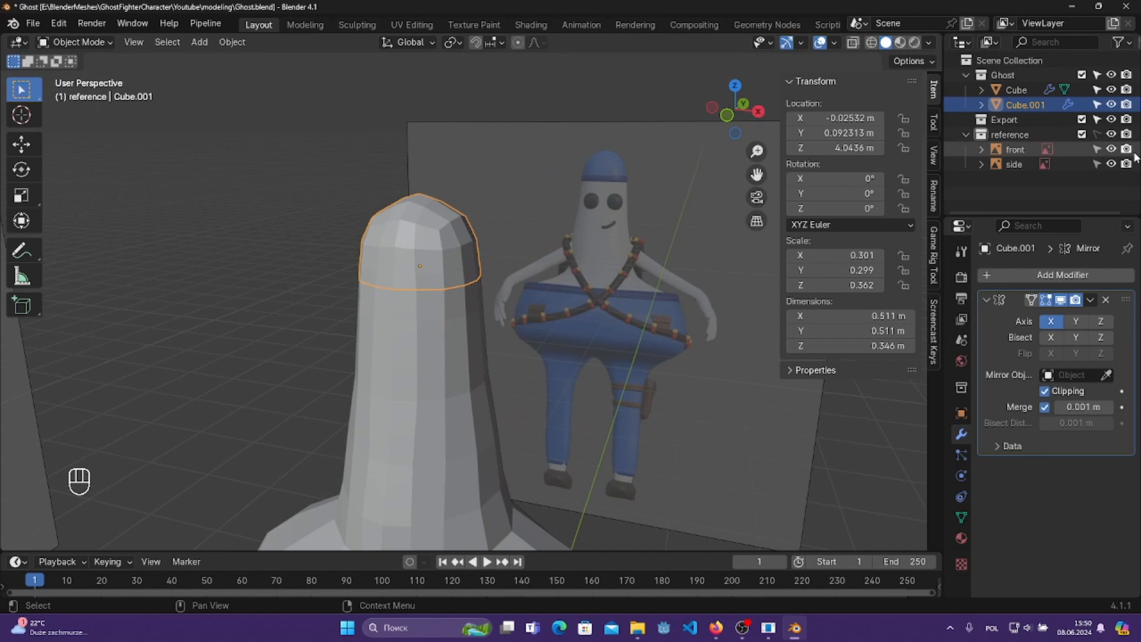
# - Rename the Cube object to body and Cube.001 to hat
pyautogui.doubleClick(1025, 94)
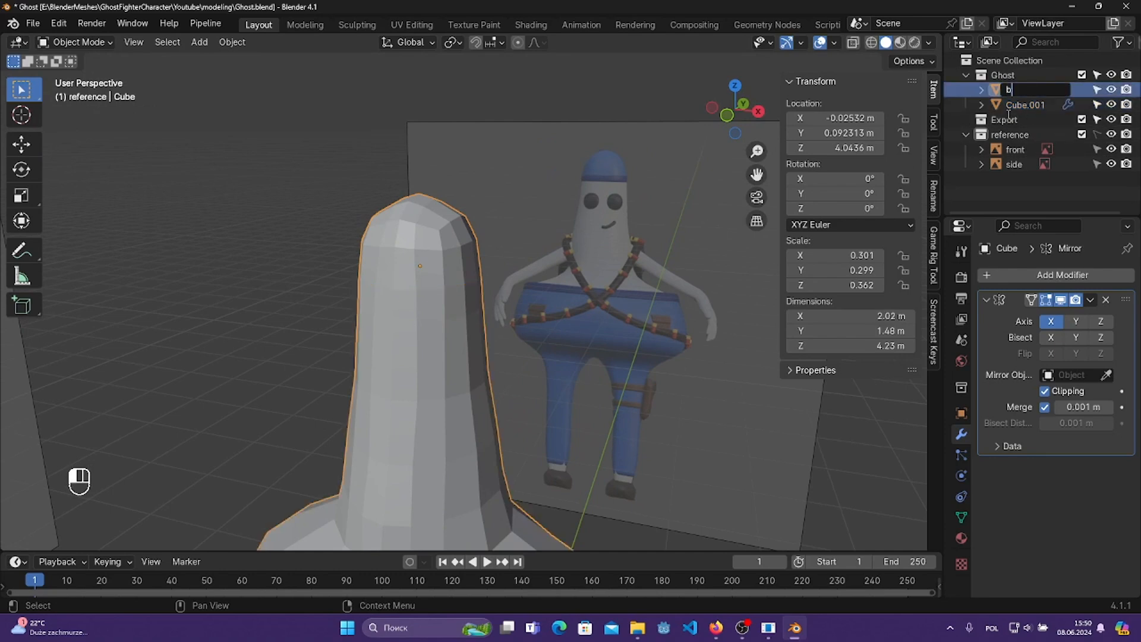
pyautogui.press('Return')
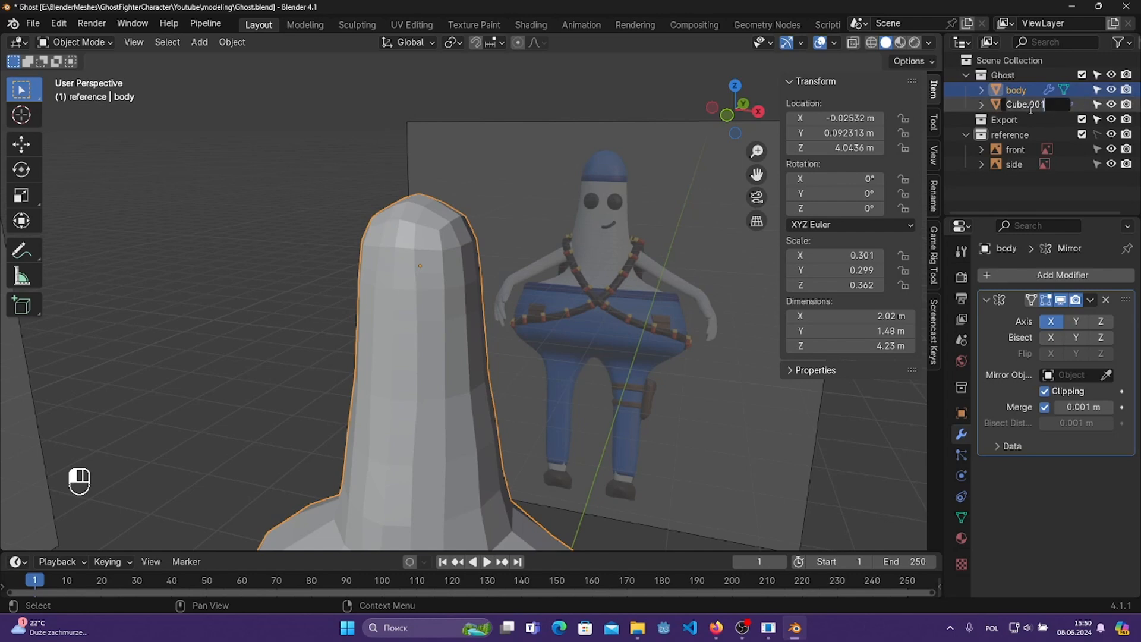
pyautogui.press('Return')
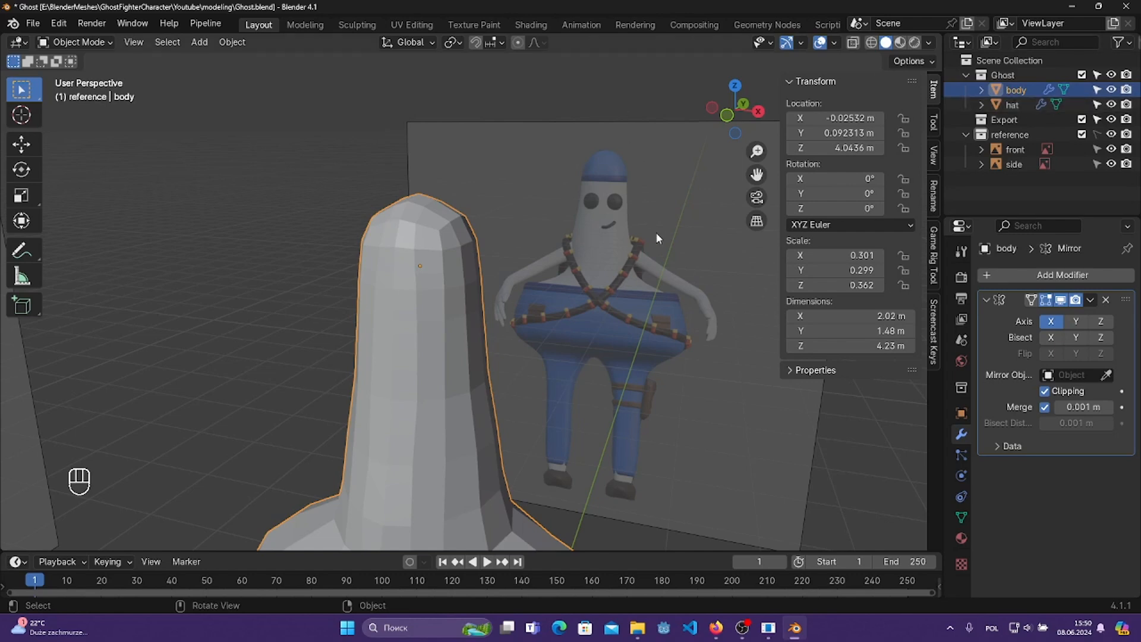
# - Select the hat and, in front view with X-ray on, scale it up slightly to about 0.306, 0.304, 0.368
pyautogui.click(656, 233)
pyautogui.moveTo(657, 233); pyautogui.dragTo(668, 237, button='middle')
pyautogui.click(1017, 94)
pyautogui.moveTo(581, 286); pyautogui.dragTo(619, 288, button='middle')
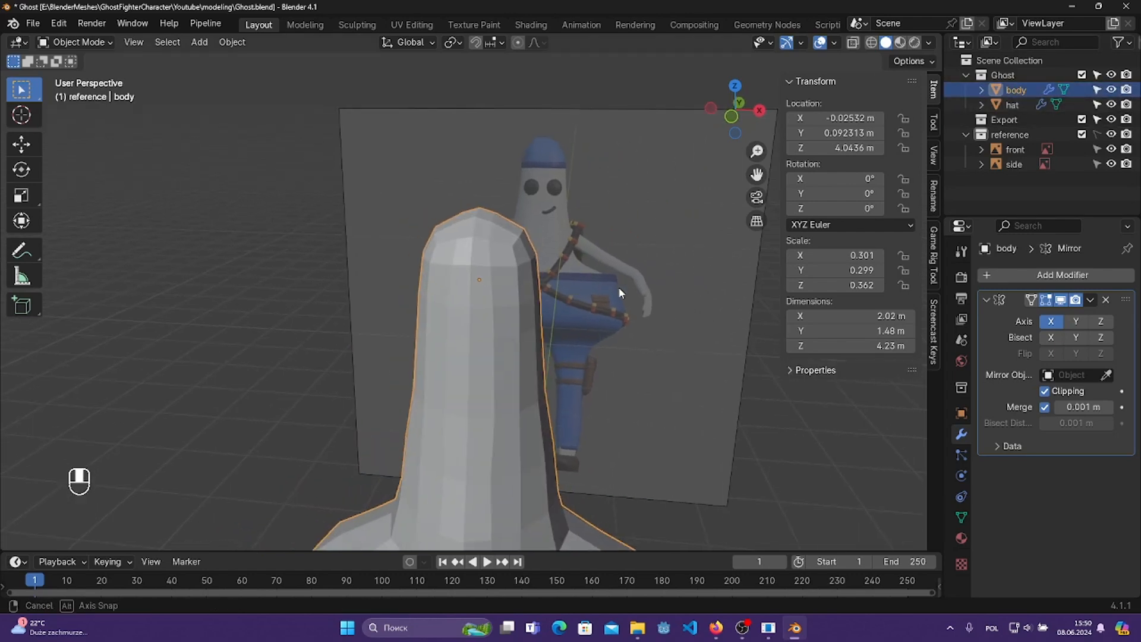
pyautogui.moveTo(618, 289); pyautogui.dragTo(624, 289, button='middle')
pyautogui.press('KP_1')
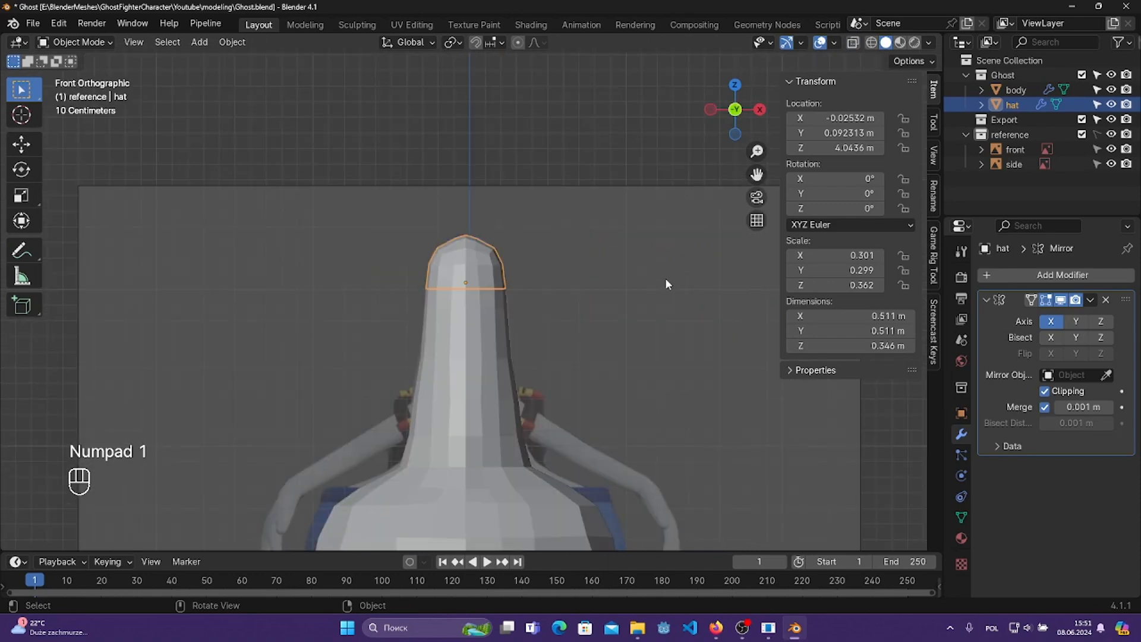
pyautogui.scroll(4, 665, 278)
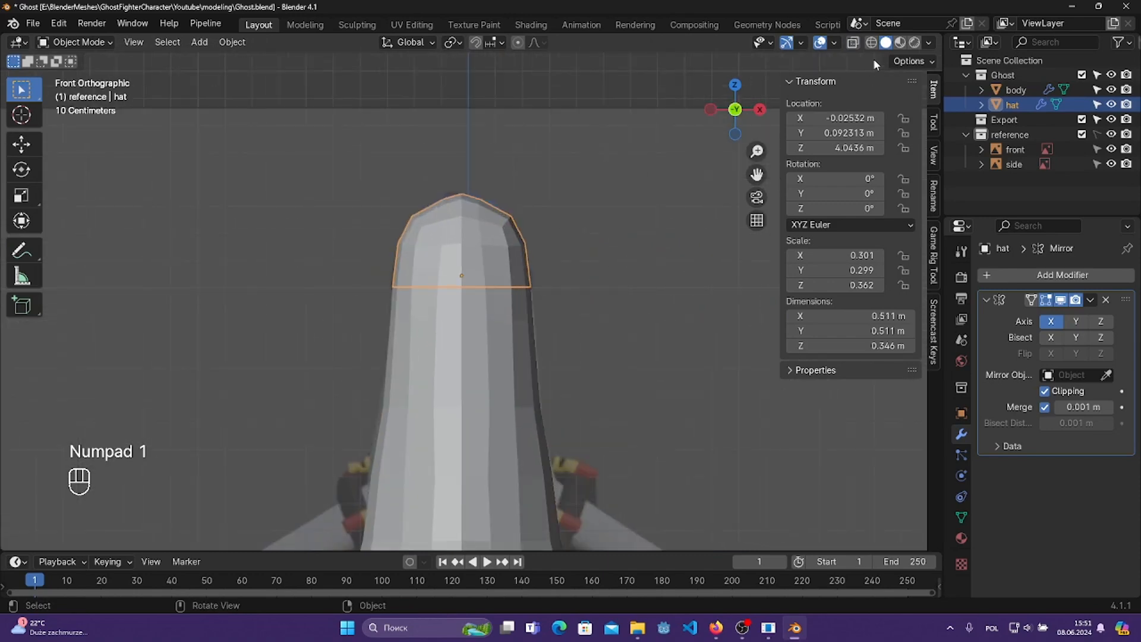
pyautogui.hotkey('alt', 'z')
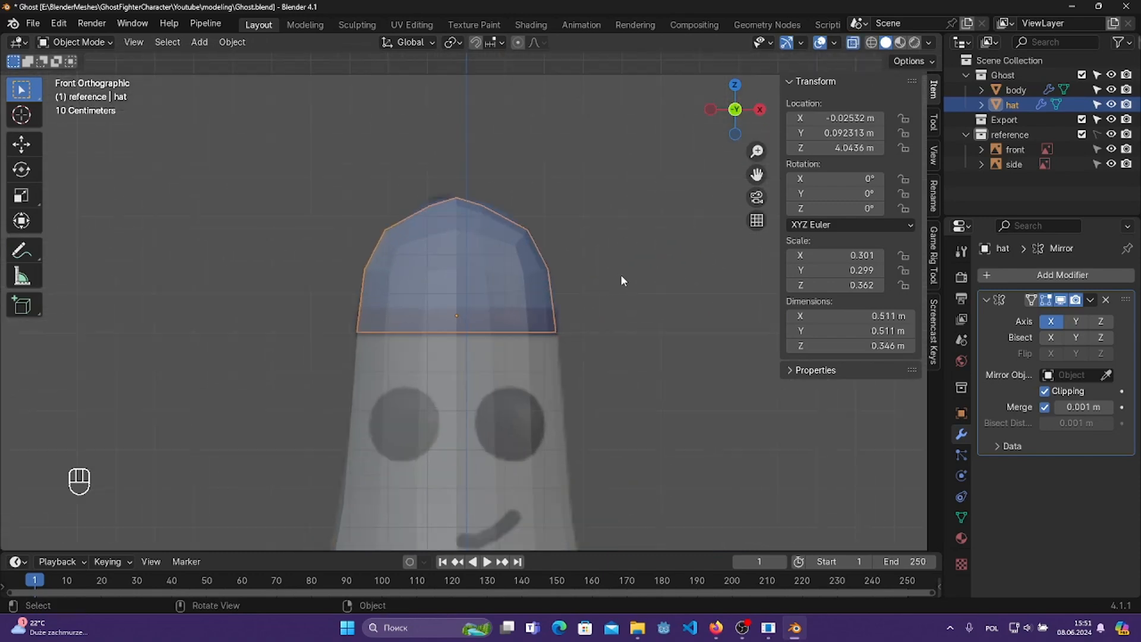
pyautogui.press('s')
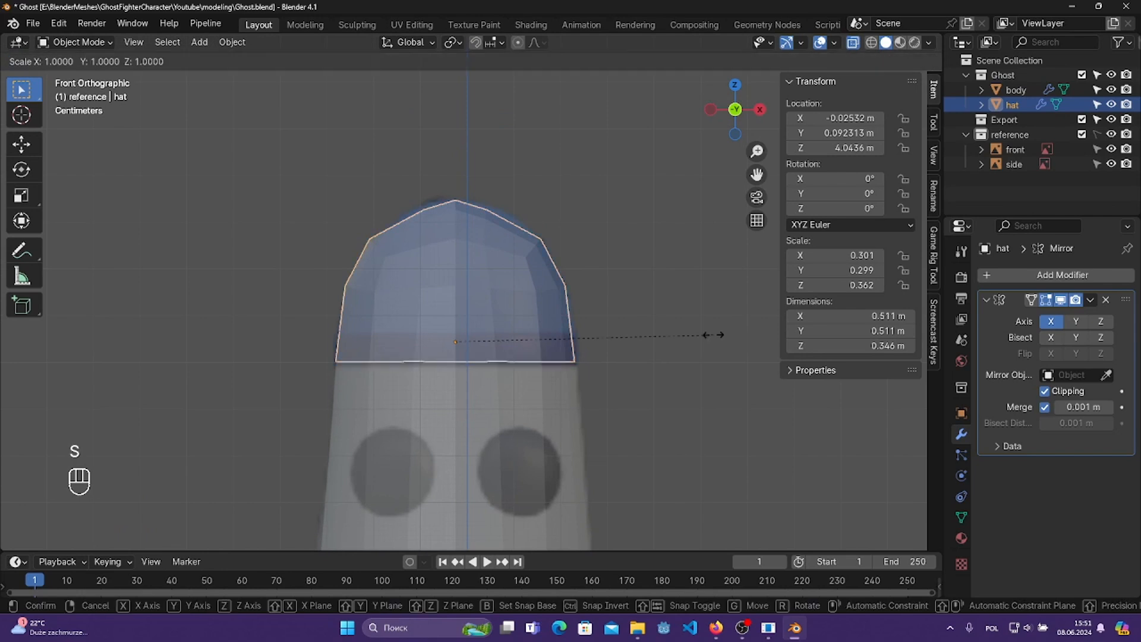
pyautogui.click(717, 335)
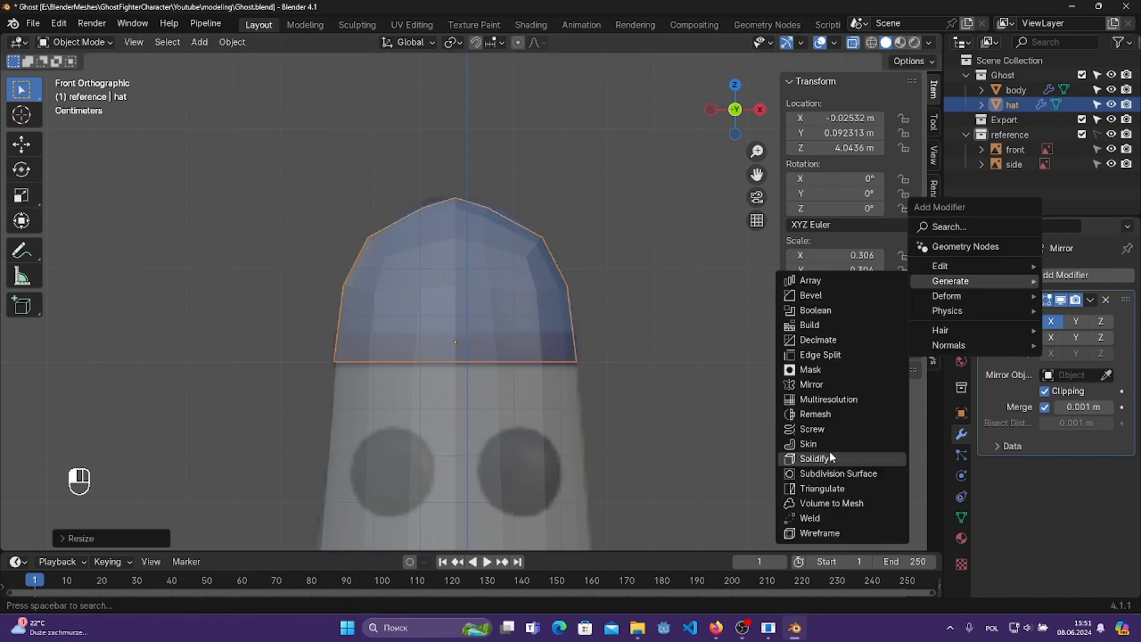
# - Add a Solidify modifier to the hat and turn off X-ray display
pyautogui.click(830, 457)
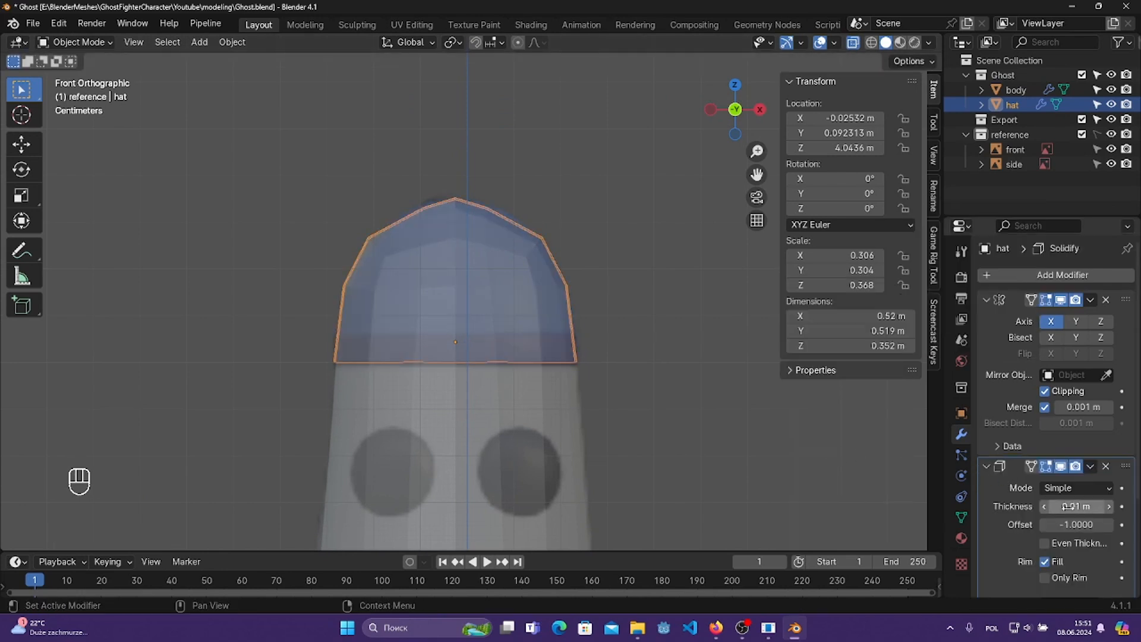
pyautogui.moveTo(587, 270); pyautogui.dragTo(869, 50, button='middle')
pyautogui.scroll(5, 591, 277)
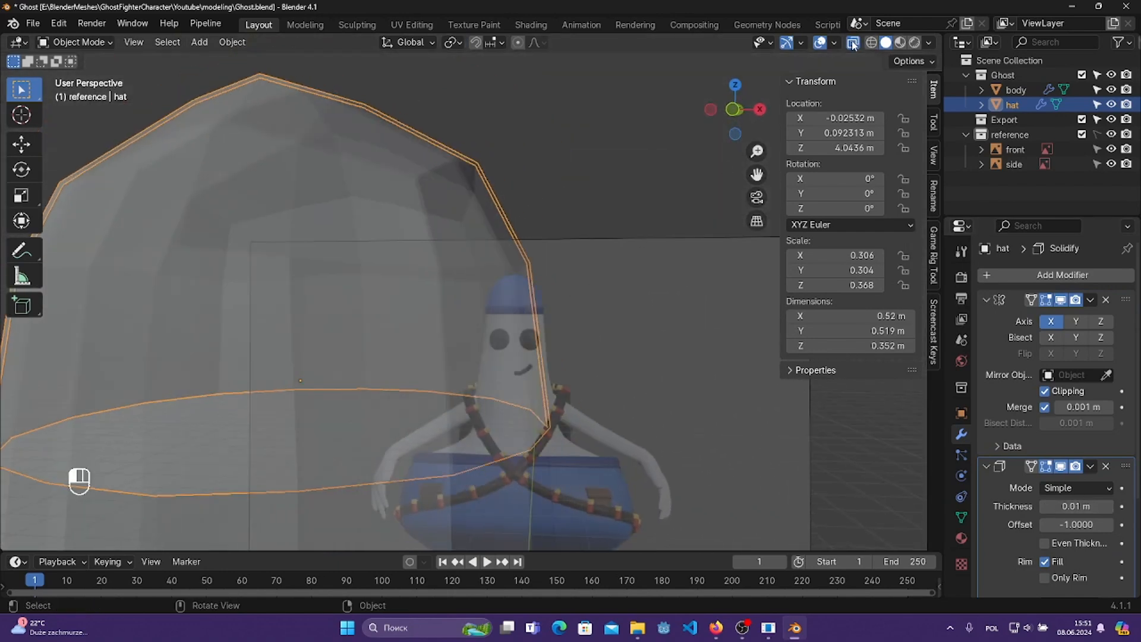
pyautogui.click(852, 45)
# - Scale the hat up very slightly to about 0.306, 0.305, 0.369
pyautogui.scroll(6, 635, 207)
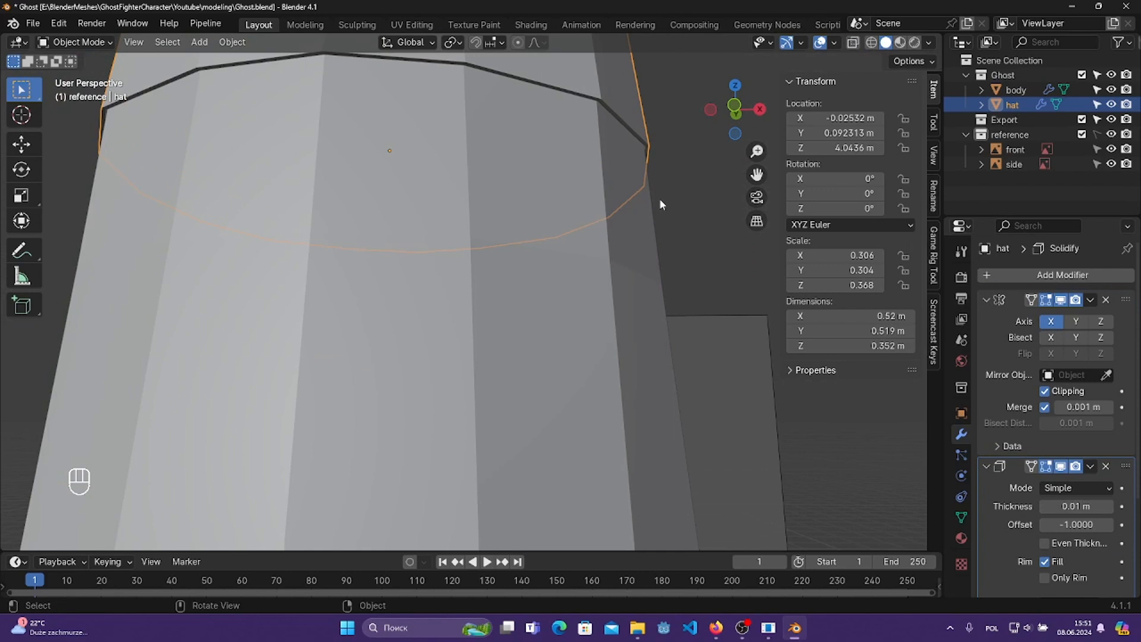
pyautogui.moveTo(700, 237); pyautogui.dragTo(724, 300, button='middle')
pyautogui.press('s')
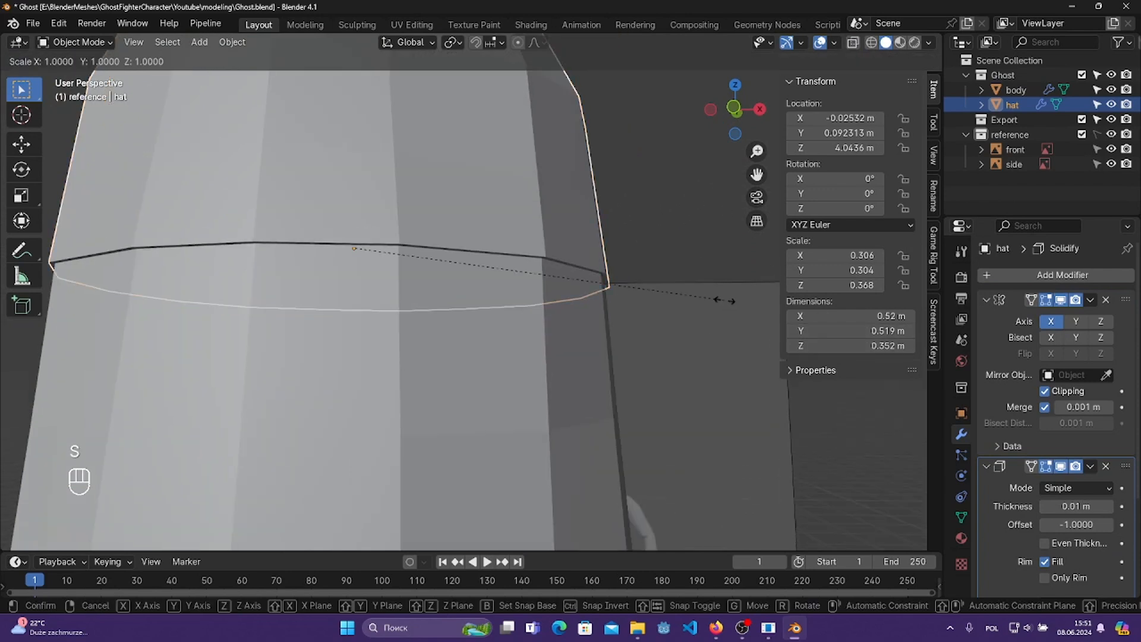
pyautogui.click(725, 300)
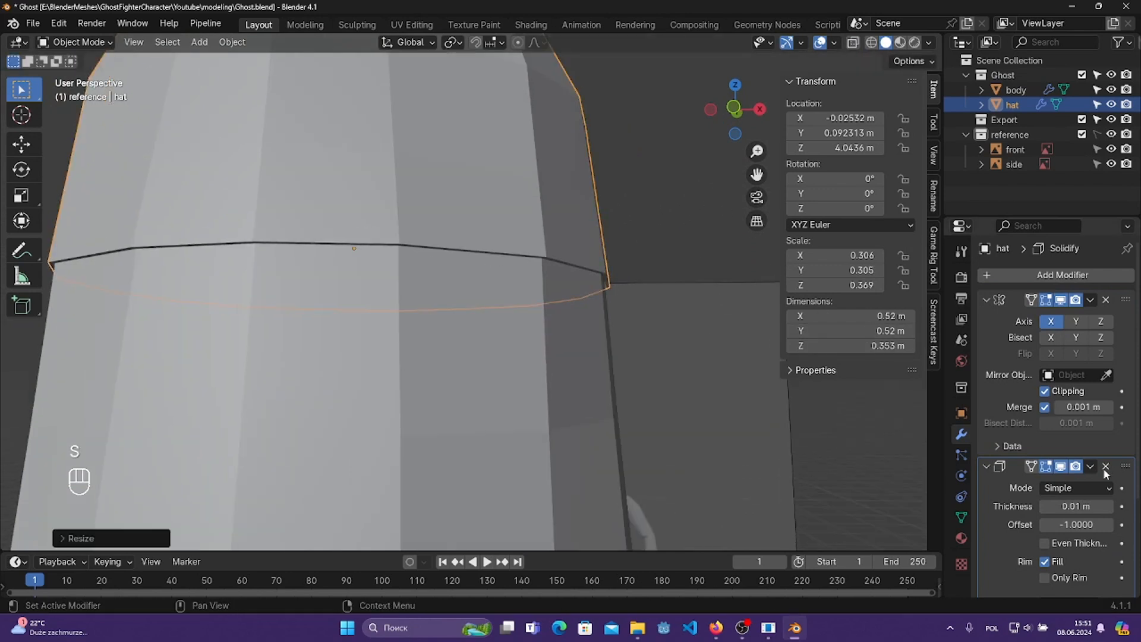
# - Set the hat's Solidify offset to 1 and thickness to 0.02 m, and save the file
pyautogui.moveTo(1050, 530); pyautogui.dragTo(1075, 507)
pyautogui.click(1075, 507)
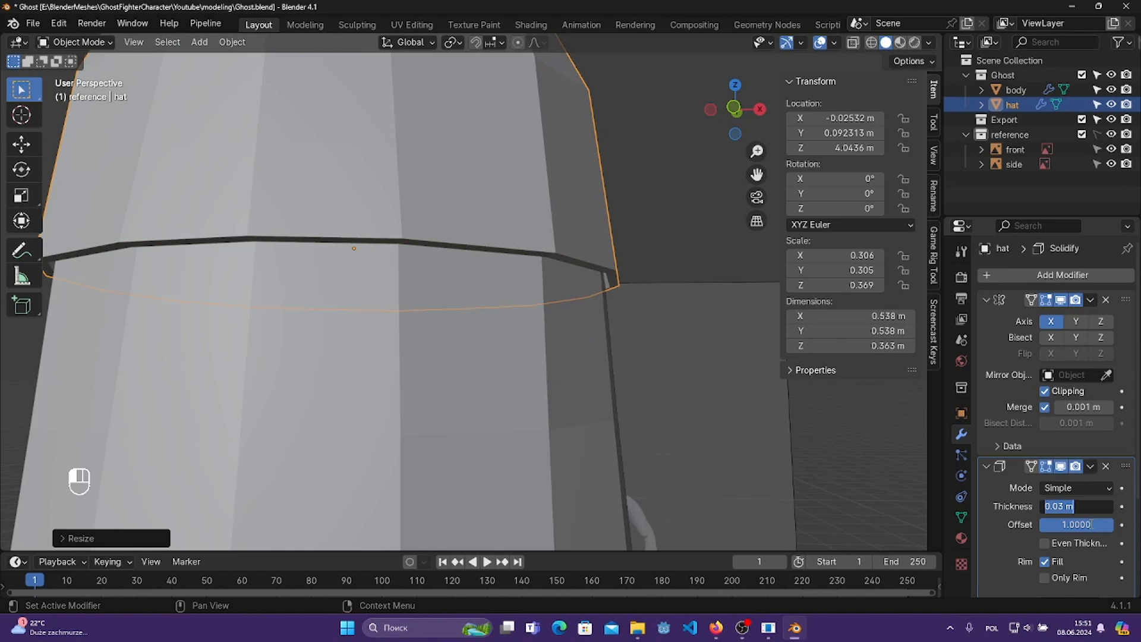
pyautogui.press('Right')
pyautogui.click(1092, 524)
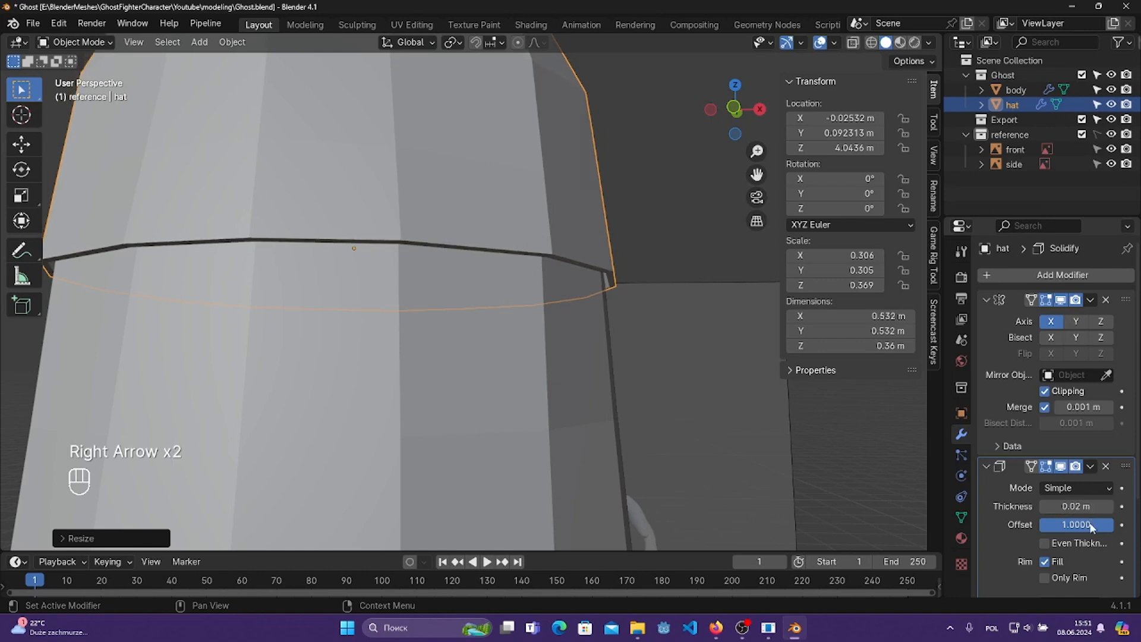
pyautogui.click(636, 228)
pyautogui.hotkey('ctrl', 's')
pyautogui.moveTo(636, 228); pyautogui.dragTo(621, 218, button='middle')
pyautogui.scroll(-5, 608, 225)
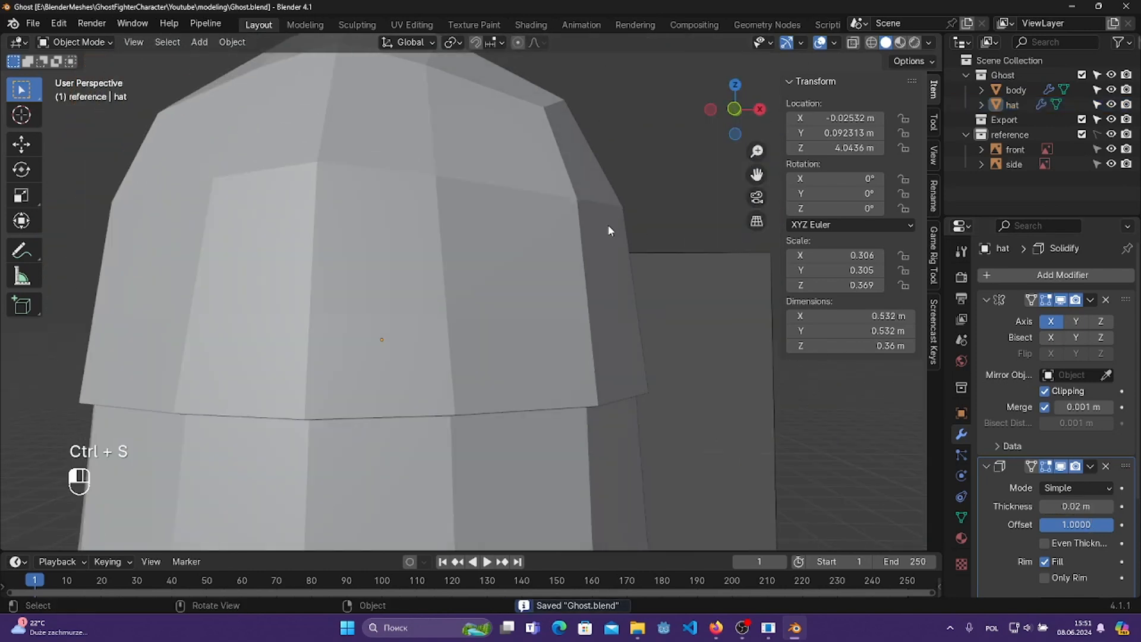
# - Select the hat, switch to front view with X-ray on, and open its mesh in Edit Mode
pyautogui.click(608, 225)
pyautogui.press('KP_1')
pyautogui.click(854, 43)
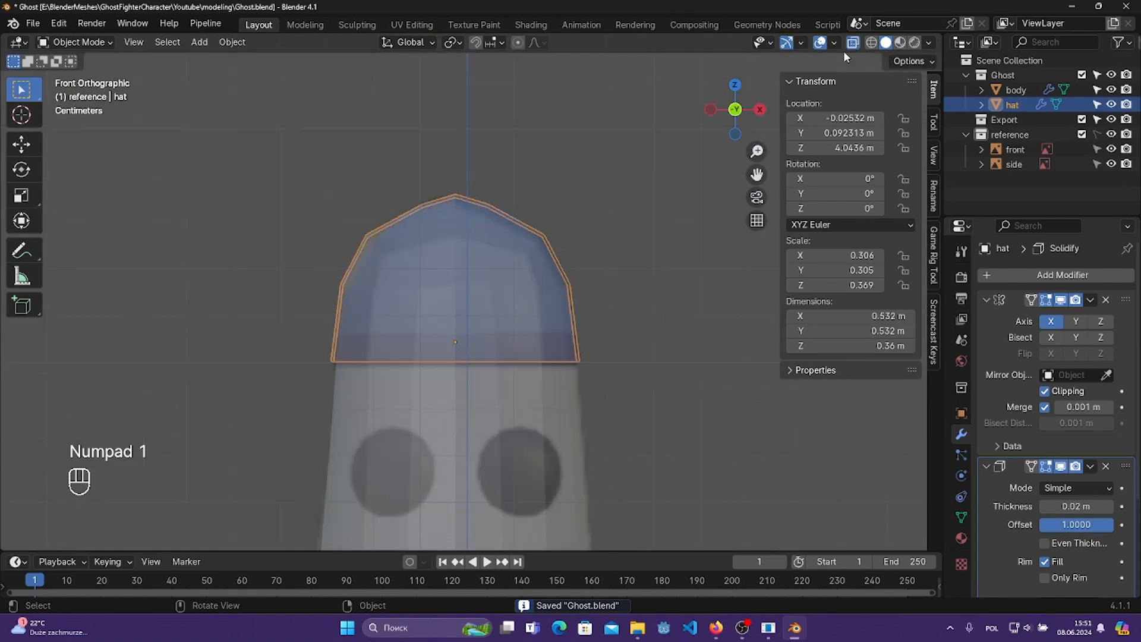
pyautogui.scroll(1, 574, 310)
pyautogui.keyDown('shift'); pyautogui.moveTo(483, 358); pyautogui.dragTo(509, 306, button='middle'); pyautogui.keyUp('shift')
pyautogui.scroll(2, 614, 337)
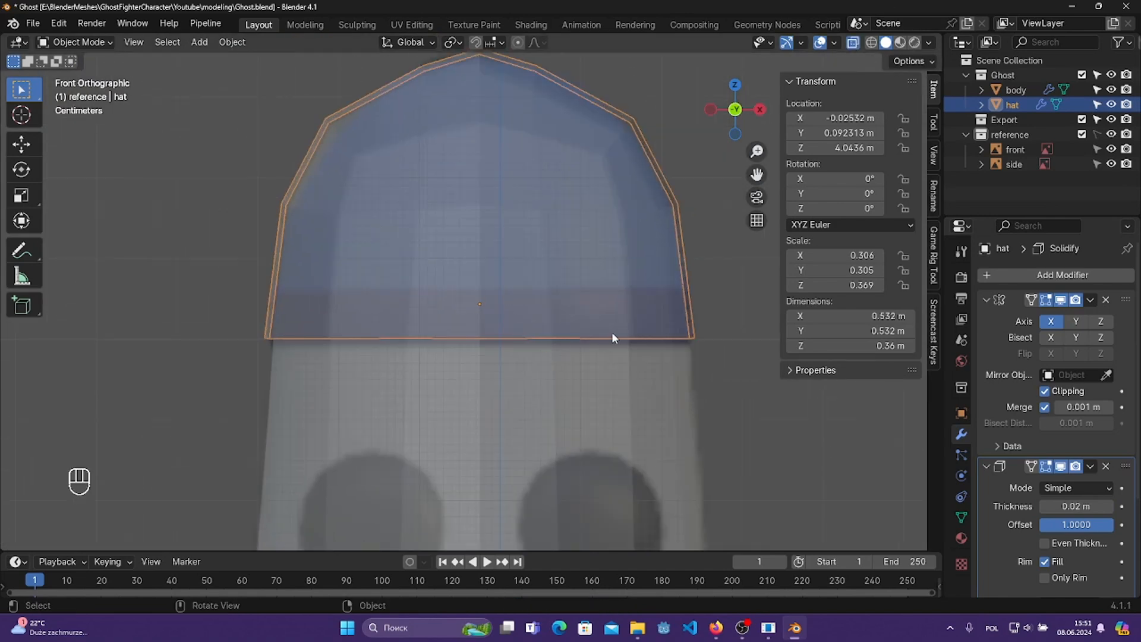
pyautogui.moveTo(243, 290); pyautogui.dragTo(594, 294)
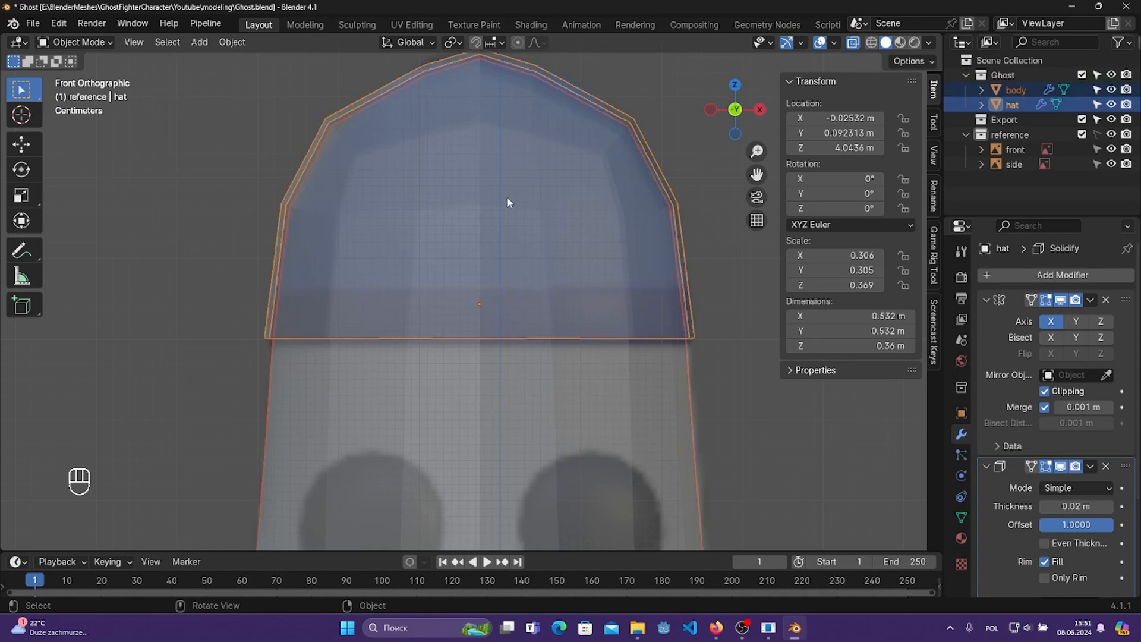
pyautogui.press('Tab')
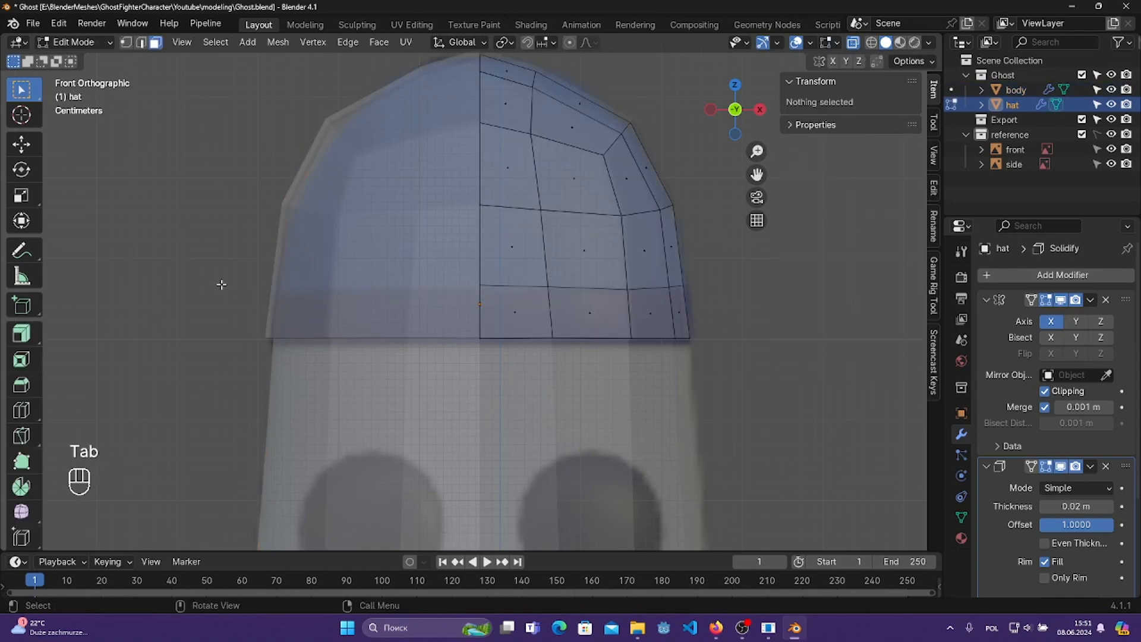
# - Select the horizontal edge loop just above the hat's rim and slide it slightly down to the reference band's upper border
pyautogui.keyDown('alt'); pyautogui.click(525, 286); pyautogui.keyUp('alt')
pyautogui.scroll(2, 643, 298)
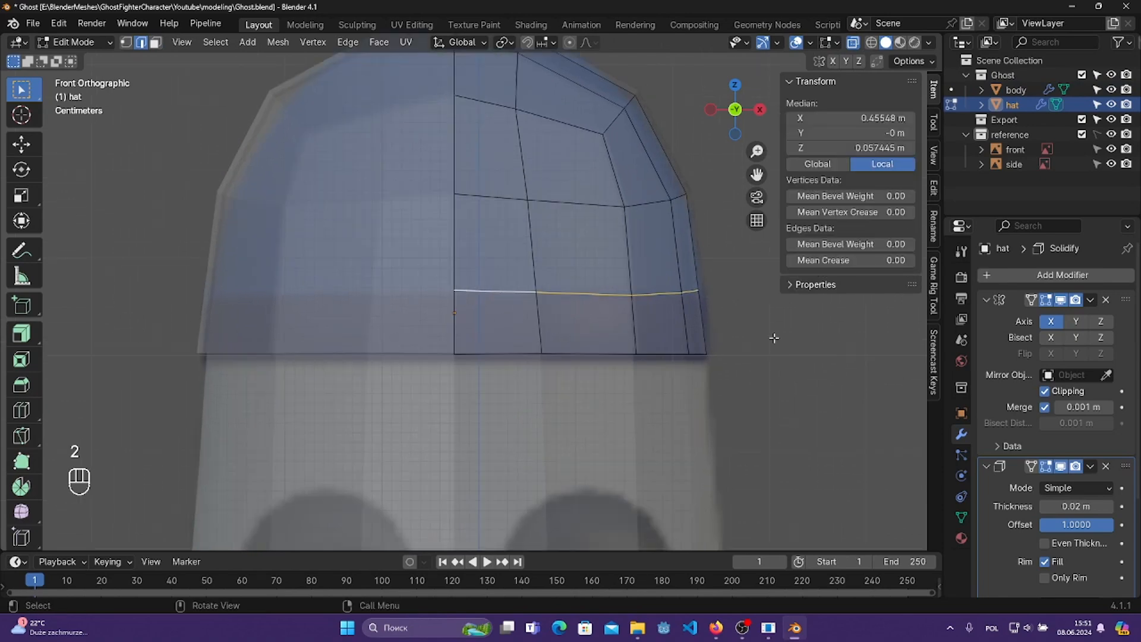
pyautogui.press('g')
pyautogui.press('g')
pyautogui.click(774, 340)
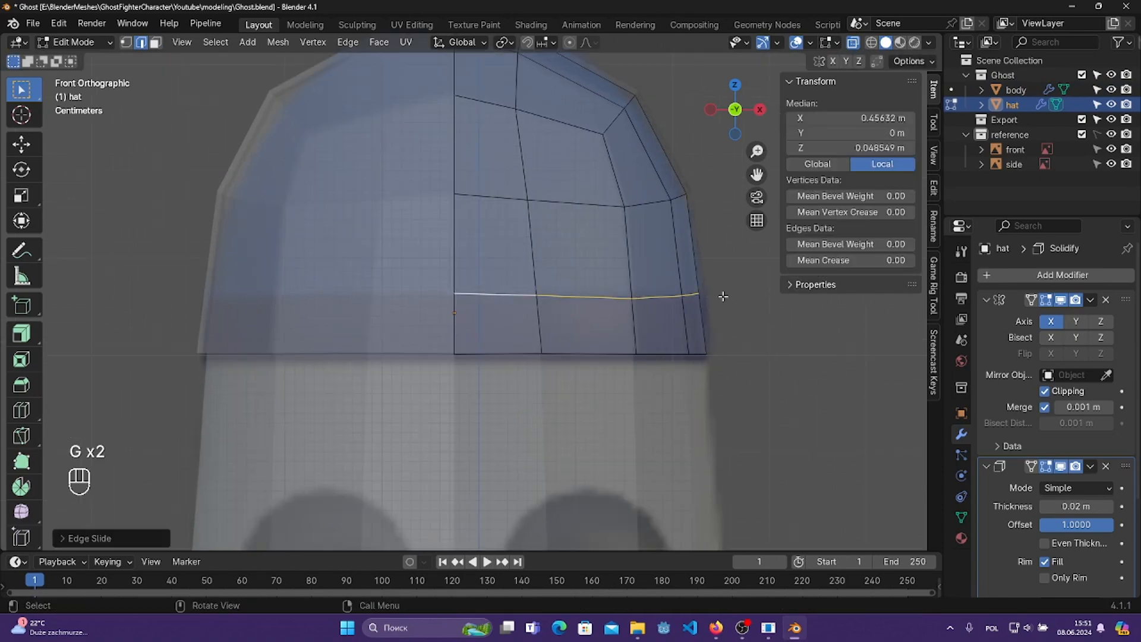
# - In right side view, rotate the loop edge just behind the hat's centre line so it lies level
pyautogui.press('KP_3')
pyautogui.scroll(-5, 612, 311)
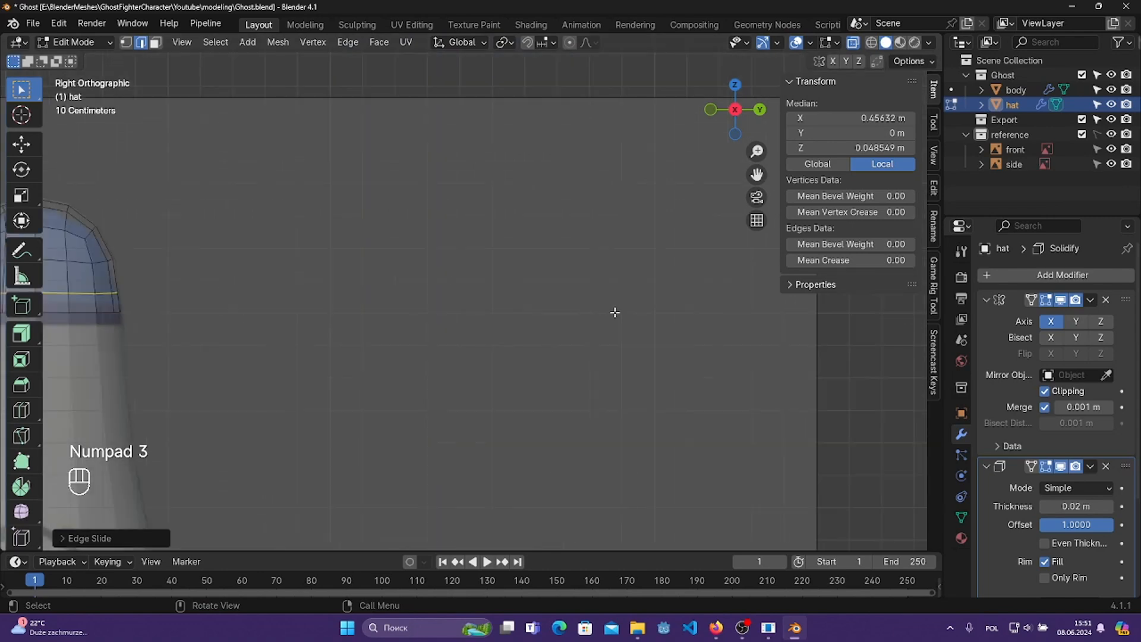
pyautogui.keyDown('shift'); pyautogui.moveTo(431, 291); pyautogui.dragTo(703, 315, button='middle'); pyautogui.keyUp('shift')
pyautogui.scroll(7, 743, 300)
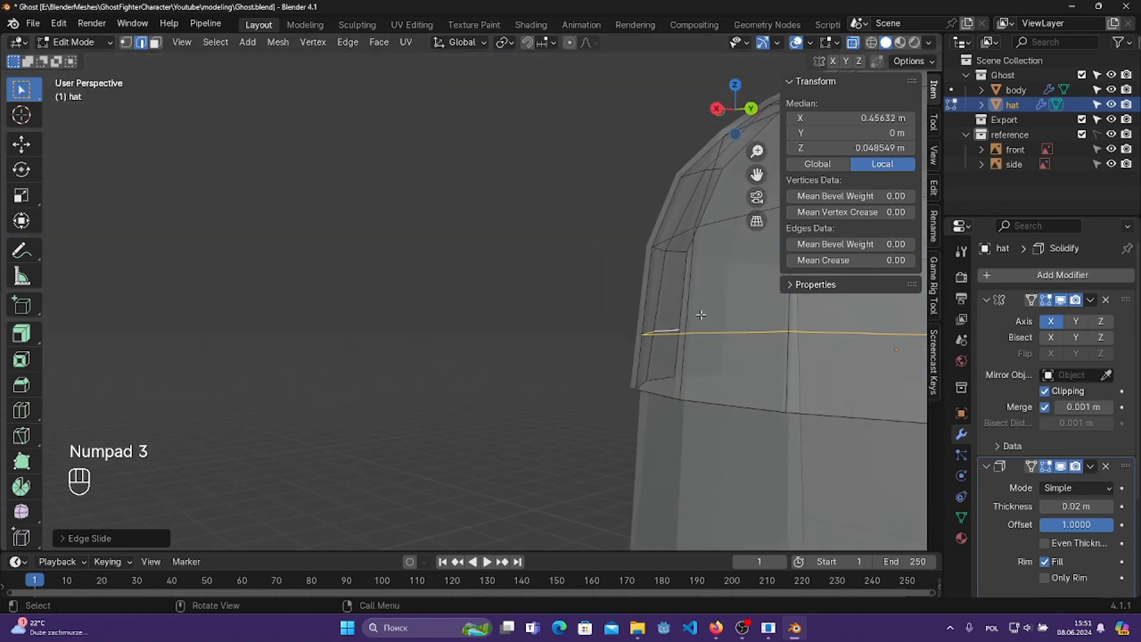
pyautogui.press('KP_3')
pyautogui.press('KP_1')
pyautogui.scroll(4, 687, 319)
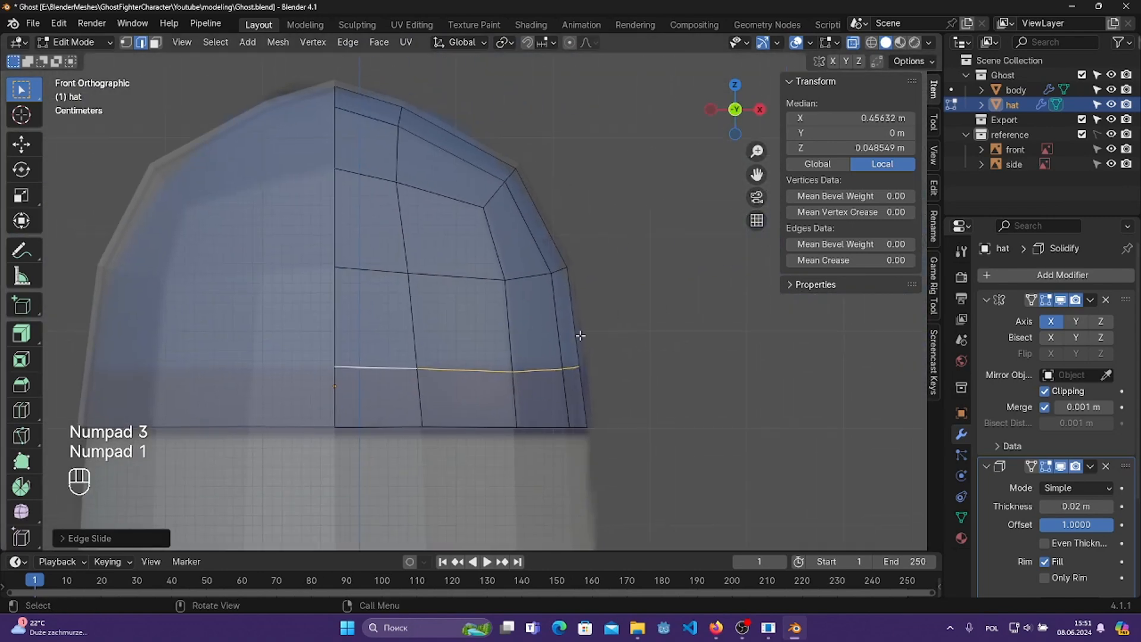
pyautogui.press('KP_3')
pyautogui.keyDown('shift'); pyautogui.moveTo(829, 373); pyautogui.dragTo(82, 331, button='middle'); pyautogui.keyUp('shift')
pyautogui.scroll(2, 381, 334)
pyautogui.click(411, 337)
pyautogui.scroll(-3, 531, 362)
pyautogui.keyDown('shift'); pyautogui.moveTo(507, 354); pyautogui.dragTo(583, 374, button='middle'); pyautogui.keyUp('shift')
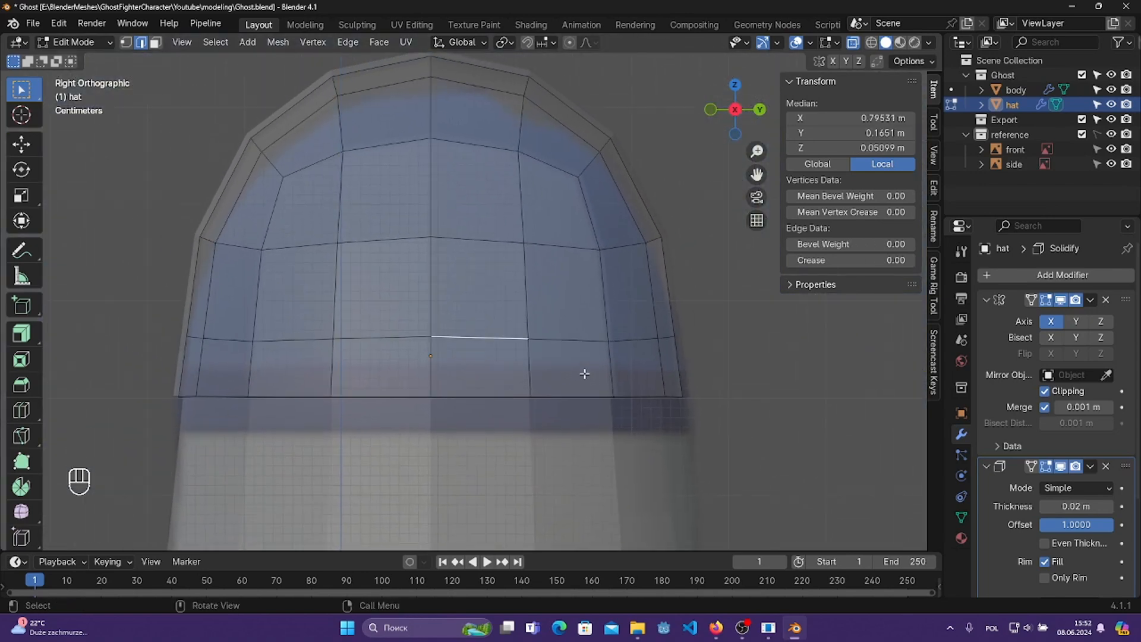
pyautogui.press('r')
pyautogui.click(730, 388)
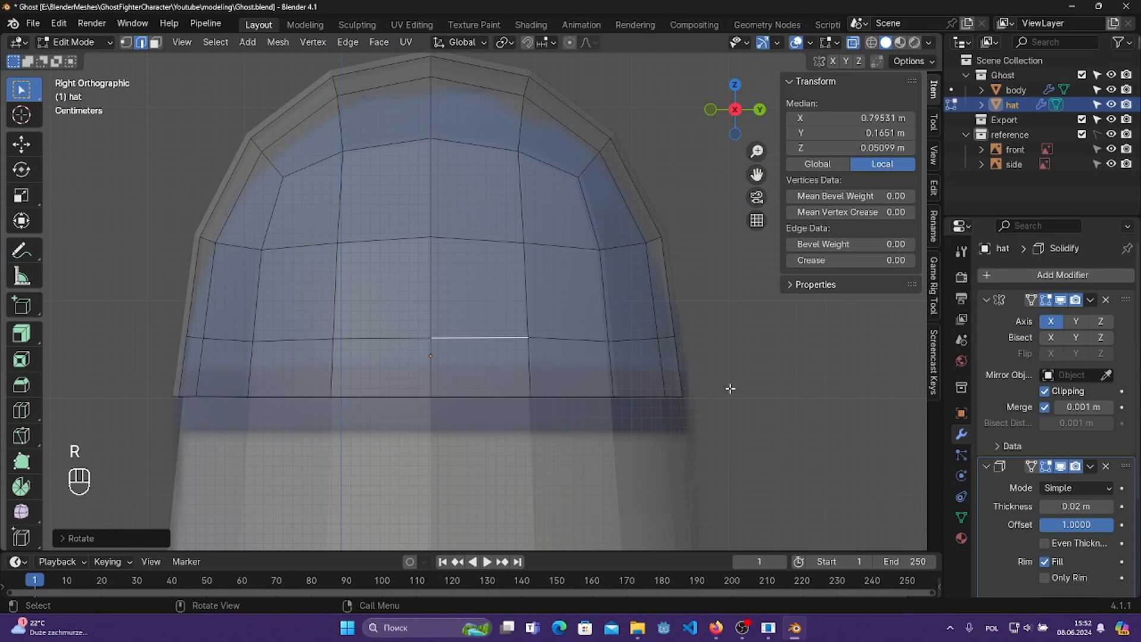
# - Rotate the next edge of the loop toward the back of the hat so it lies level
pyautogui.click(562, 339)
pyautogui.press('r')
pyautogui.click(712, 357)
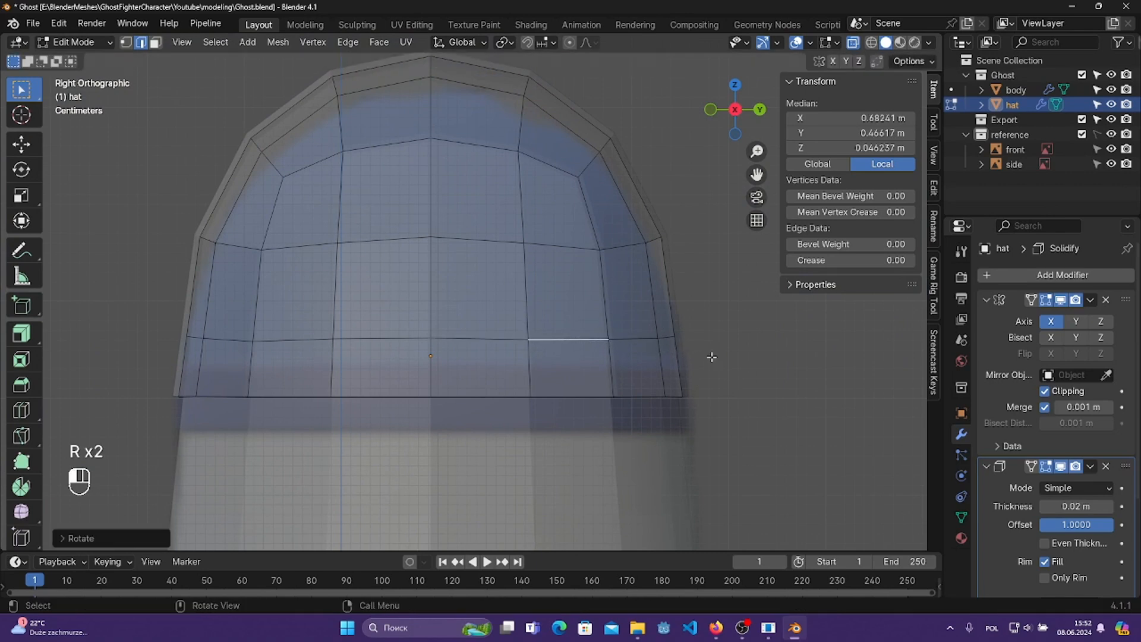
# - In the right view, rotate two edges of the hat's lower edge loop on the back side to level them
pyautogui.click(643, 338)
pyautogui.press('r')
pyautogui.click(778, 366)
pyautogui.click(667, 337)
pyautogui.press('r')
pyautogui.click(745, 357)
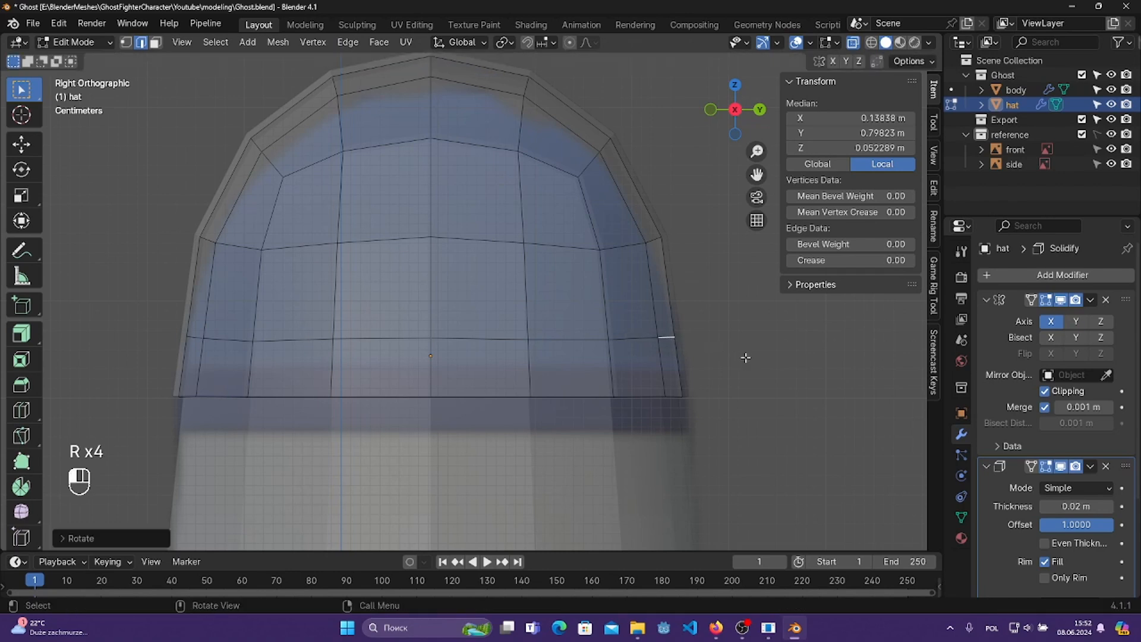
# - Rotate the three edges of the same lower loop on the hat's front side to level them
pyautogui.keyDown('shift'); pyautogui.moveTo(364, 334); pyautogui.dragTo(552, 343, button='middle'); pyautogui.keyUp('shift')
pyautogui.scroll(2, 553, 342)
pyautogui.click(458, 359)
pyautogui.press('r')
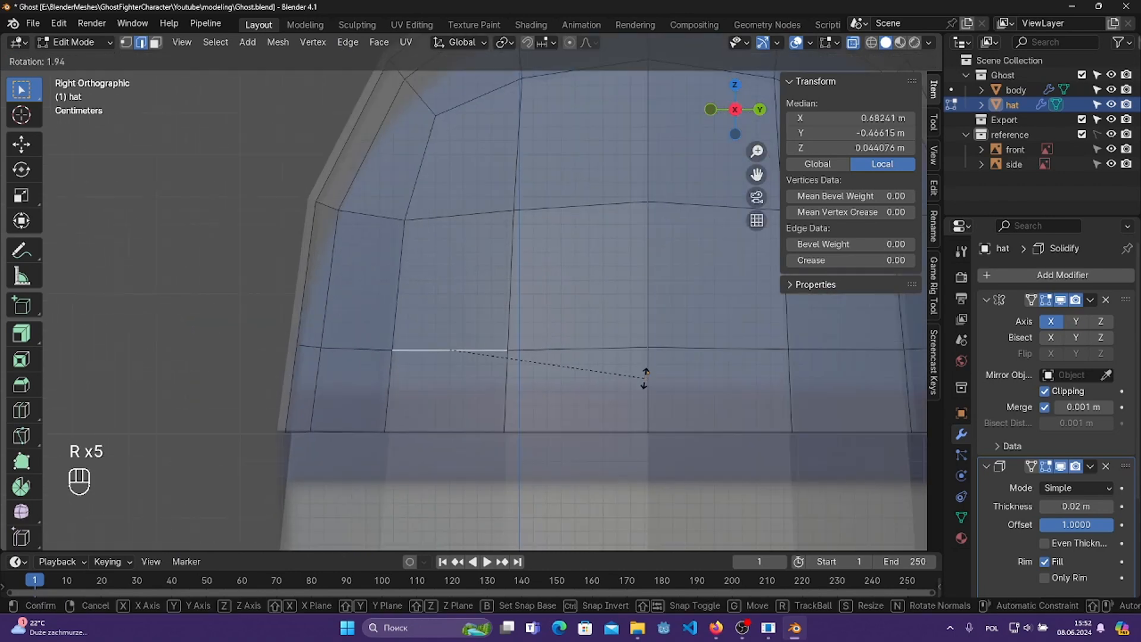
pyautogui.click(645, 376)
pyautogui.press('r')
pyautogui.click(486, 355)
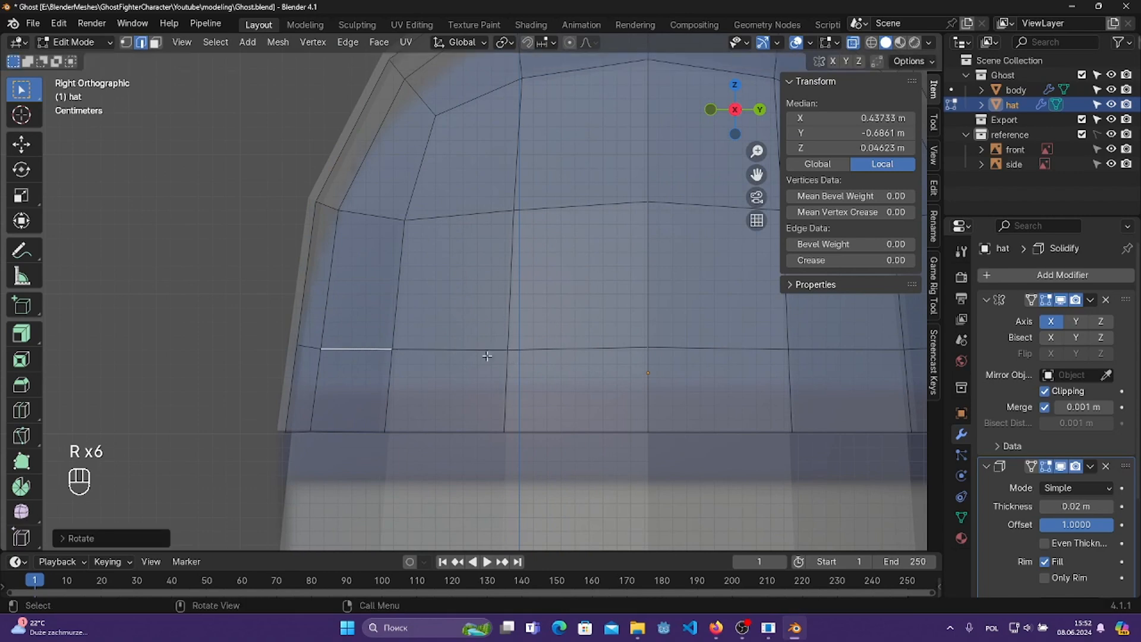
pyautogui.click(301, 344)
pyautogui.press('r')
pyautogui.click(448, 345)
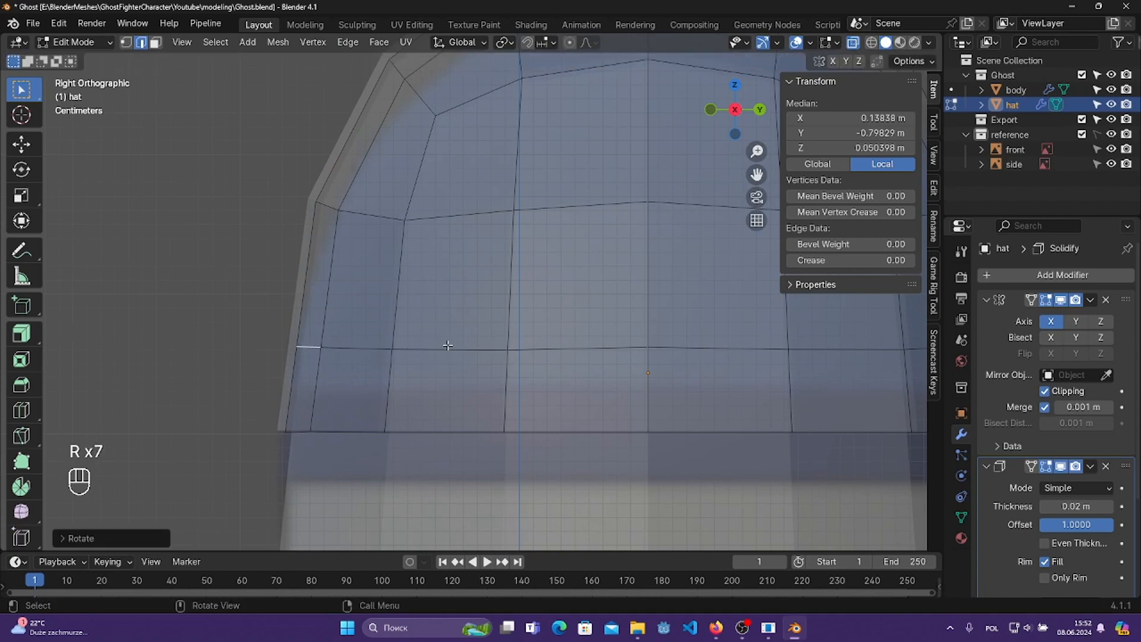
# - In the front view, rotate the loop's second edge from the center to level it, and save the file
pyautogui.press('KP_1')
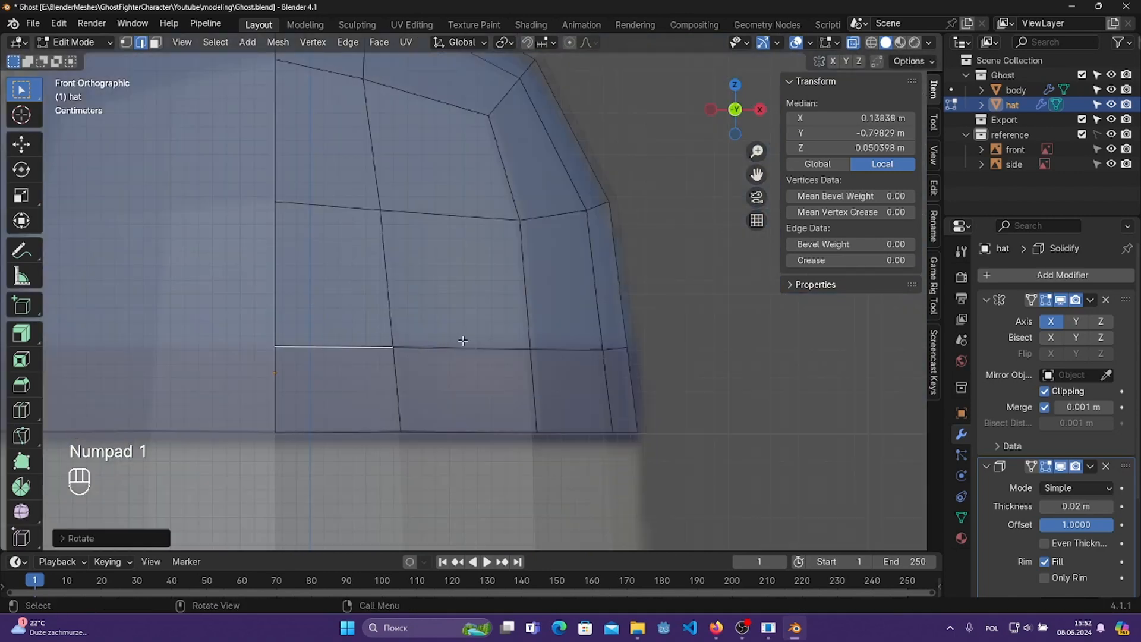
pyautogui.click(463, 343)
pyautogui.scroll(-2, 610, 357)
pyautogui.press('r')
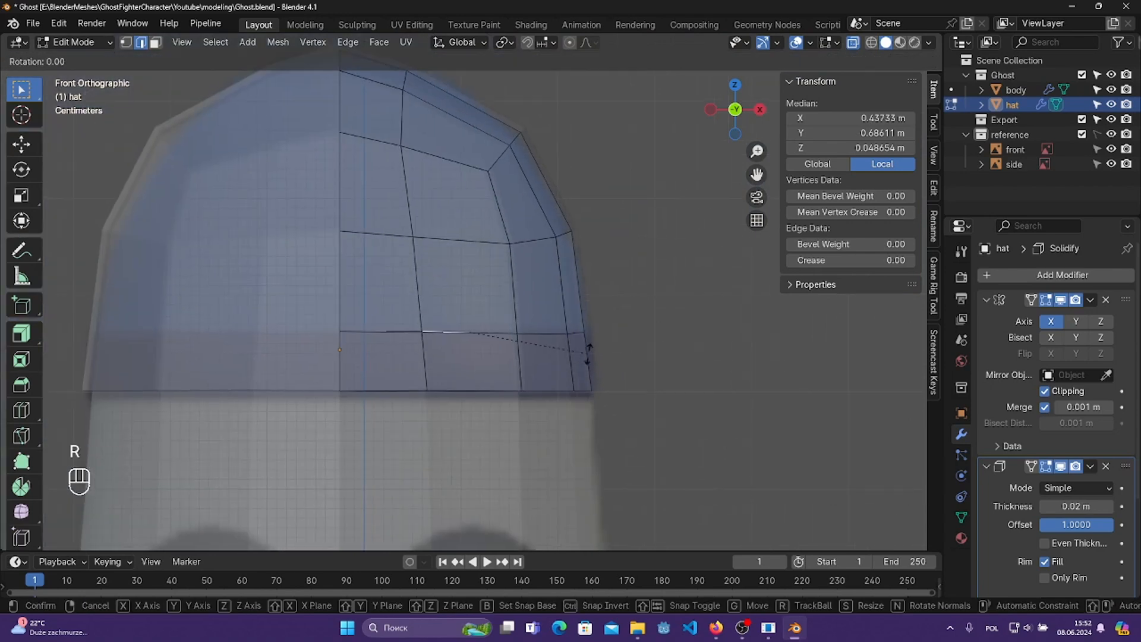
pyautogui.click(588, 351)
pyautogui.hotkey('ctrl', 's')
pyautogui.scroll(1, 342, 328)
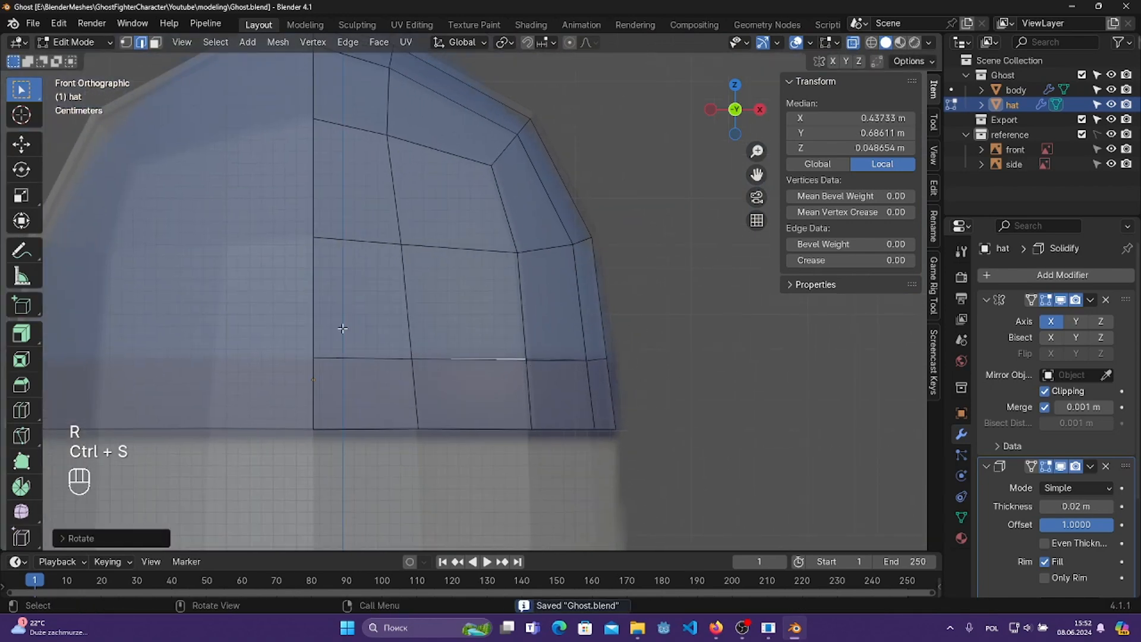
# - Edge-slide the hat's whole lower edge loop down to the upper border of the reference hat band
pyautogui.keyDown('alt'); pyautogui.click(395, 364); pyautogui.keyUp('alt')
pyautogui.press('g')
pyautogui.press('g')
pyautogui.press('g')
pyautogui.press('g')
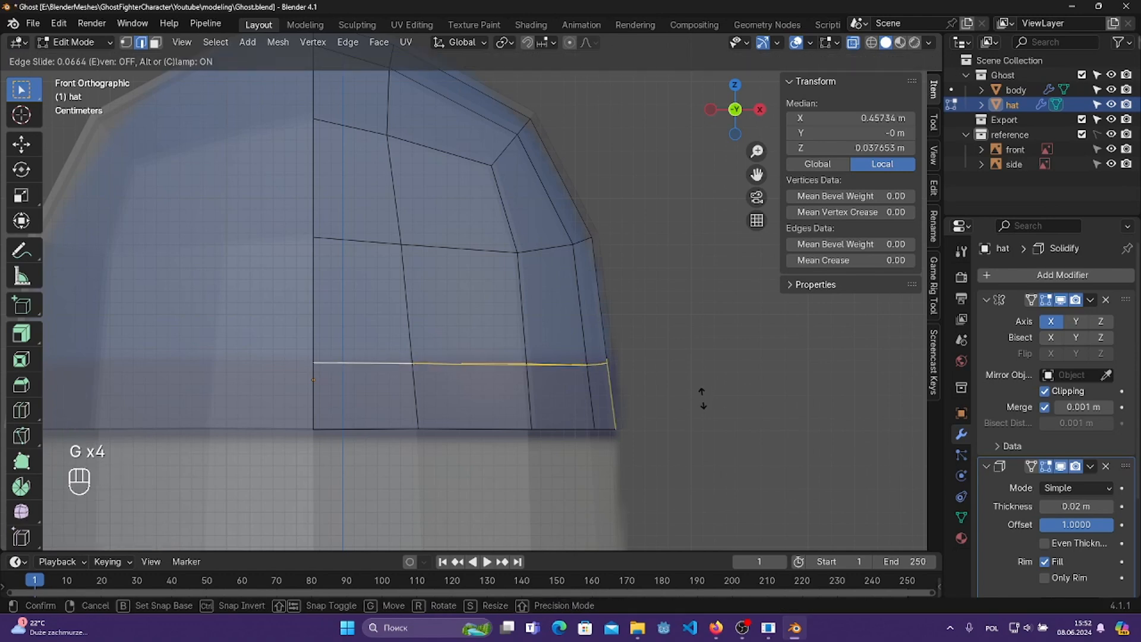
pyautogui.click(703, 392)
# - Switch to face selection and select the ring of faces forming the hat's bottom band
pyautogui.keyDown('shift'); pyautogui.moveTo(280, 383); pyautogui.dragTo(388, 378, button='middle'); pyautogui.keyUp('shift')
pyautogui.press('3')
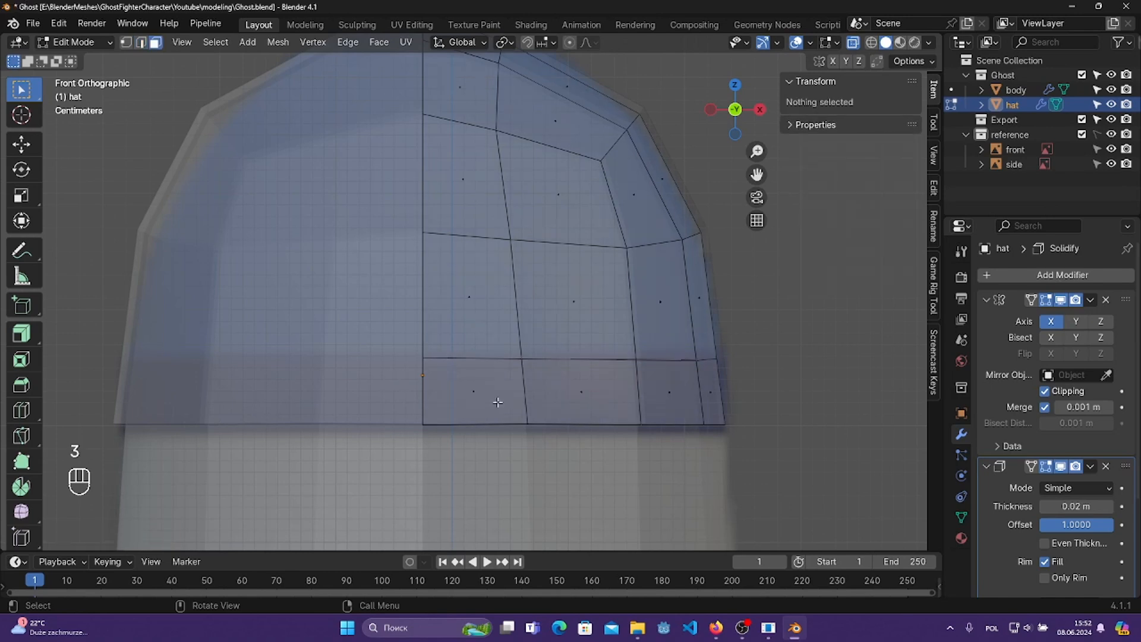
pyautogui.press('alt')
pyautogui.keyDown('alt'); pyautogui.click(480, 387); pyautogui.keyUp('alt')
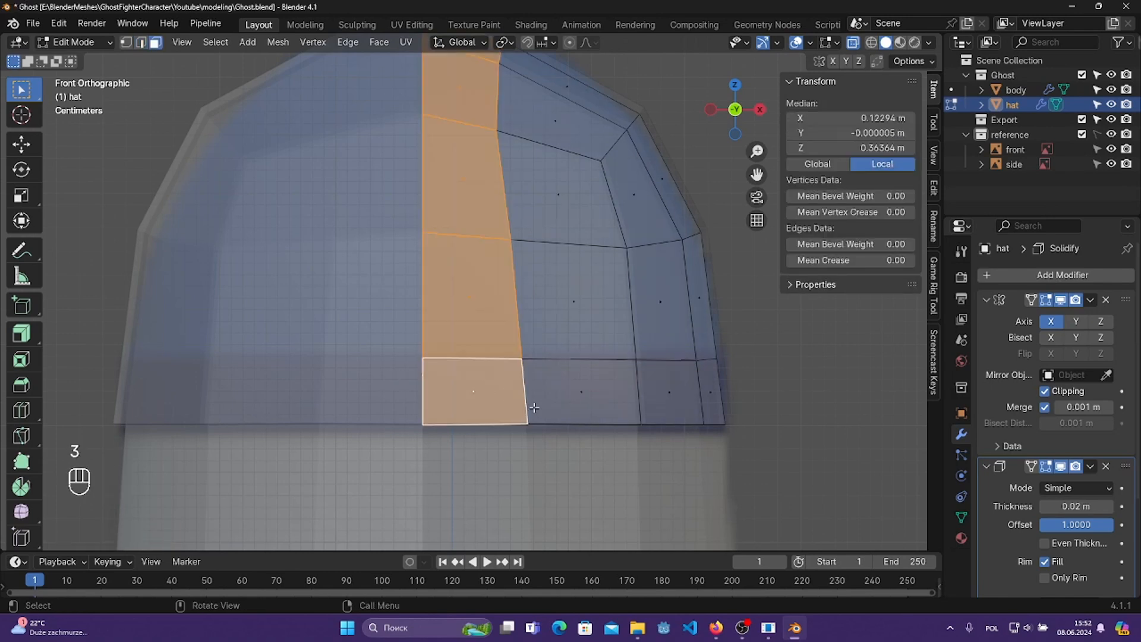
pyautogui.keyDown('alt'); pyautogui.click(519, 392); pyautogui.keyUp('alt')
pyautogui.moveTo(520, 393); pyautogui.dragTo(680, 404, button='middle')
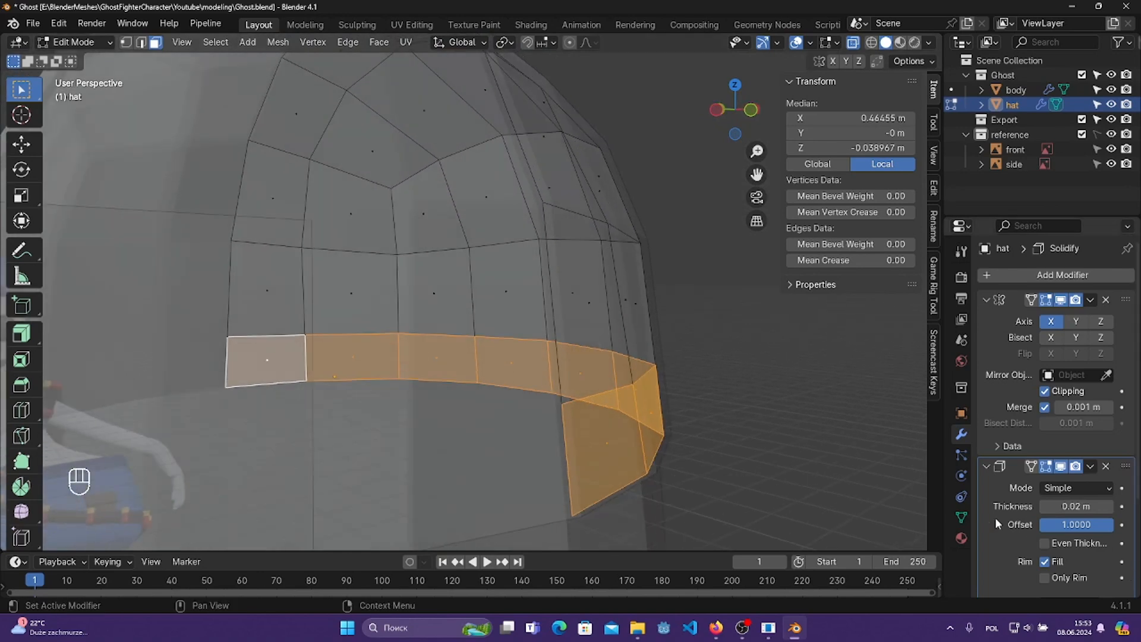
# - Set the hat's Solidify offset to -1 and inspect the rim with X-ray off
pyautogui.moveTo(1105, 525); pyautogui.dragTo(1040, 525)
pyautogui.moveTo(698, 457); pyautogui.dragTo(744, 474, button='middle')
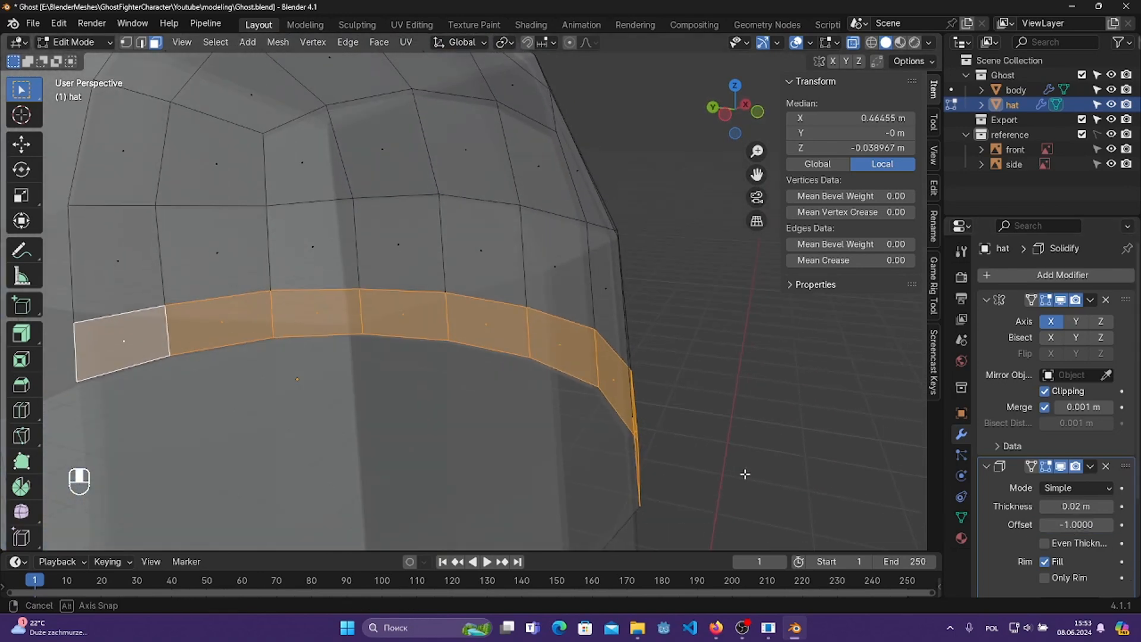
pyautogui.click(854, 43)
pyautogui.moveTo(744, 312); pyautogui.dragTo(729, 270, button='middle')
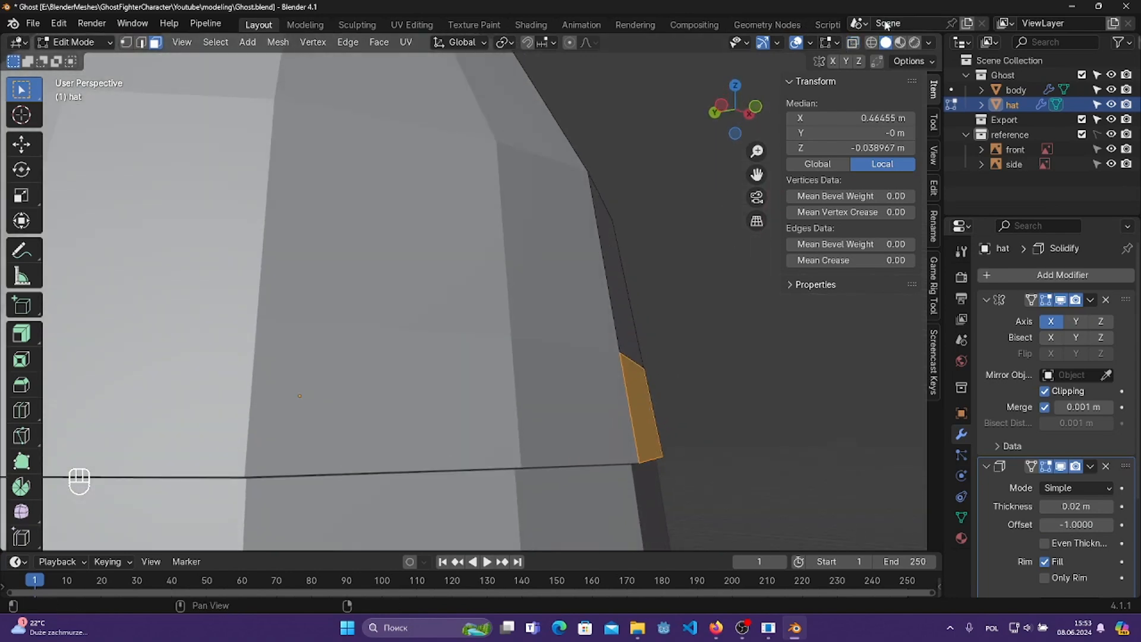
pyautogui.click(854, 43)
pyautogui.moveTo(789, 213); pyautogui.dragTo(636, 370, button='middle')
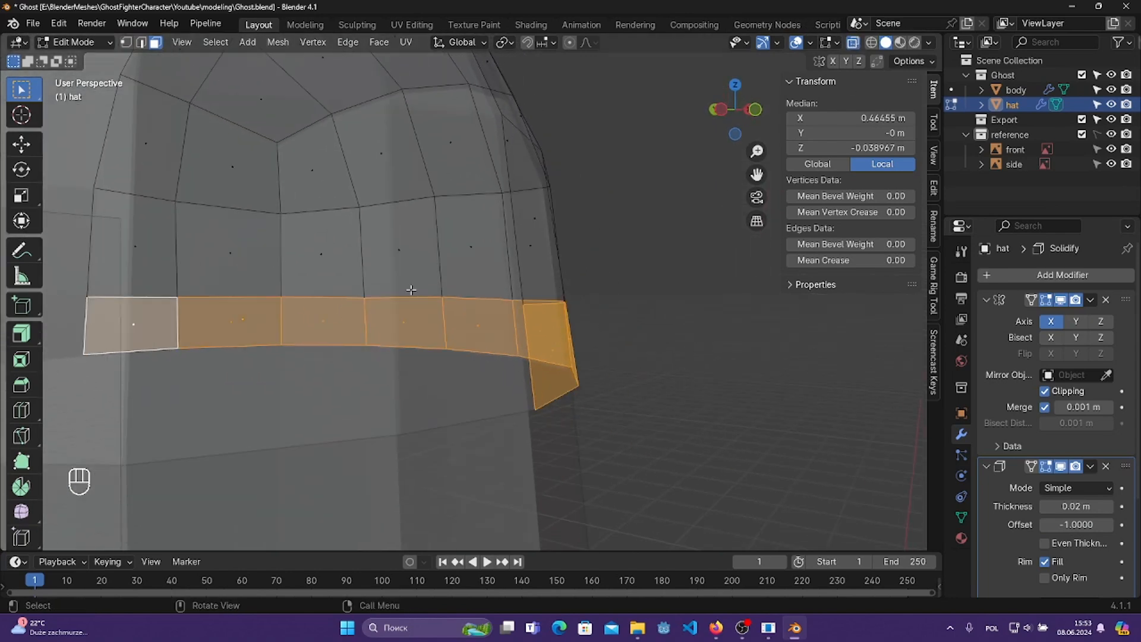
# - Extrude the selected band faces slightly outward along their normals to match the reference band, and inspect the raised rim
pyautogui.click(21, 334)
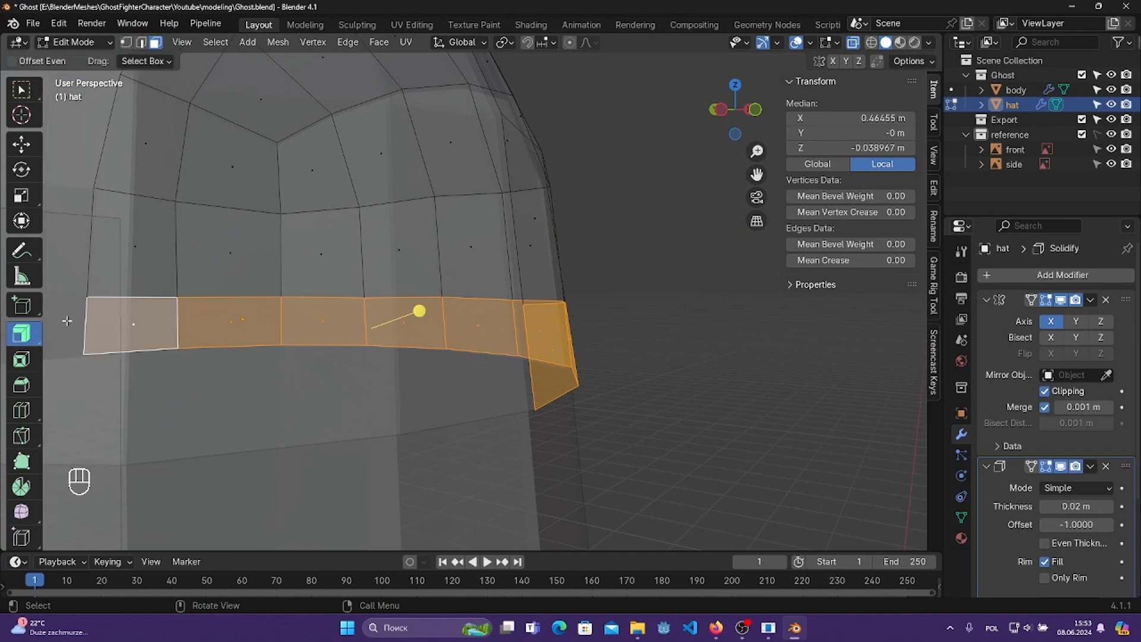
pyautogui.moveTo(34, 336); pyautogui.dragTo(45, 339)
pyautogui.click(95, 399)
pyautogui.moveTo(538, 324); pyautogui.dragTo(477, 287, button='middle')
pyautogui.moveTo(463, 289); pyautogui.dragTo(527, 274)
pyautogui.moveTo(582, 266); pyautogui.dragTo(626, 258, button='middle')
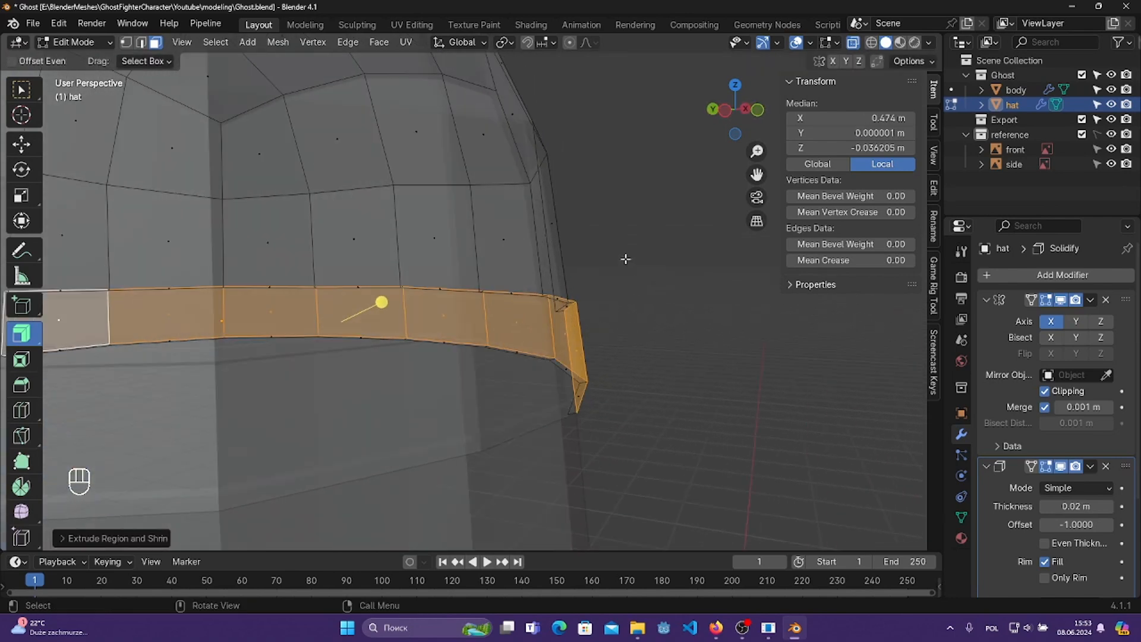
pyautogui.click(854, 44)
pyautogui.moveTo(621, 314); pyautogui.dragTo(597, 219, button='middle')
pyautogui.scroll(-5, 596, 219)
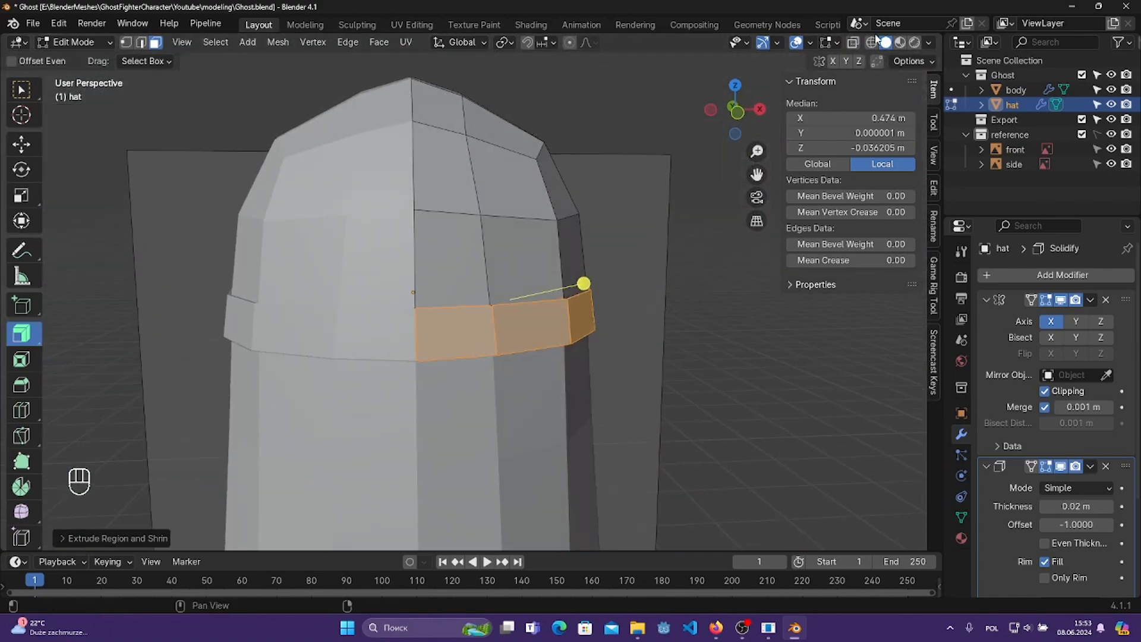
pyautogui.click(853, 43)
pyautogui.press('KP_1')
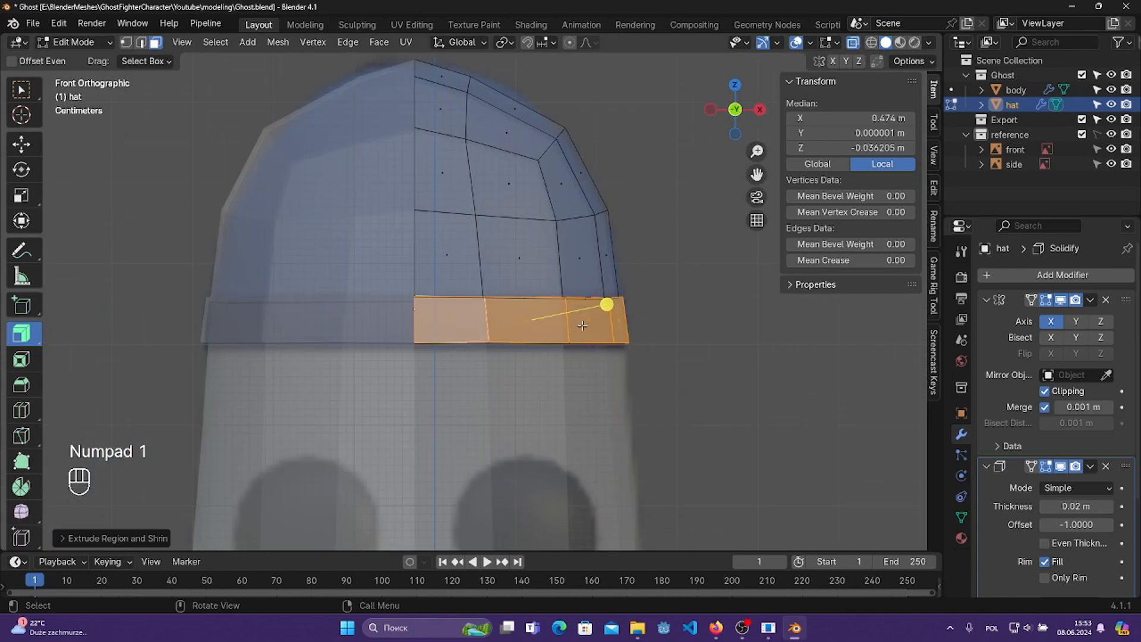
# - Deselect the band faces, turn X-ray off, return to Object Mode and save the file
pyautogui.click(712, 283)
pyautogui.keyDown('shift'); pyautogui.moveTo(558, 199); pyautogui.dragTo(611, 296, button='middle'); pyautogui.keyUp('shift')
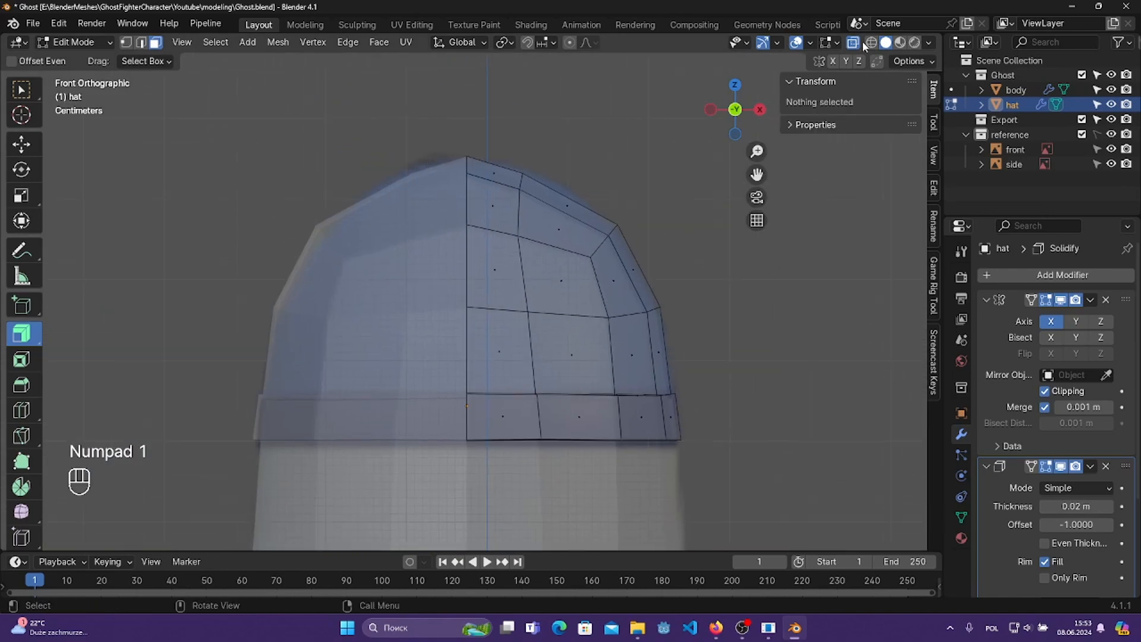
pyautogui.click(853, 44)
pyautogui.moveTo(697, 193); pyautogui.dragTo(676, 337, button='middle')
pyautogui.press('Tab')
pyautogui.hotkey('ctrl', 's')
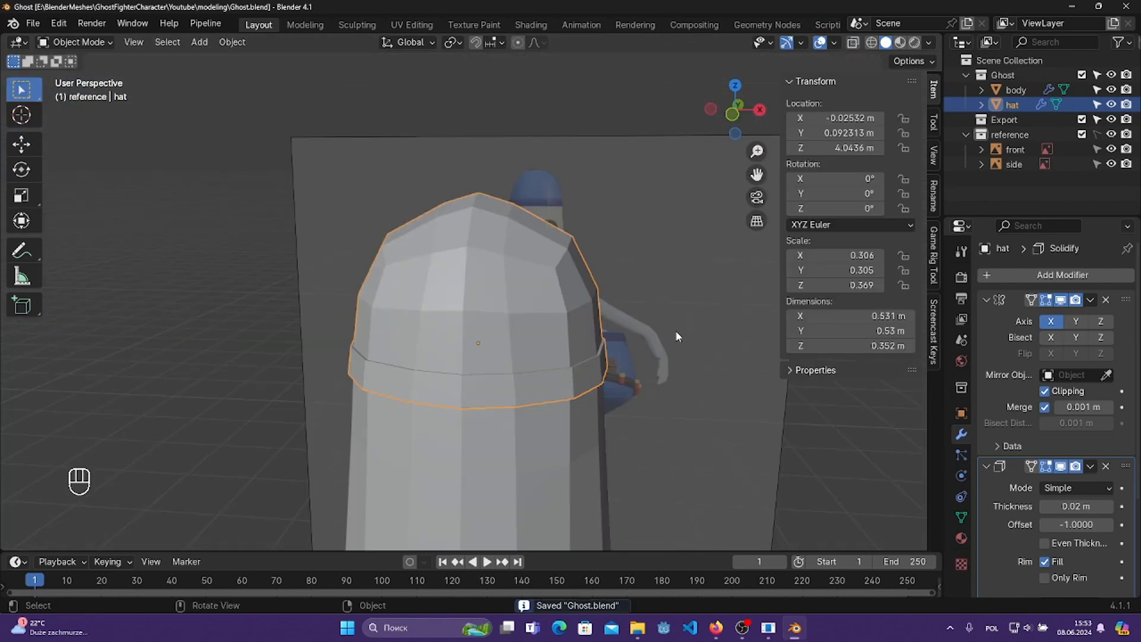
# - In the front view with X-ray on, place the 3D cursor between the reference eyes and add a UV sphere there
pyautogui.scroll(-1, 694, 377)
pyautogui.moveTo(675, 394); pyautogui.dragTo(716, 471)
pyautogui.scroll(-1, 672, 436)
pyautogui.moveTo(672, 436); pyautogui.dragTo(610, 311, button='middle')
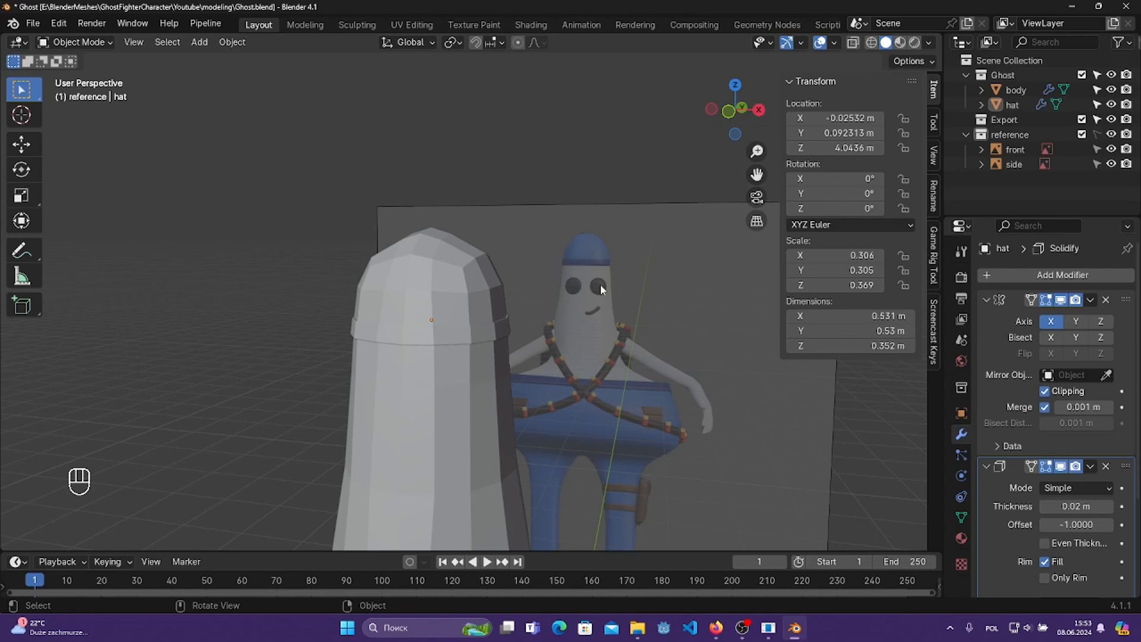
pyautogui.press('KP_1')
pyautogui.keyDown('shift'); pyautogui.moveTo(508, 308); pyautogui.dragTo(572, 265, button='middle'); pyautogui.keyUp('shift')
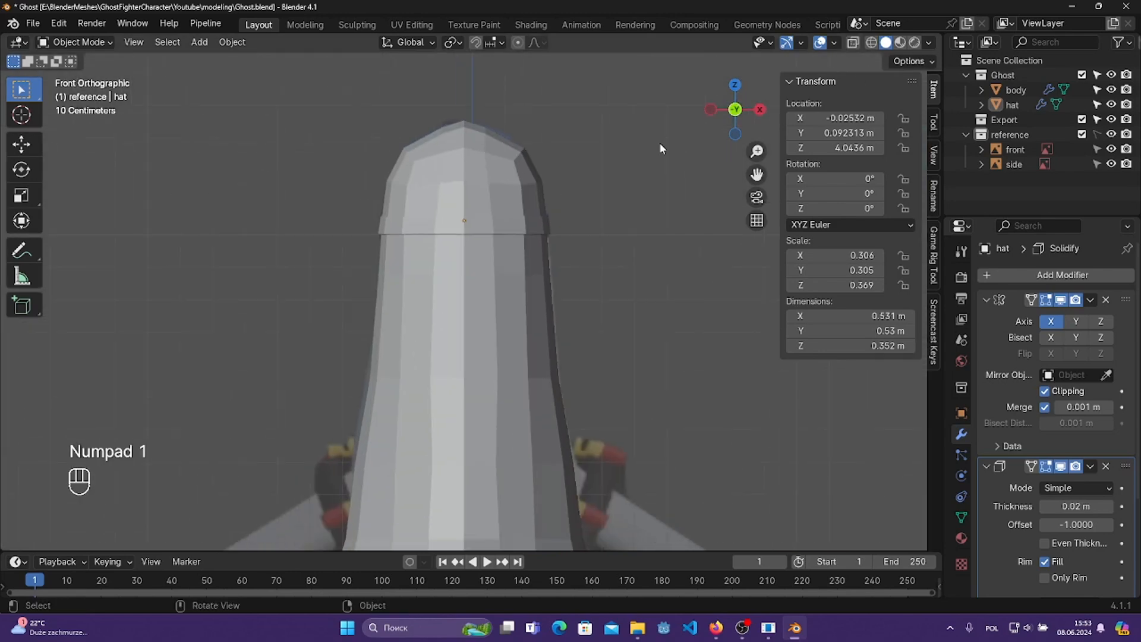
pyautogui.click(857, 43)
pyautogui.keyDown('shift'); pyautogui.moveTo(597, 314); pyautogui.dragTo(613, 250, button='middle'); pyautogui.keyUp('shift')
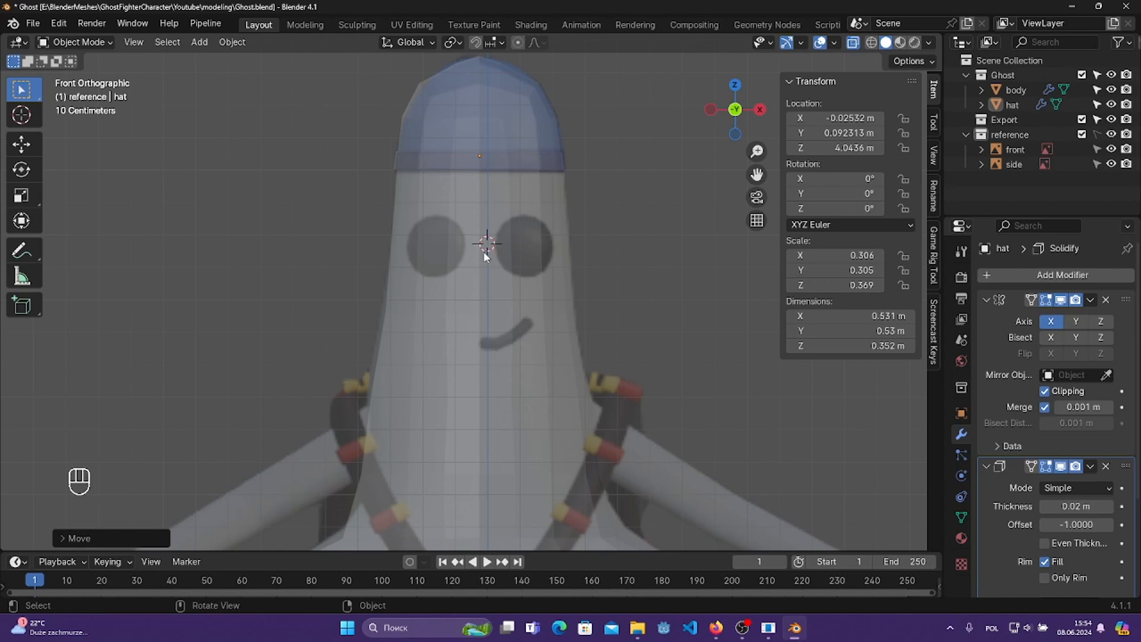
pyautogui.keyDown('shift'); pyautogui.moveTo(504, 258); pyautogui.dragTo(484, 243, button='right'); pyautogui.keyUp('shift')
pyautogui.hotkey('shift', 'a')
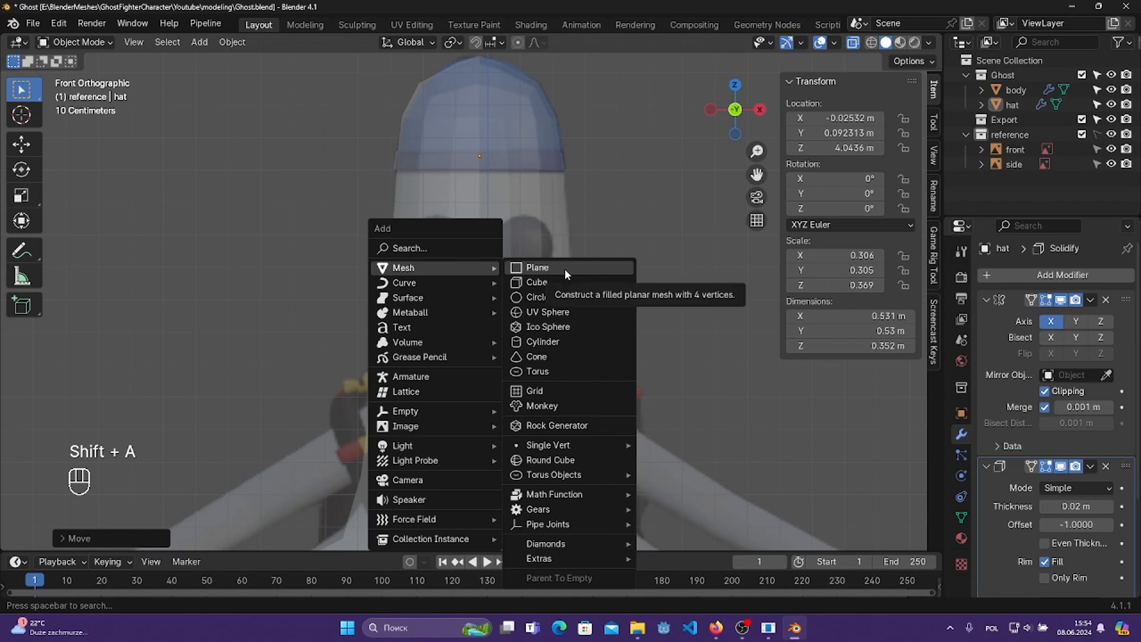
pyautogui.click(570, 310)
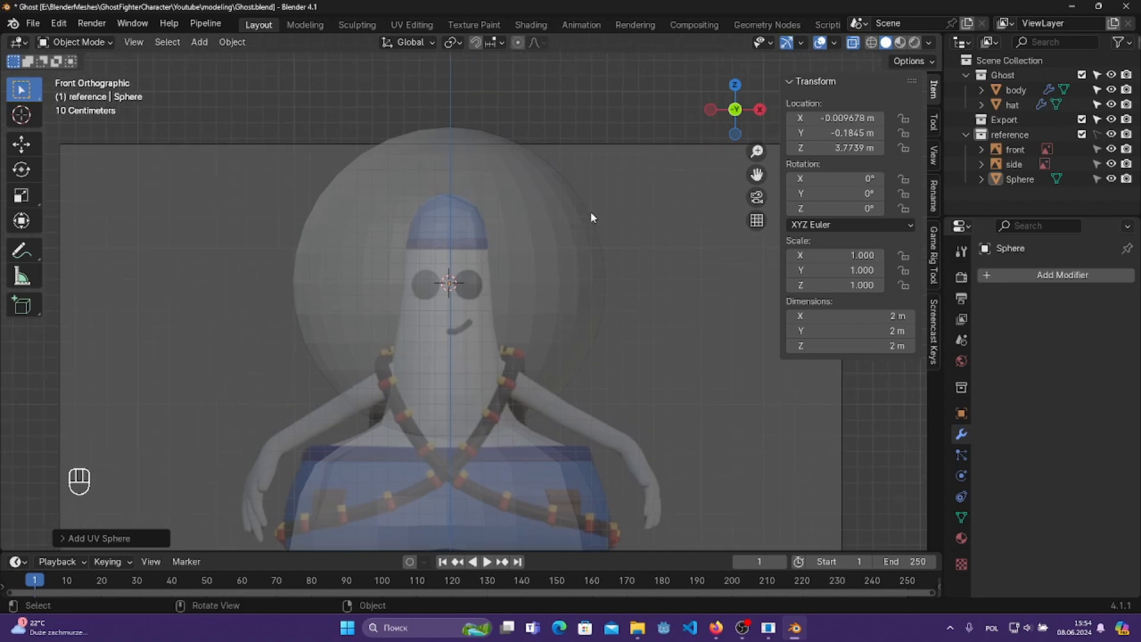
# - Move the new sphere into the Ghost collection and rename it "eye"
pyautogui.moveTo(1020, 179); pyautogui.dragTo(1004, 80)
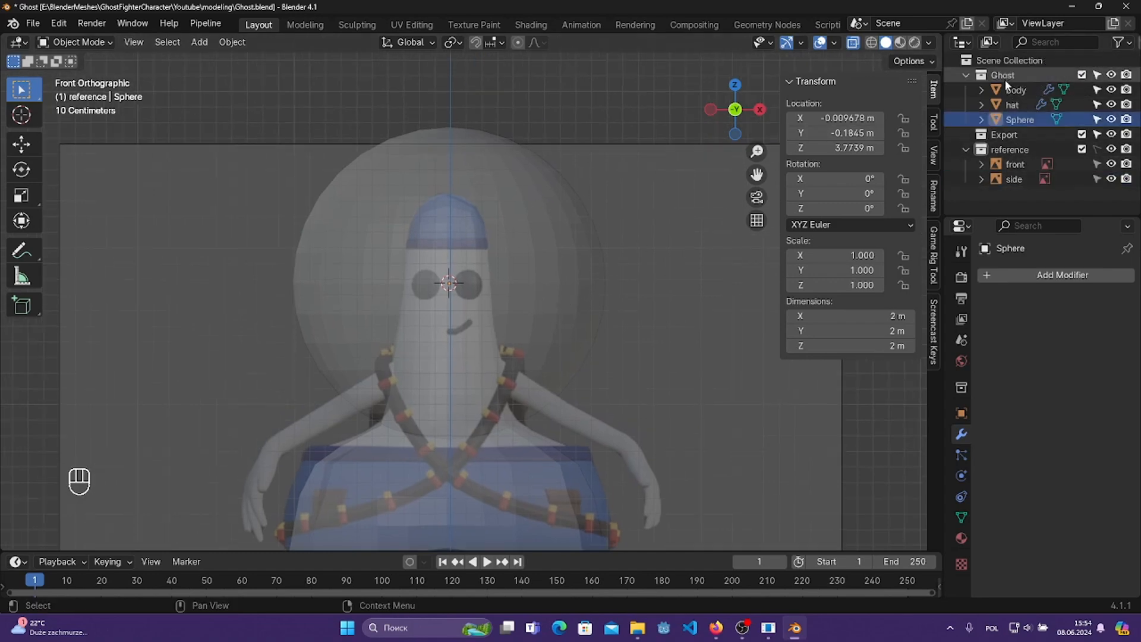
pyautogui.doubleClick(1032, 121)
pyautogui.write('eye')
pyautogui.press('Return')
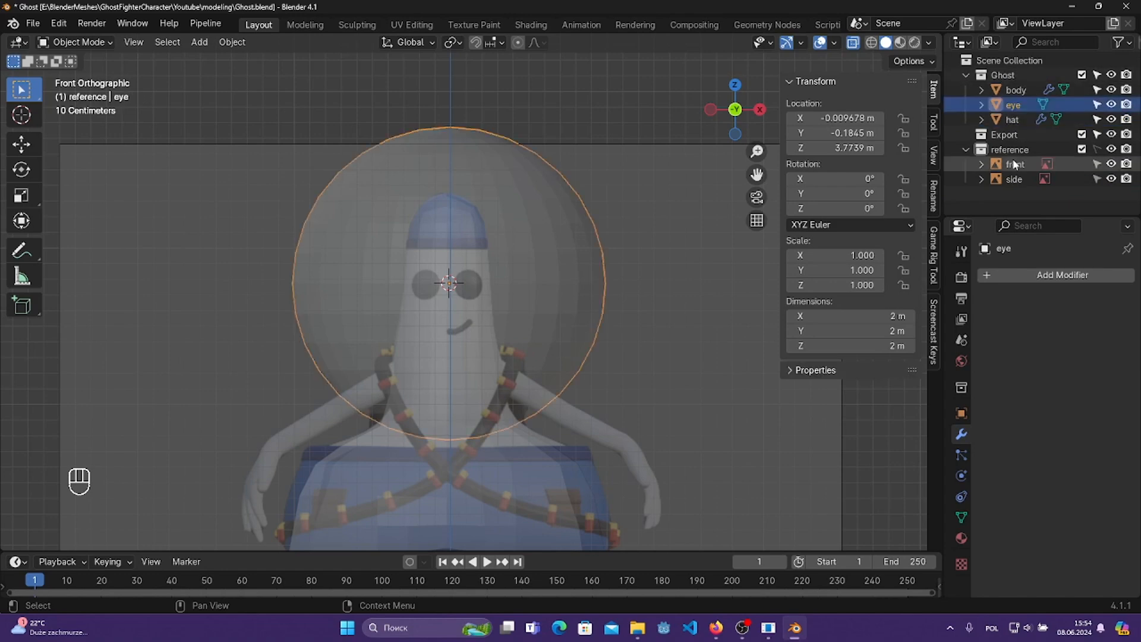
# - Scale the eye sphere down uniformly to about 0.23 m across
pyautogui.keyDown('shift'); pyautogui.moveTo(604, 224); pyautogui.dragTo(623, 211, button='middle'); pyautogui.keyUp('shift')
pyautogui.press('s')
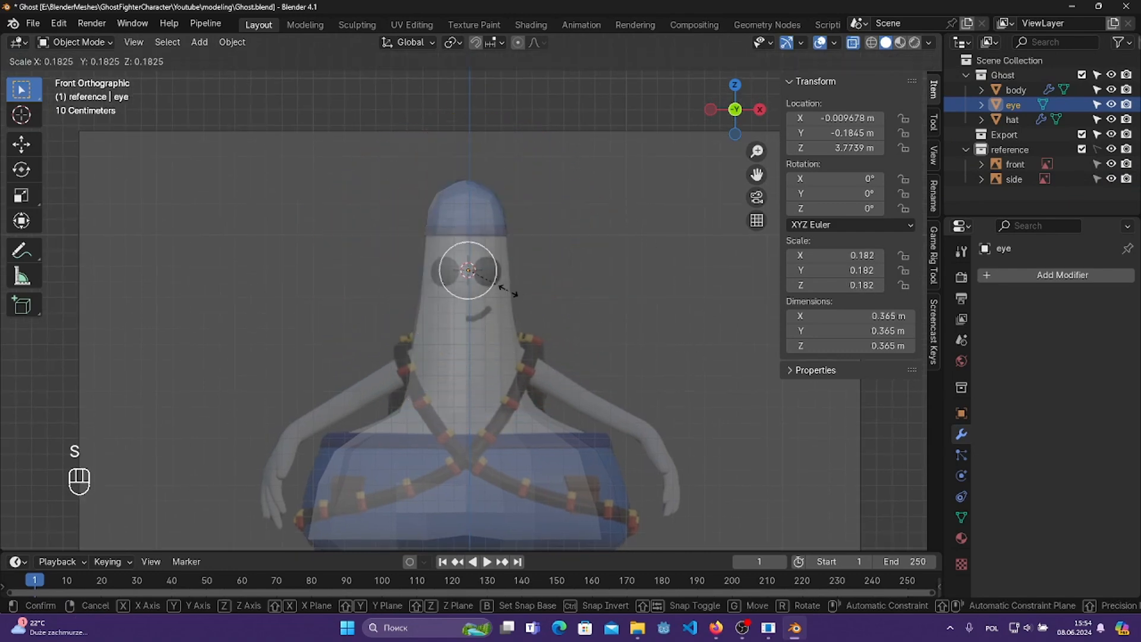
pyautogui.click(506, 286)
pyautogui.scroll(6, 536, 299)
pyautogui.keyDown('shift'); pyautogui.moveTo(517, 232); pyautogui.dragTo(509, 308, button='middle'); pyautogui.keyUp('shift')
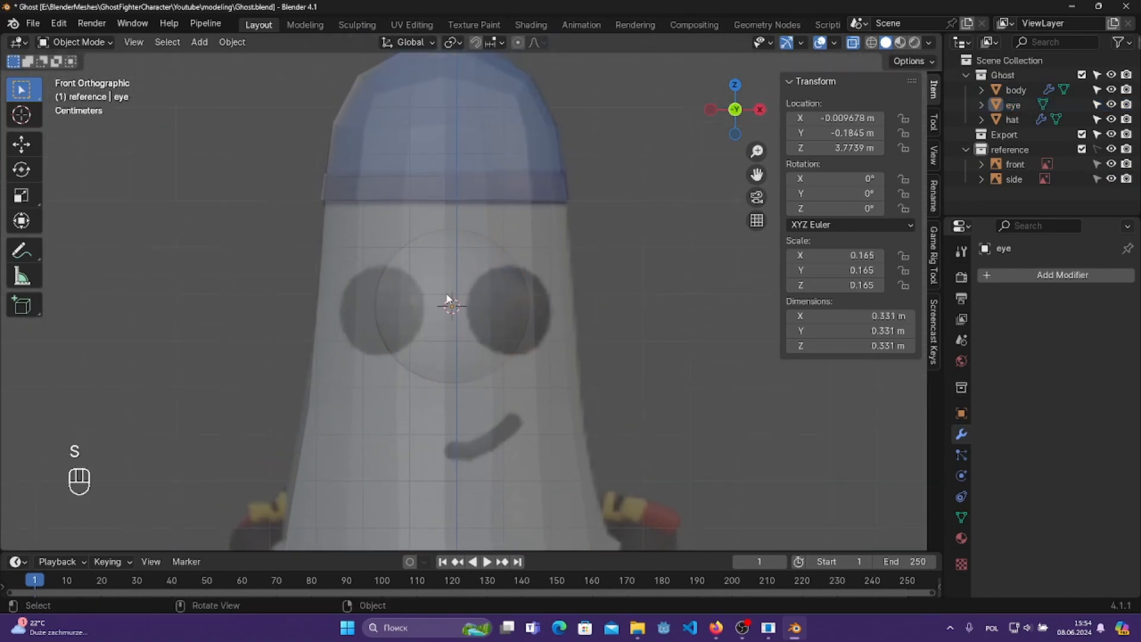
pyautogui.keyDown('shift'); pyautogui.moveTo(602, 304); pyautogui.dragTo(575, 306, button='middle'); pyautogui.keyUp('shift')
pyautogui.press('s')
pyautogui.click(564, 313)
# - Move the eye along X to about 0.115 m over the reference eye and shrink it to about 0.185 m across
pyautogui.press('g')
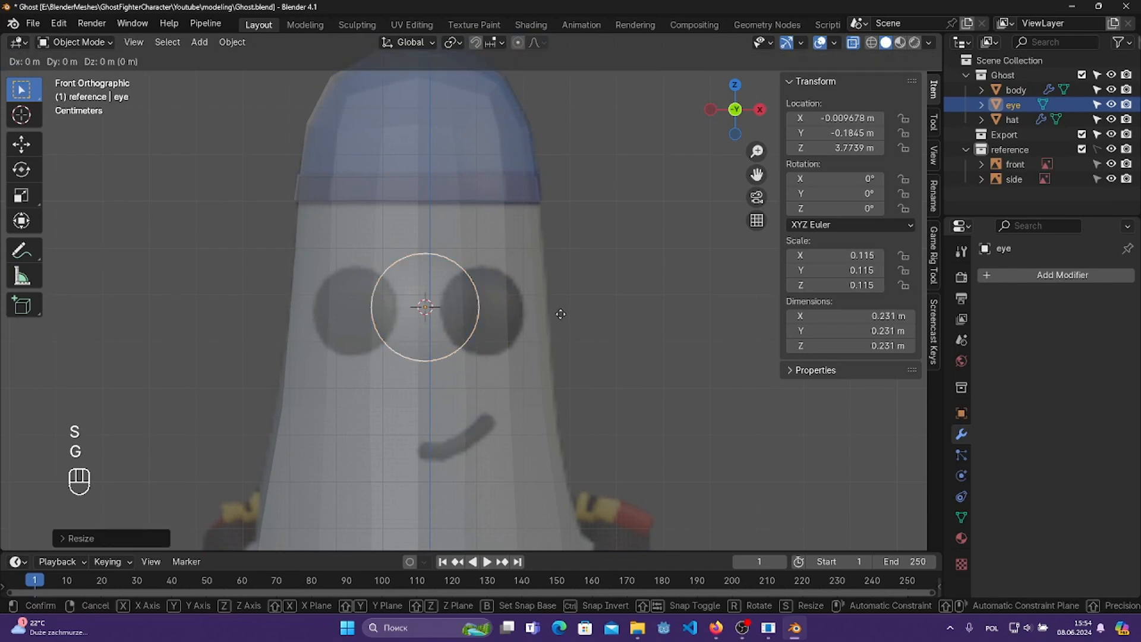
pyautogui.press('z')
pyautogui.press('x')
pyautogui.click(614, 319)
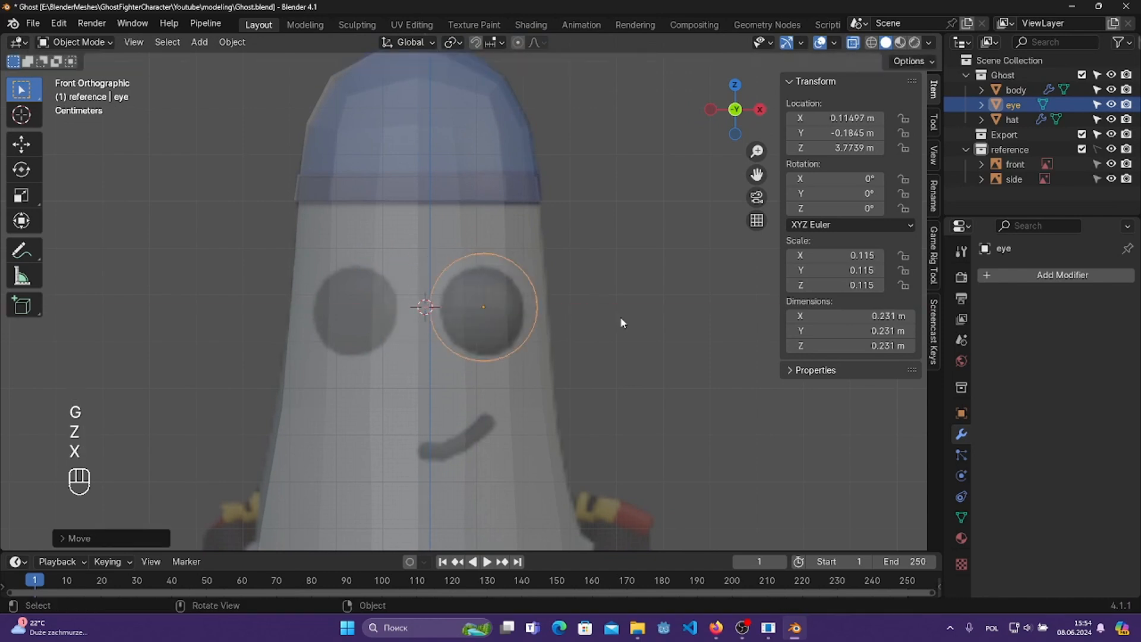
pyautogui.press('s')
pyautogui.click(599, 326)
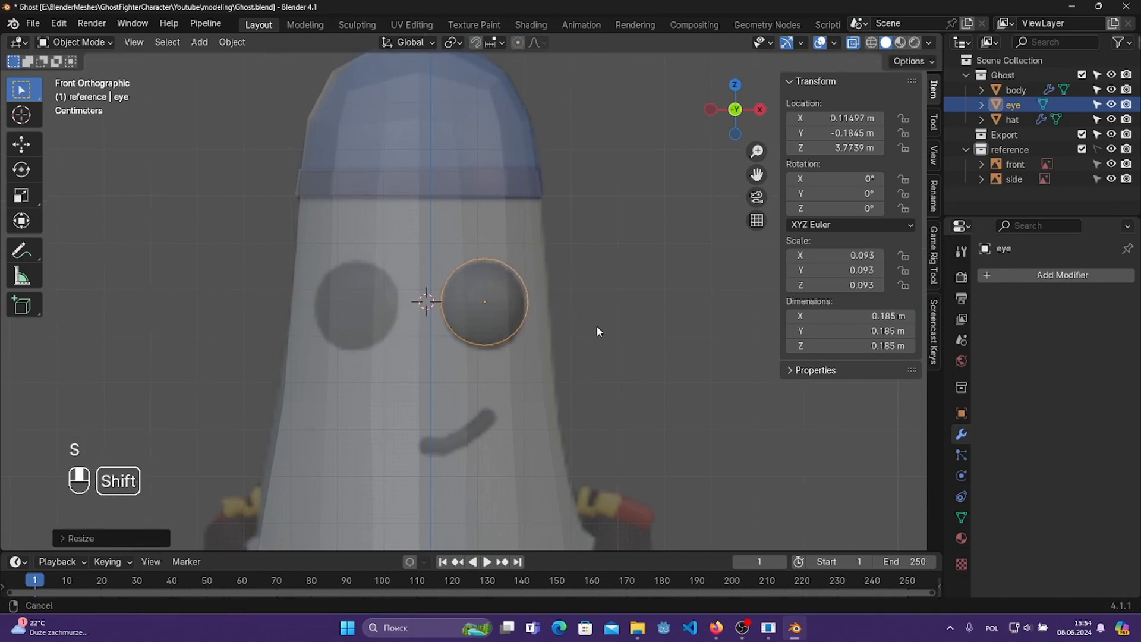
# - In the right view, flatten the eye along Y to about 0.118 m deep and save the file
pyautogui.press('KP_3')
pyautogui.scroll(3, 479, 324)
pyautogui.keyDown('shift'); pyautogui.moveTo(559, 327); pyautogui.dragTo(533, 322, button='middle'); pyautogui.keyUp('shift')
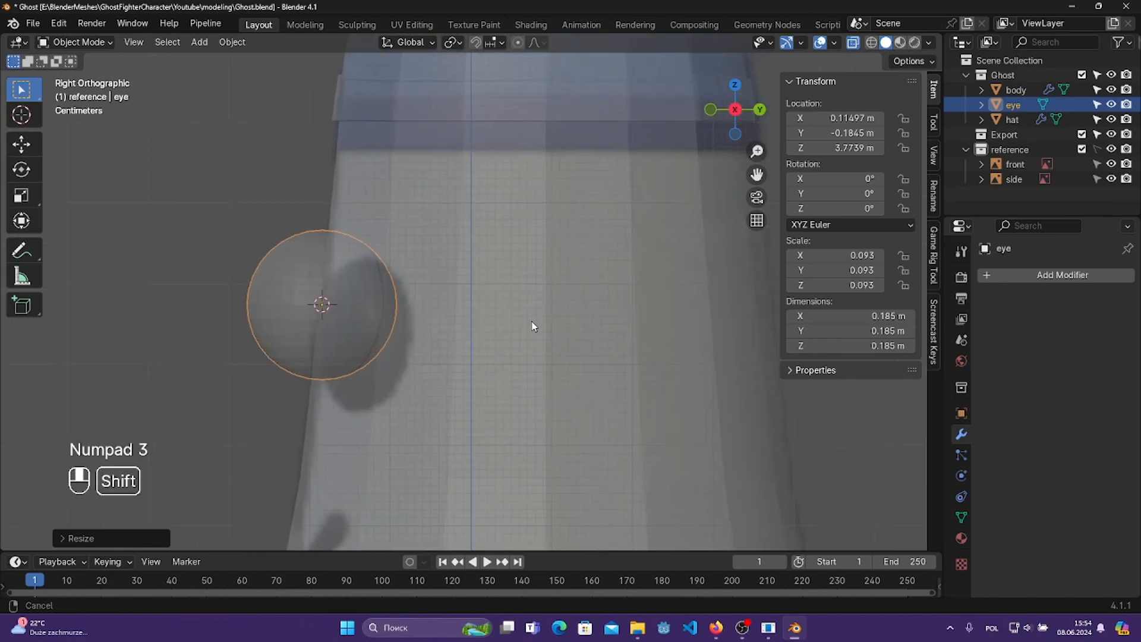
pyautogui.press('s')
pyautogui.press('y')
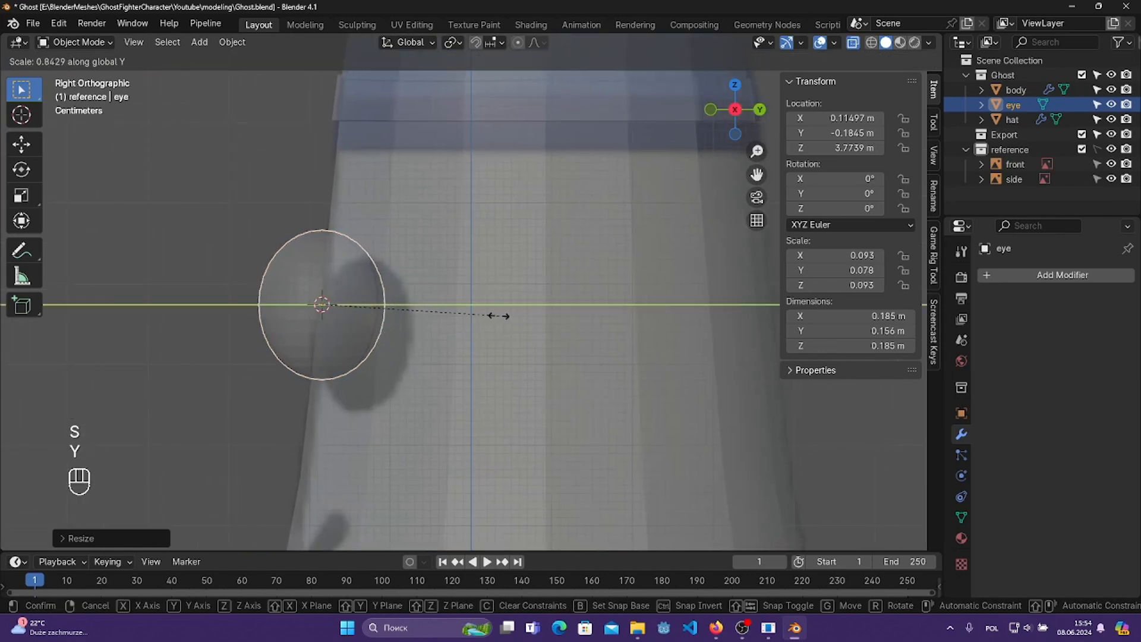
pyautogui.click(455, 309)
pyautogui.hotkey('ctrl', 's')
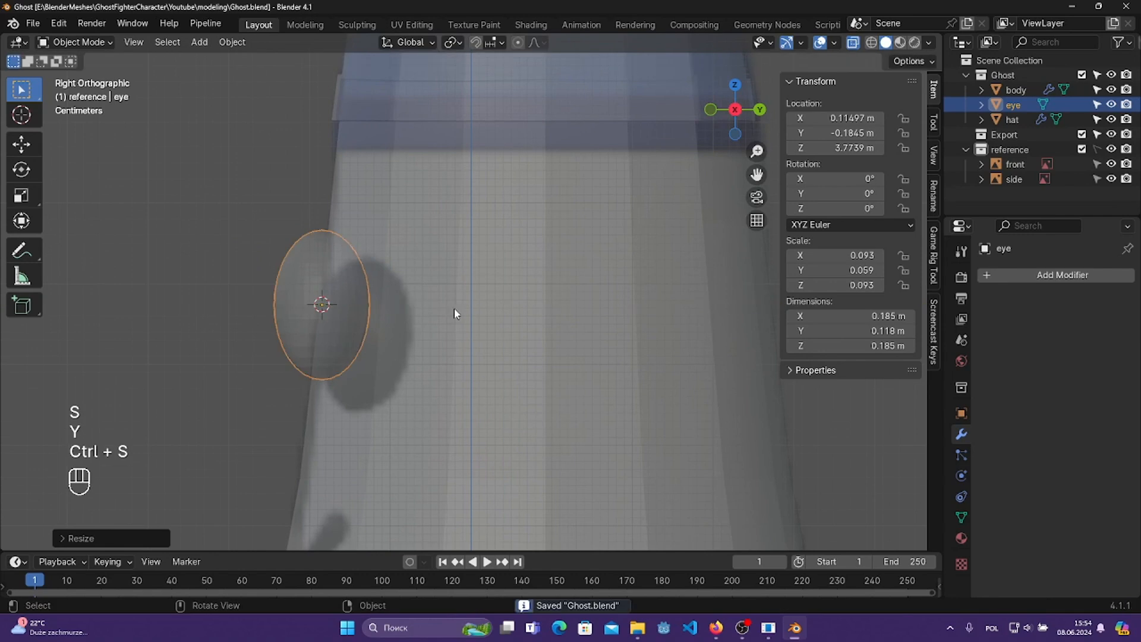
# - In the front view, add a Mirror modifier to the eye on the X axis with the body as mirror object
pyautogui.press('KP_1')
pyautogui.moveTo(454, 308); pyautogui.dragTo(559, 320, button='middle')
pyautogui.press('KP_1')
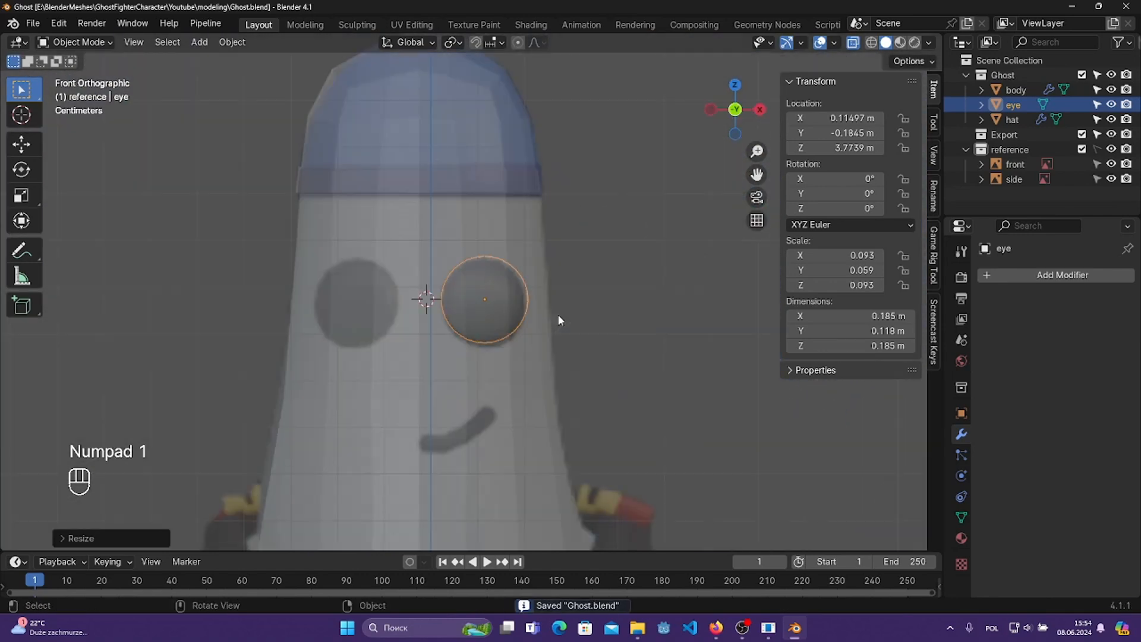
pyautogui.click(987, 274)
pyautogui.moveTo(964, 271)
pyautogui.click(835, 376)
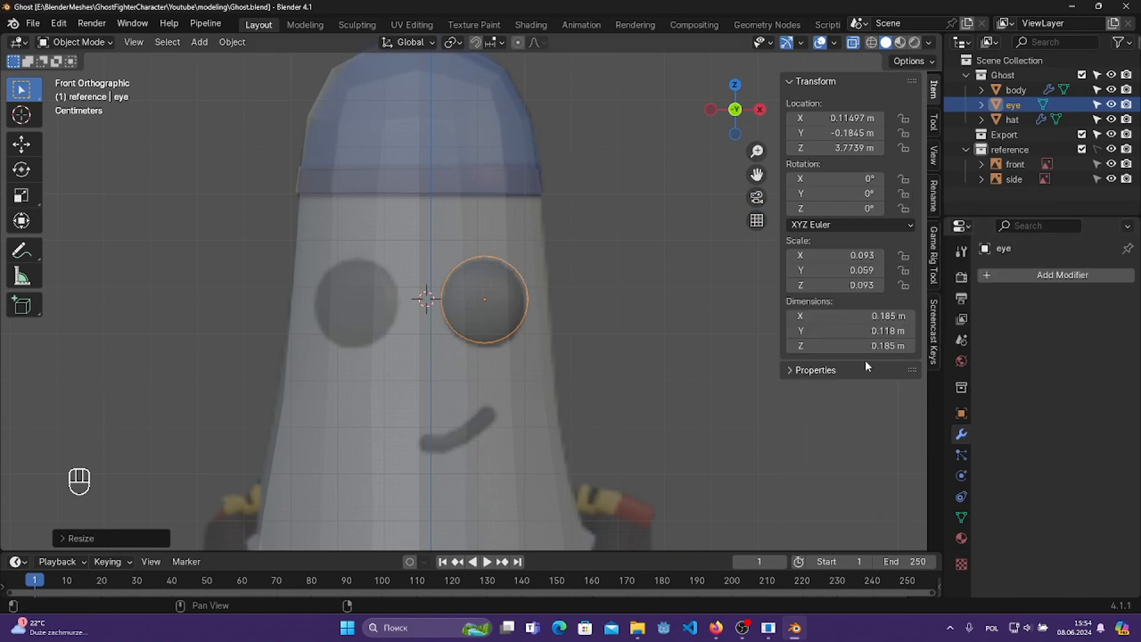
pyautogui.click(1036, 277)
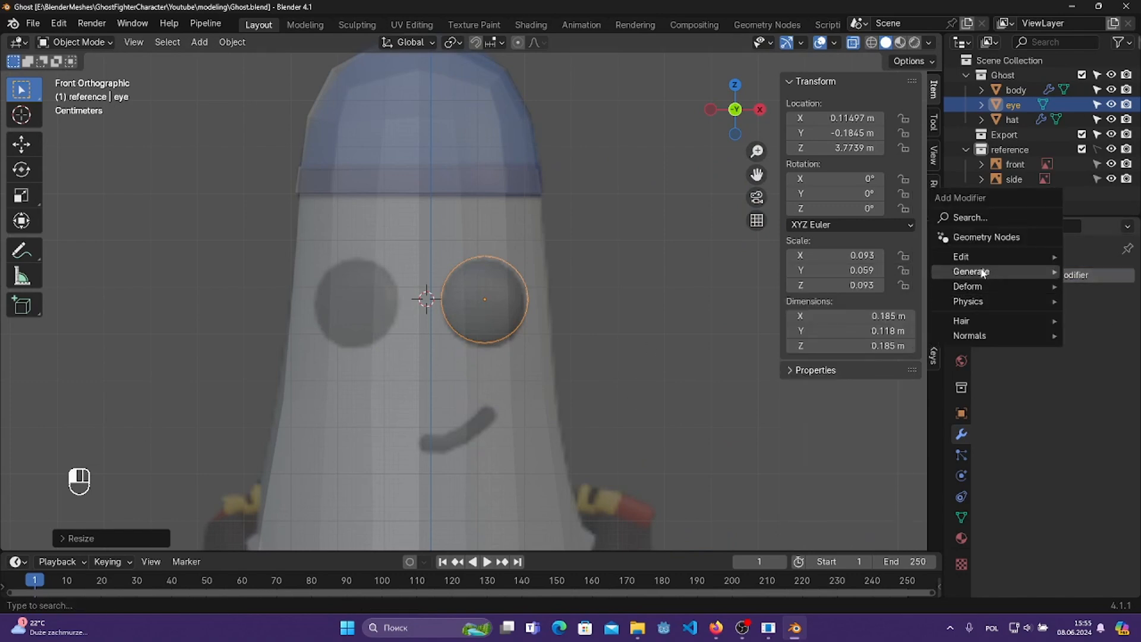
pyautogui.moveTo(1028, 272)
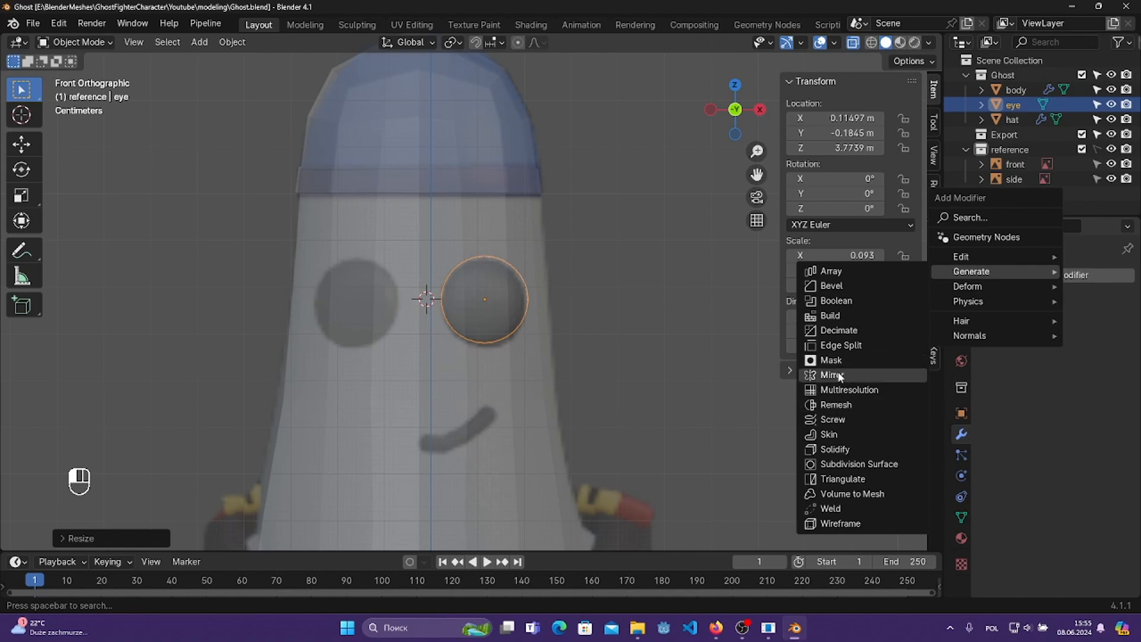
pyautogui.click(839, 375)
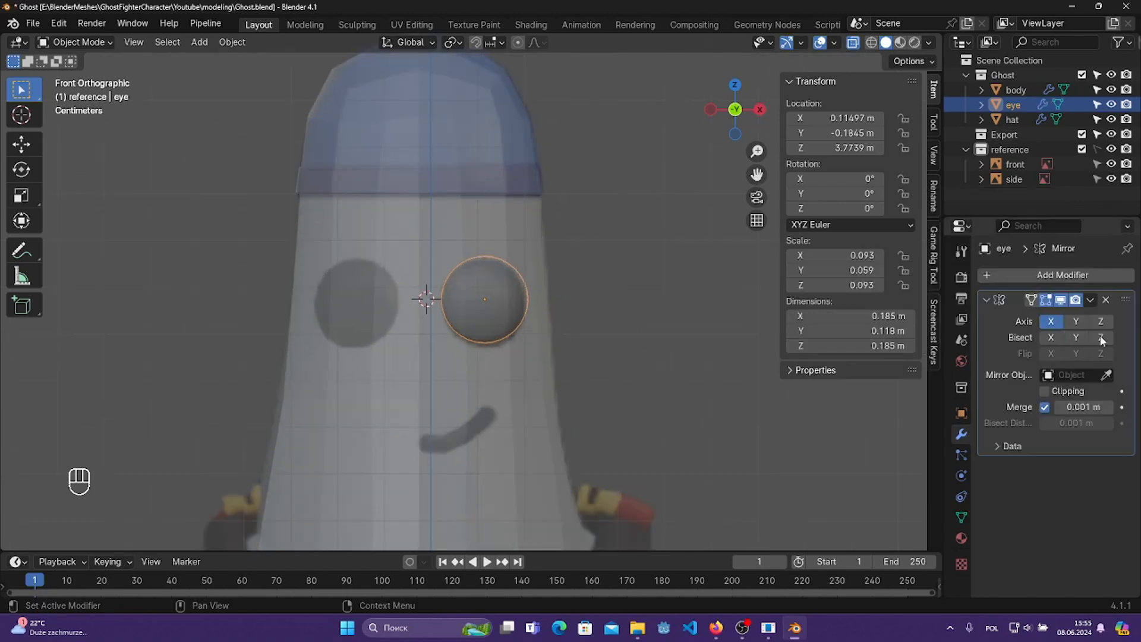
pyautogui.click(1107, 375)
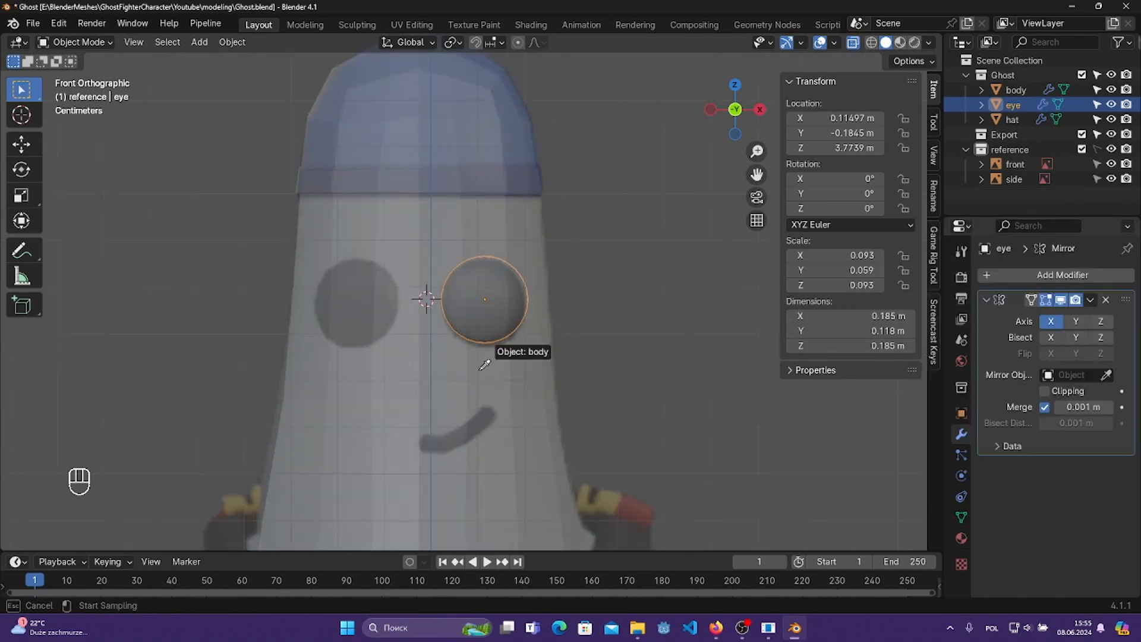
pyautogui.click(484, 373)
# - Turn off X-ray and add a Shrinkwrap modifier to the eye with the body as its target
pyautogui.hotkey('alt', 'z')
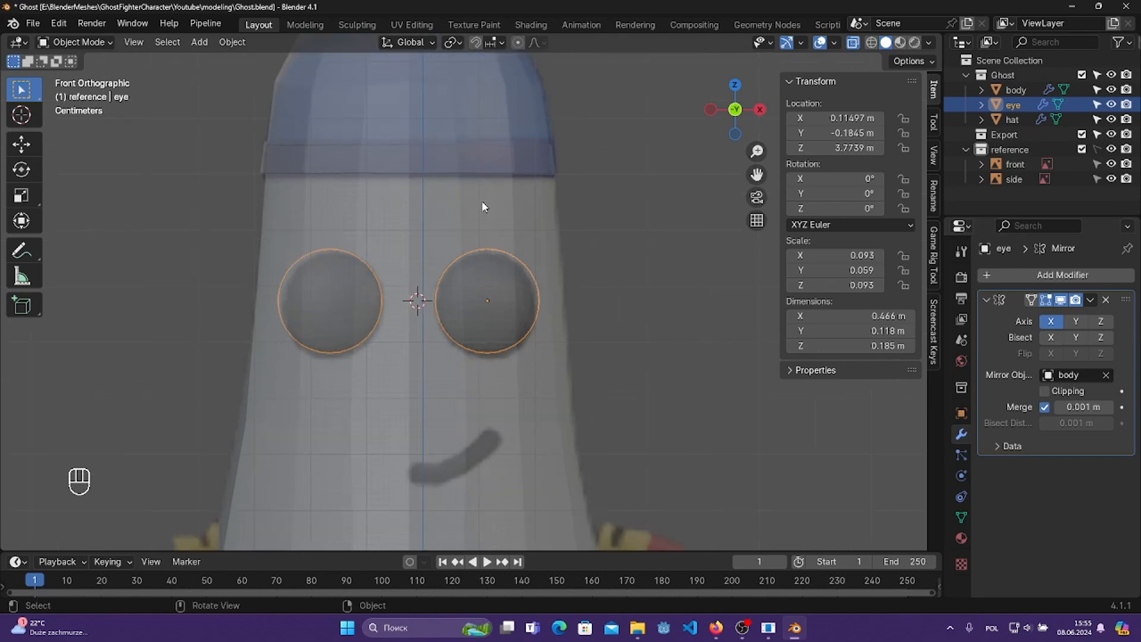
pyautogui.moveTo(482, 201); pyautogui.dragTo(551, 242, button='middle')
pyautogui.click(986, 274)
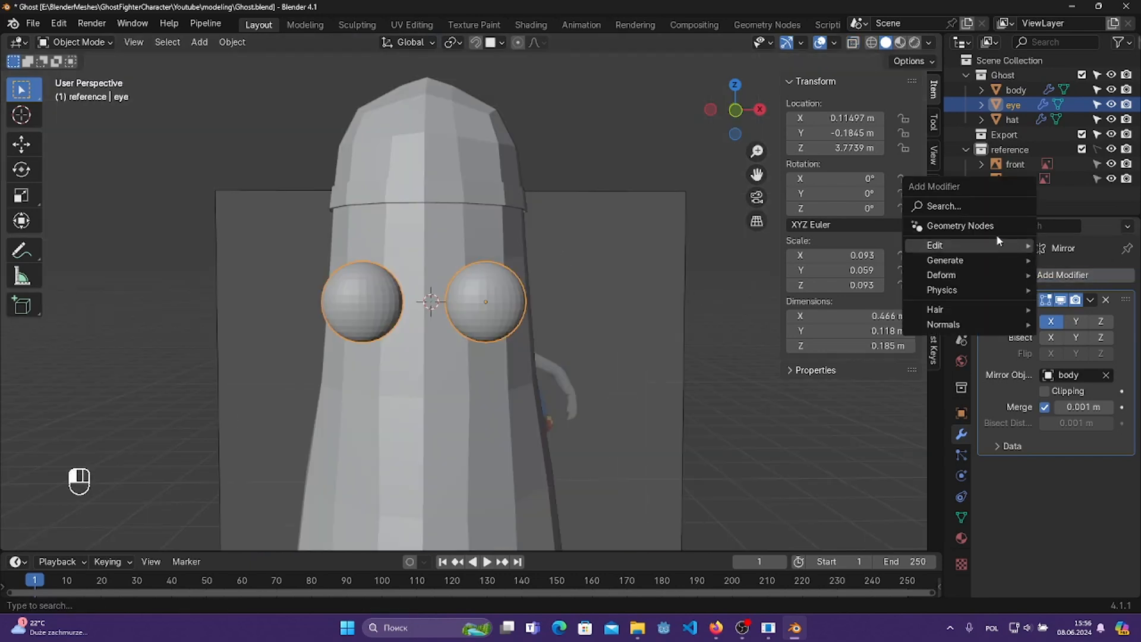
pyautogui.moveTo(975, 265)
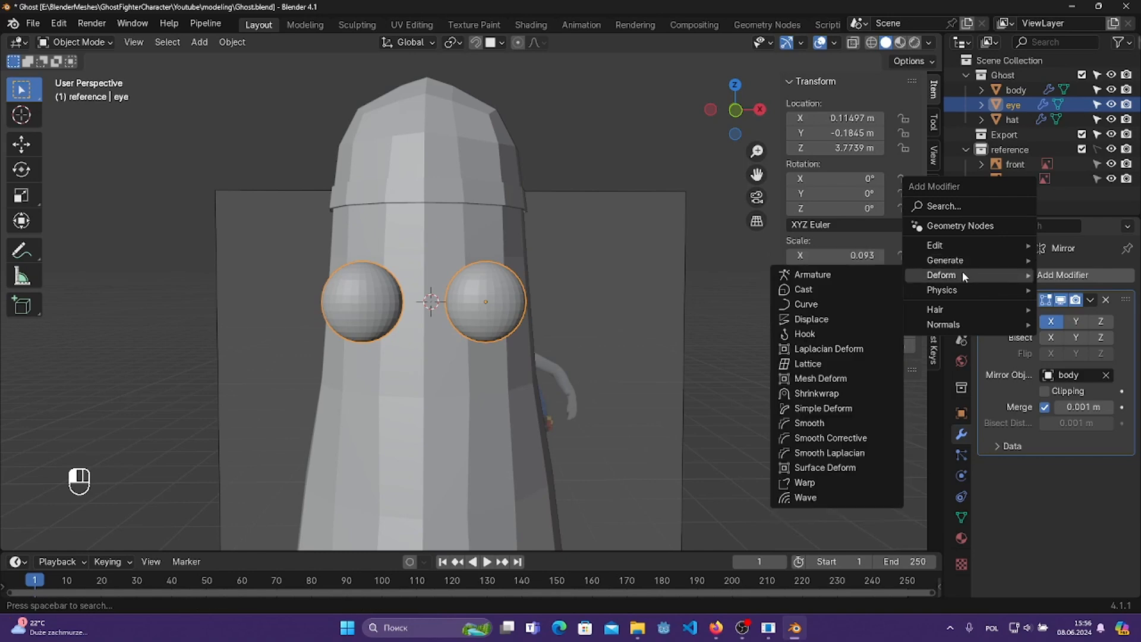
pyautogui.click(829, 393)
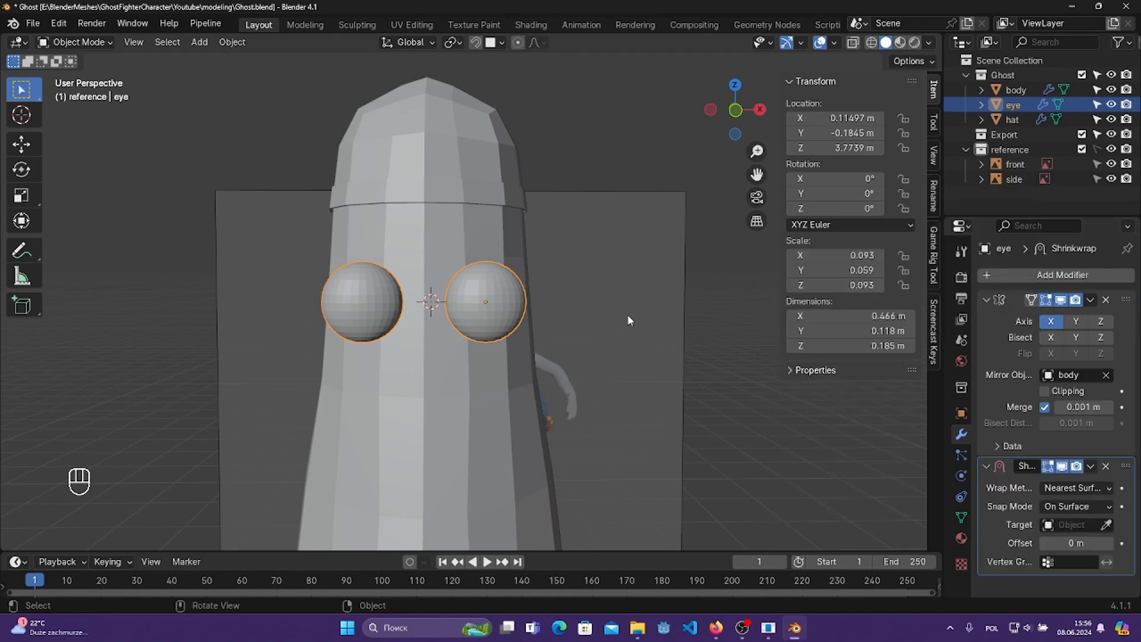
pyautogui.moveTo(526, 269); pyautogui.dragTo(594, 333, button='middle')
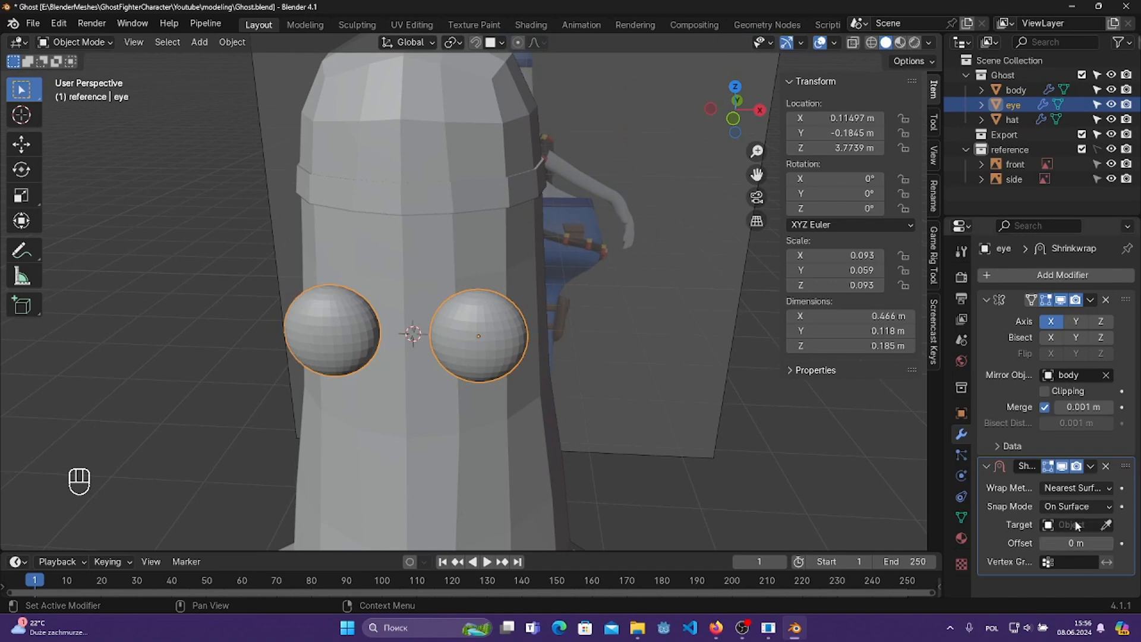
pyautogui.click(1106, 524)
pyautogui.click(465, 254)
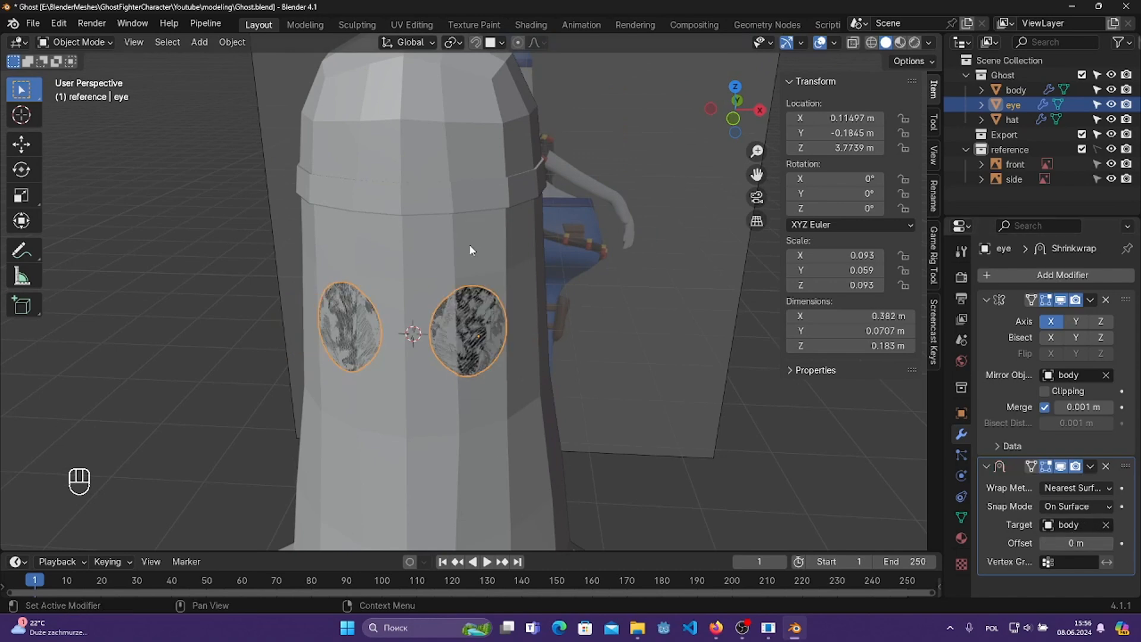
# - Set the snap mode of the eye's Shrinkwrap modifier to Outside
pyautogui.moveTo(469, 244); pyautogui.dragTo(624, 333, button='middle')
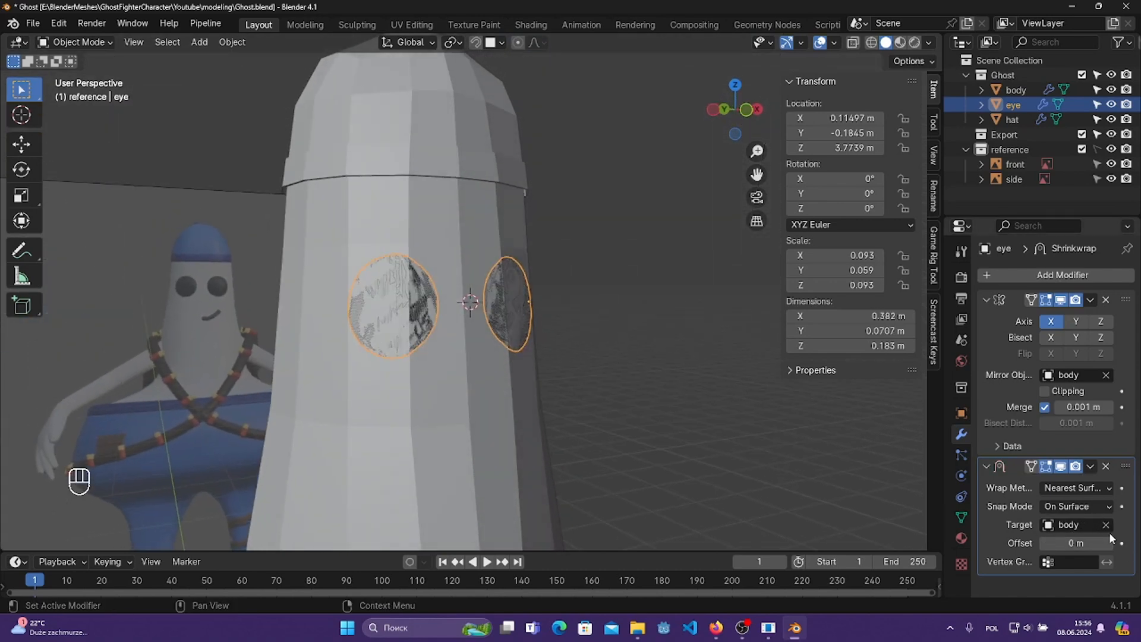
pyautogui.click(1077, 506)
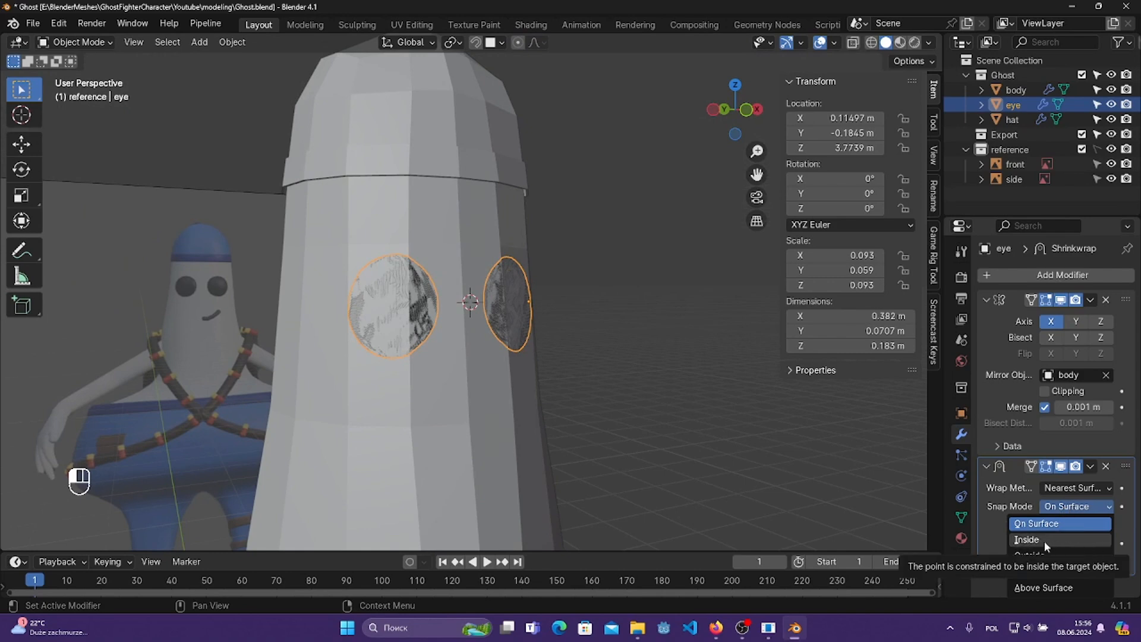
pyautogui.click(1049, 555)
pyautogui.moveTo(602, 387); pyautogui.dragTo(714, 408, button='middle')
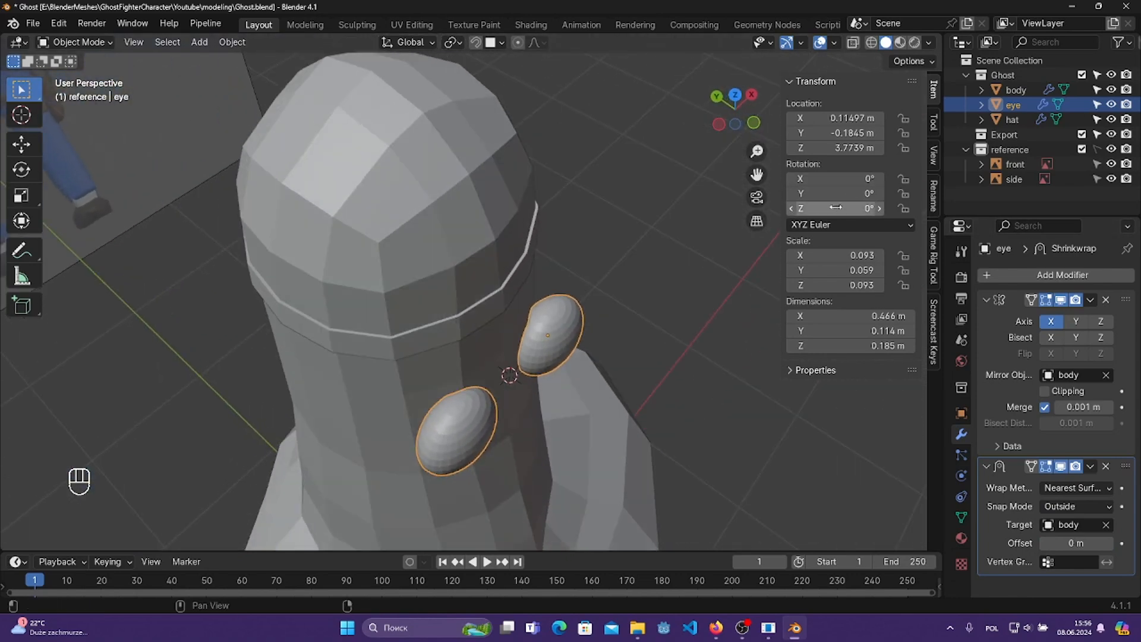
# - Rotate the eye to 36° about Z so it follows the curve of the head
pyautogui.moveTo(835, 208); pyautogui.dragTo(853, 208)
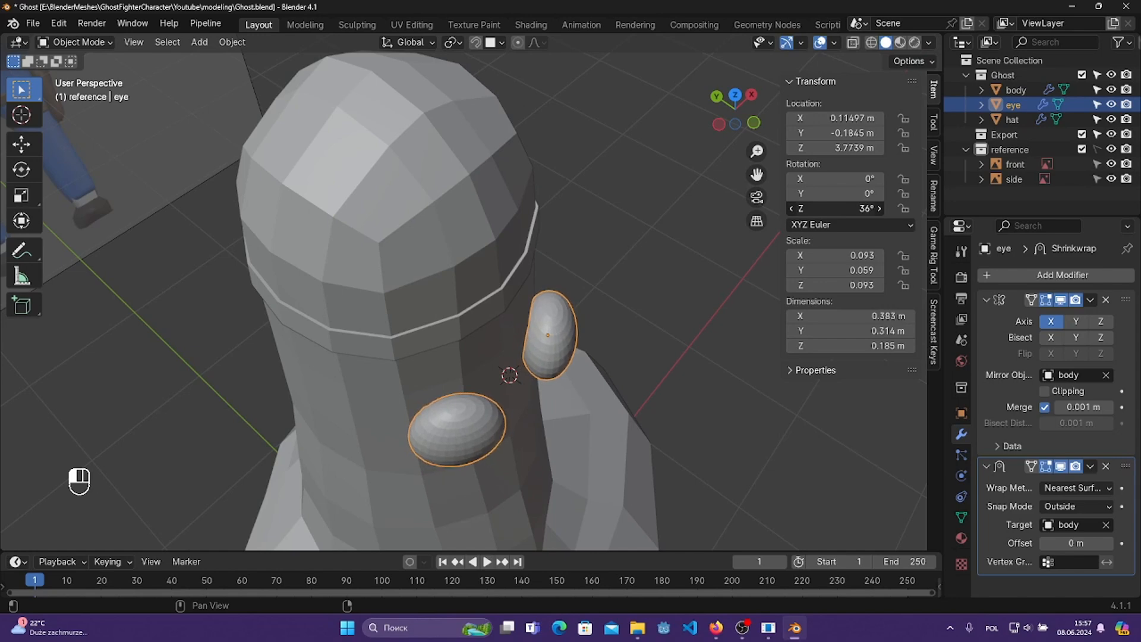
pyautogui.hotkey('ctrl', 'z')
pyautogui.hotkey('ctrl', 'z')
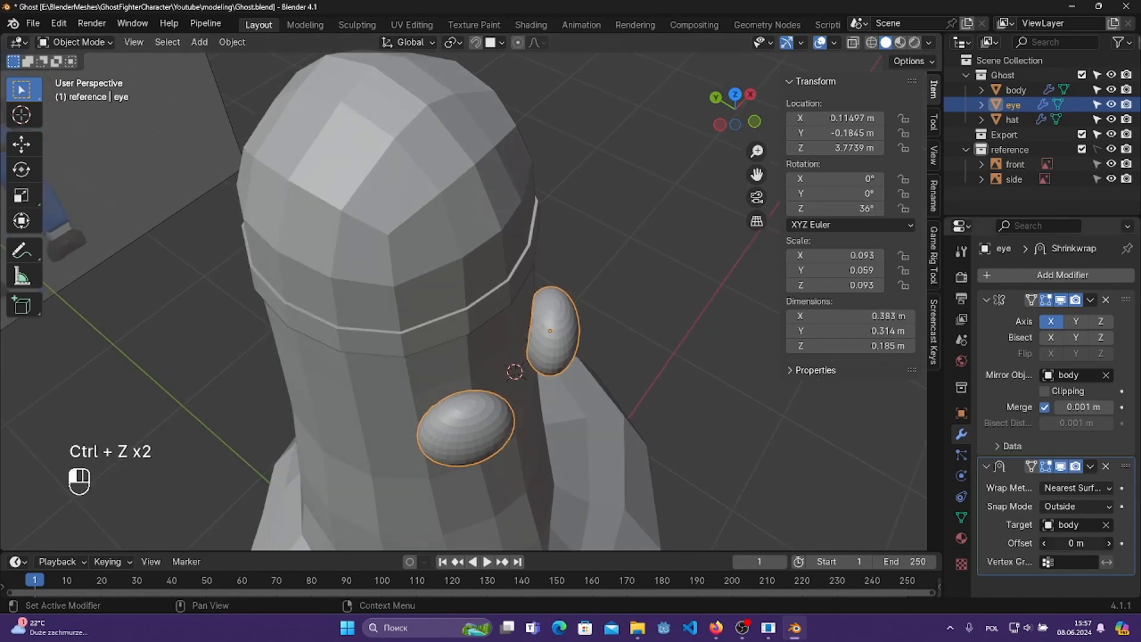
pyautogui.moveTo(1076, 543); pyautogui.dragTo(1083, 542)
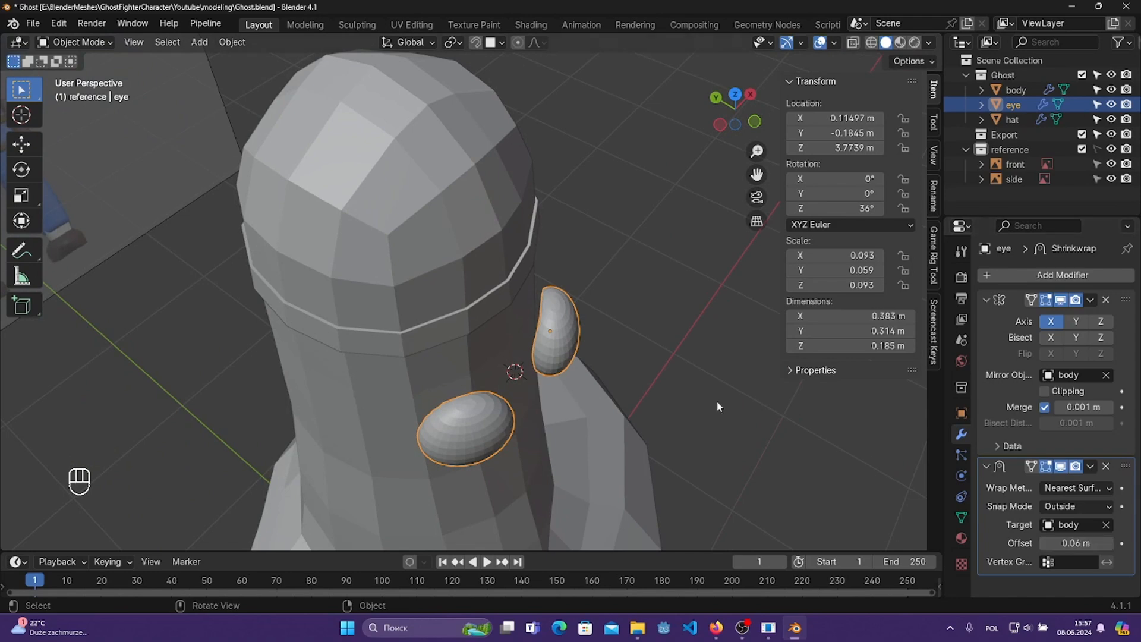
pyautogui.moveTo(715, 401); pyautogui.dragTo(691, 396, button='middle')
pyautogui.press('g')
pyautogui.click(730, 409)
pyautogui.press('g')
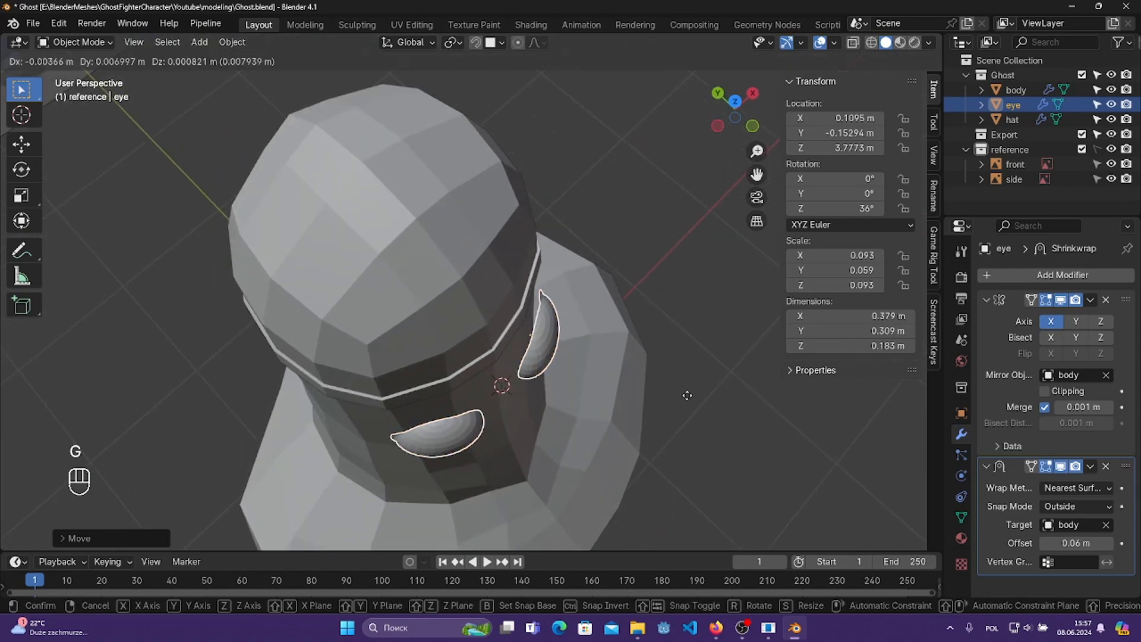
pyautogui.click(697, 400)
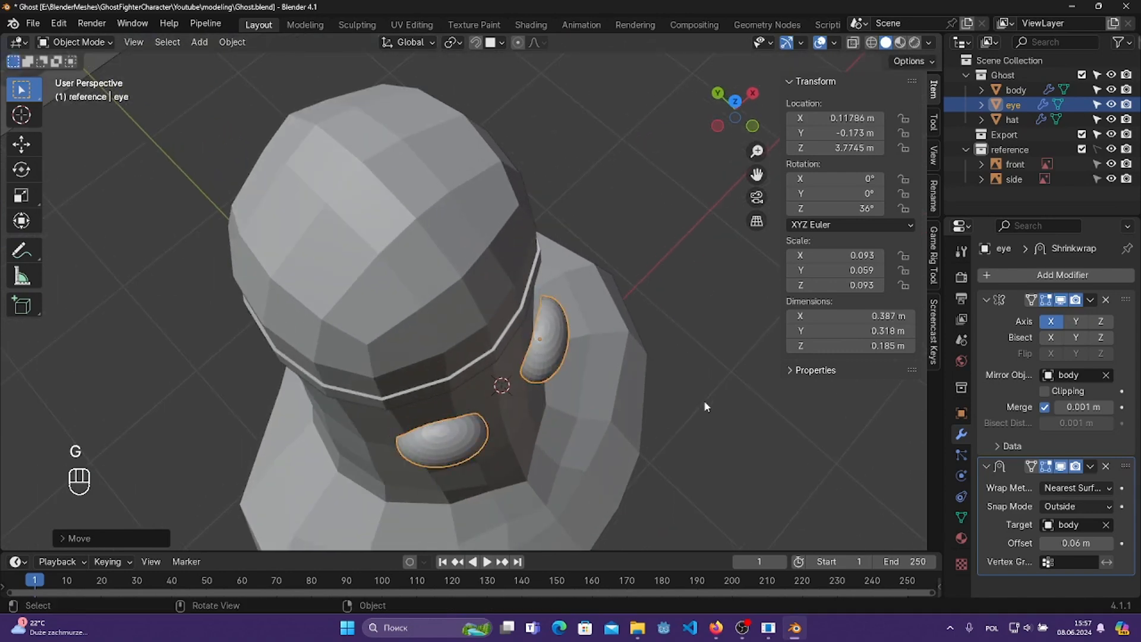
pyautogui.hotkey('ctrl', 'z')
pyautogui.press('g')
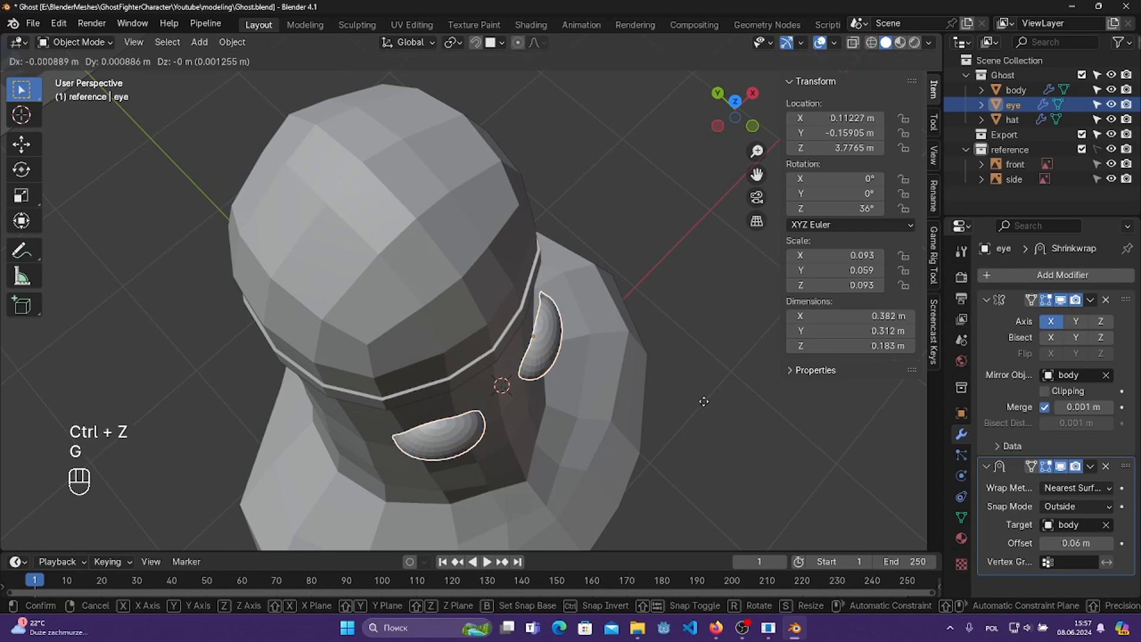
pyautogui.click(701, 399)
pyautogui.hotkey('ctrl', 'z')
# - In the right view, move the eye along Y to about -0.161 m, into the body, and save the file
pyautogui.moveTo(700, 400); pyautogui.dragTo(725, 405, button='middle')
pyautogui.press('KP_3')
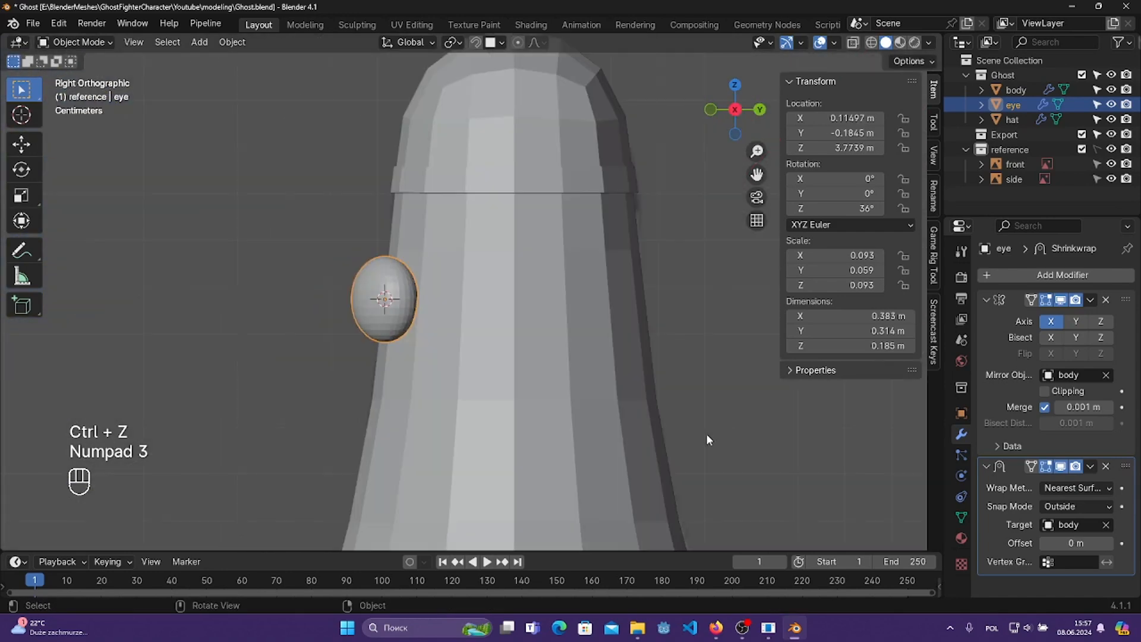
pyautogui.scroll(3, 475, 306)
pyautogui.press('g')
pyautogui.press('y')
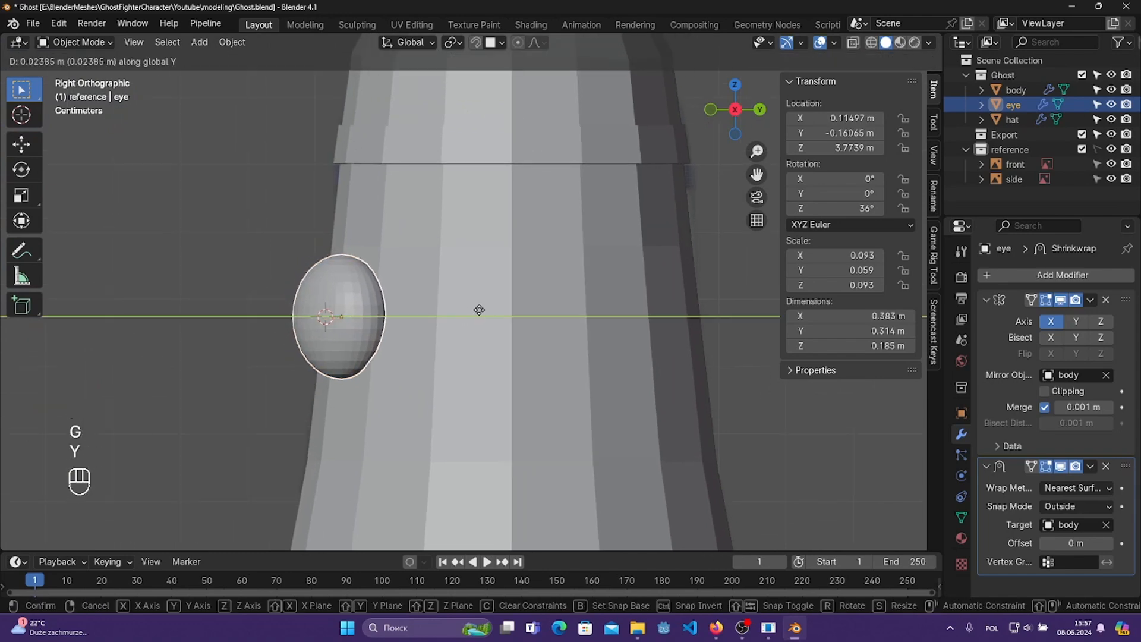
pyautogui.click(478, 309)
pyautogui.moveTo(479, 310); pyautogui.dragTo(668, 257, button='middle')
pyautogui.hotkey('ctrl', 's')
# - Turn on X-ray, lower the eye along Z to about 3.745 m over the side reference, and save the file
pyautogui.press('KP_1')
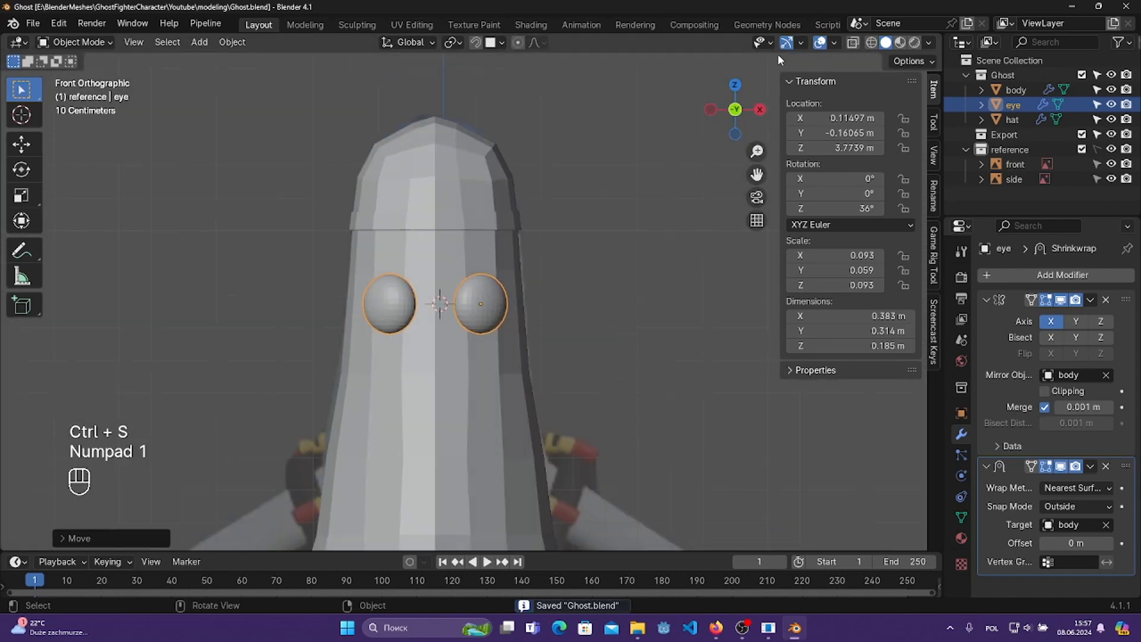
pyautogui.click(851, 44)
pyautogui.scroll(3, 522, 252)
pyautogui.keyDown('shift'); pyautogui.moveTo(536, 291); pyautogui.dragTo(561, 291, button='middle'); pyautogui.keyUp('shift')
pyautogui.press('KP_3')
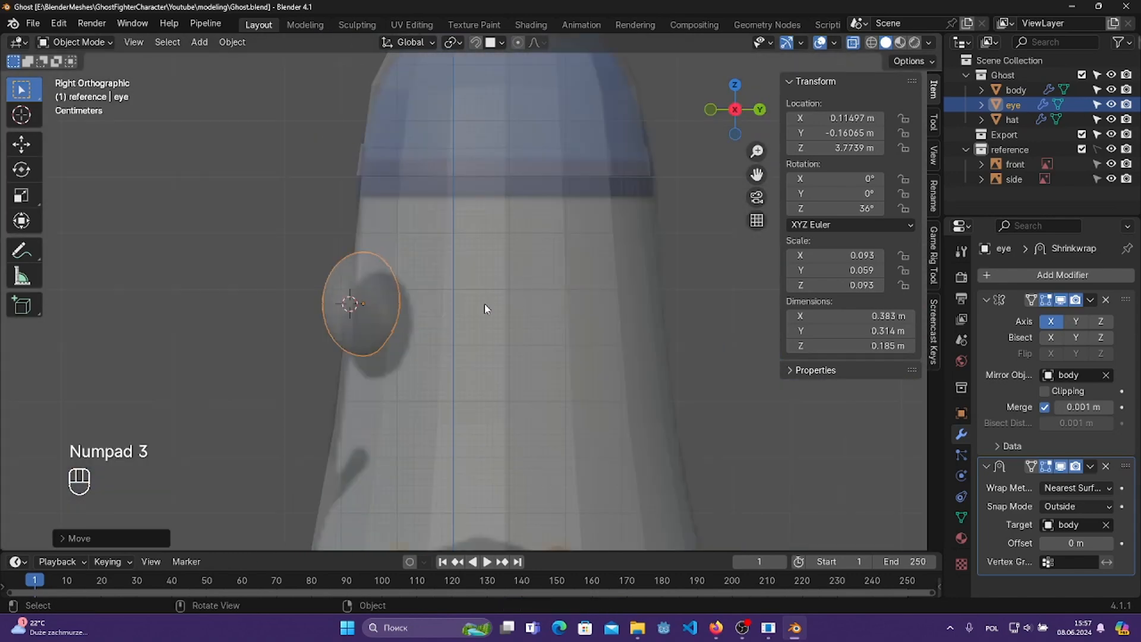
pyautogui.press('g')
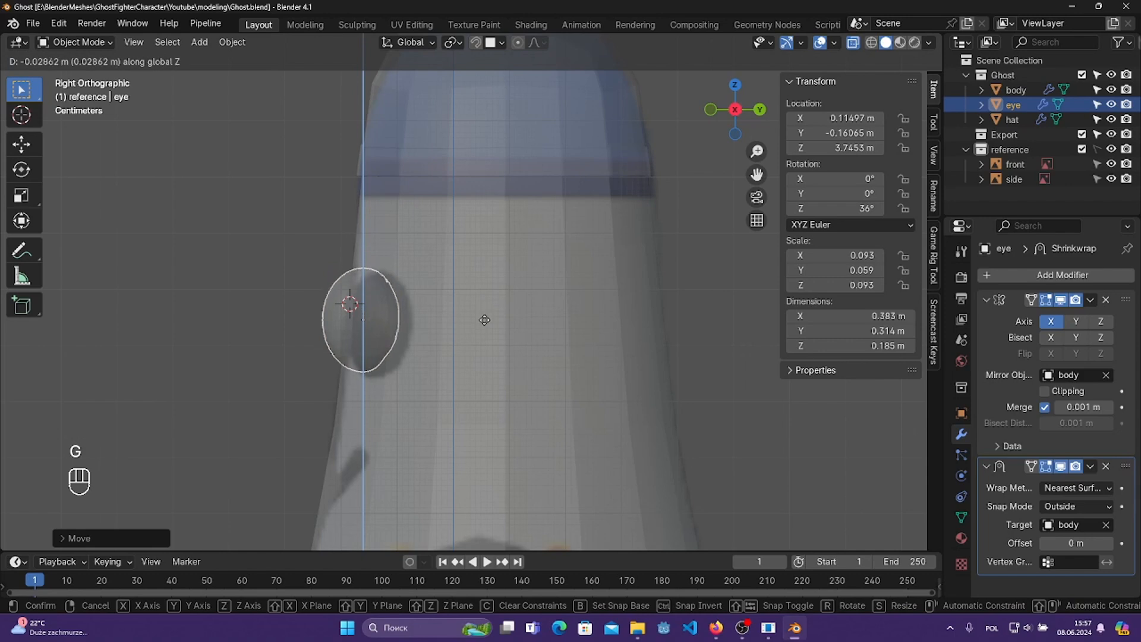
pyautogui.click(484, 320)
pyautogui.hotkey('ctrl', 's')
# - In the front view, add a cube mesh at the 3D cursor between the eyes
pyautogui.moveTo(485, 320); pyautogui.dragTo(576, 306, button='middle')
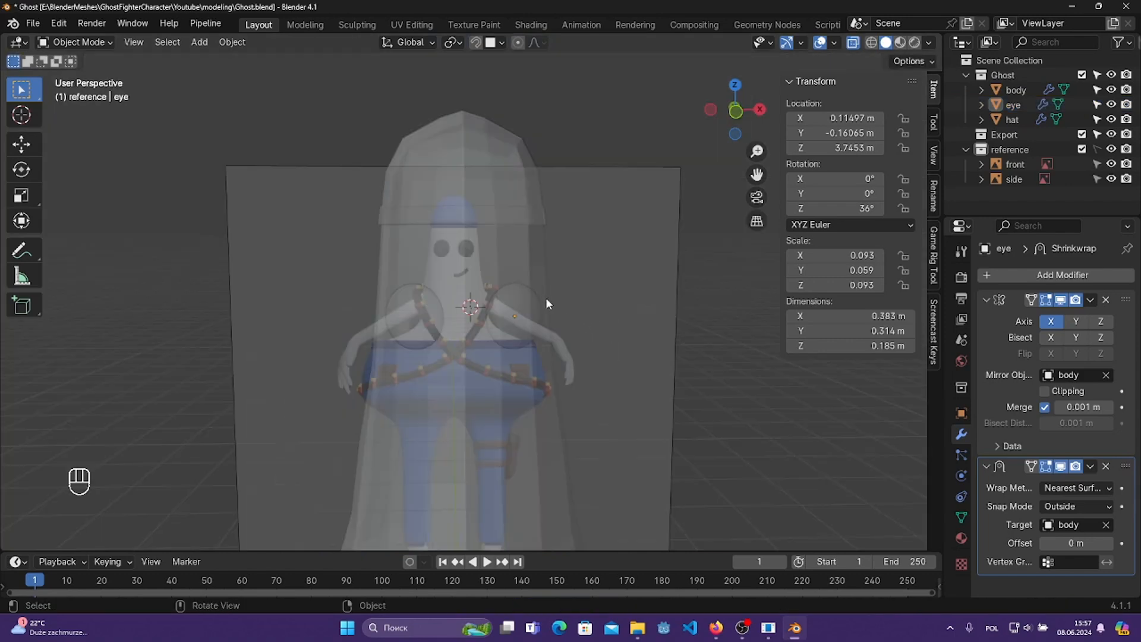
pyautogui.moveTo(476, 281); pyautogui.dragTo(453, 278, button='middle')
pyautogui.moveTo(687, 320); pyautogui.dragTo(498, 450, button='middle')
pyautogui.press('KP_1')
pyautogui.scroll(2, 516, 402)
pyautogui.hotkey('shift', 'a')
pyautogui.hotkey('shift', 'a')
pyautogui.moveTo(616, 332)
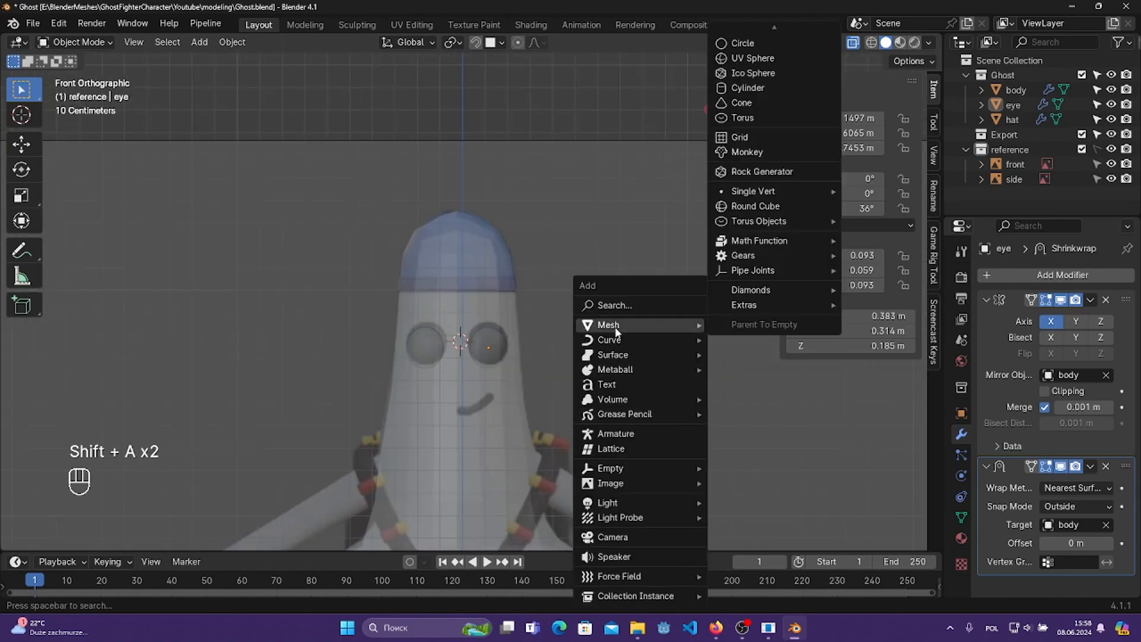
pyautogui.scroll(11, 767, 51)
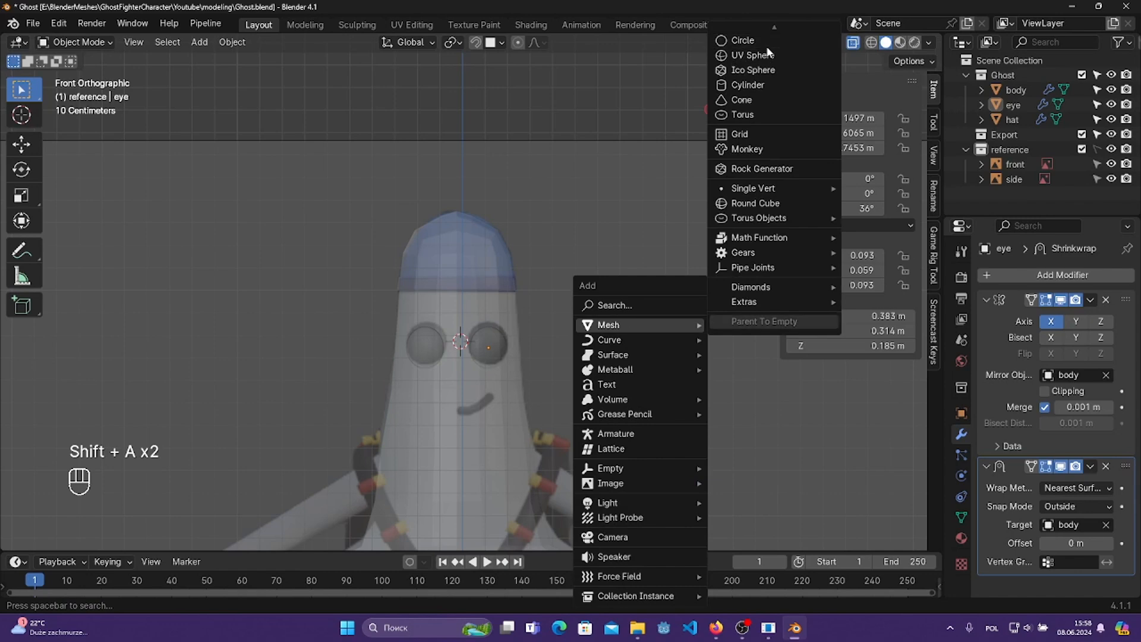
pyautogui.scroll(9, 769, 54)
pyautogui.scroll(2, 768, 54)
pyautogui.click(769, 52)
# - Add a Subdivision Surface modifier to the new cube and apply it
pyautogui.click(1040, 282)
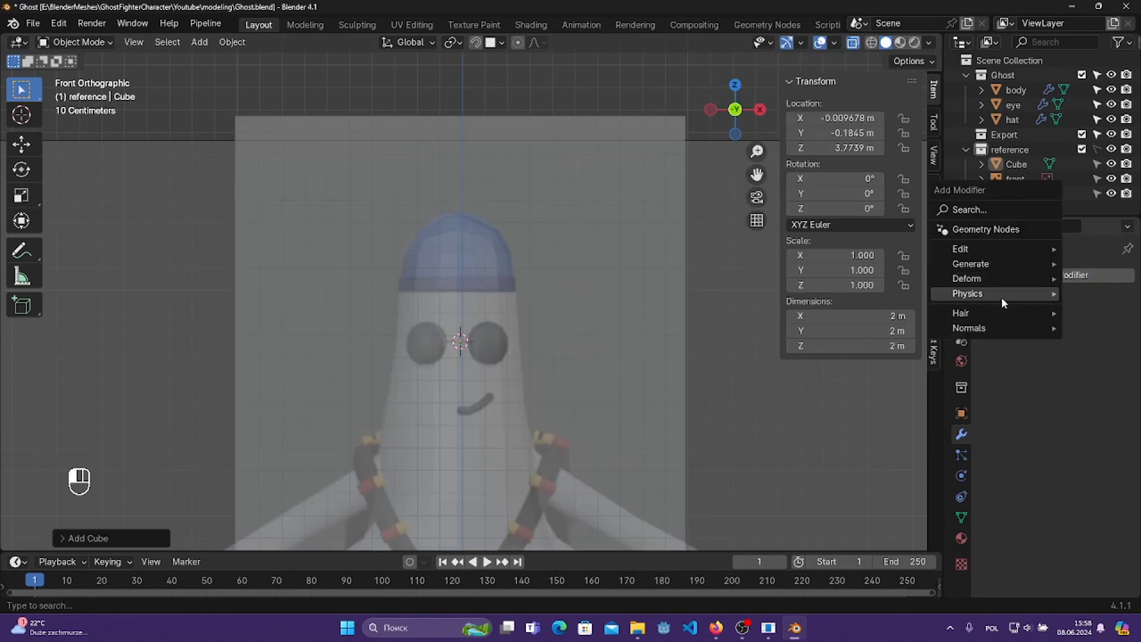
pyautogui.moveTo(995, 262)
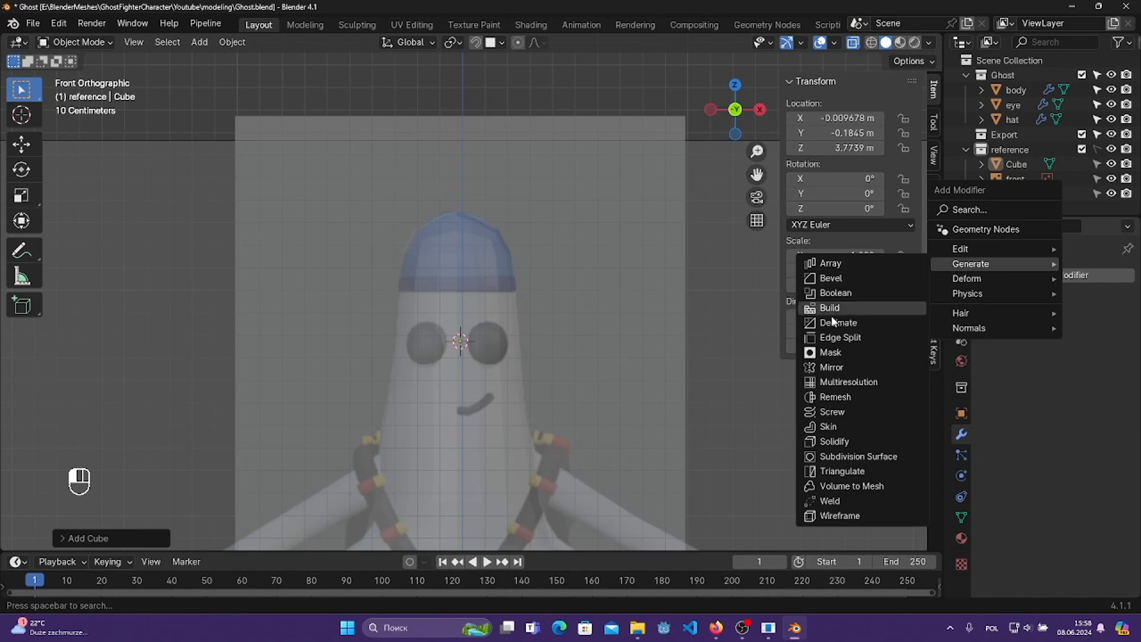
pyautogui.click(866, 458)
pyautogui.click(1090, 300)
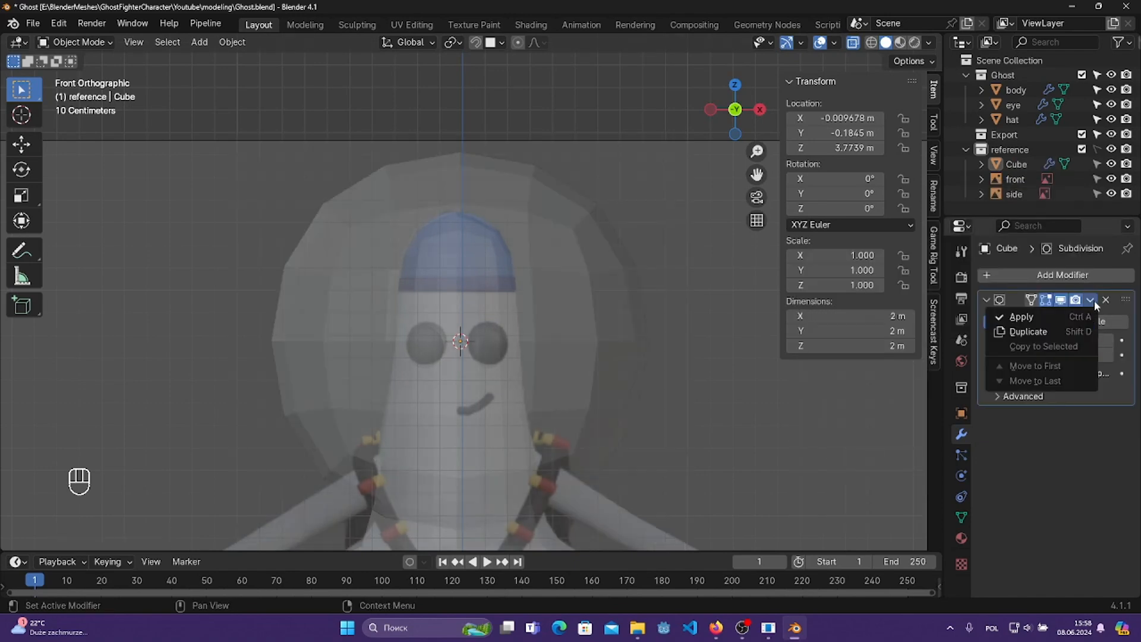
pyautogui.click(1050, 316)
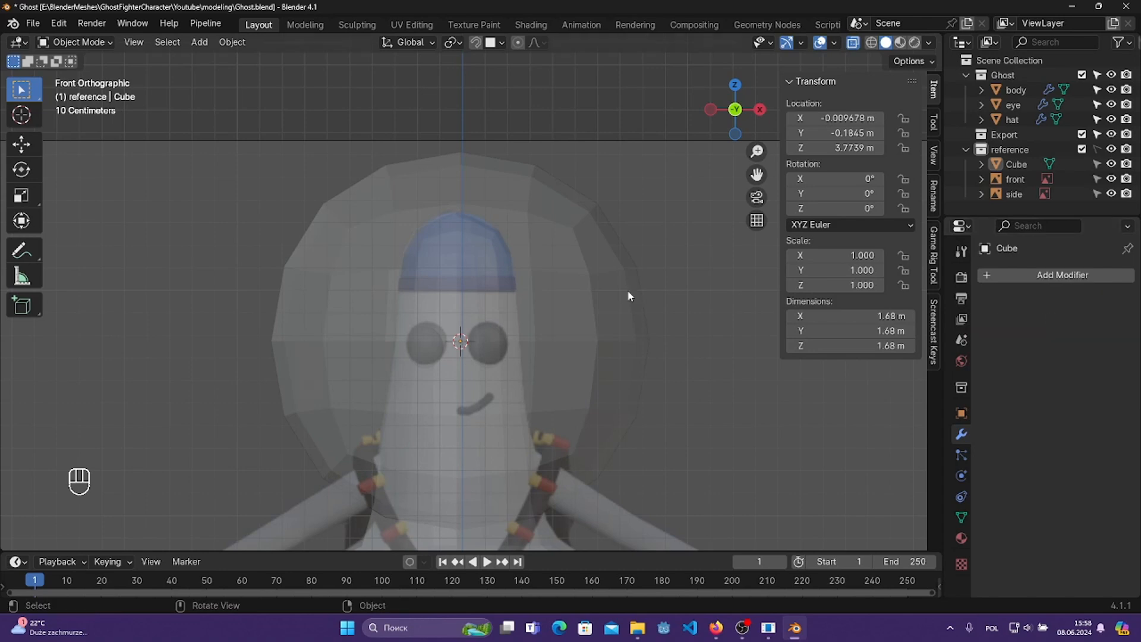
# - Move the subdivided cube from the reference collection into the Ghost collection
pyautogui.keyDown('shift'); pyautogui.moveTo(597, 281); pyautogui.dragTo(583, 296, button='middle'); pyautogui.keyUp('shift')
pyautogui.click(100, 41)
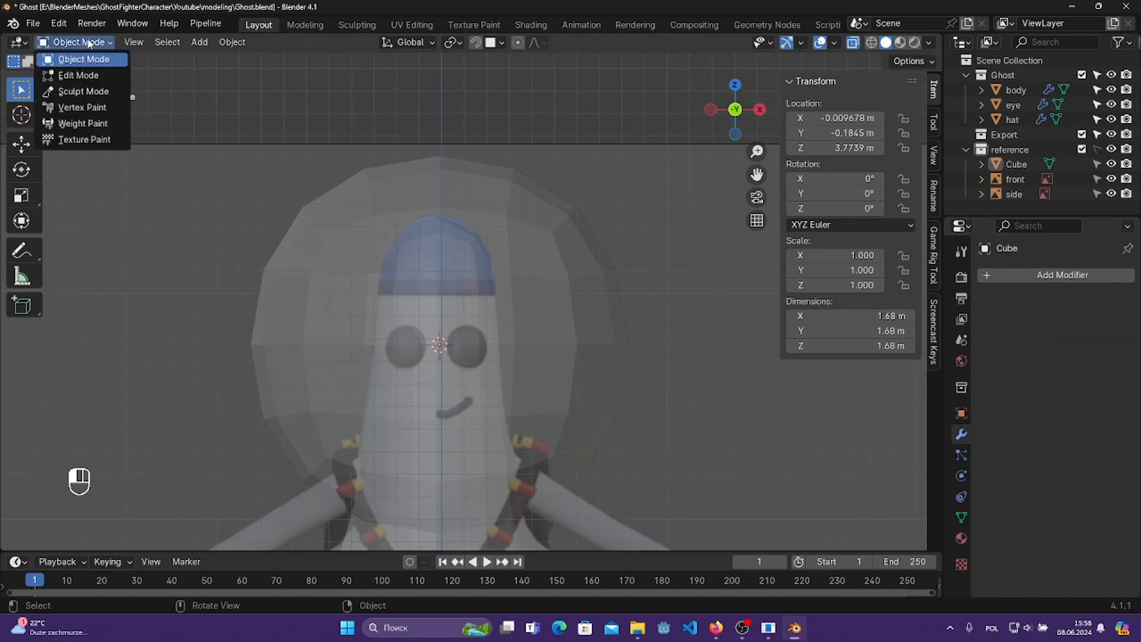
pyautogui.moveTo(1017, 166); pyautogui.dragTo(1018, 105)
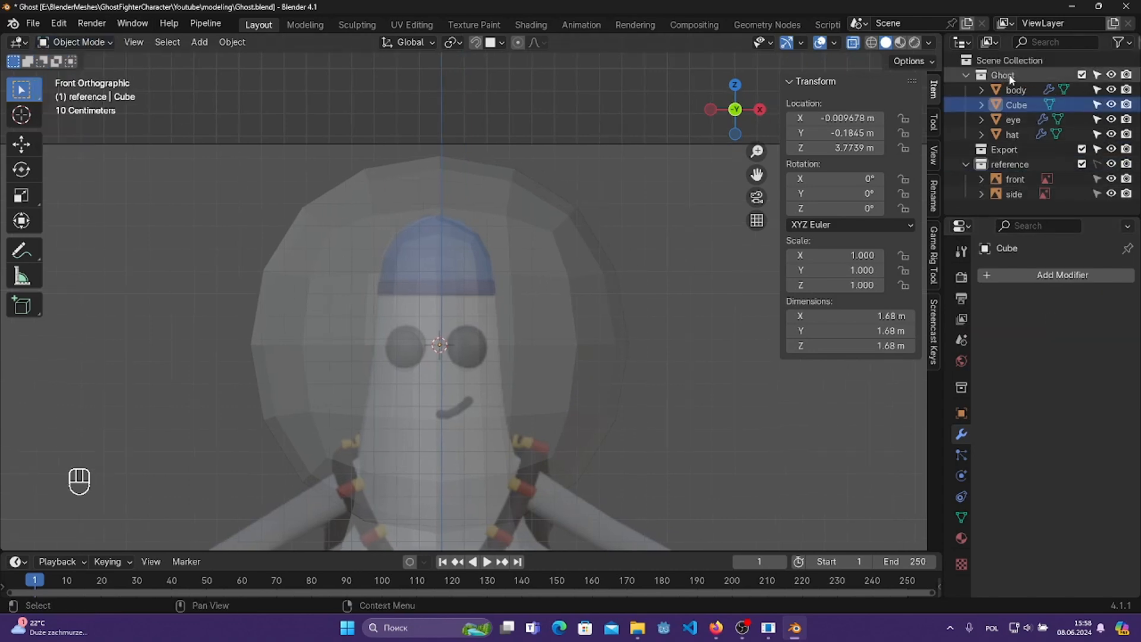
# - Rename the subdivided cube as mouse and switch it to Edit Mode
pyautogui.doubleClick(1018, 105)
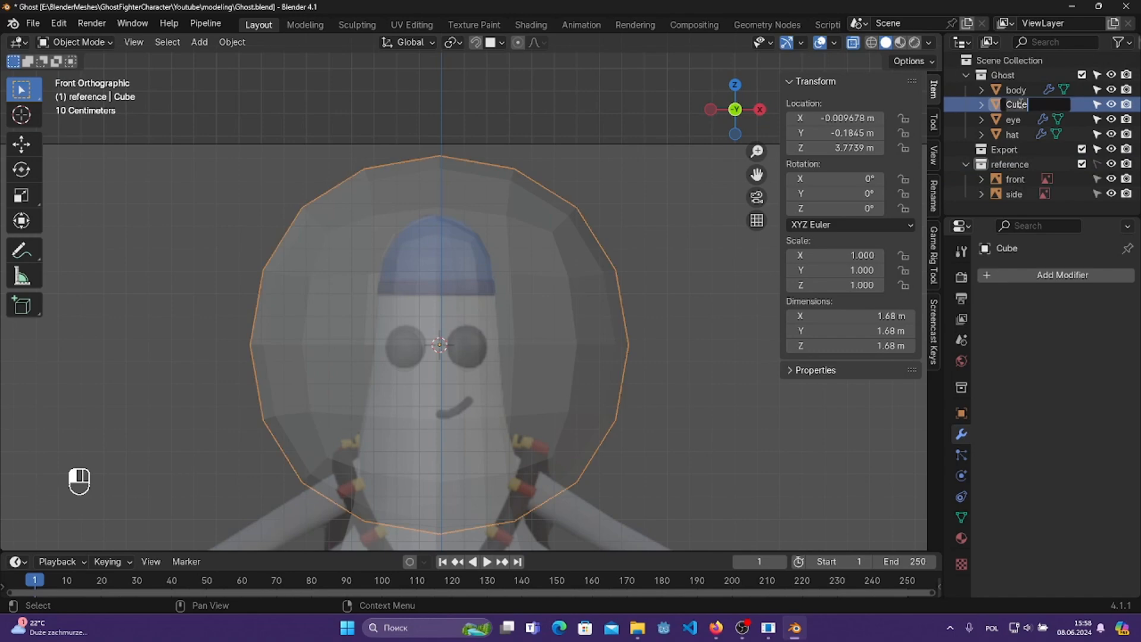
pyautogui.write('mouse')
pyautogui.press('Return')
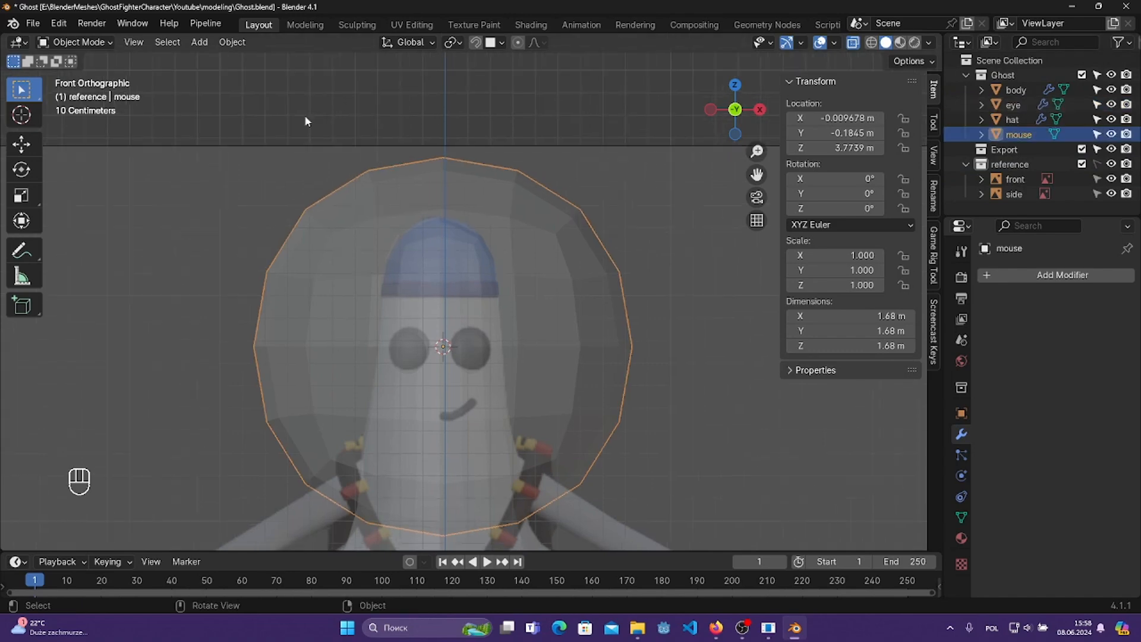
pyautogui.click(77, 41)
pyautogui.click(83, 76)
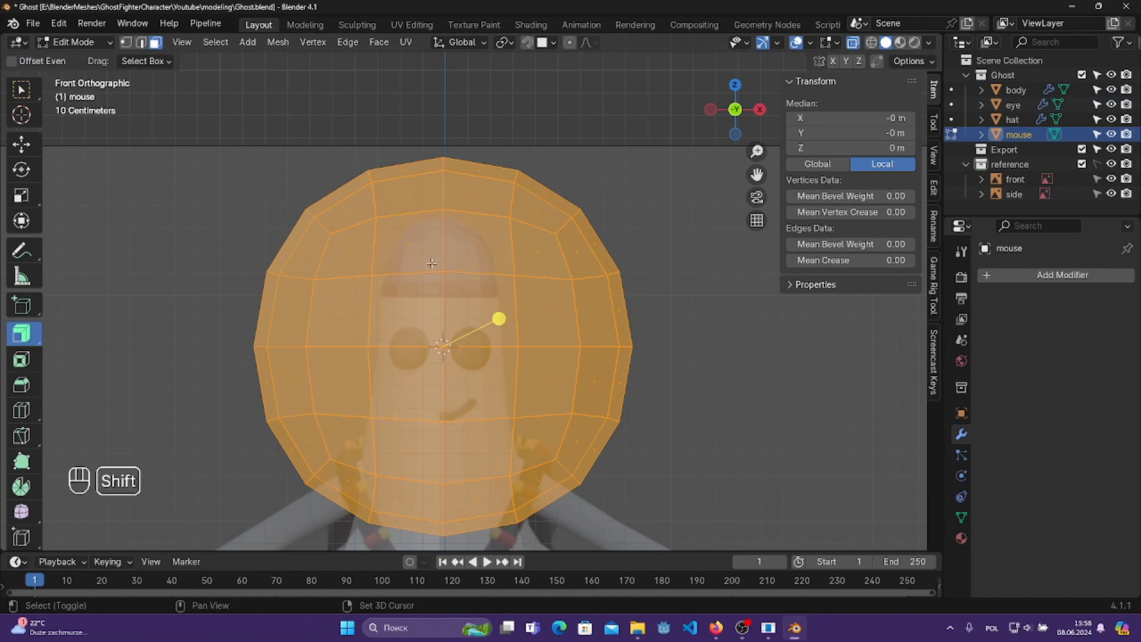
# - Scale the whole mouse mesh down to a small ball, close to the thickness of the reference mouth line
pyautogui.keyDown('shift'); pyautogui.moveTo(574, 336); pyautogui.dragTo(575, 308, button='middle'); pyautogui.keyUp('shift')
pyautogui.press('s')
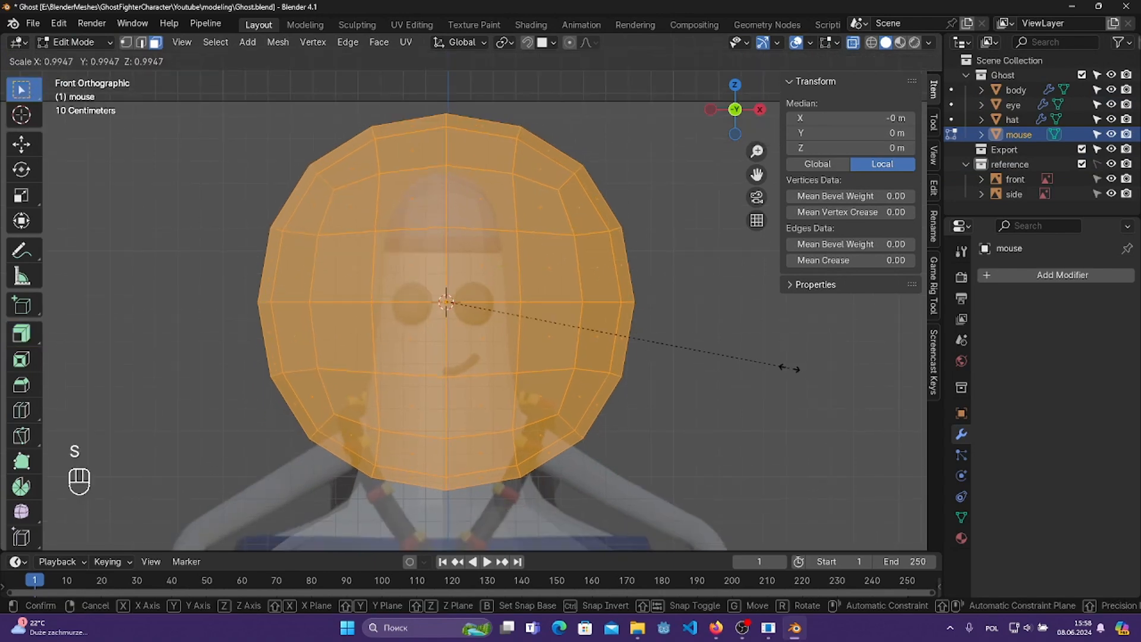
pyautogui.click(491, 312)
pyautogui.keyDown('shift'); pyautogui.moveTo(525, 382); pyautogui.dragTo(527, 323, button='middle'); pyautogui.keyUp('shift')
pyautogui.scroll(4, 527, 323)
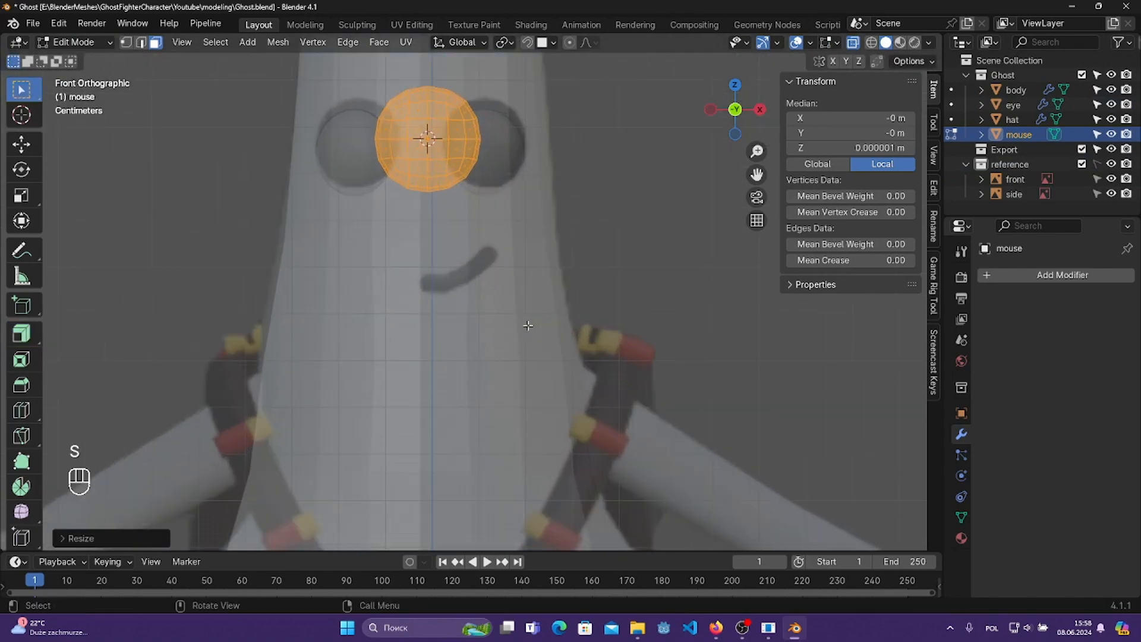
pyautogui.press('s')
pyautogui.click(551, 253)
# - Lower the ball along Z to about -0.307 m and scale it to fit the left end of the reference mouth
pyautogui.press('g')
pyautogui.press('z')
pyautogui.click(526, 312)
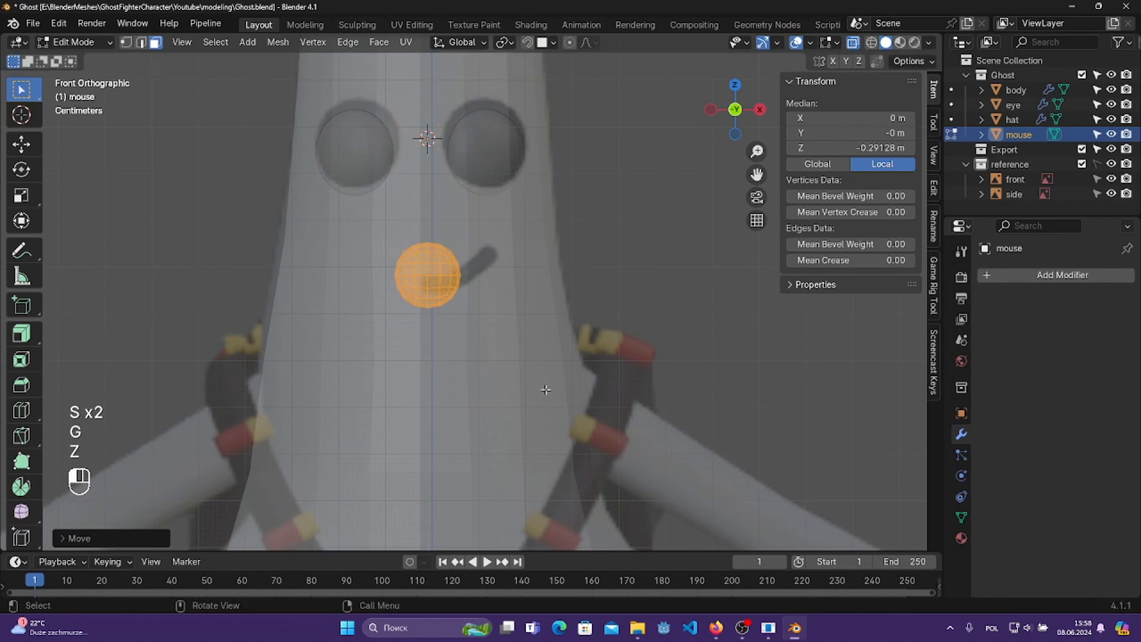
pyautogui.scroll(4, 526, 312)
pyautogui.keyDown('shift'); pyautogui.moveTo(696, 328); pyautogui.dragTo(732, 445, button='middle'); pyautogui.keyUp('shift')
pyautogui.press('s')
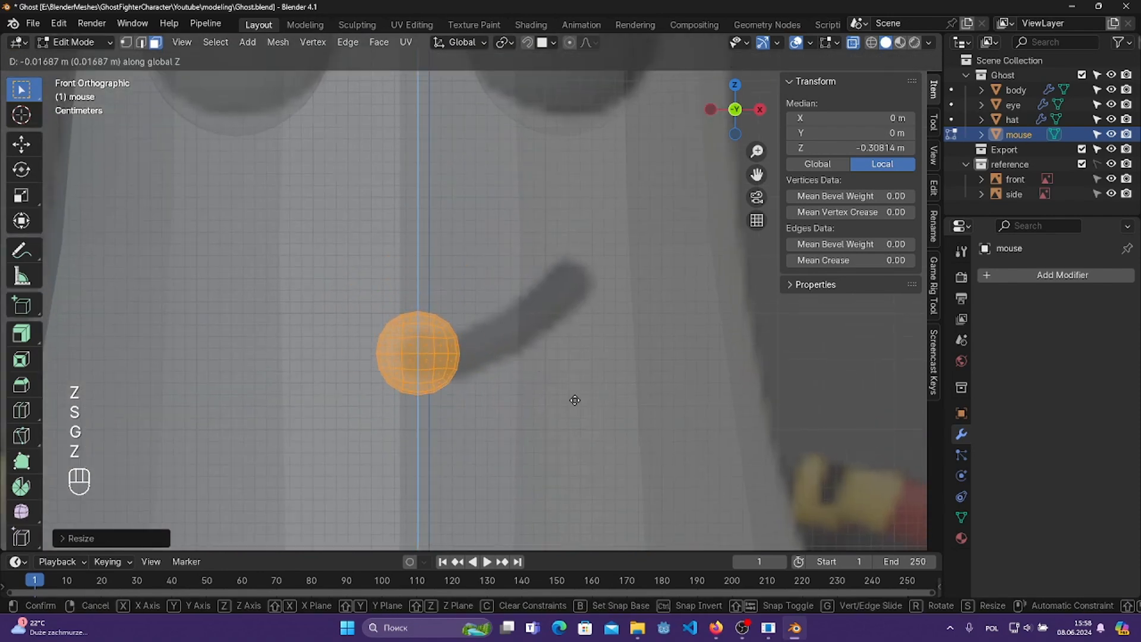
pyautogui.click(516, 380)
pyautogui.press('g')
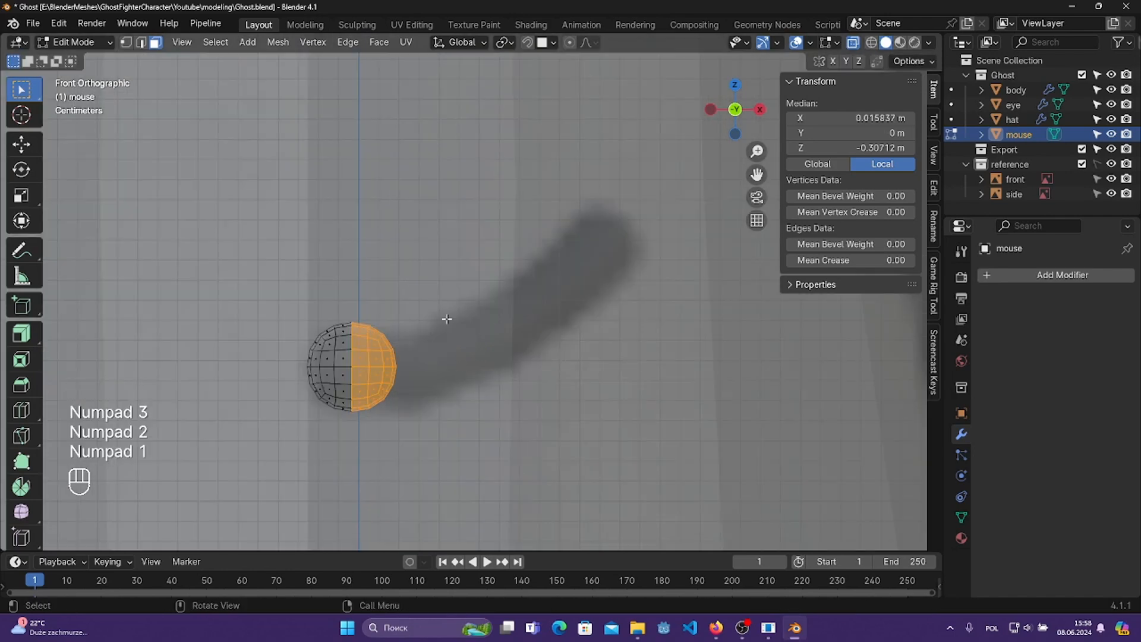
pyautogui.click(447, 321)
# - Stretch the ball's right half to the reference mouth's right end, at about 0.143 m on X and -0.25 m on Z
pyautogui.moveTo(353, 305); pyautogui.dragTo(431, 474)
pyautogui.press('g')
pyautogui.press('x')
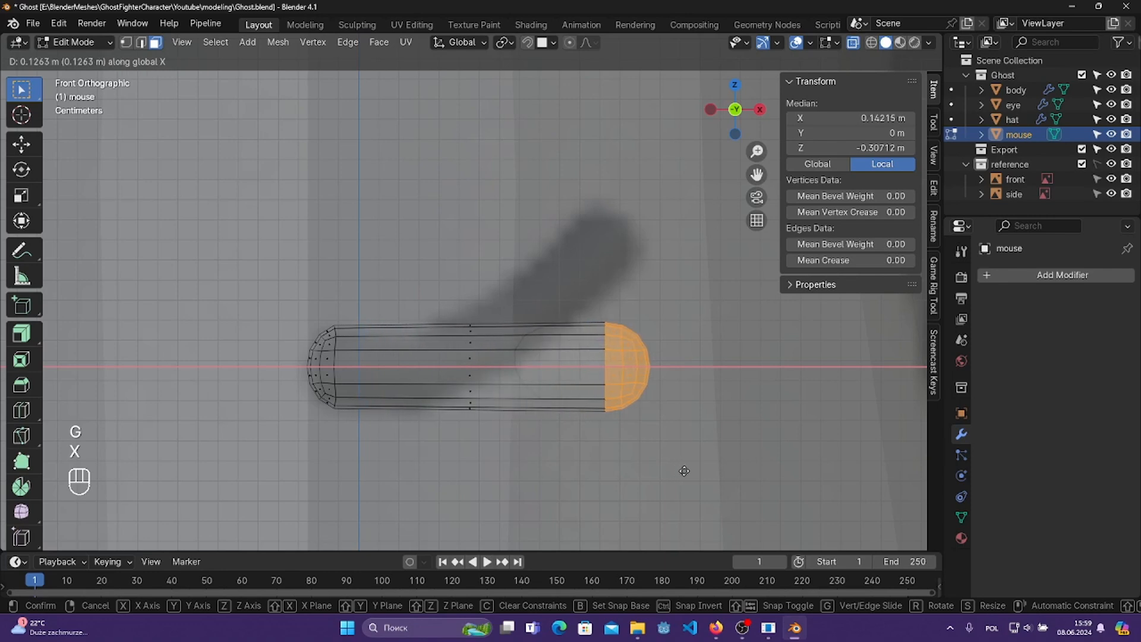
pyautogui.click(686, 471)
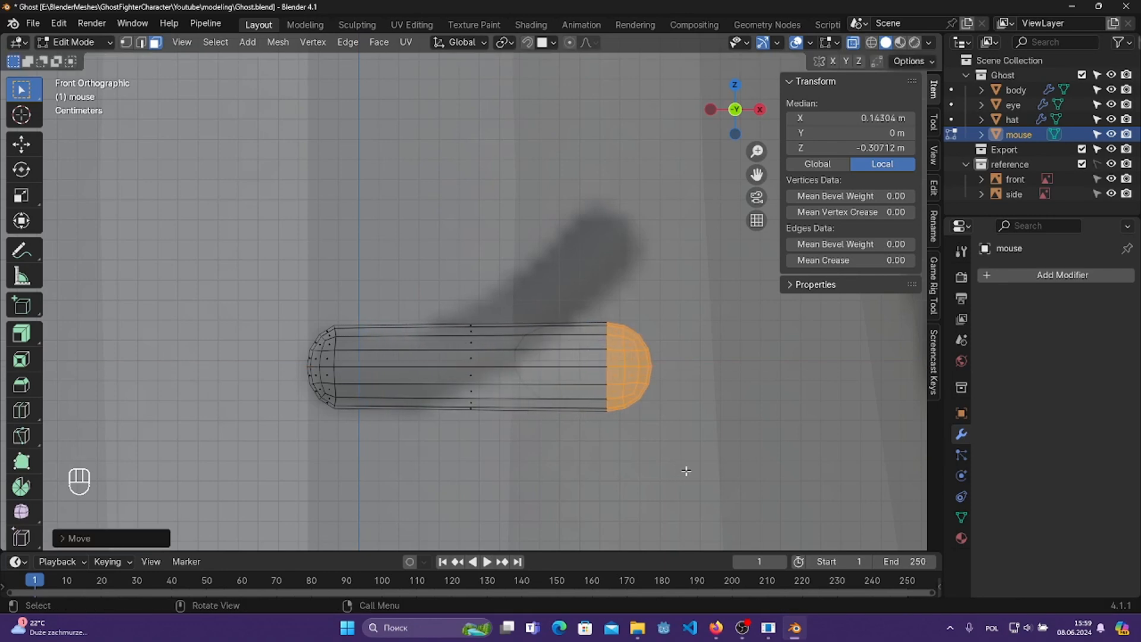
pyautogui.press('g')
pyautogui.press('x')
pyautogui.press('z')
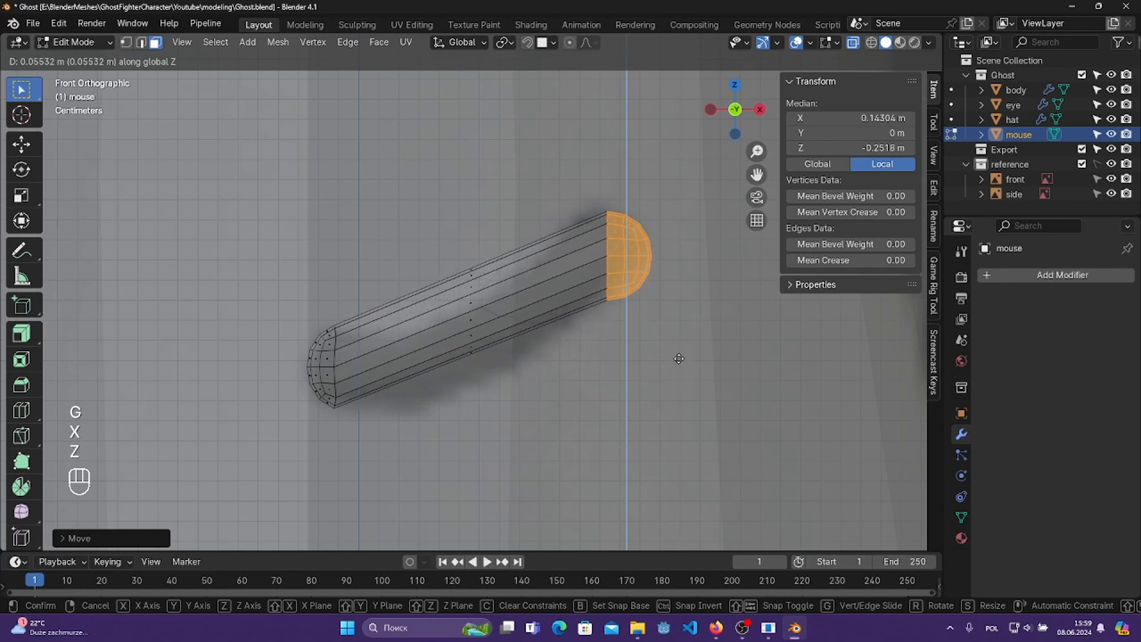
pyautogui.click(677, 351)
pyautogui.click(601, 353)
# - Add three evenly spaced loop cuts across the stretched middle section of the mouth without sliding them
pyautogui.keyDown('shift'); pyautogui.moveTo(598, 353); pyautogui.dragTo(600, 377, button='middle'); pyautogui.keyUp('shift')
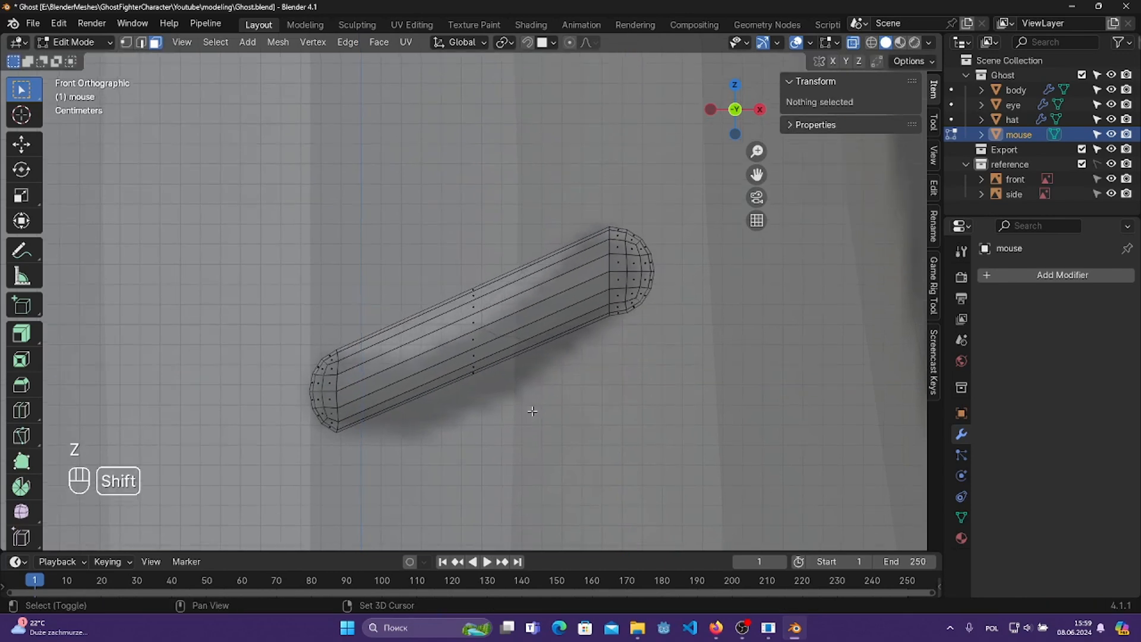
pyautogui.hotkey('shift', '.')
pyautogui.scroll(2, 463, 342)
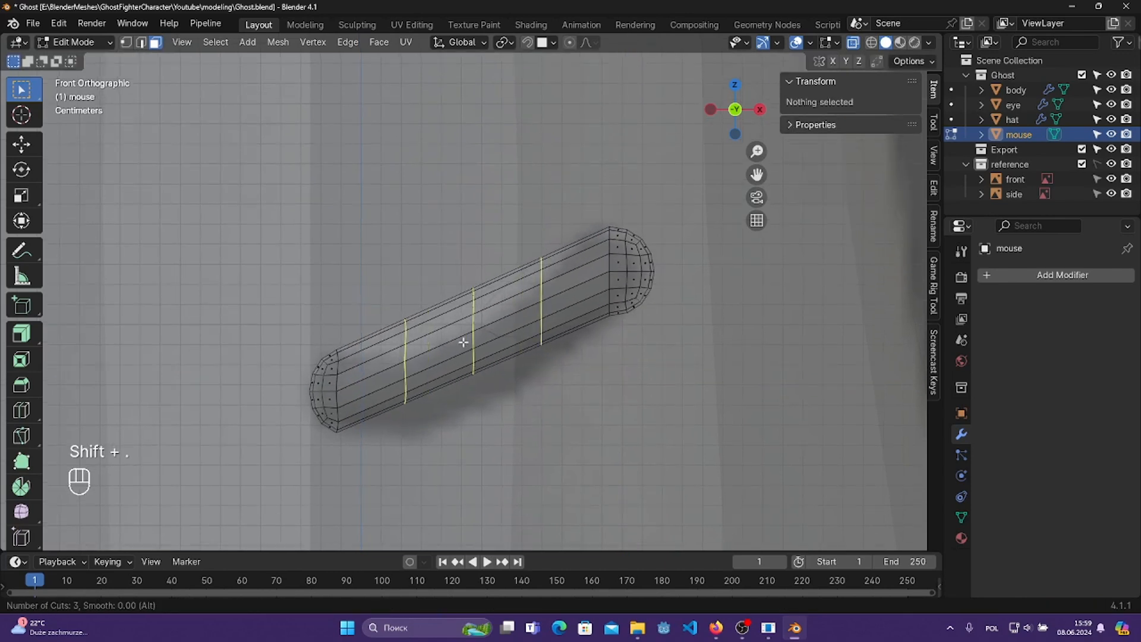
pyautogui.click(463, 343)
pyautogui.rightClick(463, 343)
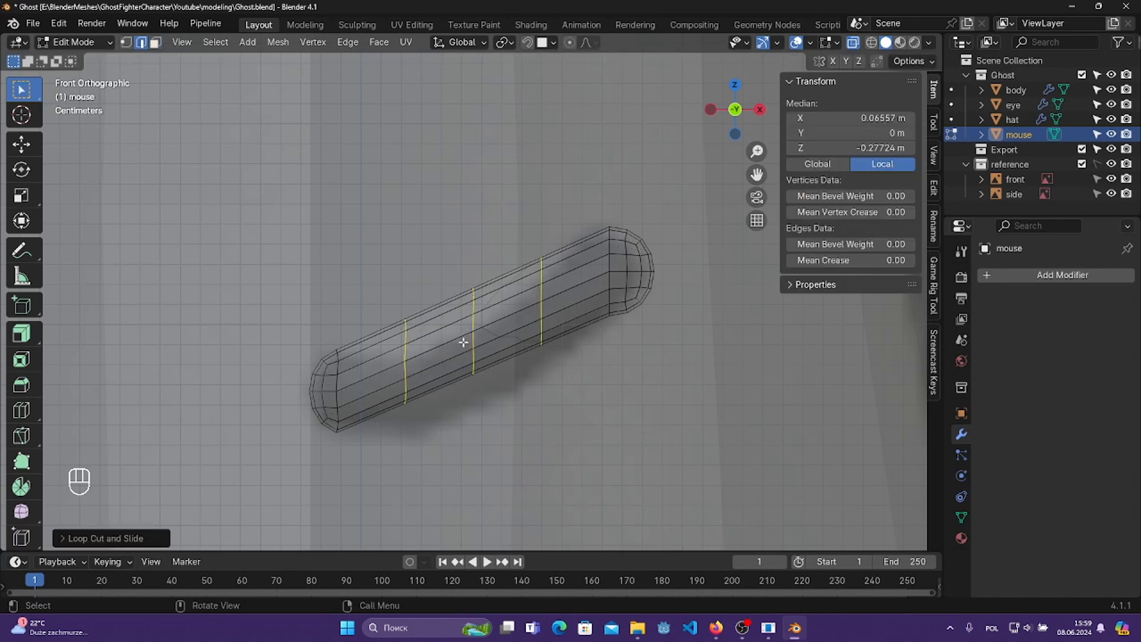
# - Lower the left new edge loop along Z to about -0.301 m and the middle one to about -0.288 m
pyautogui.keyDown('alt'); pyautogui.click(406, 375); pyautogui.keyUp('alt')
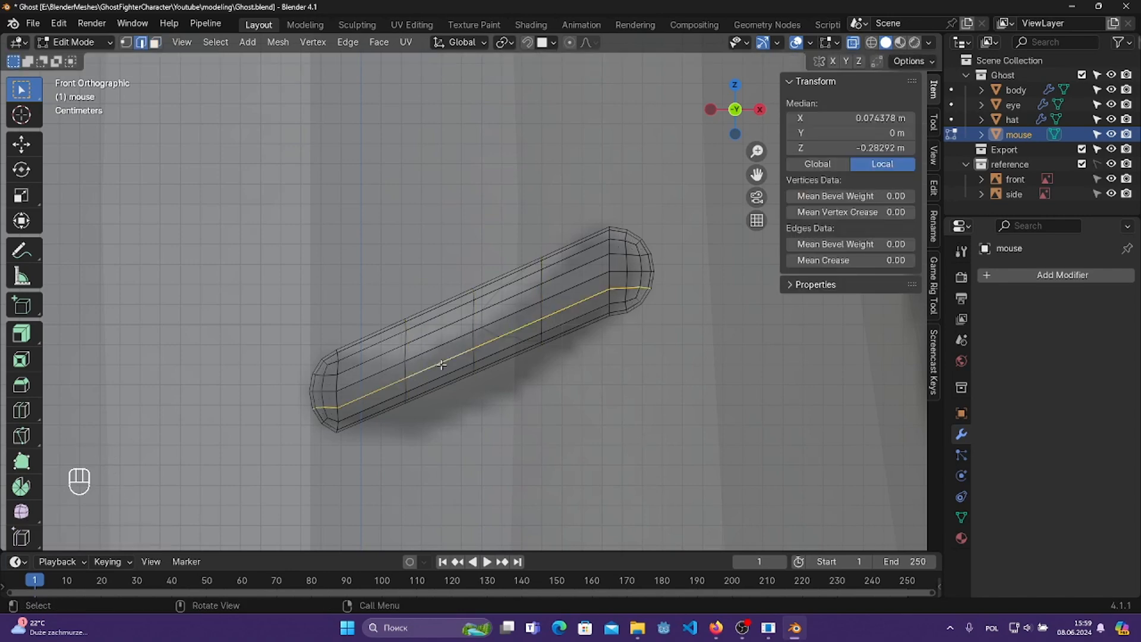
pyautogui.press('g')
pyautogui.press('z')
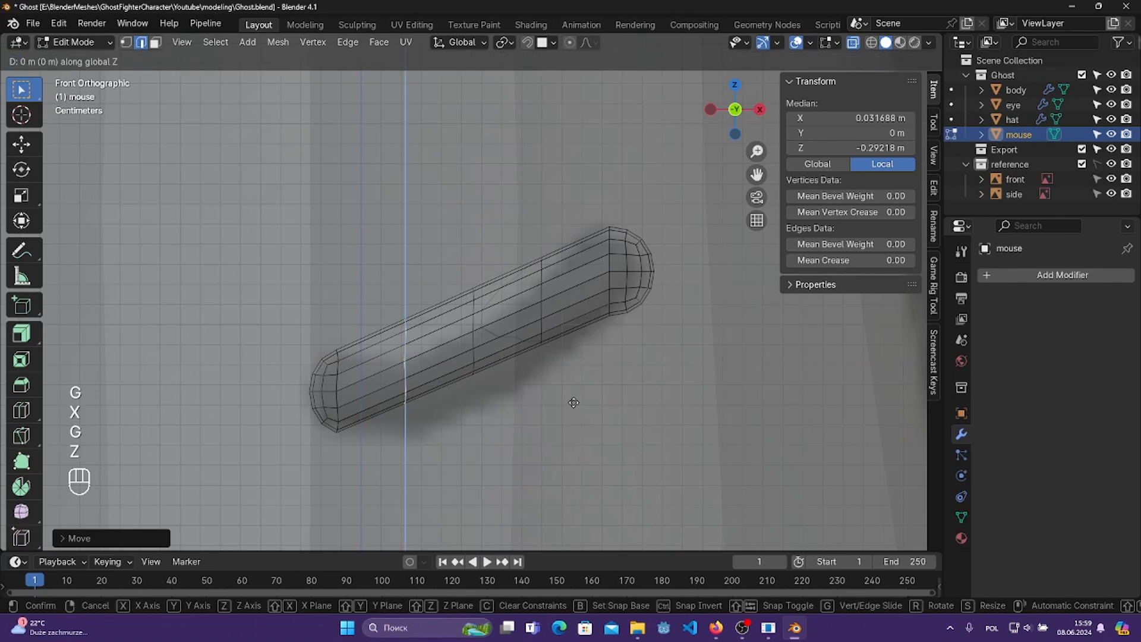
pyautogui.click(574, 421)
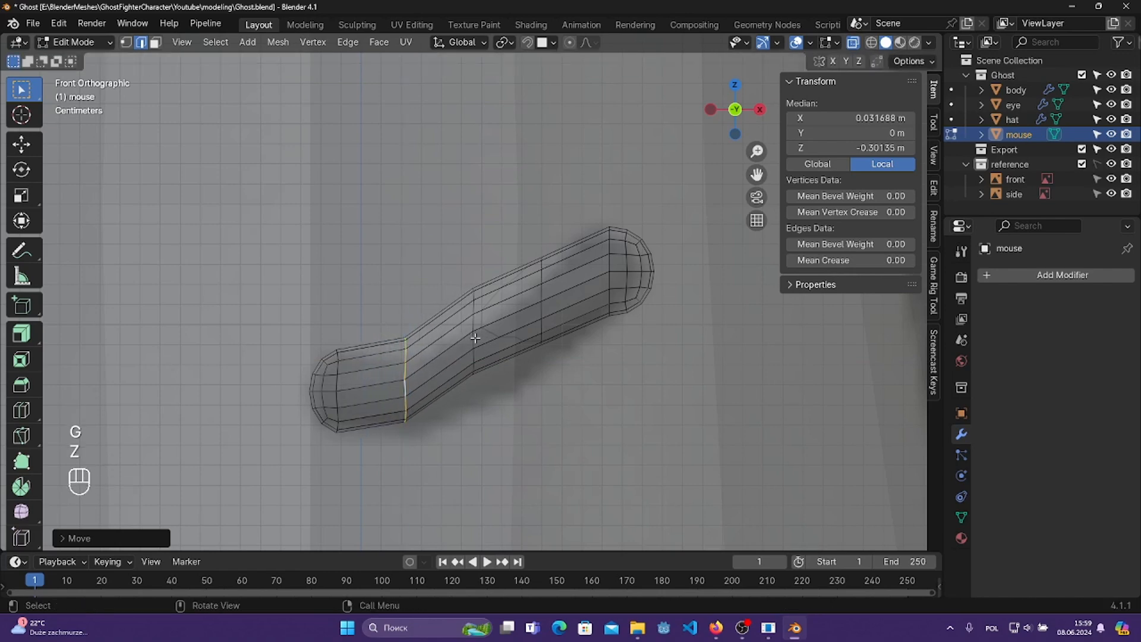
pyautogui.keyDown('alt'); pyautogui.click(475, 338); pyautogui.keyUp('alt')
pyautogui.press('g')
pyautogui.press('z')
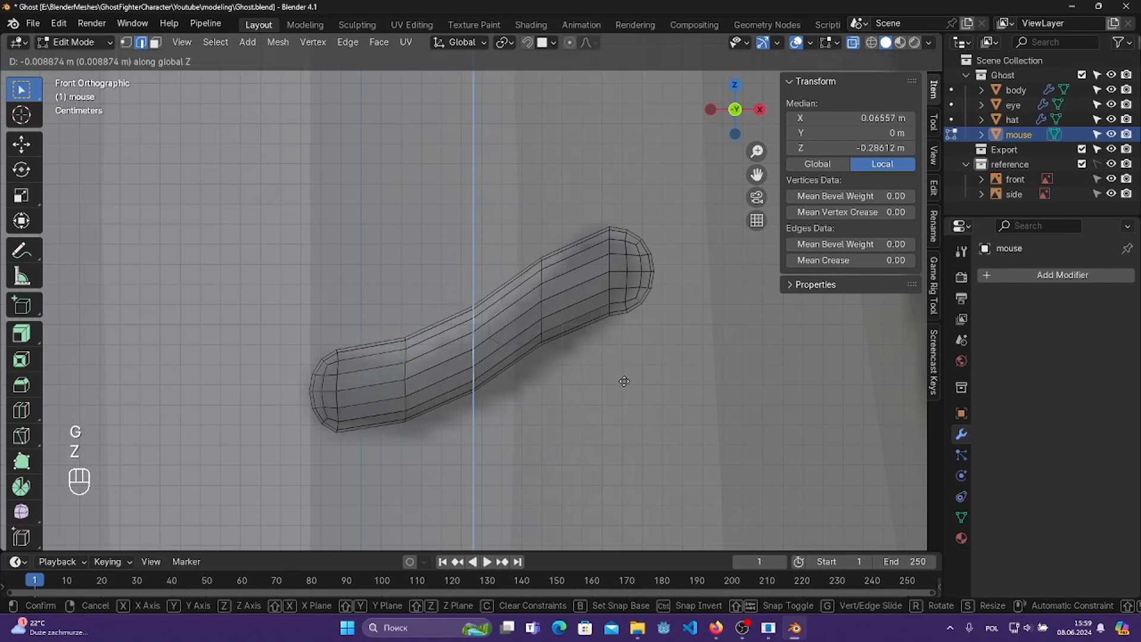
pyautogui.click(624, 381)
# - Lower the right new edge loop along Z to about -0.266 m and adjust its scale to the reference line
pyautogui.keyDown('alt'); pyautogui.click(542, 318); pyautogui.keyUp('alt')
pyautogui.press('g')
pyautogui.press('z')
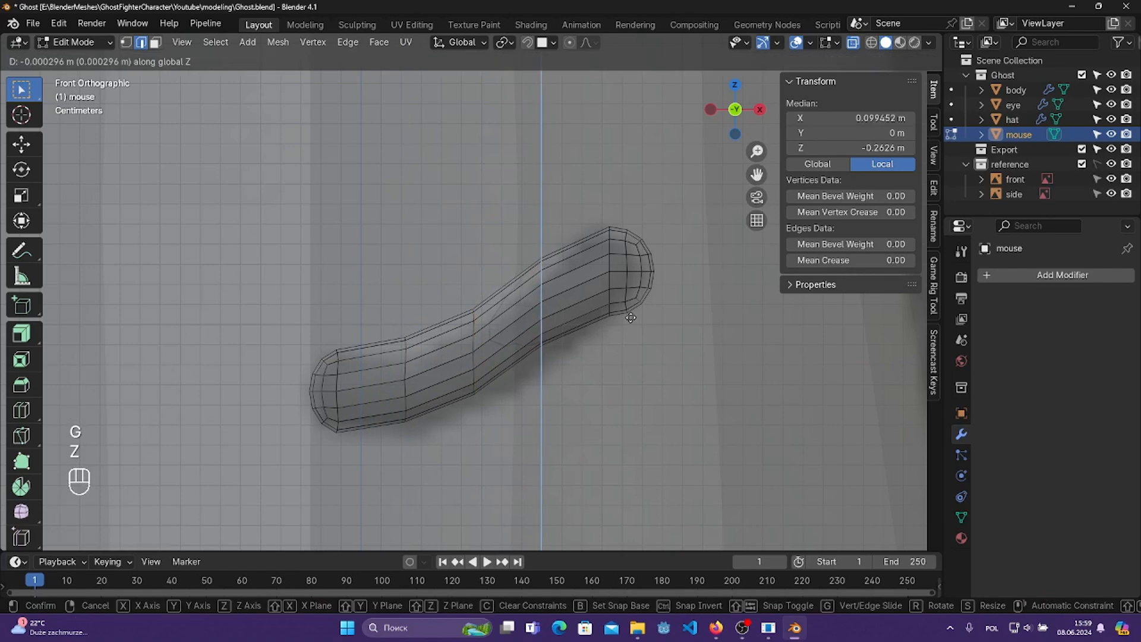
pyautogui.click(641, 334)
pyautogui.press('s')
pyautogui.click(652, 340)
# - Scale the edge loop at the right end cap, tilt it across the curve and shift it inward to about 0.126 m on X
pyautogui.keyDown('alt'); pyautogui.click(611, 300); pyautogui.keyUp('alt')
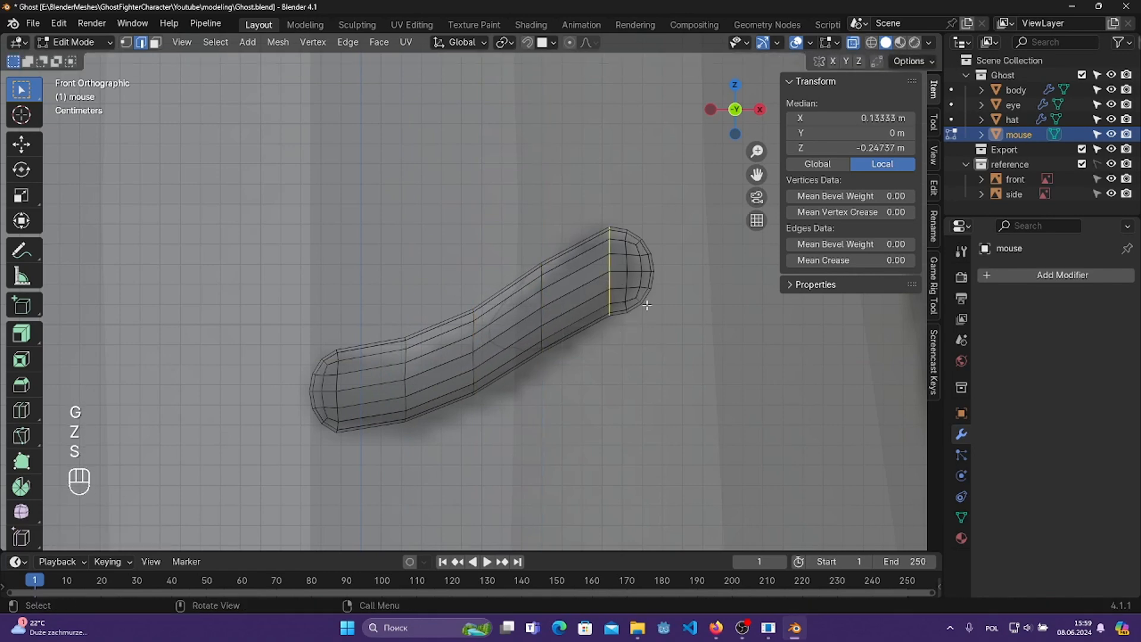
pyautogui.press('s')
pyautogui.click(698, 329)
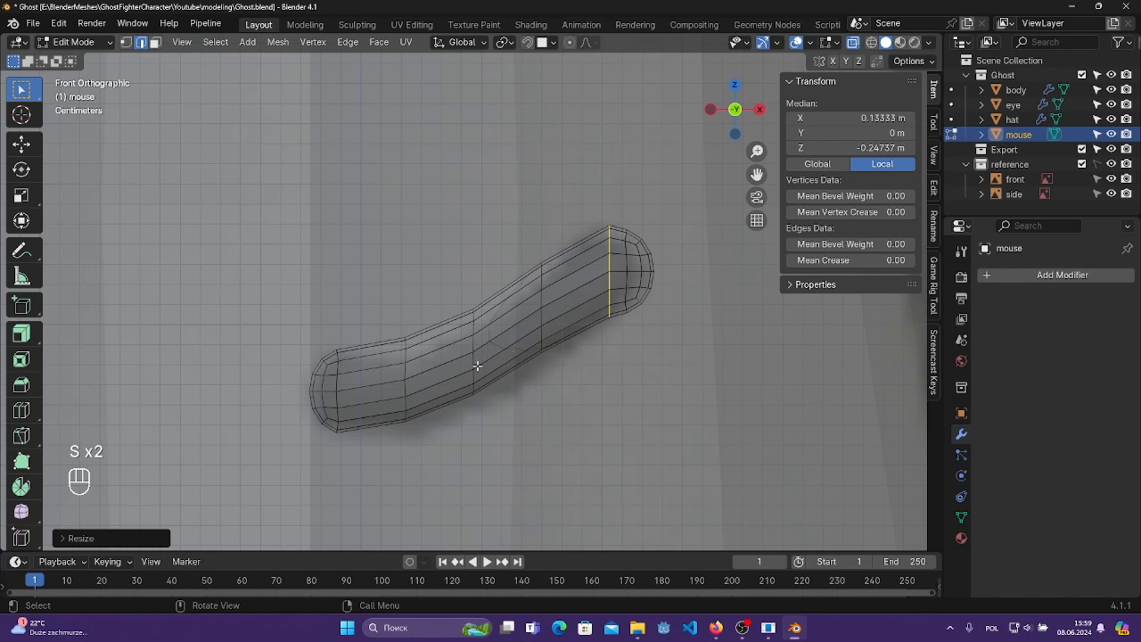
pyautogui.press('r')
pyautogui.click(717, 344)
pyautogui.press('g')
pyautogui.press('g')
pyautogui.press('g')
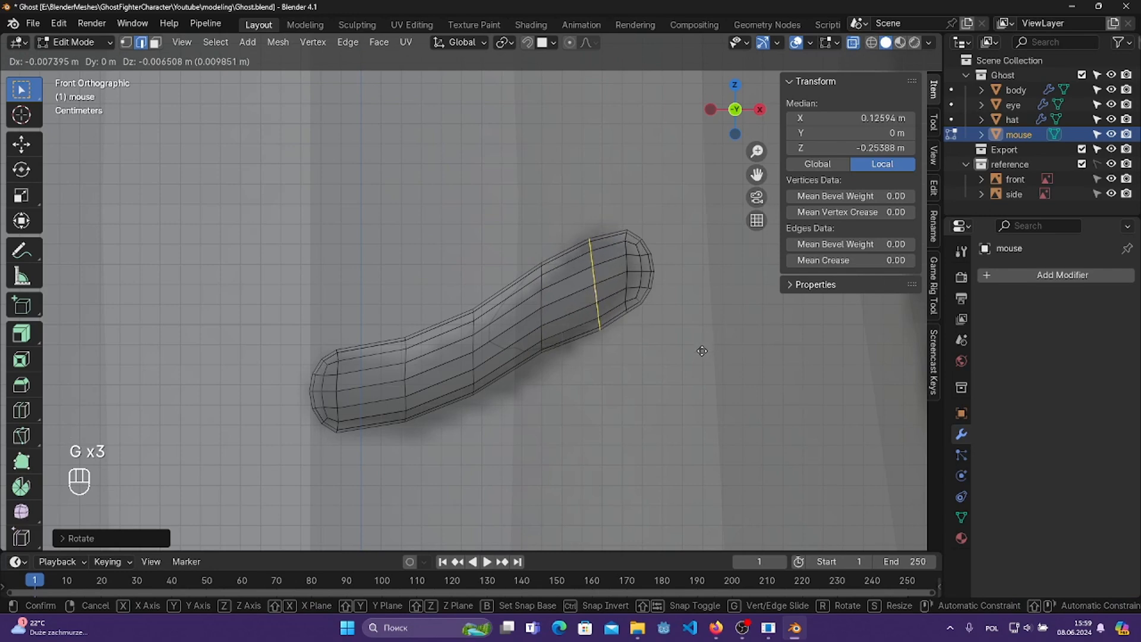
pyautogui.click(702, 348)
# - Tilt the right one of the three added edge loops perpendicular to the mouth's curve and scale it down slightly
pyautogui.keyDown('alt'); pyautogui.click(544, 319); pyautogui.keyUp('alt')
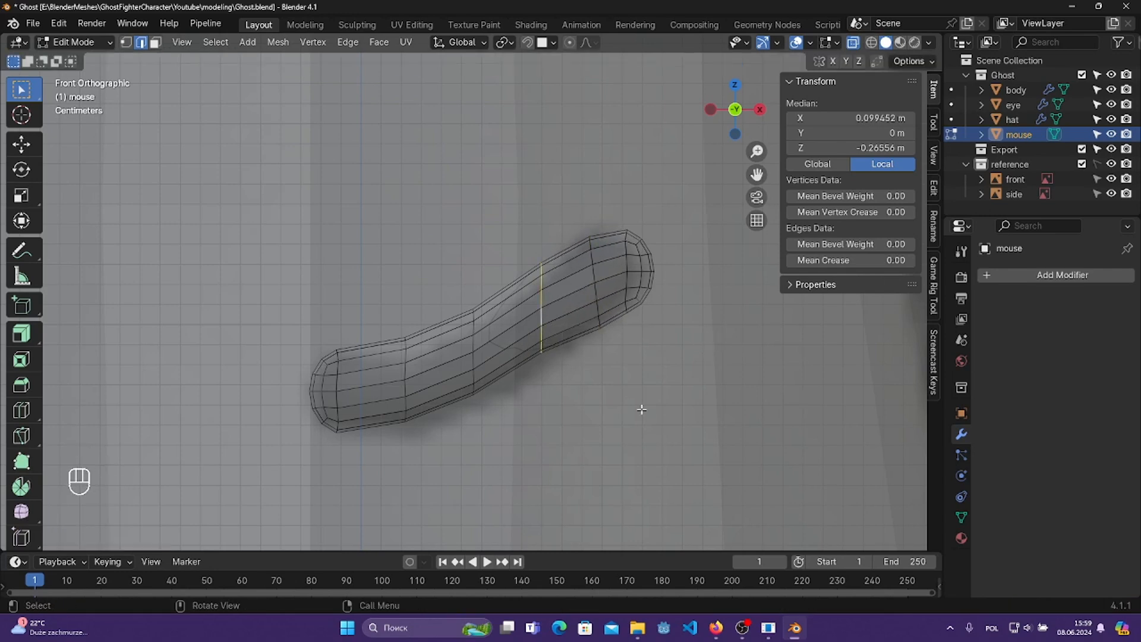
pyautogui.press('r')
pyautogui.click(666, 373)
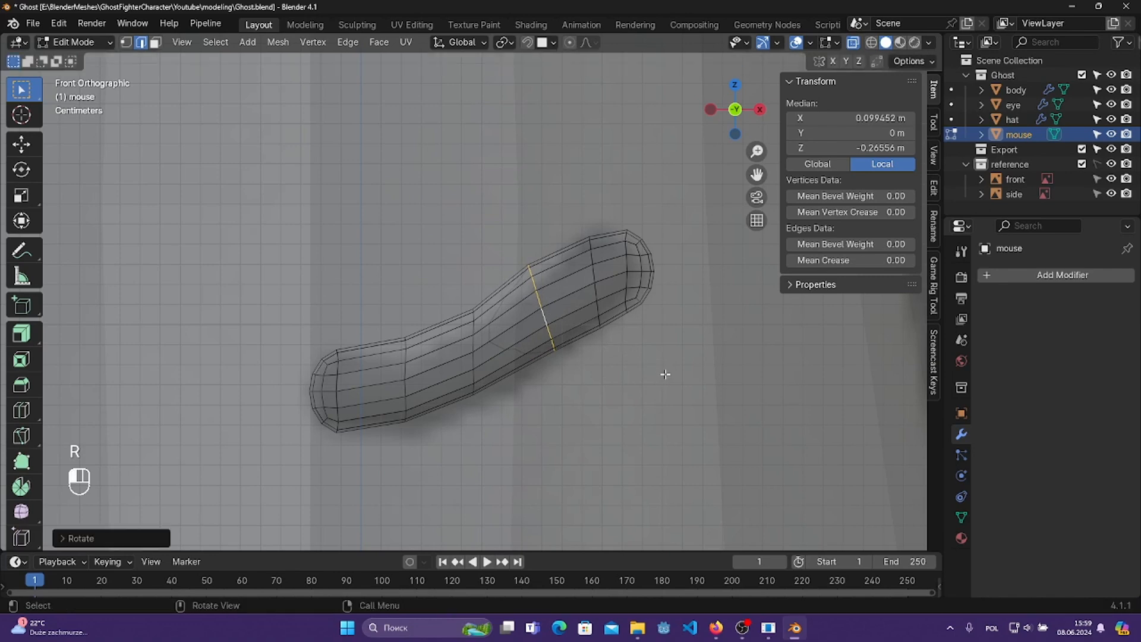
pyautogui.press('s')
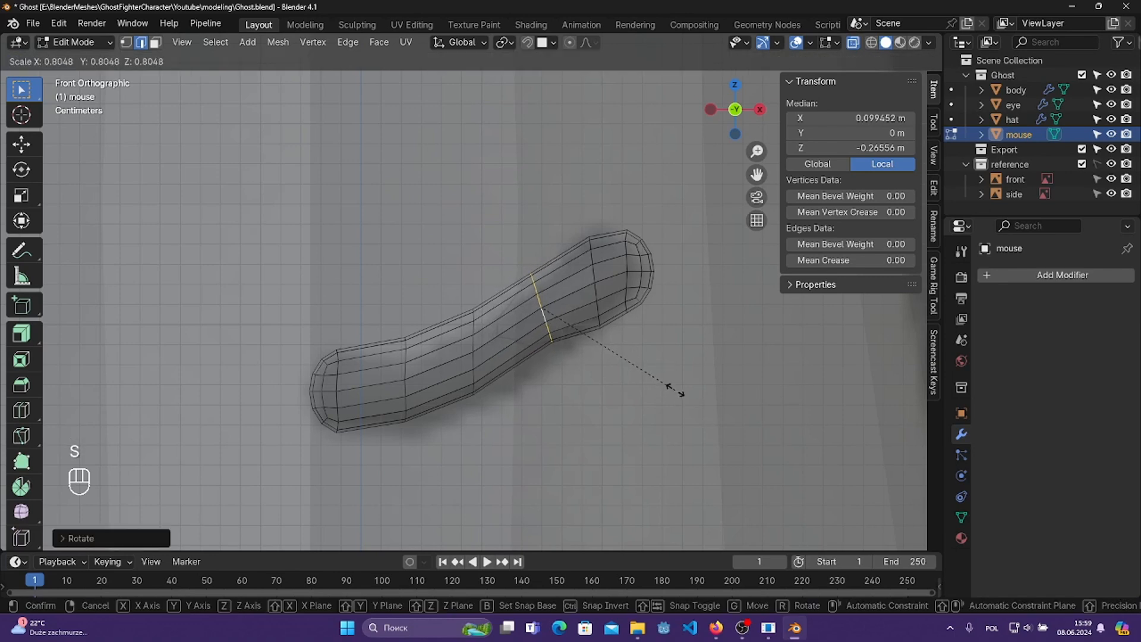
pyautogui.click(690, 396)
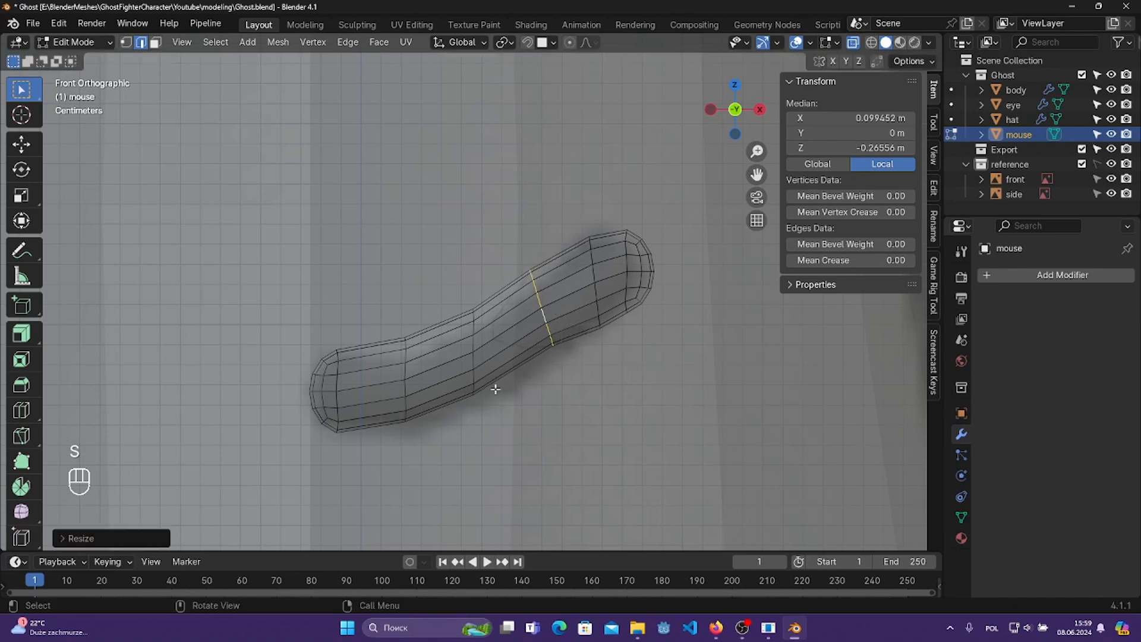
# - Tilt the middle edge loop across the mouth's curve, scale it down slightly and save the file
pyautogui.keyDown('alt'); pyautogui.click(474, 358); pyautogui.keyUp('alt')
pyautogui.press('g')
pyautogui.click(729, 387)
pyautogui.press('r')
pyautogui.press('r')
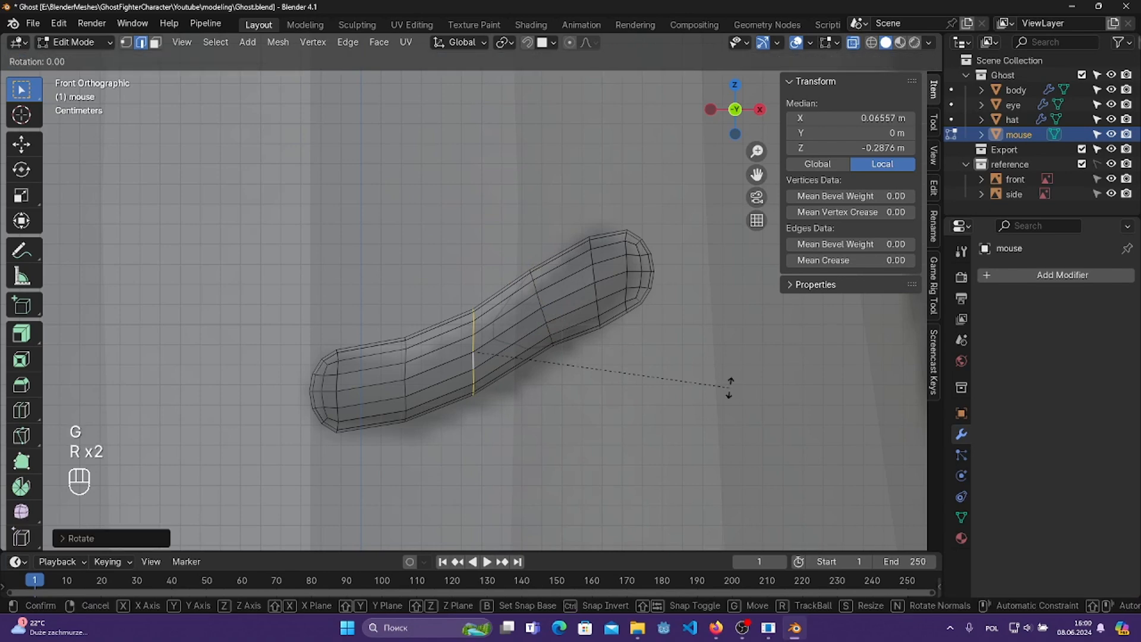
pyautogui.click(719, 339)
pyautogui.press('s')
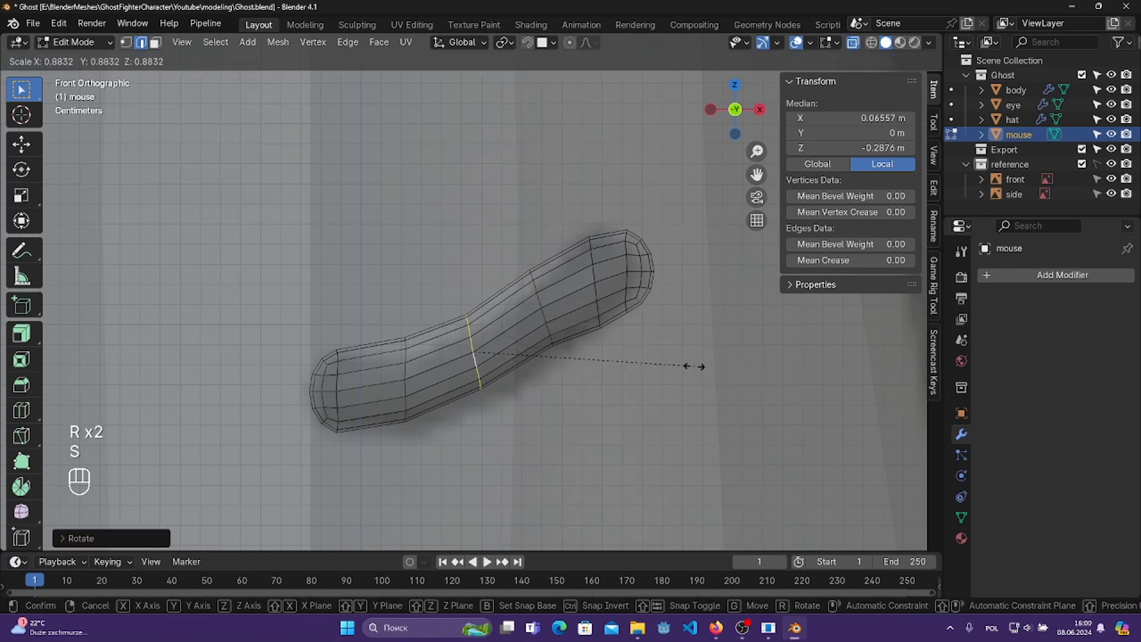
pyautogui.click(694, 366)
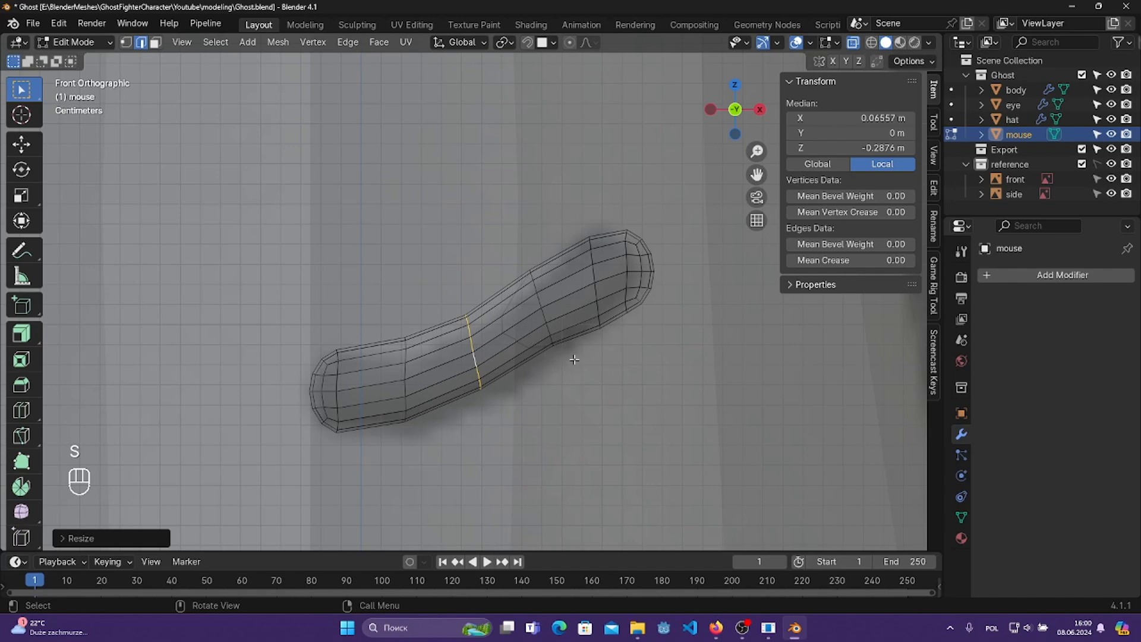
pyautogui.press('s')
pyautogui.click(614, 359)
pyautogui.hotkey('ctrl', 's')
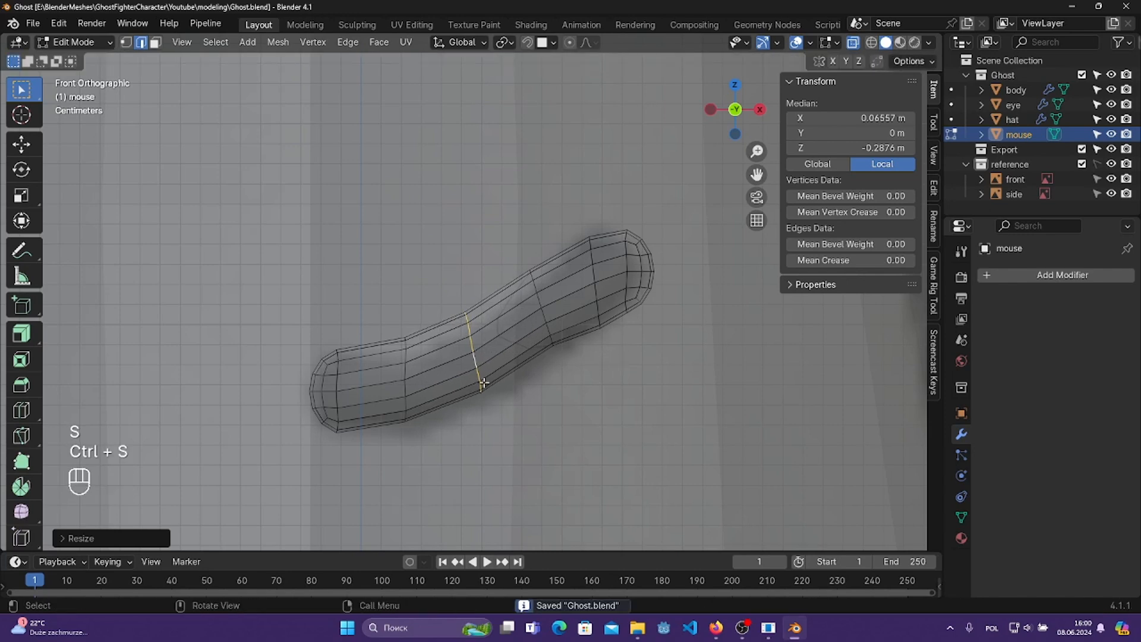
# - Move the right one of the three added edge loops to about 0.100 m on X and -0.268 m on Z
pyautogui.scroll(-3, 484, 383)
pyautogui.keyDown('shift'); pyautogui.moveTo(545, 384); pyautogui.dragTo(540, 364, button='middle'); pyautogui.keyUp('shift')
pyautogui.scroll(5, 499, 305)
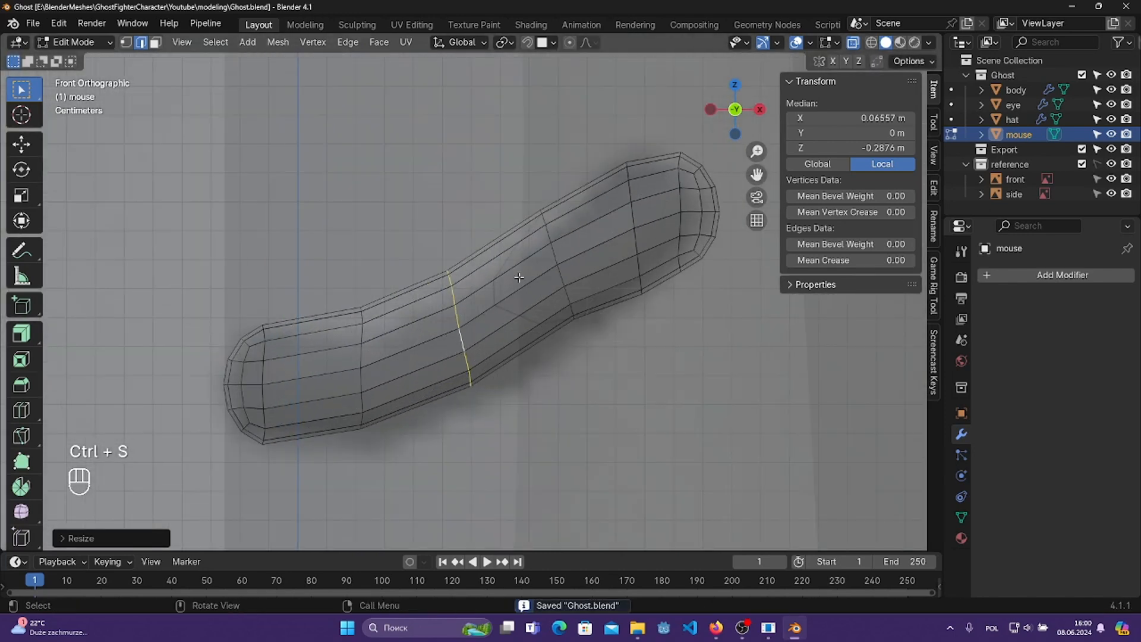
pyautogui.keyDown('alt'); pyautogui.click(556, 256); pyautogui.keyUp('alt')
pyautogui.press('g')
pyautogui.click(628, 324)
# - Nudge the mouth's right end section and the edge loop beside it to follow the reference, and save the file
pyautogui.moveTo(587, 132); pyautogui.dragTo(762, 404)
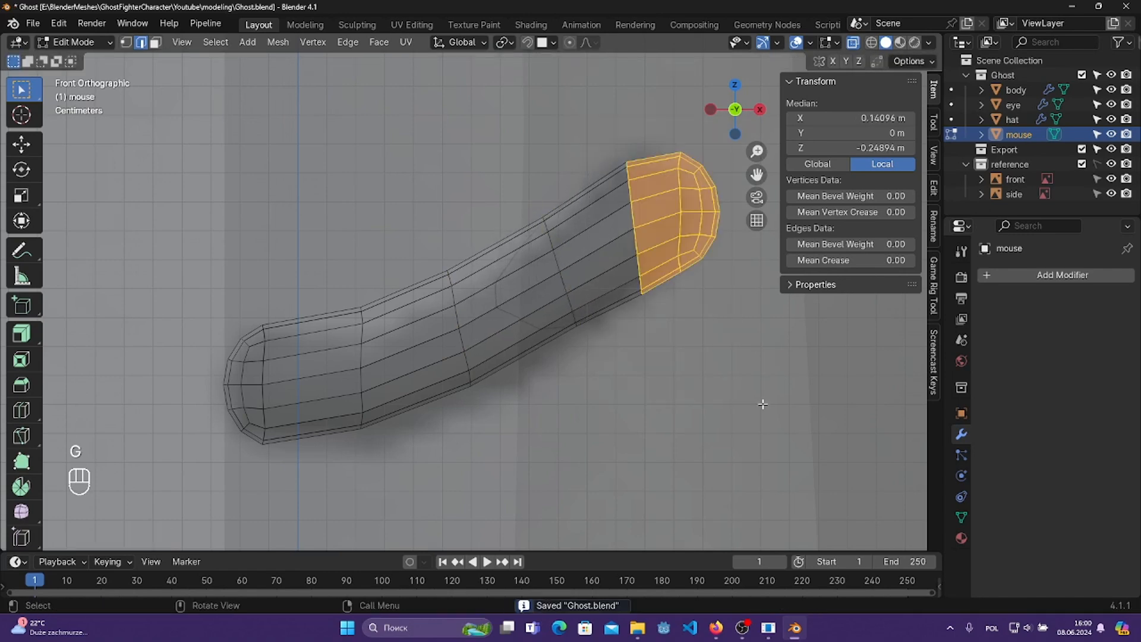
pyautogui.press('g')
pyautogui.click(765, 408)
pyautogui.moveTo(509, 192); pyautogui.dragTo(593, 443)
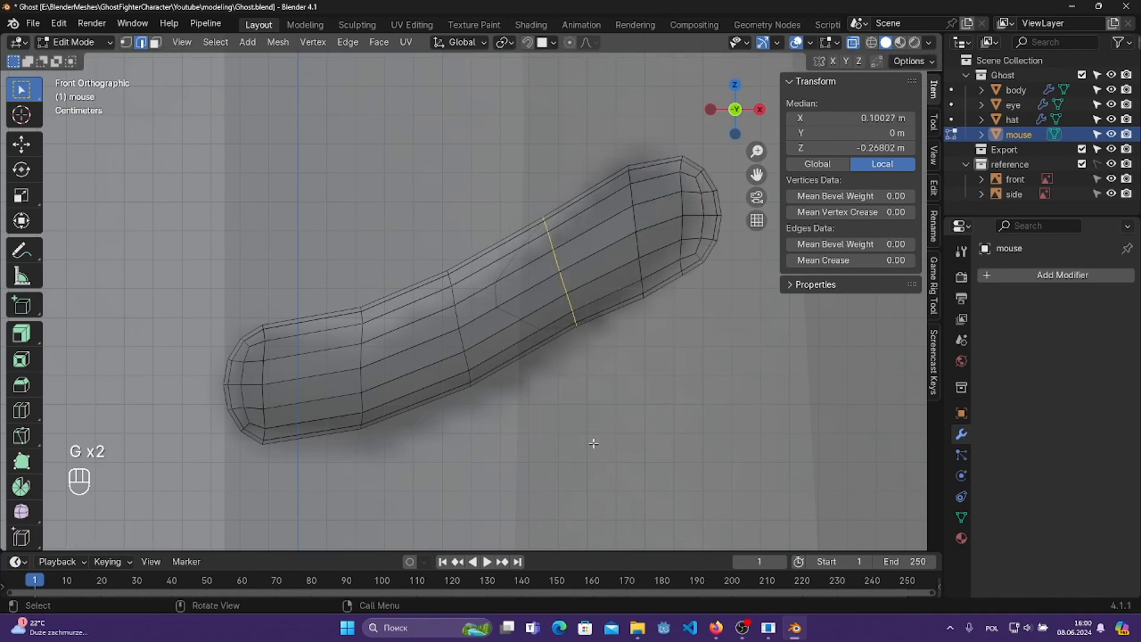
pyautogui.press('g')
pyautogui.click(593, 444)
pyautogui.hotkey('ctrl', 's')
# - Rotate the mouth's right end cap to follow the curve, nudge it slightly upward and save the file
pyautogui.moveTo(658, 156); pyautogui.dragTo(777, 381)
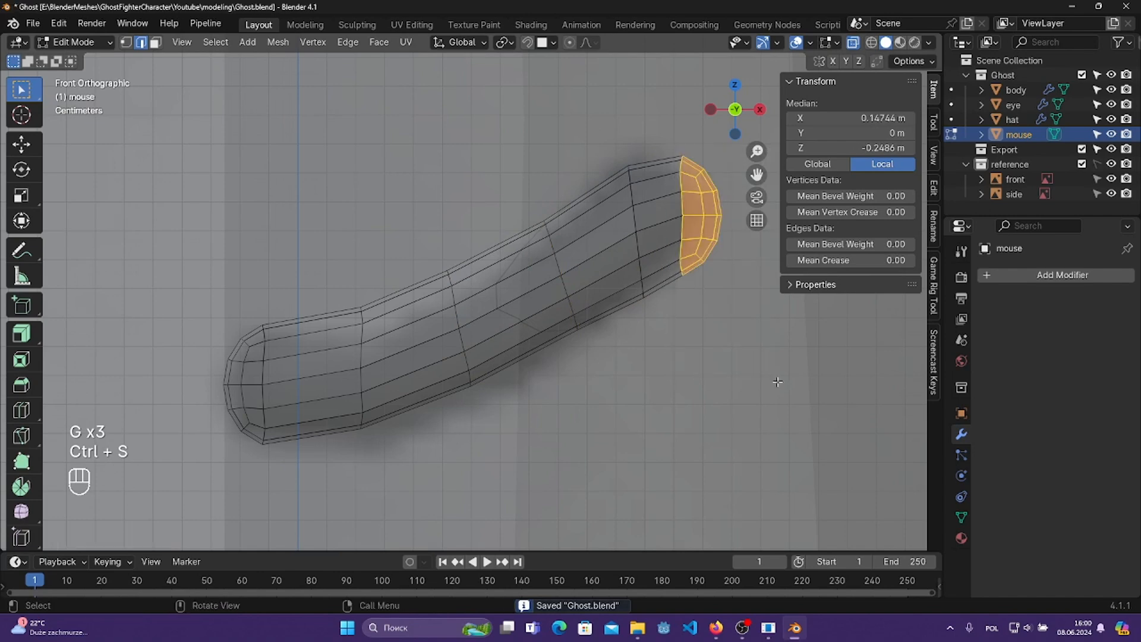
pyautogui.press('r')
pyautogui.click(776, 362)
pyautogui.press('g')
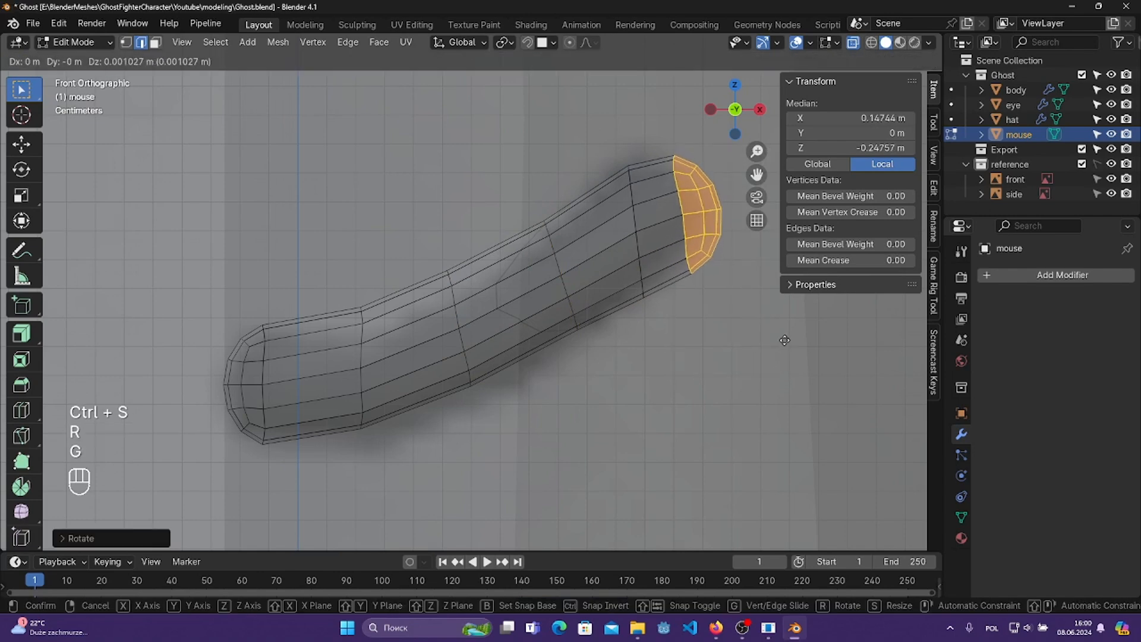
pyautogui.click(782, 332)
pyautogui.hotkey('ctrl', 's')
# - Turn off X-ray, return to Object Mode and add a Shrinkwrap modifier to the mouth with body as its target
pyautogui.scroll(-3, 743, 315)
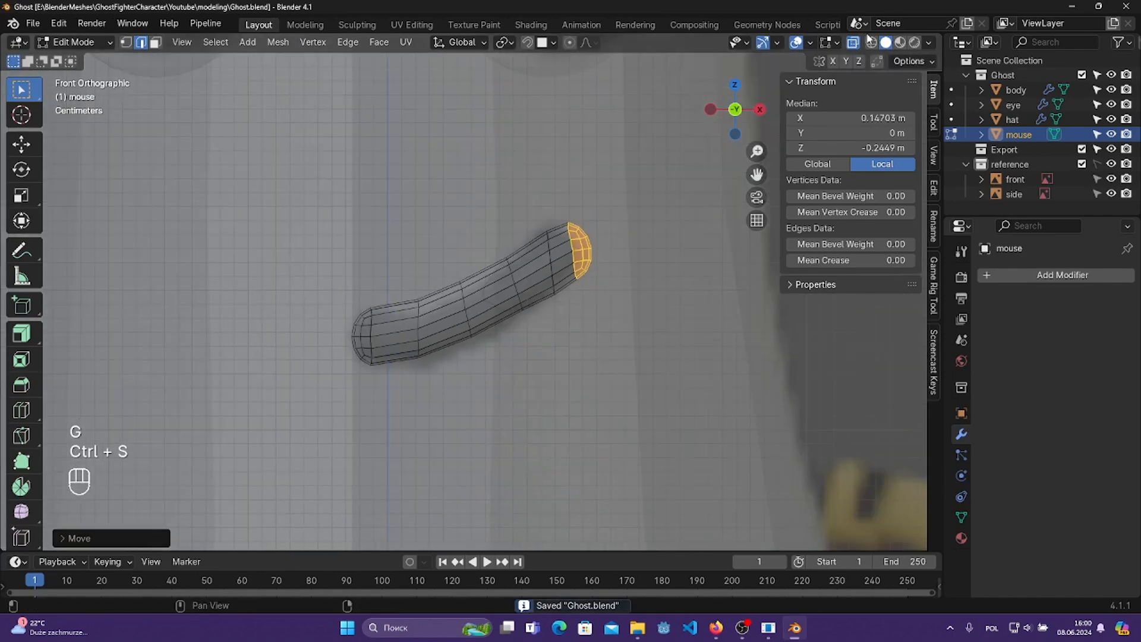
pyautogui.scroll(-3, 668, 300)
pyautogui.click(619, 316)
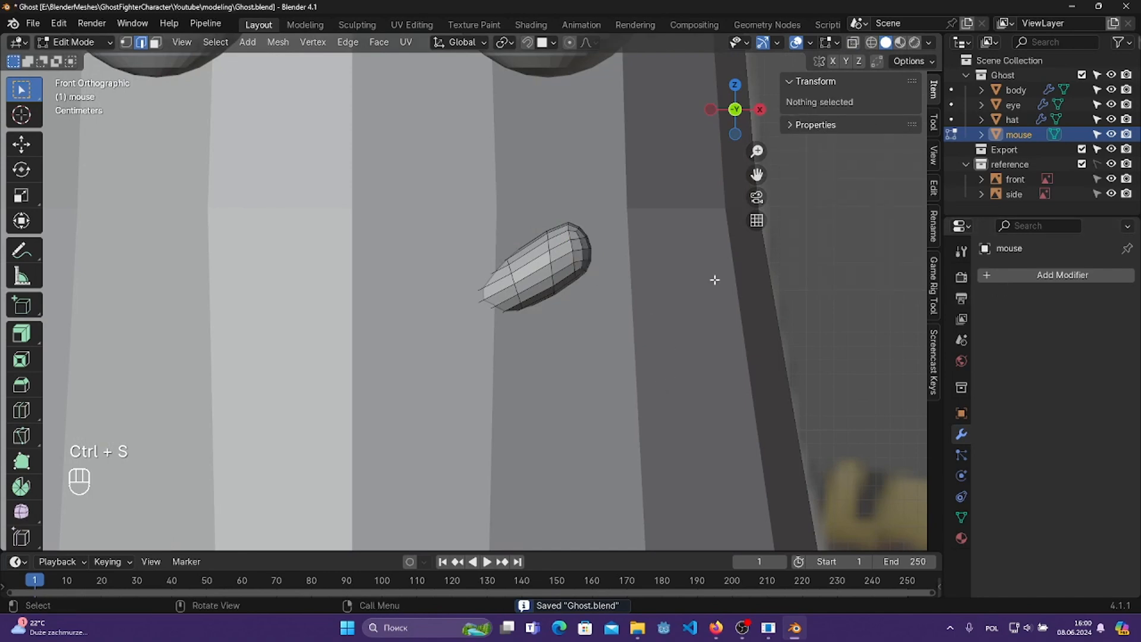
pyautogui.click(994, 276)
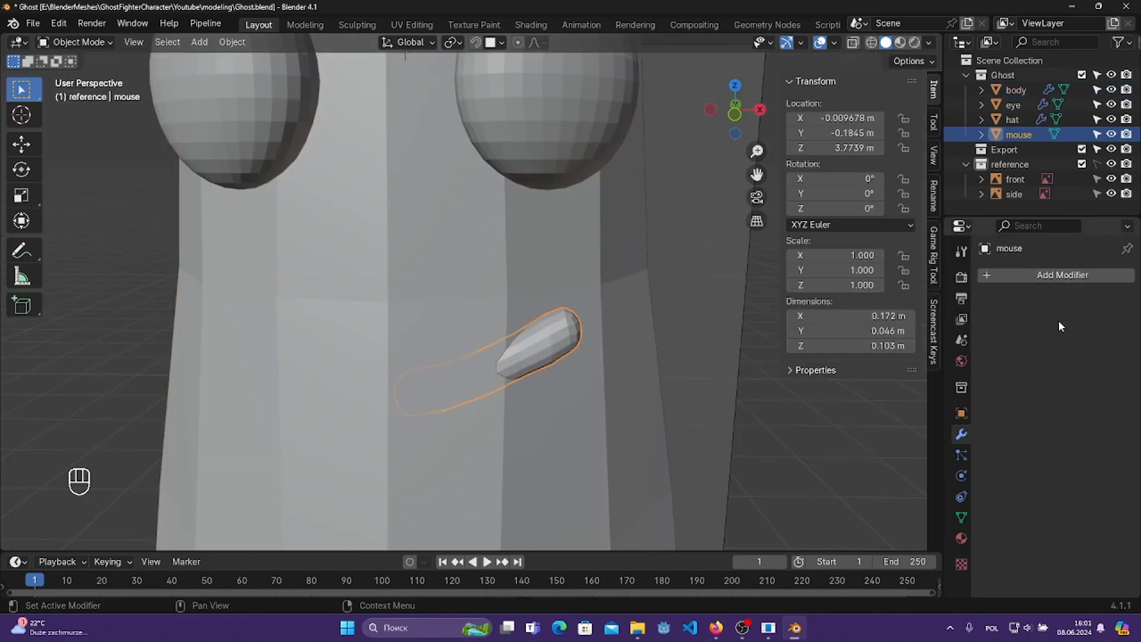
pyautogui.click(1032, 274)
pyautogui.moveTo(975, 260)
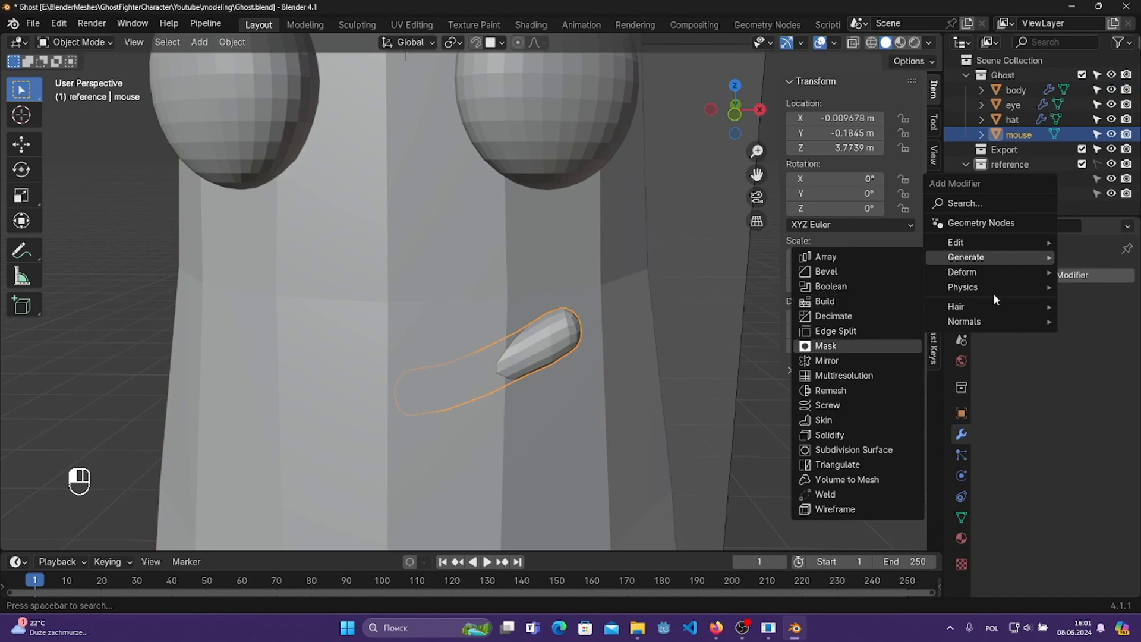
pyautogui.click(855, 390)
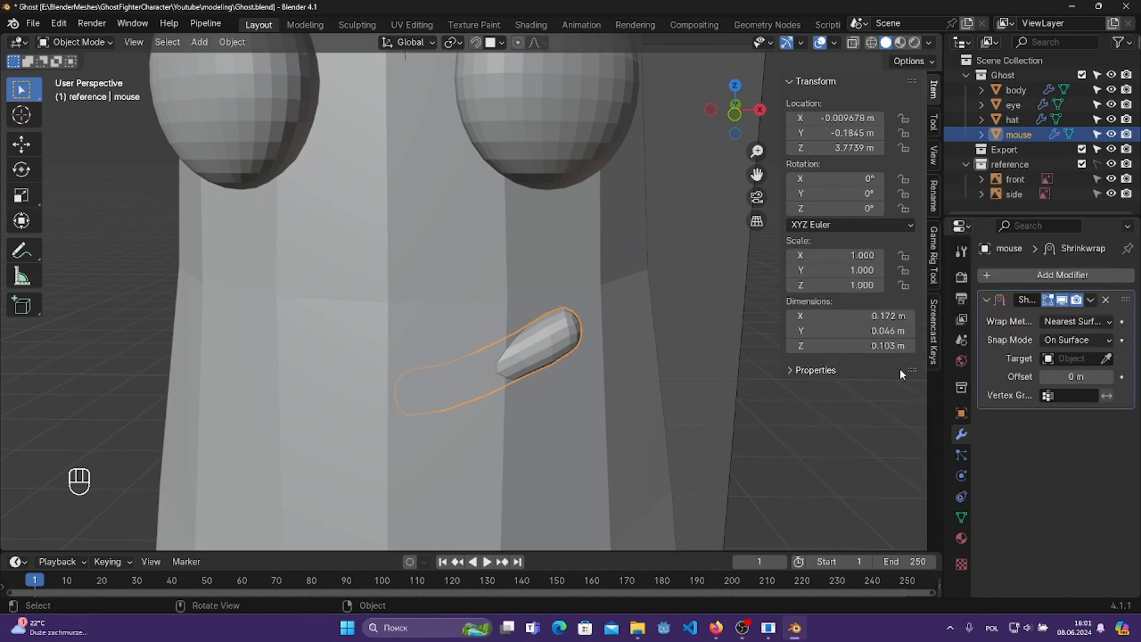
pyautogui.click(1106, 359)
pyautogui.click(502, 219)
# - Try moving the mouth forward along Y, once in perspective and once in the right side view, and undo both moves
pyautogui.moveTo(502, 218); pyautogui.dragTo(565, 364, button='middle')
pyautogui.press('g')
pyautogui.press('y')
pyautogui.hotkey('ctrl', 'z')
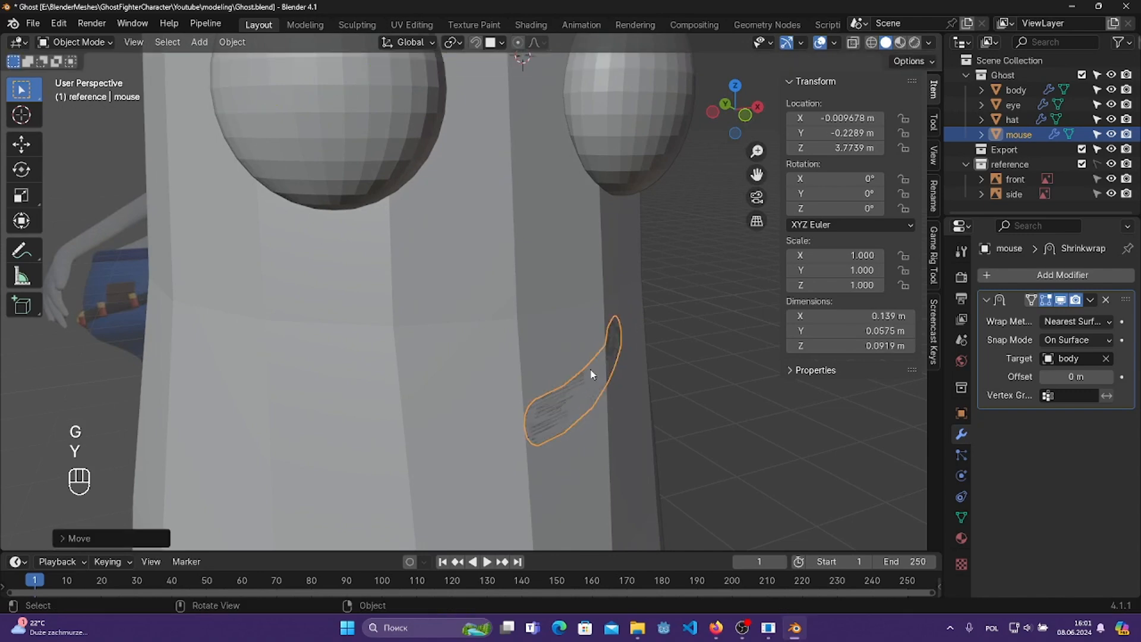
pyautogui.press('KP_3')
pyautogui.moveTo(593, 369)
pyautogui.keyDown('shift'); pyautogui.mouseDown(button='middle')
pyautogui.moveTo(465, 330)
pyautogui.moveTo(602, 349)
pyautogui.mouseUp(button='middle'); pyautogui.keyUp('shift')
pyautogui.press('g')
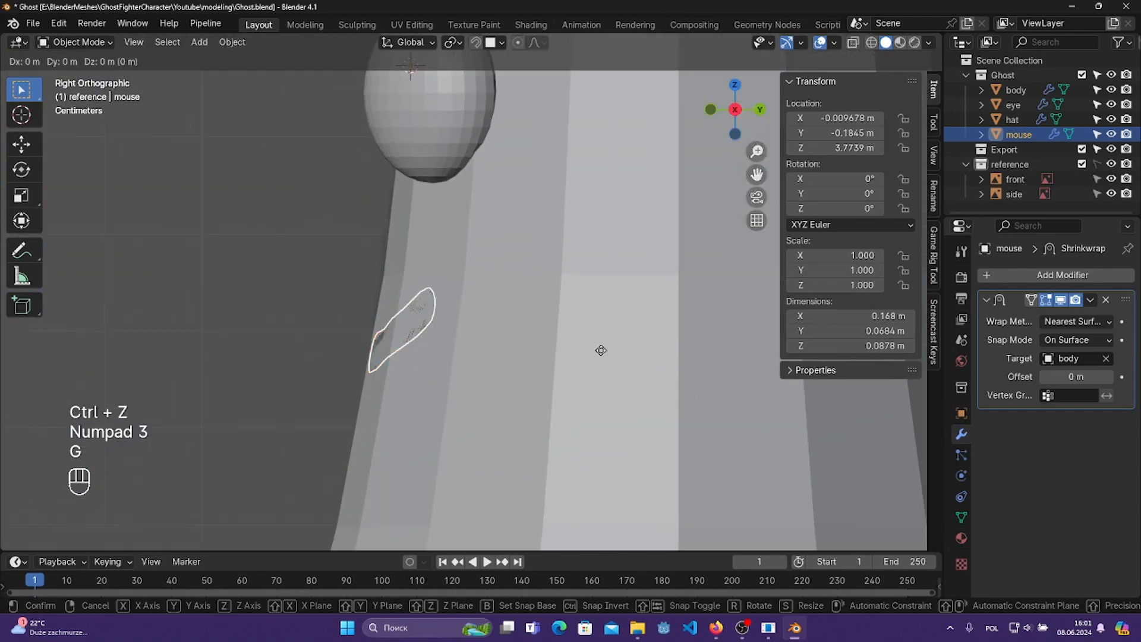
pyautogui.press('y')
pyautogui.click(510, 344)
pyautogui.hotkey('ctrl', 'z')
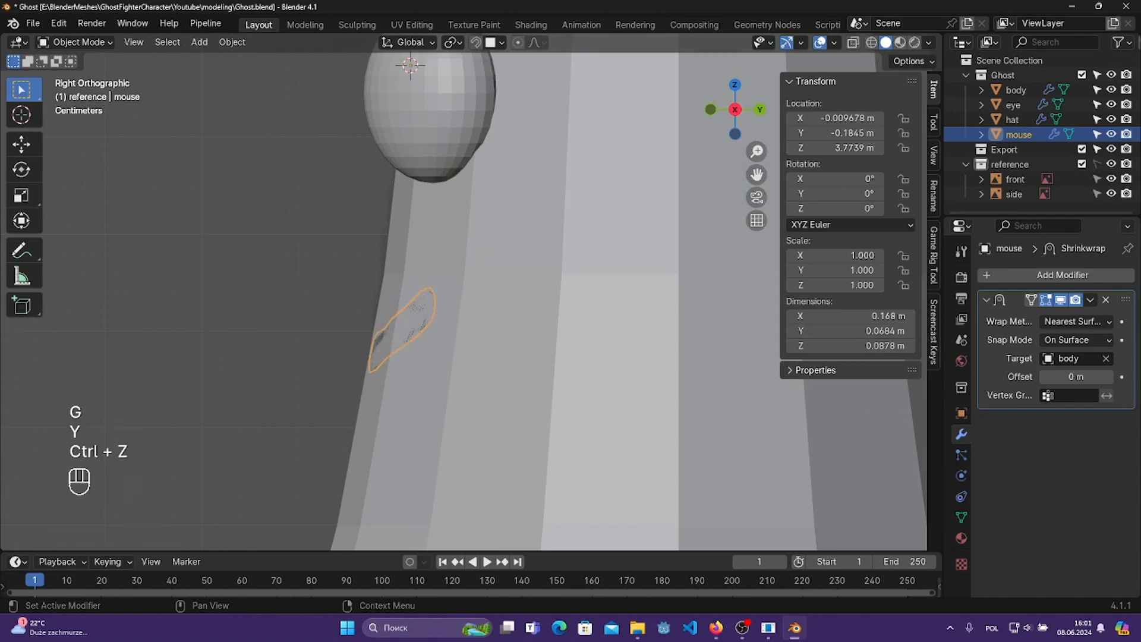
# - Set the Shrinkwrap snap mode to Outside and move the mouth forward along Y to about -0.248 m
pyautogui.click(1081, 338)
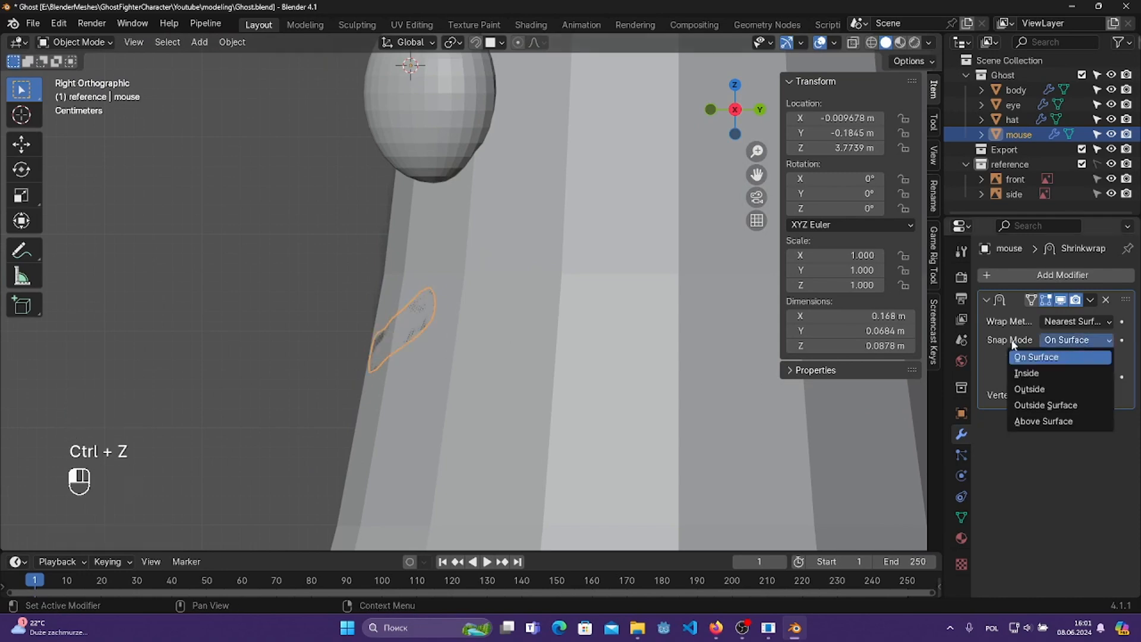
pyautogui.click(1045, 390)
pyautogui.keyDown('shift'); pyautogui.moveTo(487, 292); pyautogui.dragTo(576, 313, button='middle'); pyautogui.keyUp('shift')
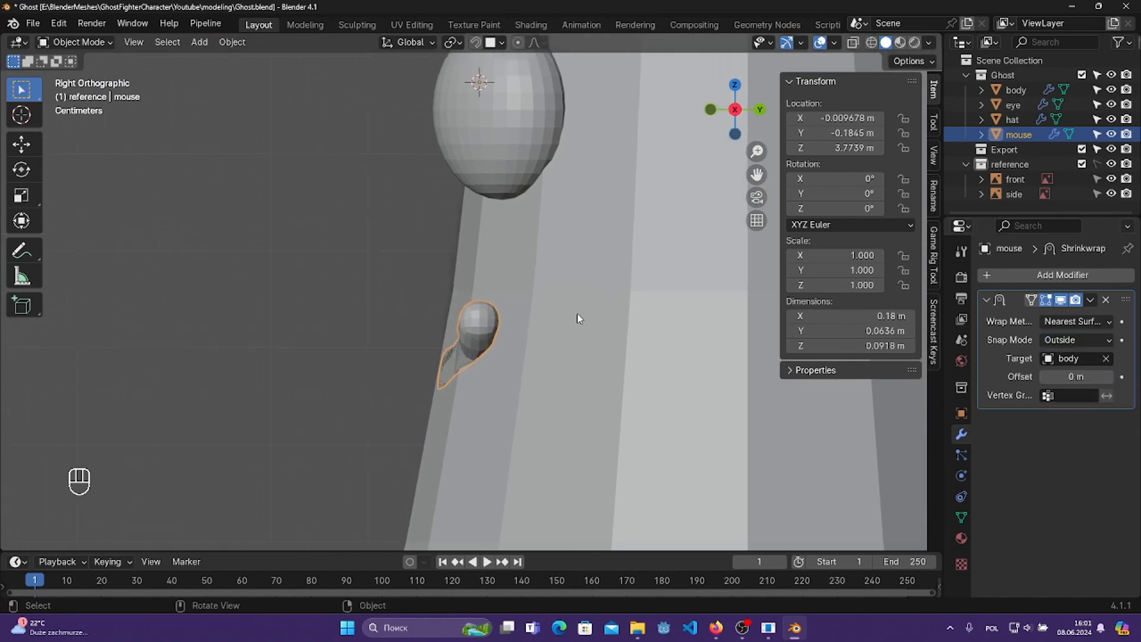
pyautogui.press('g')
pyautogui.press('y')
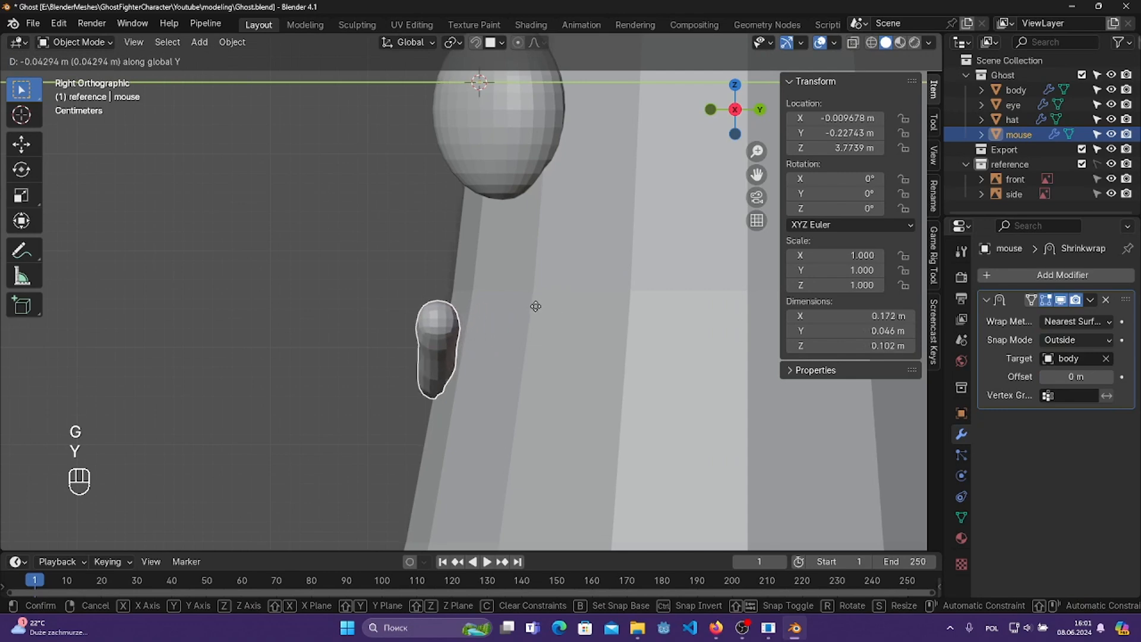
pyautogui.click(517, 303)
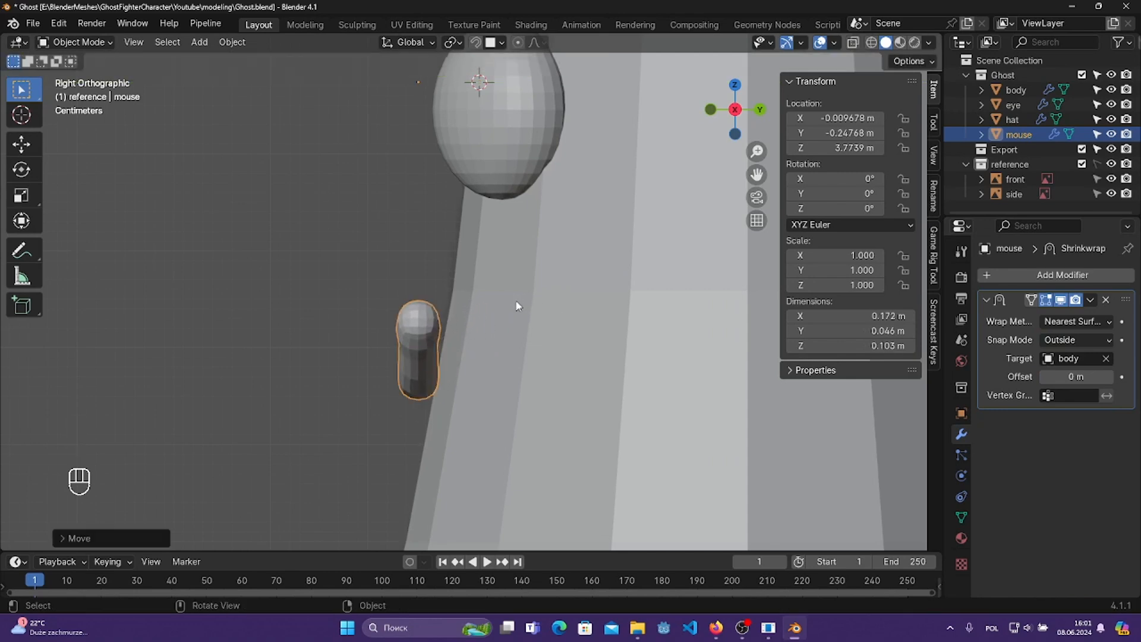
# - Set the mouth's Z rotation to 18° and scale it down to about 0.948
pyautogui.moveTo(850, 208); pyautogui.dragTo(871, 208)
pyautogui.moveTo(616, 234); pyautogui.dragTo(505, 327, button='middle')
pyautogui.press('s')
pyautogui.click(703, 394)
# - Set the mouth's origin to its geometry and scale it down to about 0.911
pyautogui.rightClick(506, 327)
pyautogui.rightClick(501, 328)
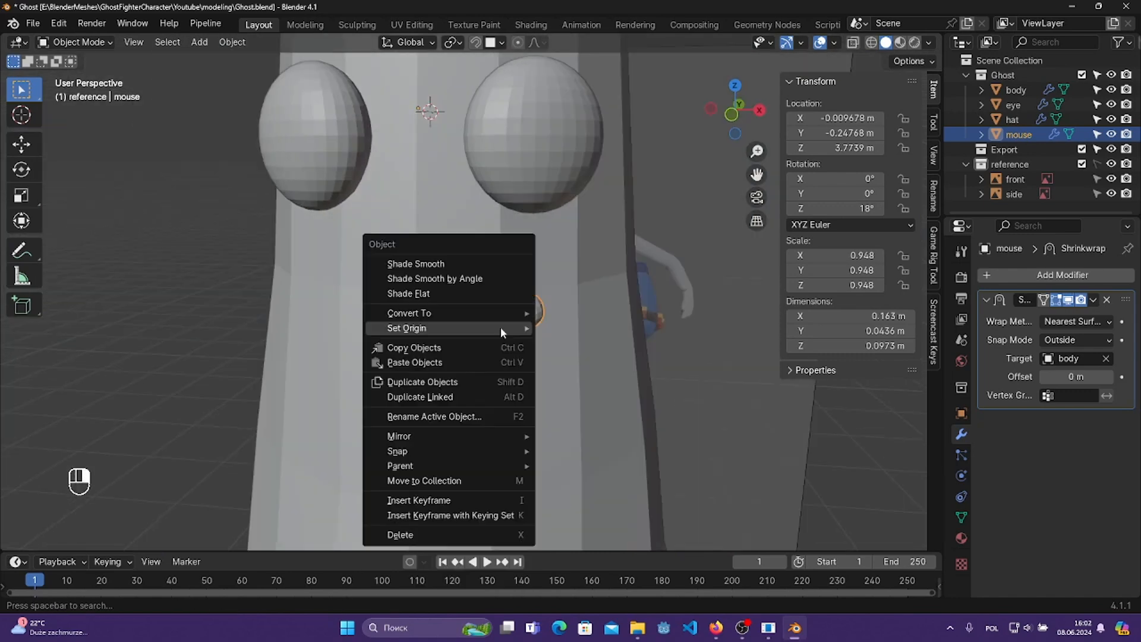
pyautogui.moveTo(500, 328)
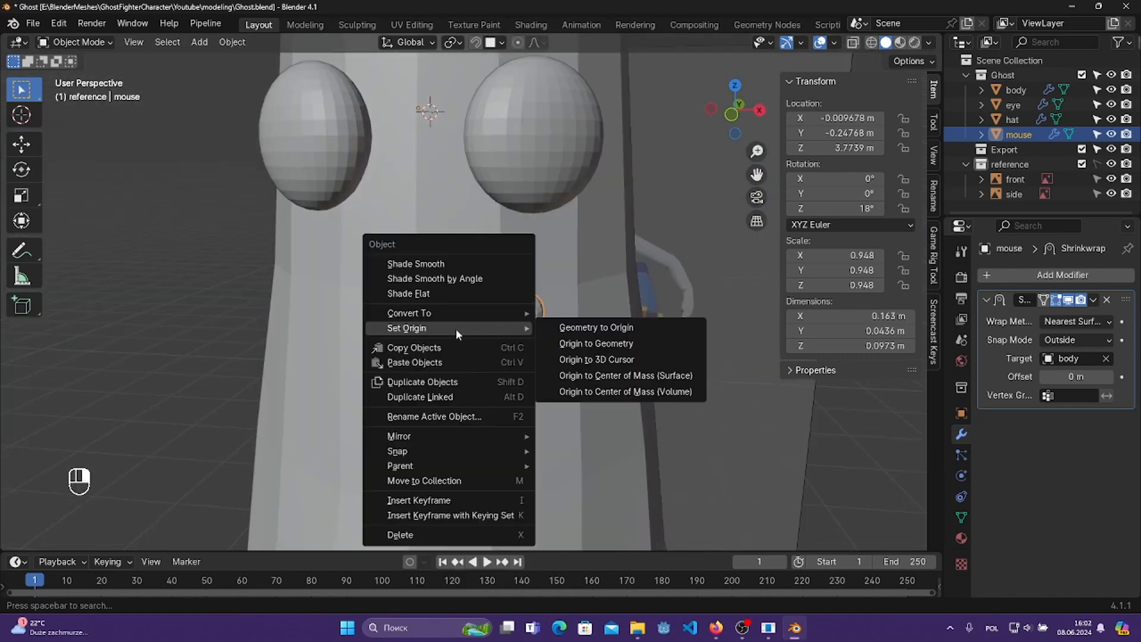
pyautogui.click(623, 344)
pyautogui.keyDown('shift'); pyautogui.moveTo(497, 348); pyautogui.dragTo(573, 288, button='middle'); pyautogui.keyUp('shift')
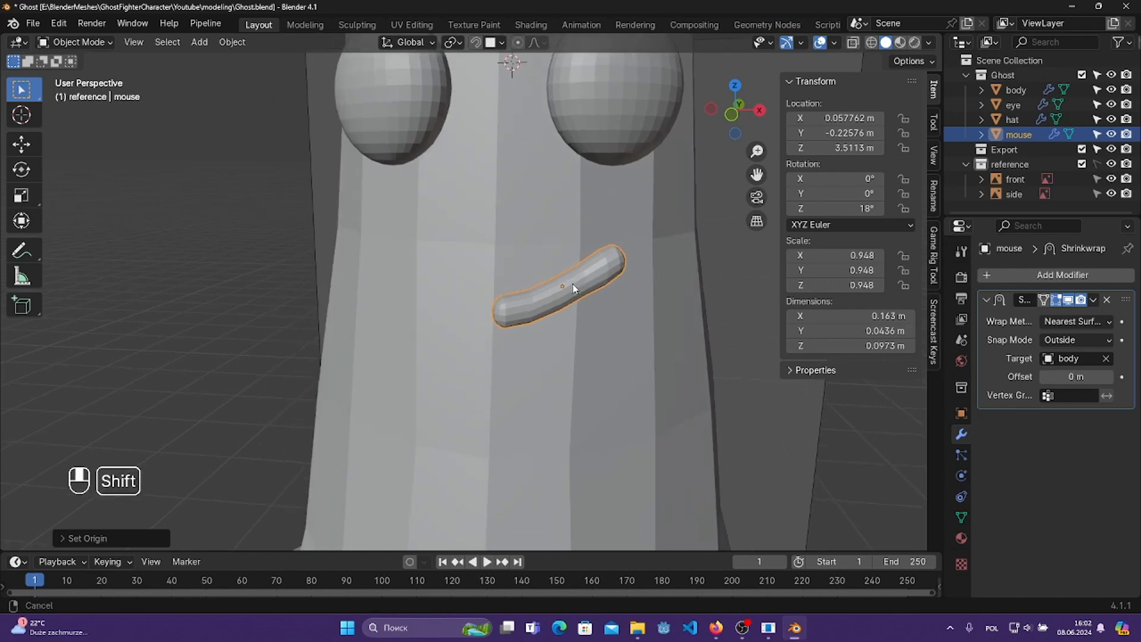
pyautogui.scroll(2, 724, 351)
pyautogui.press('s')
pyautogui.click(722, 351)
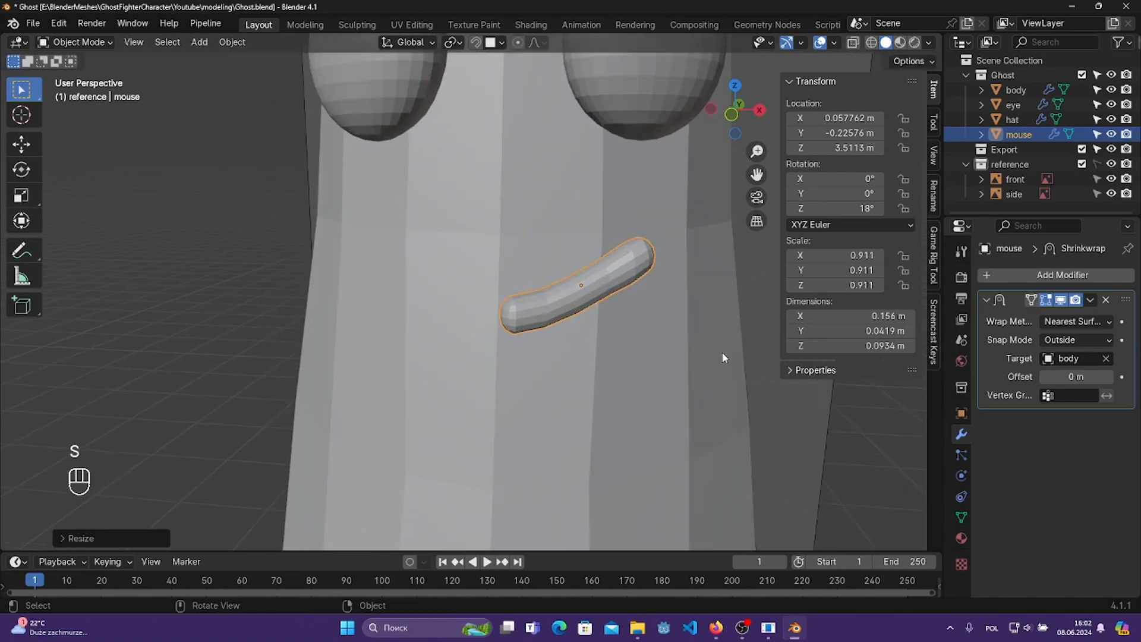
# - Lower the mouth along Z to about 3.491 m in the X-rayed front view to match the reference, and save the file
pyautogui.press('KP_1')
pyautogui.scroll(-5, 722, 352)
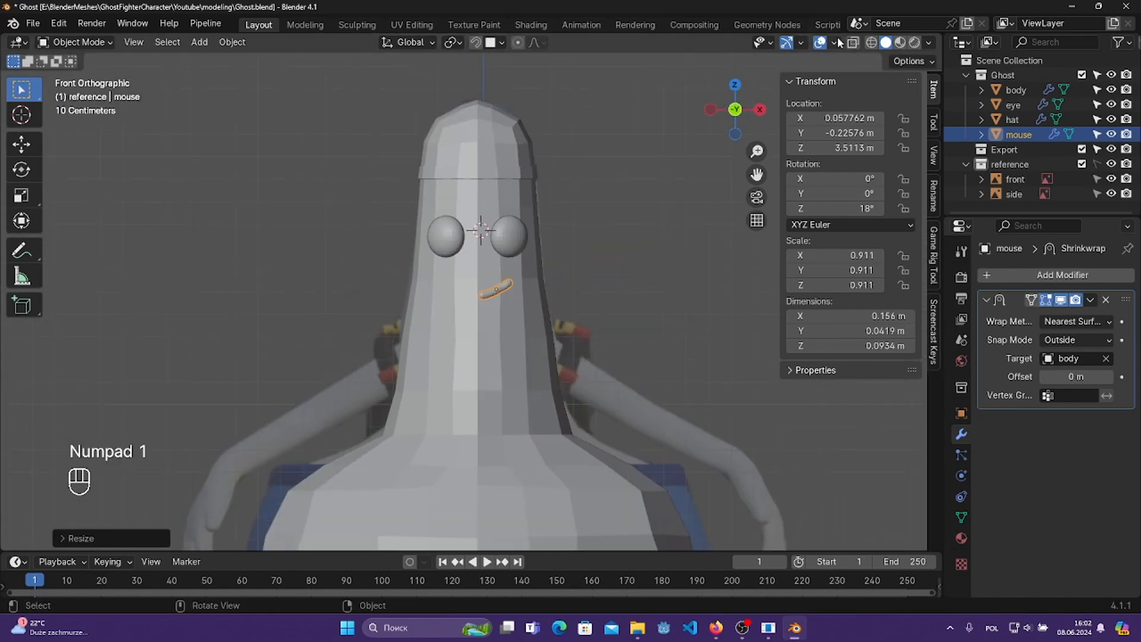
pyautogui.click(853, 41)
pyautogui.scroll(3, 585, 252)
pyautogui.press('g')
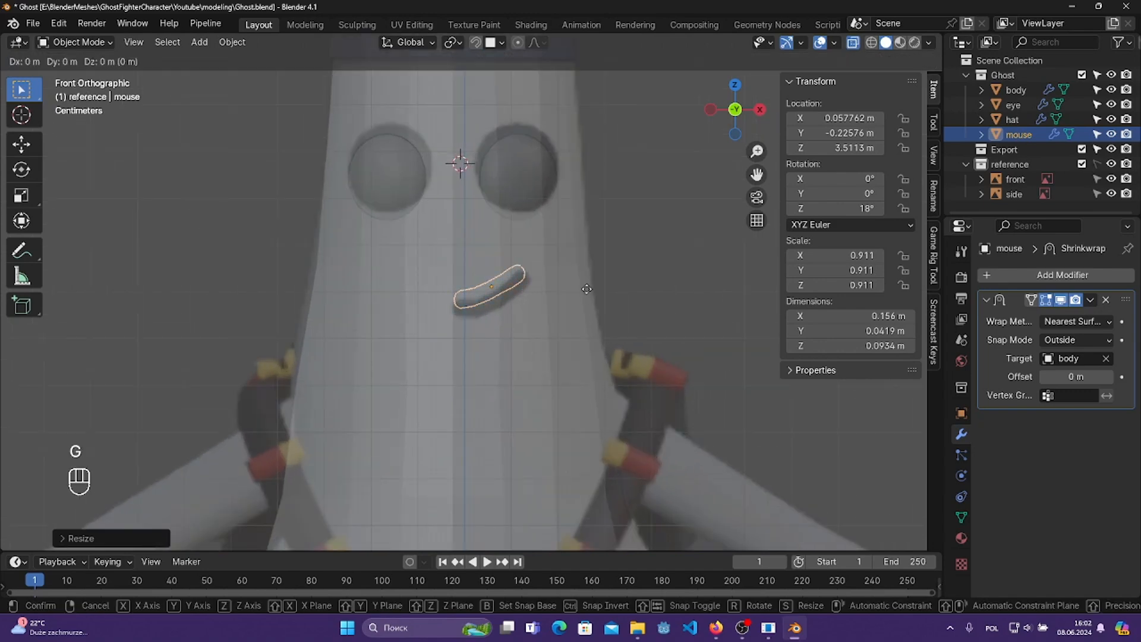
pyautogui.press('z')
pyautogui.click(589, 301)
pyautogui.hotkey('ctrl', 's')
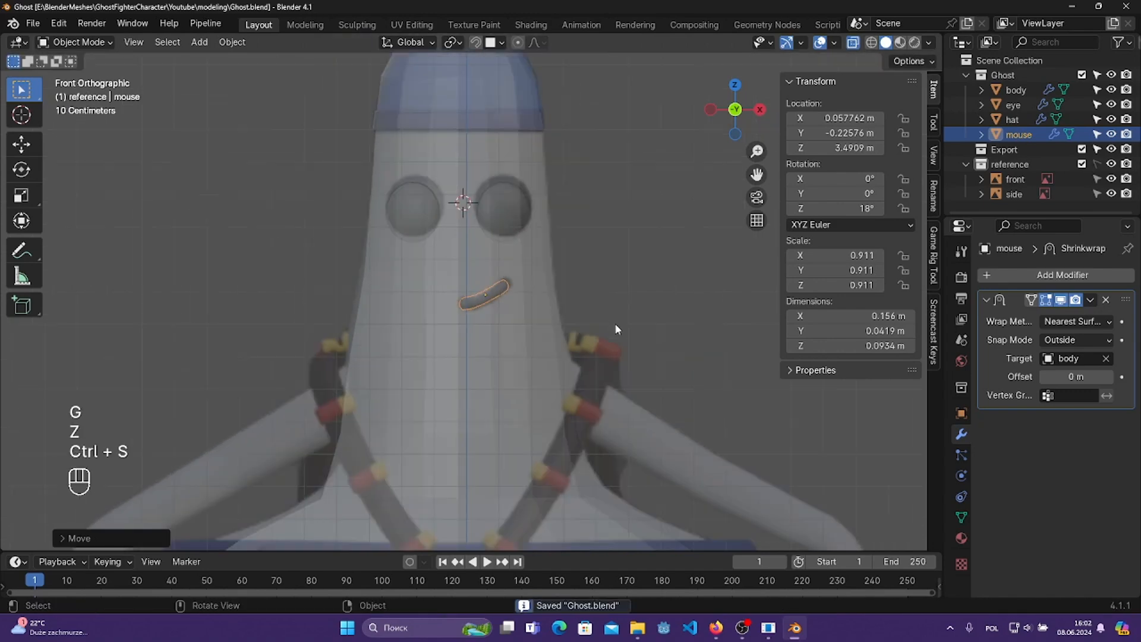
# - Turn off X-ray, nudge the mouth closer to the body to about -0.223 m on Y, and save the file
pyautogui.moveTo(617, 322); pyautogui.dragTo(704, 375, button='middle')
pyautogui.click(853, 41)
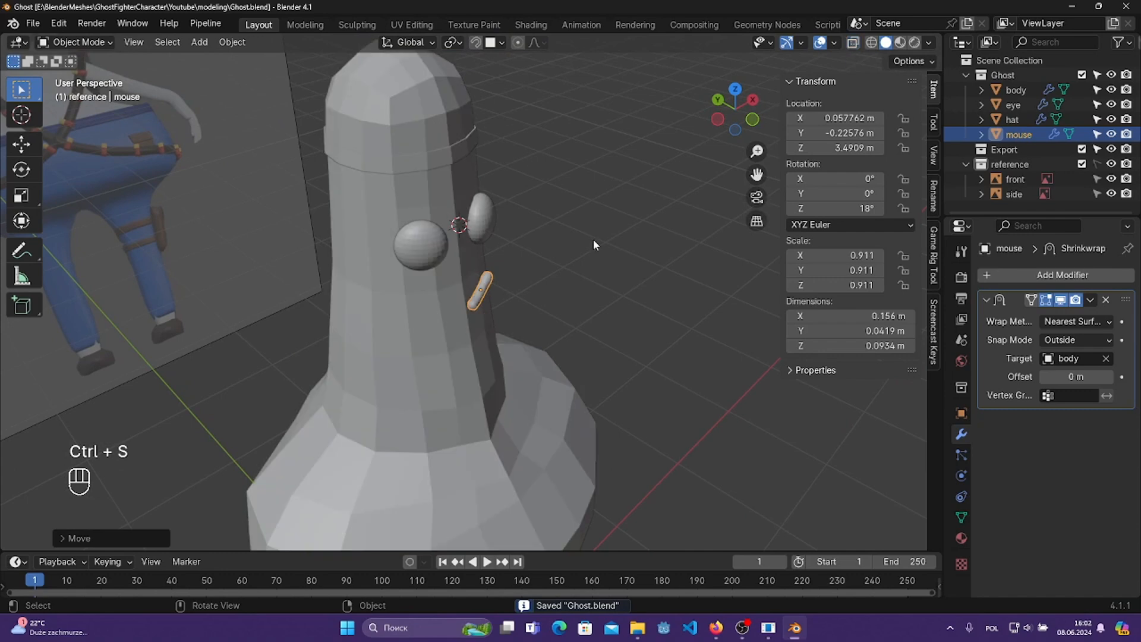
pyautogui.moveTo(593, 239); pyautogui.dragTo(315, 247, button='middle')
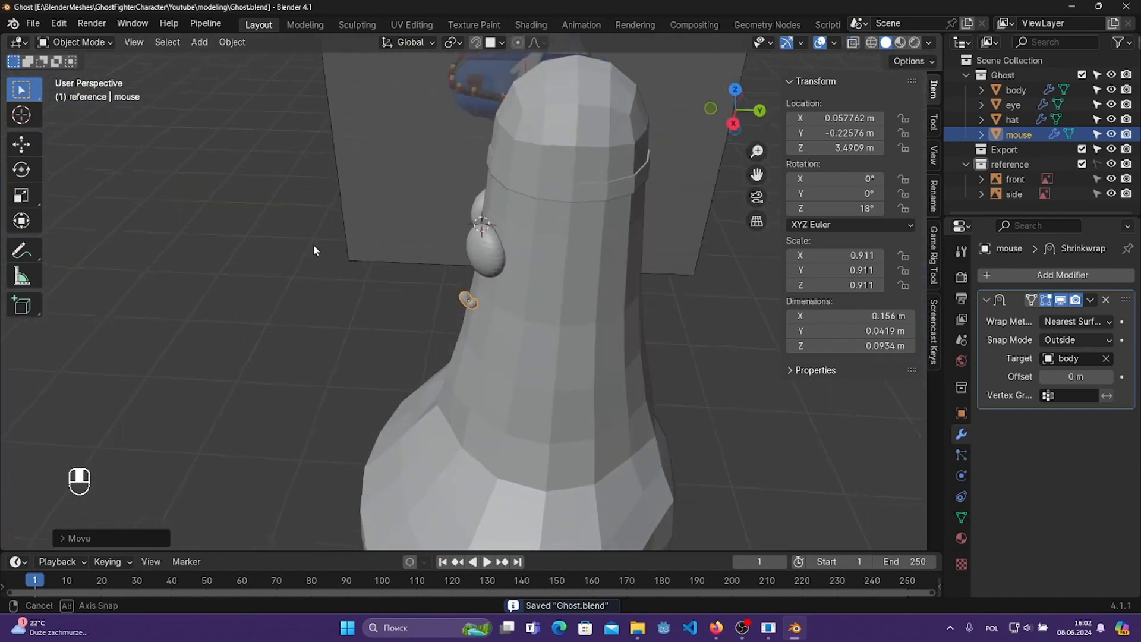
pyautogui.scroll(3, 567, 291)
pyautogui.press('g')
pyautogui.click(571, 292)
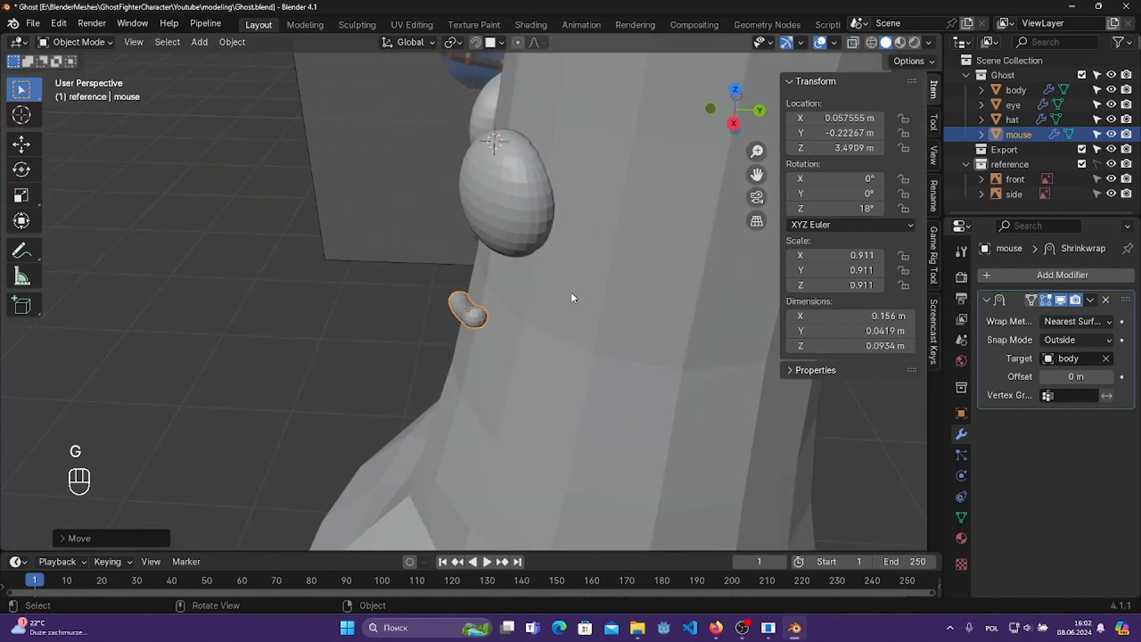
pyautogui.hotkey('ctrl', 's')
# - Add a plane mesh at the world origin in front of the ghost's feet and enter Edit Mode on it
pyautogui.scroll(-4, 793, 301)
pyautogui.moveTo(793, 301); pyautogui.dragTo(637, 451, button='middle')
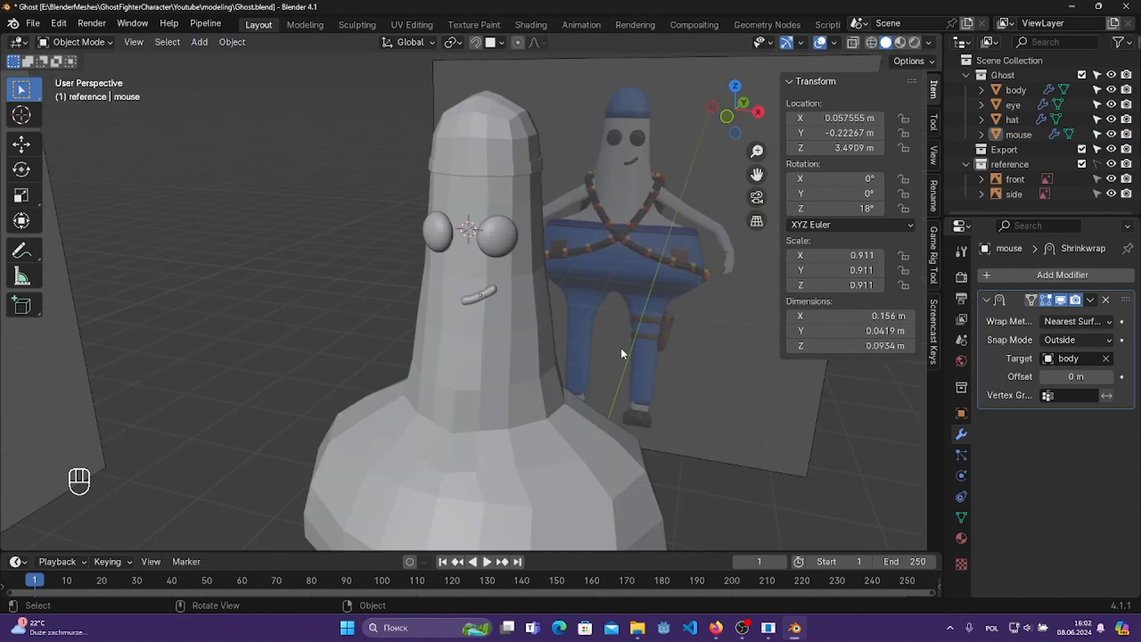
pyautogui.moveTo(618, 347); pyautogui.dragTo(608, 385, button='middle')
pyautogui.scroll(-3, 639, 394)
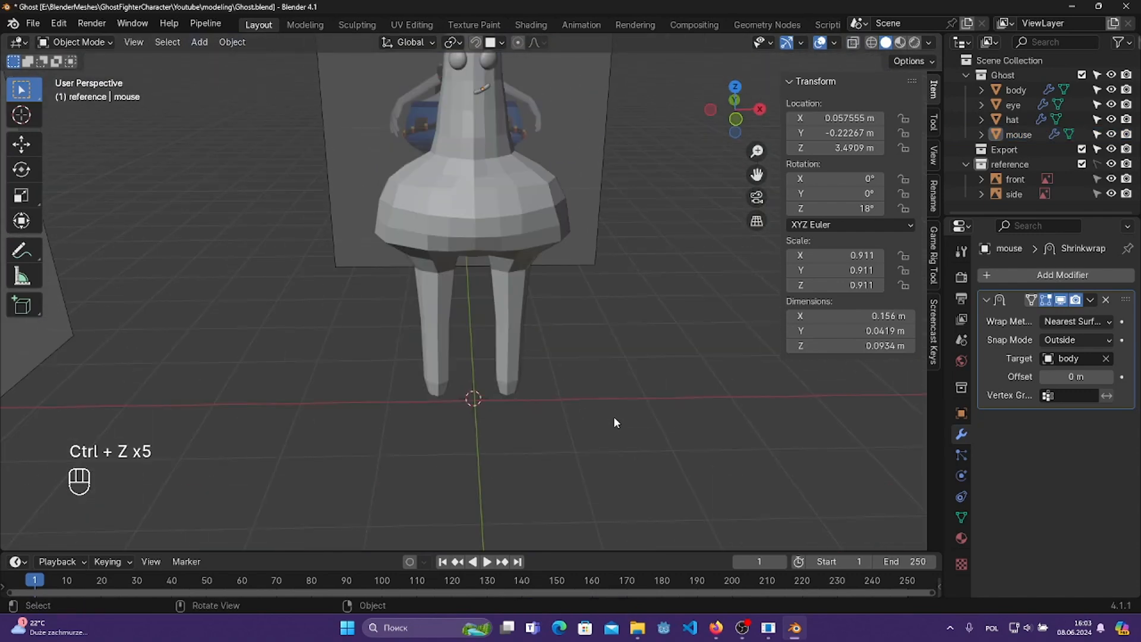
pyautogui.hotkey('shift', 'a')
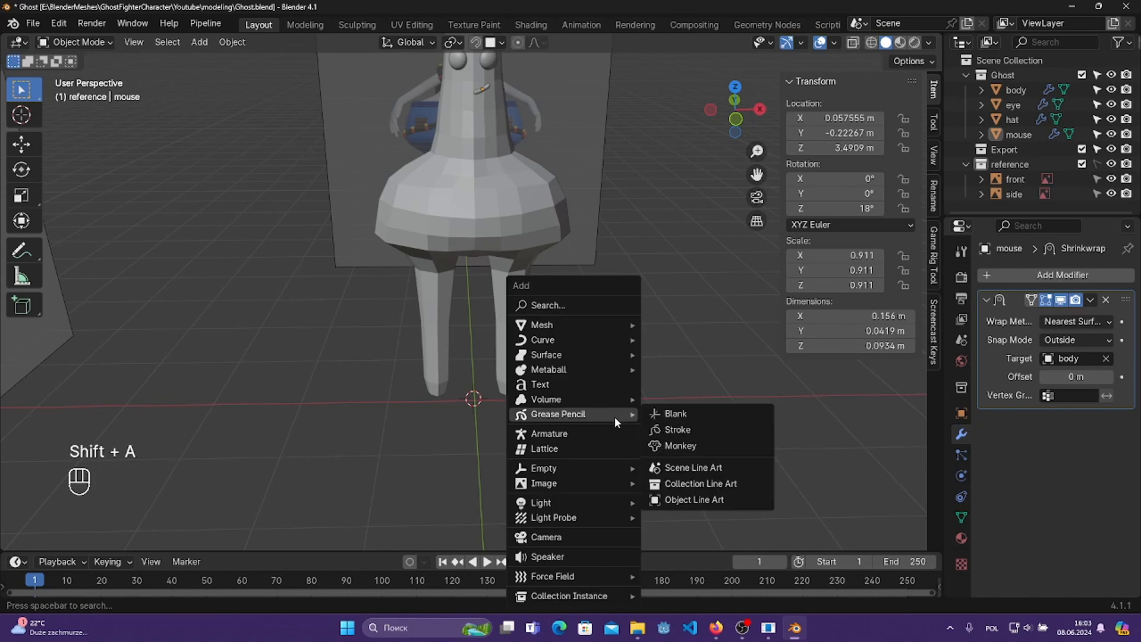
pyautogui.hotkey('shift', 'a')
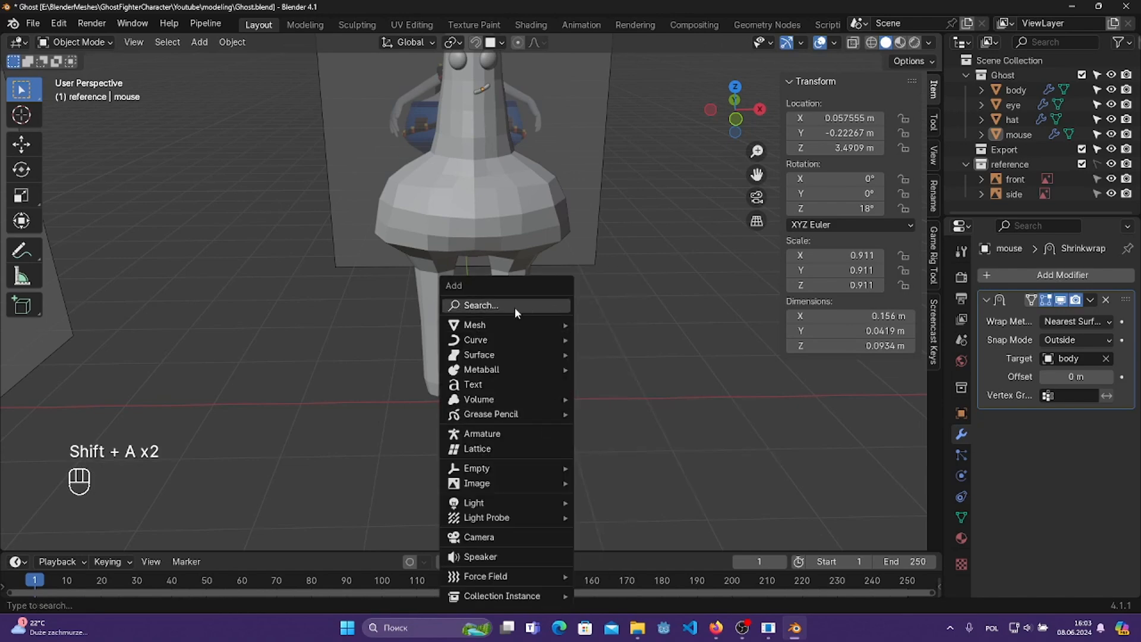
pyautogui.moveTo(501, 323)
pyautogui.scroll(1, 622, 100)
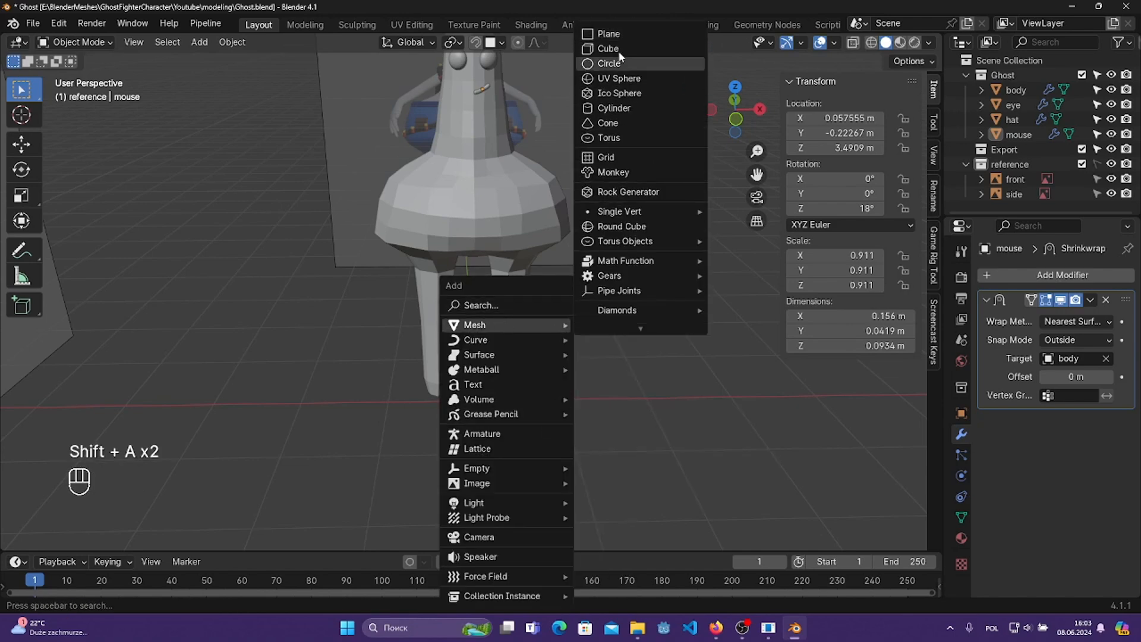
pyautogui.click(616, 32)
pyautogui.press('Tab')
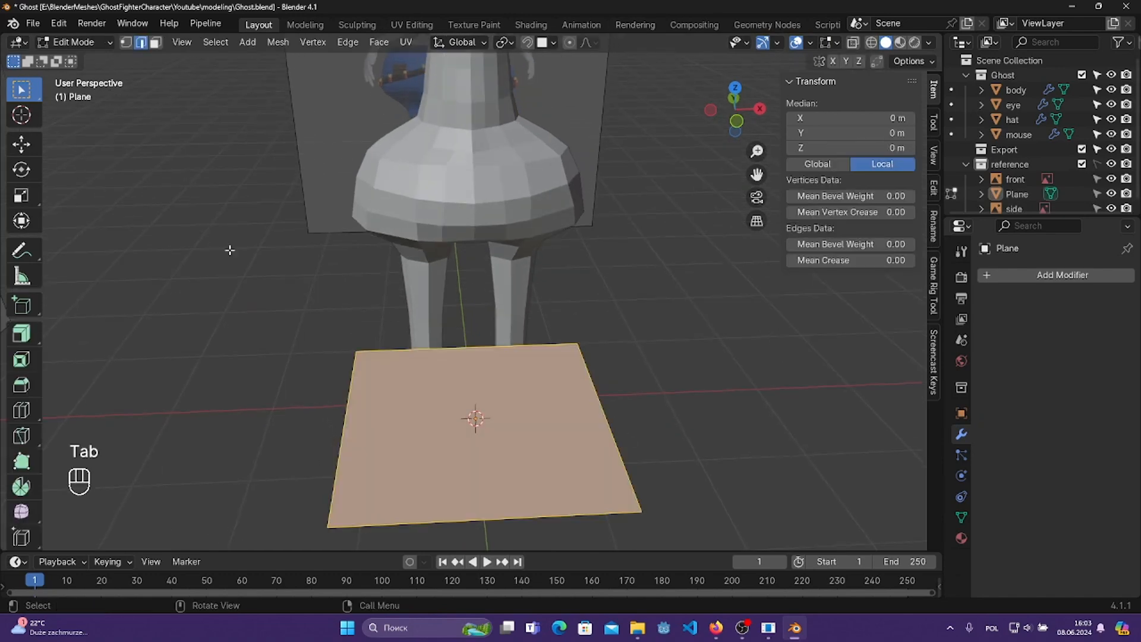
# - Merge all of the plane's vertices into a single vertex at its center
pyautogui.moveTo(692, 388); pyautogui.dragTo(255, 117, button='middle')
pyautogui.press('1')
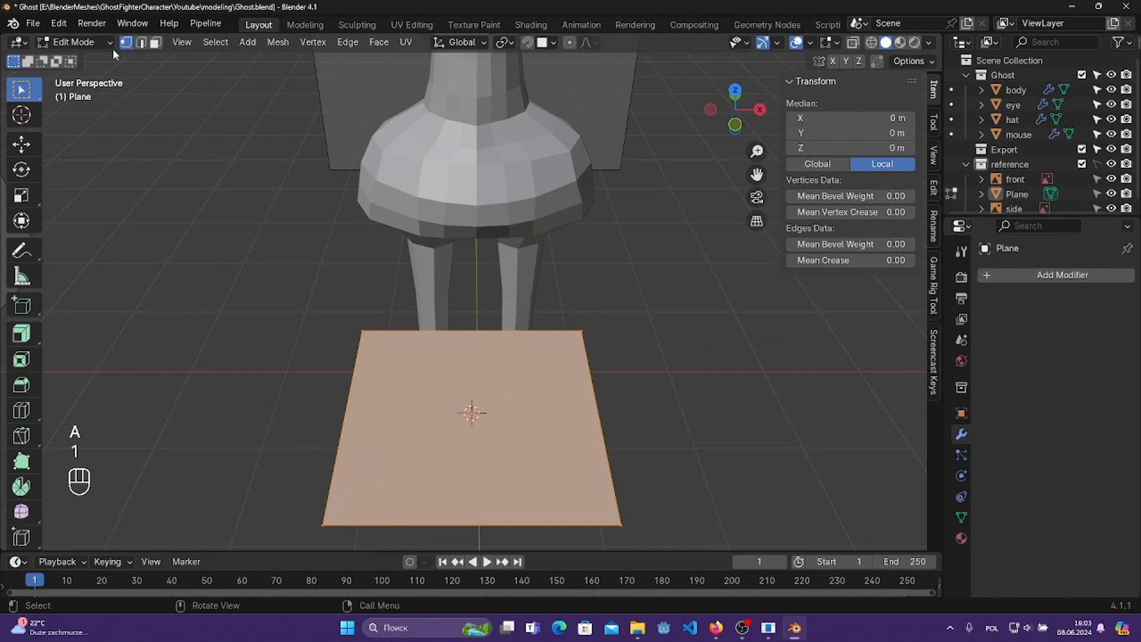
pyautogui.moveTo(527, 327); pyautogui.dragTo(603, 406, button='middle')
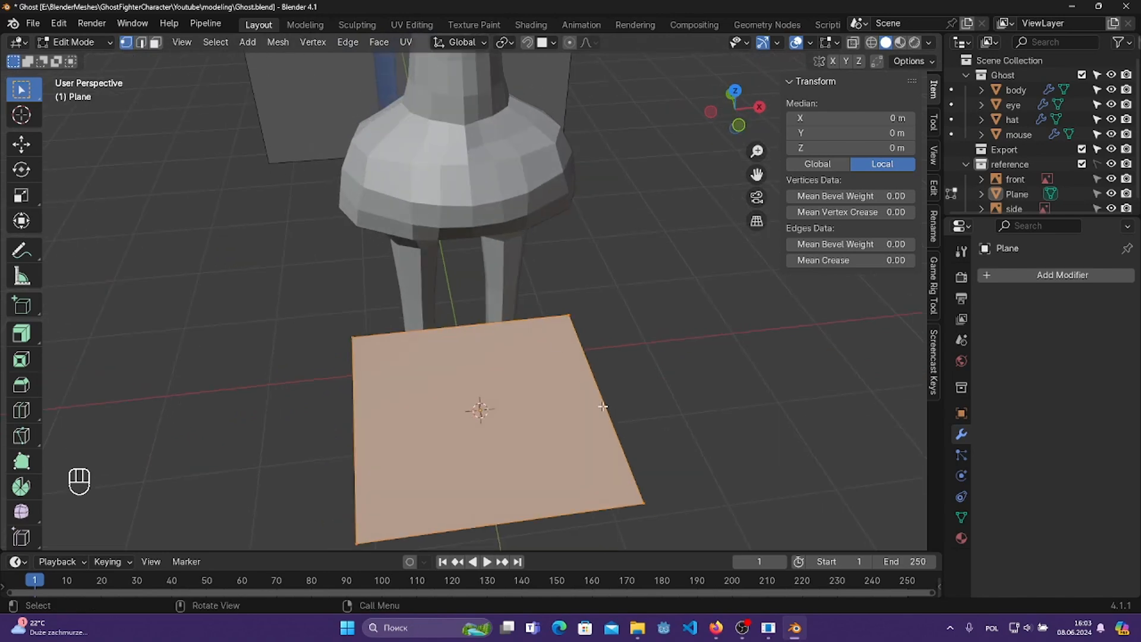
pyautogui.press('m')
pyautogui.click(601, 405)
pyautogui.moveTo(601, 404)
pyautogui.mouseDown(button='middle')
pyautogui.moveTo(619, 418)
pyautogui.moveTo(562, 431)
pyautogui.moveTo(739, 380)
pyautogui.moveTo(449, 435)
pyautogui.moveTo(514, 496)
pyautogui.moveTo(576, 512)
pyautogui.moveTo(610, 390)
pyautogui.mouseUp(button='middle')
pyautogui.scroll(2, 565, 487)
pyautogui.scroll(-1, 576, 511)
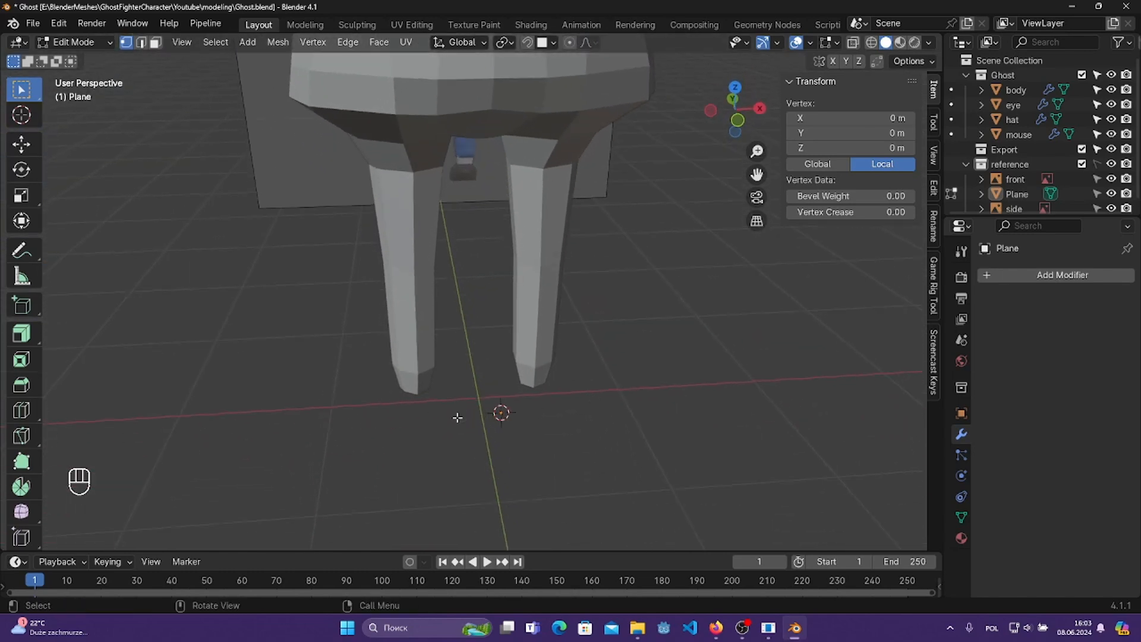
# - Add a Skin modifier and a Subdivision Surface modifier to the single-vertex plane, keeping the viewport subdivision level at 1
pyautogui.click(1008, 277)
pyautogui.moveTo(978, 279)
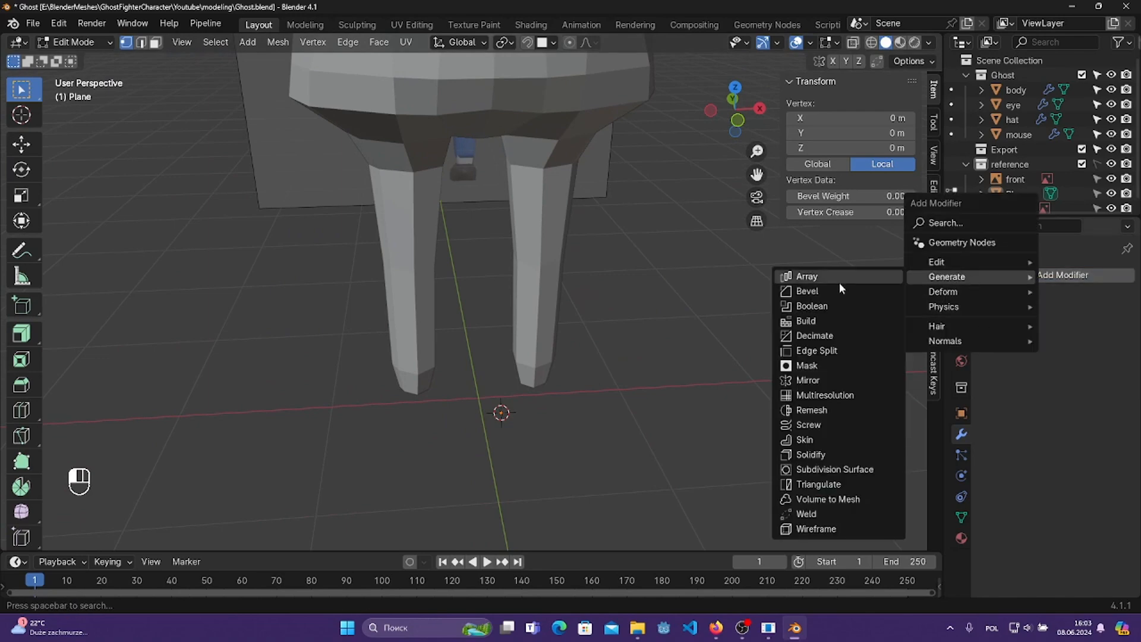
pyautogui.click(825, 438)
pyautogui.click(1082, 281)
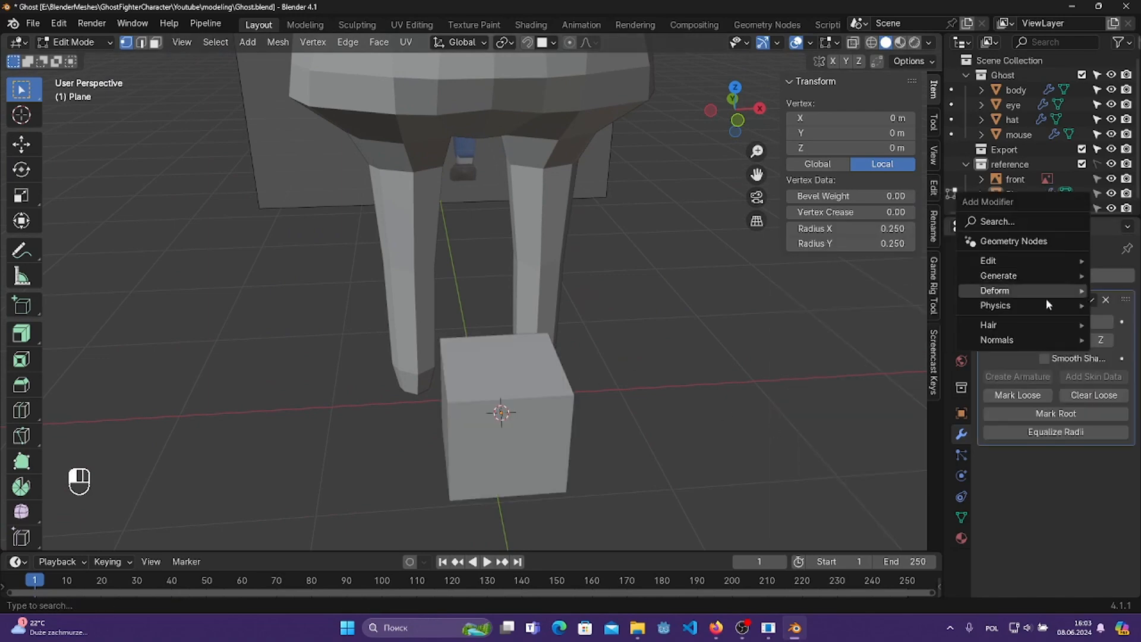
pyautogui.moveTo(1020, 273)
pyautogui.click(895, 468)
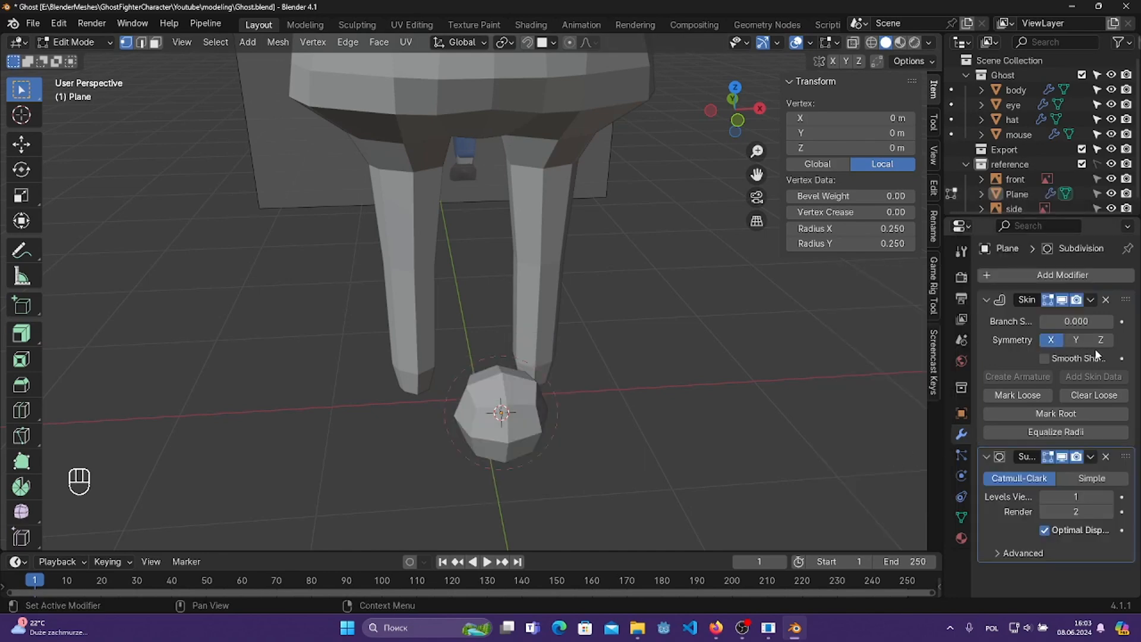
pyautogui.moveTo(665, 365); pyautogui.dragTo(873, 408, button='middle')
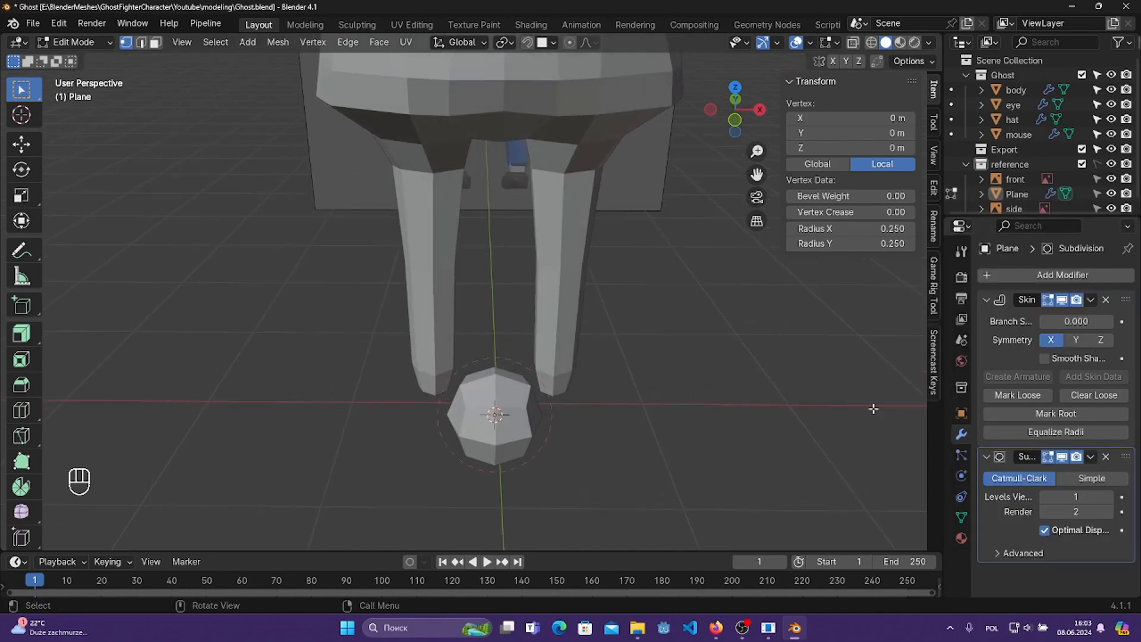
pyautogui.click(1108, 497)
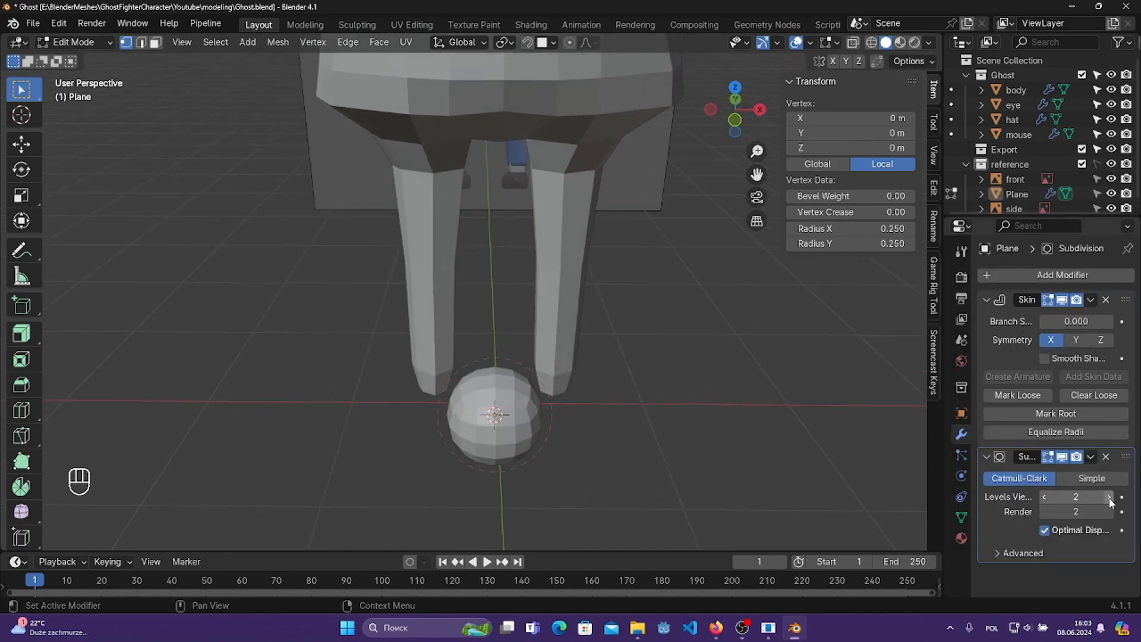
pyautogui.click(1044, 497)
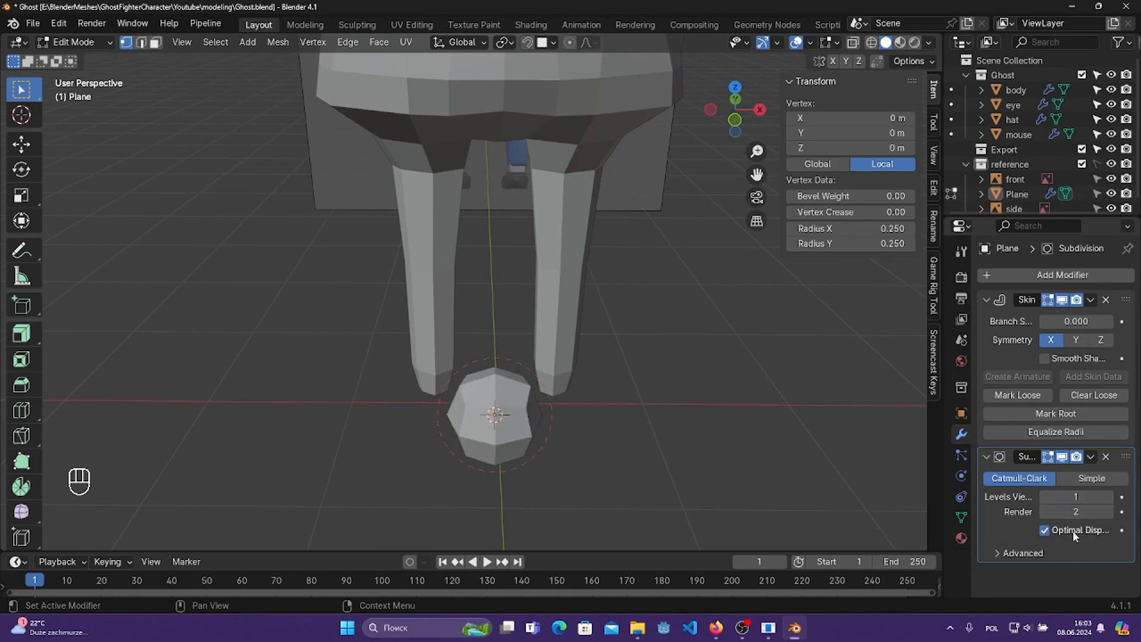
# - Add a Mirror modifier on the X axis to the plane, using the ghost's body as the mirror object
pyautogui.click(1060, 274)
pyautogui.moveTo(1009, 279)
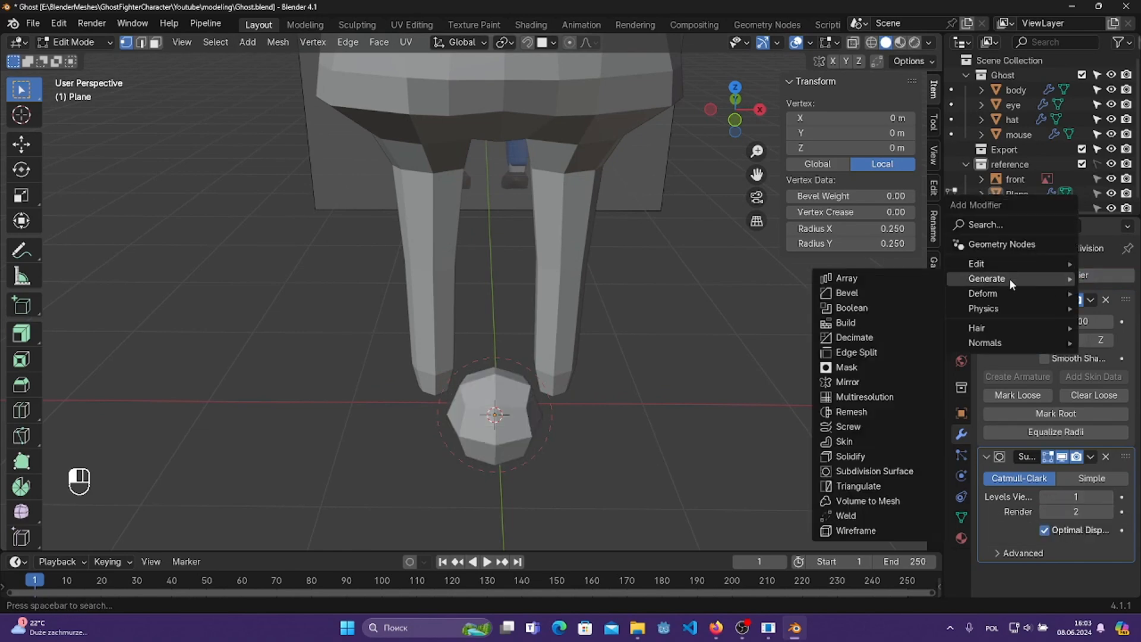
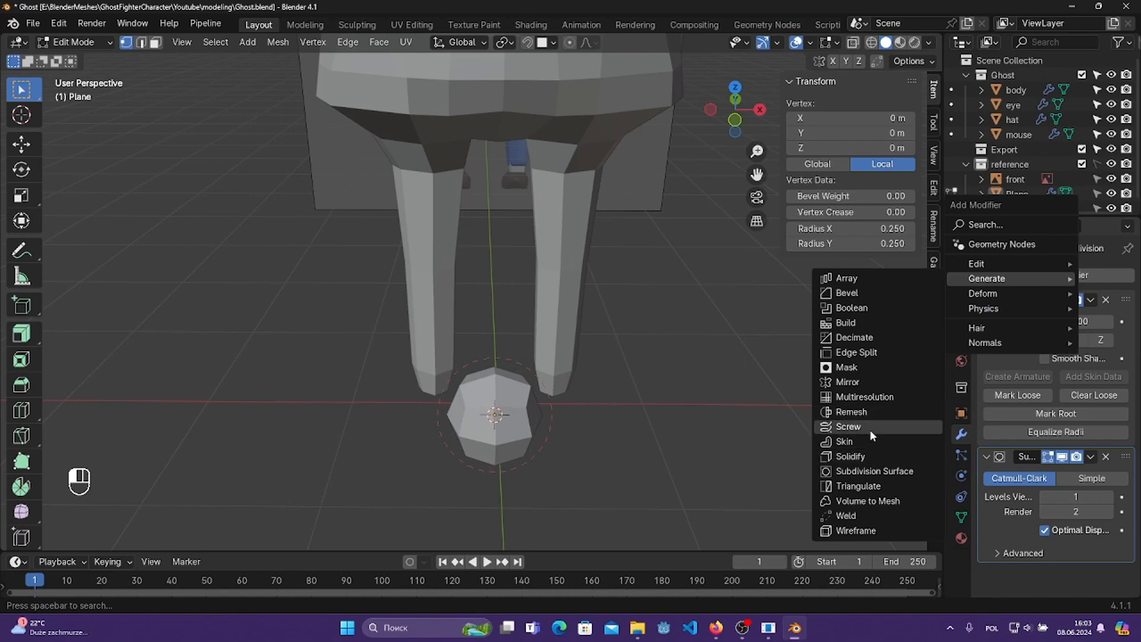
pyautogui.click(868, 380)
pyautogui.scroll(-5, 1078, 513)
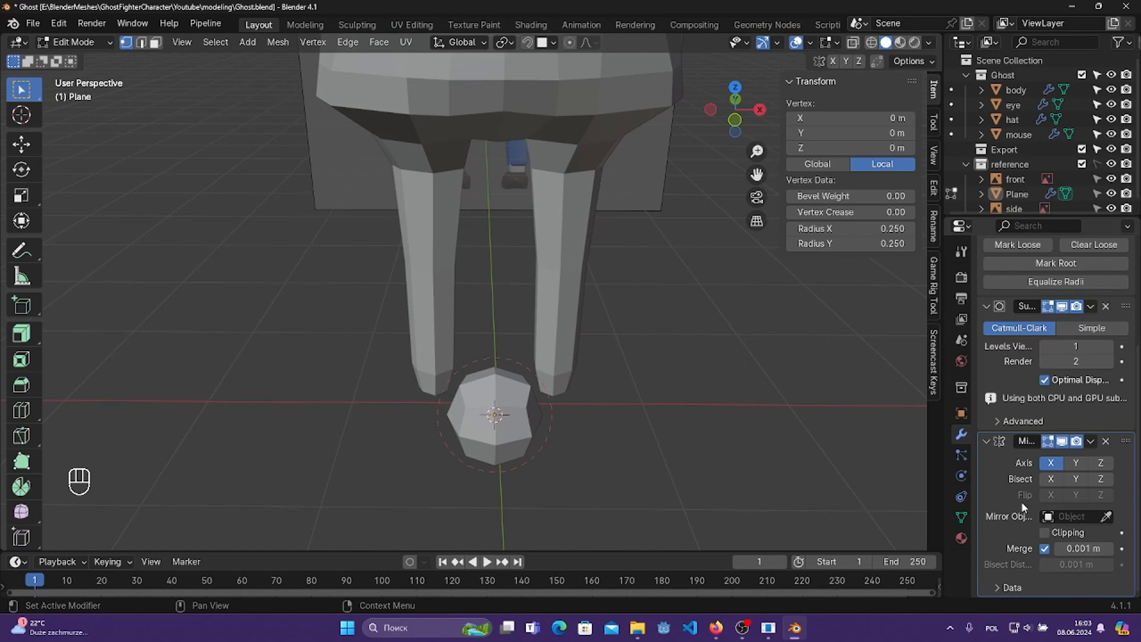
pyautogui.click(1106, 516)
pyautogui.click(548, 88)
# - Move the skinned vertex along X to about 0.297 m, separating it from its mirrored copy
pyautogui.scroll(-3, 601, 211)
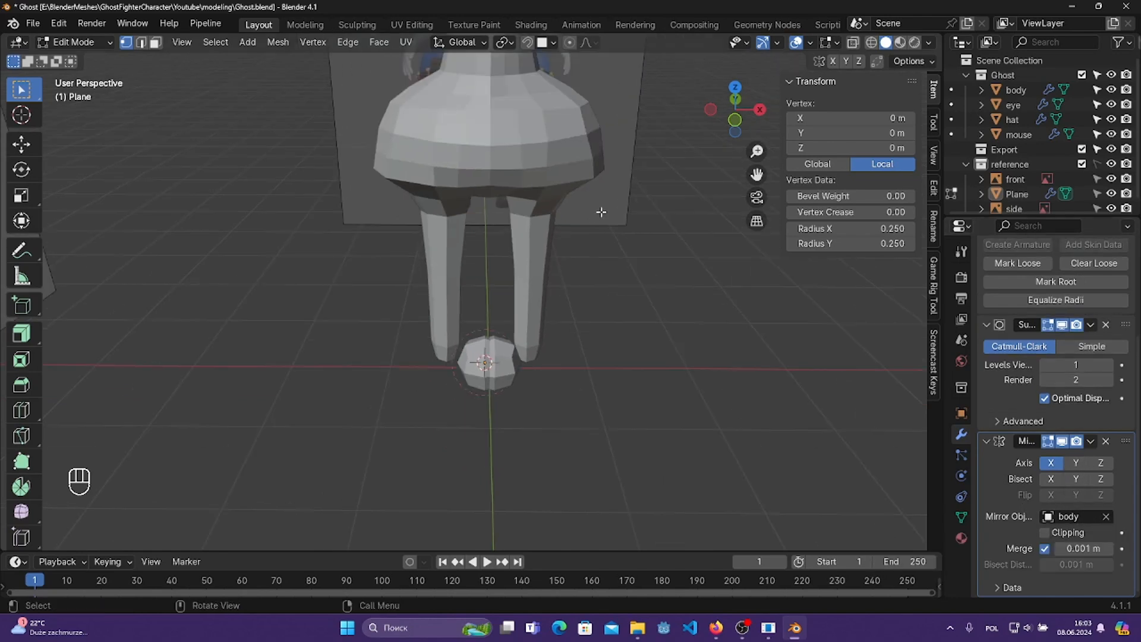
pyautogui.keyDown('shift'); pyautogui.moveTo(596, 267); pyautogui.dragTo(594, 329, button='middle'); pyautogui.keyUp('shift')
pyautogui.scroll(4, 594, 331)
pyautogui.moveTo(576, 421); pyautogui.dragTo(518, 308, button='middle')
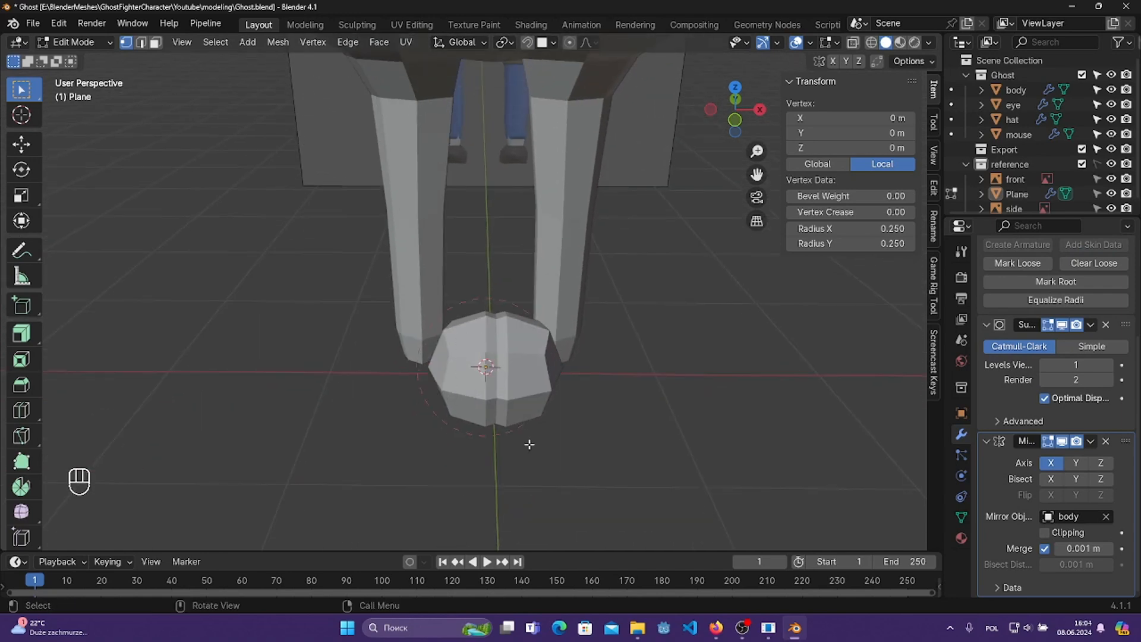
pyautogui.press('g')
pyautogui.press('x')
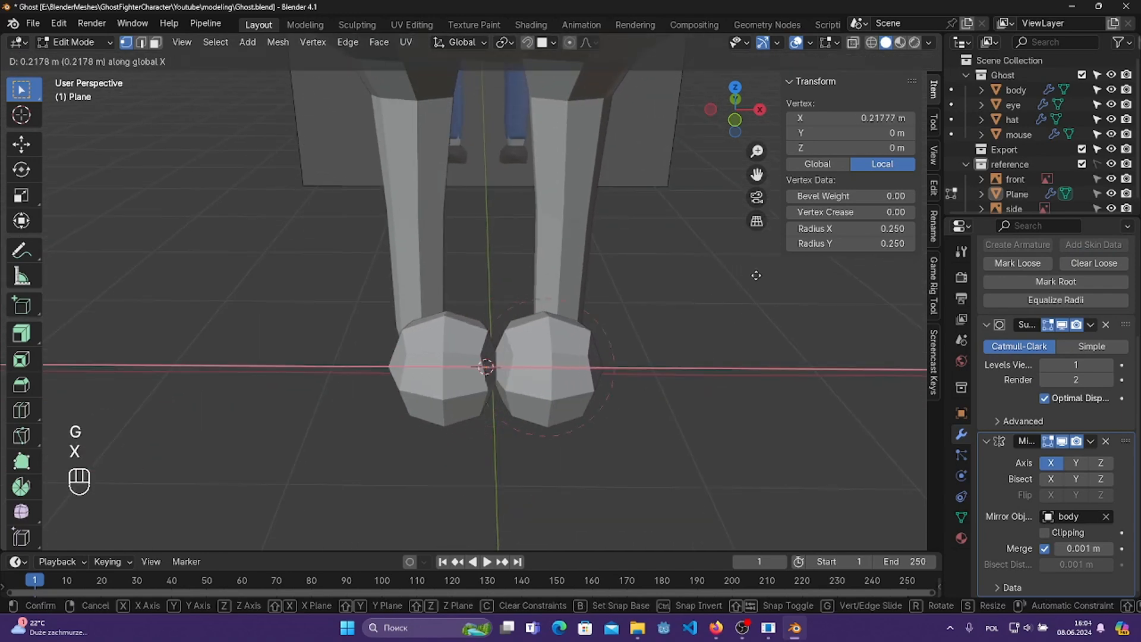
pyautogui.click(776, 273)
# - In front view, raise the vertex along Z to about 2.26 m, near shoulder height
pyautogui.scroll(-3, 775, 277)
pyautogui.keyDown('shift'); pyautogui.moveTo(776, 277); pyautogui.dragTo(698, 296, button='middle'); pyautogui.keyUp('shift')
pyautogui.scroll(2, 680, 300)
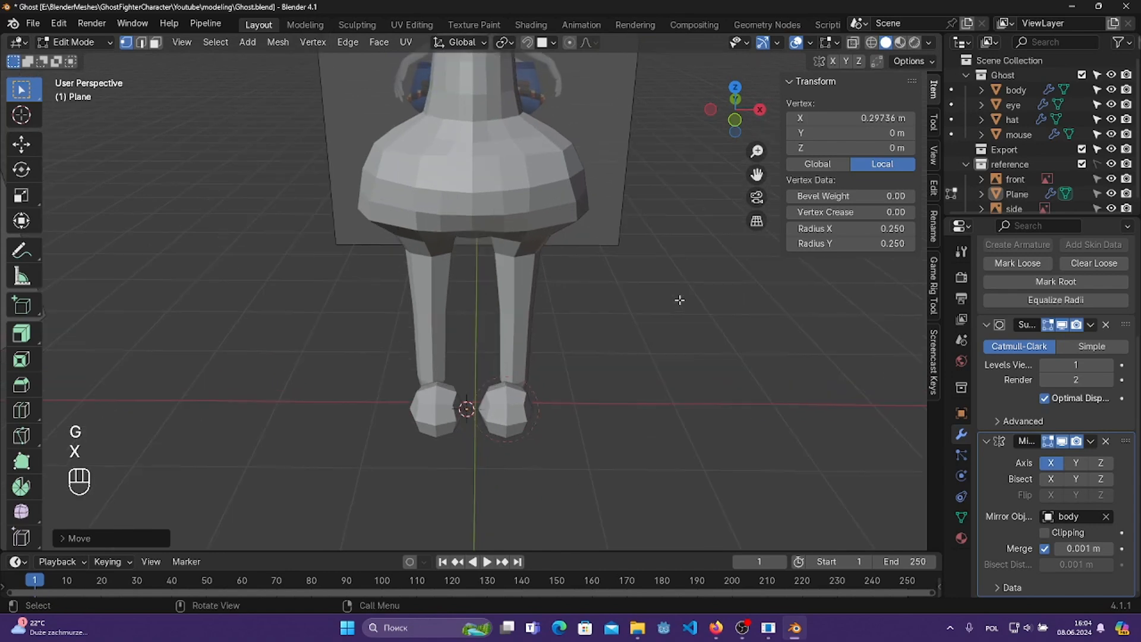
pyautogui.press('KP_1')
pyautogui.press('KP_2')
pyautogui.press('KP_1')
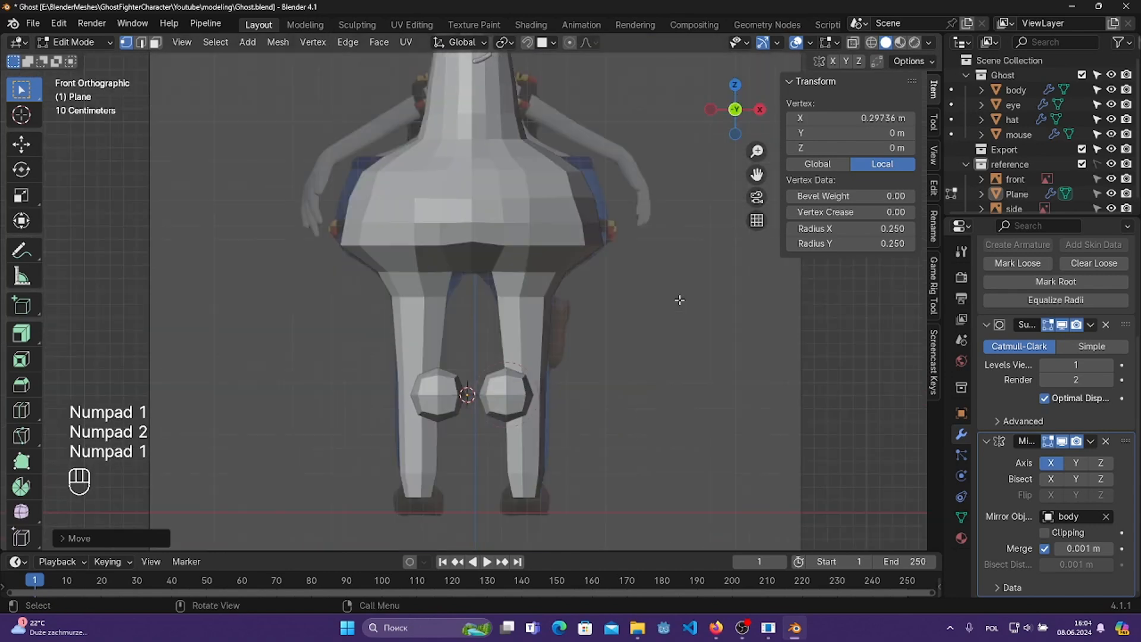
pyautogui.keyDown('shift'); pyautogui.moveTo(759, 296); pyautogui.dragTo(766, 492, button='middle'); pyautogui.keyUp('shift')
pyautogui.press('g')
pyautogui.press('z')
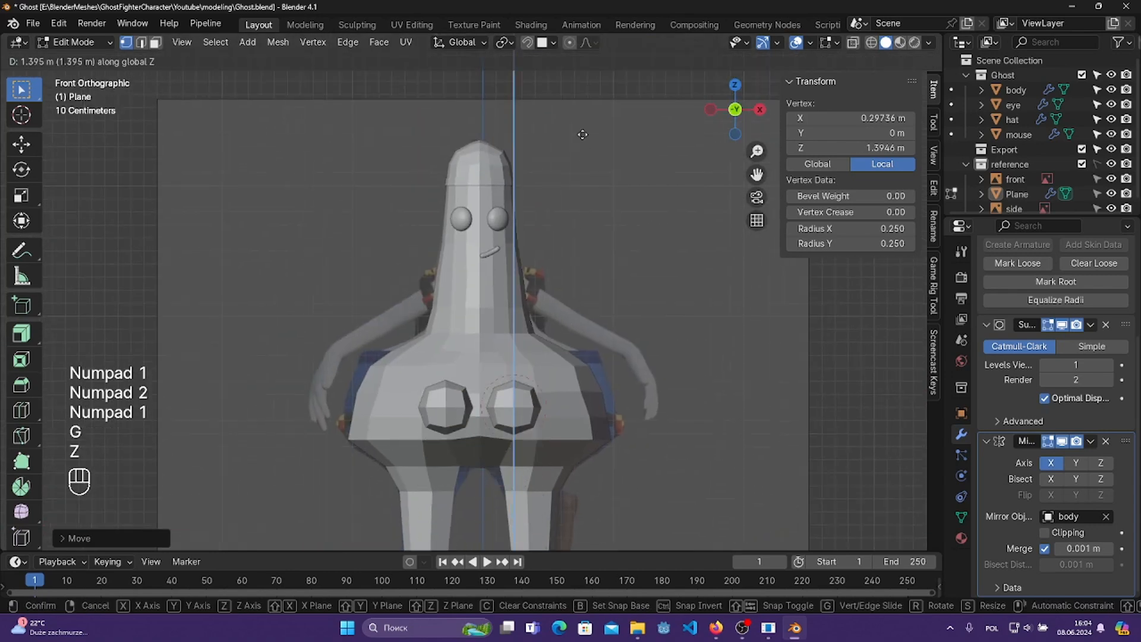
pyautogui.click(590, 545)
# - Turn on X-ray and shrink the vertex's skin radius to about 0.142 to suit the reference shoulder
pyautogui.scroll(3, 629, 407)
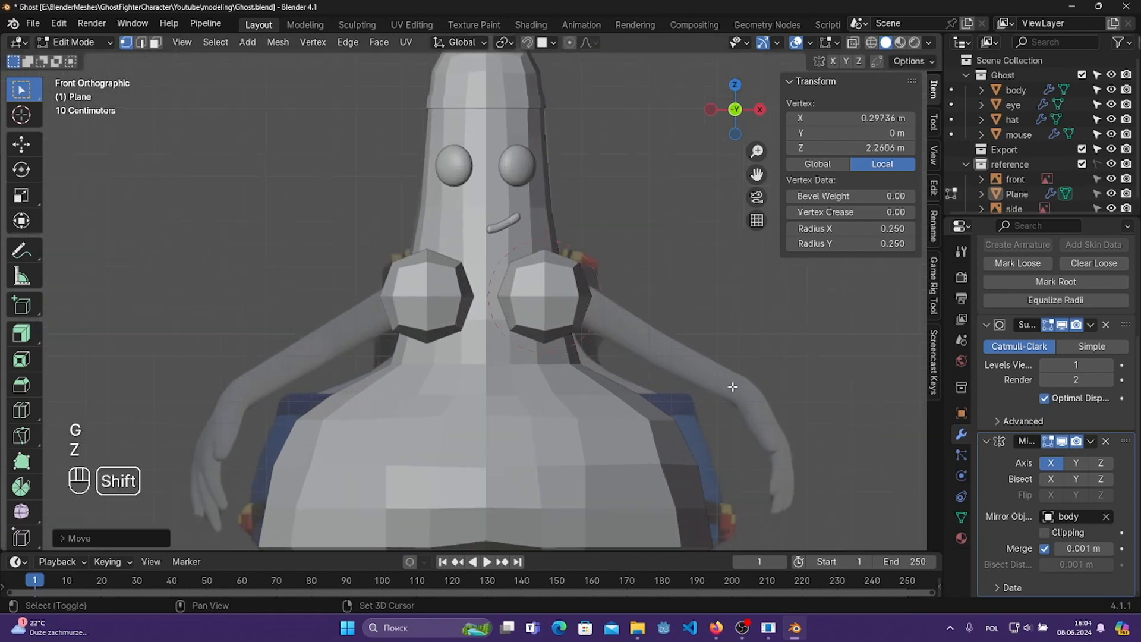
pyautogui.keyDown('shift'); pyautogui.moveTo(733, 390); pyautogui.dragTo(710, 445, button='middle'); pyautogui.keyUp('shift')
pyautogui.click(853, 43)
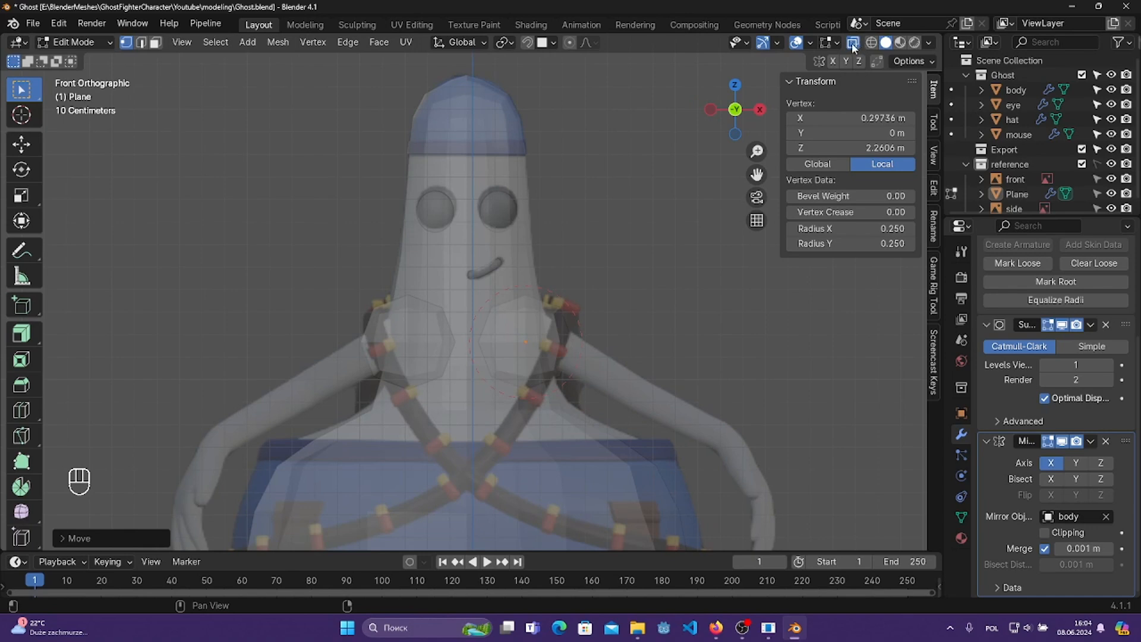
pyautogui.keyDown('shift'); pyautogui.moveTo(733, 408); pyautogui.dragTo(692, 391, button='middle'); pyautogui.keyUp('shift')
pyautogui.scroll(2, 692, 390)
pyautogui.keyDown('shift'); pyautogui.moveTo(758, 431); pyautogui.dragTo(715, 418, button='middle'); pyautogui.keyUp('shift')
pyautogui.press('s')
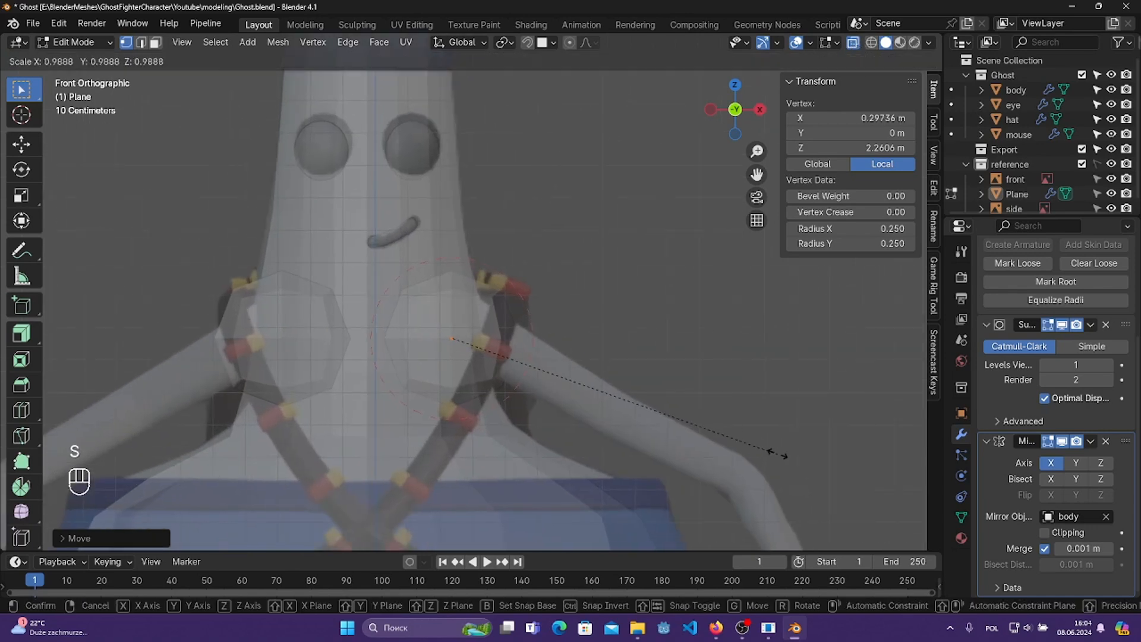
pyautogui.hotkey('ctrl', 'z')
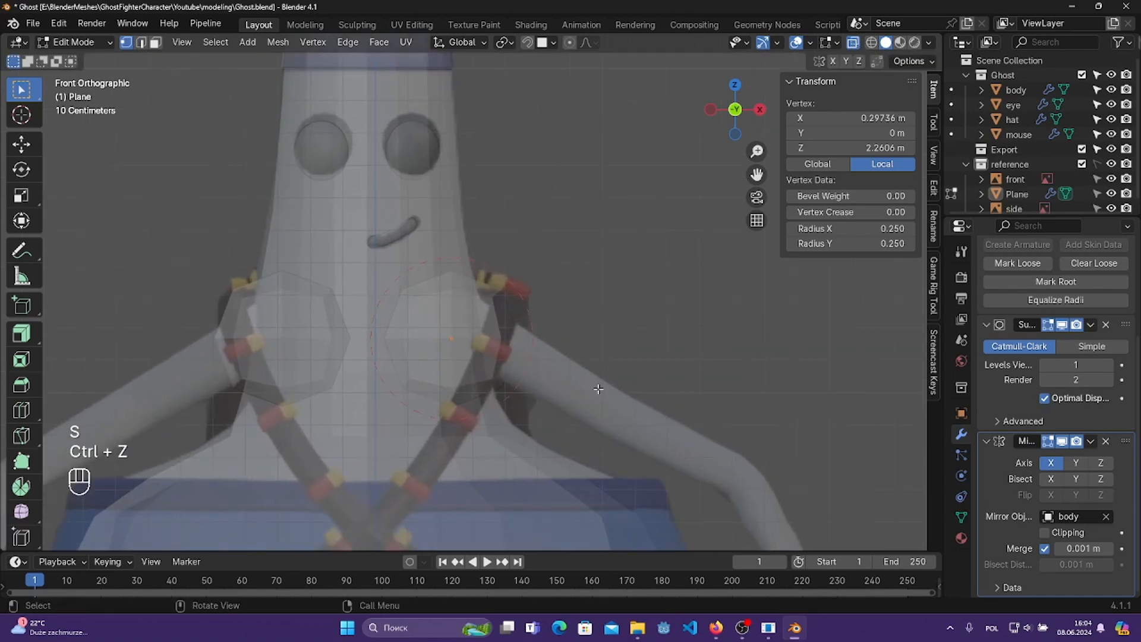
pyautogui.hotkey('ctrl', 'a')
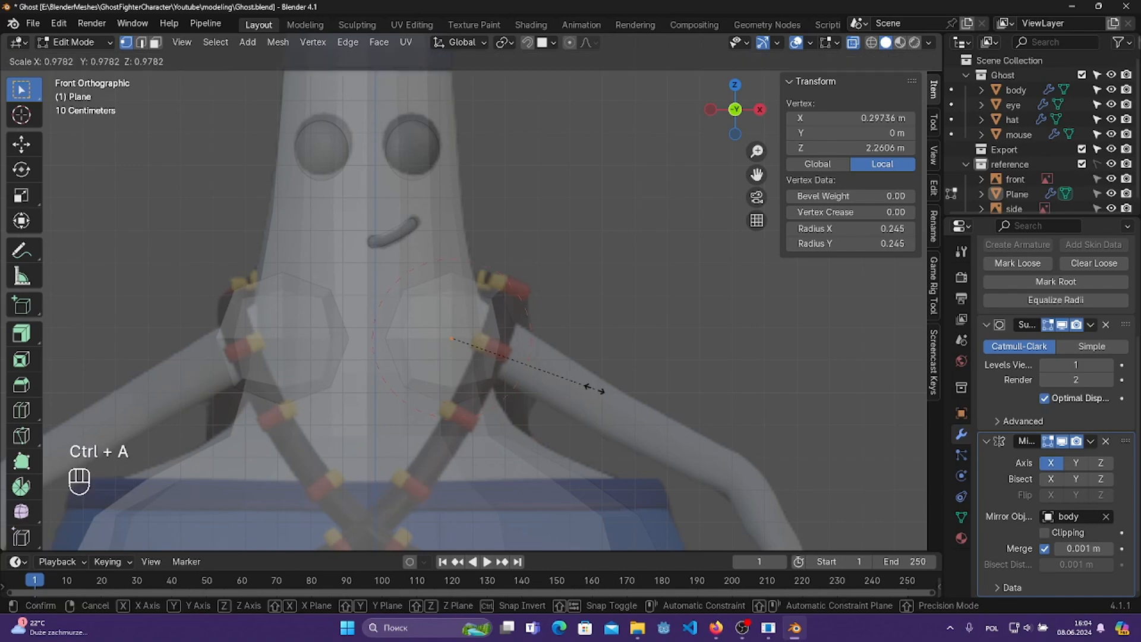
pyautogui.click(527, 368)
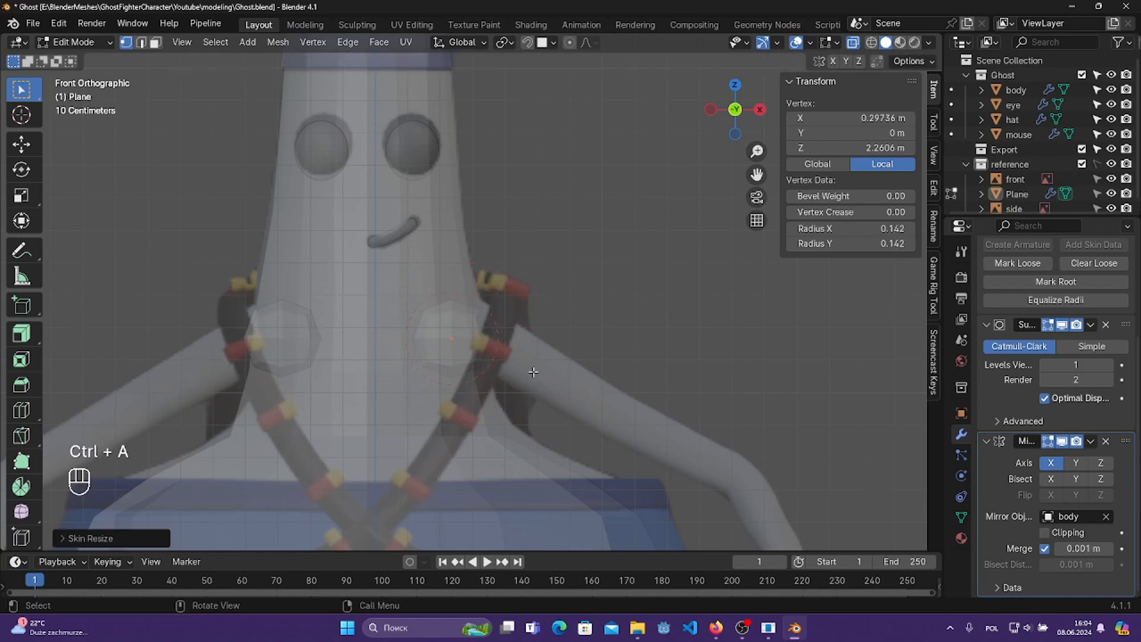
# - Move the vertex up to about 2.38 m on Z toward the shoulder and save the file
pyautogui.press('g')
pyautogui.click(529, 332)
pyautogui.hotkey('ctrl', 's')
# - Examine the reference arm from shoulder to hand against the skinned vertex in the X-rayed front view
pyautogui.scroll(-1, 569, 332)
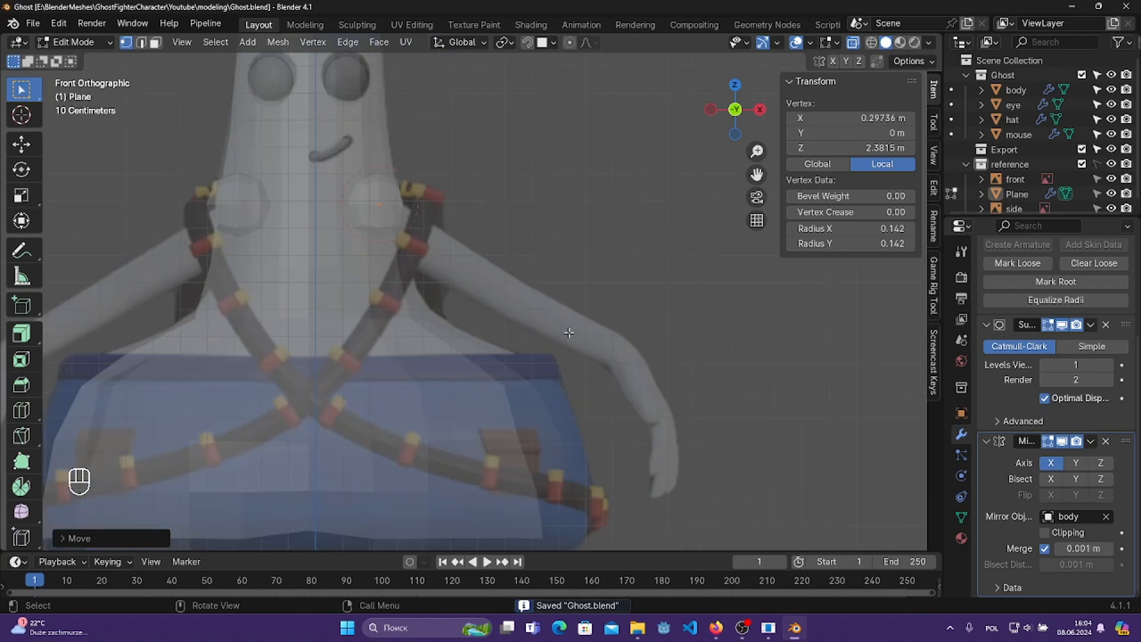
pyautogui.keyDown('shift'); pyautogui.moveTo(478, 266); pyautogui.dragTo(582, 421, button='middle'); pyautogui.keyUp('shift')
pyautogui.scroll(3, 627, 454)
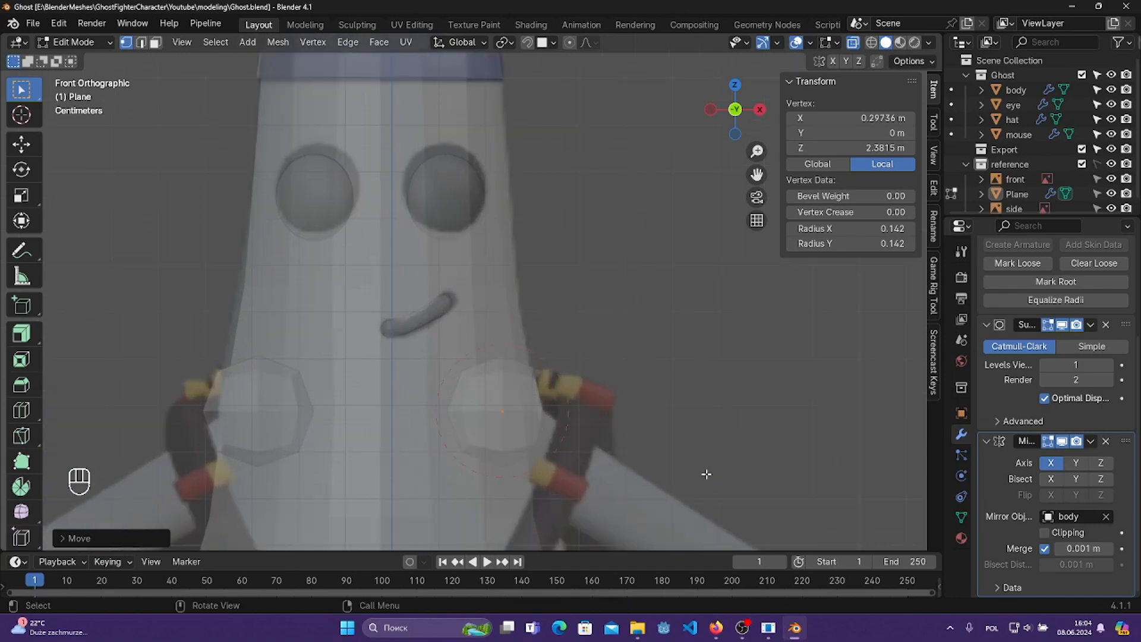
pyautogui.keyDown('shift'); pyautogui.moveTo(706, 474); pyautogui.dragTo(372, 155, button='middle'); pyautogui.keyUp('shift')
pyautogui.scroll(-3, 306, 225)
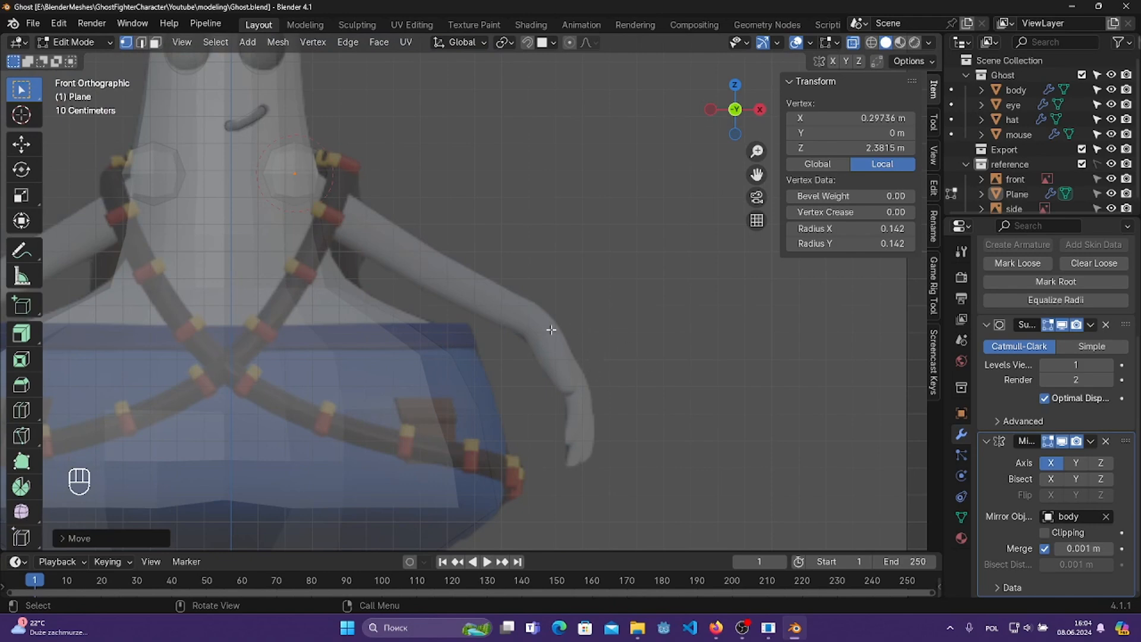
pyautogui.keyDown('shift'); pyautogui.moveTo(386, 178); pyautogui.dragTo(504, 333, button='middle'); pyautogui.keyUp('shift')
pyautogui.scroll(2, 496, 325)
pyautogui.keyDown('shift'); pyautogui.moveTo(714, 443); pyautogui.dragTo(593, 271, button='middle'); pyautogui.keyUp('shift')
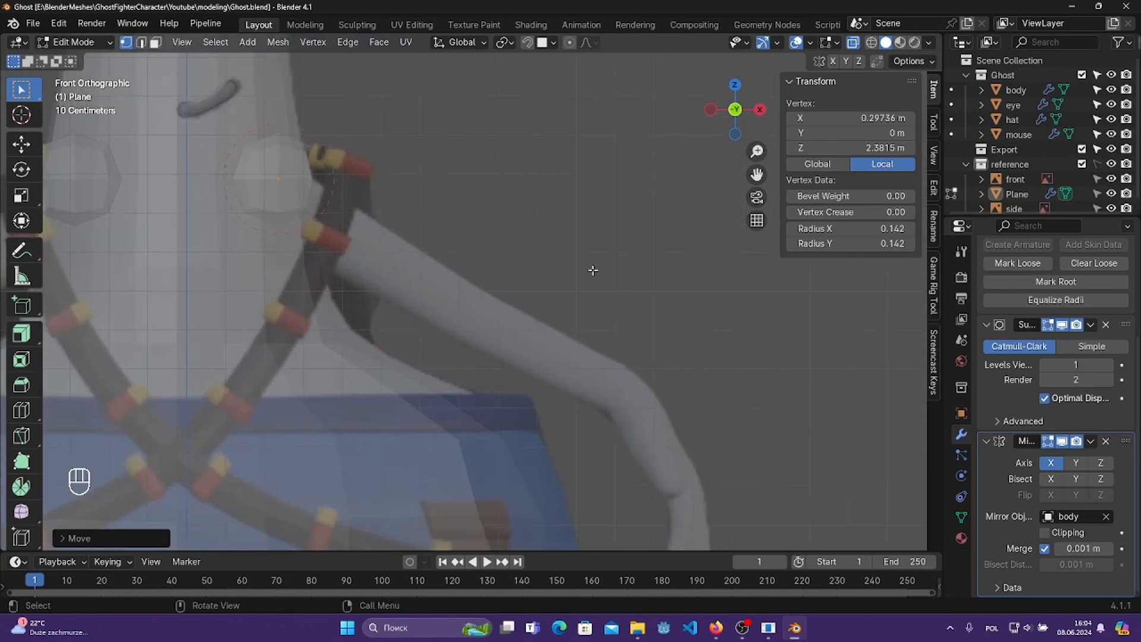
pyautogui.scroll(-2, 370, 262)
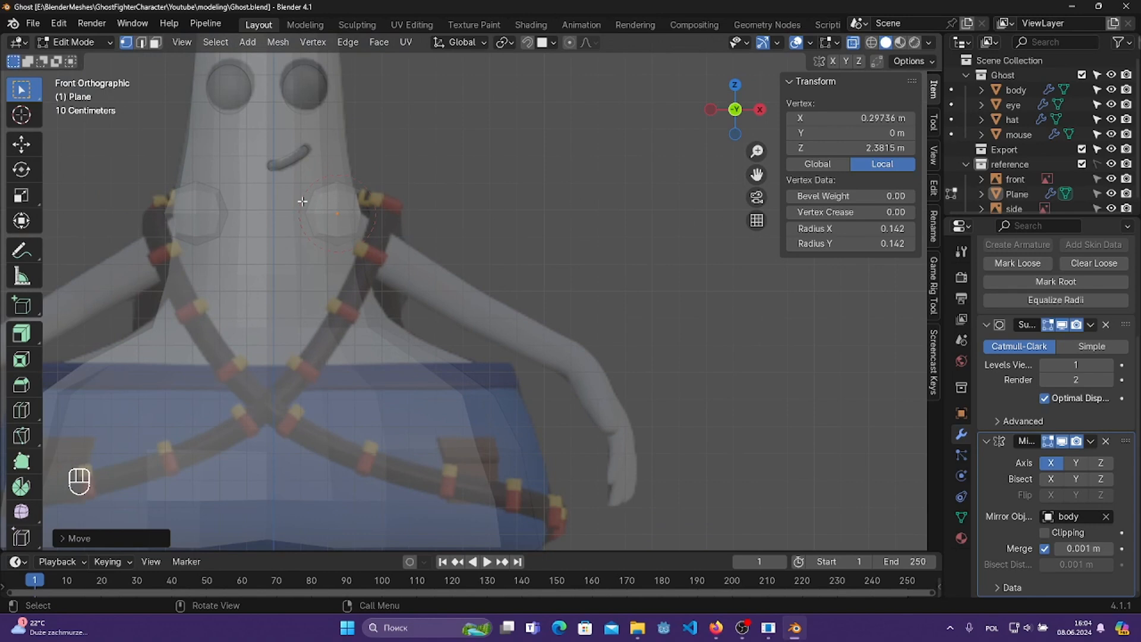
pyautogui.keyDown('shift'); pyautogui.moveTo(492, 315); pyautogui.dragTo(595, 315, button='middle'); pyautogui.keyUp('shift')
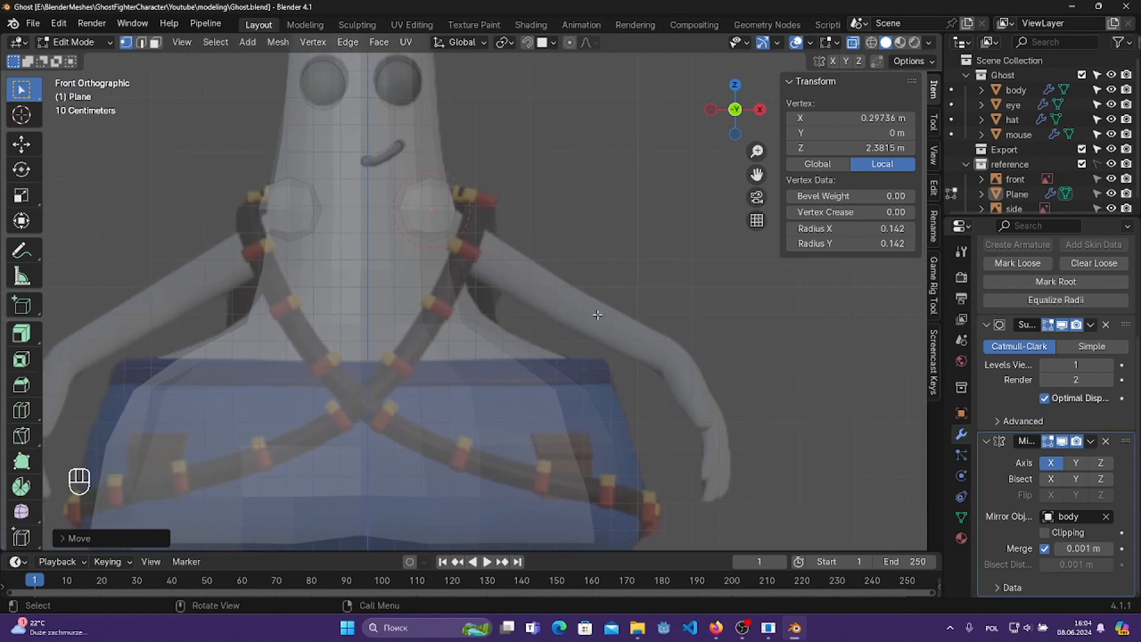
pyautogui.scroll(1, 596, 315)
pyautogui.keyDown('shift'); pyautogui.moveTo(825, 407); pyautogui.dragTo(649, 338, button='middle'); pyautogui.keyUp('shift')
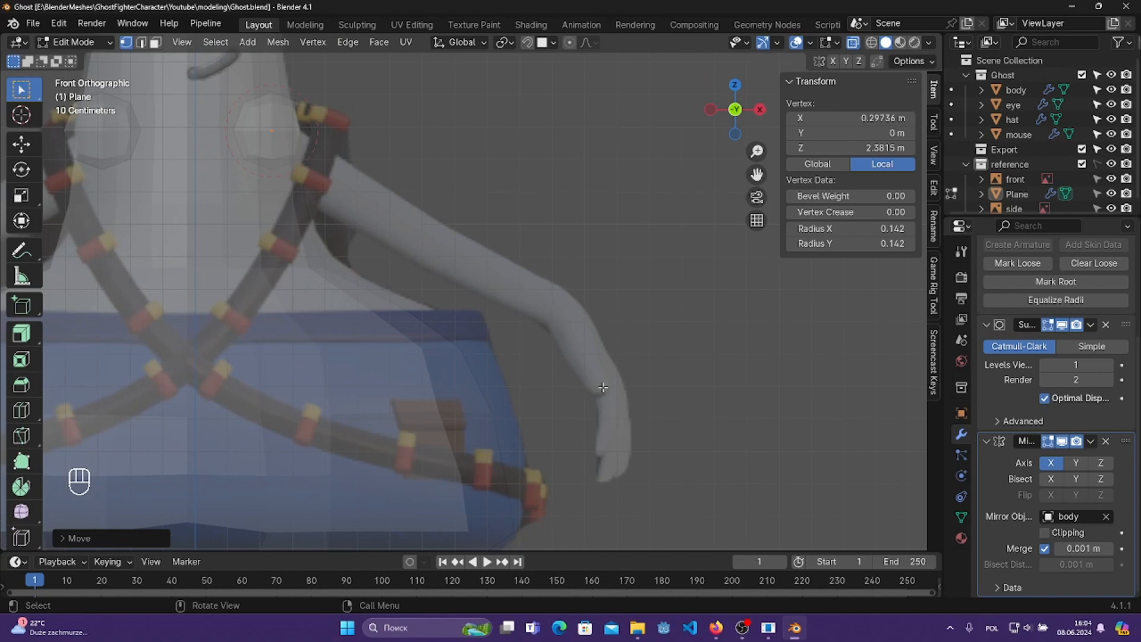
# - Raise the shoulder vertex slightly along Z to about 2.40 m
pyautogui.keyDown('shift'); pyautogui.moveTo(273, 165); pyautogui.dragTo(496, 422, button='middle'); pyautogui.keyUp('shift')
pyautogui.scroll(2, 559, 425)
pyautogui.keyDown('shift'); pyautogui.moveTo(737, 458); pyautogui.dragTo(721, 385, button='middle'); pyautogui.keyUp('shift')
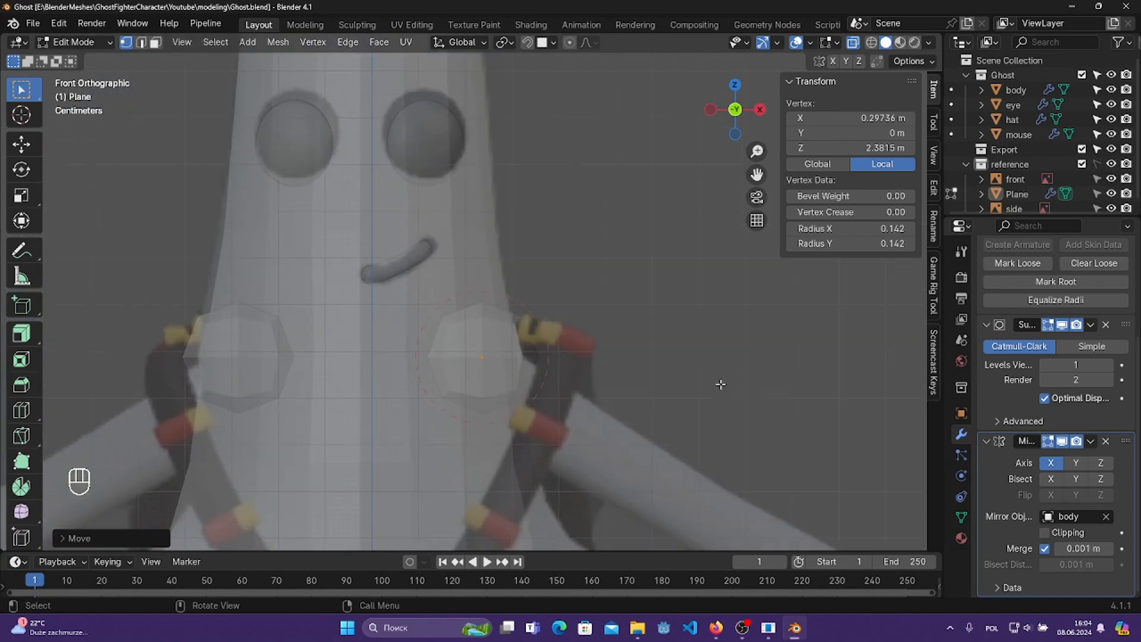
pyautogui.press('g')
pyautogui.press('z')
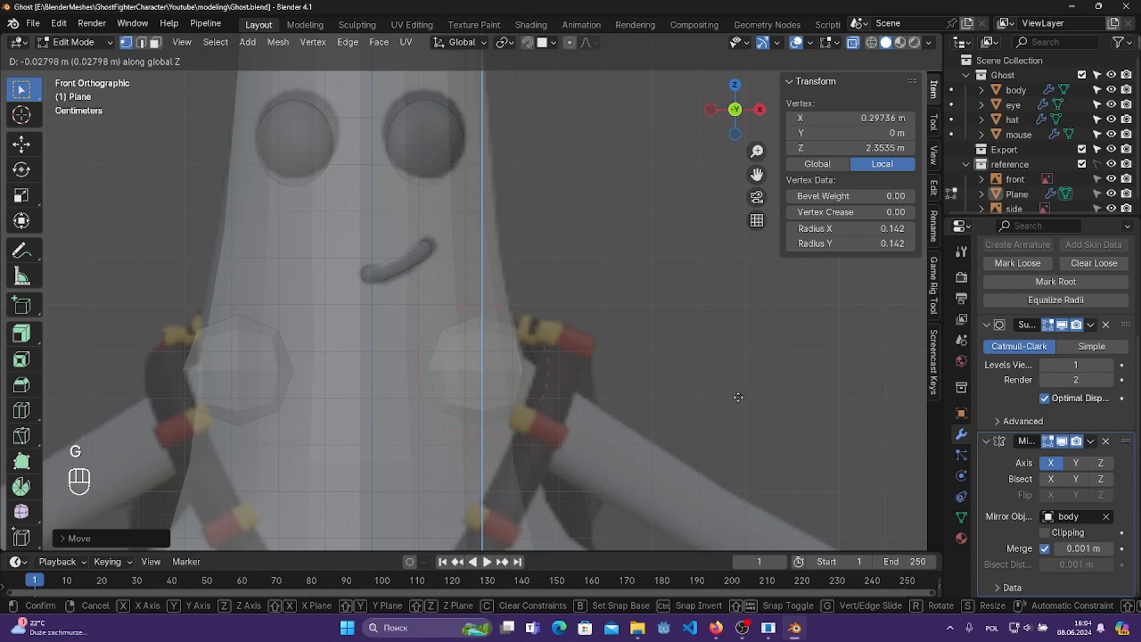
pyautogui.click(767, 376)
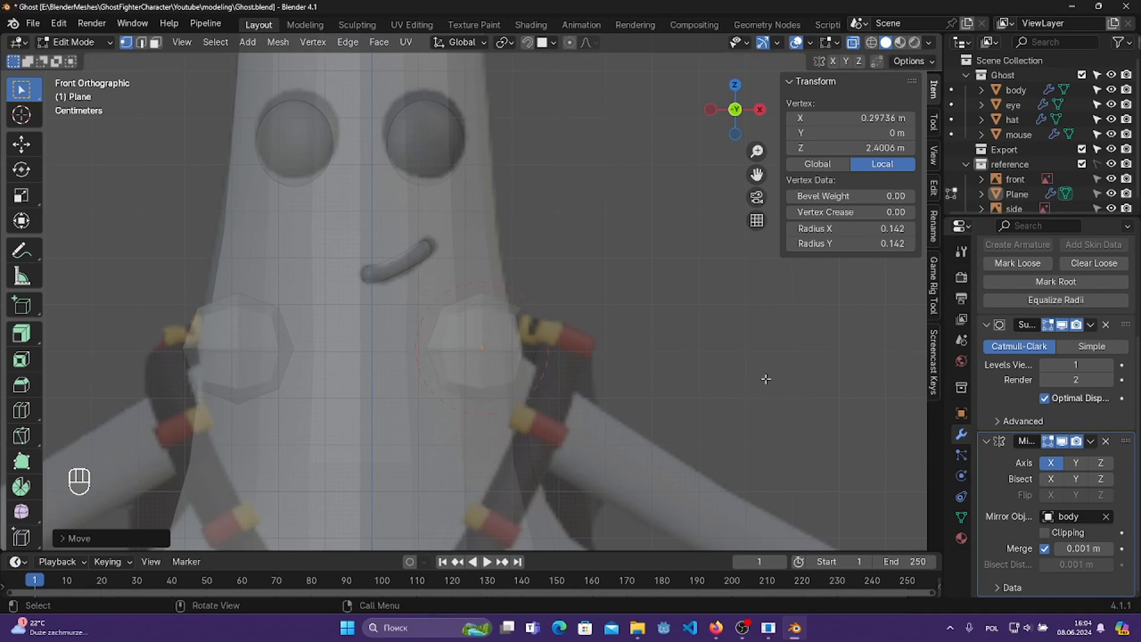
# - Leave Edit Mode on the plane, select the ghost's body and enter Edit Mode on it
pyautogui.click(478, 237)
pyautogui.press('Tab')
pyautogui.click(440, 226)
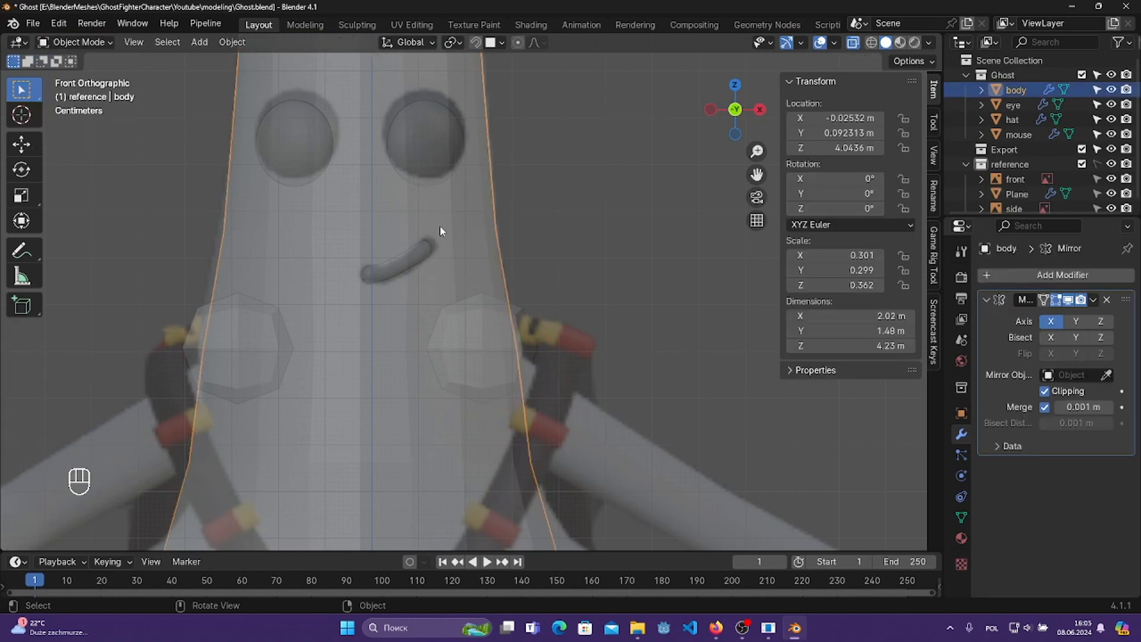
pyautogui.scroll(-2, 542, 326)
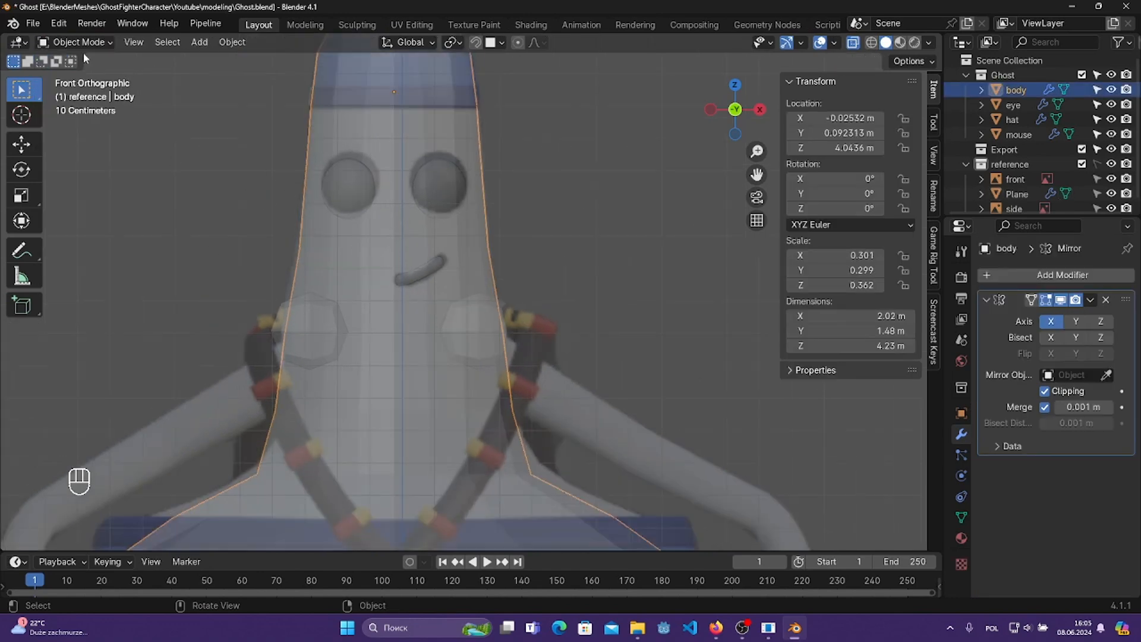
pyautogui.click(76, 41)
pyautogui.click(72, 74)
# - In the right side view, select the two-by-two block of faces on the side of the body around the shoulder
pyautogui.moveTo(523, 309); pyautogui.dragTo(621, 336, button='middle')
pyautogui.press('KP_3')
pyautogui.scroll(4, 535, 309)
pyautogui.press('2')
pyautogui.click(450, 356)
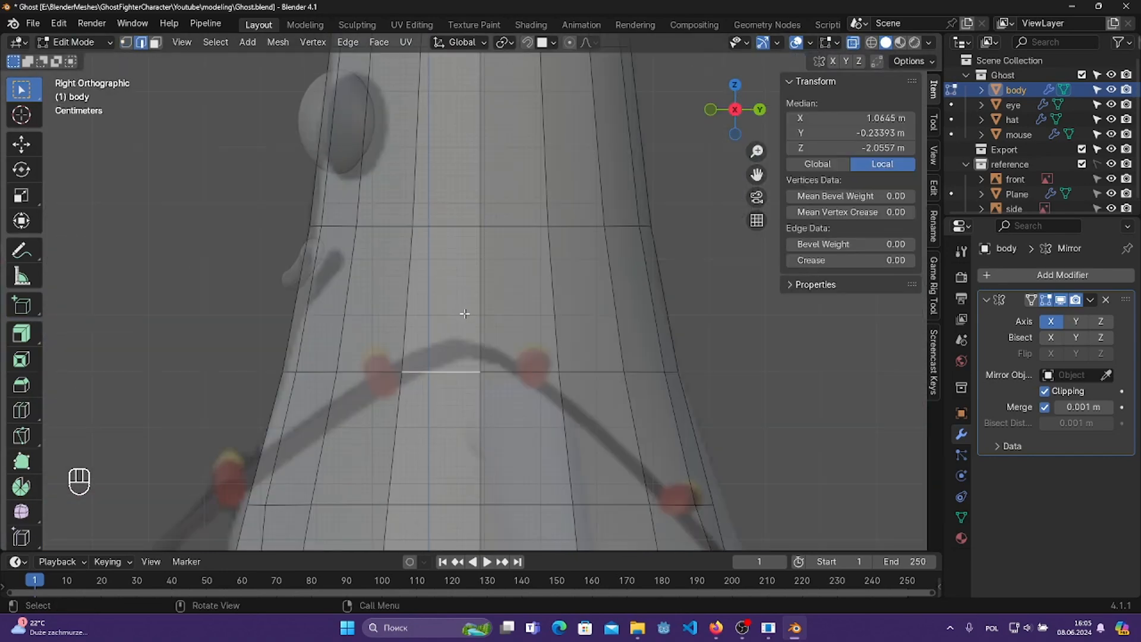
pyautogui.press('3')
pyautogui.keyDown('shift'); pyautogui.moveTo(423, 327); pyautogui.dragTo(469, 282, button='middle'); pyautogui.keyUp('shift')
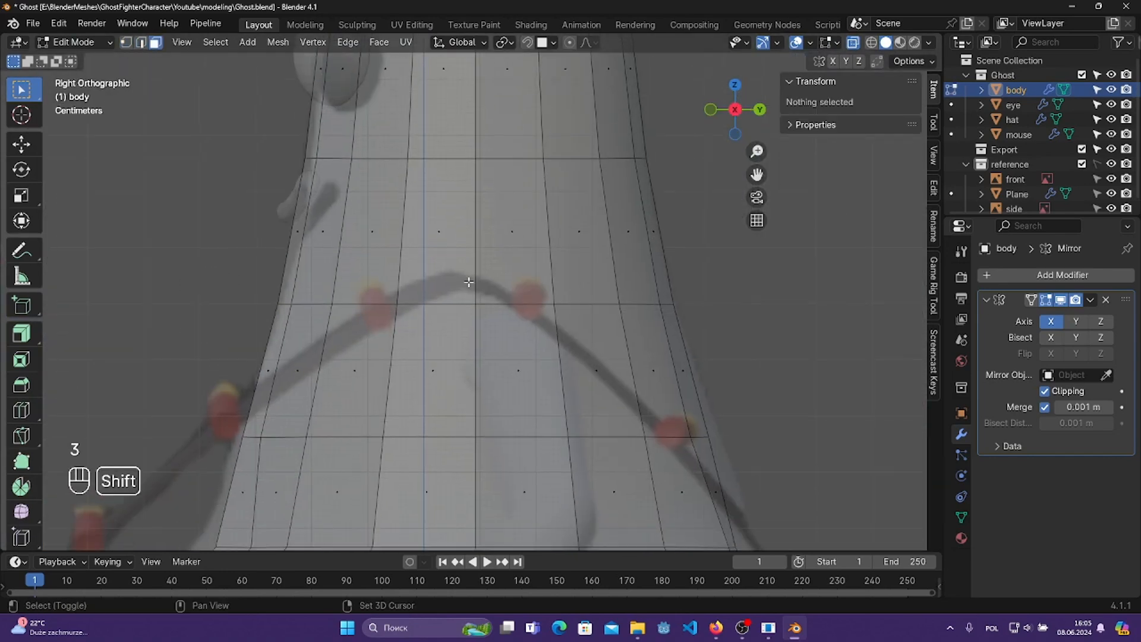
pyautogui.moveTo(441, 237); pyautogui.dragTo(538, 383)
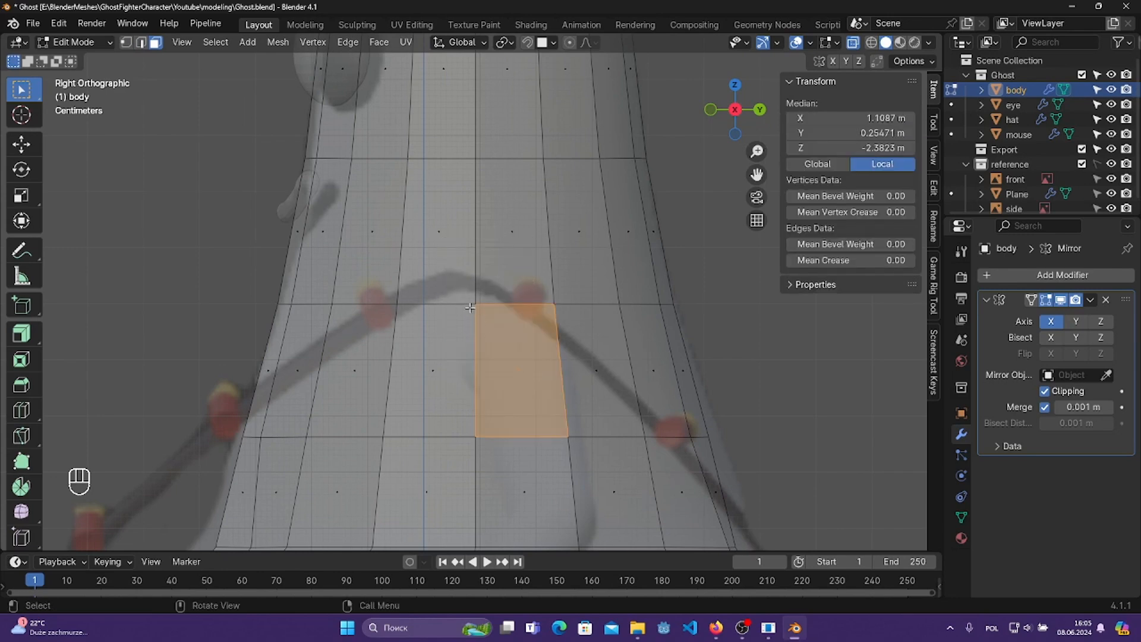
pyautogui.keyDown('shift'); pyautogui.moveTo(430, 210); pyautogui.dragTo(513, 419); pyautogui.keyUp('shift')
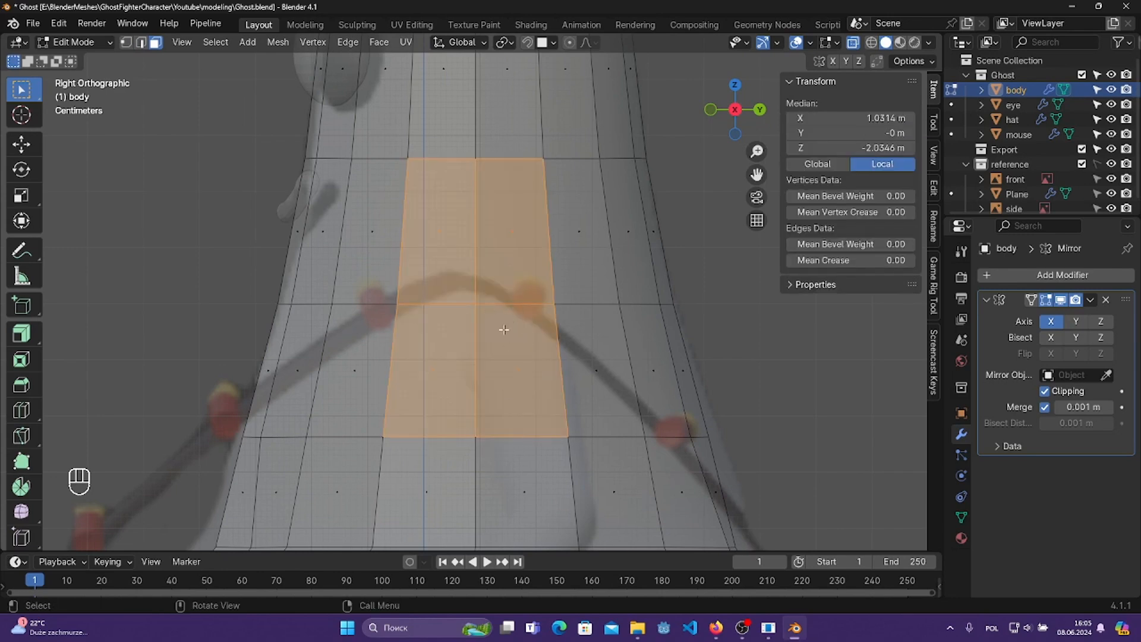
pyautogui.keyDown('shift'); pyautogui.moveTo(762, 416); pyautogui.dragTo(767, 438, button='middle'); pyautogui.keyUp('shift')
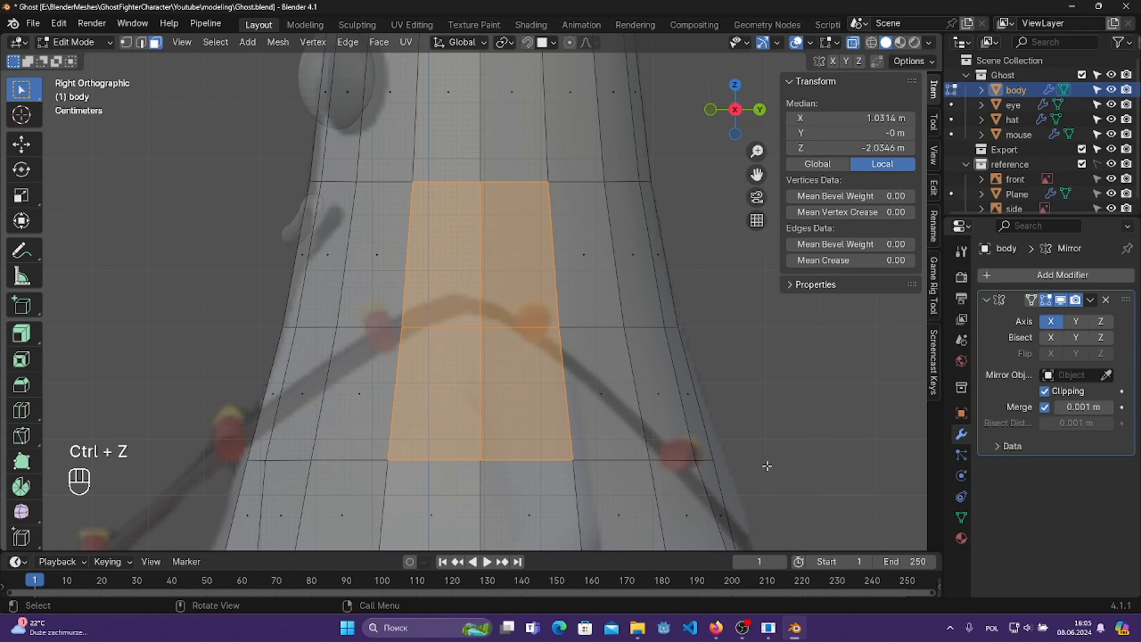
# - Inset the selected shoulder faces by about 0.17 m and delete the inner faces to open an armhole
pyautogui.press('i')
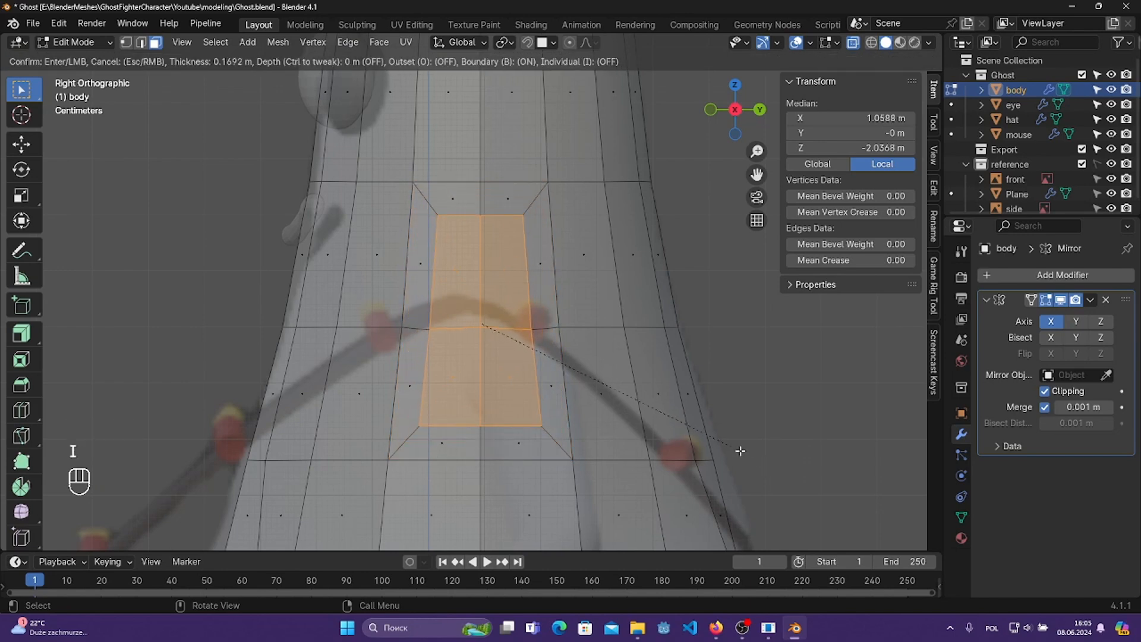
pyautogui.click(740, 451)
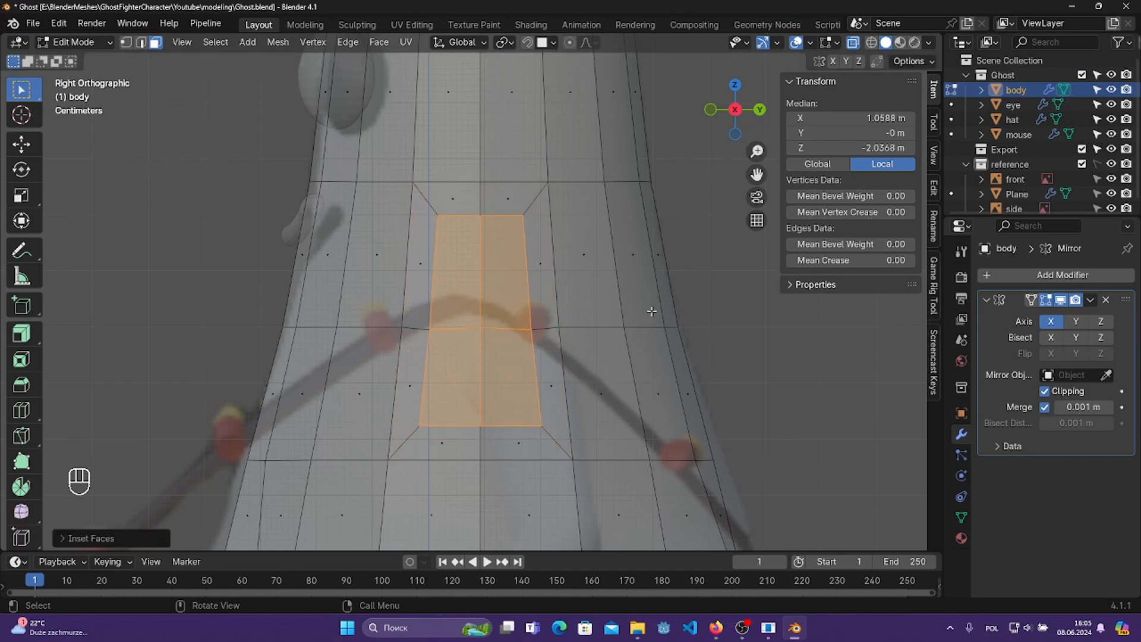
pyautogui.keyDown('shift'); pyautogui.moveTo(652, 311); pyautogui.dragTo(655, 355, button='middle'); pyautogui.keyUp('shift')
pyautogui.press('x')
pyautogui.click(655, 355)
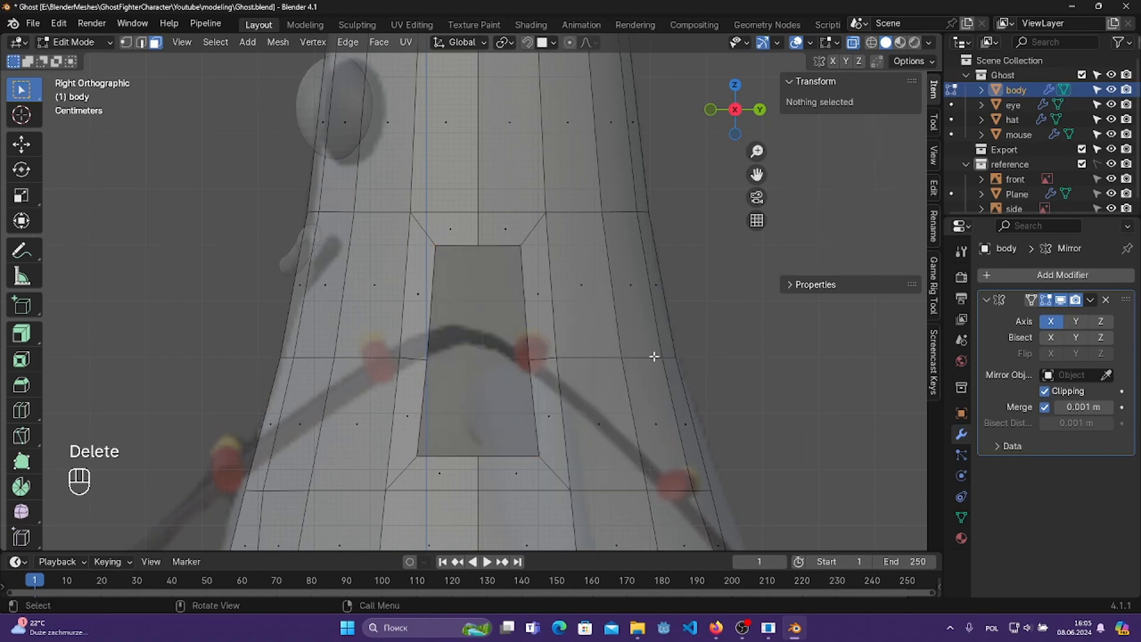
# - Scale the armhole's edge loop down along Z, enlarge it slightly overall, and save the file
pyautogui.press('2')
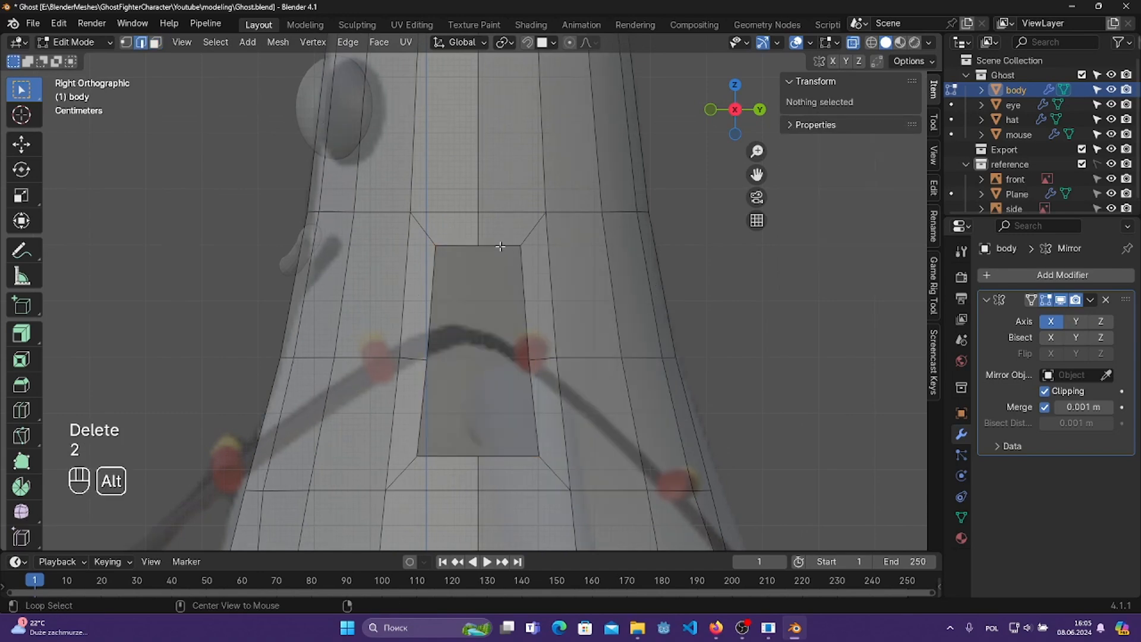
pyautogui.keyDown('alt'); pyautogui.click(495, 247); pyautogui.keyUp('alt')
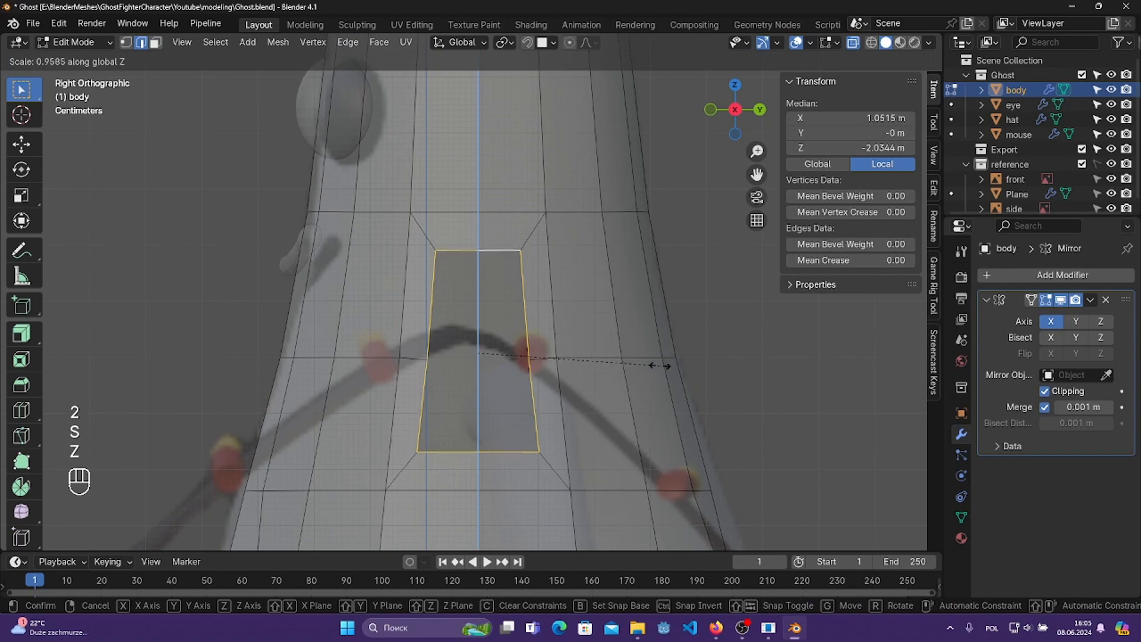
pyautogui.click(607, 359)
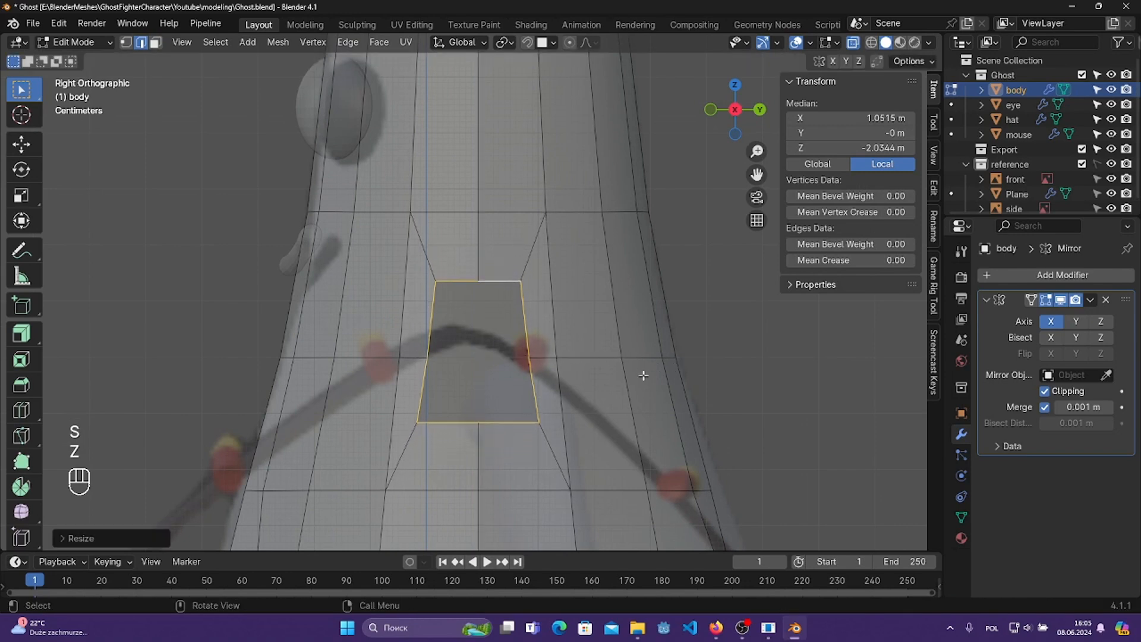
pyautogui.press('s')
pyautogui.click(650, 376)
pyautogui.hotkey('ctrl', 's')
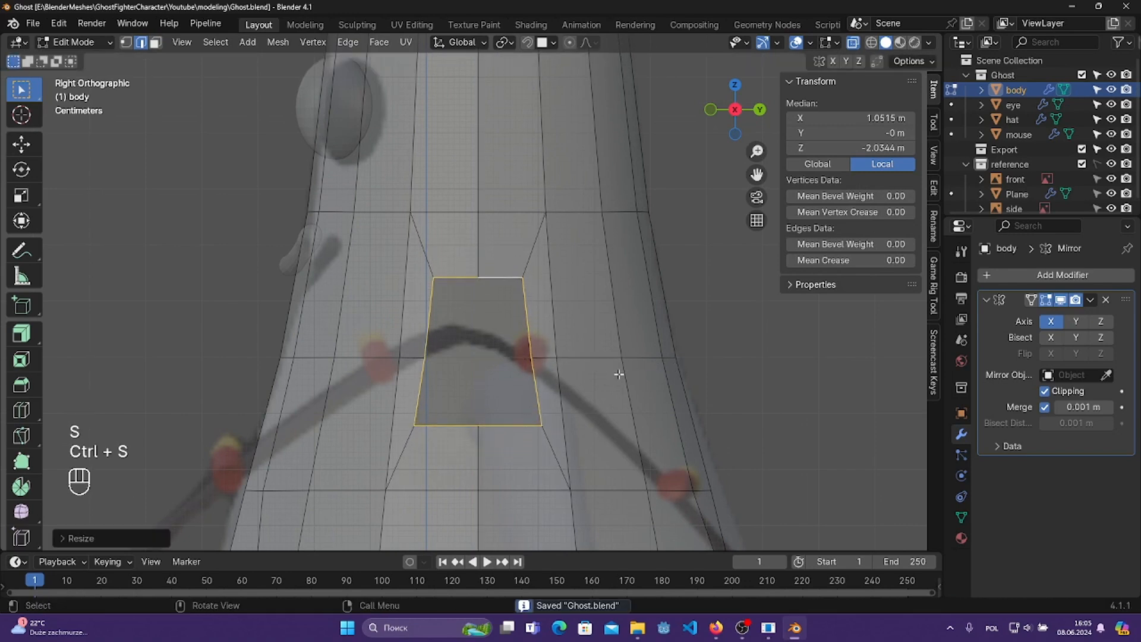
# - Round the armhole by moving its upper middle vertex to about -1.60 m and lower middle vertex to about -2.46 m local Z, then save
pyautogui.moveTo(655, 377); pyautogui.dragTo(588, 373, button='middle')
pyautogui.press('1')
pyautogui.click(483, 278)
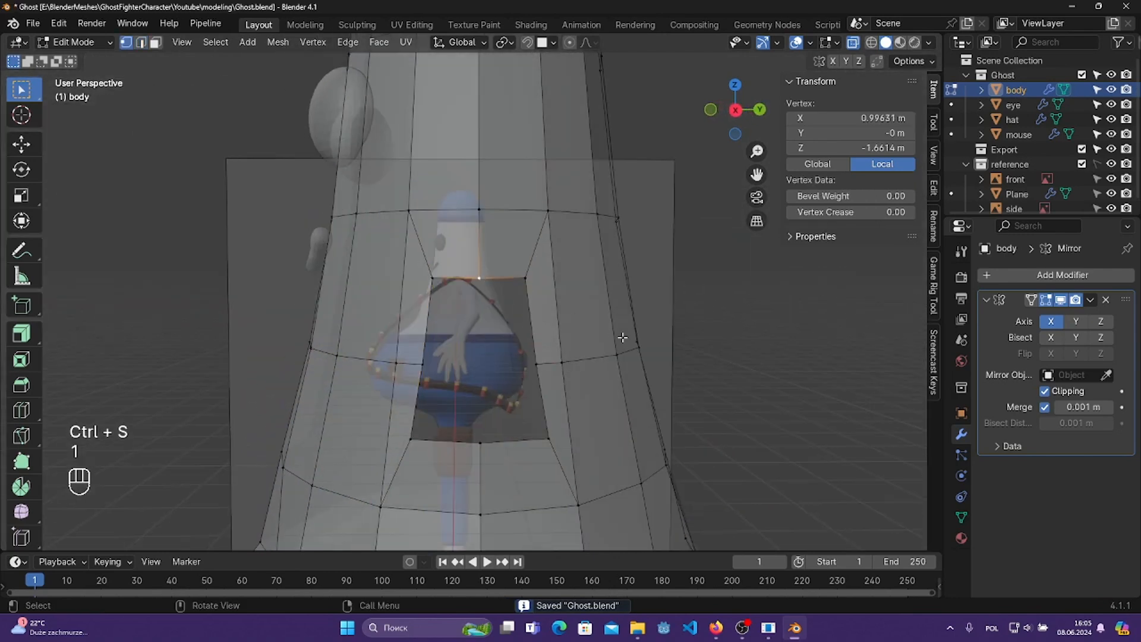
pyautogui.press('g')
pyautogui.press('z')
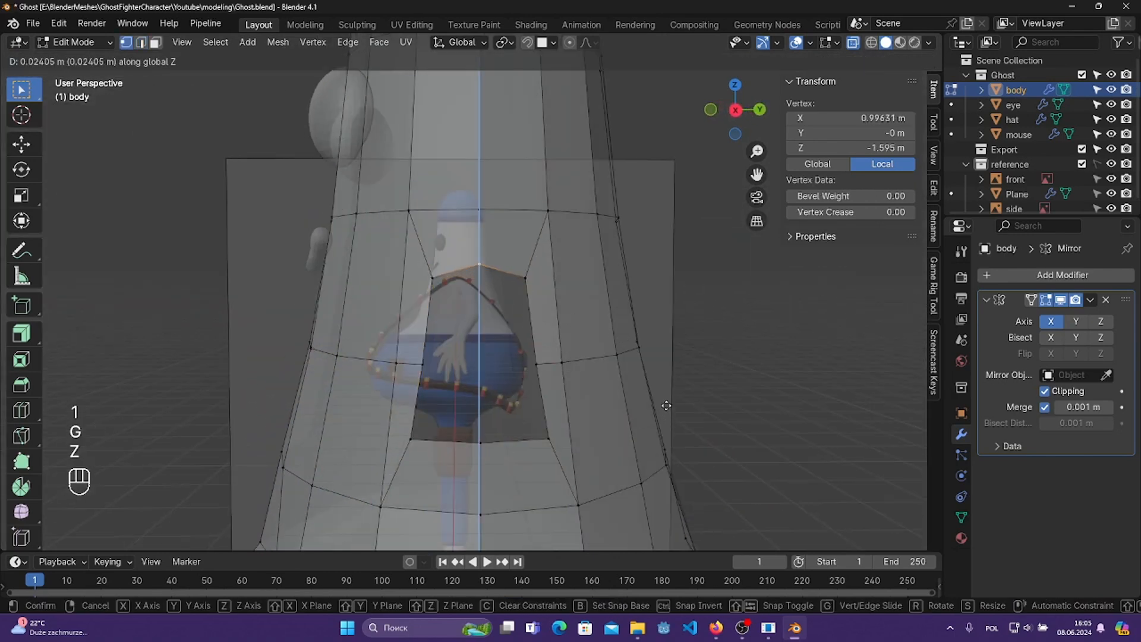
pyautogui.click(667, 405)
pyautogui.click(479, 450)
pyautogui.press('g')
pyautogui.press('z')
pyautogui.click(691, 481)
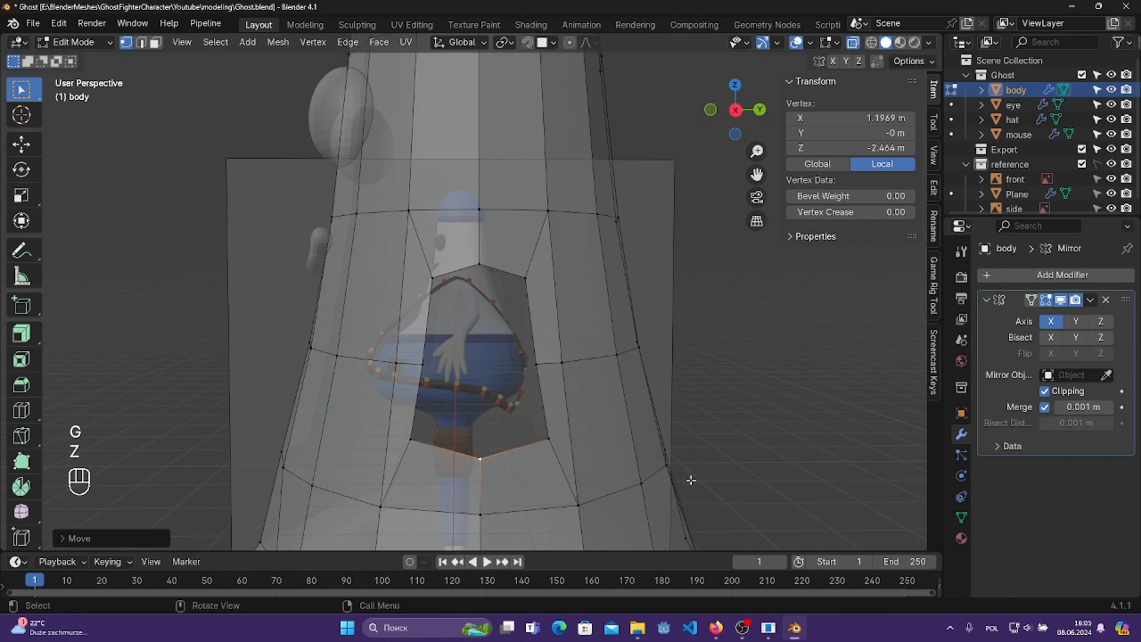
pyautogui.hotkey('ctrl', 's')
# - Return to Object Mode and move the Plane object from the reference collection into the Ghost collection
pyautogui.moveTo(691, 480); pyautogui.dragTo(471, 323, button='middle')
pyautogui.click(647, 305)
pyautogui.moveTo(450, 445); pyautogui.dragTo(634, 405, button='middle')
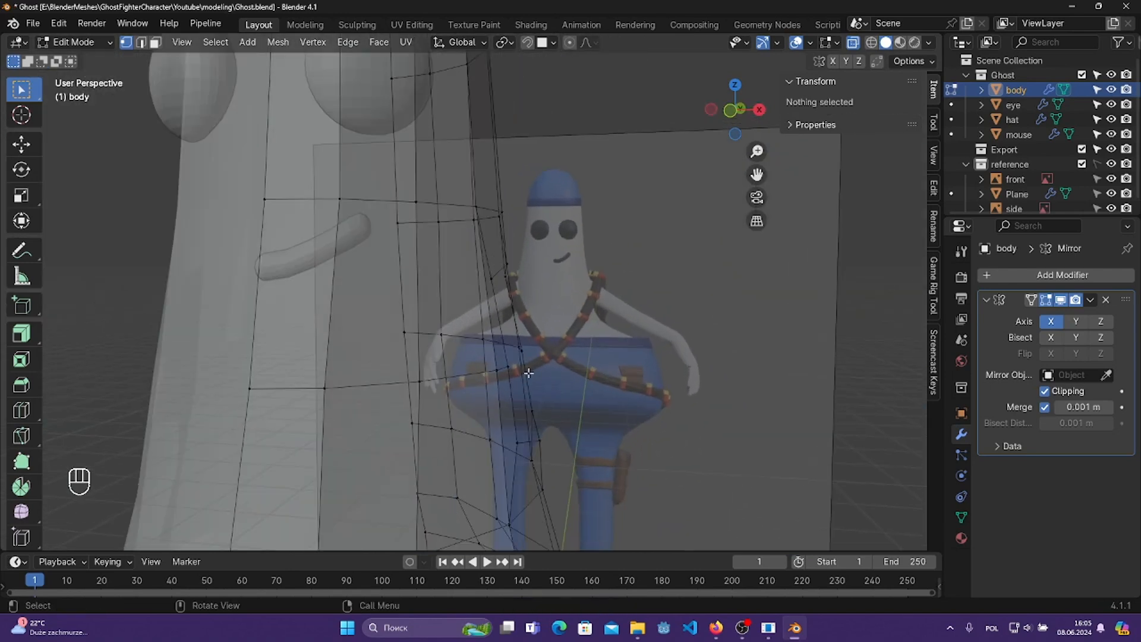
pyautogui.click(75, 41)
pyautogui.click(81, 57)
pyautogui.moveTo(505, 327); pyautogui.dragTo(743, 285, button='middle')
pyautogui.moveTo(1015, 194); pyautogui.dragTo(1008, 79)
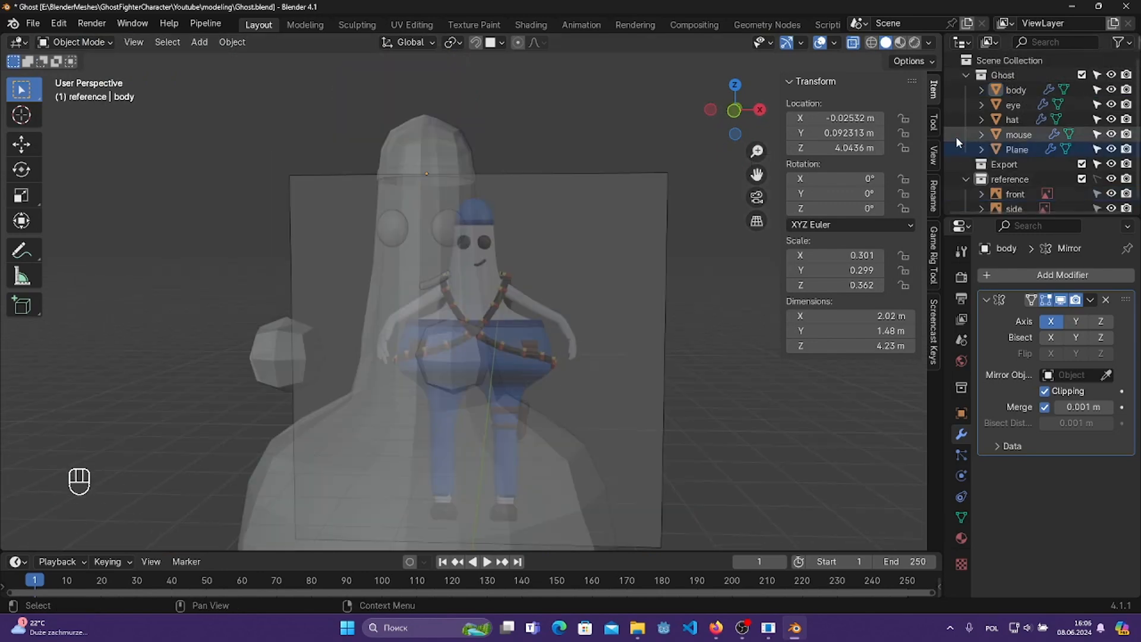
# - Rename the Plane object to hands
pyautogui.doubleClick(1018, 149)
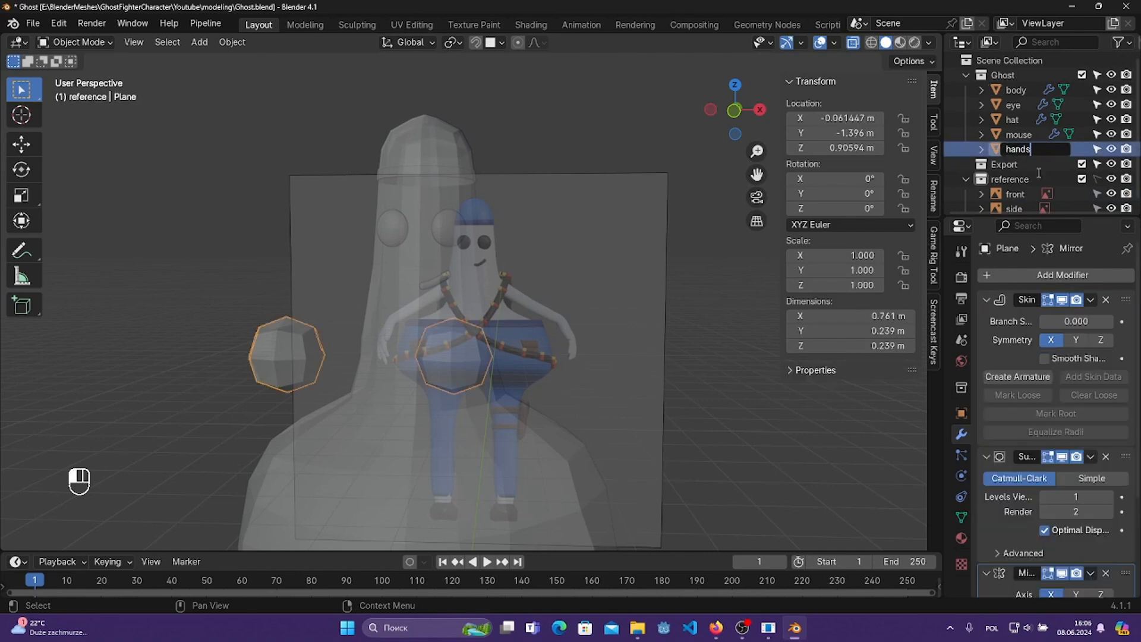
pyautogui.write('hands')
pyautogui.press('Return')
# - In the right side view, move the hands object along Y to about 0.089 m so it sits in the armhole
pyautogui.press('KP_3')
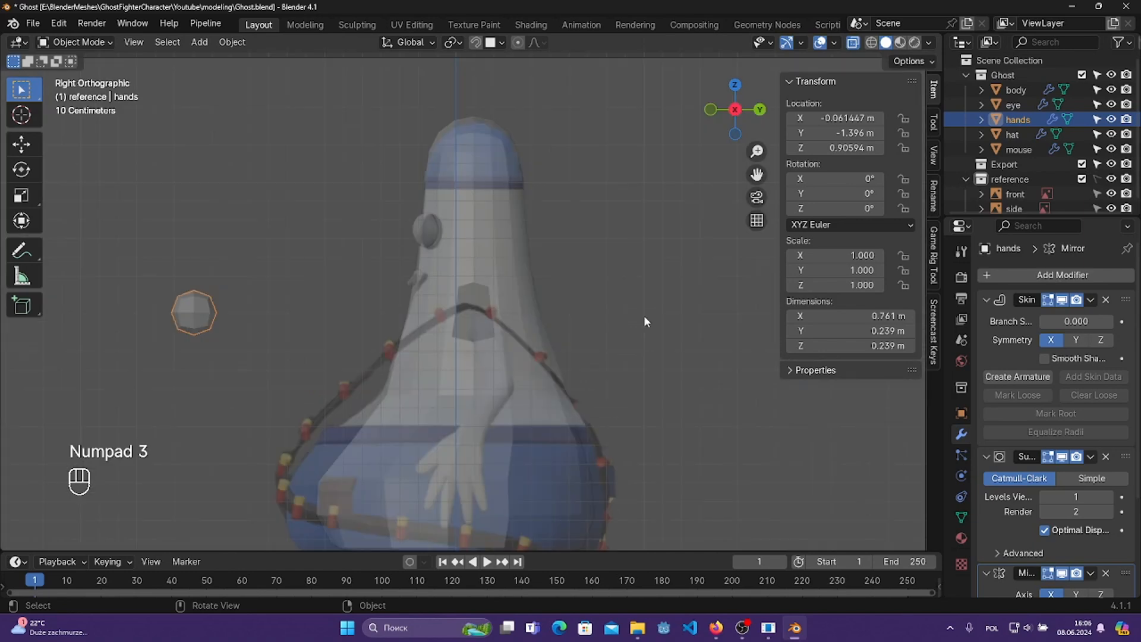
pyautogui.keyDown('shift'); pyautogui.moveTo(644, 316); pyautogui.dragTo(675, 332, button='middle'); pyautogui.keyUp('shift')
pyautogui.press('g')
pyautogui.press('x')
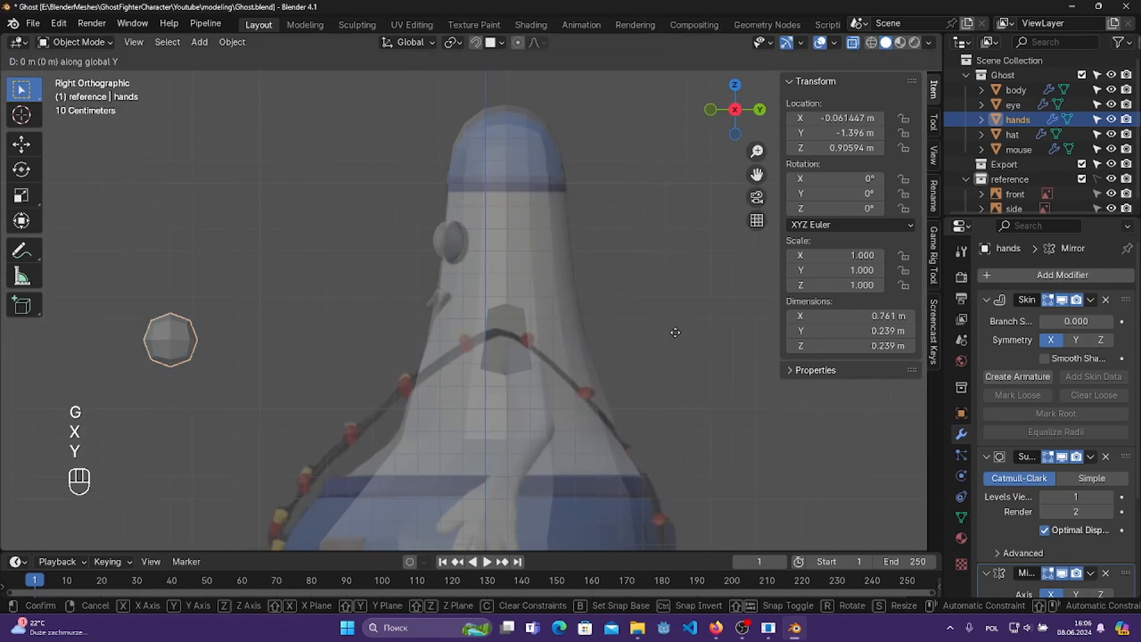
pyautogui.click(450, 381)
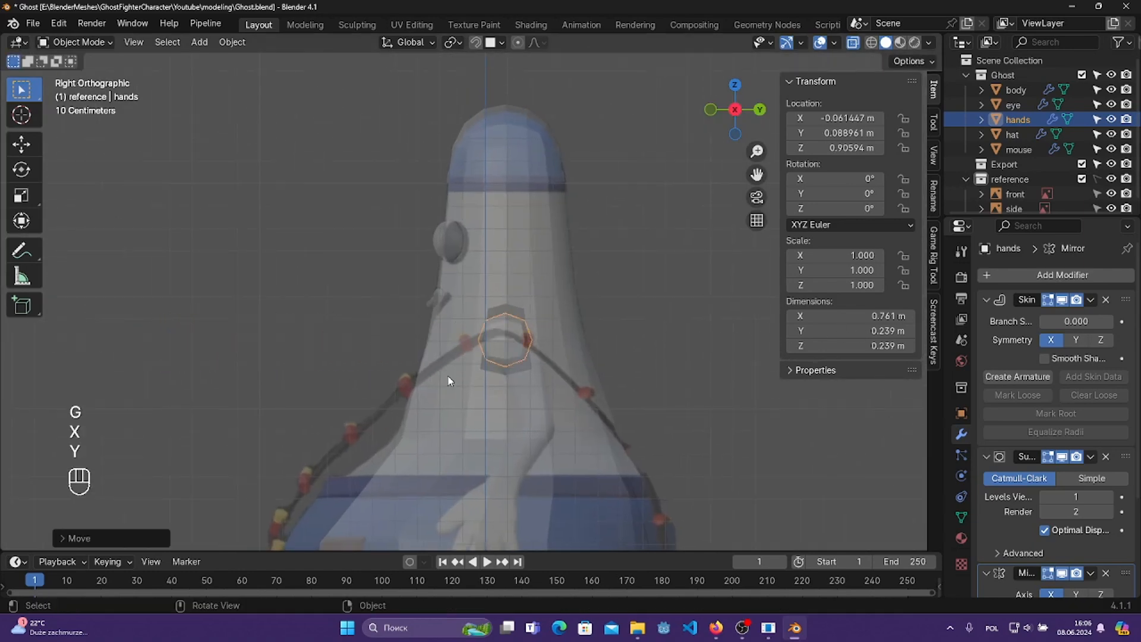
# - Enter Edit Mode on the hands object and select its shoulder vertex in the front view
pyautogui.scroll(4, 450, 381)
pyautogui.keyDown('shift'); pyautogui.moveTo(609, 364); pyautogui.dragTo(556, 347, button='middle'); pyautogui.keyUp('shift')
pyautogui.press('KP_2')
pyautogui.press('KP_1')
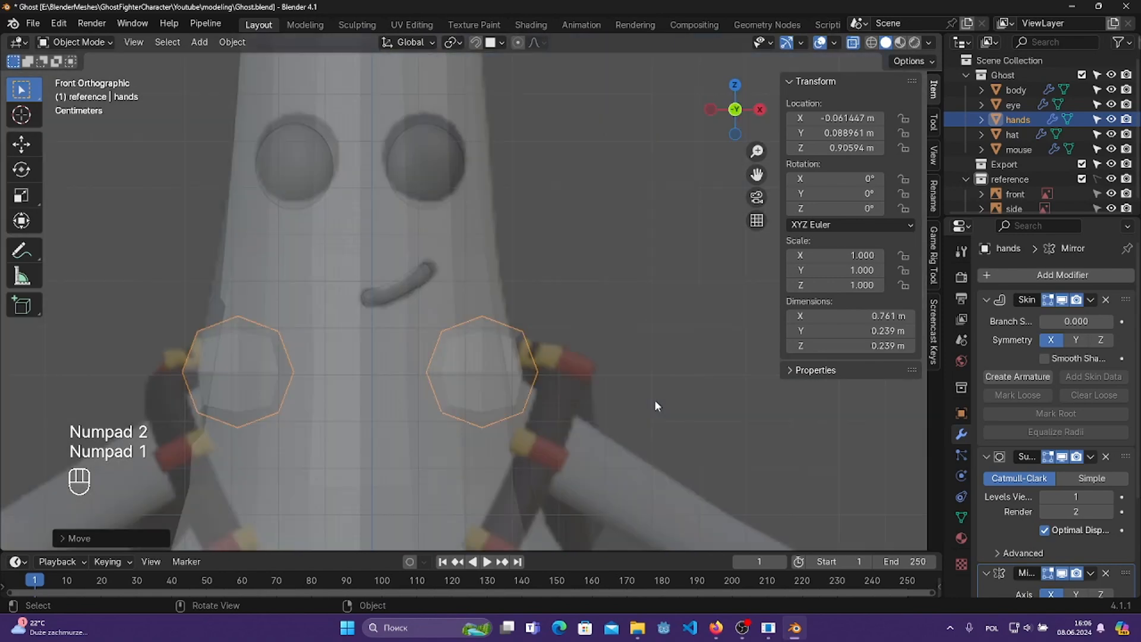
pyautogui.keyDown('shift'); pyautogui.moveTo(665, 367); pyautogui.dragTo(609, 345, button='middle'); pyautogui.keyUp('shift')
pyautogui.click(81, 43)
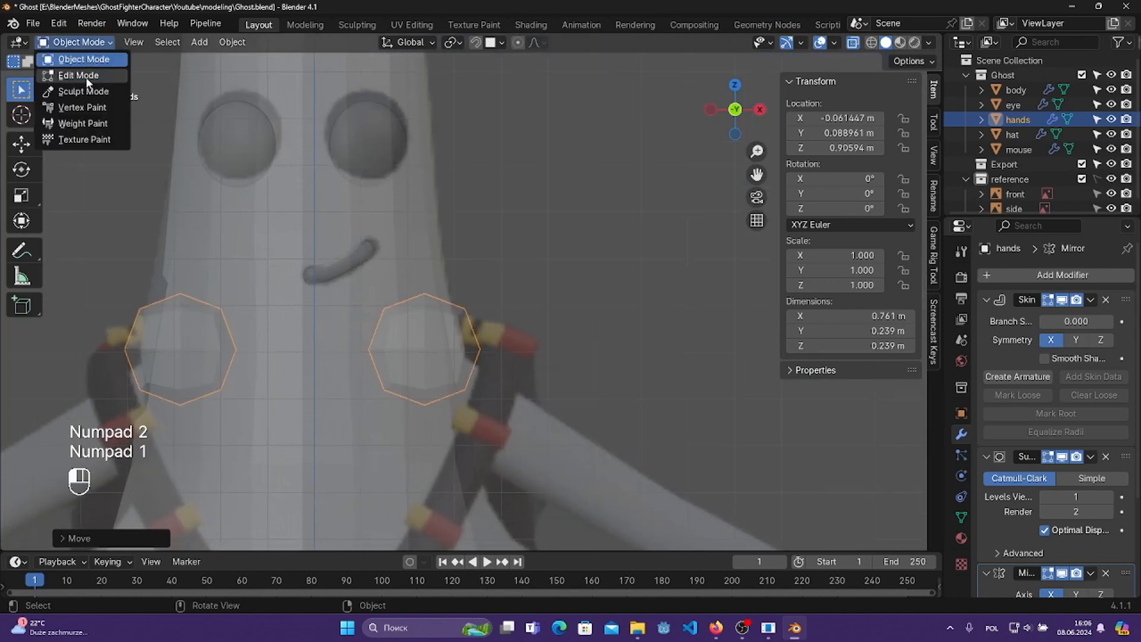
pyautogui.click(77, 72)
pyautogui.keyDown('shift'); pyautogui.moveTo(476, 357); pyautogui.dragTo(448, 343, button='middle'); pyautogui.keyUp('shift')
pyautogui.click(402, 336)
pyautogui.press('KP_1')
pyautogui.hotkey('ctrl', 'z')
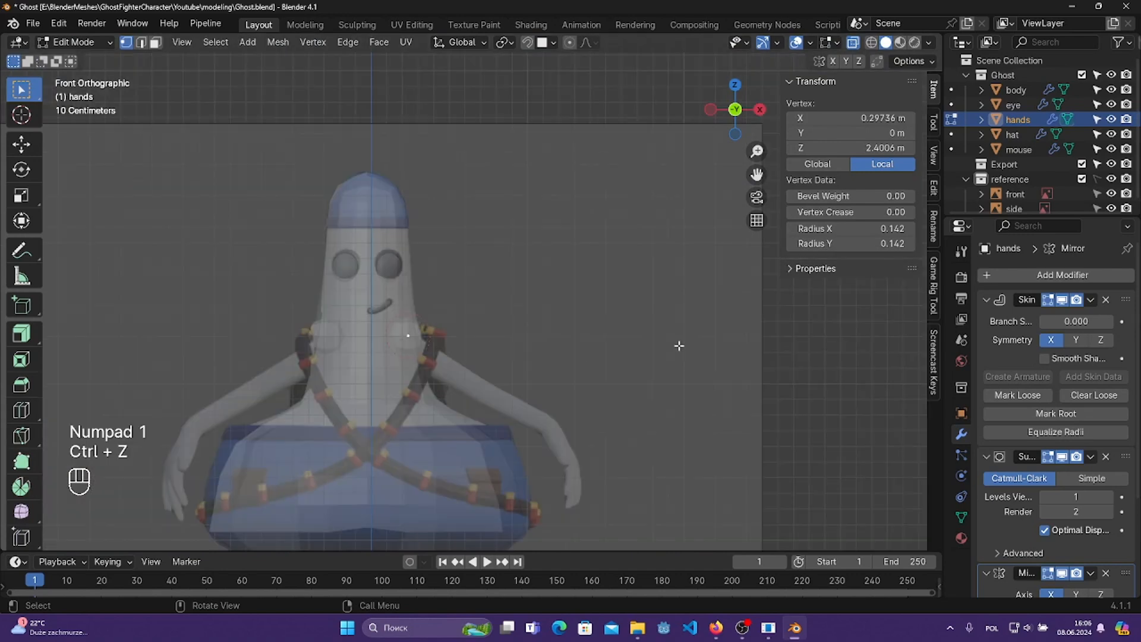
# - Try to extrude the shoulder vertex outward along X to about 1.28 m in the top view
pyautogui.press('KP_7')
pyautogui.scroll(4, 631, 346)
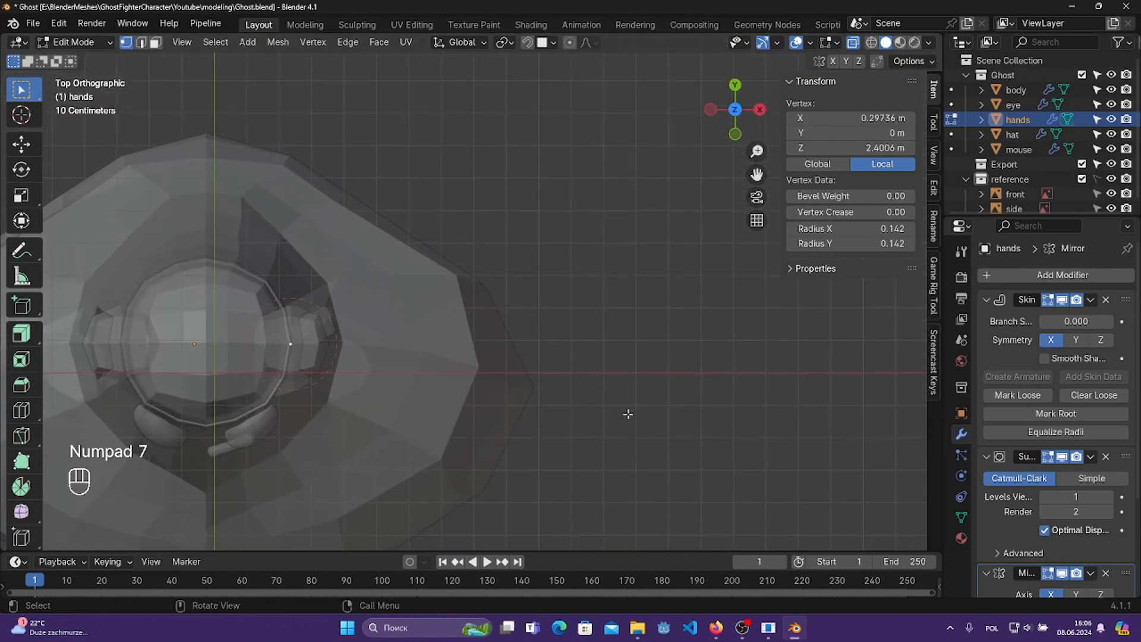
pyautogui.press('e')
pyautogui.press('z')
pyautogui.press('x')
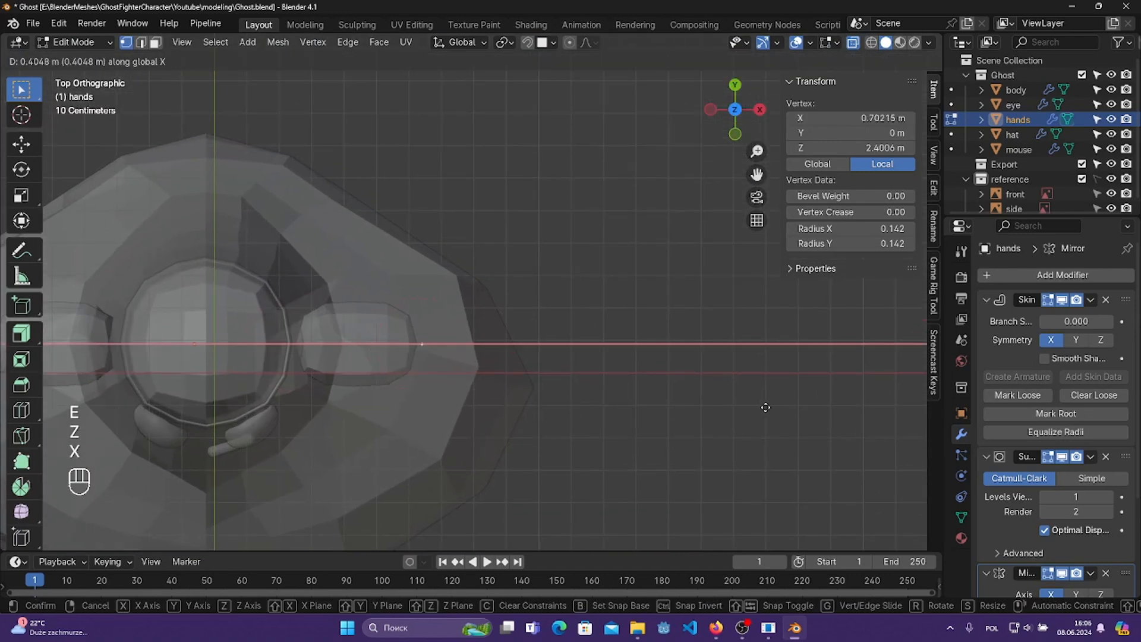
pyautogui.click(7, 403)
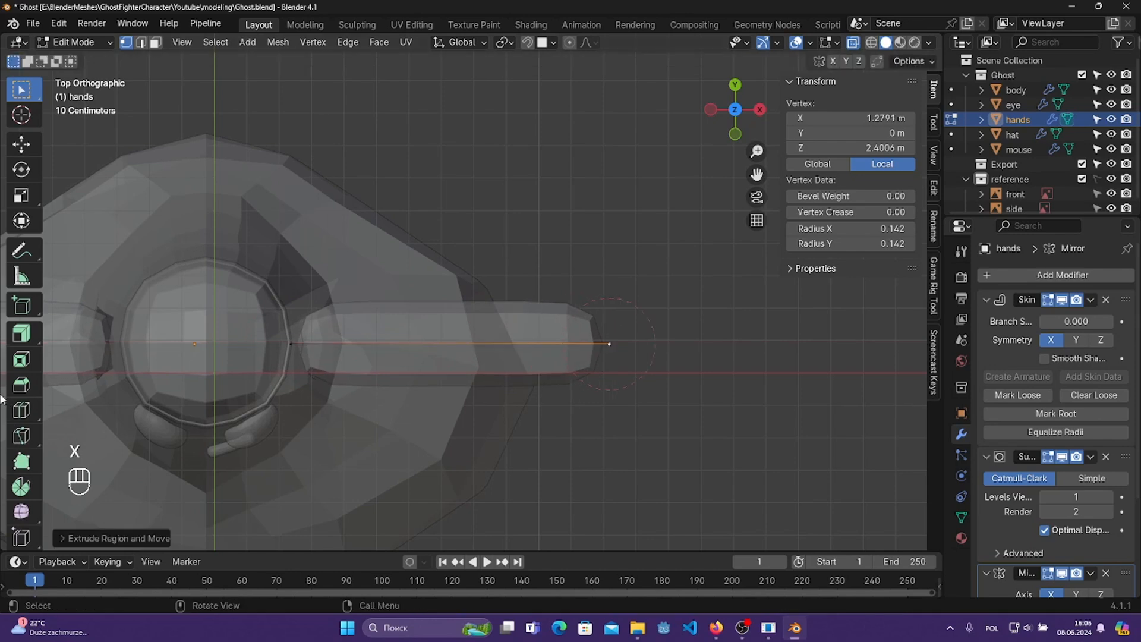
pyautogui.hotkey('ctrl', 'z')
# - Shrink the shoulder vertex's skin radius to about 0.086 in the front view
pyautogui.keyDown('shift'); pyautogui.moveTo(393, 402); pyautogui.dragTo(467, 299, button='middle'); pyautogui.keyUp('shift')
pyautogui.press('KP_1')
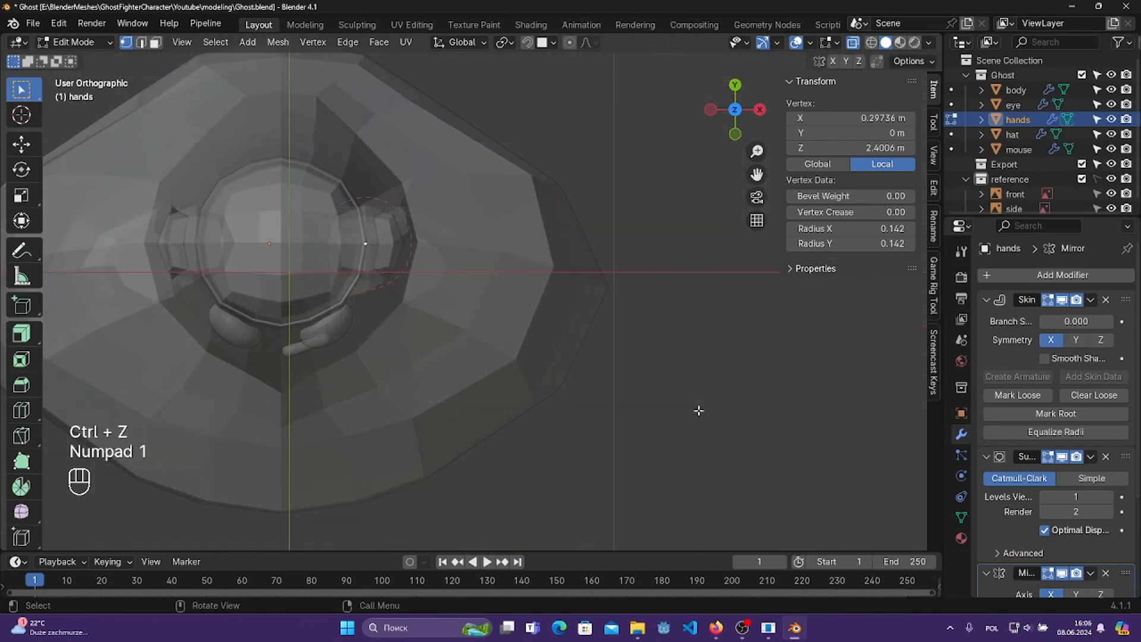
pyautogui.keyDown('shift'); pyautogui.scroll(-3, 658, 408); pyautogui.keyUp('shift')
pyautogui.hotkey('ctrl', 'a')
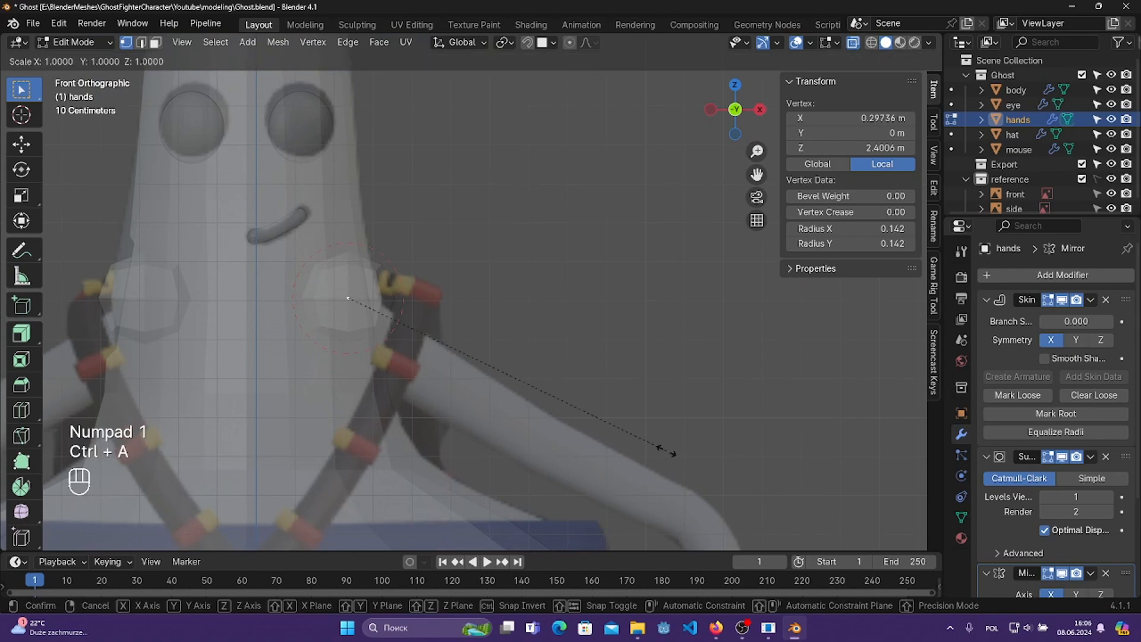
pyautogui.hotkey('ctrl', 'z')
pyautogui.hotkey('ctrl', 'a')
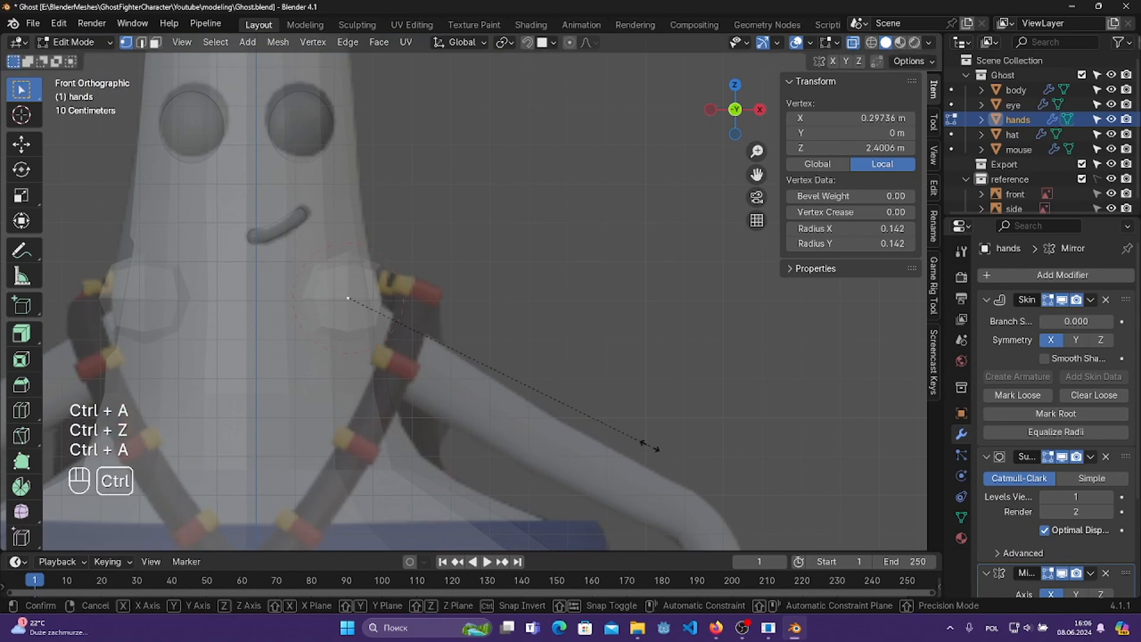
pyautogui.click(520, 402)
# - Move the shoulder vertex outward along X to about 0.32 m and save the file
pyautogui.press('g')
pyautogui.press('x')
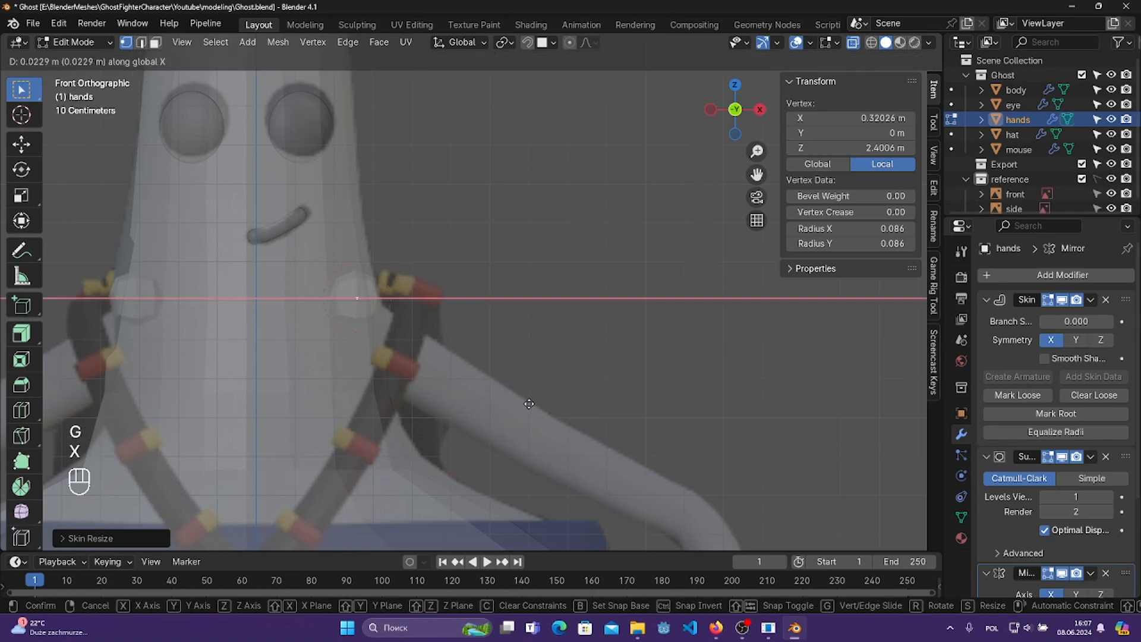
pyautogui.click(529, 403)
pyautogui.hotkey('ctrl', 's')
# - Extrude the shoulder vertex straight outward along X to about 1.32 m to form the arm
pyautogui.keyDown('shift'); pyautogui.moveTo(528, 404); pyautogui.dragTo(428, 351, button='middle'); pyautogui.keyUp('shift')
pyautogui.hotkey('ctrl', 'z')
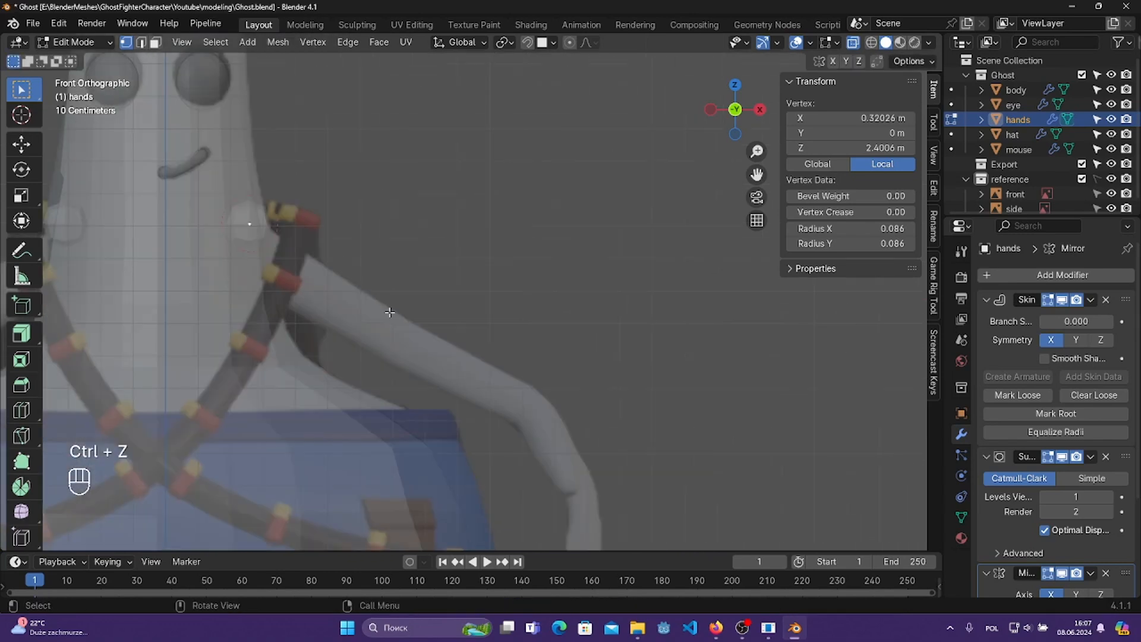
pyautogui.press('e')
pyautogui.press('z')
pyautogui.press('x')
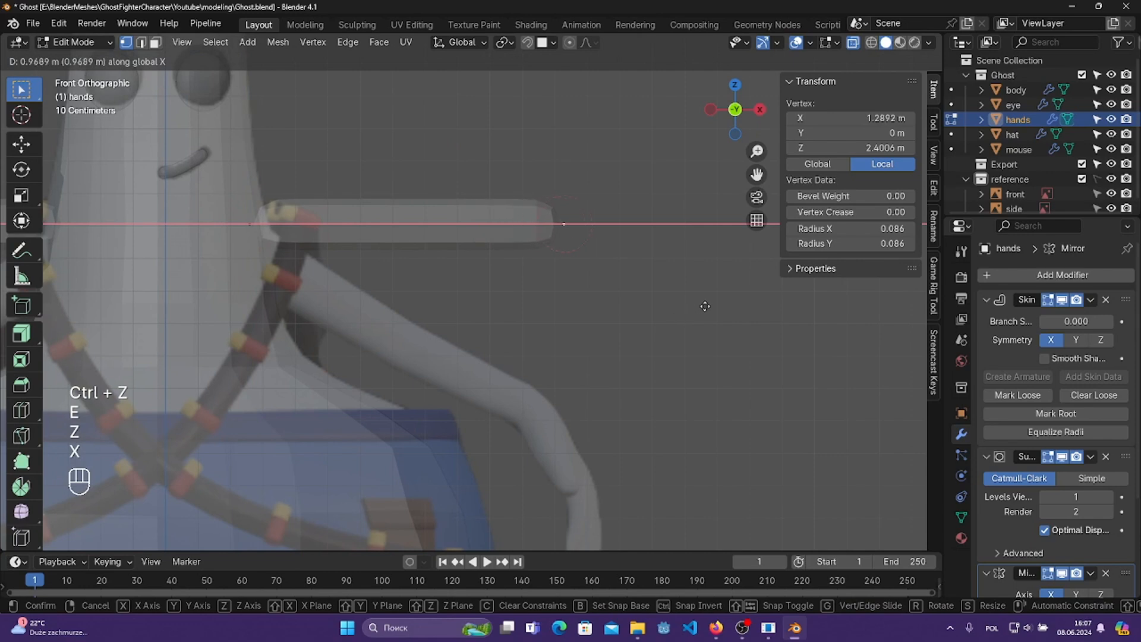
pyautogui.click(714, 306)
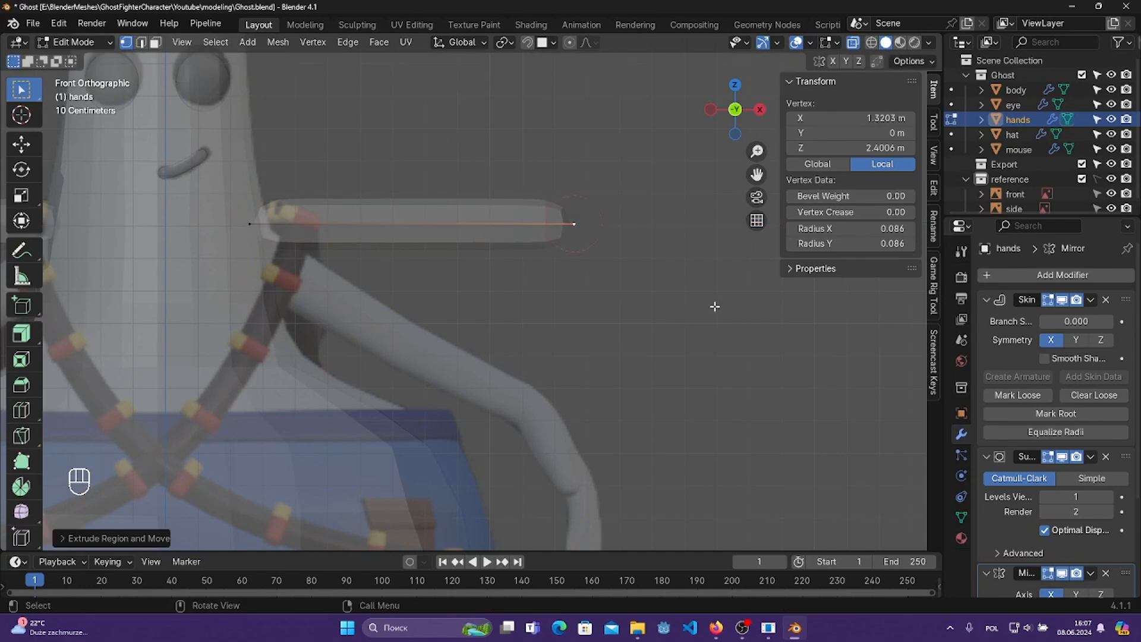
pyautogui.keyDown('shift'); pyautogui.scroll(-3, 546, 335); pyautogui.keyUp('shift')
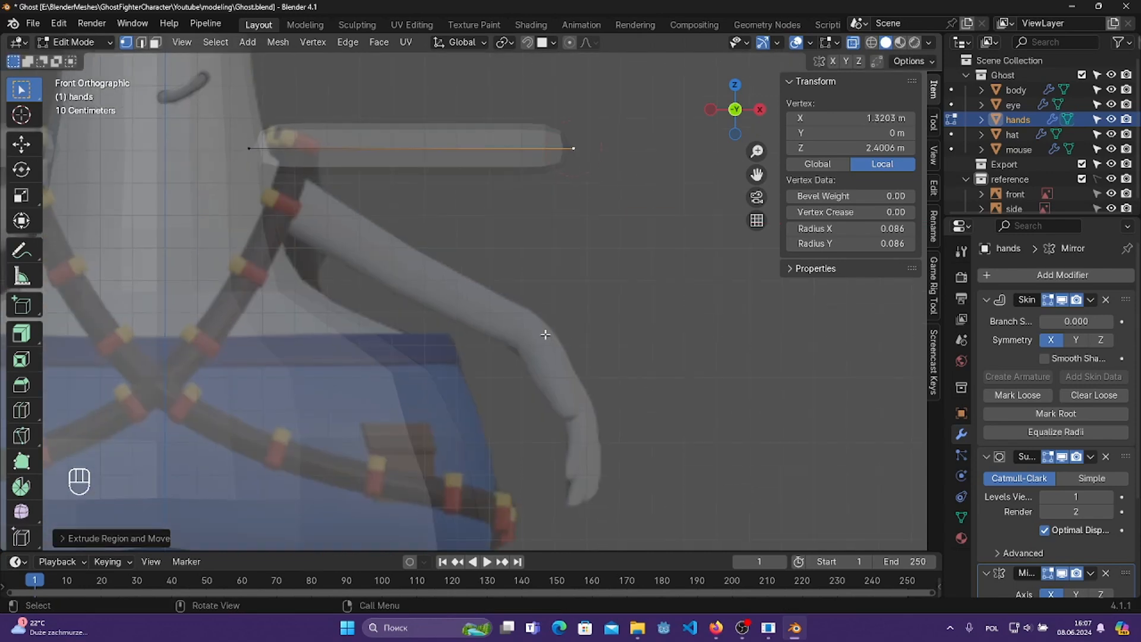
# - Extrude the arm's end vertex straight outward along X to about 1.58 m in the top view to form the palm
pyautogui.keyDown('shift'); pyautogui.moveTo(558, 232); pyautogui.dragTo(472, 376, button='middle'); pyautogui.keyUp('shift')
pyautogui.scroll(1, 487, 338)
pyautogui.press('KP_1')
pyautogui.click(506, 300)
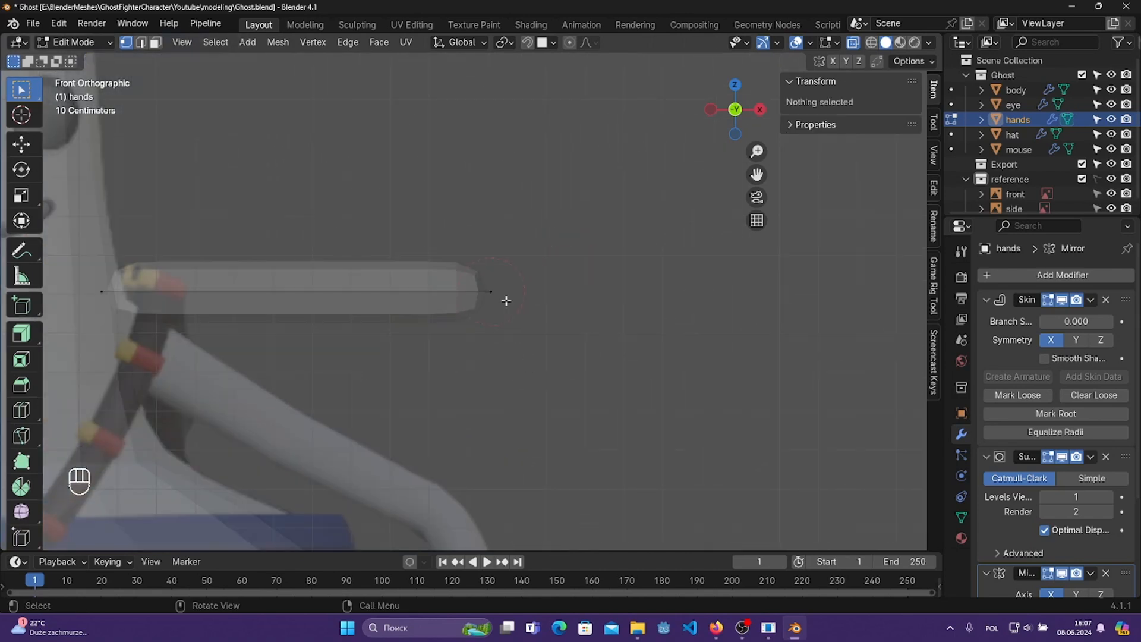
pyautogui.press('KP_7')
pyautogui.keyDown('shift'); pyautogui.moveTo(543, 291); pyautogui.dragTo(384, 357, button='middle'); pyautogui.keyUp('shift')
pyautogui.click(387, 355)
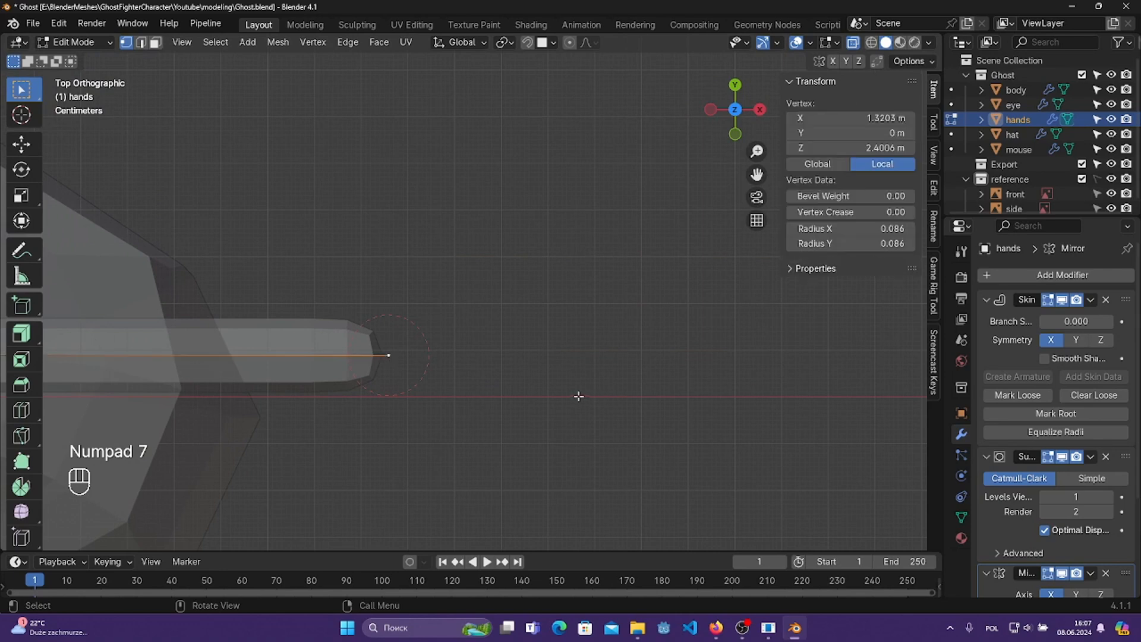
pyautogui.press('e')
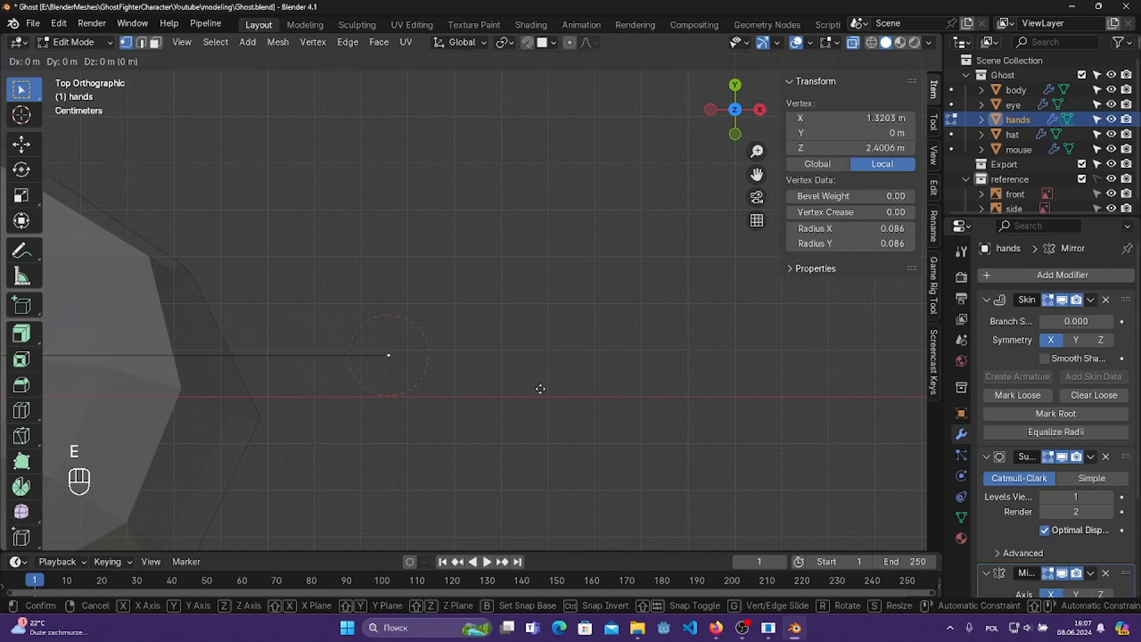
pyautogui.press('z')
pyautogui.press('x')
pyautogui.click(646, 390)
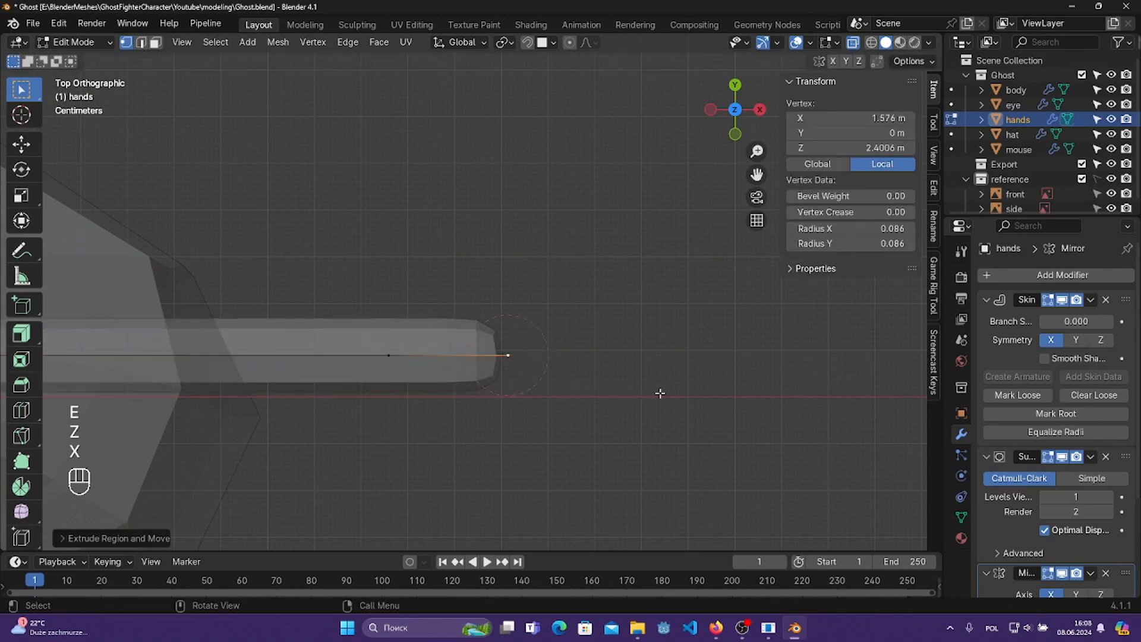
# - Shrink the palm vertex's skin radius to about 0.058
pyautogui.hotkey('ctrl', 'a')
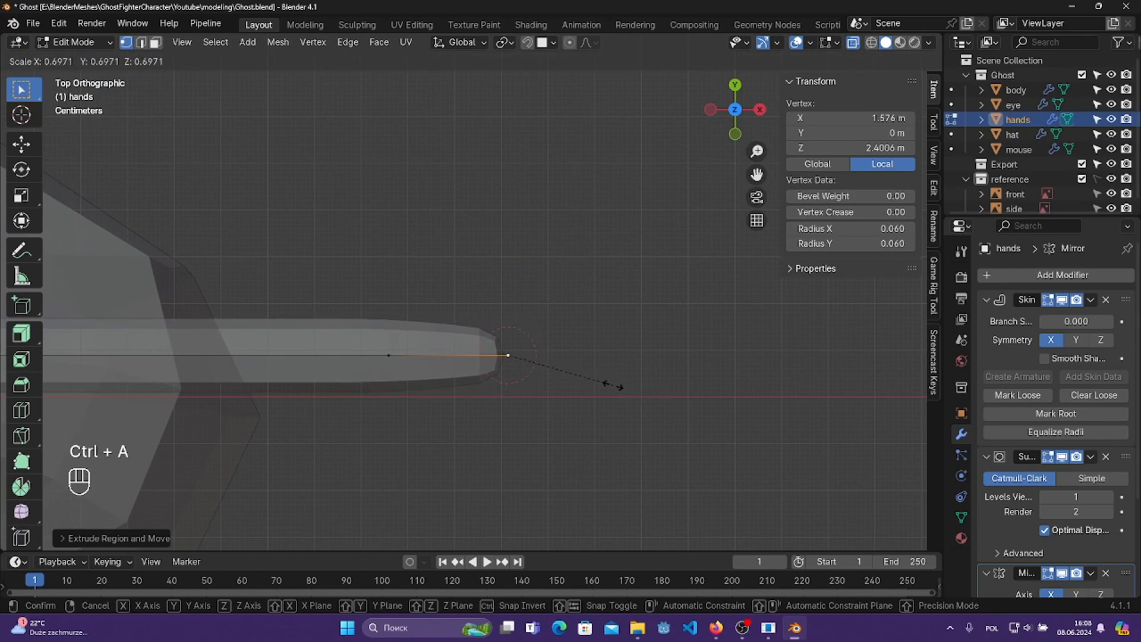
pyautogui.click(609, 385)
pyautogui.keyDown('shift'); pyautogui.moveTo(612, 378); pyautogui.dragTo(603, 386, button='middle'); pyautogui.keyUp('shift')
# - Extrude a thumb from the palm vertex toward negative Y, placing its tip at about X 1.57 m, Y -0.24 m
pyautogui.press('e')
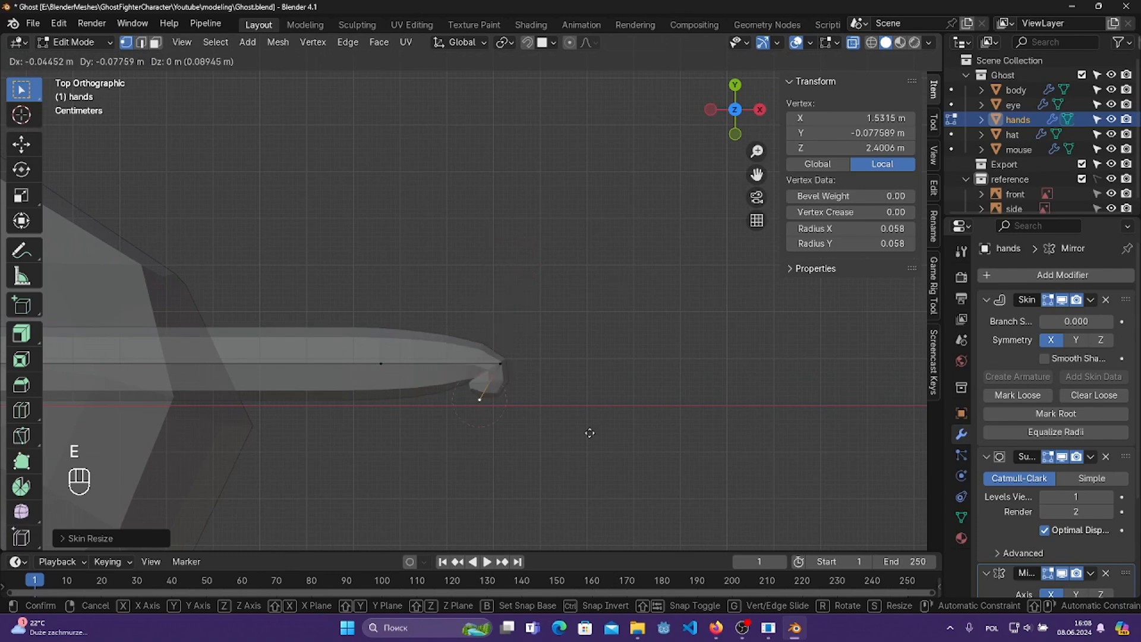
pyautogui.click(605, 511)
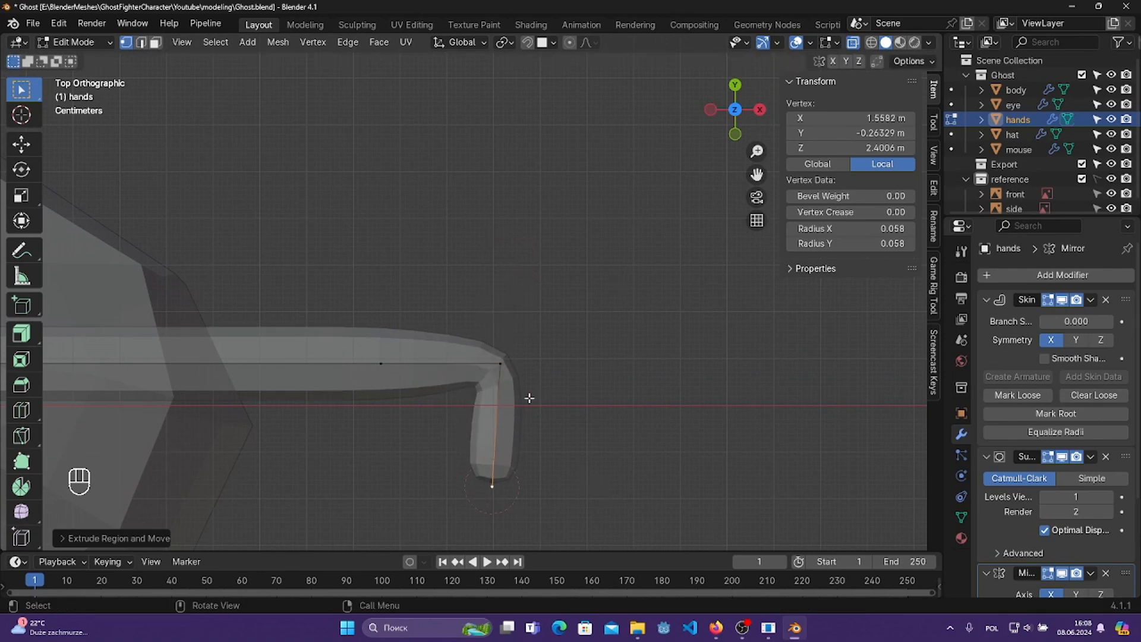
pyautogui.press('g')
pyautogui.click(623, 469)
# - Extrude the index finger from the palm vertex to about X 1.89 m, Y -0.19 m
pyautogui.click(500, 363)
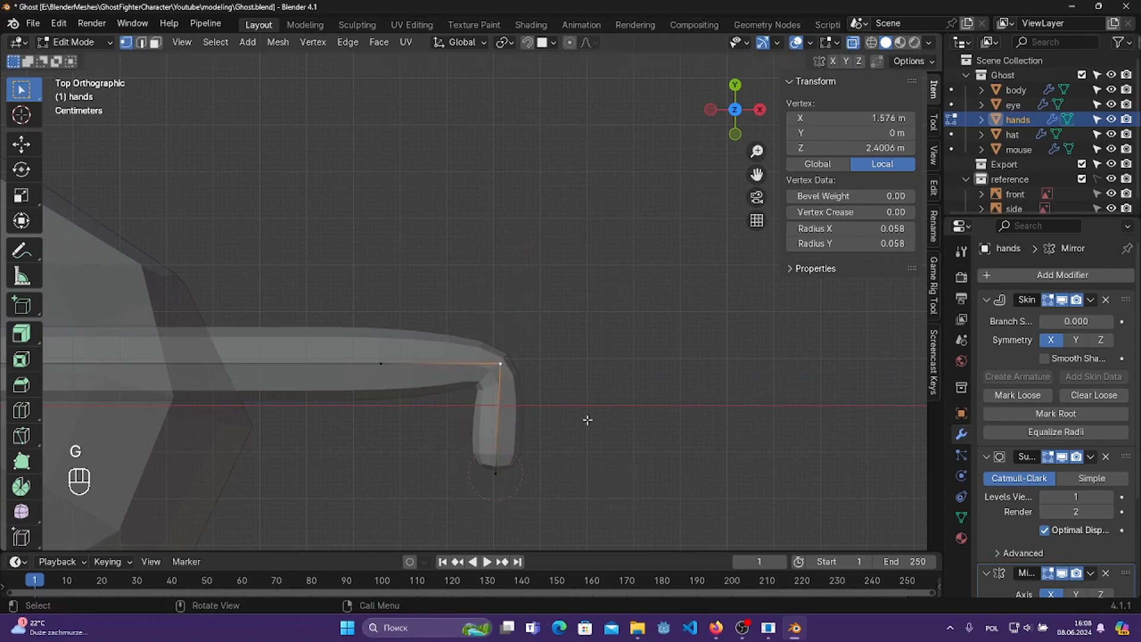
pyautogui.press('e')
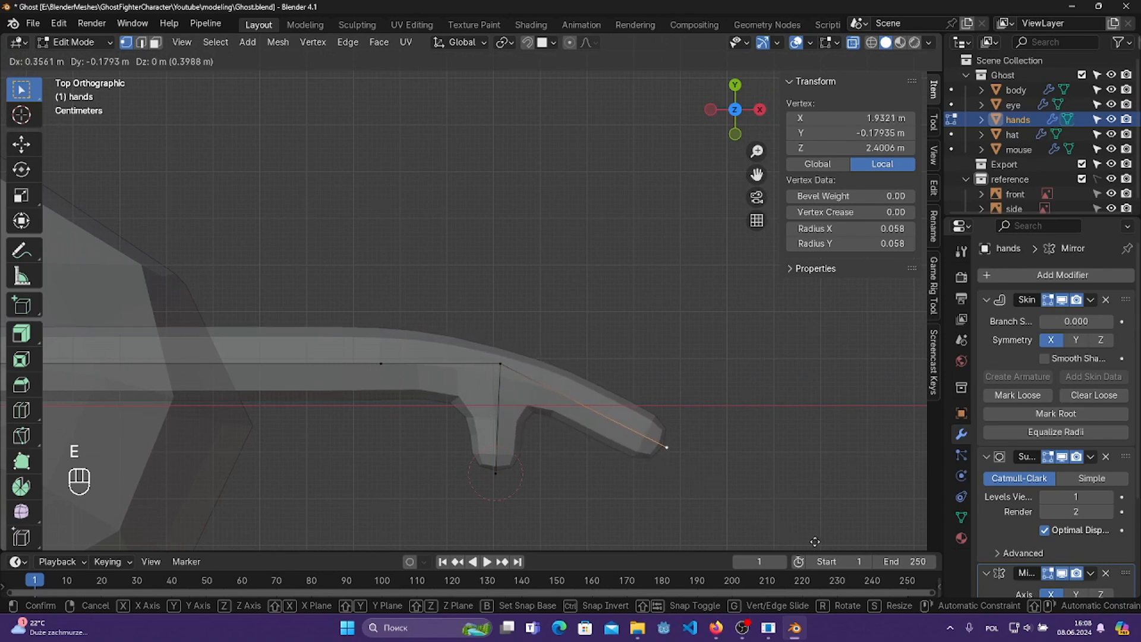
pyautogui.click(795, 546)
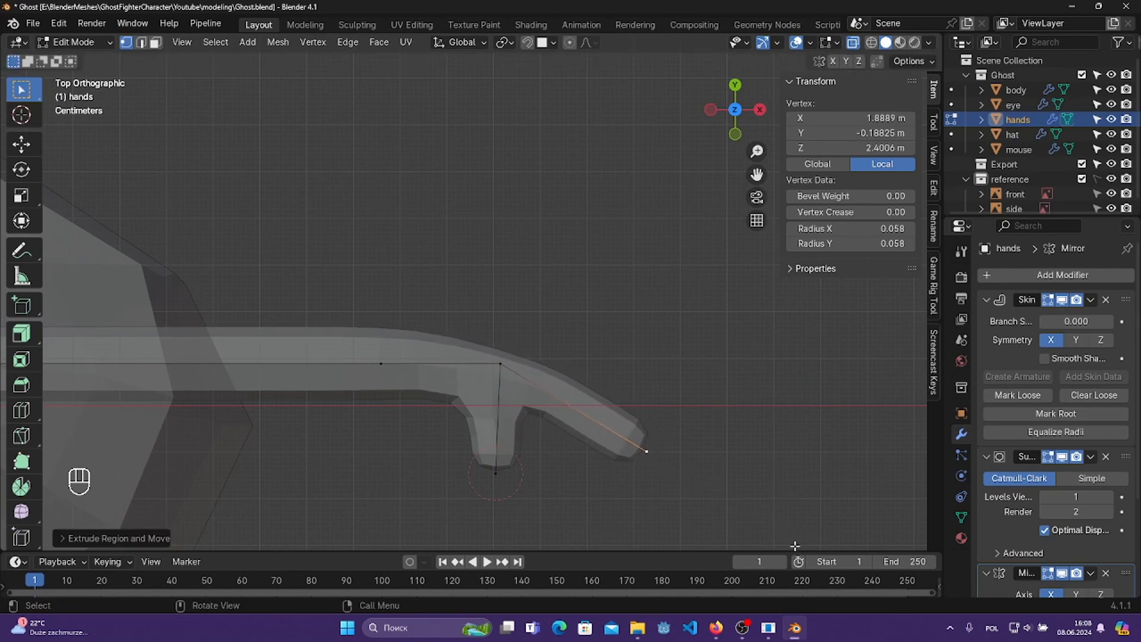
# - Extrude the middle finger from the palm vertex to about X 1.97 m, Y -0.03 m and shrink its tip's skin radius to about 0.037
pyautogui.click(503, 363)
pyautogui.press('e')
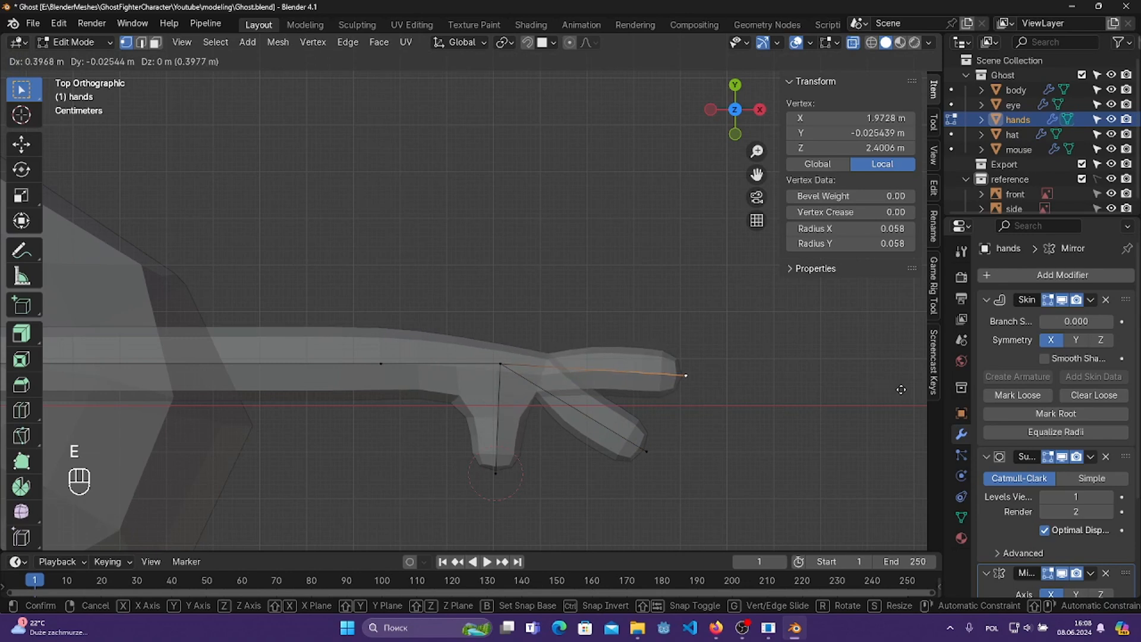
pyautogui.click(901, 389)
pyautogui.hotkey('ctrl', 'a')
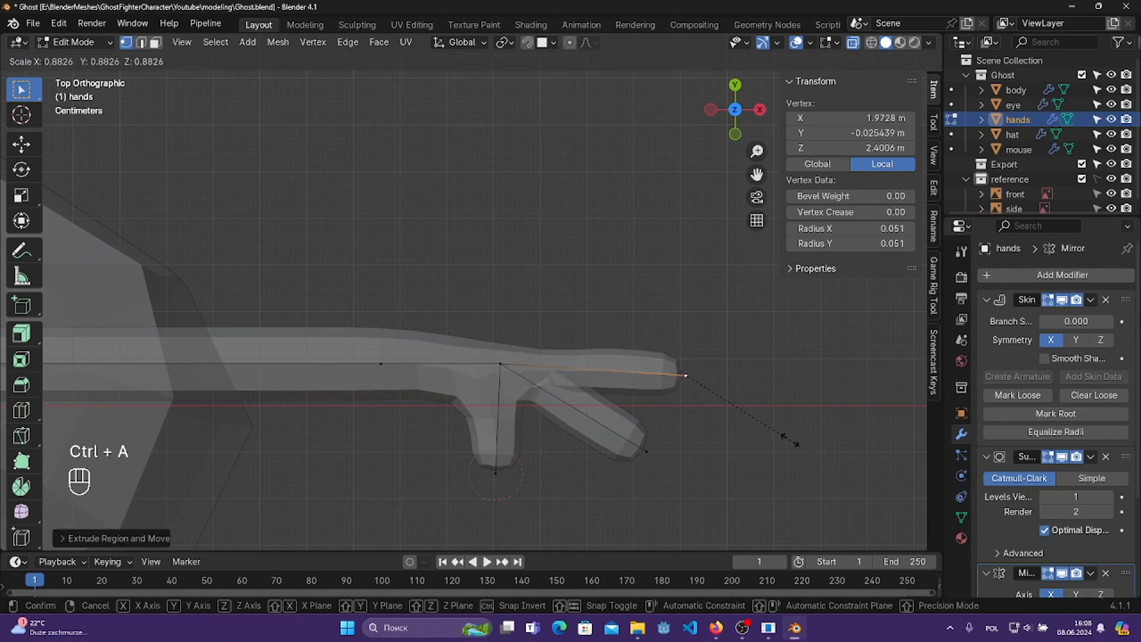
pyautogui.click(757, 430)
# - Extrude the ring finger from the palm vertex to about X 1.97 m, Y 0.10 m and shrink its tip's skin radius
pyautogui.click(501, 363)
pyautogui.press('e')
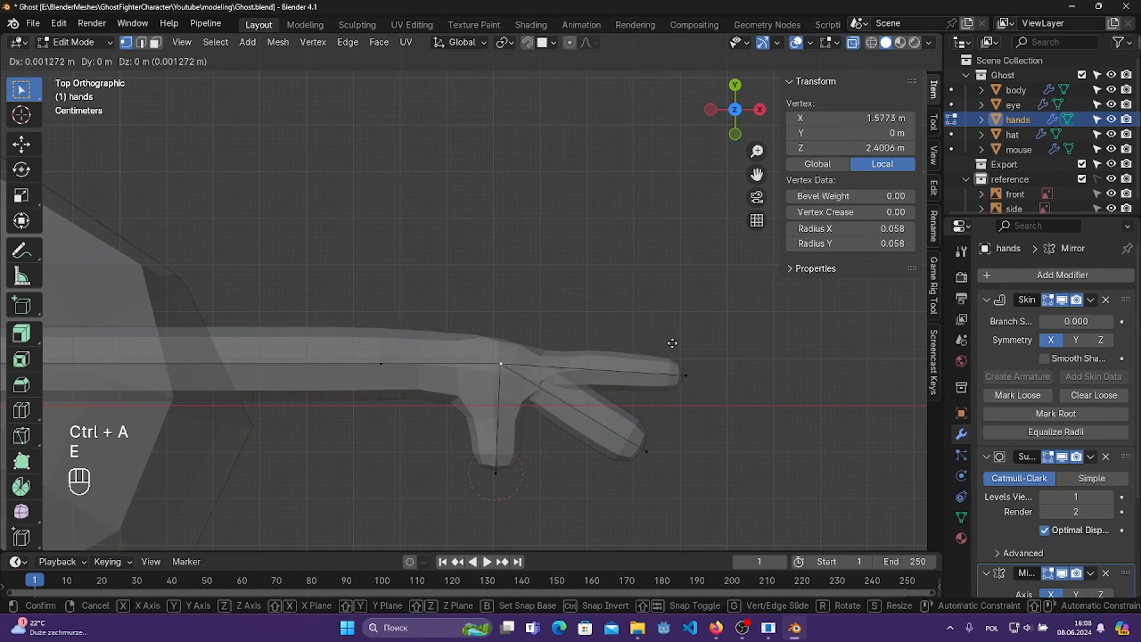
pyautogui.click(844, 309)
pyautogui.hotkey('ctrl', 'a')
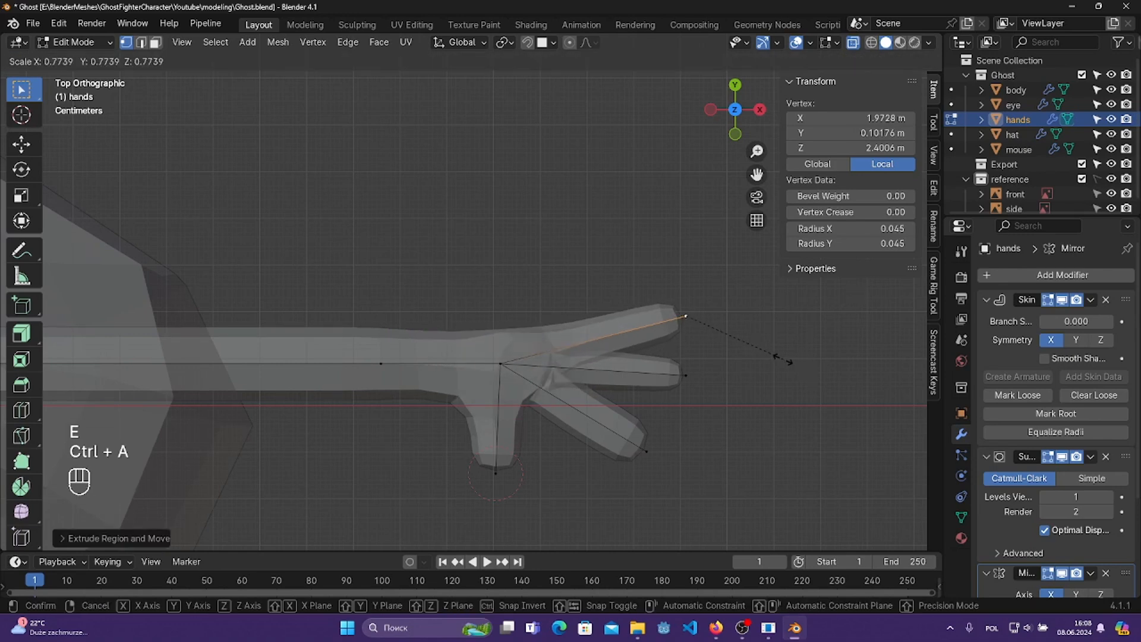
pyautogui.click(742, 354)
# - Extrude the little finger from the palm vertex to about X 1.81 m, Y 0.25 m and shrink its tip's skin radius
pyautogui.click(503, 363)
pyautogui.press('e')
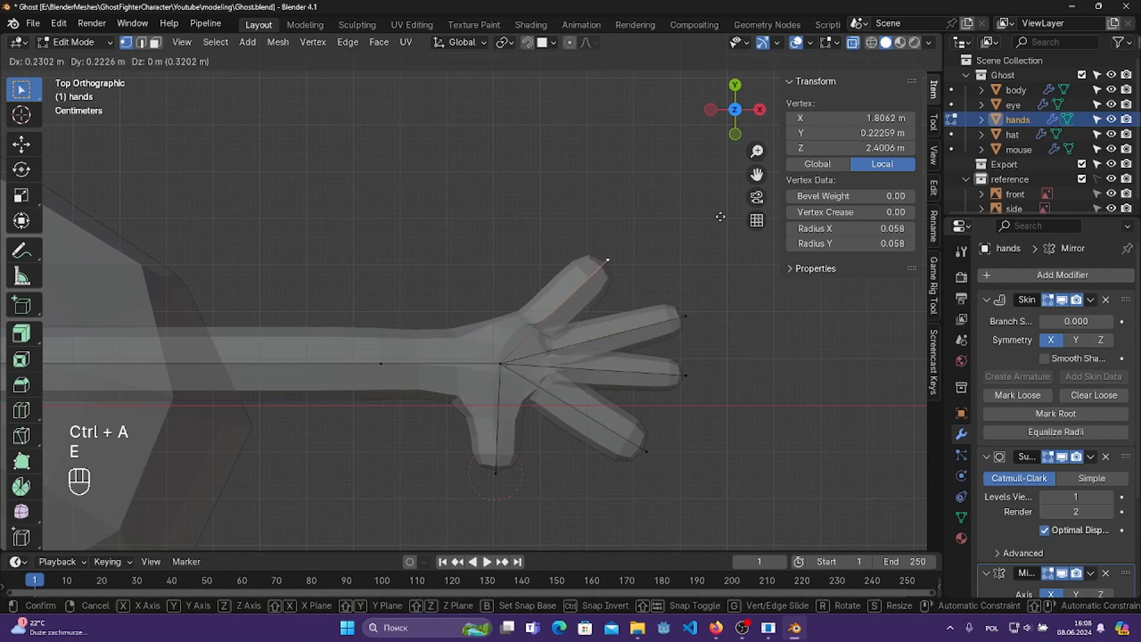
pyautogui.click(717, 202)
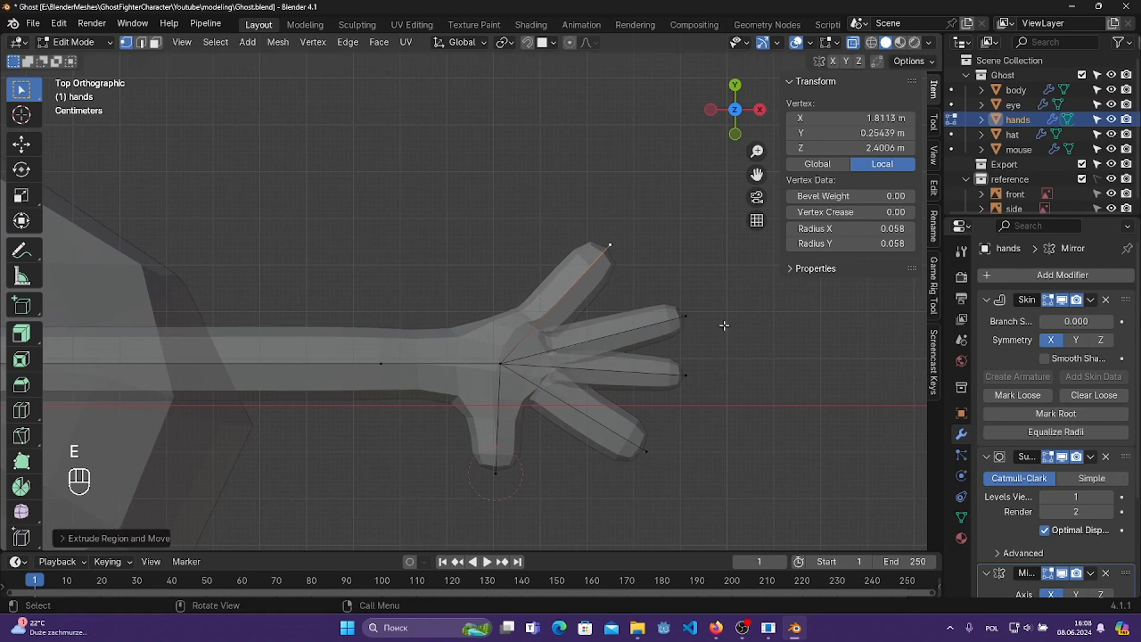
pyautogui.hotkey('ctrl', 'a')
pyautogui.click(684, 293)
# - Shrink the thumb tip's skin radius to about 0.051 and move it to about X 1.56 m, Y -0.25 m
pyautogui.keyDown('shift'); pyautogui.moveTo(701, 380); pyautogui.dragTo(630, 337, button='middle'); pyautogui.keyUp('shift')
pyautogui.keyDown('shift'); pyautogui.click(608, 322); pyautogui.keyUp('shift')
pyautogui.scroll(2, 555, 386)
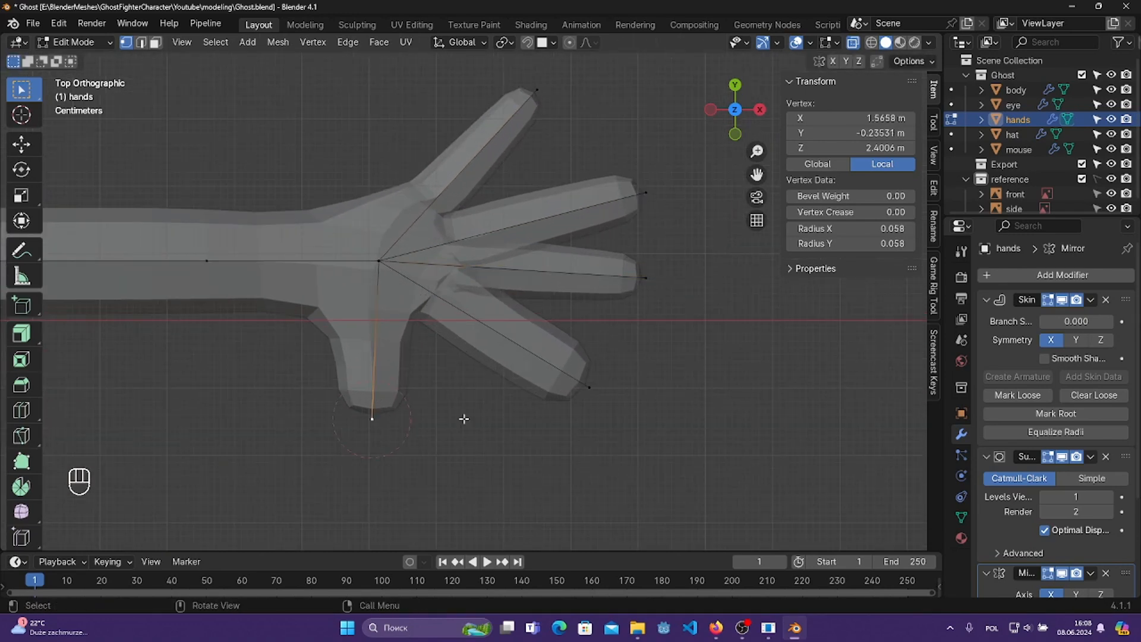
pyautogui.hotkey('ctrl', 'a')
pyautogui.click(604, 422)
pyautogui.press('g')
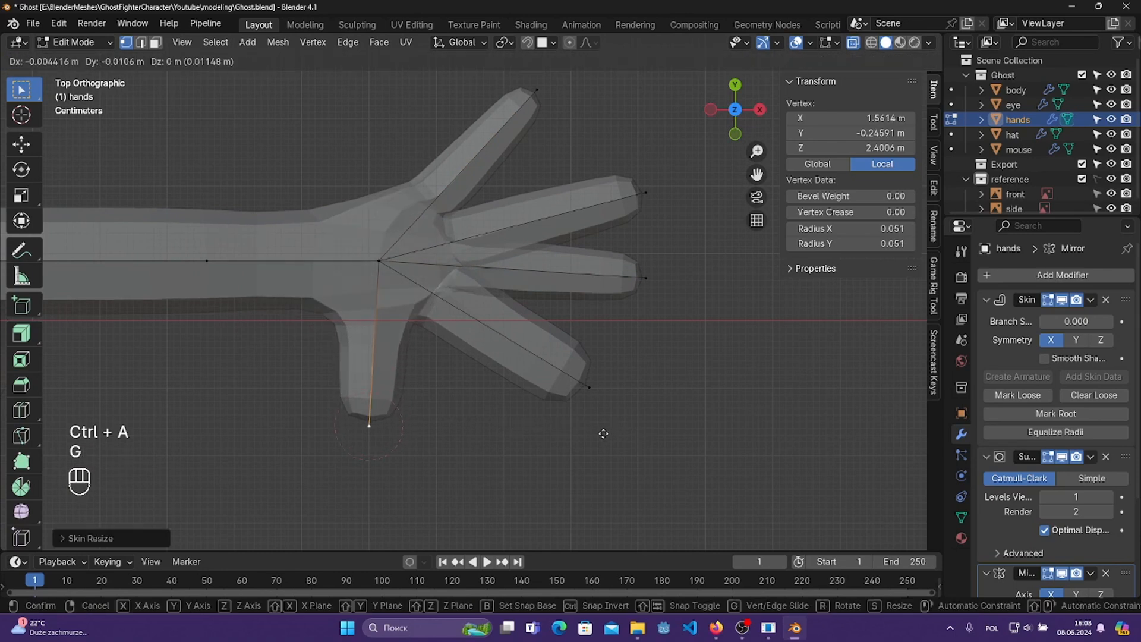
pyautogui.click(603, 433)
# - Thin the index and middle fingertips with skin resize, bringing the middle fingertip's radius to about 0.024
pyautogui.click(377, 261)
pyautogui.click(589, 388)
pyautogui.hotkey('ctrl', 'a')
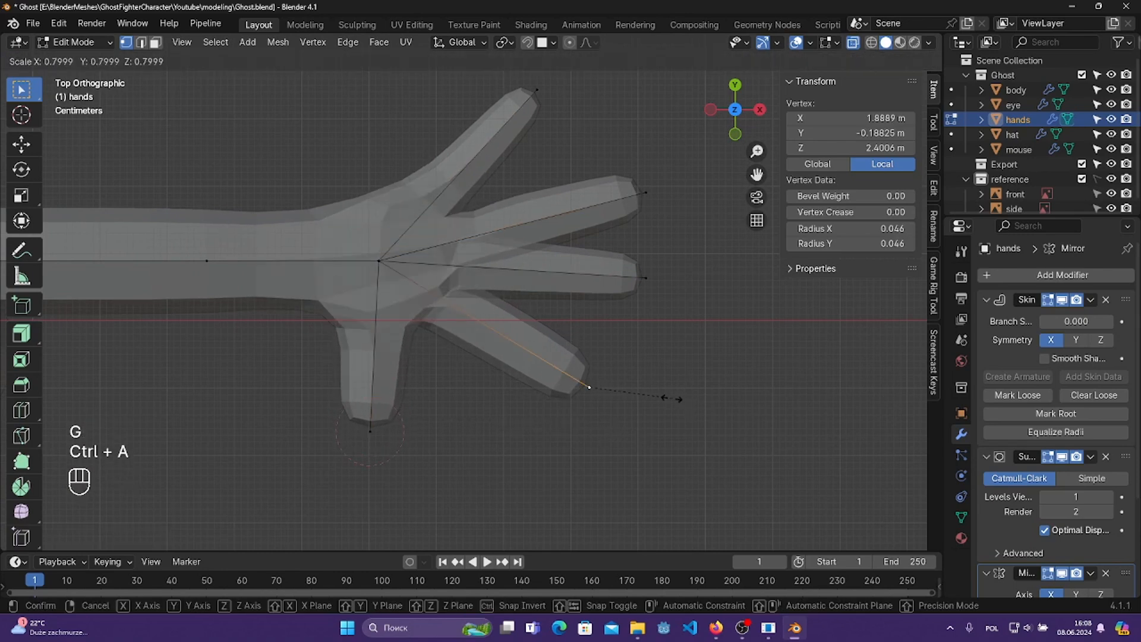
pyautogui.click(632, 389)
pyautogui.click(646, 278)
pyautogui.hotkey('ctrl', 'a')
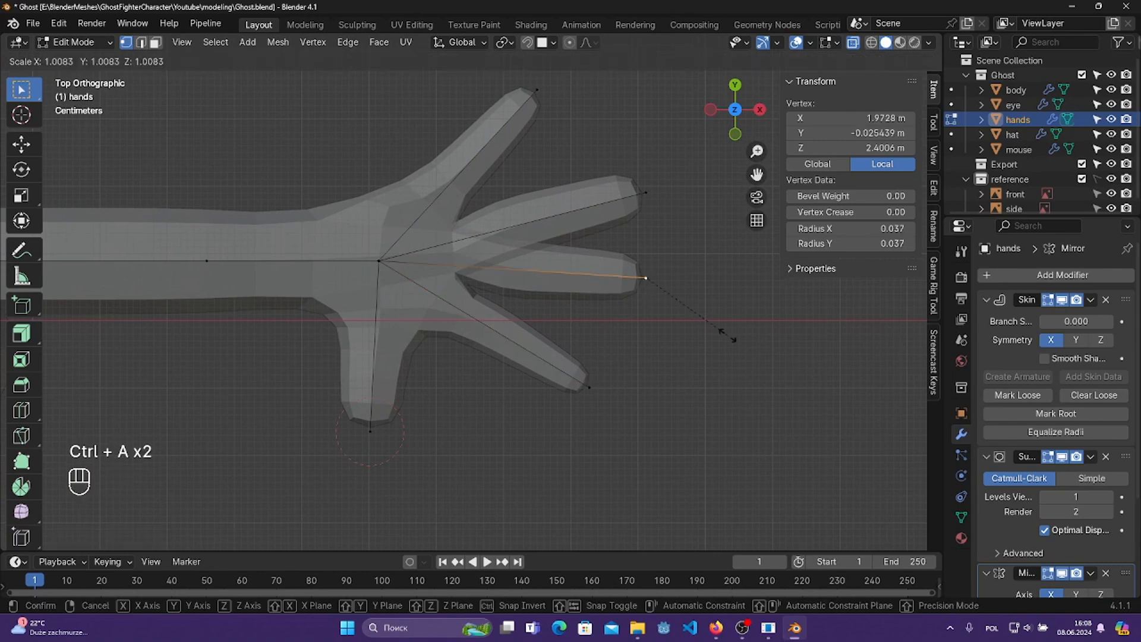
pyautogui.click(689, 319)
# - Shrink the ring fingertip's skin radius to about 0.019 and move it to about X 1.96 m, Y 0.13 m
pyautogui.click(646, 192)
pyautogui.hotkey('ctrl', 'a')
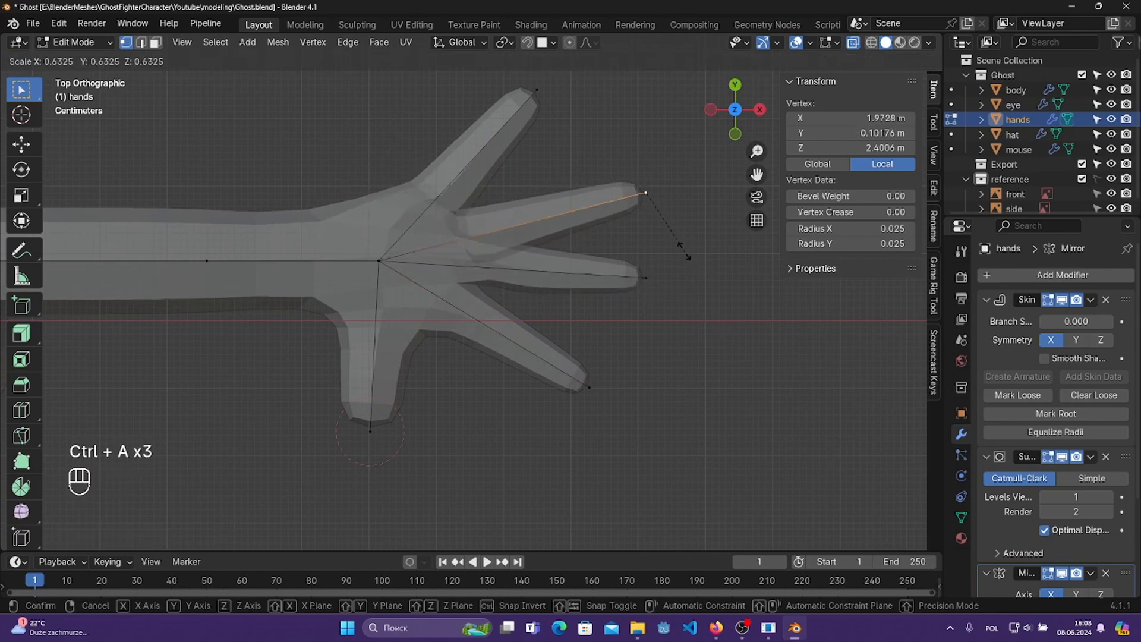
pyautogui.click(688, 257)
pyautogui.press('g')
pyautogui.keyDown('shift'); pyautogui.click(589, 161); pyautogui.keyUp('shift')
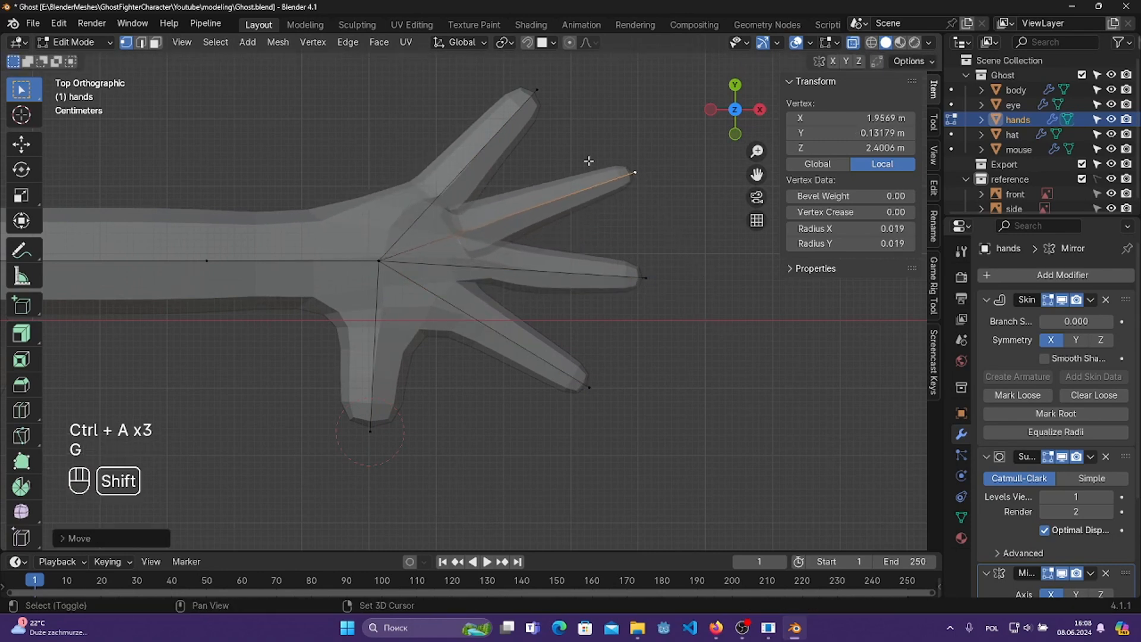
# - Shrink the little fingertip's skin radius to about 0.025 and move it to about X 1.78 m, Y 0.28 m
pyautogui.keyDown('shift'); pyautogui.moveTo(588, 160); pyautogui.dragTo(630, 280, button='middle'); pyautogui.keyUp('shift')
pyautogui.click(579, 210)
pyautogui.hotkey('ctrl', 'a')
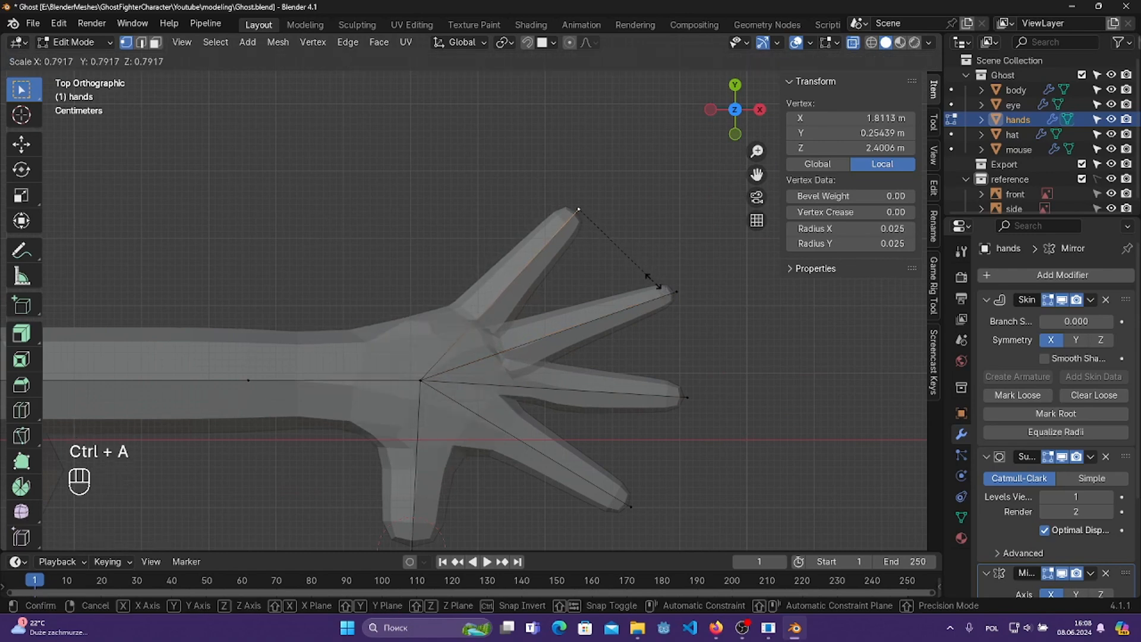
pyautogui.click(644, 280)
pyautogui.press('g')
pyautogui.click(634, 265)
pyautogui.scroll(-2, 576, 356)
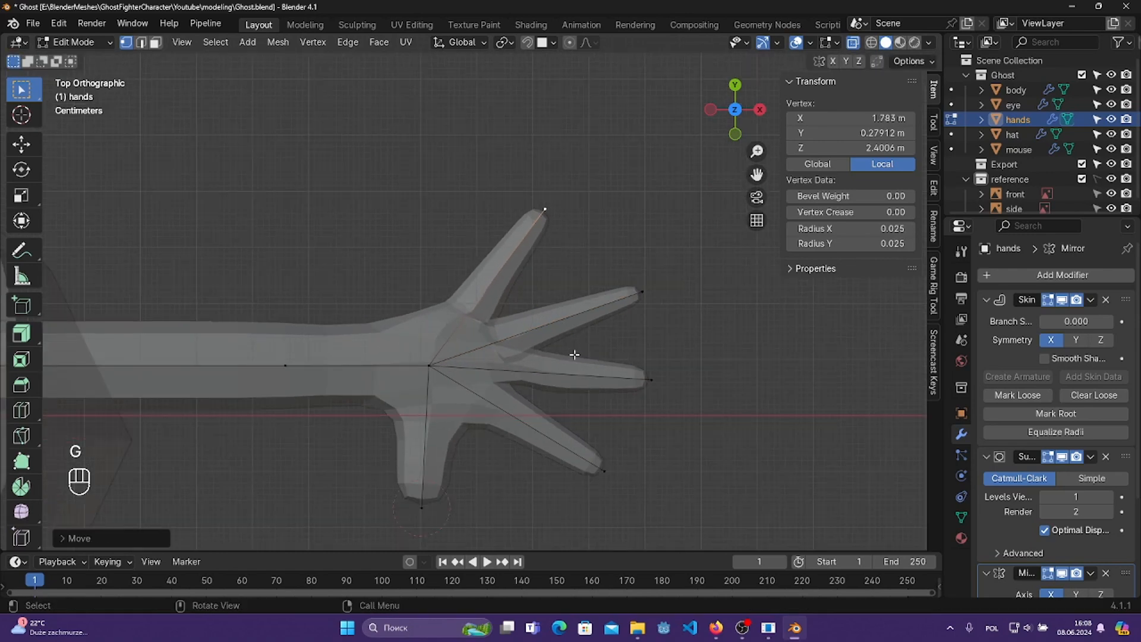
# - Shrink the thumb tip's skin radius to about 0.042, move it along Y to about -0.27 m, and save the file
pyautogui.keyDown('shift'); pyautogui.moveTo(526, 406); pyautogui.dragTo(564, 308, button='middle'); pyautogui.keyUp('shift')
pyautogui.click(479, 251)
pyautogui.click(556, 297)
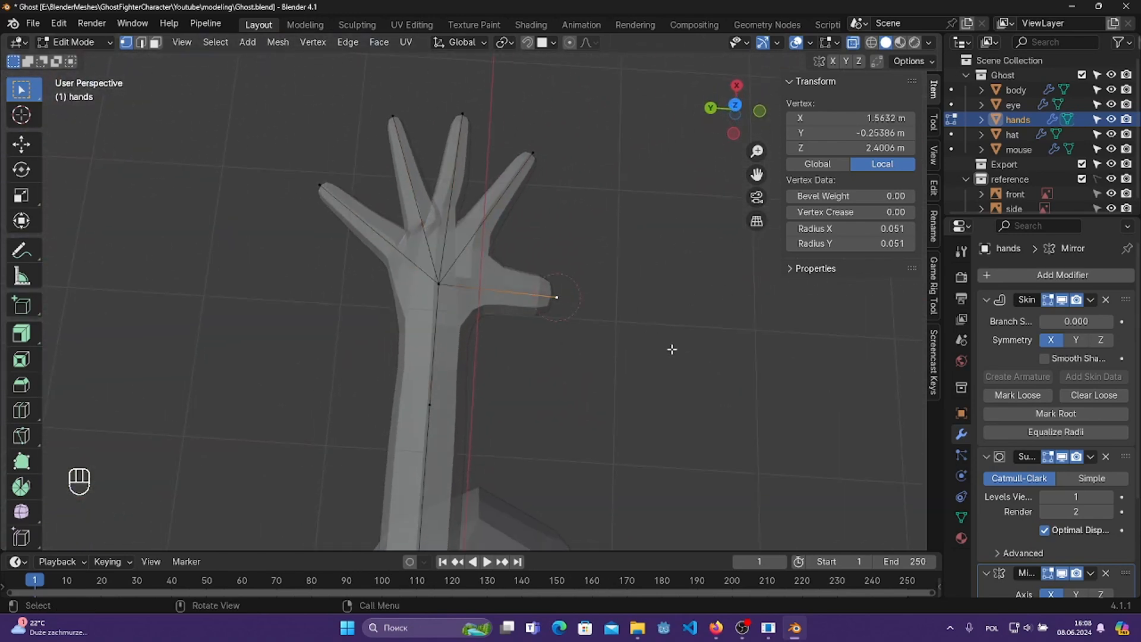
pyautogui.hotkey('ctrl', 'a')
pyautogui.click(652, 337)
pyautogui.press('g')
pyautogui.press('x')
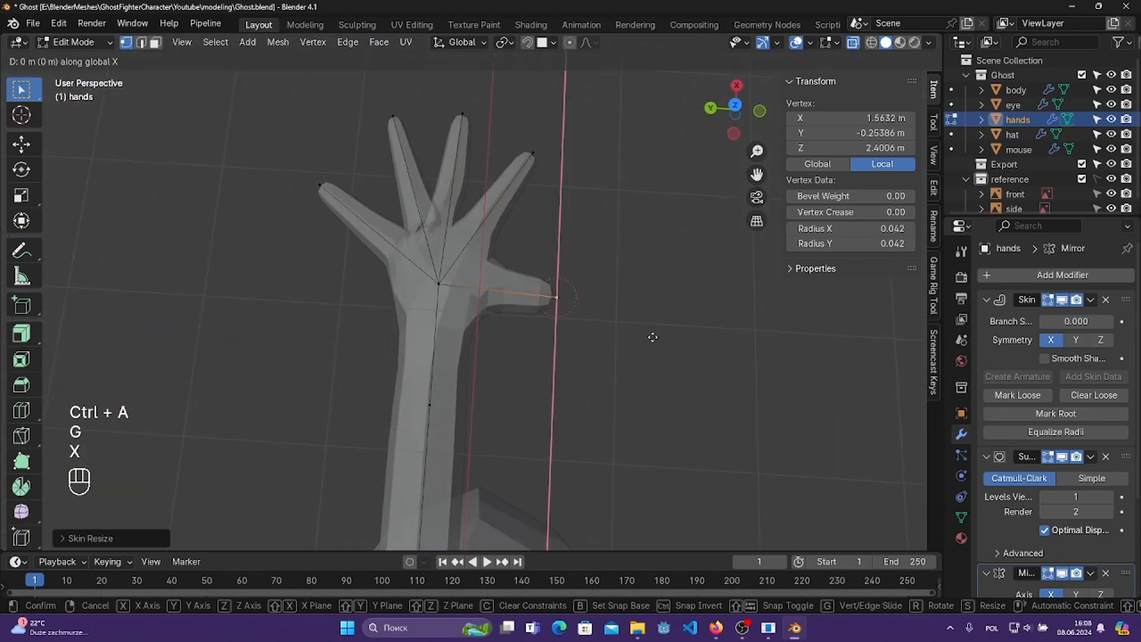
pyautogui.press('y')
pyautogui.click(659, 336)
pyautogui.hotkey('ctrl', 's')
# - Nudge the ring and middle fingertips, placing the middle one at about X 1.97 m, Y -0.03 m
pyautogui.moveTo(659, 336); pyautogui.dragTo(286, 330, button='middle')
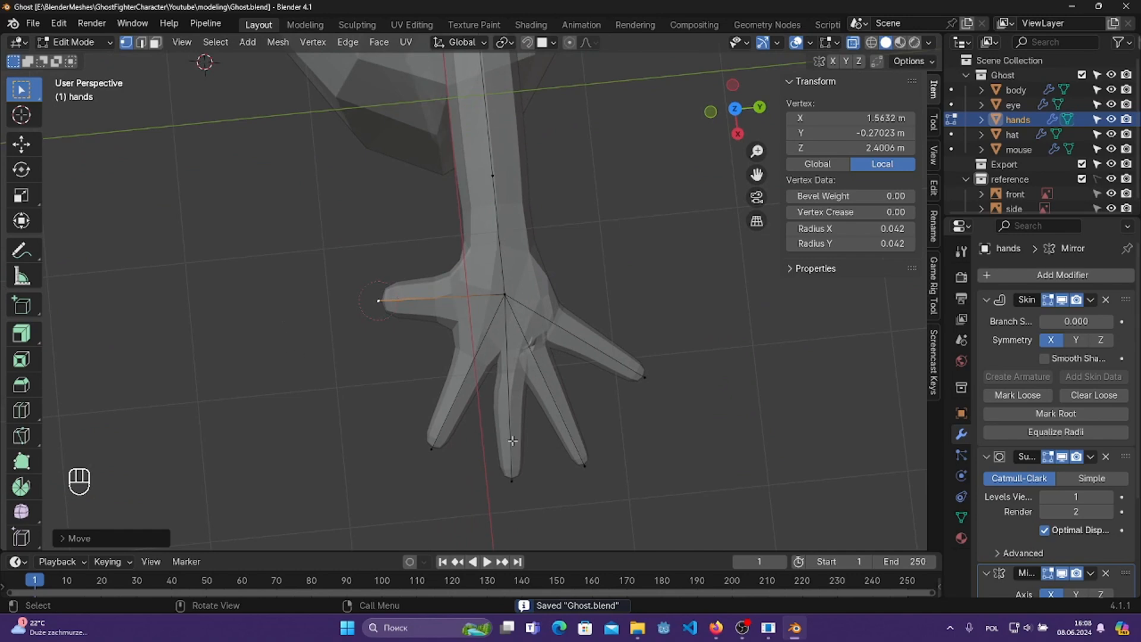
pyautogui.moveTo(512, 441); pyautogui.dragTo(526, 414, button='middle')
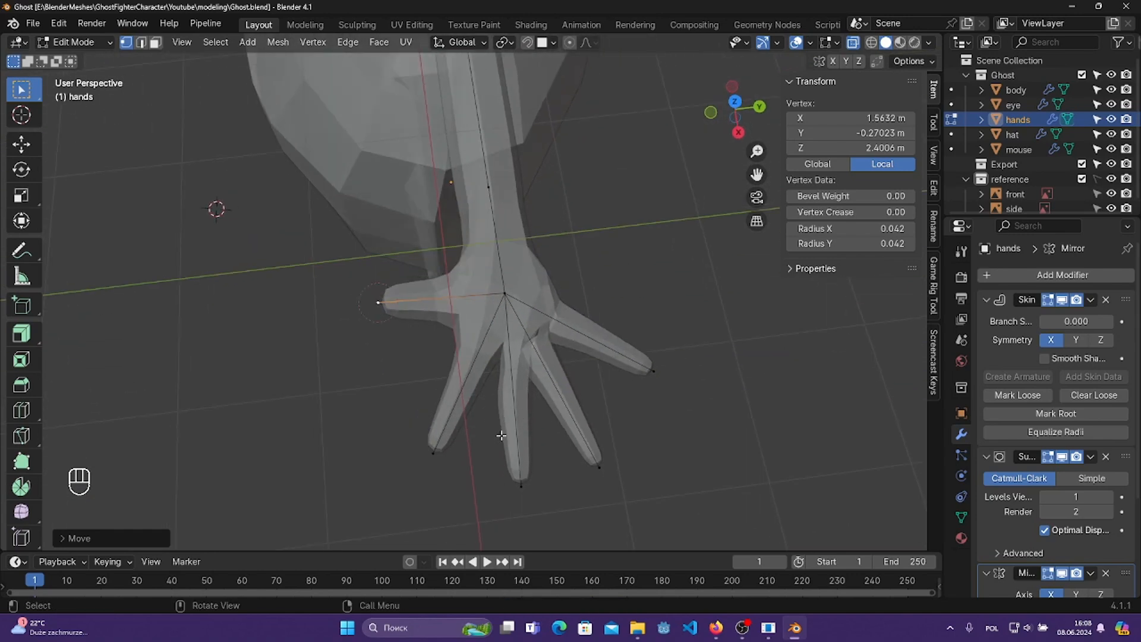
pyautogui.scroll(1, 502, 436)
pyautogui.moveTo(530, 455); pyautogui.dragTo(522, 428, button='middle')
pyautogui.scroll(-2, 494, 420)
pyautogui.click(521, 410)
pyautogui.press('g')
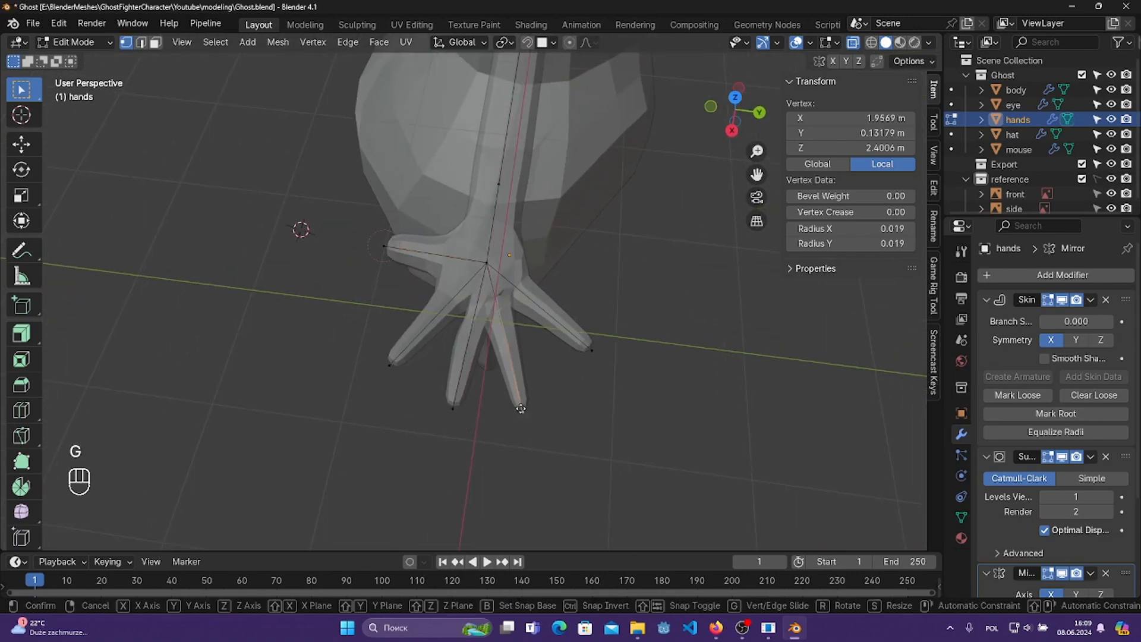
pyautogui.click(517, 401)
pyautogui.press('g')
pyautogui.click(563, 418)
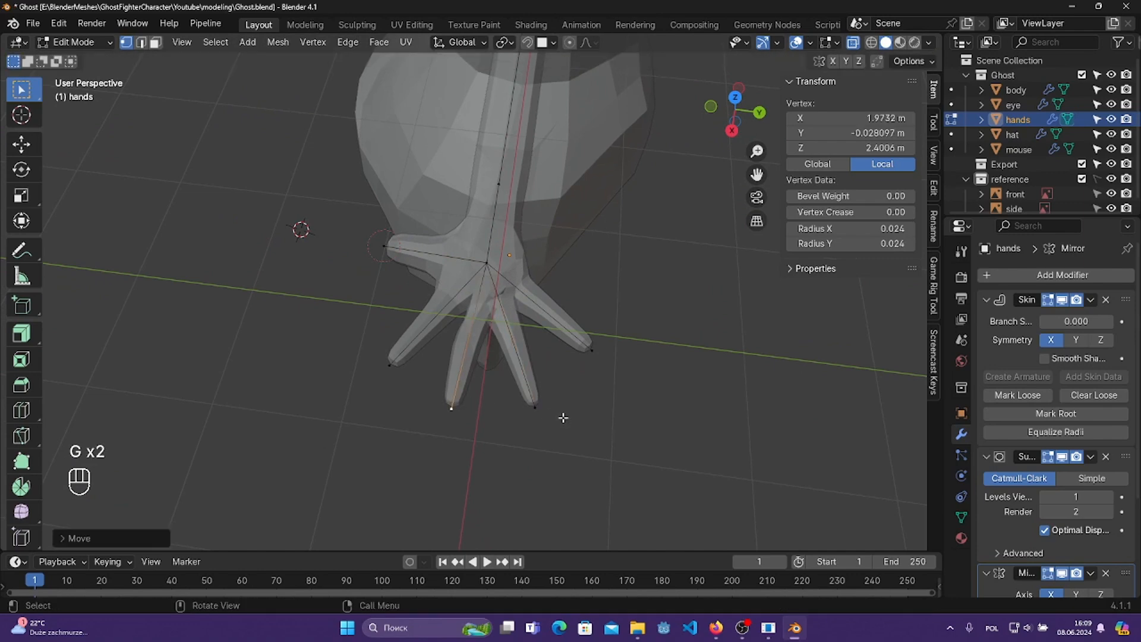
# - Turn off X-ray, shrink the palm vertex's skin radius to about 0.049, and save the file
pyautogui.click(487, 264)
pyautogui.moveTo(612, 280); pyautogui.dragTo(509, 214, button='middle')
pyautogui.hotkey('ctrl', 'z')
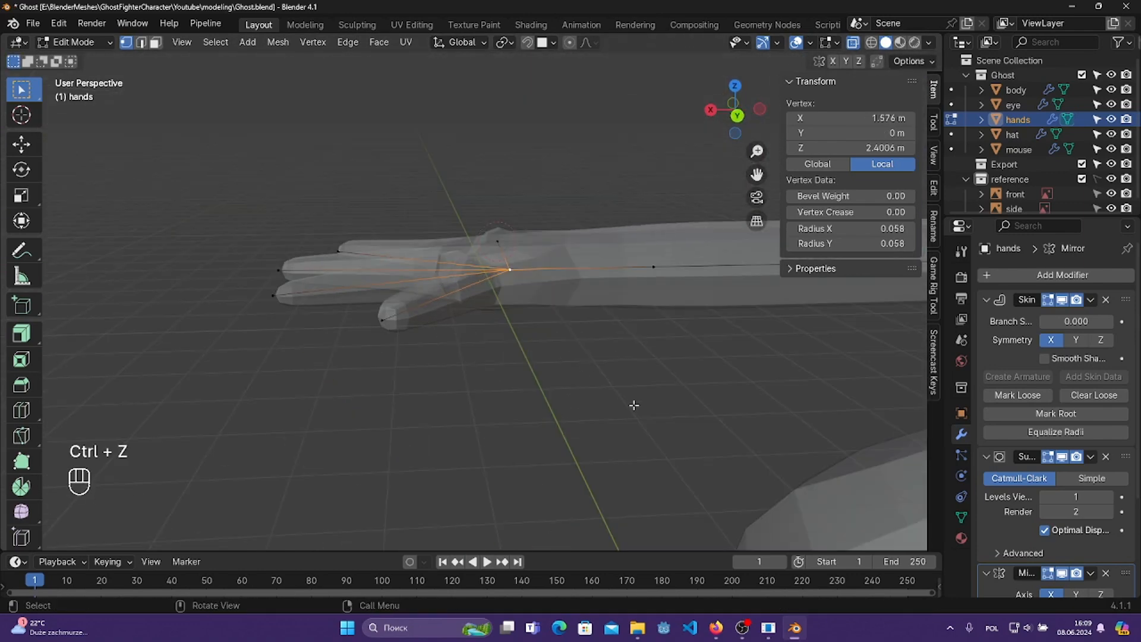
pyautogui.moveTo(533, 309); pyautogui.dragTo(648, 375, button='middle')
pyautogui.click(854, 45)
pyautogui.moveTo(742, 297); pyautogui.dragTo(734, 404, button='middle')
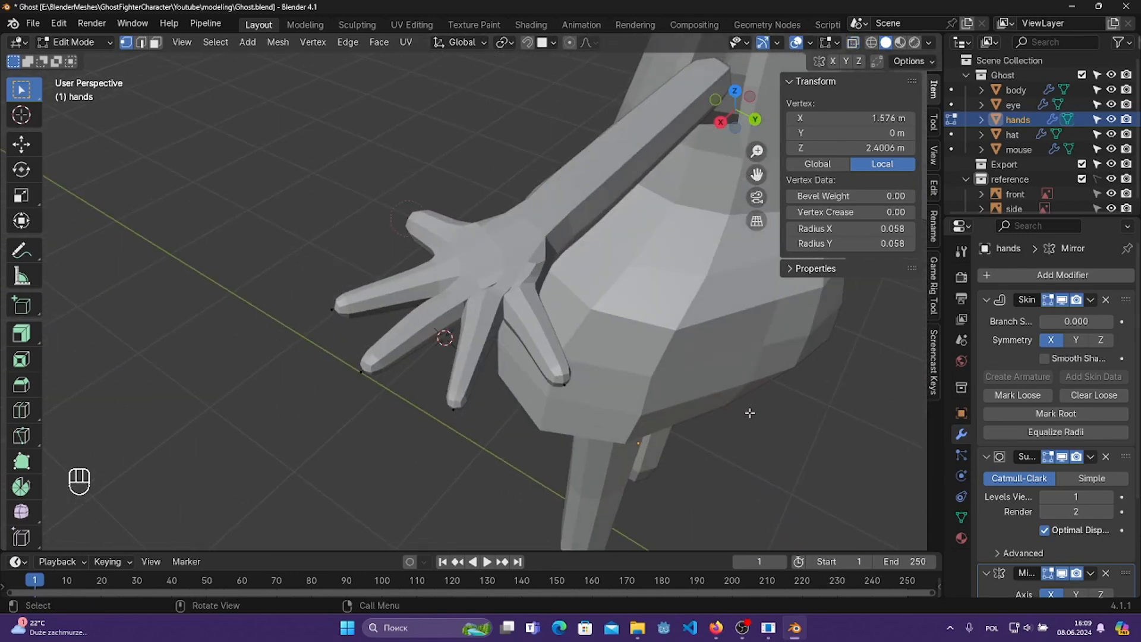
pyautogui.hotkey('ctrl', 'a')
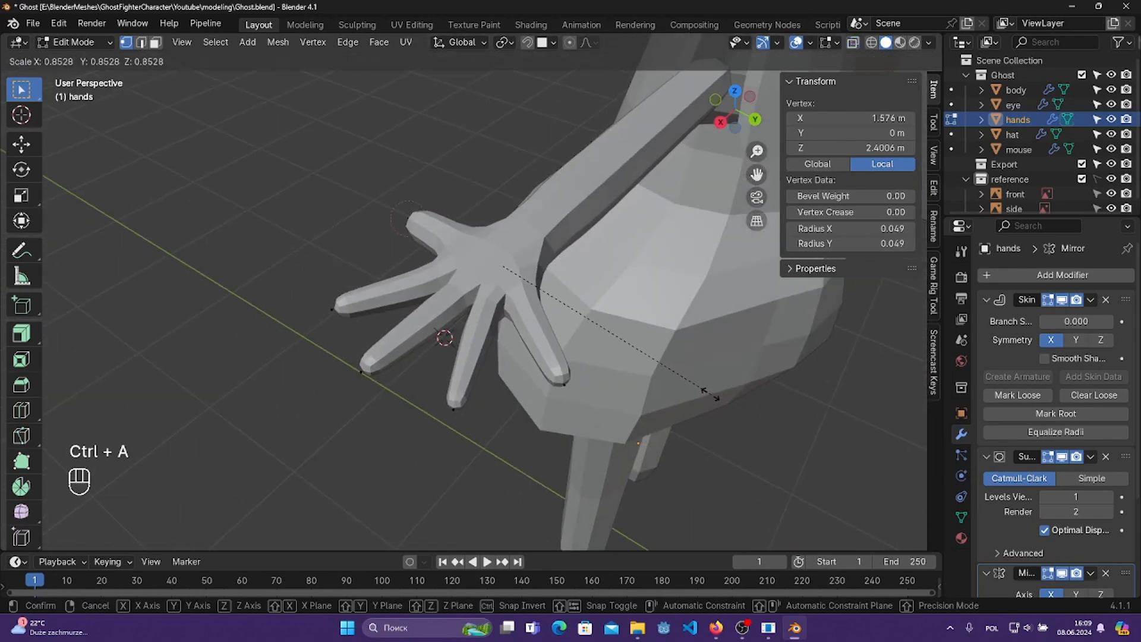
pyautogui.click(709, 395)
pyautogui.hotkey('ctrl', 's')
# - Select the whole arm mesh, move it along X by about -0.042 m toward the body, and save the file
pyautogui.moveTo(709, 395); pyautogui.dragTo(460, 290, button='middle')
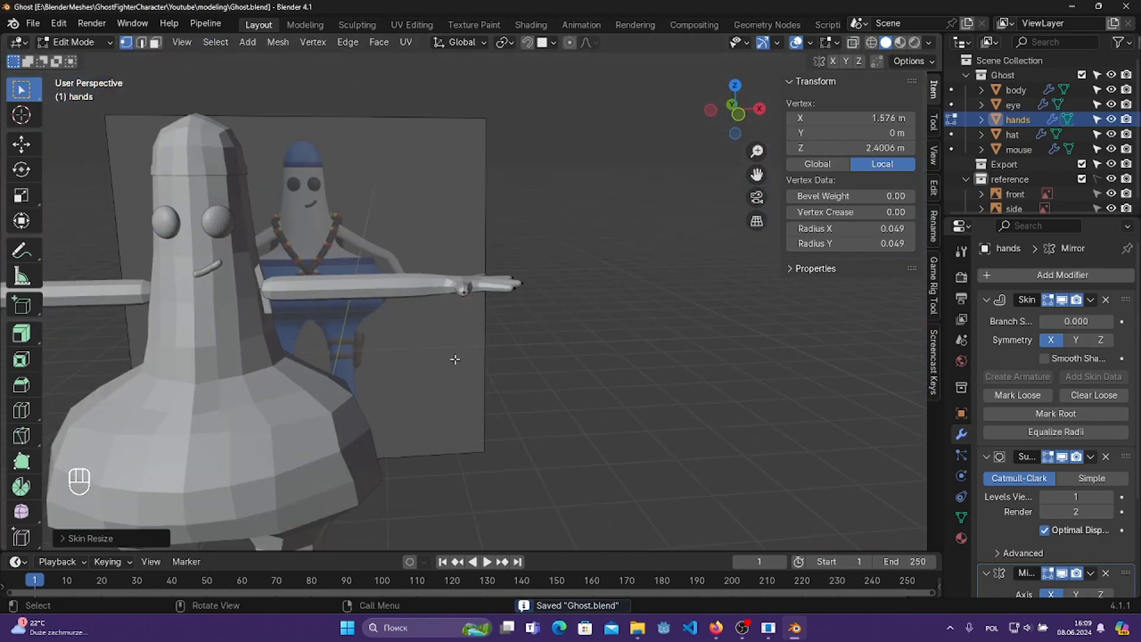
pyautogui.keyDown('shift'); pyautogui.moveTo(415, 341); pyautogui.dragTo(500, 334, button='middle'); pyautogui.keyUp('shift')
pyautogui.scroll(2, 368, 303)
pyautogui.click(360, 299)
pyautogui.press('a')
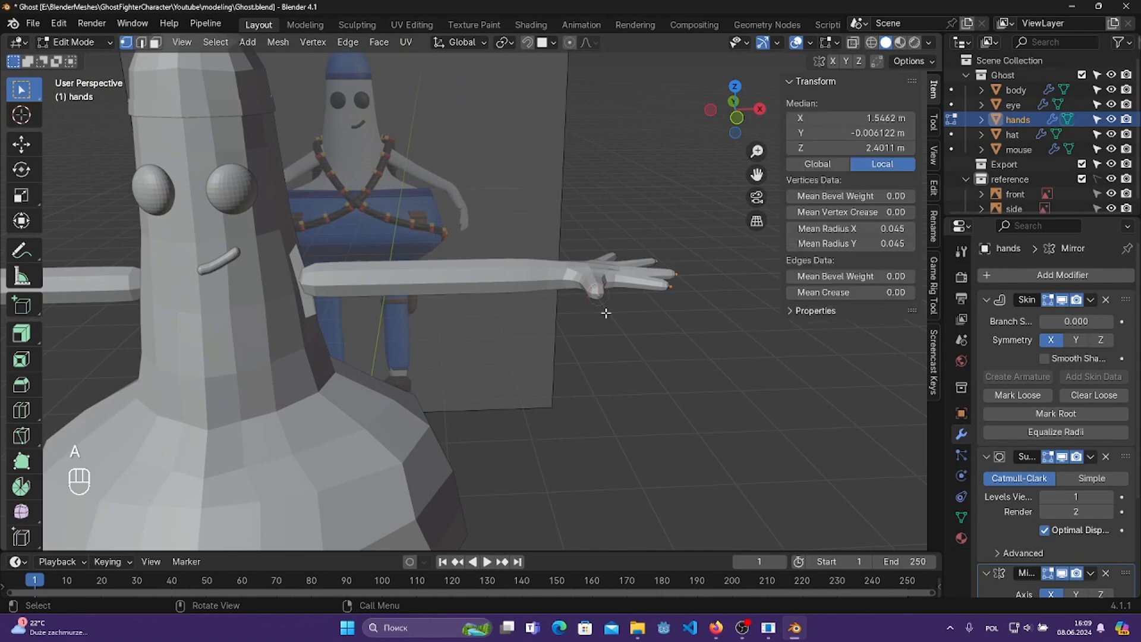
pyautogui.press('g')
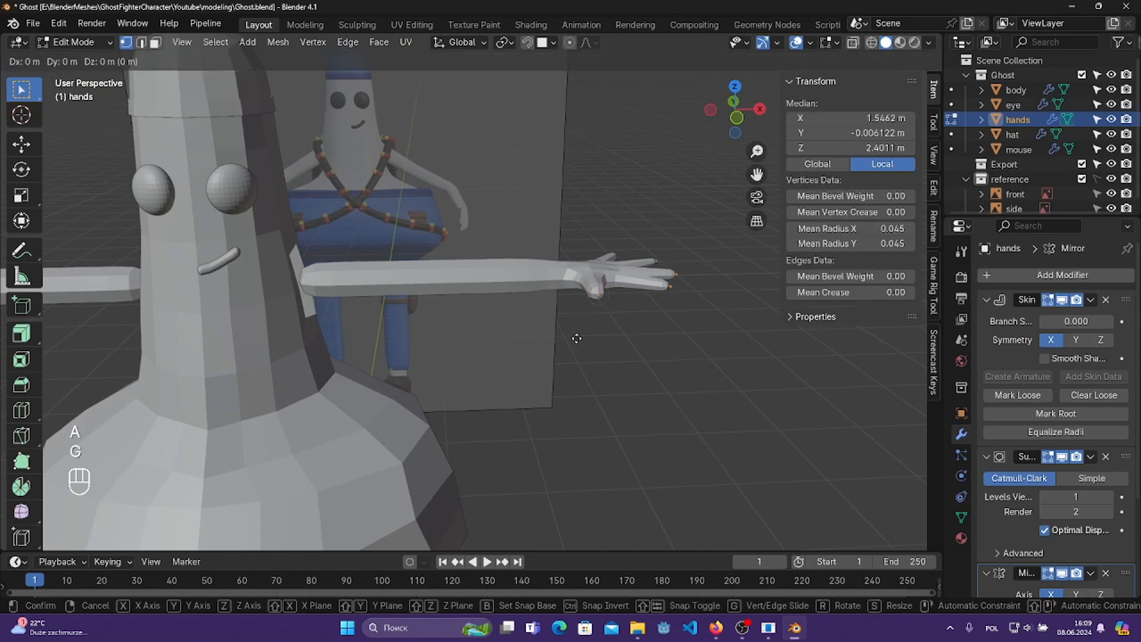
pyautogui.press('x')
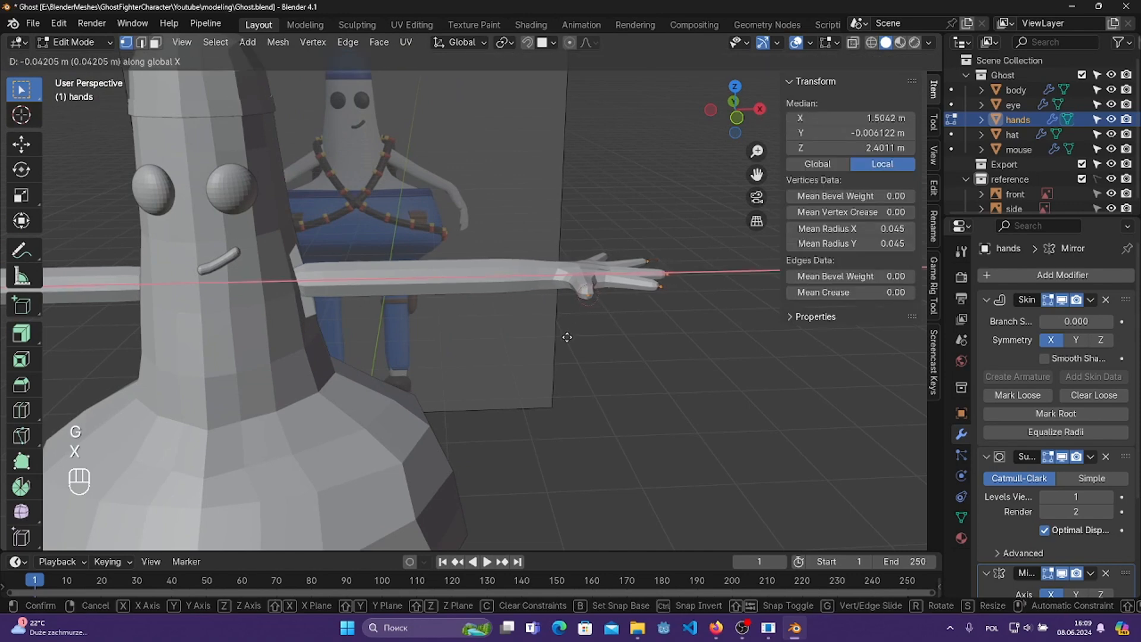
pyautogui.click(567, 337)
pyautogui.hotkey('ctrl', 's')
# - Leave arm editing, select the body object, and enter Edit Mode on it
pyautogui.click(74, 42)
pyautogui.click(60, 55)
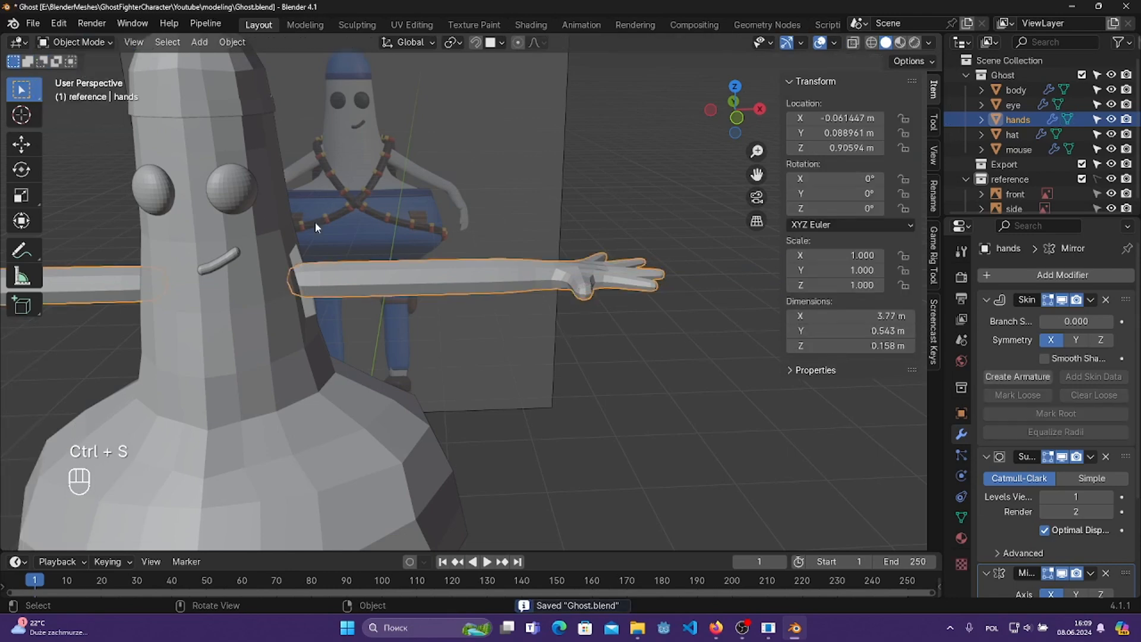
pyautogui.click(312, 251)
pyautogui.scroll(-2, 330, 285)
pyautogui.moveTo(343, 290); pyautogui.dragTo(331, 291, button='middle')
pyautogui.click(73, 42)
pyautogui.click(79, 76)
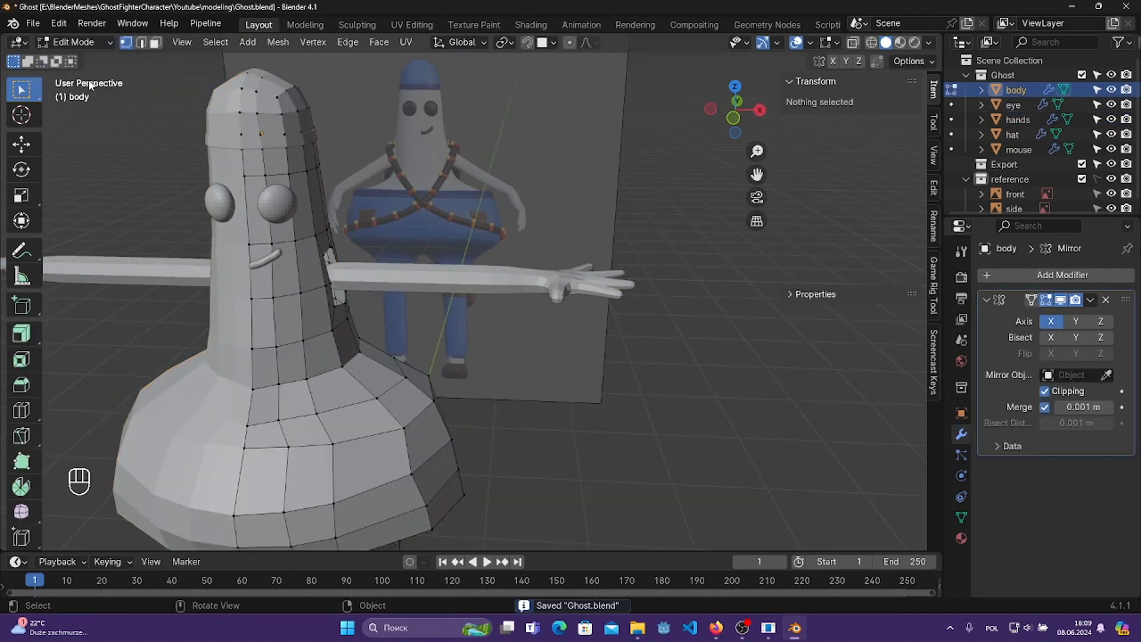
# - Scale the edge loop around the body's arm hole to about 0.80 and reduce its height further along Z
pyautogui.moveTo(91, 86); pyautogui.dragTo(532, 260, button='middle')
pyautogui.scroll(2, 493, 327)
pyautogui.keyDown('alt'); pyautogui.click(542, 278); pyautogui.keyUp('alt')
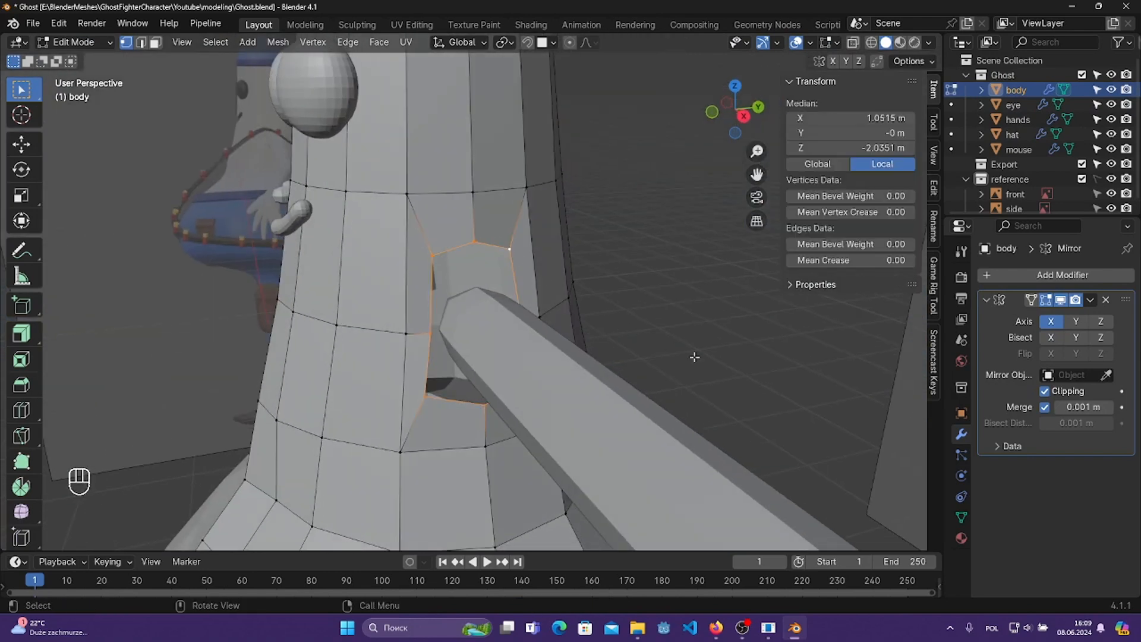
pyautogui.press('s')
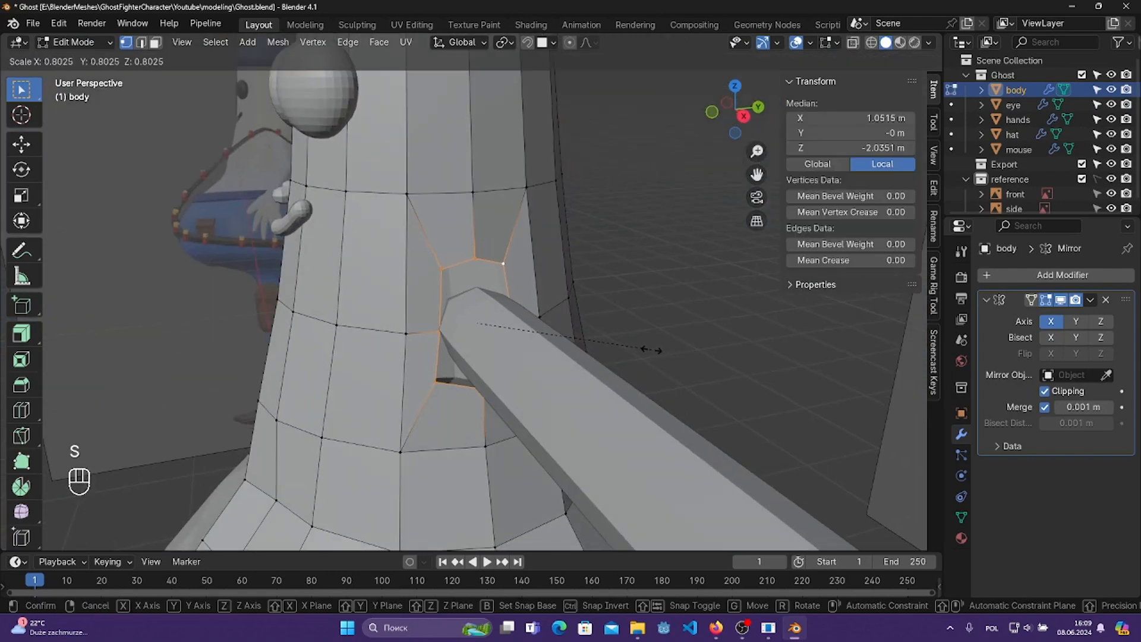
pyautogui.click(652, 350)
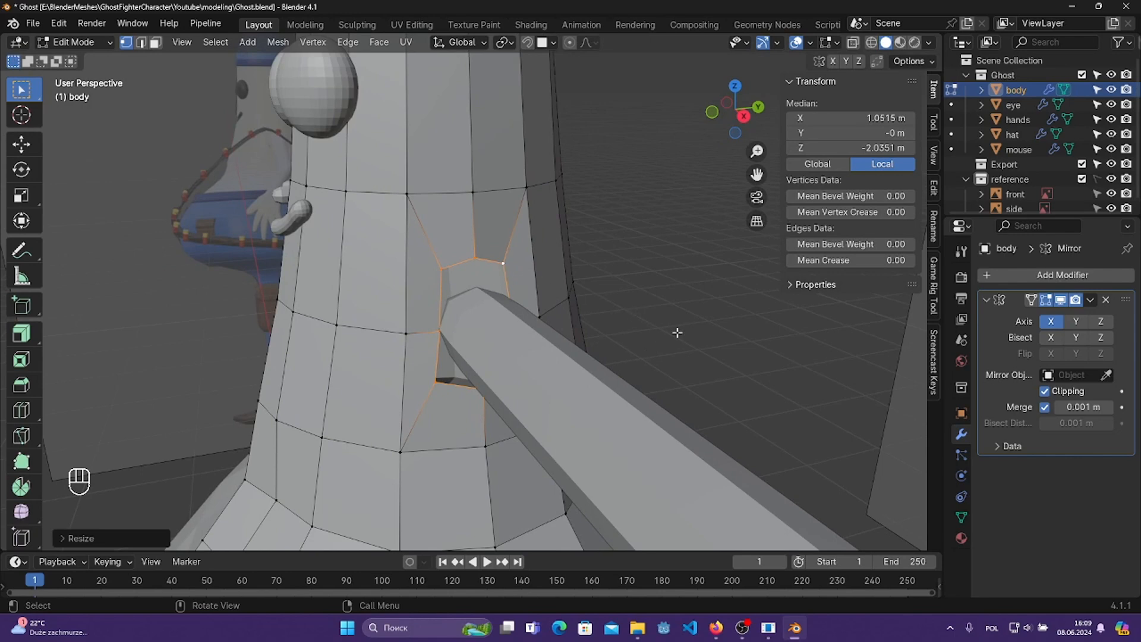
pyautogui.press('s')
pyautogui.press('z')
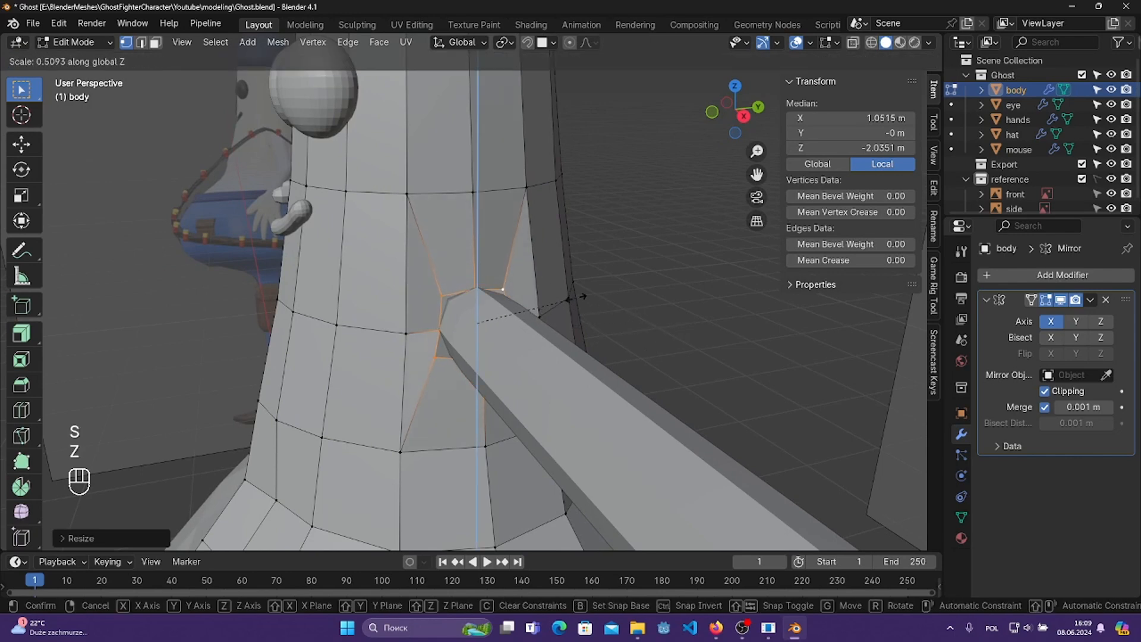
pyautogui.click(592, 305)
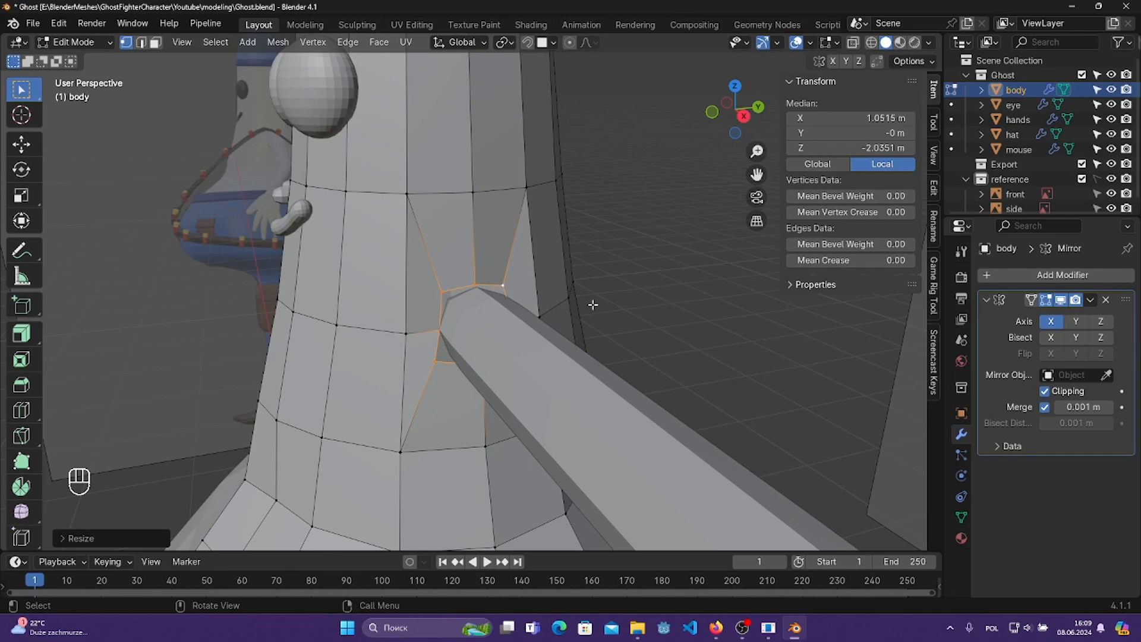
# - Search the add-on preferences for "loop" to check whether Mesh: LoopTools is enabled, and close the preferences
pyautogui.click(58, 23)
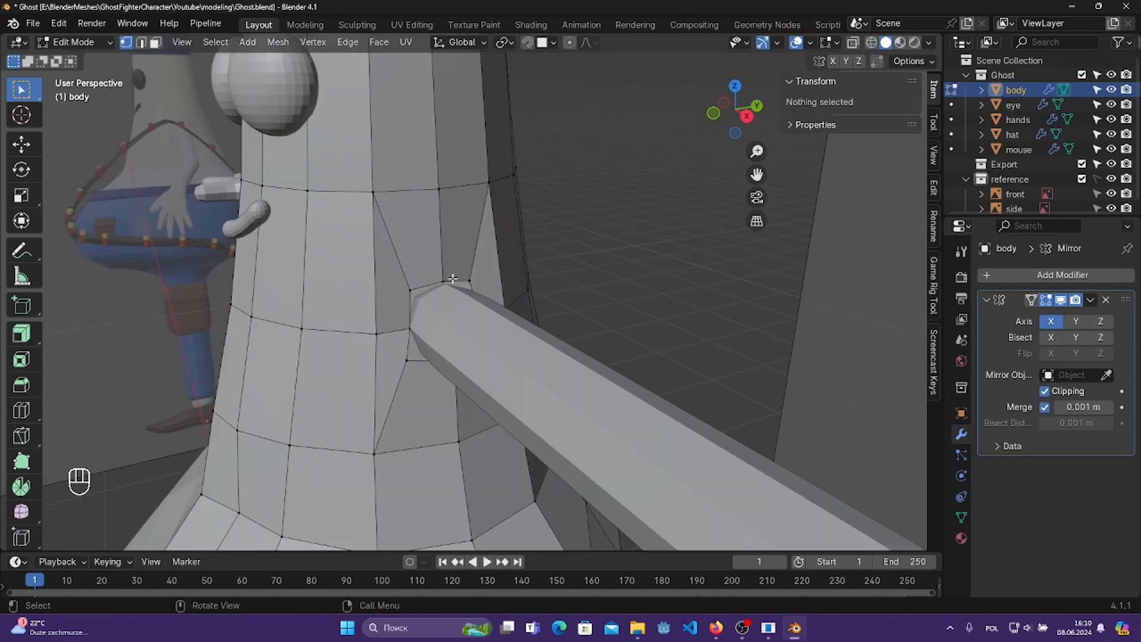
pyautogui.click(59, 23)
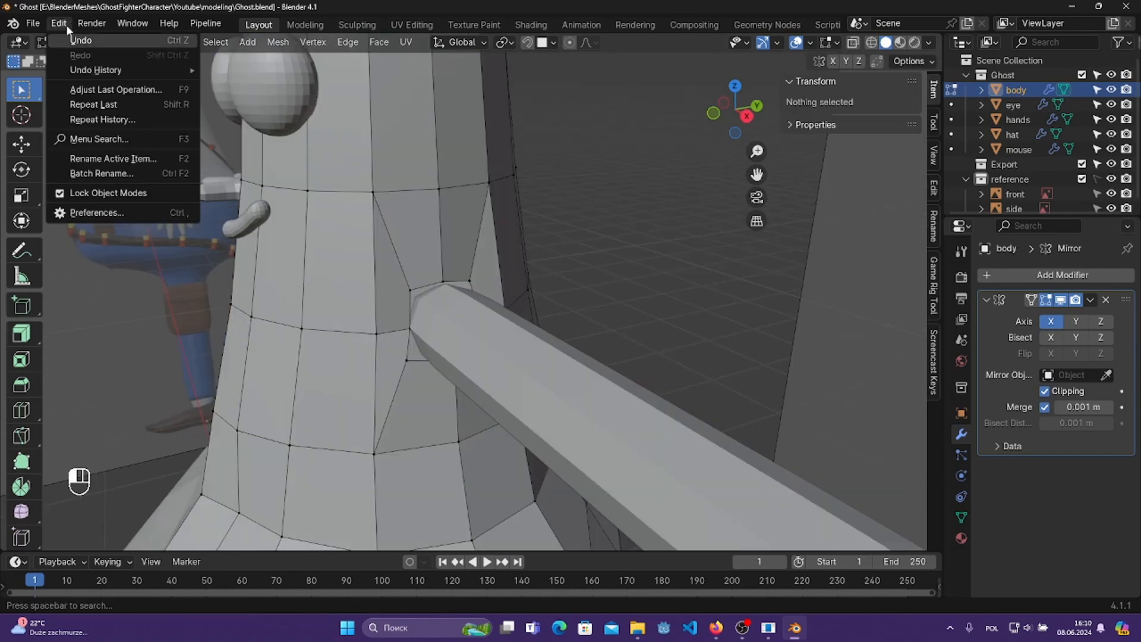
pyautogui.click(90, 212)
pyautogui.click(56, 152)
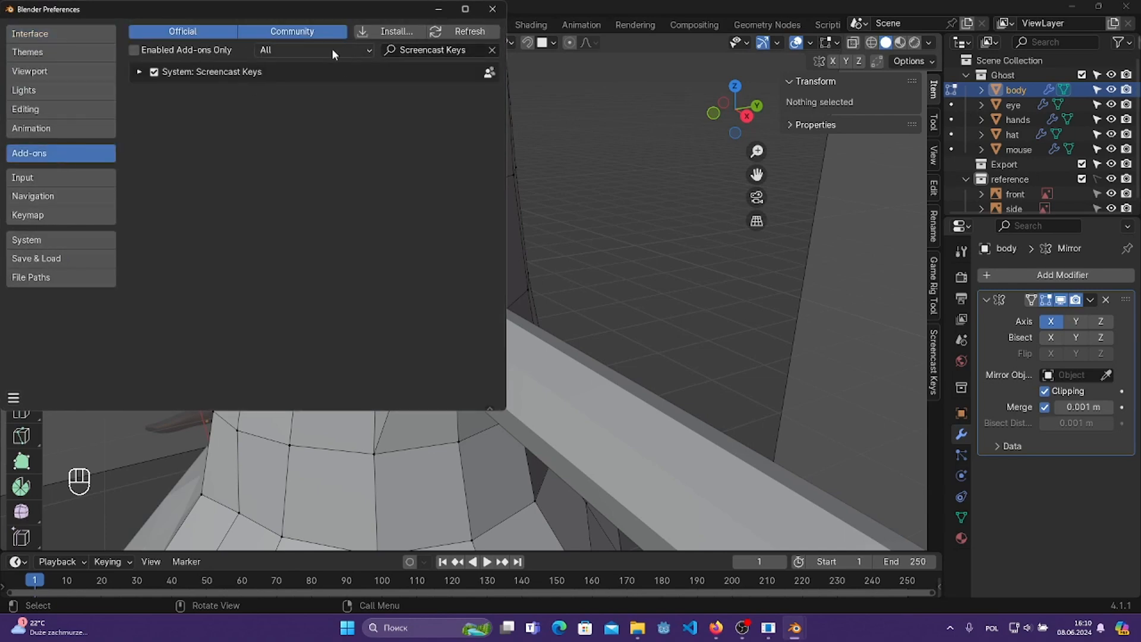
pyautogui.click(491, 50)
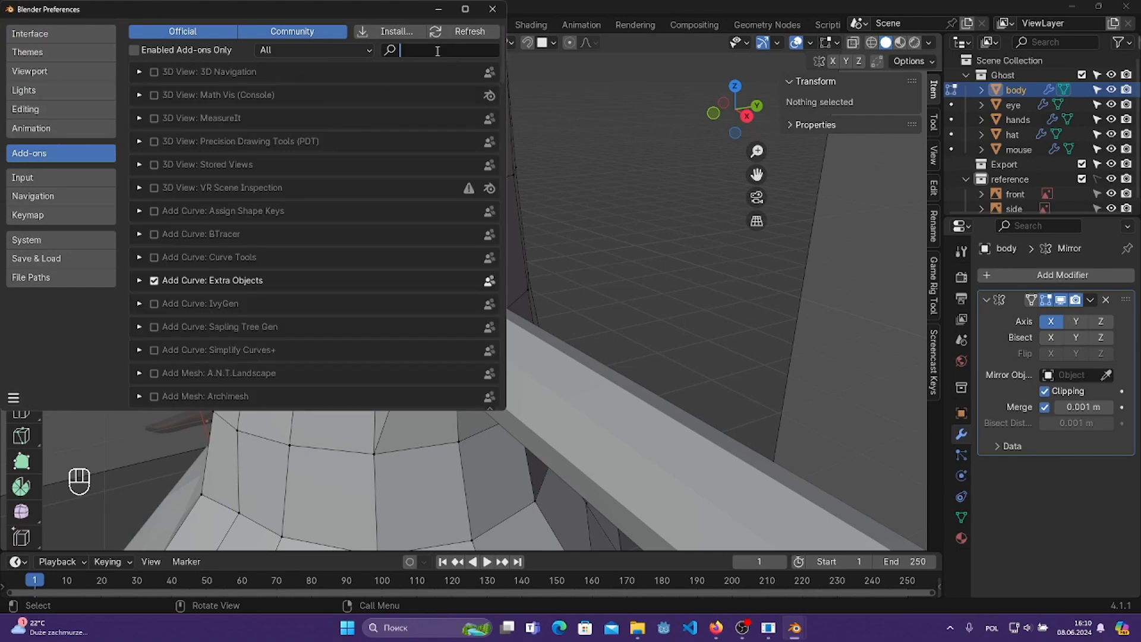
pyautogui.write('loop')
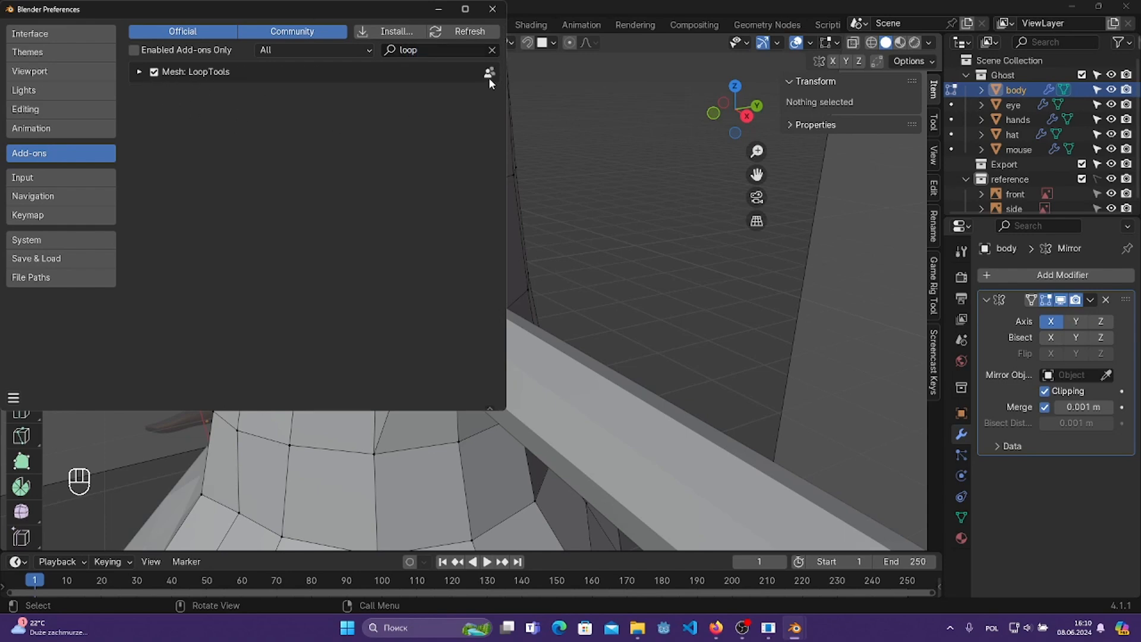
pyautogui.click(499, 13)
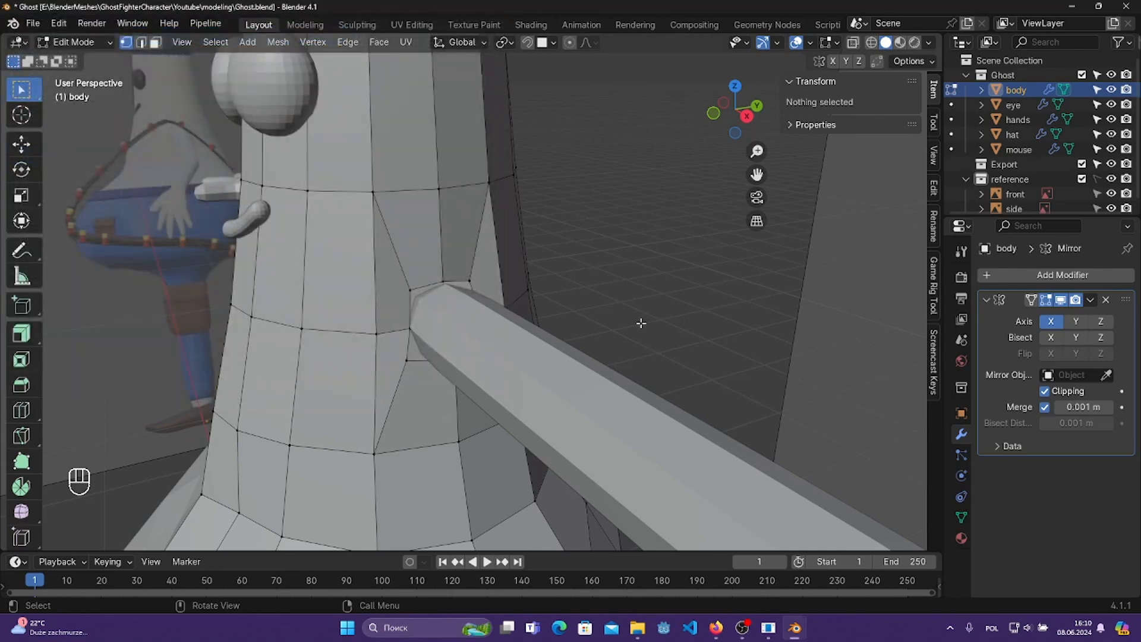
# - Reselect the arm-hole edge loop on the body and round it with the LoopTools Circle operation
pyautogui.moveTo(640, 322); pyautogui.dragTo(625, 318, button='middle')
pyautogui.keyDown('alt'); pyautogui.click(484, 304); pyautogui.keyUp('alt')
pyautogui.moveTo(550, 340); pyautogui.dragTo(381, 300, button='middle')
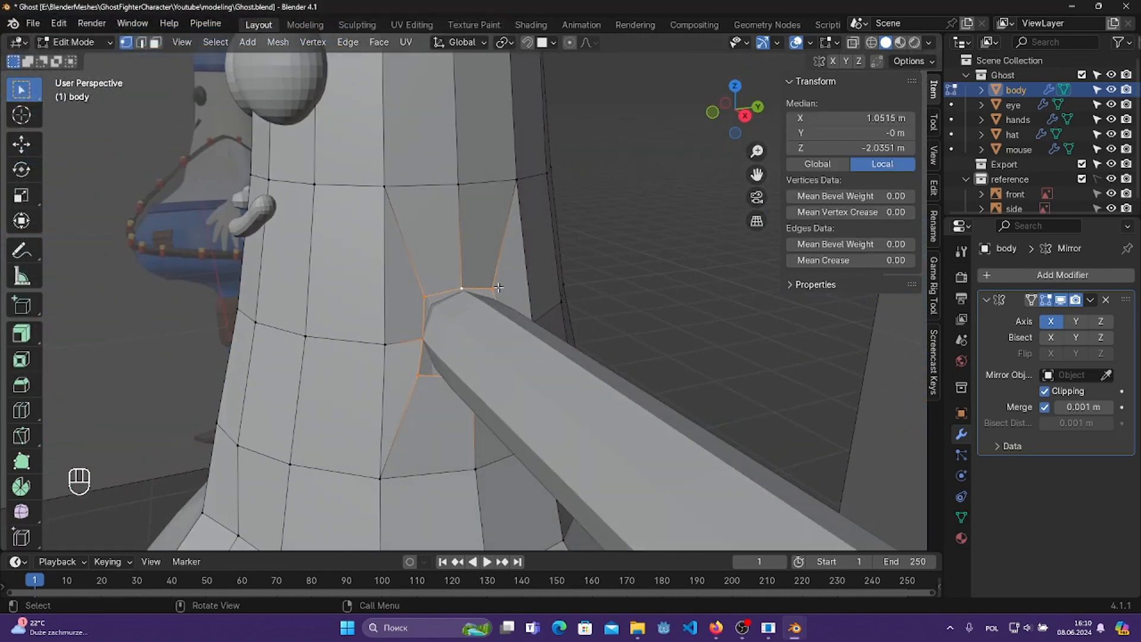
pyautogui.rightClick(478, 288)
pyautogui.click(575, 291)
pyautogui.keyDown('alt'); pyautogui.click(481, 290); pyautogui.keyUp('alt')
pyautogui.rightClick(474, 293)
pyautogui.moveTo(418, 229)
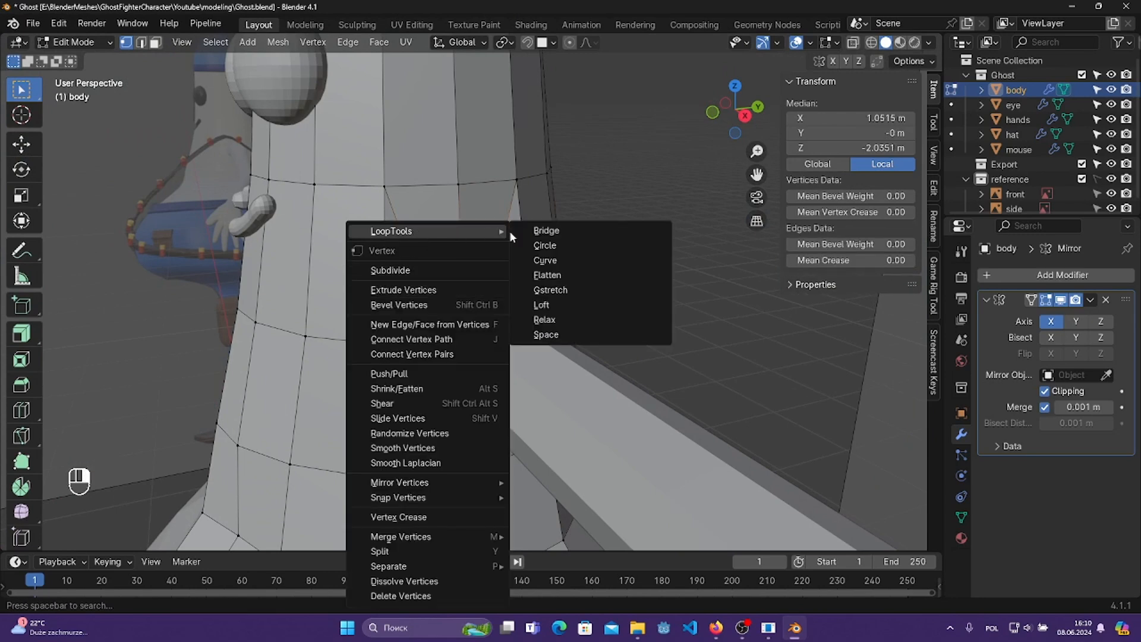
pyautogui.moveTo(533, 315); pyautogui.dragTo(691, 374, button='middle')
# - Shrink the rounded arm-hole loop slightly and adjust its scale along Y to fit around the arm
pyautogui.press('KP_3')
pyautogui.press('KP_2')
pyautogui.press('KP_1')
pyautogui.press('s')
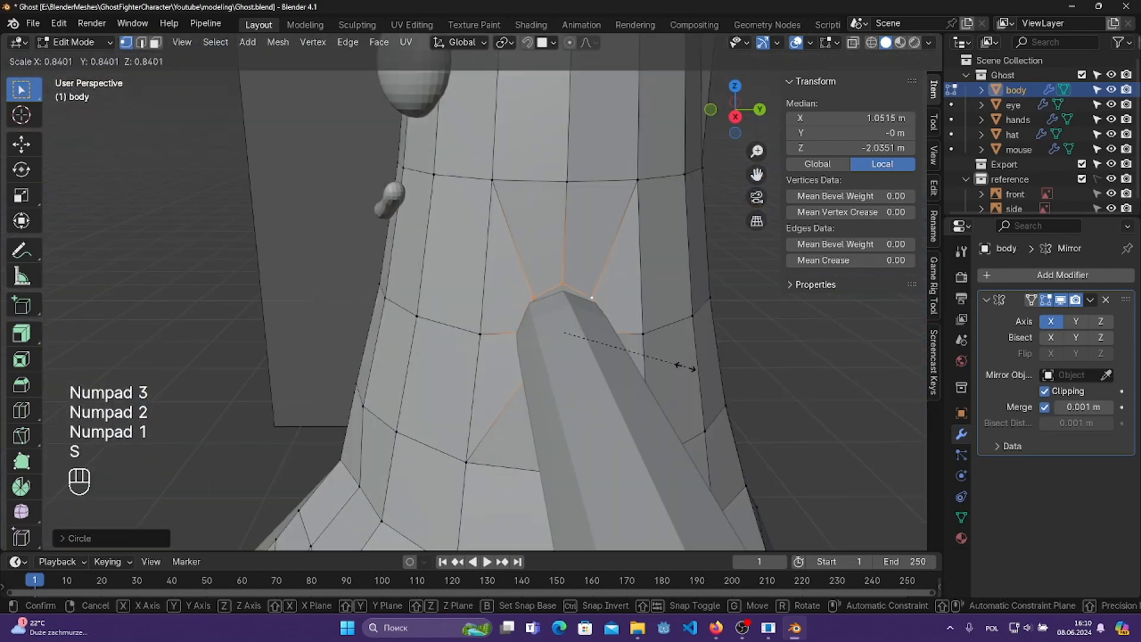
pyautogui.press('x')
pyautogui.press('y')
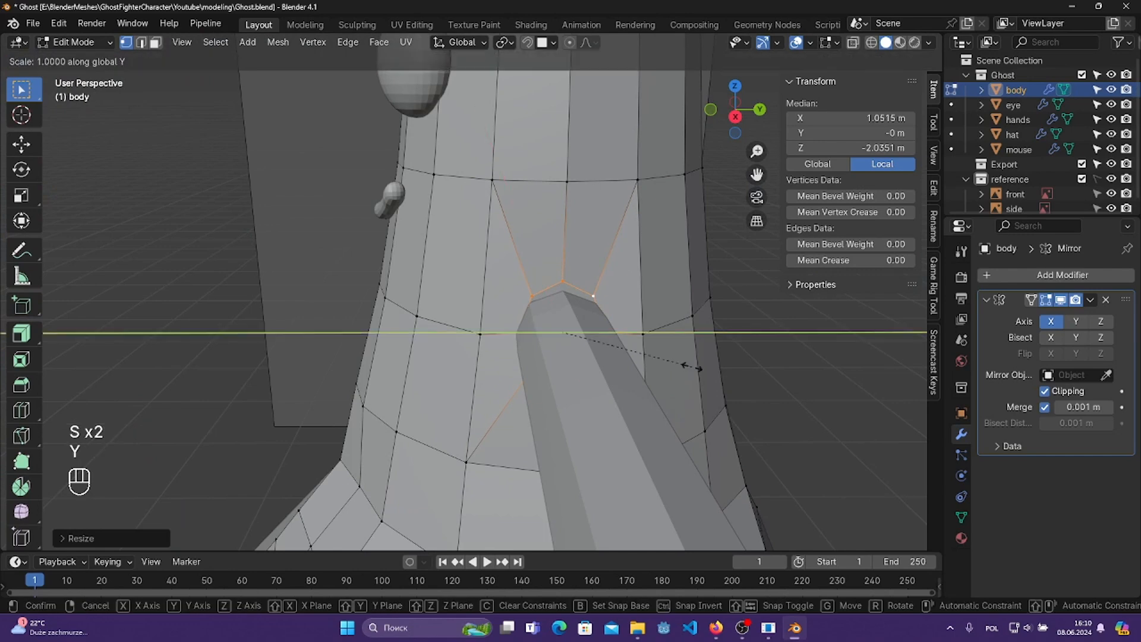
pyautogui.press('s')
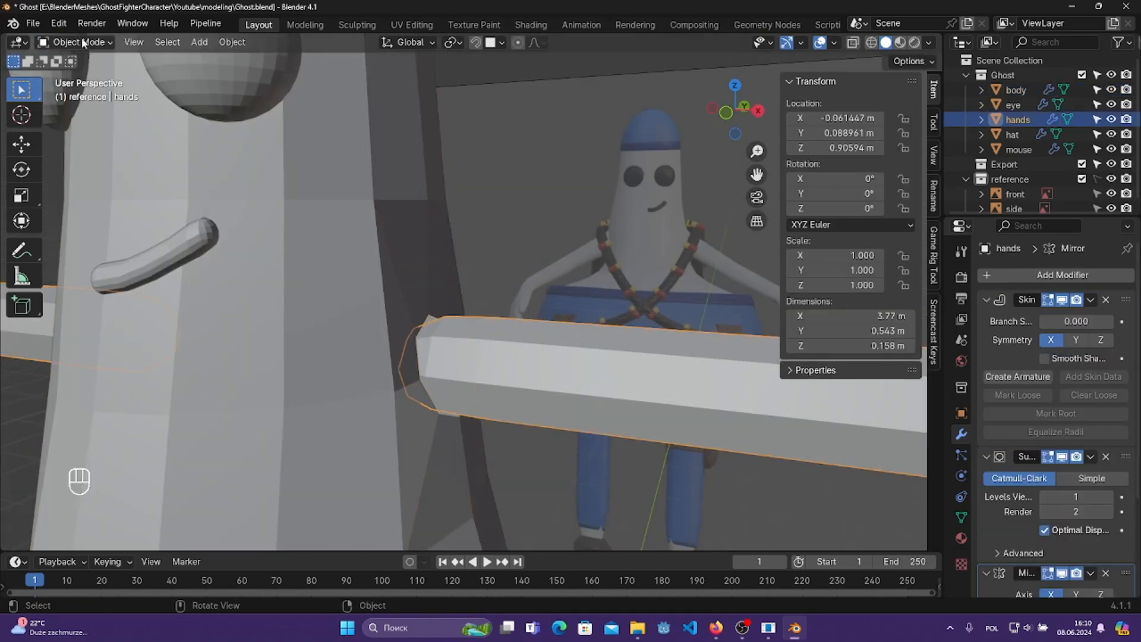
# - Edit the hands mesh with X-ray on, move the shoulder-end vertex along X to about 0.22 m, and save the file
pyautogui.click(84, 43)
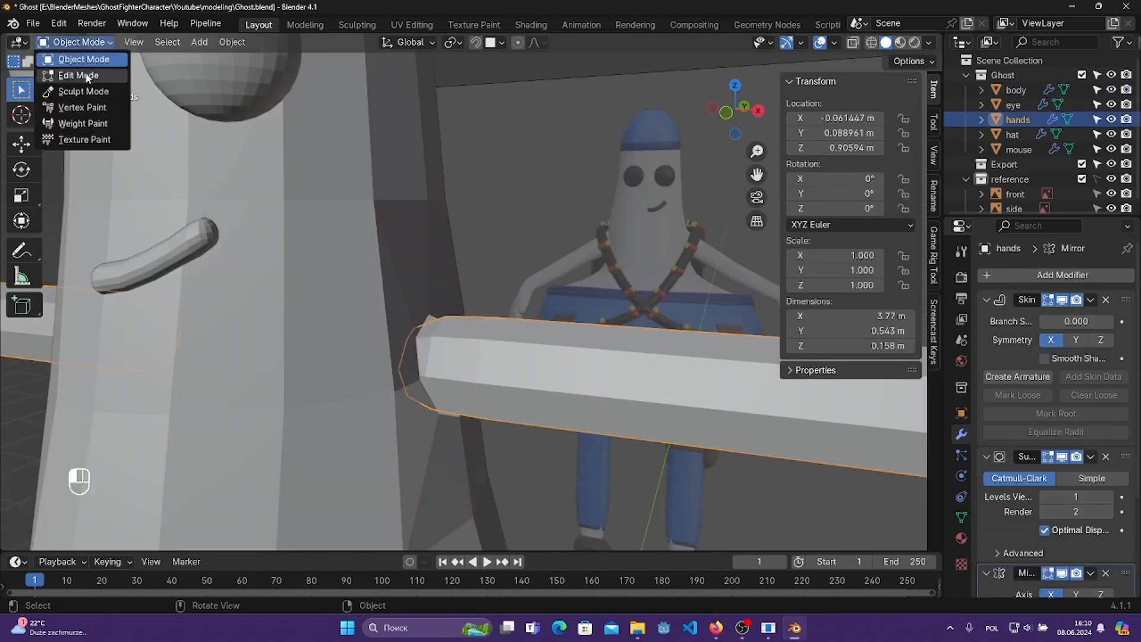
pyautogui.click(74, 74)
pyautogui.click(853, 42)
pyautogui.click(369, 341)
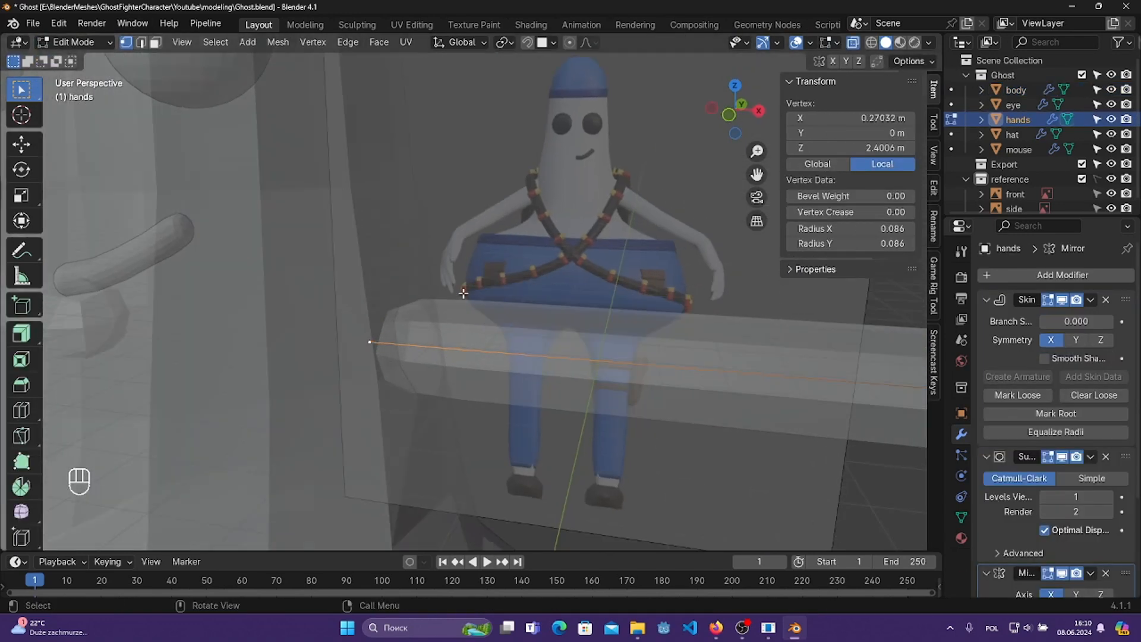
pyautogui.moveTo(369, 341); pyautogui.dragTo(569, 343, button='middle')
pyautogui.press('g')
pyautogui.press('x')
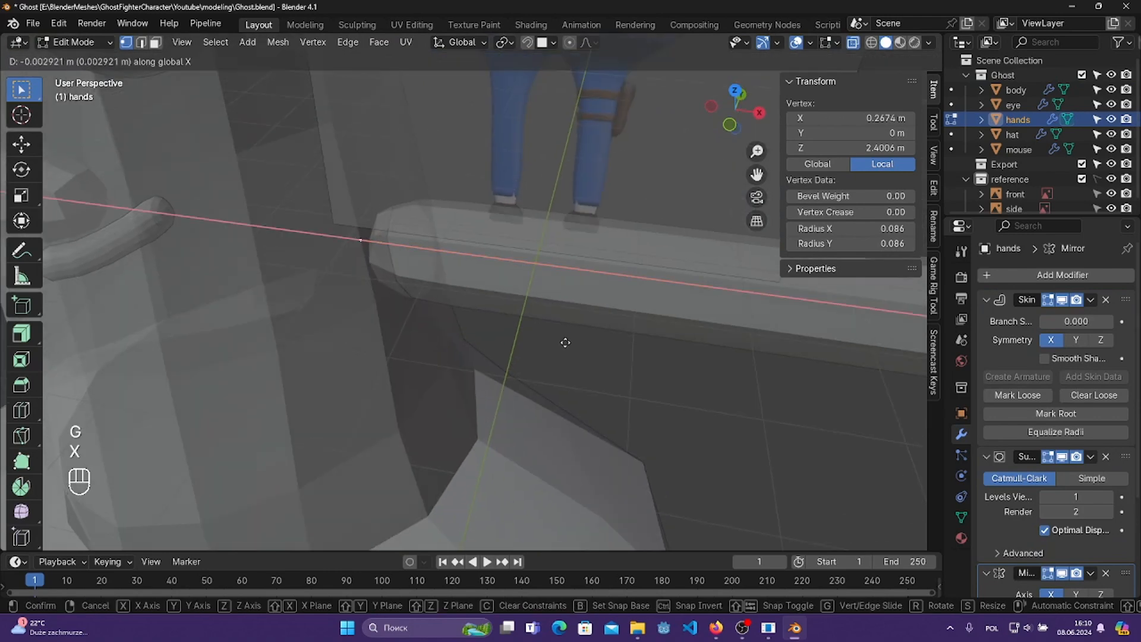
pyautogui.click(538, 335)
pyautogui.hotkey('ctrl', 's')
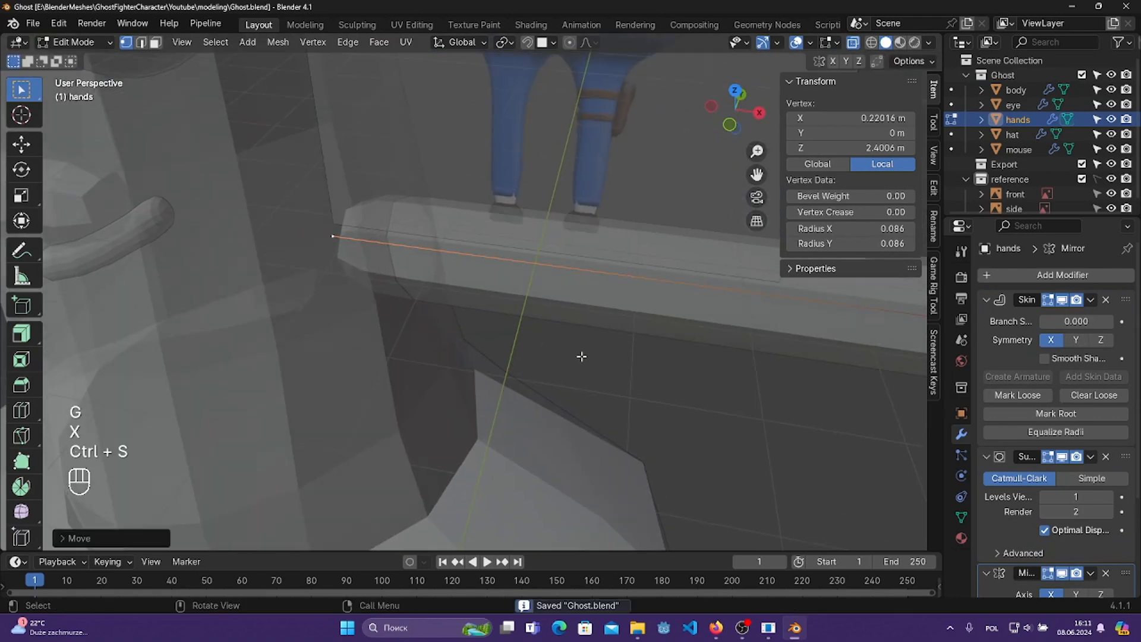
# - Shrink the shoulder-end vertex's skin radius to about 0.080, save the file, and return to Object Mode with X-ray off
pyautogui.hotkey('ctrl', 'a')
pyautogui.click(567, 347)
pyautogui.hotkey('ctrl', 's')
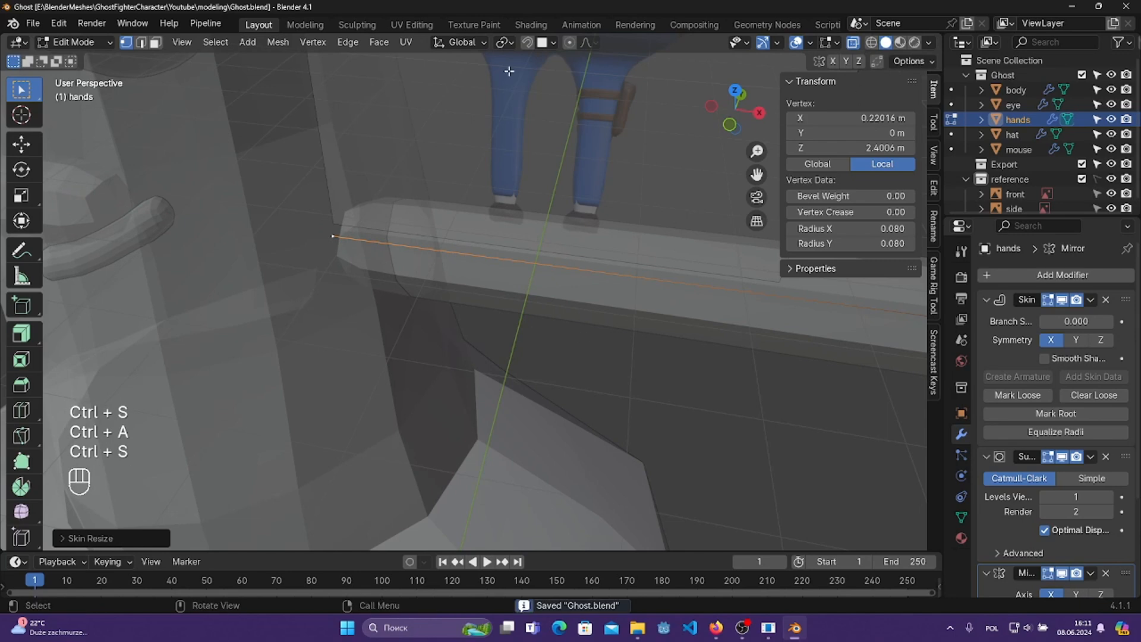
pyautogui.click(78, 45)
pyautogui.click(82, 59)
pyautogui.click(600, 148)
pyautogui.moveTo(600, 150); pyautogui.dragTo(575, 152, button='middle')
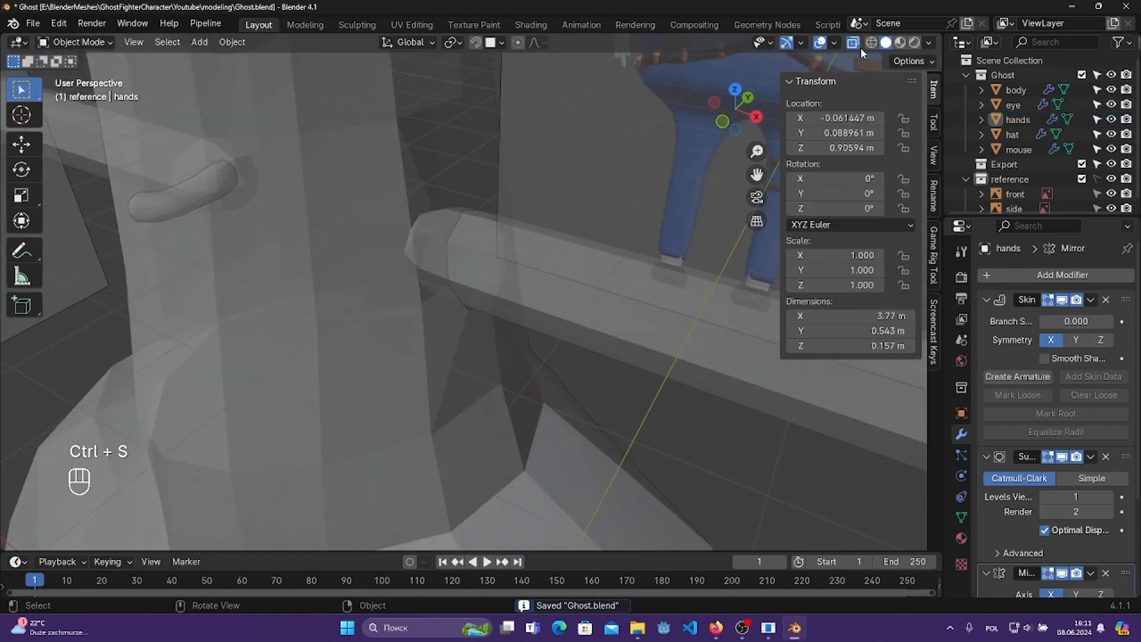
pyautogui.click(854, 44)
# - Edit the body mesh again, scale the arm-hole loop to about 0.91, and save the file
pyautogui.scroll(-3, 688, 224)
pyautogui.moveTo(688, 224)
pyautogui.mouseDown(button='middle')
pyautogui.moveTo(556, 214)
pyautogui.moveTo(540, 184)
pyautogui.moveTo(611, 179)
pyautogui.mouseUp(button='middle')
pyautogui.scroll(4, 555, 334)
pyautogui.click(530, 253)
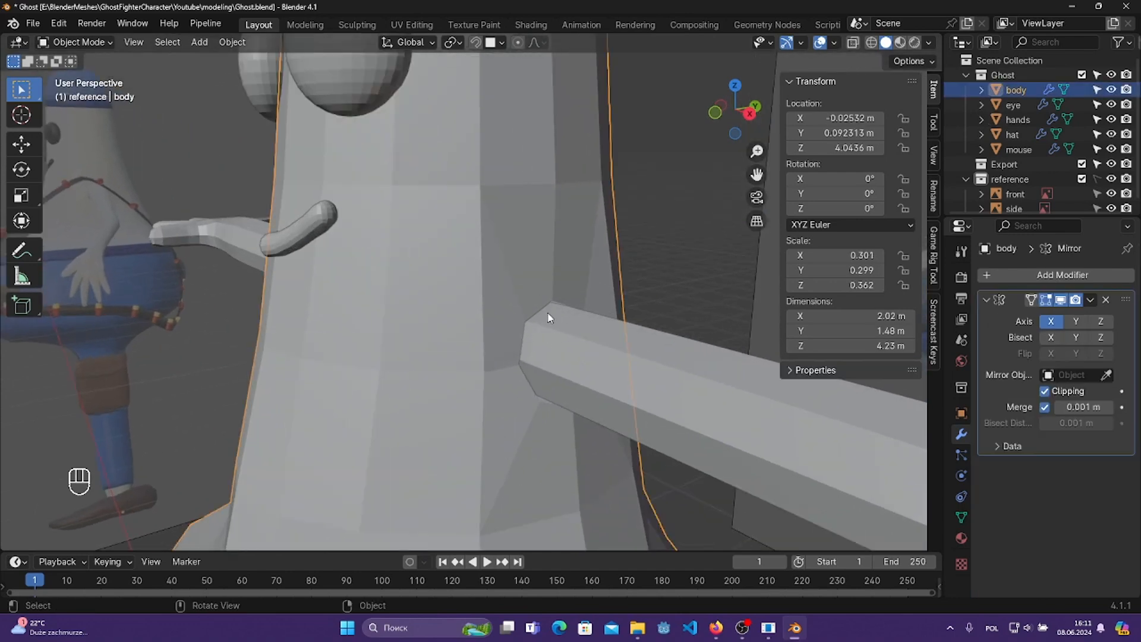
pyautogui.press('Tab')
pyautogui.press('s')
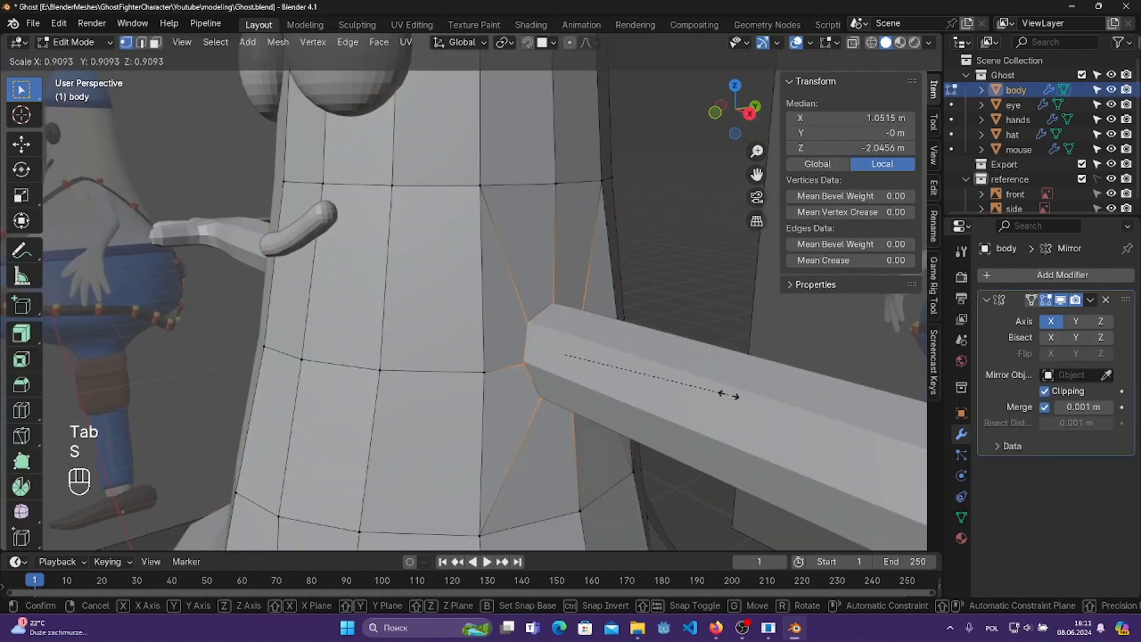
pyautogui.click(727, 394)
pyautogui.scroll(-3, 727, 394)
pyautogui.hotkey('ctrl', 's')
# - Try moving the body's arm-hole loop outward along X to about 1.14 m
pyautogui.moveTo(728, 394)
pyautogui.mouseDown(button='middle')
pyautogui.moveTo(701, 400)
pyautogui.moveTo(614, 336)
pyautogui.moveTo(580, 367)
pyautogui.moveTo(703, 410)
pyautogui.moveTo(730, 400)
pyautogui.mouseUp(button='middle')
pyautogui.scroll(-2, 594, 372)
pyautogui.moveTo(576, 368); pyautogui.dragTo(627, 355, button='middle')
pyautogui.scroll(3, 627, 355)
pyautogui.press('g')
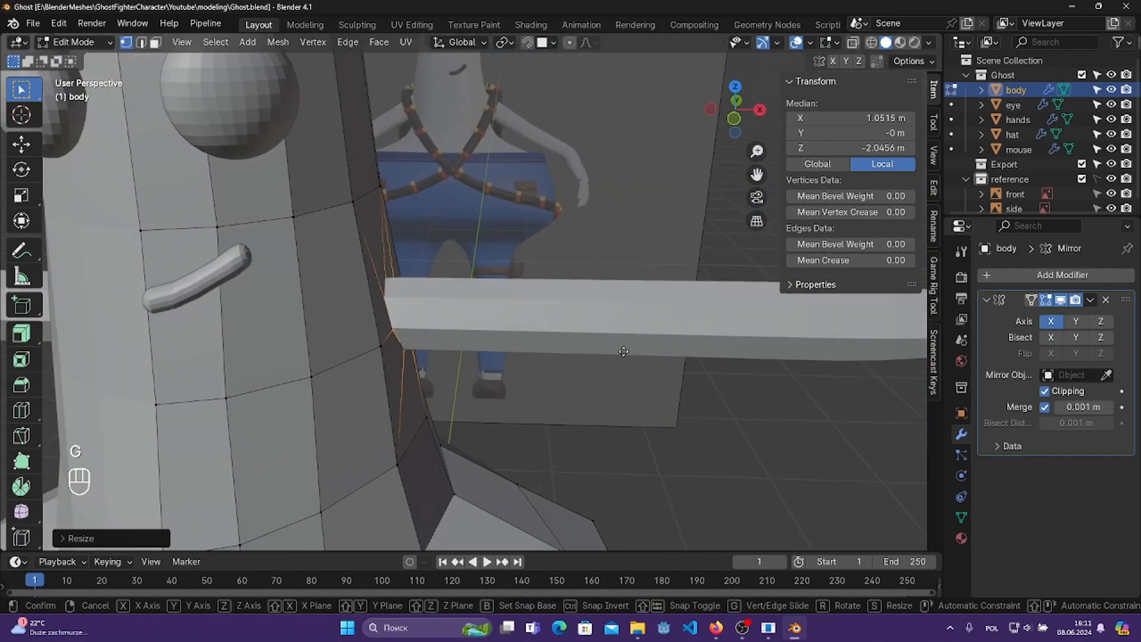
pyautogui.press('x')
pyautogui.click(637, 352)
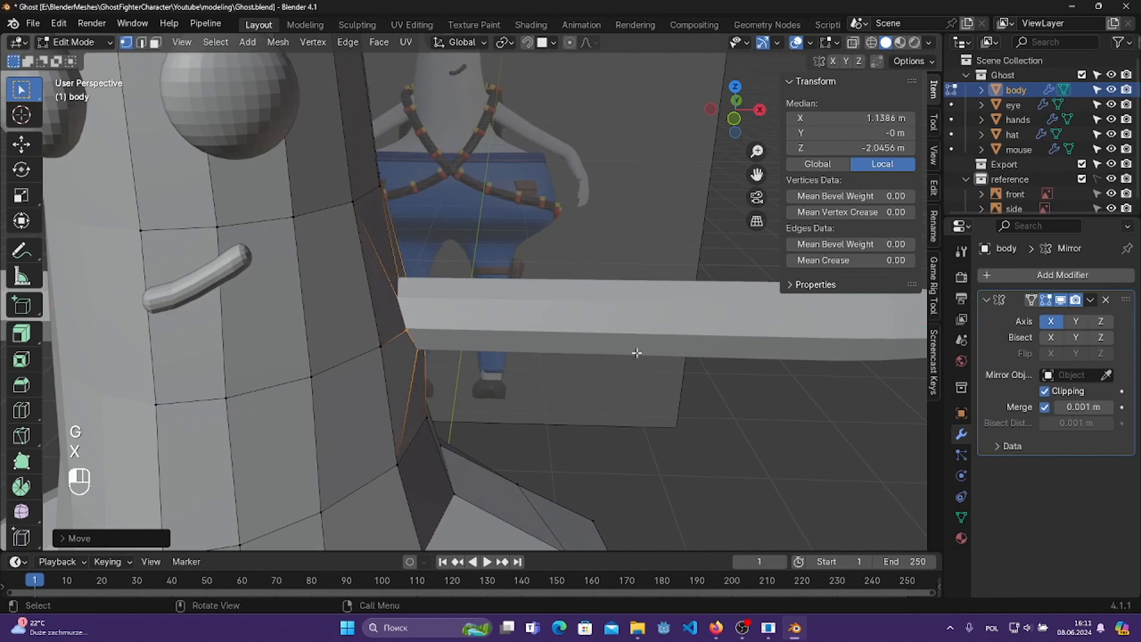
# - Check the arm joint from the front and undo the arm-hole loop's move along X
pyautogui.scroll(-3, 634, 349)
pyautogui.moveTo(630, 346); pyautogui.dragTo(599, 302, button='middle')
pyautogui.scroll(-4, 599, 302)
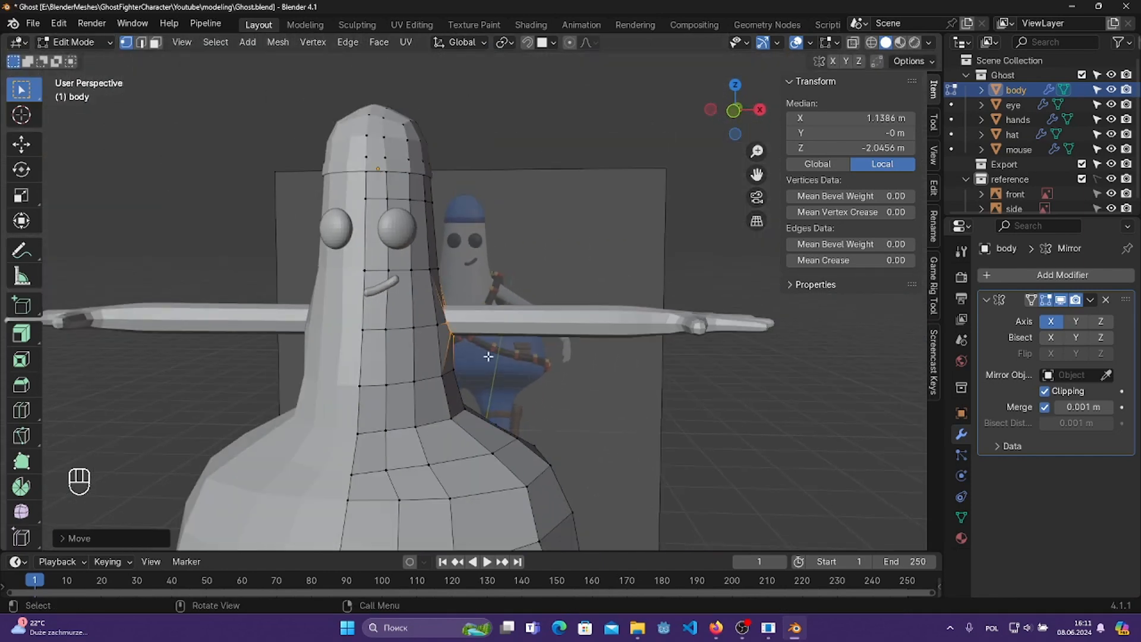
pyautogui.scroll(1, 488, 356)
pyautogui.moveTo(487, 357); pyautogui.dragTo(511, 359, button='middle')
pyautogui.moveTo(511, 358); pyautogui.dragTo(521, 356, button='middle')
pyautogui.hotkey('ctrl', 'z')
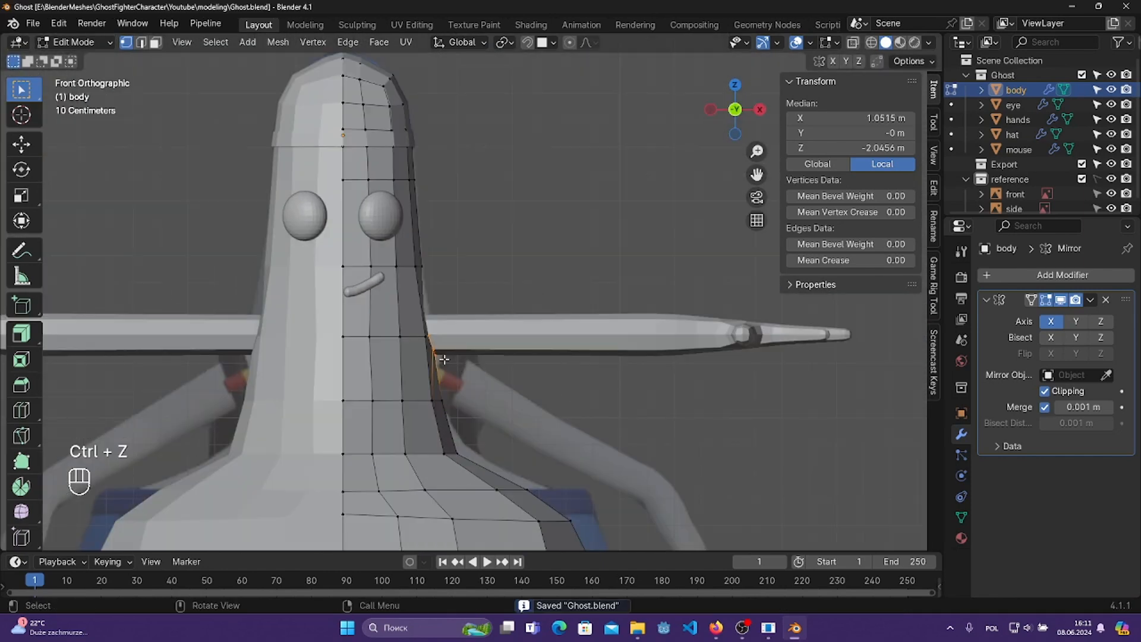
pyautogui.scroll(6, 444, 359)
pyautogui.moveTo(458, 337); pyautogui.dragTo(425, 359, button='middle')
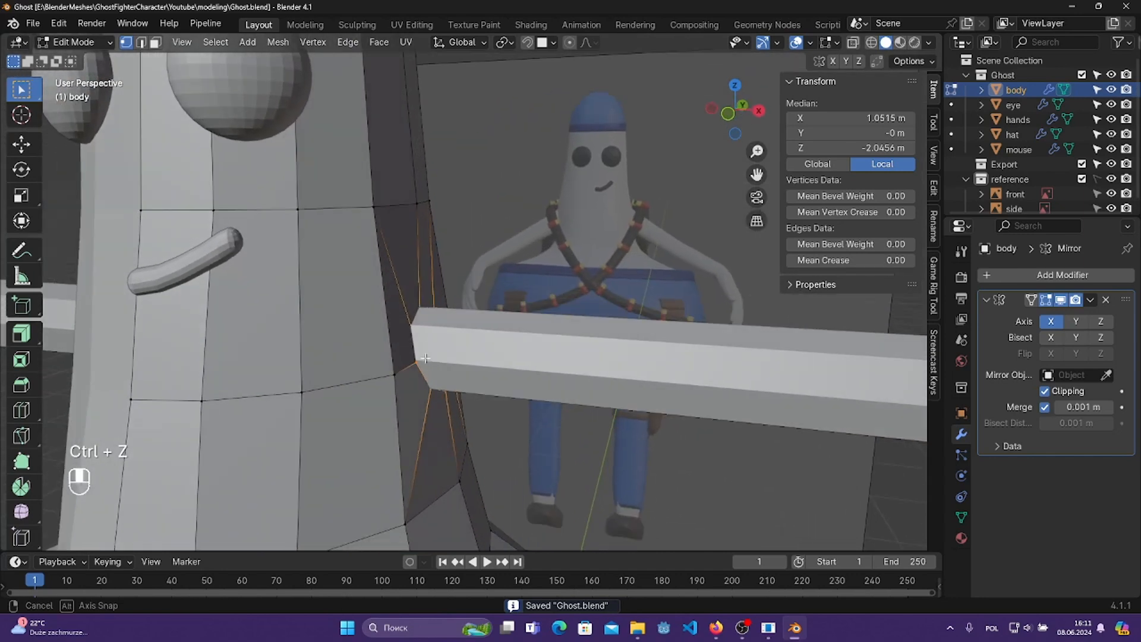
# - Select the upper vertices of the body's arm hole, move them outward along X to about 0.984 m, and save the file
pyautogui.moveTo(401, 296); pyautogui.dragTo(406, 301)
pyautogui.moveTo(439, 345); pyautogui.dragTo(440, 345)
pyautogui.moveTo(440, 346); pyautogui.dragTo(529, 350, button='middle')
pyautogui.press('g')
pyautogui.press('x')
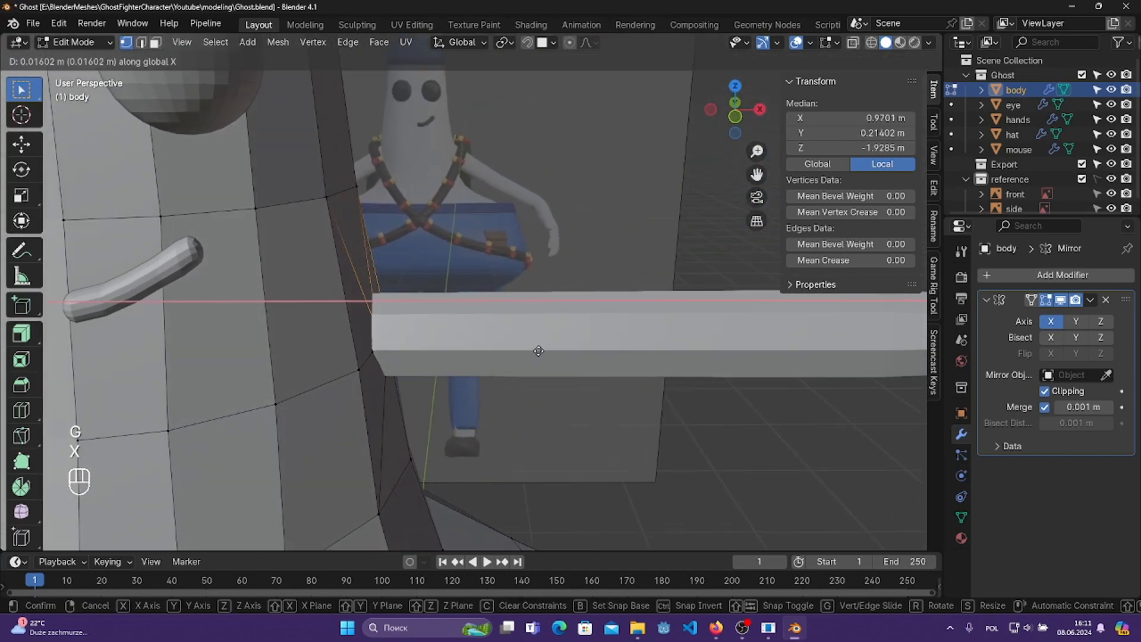
pyautogui.click(541, 351)
pyautogui.press('KP_1')
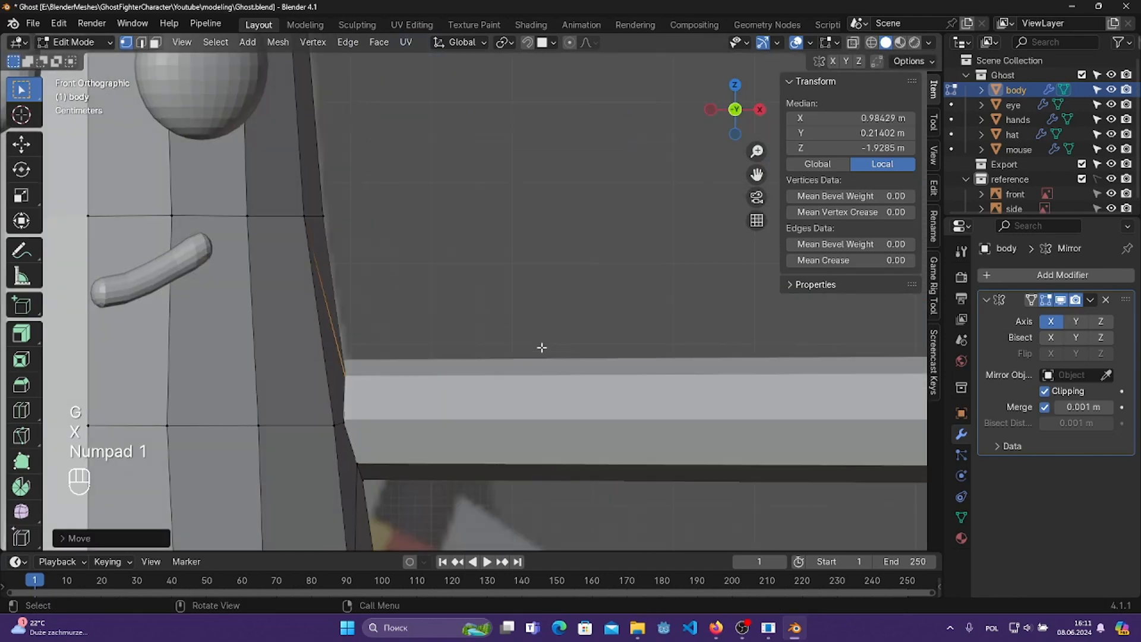
pyautogui.scroll(-2, 536, 357)
pyautogui.keyDown('shift'); pyautogui.moveTo(504, 438); pyautogui.dragTo(471, 362, button='middle'); pyautogui.keyUp('shift')
pyautogui.moveTo(484, 357); pyautogui.dragTo(531, 470)
pyautogui.hotkey('ctrl', 's')
pyautogui.moveTo(523, 464); pyautogui.dragTo(430, 428, button='middle')
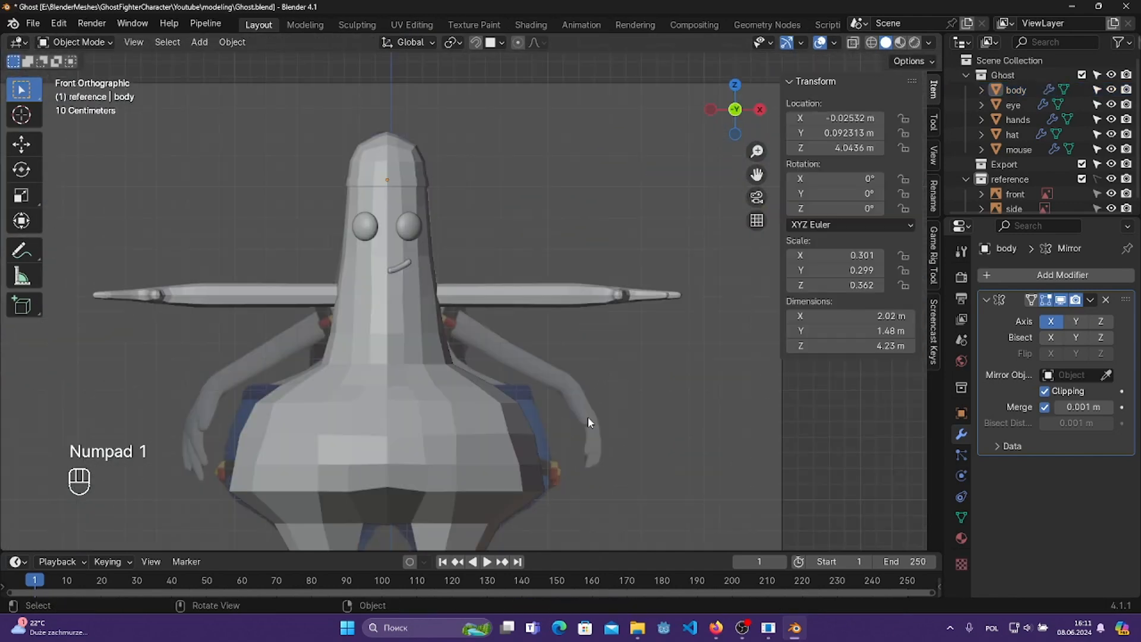
# - Select the body, enter Edit Mode in front view around the hips, and switch to face selection
pyautogui.keyDown('shift'); pyautogui.moveTo(588, 422); pyautogui.dragTo(547, 308, button='middle'); pyautogui.keyUp('shift')
pyautogui.scroll(2, 629, 244)
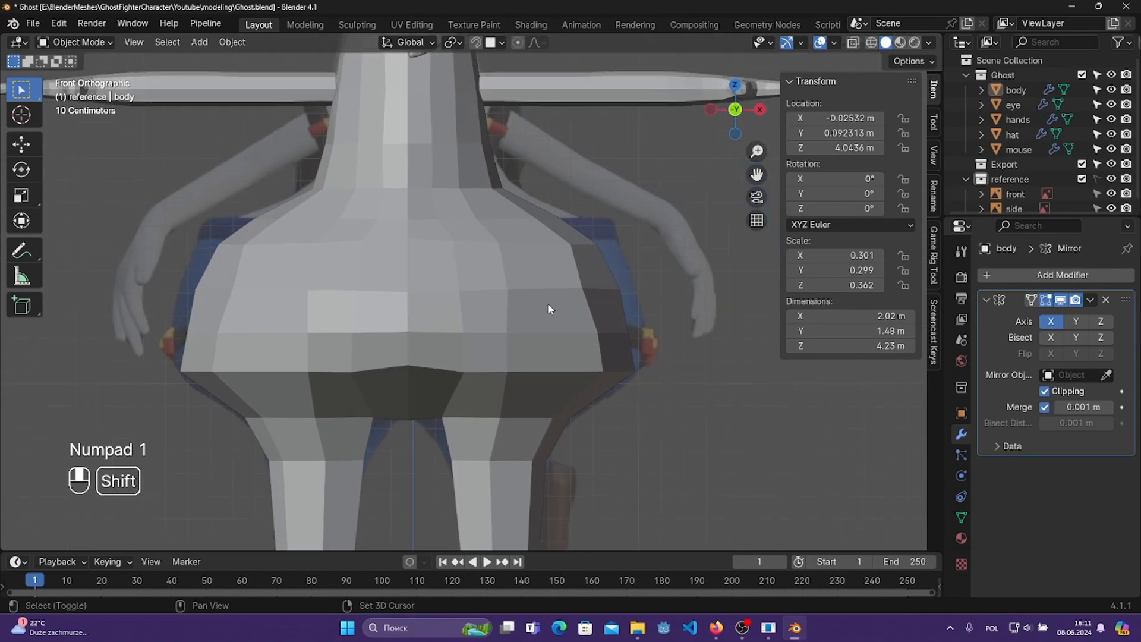
pyautogui.click(398, 300)
pyautogui.moveTo(574, 183); pyautogui.dragTo(598, 239, button='middle')
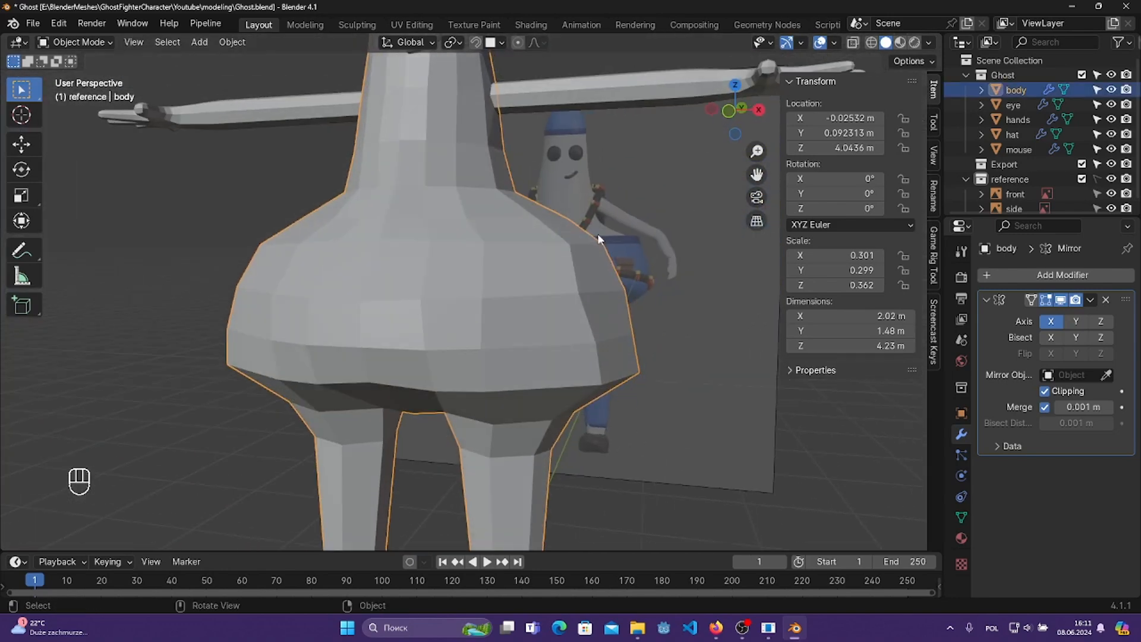
pyautogui.press('KP_1')
pyautogui.scroll(-5, 534, 261)
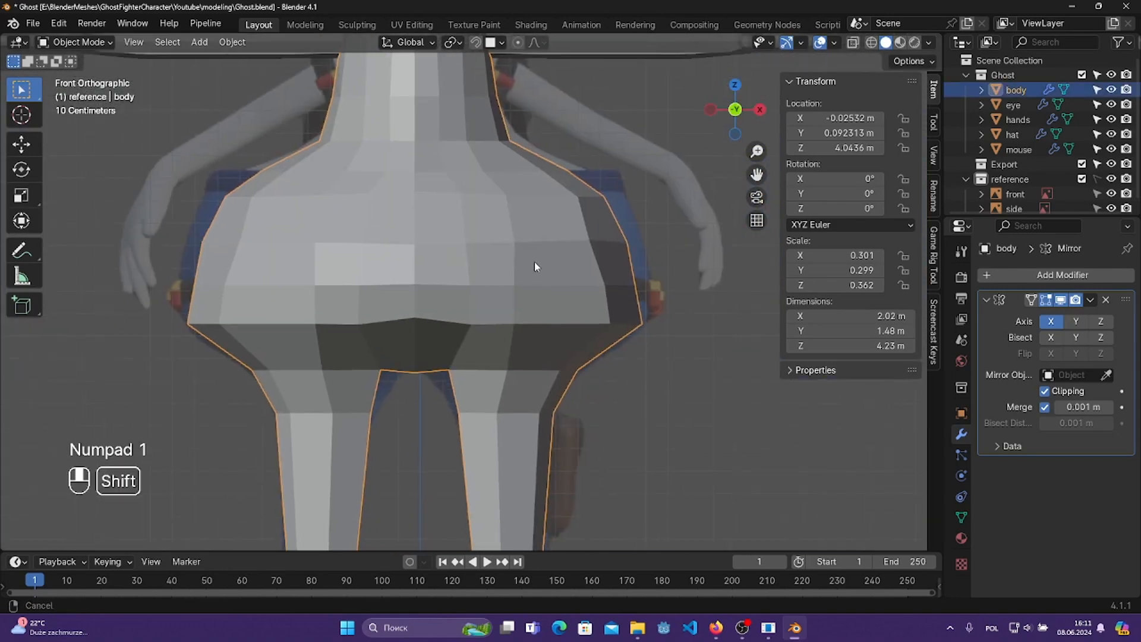
pyautogui.press('Tab')
pyautogui.scroll(3, 475, 291)
pyautogui.click(74, 42)
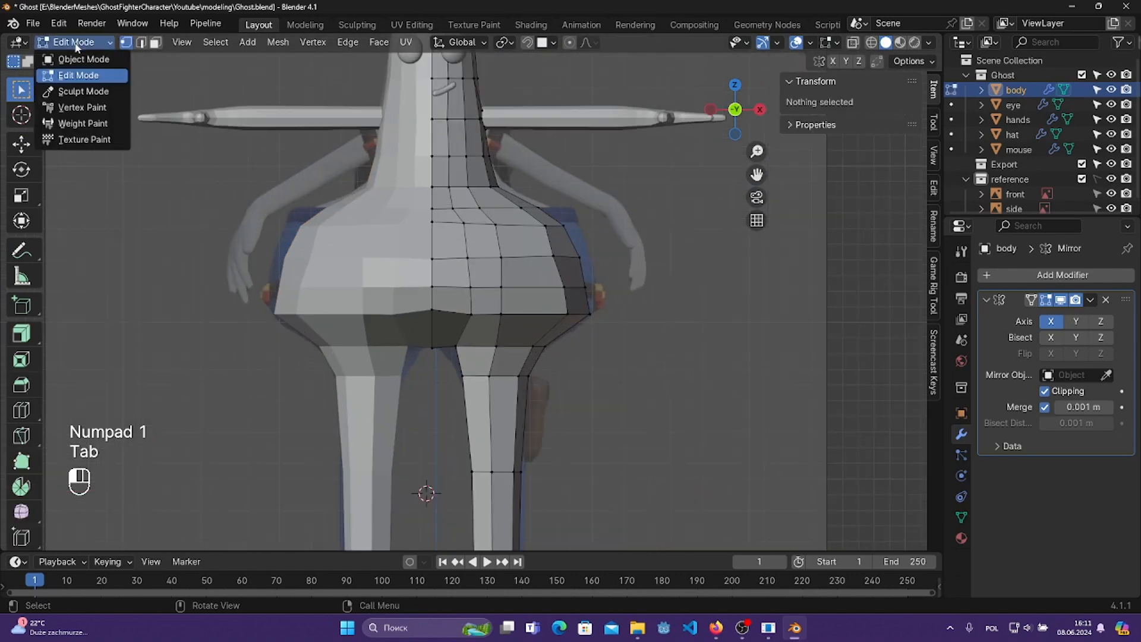
pyautogui.click(79, 75)
pyautogui.click(156, 42)
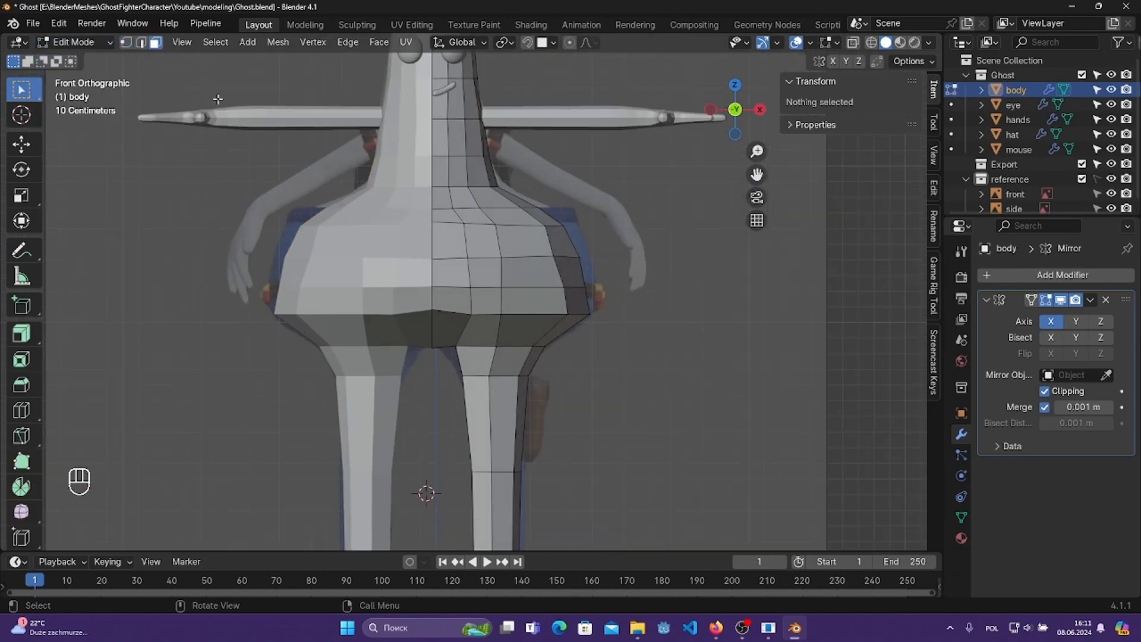
pyautogui.keyDown('shift'); pyautogui.moveTo(570, 311); pyautogui.dragTo(341, 148, button='middle'); pyautogui.keyUp('shift')
pyautogui.moveTo(362, 169); pyautogui.dragTo(603, 334)
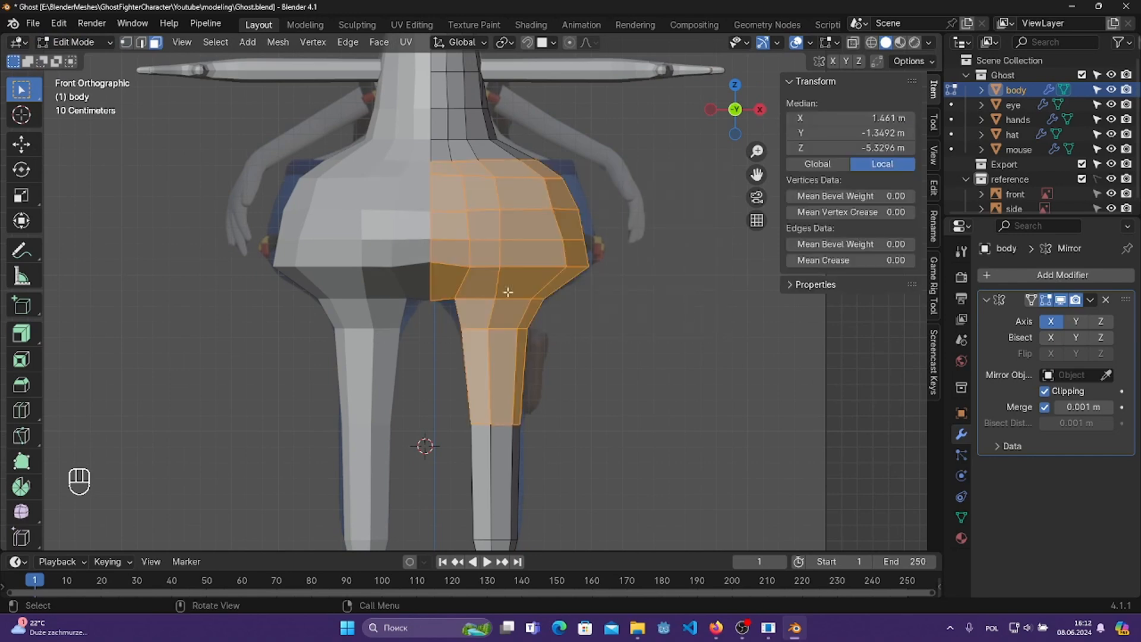
pyautogui.click(293, 236)
# - Turn on X-ray and select all body faces covered by the blue pants in the reference, from the waist to just above the feet
pyautogui.click(853, 42)
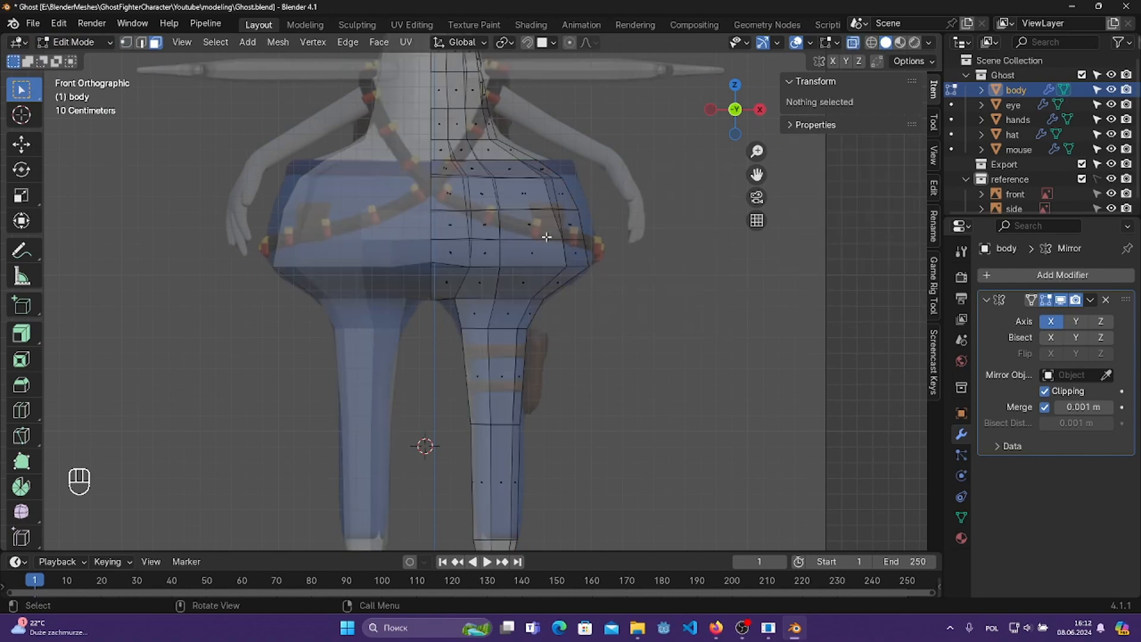
pyautogui.moveTo(285, 159); pyautogui.dragTo(642, 529)
pyautogui.scroll(1, 644, 356)
pyautogui.keyDown('shift'); pyautogui.moveTo(656, 342); pyautogui.dragTo(633, 326, button='middle'); pyautogui.keyUp('shift')
pyautogui.scroll(-2, 633, 326)
pyautogui.hotkey('ctrl', 'z')
pyautogui.moveTo(366, 154); pyautogui.dragTo(595, 504)
pyautogui.moveTo(396, 168); pyautogui.dragTo(565, 494)
pyautogui.keyDown('shift'); pyautogui.moveTo(564, 430); pyautogui.dragTo(557, 476, button='middle'); pyautogui.keyUp('shift')
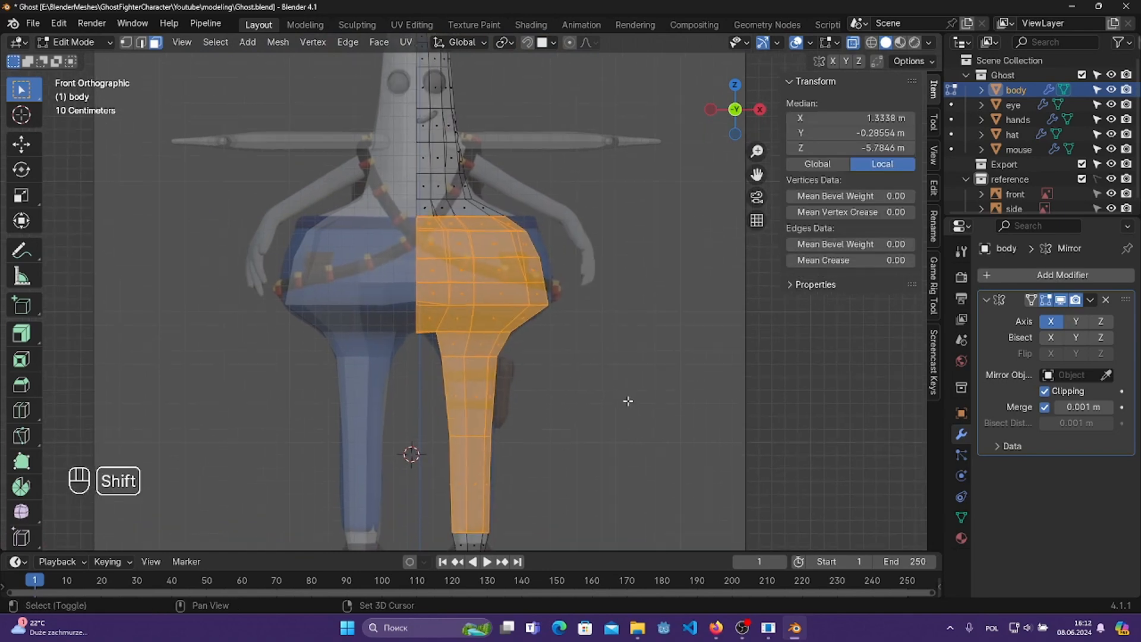
# - Duplicate the selected hip and leg faces in place, separate them into a new object, and return to Object Mode
pyautogui.hotkey('shift', 'd')
pyautogui.rightClick(628, 401)
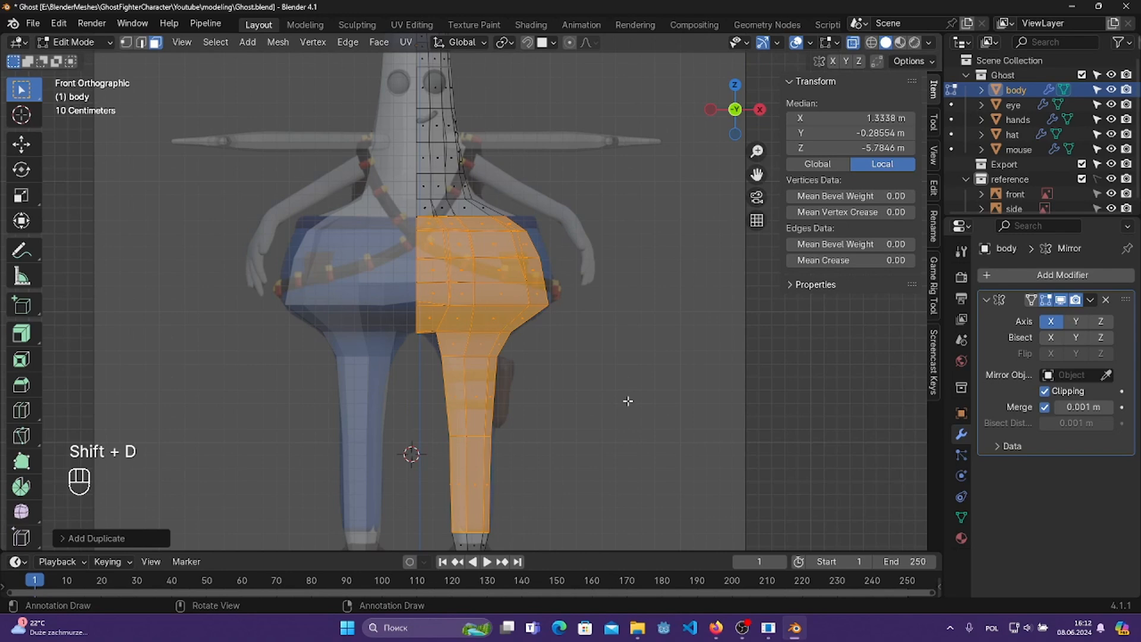
pyautogui.press('F3')
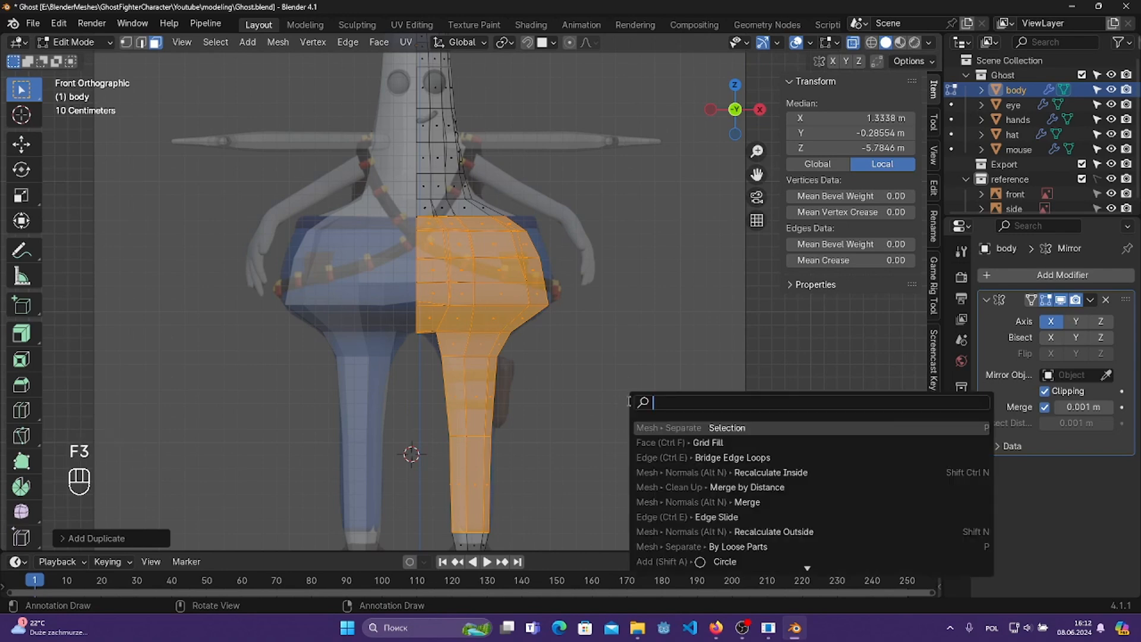
pyautogui.press('Return')
pyautogui.scroll(2, 611, 369)
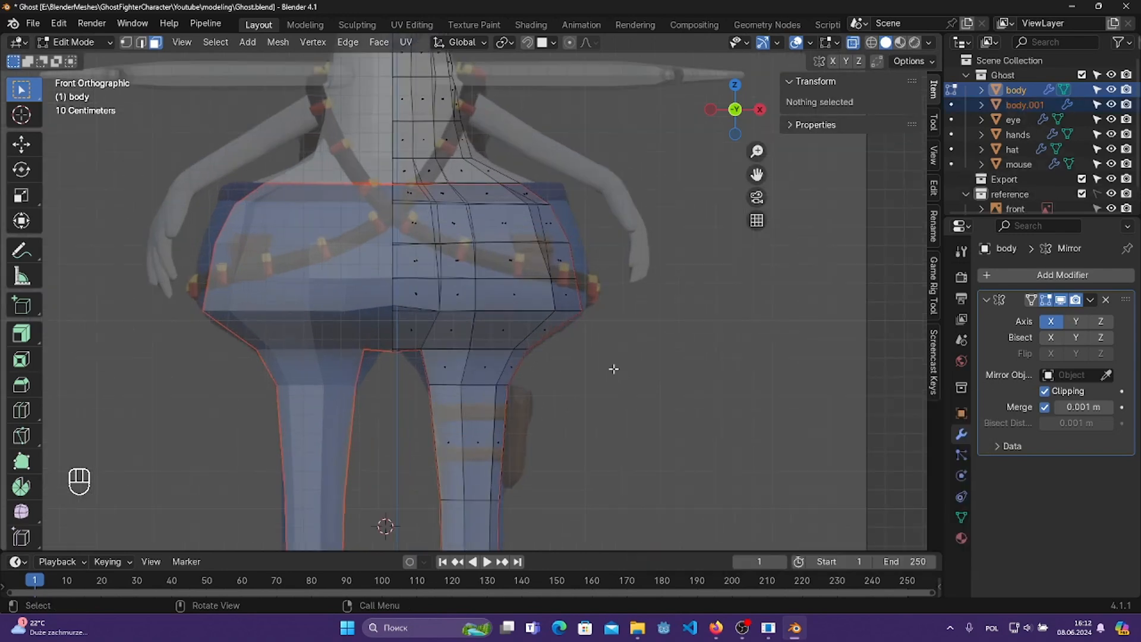
pyautogui.scroll(1, 426, 209)
pyautogui.click(78, 43)
pyautogui.click(86, 36)
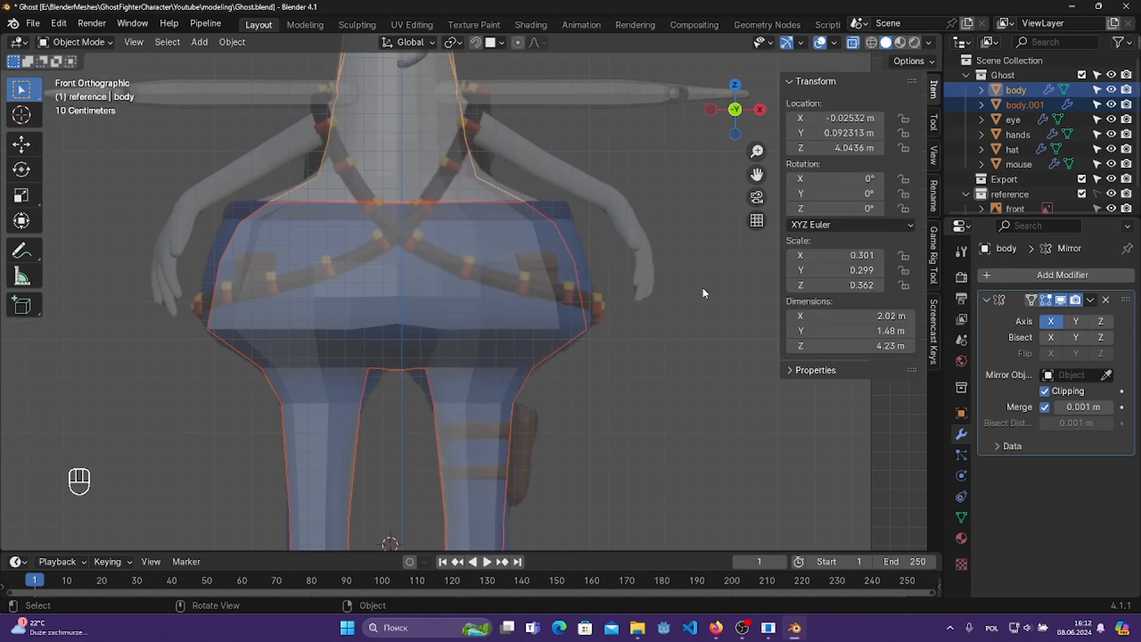
# - Select the separated hip-and-leg object, rename it pants, and inspect its mesh in Edit Mode
pyautogui.moveTo(703, 287); pyautogui.dragTo(651, 281, button='middle')
pyautogui.click(563, 230)
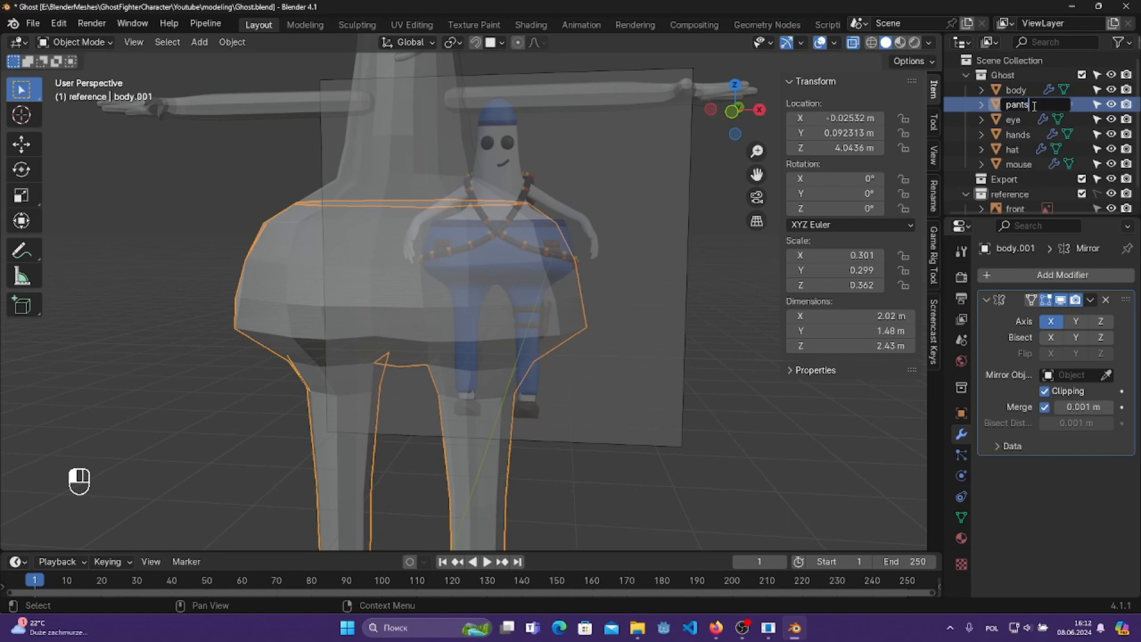
pyautogui.press('Return')
pyautogui.moveTo(706, 267); pyautogui.dragTo(708, 282, button='middle')
pyautogui.press('Tab')
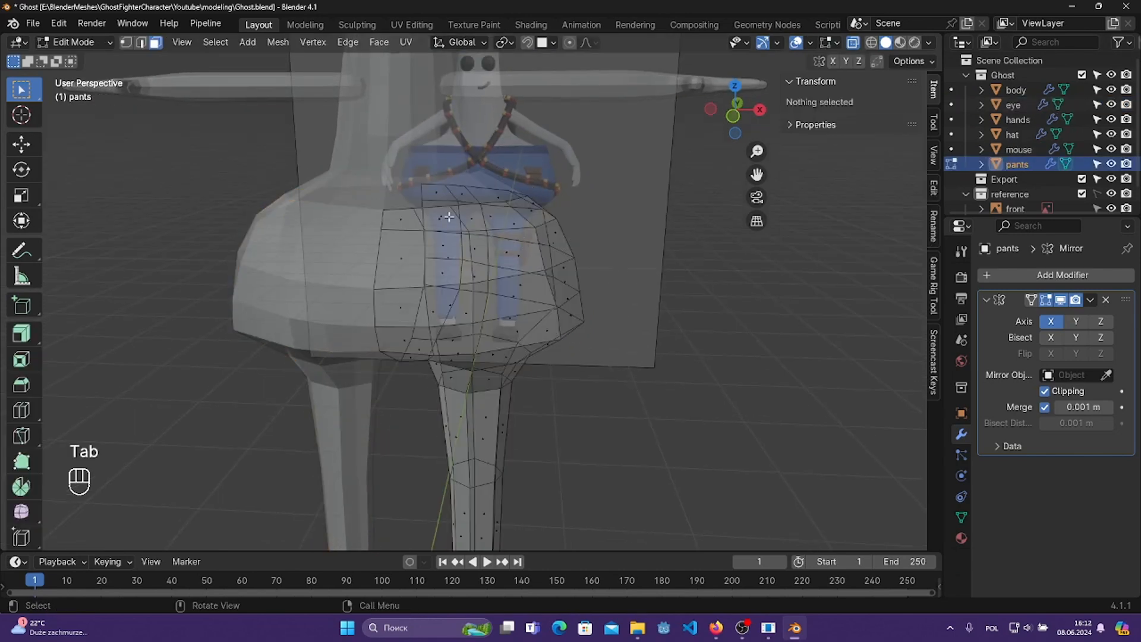
pyautogui.moveTo(449, 217); pyautogui.dragTo(469, 199, button='middle')
pyautogui.press('Tab')
pyautogui.moveTo(691, 304); pyautogui.dragTo(678, 352, button='middle')
pyautogui.scroll(-2, 683, 368)
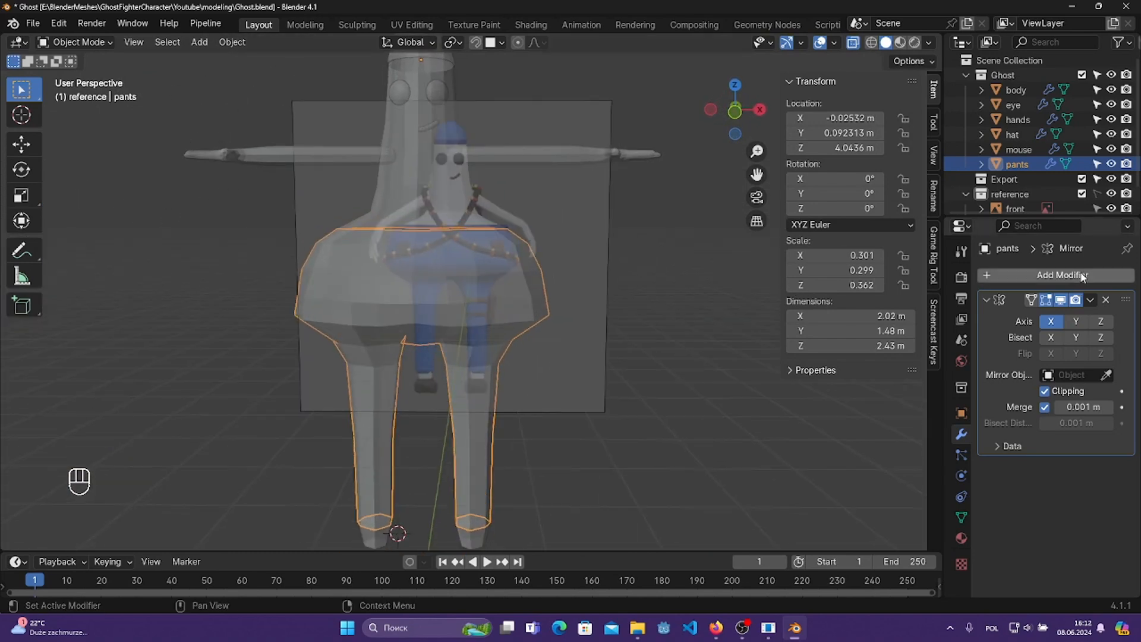
# - Add a Solidify modifier to the pants, turn off X-ray, and set the modifier's offset to 1.0
pyautogui.click(1027, 280)
pyautogui.moveTo(988, 277)
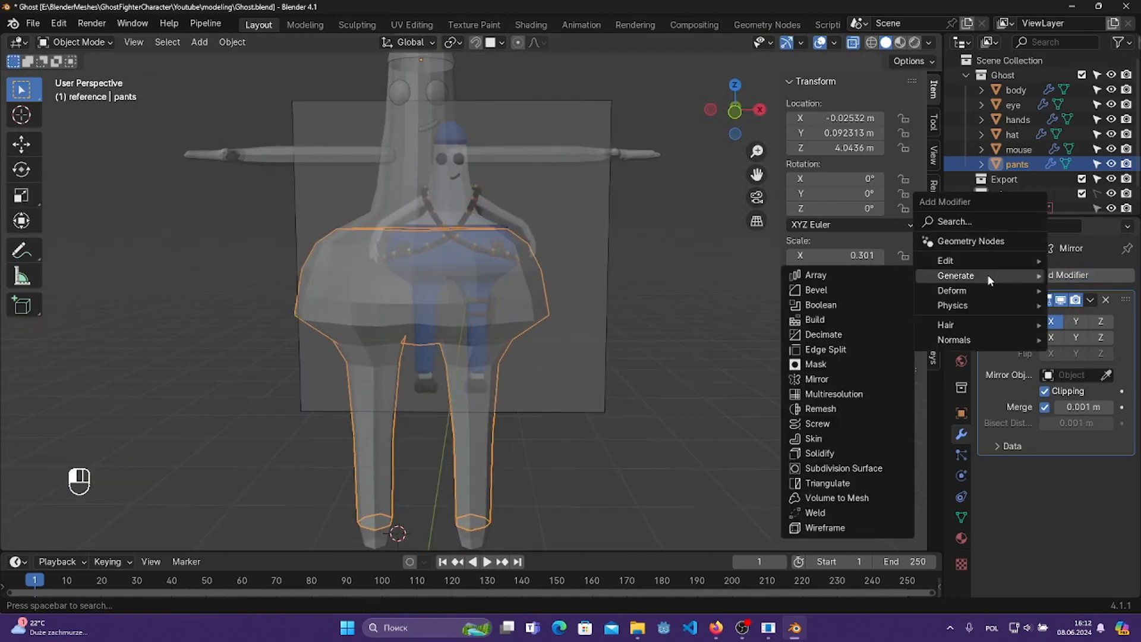
pyautogui.click(819, 454)
pyautogui.moveTo(660, 356); pyautogui.dragTo(618, 337, button='middle')
pyautogui.click(854, 43)
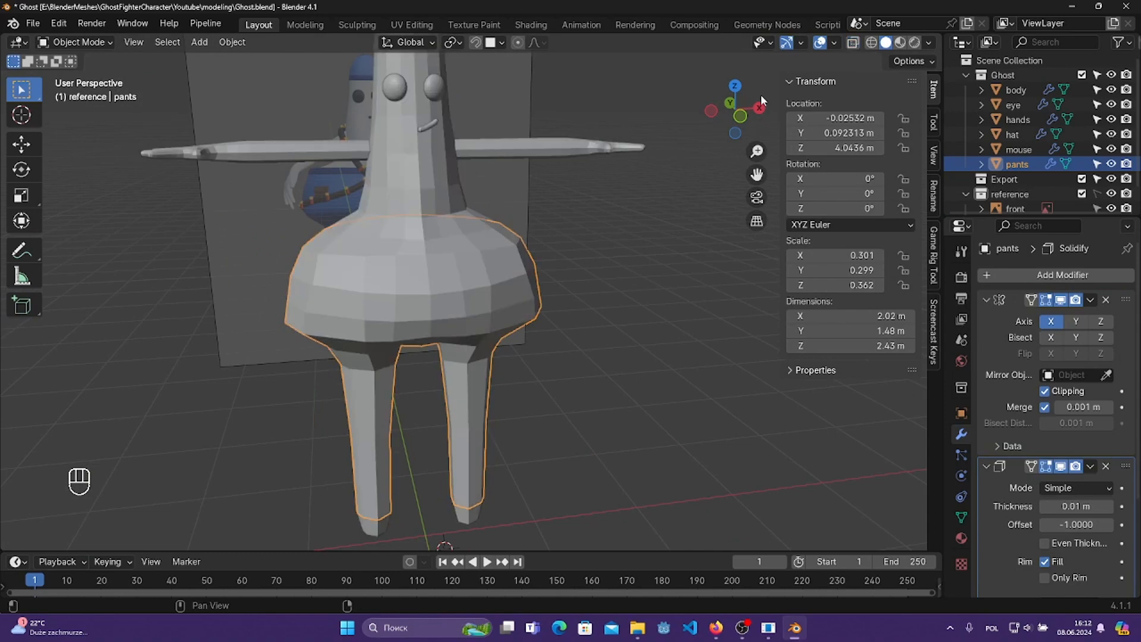
pyautogui.moveTo(761, 94); pyautogui.dragTo(1120, 475, button='middle')
pyautogui.moveTo(1074, 522); pyautogui.dragTo(1112, 523)
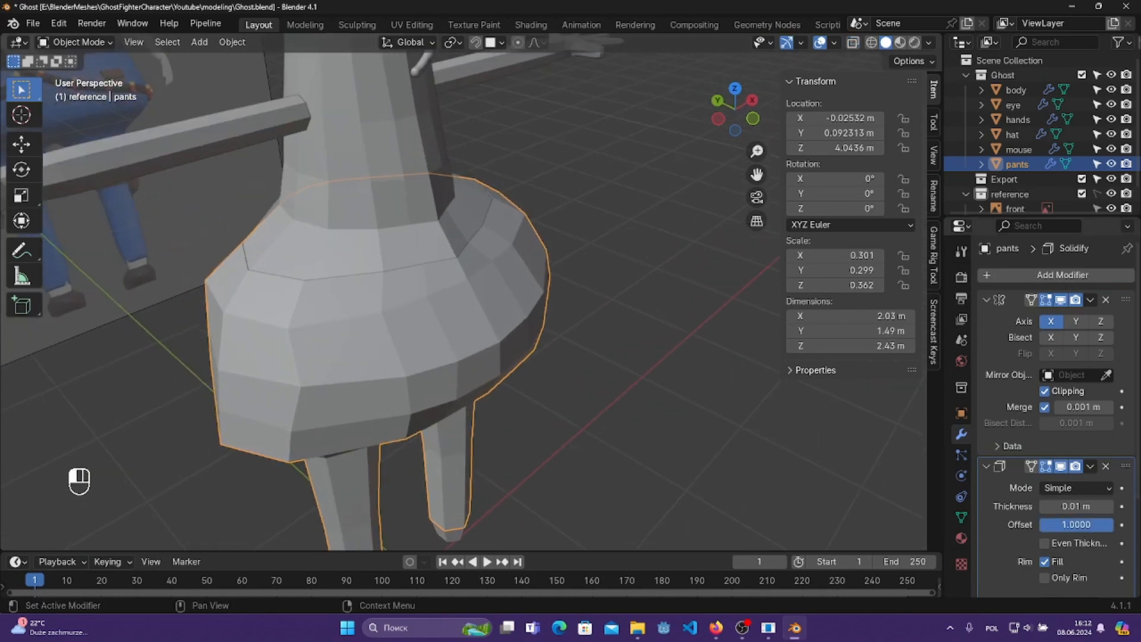
pyautogui.moveTo(631, 352); pyautogui.dragTo(706, 374, button='middle')
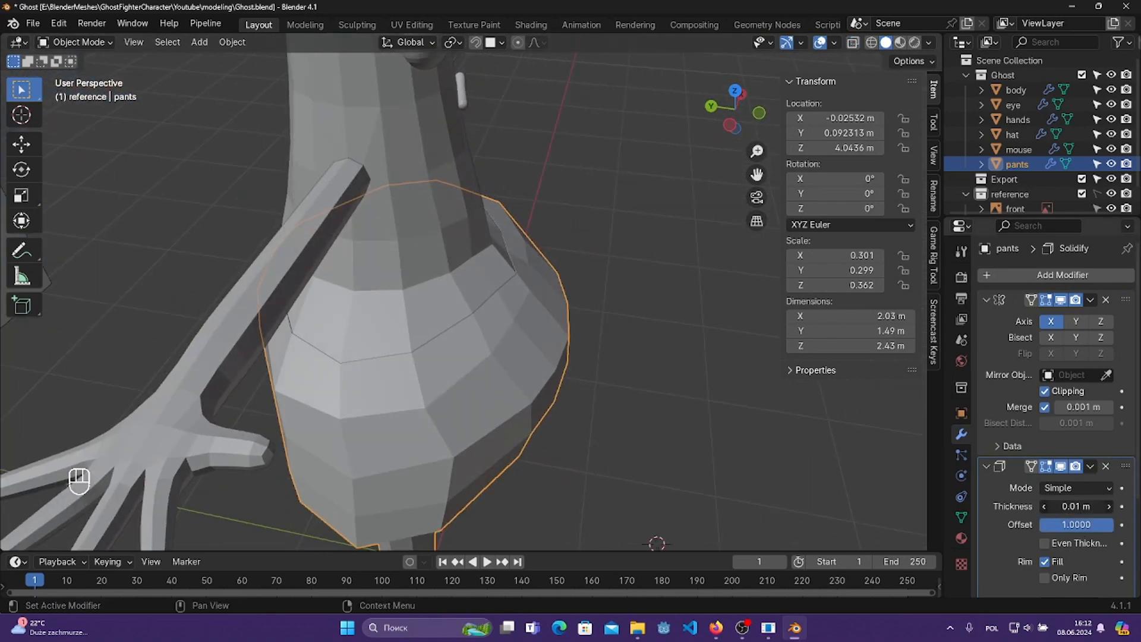
# - Undo the last two changes and apply the Mirror modifier on the pants
pyautogui.hotkey('ctrl', 'z')
pyautogui.hotkey('ctrl', 'z')
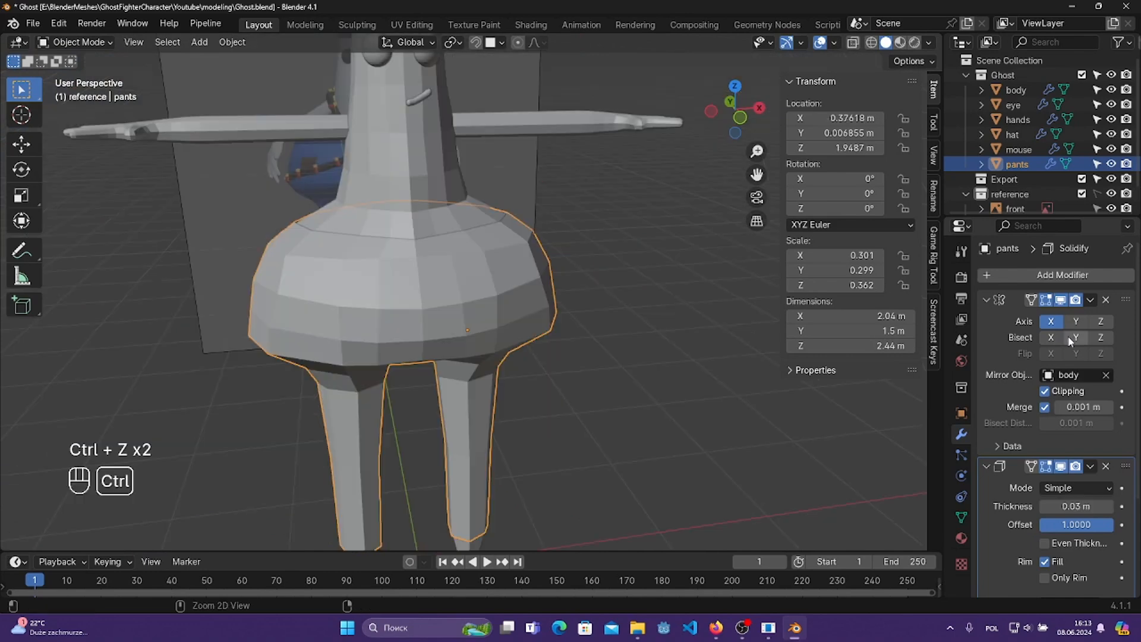
pyautogui.click(1090, 300)
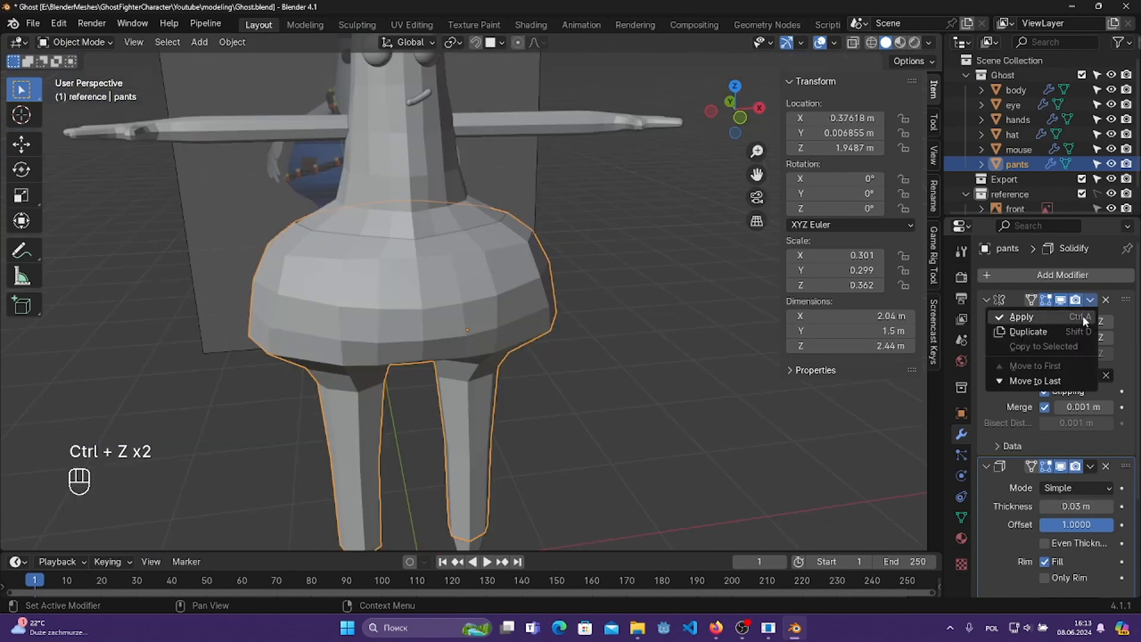
pyautogui.click(1047, 319)
pyautogui.moveTo(683, 339); pyautogui.dragTo(453, 311, button='middle')
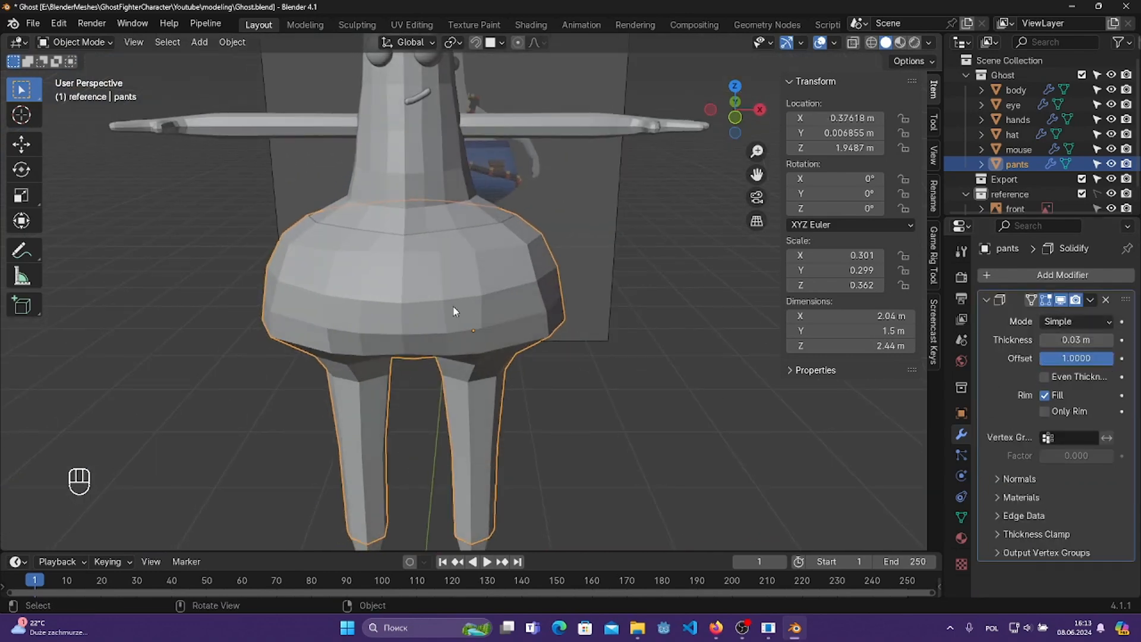
# - Set the pants' origin to its geometry
pyautogui.rightClick(459, 306)
pyautogui.moveTo(458, 306)
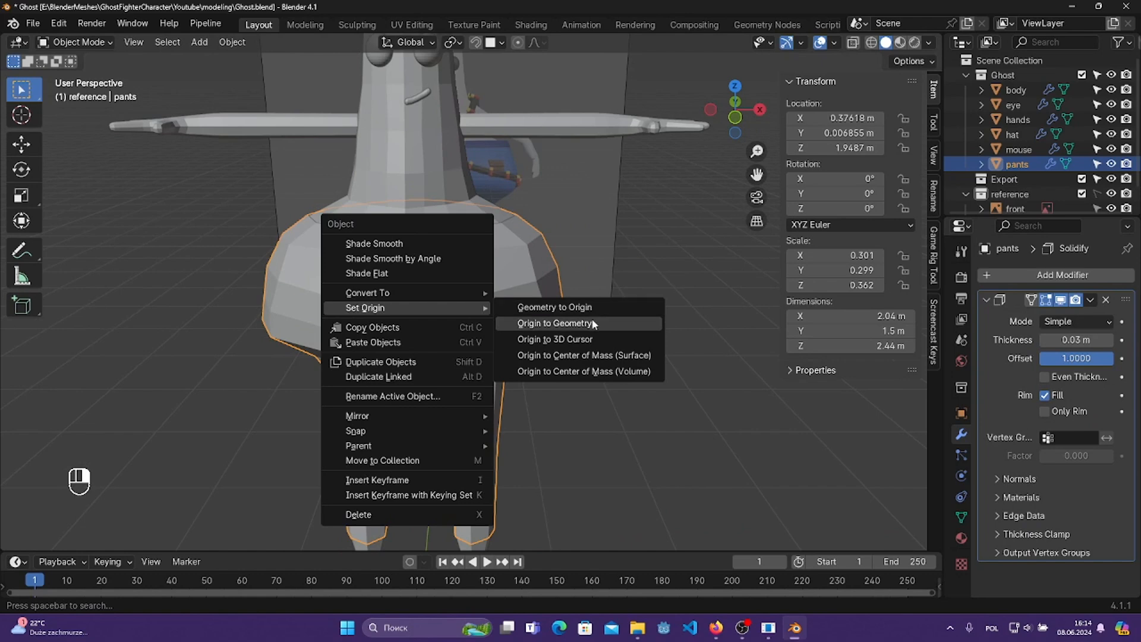
pyautogui.click(547, 324)
# - Scale the pants up slightly to about 0.308, 0.306 and 0.370 on X, Y and Z, and save the file
pyautogui.moveTo(642, 339); pyautogui.dragTo(722, 365, button='middle')
pyautogui.press('s')
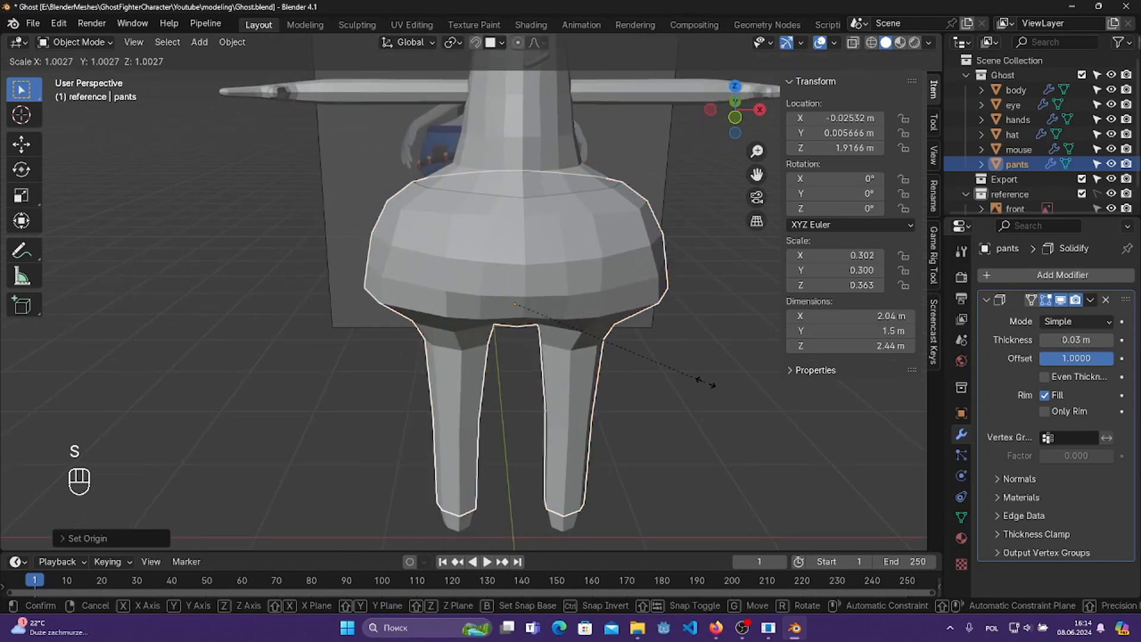
pyautogui.hotkey('ctrl', 'z')
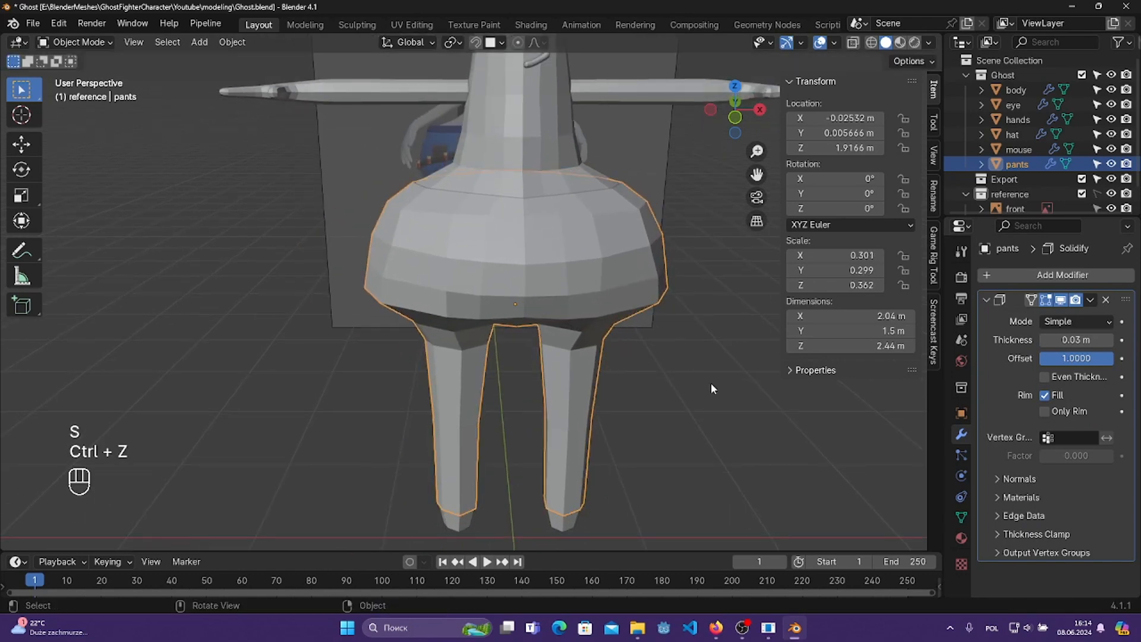
pyautogui.press('s')
pyautogui.click(521, 344)
pyautogui.hotkey('ctrl', 's')
# - Enter Edit Mode on the pants with X-ray on and select the whole top loop of faces around the waist
pyautogui.moveTo(521, 344); pyautogui.dragTo(589, 512, button='middle')
pyautogui.keyDown('shift'); pyautogui.moveTo(547, 255); pyautogui.dragTo(546, 333, button='middle'); pyautogui.keyUp('shift')
pyautogui.moveTo(546, 332); pyautogui.dragTo(544, 405, button='middle')
pyautogui.scroll(4, 595, 407)
pyautogui.moveTo(624, 443); pyautogui.dragTo(563, 367, button='middle')
pyautogui.press('Tab')
pyautogui.click(470, 398)
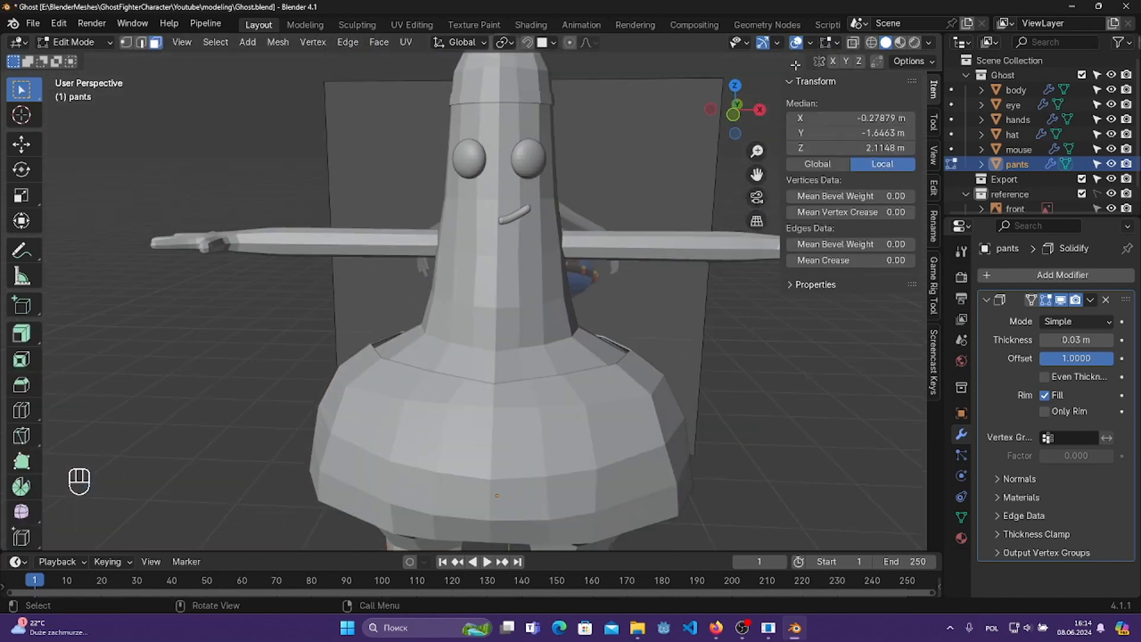
pyautogui.click(852, 43)
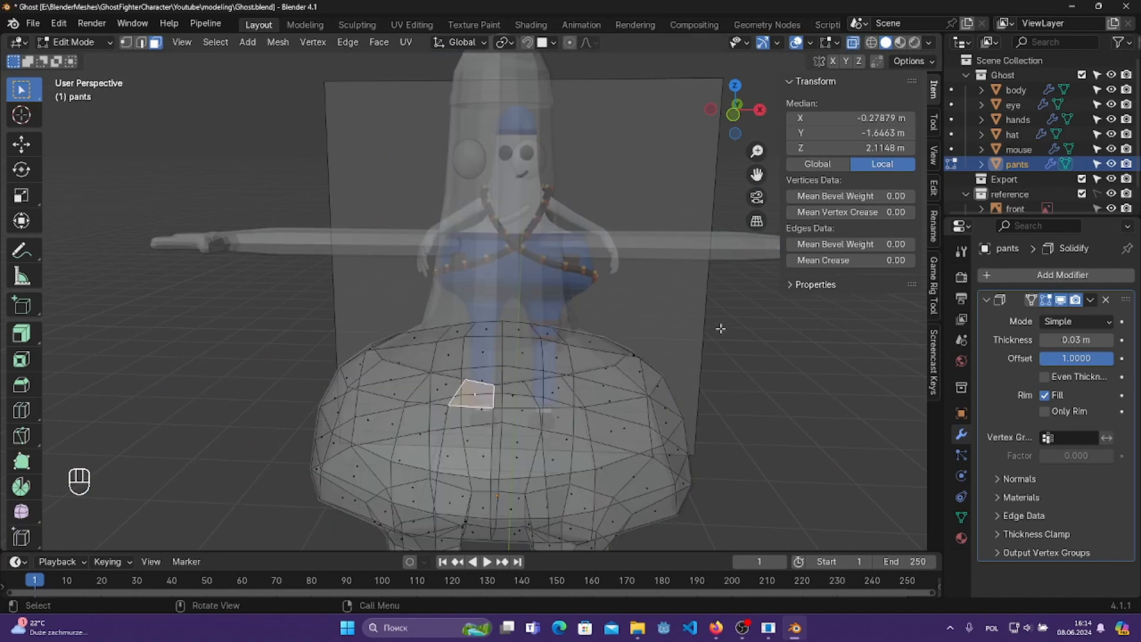
pyautogui.press('KP_1')
pyautogui.scroll(5, 535, 410)
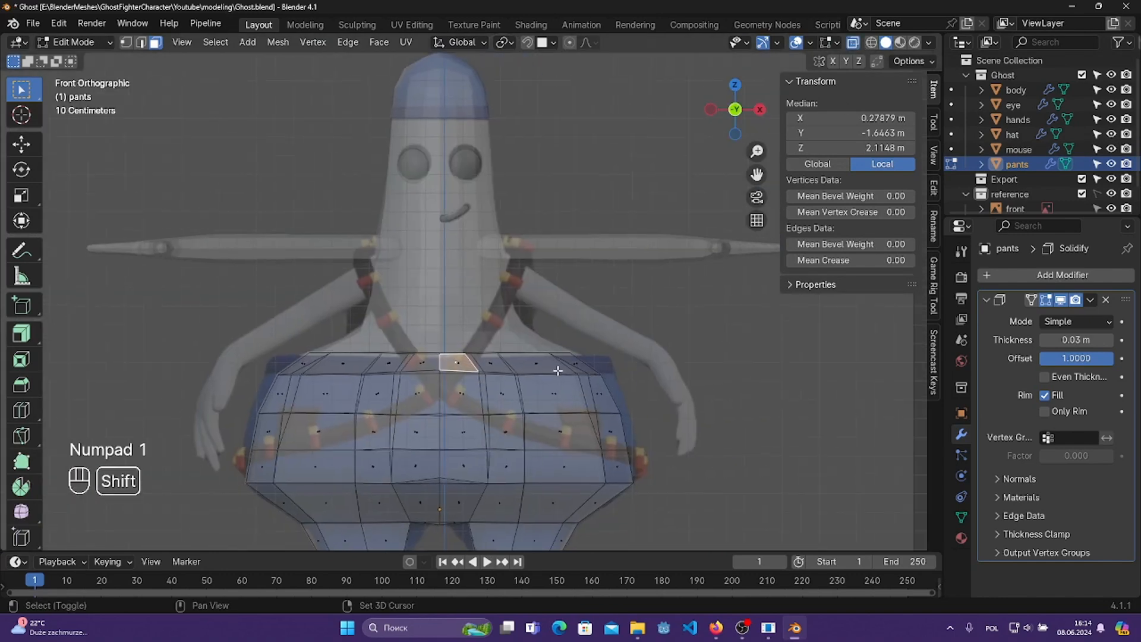
pyautogui.keyDown('alt'); pyautogui.click(512, 410); pyautogui.keyUp('alt')
pyautogui.keyDown('alt'); pyautogui.click(562, 417); pyautogui.keyUp('alt')
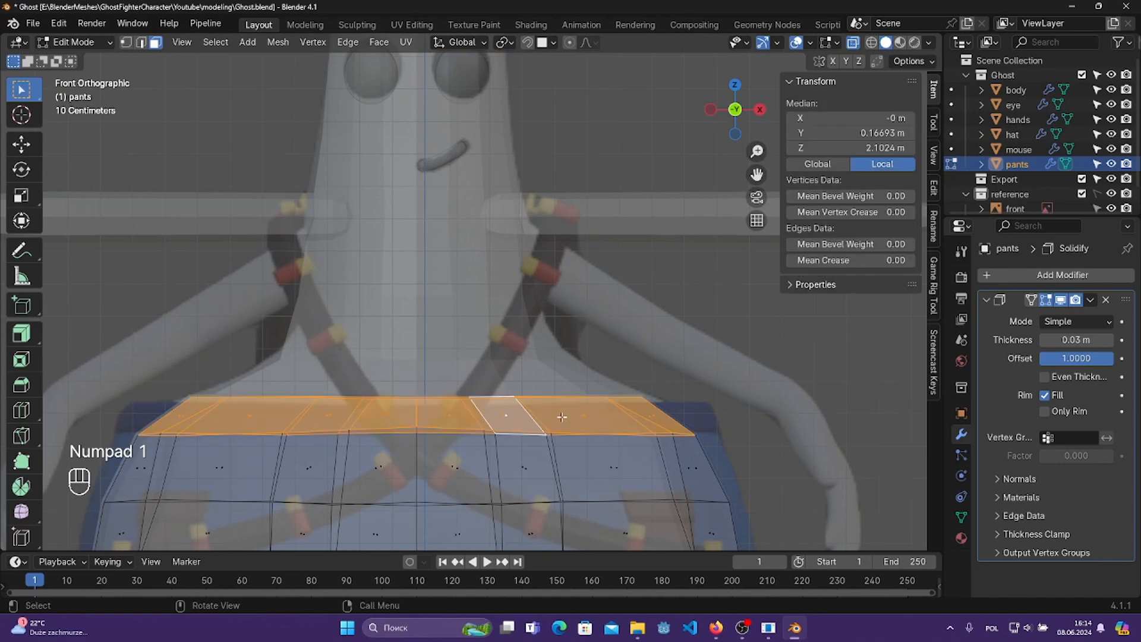
# - Duplicate the waist face loop in place, separate it into a new object, and return to Object Mode
pyautogui.hotkey('shift', 'd')
pyautogui.rightClick(669, 418)
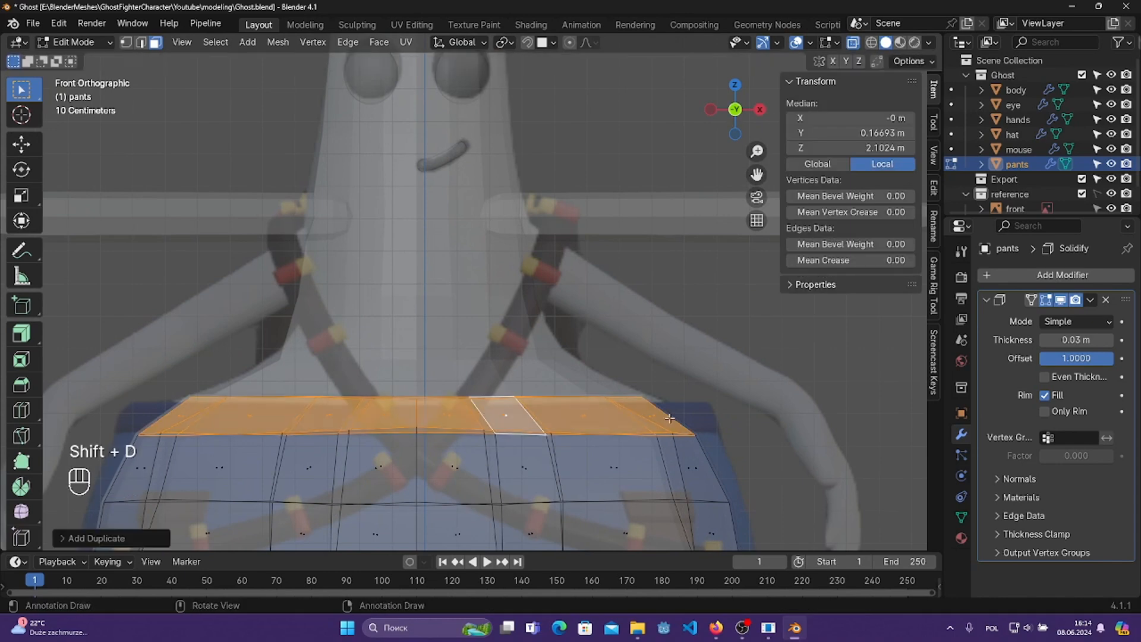
pyautogui.press('F2')
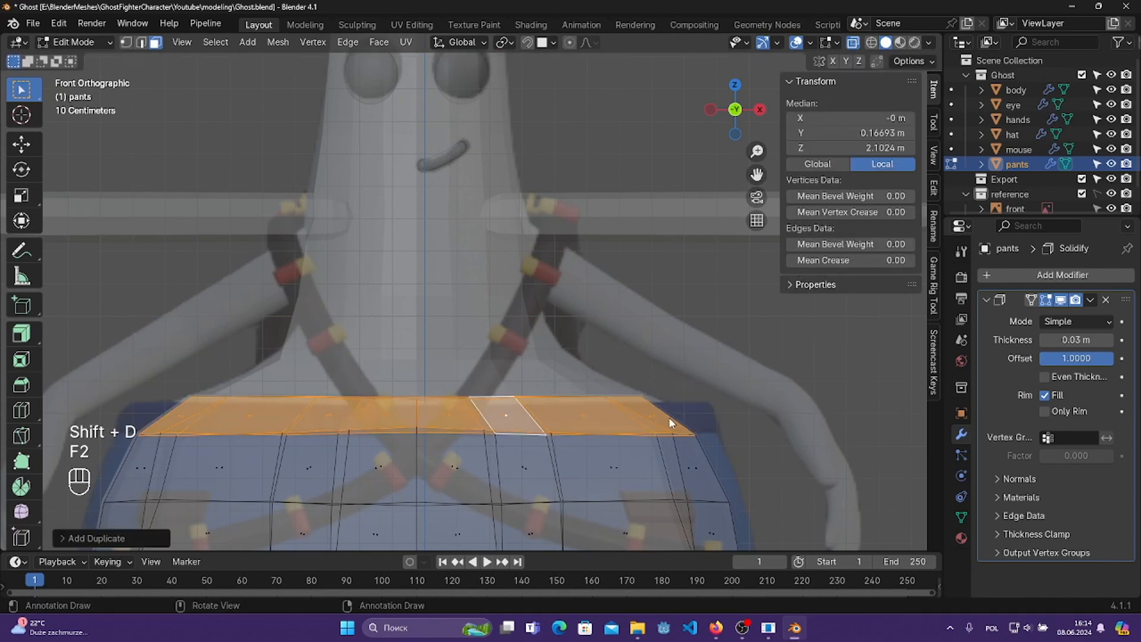
pyautogui.press('F3')
pyautogui.press('Return')
pyautogui.moveTo(729, 428); pyautogui.dragTo(800, 458, button='middle')
pyautogui.click(74, 42)
pyautogui.click(73, 57)
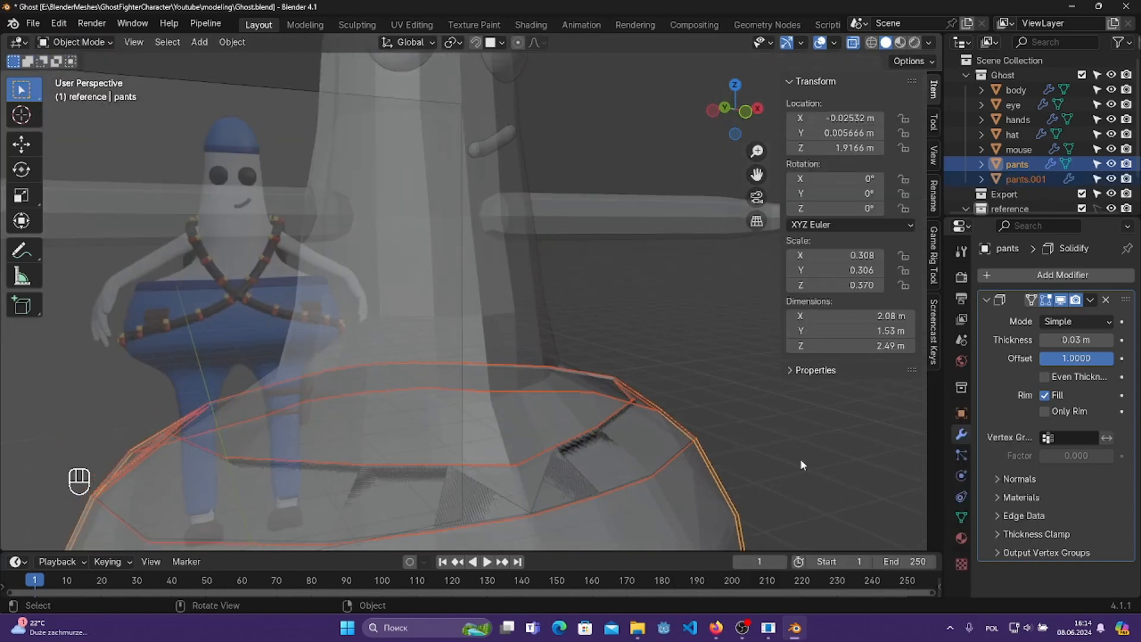
# - Try to scale the separated waist loop up slightly by about 1.005
pyautogui.click(669, 435)
pyautogui.click(602, 438)
pyautogui.press('s')
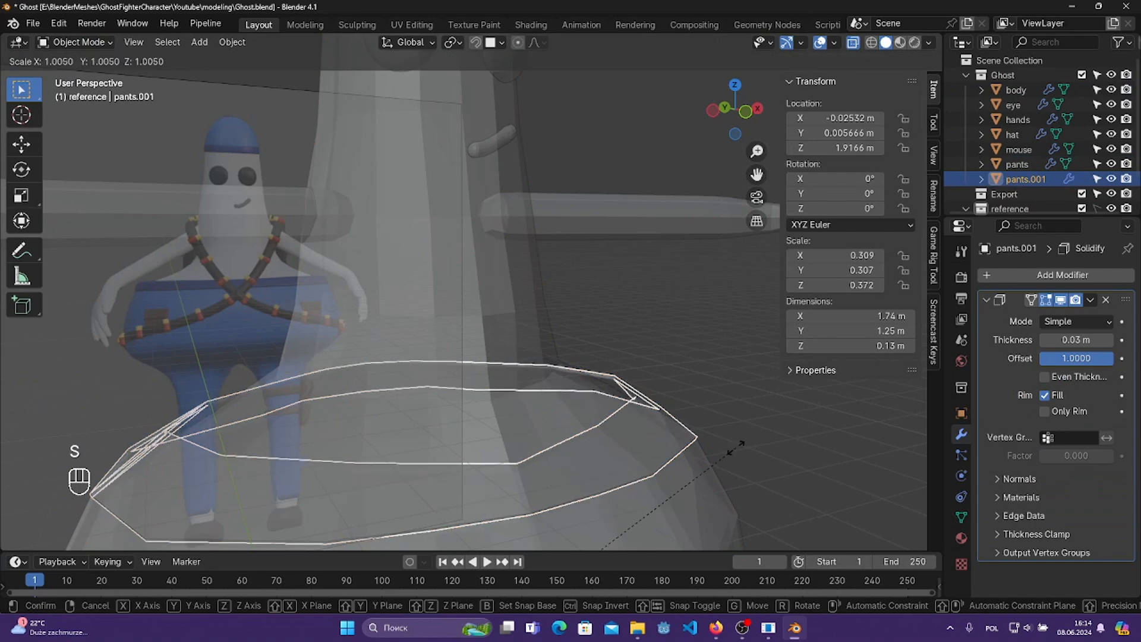
pyautogui.click(712, 448)
pyautogui.moveTo(713, 448); pyautogui.dragTo(646, 428, button='middle')
pyautogui.hotkey('ctrl', 'z')
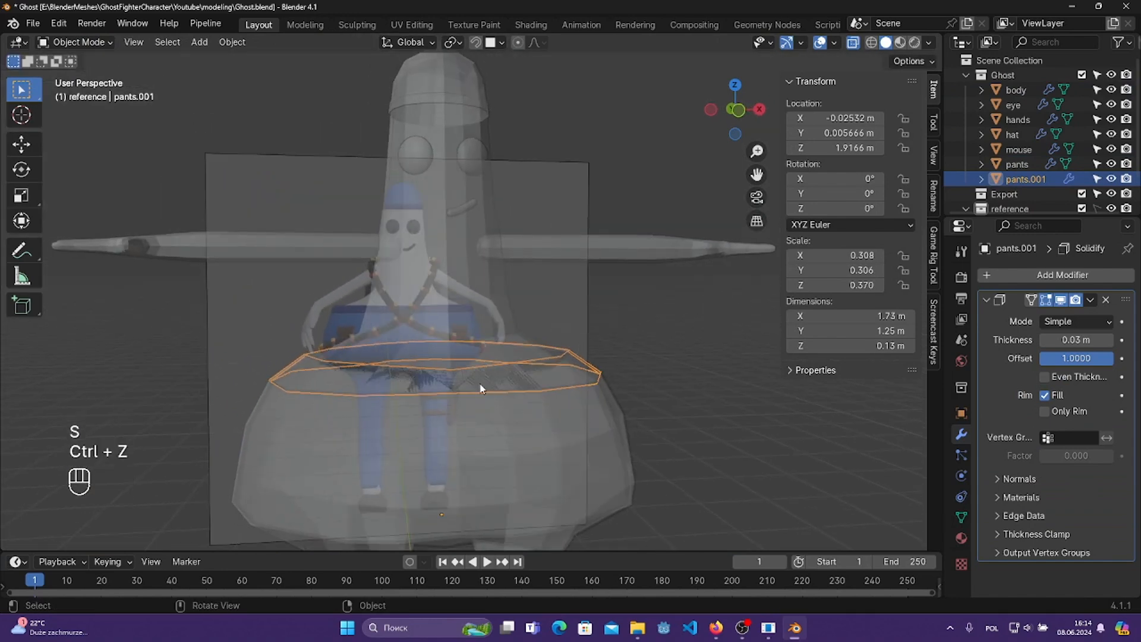
# - Set the separated waist loop's origin to its geometry
pyautogui.rightClick(409, 382)
pyautogui.moveTo(409, 382)
pyautogui.click(573, 397)
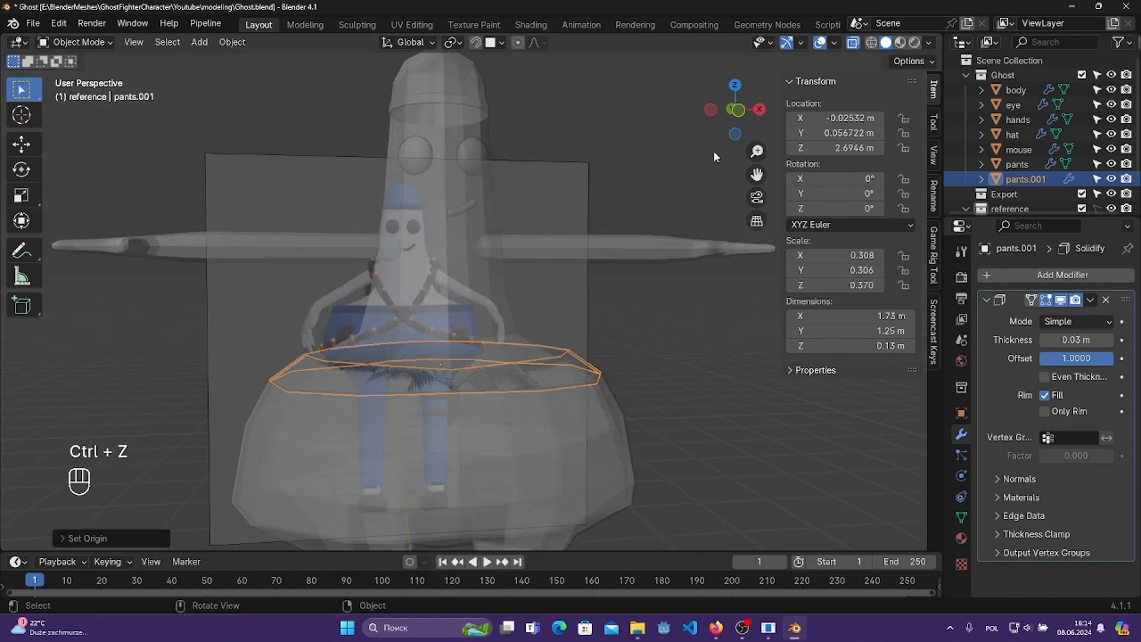
# - Turn X-ray off and scale the waistband up to about 0.310, 0.308 and 0.373 on X, Y and Z
pyautogui.click(853, 43)
pyautogui.moveTo(660, 380); pyautogui.dragTo(619, 394, button='middle')
pyautogui.press('s')
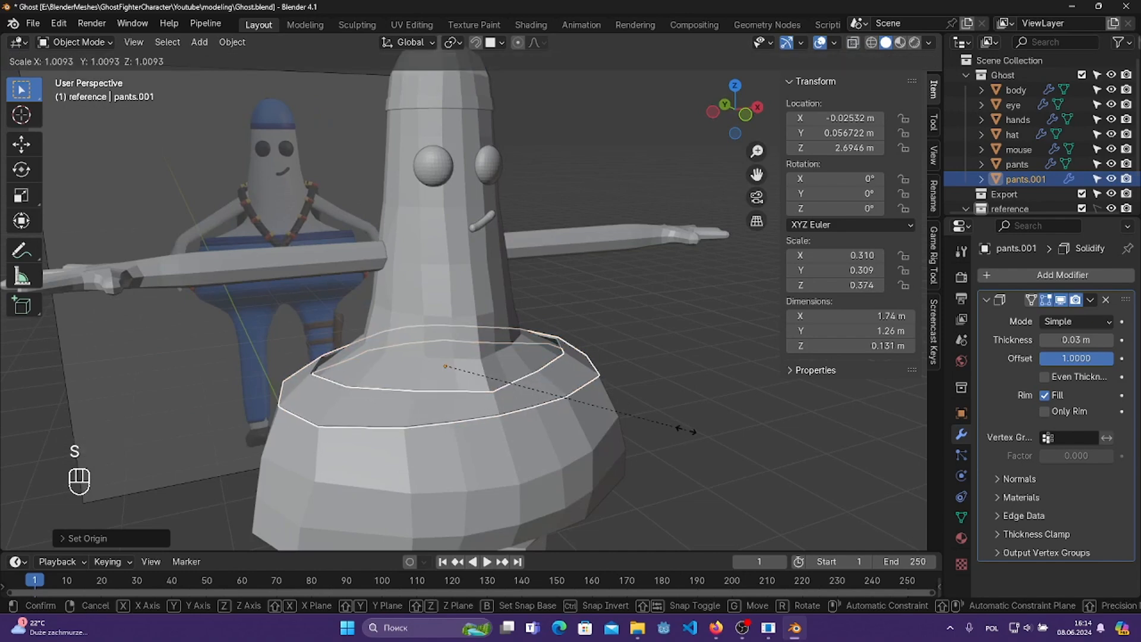
pyautogui.click(673, 422)
pyautogui.moveTo(745, 474); pyautogui.dragTo(704, 451, button='middle')
pyautogui.scroll(2, 637, 422)
pyautogui.scroll(-1, 637, 423)
# - Enter Edit Mode on the waistband with X-ray on and select two side vertices of its lower edge in vertex mode
pyautogui.moveTo(637, 423); pyautogui.dragTo(472, 337, button='middle')
pyautogui.click(79, 42)
pyautogui.click(83, 76)
pyautogui.click(854, 43)
pyautogui.click(591, 423)
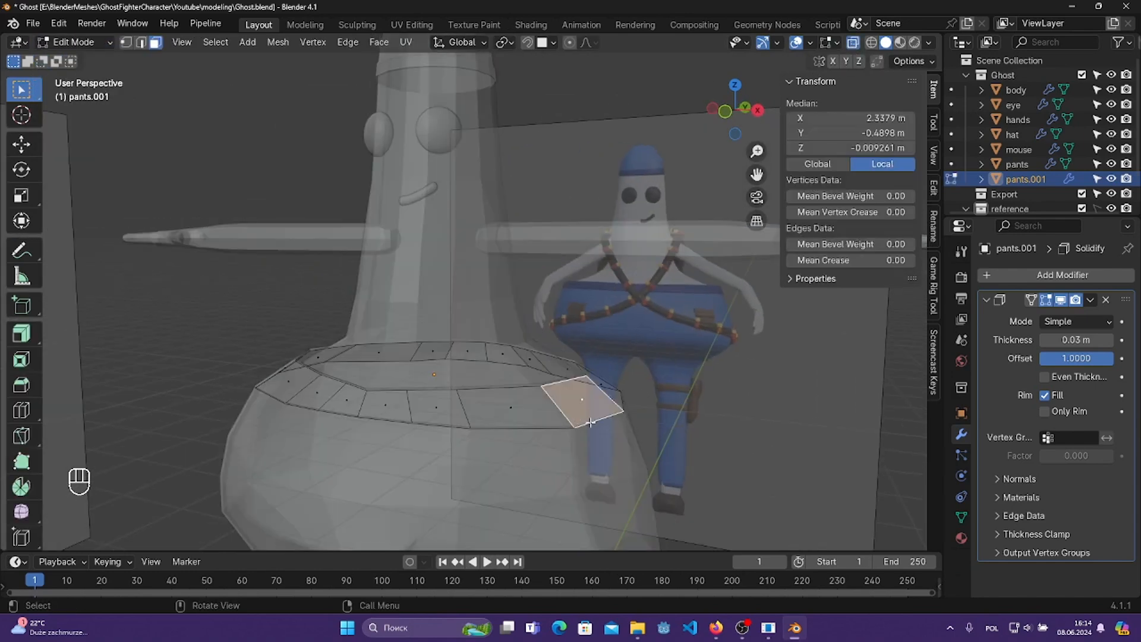
pyautogui.press('1')
pyautogui.click(575, 429)
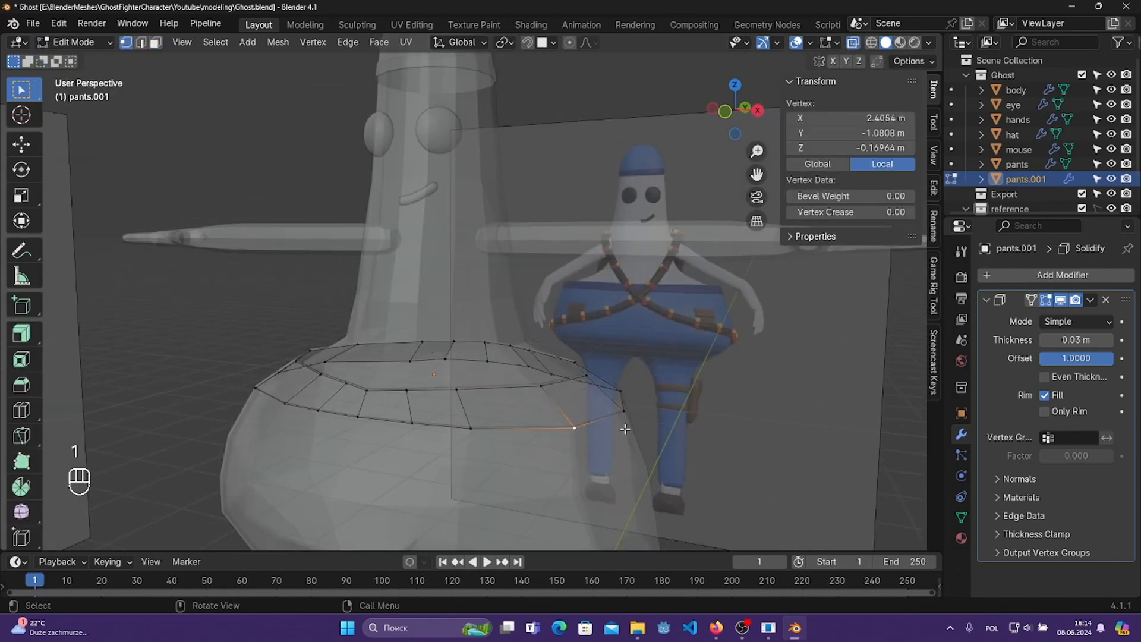
pyautogui.moveTo(575, 429); pyautogui.dragTo(553, 410, button='middle')
pyautogui.keyDown('shift'); pyautogui.click(519, 409); pyautogui.keyUp('shift')
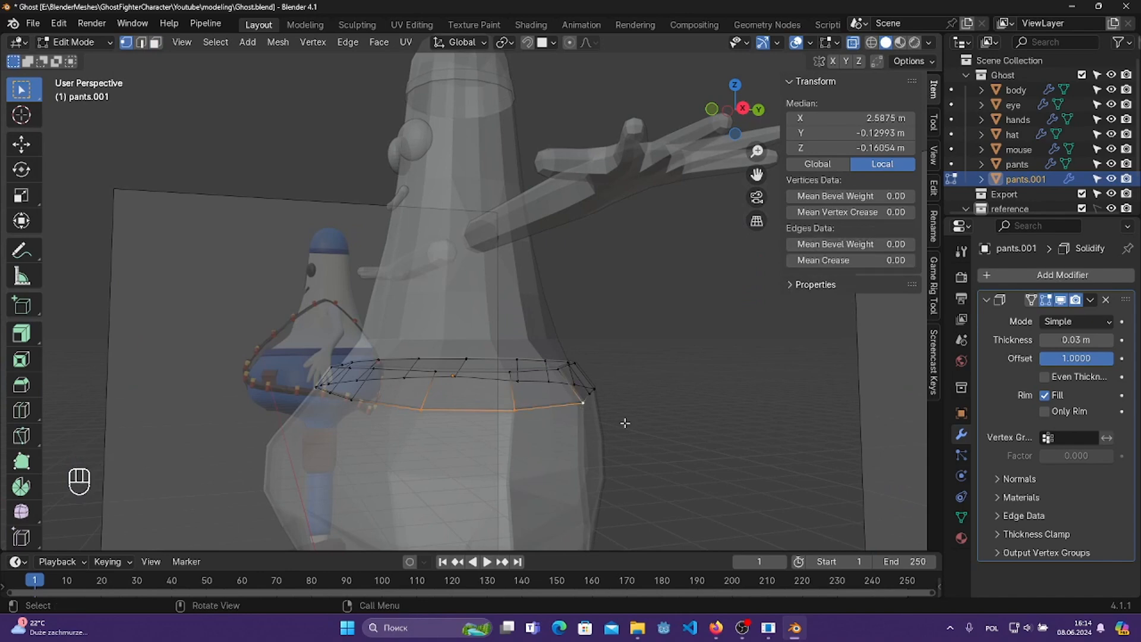
# - In the right orthographic view, select the middle vertices of the waistband's lower edge and move them up about 0.011 m along Z
pyautogui.press('KP_3')
pyautogui.moveTo(390, 375); pyautogui.dragTo(539, 421)
pyautogui.press('g')
pyautogui.press('z')
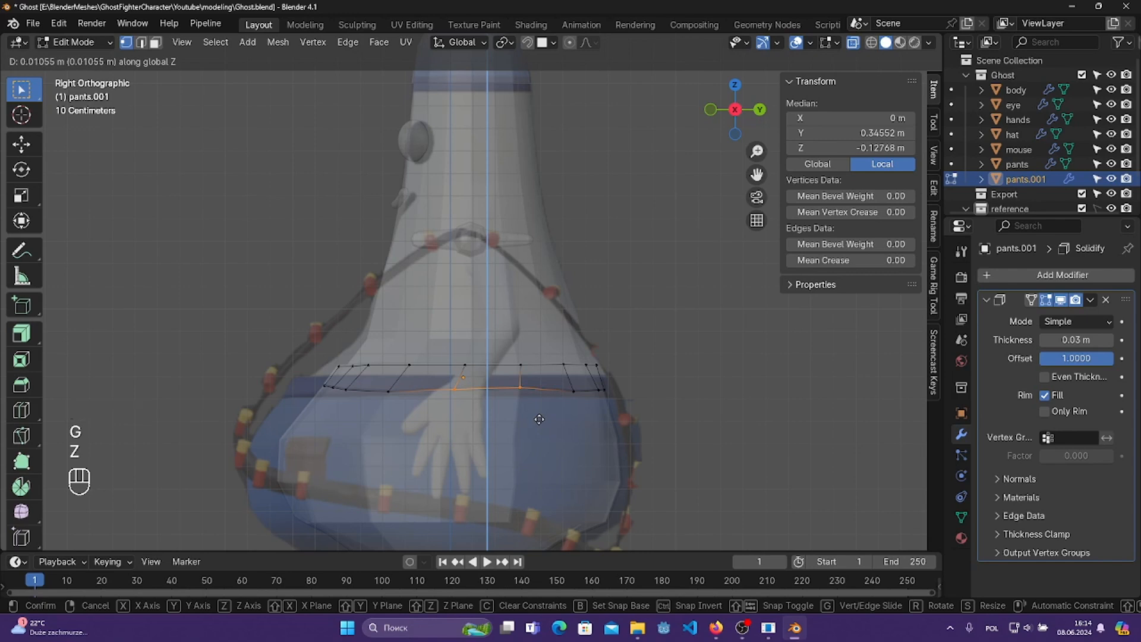
pyautogui.click(539, 419)
# - Select the lower-edge vertices just forward of the waistband's middle and raise them along Z to a local height of about -0.127 m
pyautogui.moveTo(516, 379); pyautogui.dragTo(531, 398)
pyautogui.moveTo(356, 380); pyautogui.dragTo(413, 419)
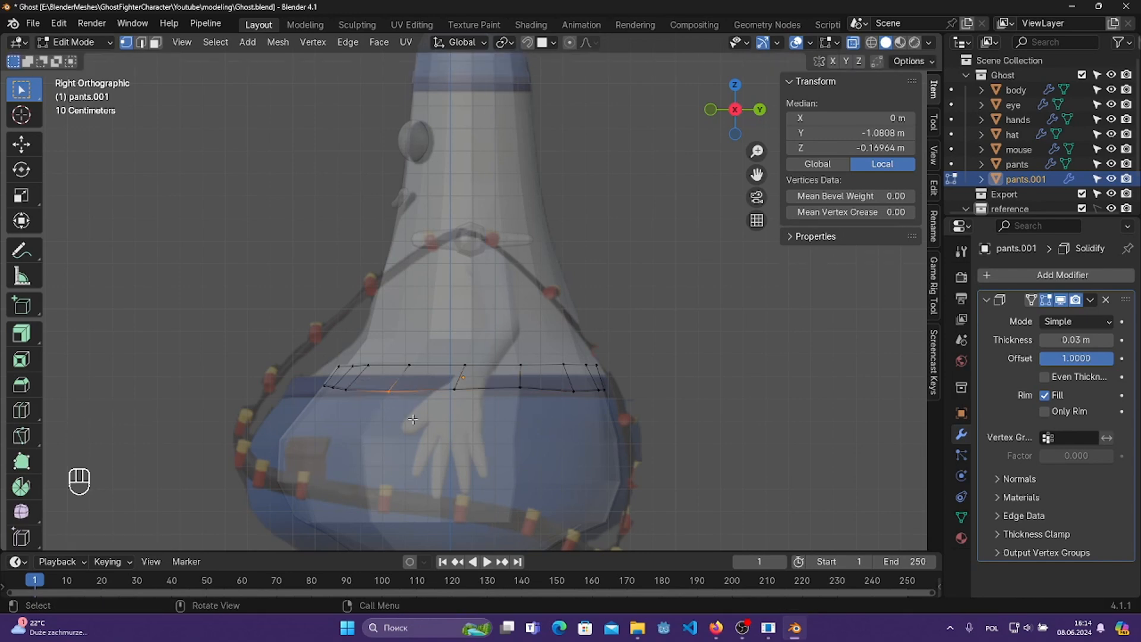
pyautogui.press('g')
pyautogui.press('z')
pyautogui.click(340, 392)
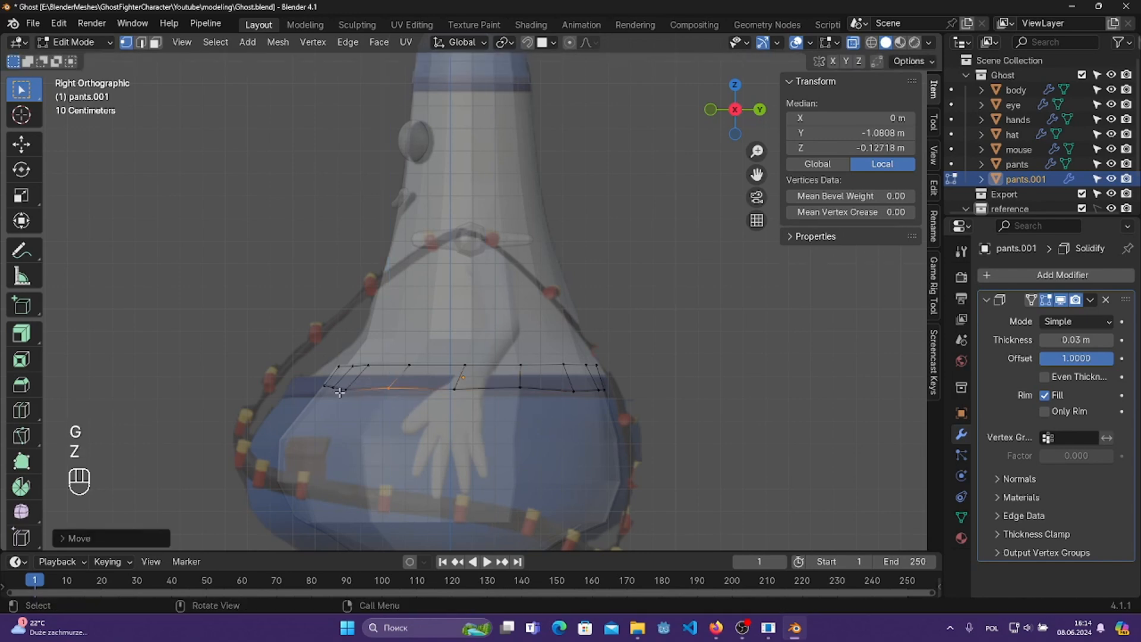
# - Raise the foremost lower-edge vertices of the waistband about 0.011 m along Z, rotate them slightly, and save the file
pyautogui.keyDown('shift'); pyautogui.click(325, 386); pyautogui.keyUp('shift')
pyautogui.press('g')
pyautogui.press('z')
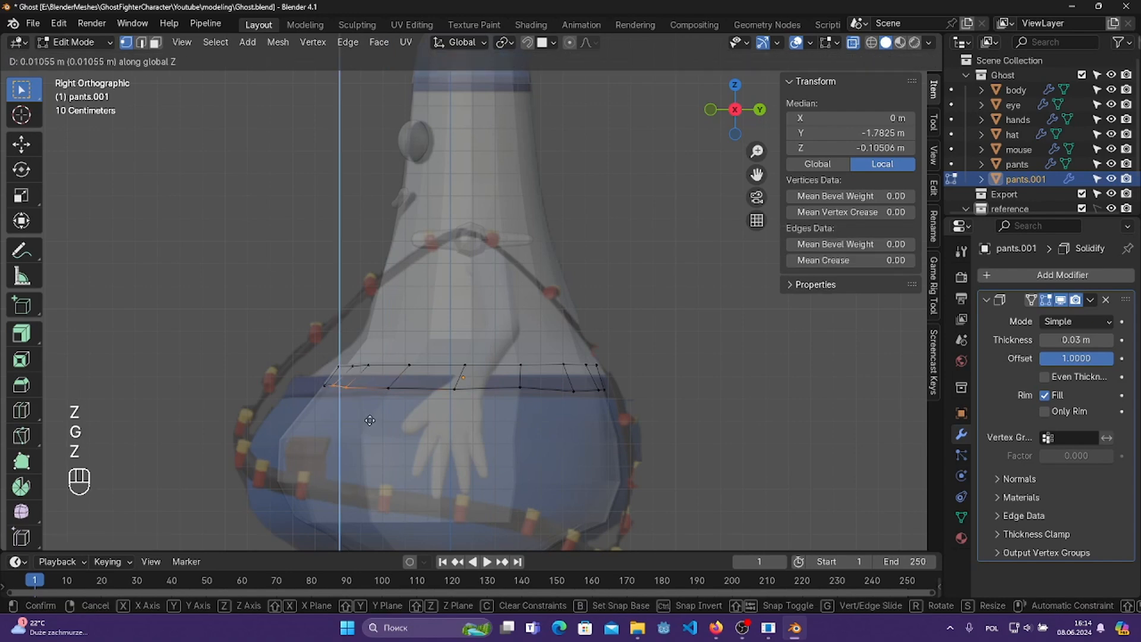
pyautogui.click(414, 427)
pyautogui.press('r')
pyautogui.click(415, 417)
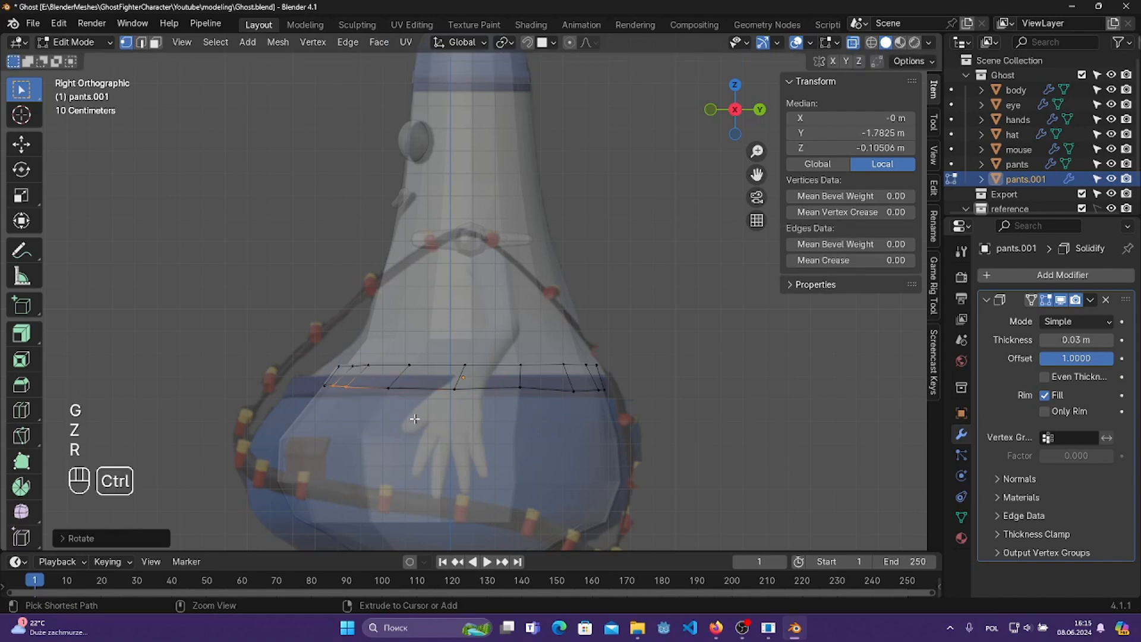
pyautogui.hotkey('ctrl', 's')
# - Select the rear lower-edge vertices of the waistband and move them about 0.021 m up and 0.008 m forward
pyautogui.moveTo(550, 376); pyautogui.dragTo(597, 414)
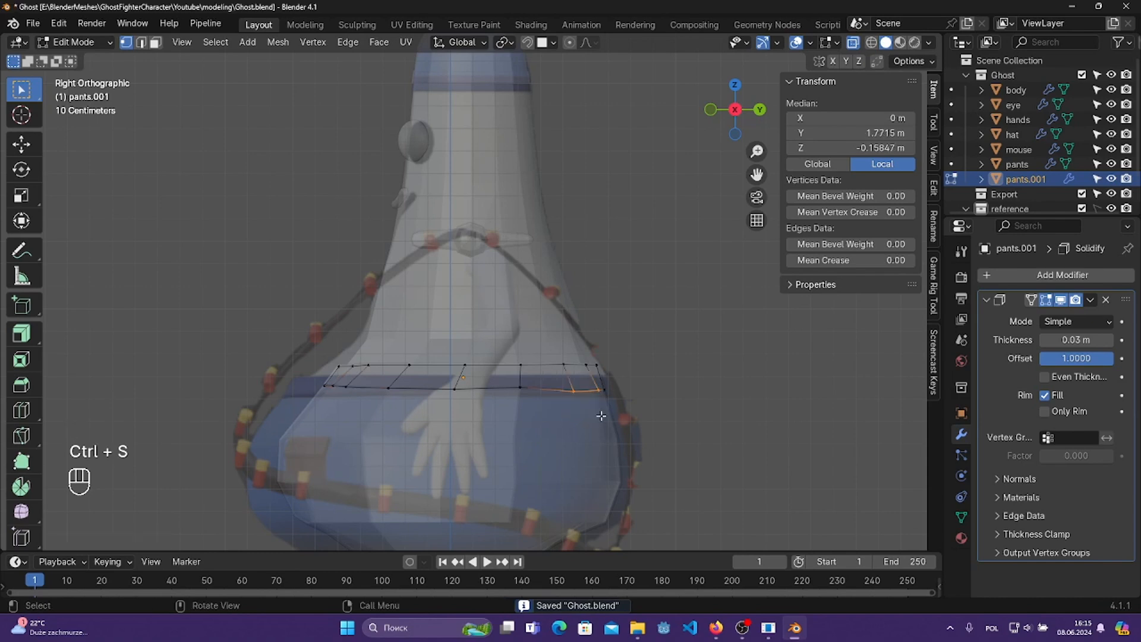
pyautogui.press('g')
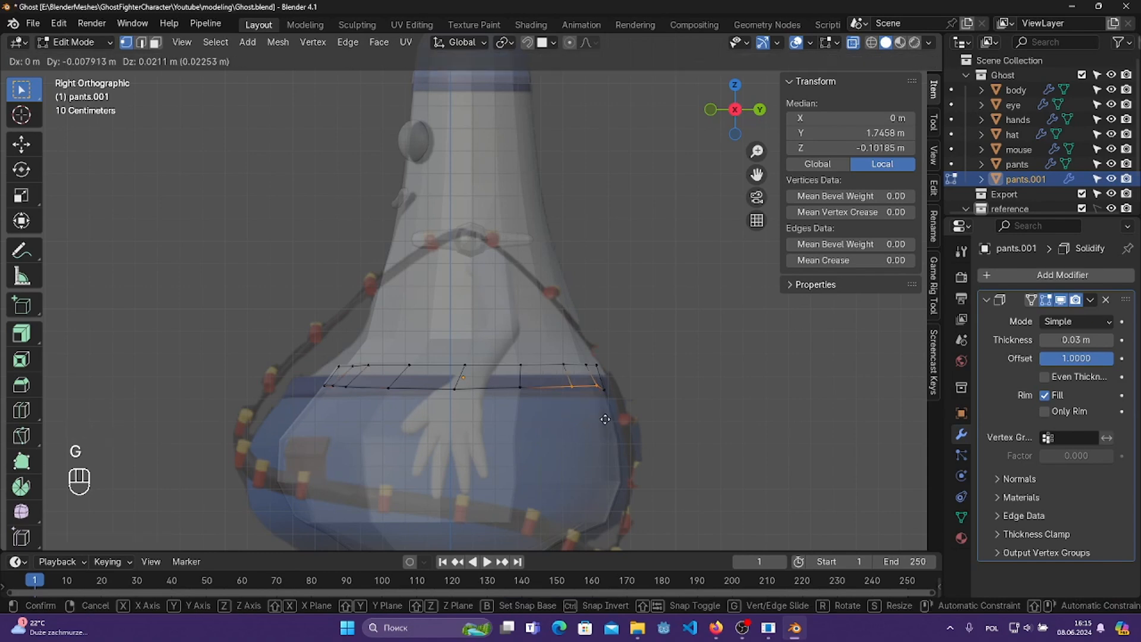
pyautogui.click(605, 419)
# - Try to rotate the rear lower-edge vertices and shift them about 0.018 m forward
pyautogui.press('r')
pyautogui.click(630, 426)
pyautogui.press('g')
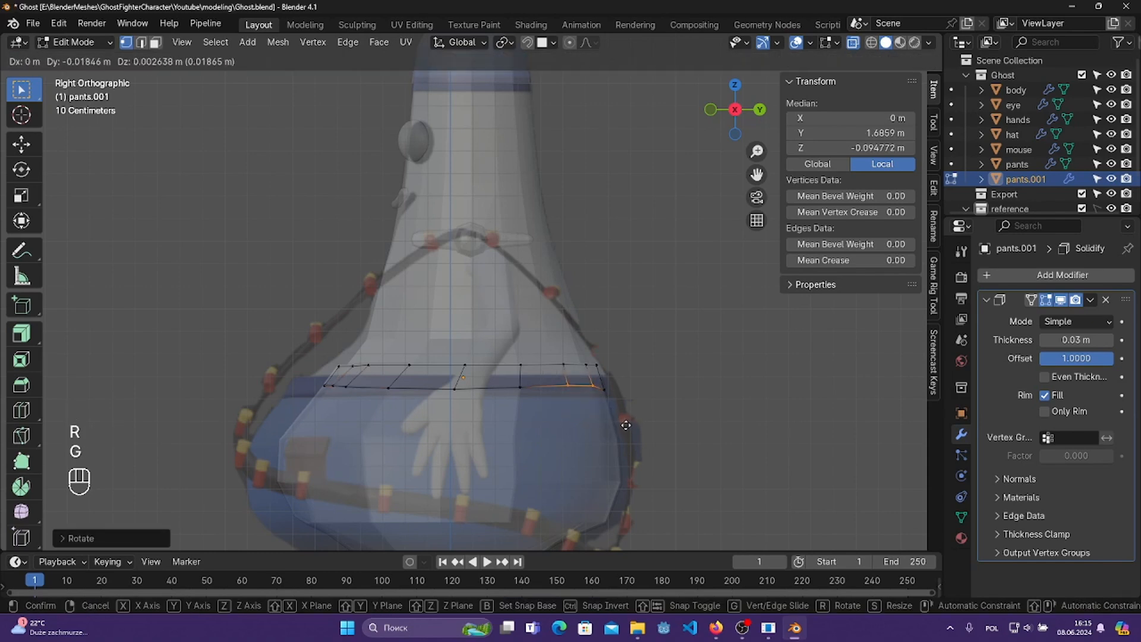
pyautogui.click(624, 425)
pyautogui.hotkey('ctrl', 's')
pyautogui.moveTo(624, 424); pyautogui.dragTo(498, 517, button='middle')
pyautogui.hotkey('ctrl', 'z')
# - Reposition the rear lower-edge vertices to a local median of about Y 1.771 m and Z -0.107 m, and save the file
pyautogui.press('KP_3')
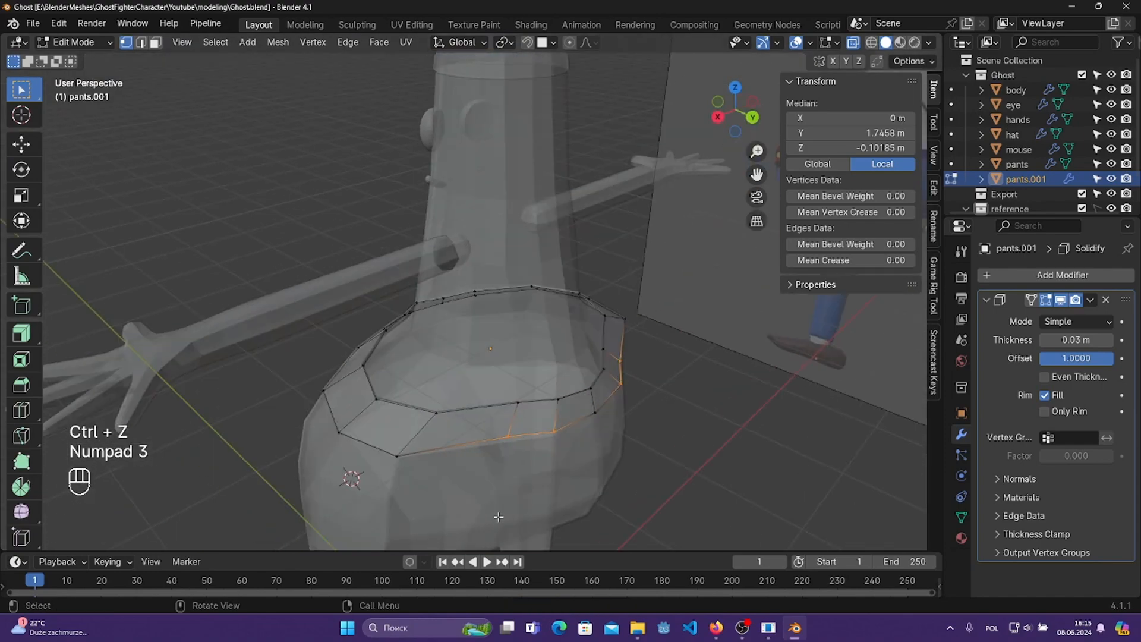
pyautogui.moveTo(617, 457); pyautogui.dragTo(638, 398, button='middle')
pyautogui.press('g')
pyautogui.click(547, 465)
pyautogui.hotkey('ctrl', 's')
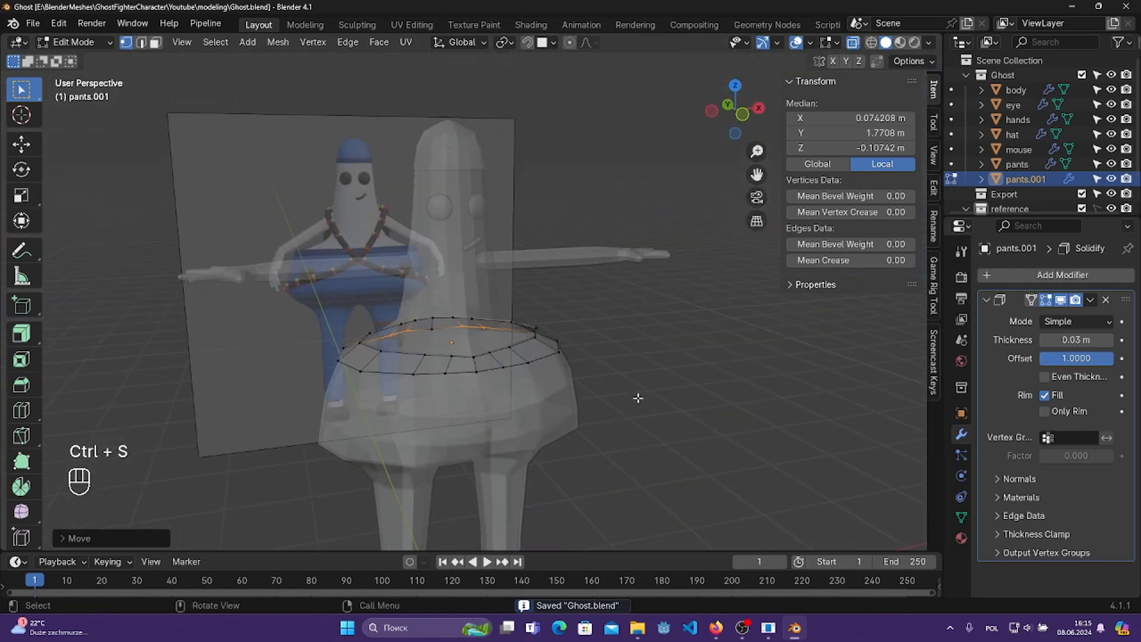
# - Return to Object Mode, deselect everything, and turn X-ray off
pyautogui.moveTo(392, 338); pyautogui.dragTo(268, 115, button='middle')
pyautogui.click(74, 41)
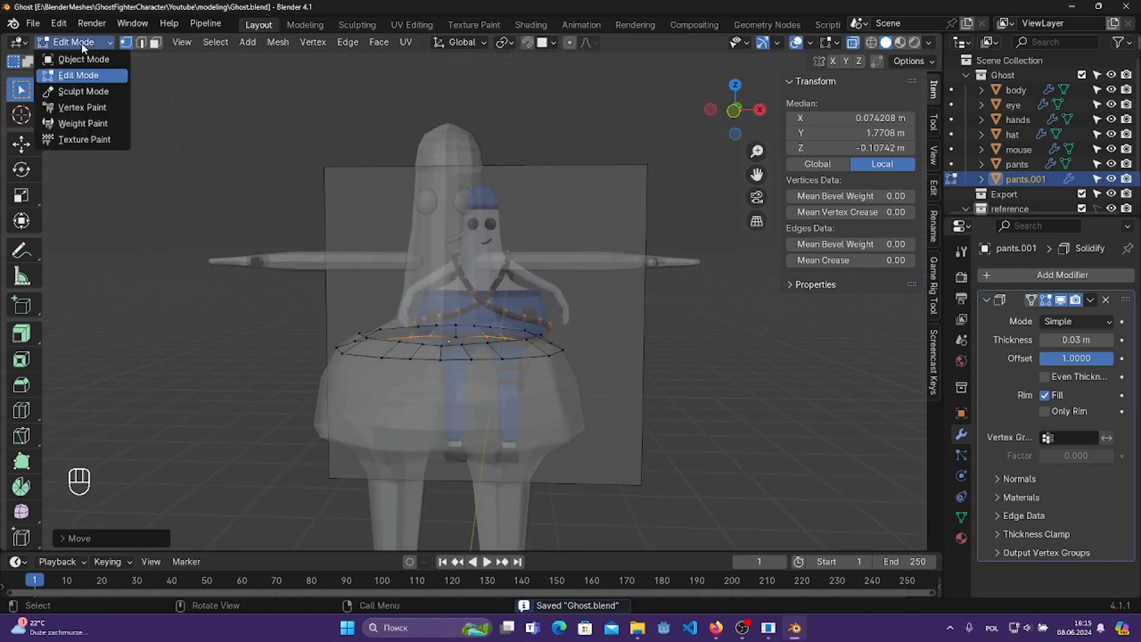
pyautogui.click(89, 56)
pyautogui.hotkey('alt', 'a')
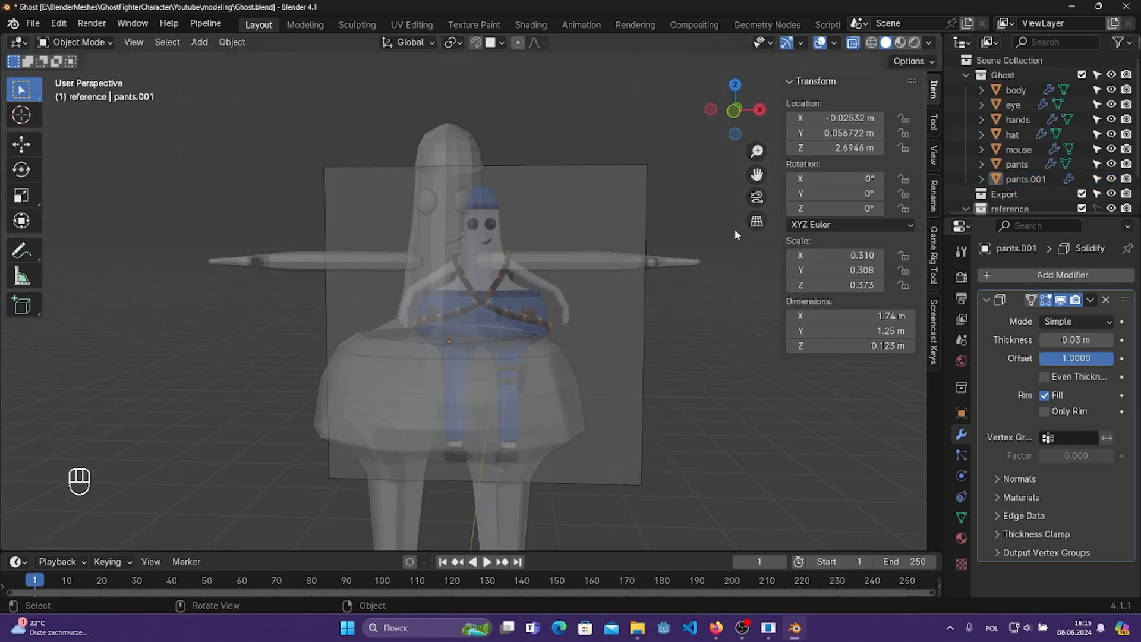
pyautogui.click(854, 43)
pyautogui.moveTo(629, 332); pyautogui.dragTo(594, 327, button='middle')
pyautogui.scroll(-4, 609, 348)
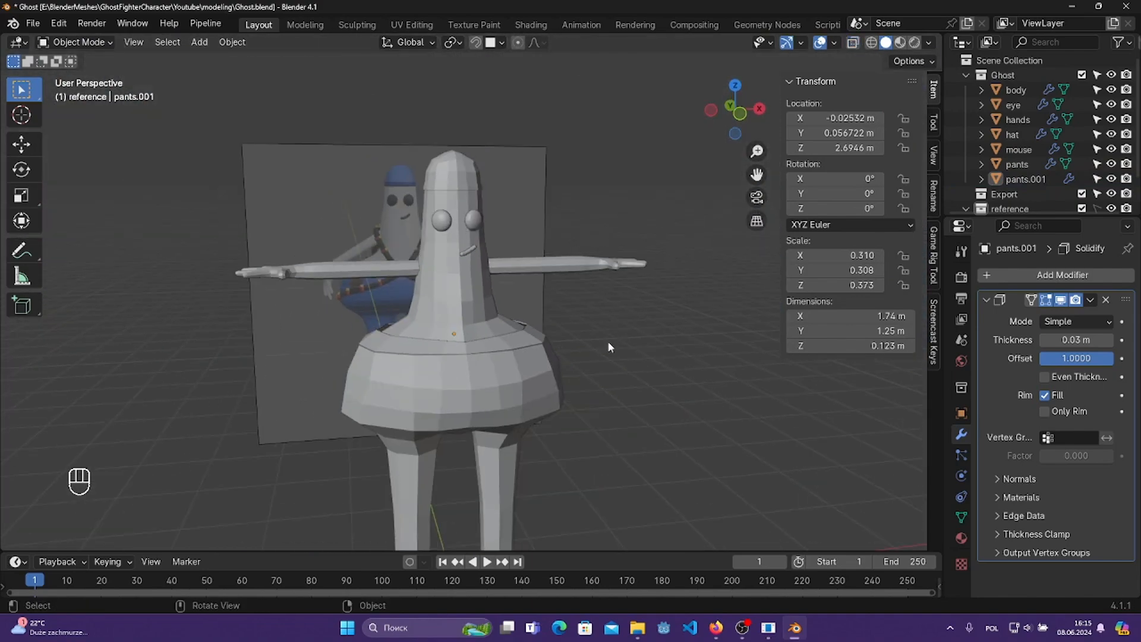
# - Set the waistband's Solidify thickness to 0.04 m
pyautogui.moveTo(573, 411); pyautogui.dragTo(588, 398, button='middle')
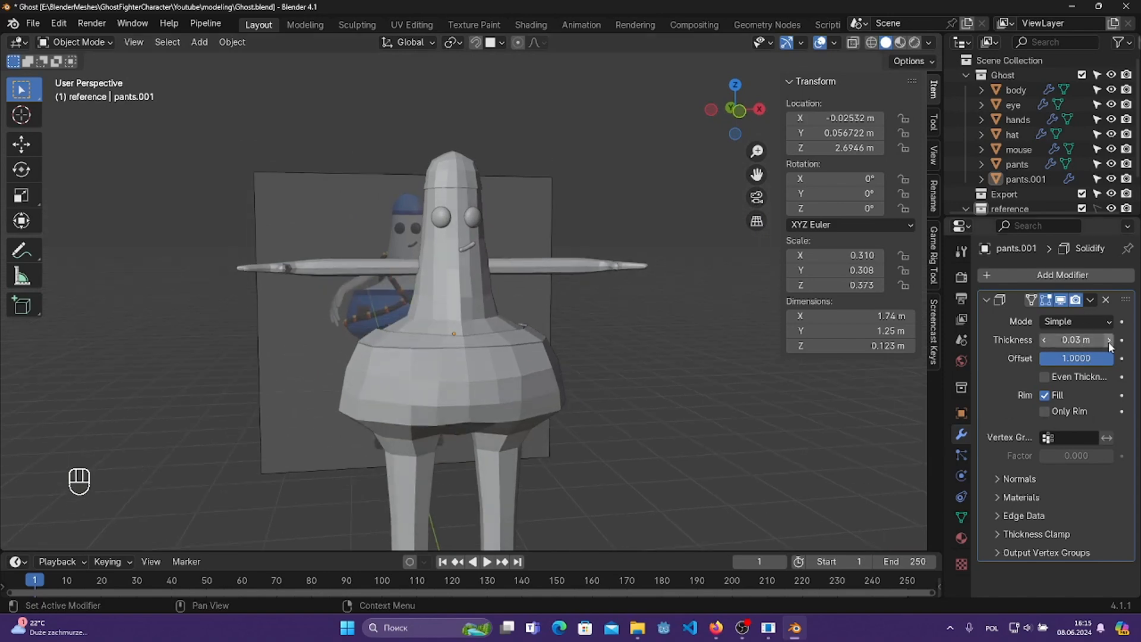
pyautogui.click(1109, 340)
pyautogui.moveTo(446, 364); pyautogui.dragTo(560, 334, button='middle')
pyautogui.scroll(4, 589, 403)
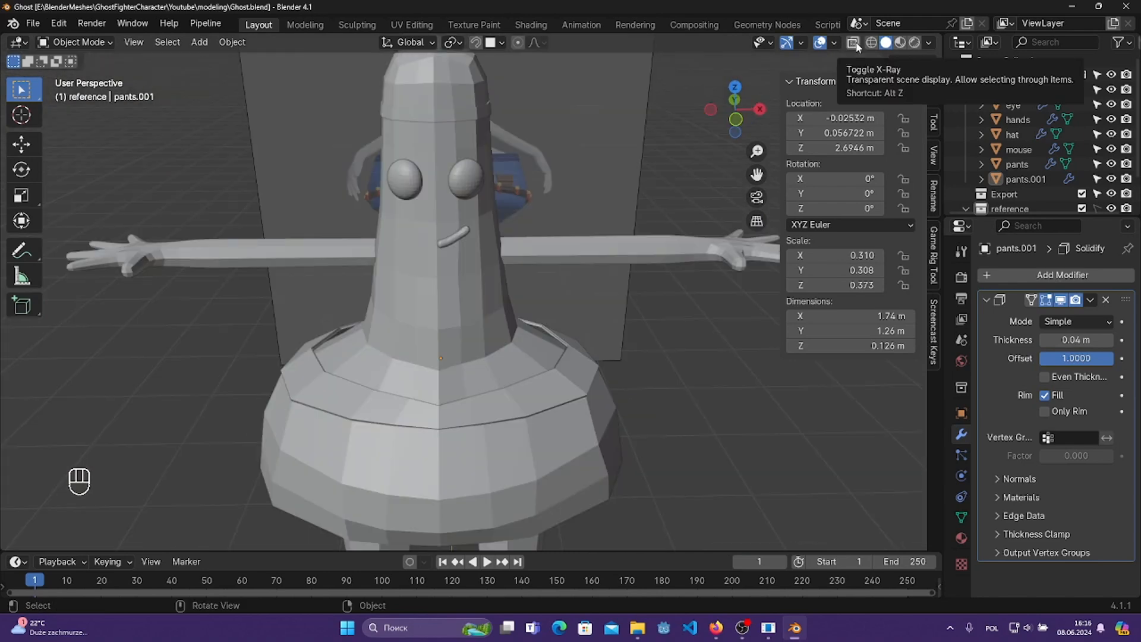
# - Switch to the front view with X-ray on and rename the waistband object "belt"
pyautogui.click(854, 43)
pyautogui.press('KP_1')
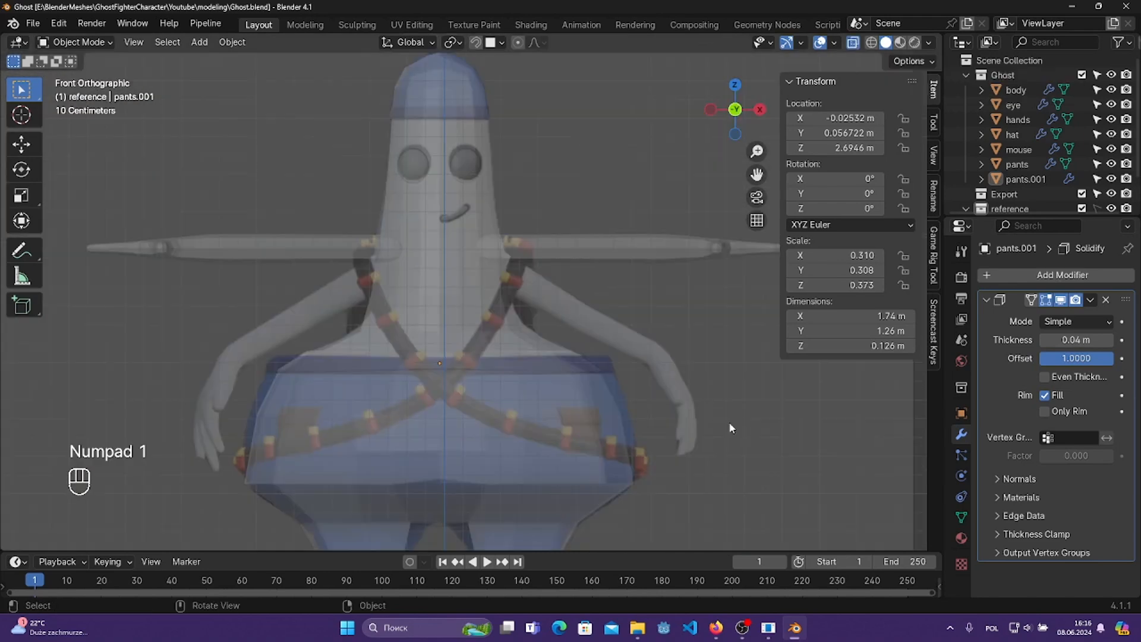
pyautogui.click(568, 419)
pyautogui.click(1037, 179)
pyautogui.scroll(-2, 1046, 154)
pyautogui.doubleClick(1038, 145)
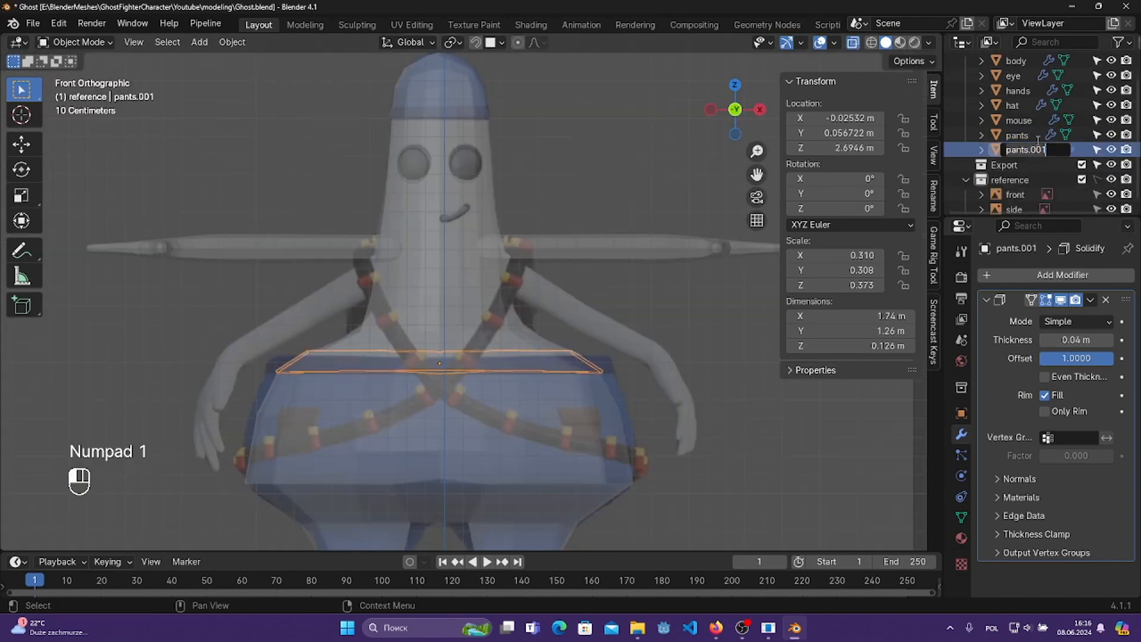
pyautogui.write('belt')
pyautogui.press('Return')
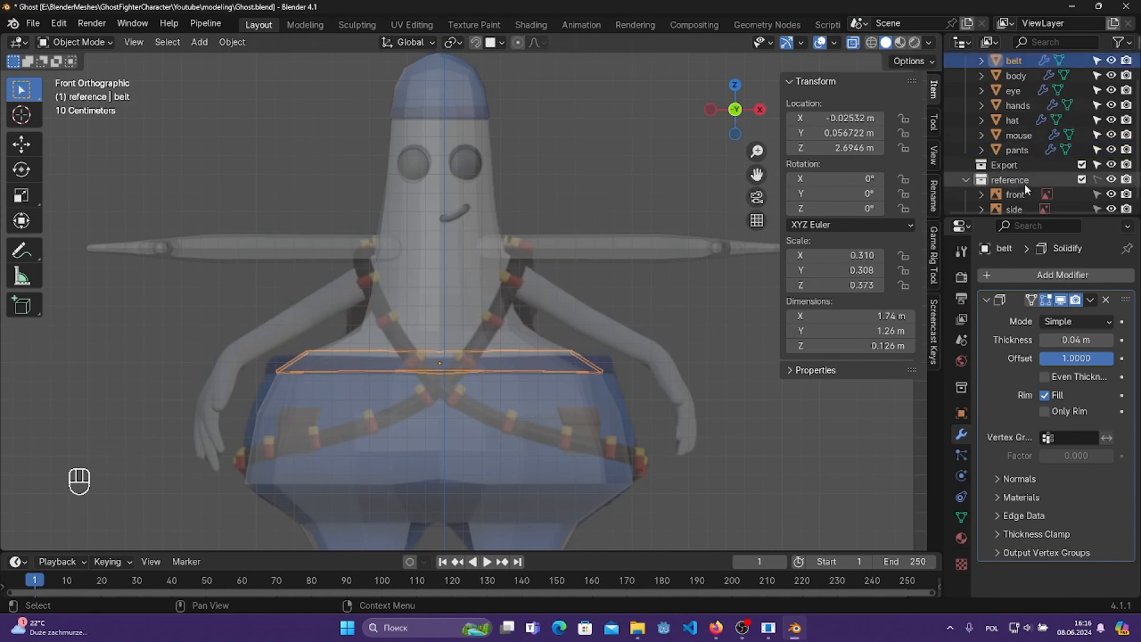
# - Select the pants object and enter Edit Mode in face selection
pyautogui.click(571, 411)
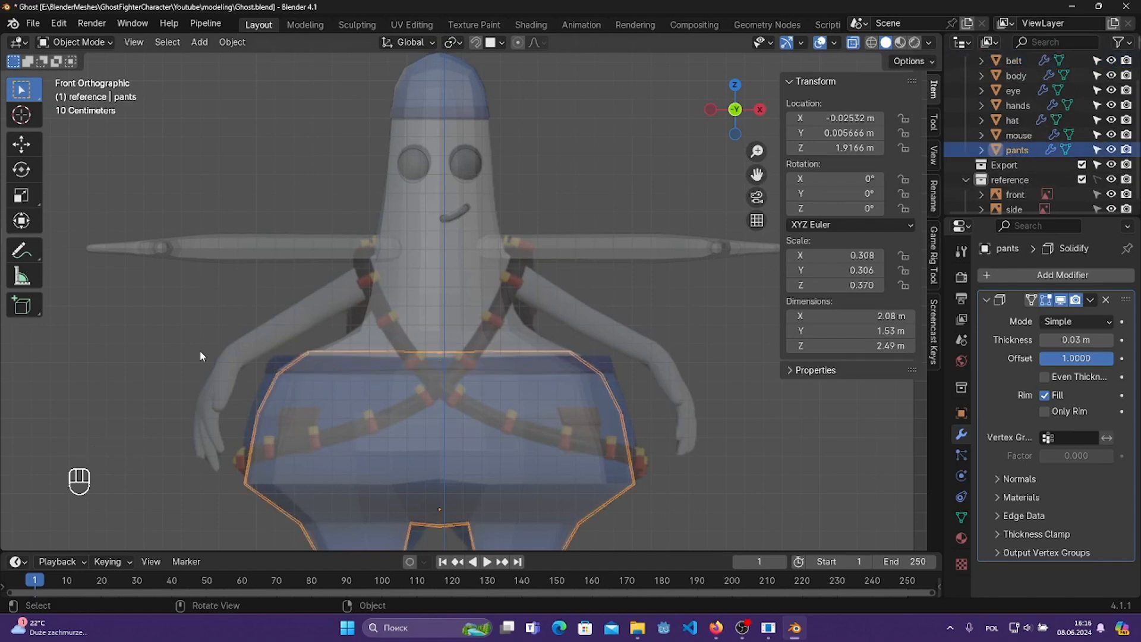
pyautogui.keyDown('shift'); pyautogui.moveTo(762, 394); pyautogui.dragTo(779, 334); pyautogui.keyUp('shift')
pyautogui.click(93, 74)
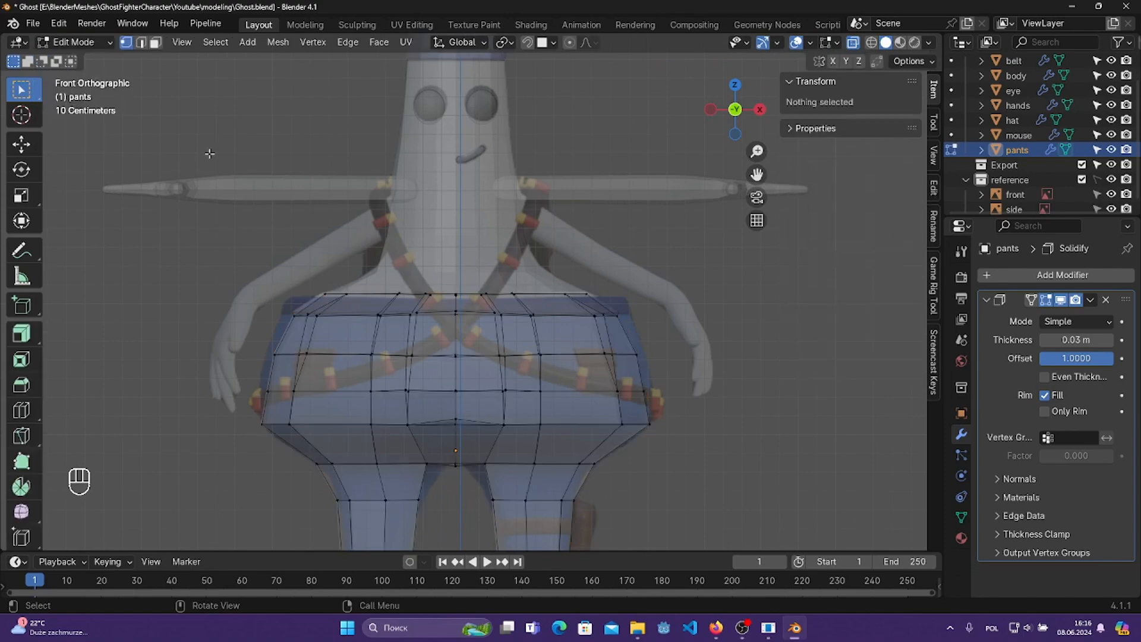
pyautogui.scroll(4, 532, 345)
pyautogui.scroll(-1, 534, 366)
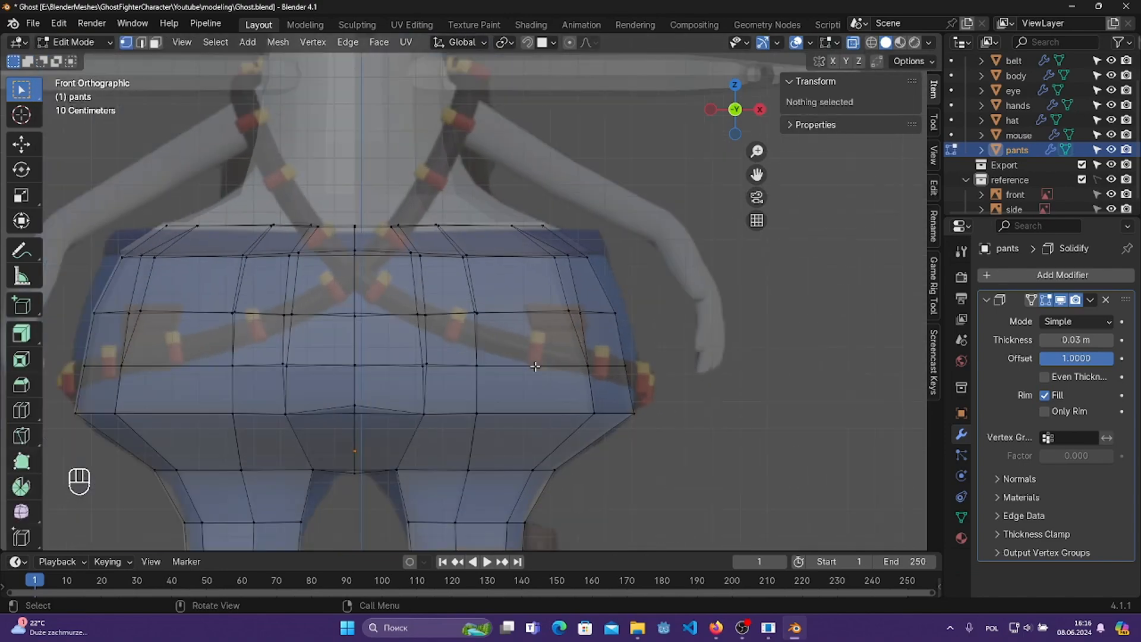
pyautogui.moveTo(647, 341); pyautogui.dragTo(594, 341, button='middle')
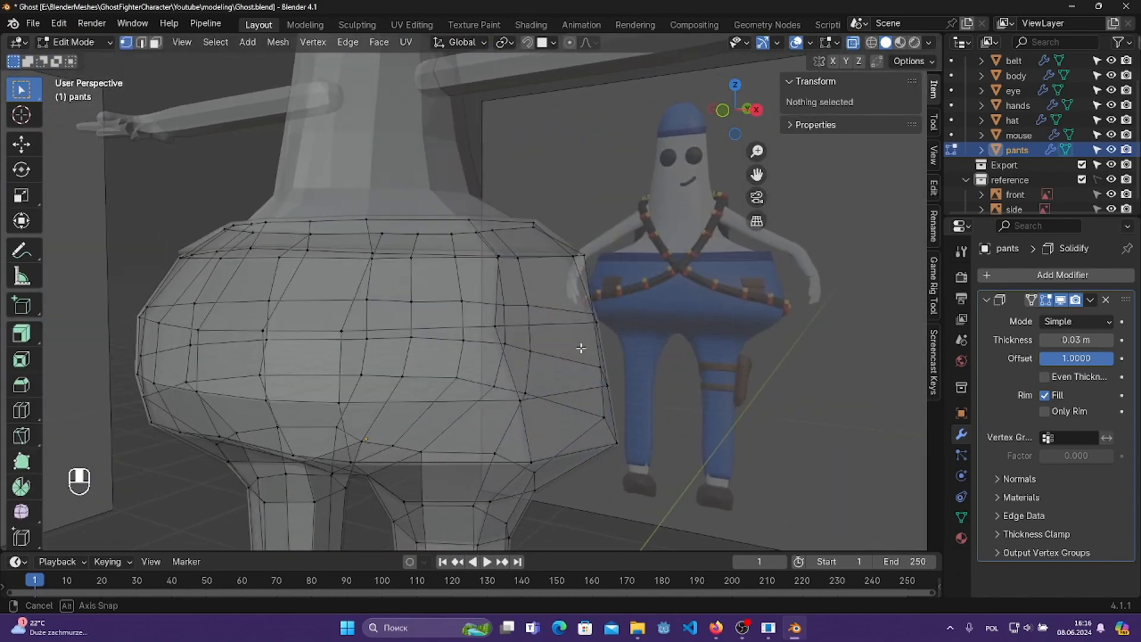
pyautogui.press('KP_1')
pyautogui.press('2')
pyautogui.press('3')
# - Select two vertically adjacent faces on the front of the pants, on the positive X side below the waist
pyautogui.click(513, 279)
pyautogui.moveTo(640, 370); pyautogui.dragTo(703, 329, button='middle')
pyautogui.click(695, 249)
pyautogui.click(368, 314)
pyautogui.click(854, 42)
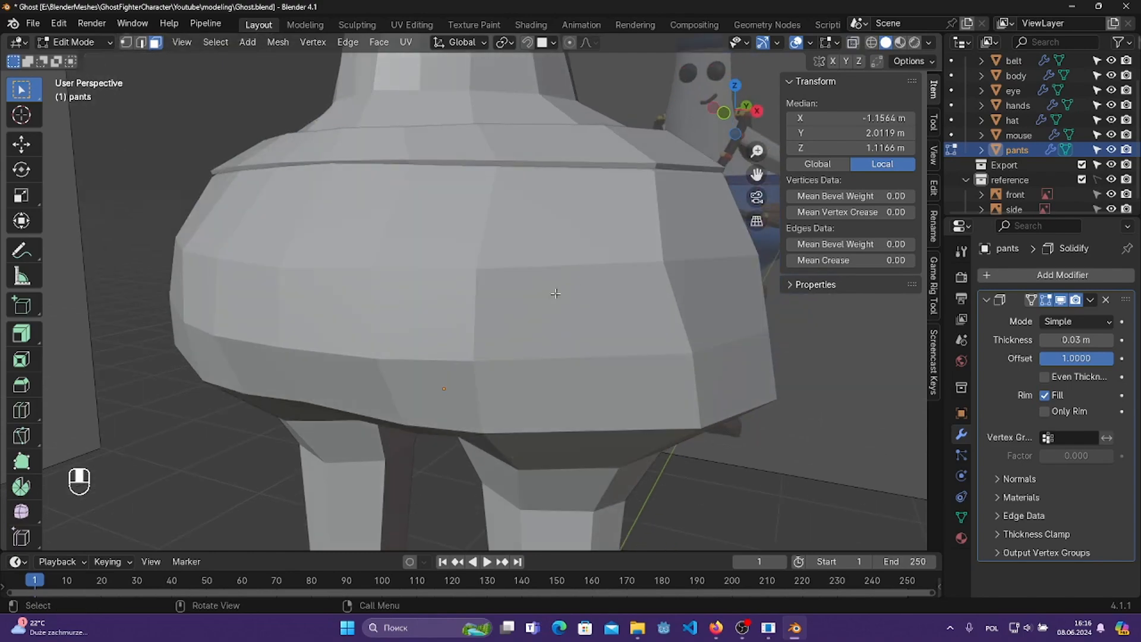
pyautogui.click(854, 42)
pyautogui.moveTo(600, 258); pyautogui.dragTo(630, 331, button='middle')
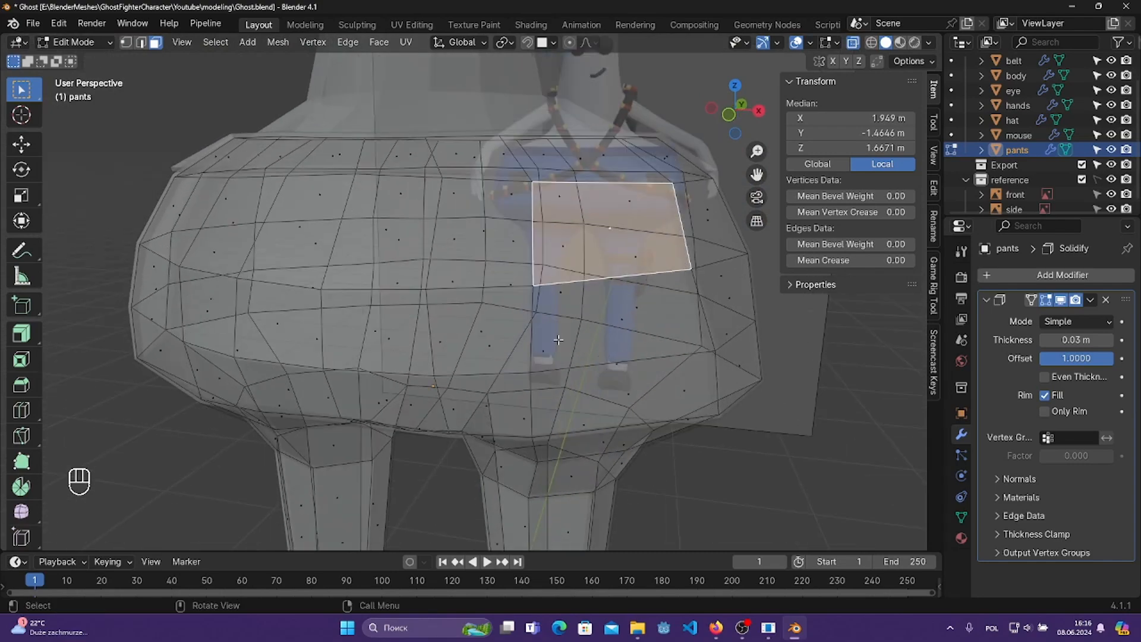
pyautogui.keyDown('shift'); pyautogui.click(615, 317); pyautogui.keyUp('shift')
pyautogui.moveTo(553, 277); pyautogui.dragTo(544, 313, button='middle')
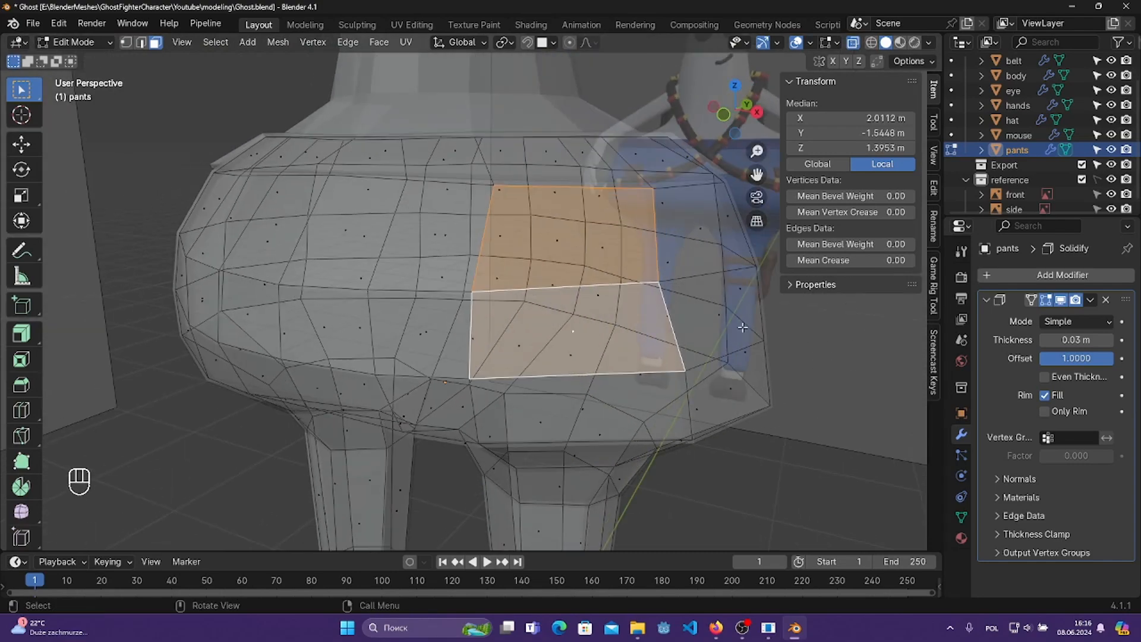
# - Duplicate the two selected pants faces in place, separate them into a new object, and return to Object Mode
pyautogui.hotkey('shift', 'd')
pyautogui.rightClick(707, 353)
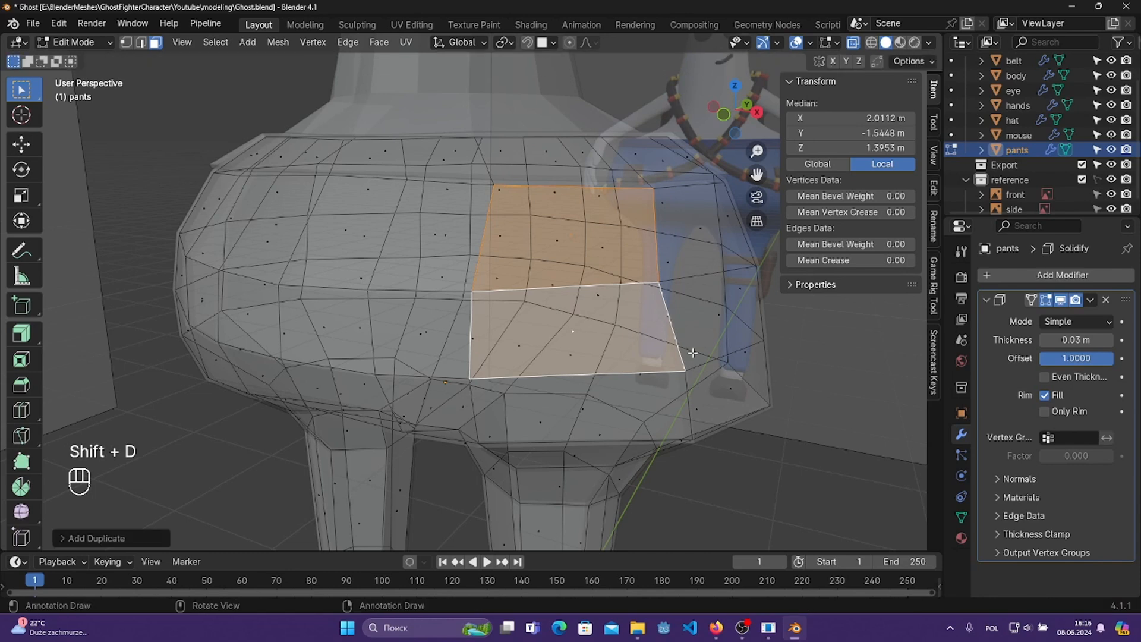
pyautogui.press('F3')
pyautogui.press('Return')
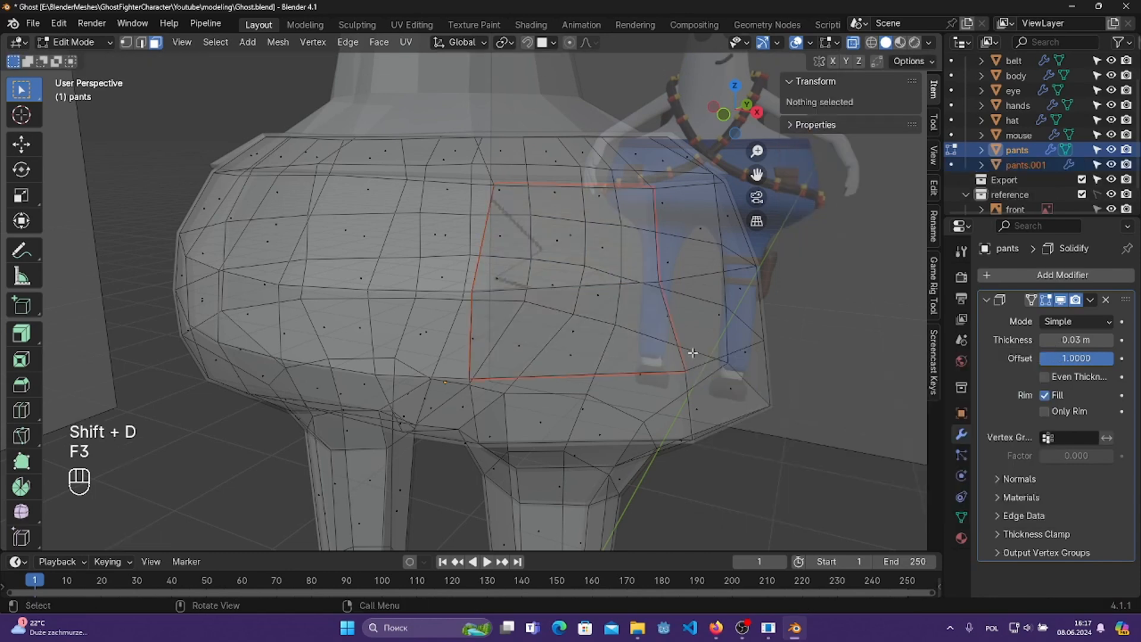
pyautogui.click(45, 43)
pyautogui.click(70, 54)
pyautogui.click(646, 278)
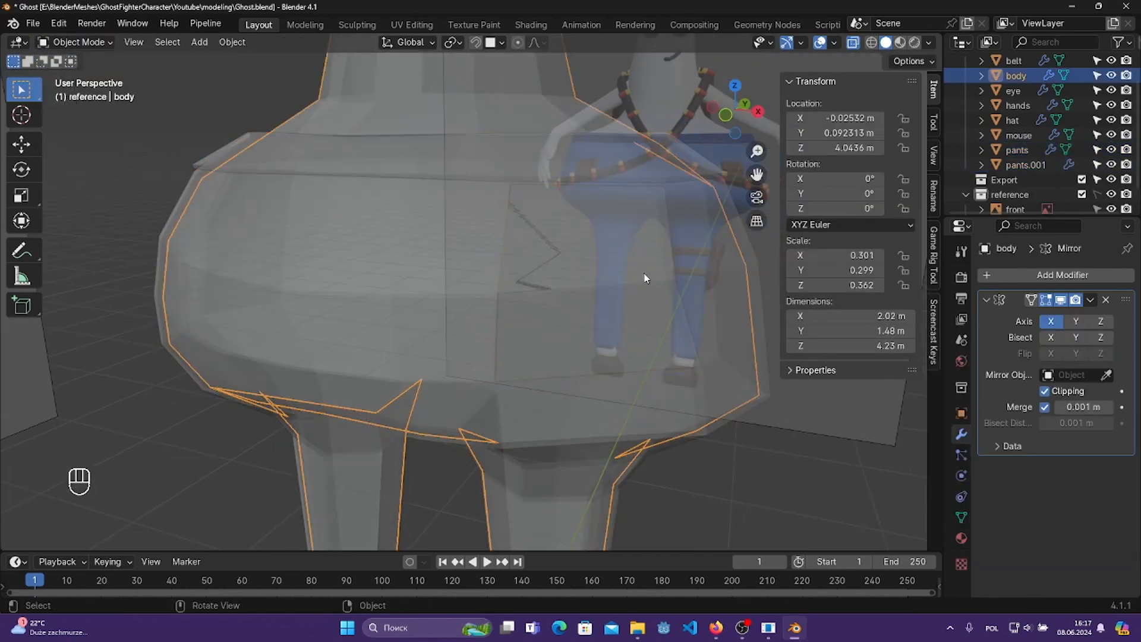
# - Select the object separated from the pants' front faces and rename it "pocket"
pyautogui.click(646, 279)
pyautogui.moveTo(735, 225); pyautogui.dragTo(752, 231, button='middle')
pyautogui.doubleClick(1049, 169)
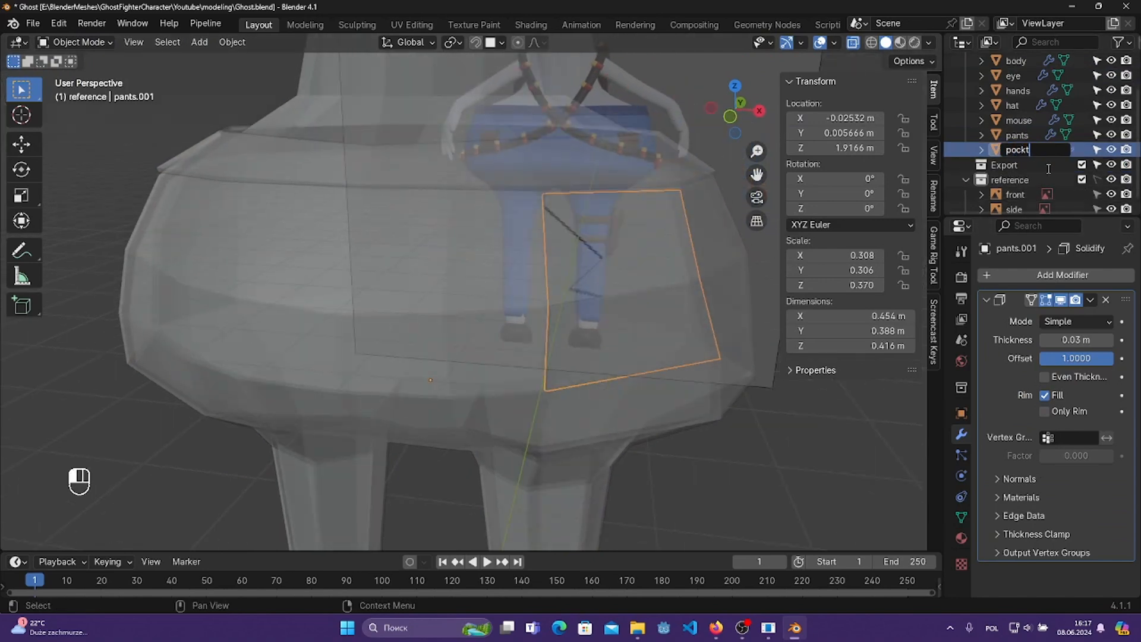
pyautogui.press('Return')
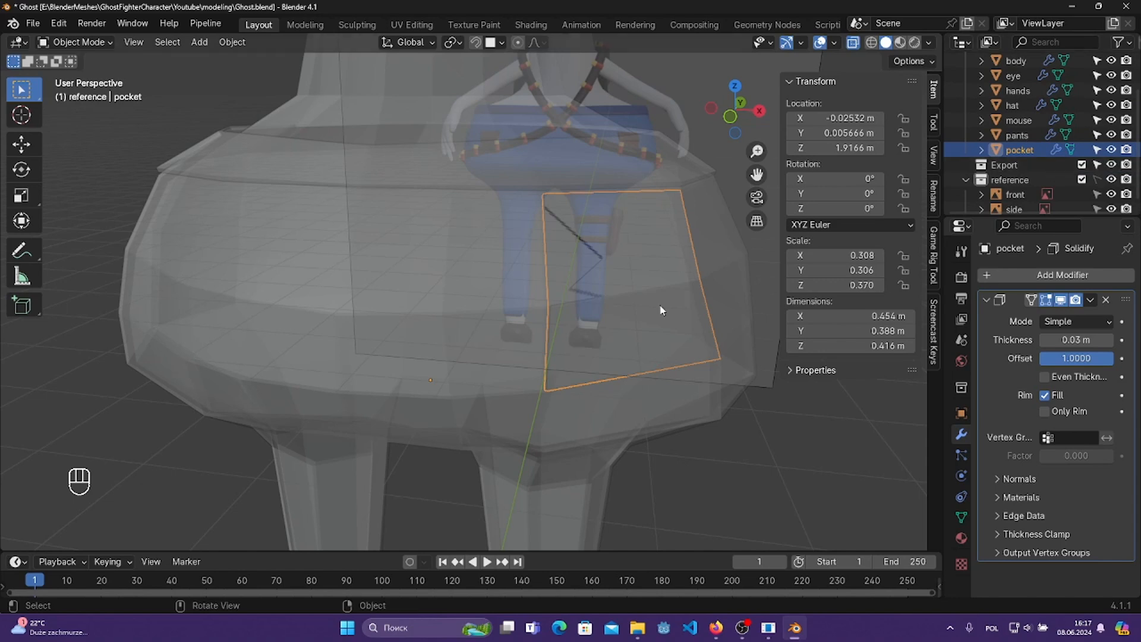
# - Set the pocket's Solidify thickness to 0.02 m
pyautogui.moveTo(661, 310); pyautogui.dragTo(674, 315, button='middle')
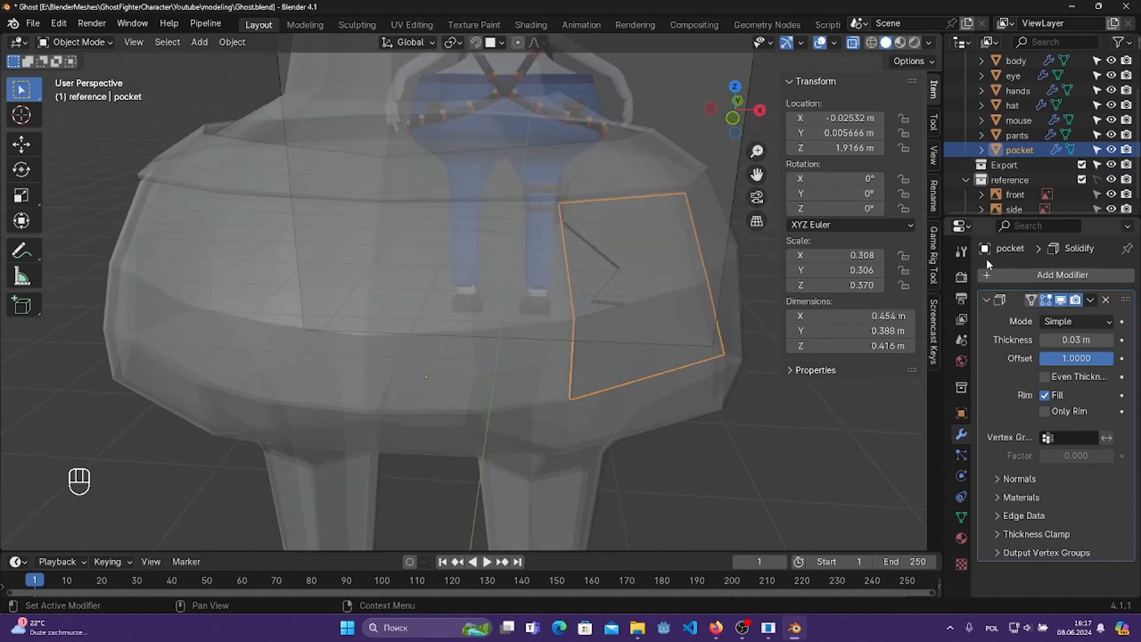
pyautogui.click(1025, 271)
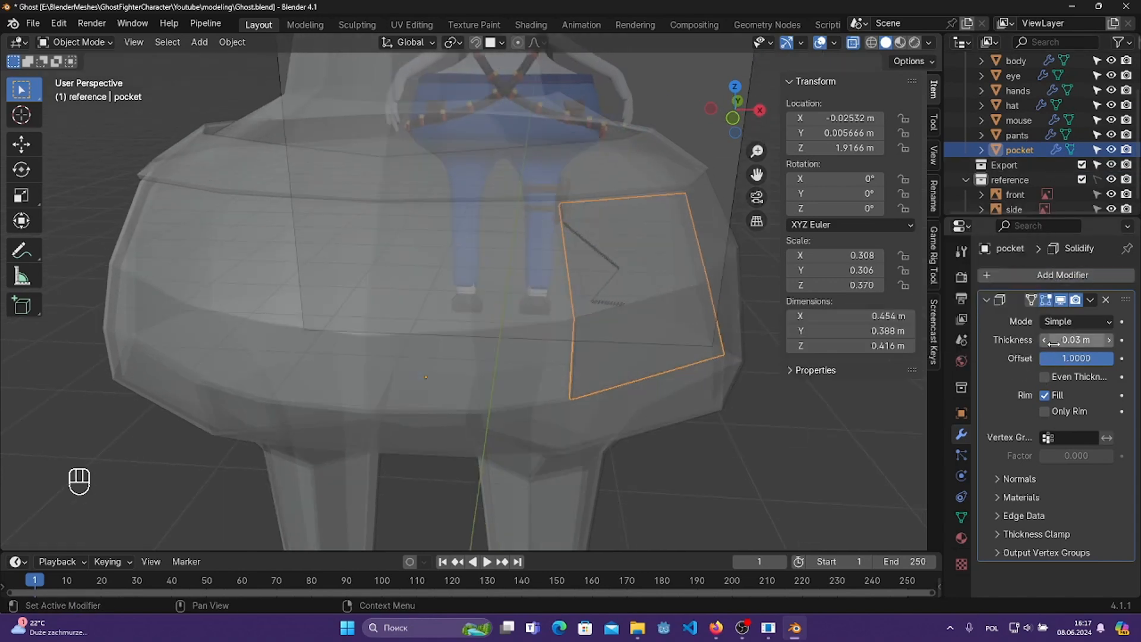
pyautogui.click(1045, 340)
# - Add a Mirror modifier on the X axis to the pocket, using the body as the mirror object
pyautogui.click(988, 274)
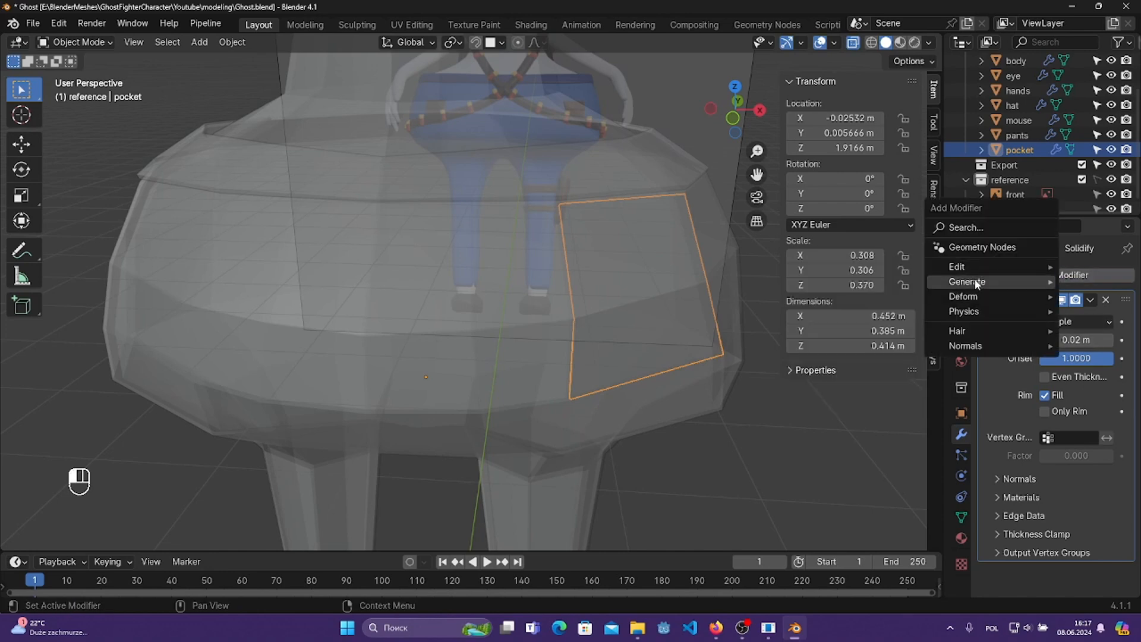
pyautogui.moveTo(974, 279)
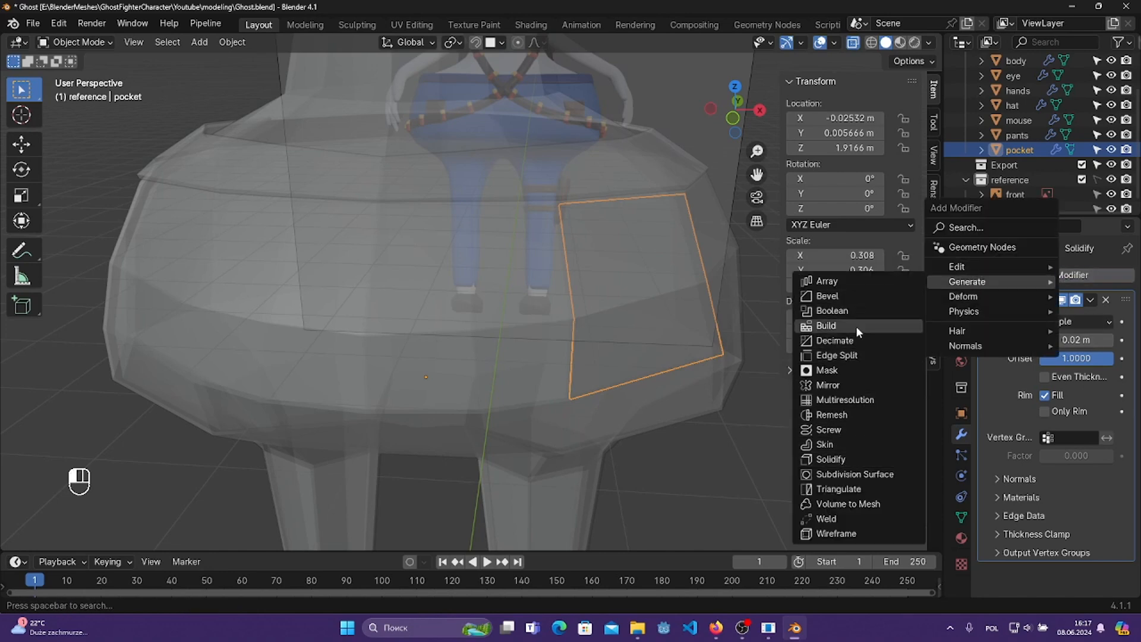
pyautogui.click(841, 384)
pyautogui.click(986, 299)
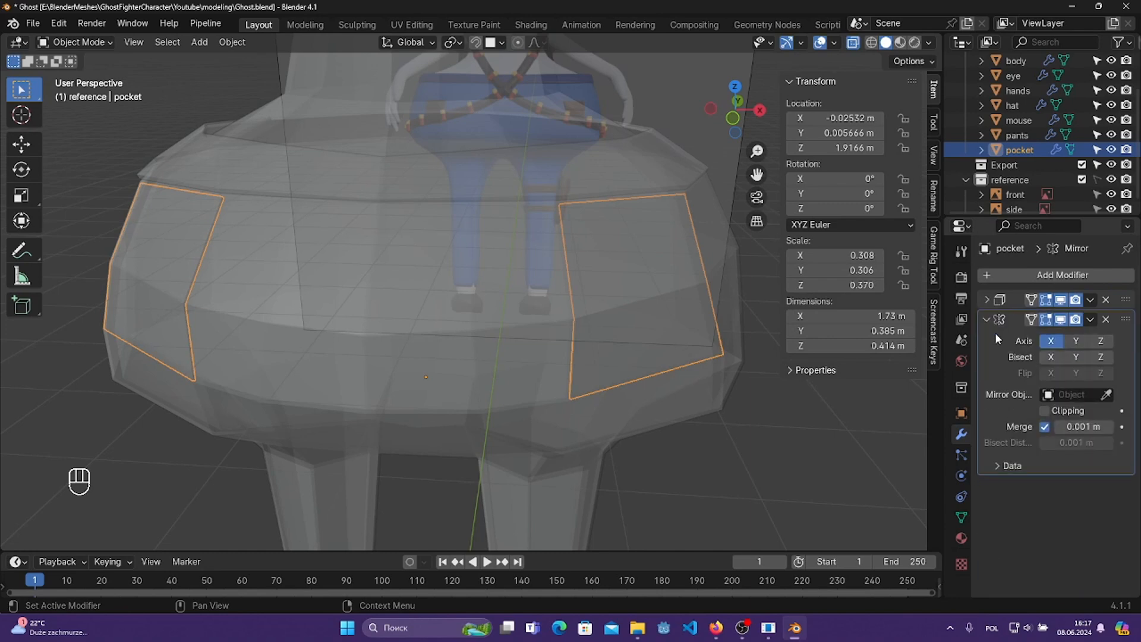
pyautogui.click(1104, 394)
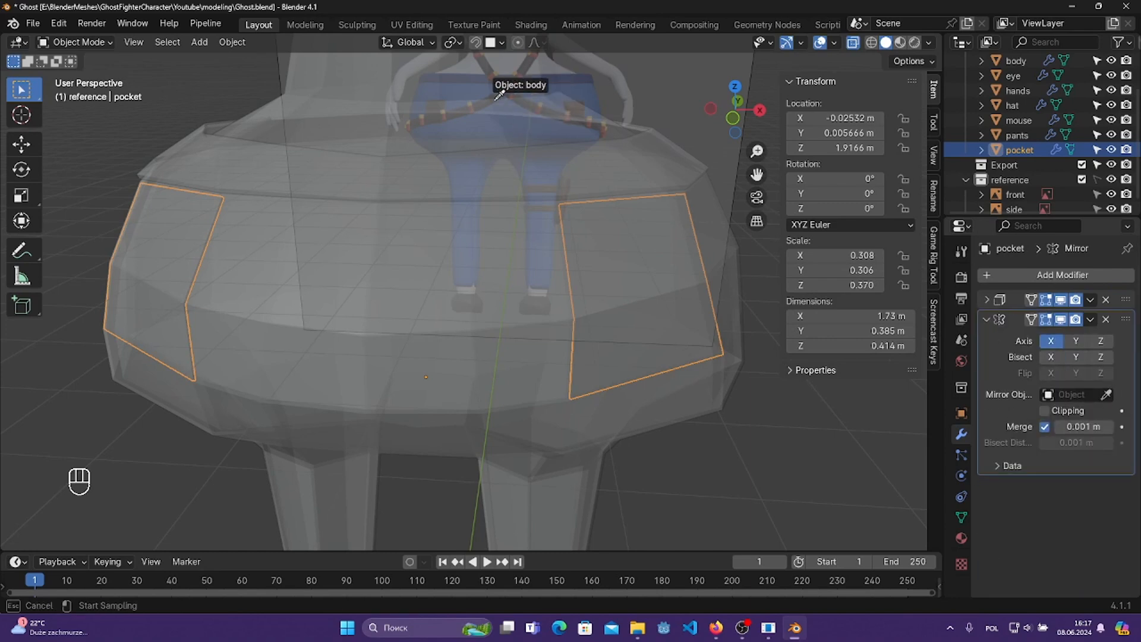
pyautogui.click(515, 238)
pyautogui.scroll(-3, 512, 238)
pyautogui.moveTo(514, 239); pyautogui.dragTo(559, 260, button='middle')
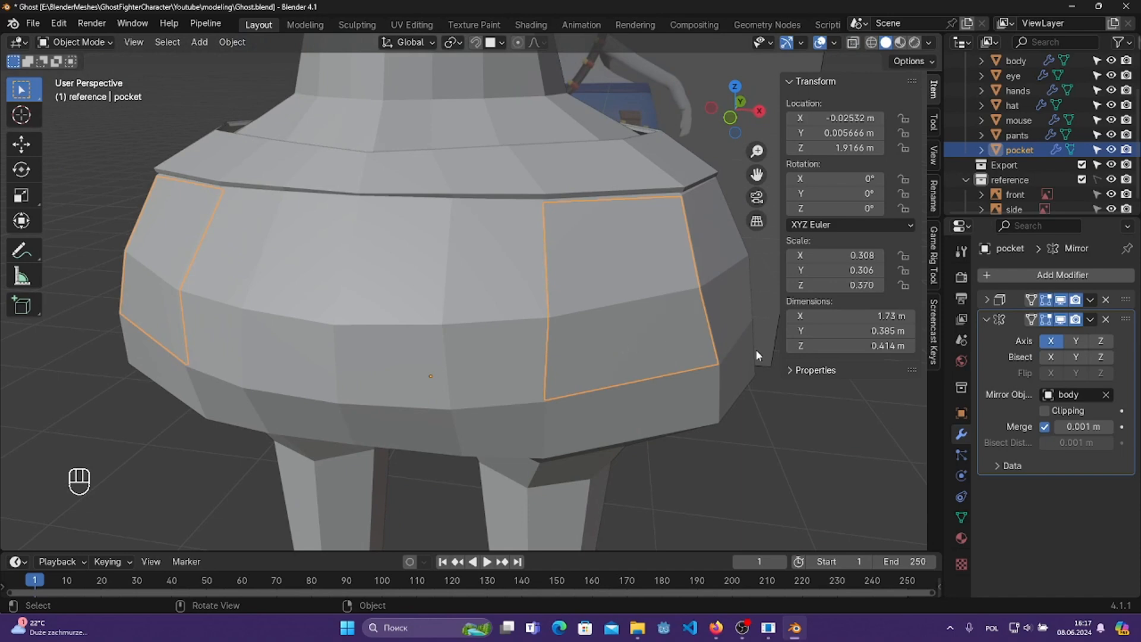
# - With X-ray off, move the pocket slightly outward from the surface of the pants
pyautogui.click(852, 42)
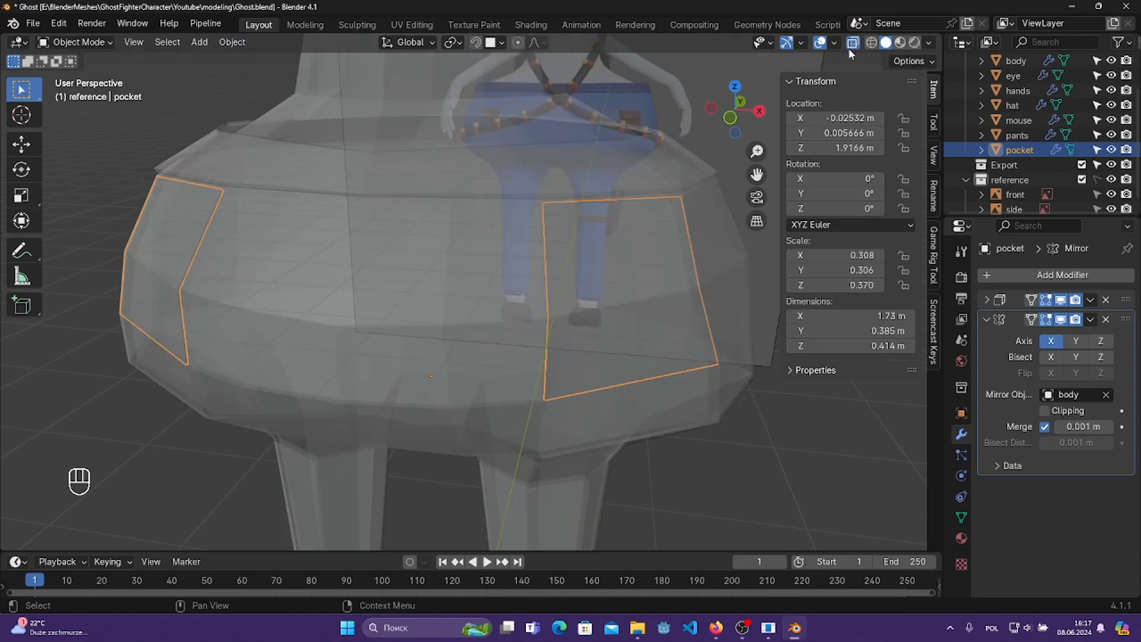
pyautogui.click(852, 43)
pyautogui.moveTo(744, 380)
pyautogui.mouseDown(button='middle')
pyautogui.moveTo(737, 397)
pyautogui.moveTo(721, 375)
pyautogui.moveTo(741, 376)
pyautogui.mouseUp(button='middle')
pyautogui.press('g')
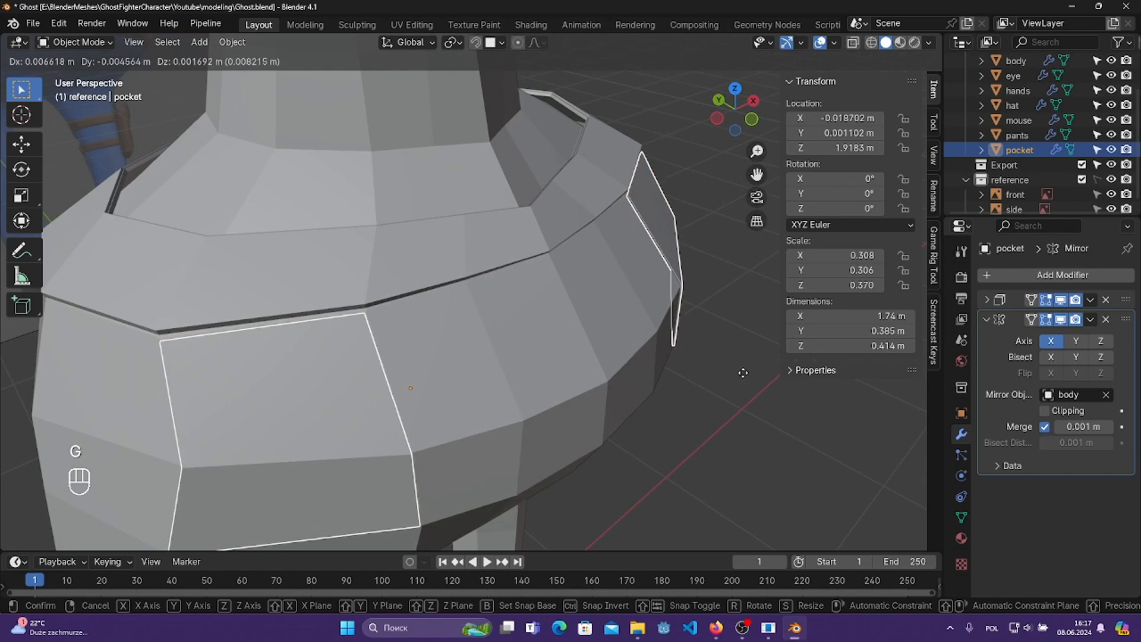
pyautogui.click(745, 371)
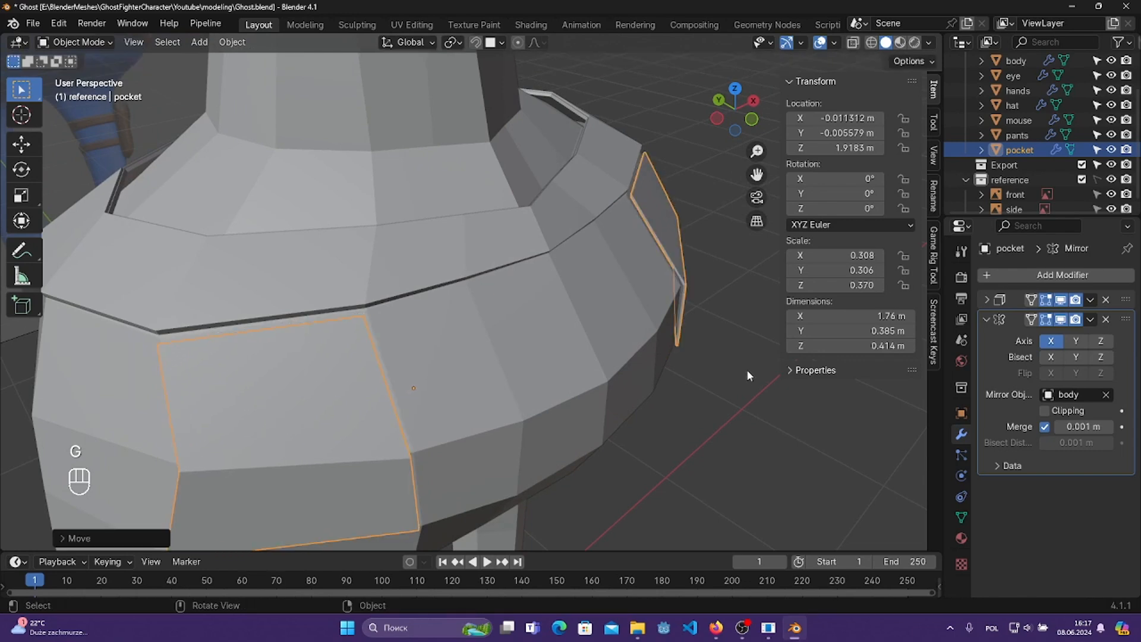
pyautogui.moveTo(747, 369); pyautogui.dragTo(759, 413, button='middle')
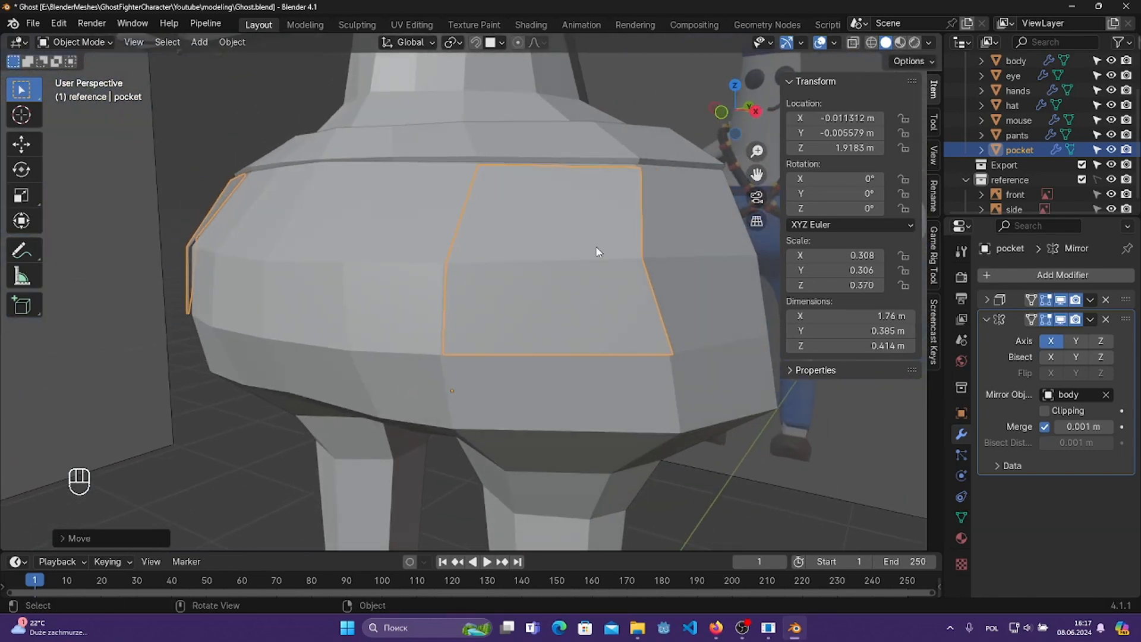
# - Enter Edit Mode on the pocket with X-ray on and move its lower outer corner vertex inward
pyautogui.click(90, 40)
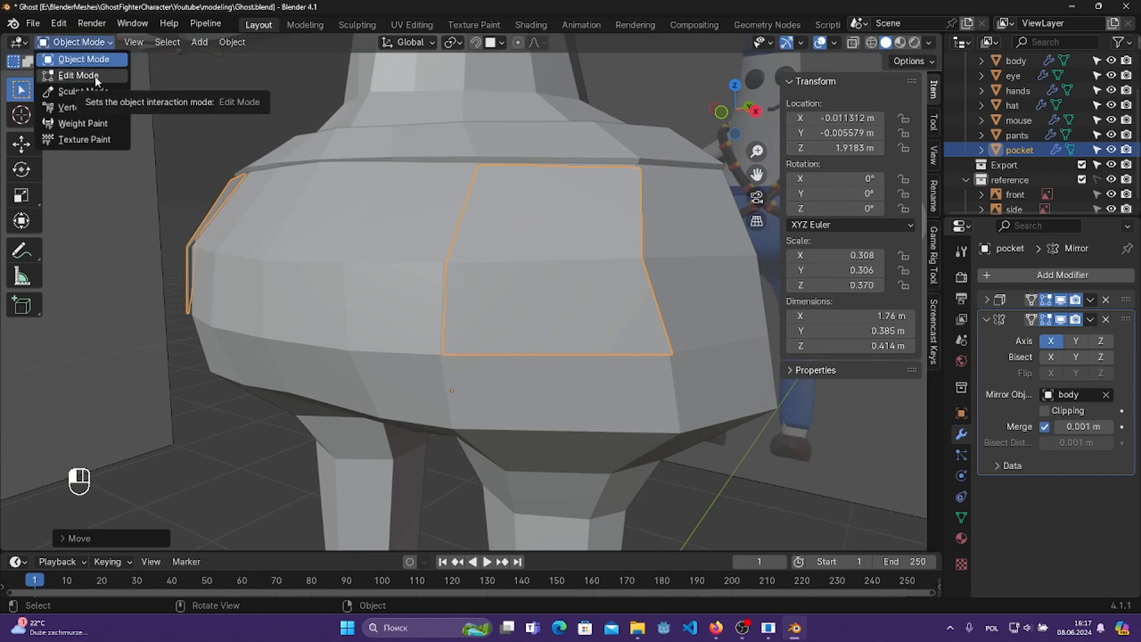
pyautogui.click(95, 77)
pyautogui.click(853, 44)
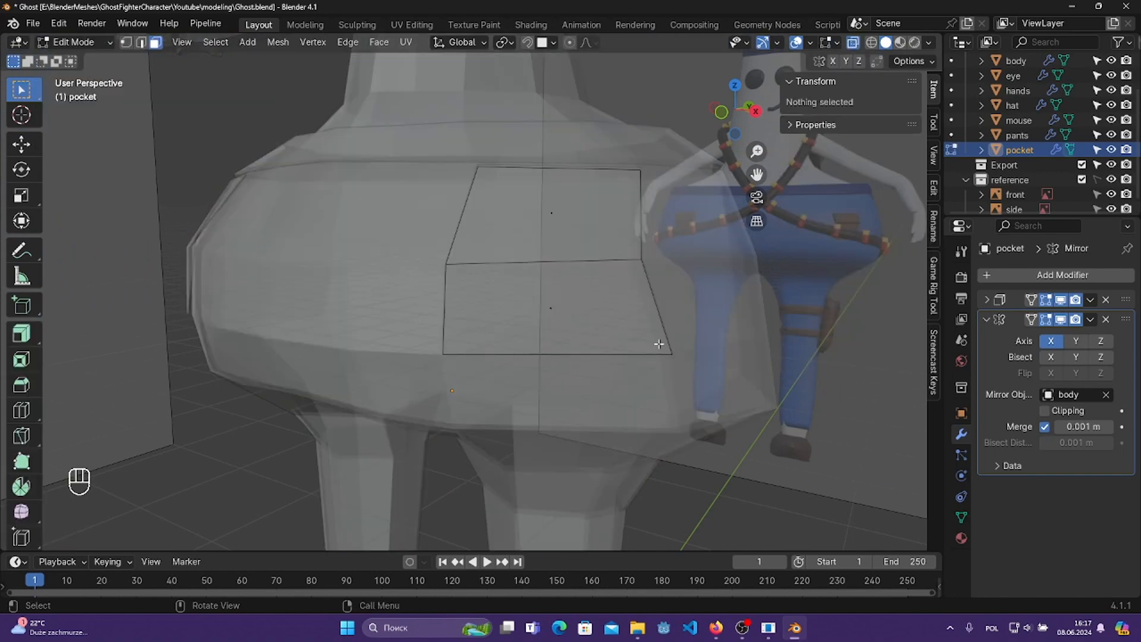
pyautogui.press('1')
pyautogui.click(678, 345)
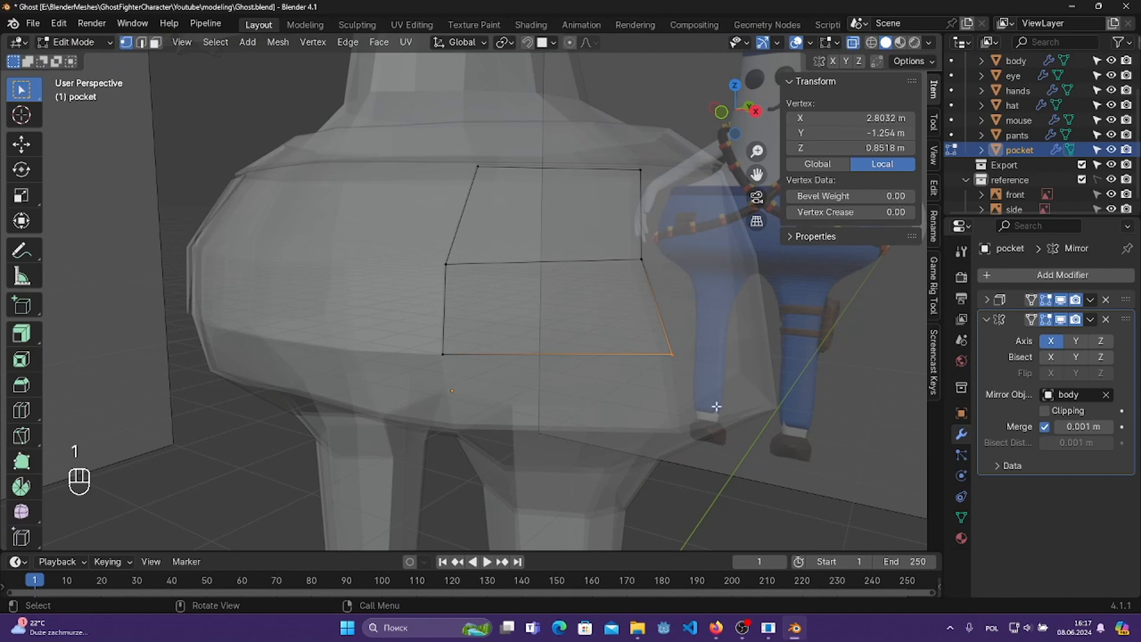
pyautogui.press('g')
pyautogui.click(689, 405)
# - Adjust the positions of the pocket's upper outer and upper inner corner vertices
pyautogui.moveTo(627, 152); pyautogui.dragTo(671, 195)
pyautogui.press('g')
pyautogui.click(686, 208)
pyautogui.moveTo(460, 148); pyautogui.dragTo(509, 187)
pyautogui.press('g')
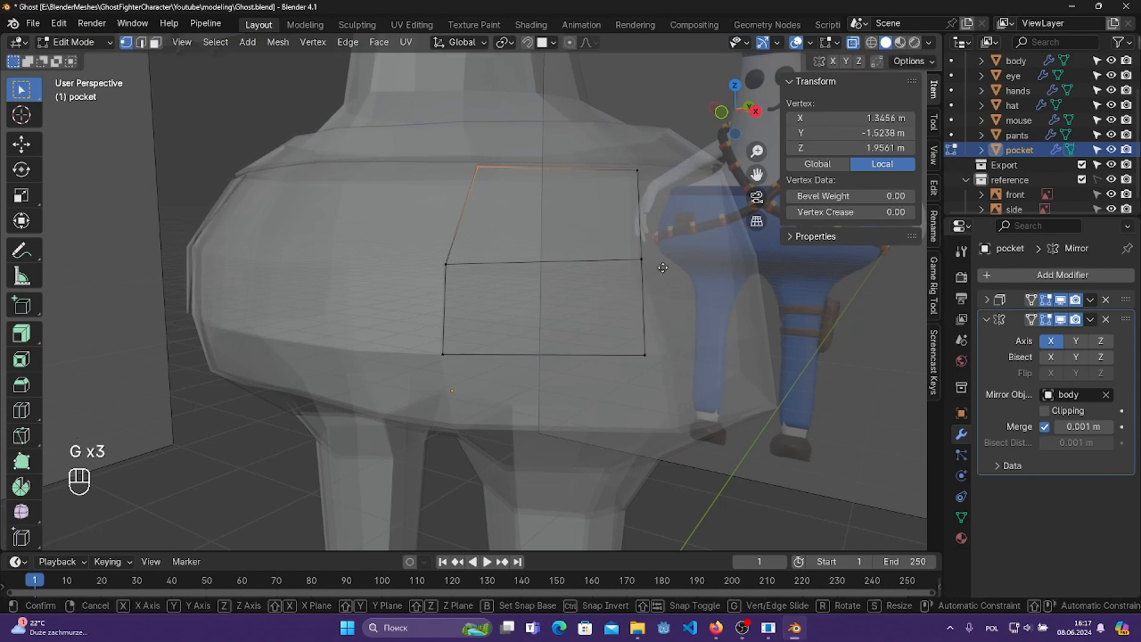
pyautogui.click(641, 265)
# - Save the file and nudge the pocket's vertices to follow the curve of the pants
pyautogui.hotkey('ctrl', 's')
pyautogui.moveTo(626, 265)
pyautogui.mouseDown(button='middle')
pyautogui.moveTo(617, 271)
pyautogui.moveTo(713, 300)
pyautogui.moveTo(763, 298)
pyautogui.moveTo(696, 294)
pyautogui.moveTo(607, 258)
pyautogui.moveTo(555, 293)
pyautogui.moveTo(646, 262)
pyautogui.mouseUp(button='middle')
pyautogui.press('g')
pyautogui.click(768, 296)
pyautogui.click(490, 232)
pyautogui.press('g')
pyautogui.click(643, 274)
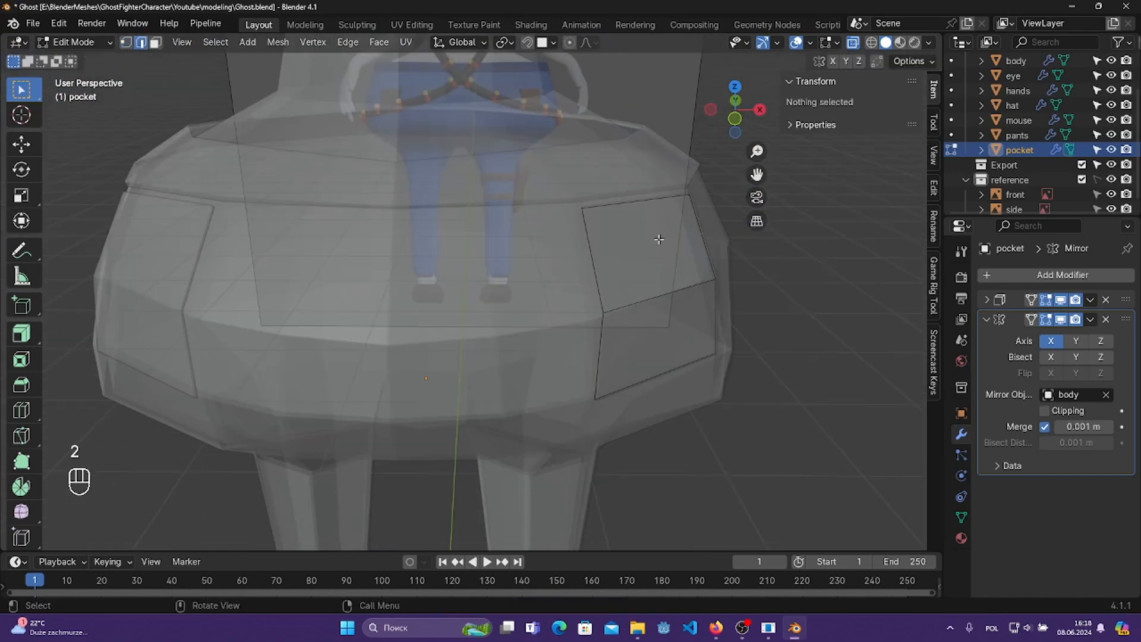
# - Select the pocket's upper face and extrude it slightly outward to form a flap
pyautogui.press('3')
pyautogui.click(662, 242)
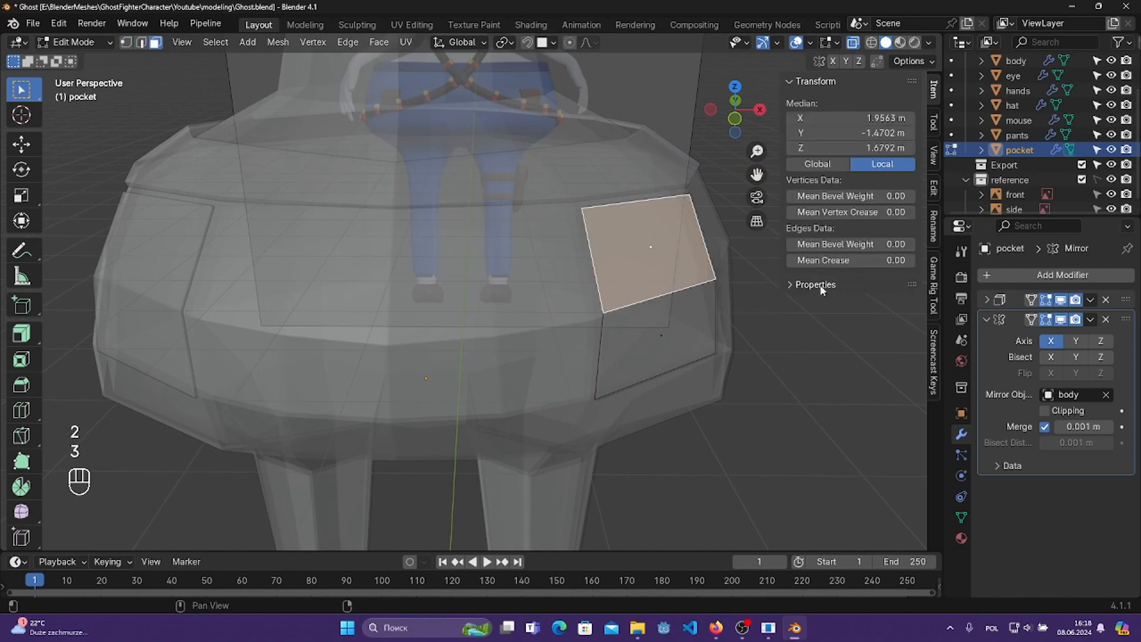
pyautogui.moveTo(662, 242); pyautogui.dragTo(712, 272, button='middle')
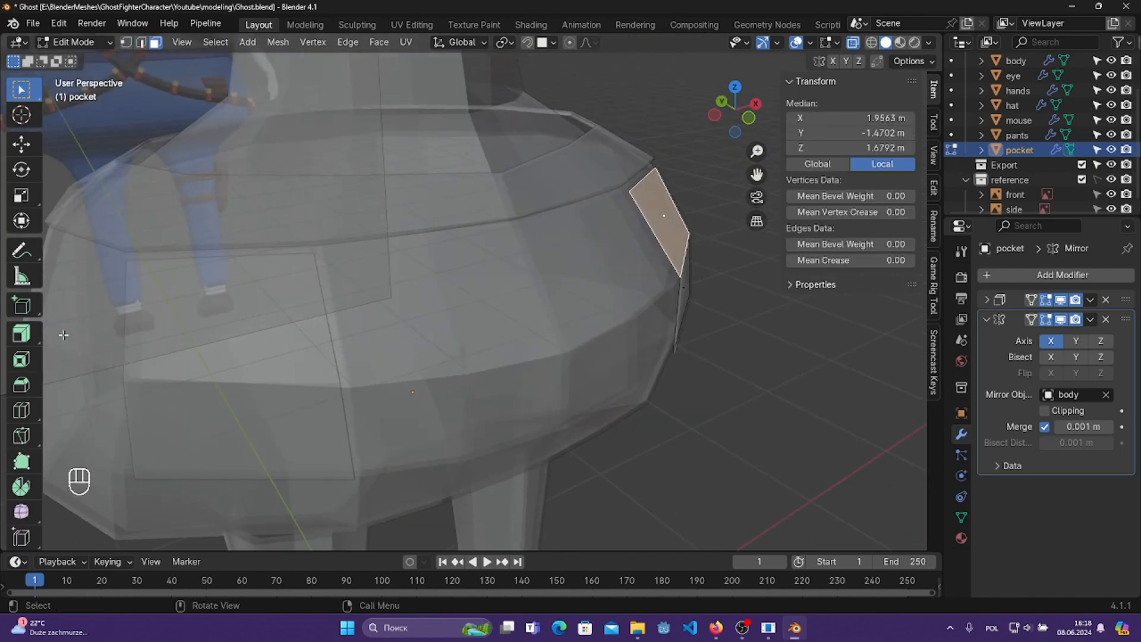
pyautogui.click(27, 336)
pyautogui.moveTo(737, 175); pyautogui.dragTo(767, 166)
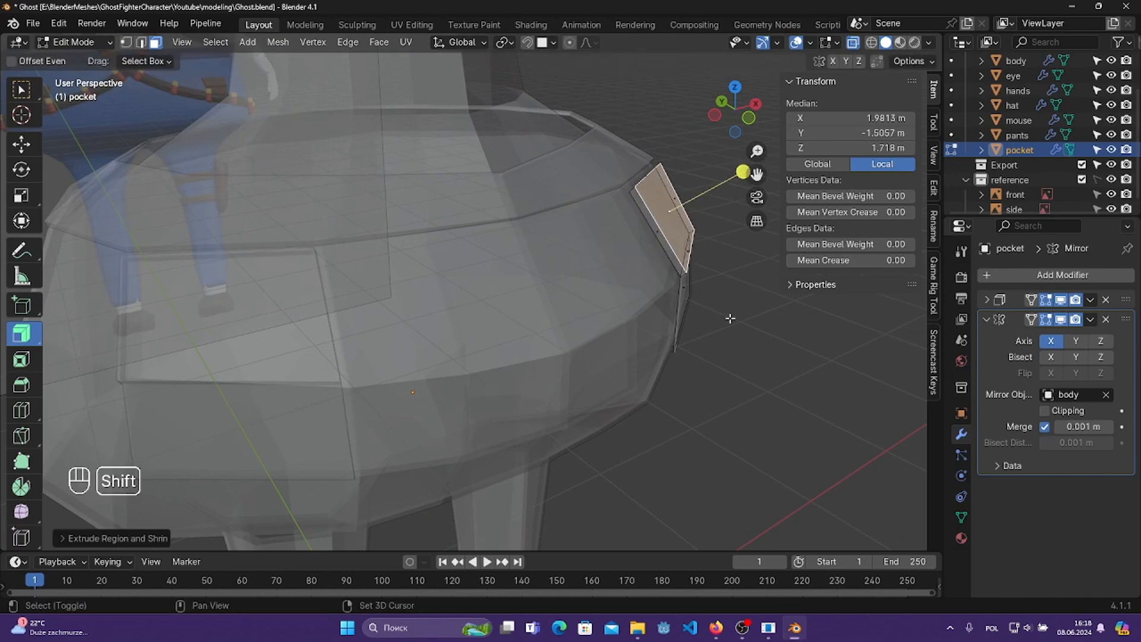
# - Select the pocket flap's lower outer edge and move it slightly, first along Z and again freely inward
pyautogui.moveTo(735, 280); pyautogui.dragTo(598, 293, button='middle')
pyautogui.press('2')
pyautogui.click(582, 259)
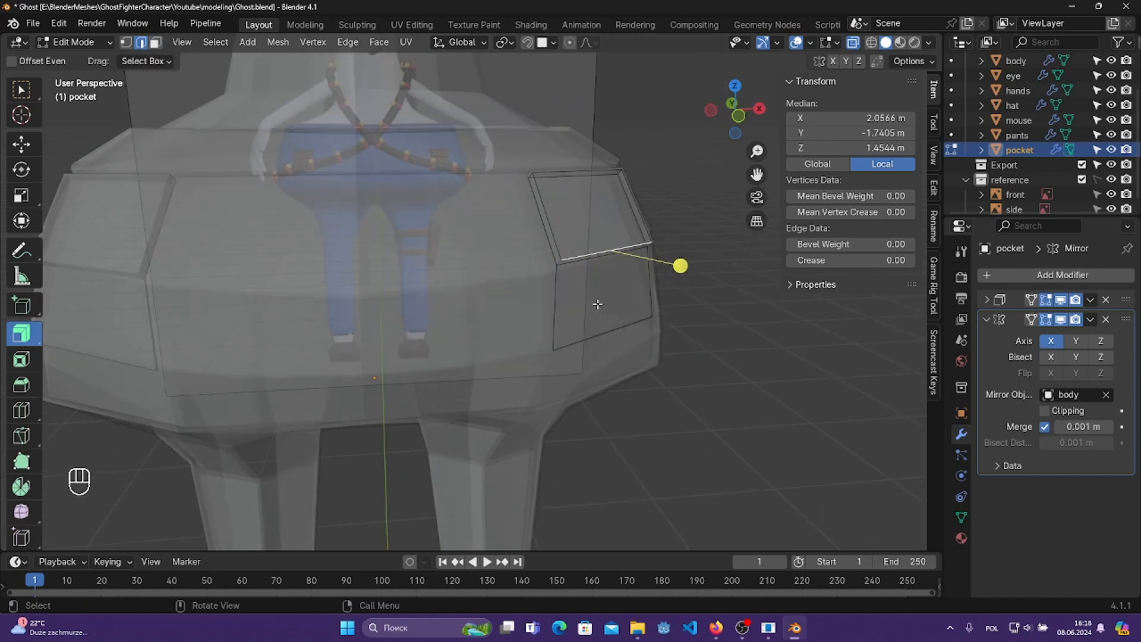
pyautogui.moveTo(597, 304); pyautogui.dragTo(403, 236, button='middle')
pyautogui.click(24, 95)
pyautogui.moveTo(670, 282); pyautogui.dragTo(725, 291, button='middle')
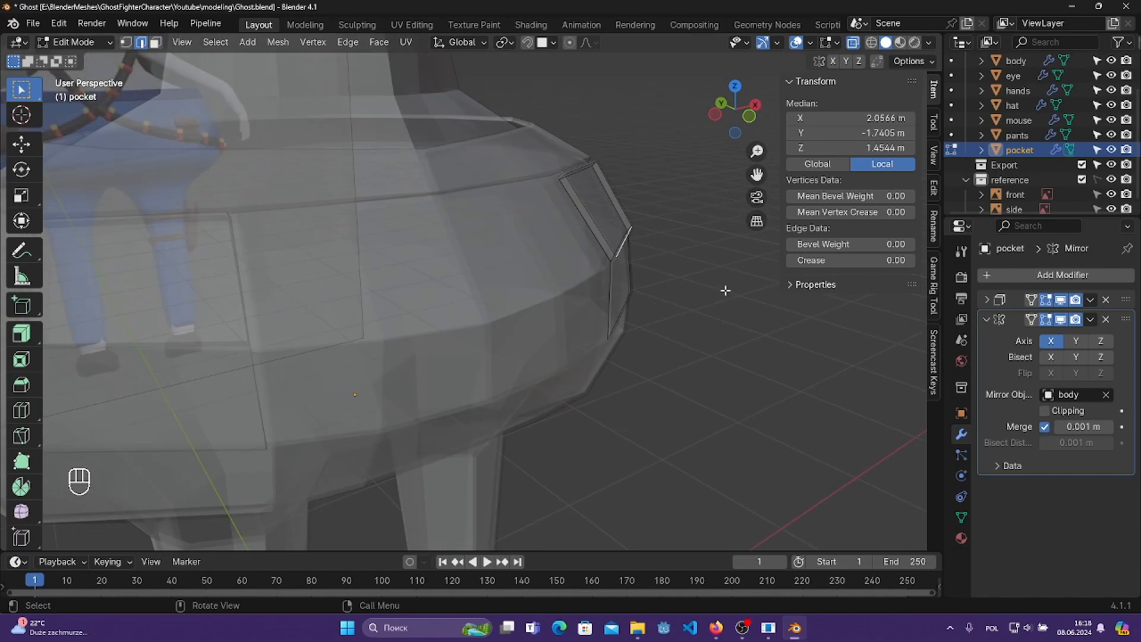
pyautogui.press('g')
pyautogui.press('z')
pyautogui.click(725, 291)
pyautogui.press('g')
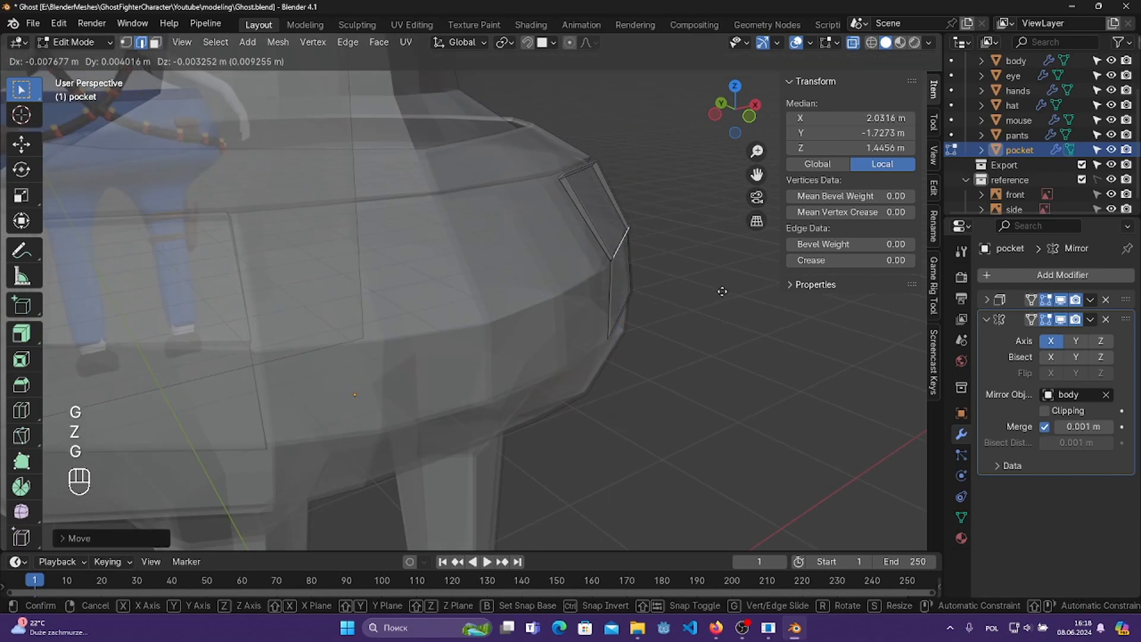
pyautogui.click(722, 291)
# - Save the file, check the pocket with X-ray off, and return to Object Mode
pyautogui.hotkey('ctrl', 's')
pyautogui.moveTo(722, 291); pyautogui.dragTo(611, 234, button='middle')
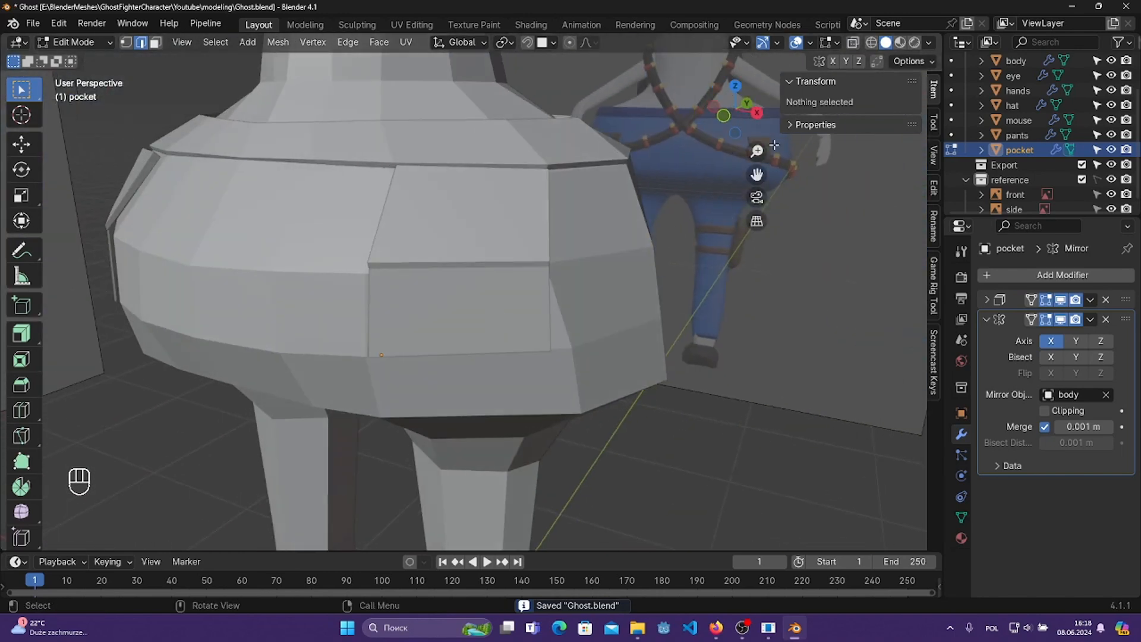
pyautogui.moveTo(774, 145); pyautogui.dragTo(632, 101, button='middle')
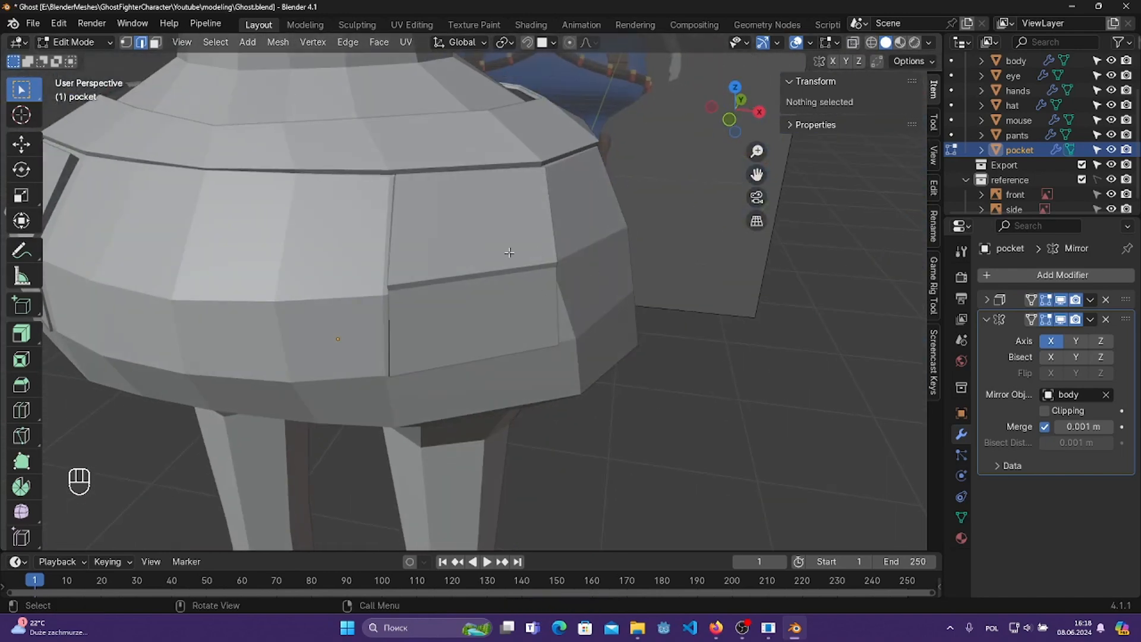
pyautogui.moveTo(509, 253); pyautogui.dragTo(476, 203, button='middle')
pyautogui.press('Tab')
# - Set the pocket's origin to its geometry and scale the pocket down slightly
pyautogui.press('s')
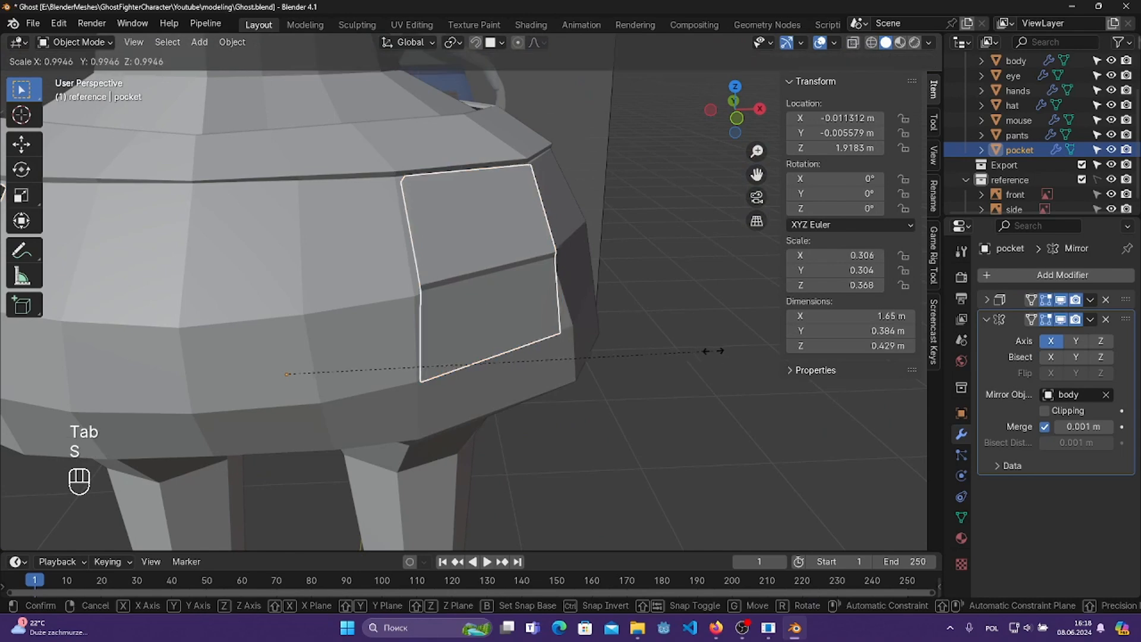
pyautogui.hotkey('ctrl', 'z')
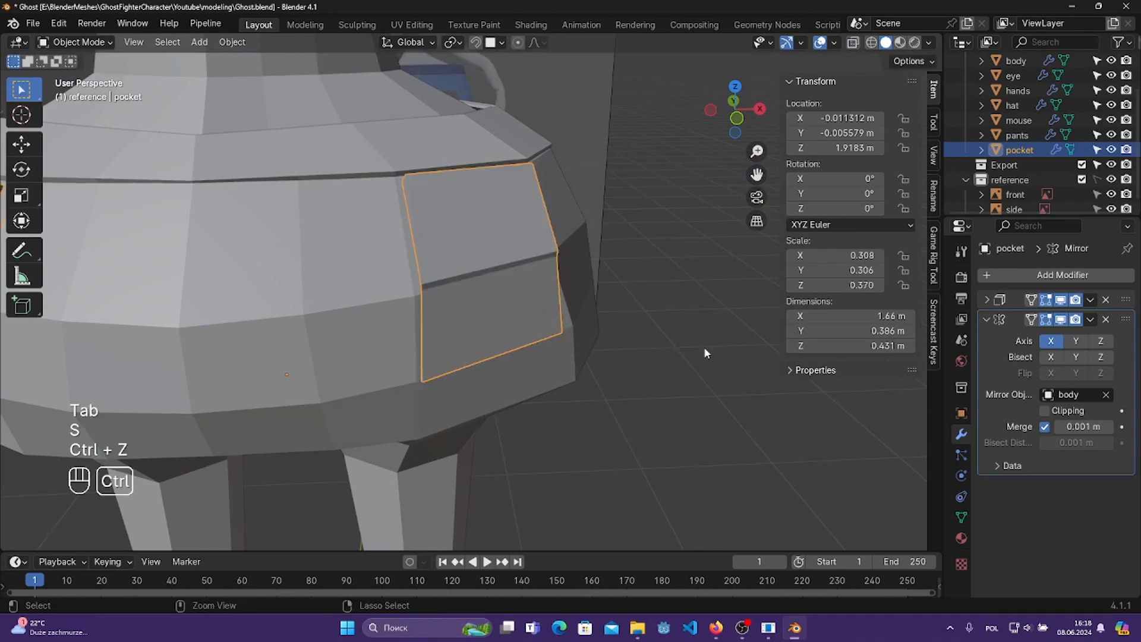
pyautogui.rightClick(490, 265)
pyautogui.moveTo(423, 270)
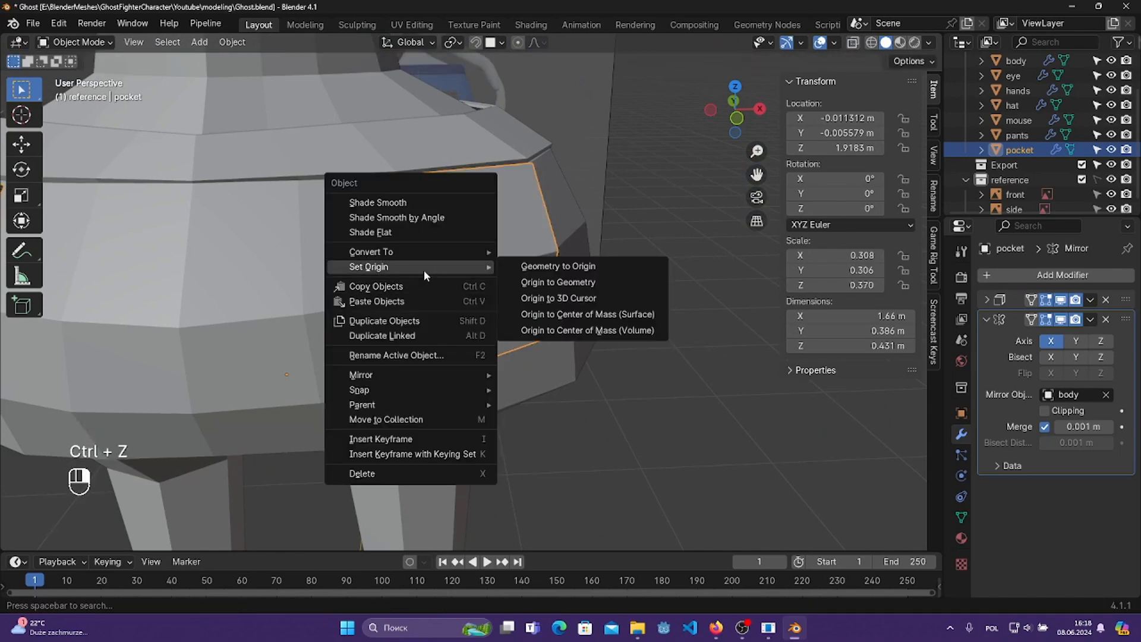
pyautogui.click(555, 281)
pyautogui.press('s')
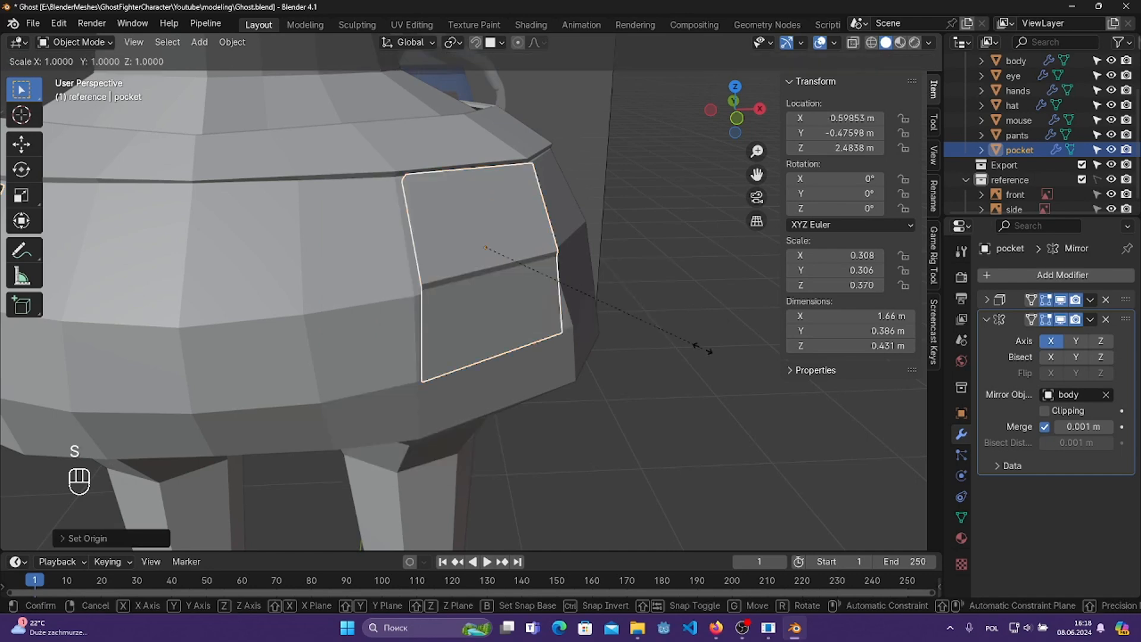
pyautogui.click(686, 340)
pyautogui.moveTo(686, 340); pyautogui.dragTo(619, 311, button='middle')
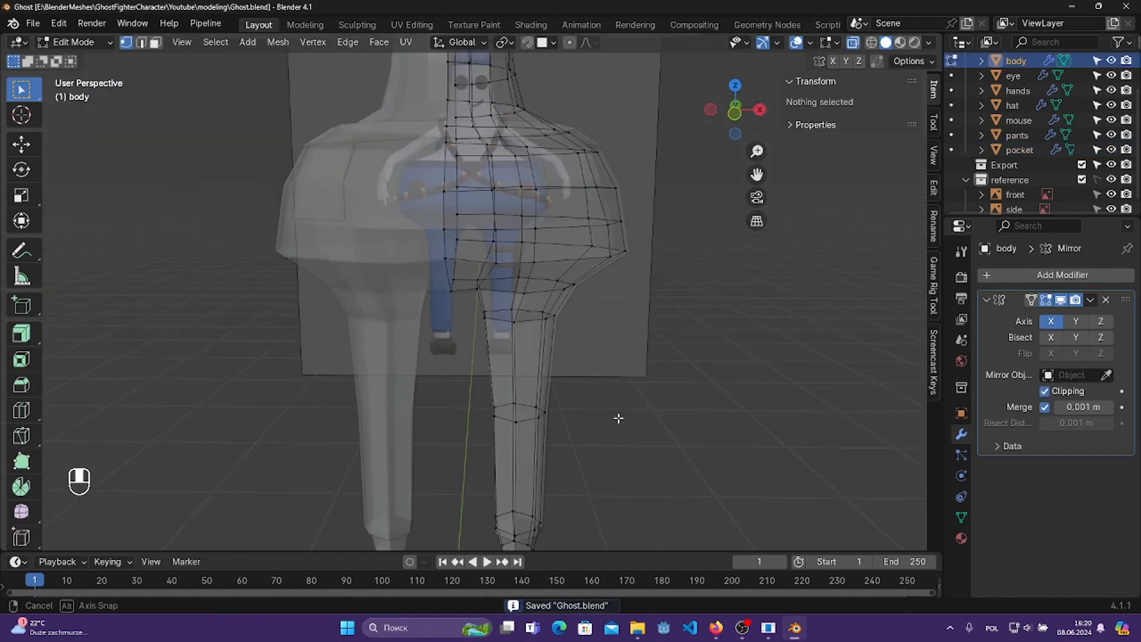
# - Switch to the front view, leave the body's Edit Mode, and select the pocket object
pyautogui.press('KP_1')
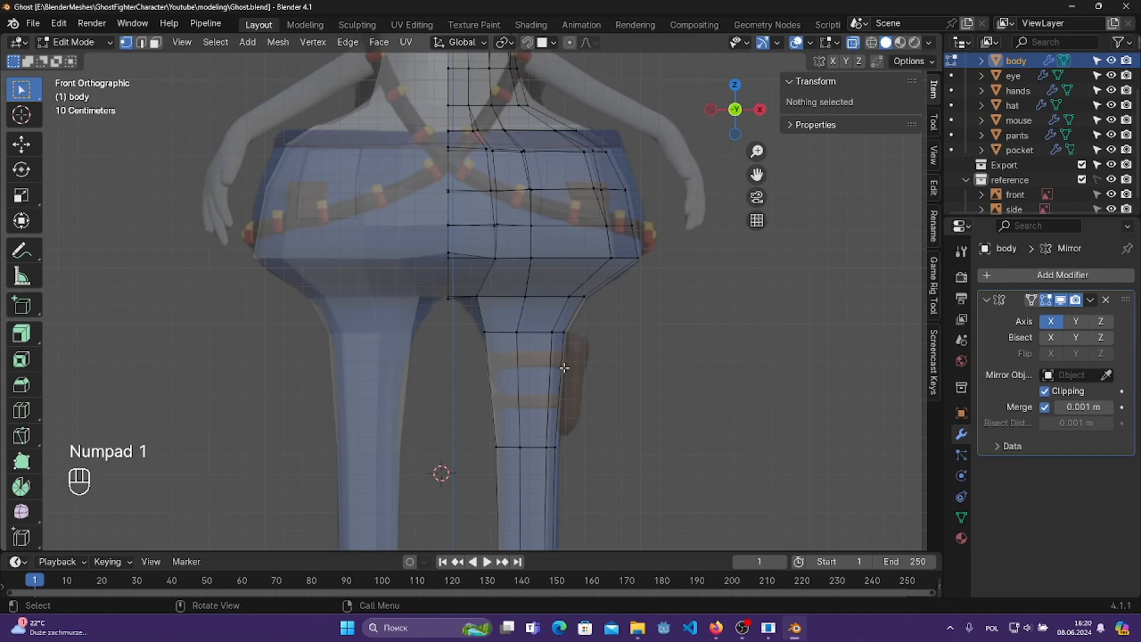
pyautogui.scroll(2, 554, 360)
pyautogui.keyDown('shift'); pyautogui.moveTo(752, 426); pyautogui.dragTo(607, 351, button='middle'); pyautogui.keyUp('shift')
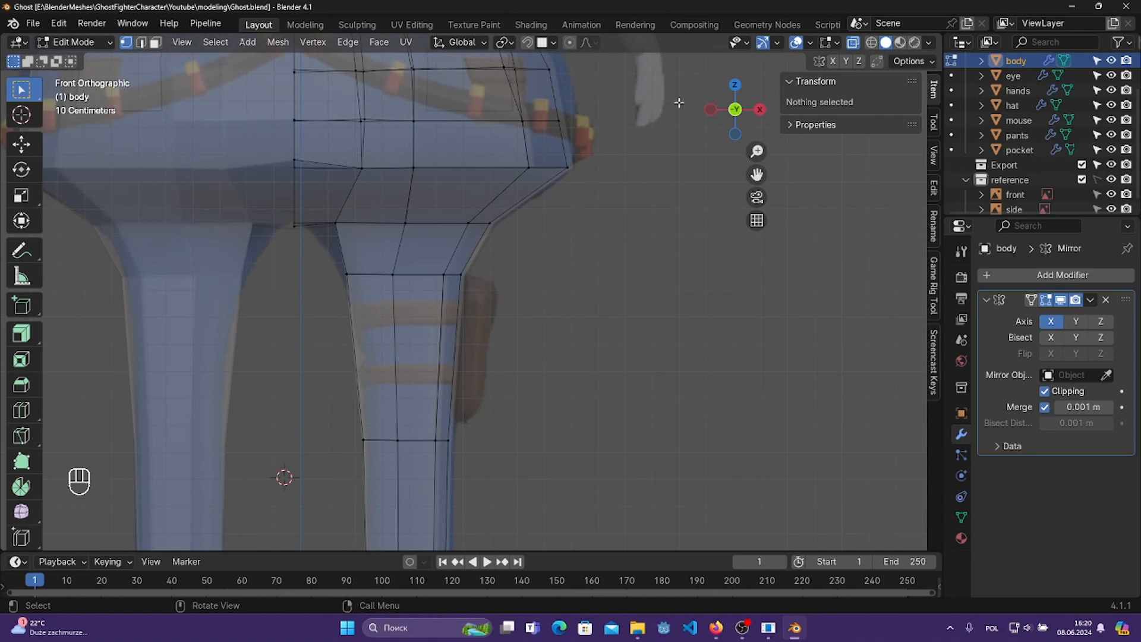
pyautogui.press('Tab')
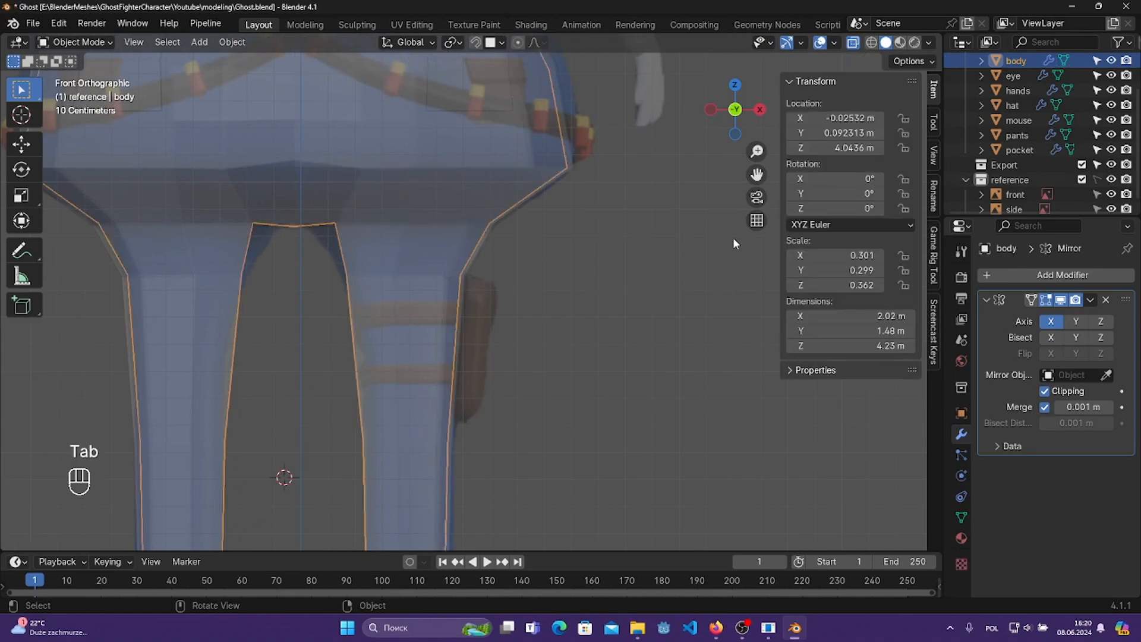
pyautogui.scroll(-3, 479, 213)
pyautogui.click(476, 146)
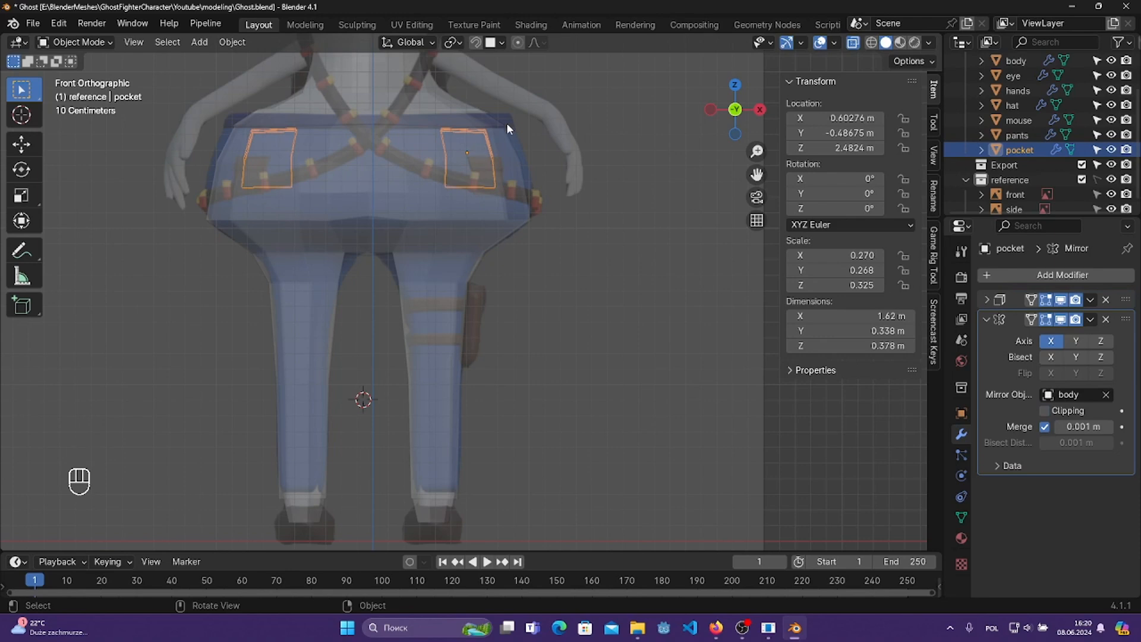
# - Enter Edit Mode on the pants and add two evenly spaced loop cuts around the thigh on the holster side
pyautogui.click(490, 125)
pyautogui.click(484, 158)
pyautogui.click(74, 41)
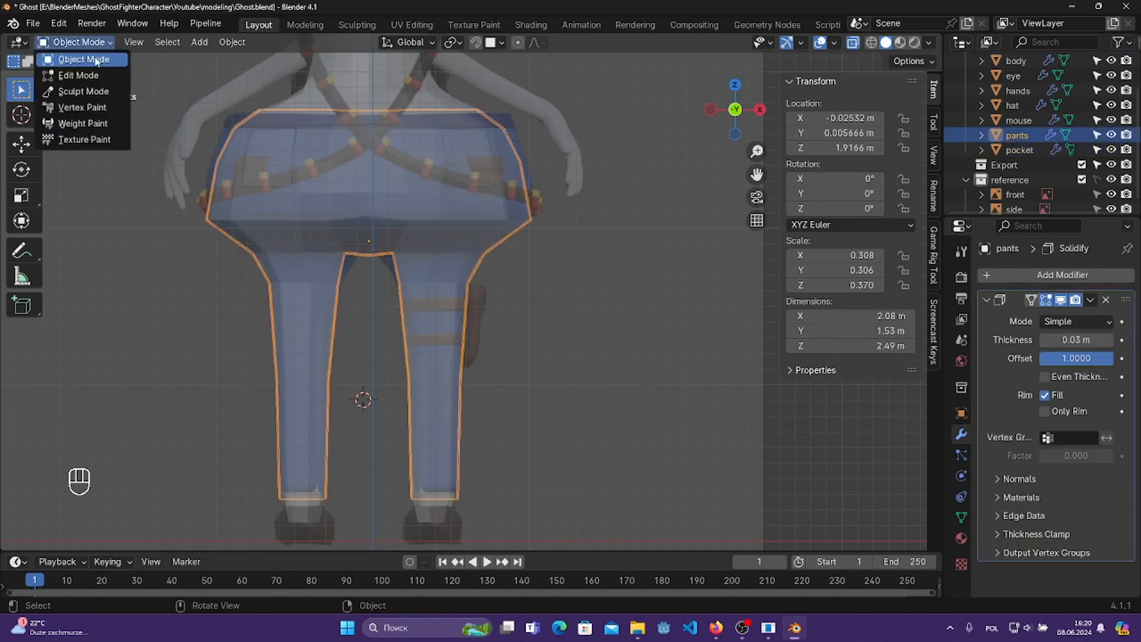
pyautogui.click(104, 78)
pyautogui.scroll(4, 471, 382)
pyautogui.keyDown('shift'); pyautogui.moveTo(472, 382); pyautogui.dragTo(556, 340, button='middle'); pyautogui.keyUp('shift')
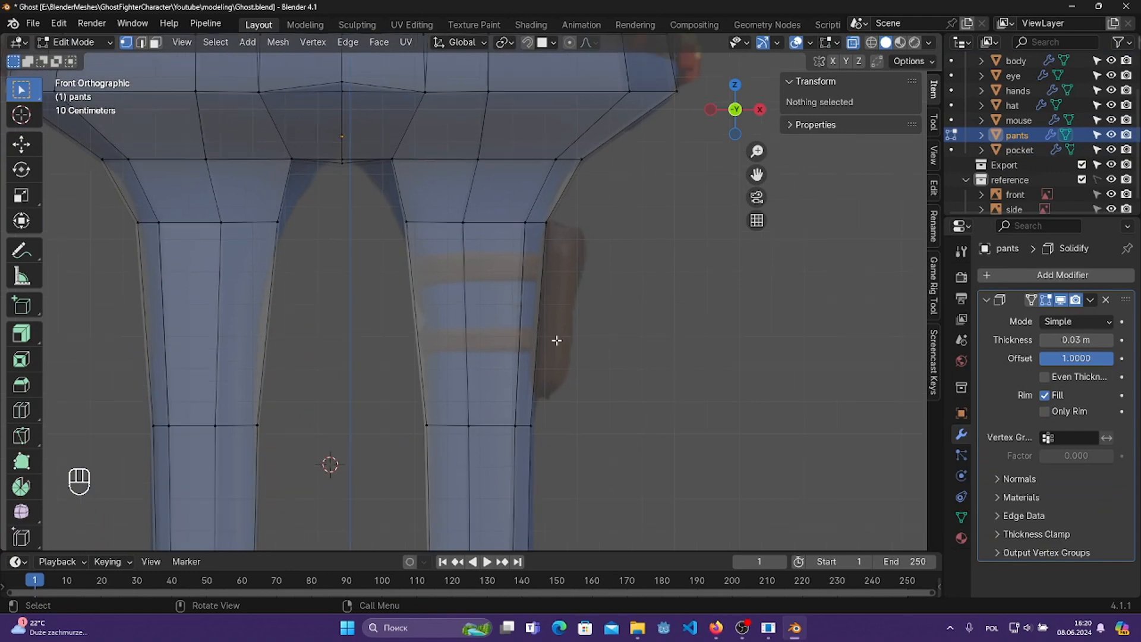
pyautogui.hotkey('ctrl', 'r')
pyautogui.scroll(1, 556, 340)
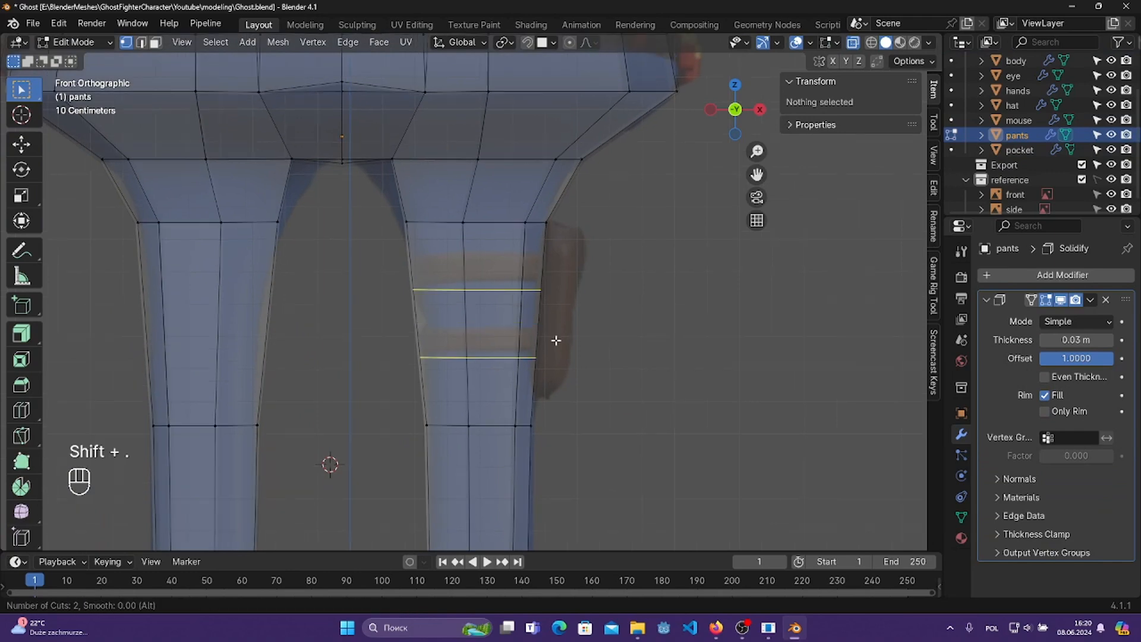
pyautogui.click(557, 340)
pyautogui.rightClick(557, 340)
# - Duplicate the face loop around the thigh at the upper holster strap in place and separate it into its own object
pyautogui.moveTo(605, 318); pyautogui.dragTo(620, 409)
pyautogui.keyDown('shift'); pyautogui.moveTo(612, 413); pyautogui.dragTo(609, 300, button='middle'); pyautogui.keyUp('shift')
pyautogui.moveTo(611, 348); pyautogui.dragTo(620, 422)
pyautogui.keyDown('shift'); pyautogui.moveTo(565, 268); pyautogui.dragTo(565, 330, button='middle'); pyautogui.keyUp('shift')
pyautogui.scroll(2, 566, 329)
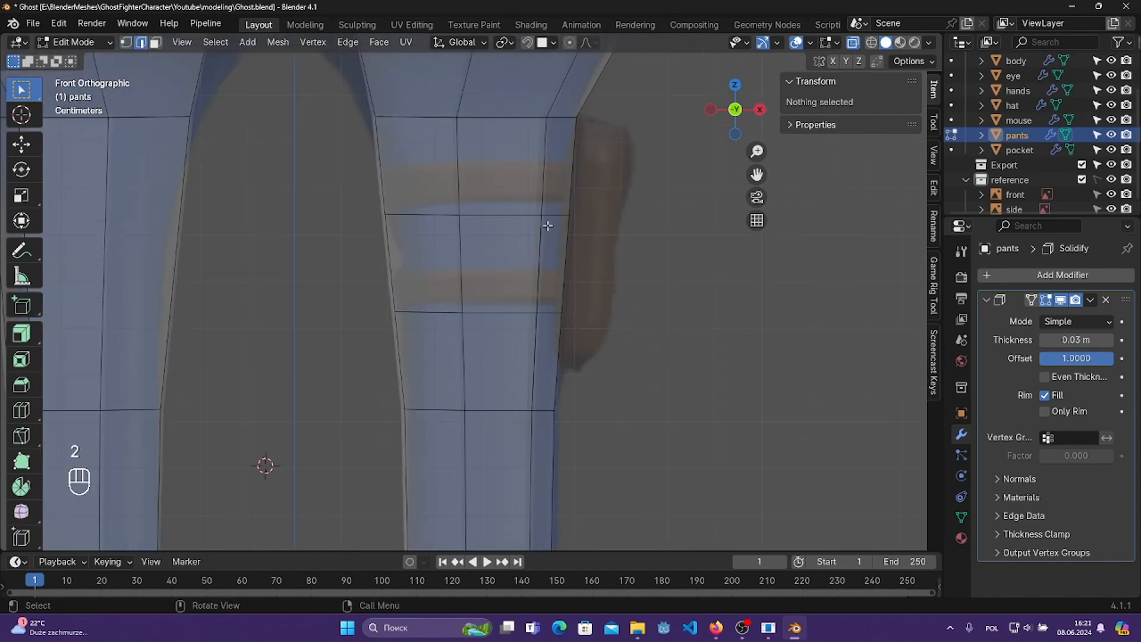
pyautogui.keyDown('alt'); pyautogui.click(506, 188); pyautogui.keyUp('alt')
pyautogui.keyDown('shift'); pyautogui.moveTo(499, 163); pyautogui.dragTo(471, 236, button='middle'); pyautogui.keyUp('shift')
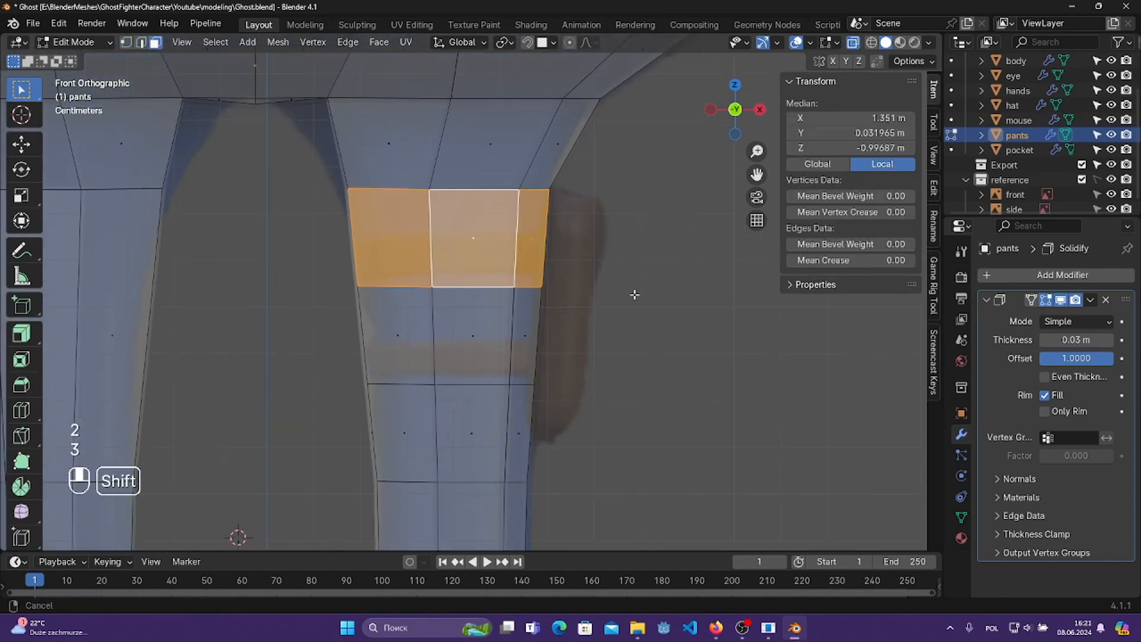
pyautogui.hotkey('shift', 'd')
pyautogui.rightClick(738, 339)
pyautogui.press('F2')
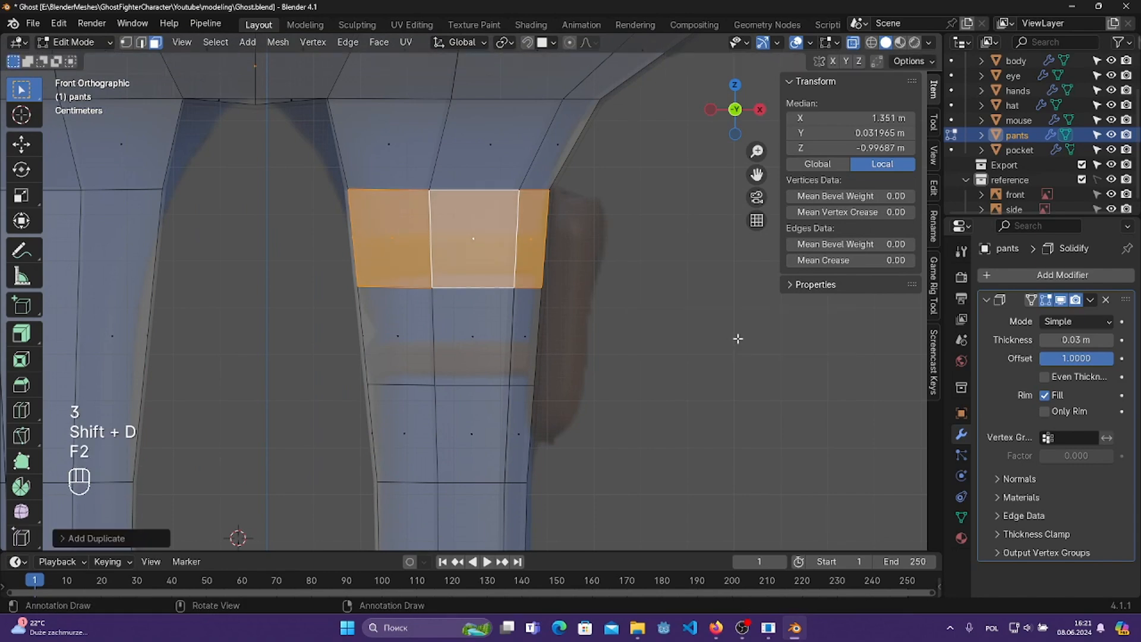
pyautogui.press('F3')
pyautogui.press('Return')
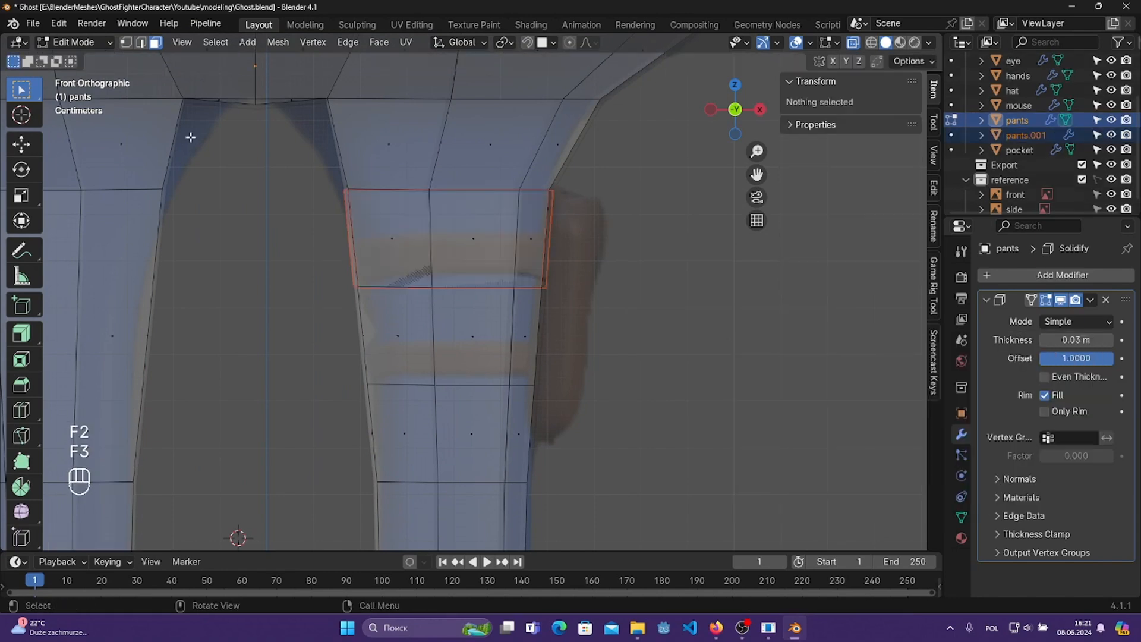
# - Return to Object Mode, select the separated thigh band, and turn X-ray off in the front view
pyautogui.click(74, 42)
pyautogui.click(83, 56)
pyautogui.click(515, 247)
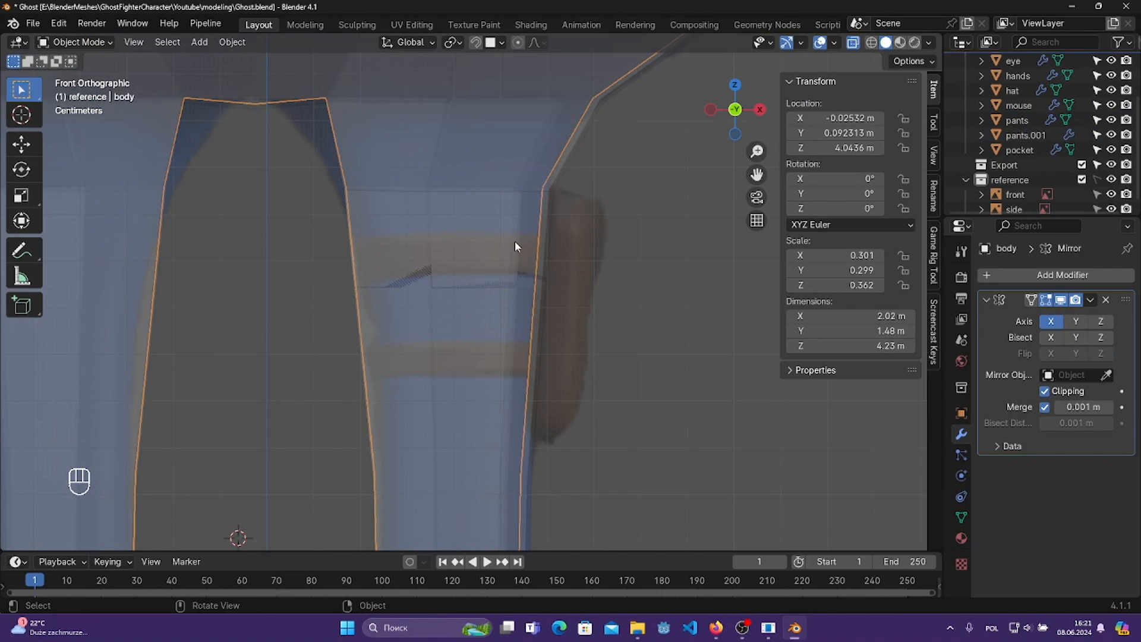
pyautogui.click(539, 212)
pyautogui.moveTo(665, 232); pyautogui.dragTo(695, 261, button='middle')
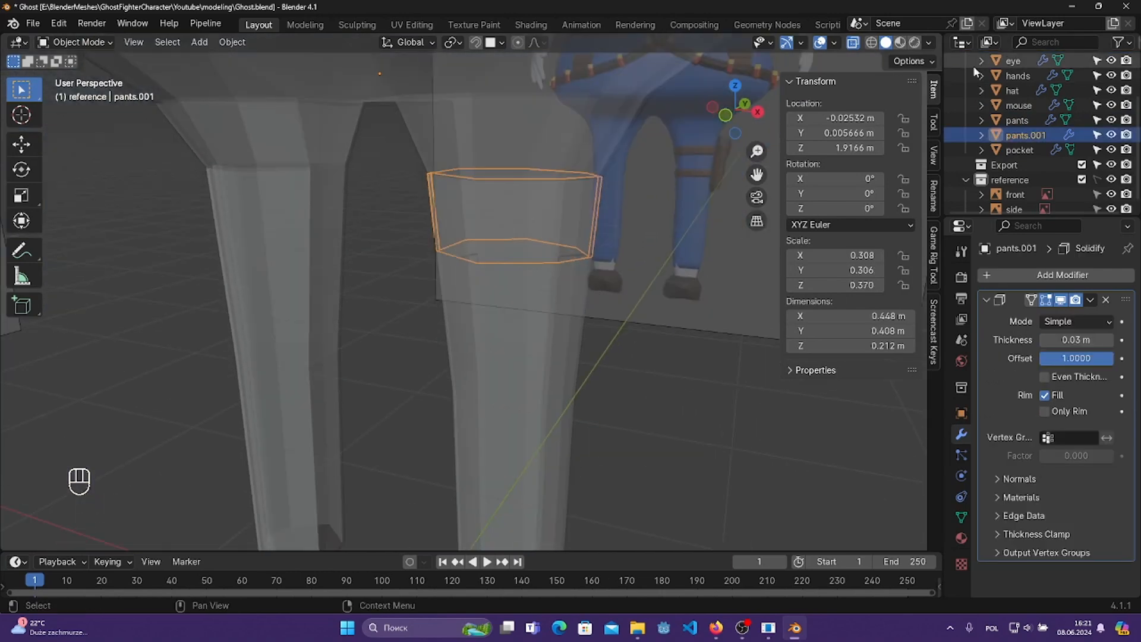
pyautogui.click(852, 42)
pyautogui.press('KP_1')
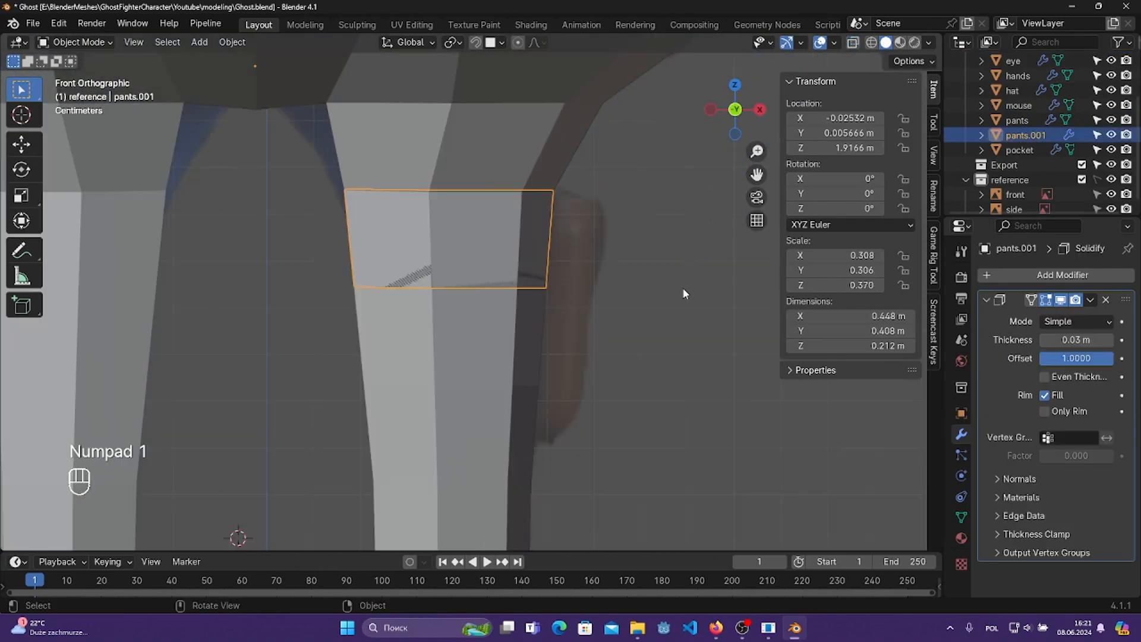
# - Try to scale the thigh band and open its Set Origin options
pyautogui.press('s')
pyautogui.click(655, 293)
pyautogui.rightClick(454, 267)
pyautogui.moveTo(461, 270)
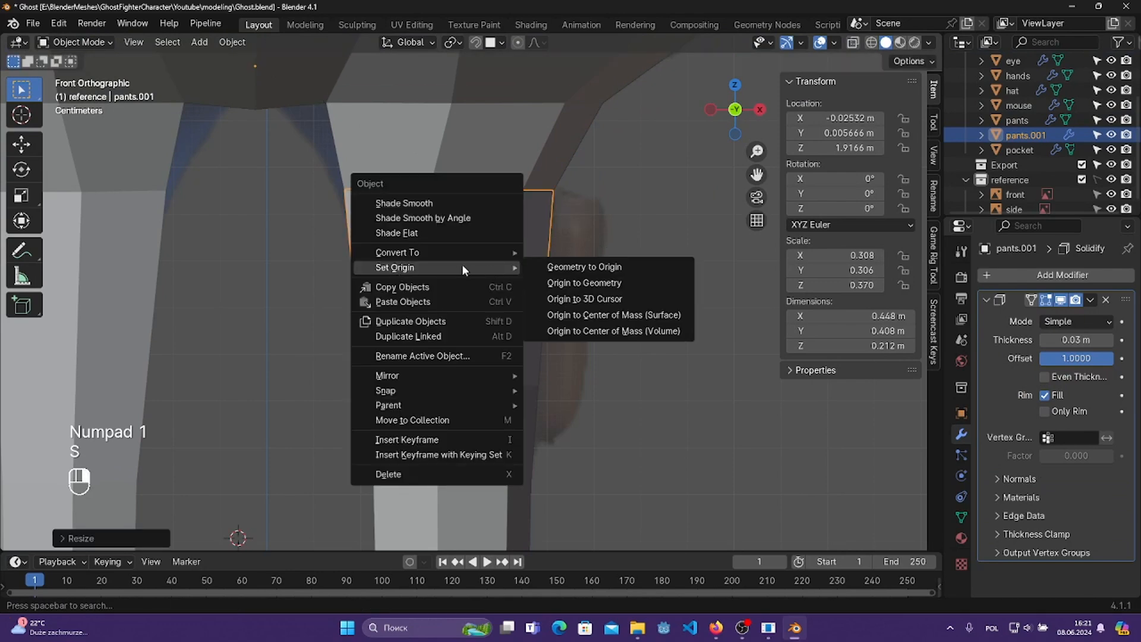
# - Set the leg strap's origin to its geometry and scale it up slightly to about 0.455 m wide
pyautogui.click(584, 282)
pyautogui.press('s')
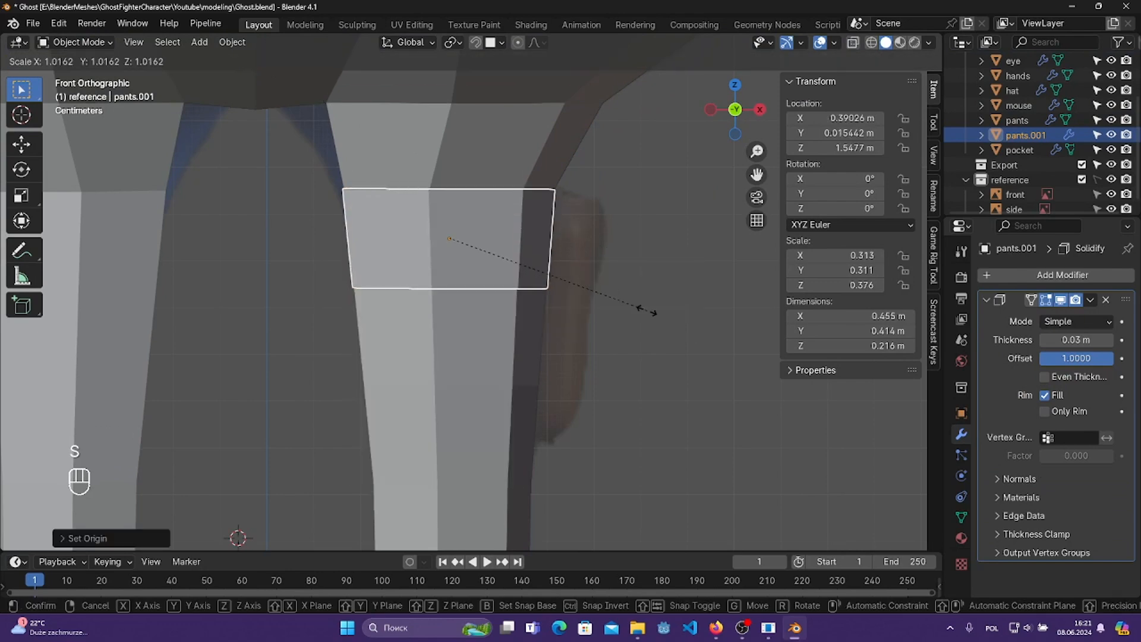
pyautogui.click(619, 311)
pyautogui.moveTo(619, 311); pyautogui.dragTo(614, 347, button='middle')
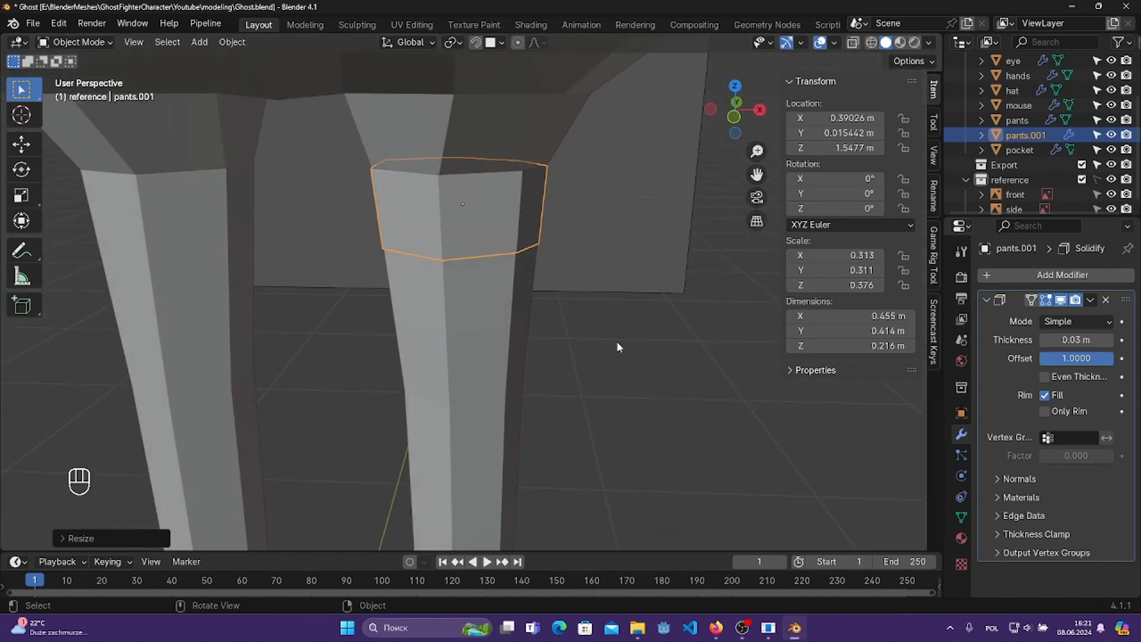
# - Shrink the strap along Z to about 0.122 m high
pyautogui.press('KP_1')
pyautogui.press('s')
pyautogui.press('z')
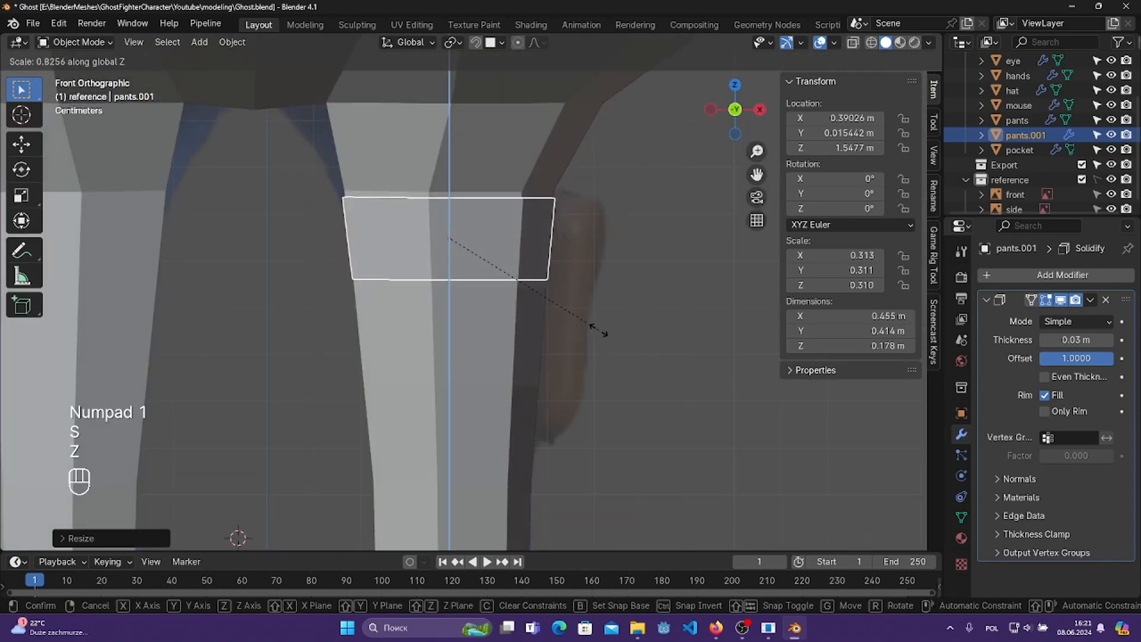
pyautogui.click(557, 299)
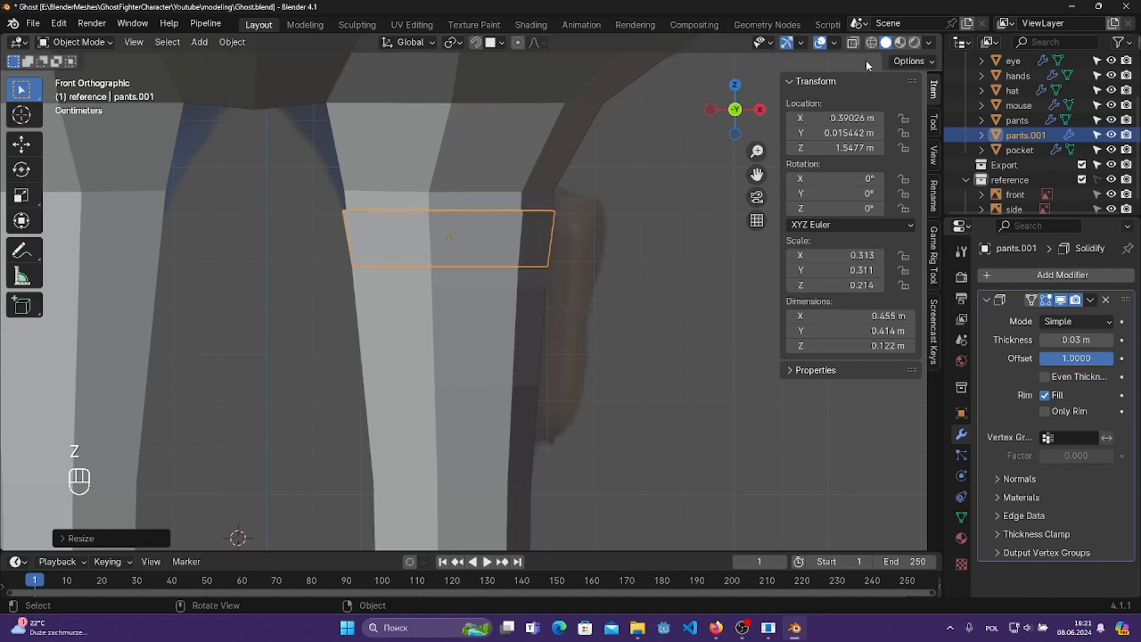
# - Turn on X-ray and move the strap down along Z to about 1.517 m, over the upper reference strap
pyautogui.click(852, 42)
pyautogui.keyDown('shift'); pyautogui.moveTo(614, 266); pyautogui.dragTo(613, 279, button='middle'); pyautogui.keyUp('shift')
pyautogui.press('g')
pyautogui.press('z')
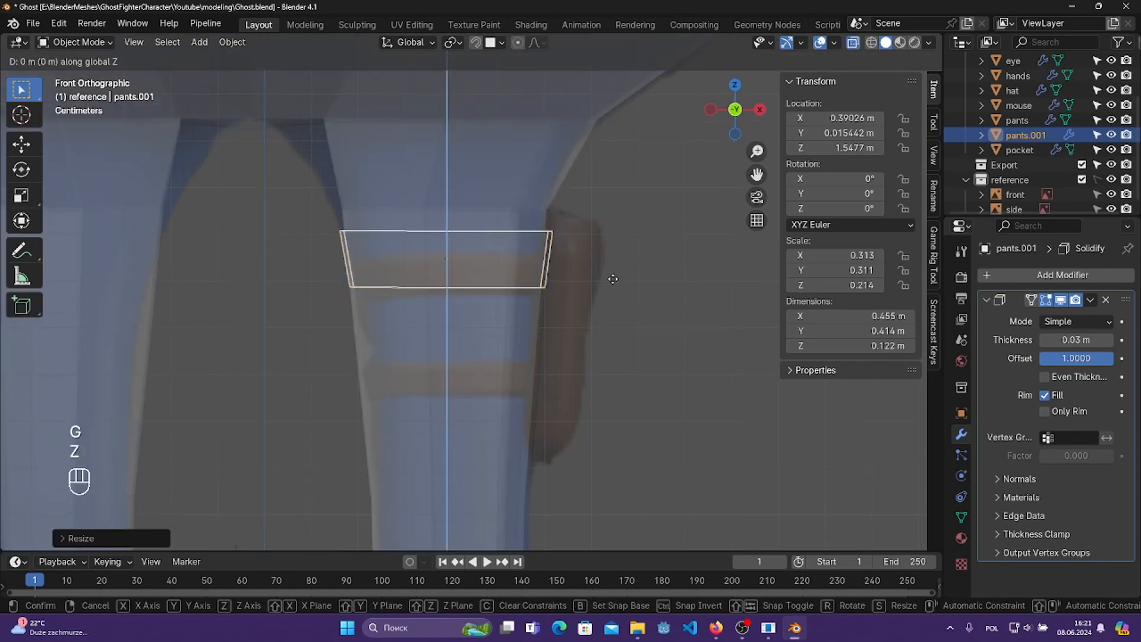
pyautogui.click(612, 293)
# - Reduce the strap's height along Z to about 0.108 m
pyautogui.press('s')
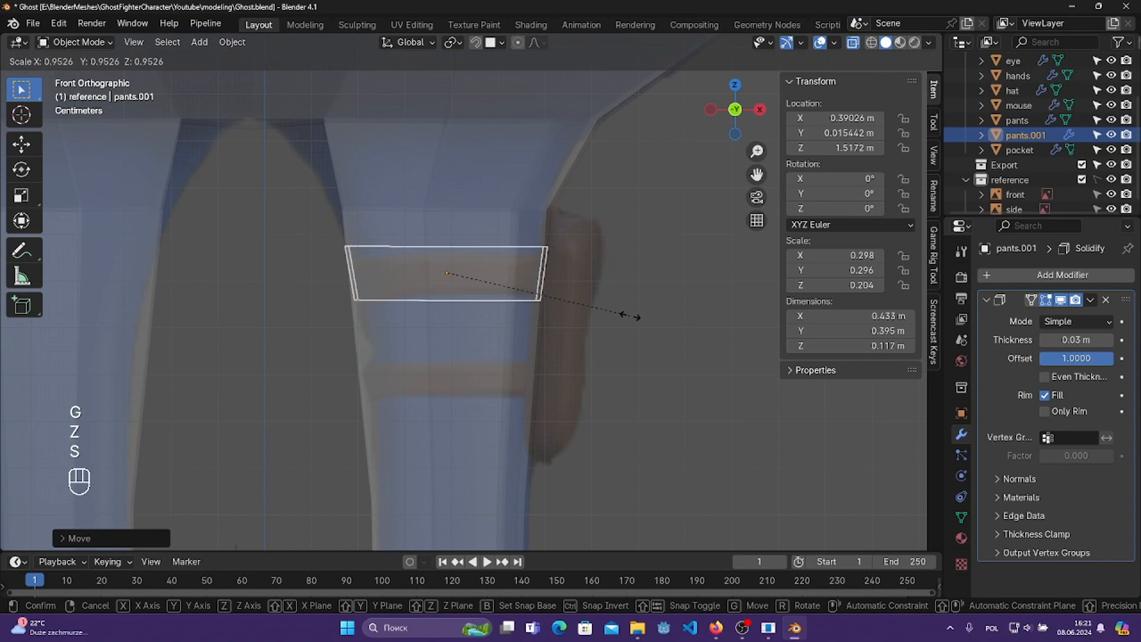
pyautogui.hotkey('ctrl', 'z')
pyautogui.press('s')
pyautogui.press('z')
pyautogui.click(611, 311)
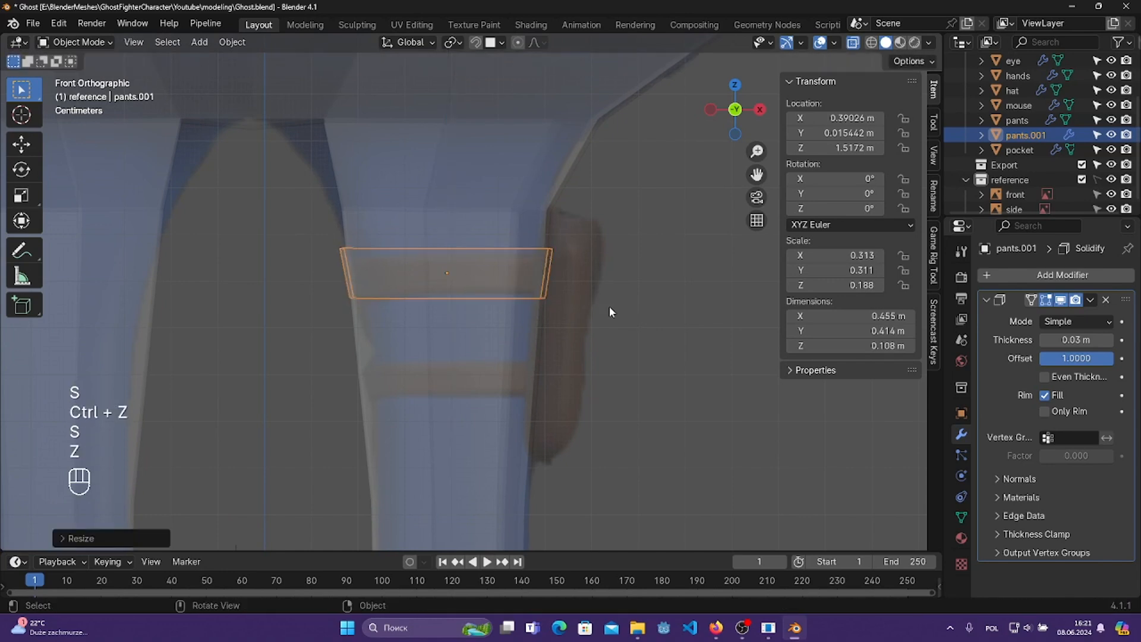
# - Nudge the strap down along Z to about 1.5146 m and save the file
pyautogui.press('g')
pyautogui.press('z')
pyautogui.click(608, 307)
pyautogui.hotkey('ctrl', 's')
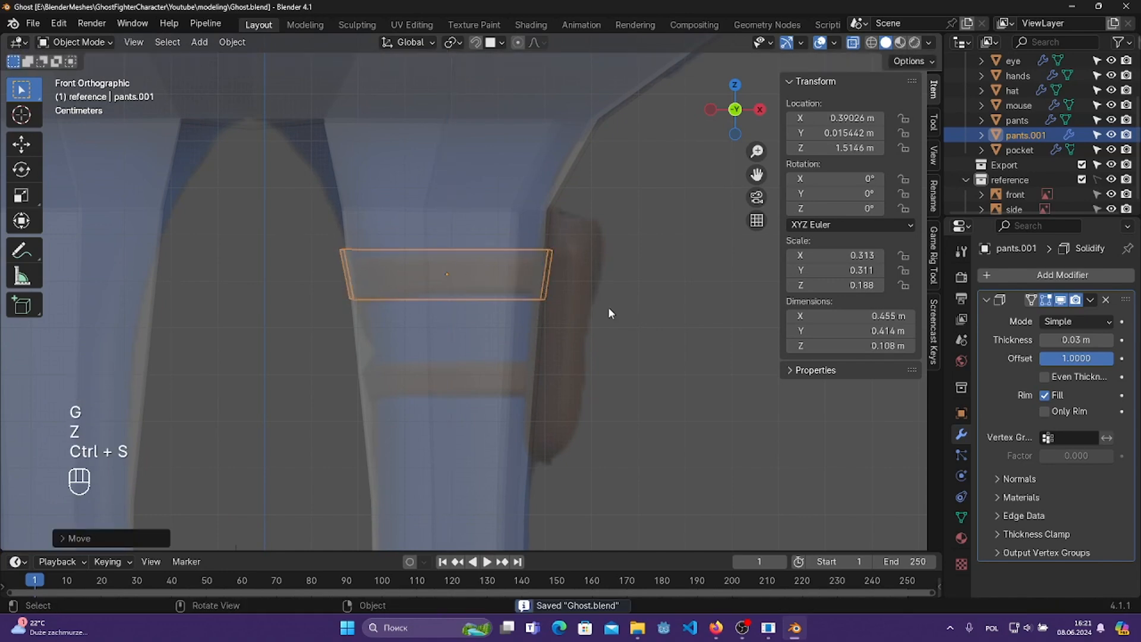
# - Scale the strap uniformly down to about 0.45 m wide and save the file
pyautogui.press('KP_3')
pyautogui.keyDown('shift'); pyautogui.moveTo(608, 306); pyautogui.dragTo(582, 335, button='middle'); pyautogui.keyUp('shift')
pyautogui.press('KP_1')
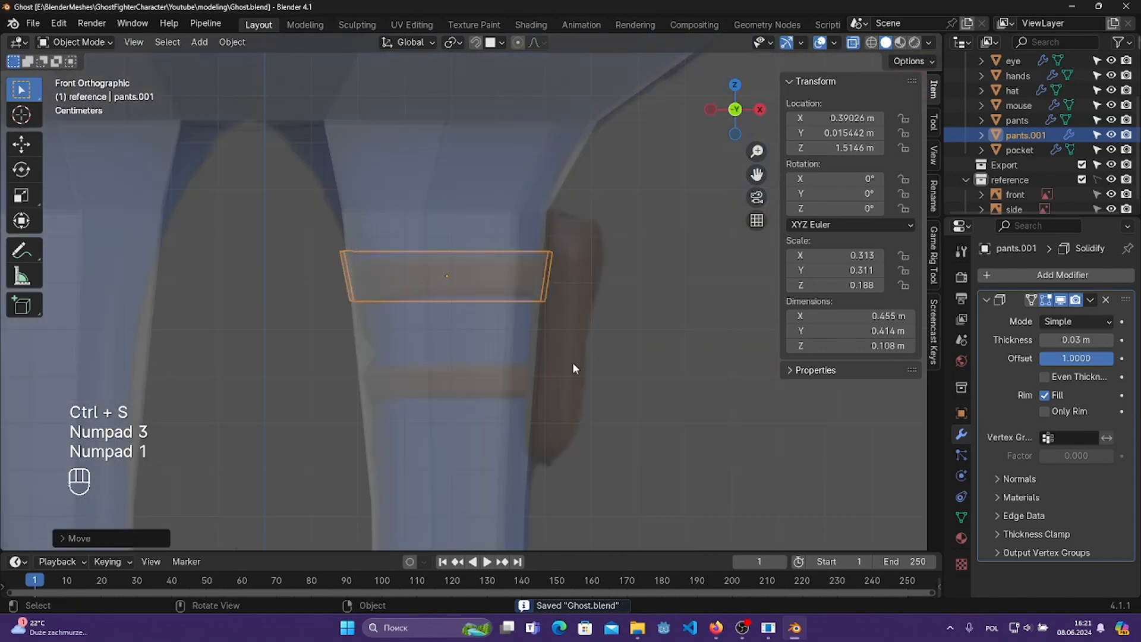
pyautogui.scroll(2, 589, 365)
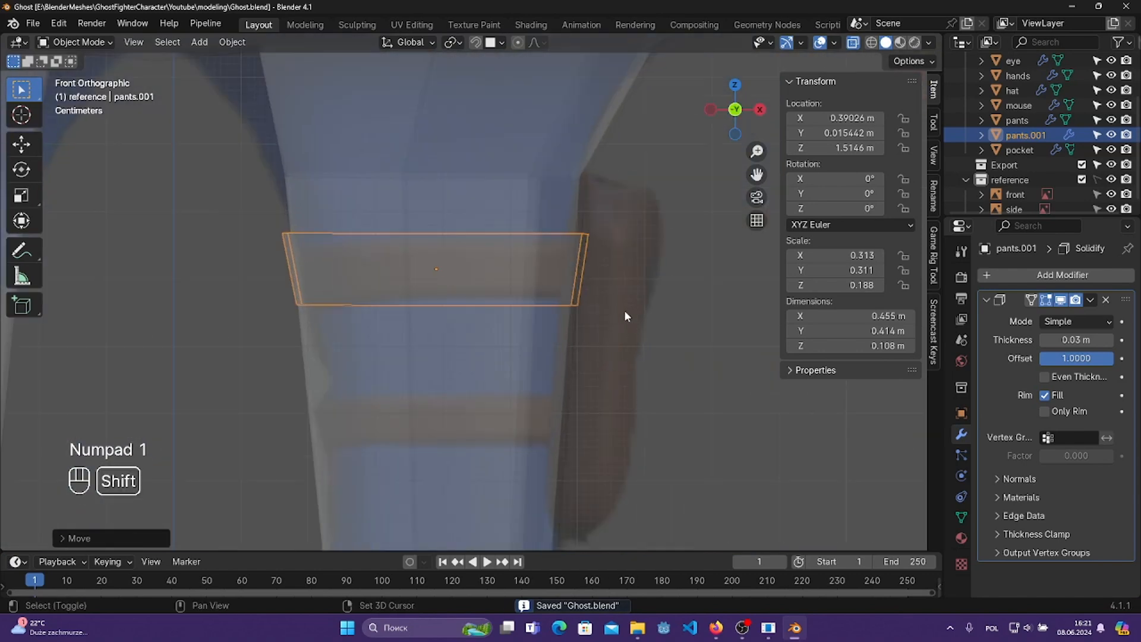
pyautogui.keyDown('shift'); pyautogui.moveTo(624, 310); pyautogui.dragTo(627, 281, button='middle'); pyautogui.keyUp('shift')
pyautogui.press('s')
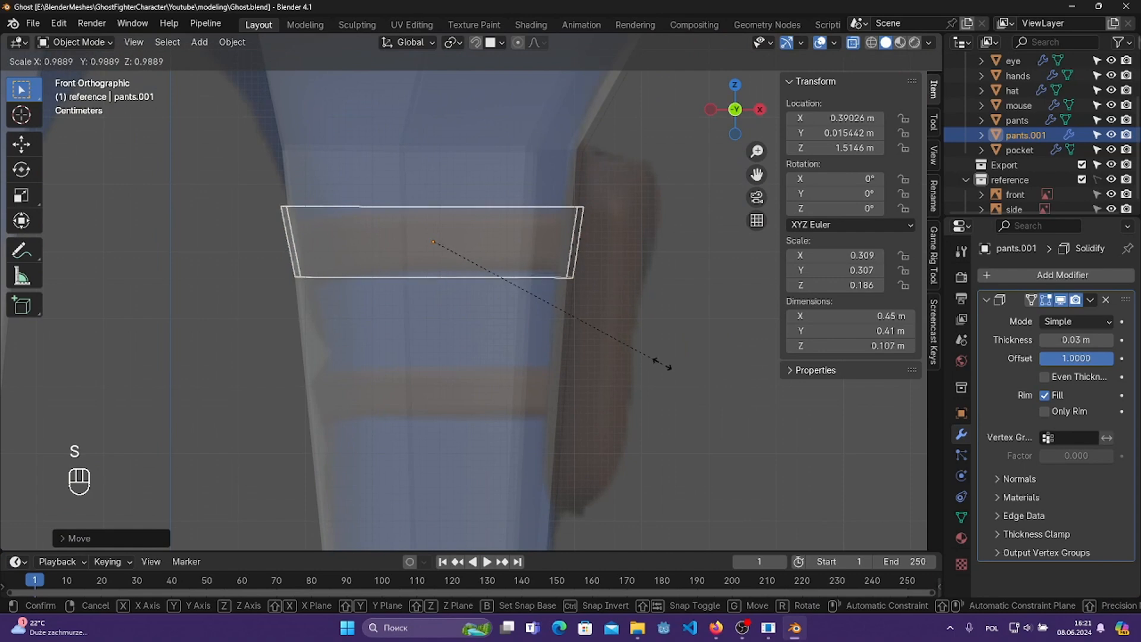
pyautogui.click(663, 369)
pyautogui.hotkey('ctrl', 's')
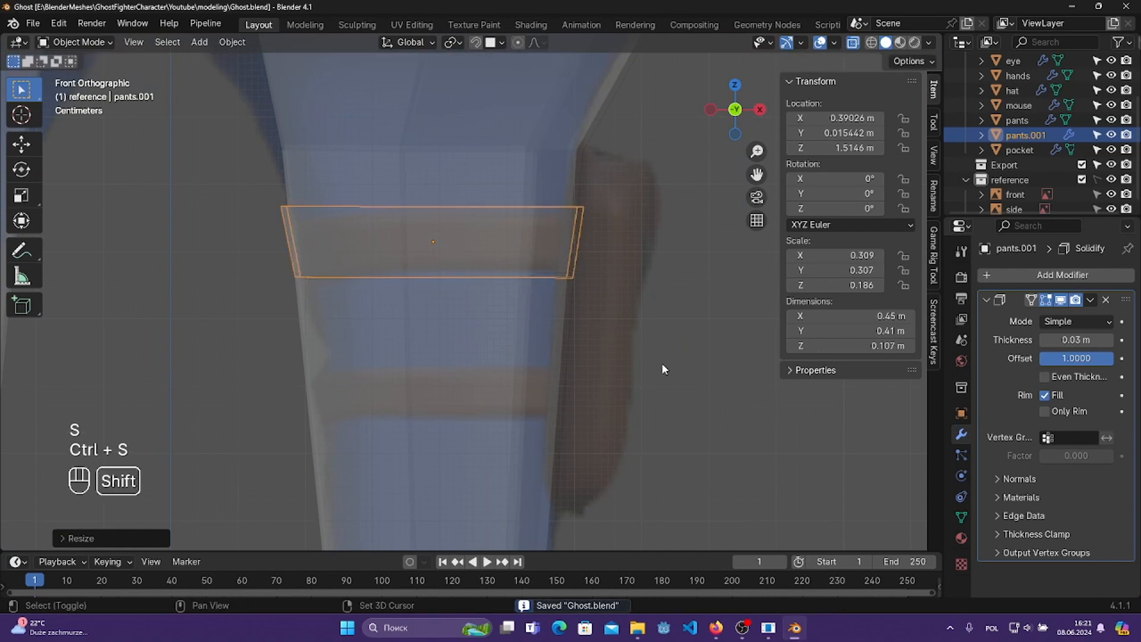
# - Duplicate the strap and move the copy down along Z to about 1.2885 m, over the lower reference strap
pyautogui.hotkey('shift', 'd')
pyautogui.click(664, 369)
pyautogui.press('g')
pyautogui.press('z')
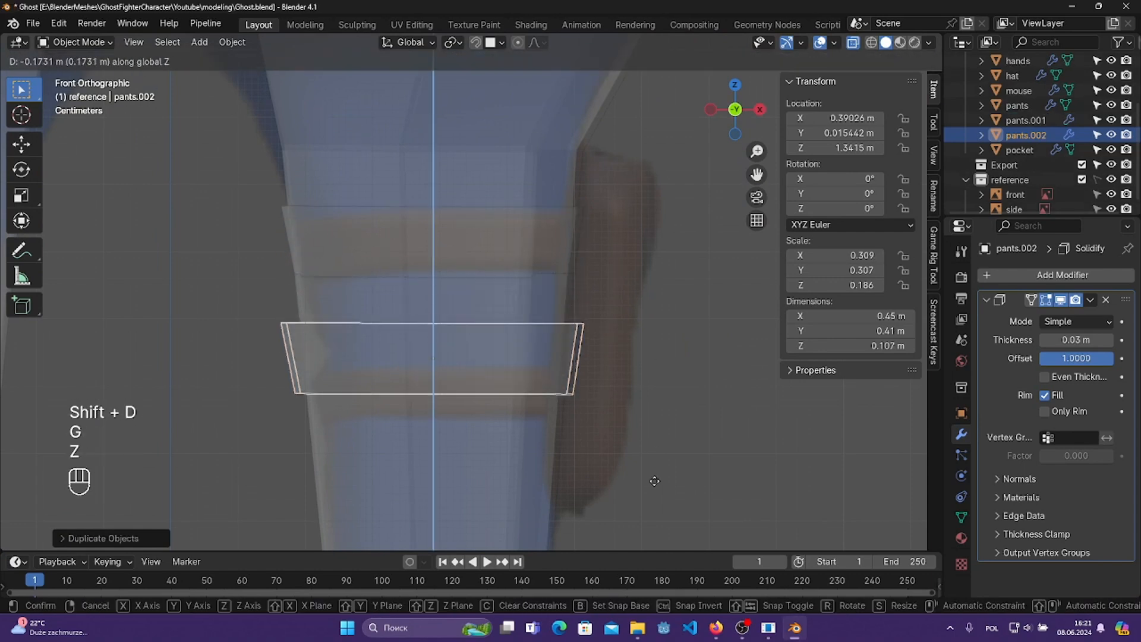
pyautogui.click(657, 521)
# - Try to scale the lower strap uniformly down to about 0.407 m wide
pyautogui.press('s')
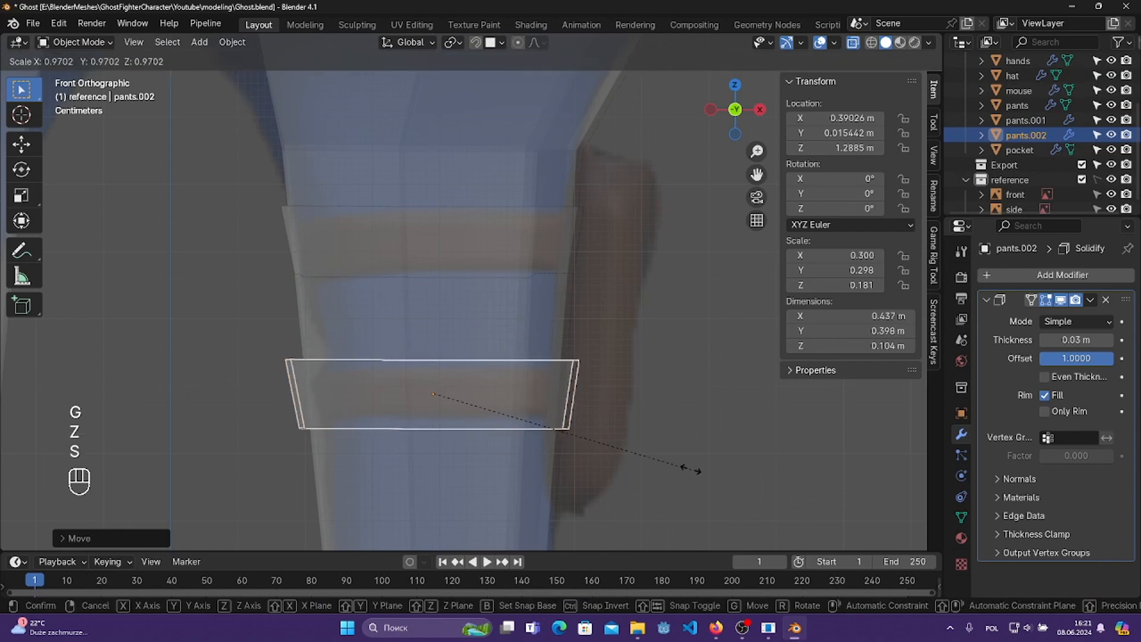
pyautogui.click(677, 466)
pyautogui.moveTo(677, 466); pyautogui.dragTo(633, 472, button='middle')
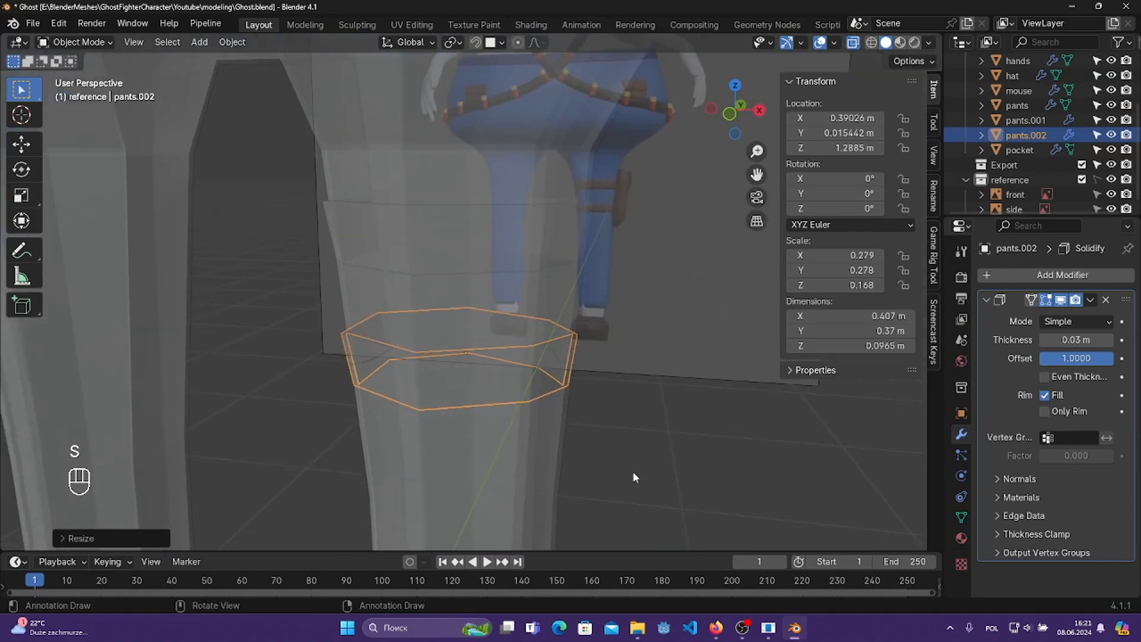
pyautogui.scroll(2, 633, 472)
pyautogui.hotkey('ctrl', 'z')
# - Narrow the lower strap along X to about 0.412 m wide
pyautogui.press('KP_1')
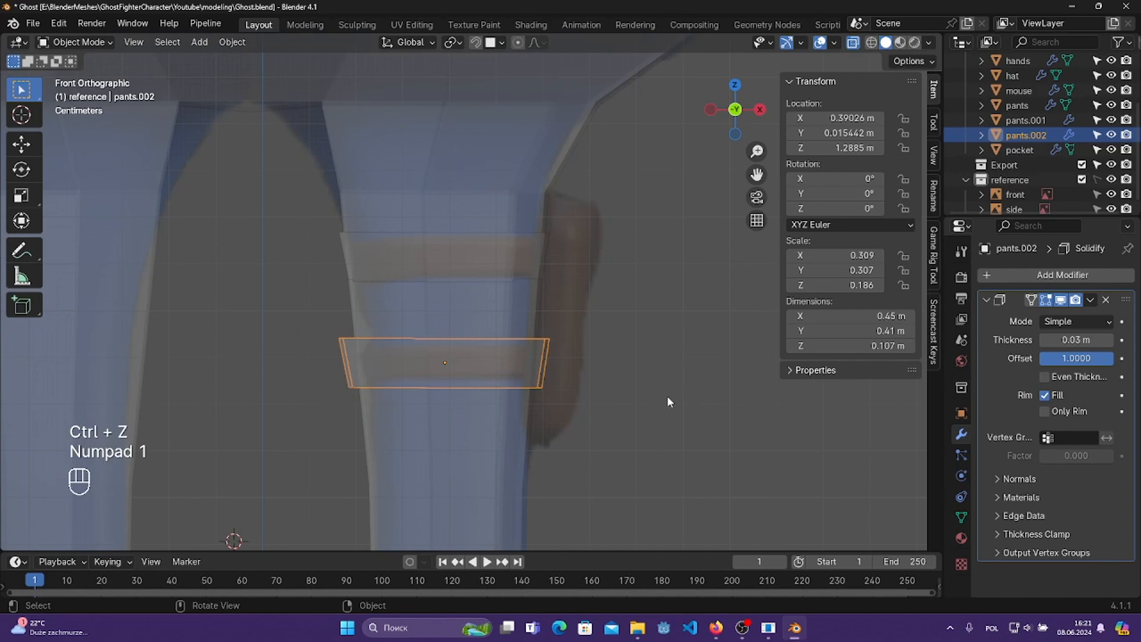
pyautogui.press('s')
pyautogui.press('x')
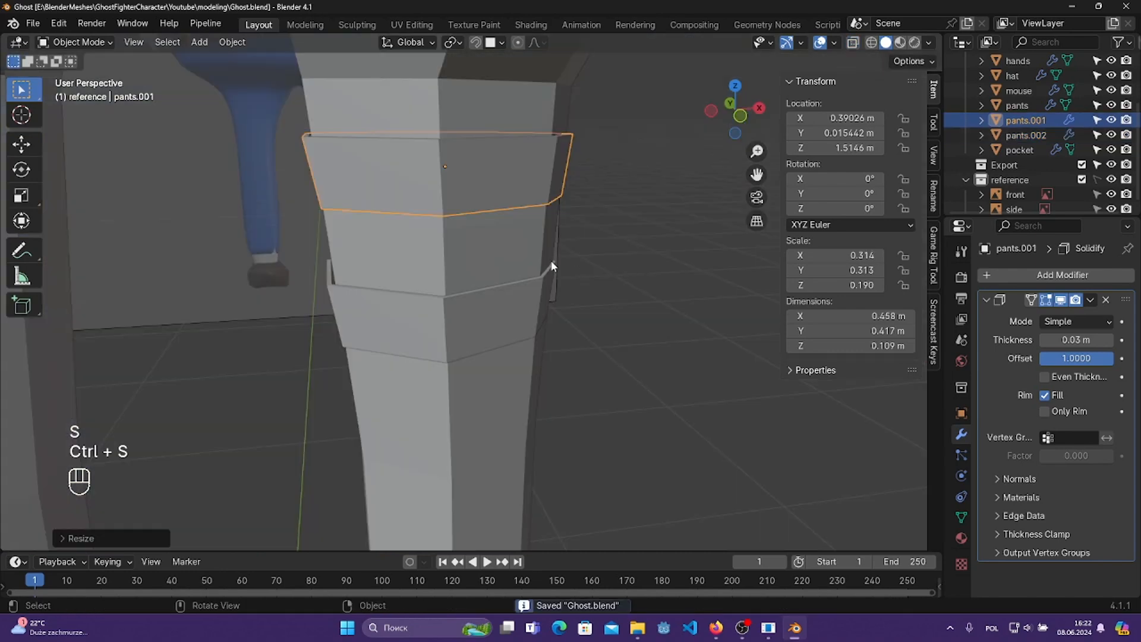
# - Reduce the lower strap's height by scaling it along Z
pyautogui.click(548, 291)
pyautogui.moveTo(547, 291); pyautogui.dragTo(600, 254, button='middle')
pyautogui.press('s')
pyautogui.press('z')
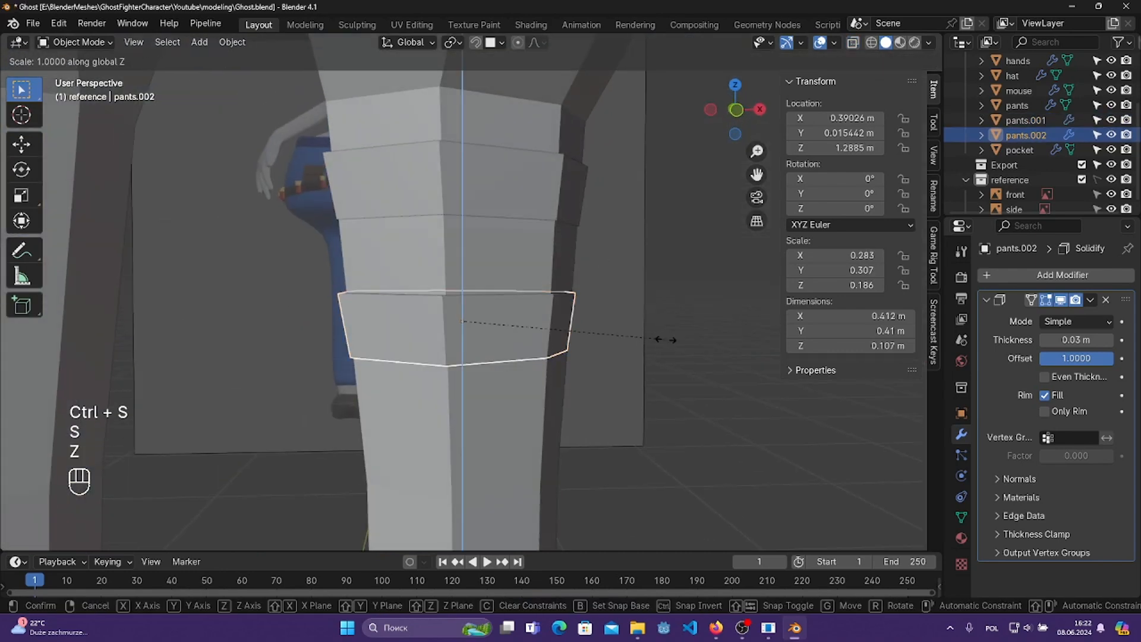
pyautogui.click(634, 330)
# - Scale the upper strap along Z to about 0.0865 m high and save the file
pyautogui.click(501, 188)
pyautogui.press('s')
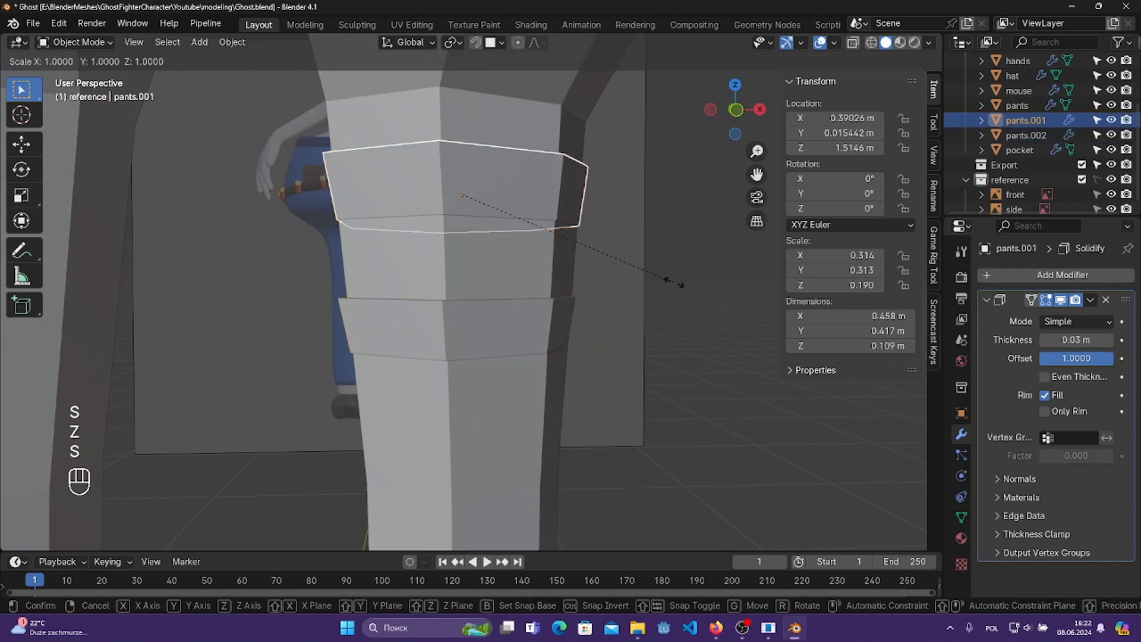
pyautogui.press('z')
pyautogui.click(635, 253)
pyautogui.hotkey('ctrl', 's')
# - Join the upper and lower leg straps into one object and rename it pocket2
pyautogui.moveTo(635, 252); pyautogui.dragTo(832, 220, button='middle')
pyautogui.click(503, 316)
pyautogui.keyDown('shift'); pyautogui.click(576, 183); pyautogui.keyUp('shift')
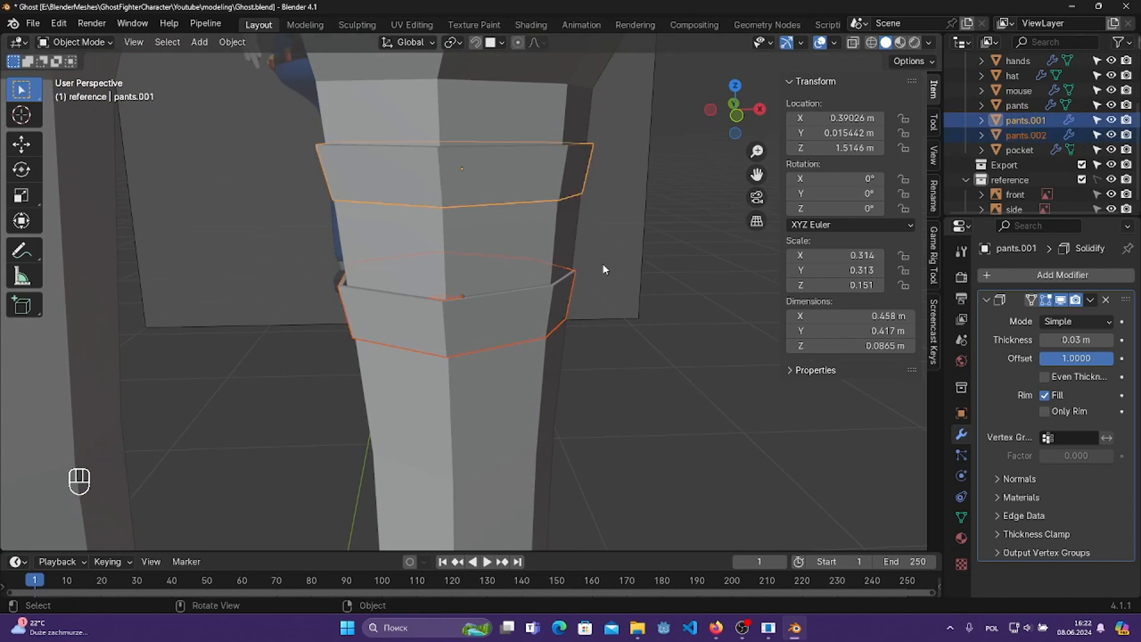
pyautogui.hotkey('ctrl', 'j')
pyautogui.doubleClick(1033, 135)
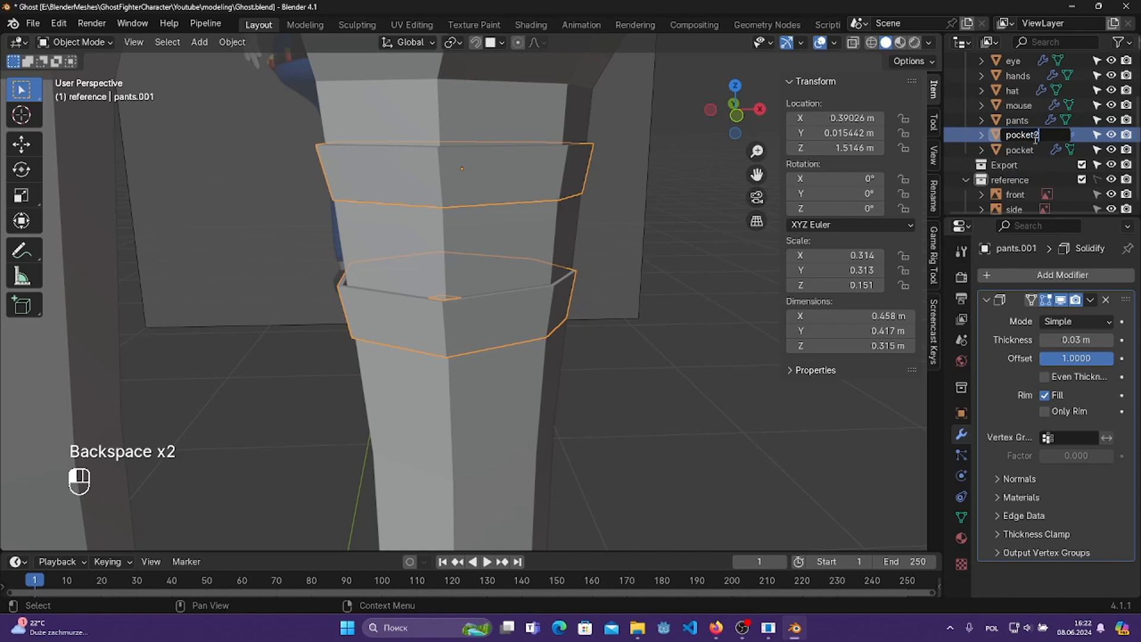
pyautogui.write('pocket2')
pyautogui.press('Return')
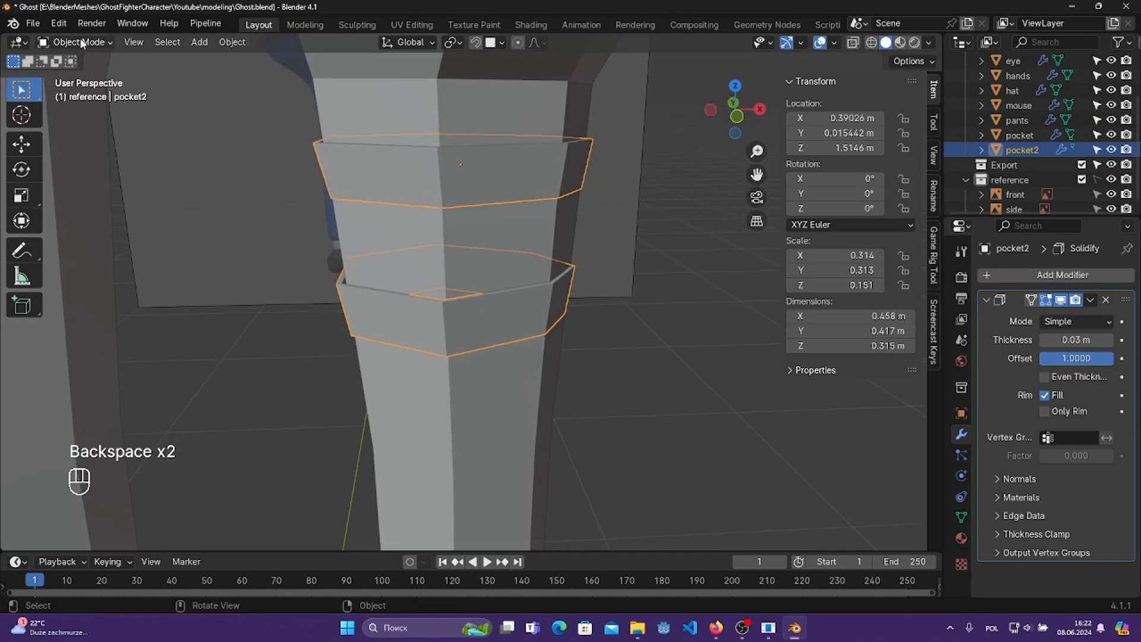
pyautogui.click(75, 41)
pyautogui.click(60, 78)
pyautogui.moveTo(581, 204); pyautogui.dragTo(554, 209, button='middle')
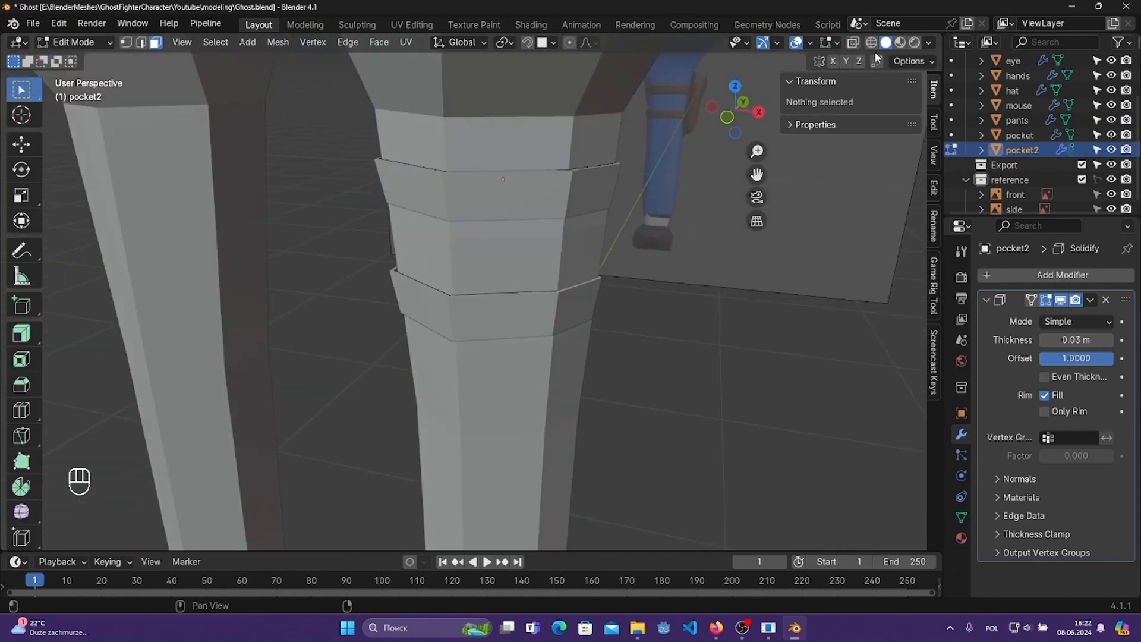
pyautogui.click(853, 43)
pyautogui.moveTo(687, 199); pyautogui.dragTo(346, 175, button='middle')
pyautogui.click(618, 204)
pyautogui.click(246, 148)
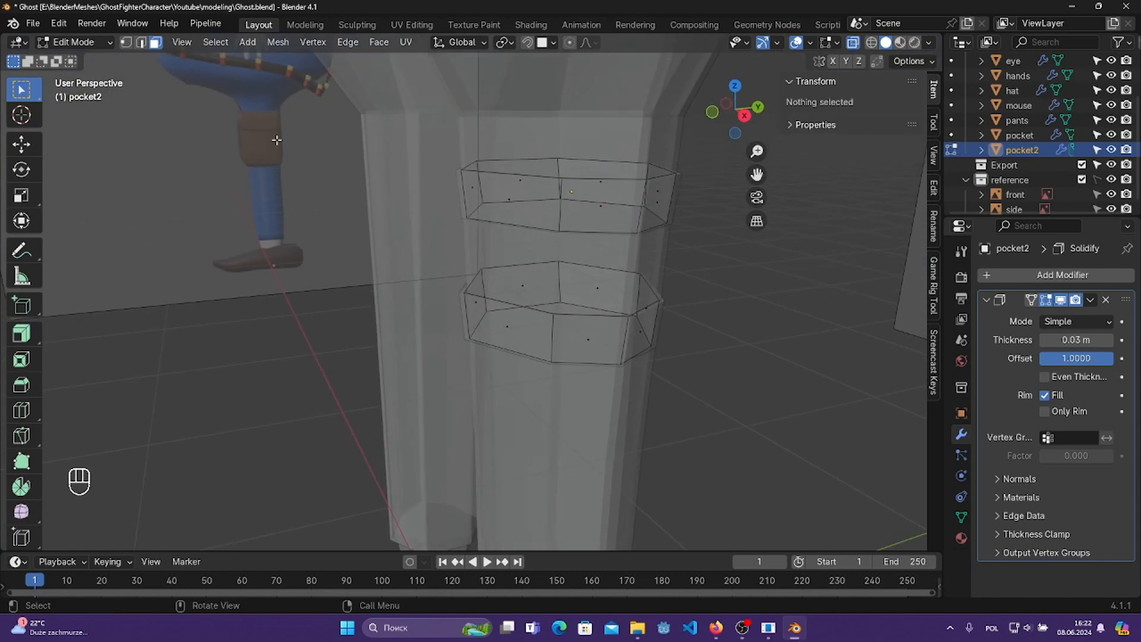
pyautogui.moveTo(705, 225); pyautogui.dragTo(678, 262, button='middle')
pyautogui.hotkey('alt', 'z')
pyautogui.click(82, 43)
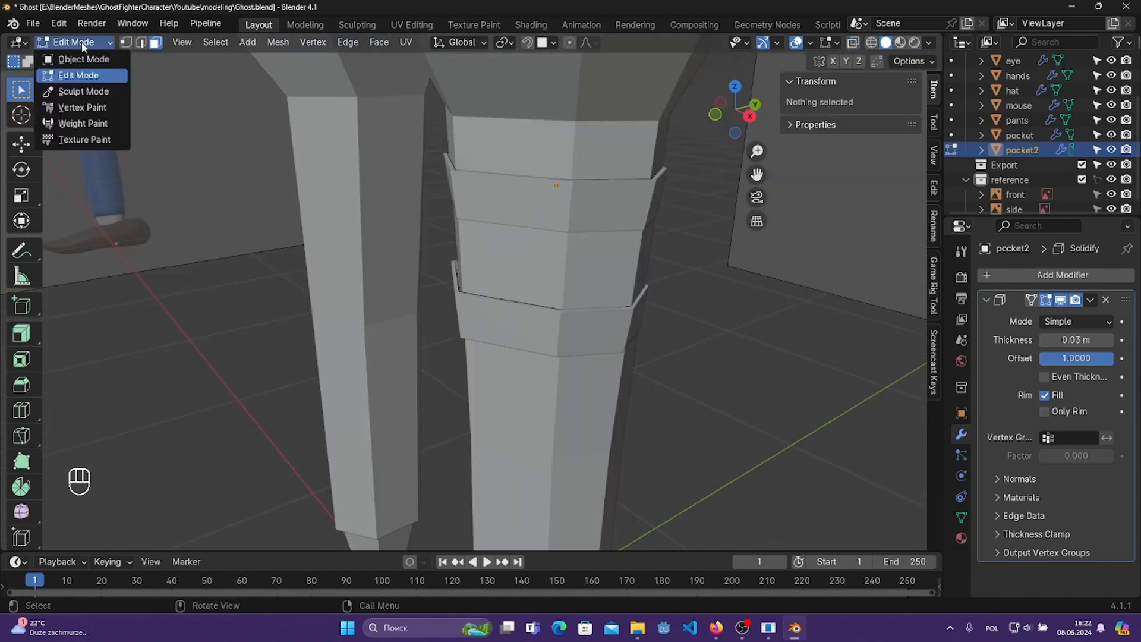
pyautogui.click(80, 60)
# - Open the pants mesh in Edit Mode with X-ray turned on
pyautogui.click(512, 127)
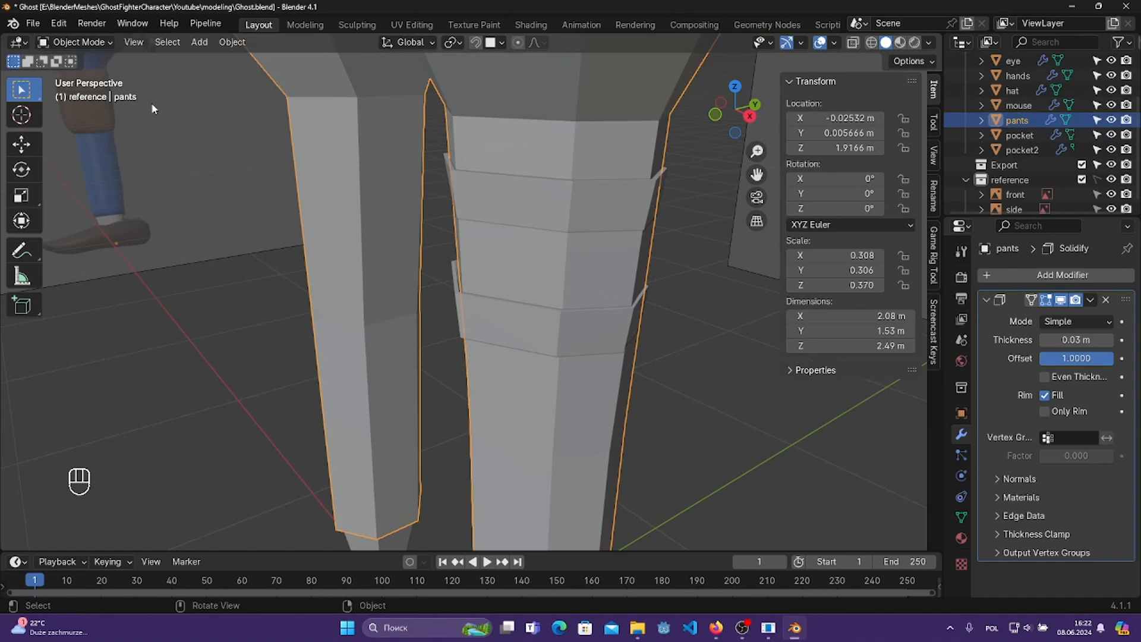
pyautogui.click(77, 42)
pyautogui.click(96, 69)
pyautogui.keyDown('shift'); pyautogui.moveTo(743, 77); pyautogui.dragTo(874, 67, button='middle'); pyautogui.keyUp('shift')
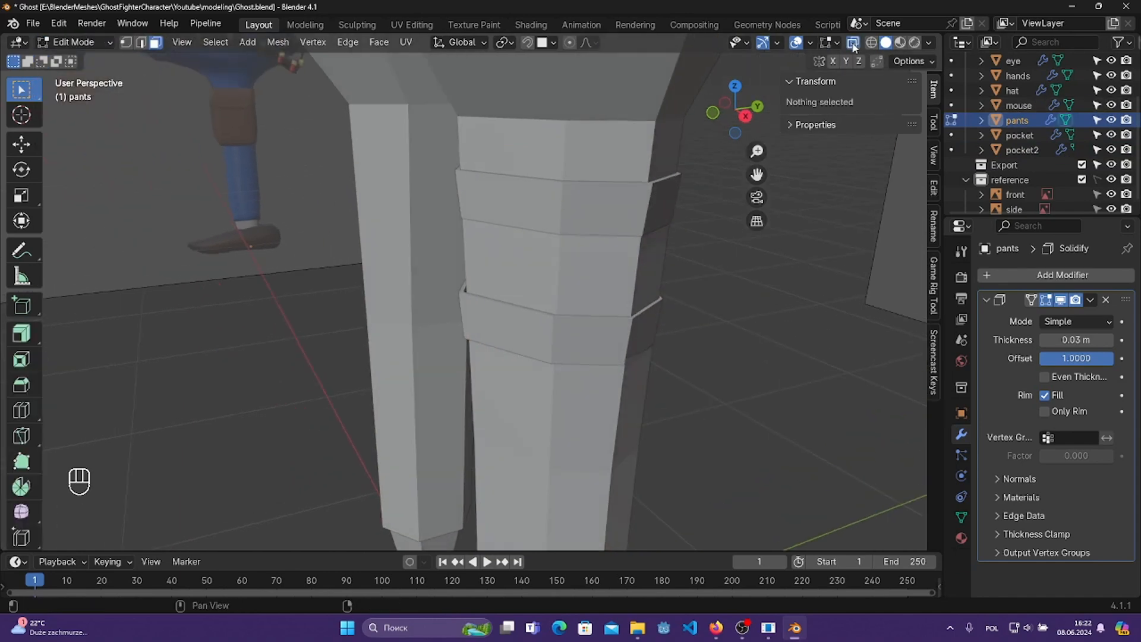
pyautogui.click(853, 47)
# - Try to select the faces on the strapped leg's outer side against the side reference
pyautogui.moveTo(785, 229); pyautogui.dragTo(597, 312, button='middle')
pyautogui.click(596, 312)
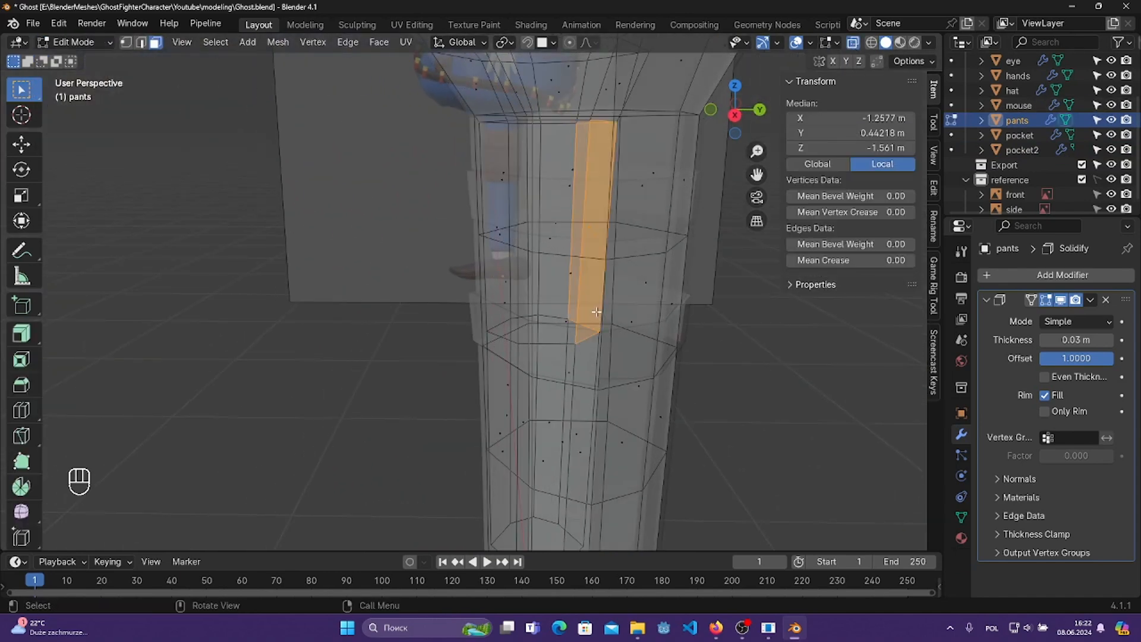
pyautogui.press('KP_3')
pyautogui.moveTo(812, 359); pyautogui.dragTo(850, 422)
pyautogui.keyDown('shift'); pyautogui.moveTo(663, 312); pyautogui.dragTo(597, 330, button='middle'); pyautogui.keyUp('shift')
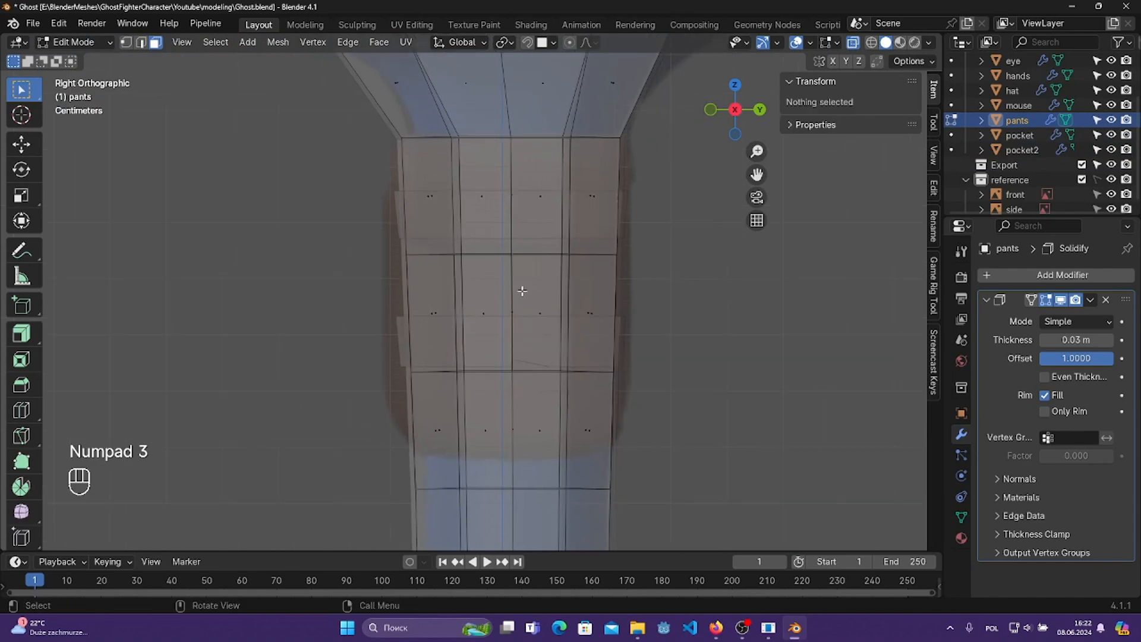
pyautogui.scroll(-3, 521, 291)
pyautogui.press('KP_1')
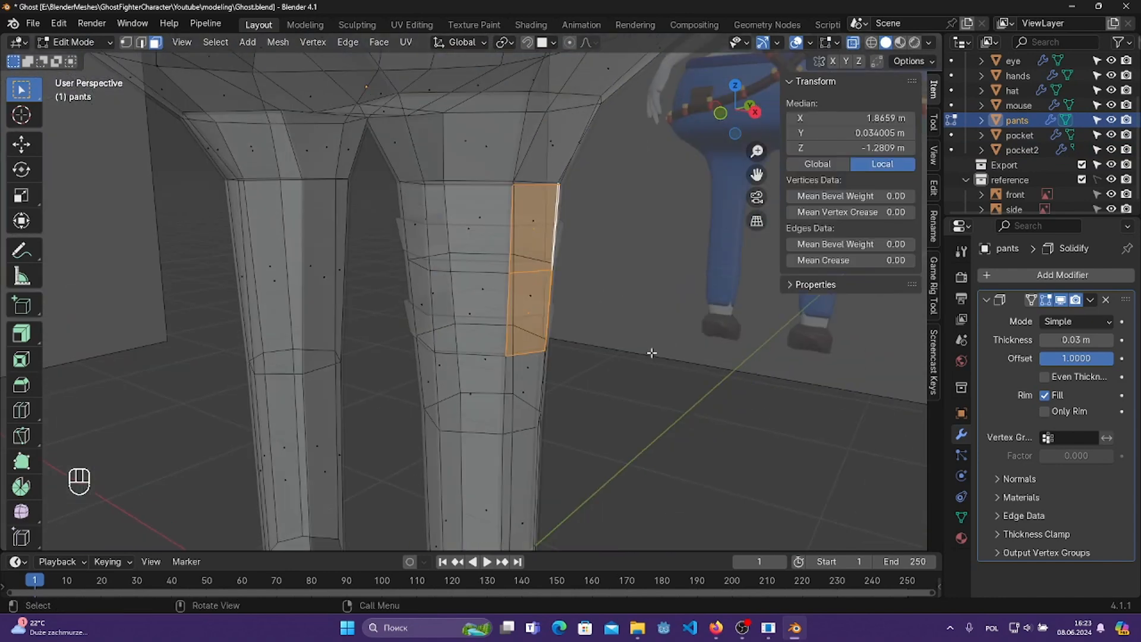
pyautogui.click(613, 337)
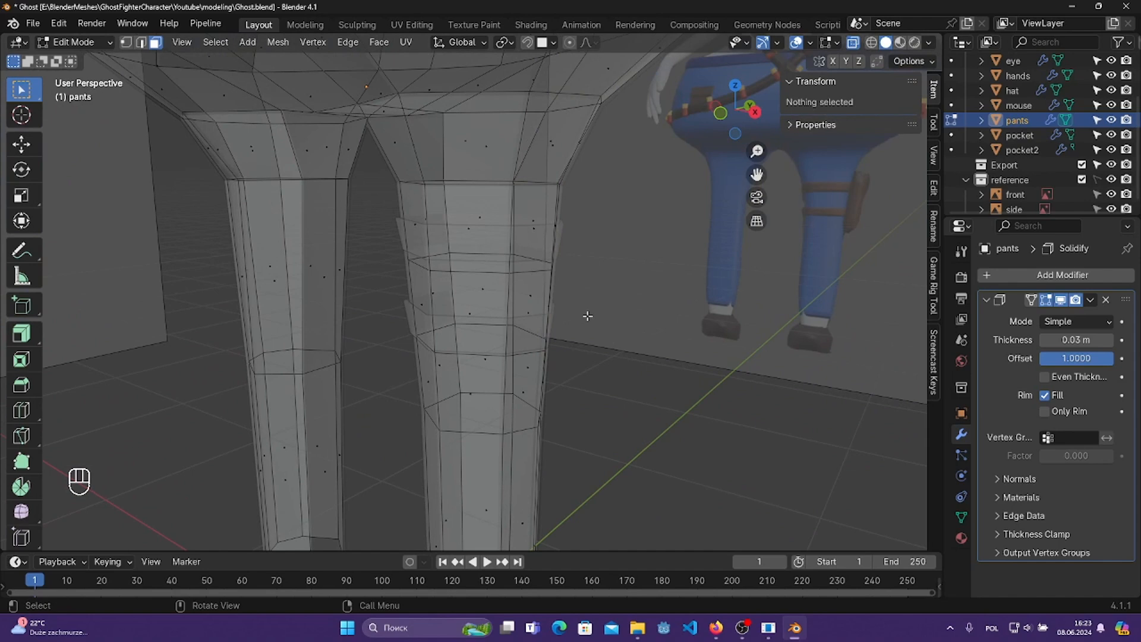
# - Select the four faces on the outer side of the strapped leg, spanning the height of both straps
pyautogui.moveTo(587, 316); pyautogui.dragTo(504, 326, button='middle')
pyautogui.click(547, 304)
pyautogui.click(509, 301)
pyautogui.click(586, 284)
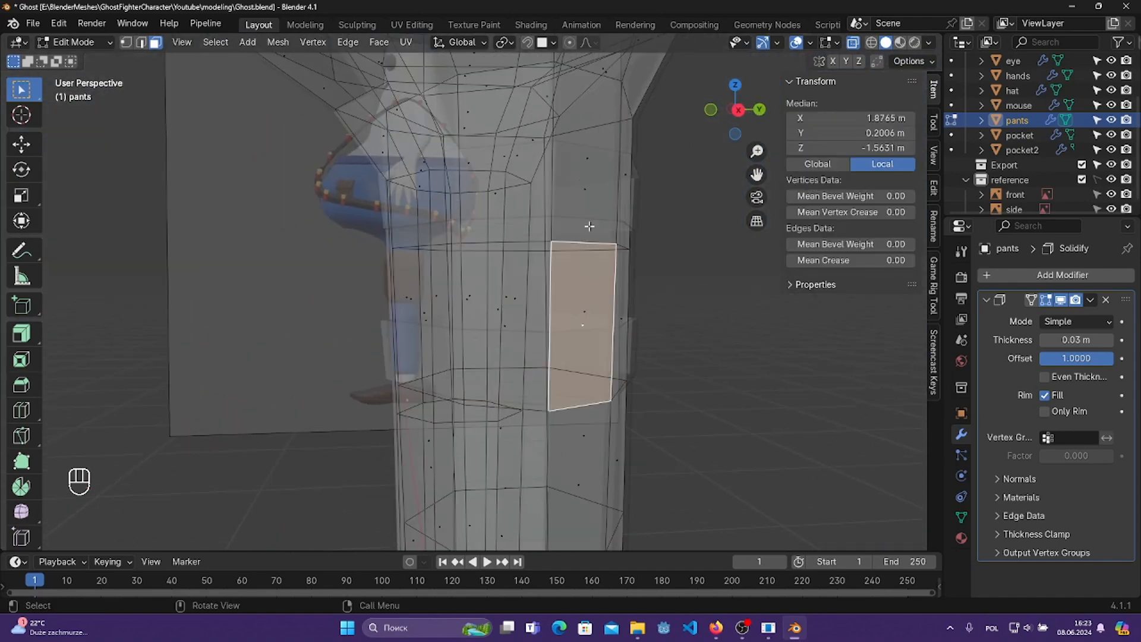
pyautogui.moveTo(590, 226); pyautogui.dragTo(610, 230, button='middle')
pyautogui.click(854, 43)
pyautogui.click(554, 307)
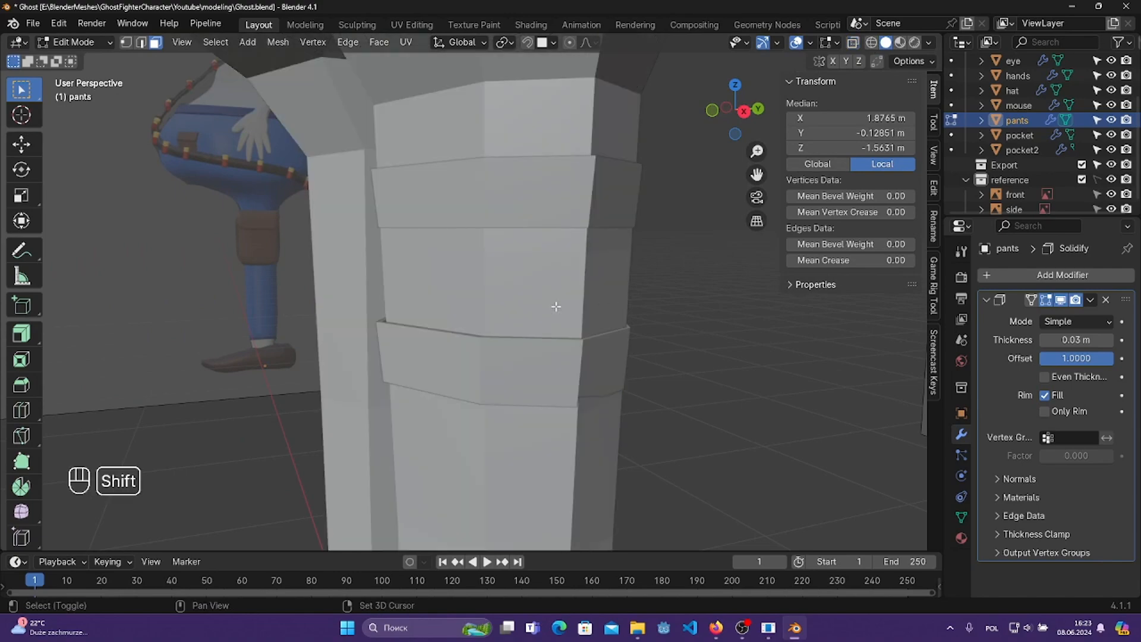
pyautogui.keyDown('shift'); pyautogui.click(595, 147); pyautogui.keyUp('shift')
pyautogui.click(854, 43)
pyautogui.moveTo(692, 208); pyautogui.dragTo(687, 271, button='middle')
# - Duplicate the selected leg faces in place, separate the copy into its own object, and select that object in Object Mode
pyautogui.hotkey('shift', 'd')
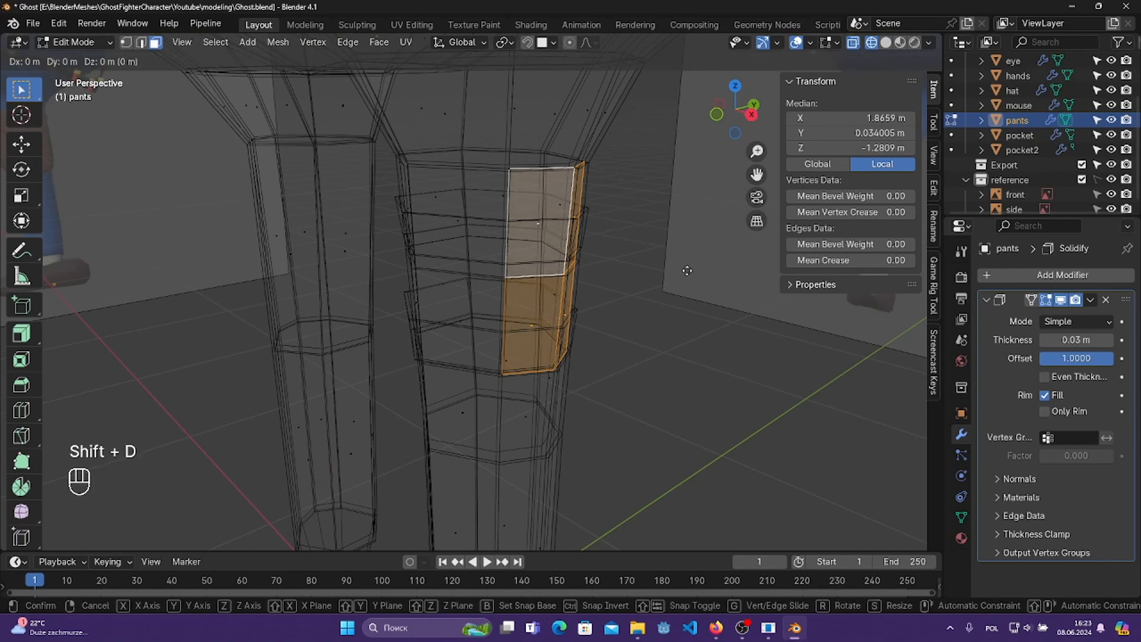
pyautogui.press('F3')
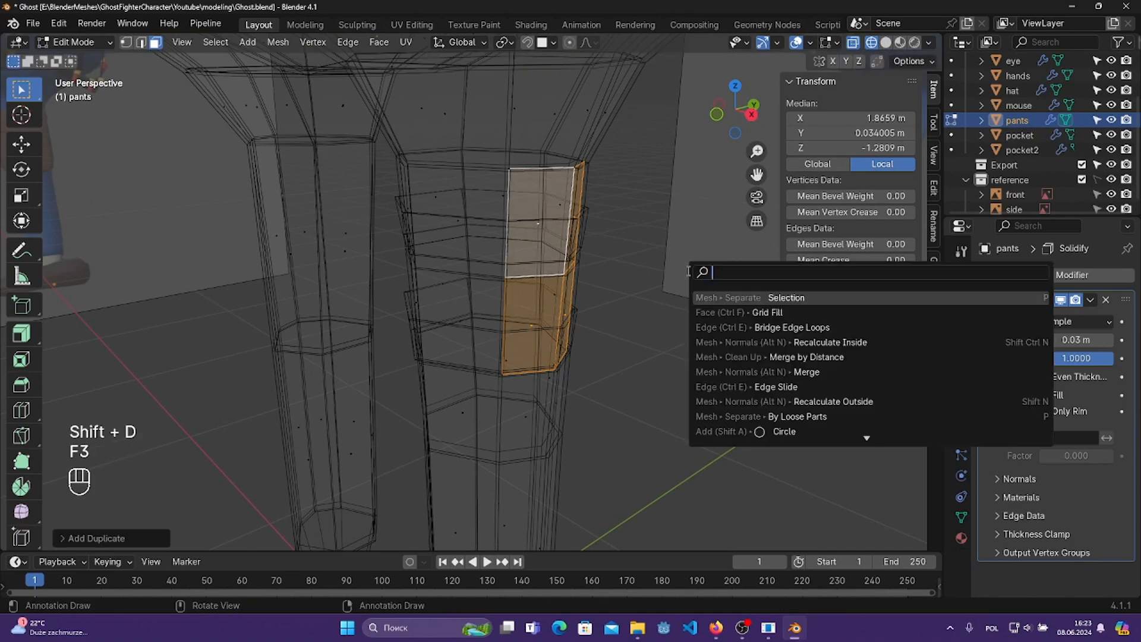
pyautogui.press('Return')
pyautogui.click(74, 42)
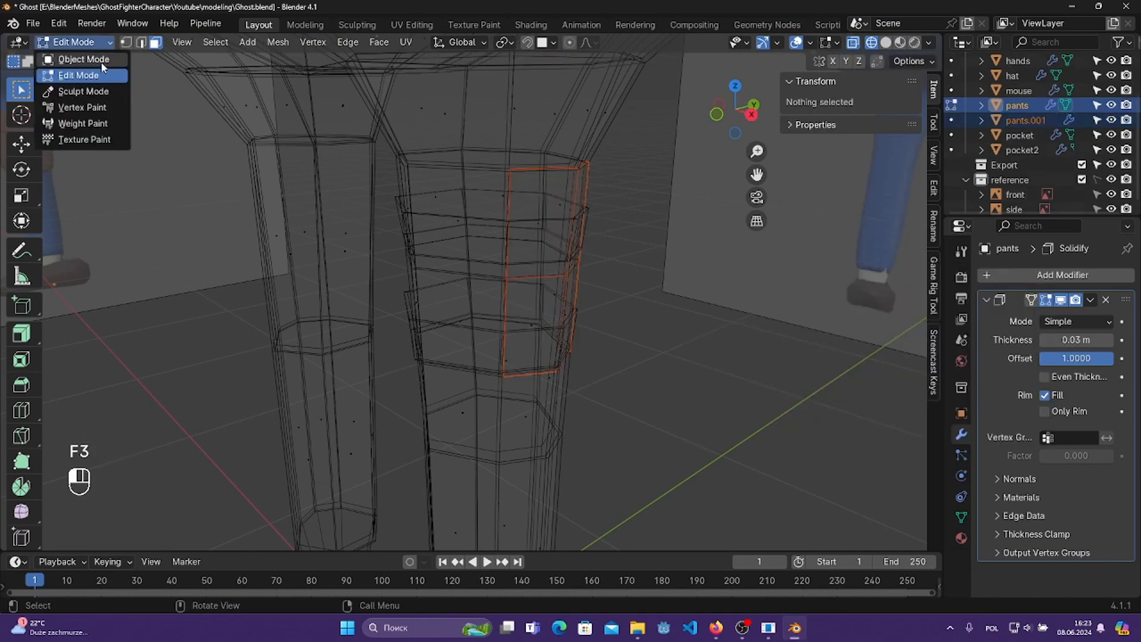
pyautogui.click(101, 60)
pyautogui.click(580, 202)
pyautogui.click(578, 204)
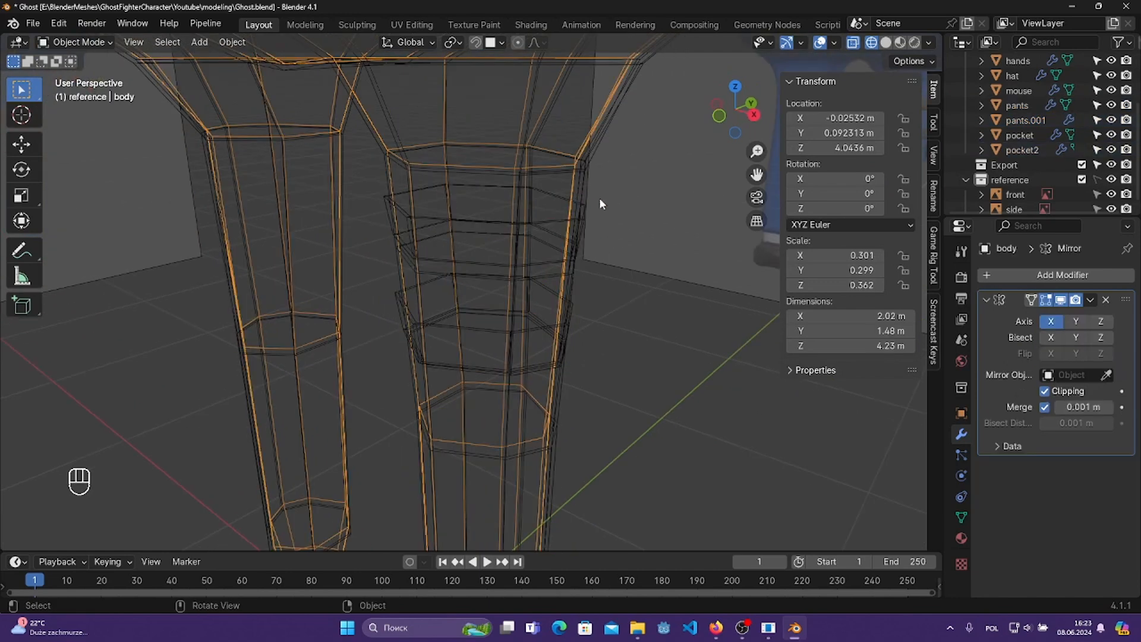
pyautogui.click(1020, 136)
pyautogui.click(1025, 120)
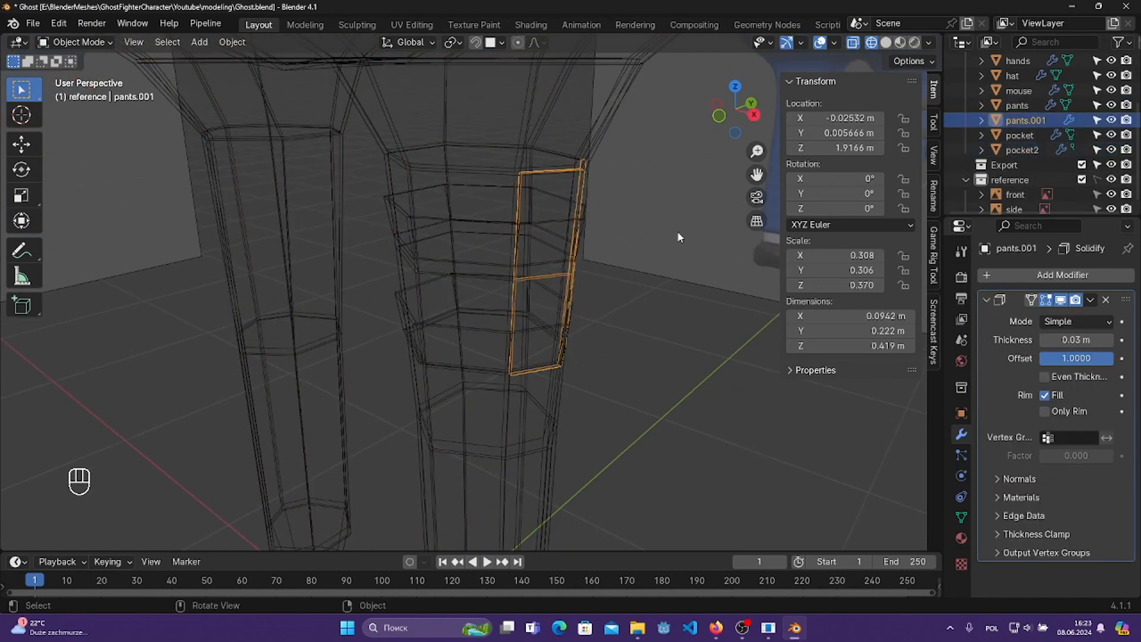
# - Move the separated piece outward along X to about -0.0087 m and down along Z to about 1.869 m
pyautogui.moveTo(680, 237); pyautogui.dragTo(664, 250, button='middle')
pyautogui.click(854, 42)
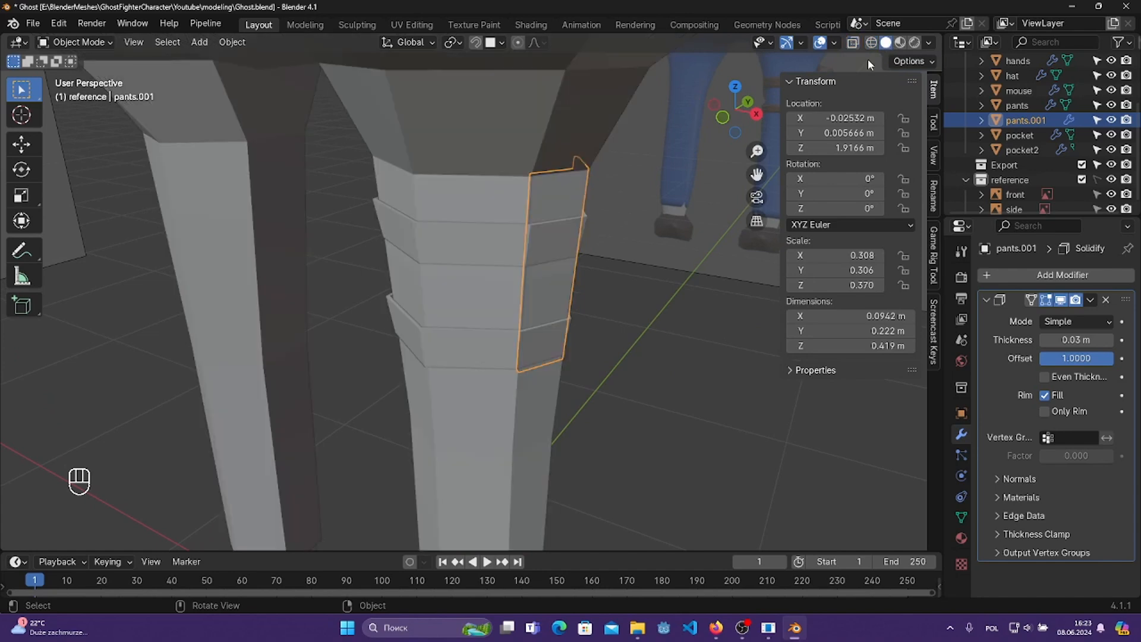
pyautogui.moveTo(545, 324); pyautogui.dragTo(630, 327, button='middle')
pyautogui.press('g')
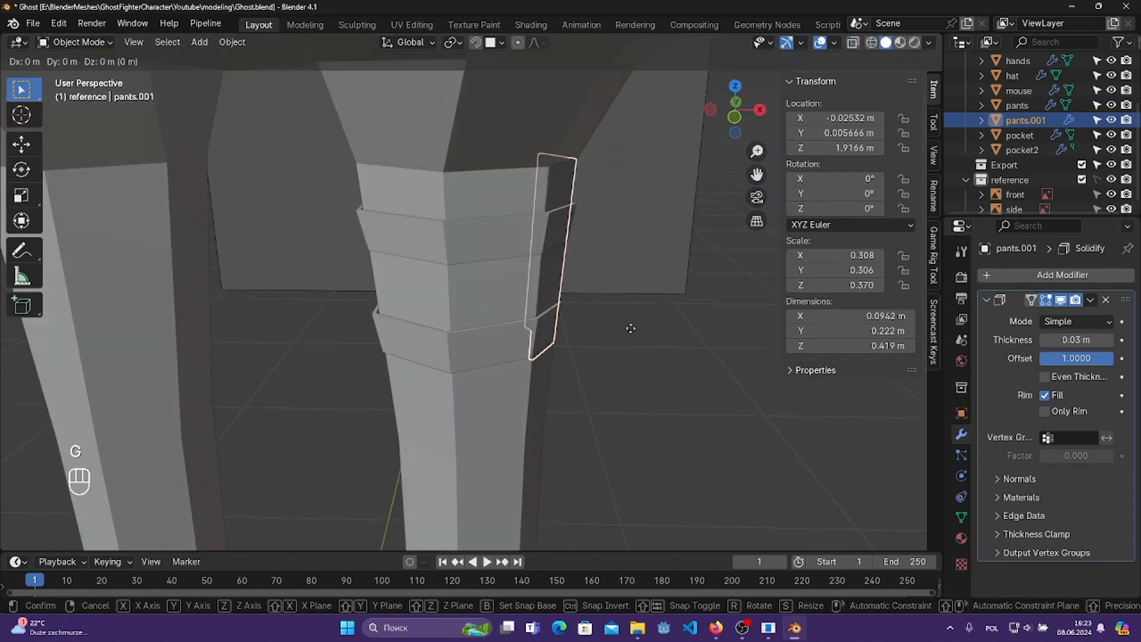
pyautogui.press('z')
pyautogui.press('x')
pyautogui.press('y')
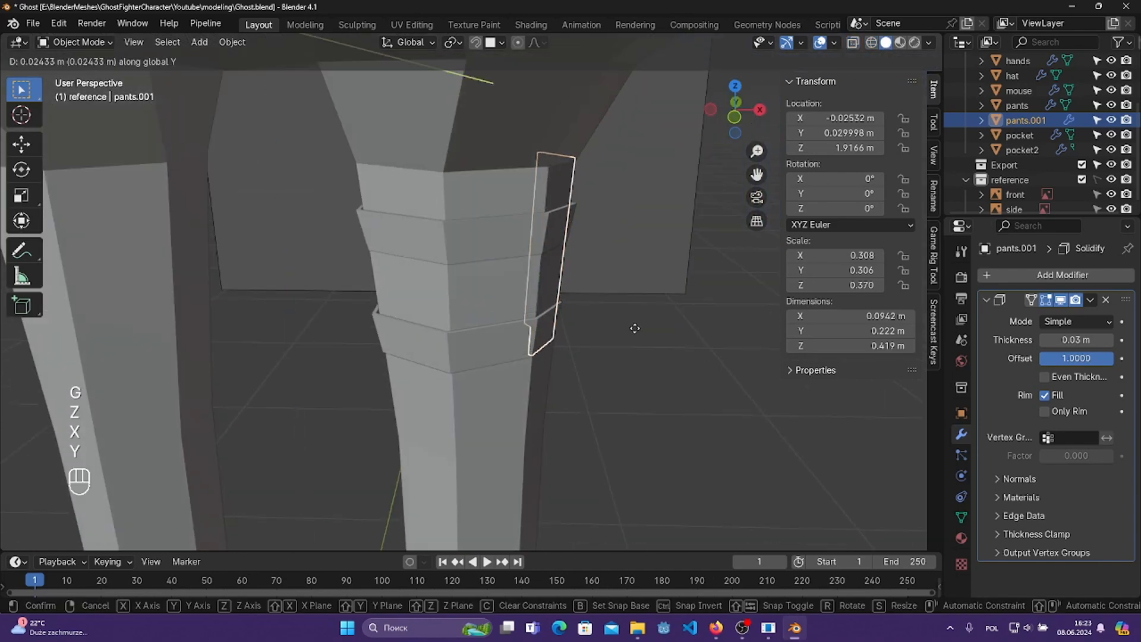
pyautogui.press('x')
pyautogui.click(638, 328)
pyautogui.press('g')
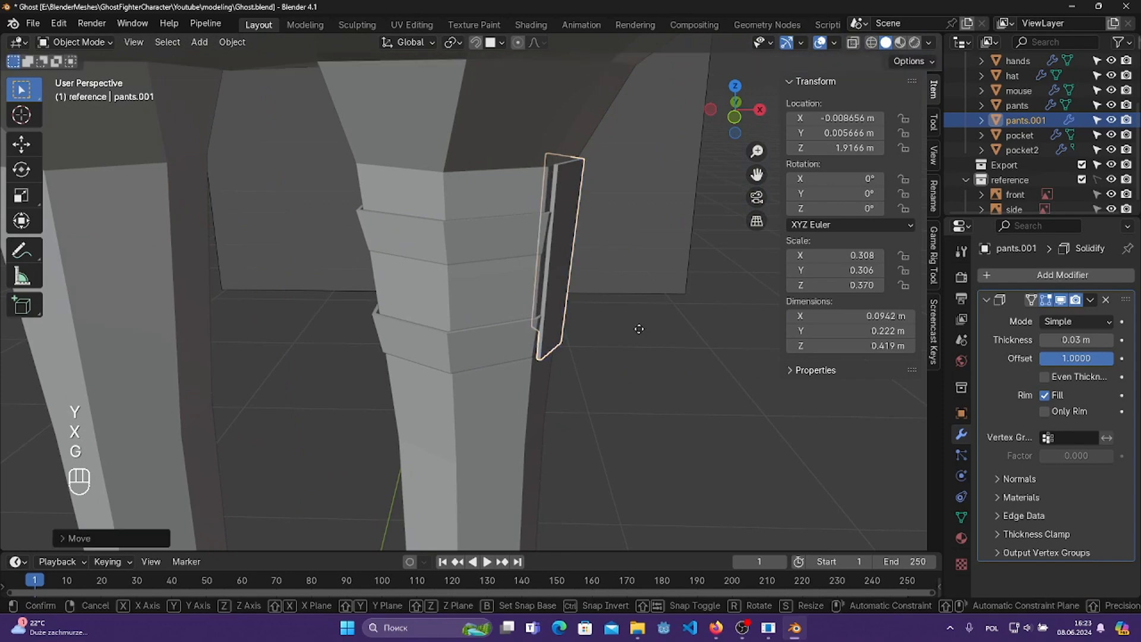
pyautogui.press('z')
pyautogui.click(643, 354)
pyautogui.moveTo(644, 354); pyautogui.dragTo(711, 426, button='middle')
pyautogui.press('s')
pyautogui.click(697, 416)
pyautogui.hotkey('ctrl', 'z')
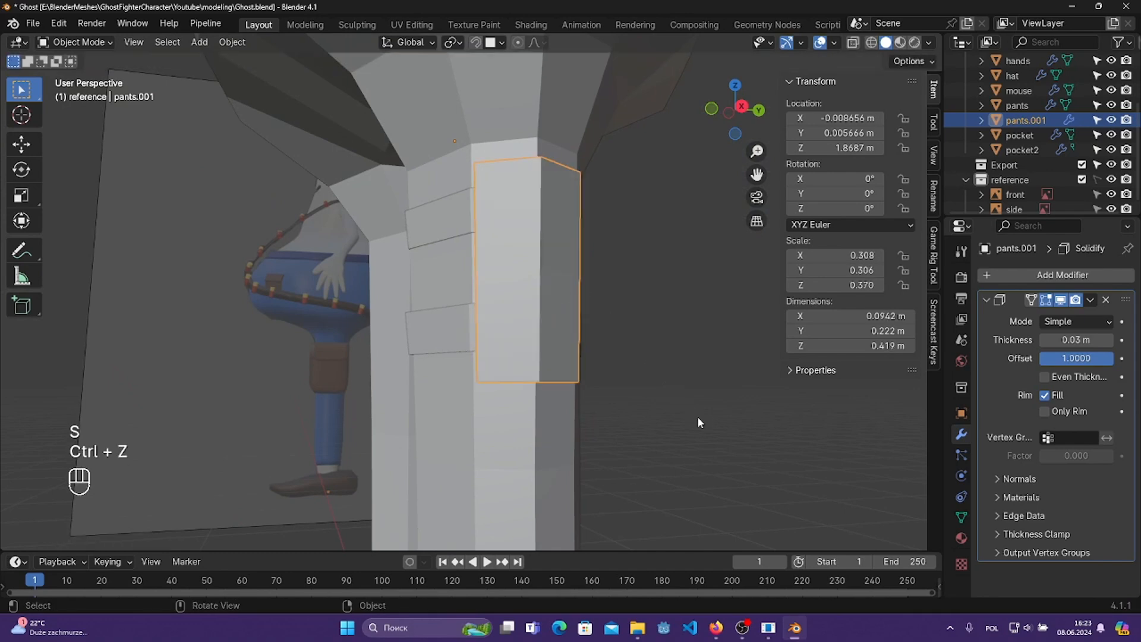
# - Set the piece's origin to its geometry and scale it down uniformly to about 0.375 m high
pyautogui.rightClick(552, 247)
pyautogui.moveTo(593, 251)
pyautogui.click(648, 264)
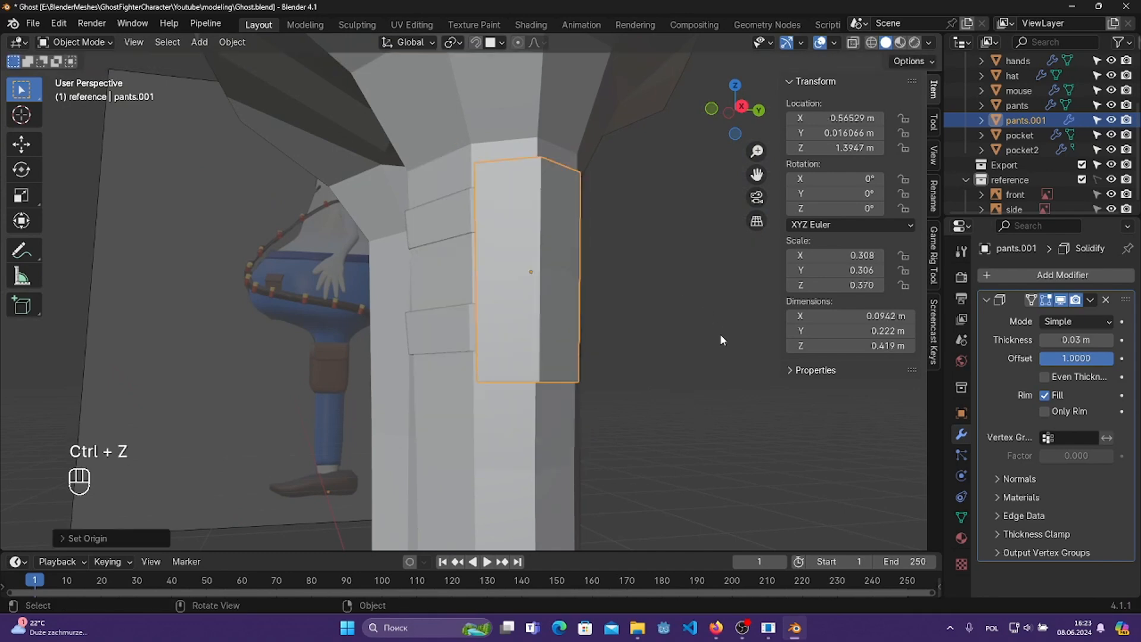
pyautogui.press('s')
pyautogui.click(701, 326)
pyautogui.moveTo(697, 324); pyautogui.dragTo(656, 344, button='middle')
pyautogui.press('s')
pyautogui.press('x')
pyautogui.click(657, 343)
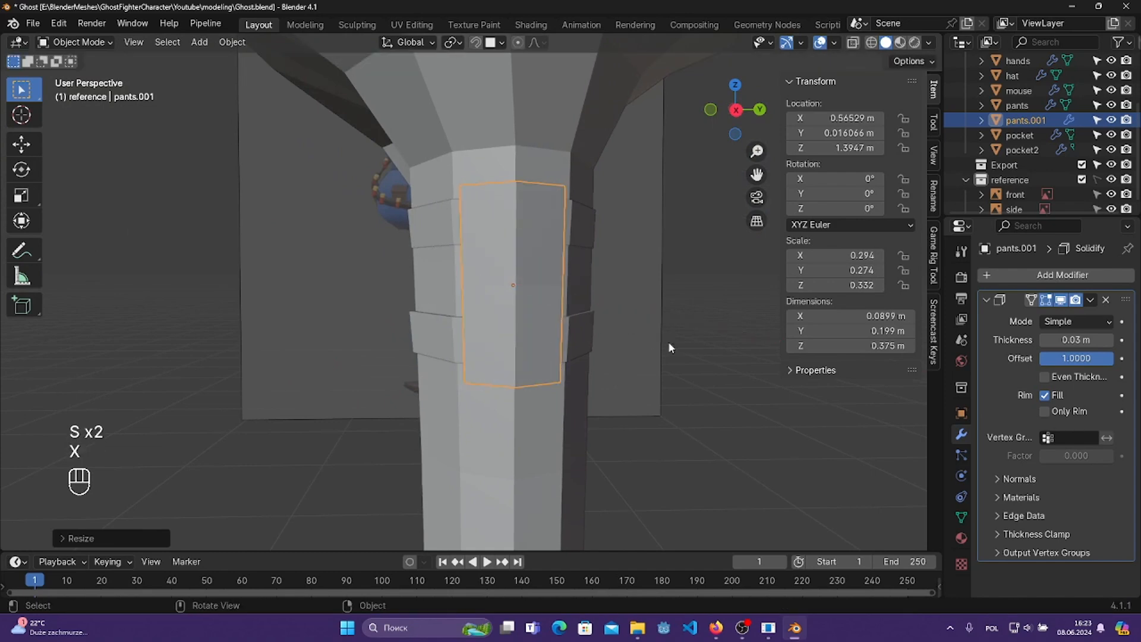
pyautogui.hotkey('ctrl', 'z')
pyautogui.press('s')
pyautogui.press('y')
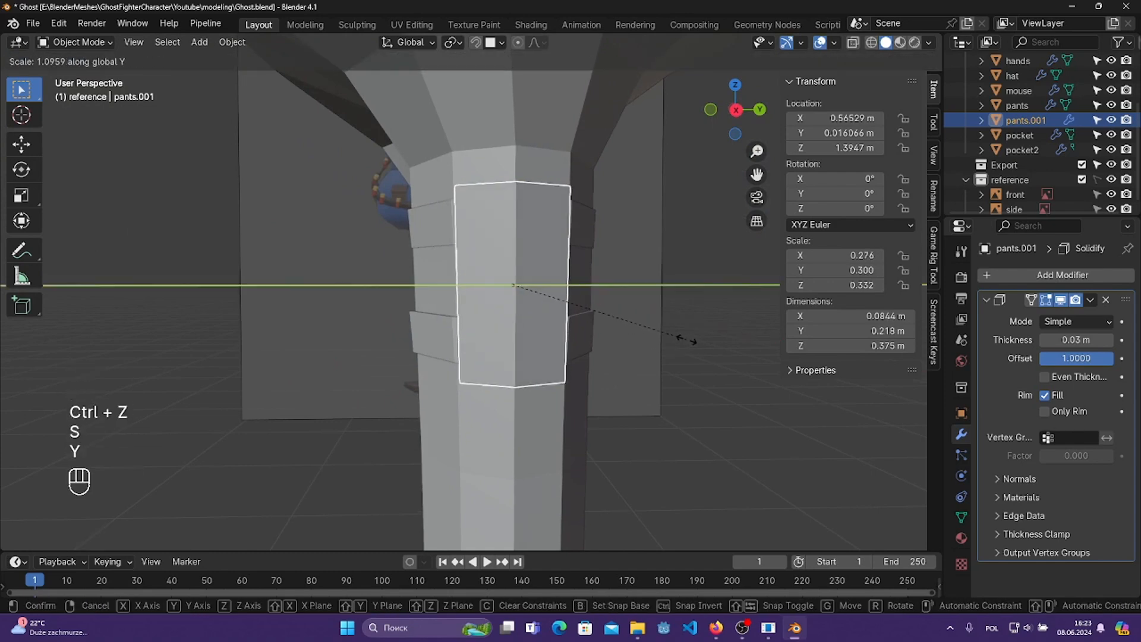
pyautogui.rightClick(701, 339)
pyautogui.click(653, 313)
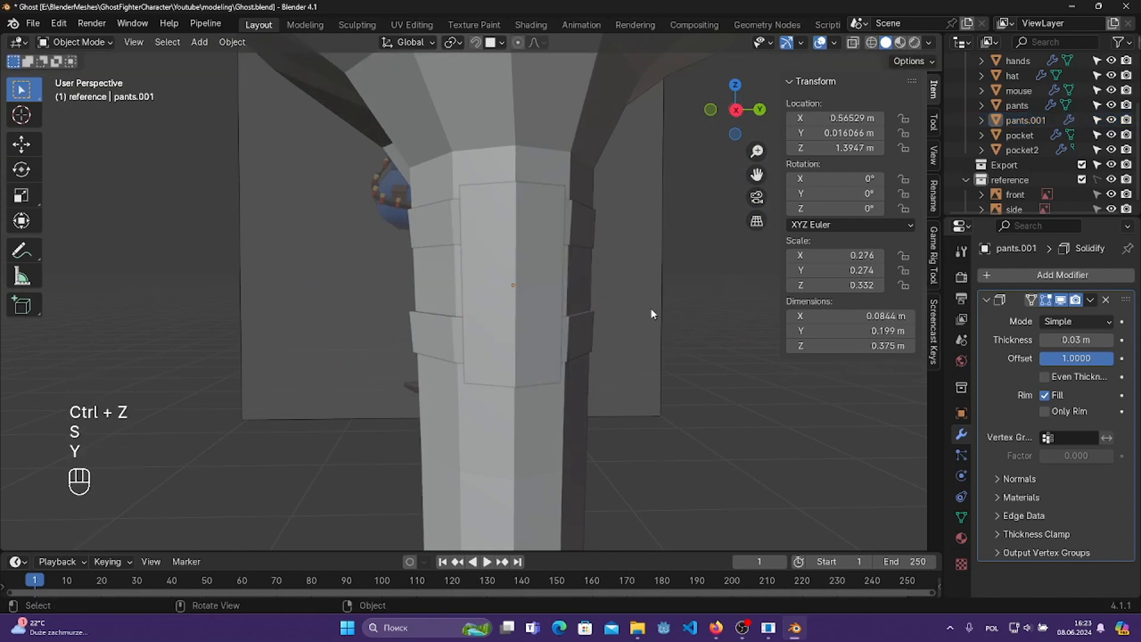
# - Widen the piece along Y to about 0.293 m so it covers the leg's outer side, and save the file
pyautogui.click(559, 309)
pyautogui.press('s')
pyautogui.press('y')
pyautogui.click(578, 275)
pyautogui.hotkey('ctrl', 's')
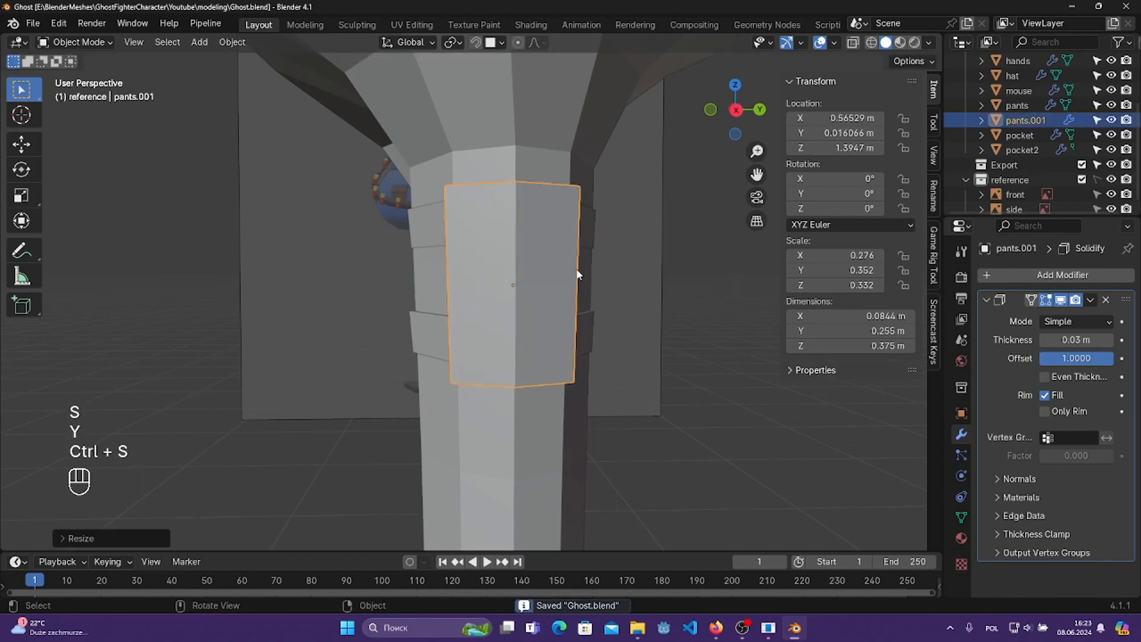
pyautogui.moveTo(578, 275); pyautogui.dragTo(555, 286, button='middle')
pyautogui.press('s')
pyautogui.press('y')
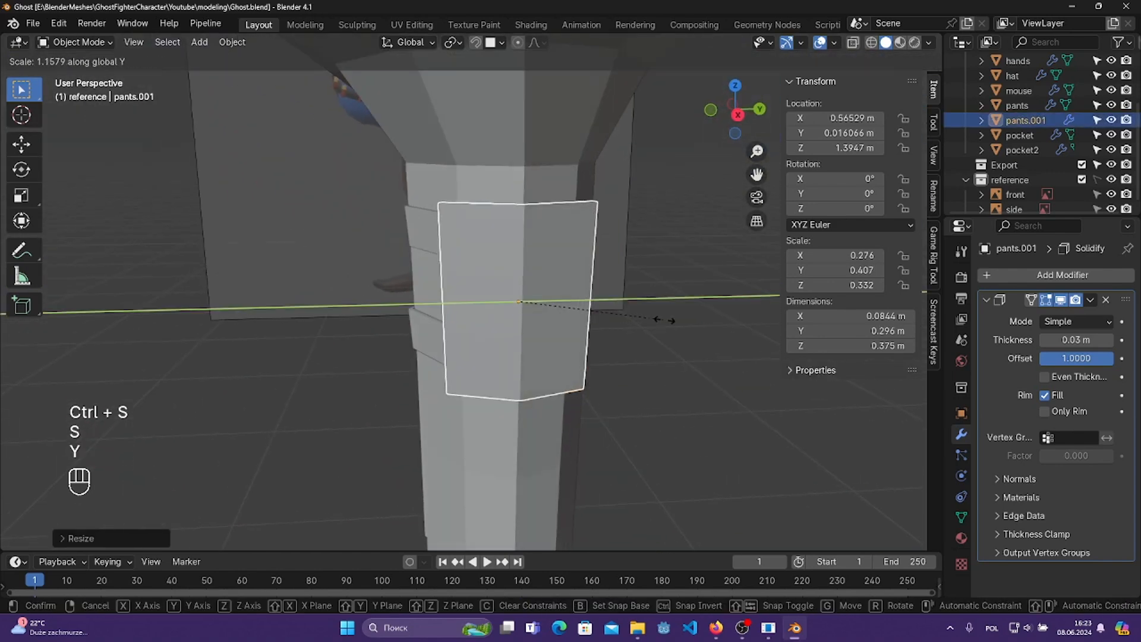
pyautogui.click(664, 320)
pyautogui.hotkey('ctrl', 's')
pyautogui.moveTo(661, 266); pyautogui.dragTo(704, 269, button='middle')
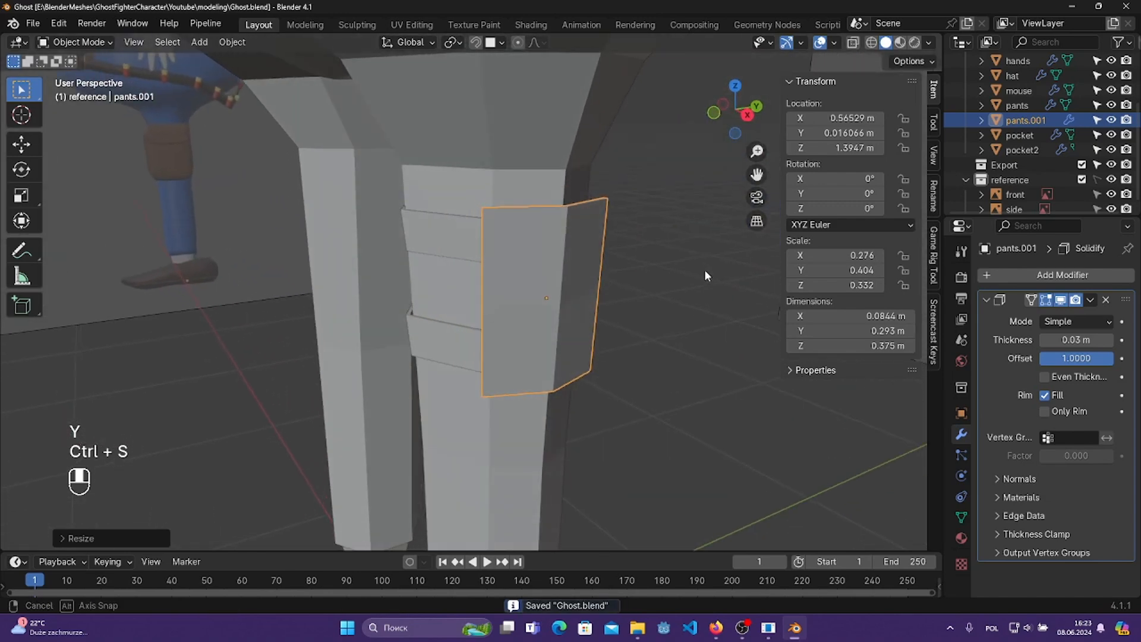
pyautogui.click(79, 43)
pyautogui.click(85, 76)
pyautogui.moveTo(550, 220); pyautogui.dragTo(594, 225, button='middle')
pyautogui.click(525, 222)
pyautogui.click(74, 43)
pyautogui.click(102, 60)
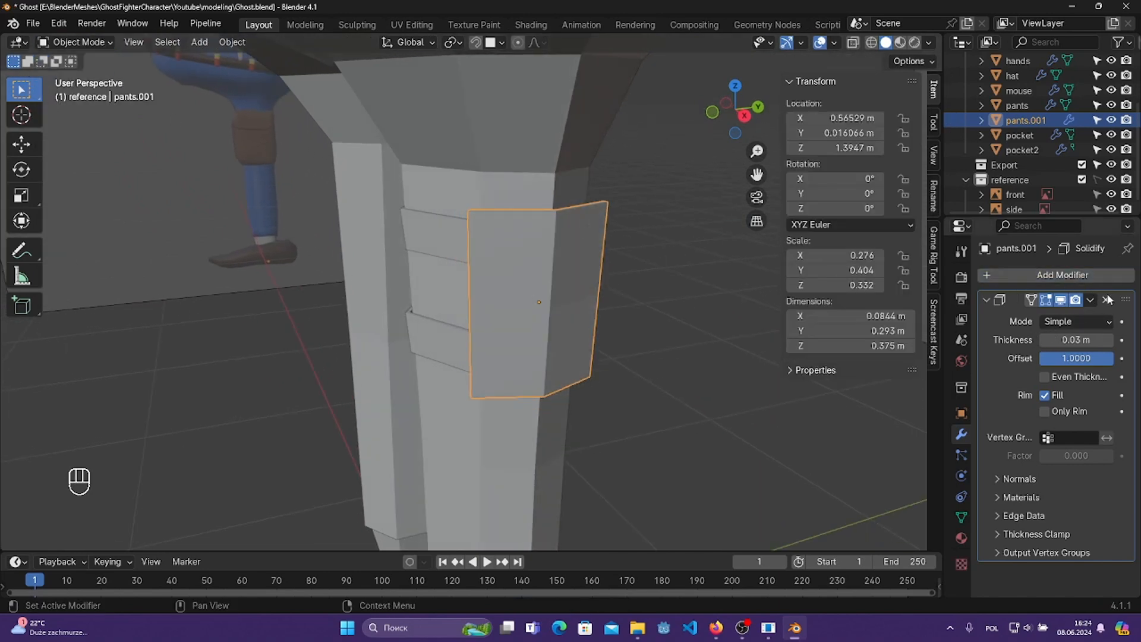
# - Apply the piece's Solidify modifier and open its mesh in Edit Mode
pyautogui.click(1091, 299)
pyautogui.click(1051, 319)
pyautogui.moveTo(607, 304); pyautogui.dragTo(457, 308, button='middle')
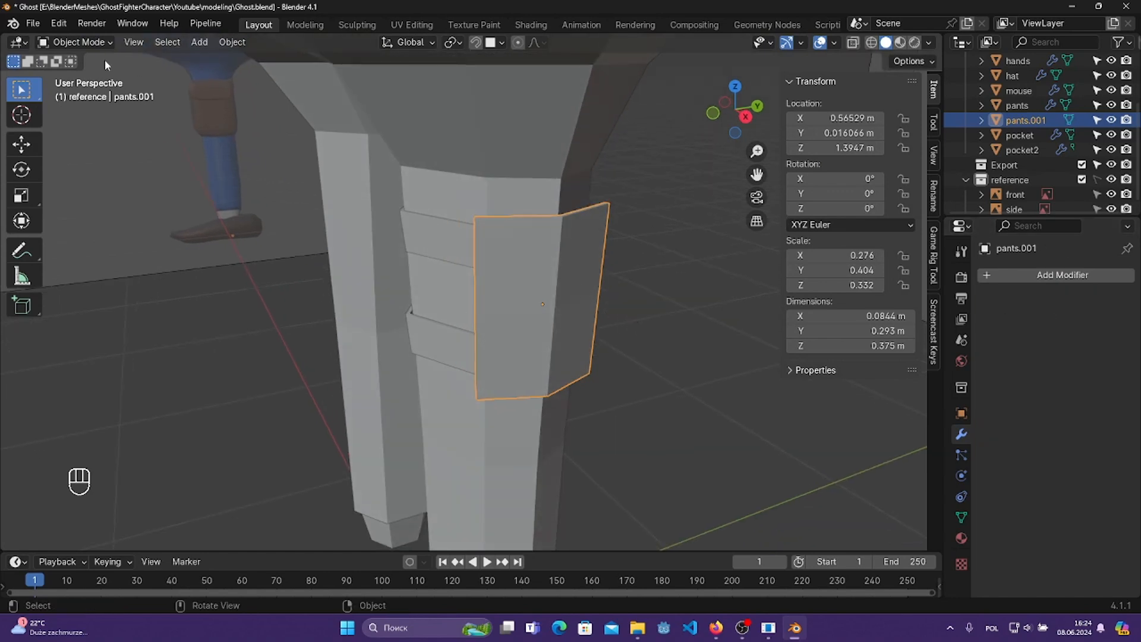
pyautogui.click(74, 42)
pyautogui.moveTo(596, 314); pyautogui.dragTo(473, 255, button='middle')
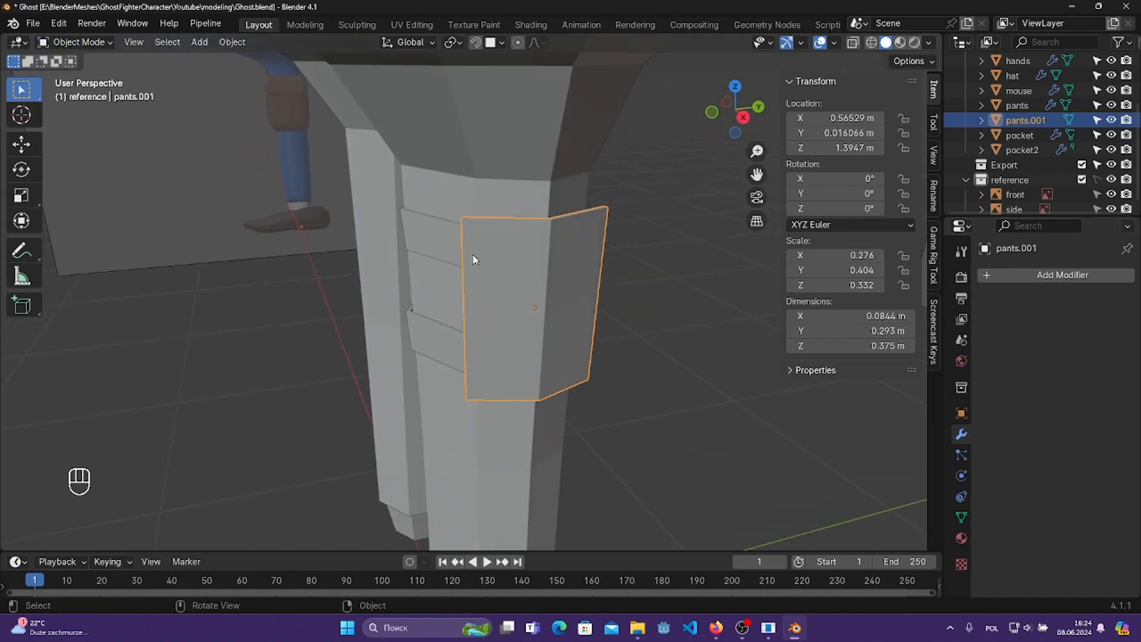
pyautogui.click(87, 42)
pyautogui.click(95, 76)
# - Scale the whole pocket mesh up by about 1.3 in the right view to match the side reference
pyautogui.press('KP_3')
pyautogui.press('a')
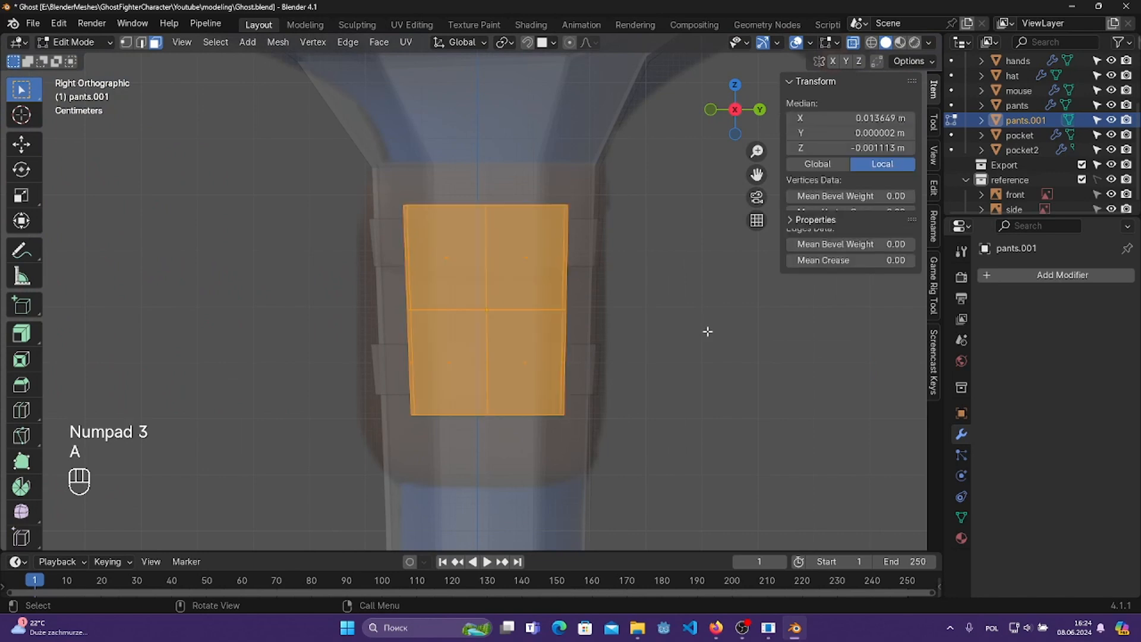
pyautogui.press('s')
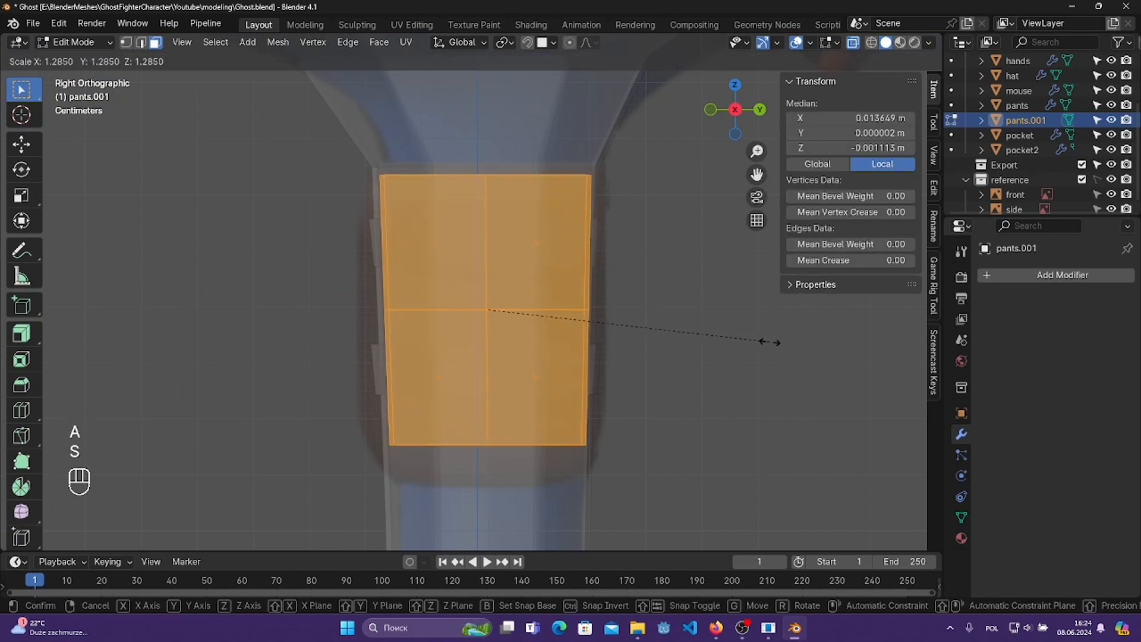
pyautogui.click(772, 340)
pyautogui.press('g')
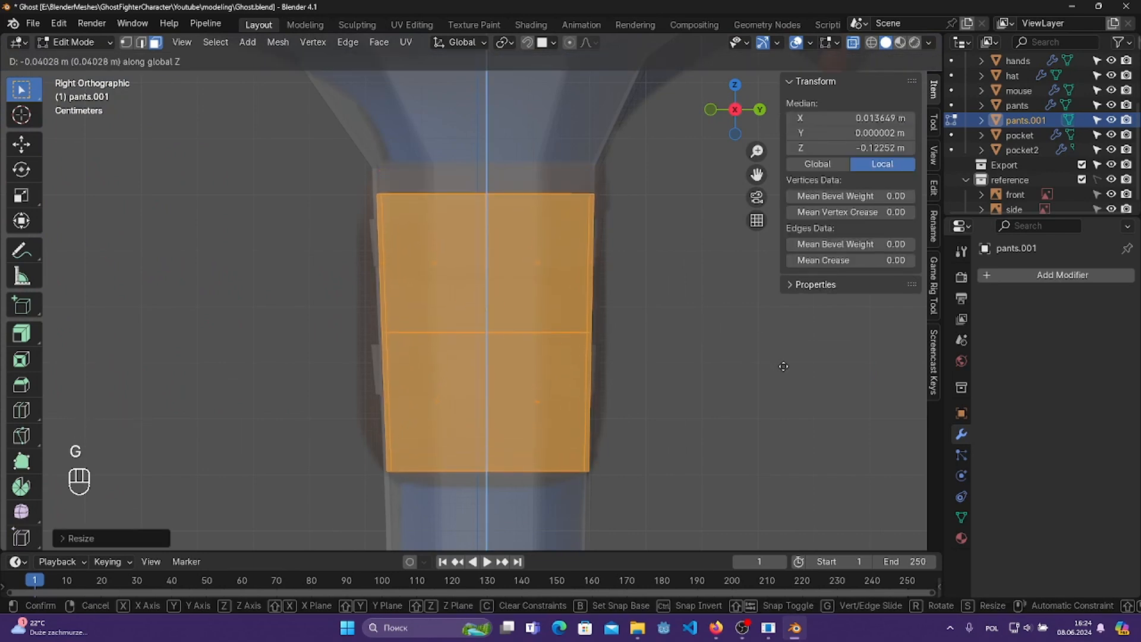
pyautogui.click(785, 370)
pyautogui.hotkey('alt', 's')
pyautogui.click(721, 300)
pyautogui.hotkey('ctrl', 'z')
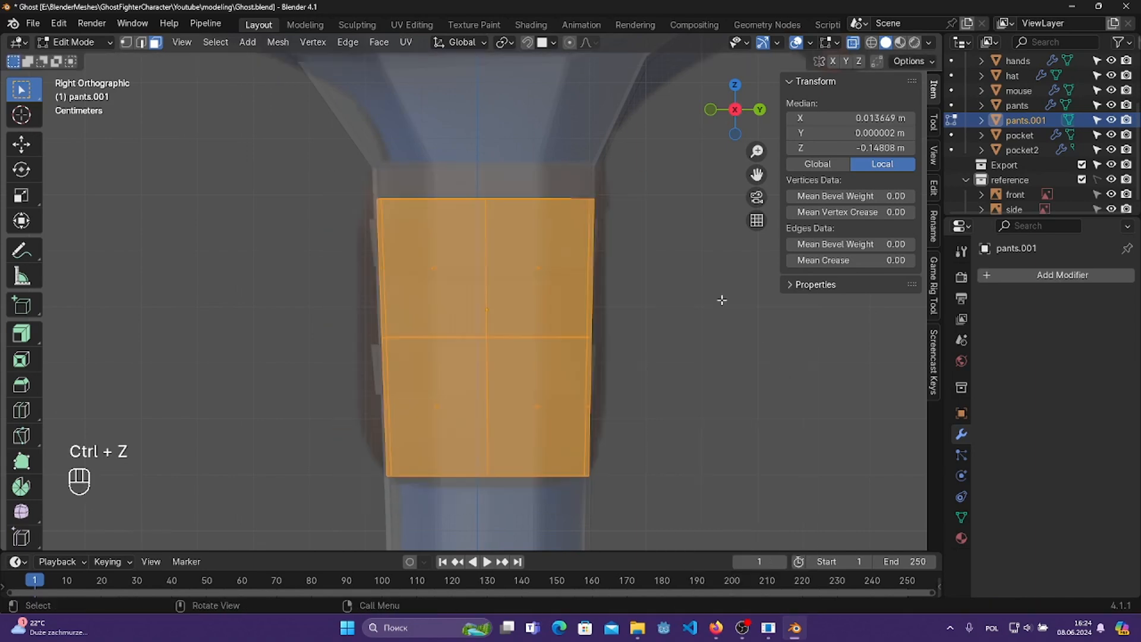
pyautogui.hotkey('ctrl', 'z')
# - Move the pocket mesh down about 0.03 m along Z, enlarge it slightly to fit the side reference, and save
pyautogui.press('g')
pyautogui.press('z')
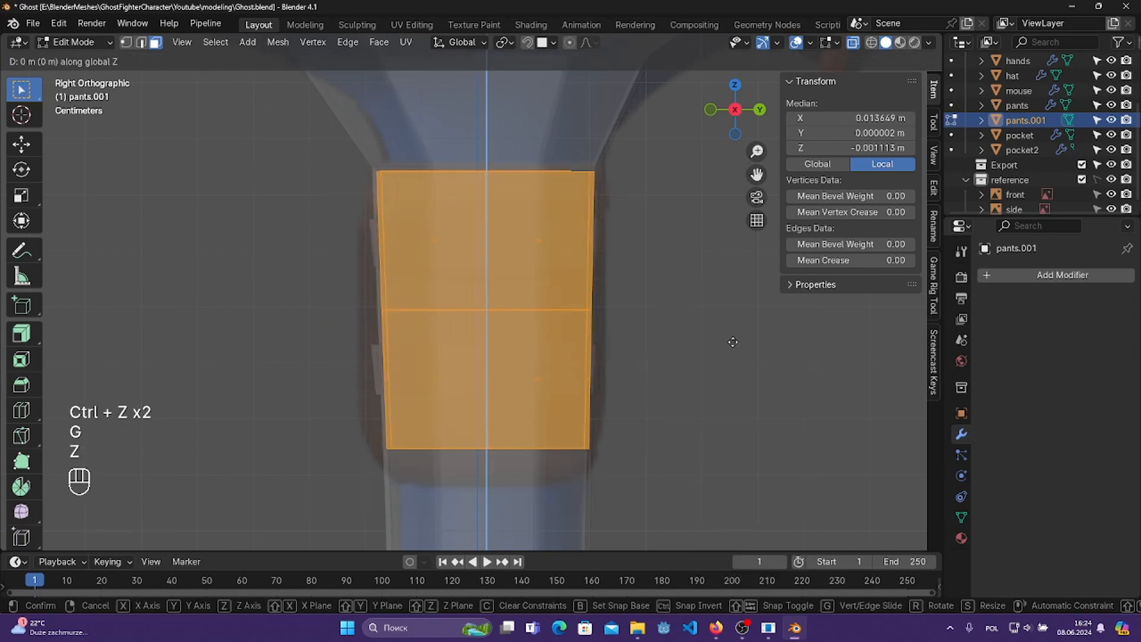
pyautogui.click(736, 356)
pyautogui.press('s')
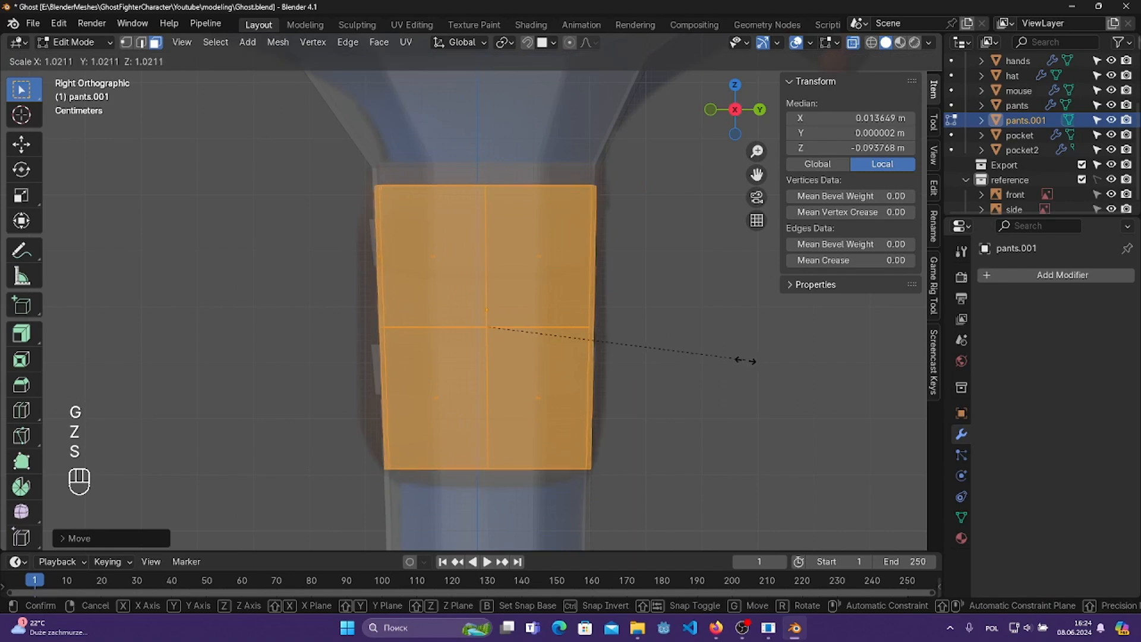
pyautogui.click(753, 362)
pyautogui.hotkey('ctrl', 's')
# - Move the pocket mesh outward along X in the front view to a local median of about 0.183 m, and save
pyautogui.press('KP_1')
pyautogui.press('g')
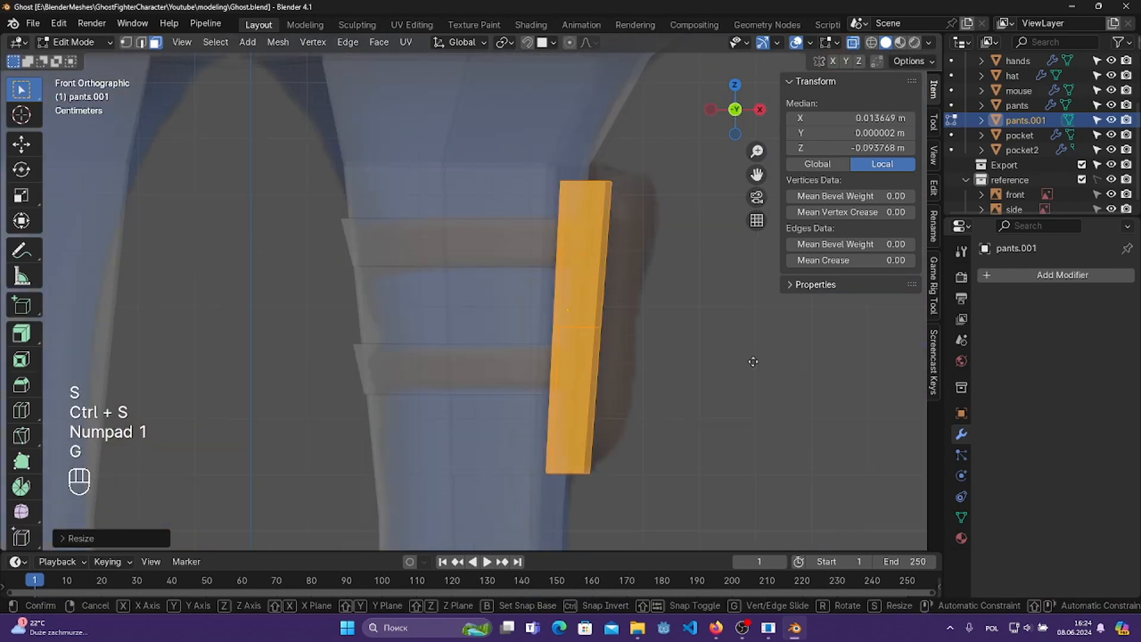
pyautogui.press('x')
pyautogui.click(776, 364)
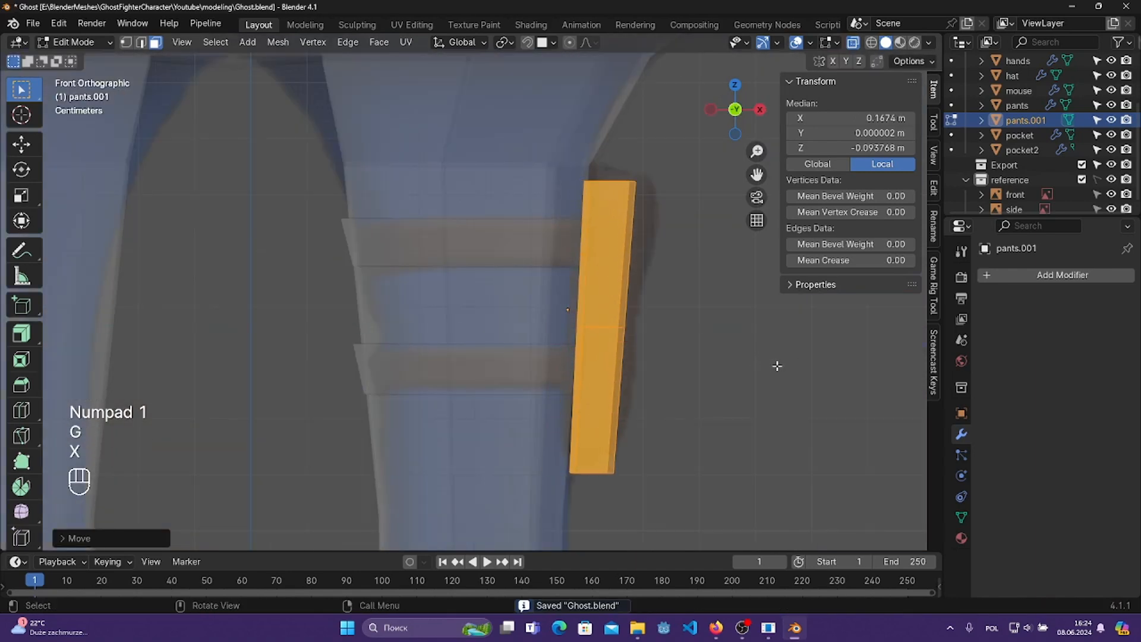
pyautogui.hotkey('ctrl', 's')
pyautogui.press('g')
pyautogui.press('x')
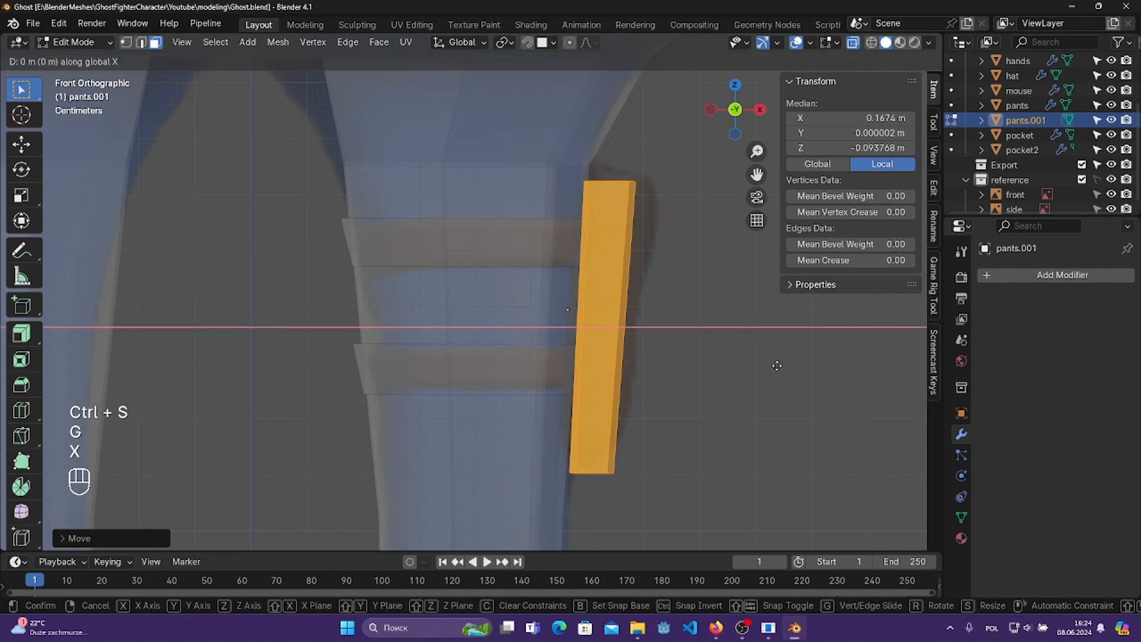
pyautogui.click(778, 367)
pyautogui.hotkey('ctrl', 's')
pyautogui.press('KP_3')
pyautogui.press('KP_2')
pyautogui.press('KP_1')
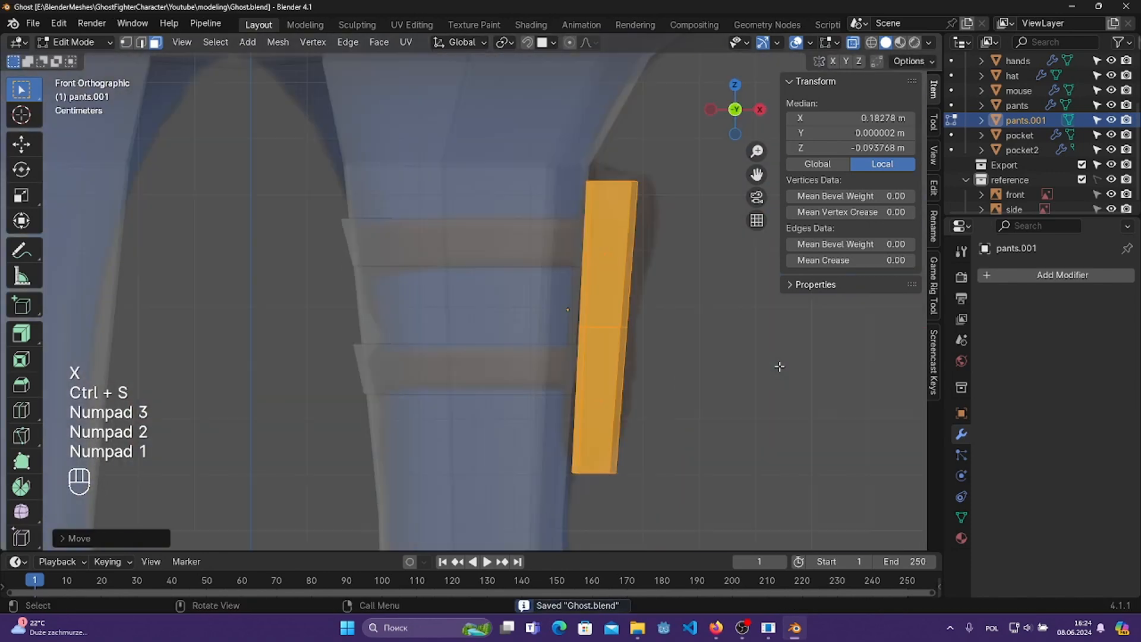
# - Thin the pocket mesh by moving its outer edges inward along X about 0.059 m, then save the file
pyautogui.click(724, 321)
pyautogui.keyDown('shift'); pyautogui.moveTo(721, 324); pyautogui.dragTo(668, 387, button='middle'); pyautogui.keyUp('shift')
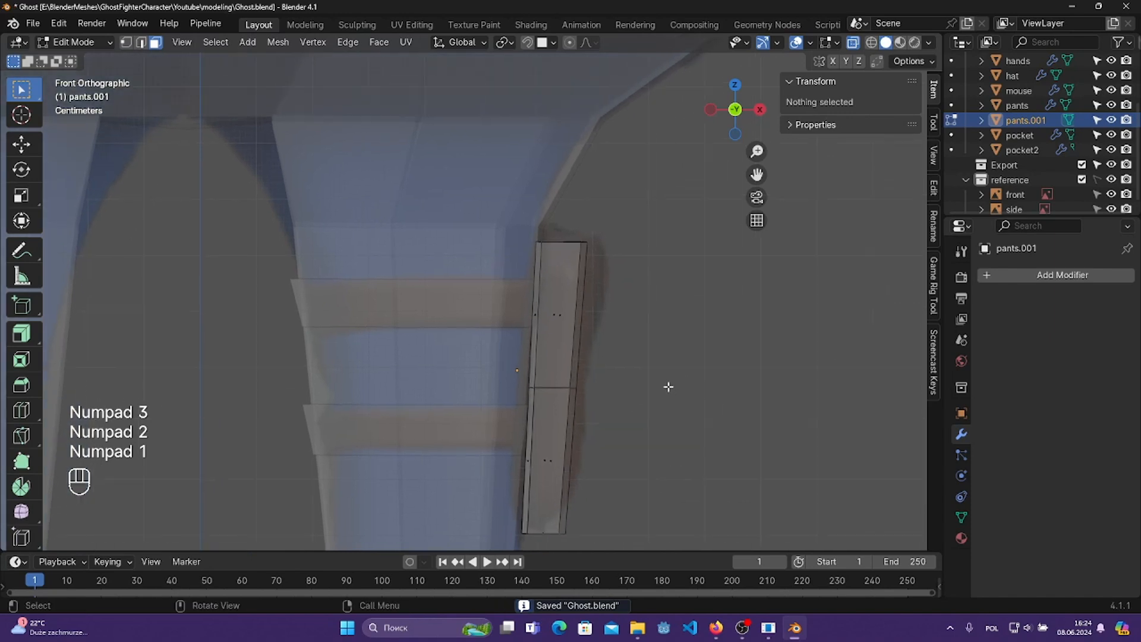
pyautogui.moveTo(637, 348); pyautogui.dragTo(664, 385)
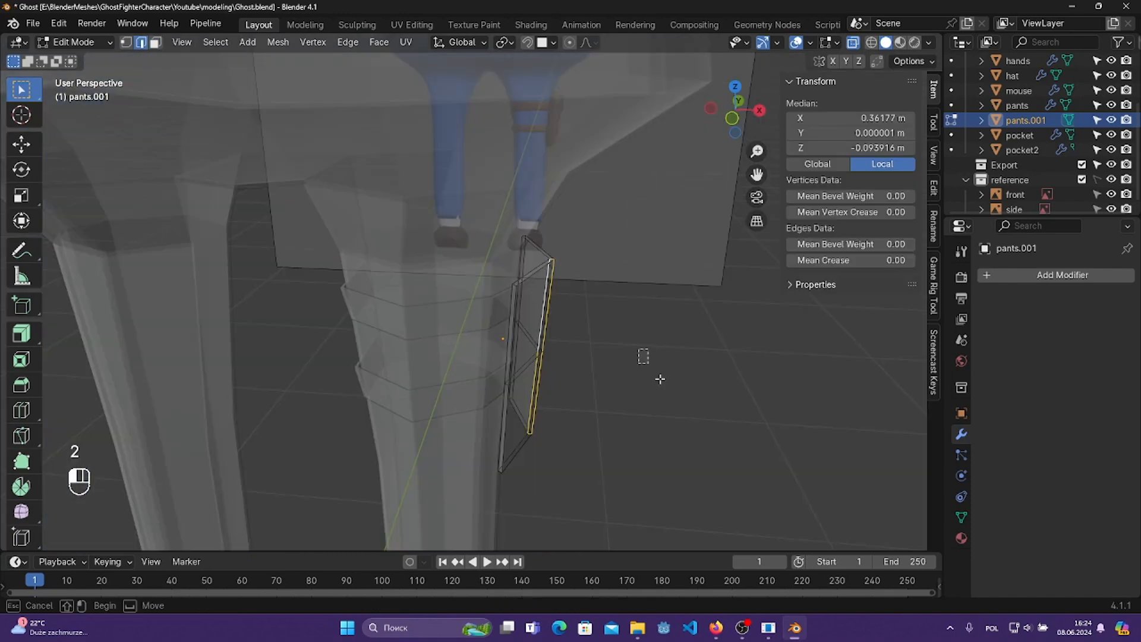
pyautogui.moveTo(664, 383); pyautogui.dragTo(703, 369, button='middle')
pyautogui.keyDown('alt'); pyautogui.click(545, 298); pyautogui.keyUp('alt')
pyautogui.keyDown('alt'); pyautogui.click(504, 294); pyautogui.keyUp('alt')
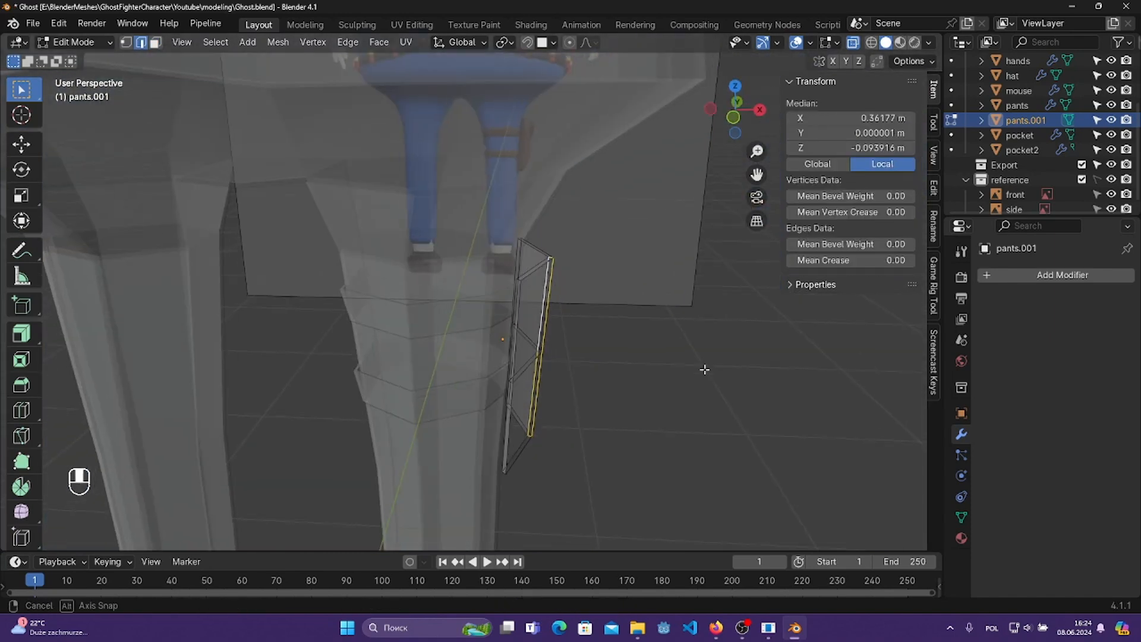
pyautogui.press('g')
pyautogui.press('x')
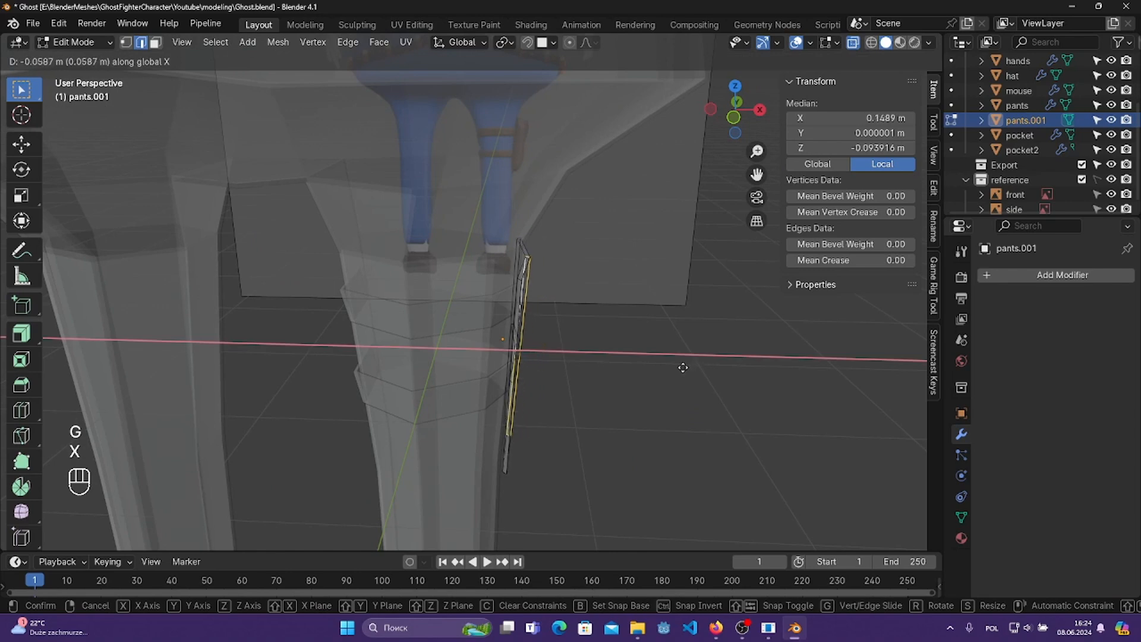
pyautogui.click(684, 367)
pyautogui.hotkey('ctrl', 's')
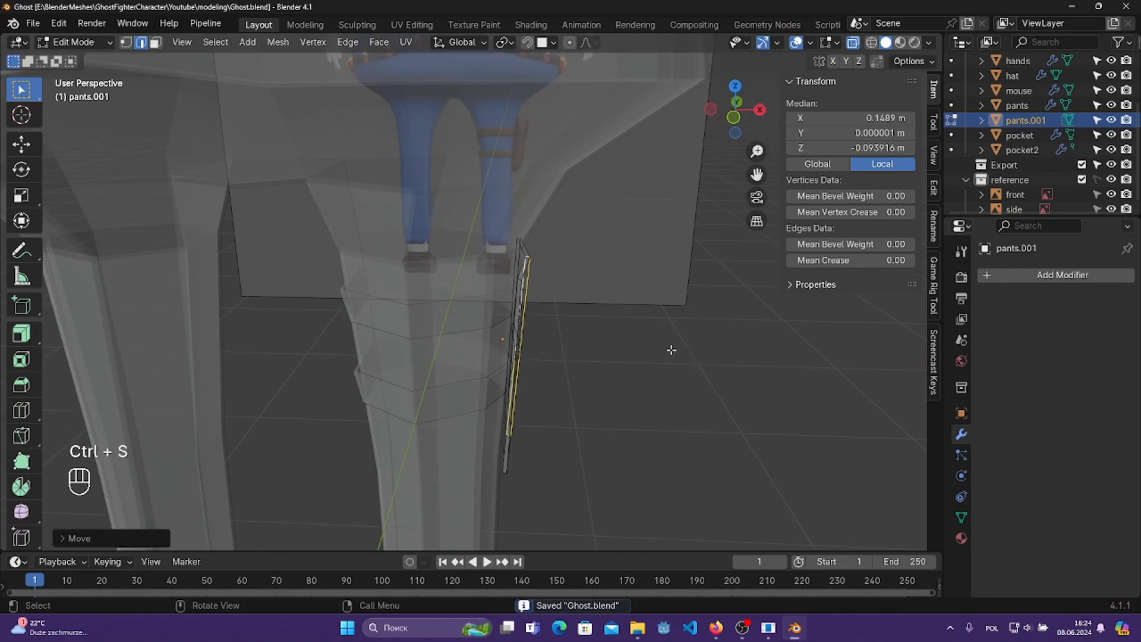
# - Undo the last extrusion, extrude the pocket's outer top edges about 0.043 m up along Z, and shift them outward to a local X median of about 0.217 m
pyautogui.moveTo(671, 350); pyautogui.dragTo(558, 349, button='middle')
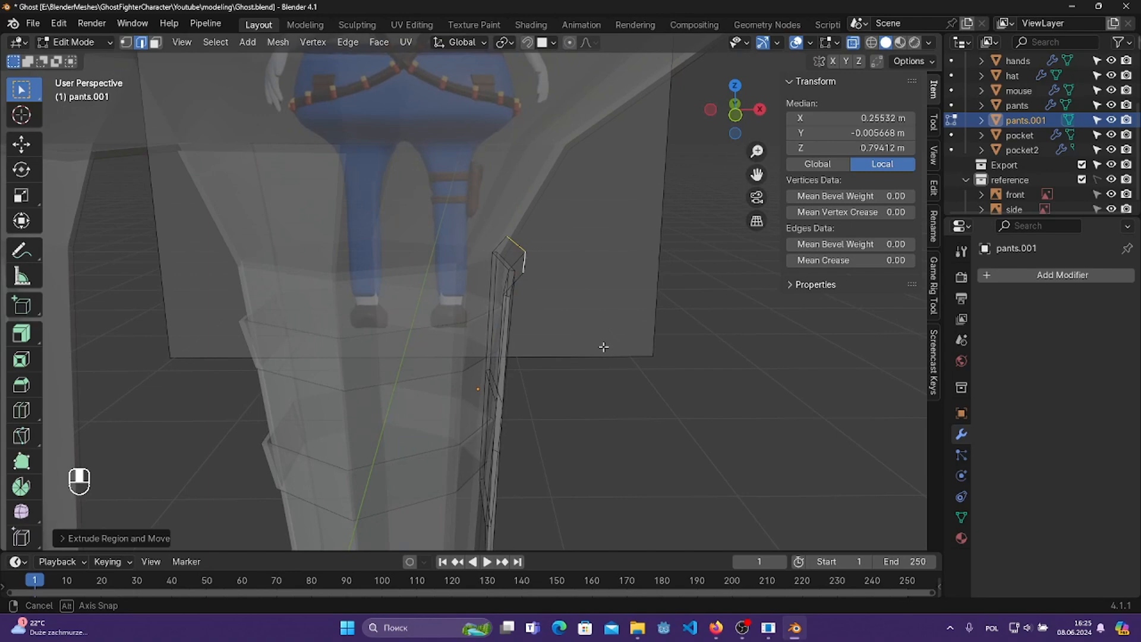
pyautogui.hotkey('ctrl', 'z')
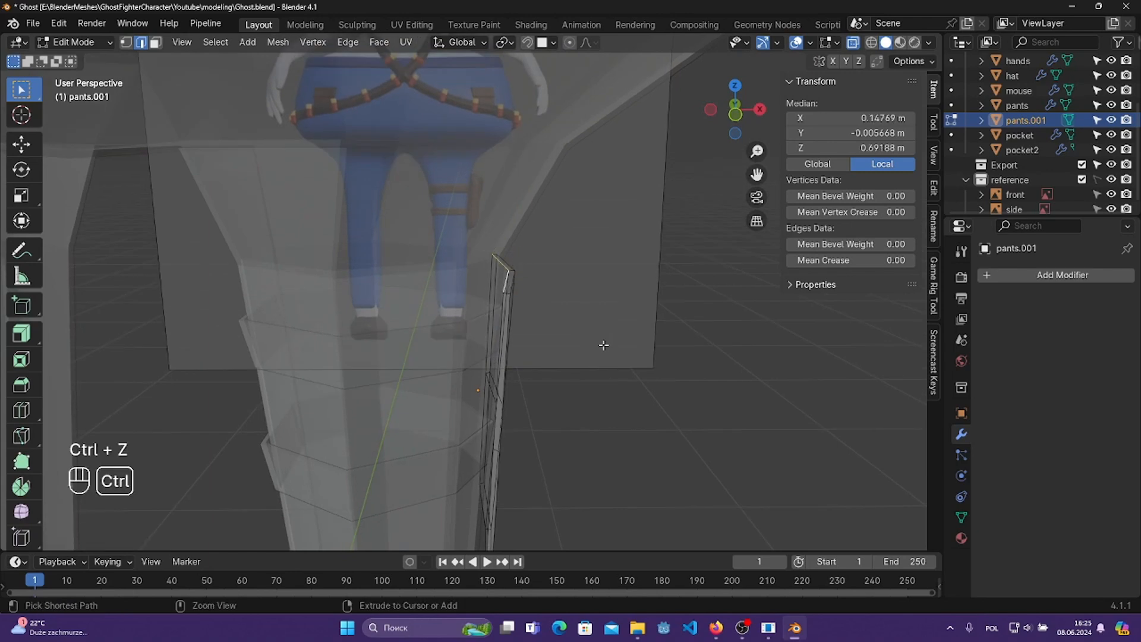
pyautogui.press('e')
pyautogui.press('z')
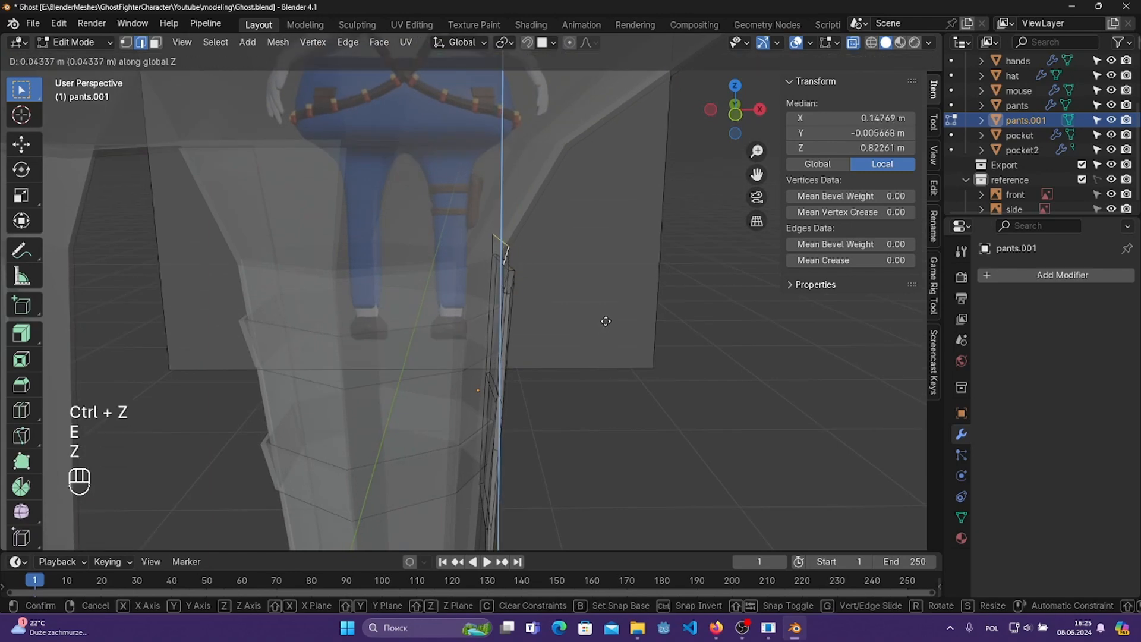
pyautogui.click(606, 321)
pyautogui.press('g')
pyautogui.press('x')
pyautogui.click(616, 322)
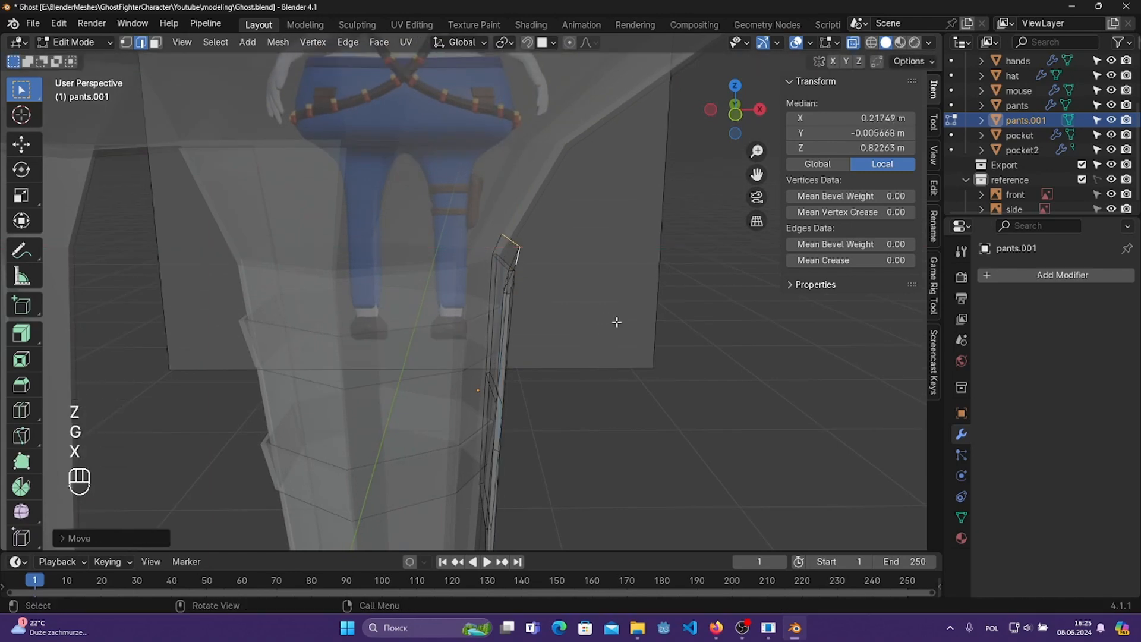
# - Extrude the raised top edges outward along X to about 0.326 m and lower them to a local Z median of about 0.751 m
pyautogui.press('e')
pyautogui.press('x')
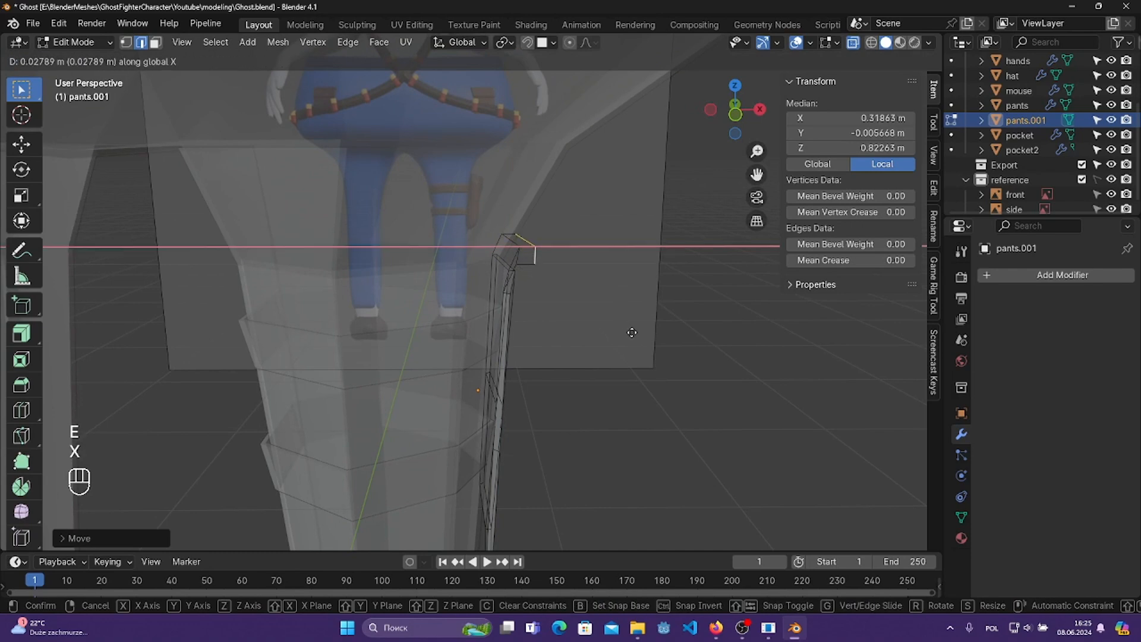
pyautogui.click(633, 332)
pyautogui.press('g')
pyautogui.press('z')
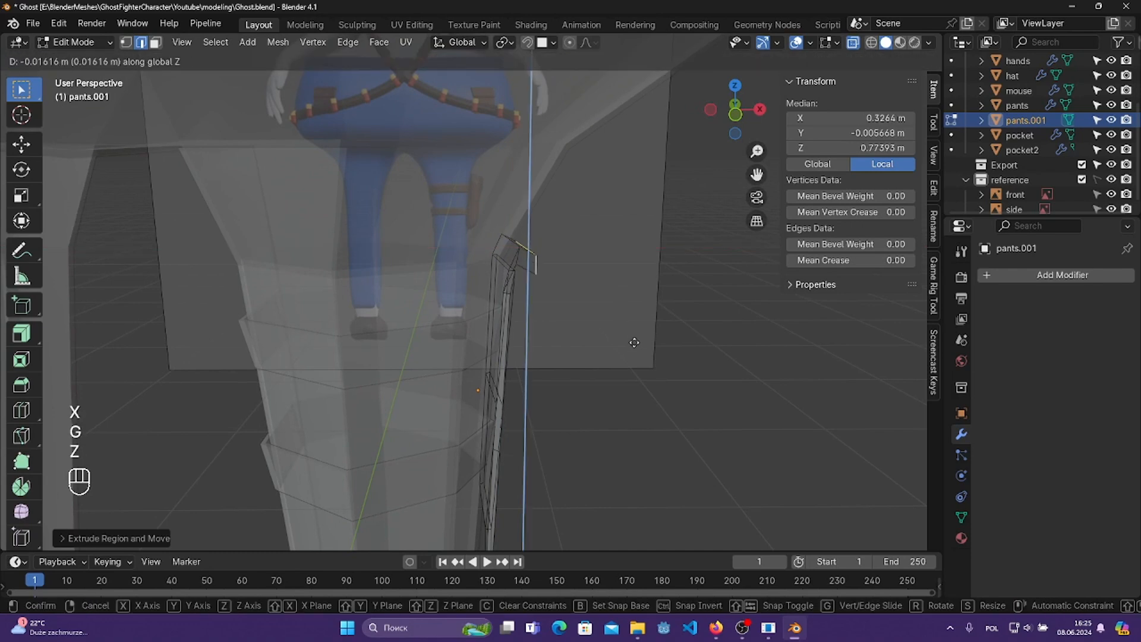
pyautogui.click(634, 342)
# - Extrude the flap edges downward along Z in the front view and move them inward to a local median of about X 0.253 m, Z -0.041 m
pyautogui.press('KP_1')
pyautogui.keyDown('shift'); pyautogui.moveTo(634, 346); pyautogui.dragTo(594, 336, button='middle'); pyautogui.keyUp('shift')
pyautogui.press('e')
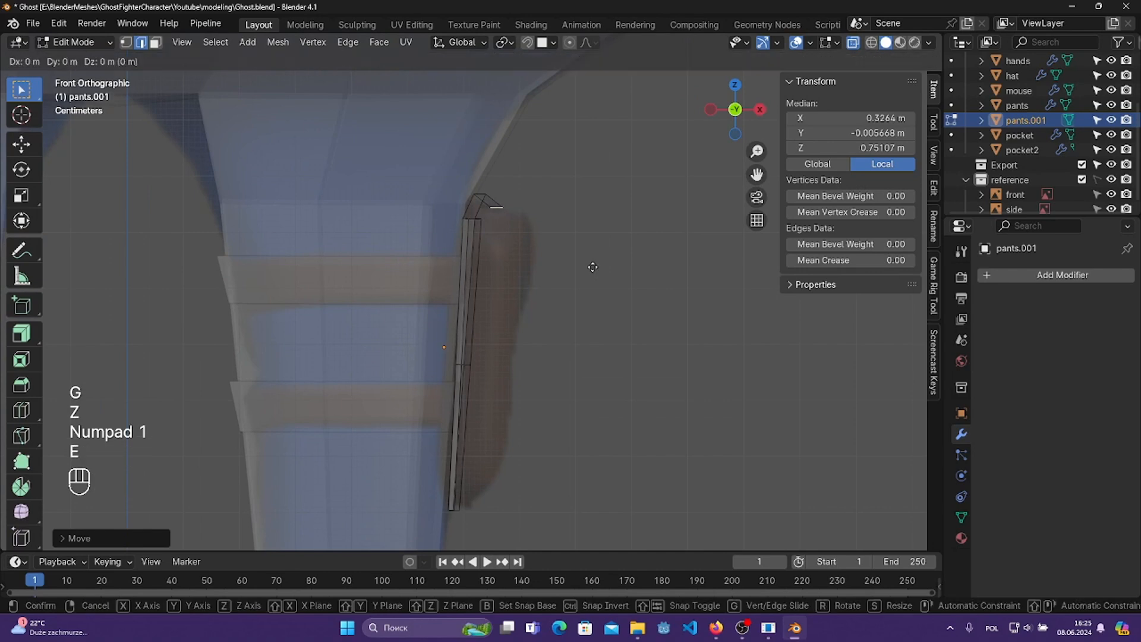
pyautogui.press('z')
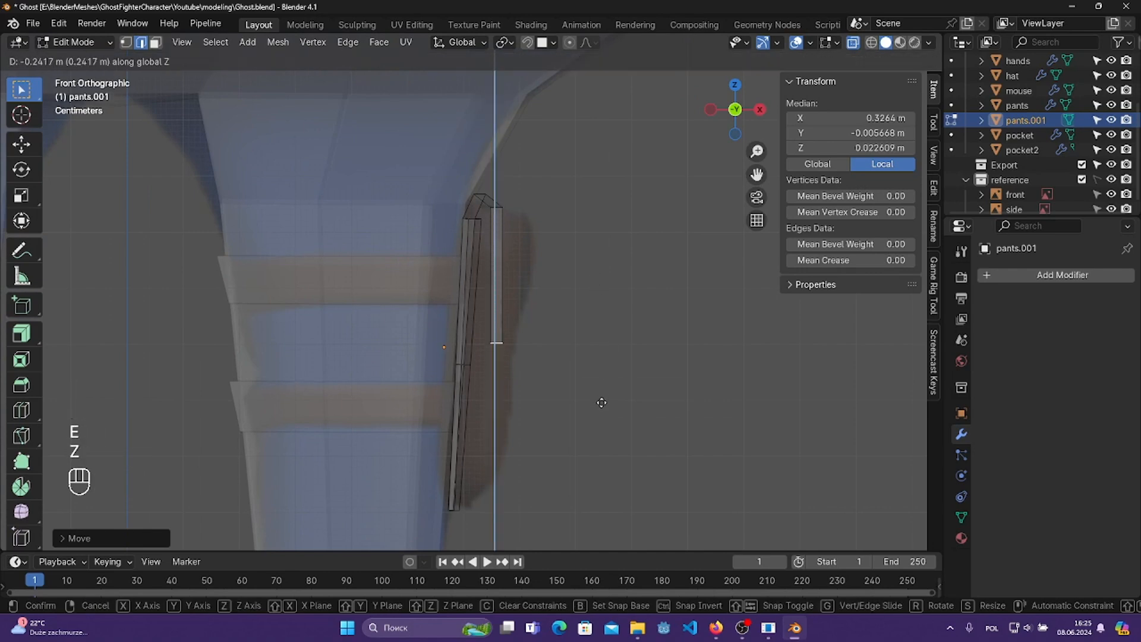
pyautogui.click(603, 407)
pyautogui.press('g')
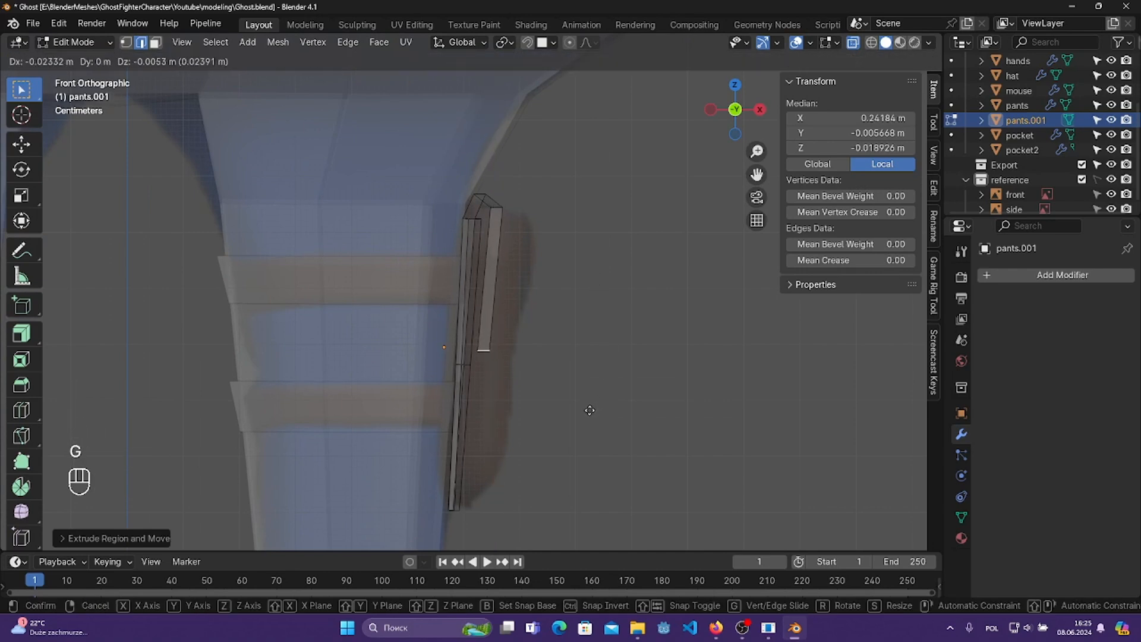
pyautogui.click(592, 415)
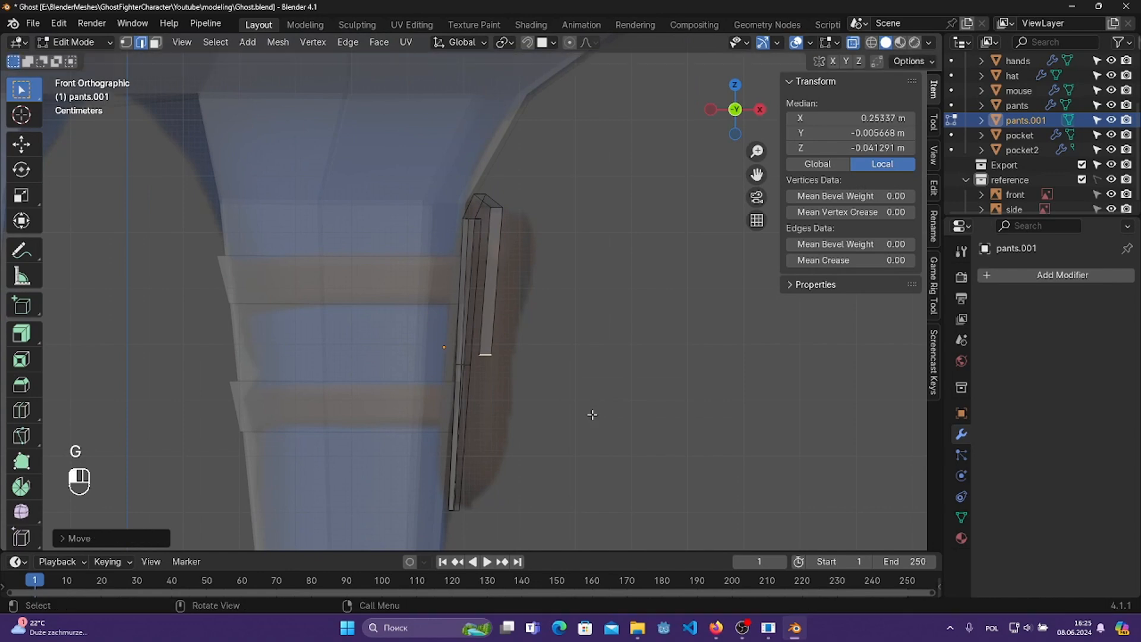
# - Select the flap's outer fold edges with X-ray off and move them inward along X to a local median of about 0.304 m
pyautogui.click(498, 207)
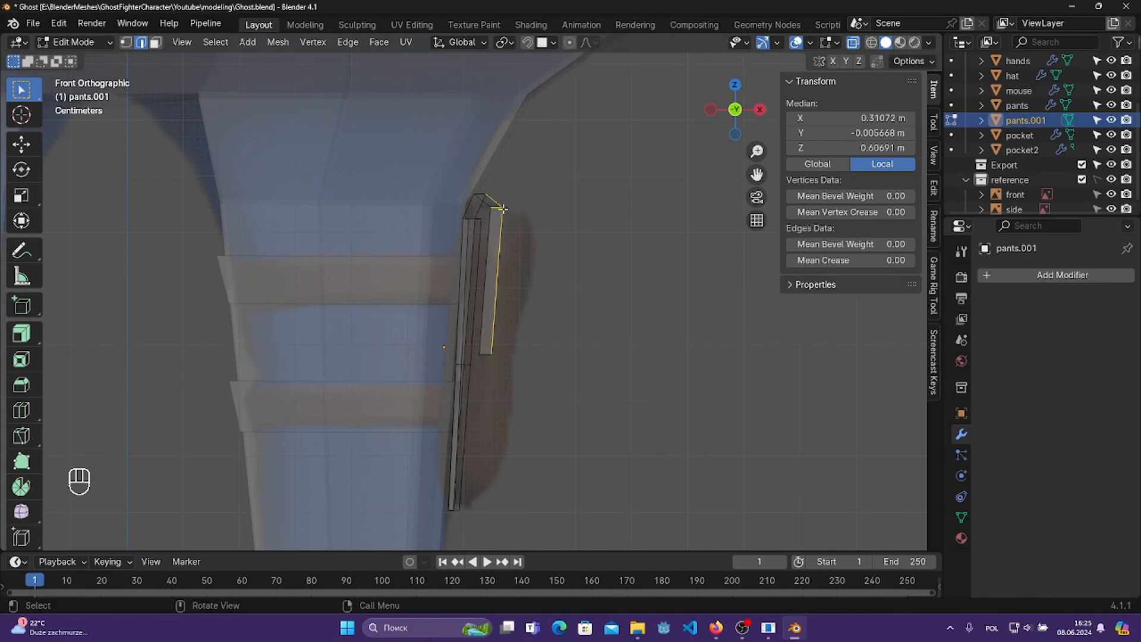
pyautogui.moveTo(502, 209); pyautogui.dragTo(492, 186, button='middle')
pyautogui.click(509, 191)
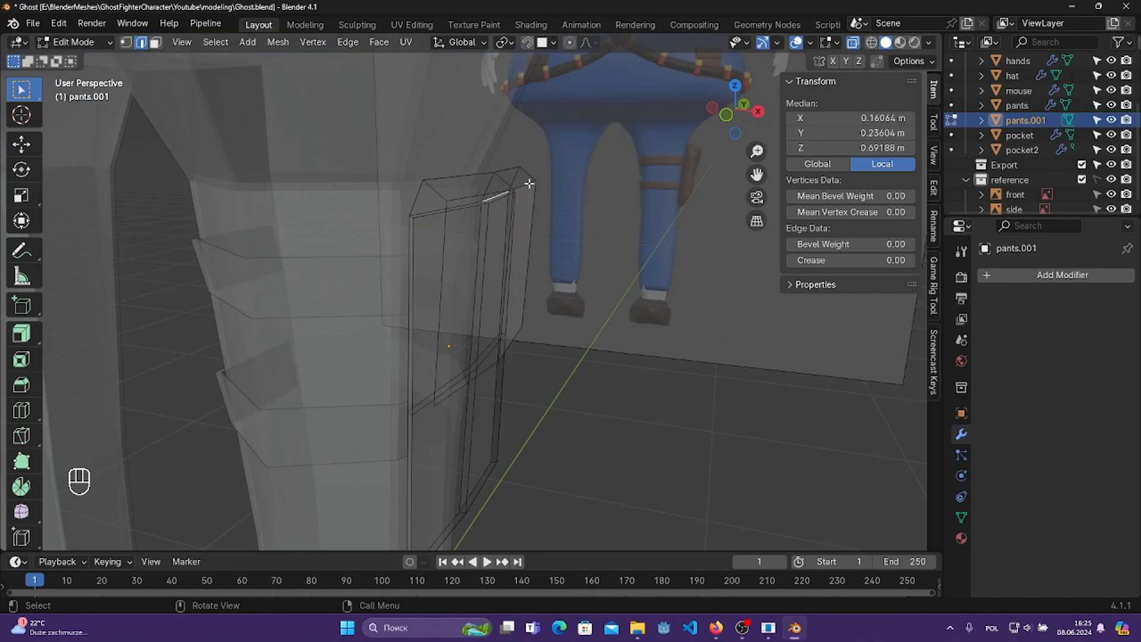
pyautogui.click(852, 43)
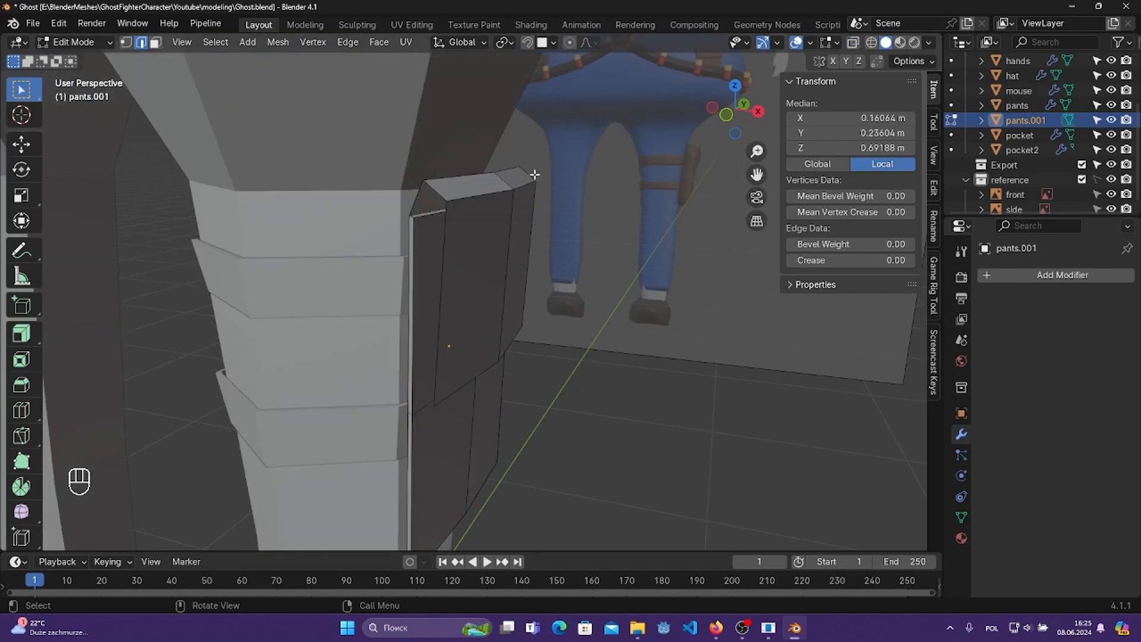
pyautogui.keyDown('shift'); pyautogui.click(488, 190); pyautogui.keyUp('shift')
pyautogui.moveTo(489, 191); pyautogui.dragTo(697, 203, button='middle')
pyautogui.press('g')
pyautogui.press('x')
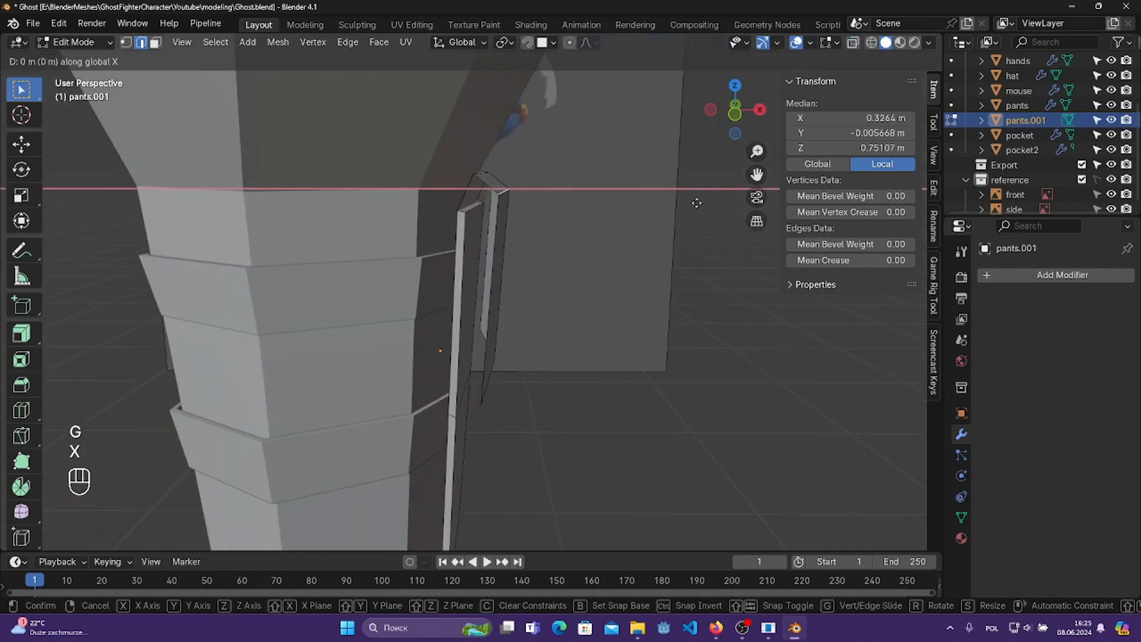
pyautogui.click(697, 203)
# - Try moving the flap's outer fold edges along Y, and undo the move
pyautogui.press('g')
pyautogui.press('y')
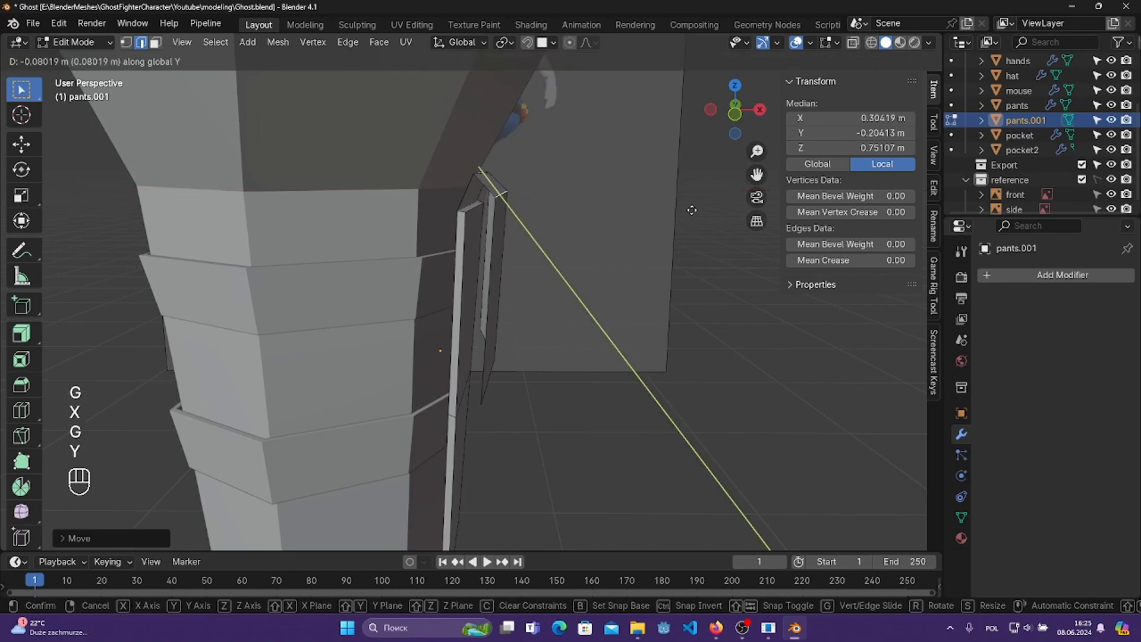
pyautogui.click(691, 212)
pyautogui.hotkey('ctrl', 'z')
# - Lower the flap's outer fold edges along Z to a local median of about 0.696 m and save
pyautogui.press('g')
pyautogui.press('z')
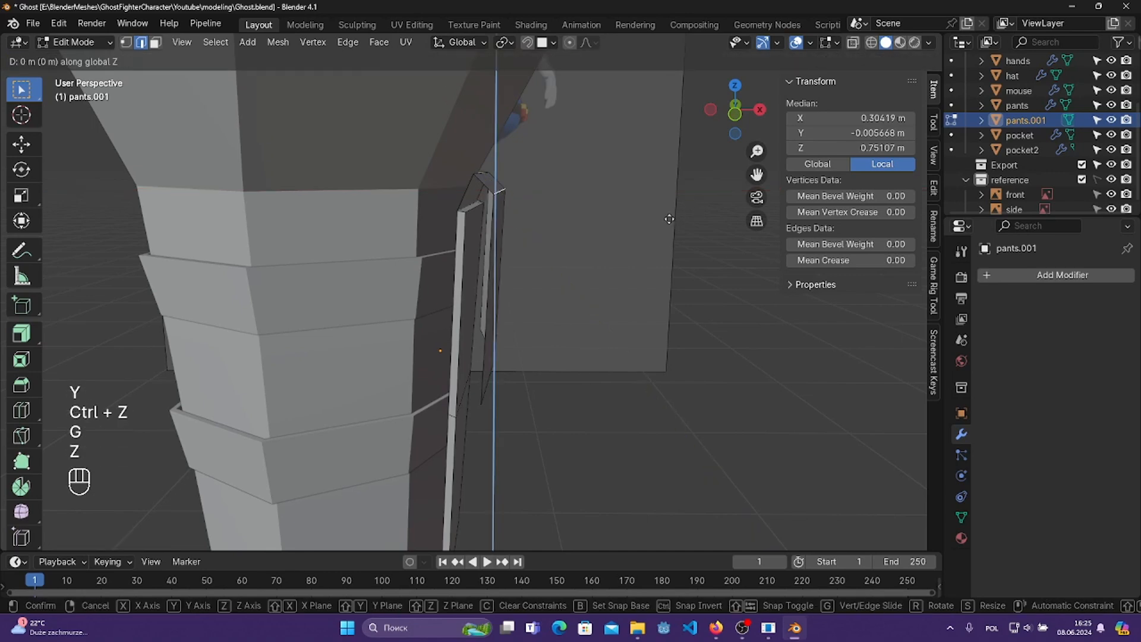
pyautogui.click(665, 228)
pyautogui.hotkey('ctrl', 's')
# - Lower the ridge edges at the top of the pocket flap along Z to a local median of about 0.758 m and save
pyautogui.moveTo(665, 228); pyautogui.dragTo(468, 191, button='middle')
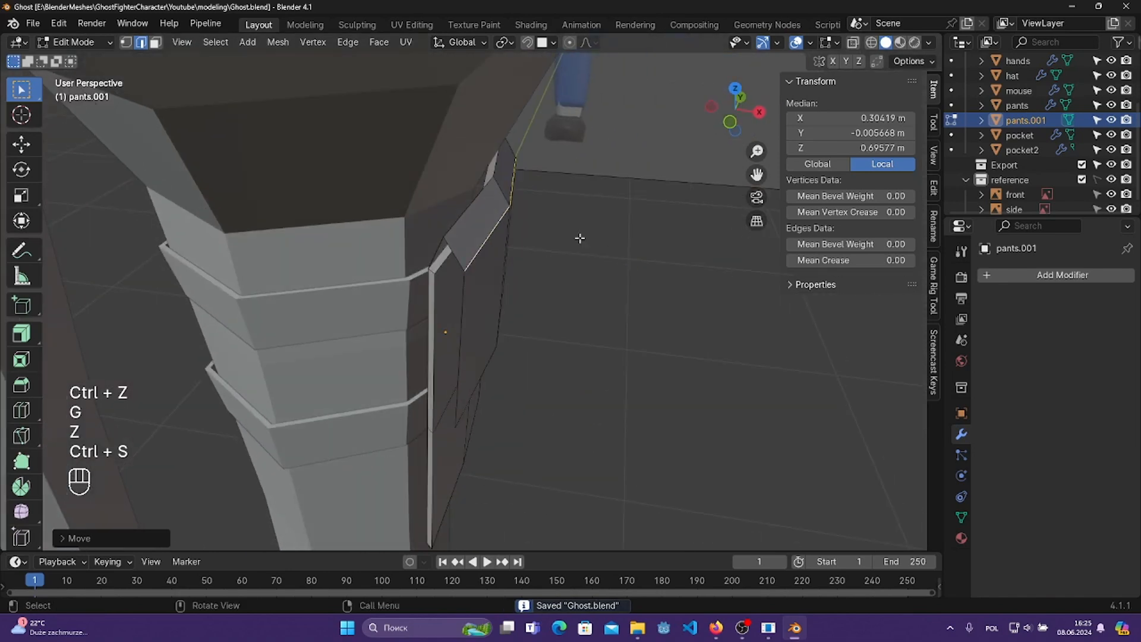
pyautogui.press('g')
pyautogui.moveTo(573, 179); pyautogui.dragTo(665, 267, button='middle')
pyautogui.press('x')
pyautogui.press('z')
pyautogui.click(594, 176)
pyautogui.hotkey('ctrl', 's')
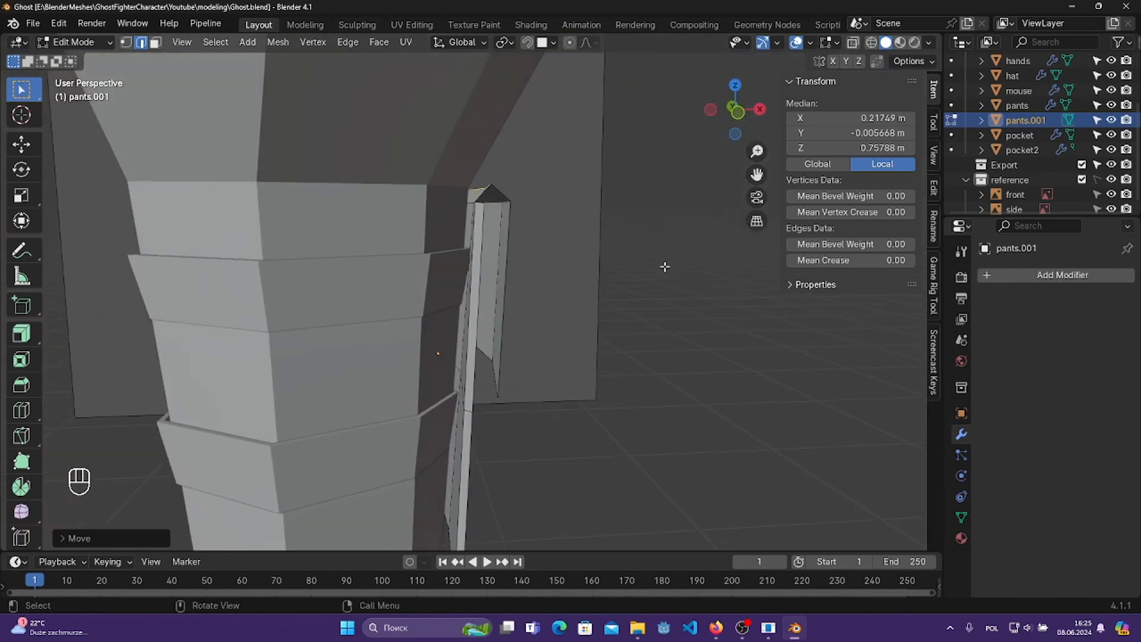
# - Return to Object Mode and add a Solidify modifier to the pocket mesh
pyautogui.click(57, 39)
pyautogui.click(72, 57)
pyautogui.click(1036, 276)
pyautogui.moveTo(996, 276)
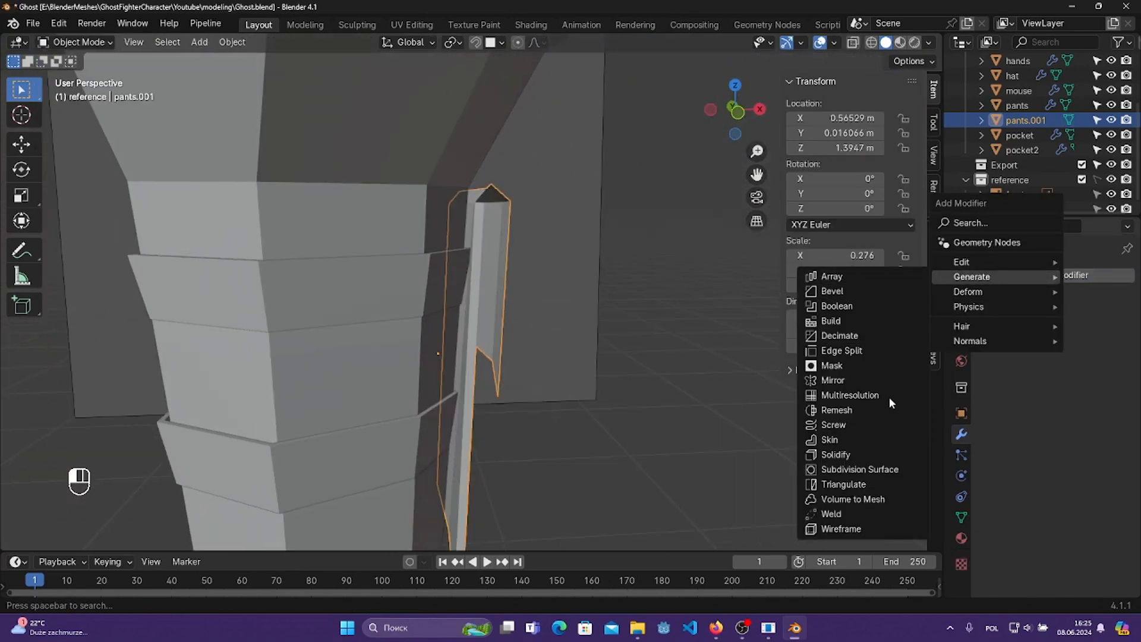
pyautogui.click(855, 454)
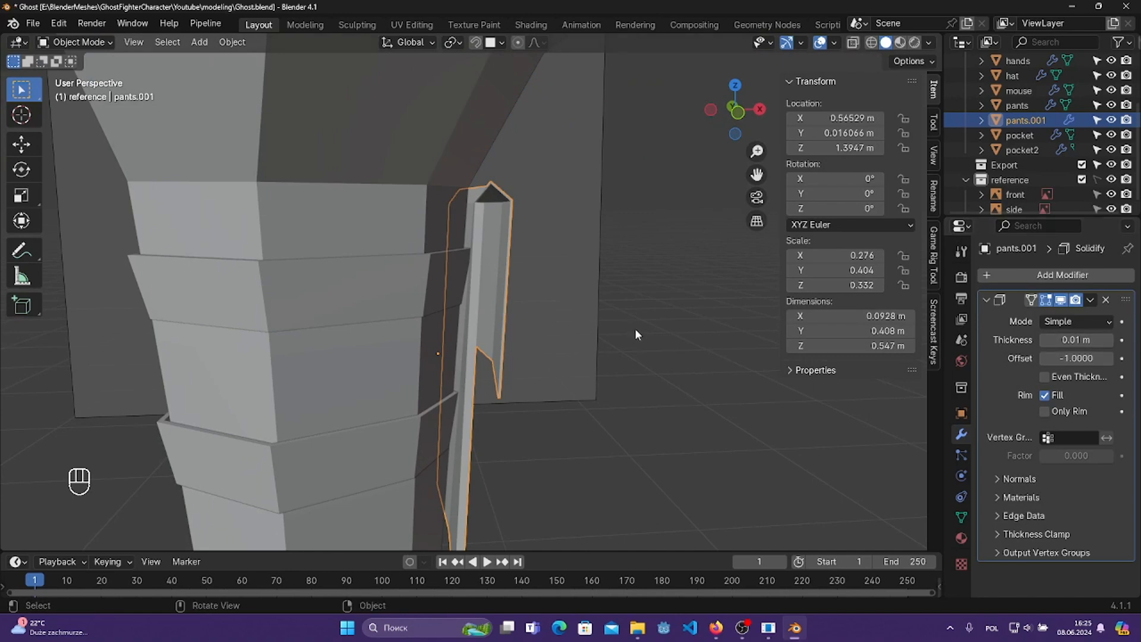
# - Set the Solidify modifier's offset to 1 and its thickness to 0.03 m
pyautogui.moveTo(636, 334)
pyautogui.mouseDown(button='middle')
pyautogui.moveTo(594, 333)
pyautogui.moveTo(677, 339)
pyautogui.moveTo(647, 317)
pyautogui.mouseUp(button='middle')
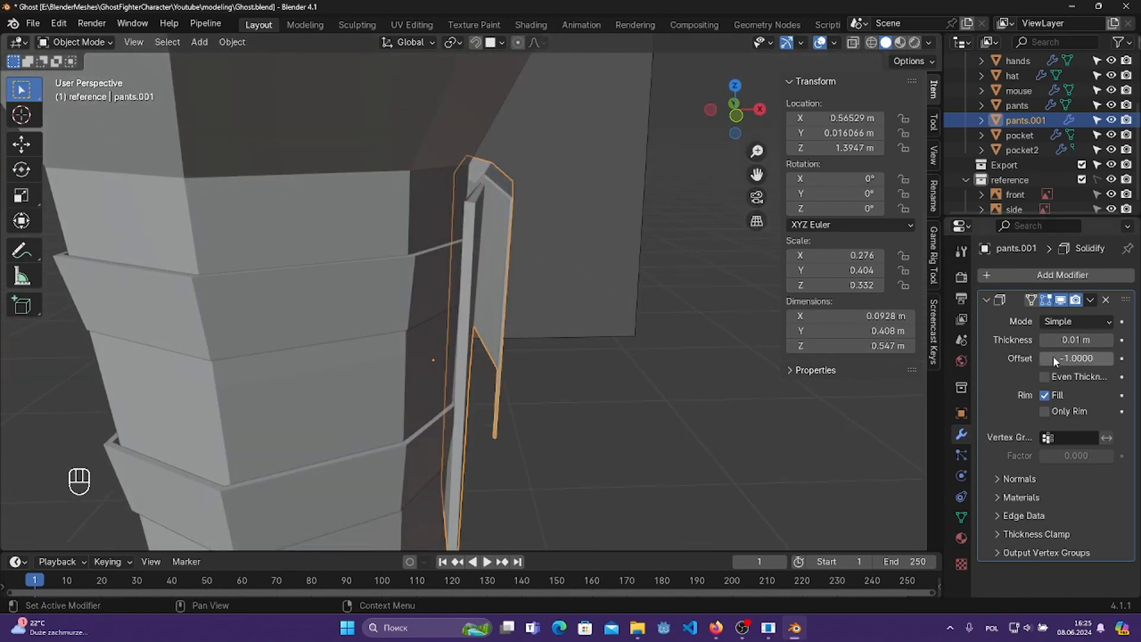
pyautogui.moveTo(1055, 361); pyautogui.dragTo(1080, 340)
pyautogui.click(1044, 340)
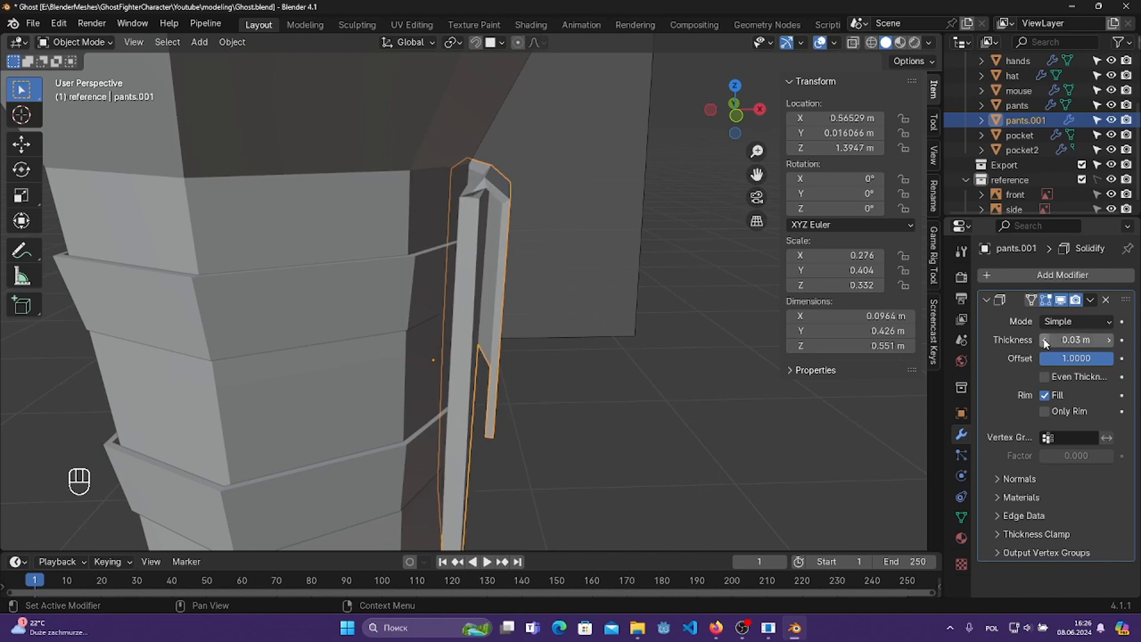
pyautogui.click(1044, 340)
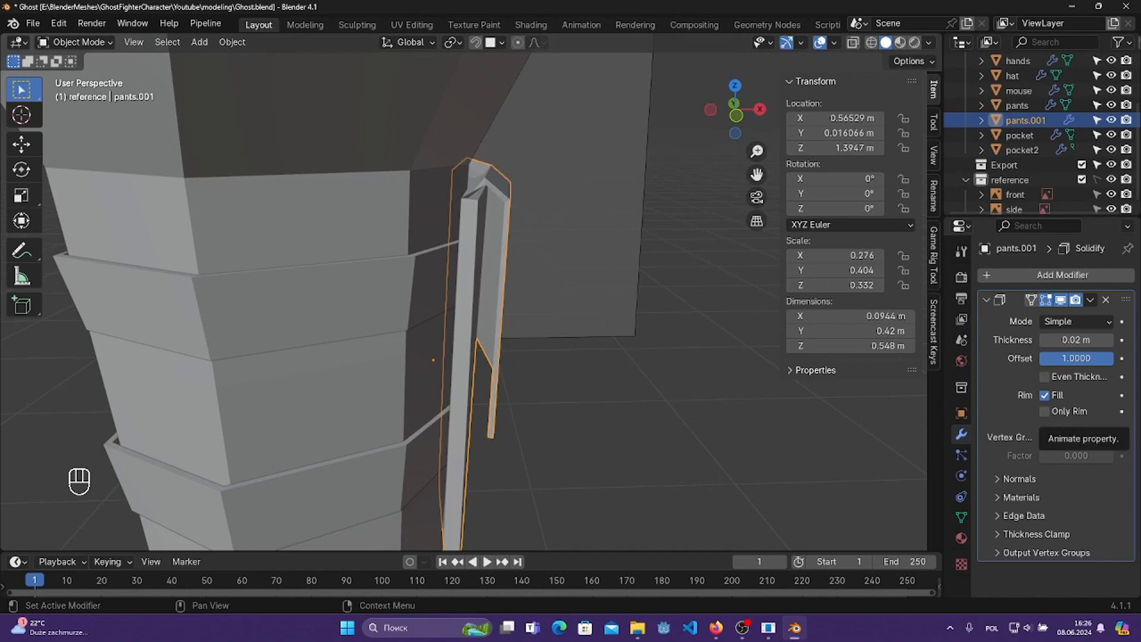
pyautogui.moveTo(416, 297); pyautogui.dragTo(404, 300, button='middle')
pyautogui.moveTo(831, 427); pyautogui.dragTo(867, 419, button='middle')
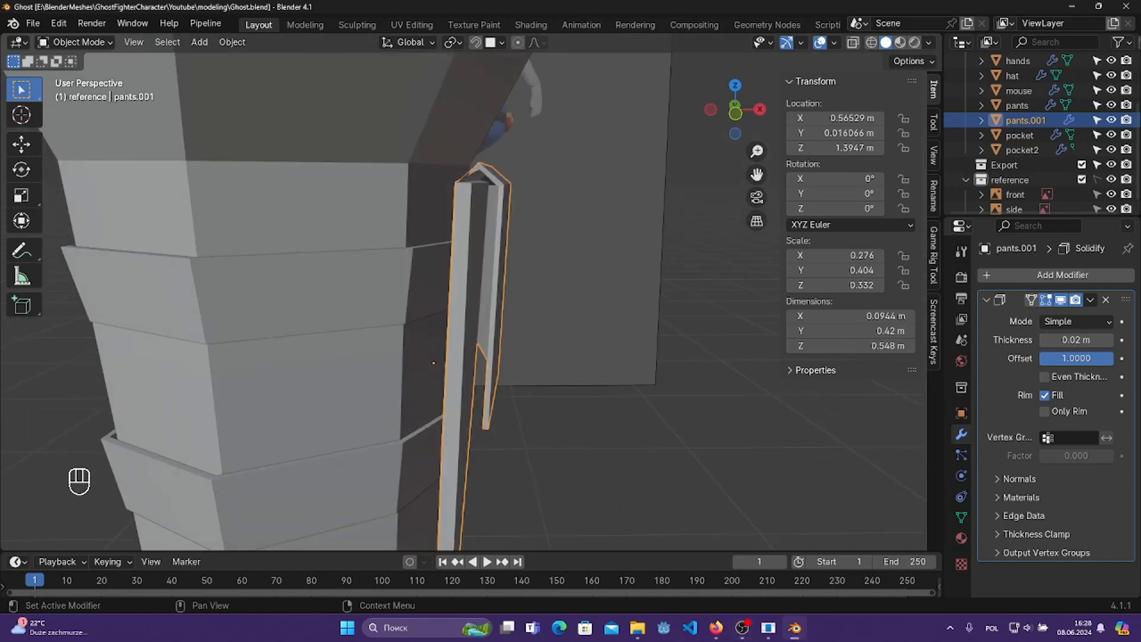
pyautogui.click(1117, 340)
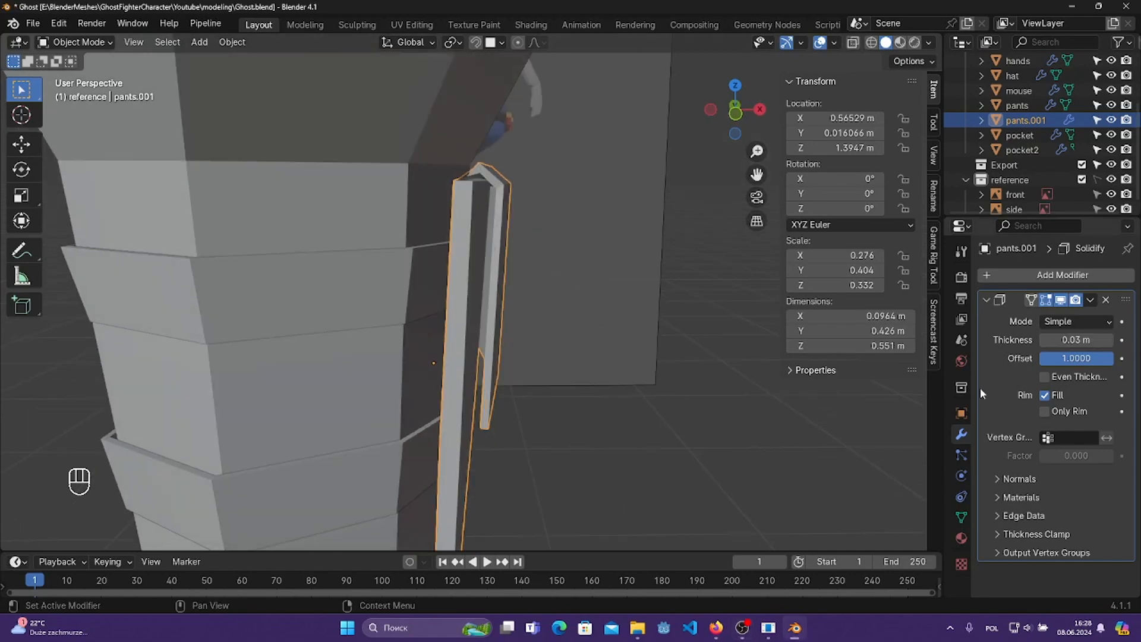
# - Enter Edit Mode on the pocket mesh and turn on X-ray display
pyautogui.moveTo(654, 404); pyautogui.dragTo(435, 247, button='middle')
pyautogui.click(74, 41)
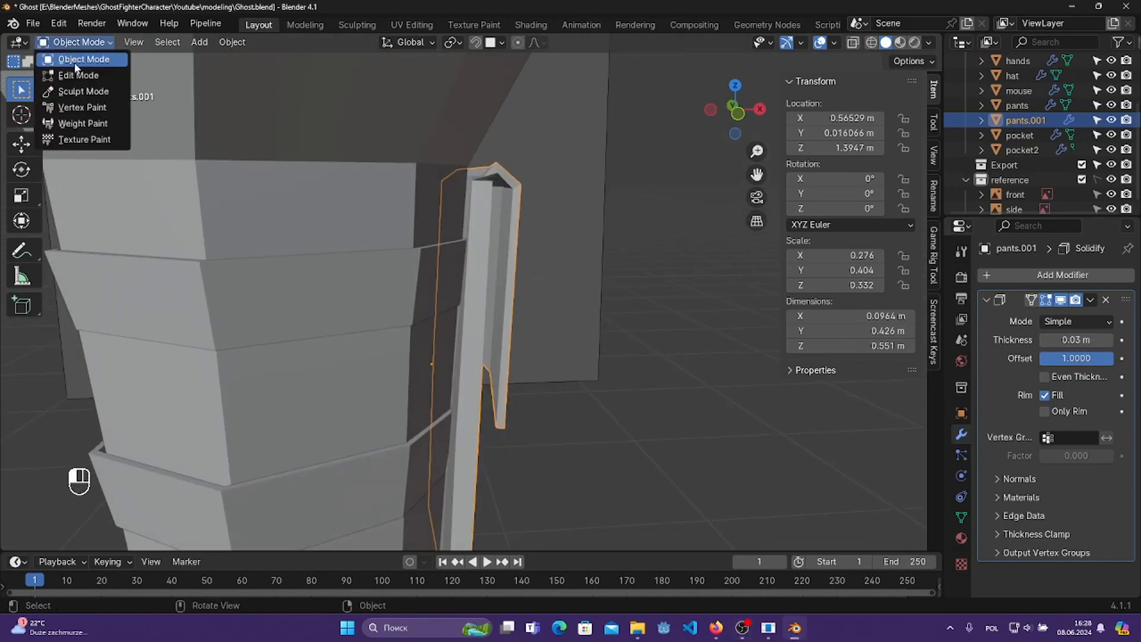
pyautogui.click(76, 74)
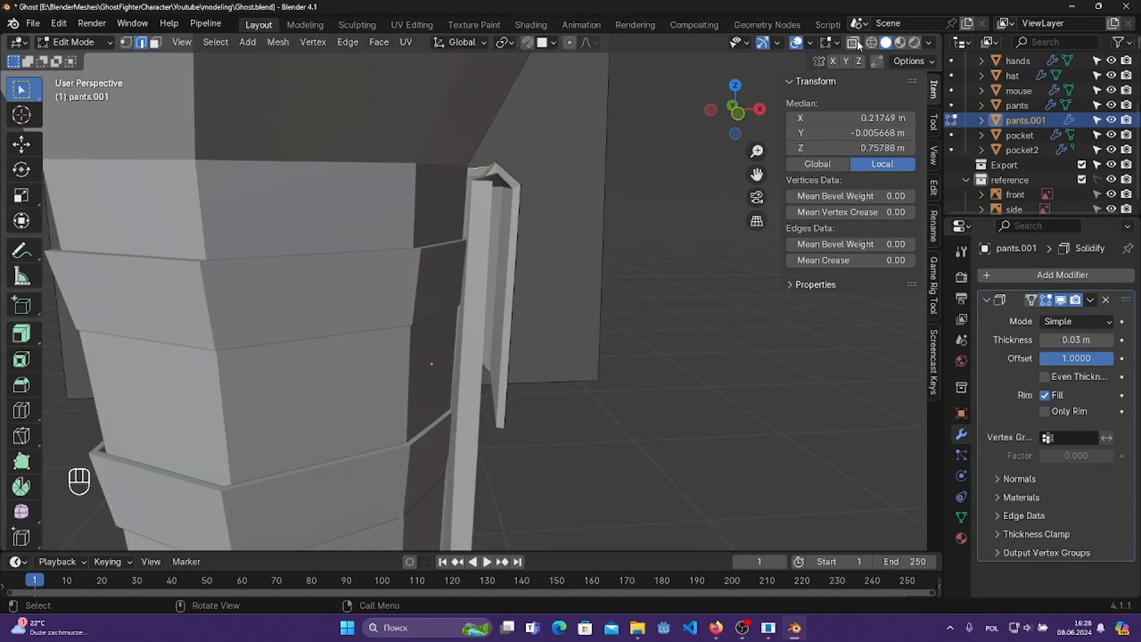
pyautogui.click(852, 42)
pyautogui.moveTo(519, 187); pyautogui.dragTo(604, 232, button='middle')
# - Try lowering the top edge loop of the pocket's back panel along Z, and undo the move
pyautogui.keyDown('alt'); pyautogui.click(514, 213); pyautogui.keyUp('alt')
pyautogui.press('g')
pyautogui.press('z')
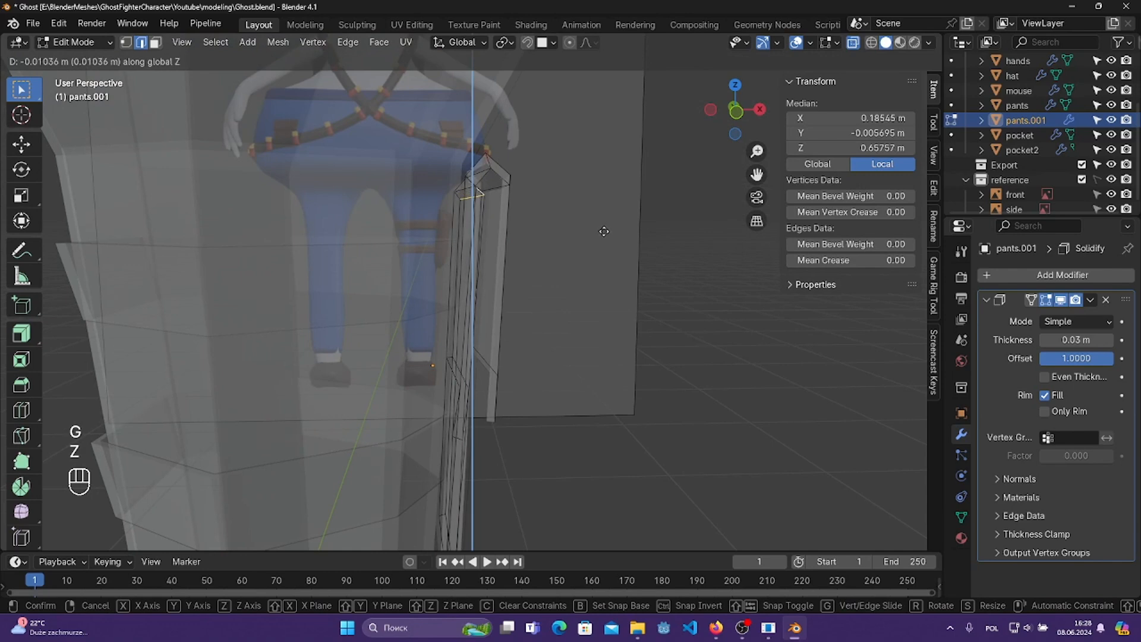
pyautogui.click(604, 236)
pyautogui.hotkey('ctrl', 's')
pyautogui.moveTo(578, 245); pyautogui.dragTo(597, 282, button='middle')
pyautogui.hotkey('ctrl', 'z')
# - Lower the top edge loop of the pocket's back panel along Z to a local median of about 0.66 m, and inspect the corner
pyautogui.press('g')
pyautogui.press('z')
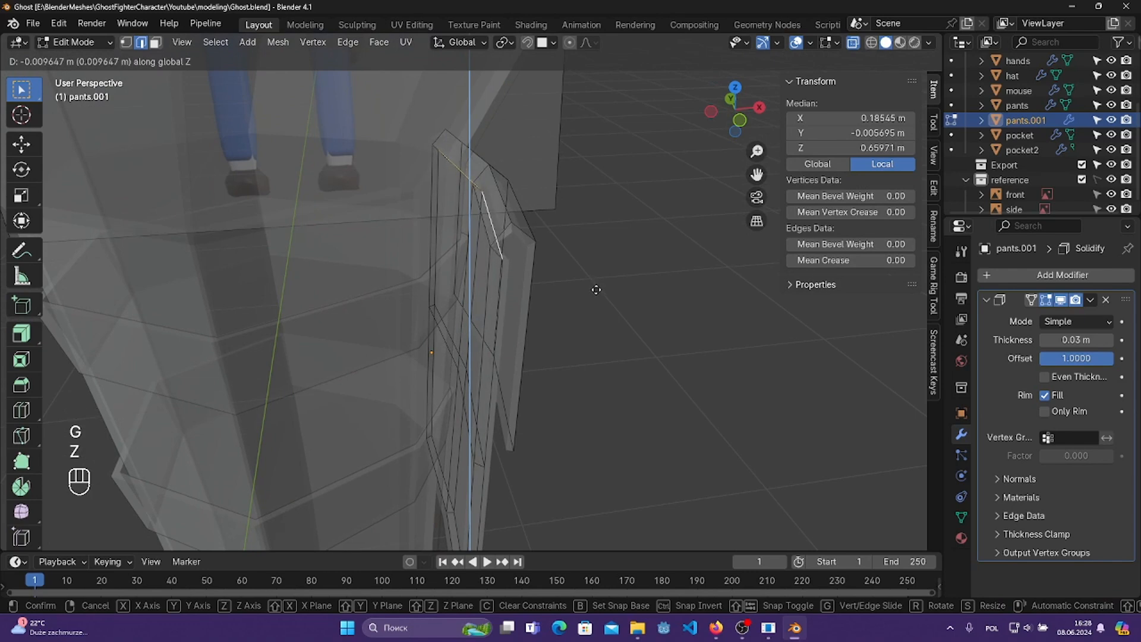
pyautogui.click(596, 290)
pyautogui.moveTo(523, 250)
pyautogui.mouseDown(button='middle')
pyautogui.moveTo(513, 244)
pyautogui.moveTo(529, 233)
pyautogui.moveTo(604, 234)
pyautogui.moveTo(580, 219)
pyautogui.moveTo(531, 245)
pyautogui.mouseUp(button='middle')
pyautogui.moveTo(569, 200); pyautogui.dragTo(578, 221, button='middle')
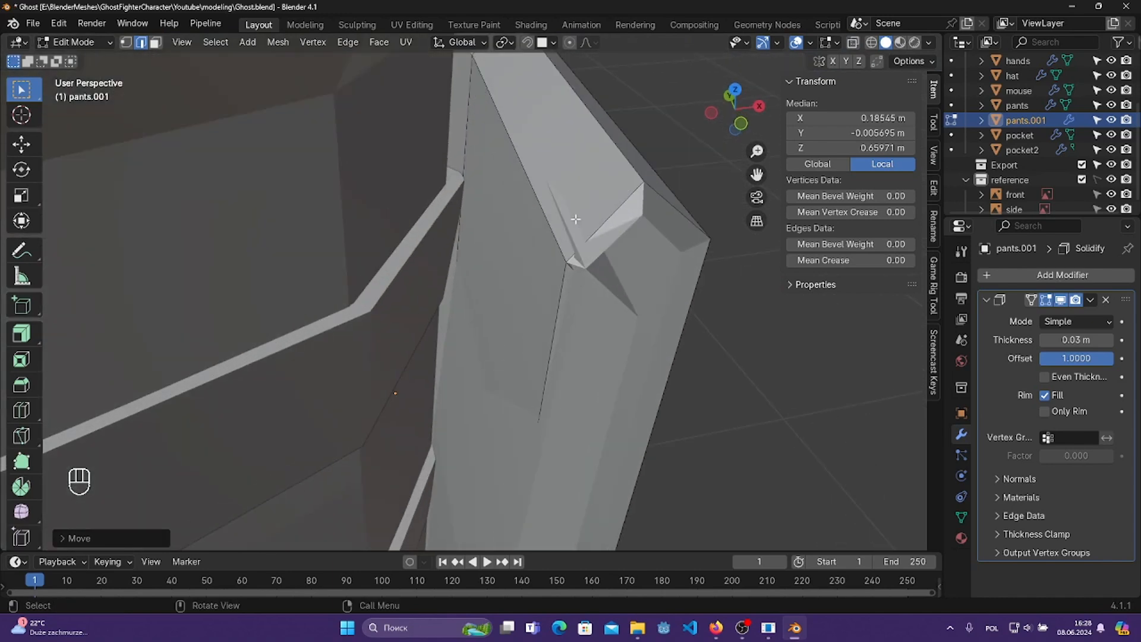
# - Undo the lowering of the pocket's top edge loop and try moving it along Z again
pyautogui.hotkey('ctrl', 'z')
pyautogui.press('g')
pyautogui.press('z')
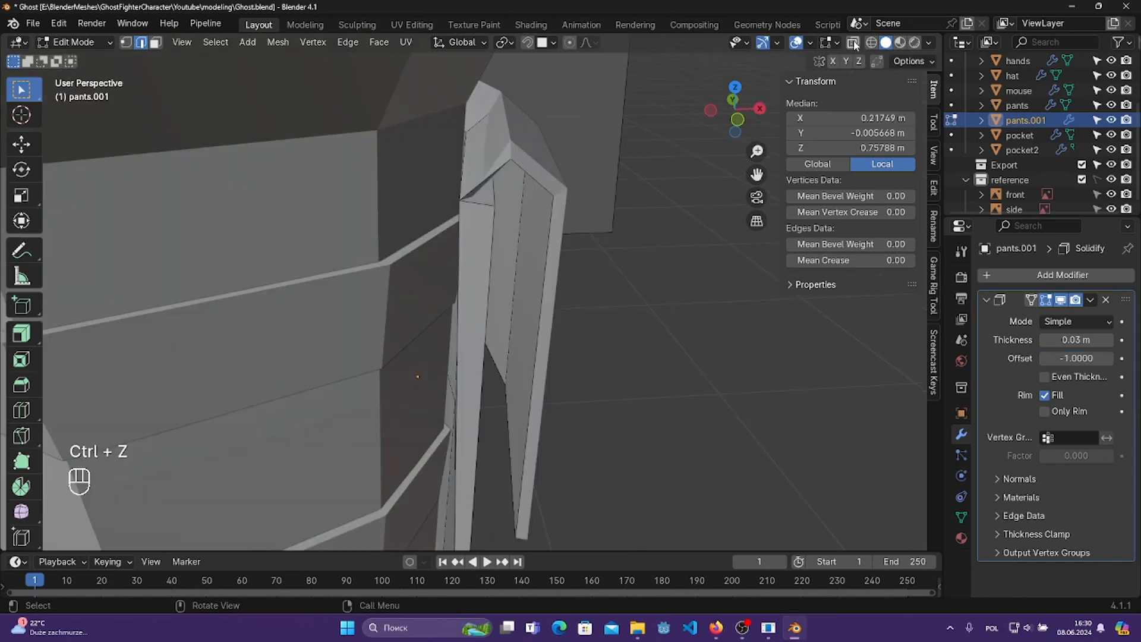
# - With X-ray display on temporarily, move the pocket's top outer edge loop along X to a local median of about 0.103 m
pyautogui.click(853, 42)
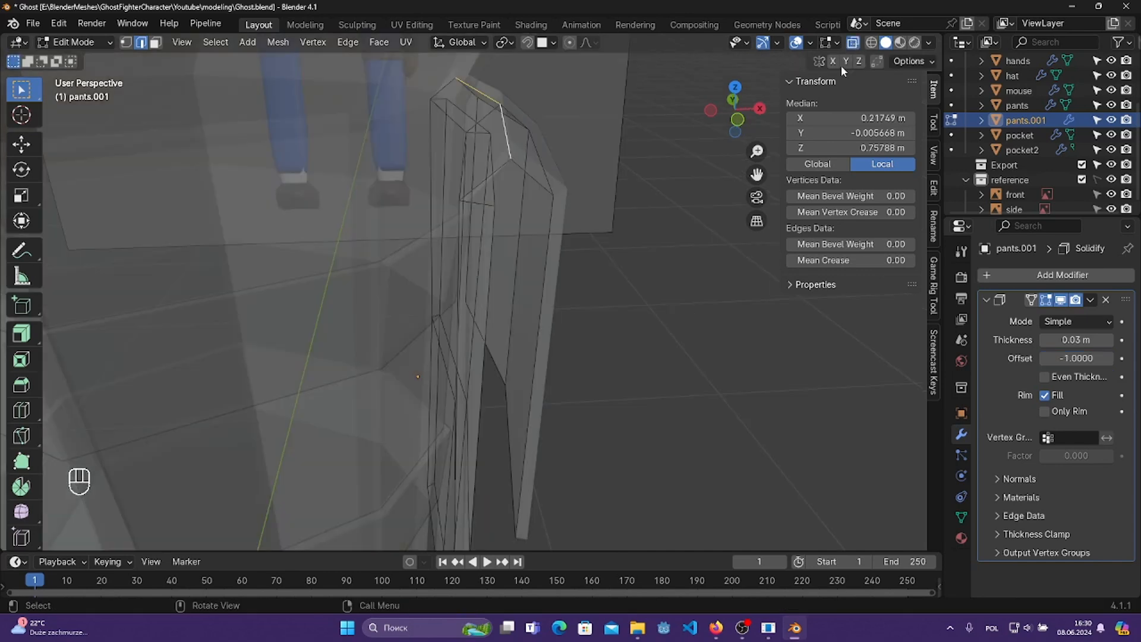
pyautogui.moveTo(715, 252); pyautogui.dragTo(686, 337)
pyautogui.keyDown('alt'); pyautogui.click(509, 144); pyautogui.keyUp('alt')
pyautogui.moveTo(510, 144); pyautogui.dragTo(652, 194, button='middle')
pyautogui.press('g')
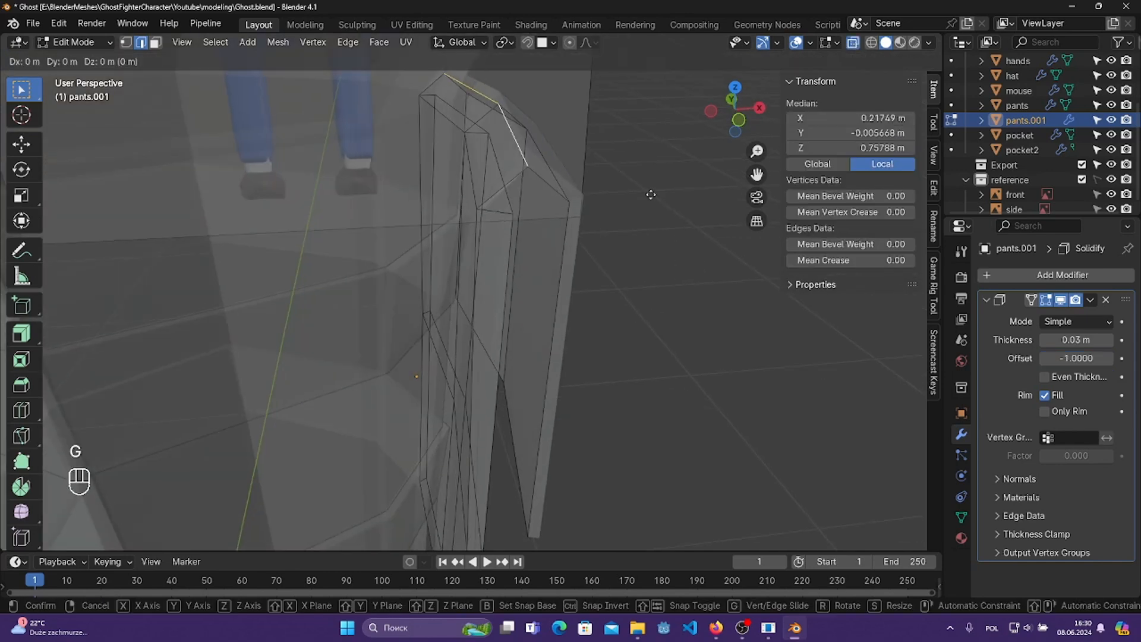
pyautogui.press('x')
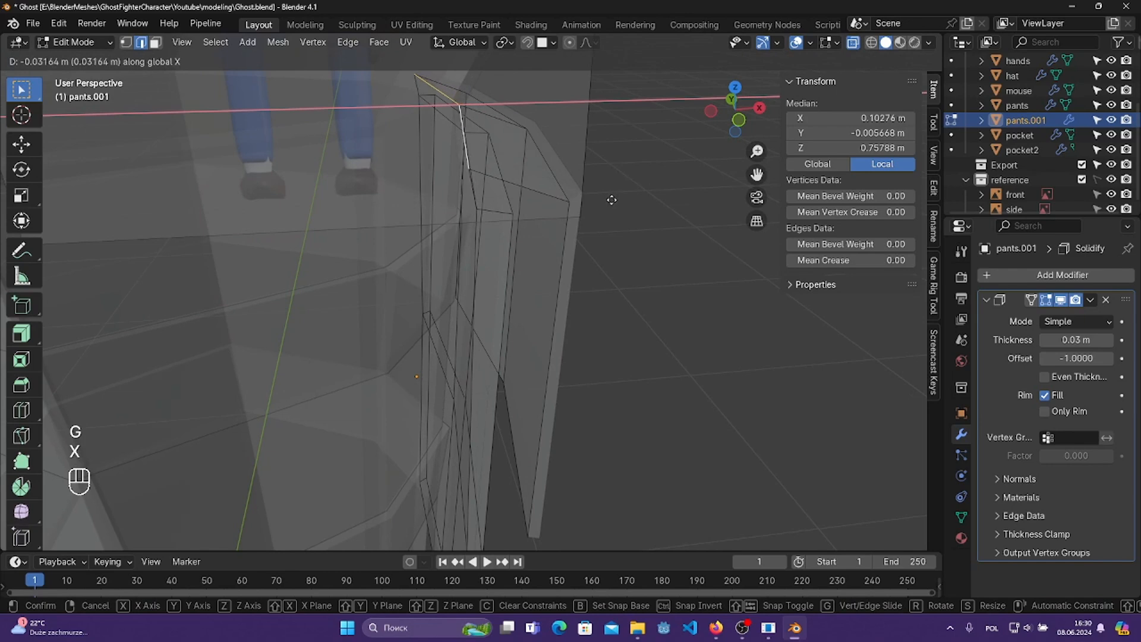
pyautogui.click(611, 199)
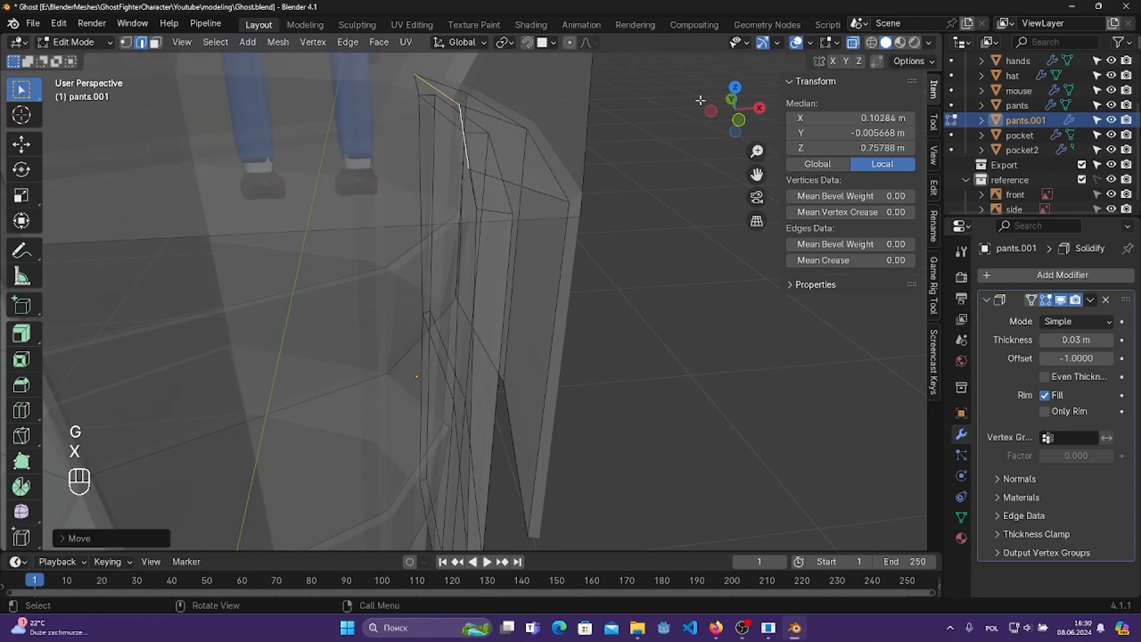
pyautogui.click(851, 45)
pyautogui.moveTo(662, 194); pyautogui.dragTo(650, 162, button='middle')
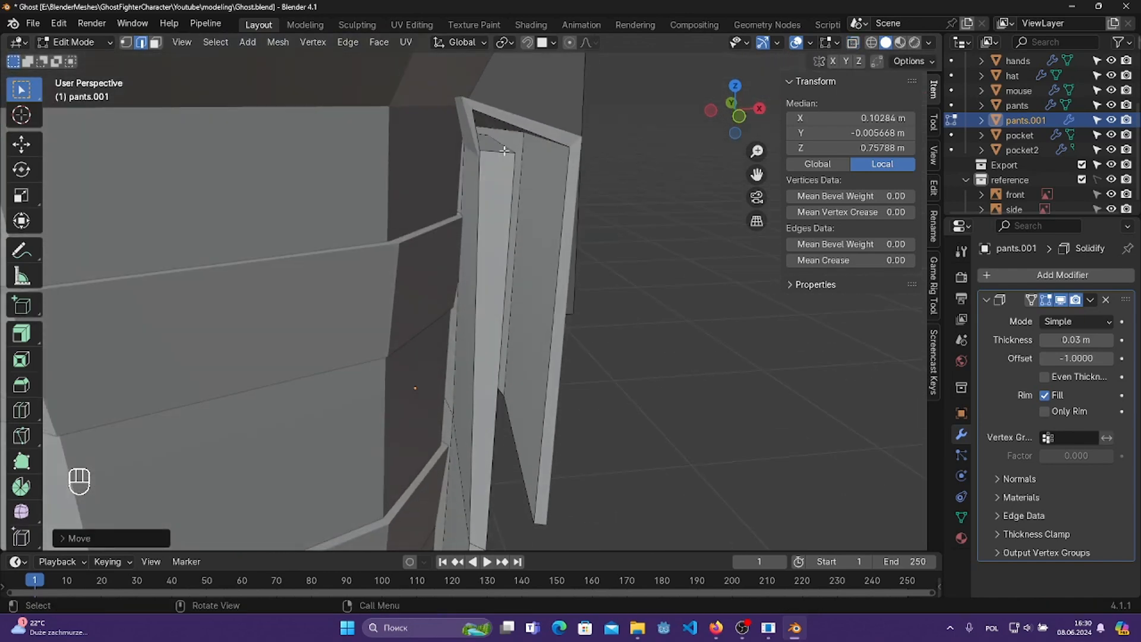
pyautogui.moveTo(504, 151); pyautogui.dragTo(452, 165, button='middle')
# - Save the file, return to Object Mode and lower the pocket along Z to about 1.34 m
pyautogui.hotkey('ctrl', 's')
pyautogui.press('Tab')
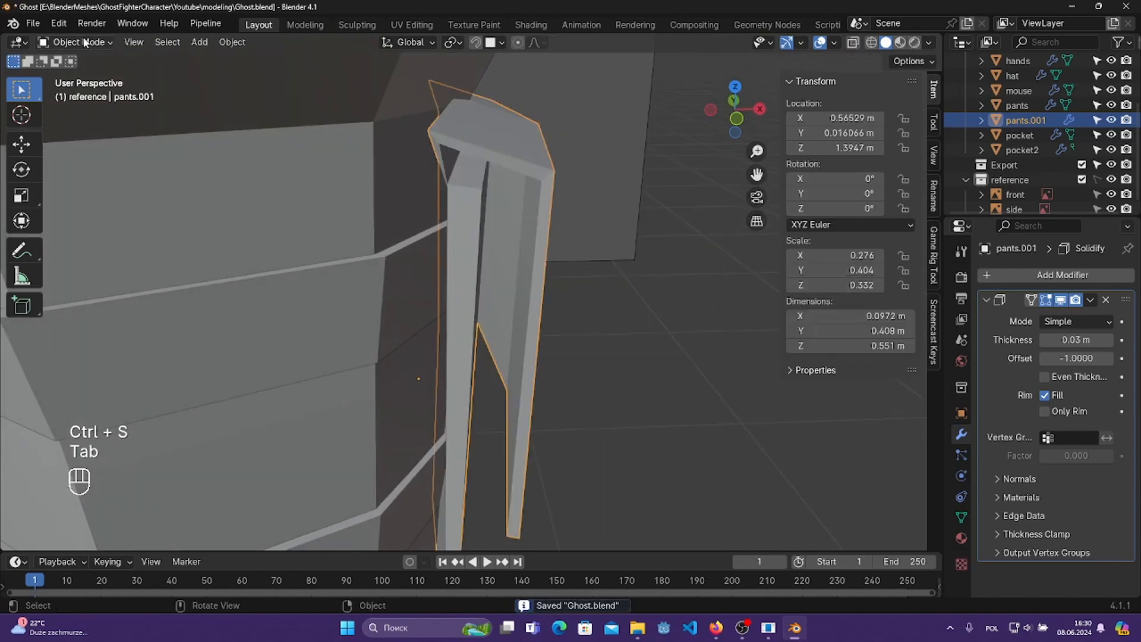
pyautogui.press('g')
pyautogui.press('x')
pyautogui.press('z')
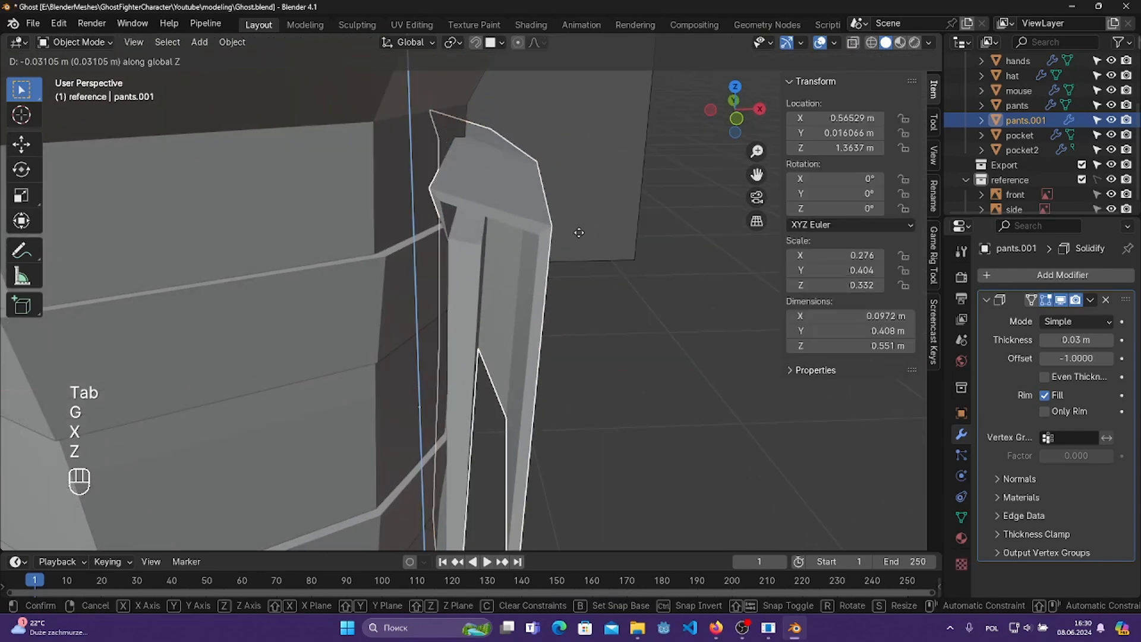
pyautogui.click(579, 254)
# - Scale the pocket down to about 0.51 m tall, shift it along X to about 0.574 m, and save the file
pyautogui.moveTo(579, 253); pyautogui.dragTo(675, 301, button='middle')
pyautogui.press('s')
pyautogui.click(649, 319)
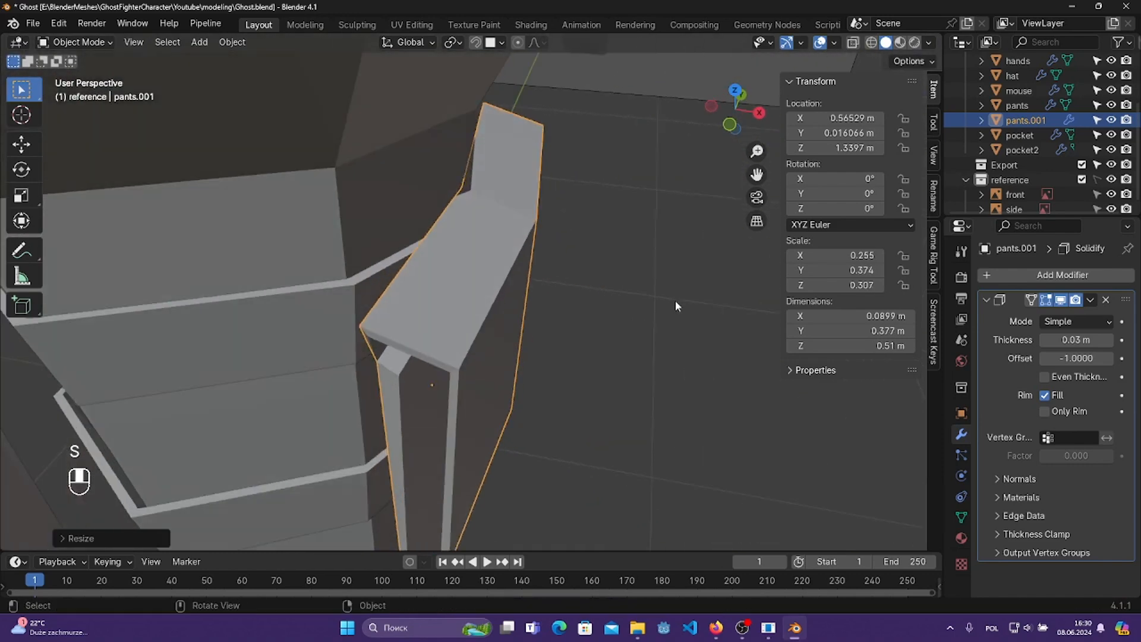
pyautogui.press('g')
pyautogui.press('z')
pyautogui.press('x')
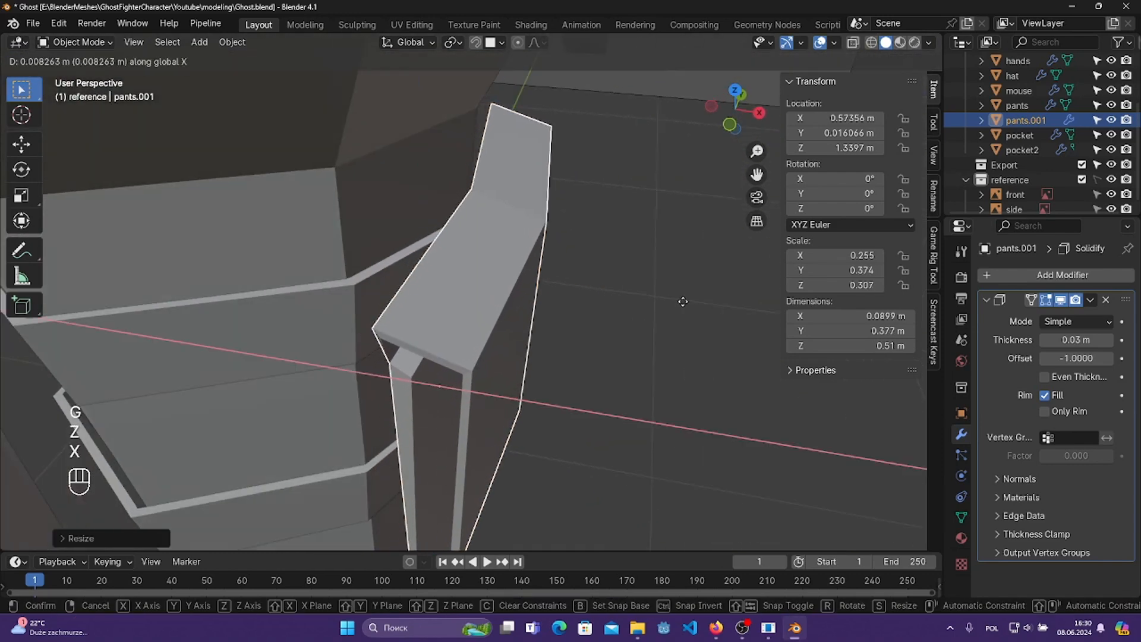
pyautogui.click(673, 302)
pyautogui.hotkey('ctrl', 's')
pyautogui.moveTo(673, 305); pyautogui.dragTo(666, 233, button='middle')
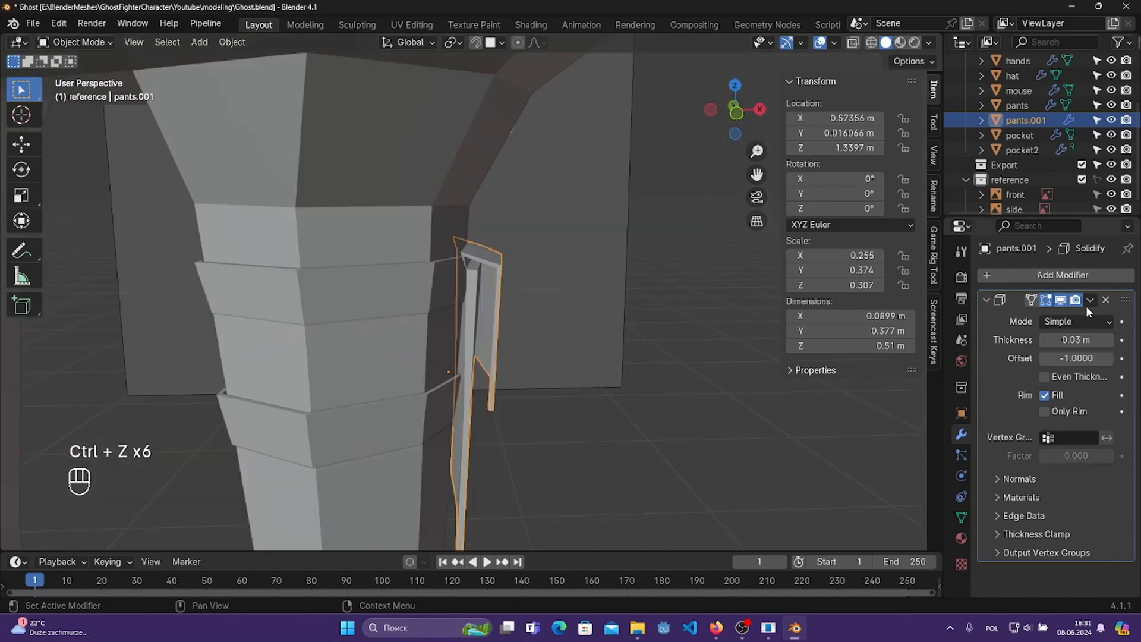
# - Apply the Solidify modifiers on the side pocket pants.001 and on the leg straps pocket2
pyautogui.click(1089, 301)
pyautogui.click(1030, 324)
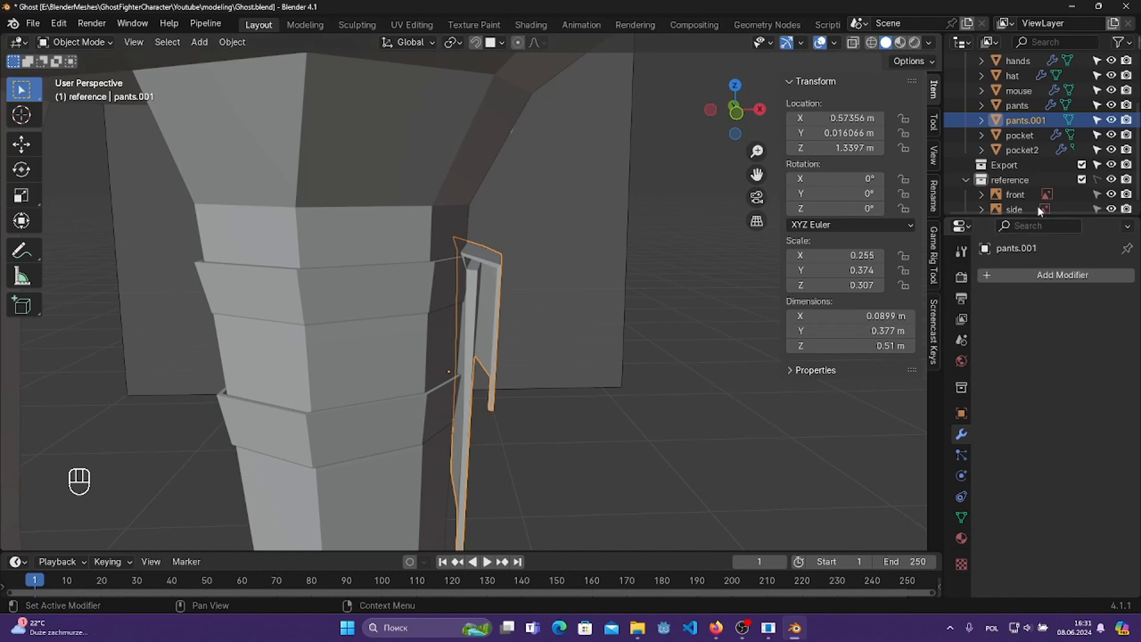
pyautogui.click(1022, 150)
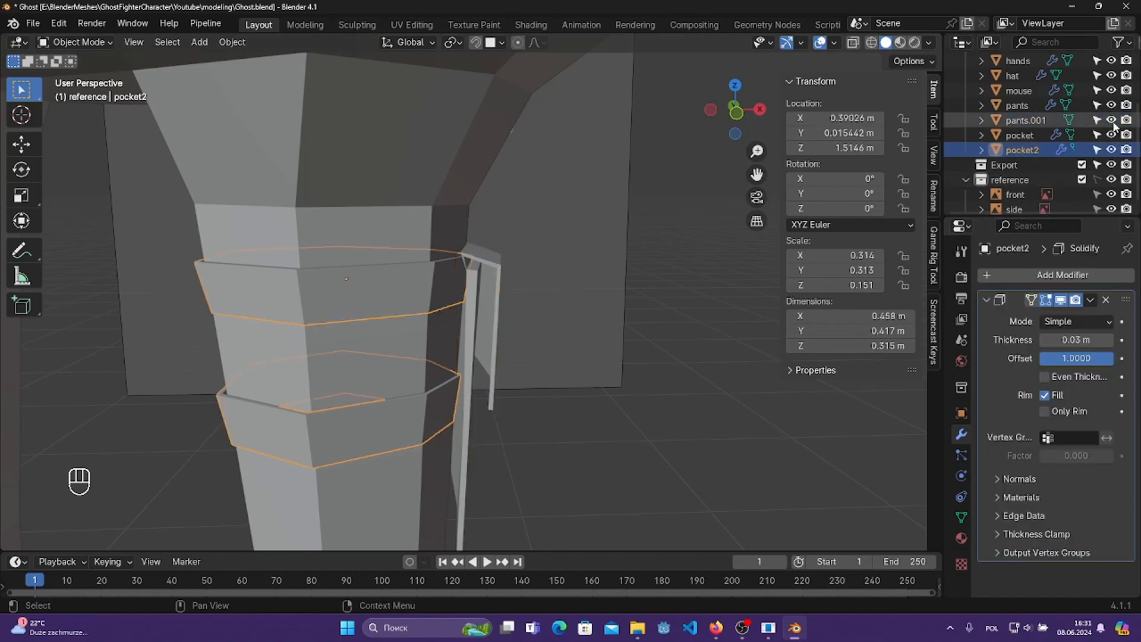
pyautogui.click(1049, 119)
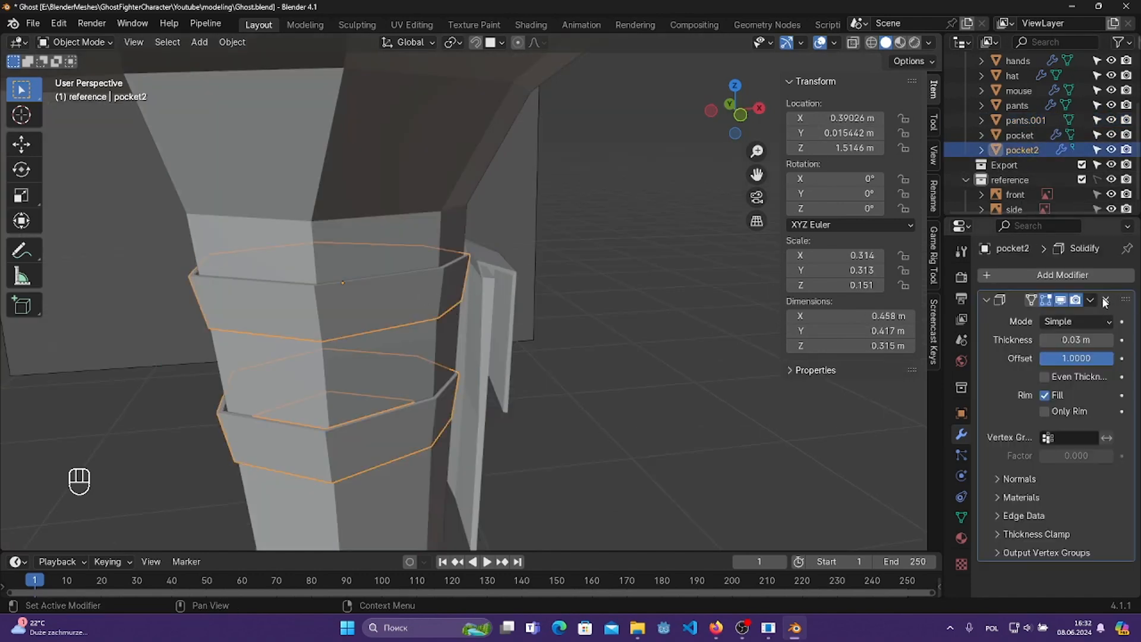
pyautogui.click(1090, 300)
pyautogui.click(1064, 317)
# - Join the side pocket with the leg straps into the pocket2 object and save the file
pyautogui.click(494, 286)
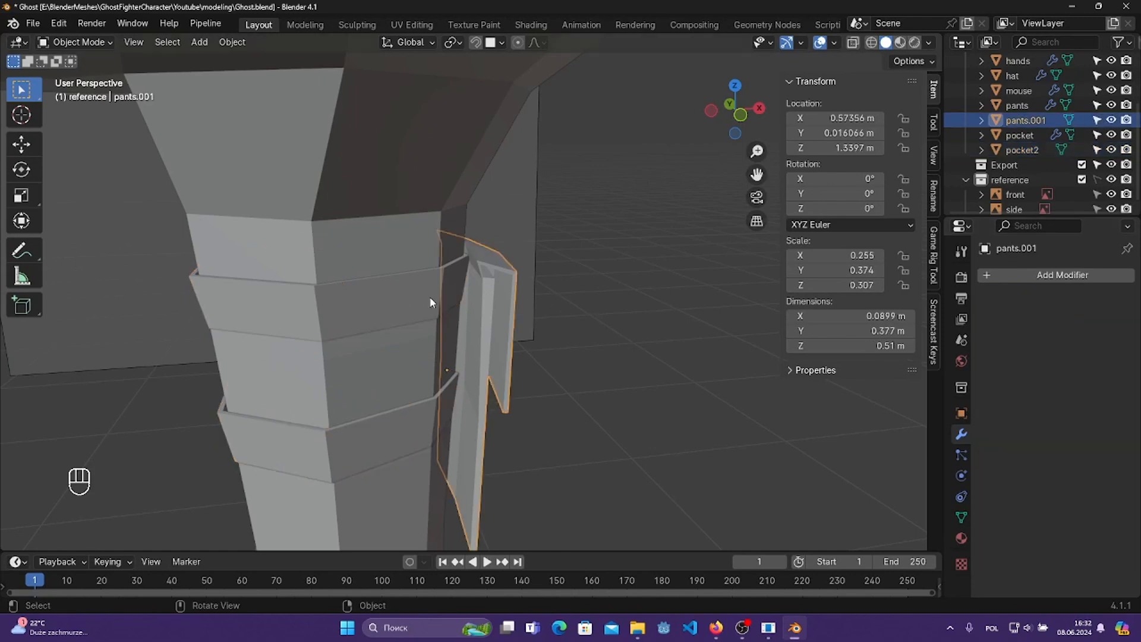
pyautogui.click(430, 298)
pyautogui.click(487, 286)
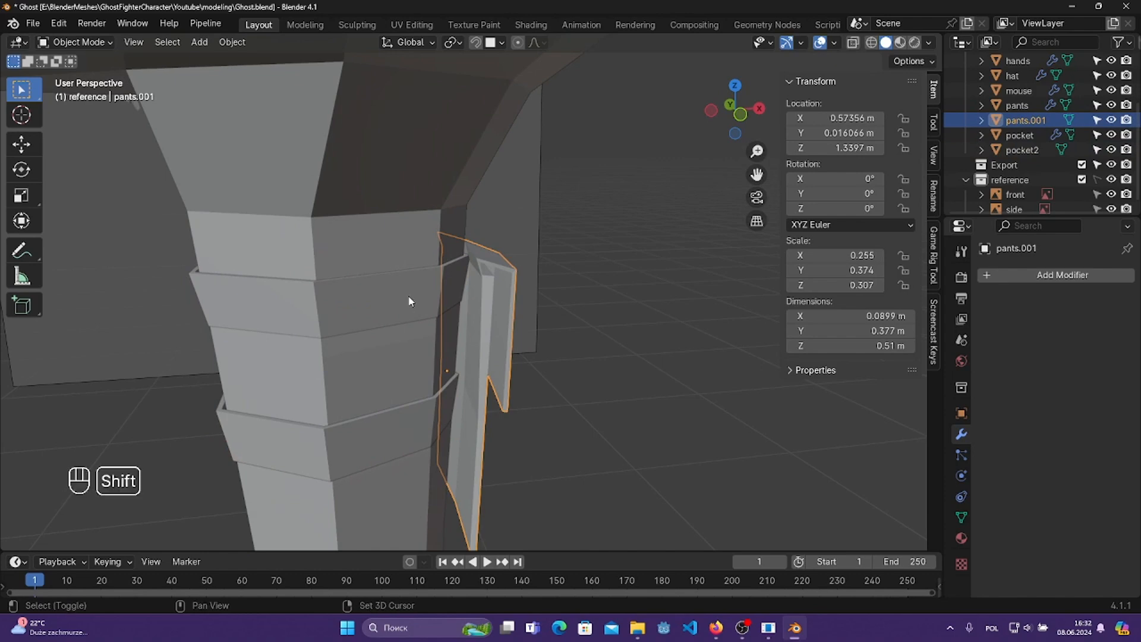
pyautogui.keyDown('shift'); pyautogui.click(440, 323); pyautogui.keyUp('shift')
pyautogui.hotkey('ctrl', 'j')
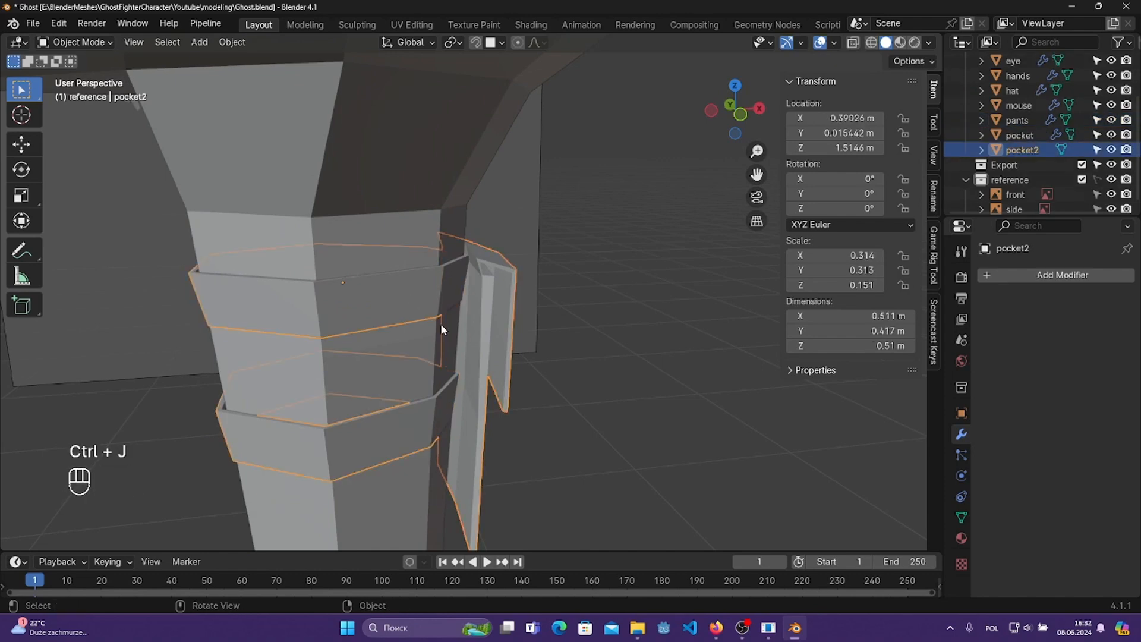
pyautogui.moveTo(569, 355)
pyautogui.mouseDown(button='middle')
pyautogui.moveTo(529, 346)
pyautogui.moveTo(453, 354)
pyautogui.moveTo(603, 357)
pyautogui.moveTo(575, 346)
pyautogui.moveTo(397, 357)
pyautogui.moveTo(565, 387)
pyautogui.moveTo(617, 369)
pyautogui.moveTo(543, 458)
pyautogui.moveTo(562, 341)
pyautogui.mouseUp(button='middle')
pyautogui.hotkey('ctrl', 's')
# - Add a 2 m cube mesh near the ghost's legs as the base for the shoes
pyautogui.scroll(-3, 604, 357)
pyautogui.scroll(-3, 619, 370)
pyautogui.press('KP_1')
pyautogui.scroll(4, 562, 341)
pyautogui.hotkey('shift', 'a')
pyautogui.scroll(5, 592, 69)
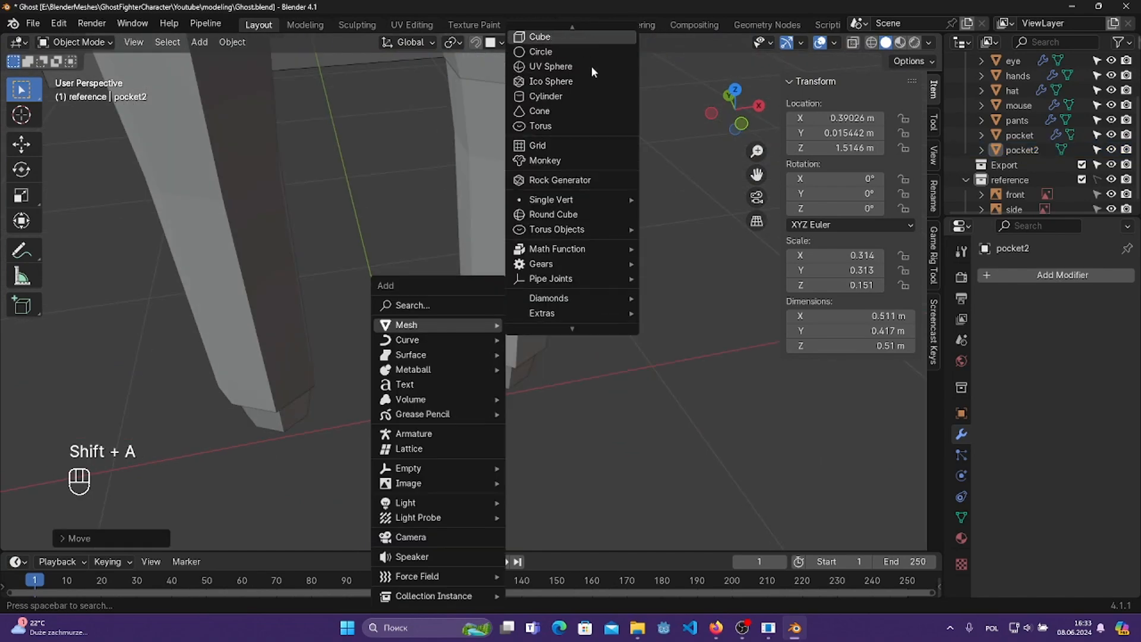
pyautogui.scroll(-1, 591, 67)
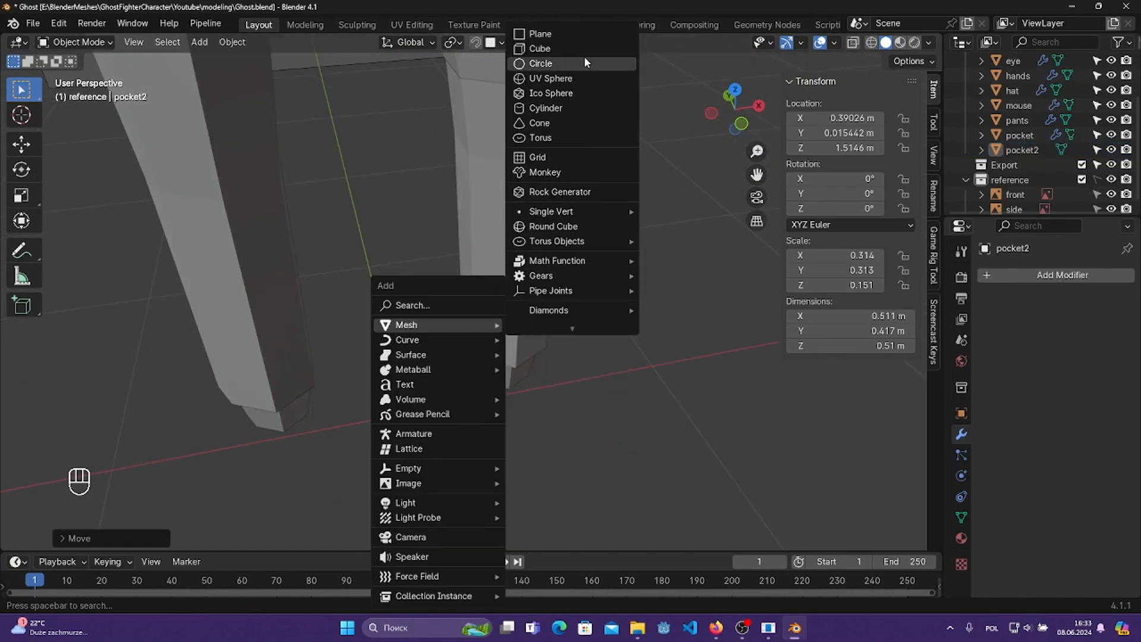
pyautogui.click(575, 49)
pyautogui.scroll(-4, 629, 290)
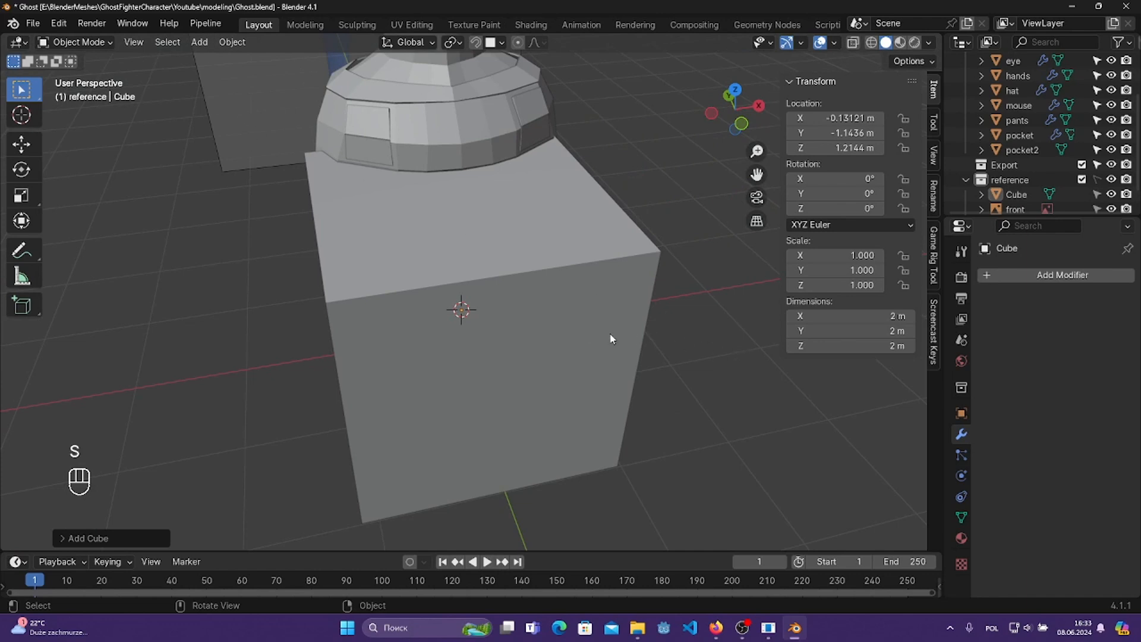
# - Move the new cube into the Ghost collection and rename it shoes
pyautogui.scroll(-1, 1005, 195)
pyautogui.moveTo(1014, 173); pyautogui.dragTo(1007, 75)
pyautogui.scroll(4, 1010, 110)
pyautogui.doubleClick(1024, 118)
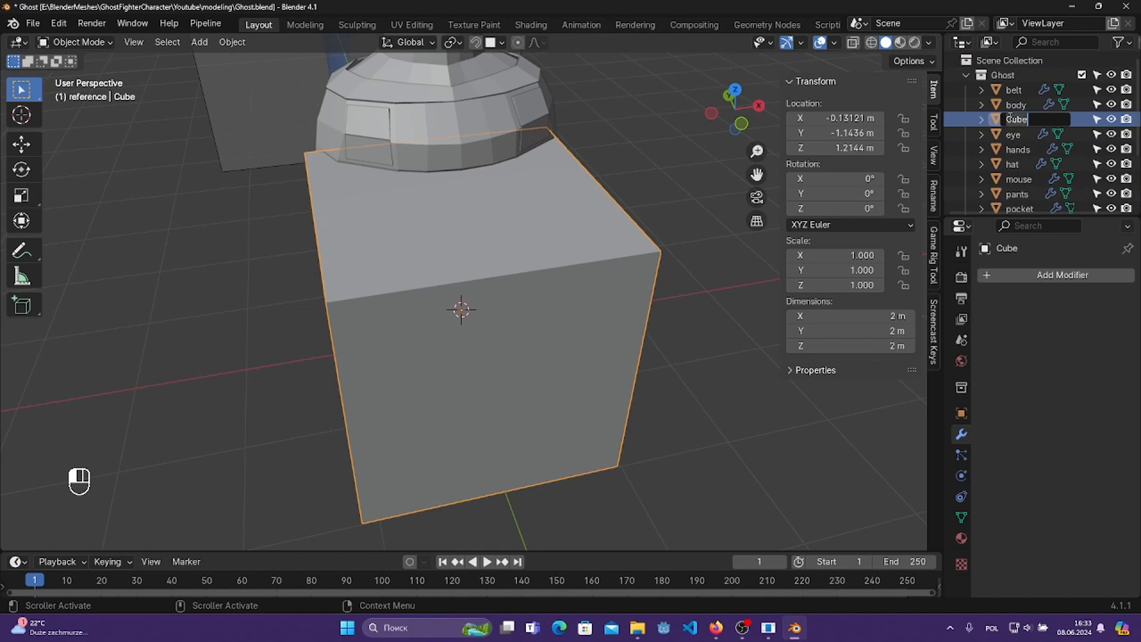
pyautogui.write('shoes')
pyautogui.press('Return')
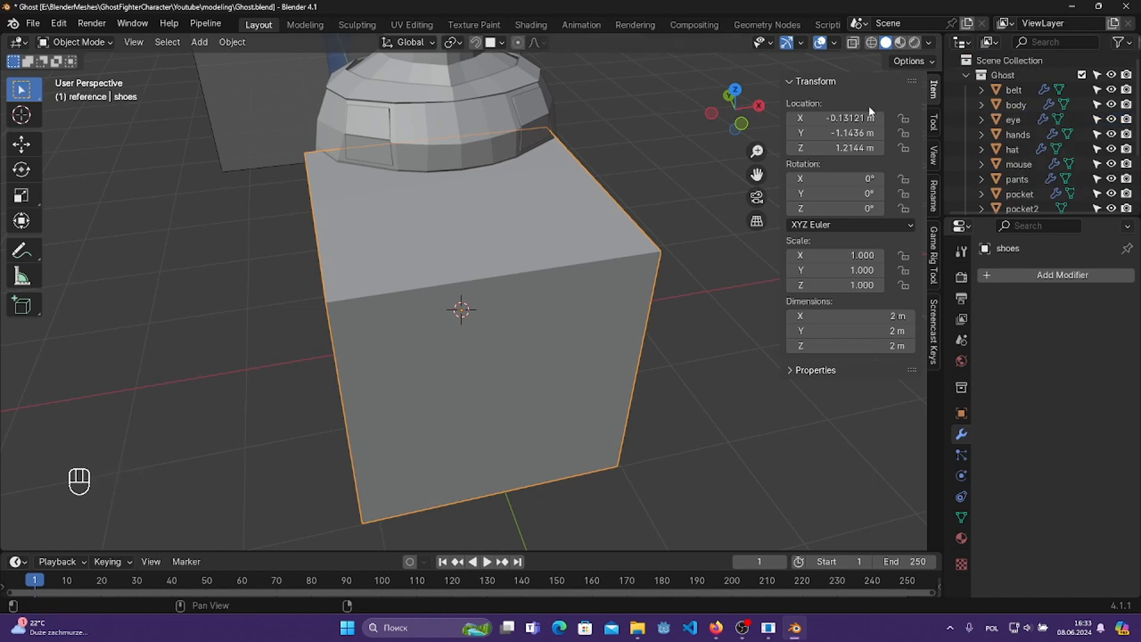
# - Scale the shoes cube down uniformly to about 0.237 m per side
pyautogui.press('s')
pyautogui.click(518, 359)
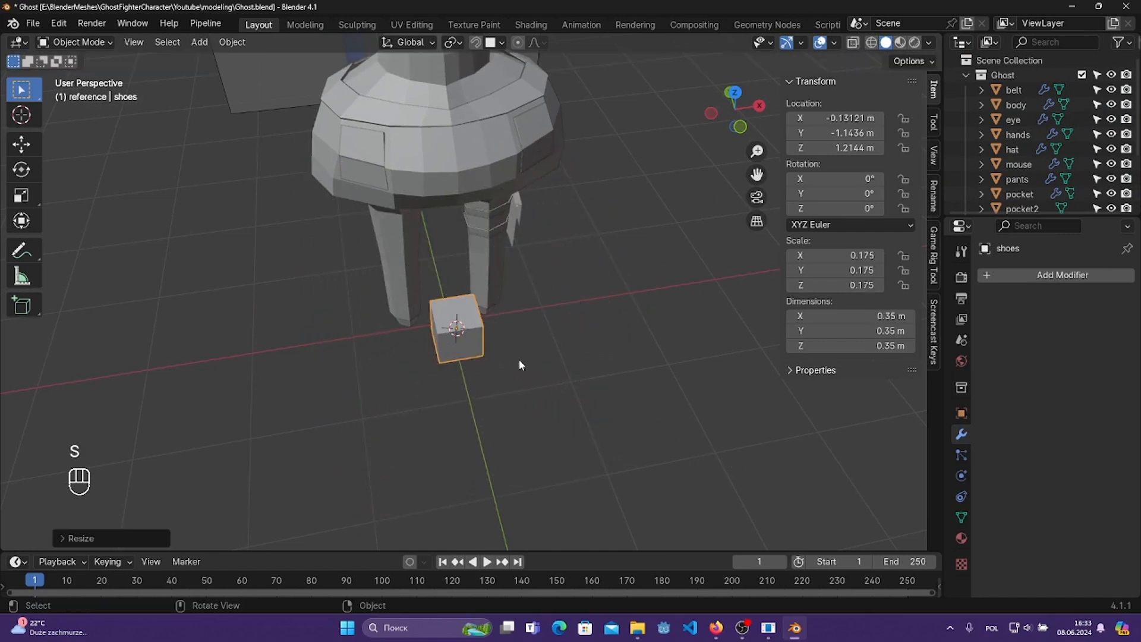
pyautogui.scroll(5, 519, 359)
pyautogui.press('s')
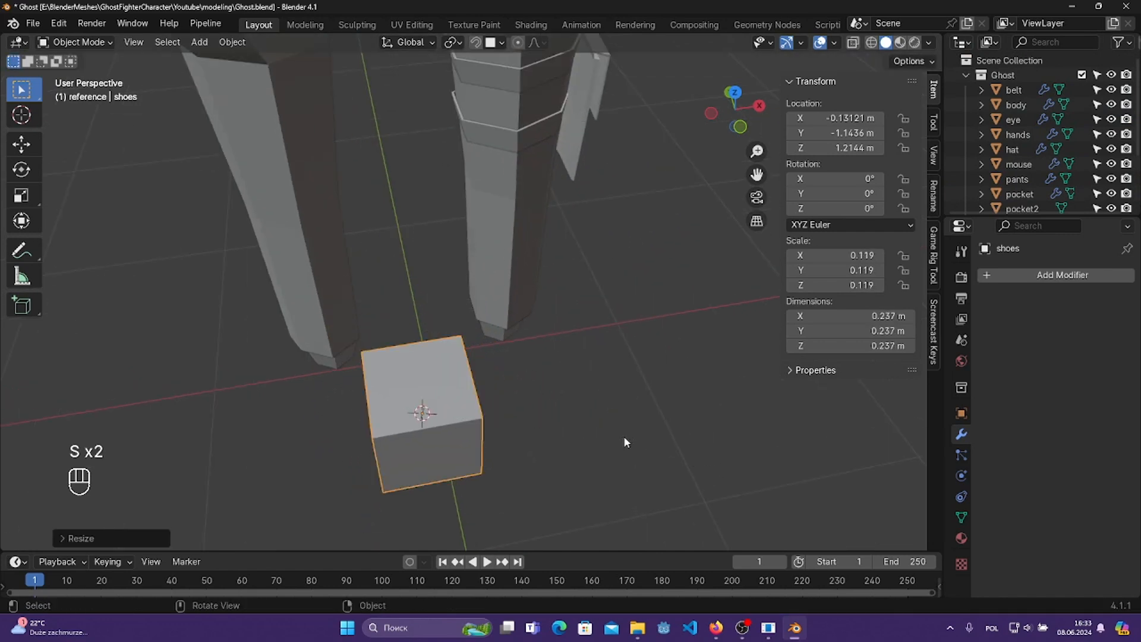
# - Add a Mirror modifier to the shoes cube on the X axis, with body as the mirror object
pyautogui.click(1012, 276)
pyautogui.moveTo(960, 272)
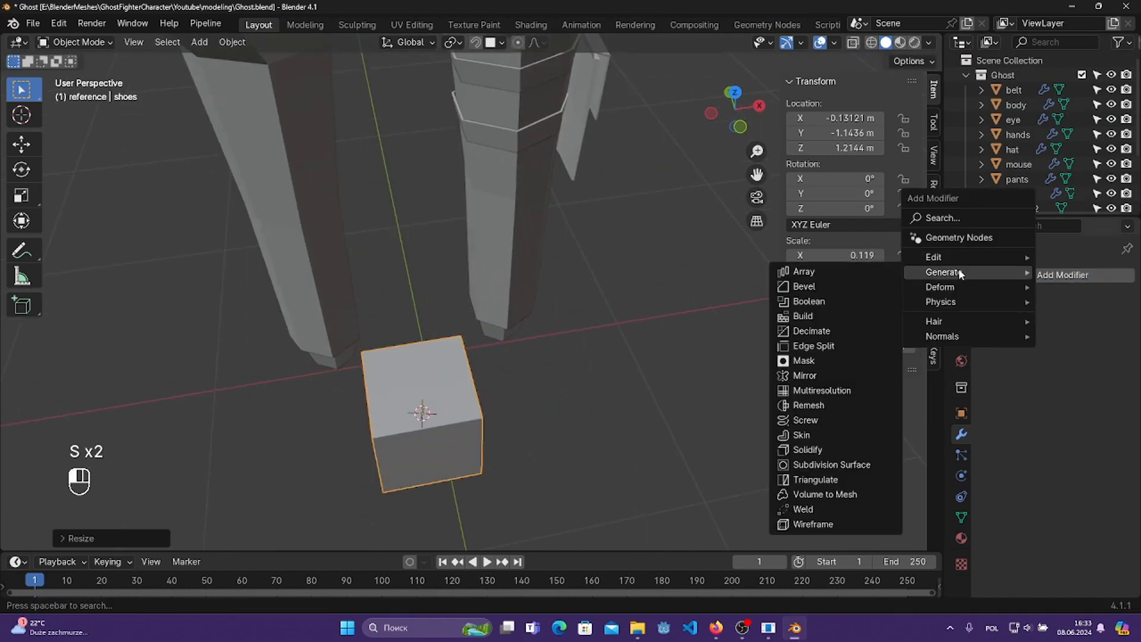
pyautogui.click(820, 375)
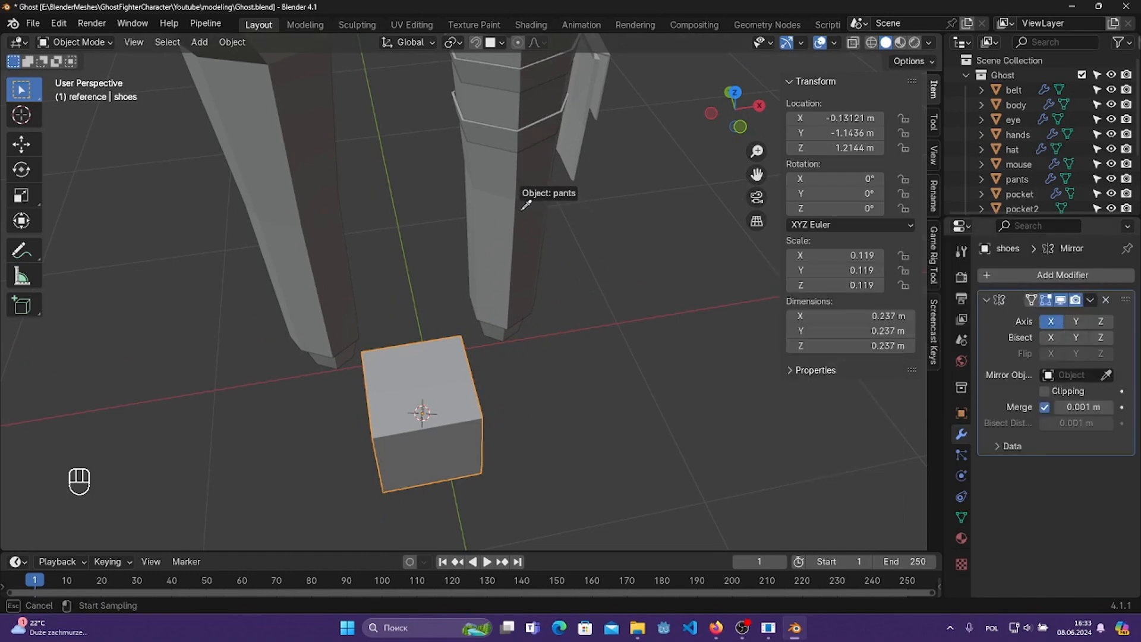
pyautogui.scroll(-6, 634, 301)
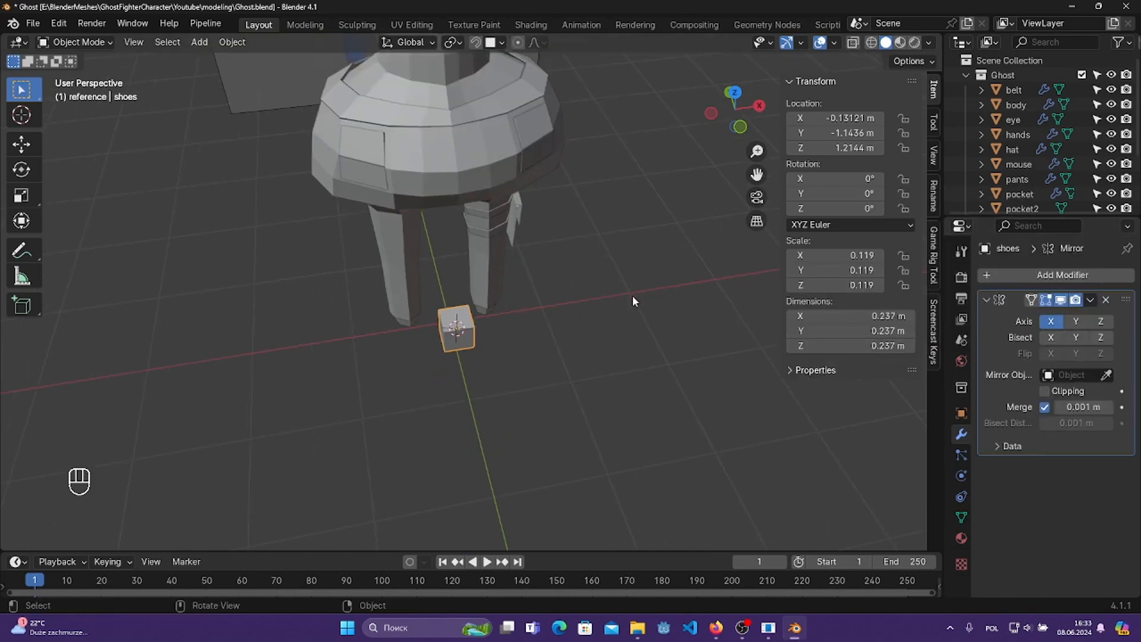
pyautogui.click(493, 86)
pyautogui.scroll(5, 479, 112)
pyautogui.moveTo(428, 364); pyautogui.dragTo(509, 397, button='middle')
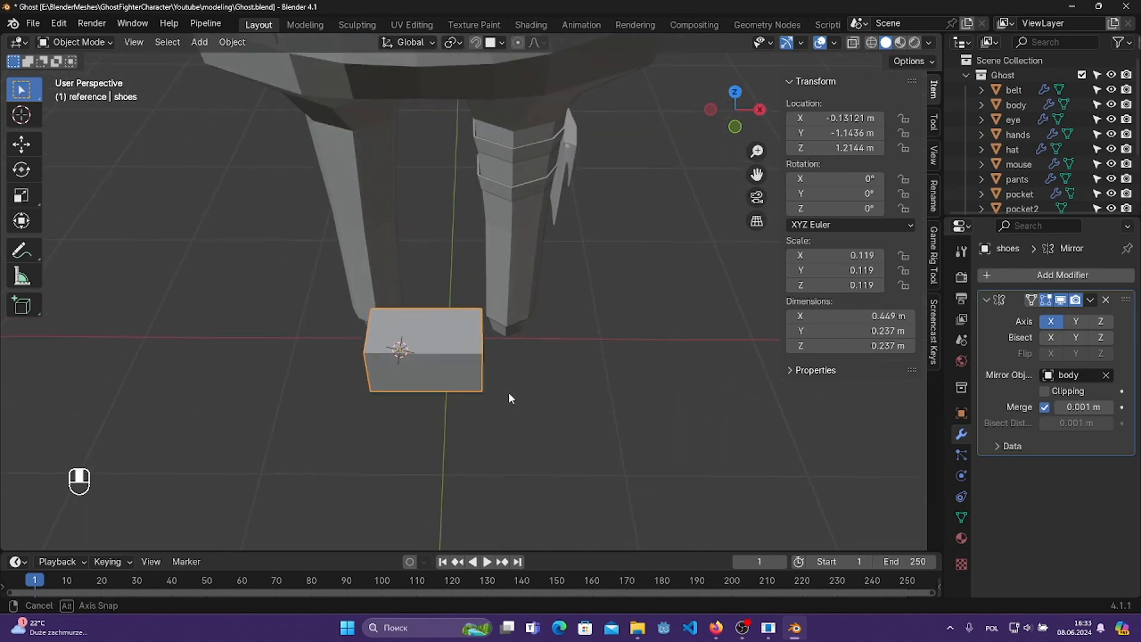
# - Move the shoes cube along X to about 0.317 m and save the file
pyautogui.press('g')
pyautogui.press('x')
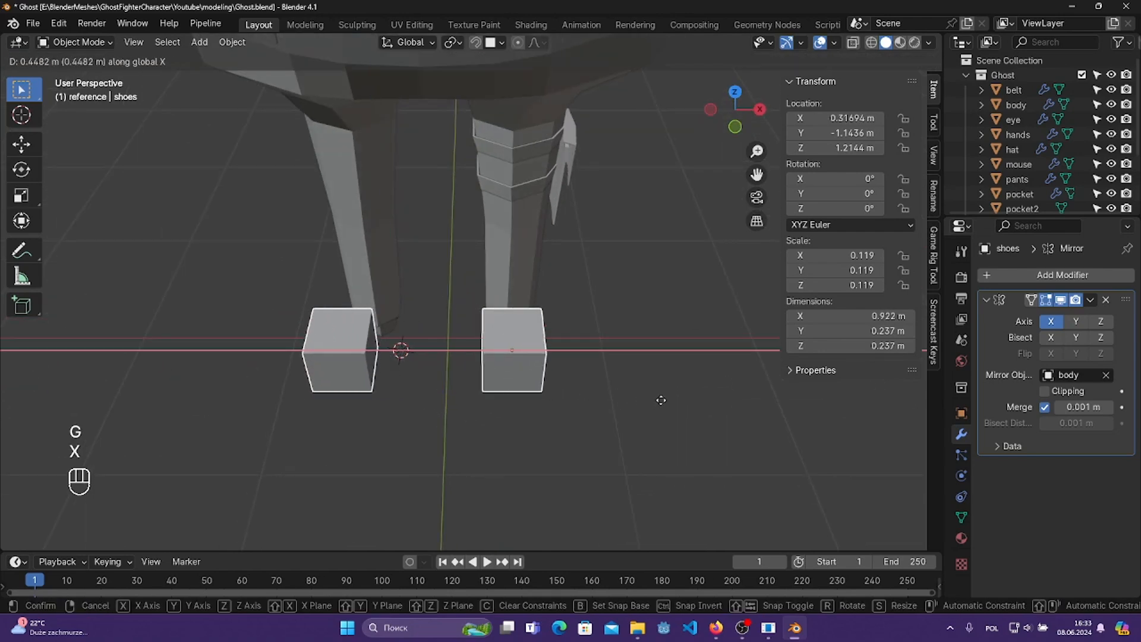
pyautogui.click(661, 400)
pyautogui.hotkey('ctrl', 's')
# - In the right side view, move the shoes cube under the leg to about Y 0.012 m and Z 0.09 m
pyautogui.press('KP_3')
pyautogui.hotkey('ctrl', 'z')
pyautogui.scroll(4, 687, 322)
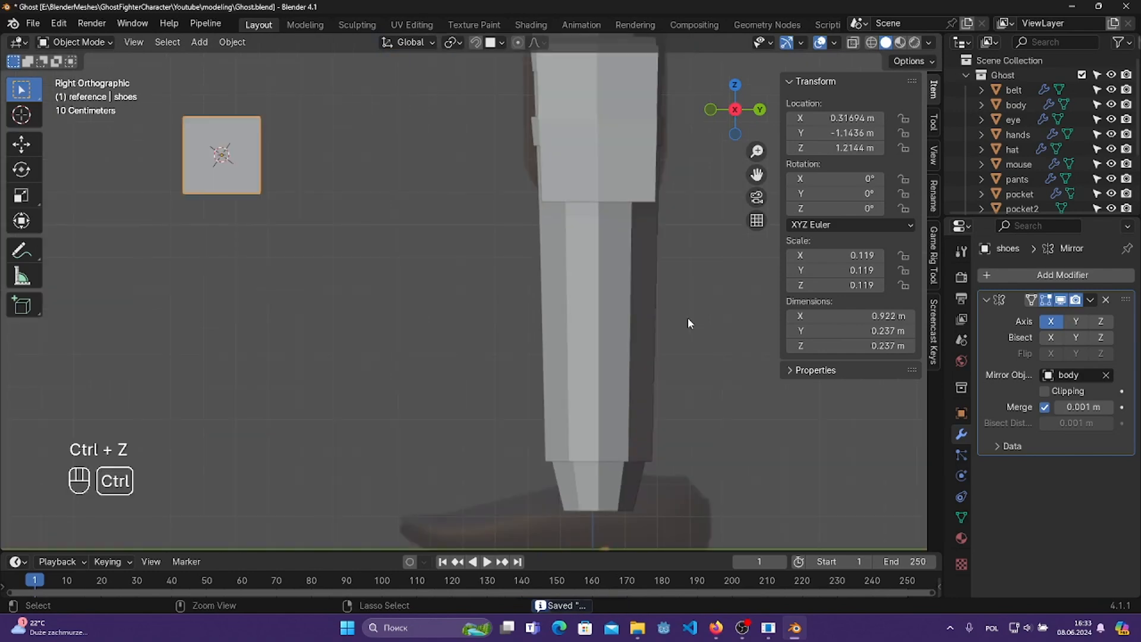
pyautogui.keyDown('shift'); pyautogui.moveTo(687, 318); pyautogui.dragTo(583, 204, button='middle'); pyautogui.keyUp('shift')
pyautogui.press('g')
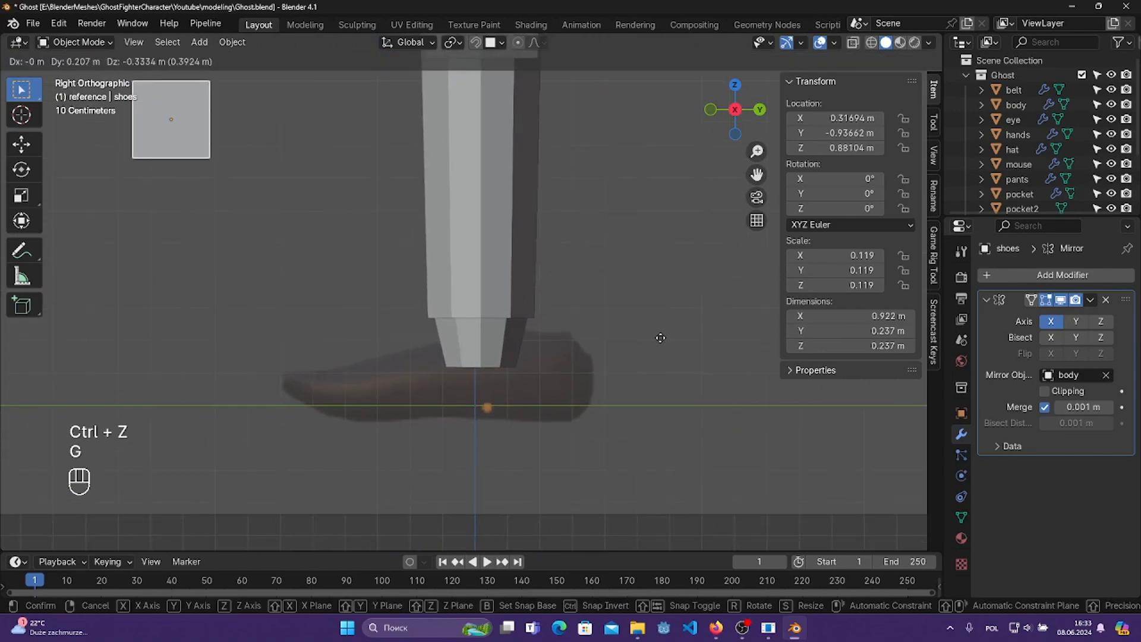
pyautogui.click(22, 72)
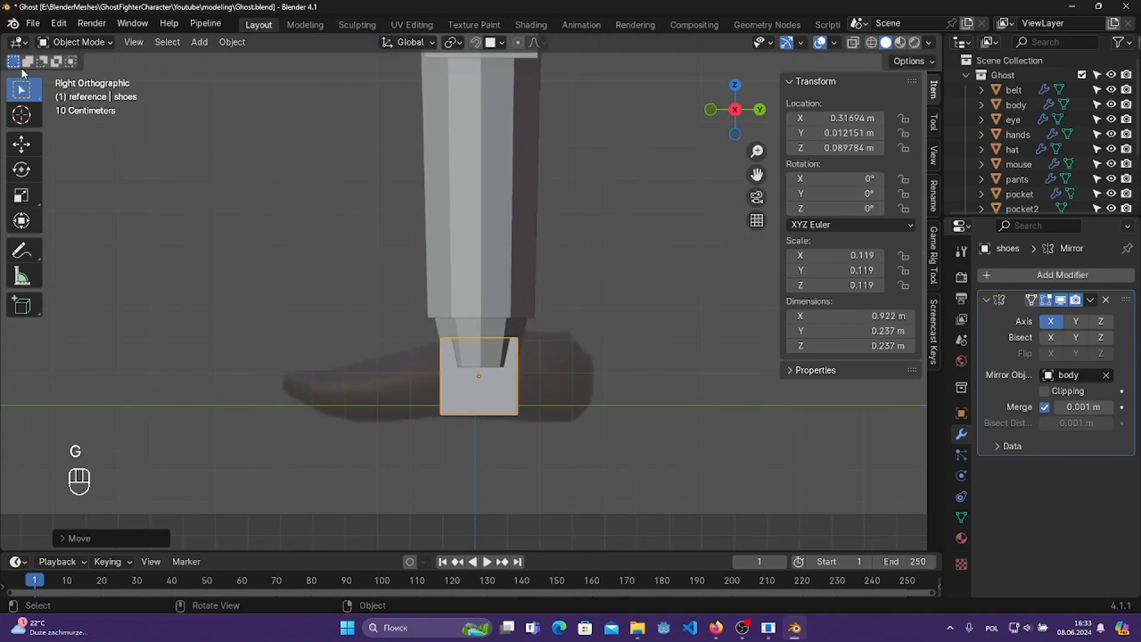
# - Check the placement of the mirrored shoe cubes against the reference images in the right and front views
pyautogui.click(523, 327)
pyautogui.click(614, 349)
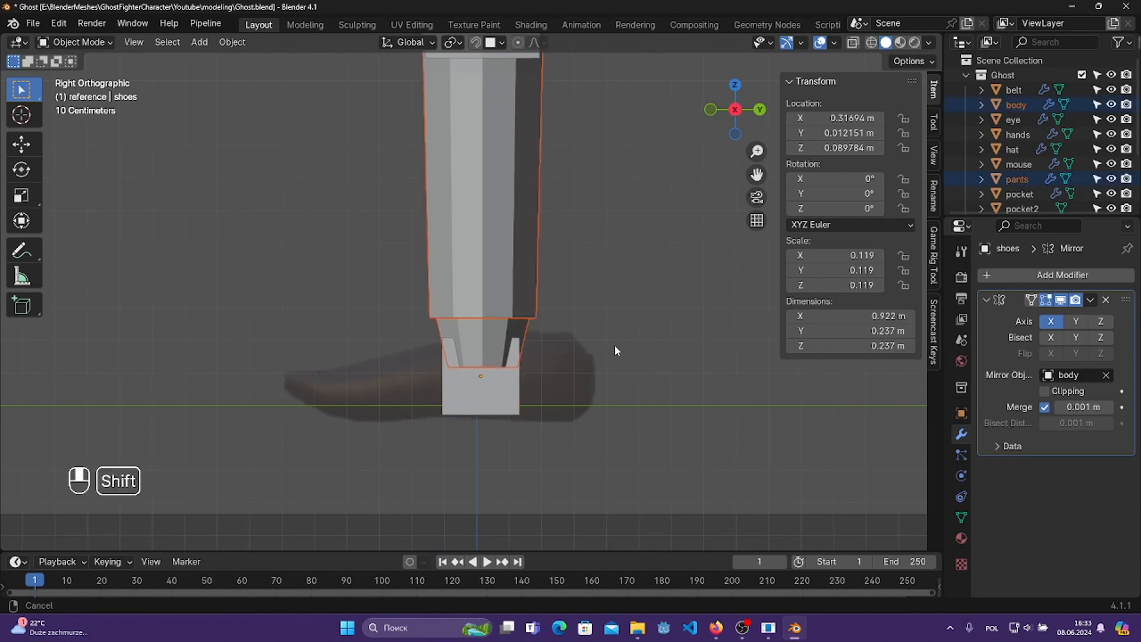
pyautogui.keyDown('shift'); pyautogui.moveTo(614, 345); pyautogui.dragTo(662, 352, button='middle'); pyautogui.keyUp('shift')
pyautogui.press('KP_3')
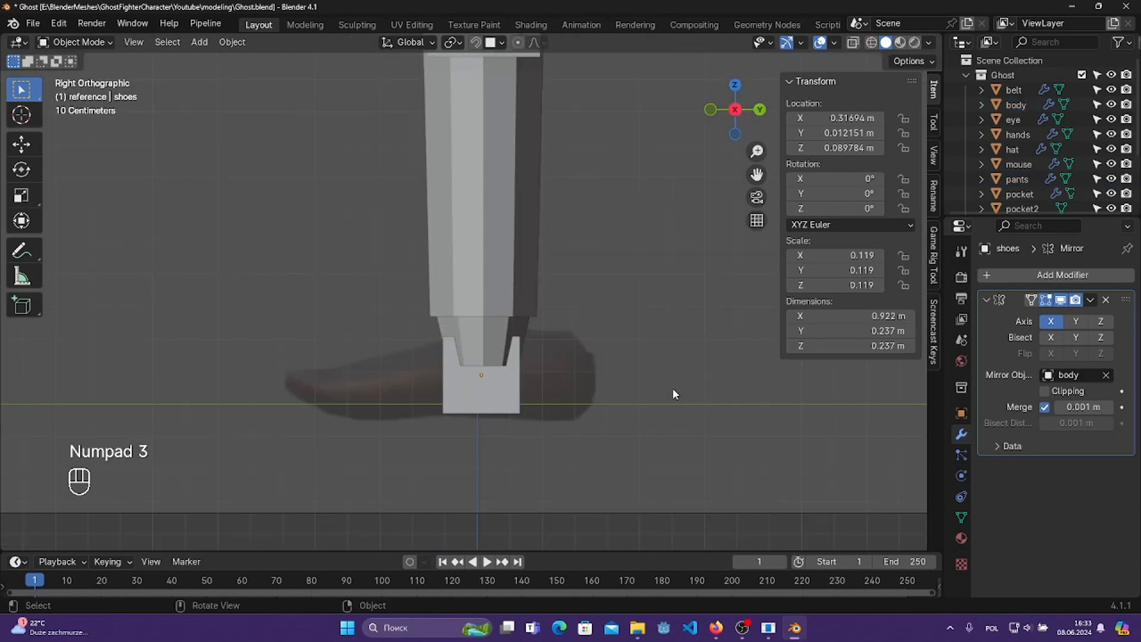
pyautogui.press('KP_2')
pyautogui.press('KP_1')
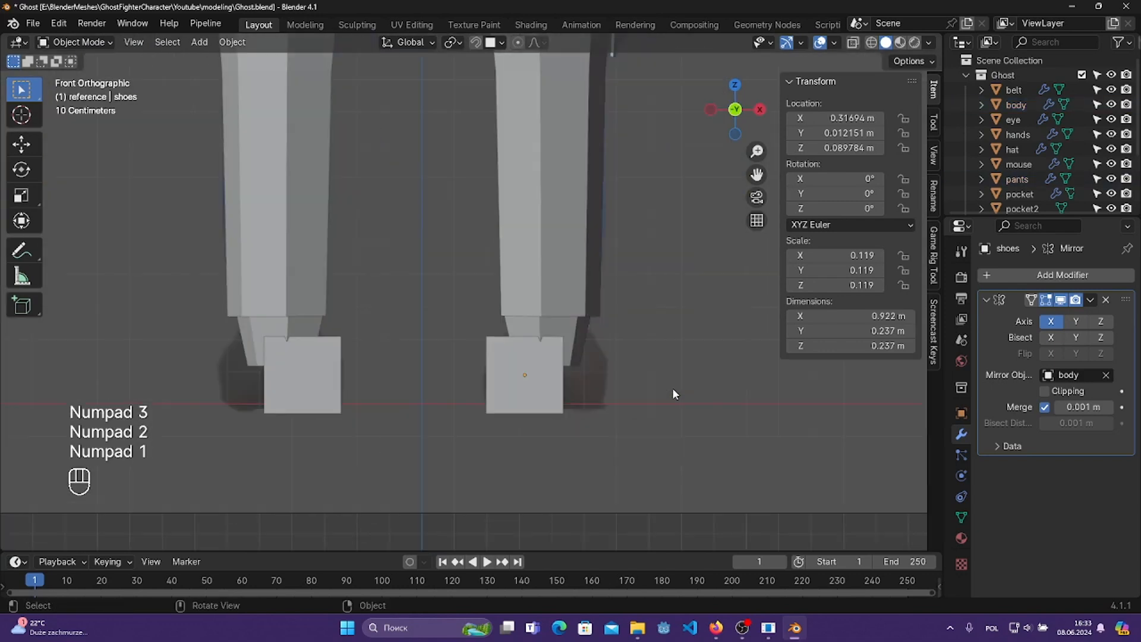
# - In the front view, move the shoes cube along X to about 0.383 m
pyautogui.press('KP_3')
pyautogui.press('KP_1')
pyautogui.click(498, 379)
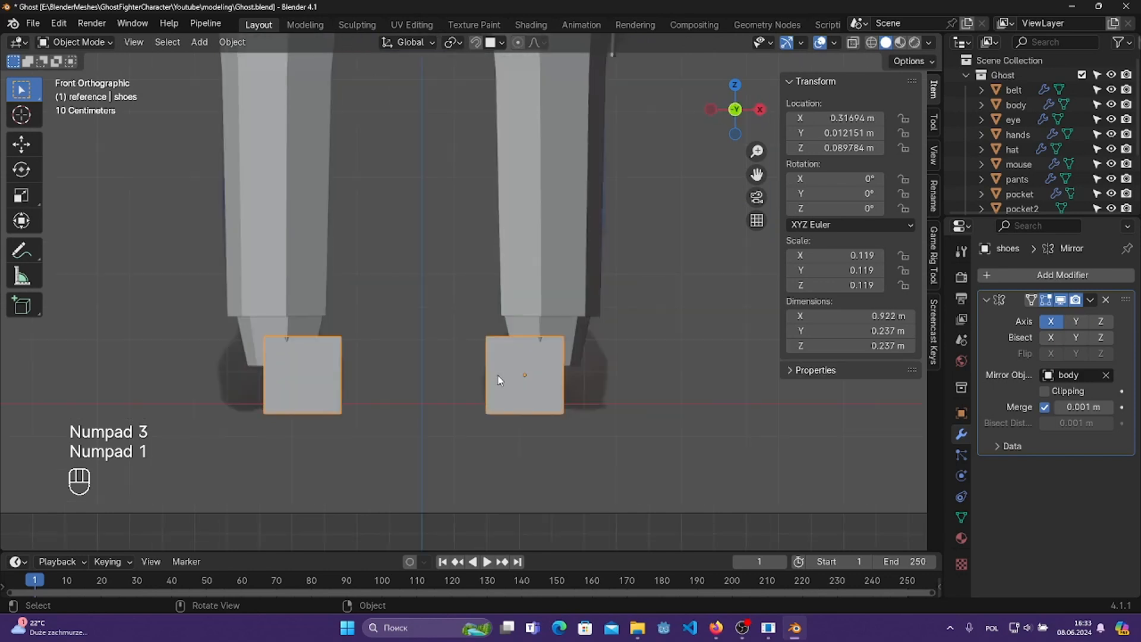
pyautogui.scroll(4, 534, 353)
pyautogui.press('g')
pyautogui.press('x')
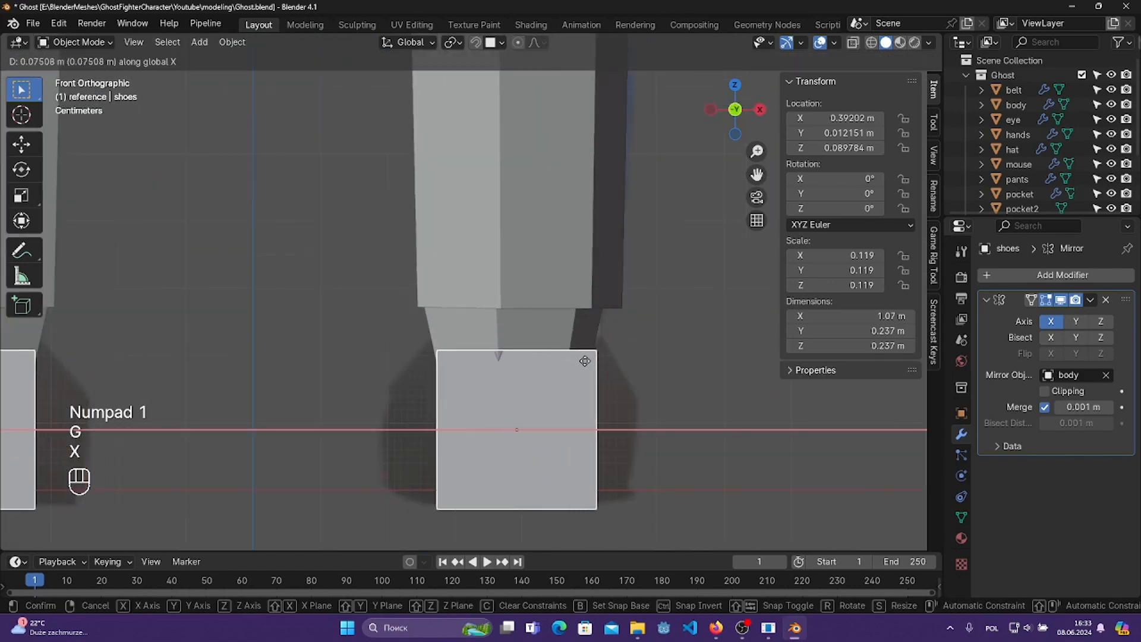
pyautogui.click(697, 391)
# - Scale the shoes cube up to about 0.137, and reduce its Z scale to about 0.122
pyautogui.press('s')
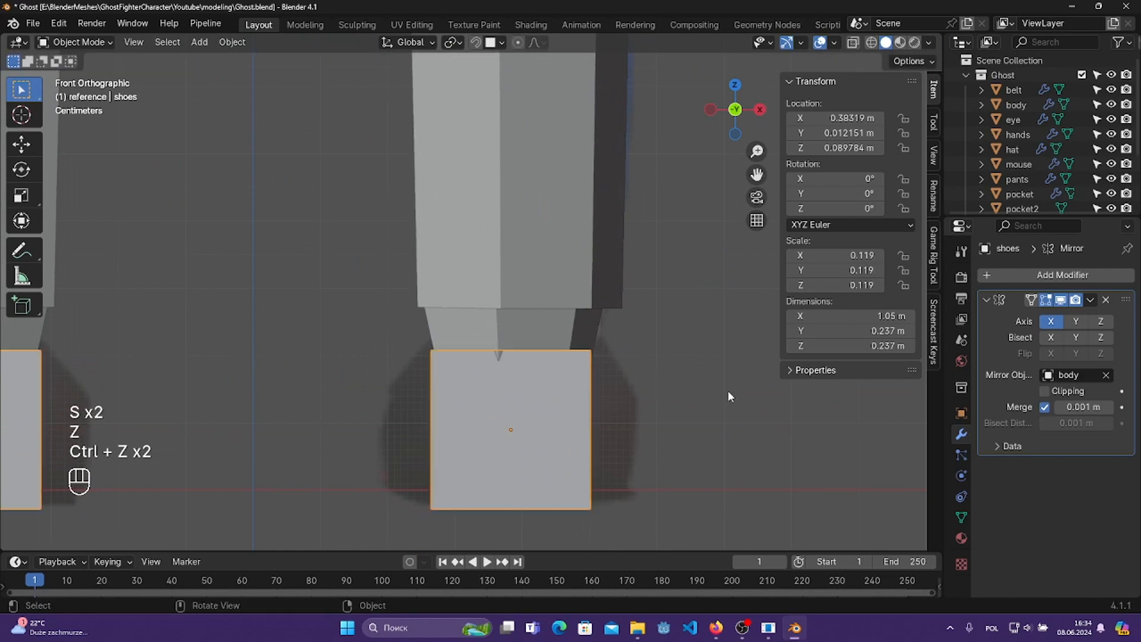
pyautogui.press('s')
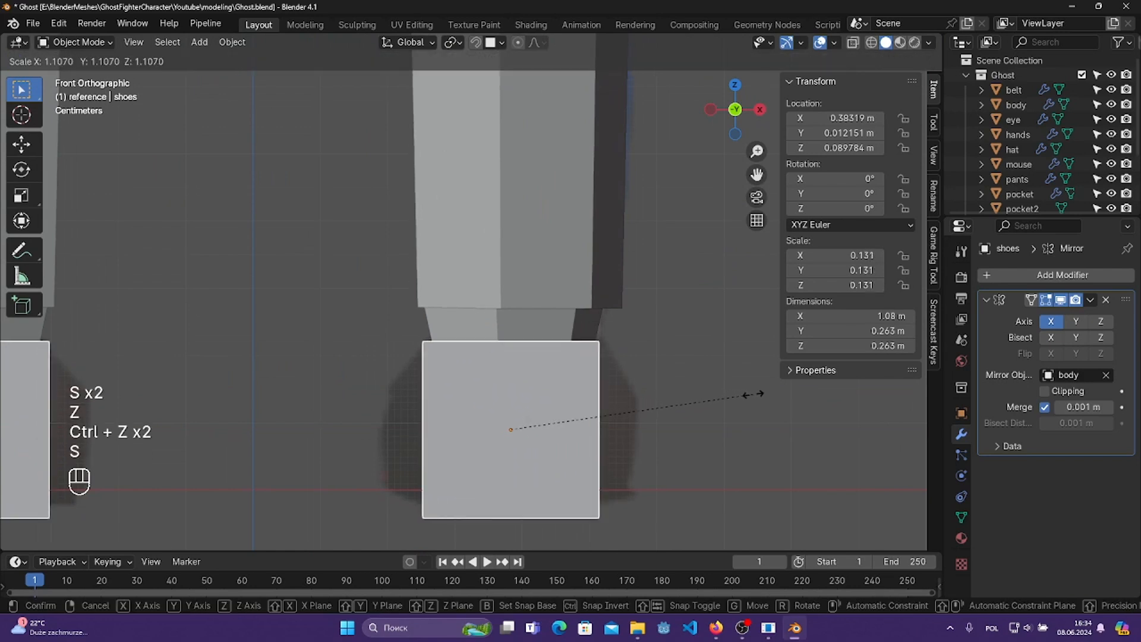
pyautogui.click(762, 394)
pyautogui.press('s')
pyautogui.press('z')
pyautogui.click(737, 410)
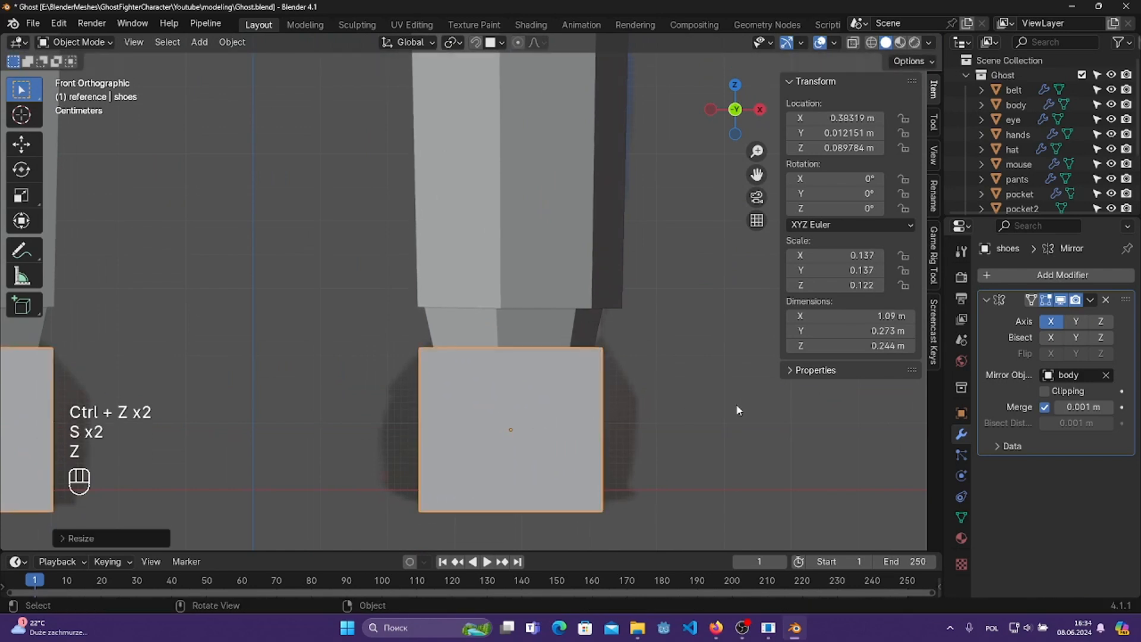
# - In the right side view, put the shoes cube into Edit Mode over the shoe reference
pyautogui.press('KP_3')
pyautogui.keyDown('shift'); pyautogui.moveTo(657, 424); pyautogui.dragTo(595, 359, button='middle'); pyautogui.keyUp('shift')
pyautogui.moveTo(595, 359); pyautogui.dragTo(666, 452)
pyautogui.click(503, 406)
pyautogui.keyDown('shift'); pyautogui.moveTo(564, 371); pyautogui.dragTo(600, 359, button='middle'); pyautogui.keyUp('shift')
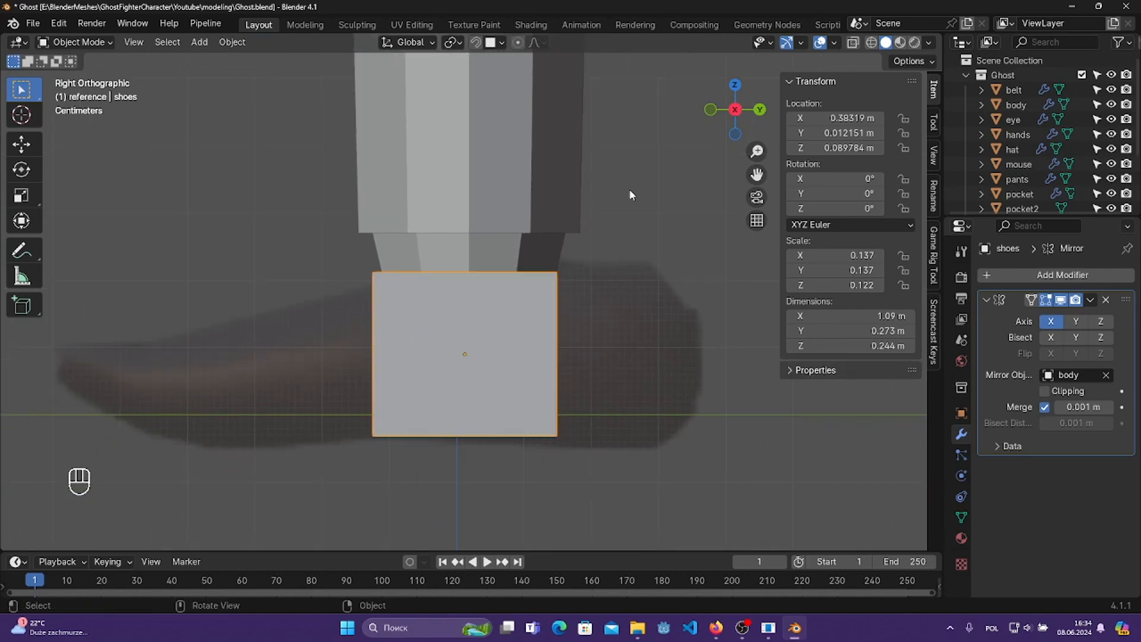
pyautogui.scroll(1, 632, 191)
pyautogui.click(74, 41)
pyautogui.click(66, 74)
pyautogui.keyDown('shift'); pyautogui.moveTo(493, 301); pyautogui.dragTo(563, 293, button='middle'); pyautogui.keyUp('shift')
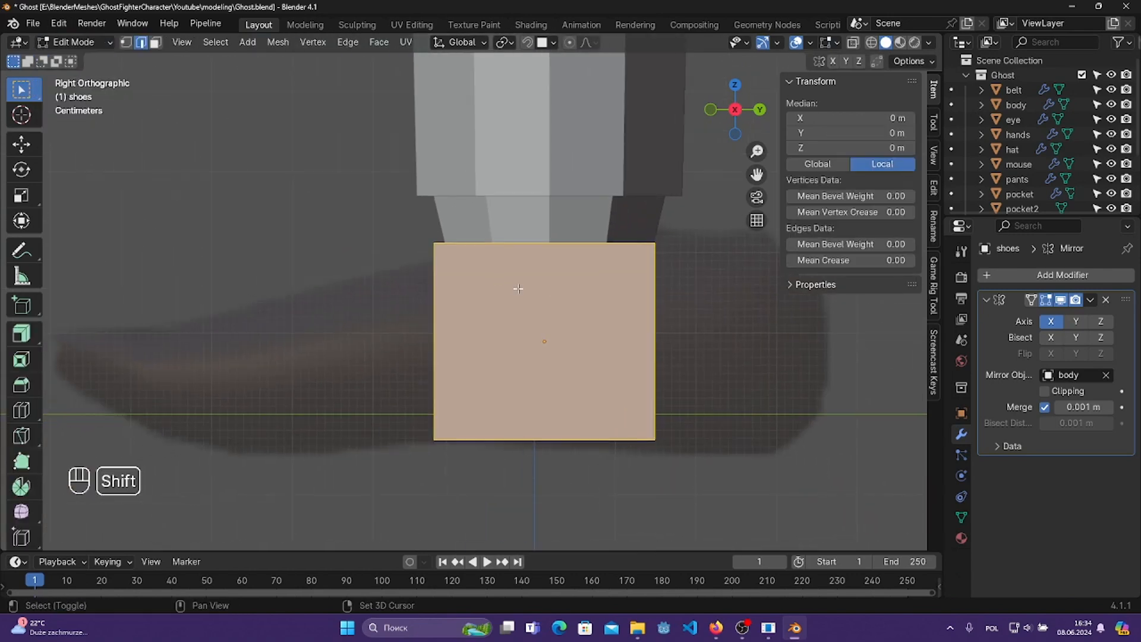
# - With X-ray on, move the cube's front face along Y to the reference's toe tip, at about local Y -4.43 m
pyautogui.moveTo(392, 217); pyautogui.dragTo(489, 512)
pyautogui.press('g')
pyautogui.click(440, 450)
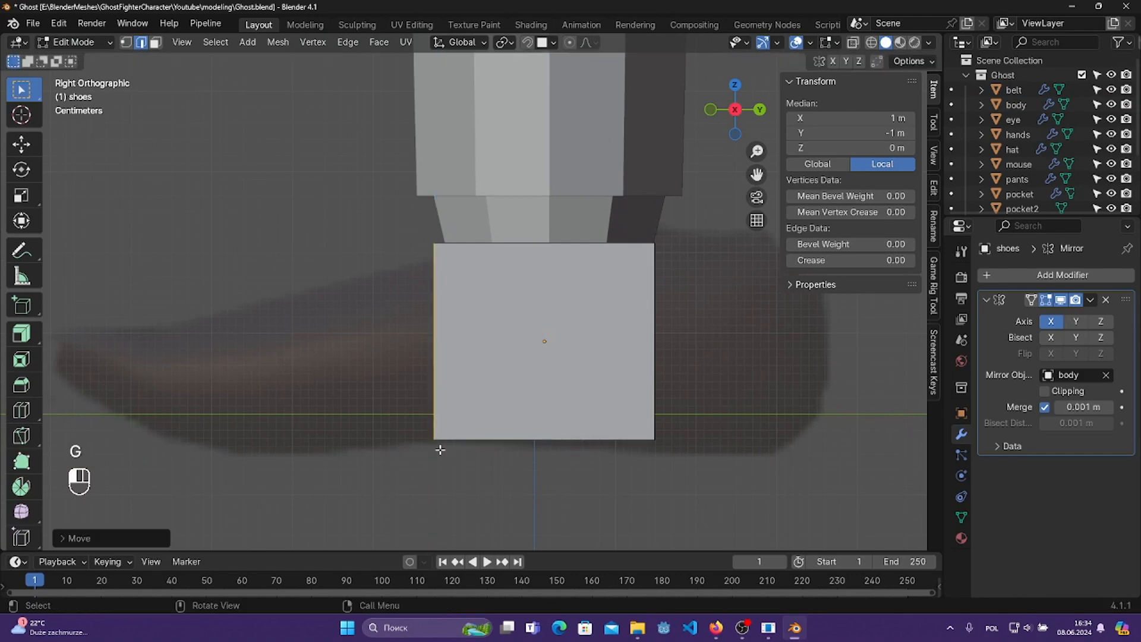
pyautogui.click(852, 42)
pyautogui.moveTo(349, 178); pyautogui.dragTo(489, 497)
pyautogui.press('g')
pyautogui.press('x')
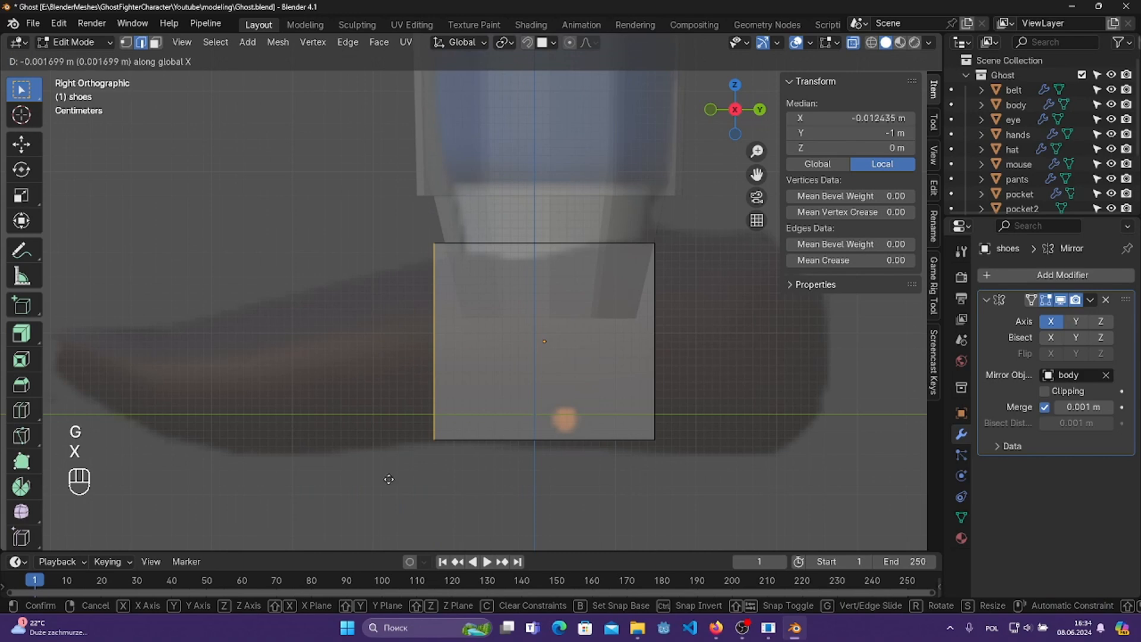
pyautogui.press('y')
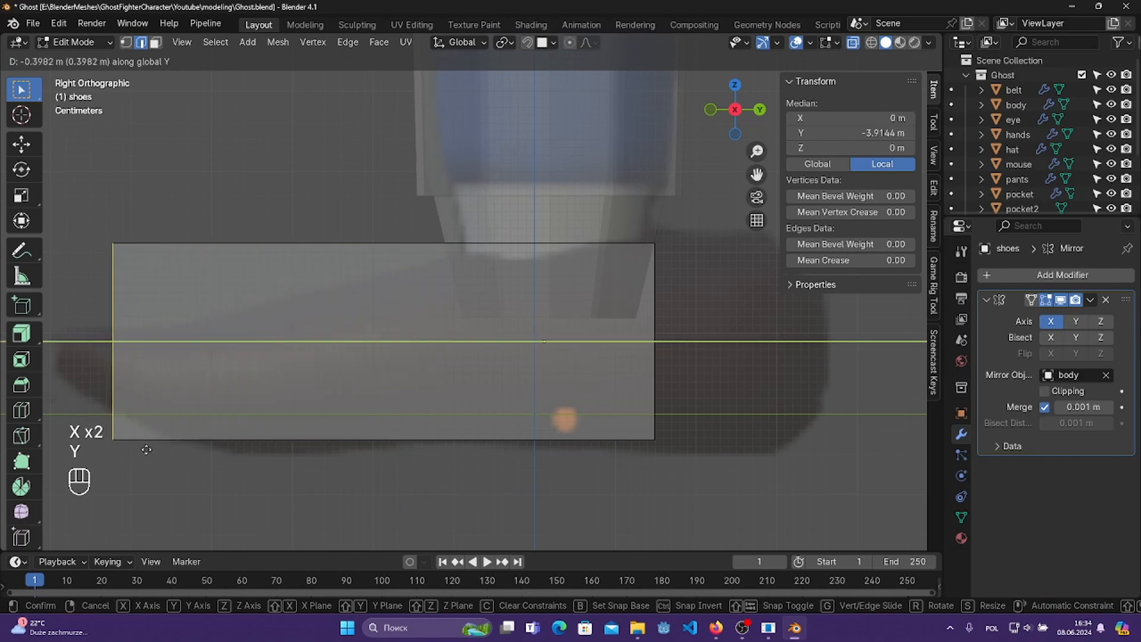
pyautogui.click(98, 442)
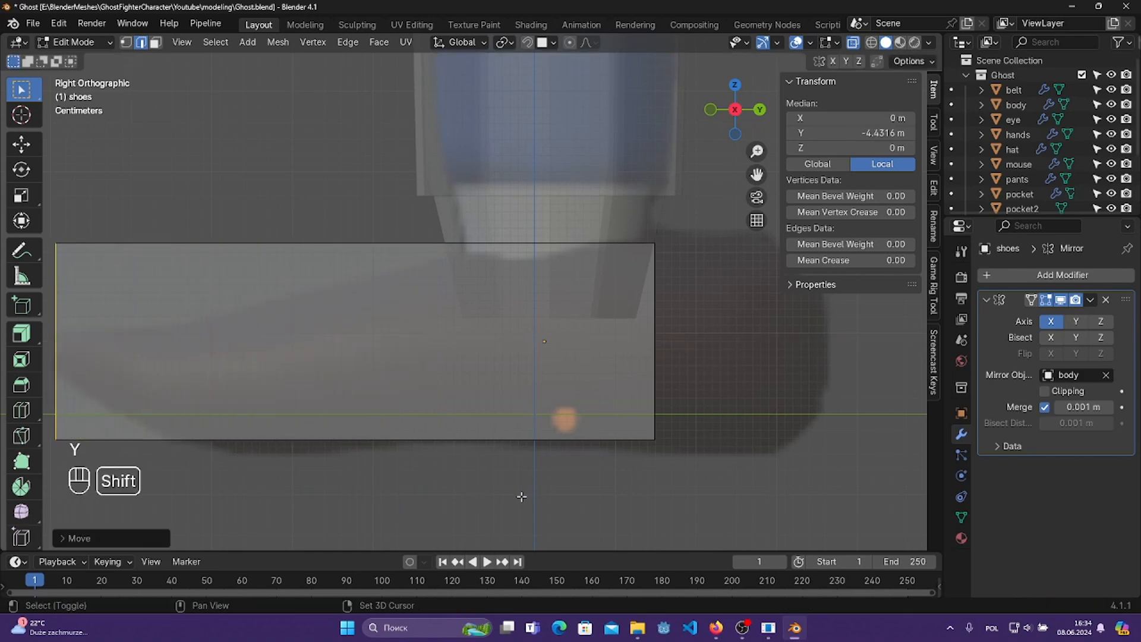
# - Scale the toe-end face down uniformly to about 0.4 of its size
pyautogui.keyDown('shift'); pyautogui.moveTo(522, 492); pyautogui.dragTo(746, 496, button='middle'); pyautogui.keyUp('shift')
pyautogui.press('s')
pyautogui.click(446, 401)
pyautogui.press('g')
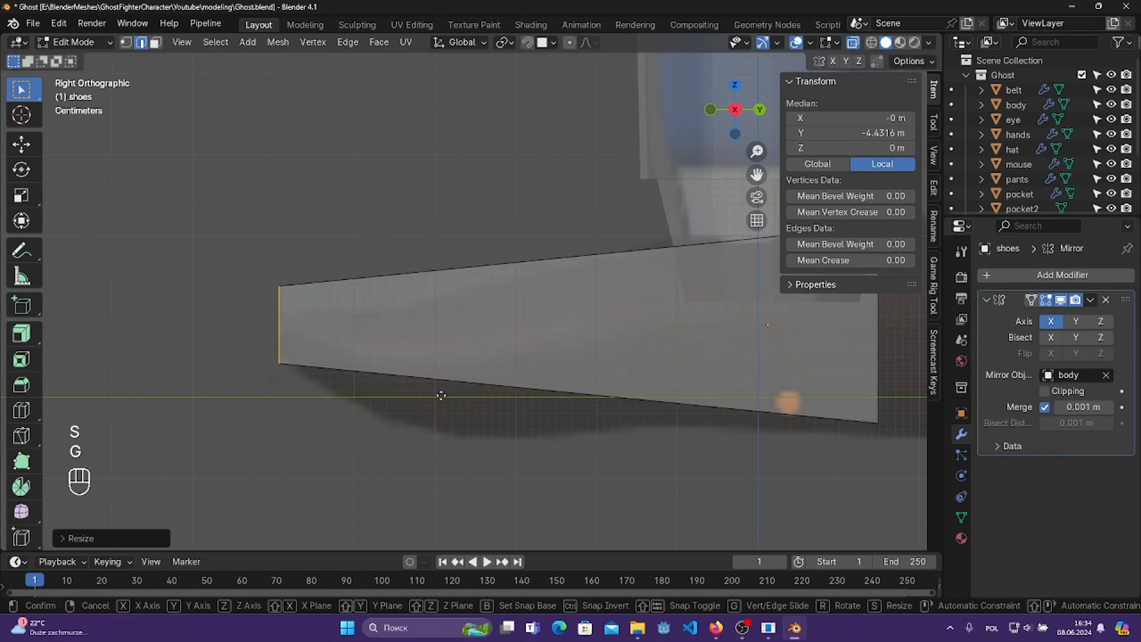
pyautogui.press('z')
pyautogui.click(437, 426)
pyautogui.hotkey('ctrl', 'z')
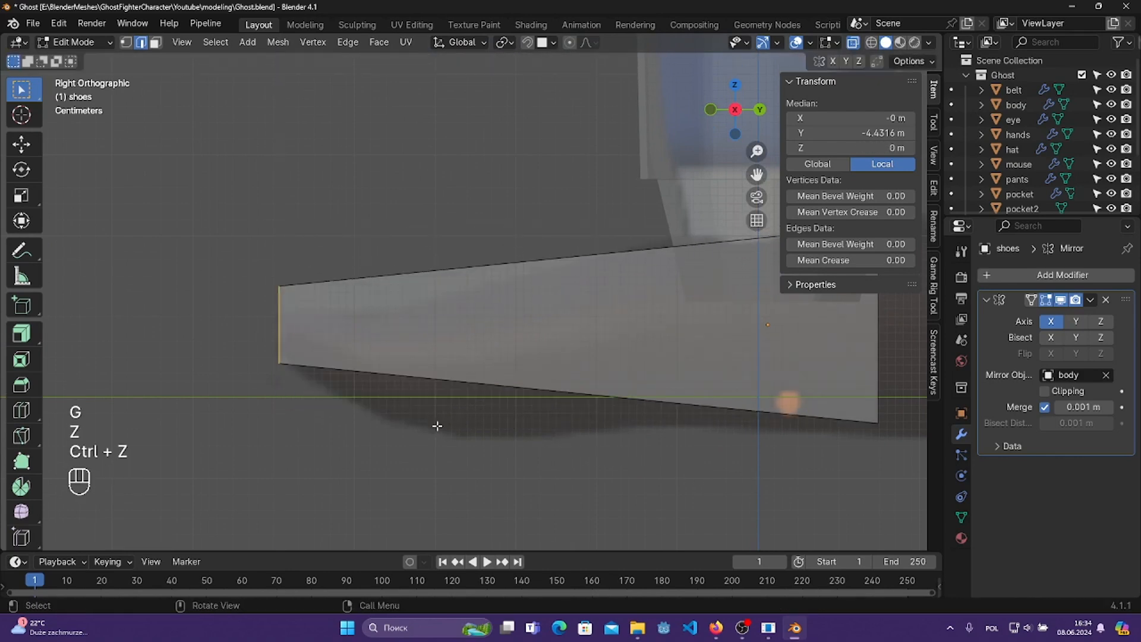
# - In the front view, widen the toe-end face along X by a factor of about 2.2 and deselect it
pyautogui.press('KP_1')
pyautogui.keyDown('shift'); pyautogui.moveTo(742, 419); pyautogui.dragTo(685, 471, button='middle'); pyautogui.keyUp('shift')
pyautogui.press('s')
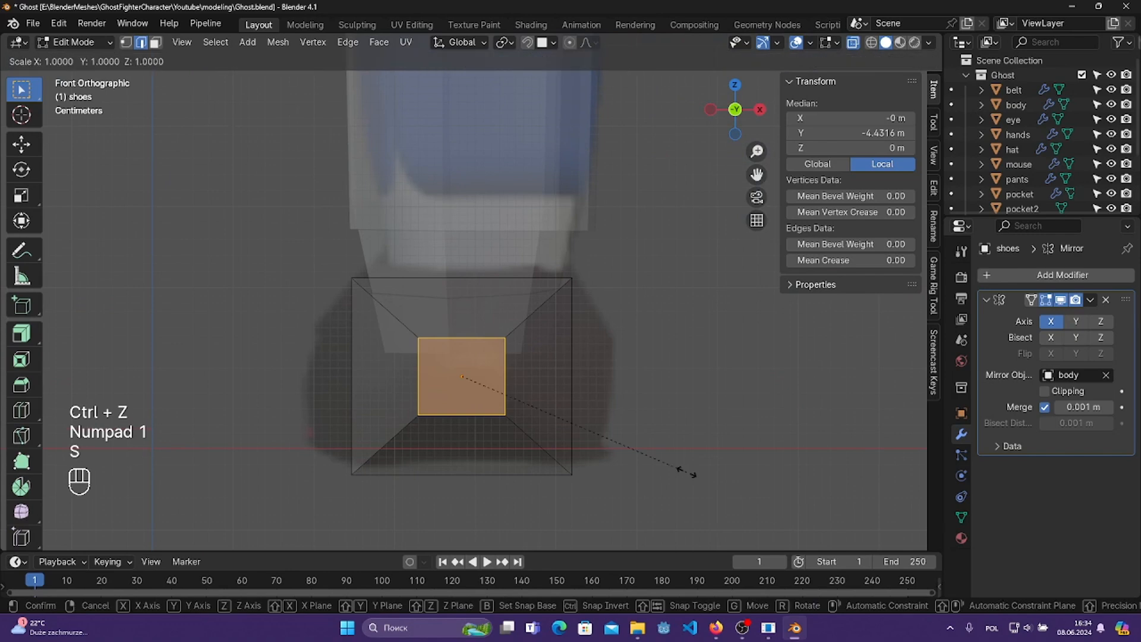
pyautogui.press('x')
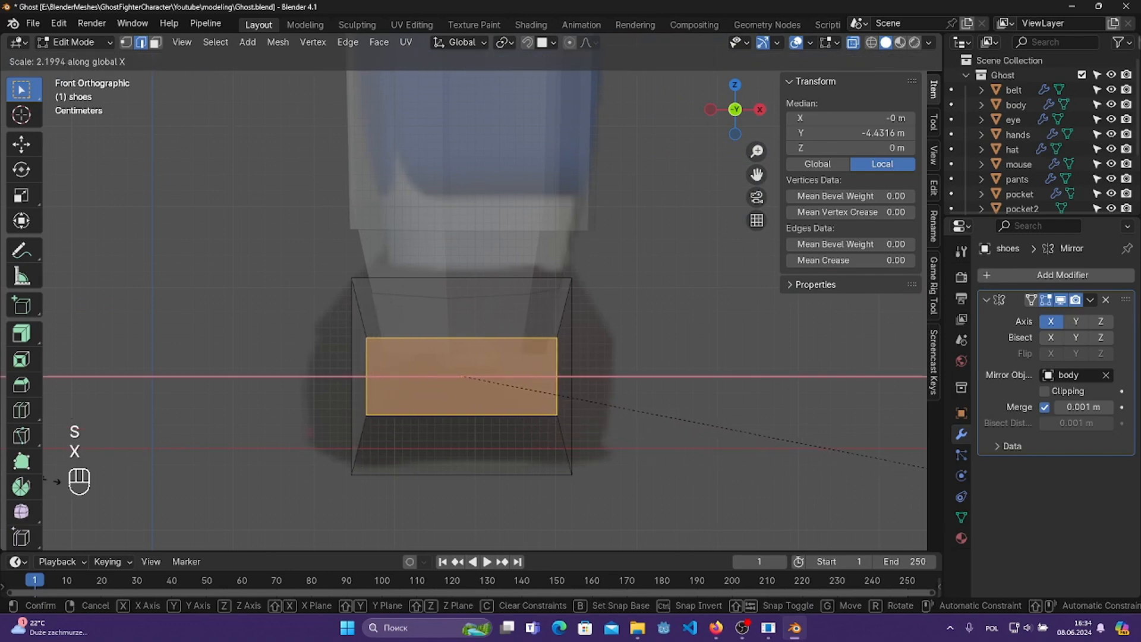
pyautogui.click(43, 479)
pyautogui.click(801, 412)
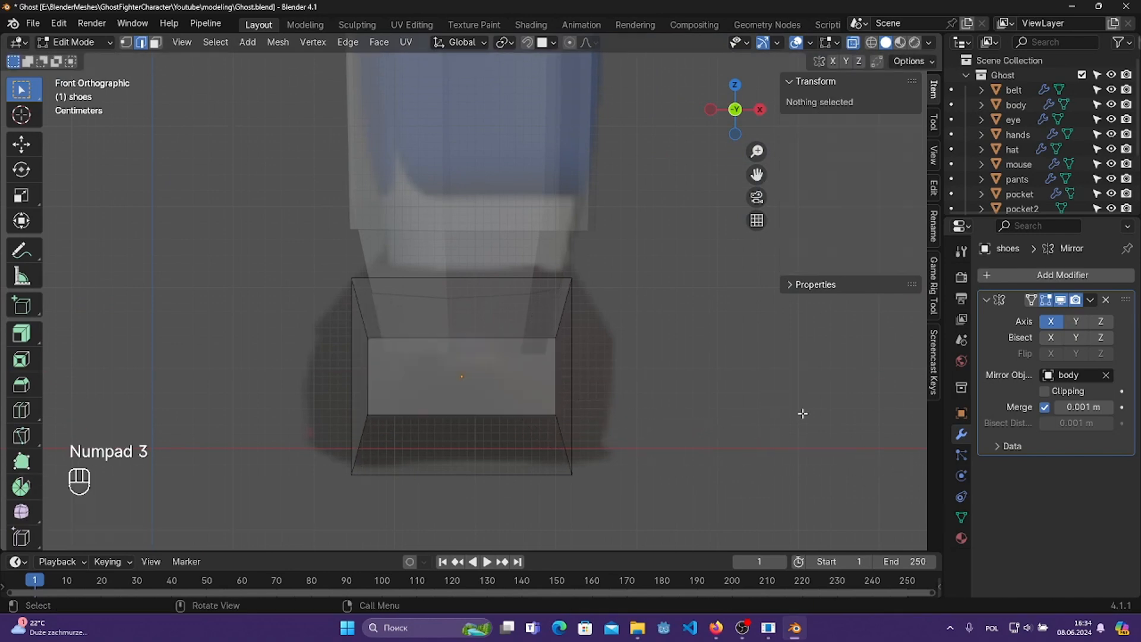
# - In the right side view, lower the toe-end face to about local Z -0.296 m
pyautogui.press('KP_3')
pyautogui.moveTo(218, 272); pyautogui.dragTo(339, 499)
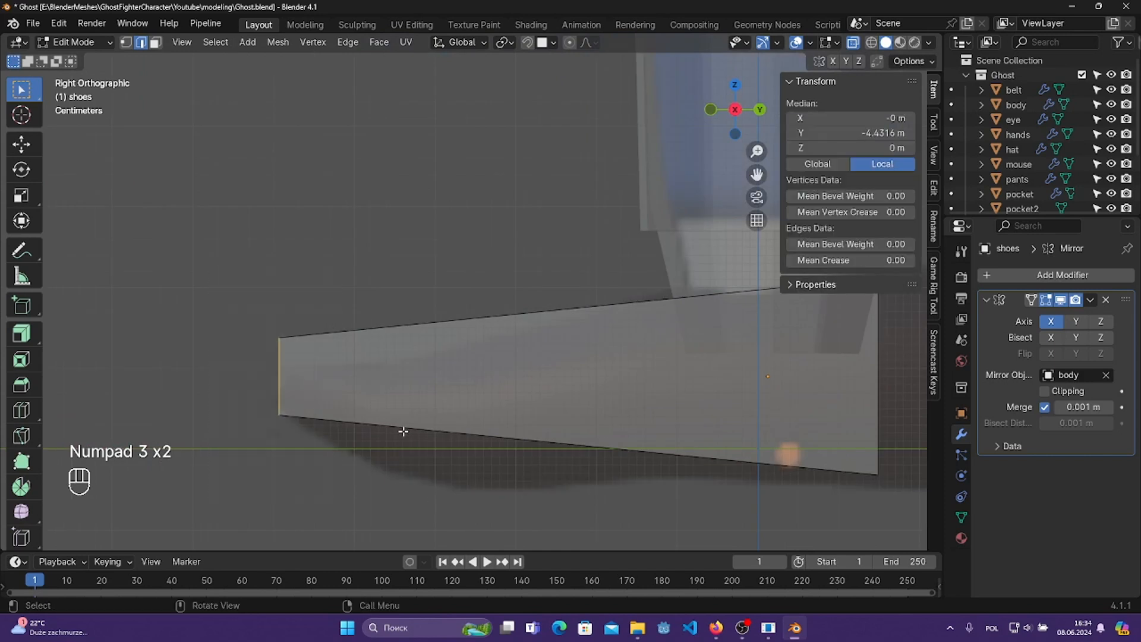
pyautogui.press('g')
pyautogui.click(409, 460)
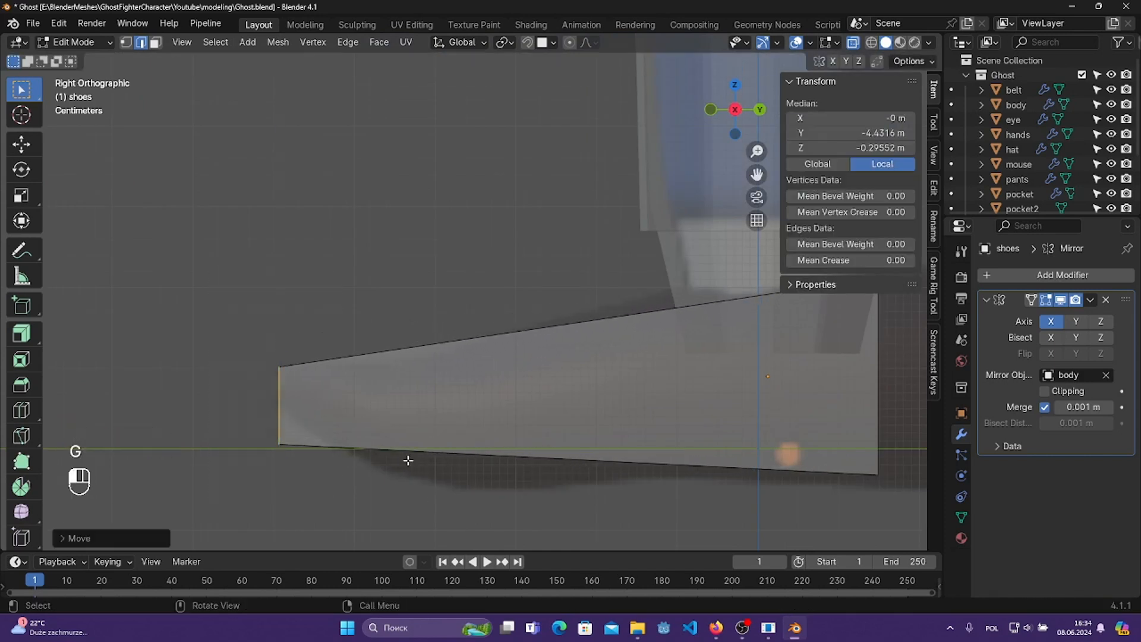
# - Reduce the toe-end face's height to about 0.8 along Z, raise it slightly along Z, and deselect it
pyautogui.press('s')
pyautogui.press('x')
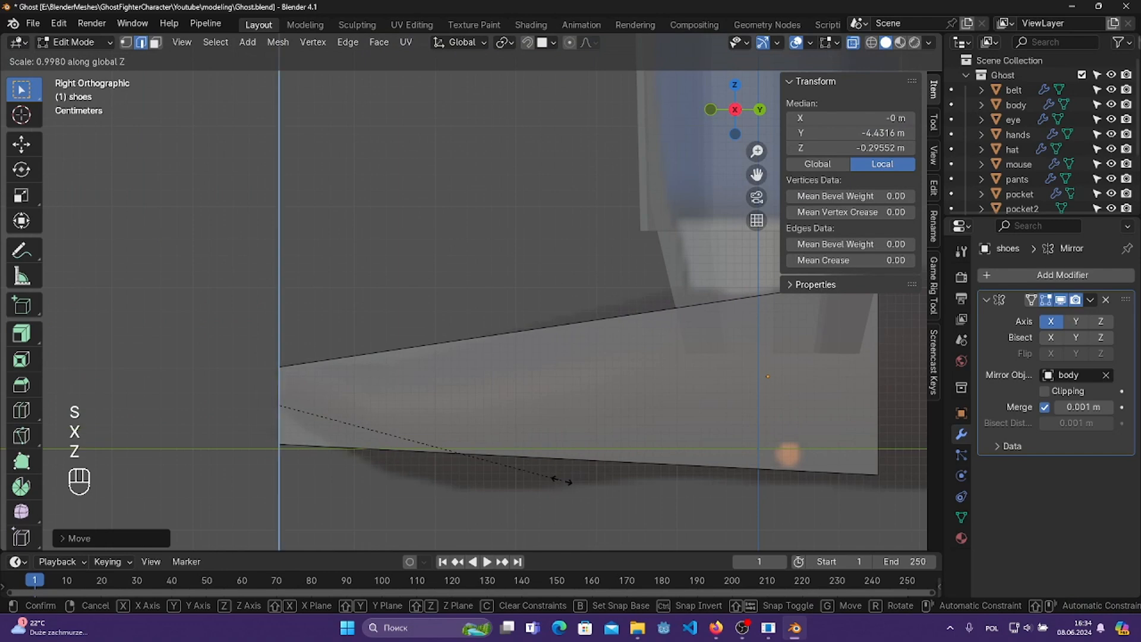
pyautogui.click(510, 467)
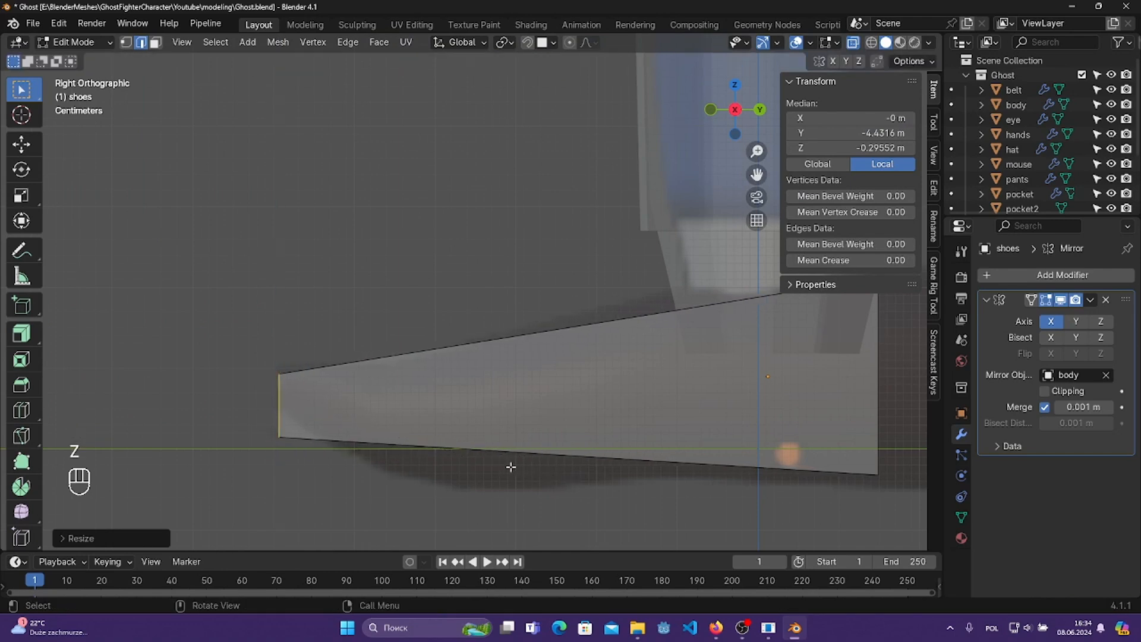
pyautogui.press('g')
pyautogui.press('z')
pyautogui.click(510, 459)
pyautogui.click(451, 499)
pyautogui.keyDown('shift'); pyautogui.moveTo(413, 474); pyautogui.dragTo(438, 470, button='middle'); pyautogui.keyUp('shift')
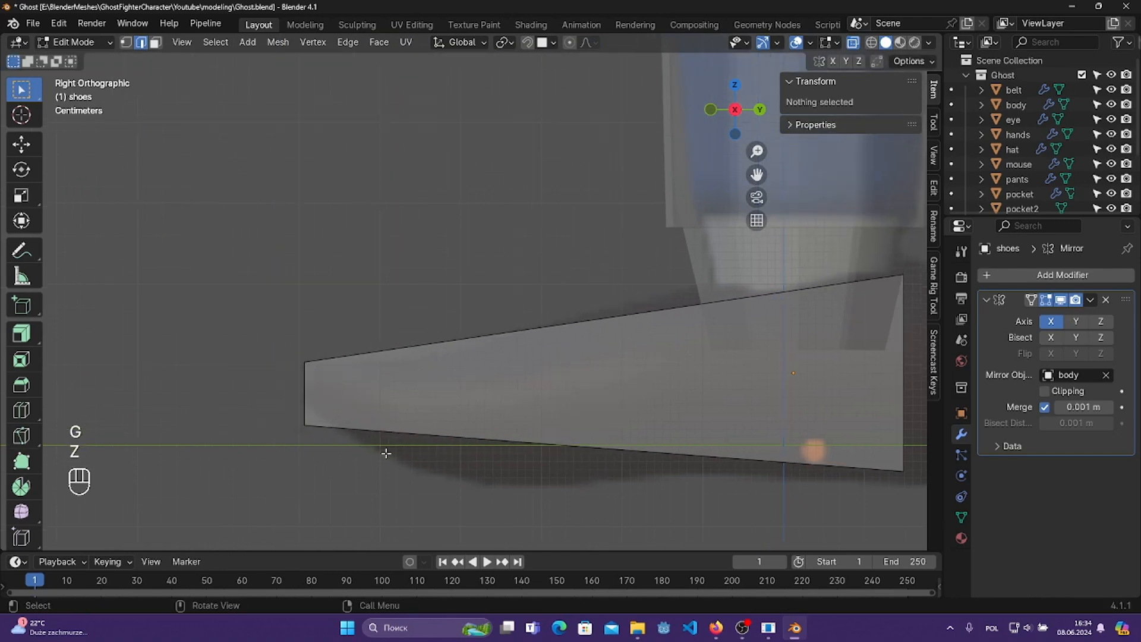
pyautogui.hotkey('shift', '.')
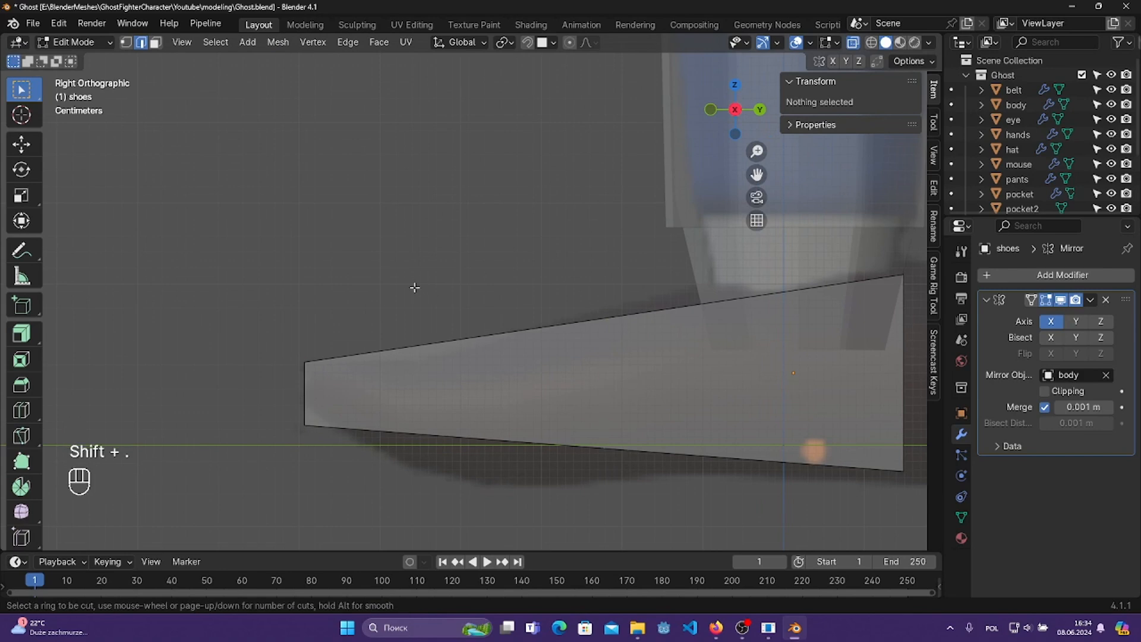
pyautogui.click(503, 364)
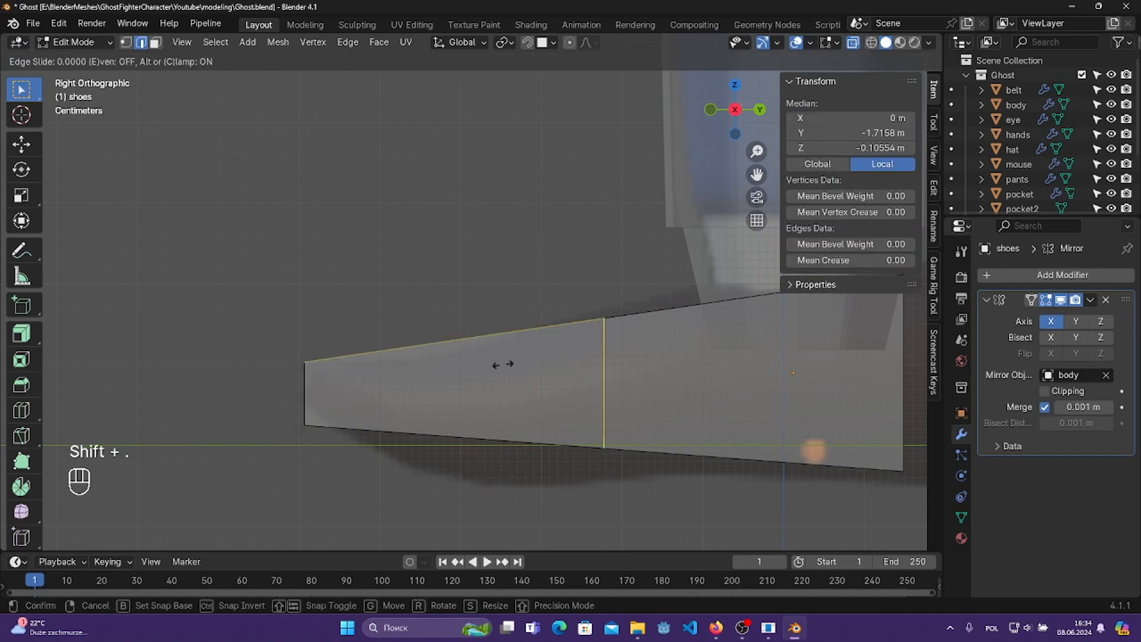
pyautogui.hotkey('ctrl', 'z')
# - Add two evenly spaced vertical loop cuts across the length of the shoe
pyautogui.hotkey('shift', '.')
pyautogui.scroll(1, 499, 364)
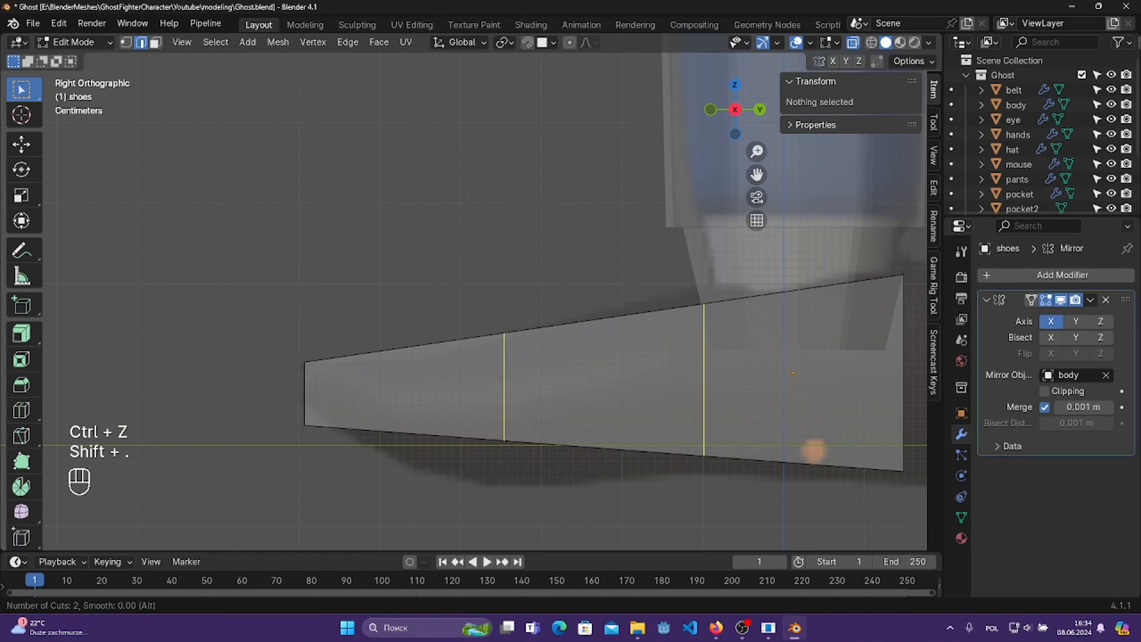
pyautogui.doubleClick(499, 364)
# - Select the edge loop nearest the toe and enlarge it along Z by a factor of about 1.2
pyautogui.keyDown('shift'); pyautogui.moveTo(504, 368); pyautogui.dragTo(456, 354, button='middle'); pyautogui.keyUp('shift')
pyautogui.moveTo(365, 258); pyautogui.dragTo(447, 481)
pyautogui.moveTo(411, 270); pyautogui.dragTo(507, 520)
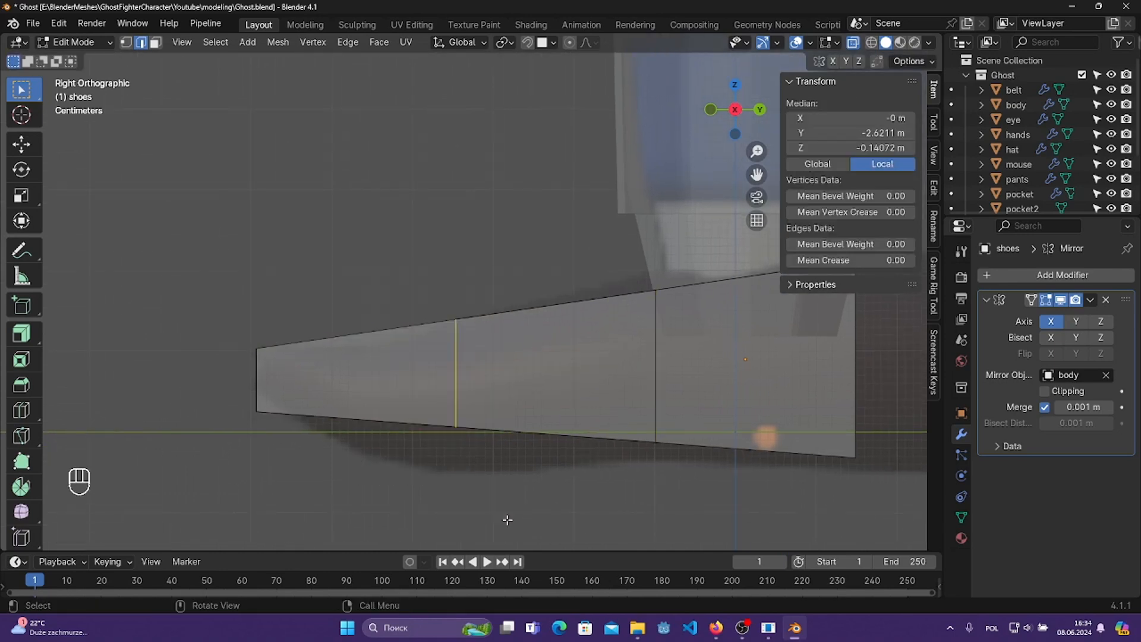
pyautogui.keyDown('shift'); pyautogui.moveTo(455, 408); pyautogui.dragTo(443, 350, button='middle'); pyautogui.keyUp('shift')
pyautogui.press('s')
pyautogui.press('s')
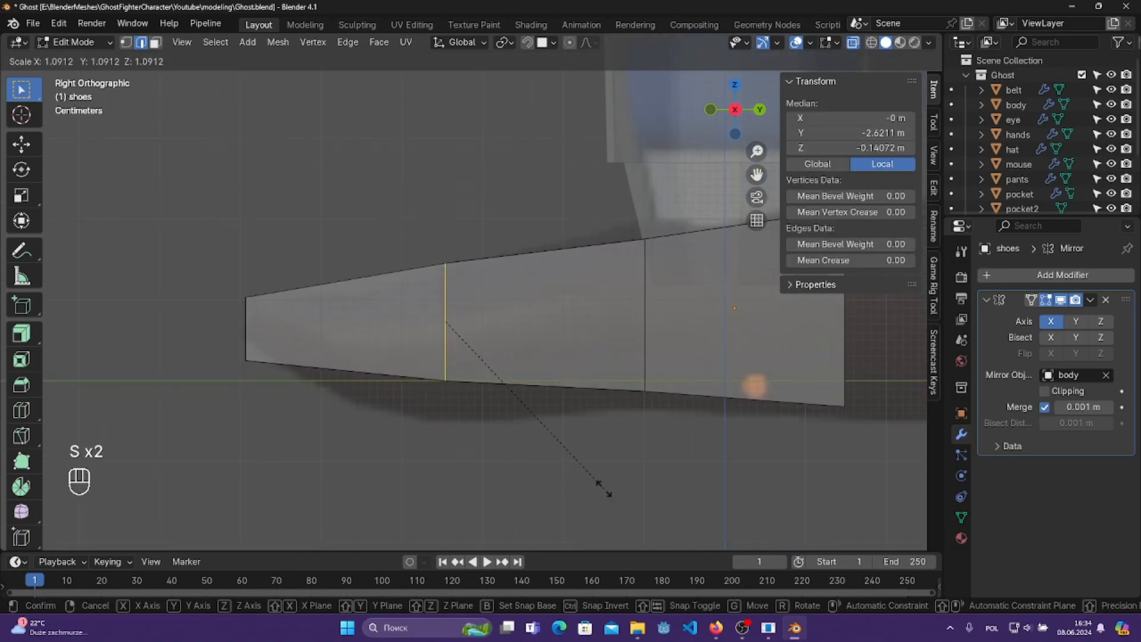
pyautogui.press('x')
pyautogui.press('z')
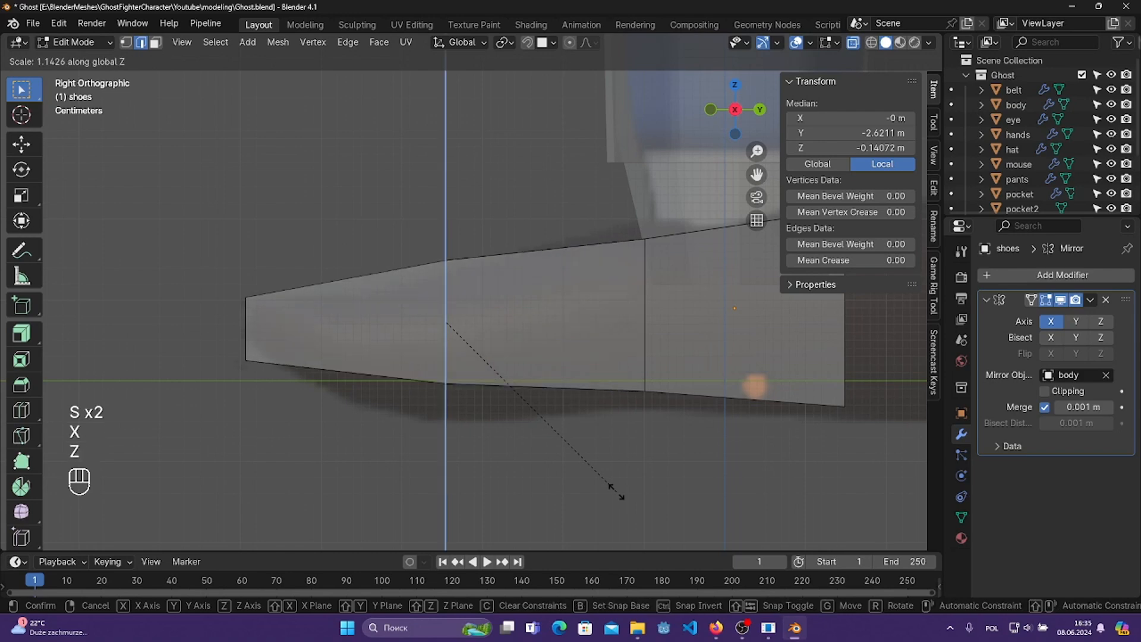
pyautogui.click(626, 495)
# - Lower the loop nearest the toe to about local Z -0.394 m and stretch it slightly along Z to fit the reference
pyautogui.press('g')
pyautogui.press('z')
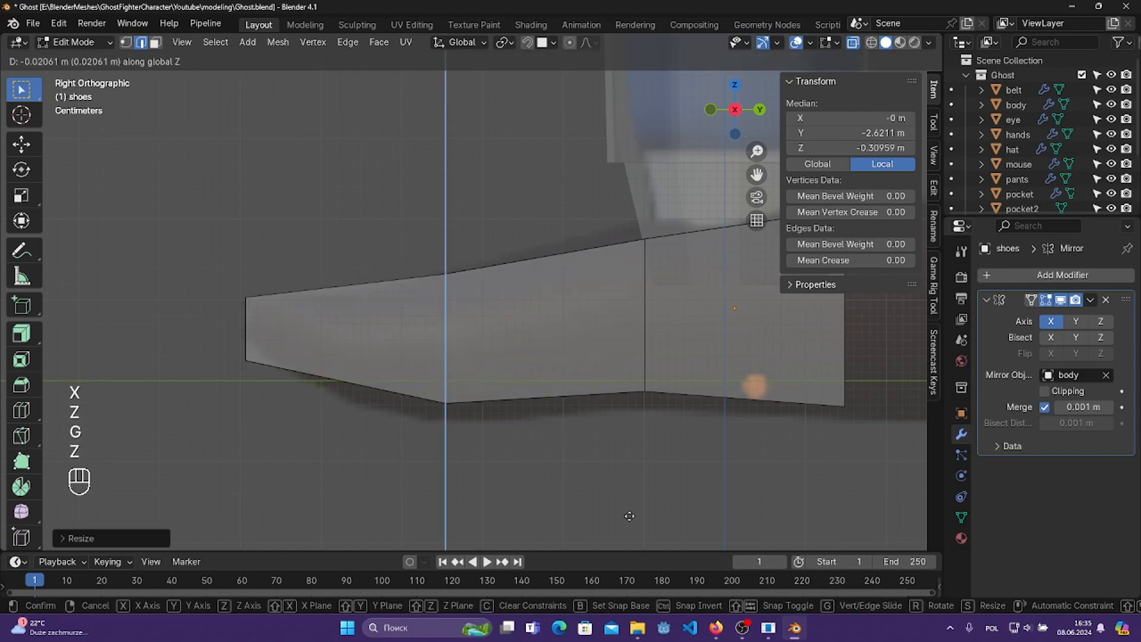
pyautogui.click(626, 521)
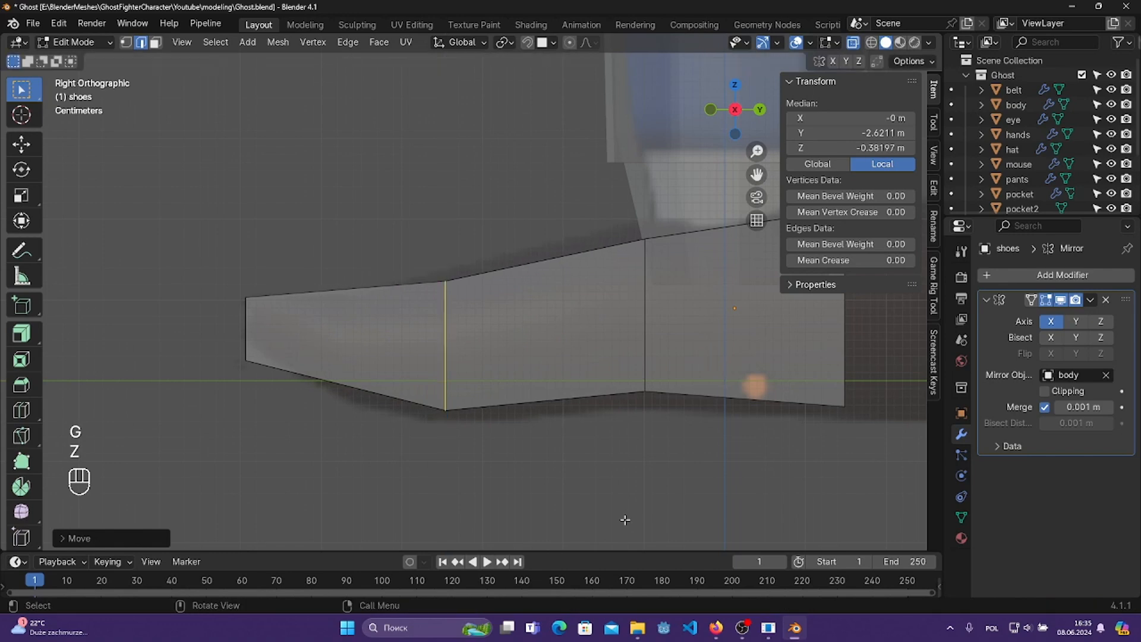
pyautogui.press('g')
pyautogui.press('z')
pyautogui.press('s')
pyautogui.press('z')
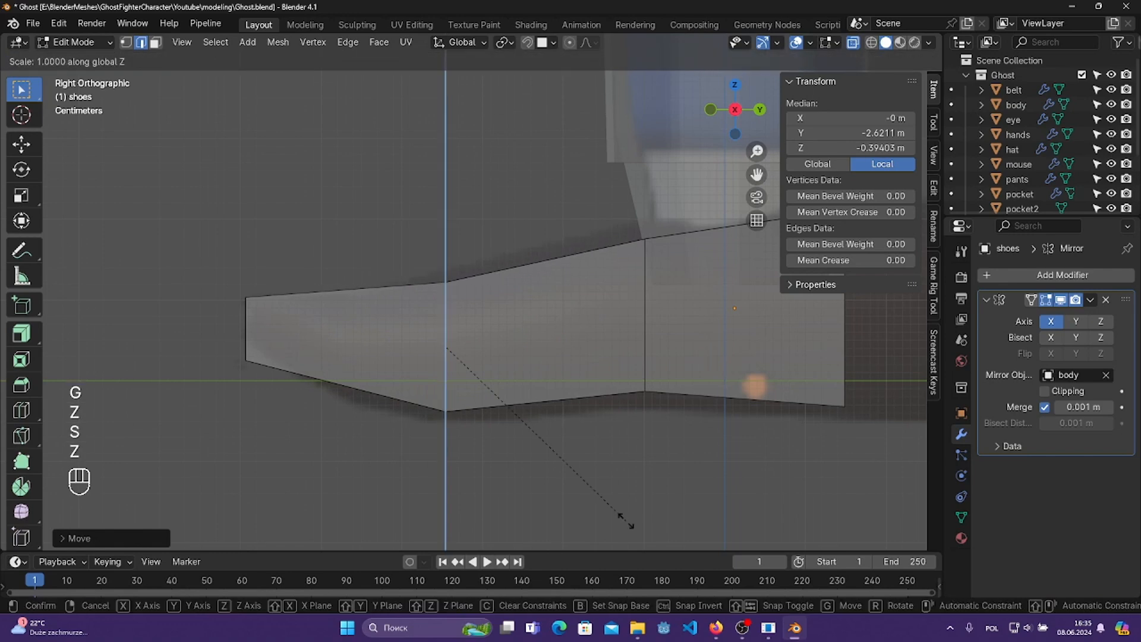
pyautogui.click(648, 521)
# - Select the edge loop below the front of the ankle and enlarge it along Z by about 1.17 to match the reference
pyautogui.keyDown('shift'); pyautogui.moveTo(674, 428); pyautogui.dragTo(482, 476, button='middle'); pyautogui.keyUp('shift')
pyautogui.moveTo(421, 252); pyautogui.dragTo(518, 507)
pyautogui.press('s')
pyautogui.press('z')
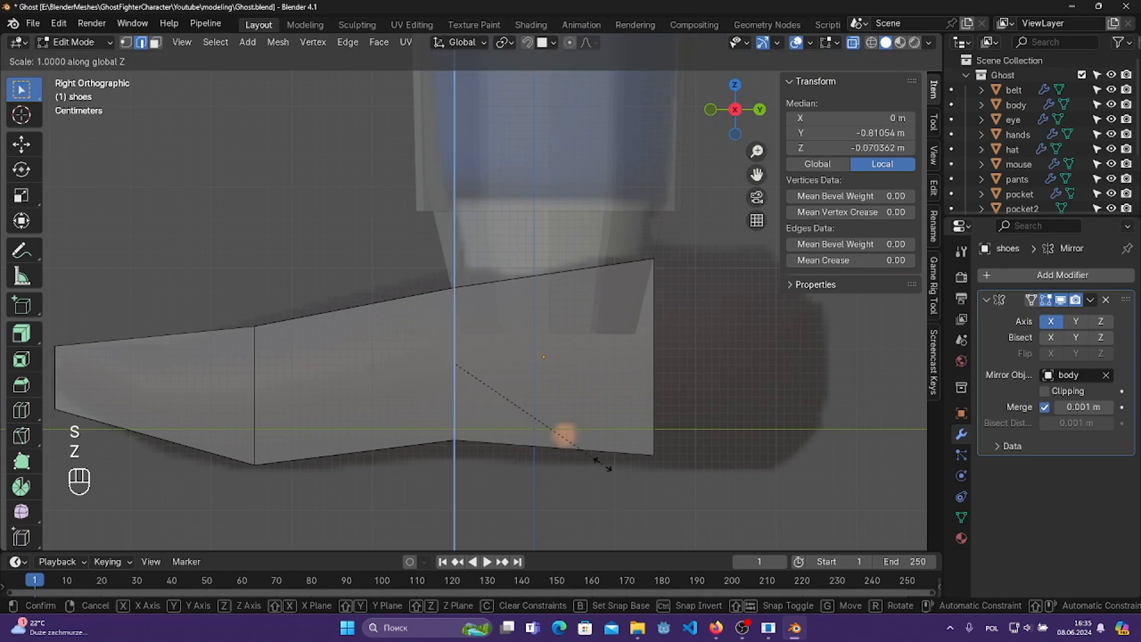
pyautogui.click(636, 472)
# - Select the shoe mesh's back face on the heel side
pyautogui.keyDown('shift'); pyautogui.moveTo(794, 379); pyautogui.dragTo(558, 398, button='middle'); pyautogui.keyUp('shift')
pyautogui.click(547, 431)
pyautogui.moveTo(390, 236); pyautogui.dragTo(480, 525)
pyautogui.keyDown('shift'); pyautogui.moveTo(572, 418); pyautogui.dragTo(550, 410, button='middle'); pyautogui.keyUp('shift')
pyautogui.press('e')
pyautogui.press('z')
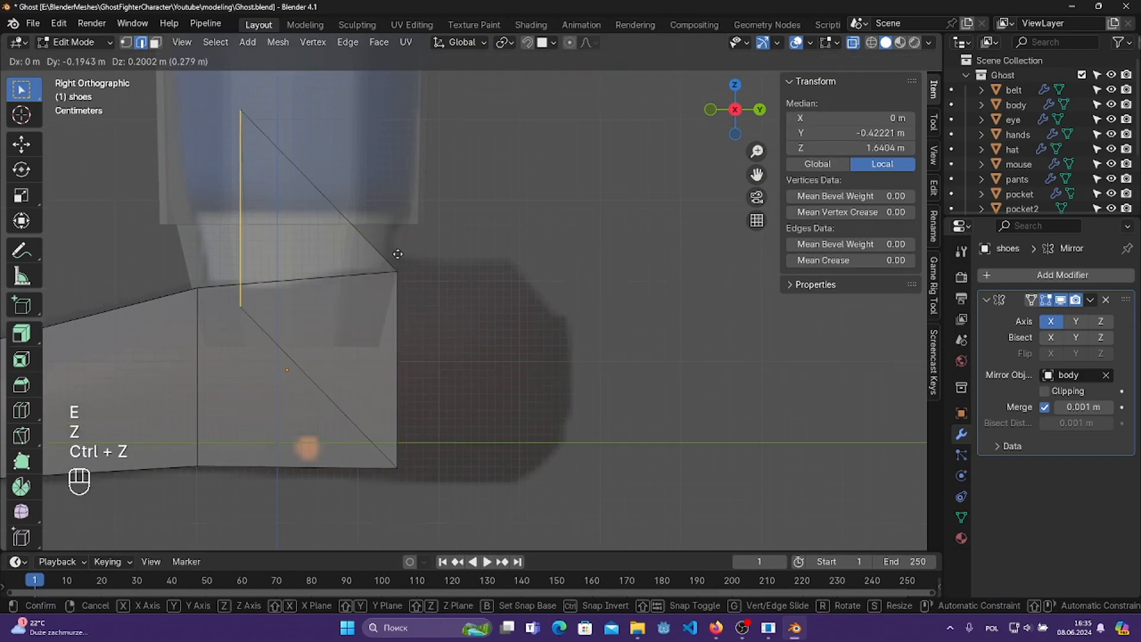
pyautogui.click(498, 351)
pyautogui.hotkey('ctrl', 'z')
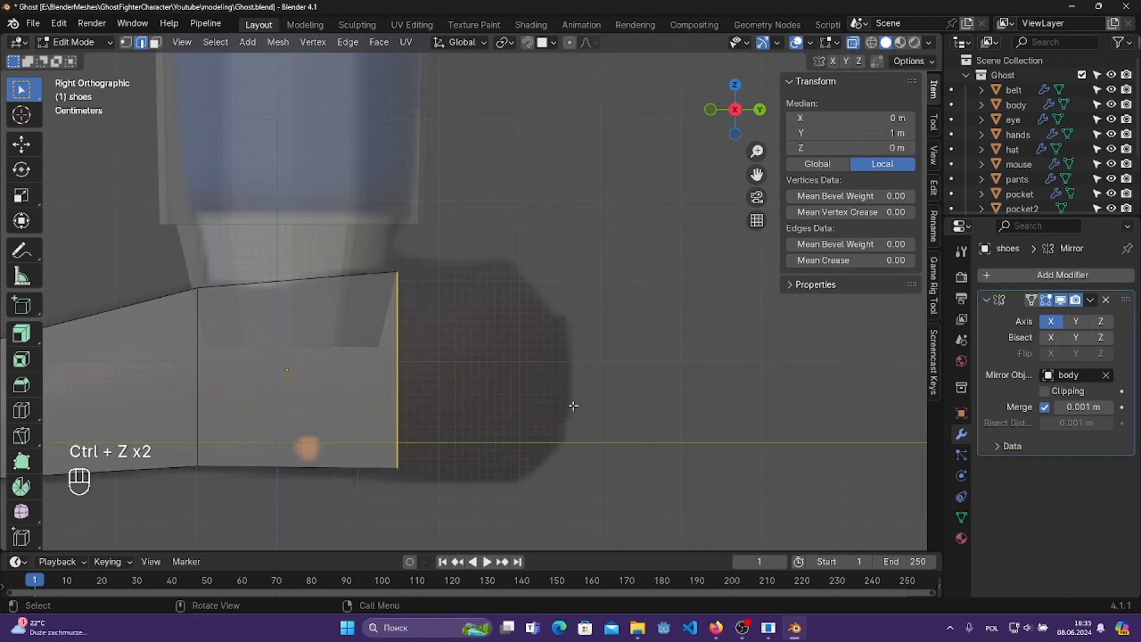
pyautogui.press('e')
pyautogui.press('z')
pyautogui.press('x')
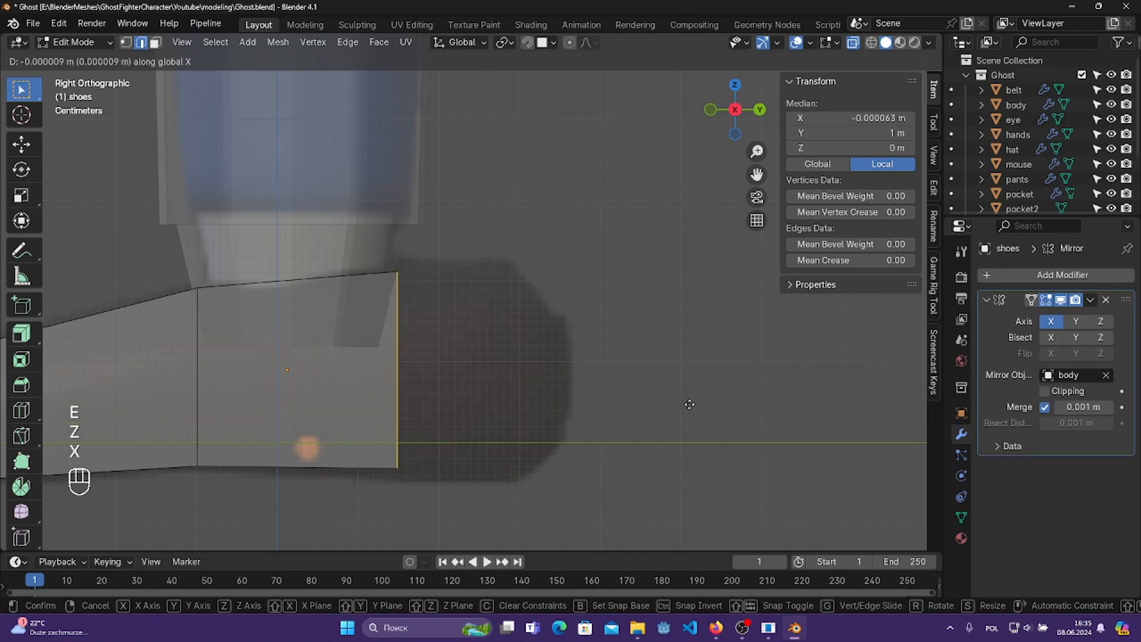
pyautogui.press('y')
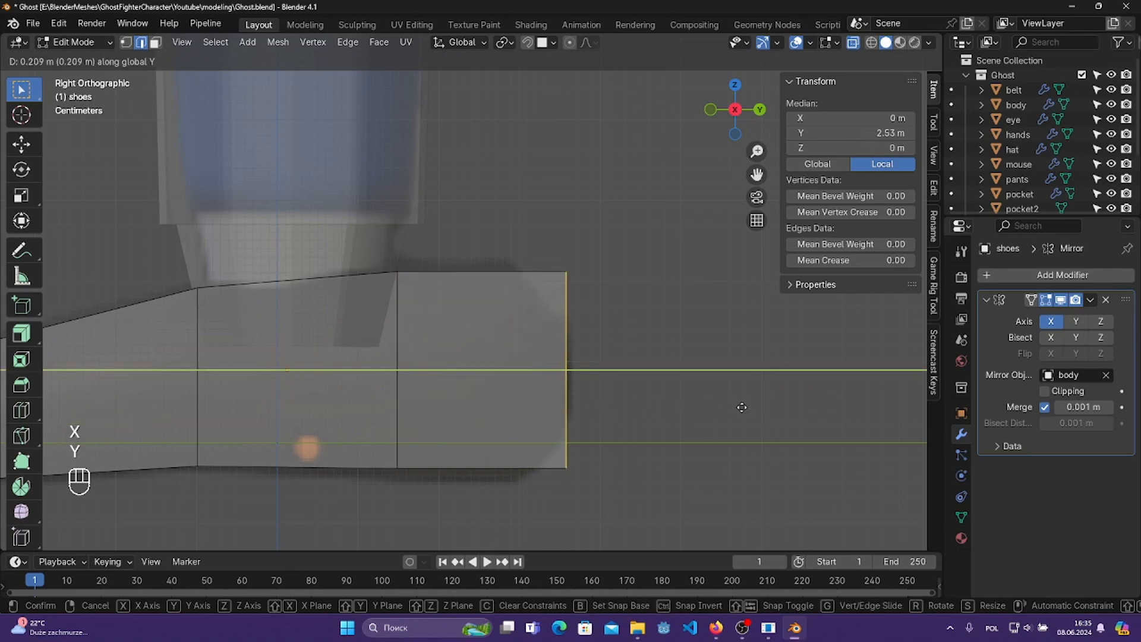
pyautogui.click(742, 407)
pyautogui.hotkey('ctrl', 'z')
# - Extrude the shoe's back face along Y to about local Y 2.54 m and shrink it along Z to taper the heel
pyautogui.press('e')
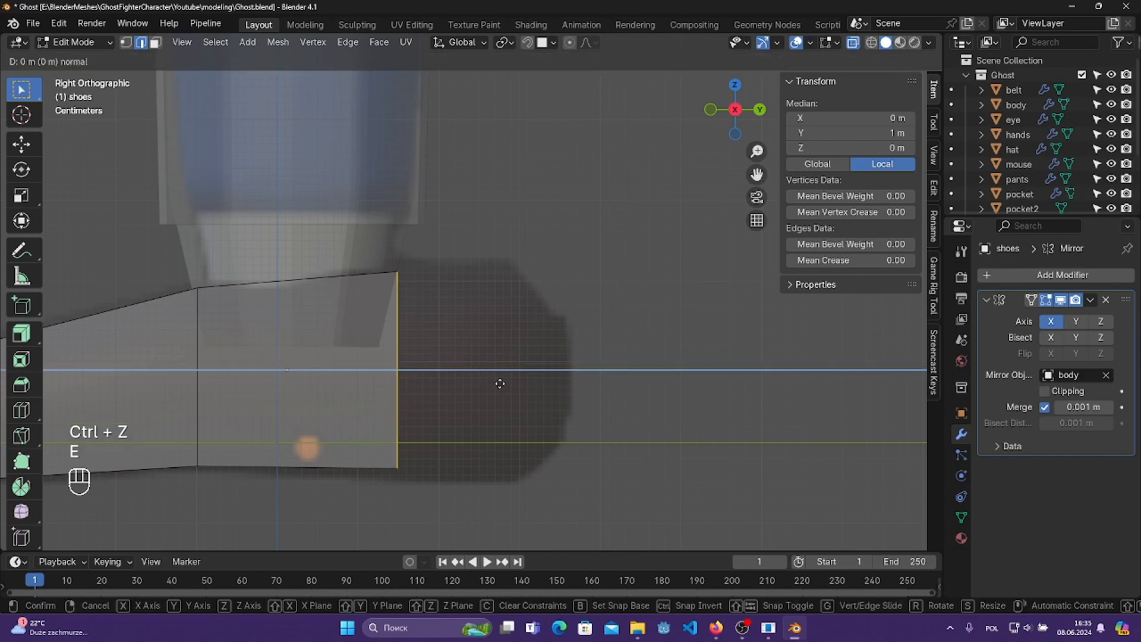
pyautogui.press('y')
pyautogui.click(670, 393)
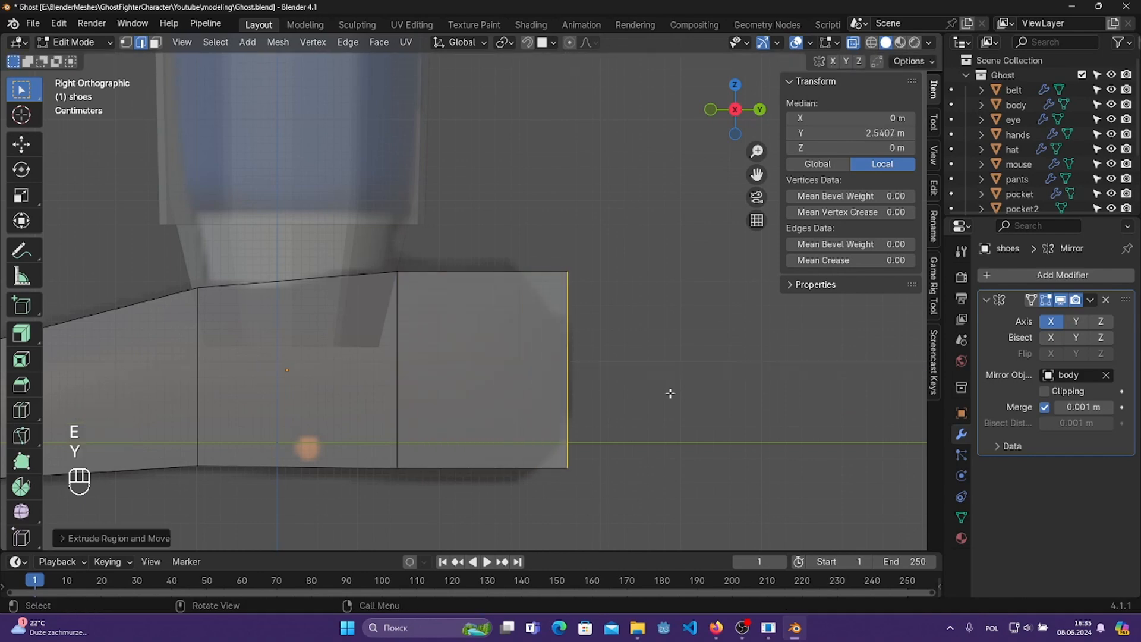
pyautogui.press('s')
pyautogui.press('z')
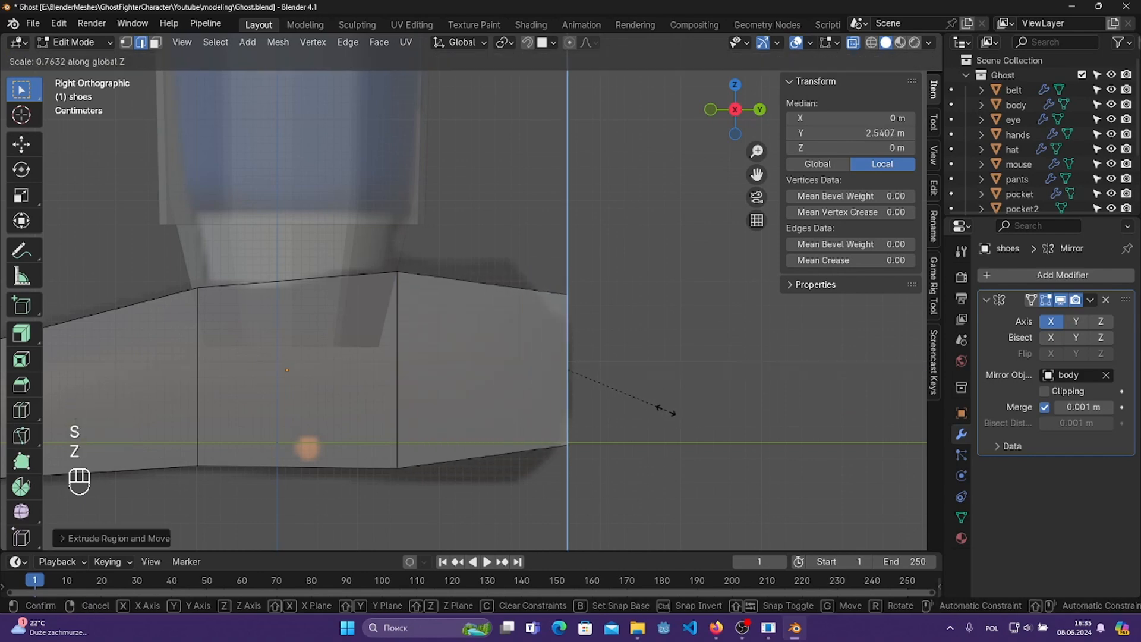
pyautogui.hotkey('ctrl', 'z')
pyautogui.press('s')
pyautogui.press('z')
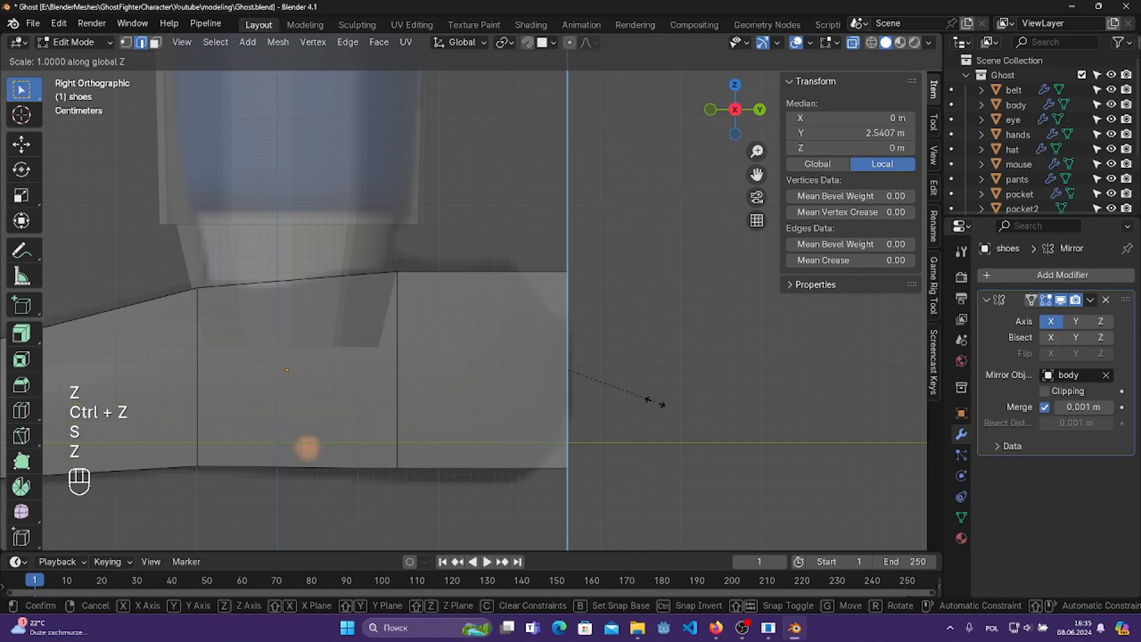
pyautogui.click(621, 385)
pyautogui.keyDown('shift'); pyautogui.moveTo(574, 373); pyautogui.dragTo(642, 364, button='middle'); pyautogui.keyUp('shift')
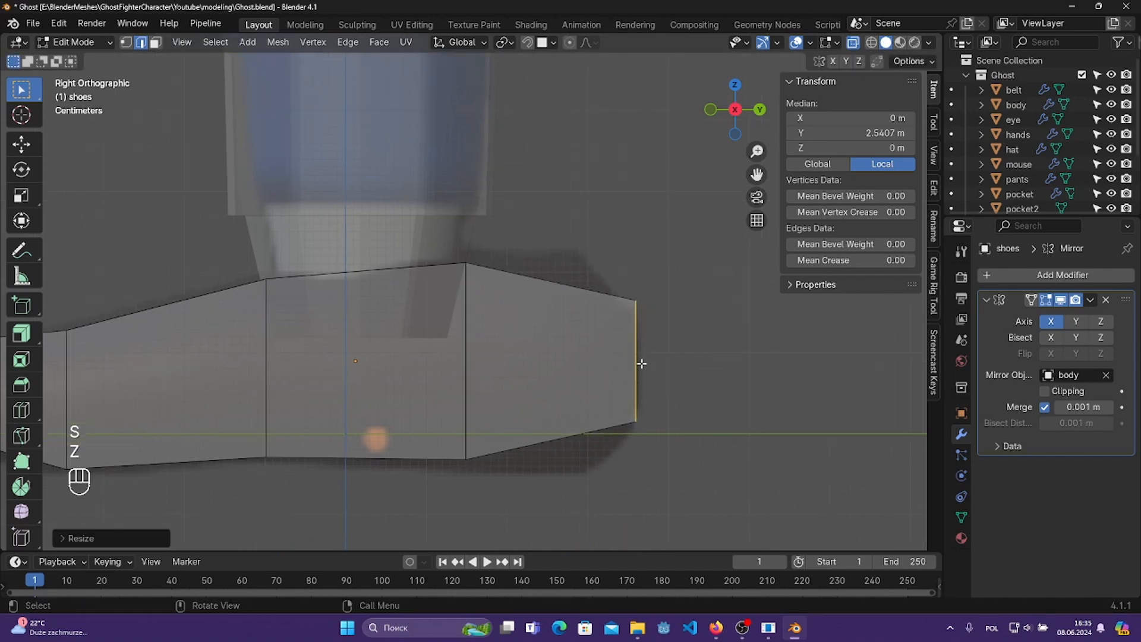
pyautogui.hotkey('ctrl', 'r')
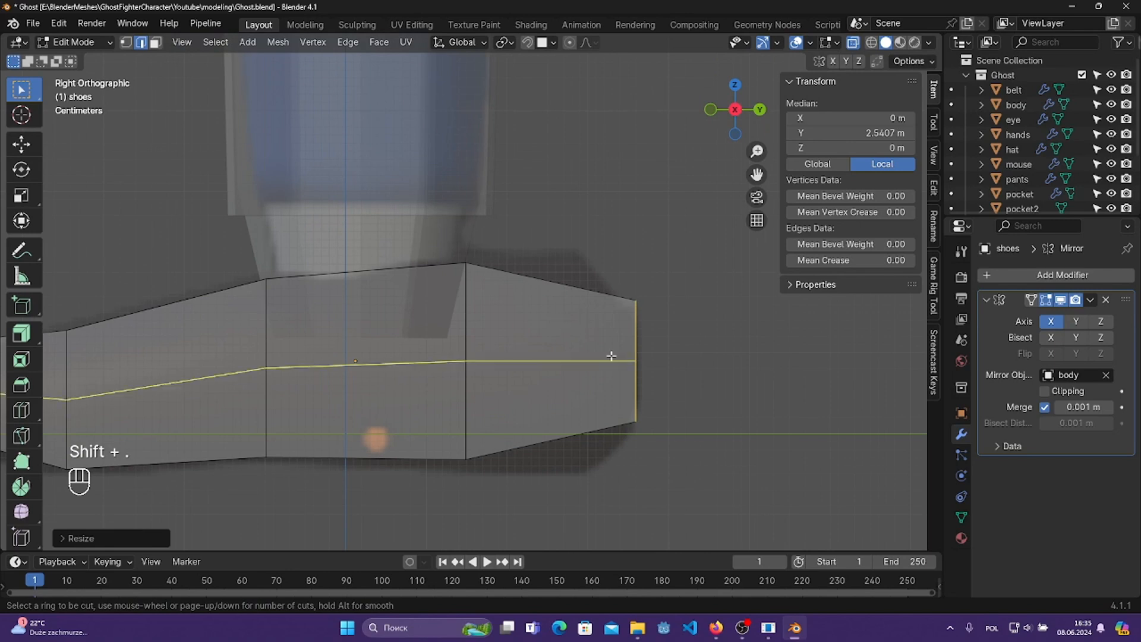
pyautogui.click(611, 355)
pyautogui.click(700, 416)
pyautogui.hotkey('ctrl', 'z')
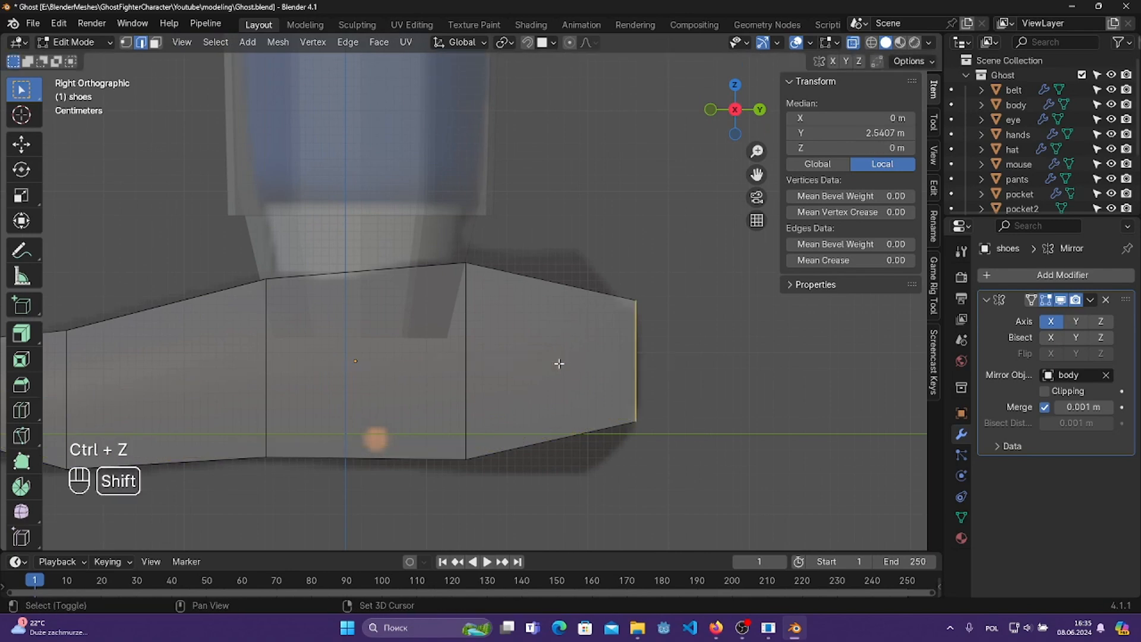
# - Add an edge loop midway along the heel section and enlarge it along Z by about 1.3
pyautogui.hotkey('shift', '.')
pyautogui.click(574, 286)
pyautogui.click(574, 286)
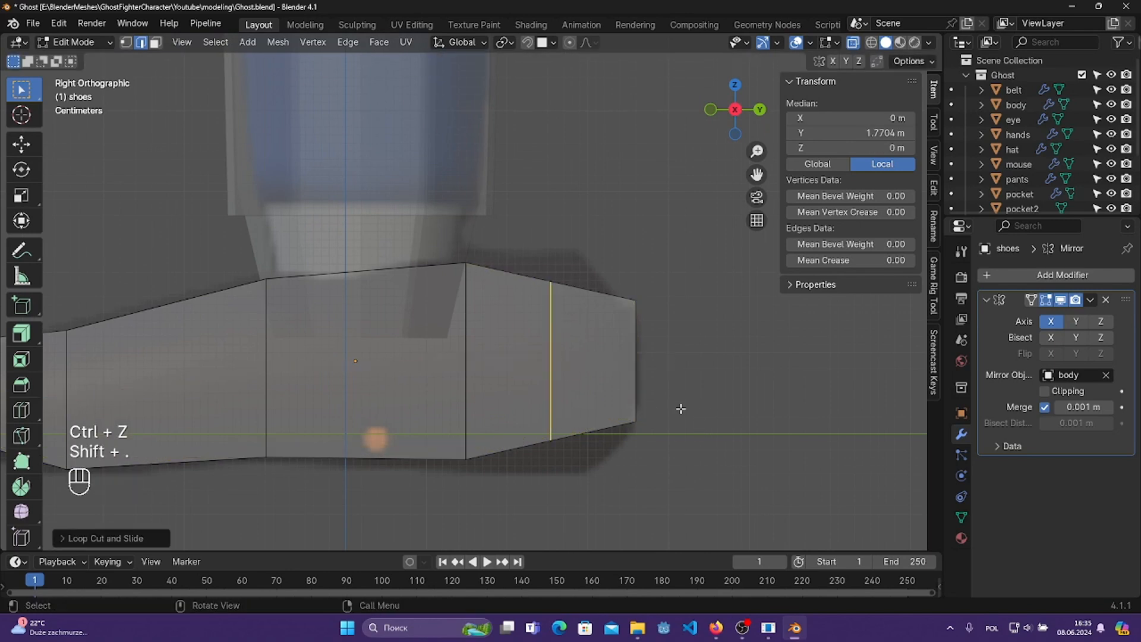
pyautogui.press('s')
pyautogui.press('z')
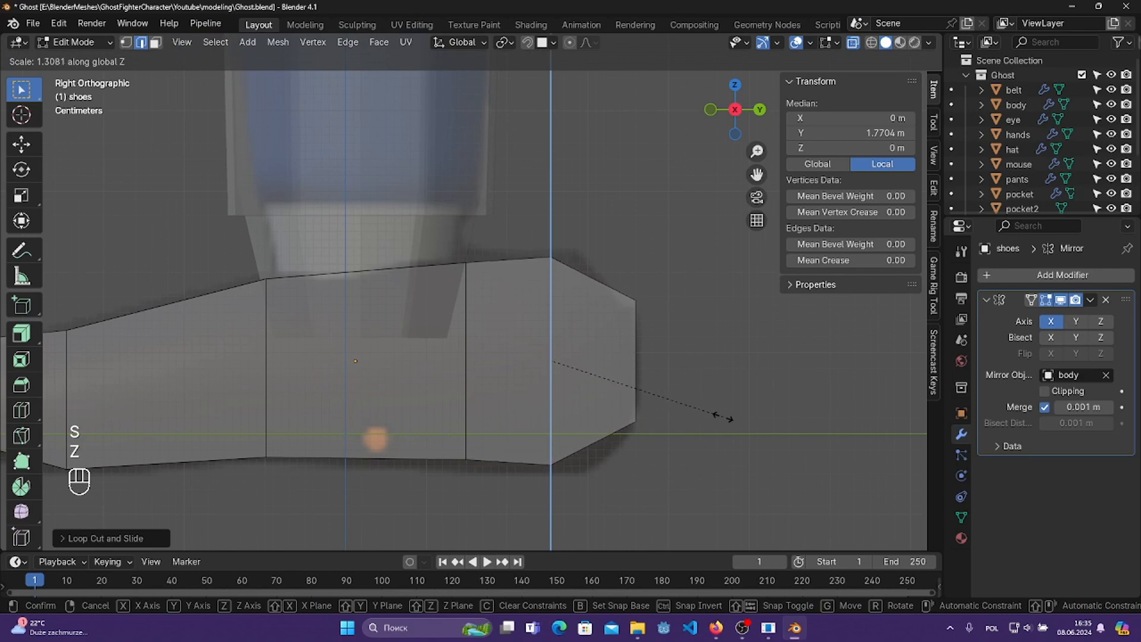
pyautogui.click(717, 417)
# - Select the edge loop behind the ankle and enlarge it slightly along Z to match the reference
pyautogui.keyDown('alt'); pyautogui.click(465, 318); pyautogui.keyUp('alt')
pyautogui.press('s')
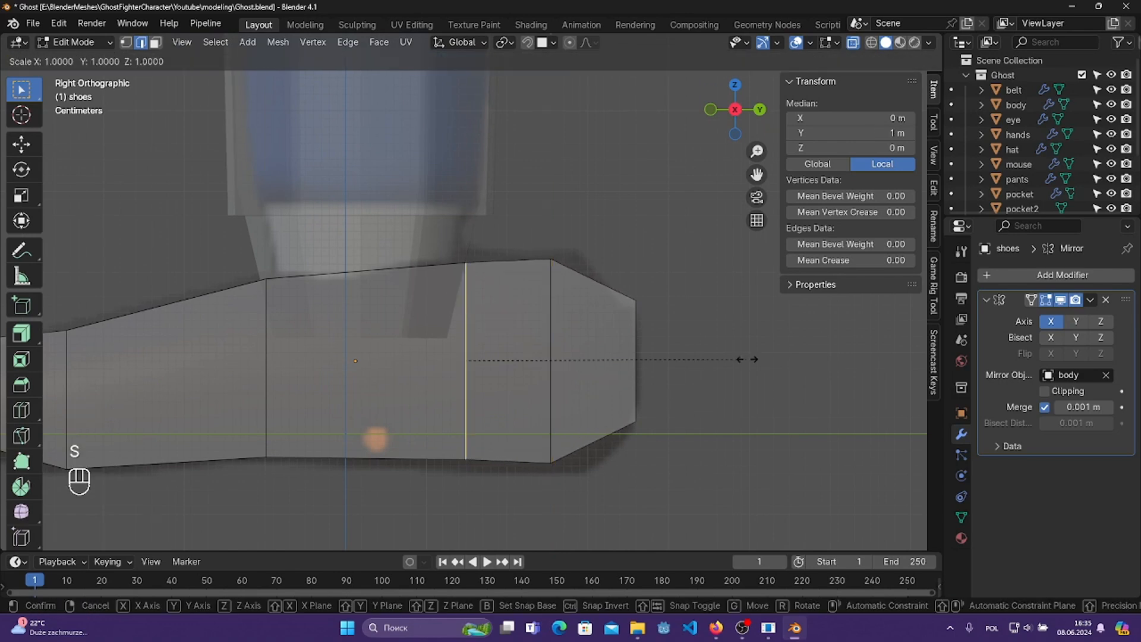
pyautogui.press('z')
pyautogui.click(764, 362)
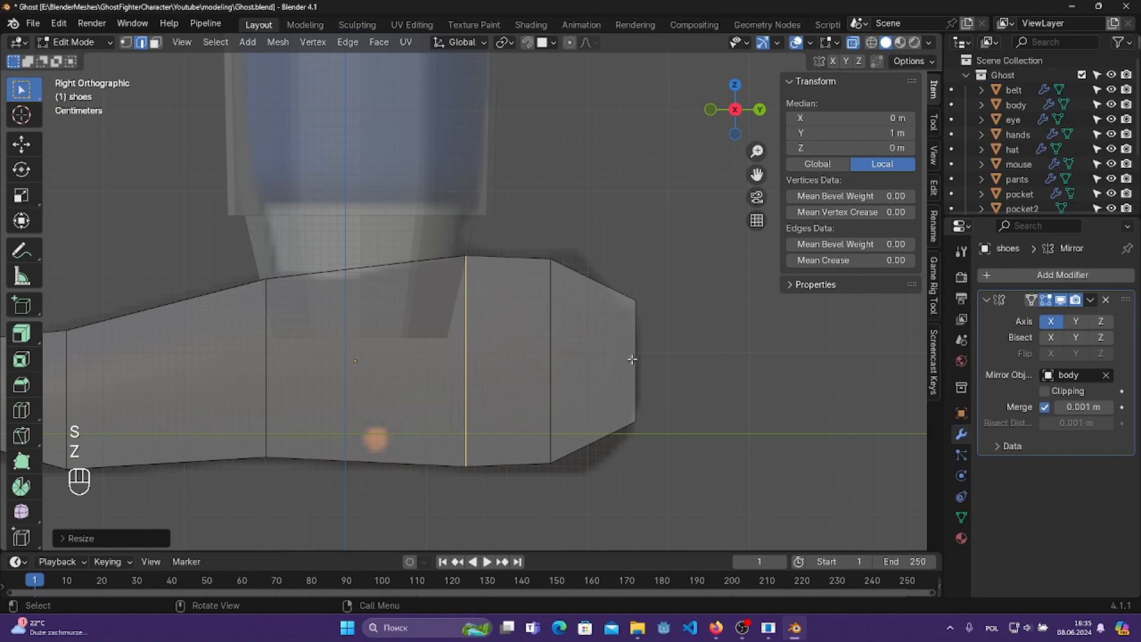
# - Select the rear end edges of the heel and stretch them slightly along Z
pyautogui.keyDown('alt'); pyautogui.click(635, 353); pyautogui.keyUp('alt')
pyautogui.moveTo(606, 277); pyautogui.dragTo(744, 510)
pyautogui.press('s')
pyautogui.press('z')
pyautogui.click(741, 455)
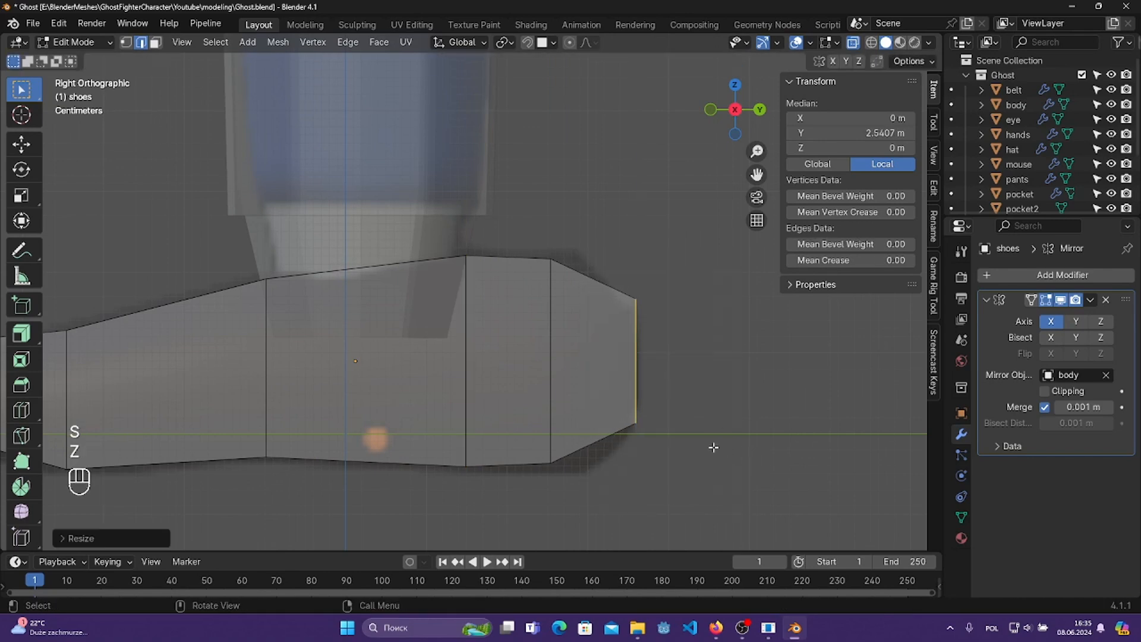
# - Move the middle heel loop to about local Y 1.835 m, Z -0.006 m and stretch it along Z to the reference
pyautogui.moveTo(521, 234); pyautogui.dragTo(625, 517)
pyautogui.press('g')
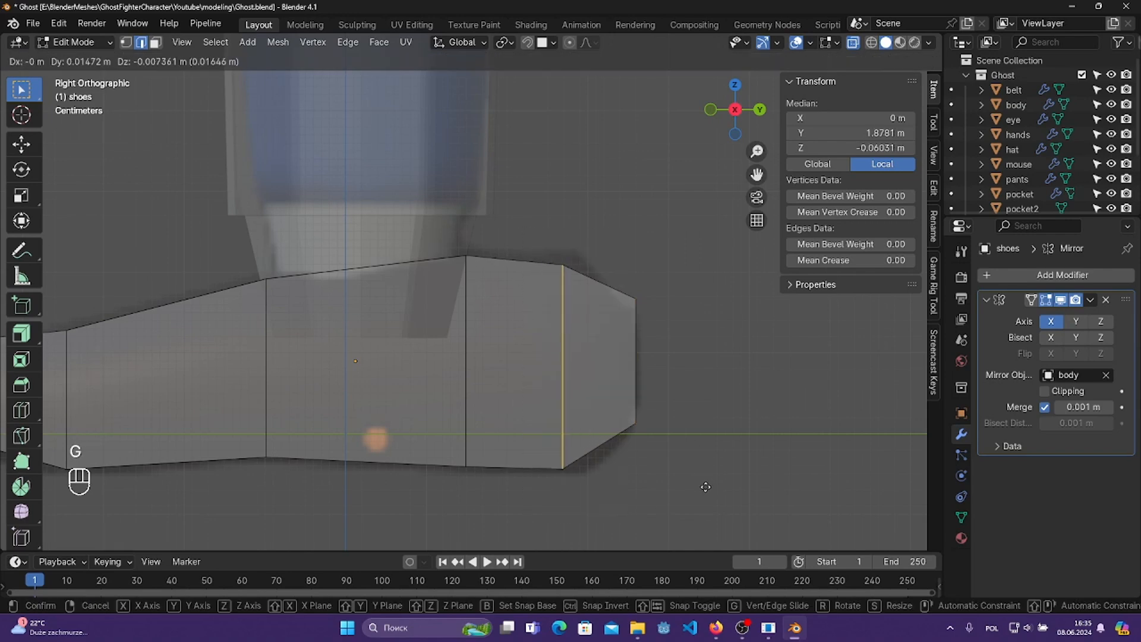
pyautogui.click(705, 484)
pyautogui.press('s')
pyautogui.press('z')
pyautogui.click(716, 486)
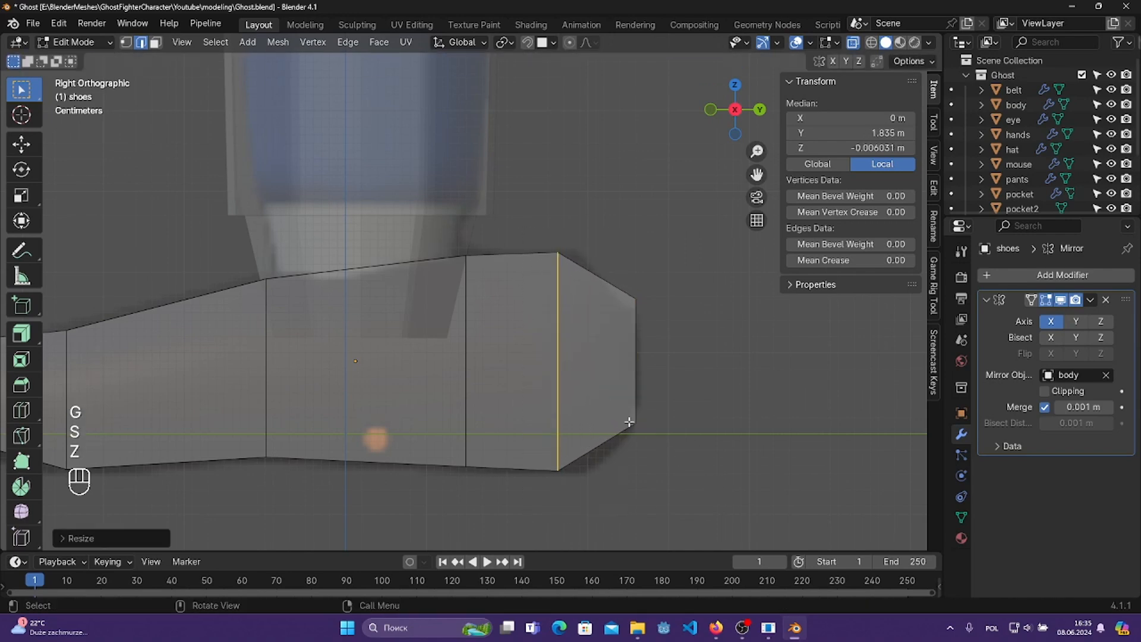
# - Move the heel's rear end to about local Y 2.47 m, Z -0.078 m, stretch it slightly along Z, and save the file
pyautogui.moveTo(609, 244); pyautogui.dragTo(684, 463)
pyautogui.press('g')
pyautogui.press('z')
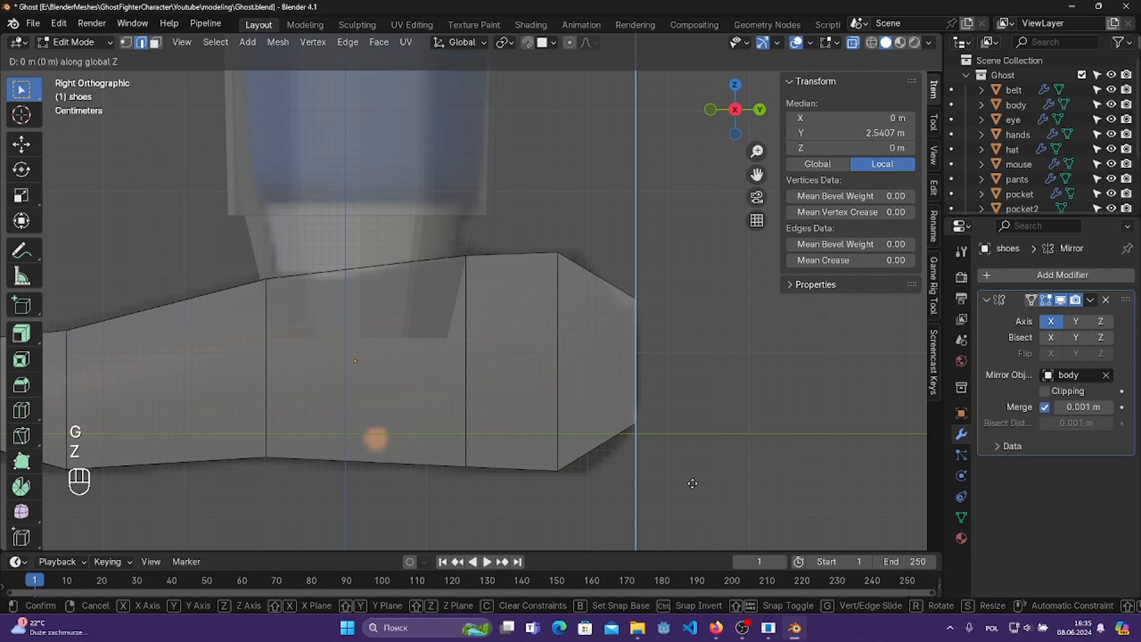
pyautogui.click(692, 483)
pyautogui.press('g')
pyautogui.press('s')
pyautogui.press('z')
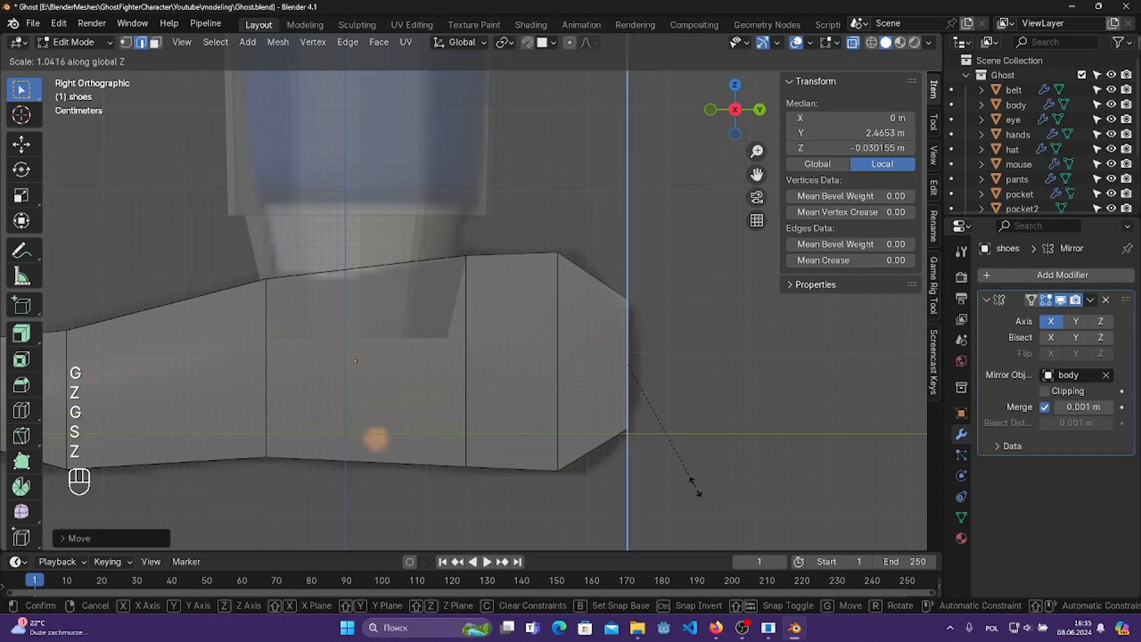
pyautogui.press('g')
pyautogui.press('z')
pyautogui.click(703, 492)
pyautogui.hotkey('ctrl', 's')
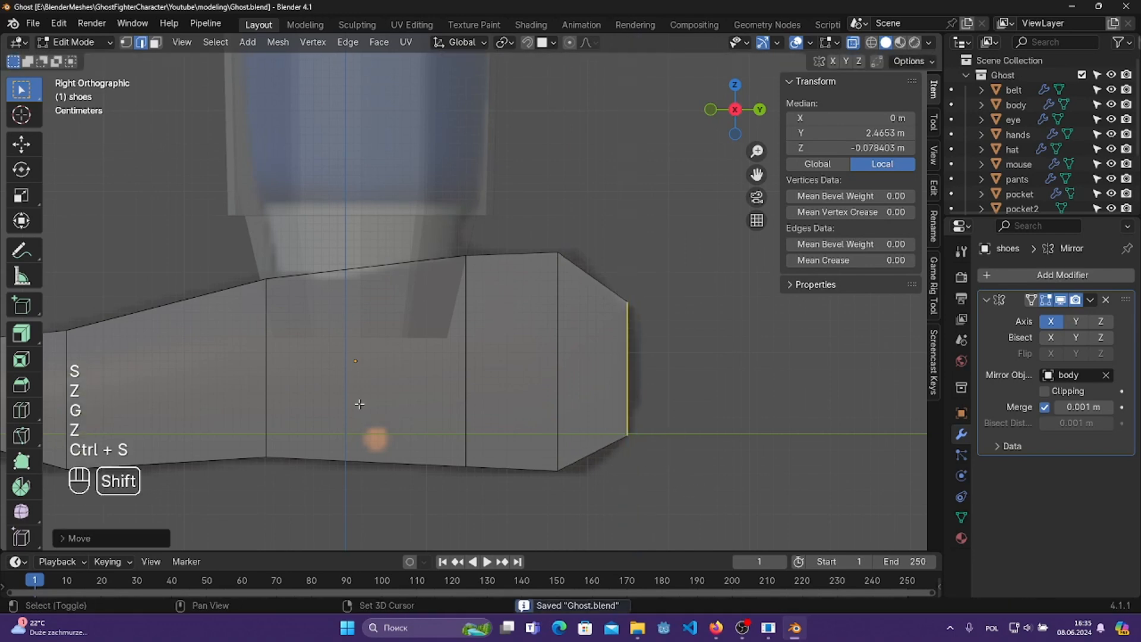
# - Select the edge loop below the front of the ankle and move it slightly down and toward the toe
pyautogui.keyDown('shift'); pyautogui.moveTo(359, 400); pyautogui.dragTo(509, 401, button='middle'); pyautogui.keyUp('shift')
pyautogui.moveTo(484, 363); pyautogui.dragTo(504, 431)
pyautogui.moveTo(388, 272); pyautogui.dragTo(497, 492)
pyautogui.press('g')
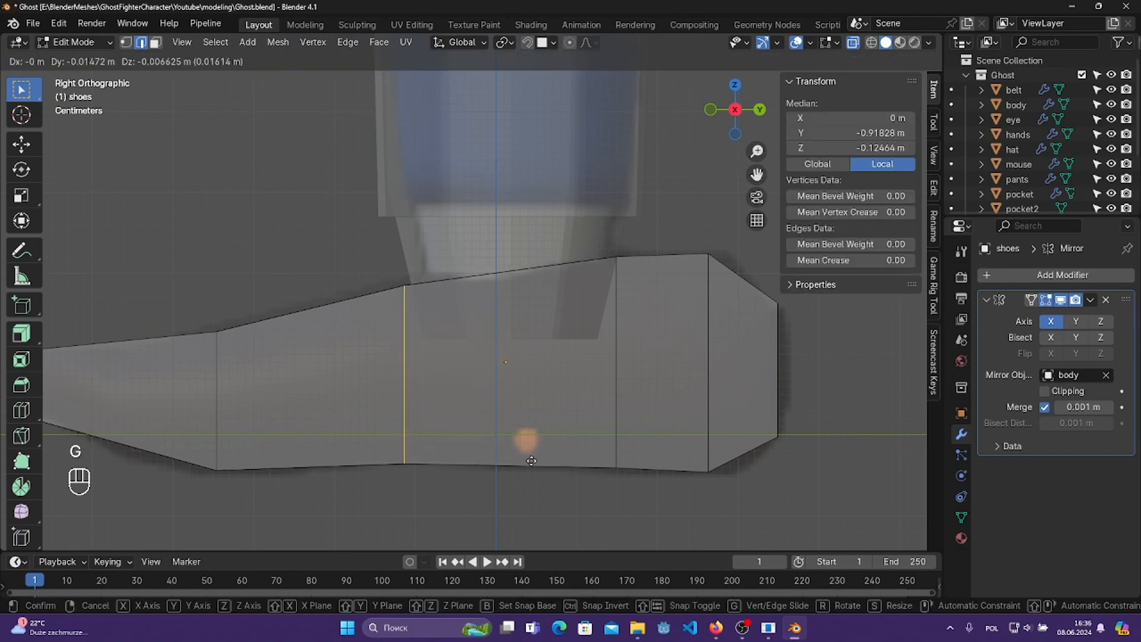
pyautogui.click(510, 454)
# - Add an edge loop midway along the shoe's toe section
pyautogui.keyDown('shift'); pyautogui.moveTo(564, 448); pyautogui.dragTo(577, 449, button='middle'); pyautogui.keyUp('shift')
pyautogui.click(364, 434)
pyautogui.keyDown('shift'); pyautogui.moveTo(364, 434); pyautogui.dragTo(392, 408, button='middle'); pyautogui.keyUp('shift')
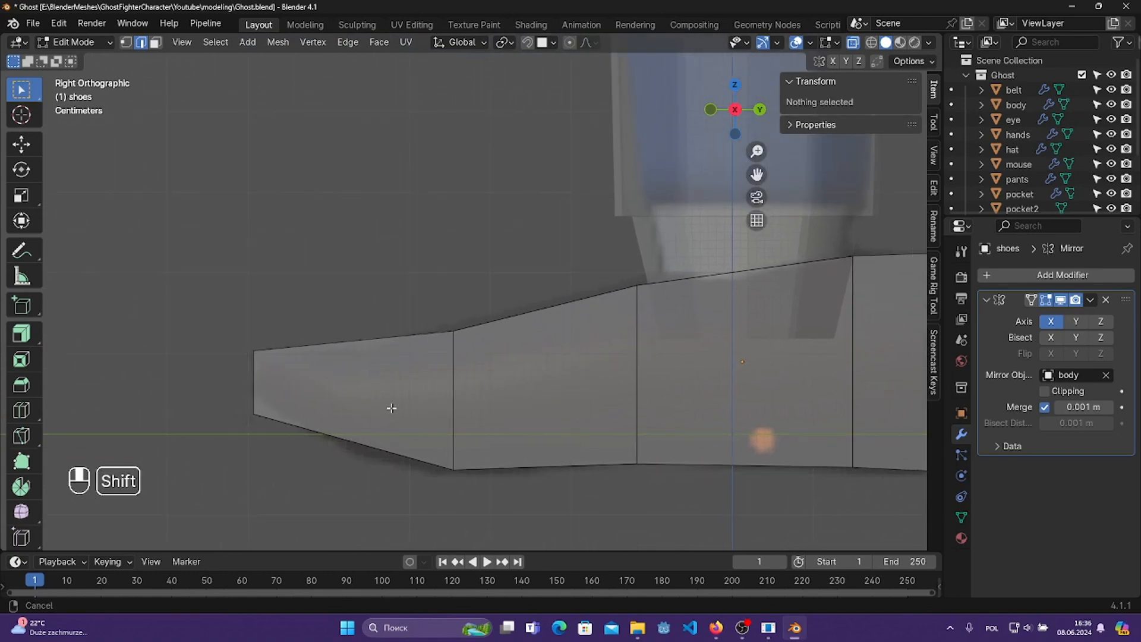
pyautogui.hotkey('shift', '.')
pyautogui.click(353, 362)
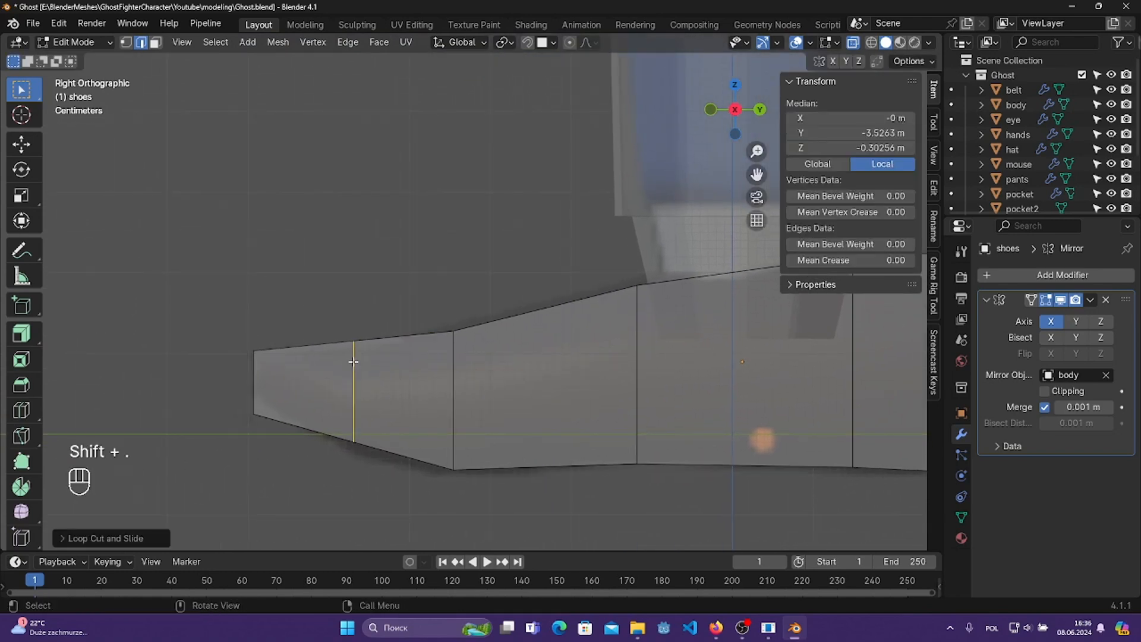
# - Shrink the new toe loop along Z and lower it to about local Z -0.47 m
pyautogui.press('s')
pyautogui.press('z')
pyautogui.click(466, 404)
pyautogui.press('g')
pyautogui.press('z')
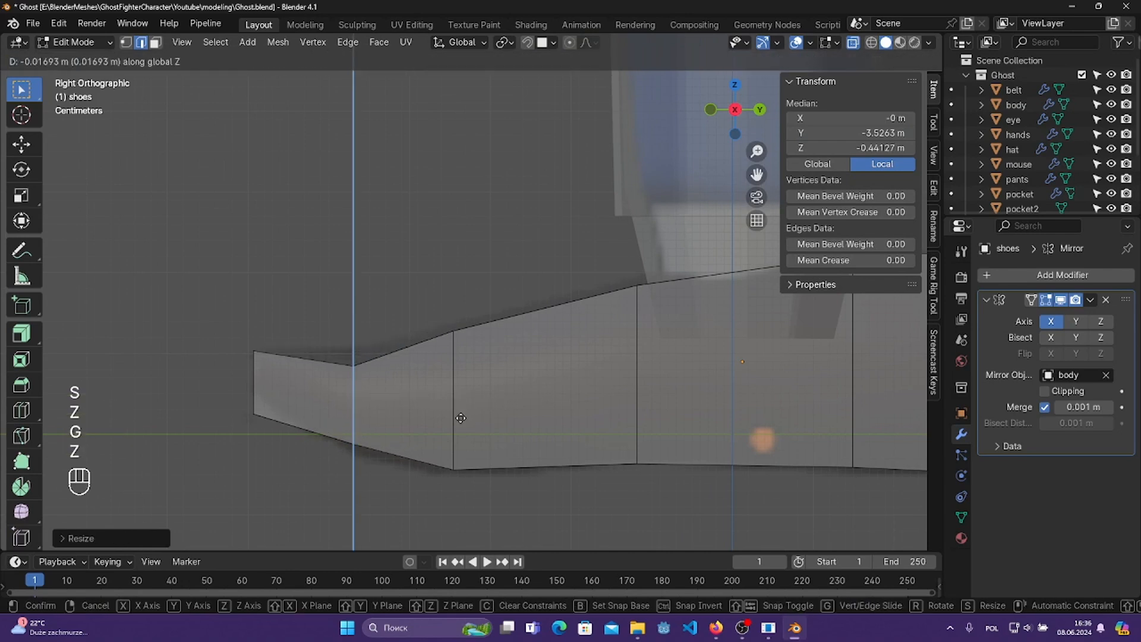
pyautogui.click(459, 420)
# - Shrink the toe's front end slightly, raise it to about local Z -0.18 m, and save the file
pyautogui.click(254, 368)
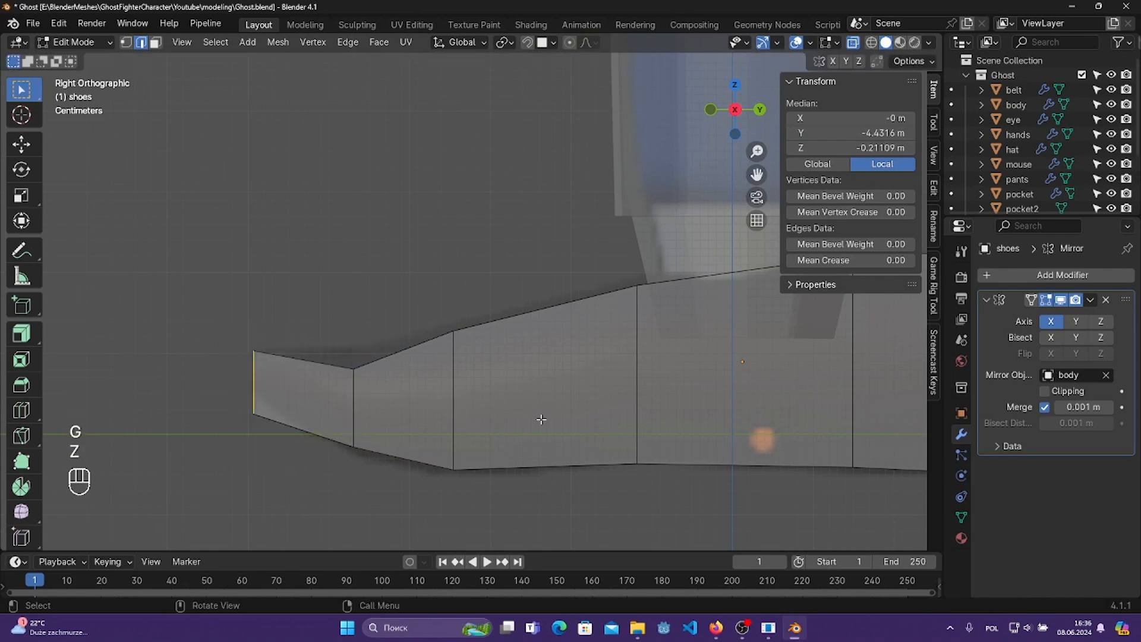
pyautogui.press('g')
pyautogui.press('z')
pyautogui.press('s')
pyautogui.click(506, 414)
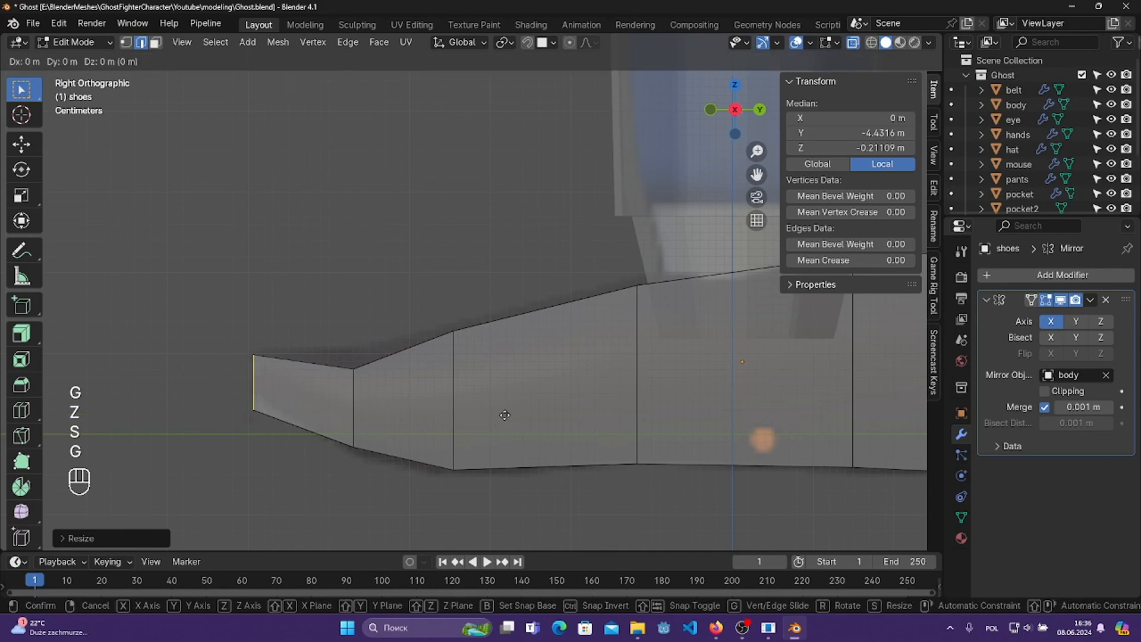
pyautogui.press('g')
pyautogui.press('z')
pyautogui.click(502, 411)
pyautogui.hotkey('ctrl', 's')
# - Delete the shoe's top face beneath the ankle to open the shoe
pyautogui.press('KP_1')
pyautogui.moveTo(602, 375); pyautogui.dragTo(582, 357, button='middle')
pyautogui.click(624, 351)
pyautogui.press('3')
pyautogui.click(648, 306)
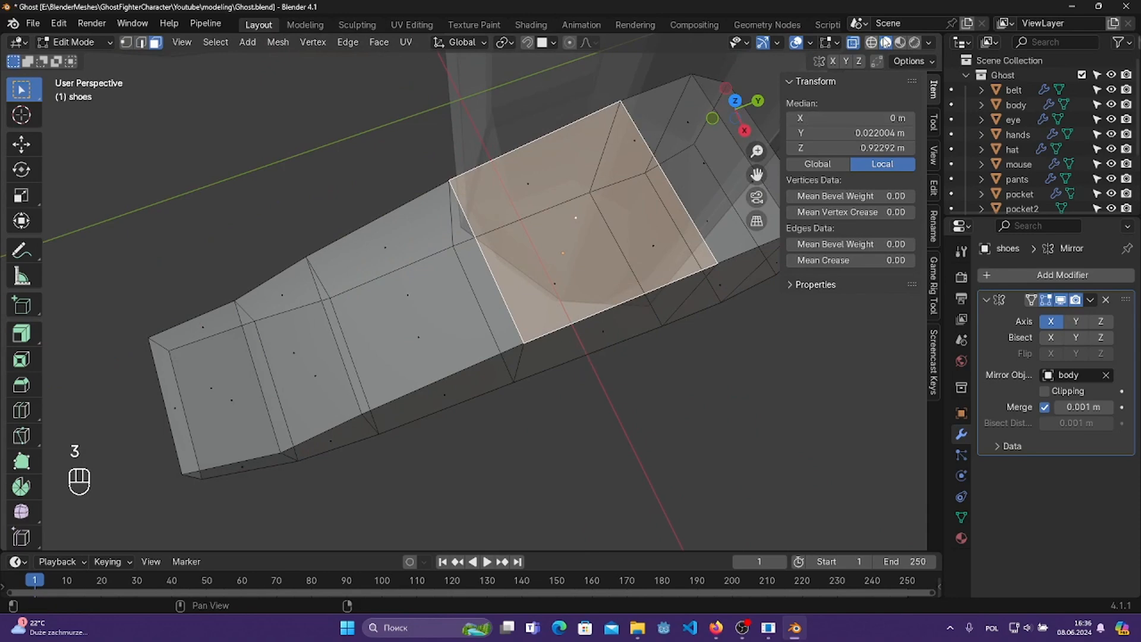
pyautogui.press('x')
pyautogui.click(682, 208)
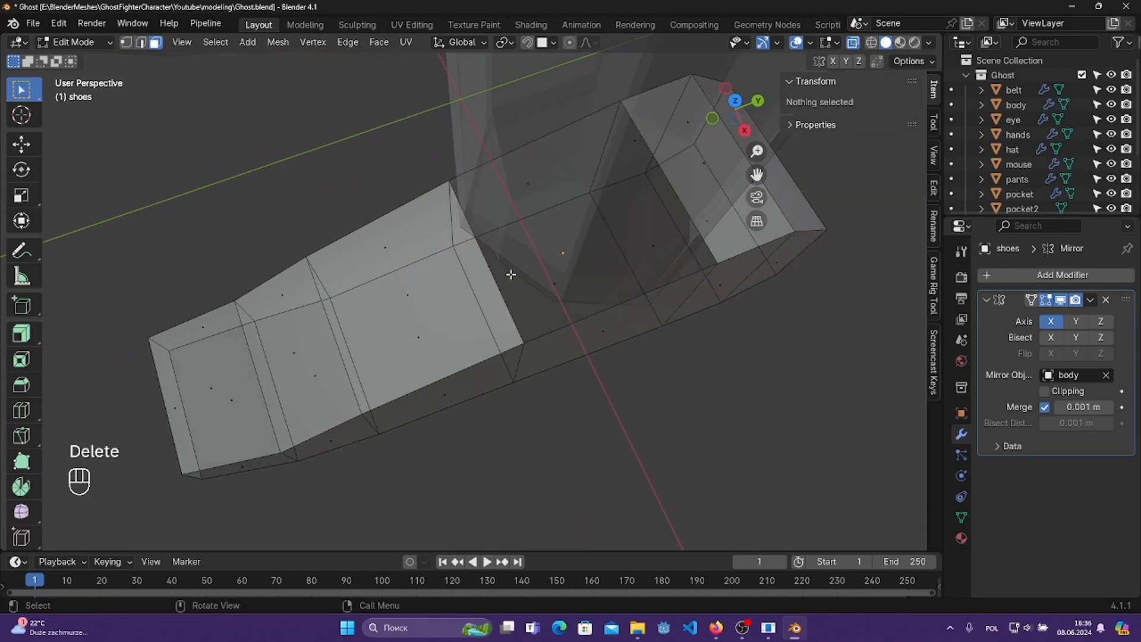
# - Extrude the boundary loop of the shoe's top opening and scale it slightly inward to form a narrow rim
pyautogui.moveTo(509, 273); pyautogui.dragTo(533, 263, button='middle')
pyautogui.press('2')
pyautogui.keyDown('alt'); pyautogui.click(499, 143); pyautogui.keyUp('alt')
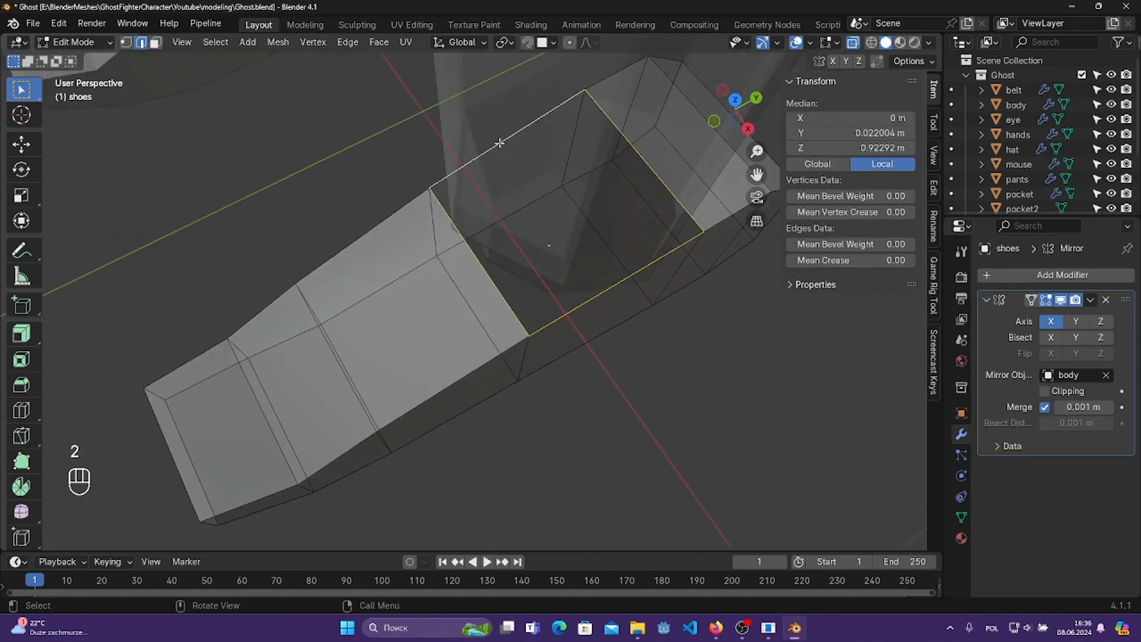
pyautogui.press('e')
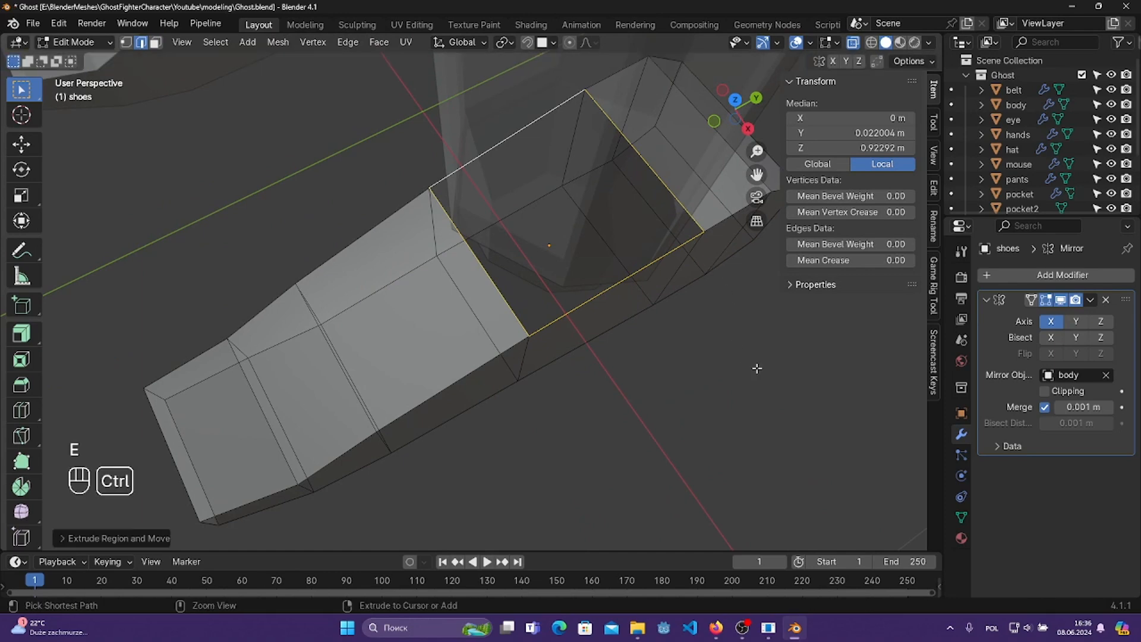
pyautogui.hotkey('ctrl', 'z')
pyautogui.press('e')
pyautogui.press('s')
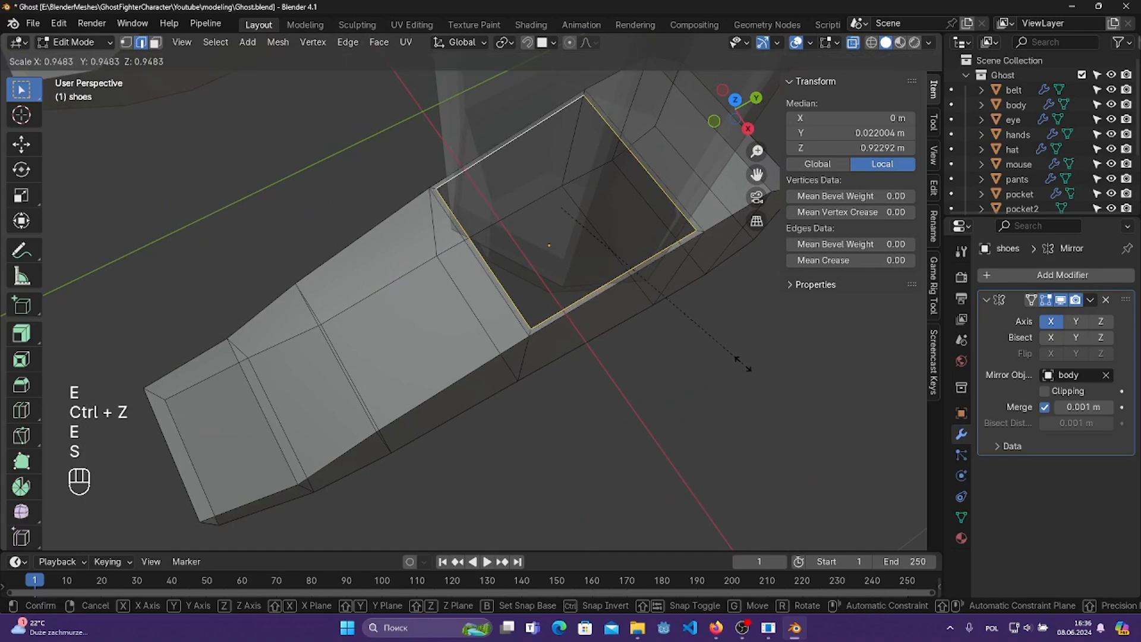
pyautogui.click(399, 360)
# - Examine the shoe's toe loops against the reference from the front, in perspective and from the side
pyautogui.press('KP_1')
pyautogui.scroll(5, 469, 392)
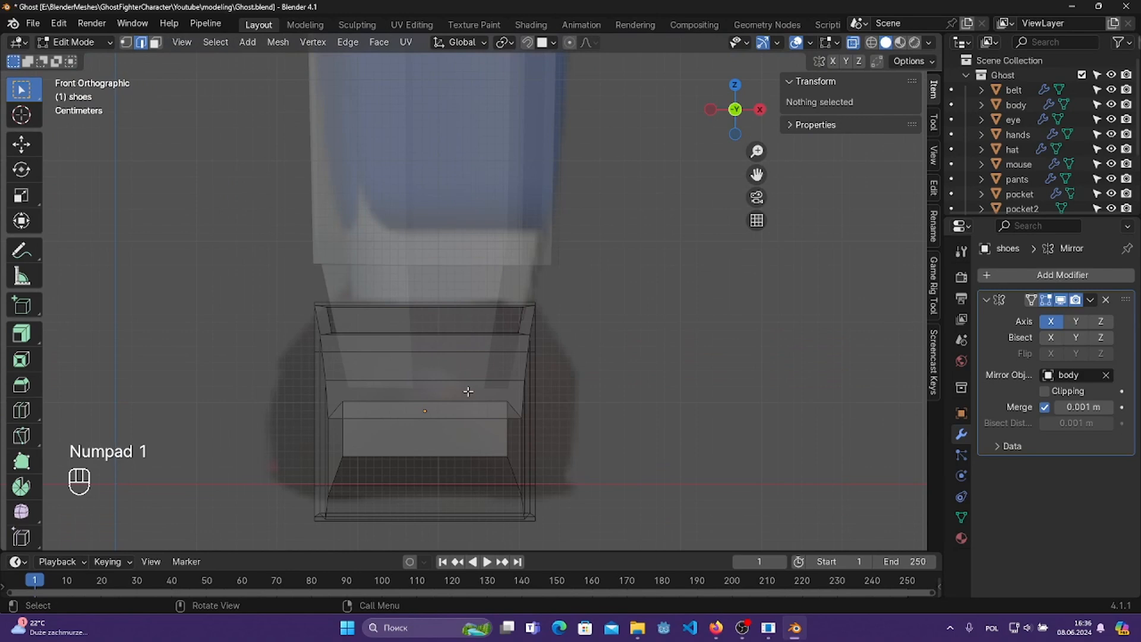
pyautogui.keyDown('alt'); pyautogui.click(417, 402); pyautogui.keyUp('alt')
pyautogui.keyDown('alt'); pyautogui.click(503, 419); pyautogui.keyUp('alt')
pyautogui.moveTo(519, 422); pyautogui.dragTo(496, 430, button='middle')
pyautogui.moveTo(295, 335); pyautogui.dragTo(305, 324, button='middle')
pyautogui.moveTo(497, 430); pyautogui.dragTo(459, 423, button='middle')
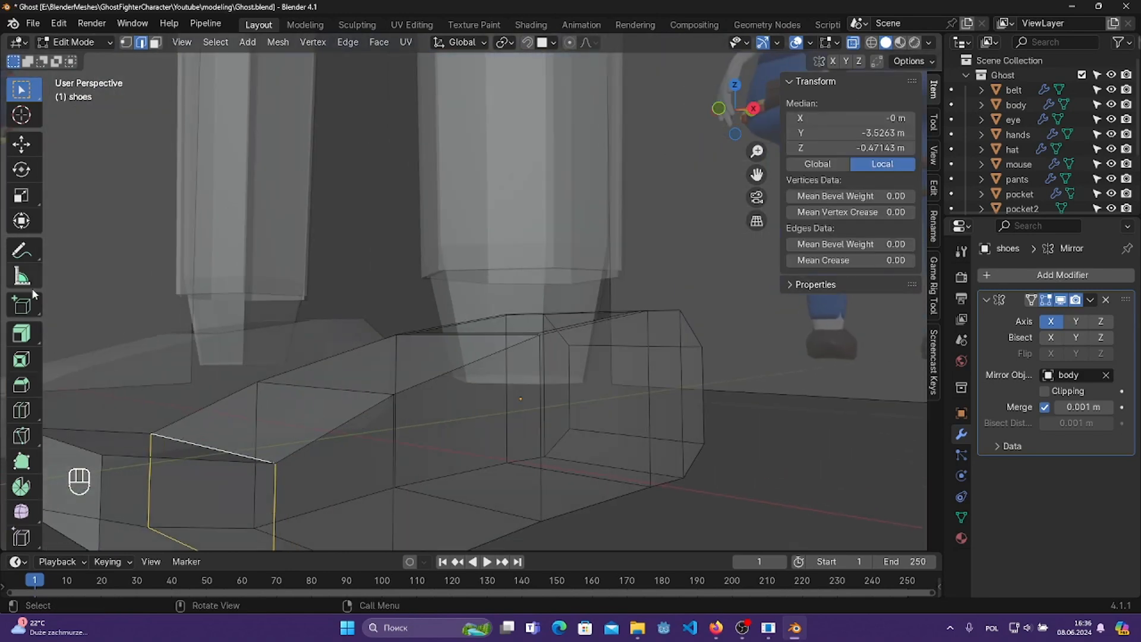
pyautogui.keyDown('shift'); pyautogui.moveTo(306, 324); pyautogui.dragTo(437, 247, button='middle'); pyautogui.keyUp('shift')
pyautogui.press('KP_3')
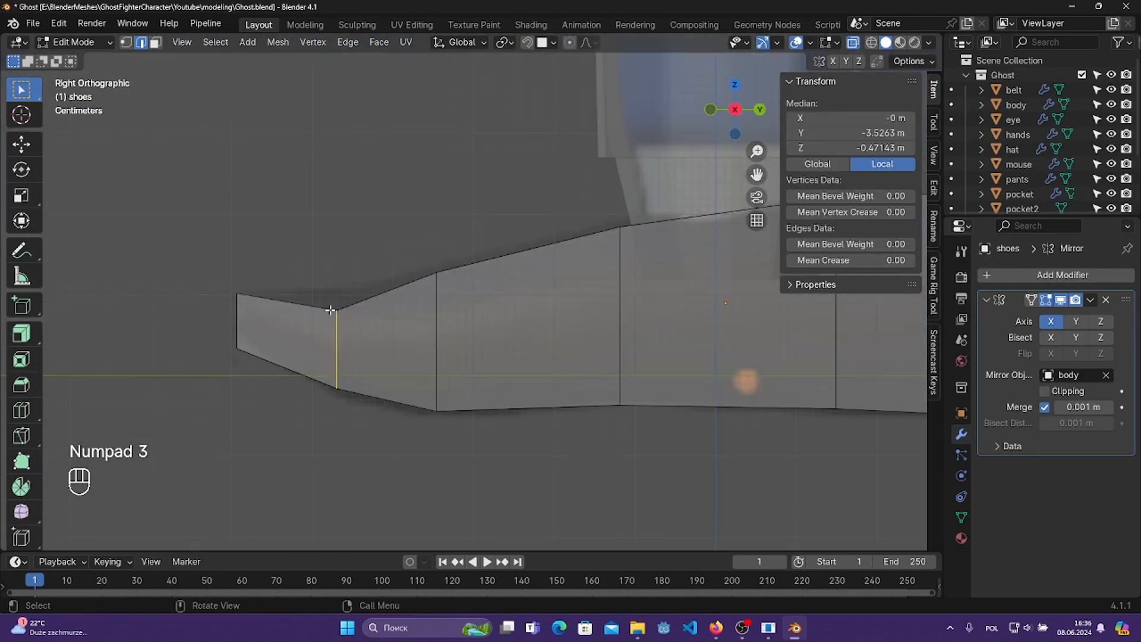
# - Shrink the toe's front end to about three quarters of its size, lower it to about local Z -0.27 m, and save the file
pyautogui.keyDown('shift'); pyautogui.moveTo(747, 377); pyautogui.dragTo(906, 405, button='middle'); pyautogui.keyUp('shift')
pyautogui.press('KP_1')
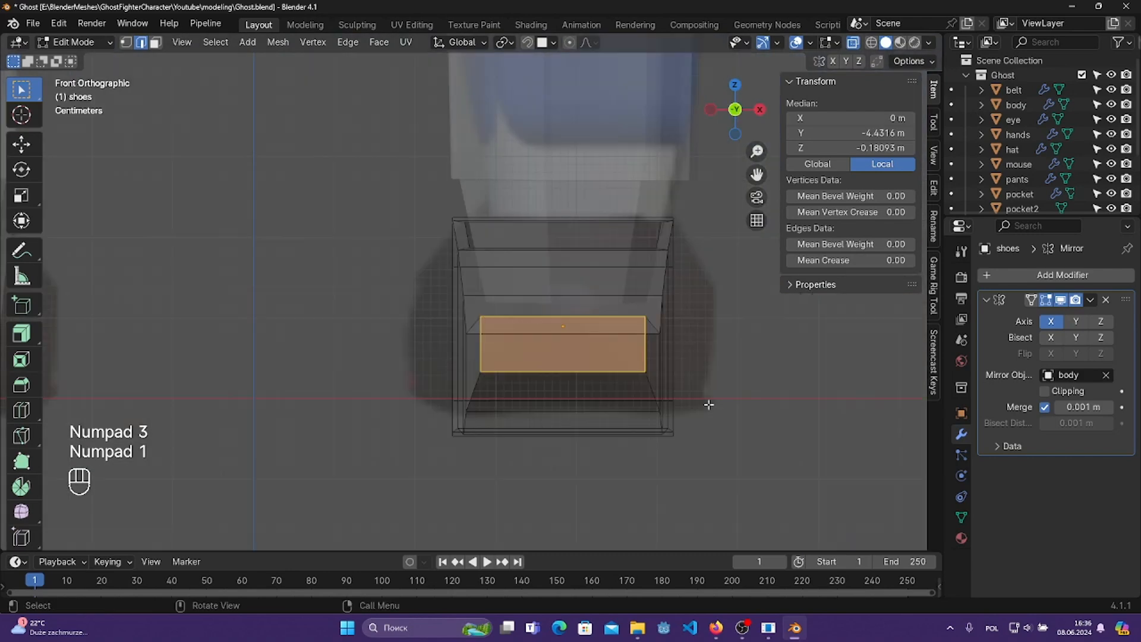
pyautogui.press('s')
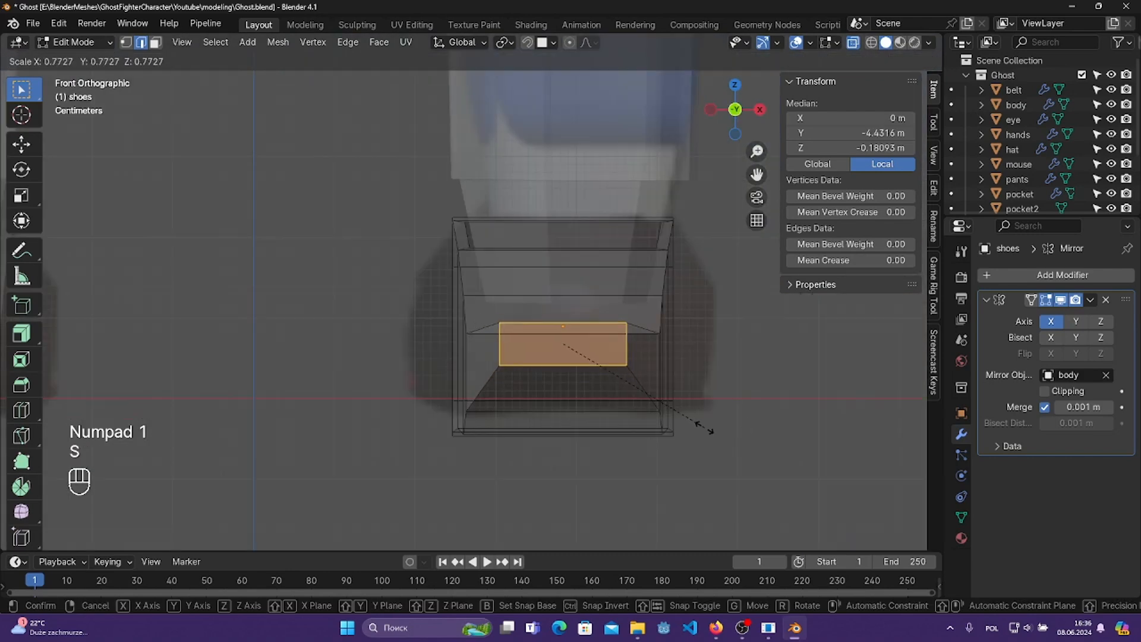
pyautogui.click(703, 424)
pyautogui.press('g')
pyautogui.press('z')
pyautogui.click(692, 427)
pyautogui.hotkey('ctrl', 's')
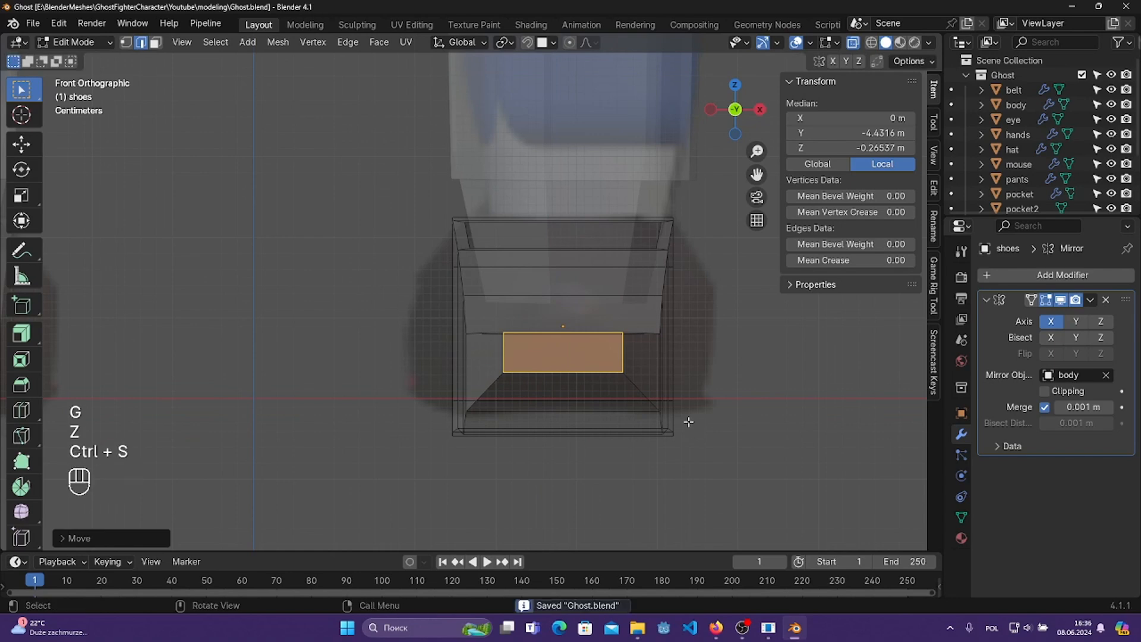
# - Add a centred loop cut running lengthwise around the shoe's sides, toe and heel
pyautogui.moveTo(688, 421); pyautogui.dragTo(643, 361, button='middle')
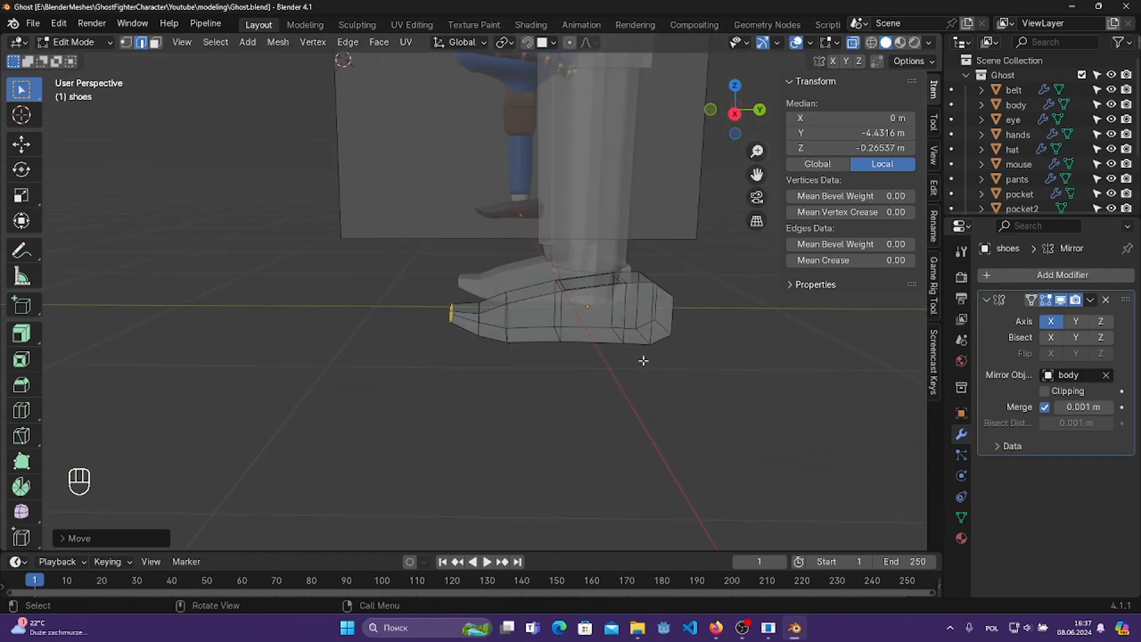
pyautogui.scroll(4, 644, 361)
pyautogui.hotkey('shift', '.')
pyautogui.click(631, 343)
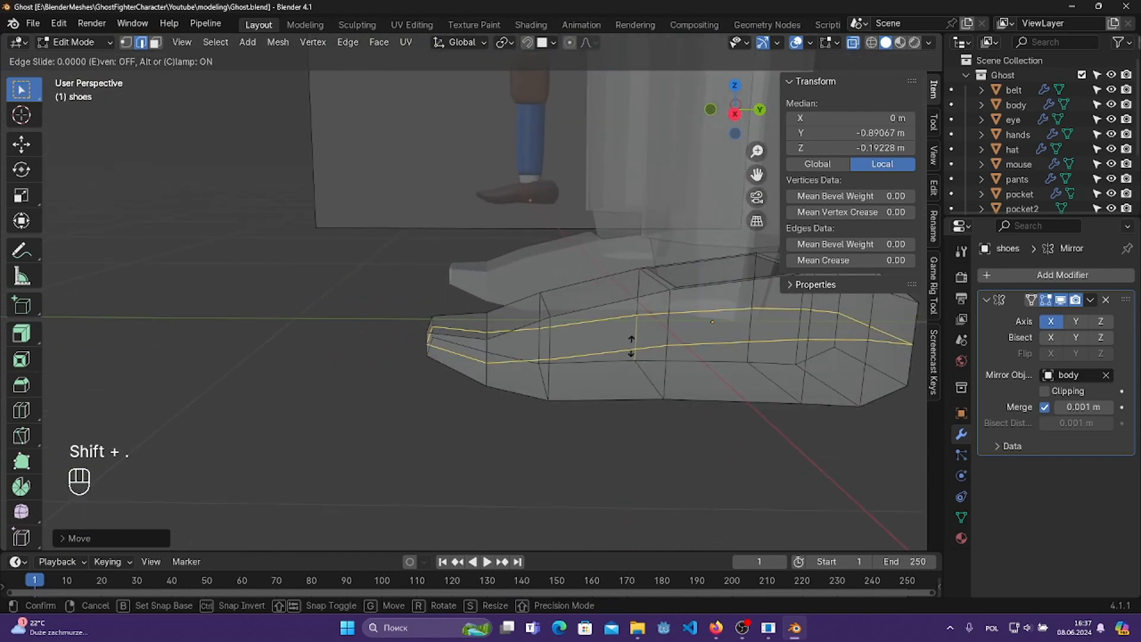
pyautogui.rightClick(632, 346)
pyautogui.moveTo(637, 369); pyautogui.dragTo(774, 433, button='middle')
pyautogui.press('s')
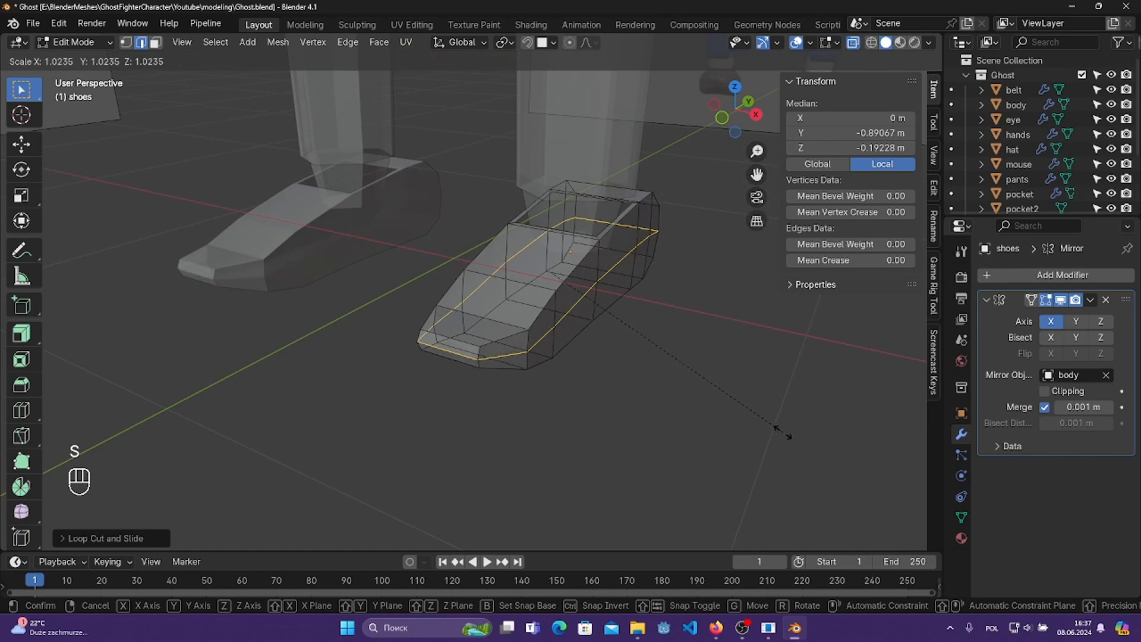
pyautogui.click(780, 428)
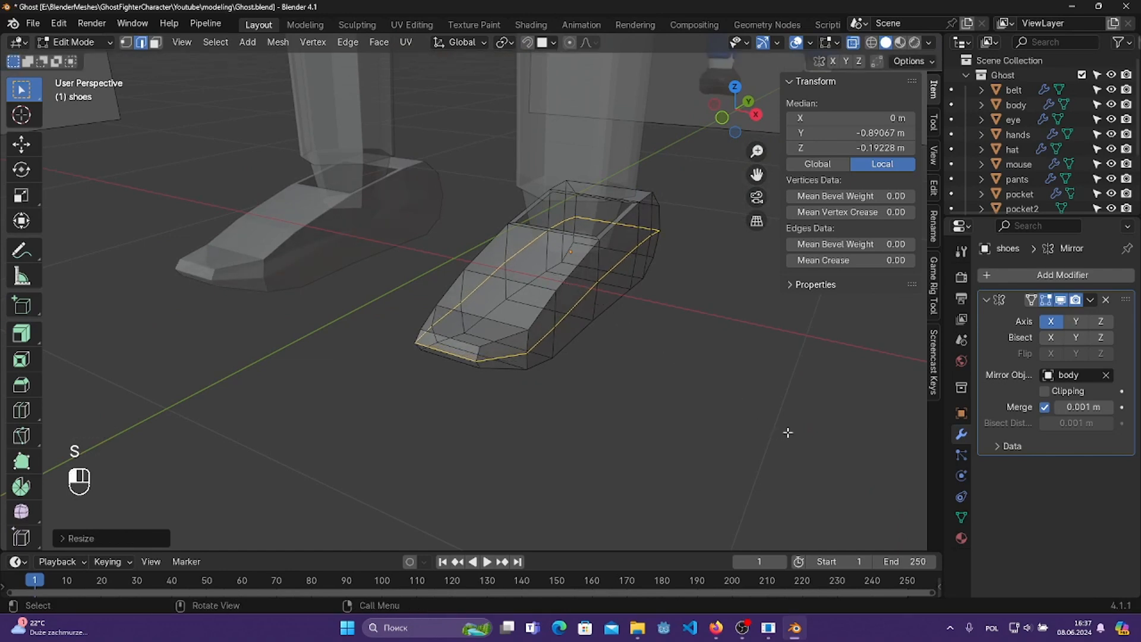
pyautogui.hotkey('ctrl', 'z')
# - Scale the lengthwise side loop outward to about 1.02, save the file, and deselect the mesh
pyautogui.press('s')
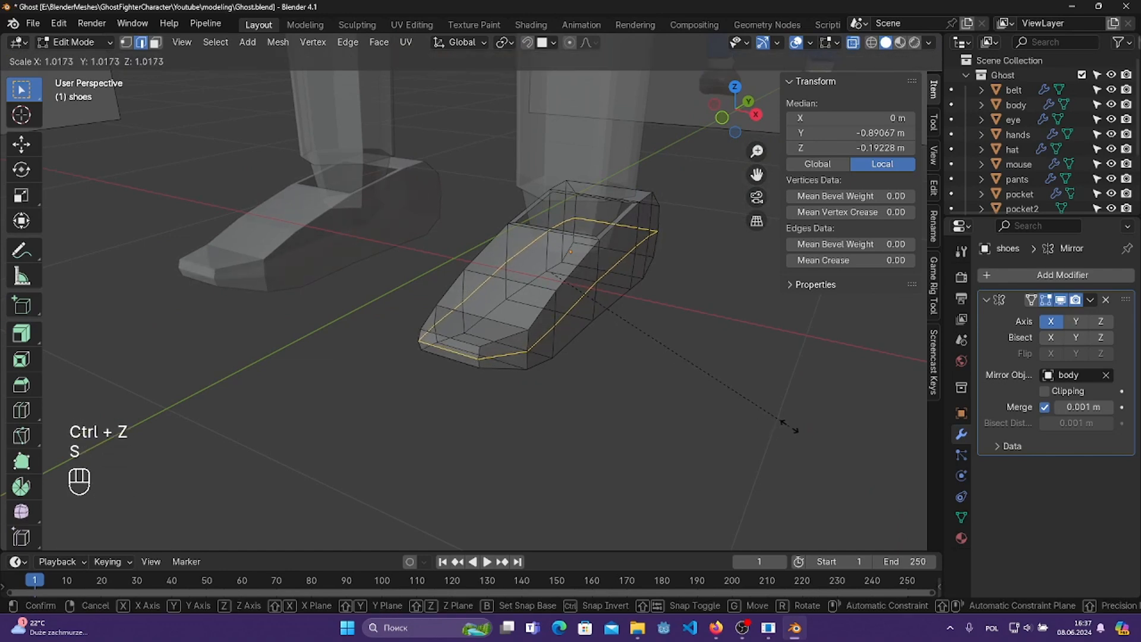
pyautogui.click(787, 426)
pyautogui.hotkey('ctrl', 's')
pyautogui.moveTo(779, 422); pyautogui.dragTo(633, 326, button='middle')
pyautogui.click(637, 342)
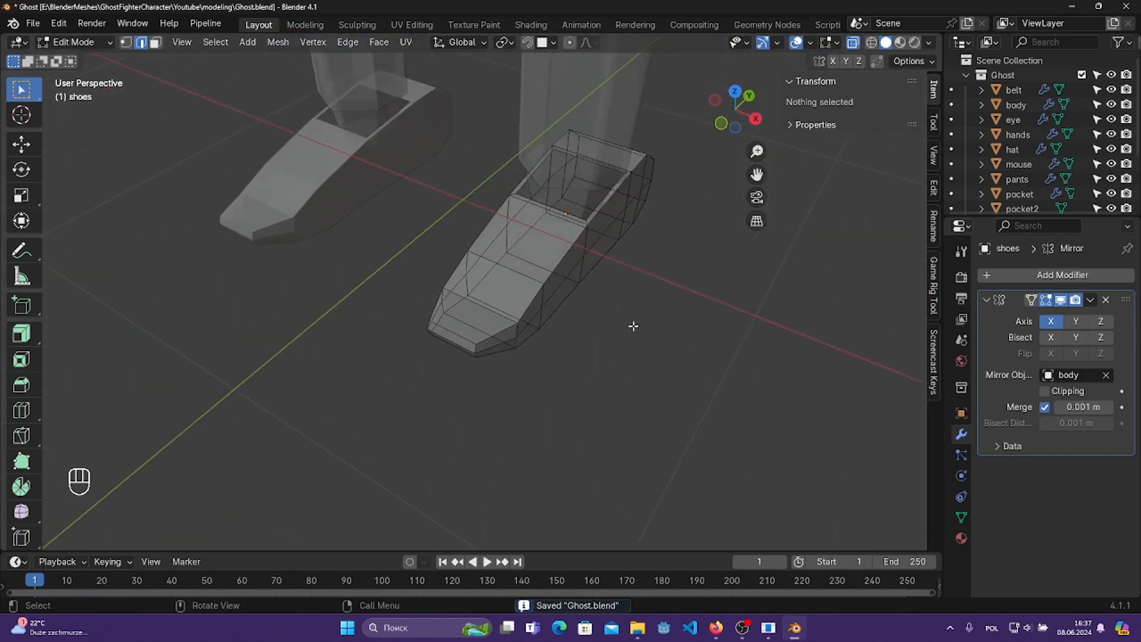
# - Return to Object Mode and add a Subdivision Surface modifier to the shoes
pyautogui.click(71, 42)
pyautogui.click(72, 58)
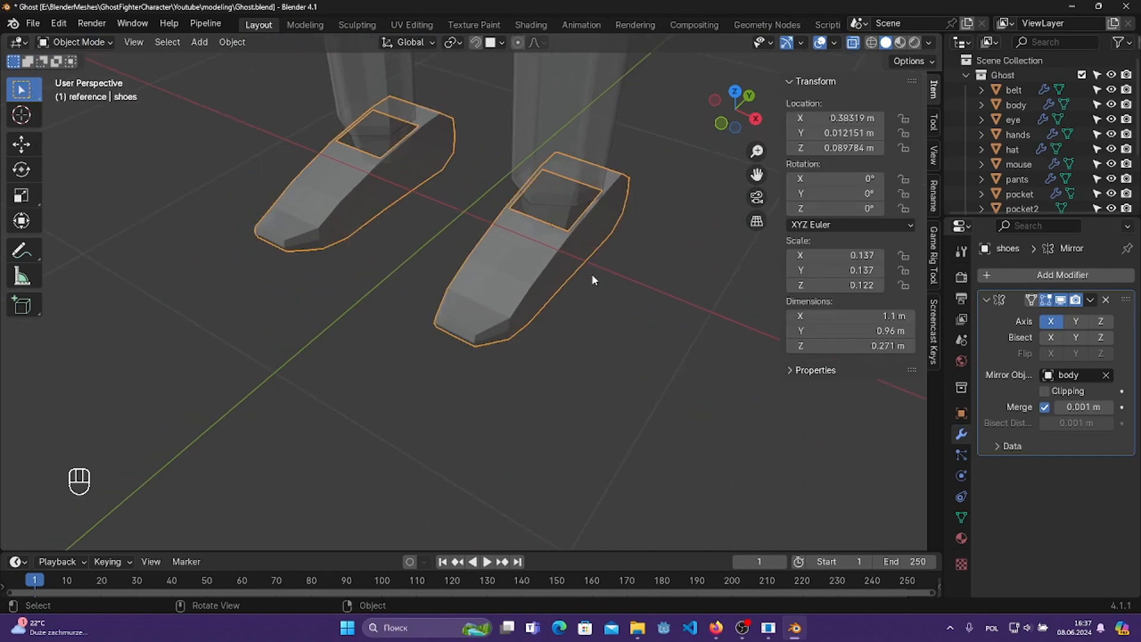
pyautogui.moveTo(592, 275); pyautogui.dragTo(665, 279, button='middle')
pyautogui.click(997, 276)
pyautogui.moveTo(967, 272)
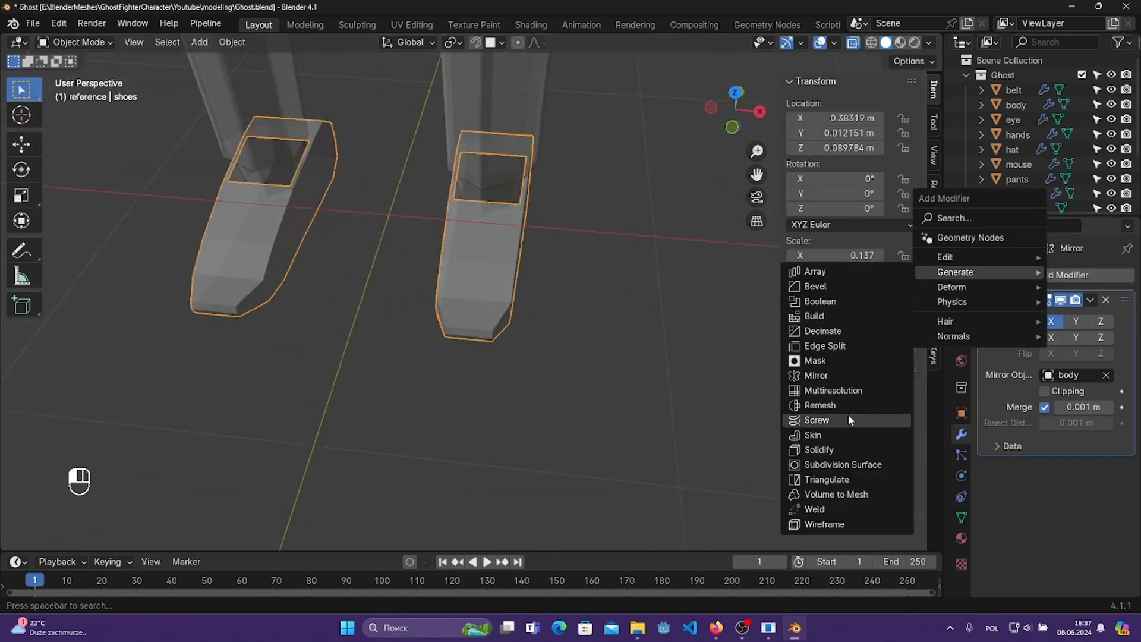
pyautogui.click(843, 464)
pyautogui.moveTo(736, 382); pyautogui.dragTo(415, 259, button='middle')
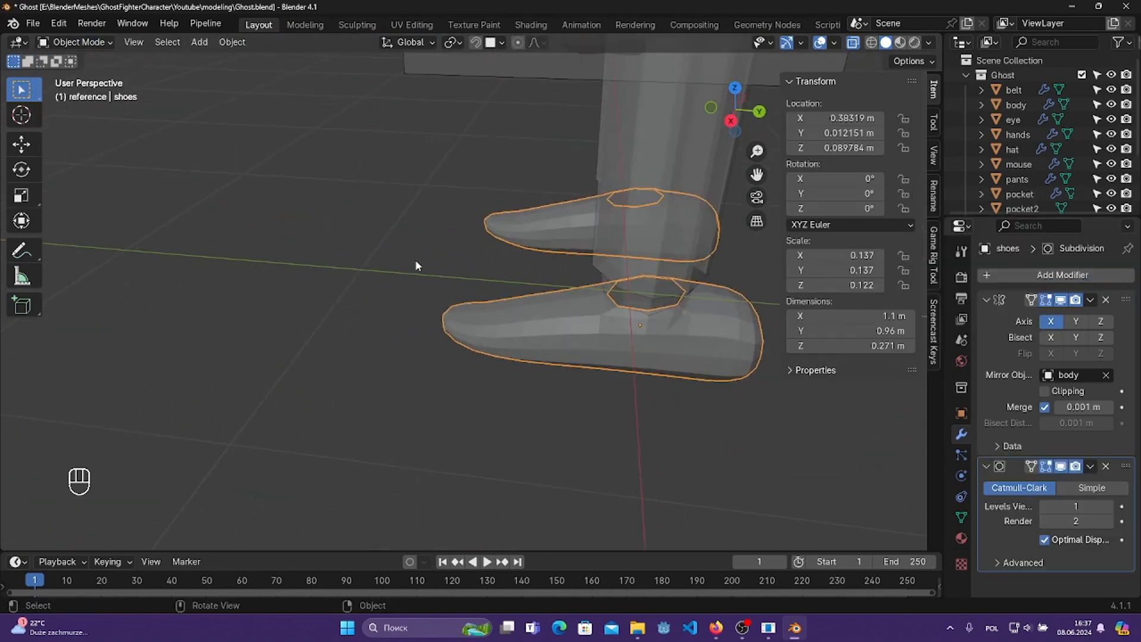
# - Scale down the edge loop just in front of the heel's back end along Z, and save the file
pyautogui.moveTo(638, 315); pyautogui.dragTo(461, 287, button='middle')
pyautogui.scroll(3, 465, 348)
pyautogui.press('Tab')
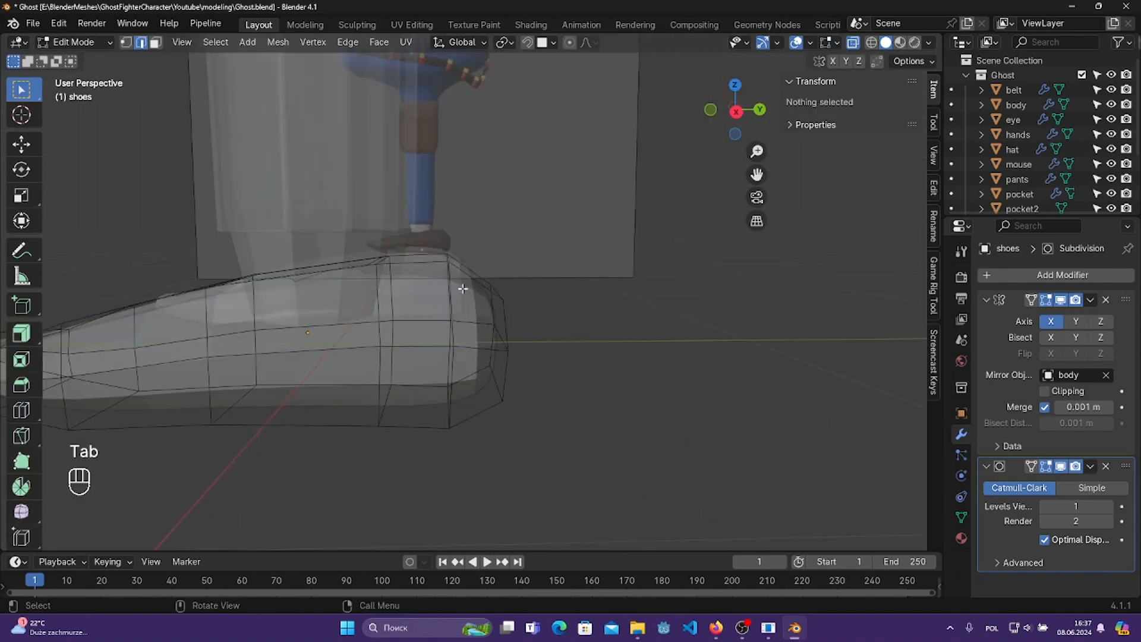
pyautogui.keyDown('alt'); pyautogui.click(461, 288); pyautogui.keyUp('alt')
pyautogui.press('s')
pyautogui.press('z')
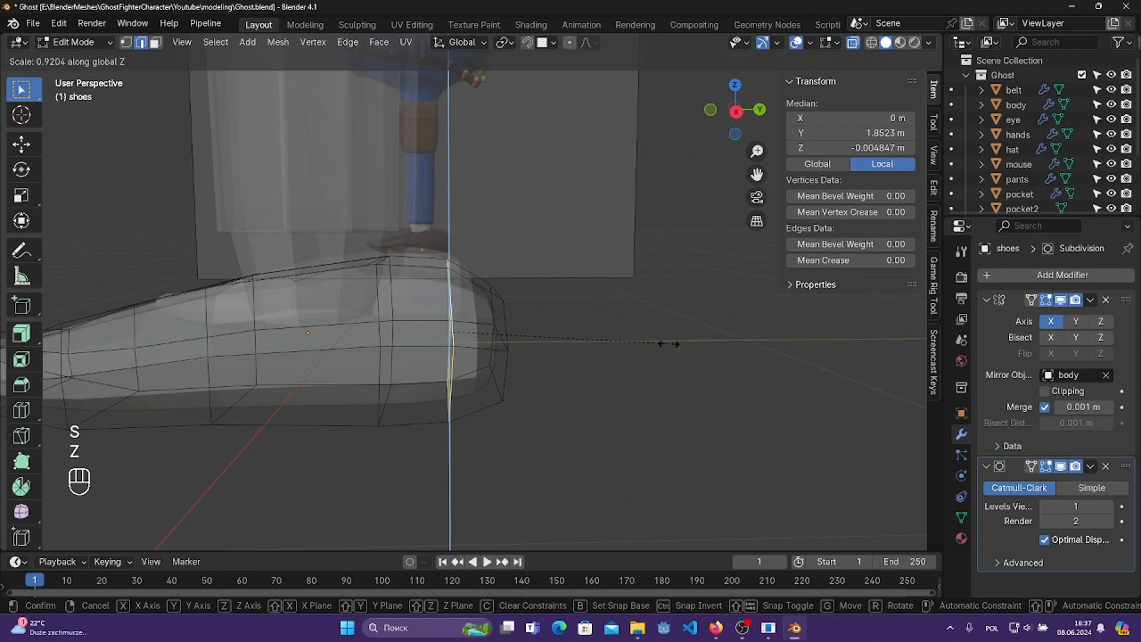
pyautogui.click(669, 343)
pyautogui.hotkey('ctrl', 's')
pyautogui.moveTo(657, 342); pyautogui.dragTo(542, 340, button='middle')
pyautogui.press('s')
pyautogui.click(703, 418)
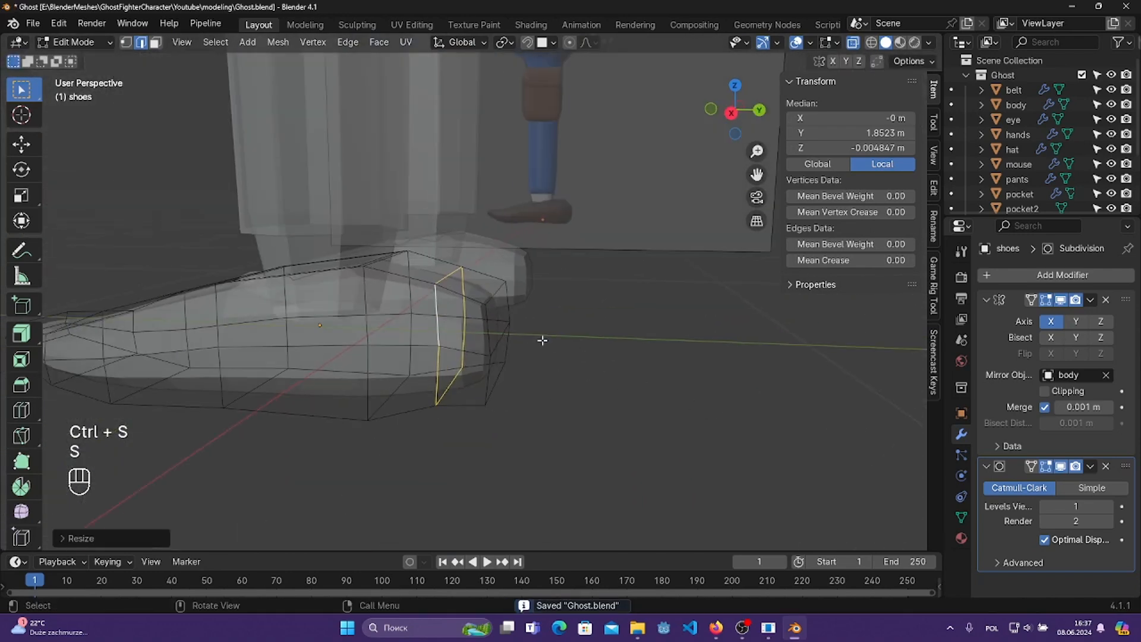
pyautogui.keyDown('alt'); pyautogui.click(483, 317); pyautogui.keyUp('alt')
pyautogui.moveTo(483, 317); pyautogui.dragTo(669, 355, button='middle')
pyautogui.keyDown('alt'); pyautogui.click(526, 319); pyautogui.keyUp('alt')
pyautogui.moveTo(526, 318); pyautogui.dragTo(678, 344, button='middle')
pyautogui.press('s')
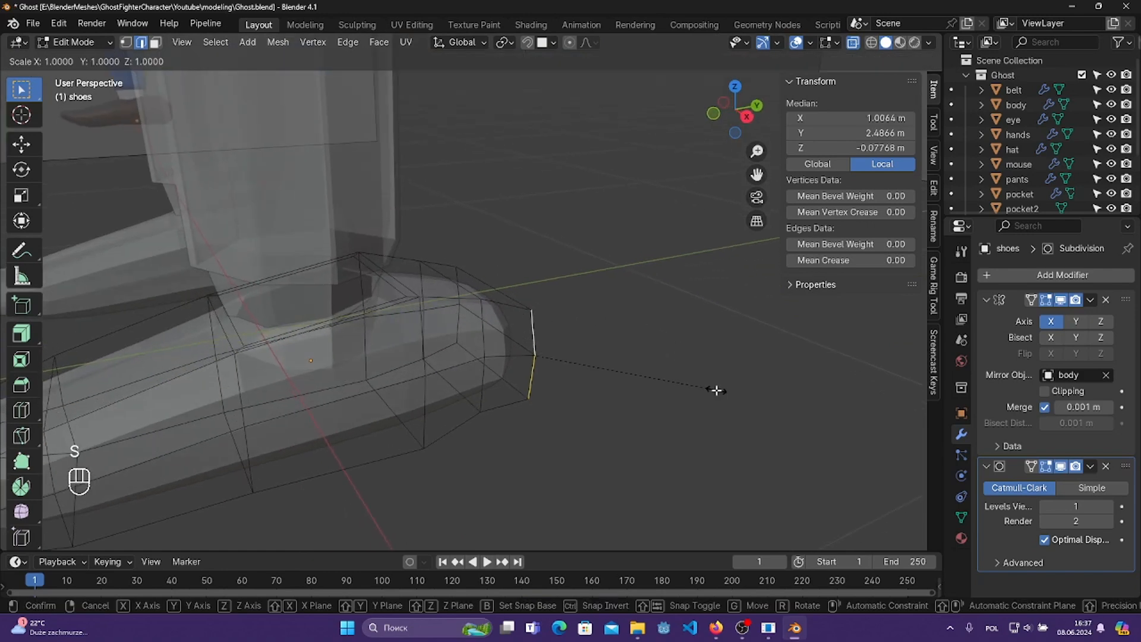
pyautogui.click(533, 322)
pyautogui.moveTo(522, 300)
pyautogui.mouseDown(button='middle')
pyautogui.moveTo(553, 309)
pyautogui.moveTo(540, 291)
pyautogui.mouseUp(button='middle')
# - Shrink the heel's rearmost edge loop slightly, raise it to about local Z -0.02 m, and save the file
pyautogui.press('KP_3')
pyautogui.keyDown('alt'); pyautogui.click(497, 298); pyautogui.keyUp('alt')
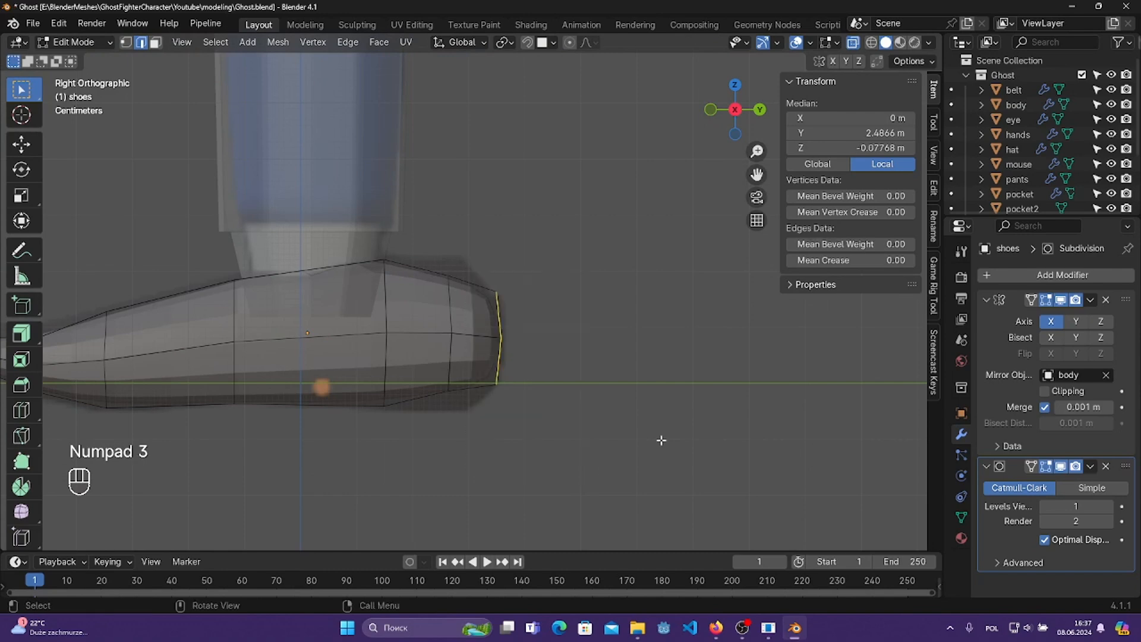
pyautogui.press('s')
pyautogui.click(635, 416)
pyautogui.press('g')
pyautogui.press('z')
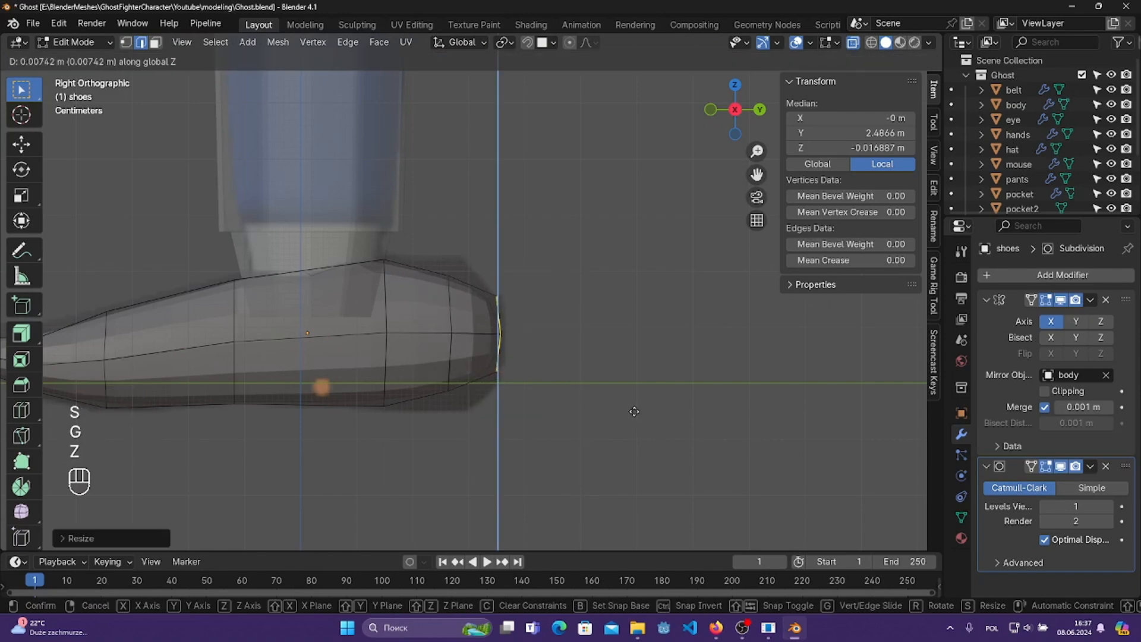
pyautogui.click(634, 411)
pyautogui.hotkey('ctrl', 's')
# - Return to Object Mode and deselect the shoes
pyautogui.press('Tab')
pyautogui.moveTo(545, 321); pyautogui.dragTo(700, 375, button='middle')
pyautogui.click(604, 354)
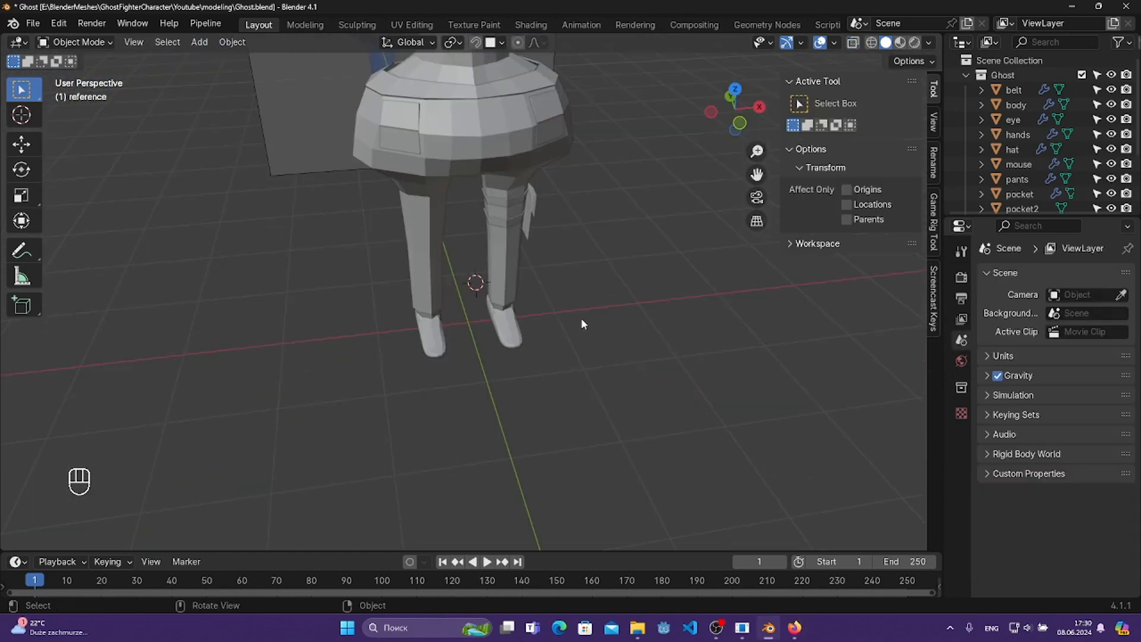
# - Add a cylinder mesh and move it into the Ghost collection
pyautogui.hotkey('shift', 'a')
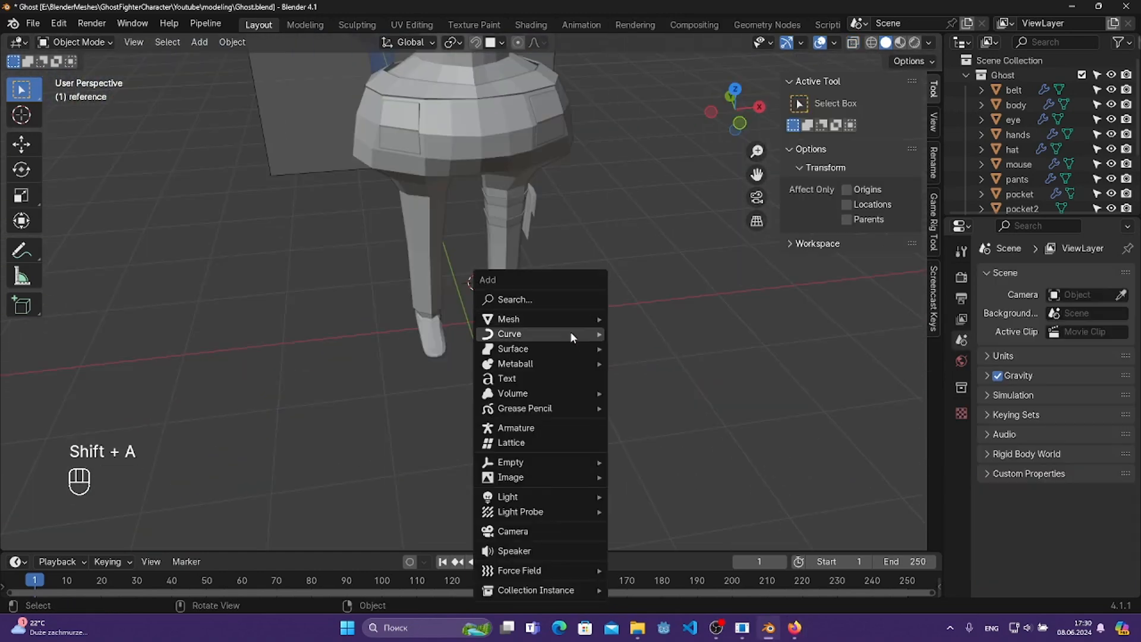
pyautogui.hotkey('shift', 'a')
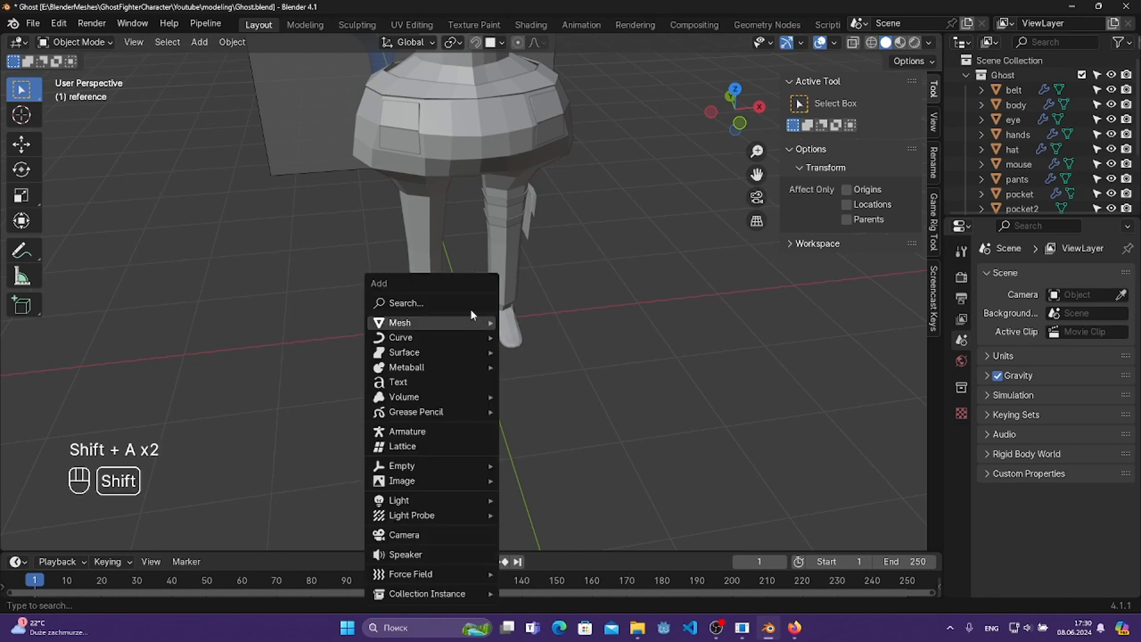
pyautogui.moveTo(434, 322)
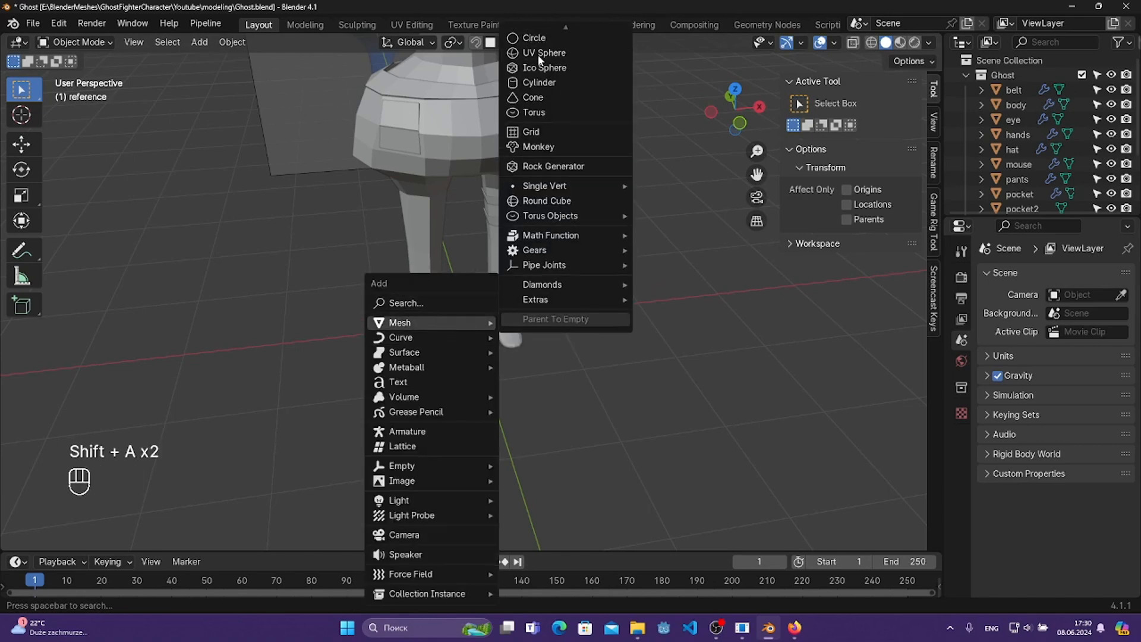
pyautogui.scroll(1, 538, 57)
pyautogui.click(553, 108)
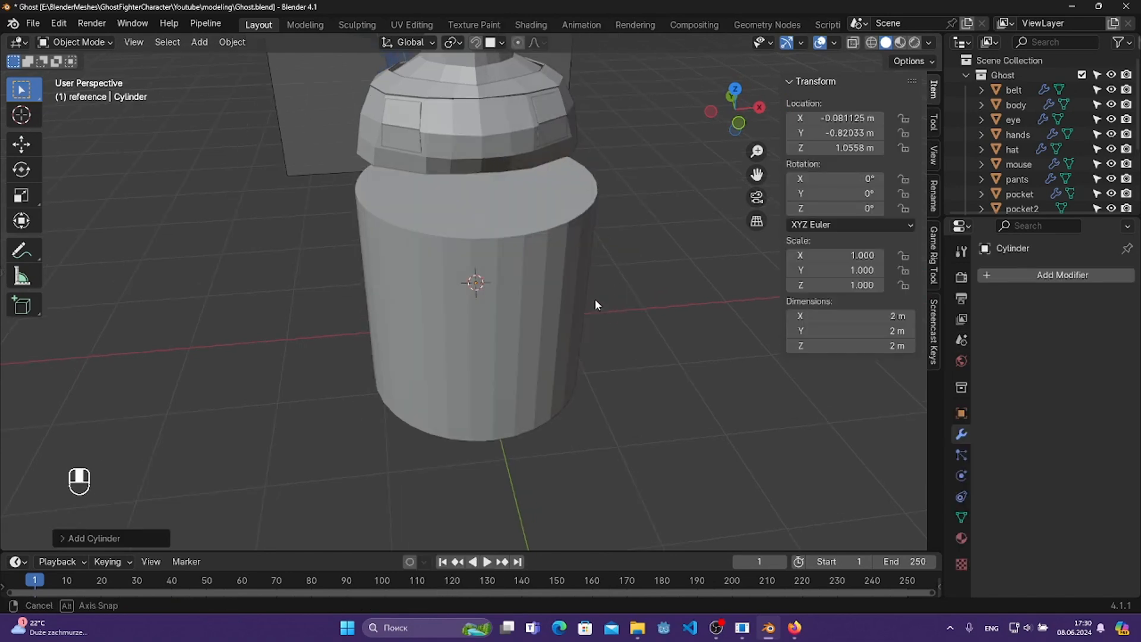
pyautogui.scroll(-4, 1043, 206)
pyautogui.moveTo(1022, 170); pyautogui.dragTo(1002, 78)
pyautogui.moveTo(731, 208); pyautogui.dragTo(708, 218, button='middle')
# - Scale the cylinder uniformly down to about 0.177 m and isolate it in local view
pyautogui.press('s')
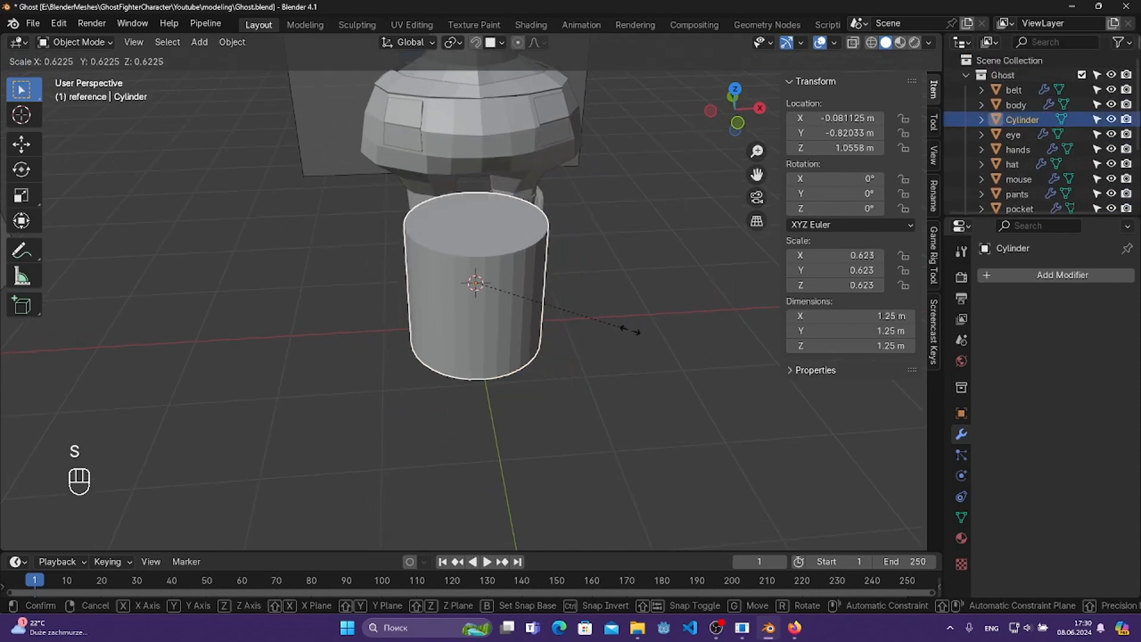
pyautogui.click(499, 290)
pyautogui.scroll(3, 553, 282)
pyautogui.scroll(2, 654, 387)
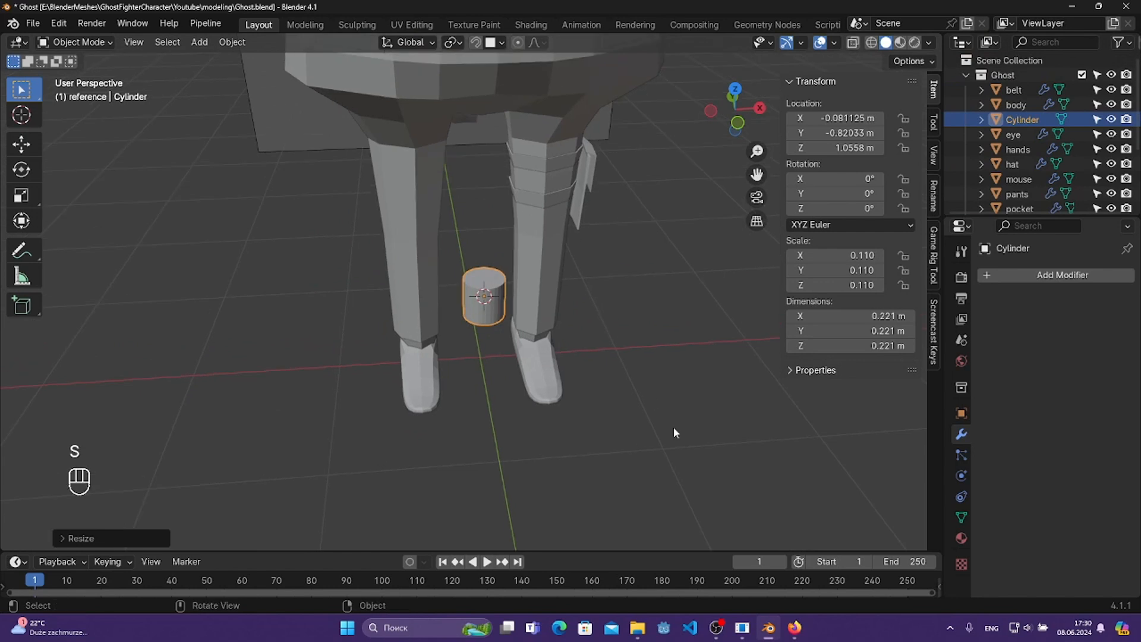
pyautogui.press('s')
pyautogui.click(632, 403)
pyautogui.press('KP_Divide')
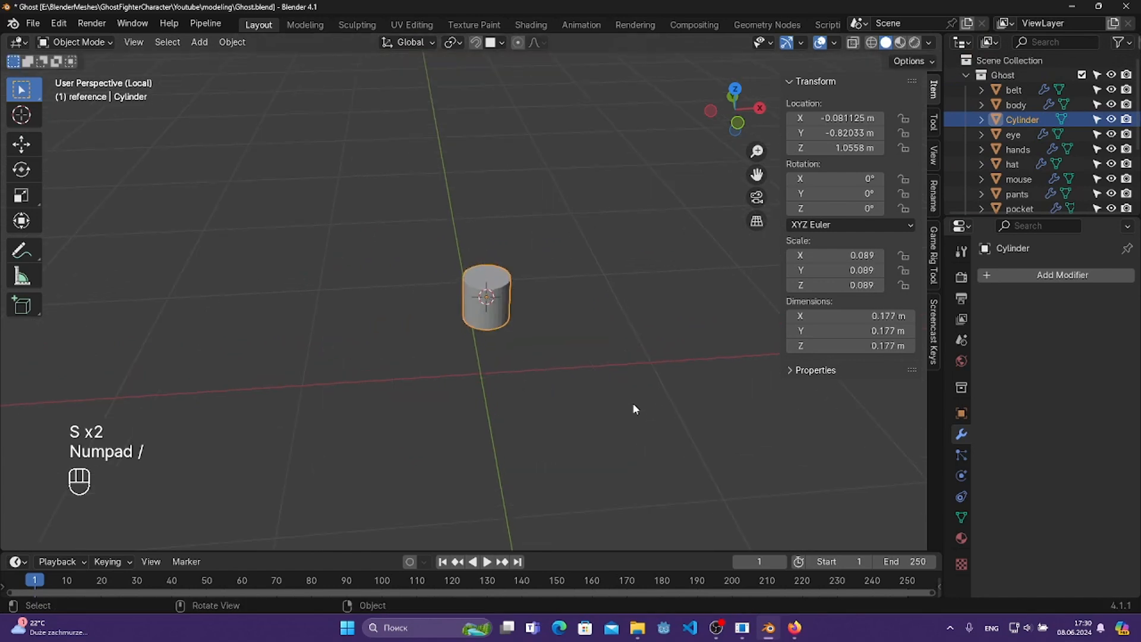
pyautogui.scroll(-2, 647, 391)
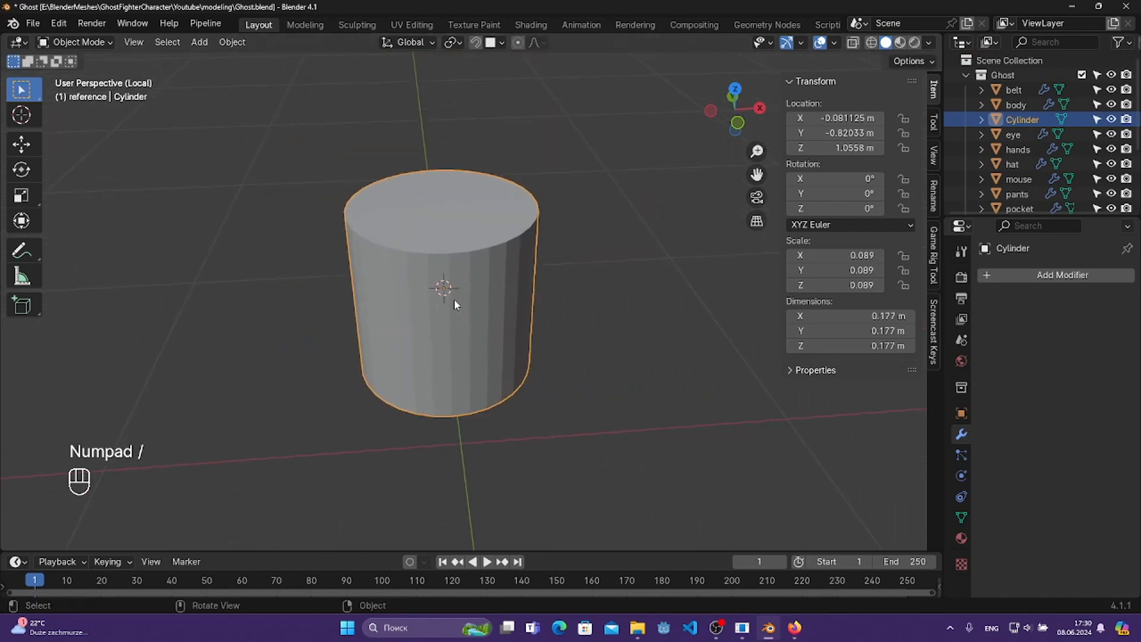
# - Add a horizontal loop cut around the cylinder's upper half at about local Z 0.36 m
pyautogui.press('Tab')
pyautogui.moveTo(778, 409); pyautogui.dragTo(768, 395, button='middle')
pyautogui.click(770, 395)
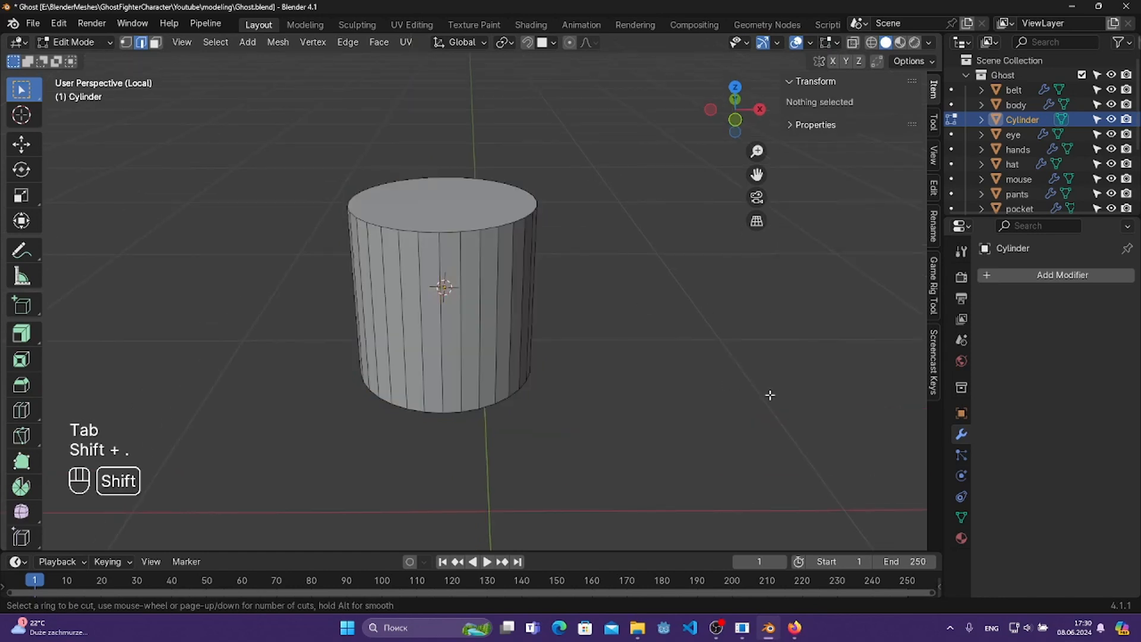
pyautogui.click(494, 280)
pyautogui.click(683, 279)
pyautogui.moveTo(684, 280); pyautogui.dragTo(699, 253, button='middle')
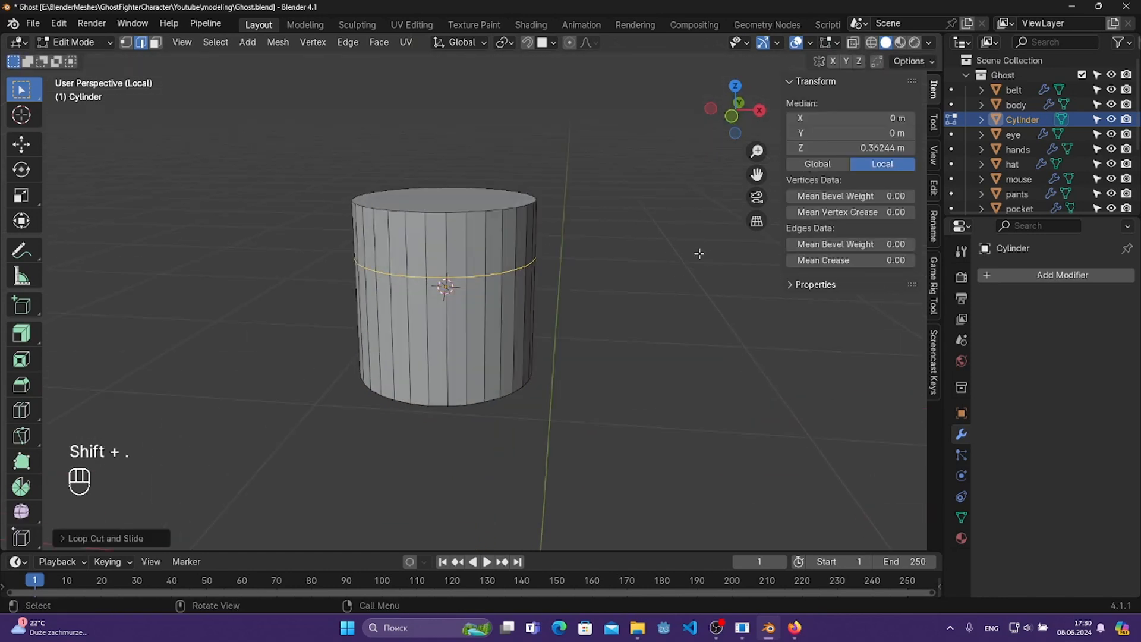
# - Extrude the cylinder's top face and scale it outward to about 1.08 to form an overhanging rim
pyautogui.keyDown('alt'); pyautogui.click(502, 210); pyautogui.keyUp('alt')
pyautogui.moveTo(502, 211); pyautogui.dragTo(597, 315, button='middle')
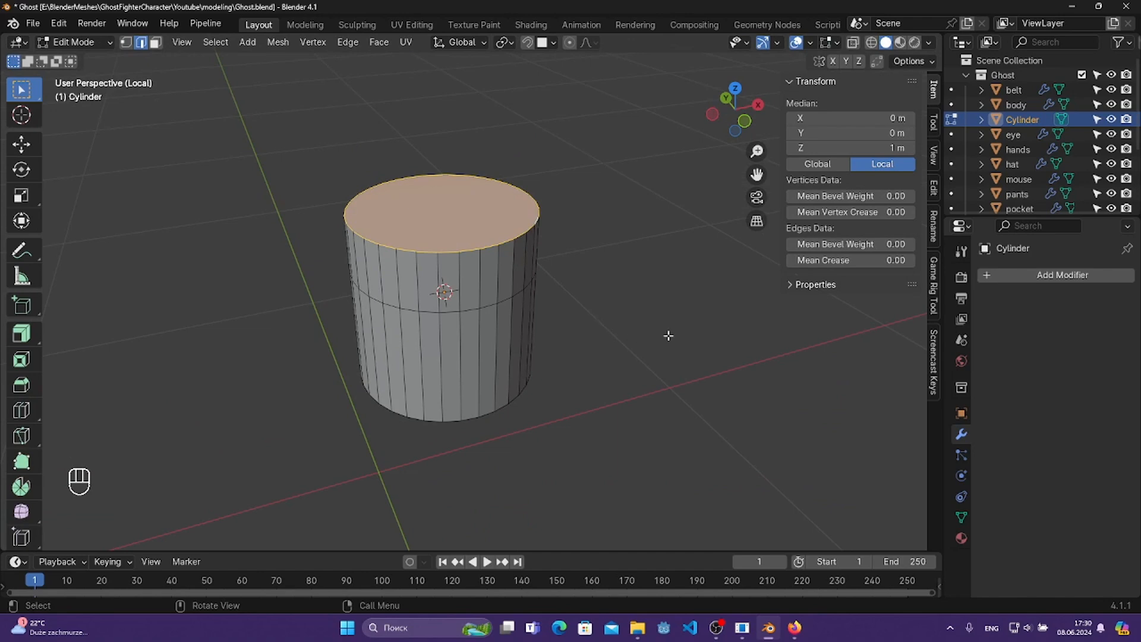
pyautogui.press('e')
pyautogui.press('s')
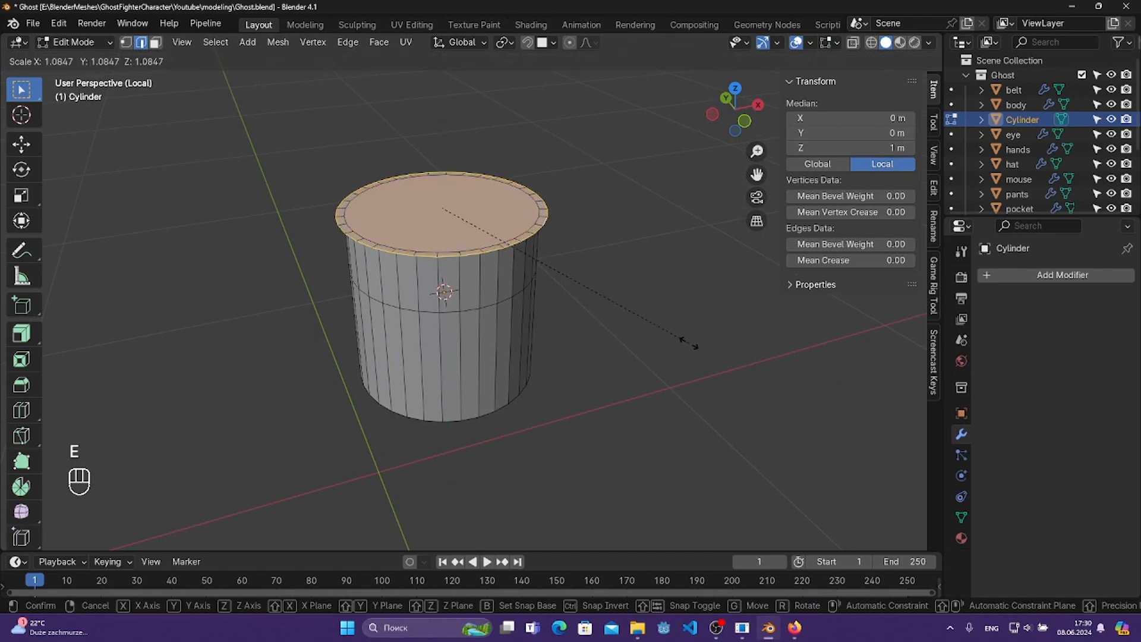
pyautogui.click(688, 343)
# - Extrude the widened top face upward along Z by about 0.006 m to give the rim thickness, and deselect it
pyautogui.keyDown('shift'); pyautogui.moveTo(626, 285); pyautogui.dragTo(638, 319, button='middle'); pyautogui.keyUp('shift')
pyautogui.scroll(3, 639, 318)
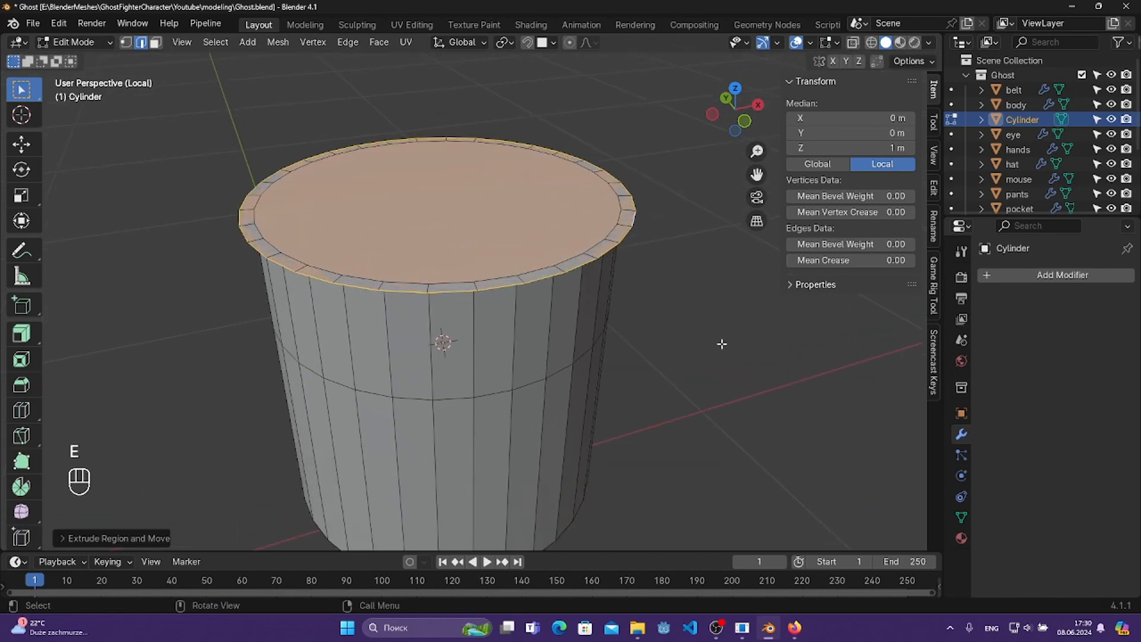
pyautogui.press('e')
pyautogui.press('z')
pyautogui.press('z')
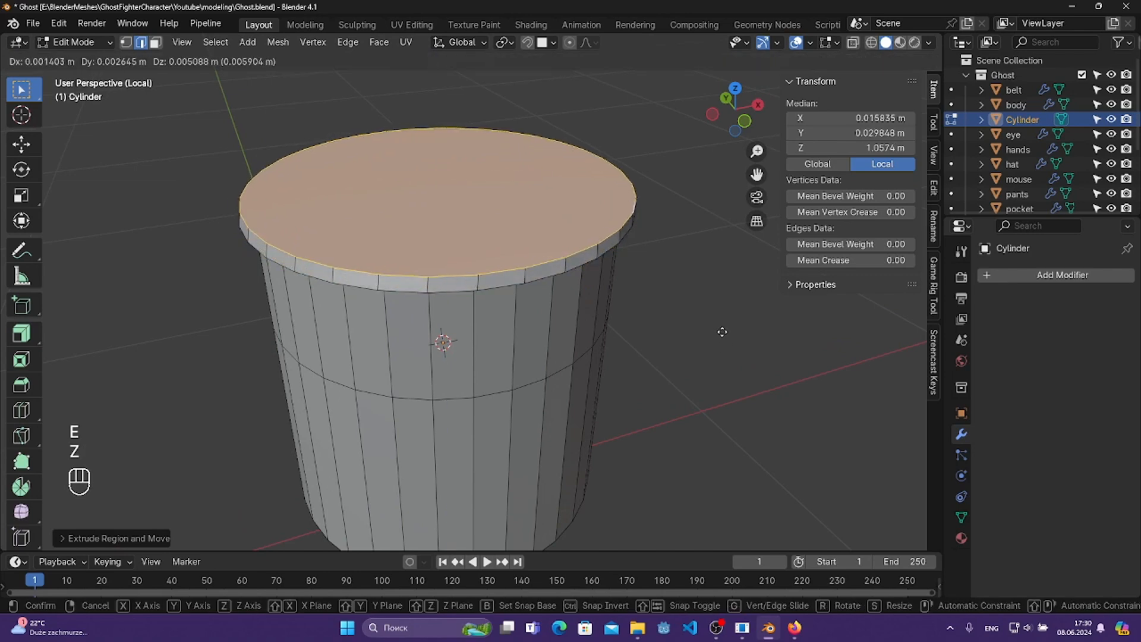
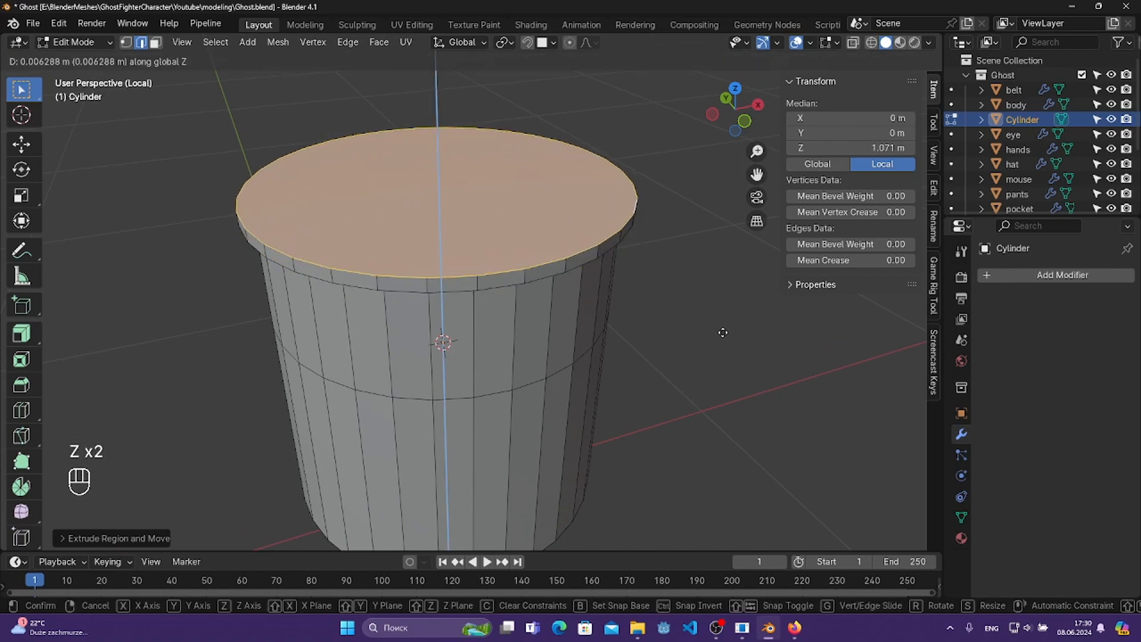
pyautogui.click(723, 333)
pyautogui.moveTo(680, 322); pyautogui.dragTo(561, 257, button='middle')
pyautogui.click(739, 357)
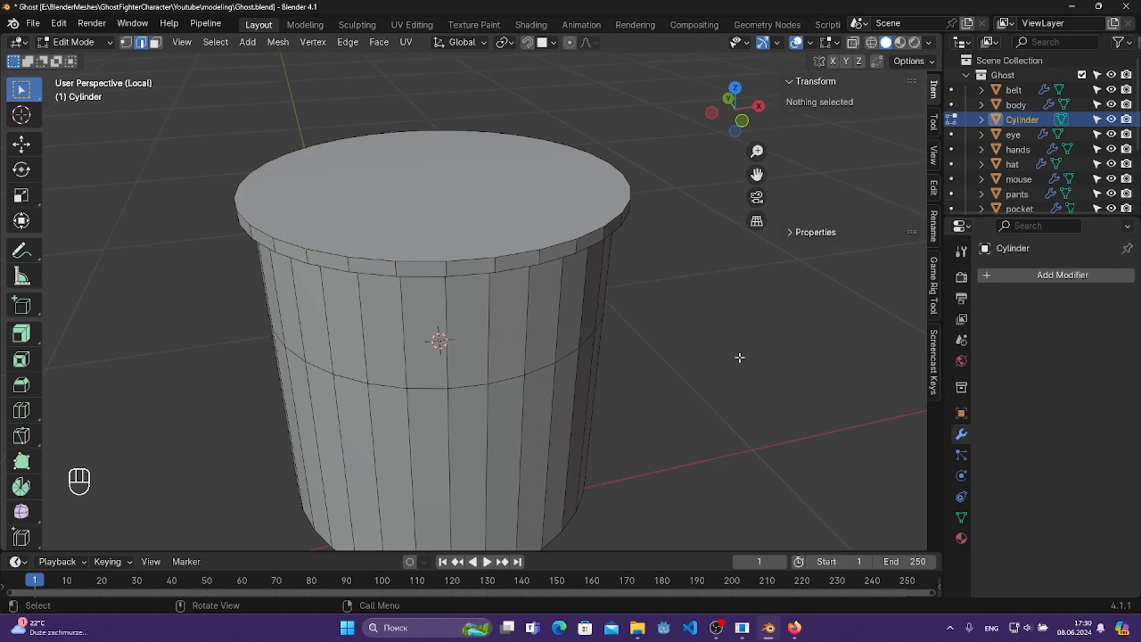
# - Bevel the rim's upper and lower edge loops and the cylinder's bottom edge loop with about 0.011 m width, and save the file
pyautogui.keyDown('alt'); pyautogui.click(591, 228); pyautogui.keyUp('alt')
pyautogui.moveTo(693, 288); pyautogui.dragTo(599, 178, button='middle')
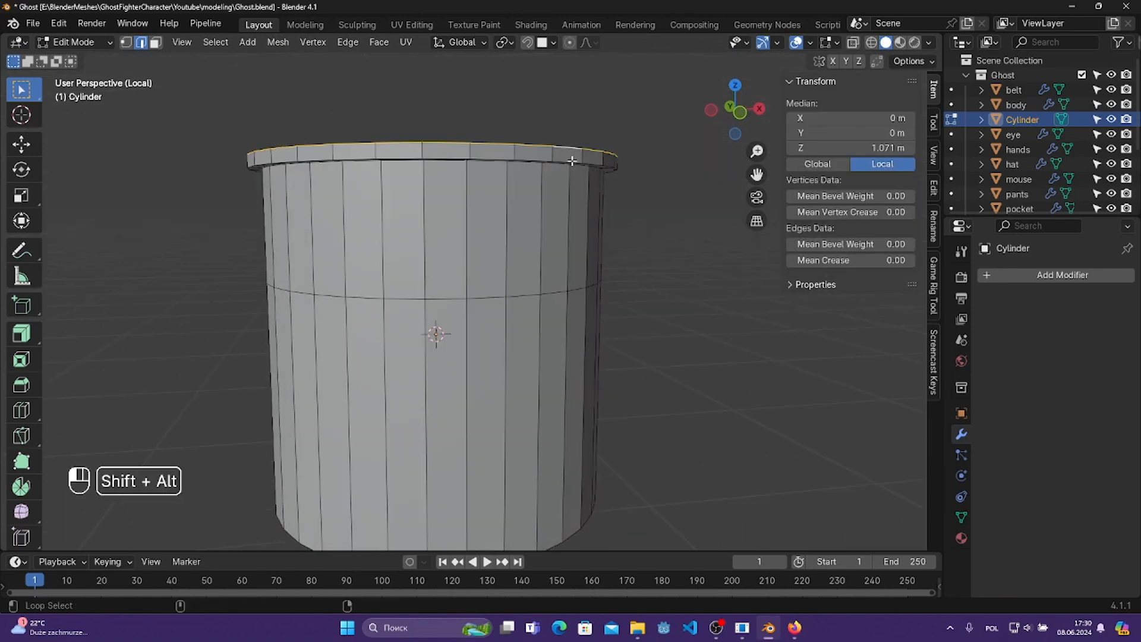
pyautogui.moveTo(629, 257); pyautogui.dragTo(629, 209, button='middle')
pyautogui.keyDown('alt'); pyautogui.keyDown('shift'); pyautogui.click(583, 482); pyautogui.keyUp('shift'); pyautogui.keyUp('alt')
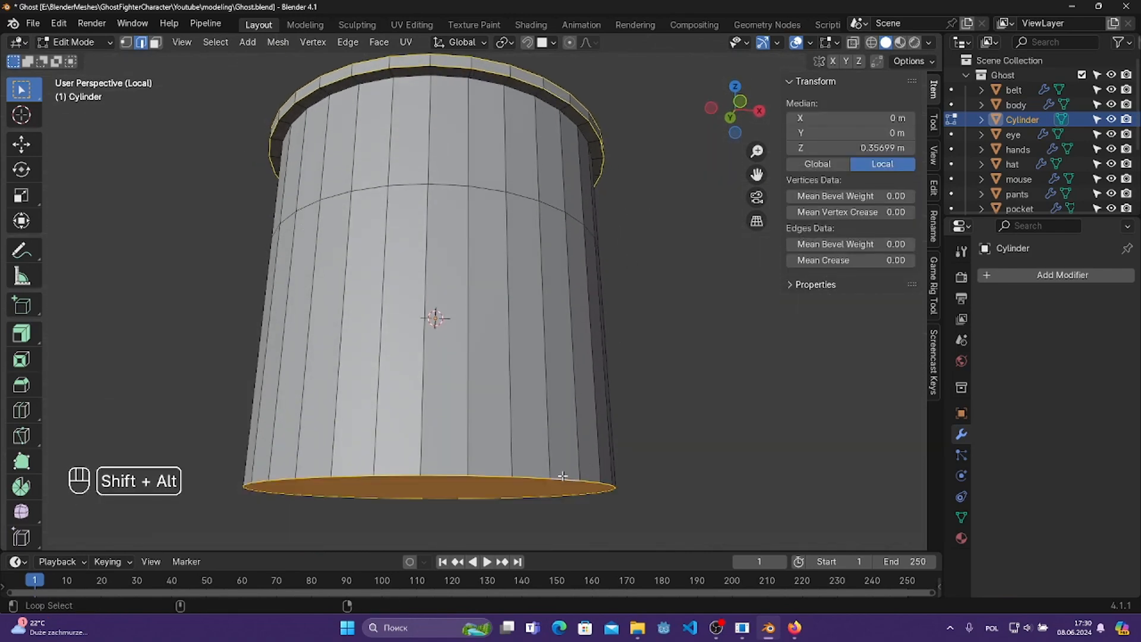
pyautogui.moveTo(583, 482); pyautogui.dragTo(702, 357, button='middle')
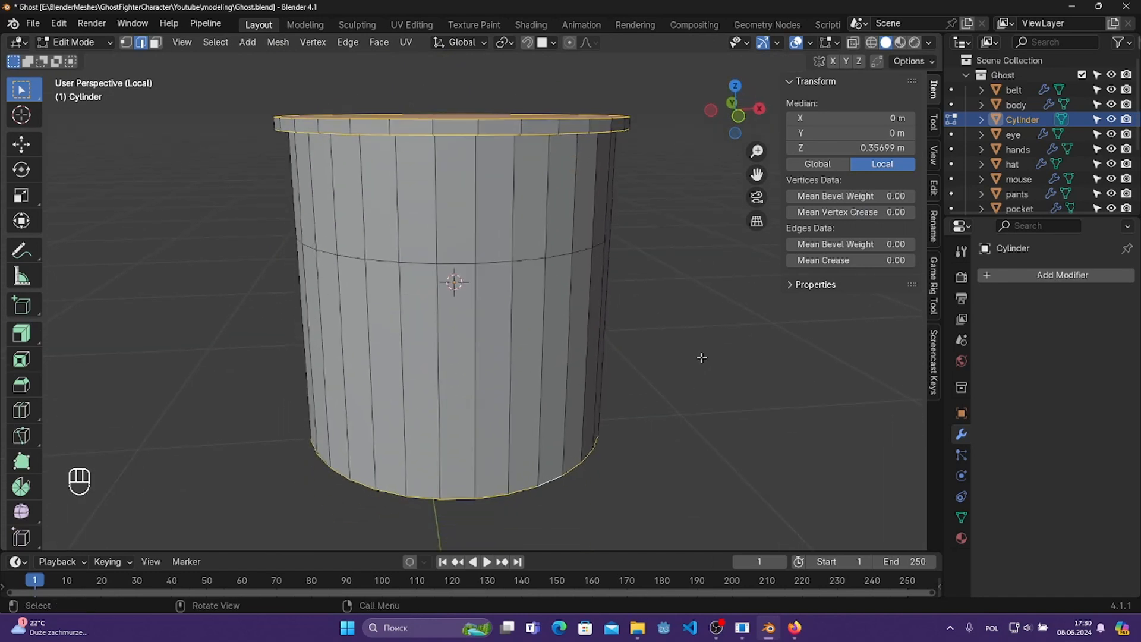
pyautogui.hotkey('ctrl', 'b')
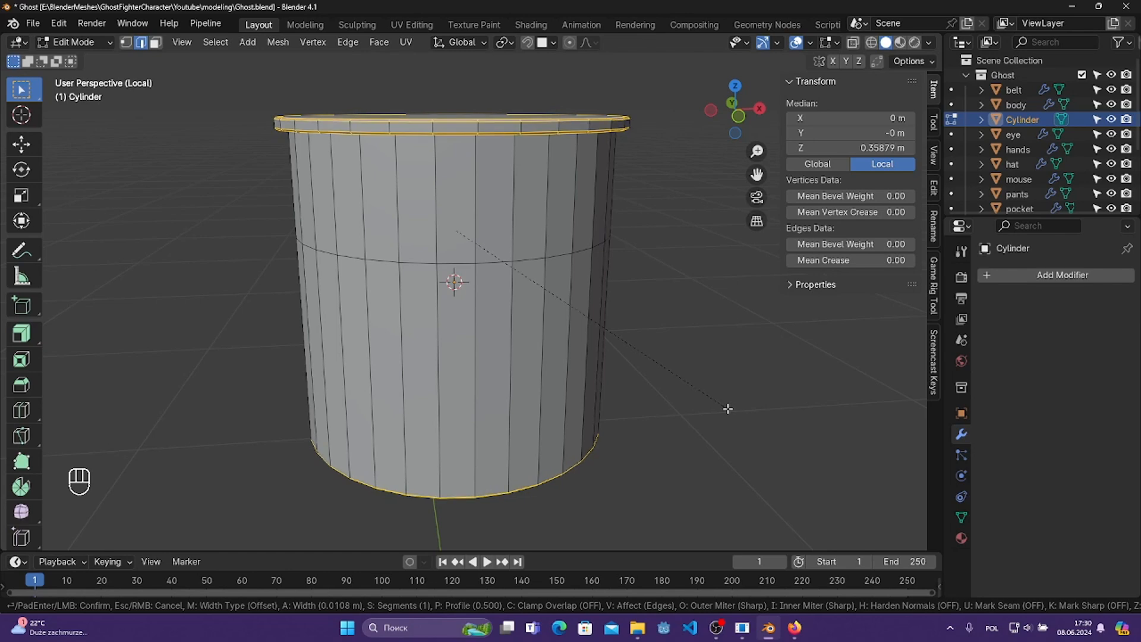
pyautogui.click(729, 409)
pyautogui.moveTo(728, 409); pyautogui.dragTo(604, 326, button='middle')
pyautogui.click(746, 319)
pyautogui.hotkey('ctrl', 's')
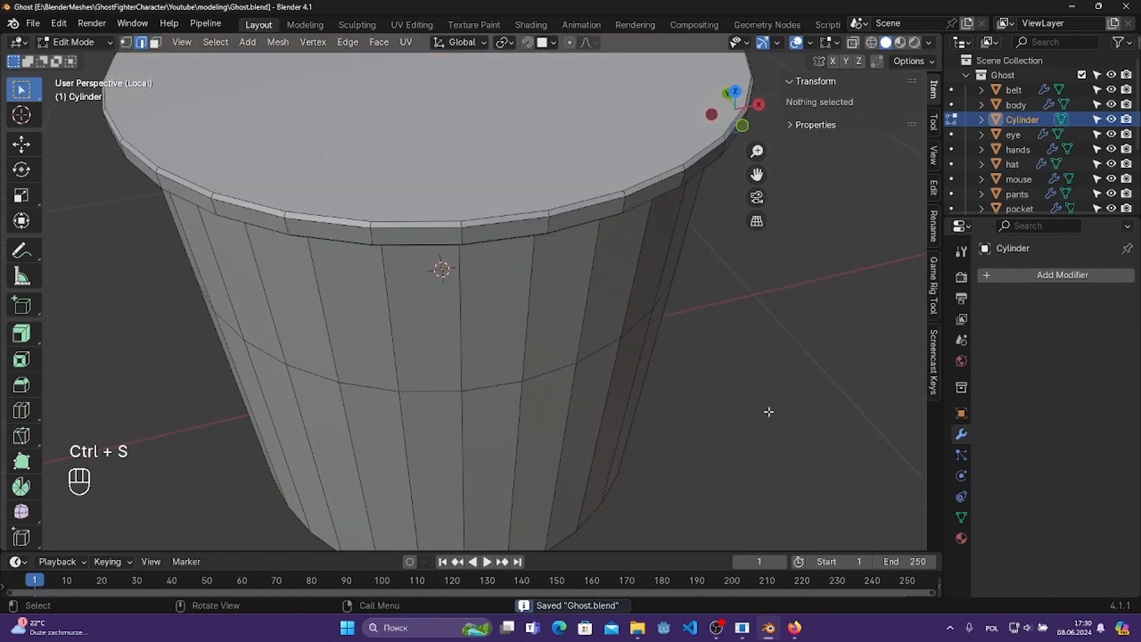
# - Stretch the whole cylinder object along global Z to about 1.35 times its height
pyautogui.moveTo(769, 412); pyautogui.dragTo(749, 301, button='middle')
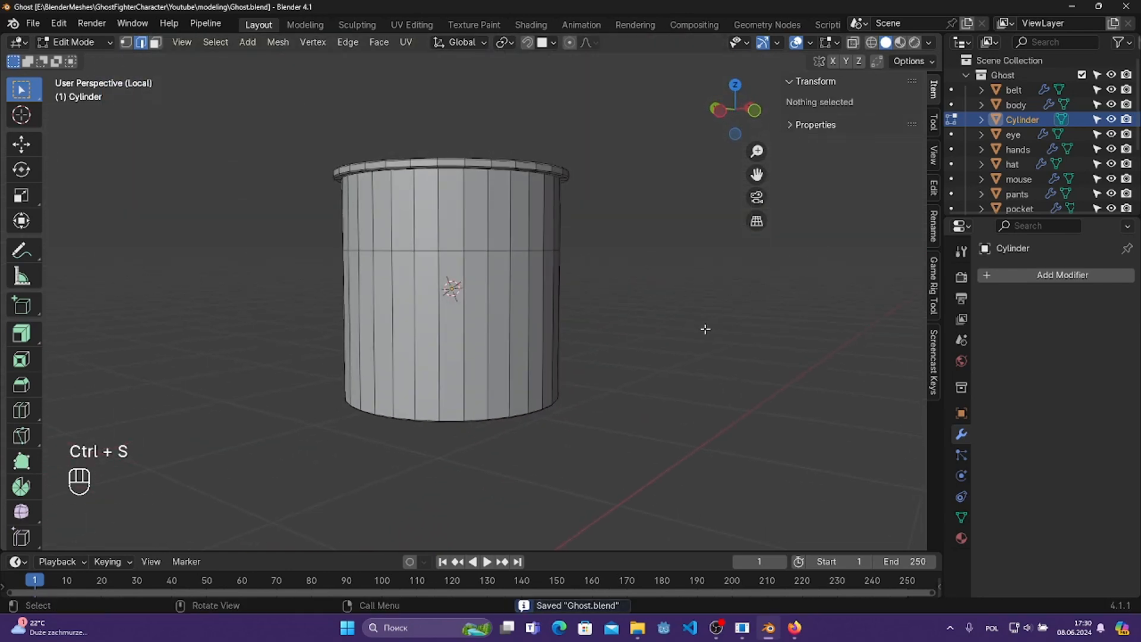
pyautogui.press('Tab')
pyautogui.press('s')
pyautogui.press('z')
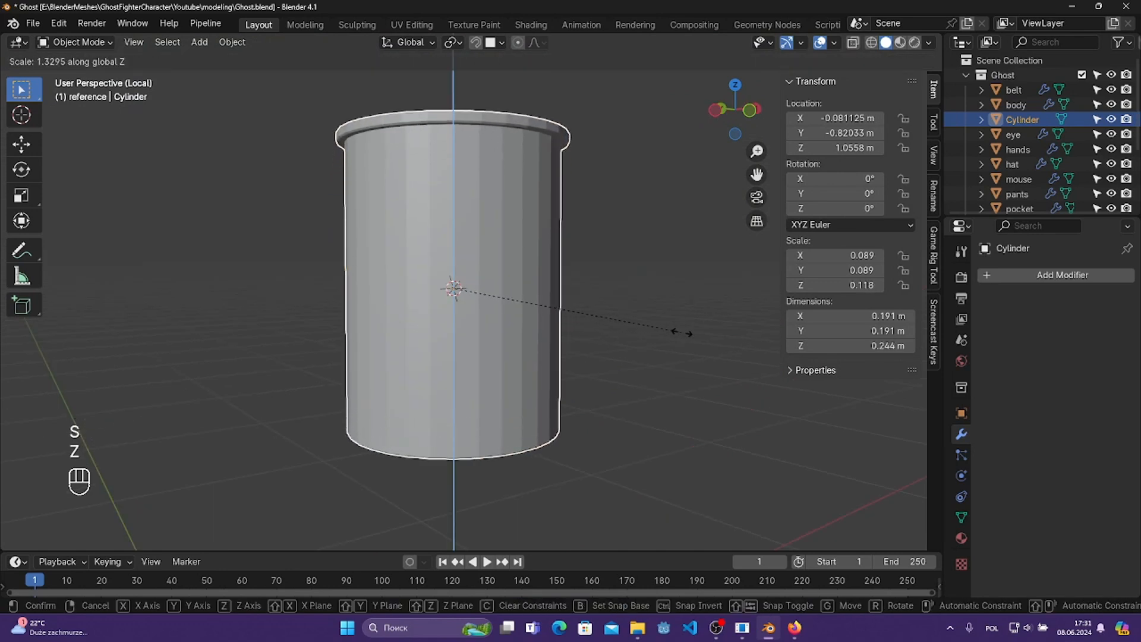
pyautogui.click(688, 331)
# - Scale the cylinder down uniformly to about 0.146 m wide and 0.191 m high, save, and exit local view
pyautogui.press('s')
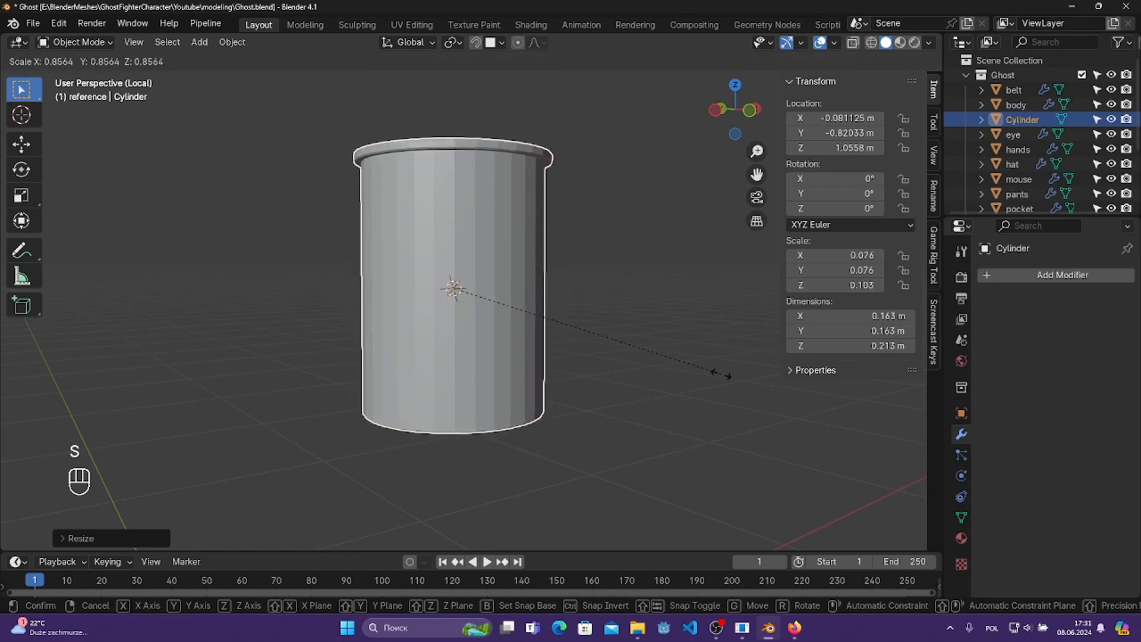
pyautogui.click(693, 367)
pyautogui.hotkey('ctrl', 's')
pyautogui.press('KP_Divide')
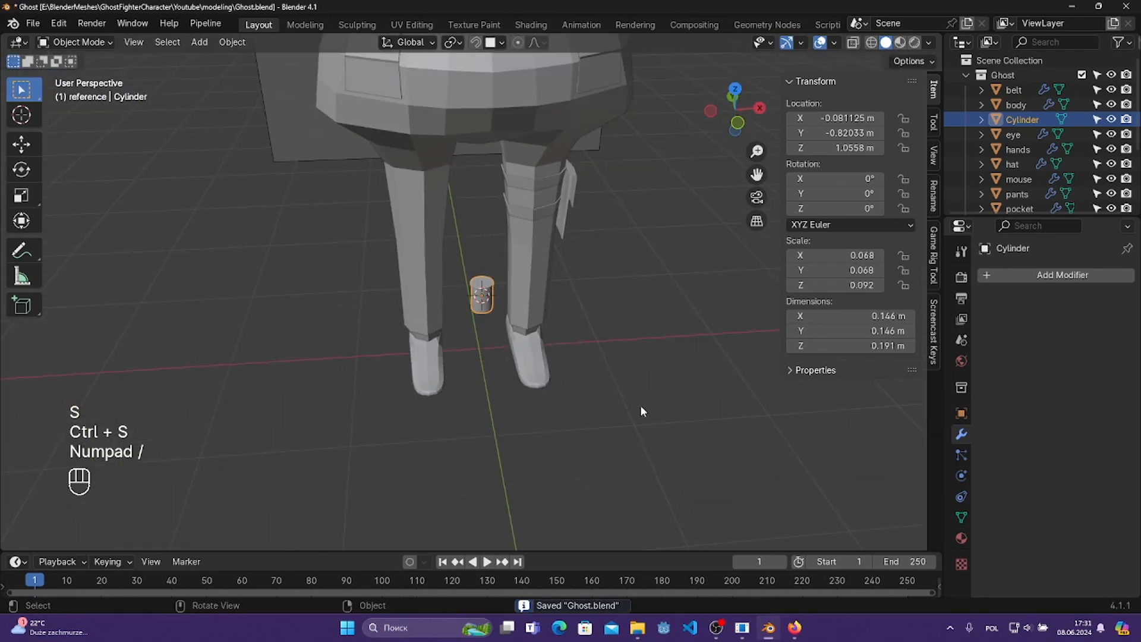
pyautogui.moveTo(631, 320); pyautogui.dragTo(657, 360)
# - Add a Bézier curve at the 3D cursor, at the cylinder's location
pyautogui.moveTo(658, 360); pyautogui.dragTo(621, 333, button='middle')
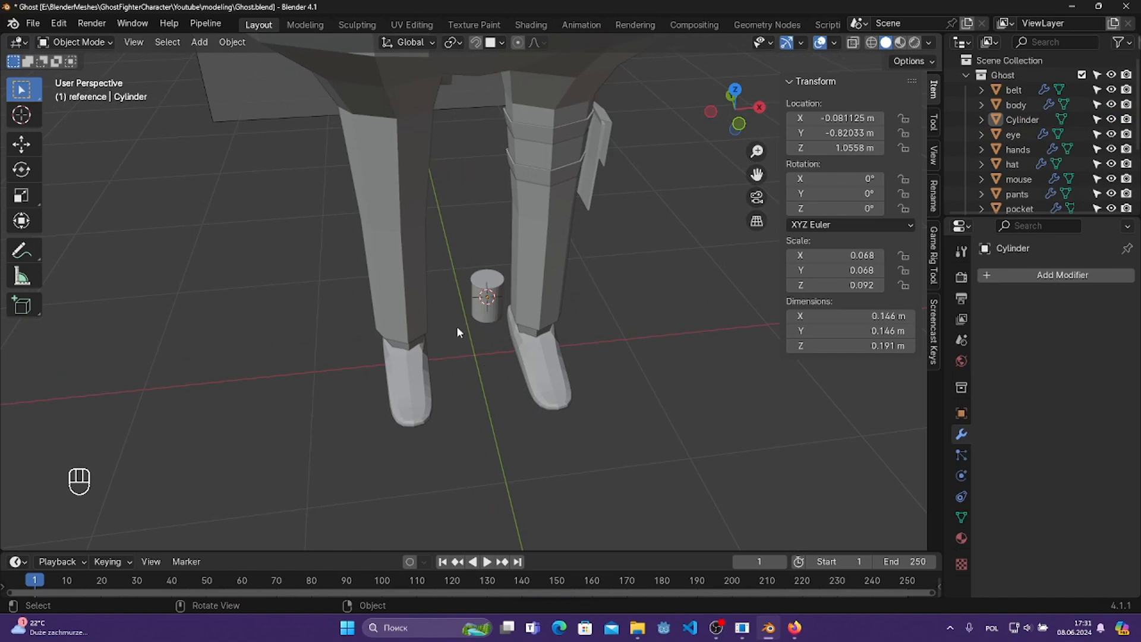
pyautogui.moveTo(483, 326); pyautogui.dragTo(515, 319, button='middle')
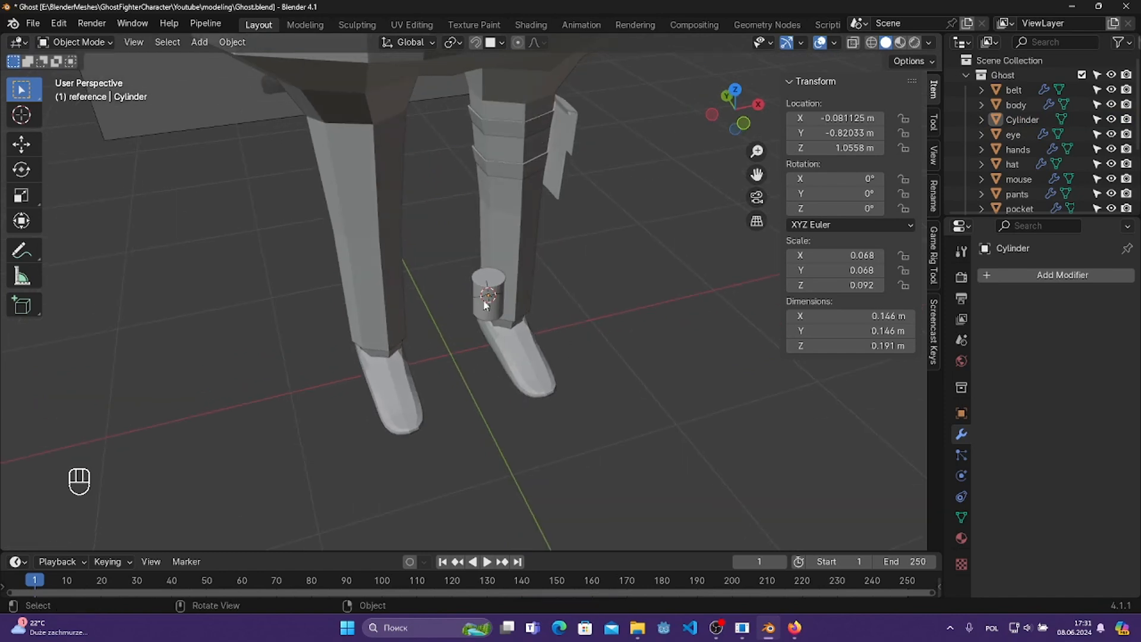
pyautogui.hotkey('shift', 's')
pyautogui.click(526, 305)
pyautogui.hotkey('shift', 'a')
pyautogui.moveTo(468, 343)
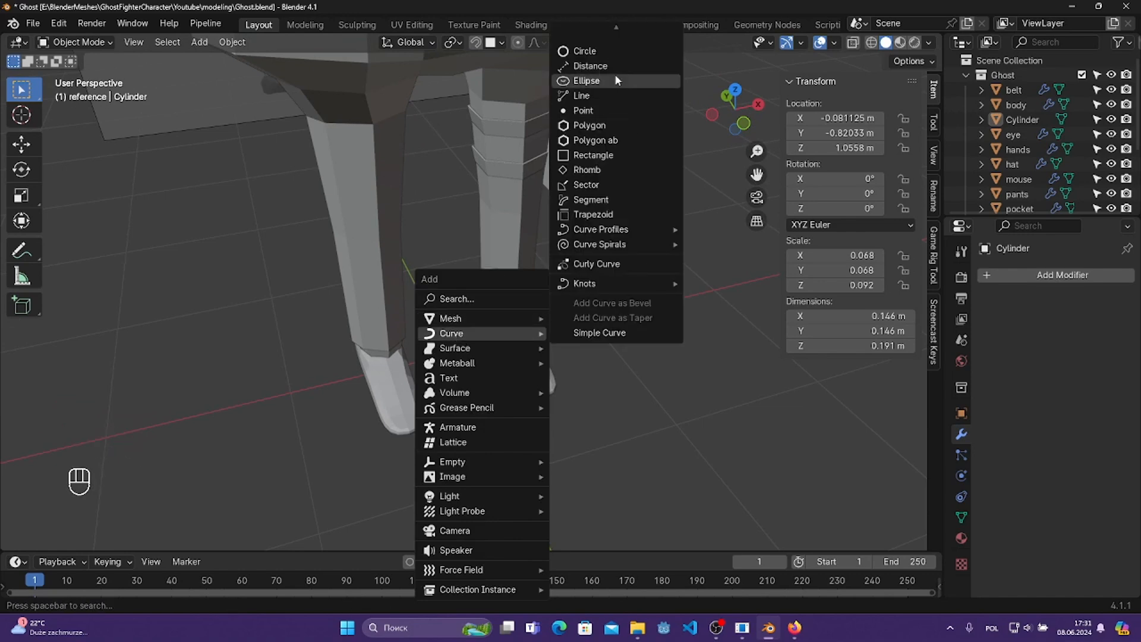
pyautogui.scroll(3, 605, 49)
pyautogui.scroll(3, 605, 52)
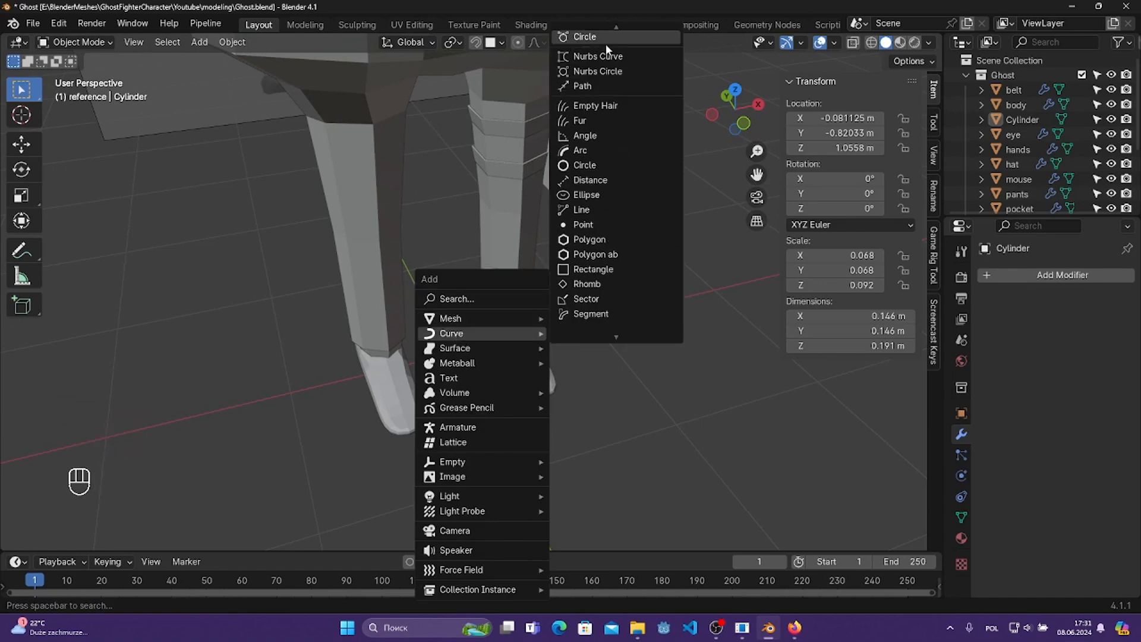
pyautogui.scroll(-7, 606, 49)
pyautogui.scroll(9, 605, 44)
pyautogui.click(598, 32)
pyautogui.scroll(-3, 527, 283)
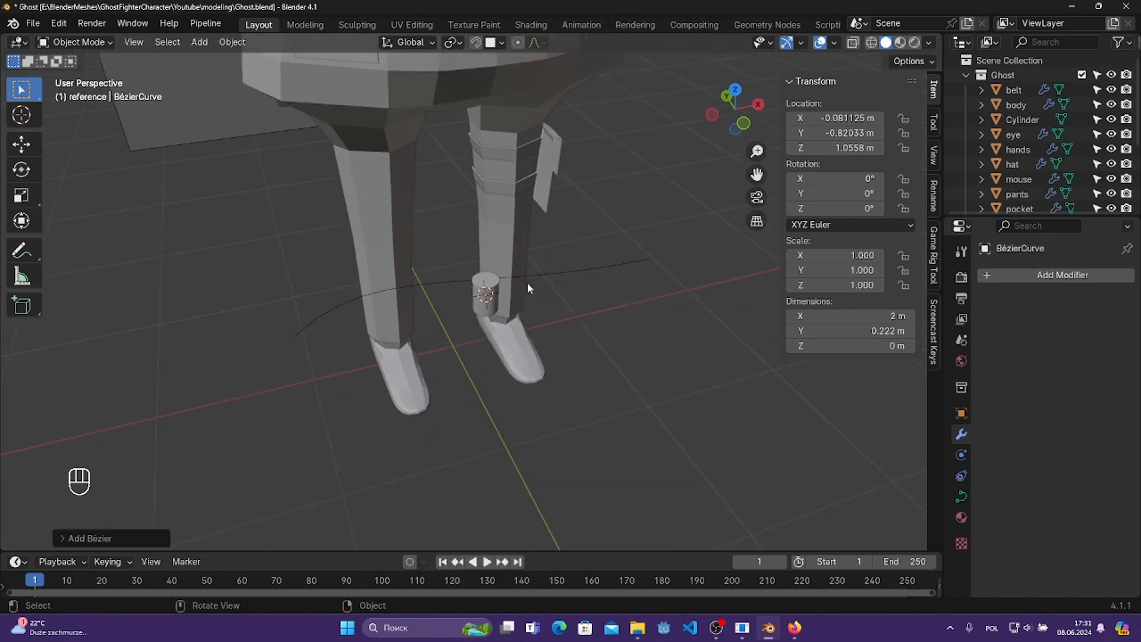
pyautogui.moveTo(478, 309); pyautogui.dragTo(579, 275, button='middle')
# - Transfer the Bézier curve from the reference collection into the Ghost collection
pyautogui.click(522, 321)
pyautogui.scroll(-5, 1021, 197)
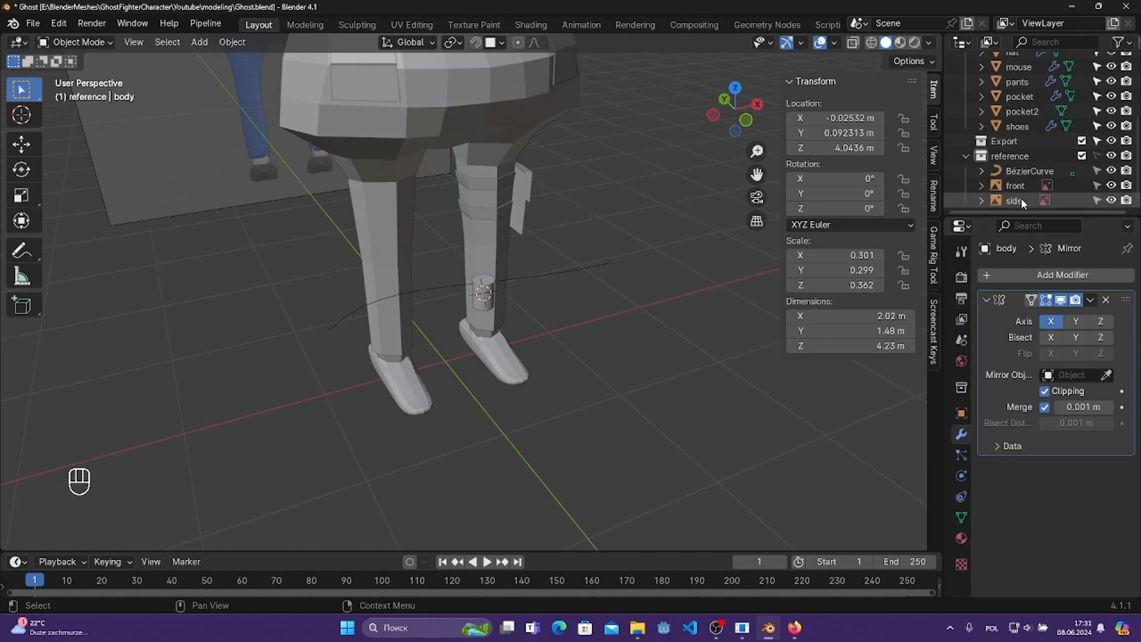
pyautogui.moveTo(1024, 190); pyautogui.dragTo(1022, 75)
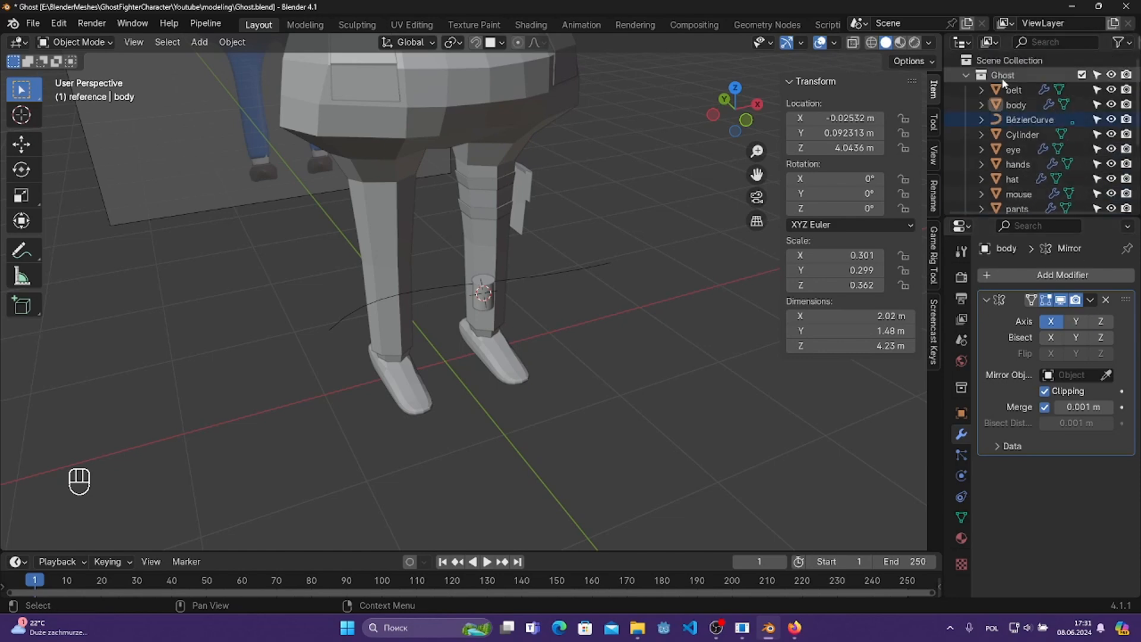
pyautogui.scroll(-2, 620, 258)
# - Shorten the handles of both end control points of the Bézier curve in Edit Mode
pyautogui.click(601, 266)
pyautogui.press('Tab')
pyautogui.moveTo(623, 313)
pyautogui.mouseDown(button='middle')
pyautogui.moveTo(481, 346)
pyautogui.moveTo(606, 320)
pyautogui.mouseUp(button='middle')
pyautogui.click(582, 321)
pyautogui.press('s')
pyautogui.click(622, 362)
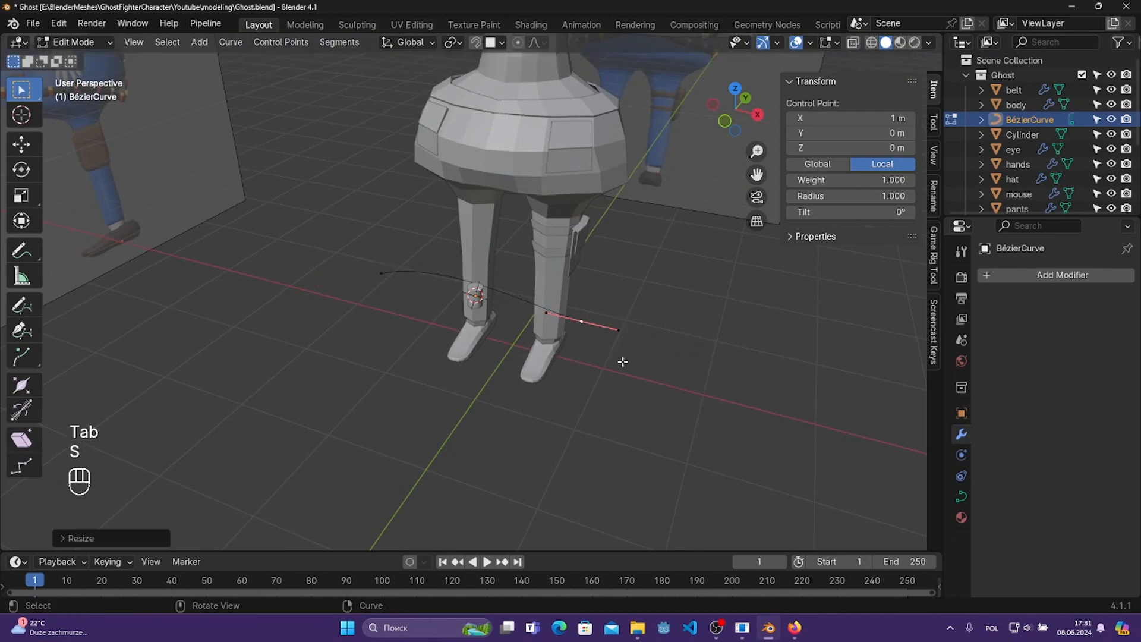
pyautogui.click(390, 274)
pyautogui.press('s')
pyautogui.click(612, 382)
pyautogui.moveTo(612, 382); pyautogui.dragTo(535, 317, button='middle')
pyautogui.moveTo(538, 378); pyautogui.dragTo(557, 319, button='middle')
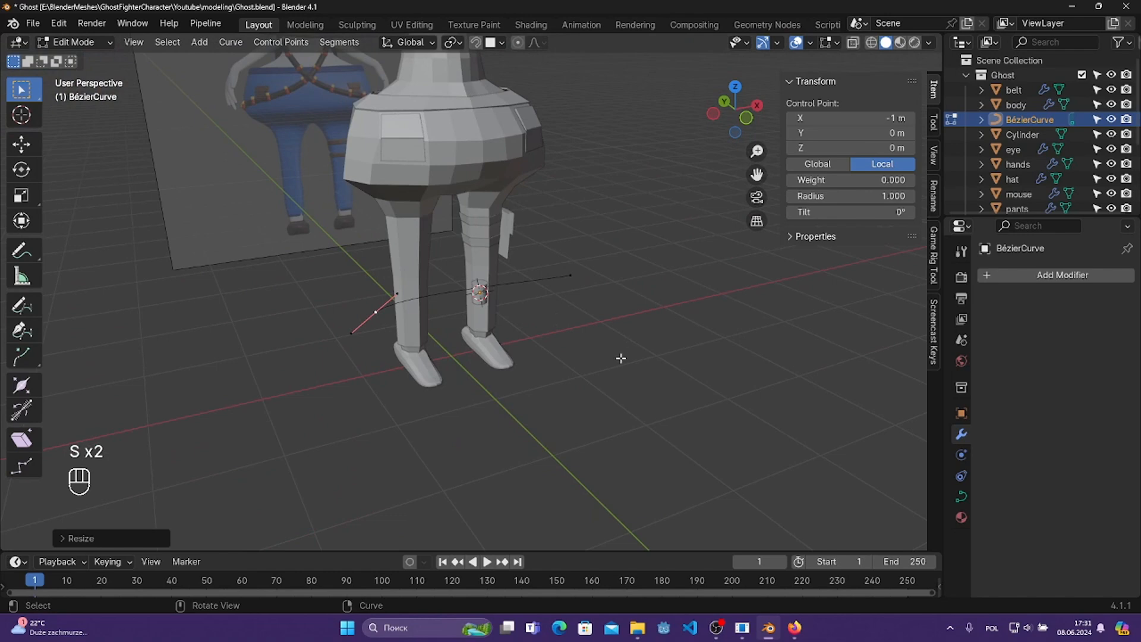
# - Select the whole Bézier curve and raise it to the ghost's waist, at about local Z 1.57 m
pyautogui.press('a')
pyautogui.moveTo(619, 359); pyautogui.dragTo(672, 291, button='middle')
pyautogui.scroll(-2, 499, 198)
pyautogui.keyDown('shift'); pyautogui.moveTo(499, 199); pyautogui.dragTo(541, 312, button='middle'); pyautogui.keyUp('shift')
pyautogui.moveTo(541, 312); pyautogui.dragTo(322, 255, button='middle')
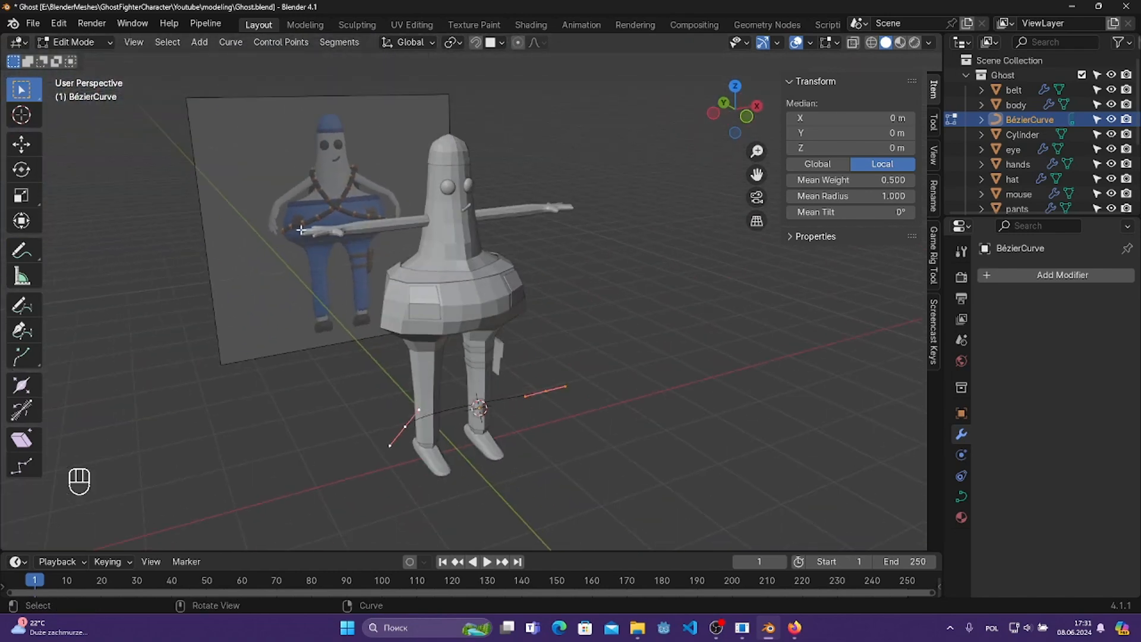
pyautogui.moveTo(630, 478); pyautogui.dragTo(603, 446, button='middle')
pyautogui.press('g')
pyautogui.click(608, 311)
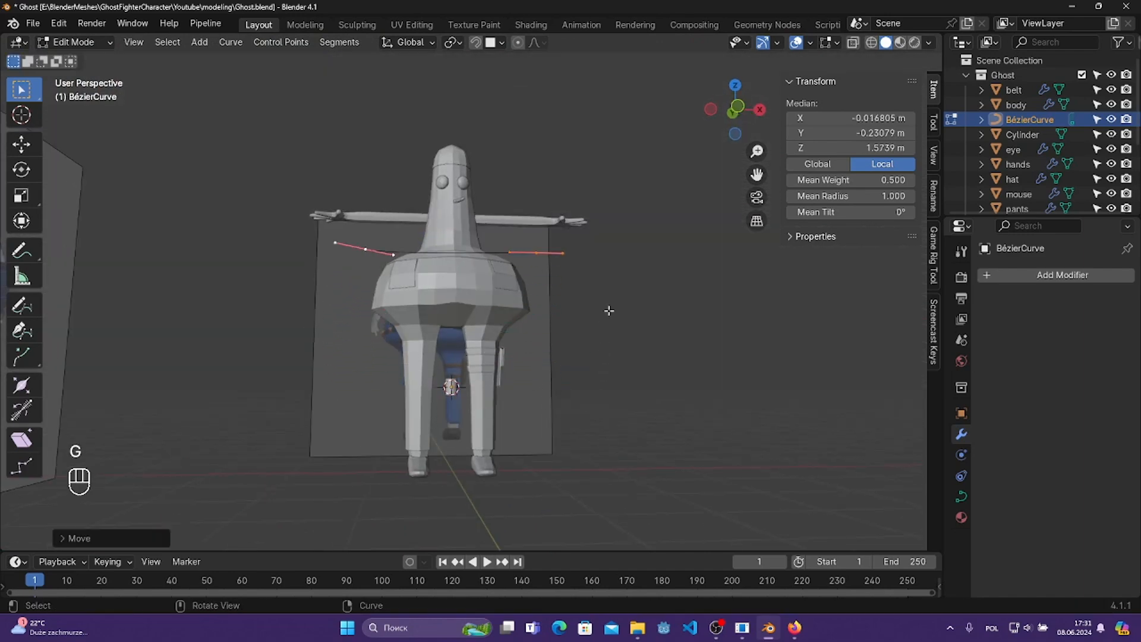
# - Shift the whole curve against the ghost's waist, with its median at about local X -0.29, Y 0.27, Z 1.35 m
pyautogui.scroll(3, 444, 258)
pyautogui.moveTo(444, 258); pyautogui.dragTo(667, 340, button='middle')
pyautogui.press('g')
pyautogui.click(606, 421)
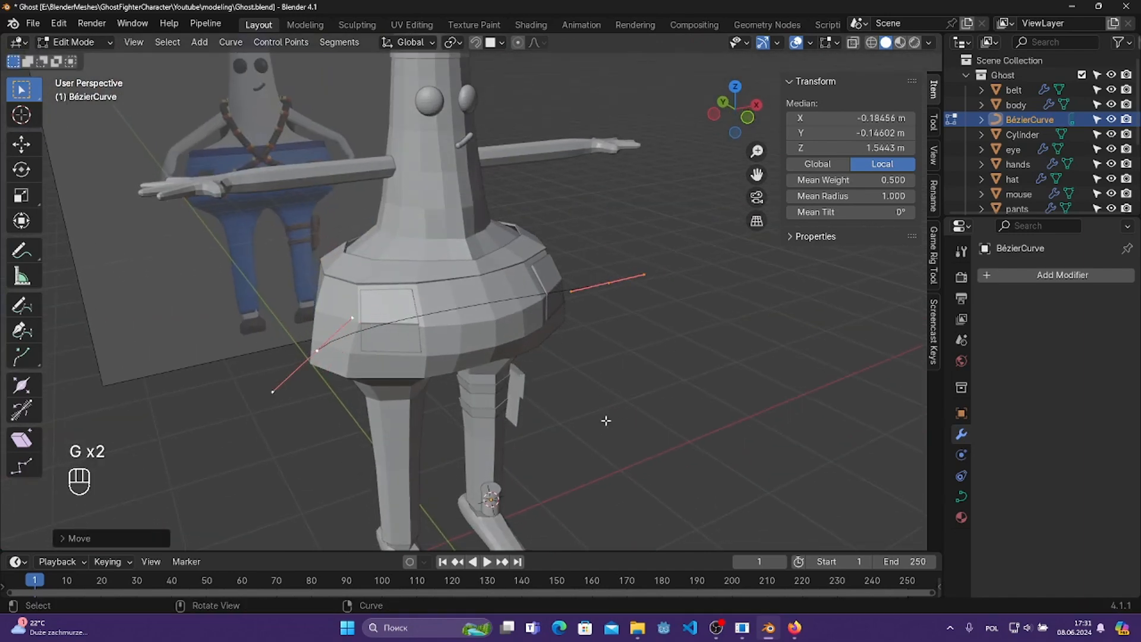
pyautogui.moveTo(606, 420); pyautogui.dragTo(642, 354, button='middle')
pyautogui.press('g')
pyautogui.click(481, 324)
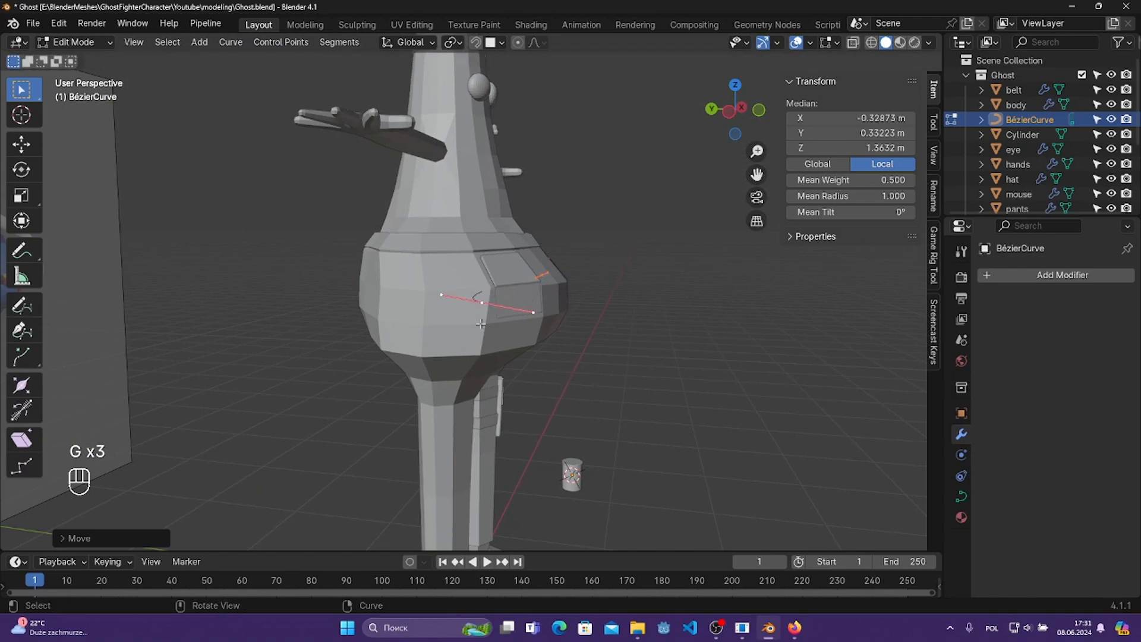
pyautogui.moveTo(566, 354); pyautogui.dragTo(541, 306, button='middle')
pyautogui.press('g')
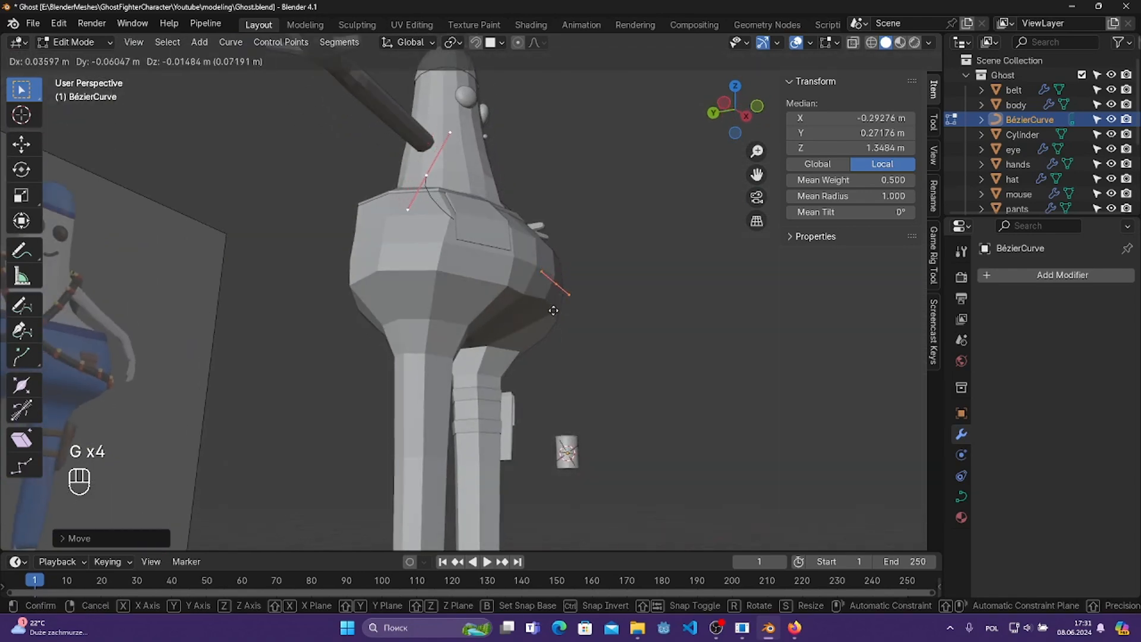
pyautogui.click(431, 165)
# - Rotate the handles of the curve's end point on the ghost's pocket side and lower that point beside the waist
pyautogui.click(432, 186)
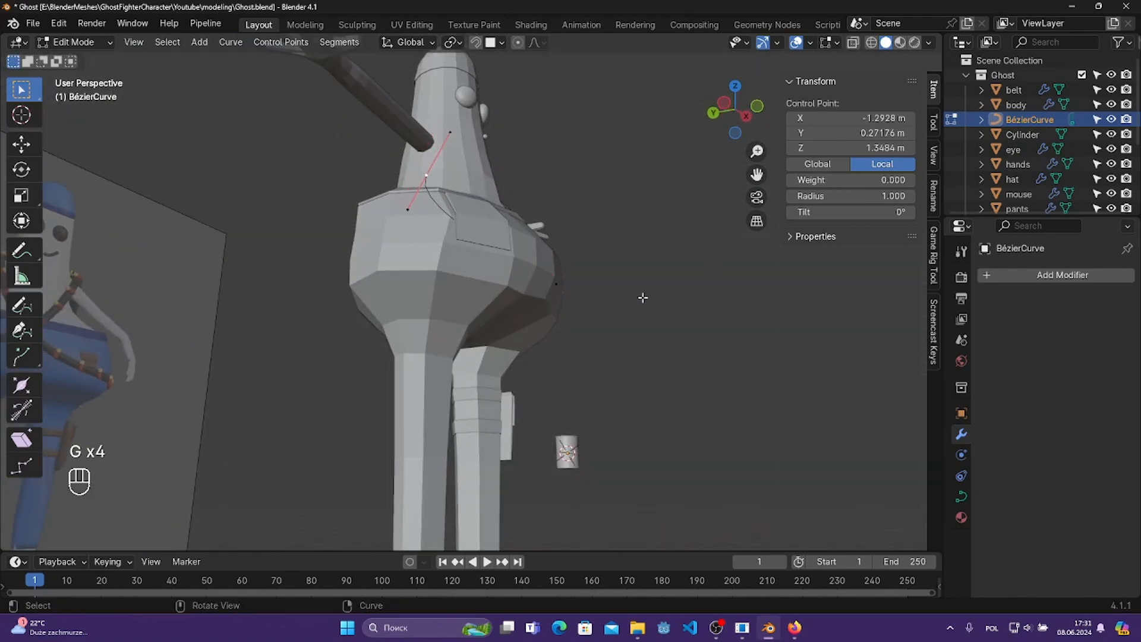
pyautogui.press('r')
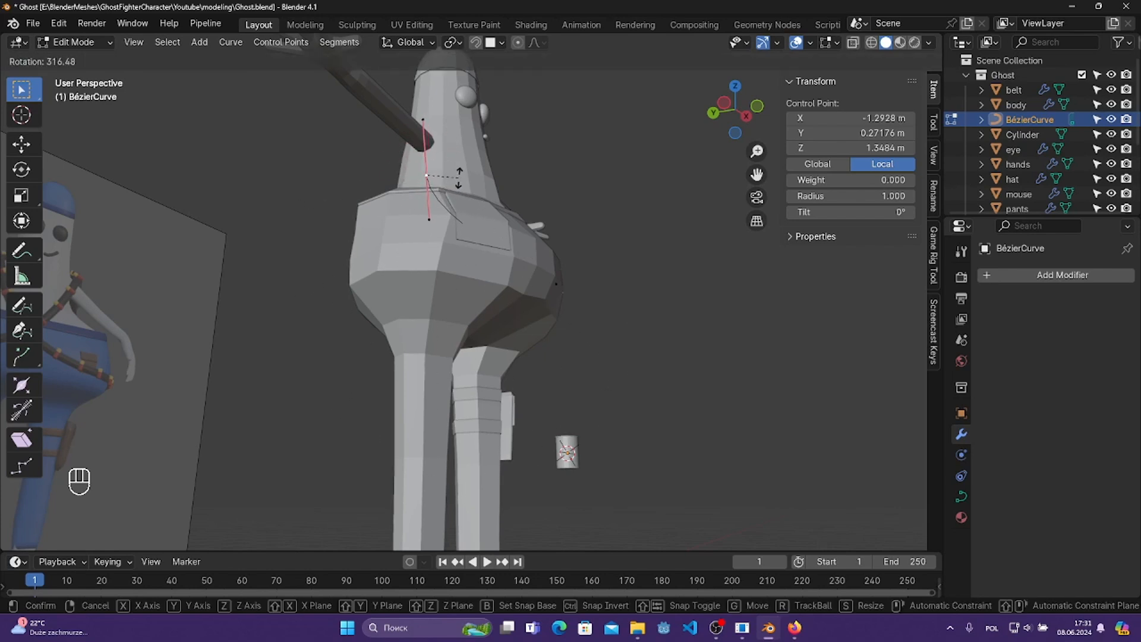
pyautogui.click(459, 177)
pyautogui.press('g')
pyautogui.click(570, 330)
# - Move the curve's other end point up in front of the ghost's torso and rotate its handles so the curve runs diagonally upward
pyautogui.moveTo(570, 329); pyautogui.dragTo(591, 293, button='middle')
pyautogui.press('g')
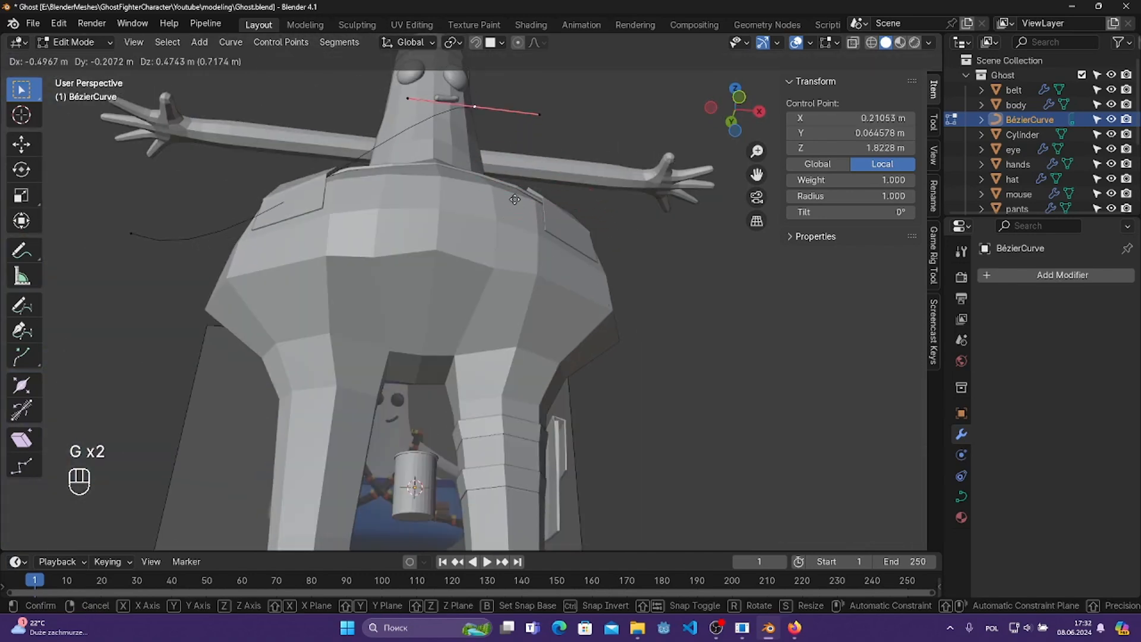
pyautogui.click(514, 199)
pyautogui.moveTo(515, 199); pyautogui.dragTo(650, 283, button='middle')
pyautogui.press('g')
pyautogui.press('r')
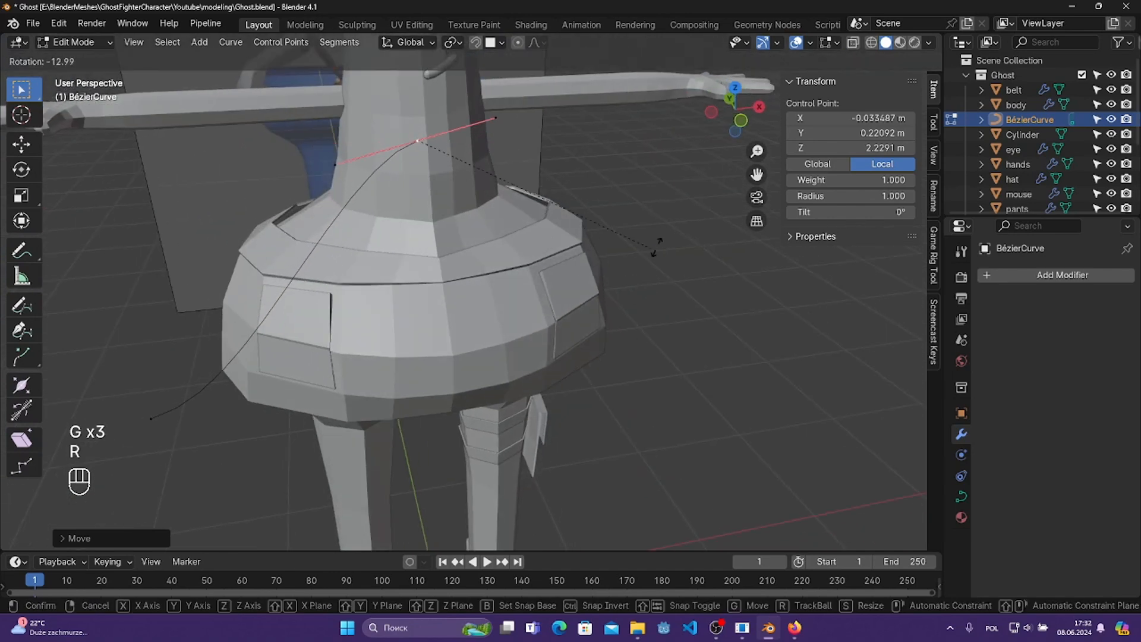
pyautogui.click(402, 113)
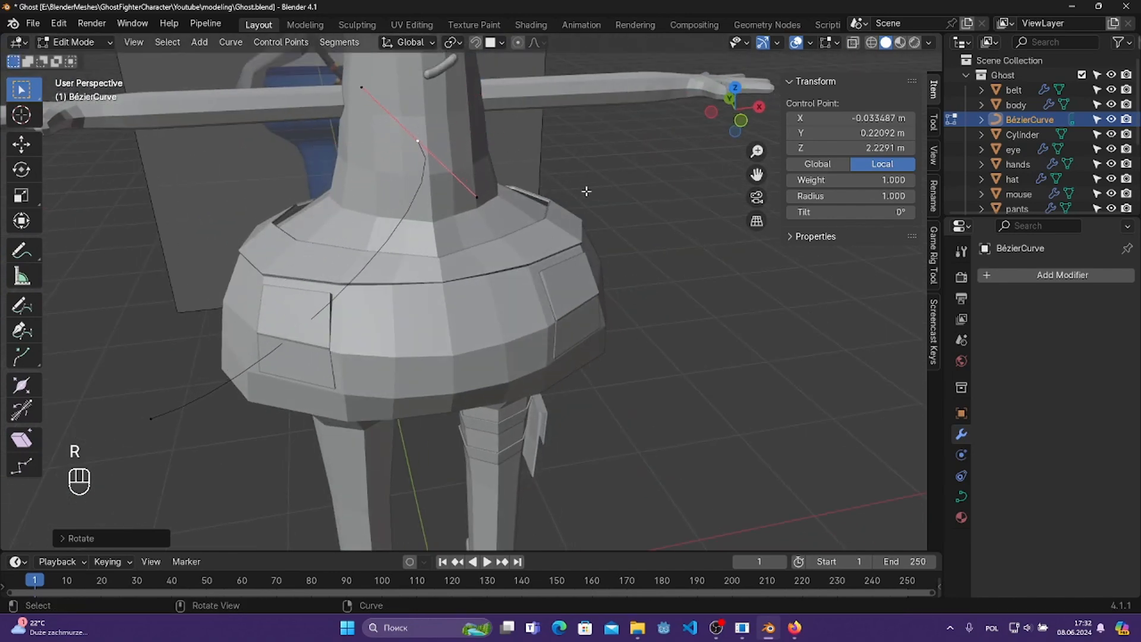
pyautogui.moveTo(583, 191); pyautogui.dragTo(641, 312, button='middle')
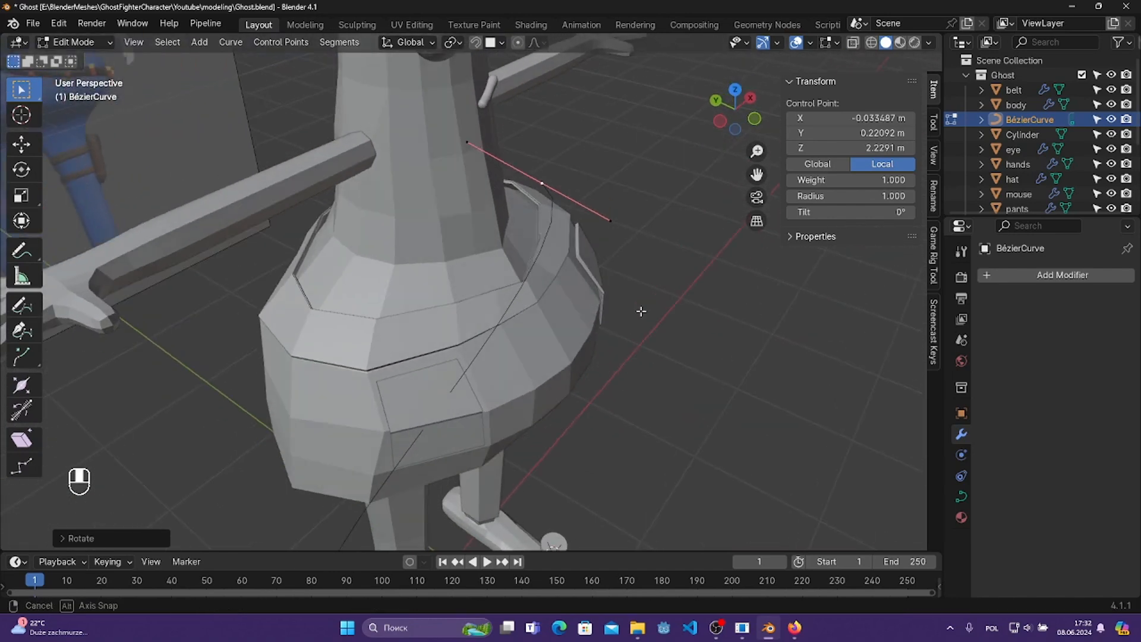
pyautogui.click(687, 260)
# - Rotate and rescale the lower end point's handles and place it at about local X -1.20, Y 0.28, Z 1.21 m
pyautogui.moveTo(644, 341); pyautogui.dragTo(603, 380, button='middle')
pyautogui.press('r')
pyautogui.click(353, 348)
pyautogui.press('g')
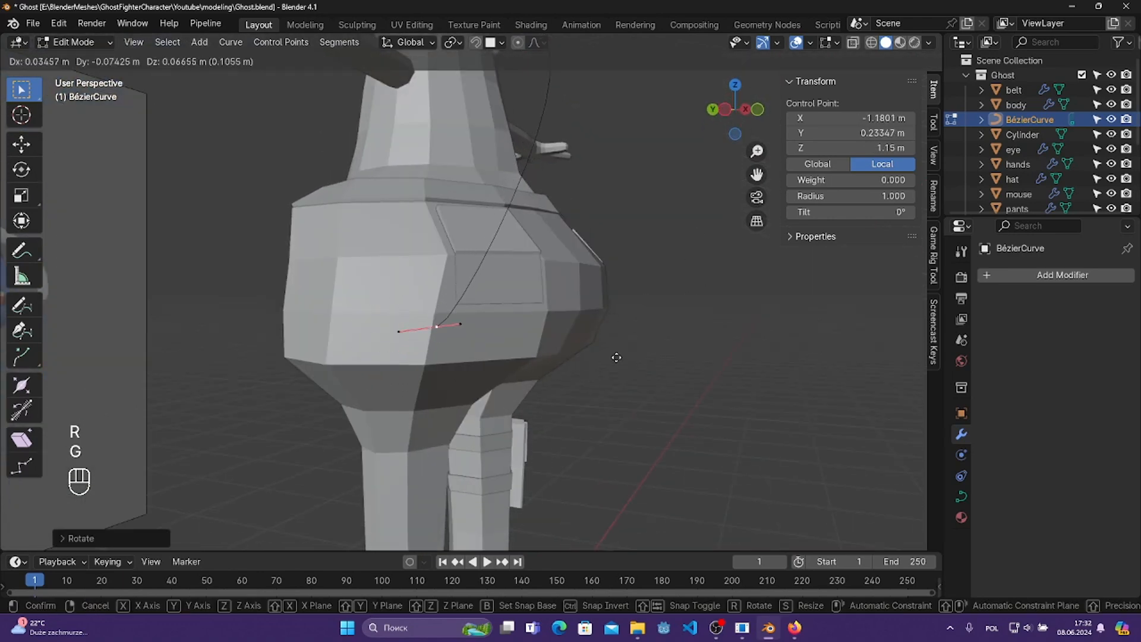
pyautogui.click(619, 331)
pyautogui.moveTo(619, 331); pyautogui.dragTo(628, 407, button='middle')
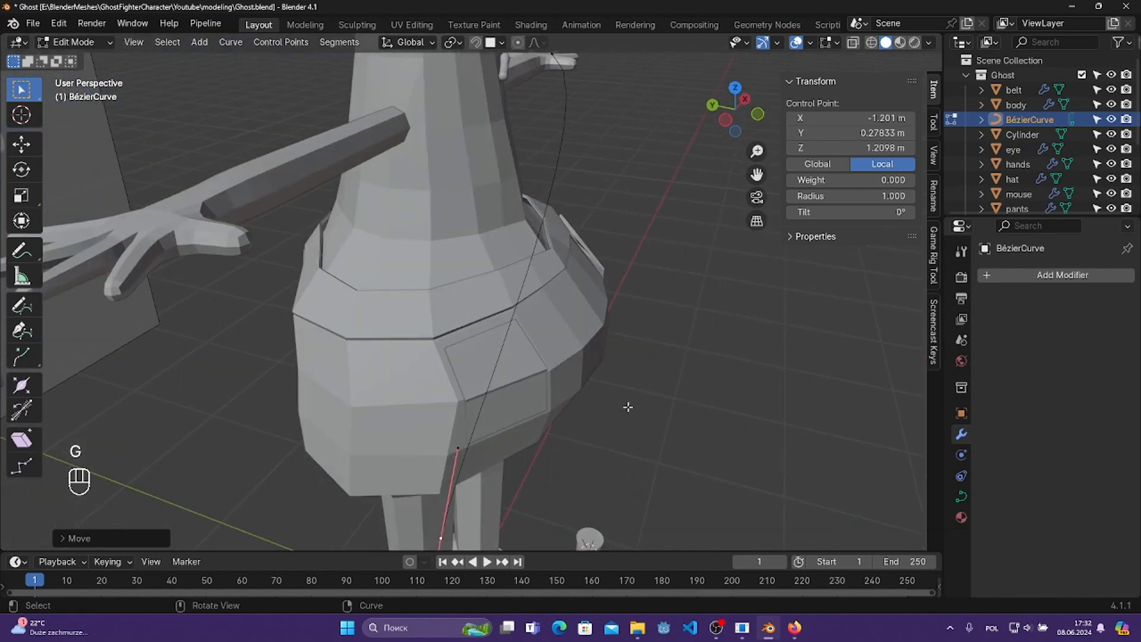
pyautogui.press('s')
pyautogui.click(595, 498)
# - Lower the curve's upper end point toward the torso, to about local Z 2.06 m, and rotate its handles
pyautogui.moveTo(595, 498); pyautogui.dragTo(533, 142, button='middle')
pyautogui.press('g')
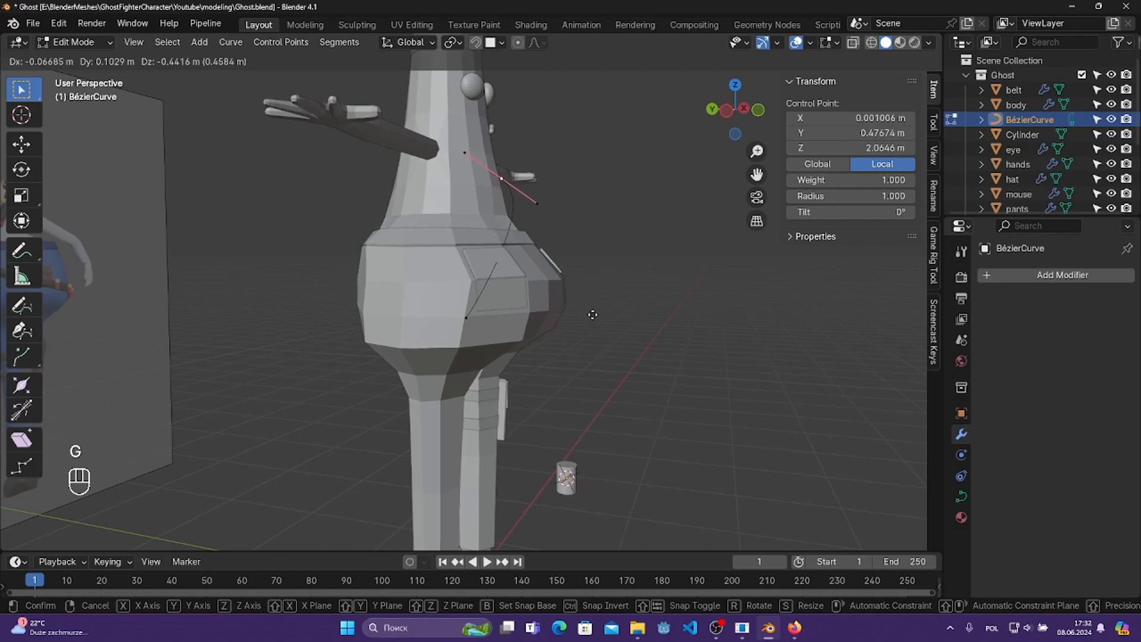
pyautogui.click(606, 310)
pyautogui.moveTo(605, 310); pyautogui.dragTo(642, 308, button='middle')
pyautogui.press('r')
pyautogui.click(474, 270)
# - Move the lower end point to about local X -1.22, Y 0.40, Z 1.32 m beside the pocket, and rotate and rescale its handles
pyautogui.scroll(2, 634, 288)
pyautogui.click(568, 198)
pyautogui.moveTo(626, 251); pyautogui.dragTo(668, 414, button='middle')
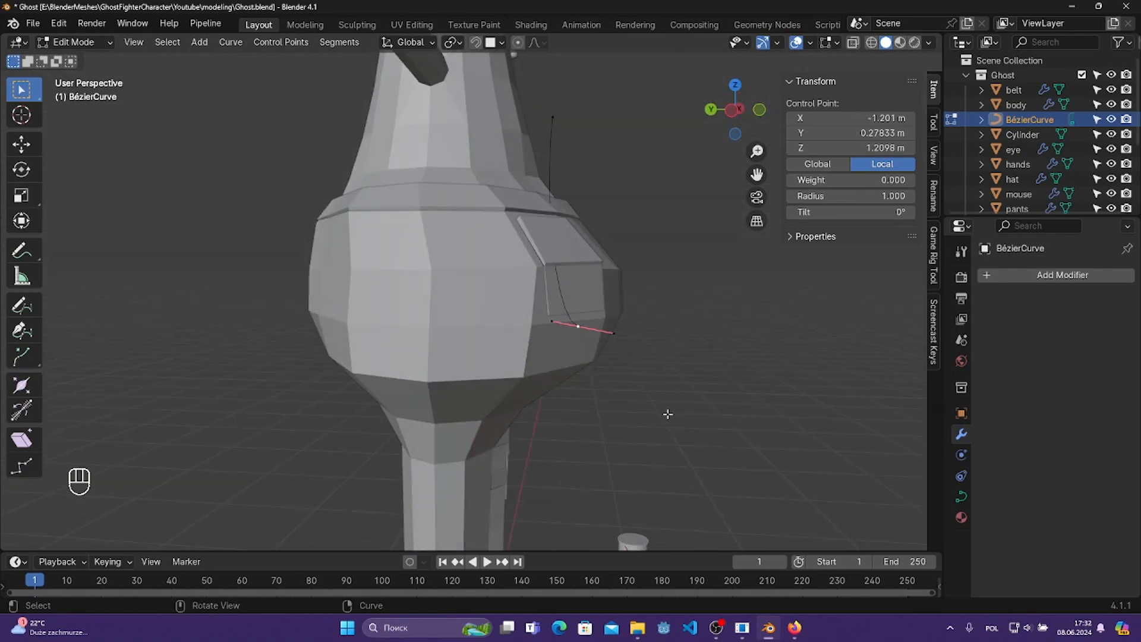
pyautogui.press('g')
pyautogui.click(636, 429)
pyautogui.press('r')
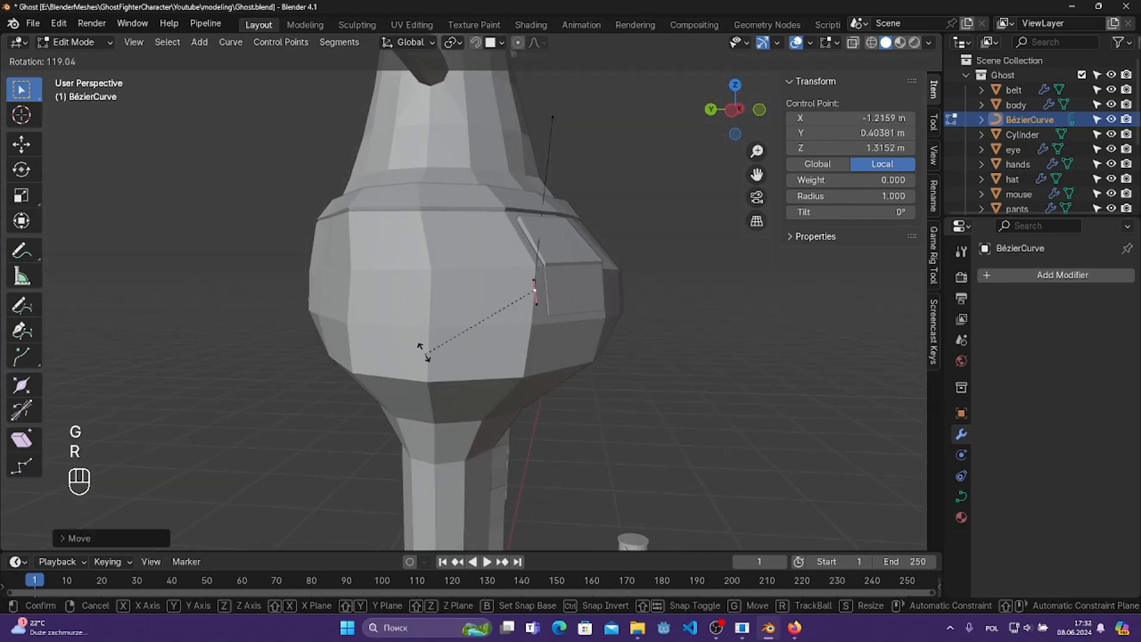
pyautogui.click(507, 265)
pyautogui.press('s')
pyautogui.click(823, 446)
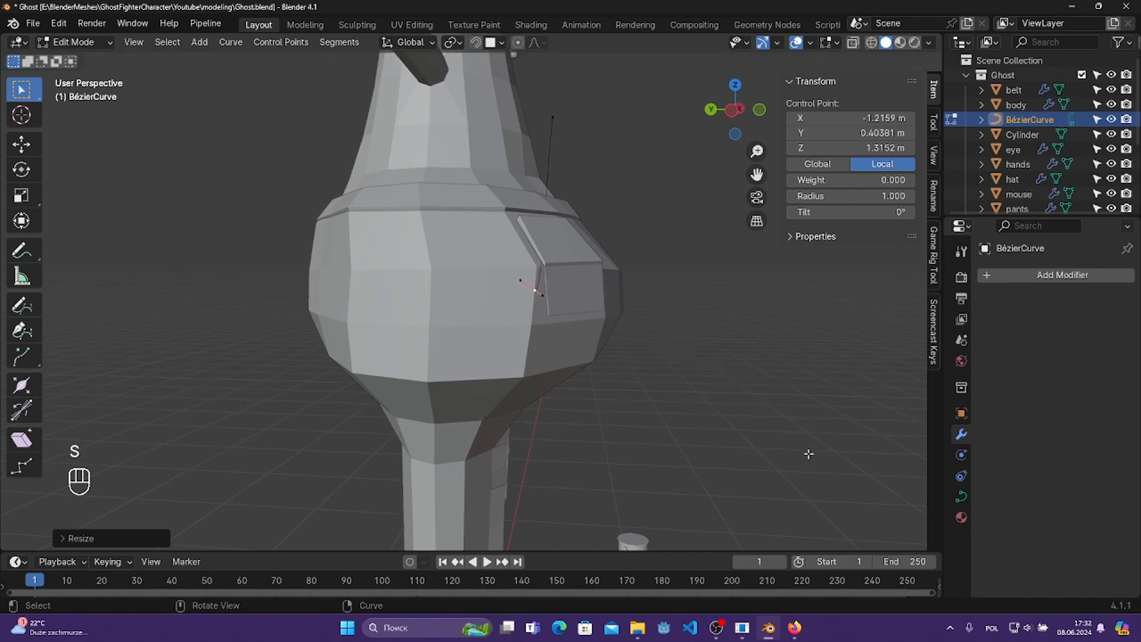
# - Rotate and rescale the lower end point's handles and place the point at about local X -1.19, Y 0.35, Z 1.31 m
pyautogui.moveTo(809, 454); pyautogui.dragTo(760, 463, button='middle')
pyautogui.press('g')
pyautogui.click(743, 466)
pyautogui.press('s')
pyautogui.click(700, 439)
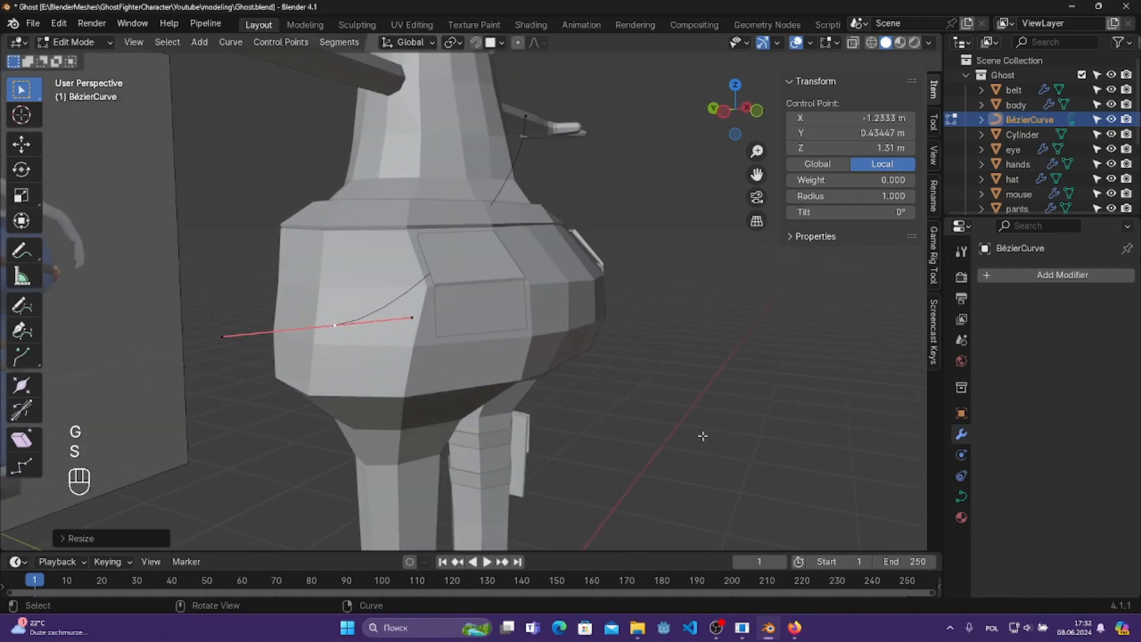
pyautogui.press('r')
pyautogui.click(600, 483)
pyautogui.press('g')
pyautogui.press('g')
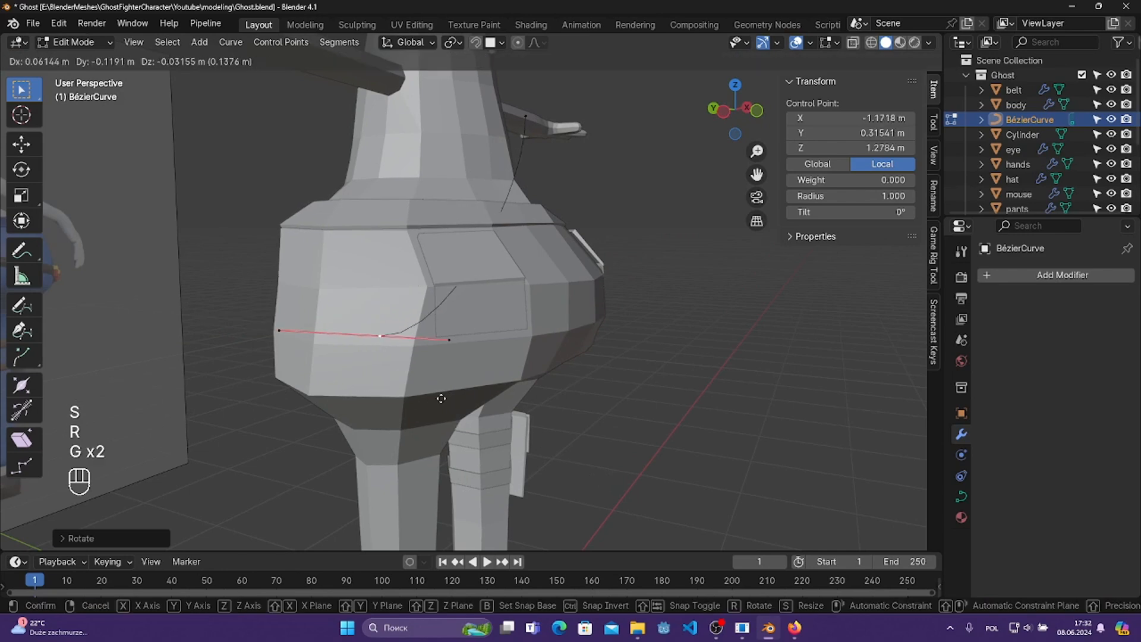
pyautogui.click(432, 392)
pyautogui.moveTo(426, 387); pyautogui.dragTo(613, 285, button='middle')
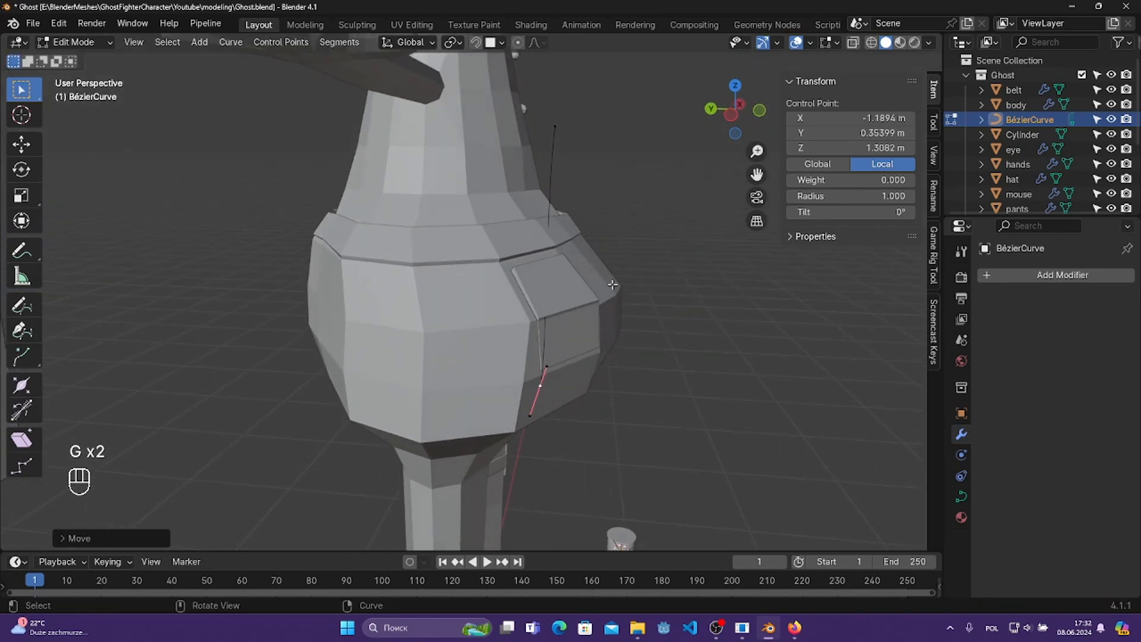
# - Rotate the curve's upper end point's handles and reposition its front handle so the handles run steeply along the torso
pyautogui.click(556, 131)
pyautogui.moveTo(675, 419); pyautogui.dragTo(667, 385, button='middle')
pyautogui.press('r')
pyautogui.click(618, 105)
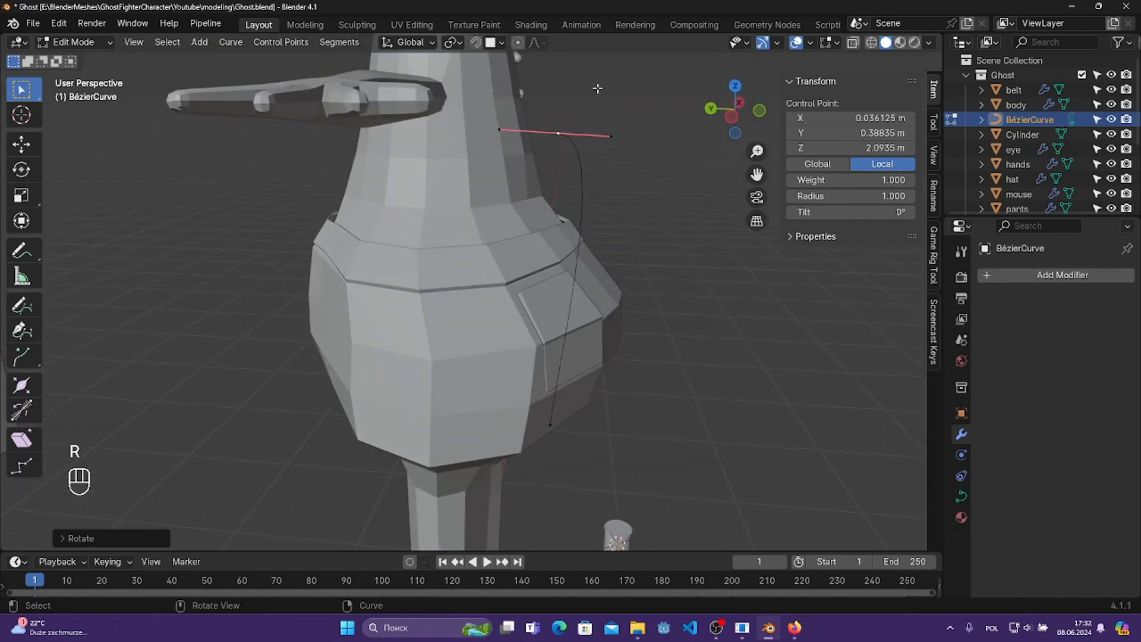
pyautogui.moveTo(598, 90); pyautogui.dragTo(548, 258, button='middle')
pyautogui.click(547, 176)
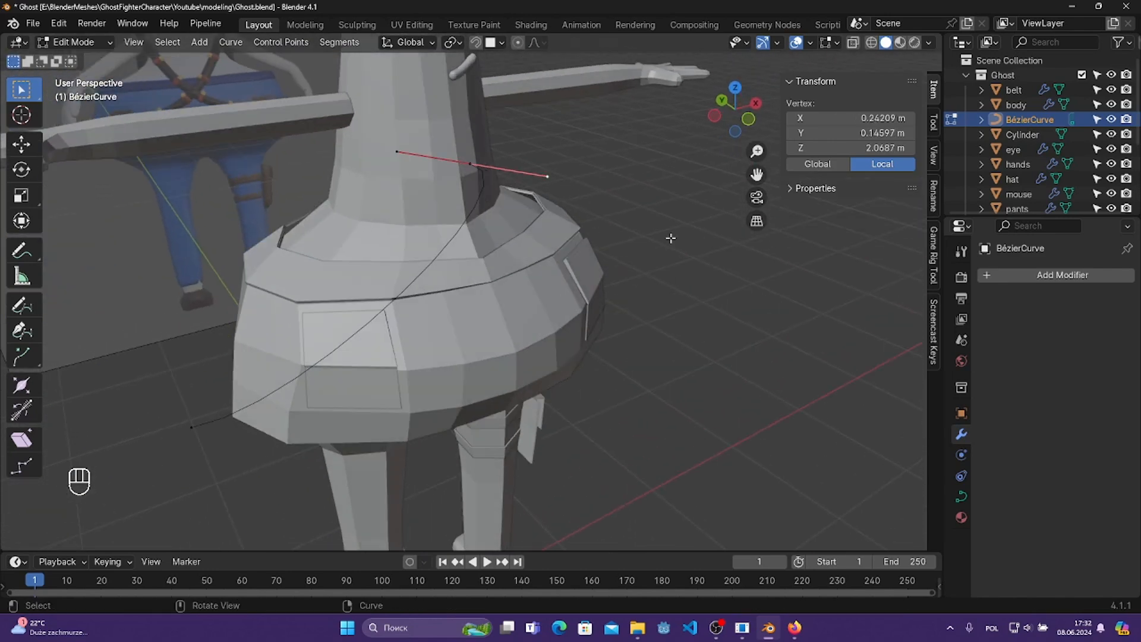
pyautogui.press('g')
pyautogui.click(572, 213)
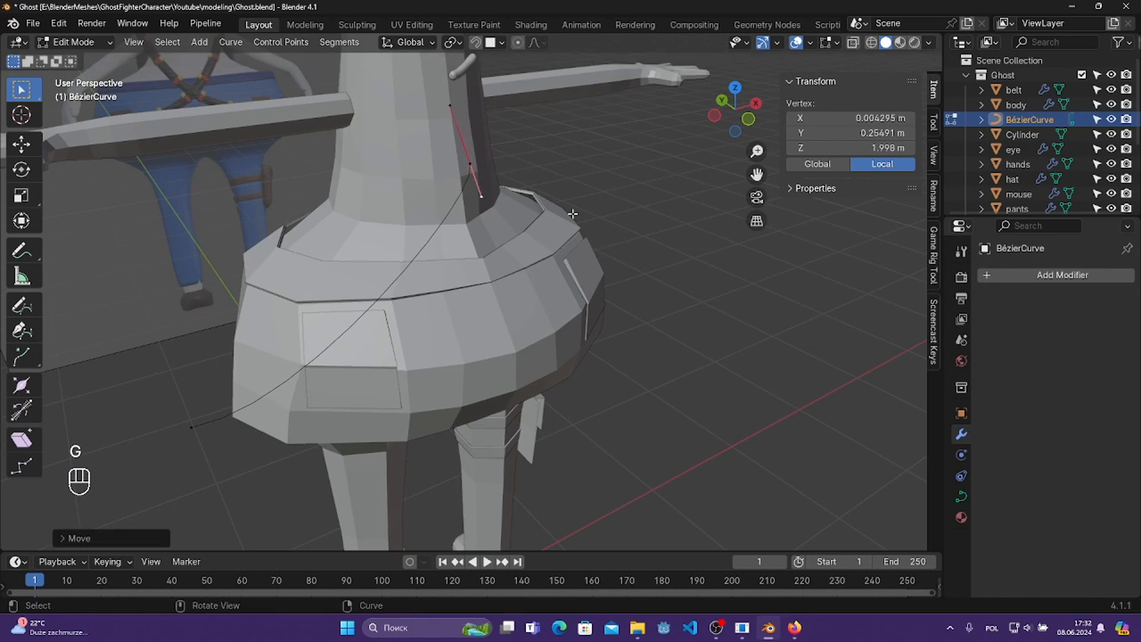
pyautogui.press('g')
pyautogui.click(461, 131)
# - Lower the curve's upper end point to about local X -0.15, Y 0.37, Z 1.86 m
pyautogui.click(470, 162)
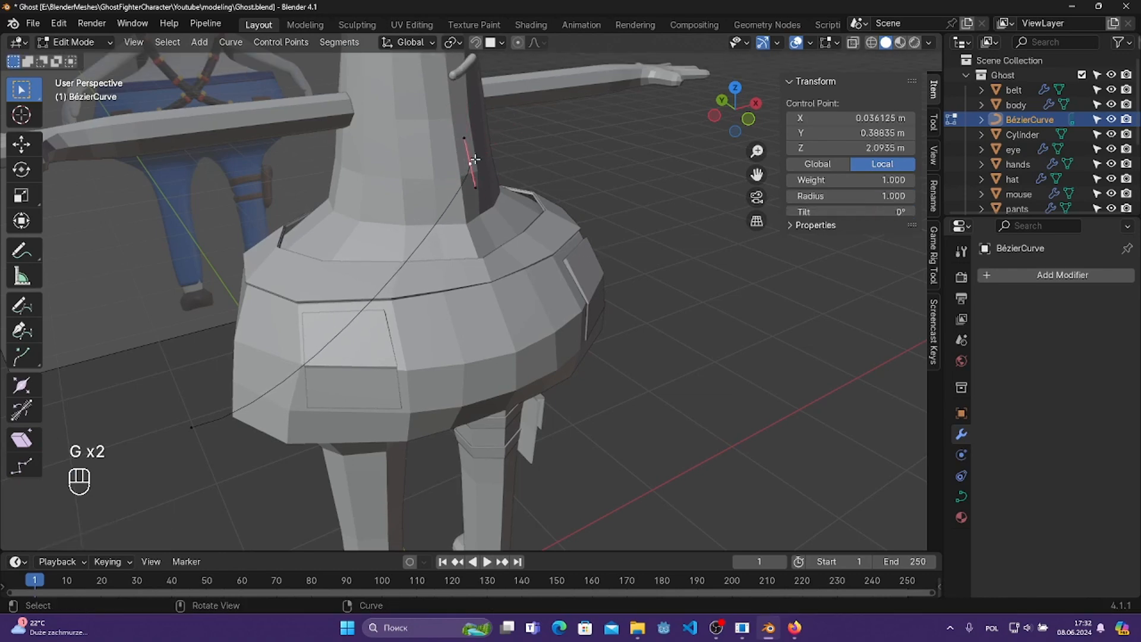
pyautogui.press('g')
pyautogui.click(460, 250)
pyautogui.moveTo(570, 255); pyautogui.dragTo(658, 221, button='middle')
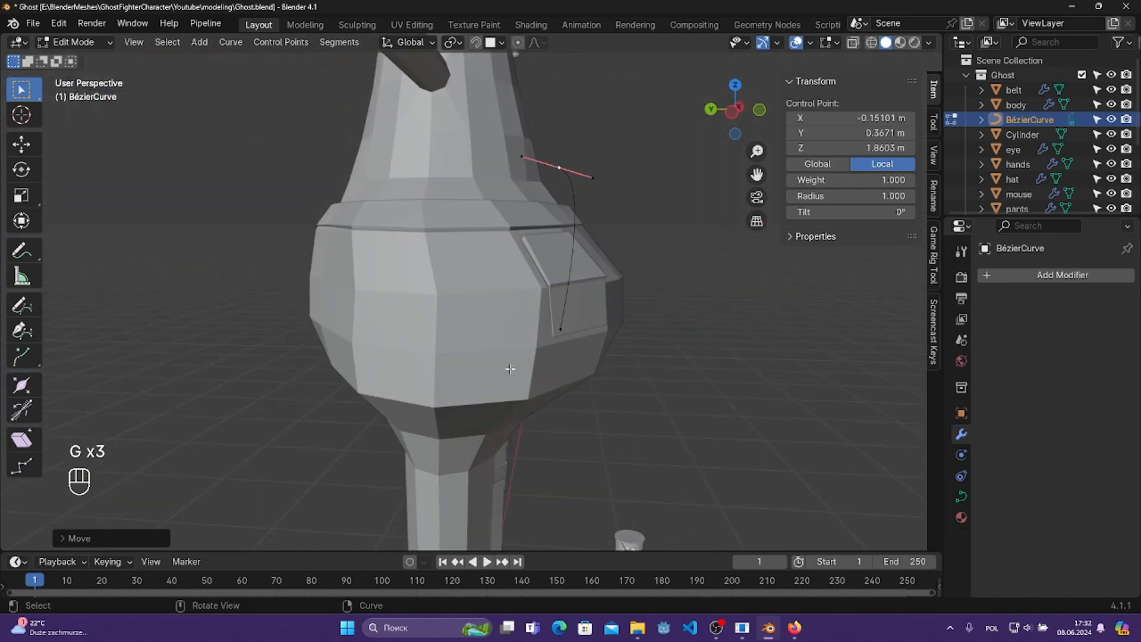
# - Move the lower end point along the torso's side and shift one handle to about local X -1.02, Y 0.88, Z 1.36 m
pyautogui.click(558, 332)
pyautogui.press('g')
pyautogui.click(556, 369)
pyautogui.moveTo(556, 368); pyautogui.dragTo(482, 347, button='middle')
pyautogui.click(359, 264)
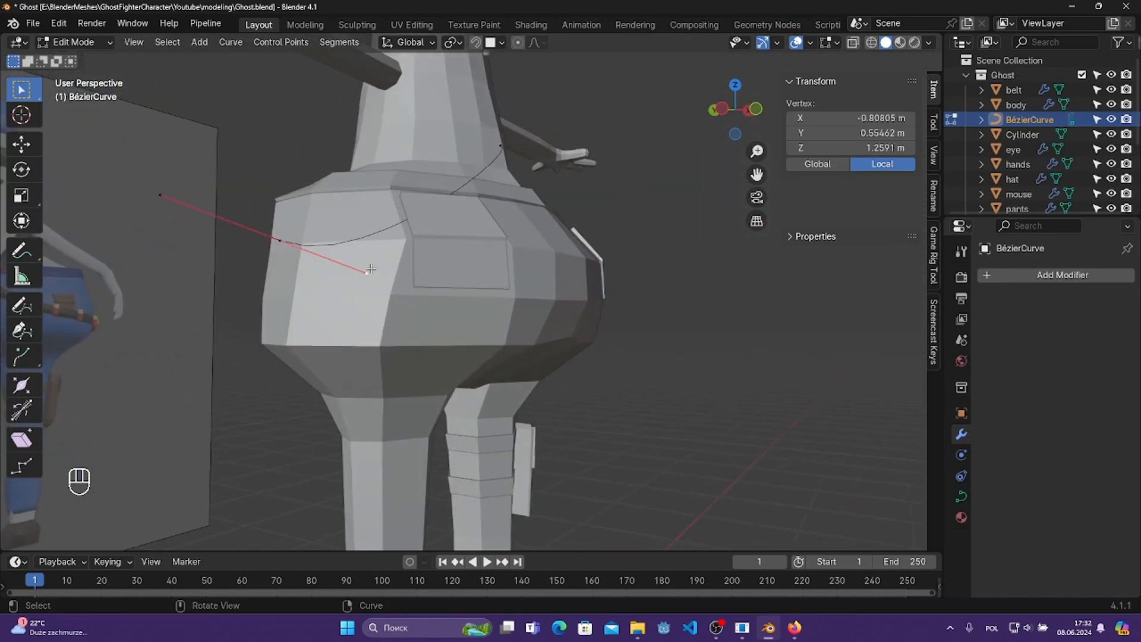
pyautogui.press('g')
pyautogui.click(407, 337)
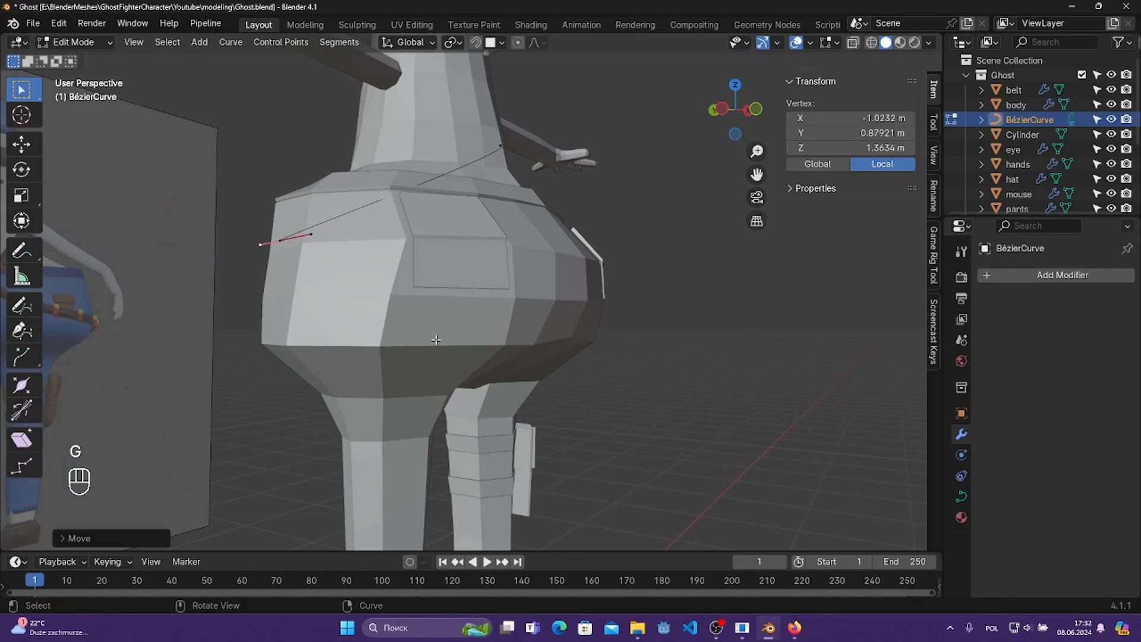
# - Reposition both handles of the lower end point so the curve bends around the side of the torso
pyautogui.moveTo(406, 337); pyautogui.dragTo(561, 345, button='middle')
pyautogui.press('g')
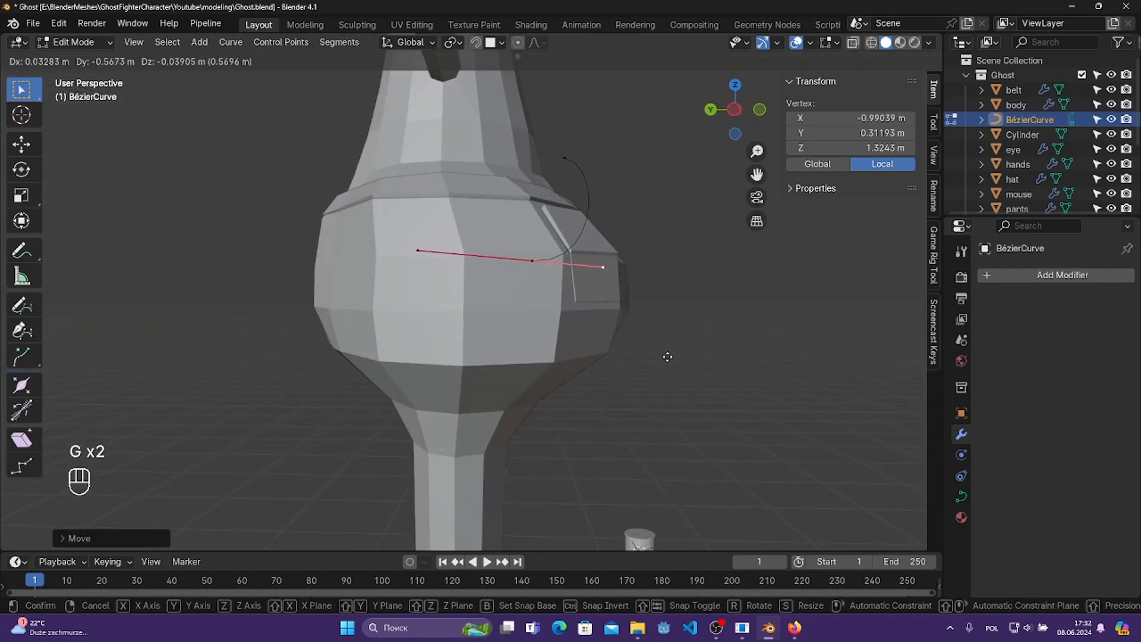
pyautogui.click(668, 358)
pyautogui.press('g')
pyautogui.click(705, 303)
pyautogui.click(441, 248)
pyautogui.press('g')
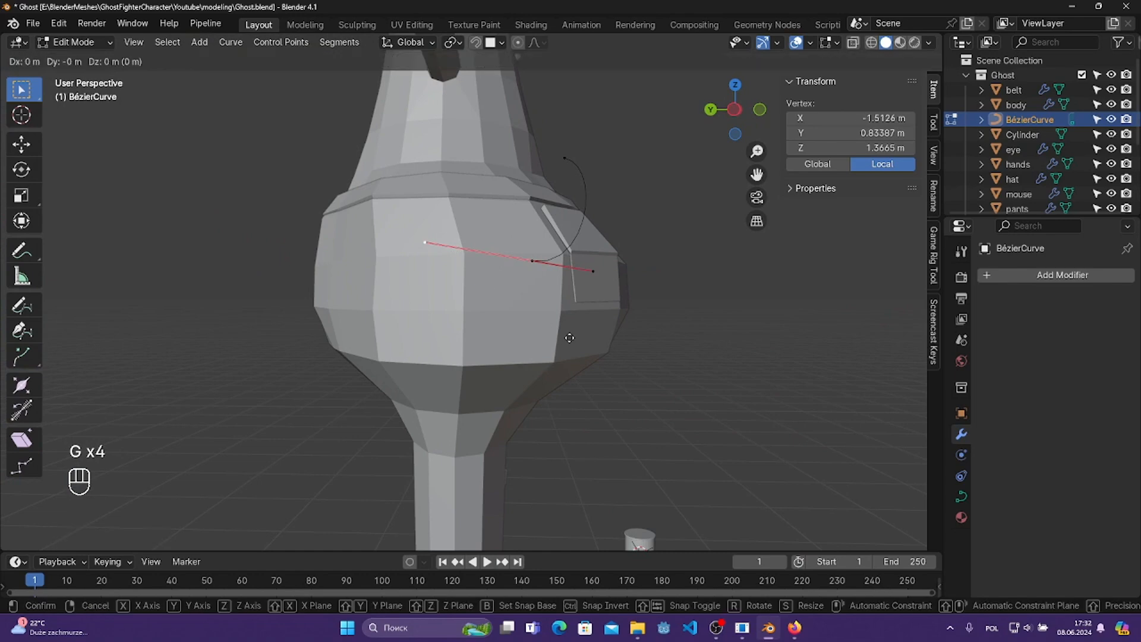
pyautogui.click(596, 347)
pyautogui.moveTo(652, 346); pyautogui.dragTo(622, 309, button='middle')
# - Move the upper end point to about local X -0.12, Y 0.41, Z 1.95 m and rotate its handles to follow the torso
pyautogui.click(553, 179)
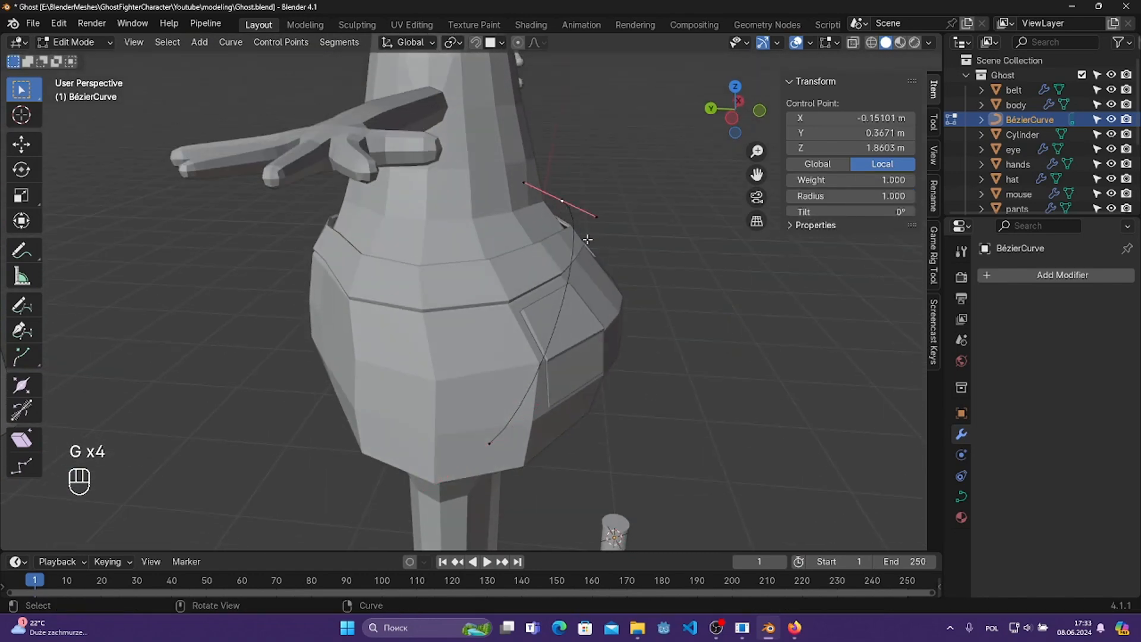
pyautogui.press('g')
pyautogui.click(617, 257)
pyautogui.moveTo(617, 257); pyautogui.dragTo(683, 326, button='middle')
pyautogui.press('r')
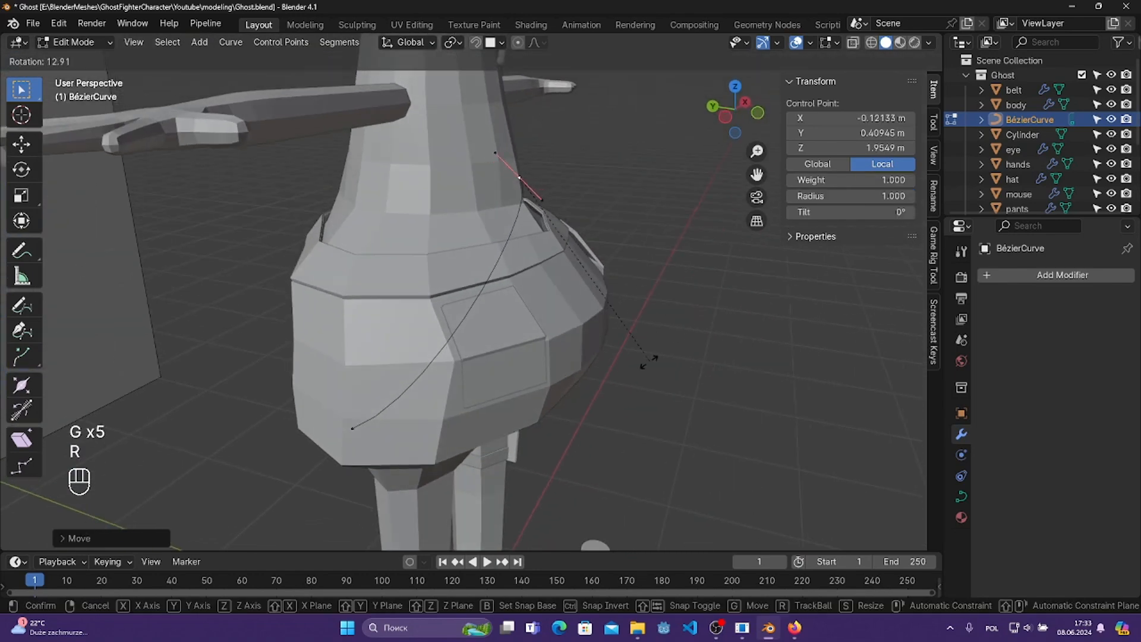
pyautogui.click(597, 372)
pyautogui.moveTo(596, 372); pyautogui.dragTo(650, 375, button='middle')
pyautogui.press('r')
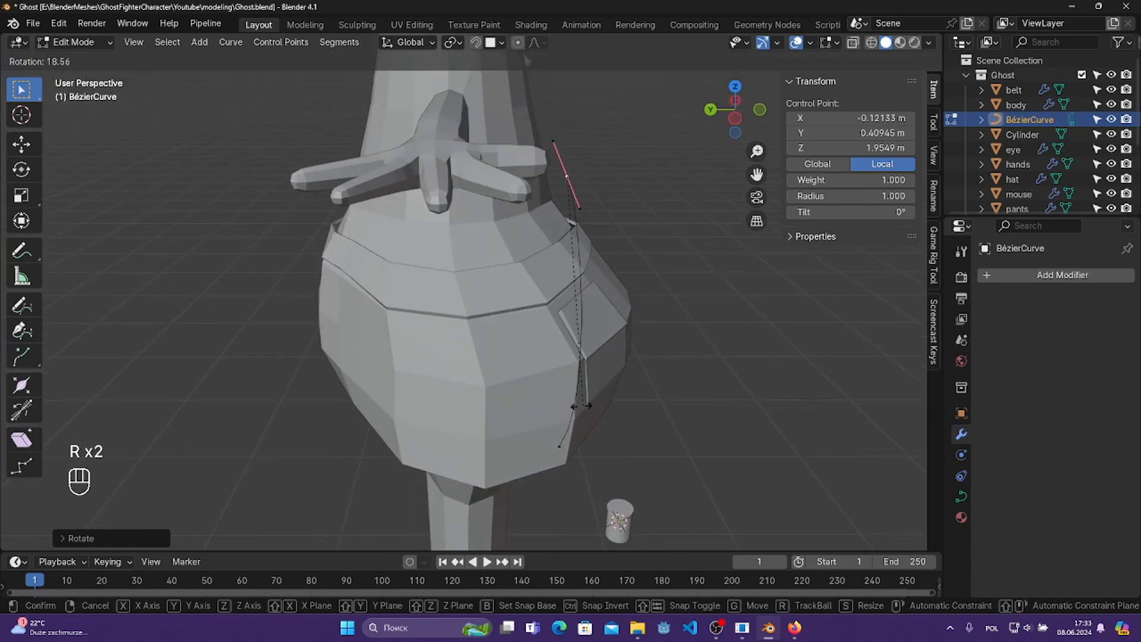
pyautogui.click(558, 404)
# - Move the lower end point to about local X -1.21, Y 0.56, Z 1.34 m
pyautogui.press('g')
pyautogui.click(624, 461)
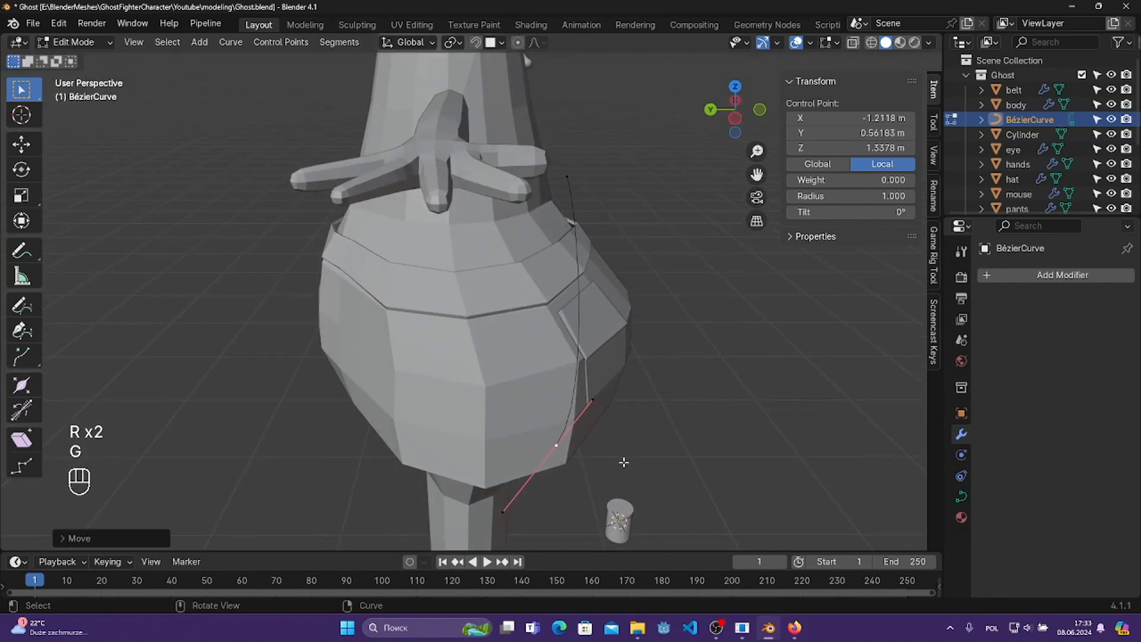
pyautogui.moveTo(624, 461); pyautogui.dragTo(516, 477, button='middle')
# - Rotate the upper end point's handles across the chest and extrude a new curve point from it toward the opposite shoulder
pyautogui.moveTo(390, 290); pyautogui.dragTo(594, 368, button='middle')
pyautogui.press('r')
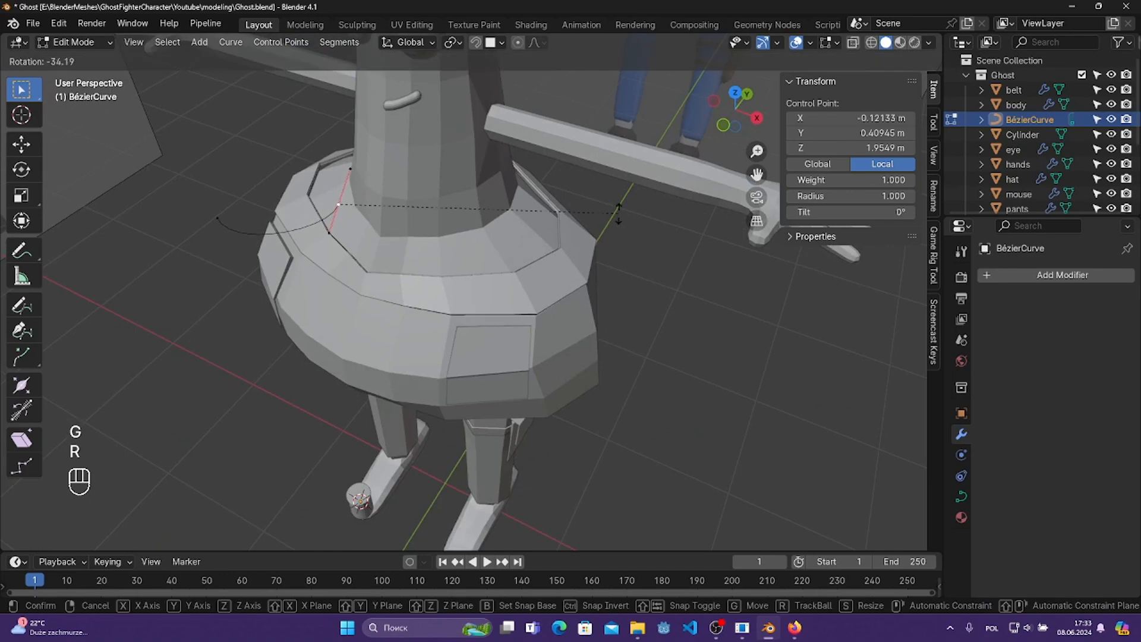
pyautogui.click(400, 269)
pyautogui.press('e')
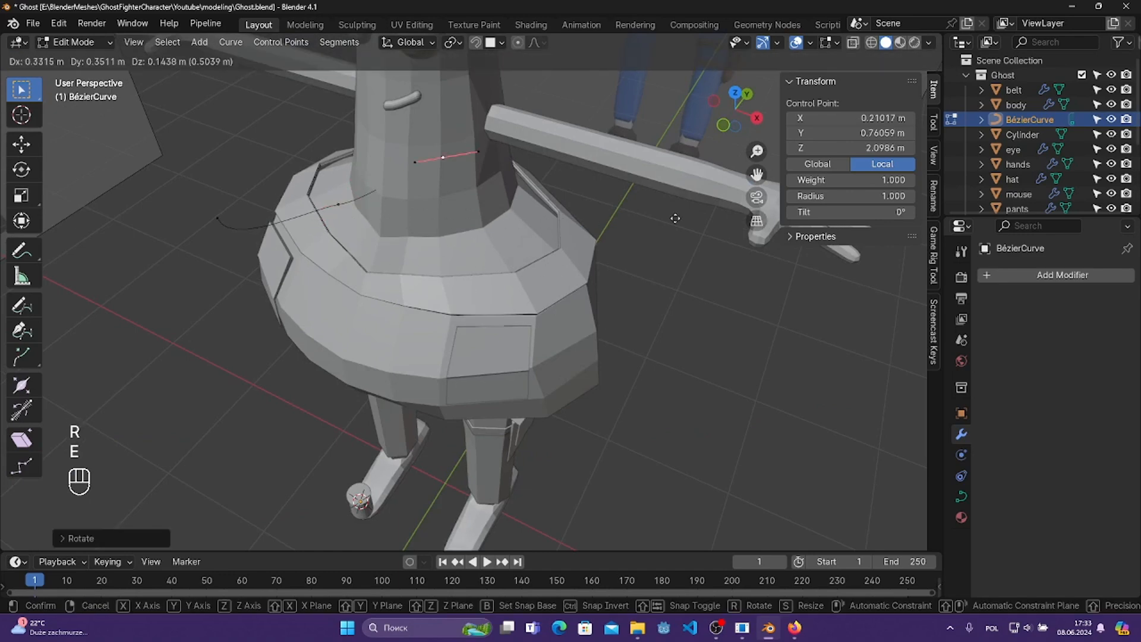
pyautogui.click(733, 164)
# - Rotate the new shoulder point's handles and place the point at about local X 0.47, Y 0.78, Z 2.40 m
pyautogui.moveTo(733, 163); pyautogui.dragTo(430, 292, button='middle')
pyautogui.press('g')
pyautogui.click(523, 190)
pyautogui.press('r')
pyautogui.click(431, 291)
pyautogui.press('g')
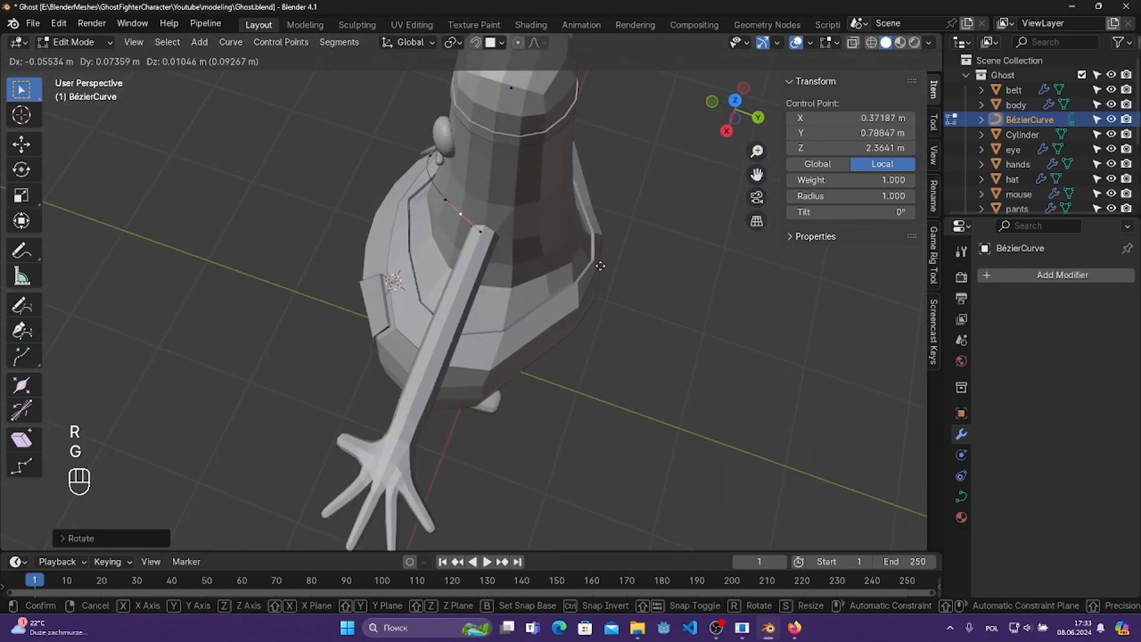
pyautogui.click(600, 262)
pyautogui.moveTo(509, 285); pyautogui.dragTo(503, 255, button='middle')
pyautogui.press('g')
pyautogui.click(696, 208)
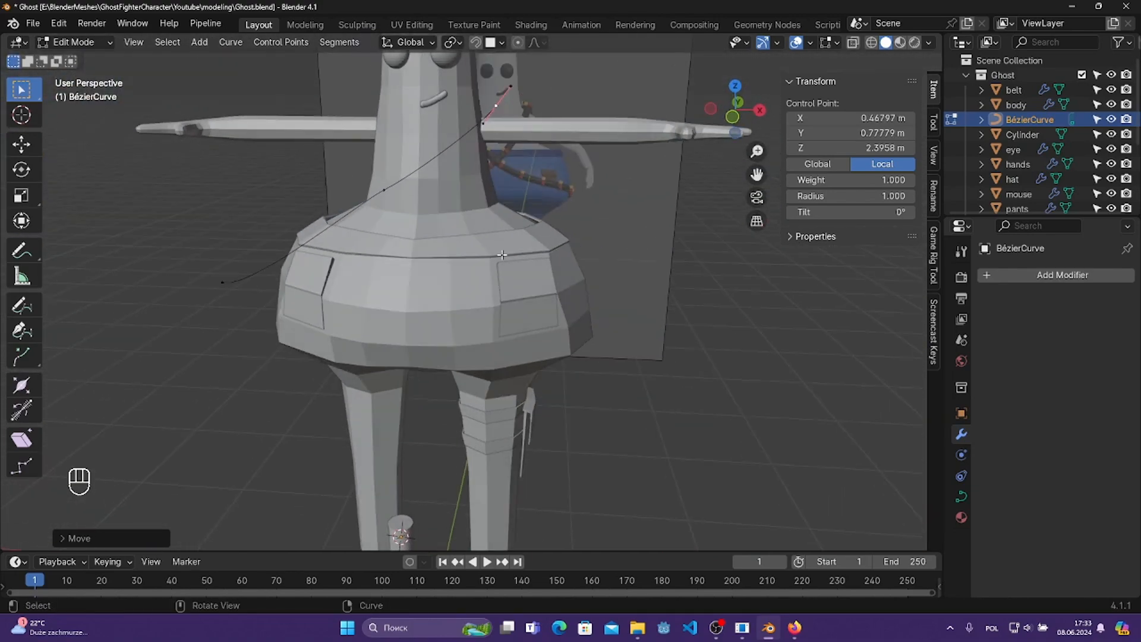
pyautogui.moveTo(514, 202); pyautogui.dragTo(742, 218, button='middle')
pyautogui.moveTo(521, 252); pyautogui.dragTo(609, 235, button='middle')
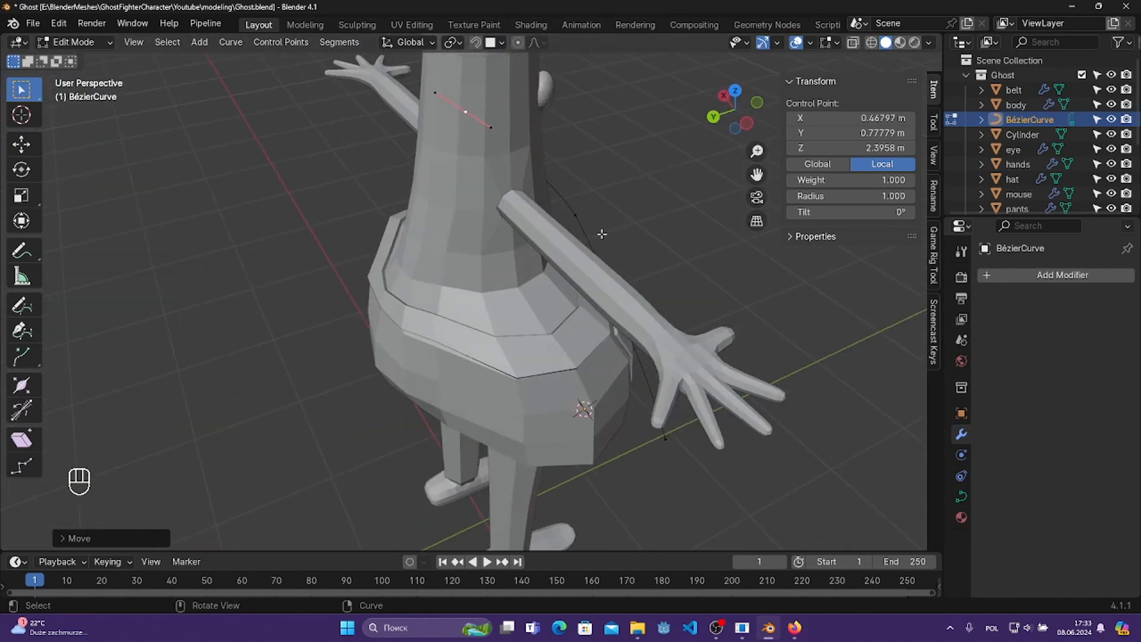
pyautogui.press('r')
pyautogui.click(552, 225)
pyautogui.hotkey('ctrl', 'z')
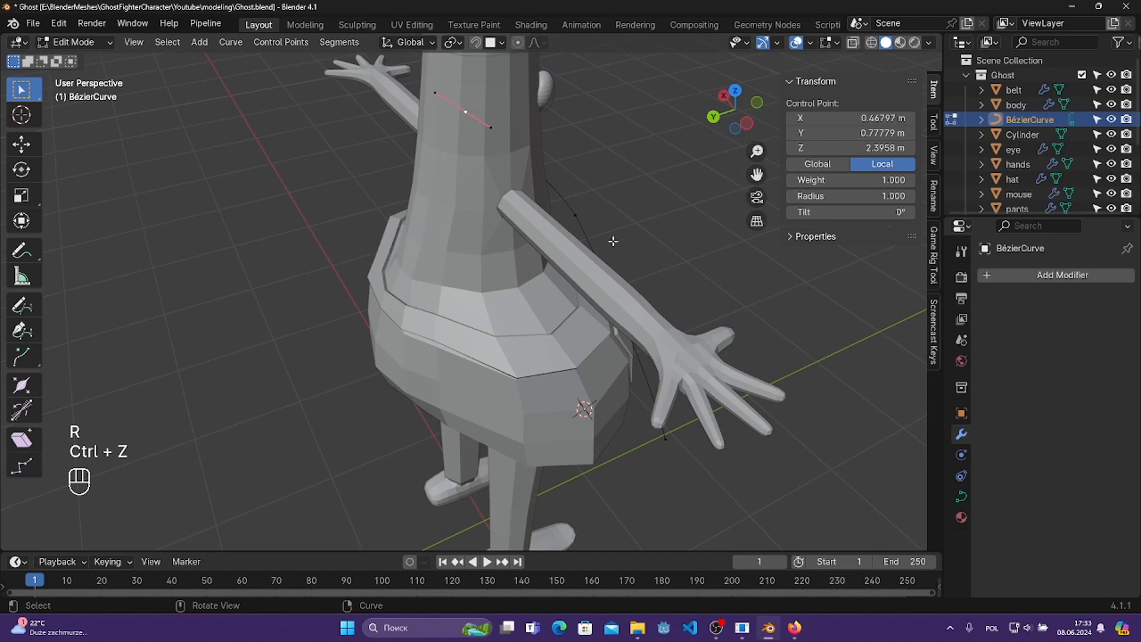
# - Move the shoulder point back to about local X 0.48, Y 0.91, Z 2.41 m and rotate its handles
pyautogui.moveTo(503, 233); pyautogui.dragTo(594, 217, button='middle')
pyautogui.press('r')
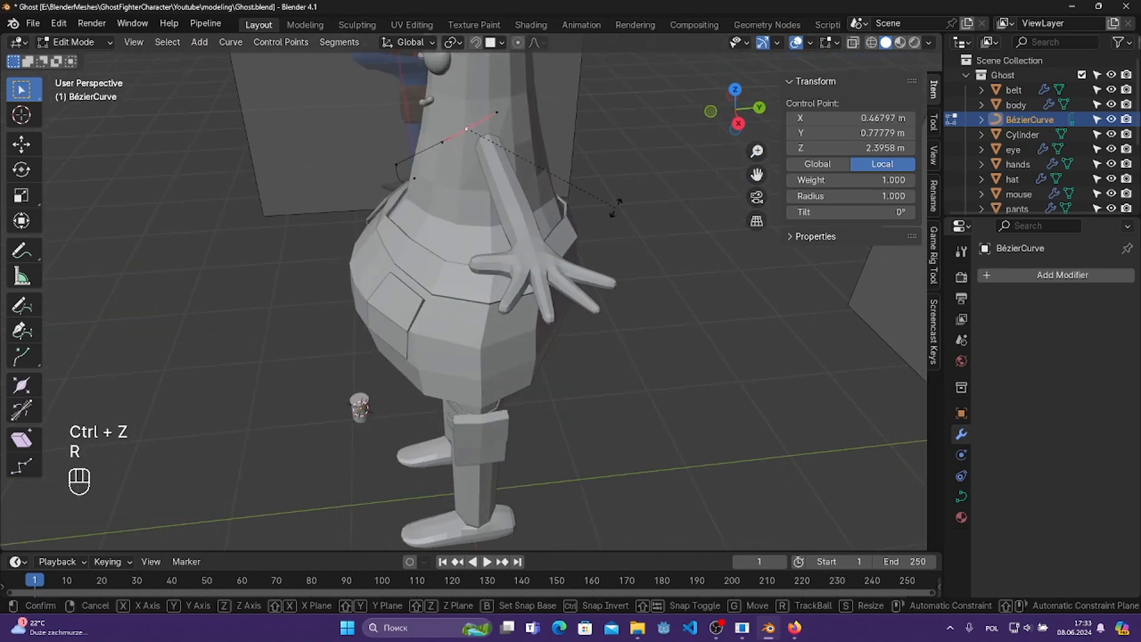
pyautogui.press('g')
pyautogui.click(609, 238)
pyautogui.press('r')
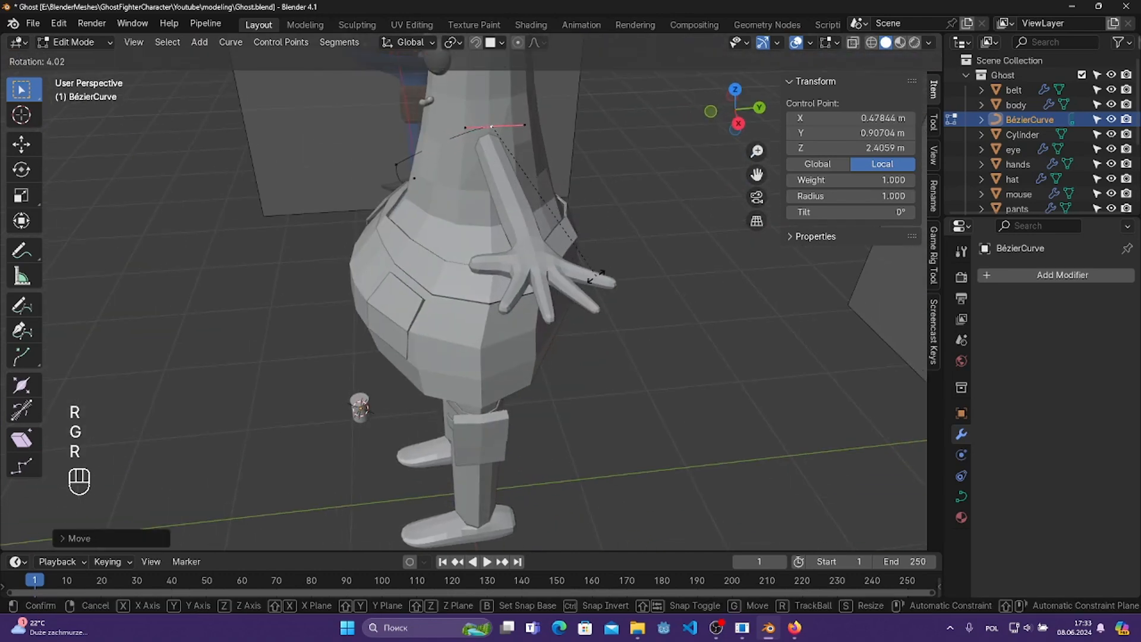
pyautogui.click(596, 277)
# - Shift the shoulder point outward to about local X 0.52, Y 0.90, Z 2.40 m
pyautogui.press('g')
pyautogui.middleClick(463, 254)
pyautogui.click(461, 254)
pyautogui.moveTo(458, 253); pyautogui.dragTo(568, 249, button='middle')
pyautogui.press('g')
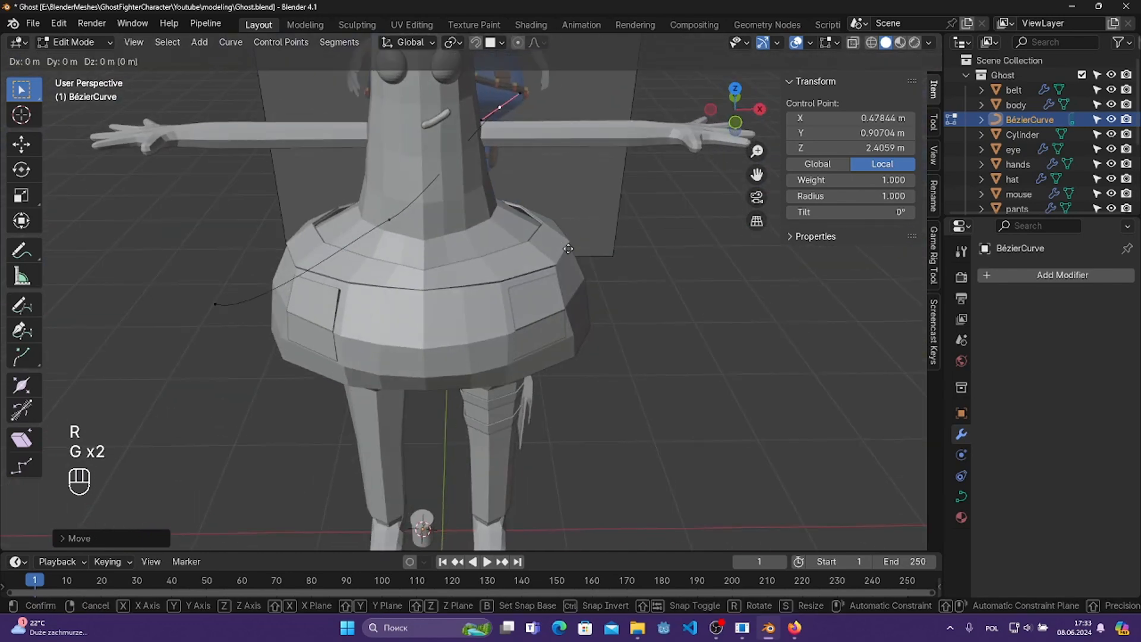
pyautogui.click(583, 249)
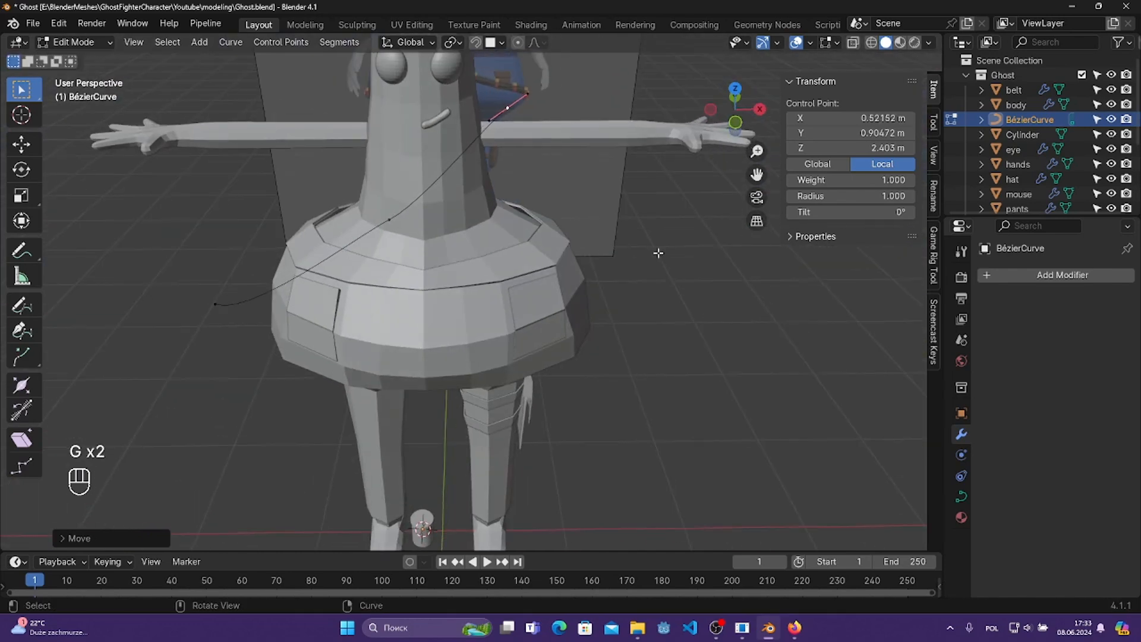
# - Rescale and slightly rotate the shoulder point's handles
pyautogui.press('s')
pyautogui.click(624, 262)
pyautogui.press('s')
pyautogui.click(627, 265)
pyautogui.press('r')
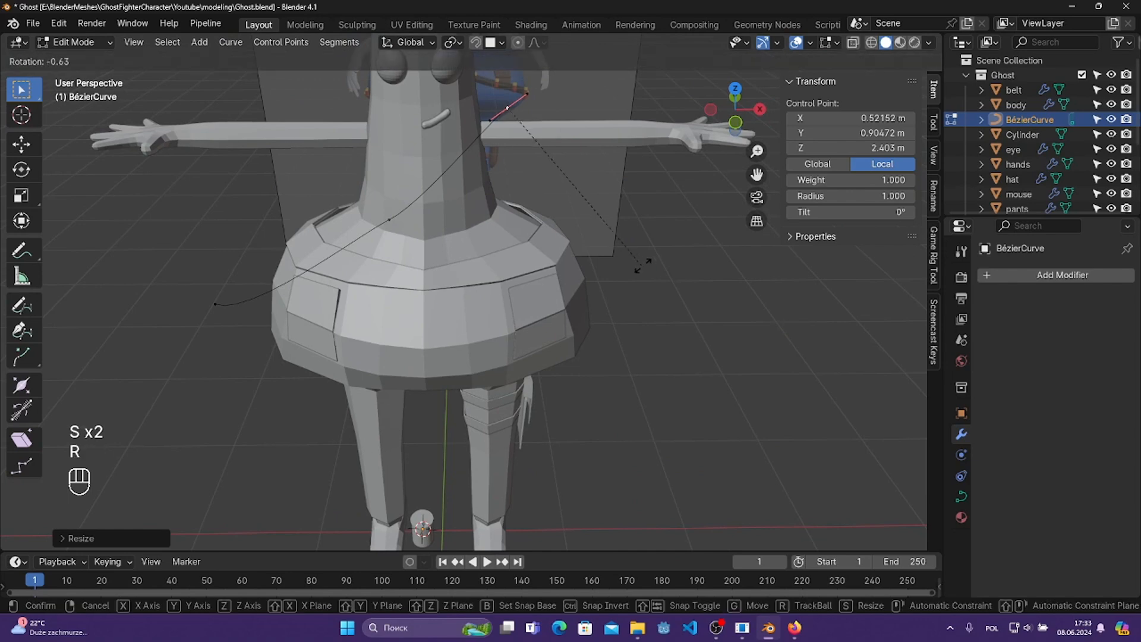
pyautogui.moveTo(686, 243); pyautogui.dragTo(616, 186, button='middle')
# - Reposition the shoulder point's outer handle and move the point to about local X 0.48, Y 0.88, Z 2.38 m
pyautogui.click(591, 174)
pyautogui.press('g')
pyautogui.click(593, 175)
pyautogui.press('g')
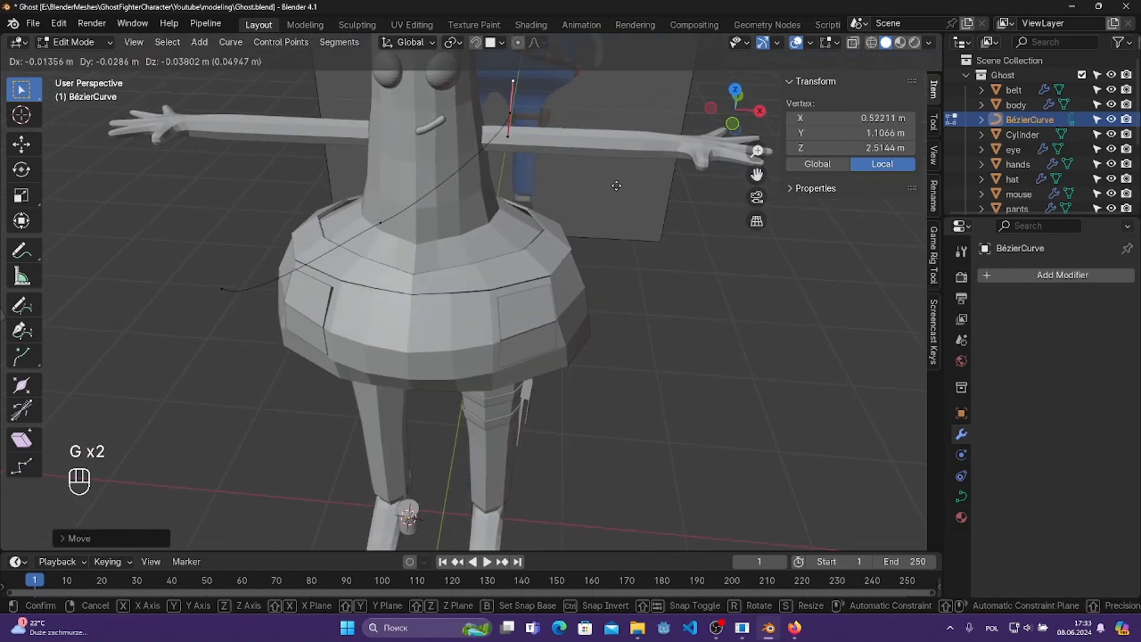
pyautogui.click(581, 179)
pyautogui.click(509, 113)
pyautogui.press('g')
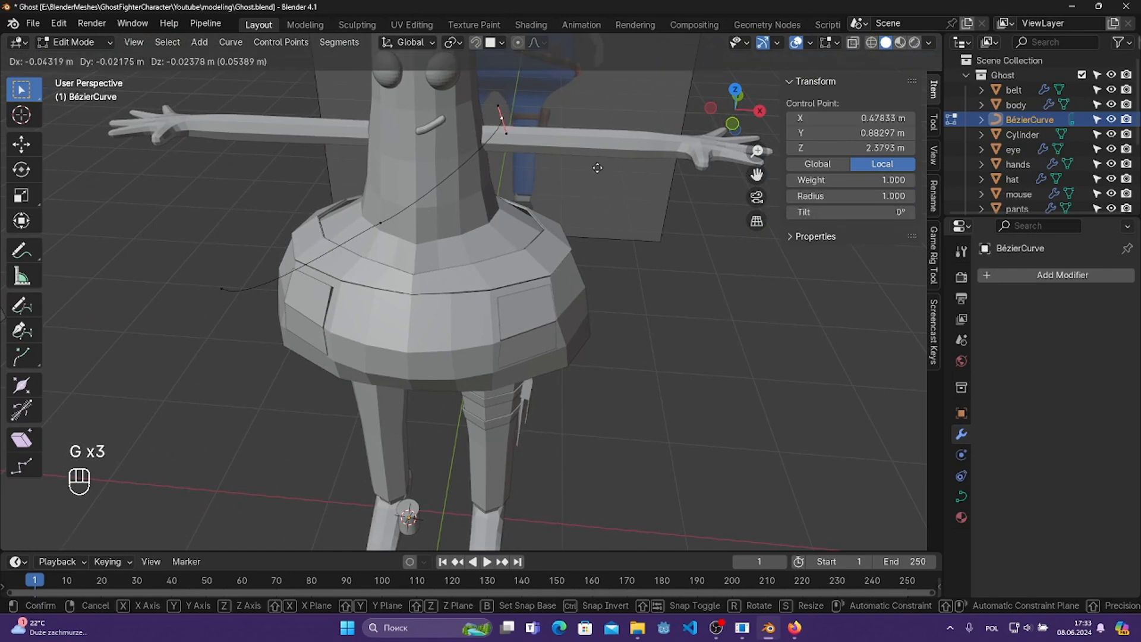
pyautogui.click(599, 168)
# - Move the chest point to about local X -0.07, Y 0.35, Z 1.98 m and its upper handle to X 0.10, Y 0.40, Z 2.10 m
pyautogui.click(380, 224)
pyautogui.moveTo(490, 228); pyautogui.dragTo(585, 222, button='middle')
pyautogui.press('g')
pyautogui.click(602, 217)
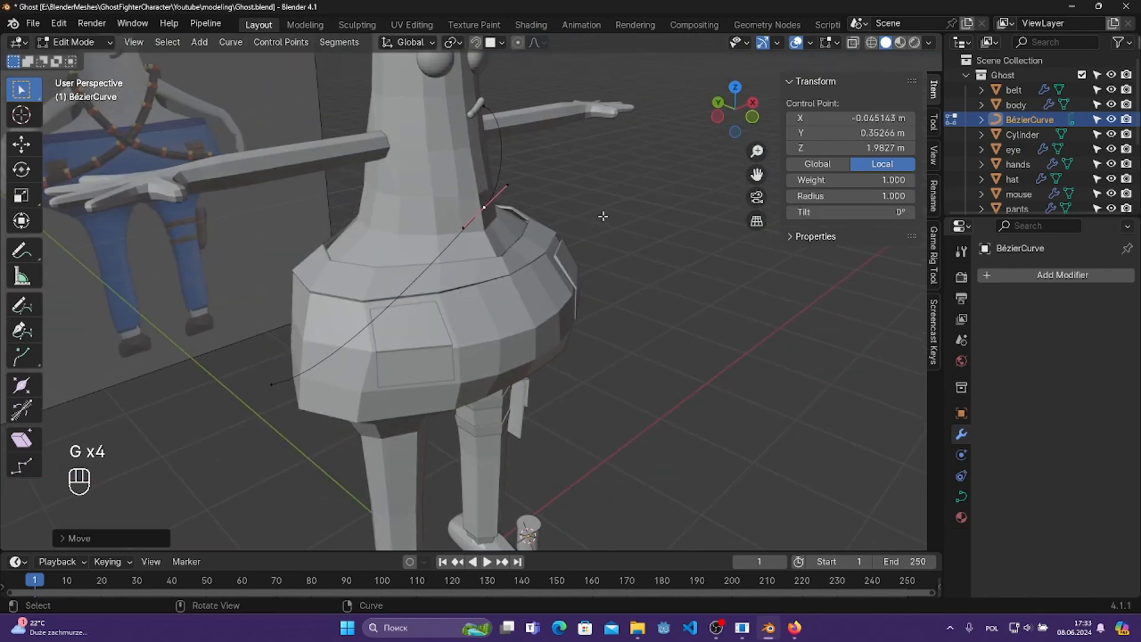
pyautogui.click(498, 181)
pyautogui.press('g')
pyautogui.click(550, 212)
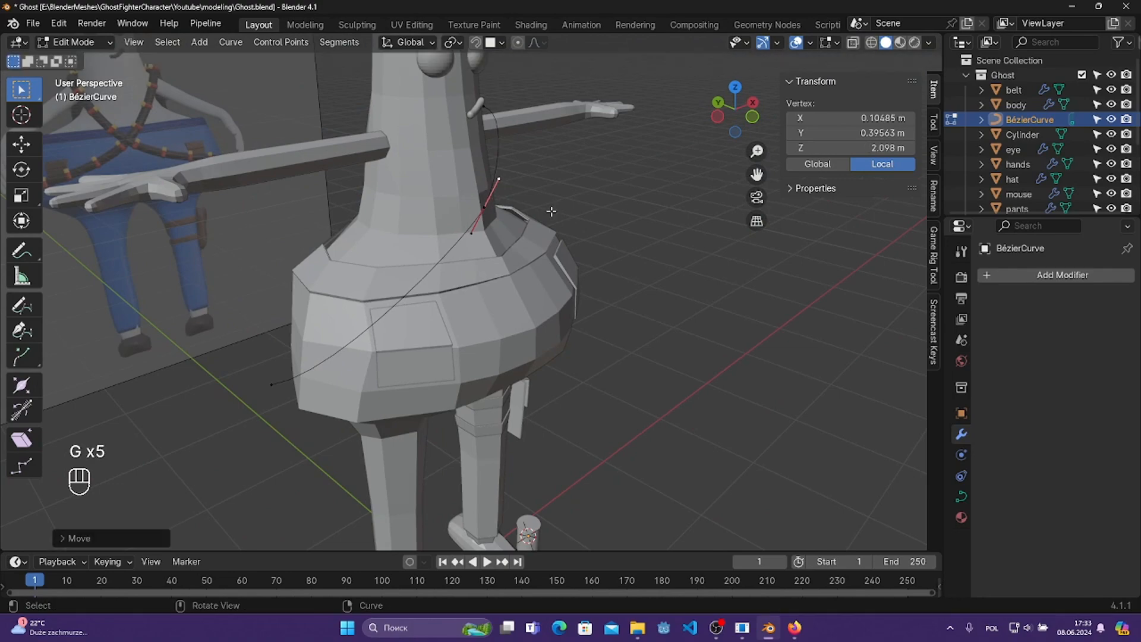
# - Extrude a new curve point from the shoulder point toward the ghost's back
pyautogui.moveTo(550, 212); pyautogui.dragTo(396, 266, button='middle')
pyautogui.scroll(-1, 396, 266)
pyautogui.moveTo(525, 203); pyautogui.dragTo(429, 200, button='middle')
pyautogui.click(491, 209)
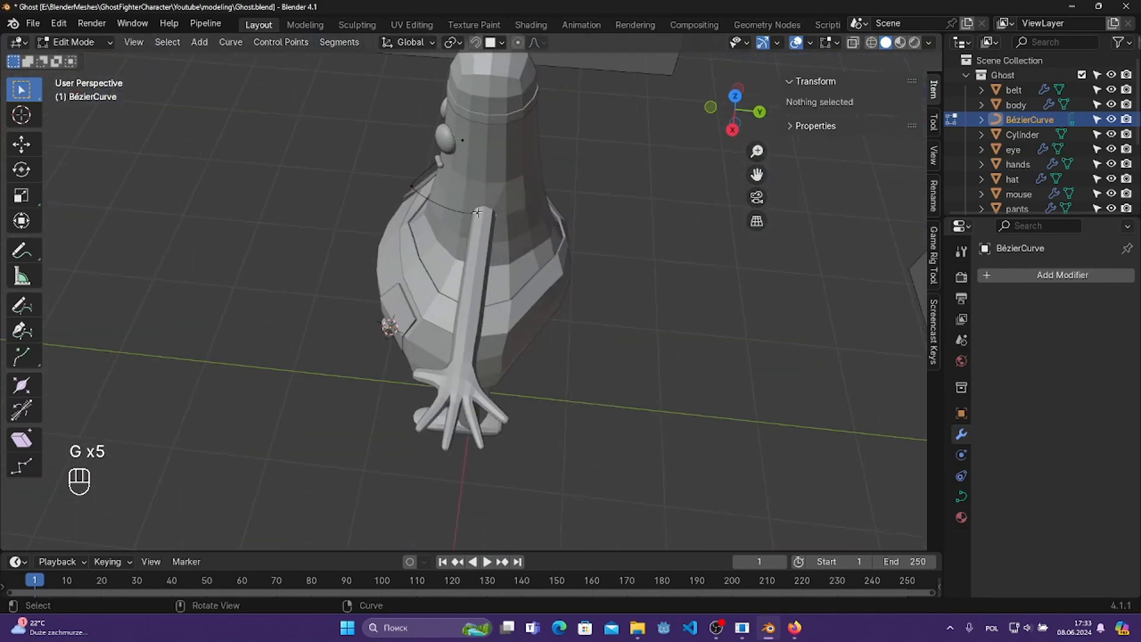
pyautogui.click(480, 199)
pyautogui.moveTo(564, 226); pyautogui.dragTo(519, 226, button='middle')
pyautogui.press('e')
pyautogui.click(614, 307)
# - Move the new back point down behind the torso and rotate its handles to run across the back
pyautogui.moveTo(614, 307); pyautogui.dragTo(528, 250, button='middle')
pyautogui.press('g')
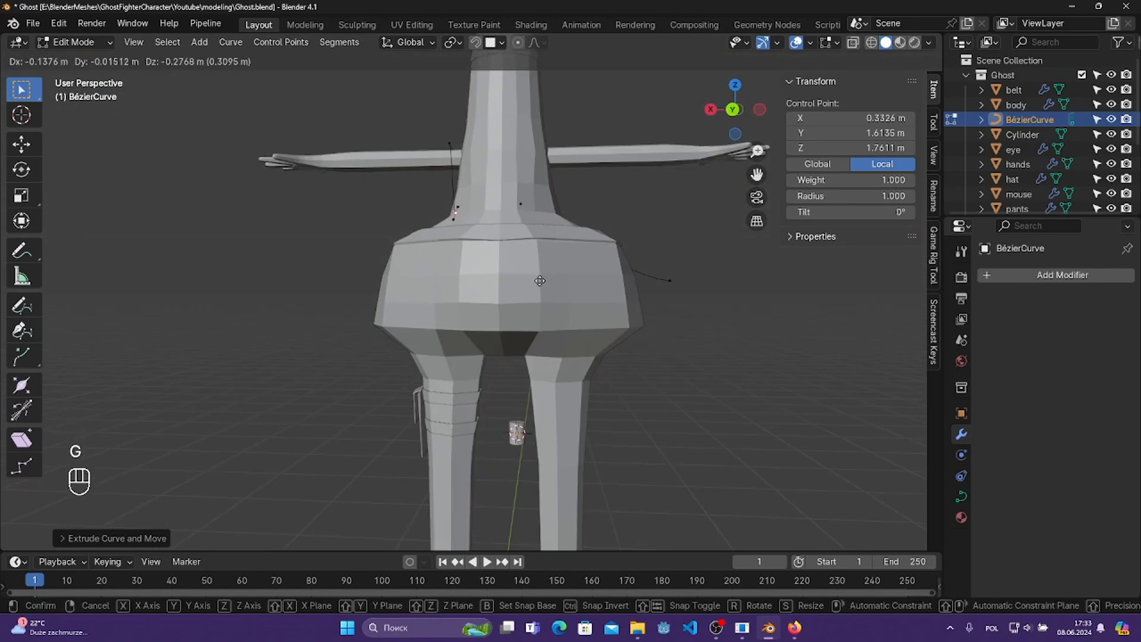
pyautogui.click(559, 271)
pyautogui.press('r')
pyautogui.click(332, 290)
# - Adjust the back point's handles to run horizontally, placing the shoulder-side handle at about local X 0.69, Y 1.57, Z 1.75 m
pyautogui.moveTo(416, 320); pyautogui.dragTo(468, 283, button='middle')
pyautogui.scroll(2, 668, 398)
pyautogui.click(576, 275)
pyautogui.press('g')
pyautogui.click(652, 300)
pyautogui.press('g')
pyautogui.click(568, 305)
pyautogui.press('g')
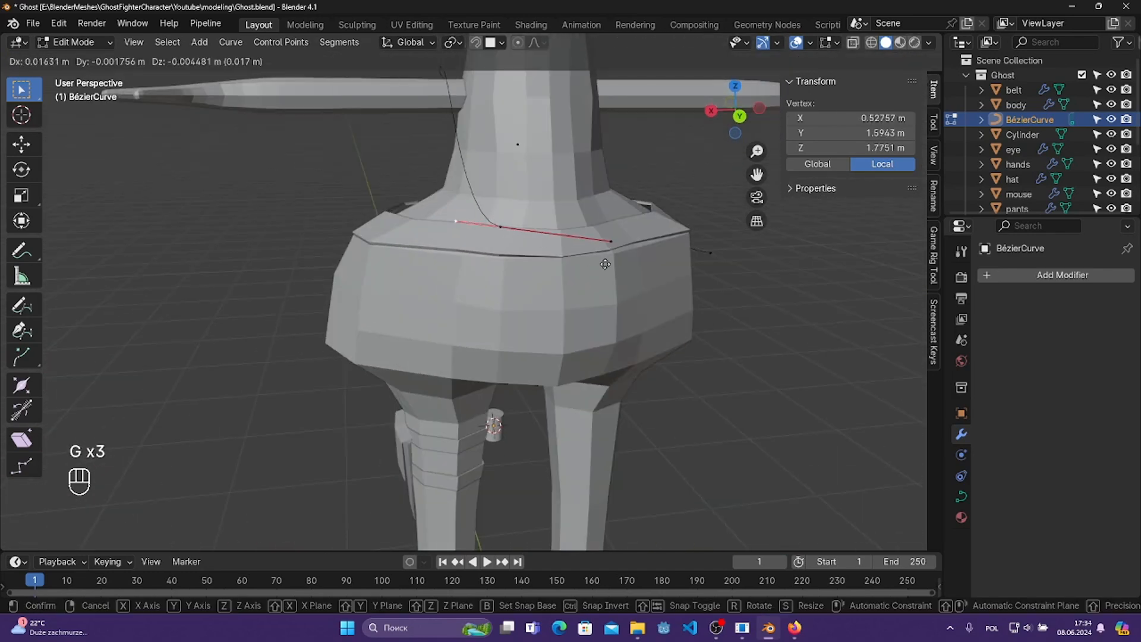
pyautogui.click(606, 228)
pyautogui.press('g')
pyautogui.click(622, 231)
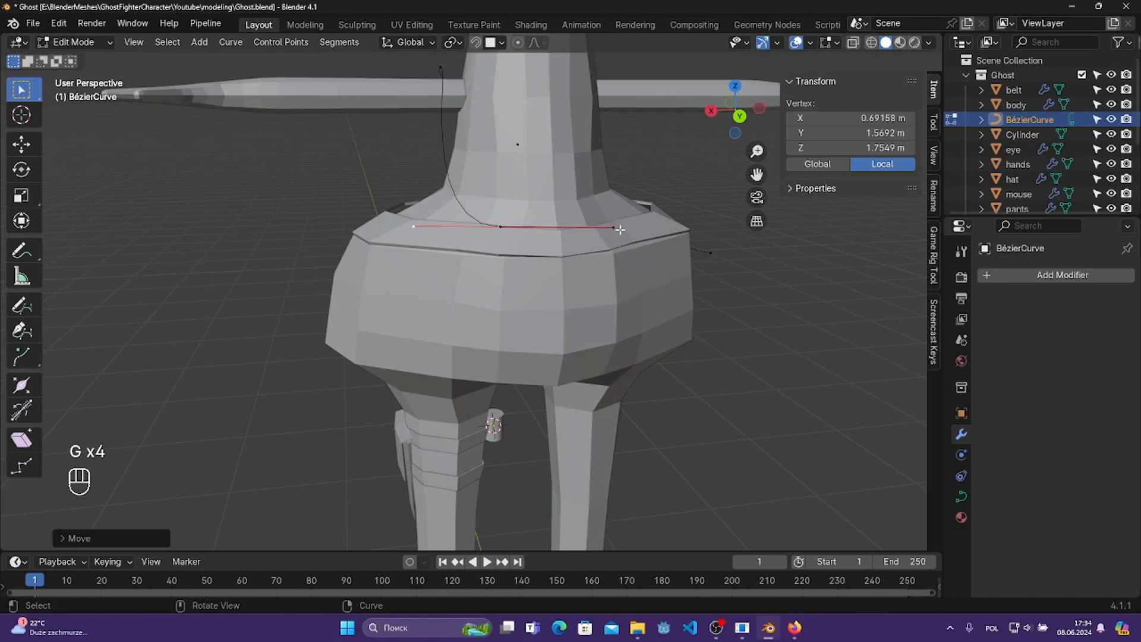
# - Tilt the back point's handles downward across the back and lower the point itself
pyautogui.press('g')
pyautogui.click(612, 282)
pyautogui.click(501, 228)
pyautogui.press('g')
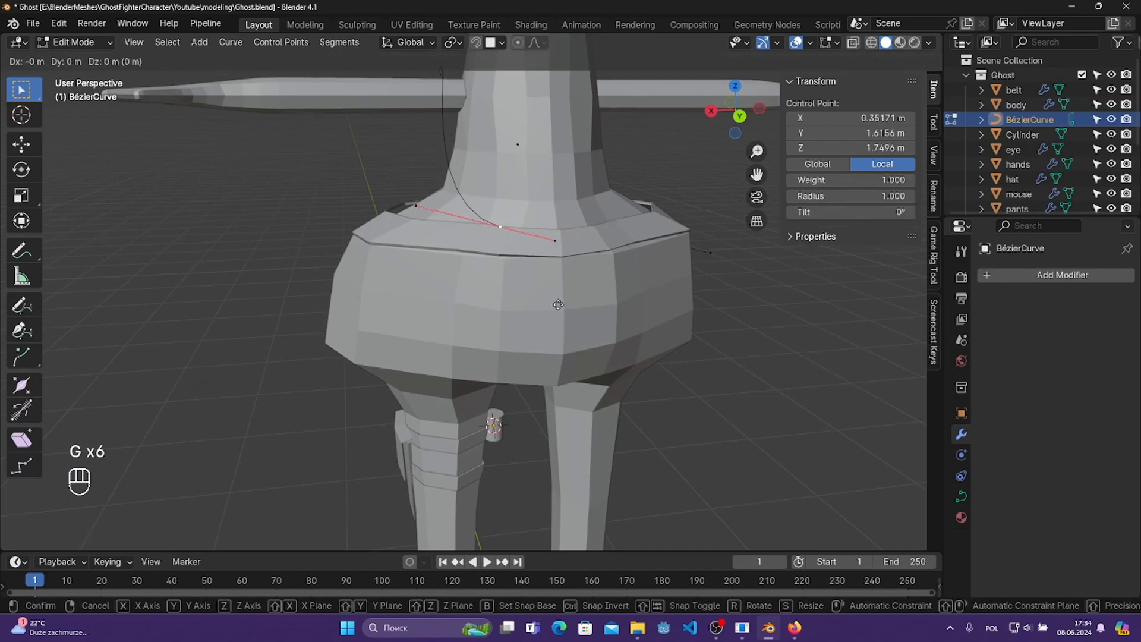
pyautogui.click(564, 346)
# - Aim the back point's lower handle diagonally down and shorten its handles, bringing the shoulder-side one to about local X 0.43, Y 1.64, Z 1.67 m
pyautogui.moveTo(563, 346); pyautogui.dragTo(506, 317, button='middle')
pyautogui.click(486, 250)
pyautogui.press('g')
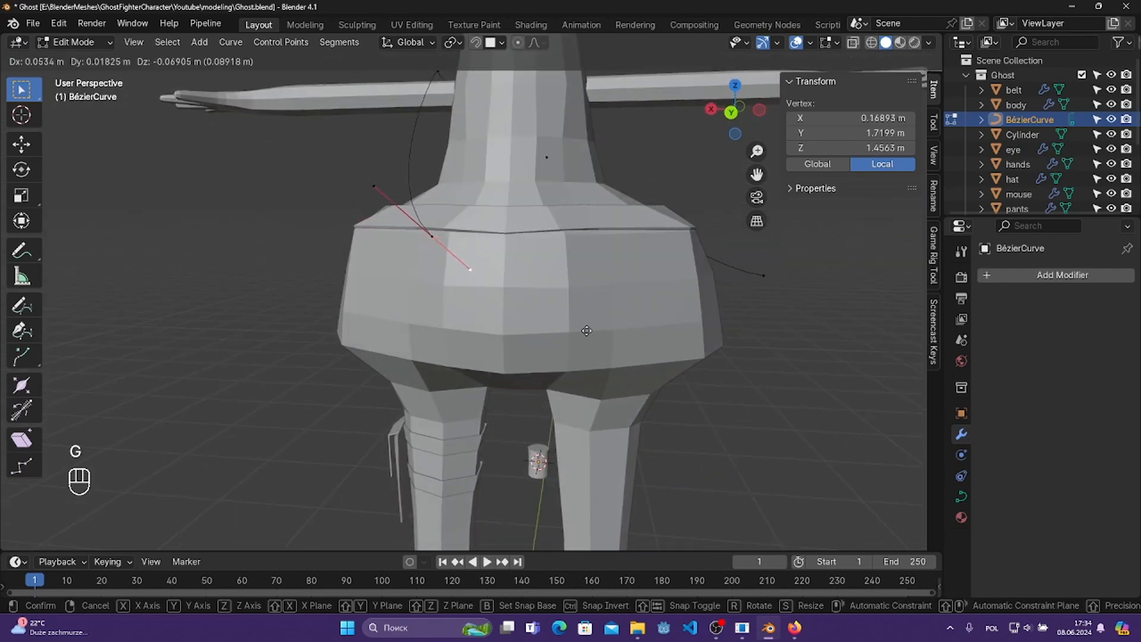
pyautogui.click(585, 333)
pyautogui.press('s')
pyautogui.click(541, 317)
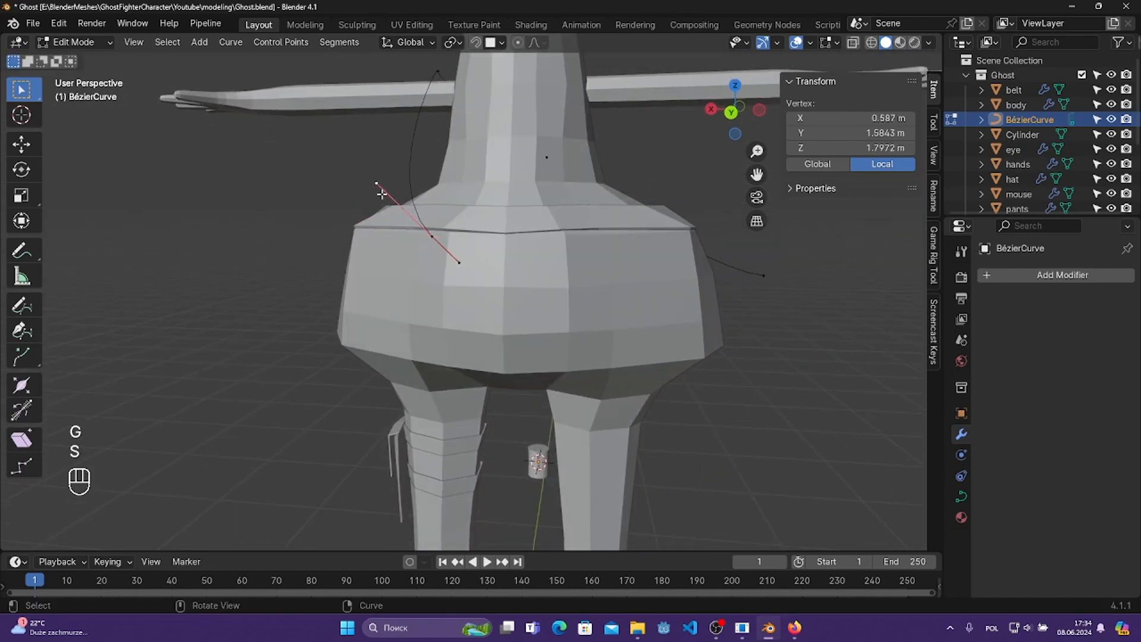
pyautogui.press('s')
pyautogui.click(465, 252)
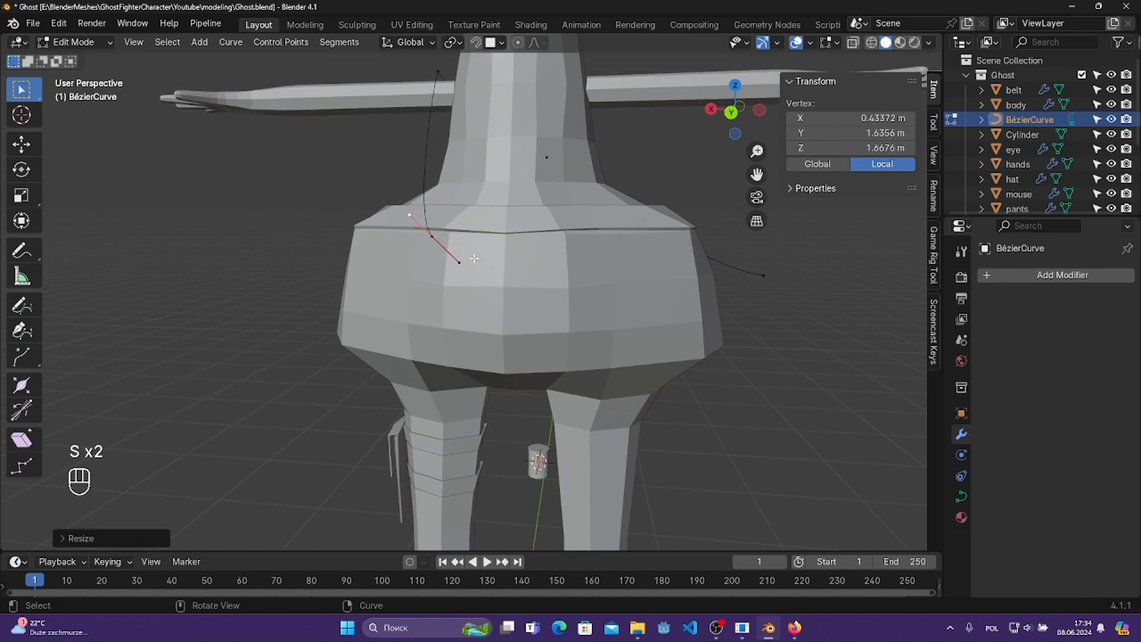
# - Extrude a lower back point, rotate its handles nearly horizontal and place it at about local X -0.26, Y 1.62, Z 1.18 m
pyautogui.click(431, 236)
pyautogui.press('e')
pyautogui.click(712, 438)
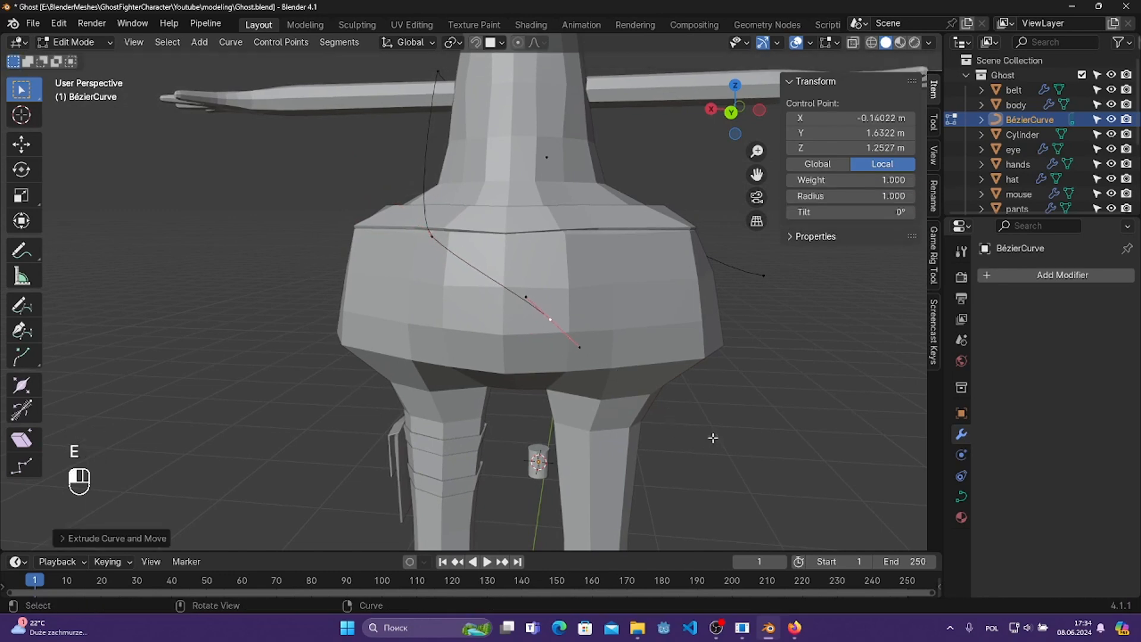
pyautogui.press('r')
pyautogui.click(693, 275)
pyautogui.press('g')
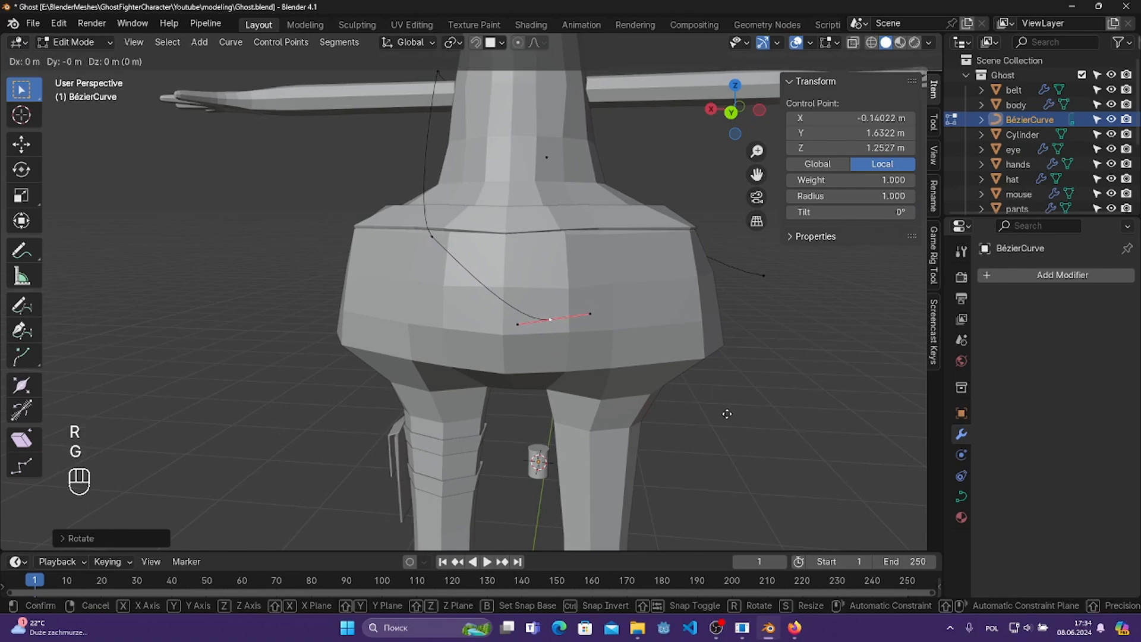
pyautogui.click(755, 431)
# - Rotate the lower back point's handles toward the opposite hip and nudge the point along the pants' surface
pyautogui.moveTo(755, 432); pyautogui.dragTo(651, 420, button='middle')
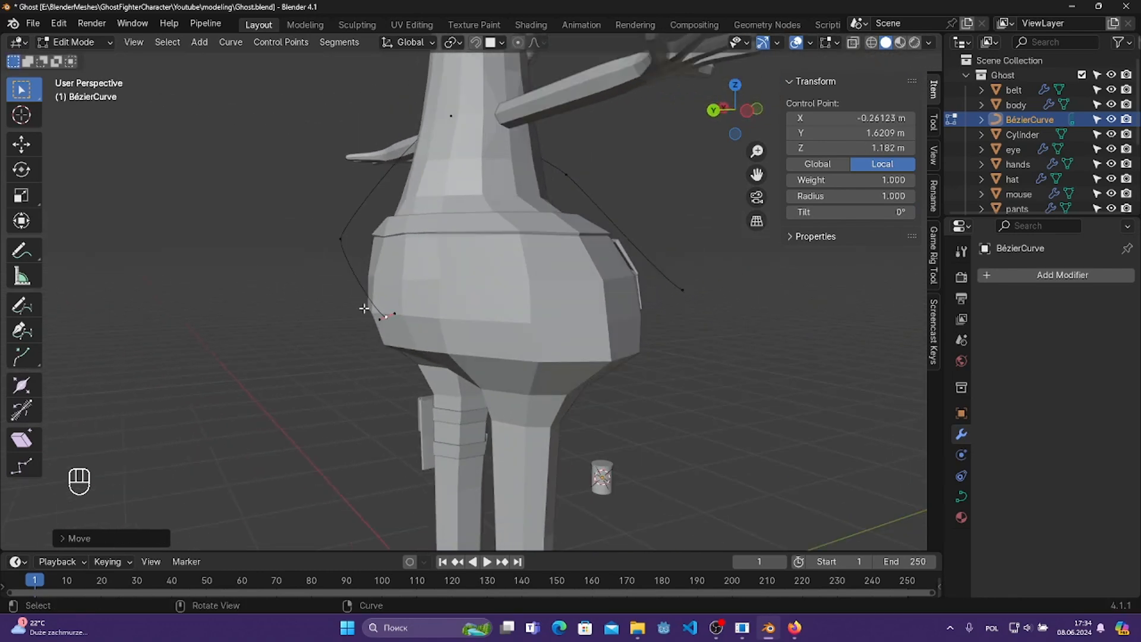
pyautogui.press('g')
pyautogui.click(475, 293)
pyautogui.moveTo(475, 293); pyautogui.dragTo(533, 304, button='middle')
pyautogui.moveTo(711, 347); pyautogui.dragTo(668, 398, button='middle')
pyautogui.press('r')
pyautogui.click(738, 439)
pyautogui.moveTo(738, 439); pyautogui.dragTo(710, 428, button='middle')
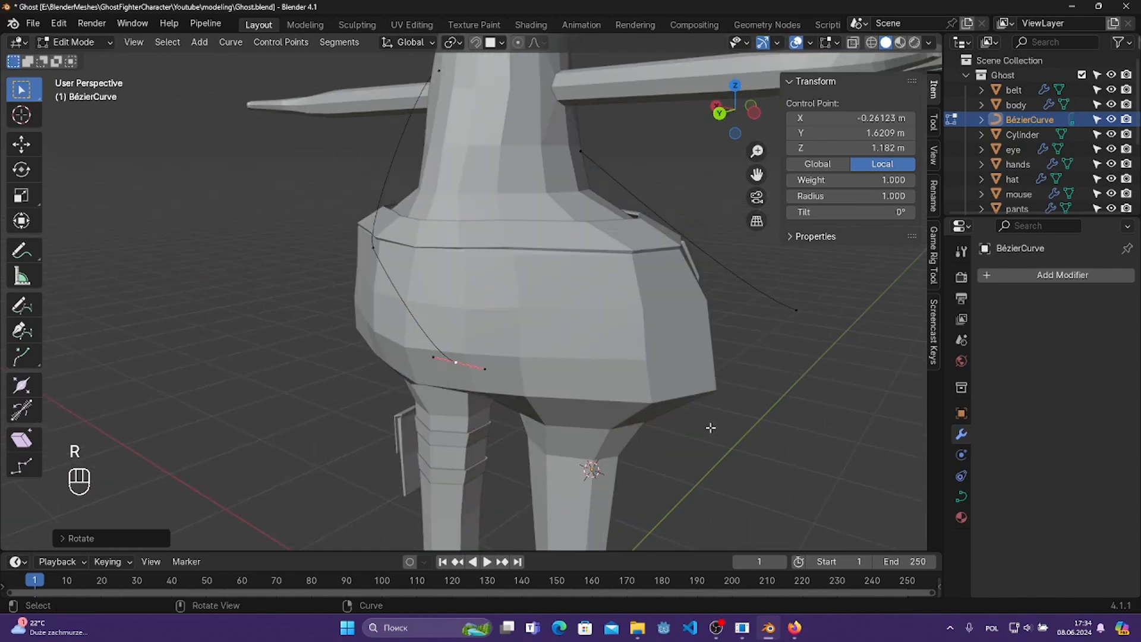
pyautogui.press('g')
pyautogui.click(731, 428)
# - Extrude a side point from the lower back to about local X -0.98, Y 1.02, Z 1.23 m and rotate its handles along the hip
pyautogui.press('e')
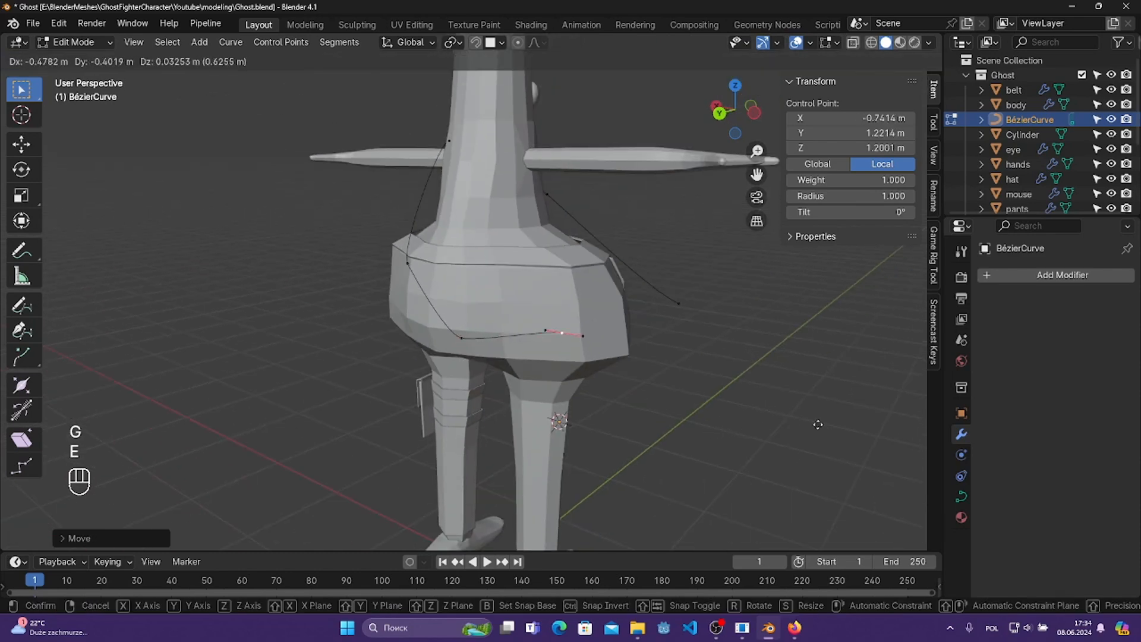
pyautogui.click(860, 420)
pyautogui.moveTo(859, 420); pyautogui.dragTo(738, 409, button='middle')
pyautogui.scroll(2, 737, 408)
pyautogui.press('r')
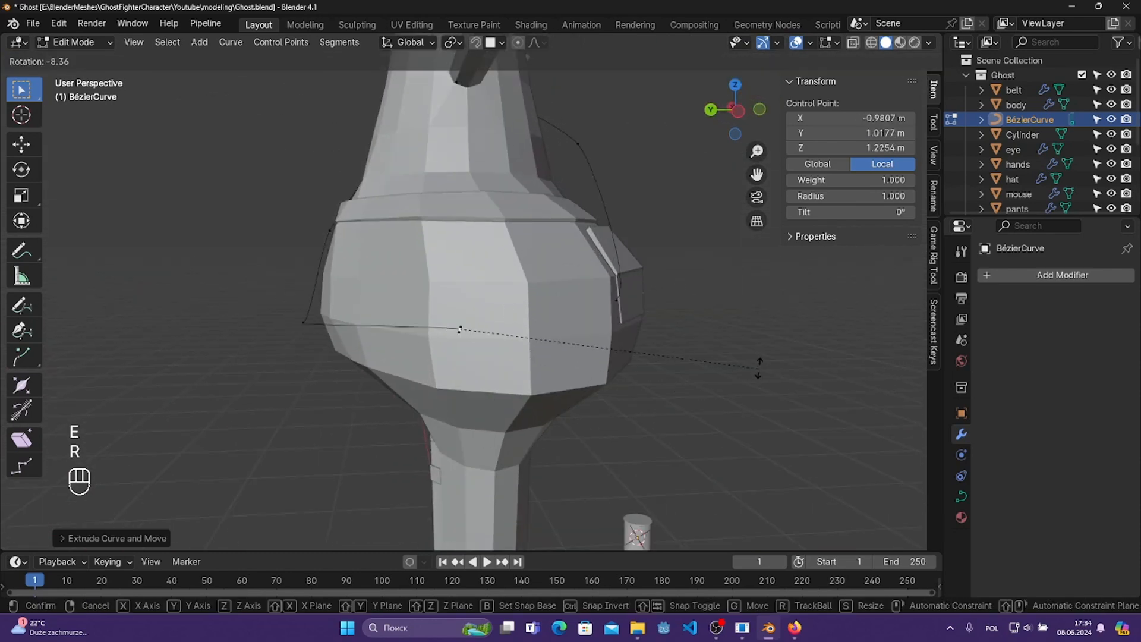
pyautogui.click(759, 368)
# - Move the side point's forward handle to about local X -1.09, Y 0.94, Z 1.41 m, following the hip
pyautogui.moveTo(550, 382); pyautogui.dragTo(640, 389, button='middle')
pyautogui.press('g')
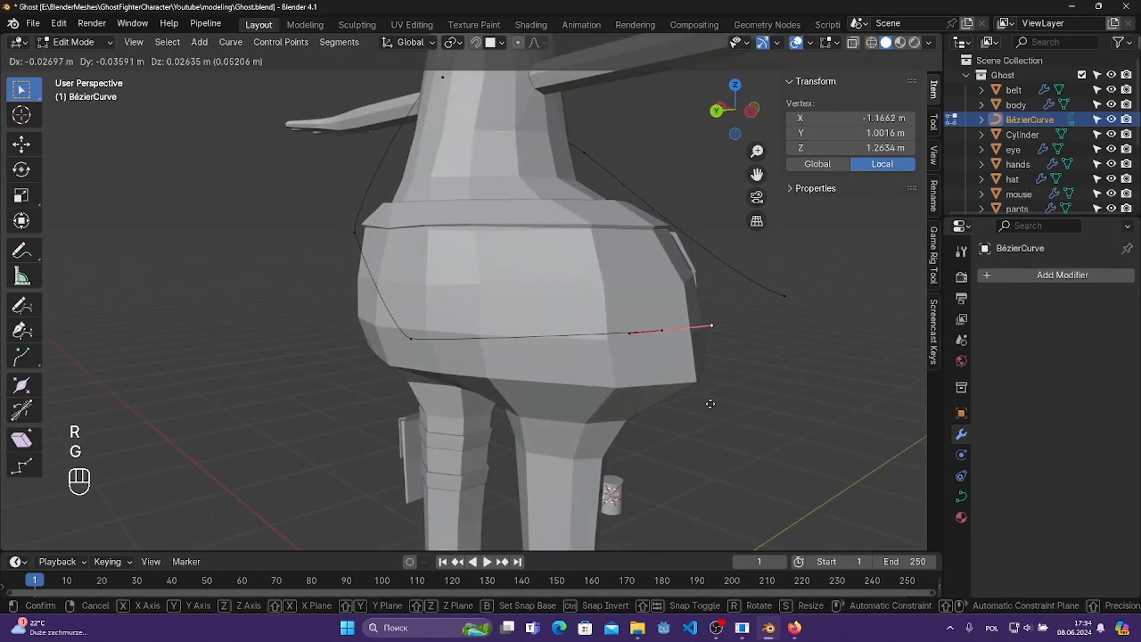
pyautogui.click(723, 458)
pyautogui.moveTo(724, 458); pyautogui.dragTo(692, 485, button='middle')
pyautogui.press('g')
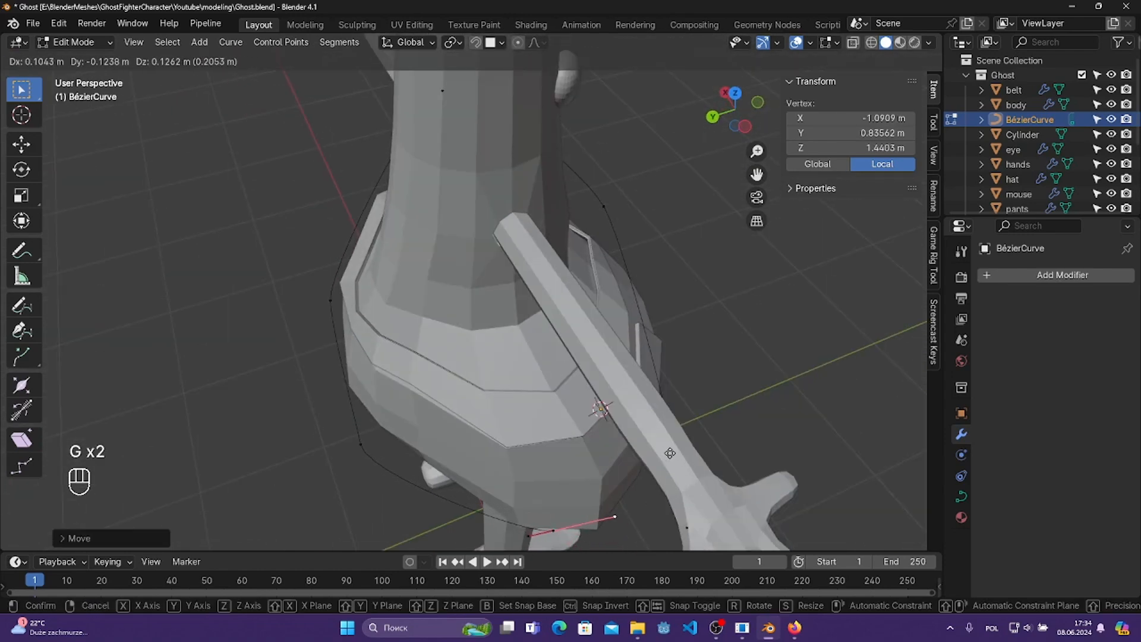
pyautogui.click(642, 467)
pyautogui.press('g')
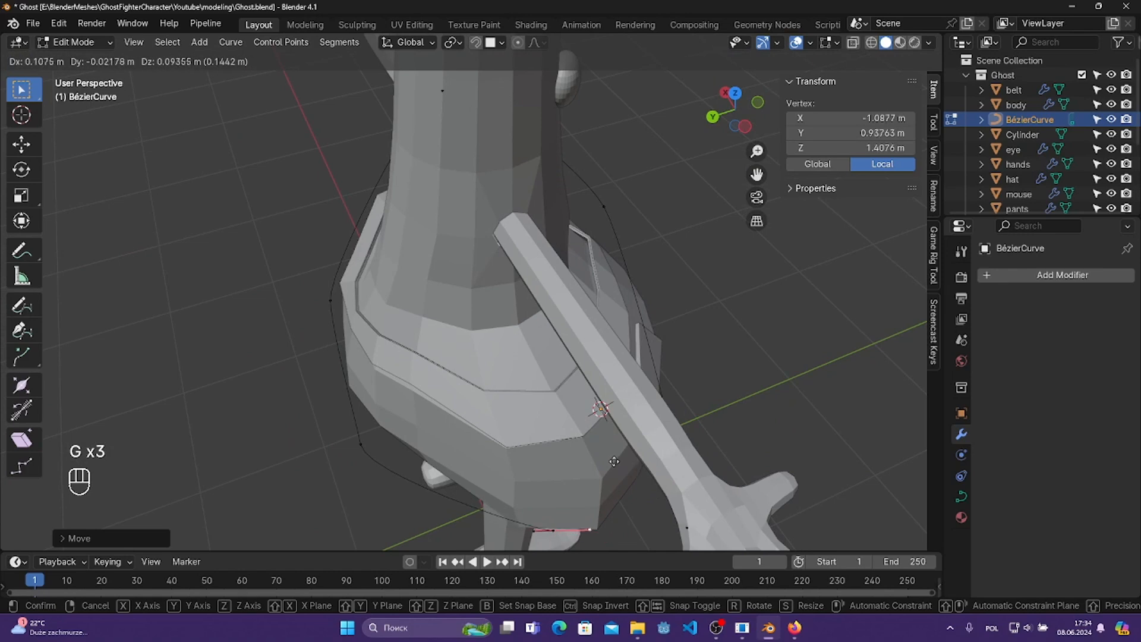
pyautogui.click(614, 461)
# - Readjust the side point's handles, placing the rear one at about local X -0.98, Y 1.13, Z 1.22 m
pyautogui.moveTo(553, 506); pyautogui.dragTo(531, 415, button='middle')
pyautogui.press('g')
pyautogui.click(581, 517)
pyautogui.press('g')
pyautogui.click(508, 330)
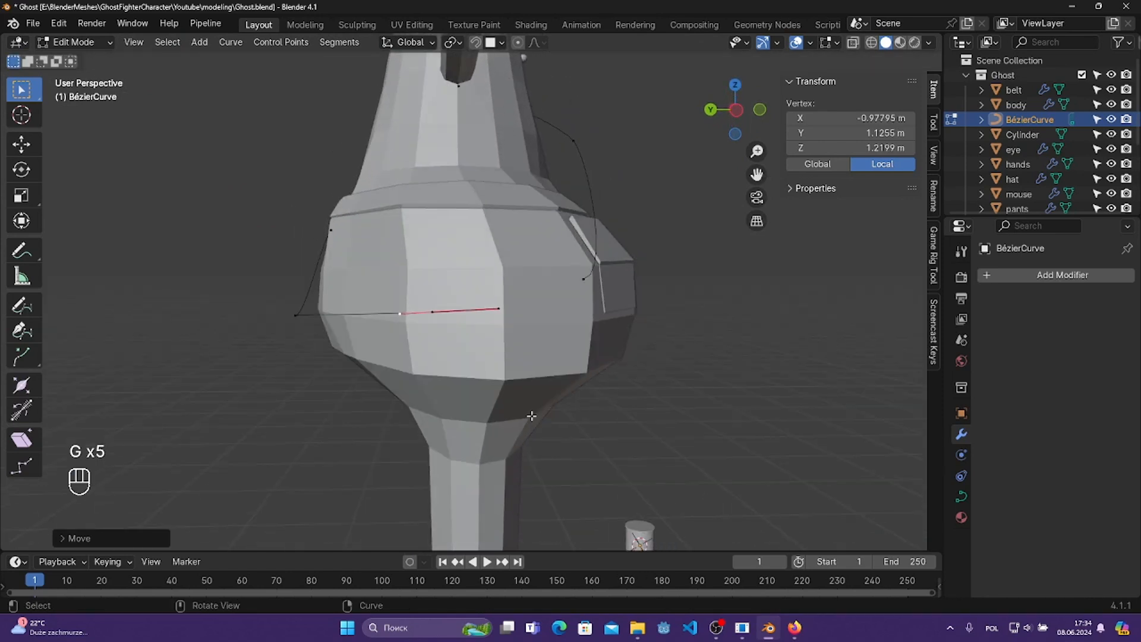
# - Move the curve's front end point back around the hip to about local X -1.18, Y 0.68, Z 1.30 m
pyautogui.click(583, 279)
pyautogui.moveTo(583, 279); pyautogui.dragTo(660, 449, button='middle')
pyautogui.press('g')
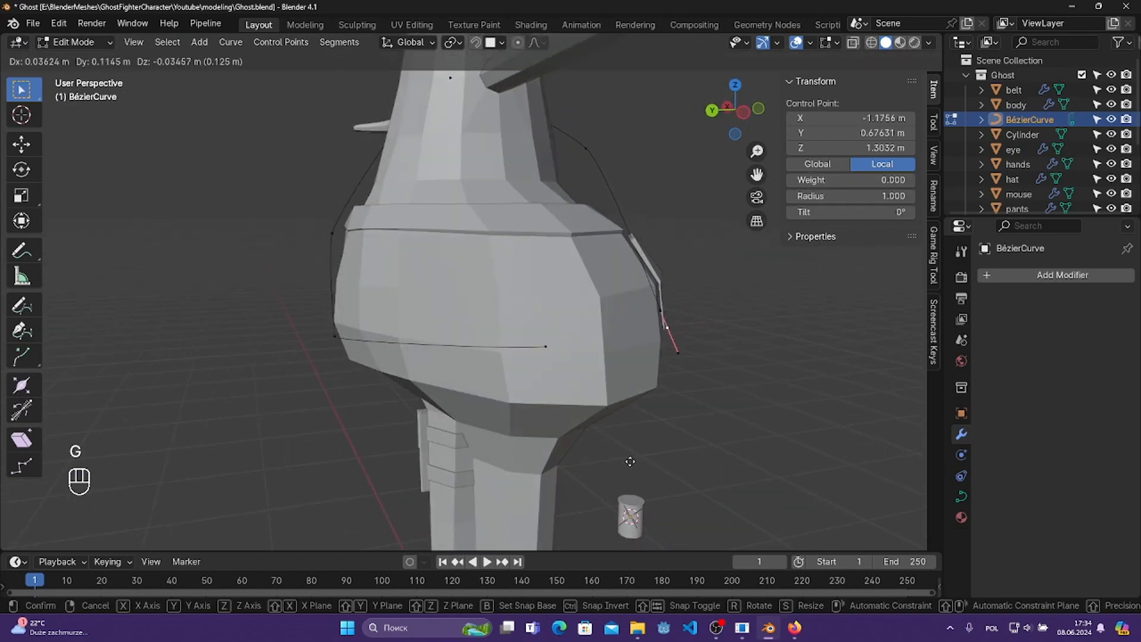
pyautogui.click(629, 461)
pyautogui.moveTo(728, 470); pyautogui.dragTo(591, 426, button='middle')
# - Rotate the front end point's handles and move one handle to about local X -1.03, Y 0.38, Z 1.28 m
pyautogui.click(485, 301)
pyautogui.moveTo(539, 396); pyautogui.dragTo(712, 471, button='middle')
pyautogui.press('r')
pyautogui.click(667, 408)
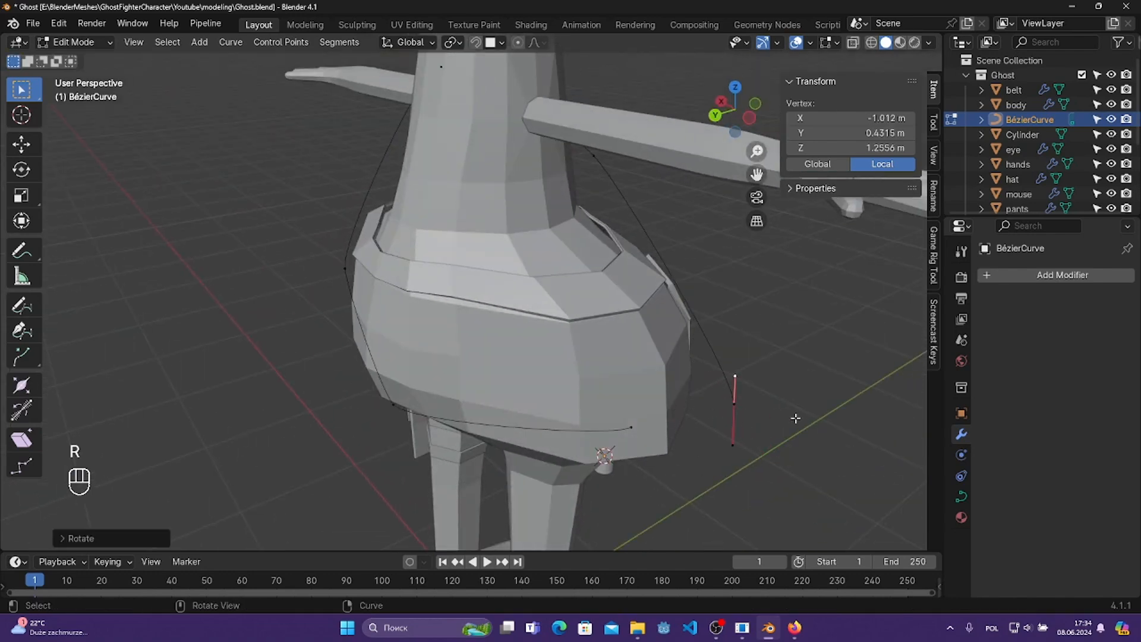
pyautogui.press('g')
pyautogui.click(808, 412)
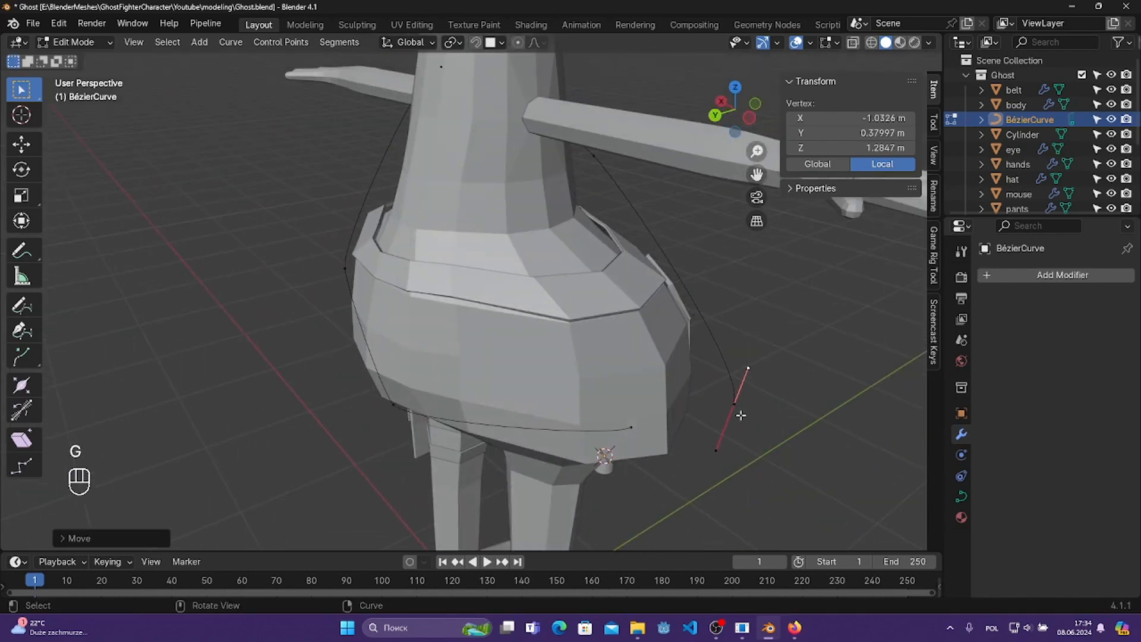
# - Shift the front end point closer to the hip and adjust its forward handle to about local X -0.93, Y 0.53, Z 1.39 m
pyautogui.click(735, 404)
pyautogui.press('g')
pyautogui.click(737, 423)
pyautogui.moveTo(737, 423); pyautogui.dragTo(607, 393, button='middle')
pyautogui.click(367, 331)
pyautogui.press('g')
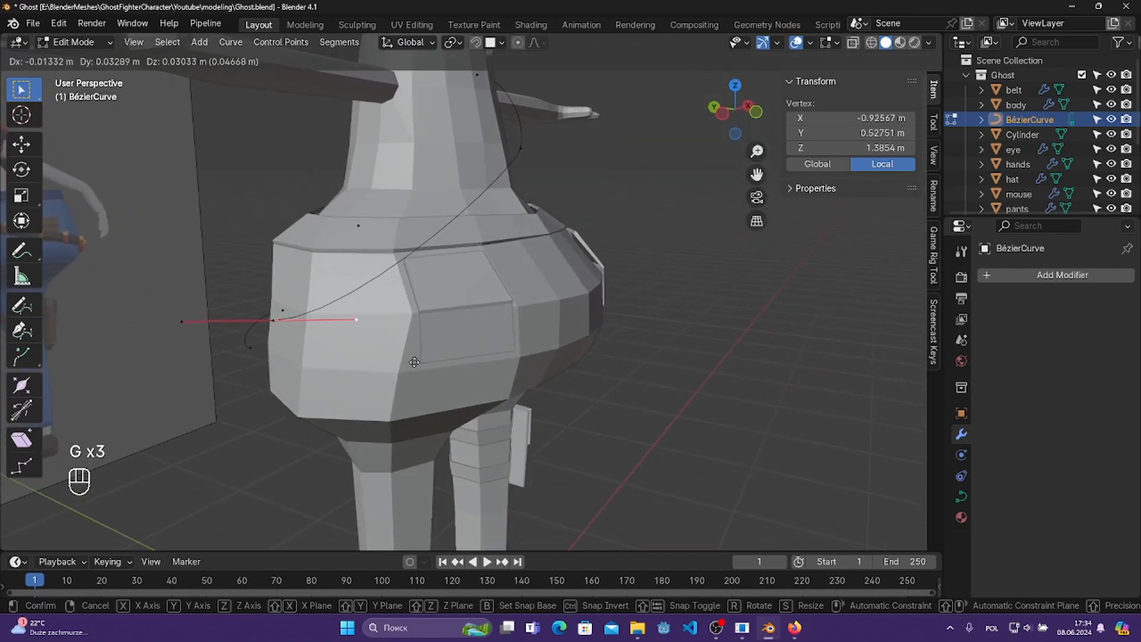
pyautogui.click(403, 362)
# - Move the front end point to about local X -1.04, Y 0.83, Z 1.31 m on the hip's side
pyautogui.moveTo(451, 357); pyautogui.dragTo(570, 350, button='middle')
pyautogui.click(706, 305)
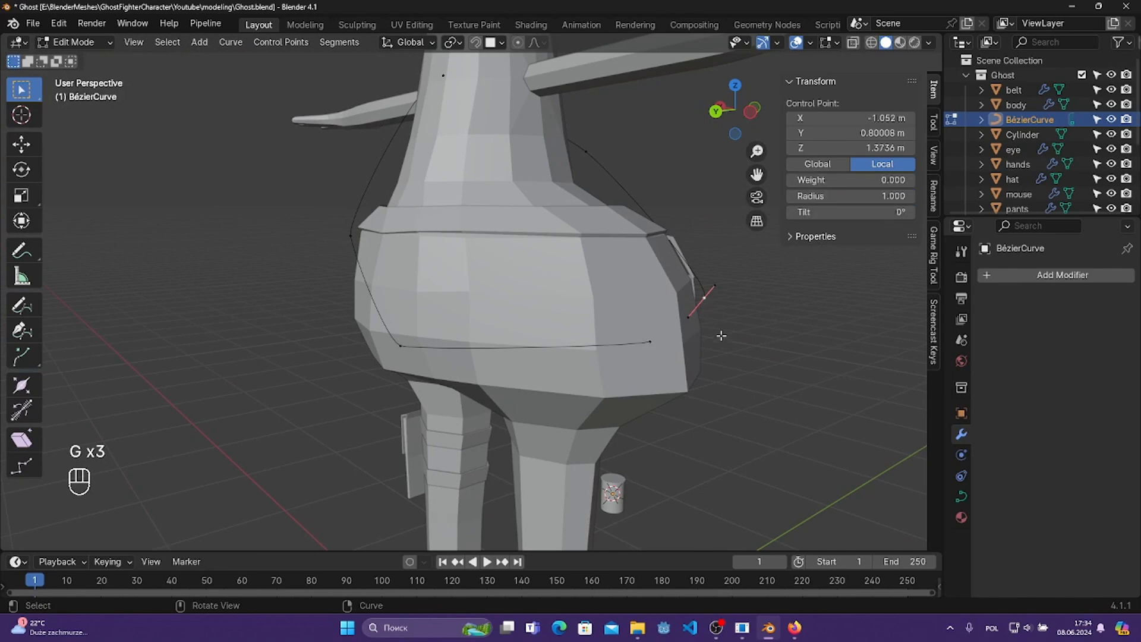
pyautogui.press('g')
pyautogui.click(713, 351)
# - Scale the chest point's handles by about 1.17
pyautogui.moveTo(727, 351); pyautogui.dragTo(596, 299, button='middle')
pyautogui.click(575, 166)
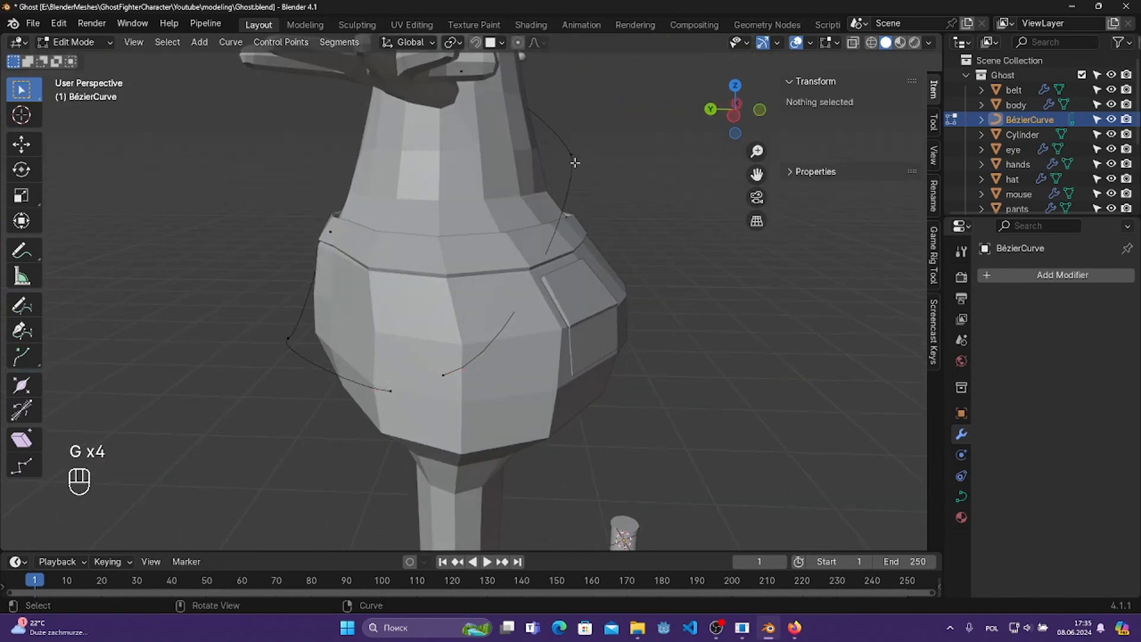
pyautogui.moveTo(651, 259); pyautogui.dragTo(583, 260, button='middle')
pyautogui.click(477, 156)
pyautogui.press('s')
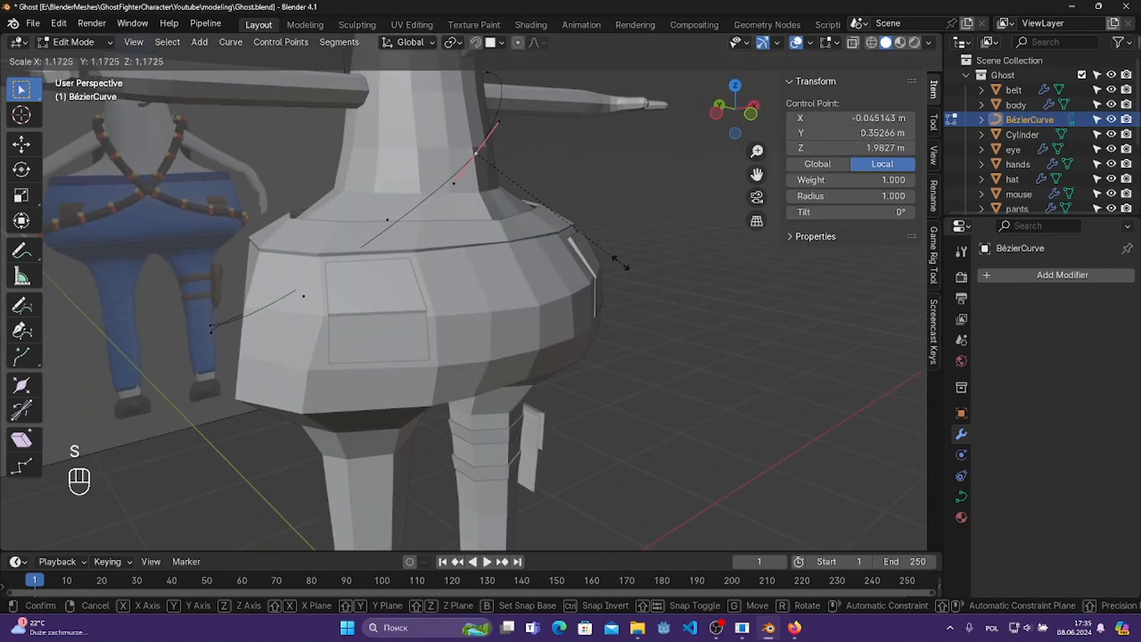
pyautogui.click(621, 264)
# - Scale the front end point's handles by about 1.24 and move its forward handle to about local X -0.92, Y 0.39, Z 1.41 m
pyautogui.moveTo(455, 297); pyautogui.dragTo(552, 286, button='middle')
pyautogui.click(536, 272)
pyautogui.press('s')
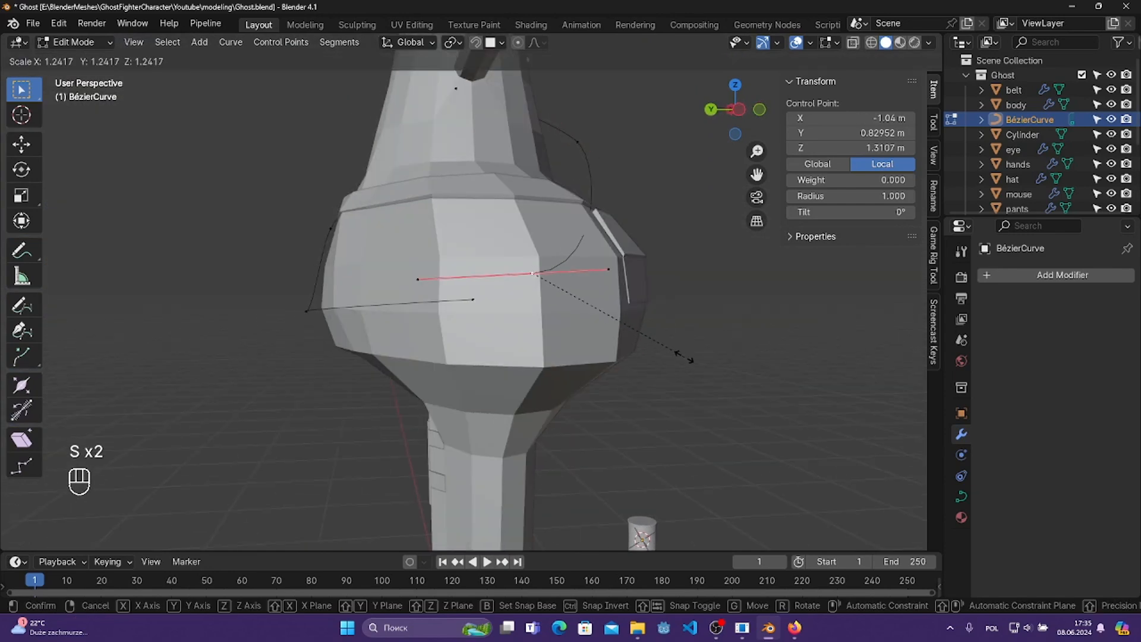
pyautogui.click(678, 352)
pyautogui.click(606, 273)
pyautogui.press('g')
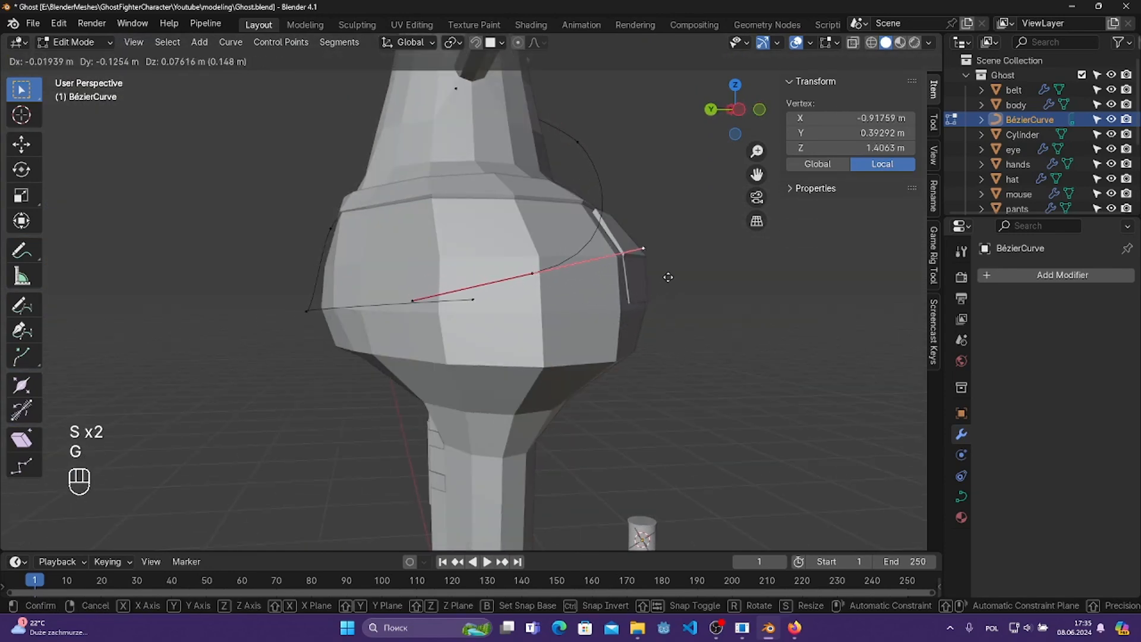
pyautogui.click(667, 277)
# - Lower the front end point to about local X -1.05, Y 0.77, Z 1.27 m
pyautogui.click(535, 275)
pyautogui.press('g')
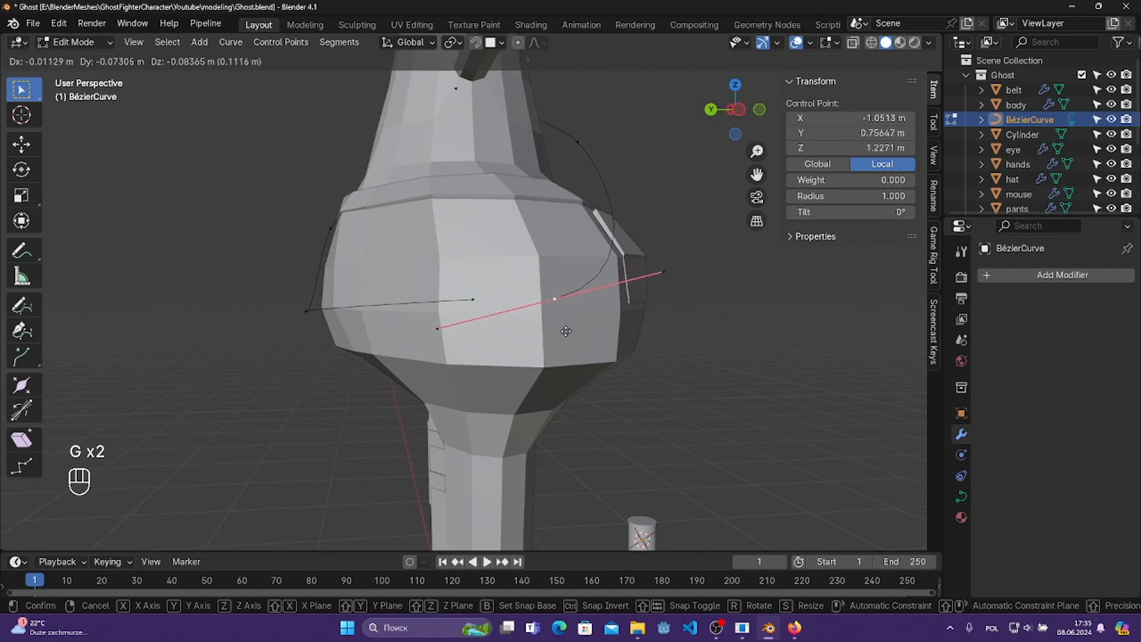
pyautogui.click(560, 322)
pyautogui.moveTo(560, 322); pyautogui.dragTo(550, 318, button='middle')
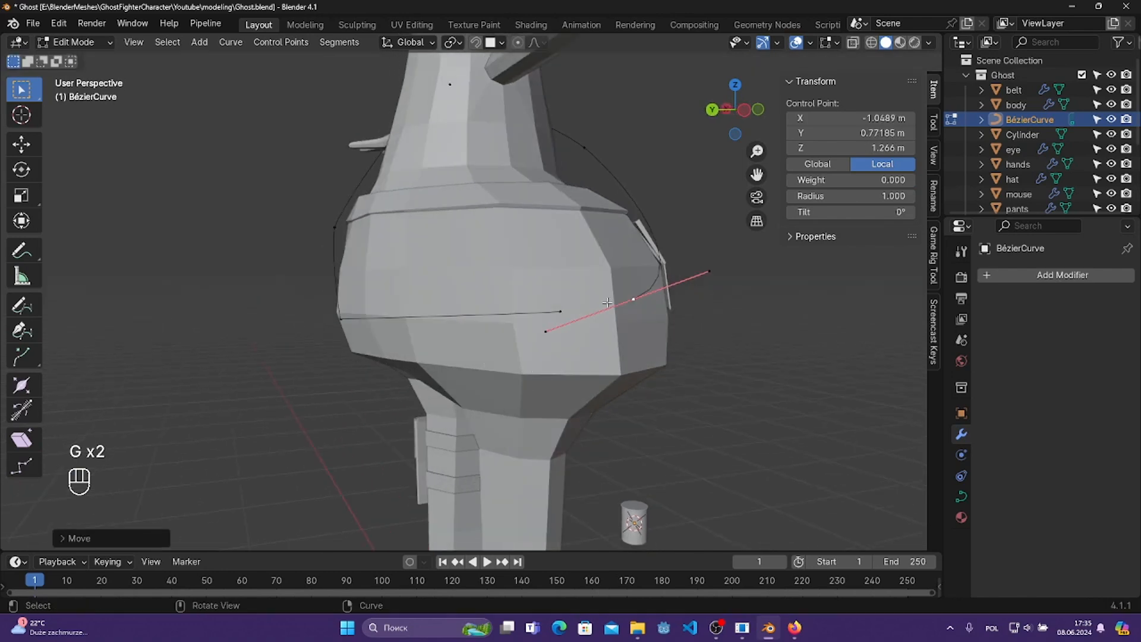
# - Move the side point at the curve's other end forward to almost meet the front end point, and save the file
pyautogui.press('g')
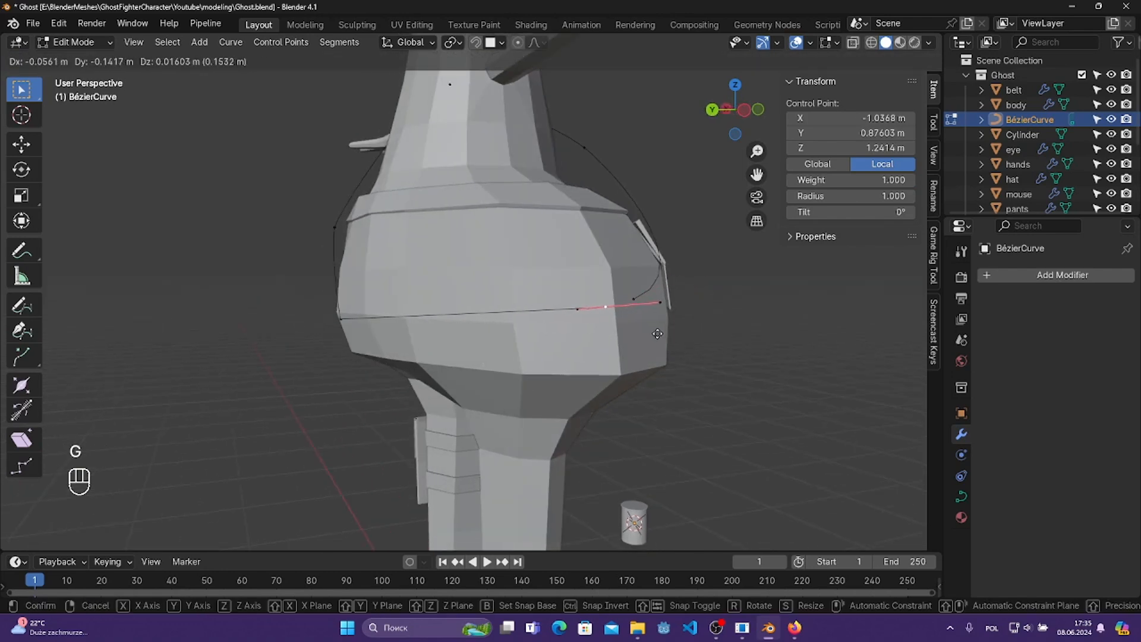
pyautogui.click(664, 333)
pyautogui.moveTo(661, 339); pyautogui.dragTo(544, 392, button='middle')
pyautogui.click(637, 436)
pyautogui.hotkey('ctrl', 's')
pyautogui.hotkey('ctrl', 's')
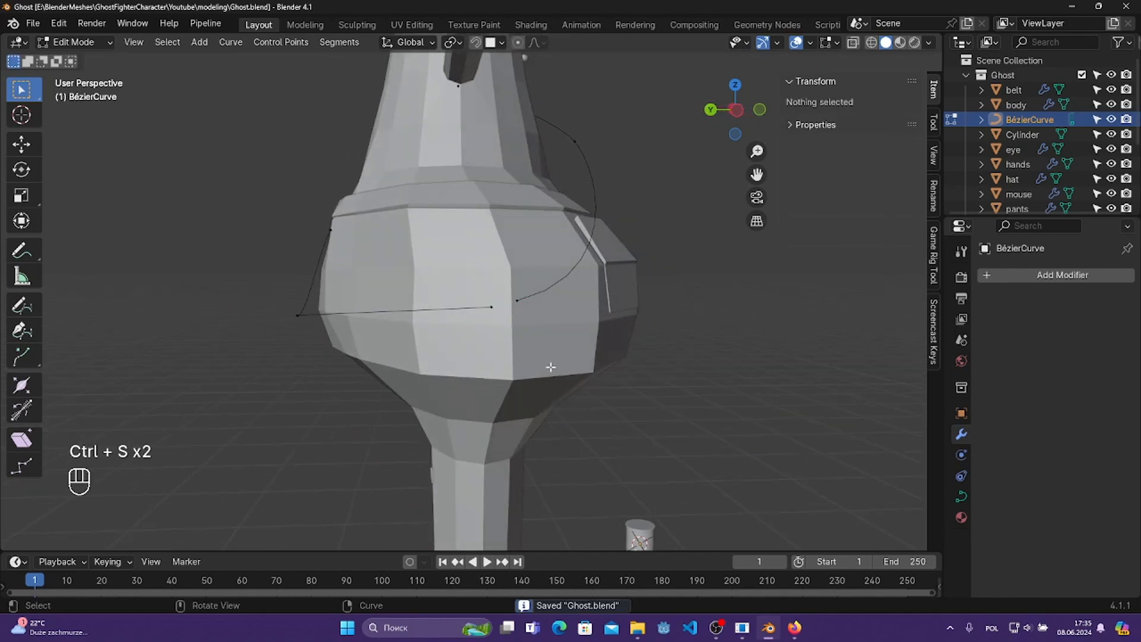
# - Pull the side point slightly back to about local X -1.04, Y 0.91, Z 1.24 m and save the file again
pyautogui.moveTo(504, 302); pyautogui.dragTo(517, 314, button='middle')
pyautogui.click(517, 314)
pyautogui.press('g')
pyautogui.click(569, 343)
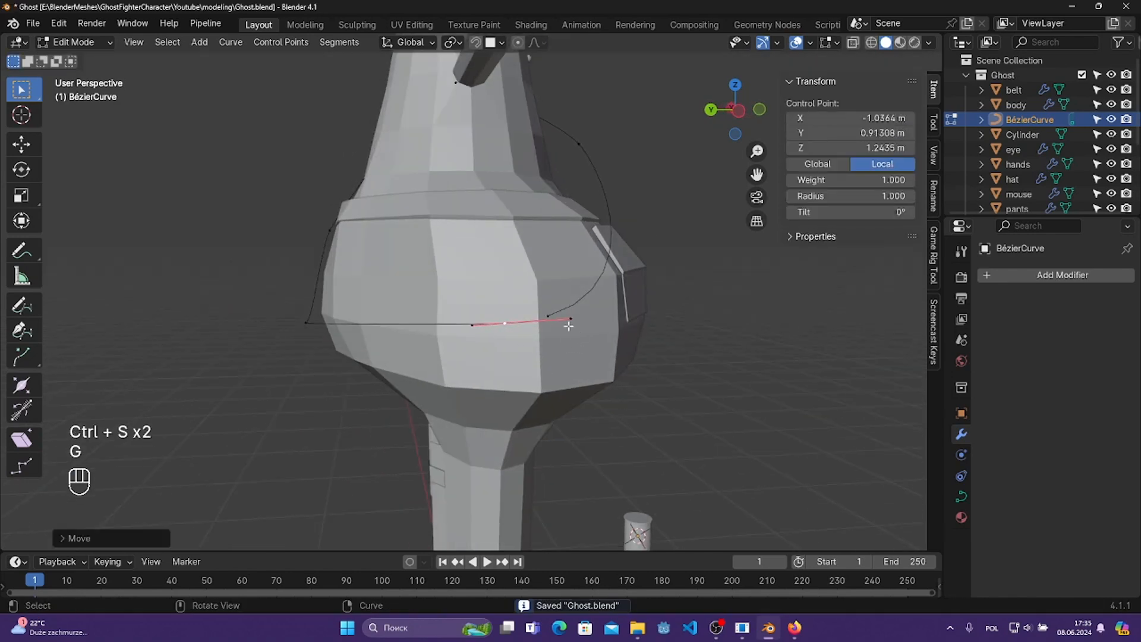
pyautogui.hotkey('ctrl', 's')
pyautogui.click(706, 392)
# - Leave curve editing and add an Array modifier to the small cylinder with a count of 16 and a relative X factor of 4.6
pyautogui.moveTo(634, 369); pyautogui.dragTo(545, 375, button='middle')
pyautogui.scroll(-3, 532, 410)
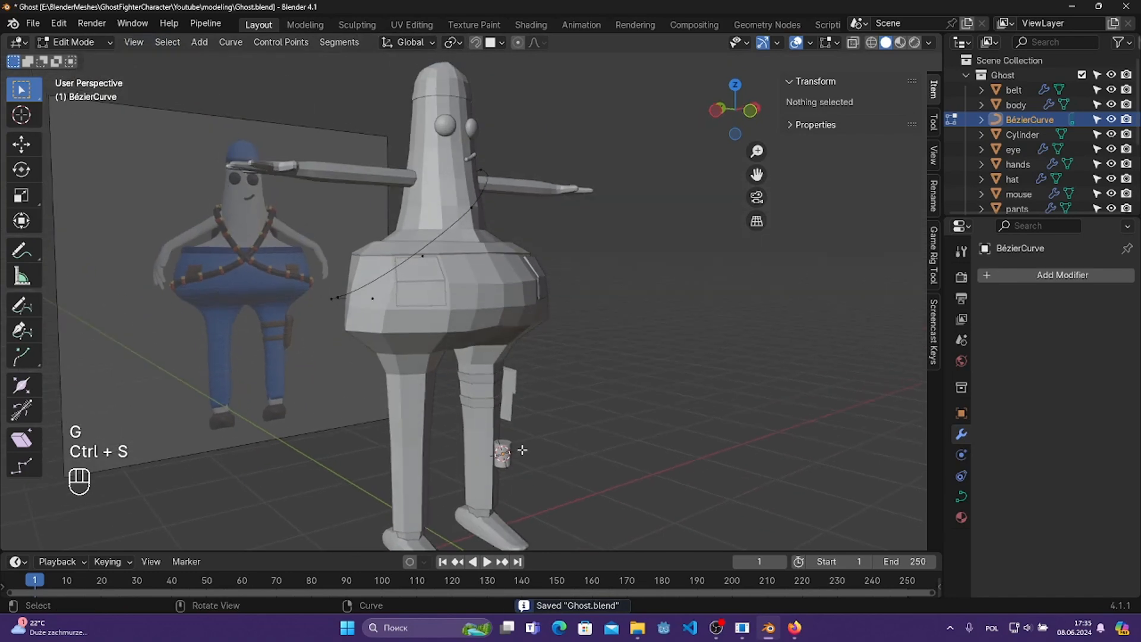
pyautogui.scroll(1, 522, 463)
pyautogui.press('Tab')
pyautogui.click(513, 492)
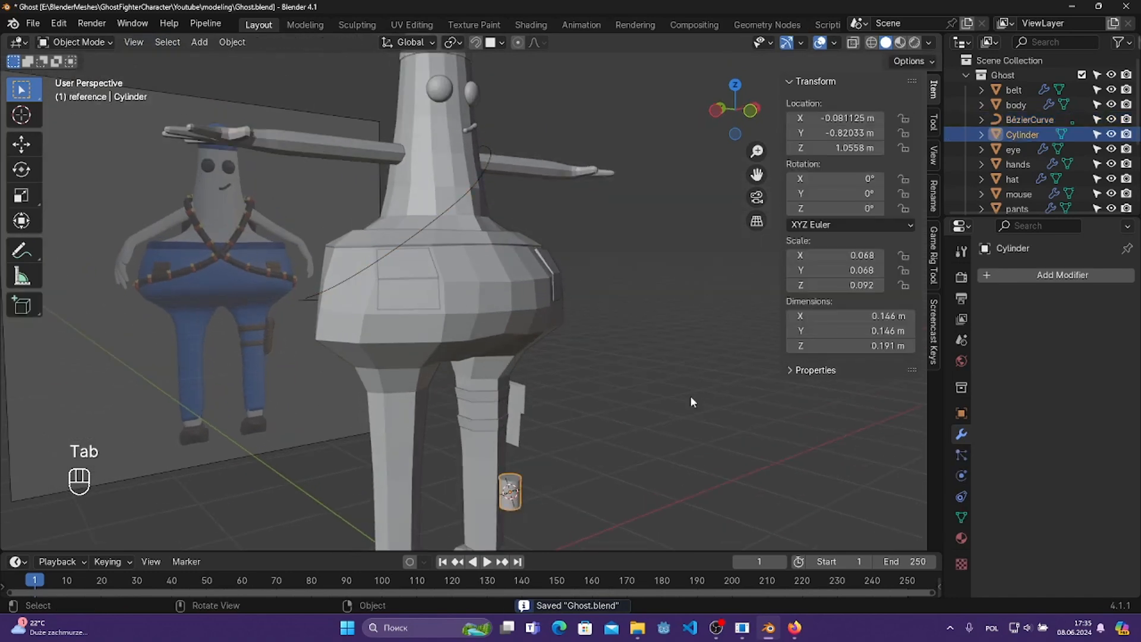
pyautogui.click(1051, 277)
pyautogui.moveTo(953, 278)
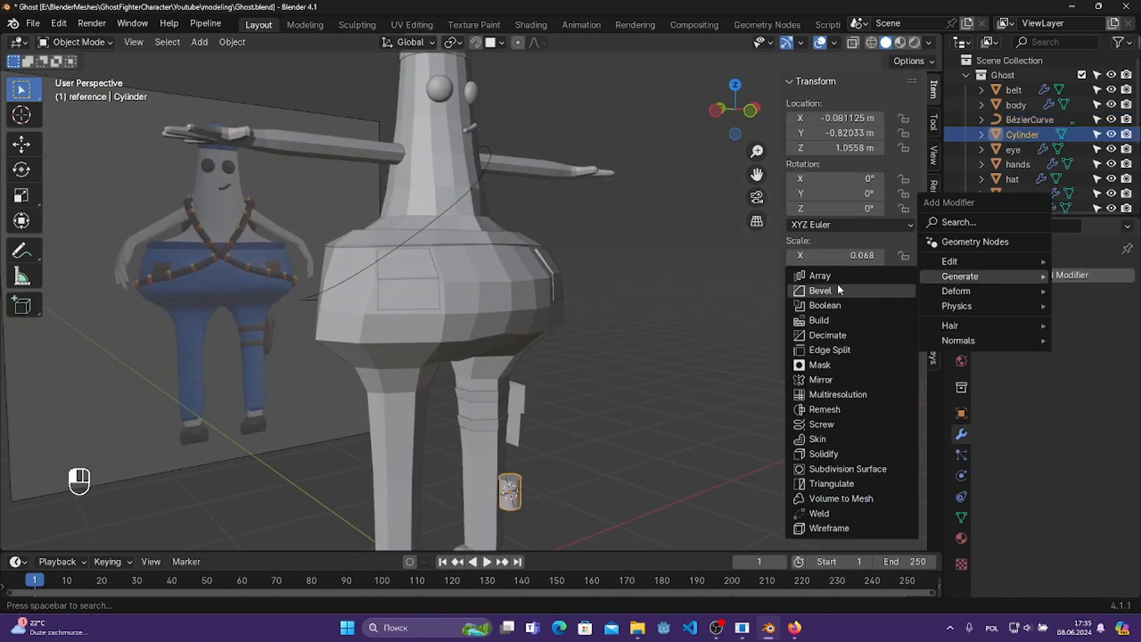
pyautogui.click(820, 276)
pyautogui.moveTo(1090, 340); pyautogui.dragTo(1127, 339)
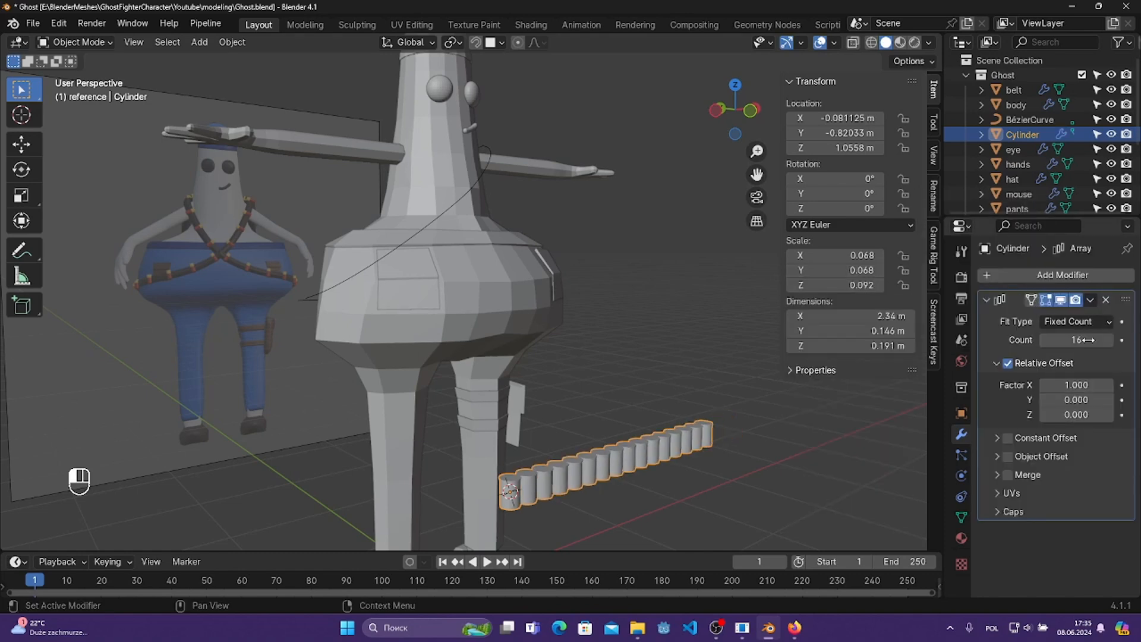
pyautogui.moveTo(706, 446); pyautogui.dragTo(691, 446, button='middle')
pyautogui.moveTo(1076, 385); pyautogui.dragTo(1138, 385)
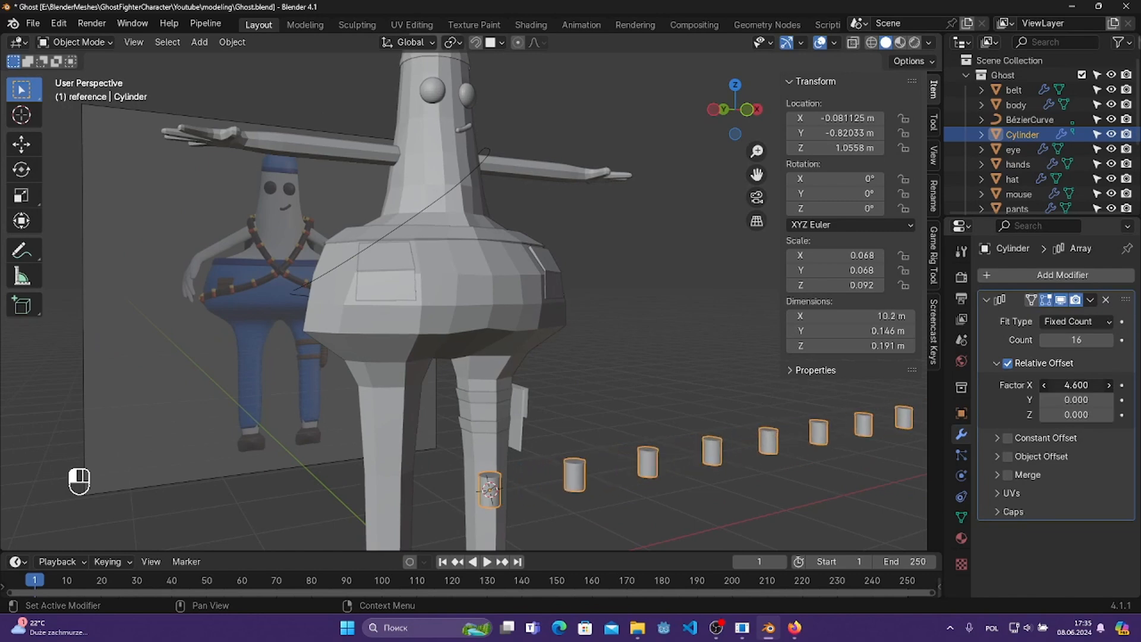
# - Add a Curve modifier to the arrayed cylinder with the Bézier curve as its curve object and X as deform axis
pyautogui.moveTo(916, 413); pyautogui.dragTo(871, 416, button='middle')
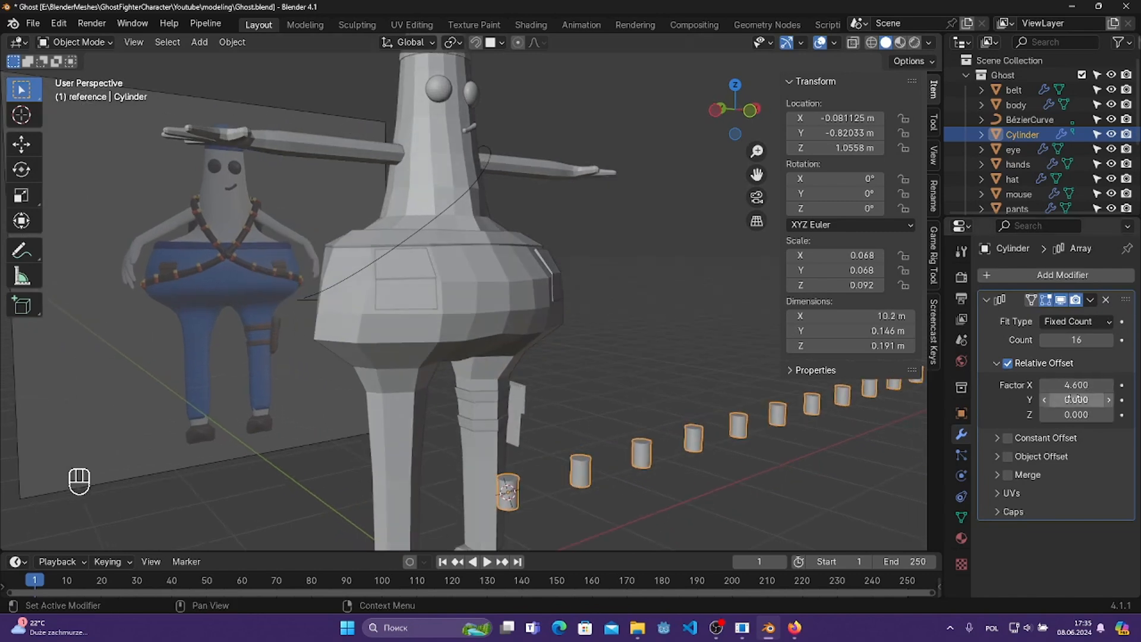
pyautogui.moveTo(689, 455); pyautogui.dragTo(652, 457, button='middle')
pyautogui.click(1081, 275)
pyautogui.moveTo(1033, 287)
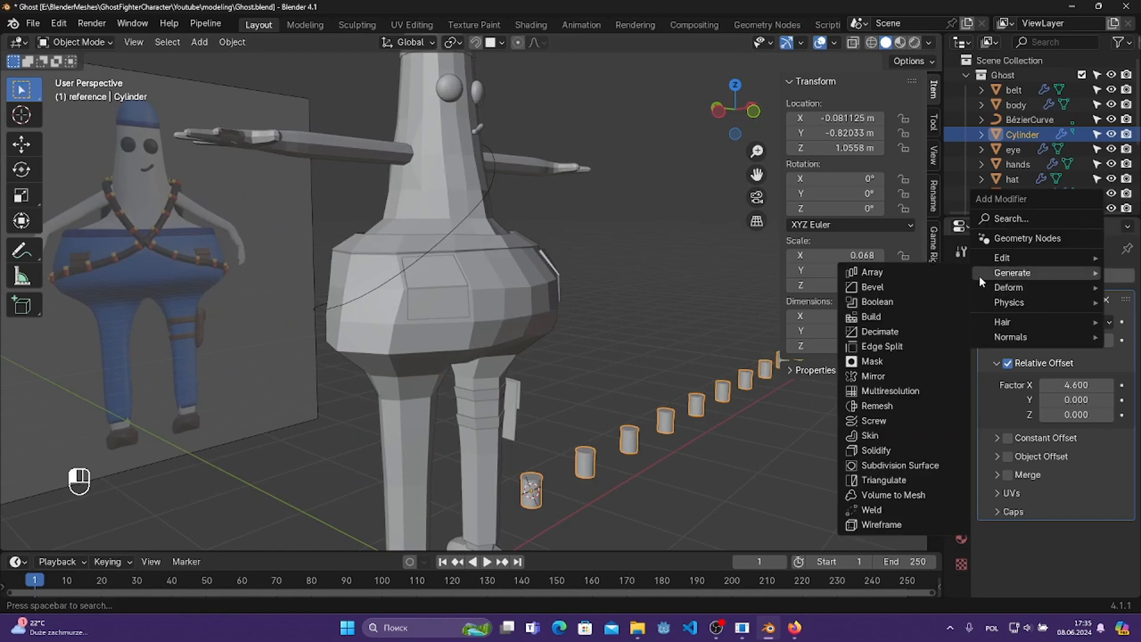
pyautogui.click(886, 318)
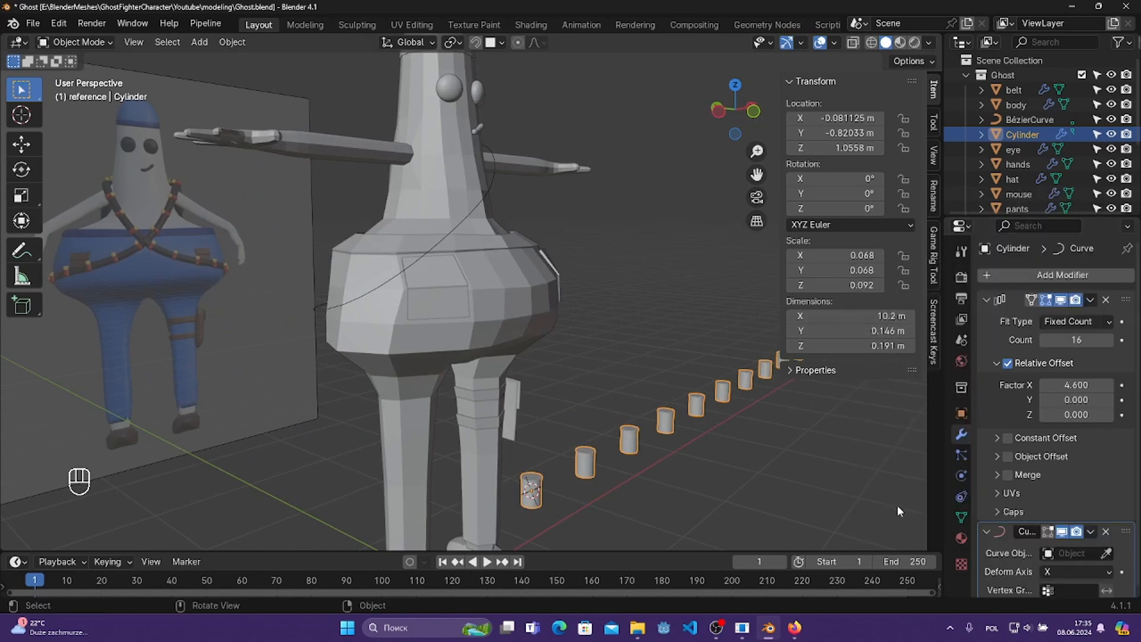
pyautogui.click(450, 231)
# - Scale the cylinder down to about half size and save the file
pyautogui.moveTo(450, 230); pyautogui.dragTo(681, 407, button='middle')
pyautogui.press('s')
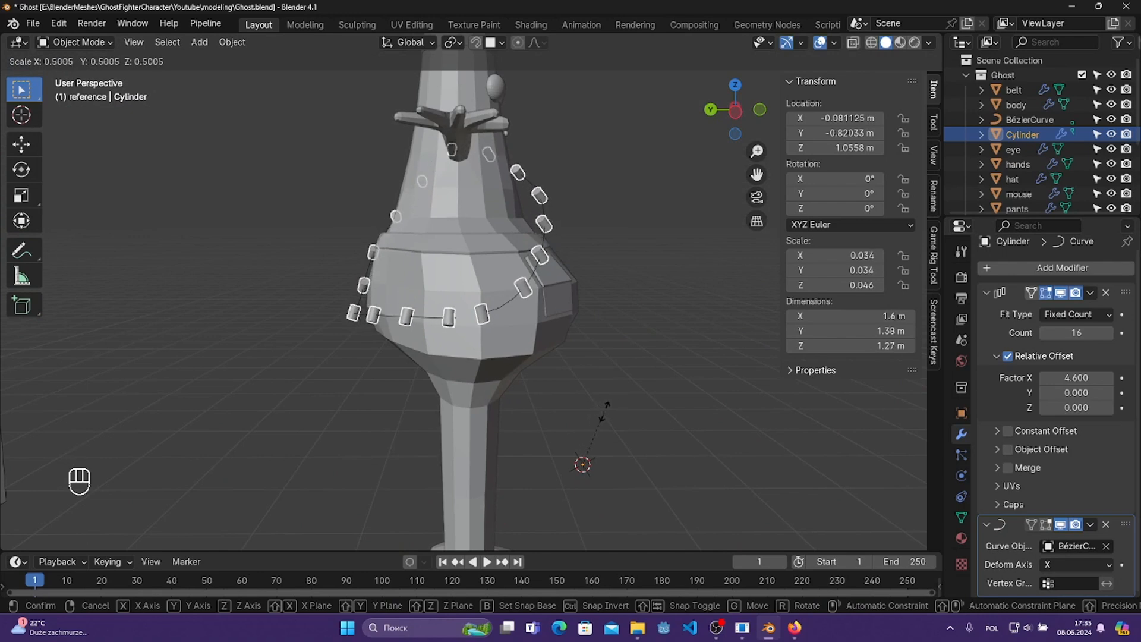
pyautogui.click(601, 414)
pyautogui.moveTo(600, 415); pyautogui.dragTo(440, 441, button='middle')
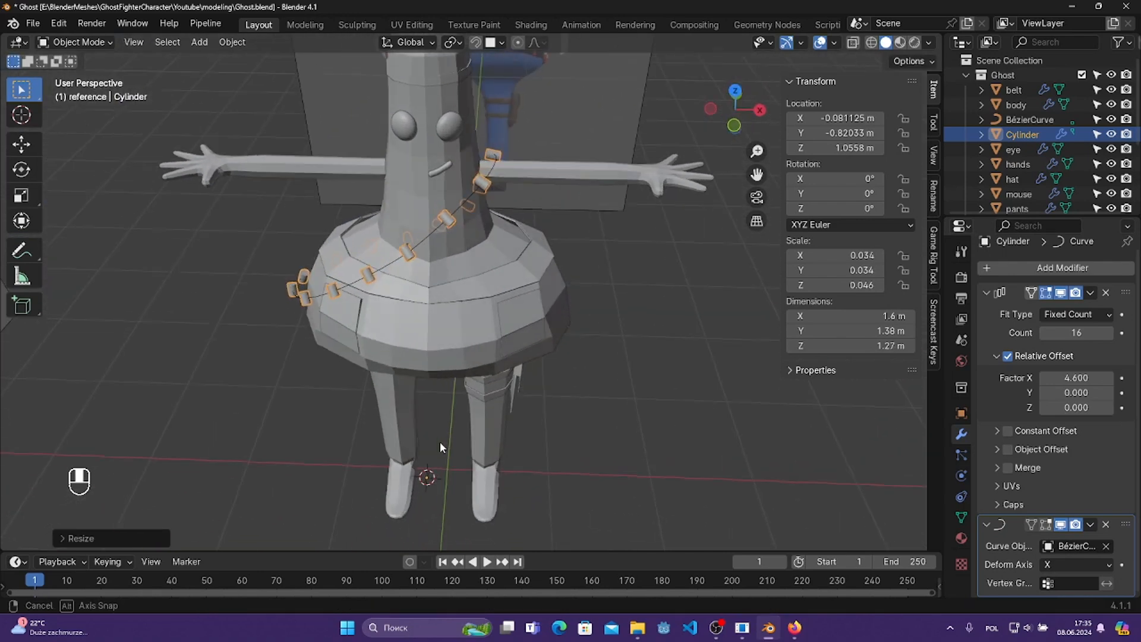
pyautogui.hotkey('ctrl', 's')
# - Stretch the cylinder slightly along its Z axis and save the file
pyautogui.moveTo(533, 386); pyautogui.dragTo(616, 393, button='middle')
pyautogui.scroll(3, 600, 397)
pyautogui.press('s')
pyautogui.press('z')
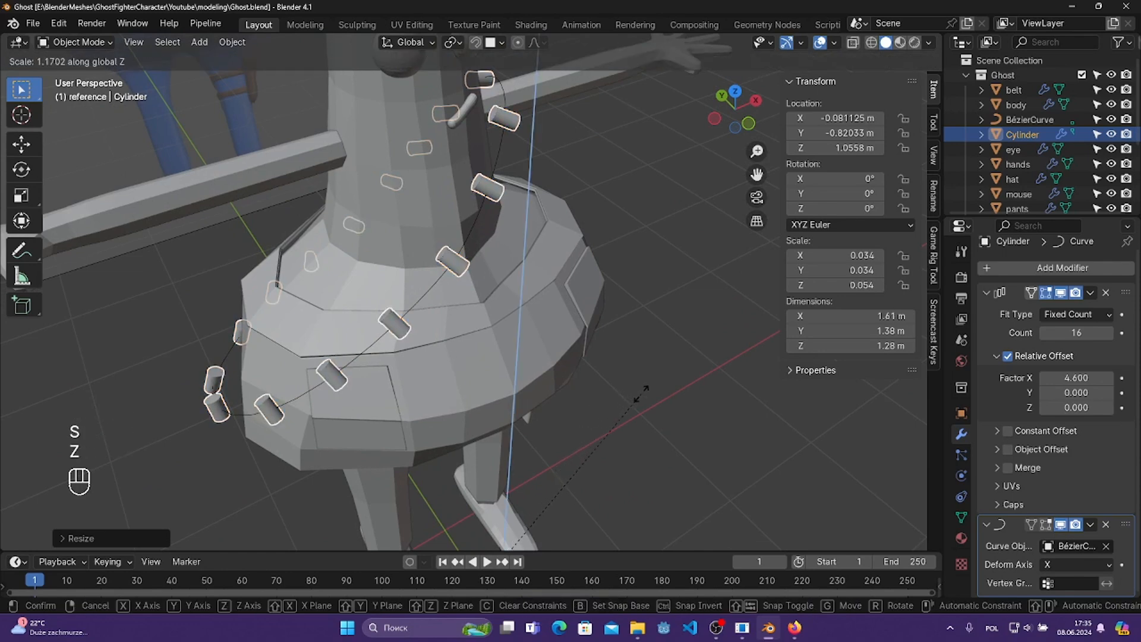
pyautogui.moveTo(622, 392); pyautogui.dragTo(576, 311, button='middle')
pyautogui.click(645, 342)
pyautogui.hotkey('ctrl', 's')
# - Select the Bézier curve around the torso and open it for point editing
pyautogui.click(574, 312)
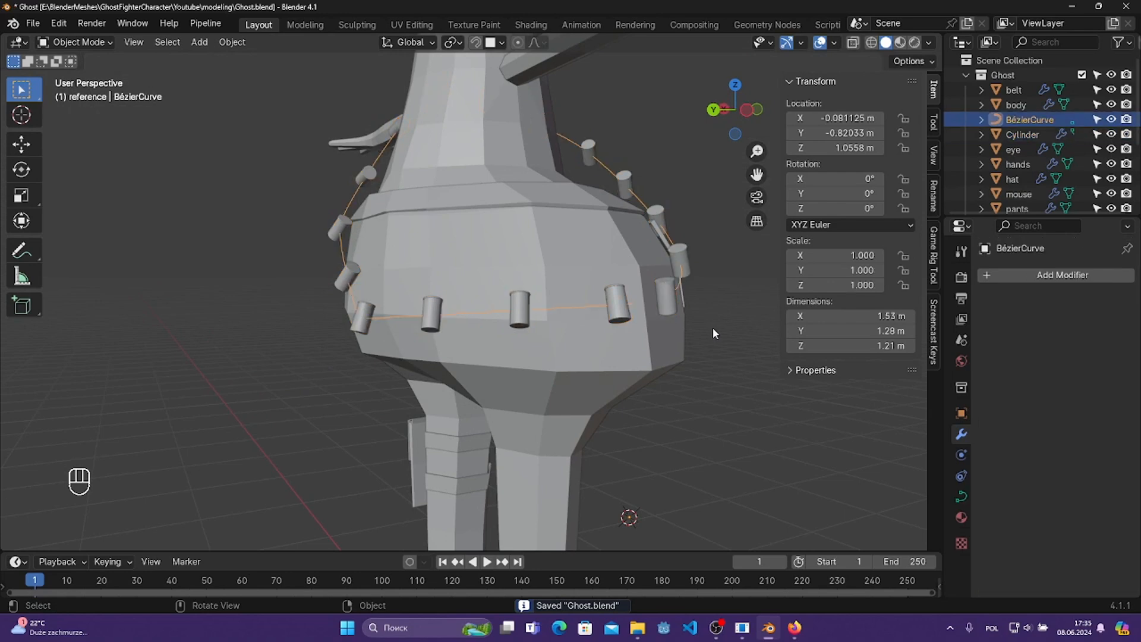
pyautogui.press('Tab')
pyautogui.click(688, 315)
pyautogui.moveTo(688, 315); pyautogui.dragTo(654, 298, button='middle')
pyautogui.moveTo(580, 299); pyautogui.dragTo(683, 272, button='middle')
# - Try rotating the handles of the curve's side end point downward, and undo the rotation
pyautogui.click(699, 275)
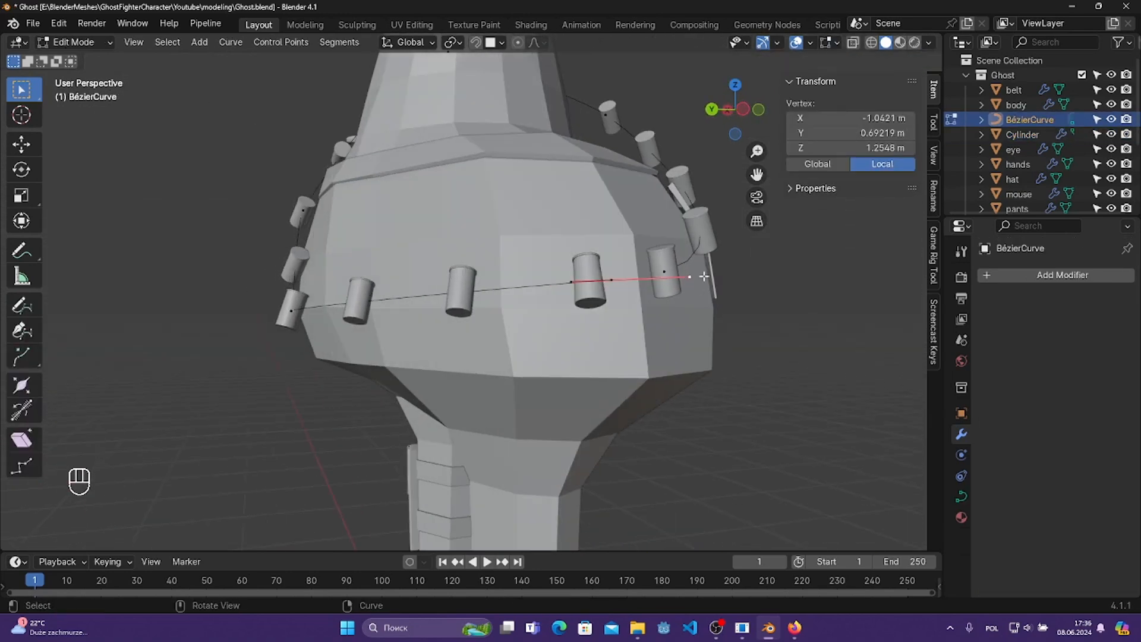
pyautogui.press('r')
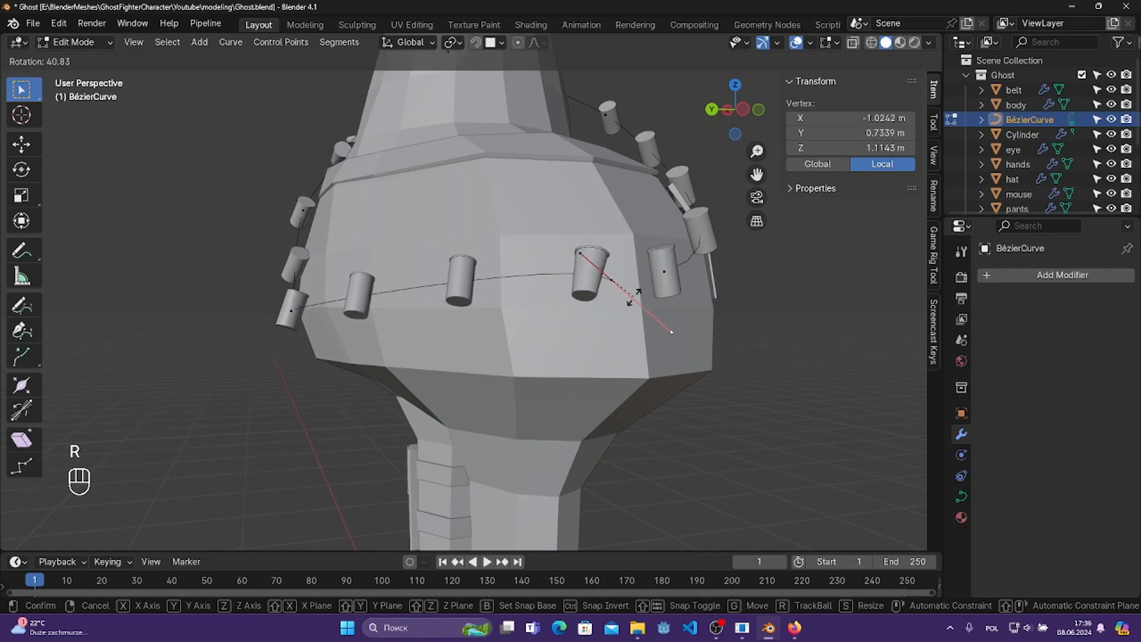
pyautogui.click(665, 301)
pyautogui.hotkey('ctrl', 'z')
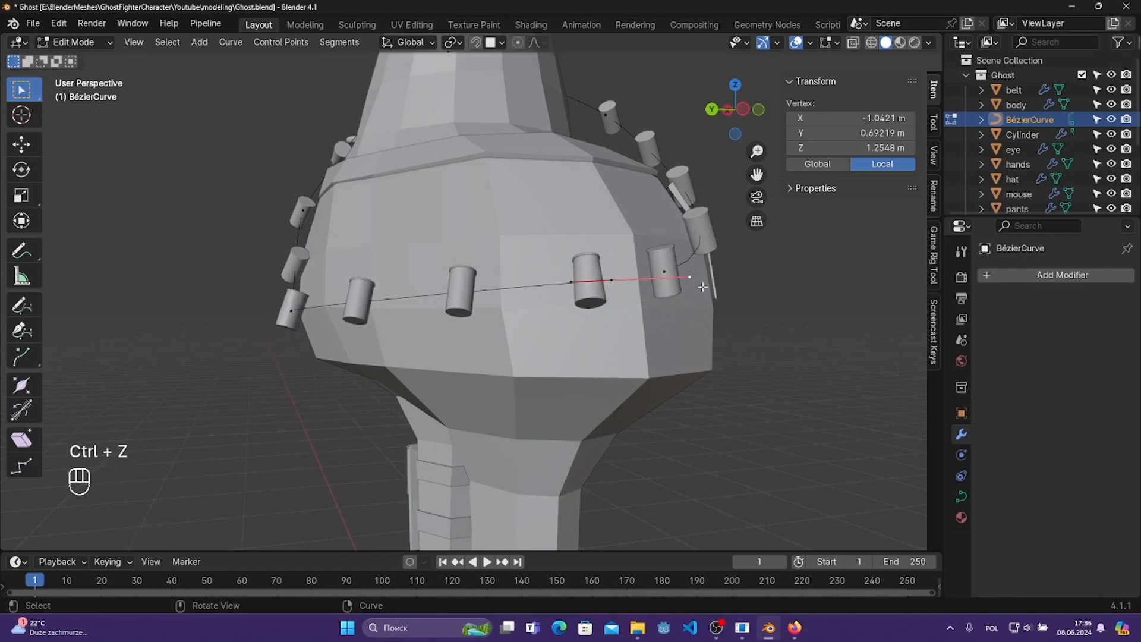
# - Reposition the side end point's handles, placing the rear one at about local X -1.06, Y 1.01, Z 1.30 m
pyautogui.press('g')
pyautogui.click(600, 265)
pyautogui.moveTo(600, 265); pyautogui.dragTo(703, 335, button='middle')
pyautogui.click(664, 314)
pyautogui.click(708, 278)
pyautogui.press('g')
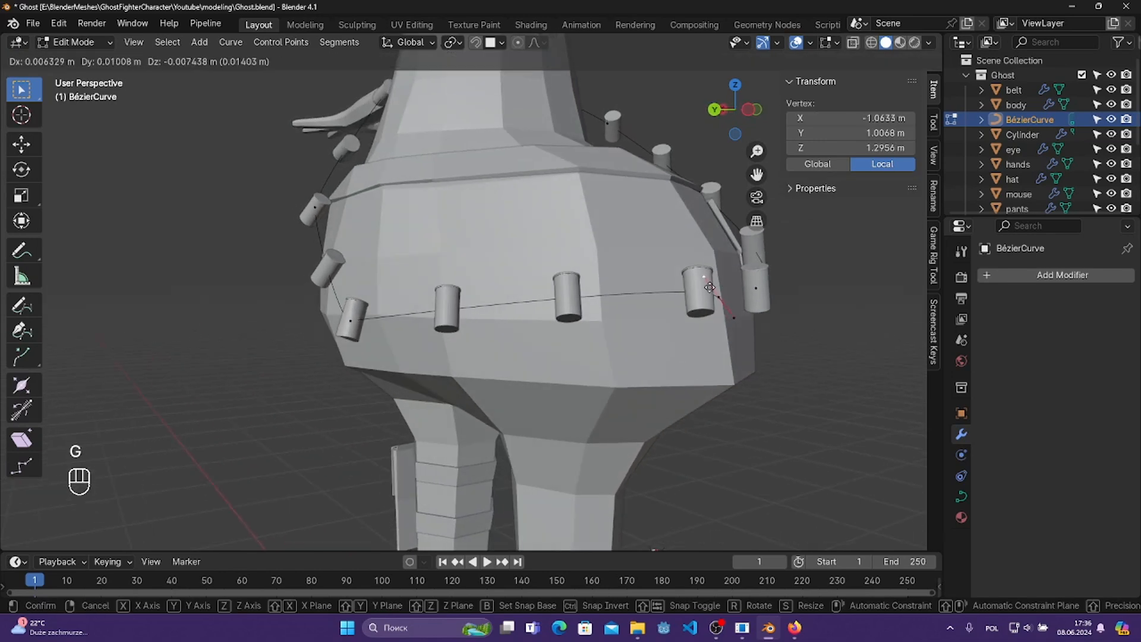
pyautogui.click(709, 293)
# - Nudge the curve's side end control point and save the file
pyautogui.click(717, 297)
pyautogui.moveTo(630, 372); pyautogui.dragTo(668, 378, button='middle')
pyautogui.press('g')
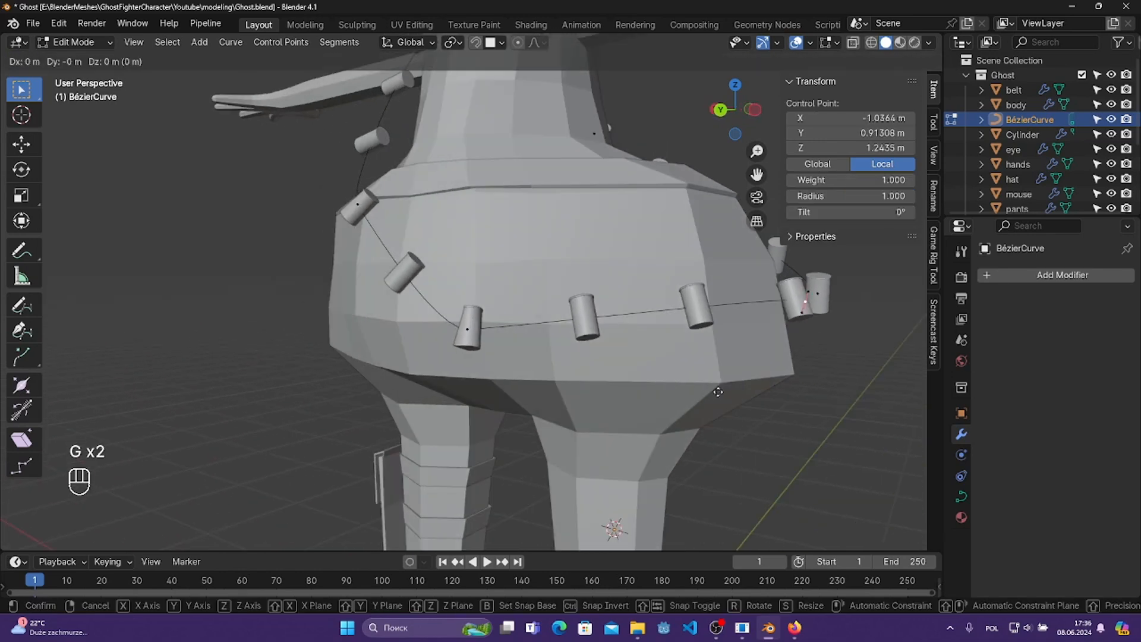
pyautogui.click(716, 390)
pyautogui.hotkey('ctrl', 's')
# - Rotate the handles of the curve's lower back control point so the curve slopes across the back of the hips
pyautogui.moveTo(566, 316); pyautogui.dragTo(583, 325, button='middle')
pyautogui.click(545, 350)
pyautogui.scroll(4, 552, 351)
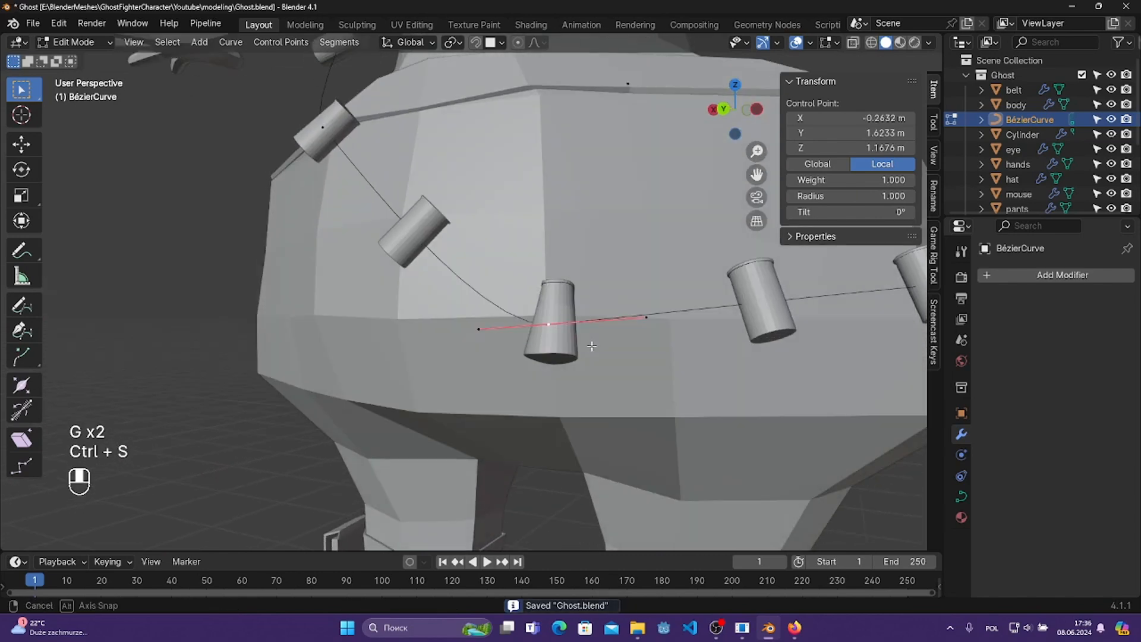
pyautogui.click(635, 288)
pyautogui.press('r')
pyautogui.click(635, 347)
# - Move the lower back control point and adjust its inner handle to smooth the bend, and save the file
pyautogui.click(548, 293)
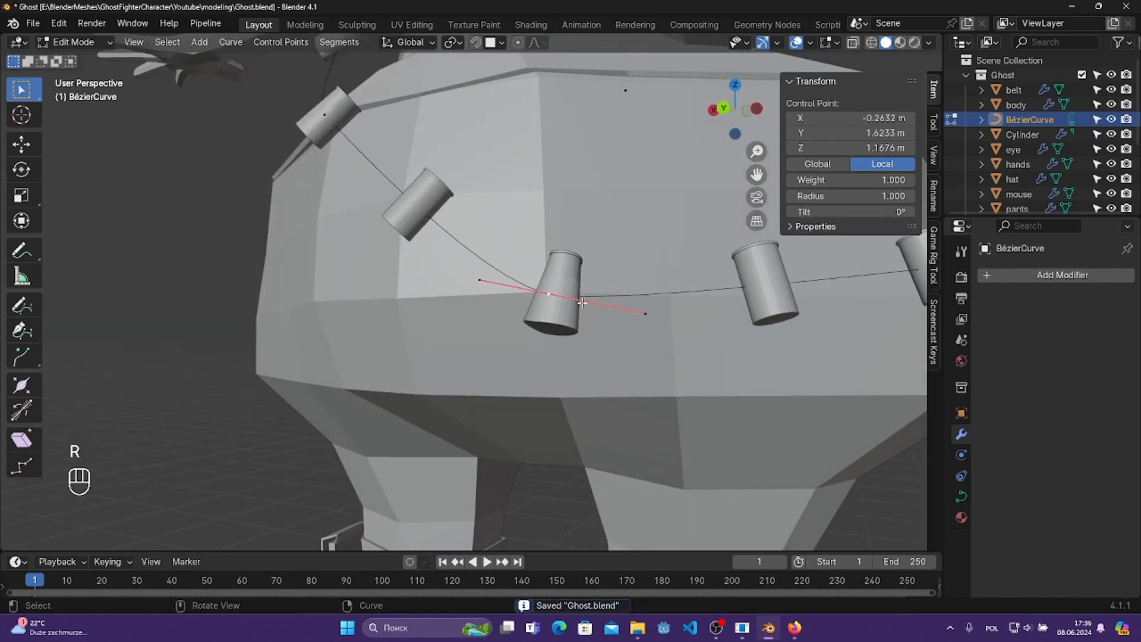
pyautogui.moveTo(550, 294); pyautogui.dragTo(700, 371, button='middle')
pyautogui.press('g')
pyautogui.click(584, 292)
pyautogui.click(680, 356)
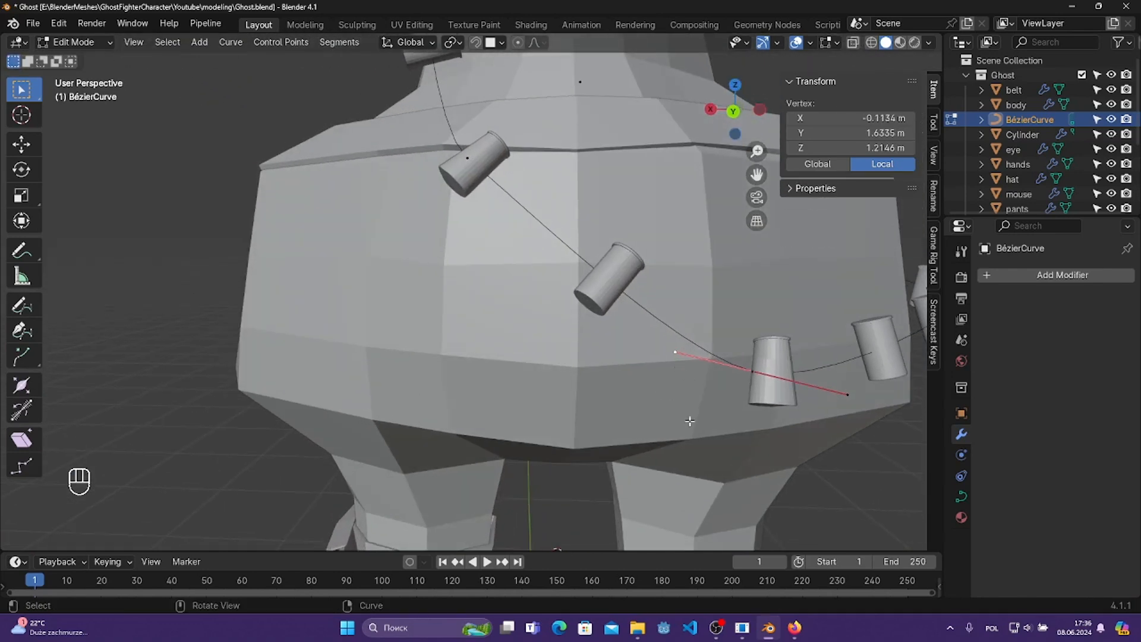
pyautogui.moveTo(690, 420); pyautogui.dragTo(644, 461, button='middle')
pyautogui.press('g')
pyautogui.click(779, 423)
pyautogui.hotkey('ctrl', 's')
# - Move the lower back control point to about local X -0.25, Y 1.63, Z 1.22 m and save the file
pyautogui.scroll(-2, 617, 475)
pyautogui.click(475, 425)
pyautogui.moveTo(565, 429)
pyautogui.mouseDown(button='middle')
pyautogui.moveTo(535, 424)
pyautogui.moveTo(585, 436)
pyautogui.mouseUp(button='middle')
pyautogui.press('g')
pyautogui.click(513, 407)
pyautogui.hotkey('ctrl', 's')
# - Rotate the handle of the curve's back control point near the belt line and save the file
pyautogui.moveTo(769, 391); pyautogui.dragTo(730, 305, button='middle')
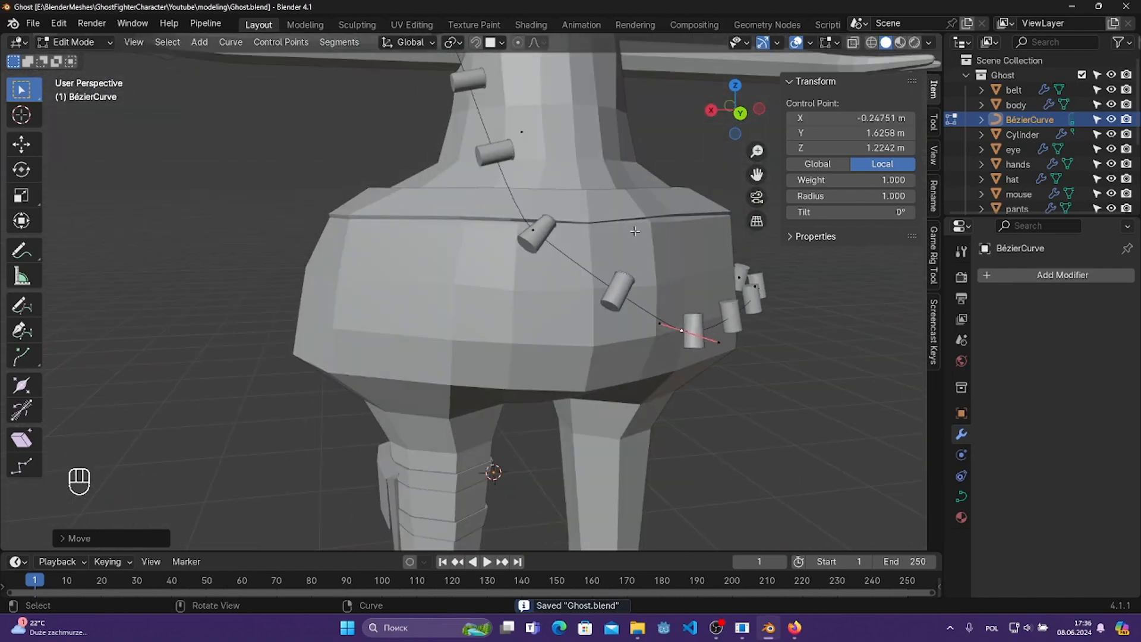
pyautogui.moveTo(635, 231); pyautogui.dragTo(640, 247, button='middle')
pyautogui.click(554, 255)
pyautogui.moveTo(583, 271); pyautogui.dragTo(437, 279, button='middle')
pyautogui.scroll(2, 615, 325)
pyautogui.click(593, 324)
pyautogui.press('r')
pyautogui.click(697, 321)
pyautogui.hotkey('ctrl', 's')
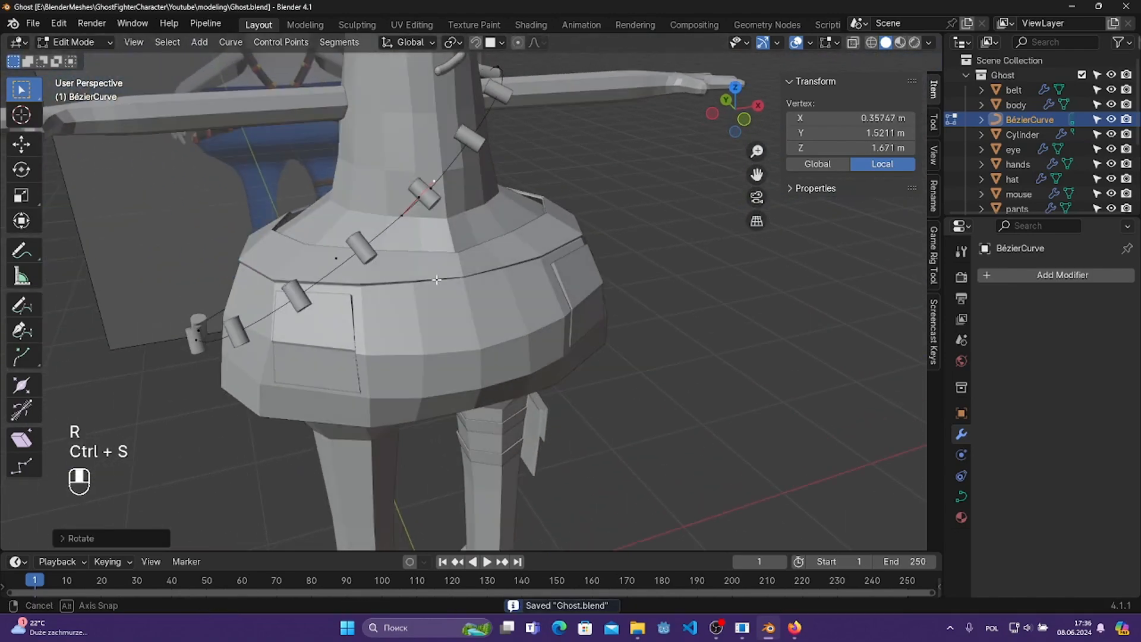
# - Leave curve editing and add a Shrinkwrap modifier to the Bézier curve
pyautogui.click(519, 305)
pyautogui.moveTo(518, 305); pyautogui.dragTo(534, 331, button='middle')
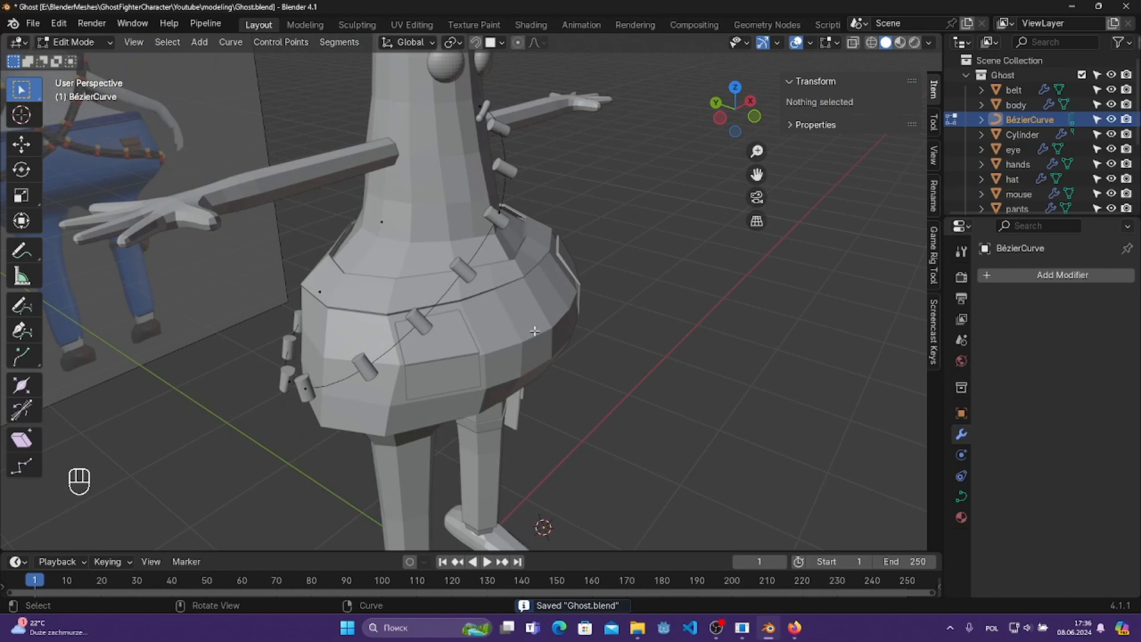
pyautogui.click(493, 199)
pyautogui.press('Tab')
pyautogui.click(1067, 274)
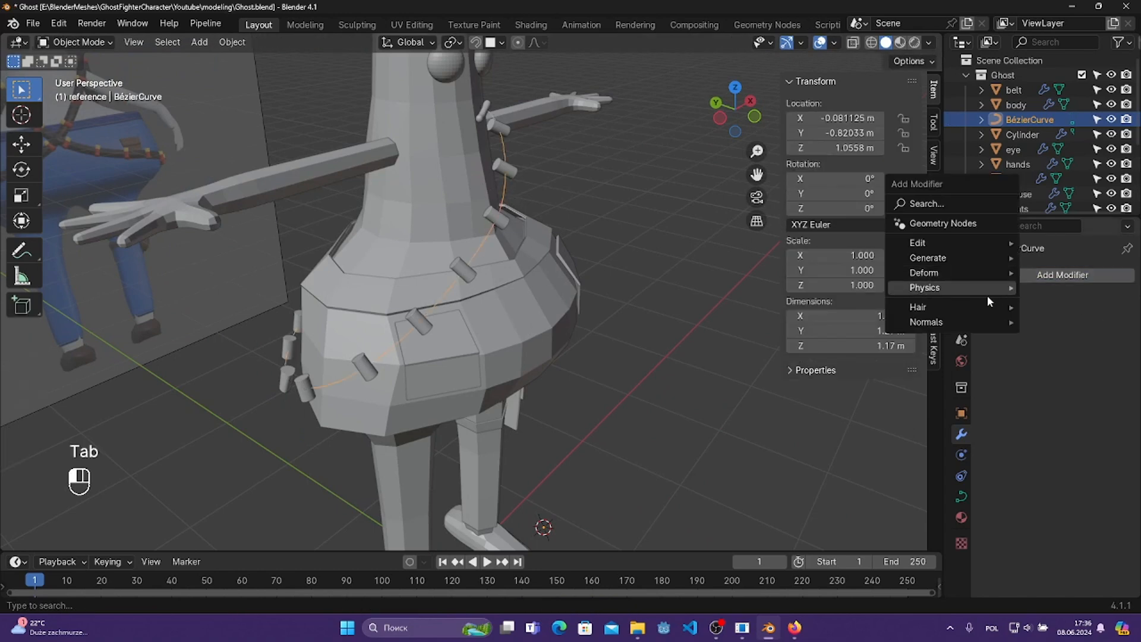
pyautogui.moveTo(927, 273)
pyautogui.click(803, 360)
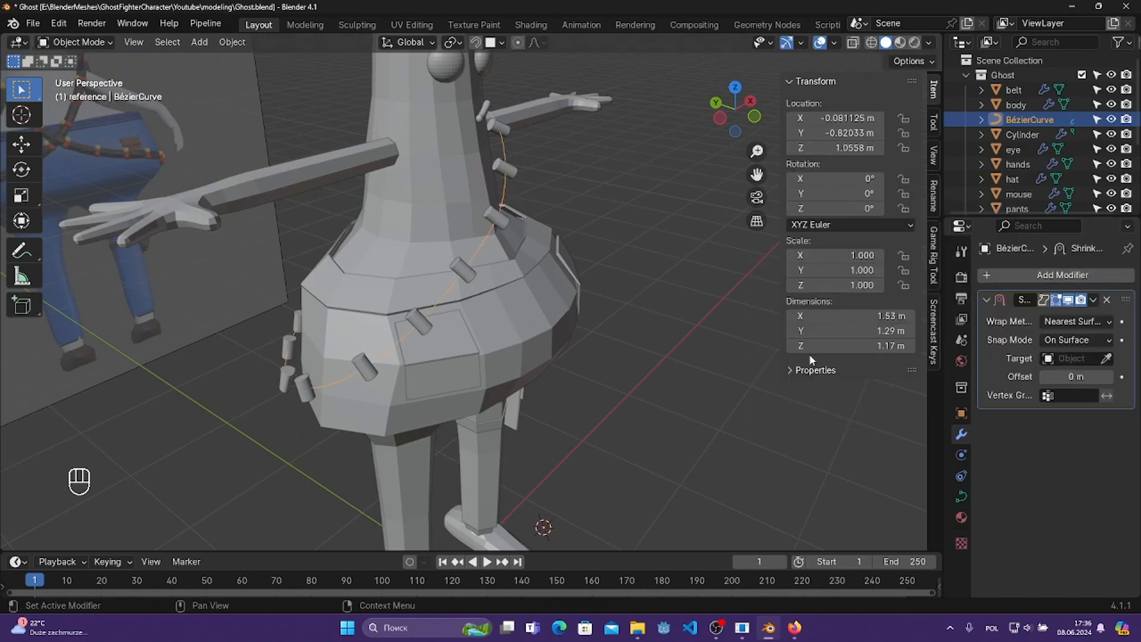
# - Set the Shrinkwrap target to the body with an offset of 0.41 m and save the file
pyautogui.moveTo(564, 285); pyautogui.dragTo(629, 333, button='middle')
pyautogui.click(512, 194)
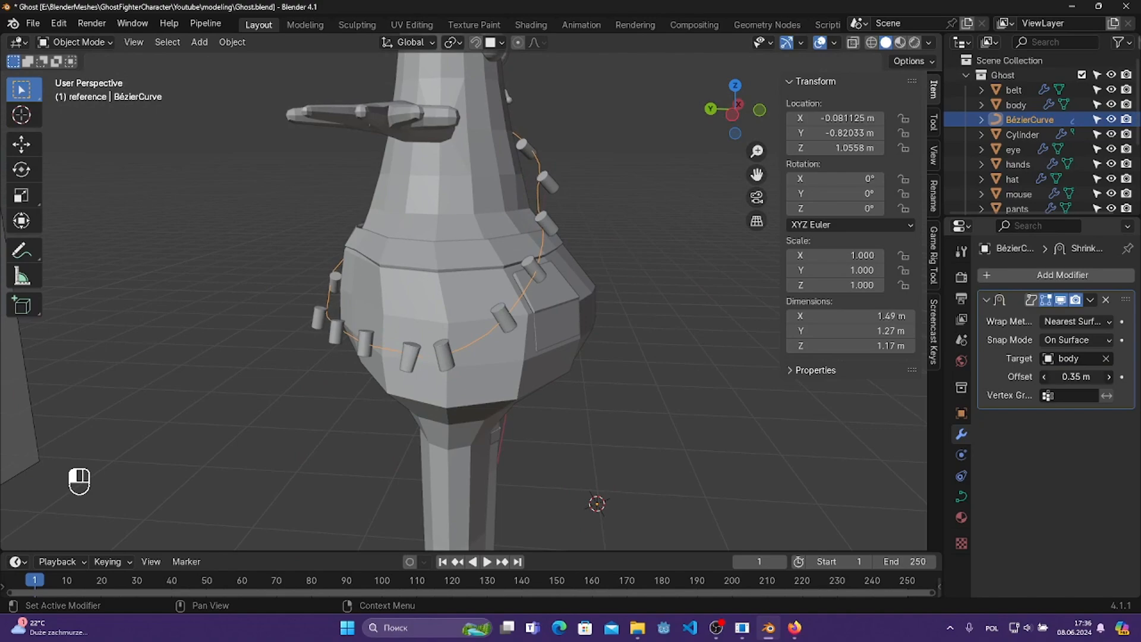
pyautogui.moveTo(1076, 377); pyautogui.dragTo(1078, 376)
pyautogui.hotkey('ctrl', 's')
# - Check the straps in the reference image and add a mesh plane at the 3D cursor
pyautogui.moveTo(594, 315); pyautogui.dragTo(529, 279, button='middle')
pyautogui.moveTo(264, 266); pyautogui.dragTo(418, 271, button='middle')
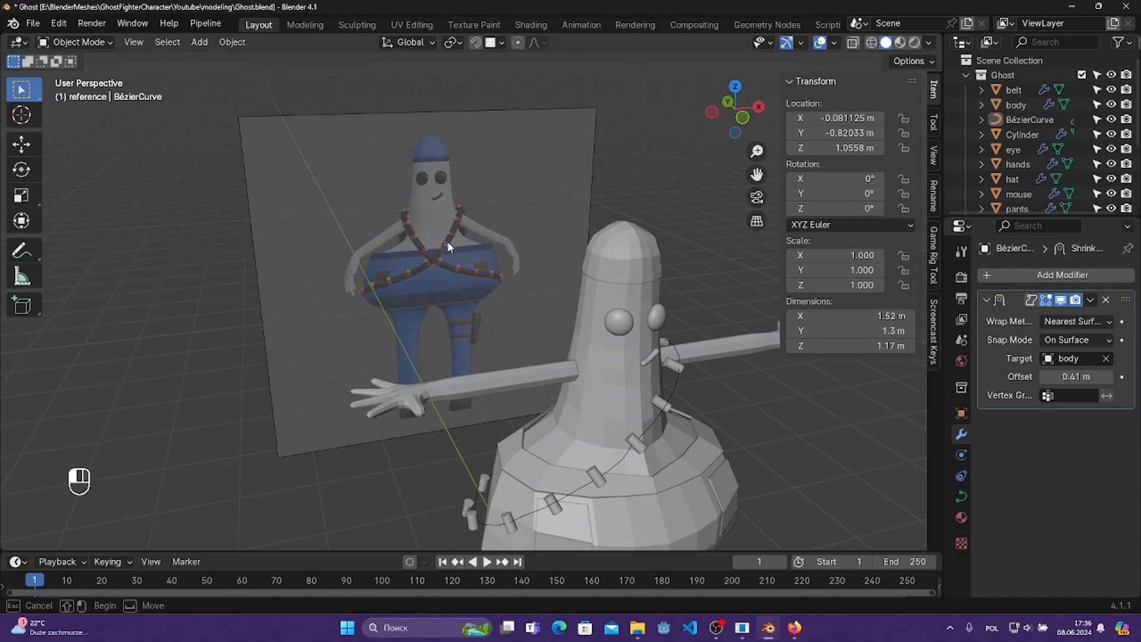
pyautogui.moveTo(444, 243); pyautogui.dragTo(513, 210, button='middle')
pyautogui.hotkey('shift', 'a')
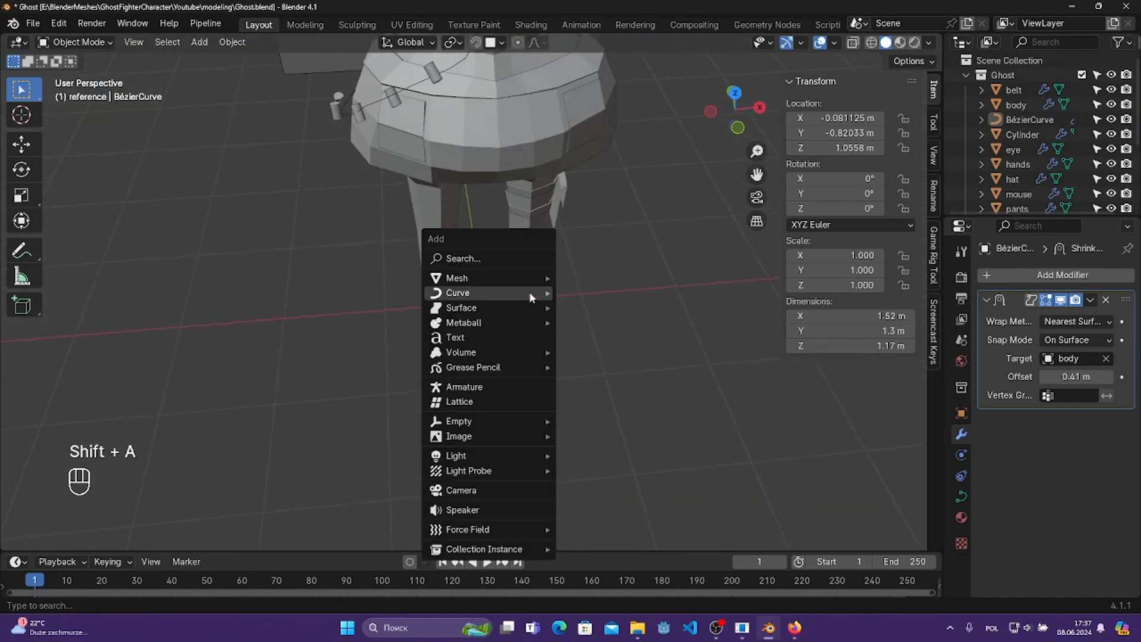
pyautogui.moveTo(514, 278)
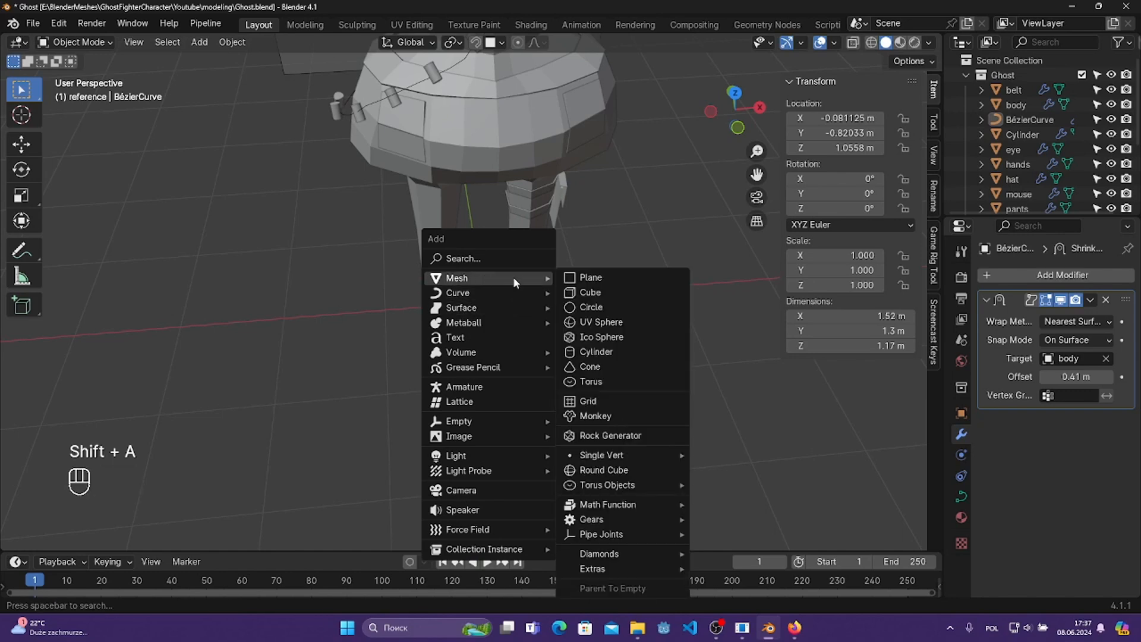
pyautogui.click(611, 278)
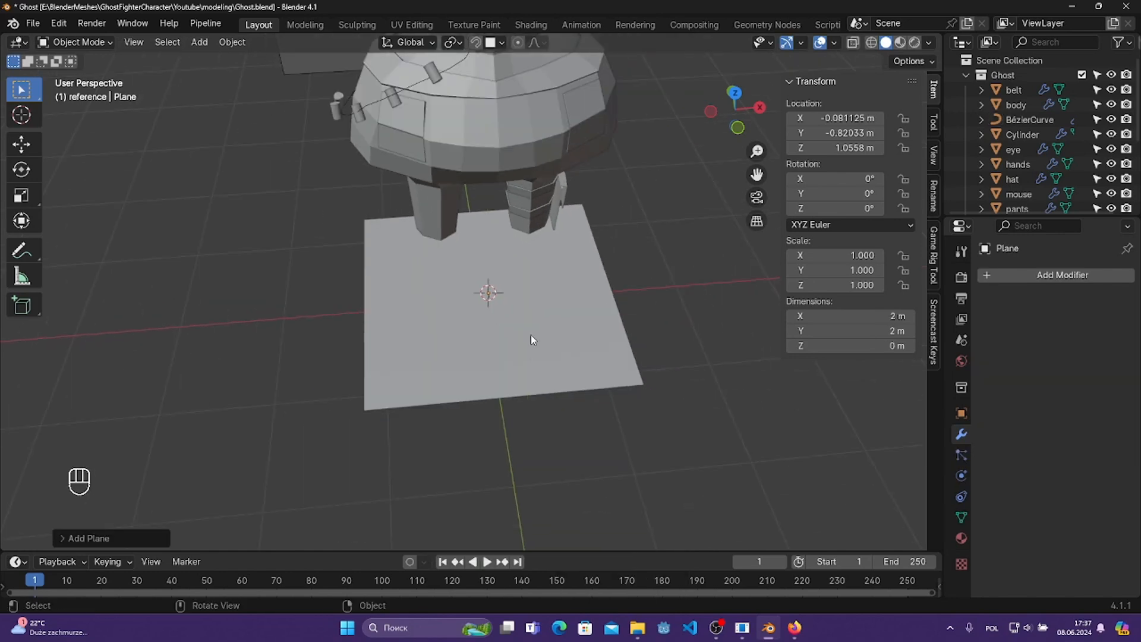
# - Put the new plane in the Ghost collection and rename it ribbon
pyautogui.scroll(-5, 1023, 166)
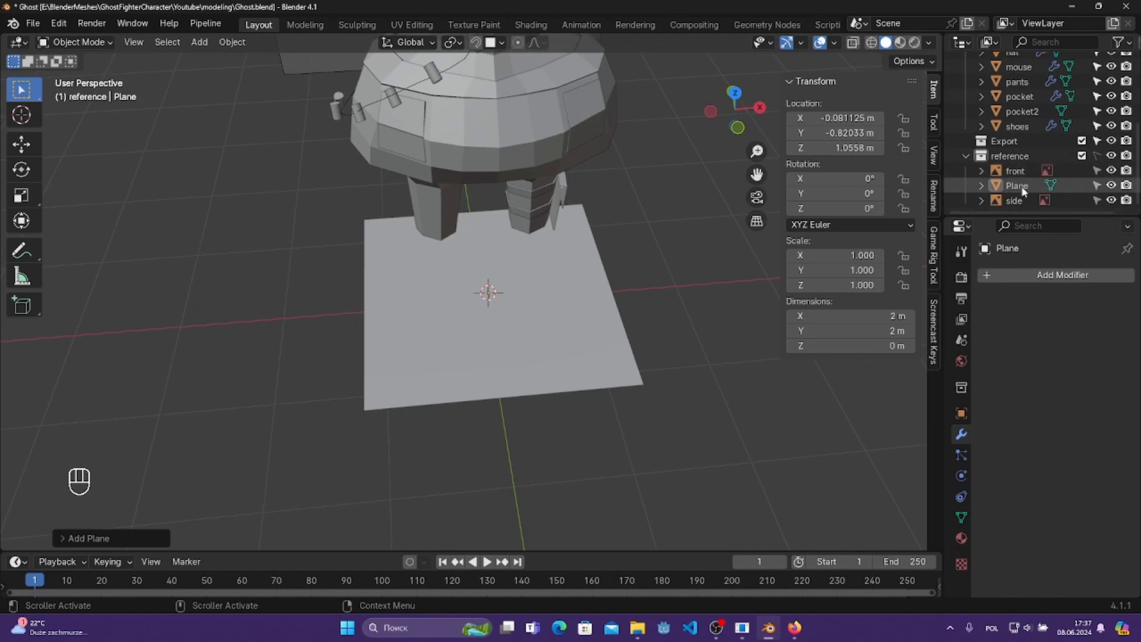
pyautogui.moveTo(1023, 193); pyautogui.dragTo(1018, 91)
pyautogui.scroll(-3, 1017, 157)
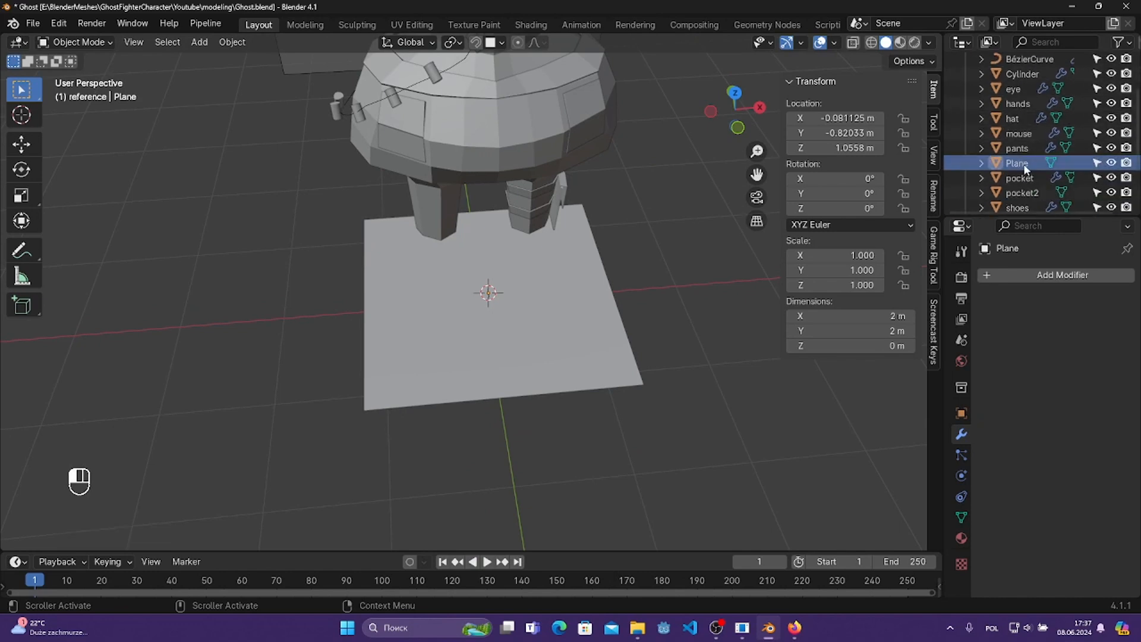
pyautogui.doubleClick(1025, 166)
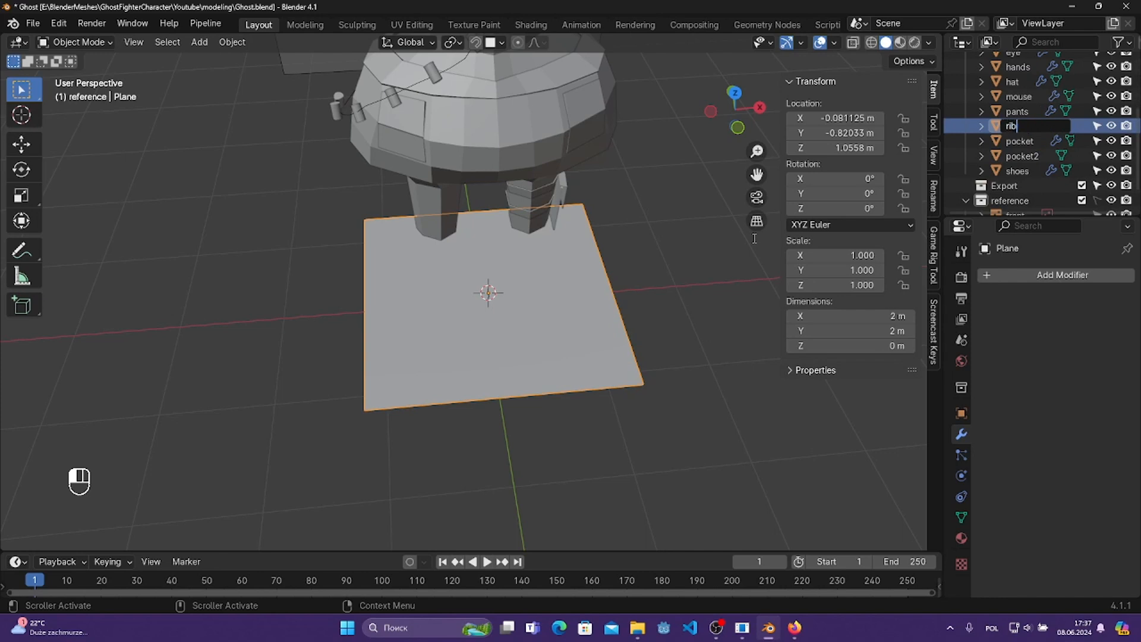
pyautogui.write('ribbon')
pyautogui.press('Return')
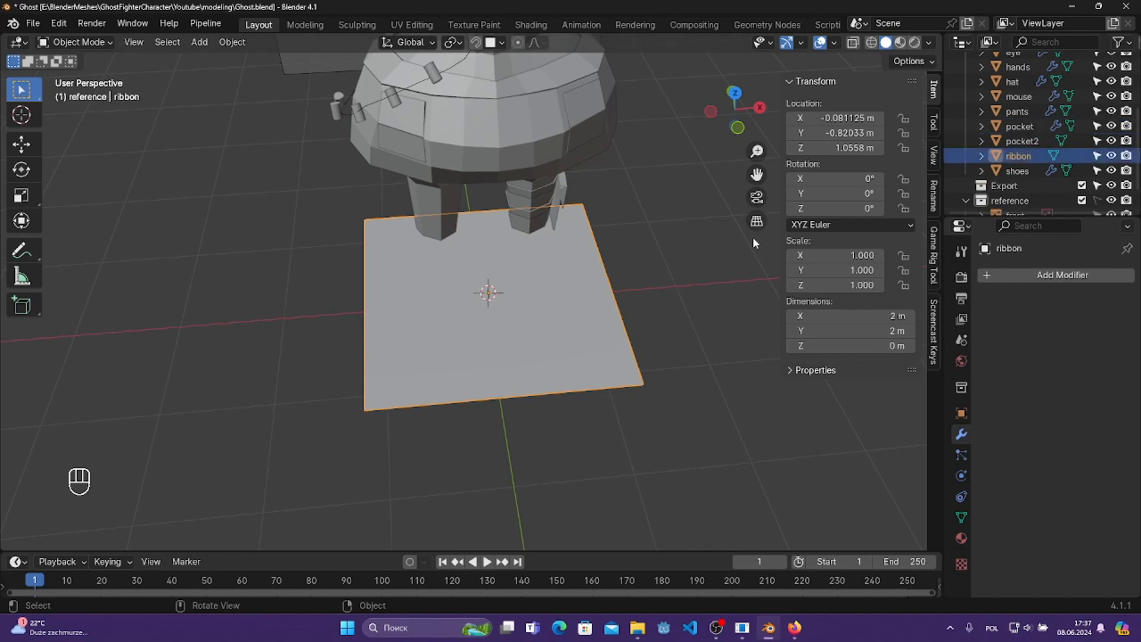
# - Open the ribbon mesh for editing and scale it down to roughly the width of the character's stance
pyautogui.scroll(2, 753, 237)
pyautogui.press('Tab')
pyautogui.press('s')
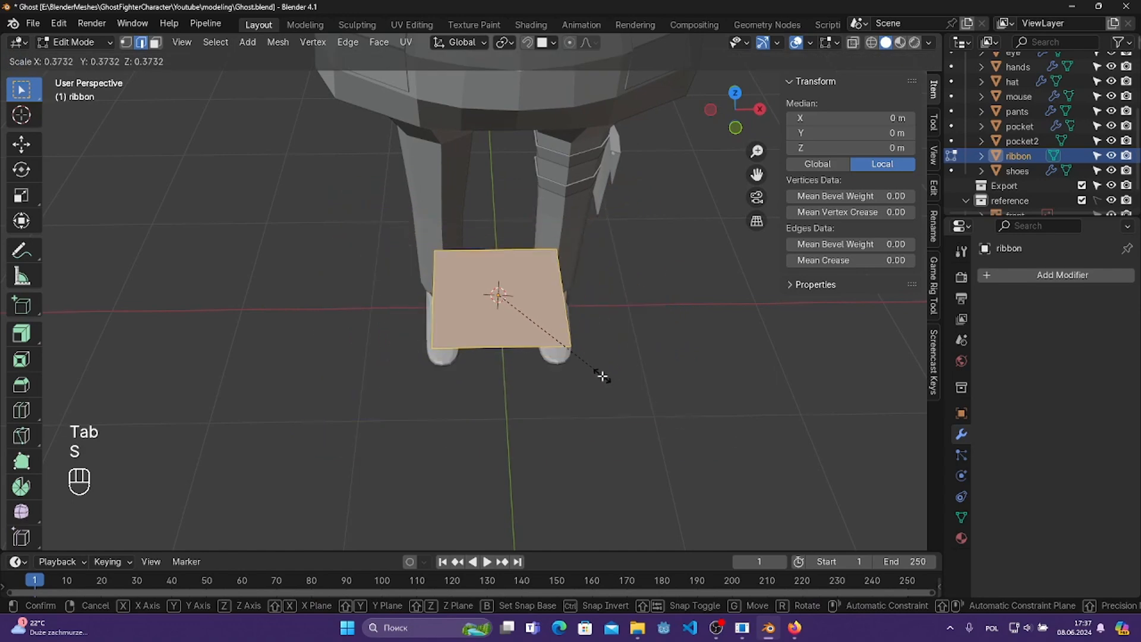
pyautogui.click(600, 375)
pyautogui.scroll(1, 599, 371)
pyautogui.press('s')
pyautogui.click(667, 376)
# - Try scaling the ribbon mesh along Z, and undo it
pyautogui.press('s')
pyautogui.press('z')
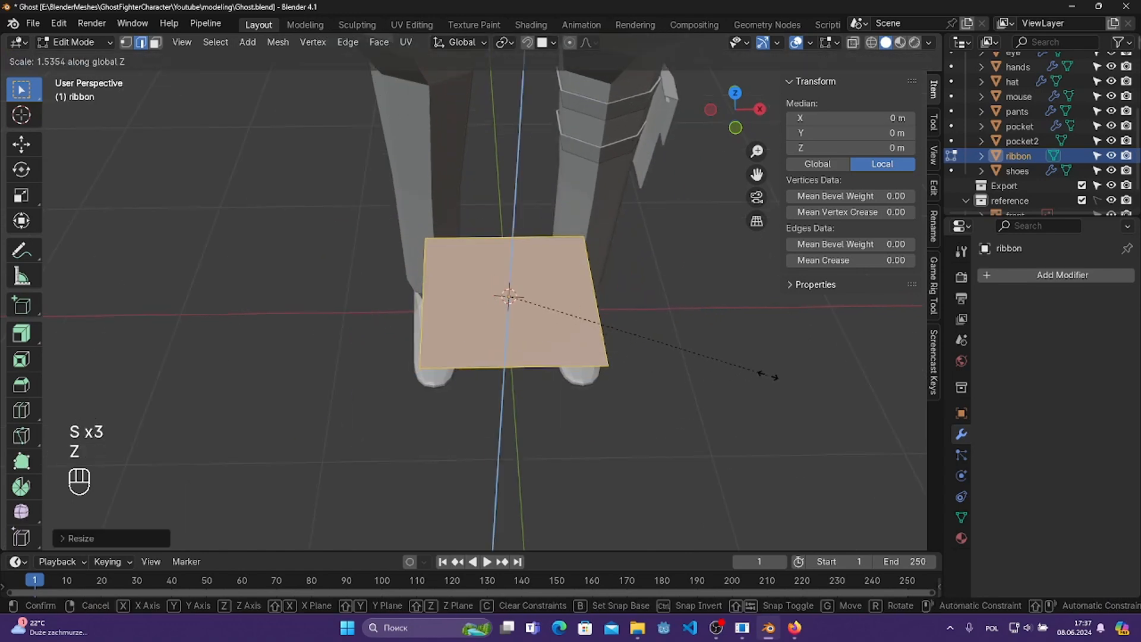
pyautogui.click(769, 378)
pyautogui.hotkey('ctrl', 'z')
# - Lengthen the ribbon mesh along Y into an elongated rectangle and deselect it
pyautogui.press('s')
pyautogui.press('y')
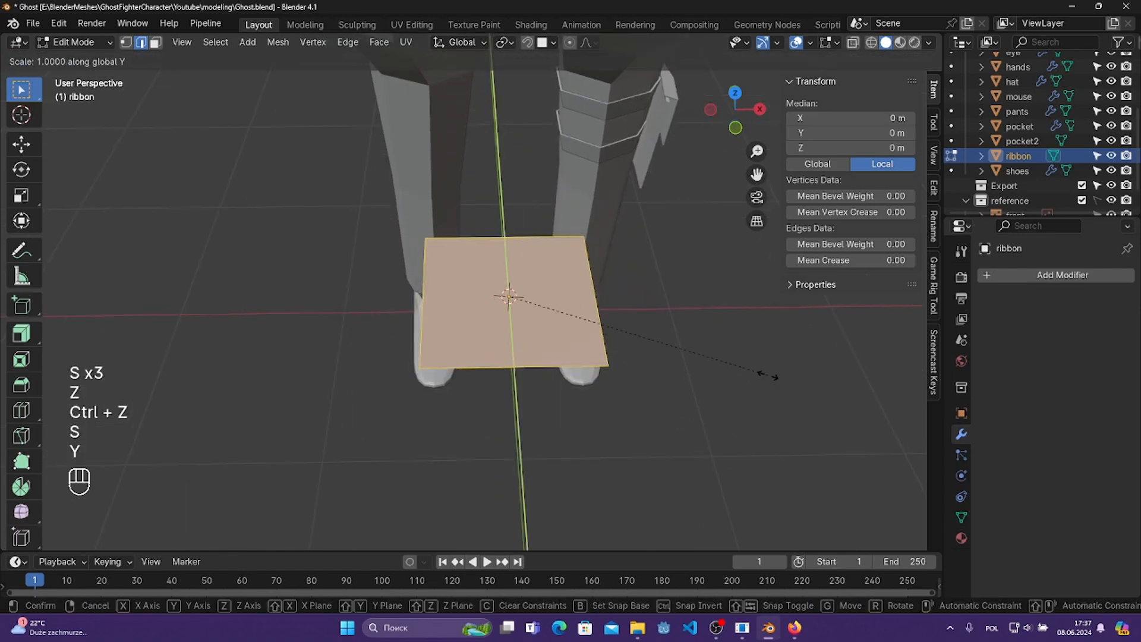
pyautogui.click(102, 363)
pyautogui.moveTo(443, 374); pyautogui.dragTo(474, 340, button='middle')
pyautogui.click(585, 431)
pyautogui.scroll(-1, 573, 410)
pyautogui.moveTo(569, 406); pyautogui.dragTo(583, 404, button='middle')
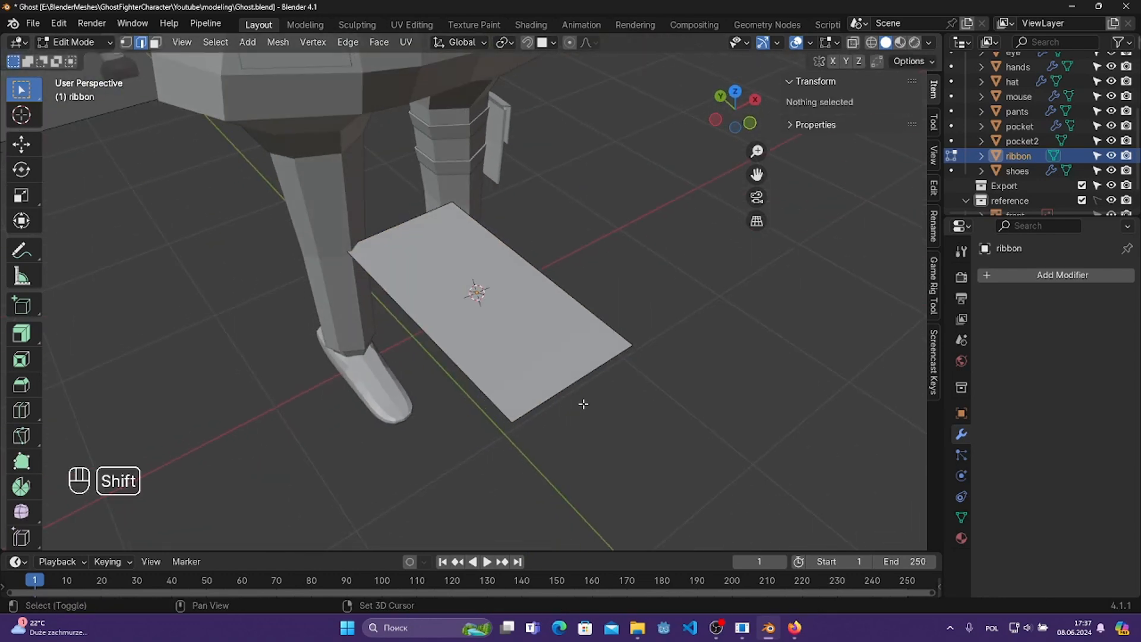
pyautogui.hotkey('ctrl', 'r')
pyautogui.scroll(1, 429, 317)
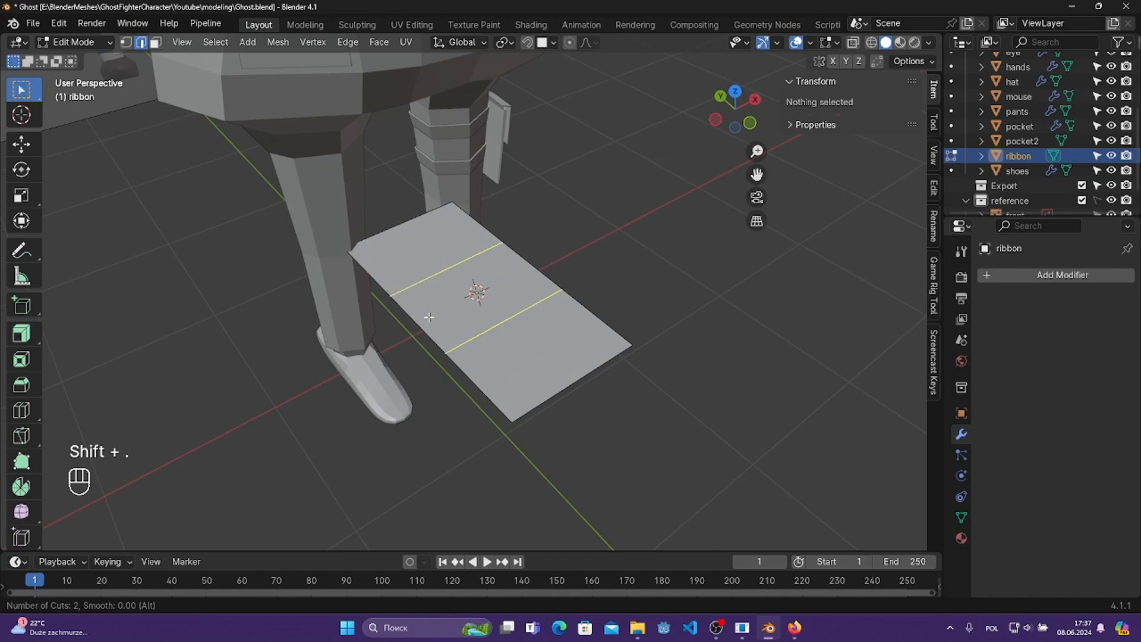
pyautogui.press('Escape')
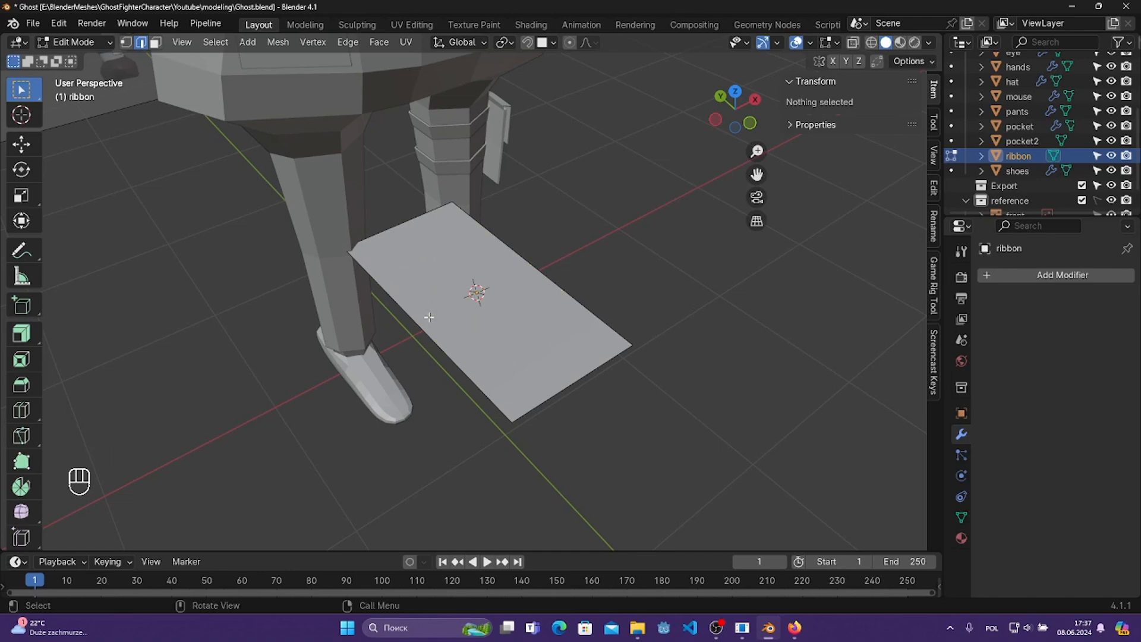
# - Add five evenly spaced loop cuts across the length of the ribbon mesh and save the file
pyautogui.hotkey('shift', '.')
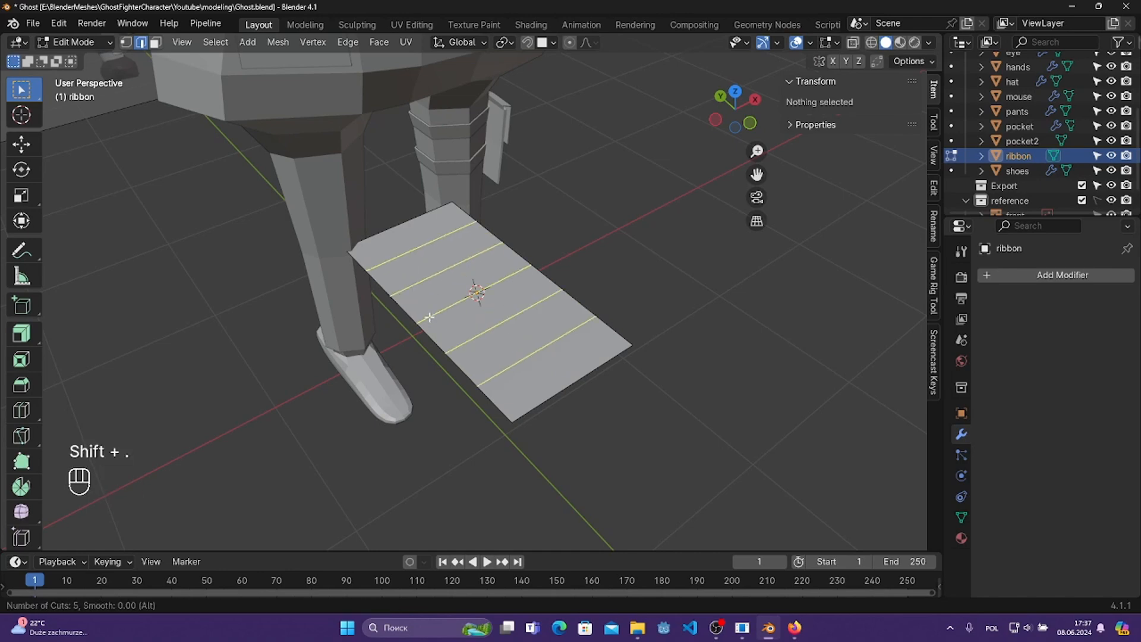
pyautogui.click(429, 317)
pyautogui.rightClick(429, 318)
pyautogui.click(627, 190)
pyautogui.moveTo(576, 288); pyautogui.dragTo(615, 249, button='middle')
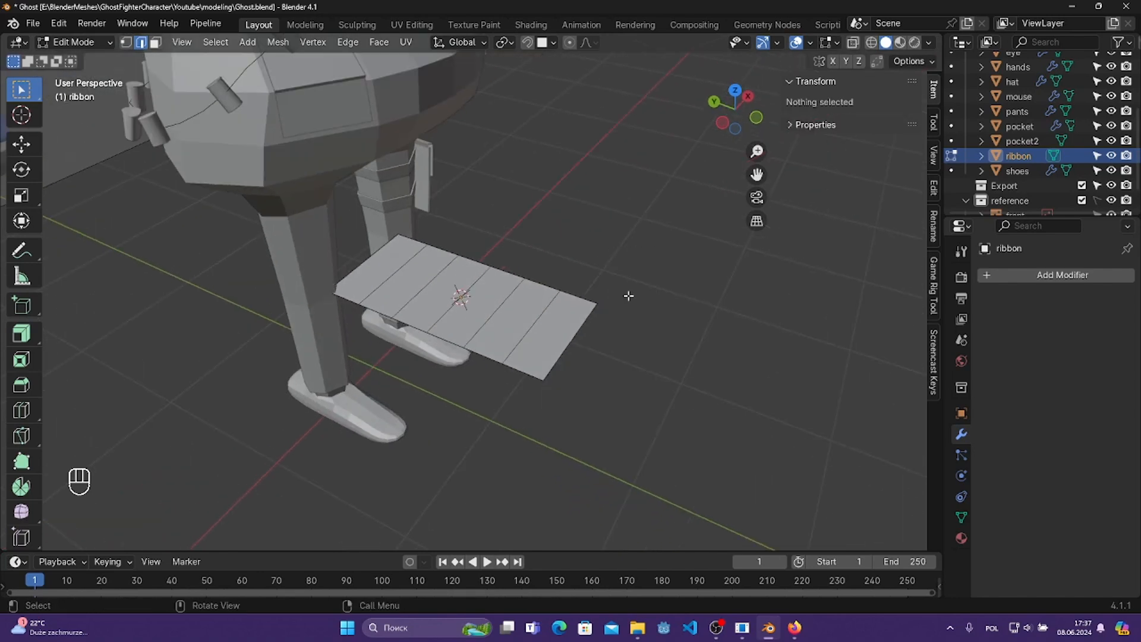
pyautogui.moveTo(628, 295); pyautogui.dragTo(588, 375, button='middle')
pyautogui.hotkey('ctrl', 's')
# - Scale the whole ribbon mesh down uniformly, narrow it along X to about 0.056 m, and save the file
pyautogui.press('a')
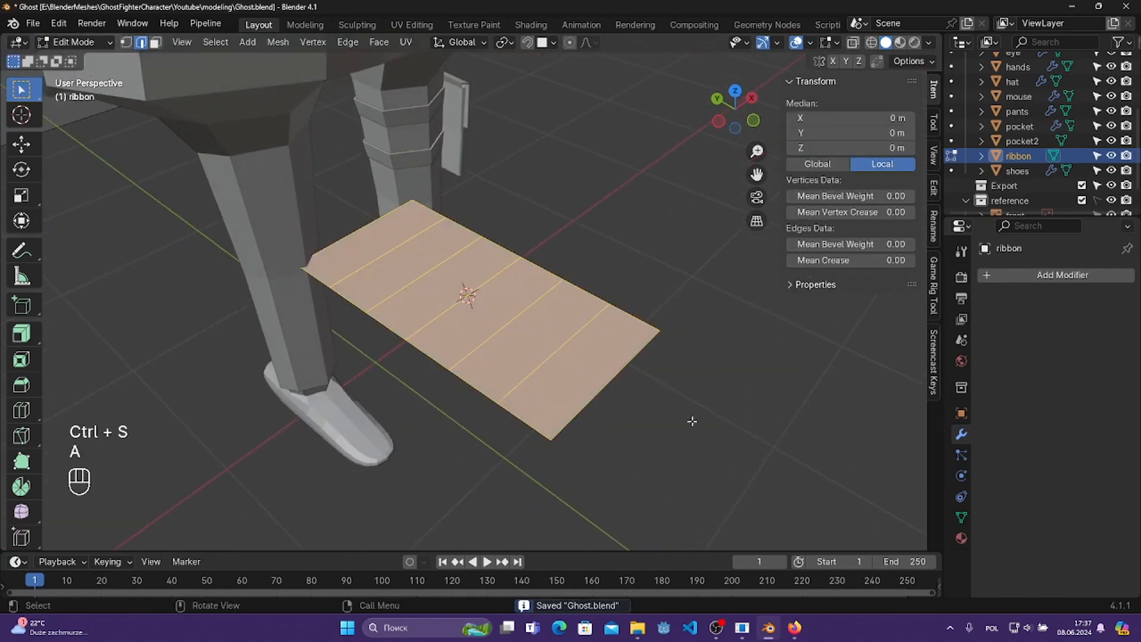
pyautogui.press('s')
pyautogui.click(522, 332)
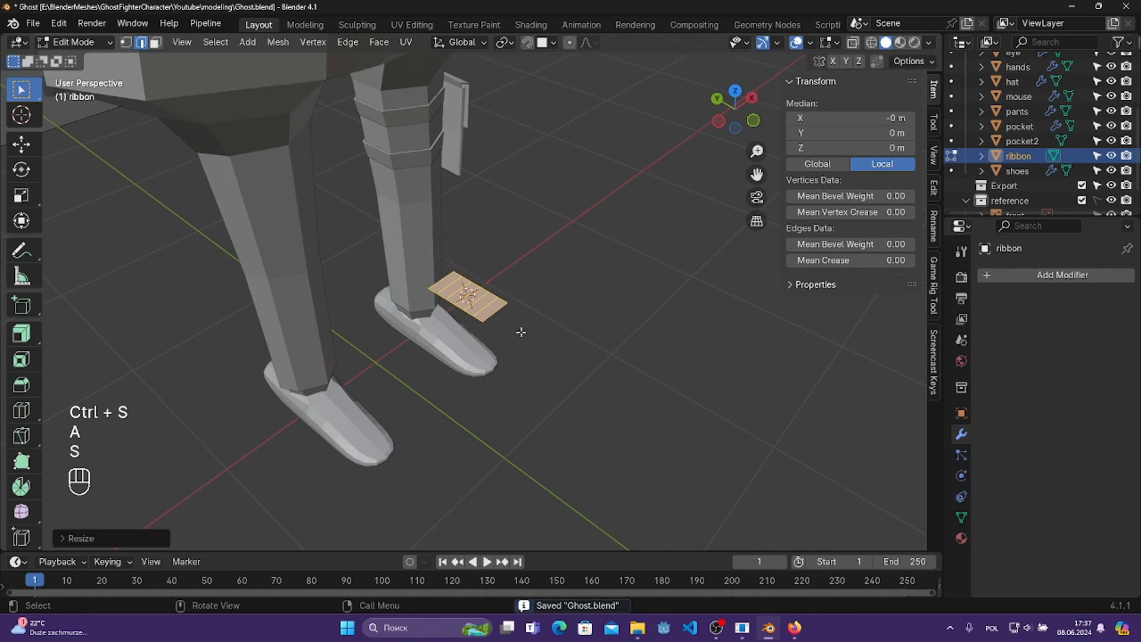
pyautogui.moveTo(520, 332); pyautogui.dragTo(668, 383, button='middle')
pyautogui.press('s')
pyautogui.press('x')
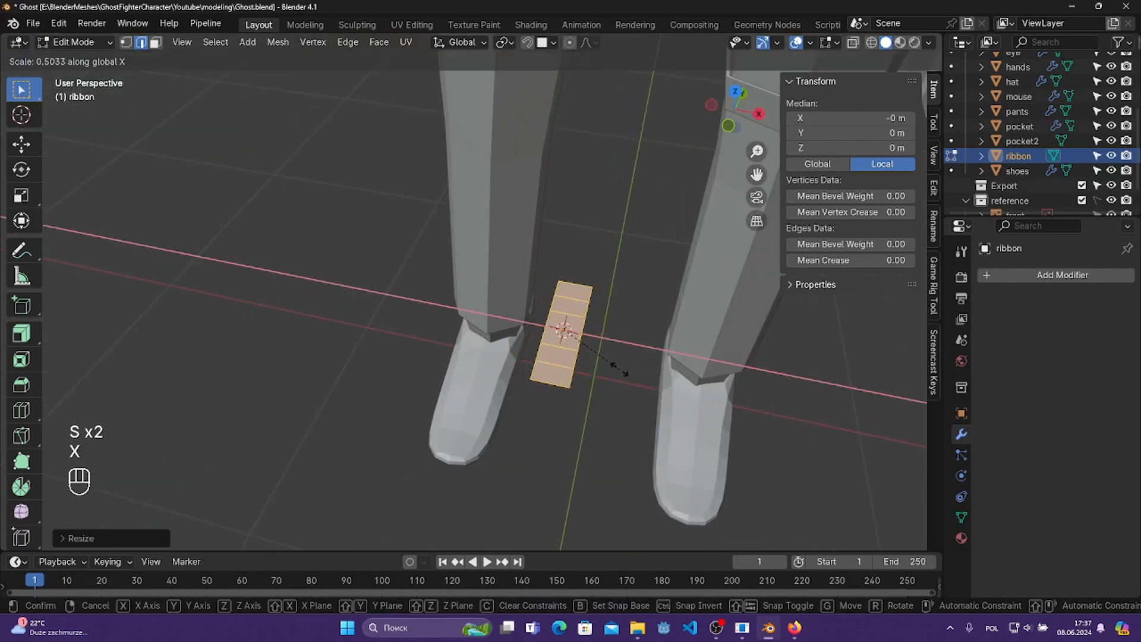
pyautogui.press('s')
pyautogui.click(612, 369)
pyautogui.hotkey('ctrl', 's')
# - Stretch the ribbon mesh along Y to a length of about 0.27 m and save the file
pyautogui.moveTo(612, 369)
pyautogui.mouseDown(button='middle')
pyautogui.moveTo(626, 359)
pyautogui.moveTo(600, 372)
pyautogui.mouseUp(button='middle')
pyautogui.press('s')
pyautogui.press('z')
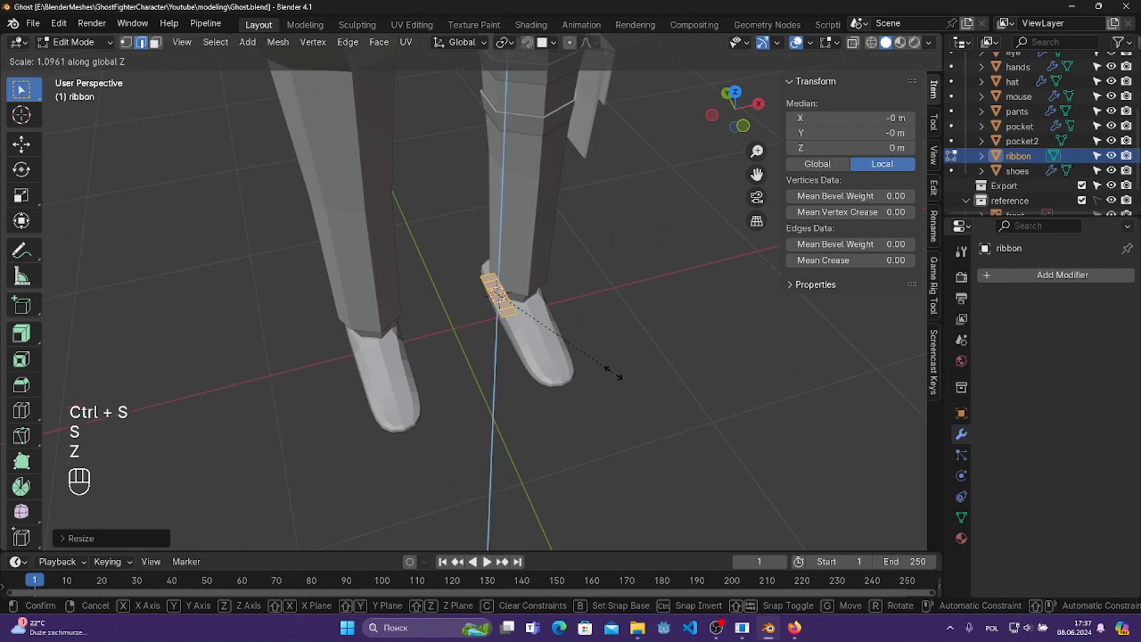
pyautogui.press('y')
pyautogui.click(618, 375)
pyautogui.hotkey('ctrl', 's')
# - Return to Object Mode and add a Solidify modifier to the ribbon
pyautogui.moveTo(627, 377); pyautogui.dragTo(535, 321, button='middle')
pyautogui.press('Tab')
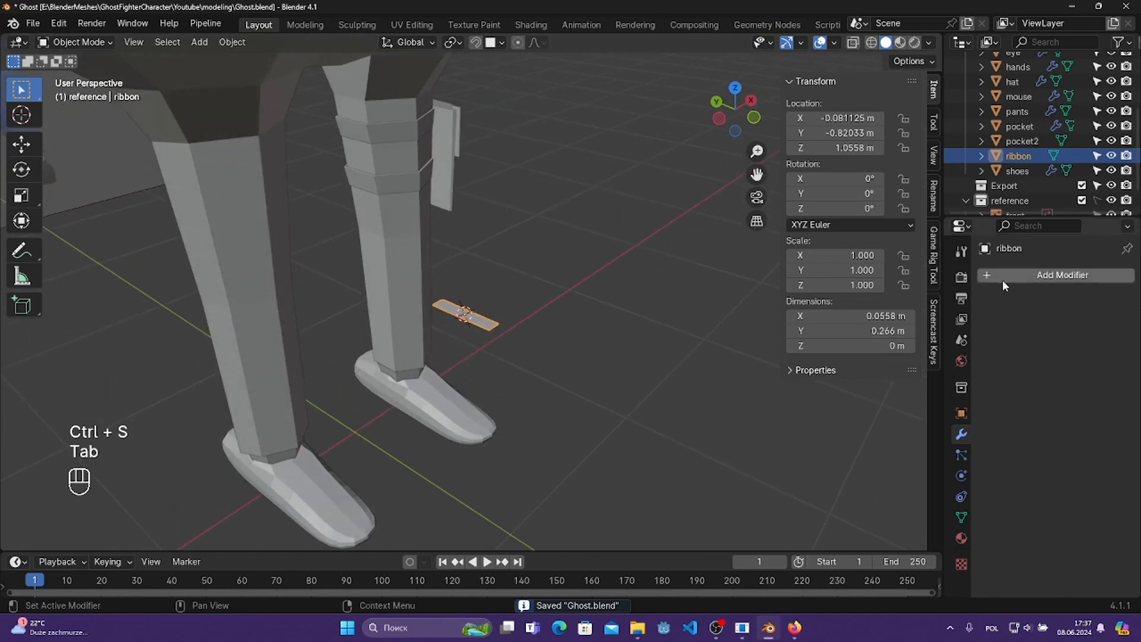
pyautogui.click(1002, 277)
pyautogui.moveTo(955, 268)
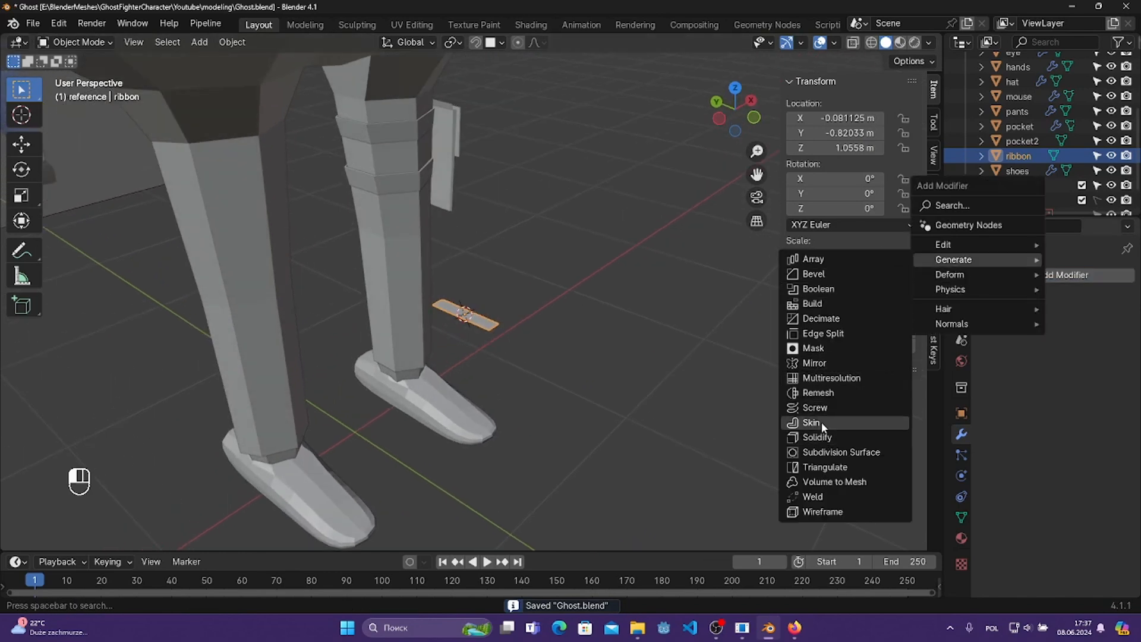
pyautogui.click(826, 437)
pyautogui.moveTo(490, 296); pyautogui.dragTo(499, 365, button='middle')
pyautogui.scroll(2, 550, 289)
pyautogui.moveTo(499, 368); pyautogui.dragTo(514, 406)
pyautogui.moveTo(665, 424); pyautogui.dragTo(678, 423, button='middle')
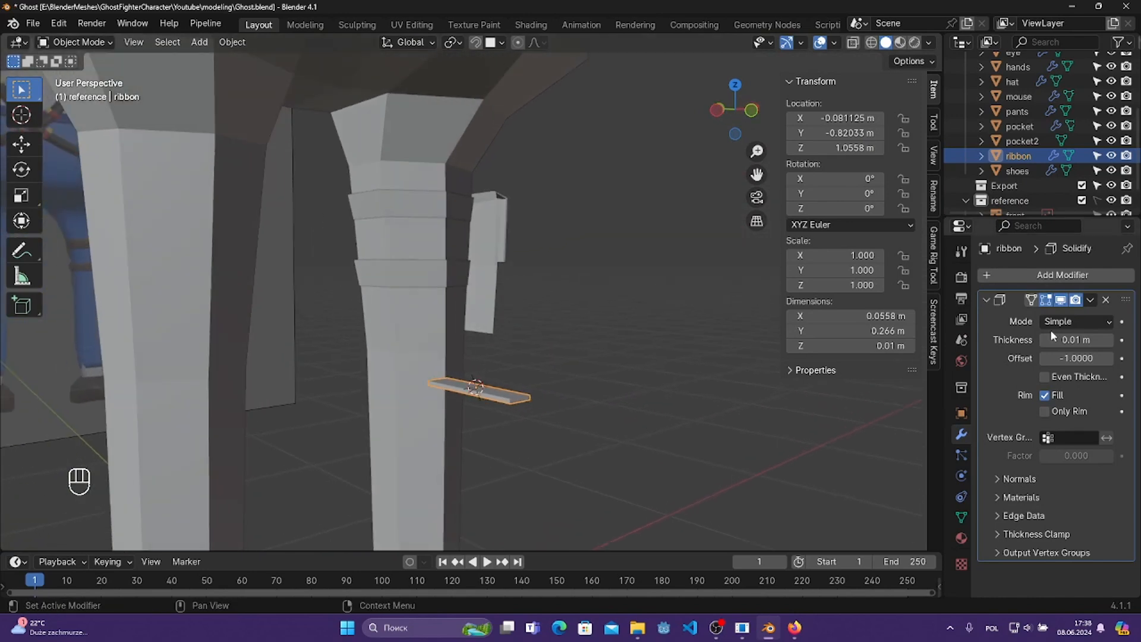
# - Collapse the Solidify settings and add an Array modifier to the ribbon with a count of 18
pyautogui.click(1087, 277)
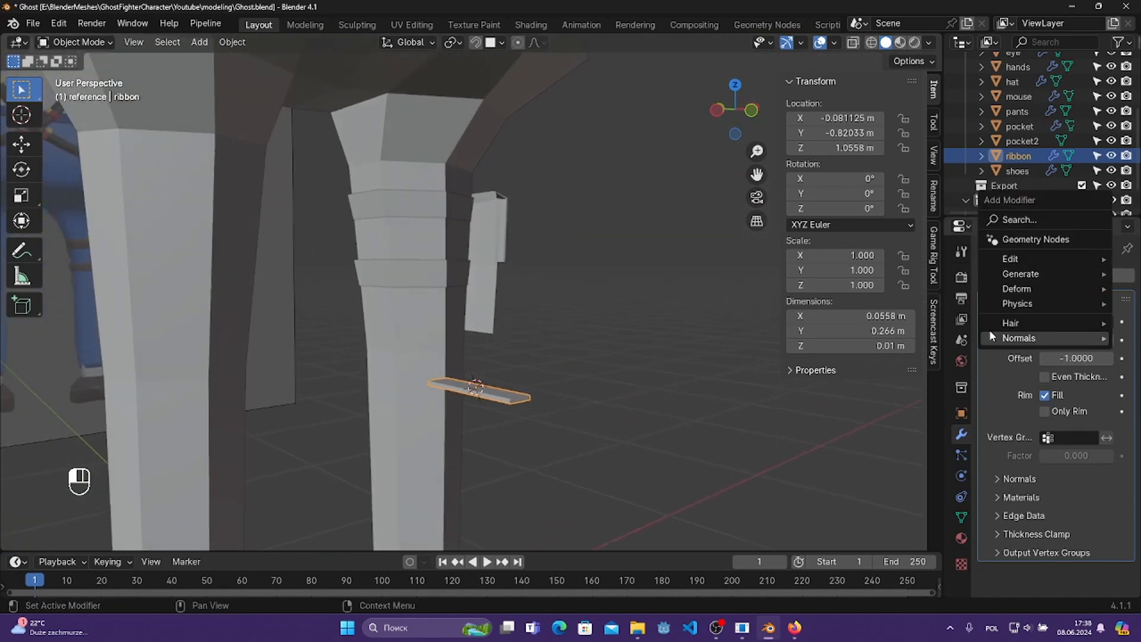
pyautogui.click(991, 301)
pyautogui.click(1007, 275)
pyautogui.moveTo(949, 275)
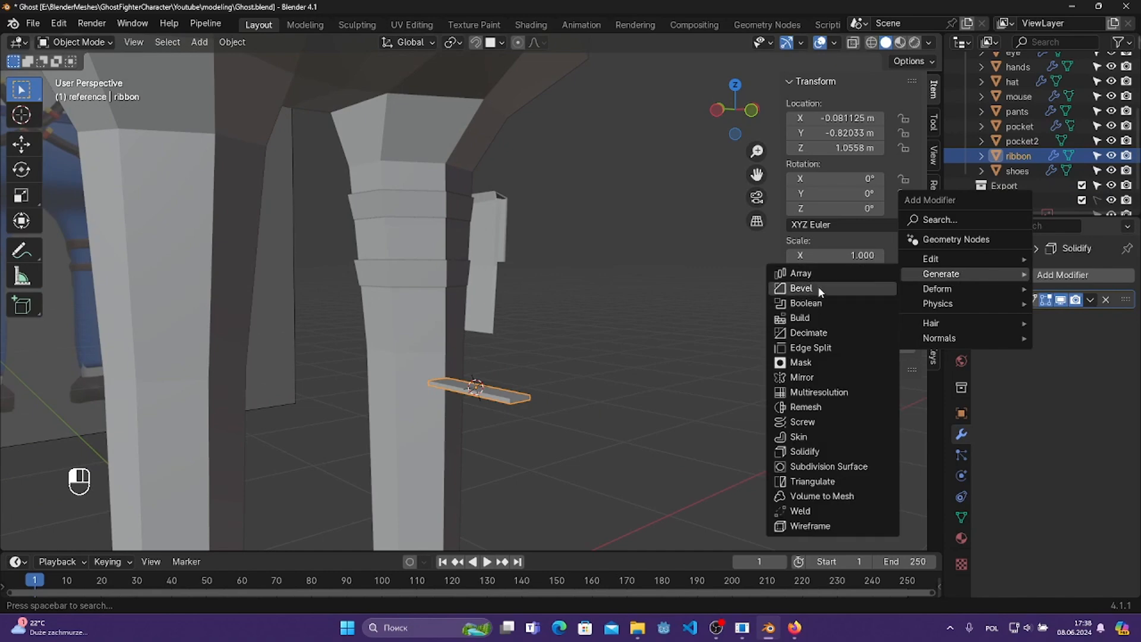
pyautogui.click(812, 276)
pyautogui.moveTo(1076, 360); pyautogui.dragTo(1101, 360)
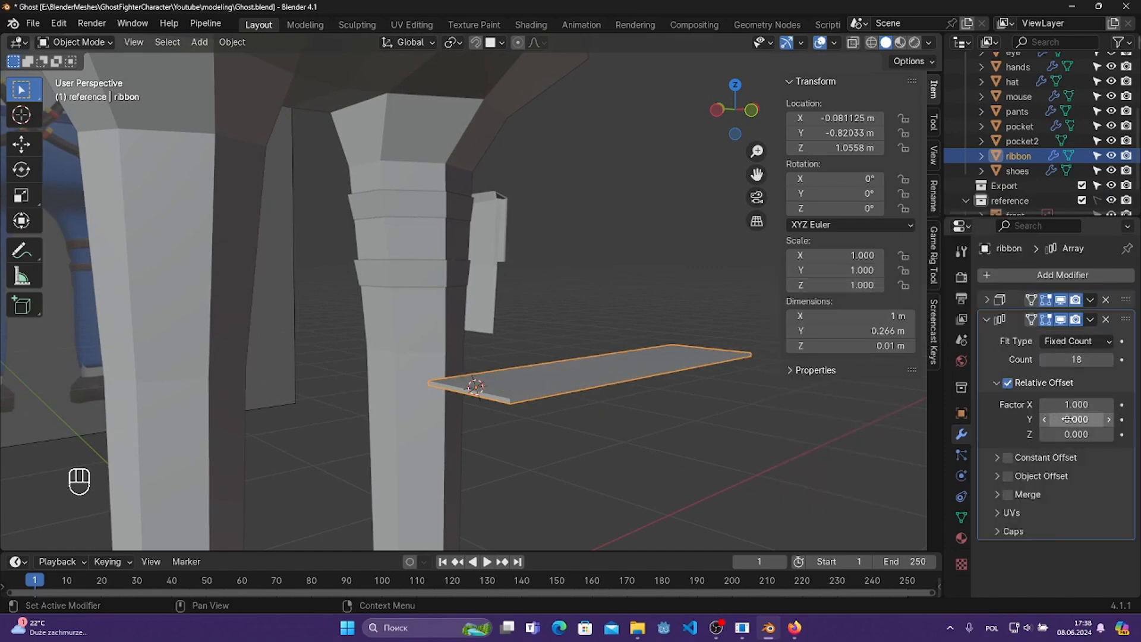
# - Set the ribbon array's relative offset to X 0 and Y 1, reduce its count to 8, and save the file
pyautogui.press('Return')
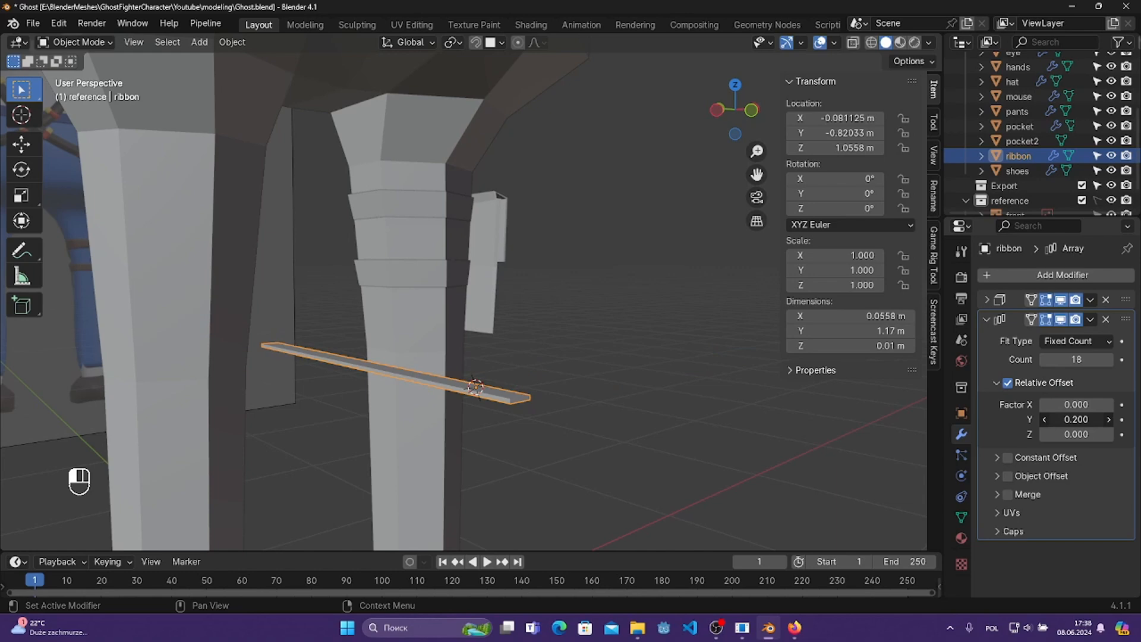
pyautogui.moveTo(415, 351); pyautogui.dragTo(447, 374, button='middle')
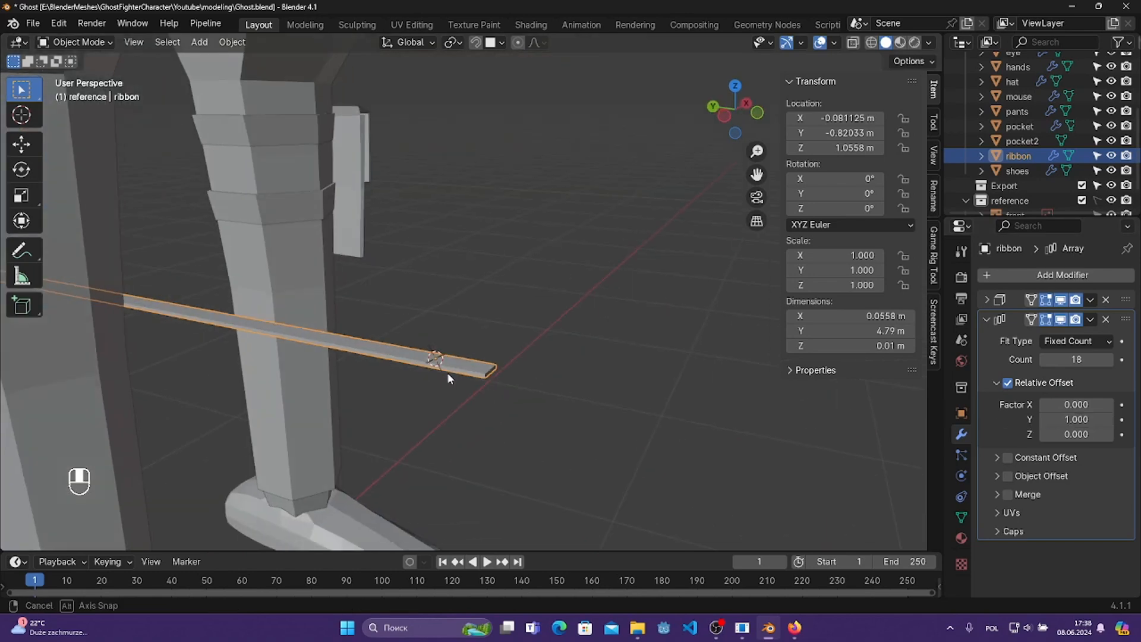
pyautogui.scroll(-4, 449, 376)
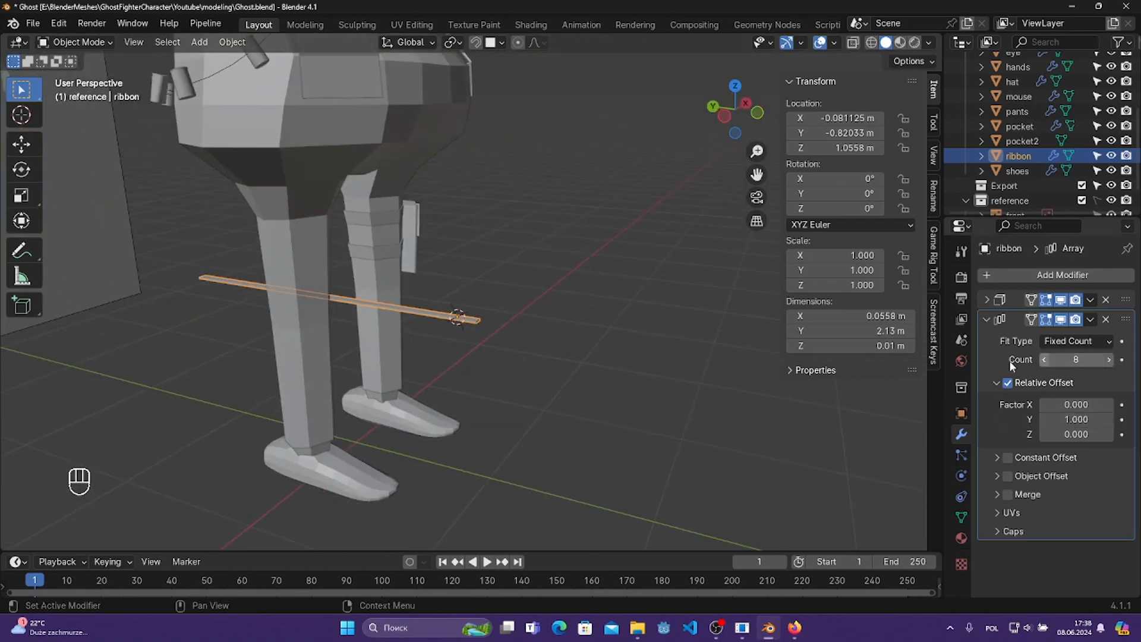
pyautogui.hotkey('ctrl', 's')
pyautogui.moveTo(501, 333); pyautogui.dragTo(534, 330, button='middle')
# - Add a Curve modifier to the ribbon after its Array modifier
pyautogui.click(1029, 272)
pyautogui.moveTo(979, 278)
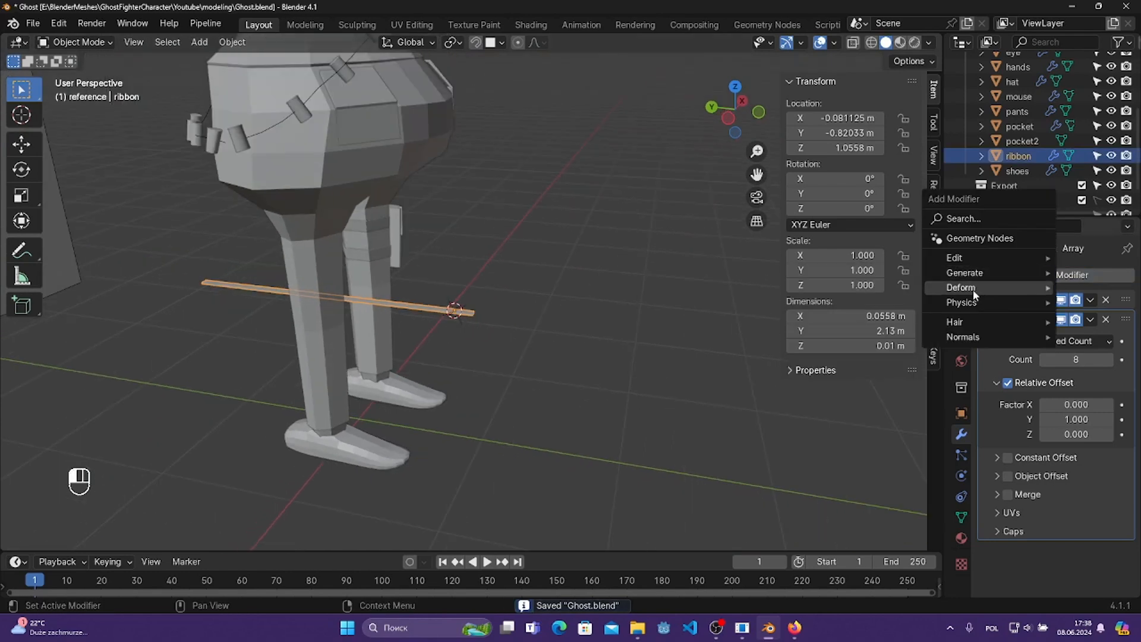
pyautogui.click(855, 301)
pyautogui.scroll(-1, 1032, 555)
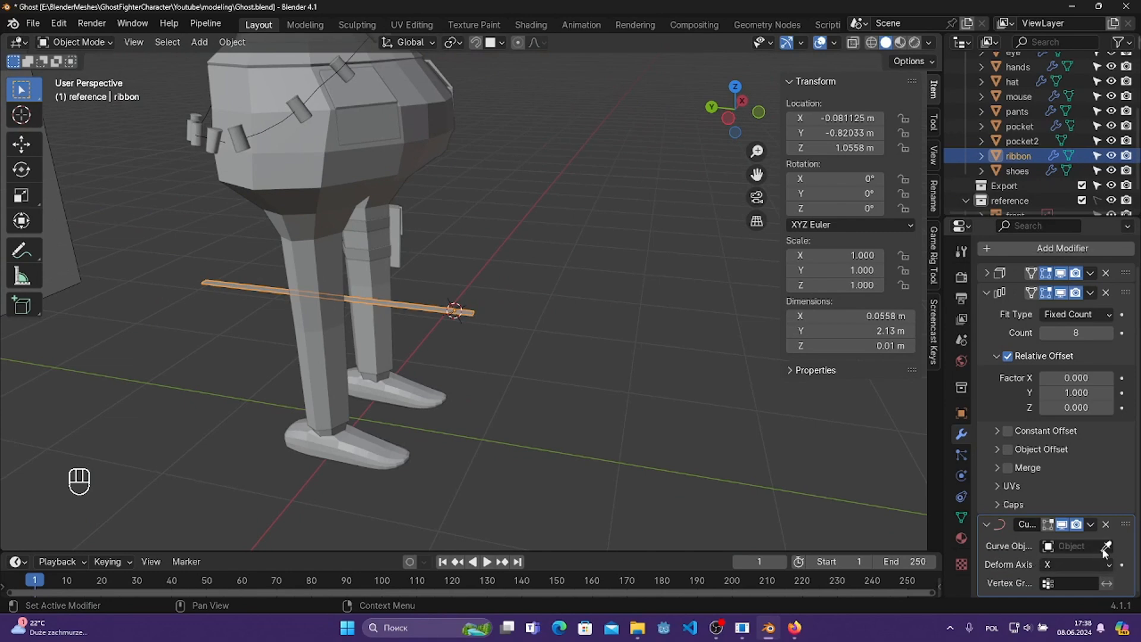
# - Use the Bézier curve as the curve object of the ribbon's Curve modifier and set its deform axis to Y
pyautogui.click(309, 125)
pyautogui.moveTo(283, 120); pyautogui.dragTo(484, 274, button='middle')
pyautogui.click(1068, 565)
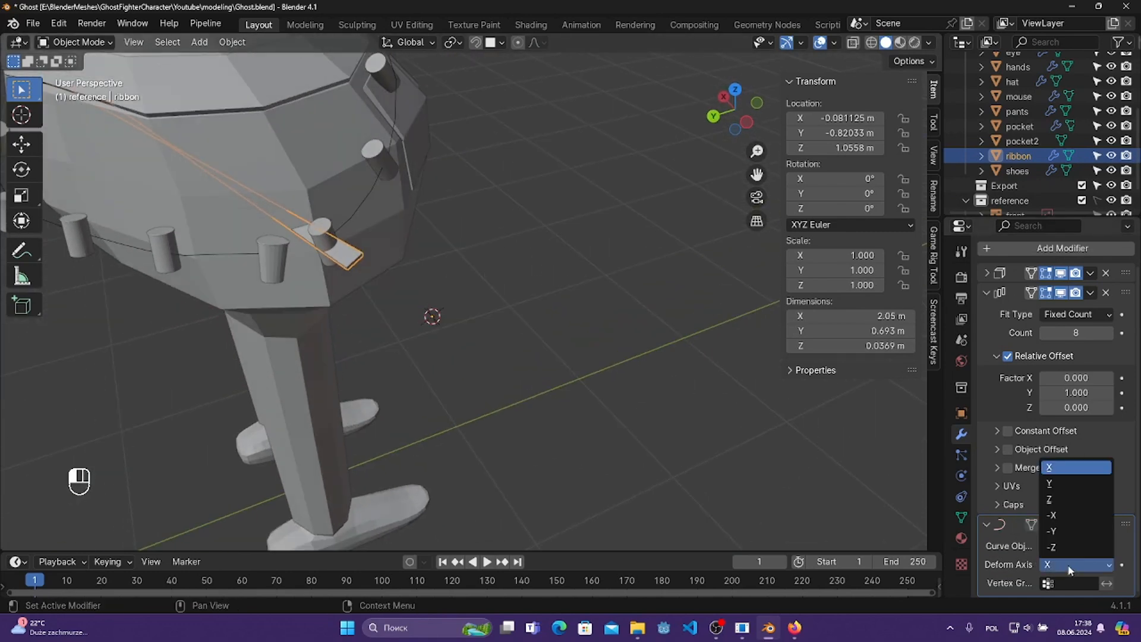
pyautogui.click(1064, 481)
# - Set the ribbon's Array modifier count to 20 so the strap runs the full length of the curve
pyautogui.moveTo(550, 309); pyautogui.dragTo(441, 392, button='middle')
pyautogui.moveTo(406, 255); pyautogui.dragTo(529, 347, button='middle')
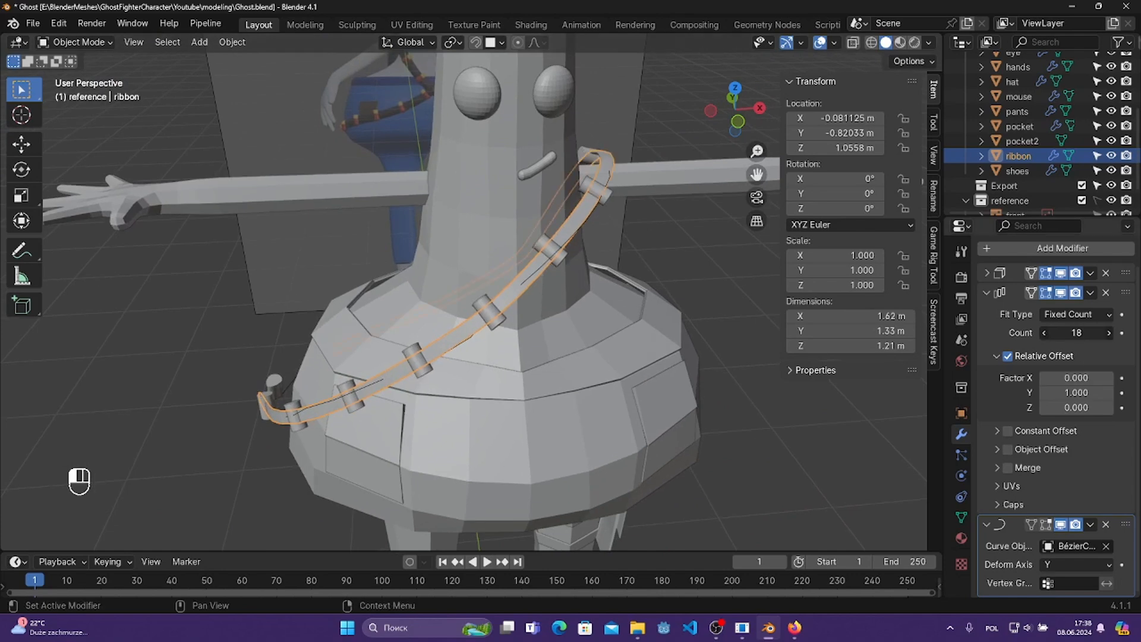
pyautogui.moveTo(774, 306); pyautogui.dragTo(741, 240, button='middle')
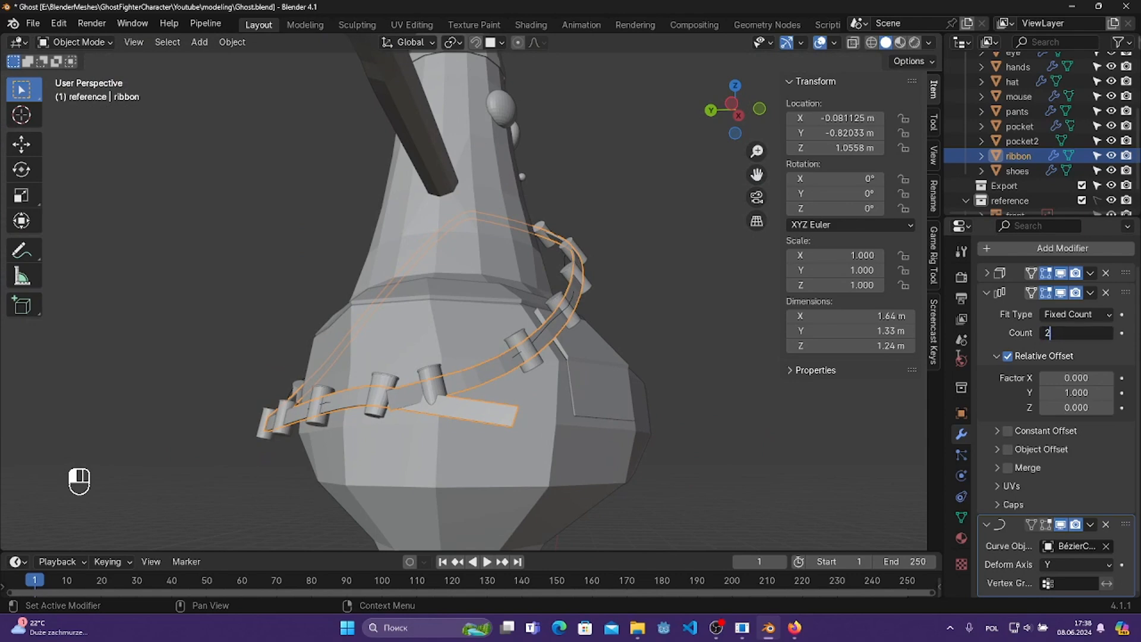
pyautogui.write('0')
pyautogui.press('Return')
# - Open the Bézier curve in Edit Mode and move the control point beside the ribbon's overlapping ends at the character's side
pyautogui.moveTo(403, 349); pyautogui.dragTo(441, 347, button='middle')
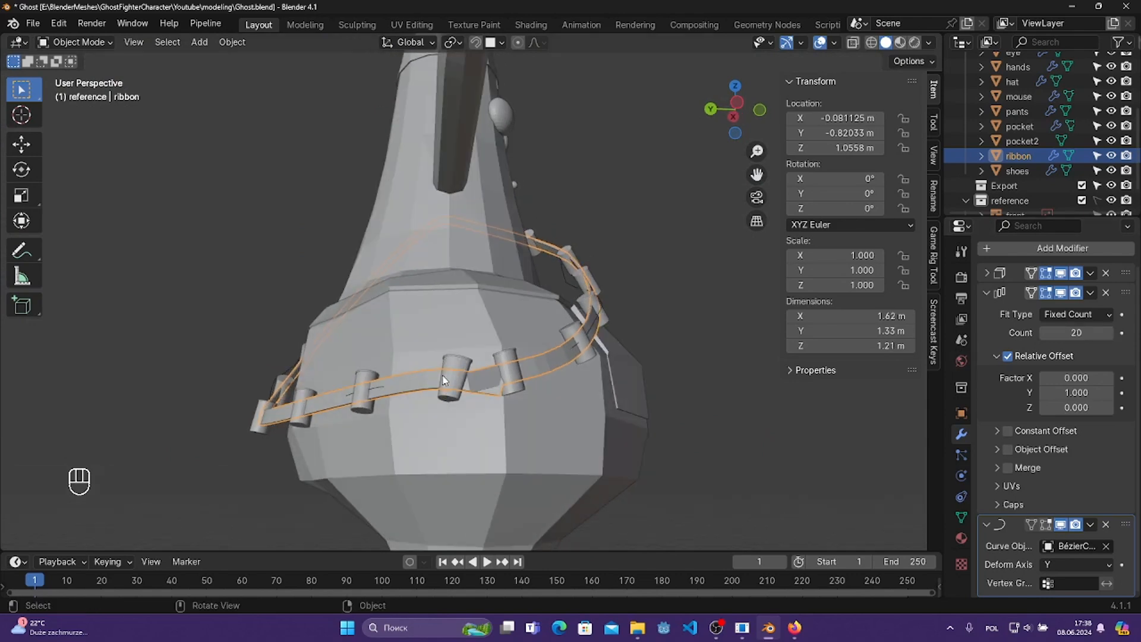
pyautogui.click(444, 378)
pyautogui.scroll(3, 416, 406)
pyautogui.click(295, 470)
pyautogui.press('Tab')
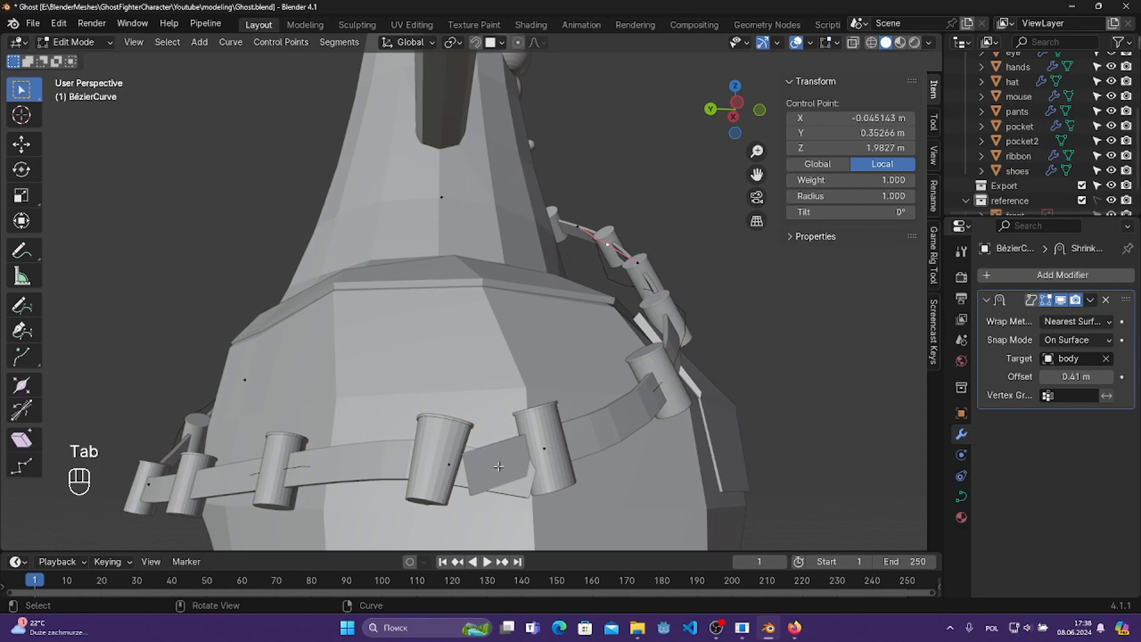
pyautogui.press('g')
pyautogui.click(490, 483)
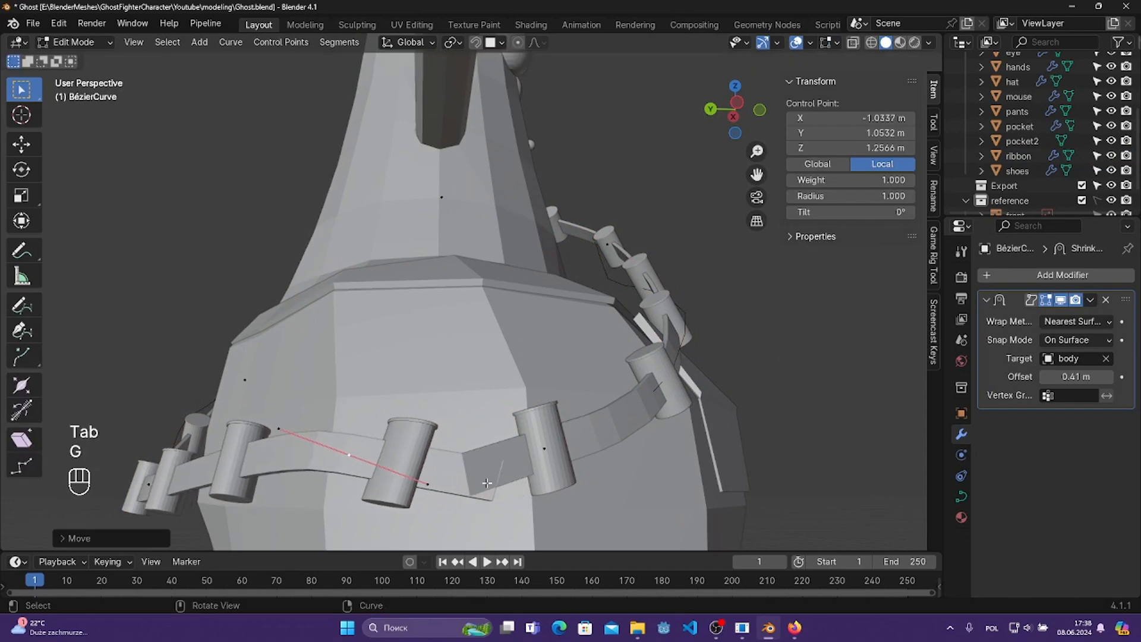
# - Rotate and shift the handle of that control point to straighten the ribbon, and move the control point lower on the body
pyautogui.click(432, 487)
pyautogui.press('r')
pyautogui.click(520, 419)
pyautogui.press('g')
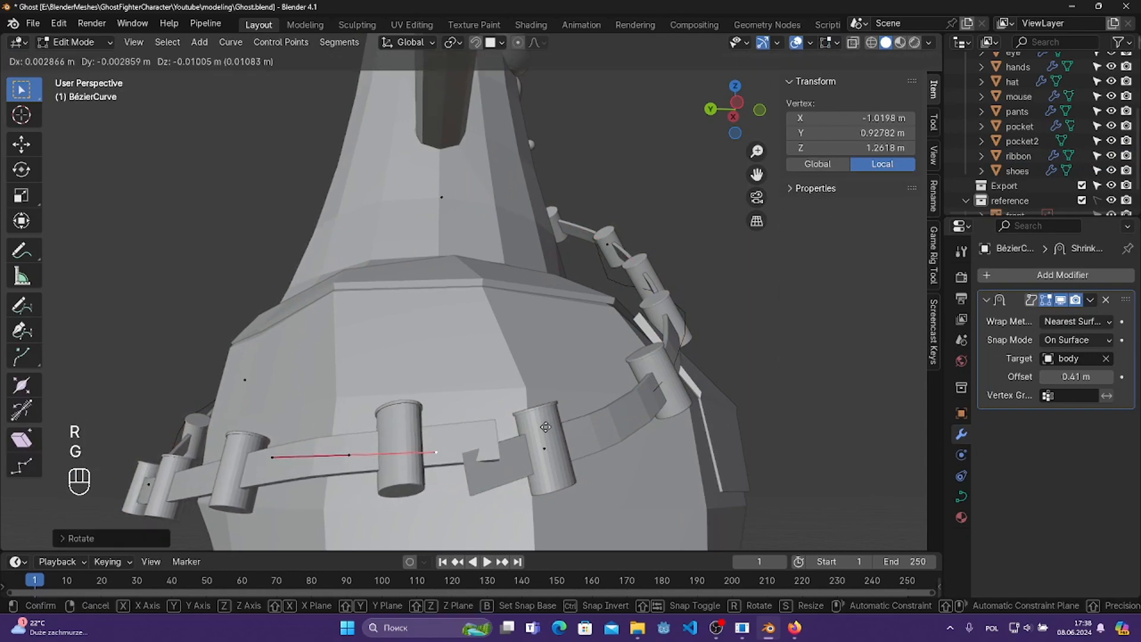
pyautogui.click(526, 415)
pyautogui.click(355, 459)
pyautogui.press('g')
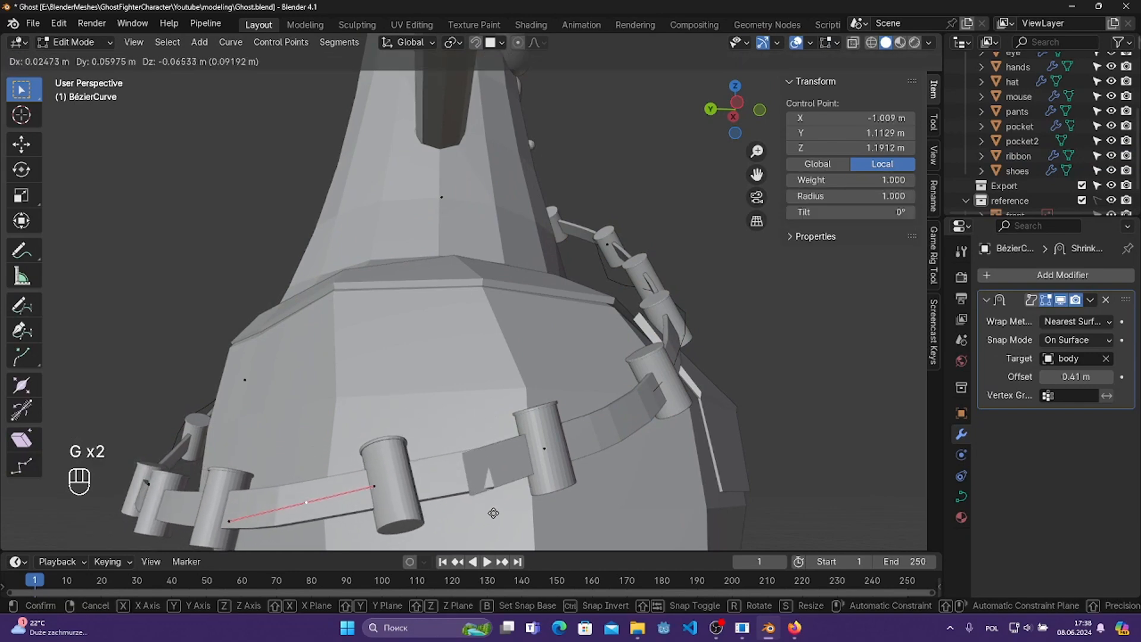
pyautogui.click(485, 517)
# - Shorten the handles of the neighbouring control point where the ribbon ends meet, reposition it to align the ends, and save the file
pyautogui.moveTo(485, 517); pyautogui.dragTo(559, 461, button='middle')
pyautogui.moveTo(618, 417); pyautogui.dragTo(650, 425, button='middle')
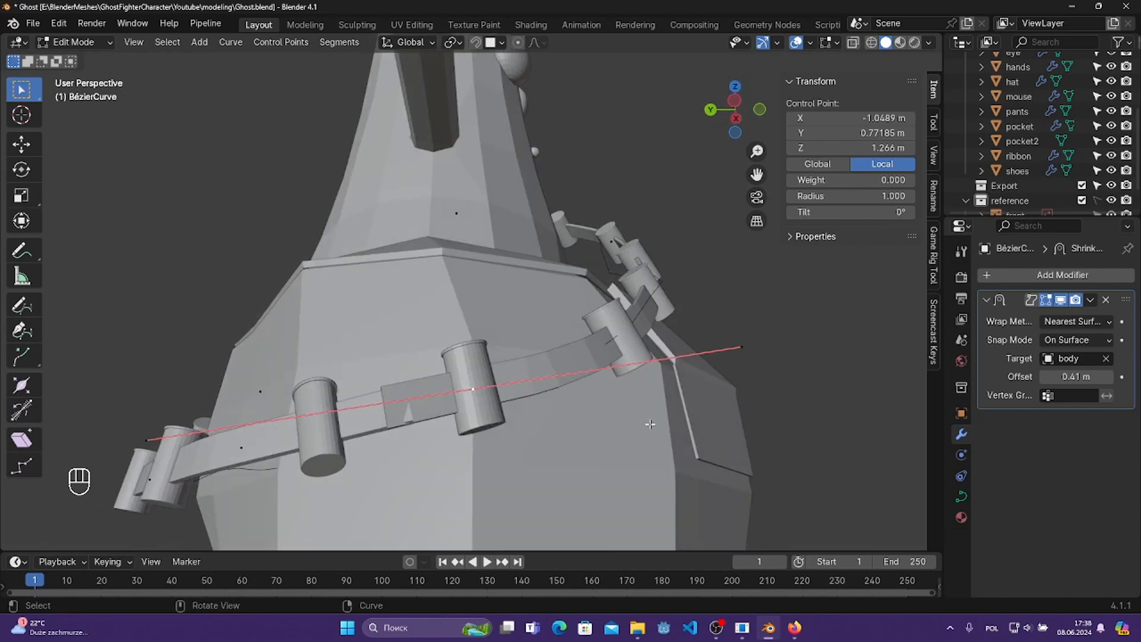
pyautogui.press('s')
pyautogui.click(620, 406)
pyautogui.press('g')
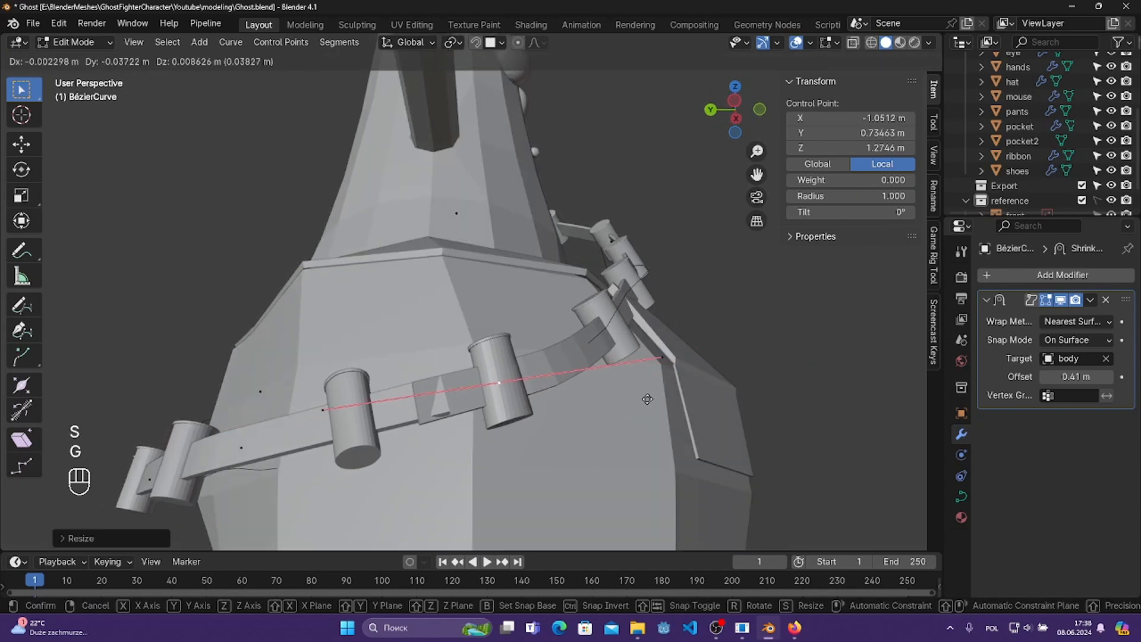
pyautogui.click(648, 423)
pyautogui.moveTo(648, 423); pyautogui.dragTo(624, 446, button='middle')
pyautogui.press('g')
pyautogui.click(597, 447)
pyautogui.hotkey('ctrl', 's')
# - Return the Bézier curve to Object Mode and collapse its Shrinkwrap modifier settings
pyautogui.moveTo(528, 440); pyautogui.dragTo(576, 472, button='middle')
pyautogui.scroll(-5, 570, 476)
pyautogui.moveTo(654, 395); pyautogui.dragTo(632, 429, button='middle')
pyautogui.click(602, 369)
pyautogui.press('Tab')
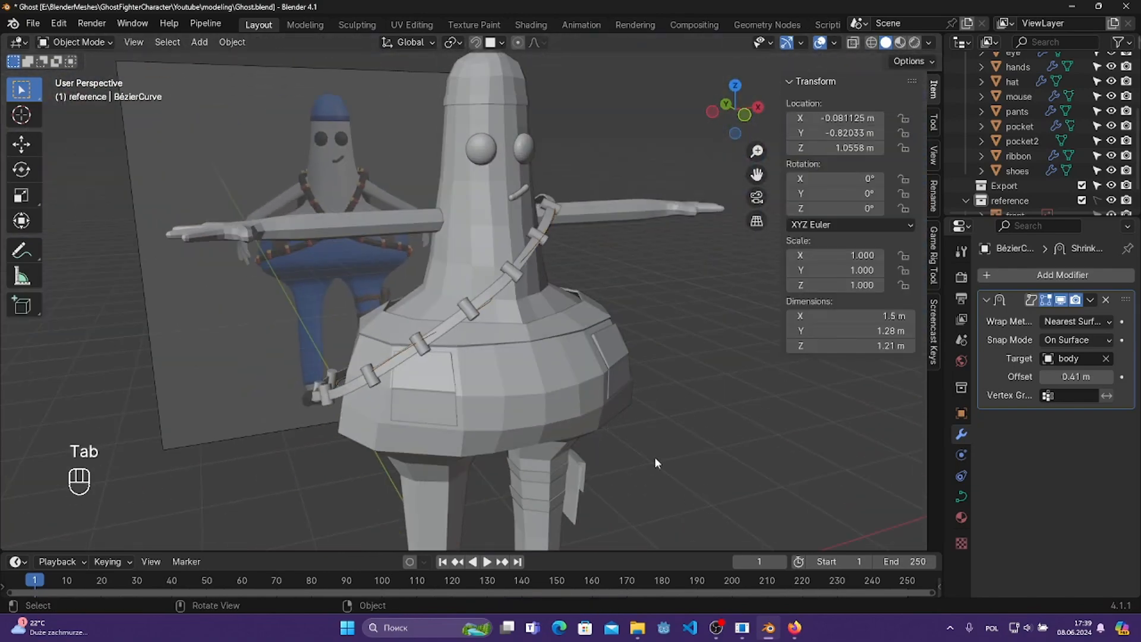
pyautogui.click(987, 300)
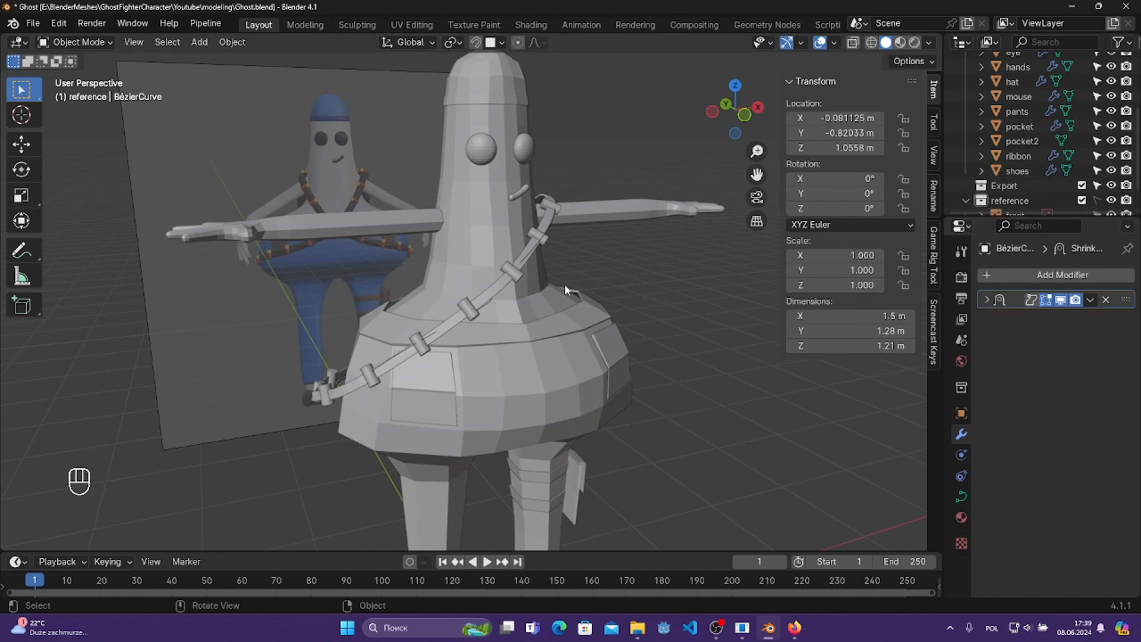
# - Select the ribbon, collapse its Array modifier settings, and add a Mirror modifier on the X axis
pyautogui.click(515, 267)
pyautogui.scroll(1, 528, 284)
pyautogui.moveTo(530, 286); pyautogui.dragTo(521, 292, button='middle')
pyautogui.moveTo(674, 256); pyautogui.dragTo(683, 272)
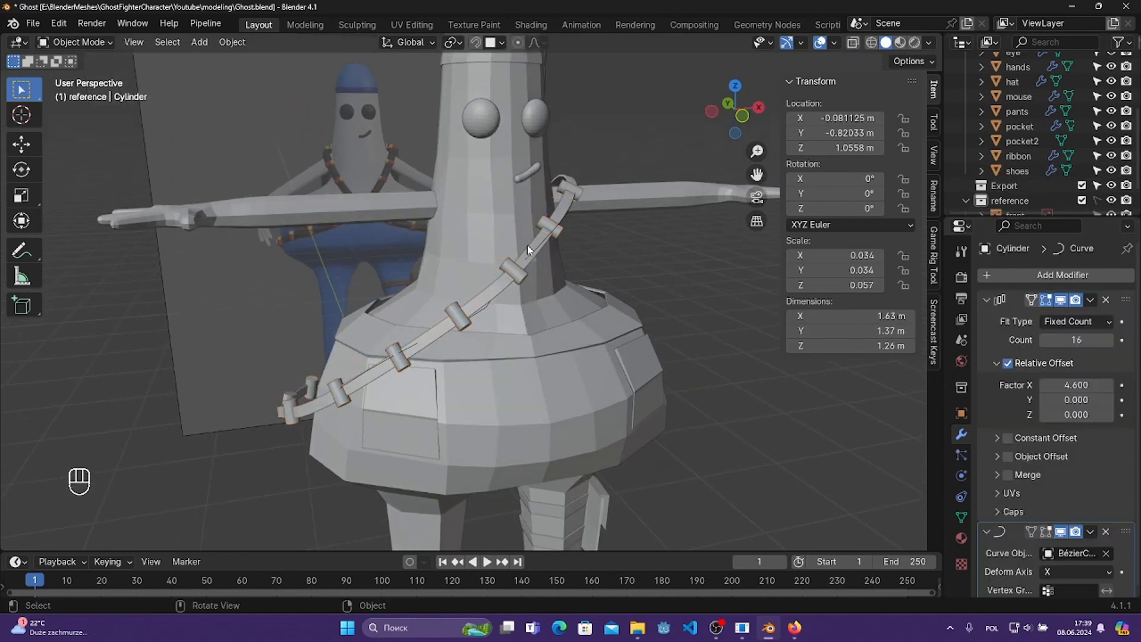
pyautogui.click(530, 247)
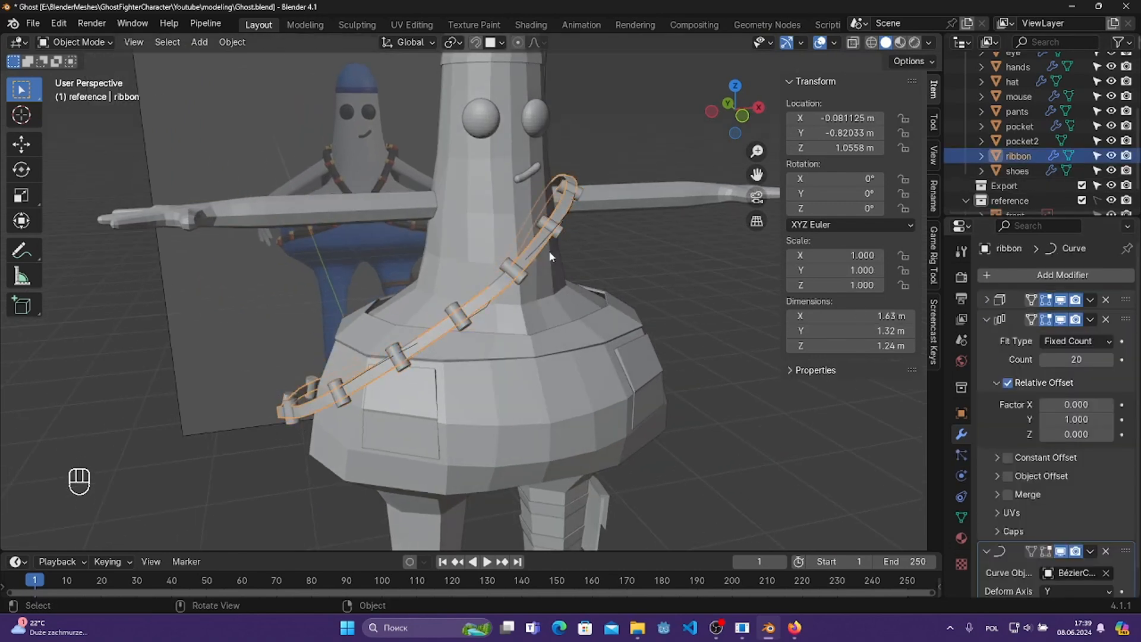
pyautogui.click(988, 320)
pyautogui.click(1014, 275)
pyautogui.moveTo(977, 268)
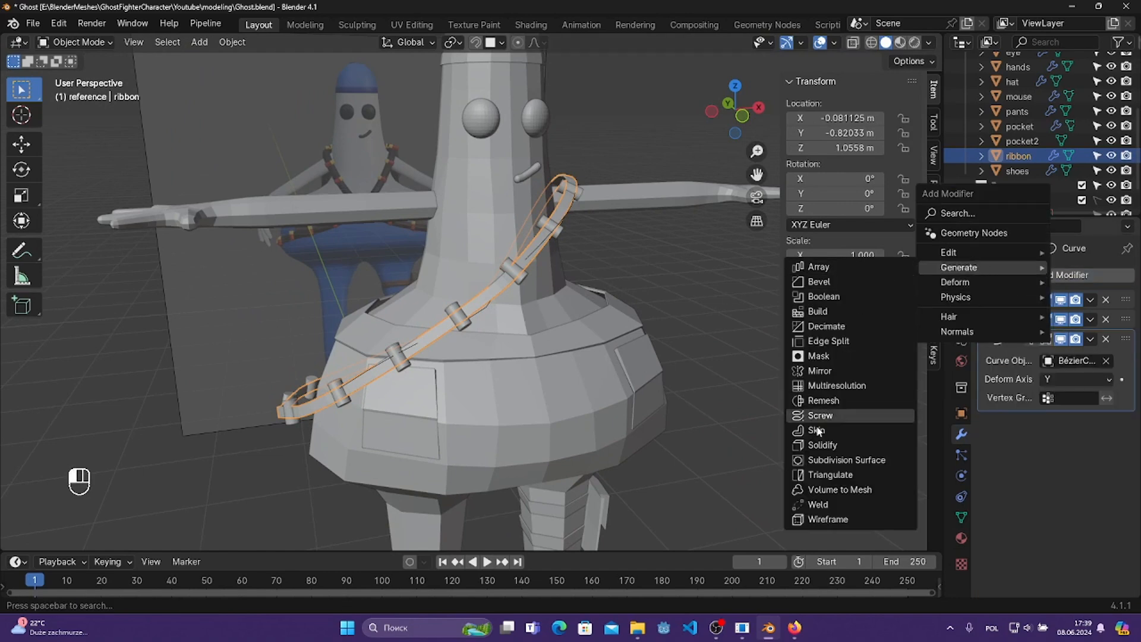
pyautogui.click(820, 370)
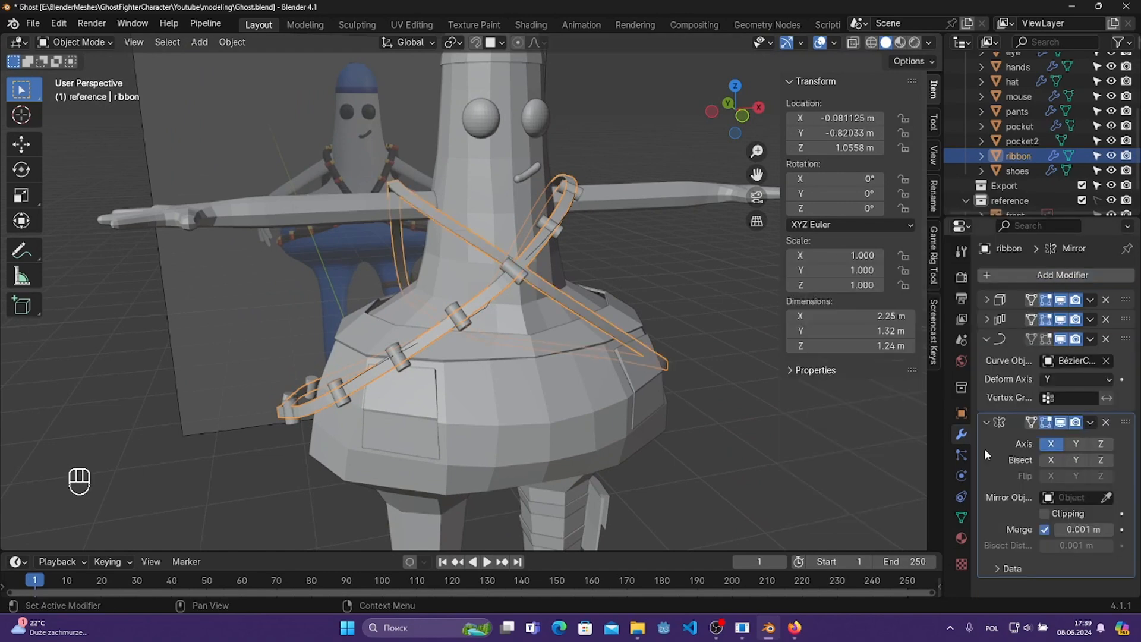
# - Set the body as the mirror object of the ribbon's Mirror modifier
pyautogui.moveTo(642, 354); pyautogui.dragTo(598, 349, button='middle')
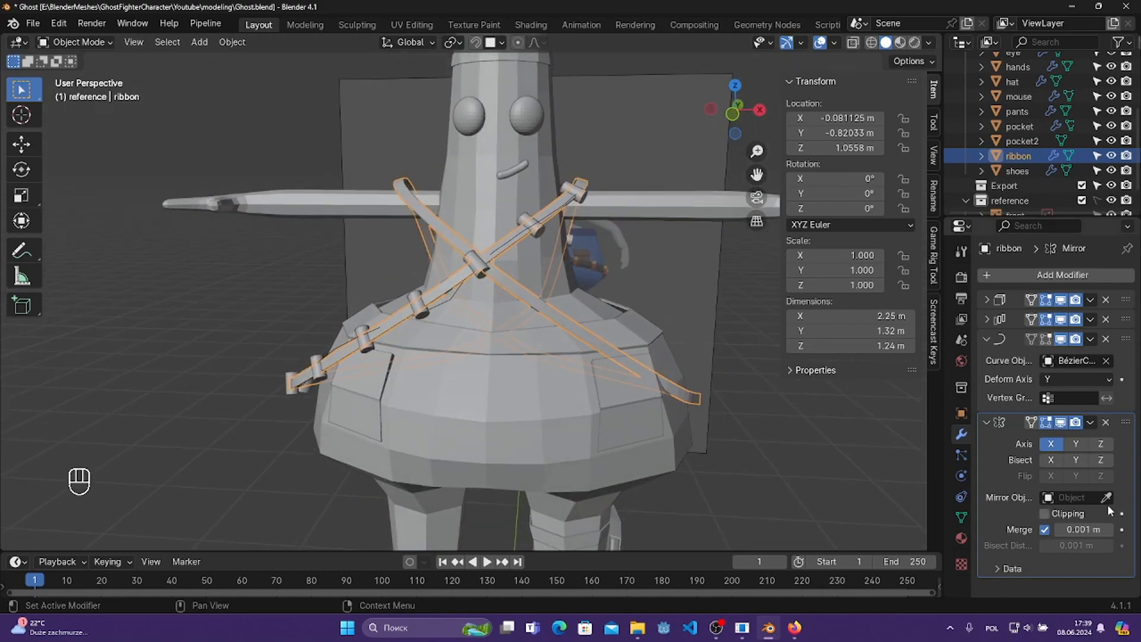
pyautogui.moveTo(719, 342); pyautogui.dragTo(574, 279, button='middle')
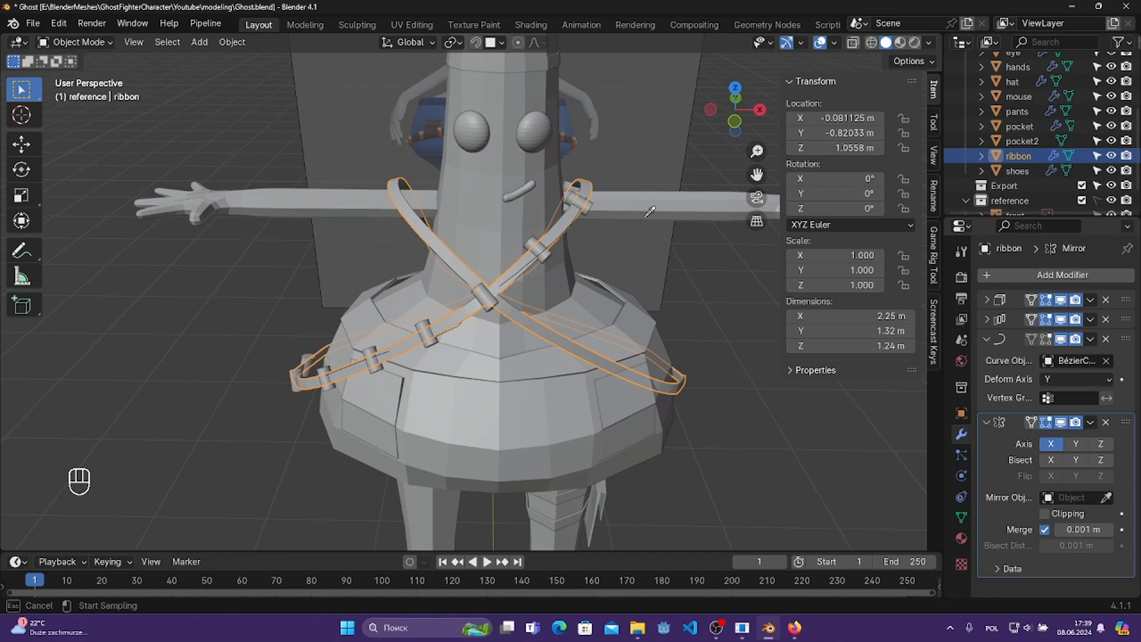
pyautogui.click(510, 97)
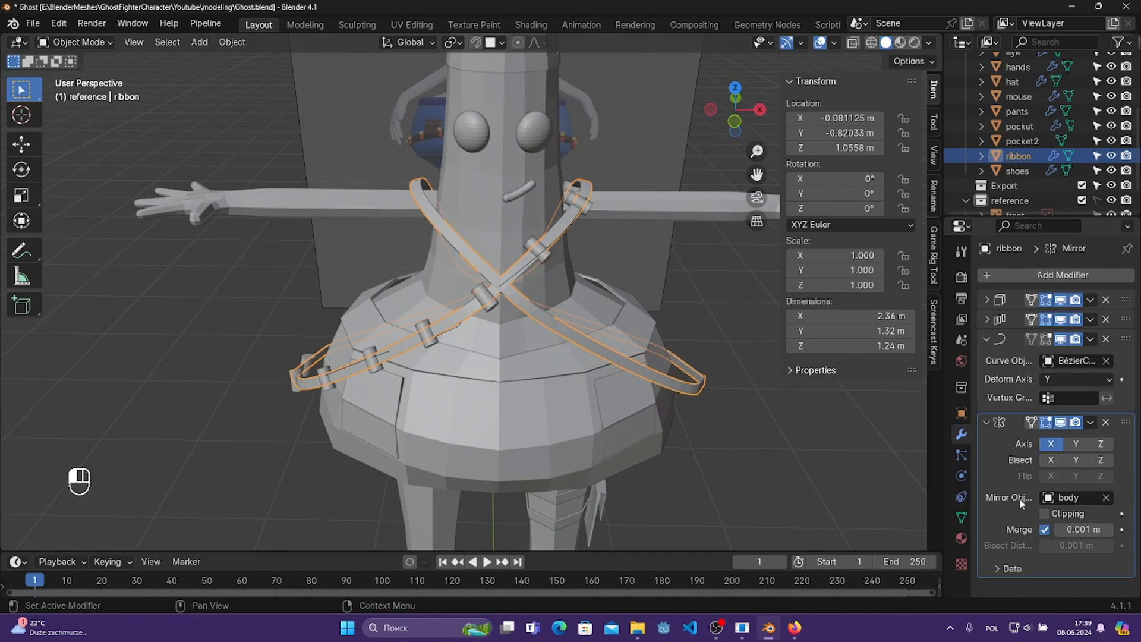
# - Select the arrayed cylinders on the ribbon and add a Mirror modifier to them
pyautogui.moveTo(716, 333); pyautogui.dragTo(551, 263, button='middle')
pyautogui.click(545, 249)
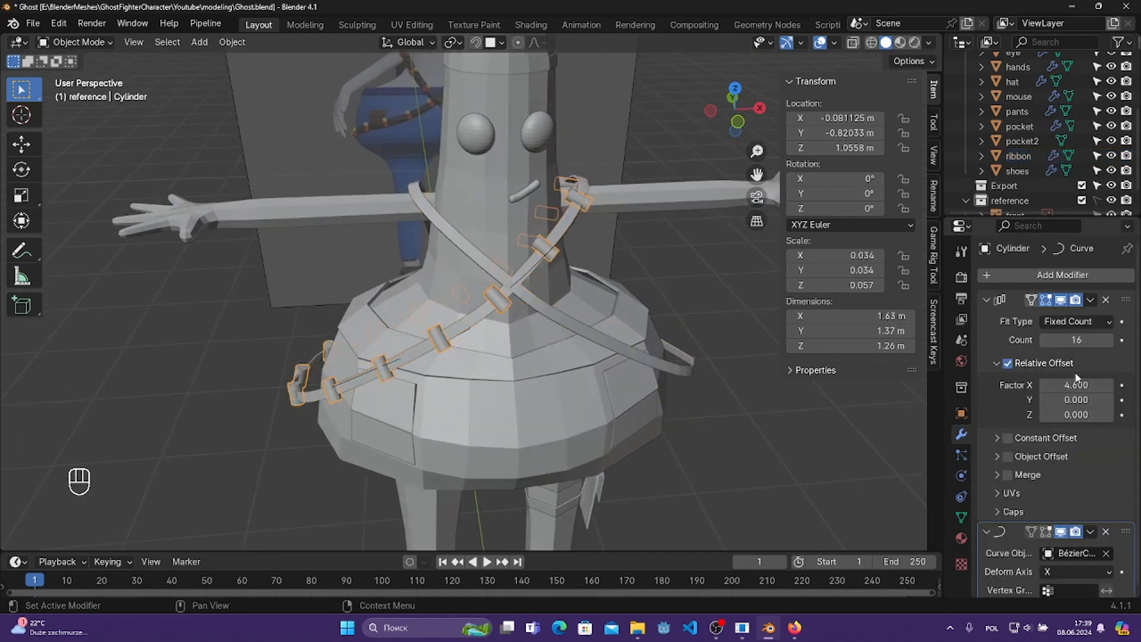
pyautogui.click(1055, 275)
pyautogui.moveTo(1003, 280)
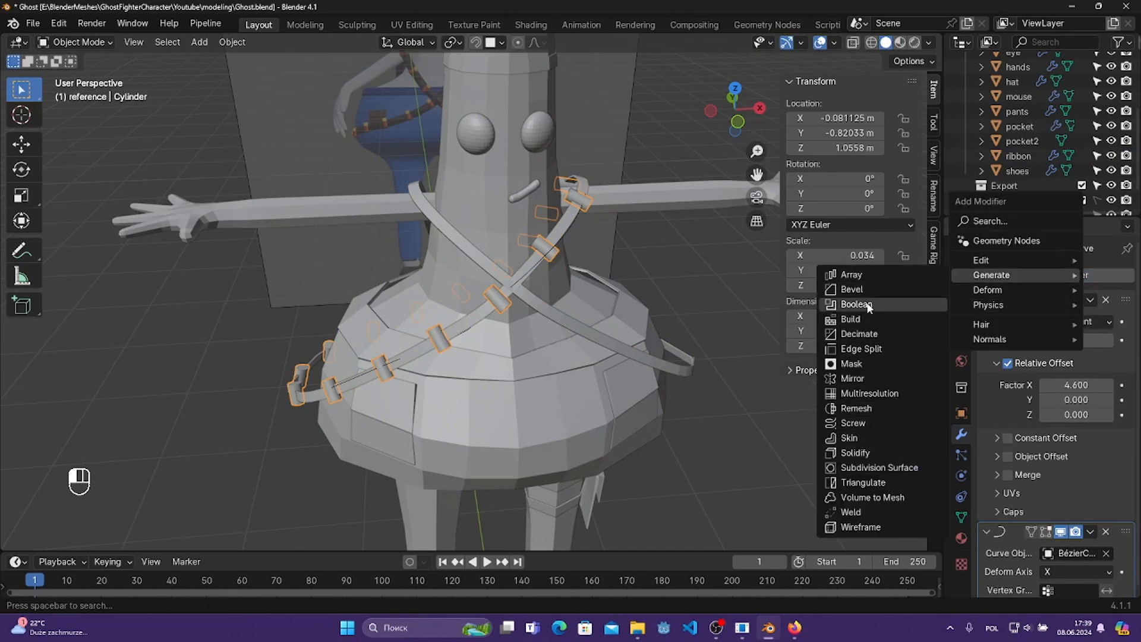
pyautogui.click(861, 379)
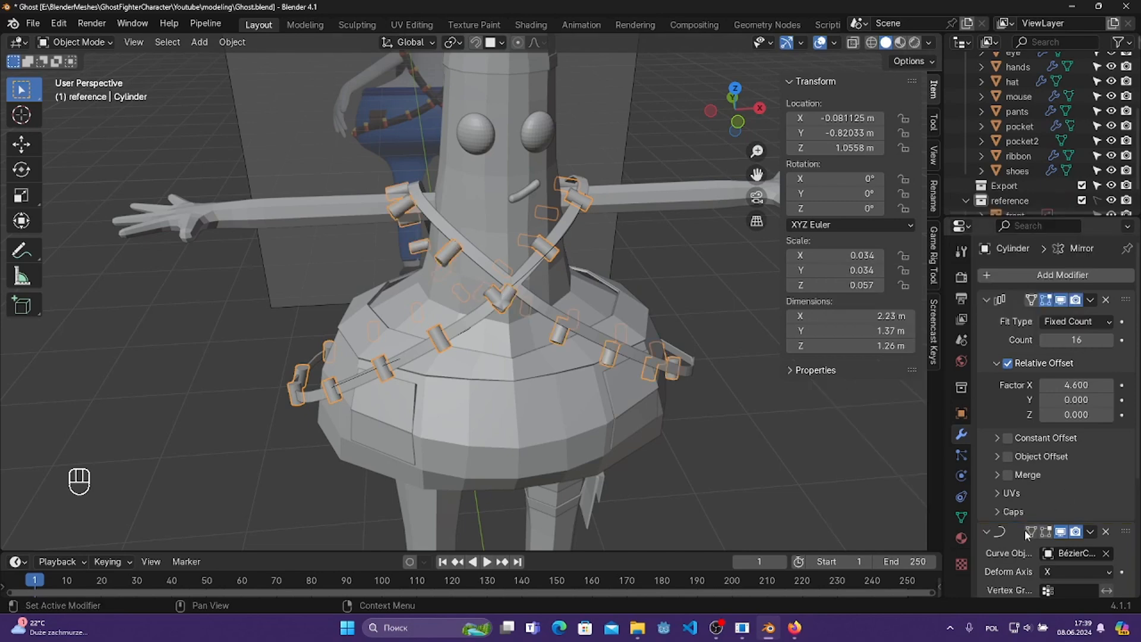
# - Collapse the cylinders' Array and Curve modifiers, set the body as the mirror object, and save the file
pyautogui.scroll(-8, 1023, 529)
pyautogui.scroll(8, 1024, 530)
pyautogui.click(985, 299)
pyautogui.click(987, 319)
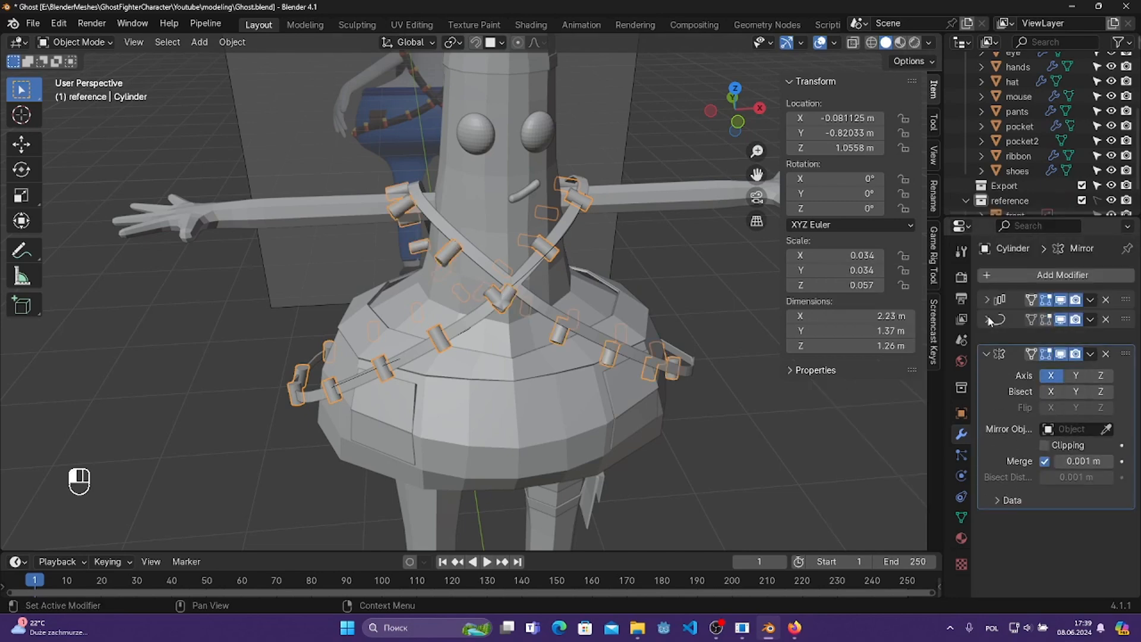
pyautogui.click(987, 339)
pyautogui.click(988, 339)
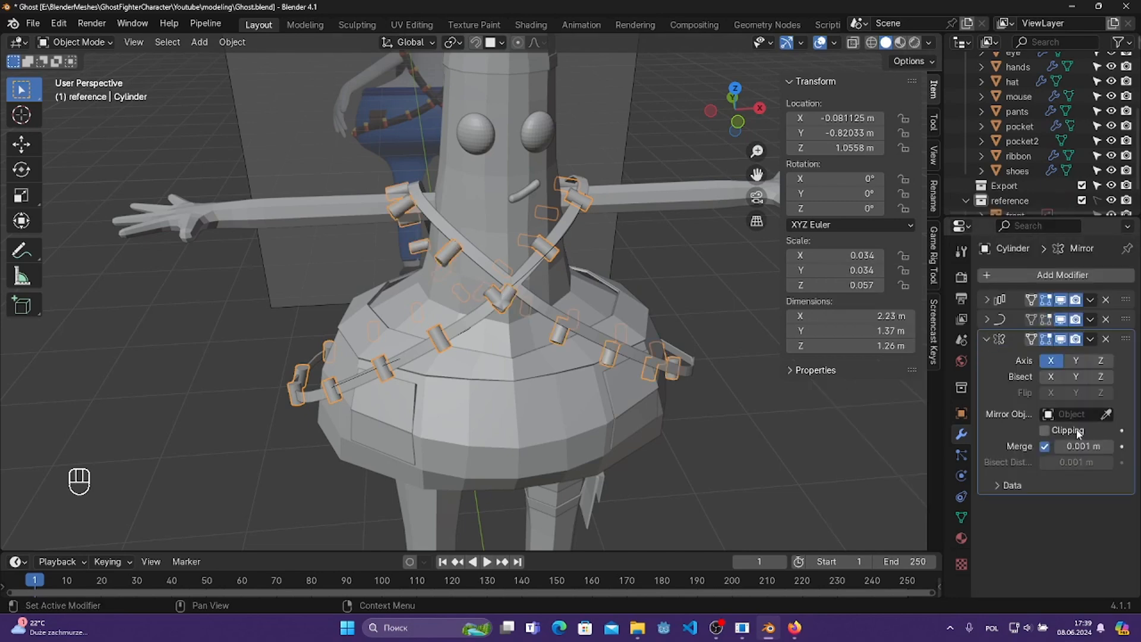
pyautogui.click(500, 170)
pyautogui.moveTo(511, 331); pyautogui.dragTo(666, 366, button='middle')
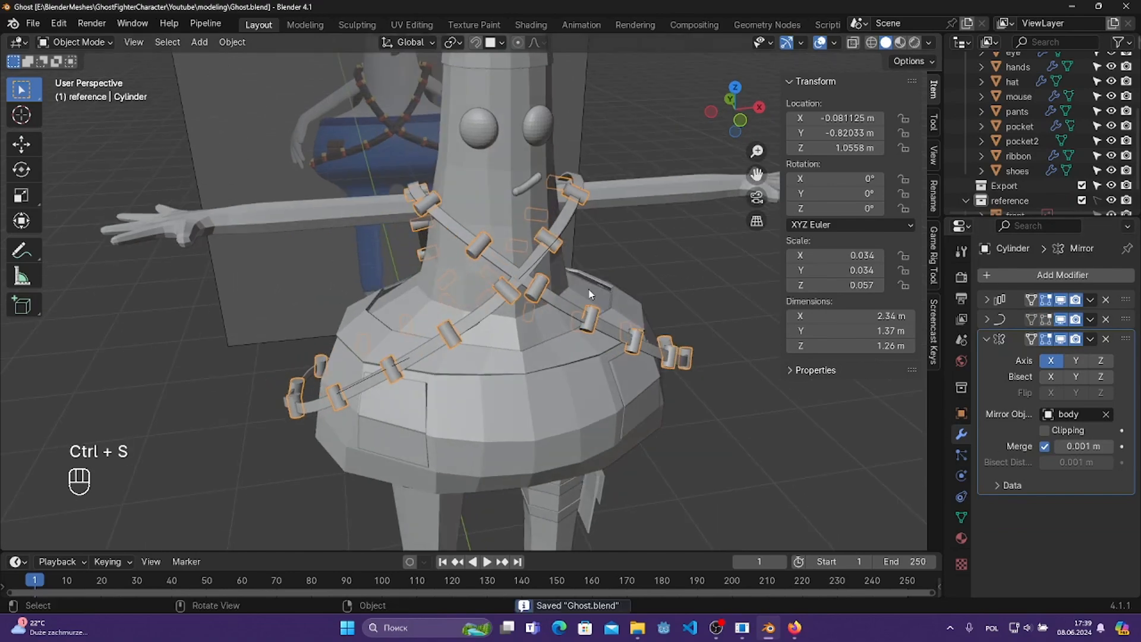
pyautogui.moveTo(514, 274); pyautogui.dragTo(565, 267, button='middle')
# - Clear the selection, make sure Object Mode is active, and save the file again
pyautogui.moveTo(717, 309); pyautogui.dragTo(764, 359)
pyautogui.moveTo(666, 381)
pyautogui.mouseDown(button='middle')
pyautogui.moveTo(623, 397)
pyautogui.moveTo(594, 389)
pyautogui.moveTo(662, 382)
pyautogui.mouseUp(button='middle')
pyautogui.press('Tab')
pyautogui.press('Tab')
pyautogui.click(74, 42)
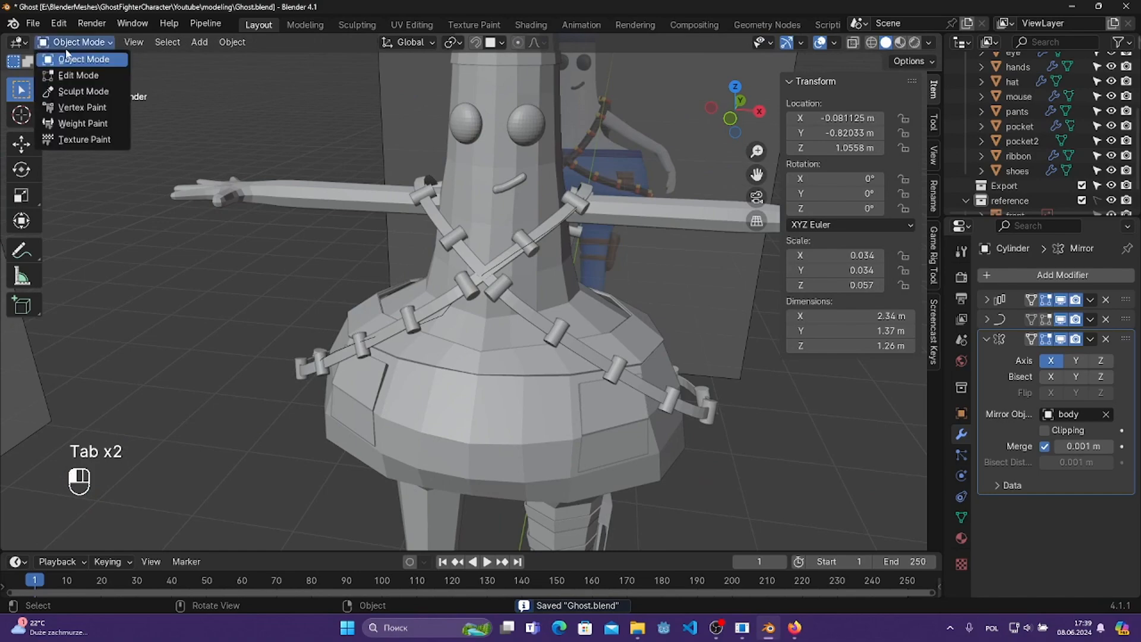
pyautogui.click(67, 55)
pyautogui.hotkey('ctrl', 's')
pyautogui.moveTo(175, 348); pyautogui.dragTo(280, 332, button='middle')
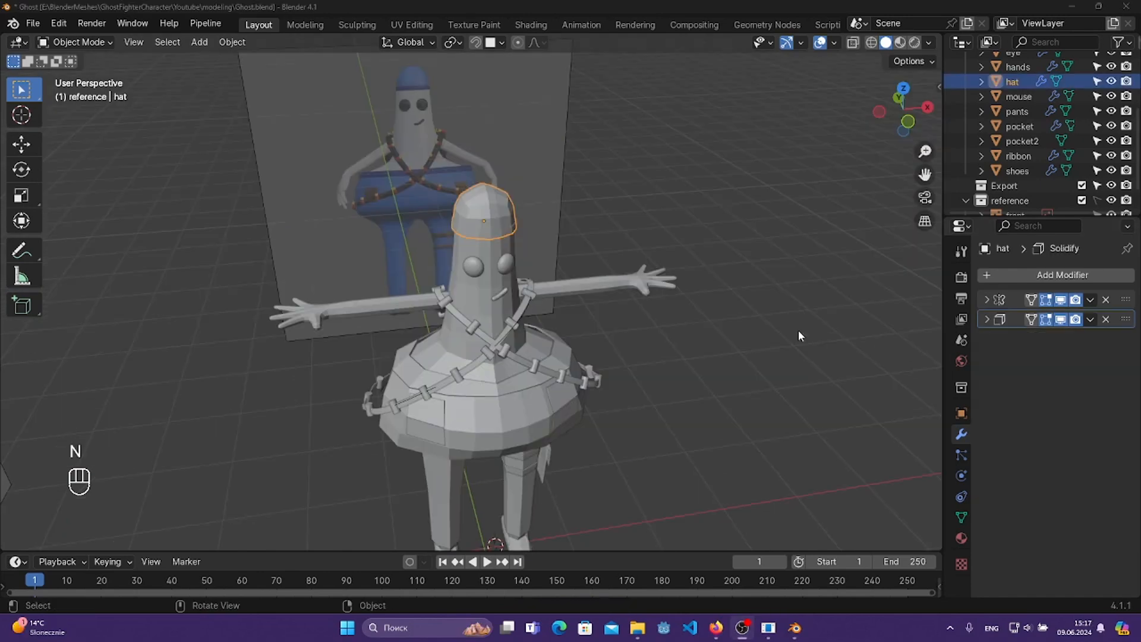
# - Select the hat and add a Subdivision Surface modifier to it
pyautogui.click(802, 373)
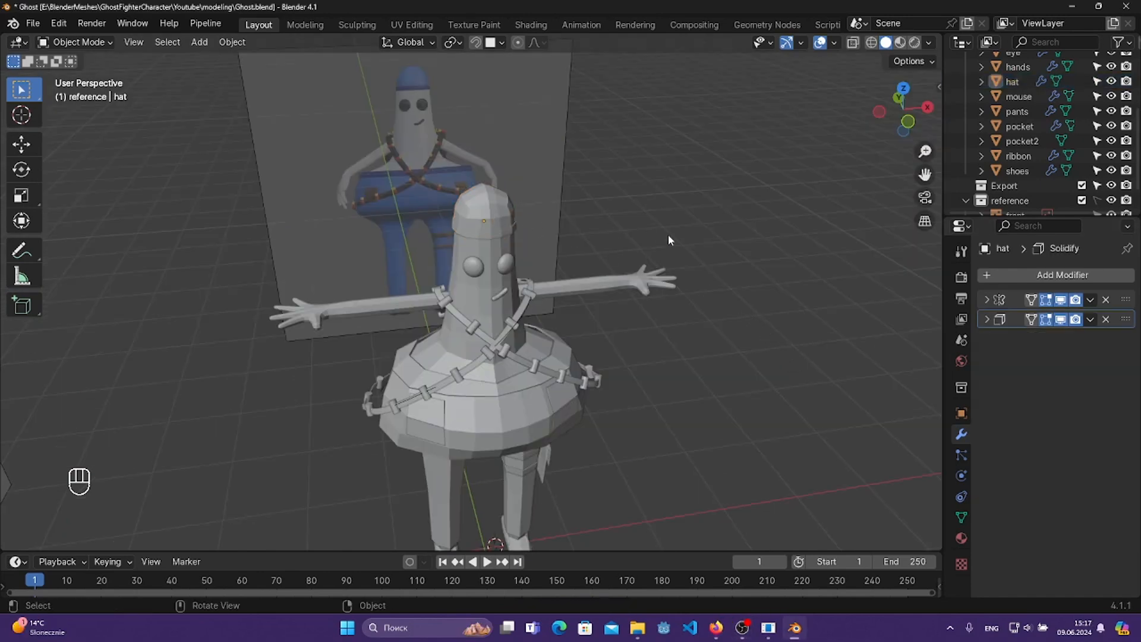
pyautogui.moveTo(738, 233); pyautogui.dragTo(472, 196, button='middle')
pyautogui.scroll(2, 491, 257)
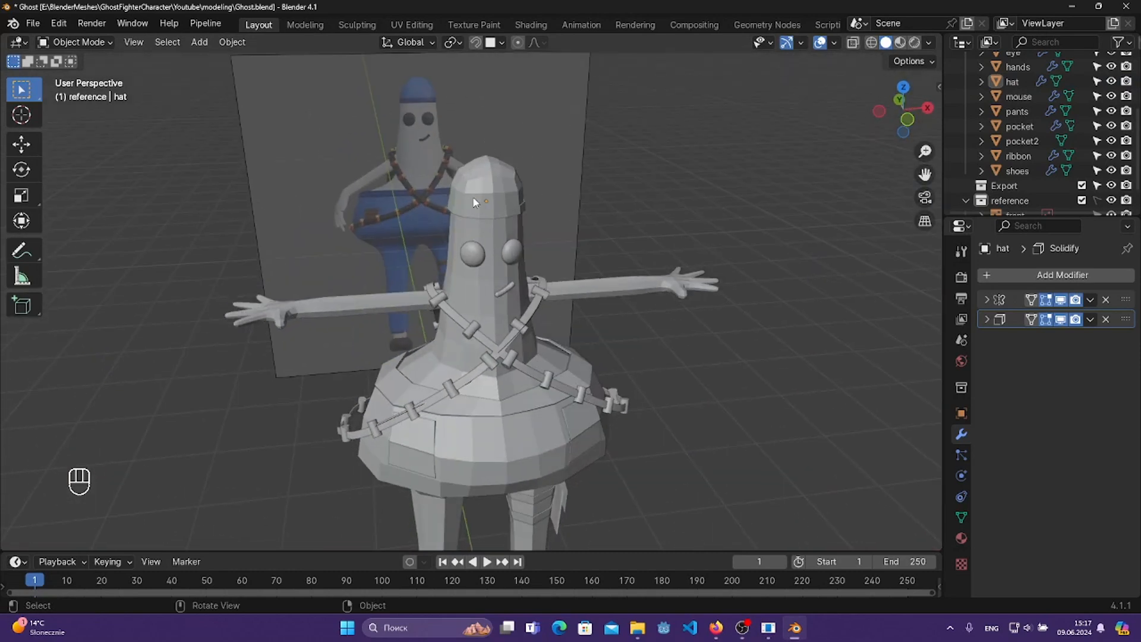
pyautogui.click(515, 210)
pyautogui.click(1030, 281)
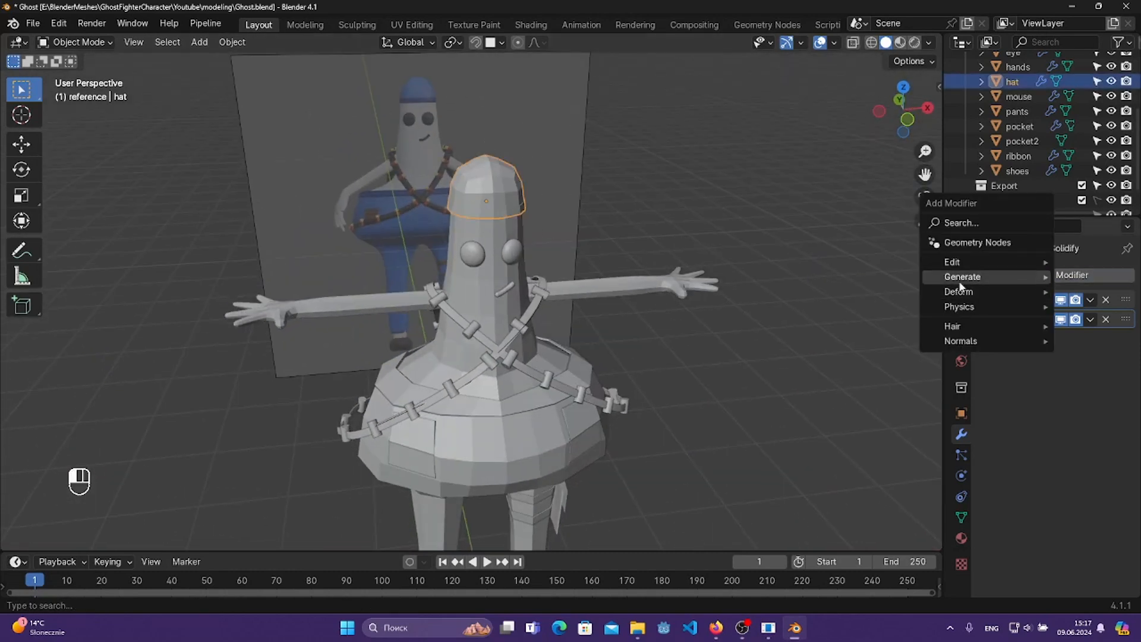
pyautogui.moveTo(964, 286)
pyautogui.click(879, 469)
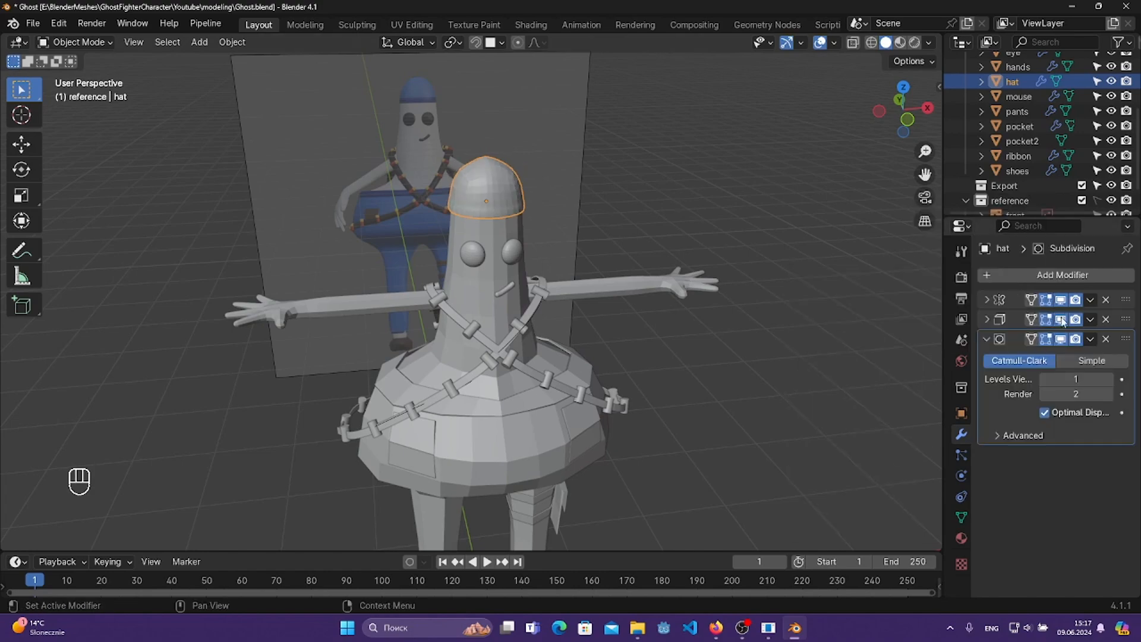
# - Scale the hat up and back down until it fits closely over the top of the head
pyautogui.moveTo(545, 232)
pyautogui.mouseDown(button='middle')
pyautogui.moveTo(715, 242)
pyautogui.moveTo(560, 211)
pyautogui.moveTo(597, 218)
pyautogui.moveTo(525, 220)
pyautogui.mouseUp(button='middle')
pyautogui.scroll(1, 661, 222)
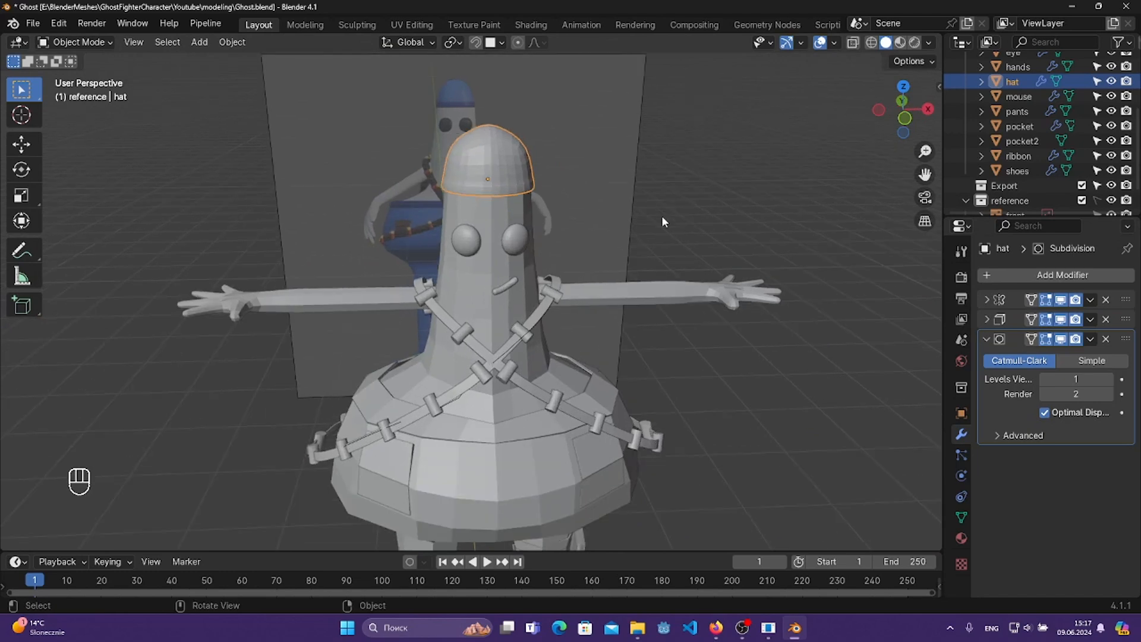
pyautogui.press('s')
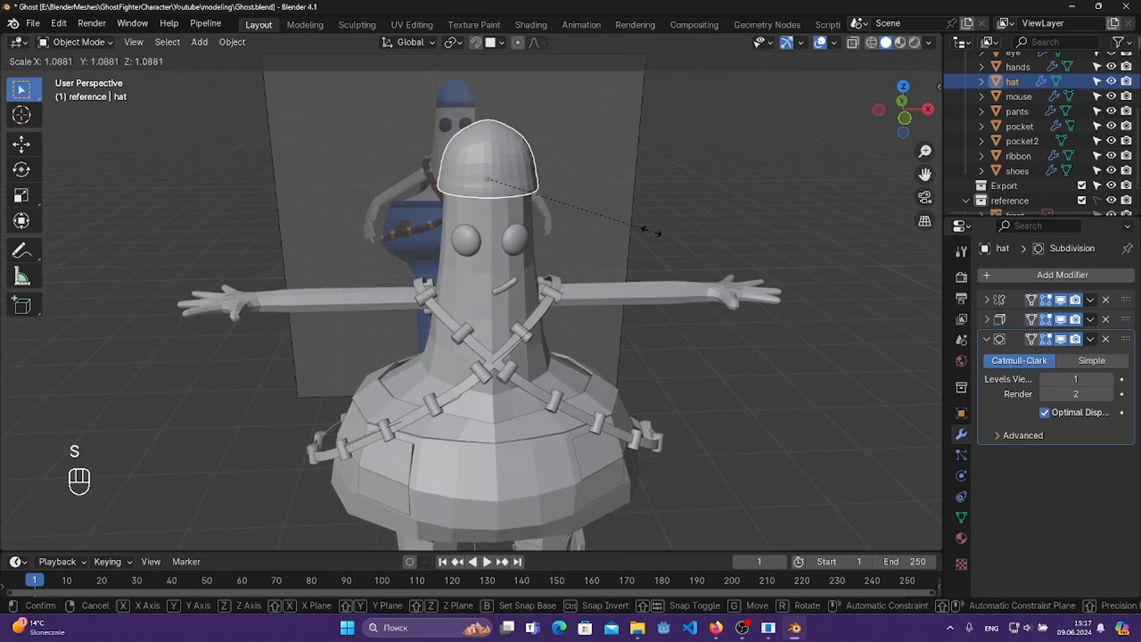
pyautogui.keyDown('ctrl'); pyautogui.click(651, 230); pyautogui.keyUp('ctrl')
pyautogui.press('s')
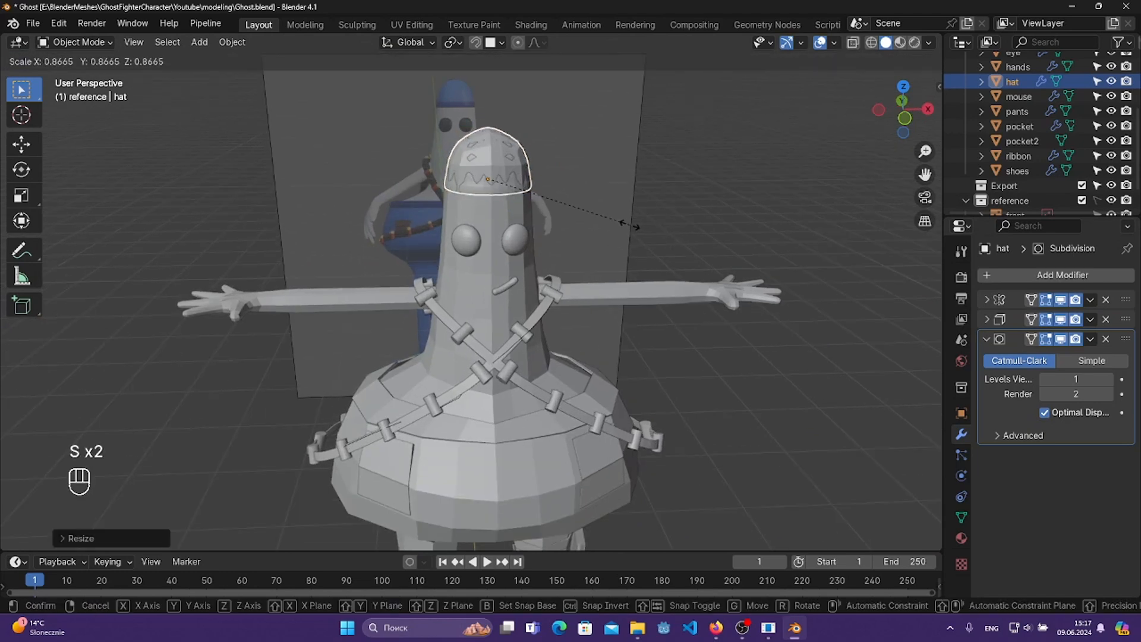
pyautogui.click(633, 226)
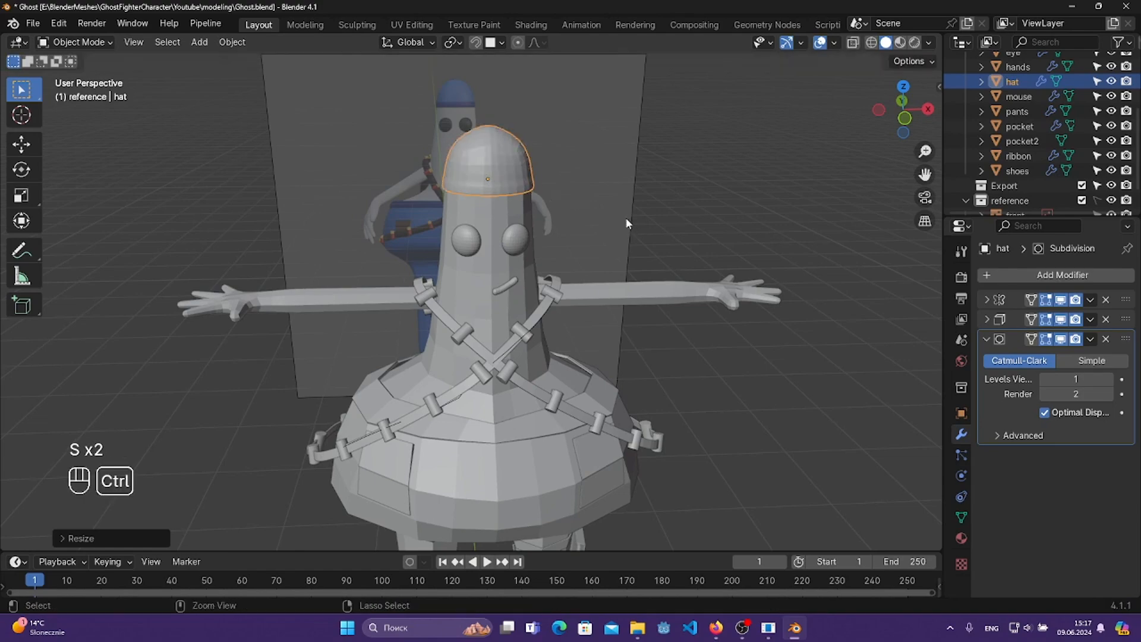
# - Undo the last two scale changes on the hat and apply Shade Smooth to it
pyautogui.hotkey('ctrl', 'z')
pyautogui.hotkey('ctrl', 'z')
pyautogui.moveTo(666, 227); pyautogui.dragTo(604, 166, button='middle')
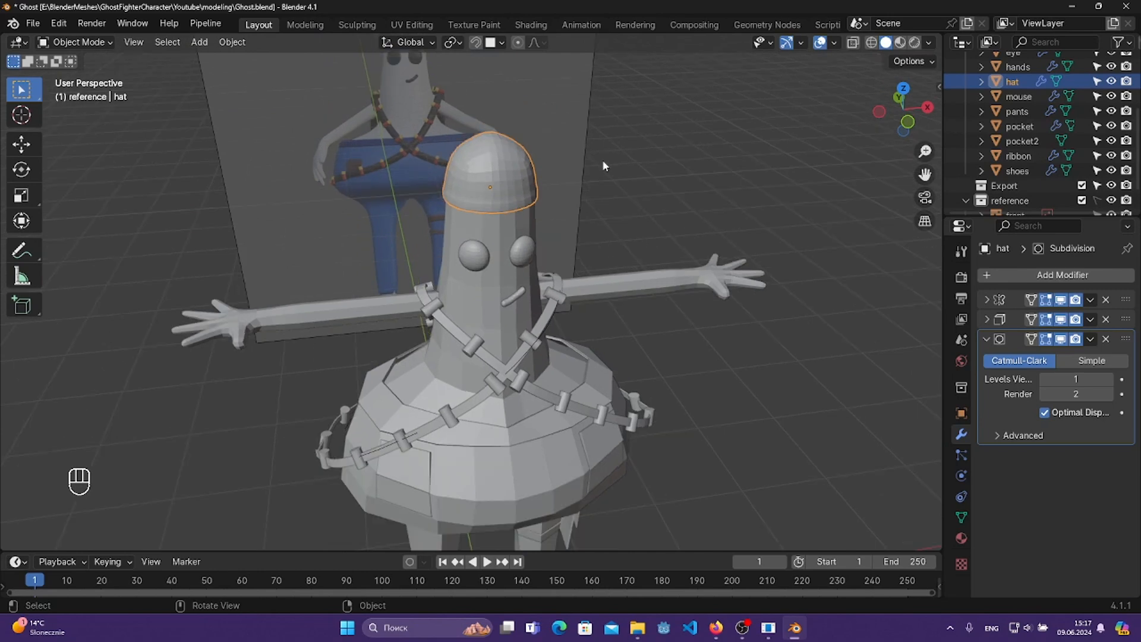
pyautogui.rightClick(494, 173)
pyautogui.click(494, 173)
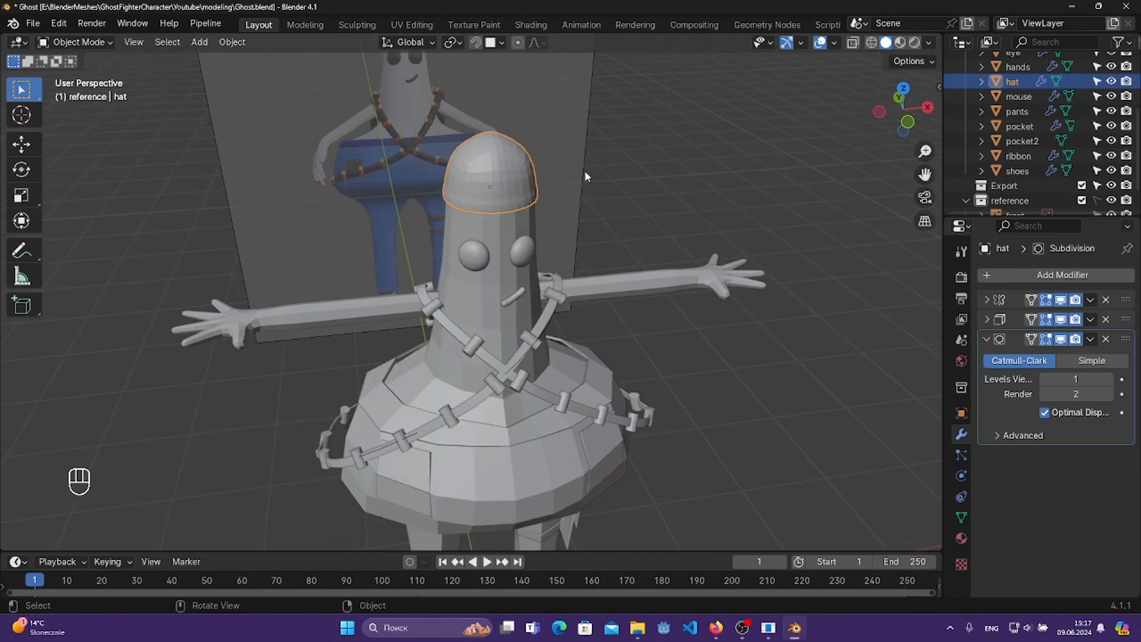
pyautogui.rightClick(511, 173)
pyautogui.click(444, 173)
# - Select the ghost's body and add a Subdivision Surface modifier to it
pyautogui.moveTo(444, 172); pyautogui.dragTo(666, 155, button='middle')
pyautogui.click(529, 209)
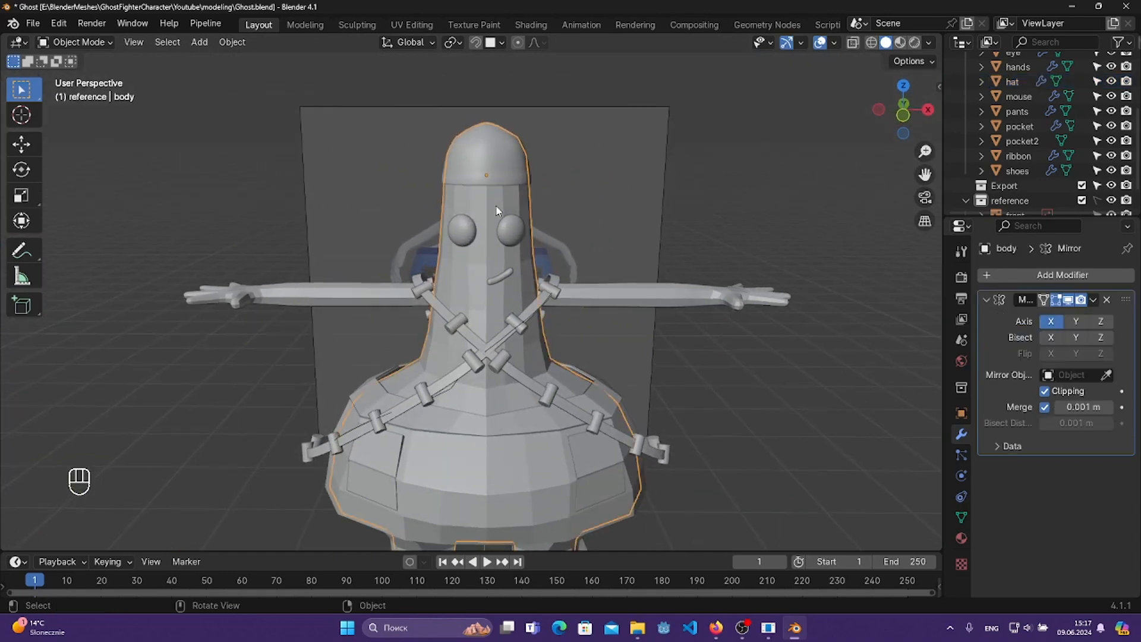
pyautogui.moveTo(529, 209); pyautogui.dragTo(630, 214, button='middle')
pyautogui.click(1030, 275)
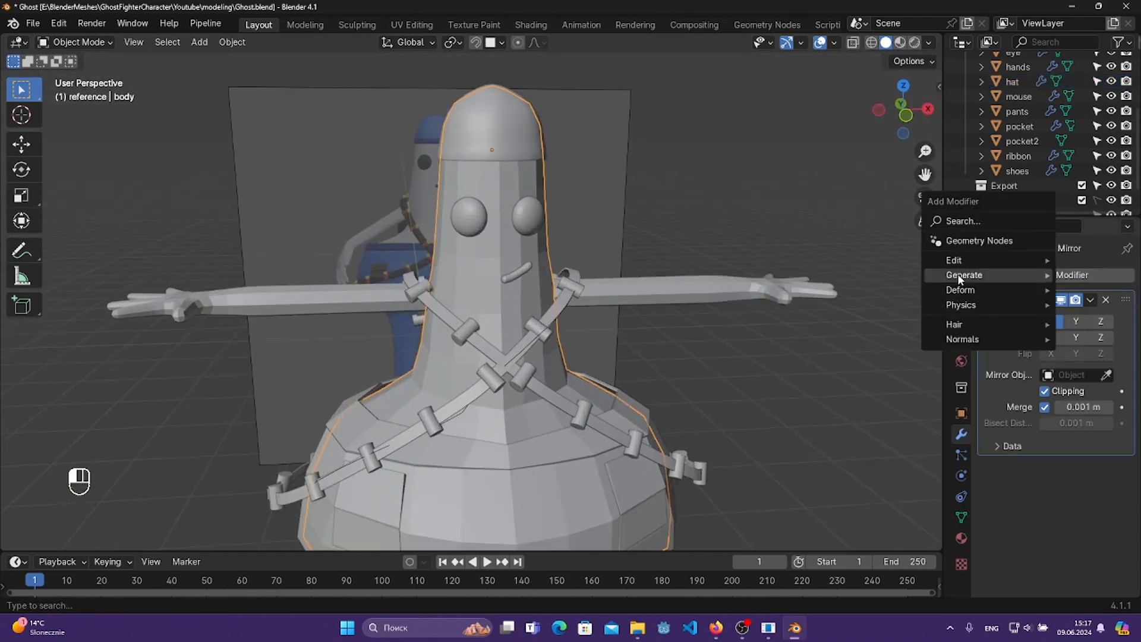
pyautogui.moveTo(966, 271)
pyautogui.click(866, 466)
pyautogui.scroll(-2, 725, 363)
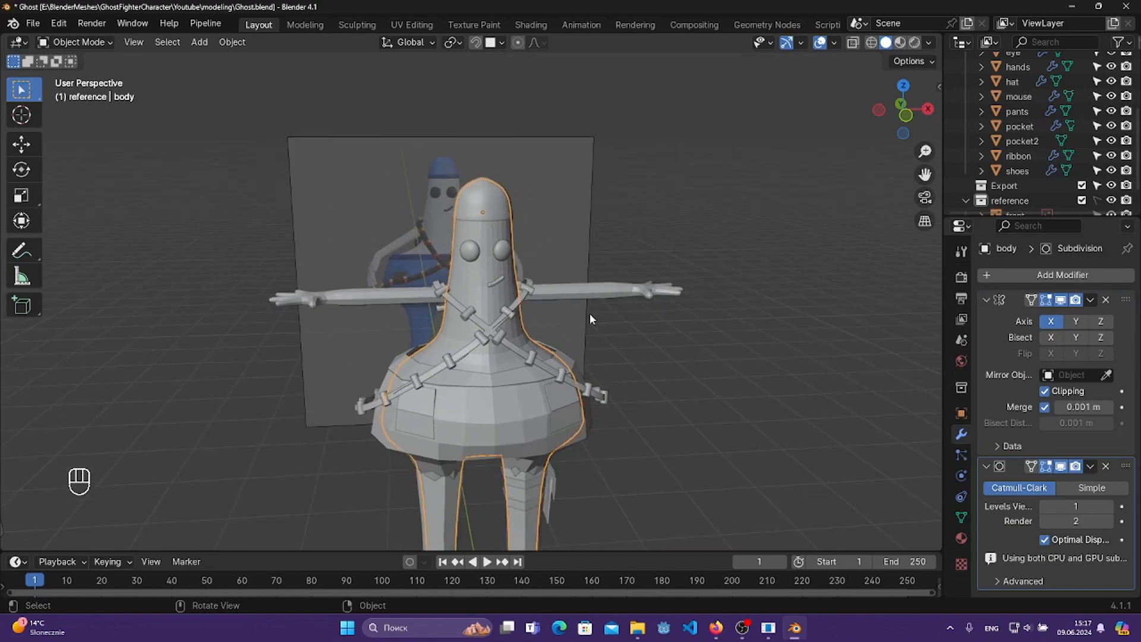
pyautogui.scroll(4, 589, 312)
pyautogui.moveTo(620, 188); pyautogui.dragTo(516, 425, button='middle')
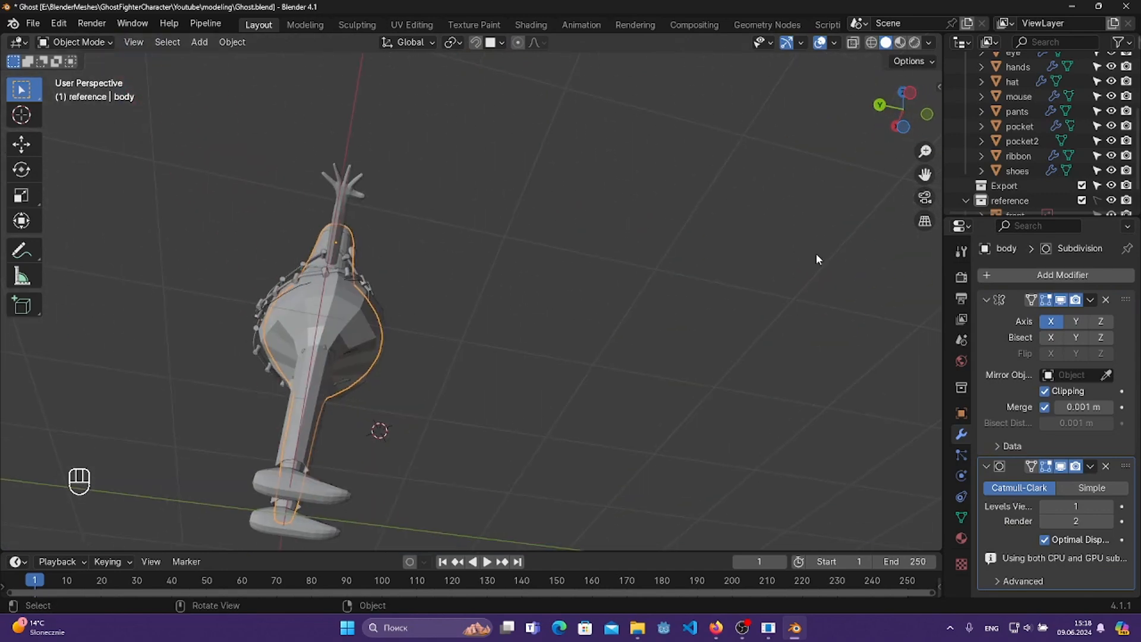
# - Scale the body down very slightly so it fits inside the pants
pyautogui.press('KP_1')
pyautogui.moveTo(735, 259); pyautogui.dragTo(687, 354, button='middle')
pyautogui.scroll(2, 728, 309)
pyautogui.press('s')
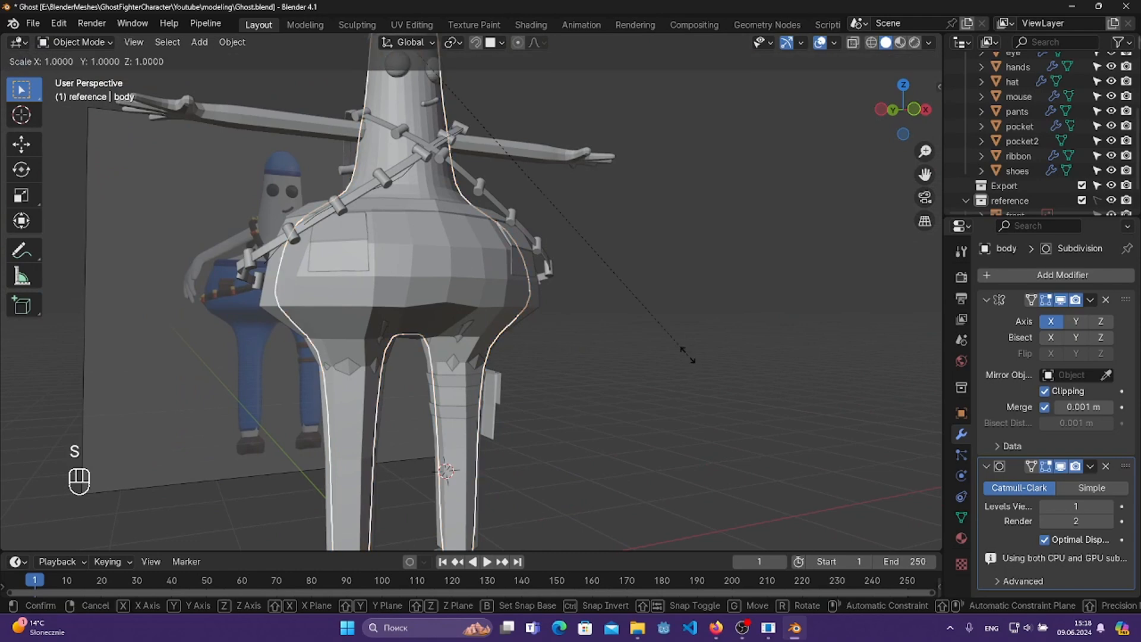
pyautogui.click(681, 352)
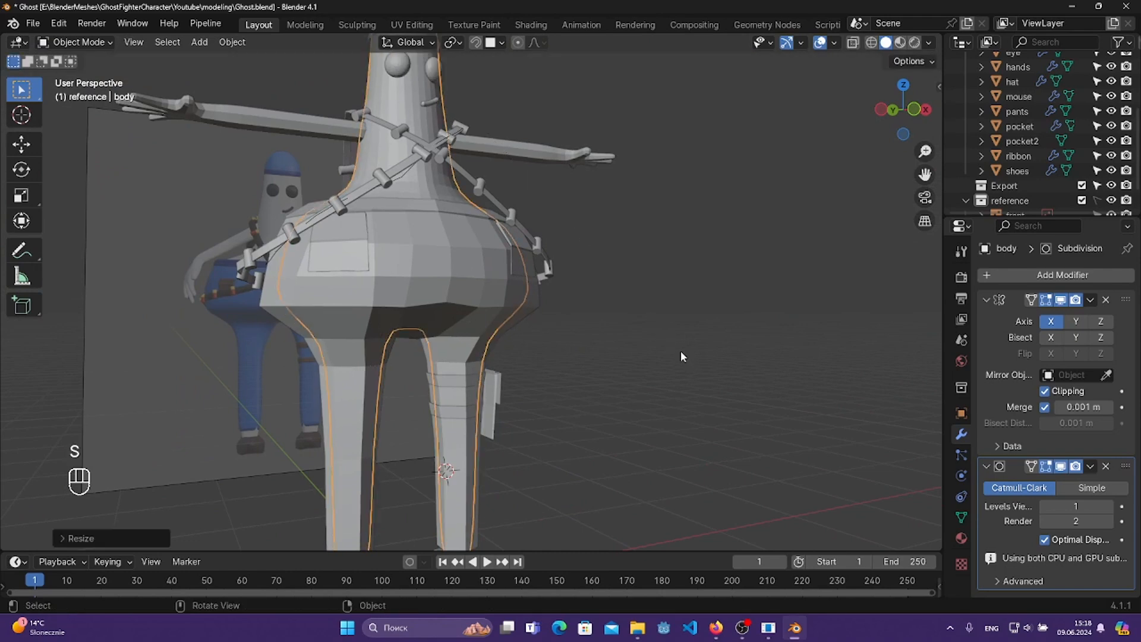
# - Apply Shade Smooth to the body and save the file
pyautogui.moveTo(680, 351); pyautogui.dragTo(592, 287, button='middle')
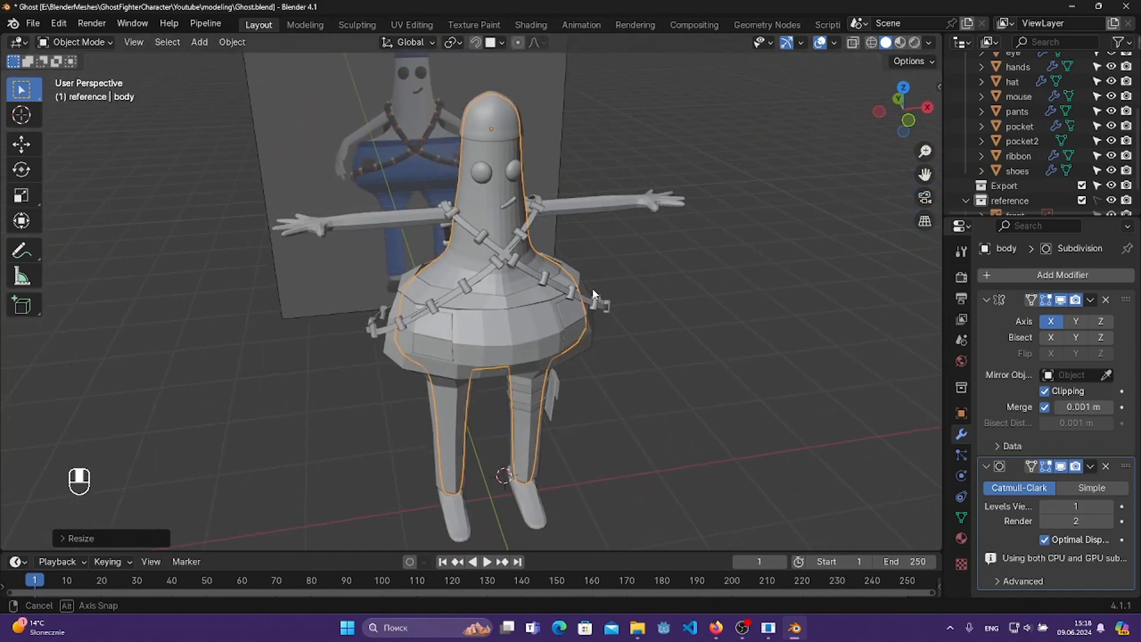
pyautogui.rightClick(501, 174)
pyautogui.click(501, 174)
pyautogui.moveTo(628, 203); pyautogui.dragTo(695, 198, button='middle')
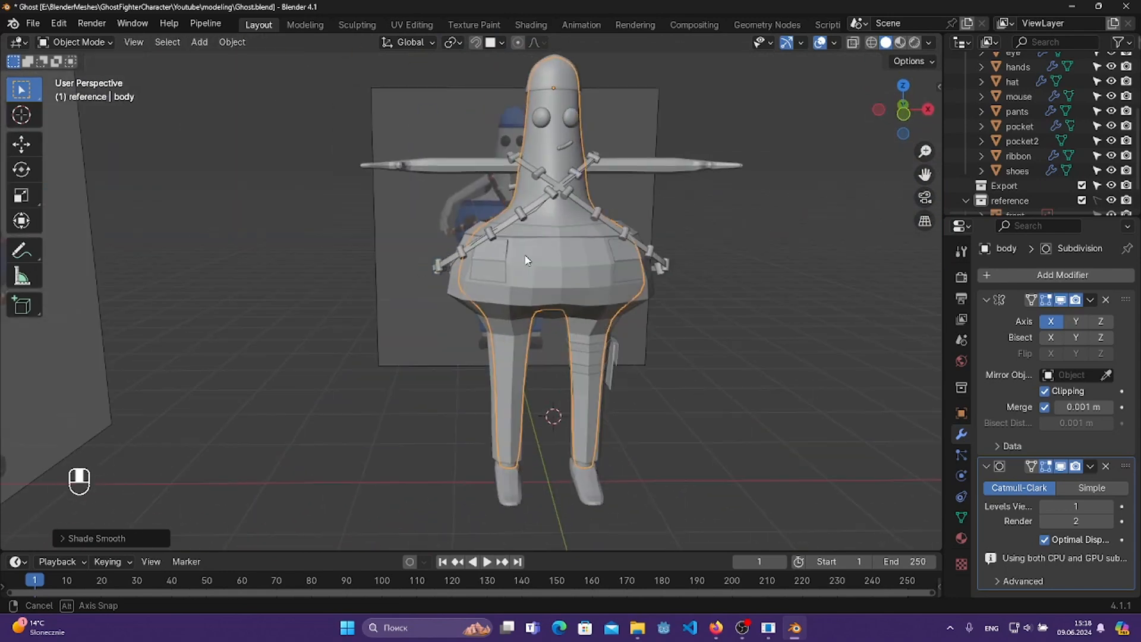
pyautogui.hotkey('ctrl', 's')
# - Select the mirrored eyes and apply Shade Smooth to them
pyautogui.scroll(3, 529, 246)
pyautogui.moveTo(433, 190); pyautogui.dragTo(489, 169, button='middle')
pyautogui.click(517, 104)
pyautogui.moveTo(517, 104); pyautogui.dragTo(587, 296, button='middle')
pyautogui.scroll(3, 587, 302)
pyautogui.rightClick(533, 169)
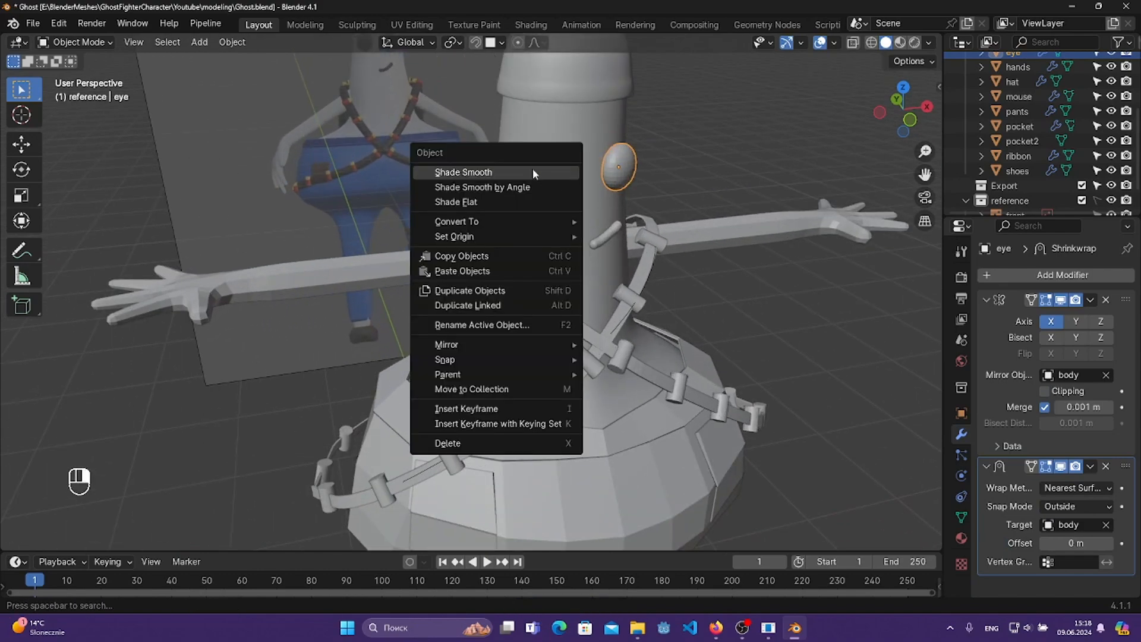
pyautogui.click(532, 168)
# - Apply Shade Smooth to the mouth, clear the selection, and save the file
pyautogui.scroll(4, 583, 213)
pyautogui.keyDown('shift'); pyautogui.moveTo(621, 221); pyautogui.dragTo(516, 203, button='middle'); pyautogui.keyUp('shift')
pyautogui.click(511, 215)
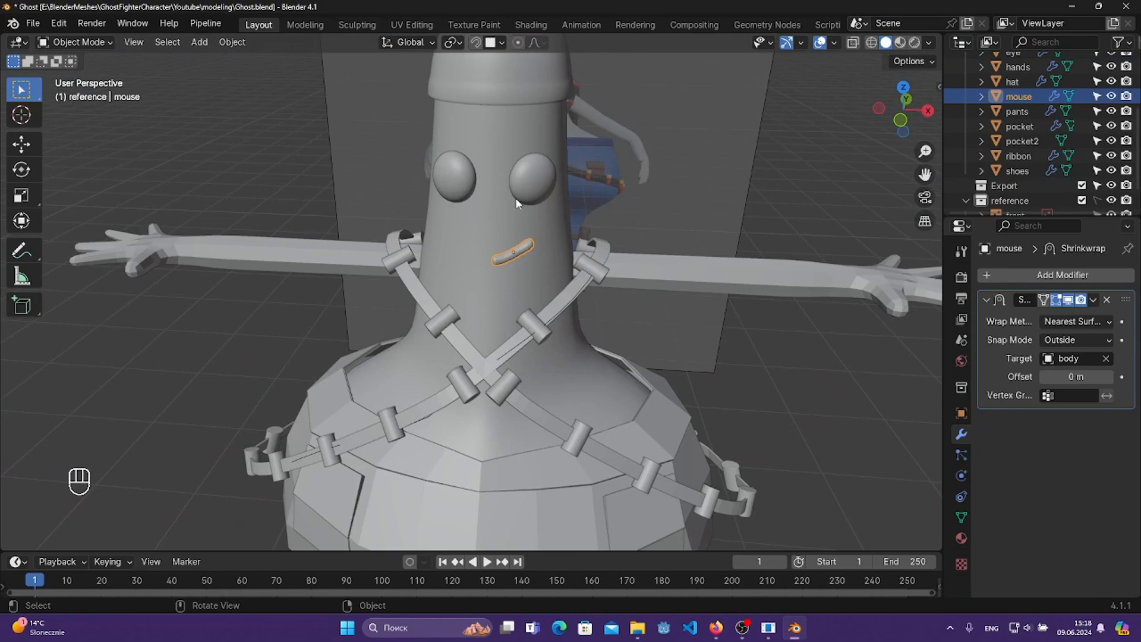
pyautogui.rightClick(523, 251)
pyautogui.click(519, 250)
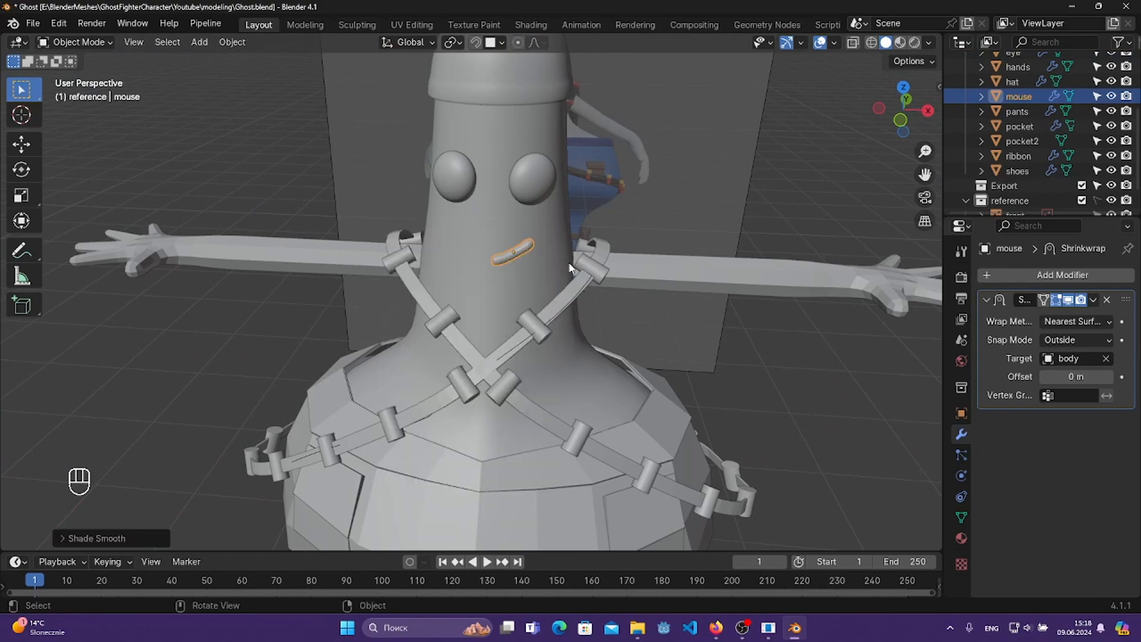
pyautogui.moveTo(519, 250); pyautogui.dragTo(535, 295, button='middle')
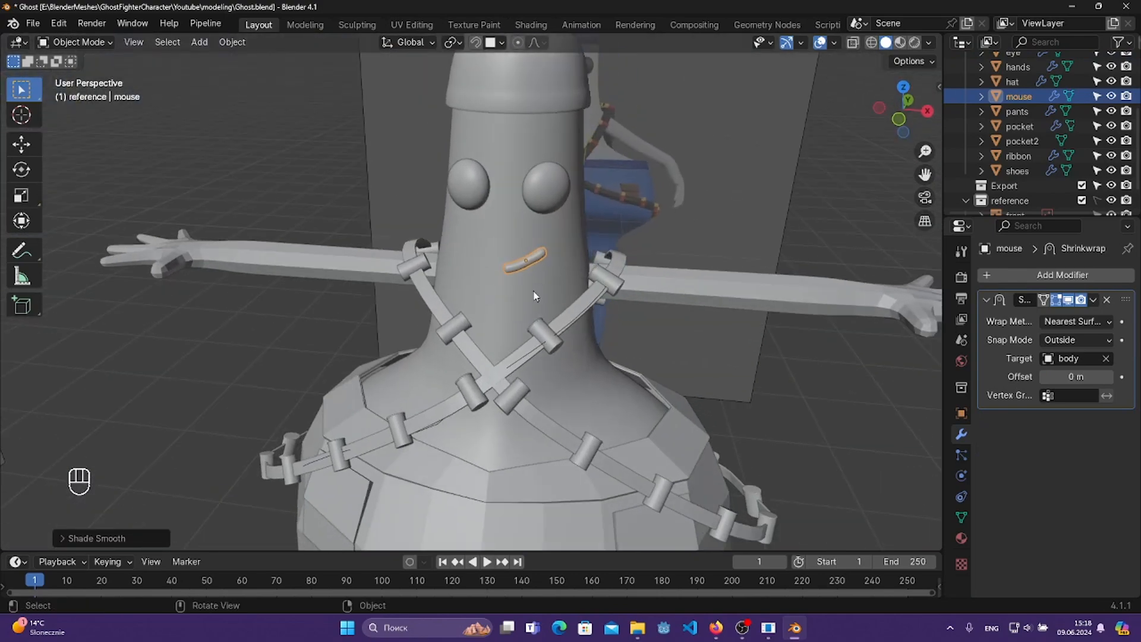
pyautogui.click(704, 339)
pyautogui.hotkey('ctrl', 's')
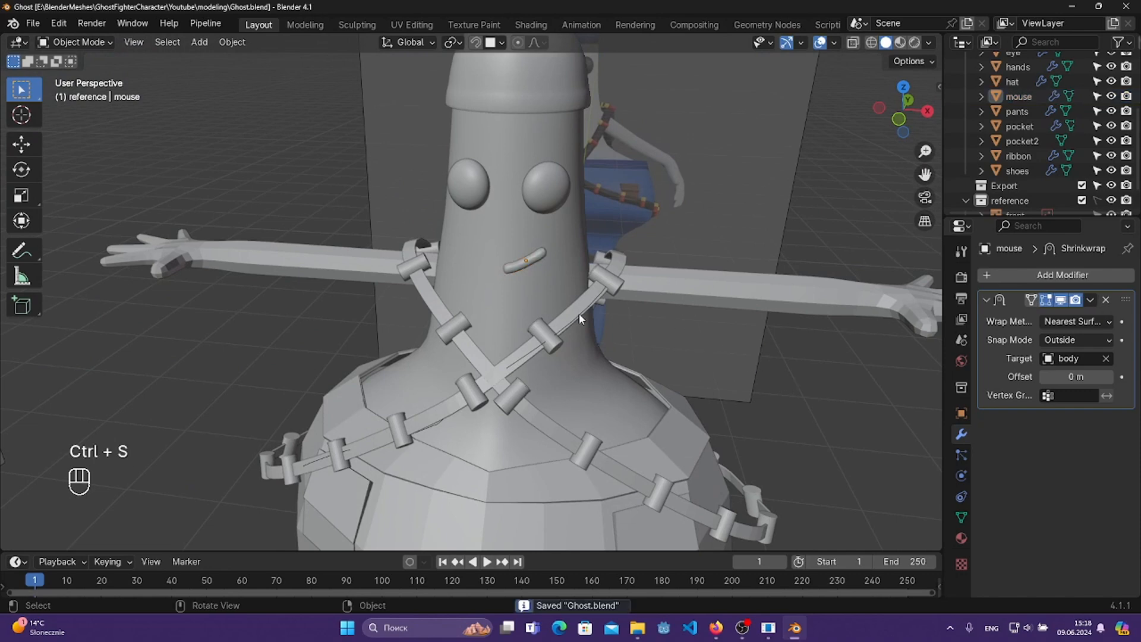
# - Select the hands and raise their Subdivision modifier's viewport level to 2
pyautogui.click(675, 284)
pyautogui.keyDown('shift'); pyautogui.moveTo(675, 283); pyautogui.dragTo(698, 286, button='middle'); pyautogui.keyUp('shift')
pyautogui.scroll(-3, 1010, 469)
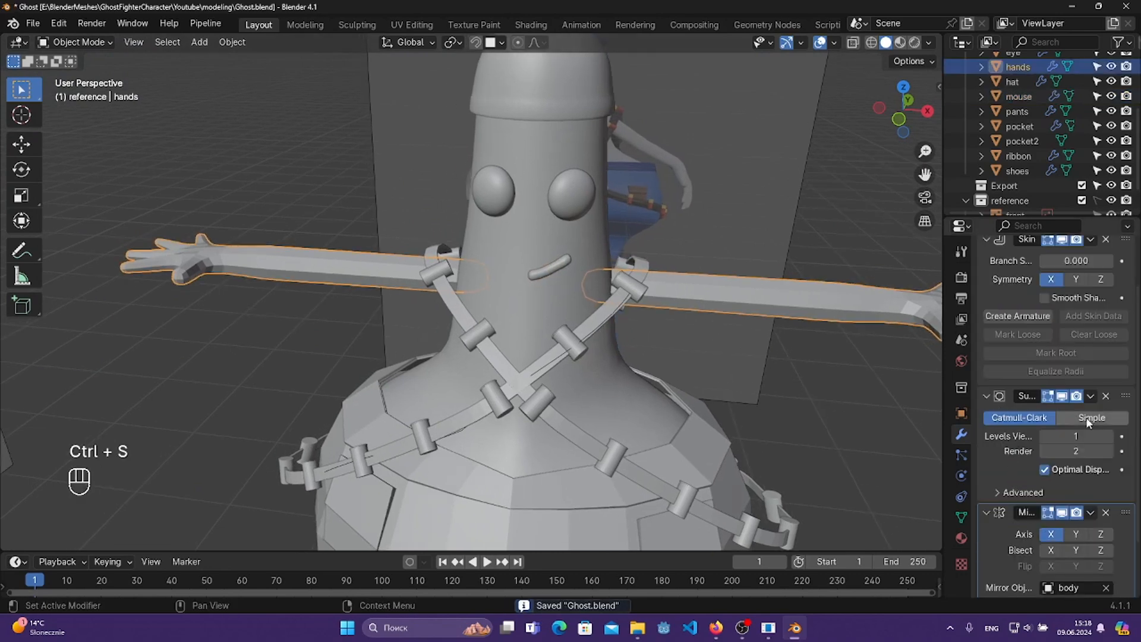
pyautogui.click(1108, 436)
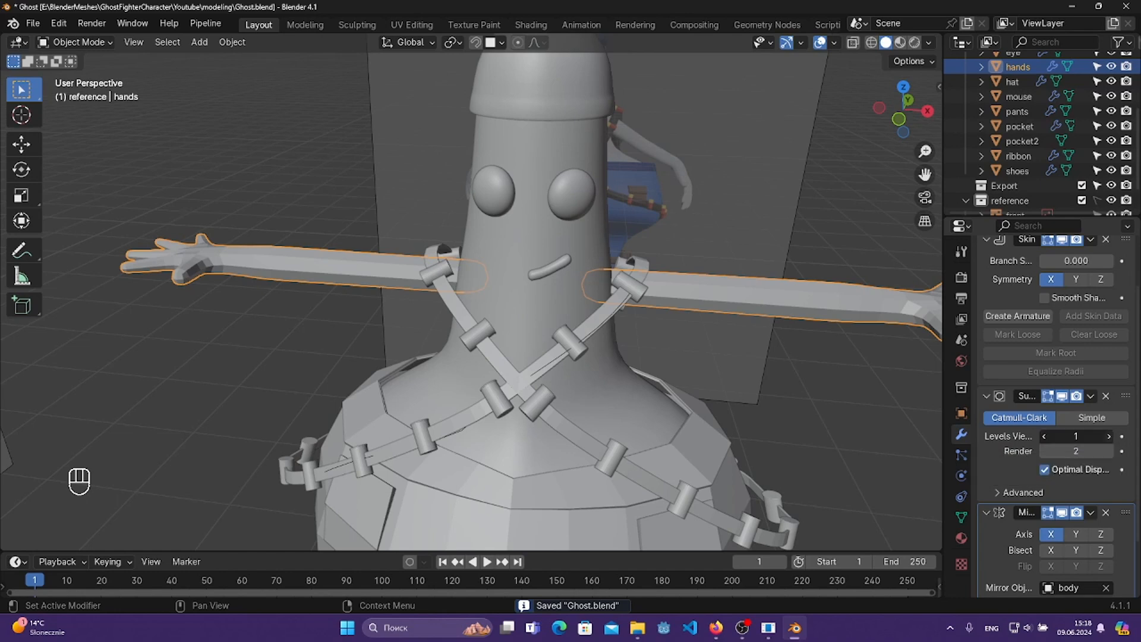
pyautogui.moveTo(651, 352); pyautogui.dragTo(600, 348, button='middle')
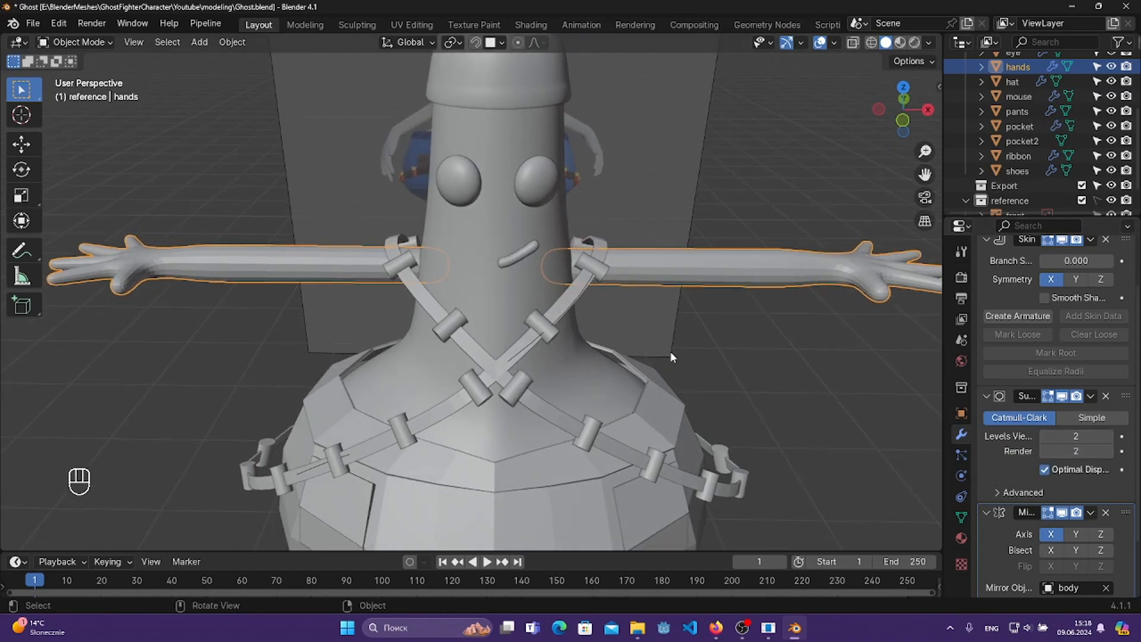
pyautogui.scroll(-2, 670, 352)
pyautogui.moveTo(729, 334); pyautogui.dragTo(707, 285, button='middle')
pyautogui.moveTo(708, 285); pyautogui.dragTo(532, 309, button='middle')
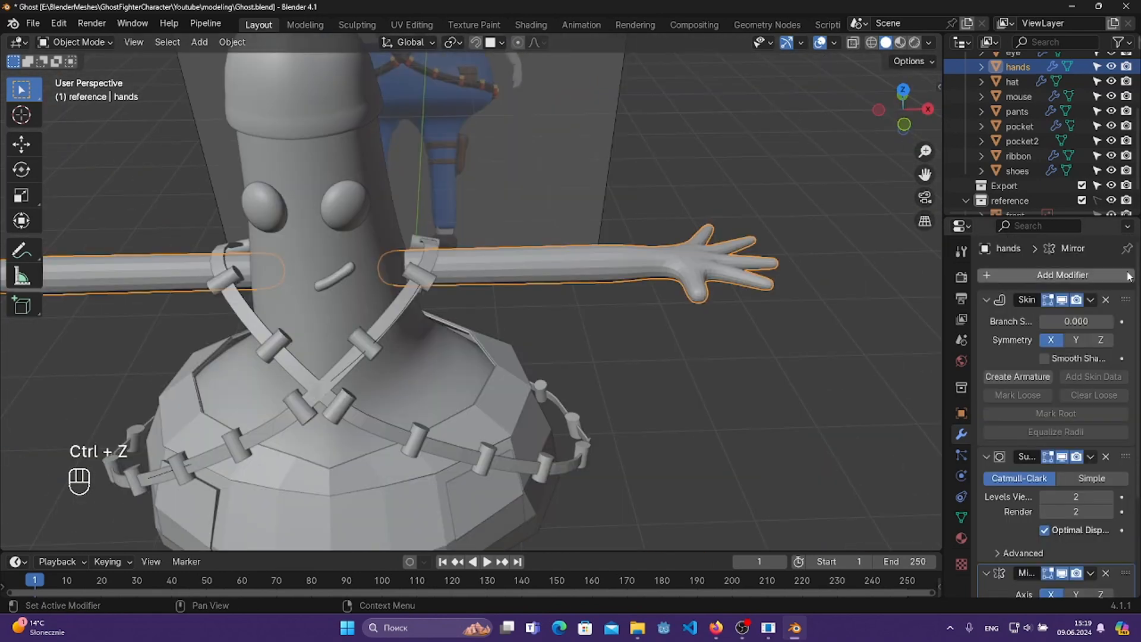
# - Collapse the hands' modifiers and apply the Skin modifier, keeping Subdivision and Mirror
pyautogui.click(986, 299)
pyautogui.click(986, 320)
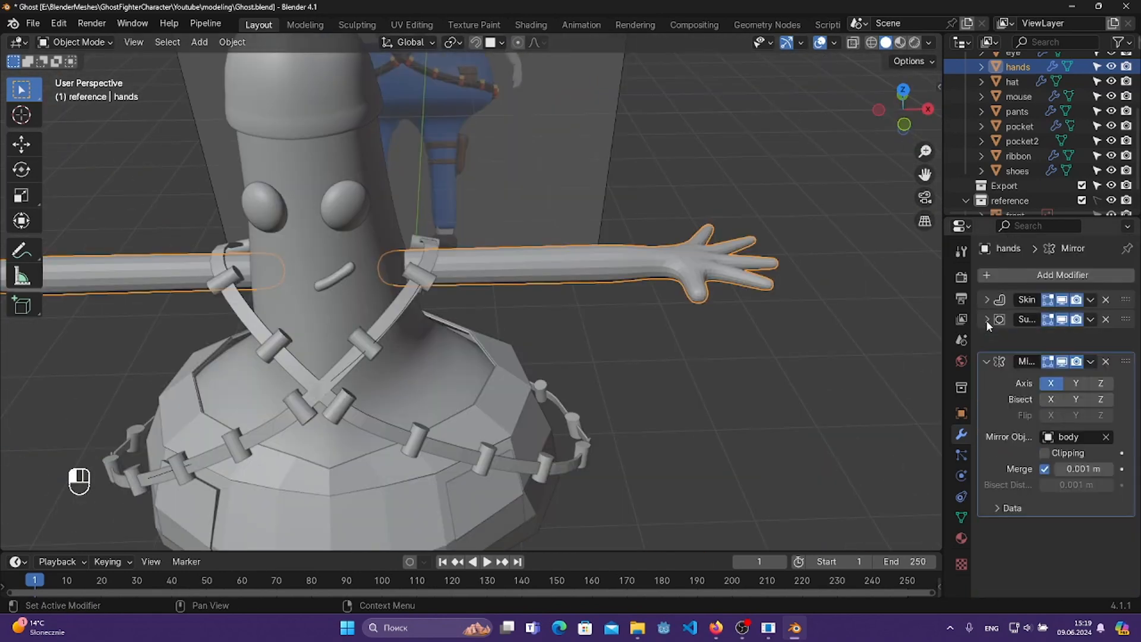
pyautogui.click(986, 339)
pyautogui.click(1091, 300)
pyautogui.click(1014, 318)
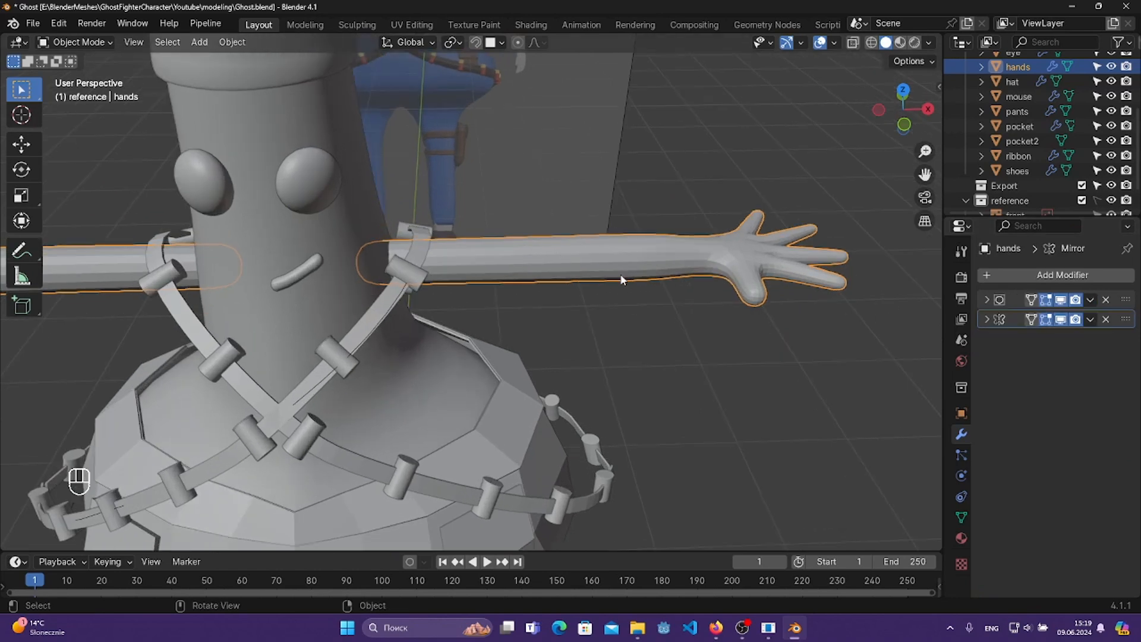
# - Add two evenly spaced loop cuts around the middle of the arm in Edit Mode, then return to Object Mode
pyautogui.press('Tab')
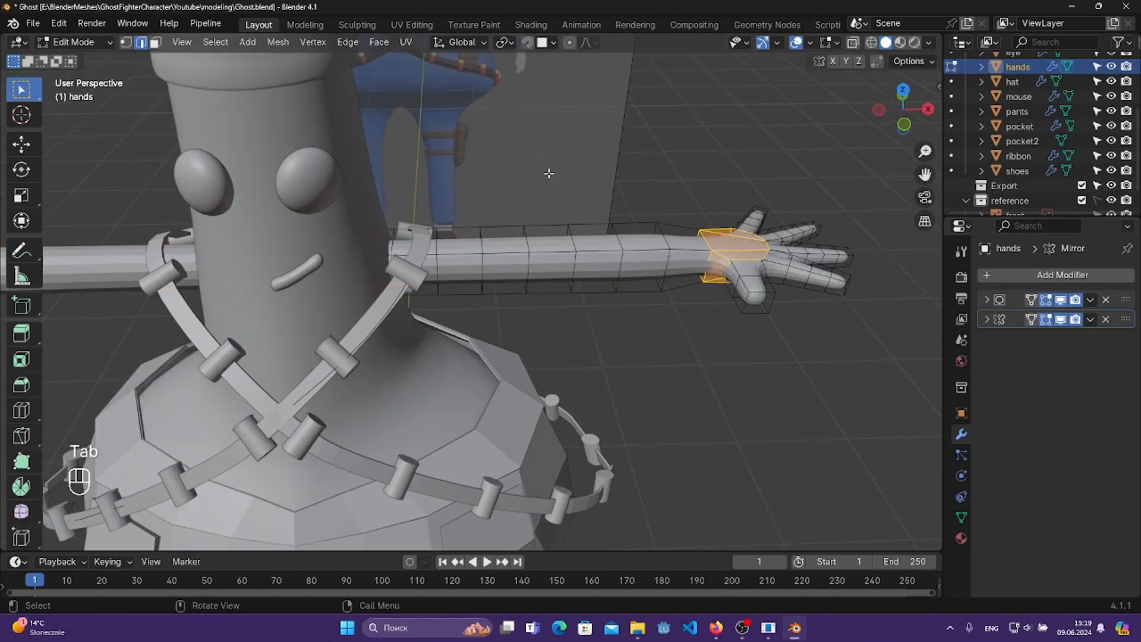
pyautogui.click(617, 376)
pyautogui.moveTo(577, 278); pyautogui.dragTo(565, 276, button='middle')
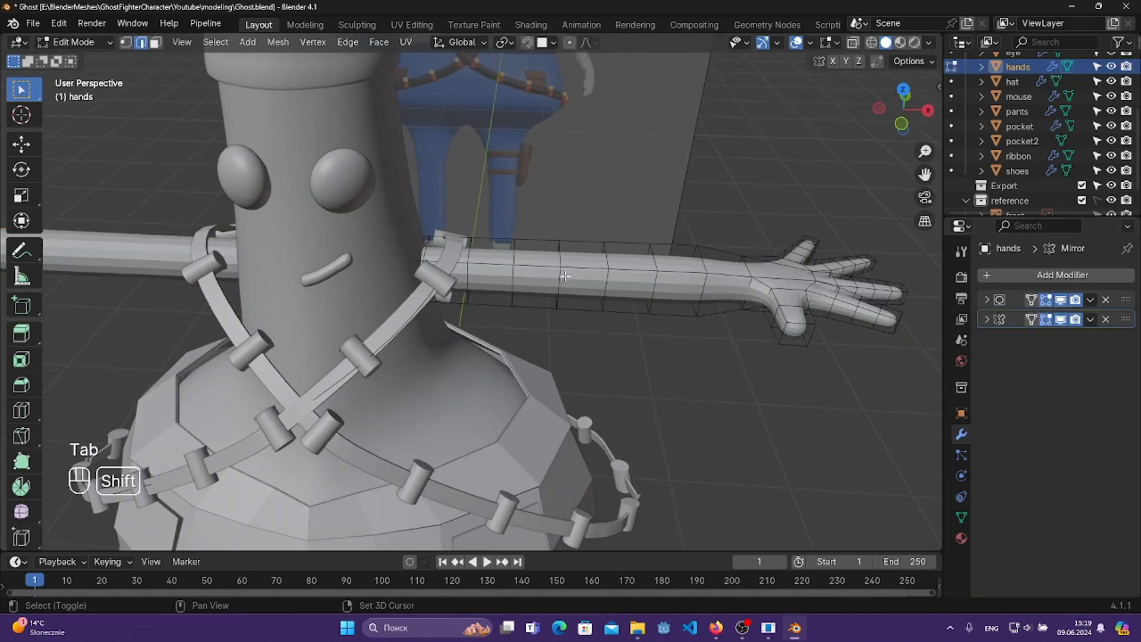
pyautogui.hotkey('ctrl', 'r')
pyautogui.scroll(1, 588, 276)
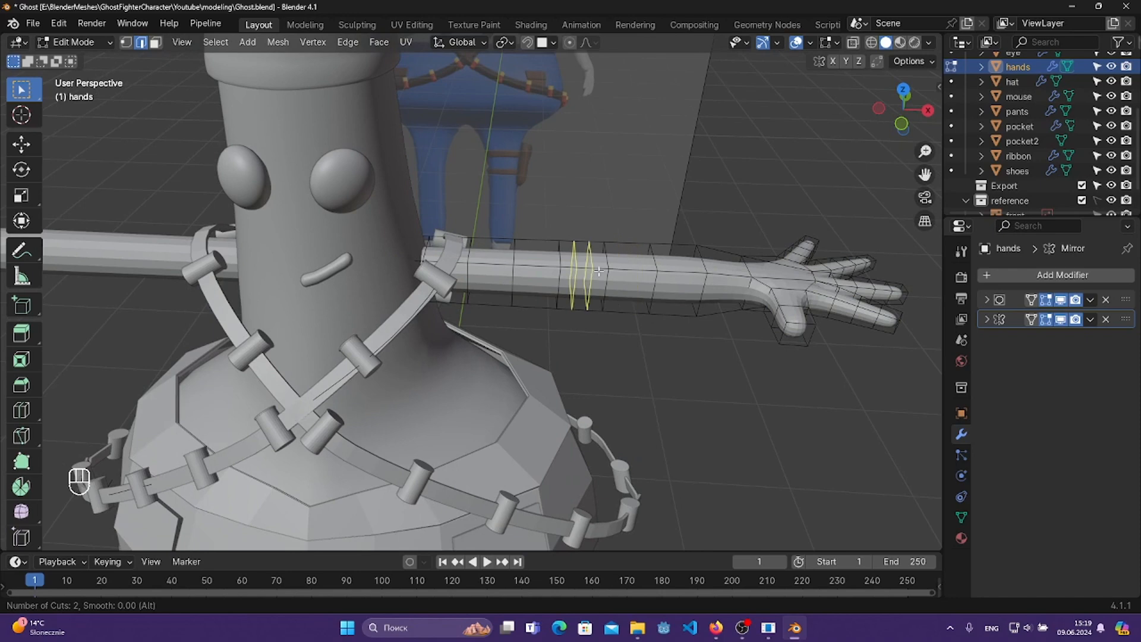
pyautogui.click(592, 270)
pyautogui.rightClick(627, 302)
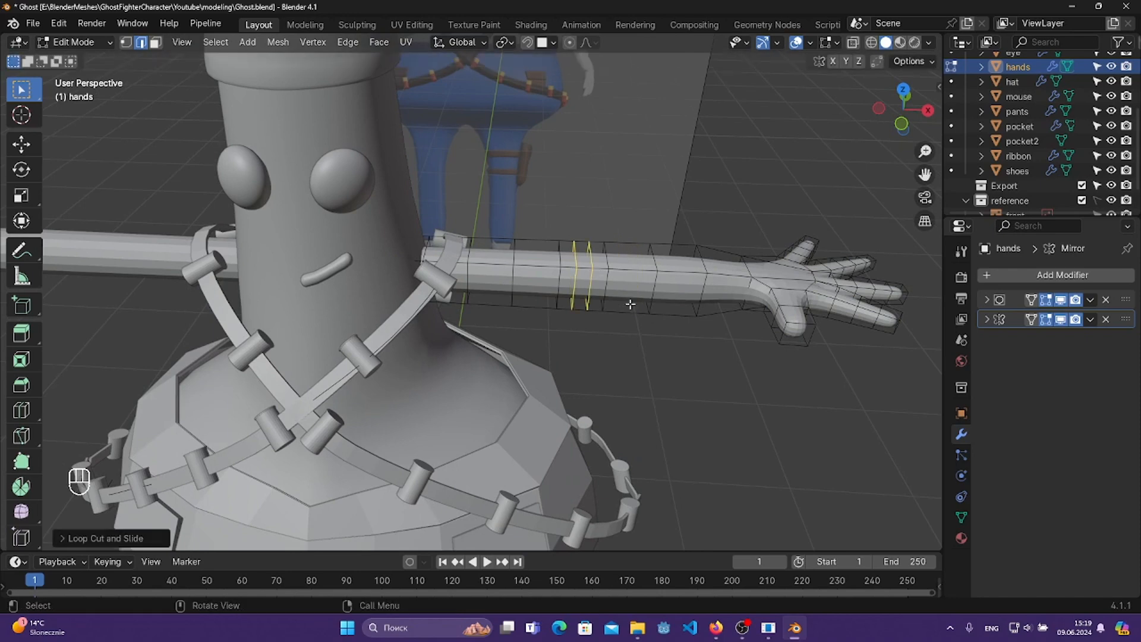
pyautogui.moveTo(629, 303); pyautogui.dragTo(623, 345, button='middle')
pyautogui.press('Tab')
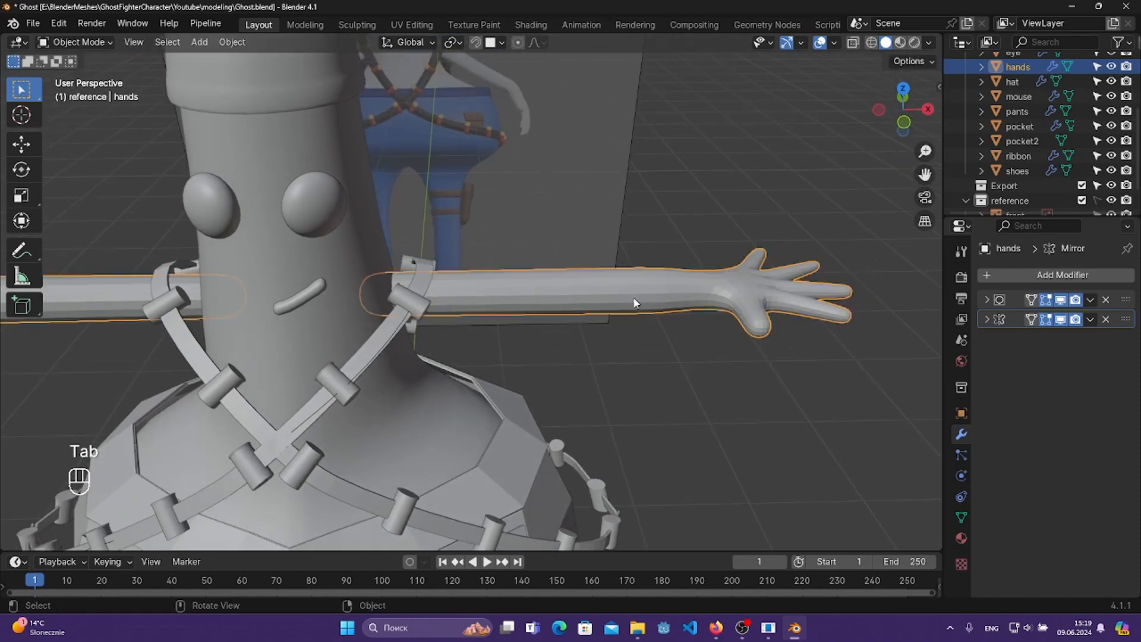
# - Apply Shade Smooth to the arms and hands, clear the selection, and save the file
pyautogui.rightClick(570, 297)
pyautogui.click(563, 298)
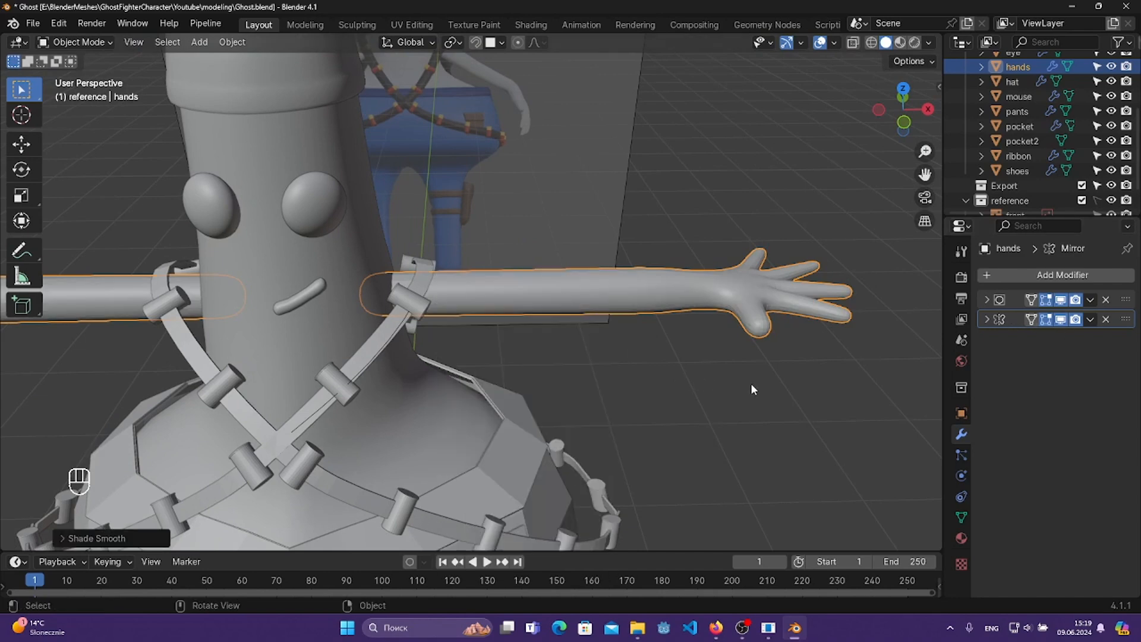
pyautogui.moveTo(750, 384); pyautogui.dragTo(861, 324, button='middle')
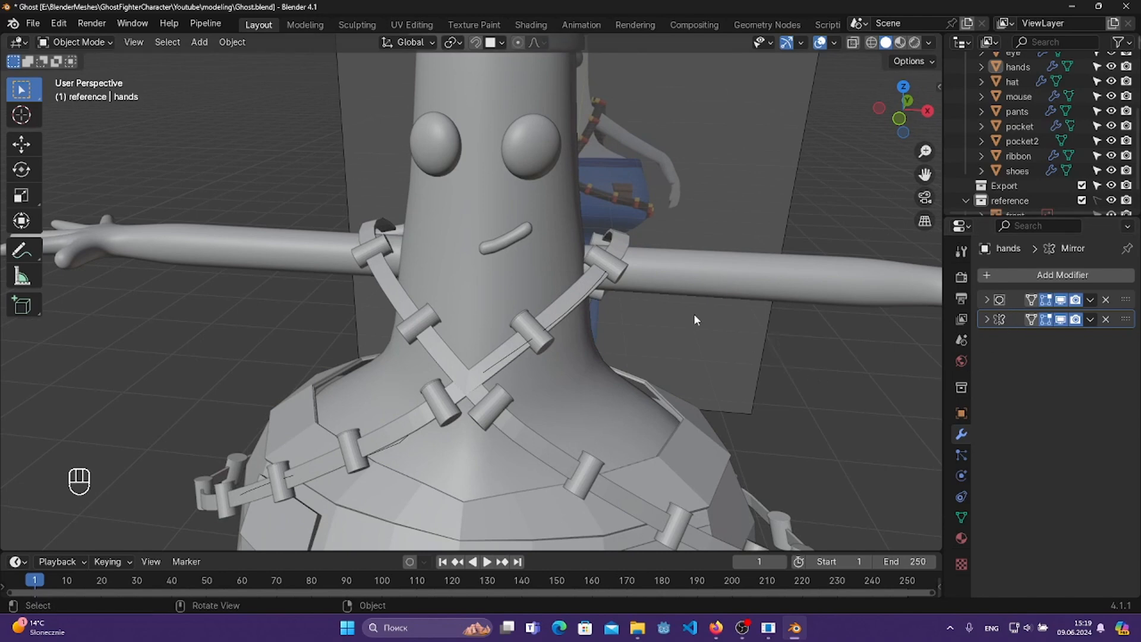
pyautogui.moveTo(694, 314); pyautogui.dragTo(658, 302, button='middle')
# - Select the cylinders on the chest straps and apply Shade Smooth to them
pyautogui.press('s')
pyautogui.hotkey('ctrl', 'z')
pyautogui.keyDown('shift'); pyautogui.moveTo(549, 279); pyautogui.dragTo(461, 268, button='middle'); pyautogui.keyUp('shift')
pyautogui.click(461, 269)
pyautogui.rightClick(448, 269)
pyautogui.click(445, 270)
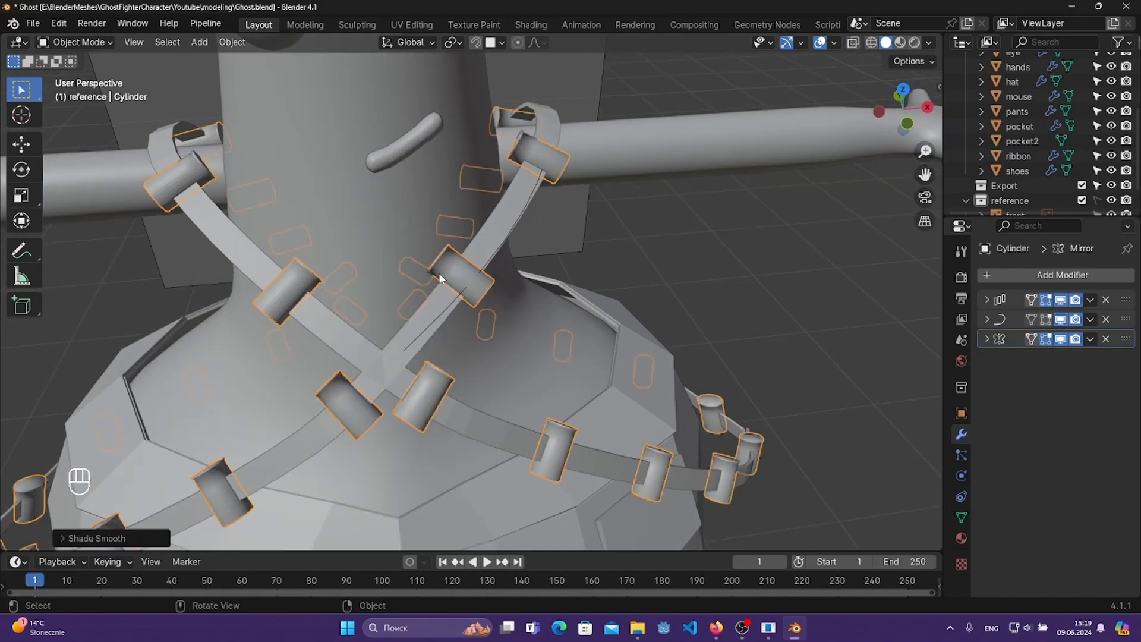
# - Examine the cylinders and crossed straps around the torso from the front and the side
pyautogui.moveTo(619, 291); pyautogui.dragTo(496, 276, button='middle')
pyautogui.keyDown('shift'); pyautogui.moveTo(762, 326); pyautogui.dragTo(693, 321, button='middle'); pyautogui.keyUp('shift')
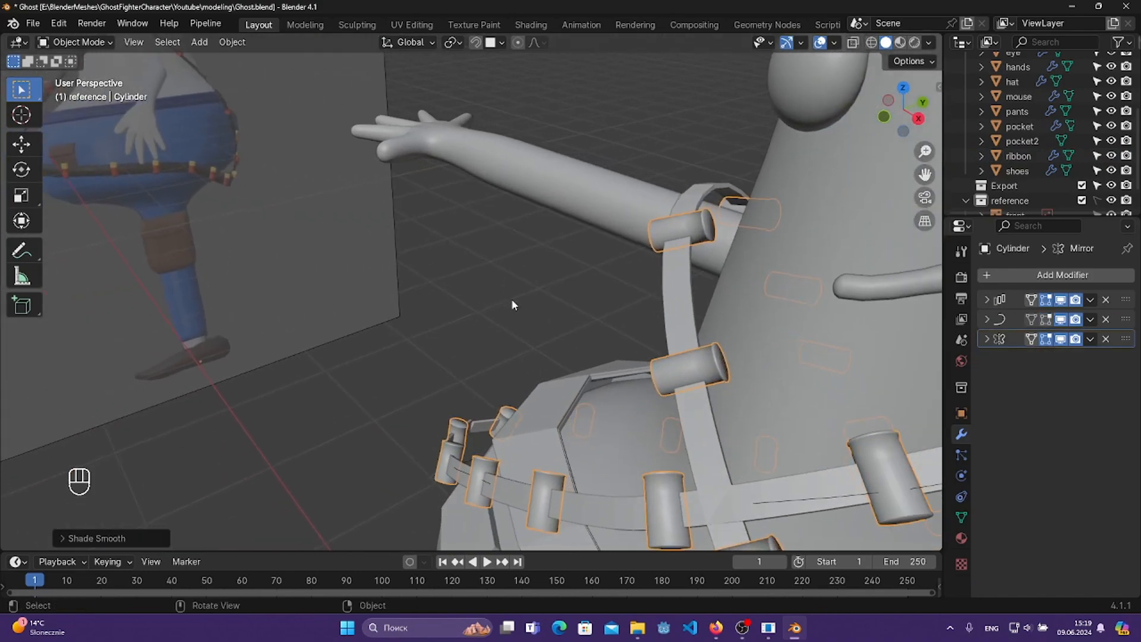
pyautogui.moveTo(514, 305); pyautogui.dragTo(780, 278, button='middle')
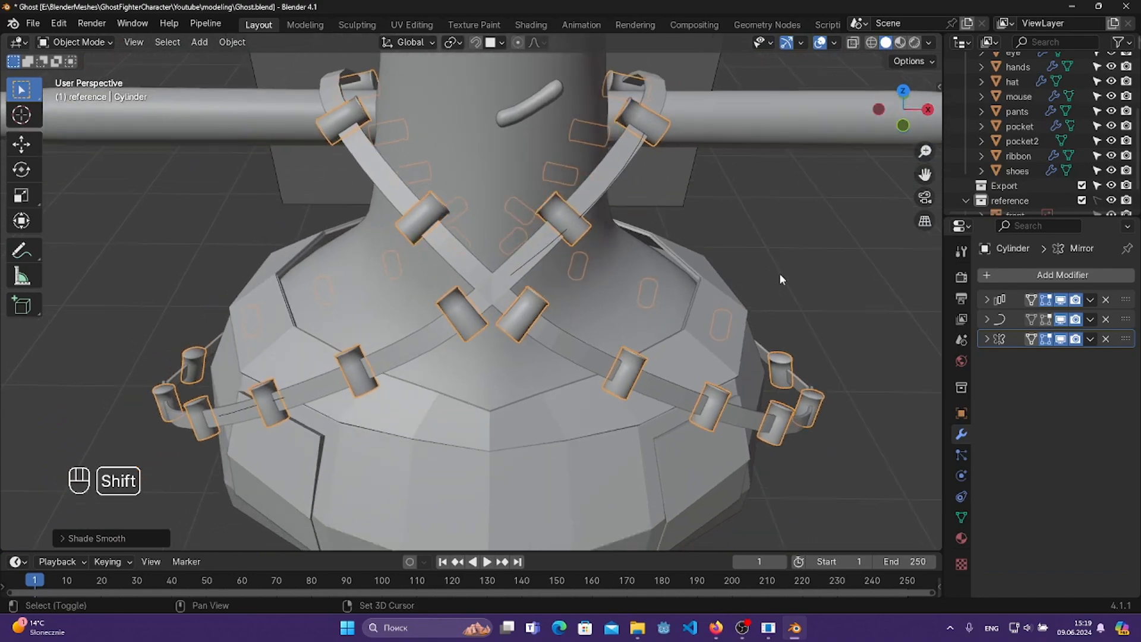
pyautogui.scroll(-5, 779, 275)
pyautogui.moveTo(522, 288); pyautogui.dragTo(561, 269, button='middle')
pyautogui.press('KP_1')
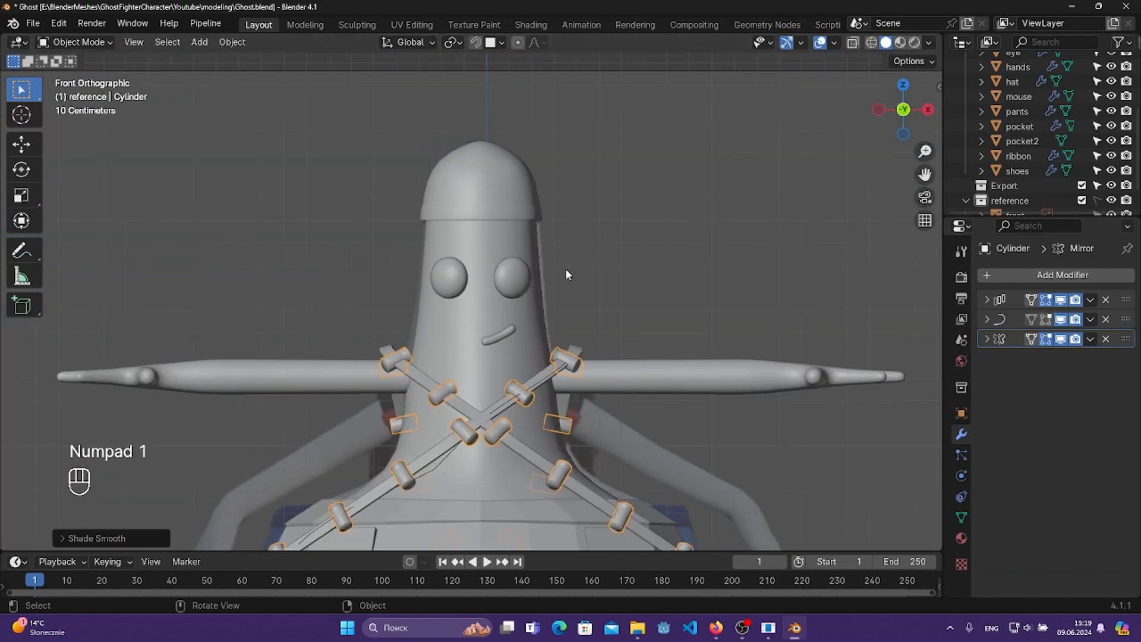
pyautogui.scroll(2, 565, 270)
pyautogui.moveTo(426, 340); pyautogui.dragTo(568, 318, button='middle')
pyautogui.keyDown('shift'); pyautogui.moveTo(315, 461); pyautogui.dragTo(817, 172, button='middle'); pyautogui.keyUp('shift')
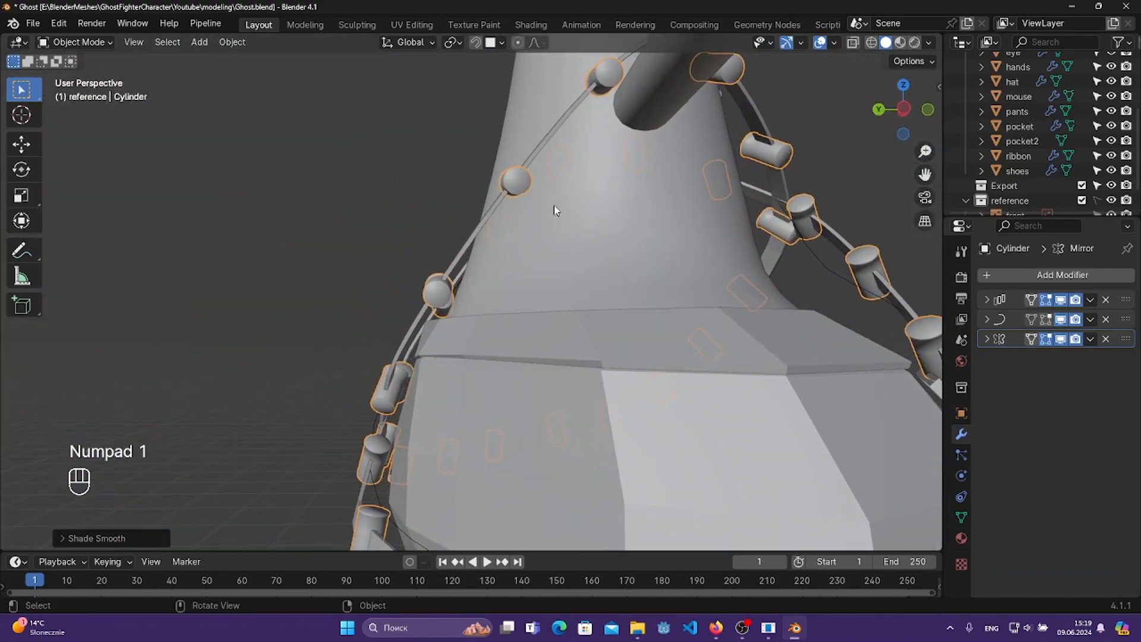
pyautogui.moveTo(555, 211); pyautogui.dragTo(492, 265, button='middle')
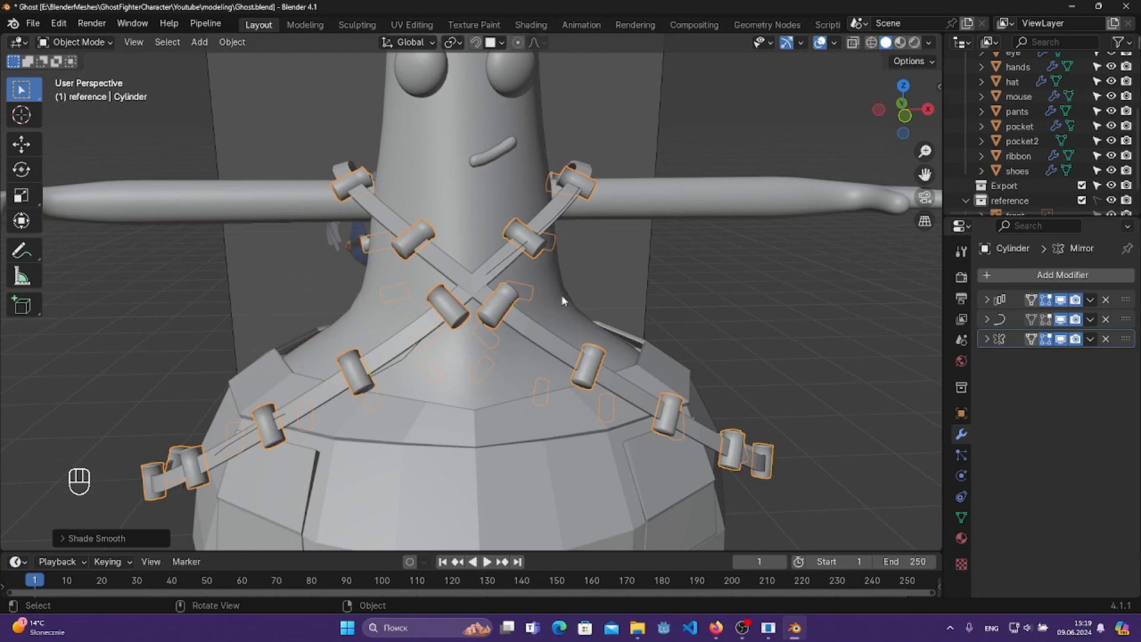
pyautogui.scroll(-5, 523, 317)
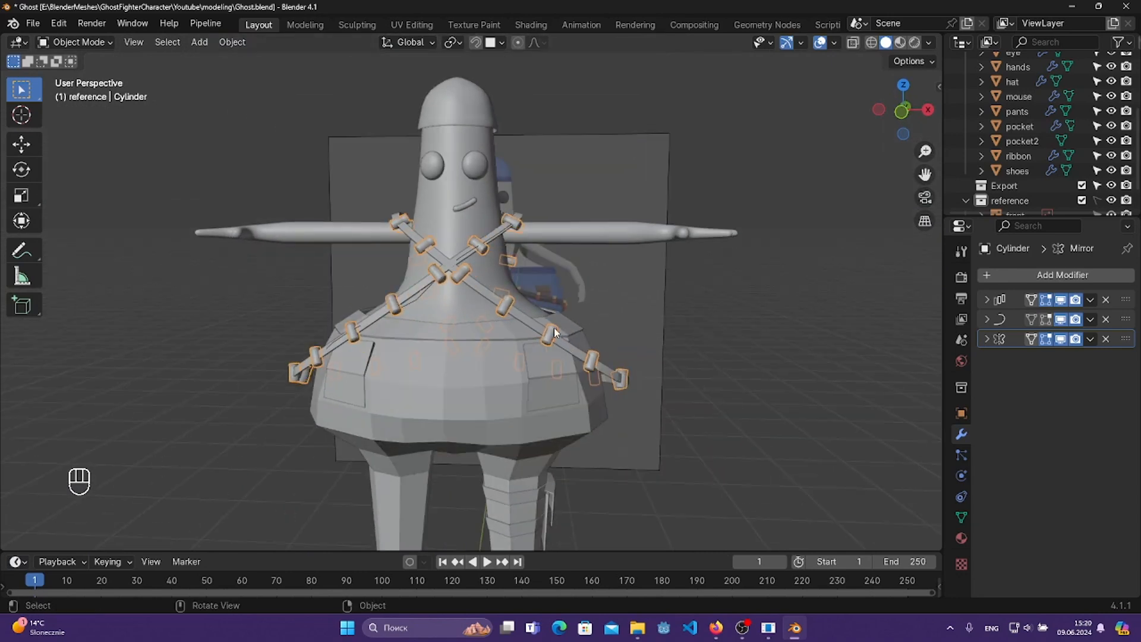
# - Add a Subdivision Surface modifier to the belt around the top of the pants
pyautogui.click(563, 331)
pyautogui.scroll(1, 658, 329)
pyautogui.click(1054, 276)
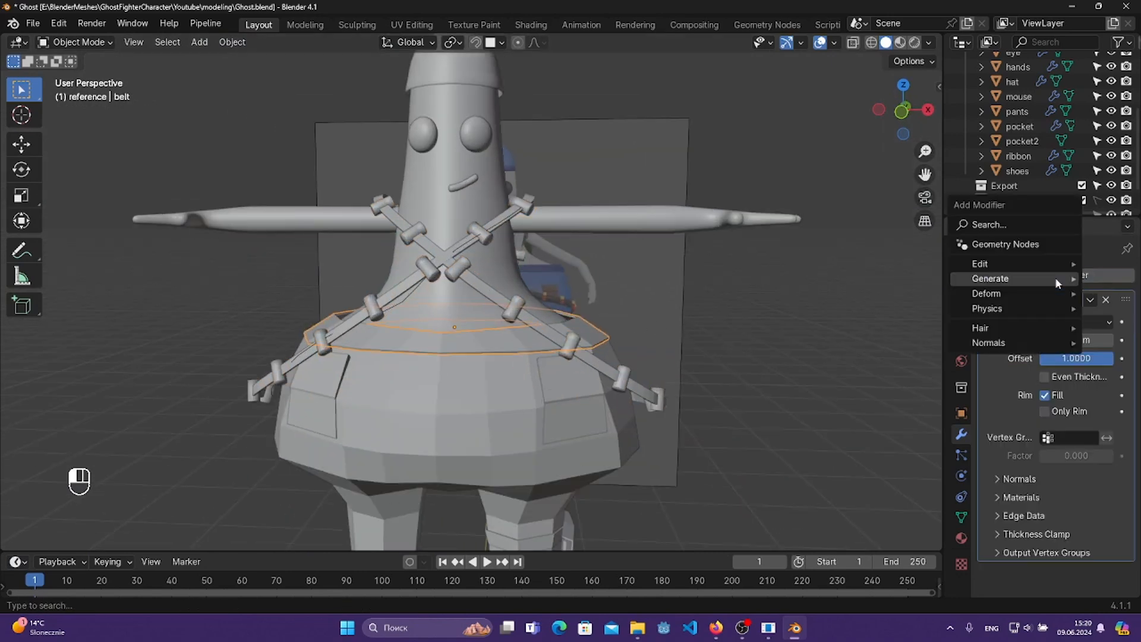
pyautogui.press('Escape')
pyautogui.click(1016, 276)
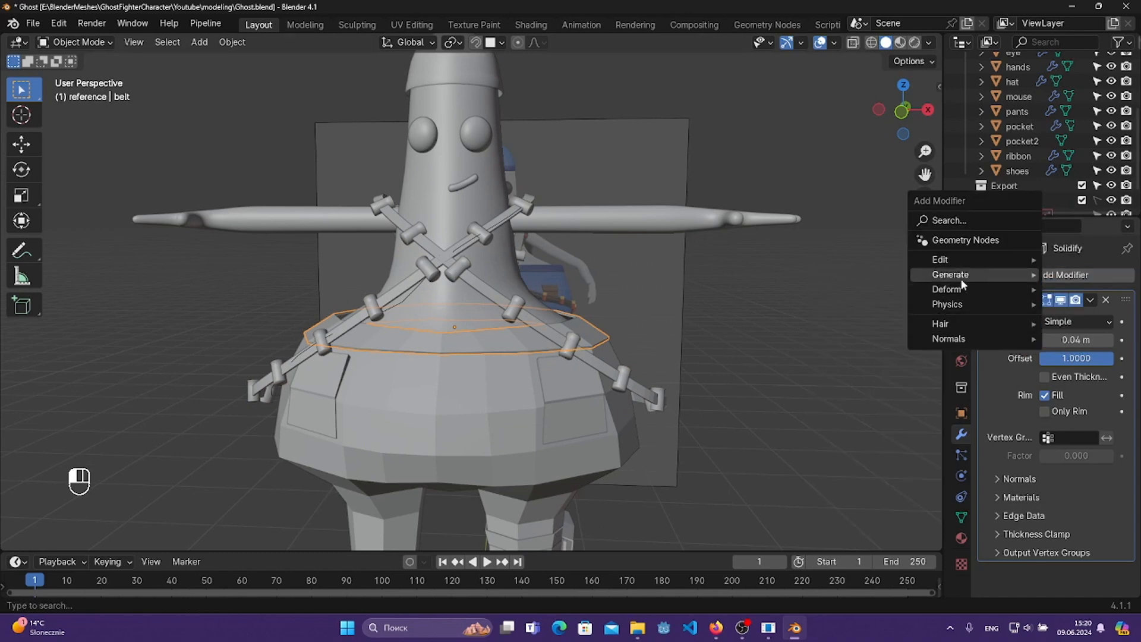
pyautogui.moveTo(1015, 275)
pyautogui.click(837, 467)
pyautogui.scroll(5, 483, 339)
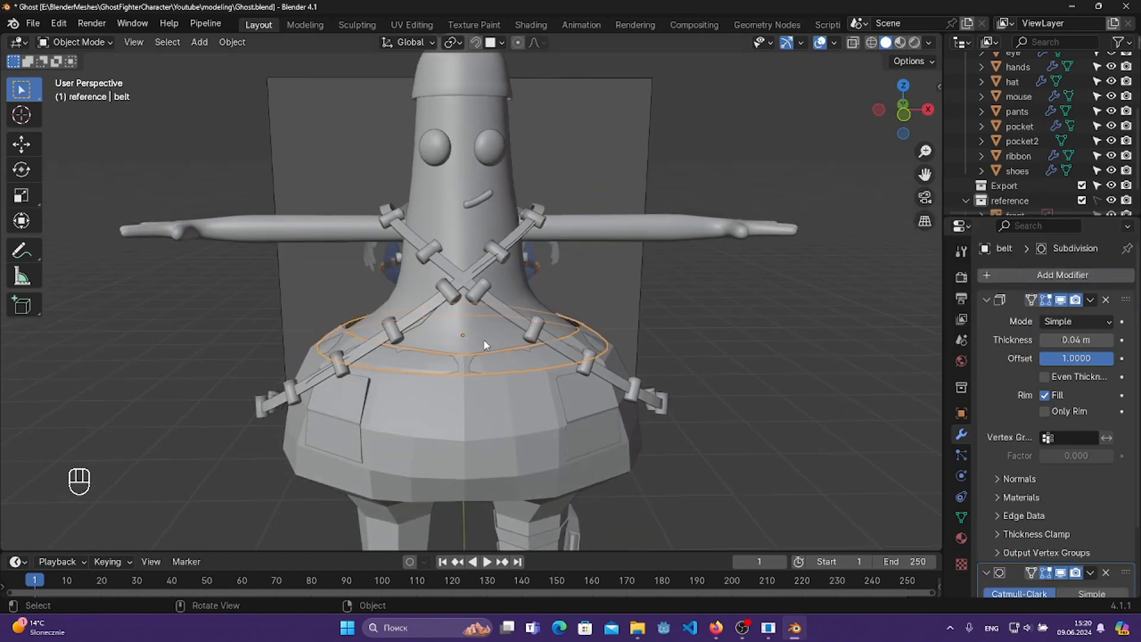
# - Scale the belt up slightly along the Y axis and then along the X axis
pyautogui.press('s')
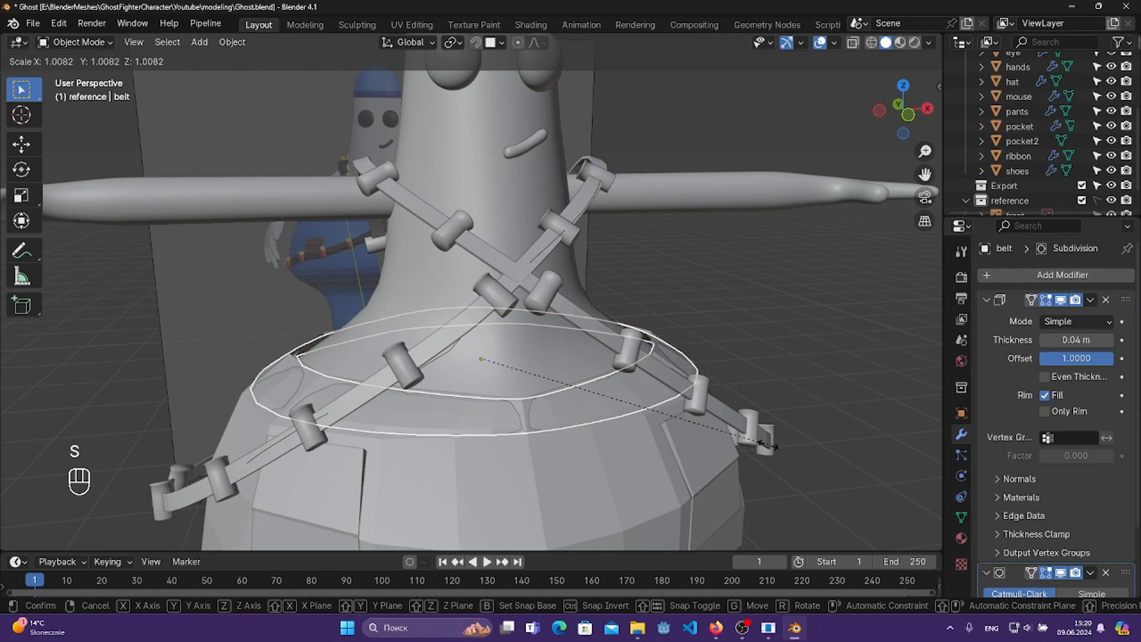
pyautogui.press('y')
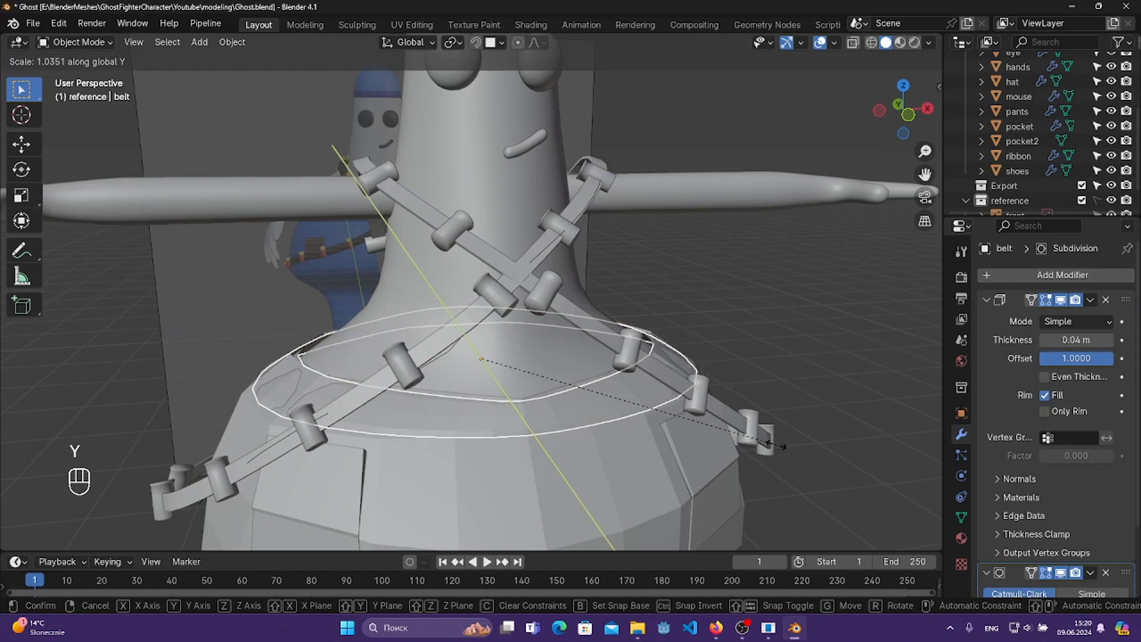
pyautogui.click(769, 443)
pyautogui.press('s')
pyautogui.press('x')
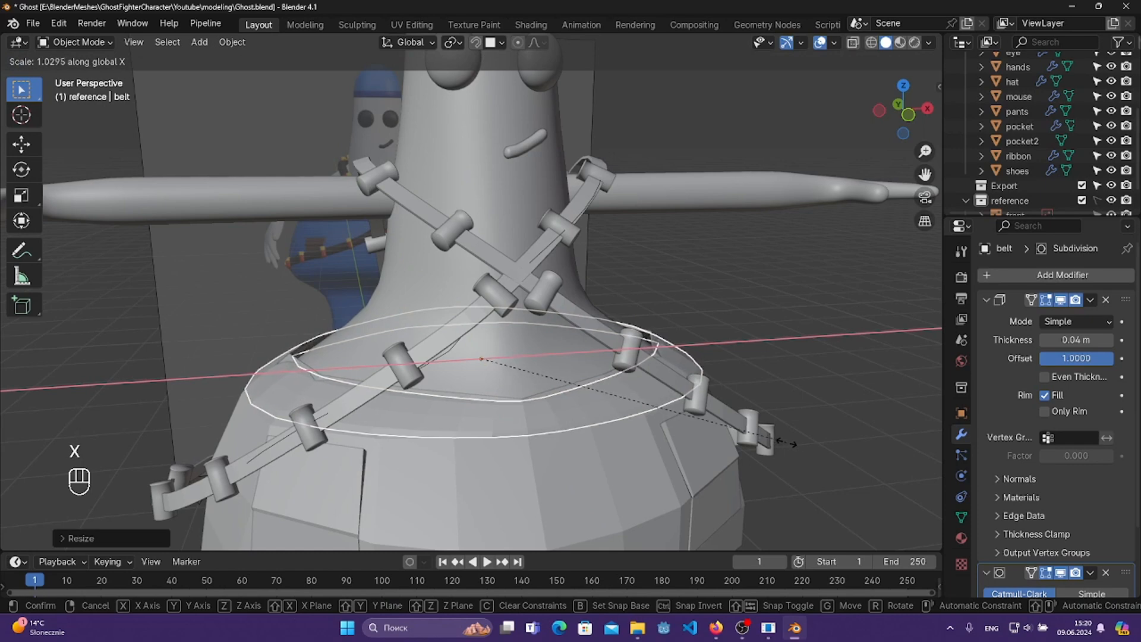
pyautogui.click(793, 441)
# - In Edit Mode with X-ray from the right view, raise the belt's lower edge loop about 0.02 m along Z
pyautogui.moveTo(793, 441); pyautogui.dragTo(413, 404, button='middle')
pyautogui.press('Tab')
pyautogui.keyDown('shift'); pyautogui.moveTo(431, 393); pyautogui.dragTo(458, 349, button='middle'); pyautogui.keyUp('shift')
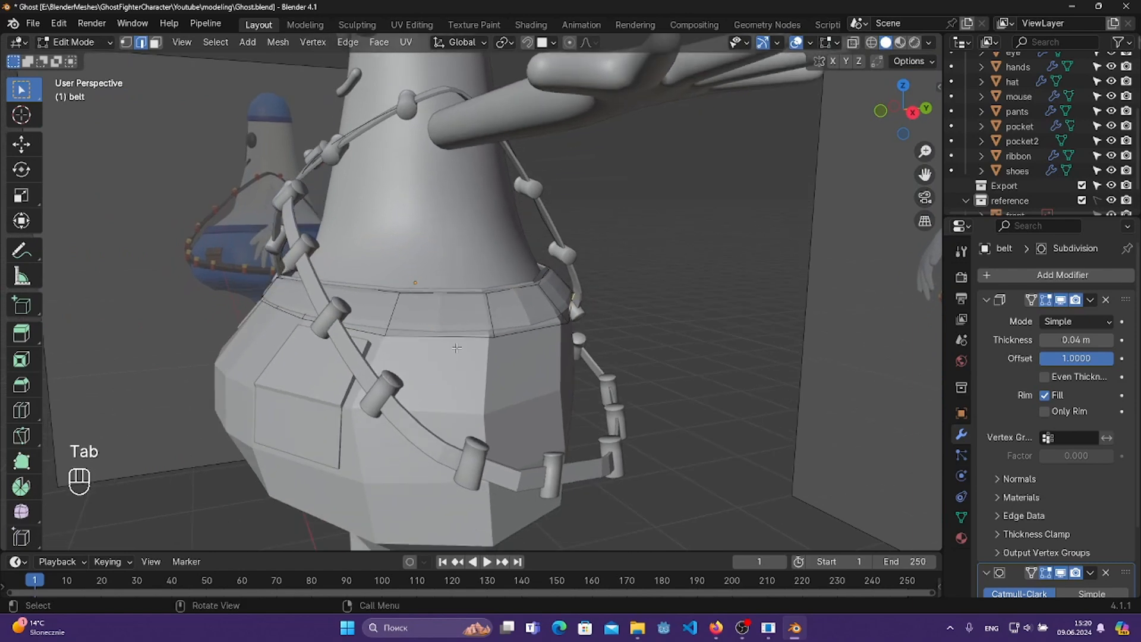
pyautogui.press('KP_1')
pyautogui.press('KP_3')
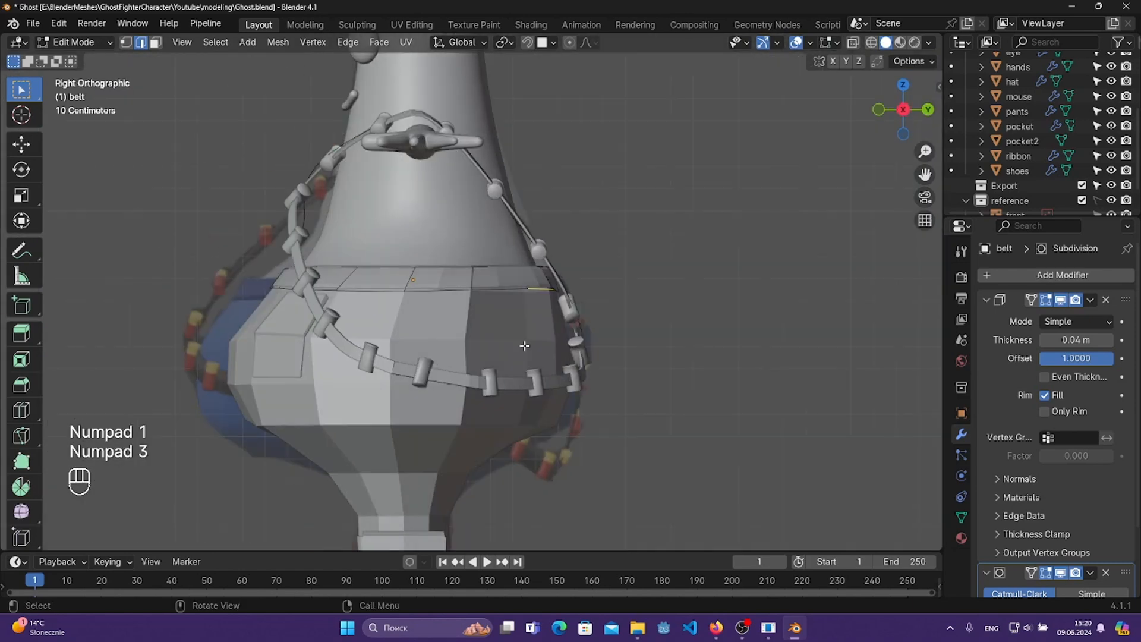
pyautogui.hotkey('alt', 'z')
pyautogui.scroll(3, 535, 327)
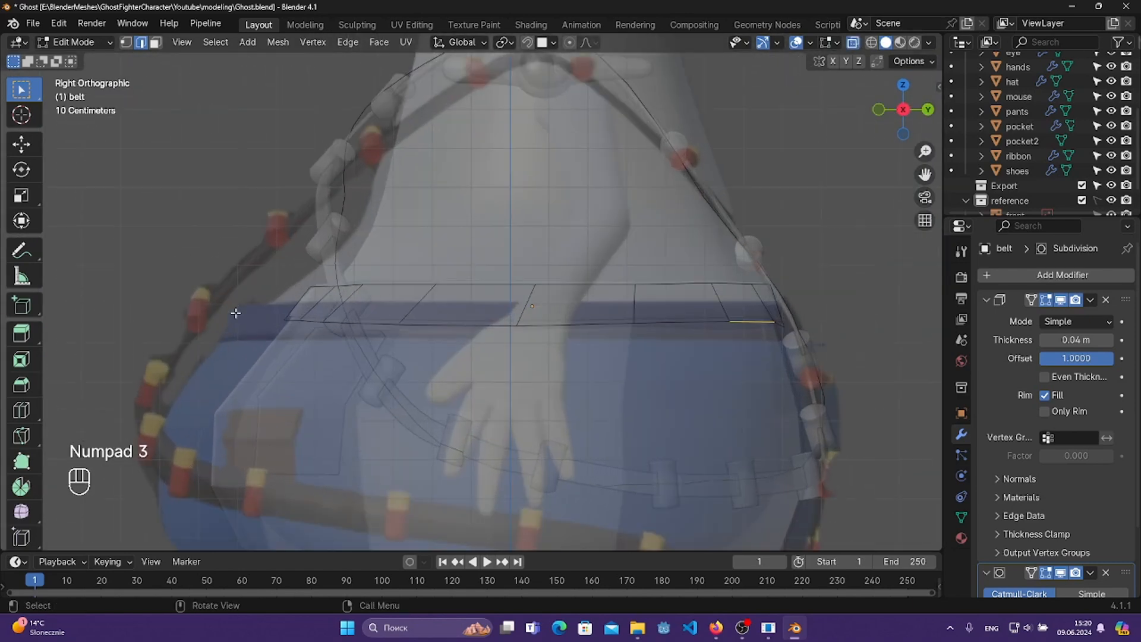
pyautogui.moveTo(253, 309); pyautogui.dragTo(891, 375)
pyautogui.press('g')
pyautogui.press('z')
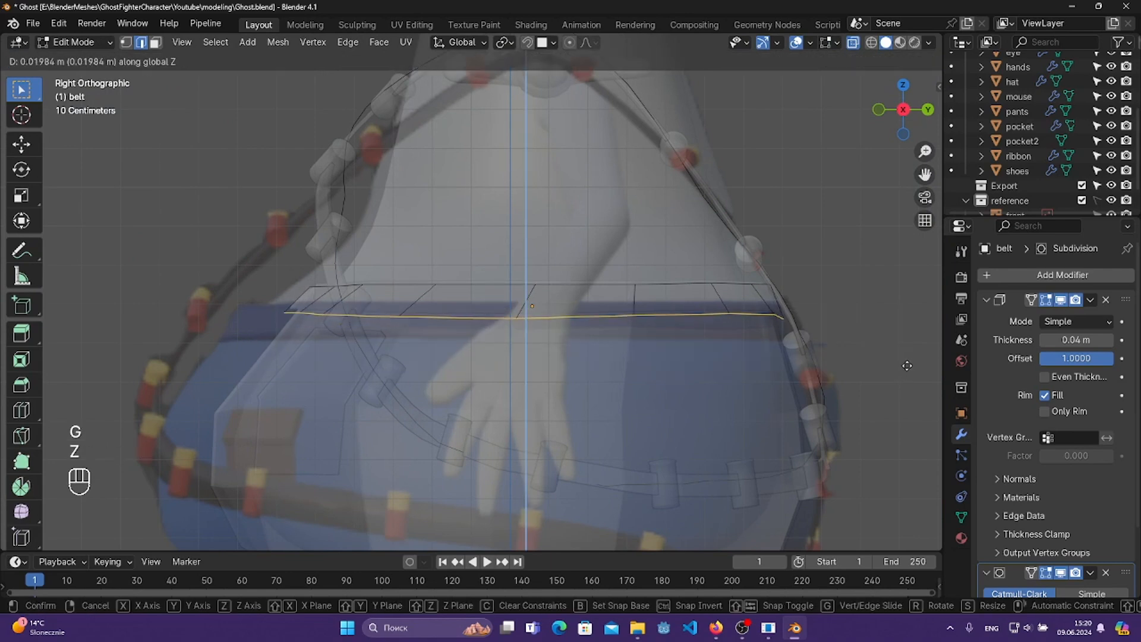
pyautogui.click(907, 365)
# - Select the entire belt mesh, move it slightly down along Z, and save the file
pyautogui.moveTo(275, 232); pyautogui.dragTo(886, 354)
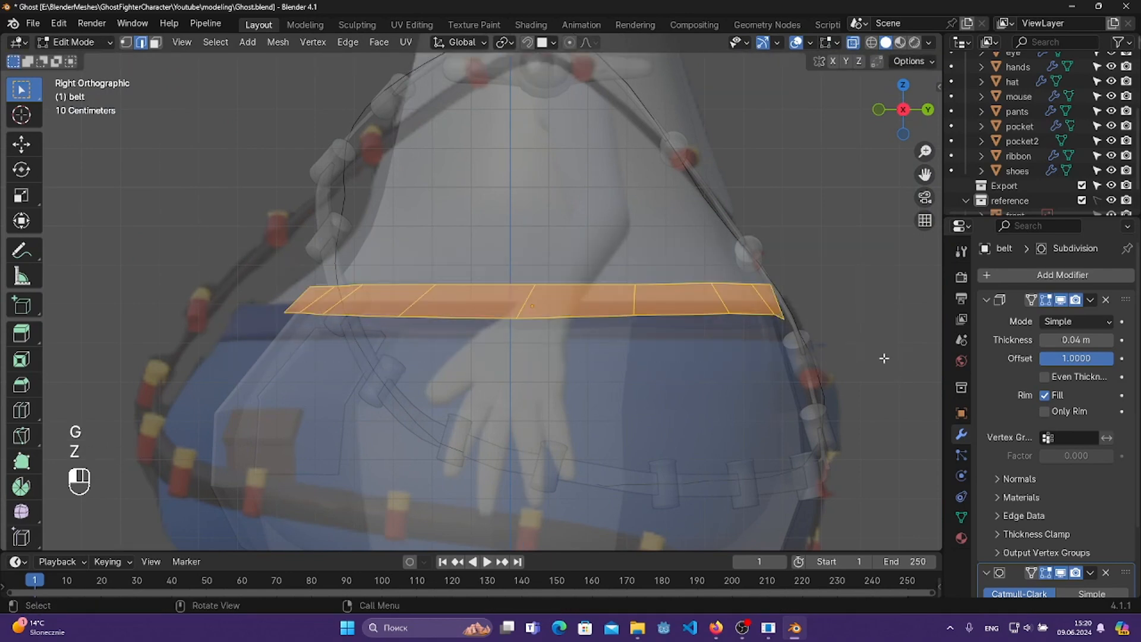
pyautogui.press('g')
pyautogui.press('z')
pyautogui.click(886, 361)
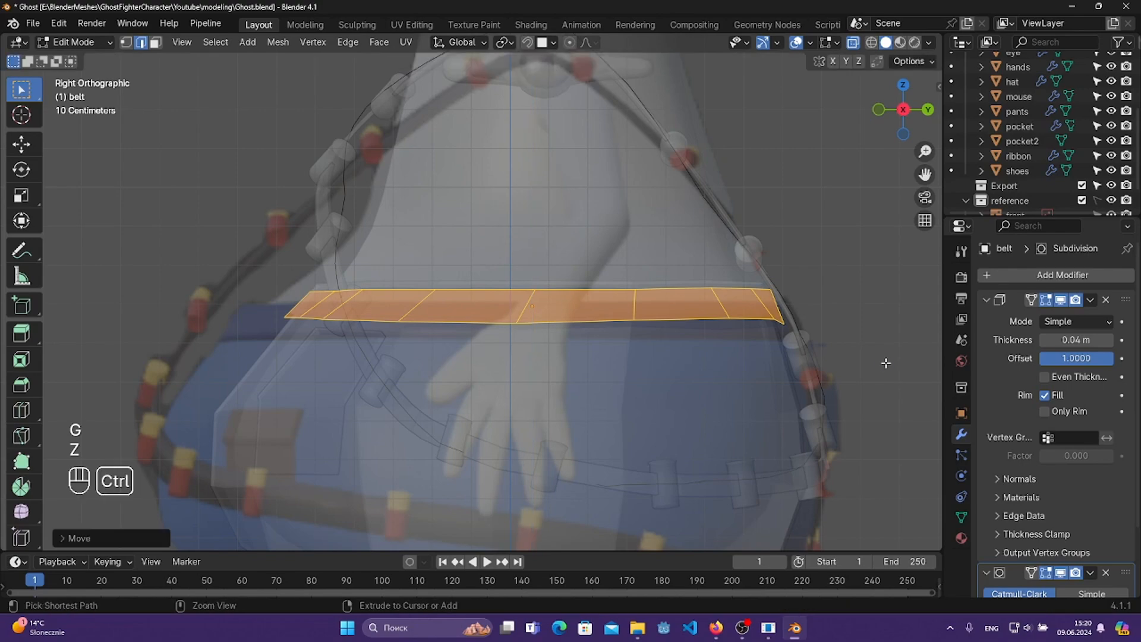
pyautogui.hotkey('ctrl', 's')
# - Clear the belt mesh selection and turn off X-ray
pyautogui.moveTo(885, 361); pyautogui.dragTo(750, 315, button='middle')
pyautogui.moveTo(779, 298); pyautogui.dragTo(817, 359)
pyautogui.moveTo(817, 359); pyautogui.dragTo(827, 383, button='middle')
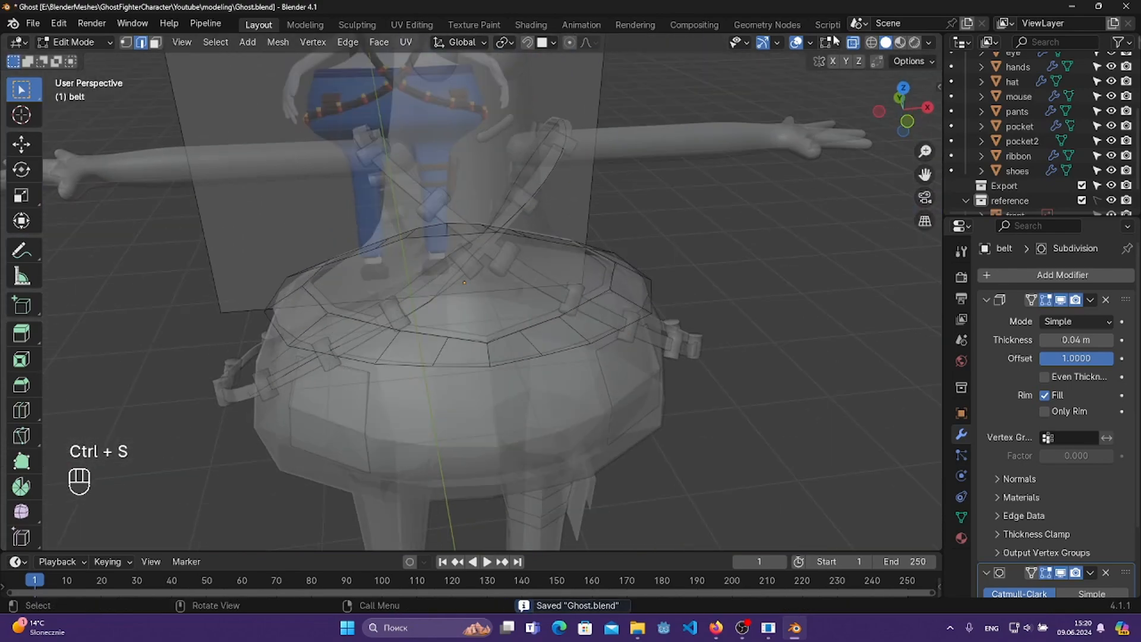
pyautogui.click(853, 44)
pyautogui.moveTo(559, 340); pyautogui.dragTo(672, 359, button='middle')
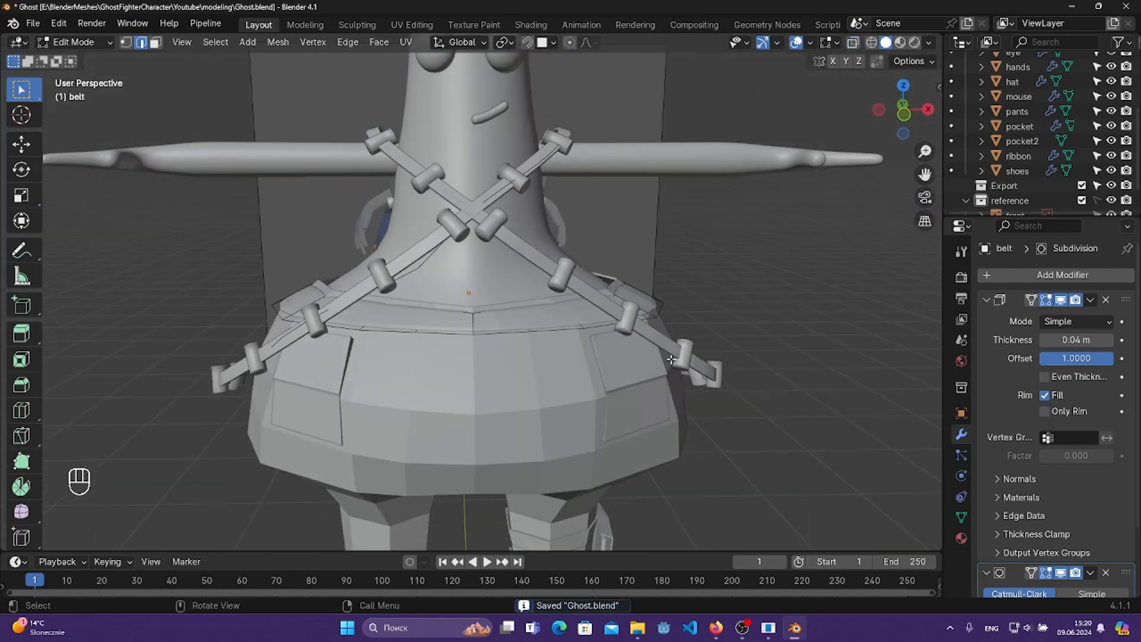
# - Fit the whole belt mesh over the pants by scaling it and shifting it along Z, then save the file
pyautogui.press('a')
pyautogui.press('s')
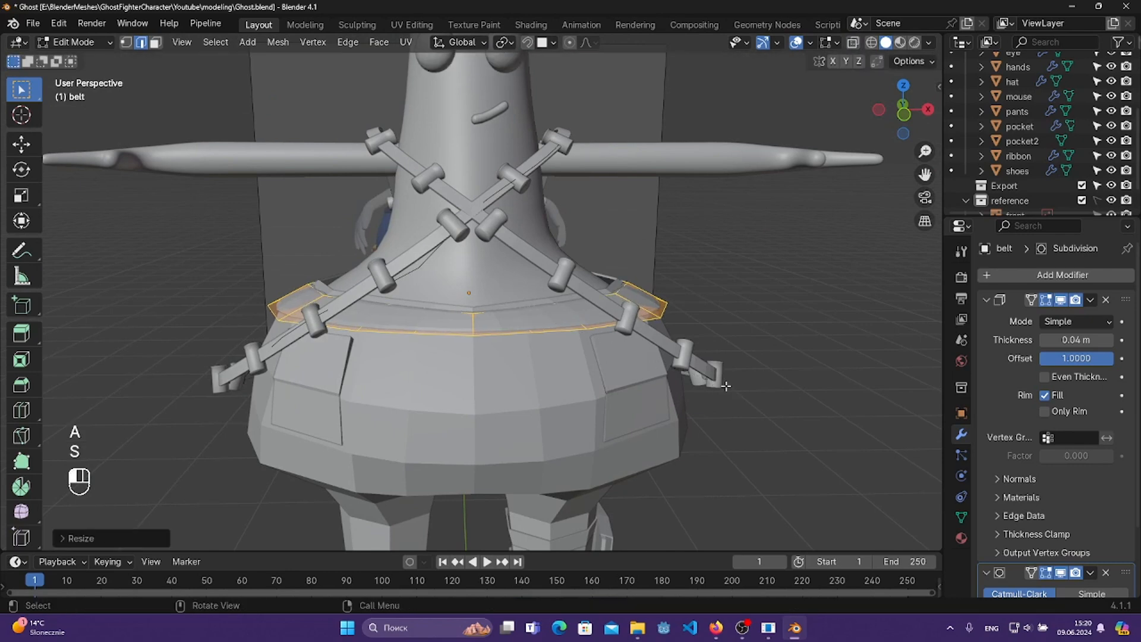
pyautogui.click(734, 388)
pyautogui.press('g')
pyautogui.press('z')
pyautogui.click(725, 382)
pyautogui.press('s')
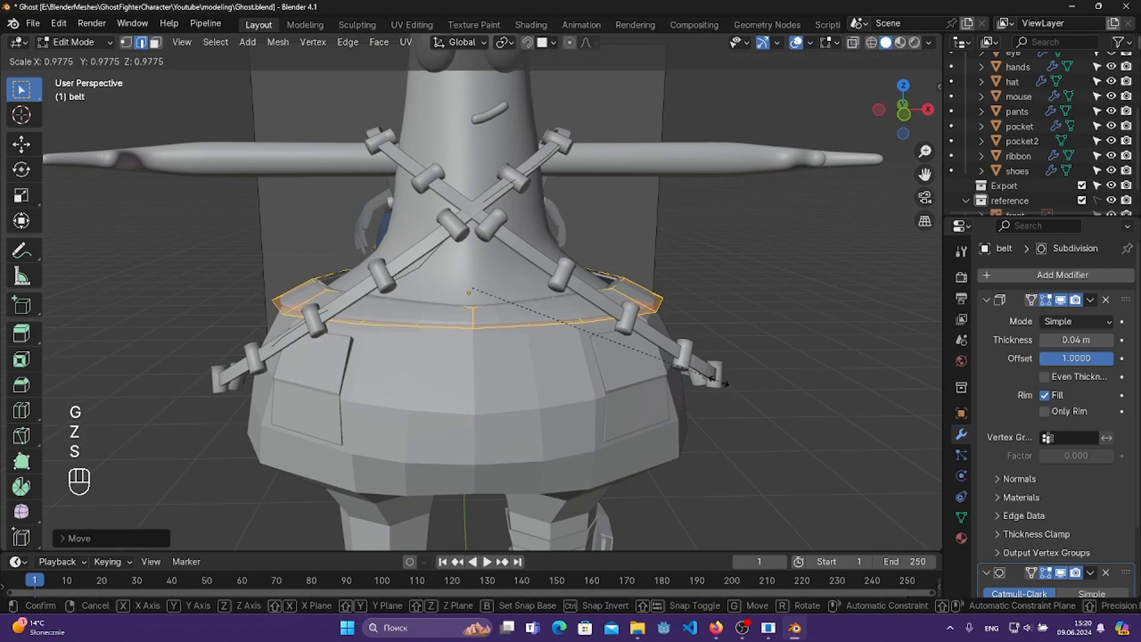
pyautogui.click(719, 382)
pyautogui.hotkey('ctrl', 's')
# - Return to Object Mode, apply Shade Smooth to the belt, and save the file
pyautogui.moveTo(595, 378); pyautogui.dragTo(529, 352, button='middle')
pyautogui.press('Tab')
pyautogui.rightClick(497, 318)
pyautogui.click(497, 319)
pyautogui.hotkey('ctrl', 's')
# - Select the pants and add a Subdivision Surface modifier to them
pyautogui.click(529, 352)
pyautogui.scroll(2, 630, 351)
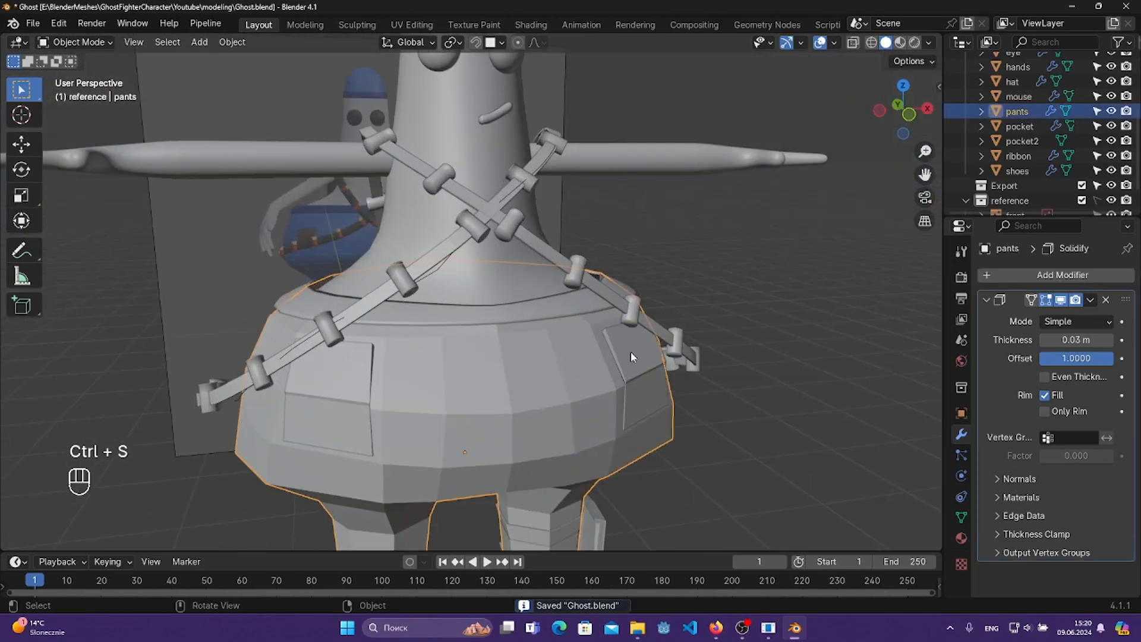
pyautogui.moveTo(630, 351); pyautogui.dragTo(603, 369, button='middle')
pyautogui.scroll(-2, 612, 365)
pyautogui.scroll(-1, 612, 365)
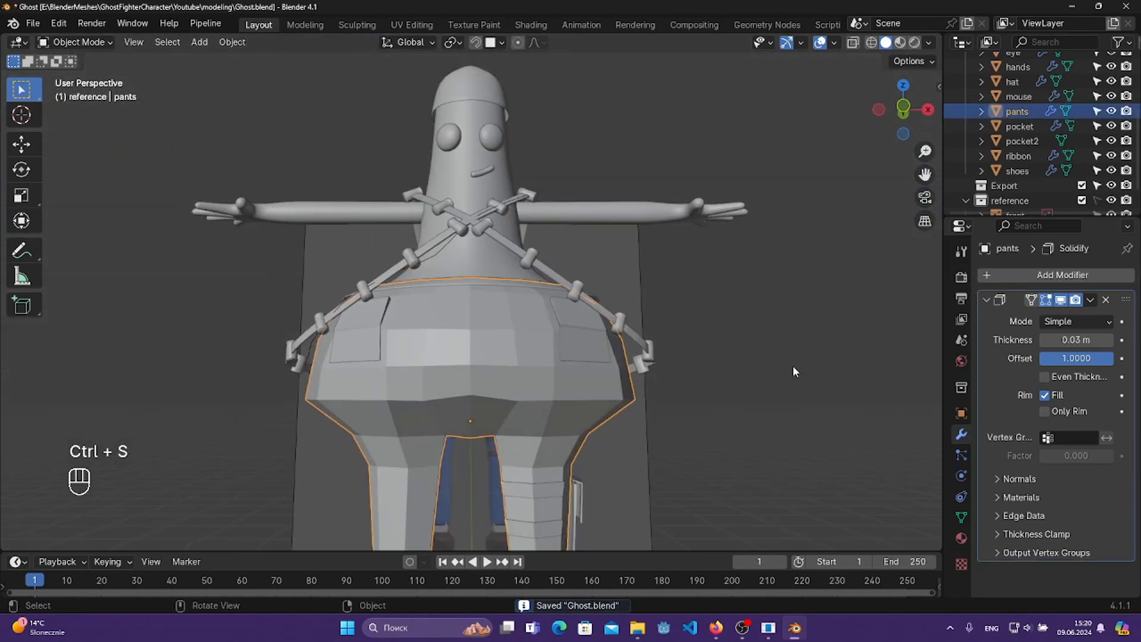
pyautogui.click(1004, 276)
pyautogui.moveTo(964, 279)
pyautogui.click(824, 473)
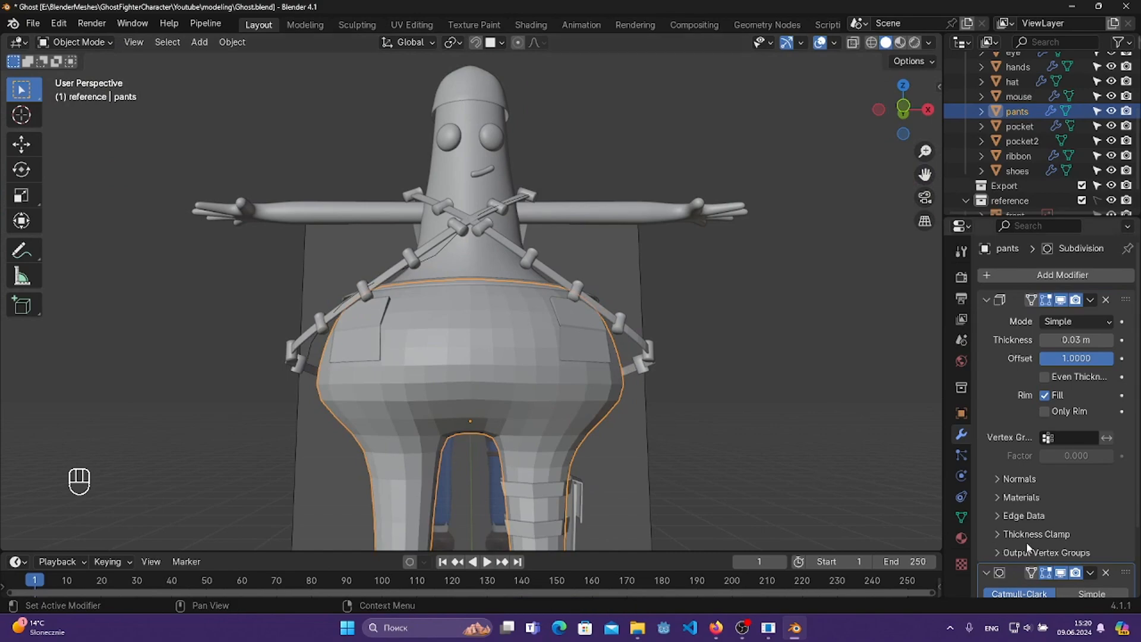
# - Apply Shade Smooth to the pants
pyautogui.scroll(-3, 987, 529)
pyautogui.rightClick(502, 376)
pyautogui.click(454, 328)
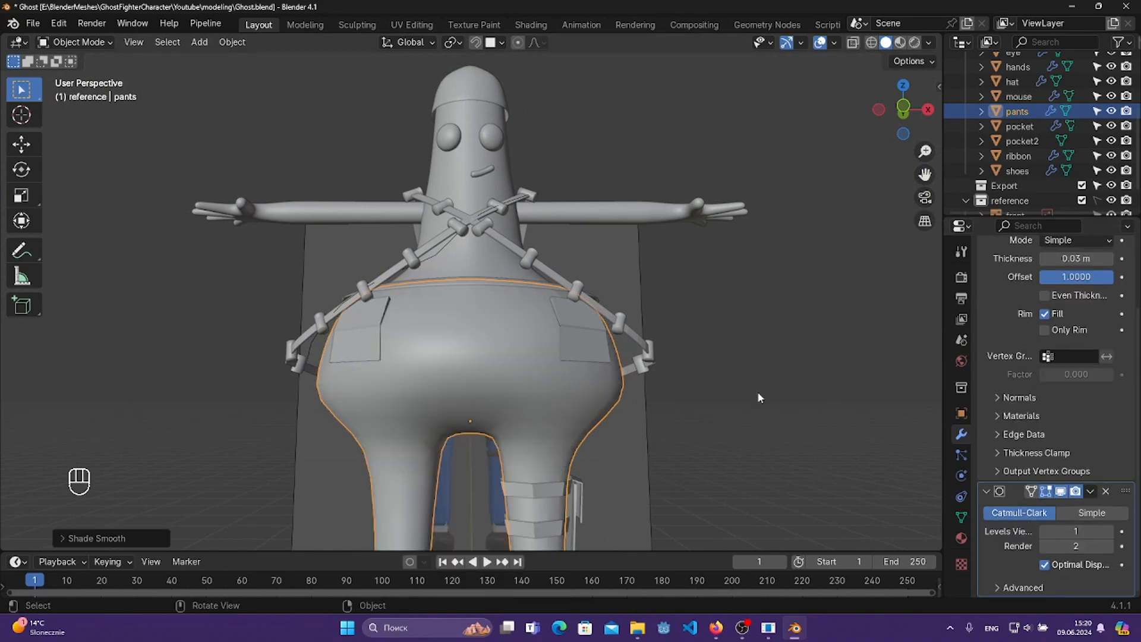
pyautogui.moveTo(757, 391); pyautogui.dragTo(519, 416, button='middle')
pyautogui.click(466, 296)
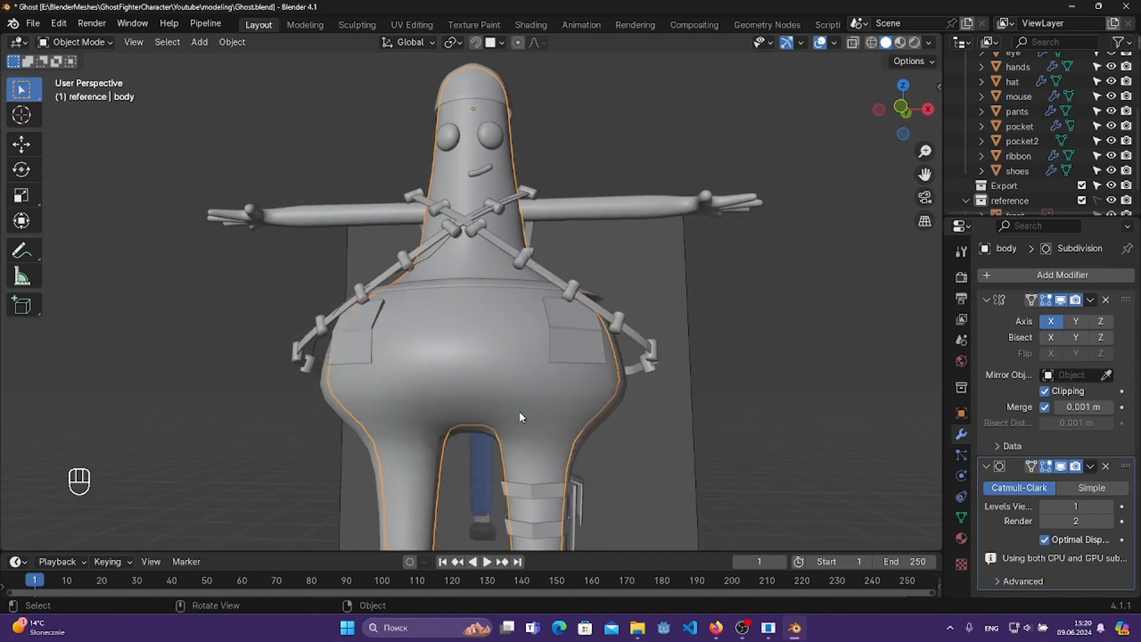
pyautogui.moveTo(339, 376); pyautogui.dragTo(660, 423, button='middle')
pyautogui.press('Tab')
pyautogui.press('Tab')
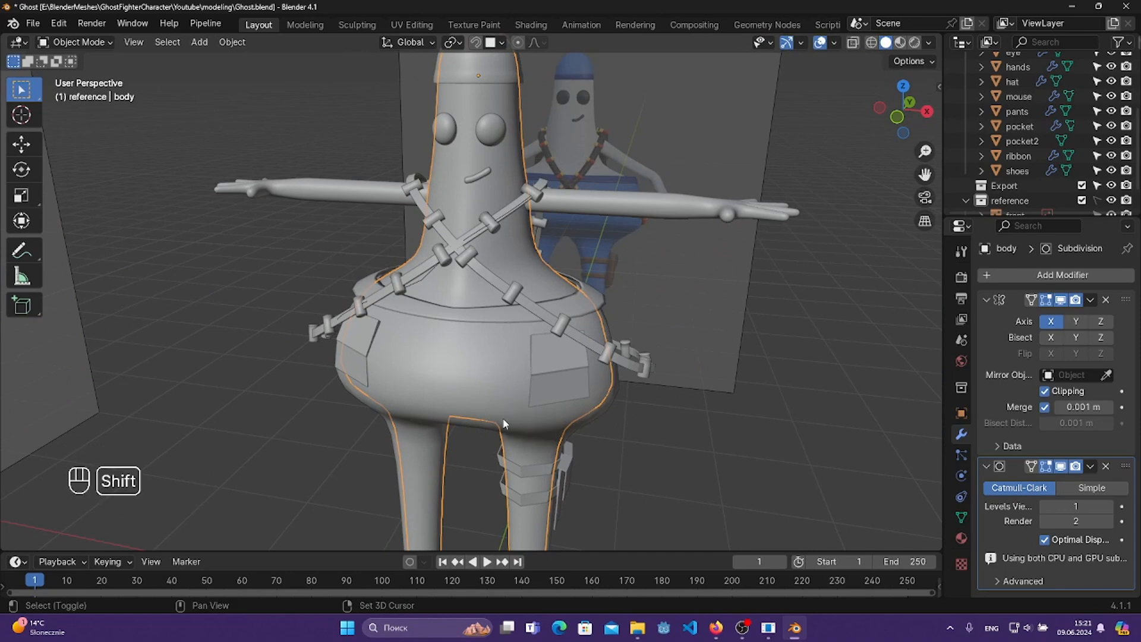
# - Select the front pockets on the pants and add a Subdivision Surface modifier to them
pyautogui.keyDown('shift'); pyautogui.moveTo(505, 423); pyautogui.dragTo(579, 289, button='middle'); pyautogui.keyUp('shift')
pyautogui.click(488, 313)
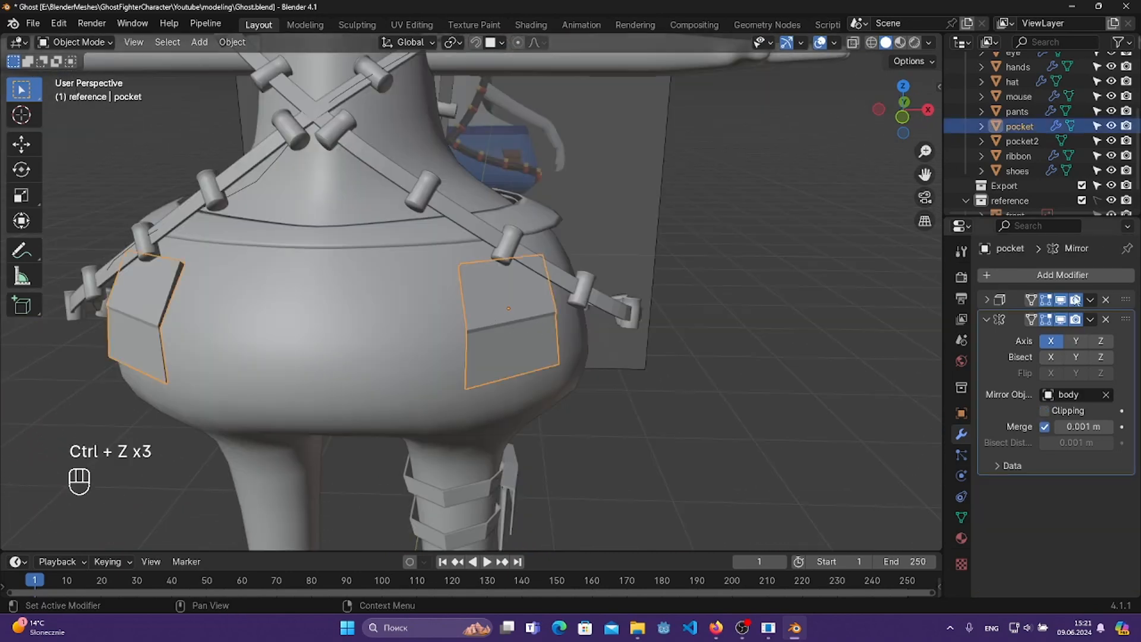
pyautogui.click(1062, 275)
pyautogui.moveTo(1046, 298)
pyautogui.click(869, 476)
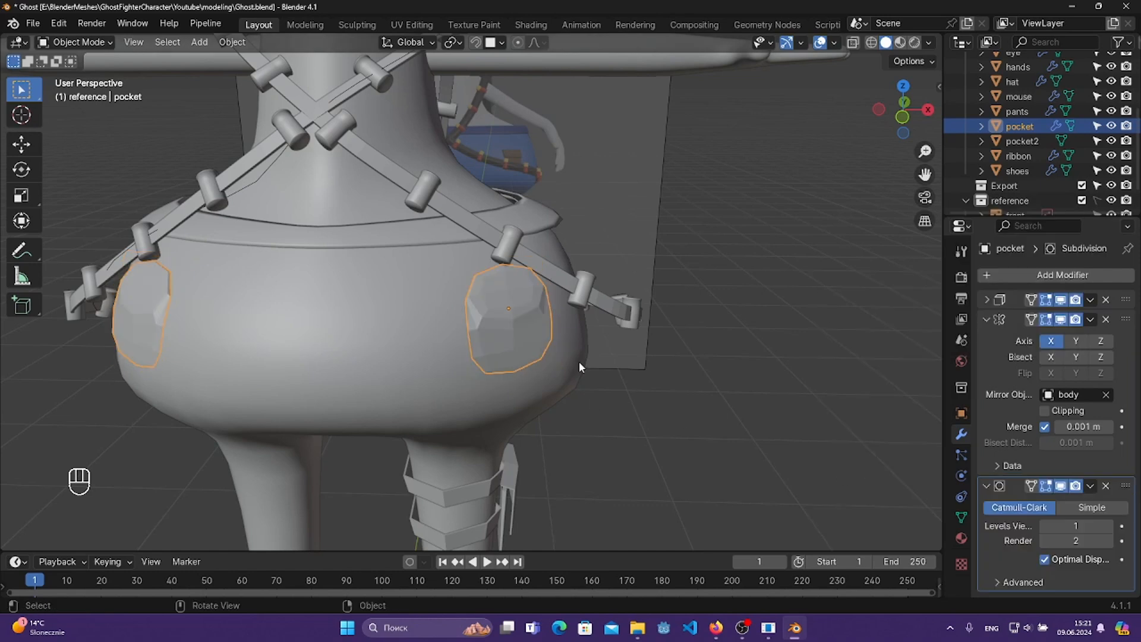
# - In Edit Mode, add a horizontal loop cut to the pocket flap and slide it toward the pocket's upper edge
pyautogui.moveTo(579, 366); pyautogui.dragTo(615, 303, button='middle')
pyautogui.press('Tab')
pyautogui.moveTo(485, 301); pyautogui.dragTo(480, 290, button='middle')
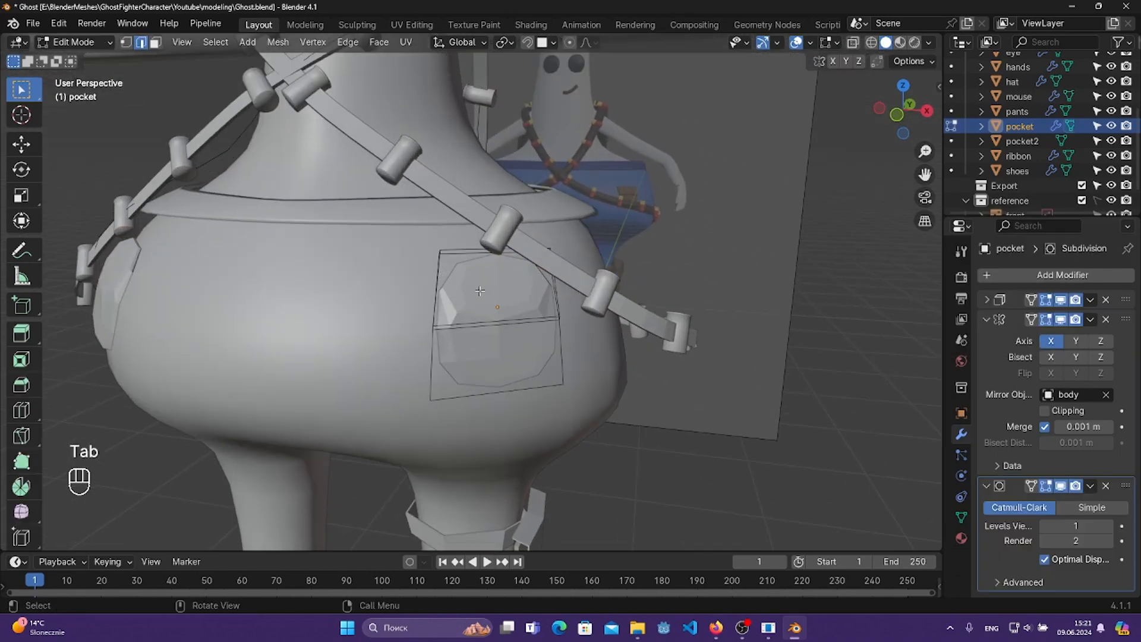
pyautogui.hotkey('shift', '.')
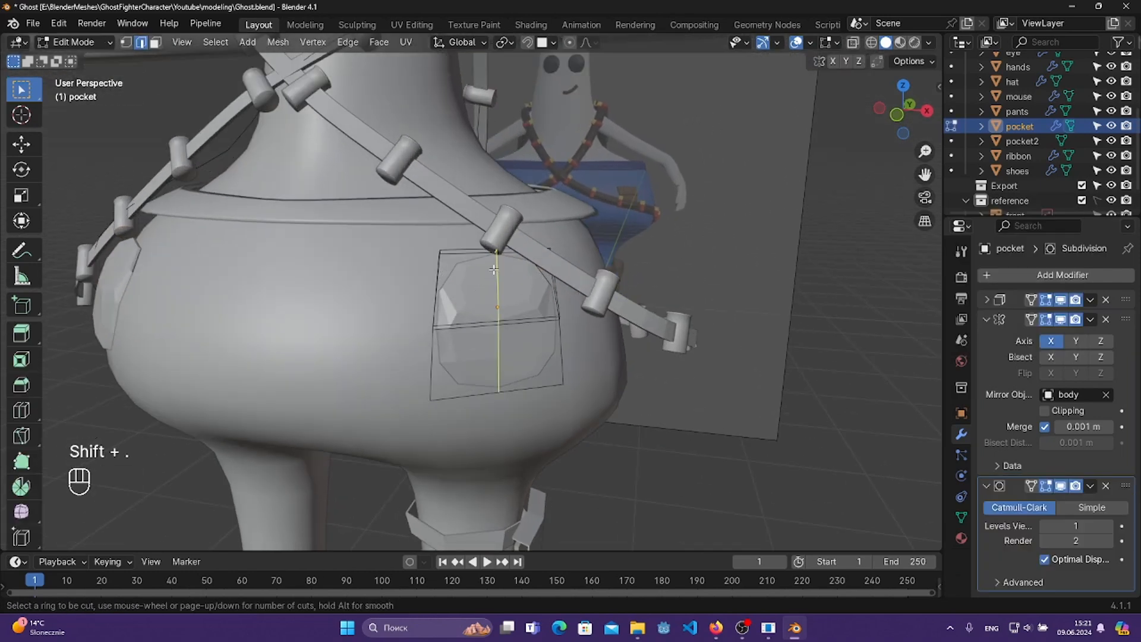
pyautogui.click(452, 270)
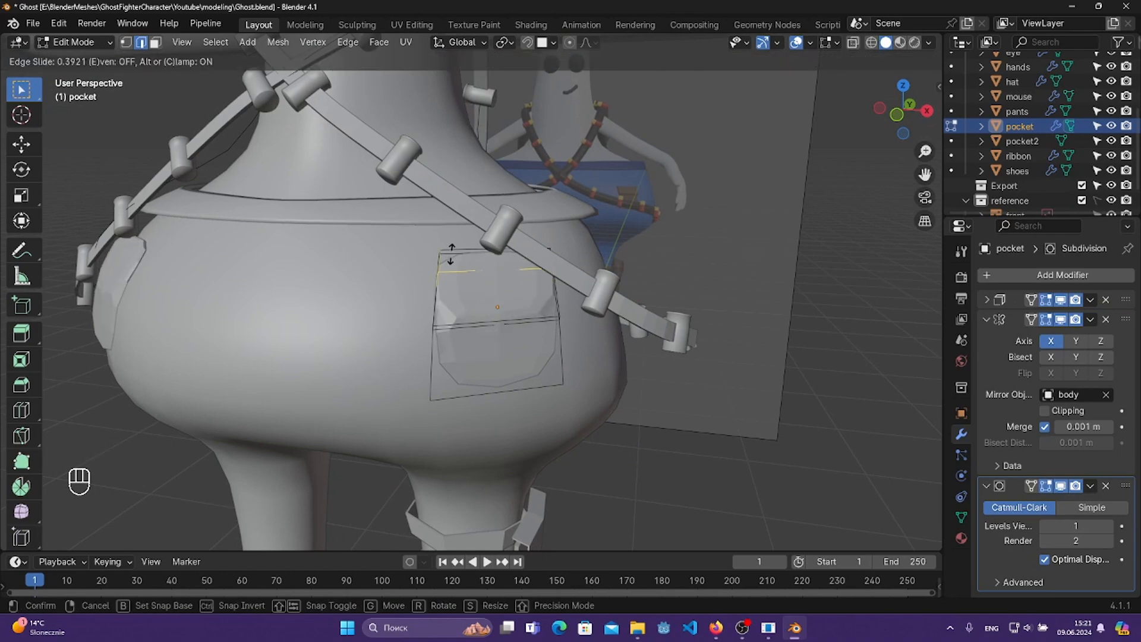
pyautogui.click(451, 253)
# - Add a horizontal loop cut near the pocket's bottom edge, return to Object Mode, and save the file
pyautogui.hotkey('shift', '.')
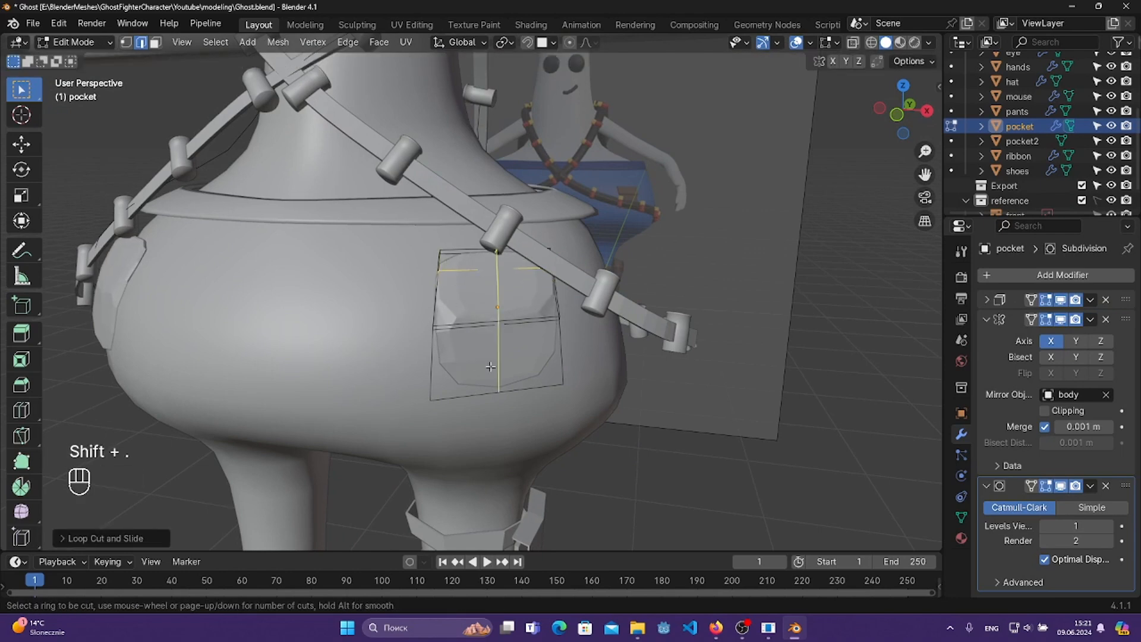
pyautogui.click(542, 347)
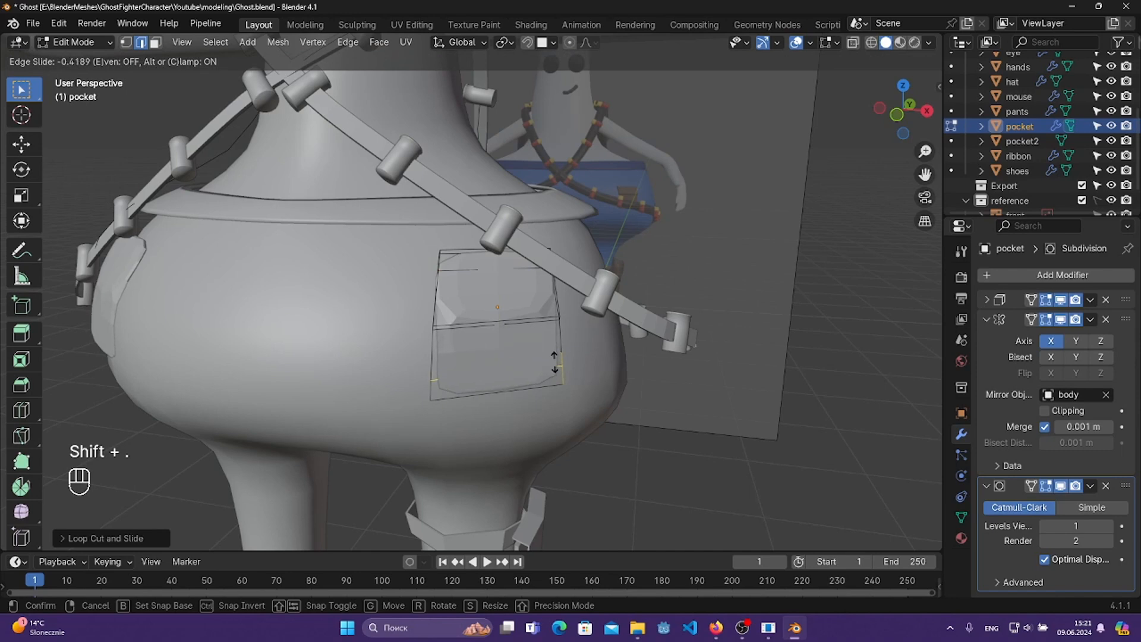
pyautogui.click(555, 364)
pyautogui.moveTo(672, 410); pyautogui.dragTo(705, 425, button='middle')
pyautogui.press('Tab')
pyautogui.moveTo(531, 338); pyautogui.dragTo(589, 269, button='middle')
pyautogui.hotkey('ctrl', 's')
# - Select the front face of the pocket flap in Edit Mode, move it to reshape the flap, and save the file
pyautogui.scroll(2, 588, 327)
pyautogui.press('Tab')
pyautogui.press('3')
pyautogui.click(598, 270)
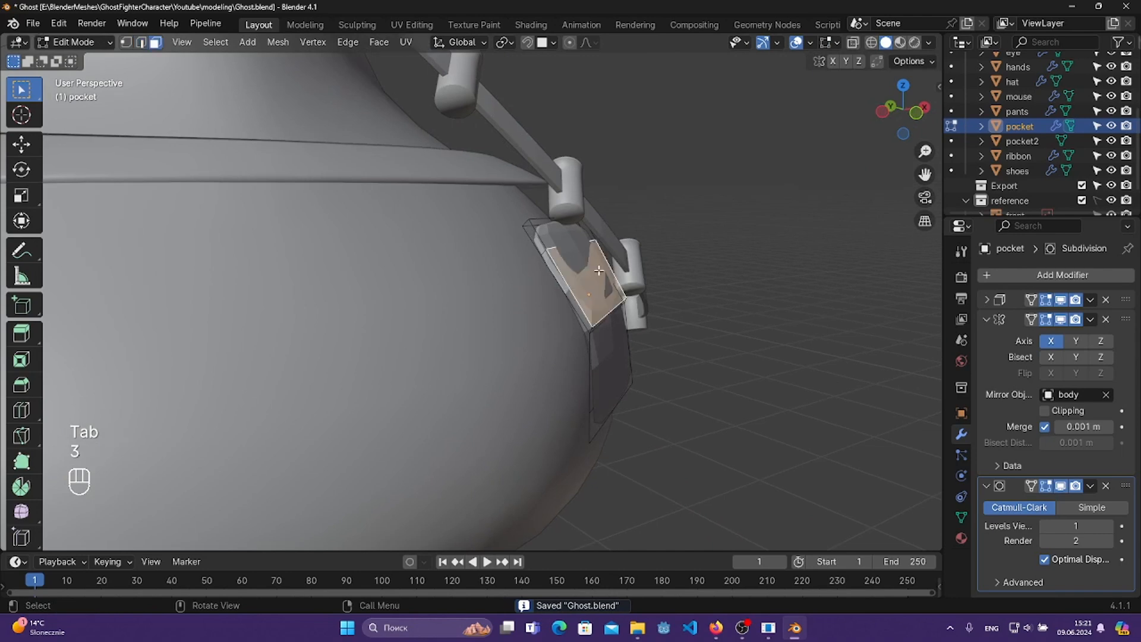
pyautogui.press('g')
pyautogui.click(622, 288)
pyautogui.moveTo(622, 287); pyautogui.dragTo(600, 262, button='middle')
pyautogui.hotkey('ctrl', 's')
pyautogui.moveTo(600, 262); pyautogui.dragTo(642, 267, button='middle')
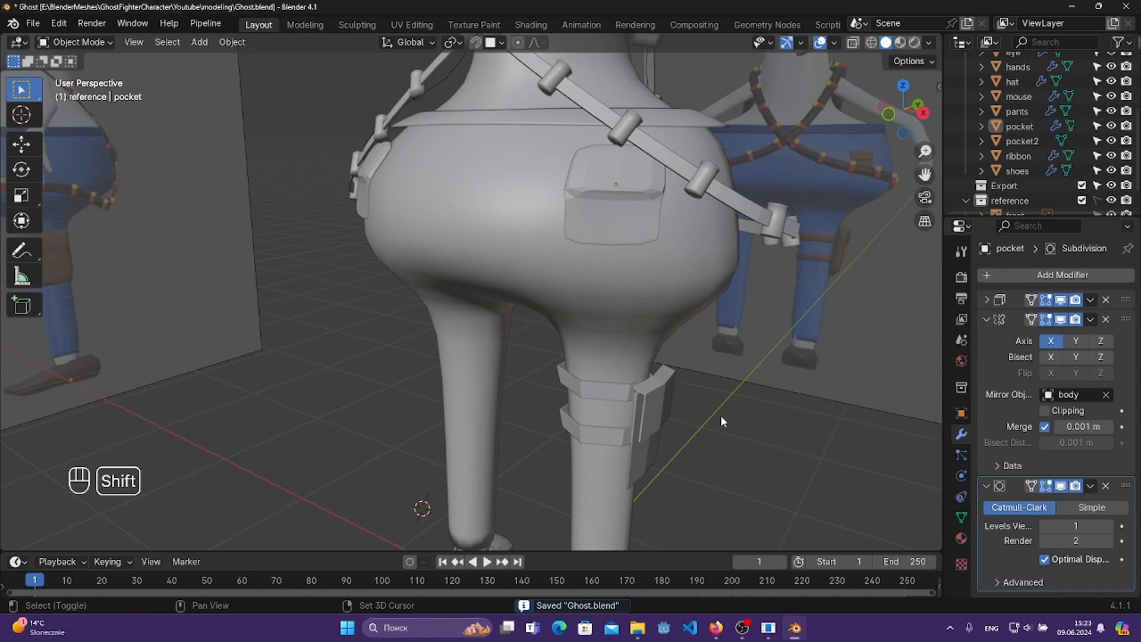
# - Select the strapped pouch on the leg and add a Subdivision Surface modifier to it
pyautogui.keyDown('shift'); pyautogui.moveTo(721, 415); pyautogui.dragTo(568, 244, button='middle'); pyautogui.keyUp('shift')
pyautogui.scroll(2, 535, 220)
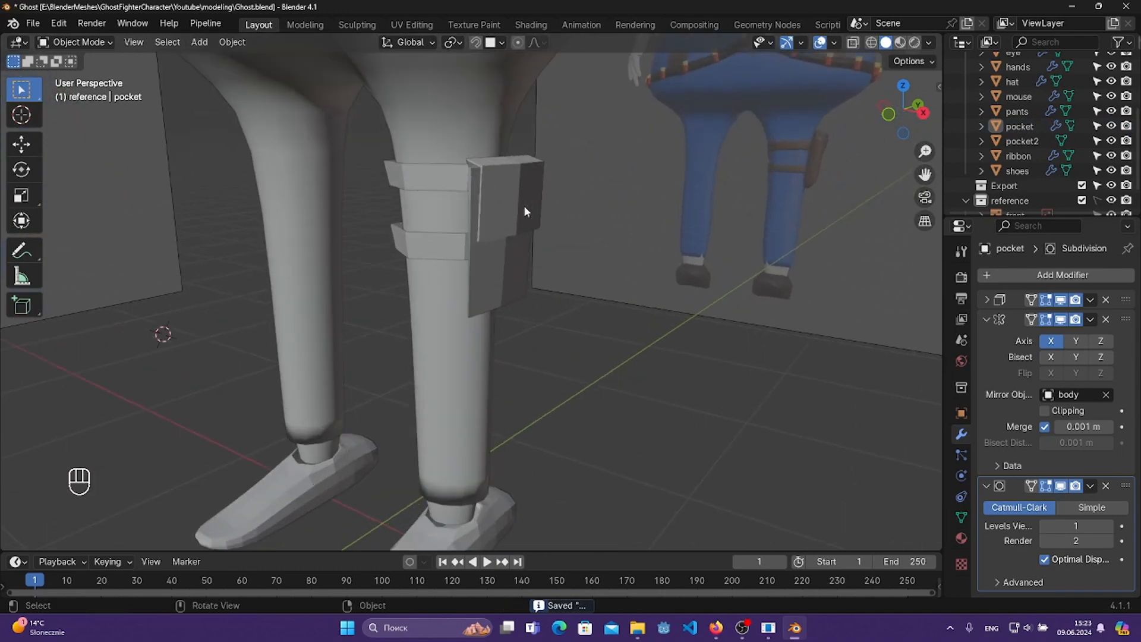
pyautogui.moveTo(524, 206); pyautogui.dragTo(503, 187, button='middle')
pyautogui.click(501, 184)
pyautogui.rightClick(501, 184)
pyautogui.click(496, 179)
pyautogui.click(1046, 279)
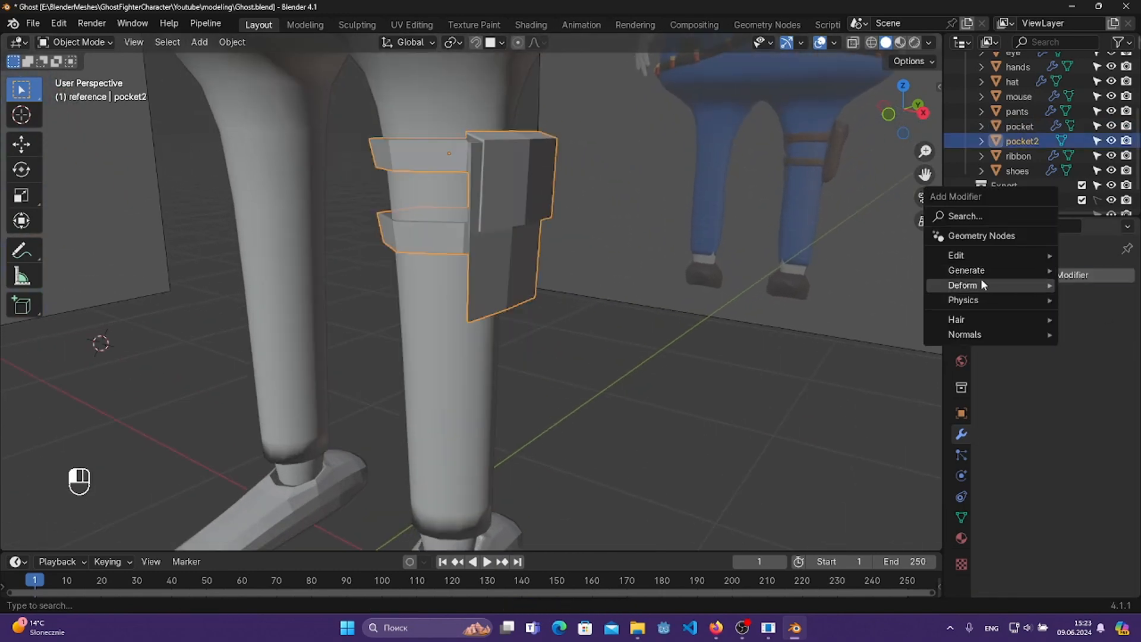
pyautogui.moveTo(974, 270)
pyautogui.click(861, 463)
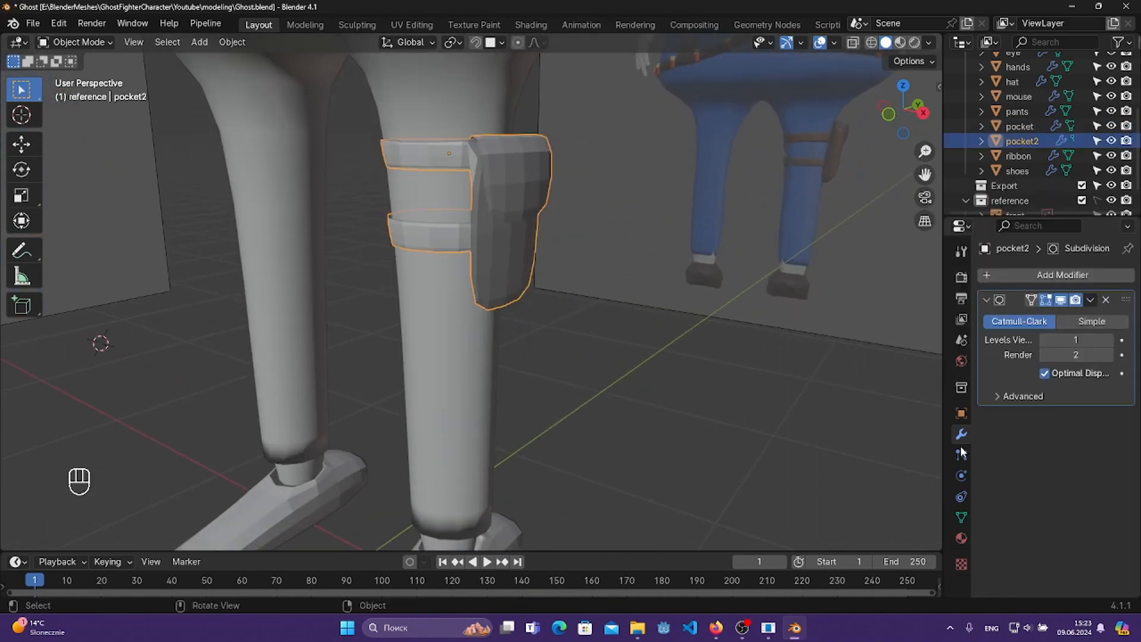
pyautogui.moveTo(572, 325)
pyautogui.mouseDown(button='middle')
pyautogui.moveTo(481, 321)
pyautogui.moveTo(703, 321)
pyautogui.moveTo(706, 338)
pyautogui.moveTo(540, 328)
pyautogui.moveTo(593, 325)
pyautogui.mouseUp(button='middle')
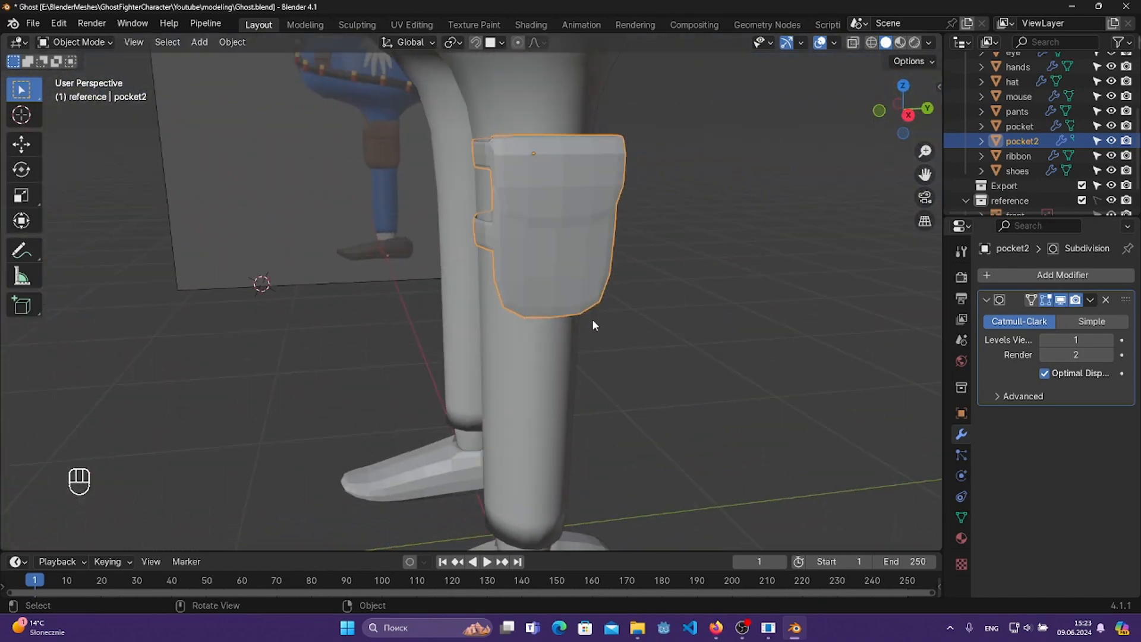
# - Set the leg pouch's viewport subdivision to 2, move its linked pocket part along the X axis in Edit Mode, and save
pyautogui.click(1107, 338)
pyautogui.moveTo(822, 339); pyautogui.dragTo(481, 162, button='middle')
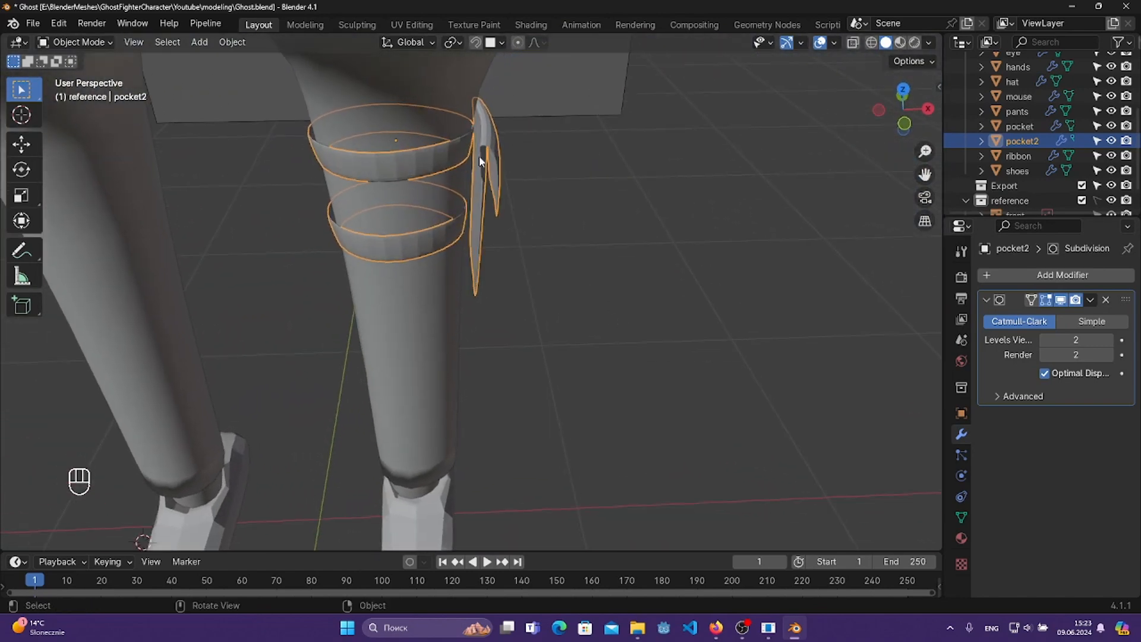
pyautogui.press('Tab')
pyautogui.press('l')
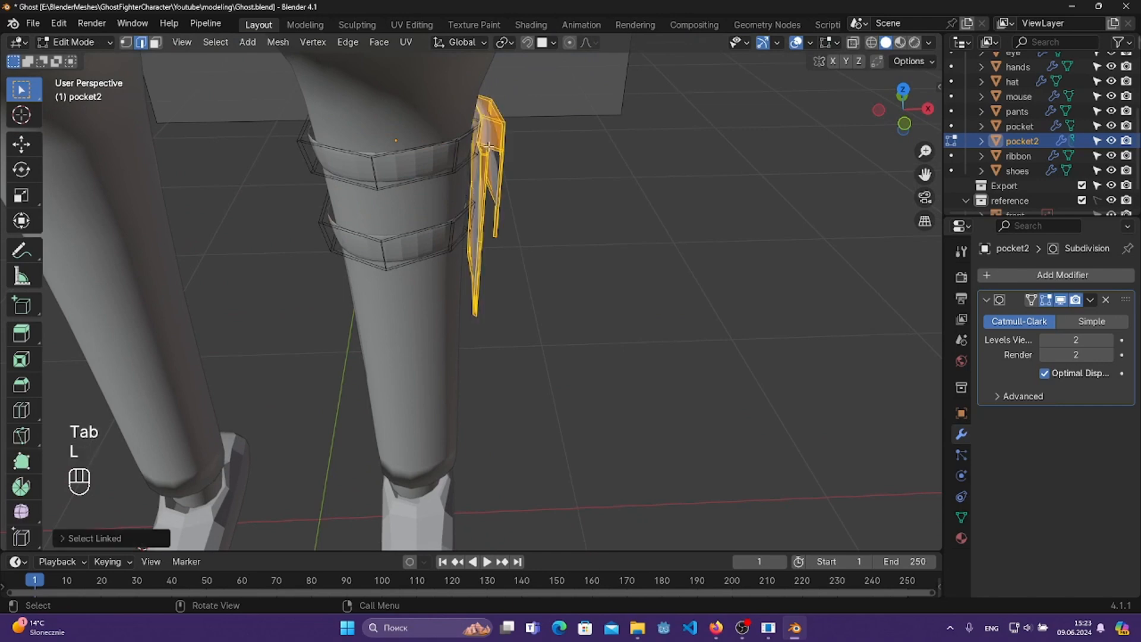
pyautogui.moveTo(528, 154); pyautogui.dragTo(600, 190, button='middle')
pyautogui.press('g')
pyautogui.press('x')
pyautogui.click(589, 145)
pyautogui.hotkey('ctrl', 's')
# - Rotate the pocket part slightly beside the leg, save the file and return to Object Mode
pyautogui.press('r')
pyautogui.click(604, 140)
pyautogui.hotkey('ctrl', 's')
pyautogui.press('Tab')
pyautogui.scroll(-1, 600, 190)
pyautogui.click(583, 206)
pyautogui.moveTo(684, 256); pyautogui.dragTo(658, 231, button='middle')
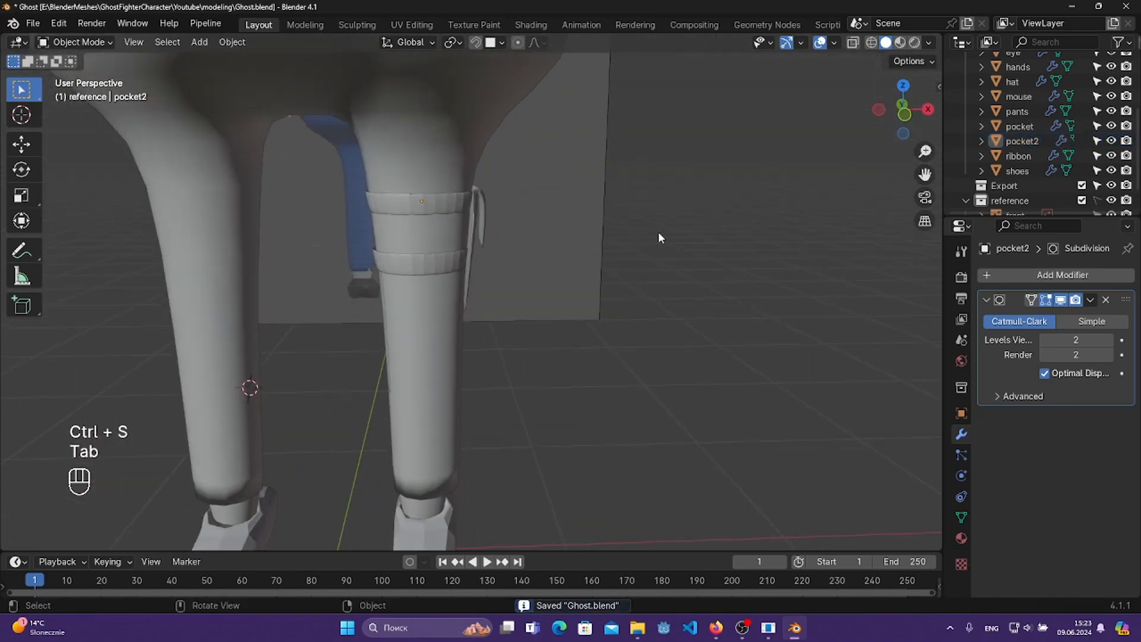
# - Scale the whole strapped pouch slightly around the leg and save the file
pyautogui.click(464, 203)
pyautogui.press('s')
pyautogui.click(596, 218)
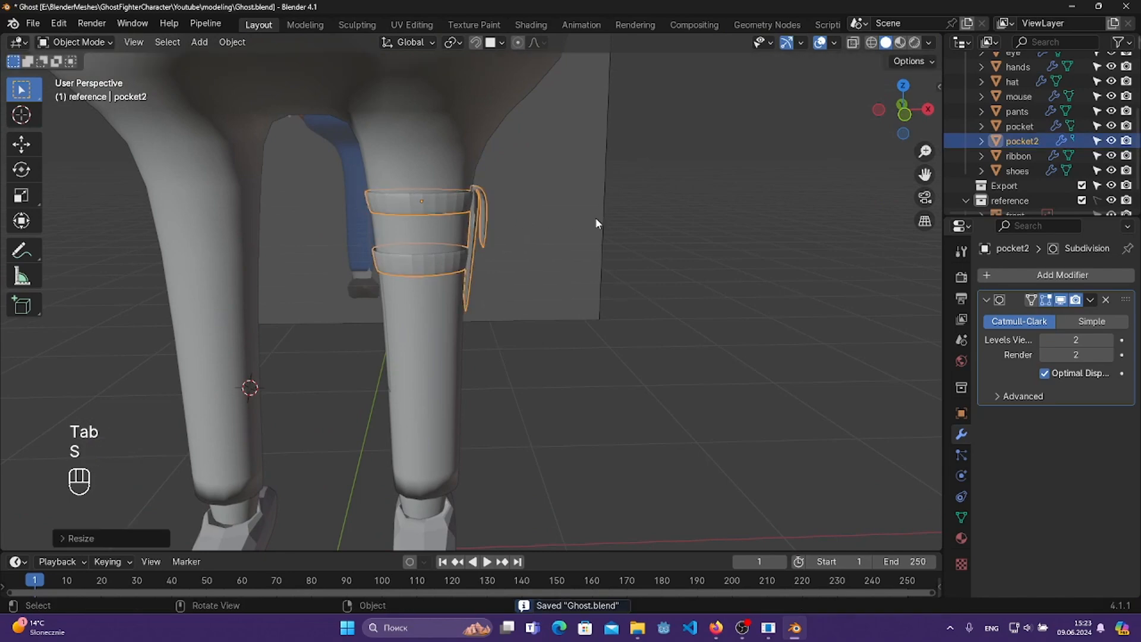
pyautogui.hotkey('ctrl', 's')
# - Apply smooth shading to the strapped leg pouch in Object Mode
pyautogui.scroll(3, 479, 226)
pyautogui.press('Tab')
pyautogui.press('Tab')
pyautogui.scroll(-1, 476, 197)
pyautogui.moveTo(528, 192); pyautogui.dragTo(614, 273, button='middle')
pyautogui.rightClick(451, 168)
pyautogui.click(403, 141)
# - Select the shoes and apply smooth shading to them
pyautogui.click(621, 326)
pyautogui.moveTo(622, 326); pyautogui.dragTo(644, 339, button='middle')
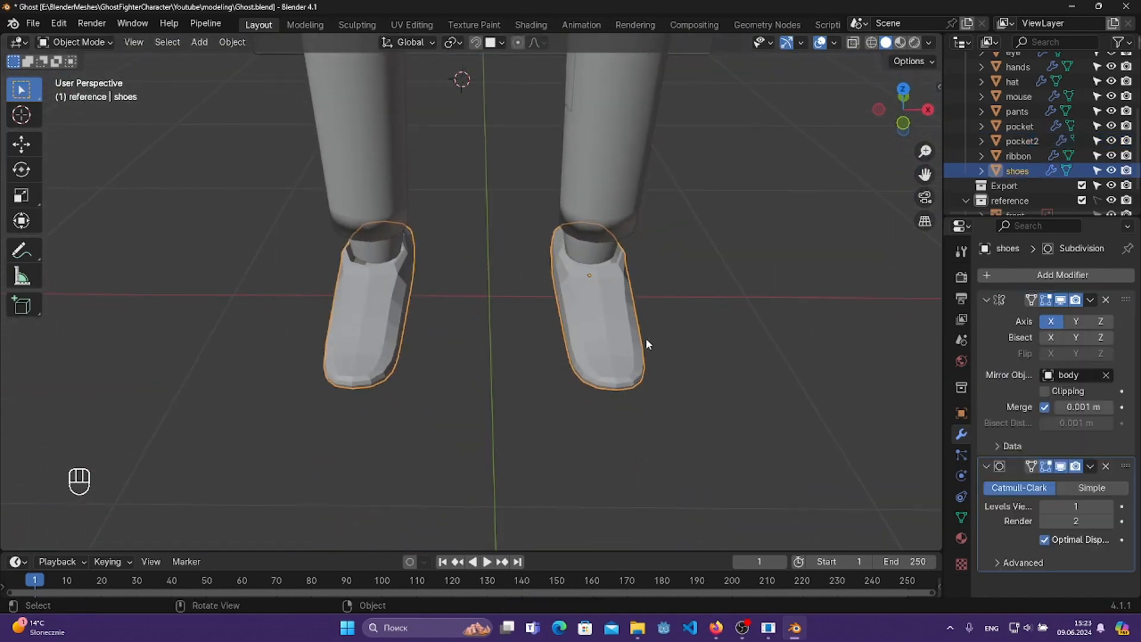
pyautogui.rightClick(644, 339)
pyautogui.click(580, 321)
pyautogui.moveTo(776, 319); pyautogui.dragTo(520, 257, button='middle')
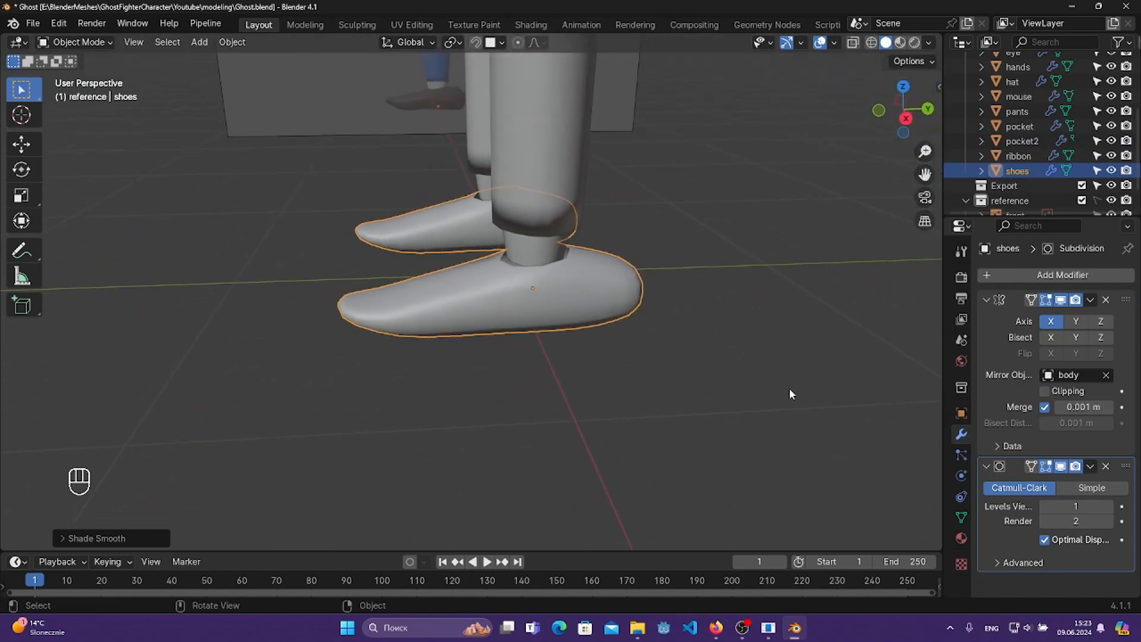
pyautogui.moveTo(650, 328); pyautogui.dragTo(645, 296, button='middle')
pyautogui.press('g')
pyautogui.press('x')
pyautogui.press('s')
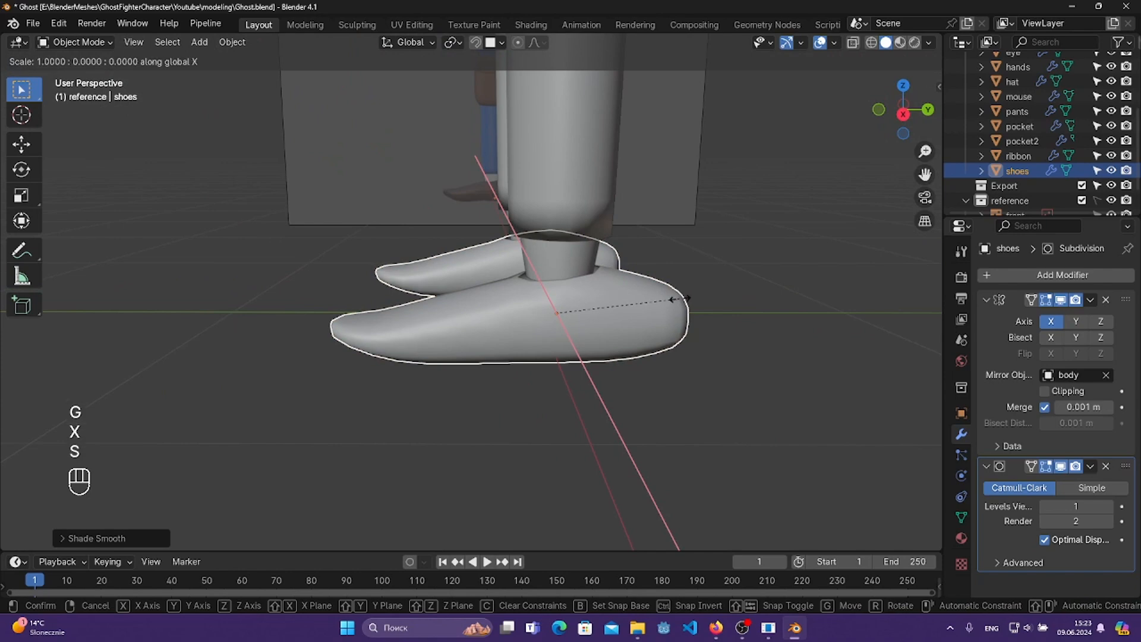
pyautogui.rightClick(679, 298)
# - Shorten the shoes by scaling them along the Y axis to about 0.87, deselect them, and save the file
pyautogui.press('s')
pyautogui.press('y')
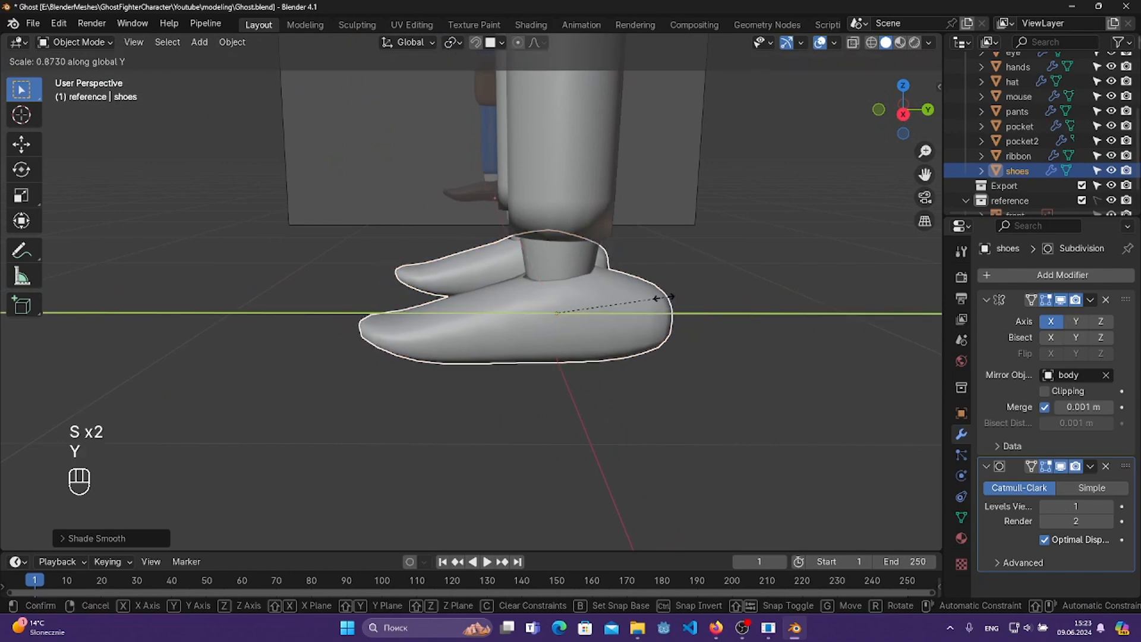
pyautogui.click(659, 297)
pyautogui.moveTo(682, 305); pyautogui.dragTo(737, 379, button='middle')
pyautogui.moveTo(454, 296); pyautogui.dragTo(740, 207, button='middle')
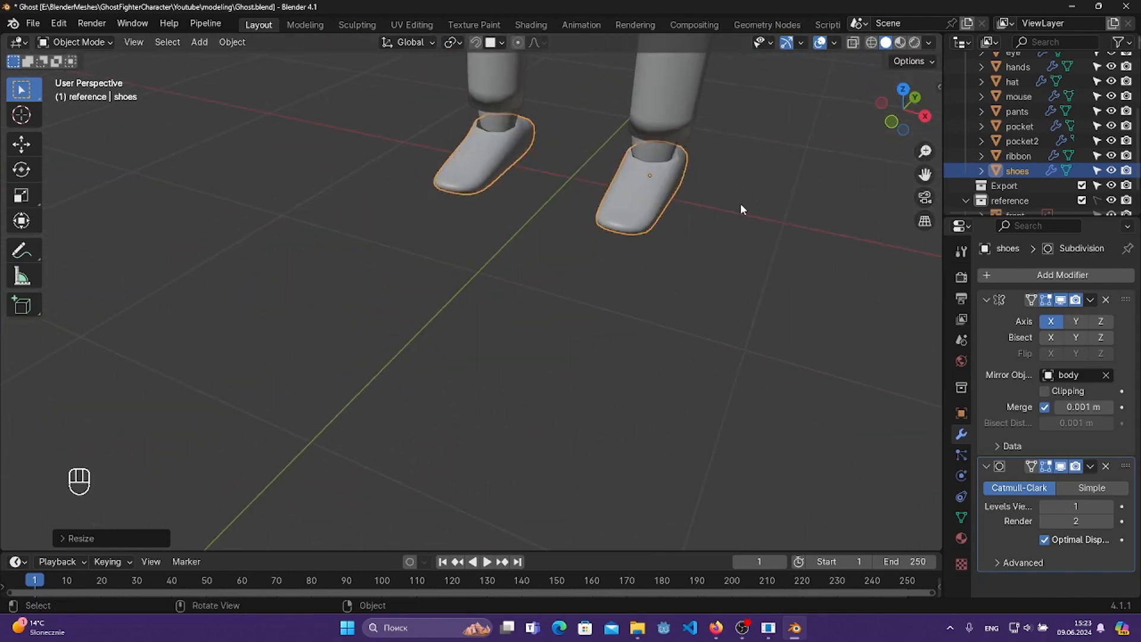
pyautogui.click(733, 213)
pyautogui.scroll(-3, 692, 235)
pyautogui.hotkey('ctrl', 's')
# - Select the hat and create a new material for it
pyautogui.scroll(-6, 688, 237)
pyautogui.keyDown('shift'); pyautogui.moveTo(573, 208); pyautogui.dragTo(618, 321, button='middle'); pyautogui.keyUp('shift')
pyautogui.scroll(6, 636, 244)
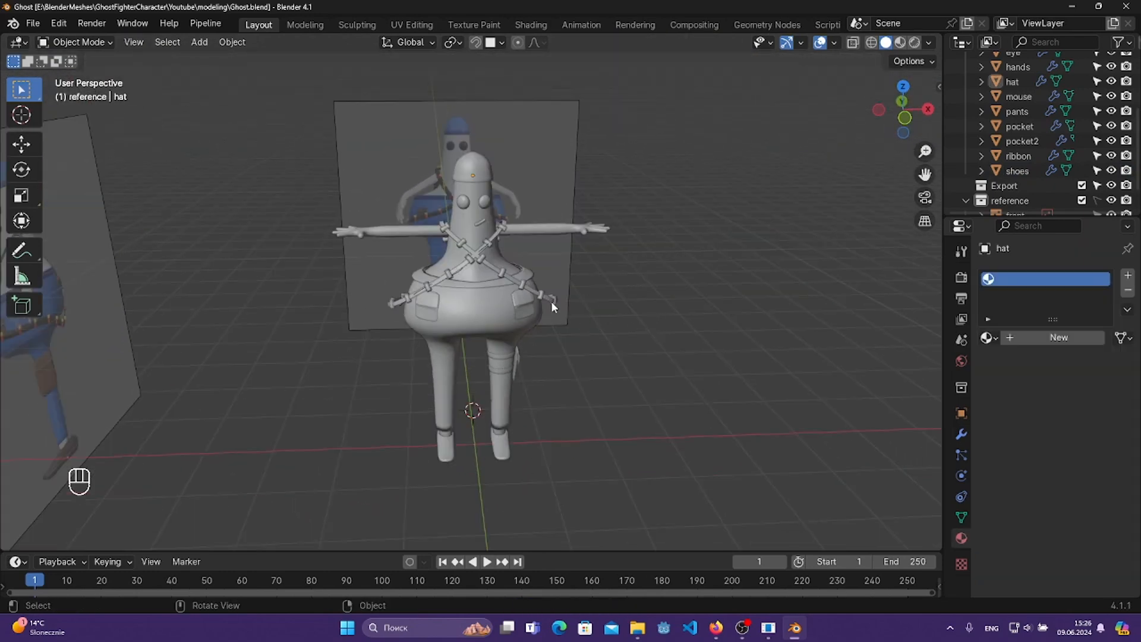
pyautogui.moveTo(580, 258); pyautogui.dragTo(552, 254, button='middle')
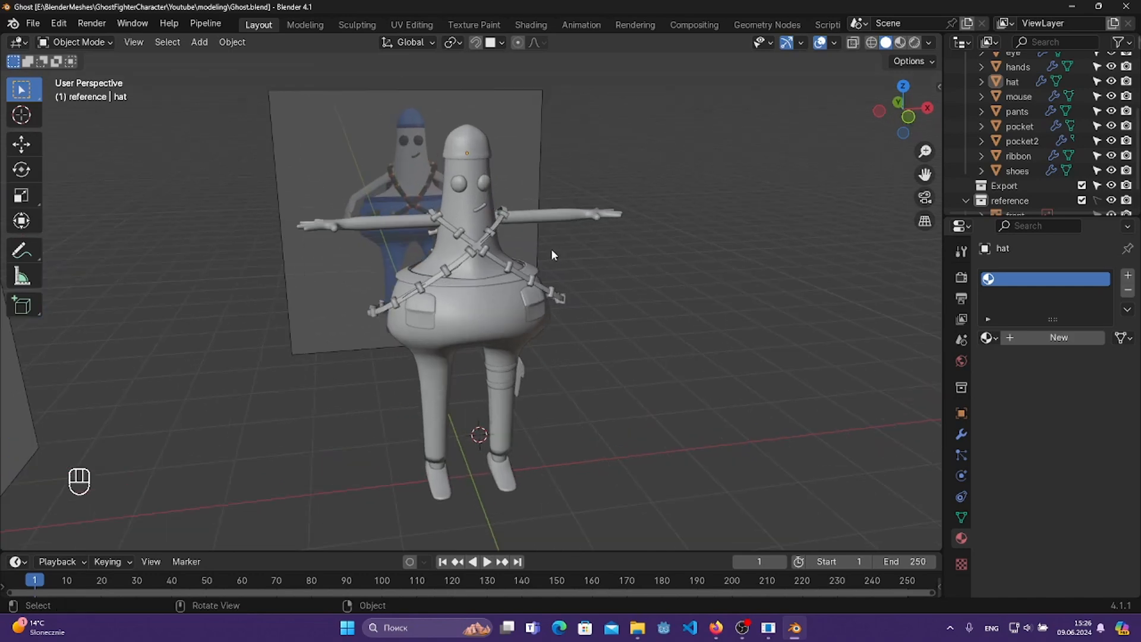
pyautogui.click(472, 150)
pyautogui.click(1021, 337)
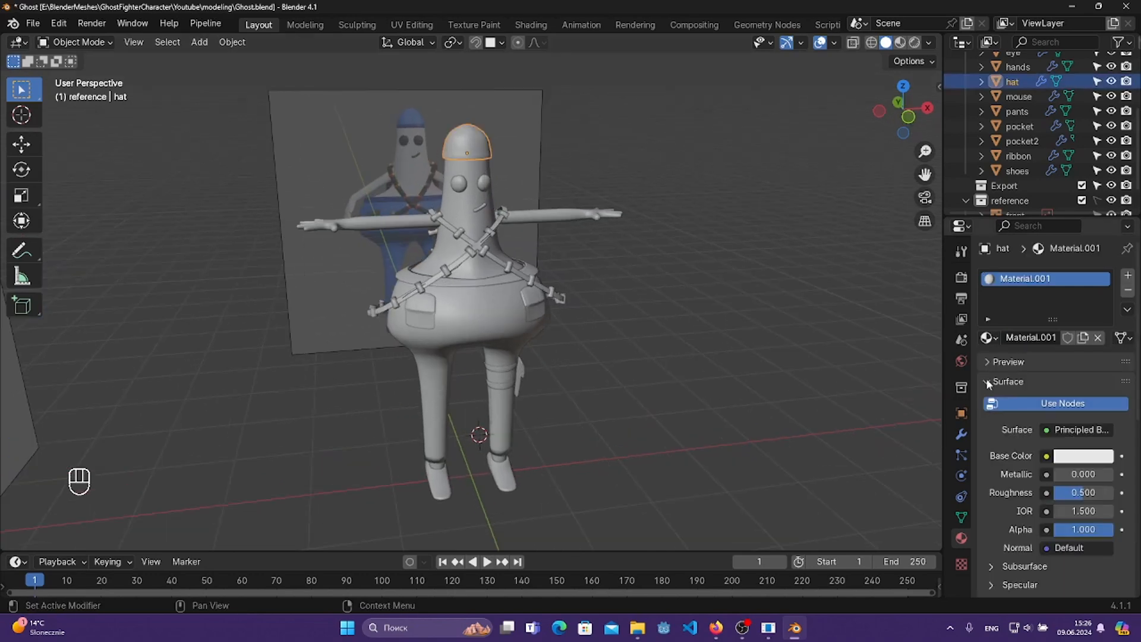
pyautogui.click(962, 519)
pyautogui.click(960, 538)
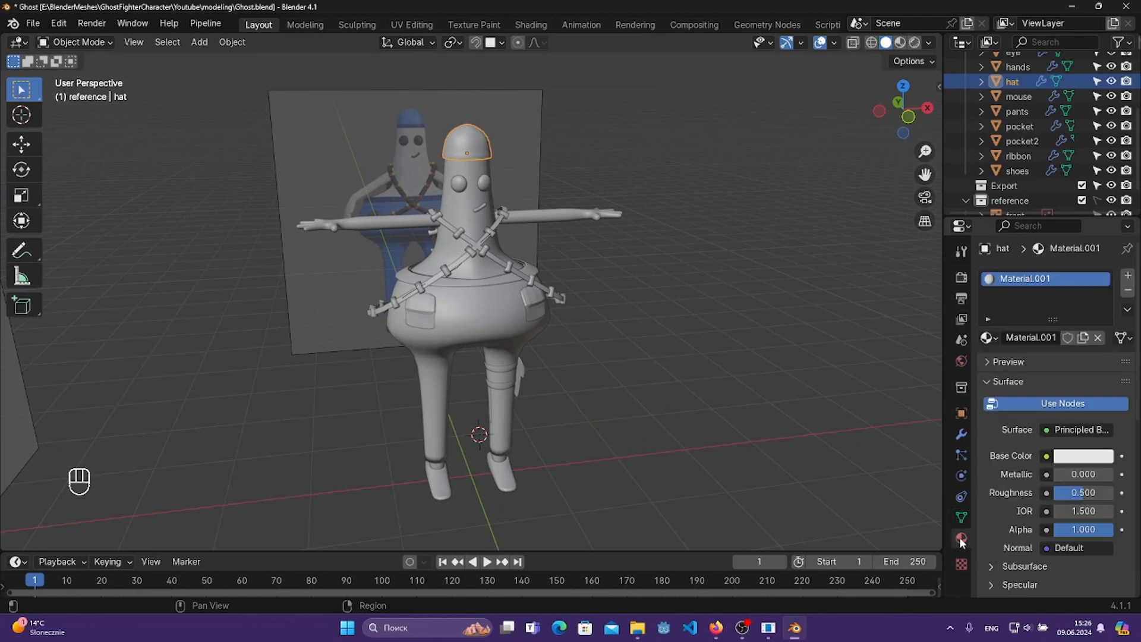
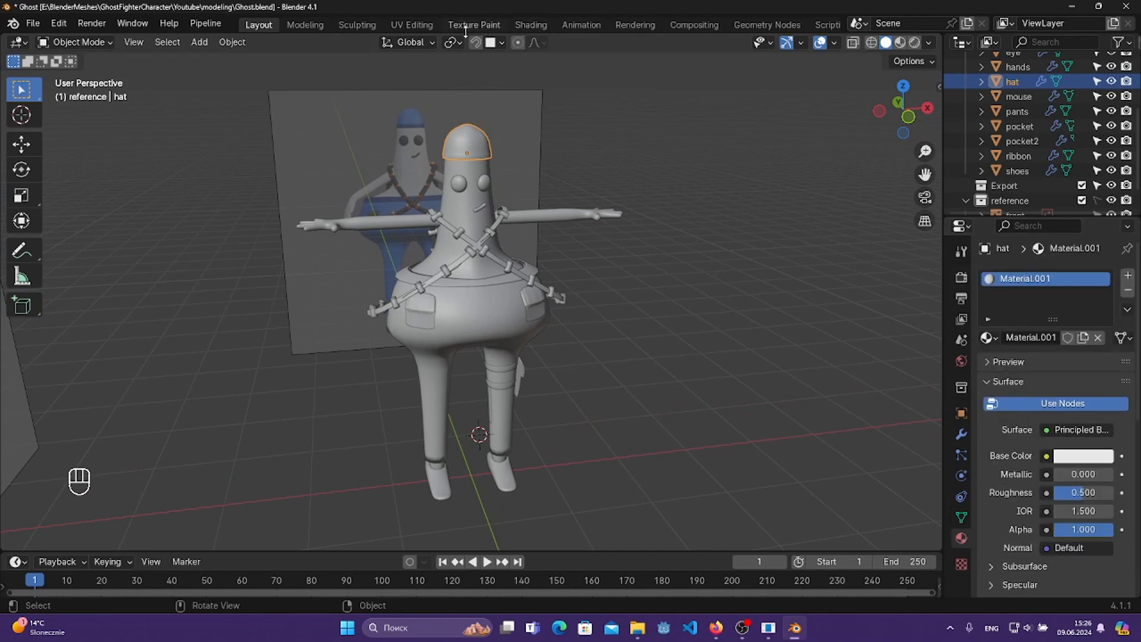
# - Switch to the Shading workspace to edit the nodes of the hat's material
pyautogui.click(531, 24)
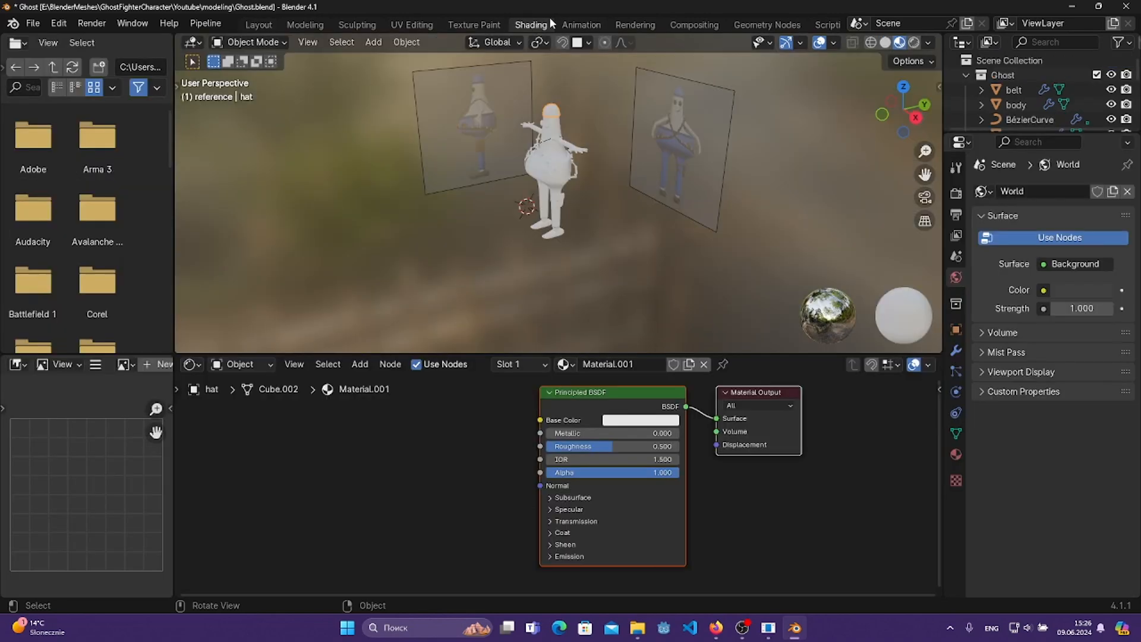
pyautogui.scroll(-1, 552, 431)
pyautogui.moveTo(501, 434); pyautogui.dragTo(744, 512)
pyautogui.moveTo(750, 509); pyautogui.dragTo(764, 530)
pyautogui.moveTo(547, 167); pyautogui.dragTo(580, 163, button='middle')
pyautogui.scroll(5, 572, 211)
pyautogui.keyDown('shift'); pyautogui.moveTo(557, 92); pyautogui.dragTo(624, 146, button='middle'); pyautogui.keyUp('shift')
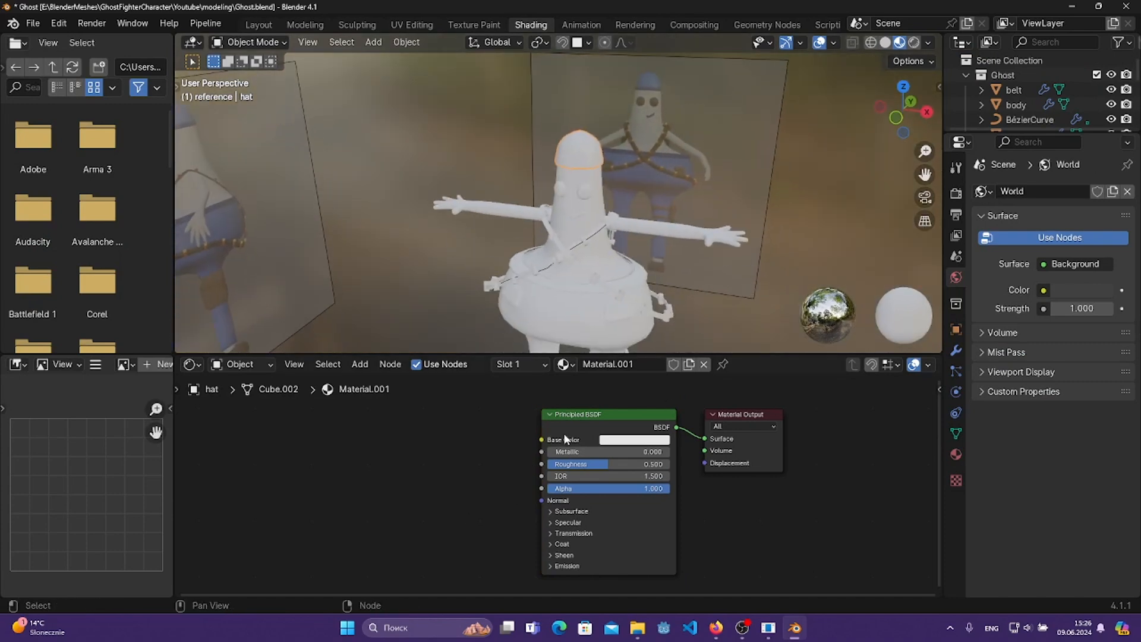
# - Add an Image Texture node with its Color output connected to the Base Color of the hat's Principled BSDF
pyautogui.moveTo(540, 440); pyautogui.dragTo(424, 461)
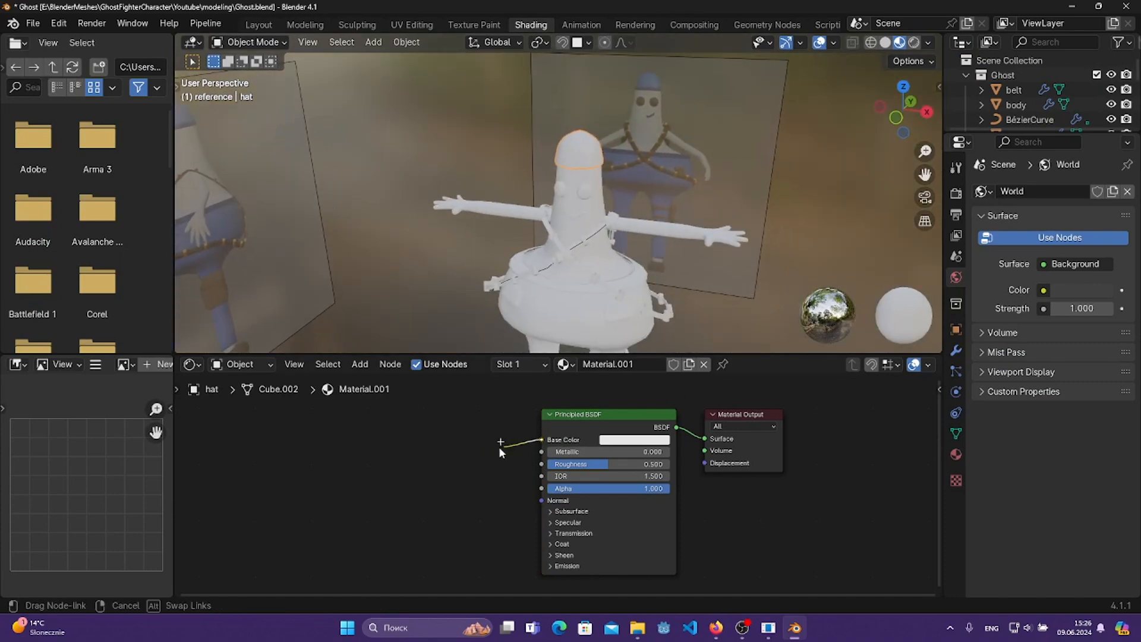
pyautogui.moveTo(501, 442); pyautogui.dragTo(473, 455)
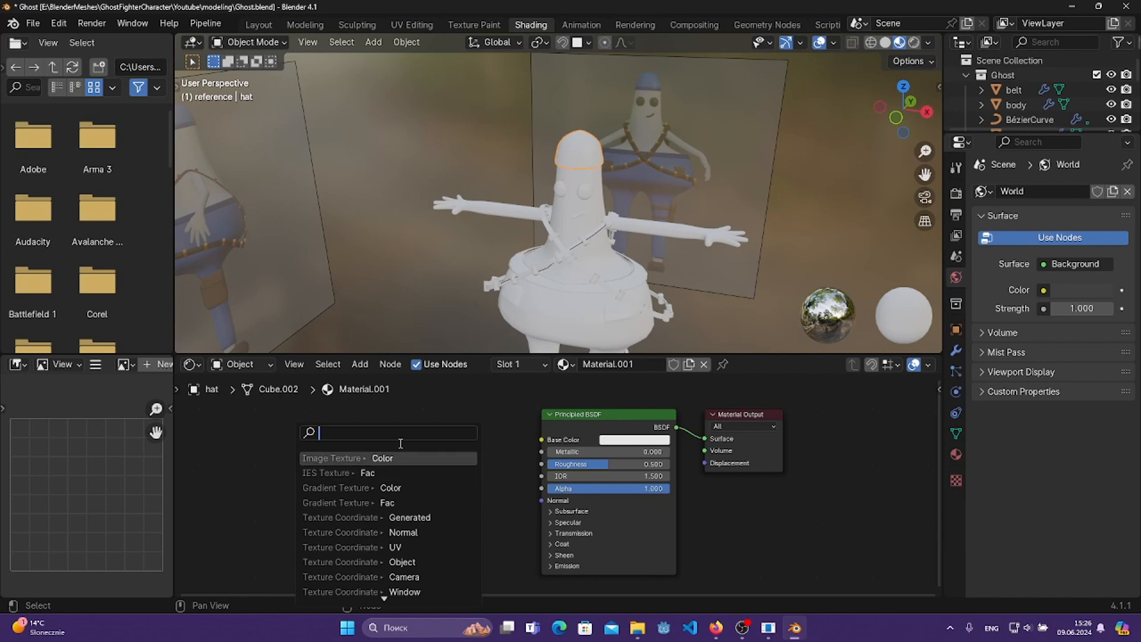
pyautogui.write('image')
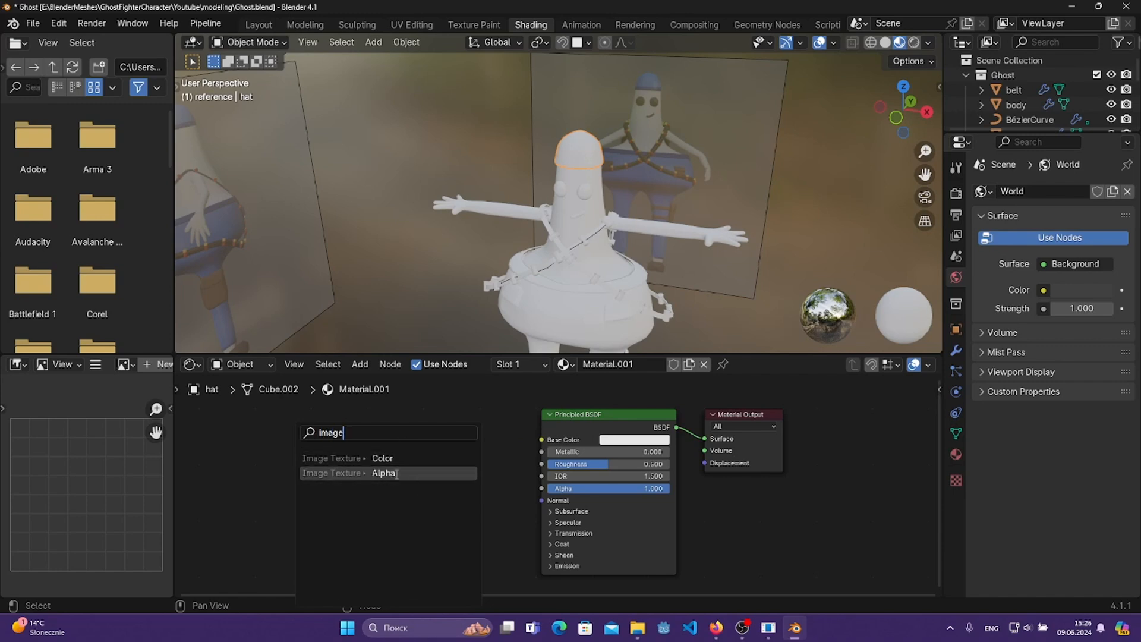
pyautogui.click(383, 458)
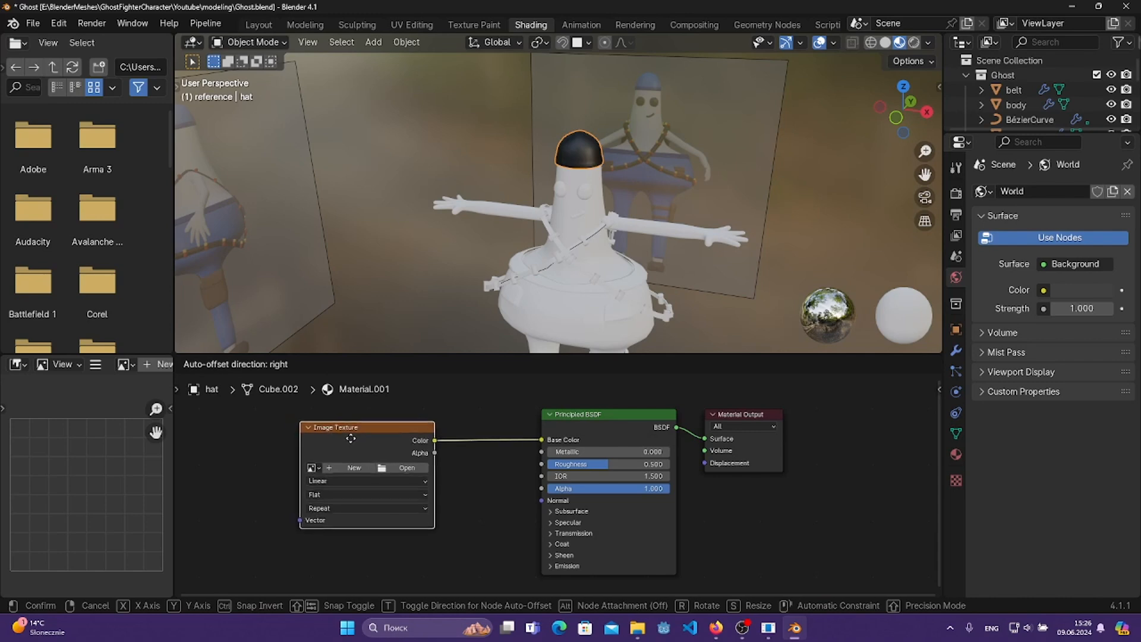
pyautogui.click(351, 438)
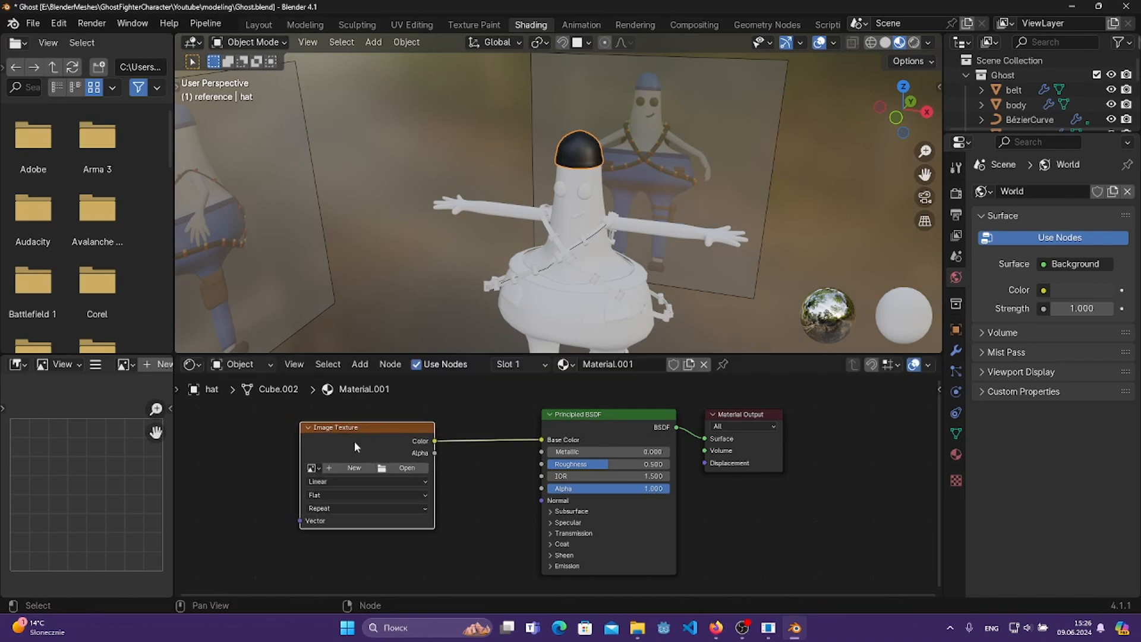
# - Load palette.png into the Image Texture node and set its interpolation to Closest
pyautogui.click(401, 469)
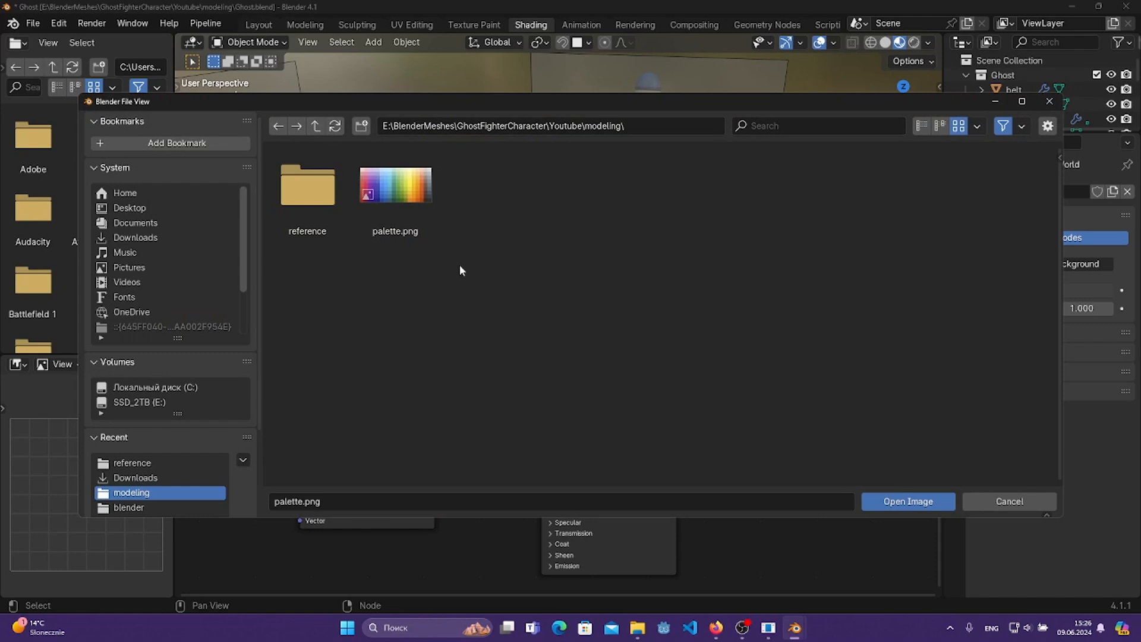
pyautogui.moveTo(474, 294); pyautogui.dragTo(423, 208)
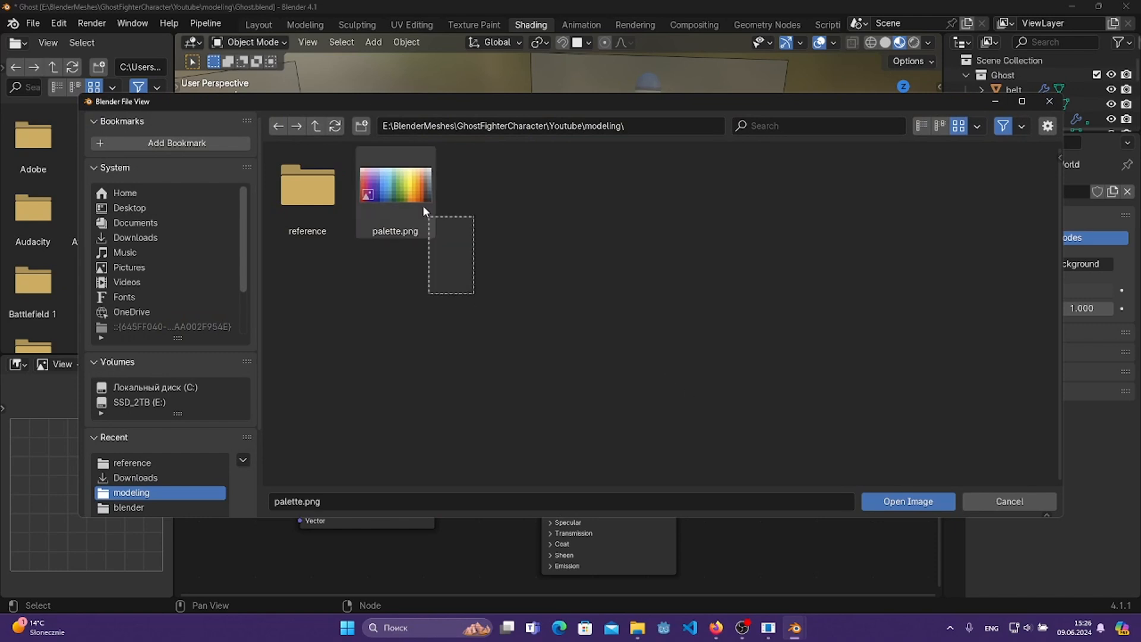
pyautogui.moveTo(376, 266); pyautogui.dragTo(386, 272)
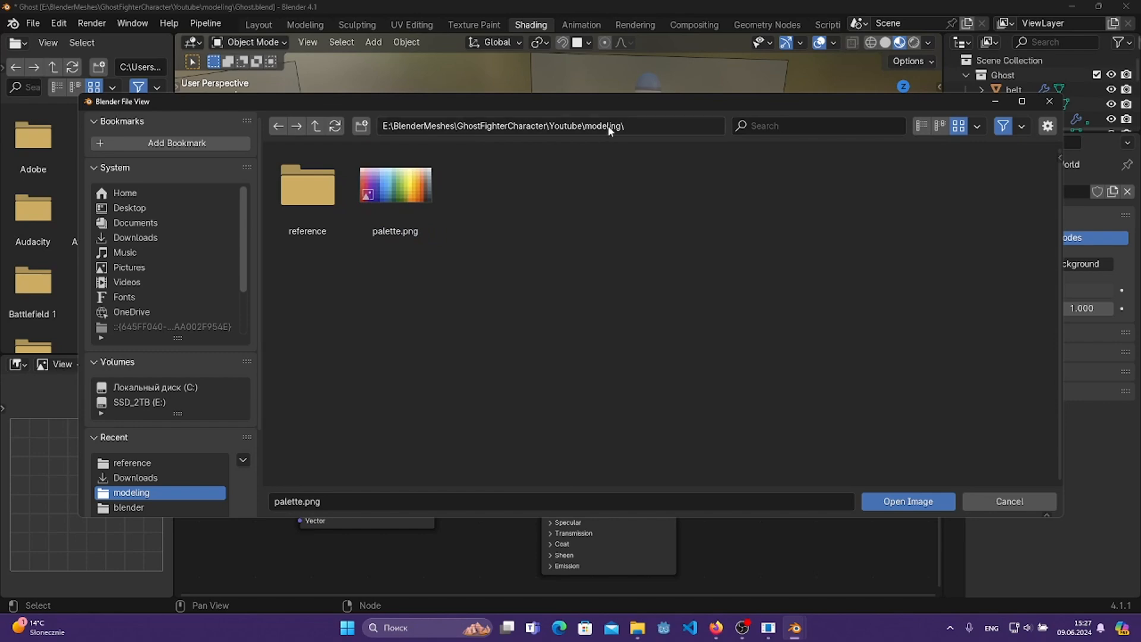
pyautogui.doubleClick(400, 217)
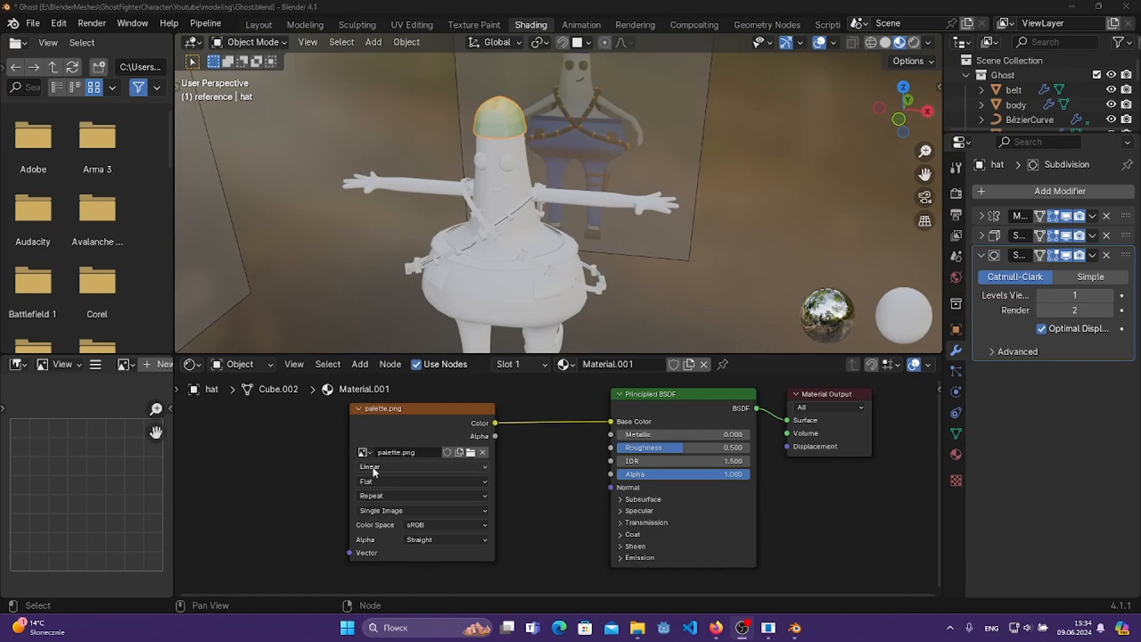
pyautogui.click(374, 467)
pyautogui.click(384, 507)
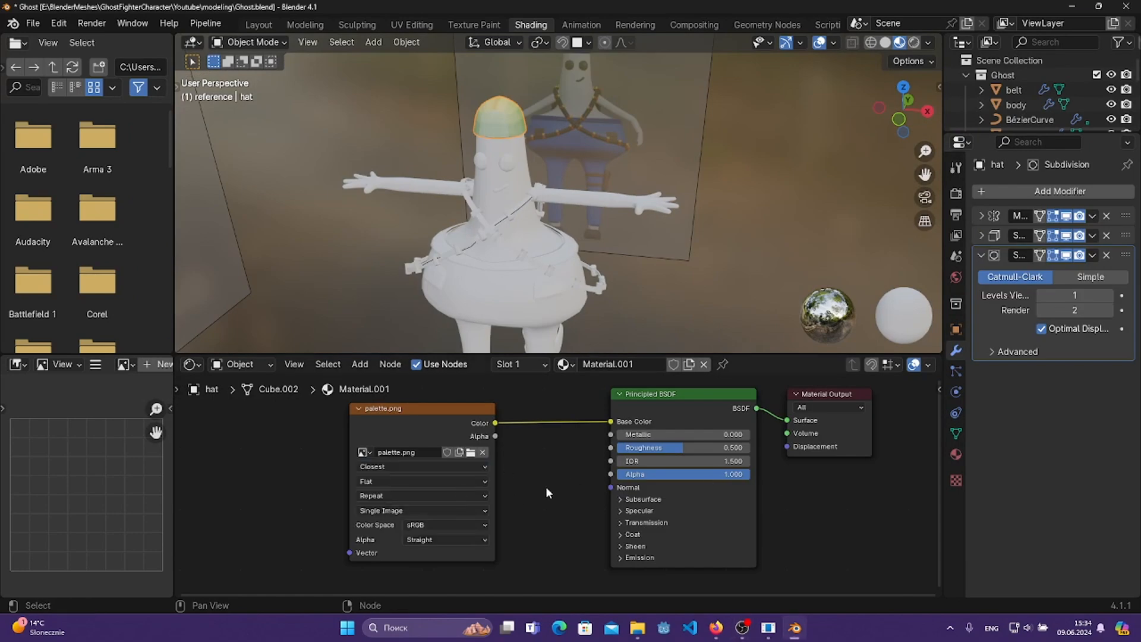
# - Select all parts of the character and link the hat's palette material to them
pyautogui.press('a')
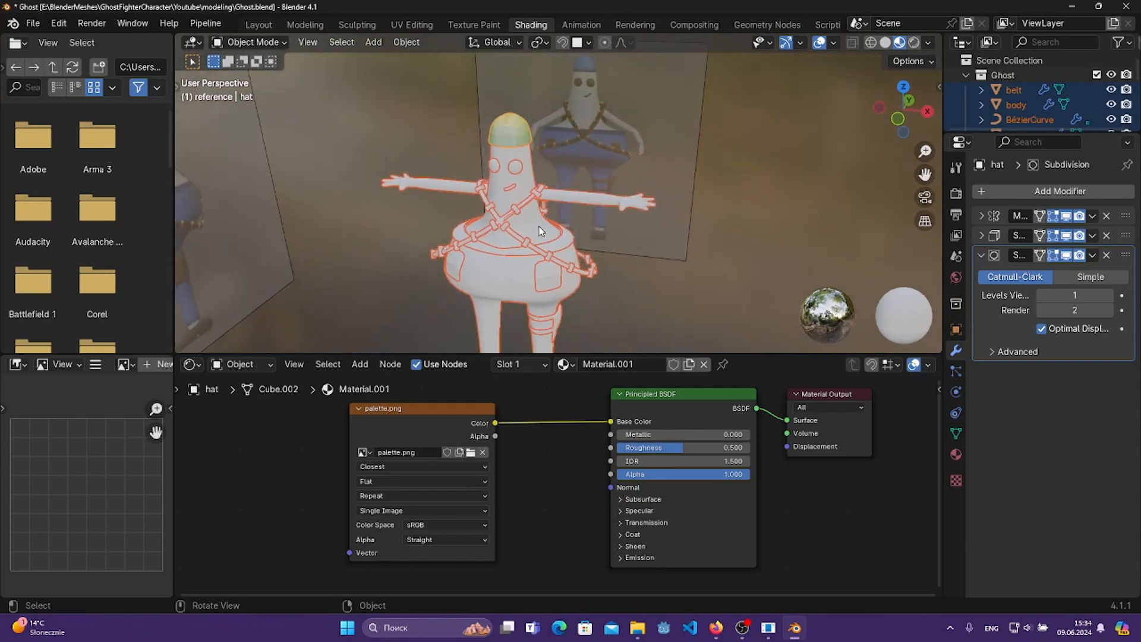
pyautogui.moveTo(646, 244); pyautogui.dragTo(637, 244, button='middle')
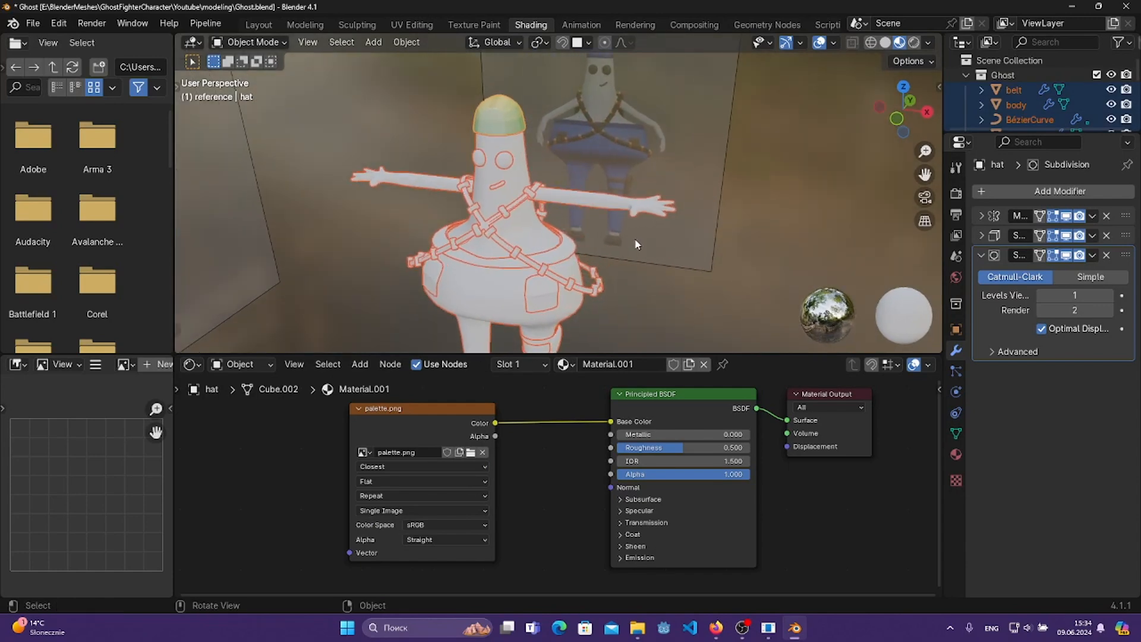
pyautogui.hotkey('ctrl', 'l')
pyautogui.click(632, 237)
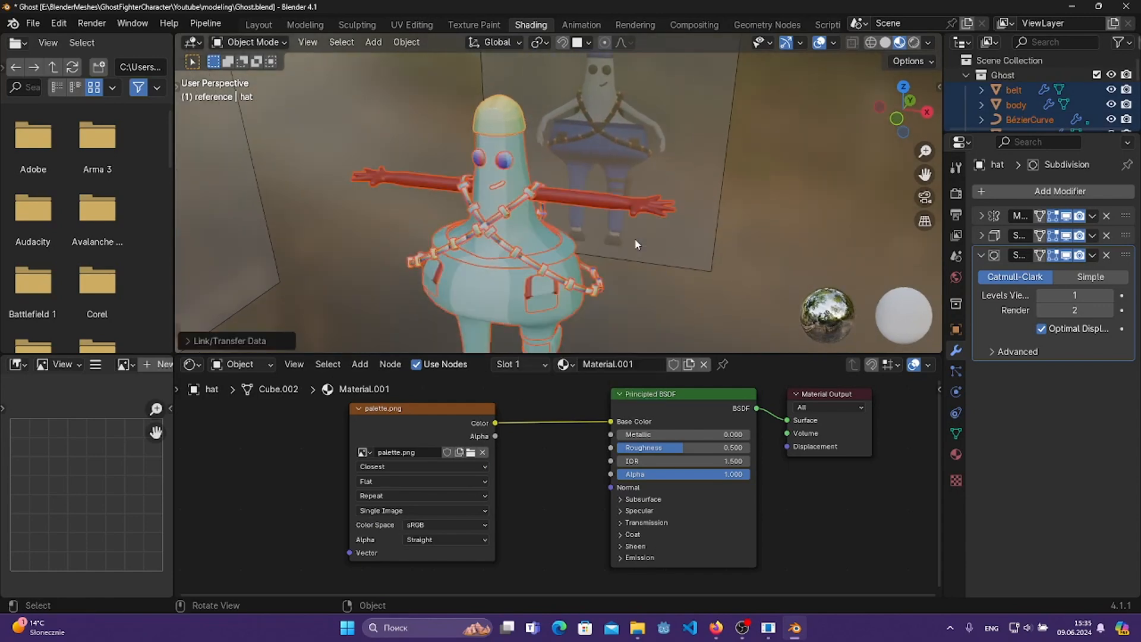
pyautogui.moveTo(566, 295); pyautogui.dragTo(589, 284, button='middle')
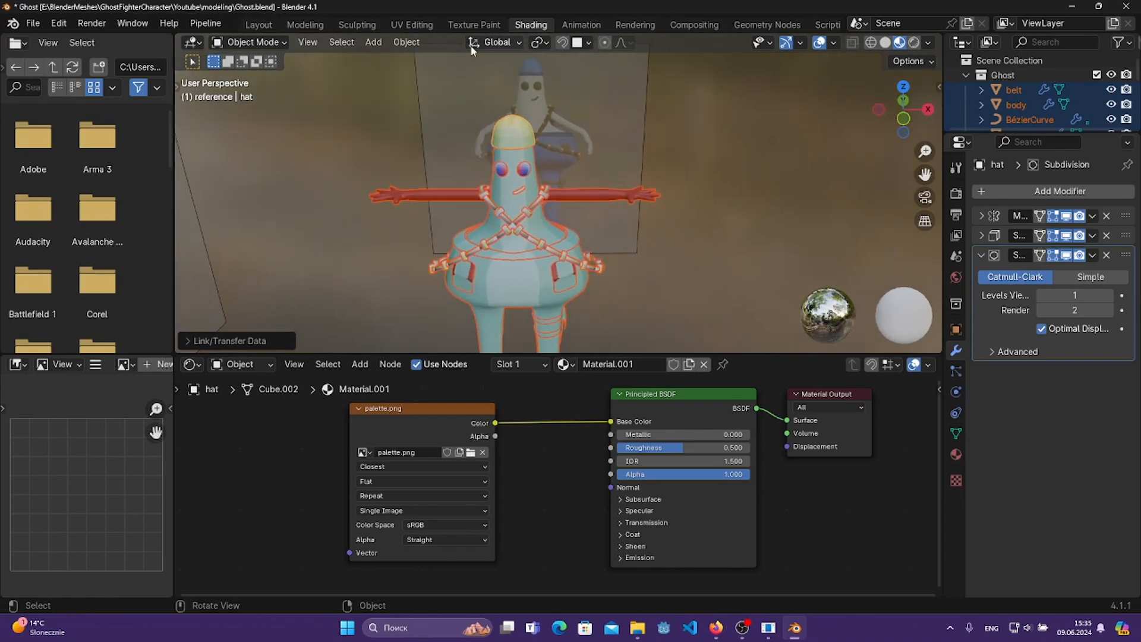
# - Switch to the UV Editing workspace, take all parts out of Edit Mode, and enter Edit Mode on the hat alone
pyautogui.click(416, 25)
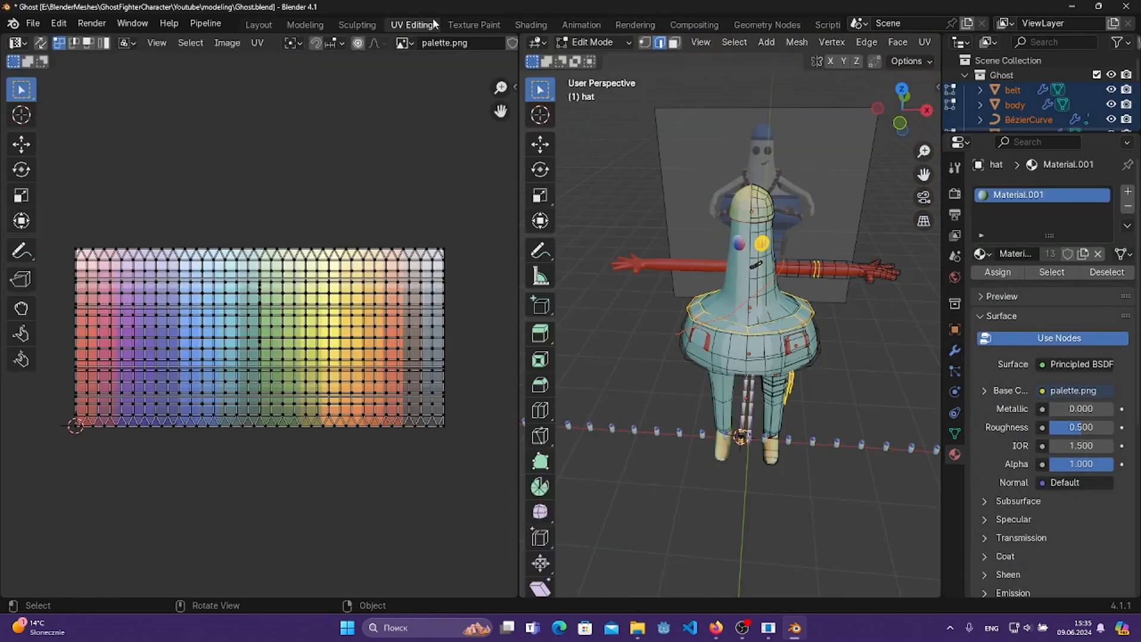
pyautogui.moveTo(672, 307); pyautogui.dragTo(654, 297, button='middle')
pyautogui.click(657, 288)
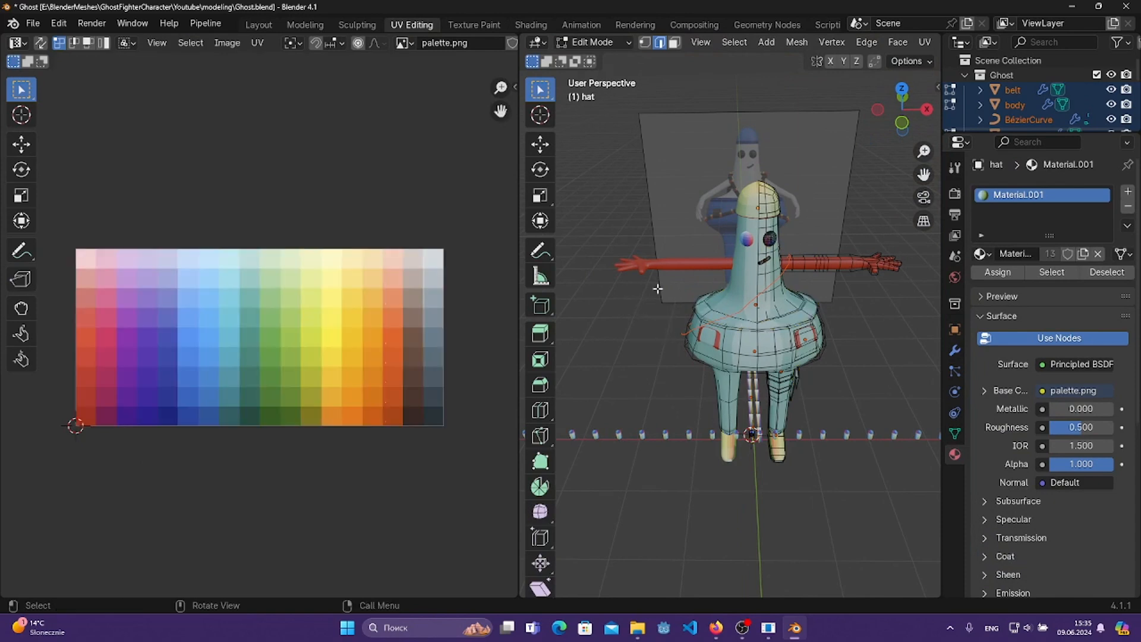
pyautogui.click(595, 42)
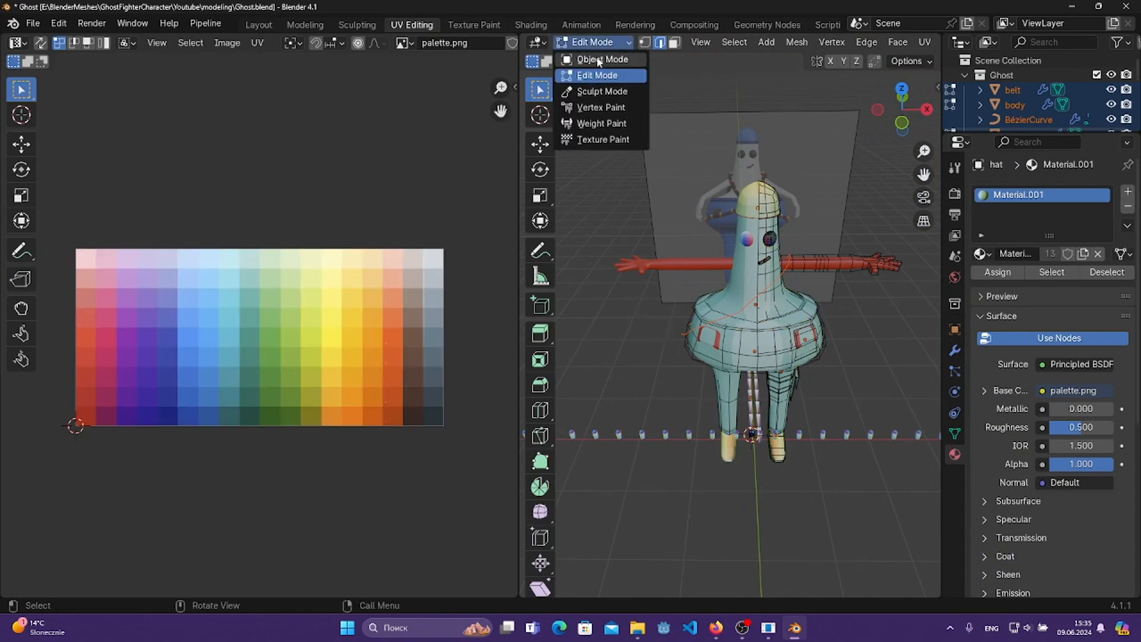
pyautogui.click(594, 56)
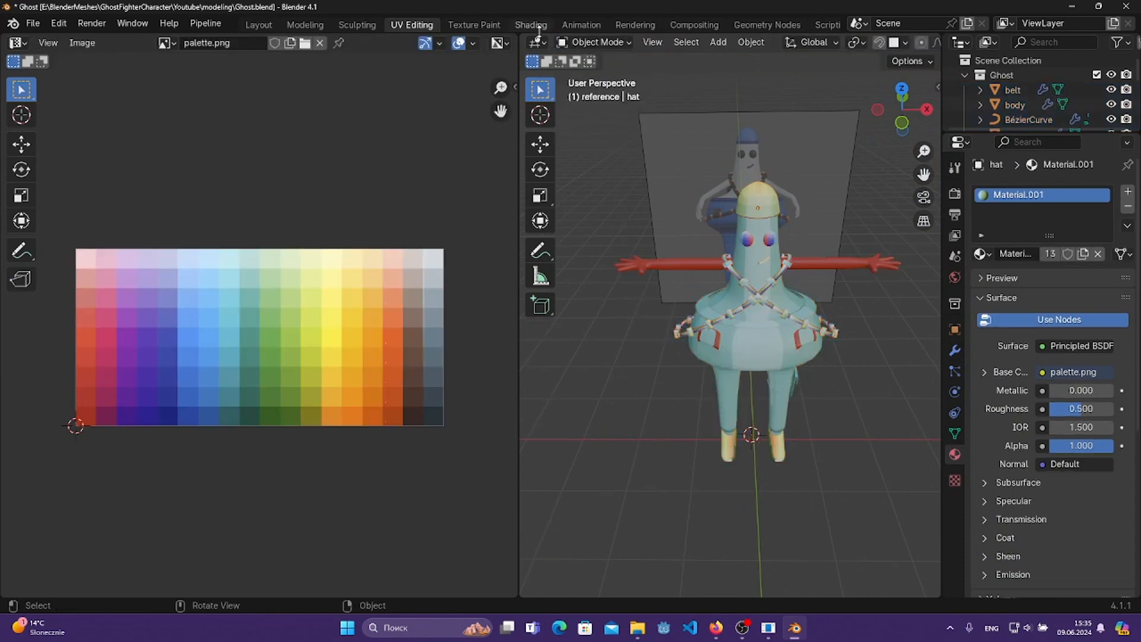
pyautogui.click(595, 42)
pyautogui.click(595, 70)
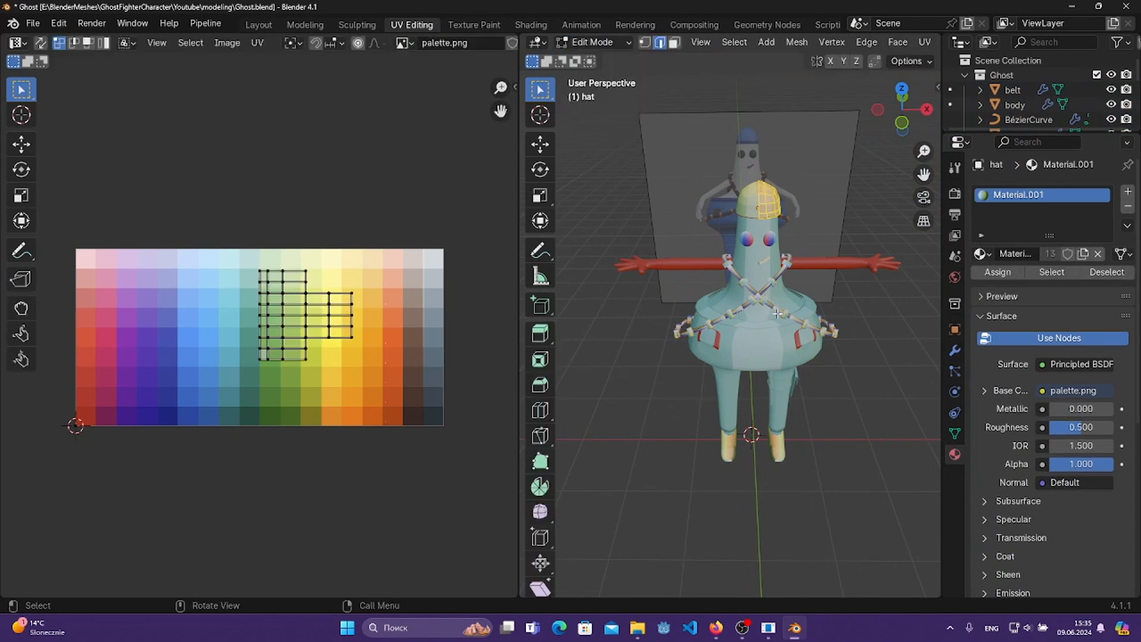
# - Enter Edit Mode on all character parts together and unwrap all their geometry with Smart UV Project at a 66° angle limit and 0.010 island margin
pyautogui.click(594, 42)
pyautogui.click(594, 56)
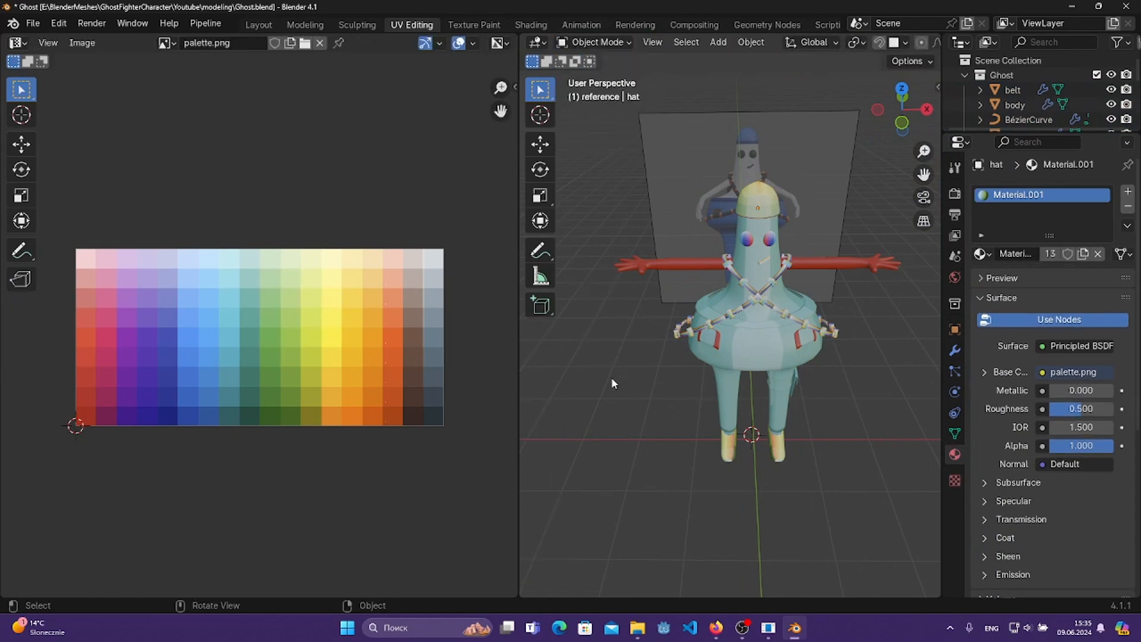
pyautogui.press('a')
pyautogui.press('Tab')
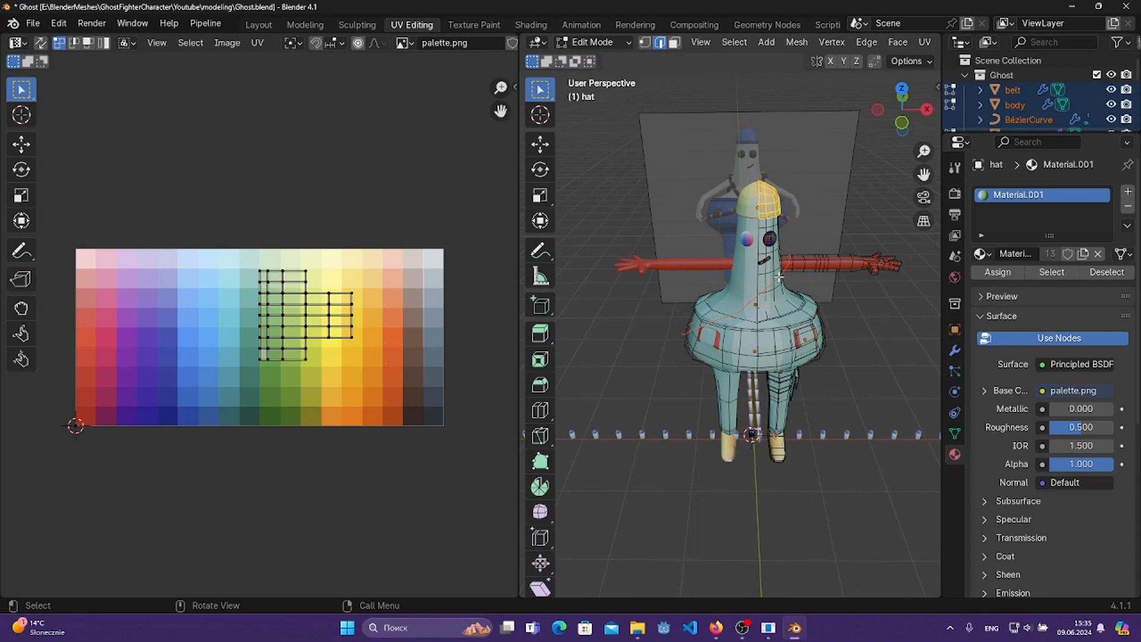
pyautogui.press('a')
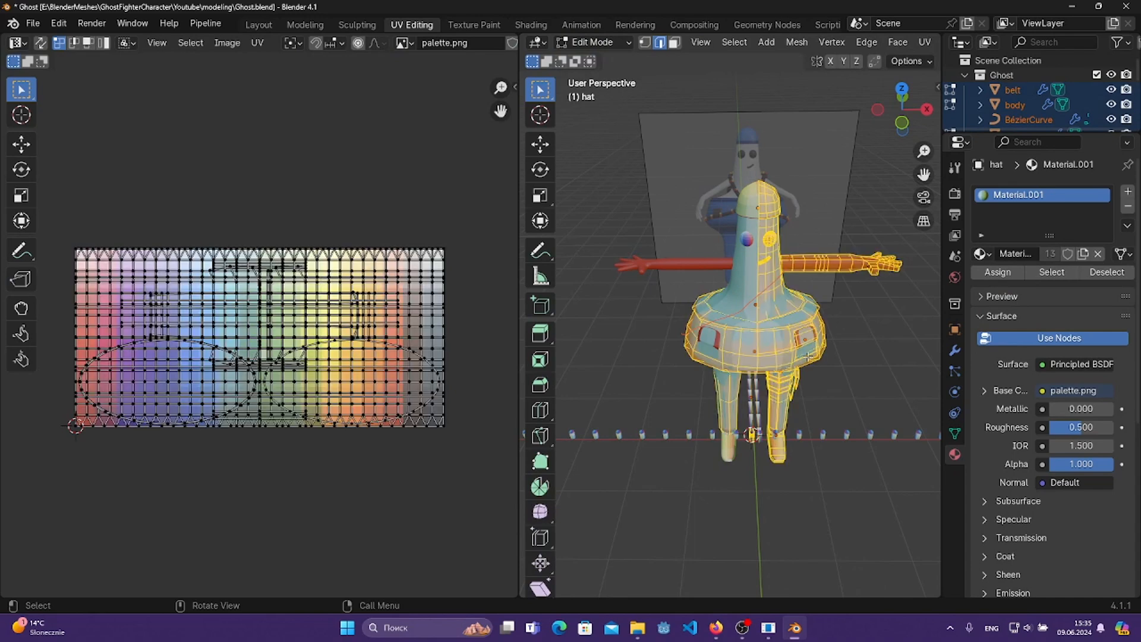
pyautogui.moveTo(808, 356); pyautogui.dragTo(571, 380, button='middle')
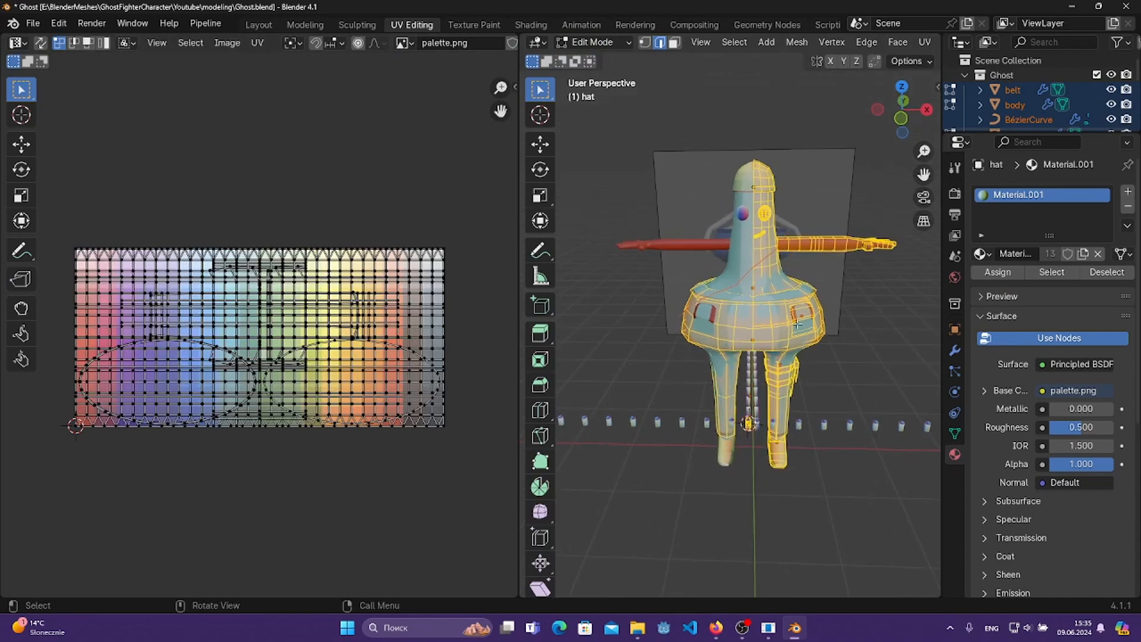
pyautogui.press('u')
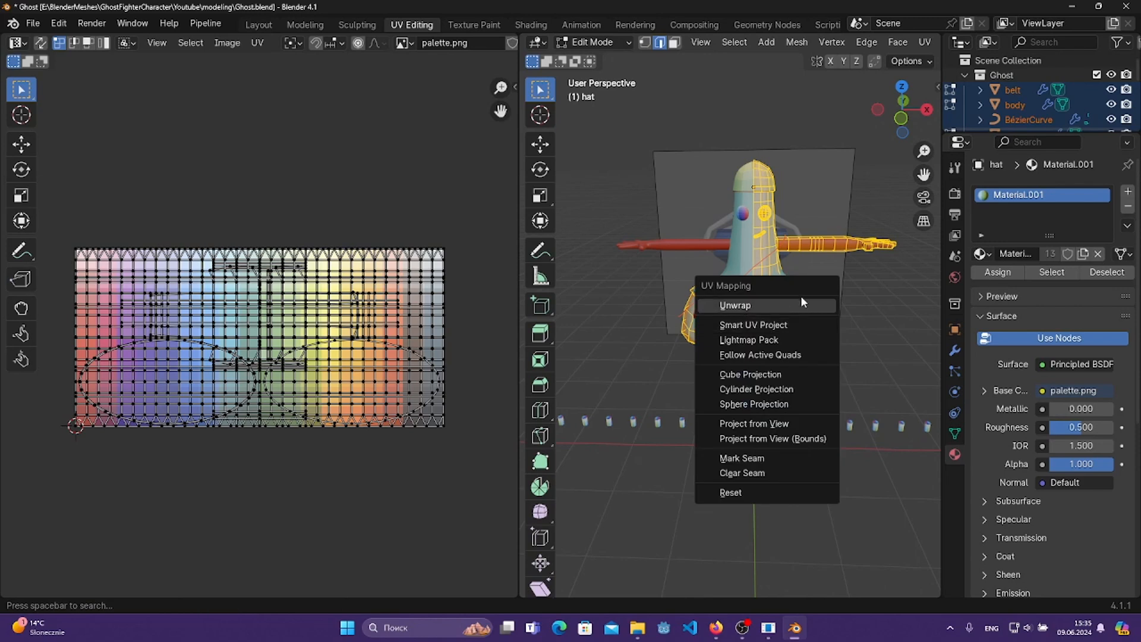
pyautogui.click(754, 325)
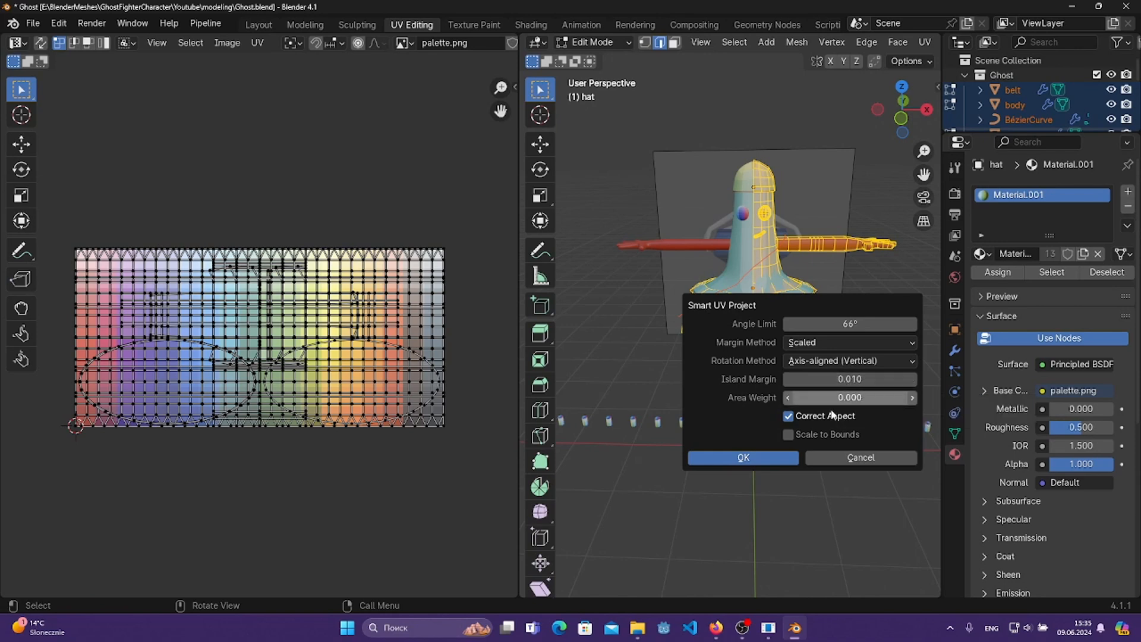
pyautogui.click(744, 457)
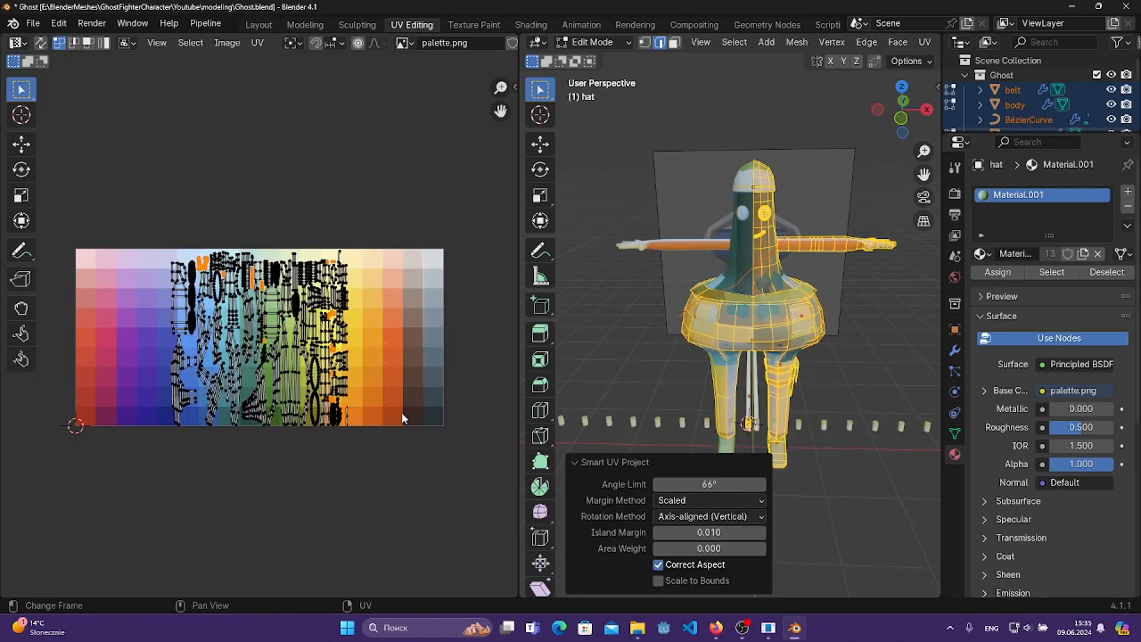
# - Collapse all UV islands of the character into one point by scaling them to 0, keeping palette.png in the UV editor
pyautogui.moveTo(119, 189); pyautogui.dragTo(441, 504)
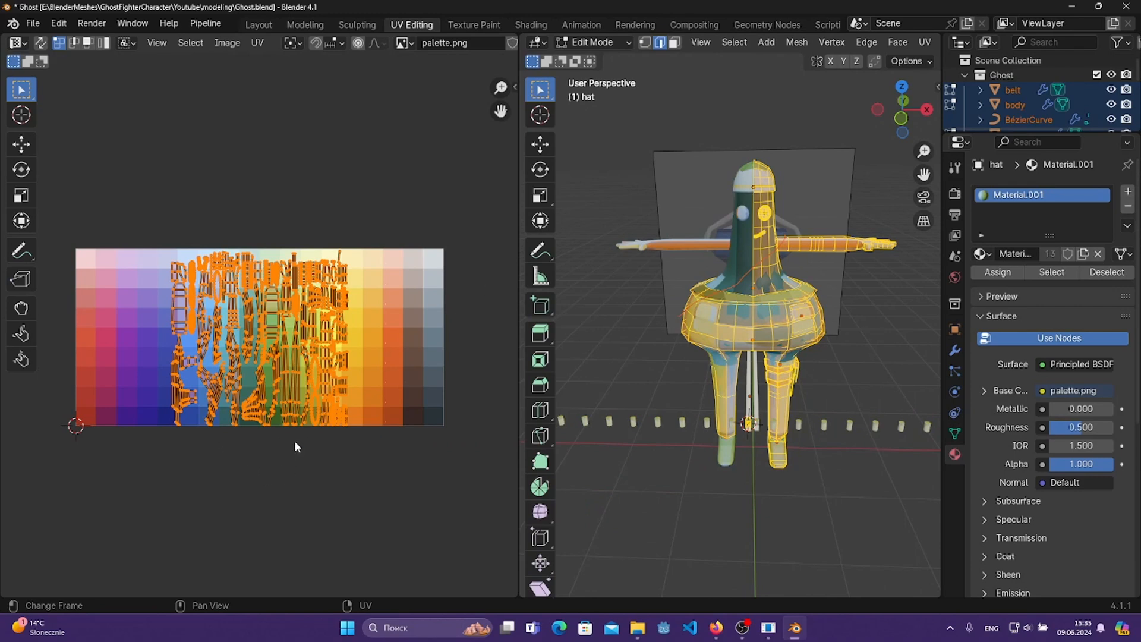
pyautogui.press('s')
pyautogui.press('0')
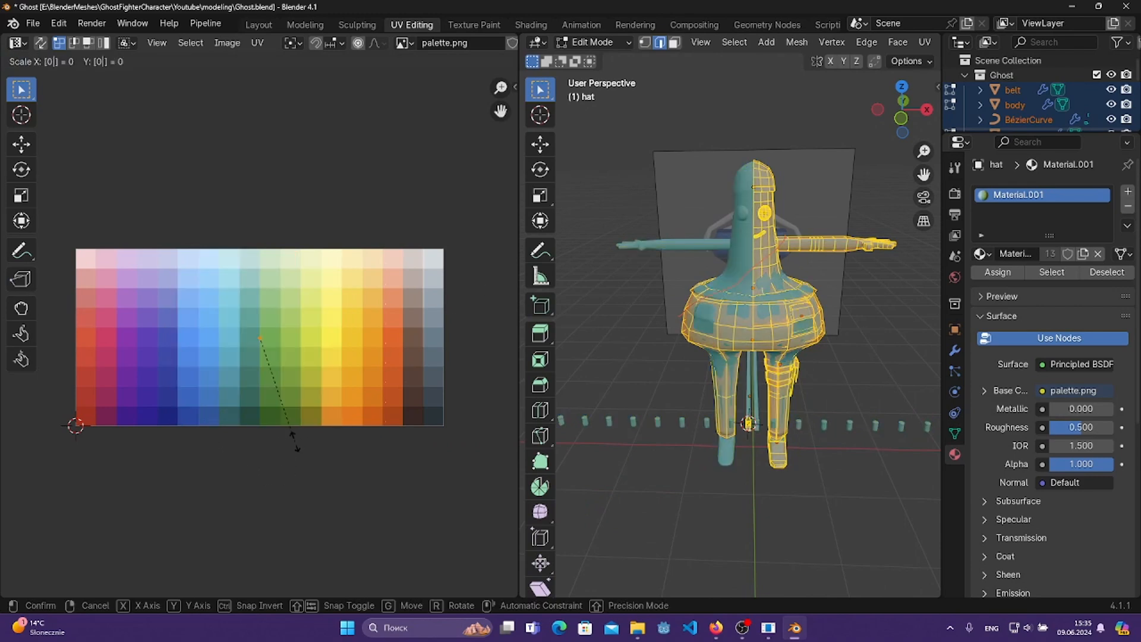
pyautogui.press('Return')
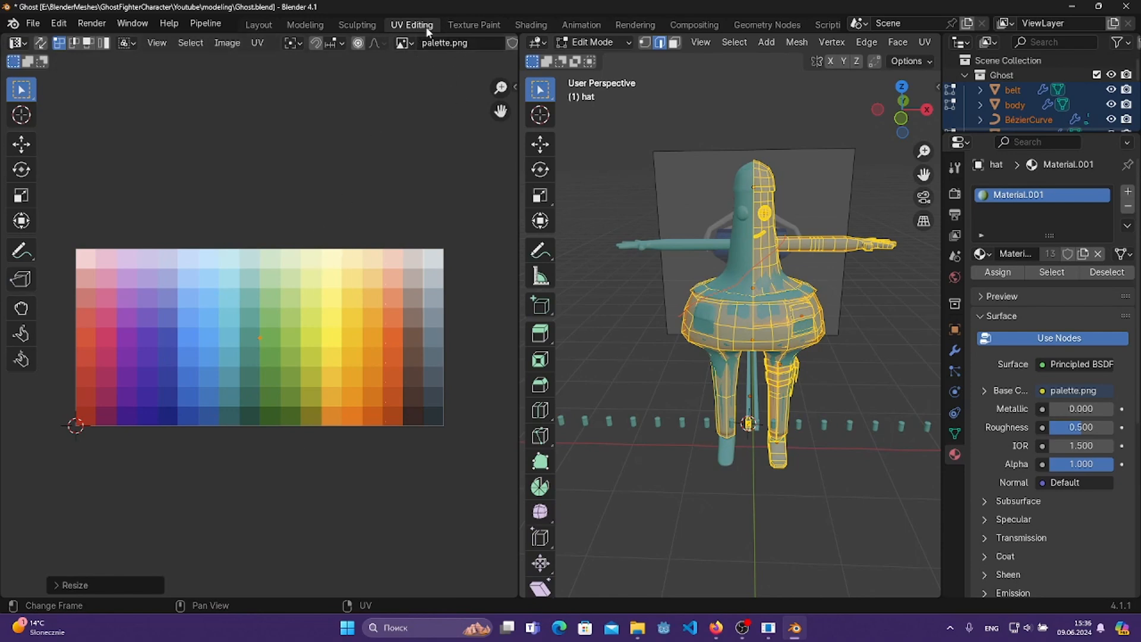
pyautogui.click(404, 43)
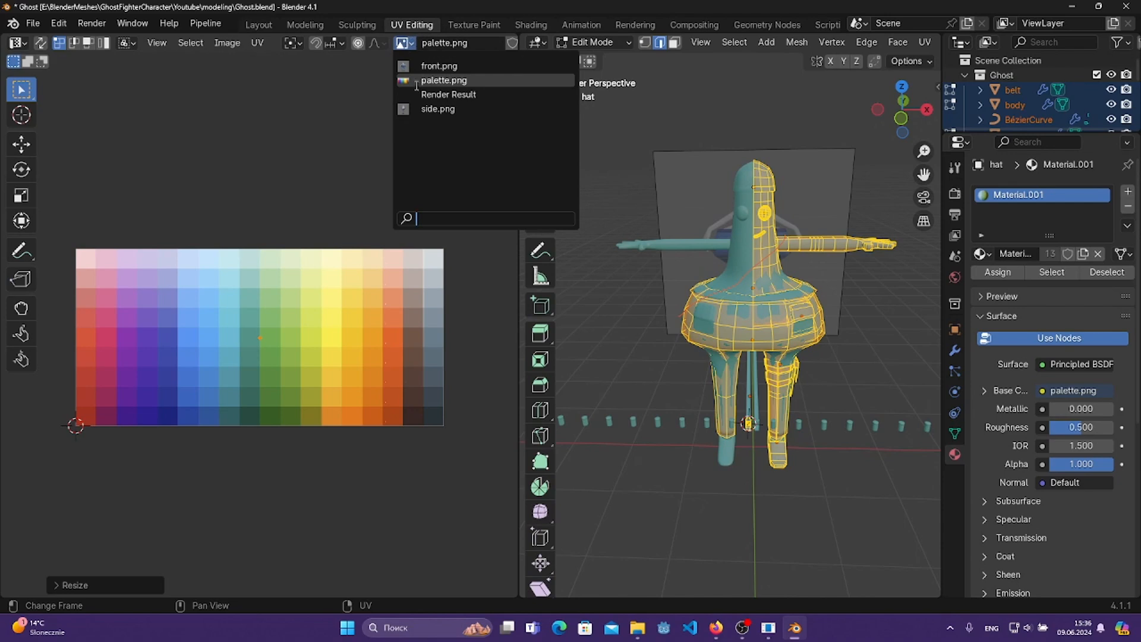
pyautogui.click(438, 81)
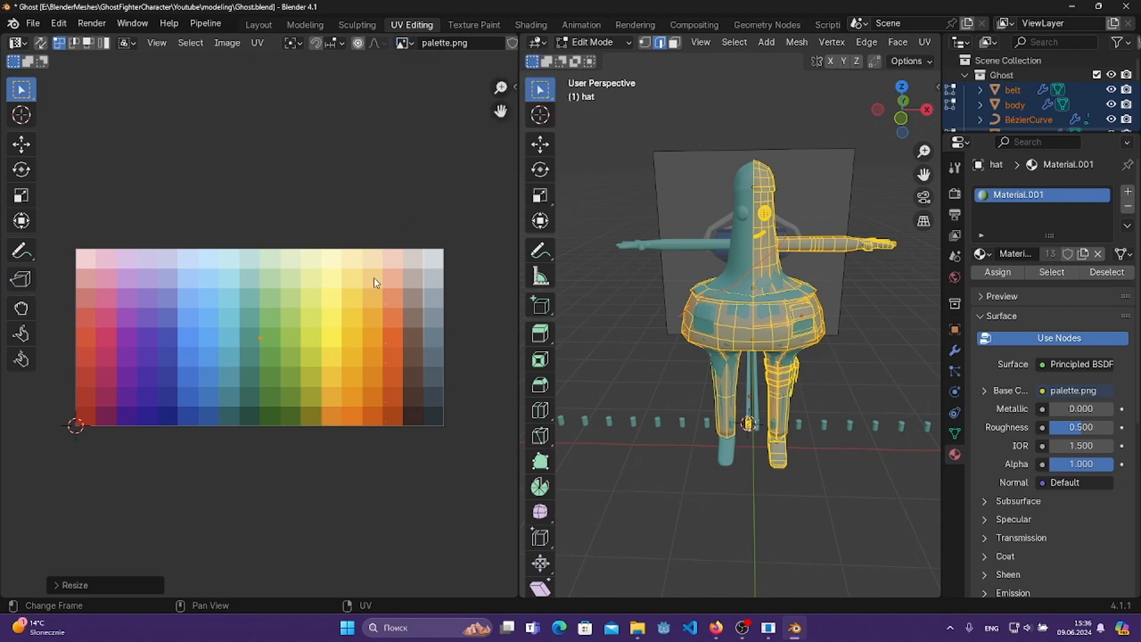
# - Move the collapsed UVs of all parts onto the palette's lightest grey swatch and return to Object Mode
pyautogui.press('g')
pyautogui.press('g')
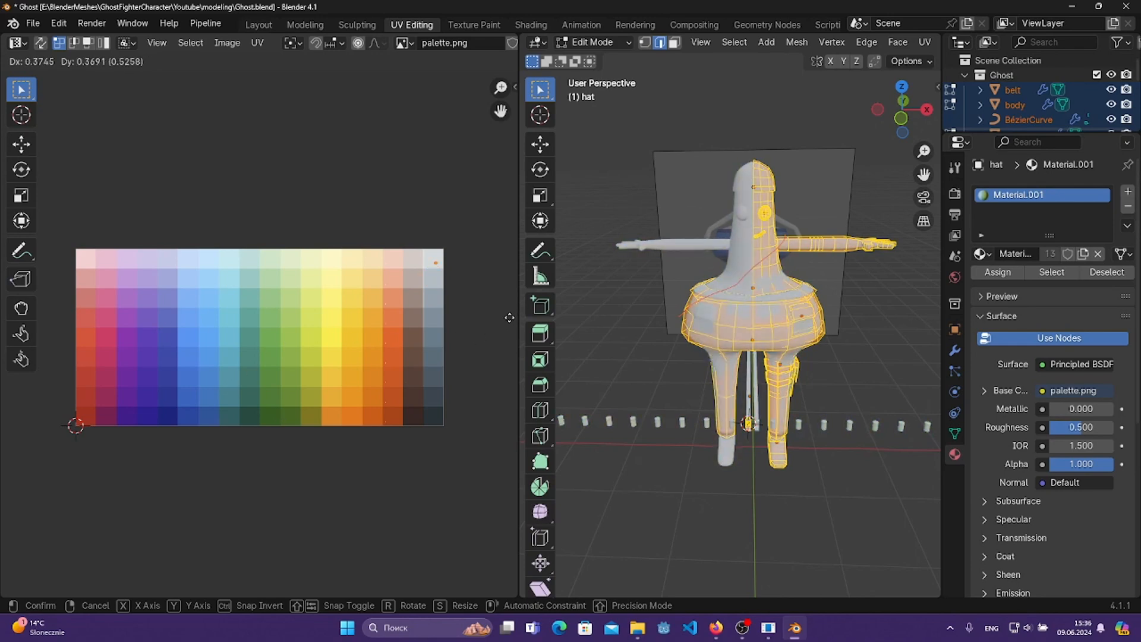
pyautogui.click(510, 314)
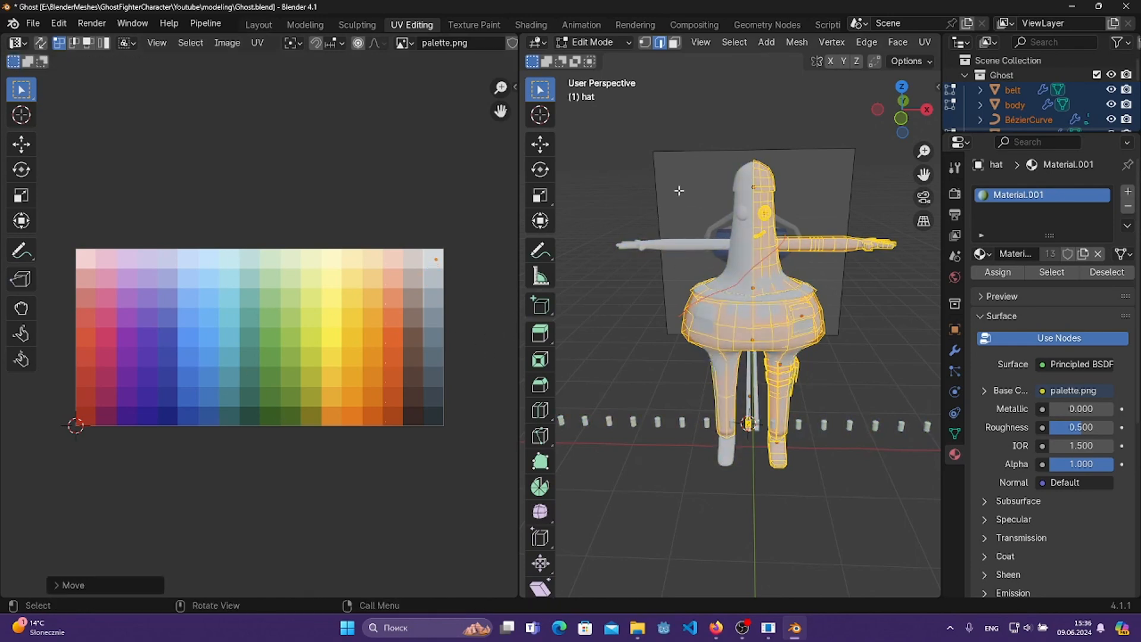
pyautogui.moveTo(698, 207); pyautogui.dragTo(720, 215, button='middle')
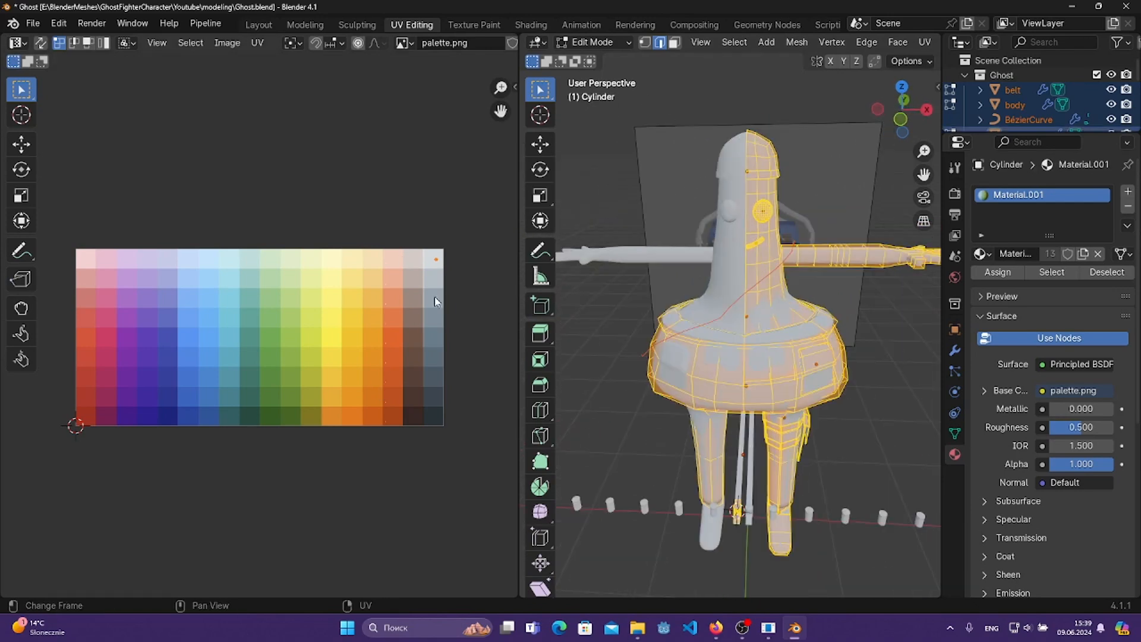
pyautogui.moveTo(390, 227); pyautogui.dragTo(470, 319)
pyautogui.click(666, 195)
pyautogui.moveTo(667, 196); pyautogui.dragTo(712, 219, button='middle')
pyautogui.press('Tab')
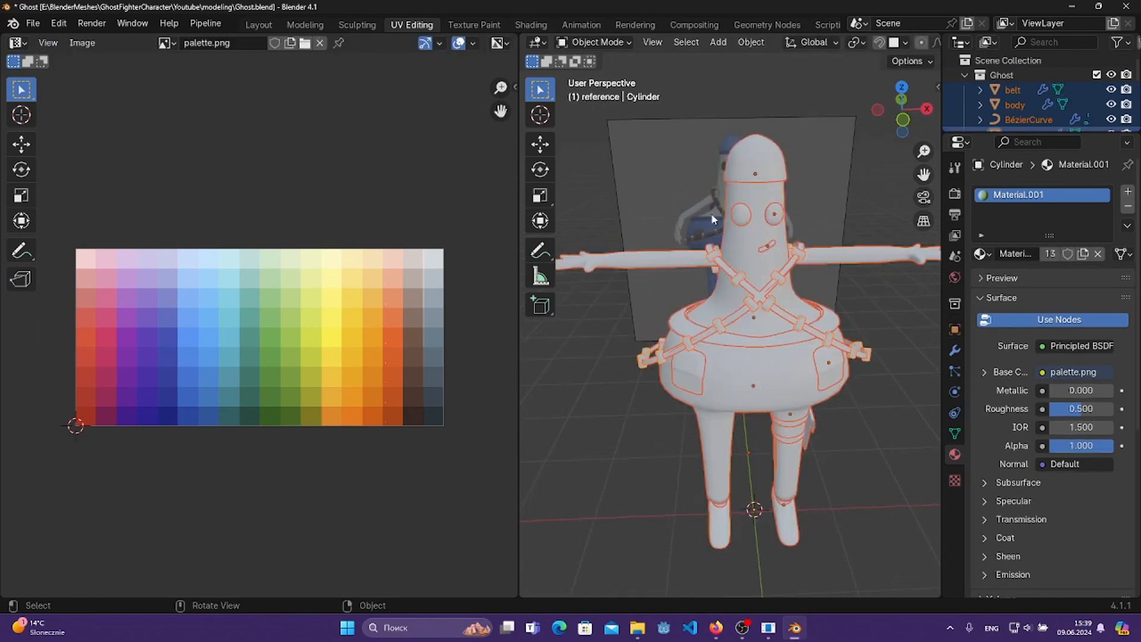
# - Enter Edit Mode on the hat alone and move all its UVs onto a medium blue palette swatch
pyautogui.click(765, 159)
pyautogui.moveTo(766, 159); pyautogui.dragTo(793, 182, button='middle')
pyautogui.keyDown('shift'); pyautogui.moveTo(793, 140); pyautogui.dragTo(810, 234, button='middle'); pyautogui.keyUp('shift')
pyautogui.scroll(3, 798, 186)
pyautogui.press('Tab')
pyautogui.press('a')
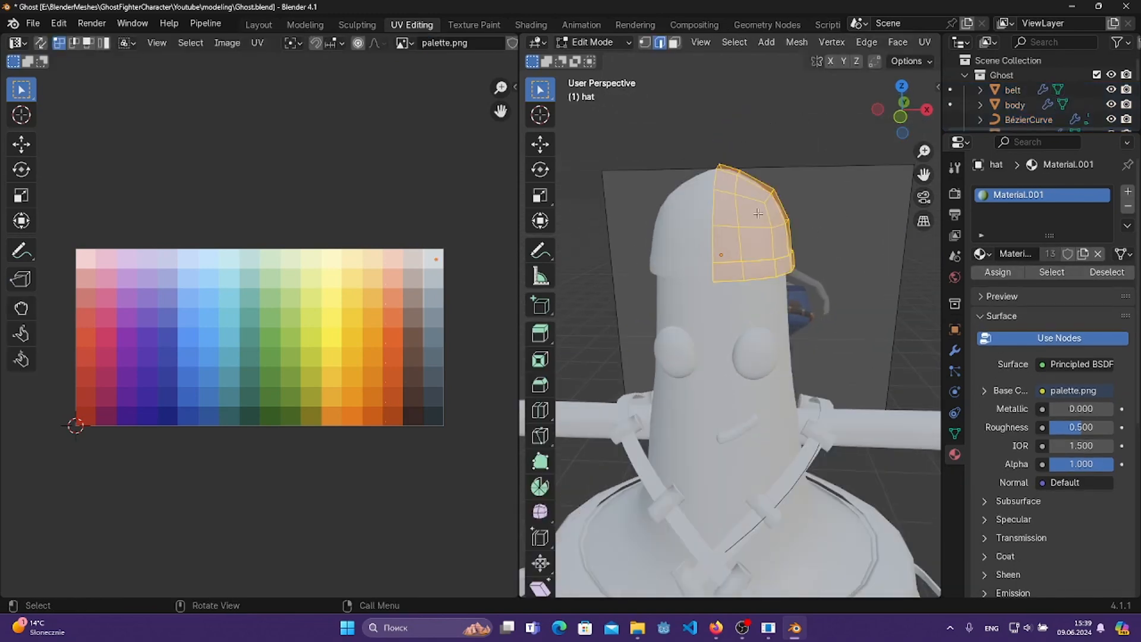
pyautogui.moveTo(415, 212); pyautogui.dragTo(488, 359)
pyautogui.press('g')
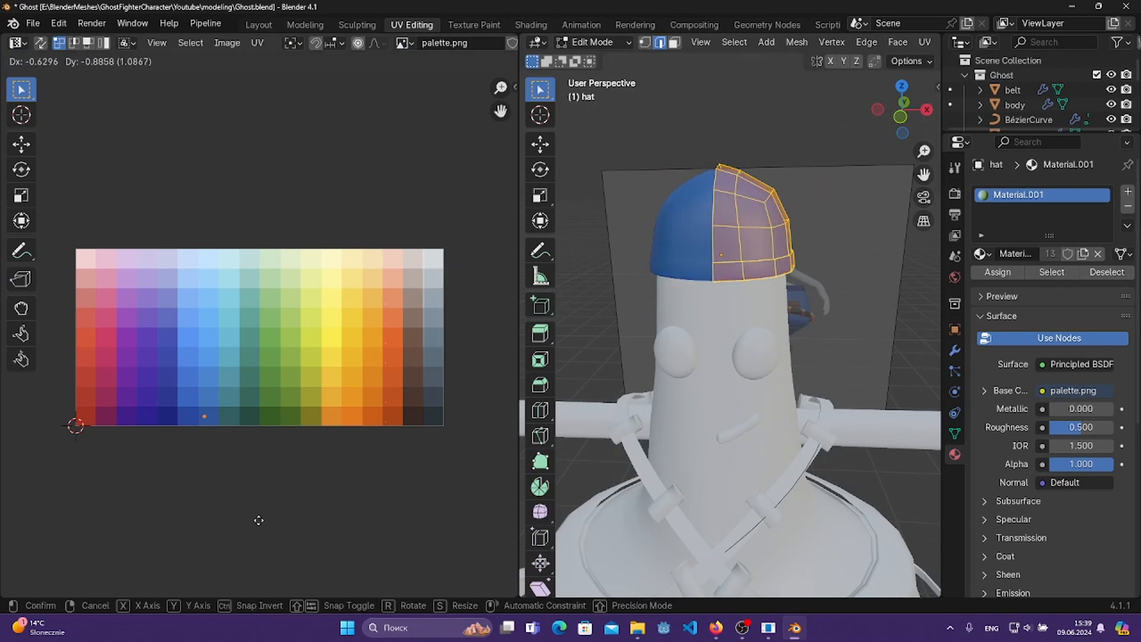
pyautogui.click(242, 486)
# - Select the face loop around the hat's lower rim and move its UVs onto a dark blue palette swatch
pyautogui.moveTo(814, 282); pyautogui.dragTo(844, 216, button='middle')
pyautogui.press('3')
pyautogui.click(843, 216)
pyautogui.keyDown('alt'); pyautogui.click(782, 189); pyautogui.keyUp('alt')
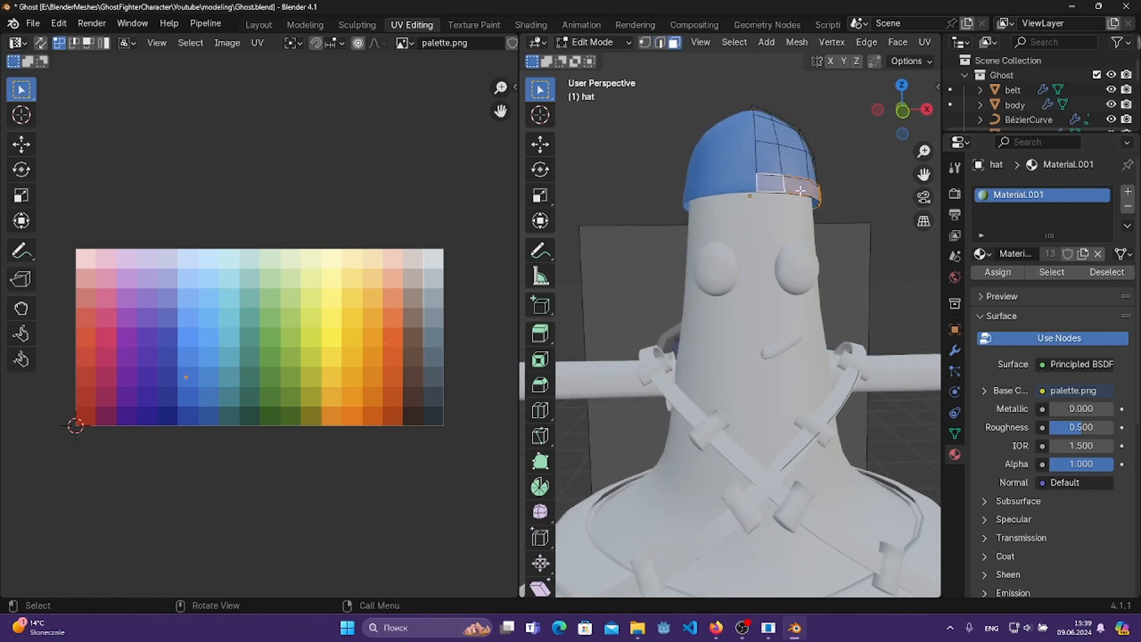
pyautogui.moveTo(782, 189); pyautogui.dragTo(783, 205, button='middle')
pyautogui.moveTo(892, 267); pyautogui.dragTo(635, 349, button='middle')
pyautogui.scroll(6, 838, 238)
pyautogui.keyDown('alt'); pyautogui.click(790, 96); pyautogui.keyUp('alt')
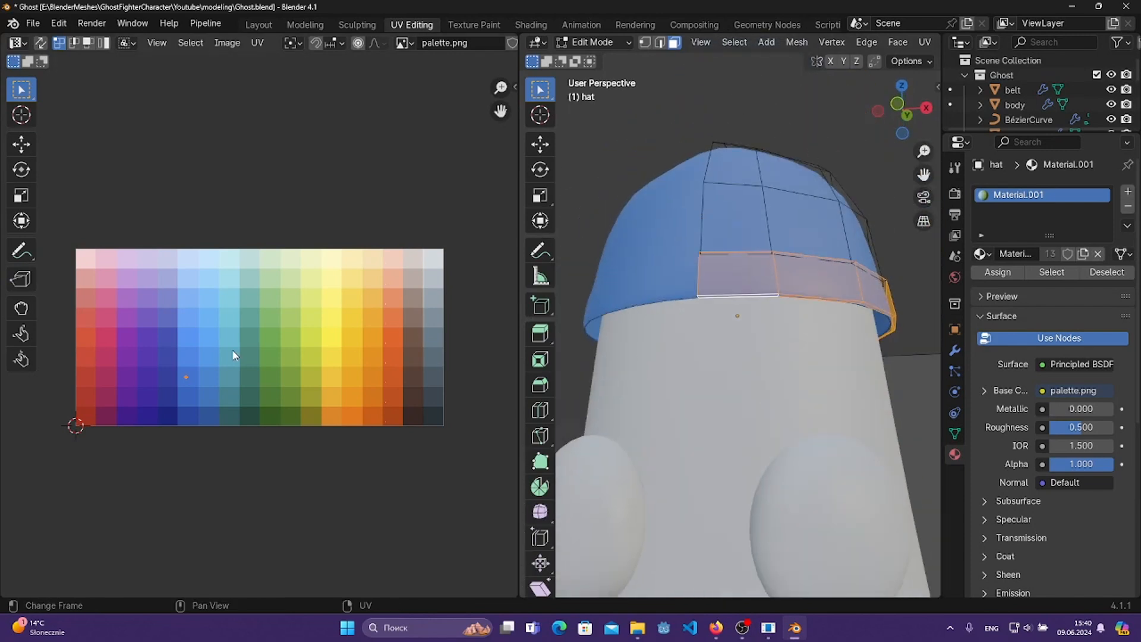
pyautogui.press('g')
pyautogui.click(249, 512)
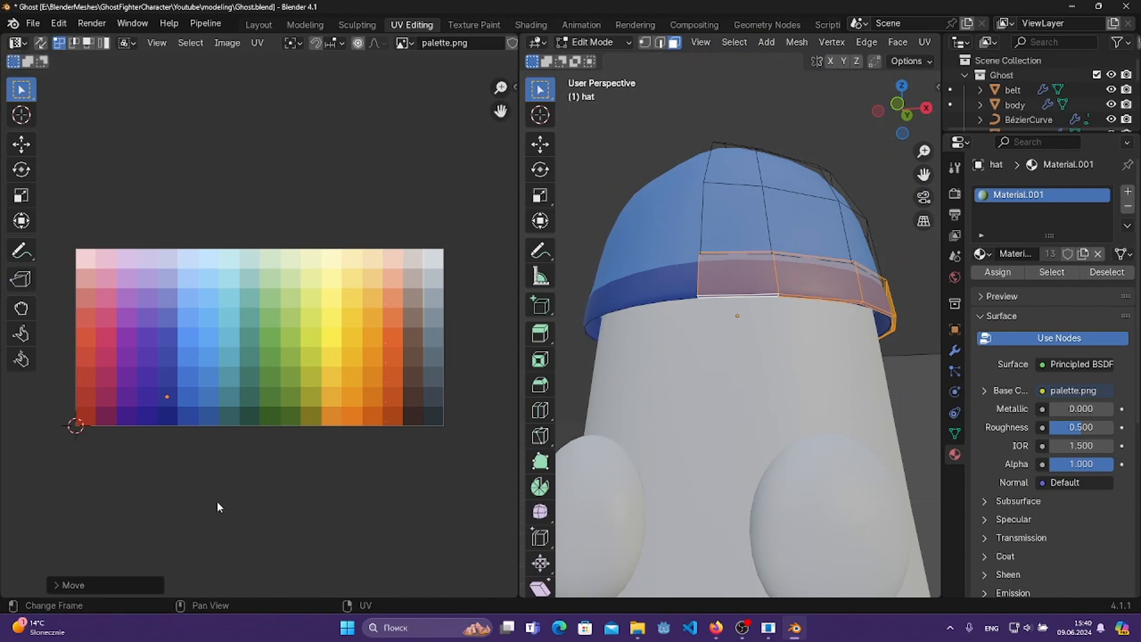
pyautogui.press('g')
pyautogui.rightClick(216, 430)
# - Switch editing to the eye and move all its UVs onto the darkest blue-grey swatch of the palette
pyautogui.moveTo(778, 310); pyautogui.dragTo(781, 340, button='middle')
pyautogui.keyDown('shift'); pyautogui.moveTo(839, 446); pyautogui.dragTo(848, 354, button='middle'); pyautogui.keyUp('shift')
pyautogui.scroll(-7, 848, 354)
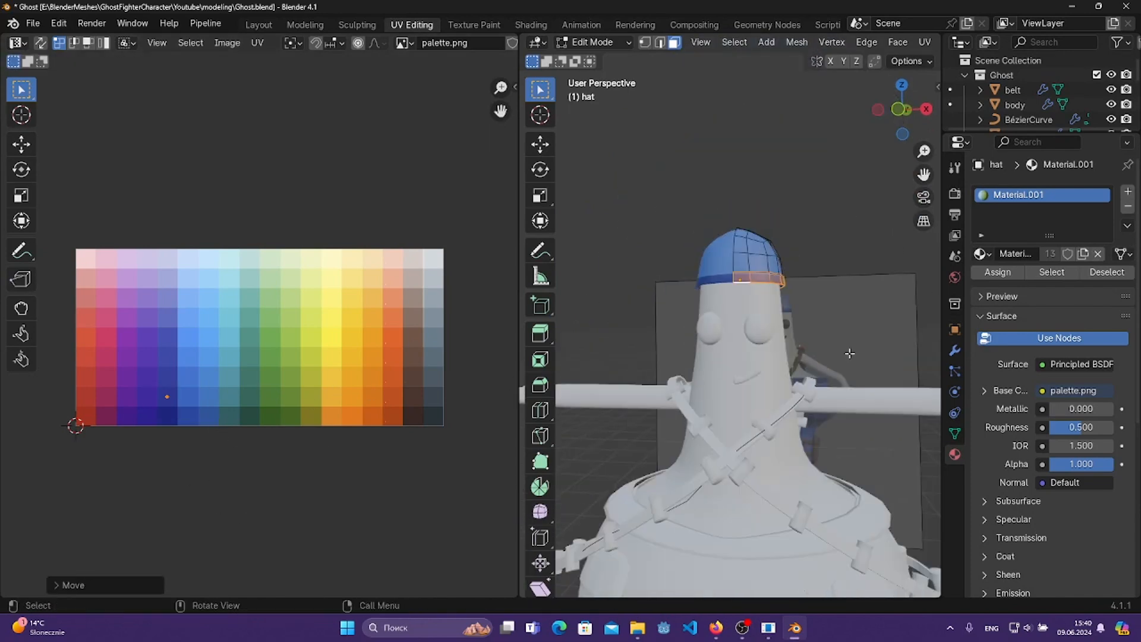
pyautogui.press('Tab')
pyautogui.click(756, 334)
pyautogui.scroll(5, 789, 381)
pyautogui.press('Tab')
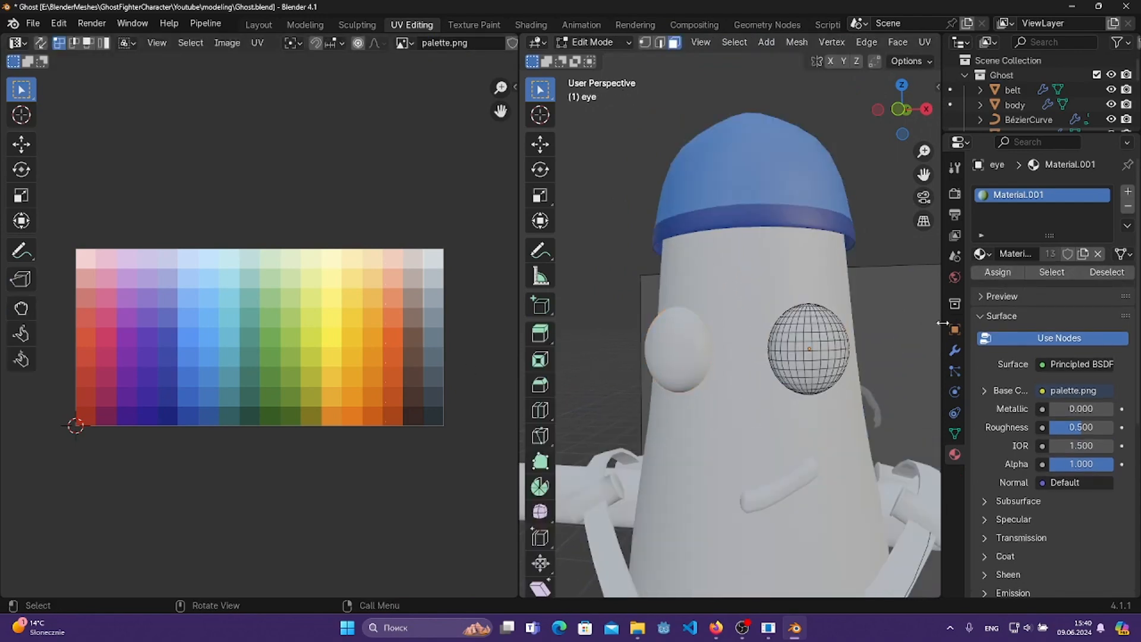
pyautogui.press('a')
pyautogui.moveTo(400, 209); pyautogui.dragTo(480, 329)
pyautogui.press('g')
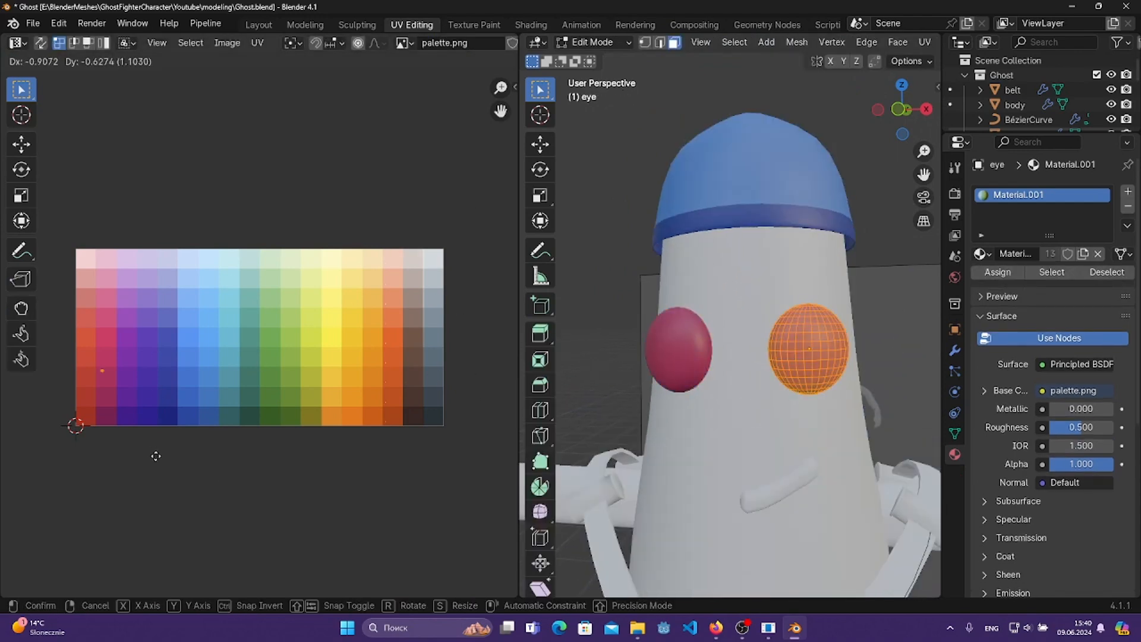
pyautogui.click(489, 501)
# - Move all UVs of the mouth onto the same darkest blue-grey palette swatch as the eyes and save the file
pyautogui.scroll(-3, 761, 439)
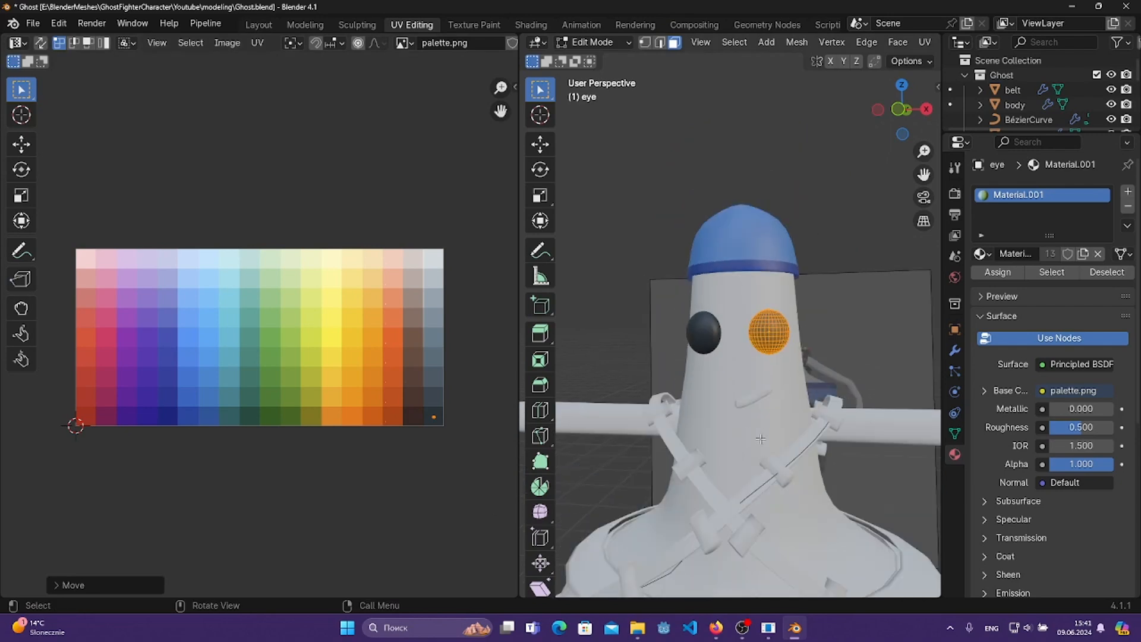
pyautogui.press('Tab')
pyautogui.click(756, 396)
pyautogui.press('Tab')
pyautogui.press('a')
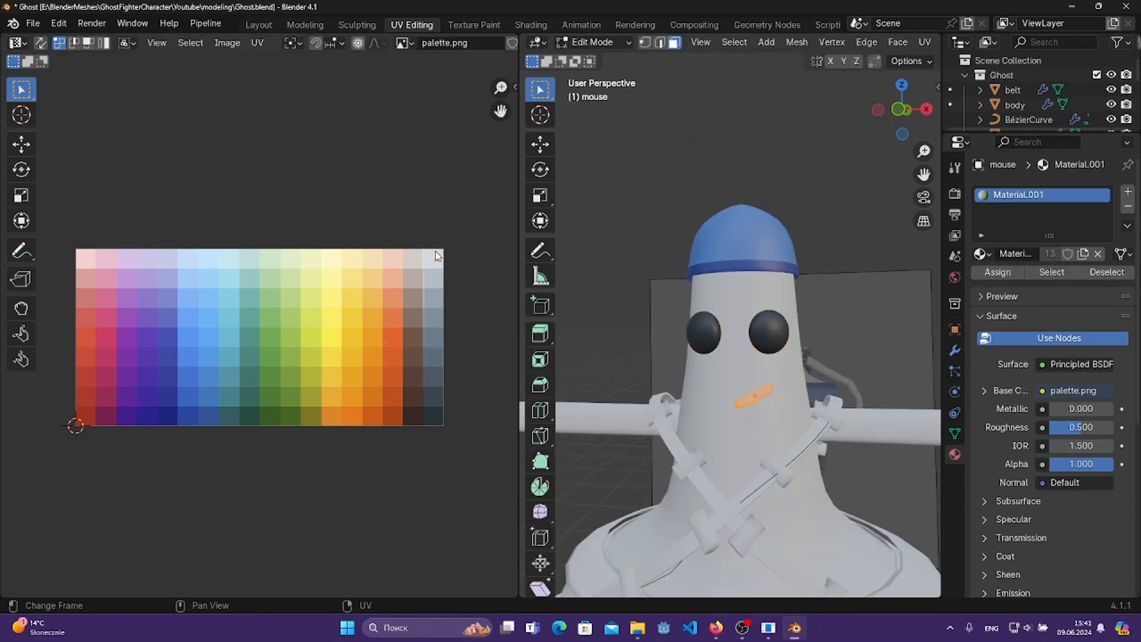
pyautogui.press('g')
pyautogui.click(471, 510)
pyautogui.scroll(-3, 832, 262)
pyautogui.moveTo(827, 256); pyautogui.dragTo(848, 280)
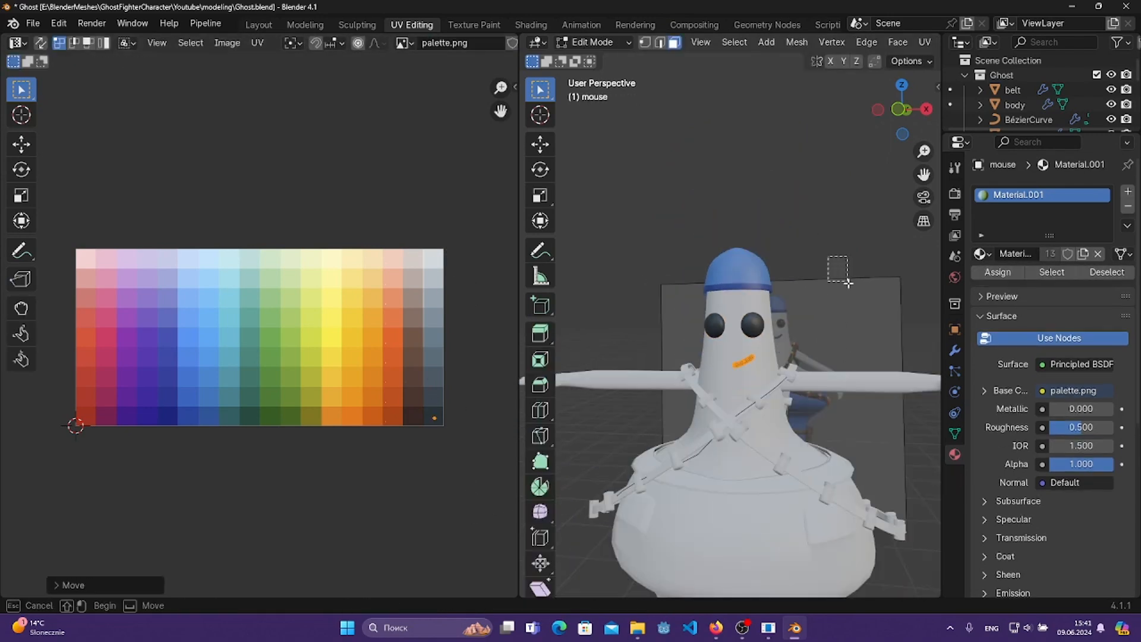
pyautogui.hotkey('ctrl', 's')
# - Enter Edit Mode on the cylindrical clips of the chest straps and widen the 3D viewport over the properties area
pyautogui.moveTo(848, 280); pyautogui.dragTo(874, 315, button='middle')
pyautogui.press('Tab')
pyautogui.scroll(4, 762, 262)
pyautogui.click(762, 261)
pyautogui.click(758, 260)
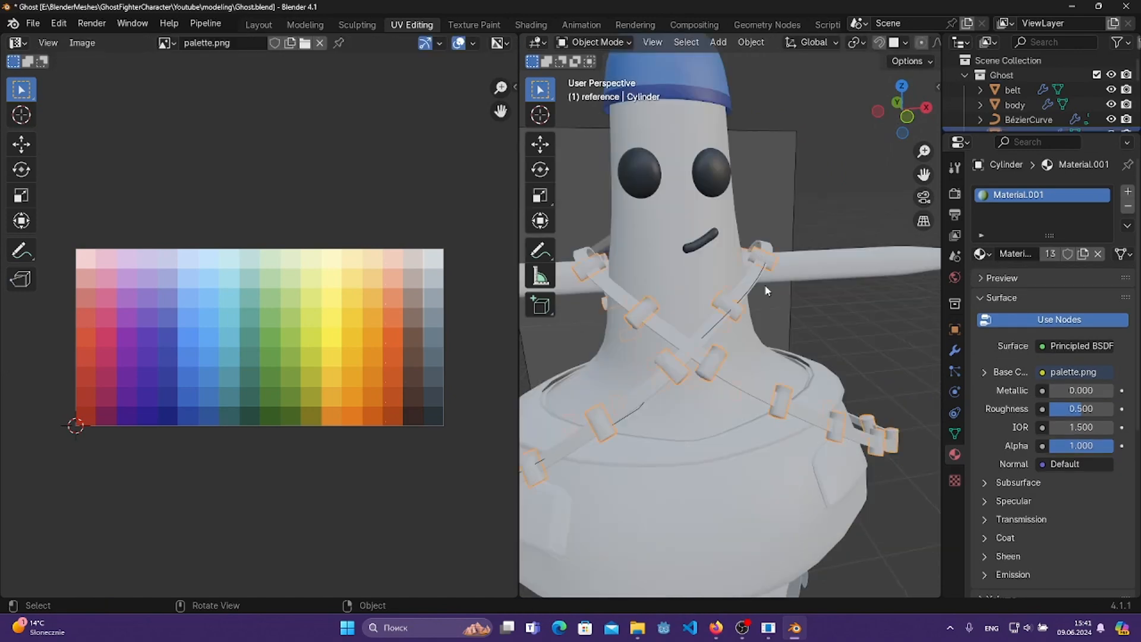
pyautogui.press('Tab')
pyautogui.scroll(-3, 767, 315)
pyautogui.moveTo(772, 354); pyautogui.dragTo(765, 378, button='middle')
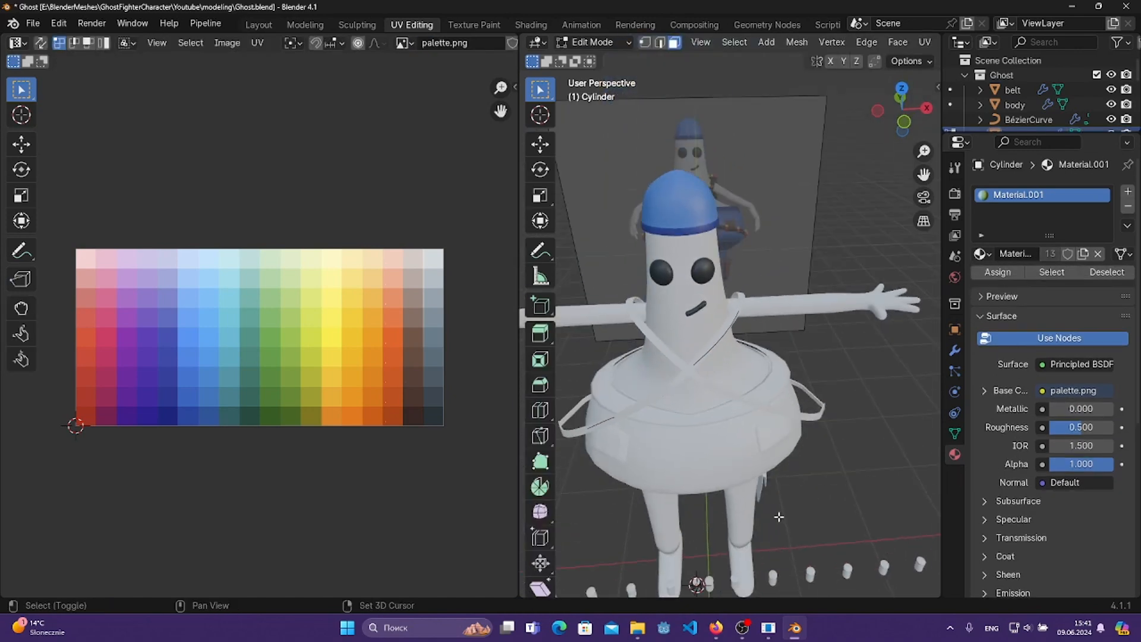
pyautogui.keyDown('shift'); pyautogui.moveTo(788, 469); pyautogui.dragTo(822, 214, button='middle'); pyautogui.keyUp('shift')
pyautogui.scroll(6, 822, 214)
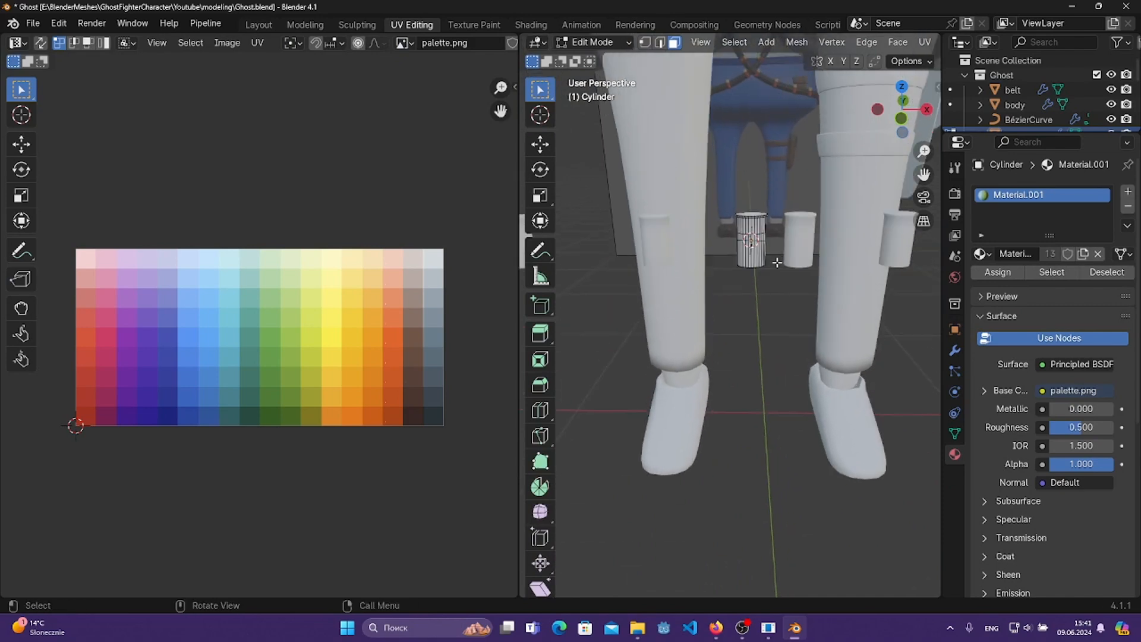
pyautogui.keyDown('shift'); pyautogui.moveTo(862, 120); pyautogui.dragTo(857, 230, button='middle'); pyautogui.keyUp('shift')
pyautogui.scroll(1, 857, 230)
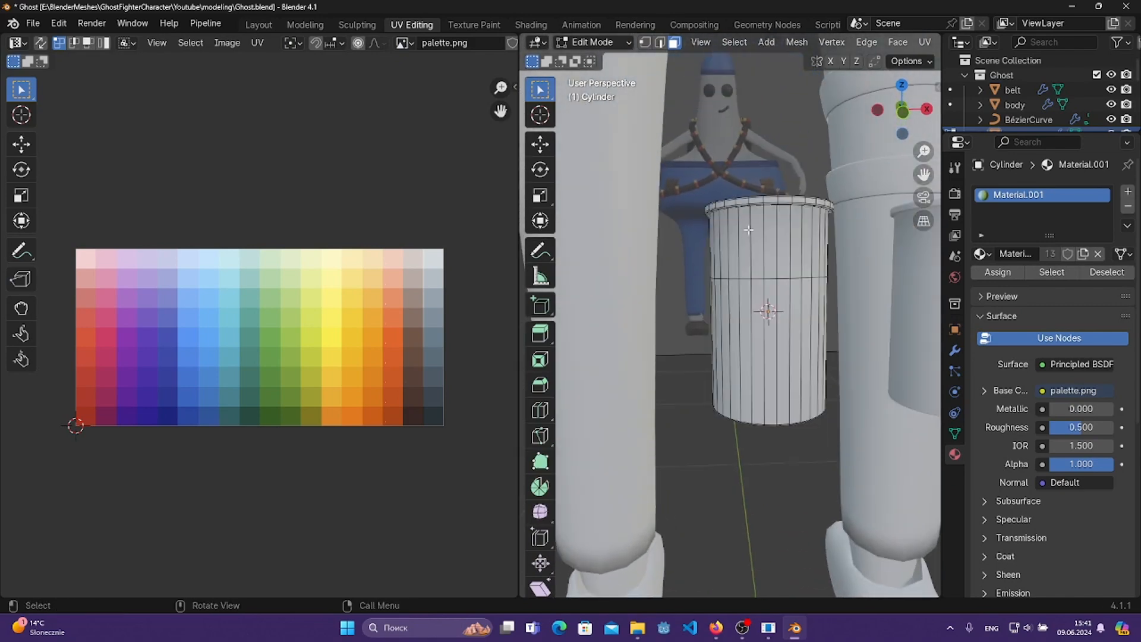
pyautogui.scroll(-2, 756, 228)
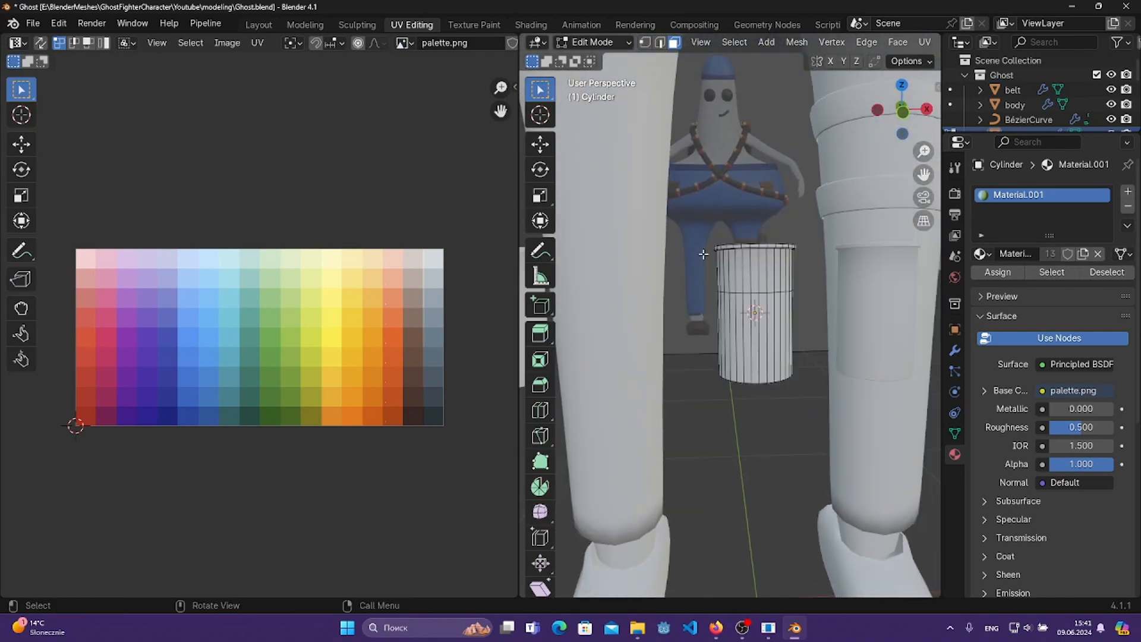
pyautogui.moveTo(867, 269); pyautogui.dragTo(745, 319, button='middle')
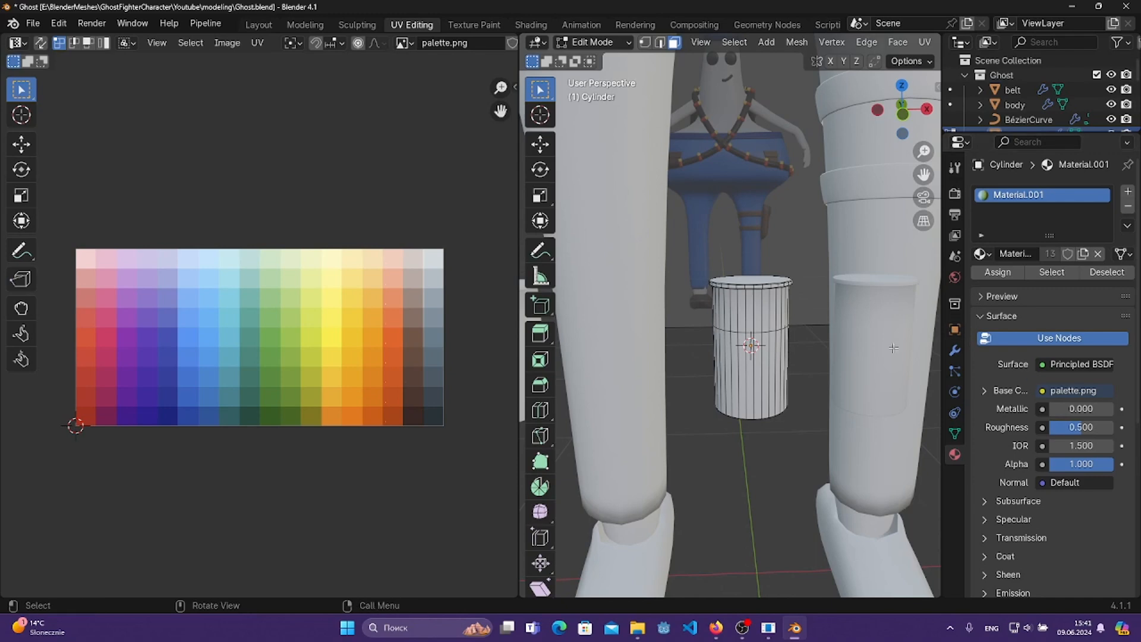
pyautogui.moveTo(803, 300)
pyautogui.mouseDown(button='middle')
pyautogui.moveTo(732, 303)
pyautogui.moveTo(811, 302)
pyautogui.mouseUp(button='middle')
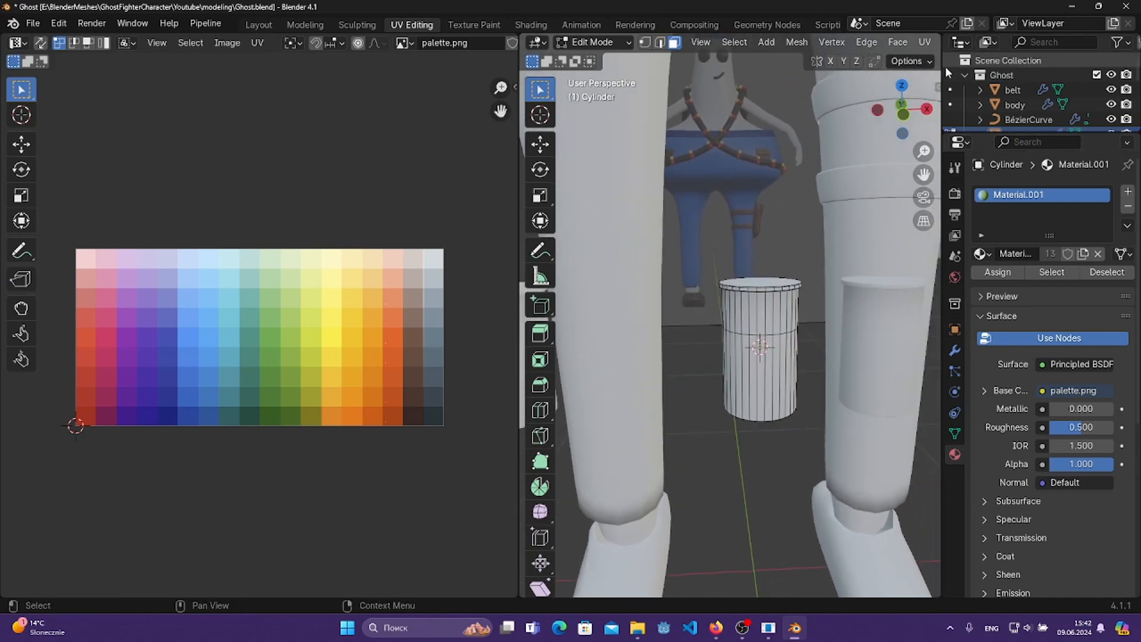
pyautogui.moveTo(945, 66); pyautogui.dragTo(1119, 70)
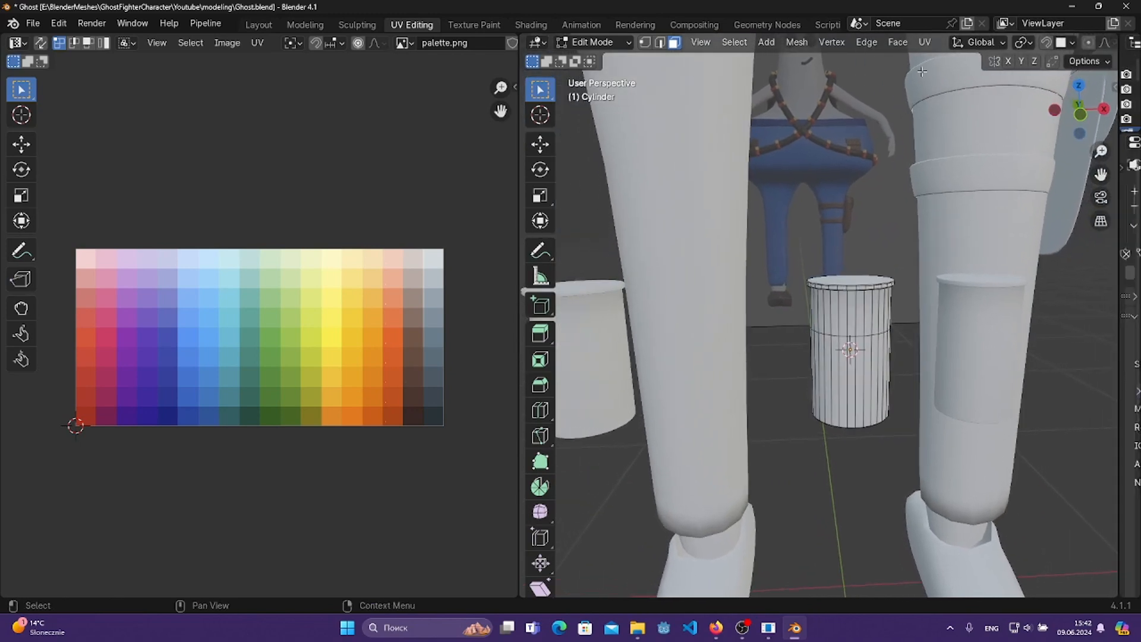
# - In a front wireframe view, select the clip's cap and upper section and move their UVs onto a yellow palette swatch
pyautogui.moveTo(512, 108); pyautogui.dragTo(393, 108)
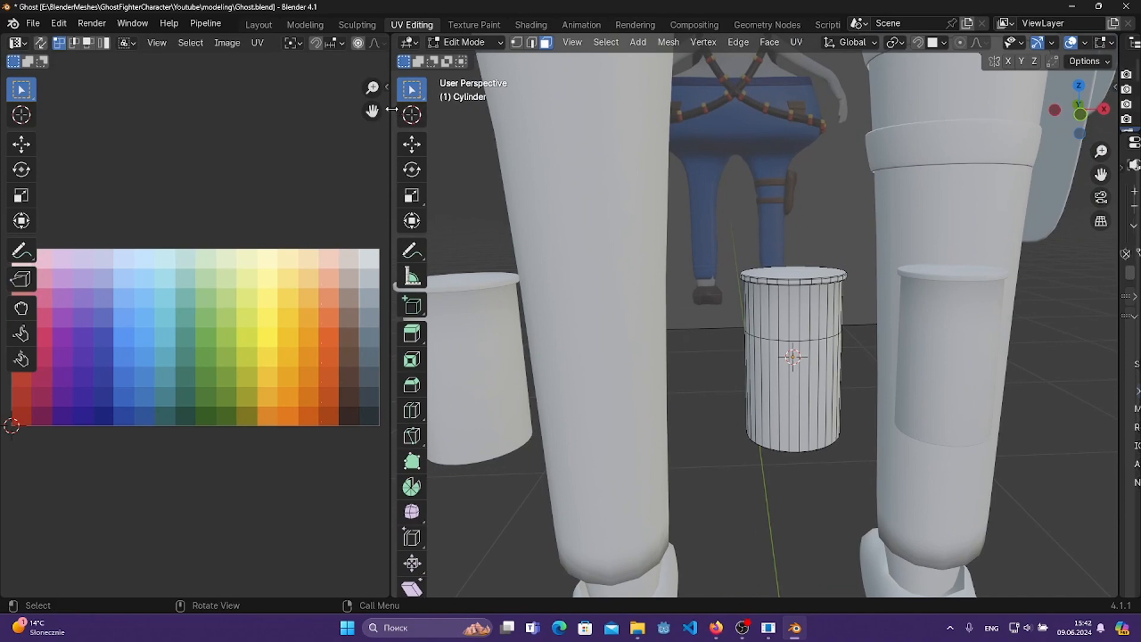
pyautogui.moveTo(392, 109); pyautogui.dragTo(284, 109)
pyautogui.click(1048, 43)
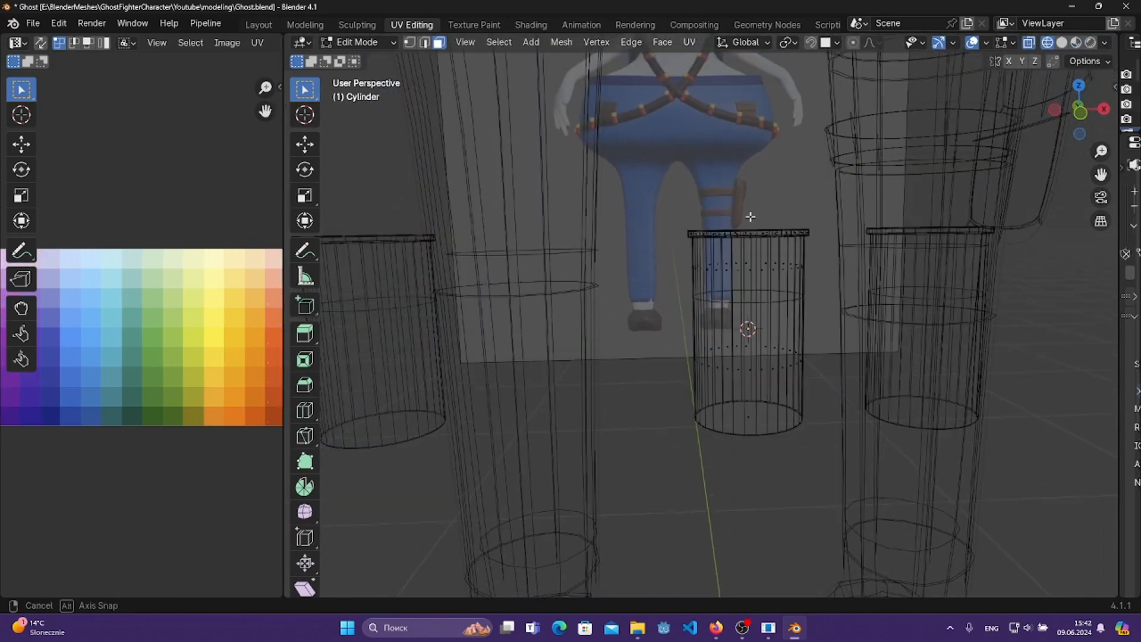
pyautogui.press('KP_1')
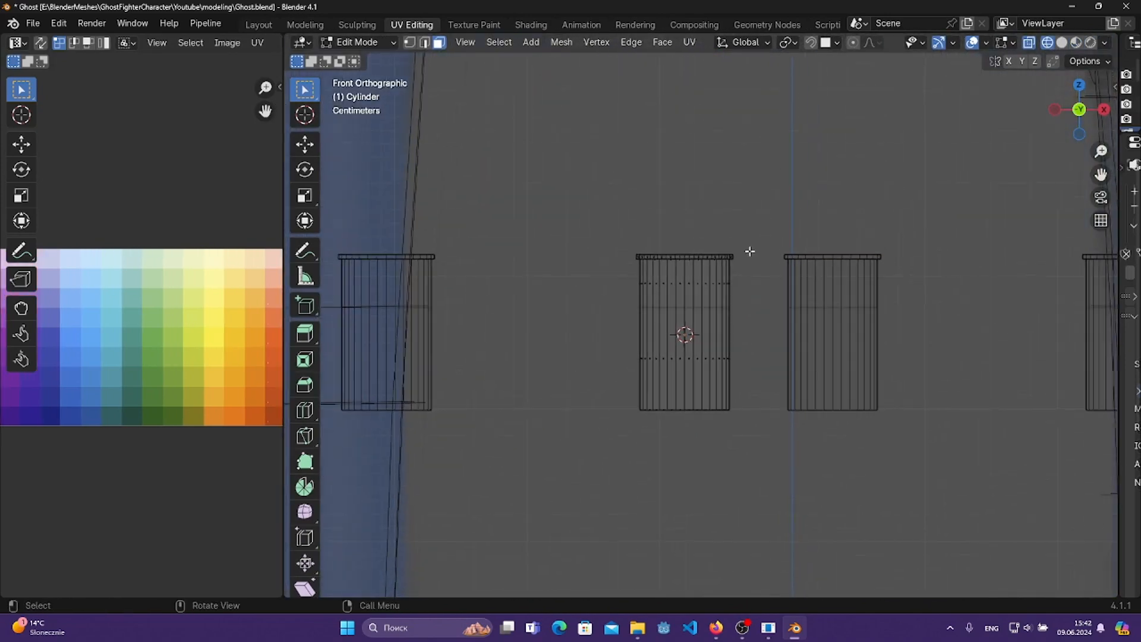
pyautogui.scroll(3, 747, 252)
pyautogui.moveTo(529, 164); pyautogui.dragTo(814, 309)
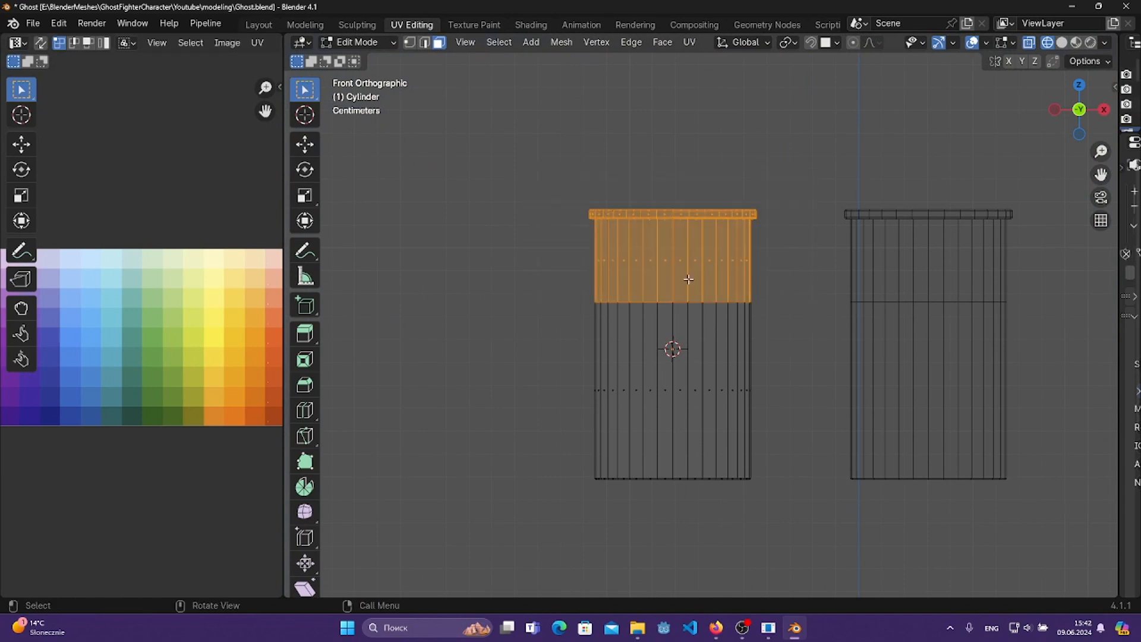
pyautogui.scroll(-3, 144, 286)
pyautogui.press('g')
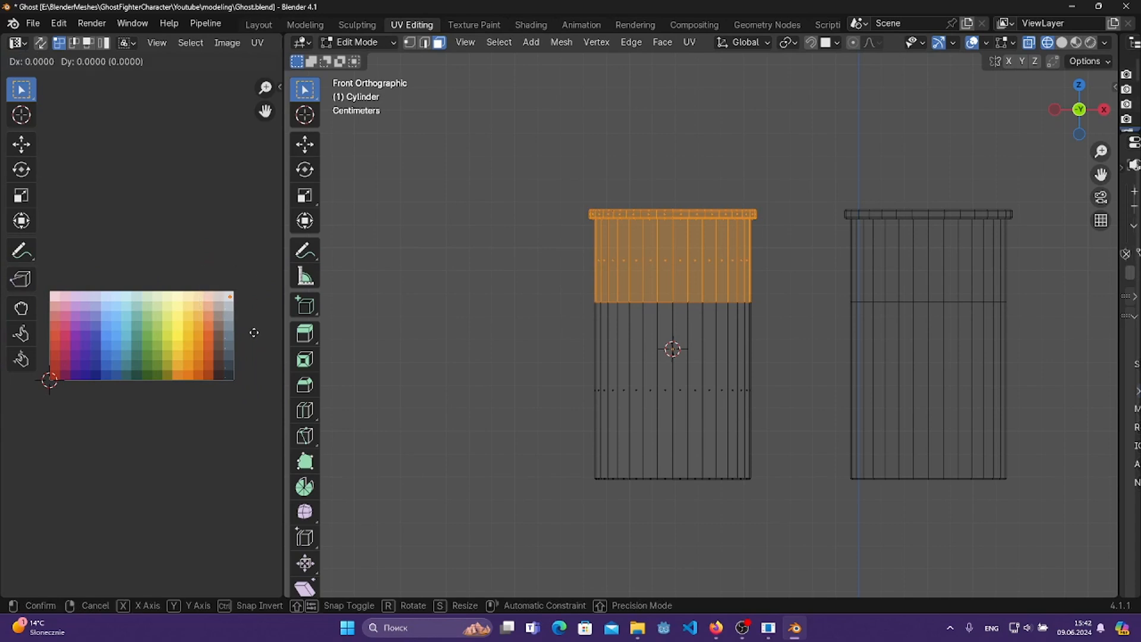
pyautogui.click(202, 375)
# - Move the UVs of the clip's lower section onto a red palette swatch and switch the viewport to Material Preview shading
pyautogui.moveTo(510, 298); pyautogui.dragTo(790, 523)
pyautogui.press('g')
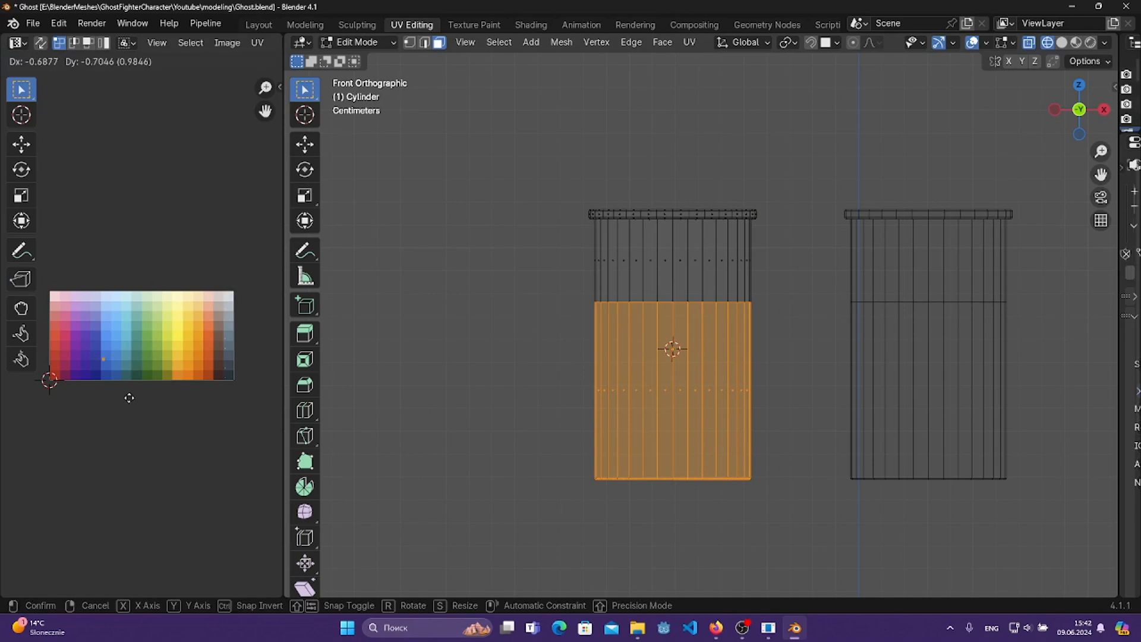
pyautogui.click(90, 403)
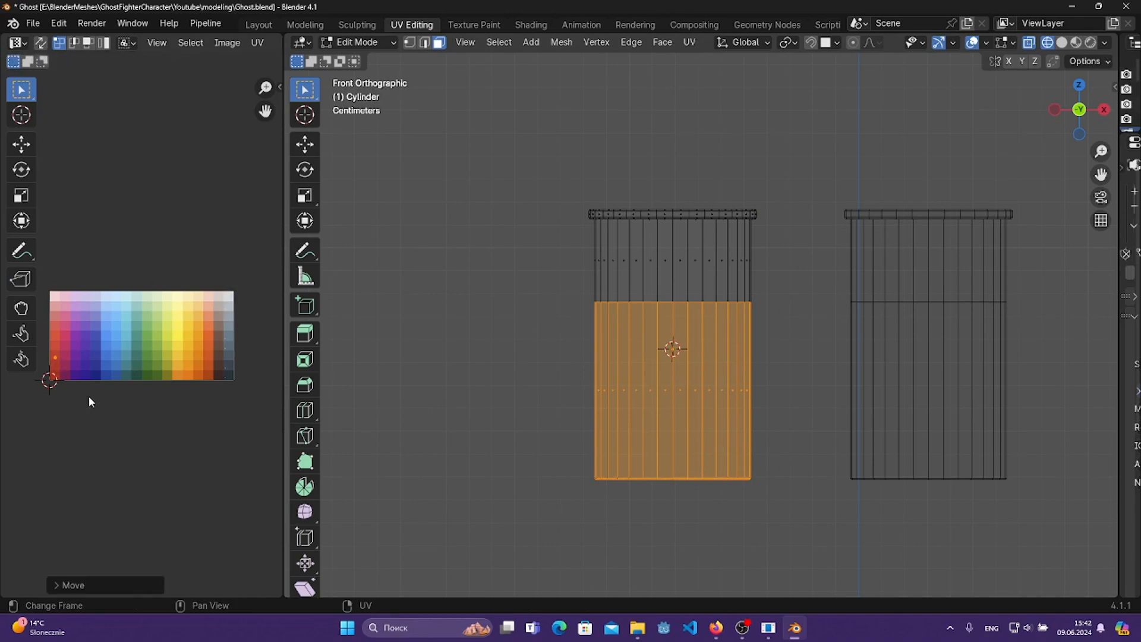
pyautogui.scroll(-1, 553, 246)
pyautogui.click(676, 126)
pyautogui.moveTo(692, 155); pyautogui.dragTo(709, 197, button='middle')
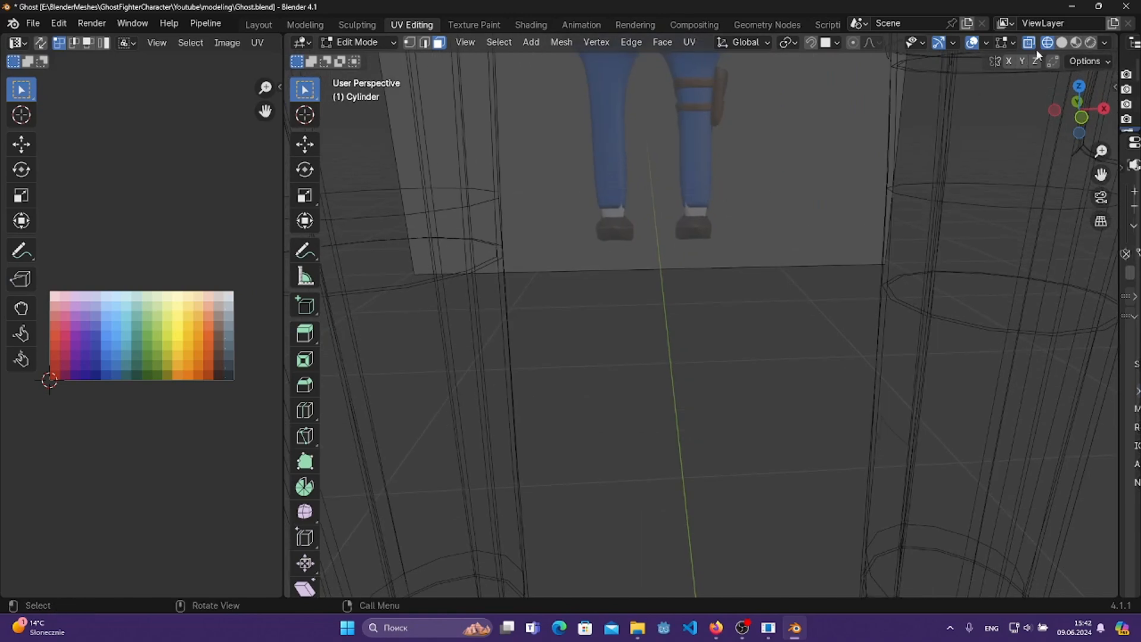
pyautogui.click(1076, 42)
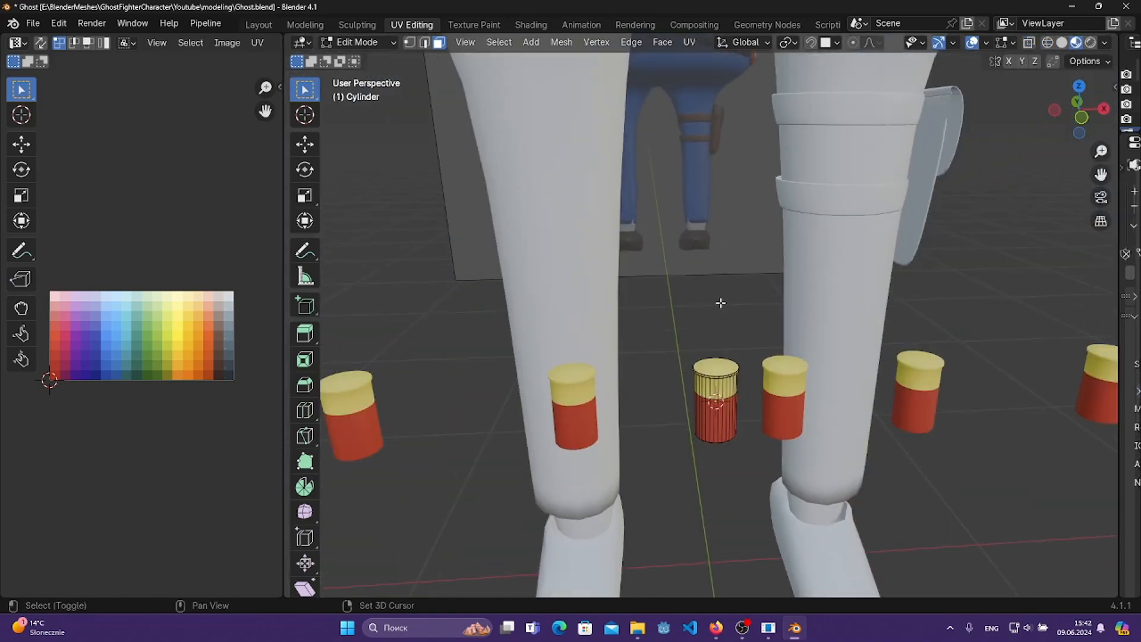
pyautogui.keyDown('shift'); pyautogui.moveTo(720, 303); pyautogui.dragTo(691, 187, button='middle'); pyautogui.keyUp('shift')
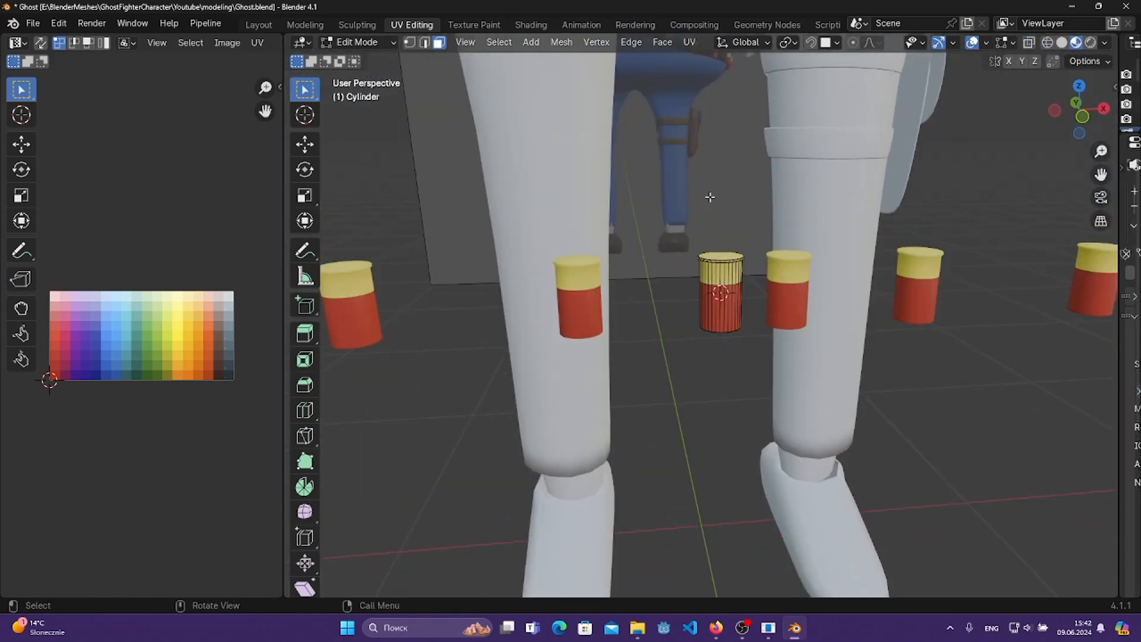
# - Return the clips to Object Mode and widen the image editor area with the palette over the 3D viewport
pyautogui.press('Tab')
pyautogui.scroll(-6, 709, 198)
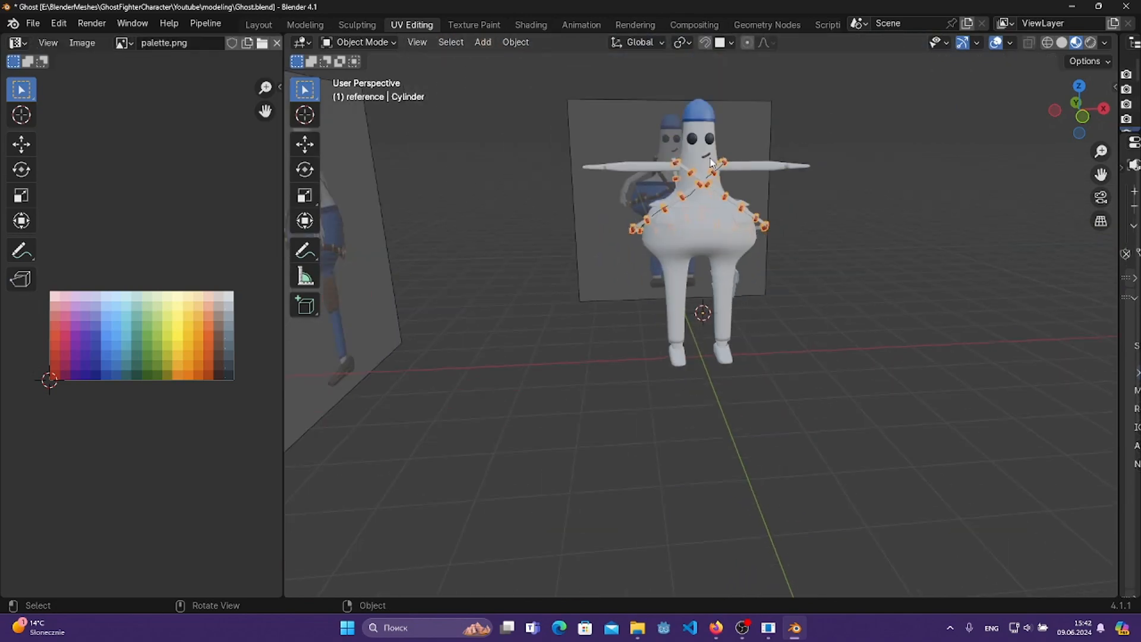
pyautogui.scroll(7, 715, 196)
pyautogui.moveTo(759, 118); pyautogui.dragTo(759, 185, button='middle')
pyautogui.scroll(-2, 758, 184)
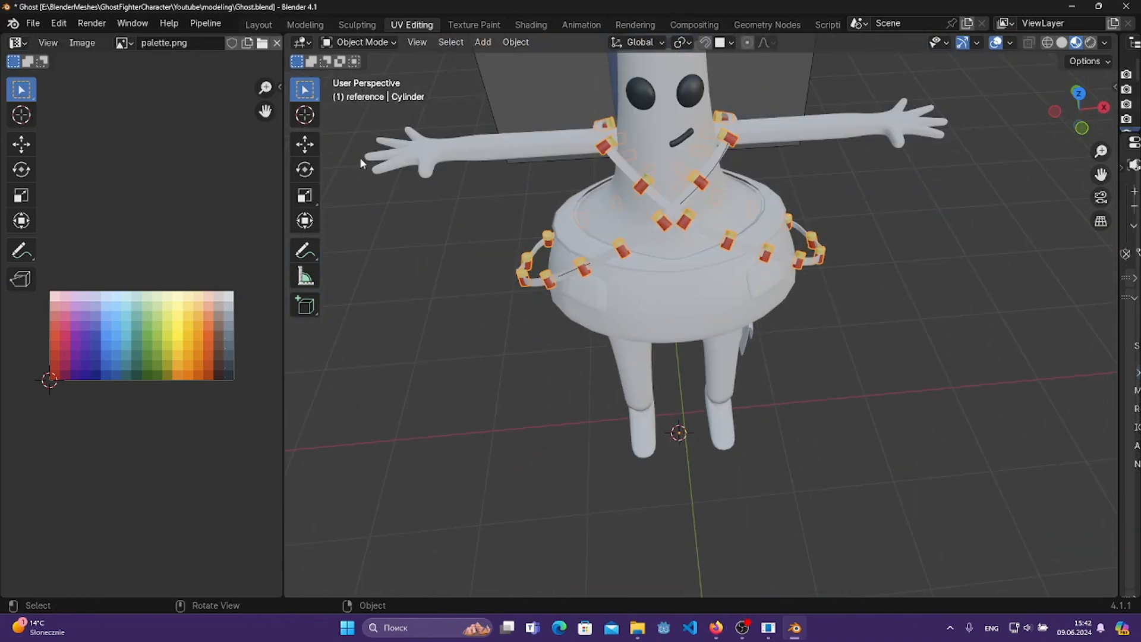
pyautogui.moveTo(284, 176); pyautogui.dragTo(554, 169)
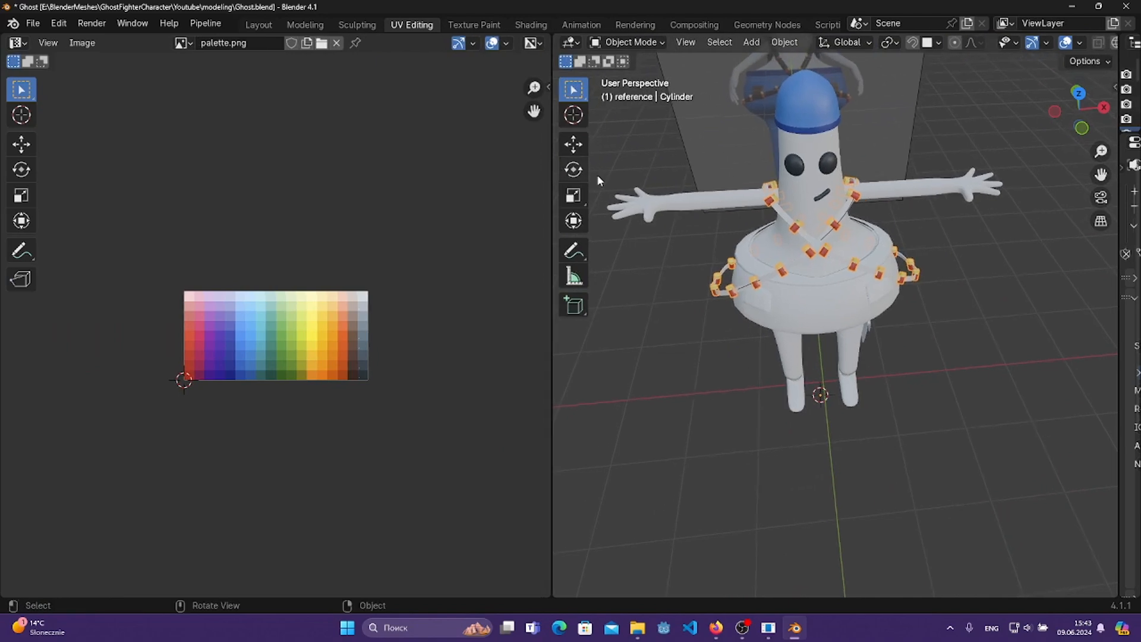
# - Switch editing to the chest strap ribbon and move its UVs onto a brown palette swatch
pyautogui.scroll(10, 911, 155)
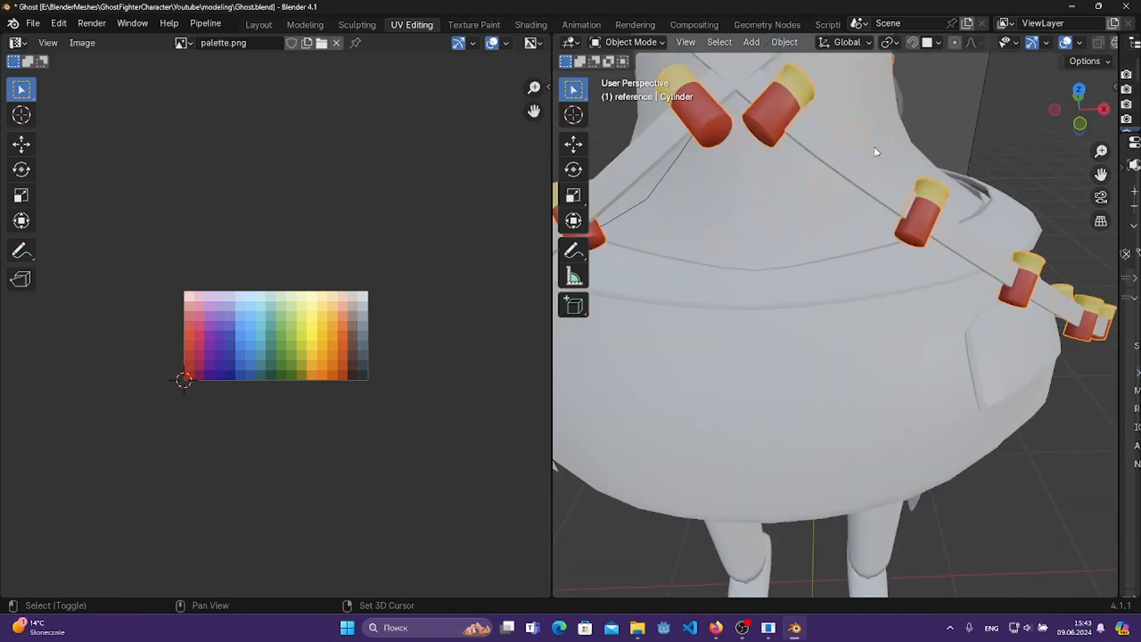
pyautogui.click(902, 182)
pyautogui.press('Tab')
pyautogui.scroll(-6, 898, 202)
pyautogui.keyDown('shift'); pyautogui.moveTo(856, 494); pyautogui.dragTo(878, 284, button='middle'); pyautogui.keyUp('shift')
pyautogui.scroll(4, 869, 349)
pyautogui.scroll(3, 375, 297)
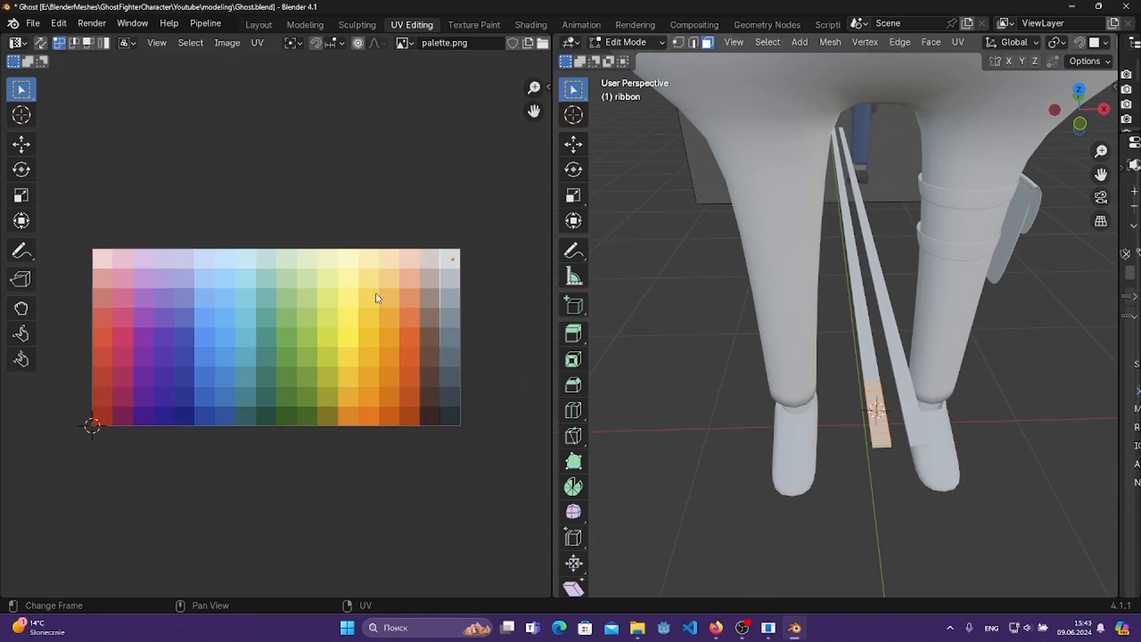
pyautogui.press('g')
pyautogui.click(480, 411)
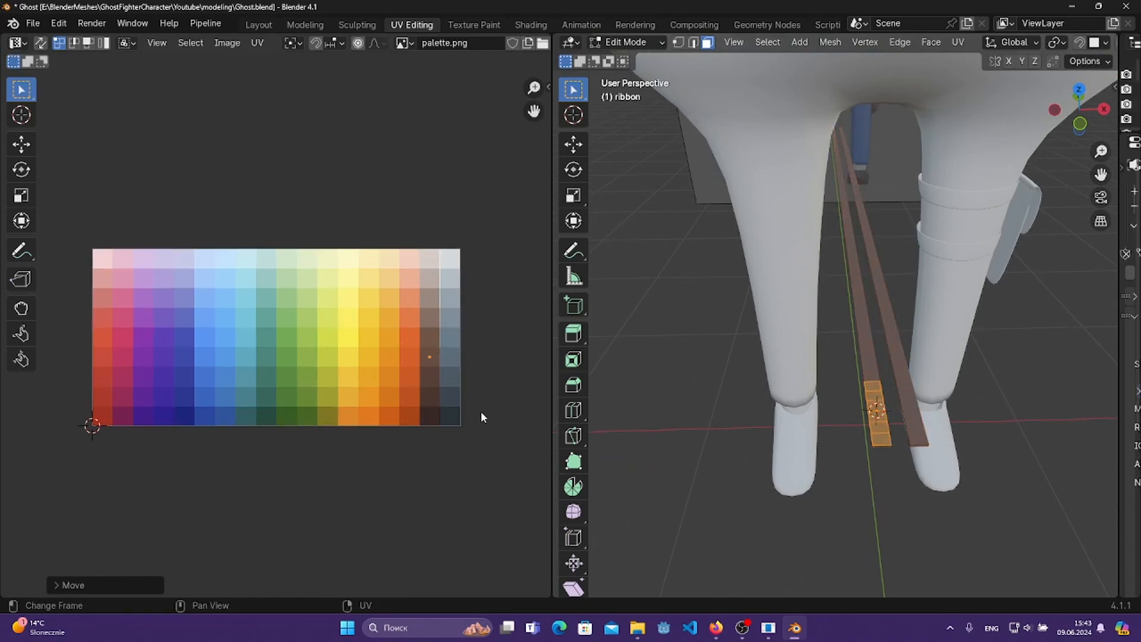
# - Shift the ribbon's UVs to the next darker brown swatch and save the file
pyautogui.moveTo(901, 384); pyautogui.dragTo(844, 371, button='middle')
pyautogui.press('g')
pyautogui.click(452, 413)
pyautogui.hotkey('ctrl', 's')
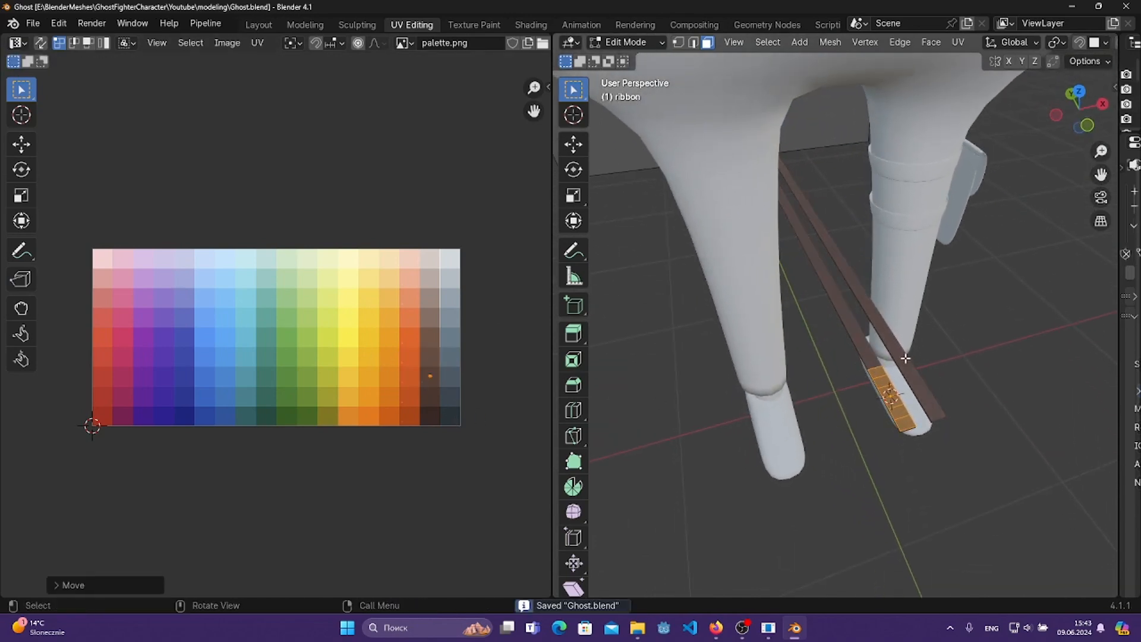
# - Switch editing to the belt around the waist and move all its UVs onto a dark blue palette swatch
pyautogui.scroll(-3, 904, 357)
pyautogui.press('Tab')
pyautogui.moveTo(955, 282)
pyautogui.mouseDown(button='middle')
pyautogui.moveTo(938, 278)
pyautogui.moveTo(946, 284)
pyautogui.mouseUp(button='middle')
pyautogui.scroll(4, 949, 284)
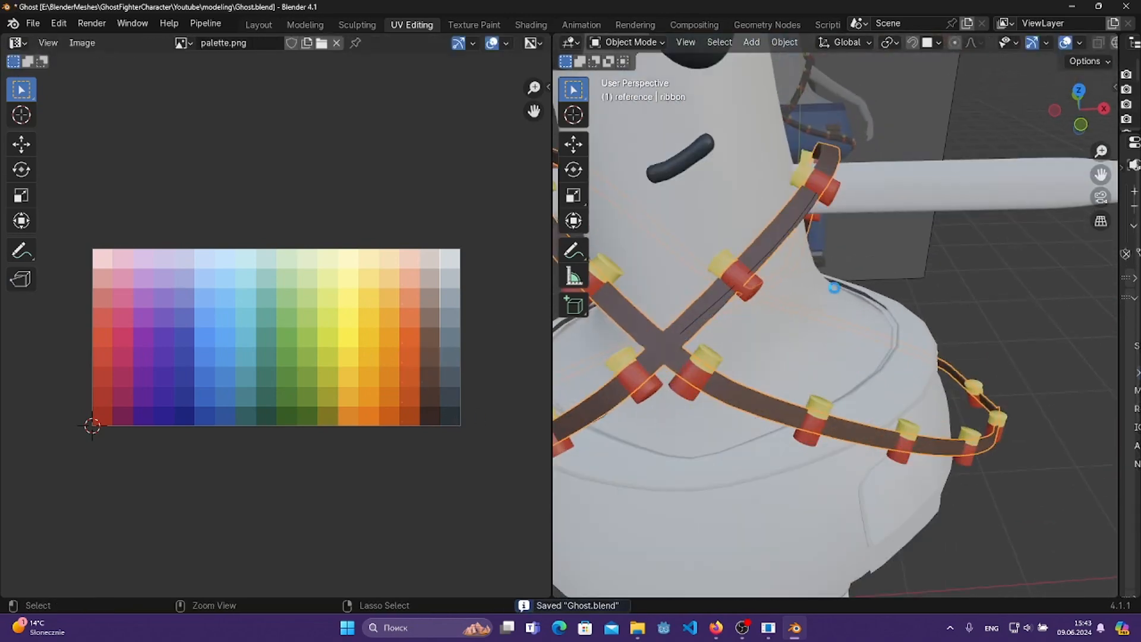
pyautogui.moveTo(800, 280); pyautogui.dragTo(832, 172, button='middle')
pyautogui.click(912, 287)
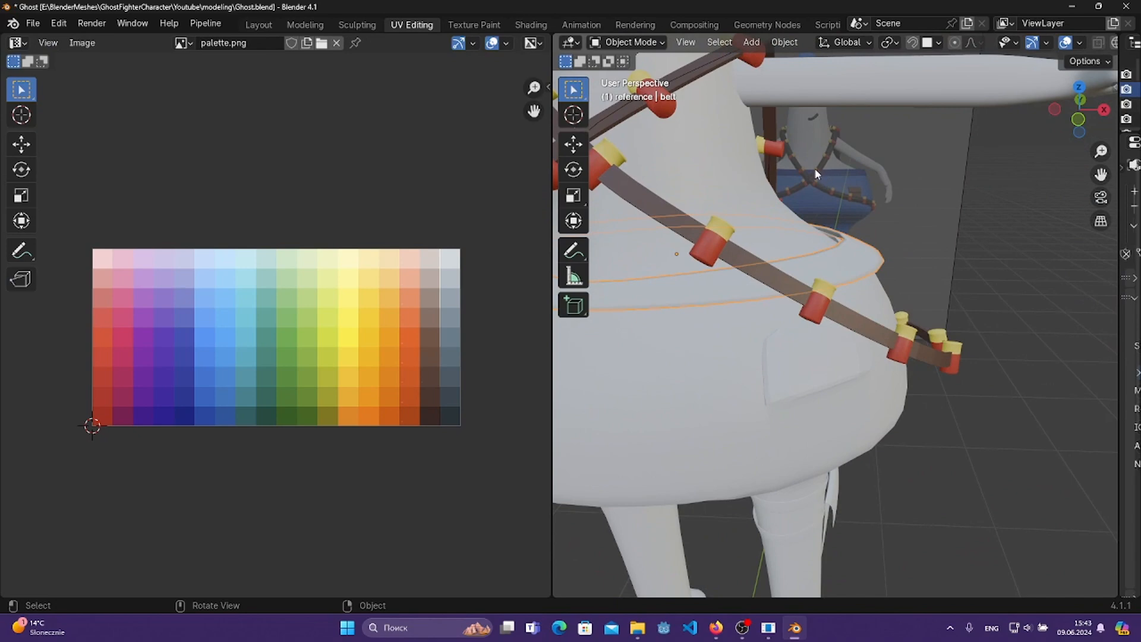
pyautogui.moveTo(740, 128); pyautogui.dragTo(797, 211, button='middle')
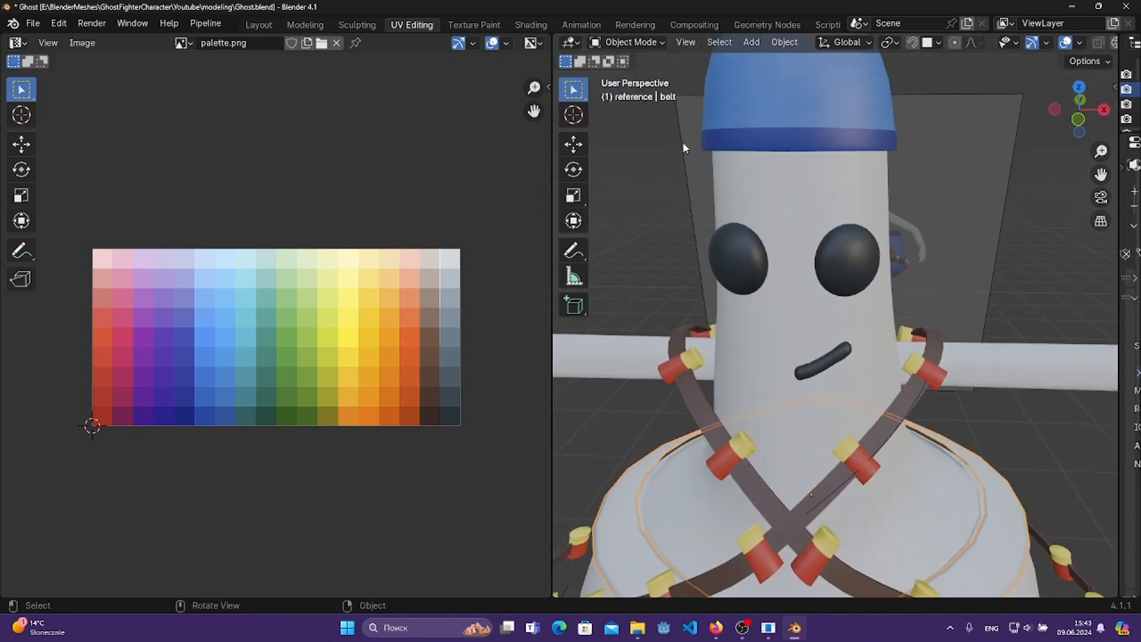
pyautogui.keyDown('shift'); pyautogui.moveTo(942, 386); pyautogui.dragTo(883, 172, button='middle'); pyautogui.keyUp('shift')
pyautogui.press('Tab')
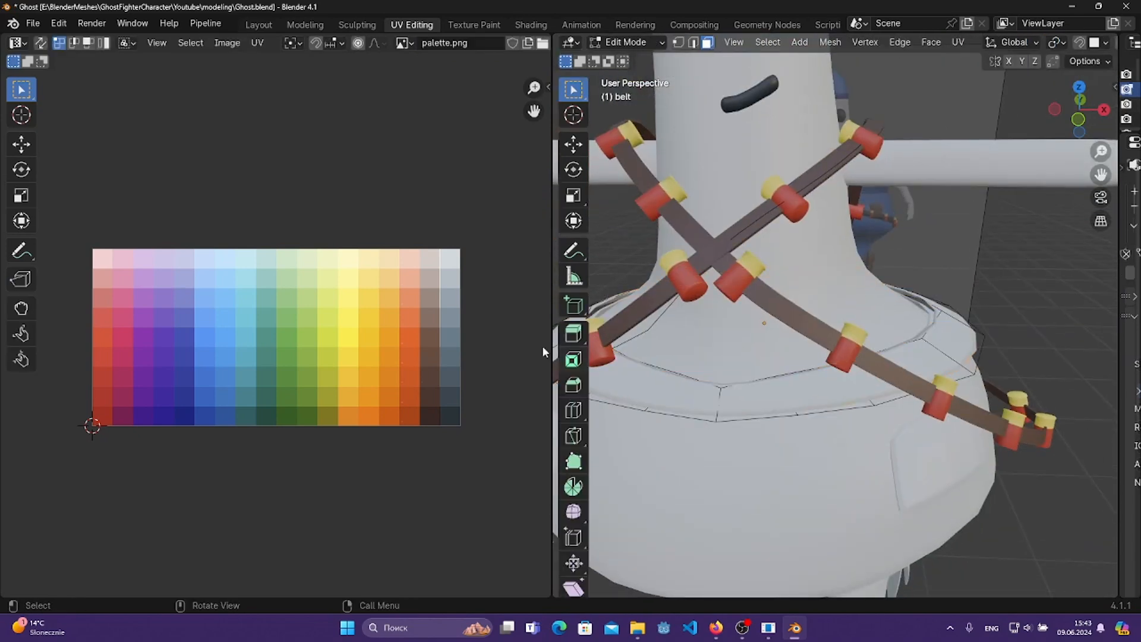
pyautogui.press('a')
pyautogui.press('g')
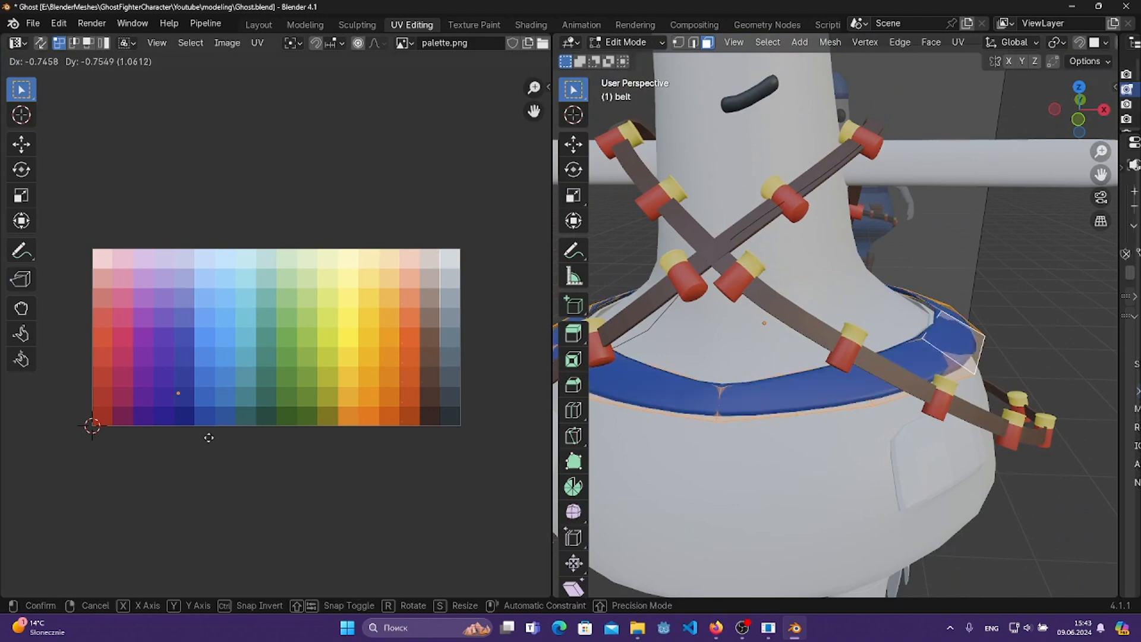
pyautogui.click(213, 444)
# - Switch editing to the pants and move all their UVs onto a medium blue palette swatch
pyautogui.press('Tab')
pyautogui.click(779, 472)
pyautogui.press('Tab')
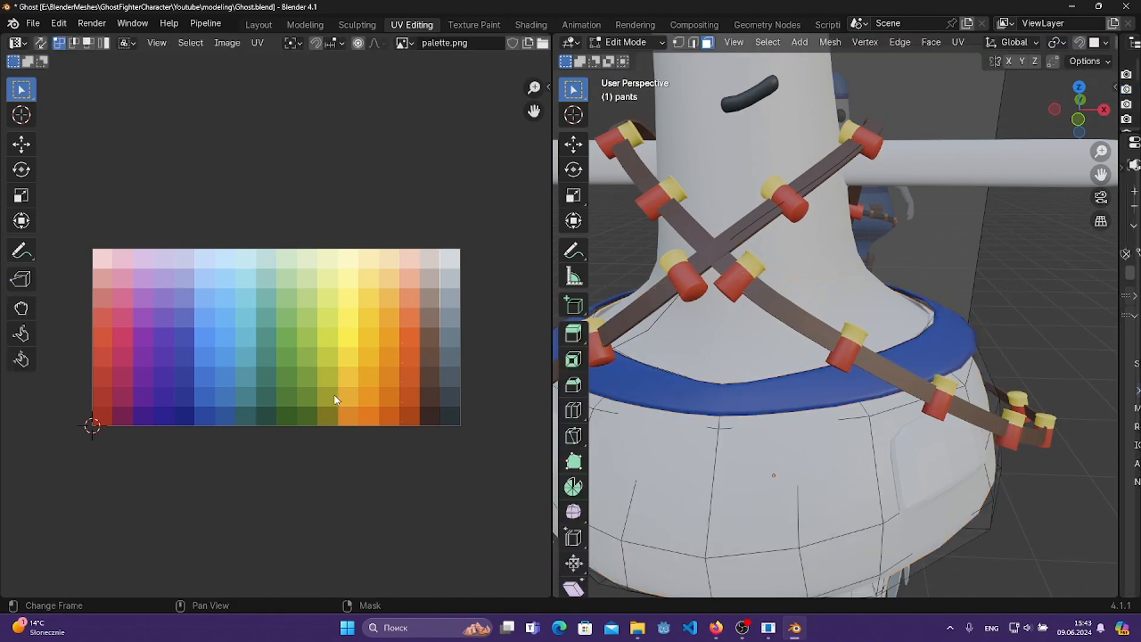
pyautogui.press('a')
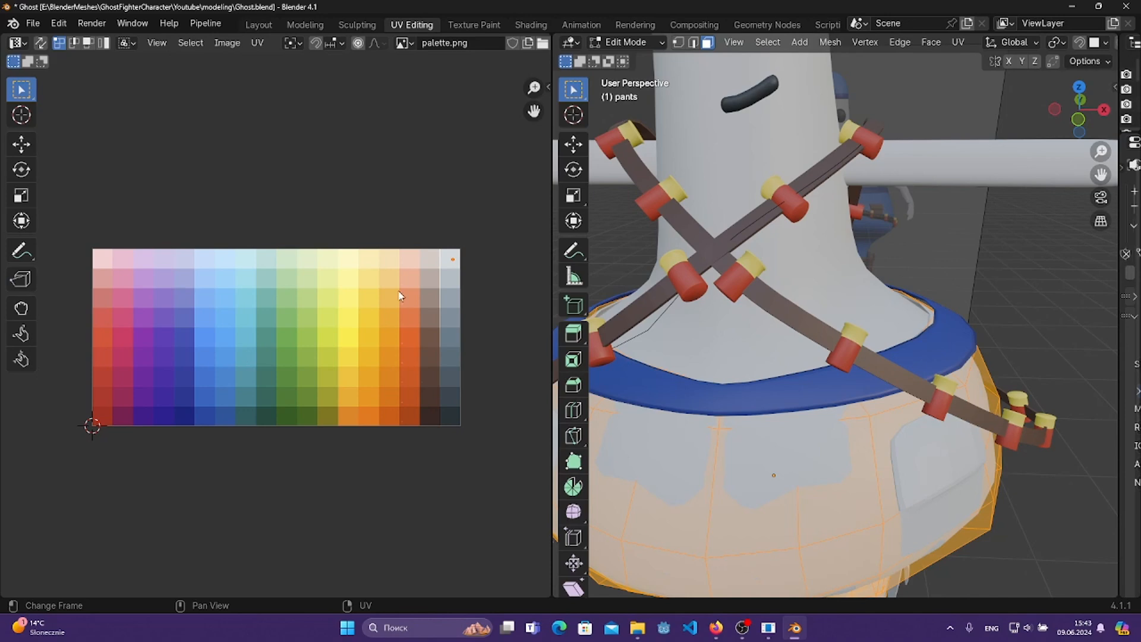
pyautogui.press('g')
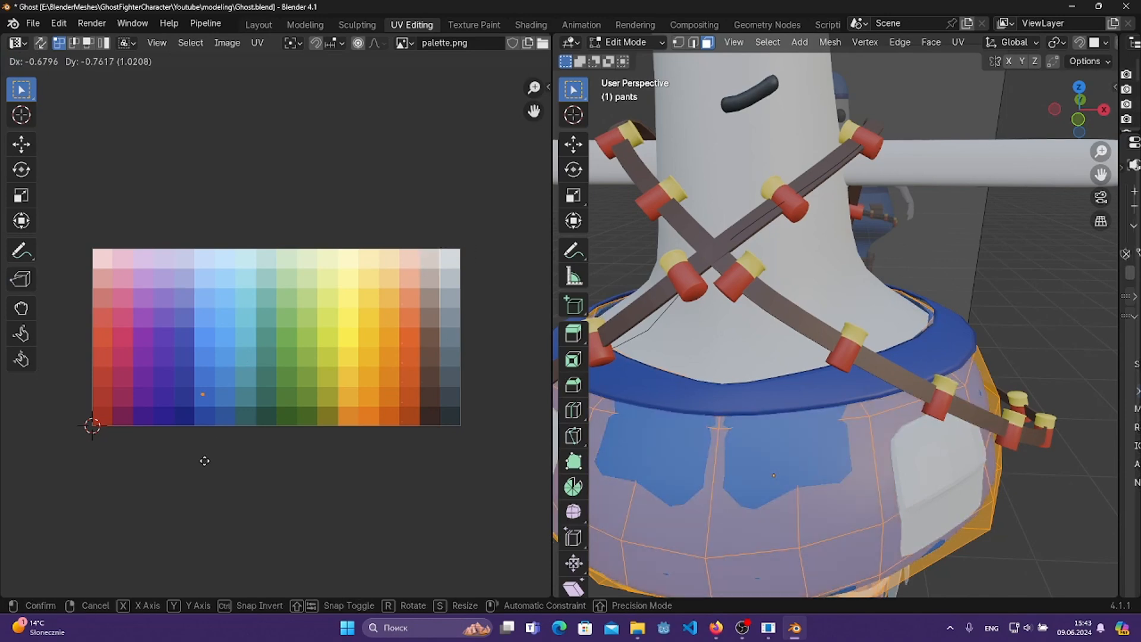
pyautogui.click(204, 444)
# - Enter Edit Mode on the front pocket of the pants and select all its geometry
pyautogui.scroll(-4, 892, 432)
pyautogui.moveTo(892, 432); pyautogui.dragTo(915, 380, button='middle')
pyautogui.press('Tab')
pyautogui.click(890, 343)
pyautogui.scroll(1, 900, 360)
pyautogui.press('Tab')
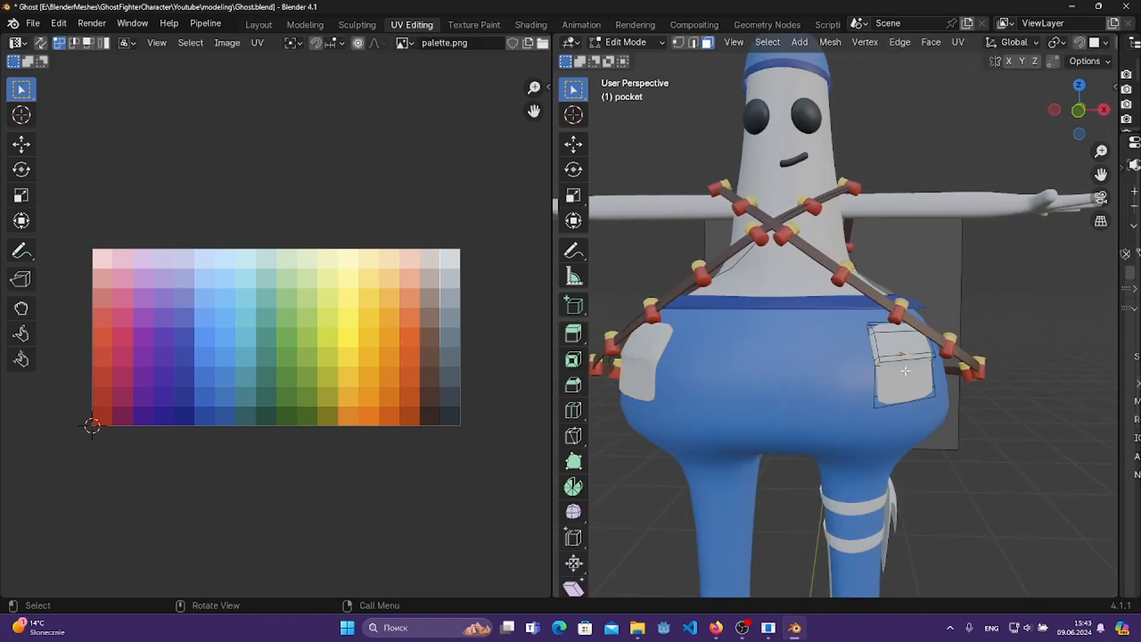
pyautogui.press('a')
pyautogui.press('g')
pyautogui.click(591, 355)
pyautogui.hotkey('ctrl', 'z')
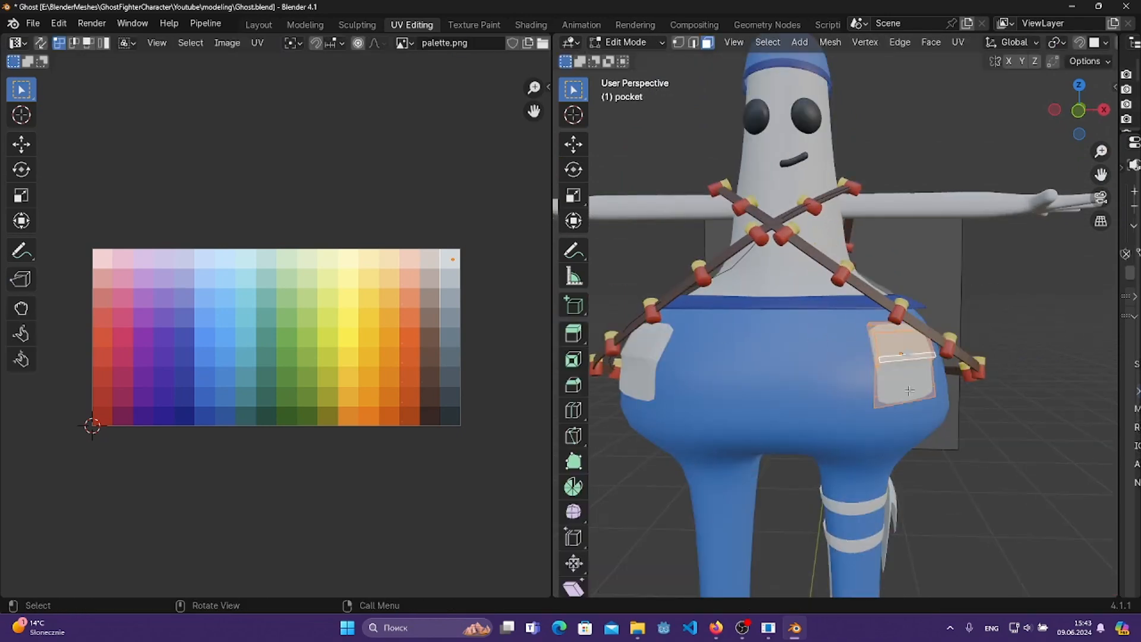
# - Move the pocket's UVs onto a brown palette swatch, save the file and return to Object Mode
pyautogui.press('g')
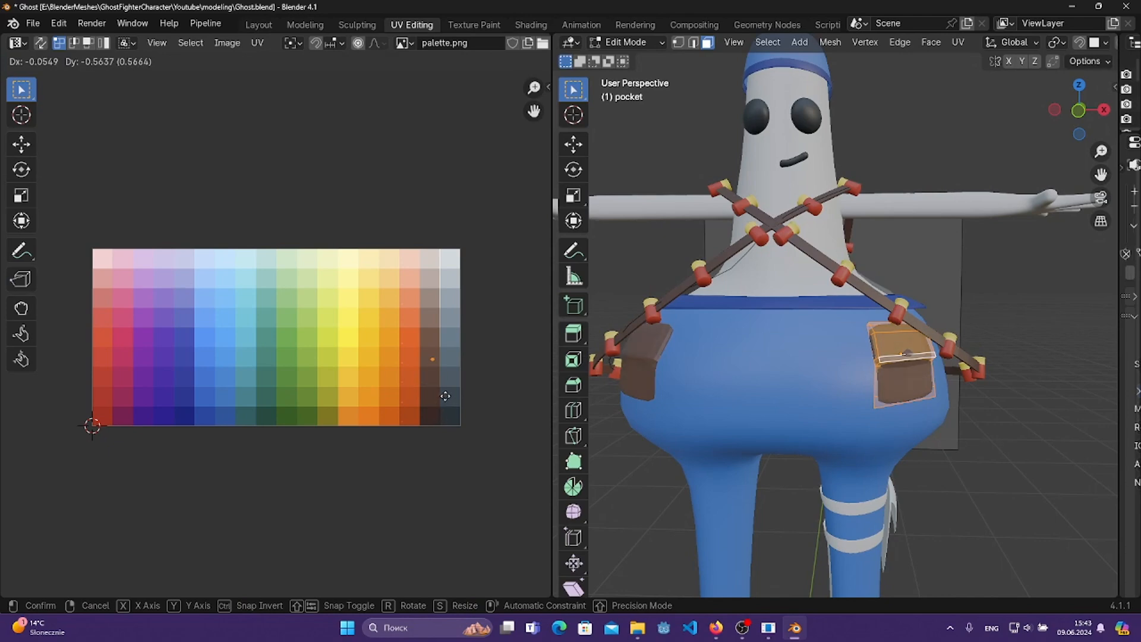
pyautogui.click(395, 352)
pyautogui.moveTo(1015, 406); pyautogui.dragTo(986, 425, button='middle')
pyautogui.scroll(1, 951, 400)
pyautogui.hotkey('ctrl', 's')
pyautogui.click(981, 428)
pyautogui.keyDown('shift'); pyautogui.moveTo(938, 377); pyautogui.dragTo(933, 320, button='middle'); pyautogui.keyUp('shift')
pyautogui.press('Tab')
pyautogui.scroll(-1, 928, 357)
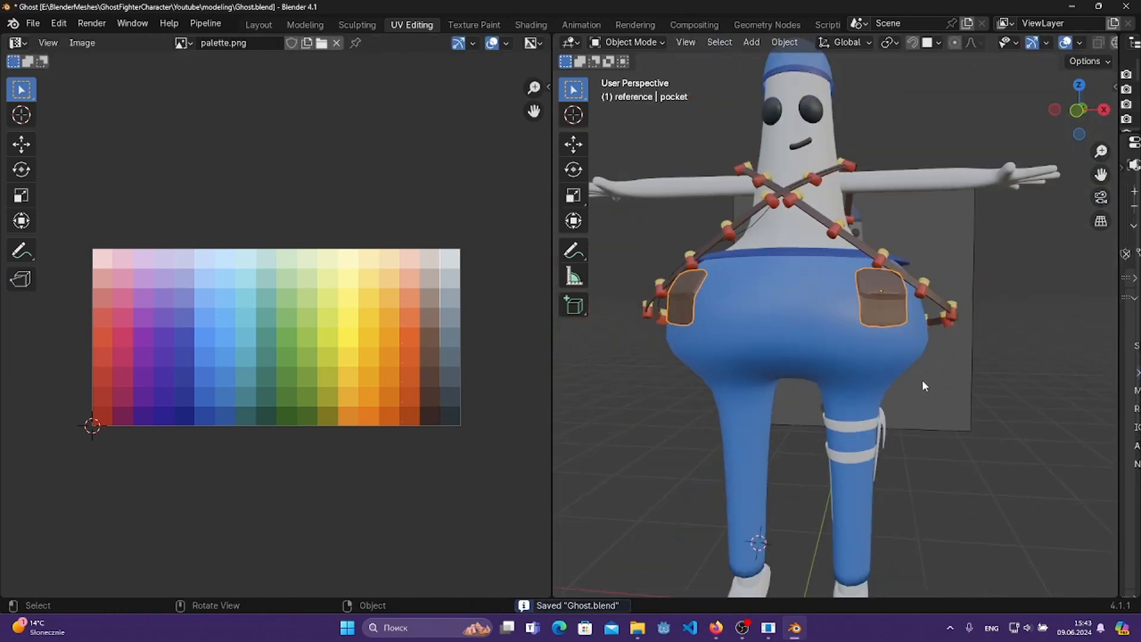
# - Switch editing to the strapped leg pocket, move all its UVs onto the dark brown swatch and save the file
pyautogui.keyDown('shift'); pyautogui.moveTo(922, 381); pyautogui.dragTo(910, 309, button='middle'); pyautogui.keyUp('shift')
pyautogui.scroll(1, 892, 329)
pyautogui.click(871, 314)
pyautogui.press('Tab')
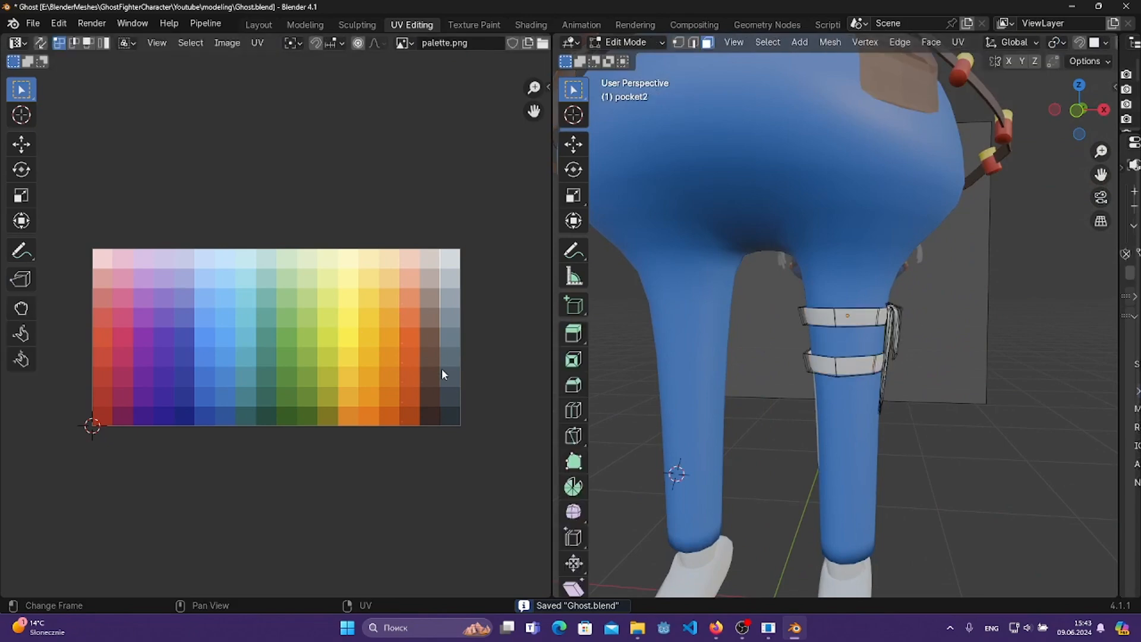
pyautogui.press('a')
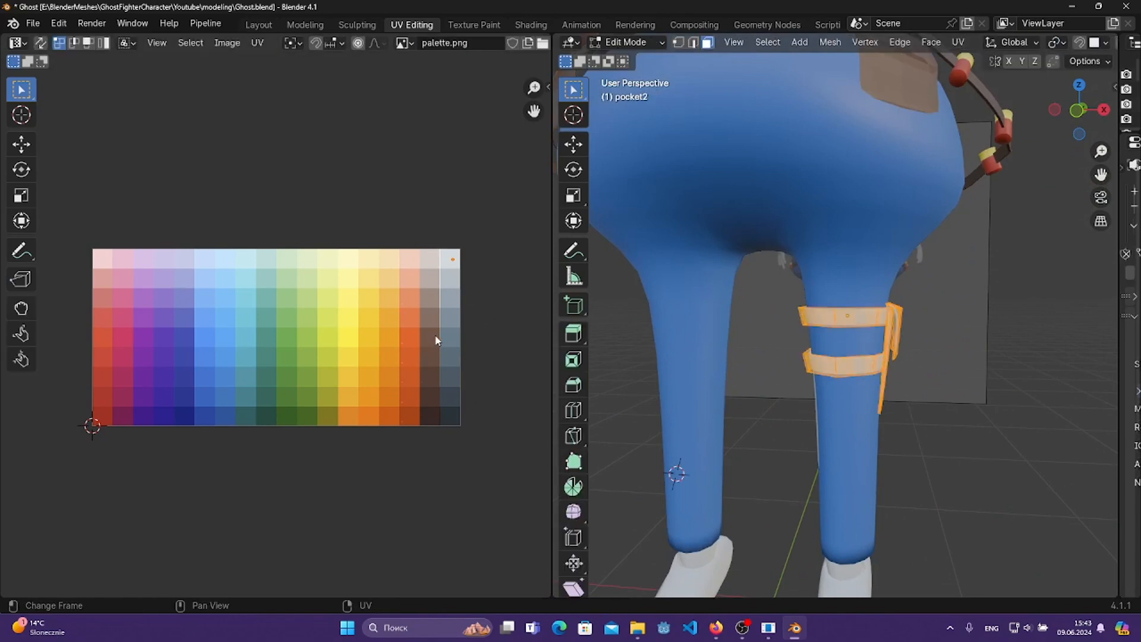
pyautogui.press('g')
pyautogui.click(411, 449)
pyautogui.hotkey('ctrl', 's')
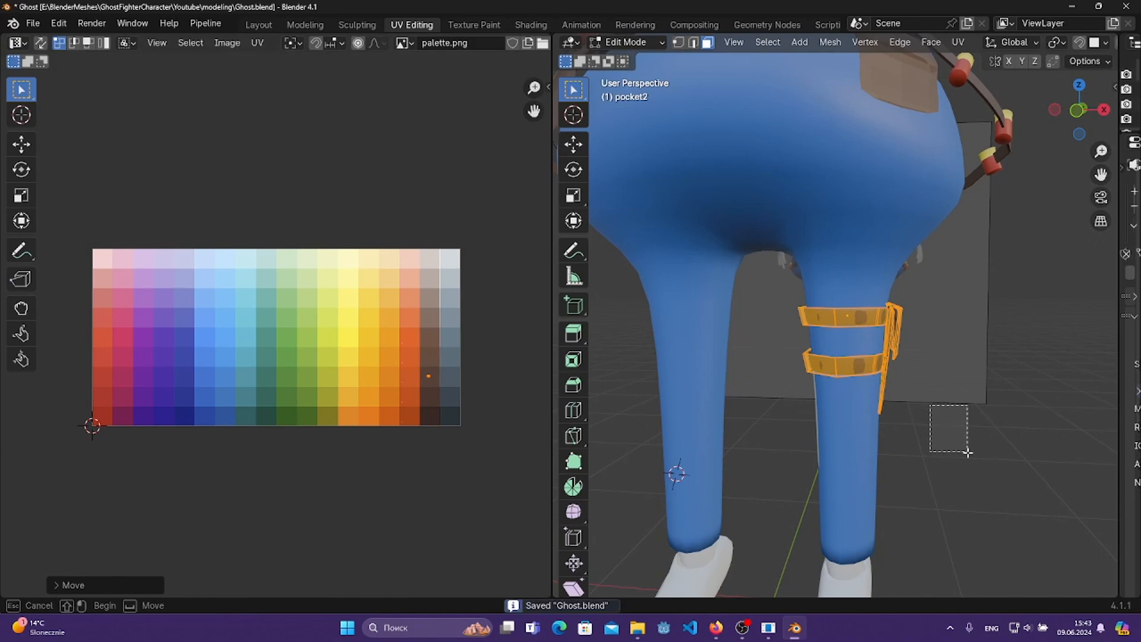
# - Switch editing to the shoes, move all their UVs onto the dark brown palette swatch and return to Object Mode
pyautogui.press('Tab')
pyautogui.moveTo(937, 486); pyautogui.dragTo(971, 235, button='middle')
pyautogui.click(886, 319)
pyautogui.moveTo(975, 305); pyautogui.dragTo(909, 344, button='middle')
pyautogui.press('Tab')
pyautogui.press('a')
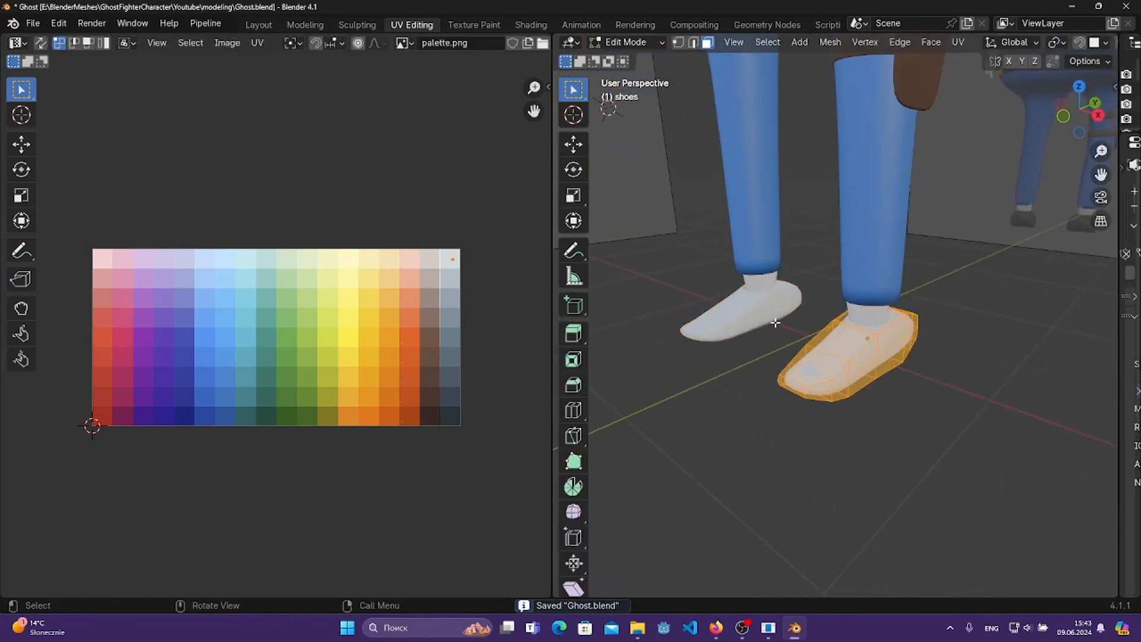
pyautogui.press('g')
pyautogui.click(439, 377)
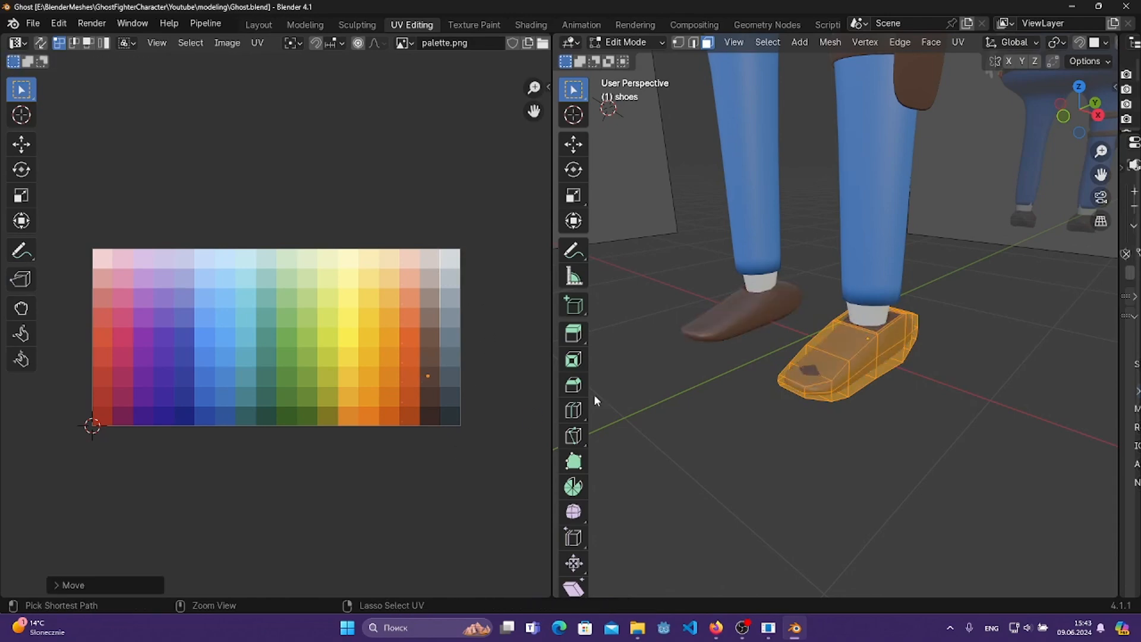
pyautogui.moveTo(594, 394); pyautogui.dragTo(830, 308, button='middle')
pyautogui.press('Tab')
pyautogui.scroll(-5, 979, 372)
pyautogui.moveTo(891, 255); pyautogui.dragTo(1039, 200, button='middle')
pyautogui.scroll(4, 913, 277)
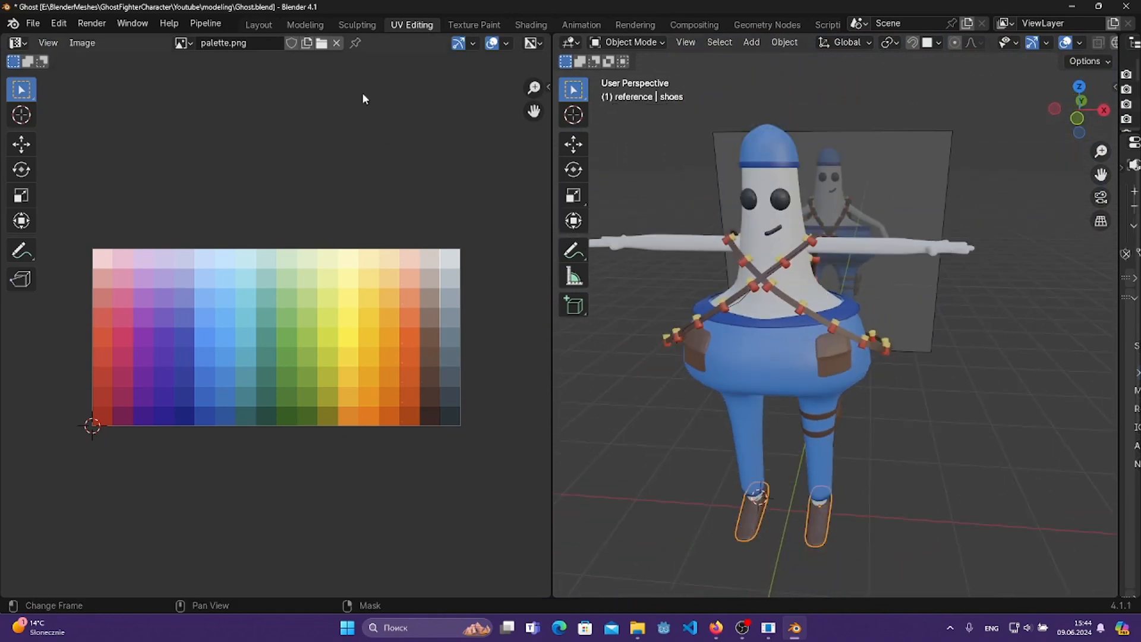
# - Switch to the Layout workspace, widen the modifier properties area and collapse the shoes' Mirror and Subdivision modifiers
pyautogui.click(257, 24)
pyautogui.moveTo(944, 233); pyautogui.dragTo(850, 235)
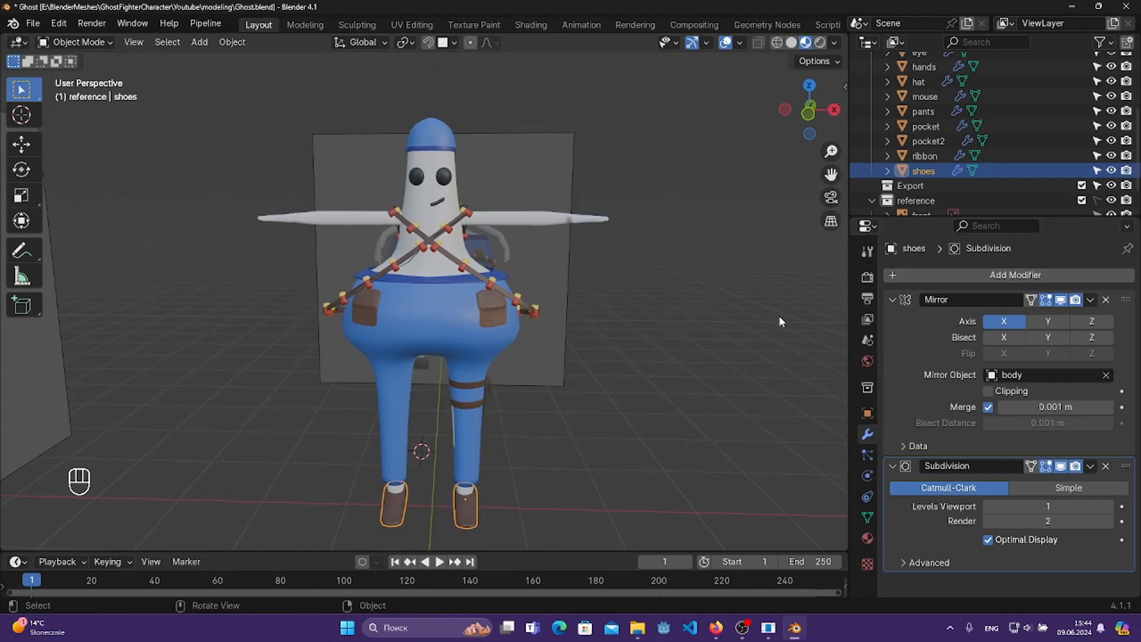
pyautogui.moveTo(891, 300); pyautogui.dragTo(888, 351)
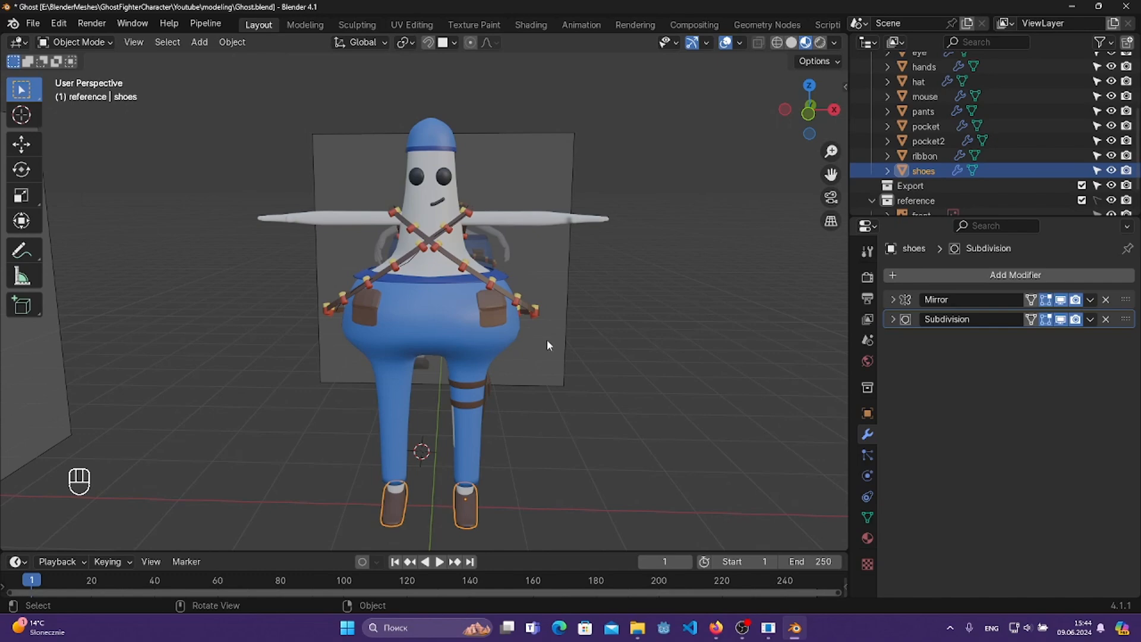
pyautogui.click(472, 229)
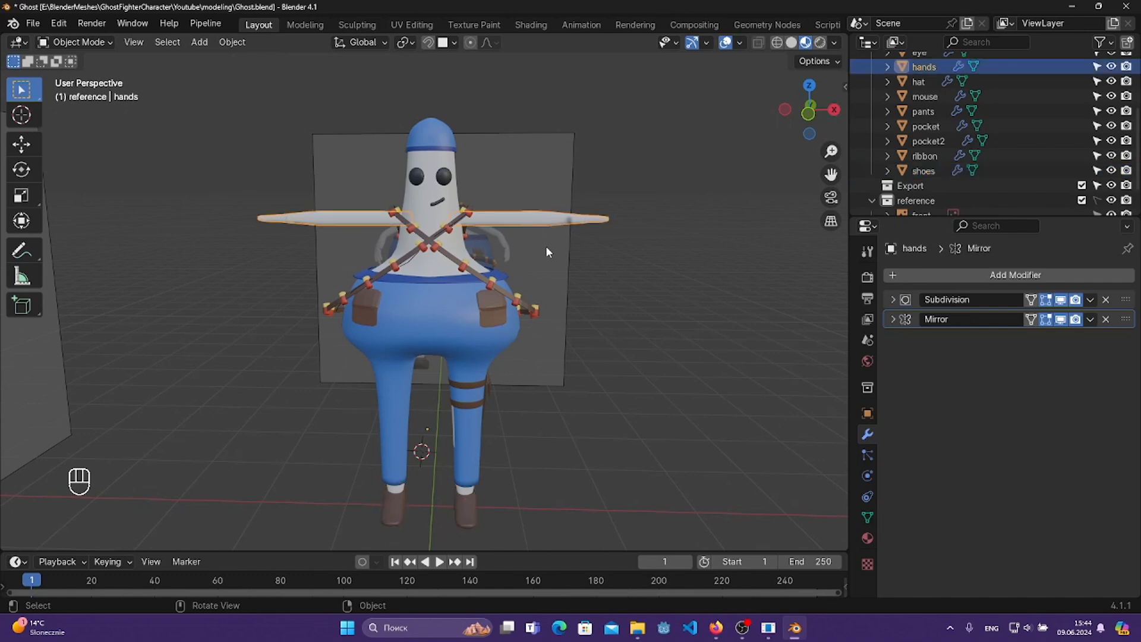
pyautogui.moveTo(546, 245); pyautogui.dragTo(575, 263, button='middle')
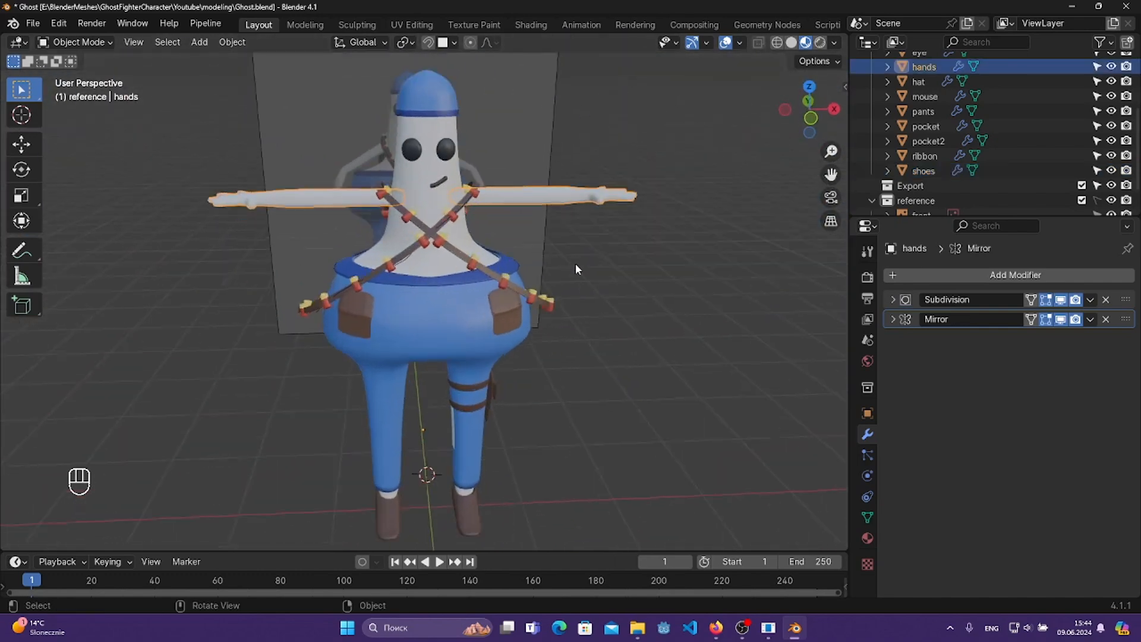
pyautogui.scroll(-5, 574, 259)
pyautogui.scroll(2, 573, 256)
pyautogui.scroll(-8, 573, 256)
pyautogui.moveTo(600, 295); pyautogui.dragTo(617, 310, button='middle')
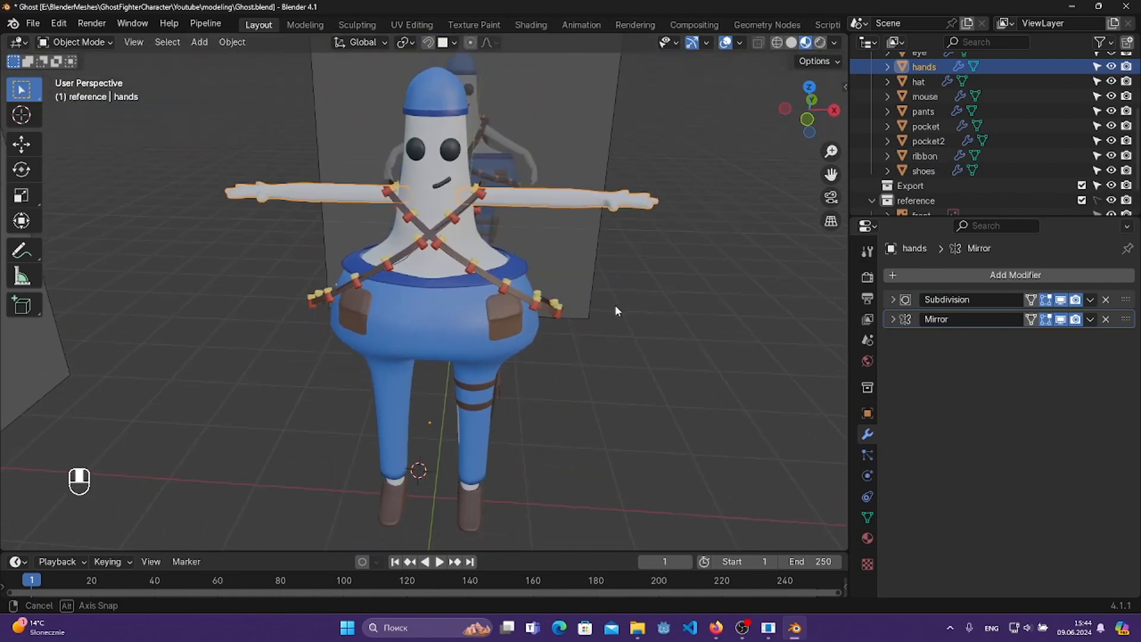
# - Select the hat and apply its Mirror, Solidify and Subdivision modifiers
pyautogui.click(441, 100)
pyautogui.moveTo(440, 86); pyautogui.dragTo(619, 178, button='middle')
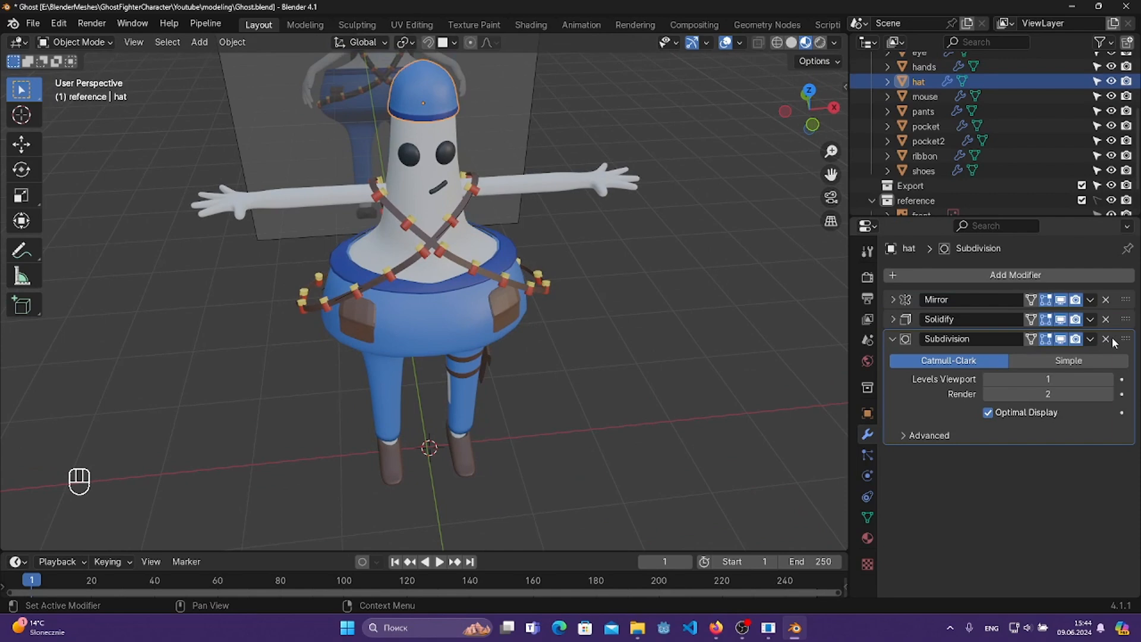
pyautogui.click(1089, 300)
pyautogui.click(1075, 316)
pyautogui.click(1089, 300)
pyautogui.click(1076, 315)
pyautogui.click(1089, 300)
pyautogui.click(1077, 315)
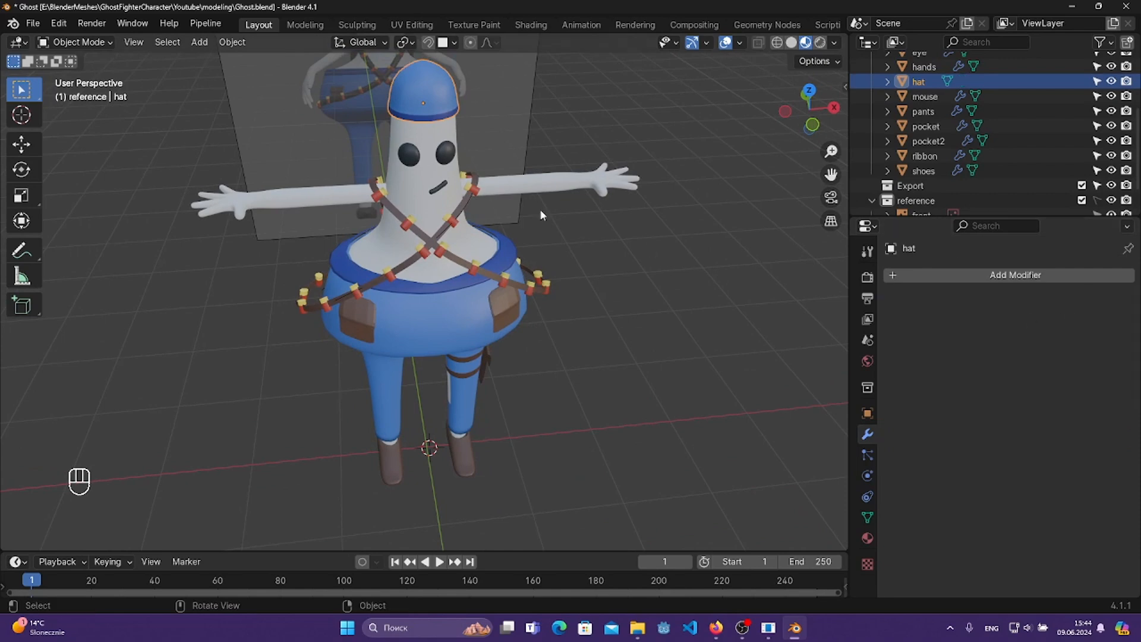
# - Select the body and apply its Mirror and Subdivision modifiers
pyautogui.click(420, 148)
pyautogui.click(455, 133)
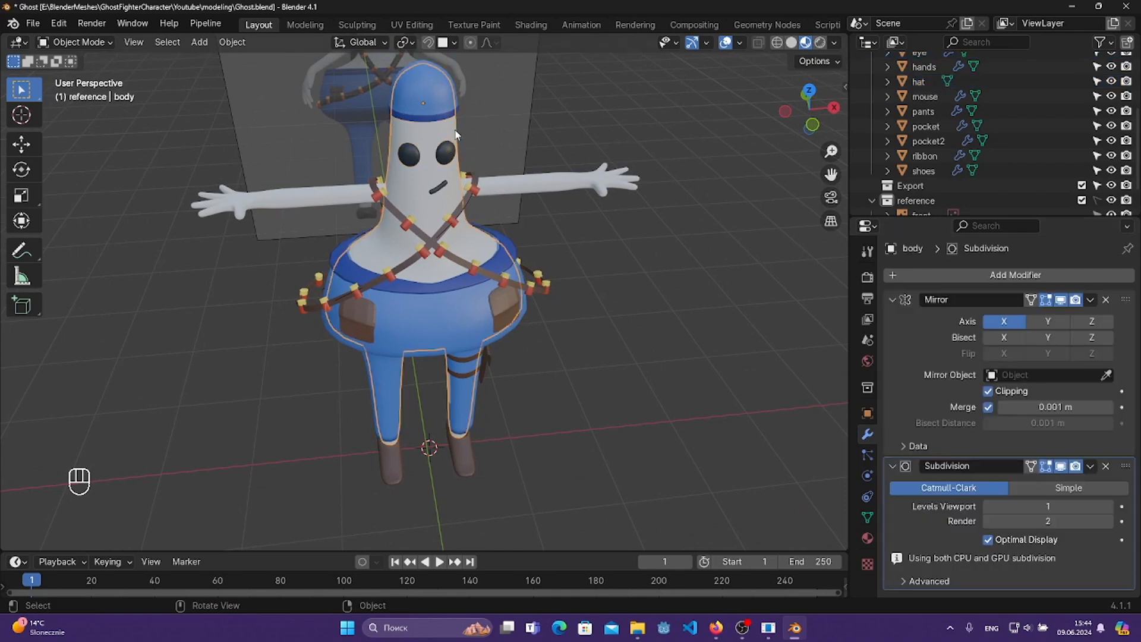
pyautogui.click(1090, 300)
pyautogui.click(1073, 316)
pyautogui.click(1089, 300)
pyautogui.click(1076, 315)
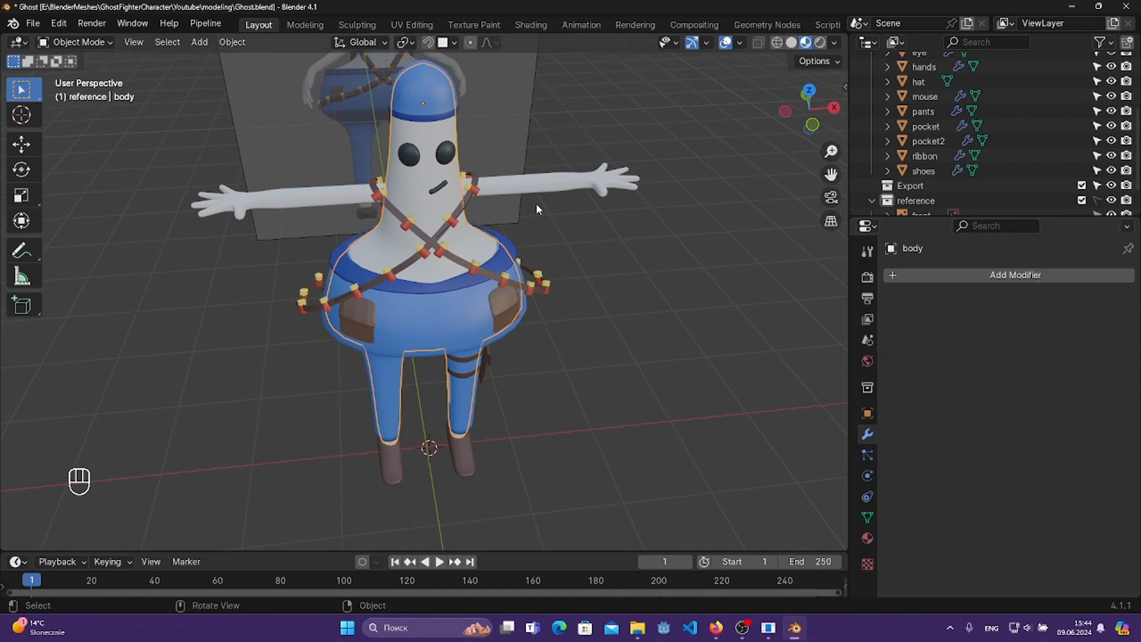
# - Select the eyes and apply their Mirror and Shrinkwrap modifiers
pyautogui.click(450, 153)
pyautogui.click(1089, 300)
pyautogui.click(1038, 325)
pyautogui.click(1046, 322)
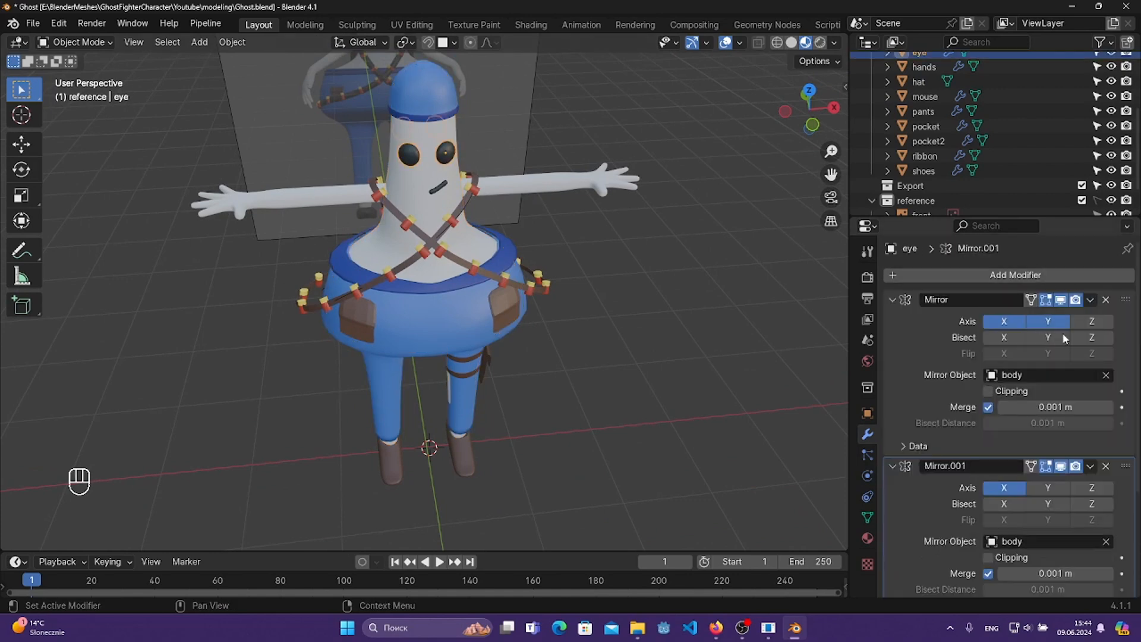
pyautogui.hotkey('ctrl', 'z')
pyautogui.hotkey('ctrl', 'z')
pyautogui.click(1090, 300)
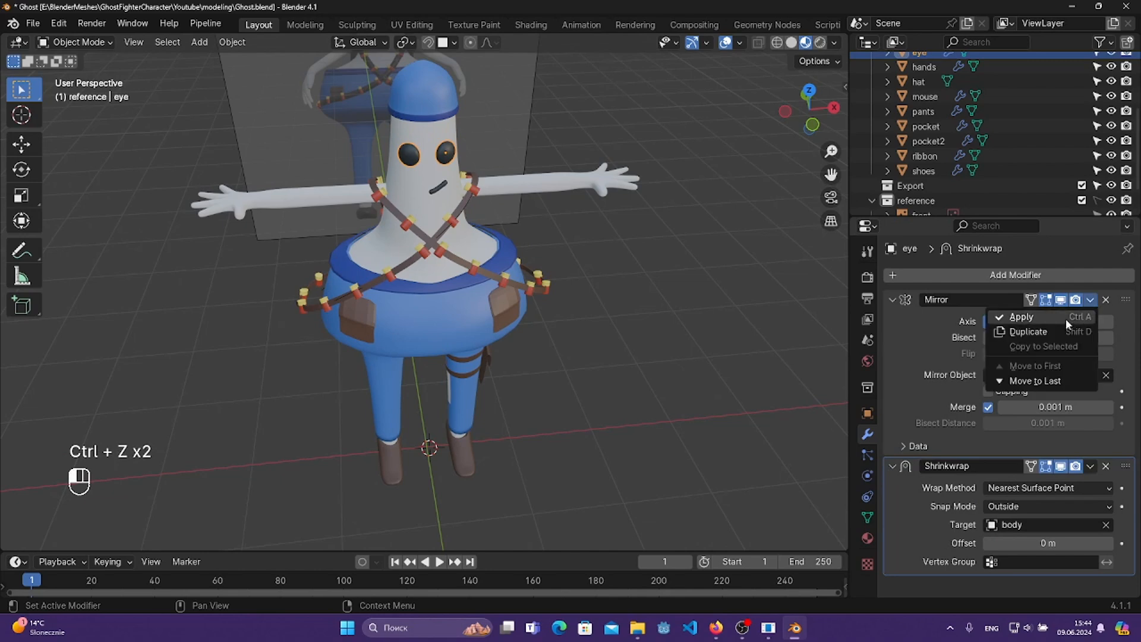
pyautogui.click(1068, 317)
pyautogui.click(1090, 300)
pyautogui.click(1072, 315)
# - Select the mouth and apply its Shrinkwrap modifier
pyautogui.click(440, 186)
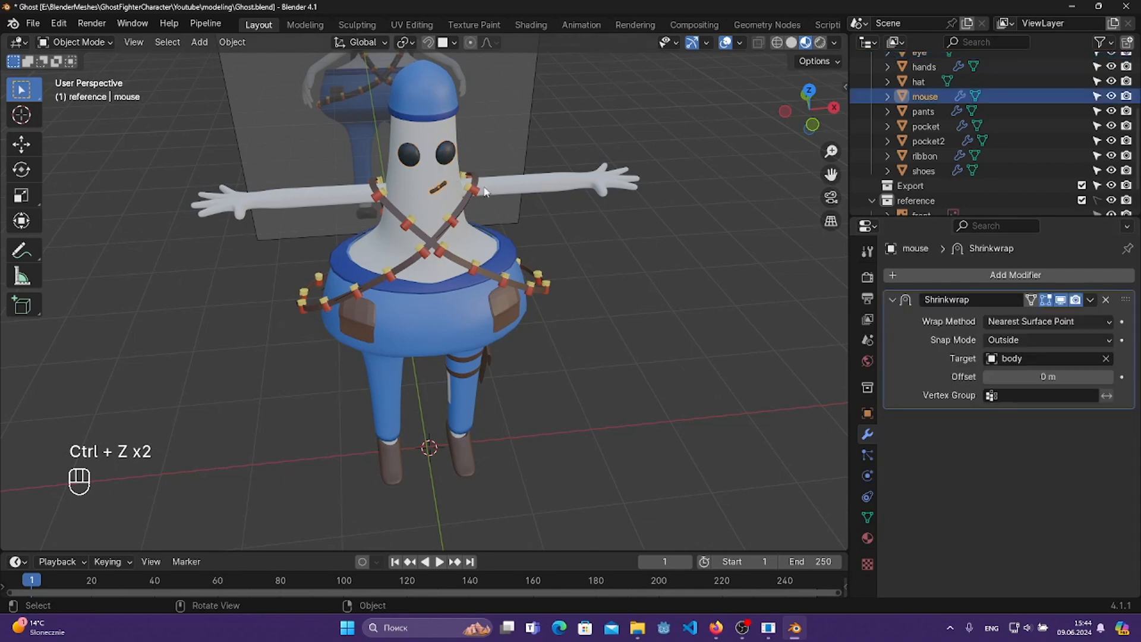
pyautogui.click(1089, 300)
pyautogui.click(1070, 317)
# - Select the hands and apply their Subdivision and Mirror modifiers
pyautogui.click(924, 67)
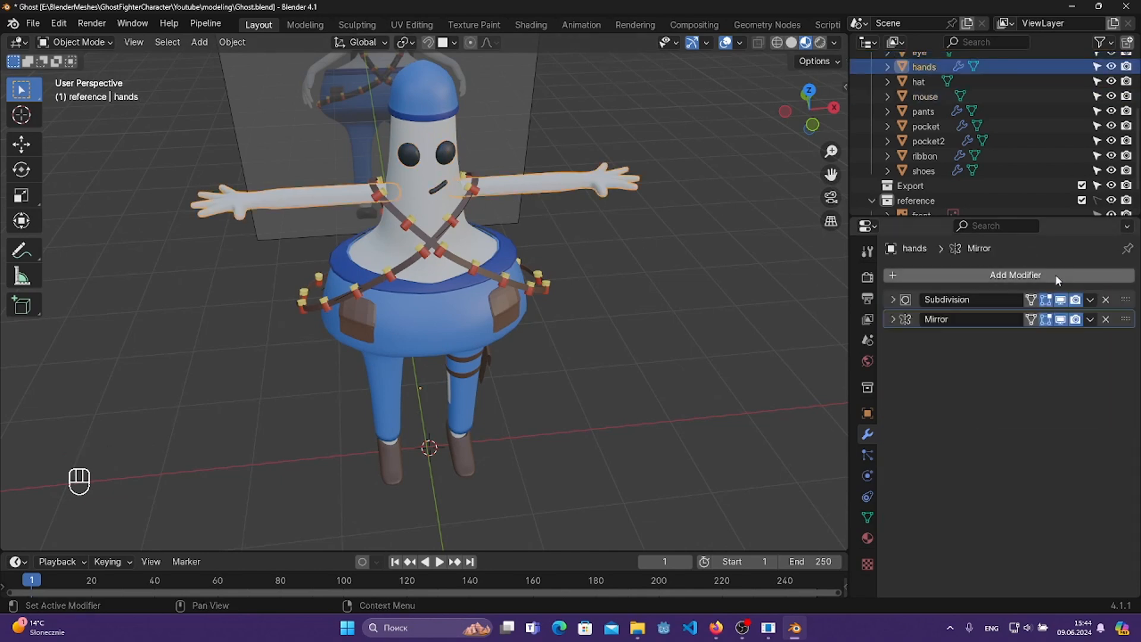
pyautogui.click(1090, 300)
pyautogui.click(1070, 316)
pyautogui.click(1090, 301)
pyautogui.click(1047, 317)
# - Select the crossed ribbon on the chest and apply its Solidify, Array, Curve and Mirror modifiers
pyautogui.scroll(4, 468, 215)
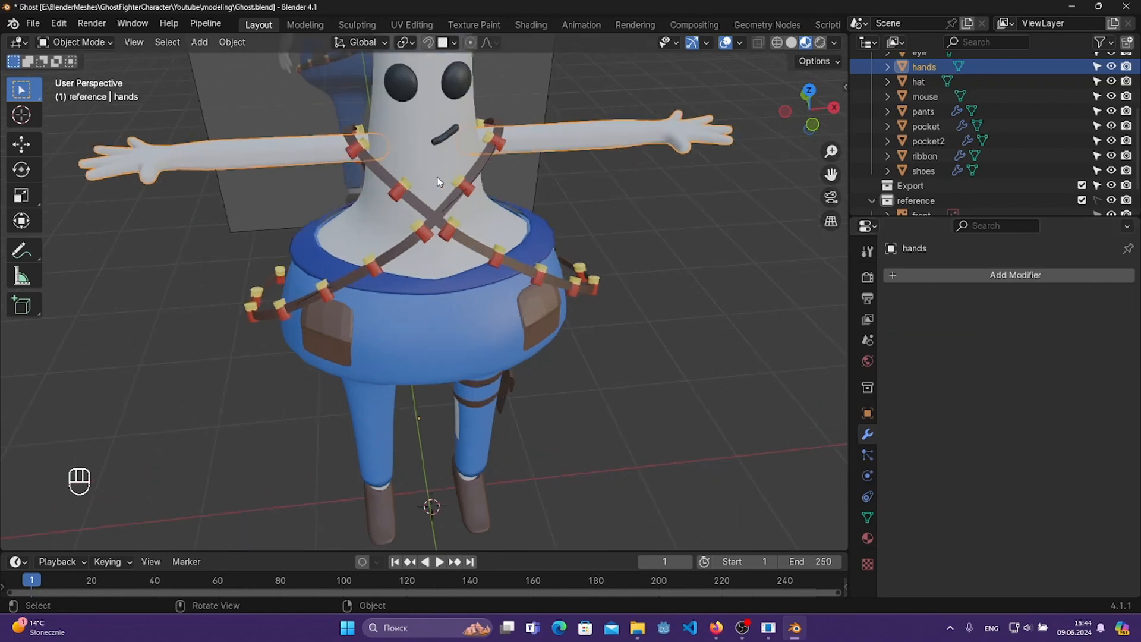
pyautogui.scroll(2, 468, 220)
pyautogui.click(573, 186)
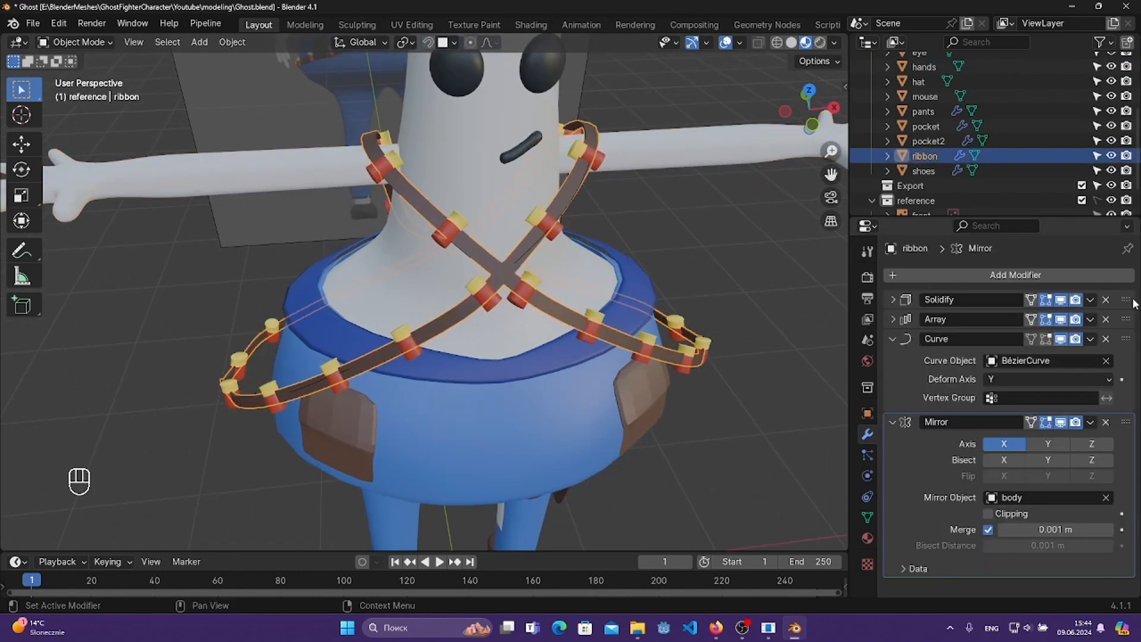
pyautogui.click(1090, 300)
pyautogui.click(1071, 314)
pyautogui.click(1090, 299)
pyautogui.click(1079, 311)
pyautogui.click(1090, 299)
pyautogui.click(998, 315)
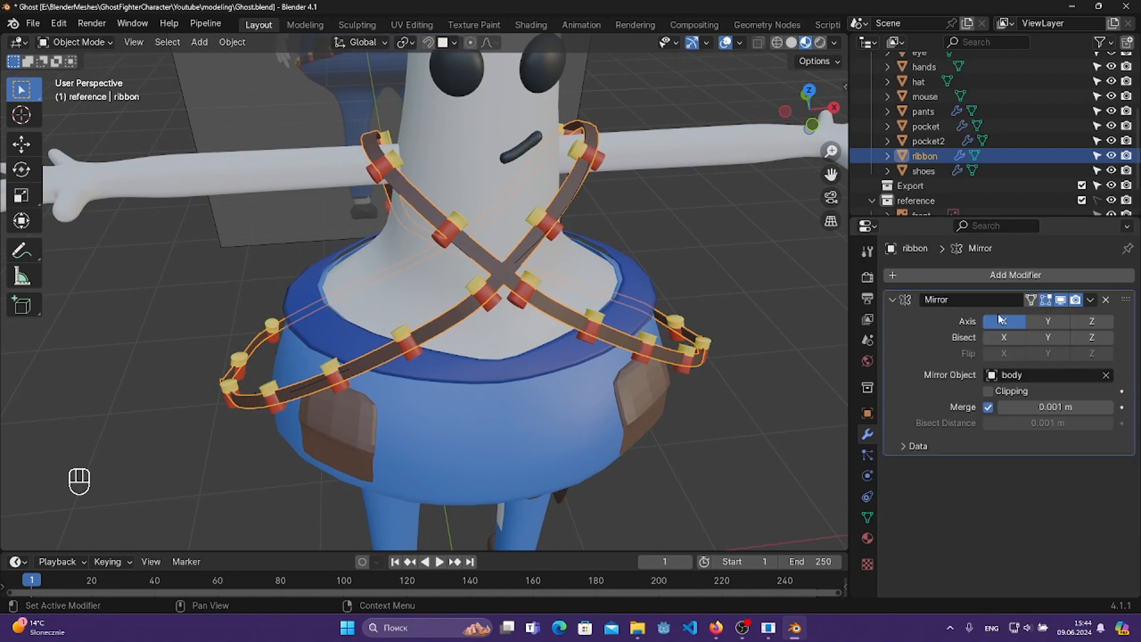
pyautogui.click(1090, 299)
pyautogui.click(1046, 315)
# - Select the cartridge cylinders on the ribbon and apply their Array, Curve and Mirror modifiers
pyautogui.click(603, 162)
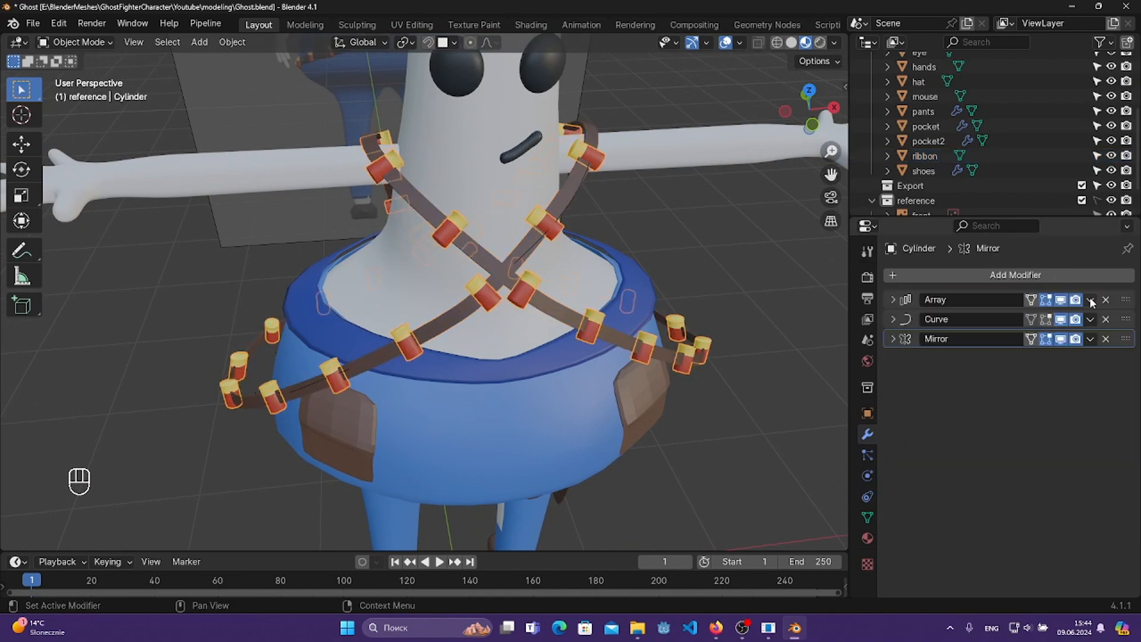
pyautogui.click(1089, 299)
pyautogui.click(1046, 315)
pyautogui.click(1090, 299)
pyautogui.click(1046, 315)
pyautogui.click(1090, 300)
pyautogui.click(1046, 315)
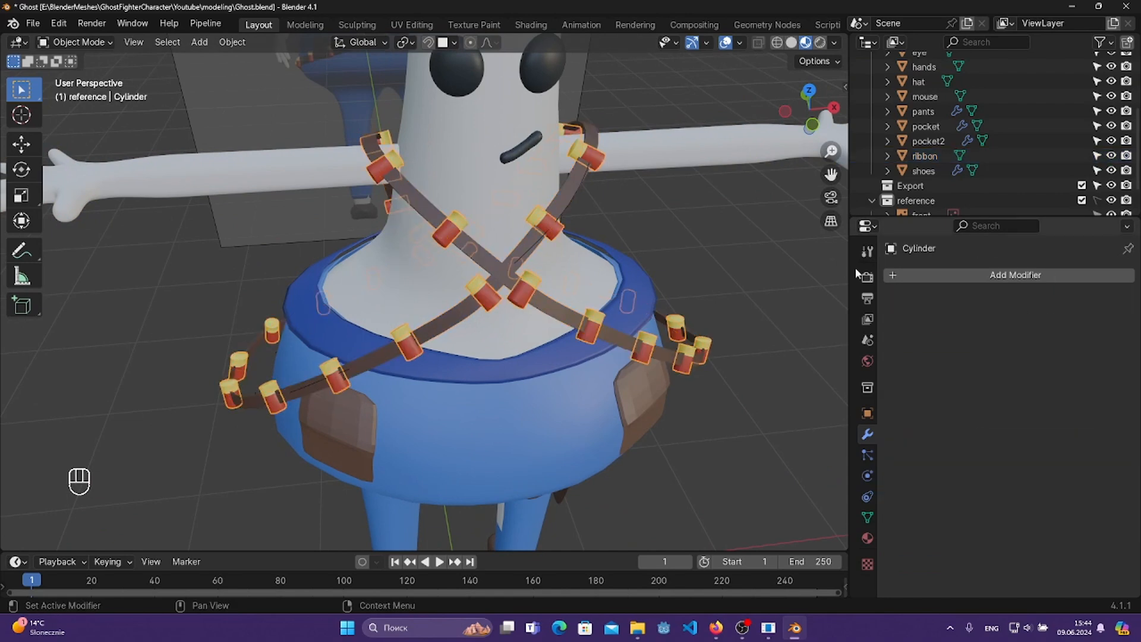
# - Delete the Bézier curve that guided the ribbon and cartridges
pyautogui.click(580, 189)
pyautogui.moveTo(820, 250); pyautogui.dragTo(645, 234, button='middle')
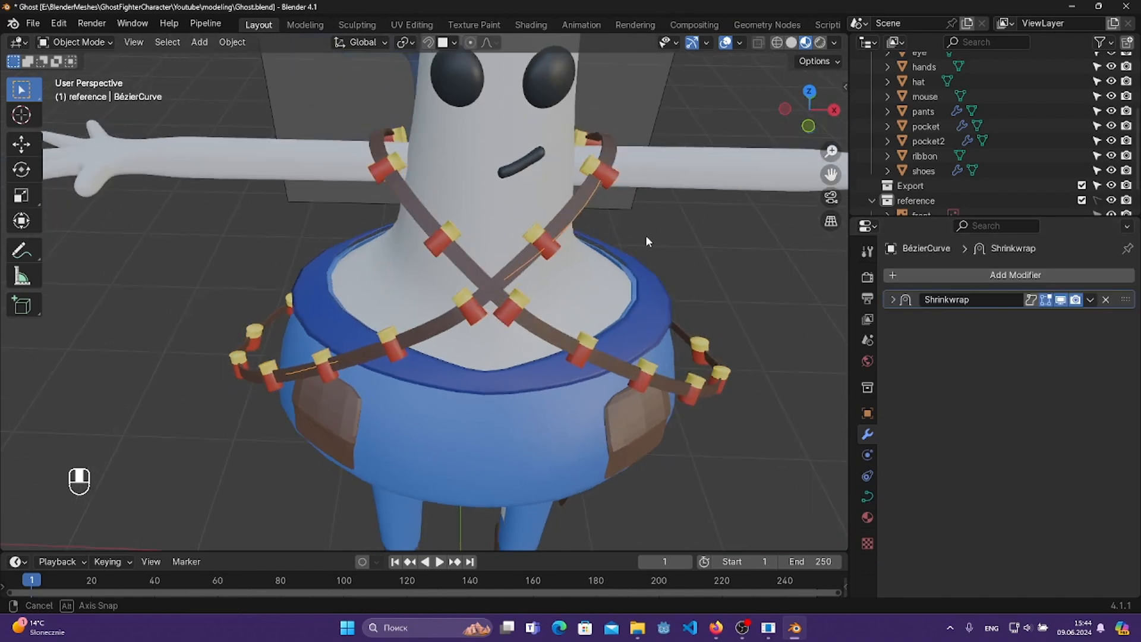
pyautogui.press('Delete')
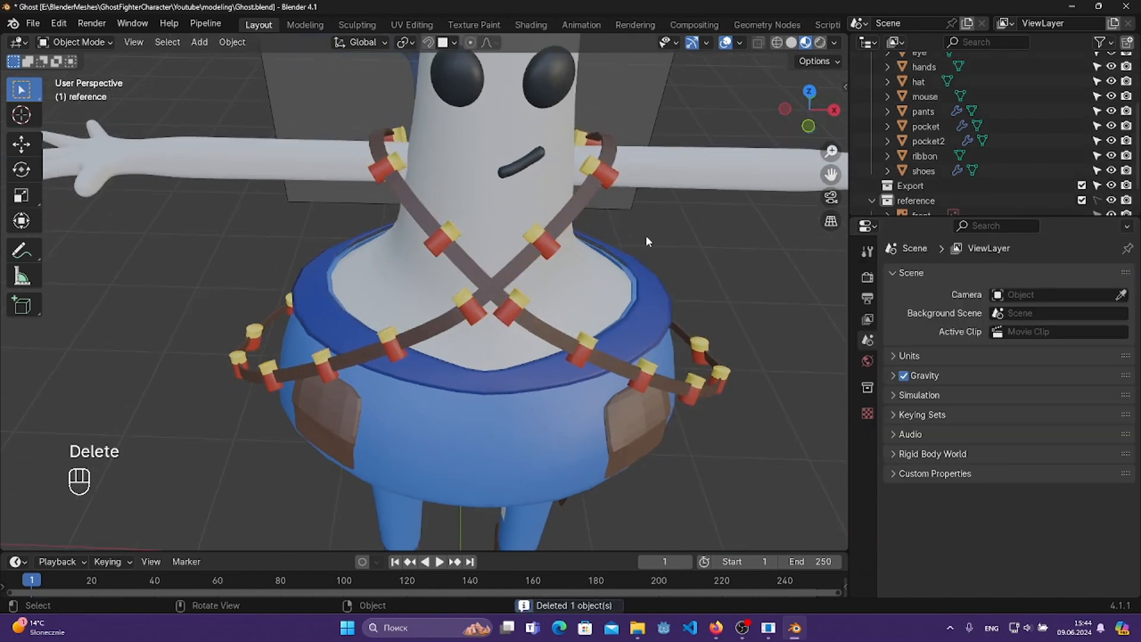
pyautogui.click(584, 211)
pyautogui.click(624, 238)
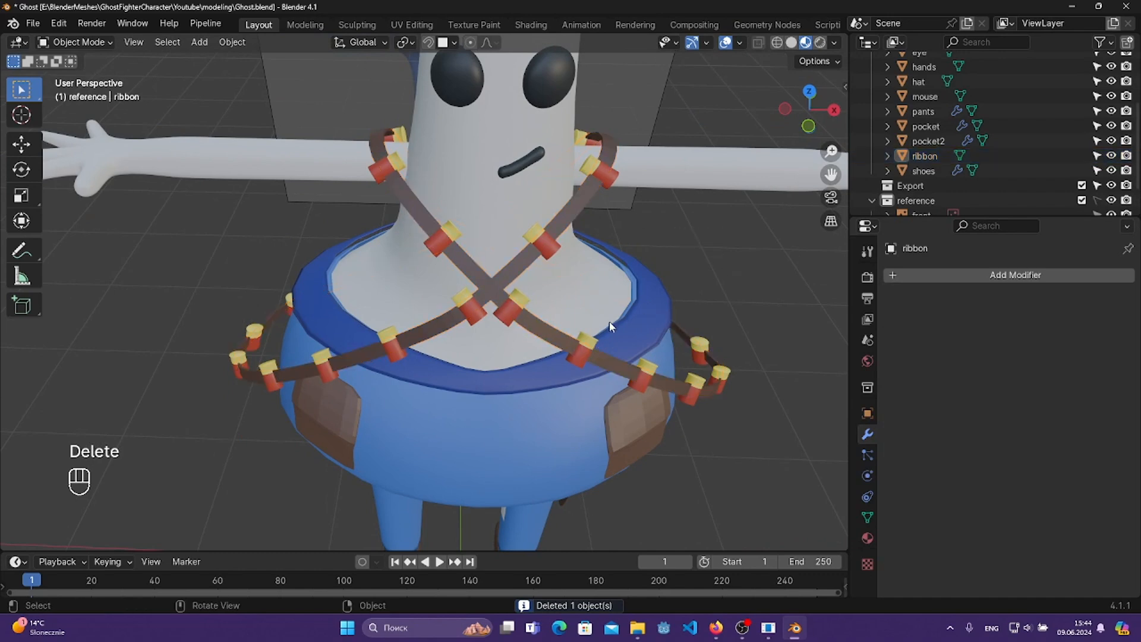
# - Select the belt and apply its Solidify and Subdivision modifiers
pyautogui.moveTo(609, 321); pyautogui.dragTo(633, 319, button='middle')
pyautogui.moveTo(410, 245); pyautogui.dragTo(516, 221, button='middle')
pyautogui.click(375, 308)
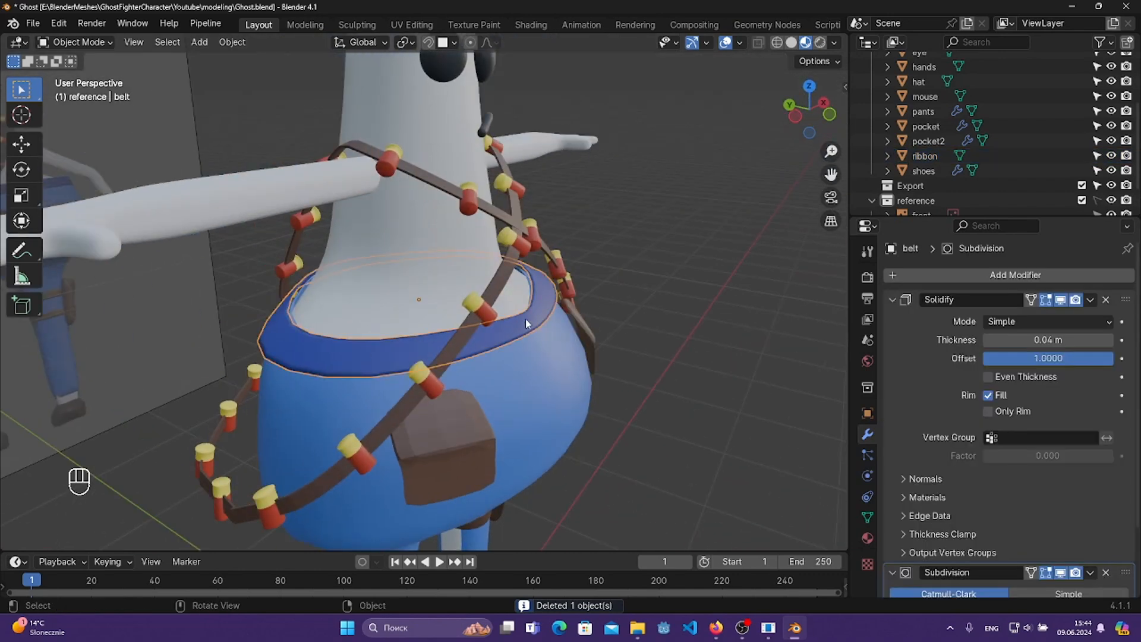
pyautogui.moveTo(376, 308); pyautogui.dragTo(525, 326, button='middle')
pyautogui.click(1091, 299)
pyautogui.click(1056, 311)
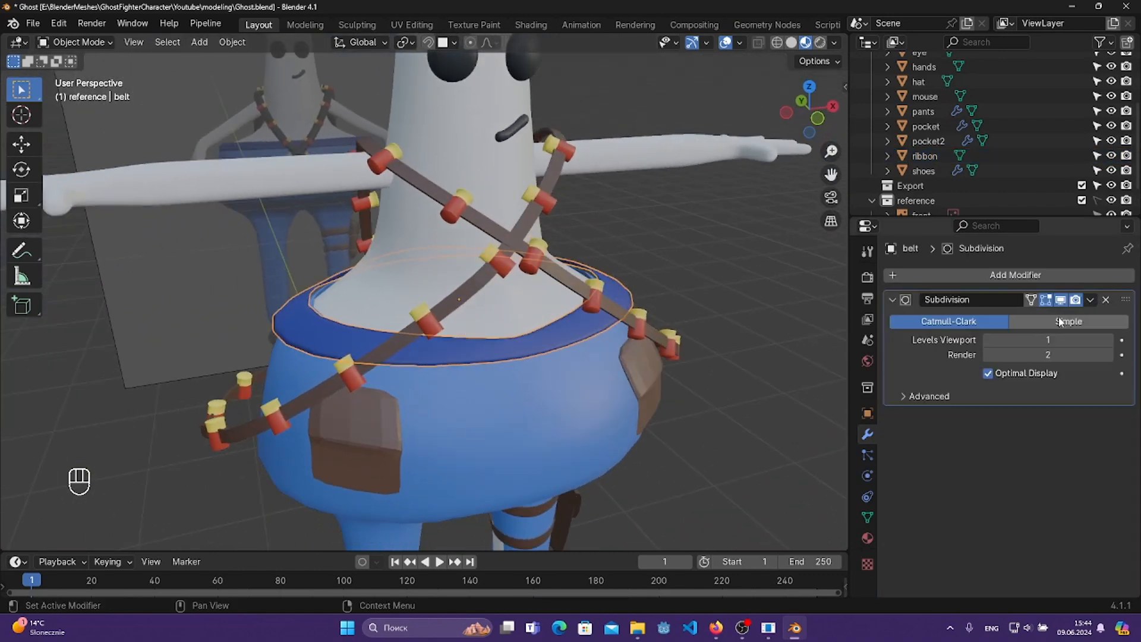
pyautogui.click(1090, 299)
pyautogui.click(1052, 311)
# - Select the pants and apply their Solidify and Subdivision modifiers
pyautogui.click(523, 406)
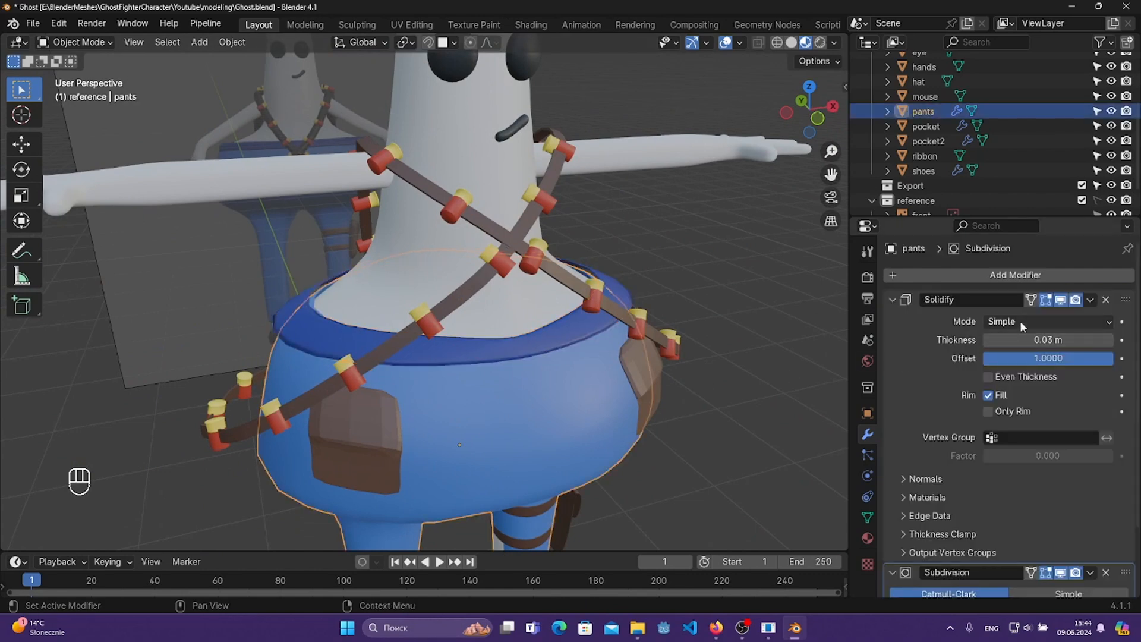
pyautogui.click(1090, 299)
pyautogui.click(1091, 299)
pyautogui.click(1024, 322)
pyautogui.hotkey('ctrl', 'z')
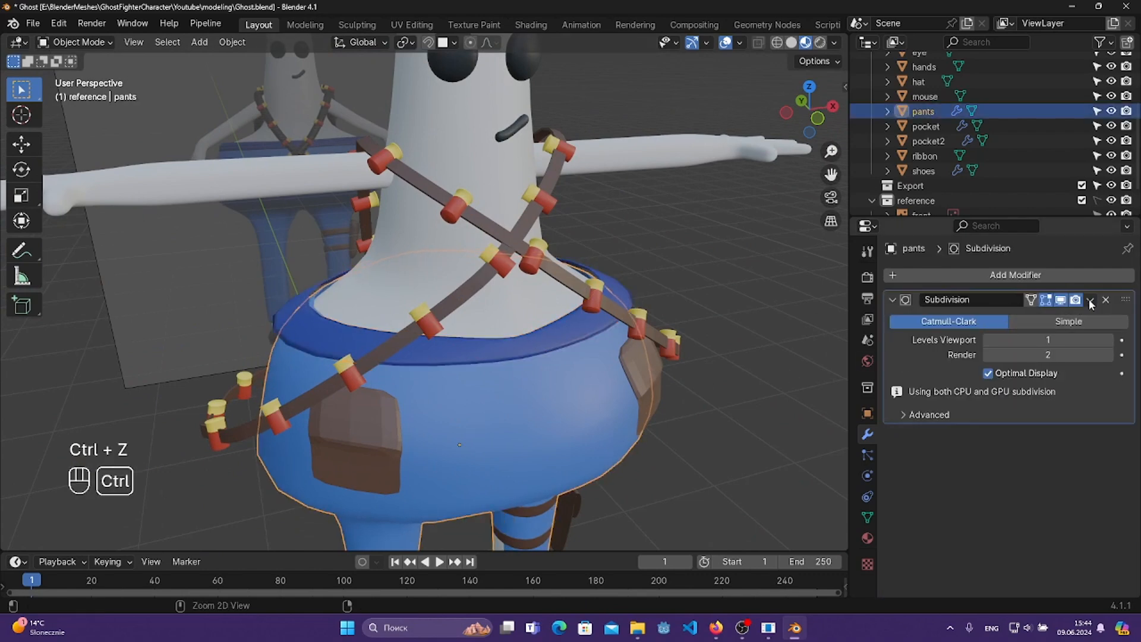
pyautogui.click(1090, 299)
pyautogui.click(1039, 319)
# - Select the front pockets and apply their Solidify, Mirror and Subdivision modifiers
pyautogui.click(643, 363)
pyautogui.click(1091, 299)
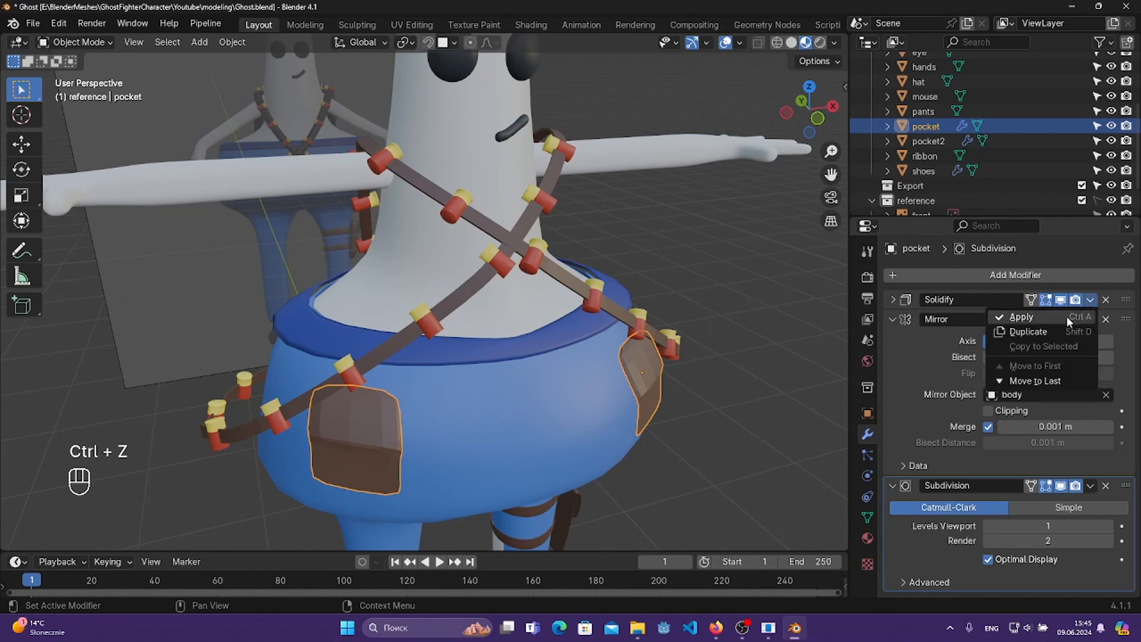
pyautogui.click(1064, 314)
pyautogui.click(1091, 299)
pyautogui.click(1056, 312)
pyautogui.click(1091, 299)
pyautogui.click(1056, 311)
# - Select the strapped leg pocket and apply its Subdivision modifier
pyautogui.scroll(-2, 691, 361)
pyautogui.keyDown('shift'); pyautogui.moveTo(606, 415); pyautogui.dragTo(589, 351, button='middle'); pyautogui.keyUp('shift')
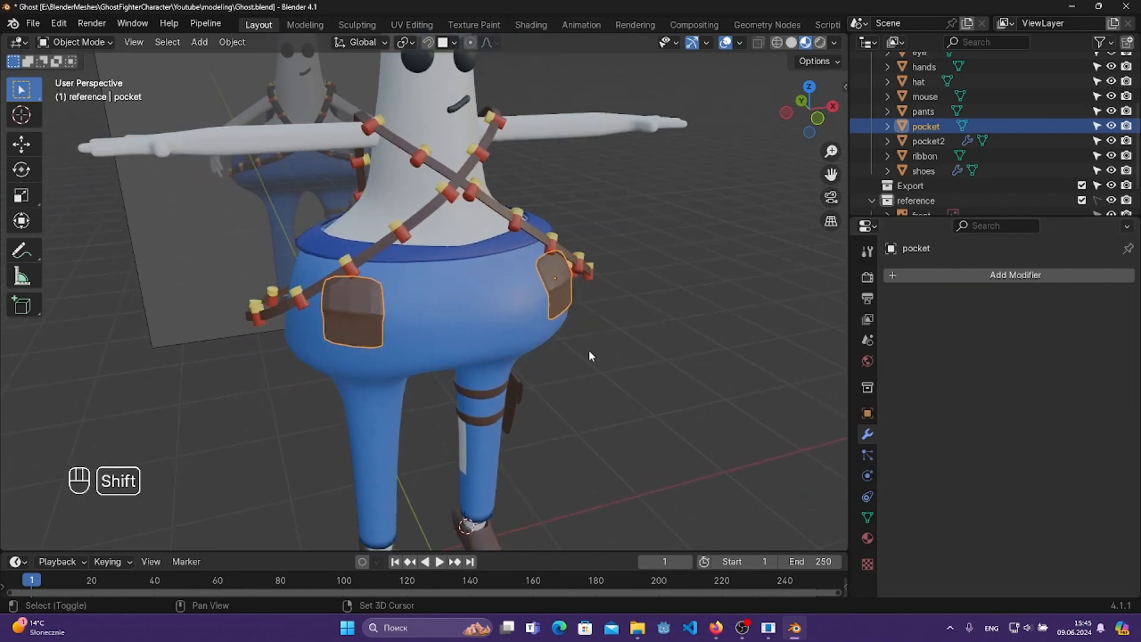
pyautogui.click(503, 383)
pyautogui.click(524, 388)
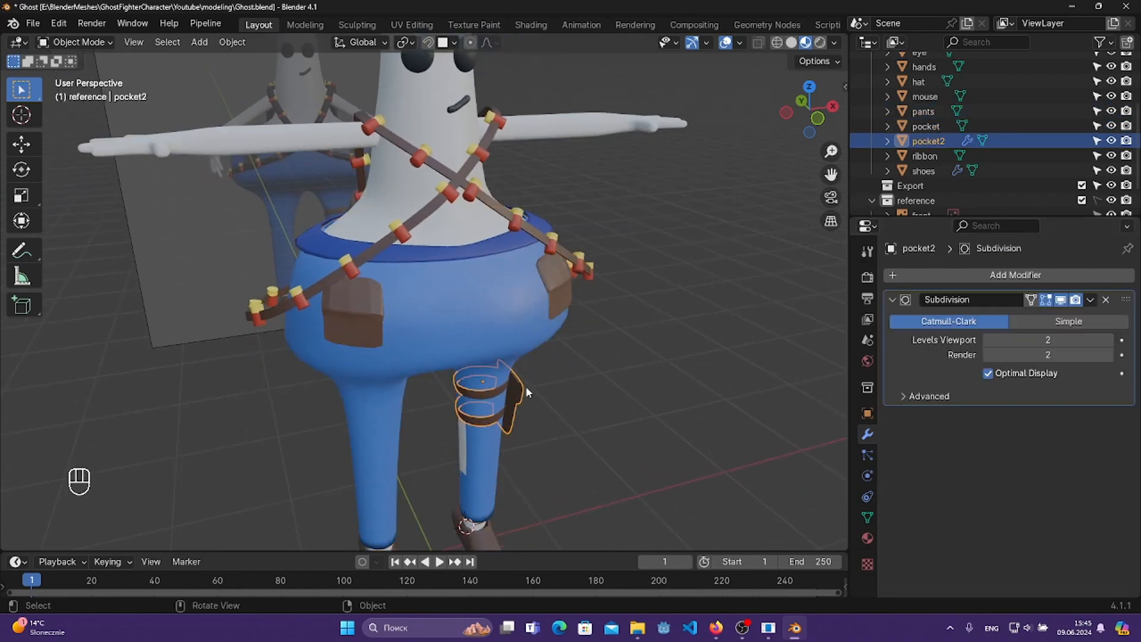
pyautogui.click(1091, 299)
pyautogui.click(1064, 313)
# - Select the pants object again
pyautogui.click(446, 358)
pyautogui.moveTo(563, 347); pyautogui.dragTo(734, 409, button='middle')
pyautogui.scroll(2, 558, 390)
pyautogui.moveTo(588, 389); pyautogui.dragTo(553, 389, button='middle')
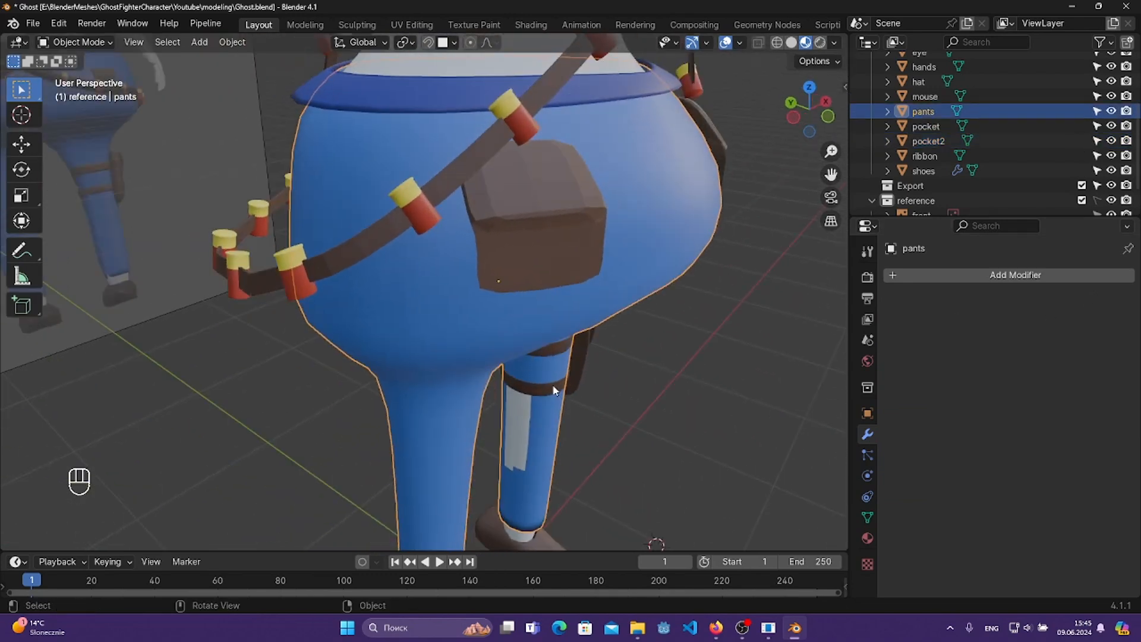
# - Try scaling the pants along the global X axis to about 0.98
pyautogui.press('s')
pyautogui.press('y')
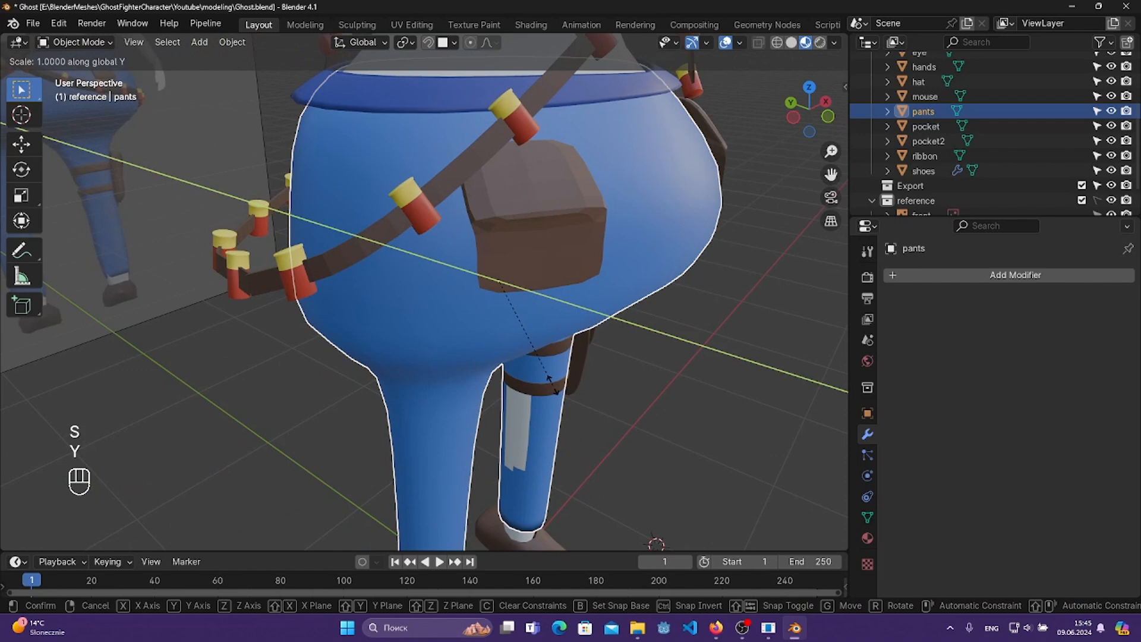
pyautogui.press('x')
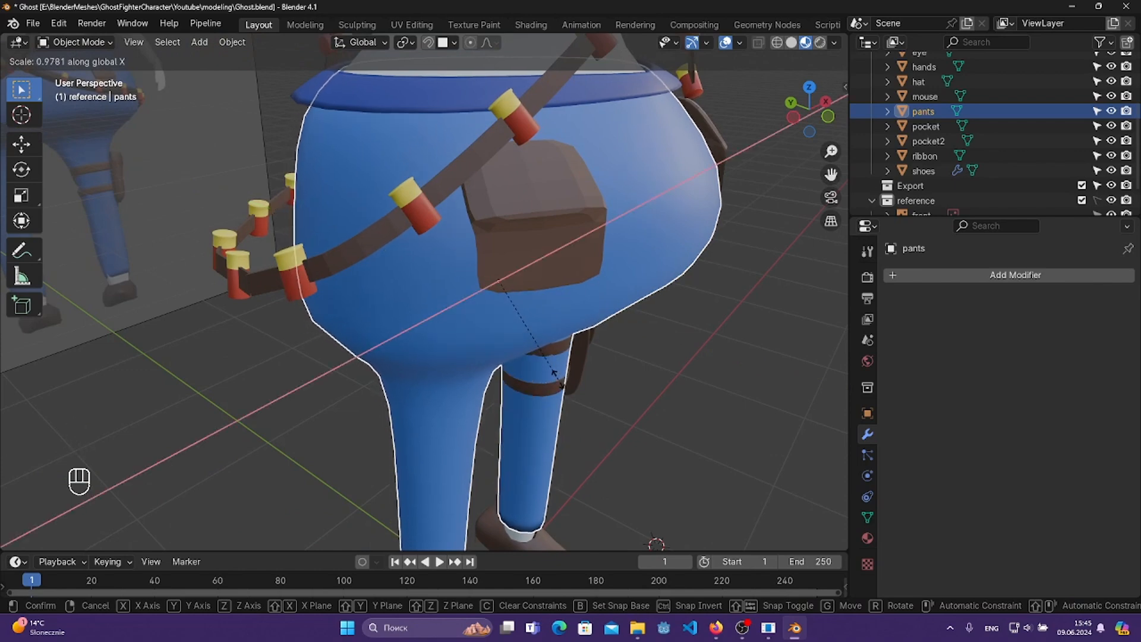
pyautogui.click(558, 380)
pyautogui.moveTo(657, 370); pyautogui.dragTo(606, 364, button='middle')
pyautogui.keyDown('shift'); pyautogui.moveTo(740, 390); pyautogui.dragTo(476, 303, button='middle'); pyautogui.keyUp('shift')
pyautogui.moveTo(476, 303); pyautogui.dragTo(422, 336, button='middle')
pyautogui.scroll(-3, 560, 320)
pyautogui.hotkey('ctrl', 'z')
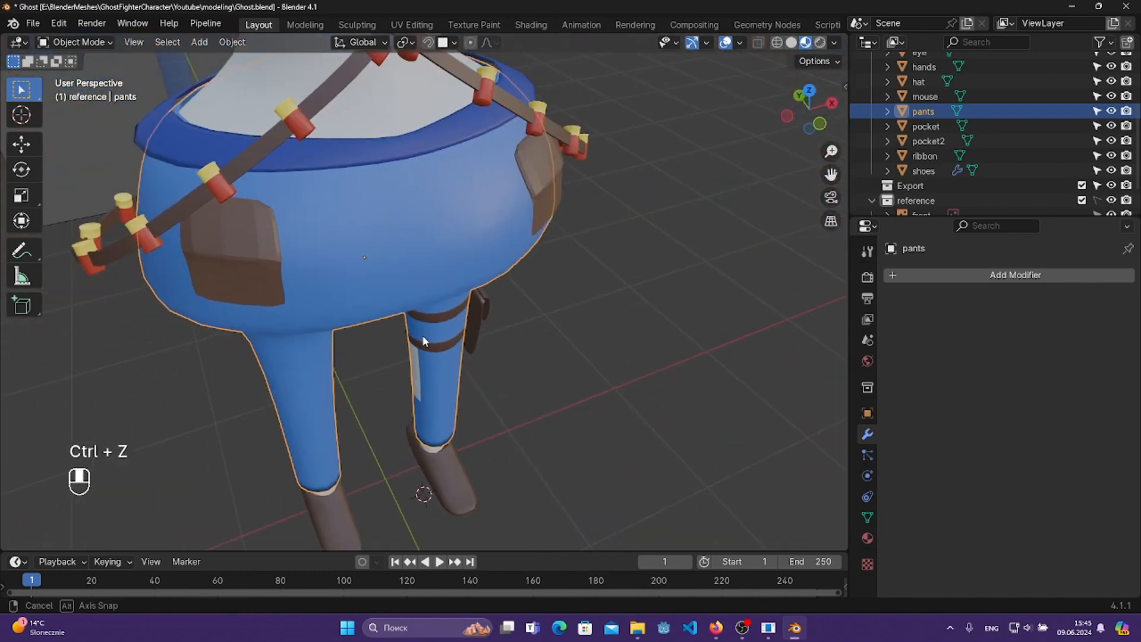
# - Scale the pants down slightly in all directions and save the file
pyautogui.press('s')
pyautogui.click(686, 434)
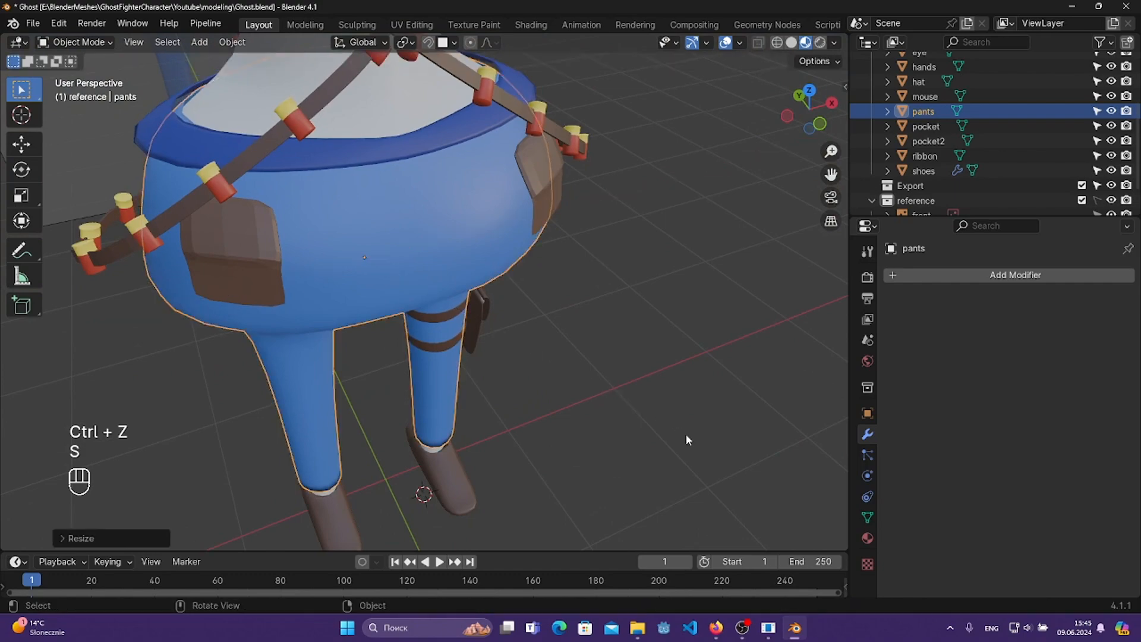
pyautogui.hotkey('ctrl', 's')
# - Select the shoes, apply their Mirror and Subdivision modifiers and save the file
pyautogui.moveTo(686, 434); pyautogui.dragTo(455, 427, button='middle')
pyautogui.click(455, 427)
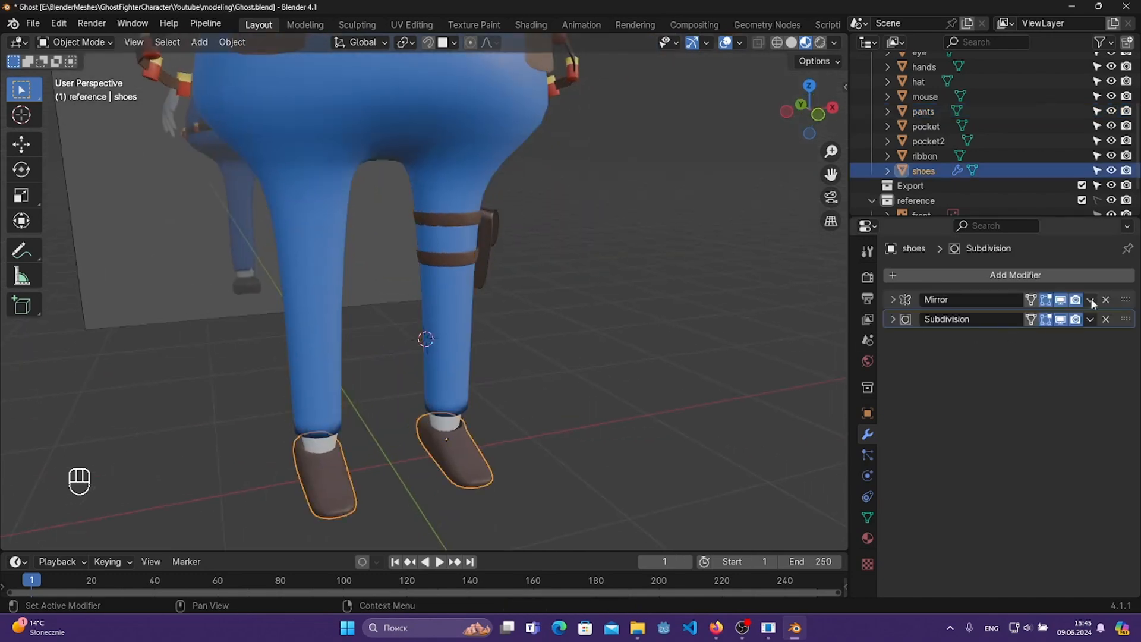
pyautogui.hotkey('ctrl', 'a')
pyautogui.hotkey('ctrl', 'a')
pyautogui.scroll(-5, 508, 334)
pyautogui.hotkey('ctrl', 's')
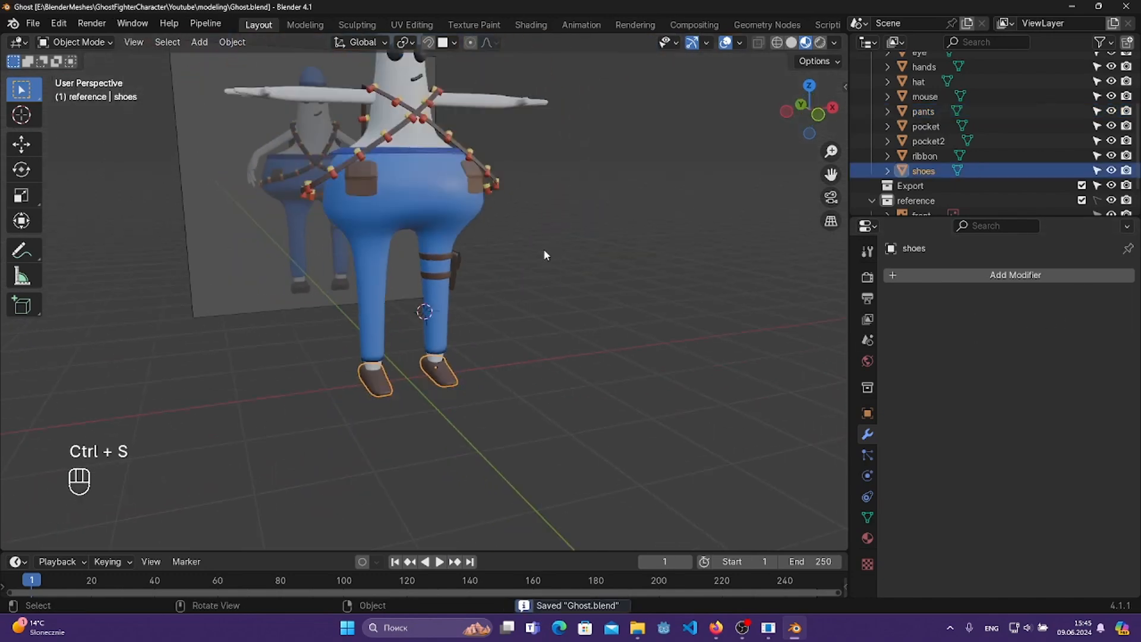
# - Examine the ghost character from the front and slightly above at different zoom levels
pyautogui.keyDown('shift'); pyautogui.moveTo(543, 249); pyautogui.dragTo(505, 312, button='middle'); pyautogui.keyUp('shift')
pyautogui.click(631, 242)
pyautogui.moveTo(631, 242); pyautogui.dragTo(600, 208, button='middle')
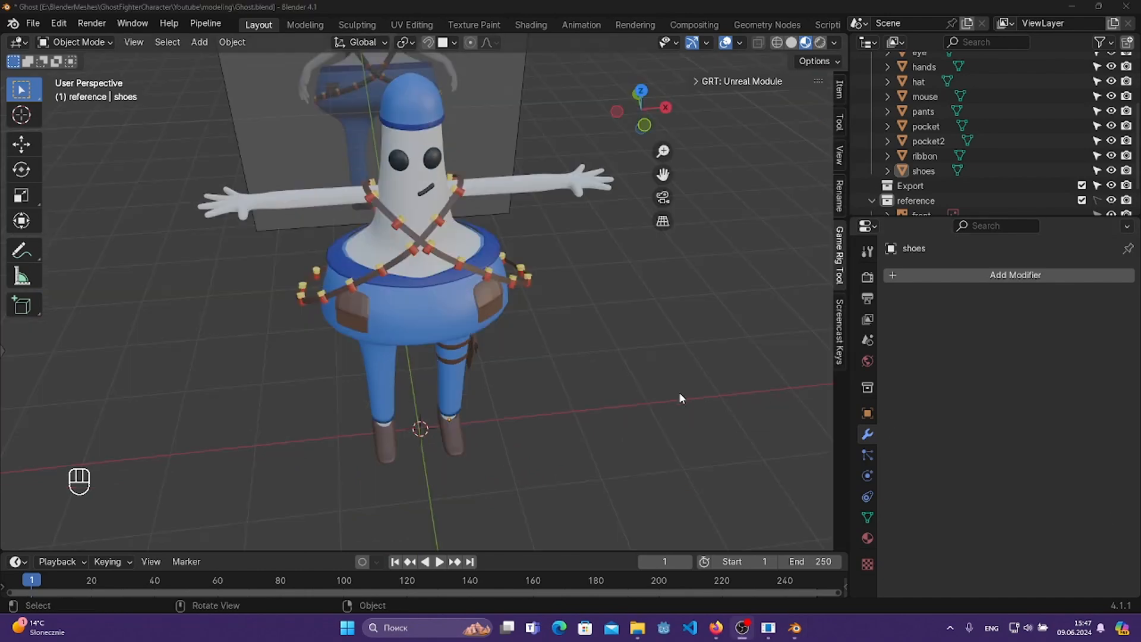
pyautogui.moveTo(564, 313); pyautogui.dragTo(547, 276, button='middle')
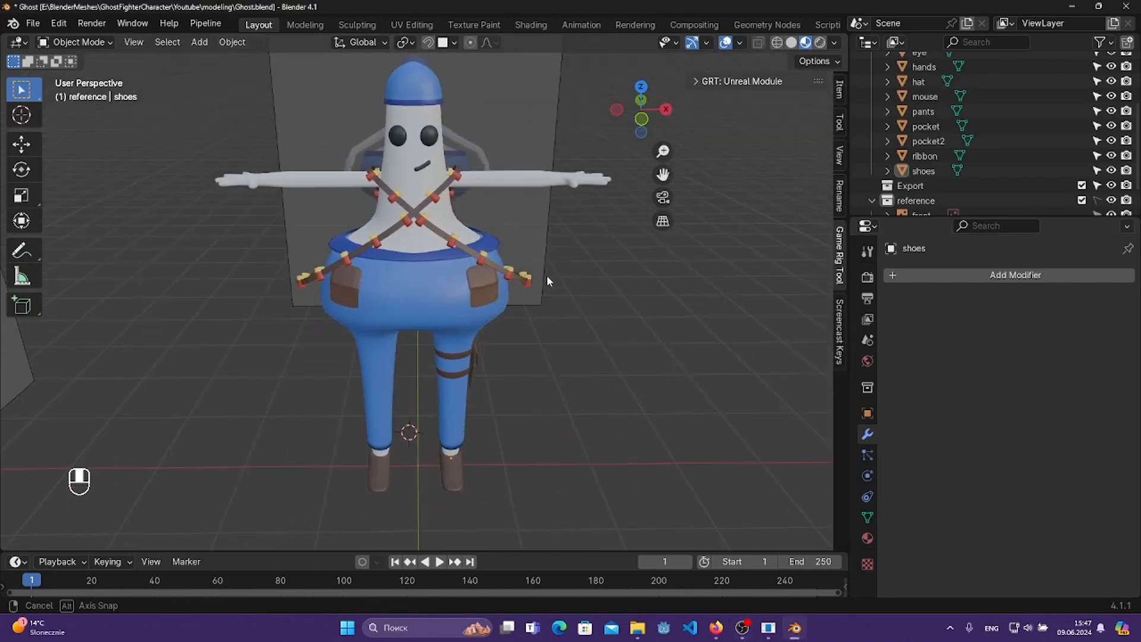
pyautogui.scroll(4, 426, 278)
pyautogui.scroll(-6, 426, 274)
pyautogui.scroll(3, 454, 246)
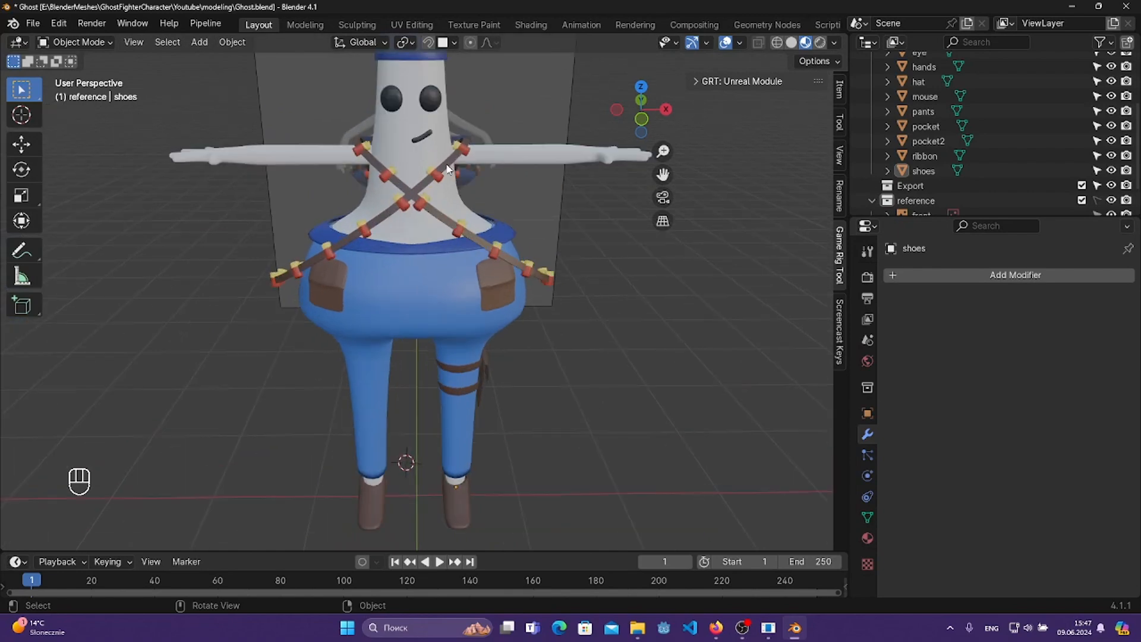
pyautogui.moveTo(447, 165); pyautogui.dragTo(450, 159, button='middle')
pyautogui.click(450, 158)
pyautogui.keyDown('shift'); pyautogui.moveTo(519, 110); pyautogui.dragTo(547, 237, button='middle'); pyautogui.keyUp('shift')
pyautogui.scroll(2, 548, 242)
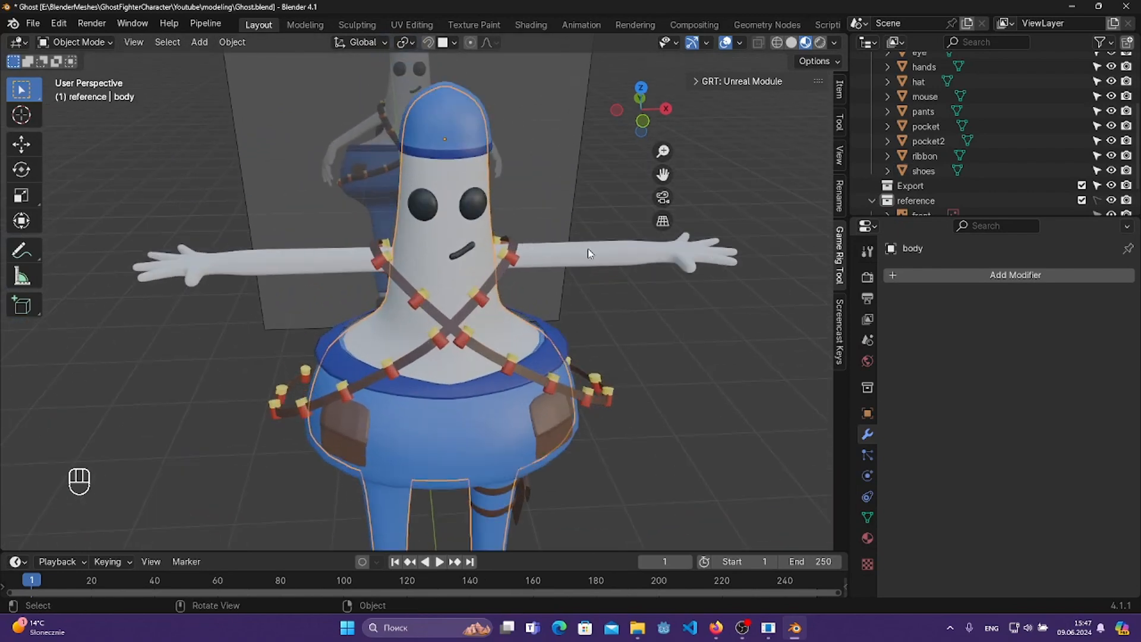
pyautogui.keyDown('shift'); pyautogui.click(590, 255); pyautogui.keyUp('shift')
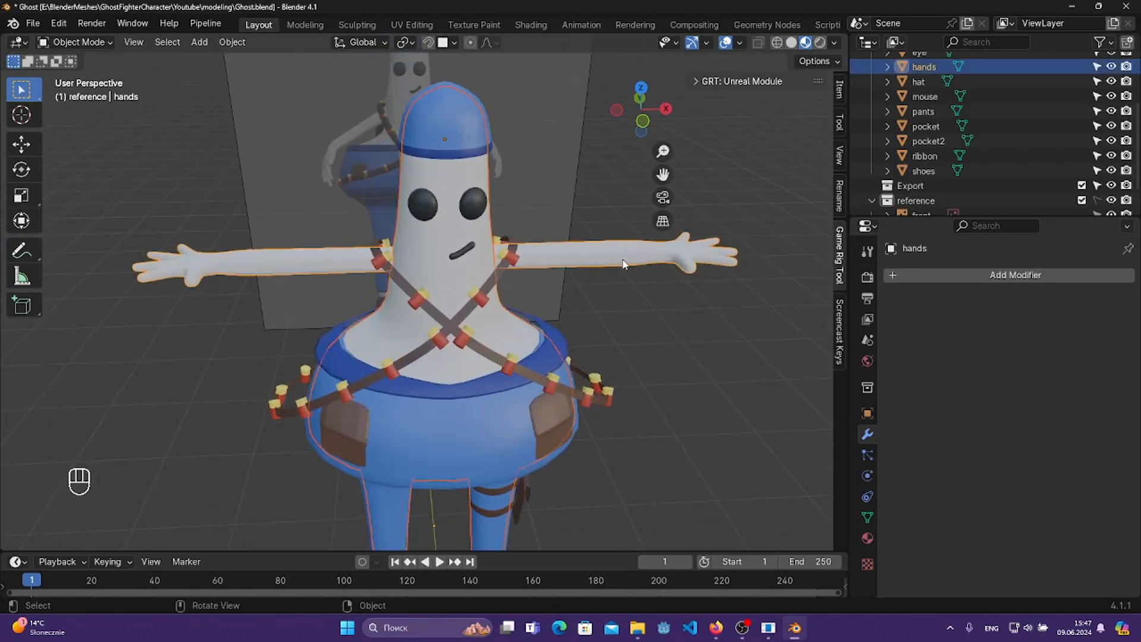
pyautogui.click(577, 231)
# - Join the hands, mouth, eyes, hat and shoes into the body object and save the file
pyautogui.click(586, 260)
pyautogui.keyDown('shift'); pyautogui.click(447, 283); pyautogui.keyUp('shift')
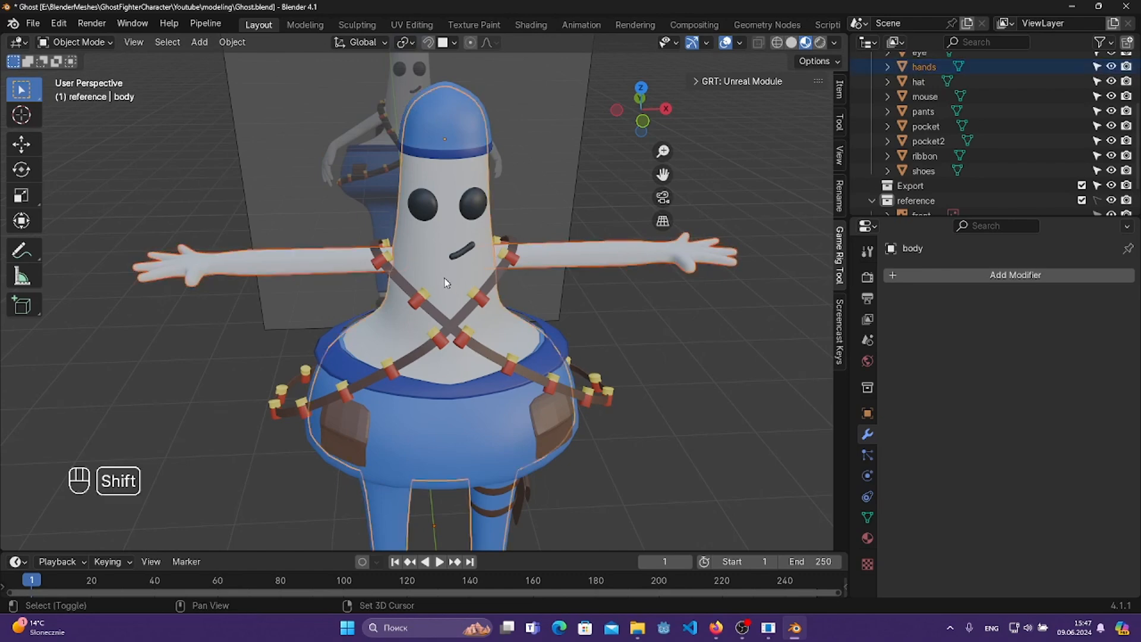
pyautogui.keyDown('shift'); pyautogui.click(464, 253); pyautogui.keyUp('shift')
pyautogui.keyDown('shift'); pyautogui.click(476, 203); pyautogui.keyUp('shift')
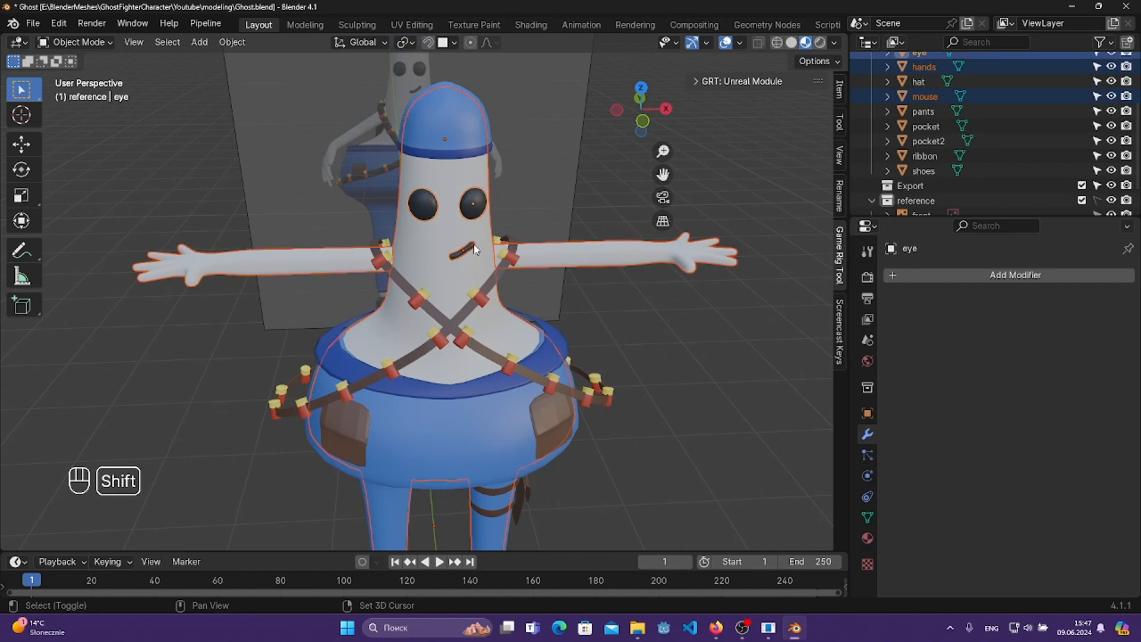
pyautogui.keyDown('shift'); pyautogui.click(465, 126); pyautogui.keyUp('shift')
pyautogui.keyDown('shift'); pyautogui.moveTo(593, 309); pyautogui.dragTo(542, 125, button='middle'); pyautogui.keyUp('shift')
pyautogui.keyDown('shift'); pyautogui.click(502, 335); pyautogui.keyUp('shift')
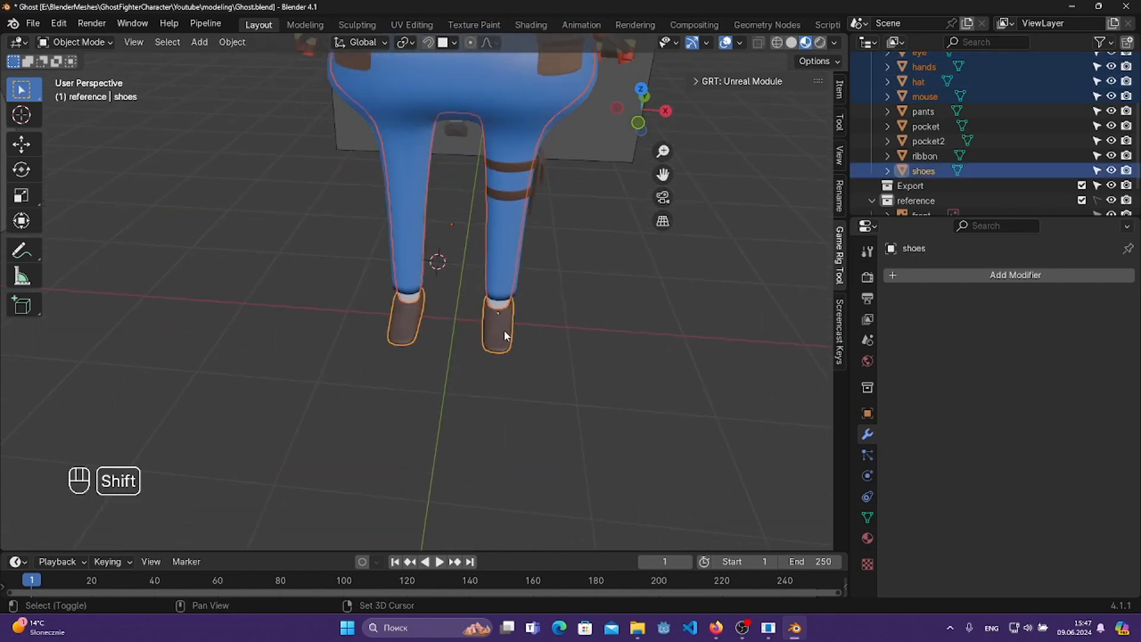
pyautogui.moveTo(565, 306)
pyautogui.mouseDown(button='middle')
pyautogui.moveTo(620, 284)
pyautogui.moveTo(566, 297)
pyautogui.mouseUp(button='middle')
pyautogui.keyDown('shift'); pyautogui.moveTo(531, 127); pyautogui.dragTo(517, 326, button='middle'); pyautogui.keyUp('shift')
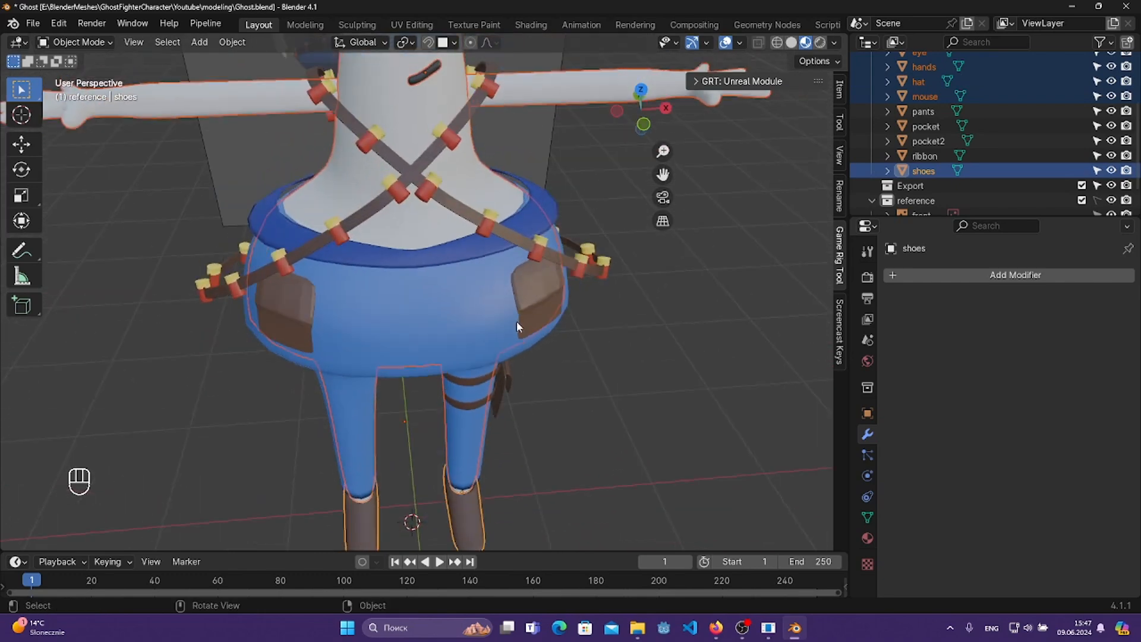
pyautogui.keyDown('shift'); pyautogui.click(425, 219); pyautogui.keyUp('shift')
pyautogui.moveTo(532, 237); pyautogui.dragTo(624, 234, button='middle')
pyautogui.scroll(-1, 519, 236)
pyautogui.scroll(-1, 550, 239)
pyautogui.hotkey('ctrl', 'j')
pyautogui.hotkey('ctrl', 's')
# - Join the belt, both side pockets and the leg-strap pocket into the pants object
pyautogui.click(530, 221)
pyautogui.click(425, 274)
pyautogui.moveTo(425, 274); pyautogui.dragTo(489, 271, button='middle')
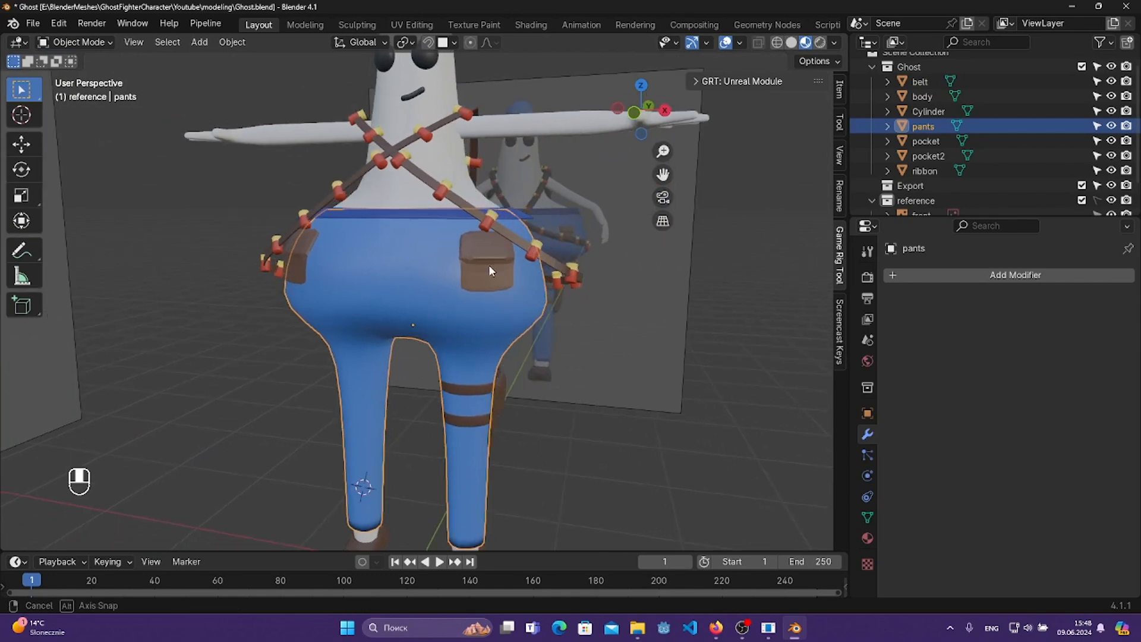
pyautogui.keyDown('shift'); pyautogui.click(497, 385); pyautogui.keyUp('shift')
pyautogui.keyDown('shift'); pyautogui.click(489, 259); pyautogui.keyUp('shift')
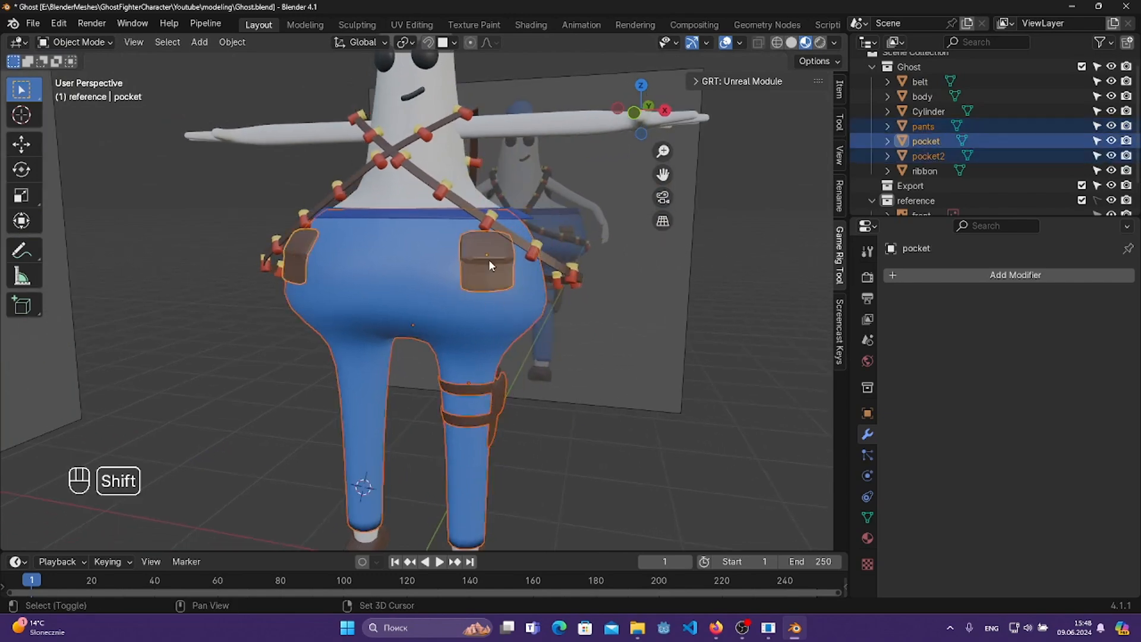
pyautogui.keyDown('shift'); pyautogui.click(427, 214); pyautogui.keyUp('shift')
pyautogui.moveTo(428, 214); pyautogui.dragTo(428, 294, button='middle')
pyautogui.keyDown('shift'); pyautogui.click(397, 317); pyautogui.keyUp('shift')
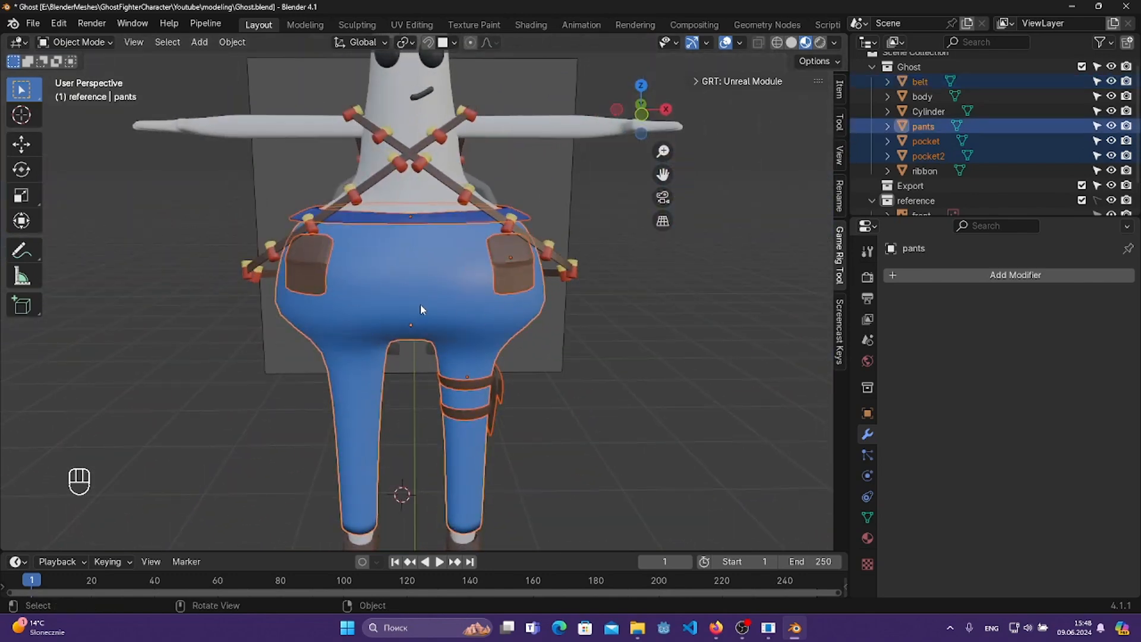
pyautogui.hotkey('ctrl', 'j')
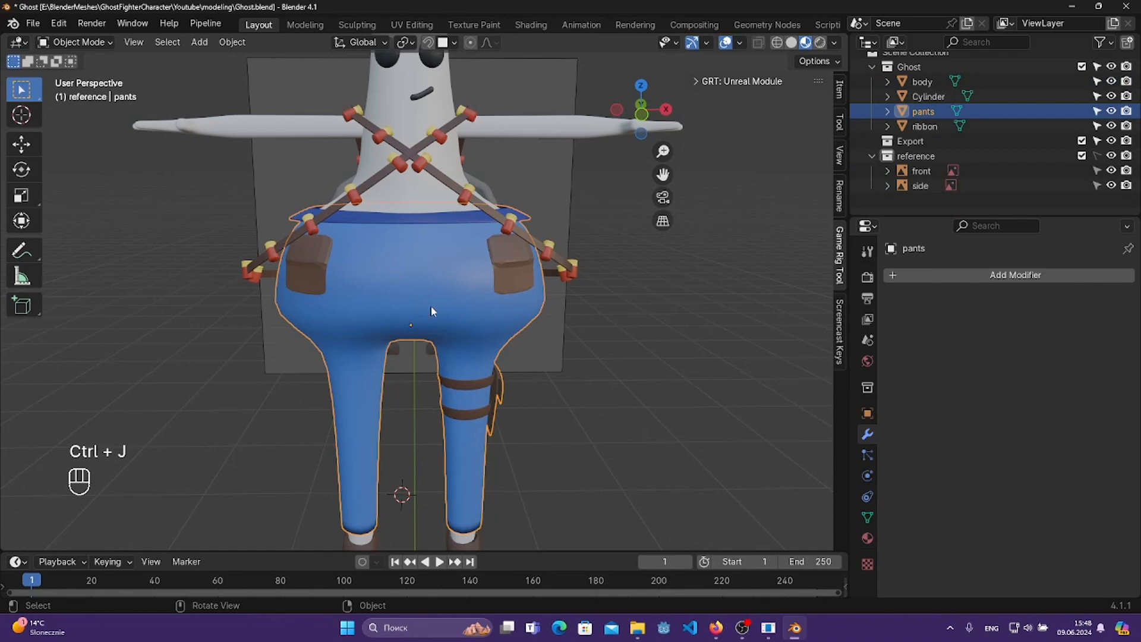
# - Join the cartridge cylinders into the ribbon object and save the file
pyautogui.click(445, 182)
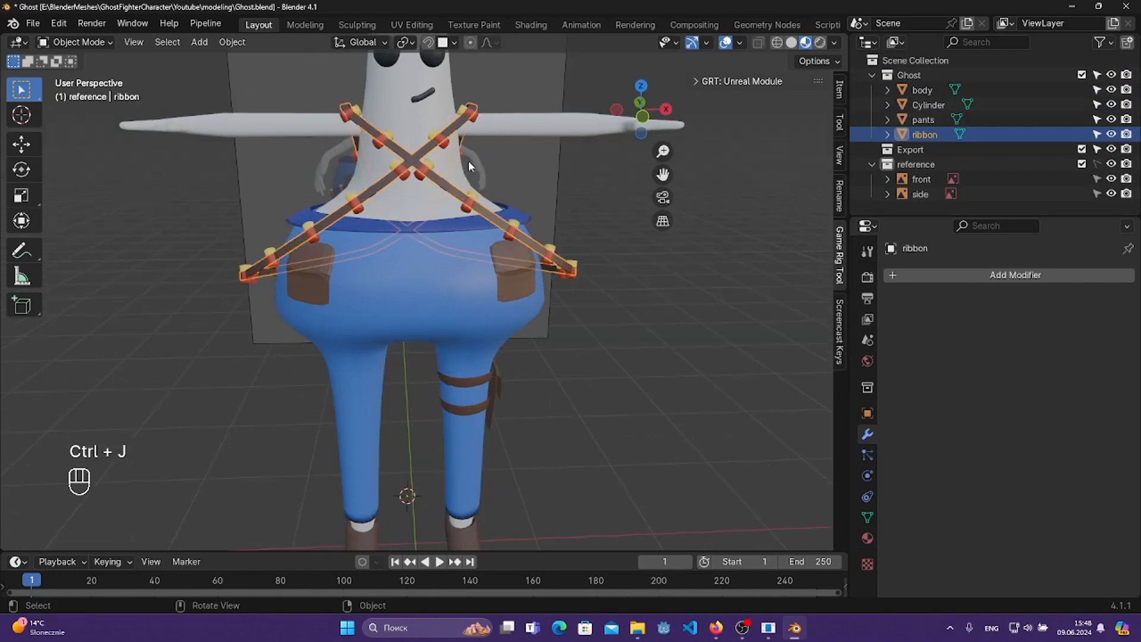
pyautogui.scroll(3, 456, 176)
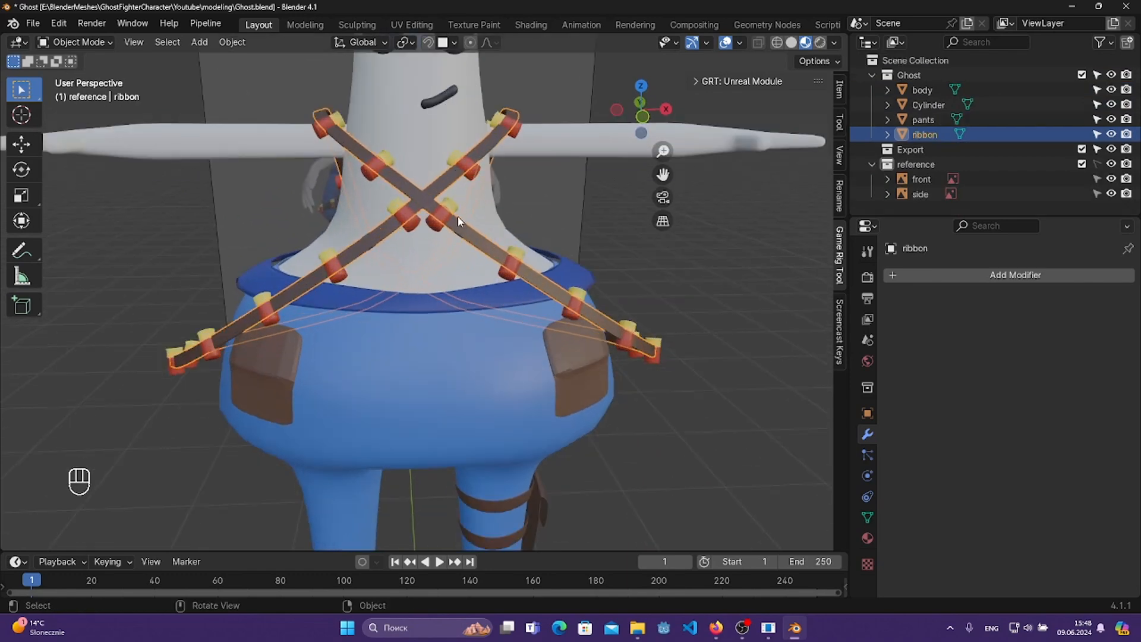
pyautogui.click(438, 220)
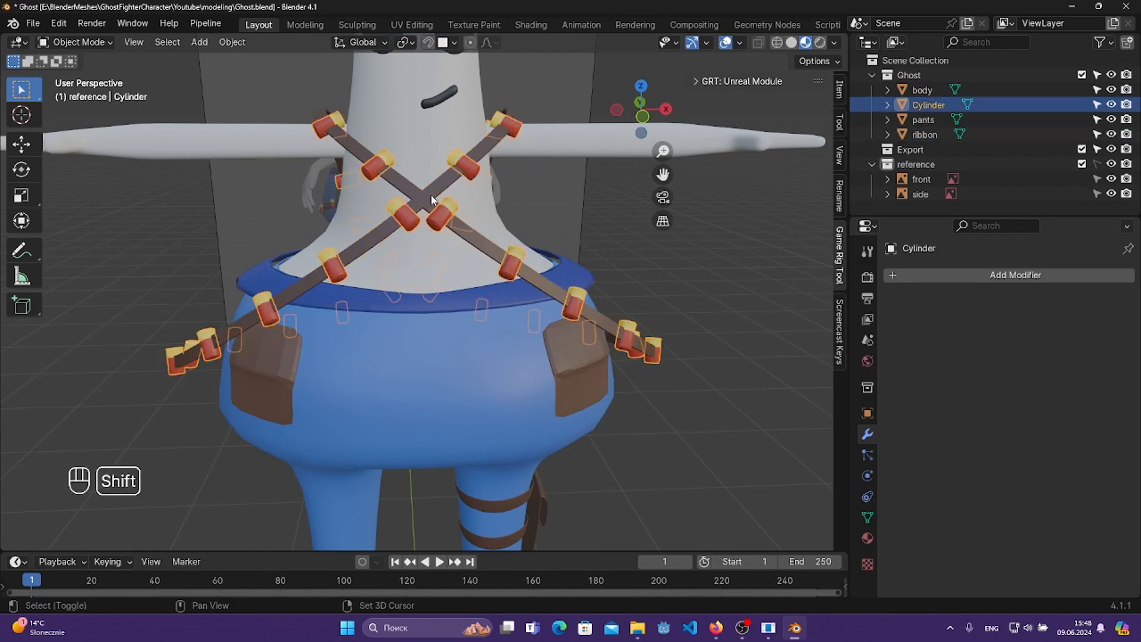
pyautogui.keyDown('shift'); pyautogui.click(429, 197); pyautogui.keyUp('shift')
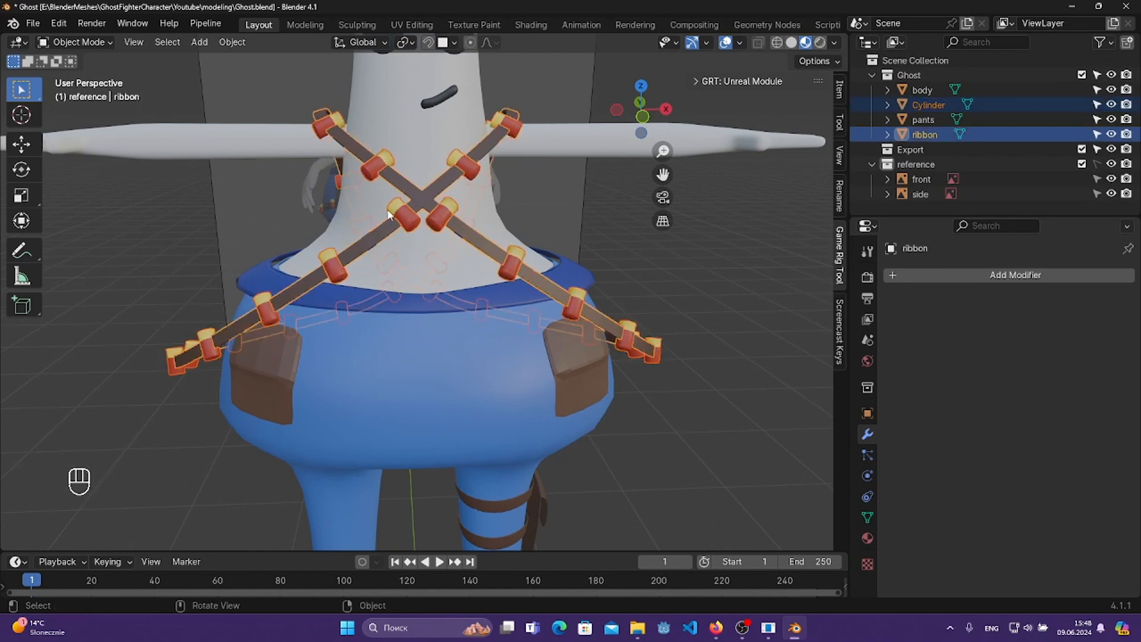
pyautogui.hotkey('ctrl', 'j')
pyautogui.hotkey('ctrl', 's')
pyautogui.scroll(-5, 647, 282)
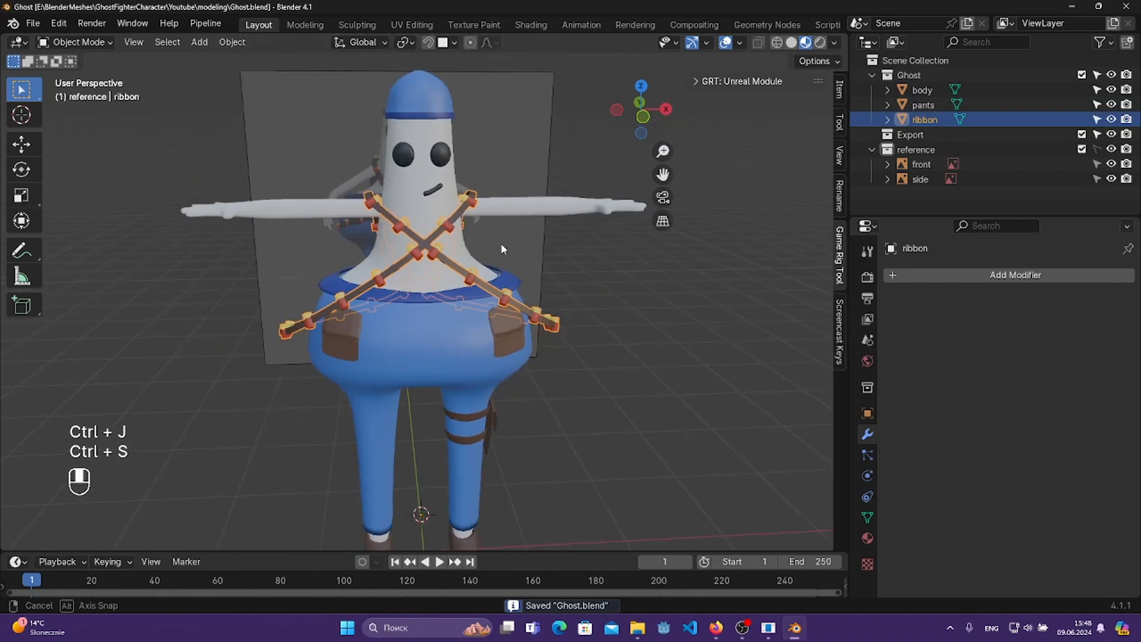
# - Check which parts the body, pants and ribbon objects contain by selecting each one and viewing the character
pyautogui.moveTo(501, 245); pyautogui.dragTo(452, 244, button='middle')
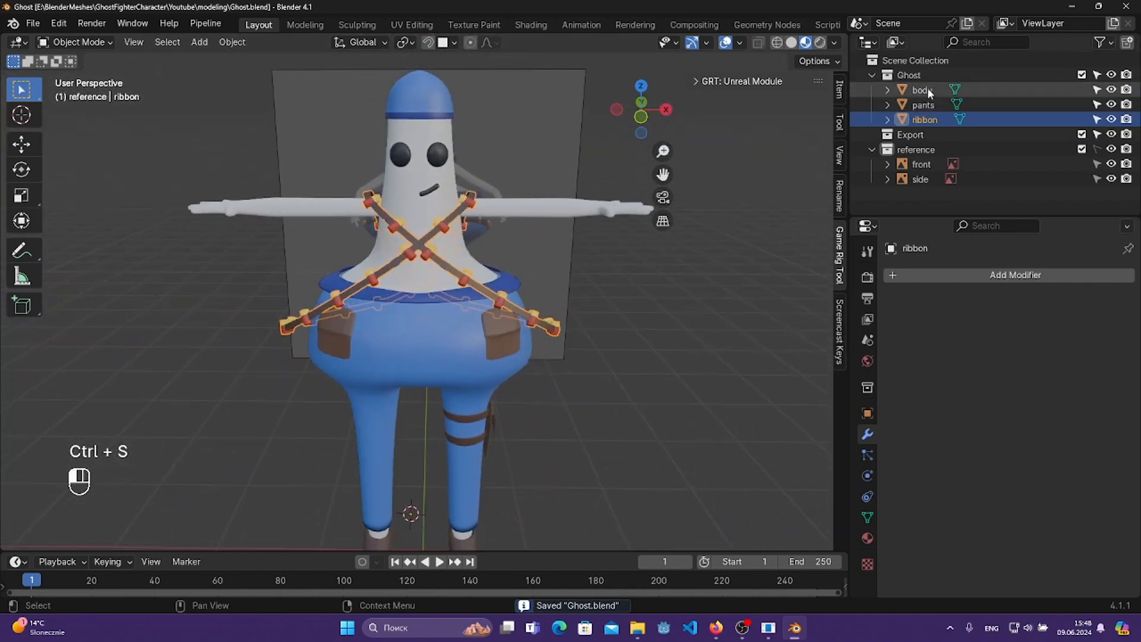
pyautogui.click(923, 105)
pyautogui.click(924, 119)
pyautogui.click(927, 90)
pyautogui.click(926, 119)
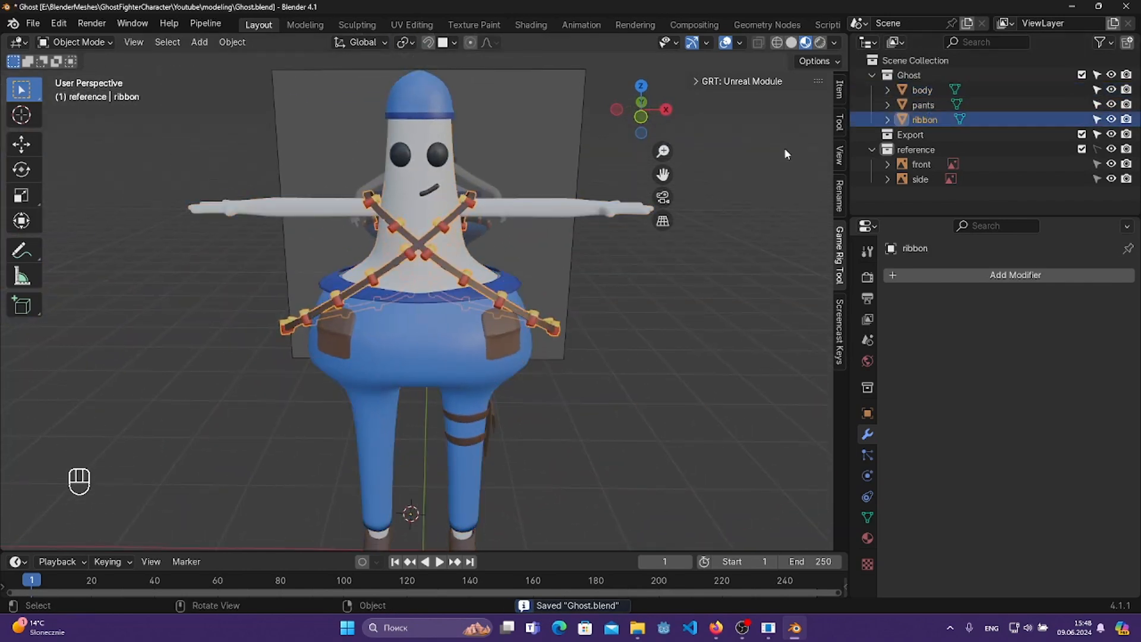
pyautogui.moveTo(665, 176); pyautogui.dragTo(554, 170, button='middle')
pyautogui.moveTo(564, 247); pyautogui.dragTo(601, 232, button='middle')
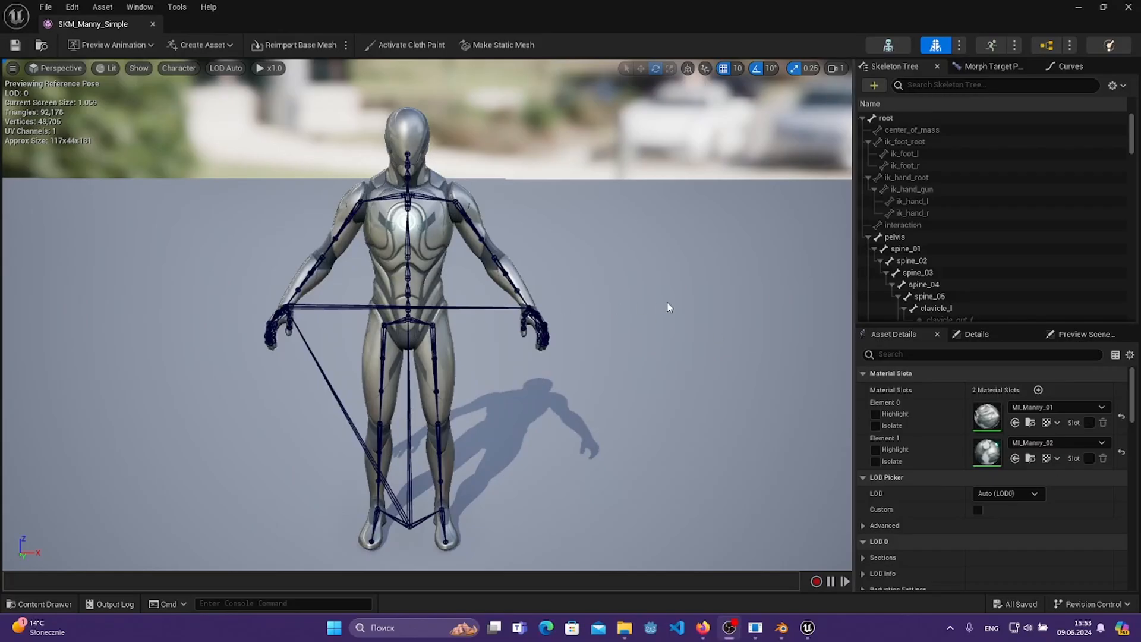
# - In Unreal Engine, examine the SKM_Manny_Simple mannequin and read through its full bone hierarchy
pyautogui.moveTo(670, 307); pyautogui.dragTo(648, 310)
pyautogui.moveTo(613, 234); pyautogui.dragTo(623, 243)
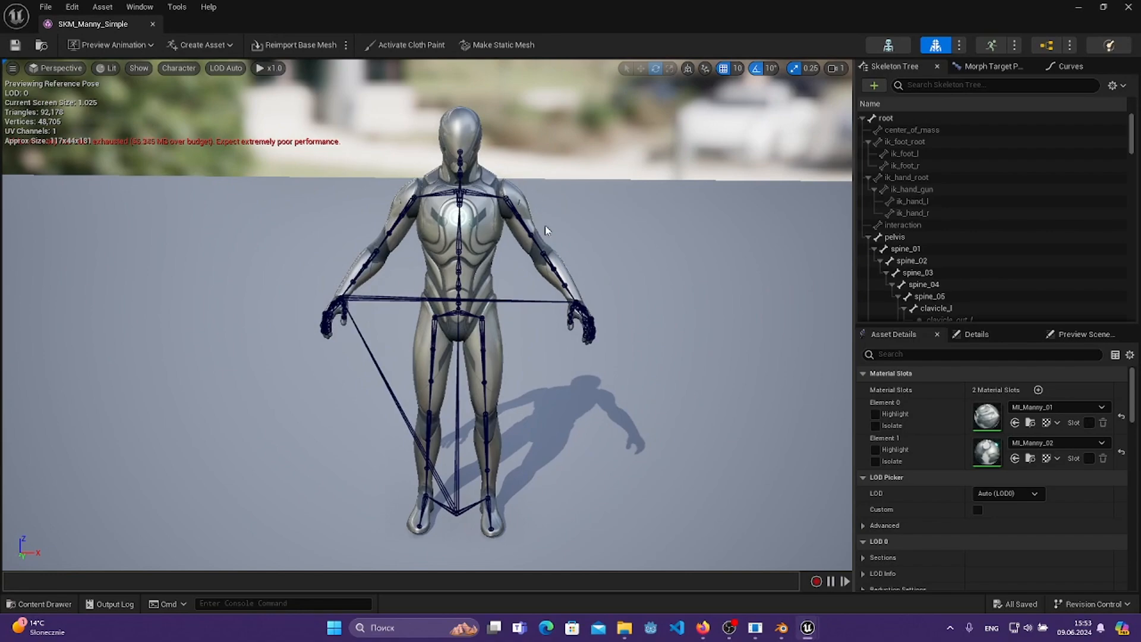
pyautogui.moveTo(485, 153); pyautogui.dragTo(618, 153, button='right')
pyautogui.scroll(-20, 949, 206)
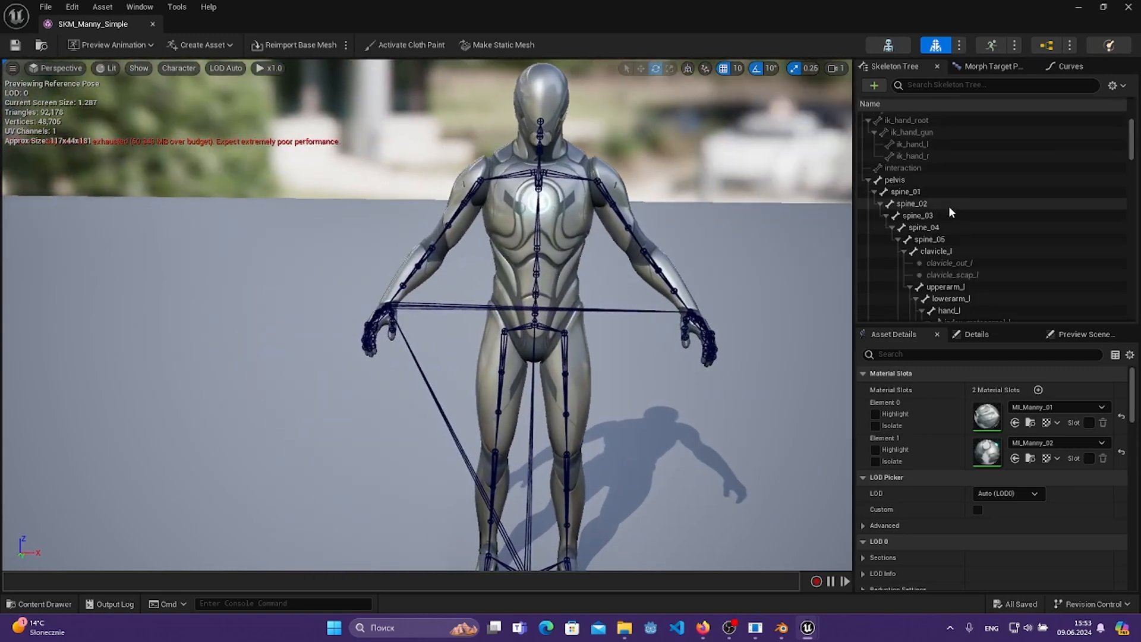
pyautogui.scroll(-3, 1042, 182)
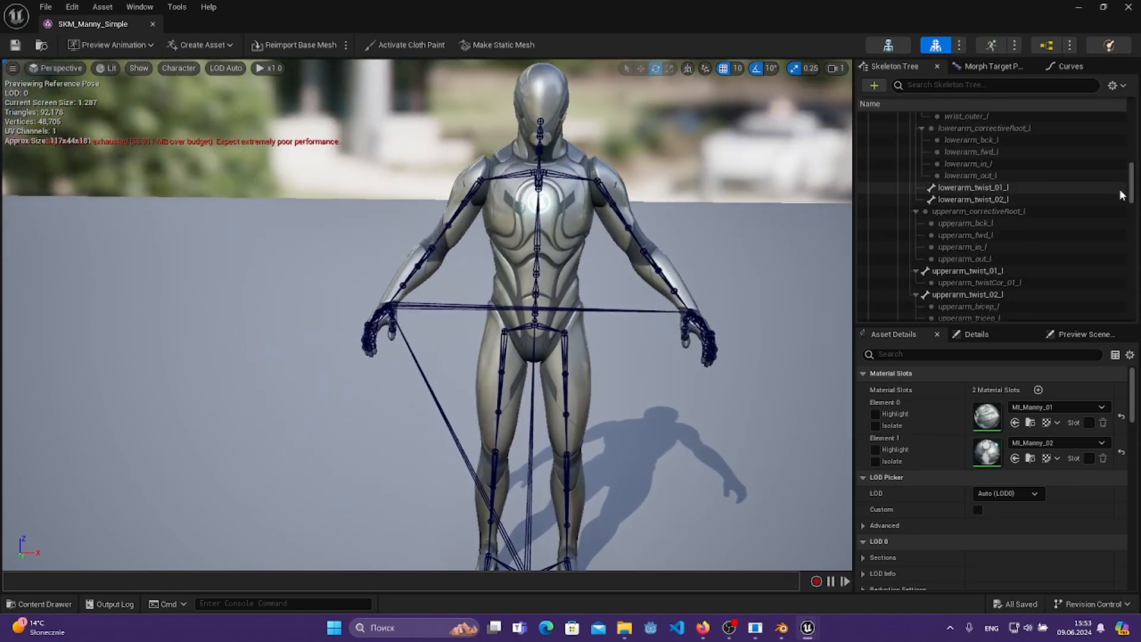
pyautogui.scroll(-15, 1118, 196)
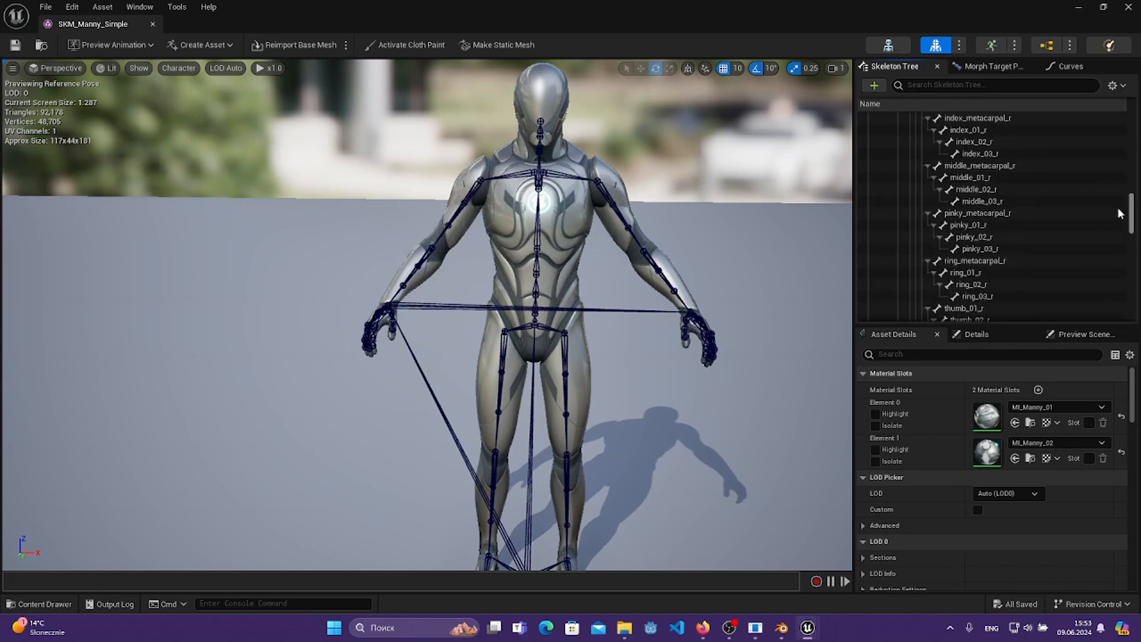
pyautogui.scroll(20, 1117, 213)
pyautogui.scroll(-15, 1103, 272)
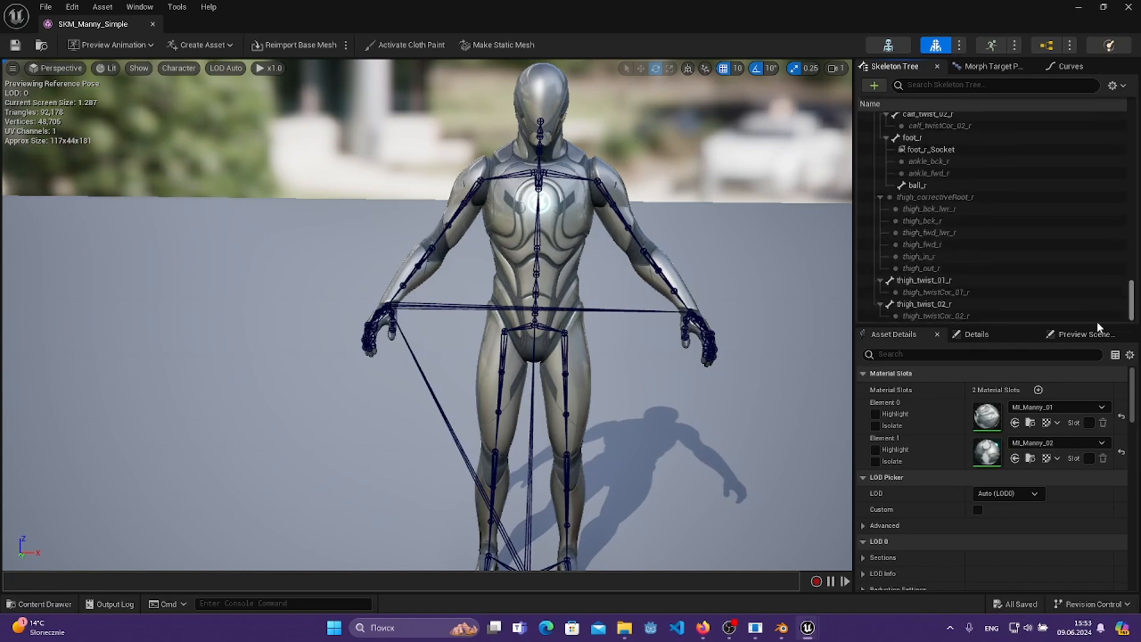
pyautogui.scroll(15, 1078, 210)
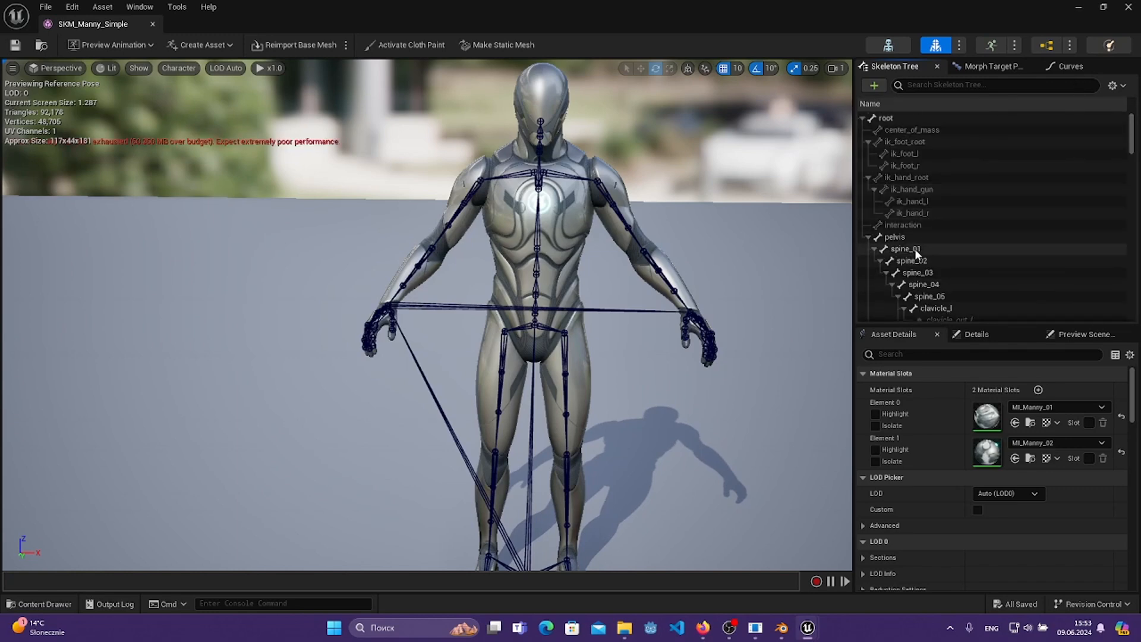
pyautogui.scroll(-15, 1030, 196)
pyautogui.scroll(-20, 1120, 220)
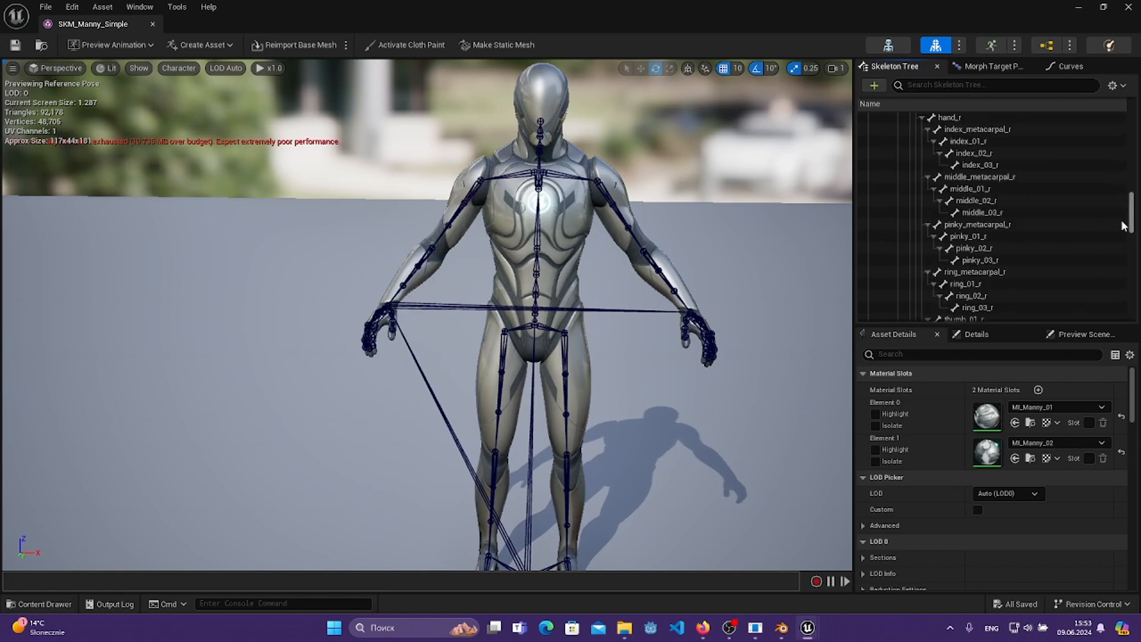
pyautogui.scroll(20, 1114, 297)
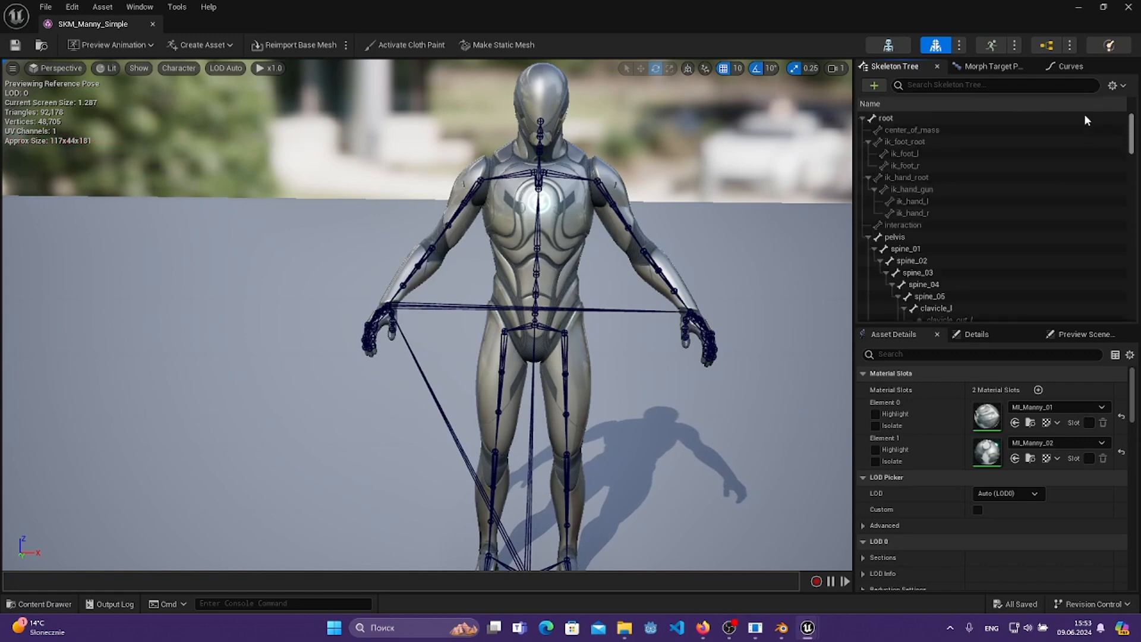
pyautogui.scroll(-3, 1108, 136)
pyautogui.scroll(-20, 1107, 136)
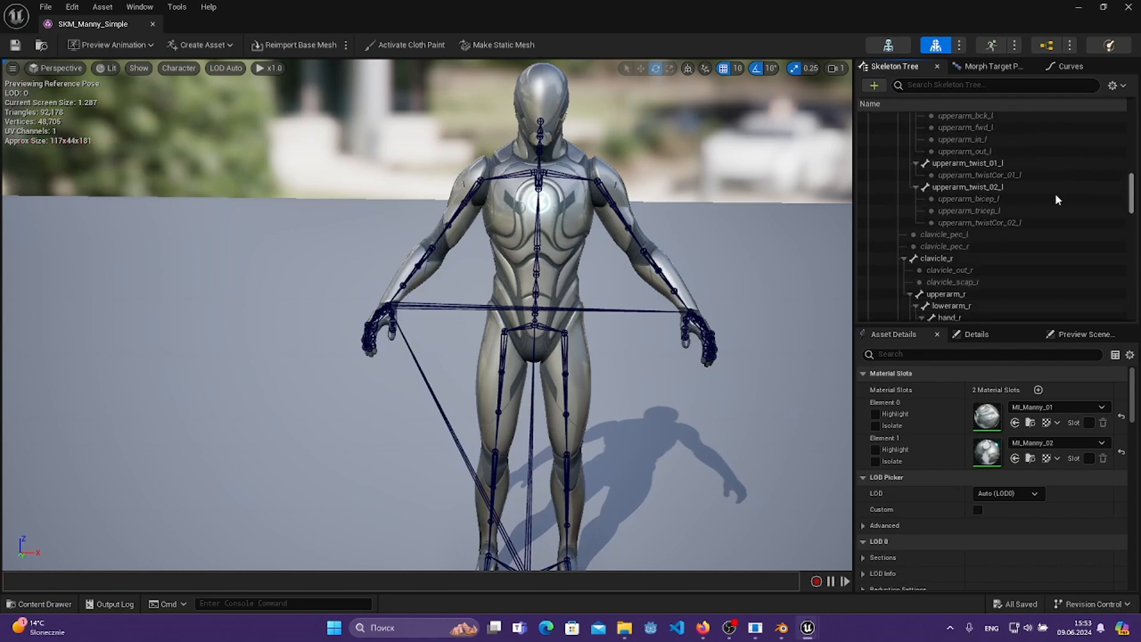
pyautogui.moveTo(428, 314); pyautogui.dragTo(560, 285, button='right')
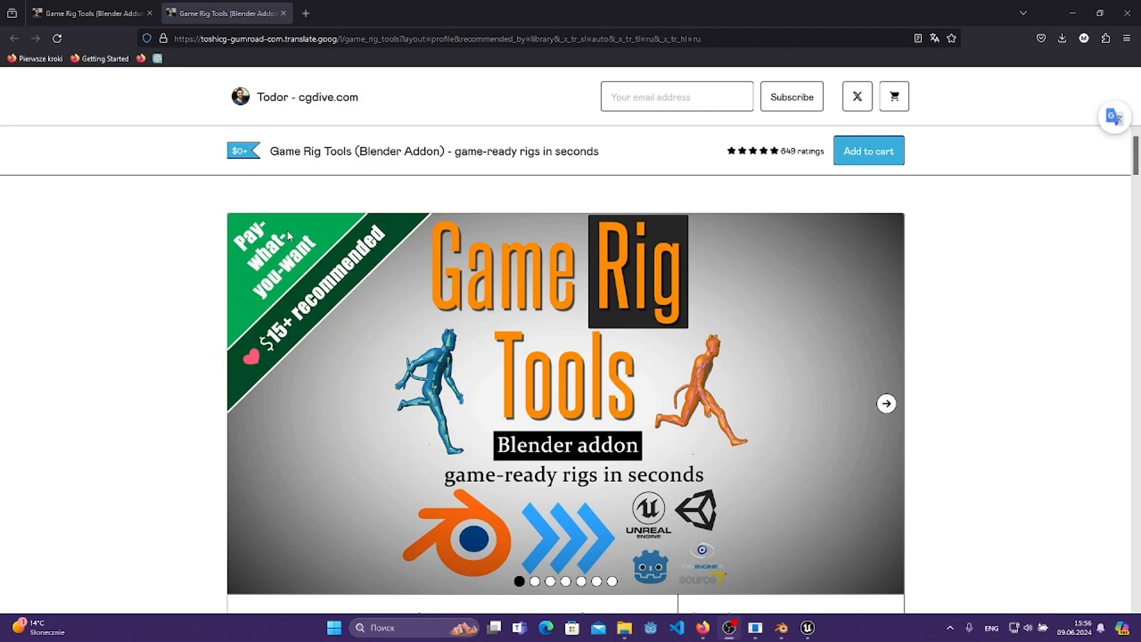
# - Review the Game Rig Tools (Blender Addon) page in the browser, trying a price of 0 and clearing it again
pyautogui.scroll(-5, 358, 349)
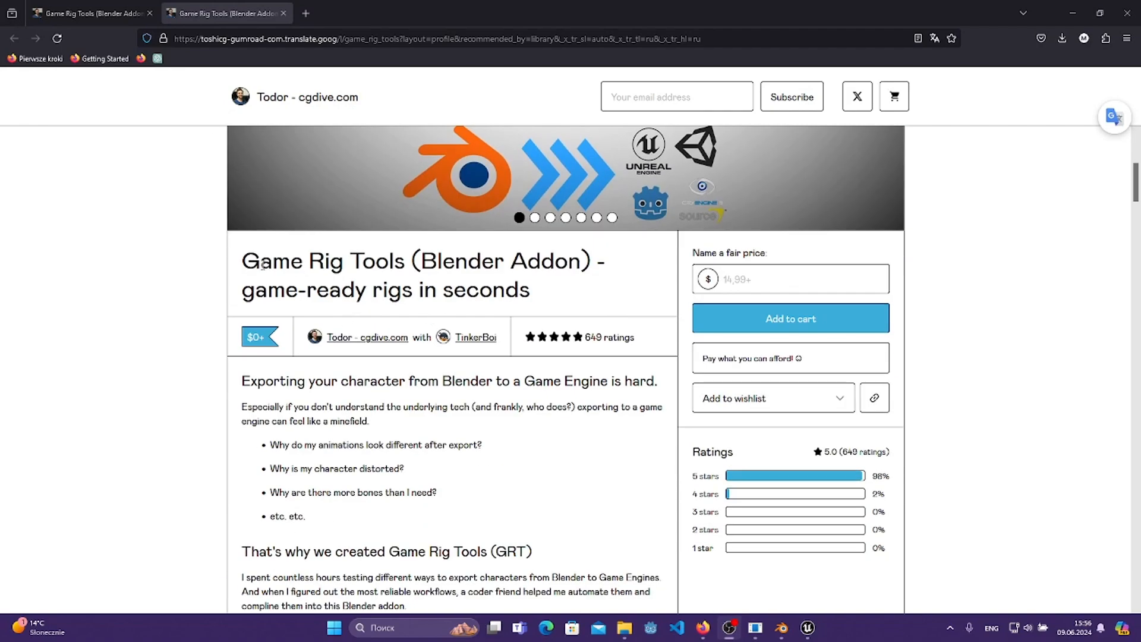
pyautogui.scroll(-1, 627, 288)
pyautogui.click(751, 219)
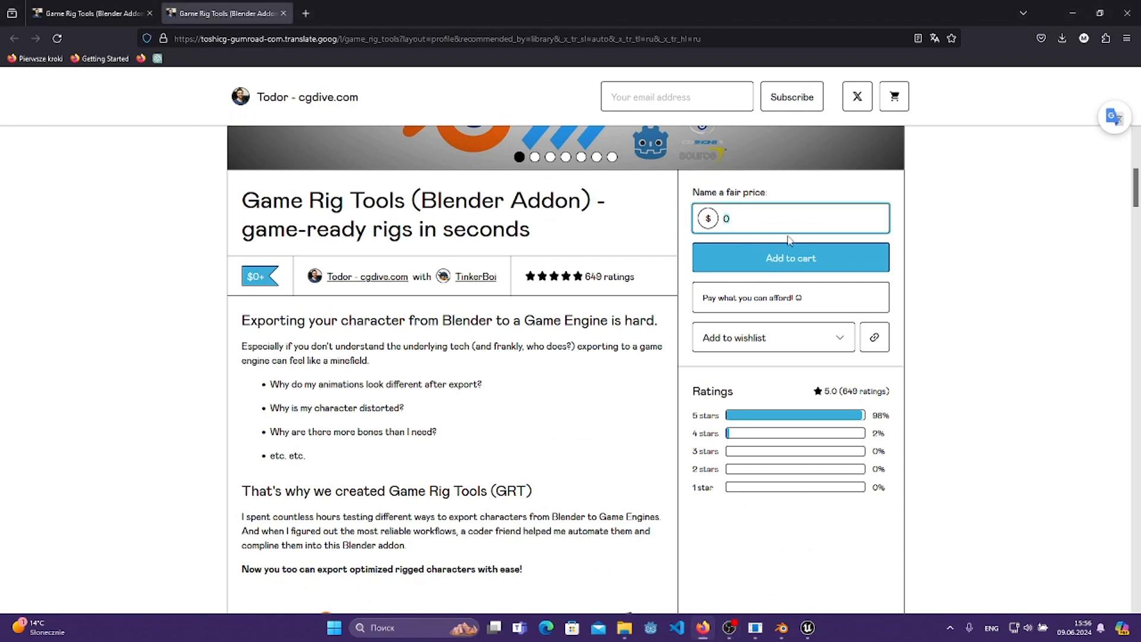
pyautogui.press('BackSpace')
pyautogui.moveTo(667, 190)
pyautogui.mouseDown()
pyautogui.moveTo(769, 190)
pyautogui.moveTo(682, 196)
pyautogui.mouseUp()
pyautogui.click(869, 195)
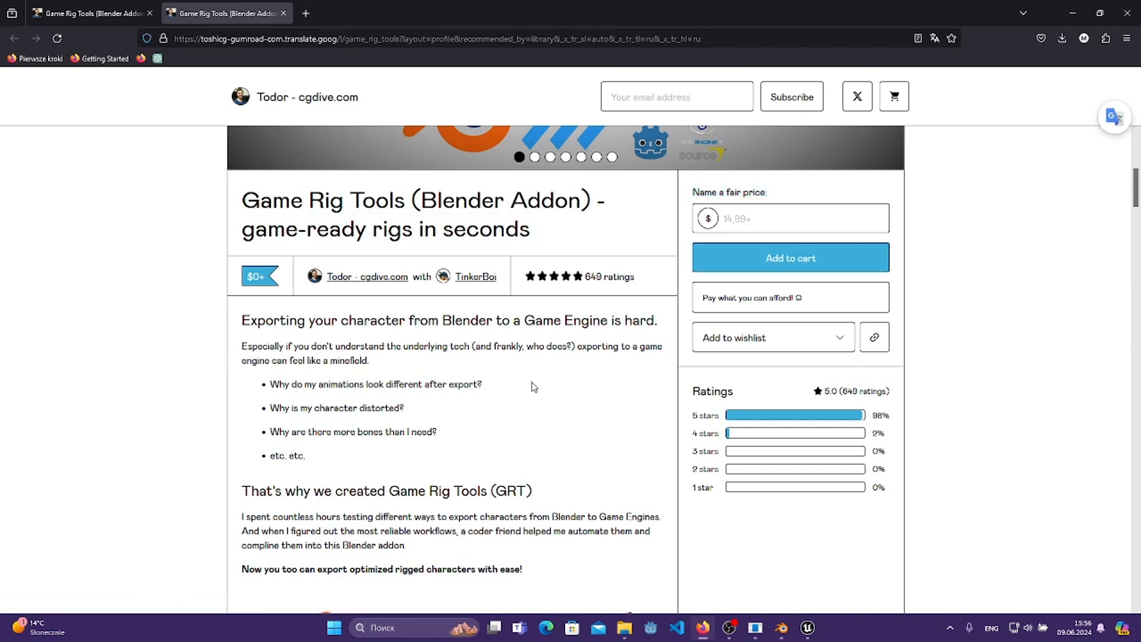
# - Switch back to the ghost character file in Blender
pyautogui.click(782, 627)
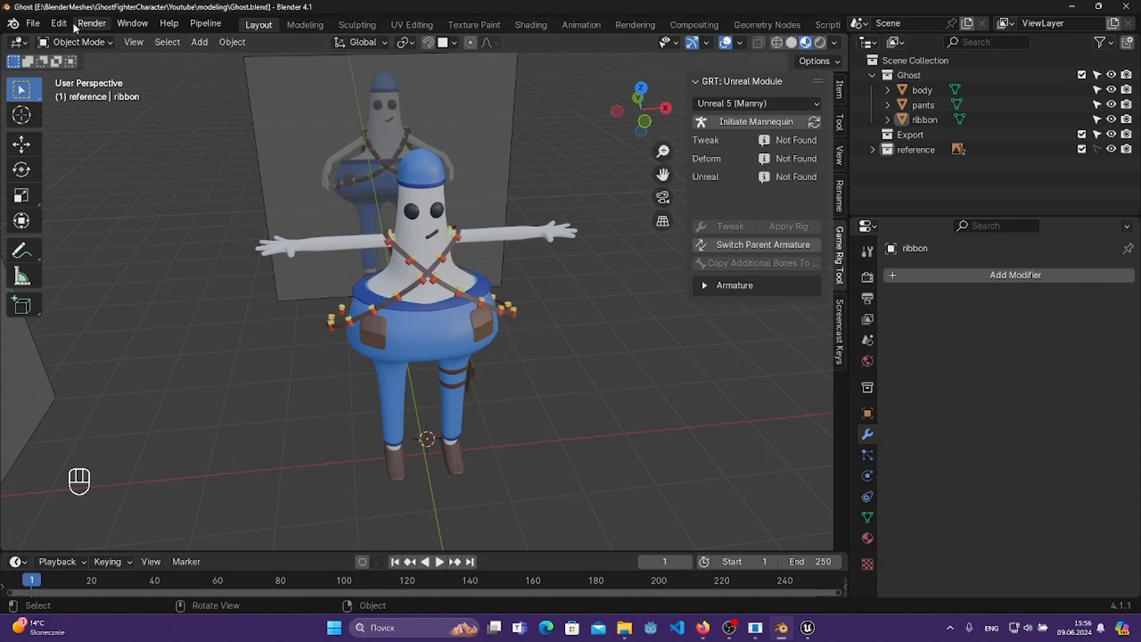
# - Install the Game Rig Tools add-on in the preferences from its archive in the Downloads folder
pyautogui.click(57, 23)
pyautogui.click(162, 211)
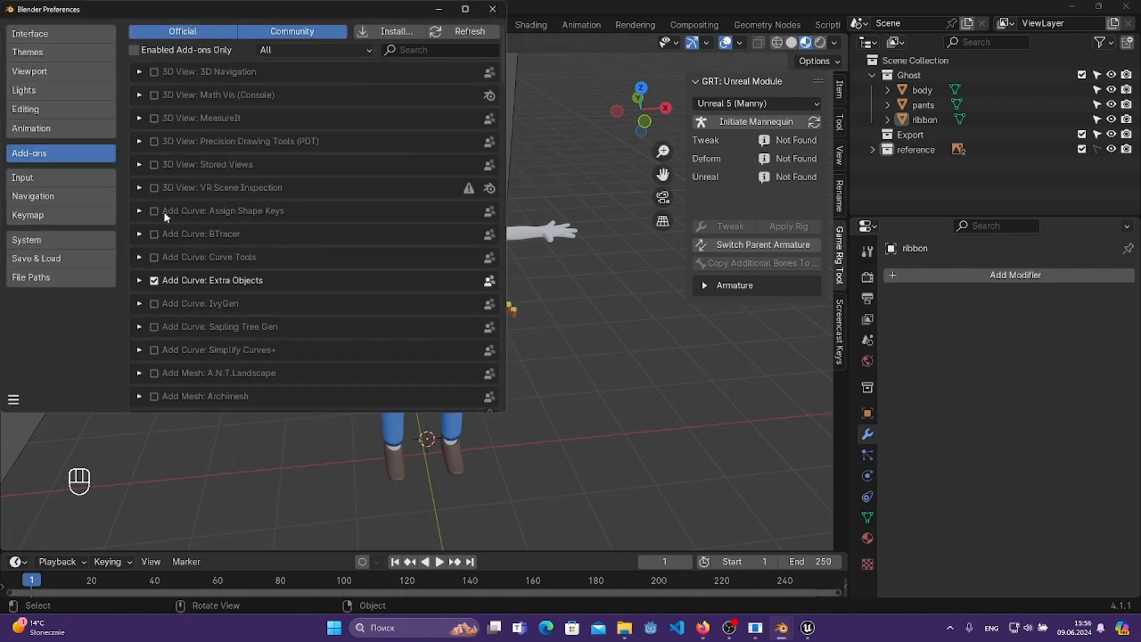
pyautogui.click(416, 51)
pyautogui.click(393, 36)
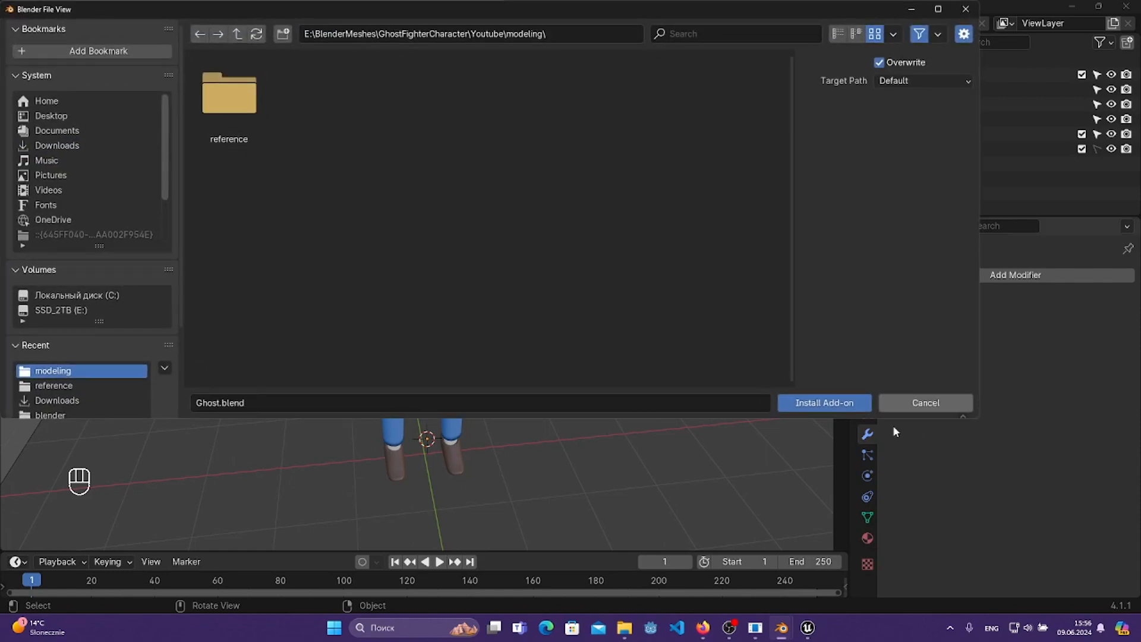
pyautogui.click(946, 403)
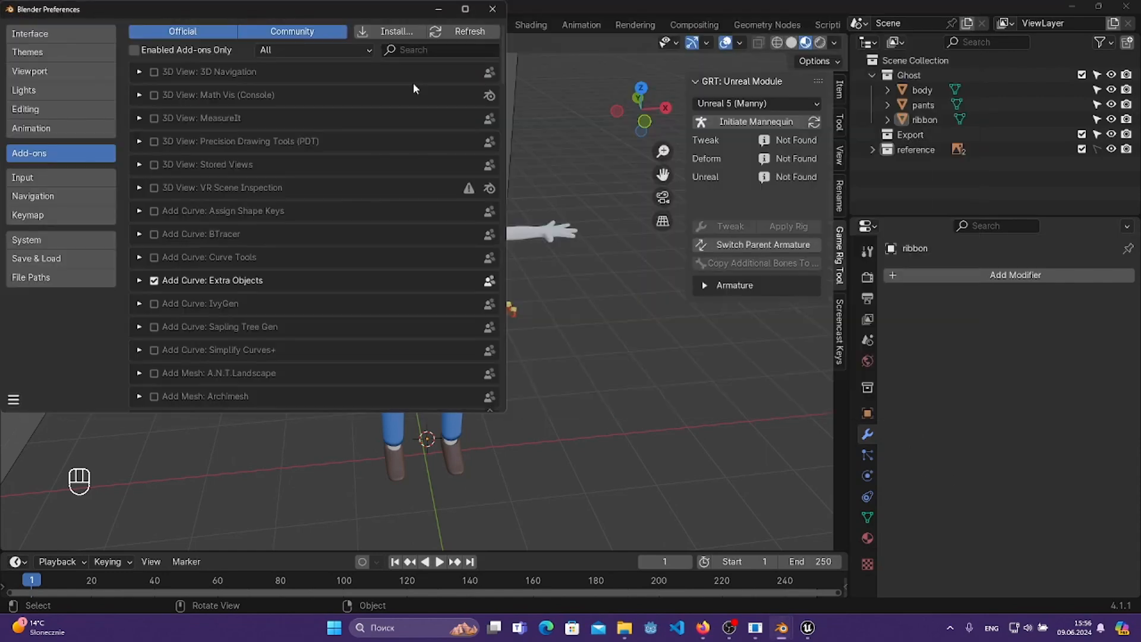
pyautogui.click(390, 33)
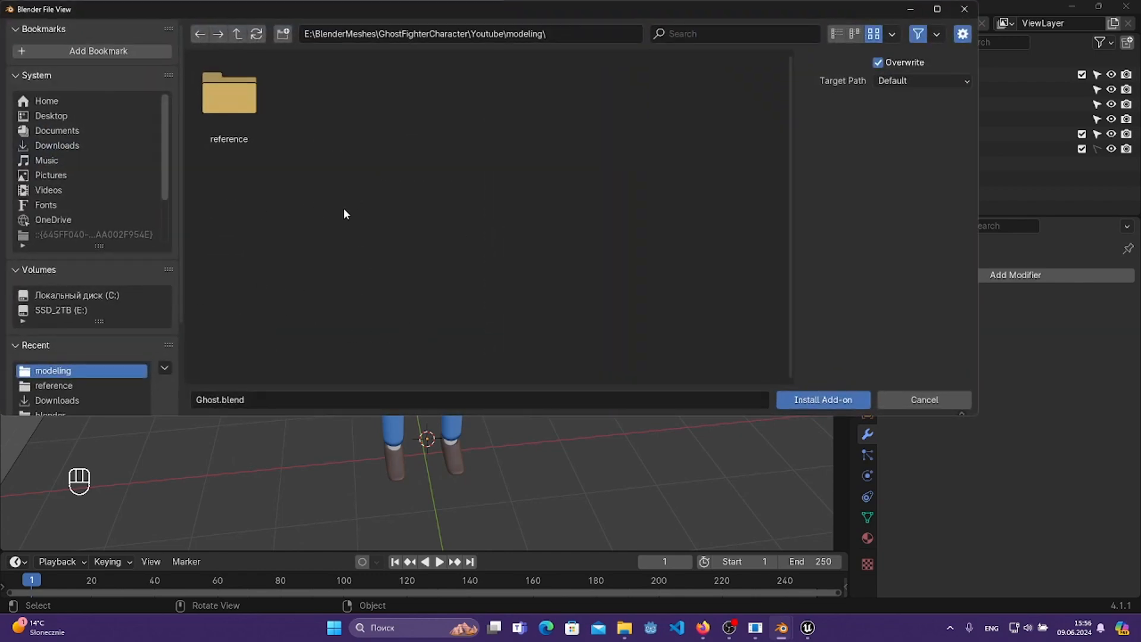
pyautogui.click(57, 145)
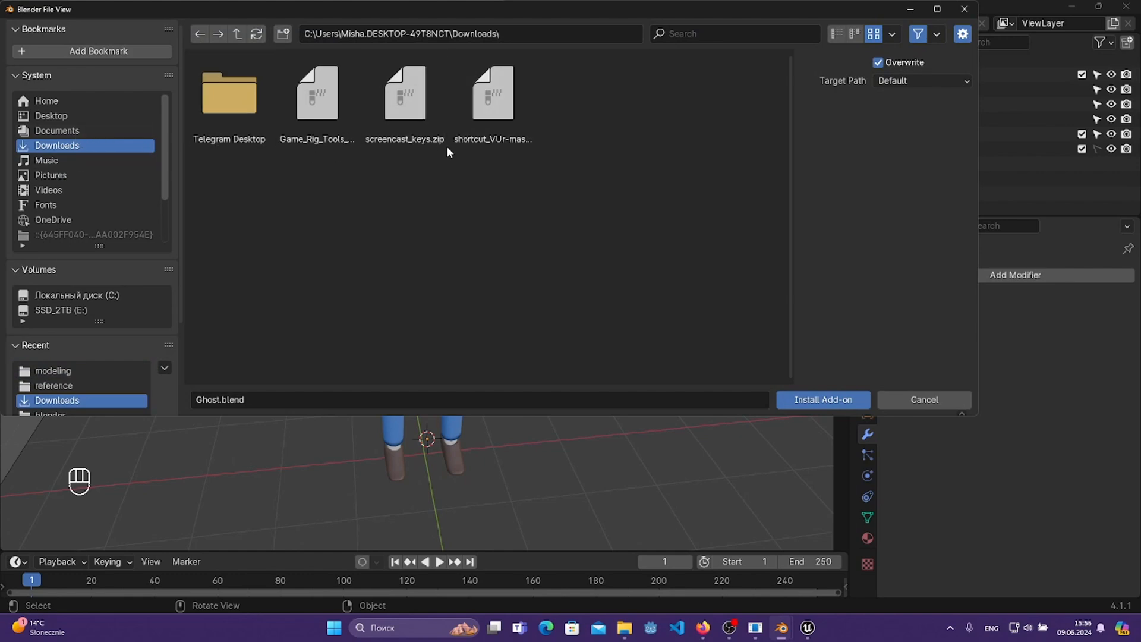
pyautogui.click(316, 101)
pyautogui.doubleClick(316, 101)
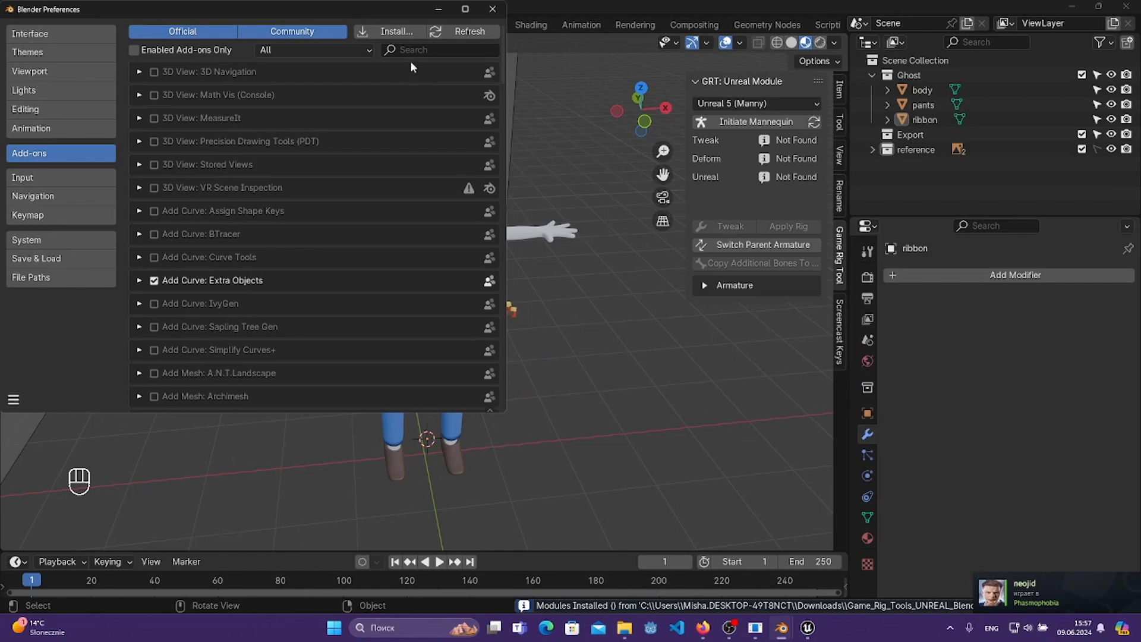
# - Find the Game Rig Tools - Unreal Module add-on by searching for "Game" and switch it off and on again
pyautogui.click(422, 50)
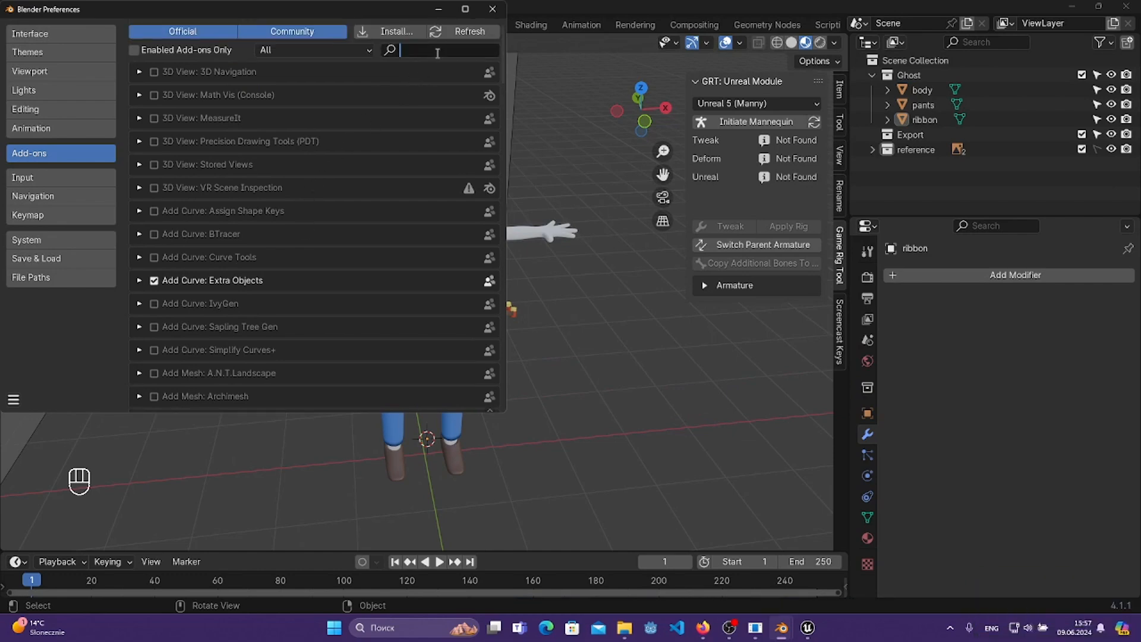
pyautogui.write('Game')
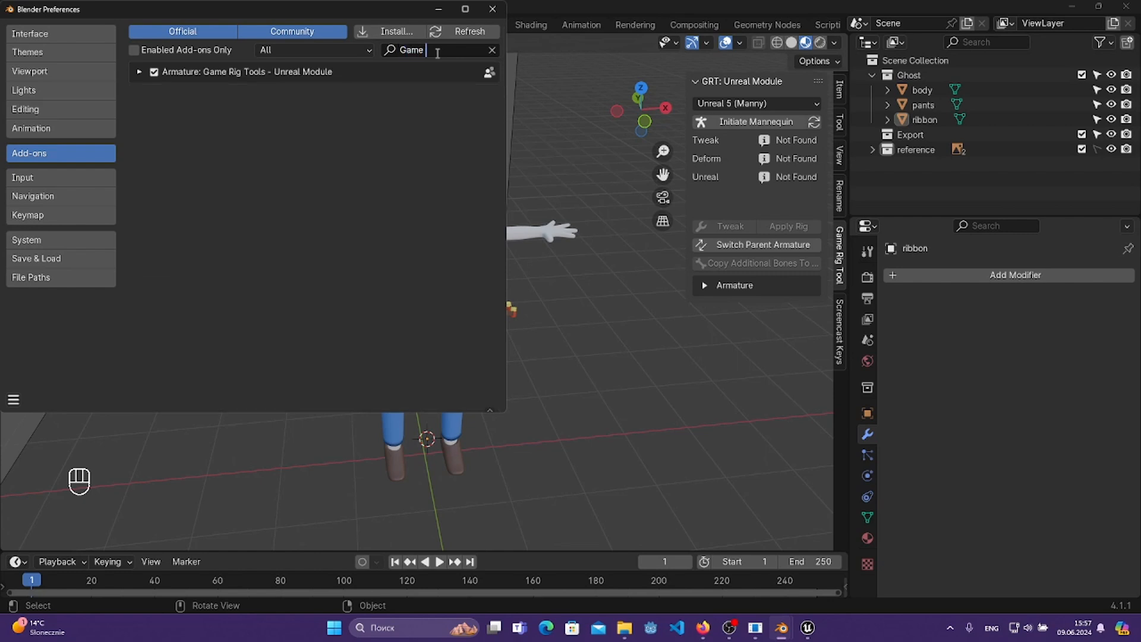
pyautogui.press('BackSpace')
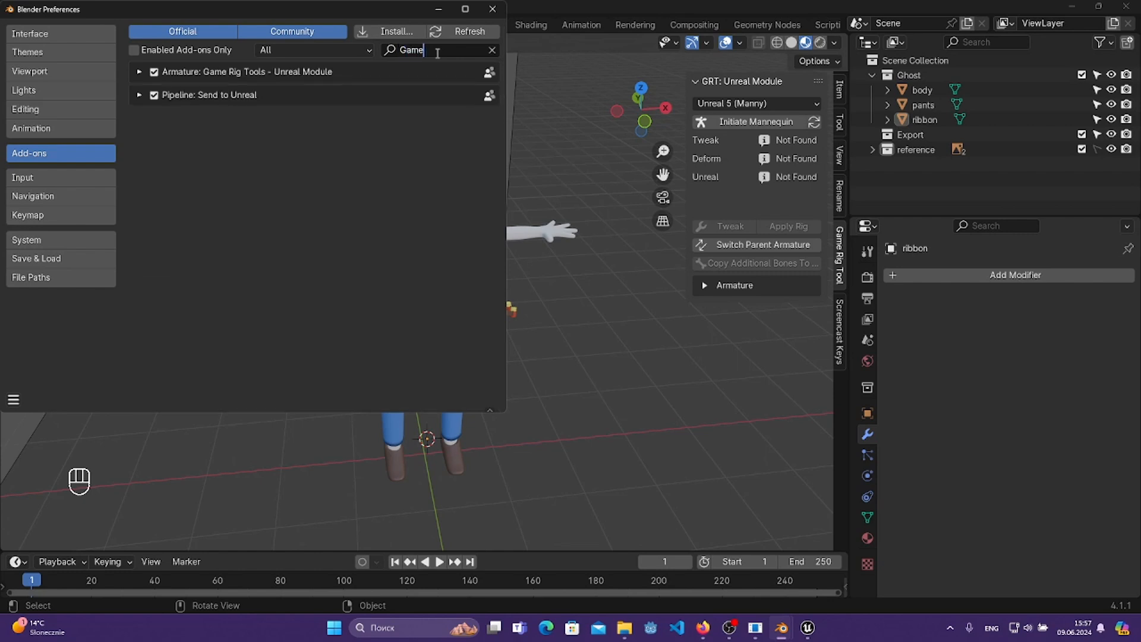
pyautogui.click(155, 72)
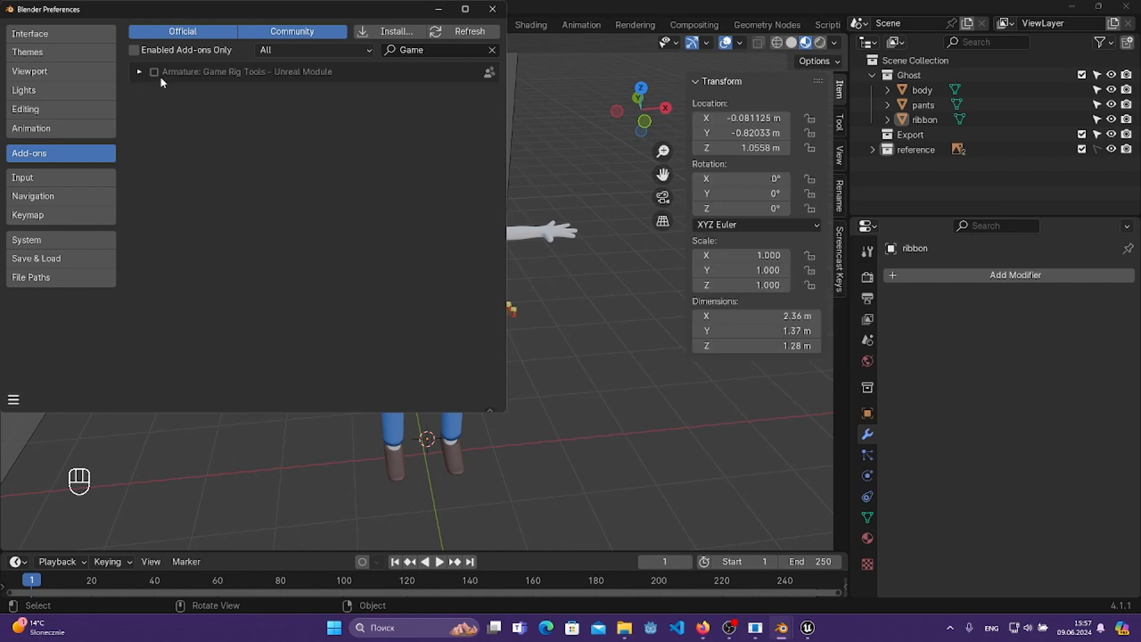
pyautogui.click(154, 72)
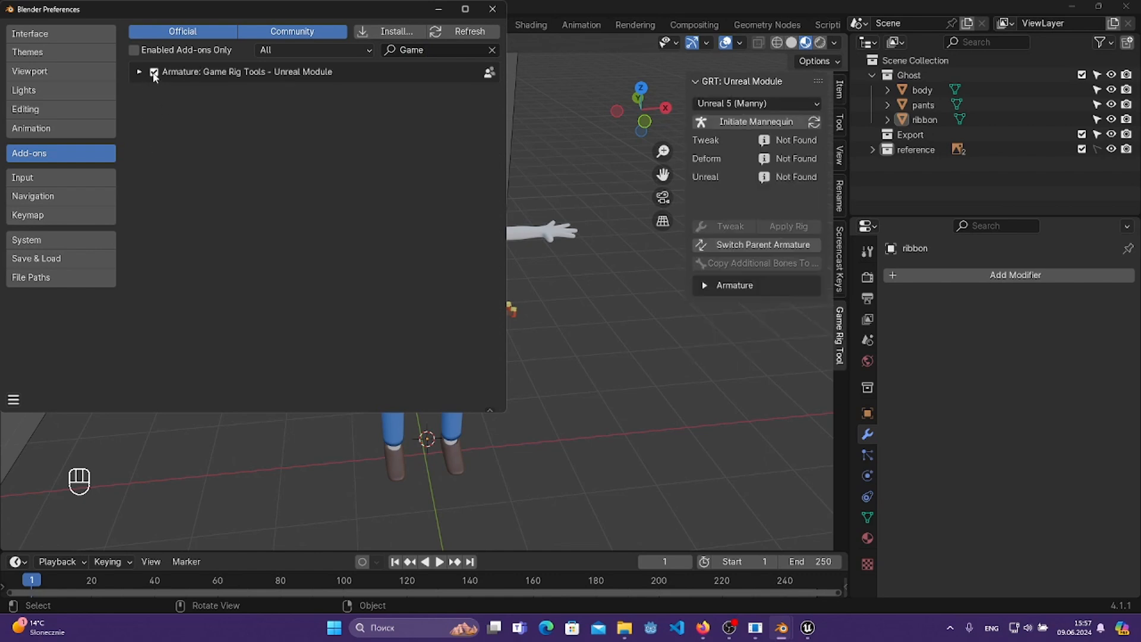
# - Save the preferences and close their window
pyautogui.click(22, 396)
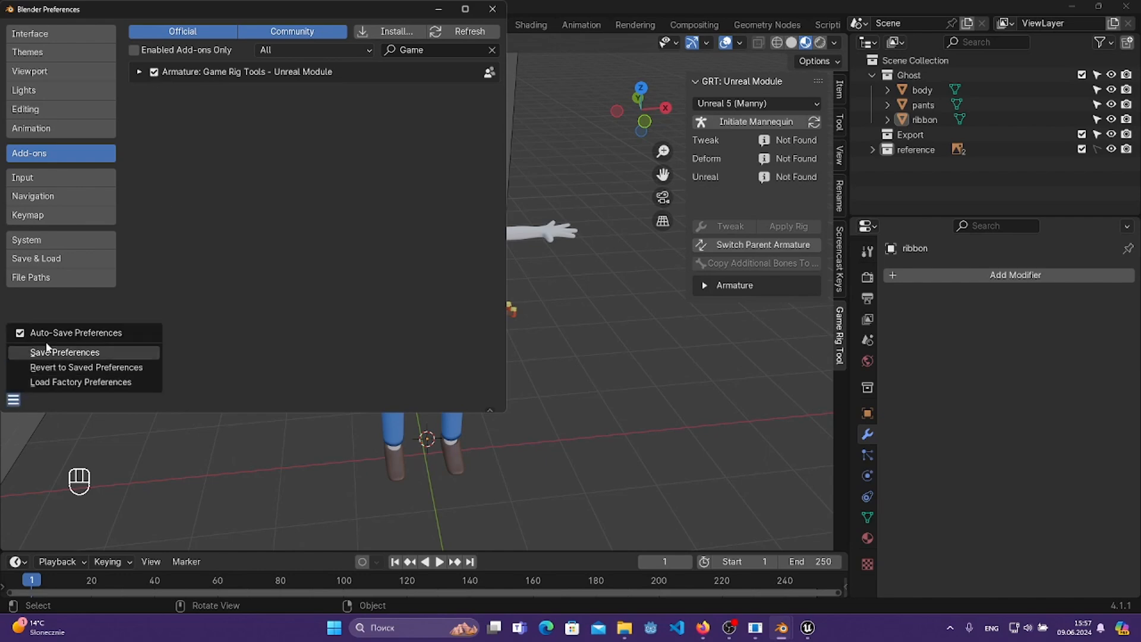
pyautogui.click(50, 351)
pyautogui.click(493, 9)
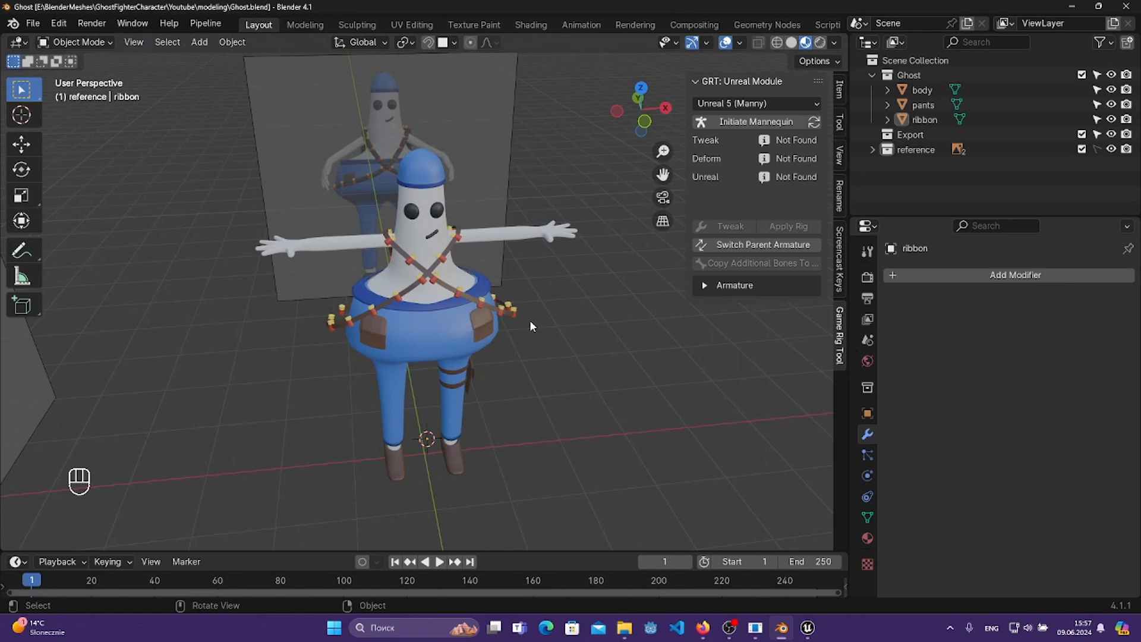
# - Generate the mannequin rig with Game Rig Tools, using the Unreal 5 (Manny) rig type
pyautogui.click(838, 250)
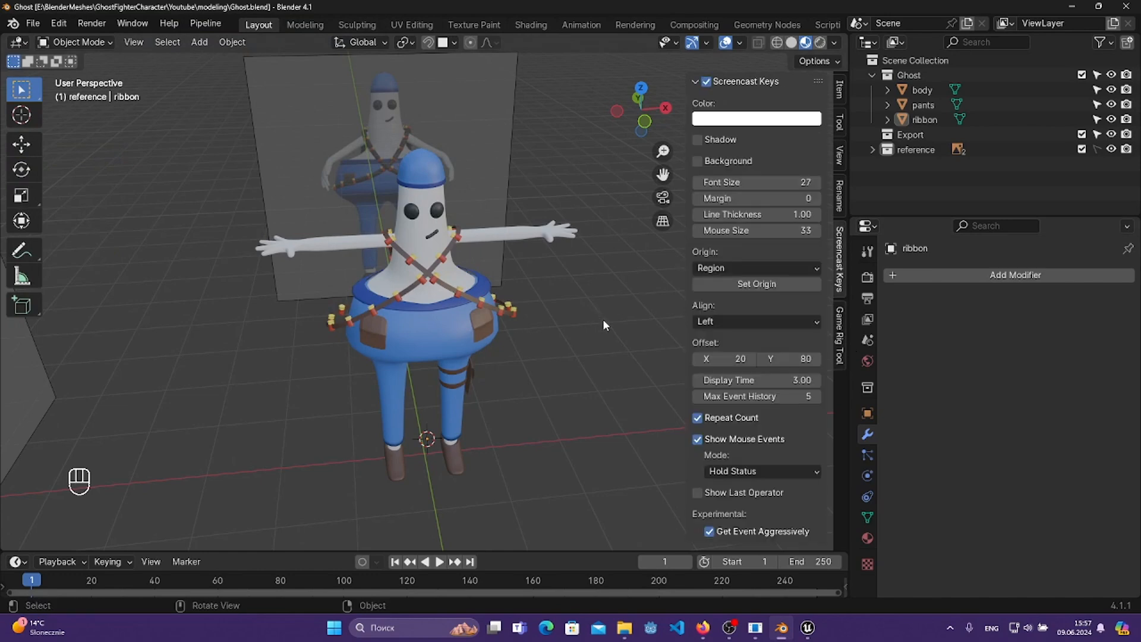
pyautogui.press('n')
pyautogui.moveTo(673, 301); pyautogui.dragTo(692, 279, button='middle')
pyautogui.press('n')
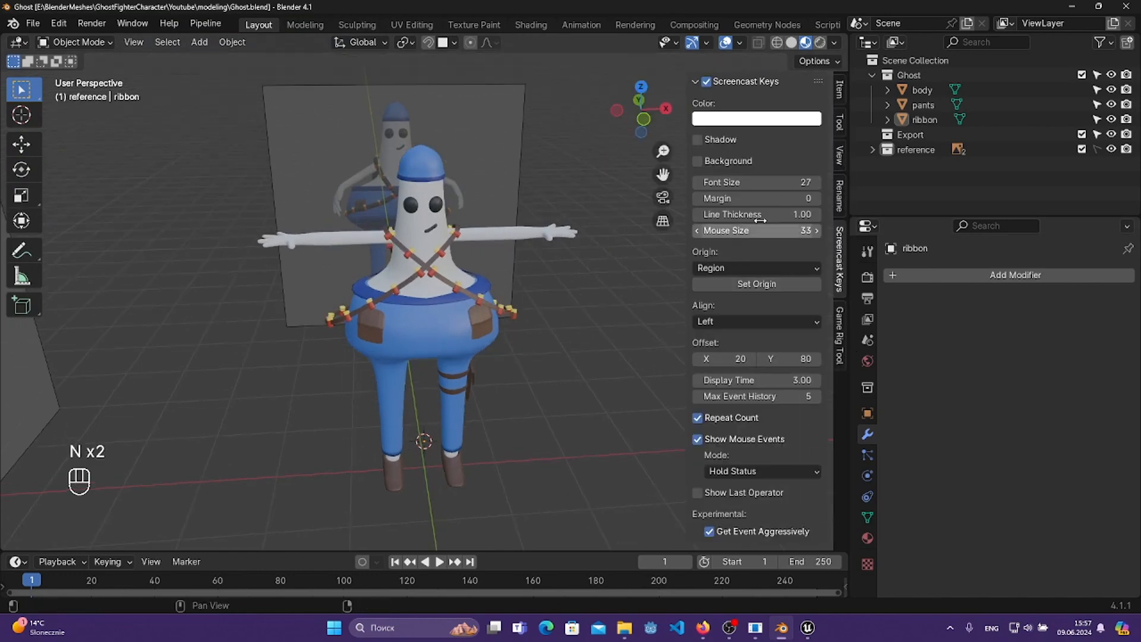
pyautogui.click(840, 324)
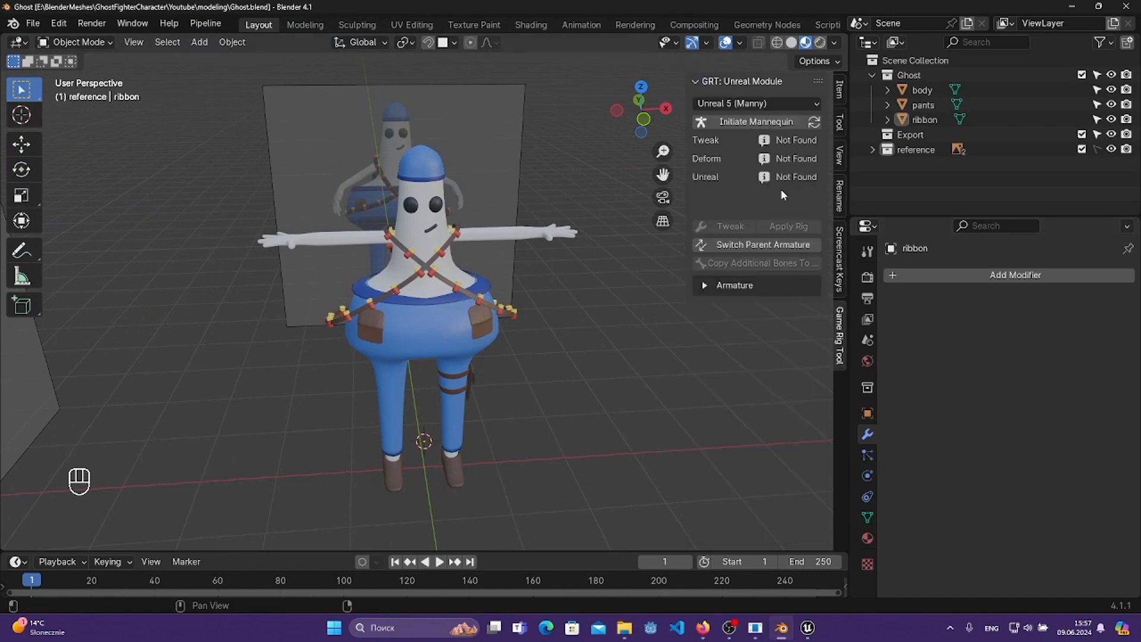
pyautogui.click(781, 104)
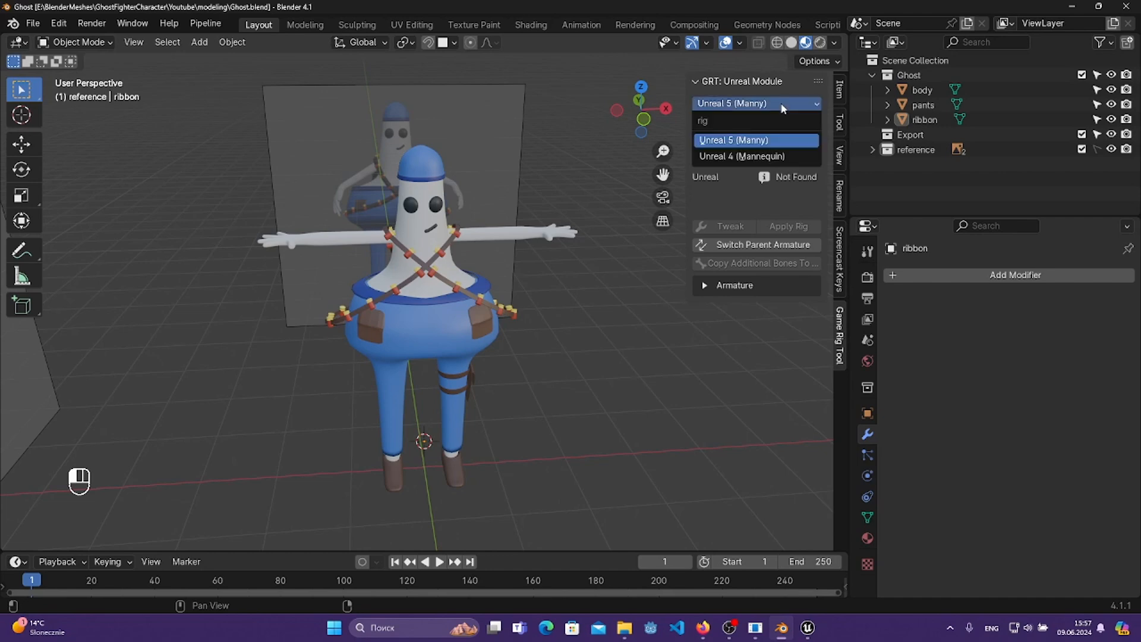
pyautogui.click(769, 143)
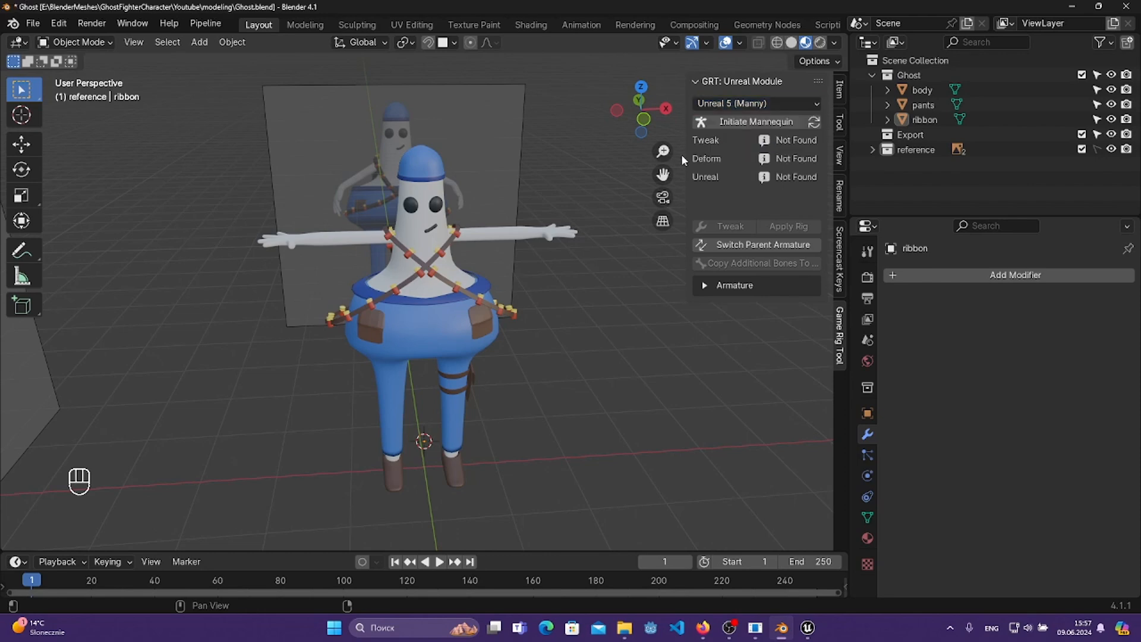
pyautogui.click(765, 122)
# - Select the body, pants and ribbon objects together and switch from Pose Mode to Object Mode
pyautogui.moveTo(465, 300); pyautogui.dragTo(505, 284, button='middle')
pyautogui.scroll(3, 484, 313)
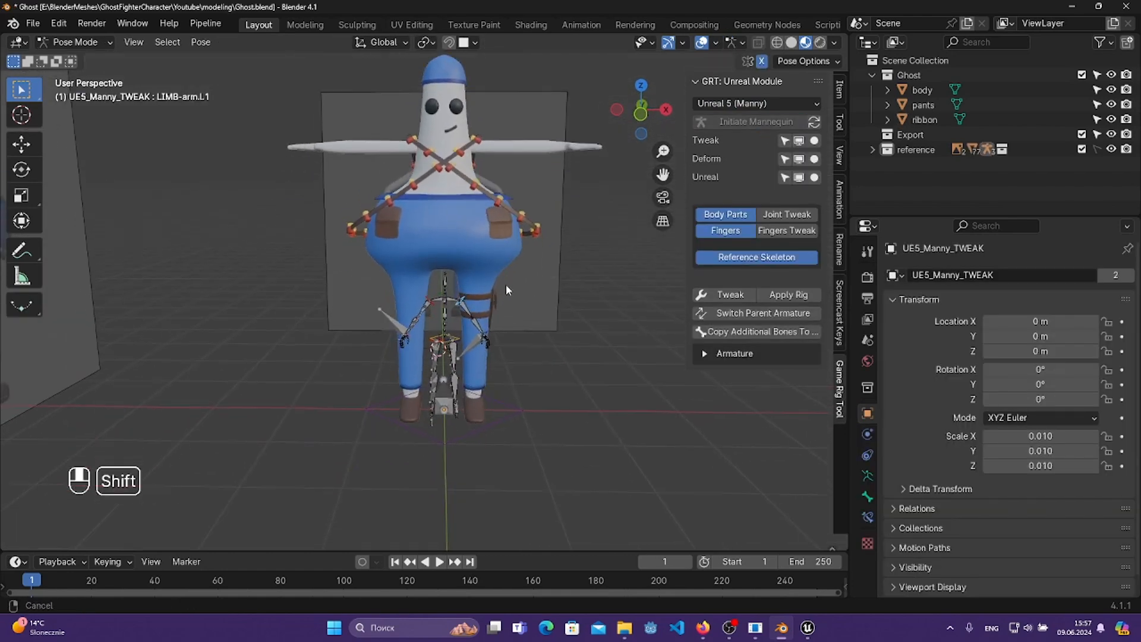
pyautogui.moveTo(509, 345); pyautogui.dragTo(515, 292, button='middle')
pyautogui.scroll(2, 515, 287)
pyautogui.scroll(-2, 534, 244)
pyautogui.click(911, 92)
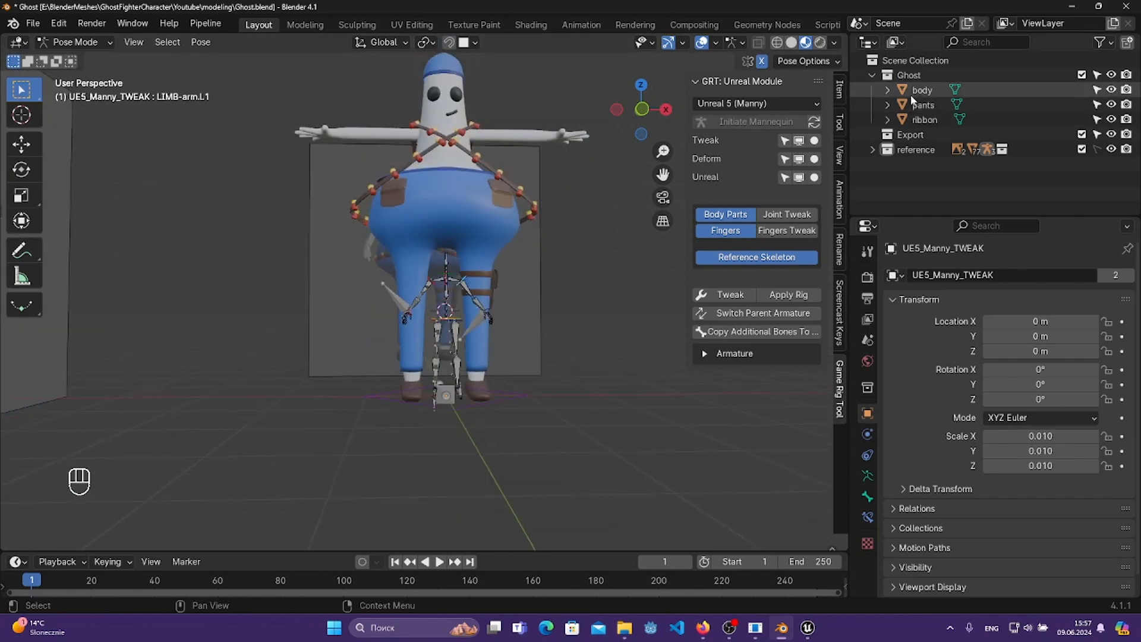
pyautogui.keyDown('shift'); pyautogui.click(922, 120); pyautogui.keyUp('shift')
pyautogui.click(839, 91)
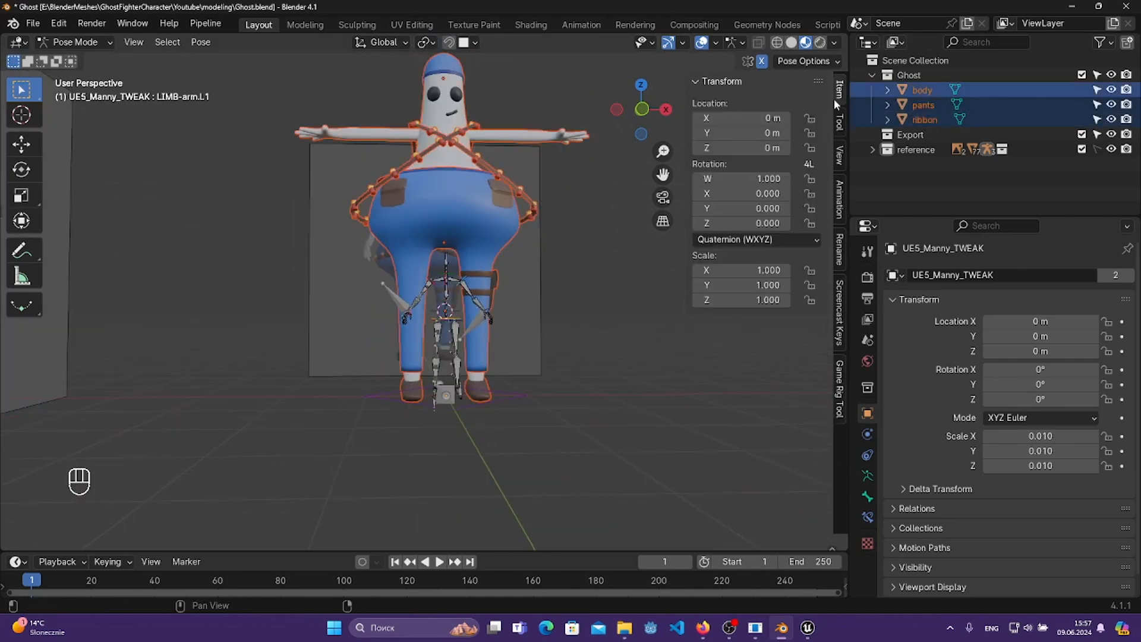
pyautogui.moveTo(584, 274); pyautogui.dragTo(600, 282, button='middle')
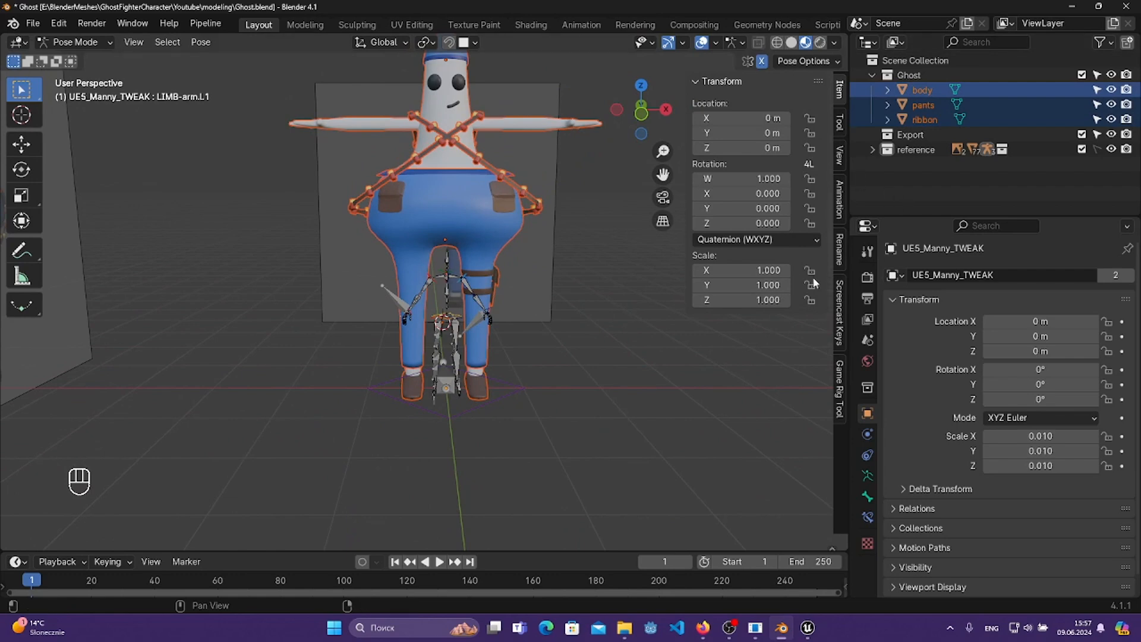
pyautogui.keyDown('shift'); pyautogui.moveTo(580, 227); pyautogui.dragTo(600, 303, button='middle'); pyautogui.keyUp('shift')
pyautogui.click(929, 121)
pyautogui.keyDown('shift'); pyautogui.click(921, 90); pyautogui.keyUp('shift')
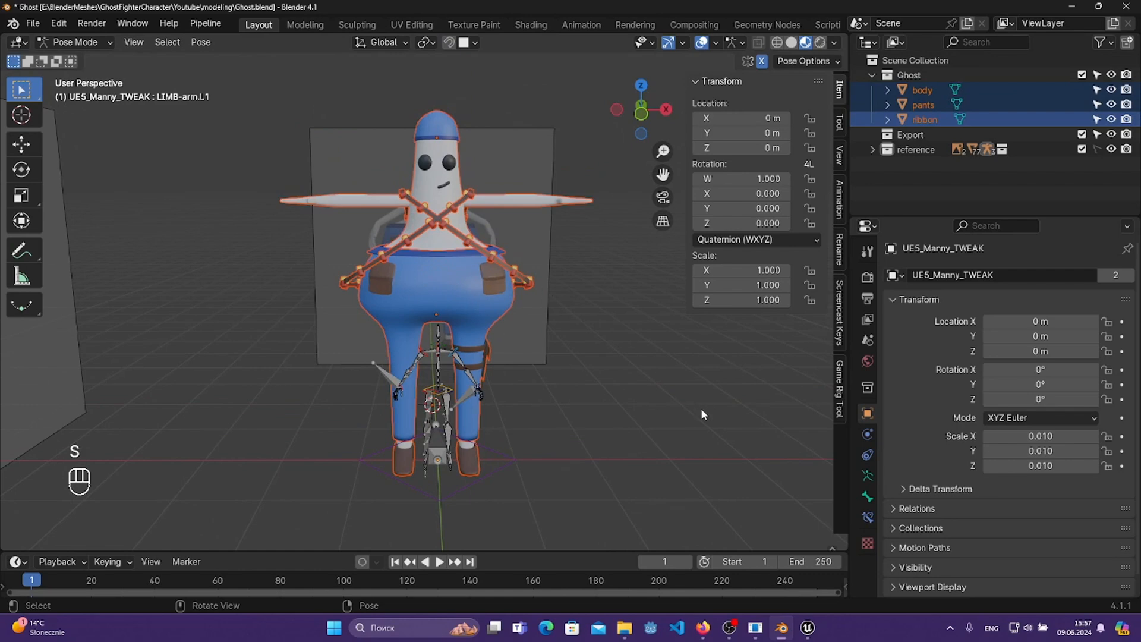
pyautogui.click(74, 42)
pyautogui.click(74, 56)
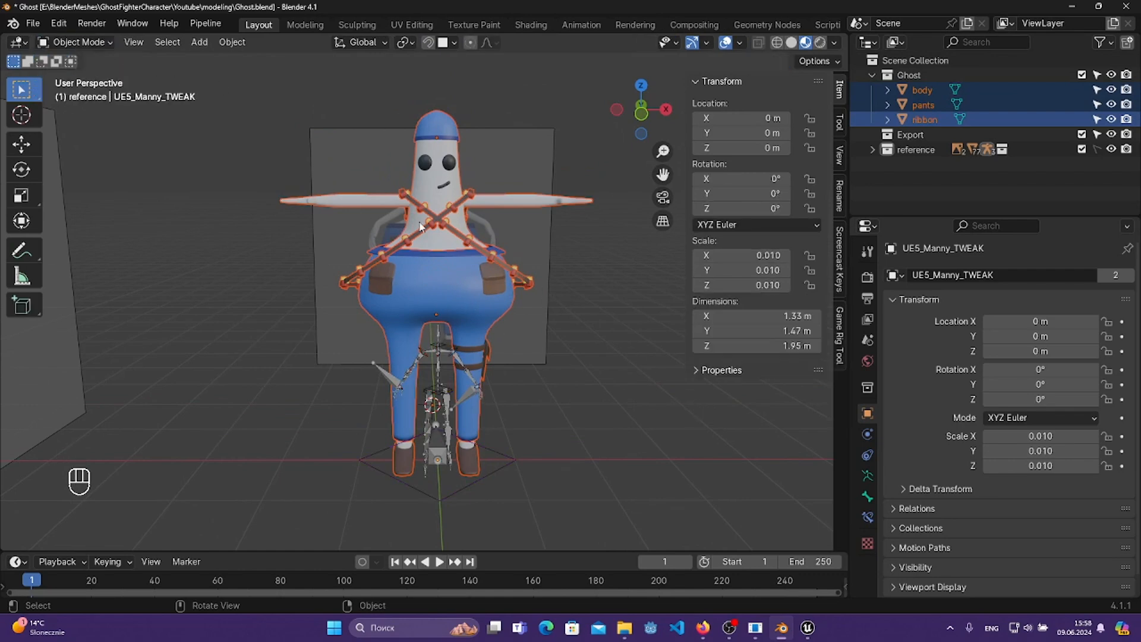
# - Scale the selected character meshes down to about half size and lower them along Z to the rig's feet in front view
pyautogui.press('s')
pyautogui.click(580, 352)
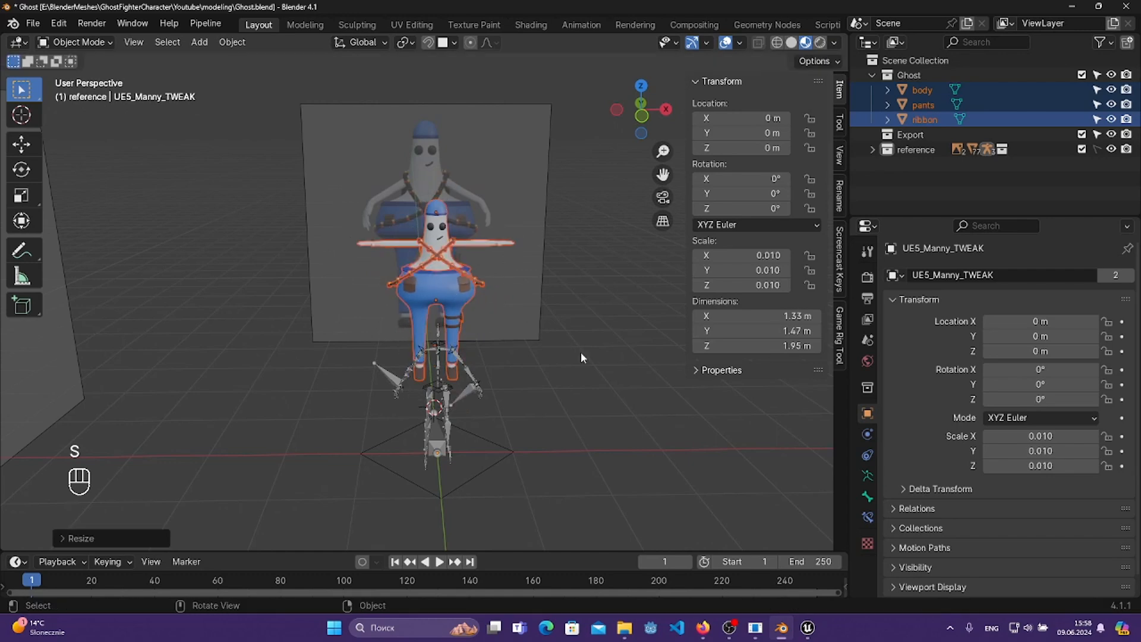
pyautogui.press('KP_1')
pyautogui.scroll(2, 575, 349)
pyautogui.keyDown('shift'); pyautogui.moveTo(551, 417); pyautogui.dragTo(530, 350, button='middle'); pyautogui.keyUp('shift')
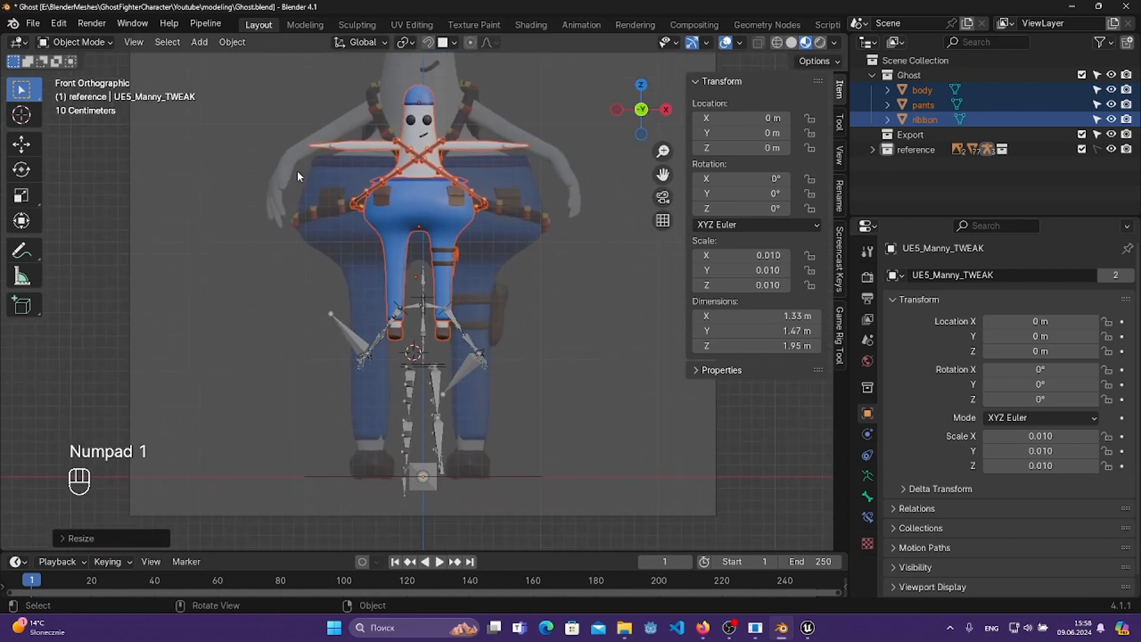
pyautogui.press('g')
pyautogui.press('z')
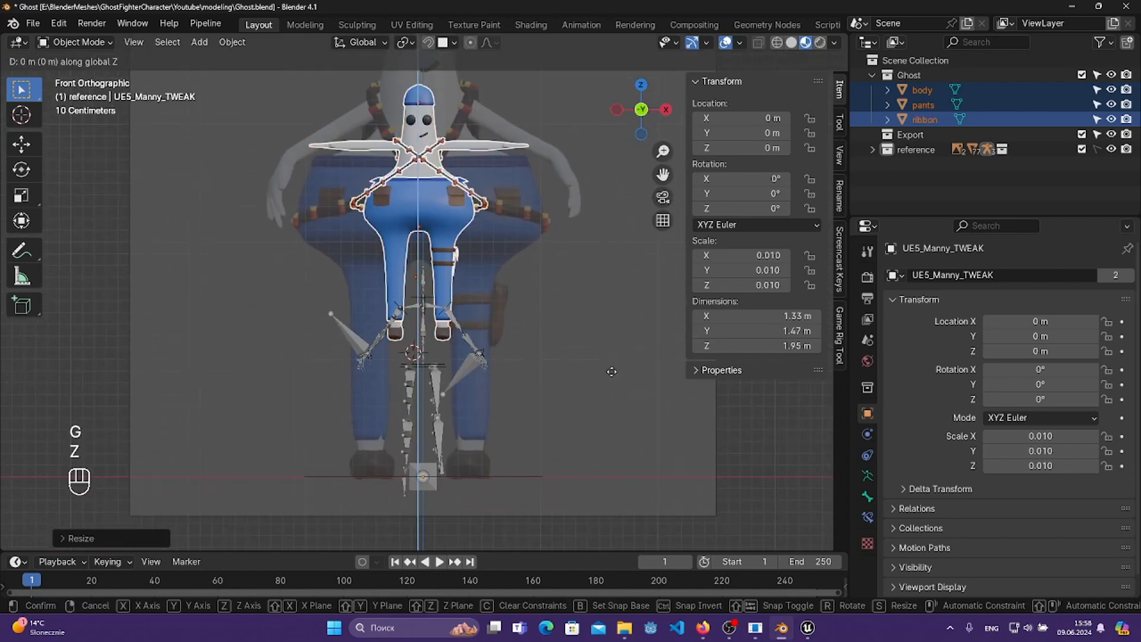
pyautogui.click(603, 517)
# - Scale the character down further and adjust its height along Z until its size and feet match the Manny rig
pyautogui.press('s')
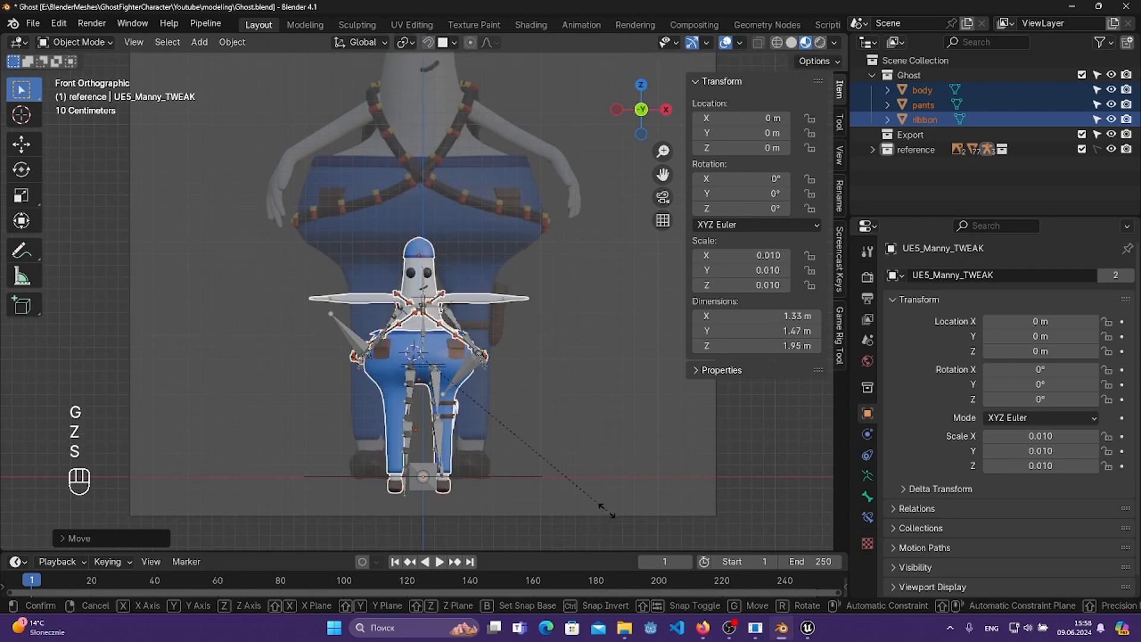
pyautogui.press('g')
pyautogui.press('z')
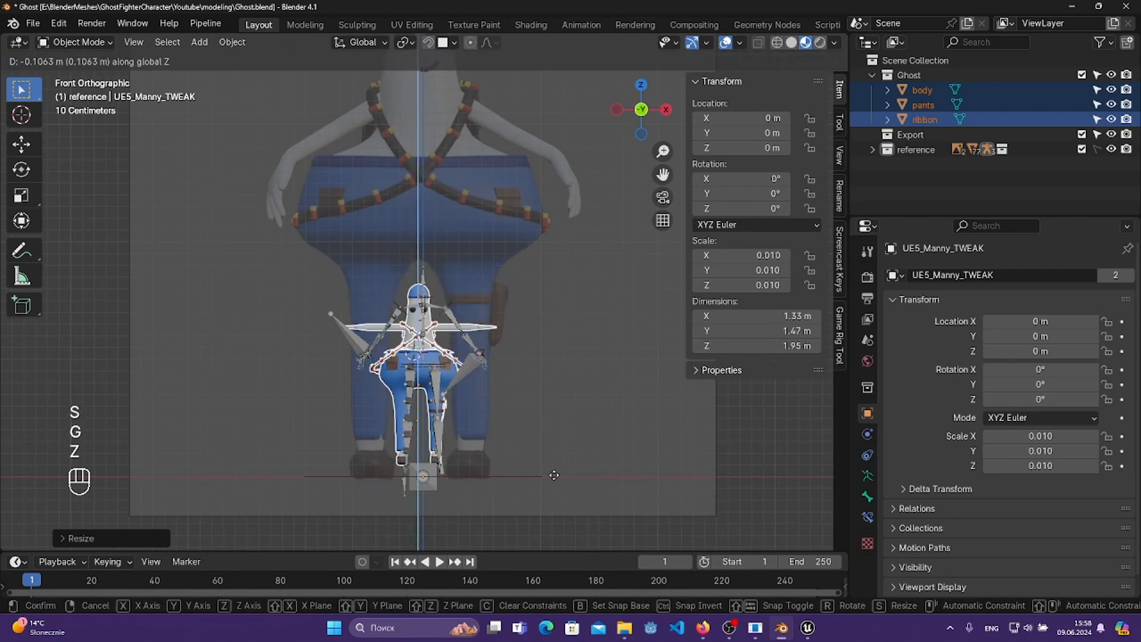
pyautogui.press('s')
pyautogui.press('g')
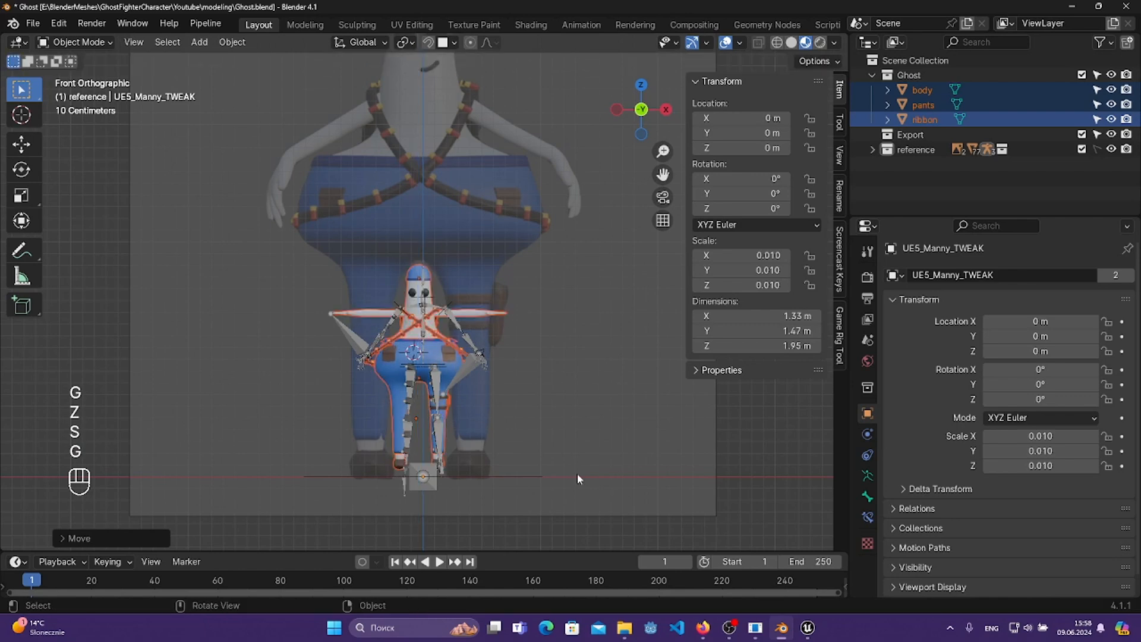
pyautogui.press('s')
pyautogui.click(584, 475)
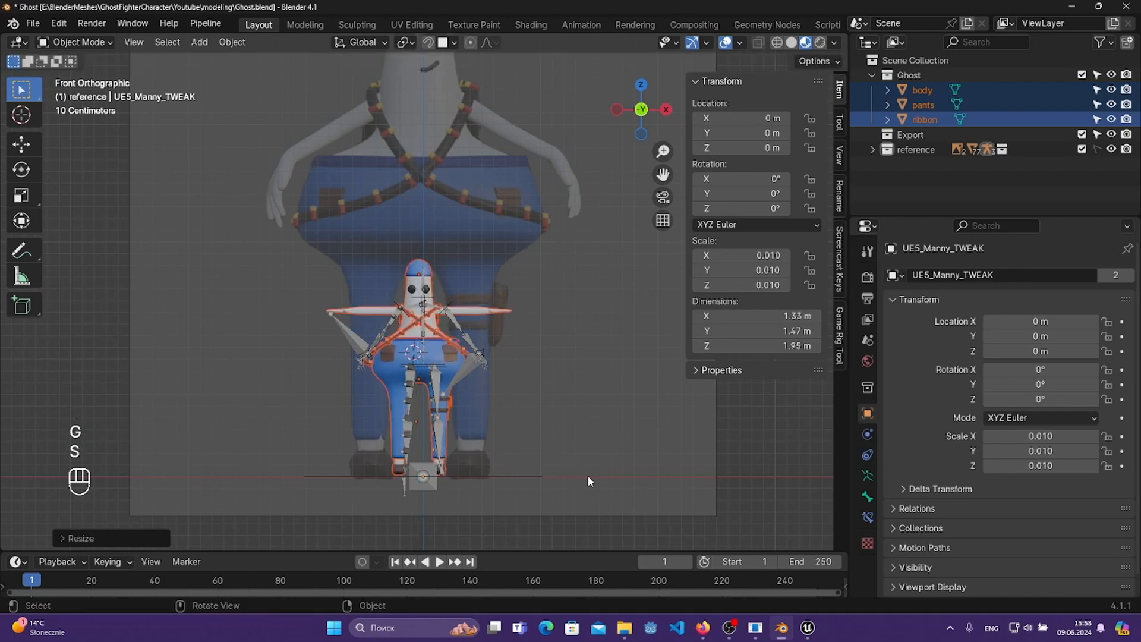
# - Move the selected character meshes about 0.03 m along X to centre them on the Manny rig in front view
pyautogui.scroll(3, 554, 464)
pyautogui.keyDown('shift'); pyautogui.moveTo(562, 434); pyautogui.dragTo(591, 370, button='middle'); pyautogui.keyUp('shift')
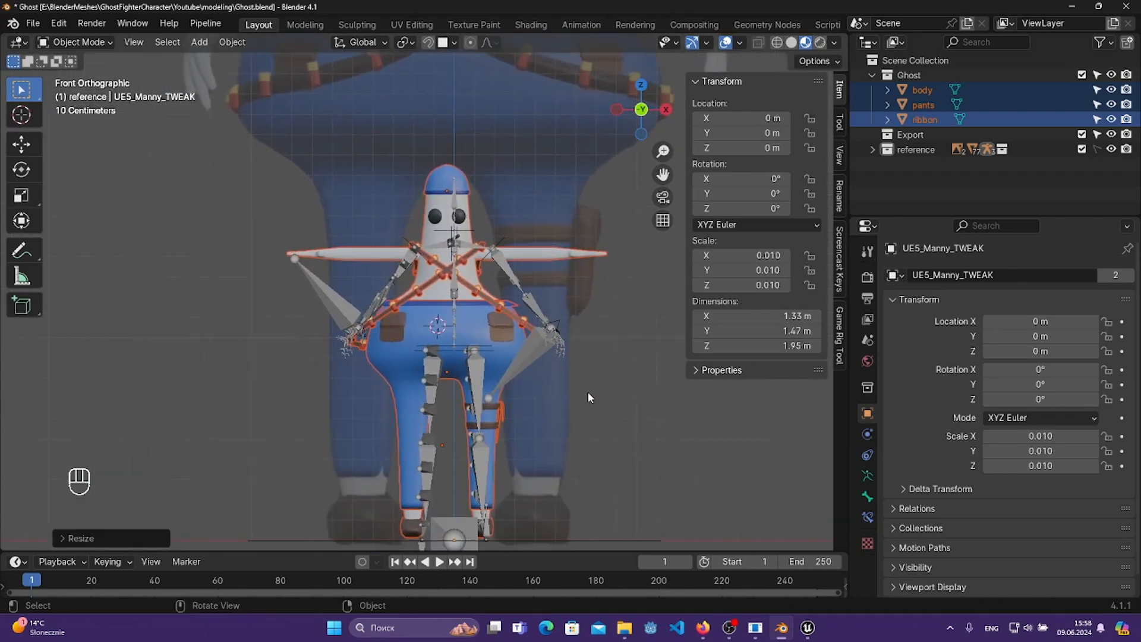
pyautogui.press('g')
pyautogui.press('x')
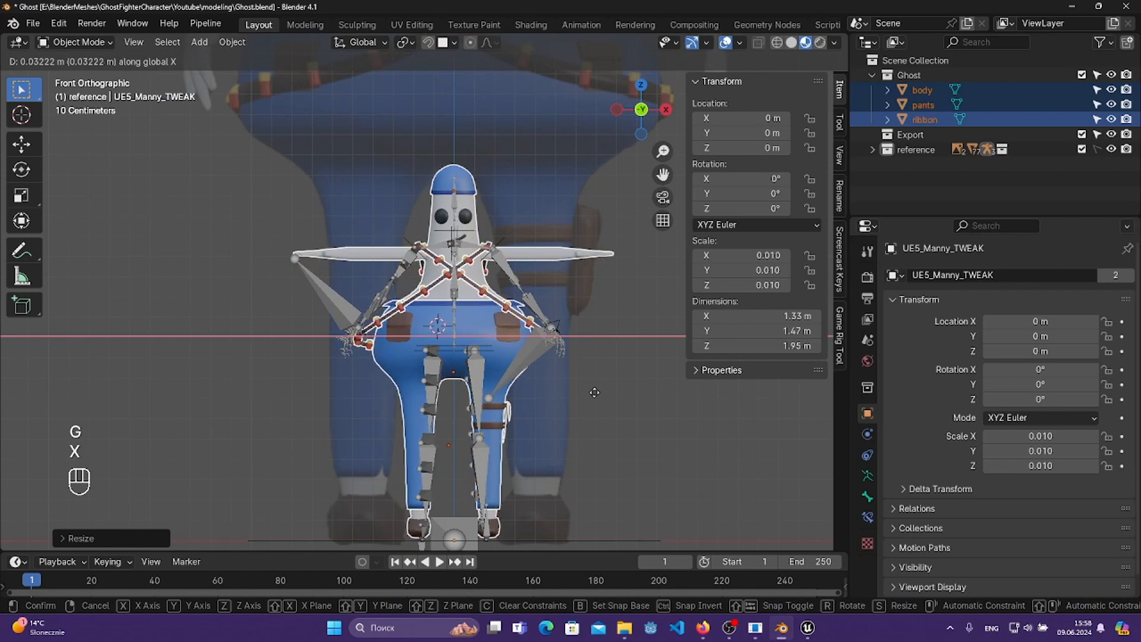
pyautogui.click(595, 392)
# - Fine-tune the character's uniform scale by about one percent and adjust its height along Z against the Manny rig
pyautogui.press('s')
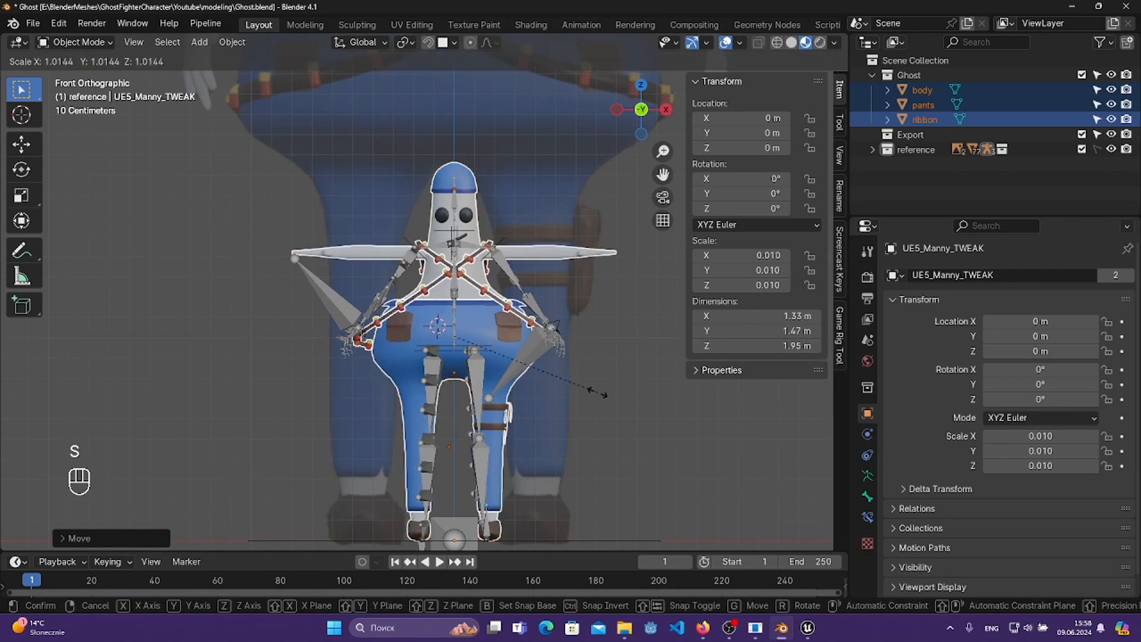
pyautogui.click(599, 392)
pyautogui.keyDown('shift'); pyautogui.moveTo(609, 410); pyautogui.dragTo(594, 390, button='middle'); pyautogui.keyUp('shift')
pyautogui.press('g')
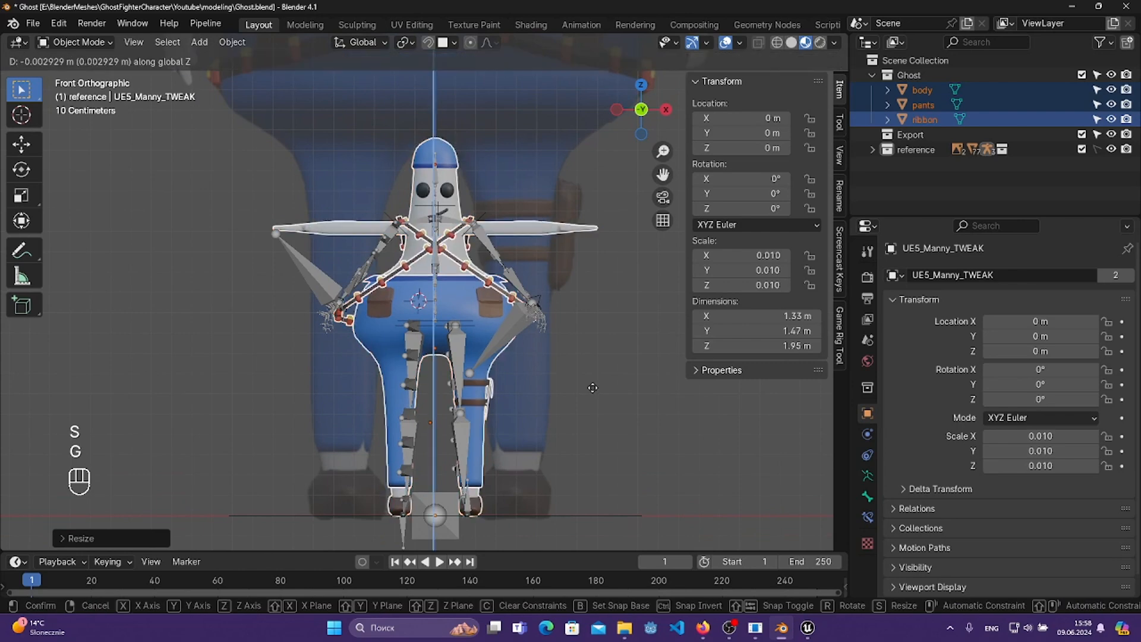
pyautogui.click(593, 394)
pyautogui.press('g')
pyautogui.press('x')
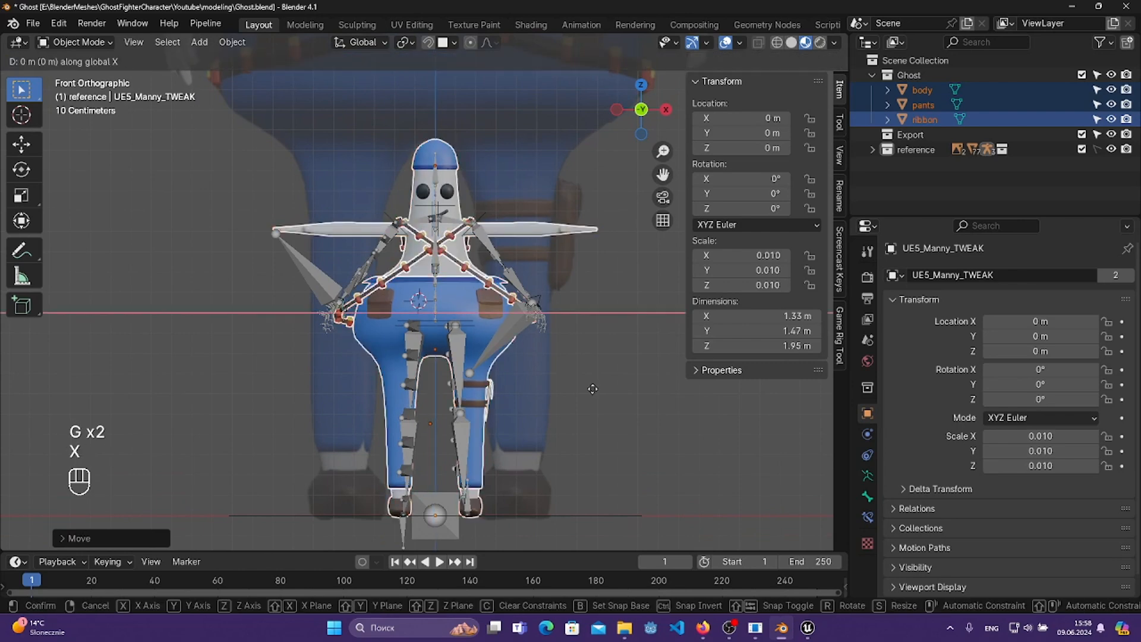
pyautogui.press('s')
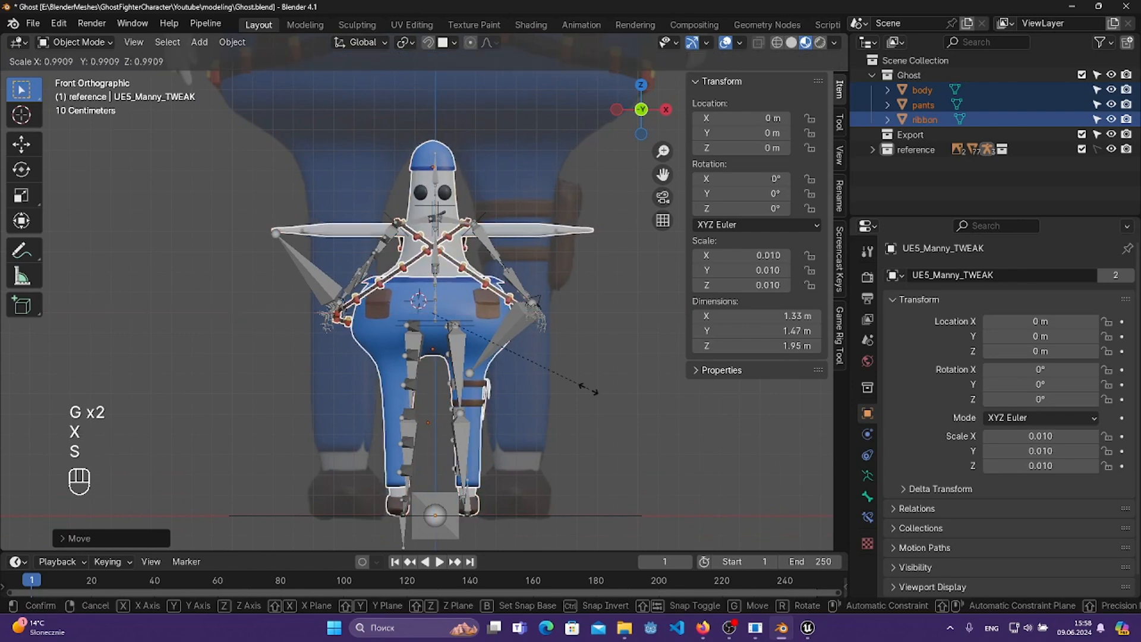
pyautogui.click(587, 390)
# - Lower the character about 0.006 m along Z, nudge it about 0.01 m along X to the rig's centre, and save the file
pyautogui.press('g')
pyautogui.press('x')
pyautogui.press('z')
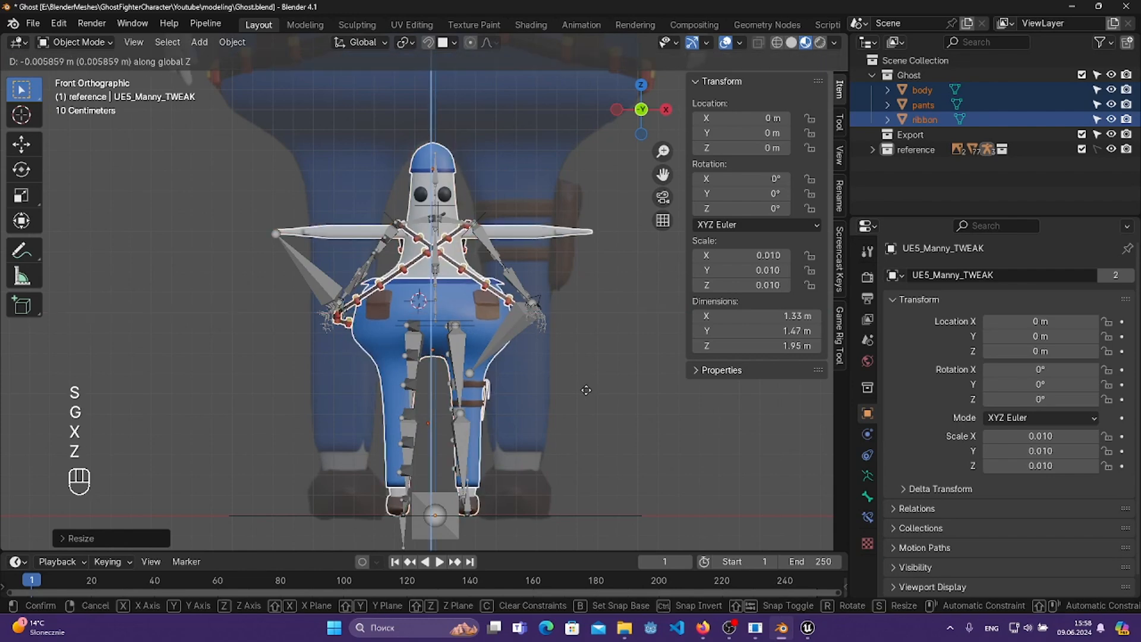
pyautogui.click(586, 390)
pyautogui.press('g')
pyautogui.press('x')
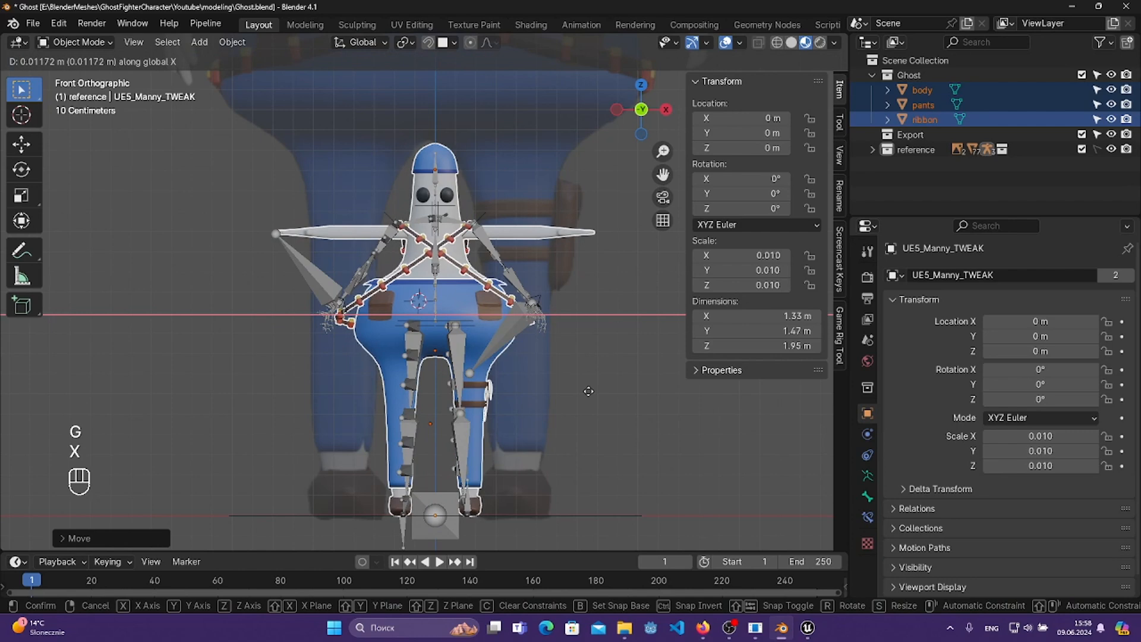
pyautogui.click(587, 391)
pyautogui.hotkey('ctrl', 's')
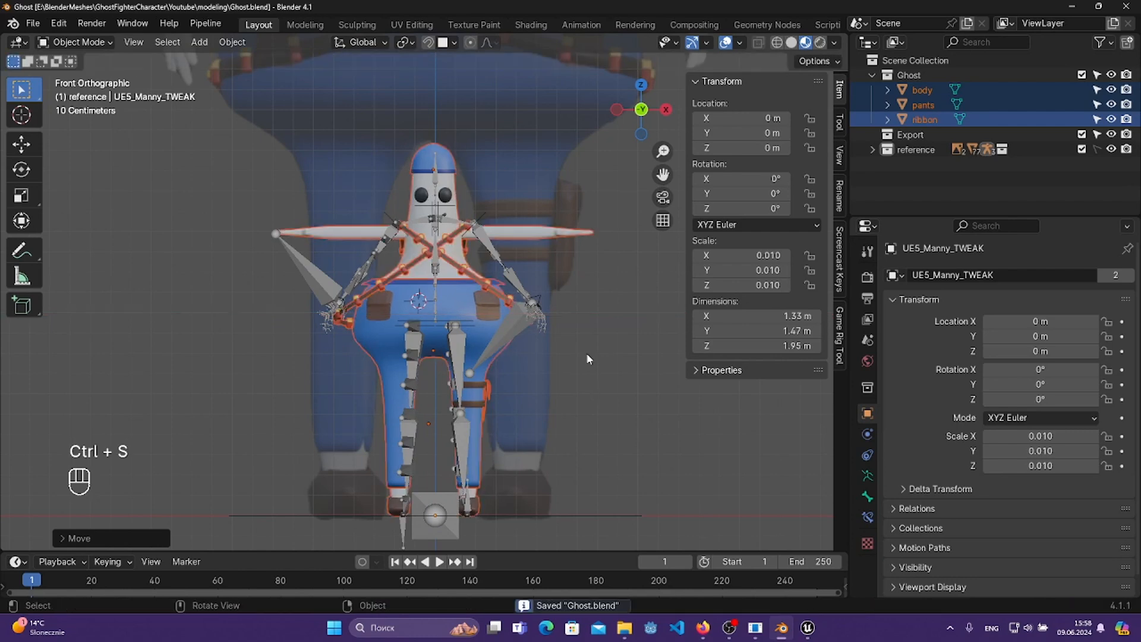
# - Move the character about 0.13 m along Y in the right side view so it lines up with the rig, and save the file
pyautogui.moveTo(548, 296); pyautogui.dragTo(527, 229, button='middle')
pyautogui.scroll(4, 481, 282)
pyautogui.click(518, 187)
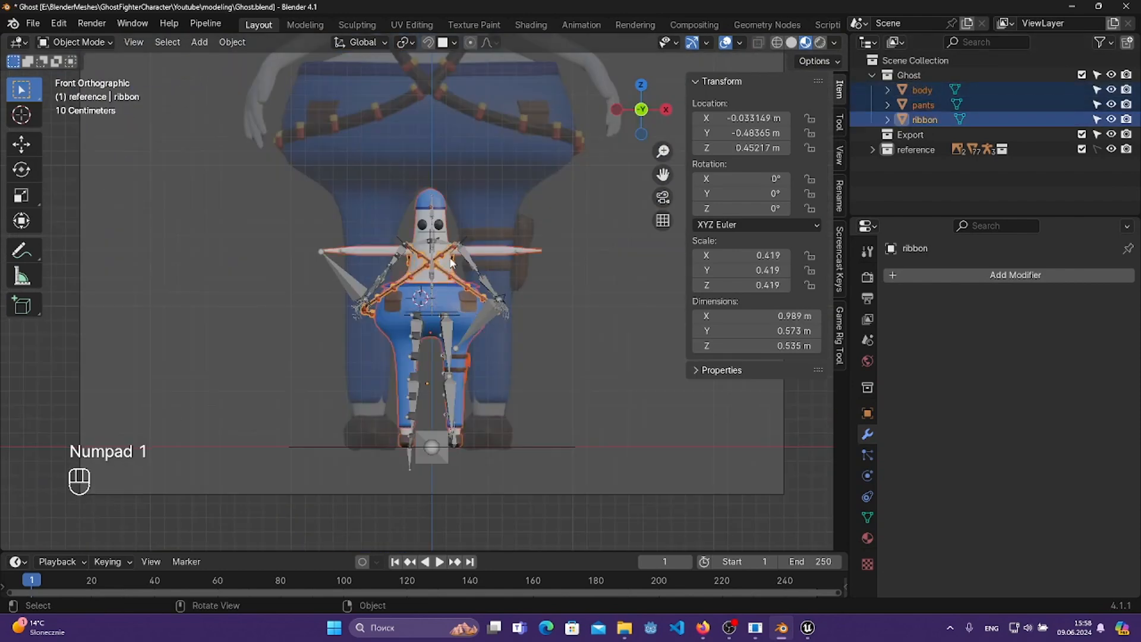
pyautogui.keyDown('shift'); pyautogui.moveTo(461, 288); pyautogui.dragTo(469, 305, button='middle'); pyautogui.keyUp('shift')
pyautogui.press('KP_3')
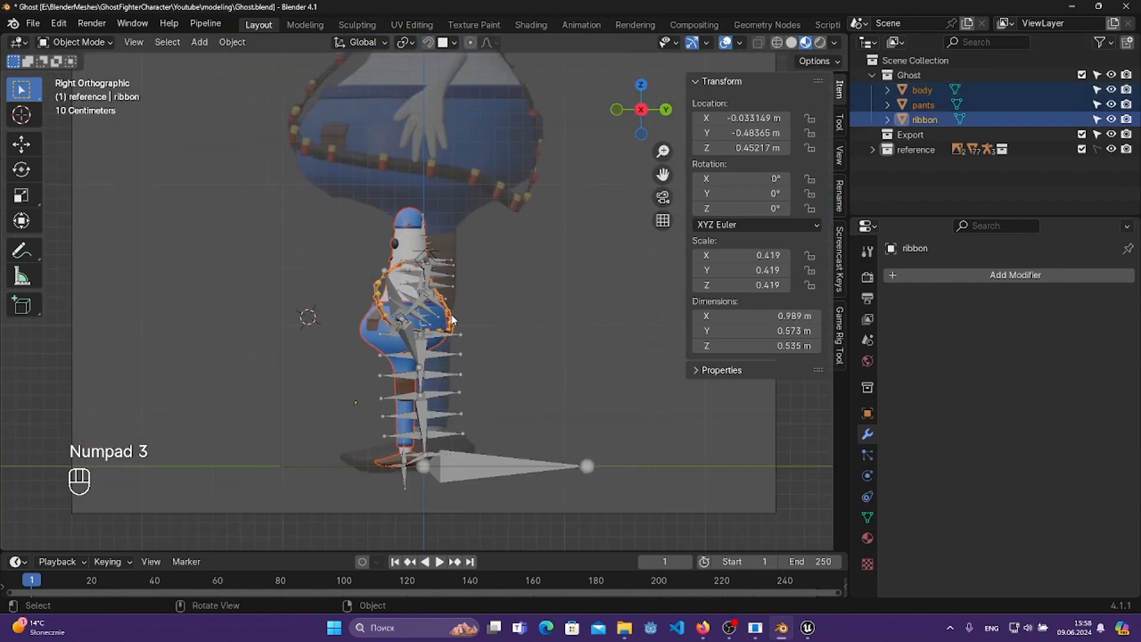
pyautogui.scroll(4, 561, 334)
pyautogui.scroll(-3, 568, 302)
pyautogui.press('g')
pyautogui.press('z')
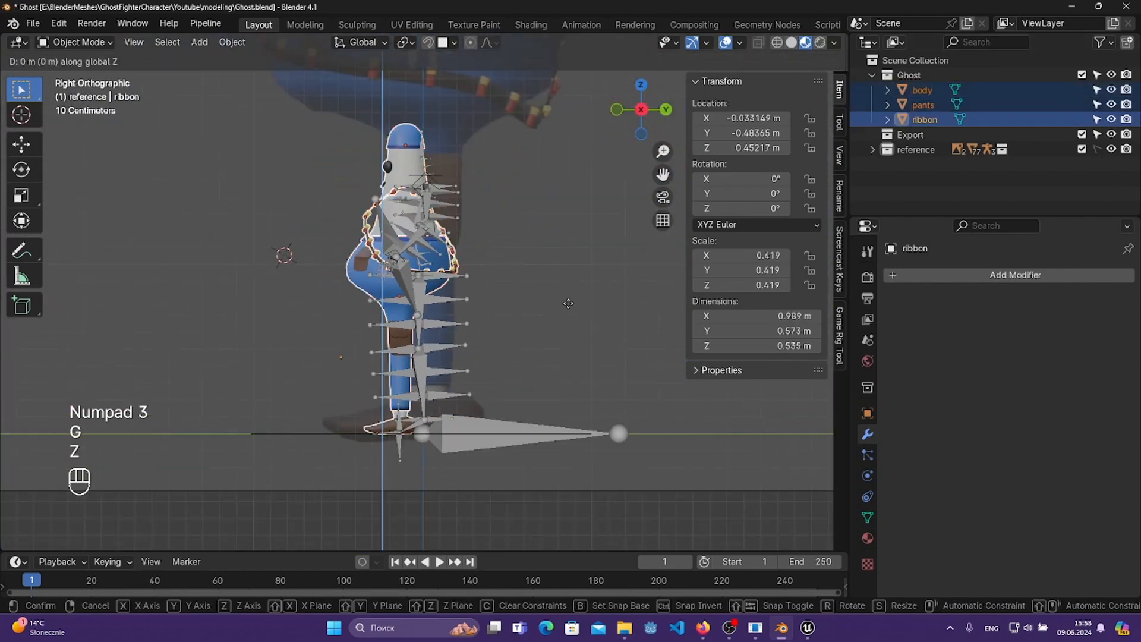
pyautogui.press('x')
pyautogui.press('y')
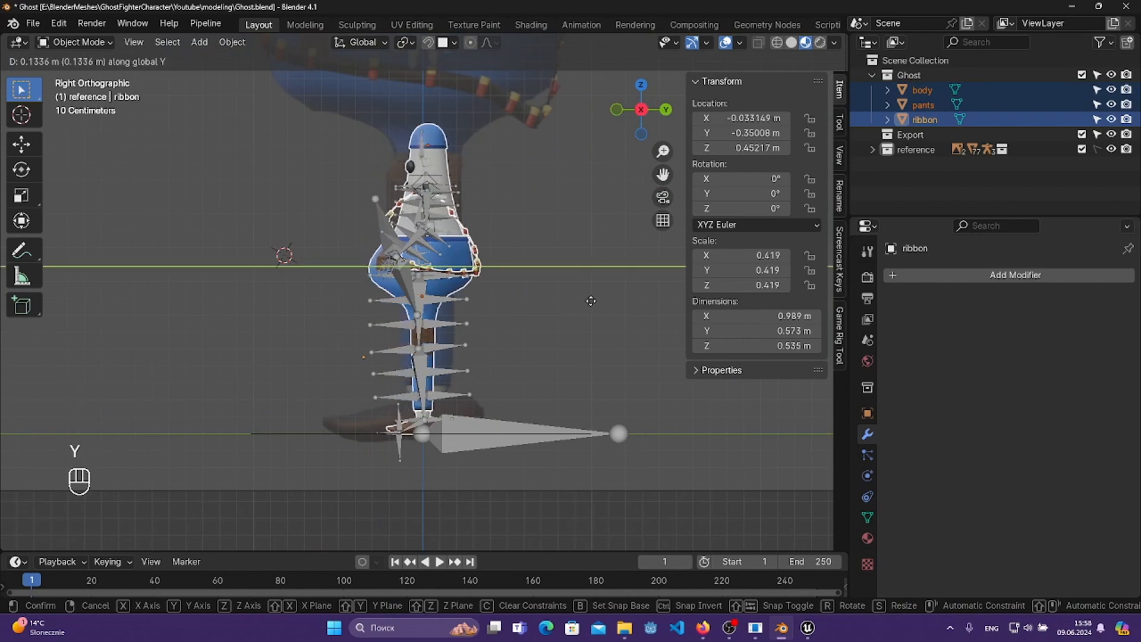
pyautogui.click(590, 301)
pyautogui.moveTo(515, 180); pyautogui.dragTo(543, 198, button='middle')
pyautogui.hotkey('ctrl', 's')
pyautogui.click(503, 138)
pyautogui.moveTo(516, 138); pyautogui.dragTo(583, 195, button='middle')
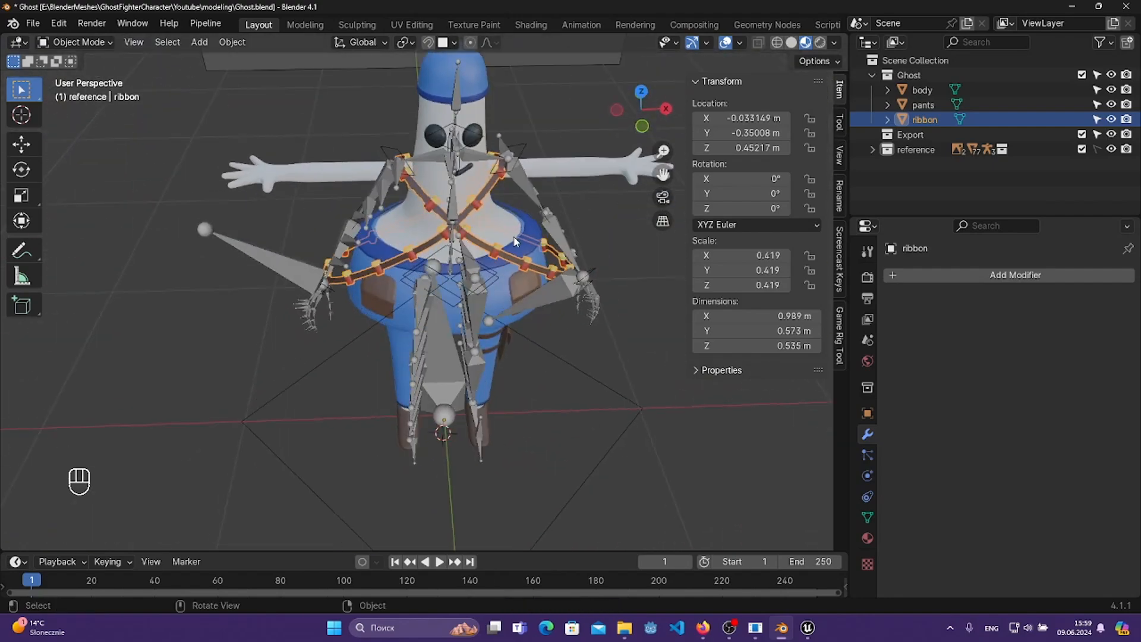
pyautogui.moveTo(515, 241); pyautogui.dragTo(571, 229, button='middle')
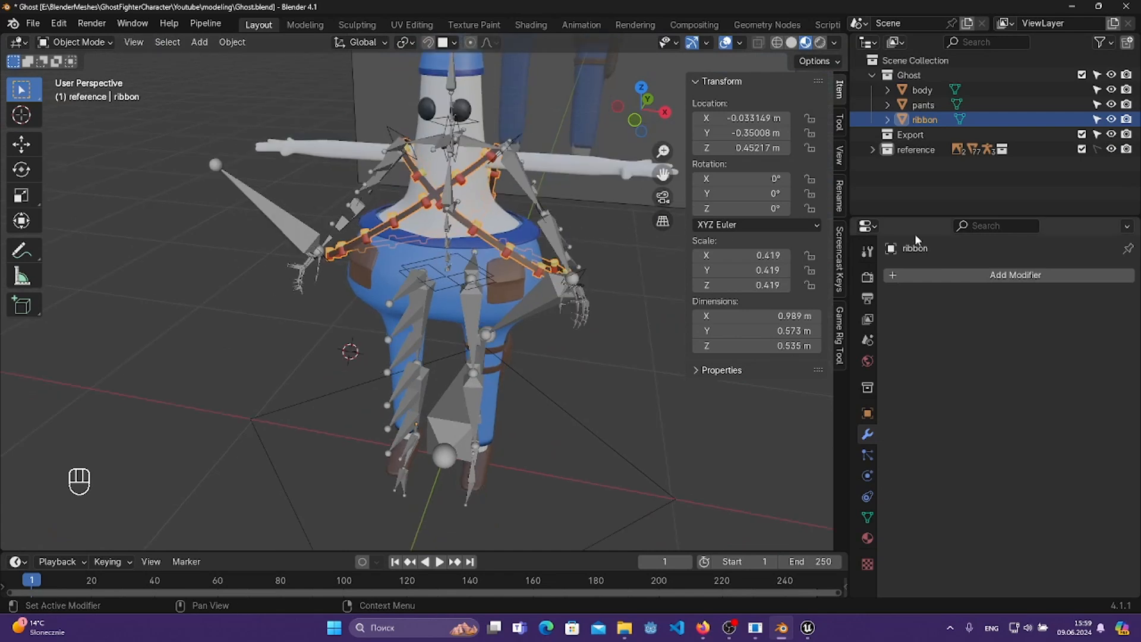
# - Move the Mannequin collection out of the reference collection into the Ghost collection and collapse the reference collection
pyautogui.click(872, 149)
pyautogui.scroll(-3, 943, 148)
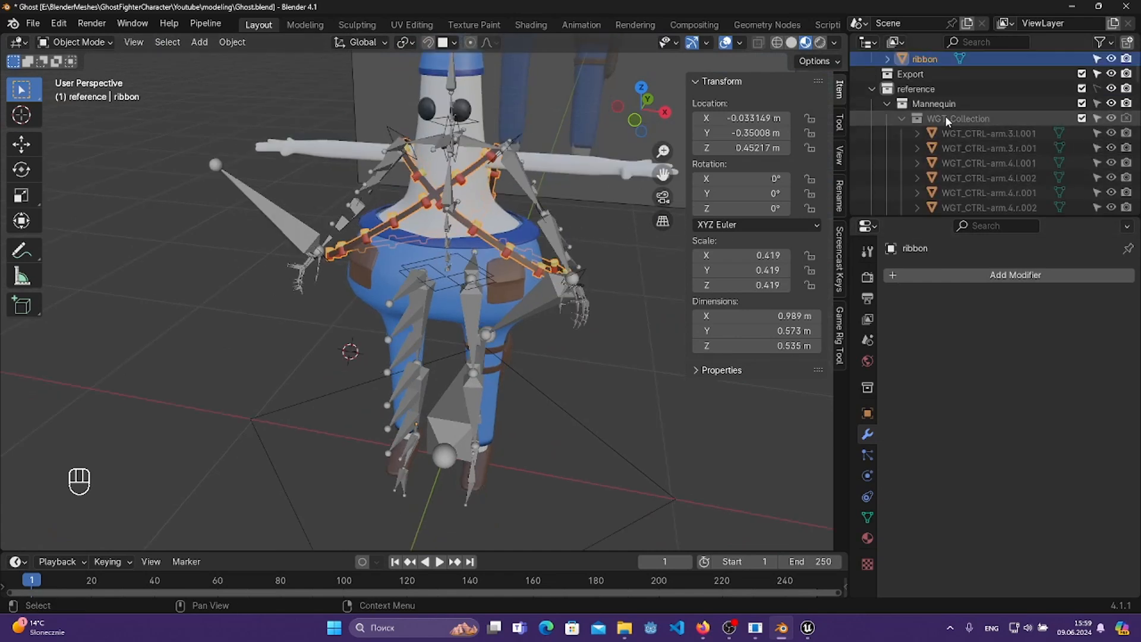
pyautogui.moveTo(934, 104)
pyautogui.mouseDown()
pyautogui.moveTo(929, 43)
pyautogui.moveTo(925, 83)
pyautogui.mouseUp()
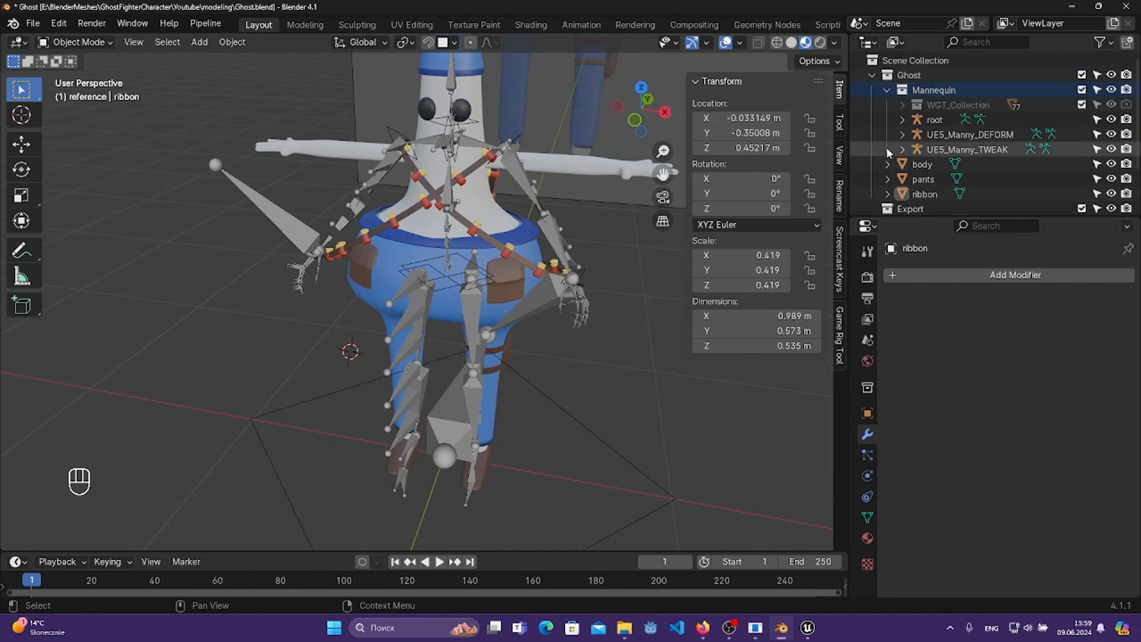
pyautogui.scroll(-3, 886, 154)
pyautogui.click(872, 171)
pyautogui.scroll(2, 880, 167)
pyautogui.moveTo(520, 392); pyautogui.dragTo(529, 394, button='middle')
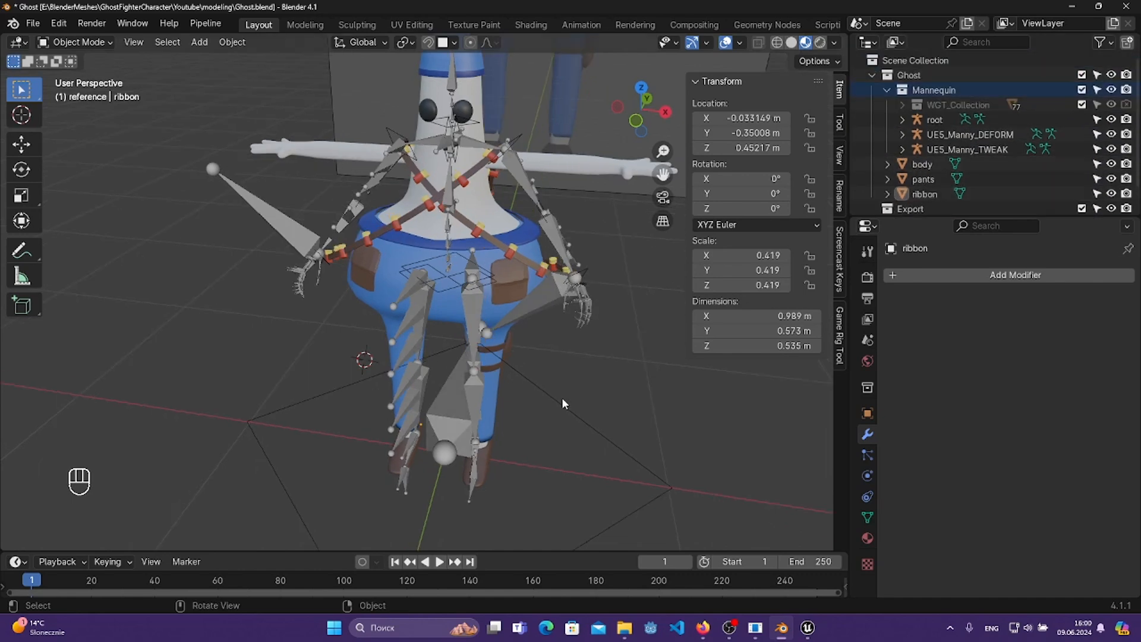
# - Compare the UE5_Manny_DEFORM and UE5_Manny_TWEAK armatures, show the Game Rig Tools settings, and leave UE5_Manny_TWEAK selected
pyautogui.click(963, 134)
pyautogui.click(953, 149)
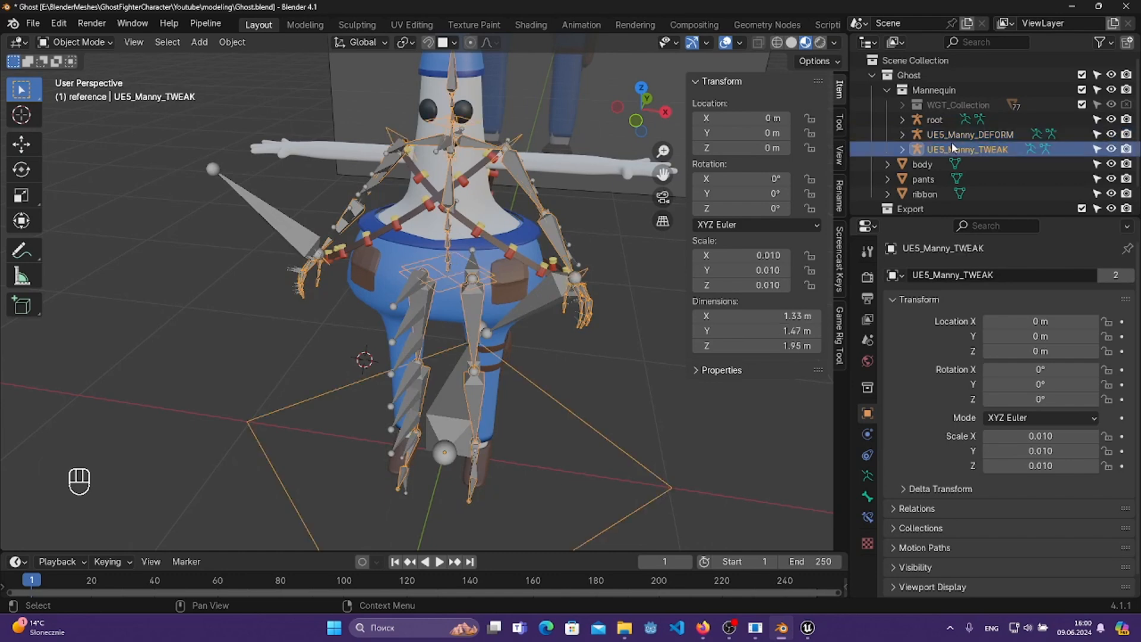
pyautogui.click(952, 135)
pyautogui.click(840, 338)
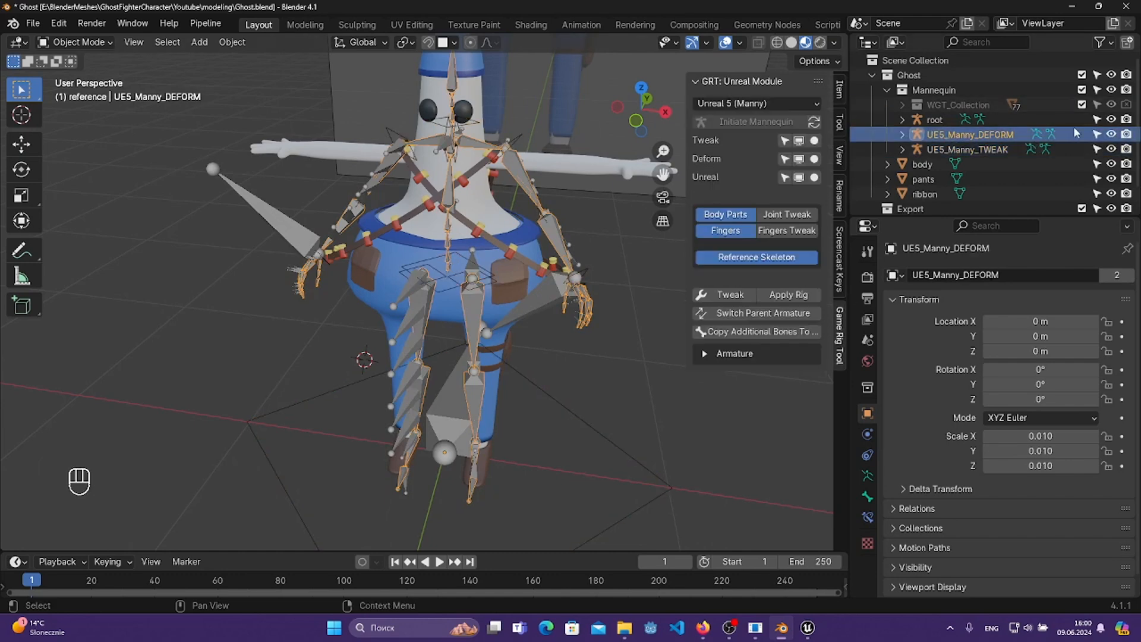
pyautogui.moveTo(567, 175); pyautogui.dragTo(538, 171, button='middle')
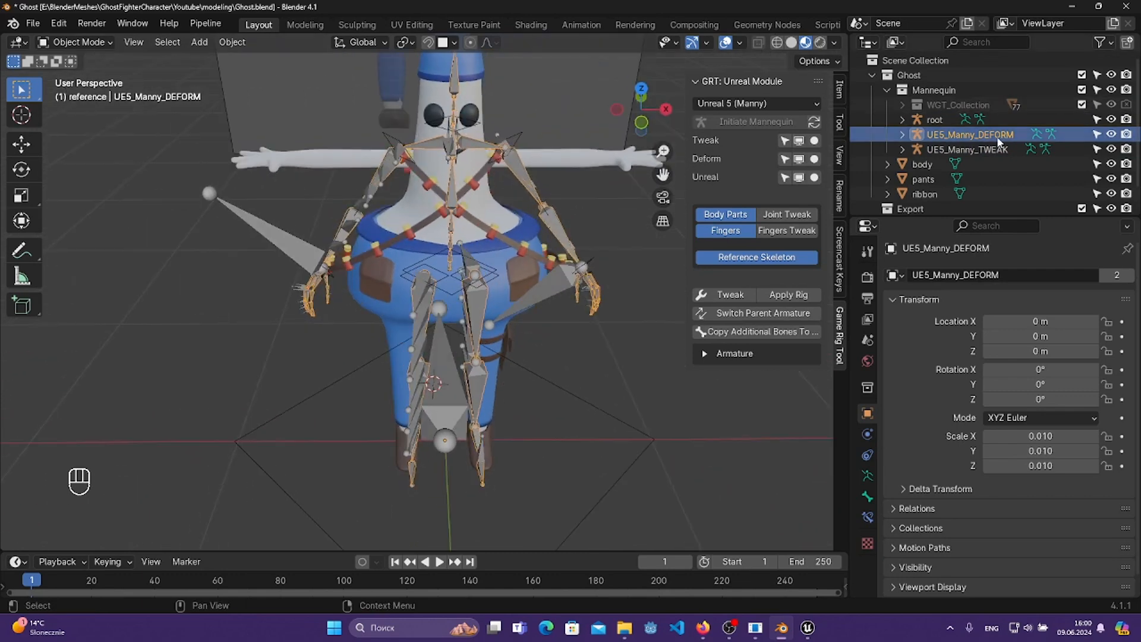
pyautogui.click(1032, 147)
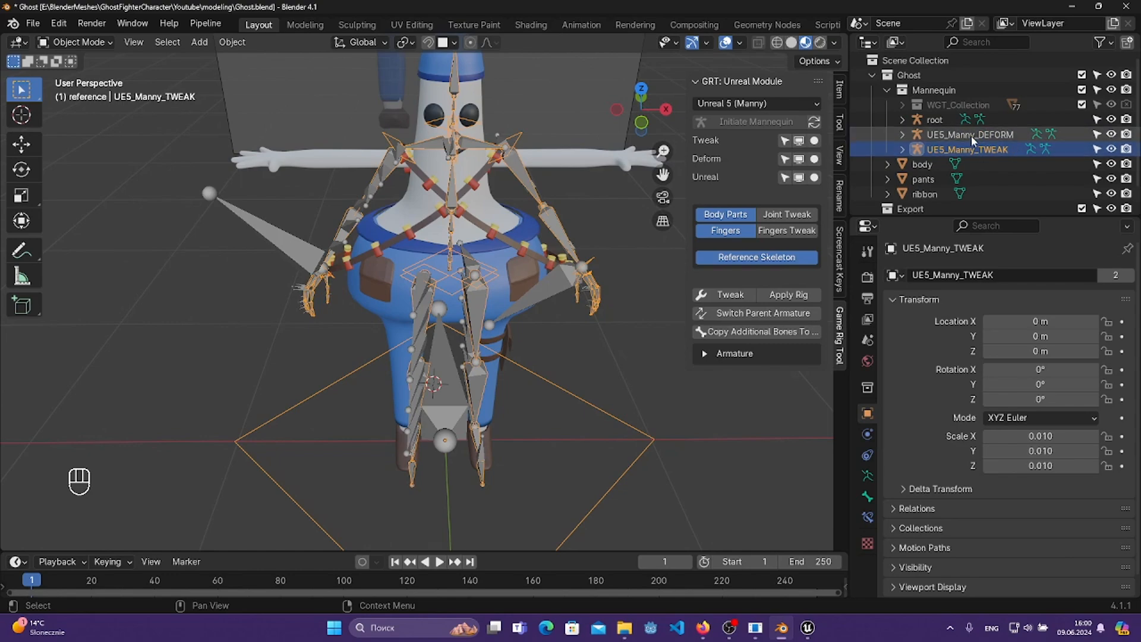
pyautogui.moveTo(581, 206); pyautogui.dragTo(261, 208, button='middle')
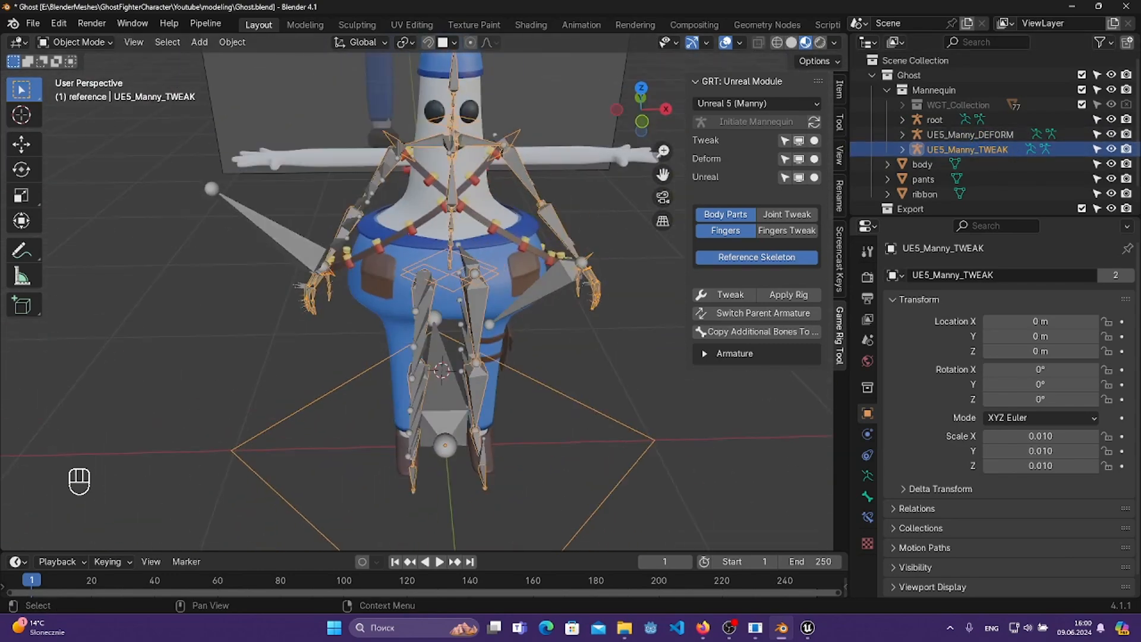
# - Temporarily hide the UE5_Manny_DEFORM and root armatures, then unhide them
pyautogui.click(1111, 135)
pyautogui.click(1111, 120)
pyautogui.moveTo(531, 174); pyautogui.dragTo(559, 170, button='middle')
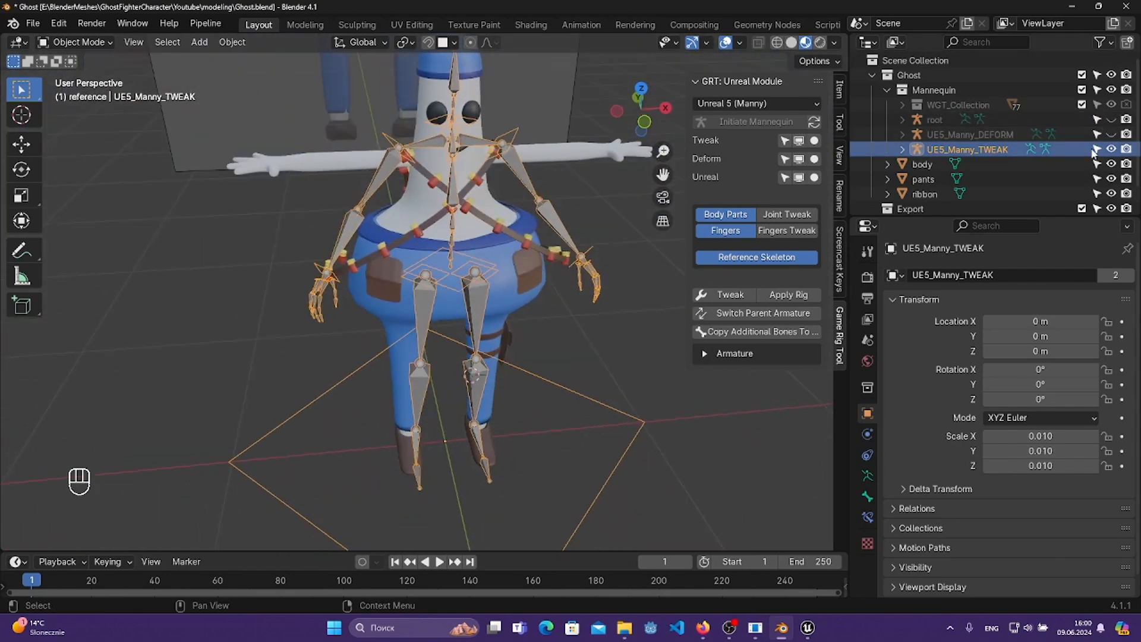
pyautogui.click(1111, 121)
# - Disable viewport display of the Deform and Unreal rigs in Game Rig Tools, keeping only the Tweak rig shown
pyautogui.click(799, 141)
pyautogui.click(800, 159)
pyautogui.click(800, 177)
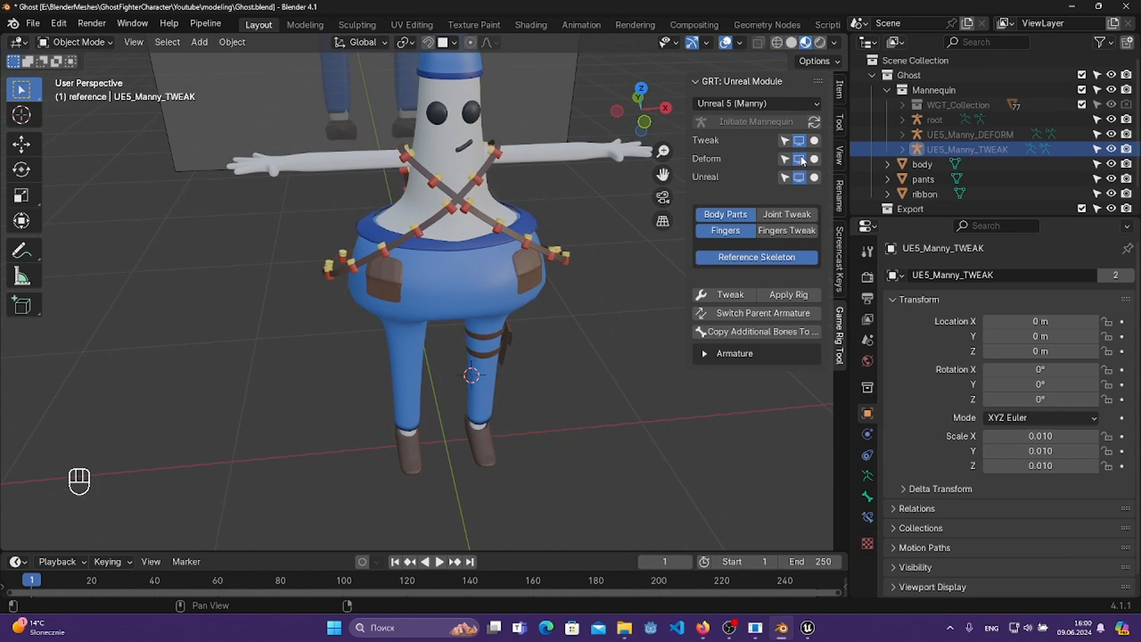
pyautogui.click(801, 160)
pyautogui.click(800, 142)
pyautogui.click(800, 178)
pyautogui.click(802, 180)
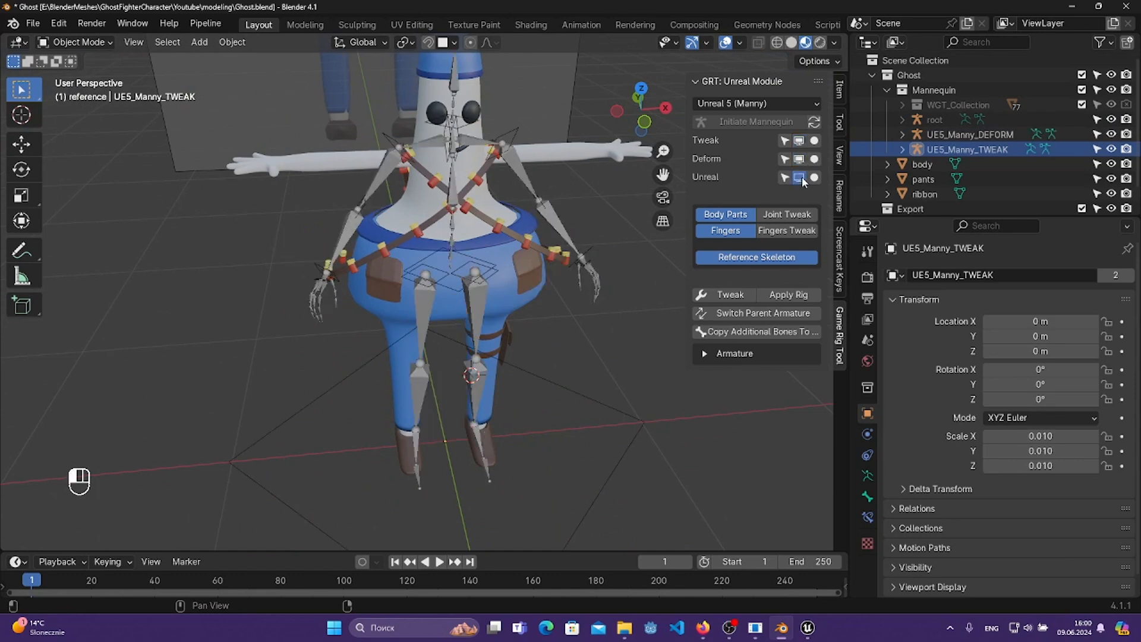
pyautogui.click(800, 159)
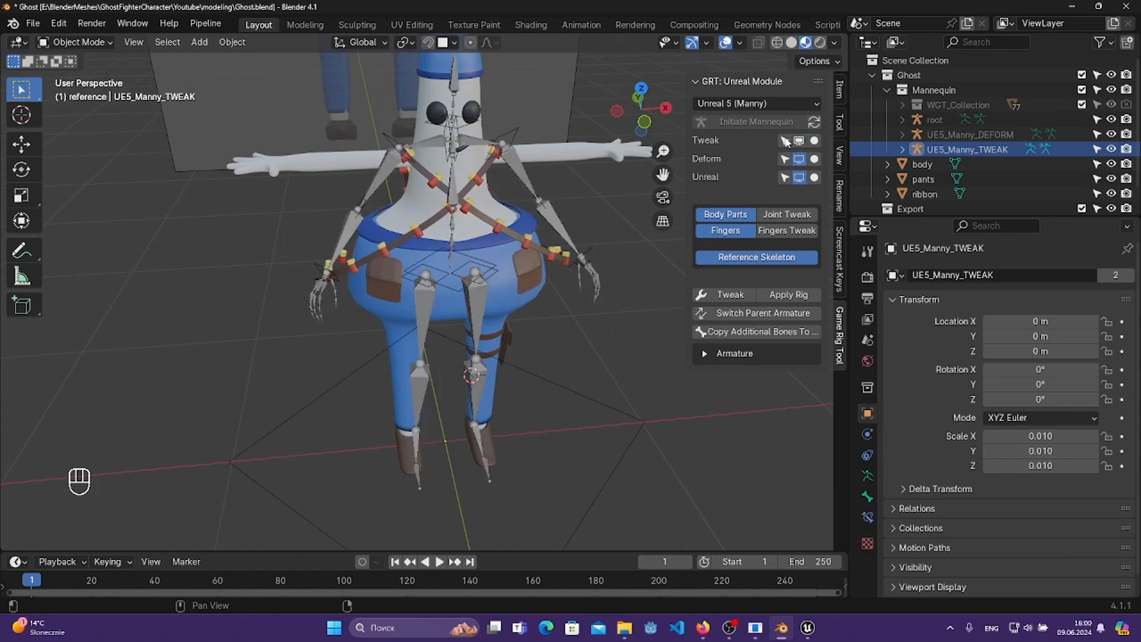
# - Put the UE5_Manny_TWEAK armature into Pose Mode and view it from the front
pyautogui.moveTo(415, 180); pyautogui.dragTo(387, 178, button='middle')
pyautogui.click(75, 41)
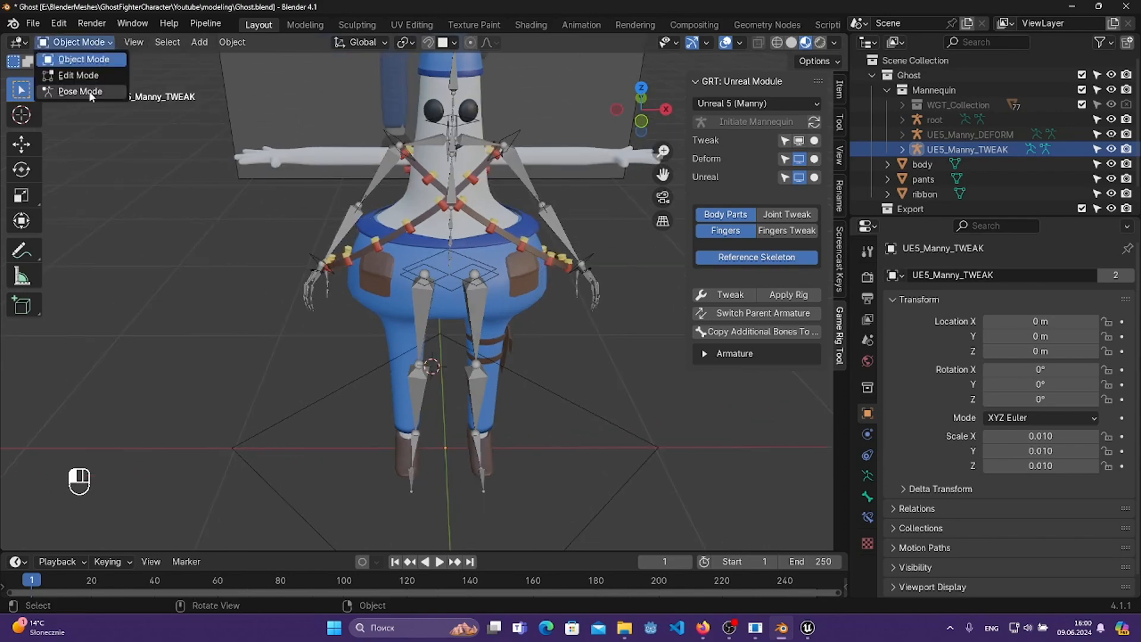
pyautogui.click(65, 87)
pyautogui.moveTo(534, 244); pyautogui.dragTo(588, 328, button='middle')
pyautogui.press('KP_1')
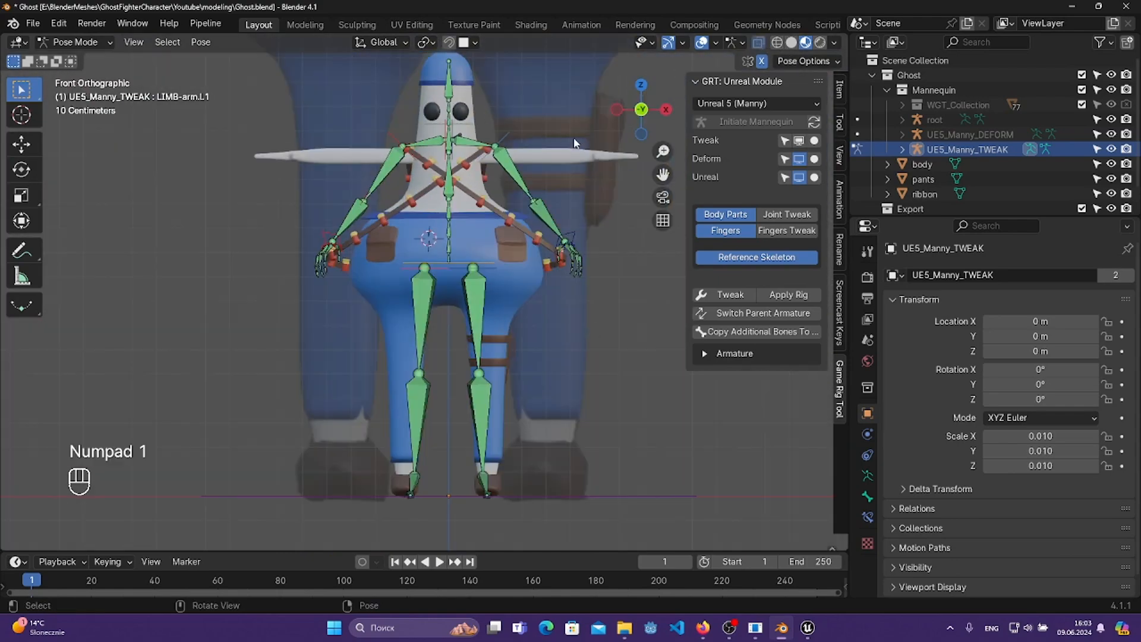
# - Select all bones of the Tweak rig and scale them down uniformly to about 0.97
pyautogui.moveTo(575, 143); pyautogui.dragTo(554, 219, button='middle')
pyautogui.press('KP_1')
pyautogui.scroll(2, 535, 190)
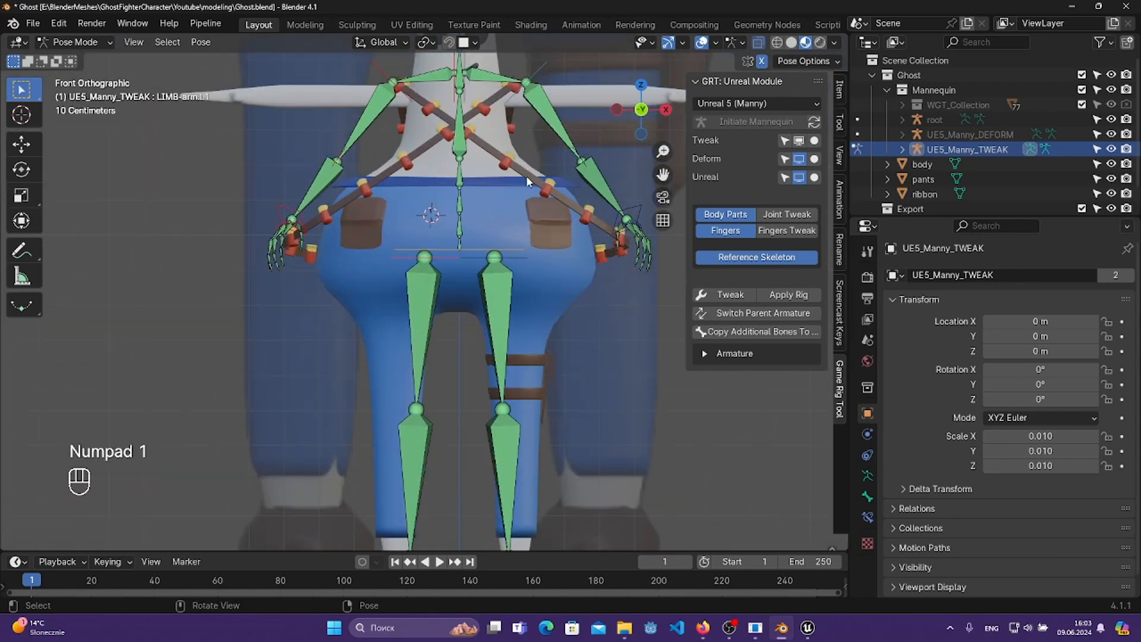
pyautogui.scroll(-2, 525, 176)
pyautogui.press('a')
pyautogui.press('s')
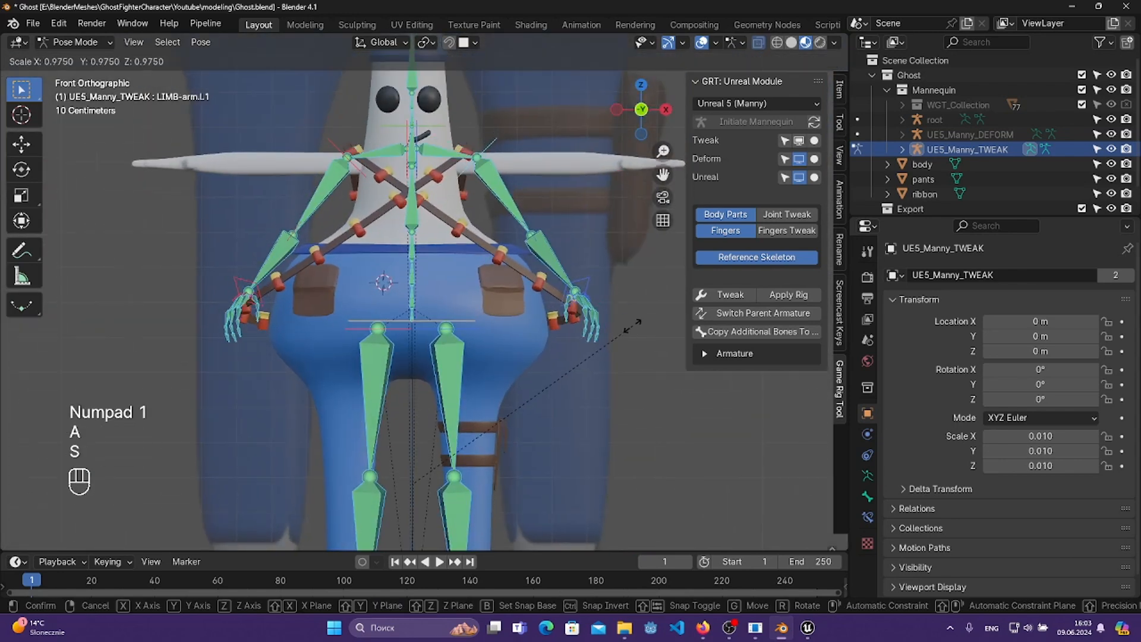
pyautogui.click(618, 313)
# - Widen all Tweak rig bones along X by a factor of about 1.05 to suit the character, and save the file
pyautogui.scroll(-3, 551, 221)
pyautogui.keyDown('shift'); pyautogui.moveTo(564, 280); pyautogui.dragTo(565, 340, button='middle'); pyautogui.keyUp('shift')
pyautogui.scroll(1, 569, 252)
pyautogui.scroll(1, 566, 306)
pyautogui.scroll(-3, 569, 312)
pyautogui.scroll(2, 565, 340)
pyautogui.scroll(-2, 565, 340)
pyautogui.scroll(1, 565, 340)
pyautogui.press('x')
pyautogui.press('s')
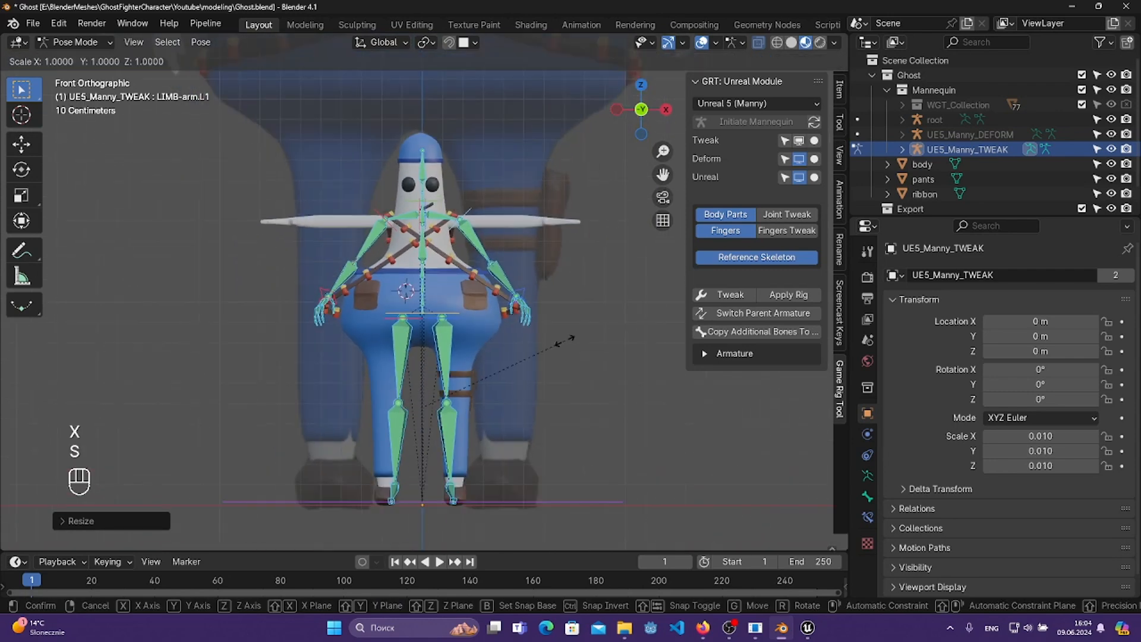
pyautogui.press('x')
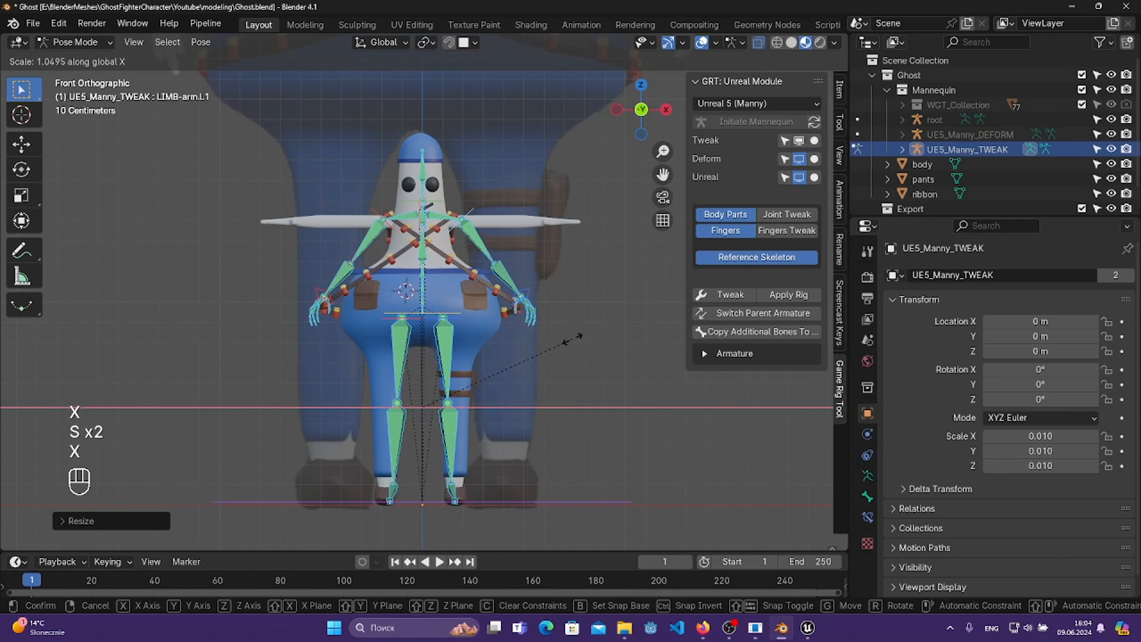
pyautogui.click(577, 338)
pyautogui.hotkey('ctrl', 's')
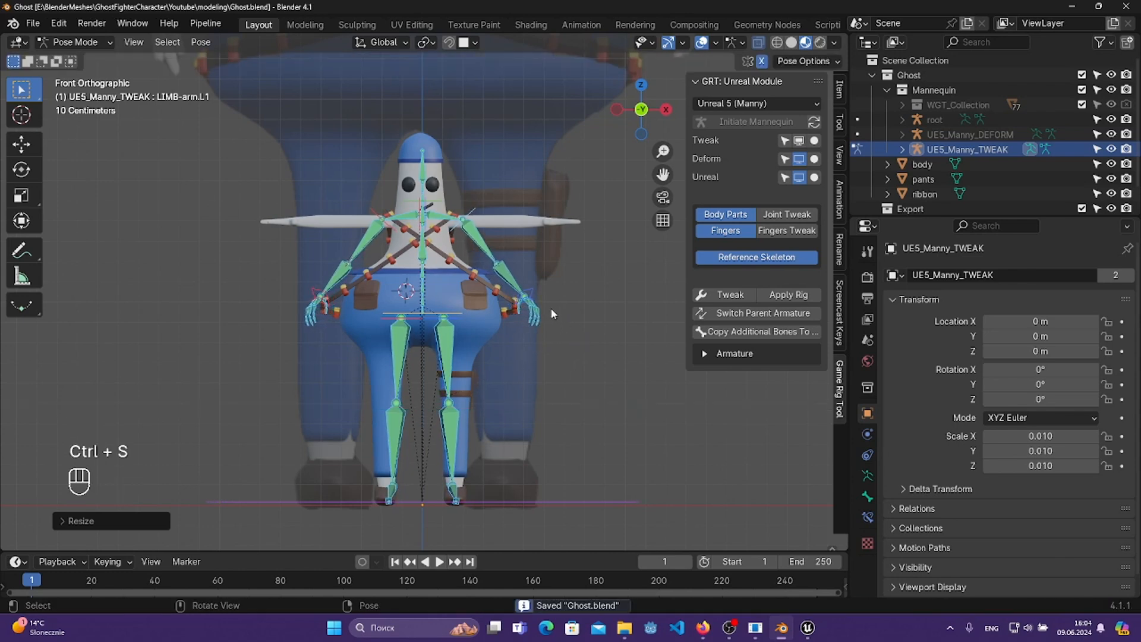
pyautogui.moveTo(578, 338); pyautogui.dragTo(522, 365, button='middle')
pyautogui.moveTo(482, 263); pyautogui.dragTo(467, 243, button='middle')
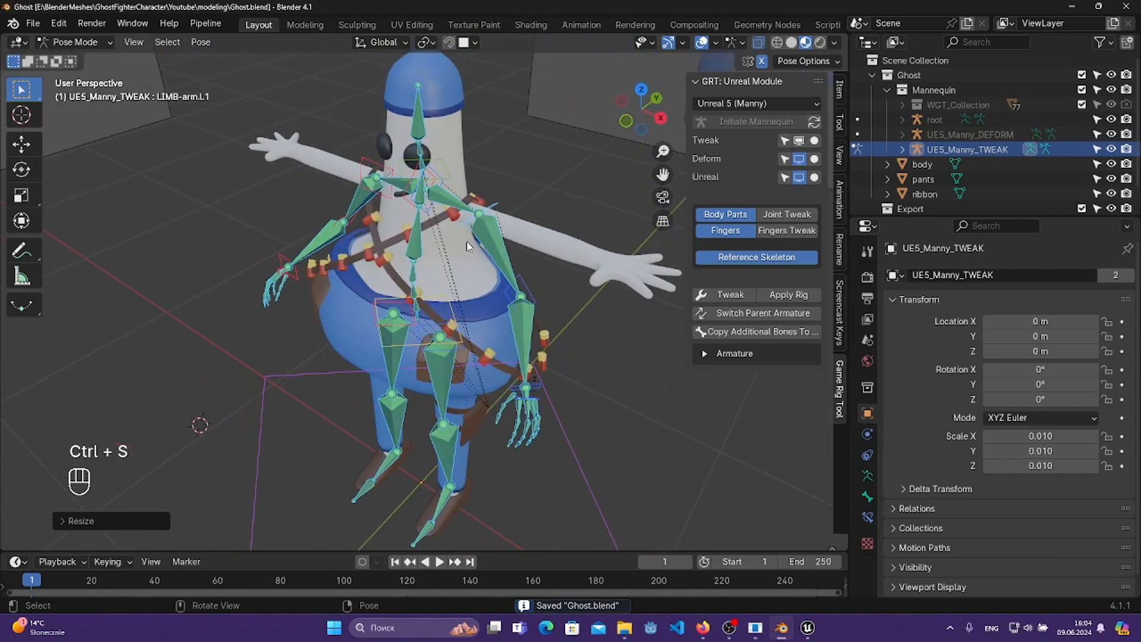
pyautogui.press('KP_7')
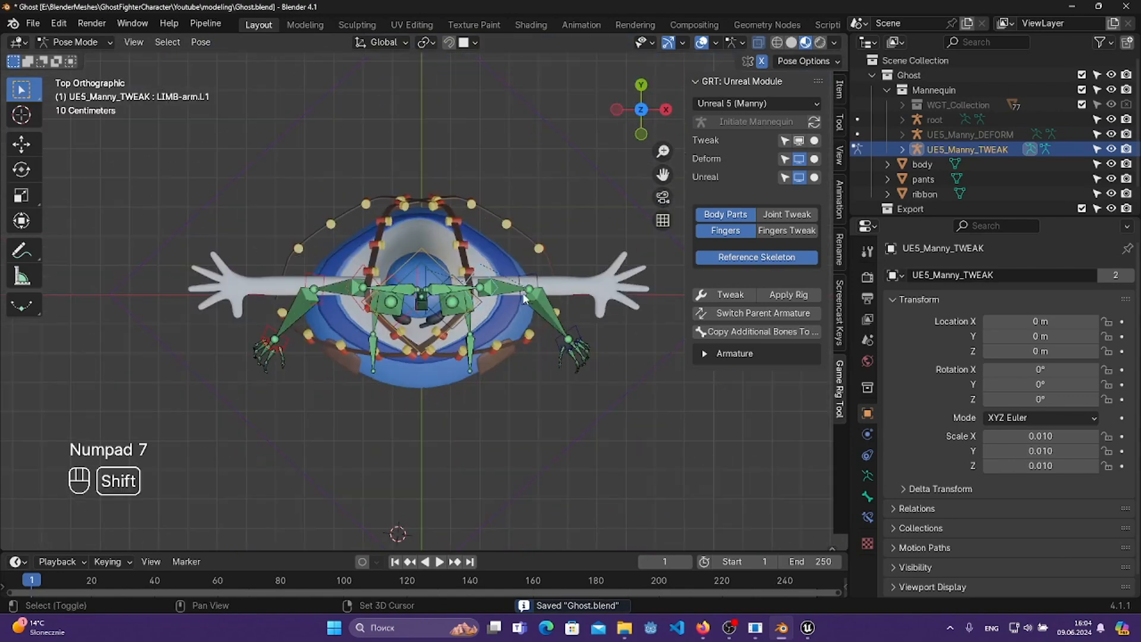
pyautogui.scroll(3, 476, 260)
pyautogui.moveTo(577, 265); pyautogui.dragTo(520, 153, button='middle')
pyautogui.scroll(-2, 505, 84)
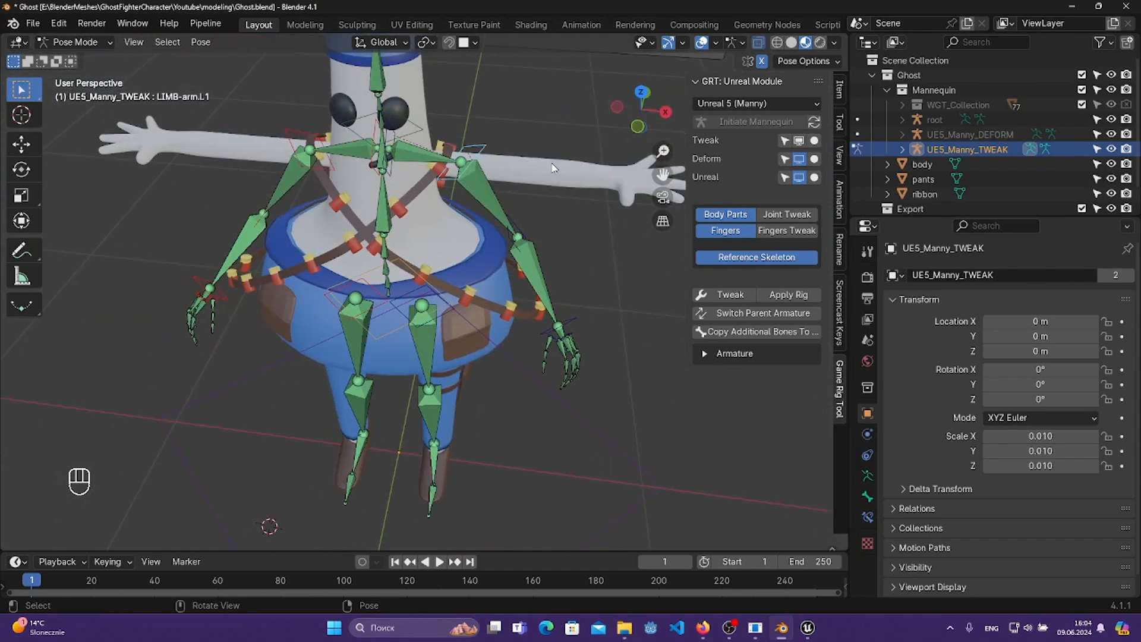
pyautogui.keyDown('shift'); pyautogui.moveTo(601, 210); pyautogui.dragTo(557, 133, button='middle'); pyautogui.keyUp('shift')
pyautogui.press('r')
pyautogui.click(547, 119)
pyautogui.hotkey('ctrl', 'z')
# - In front view, rotate the left arm control up to horizontal to line up with the character's outstretched arm
pyautogui.press('KP_1')
pyautogui.press('r')
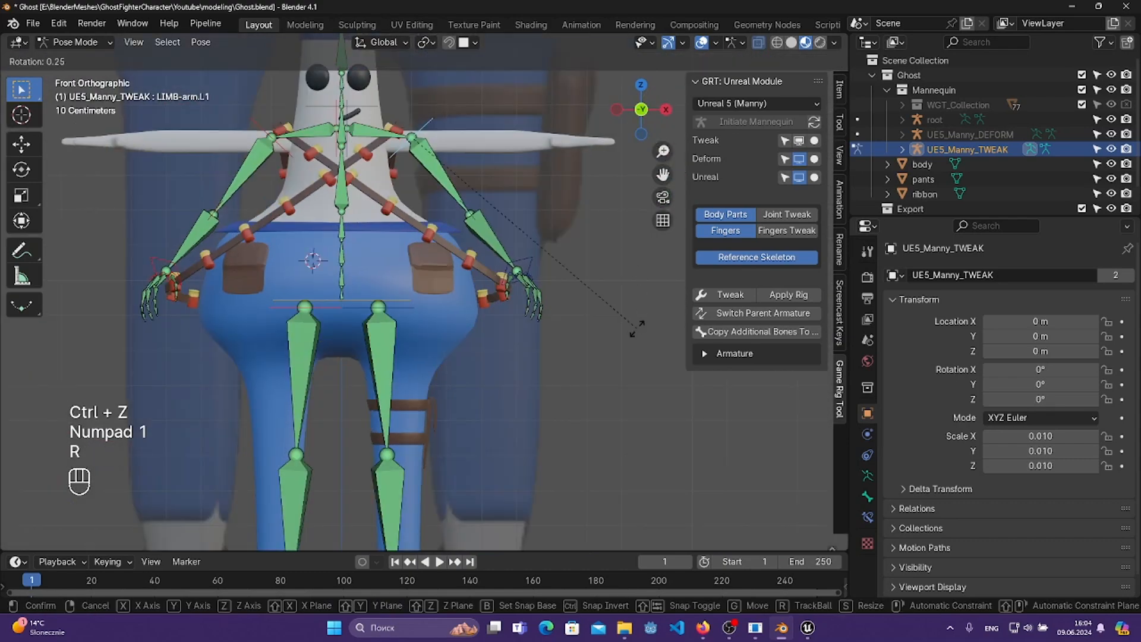
pyautogui.click(597, 155)
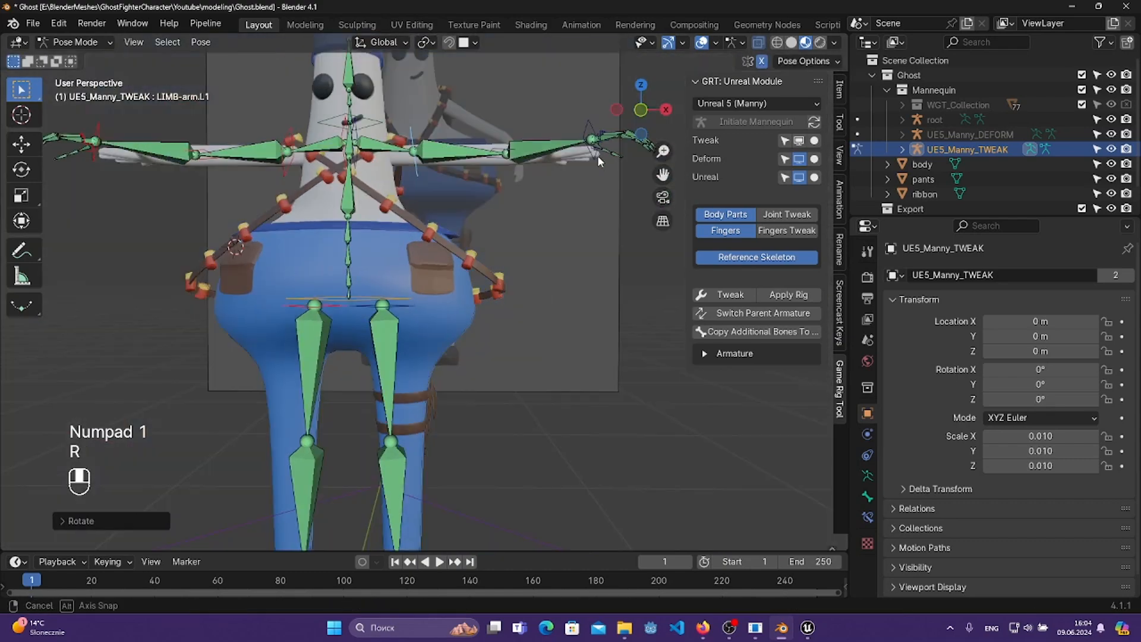
# - In top view, rotate the left forearm bone by about -44° to straighten it along the arm mesh
pyautogui.moveTo(597, 155); pyautogui.dragTo(406, 230, button='middle')
pyautogui.press('KP_3')
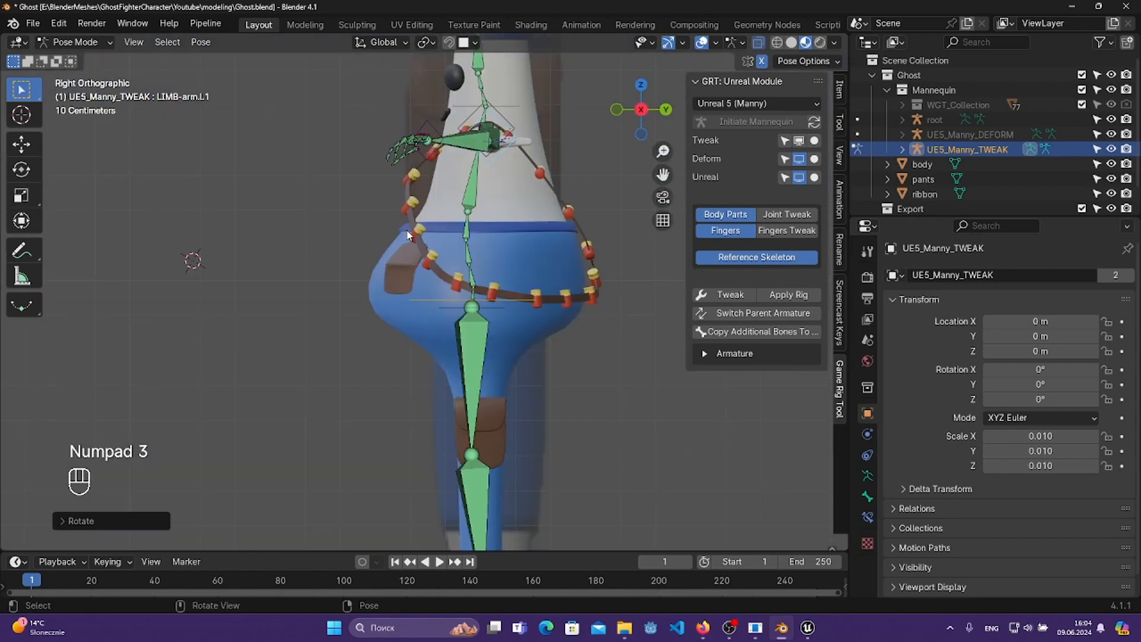
pyautogui.moveTo(521, 163); pyautogui.dragTo(528, 262, button='middle')
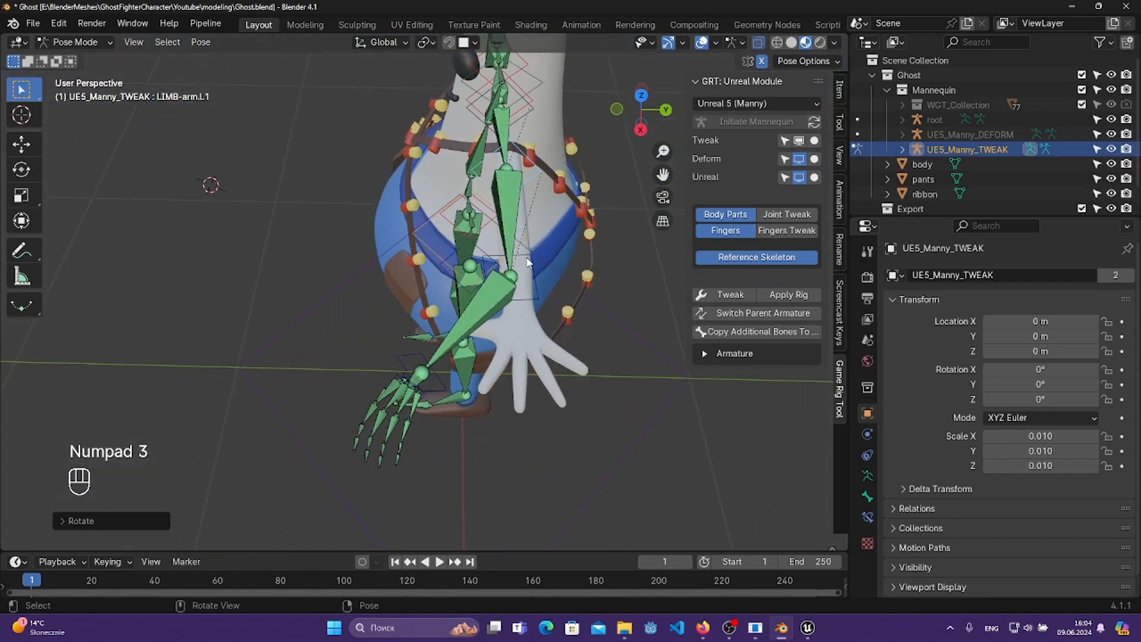
pyautogui.press('KP_7')
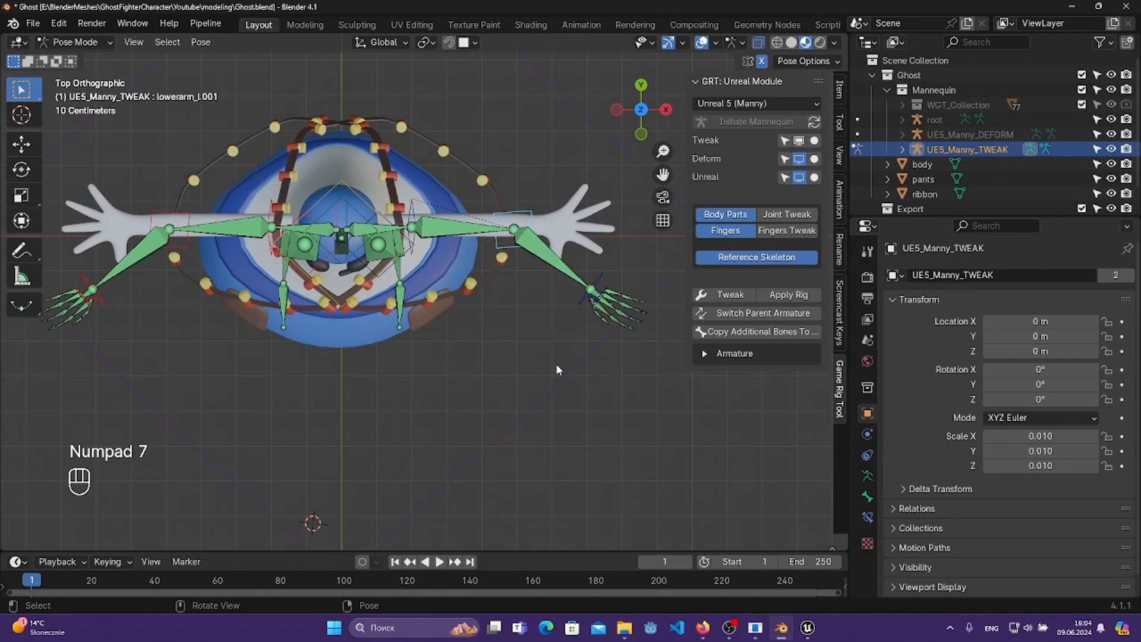
pyautogui.press('r')
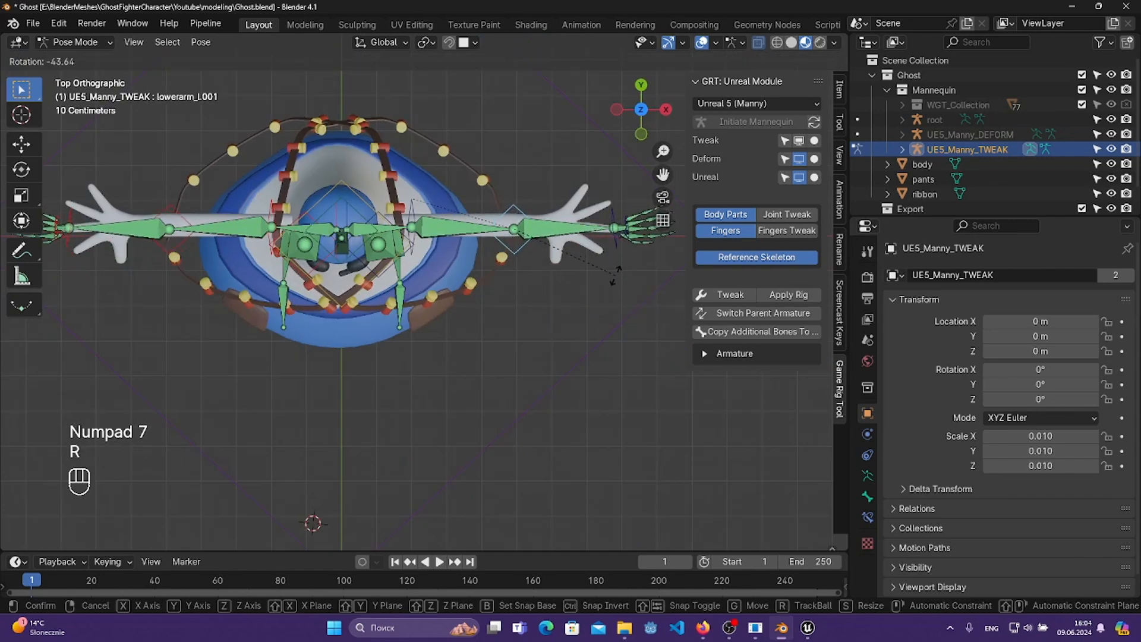
pyautogui.click(615, 271)
# - Scale the left forearm bone to about 0.83 and the whole arm control to about 0.87 to shorten the arm
pyautogui.press('s')
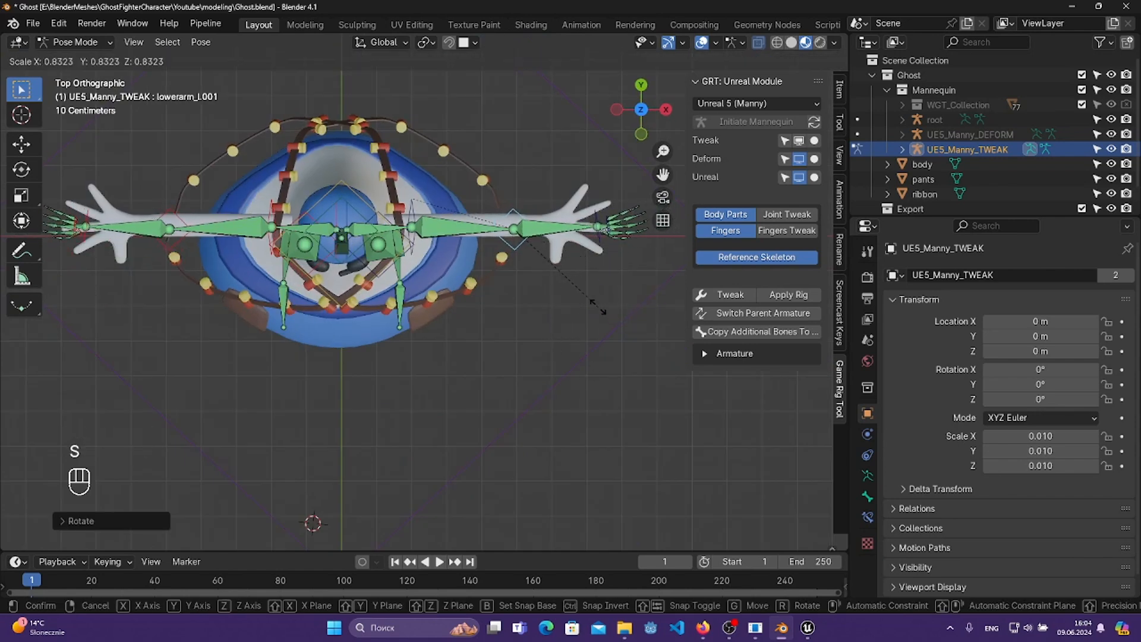
pyautogui.click(593, 307)
pyautogui.click(414, 224)
pyautogui.press('s')
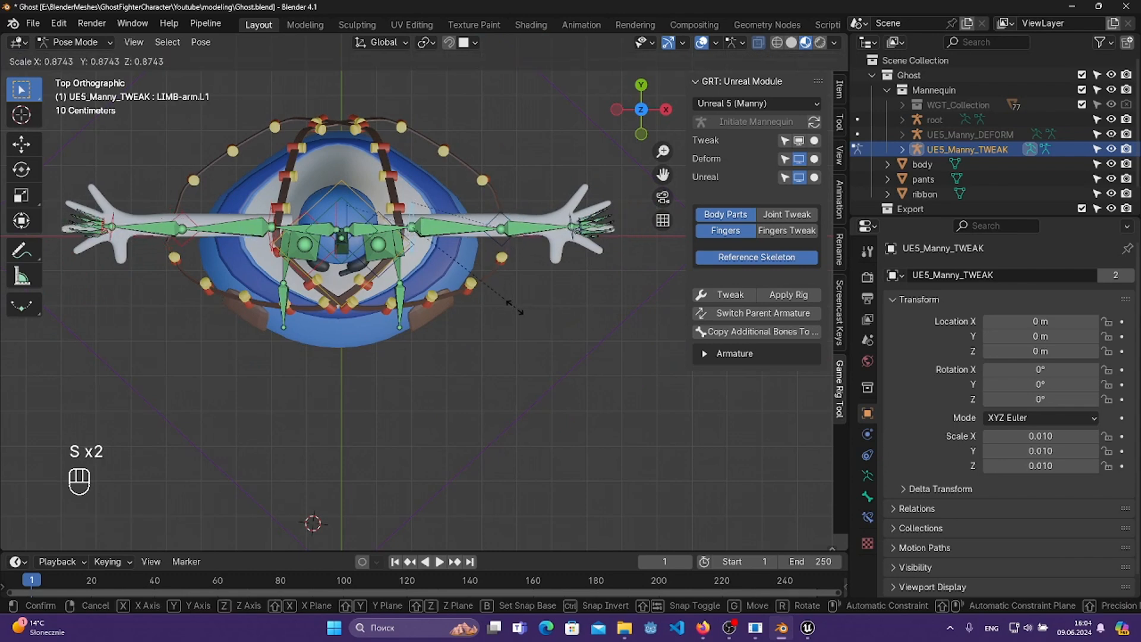
pyautogui.click(507, 306)
# - Move the left arm control inward along X by about 0.022 m and save the file
pyautogui.press('g')
pyautogui.press('x')
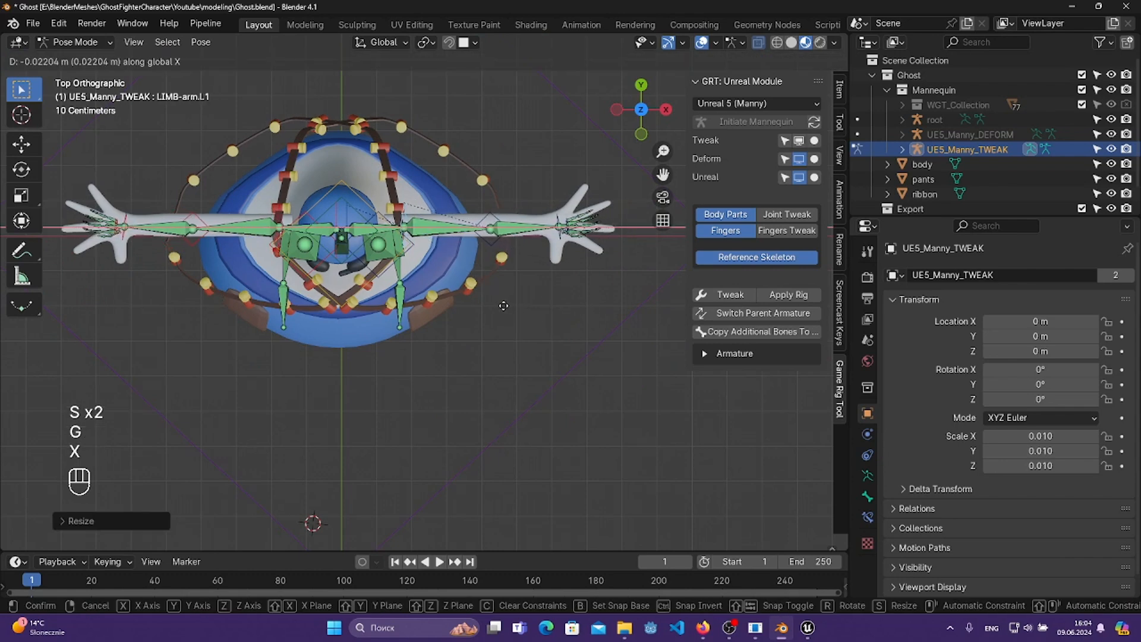
pyautogui.click(505, 304)
pyautogui.hotkey('ctrl', 's')
pyautogui.scroll(4, 523, 298)
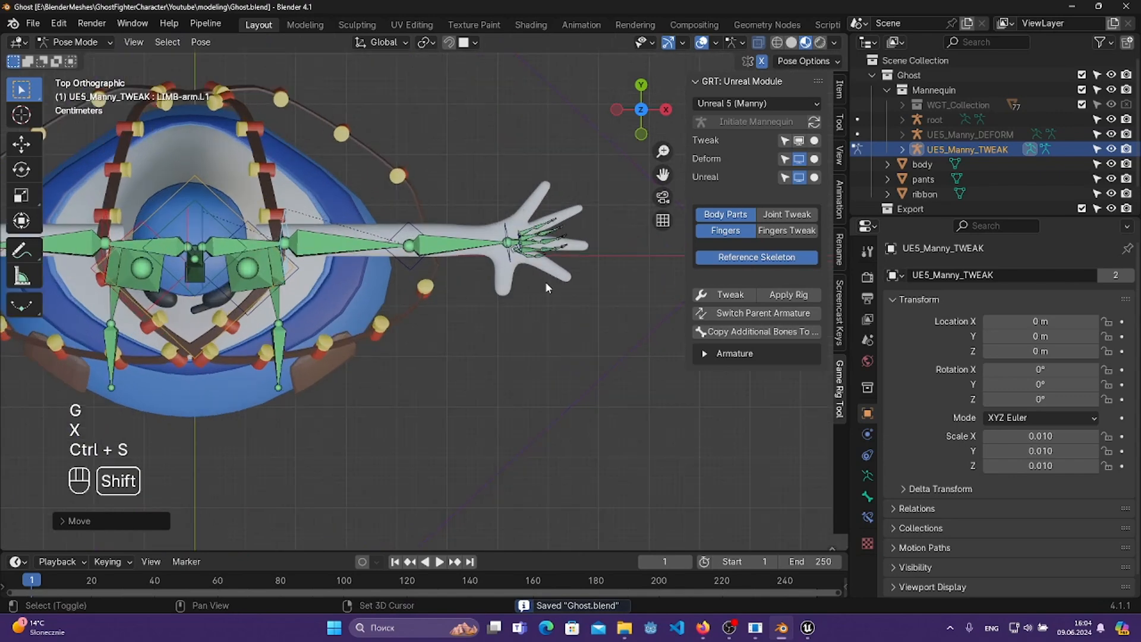
pyautogui.scroll(-4, 404, 266)
pyautogui.moveTo(404, 265); pyautogui.dragTo(476, 116, button='middle')
pyautogui.keyDown('shift'); pyautogui.moveTo(475, 116); pyautogui.dragTo(466, 231, button='middle'); pyautogui.keyUp('shift')
pyautogui.moveTo(466, 232); pyautogui.dragTo(459, 305, button='middle')
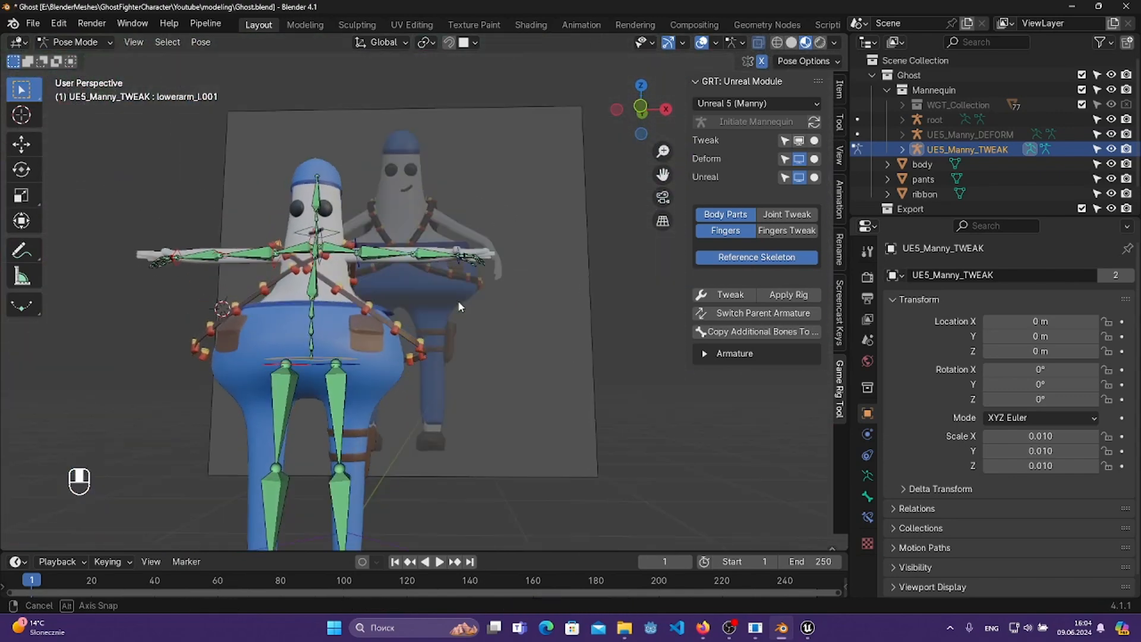
pyautogui.scroll(4, 470, 285)
pyautogui.keyDown('shift'); pyautogui.moveTo(523, 214); pyautogui.dragTo(527, 259, button='middle'); pyautogui.keyUp('shift')
pyautogui.scroll(2, 517, 220)
pyautogui.press('r')
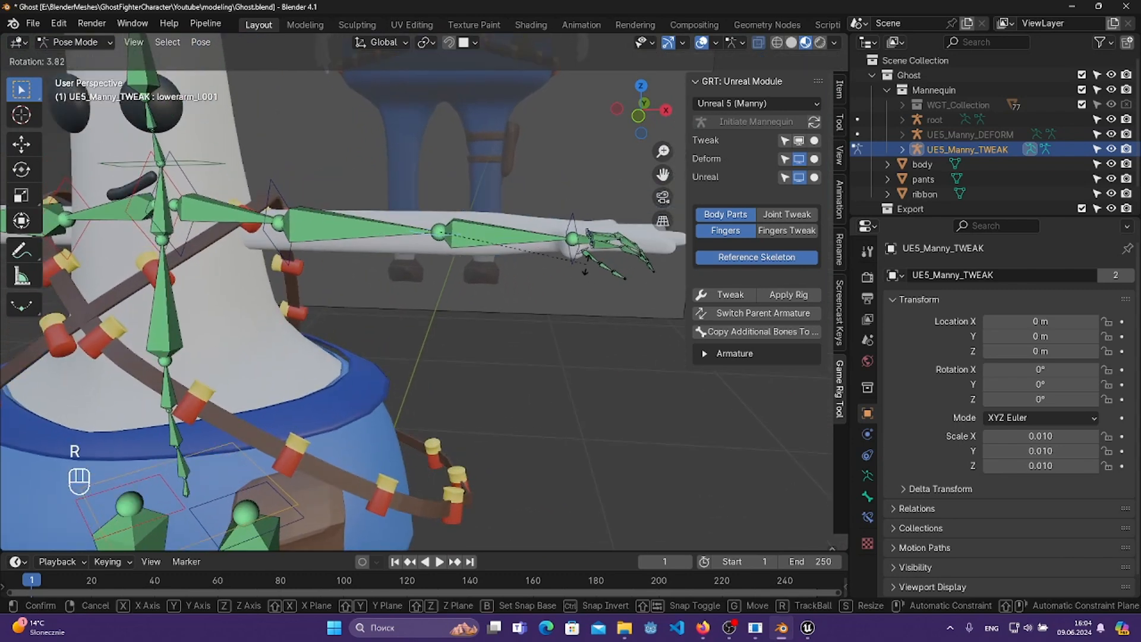
pyautogui.click(541, 325)
pyautogui.press('r')
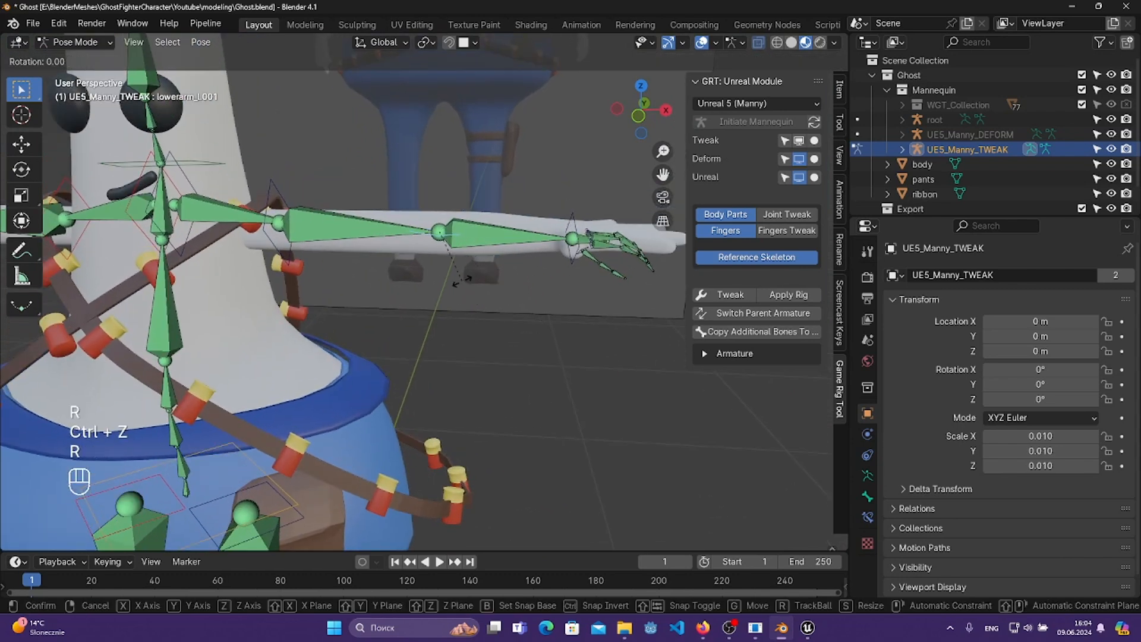
pyautogui.press('r')
pyautogui.click(466, 256)
pyautogui.hotkey('ctrl', 'z')
pyautogui.moveTo(465, 257); pyautogui.dragTo(466, 280, button='middle')
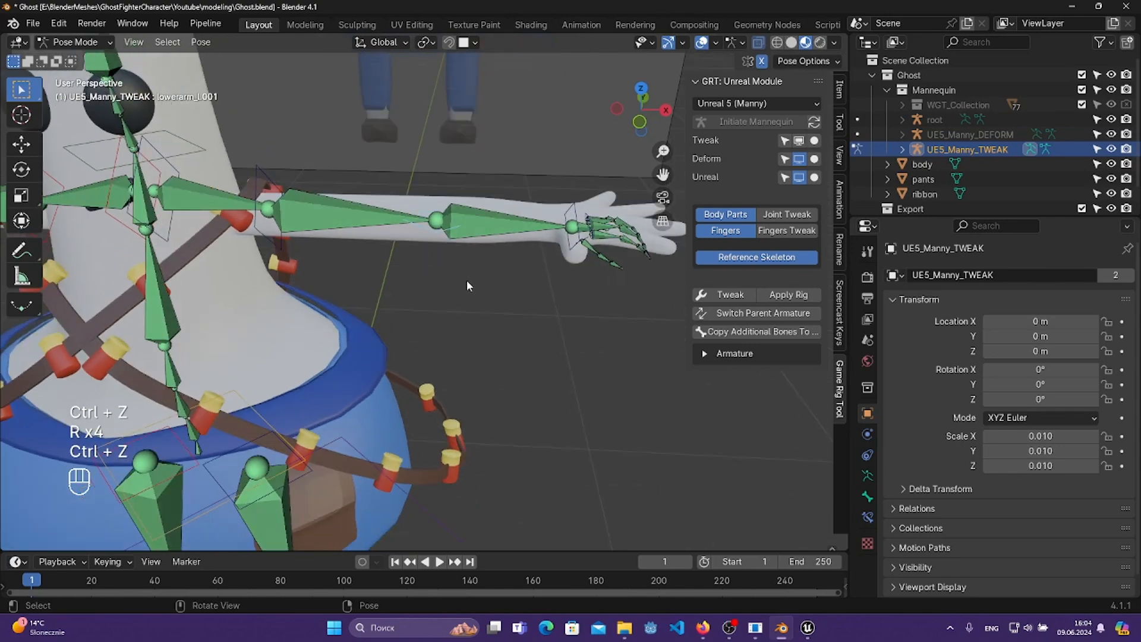
# - Select the left forearm bone, then rotate and move it to follow the mesh arm
pyautogui.click(436, 225)
pyautogui.press('r')
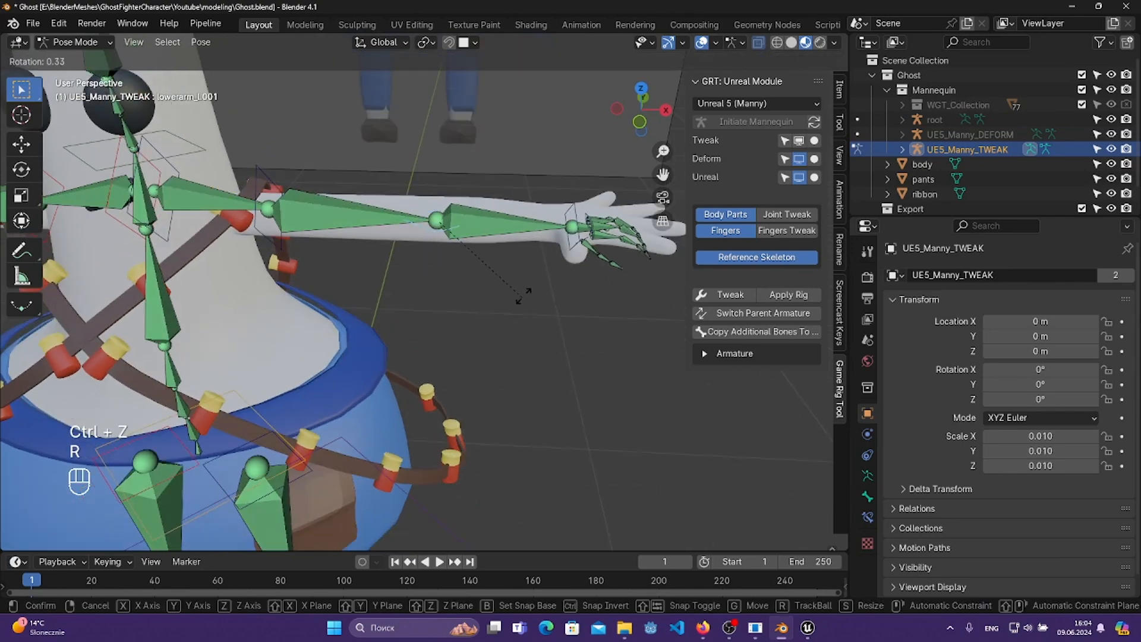
pyautogui.click(544, 257)
pyautogui.moveTo(551, 258); pyautogui.dragTo(561, 381, button='middle')
pyautogui.press('r')
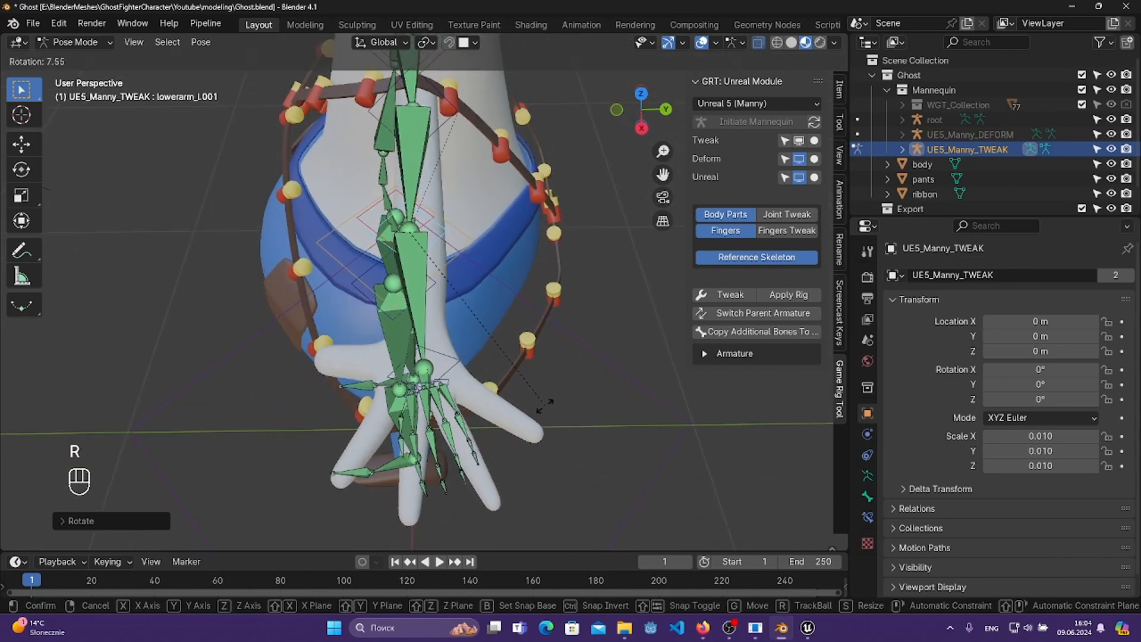
pyautogui.press('g')
pyautogui.click(554, 402)
# - In top view, fine-tune the left forearm bone's rotation and position to centre the wrist joint in the mesh
pyautogui.press('KP_7')
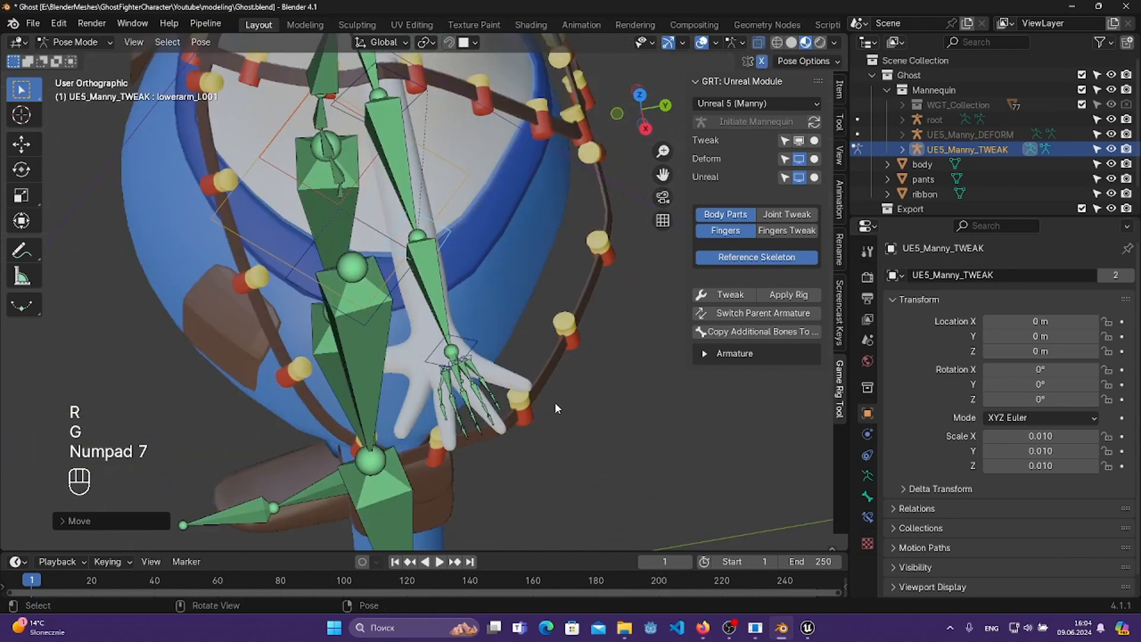
pyautogui.scroll(1, 537, 398)
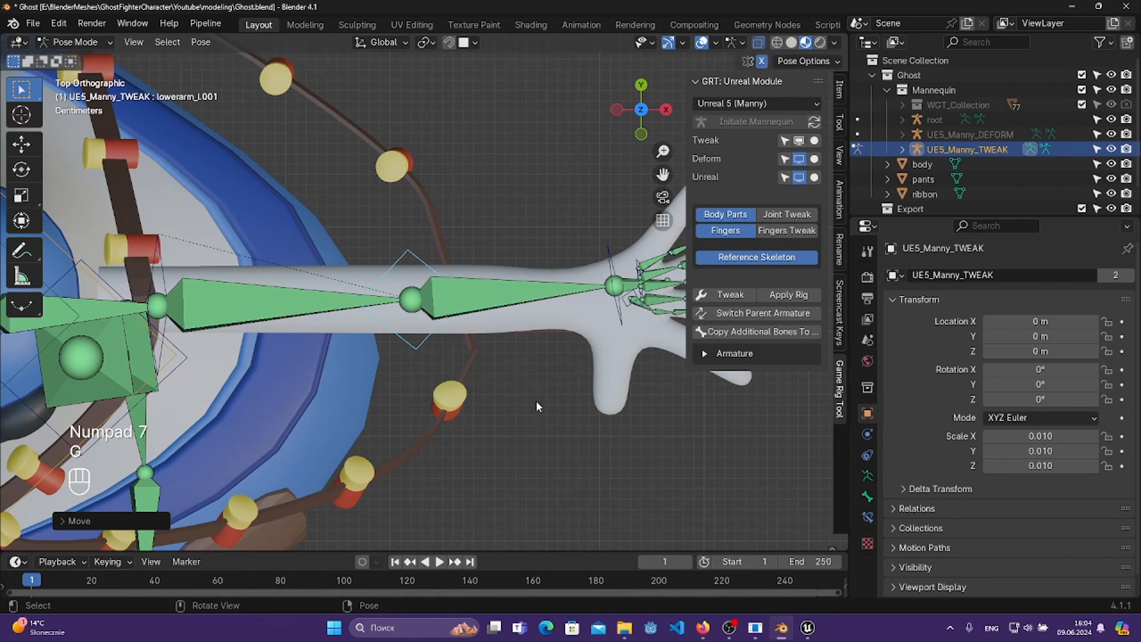
pyautogui.press('r')
pyautogui.rightClick(655, 432)
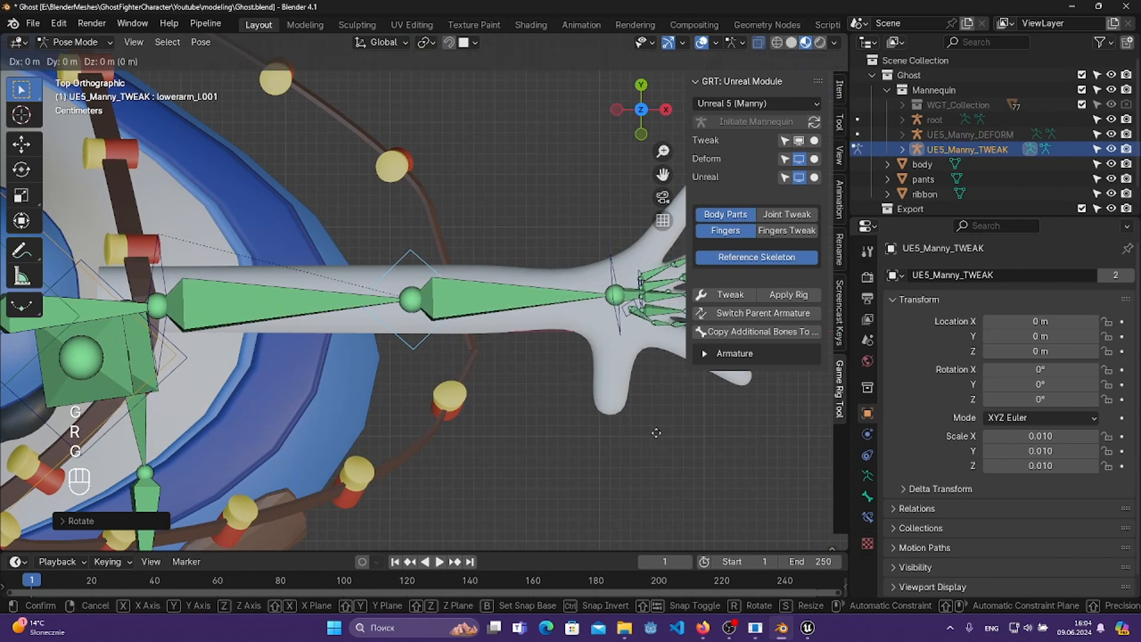
pyautogui.keyDown('shift'); pyautogui.moveTo(644, 433); pyautogui.dragTo(415, 300, button='middle'); pyautogui.keyUp('shift')
# - In front view, move and rotate the left hand control to align the wrist with the hand mesh
pyautogui.press('KP_3')
pyautogui.press('KP_1')
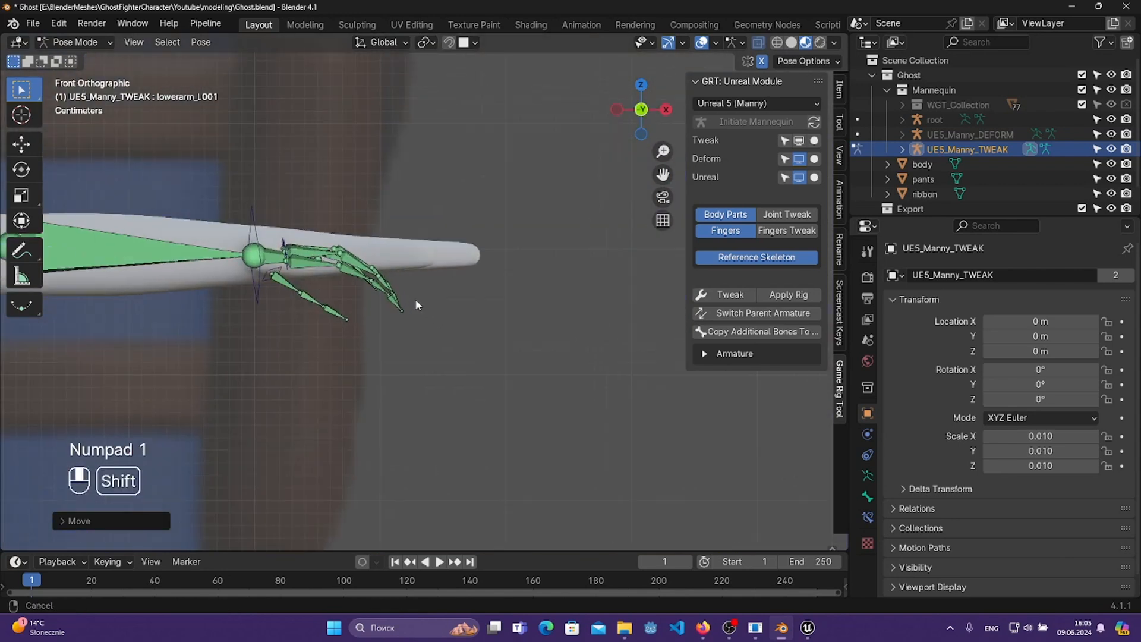
pyautogui.scroll(3, 428, 292)
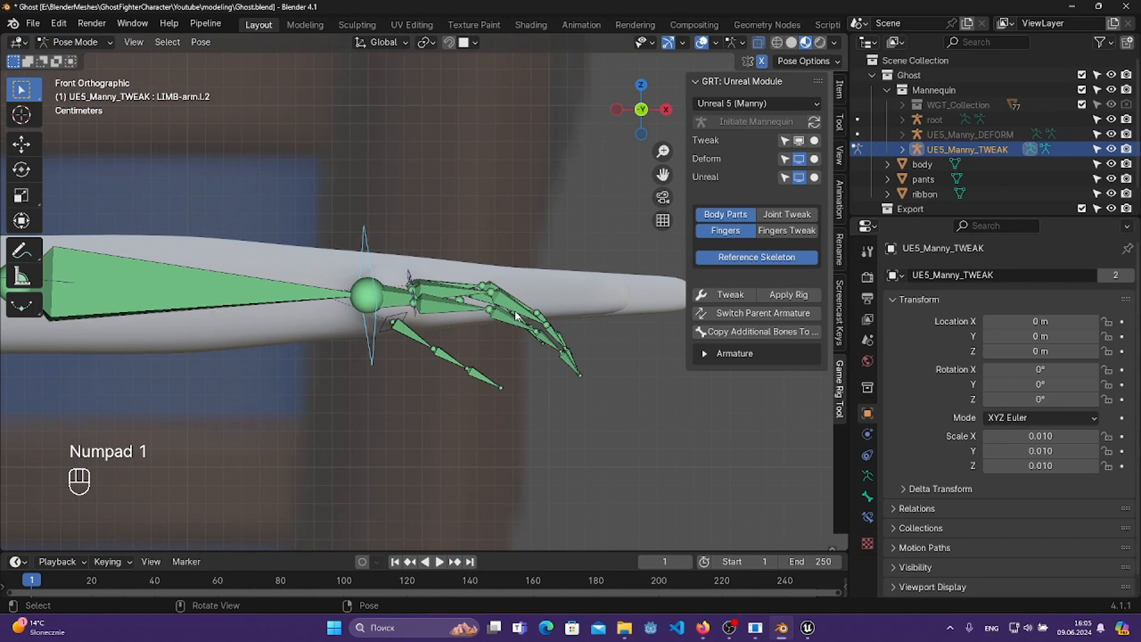
pyautogui.press('g')
pyautogui.click(540, 316)
pyautogui.keyDown('shift'); pyautogui.moveTo(474, 286); pyautogui.dragTo(593, 302, button='middle'); pyautogui.keyUp('shift')
pyautogui.press('r')
pyautogui.click(612, 382)
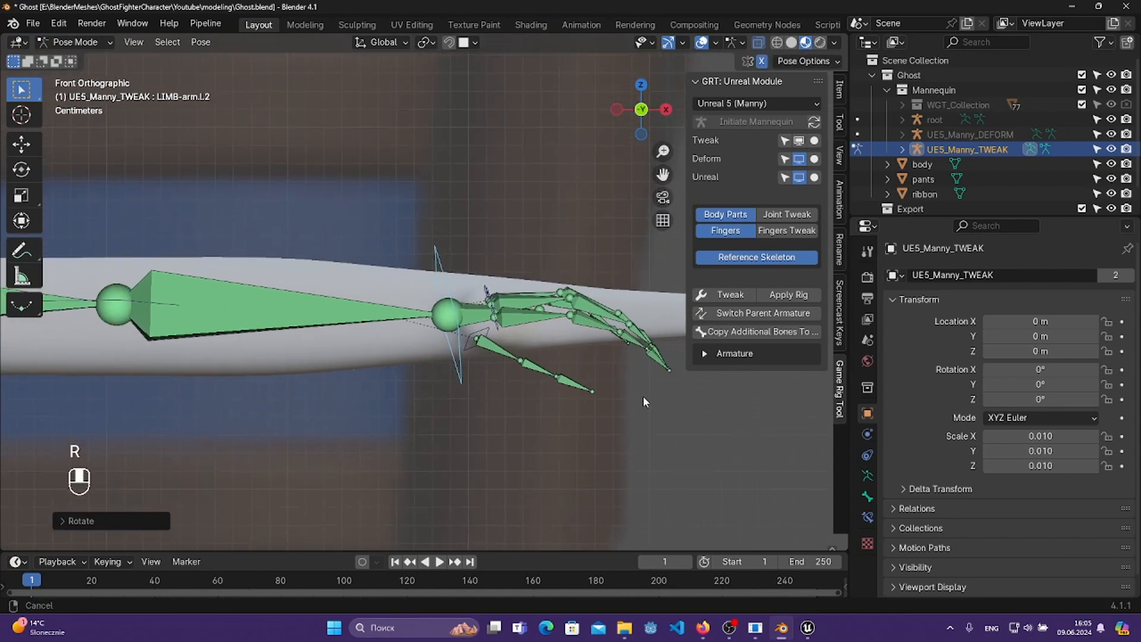
# - Scale up the left hand control to match the size of the mesh hand and save the file
pyautogui.moveTo(643, 402); pyautogui.dragTo(676, 485, button='middle')
pyautogui.press('s')
pyautogui.click(818, 502)
pyautogui.moveTo(441, 291); pyautogui.dragTo(533, 290, button='middle')
pyautogui.press('s')
pyautogui.click(630, 441)
pyautogui.hotkey('ctrl', 's')
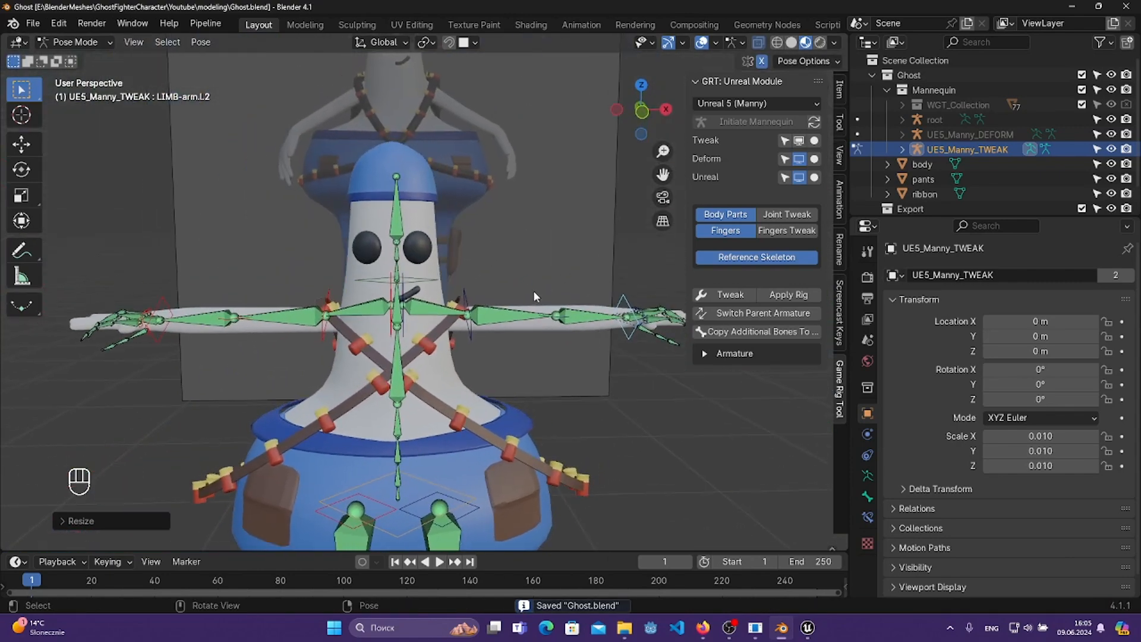
# - Move the left leg control outward along X to centre the leg bones inside the trouser legs
pyautogui.press('KP_1')
pyautogui.scroll(2, 391, 247)
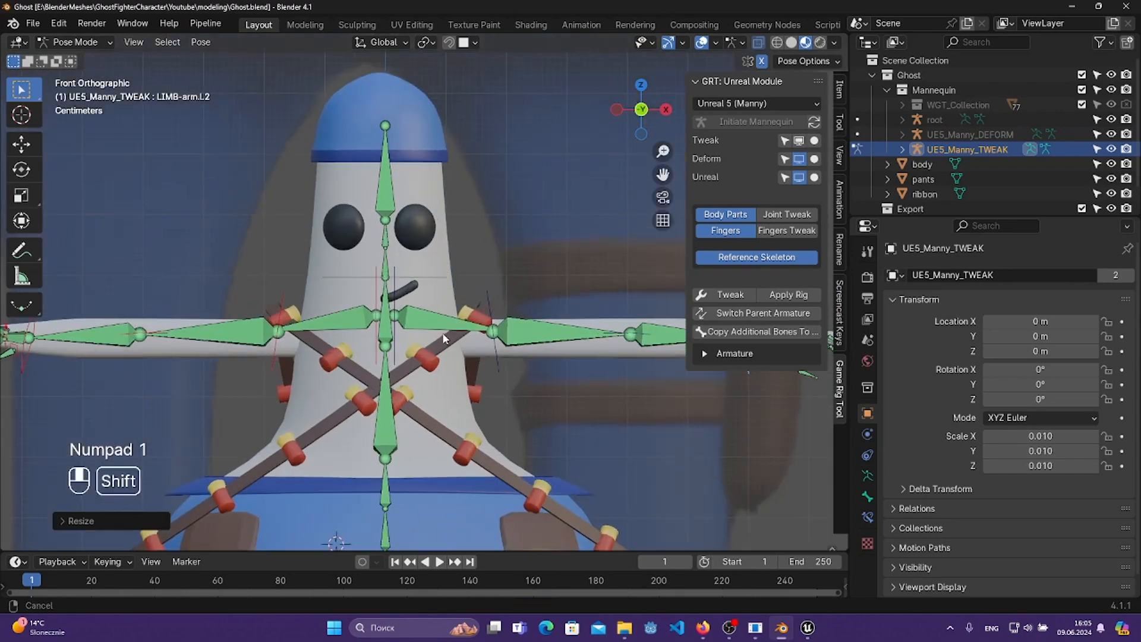
pyautogui.keyDown('shift'); pyautogui.moveTo(442, 333); pyautogui.dragTo(496, 269, button='middle'); pyautogui.keyUp('shift')
pyautogui.keyDown('shift'); pyautogui.moveTo(489, 395); pyautogui.dragTo(520, 151, button='middle'); pyautogui.keyUp('shift')
pyautogui.press('KP_1')
pyautogui.click(492, 286)
pyautogui.press('g')
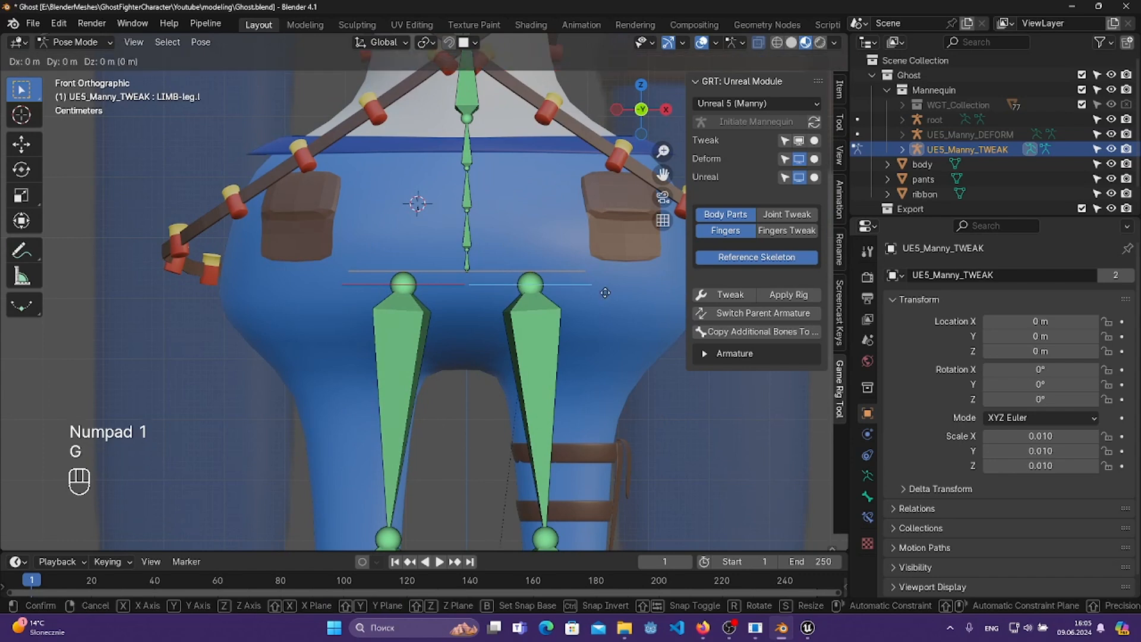
pyautogui.press('x')
pyautogui.click(630, 295)
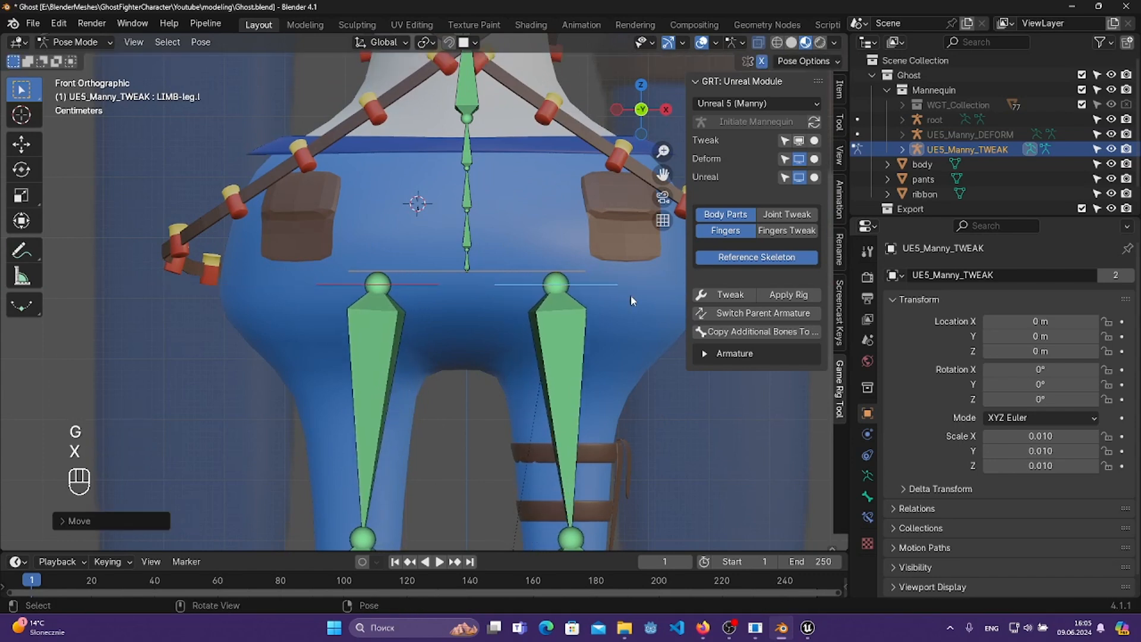
# - Adjust the left leg control's height along Z to fit the legs and ground level, saving the file
pyautogui.press('g')
pyautogui.press('z')
pyautogui.click(631, 357)
pyautogui.hotkey('ctrl', 's')
pyautogui.scroll(-4, 631, 359)
pyautogui.keyDown('shift'); pyautogui.scroll(-3, 643, 283); pyautogui.keyUp('shift')
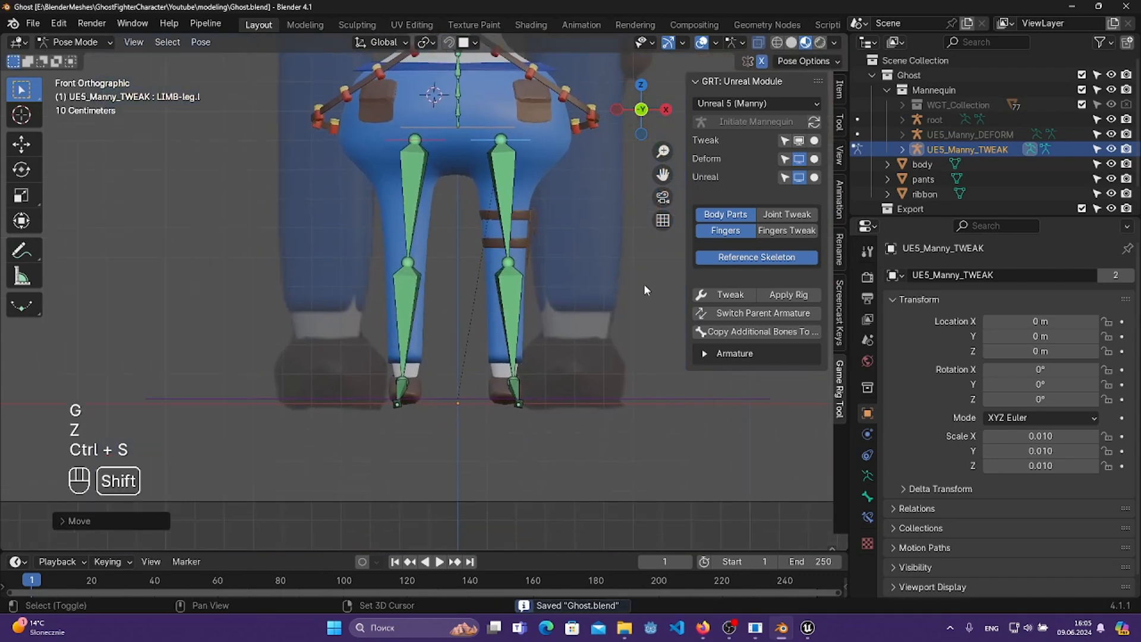
pyautogui.scroll(4, 629, 301)
pyautogui.press('g')
pyautogui.press('z')
pyautogui.click(605, 324)
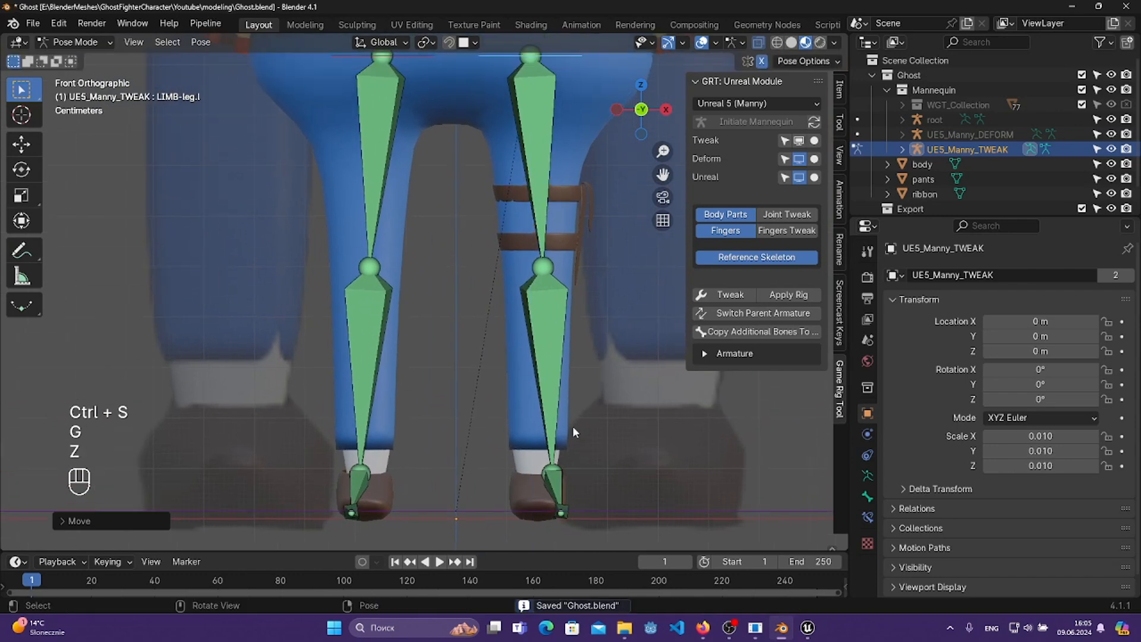
# - Try to move and rotate the left foot bone
pyautogui.keyDown('shift'); pyautogui.moveTo(569, 312); pyautogui.dragTo(498, 390, button='middle'); pyautogui.keyUp('shift')
pyautogui.click(476, 252)
pyautogui.scroll(3, 484, 495)
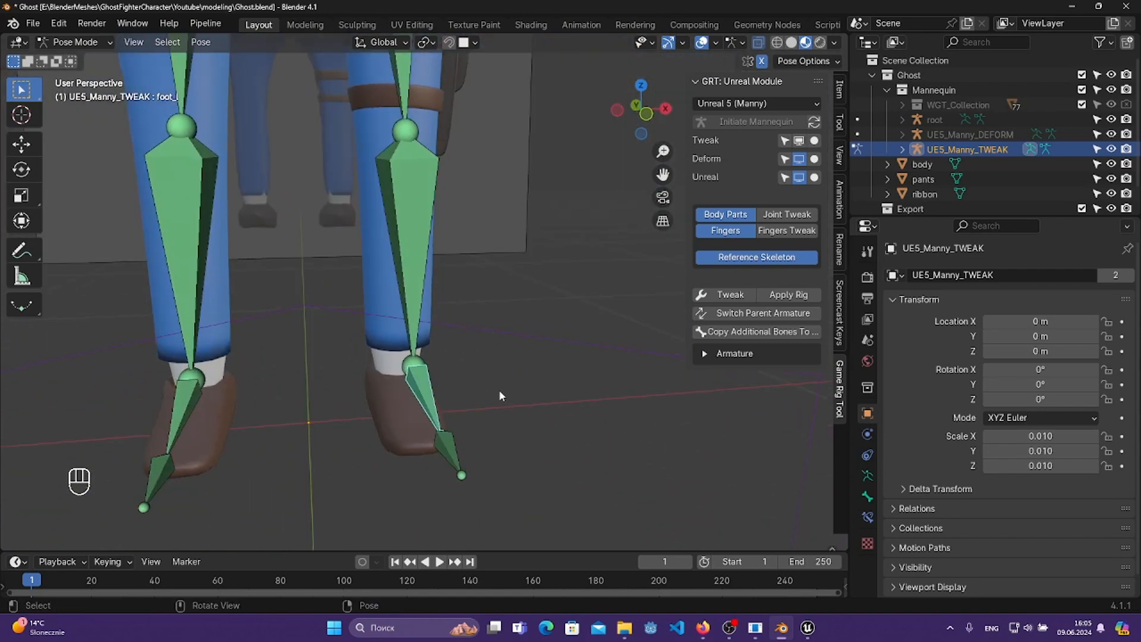
pyautogui.press('g')
pyautogui.hotkey('ctrl', 'z')
pyautogui.press('r')
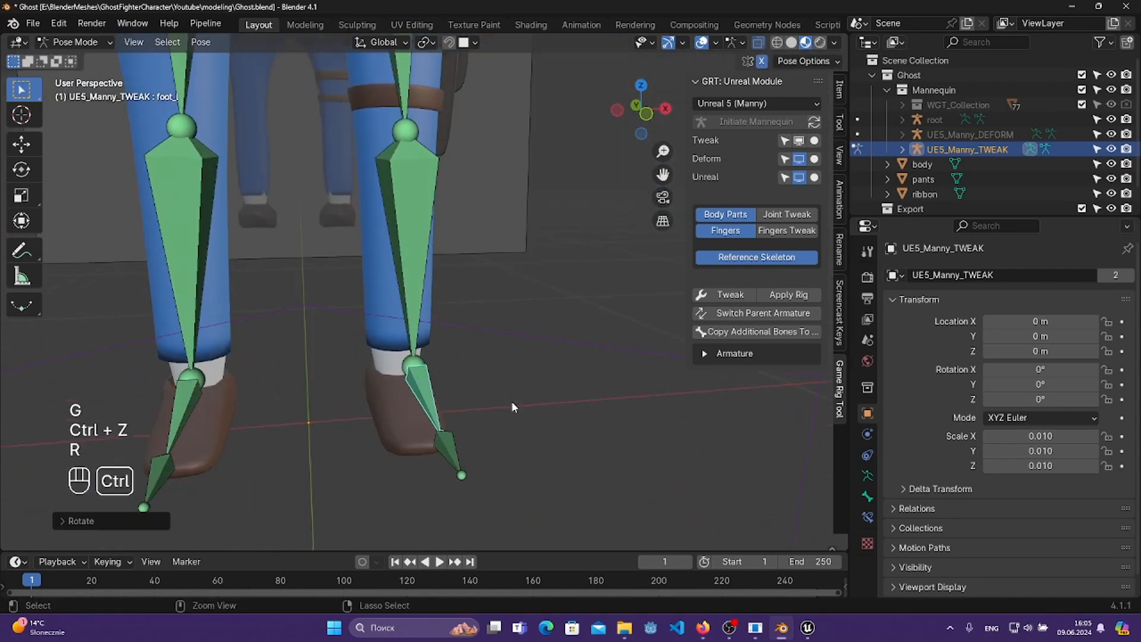
pyautogui.hotkey('ctrl', 'z')
# - Save the file and turn on the joint tweak controls for the UE5 Manny Tweak rig
pyautogui.hotkey('ctrl', 's')
pyautogui.moveTo(529, 385); pyautogui.dragTo(564, 359, button='middle')
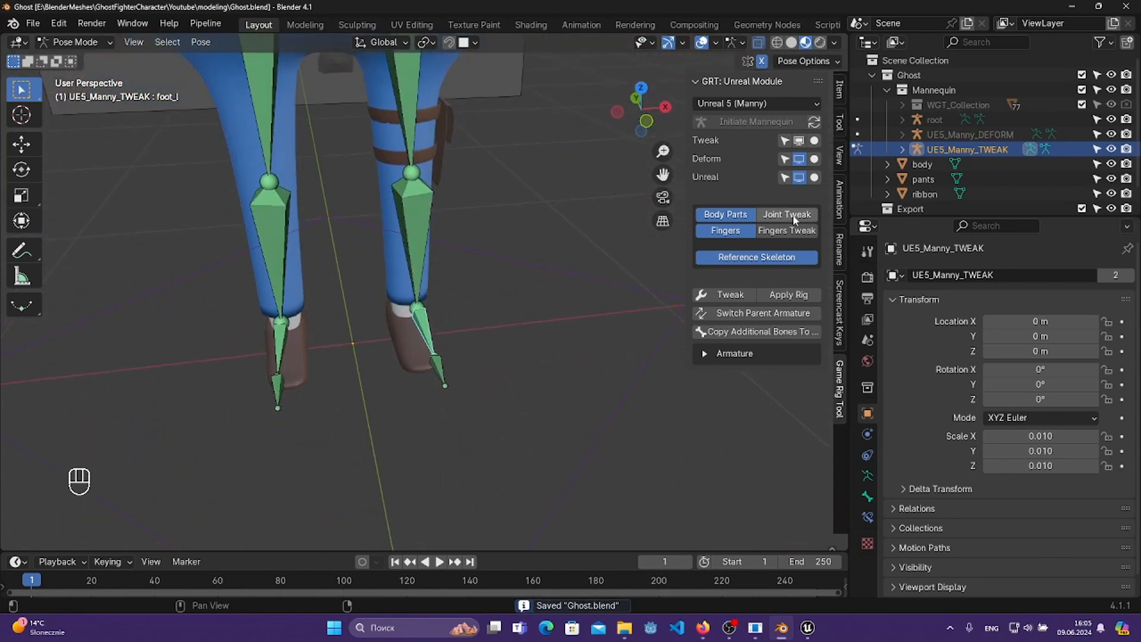
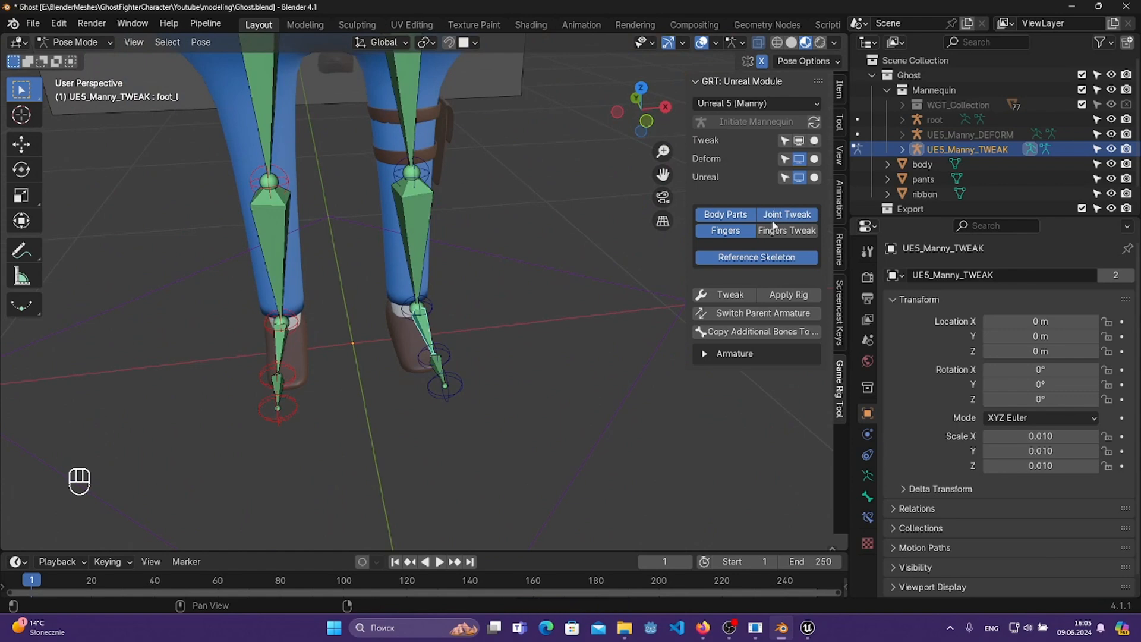
pyautogui.moveTo(443, 319); pyautogui.dragTo(391, 317, button='middle')
pyautogui.scroll(3, 453, 327)
# - Move the left ankle joint control (TWK-leg.2) inward in front view so the ankle is centred above the shoe
pyautogui.click(473, 330)
pyautogui.moveTo(500, 353); pyautogui.dragTo(521, 359, button='middle')
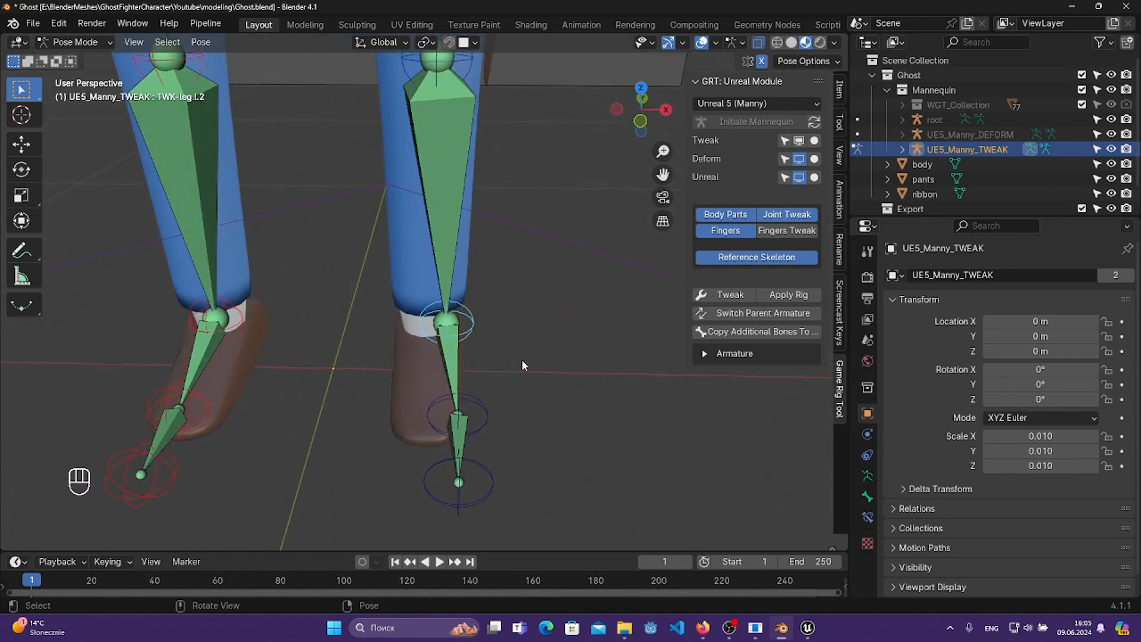
pyautogui.press('KP_1')
pyautogui.press('g')
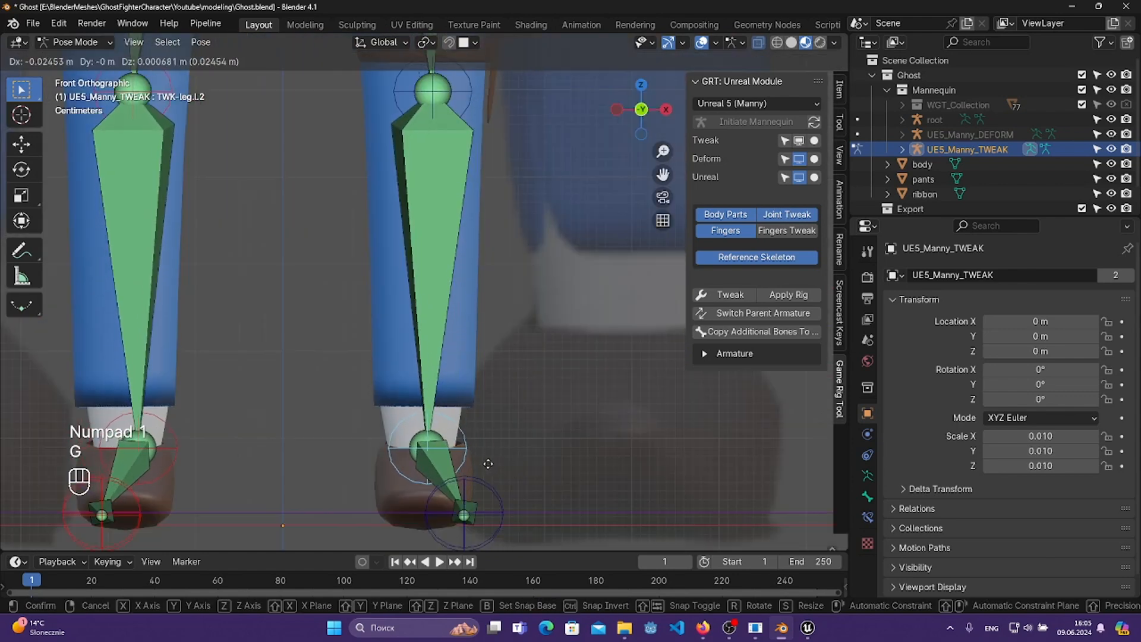
pyautogui.click(477, 494)
# - Move the left ball-of-foot joint control (TWK-leg.3) about 0.04 m inward in front view, directly below the ankle
pyautogui.moveTo(483, 475); pyautogui.dragTo(481, 521, button='middle')
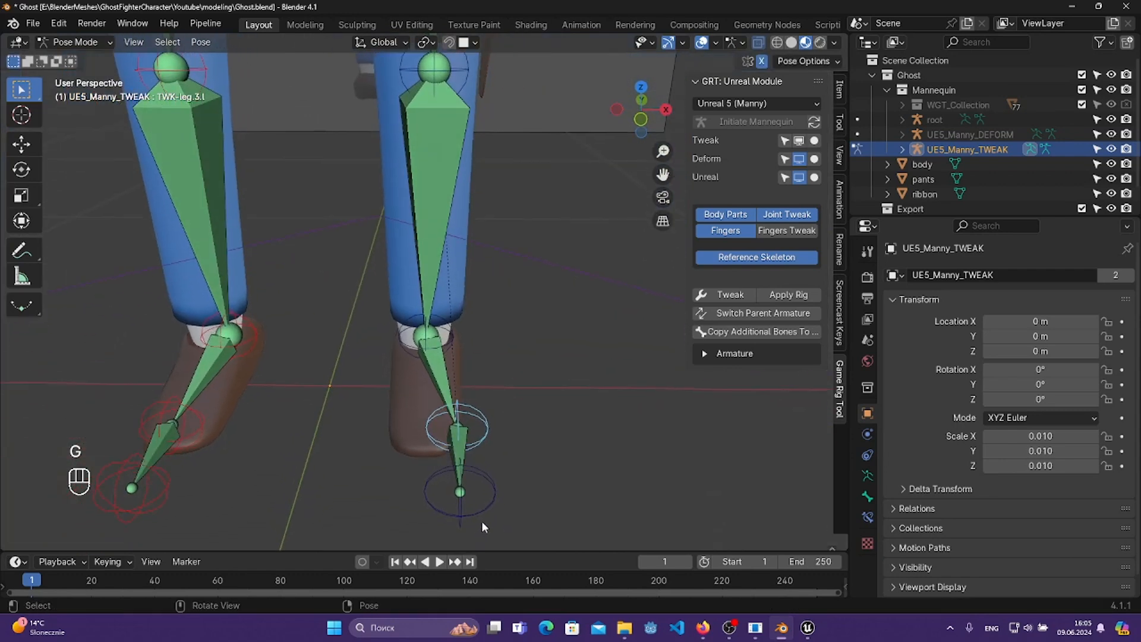
pyautogui.press('KP_1')
pyautogui.press('g')
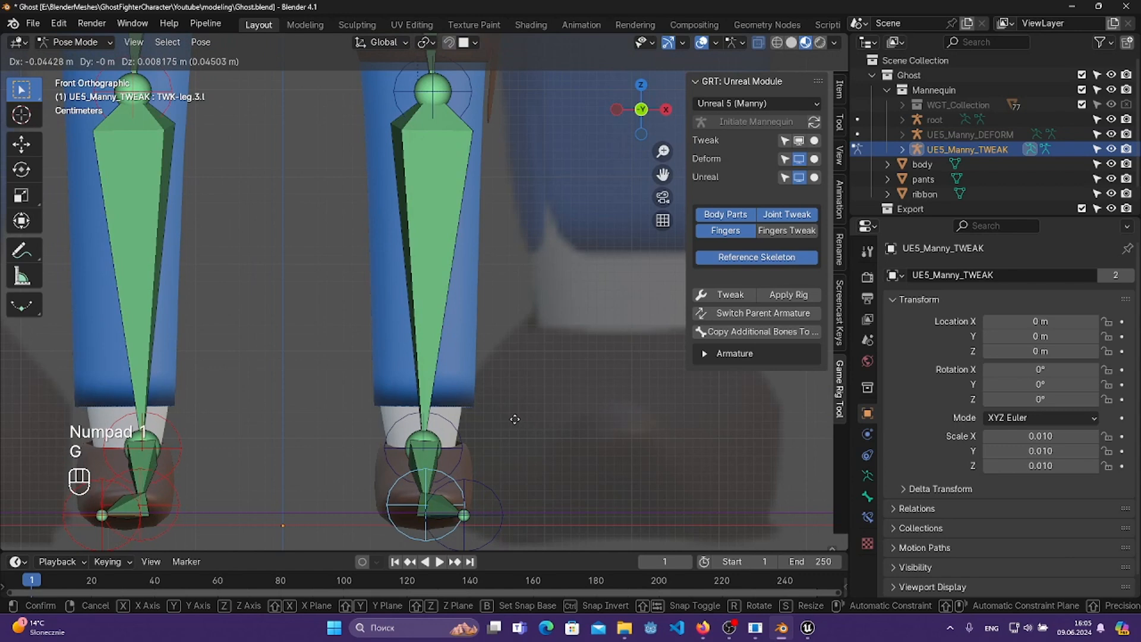
pyautogui.click(504, 453)
# - Move the left toe-tip joint control (TWK-leg.4) about 0.05 m inward in front view and adjust its height and reach from the side
pyautogui.press('g')
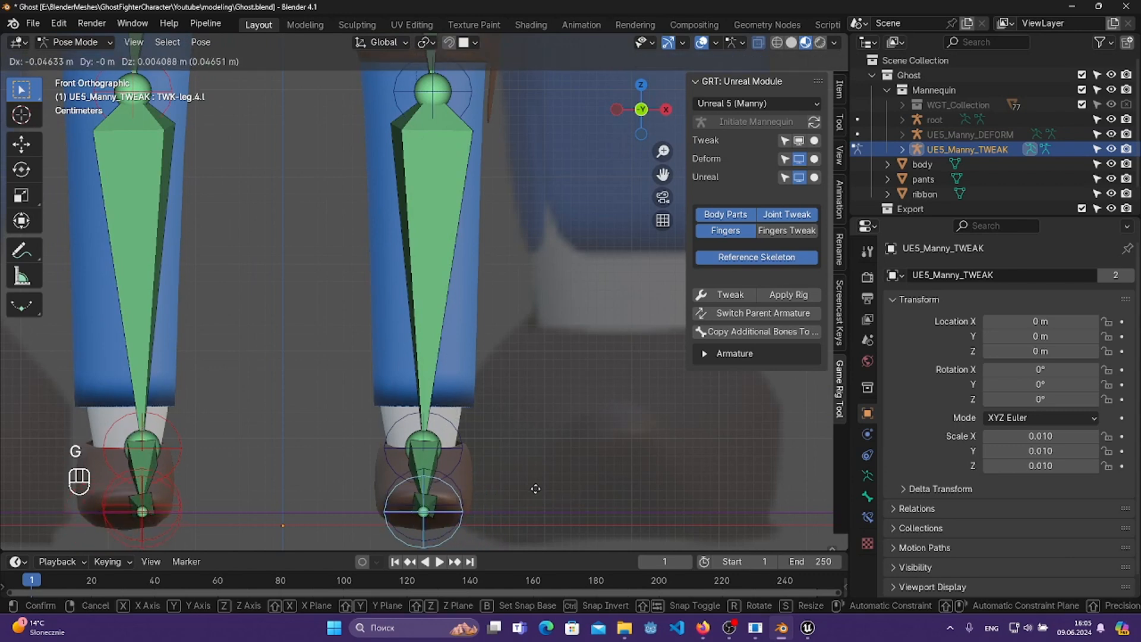
pyautogui.click(535, 488)
pyautogui.press('KP_1')
pyautogui.moveTo(533, 482); pyautogui.dragTo(522, 431, button='middle')
pyautogui.press('g')
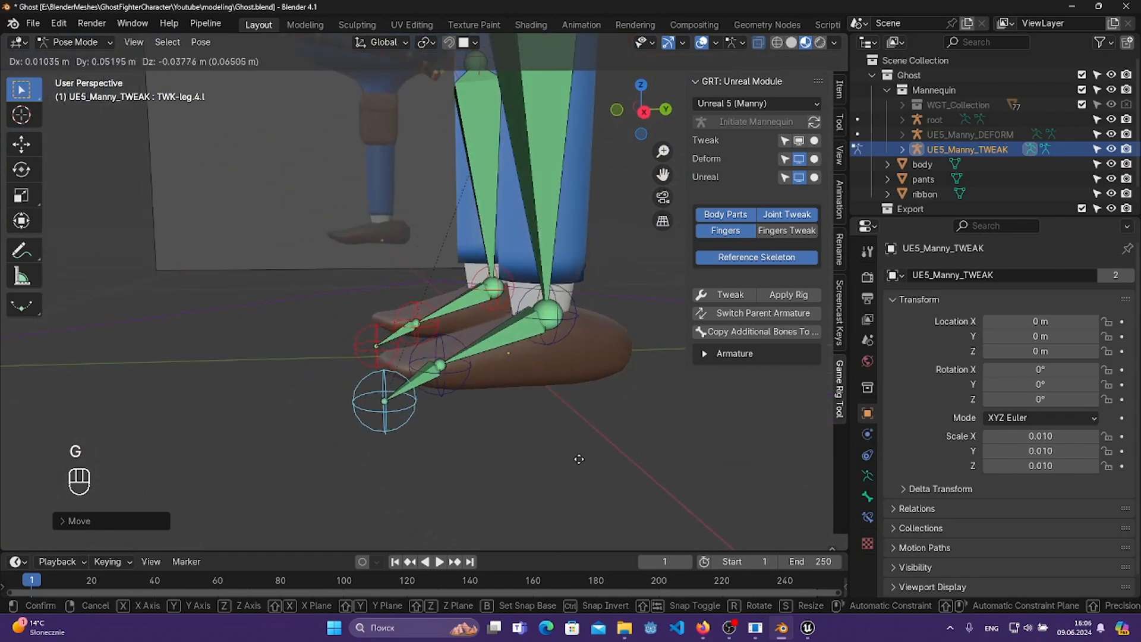
pyautogui.click(568, 446)
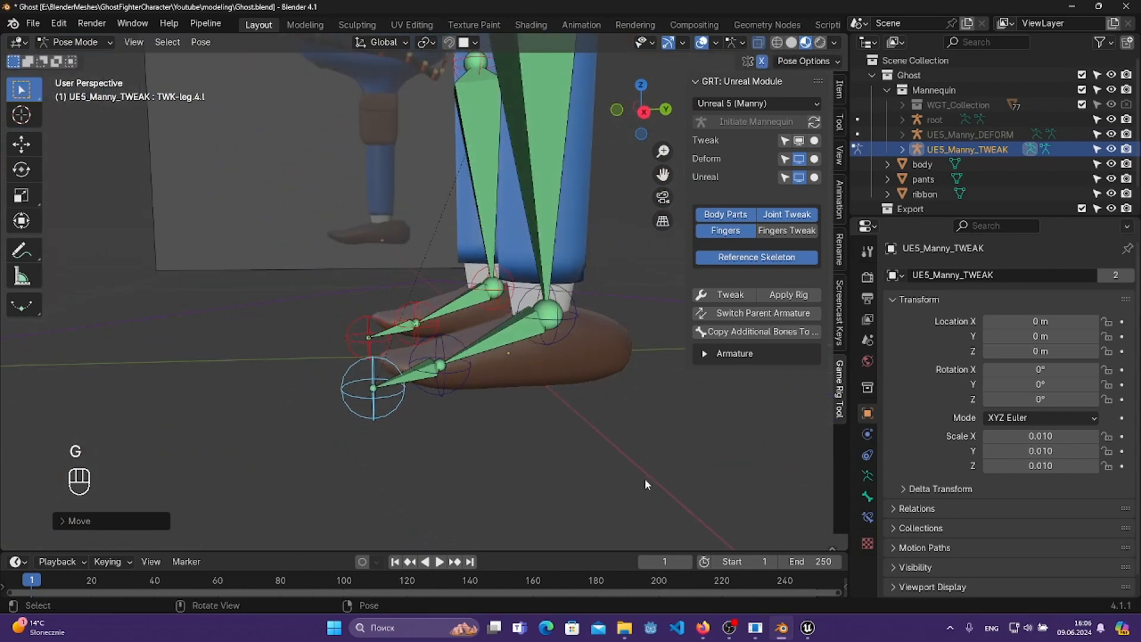
# - Switch to the Unreal Editor with the GhostCharacter project
pyautogui.click(809, 629)
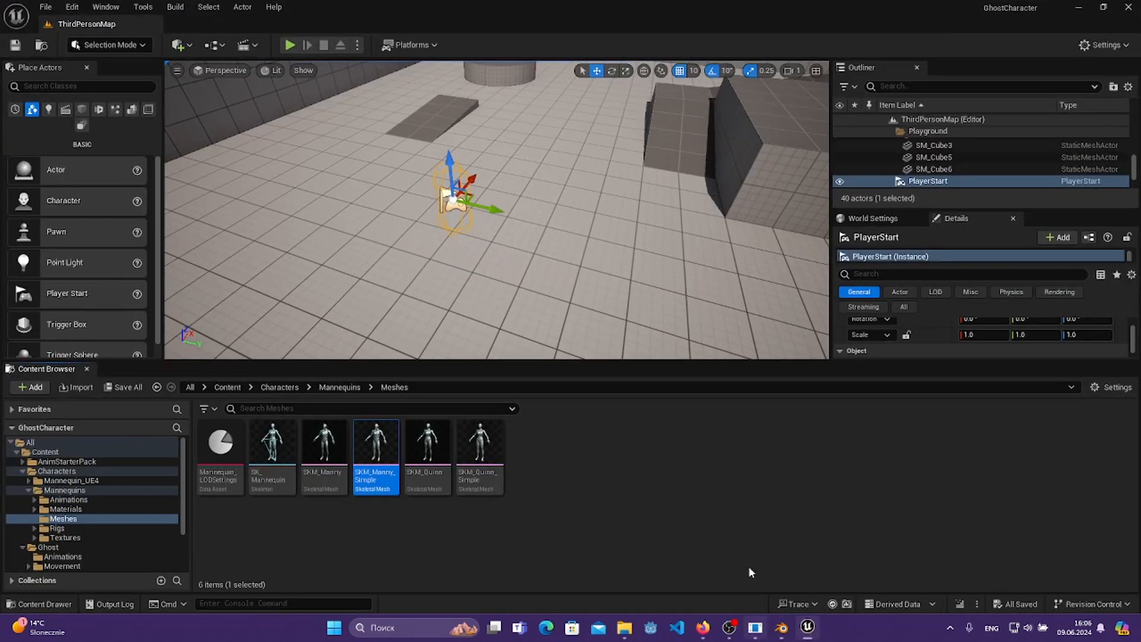
# - Open the SKM_Manny_Simple skeletal mesh and examine how the foot and toe bones sit inside the mannequin's feet
pyautogui.doubleClick(398, 448)
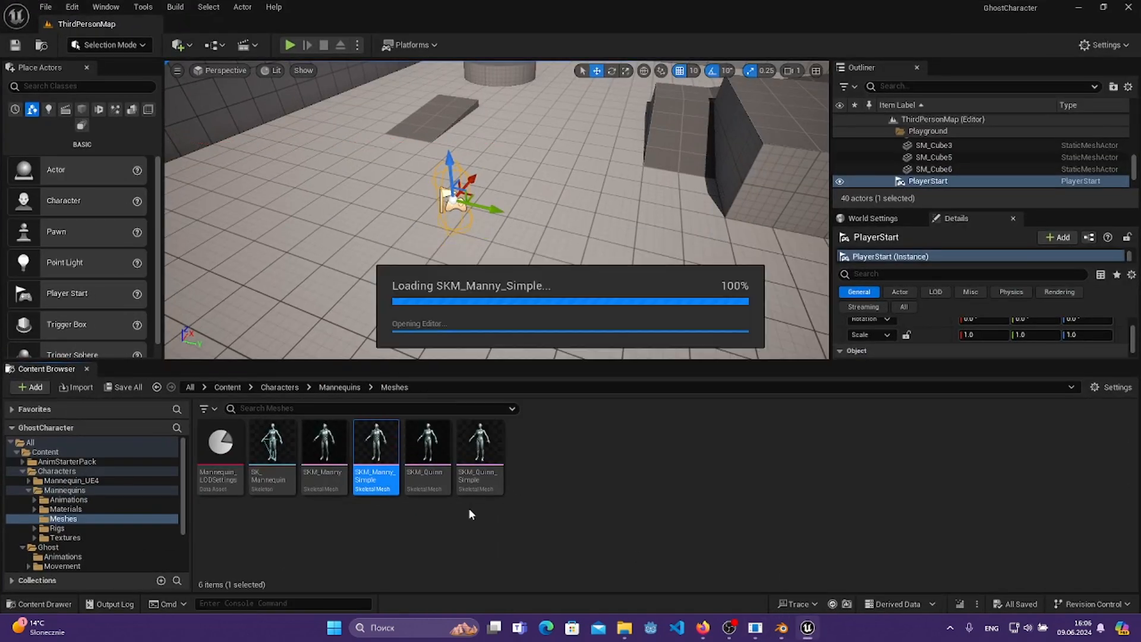
pyautogui.scroll(6, 462, 446)
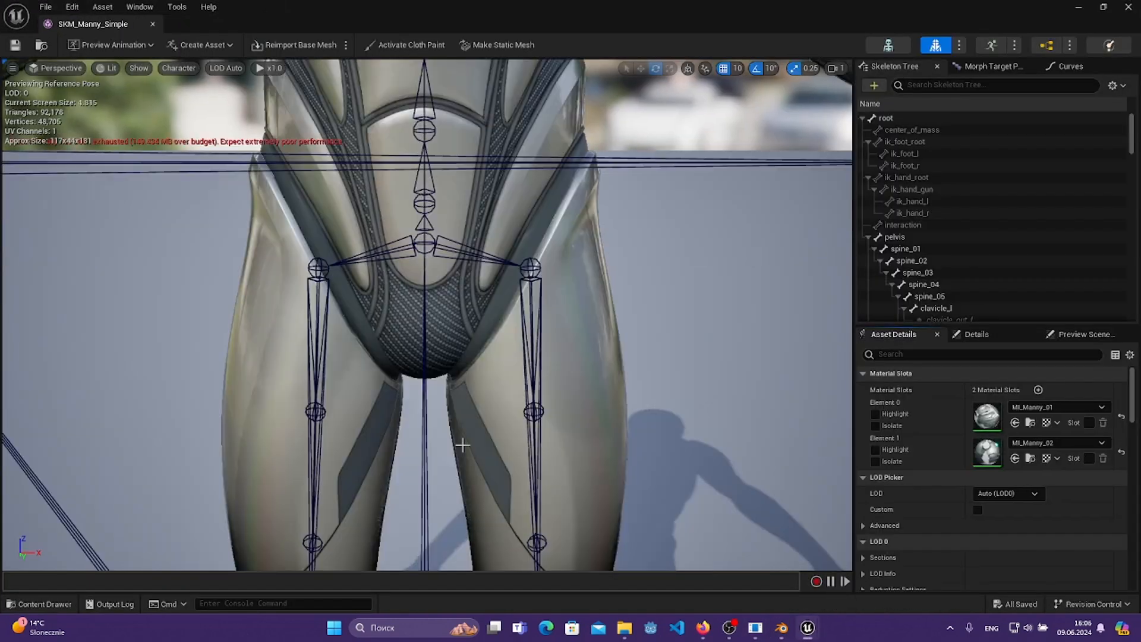
pyautogui.scroll(-4, 461, 444)
pyautogui.moveTo(461, 444); pyautogui.dragTo(445, 476, button='right')
pyautogui.scroll(3, 564, 471)
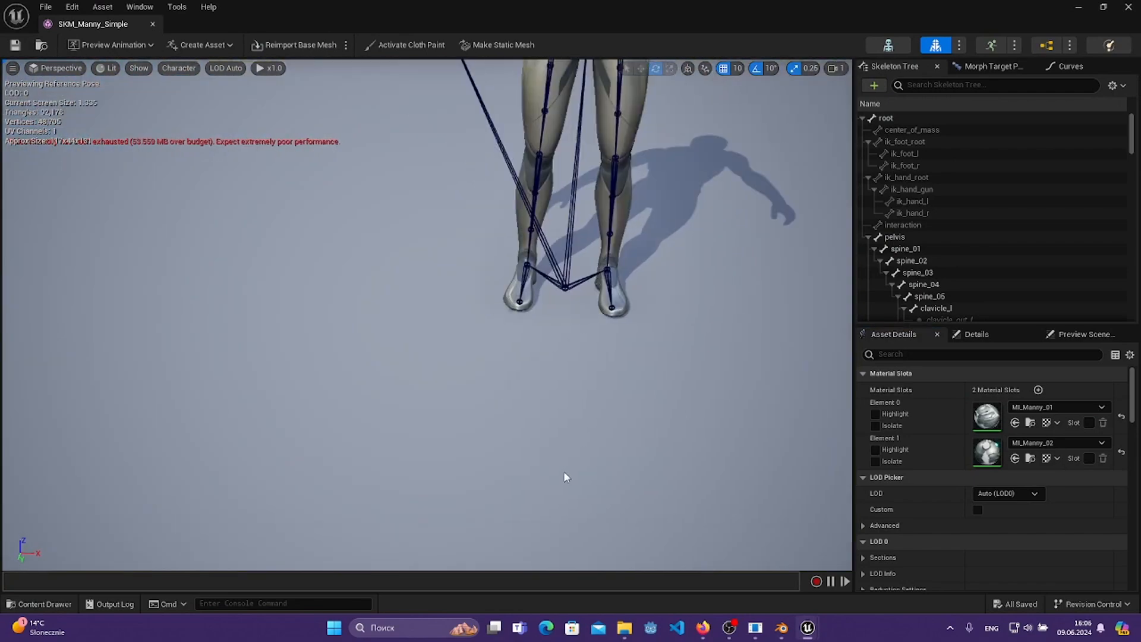
pyautogui.press('d')
pyautogui.moveTo(563, 471); pyautogui.dragTo(410, 363, button='right')
pyautogui.press('w')
pyautogui.moveTo(595, 451)
pyautogui.mouseDown(button='right')
pyautogui.moveTo(684, 443)
pyautogui.moveTo(579, 446)
pyautogui.moveTo(595, 451)
pyautogui.mouseUp(button='right')
pyautogui.press('s')
pyautogui.press('w')
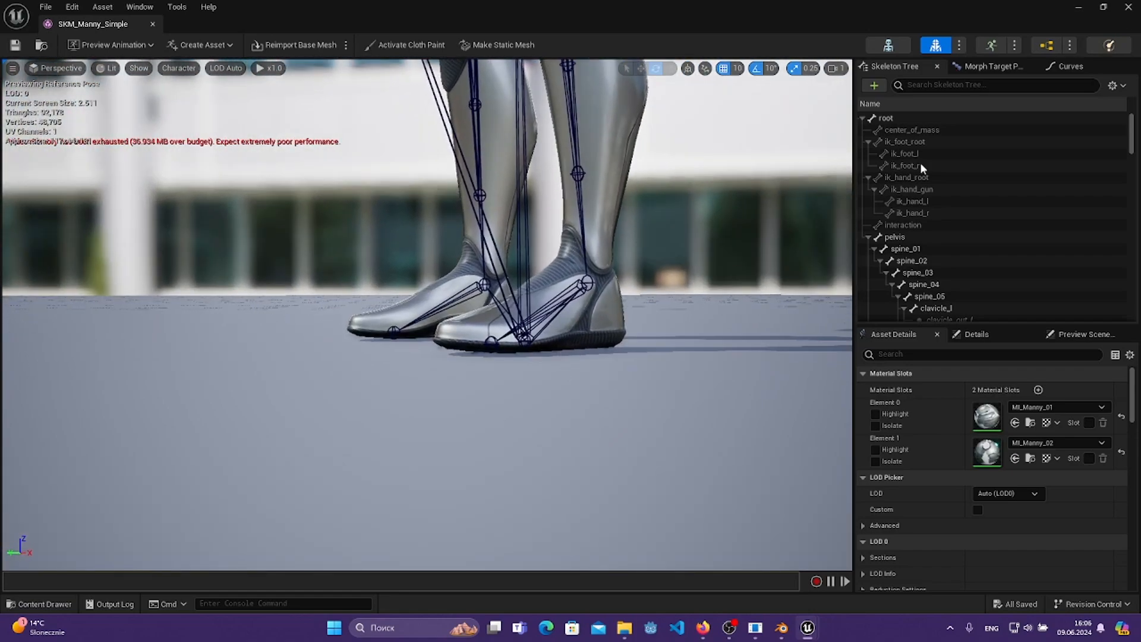
pyautogui.click(1081, 7)
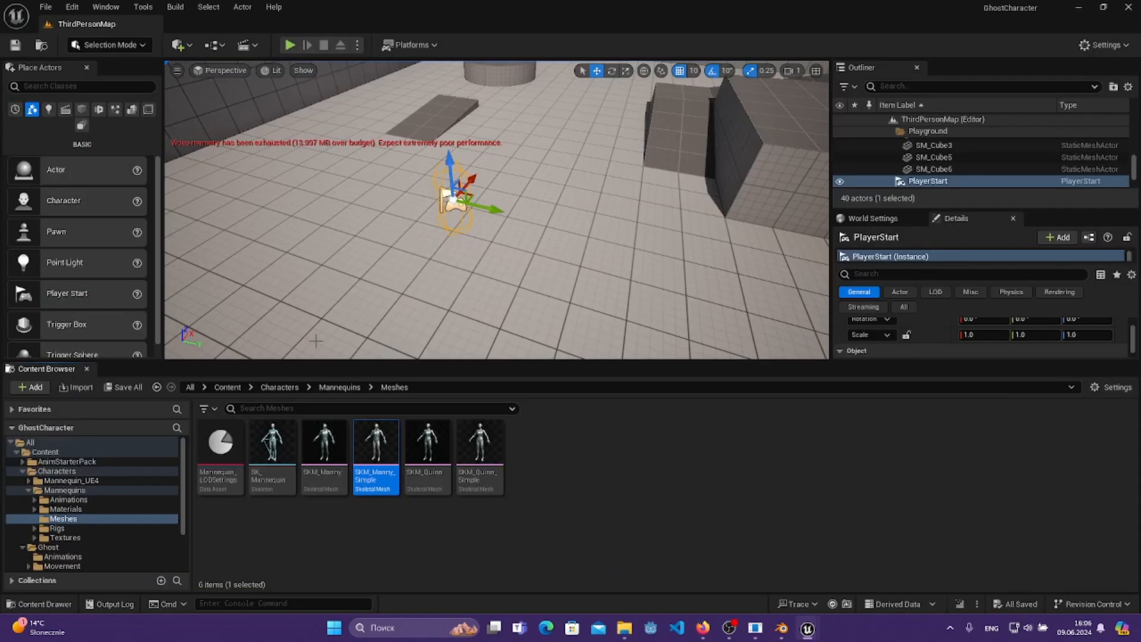
# - Switch to Blender, adjust the left toe-tip tweak joint (TWK-leg.4.l), and save the file
pyautogui.click(789, 631)
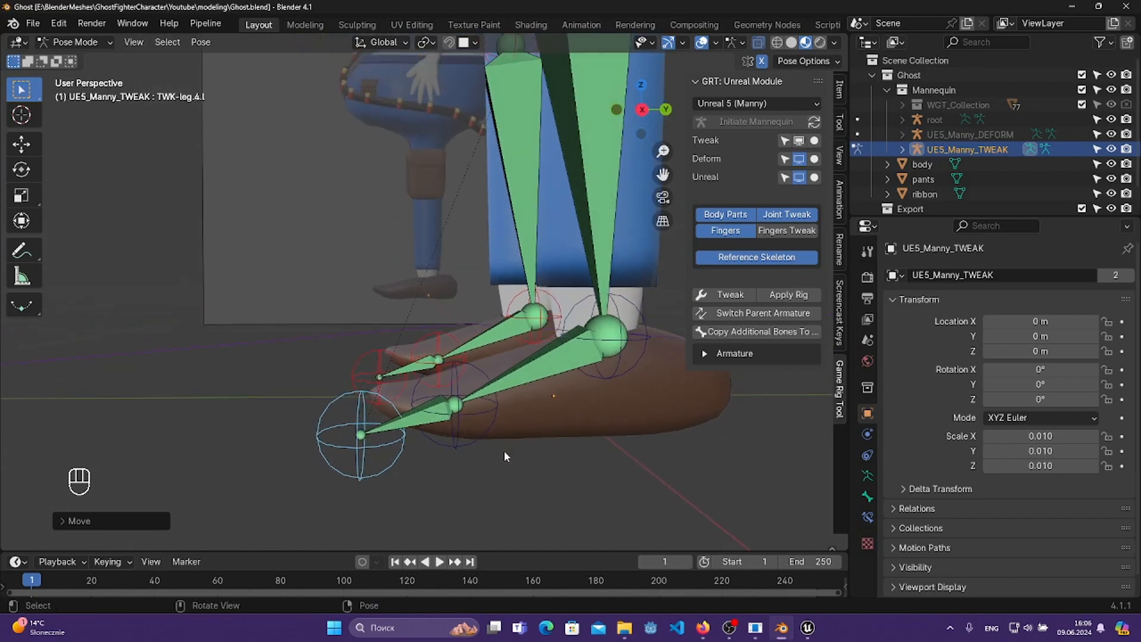
pyautogui.press('g')
pyautogui.click(501, 431)
pyautogui.moveTo(501, 426); pyautogui.dragTo(547, 440, button='middle')
pyautogui.keyDown('shift'); pyautogui.moveTo(558, 253); pyautogui.dragTo(521, 547, button='middle'); pyautogui.keyUp('shift')
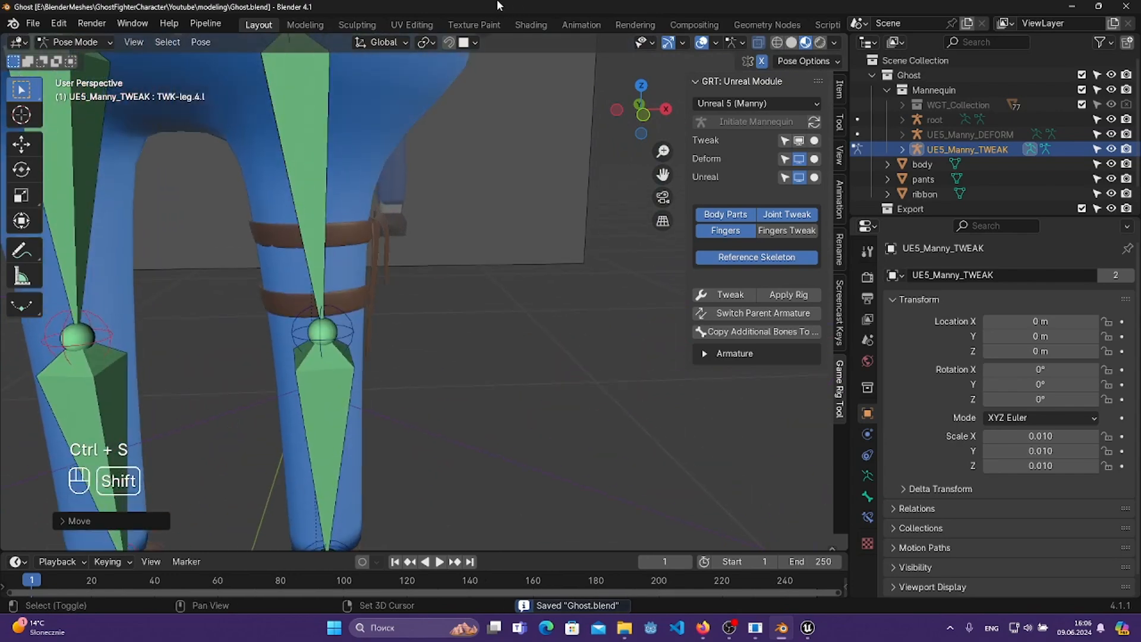
# - Move the hand-end tweak joint TWK-arm.4.l into the palm of the ghost's left hand
pyautogui.keyDown('shift'); pyautogui.moveTo(497, 24); pyautogui.dragTo(490, 119, button='middle'); pyautogui.keyUp('shift')
pyautogui.keyDown('shift'); pyautogui.moveTo(486, 183); pyautogui.dragTo(479, 384, button='middle'); pyautogui.keyUp('shift')
pyautogui.scroll(-7, 503, 360)
pyautogui.scroll(6, 469, 178)
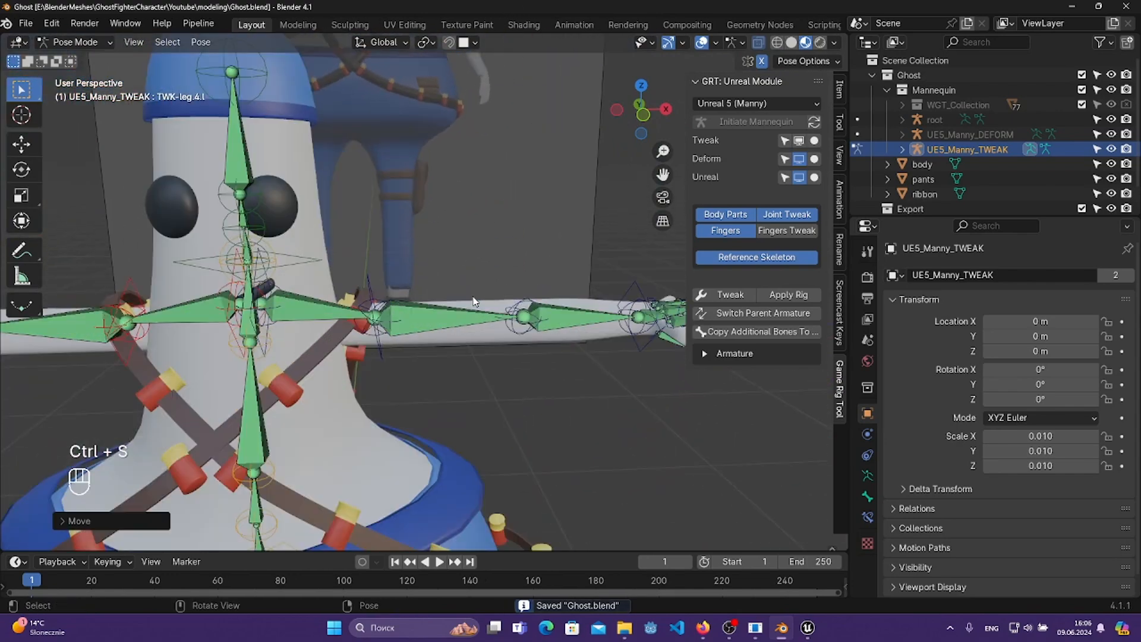
pyautogui.keyDown('shift'); pyautogui.moveTo(549, 267); pyautogui.dragTo(479, 415, button='middle'); pyautogui.keyUp('shift')
pyautogui.scroll(2, 499, 410)
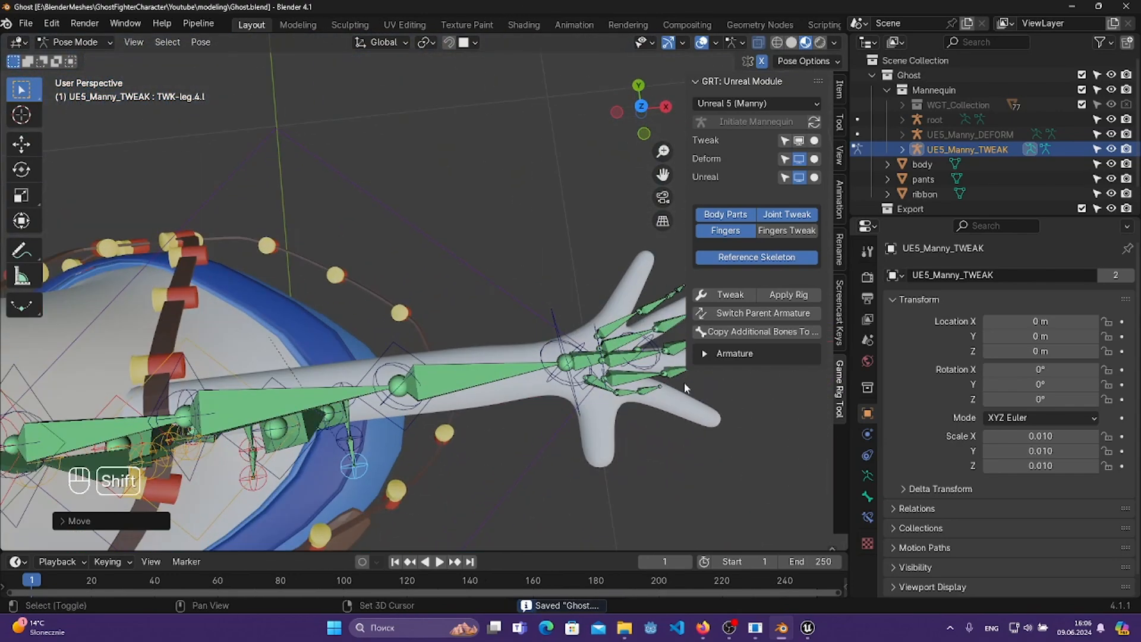
pyautogui.keyDown('shift'); pyautogui.moveTo(666, 382); pyautogui.dragTo(519, 357, button='middle'); pyautogui.keyUp('shift')
pyautogui.scroll(2, 519, 356)
pyautogui.click(569, 329)
pyautogui.press('g')
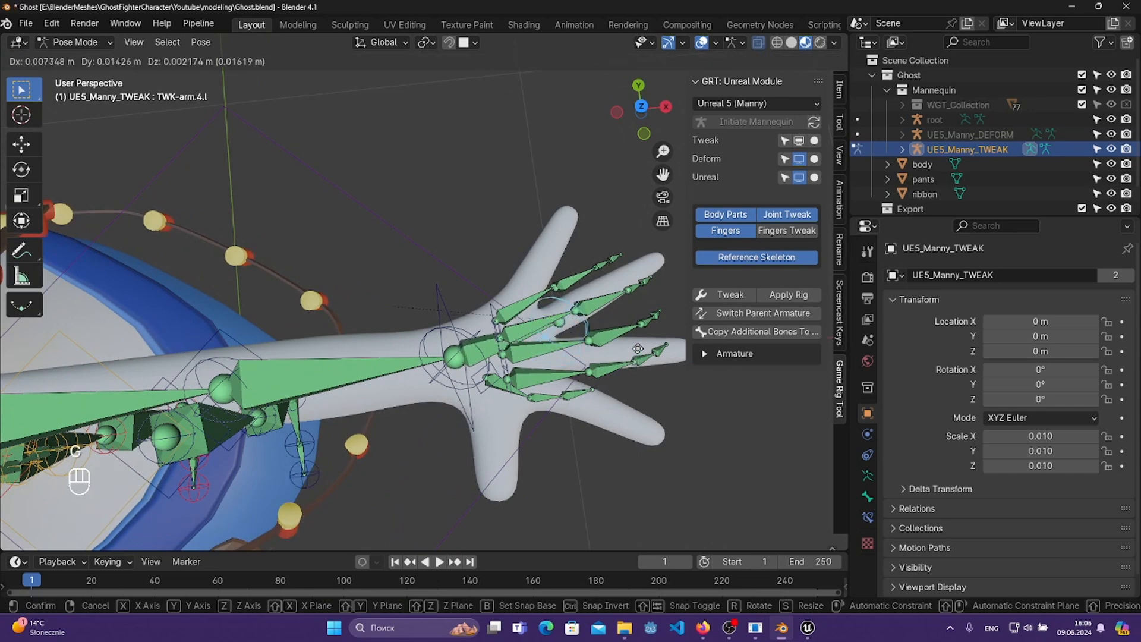
pyautogui.click(618, 379)
# - Move, rotate and scale the left pinky master control so its bone chain lies inside the ghost's outermost finger
pyautogui.moveTo(628, 378); pyautogui.dragTo(430, 238, button='middle')
pyautogui.press('g')
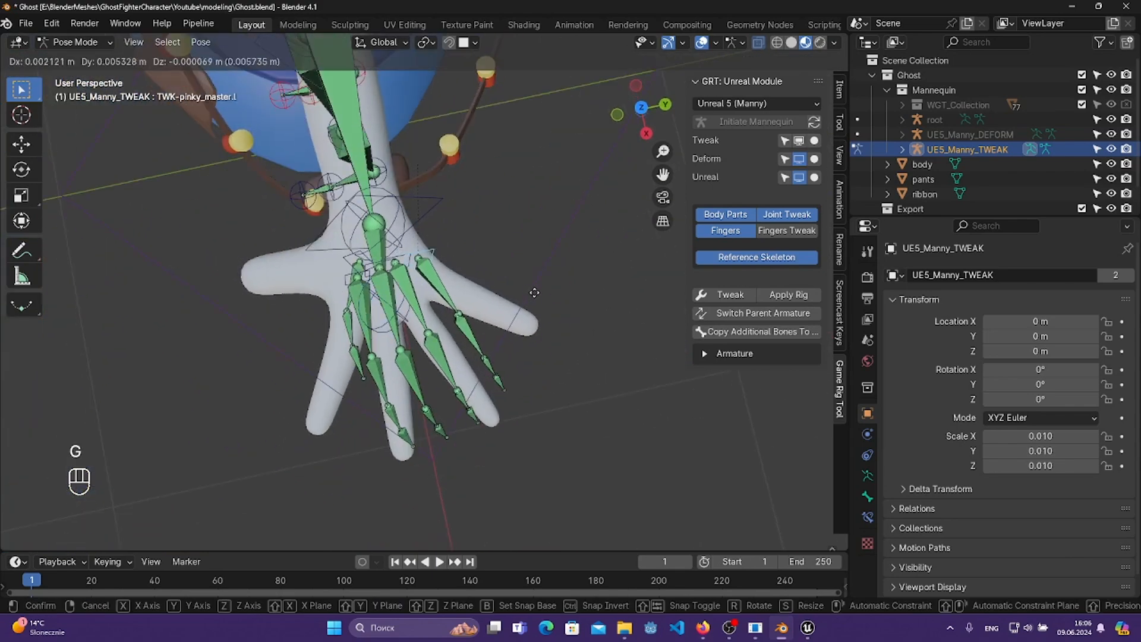
pyautogui.click(544, 306)
pyautogui.press('r')
pyautogui.click(629, 384)
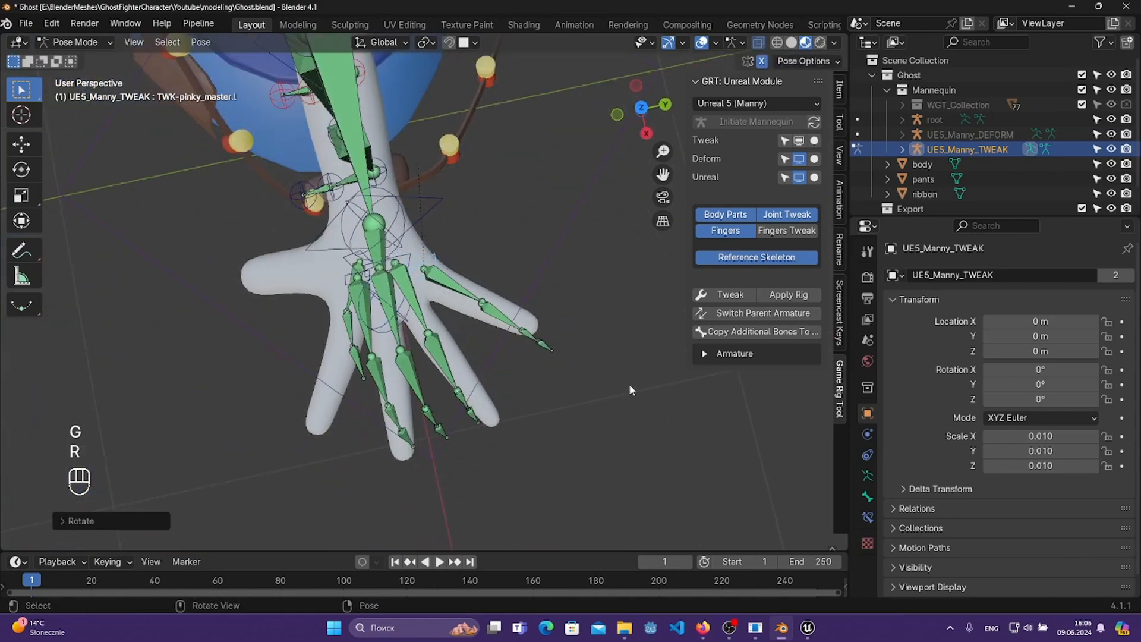
pyautogui.press('s')
pyautogui.click(589, 357)
pyautogui.press('r')
pyautogui.click(590, 345)
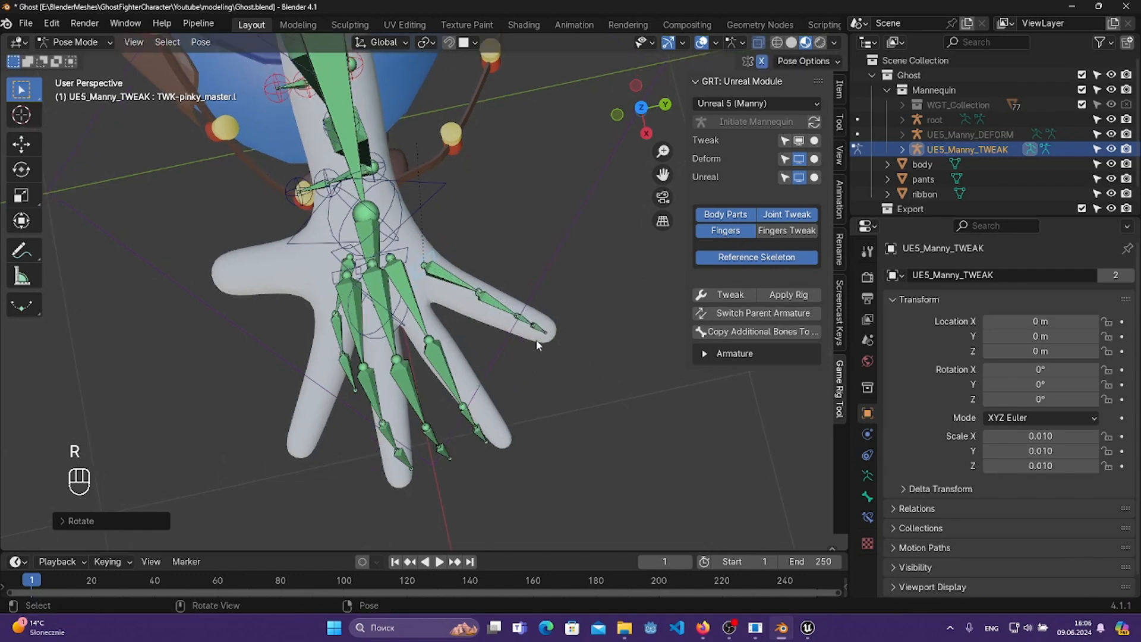
pyautogui.keyDown('shift'); pyautogui.moveTo(528, 339); pyautogui.dragTo(587, 363, button='middle'); pyautogui.keyUp('shift')
pyautogui.press('s')
pyautogui.click(637, 387)
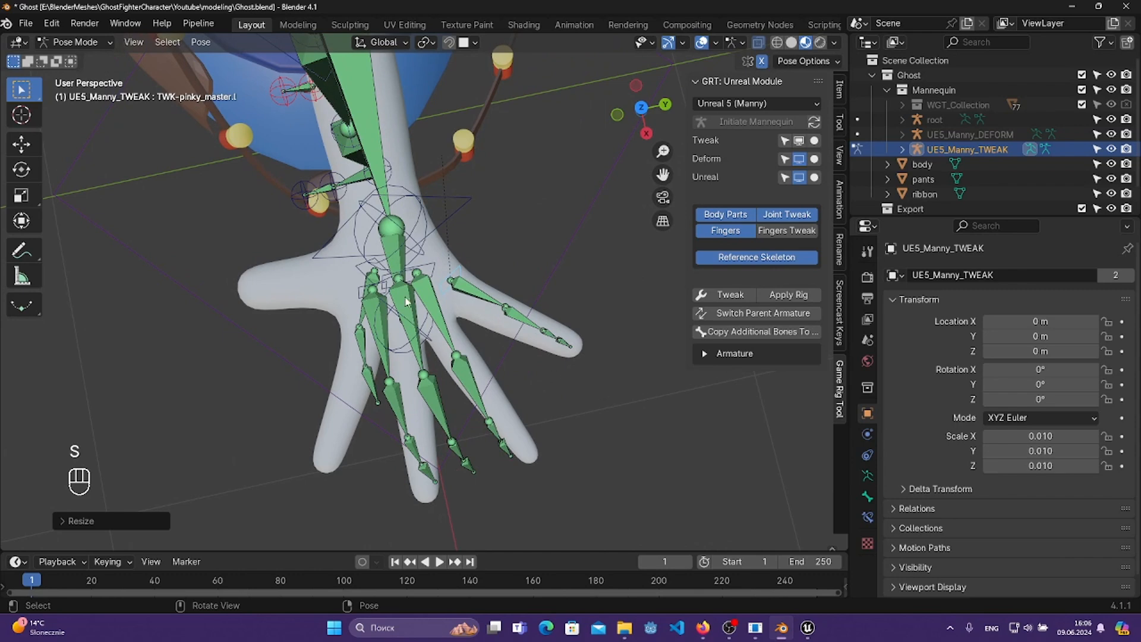
# - Move, scale down and rotate the left ring finger master control to fit its bones into the finger beside the pinky
pyautogui.press('g')
pyautogui.click(544, 384)
pyautogui.press('s')
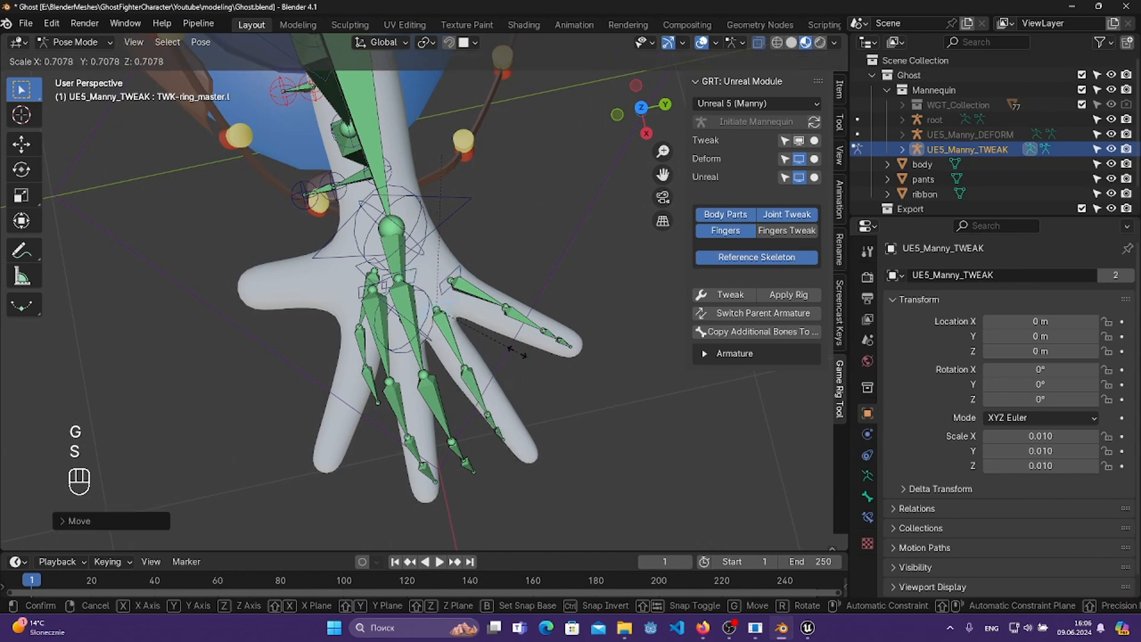
pyautogui.click(517, 352)
pyautogui.press('r')
pyautogui.click(584, 360)
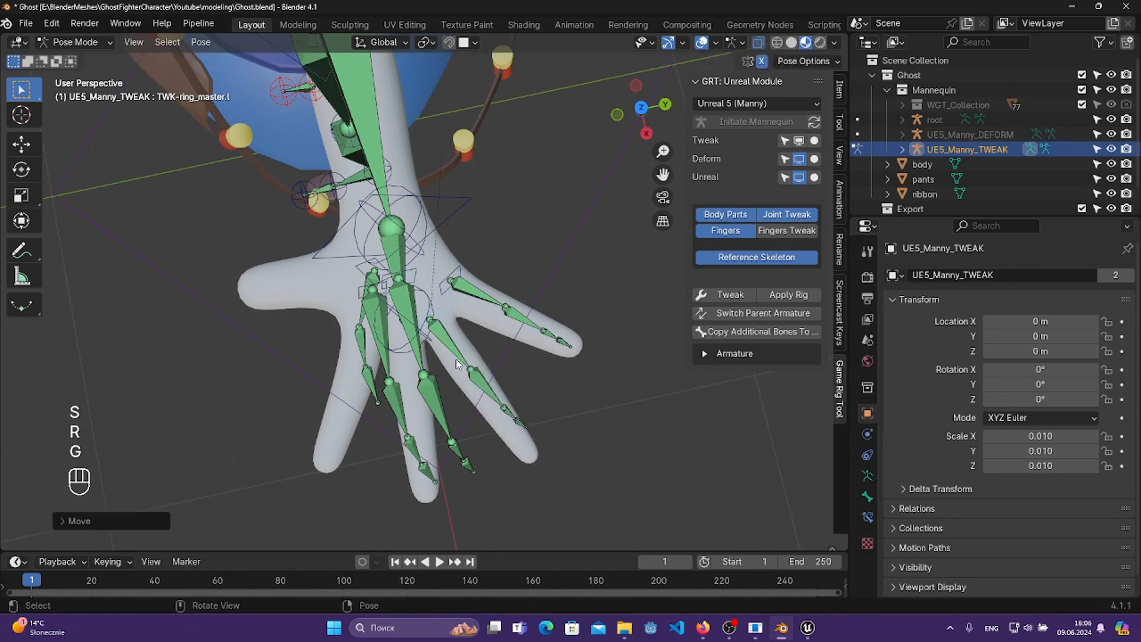
# - Move, scale and rotate the left middle finger master control to align its bones with the middle finger of the mesh
pyautogui.keyDown('shift'); pyautogui.moveTo(444, 296); pyautogui.dragTo(502, 293, button='middle'); pyautogui.keyUp('shift')
pyautogui.click(474, 273)
pyautogui.press('g')
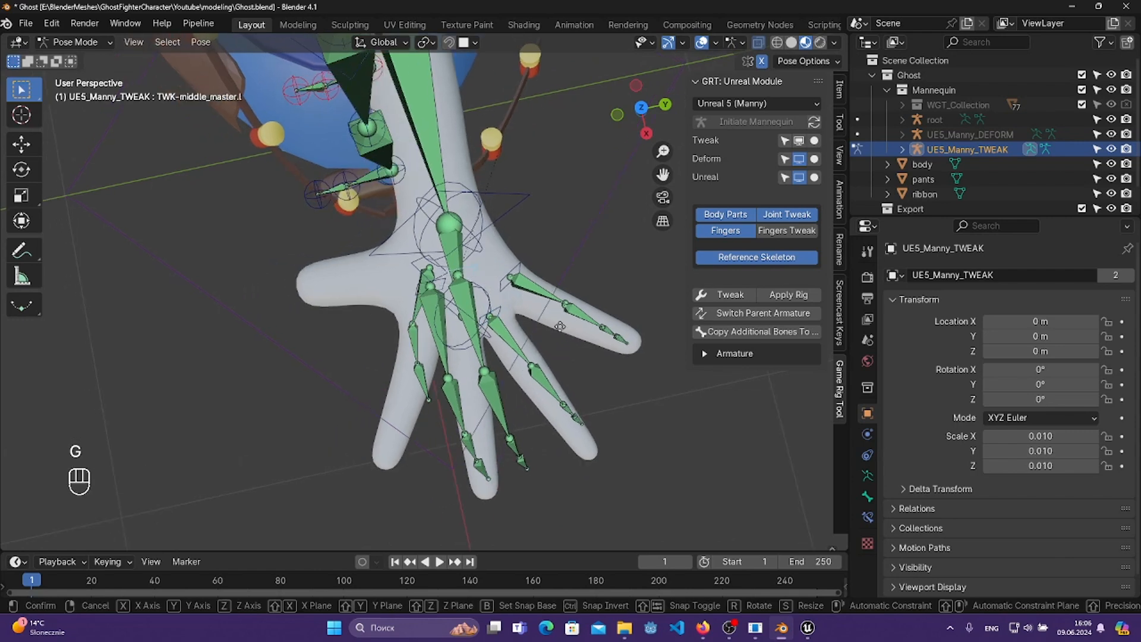
pyautogui.click(568, 367)
pyautogui.press('s')
pyautogui.click(589, 388)
pyautogui.press('g')
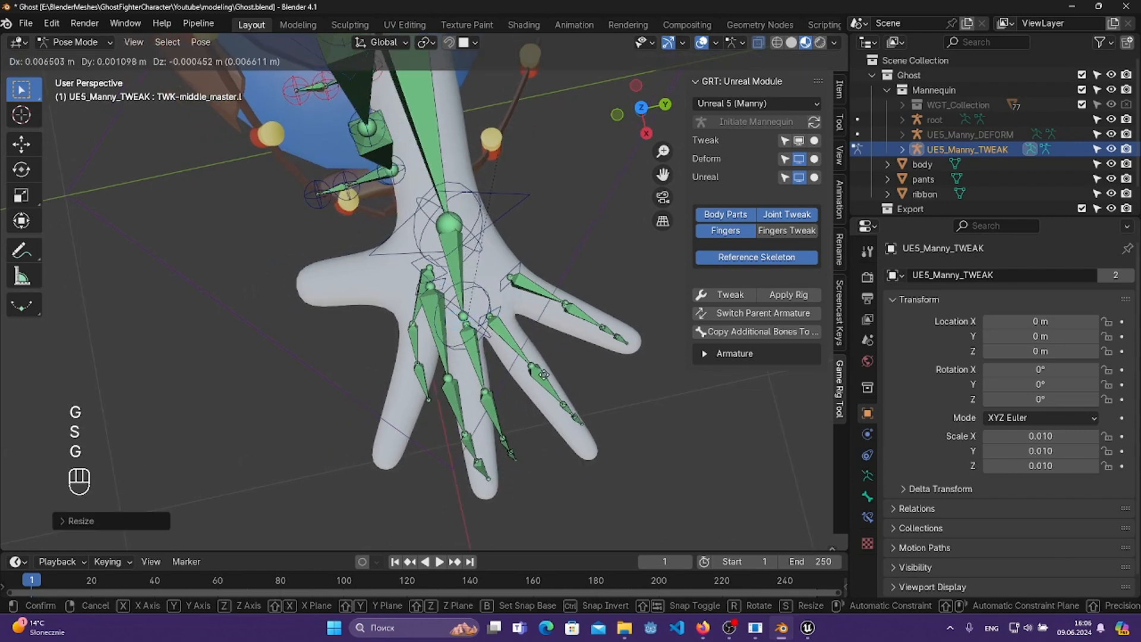
pyautogui.click(541, 376)
pyautogui.press('r')
pyautogui.click(530, 393)
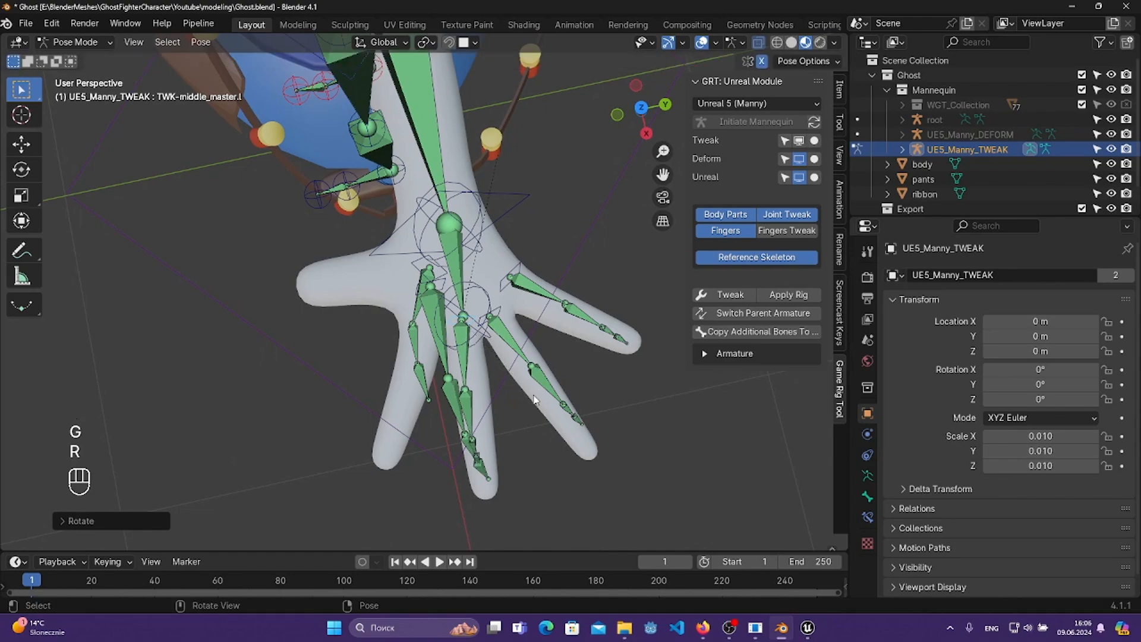
# - Move, rotate and scale the left index finger master control so its bones follow the finger nearest the thumb
pyautogui.moveTo(532, 389); pyautogui.dragTo(469, 423, button='middle')
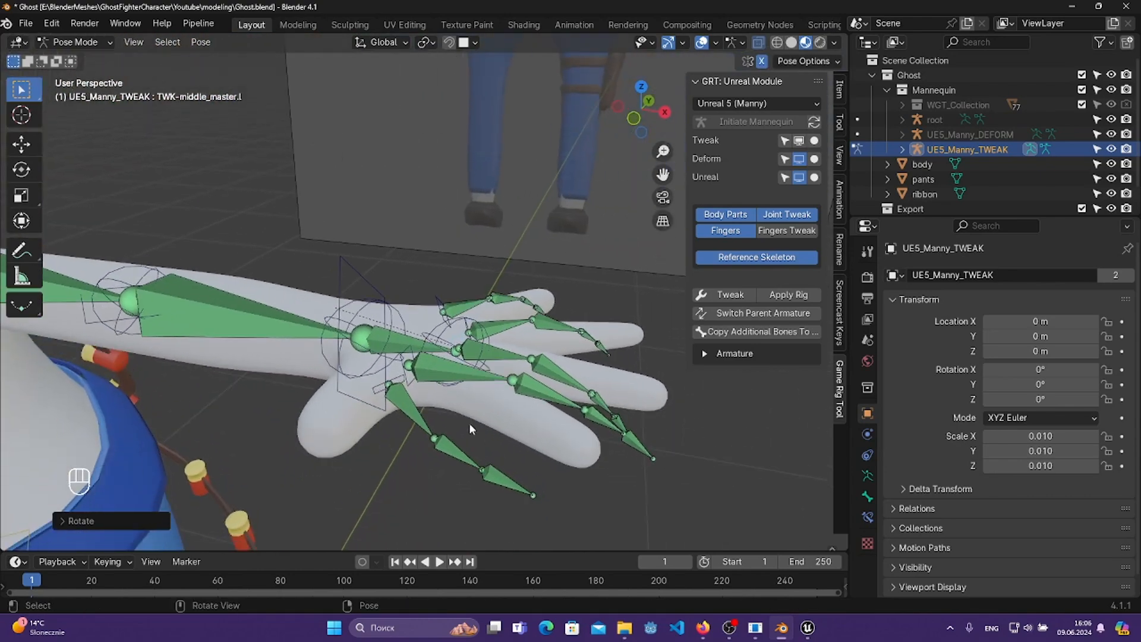
pyautogui.moveTo(507, 345); pyautogui.dragTo(440, 393, button='middle')
pyautogui.scroll(2, 408, 340)
pyautogui.click(422, 323)
pyautogui.scroll(-2, 542, 357)
pyautogui.moveTo(543, 357)
pyautogui.mouseDown(button='middle')
pyautogui.moveTo(529, 386)
pyautogui.moveTo(547, 374)
pyautogui.mouseUp(button='middle')
pyautogui.press('g')
pyautogui.click(560, 390)
pyautogui.press('r')
pyautogui.click(499, 432)
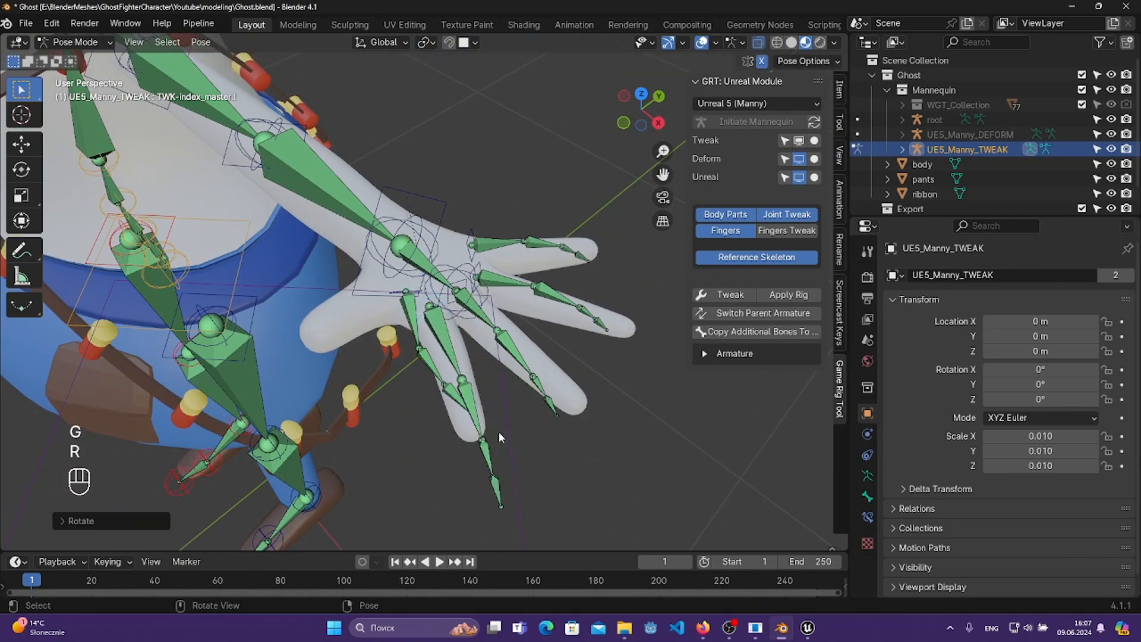
pyautogui.press('s')
pyautogui.press('g')
pyautogui.click(547, 411)
# - Move, rotate and scale the left thumb master control so the thumb bones point along the mesh's thumb
pyautogui.moveTo(548, 412); pyautogui.dragTo(471, 365, button='middle')
pyautogui.click(353, 364)
pyautogui.moveTo(353, 364); pyautogui.dragTo(355, 441, button='middle')
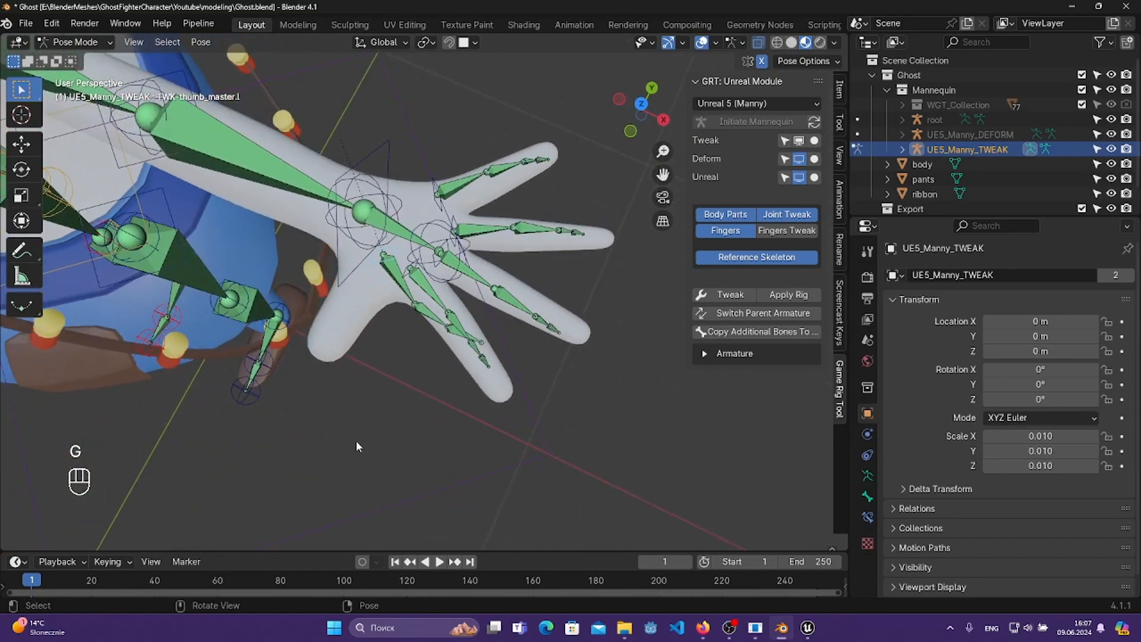
pyautogui.keyDown('shift'); pyautogui.moveTo(450, 340); pyautogui.dragTo(550, 306, button='middle'); pyautogui.keyUp('shift')
pyautogui.press('g')
pyautogui.press('r')
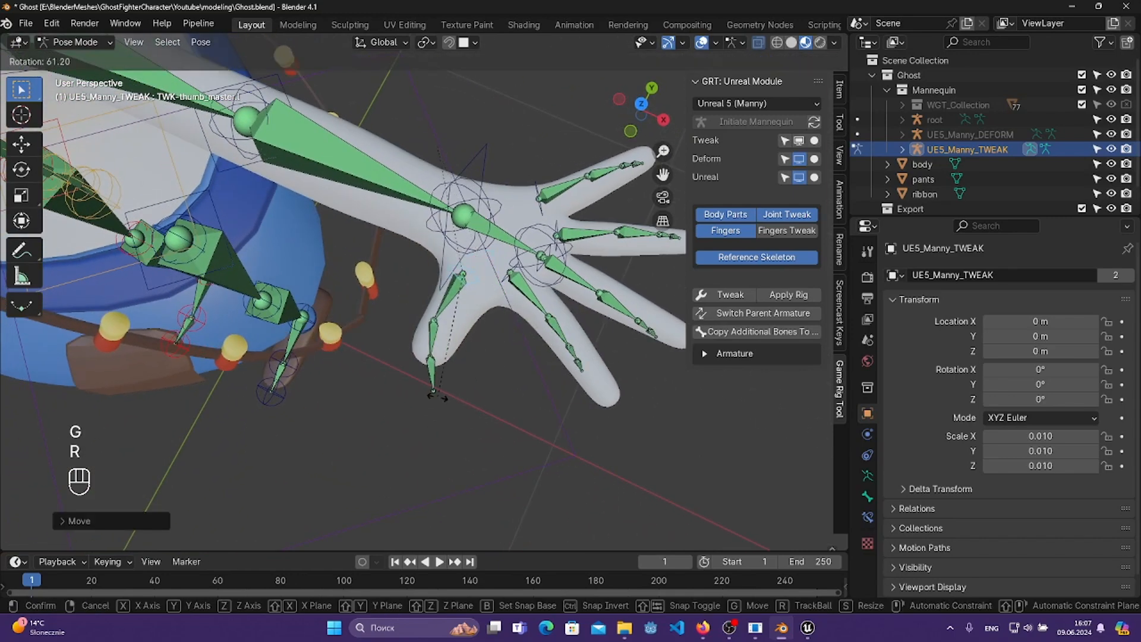
pyautogui.click(438, 397)
pyautogui.moveTo(449, 379); pyautogui.dragTo(534, 346, button='middle')
pyautogui.press('s')
pyautogui.click(590, 376)
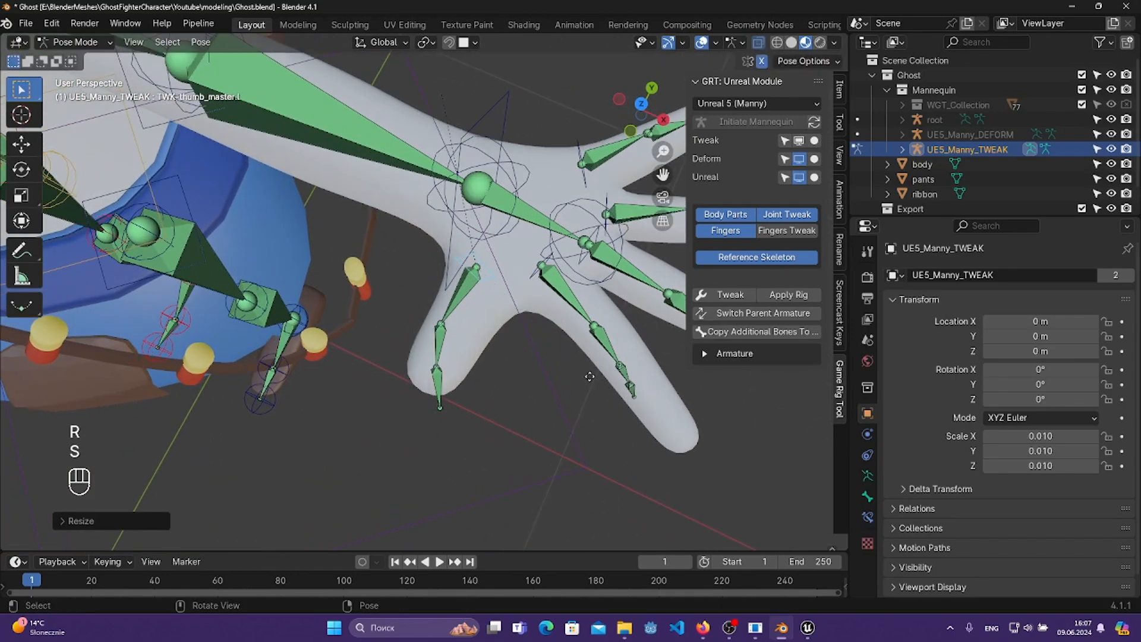
pyautogui.press('g')
pyautogui.click(589, 376)
# - In front view, raise the left thumb master control along Z into the hand and rotate it slightly
pyautogui.press('KP_1')
pyautogui.keyDown('shift'); pyautogui.moveTo(571, 447); pyautogui.dragTo(537, 421, button='middle'); pyautogui.keyUp('shift')
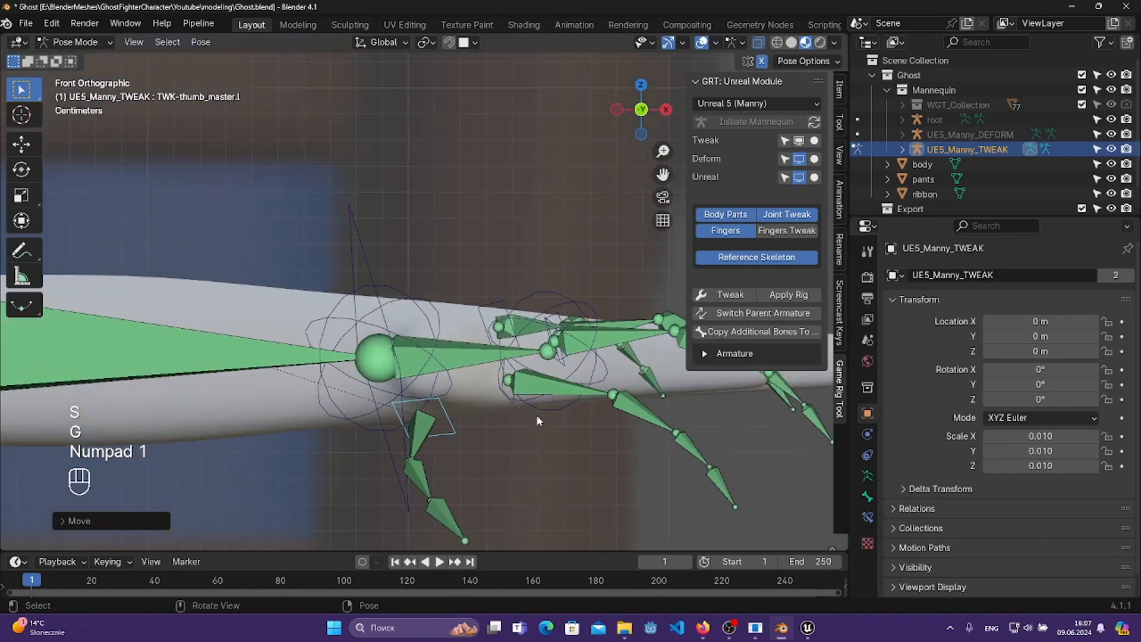
pyautogui.press('g')
pyautogui.press('z')
pyautogui.click(542, 342)
pyautogui.press('r')
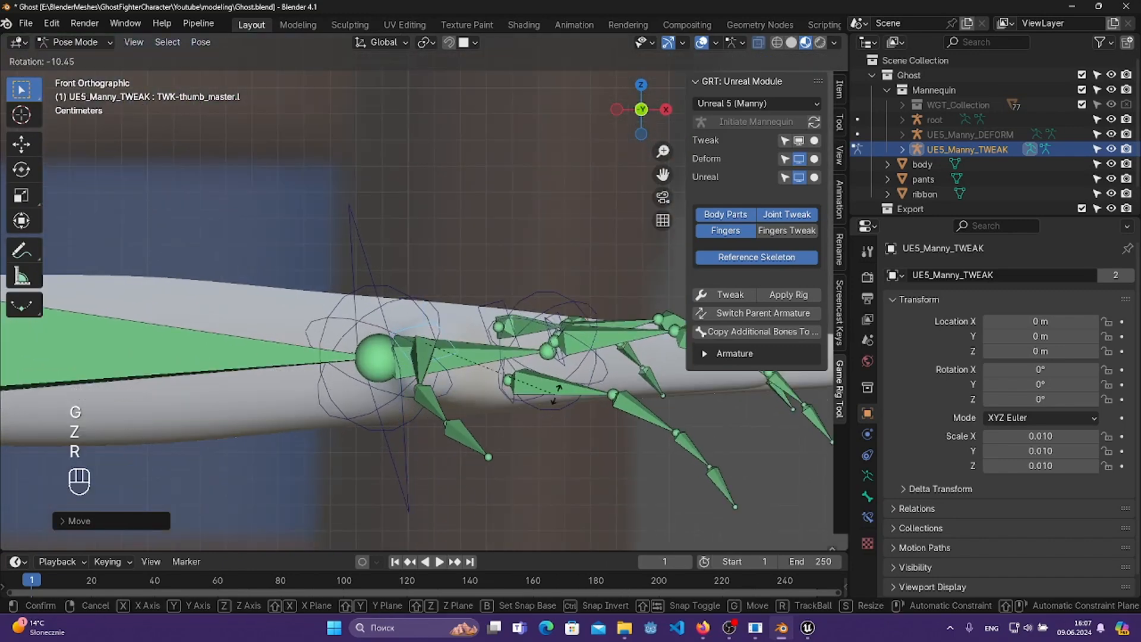
pyautogui.click(556, 393)
# - Rotate the left thumb master control from two further viewing angles to align it with the thumb's direction
pyautogui.moveTo(556, 393); pyautogui.dragTo(616, 405, button='middle')
pyautogui.press('r')
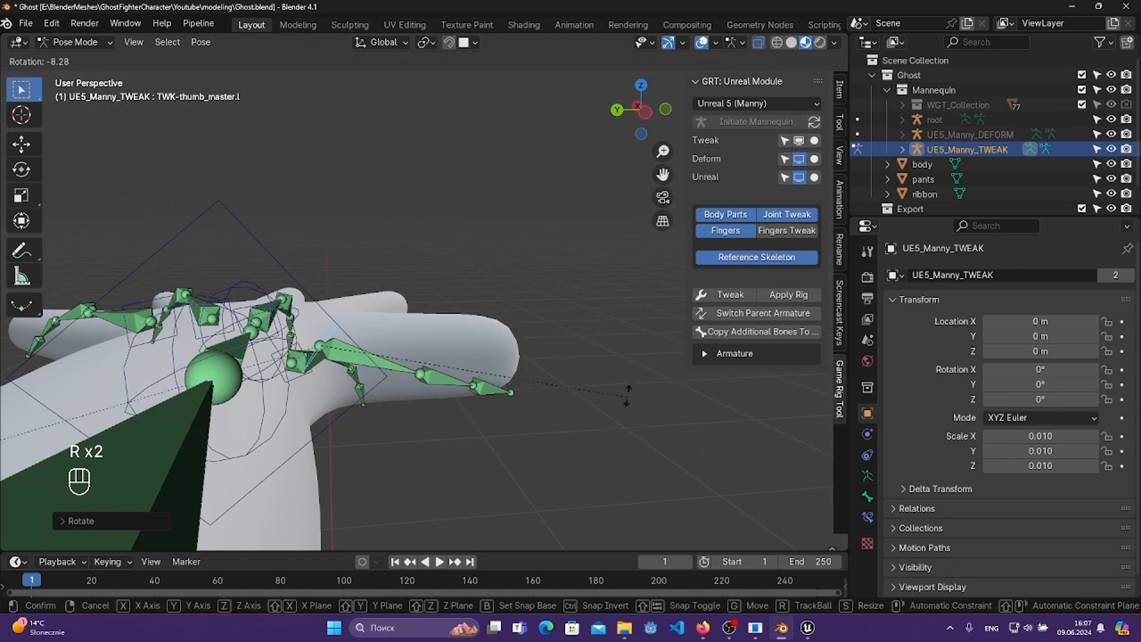
pyautogui.click(603, 296)
pyautogui.moveTo(415, 358); pyautogui.dragTo(605, 410, button='middle')
pyautogui.press('r')
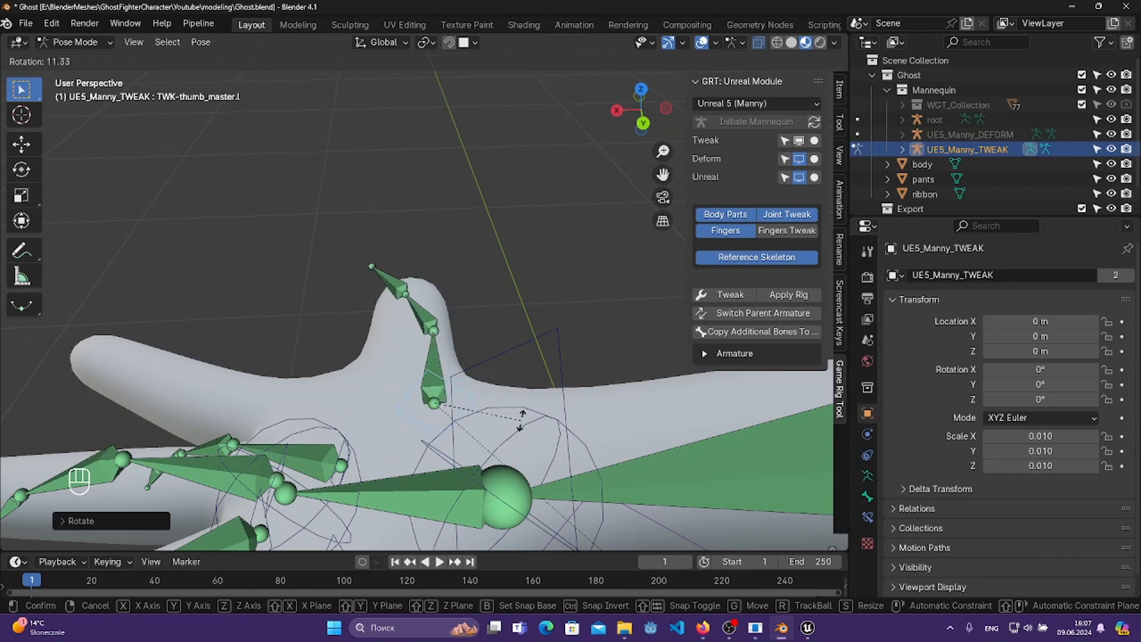
pyautogui.click(525, 429)
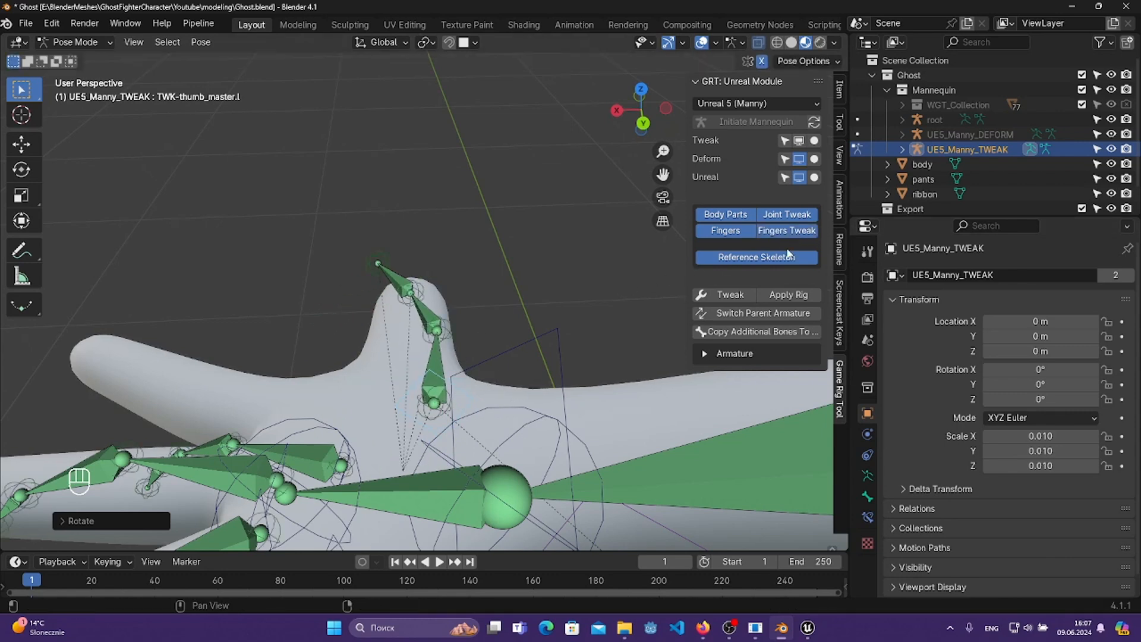
# - Show the finger tweak controls, and move the left thumb's outer joint and tip joint inside the thumb mesh
pyautogui.moveTo(595, 297); pyautogui.dragTo(446, 337, button='middle')
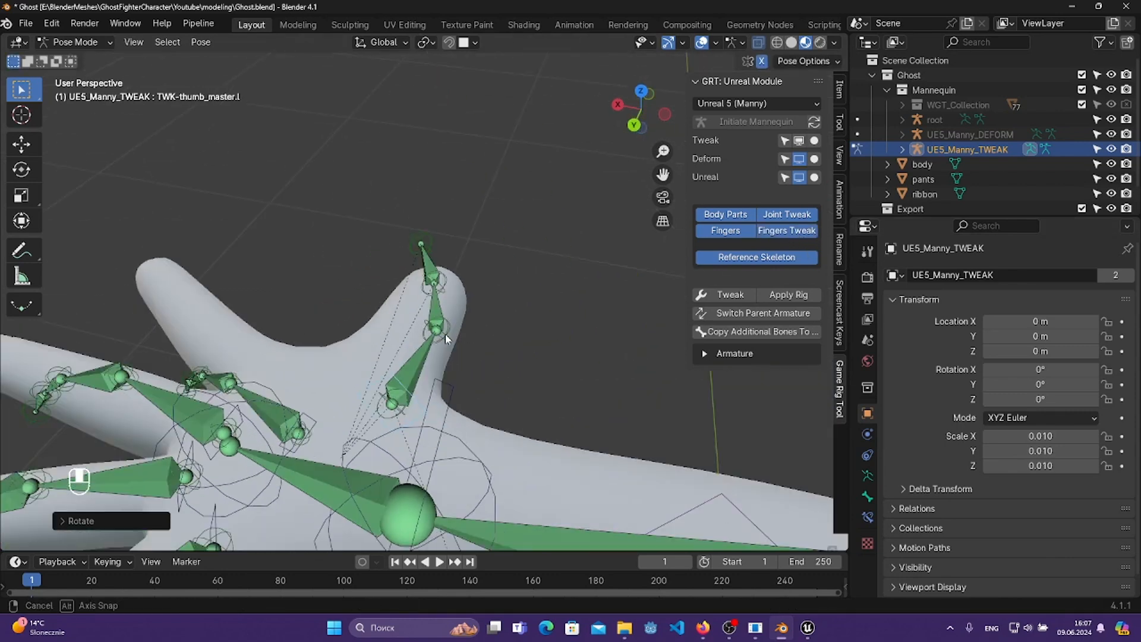
pyautogui.click(506, 327)
pyautogui.moveTo(518, 320); pyautogui.dragTo(497, 336, button='middle')
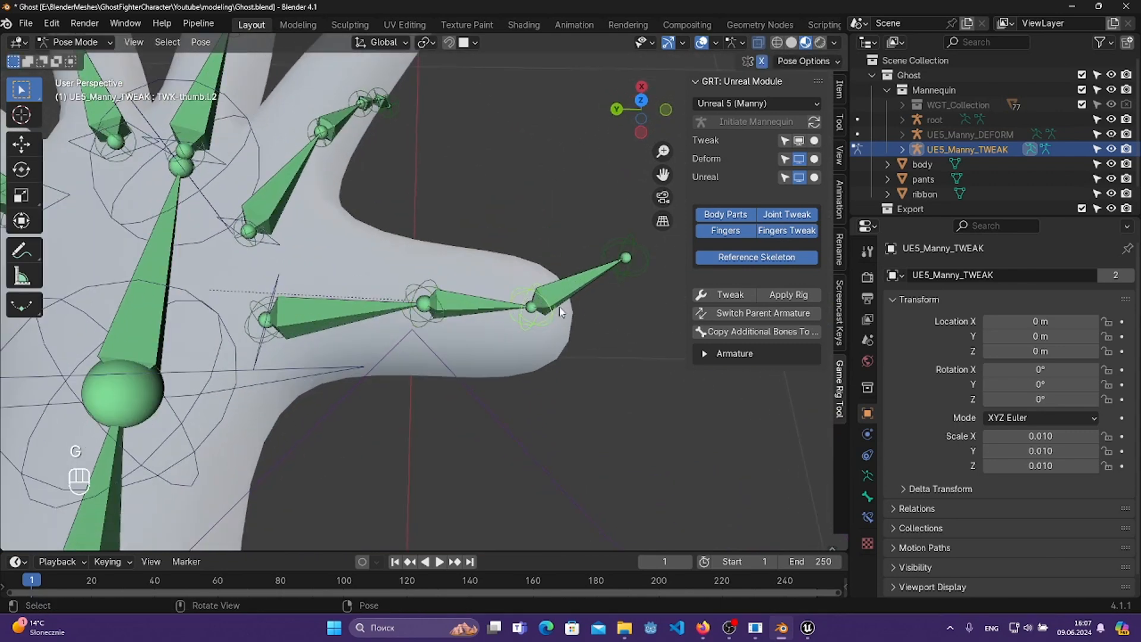
pyautogui.press('g')
pyautogui.click(583, 331)
pyautogui.click(631, 257)
pyautogui.press('g')
pyautogui.click(618, 275)
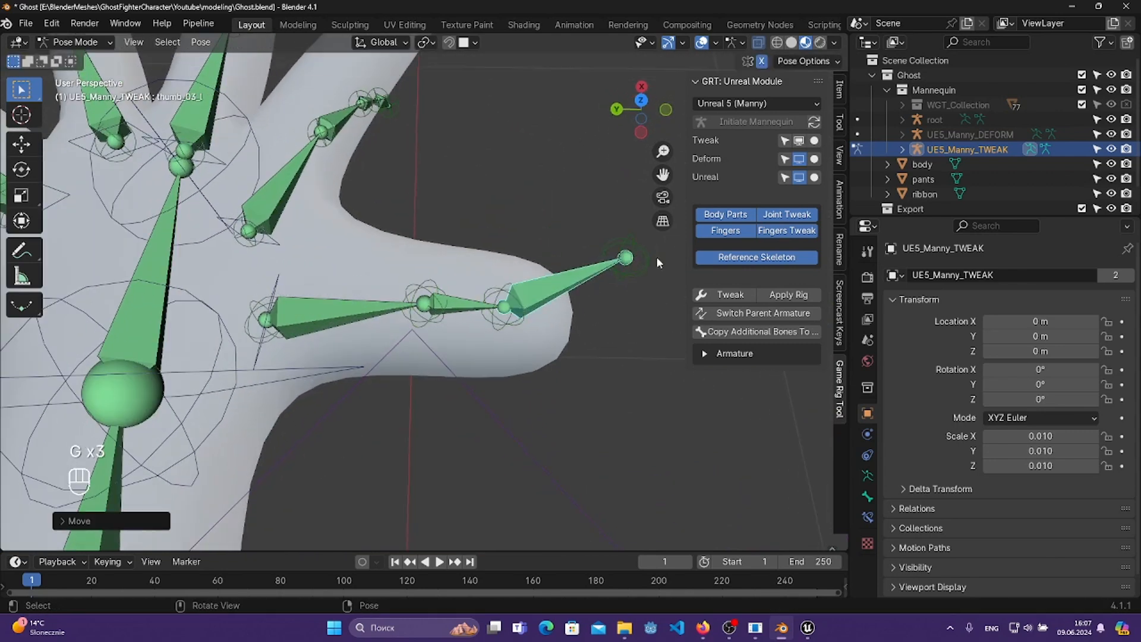
pyautogui.click(649, 270)
pyautogui.press('g')
pyautogui.click(583, 328)
# - Adjust the position of the left thumb's first knuckle joint and save the file
pyautogui.moveTo(585, 330); pyautogui.dragTo(495, 312, button='middle')
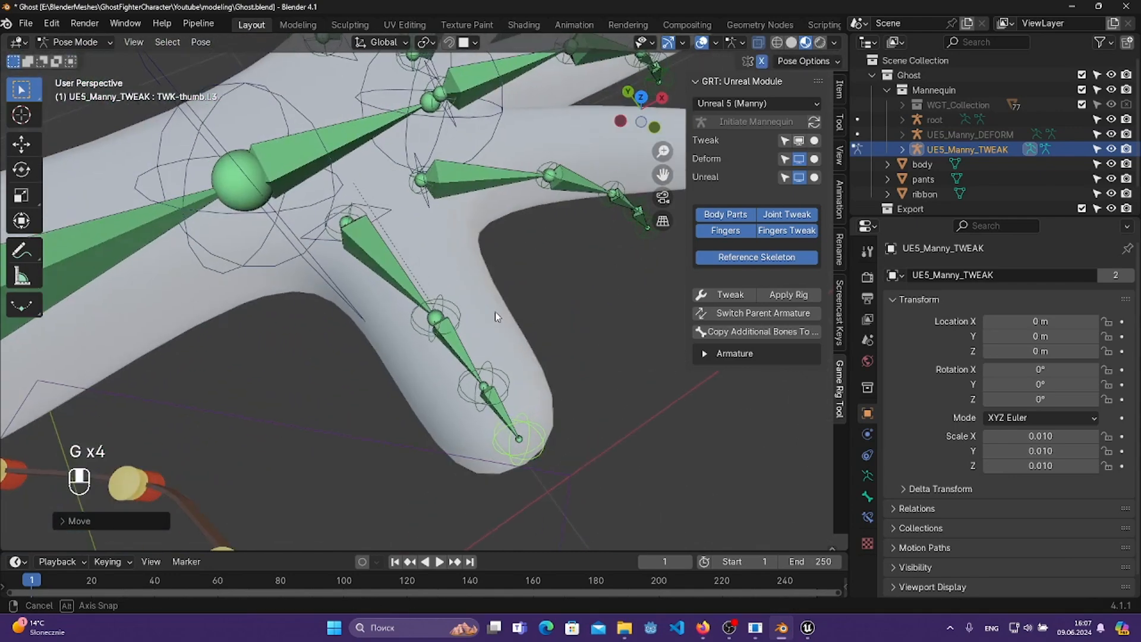
pyautogui.click(444, 289)
pyautogui.press('g')
pyautogui.click(428, 285)
pyautogui.moveTo(429, 287); pyautogui.dragTo(406, 373, button='middle')
pyautogui.hotkey('ctrl', 's')
# - Reposition the end control of the left hand bone inside the palm, close to the finger bases
pyautogui.press('KP_1')
pyautogui.moveTo(223, 353); pyautogui.dragTo(431, 381, button='middle')
pyautogui.scroll(2, 439, 386)
pyautogui.moveTo(476, 411); pyautogui.dragTo(403, 372, button='middle')
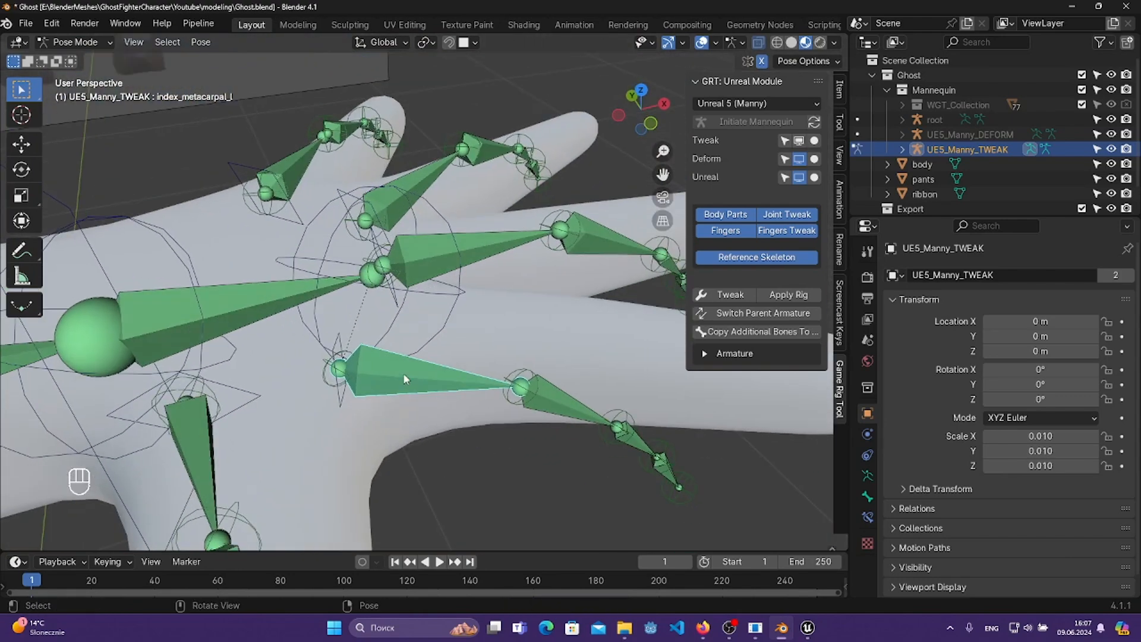
pyautogui.scroll(-1, 403, 372)
pyautogui.press('g')
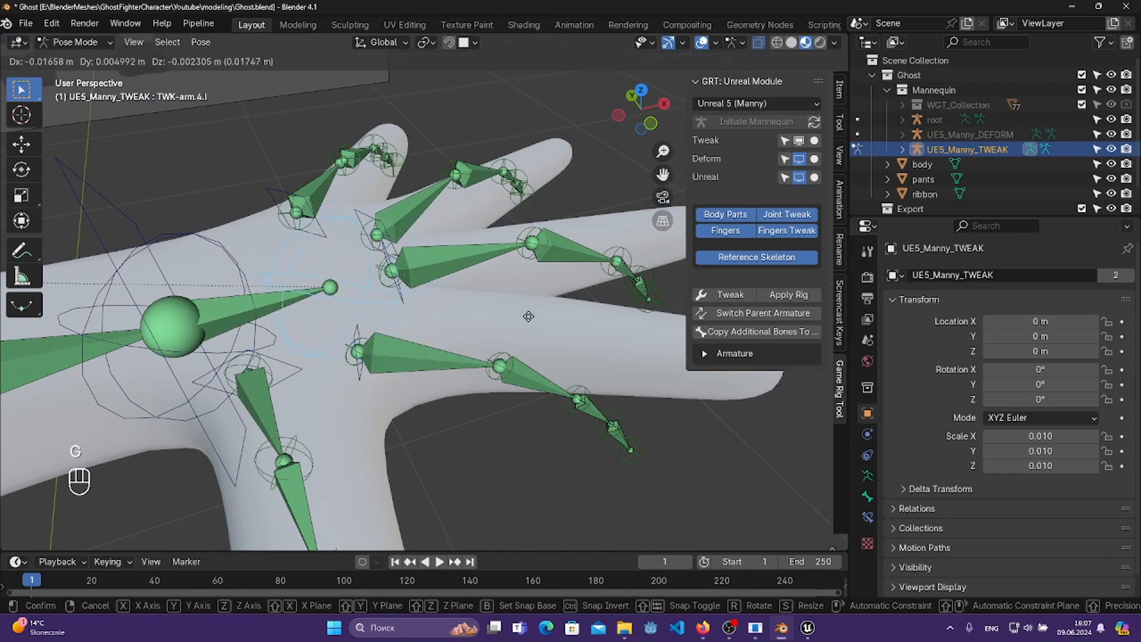
pyautogui.click(548, 317)
pyautogui.moveTo(555, 313); pyautogui.dragTo(523, 261, button='middle')
pyautogui.moveTo(523, 262); pyautogui.dragTo(550, 262, button='middle')
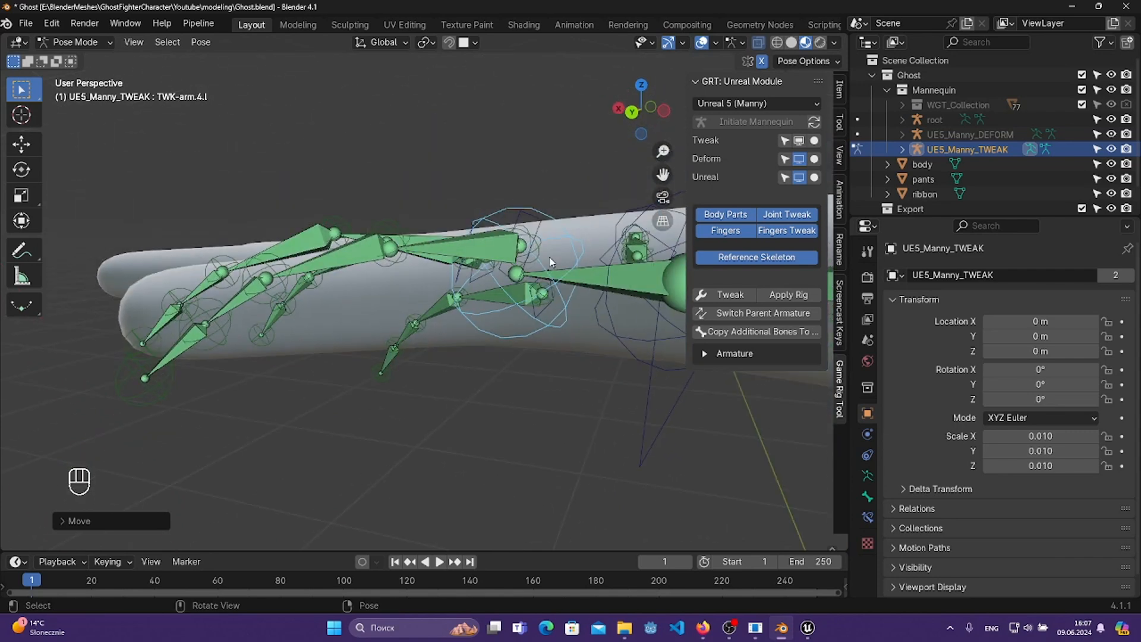
# - Lower the left pinky's first and second knuckle joints along Z into the finger mesh and save the file
pyautogui.moveTo(431, 281); pyautogui.dragTo(357, 206, button='middle')
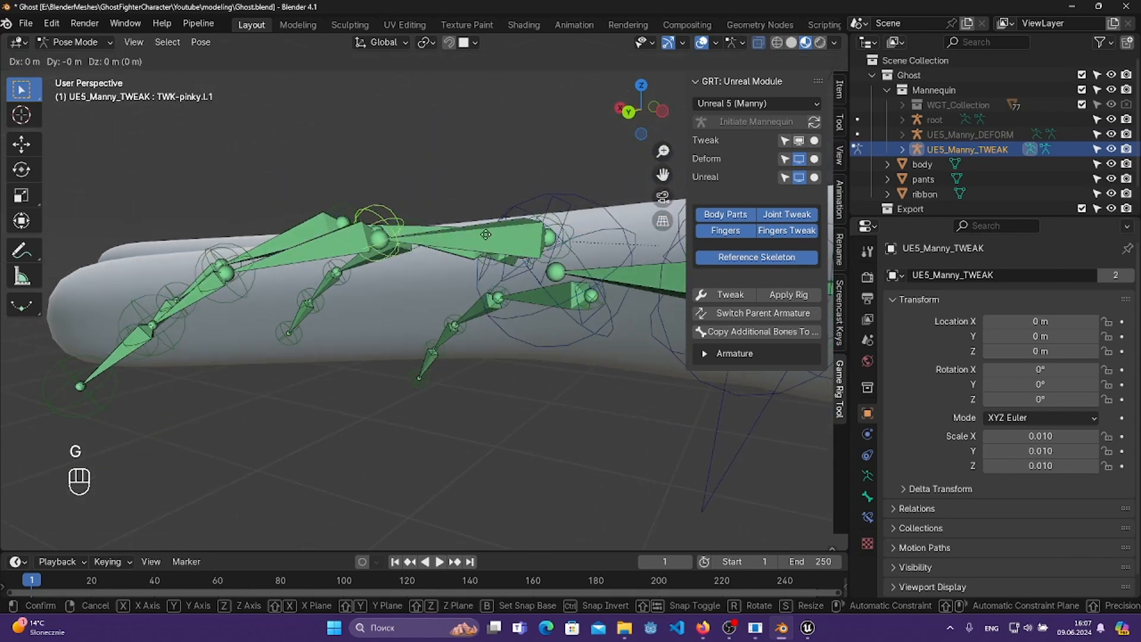
pyautogui.press('z')
pyautogui.click(484, 278)
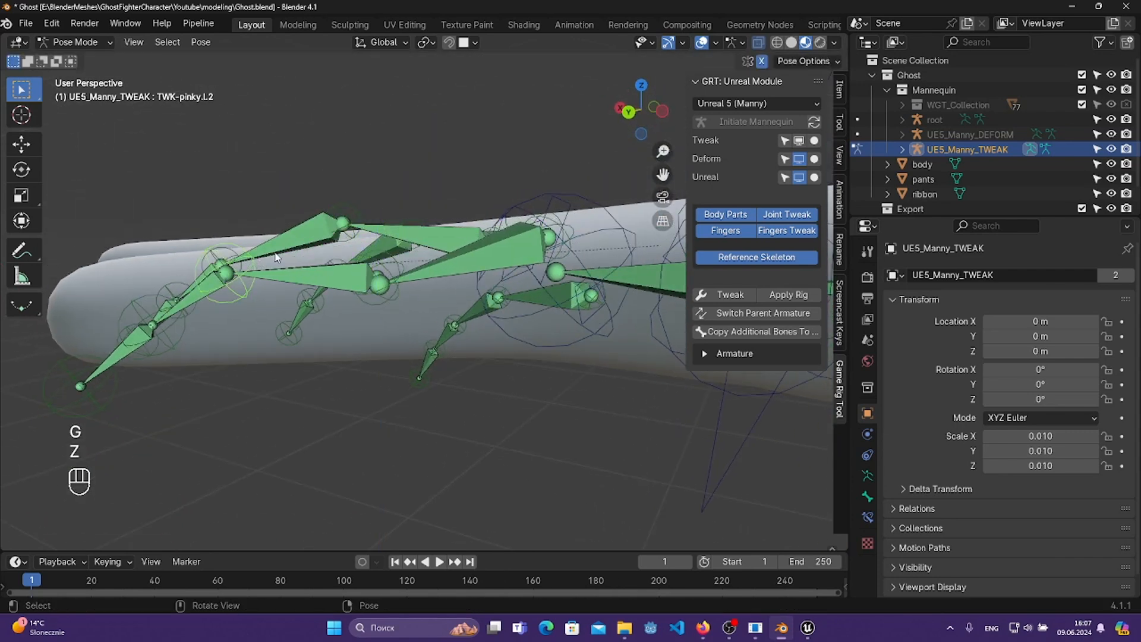
pyautogui.press('g')
pyautogui.press('z')
pyautogui.click(273, 289)
pyautogui.keyDown('shift'); pyautogui.moveTo(244, 316); pyautogui.dragTo(546, 285, button='middle'); pyautogui.keyUp('shift')
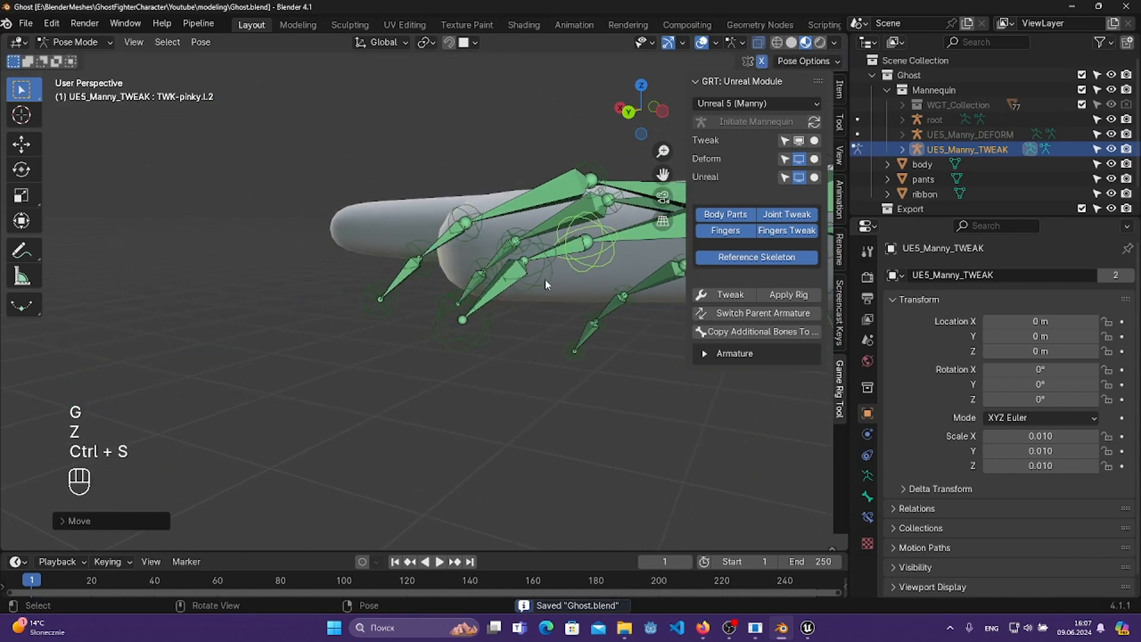
# - Raise the left pinky's tip joint along Z into the fingertip and save the file
pyautogui.press('g')
pyautogui.press('z')
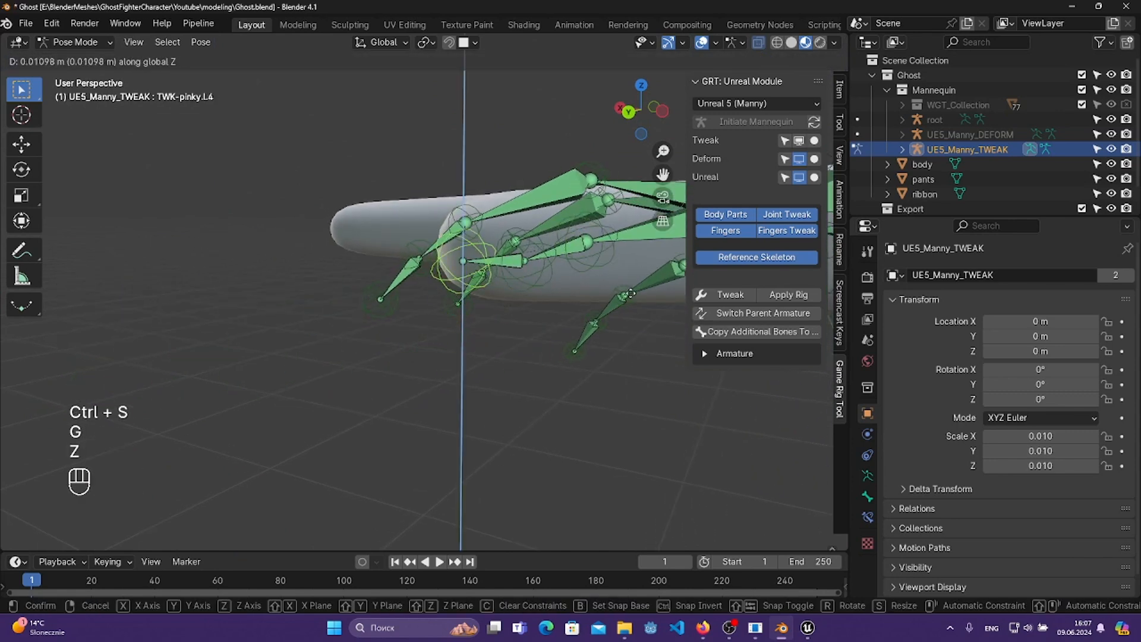
pyautogui.click(630, 271)
pyautogui.moveTo(630, 270); pyautogui.dragTo(531, 294, button='middle')
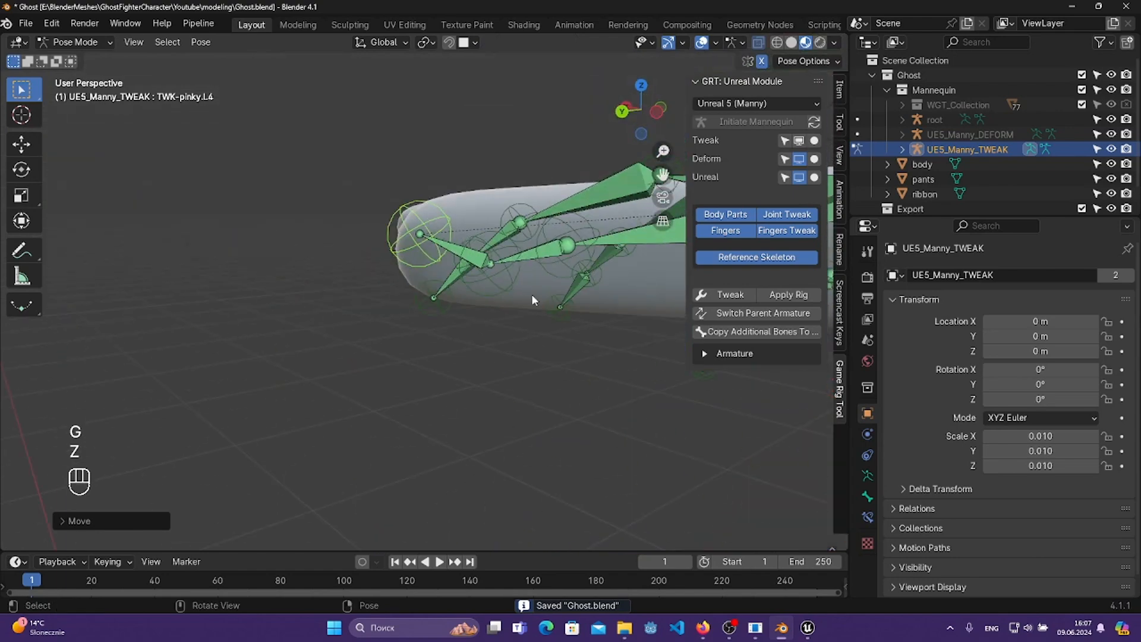
pyautogui.press('g')
pyautogui.press('z')
pyautogui.hotkey('ctrl', 's')
# - Adjust the height of the left pinky's outer joint along Z within the finger and save the file
pyautogui.moveTo(426, 295); pyautogui.dragTo(304, 205, button='middle')
pyautogui.click(404, 232)
pyautogui.press('g')
pyautogui.press('z')
pyautogui.click(539, 257)
pyautogui.hotkey('ctrl', 's')
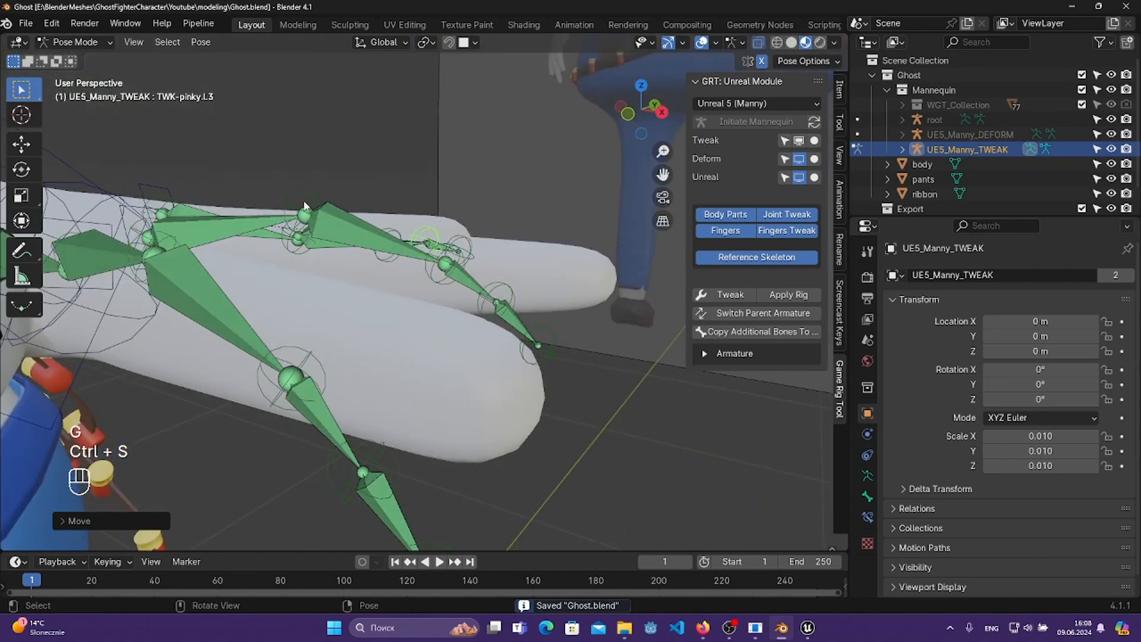
# - Lower the left ring finger's first knuckle joint along Z into the finger and save the file
pyautogui.press('g')
pyautogui.press('z')
pyautogui.click(438, 244)
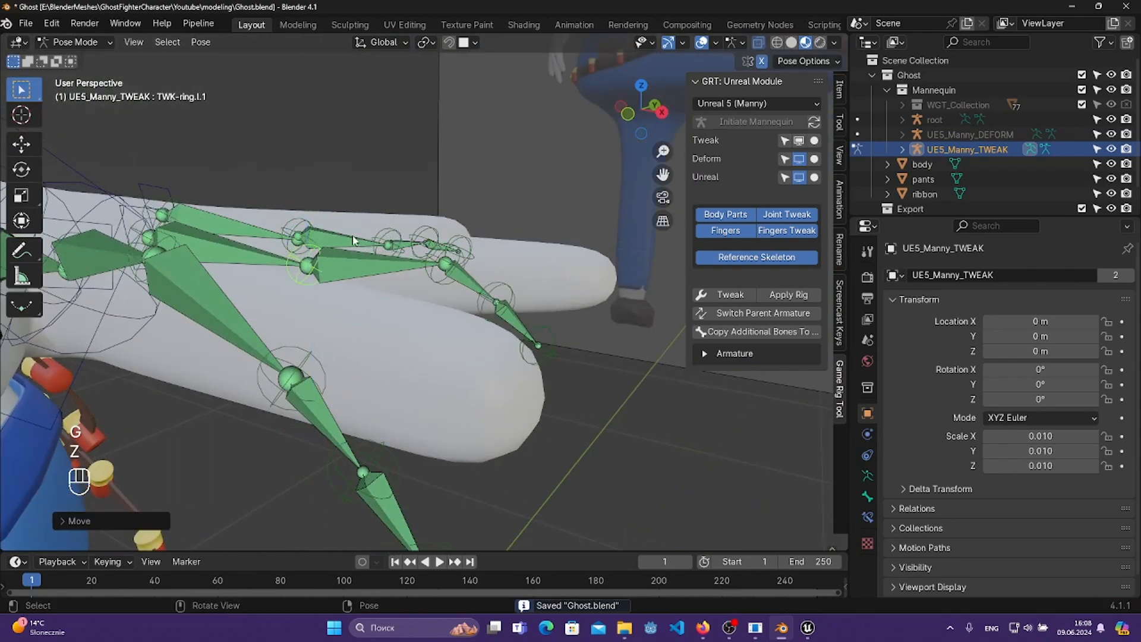
pyautogui.hotkey('ctrl', 's')
# - Undo the accidental move of the hand's end control and lower the left ring finger's base control along Z
pyautogui.moveTo(438, 245); pyautogui.dragTo(366, 387, button='middle')
pyautogui.hotkey('ctrl', 'z')
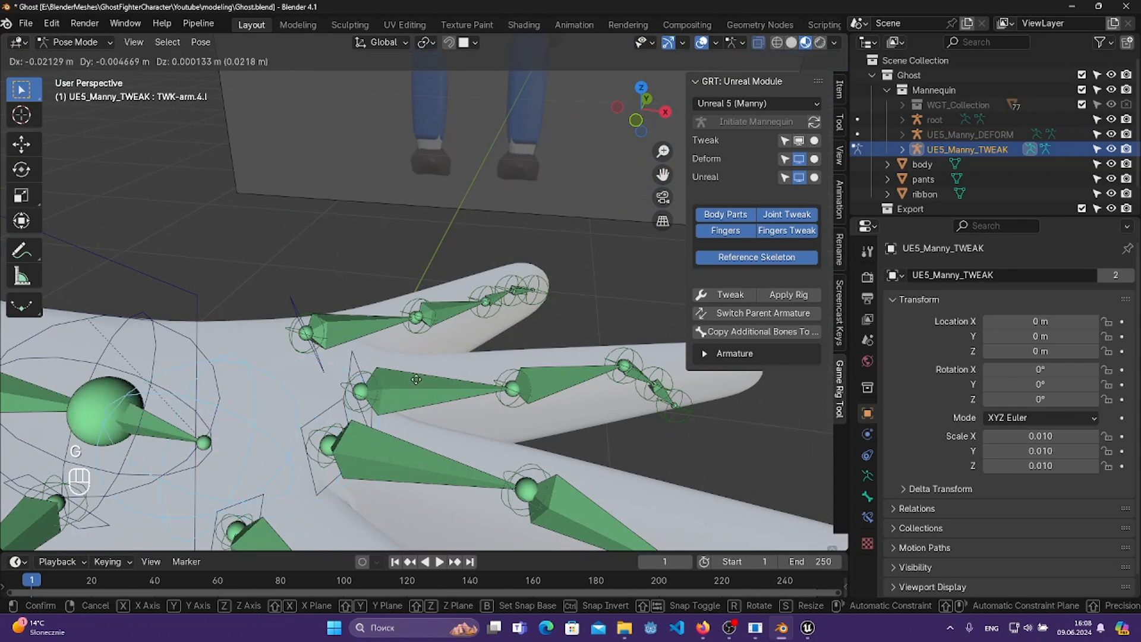
pyautogui.press('g')
pyautogui.press('z')
pyautogui.click(479, 377)
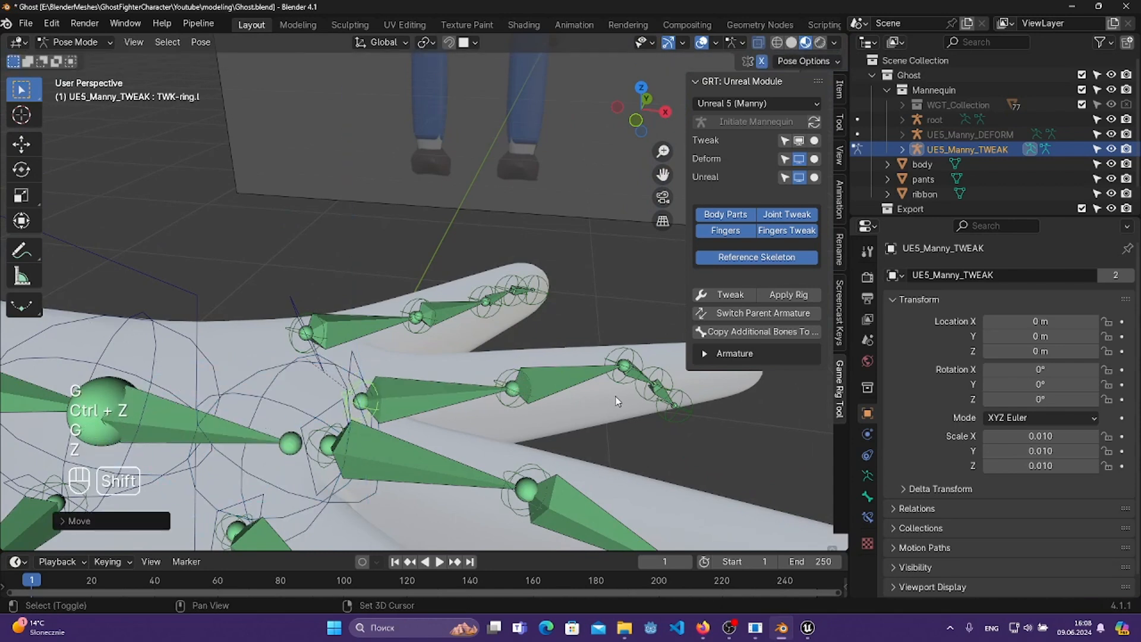
# - Raise the left ring finger's outer joint along Z into the finger mesh
pyautogui.keyDown('shift'); pyautogui.moveTo(616, 397); pyautogui.dragTo(455, 365, button='middle'); pyautogui.keyUp('shift')
pyautogui.keyDown('shift'); pyautogui.moveTo(568, 387); pyautogui.dragTo(547, 358, button='middle'); pyautogui.keyUp('shift')
pyautogui.scroll(2, 547, 358)
pyautogui.click(535, 390)
pyautogui.press('g')
pyautogui.press('z')
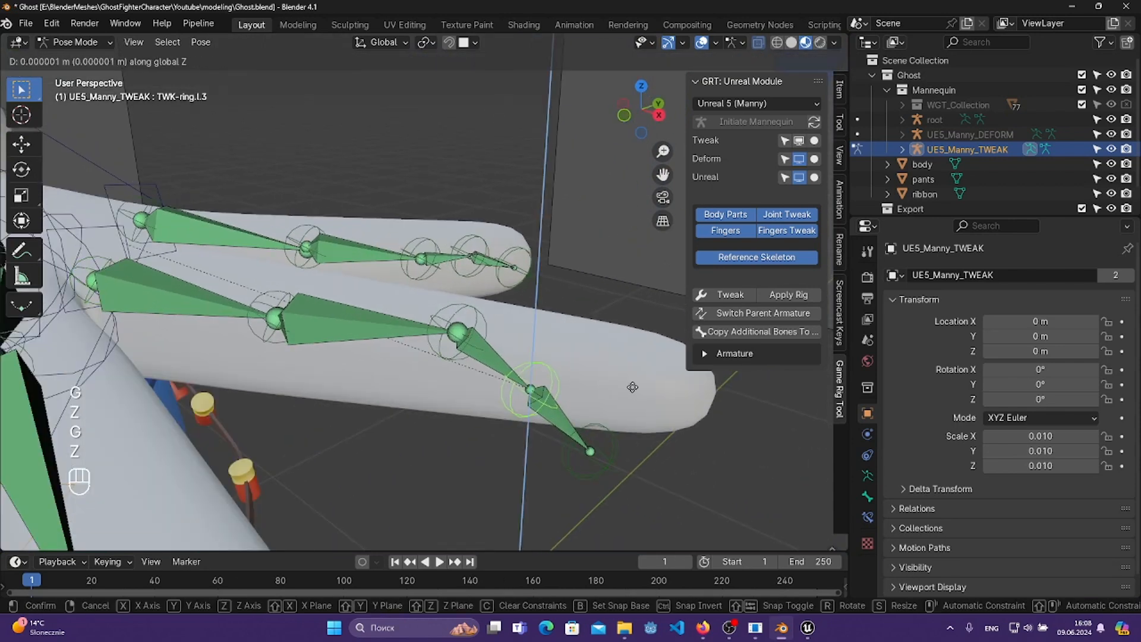
pyautogui.click(620, 338)
# - Raise the left ring finger's tip joint along Z into the mesh and extend it towards the fingertip
pyautogui.click(607, 433)
pyautogui.press('g')
pyautogui.press('z')
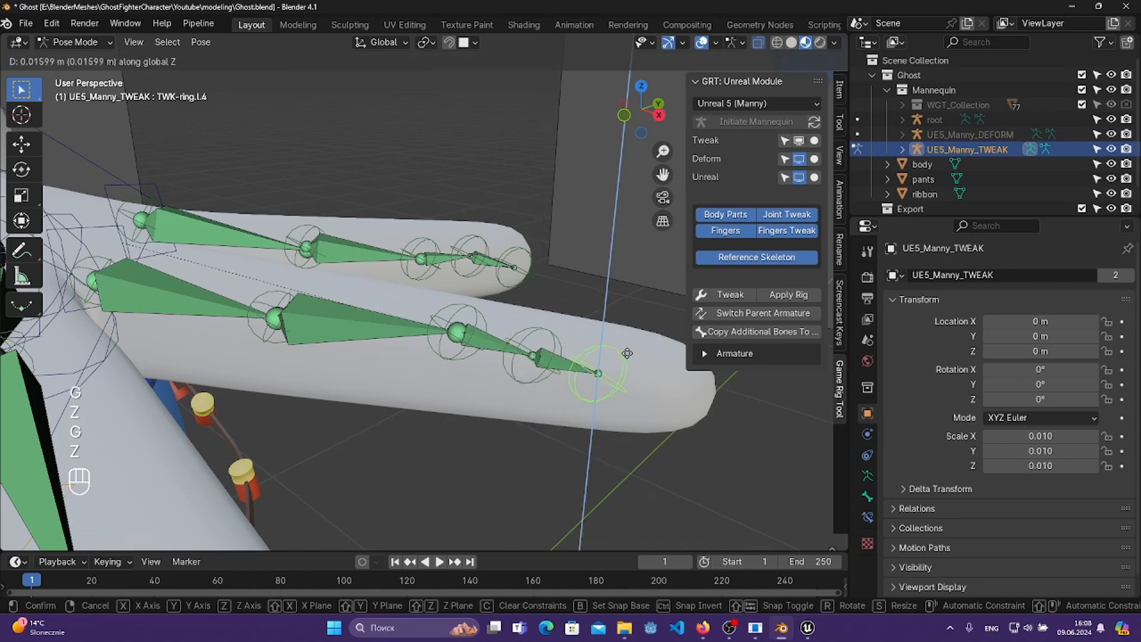
pyautogui.press('s')
pyautogui.click(631, 353)
pyautogui.press('g')
pyautogui.click(694, 356)
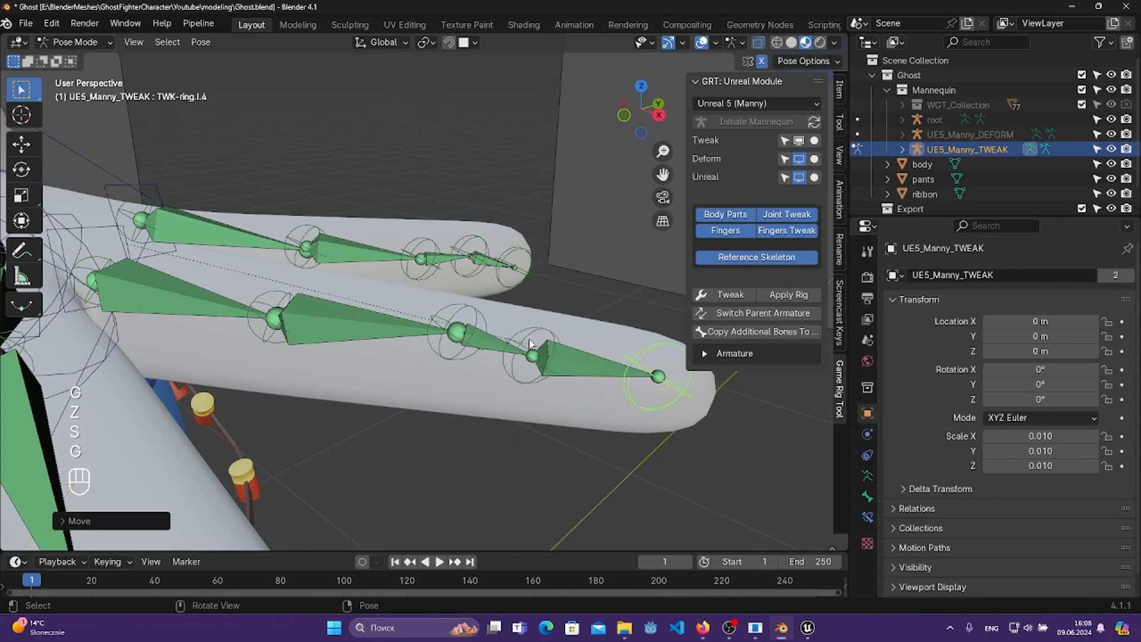
# - Shift the left ring finger's outer joint slightly towards the fingertip and save the file
pyautogui.click(529, 341)
pyautogui.press('g')
pyautogui.click(552, 344)
pyautogui.hotkey('ctrl', 's')
# - Adjust the heights of the left middle finger's first knuckle joint and base control along Z, saving the file
pyautogui.scroll(-4, 554, 347)
pyautogui.moveTo(555, 349); pyautogui.dragTo(450, 383, button='middle')
pyautogui.click(329, 289)
pyautogui.press('g')
pyautogui.press('z')
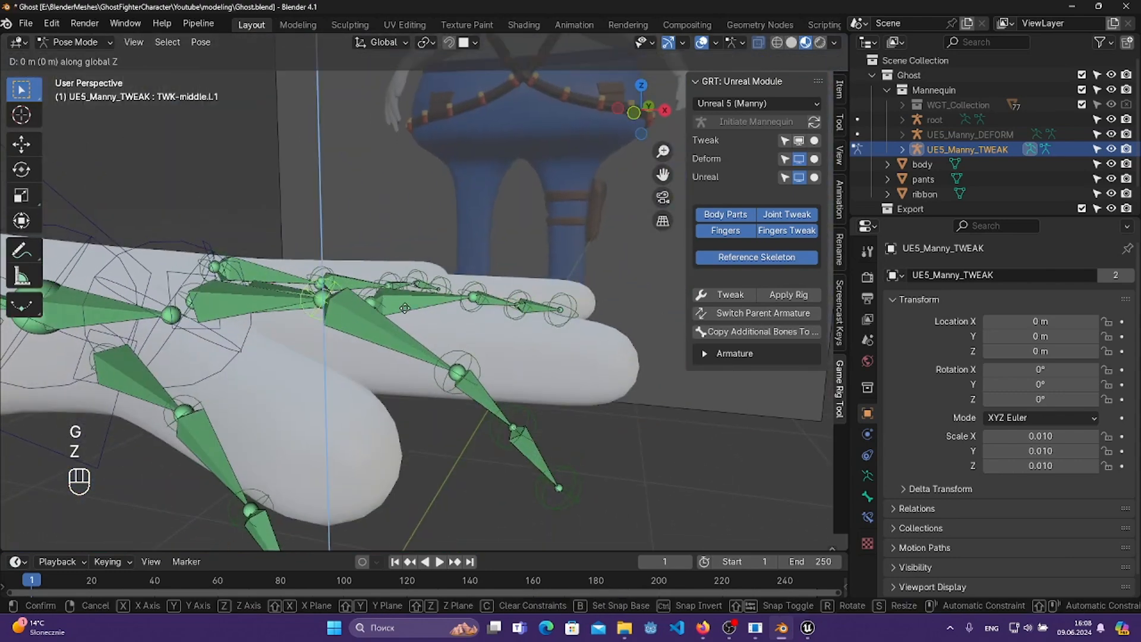
pyautogui.click(282, 315)
pyautogui.moveTo(282, 316); pyautogui.dragTo(330, 334, button='middle')
pyautogui.hotkey('ctrl', 's')
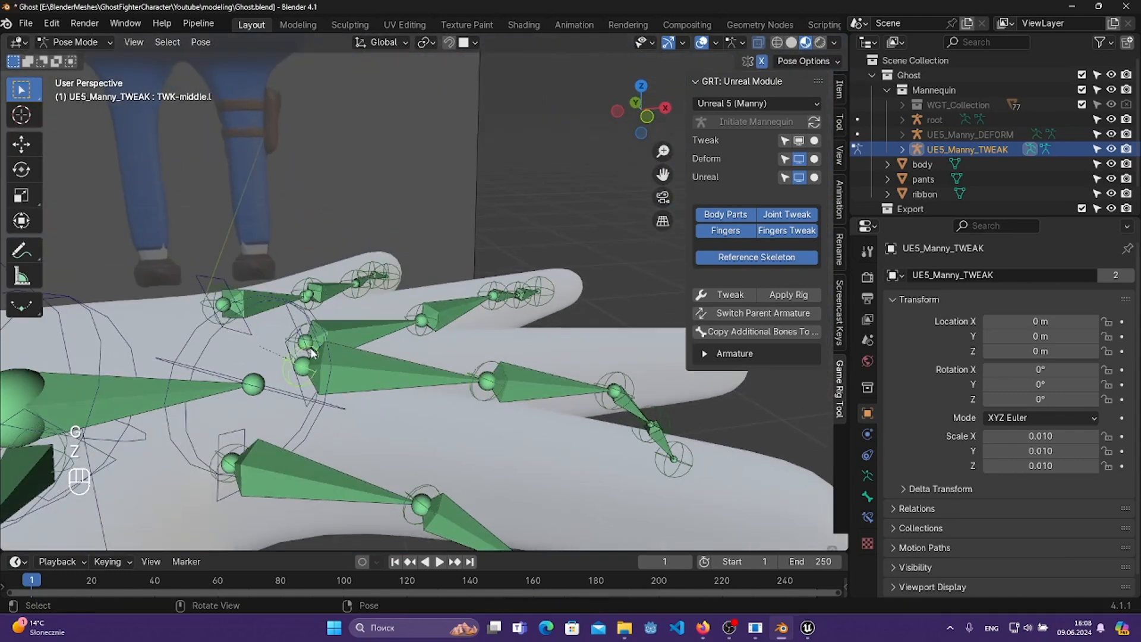
pyautogui.press('g')
pyautogui.press('z')
pyautogui.click(435, 364)
pyautogui.moveTo(622, 387); pyautogui.dragTo(571, 364, button='middle')
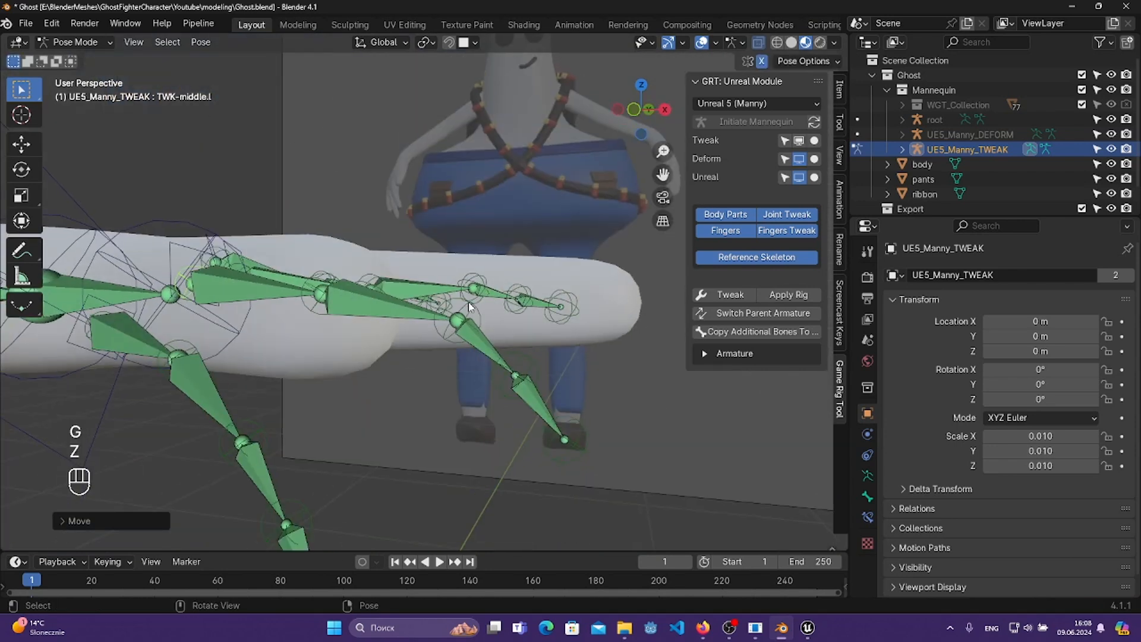
# - Raise the left middle finger's second knuckle and outer joints along Z to line up inside the finger
pyautogui.click(468, 304)
pyautogui.press('g')
pyautogui.press('z')
pyautogui.click(555, 355)
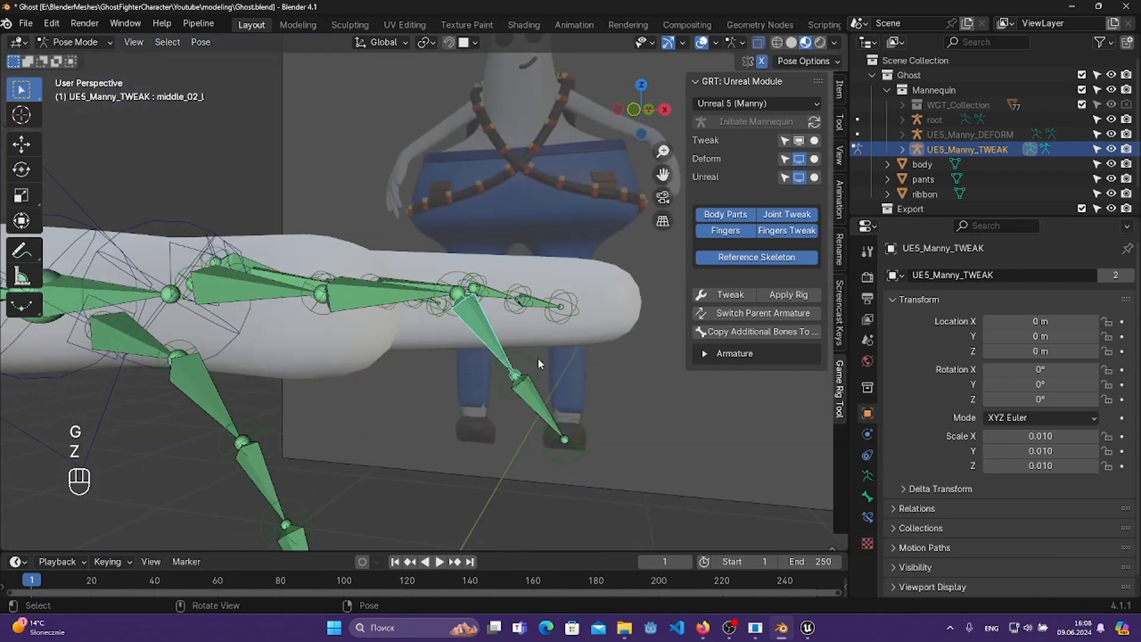
pyautogui.click(516, 374)
pyautogui.press('g')
pyautogui.press('z')
pyautogui.click(608, 297)
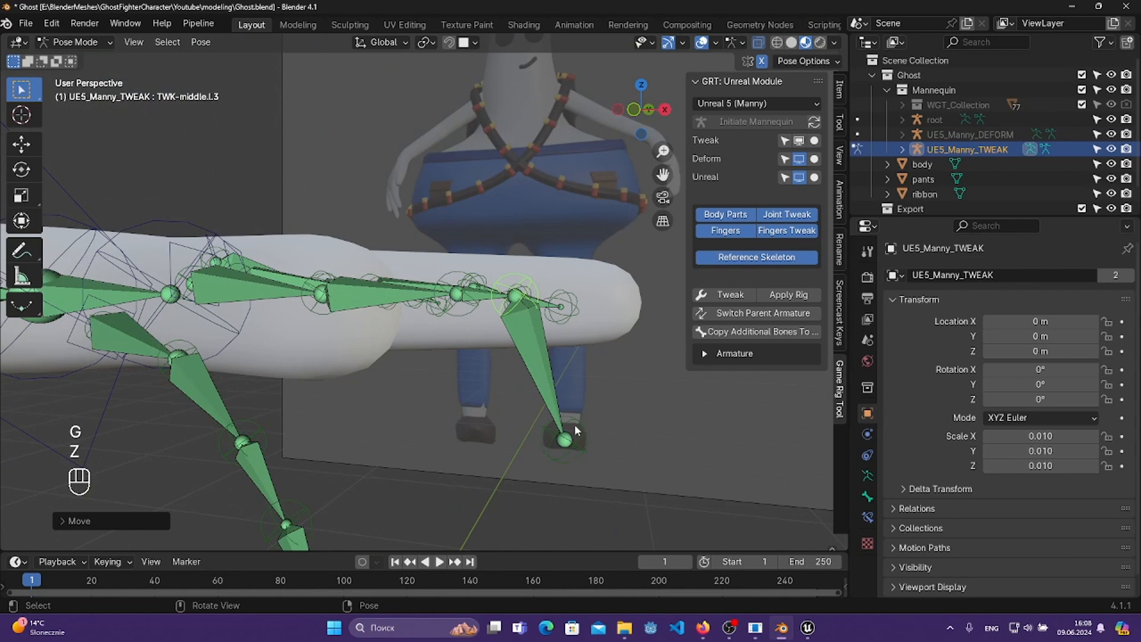
# - Raise the left middle finger's tip joint along Z and extend it towards the end of the finger
pyautogui.click(573, 429)
pyautogui.press('g')
pyautogui.press('z')
pyautogui.click(583, 289)
pyautogui.press('g')
pyautogui.click(631, 287)
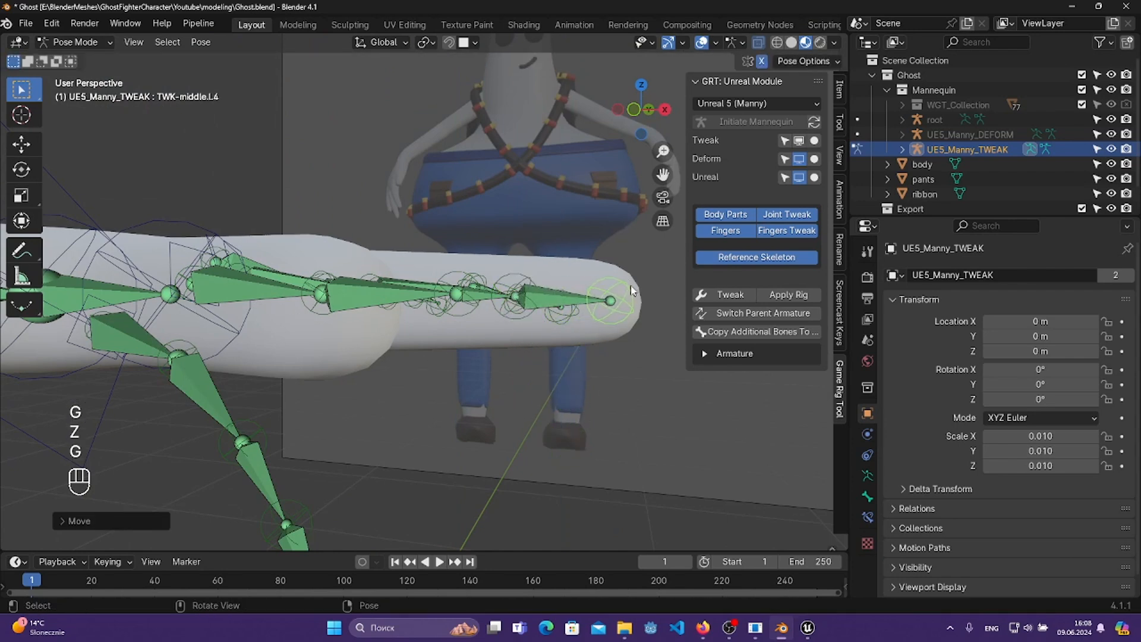
# - Slide the left middle finger's outer joint towards the fingertip to even out the bone lengths
pyautogui.click(520, 277)
pyautogui.press('g')
pyautogui.click(558, 277)
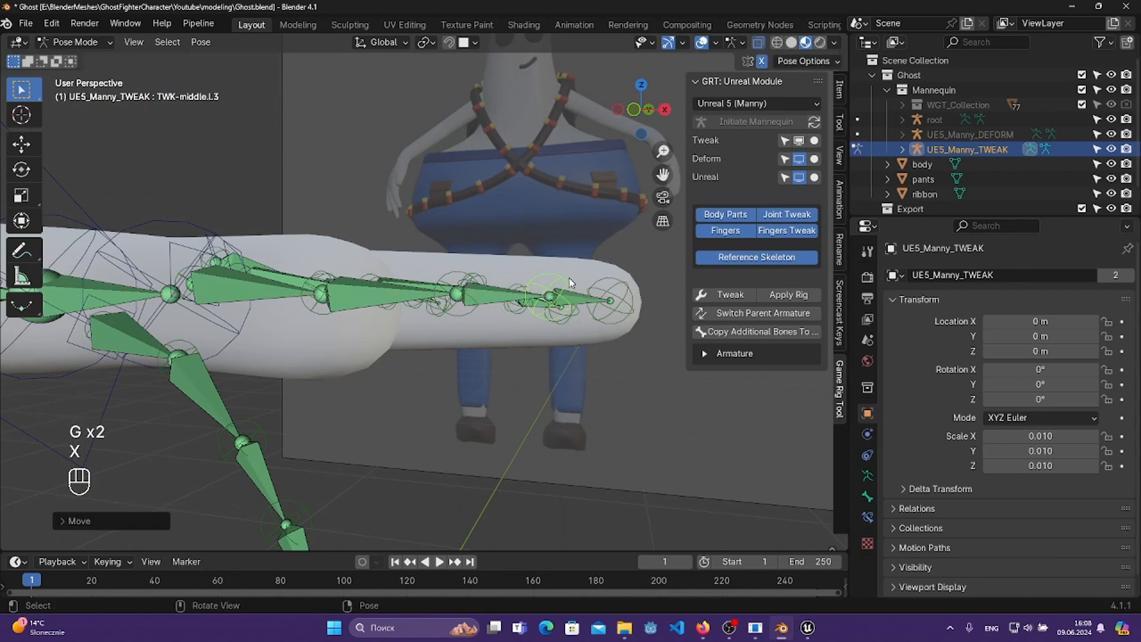
# - Centre the left middle finger's end joints in the mesh as seen from above and save the file
pyautogui.moveTo(559, 277); pyautogui.dragTo(593, 448, button='middle')
pyautogui.press('g')
pyautogui.click(590, 514)
pyautogui.moveTo(590, 515); pyautogui.dragTo(704, 40, button='middle')
pyautogui.press('g')
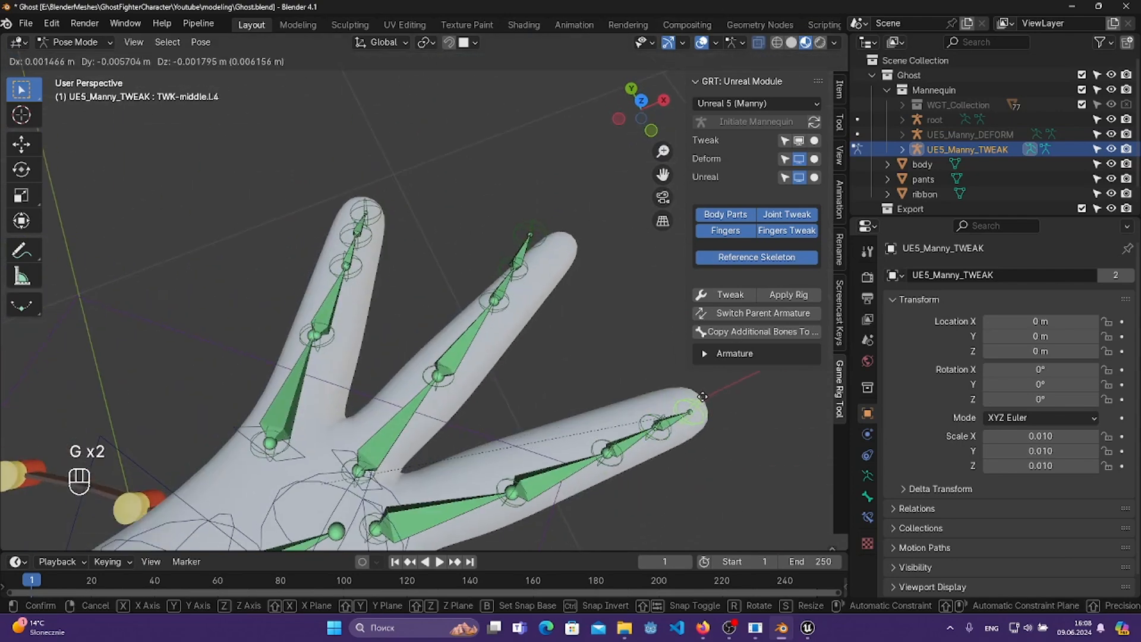
pyautogui.click(708, 400)
pyautogui.hotkey('ctrl', 's')
# - Adjust the left index finger's first knuckle joint along Z and raise its base control to the hand bone's level
pyautogui.scroll(-3, 708, 399)
pyautogui.moveTo(707, 400); pyautogui.dragTo(640, 193, button='middle')
pyautogui.click(447, 226)
pyautogui.keyDown('shift'); pyautogui.moveTo(468, 236); pyautogui.dragTo(514, 251, button='middle'); pyautogui.keyUp('shift')
pyautogui.press('g')
pyautogui.press('z')
pyautogui.click(291, 247)
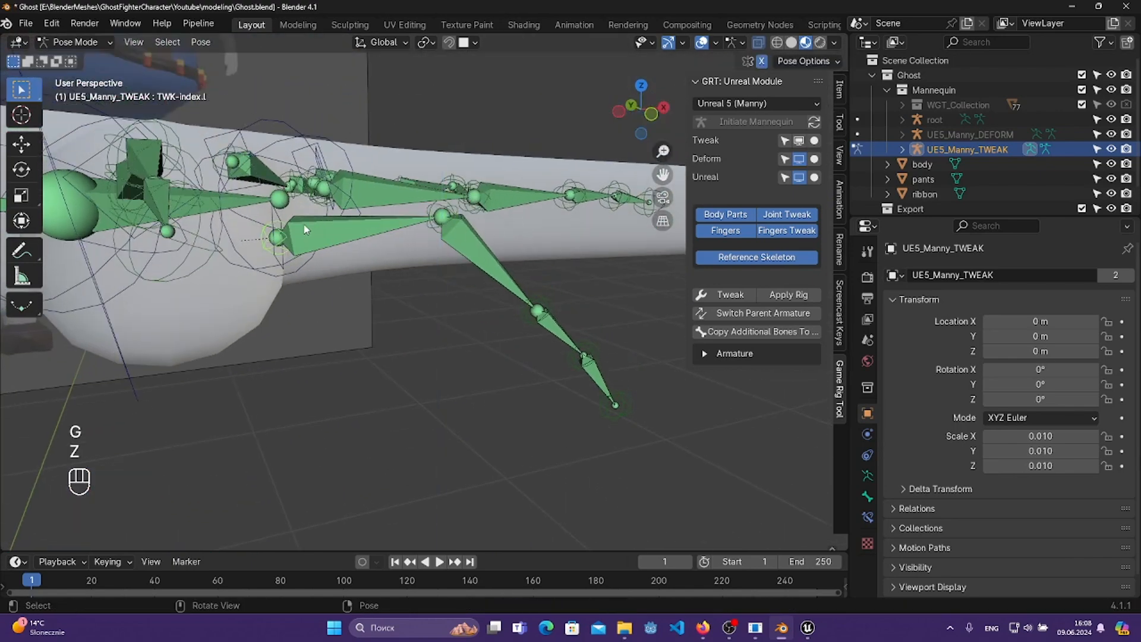
pyautogui.press('g')
pyautogui.press('z')
pyautogui.click(456, 199)
# - Raise the left index finger's second knuckle and outer joints along Z into the finger mesh
pyautogui.keyDown('shift'); pyautogui.moveTo(577, 244); pyautogui.dragTo(527, 313, button='middle'); pyautogui.keyUp('shift')
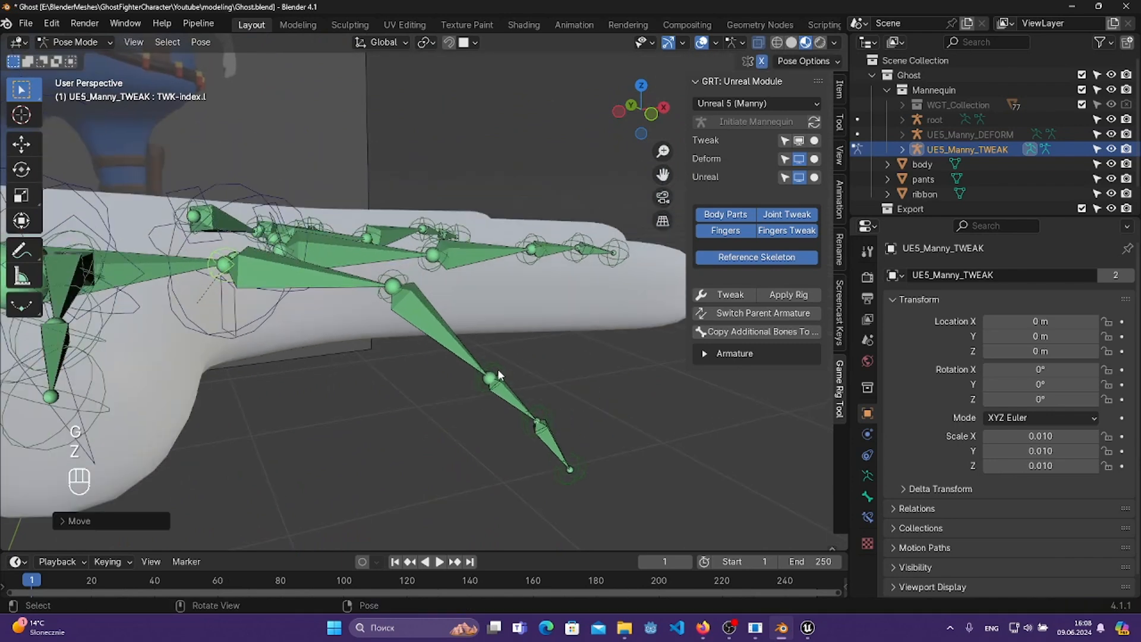
pyautogui.click(497, 372)
pyautogui.press('g')
pyautogui.press('z')
pyautogui.click(499, 280)
pyautogui.click(538, 423)
pyautogui.press('g')
pyautogui.press('z')
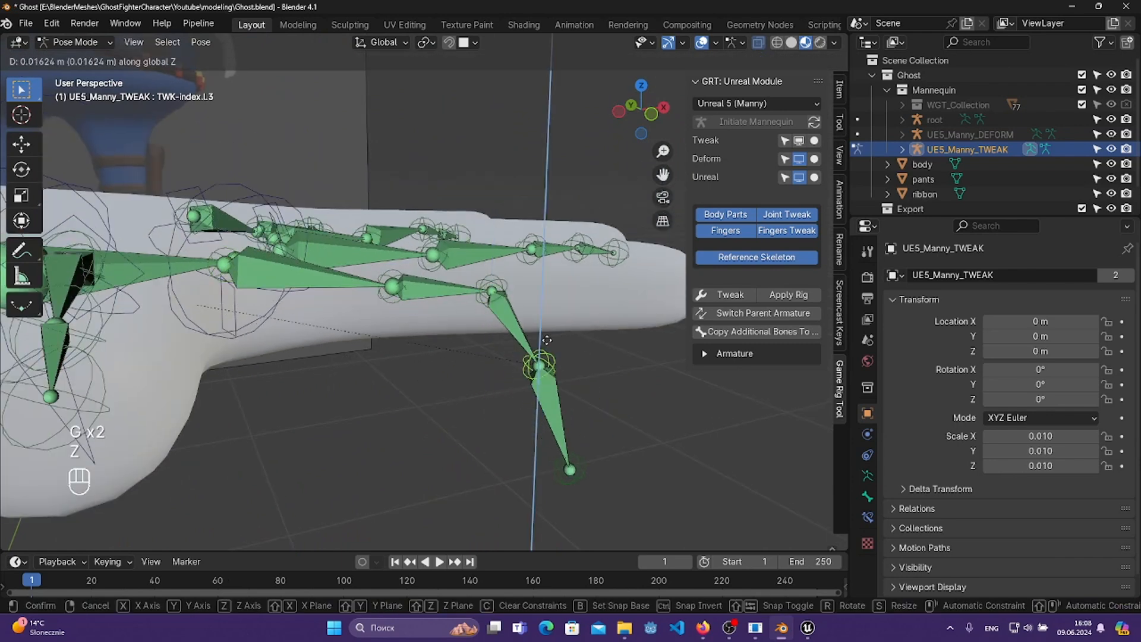
pyautogui.click(565, 287)
# - Raise the left index finger's tip joint and extend it to the fingertip, sliding the outer joint towards it
pyautogui.click(577, 466)
pyautogui.press('g')
pyautogui.press('z')
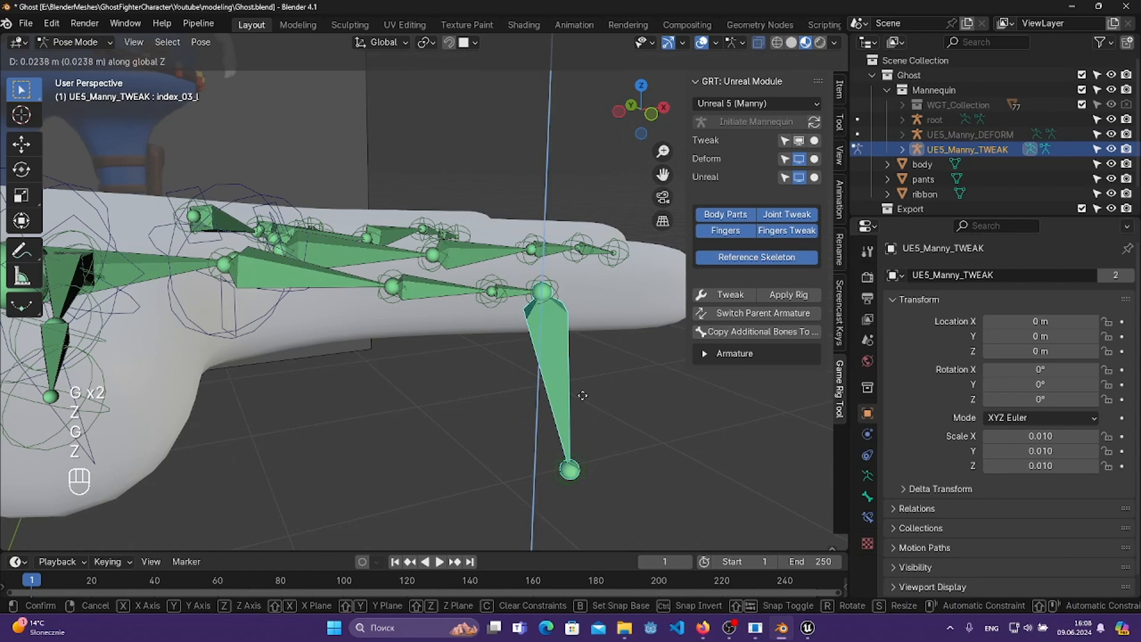
pyautogui.click(572, 461)
pyautogui.press('g')
pyautogui.click(670, 278)
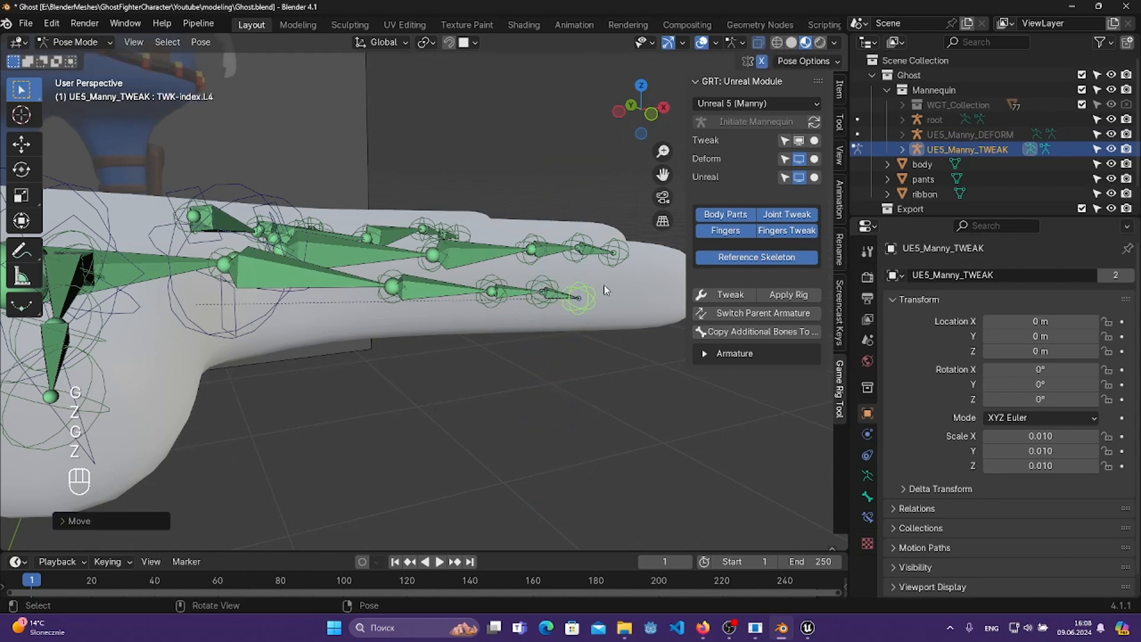
pyautogui.press('g')
pyautogui.press('g')
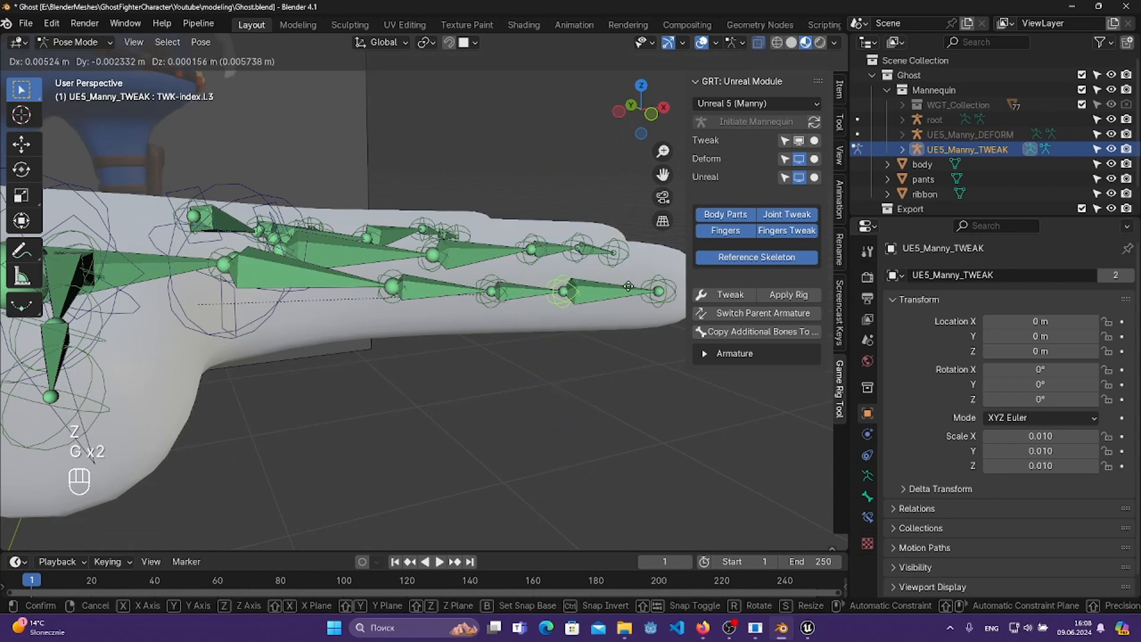
pyautogui.click(576, 289)
# - In right view, move the left index finger's tip and outer joints into line inside the finger
pyautogui.keyDown('shift'); pyautogui.moveTo(575, 291); pyautogui.dragTo(375, 362, button='middle'); pyautogui.keyUp('shift')
pyautogui.keyDown('shift'); pyautogui.moveTo(374, 362); pyautogui.dragTo(536, 380, button='middle'); pyautogui.keyUp('shift')
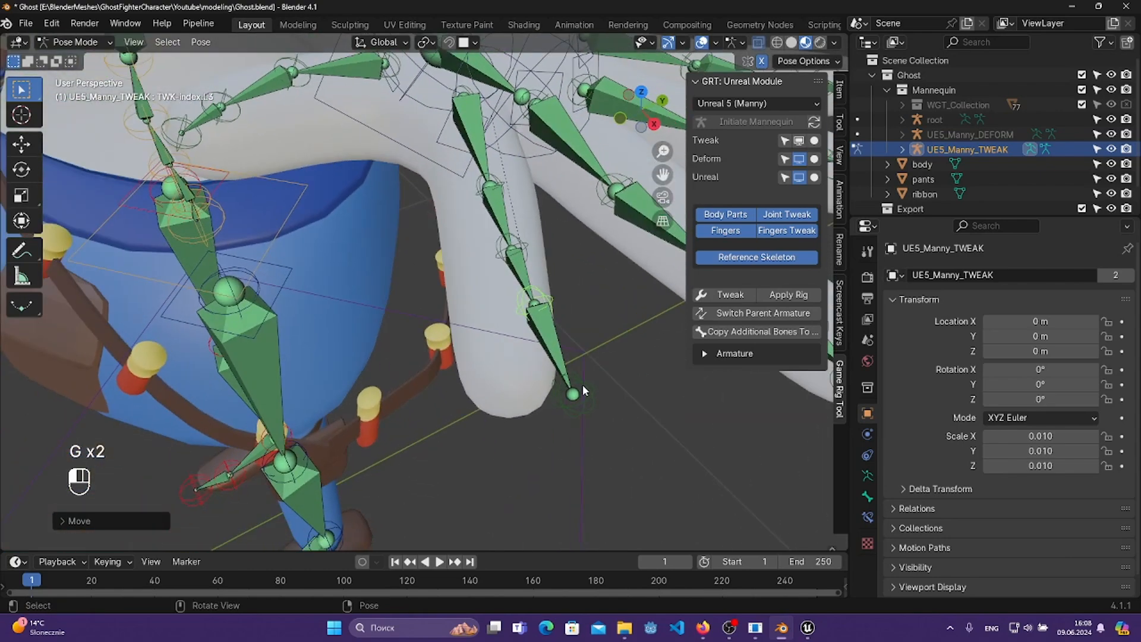
pyautogui.press('KP_1')
pyautogui.press('KP_3')
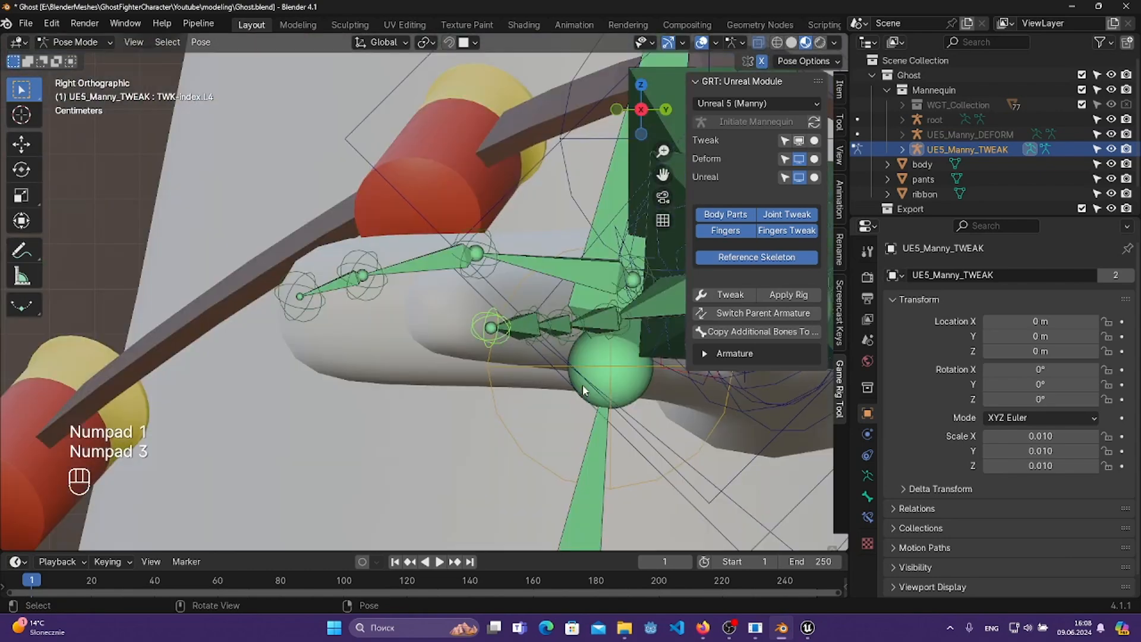
pyautogui.press('g')
pyautogui.click(487, 322)
pyautogui.click(550, 322)
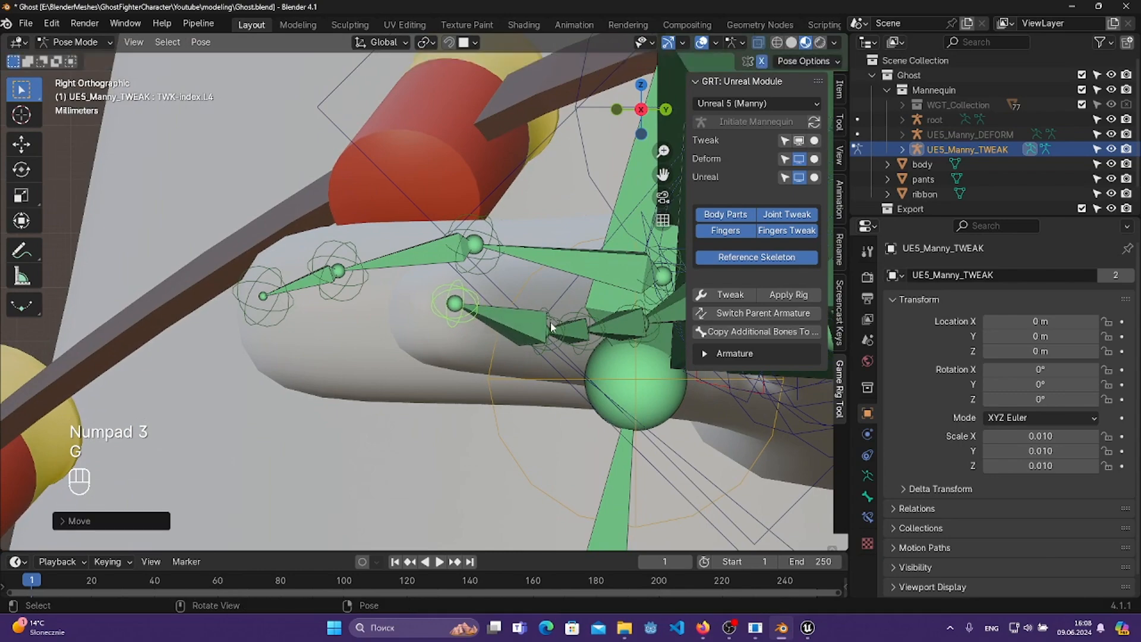
pyautogui.press('g')
pyautogui.click(598, 337)
# - From an angled perspective view, recentre the left index finger's tip and outer joints in the mesh
pyautogui.moveTo(476, 321); pyautogui.dragTo(582, 386, button='middle')
pyautogui.scroll(3, 523, 356)
pyautogui.click(605, 397)
pyautogui.press('g')
pyautogui.click(567, 389)
pyautogui.click(551, 287)
pyautogui.press('g')
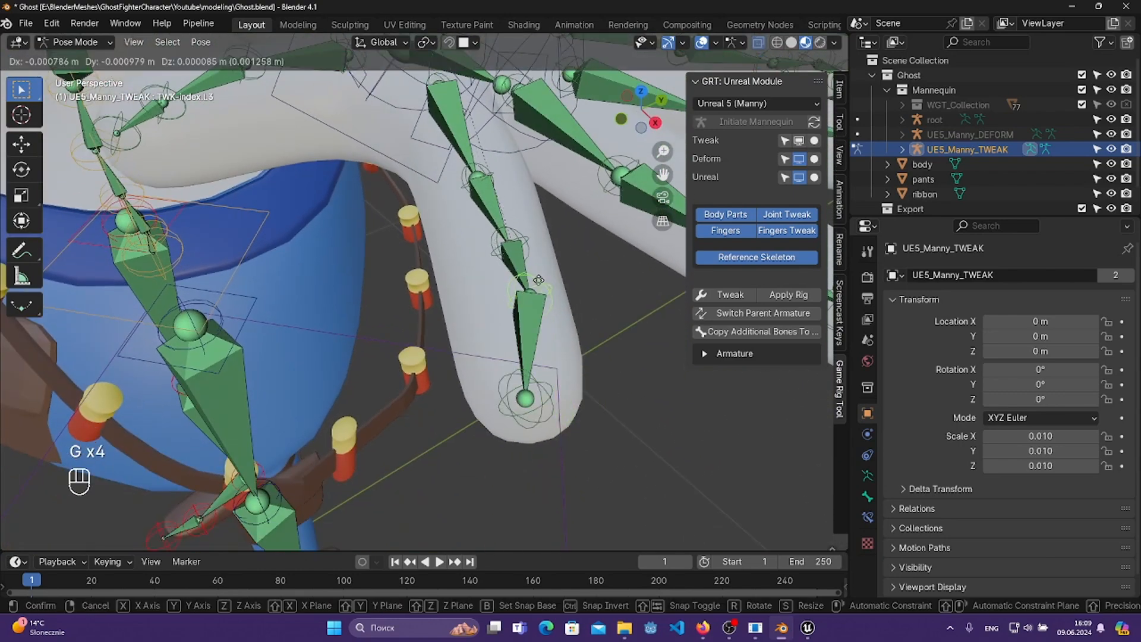
pyautogui.click(517, 261)
# - Centre the left index finger's second and first knuckle joints in the mesh and save the file
pyautogui.press('g')
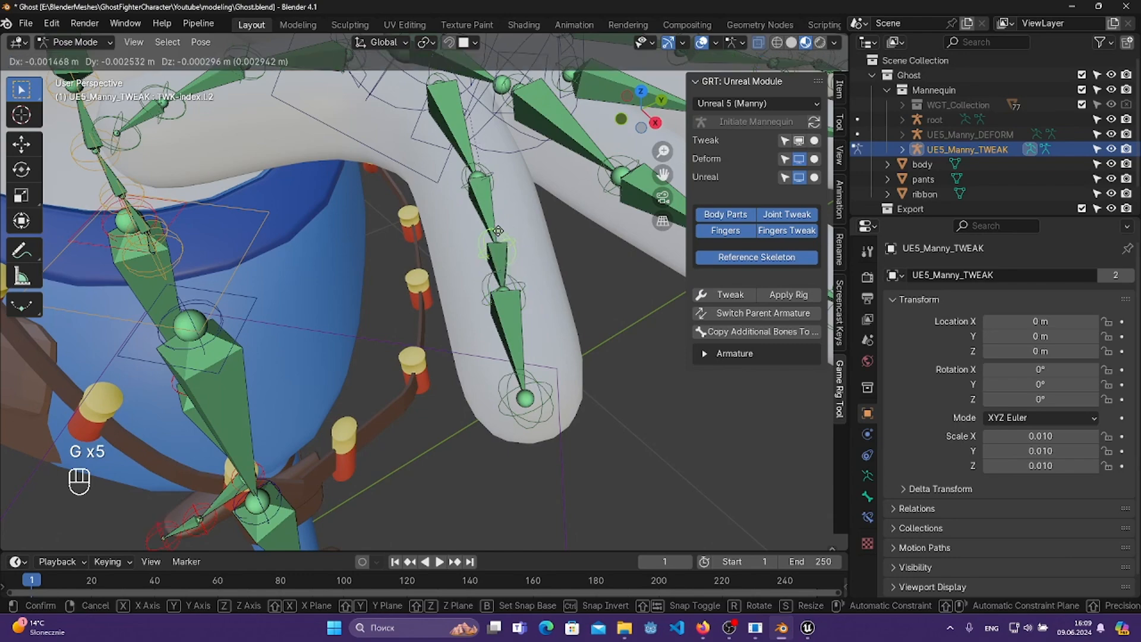
pyautogui.click(488, 232)
pyautogui.click(483, 170)
pyautogui.press('g')
pyautogui.click(474, 170)
pyautogui.moveTo(474, 170); pyautogui.dragTo(626, 201, button='middle')
pyautogui.scroll(-2, 627, 201)
pyautogui.keyDown('shift'); pyautogui.moveTo(294, 218); pyautogui.dragTo(380, 200, button='middle'); pyautogui.keyUp('shift')
pyautogui.moveTo(380, 199); pyautogui.dragTo(458, 234, button='middle')
pyautogui.scroll(-3, 432, 209)
pyautogui.hotkey('ctrl', 's')
# - Lower the left thumb's first joint along the Z axis to centre it in the mesh, and save the file
pyautogui.click(459, 235)
pyautogui.press('g')
pyautogui.press('z')
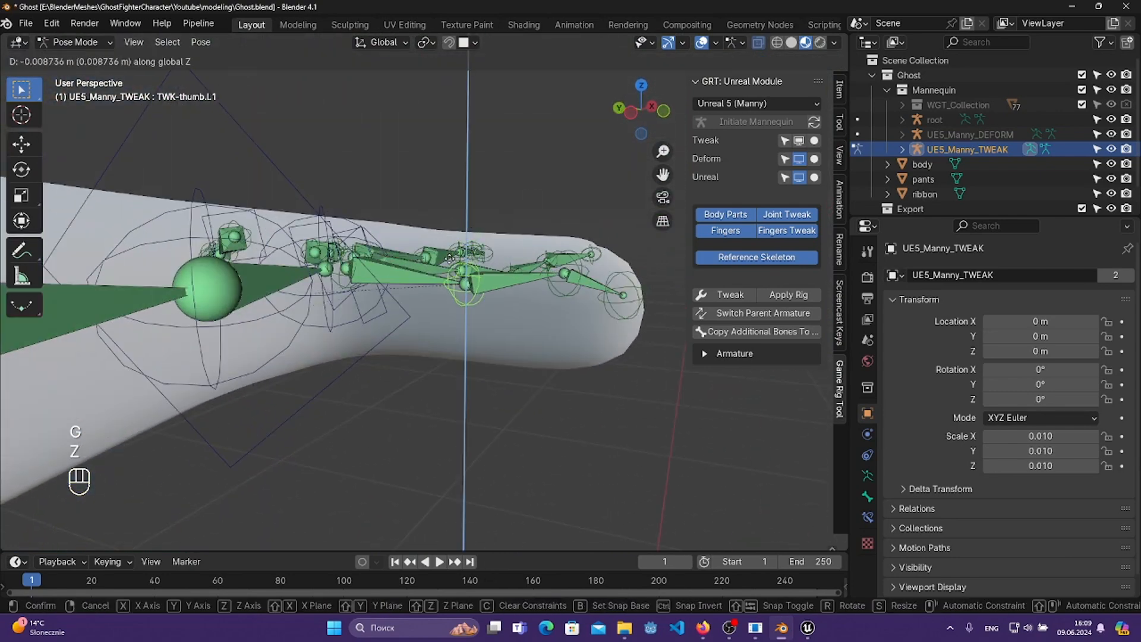
pyautogui.click(471, 260)
pyautogui.hotkey('ctrl', 's')
# - From an angled perspective view, nudge the left ring finger's outer joint into line inside the finger
pyautogui.moveTo(577, 256); pyautogui.dragTo(400, 340, button='middle')
pyautogui.scroll(2, 363, 334)
pyautogui.click(373, 337)
pyautogui.press('g')
pyautogui.click(343, 315)
pyautogui.press('g')
pyautogui.click(525, 415)
pyautogui.moveTo(529, 415); pyautogui.dragTo(657, 446, button='middle')
pyautogui.keyDown('shift'); pyautogui.moveTo(657, 445); pyautogui.dragTo(551, 457, button='middle'); pyautogui.keyUp('shift')
pyautogui.scroll(2, 552, 457)
pyautogui.click(519, 397)
pyautogui.press('g')
pyautogui.click(526, 391)
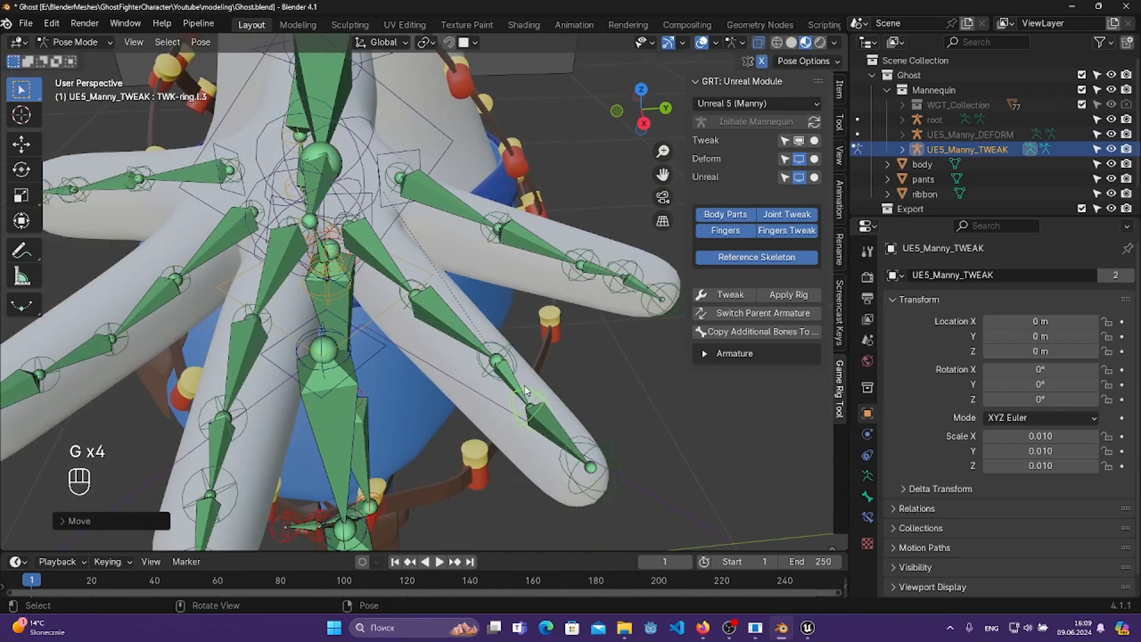
# - Centre the left ring finger's second joint in the mesh and save the file
pyautogui.click(504, 356)
pyautogui.press('g')
pyautogui.click(500, 355)
pyautogui.moveTo(406, 314); pyautogui.dragTo(391, 284, button='middle')
pyautogui.hotkey('ctrl', 's')
# - Lower the left ring finger's tip joint along the Z axis, recentre it in the fingertip and save the file
pyautogui.click(462, 273)
pyautogui.press('g')
pyautogui.press('z')
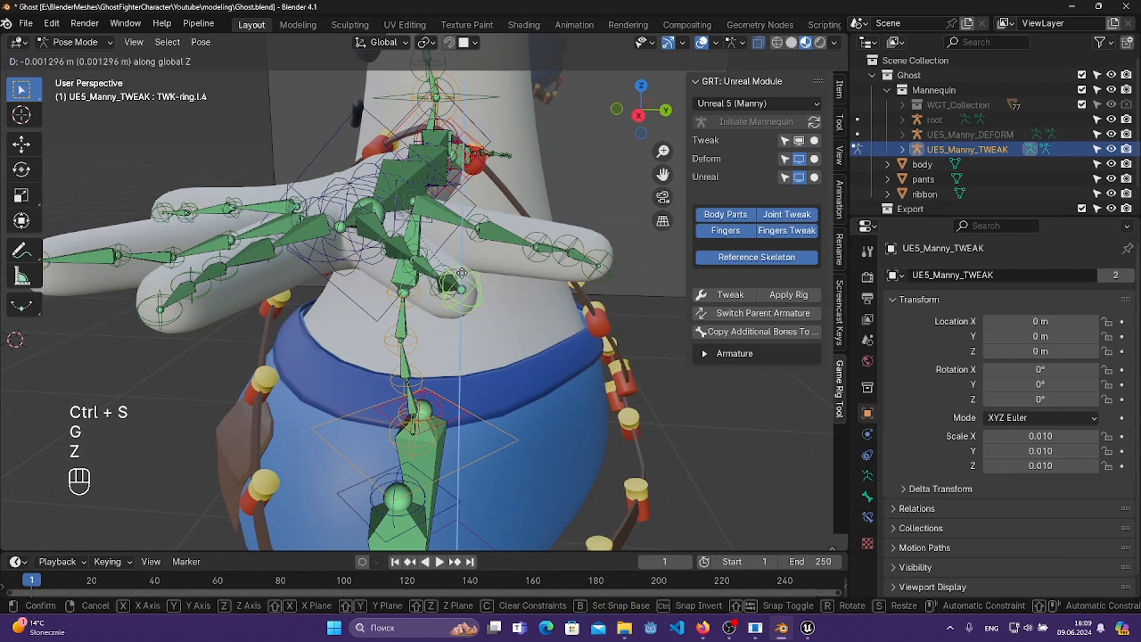
pyautogui.click(462, 275)
pyautogui.moveTo(570, 315); pyautogui.dragTo(630, 336, button='middle')
pyautogui.press('g')
pyautogui.click(713, 391)
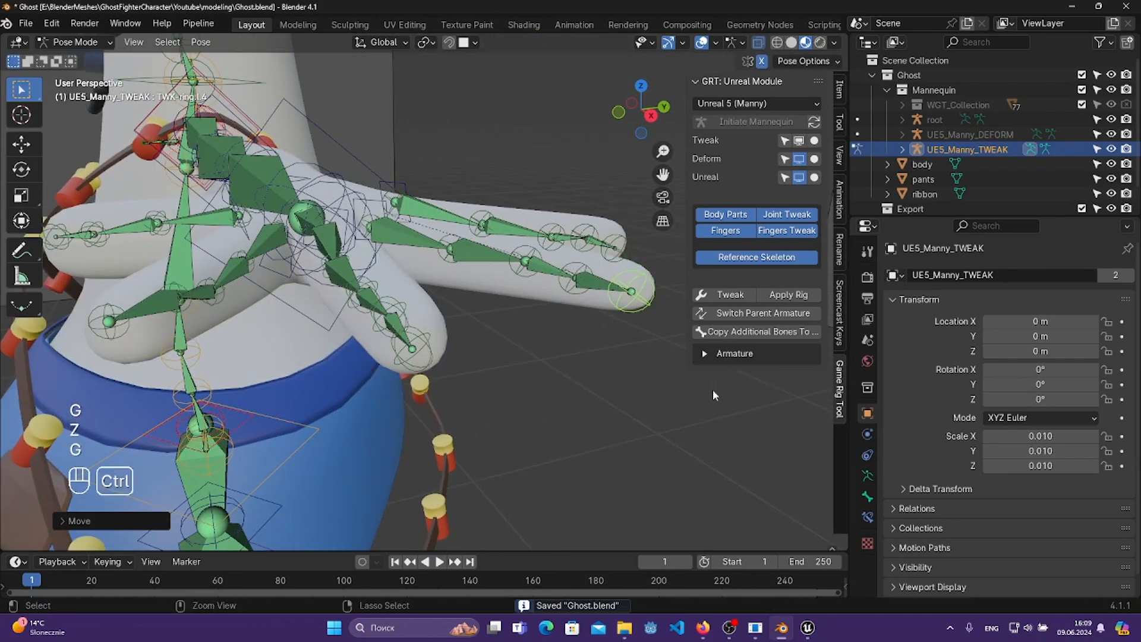
pyautogui.hotkey('ctrl', 's')
# - Check the fitted tweak skeleton along the torso, both arms, hands and legs from several angles
pyautogui.scroll(-5, 309, 215)
pyautogui.moveTo(309, 215); pyautogui.dragTo(452, 232, button='middle')
pyautogui.scroll(-4, 441, 227)
pyautogui.keyDown('shift'); pyautogui.moveTo(286, 247); pyautogui.dragTo(426, 392, button='middle'); pyautogui.keyUp('shift')
pyautogui.scroll(5, 426, 392)
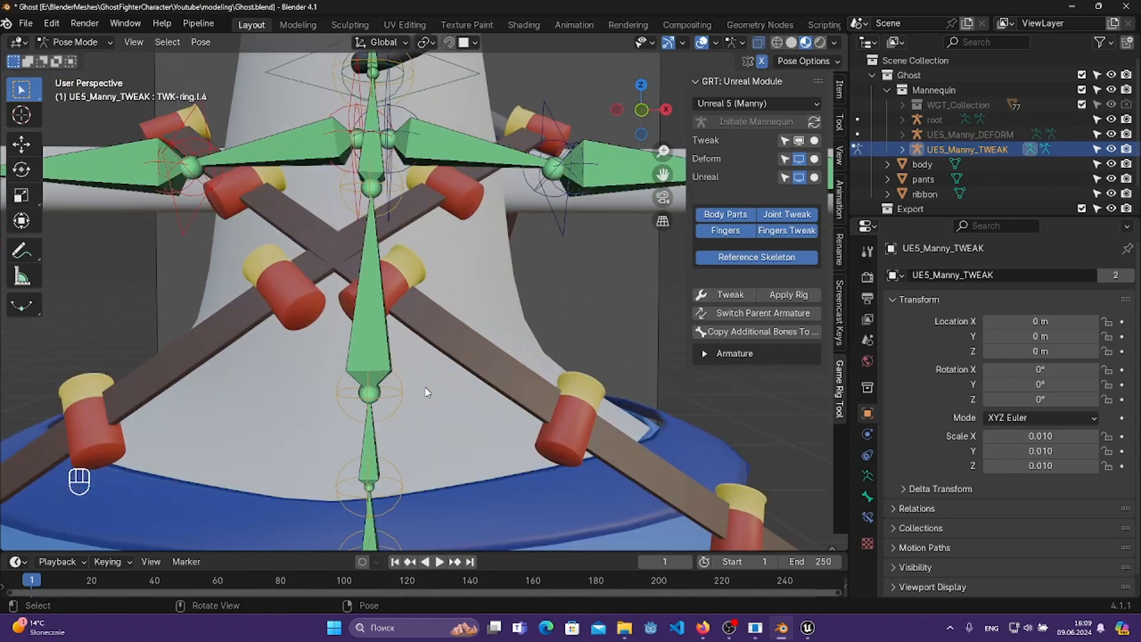
pyautogui.scroll(-5, 278, 305)
pyautogui.moveTo(523, 298); pyautogui.dragTo(485, 318, button='middle')
pyautogui.keyDown('shift'); pyautogui.moveTo(607, 262); pyautogui.dragTo(494, 300, button='middle'); pyautogui.keyUp('shift')
pyautogui.scroll(1, 590, 319)
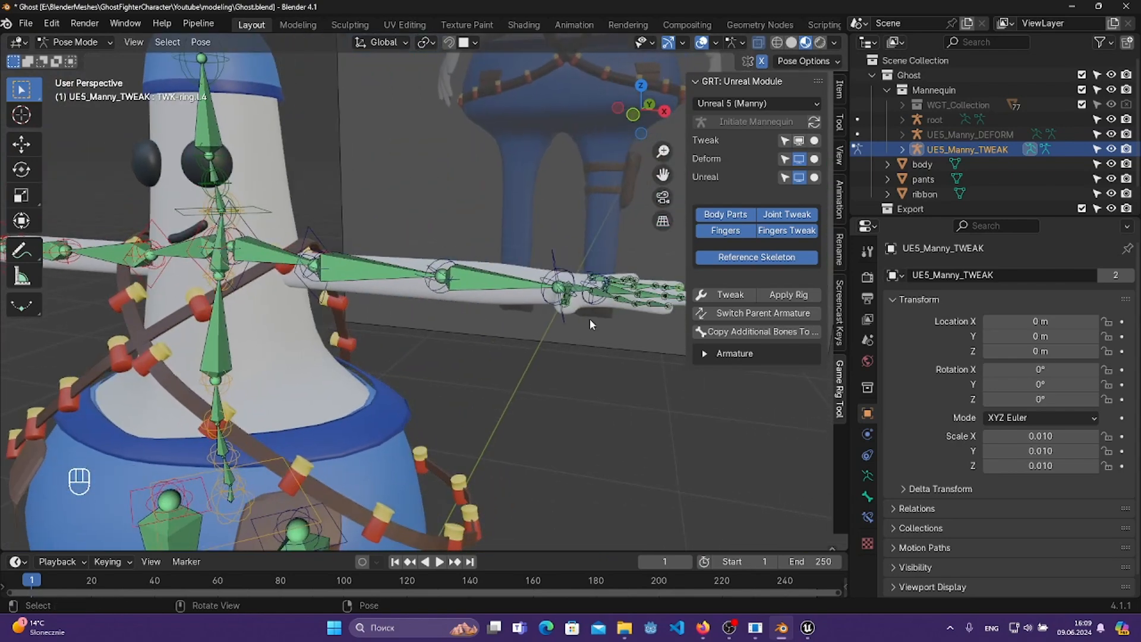
pyautogui.moveTo(471, 210); pyautogui.dragTo(664, 438)
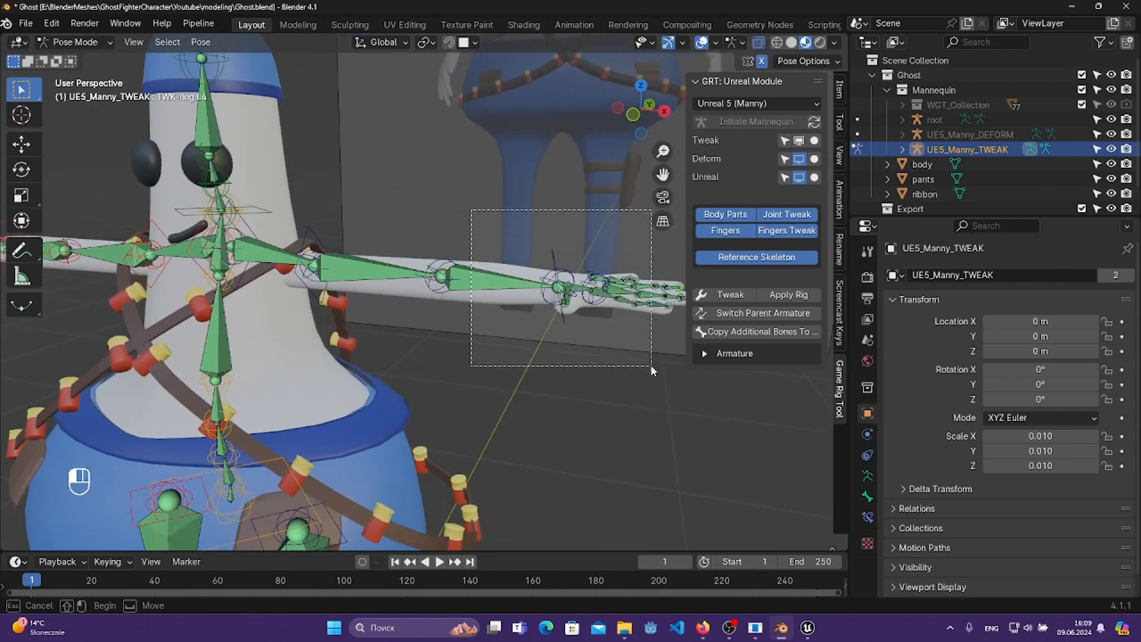
pyautogui.moveTo(652, 366); pyautogui.dragTo(652, 367)
pyautogui.scroll(-4, 475, 315)
pyautogui.moveTo(368, 288); pyautogui.dragTo(524, 293, button='middle')
pyautogui.moveTo(249, 292); pyautogui.dragTo(394, 488)
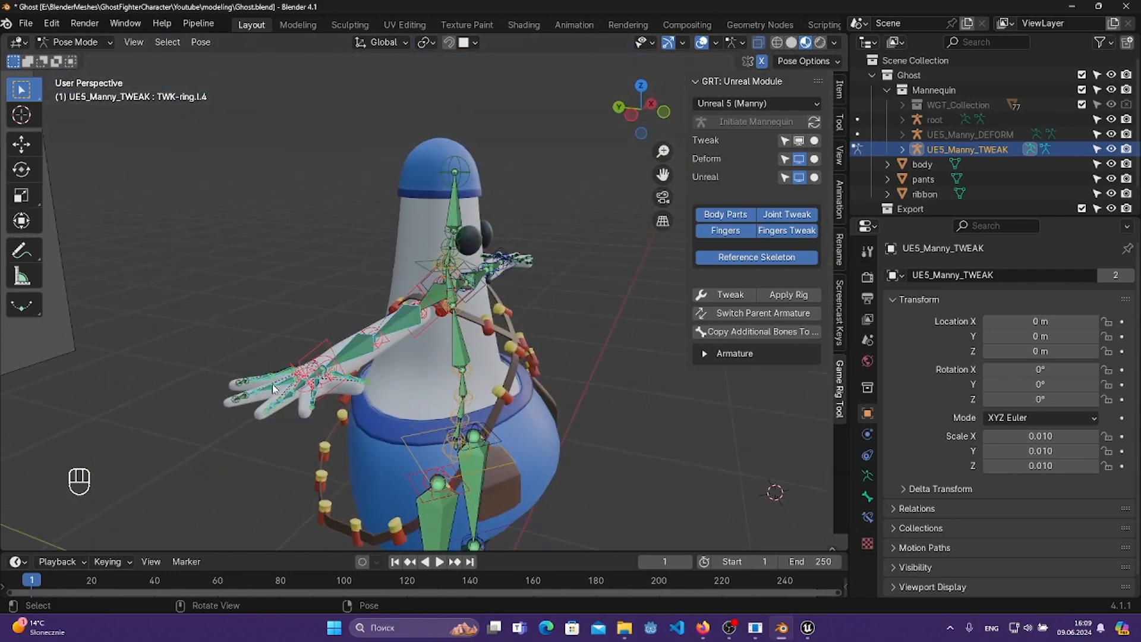
pyautogui.moveTo(652, 423); pyautogui.dragTo(442, 313, button='middle')
pyautogui.scroll(1, 443, 313)
pyautogui.scroll(4, 447, 312)
pyautogui.scroll(-2, 486, 267)
pyautogui.keyDown('shift'); pyautogui.moveTo(511, 452); pyautogui.dragTo(497, 232, button='middle'); pyautogui.keyUp('shift')
pyautogui.moveTo(504, 287); pyautogui.dragTo(510, 402, button='middle')
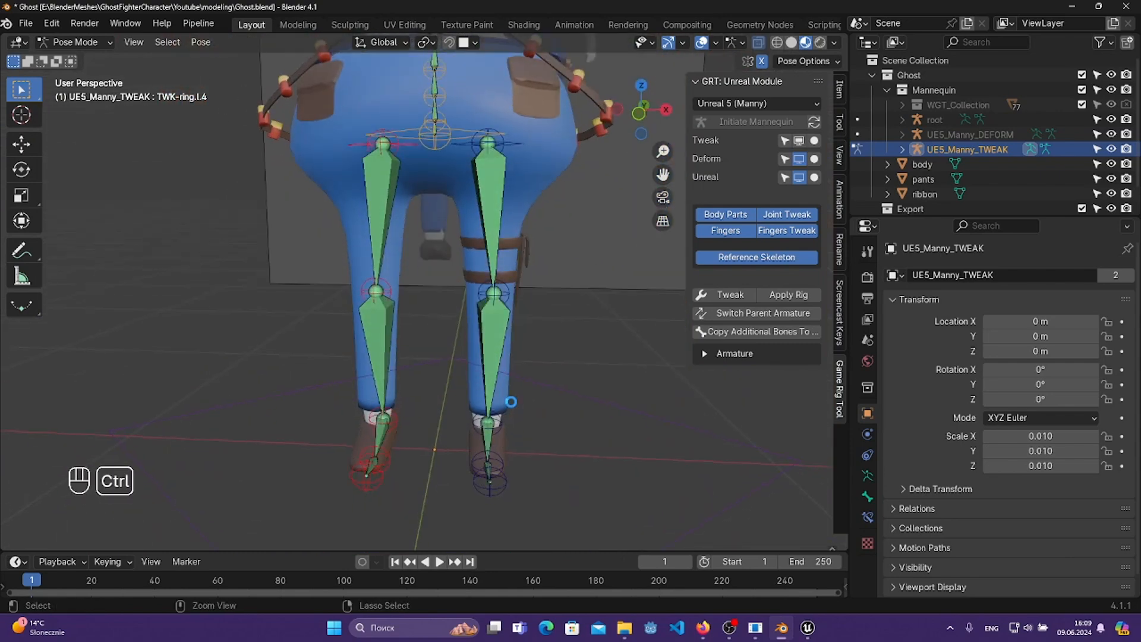
pyautogui.keyDown('shift'); pyautogui.moveTo(579, 204); pyautogui.dragTo(657, 283, button='middle'); pyautogui.keyUp('shift')
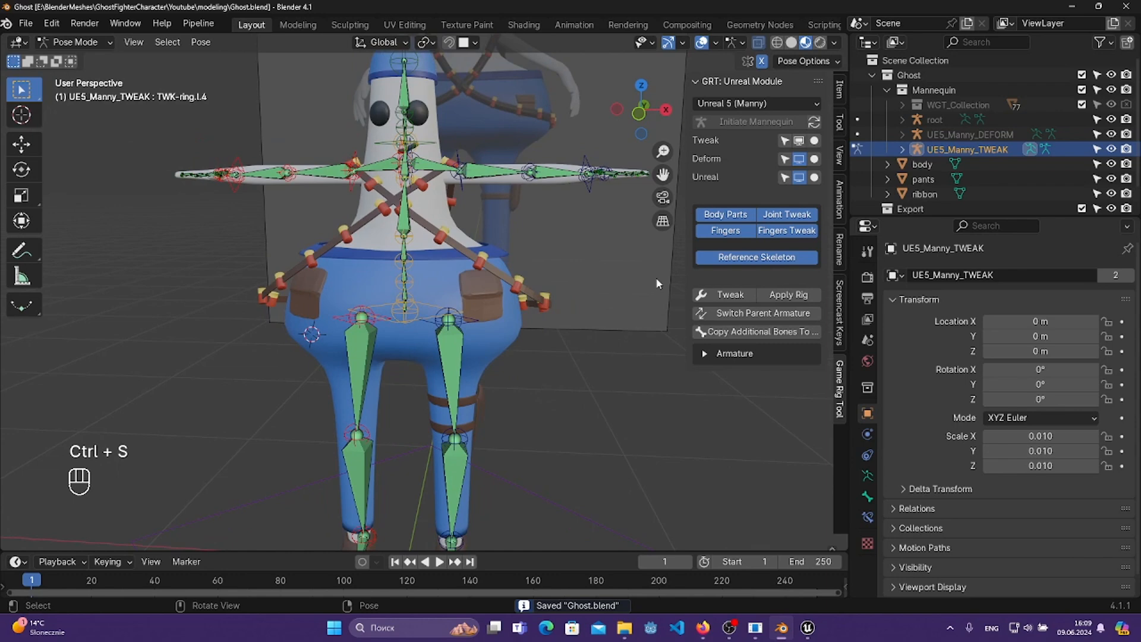
# - Apply the rig from the tweak skeleton and hide the Tweak and Unreal armatures, leaving only the Deform armature shown
pyautogui.click(790, 296)
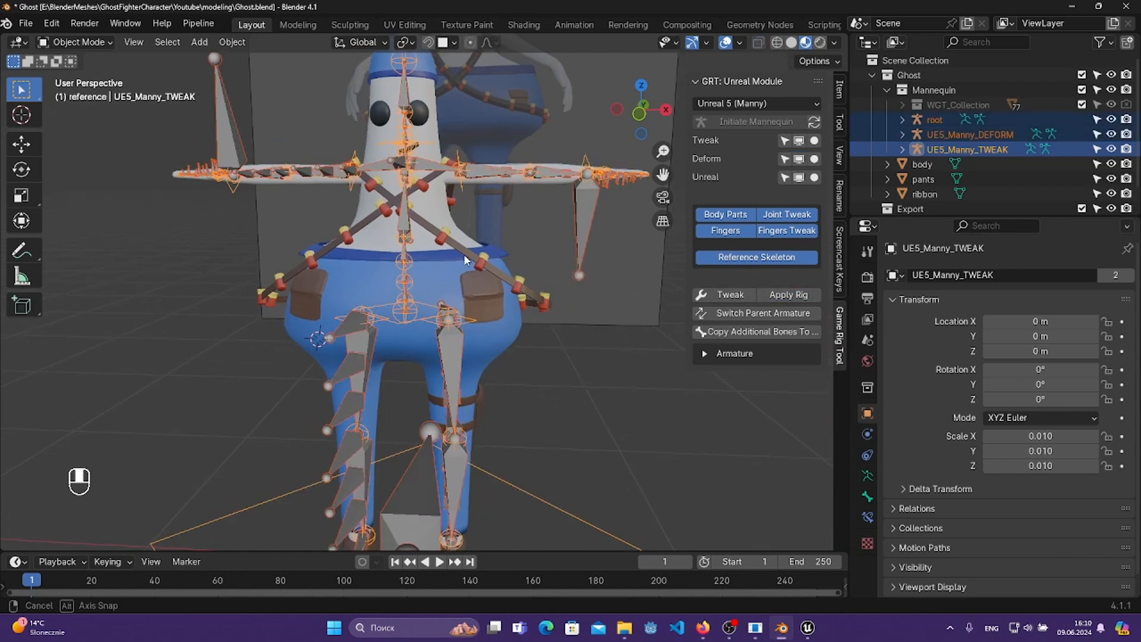
pyautogui.moveTo(581, 308); pyautogui.dragTo(839, 191, button='middle')
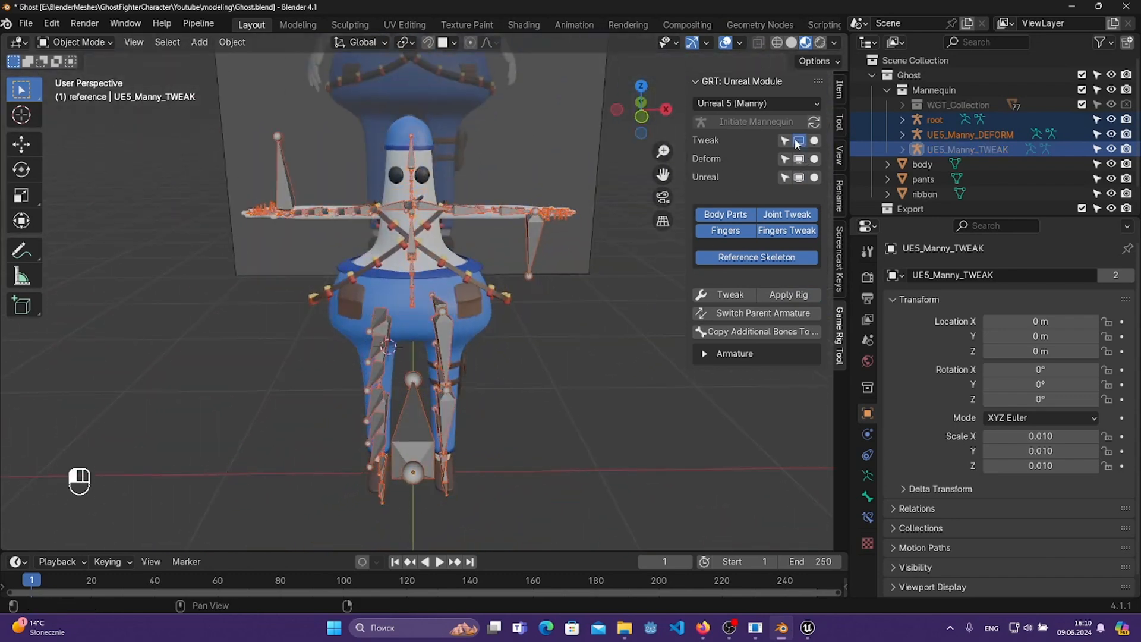
pyautogui.moveTo(644, 230); pyautogui.dragTo(422, 244, button='middle')
pyautogui.click(579, 278)
pyautogui.click(455, 220)
pyautogui.scroll(5, 463, 244)
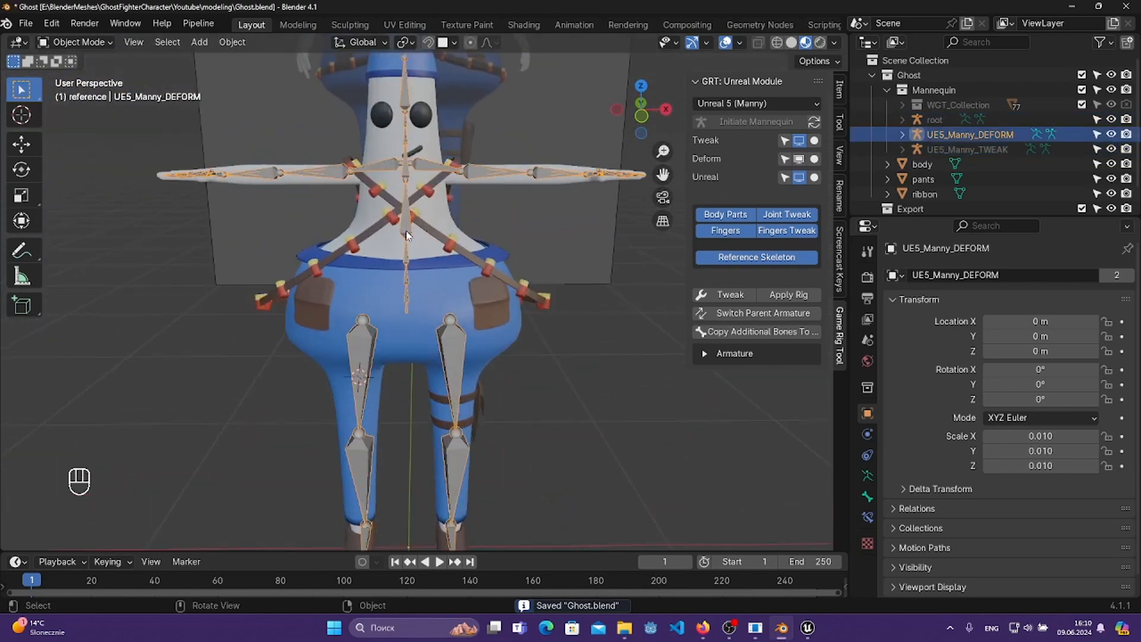
pyautogui.moveTo(502, 243); pyautogui.dragTo(469, 260, button='middle')
pyautogui.scroll(-5, 491, 254)
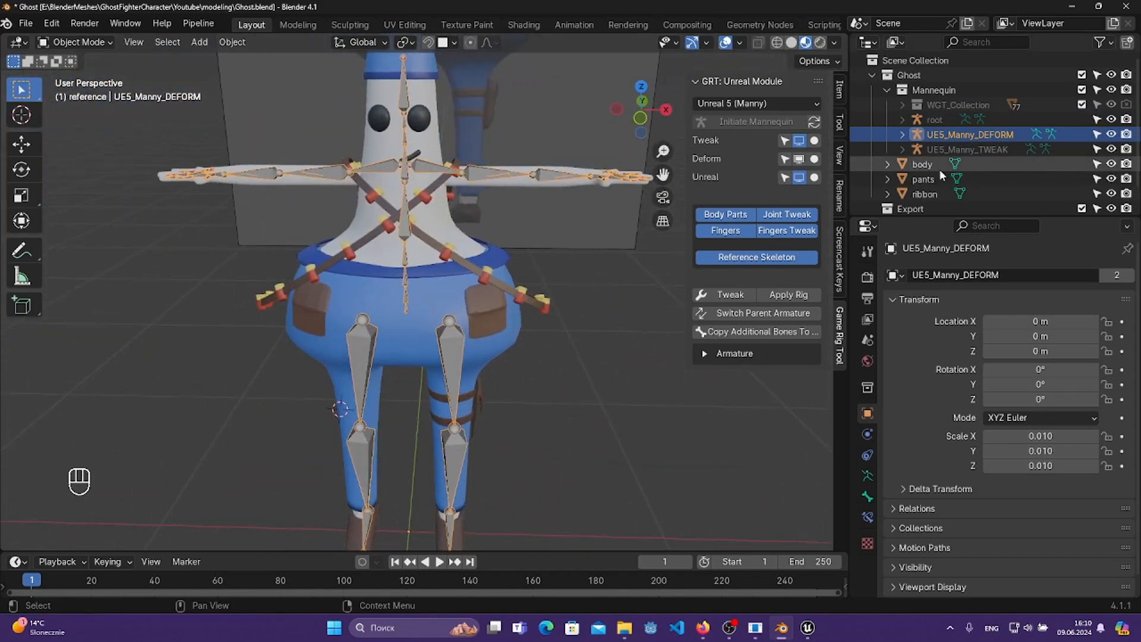
# - Parent the body mesh to the UE5_Manny_DEFORM armature using Armature Deform with automatic weights
pyautogui.click(922, 164)
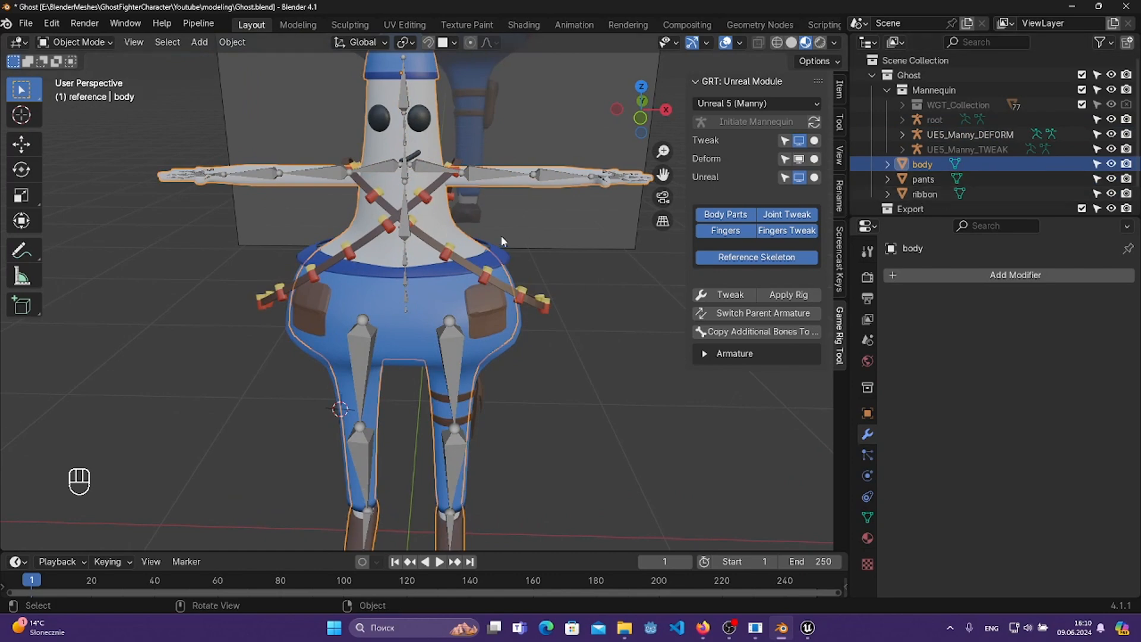
pyautogui.scroll(3, 501, 235)
pyautogui.hotkey('alt', 'a')
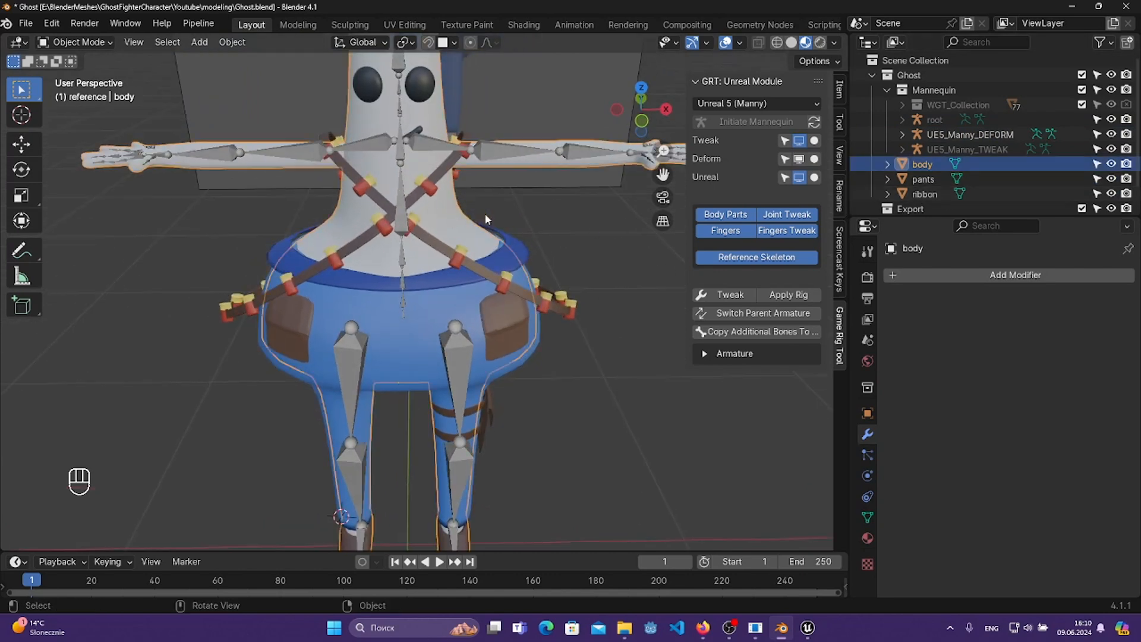
pyautogui.scroll(-5, 494, 244)
pyautogui.moveTo(526, 248); pyautogui.dragTo(526, 216, button='middle')
pyautogui.scroll(2, 527, 216)
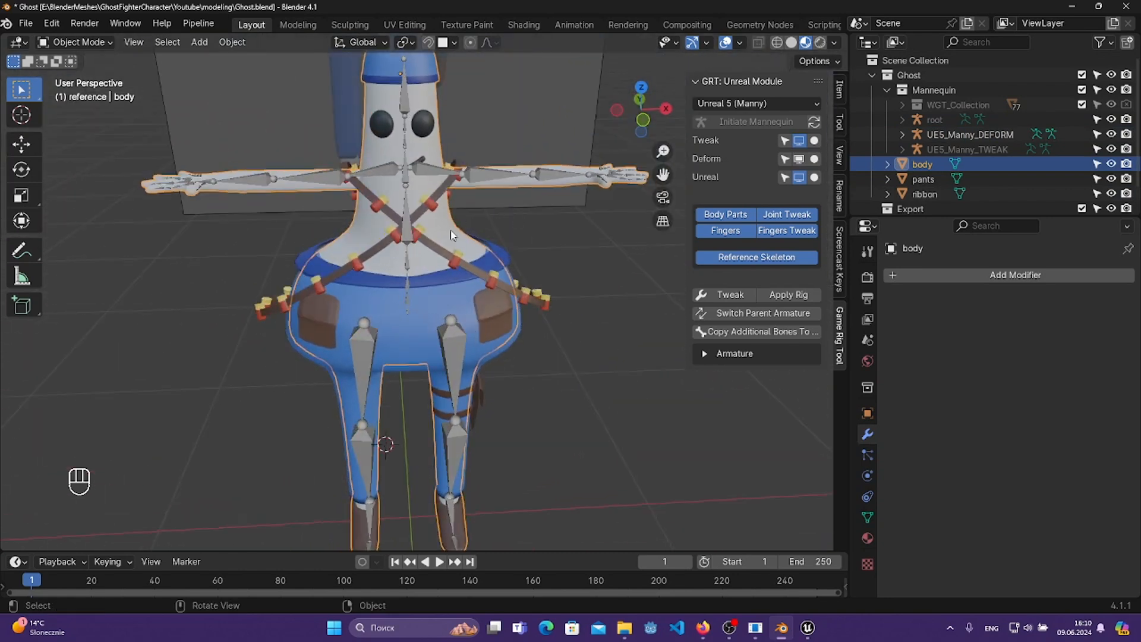
pyautogui.keyDown('shift'); pyautogui.click(481, 176); pyautogui.keyUp('shift')
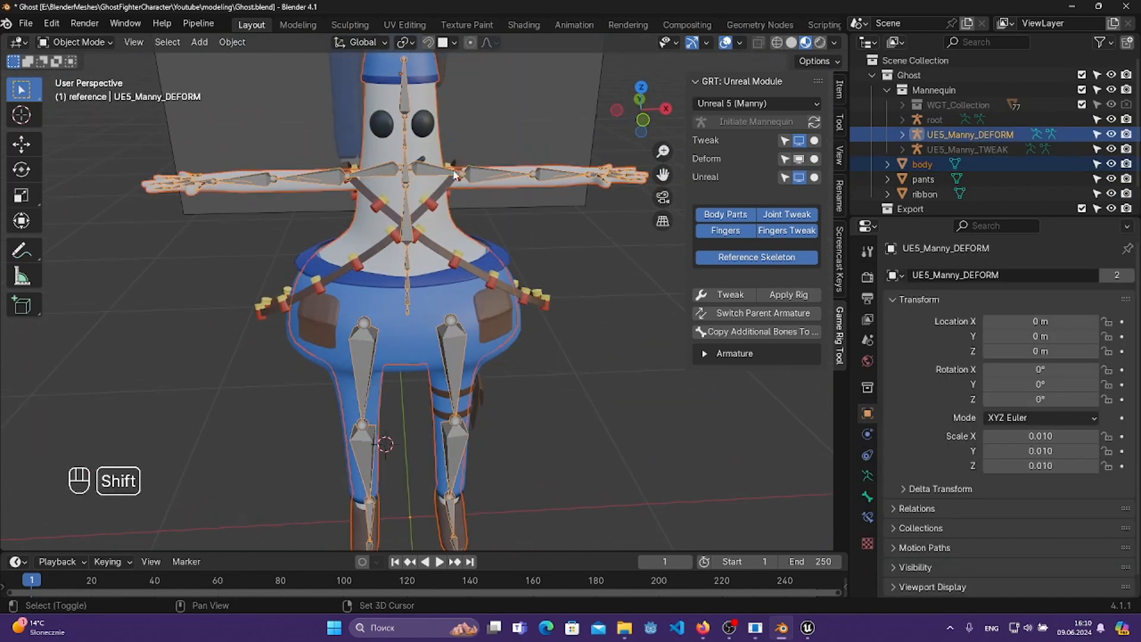
pyautogui.moveTo(541, 221); pyautogui.dragTo(543, 224)
pyautogui.click(490, 185)
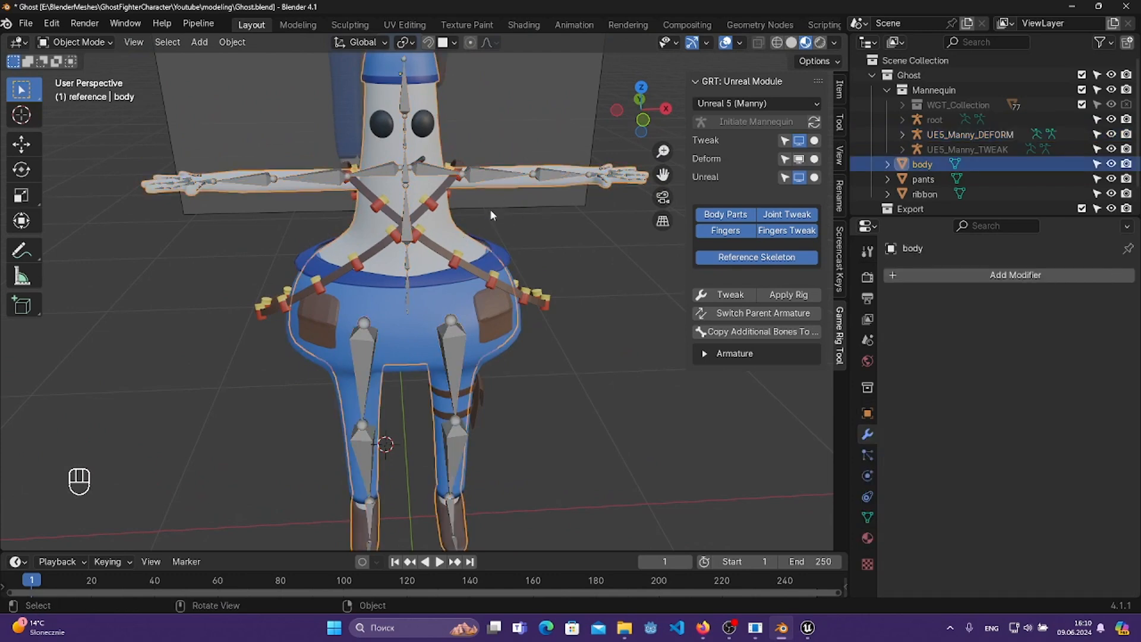
pyautogui.keyDown('shift'); pyautogui.click(497, 176); pyautogui.keyUp('shift')
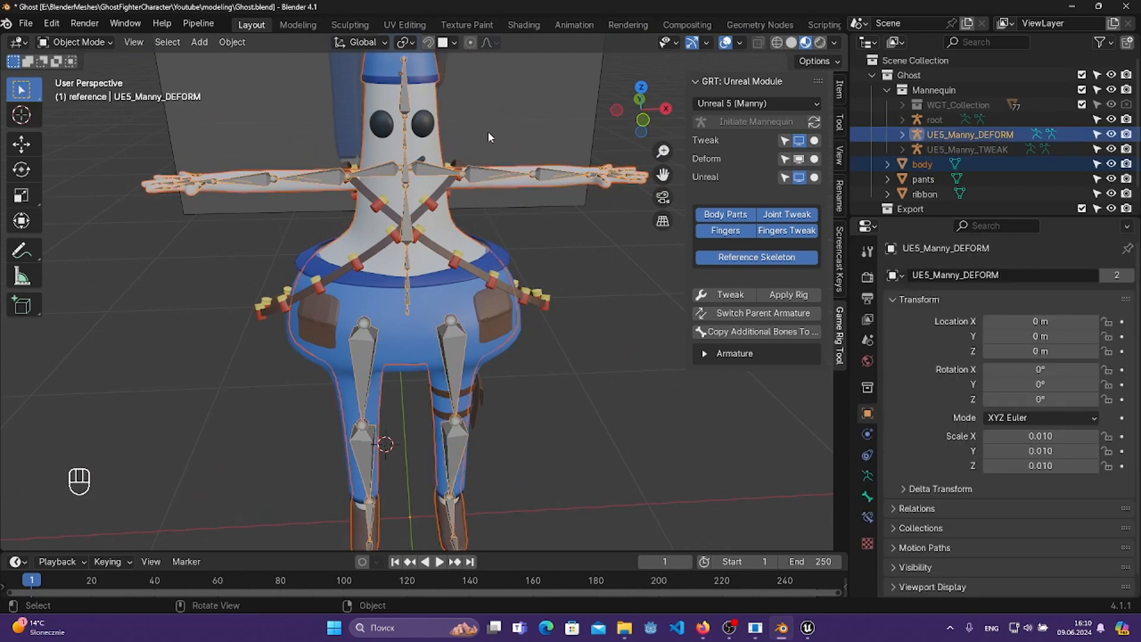
pyautogui.moveTo(488, 133); pyautogui.dragTo(485, 166, button='middle')
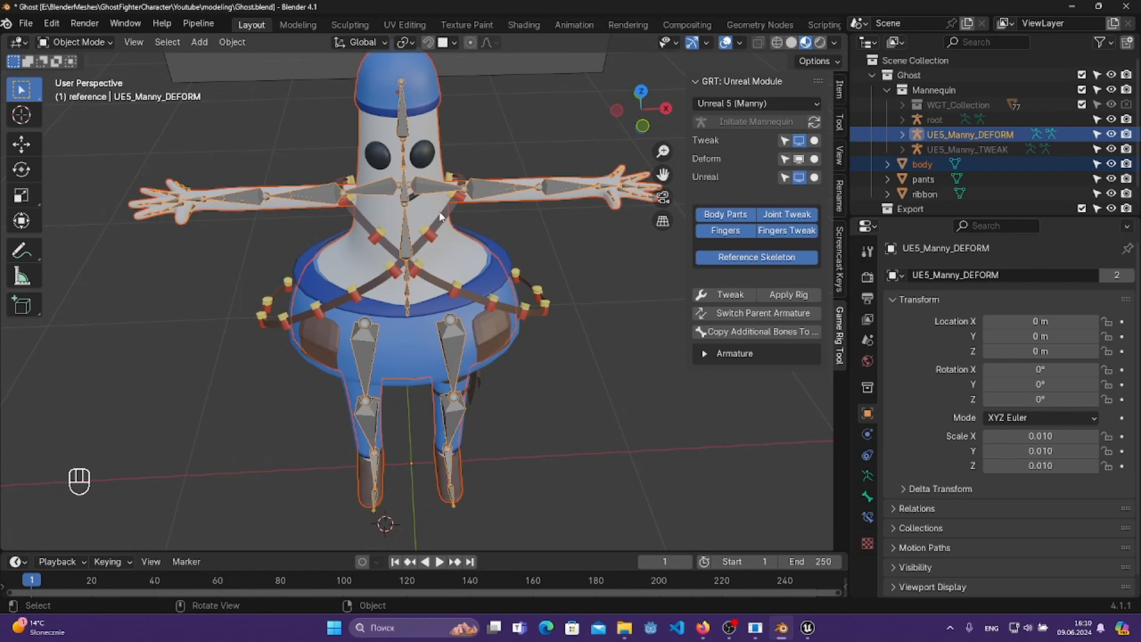
pyautogui.moveTo(440, 215); pyautogui.dragTo(502, 172, button='middle')
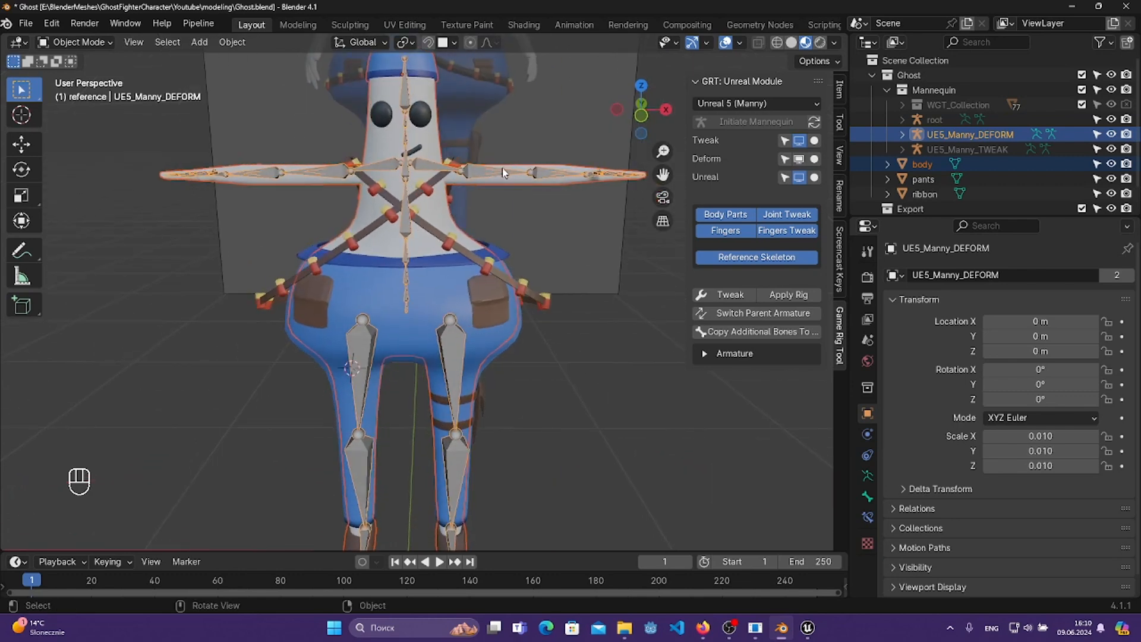
pyautogui.hotkey('ctrl', 'p')
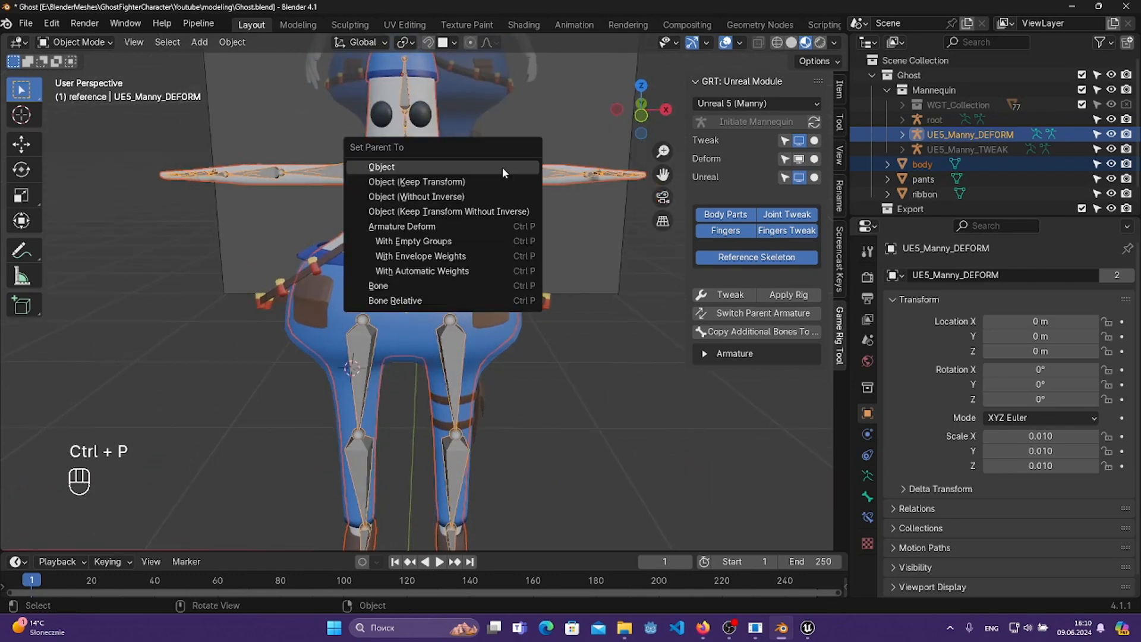
pyautogui.click(462, 270)
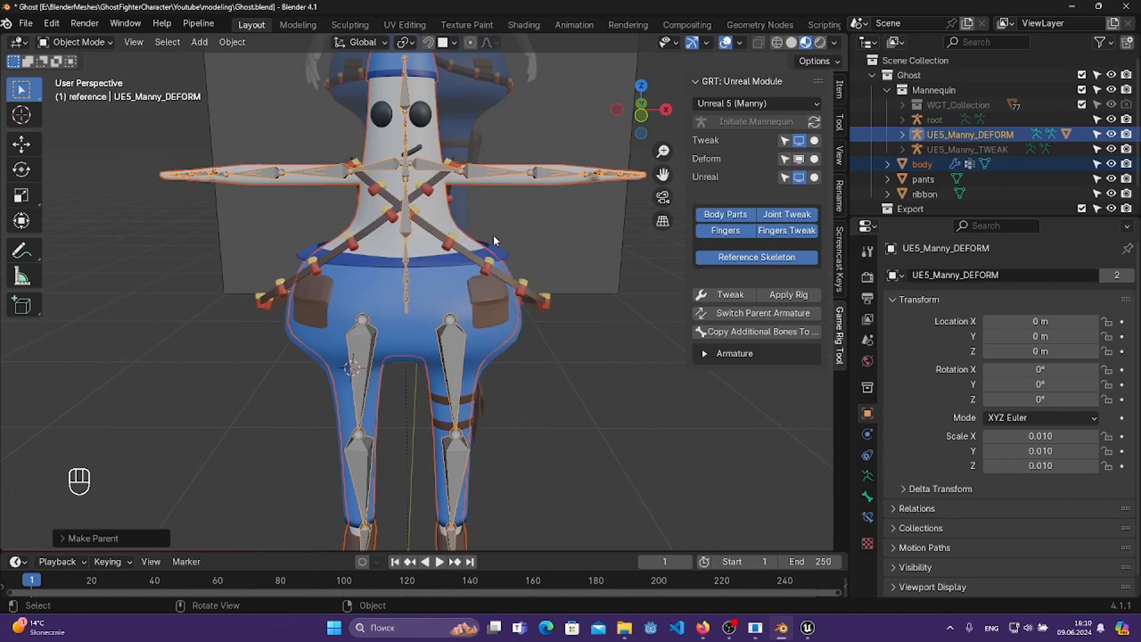
# - Put the UE5_Manny_DEFORM armature in Pose Mode and test-rotate the left upper arm, undoing the rotation
pyautogui.moveTo(493, 234); pyautogui.dragTo(465, 219, button='middle')
pyautogui.click(447, 228)
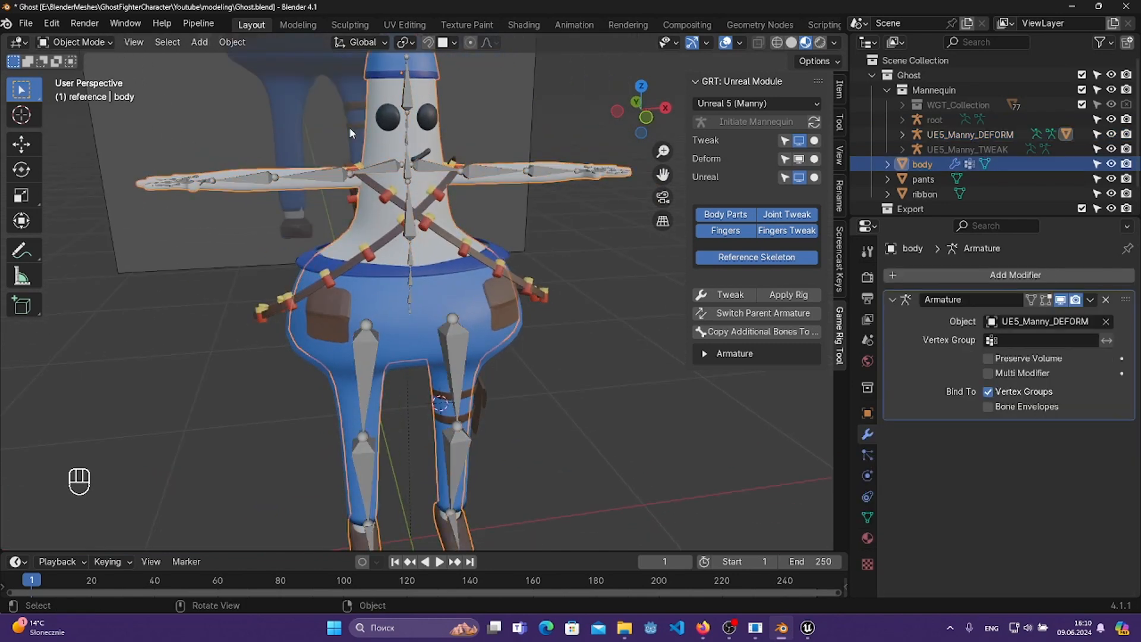
pyautogui.click(489, 172)
pyautogui.click(81, 92)
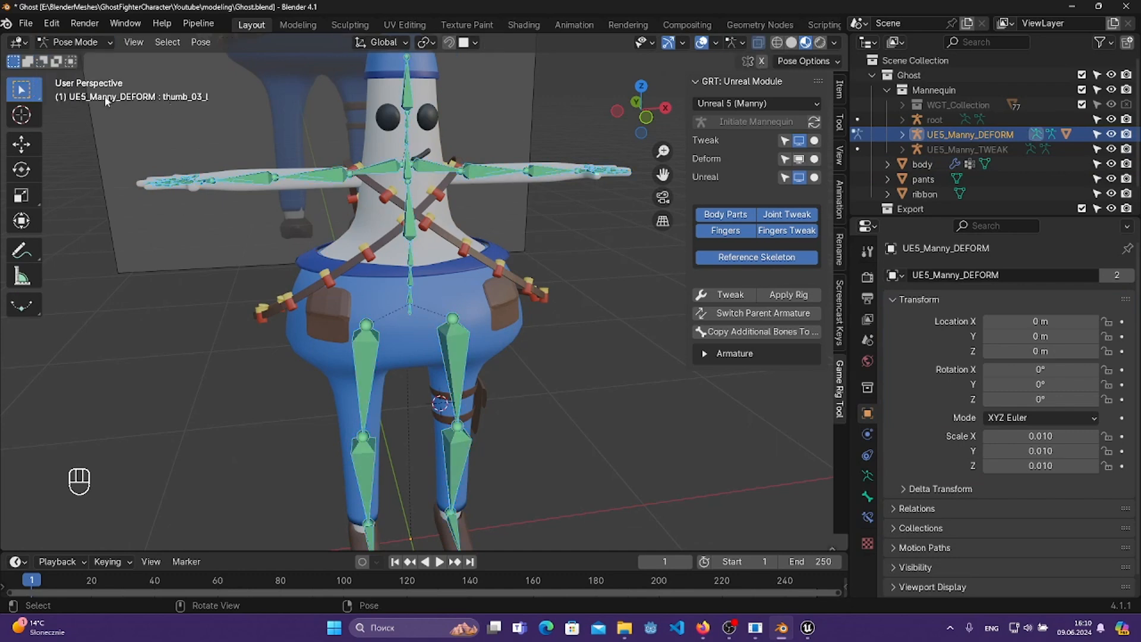
pyautogui.moveTo(416, 142); pyautogui.dragTo(443, 147, button='middle')
pyautogui.press('r')
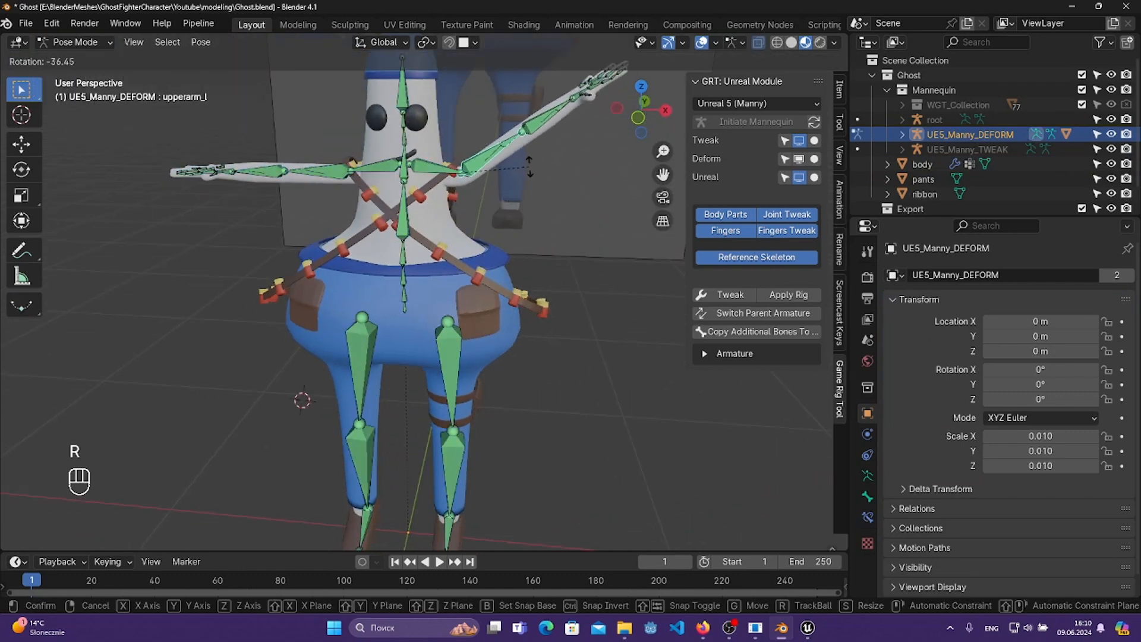
pyautogui.click(528, 168)
pyautogui.hotkey('ctrl', 'z')
# - Test the body's deformation by rotating the left clavicle and the left forearm in turn, undoing each rotation
pyautogui.press('r')
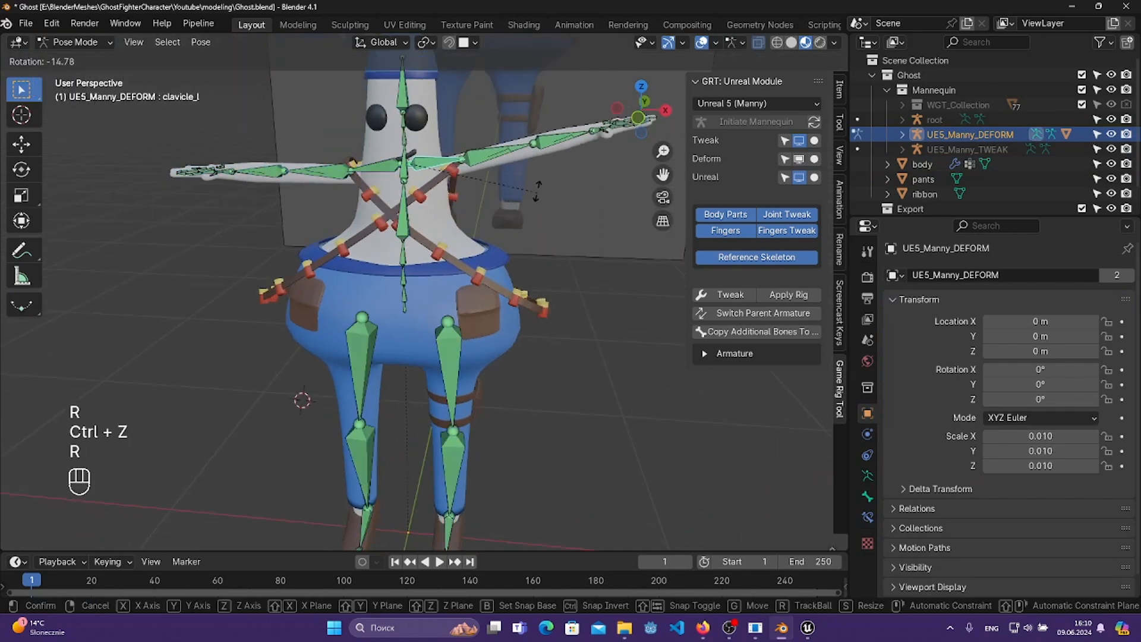
pyautogui.click(543, 237)
pyautogui.hotkey('ctrl', 'z')
pyautogui.keyDown('shift'); pyautogui.moveTo(575, 222); pyautogui.dragTo(492, 304, button='middle'); pyautogui.keyUp('shift')
pyautogui.scroll(2, 492, 303)
pyautogui.click(498, 256)
pyautogui.press('r')
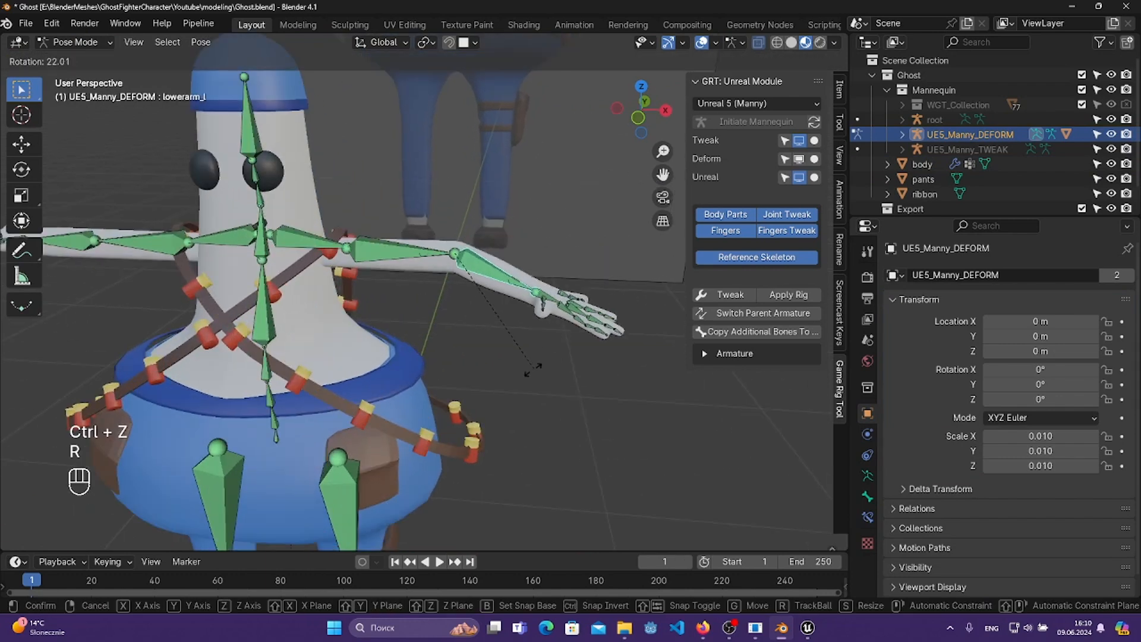
pyautogui.click(532, 368)
pyautogui.hotkey('ctrl', 'z')
# - Test-rotate the left thigh bone to check the leg's deformation and undo the rotation
pyautogui.moveTo(391, 327); pyautogui.dragTo(263, 380, button='middle')
pyautogui.click(490, 302)
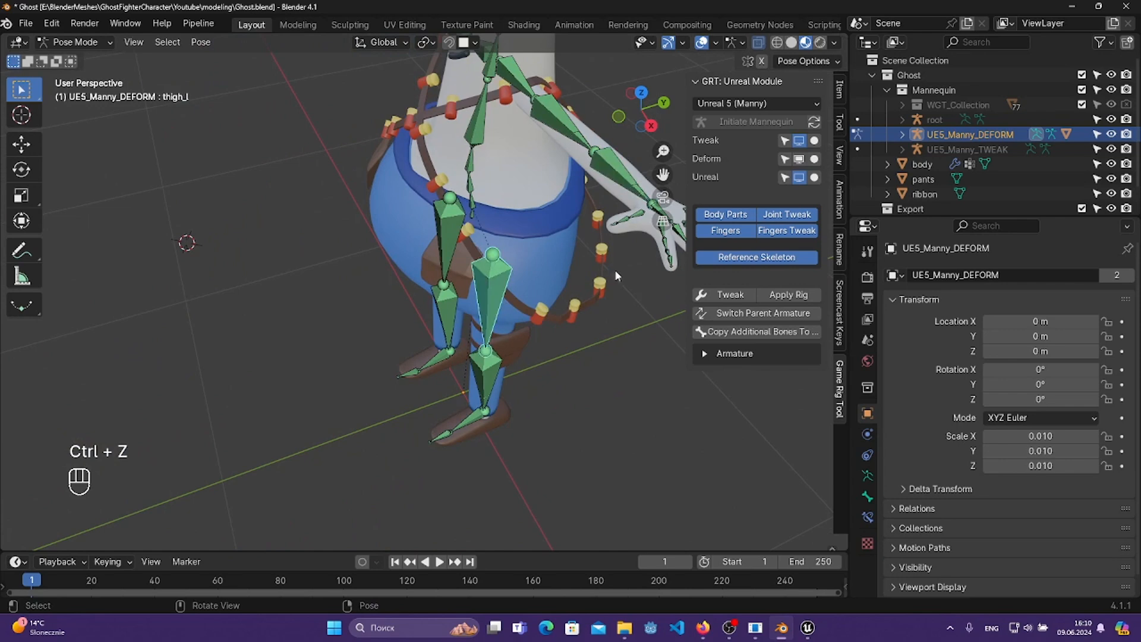
pyautogui.press('r')
pyautogui.click(595, 348)
pyautogui.hotkey('ctrl', 'z')
# - Return the Deform armature to Object Mode and deselect everything
pyautogui.moveTo(470, 323); pyautogui.dragTo(503, 303, button='middle')
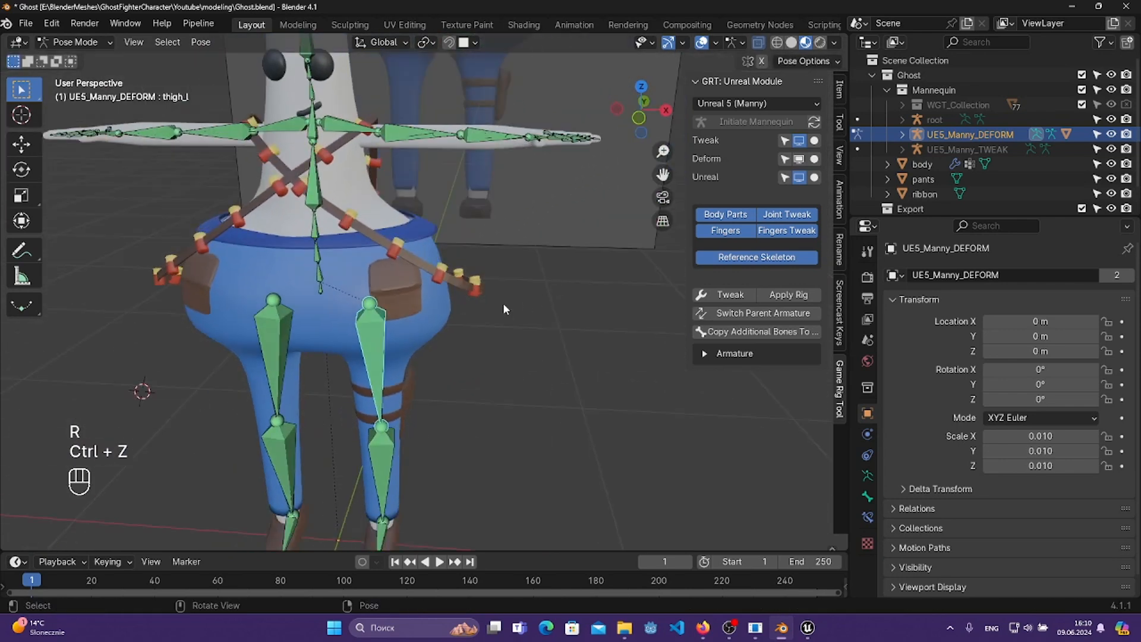
pyautogui.scroll(-1, 502, 304)
pyautogui.moveTo(409, 313); pyautogui.dragTo(479, 288, button='middle')
pyautogui.press('Tab')
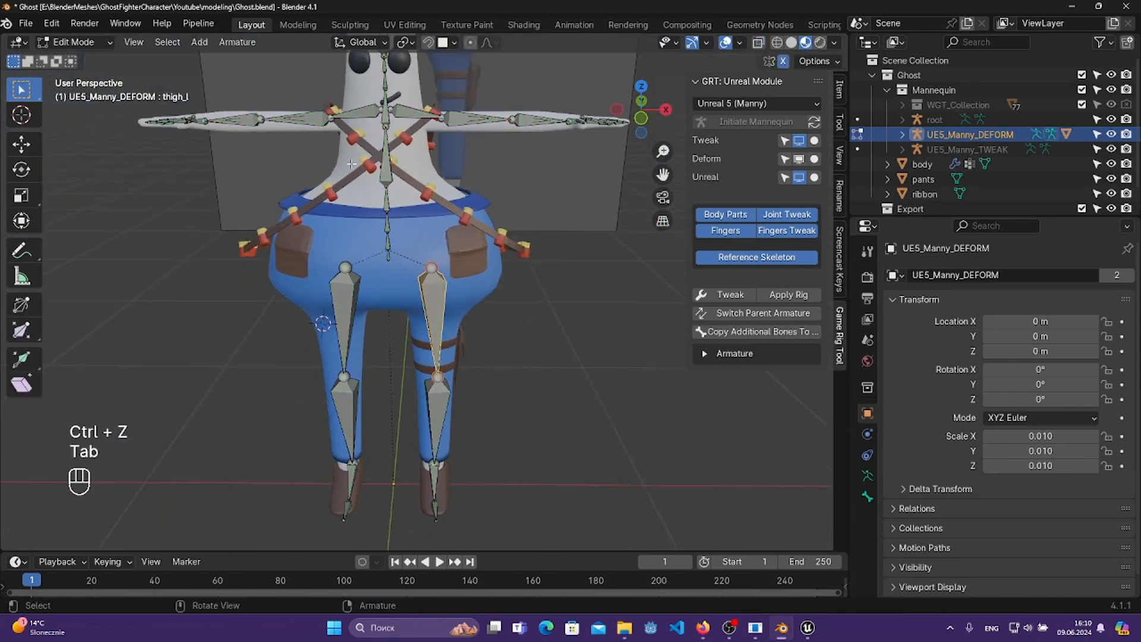
pyautogui.scroll(-2, 479, 282)
pyautogui.click(77, 42)
pyautogui.click(83, 57)
pyautogui.click(233, 193)
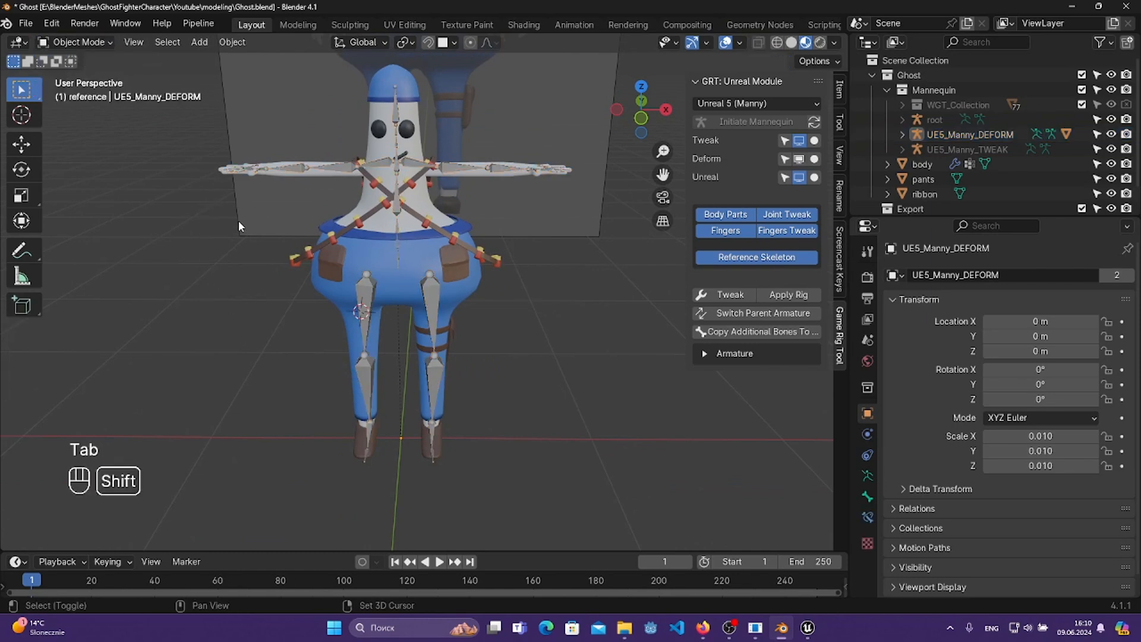
# - Select the body mesh and display its vertex groups
pyautogui.keyDown('shift'); pyautogui.moveTo(239, 221); pyautogui.dragTo(331, 245, button='middle'); pyautogui.keyUp('shift')
pyautogui.scroll(2, 408, 244)
pyautogui.keyDown('shift'); pyautogui.moveTo(518, 271); pyautogui.dragTo(416, 245, button='middle'); pyautogui.keyUp('shift')
pyautogui.click(433, 251)
pyautogui.keyDown('shift'); pyautogui.moveTo(416, 245); pyautogui.dragTo(438, 255, button='middle'); pyautogui.keyUp('shift')
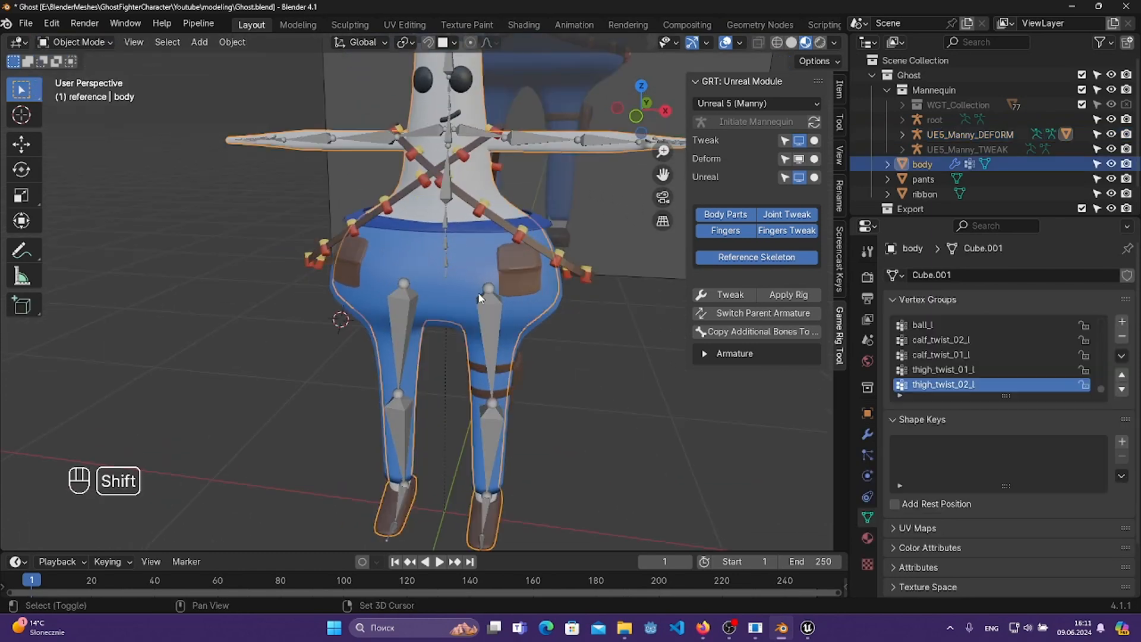
pyautogui.click(621, 412)
pyautogui.click(477, 214)
pyautogui.click(457, 274)
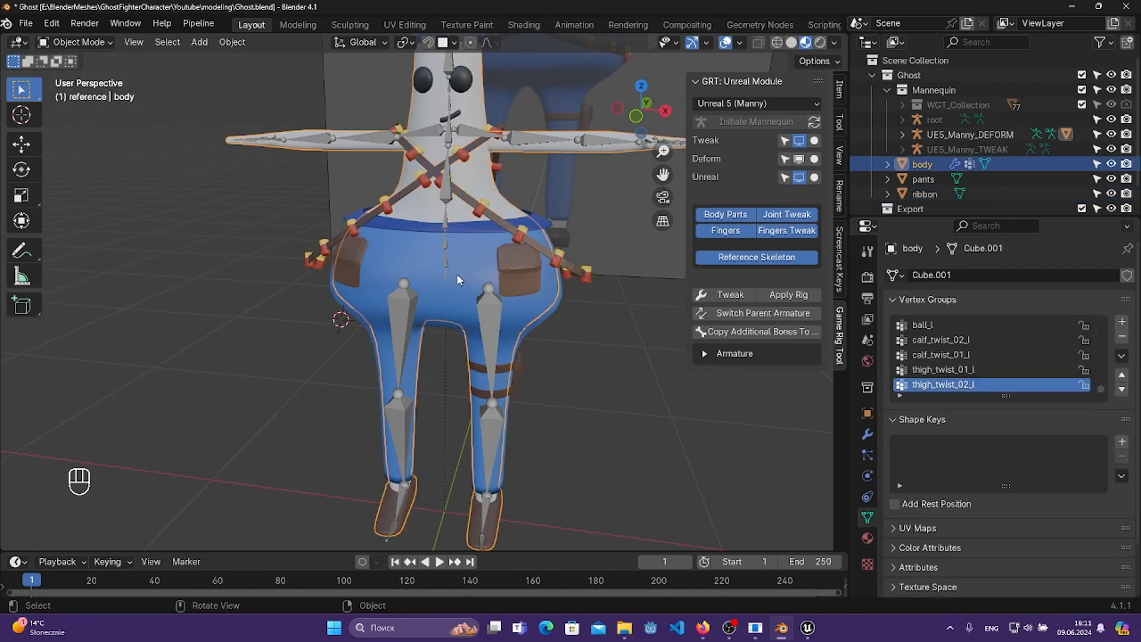
# - Select the body mesh and then the pants mesh, and switch the pants to Weight Paint mode
pyautogui.keyDown('shift'); pyautogui.click(357, 148); pyautogui.keyUp('shift')
pyautogui.moveTo(457, 256); pyautogui.dragTo(475, 284, button='middle')
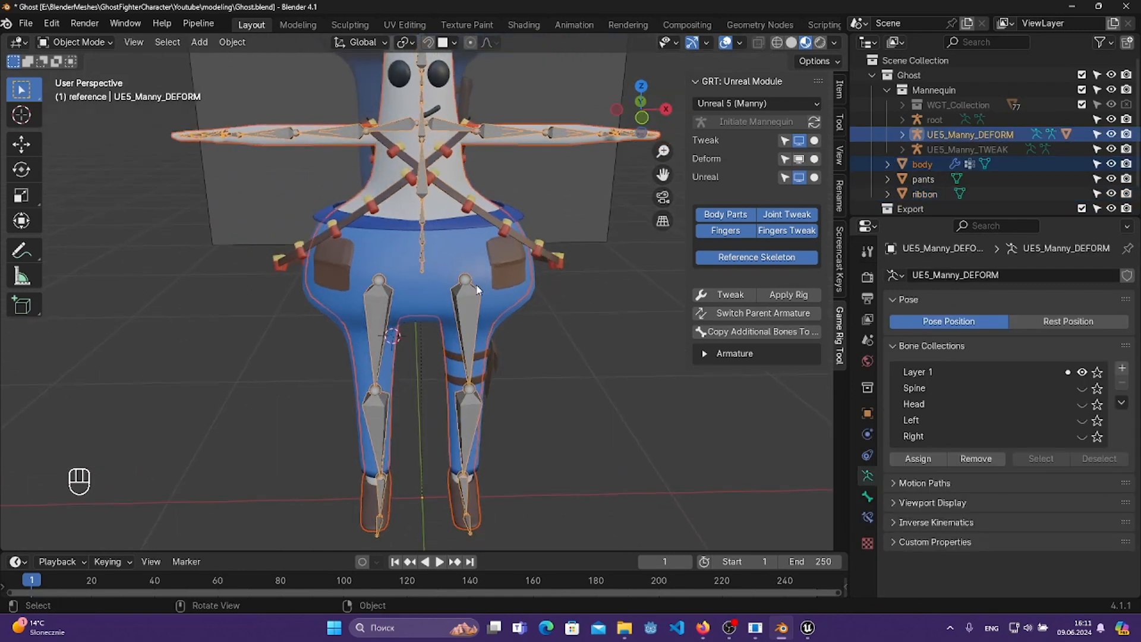
pyautogui.keyDown('shift'); pyautogui.click(476, 287); pyautogui.keyUp('shift')
pyautogui.keyDown('shift'); pyautogui.click(455, 238); pyautogui.keyUp('shift')
pyautogui.moveTo(455, 238); pyautogui.dragTo(426, 301, button='middle')
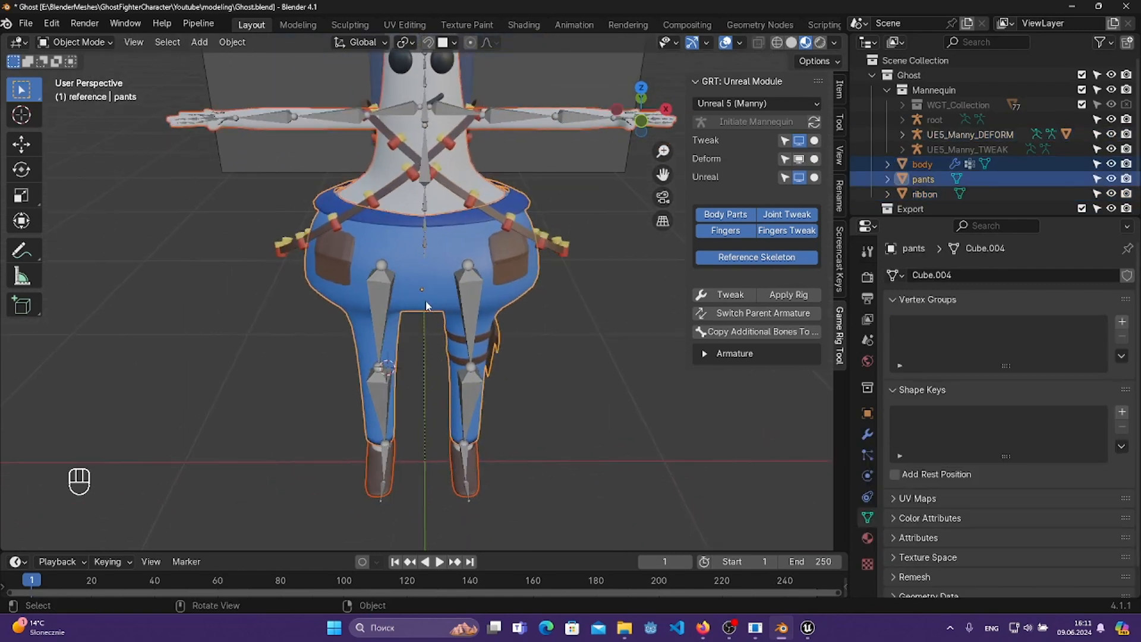
pyautogui.click(87, 47)
pyautogui.click(86, 125)
# - Transfer the body's vertex group weights onto the pants mesh
pyautogui.click(205, 41)
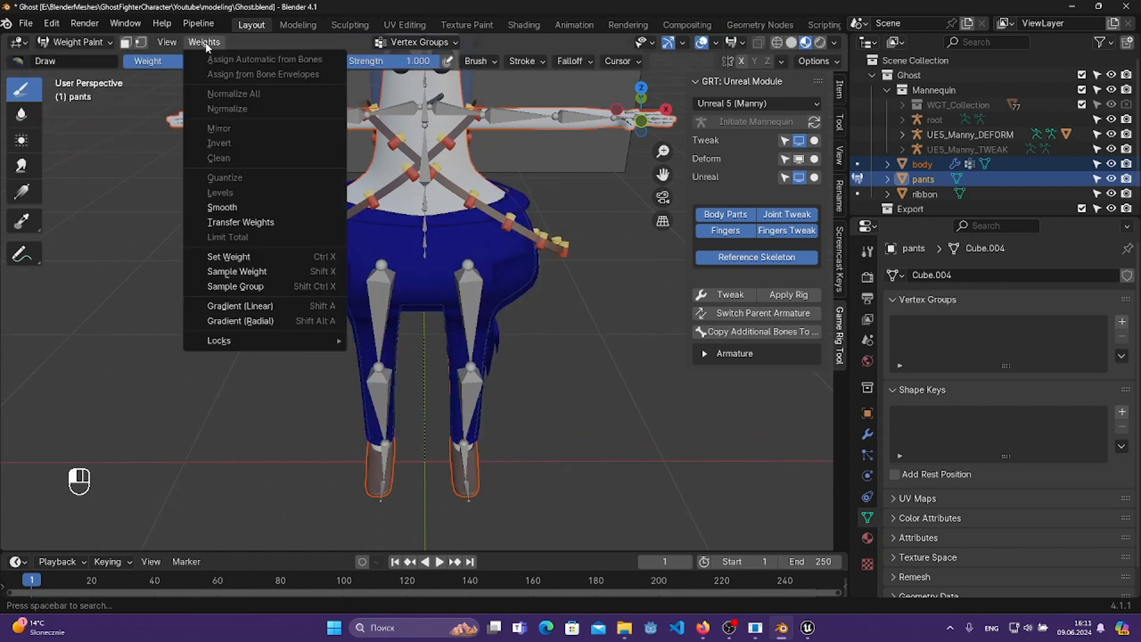
pyautogui.click(206, 43)
pyautogui.click(212, 42)
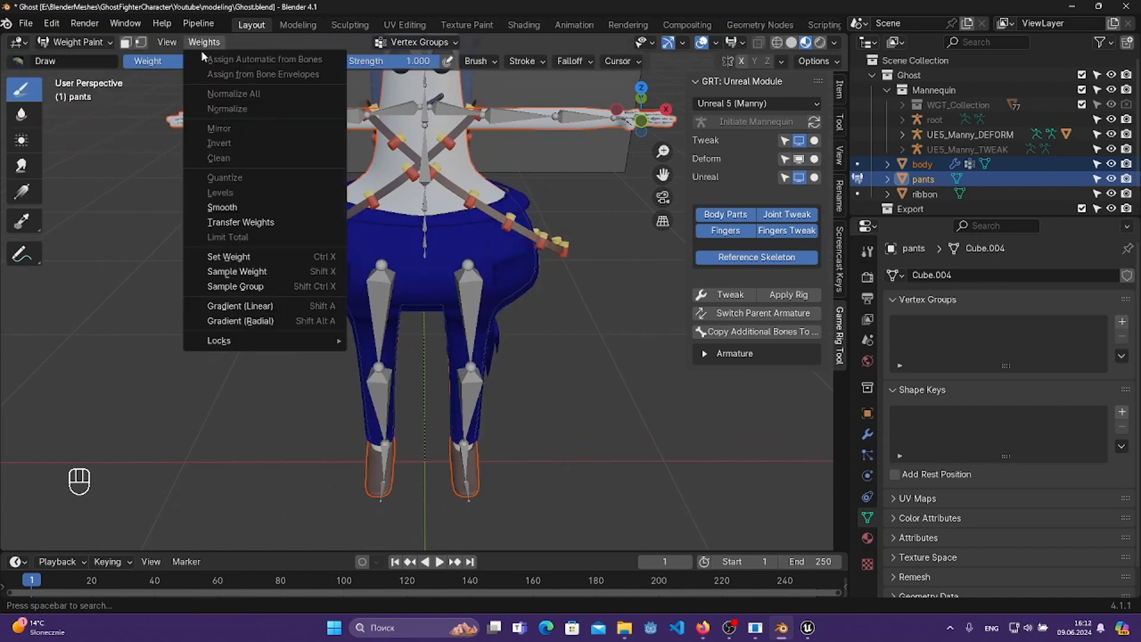
pyautogui.click(254, 228)
pyautogui.moveTo(254, 227); pyautogui.dragTo(218, 394, button='middle')
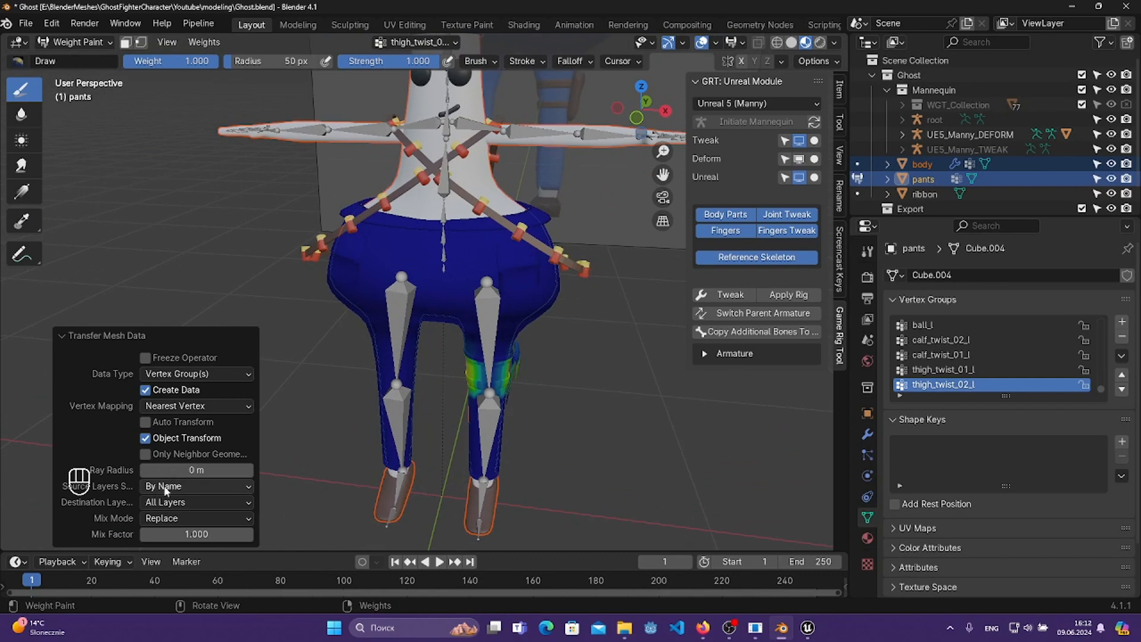
# - Set the weight transfer's vertex mapping to Nearest Face Interpolated and its ray radius to 0.03 m
pyautogui.click(178, 405)
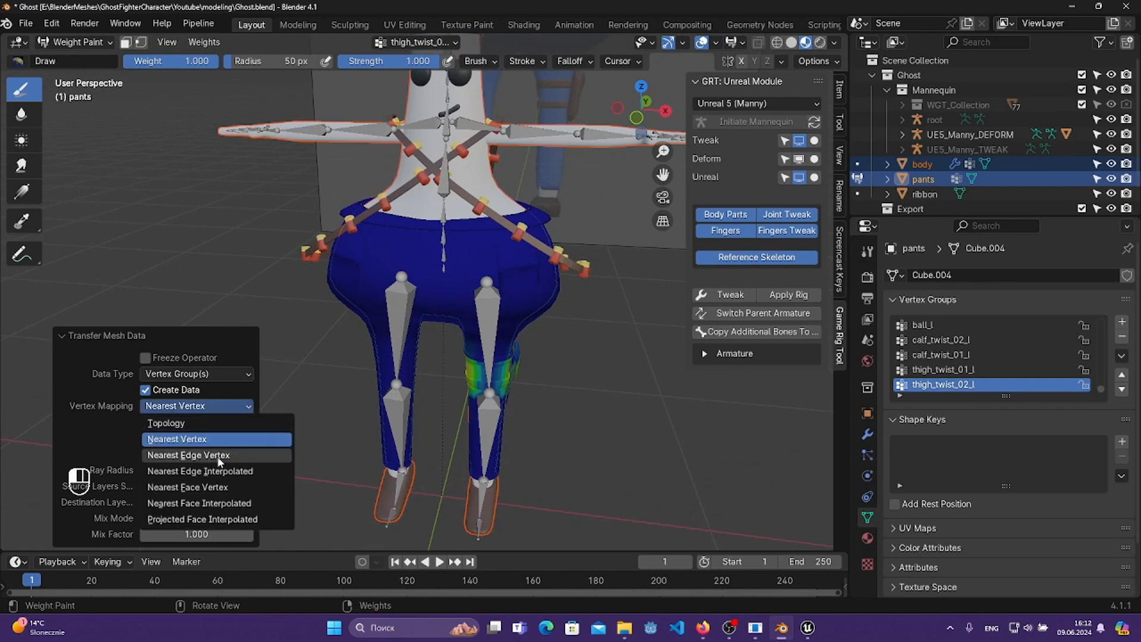
pyautogui.click(241, 503)
pyautogui.moveTo(450, 392); pyautogui.dragTo(450, 382, button='middle')
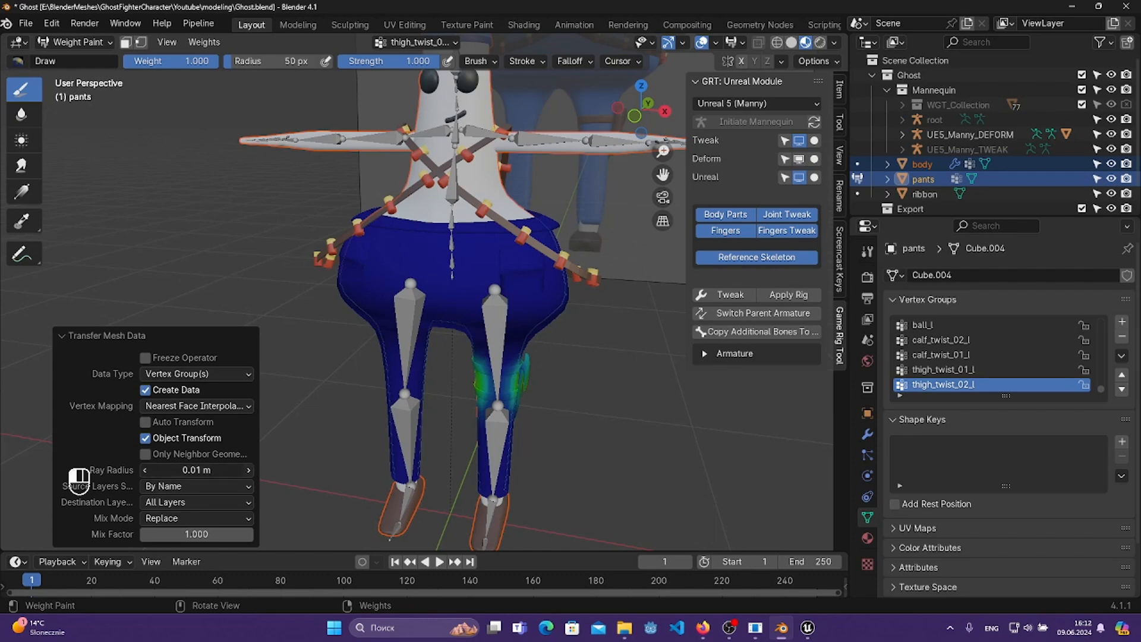
pyautogui.click(249, 470)
pyautogui.click(183, 488)
pyautogui.click(160, 492)
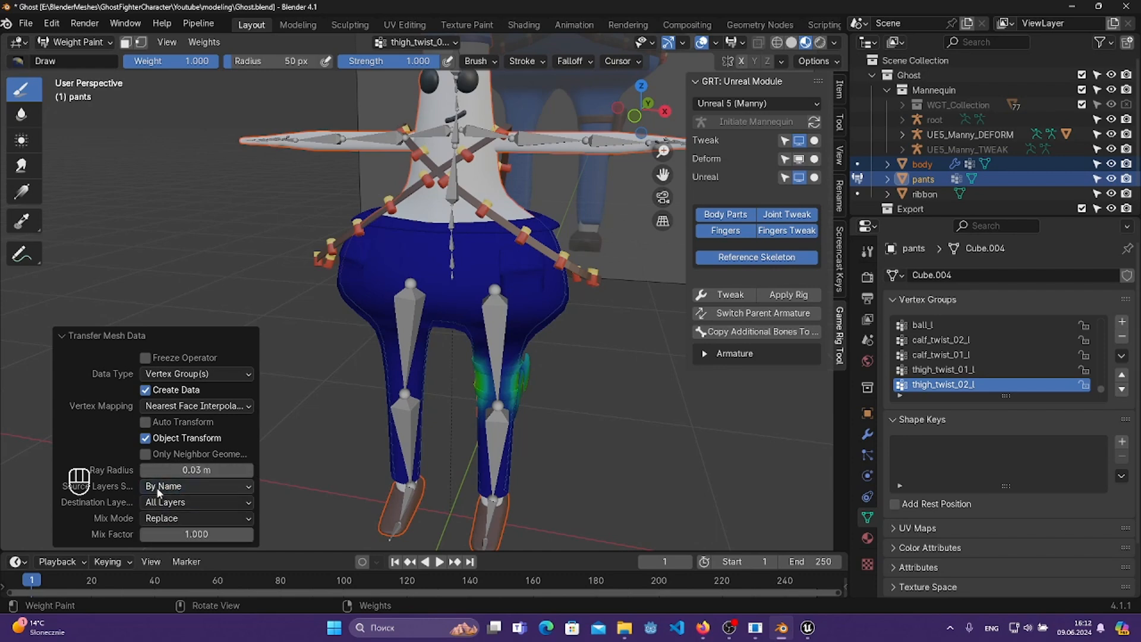
pyautogui.moveTo(357, 398); pyautogui.dragTo(77, 109, button='middle')
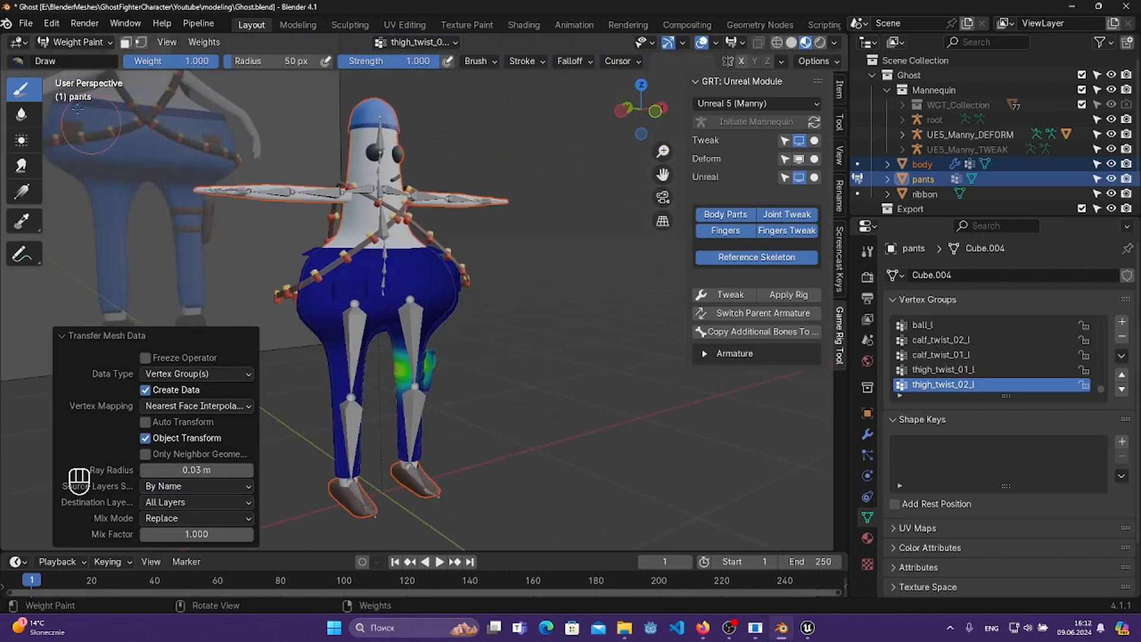
# - In Object Mode, parent the pants to the UE5_Manny_DEFORM armature with Armature Deform and save the file
pyautogui.click(74, 42)
pyautogui.click(77, 64)
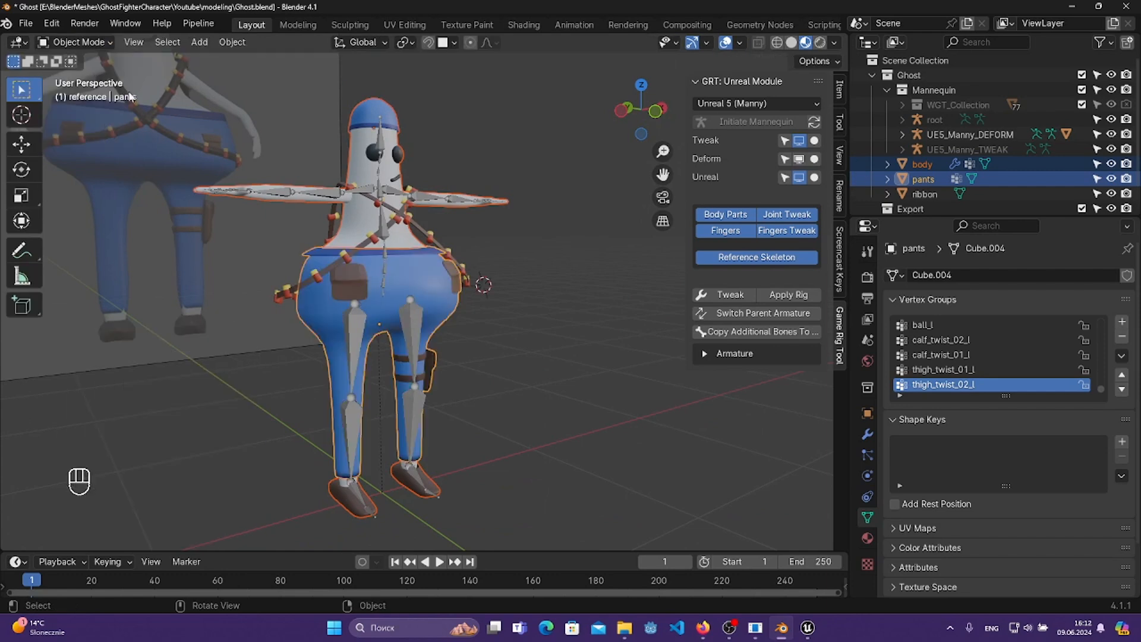
pyautogui.moveTo(415, 242); pyautogui.dragTo(361, 257, button='middle')
pyautogui.scroll(2, 360, 257)
pyautogui.click(434, 257)
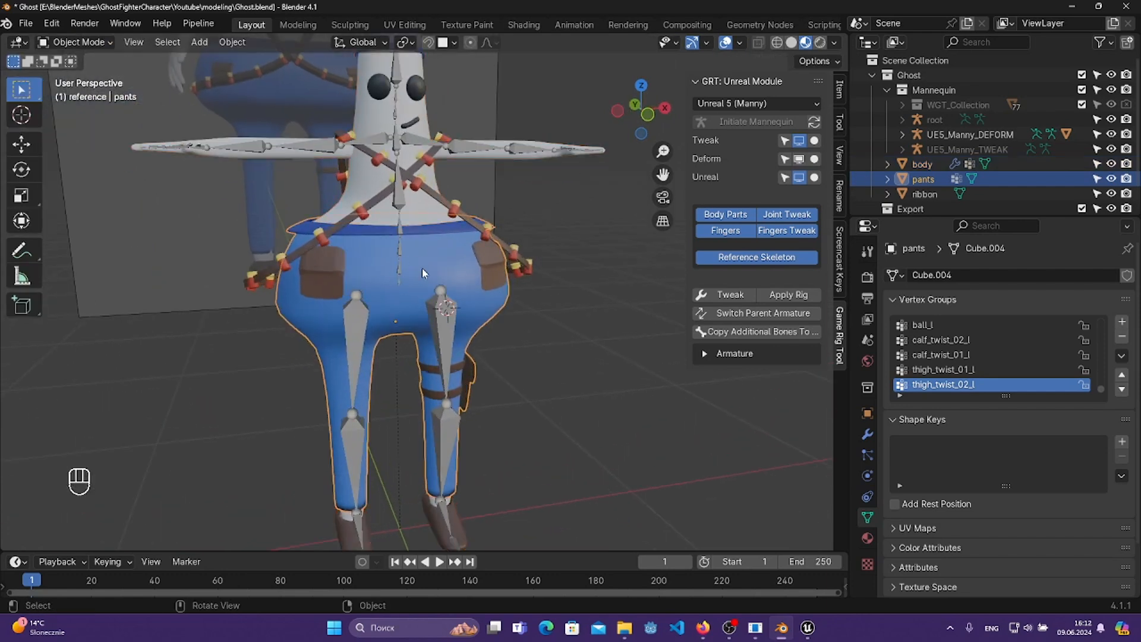
pyautogui.keyDown('shift'); pyautogui.click(440, 305); pyautogui.keyUp('shift')
pyautogui.hotkey('ctrl', 'p')
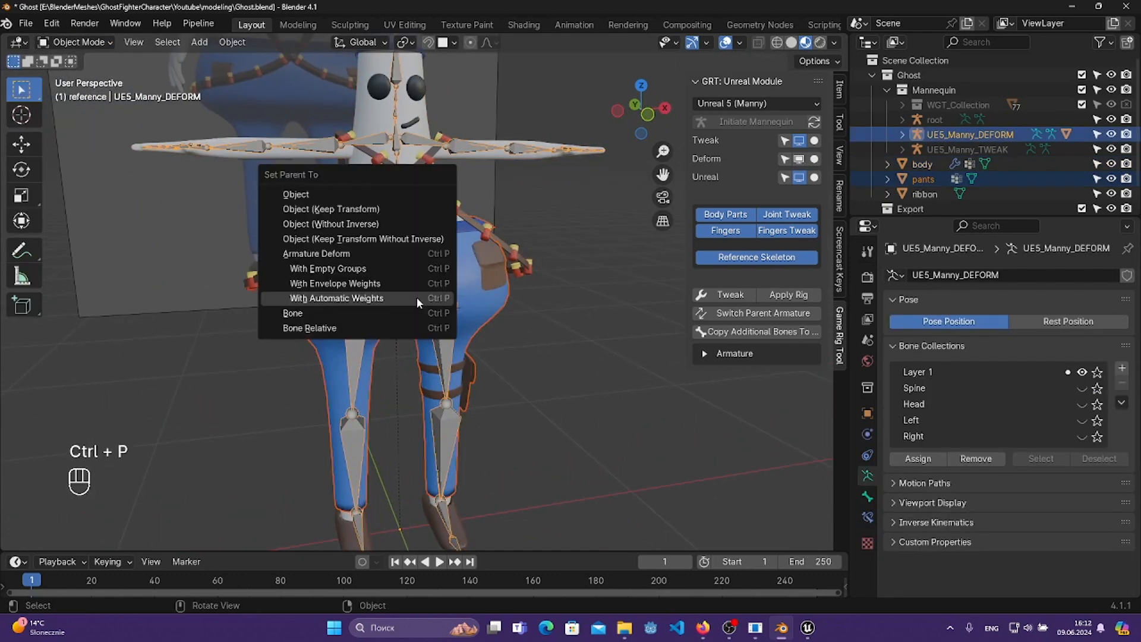
pyautogui.click(366, 252)
pyautogui.moveTo(468, 311); pyautogui.dragTo(427, 315, button='middle')
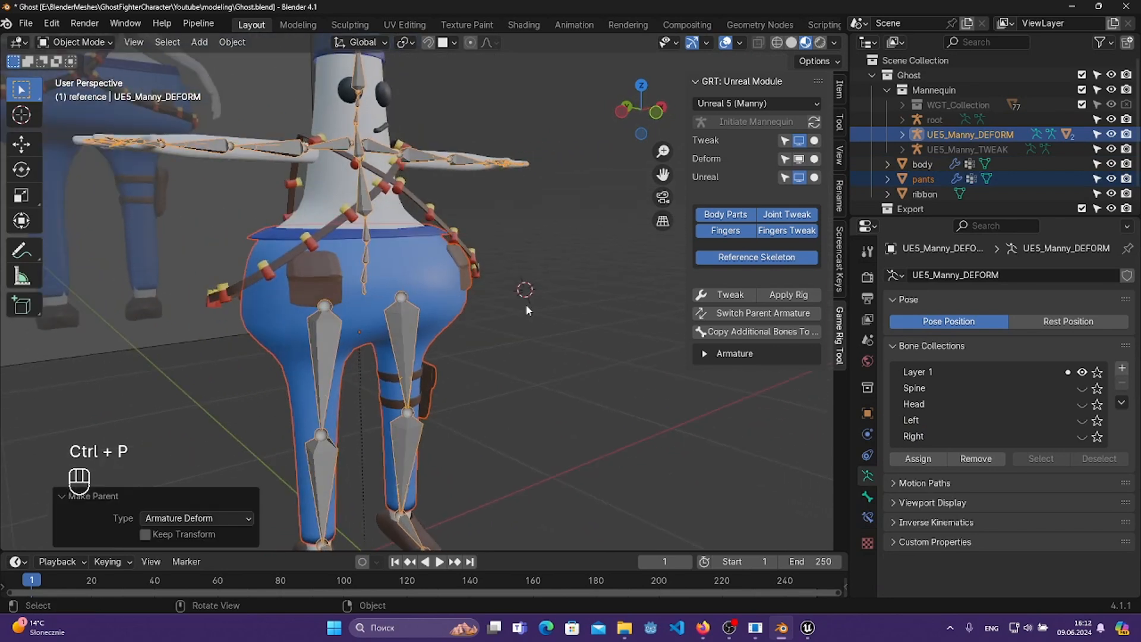
pyautogui.hotkey('ctrl', 's')
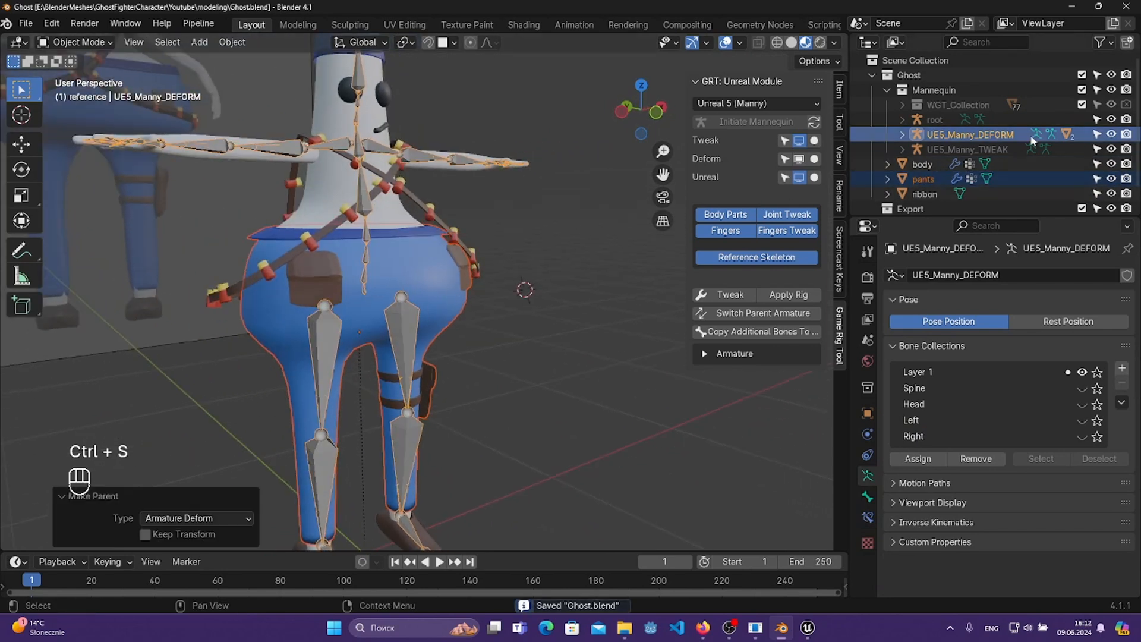
# - Select only the UE5_Manny_DEFORM armature and switch it to Pose Mode
pyautogui.click(415, 319)
pyautogui.click(419, 320)
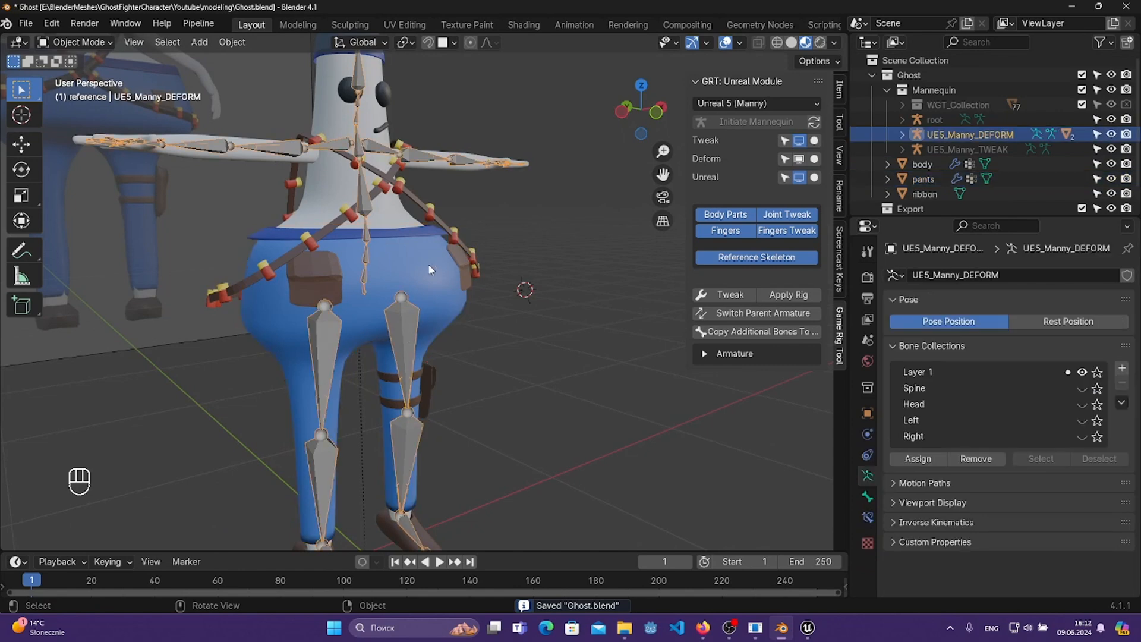
pyautogui.click(425, 321)
pyautogui.click(430, 321)
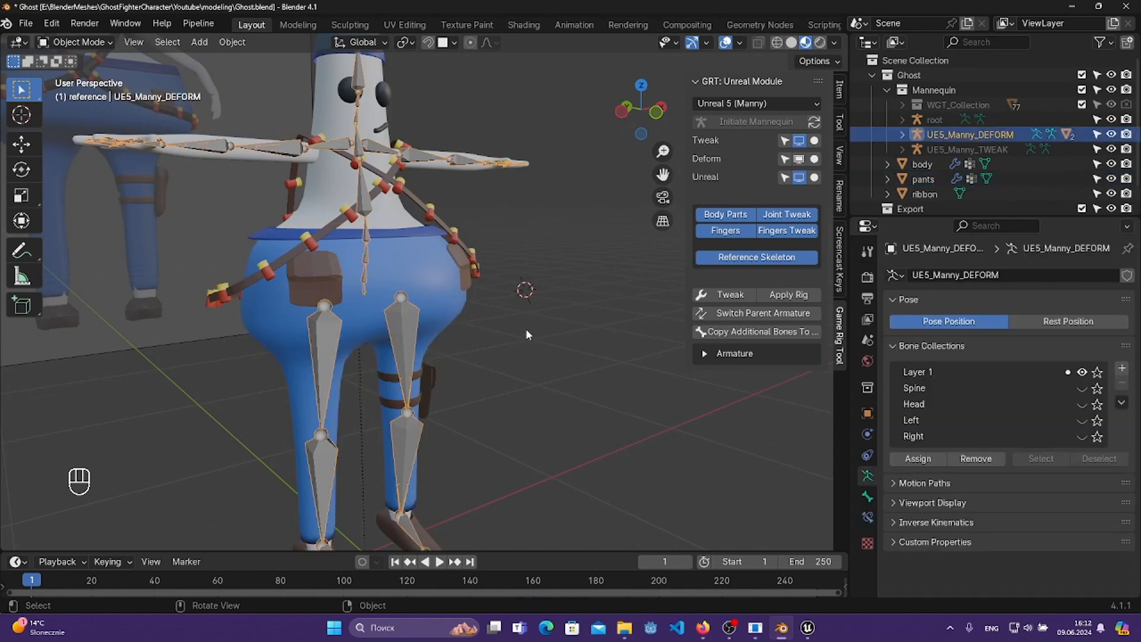
pyautogui.moveTo(526, 335); pyautogui.dragTo(482, 343, button='middle')
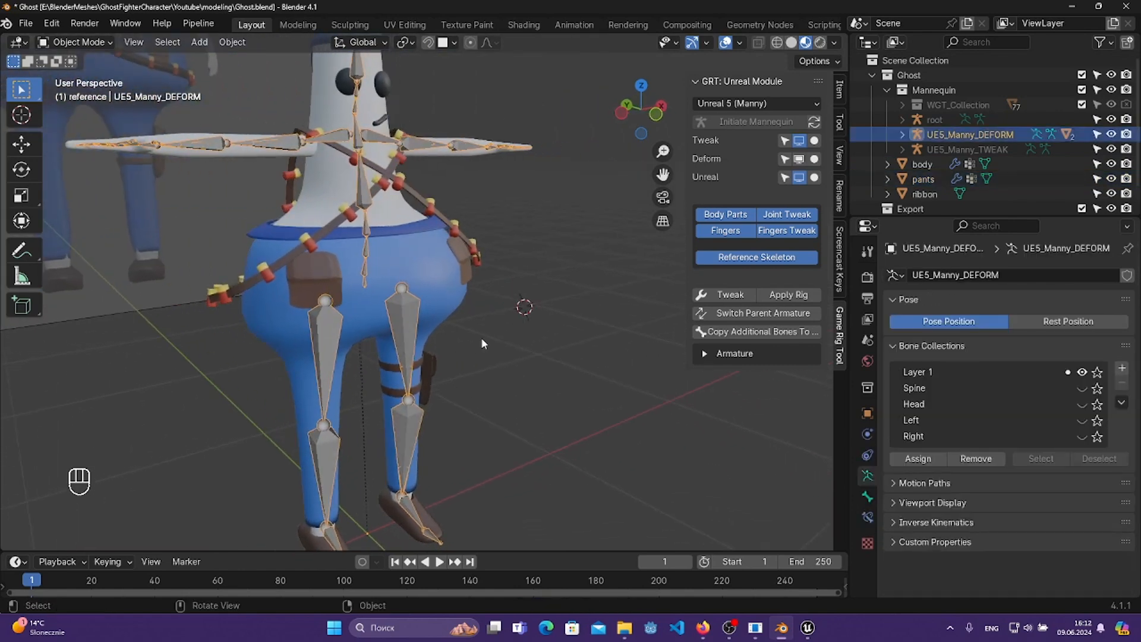
pyautogui.click(107, 41)
pyautogui.click(97, 92)
# - Test-rotate the left thigh bone twice to check the pants' deformation, undoing each rotation
pyautogui.moveTo(429, 333); pyautogui.dragTo(566, 479, button='middle')
pyautogui.press('r')
pyautogui.click(638, 276)
pyautogui.hotkey('ctrl', 'z')
pyautogui.press('r')
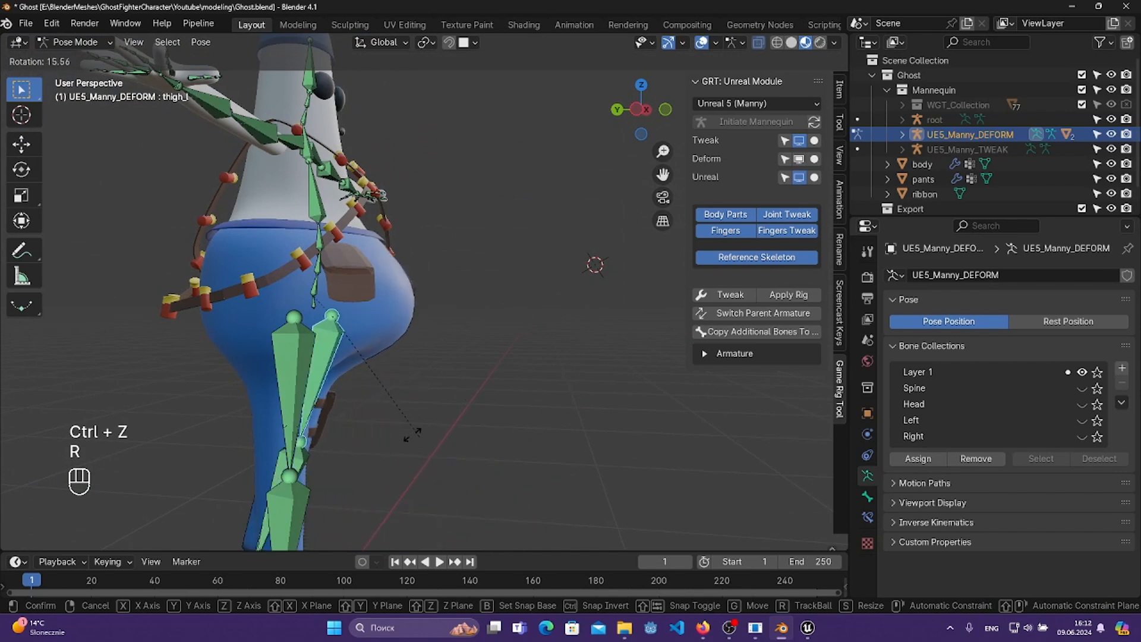
pyautogui.click(501, 344)
pyautogui.moveTo(501, 374); pyautogui.dragTo(364, 383, button='middle')
pyautogui.hotkey('ctrl', 'z')
# - Test-rotate the right thigh bone to check how the pants follow and undo the rotation
pyautogui.moveTo(568, 384); pyautogui.dragTo(447, 385, button='middle')
pyautogui.click(448, 385)
pyautogui.press('r')
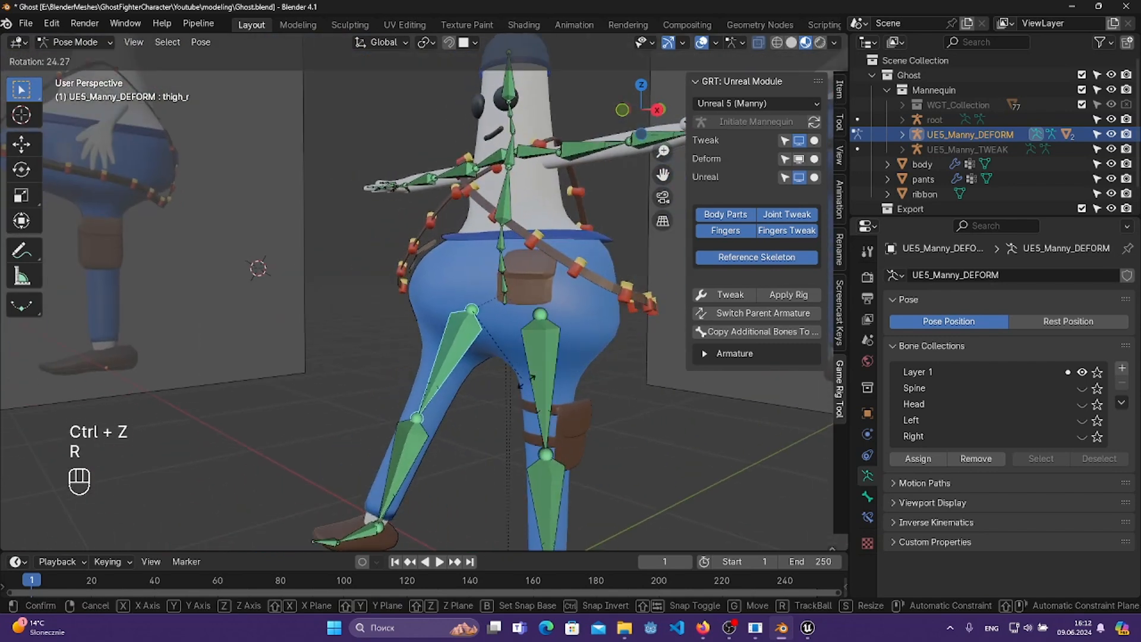
pyautogui.click(571, 363)
pyautogui.hotkey('ctrl', 'z')
# - Test-rotate the right calf bone in several directions to check the knee deformation, undoing each rotation
pyautogui.moveTo(569, 369); pyautogui.dragTo(404, 357, button='middle')
pyautogui.keyDown('shift'); pyautogui.moveTo(410, 360); pyautogui.dragTo(429, 373, button='middle'); pyautogui.keyUp('shift')
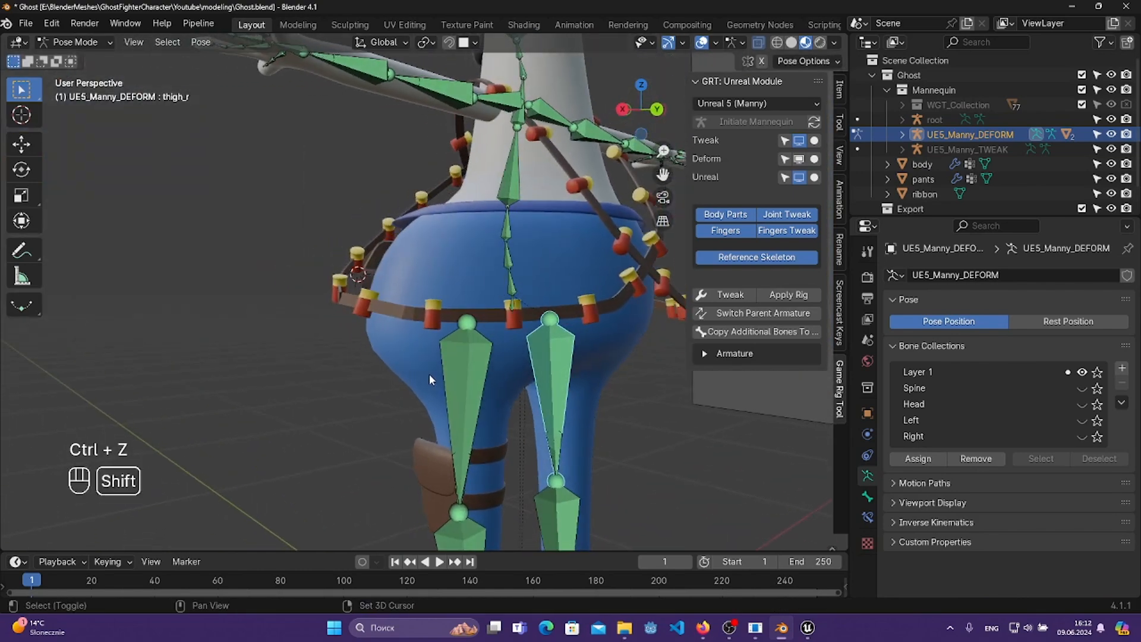
pyautogui.moveTo(534, 404); pyautogui.dragTo(634, 455, button='middle')
pyautogui.keyDown('shift'); pyautogui.moveTo(633, 454); pyautogui.dragTo(587, 321, button='middle'); pyautogui.keyUp('shift')
pyautogui.keyDown('shift'); pyautogui.moveTo(588, 322); pyautogui.dragTo(581, 290); pyautogui.keyUp('shift')
pyautogui.click(507, 342)
pyautogui.press('r')
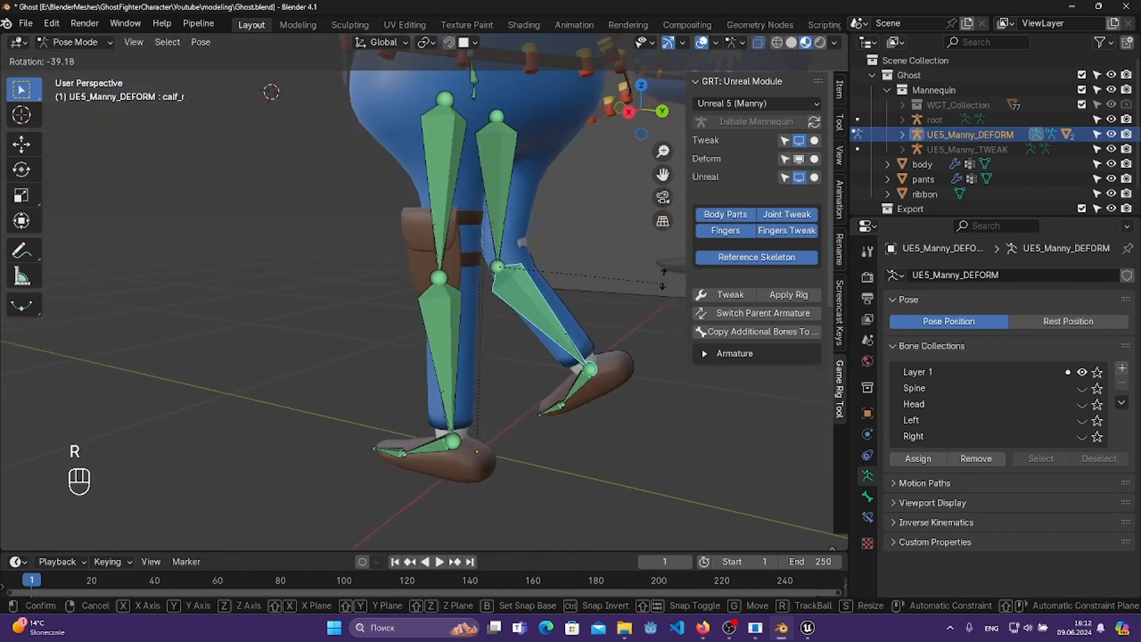
pyautogui.click(631, 272)
pyautogui.hotkey('ctrl', 'z')
pyautogui.press('r')
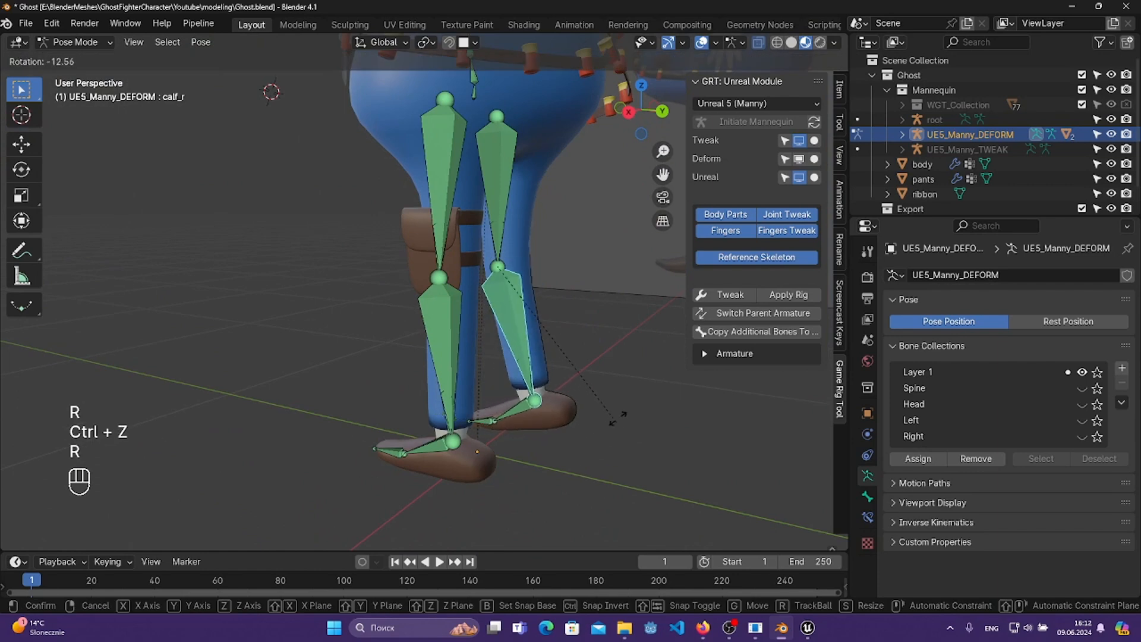
pyautogui.click(627, 393)
pyautogui.hotkey('ctrl', 'z')
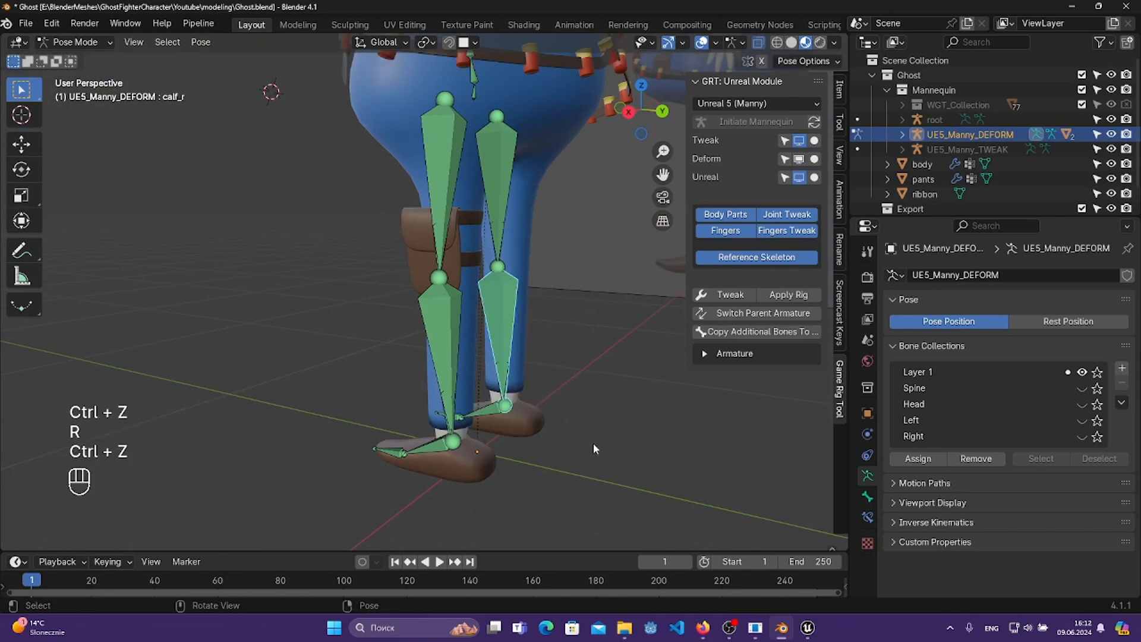
pyautogui.press('r')
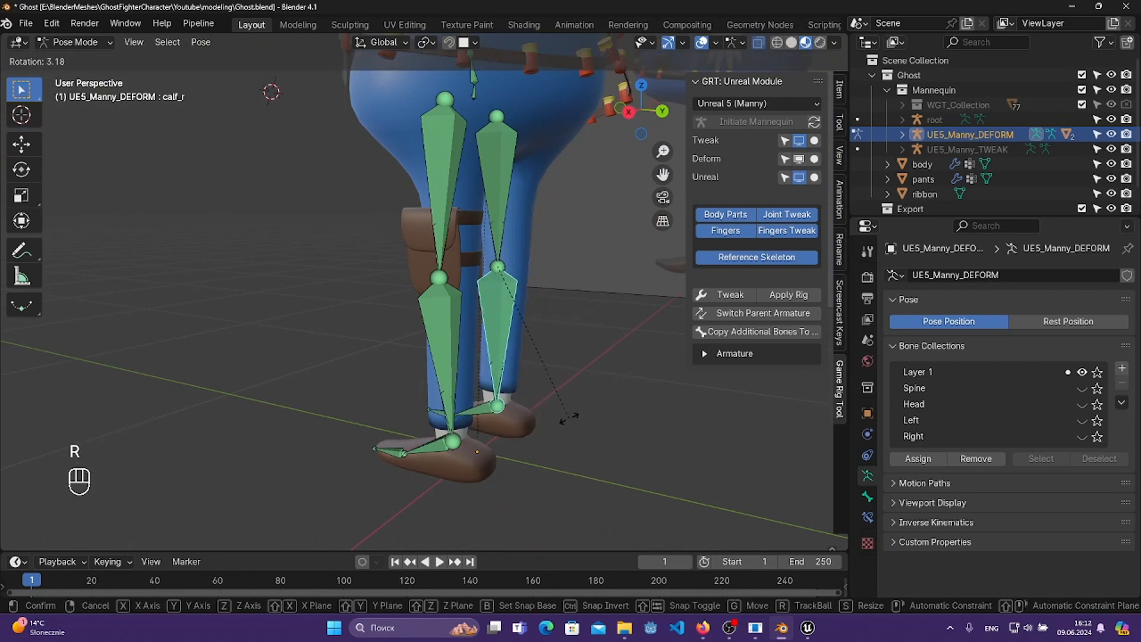
pyautogui.click(564, 419)
pyautogui.hotkey('ctrl', 'z')
# - Test-rotate the left foot bone, undo the rotation and save the file
pyautogui.moveTo(563, 421); pyautogui.dragTo(686, 390, button='middle')
pyautogui.hotkey('ctrl', 's')
pyautogui.scroll(-3, 501, 367)
pyautogui.moveTo(501, 368); pyautogui.dragTo(441, 354, button='middle')
pyautogui.scroll(2, 441, 355)
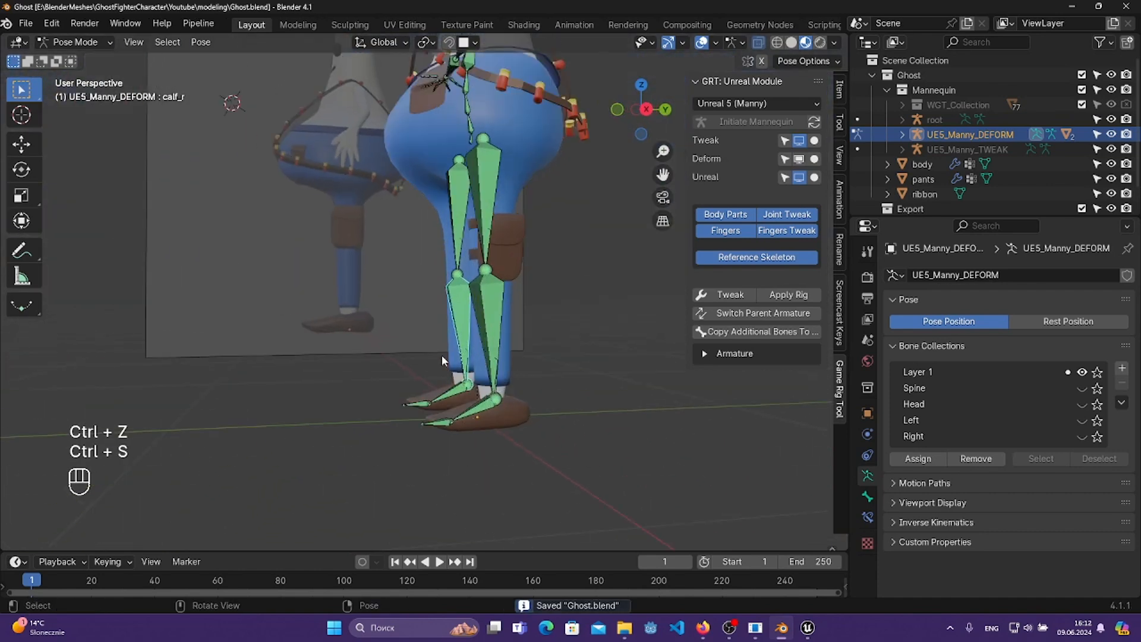
pyautogui.click(489, 409)
pyautogui.press('r')
pyautogui.click(612, 450)
pyautogui.hotkey('ctrl', 'z')
pyautogui.hotkey('ctrl', 's')
# - Return the Deform armature to Object Mode and clear the selection
pyautogui.moveTo(613, 454); pyautogui.dragTo(185, 159, button='middle')
pyautogui.click(65, 43)
pyautogui.click(73, 60)
pyautogui.scroll(3, 423, 143)
pyautogui.click(435, 154)
pyautogui.click(601, 194)
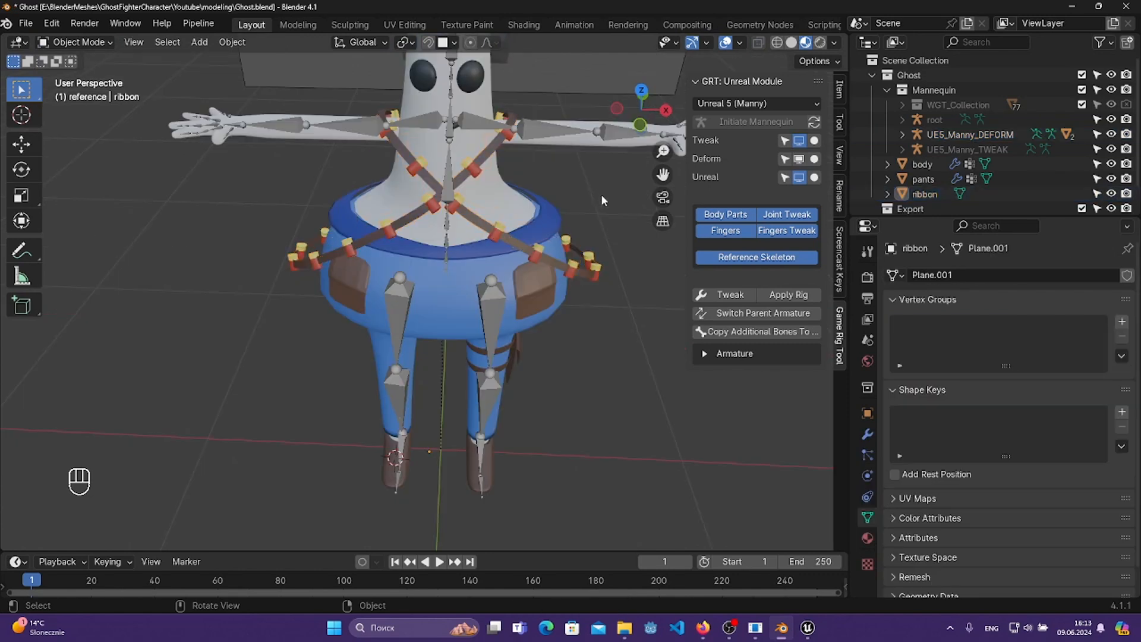
# - Select the body mesh and then the ribbon mesh, and switch the ribbon to Weight Paint mode
pyautogui.moveTo(602, 197); pyautogui.dragTo(564, 185, button='middle')
pyautogui.click(439, 149)
pyautogui.click(465, 140)
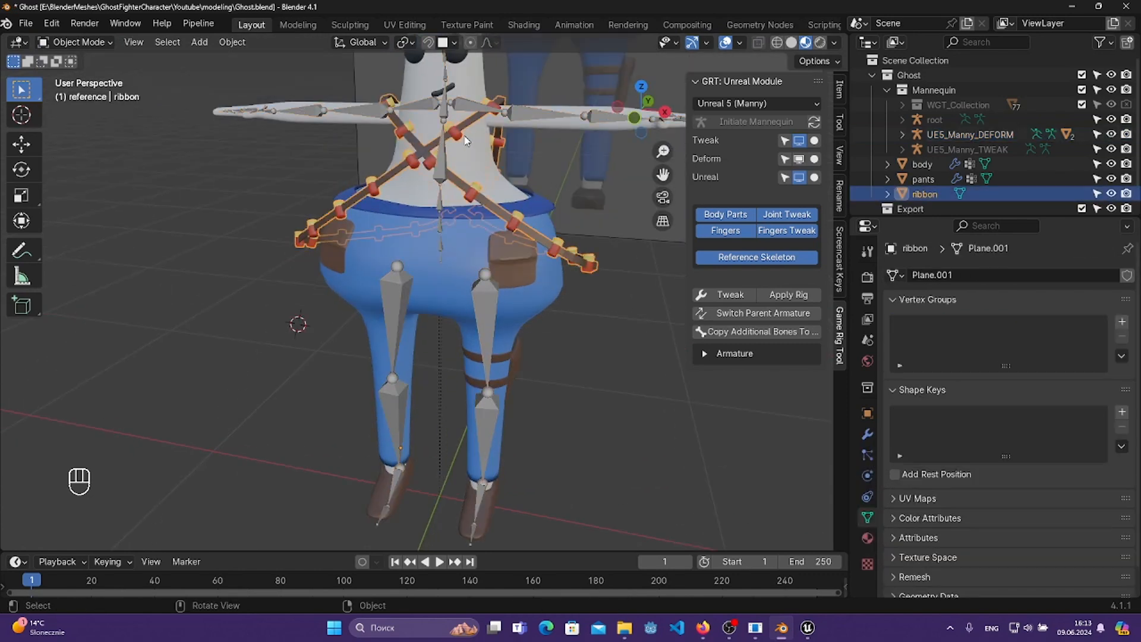
pyautogui.moveTo(455, 134); pyautogui.dragTo(517, 170, button='middle')
pyautogui.scroll(3, 517, 170)
pyautogui.keyDown('shift'); pyautogui.moveTo(463, 101); pyautogui.dragTo(418, 215, button='middle'); pyautogui.keyUp('shift')
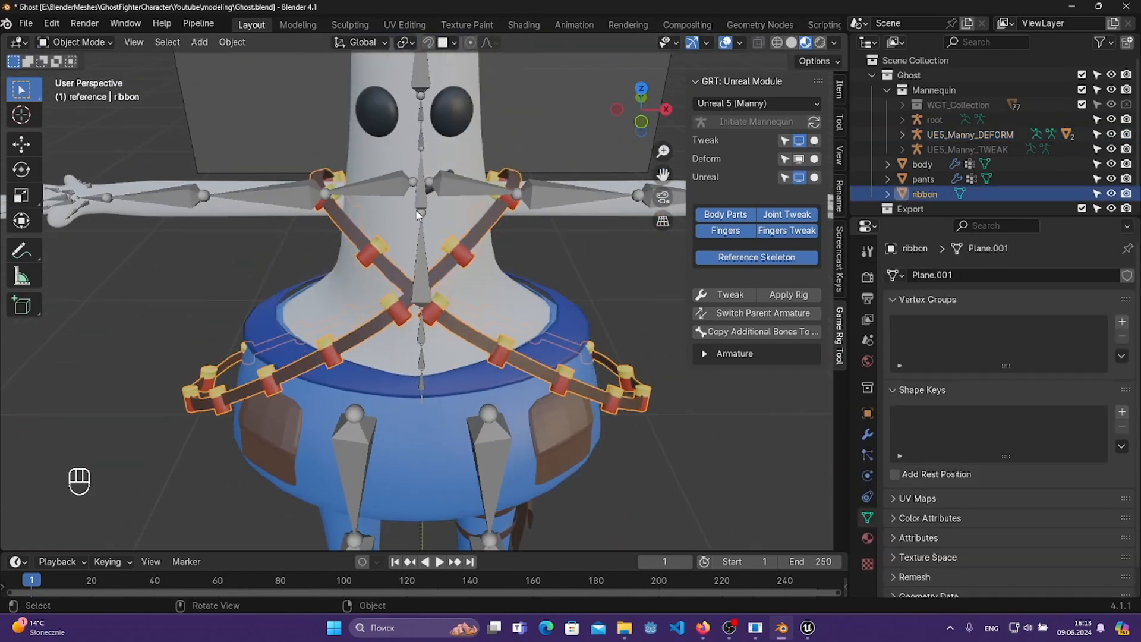
pyautogui.click(461, 292)
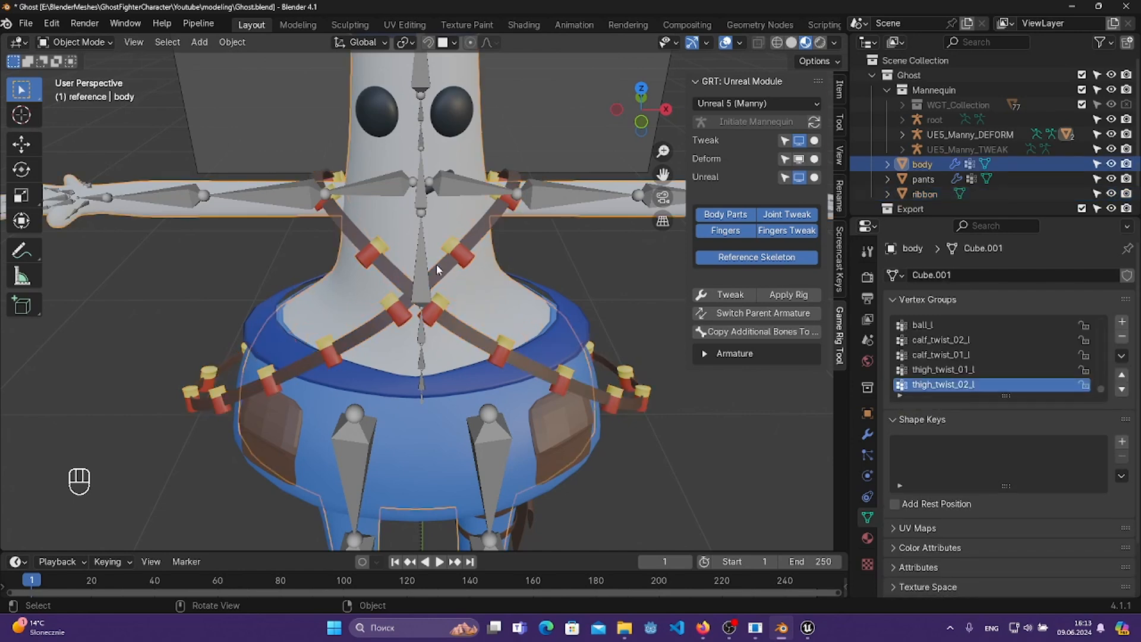
pyautogui.keyDown('shift'); pyautogui.click(446, 264); pyautogui.keyUp('shift')
pyautogui.click(76, 42)
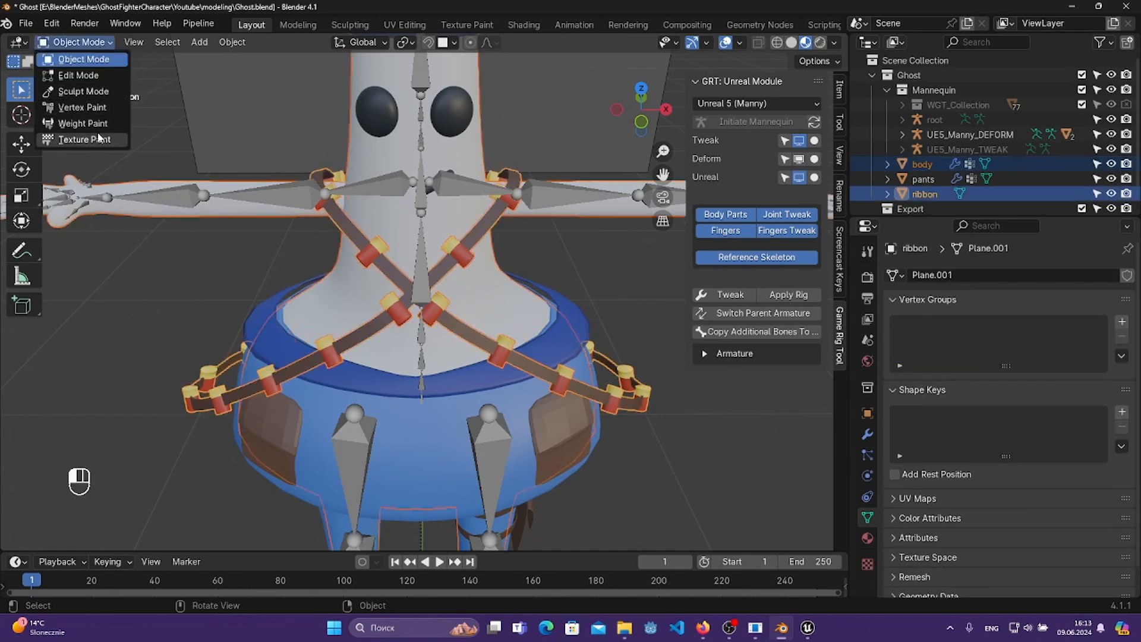
pyautogui.click(84, 124)
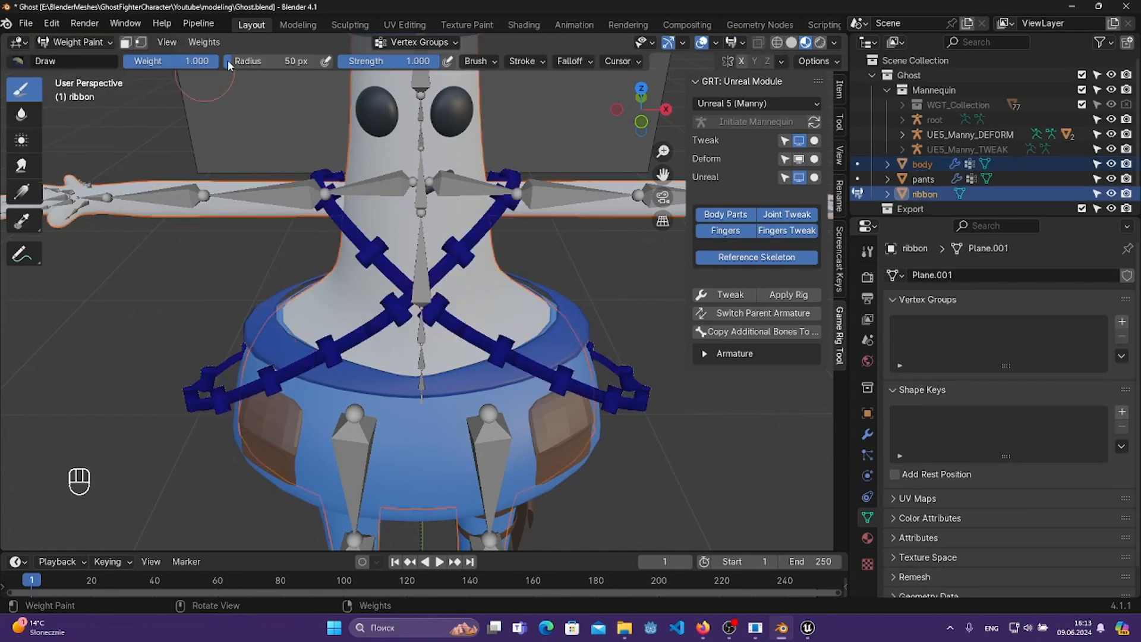
# - Transfer the body's vertex group weights onto the ribbon with Nearest Face Interpolated mapping and a 0.02 m ray radius
pyautogui.click(203, 42)
pyautogui.click(220, 237)
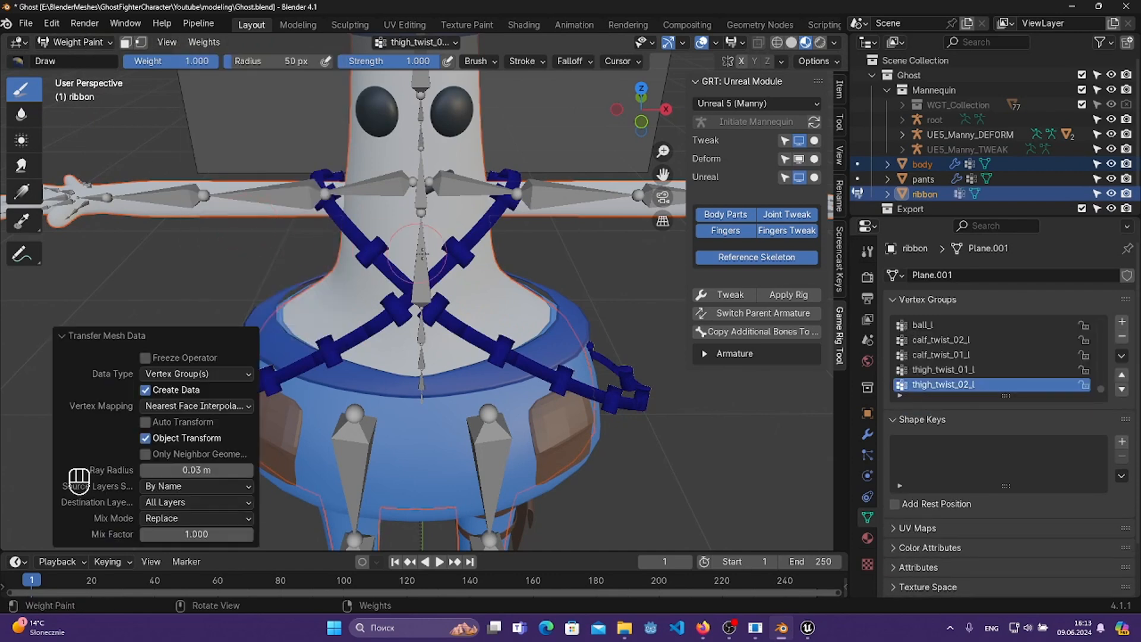
pyautogui.moveTo(422, 254); pyautogui.dragTo(369, 315, button='middle')
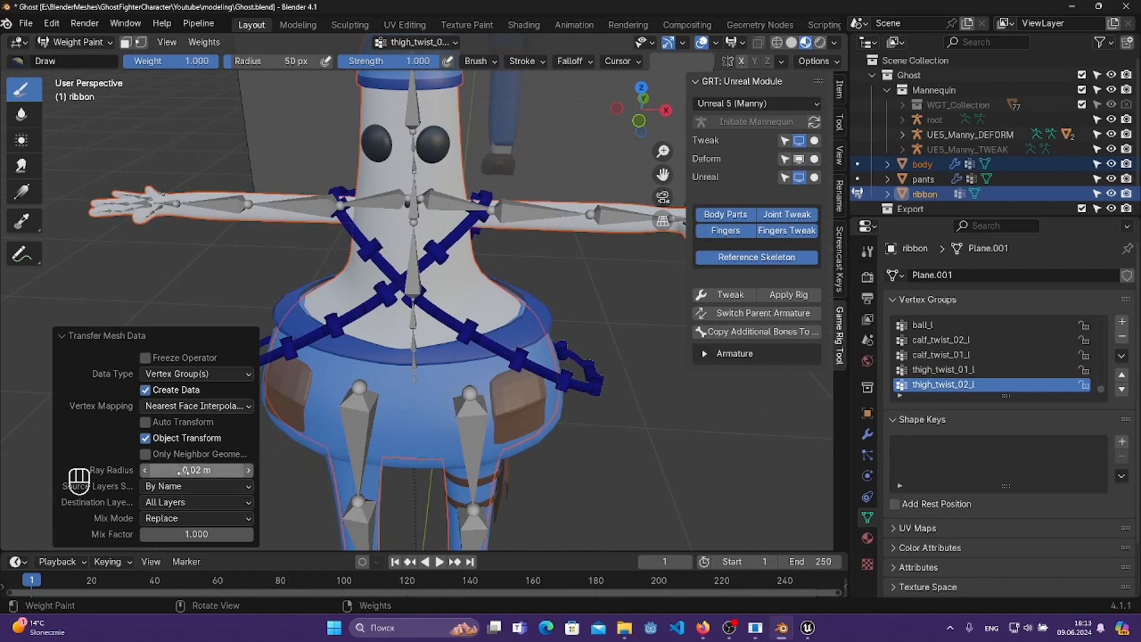
# - Return the ribbon to Object Mode and save the file
pyautogui.click(83, 50)
pyautogui.click(72, 58)
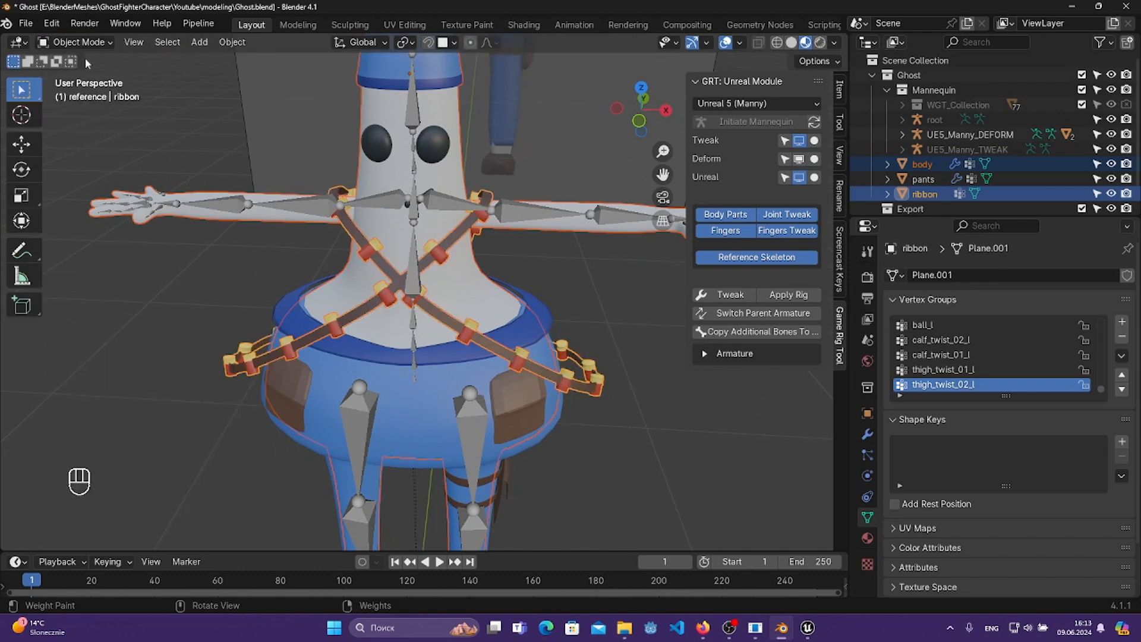
pyautogui.hotkey('ctrl', 's')
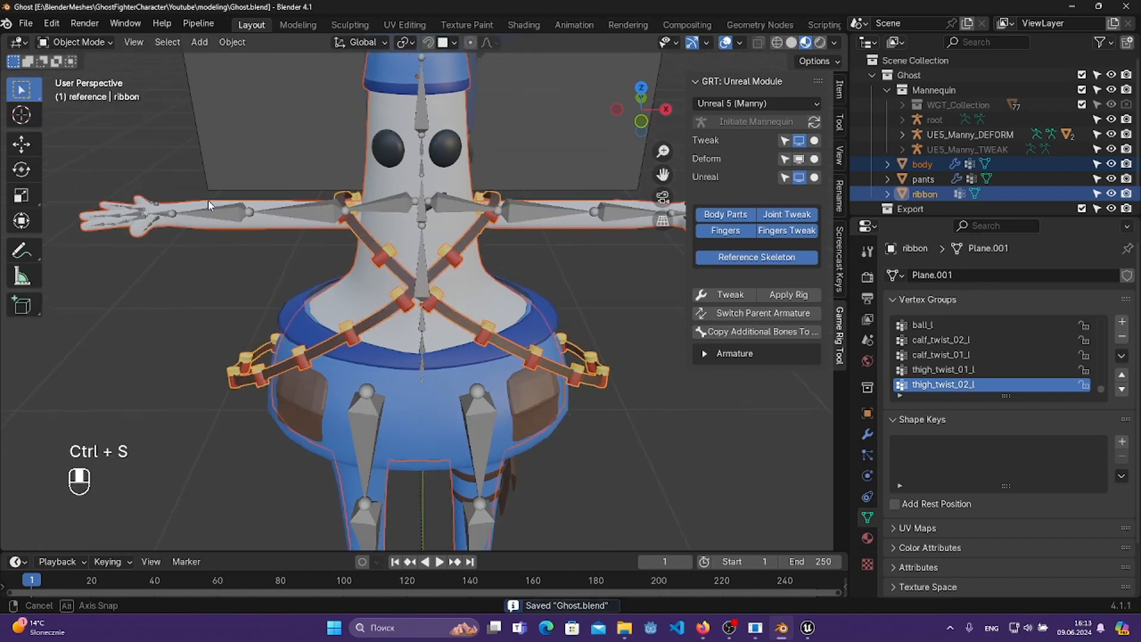
# - Parent the ribbon to the UE5_Manny_DEFORM armature with Armature Deform and save the file
pyautogui.click(458, 255)
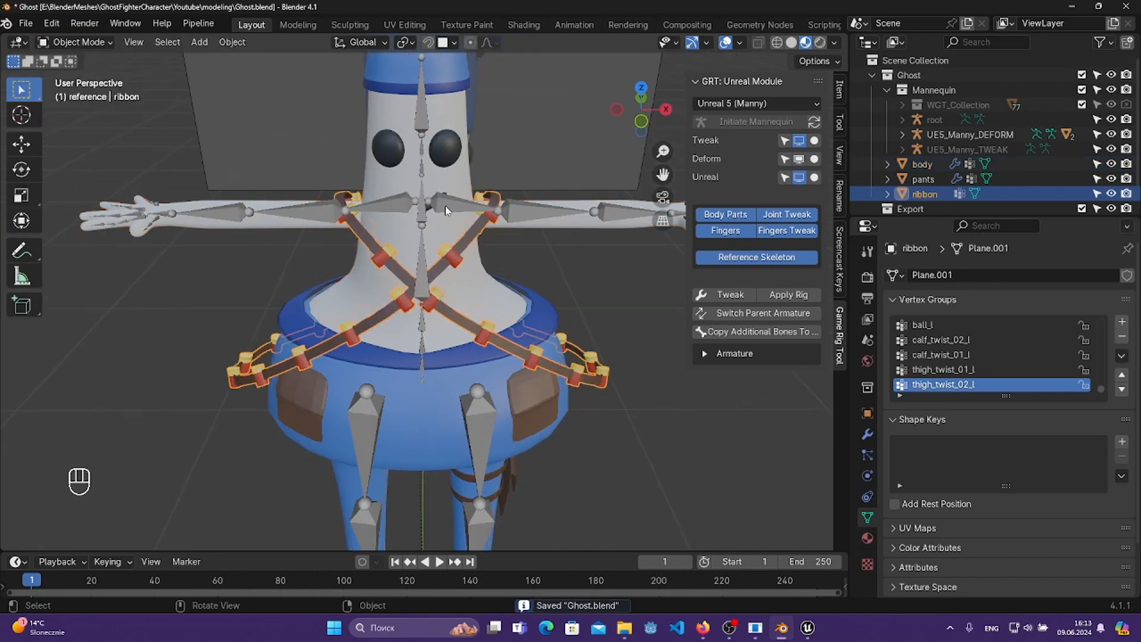
pyautogui.keyDown('shift'); pyautogui.click(367, 234); pyautogui.keyUp('shift')
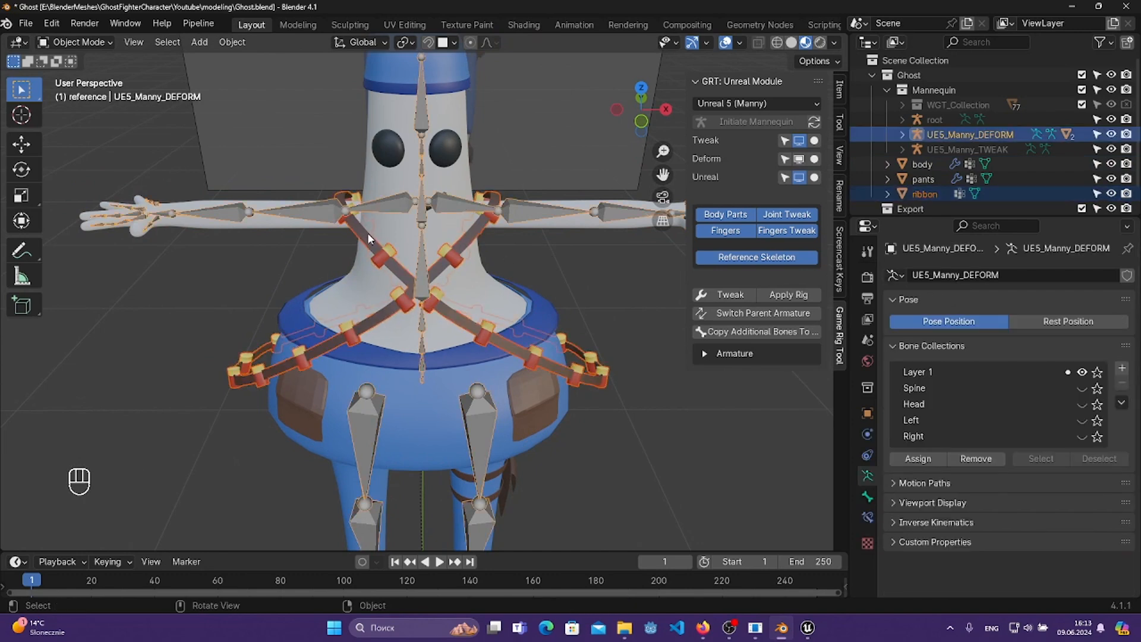
pyautogui.hotkey('ctrl', 'p')
pyautogui.click(367, 234)
pyautogui.hotkey('ctrl', 's')
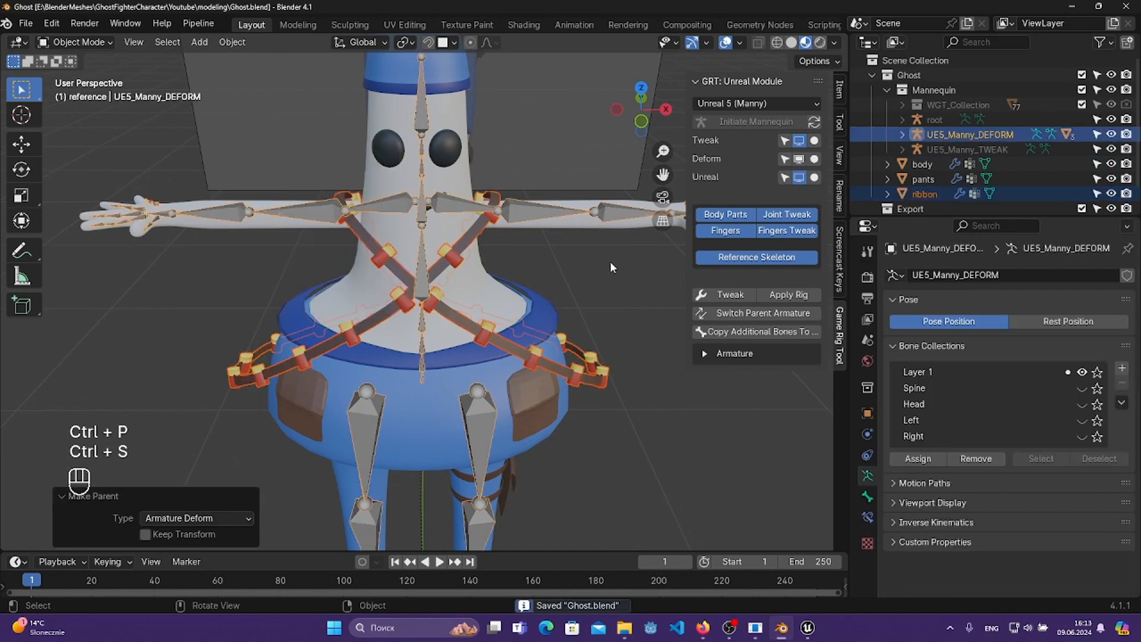
pyautogui.click(576, 253)
pyautogui.click(536, 219)
pyautogui.press('Tab')
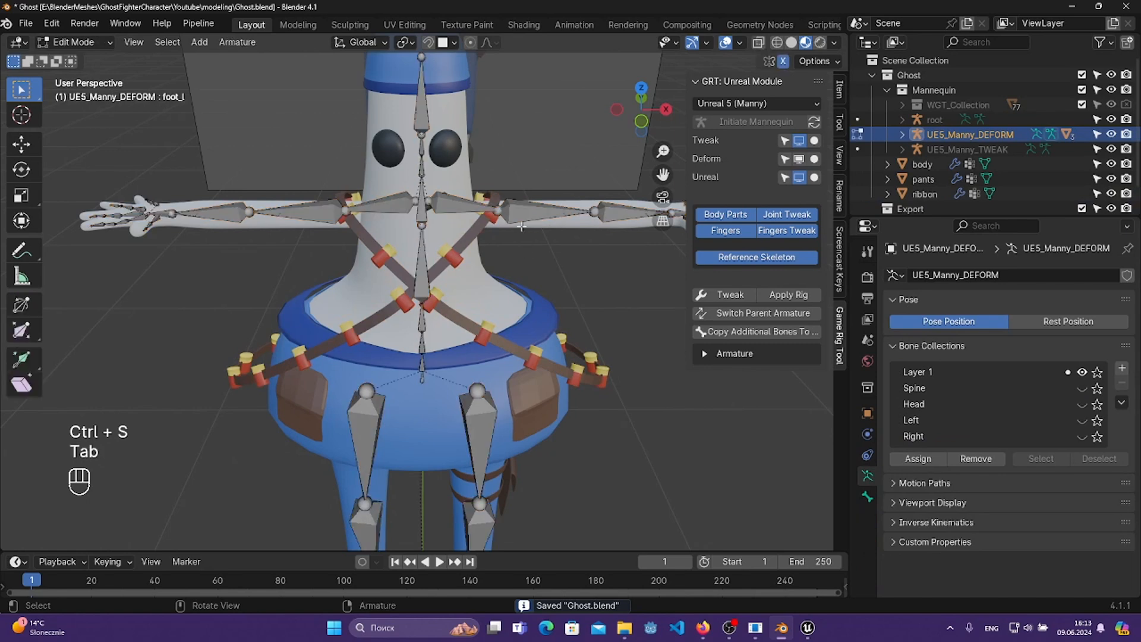
pyautogui.press('r')
pyautogui.click(596, 244)
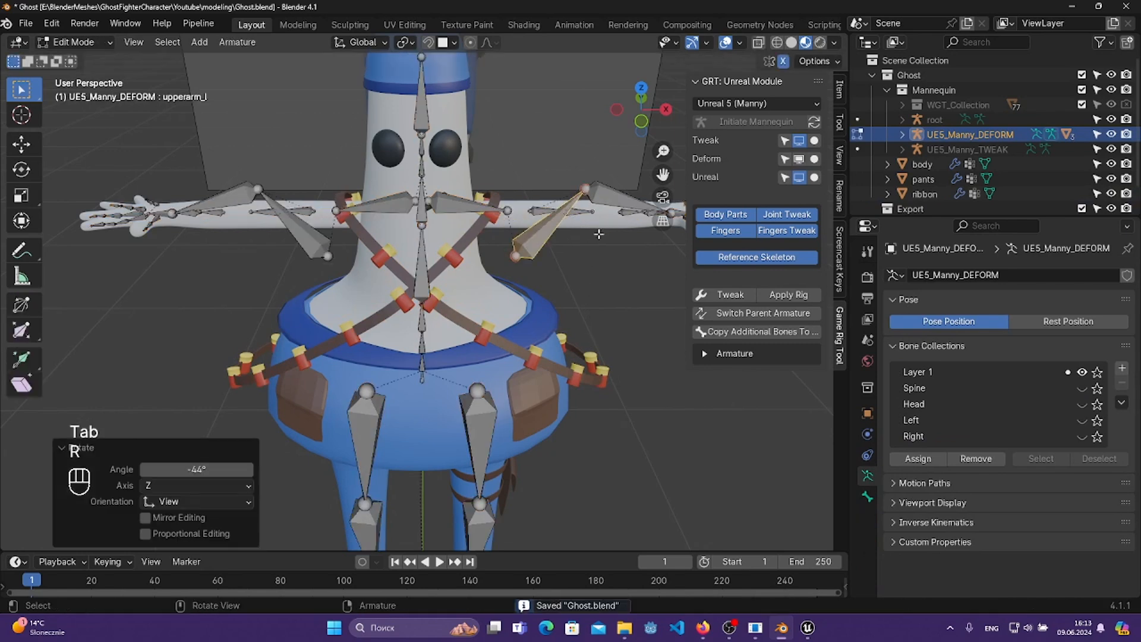
pyautogui.hotkey('ctrl', 'z')
# - Switch the Deform armature to Pose Mode, rotate the left upper arm bone to test the deformation, and undo the rotation
pyautogui.click(75, 42)
pyautogui.click(78, 73)
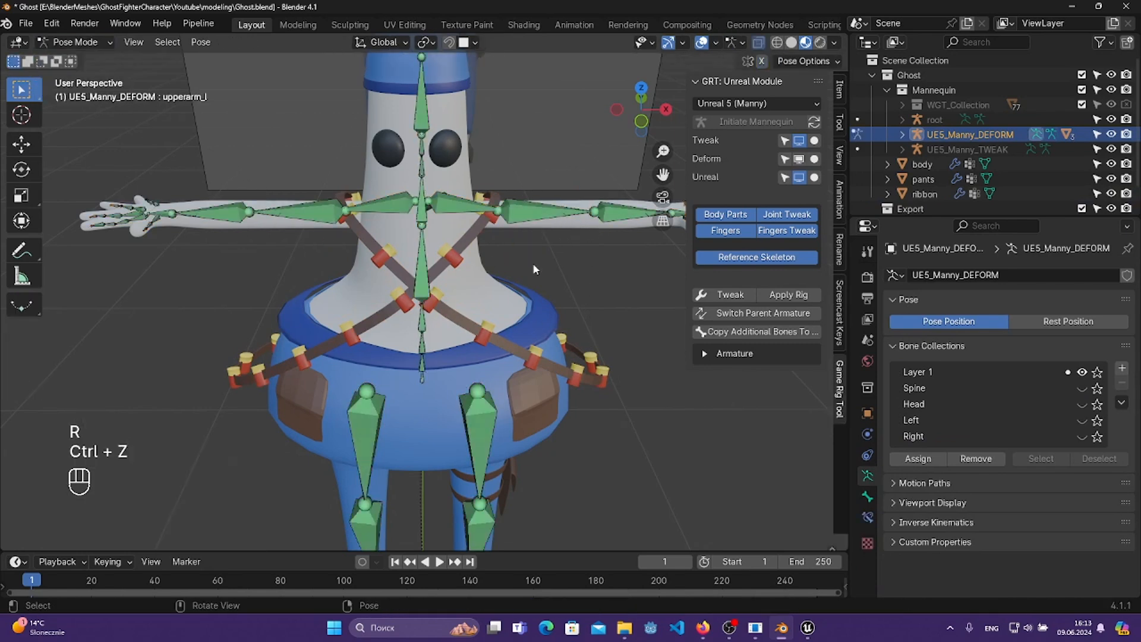
pyautogui.press('r')
pyautogui.click(593, 248)
pyautogui.hotkey('ctrl', 'z')
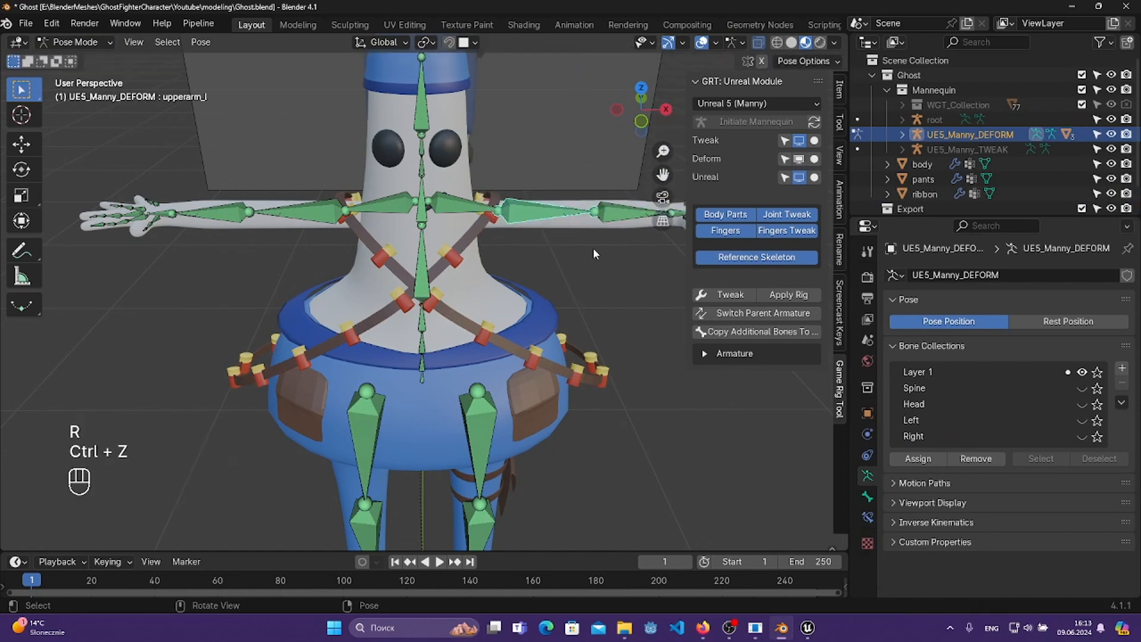
# - Rotate the left clavicle bone to test how the ribbon follows, then undo the rotation
pyautogui.scroll(-2, 589, 262)
pyautogui.keyDown('shift'); pyautogui.moveTo(581, 300); pyautogui.dragTo(533, 314, button='middle'); pyautogui.keyUp('shift')
pyautogui.scroll(4, 528, 268)
pyautogui.click(340, 202)
pyautogui.press('r')
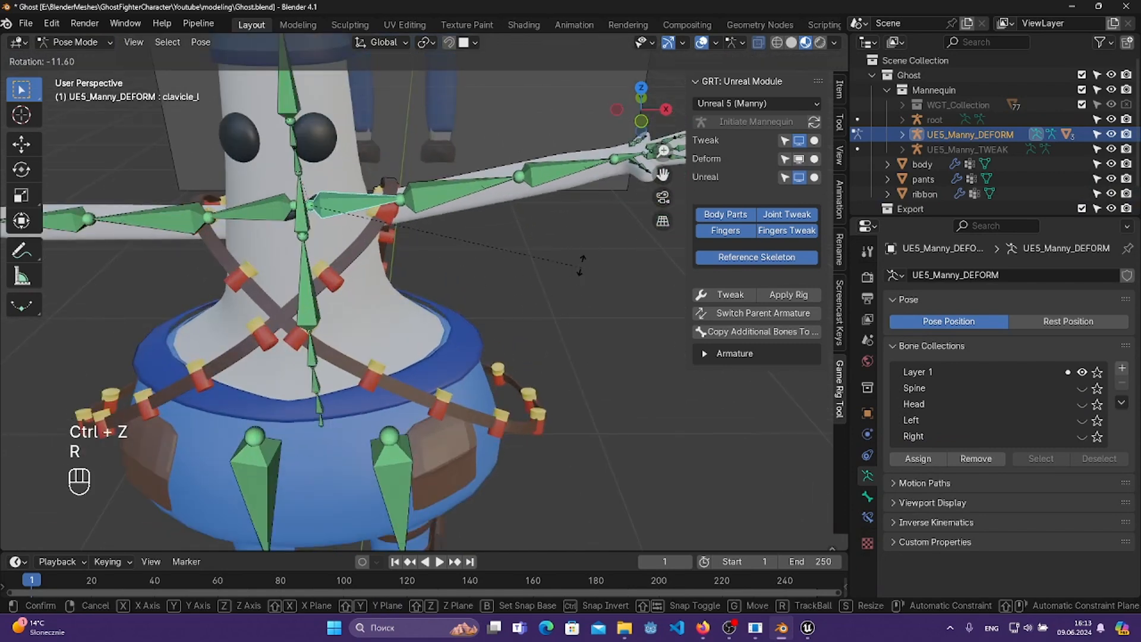
pyautogui.click(549, 151)
pyautogui.hotkey('ctrl', 'z')
# - Rotate the right upper arm bone twice to test the ribbon's deformation at the shoulder, then undo both rotations
pyautogui.moveTo(550, 152); pyautogui.dragTo(423, 234, button='middle')
pyautogui.press('r')
pyautogui.click(379, 183)
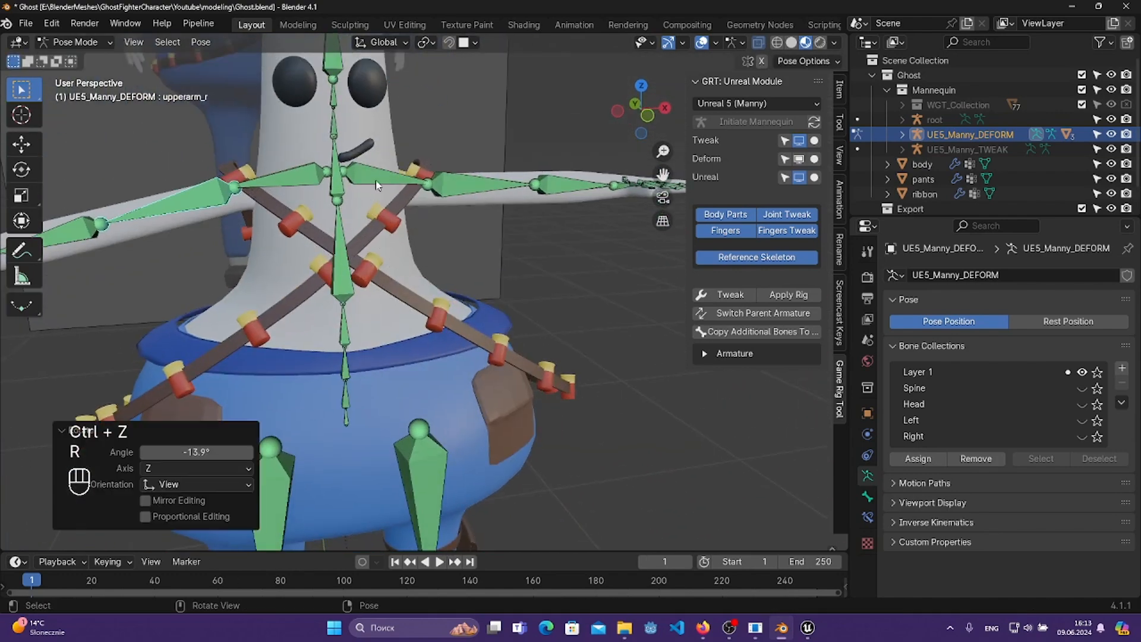
pyautogui.scroll(-3, 383, 189)
pyautogui.keyDown('shift'); pyautogui.moveTo(389, 194); pyautogui.dragTo(419, 241, button='middle'); pyautogui.keyUp('shift')
pyautogui.press('r')
pyautogui.press('r')
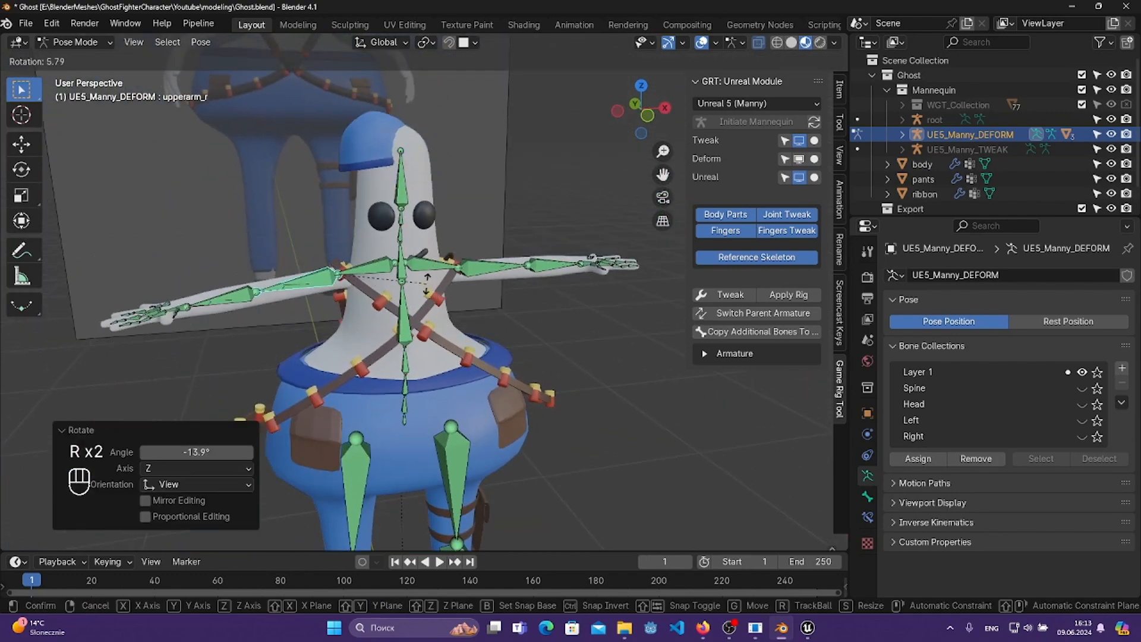
pyautogui.click(434, 269)
pyautogui.hotkey('ctrl', 'z')
pyautogui.hotkey('ctrl', 'z')
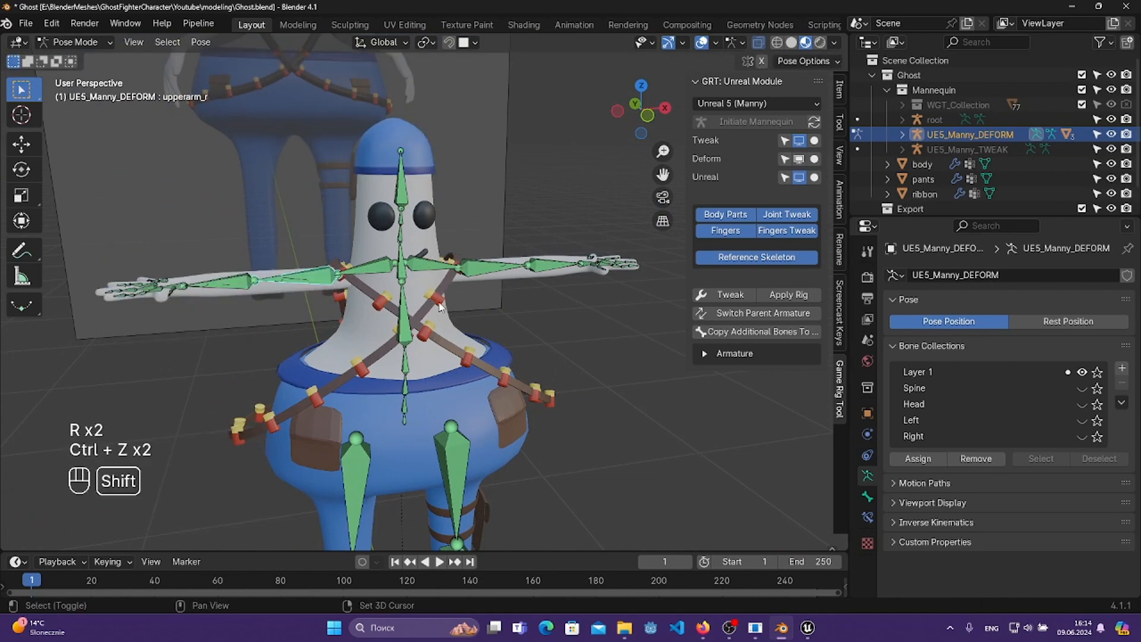
# - Rotate the right lower arm bone as a deformation test and undo the rotation
pyautogui.keyDown('shift'); pyautogui.moveTo(343, 300); pyautogui.dragTo(452, 269, button='middle'); pyautogui.keyUp('shift')
pyautogui.scroll(2, 452, 269)
pyautogui.click(274, 232)
pyautogui.press('r')
pyautogui.hotkey('ctrl', 'z')
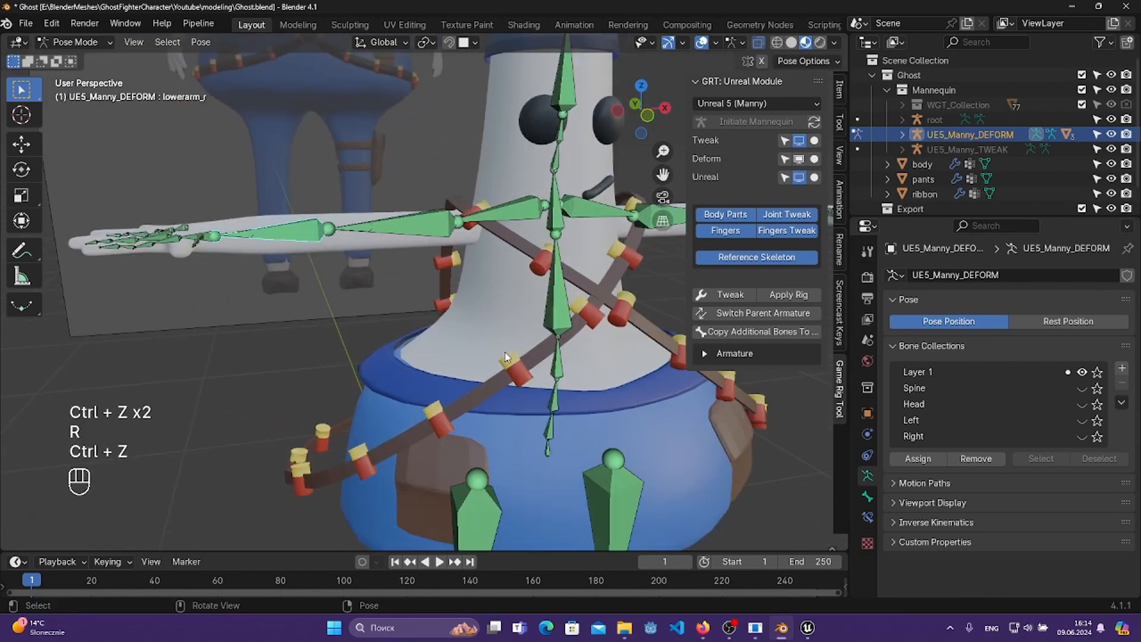
# - Save the file with the armature in its unrotated pose
pyautogui.press('s')
pyautogui.click(504, 351)
pyautogui.hotkey('ctrl', 's')
pyautogui.scroll(-4, 587, 374)
pyautogui.keyDown('shift'); pyautogui.moveTo(649, 370); pyautogui.dragTo(579, 384, button='middle'); pyautogui.keyUp('shift')
pyautogui.scroll(2, 416, 230)
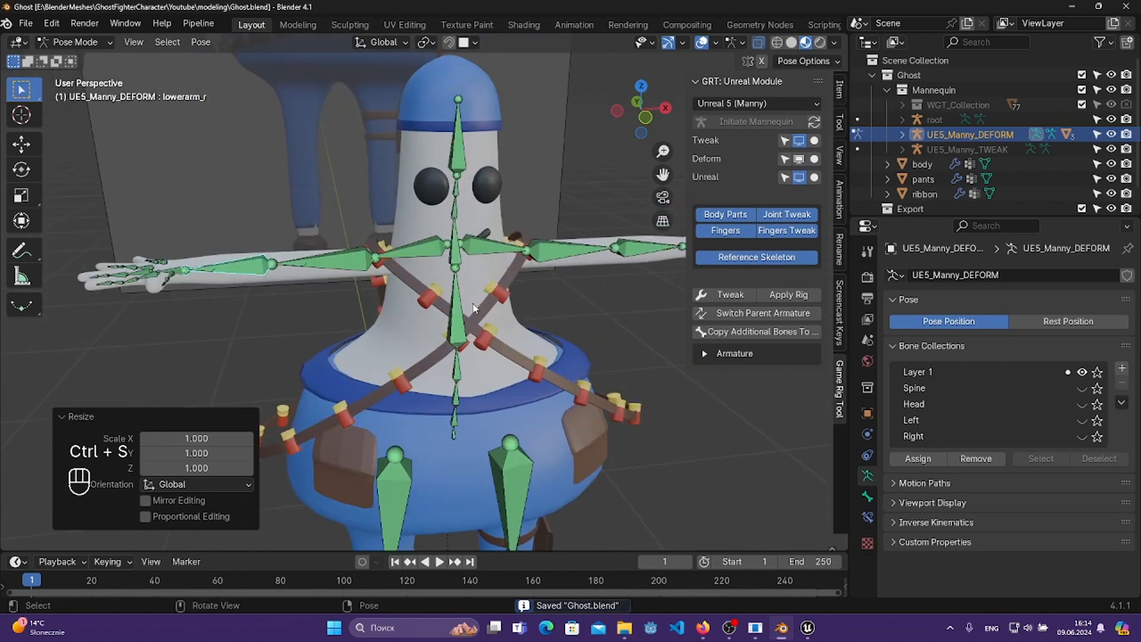
# - Clear the bone selection and return the Deform armature to Object Mode
pyautogui.keyDown('shift'); pyautogui.moveTo(400, 251); pyautogui.dragTo(421, 321, button='middle'); pyautogui.keyUp('shift')
pyautogui.click(293, 198)
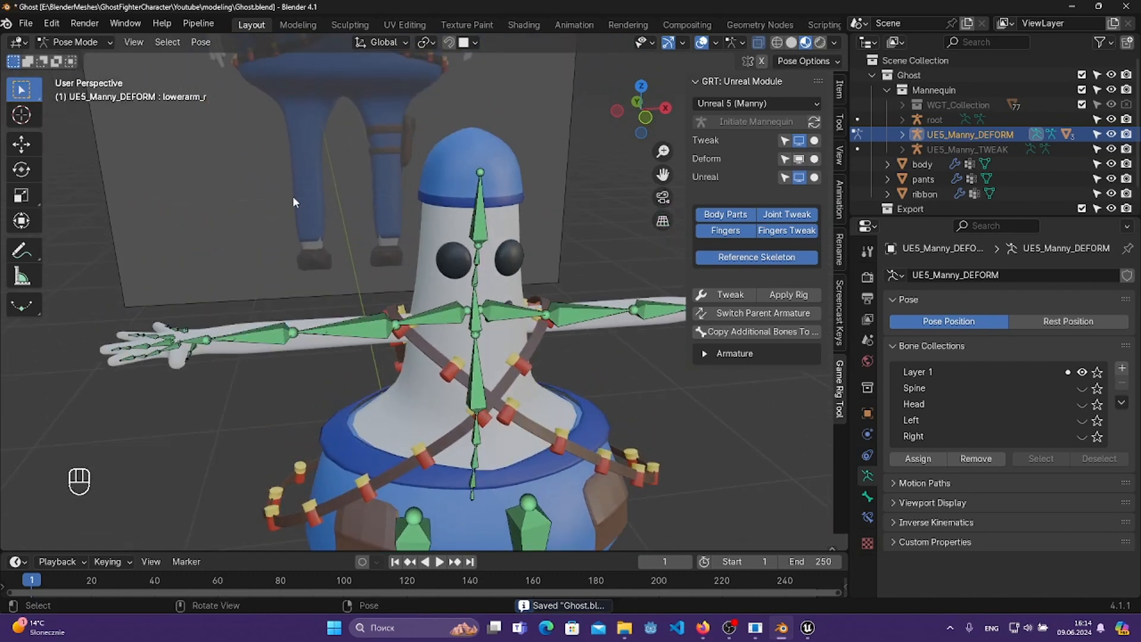
pyautogui.press('Tab')
pyautogui.click(75, 42)
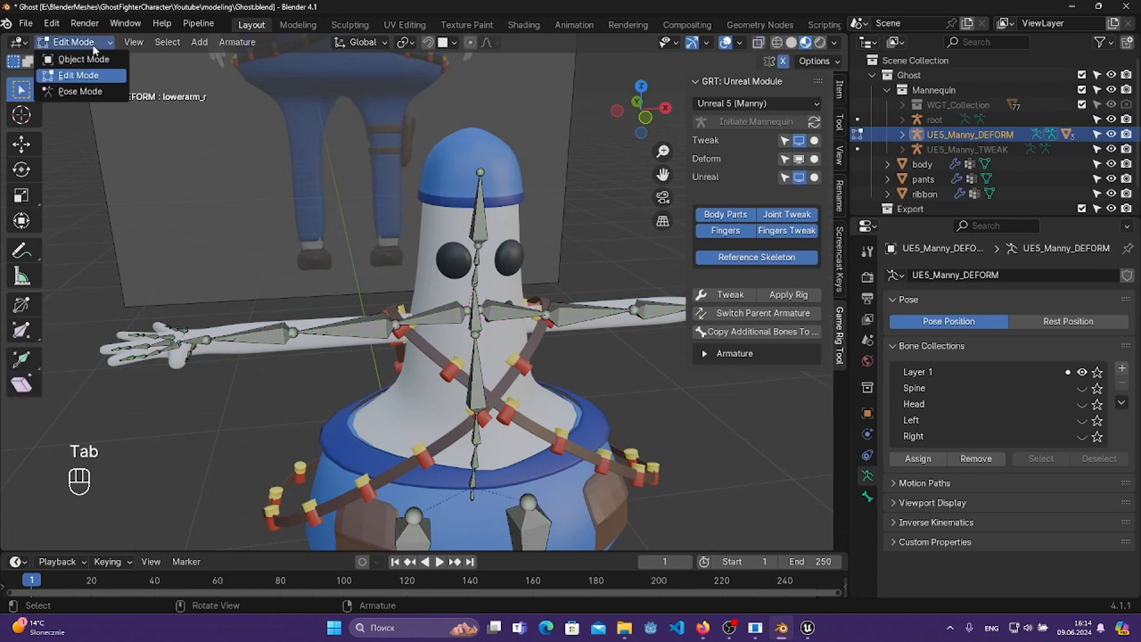
pyautogui.click(78, 57)
pyautogui.click(447, 233)
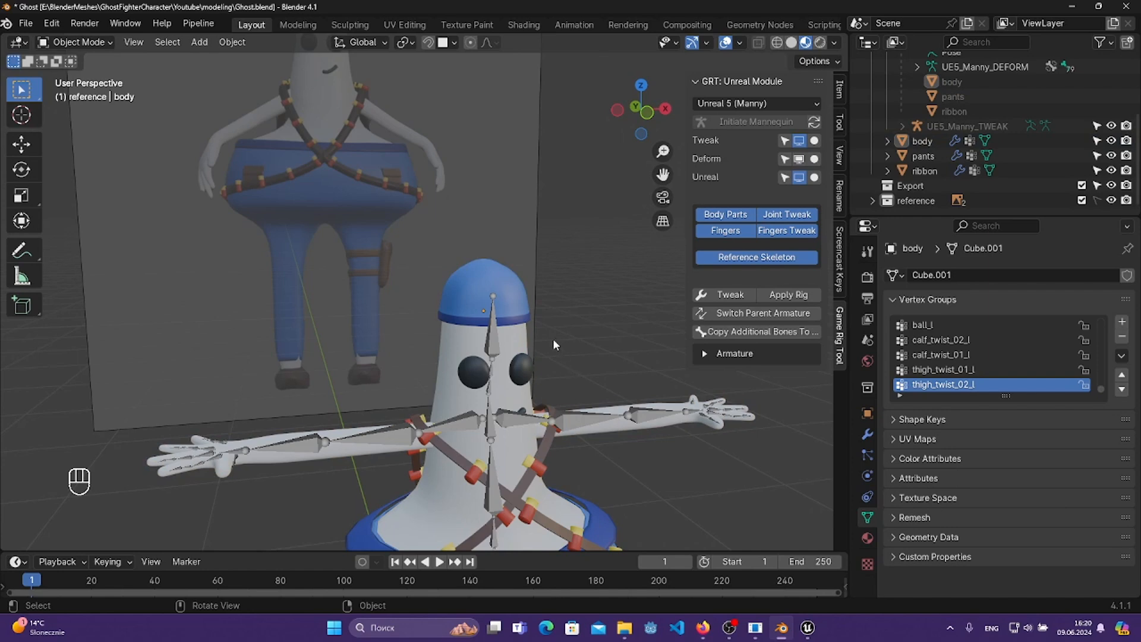
# - Select the body mesh and switch it to Edit Mode
pyautogui.moveTo(536, 331); pyautogui.dragTo(450, 324, button='middle')
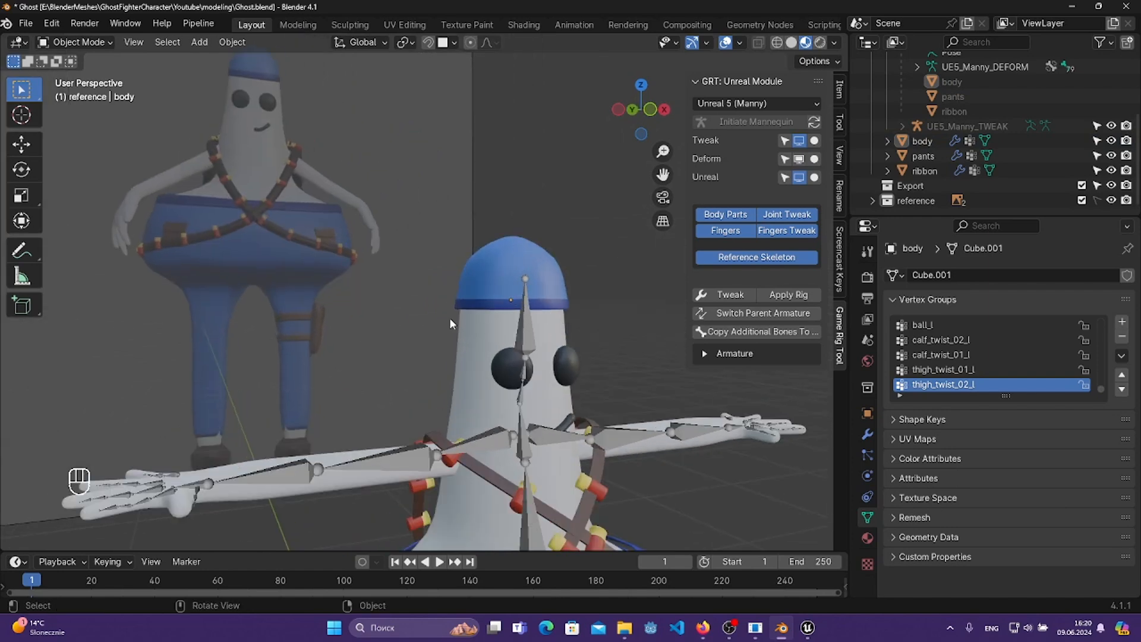
pyautogui.click(480, 295)
pyautogui.moveTo(553, 330); pyautogui.dragTo(525, 345, button='middle')
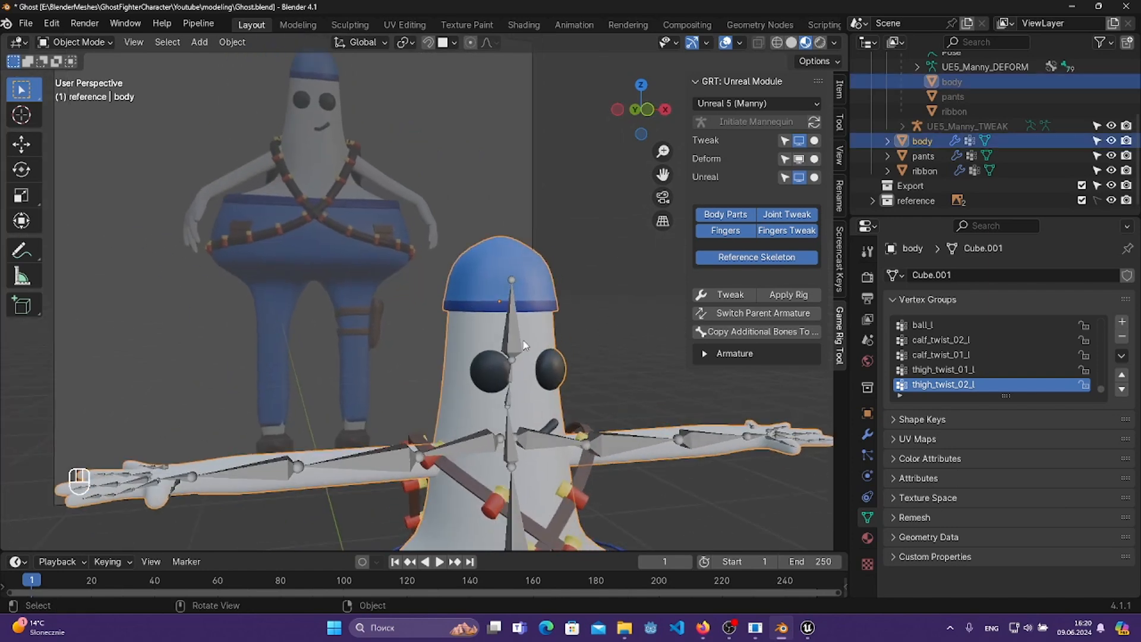
pyautogui.click(75, 42)
pyautogui.click(74, 72)
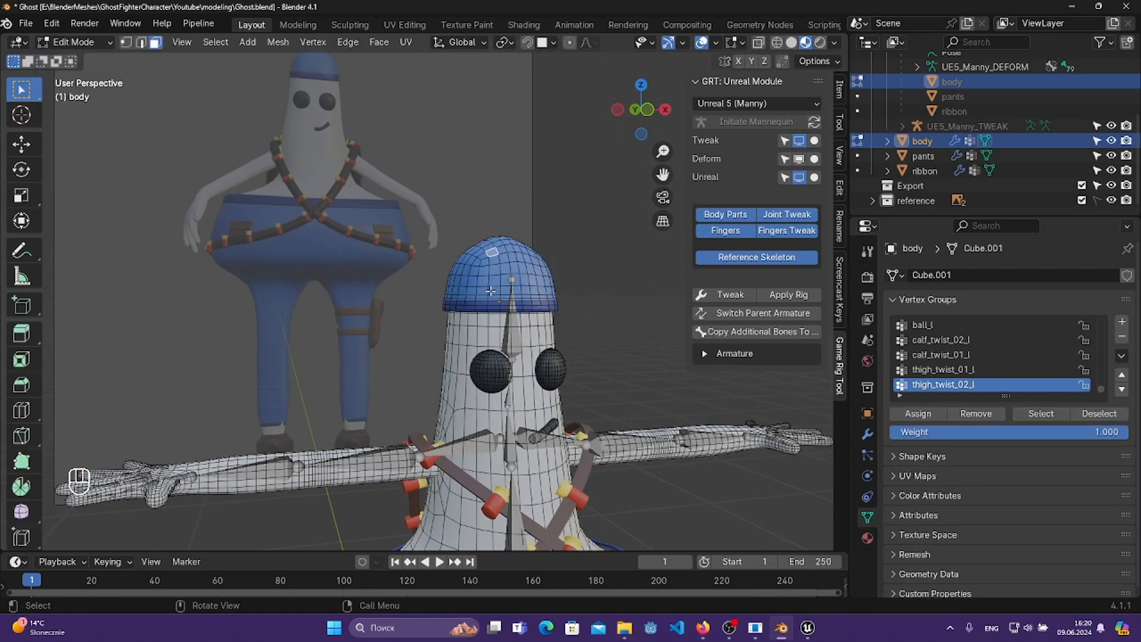
# - Select the blue cap's linked faces, delimited by Seam, and separate the selection from the body into its own object
pyautogui.click(473, 266)
pyautogui.press('l')
pyautogui.moveTo(518, 274); pyautogui.dragTo(487, 318, button='middle')
pyautogui.press('F3')
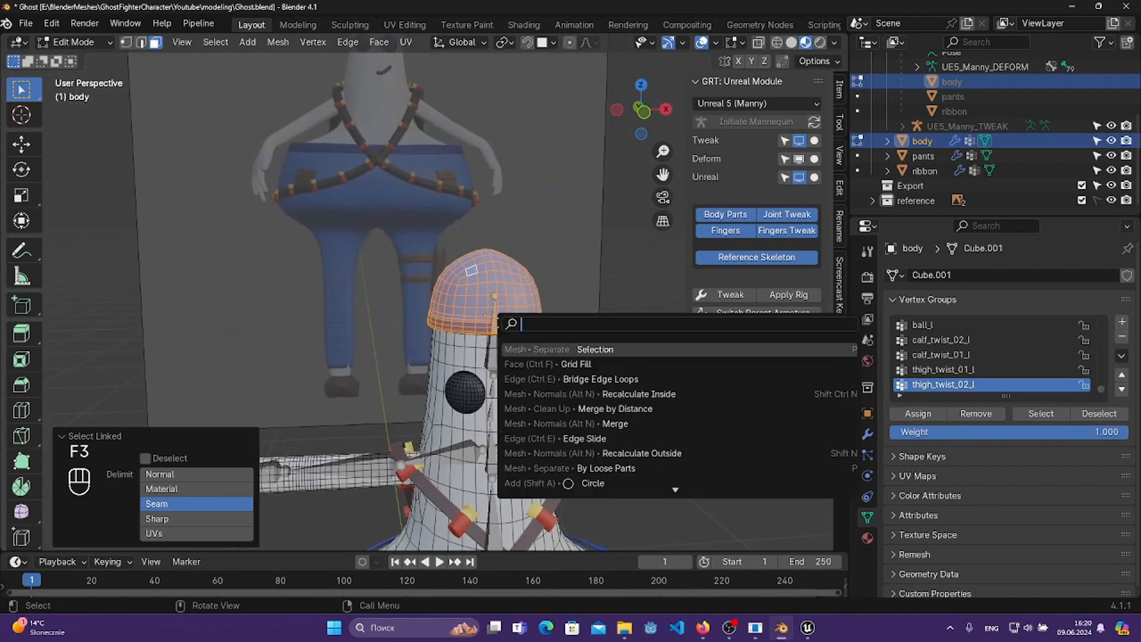
pyautogui.click(553, 349)
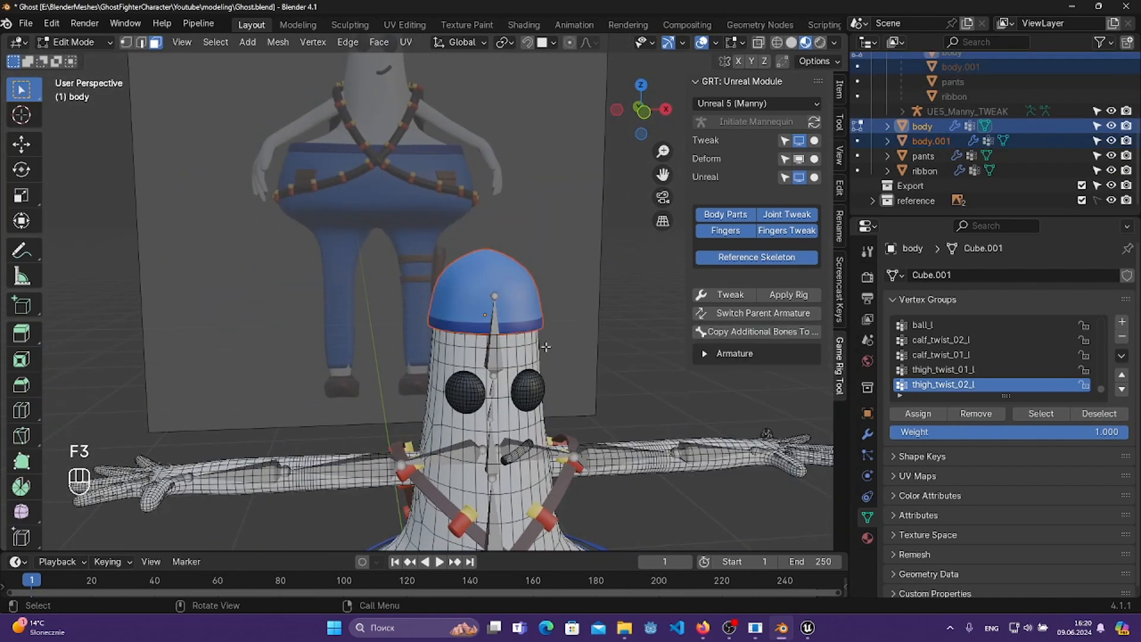
# - Return to Object Mode and rename the separated cap object to "hat"
pyautogui.moveTo(560, 331); pyautogui.dragTo(583, 322, button='middle')
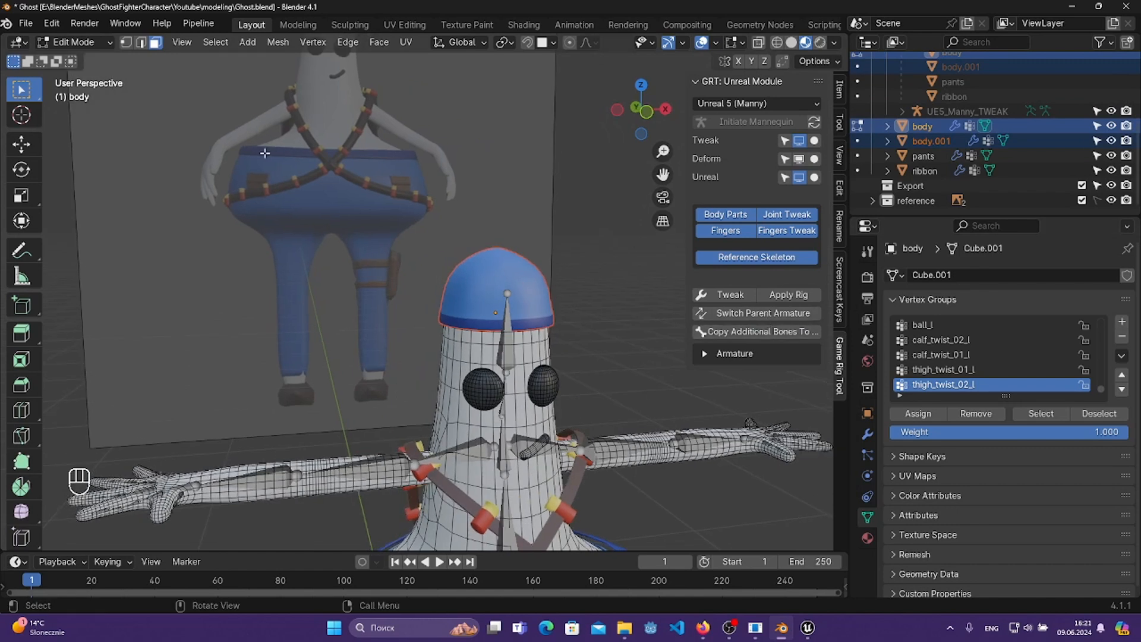
pyautogui.click(84, 45)
pyautogui.click(85, 60)
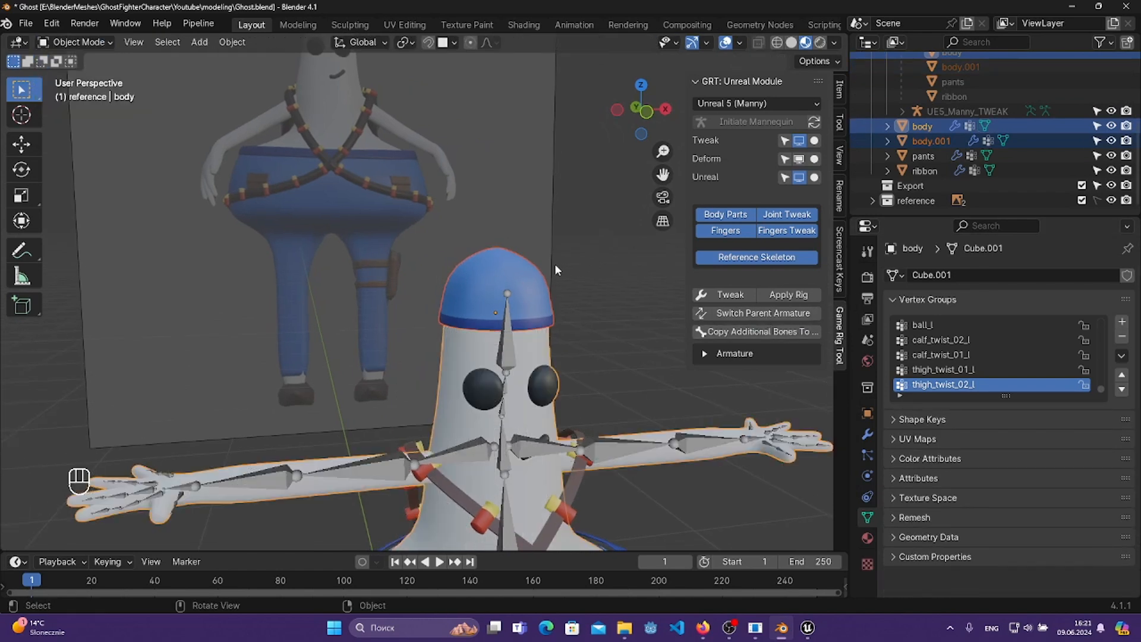
pyautogui.click(927, 141)
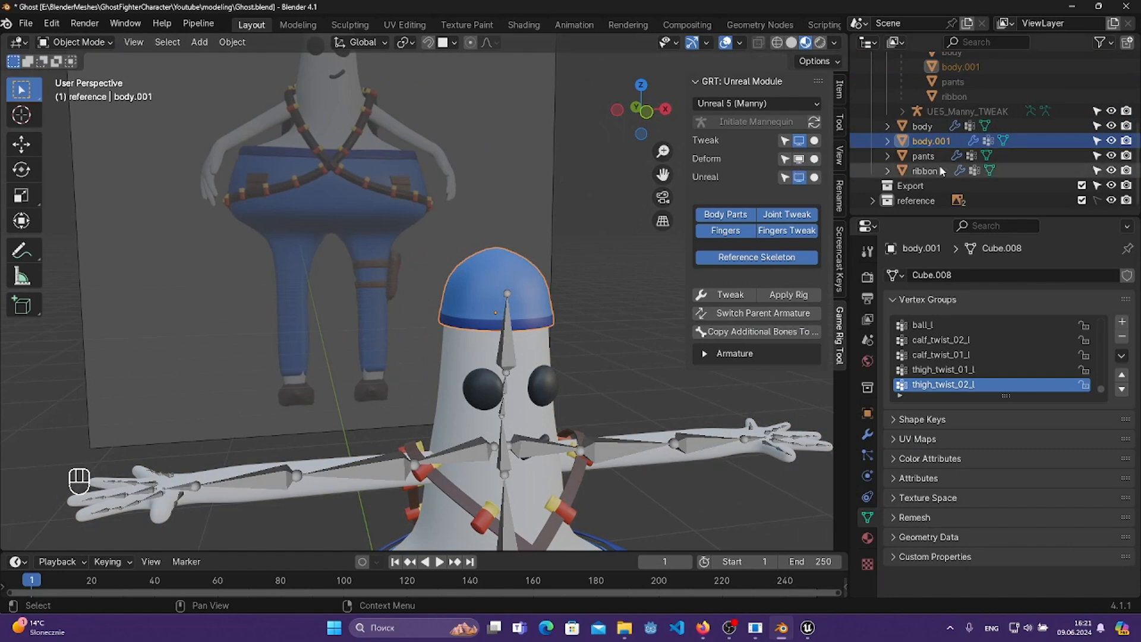
pyautogui.doubleClick(935, 142)
pyautogui.write('hat')
pyautogui.press('Return')
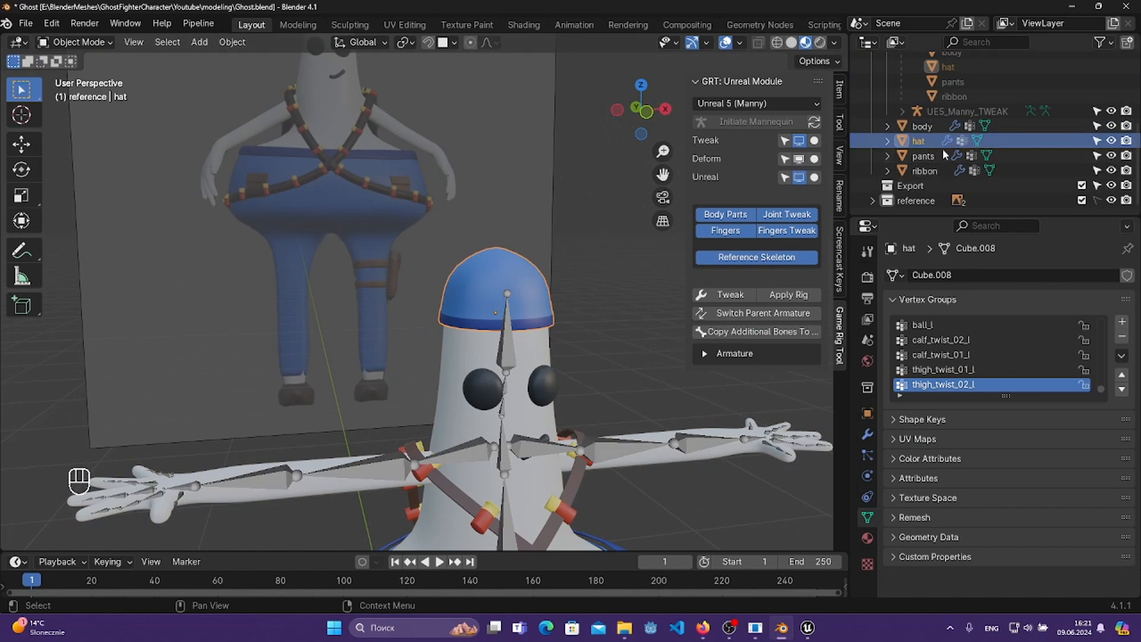
# - Clear the hat's parent relationship to the Deform armature
pyautogui.moveTo(600, 254); pyautogui.dragTo(570, 254, button='middle')
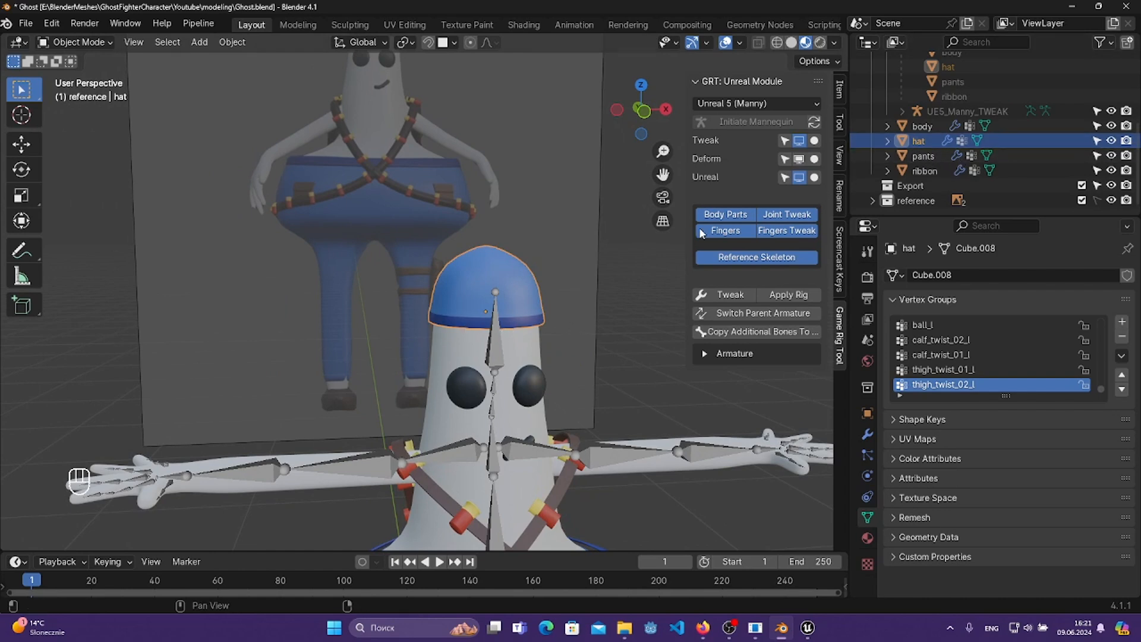
pyautogui.moveTo(699, 227); pyautogui.dragTo(523, 324, button='middle')
pyautogui.hotkey('alt', 'p')
pyautogui.click(548, 287)
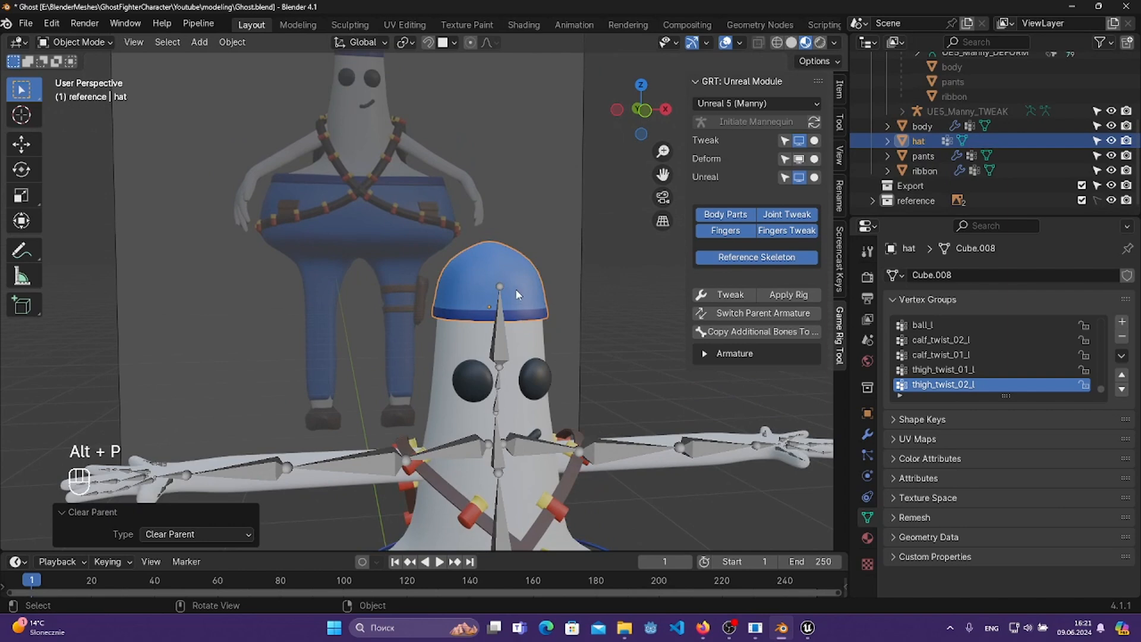
# - Select the hat and the UE5_Manny_DEFORM armature, and parent the hat to it With Automatic Weights
pyautogui.click(504, 325)
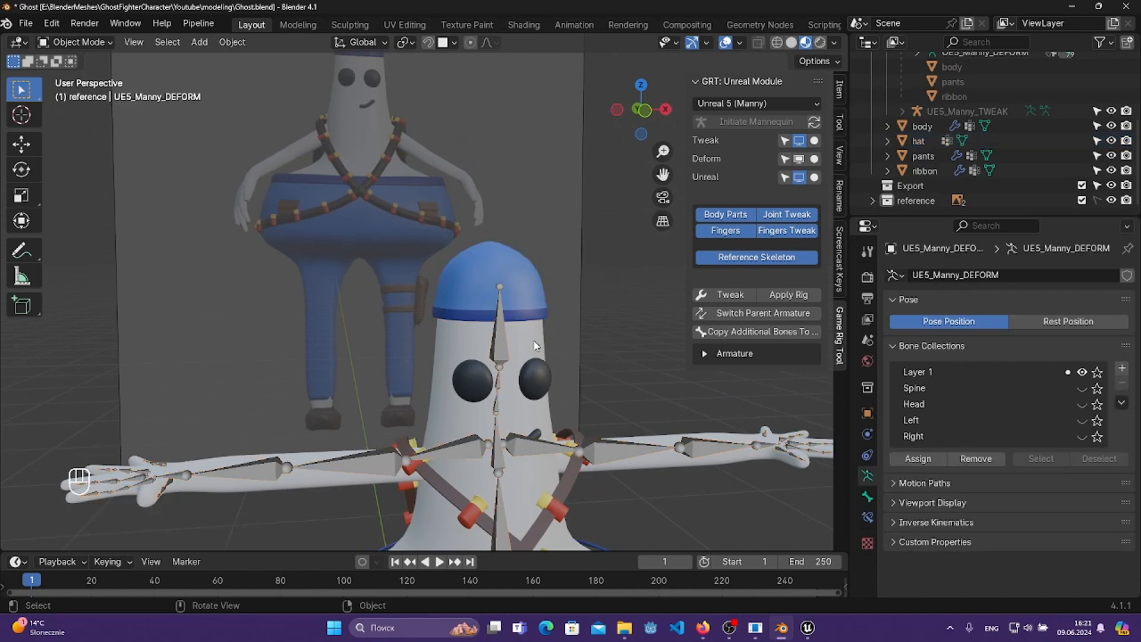
pyautogui.click(493, 329)
pyautogui.click(501, 331)
pyautogui.click(538, 295)
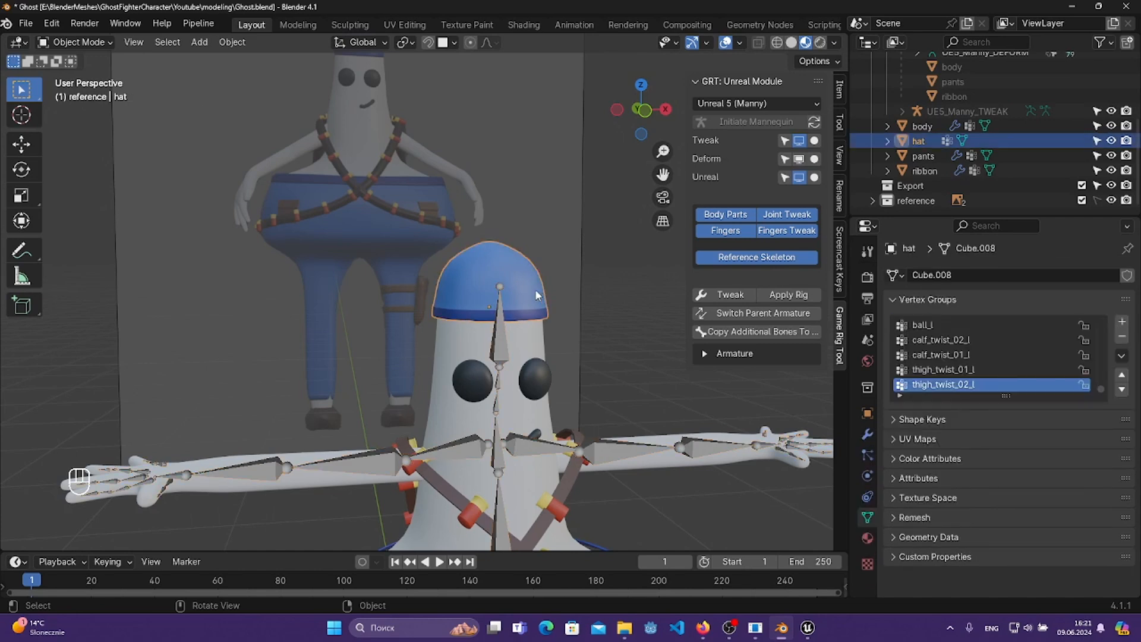
pyautogui.click(505, 325)
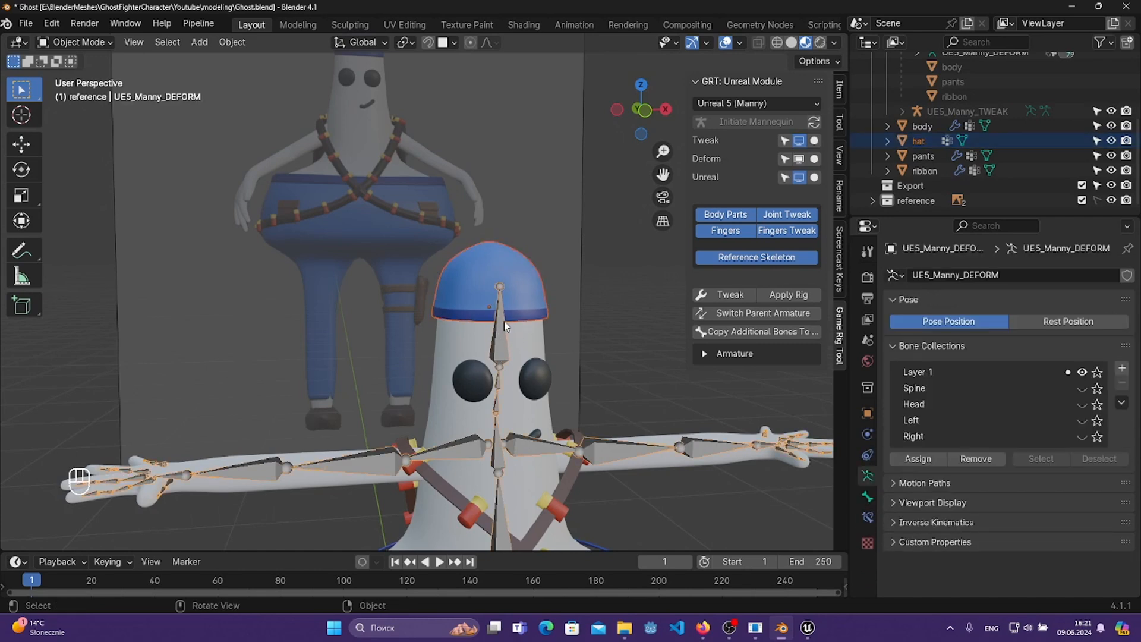
pyautogui.moveTo(518, 351); pyautogui.dragTo(549, 345, button='middle')
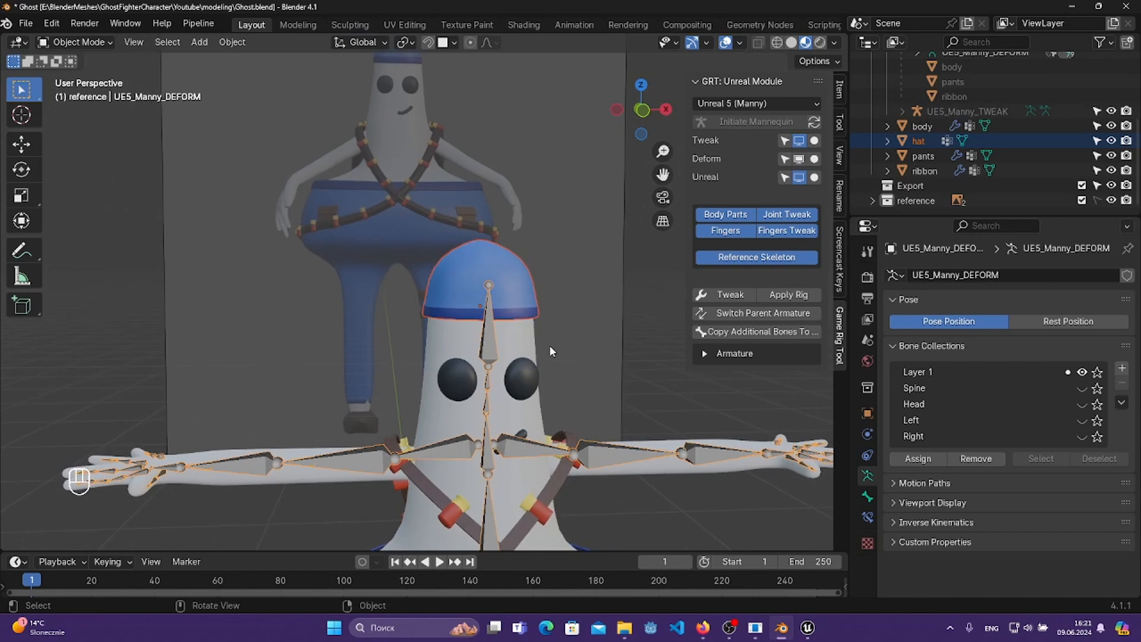
pyautogui.hotkey('ctrl', 'p')
pyautogui.click(549, 347)
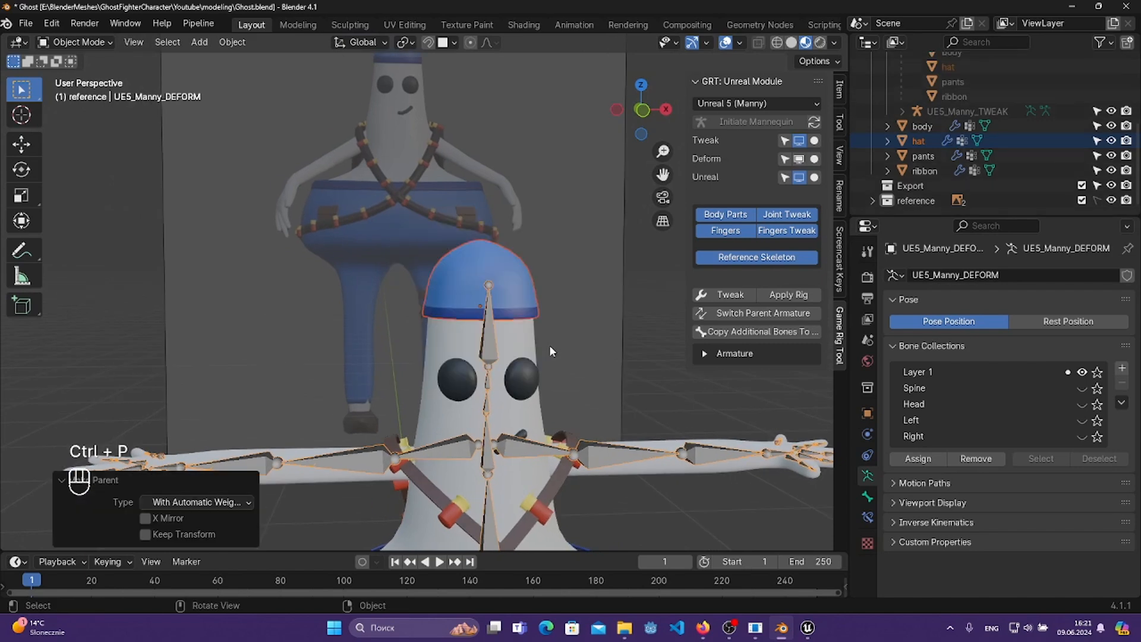
# - Select only the Deform armature and switch it to Pose Mode
pyautogui.moveTo(535, 313); pyautogui.dragTo(588, 308, button='middle')
pyautogui.click(520, 328)
pyautogui.click(518, 333)
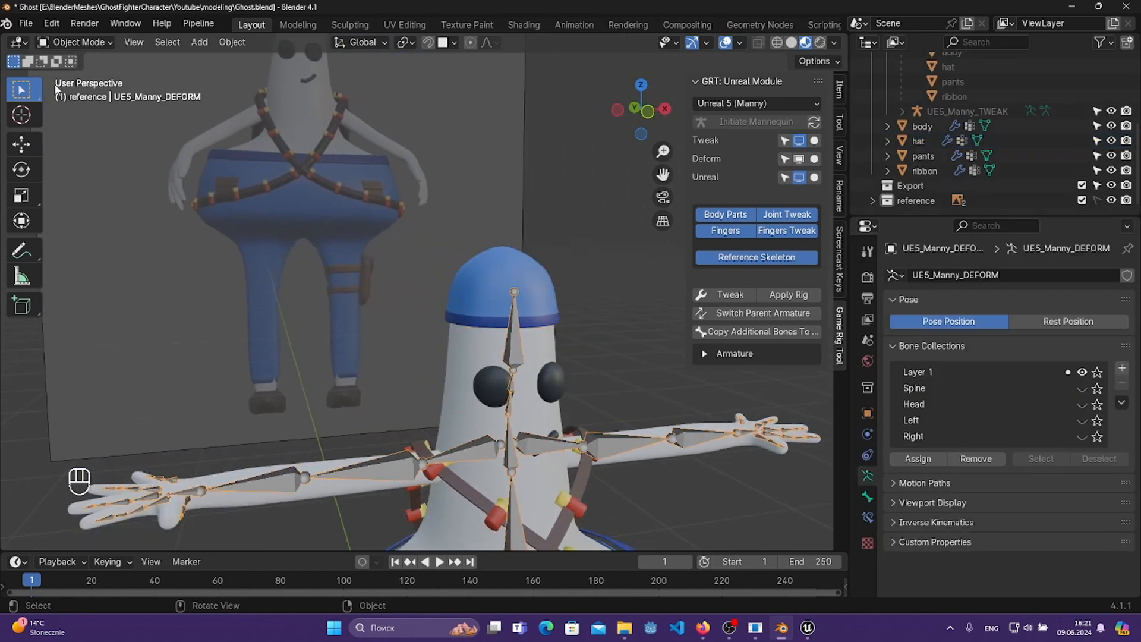
pyautogui.click(77, 43)
pyautogui.click(80, 91)
# - Rotate the head bone to test how the hat follows, then undo the rotation
pyautogui.click(511, 331)
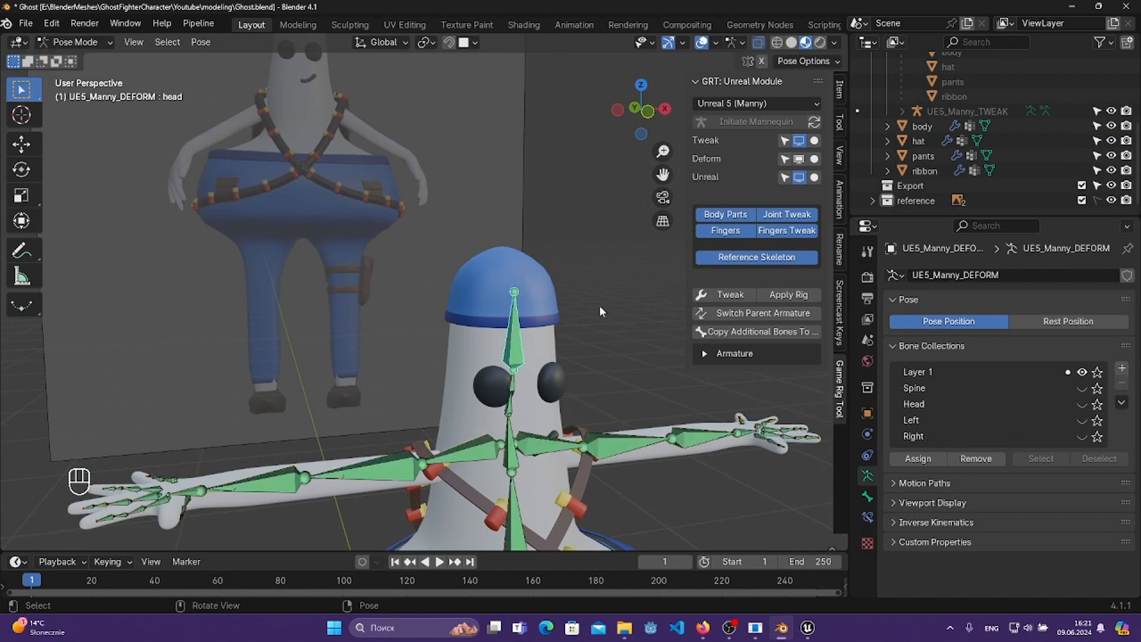
pyautogui.press('r')
pyautogui.click(524, 259)
pyautogui.hotkey('ctrl', 'z')
# - Rotate the right upper arm bone to test the arm deformation again and undo the rotation
pyautogui.moveTo(524, 259); pyautogui.dragTo(356, 432, button='middle')
pyautogui.click(356, 432)
pyautogui.press('r')
pyautogui.click(339, 422)
pyautogui.hotkey('ctrl', 'z')
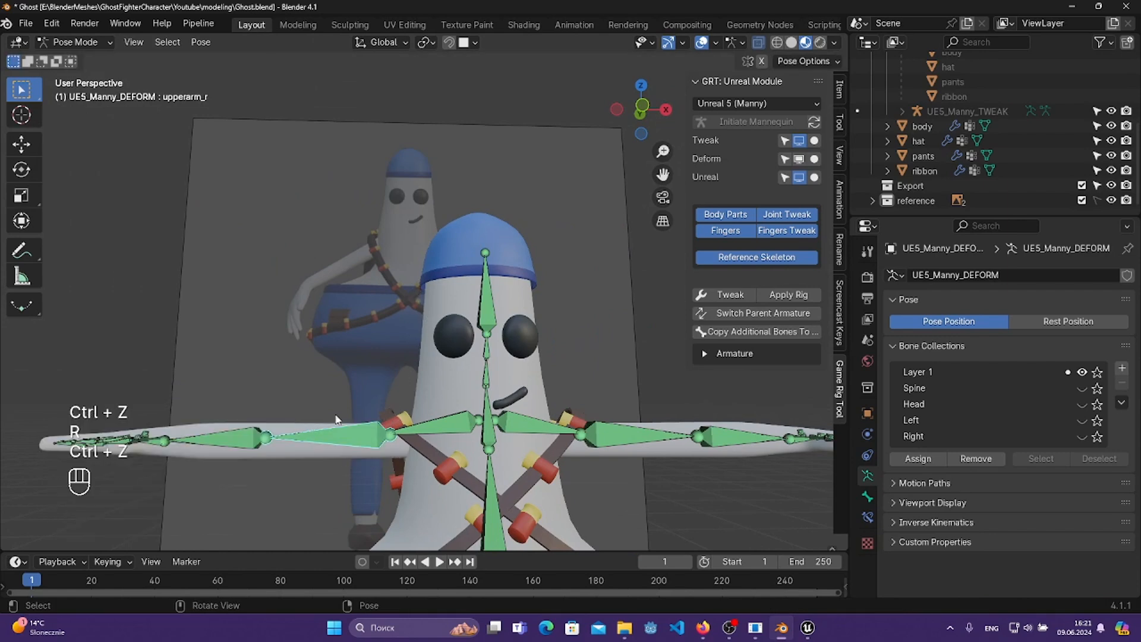
# - Rotate the right lower arm bone to test its deformation, undo the rotation, and save the file
pyautogui.press('r')
pyautogui.click(261, 383)
pyautogui.hotkey('ctrl', 'z')
pyautogui.hotkey('ctrl', 's')
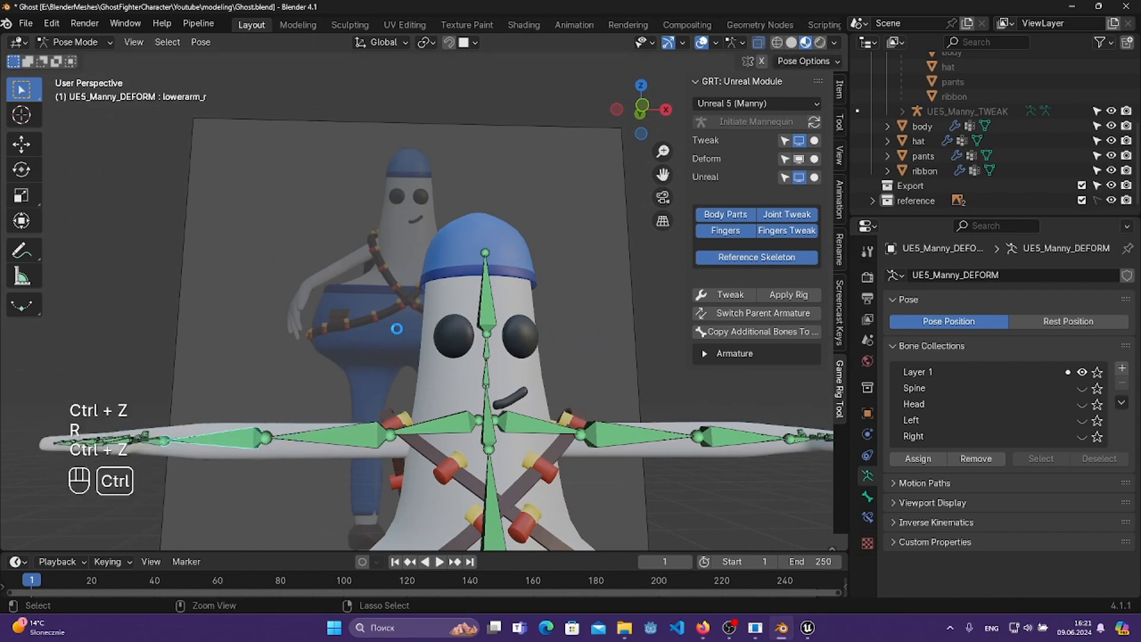
pyautogui.moveTo(398, 329); pyautogui.dragTo(357, 247, button='middle')
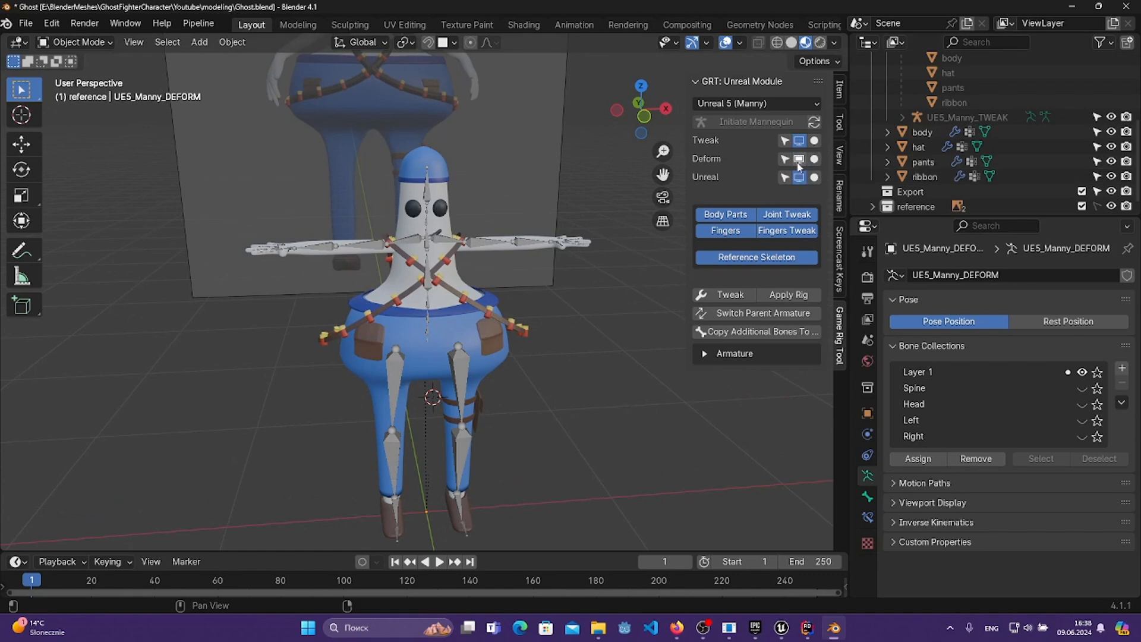
# - Select the body, hat, pants and ribbon meshes and clear their parent
pyautogui.click(927, 132)
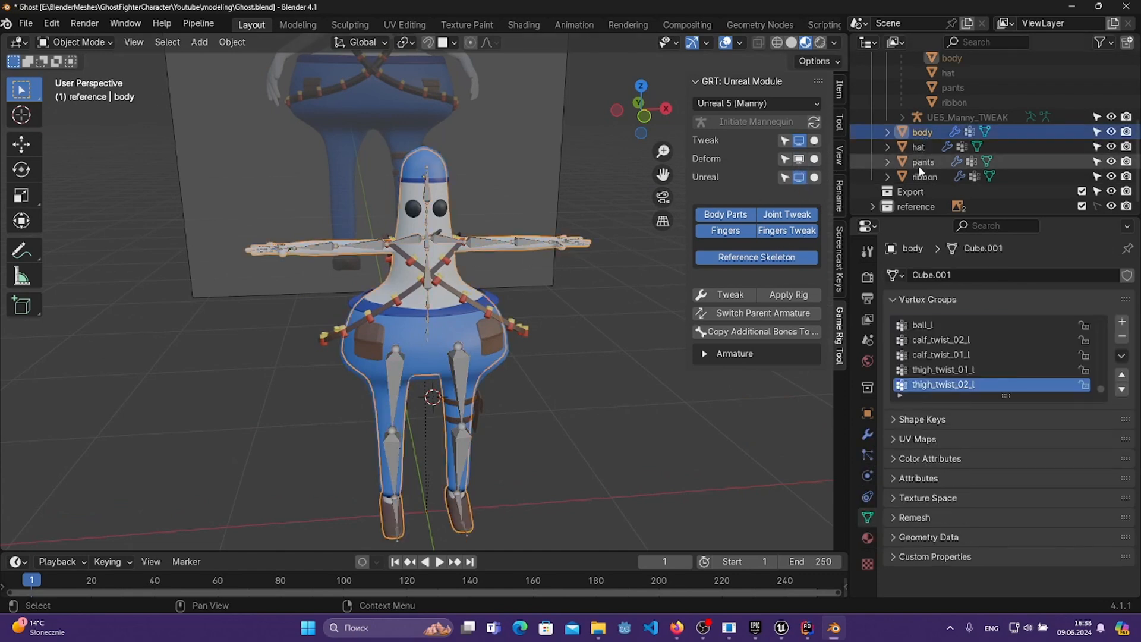
pyautogui.click(933, 161)
pyautogui.click(922, 132)
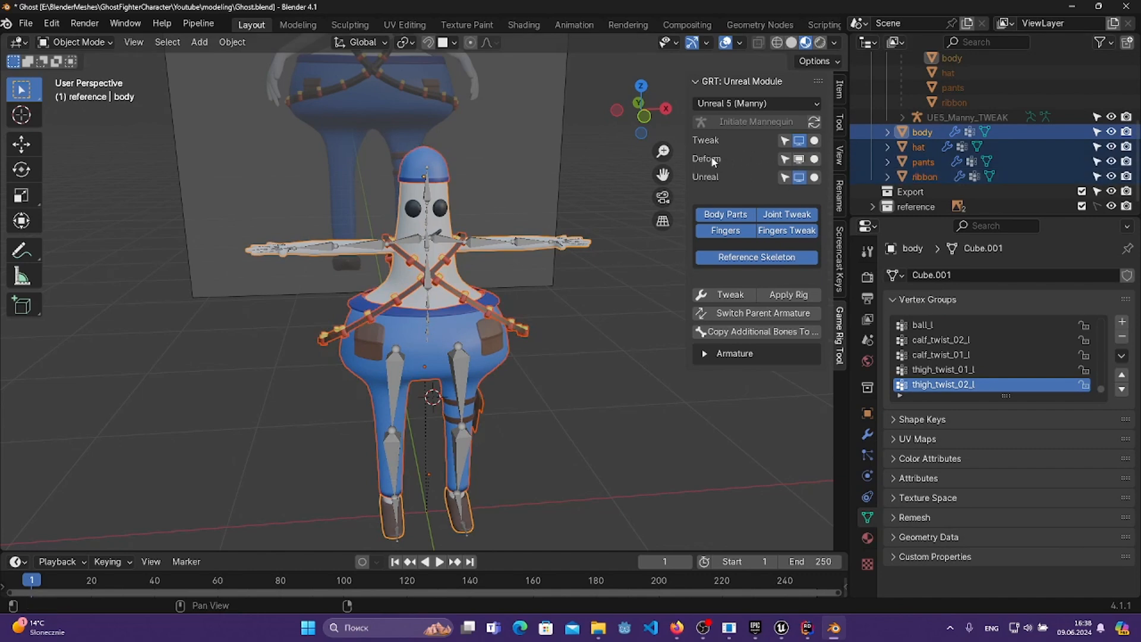
pyautogui.moveTo(588, 257); pyautogui.dragTo(579, 263, button='middle')
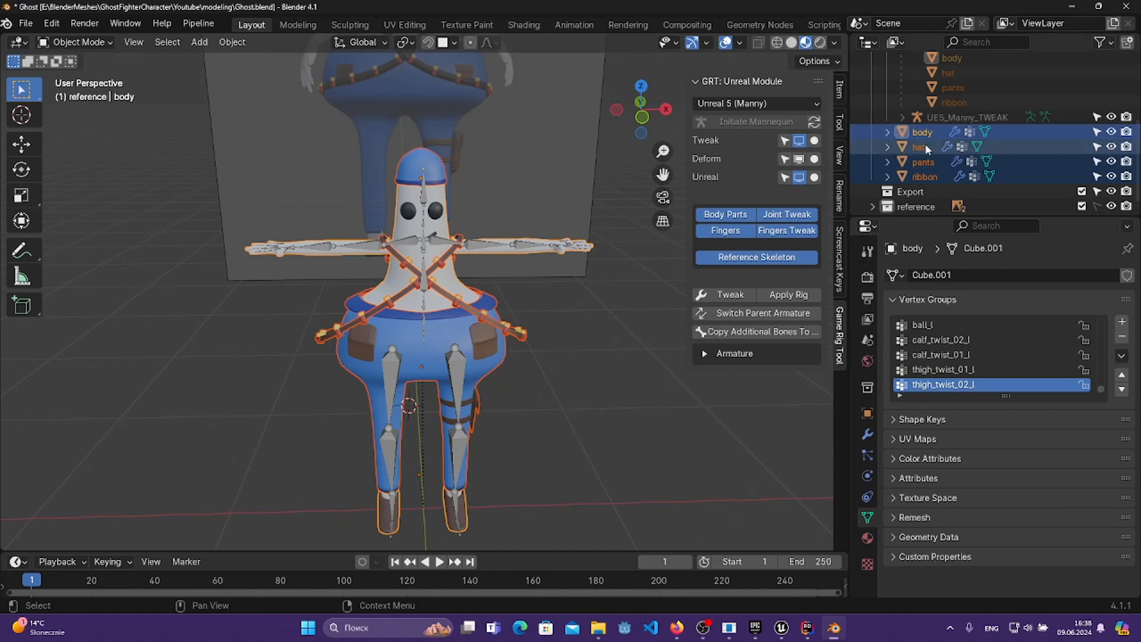
pyautogui.moveTo(585, 273); pyautogui.dragTo(597, 279, button='middle')
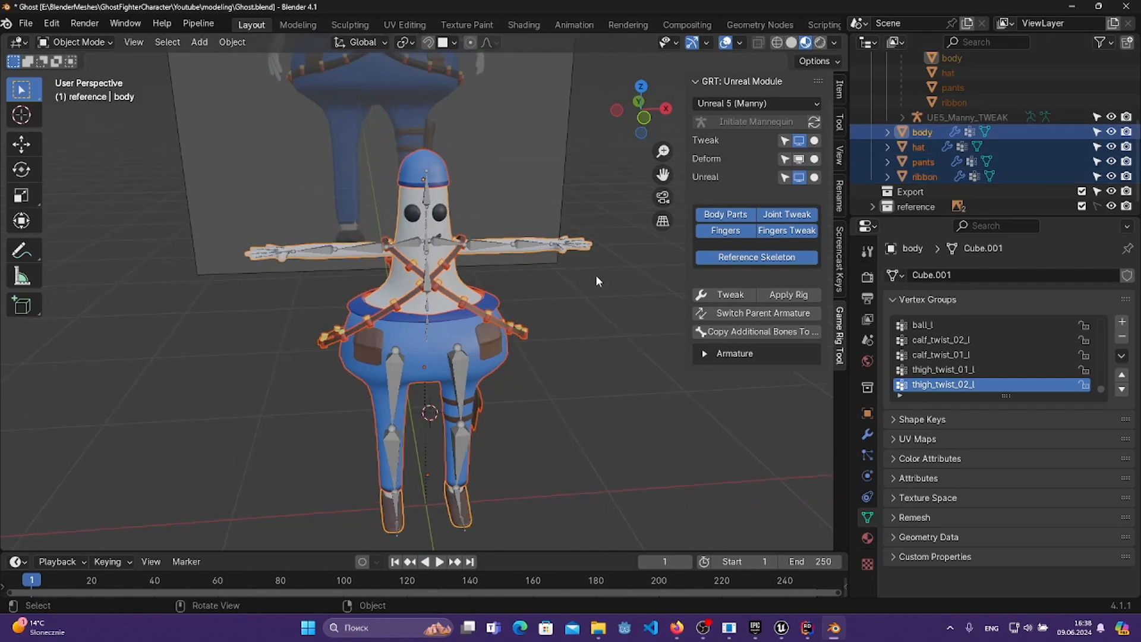
pyautogui.hotkey('alt', 'p')
pyautogui.click(596, 274)
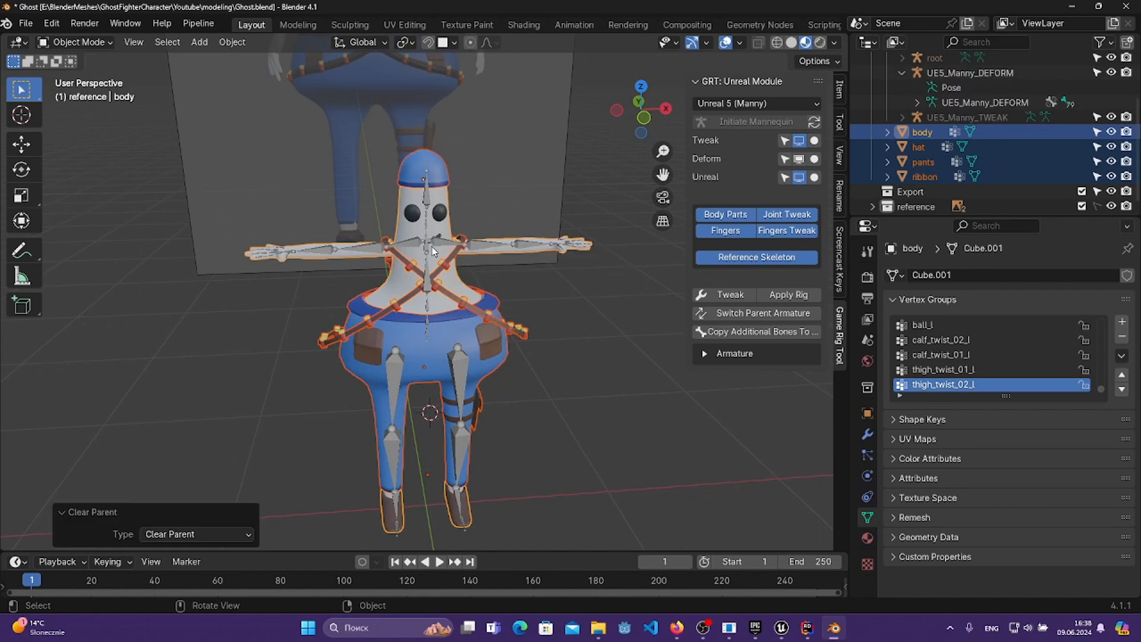
# - Hide the Deform armature and show the Unreal armature in the viewport
pyautogui.click(800, 162)
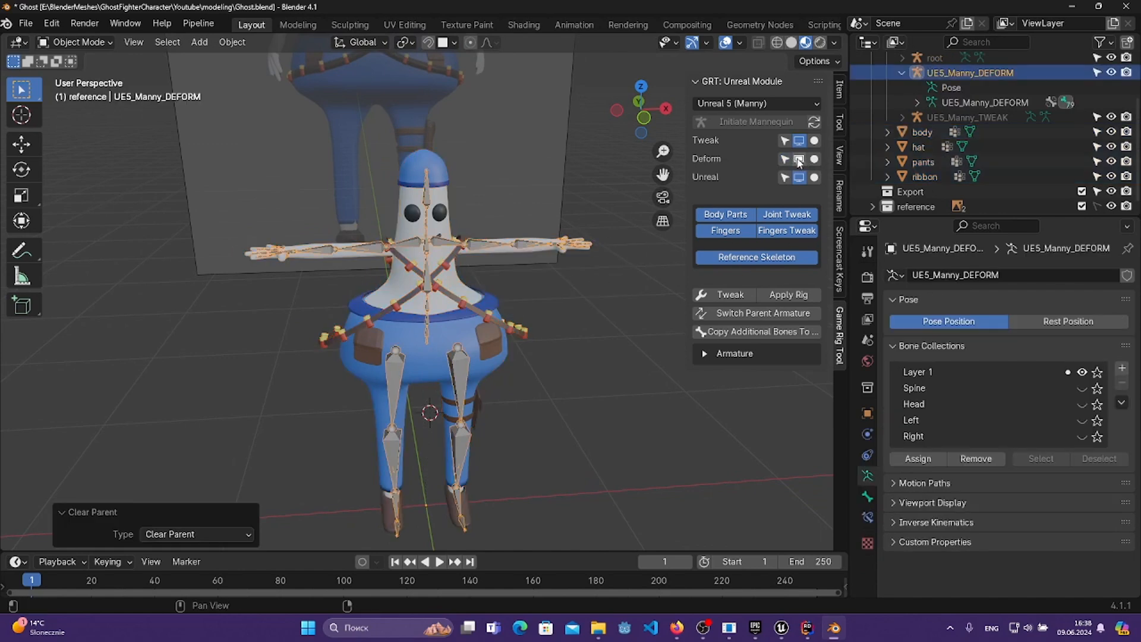
pyautogui.click(799, 159)
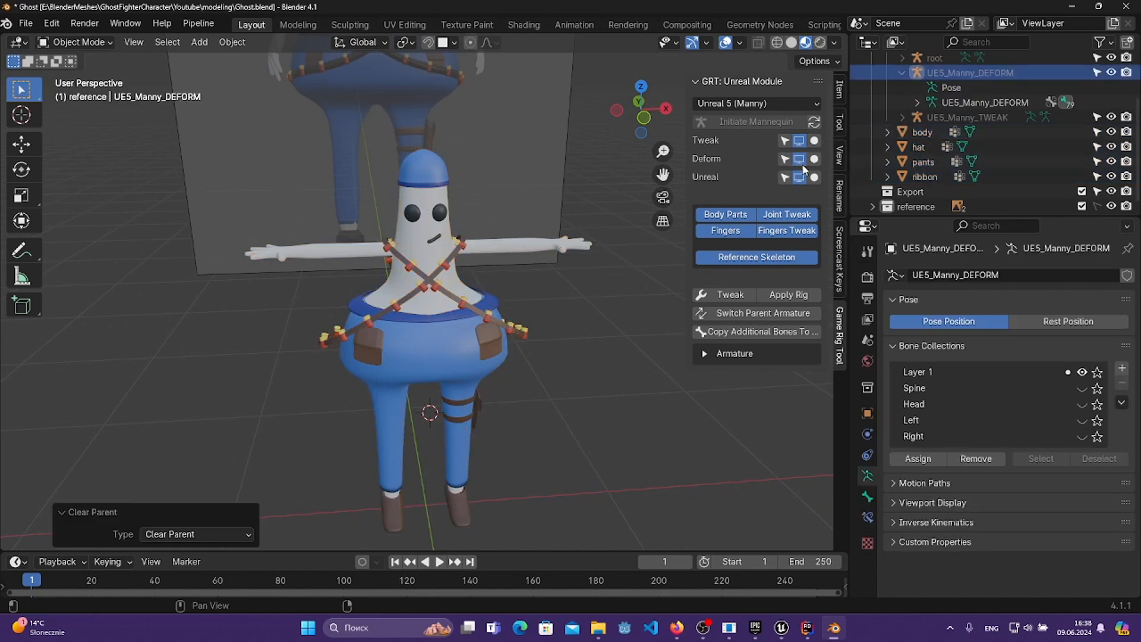
pyautogui.click(800, 177)
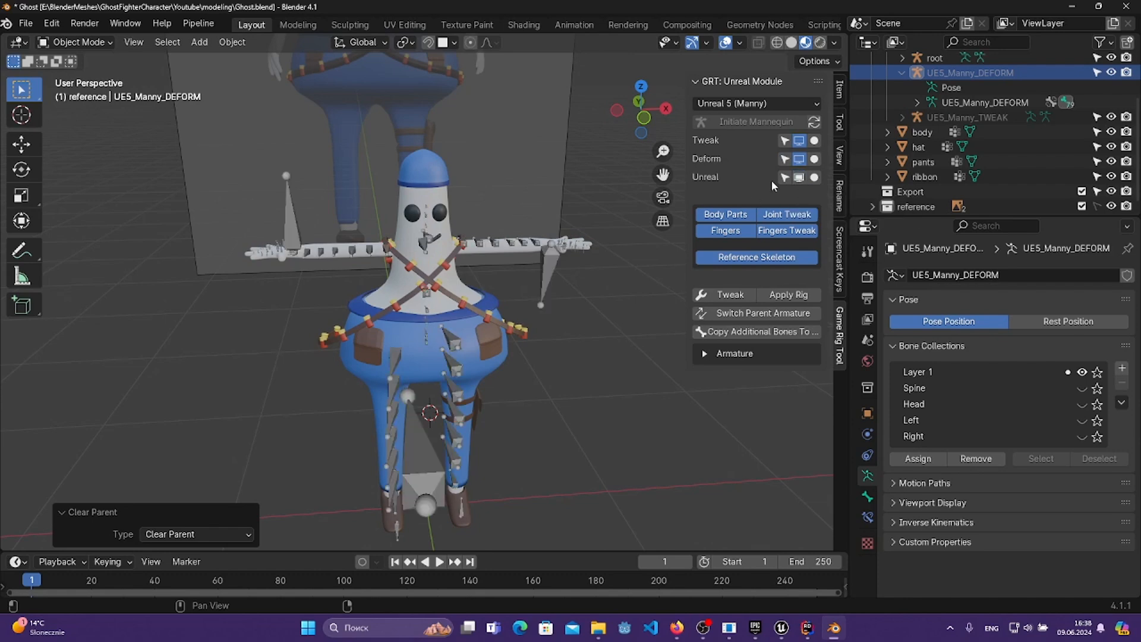
pyautogui.moveTo(615, 369); pyautogui.dragTo(596, 352, button='middle')
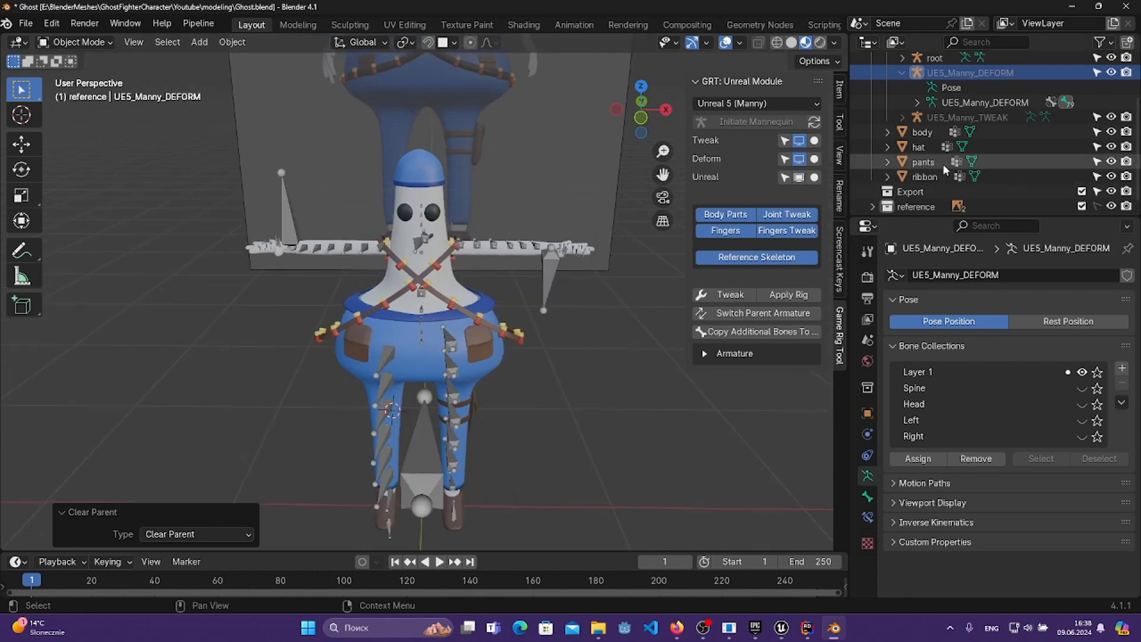
# - Parent the body, hat, pants and ribbon to the root armature with plain Armature Deform, and save the file
pyautogui.click(922, 132)
pyautogui.keyDown('shift'); pyautogui.click(924, 176); pyautogui.keyUp('shift')
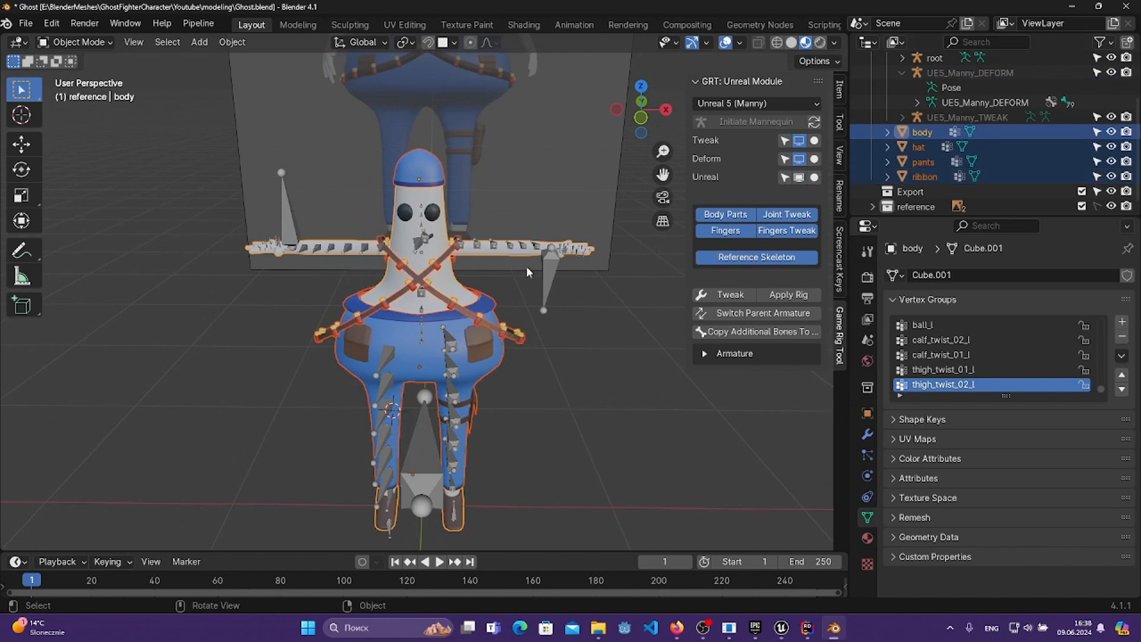
pyautogui.moveTo(526, 266); pyautogui.dragTo(462, 229, button='middle')
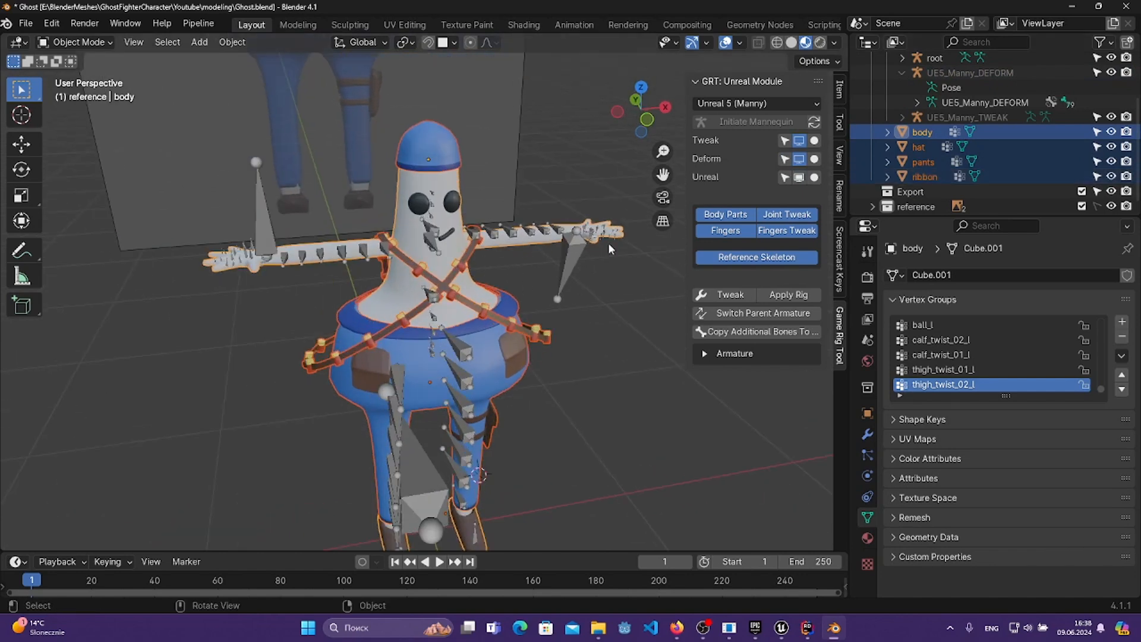
pyautogui.keyDown('shift'); pyautogui.click(577, 235); pyautogui.keyUp('shift')
pyautogui.moveTo(580, 261); pyautogui.dragTo(461, 271, button='middle')
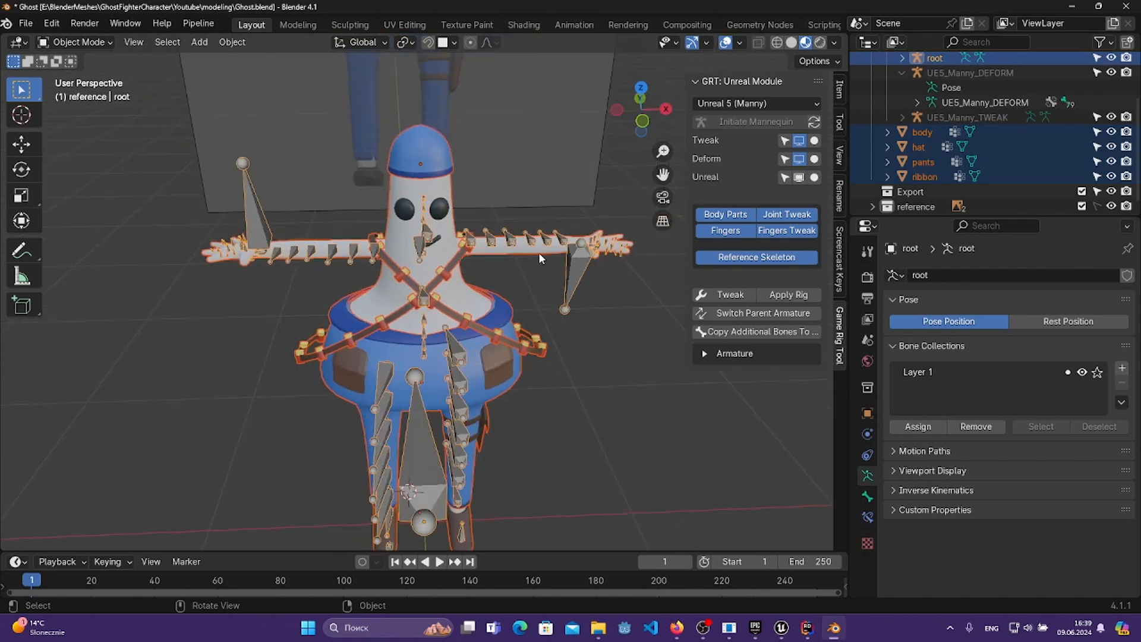
pyautogui.hotkey('ctrl', 'p')
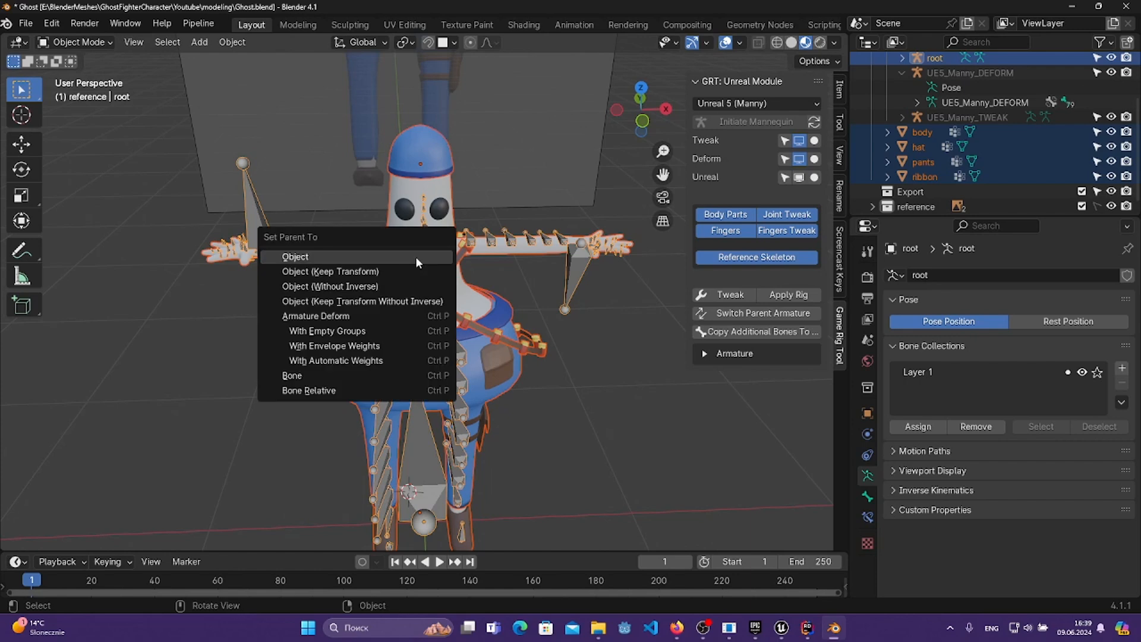
pyautogui.click(365, 315)
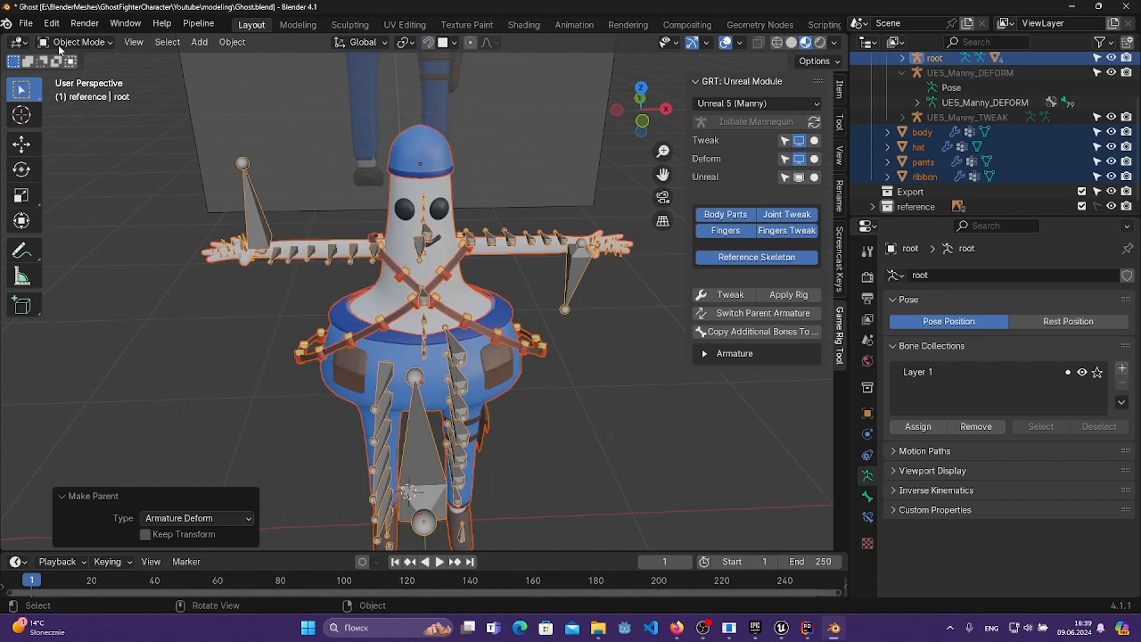
pyautogui.hotkey('ctrl', 's')
# - Open the FBX export settings for the selected meshes and root armature
pyautogui.click(26, 23)
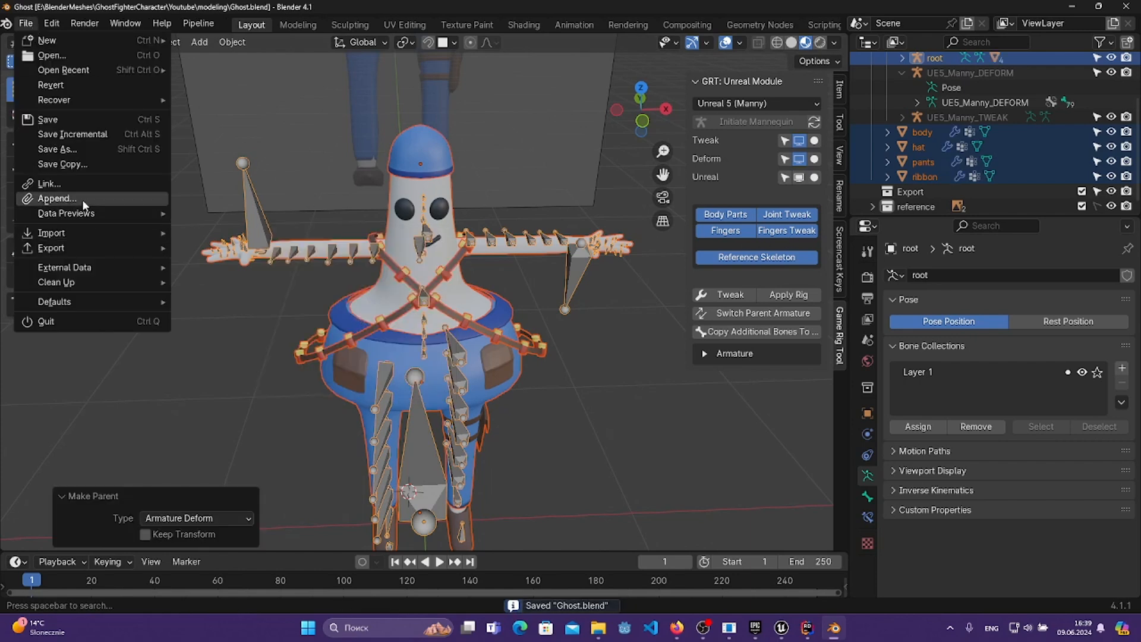
pyautogui.moveTo(82, 254)
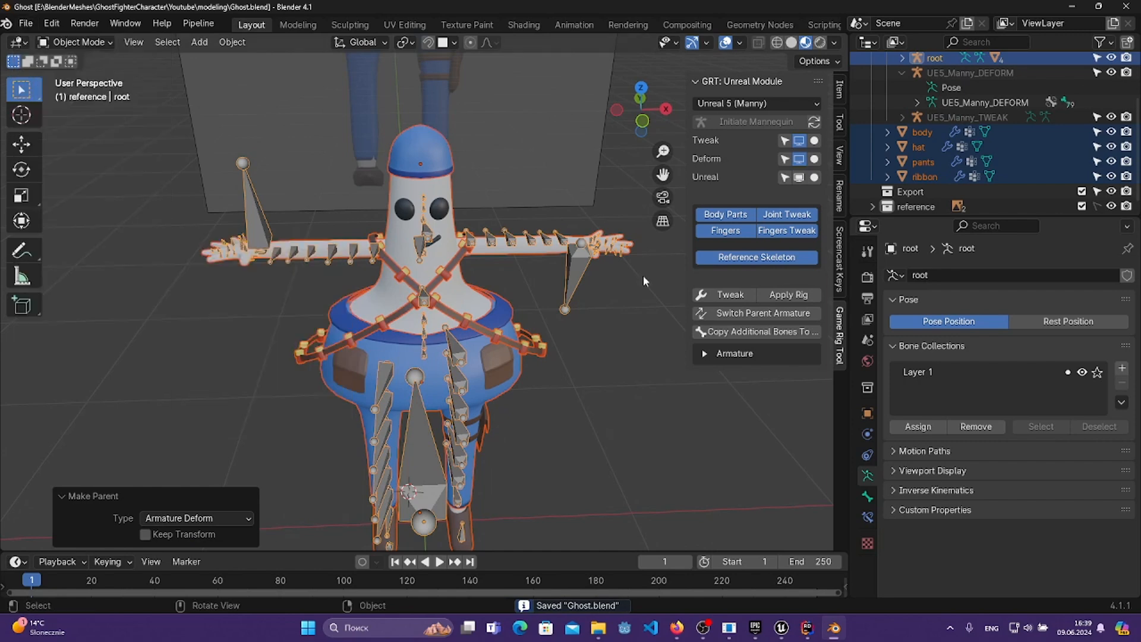
pyautogui.scroll(-1, 385, 211)
pyautogui.scroll(-2, 385, 206)
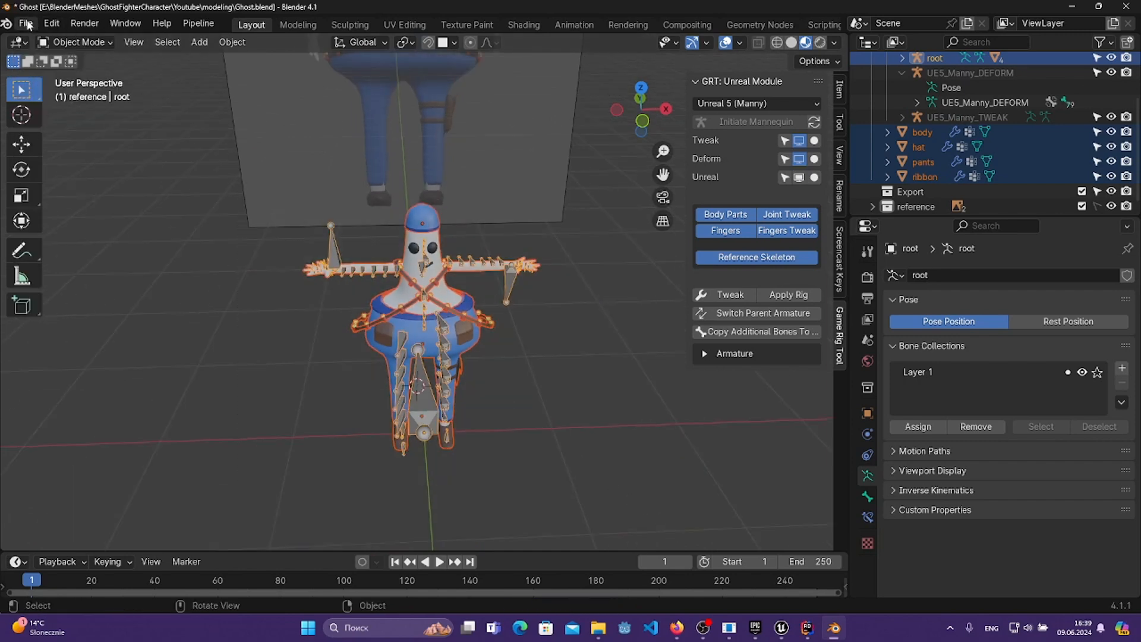
pyautogui.click(26, 23)
pyautogui.moveTo(92, 247)
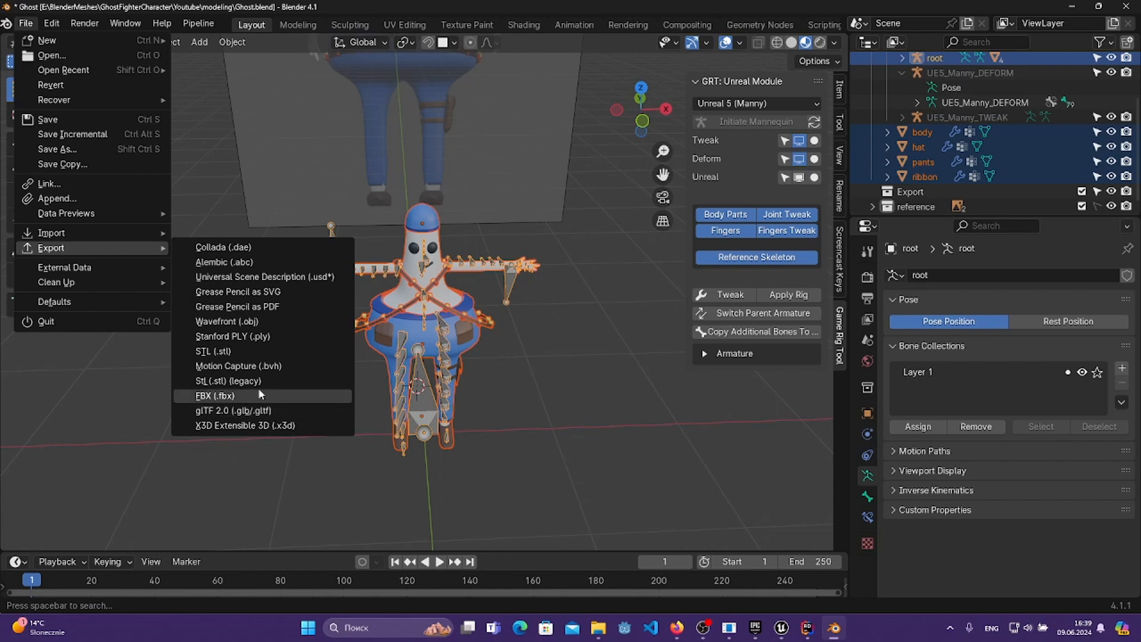
pyautogui.click(258, 392)
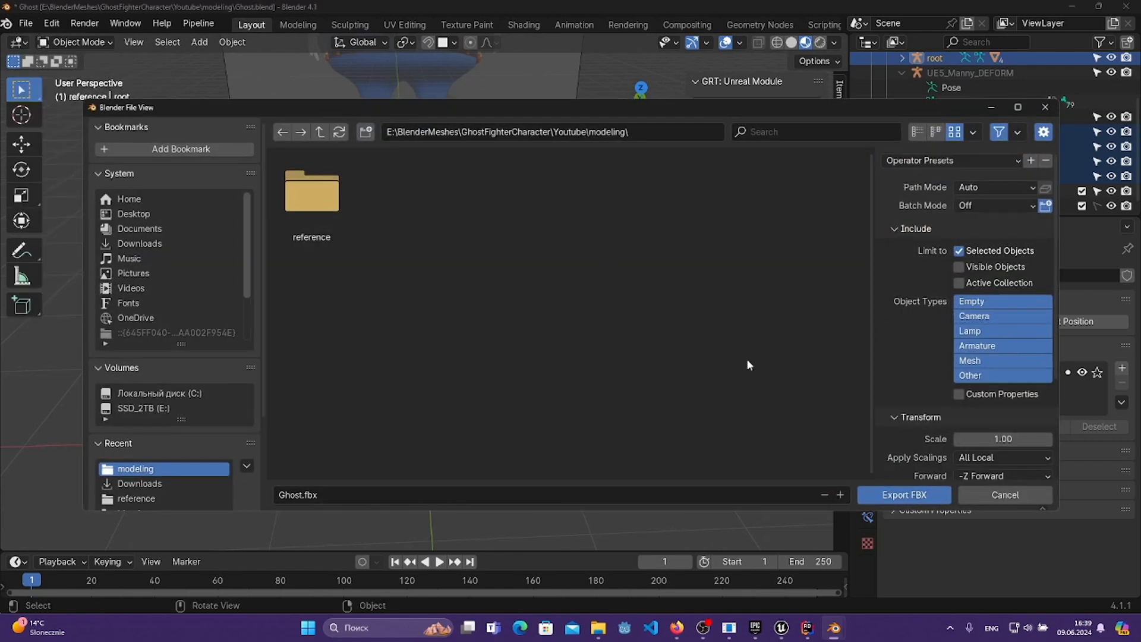
# - Check the transform and armature export options, and export the selected objects as Ghost.fbx into the modeling folder
pyautogui.scroll(-1, 957, 267)
pyautogui.scroll(1, 964, 257)
pyautogui.scroll(-5, 922, 286)
pyautogui.scroll(1, 926, 283)
pyautogui.scroll(-1, 928, 300)
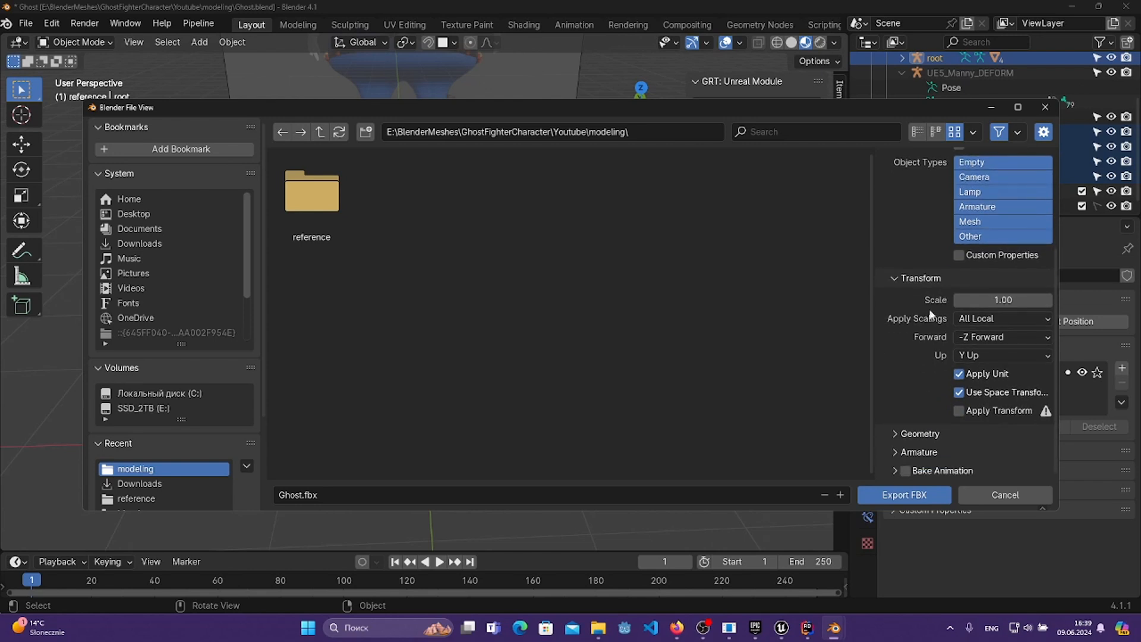
pyautogui.click(920, 453)
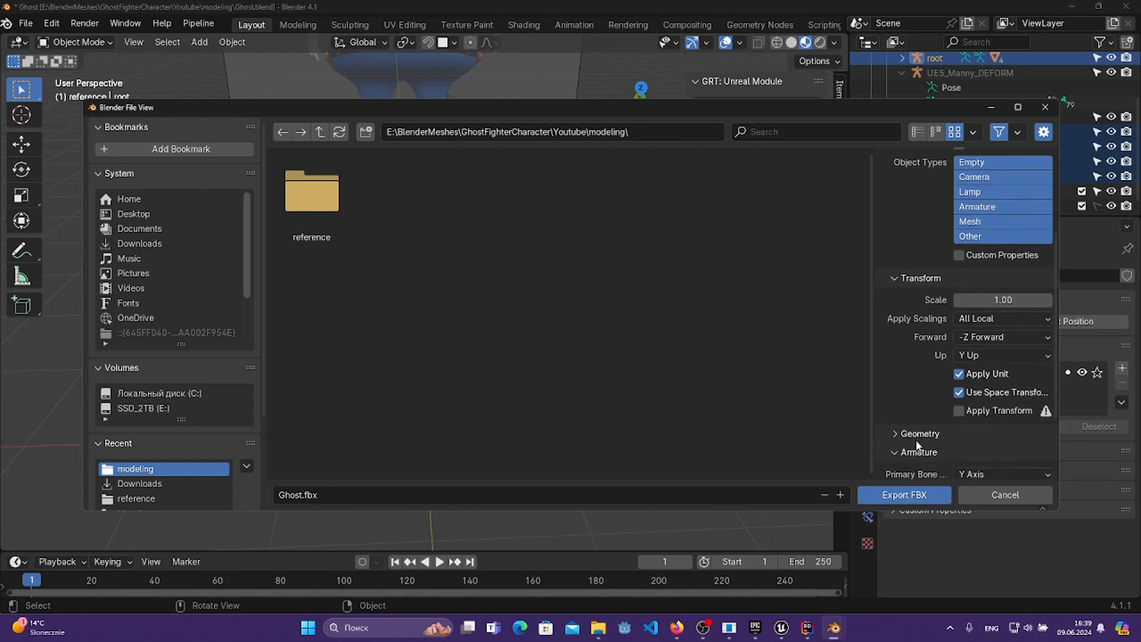
pyautogui.scroll(-3, 933, 416)
pyautogui.click(904, 471)
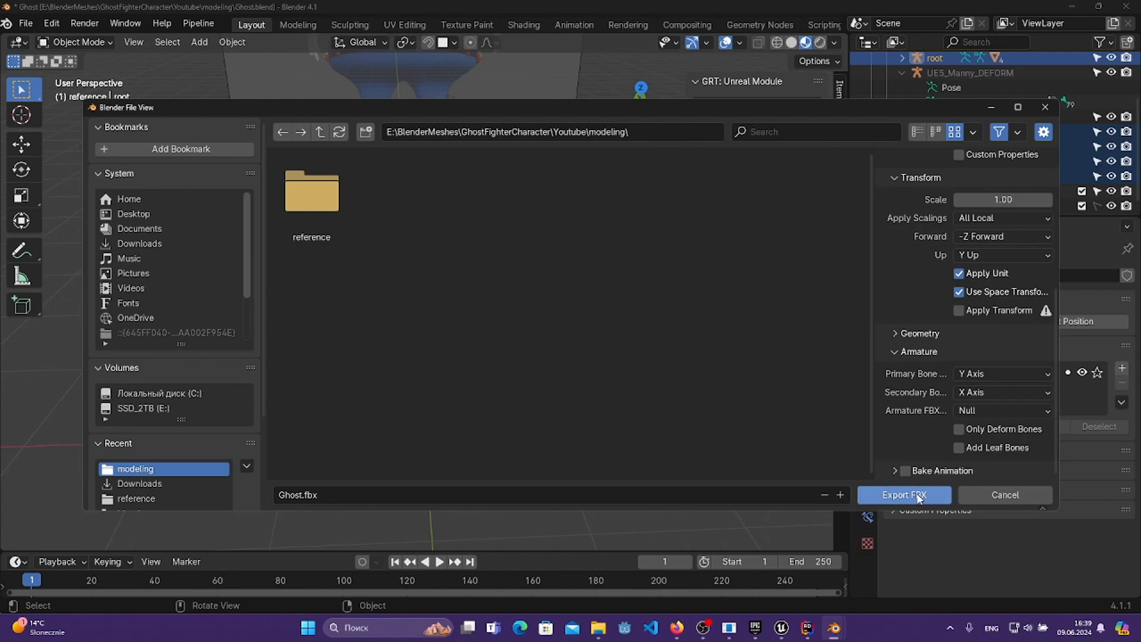
pyautogui.click(925, 495)
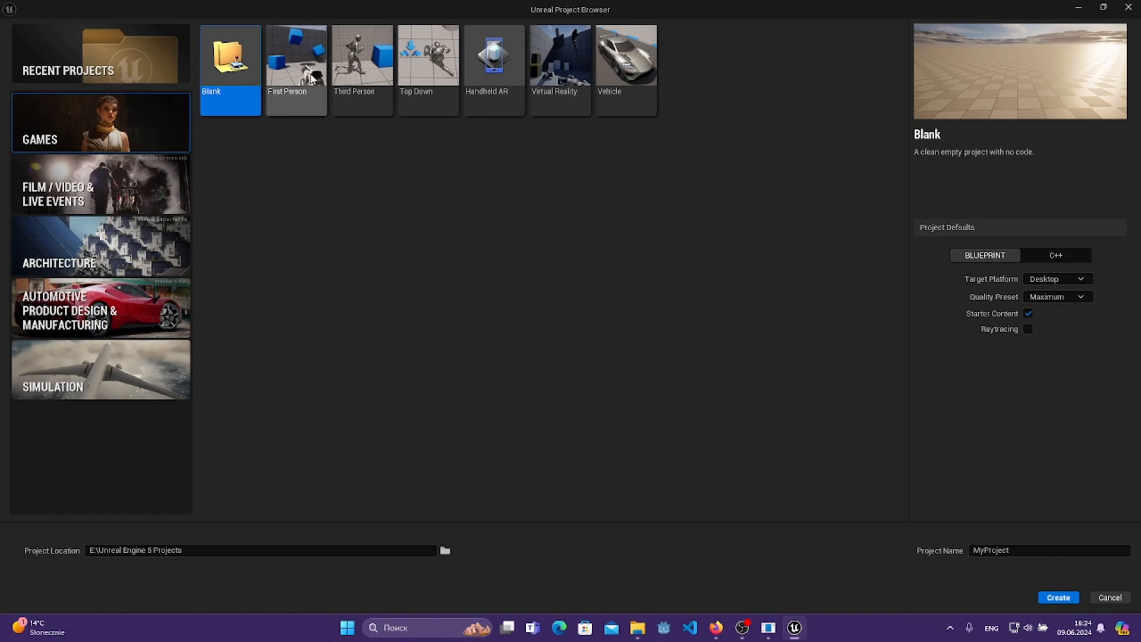
# - In the Unreal Project Browser, choose the Third Person template with C++, Desktop target platform and Scalable quality preset
pyautogui.click(367, 108)
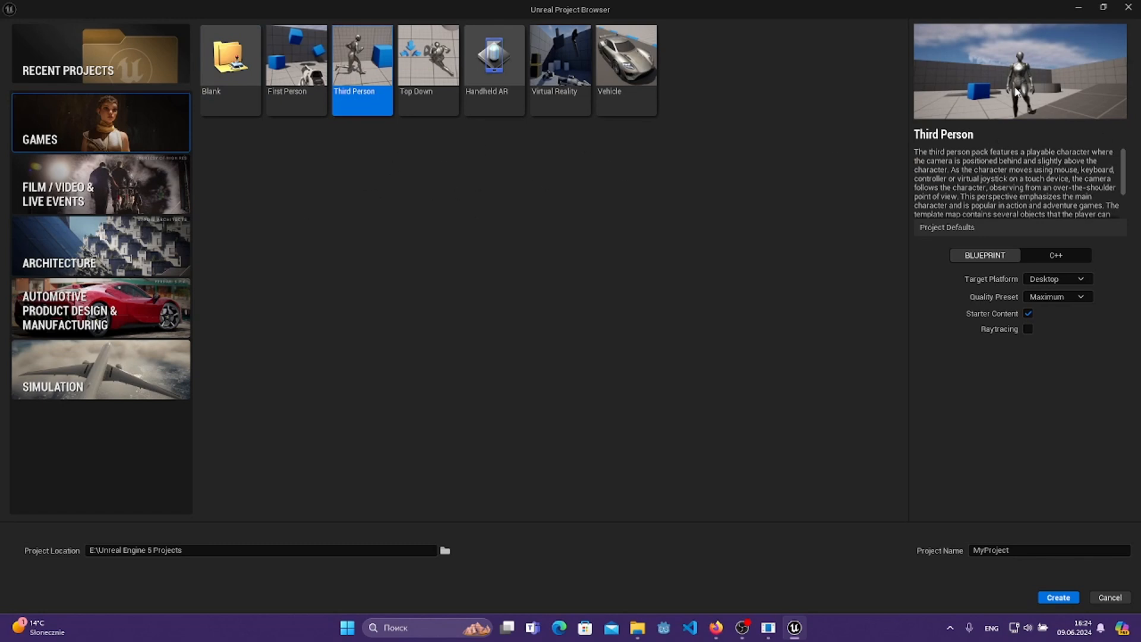
pyautogui.click(1055, 255)
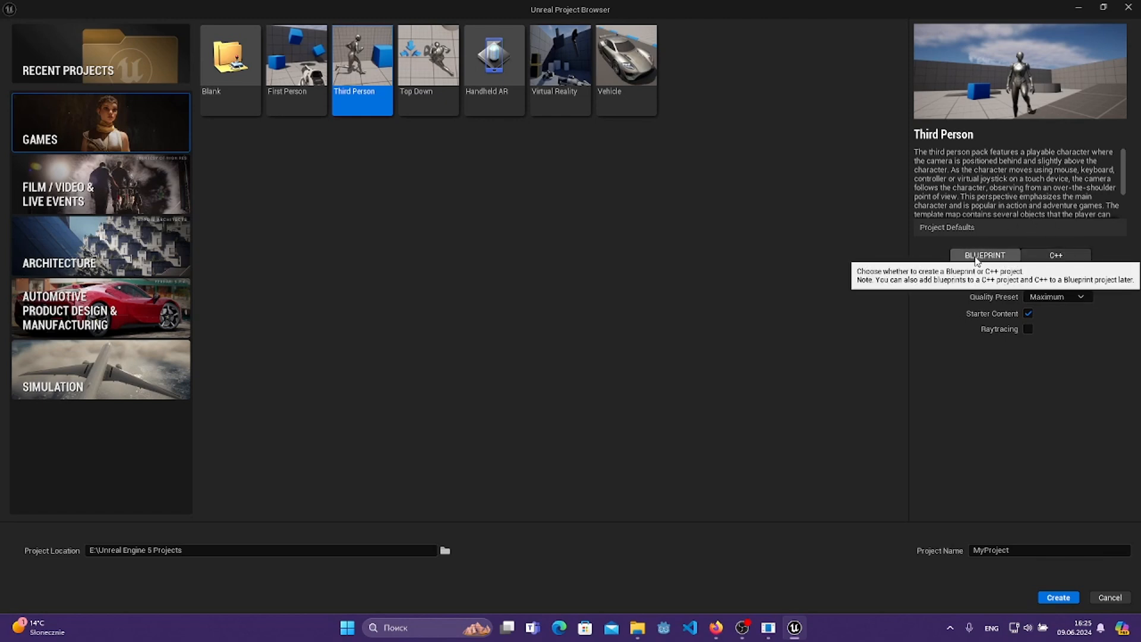
pyautogui.click(1061, 284)
pyautogui.click(1061, 279)
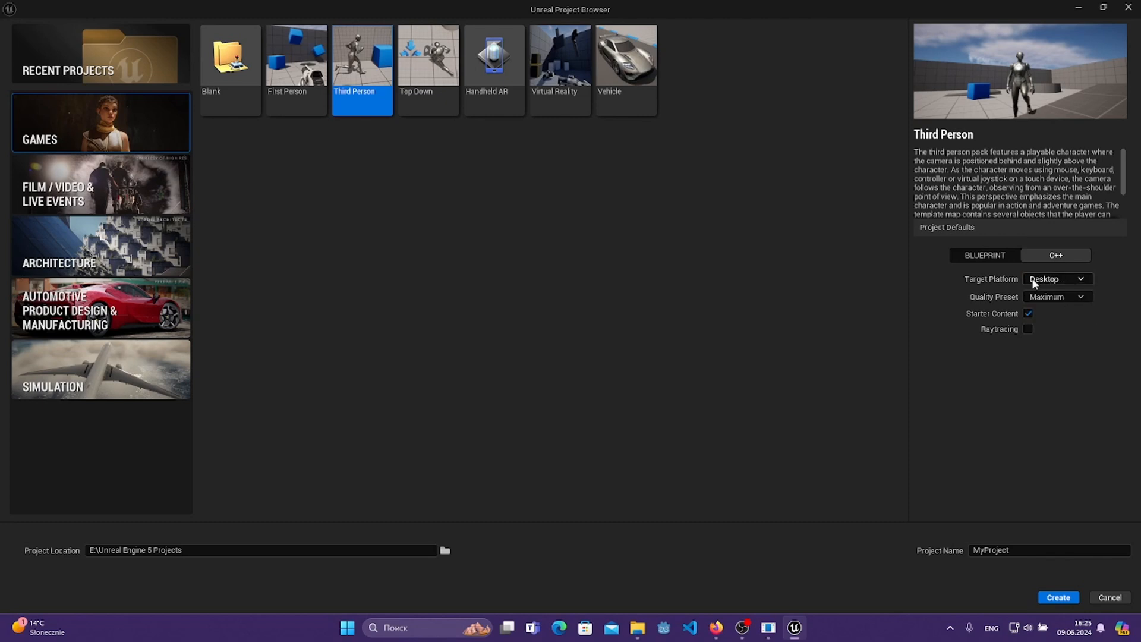
pyautogui.click(1061, 297)
pyautogui.click(1063, 327)
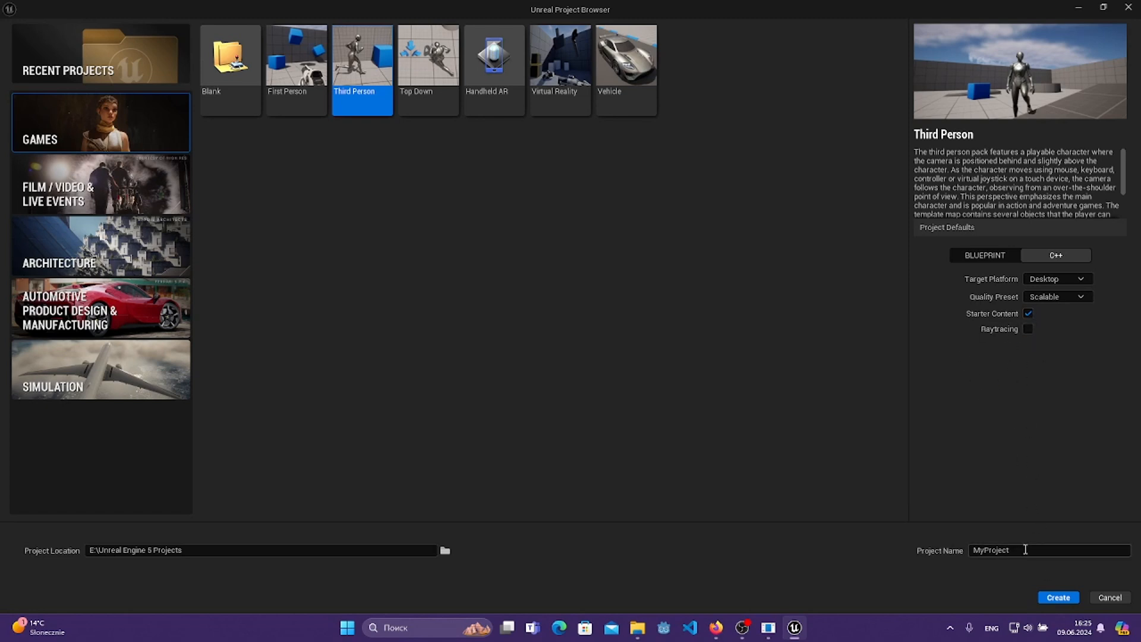
# - Name the project GhostShooter and create it in E:\Unreal Engine 5 Projects
pyautogui.moveTo(1025, 550); pyautogui.dragTo(917, 550)
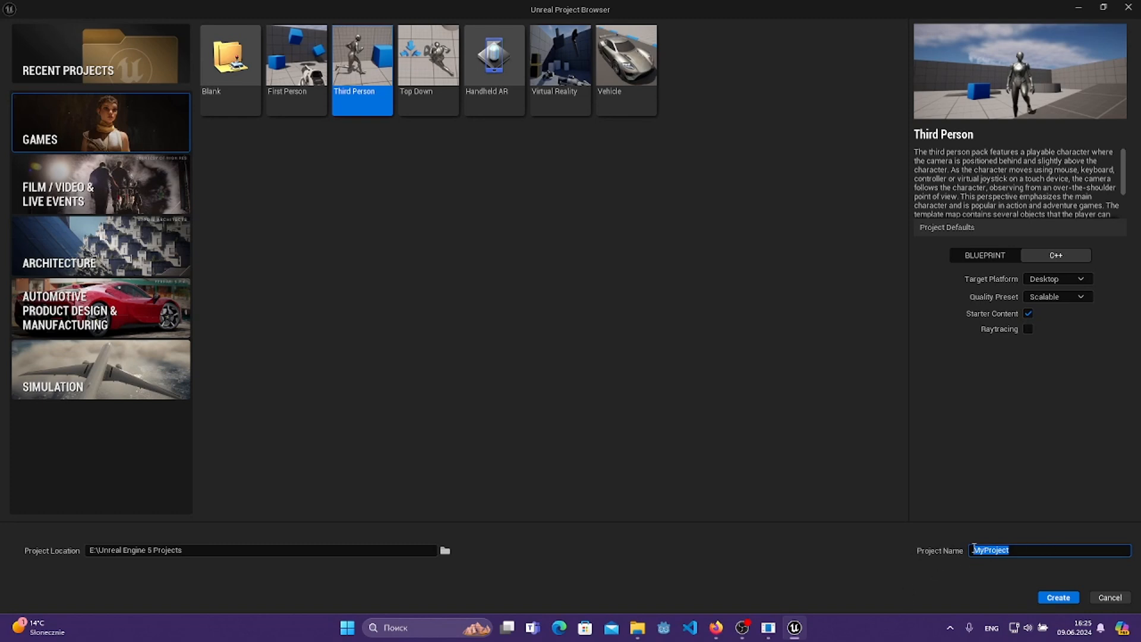
pyautogui.write('Shooter')
pyautogui.click(897, 561)
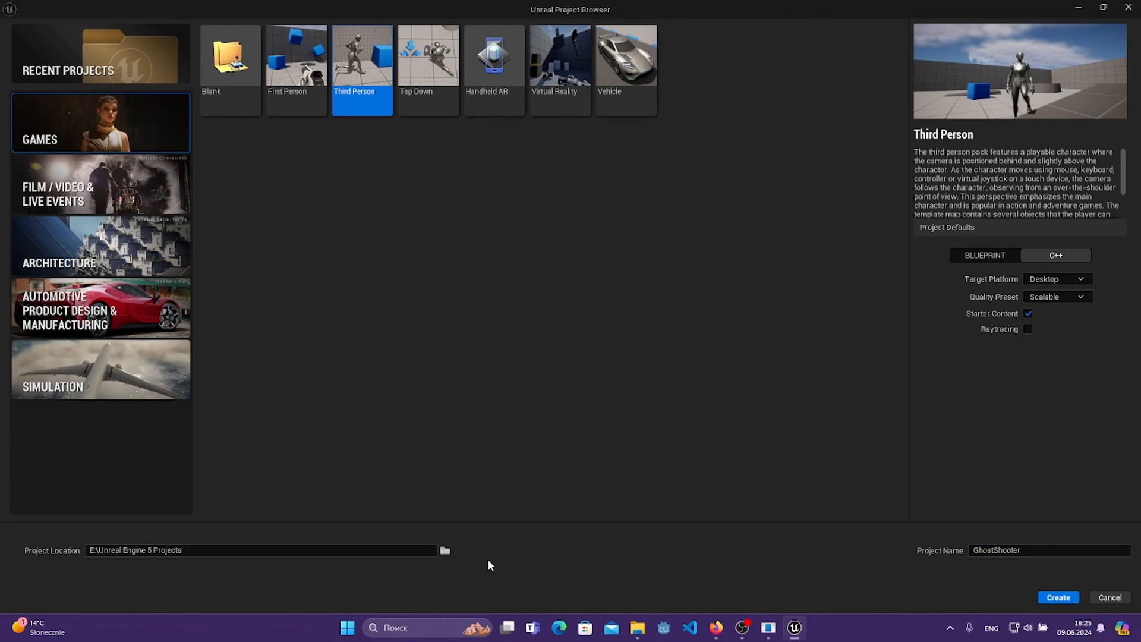
pyautogui.click(1058, 598)
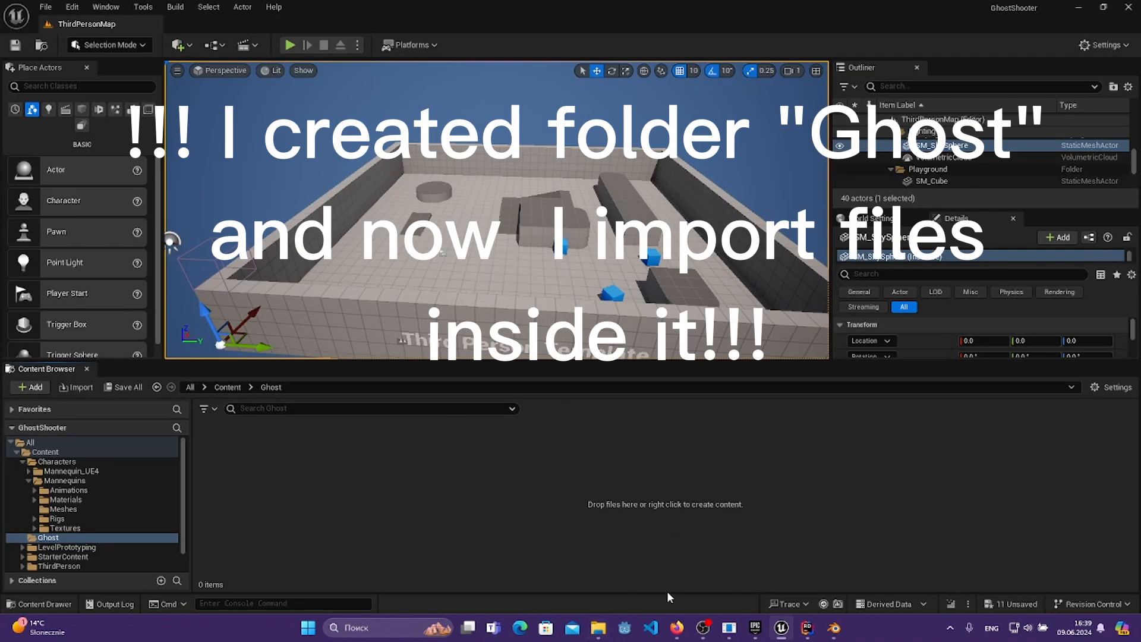
# - Import Ghost.fbx from the modeling folder into the Ghost content folder as a skeletal mesh with new materials, and dismiss the message log
pyautogui.click(598, 628)
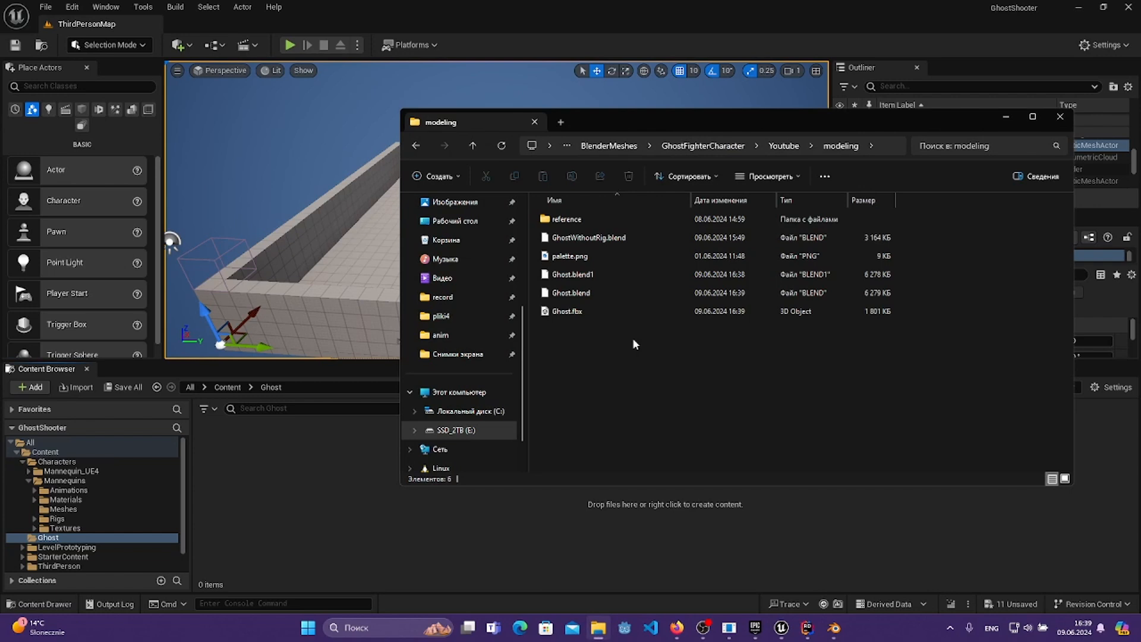
pyautogui.click(567, 312)
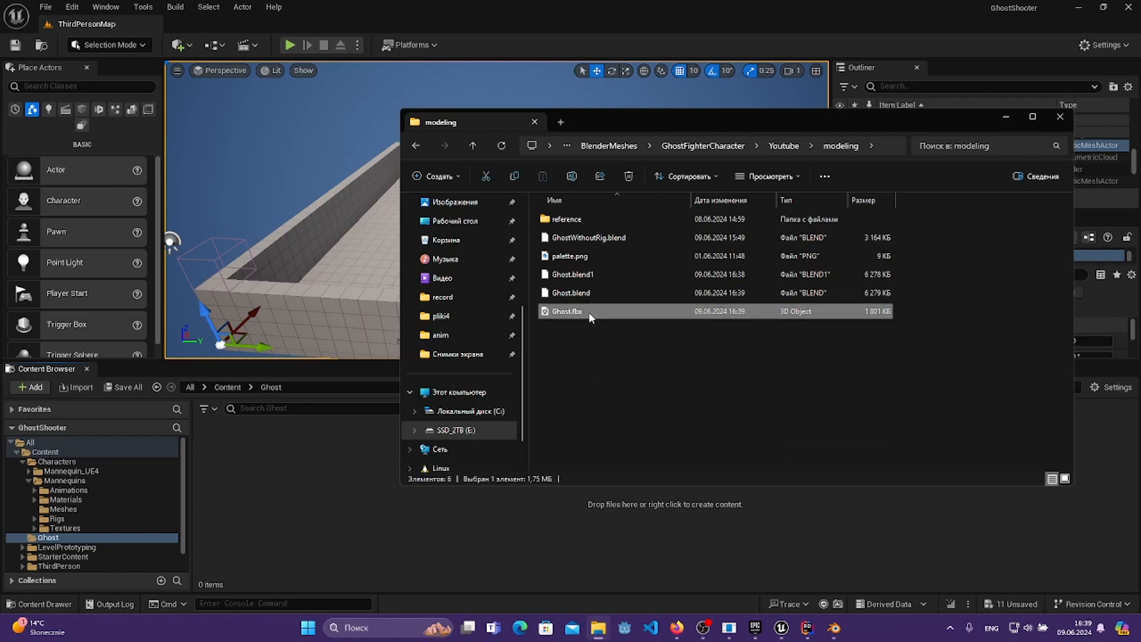
pyautogui.moveTo(591, 317); pyautogui.dragTo(482, 495)
pyautogui.click(1006, 116)
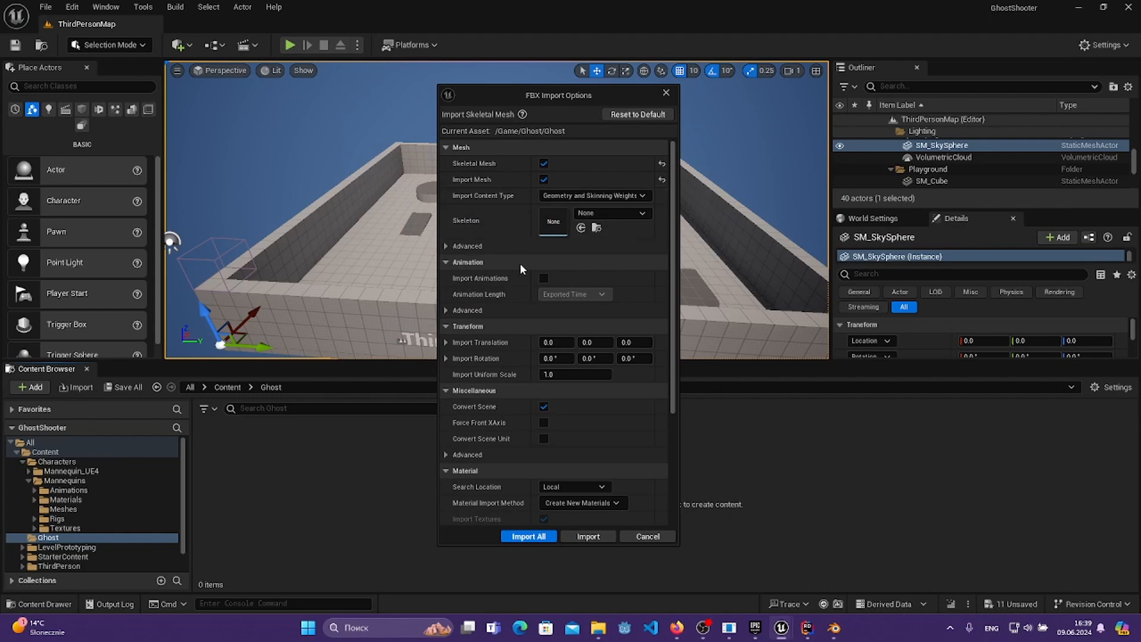
pyautogui.scroll(-3, 511, 319)
pyautogui.scroll(3, 512, 321)
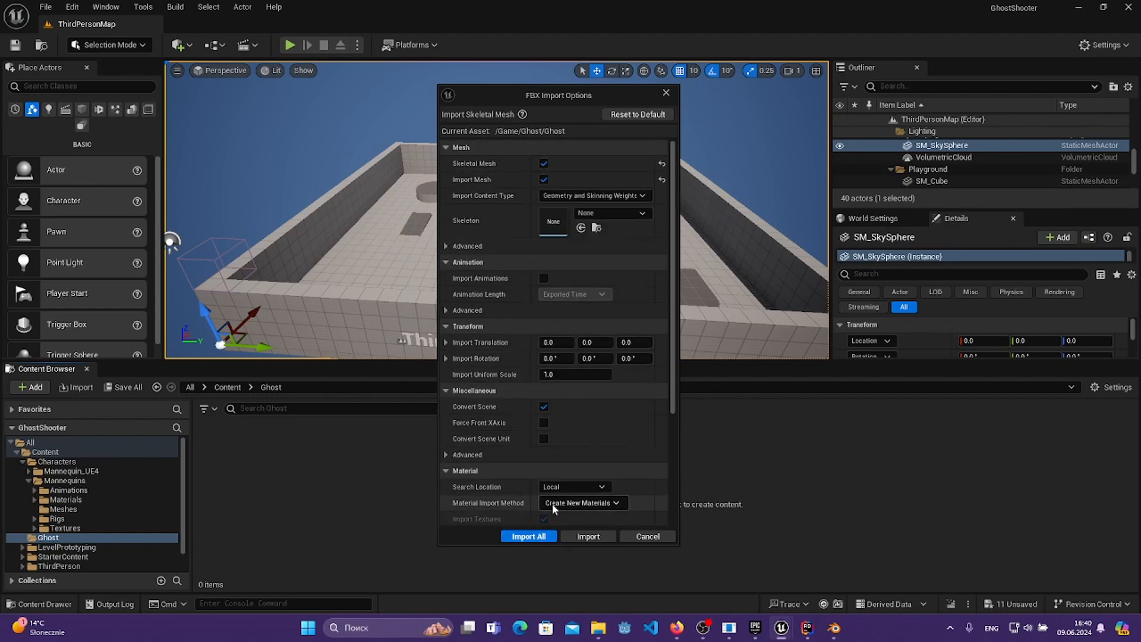
pyautogui.click(529, 536)
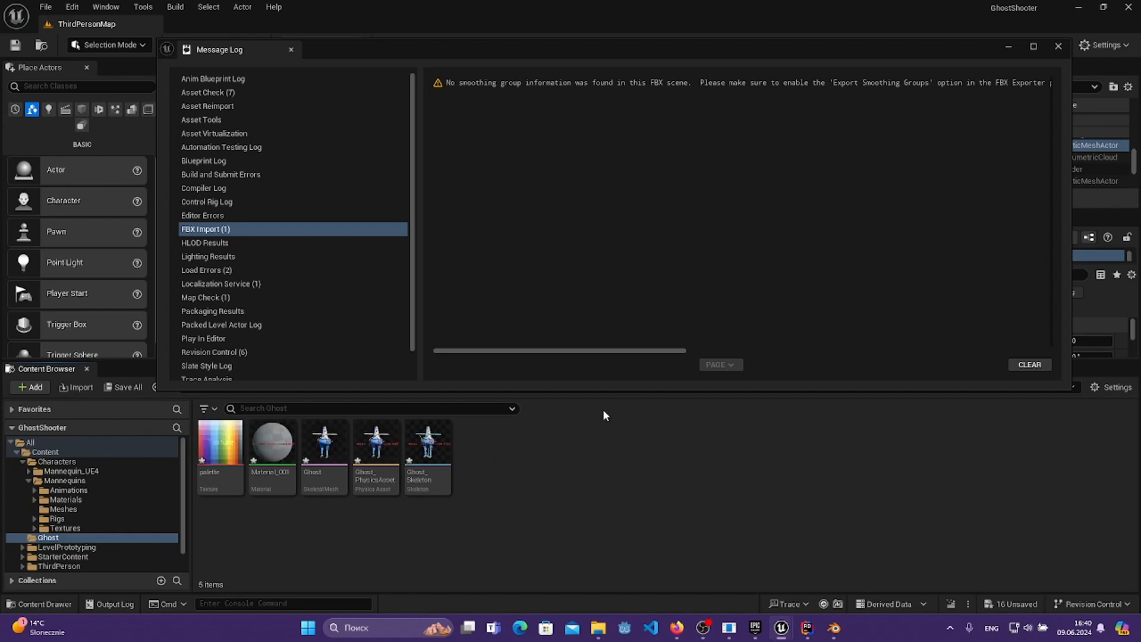
pyautogui.click(1058, 46)
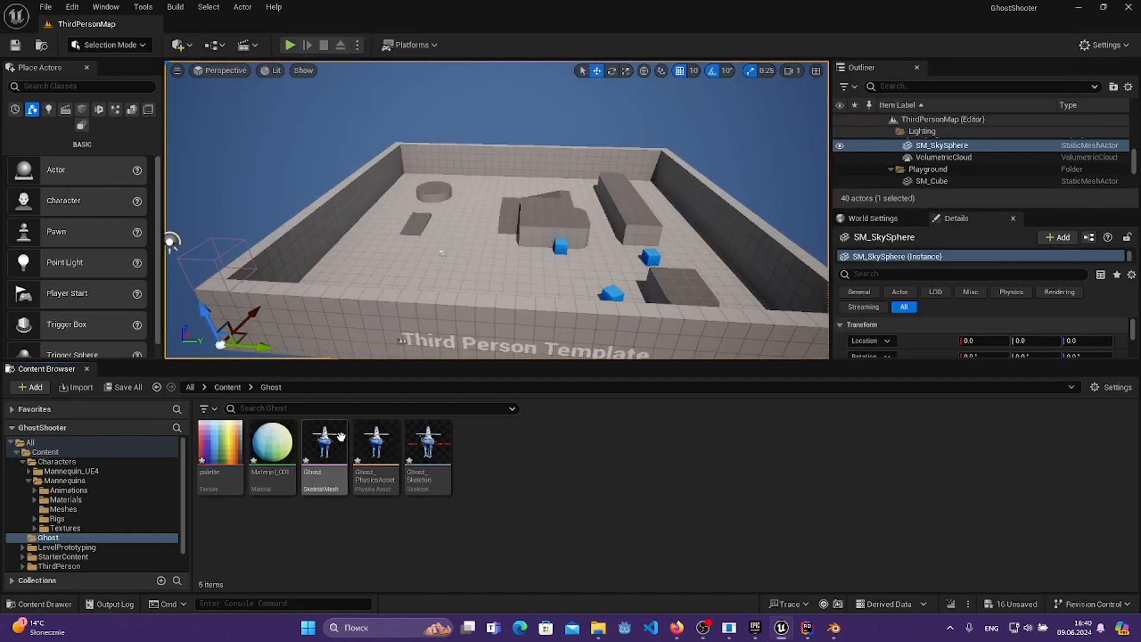
# - Open the imported Ghost skeletal mesh to inspect its look and bone hierarchy, and close its editor
pyautogui.doubleClick(326, 444)
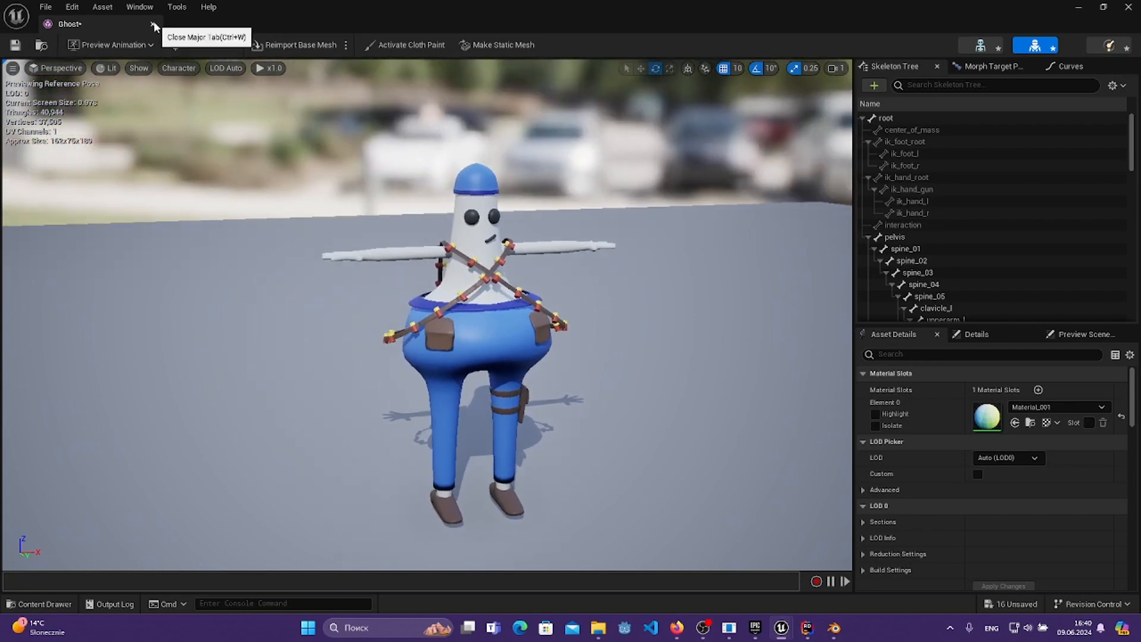
pyautogui.click(152, 24)
pyautogui.click(571, 486)
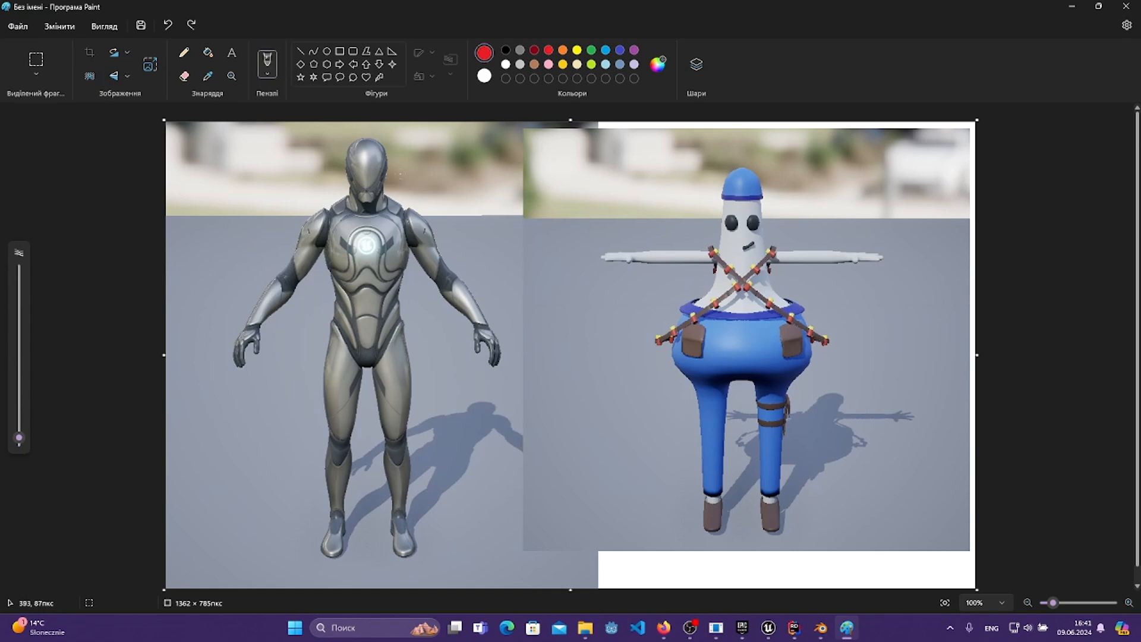
pyautogui.moveTo(408, 196)
pyautogui.mouseDown()
pyautogui.moveTo(446, 173)
pyautogui.moveTo(283, 195)
pyautogui.mouseUp()
pyautogui.hotkey('ctrl', 'z')
pyautogui.moveTo(535, 366); pyautogui.dragTo(492, 369)
pyautogui.moveTo(696, 477)
pyautogui.mouseDown()
pyautogui.moveTo(791, 236)
pyautogui.moveTo(752, 497)
pyautogui.mouseUp()
pyautogui.hotkey('ctrl', 'z')
pyautogui.moveTo(428, 393)
pyautogui.mouseDown()
pyautogui.moveTo(321, 387)
pyautogui.moveTo(505, 333)
pyautogui.mouseUp()
pyautogui.hotkey('ctrl', 'z')
# - In Paint, mark the shoulder-to-wrist arm length on the mannequin and the ghost in red, and undo those marks
pyautogui.moveTo(408, 222); pyautogui.dragTo(407, 215)
pyautogui.moveTo(479, 331); pyautogui.dragTo(491, 345)
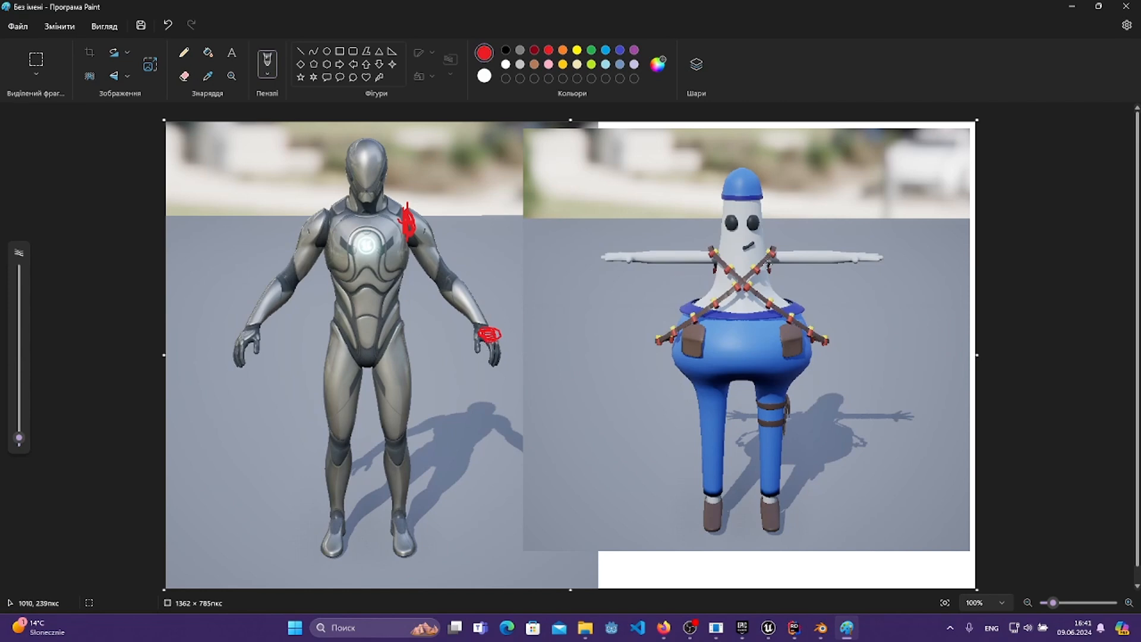
pyautogui.moveTo(766, 264); pyautogui.dragTo(768, 260)
pyautogui.moveTo(412, 221)
pyautogui.mouseDown()
pyautogui.moveTo(484, 330)
pyautogui.moveTo(409, 221)
pyautogui.mouseUp()
pyautogui.moveTo(778, 254)
pyautogui.mouseDown()
pyautogui.moveTo(885, 257)
pyautogui.moveTo(747, 249)
pyautogui.mouseUp()
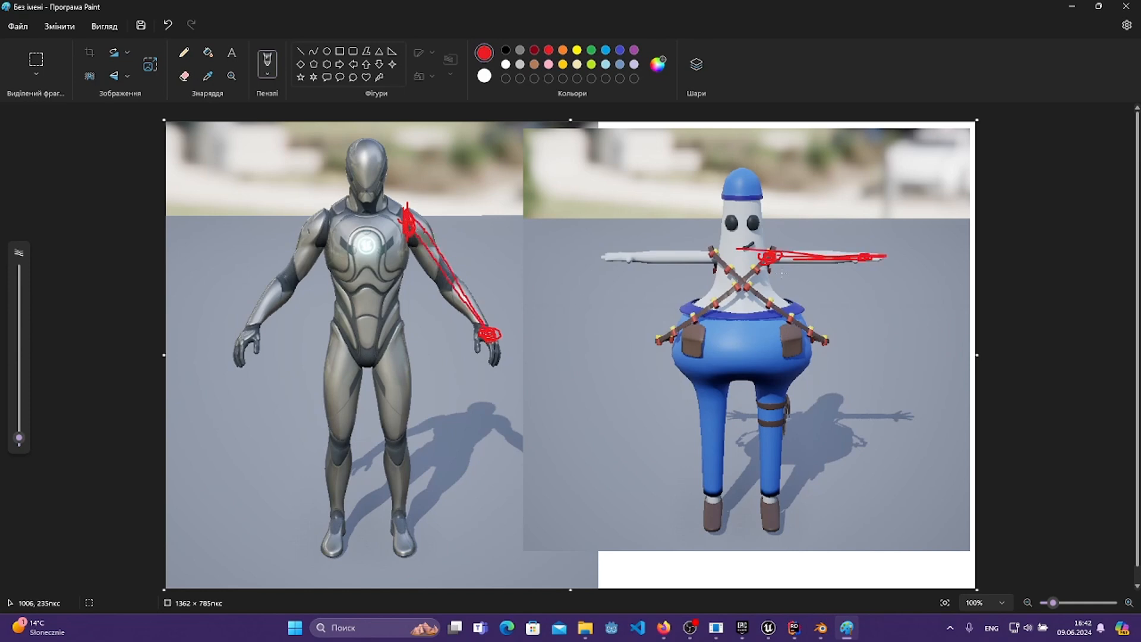
pyautogui.hotkey('ctrl', 'z')
pyautogui.hotkey('ctrl', 'z')
pyautogui.hotkey('ctrl', 'z')
pyautogui.hotkey('ctrl', 'z')
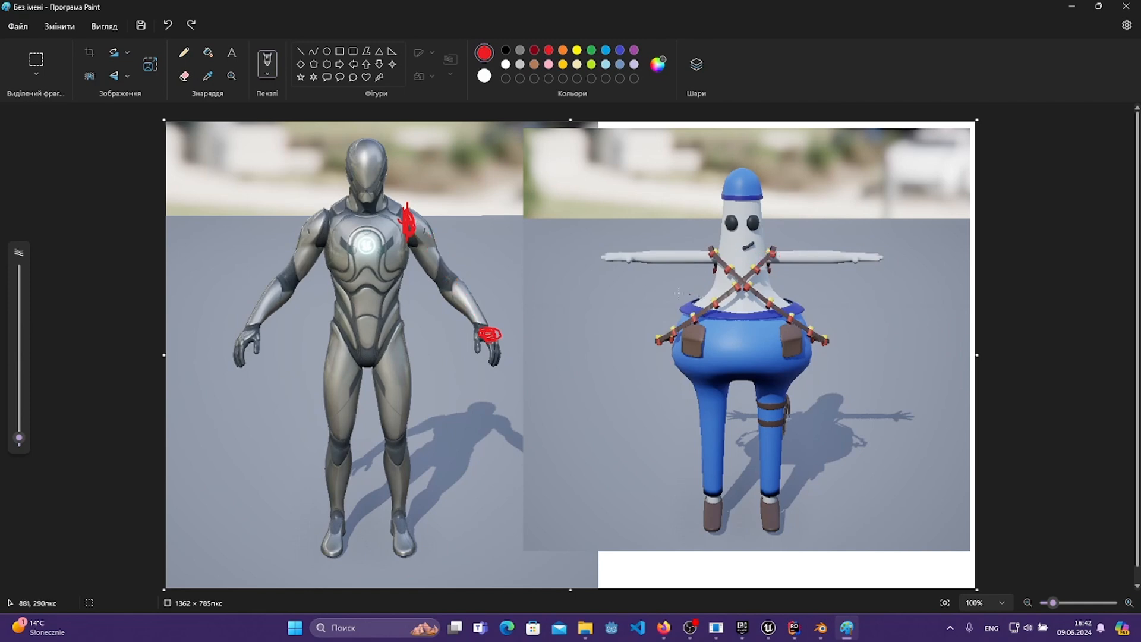
pyautogui.hotkey('ctrl', 'z')
pyautogui.hotkey('ctrl', 'z')
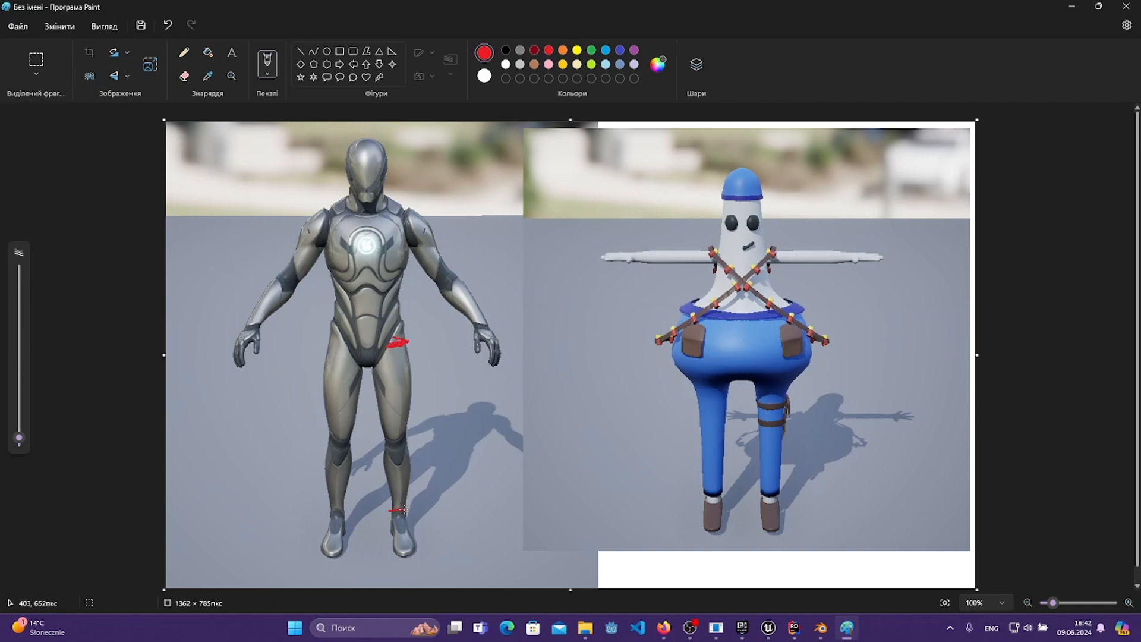
# - Mark the leg lengths on both characters in red and the ghost's other leg in yellow, and close Paint
pyautogui.moveTo(397, 343); pyautogui.dragTo(399, 482)
pyautogui.moveTo(791, 379); pyautogui.dragTo(781, 387)
pyautogui.moveTo(756, 496); pyautogui.dragTo(789, 490)
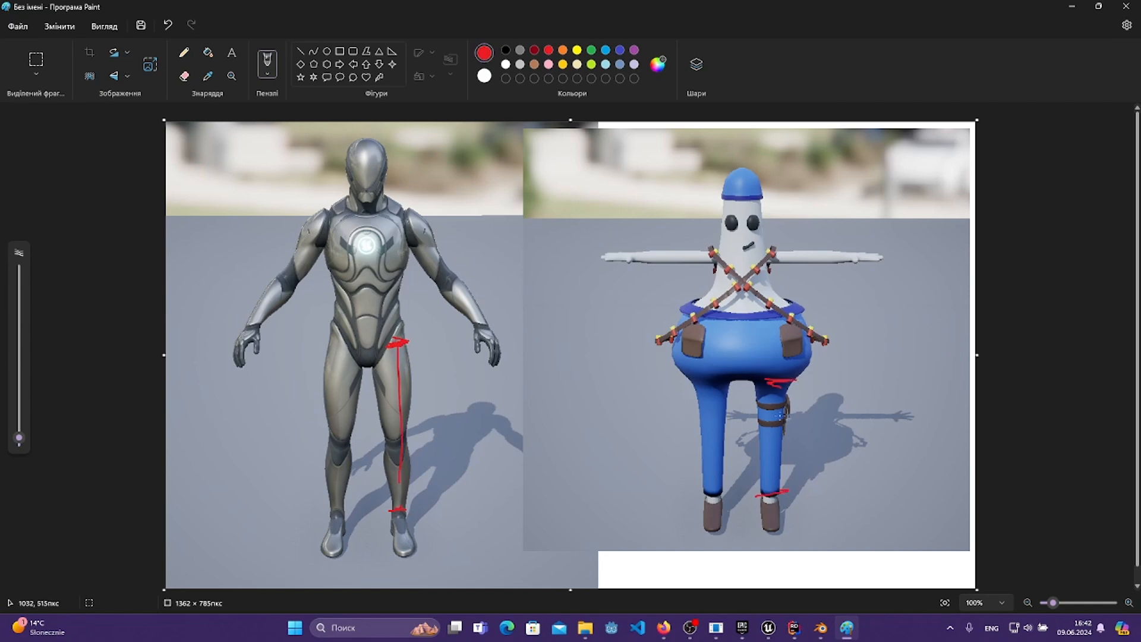
pyautogui.click(578, 50)
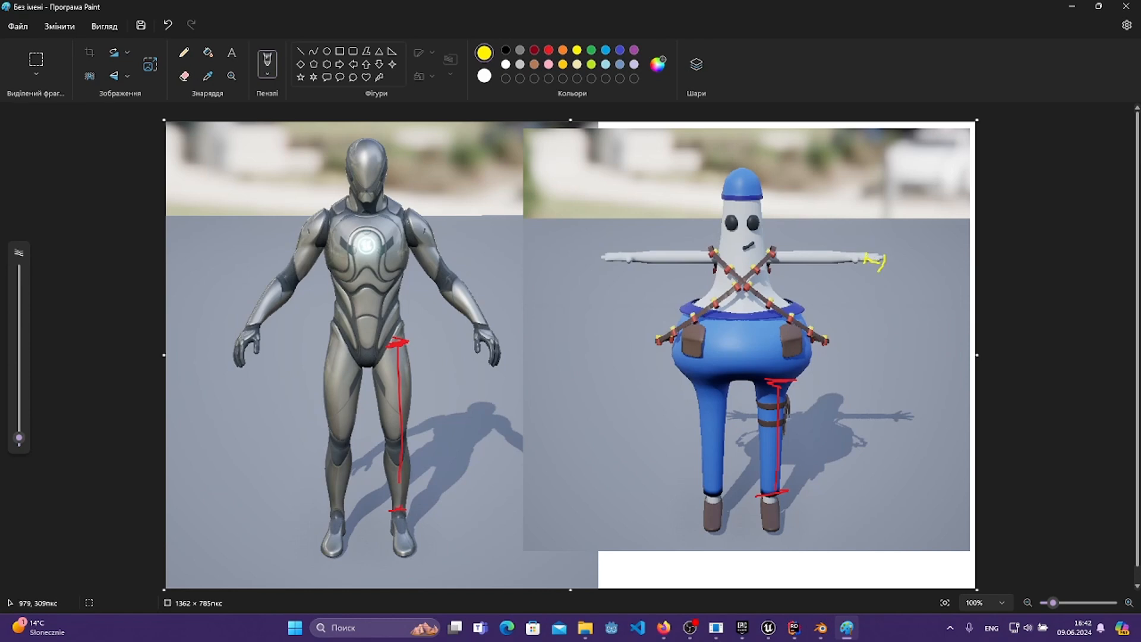
pyautogui.moveTo(695, 386)
pyautogui.mouseDown()
pyautogui.moveTo(724, 387)
pyautogui.moveTo(702, 494)
pyautogui.moveTo(730, 496)
pyautogui.mouseUp()
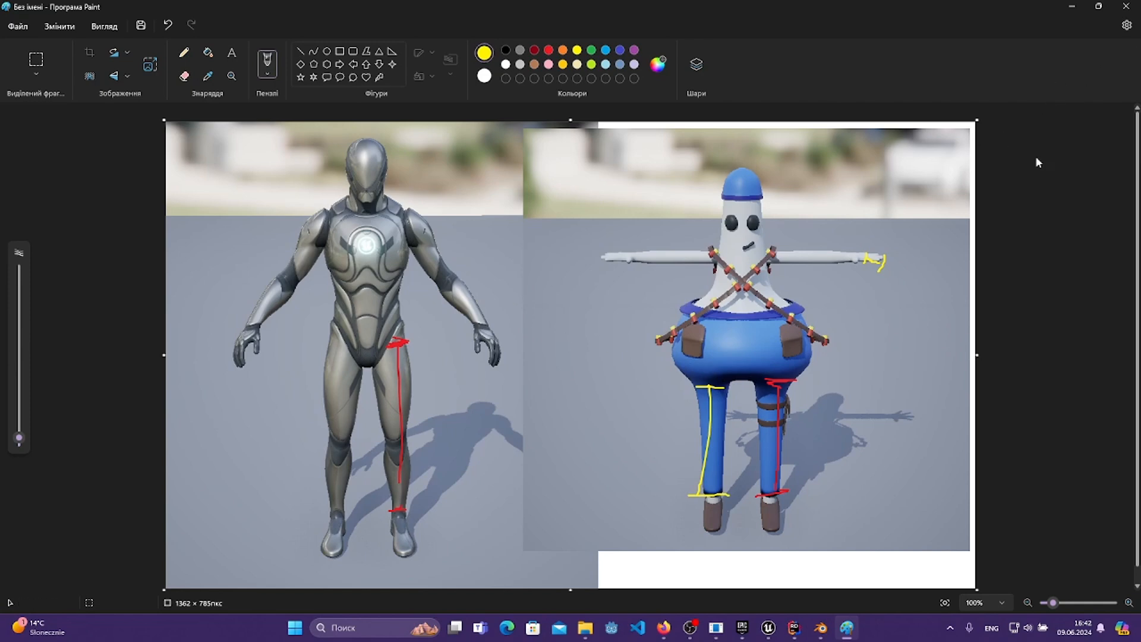
pyautogui.click(1127, 7)
# - In Unreal, create a folder named Retarget inside the Ghost content folder and open it
pyautogui.rightClick(558, 457)
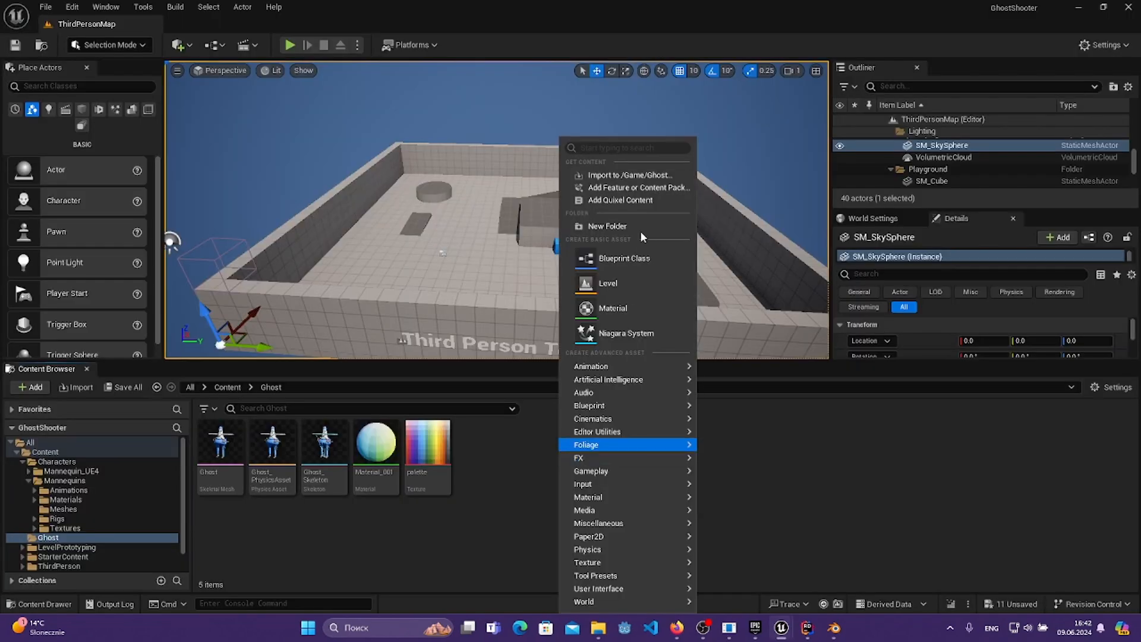
pyautogui.click(640, 231)
pyautogui.write('B')
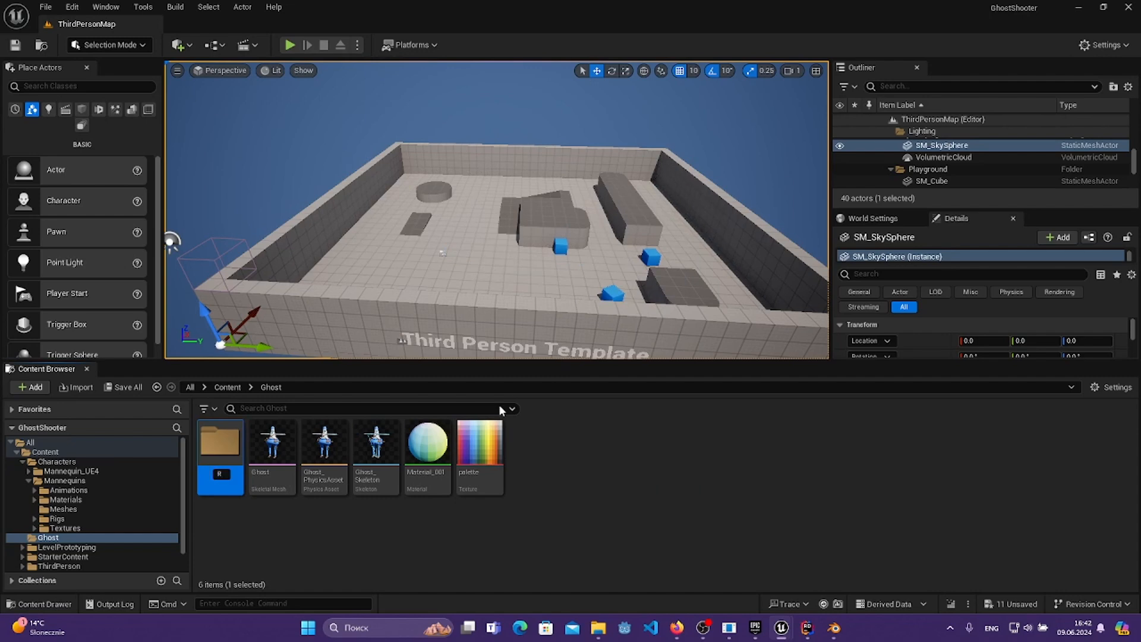
pyautogui.write('etarget')
pyautogui.press('Return')
pyautogui.press('Return')
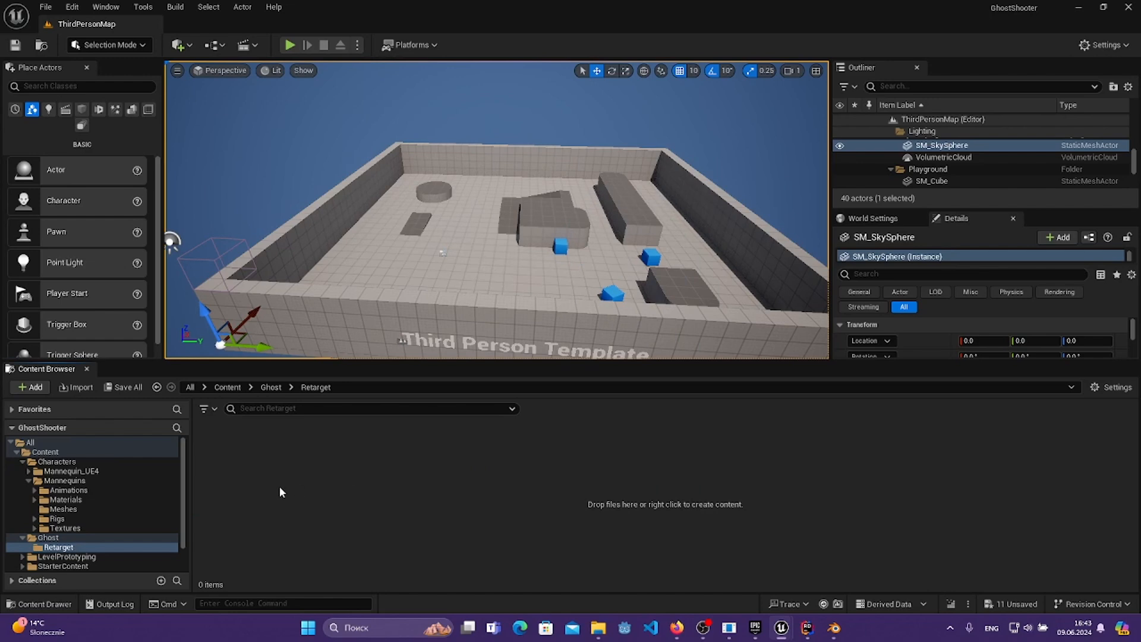
# - Create an IK Rig asset named IKRig_Manequin in the Retarget folder
pyautogui.rightClick(301, 473)
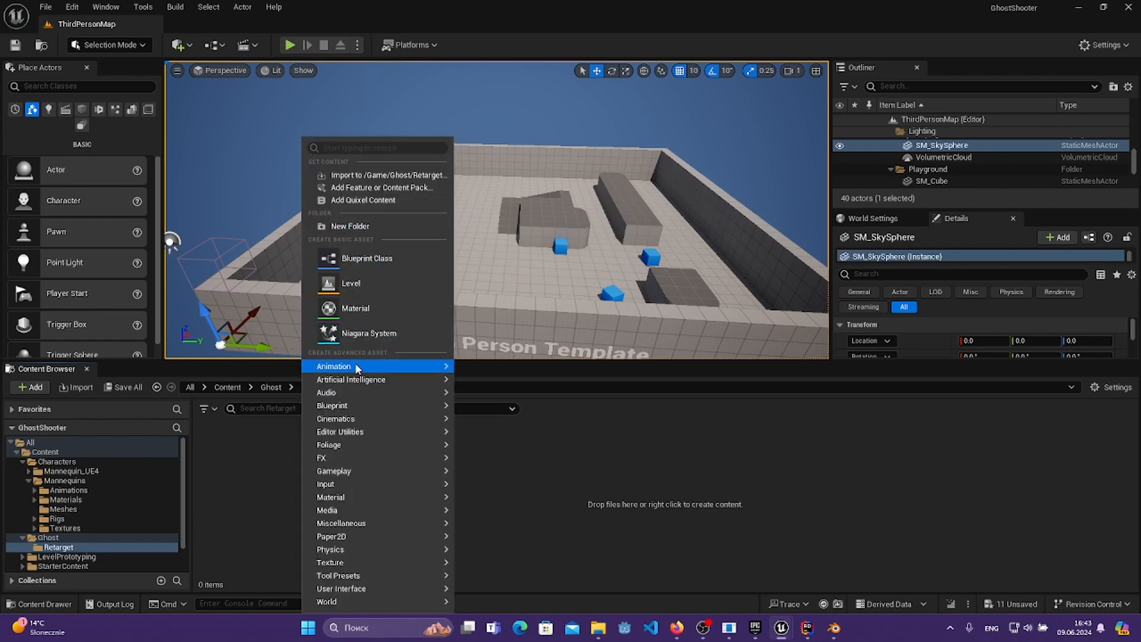
pyautogui.moveTo(355, 367)
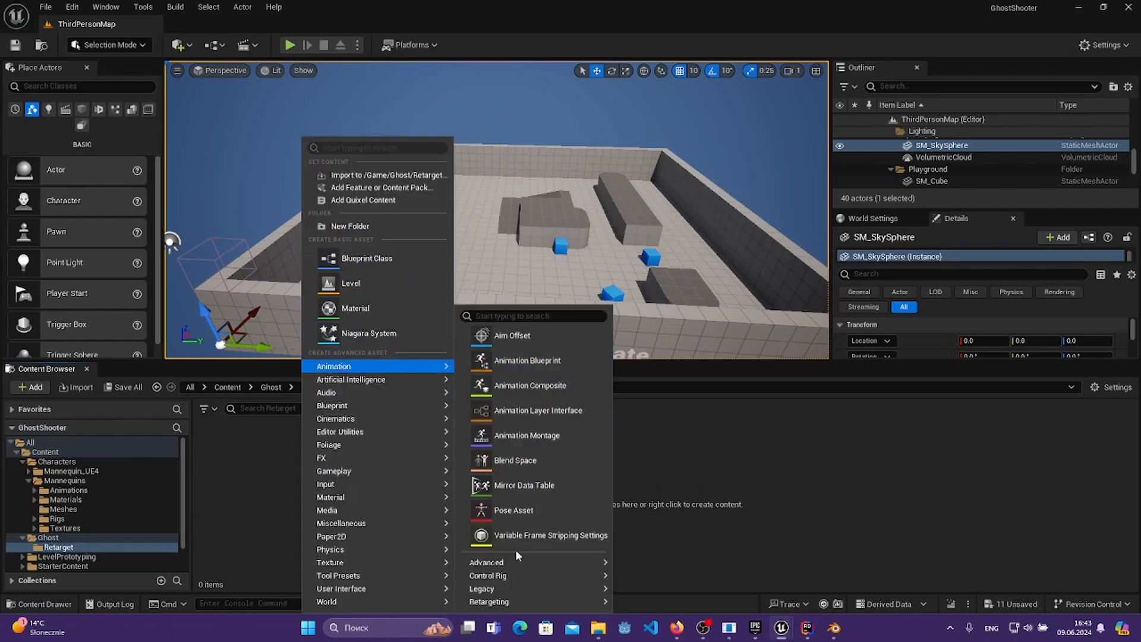
pyautogui.moveTo(547, 602)
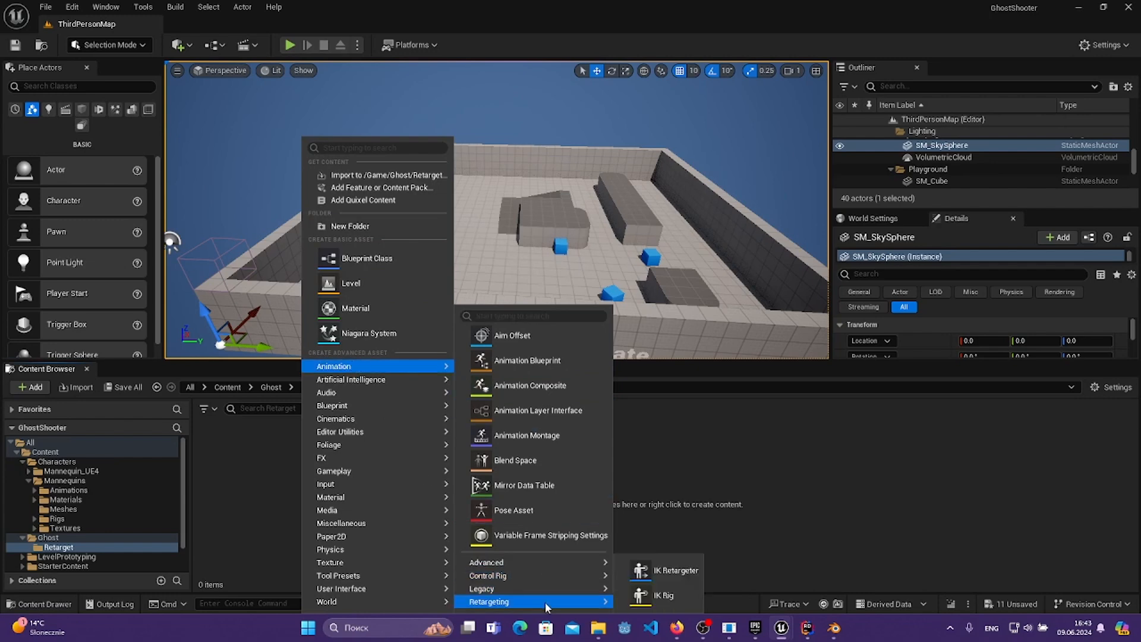
pyautogui.click(660, 595)
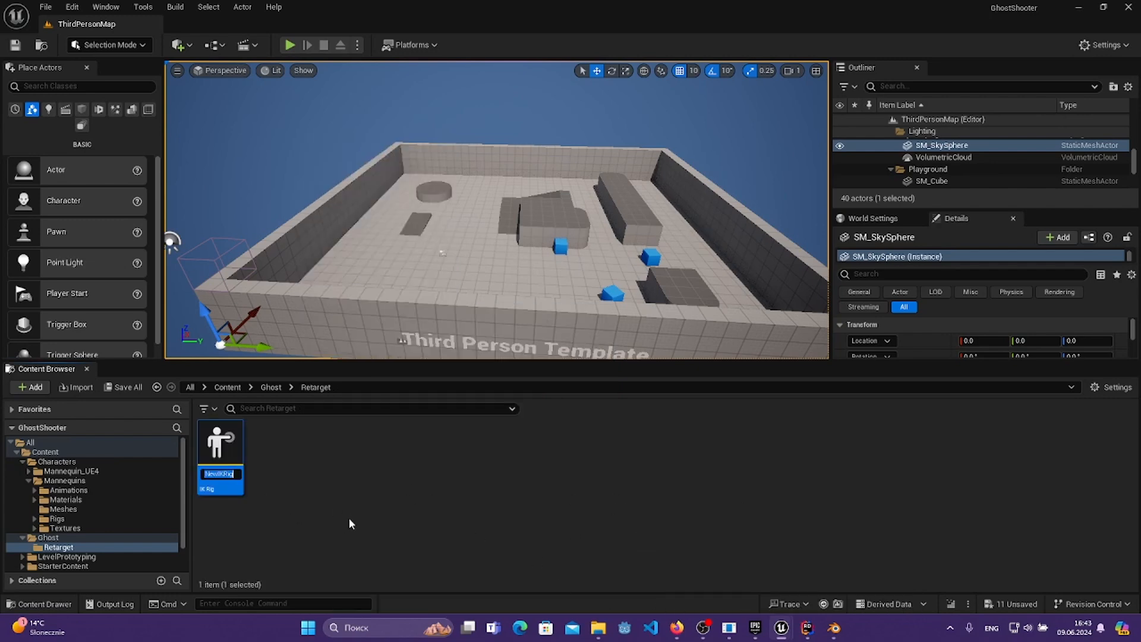
pyautogui.write('IKRig')
pyautogui.write('_Manequ')
pyautogui.write('in')
pyautogui.press('Return')
# - Create a second IK Rig asset named IKRig_Ghost in the Retarget folder
pyautogui.rightClick(310, 459)
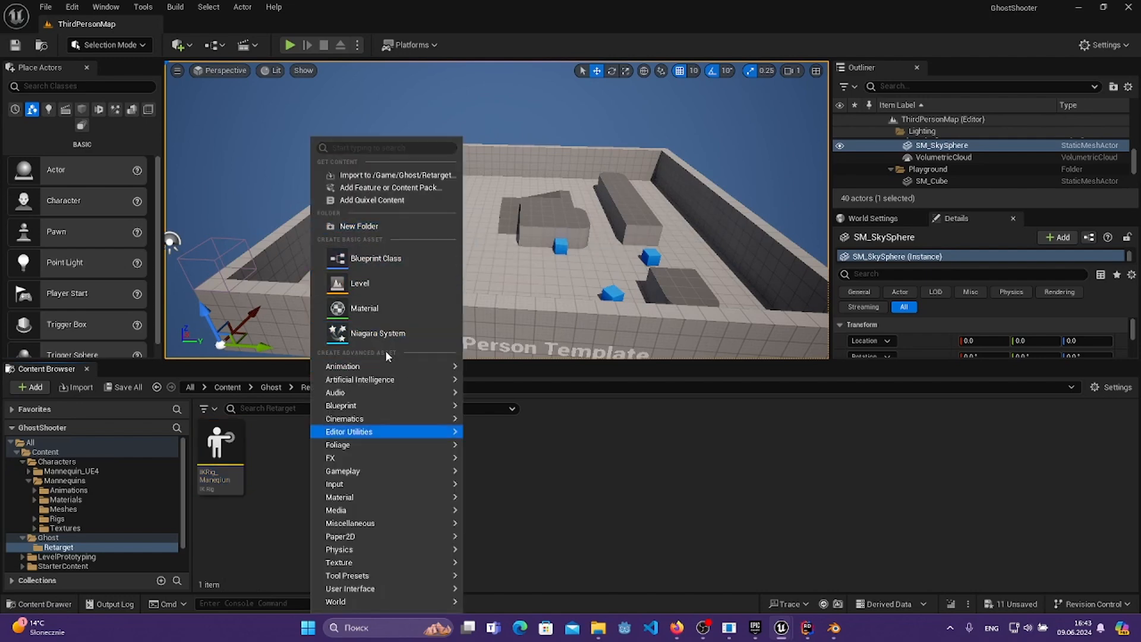
pyautogui.moveTo(380, 366)
pyautogui.moveTo(523, 602)
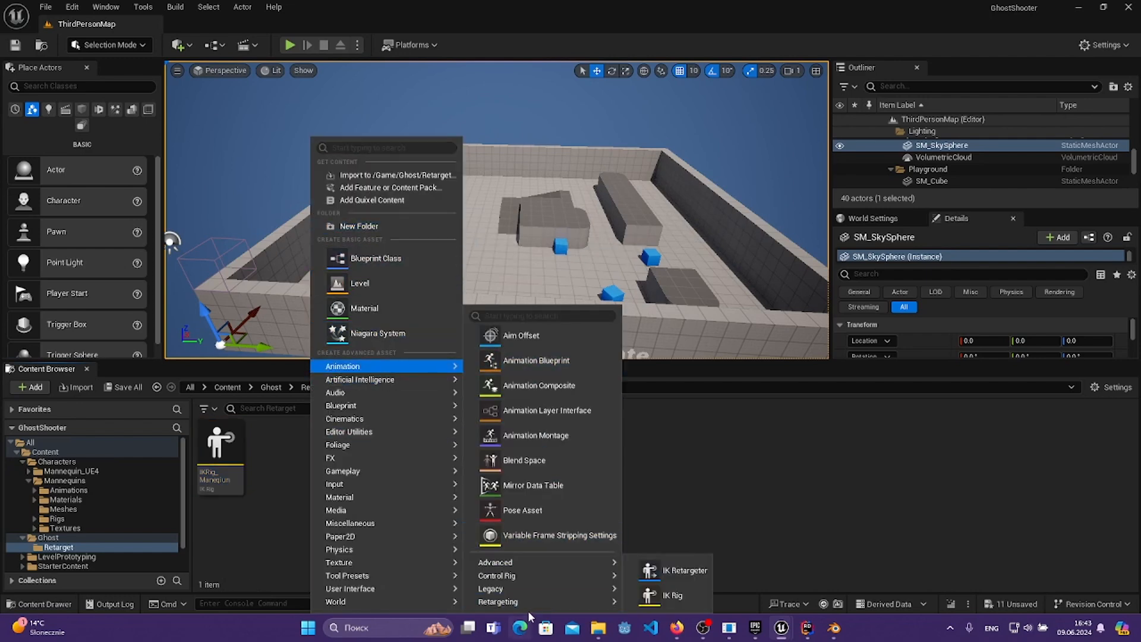
pyautogui.click(665, 596)
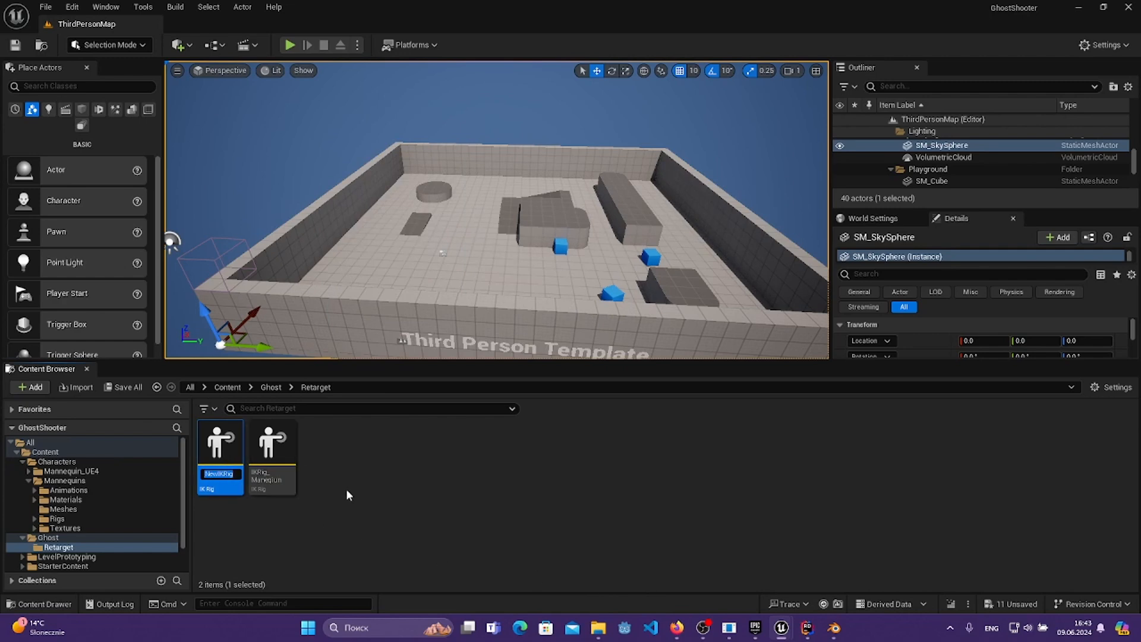
pyautogui.write('IKRig_Ghost')
pyautogui.press('Return')
# - Open IKRig_Ghost, assign Ghost as its preview skeletal mesh, and save the asset
pyautogui.click(291, 459)
pyautogui.doubleClick(223, 458)
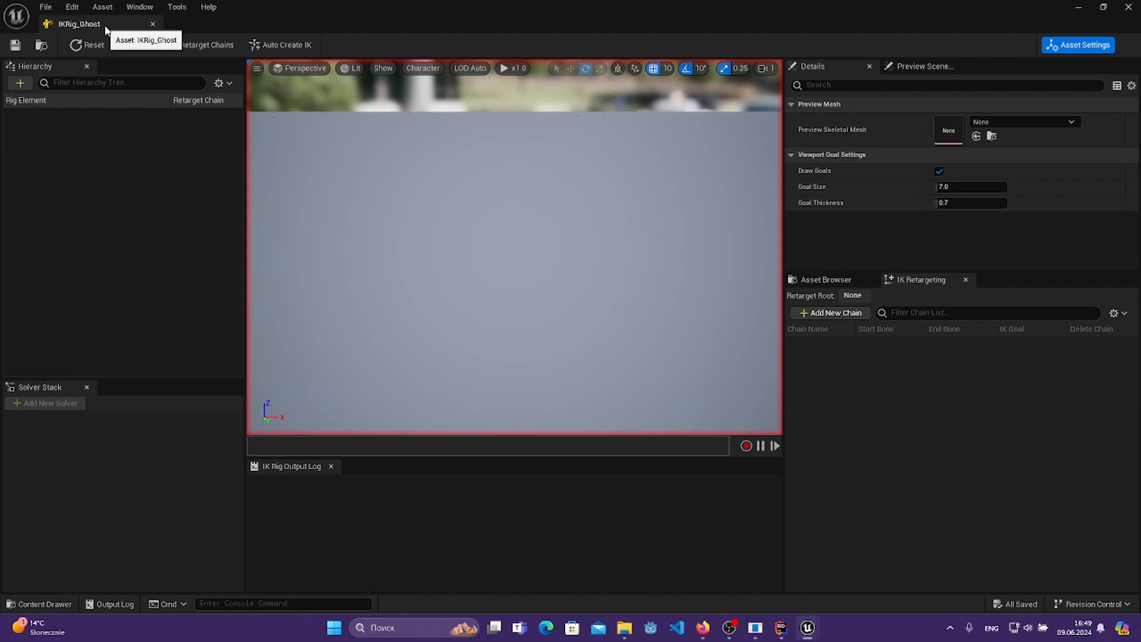
pyautogui.click(1023, 121)
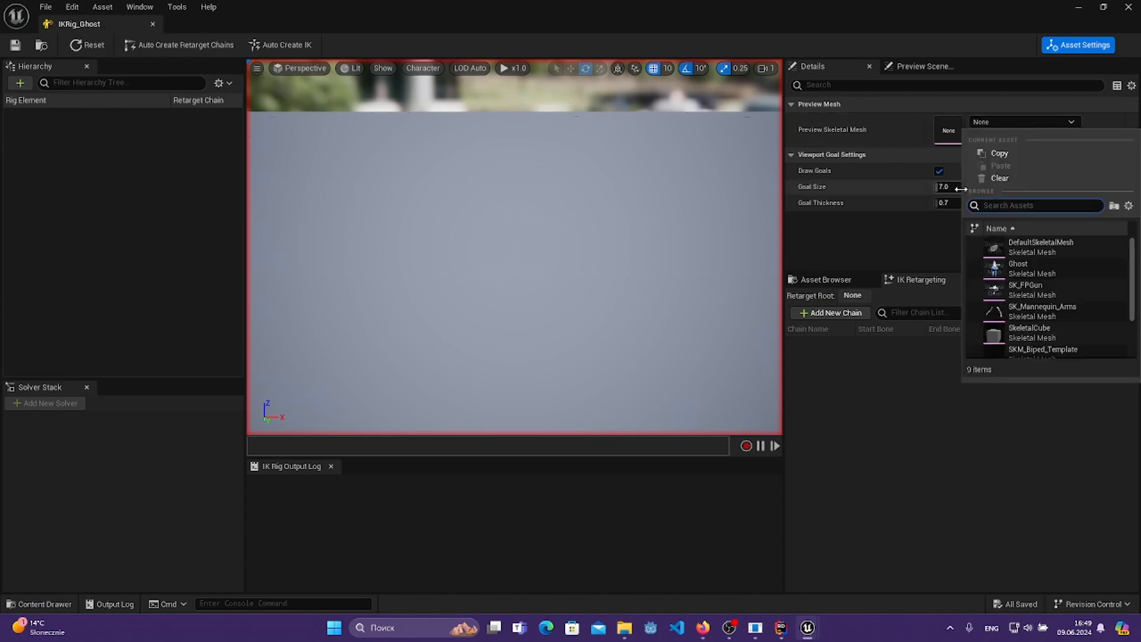
pyautogui.click(1036, 267)
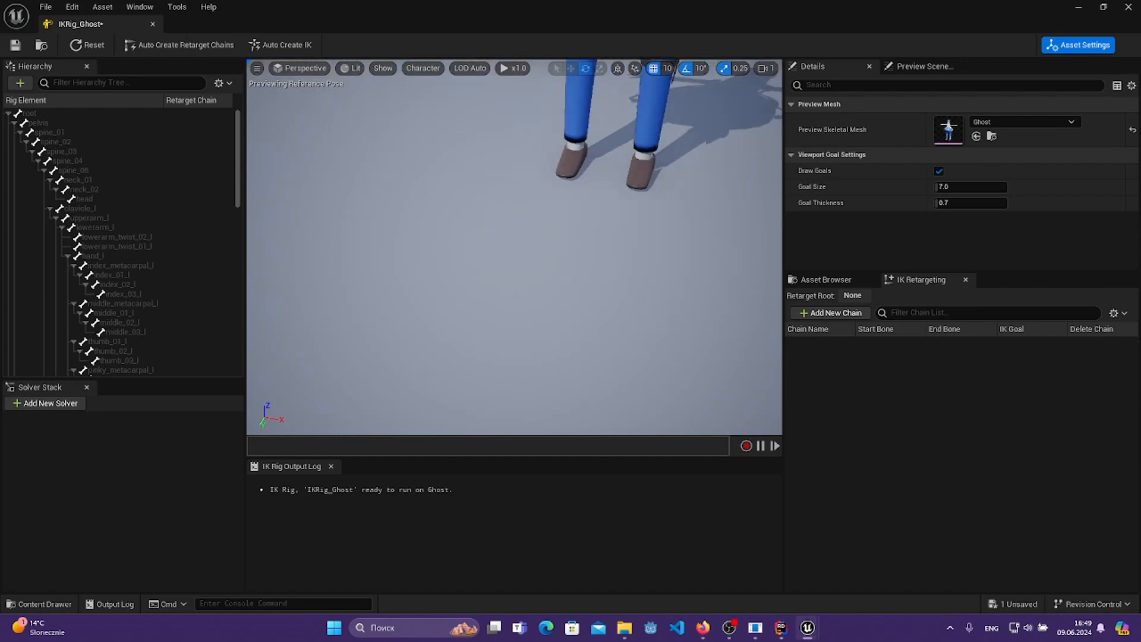
pyautogui.hotkey('ctrl', 's')
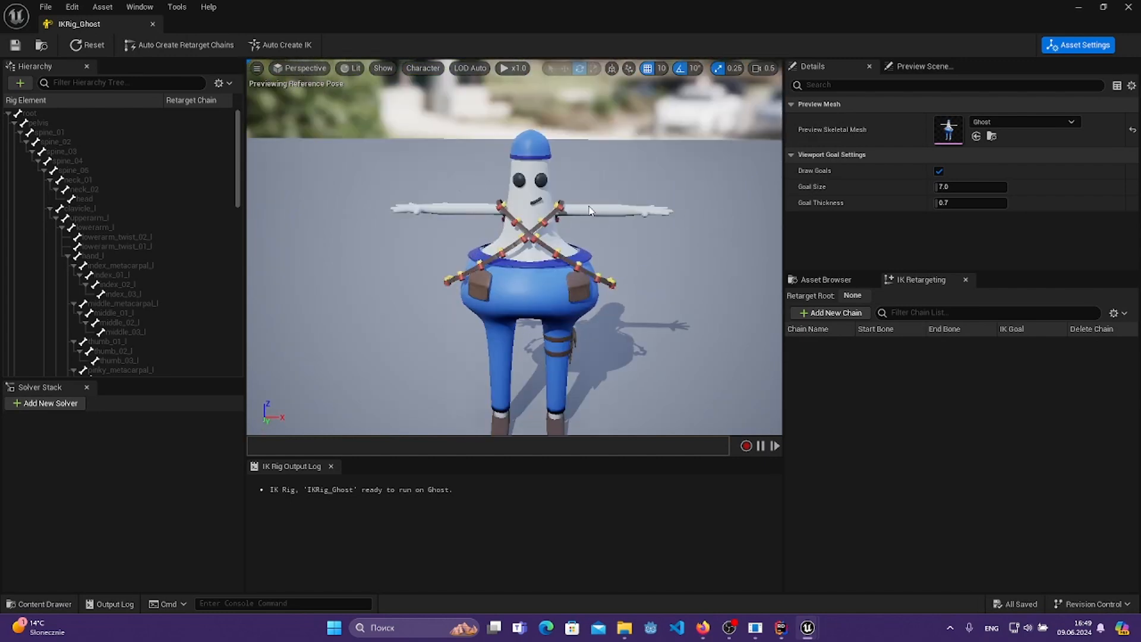
# - Automatically create the retarget chains for the ghost's skeleton
pyautogui.click(163, 44)
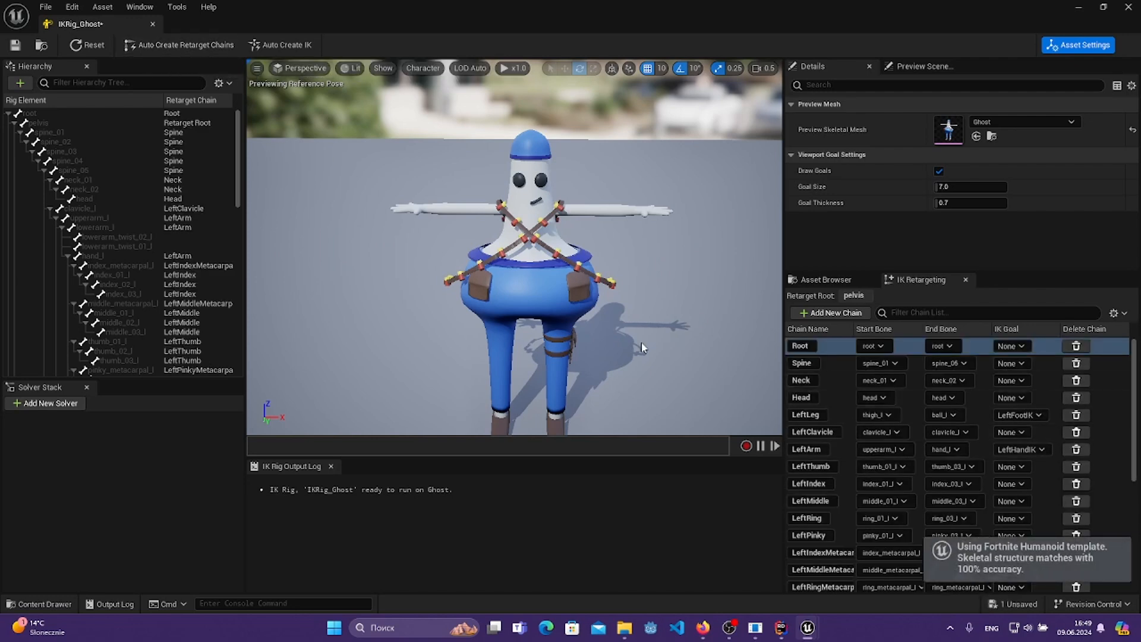
pyautogui.moveTo(478, 269); pyautogui.dragTo(503, 286, button='right')
pyautogui.press('s')
# - Examine the retarget chain list, checking the start bone, end bone and IK goal of each chain
pyautogui.scroll(-6, 879, 417)
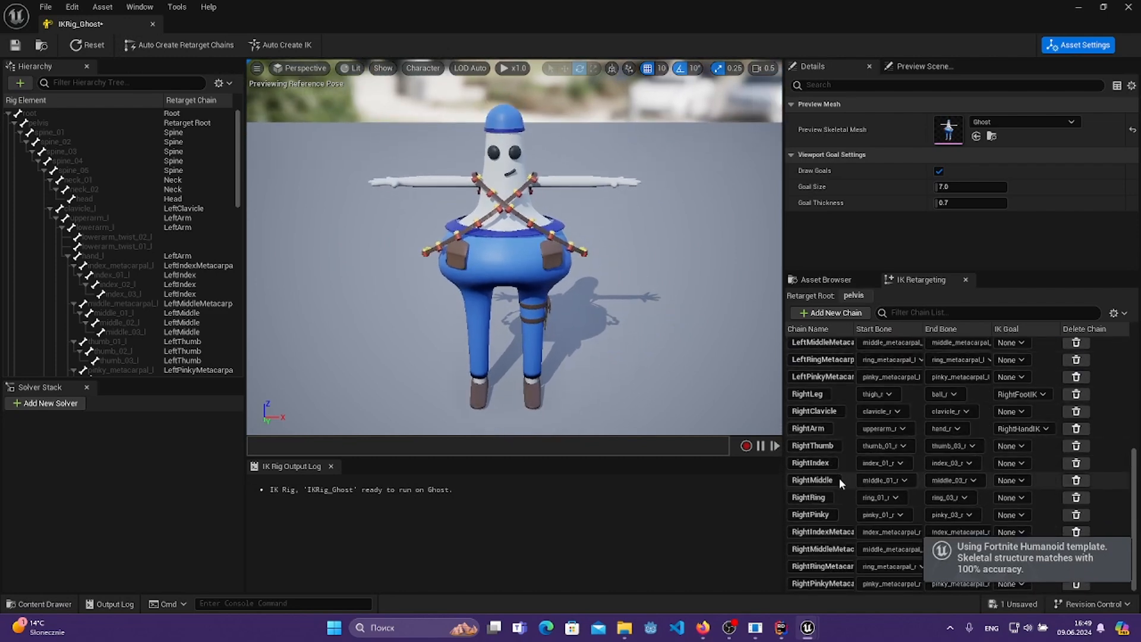
pyautogui.scroll(3, 849, 495)
pyautogui.scroll(3, 850, 444)
pyautogui.scroll(-6, 838, 496)
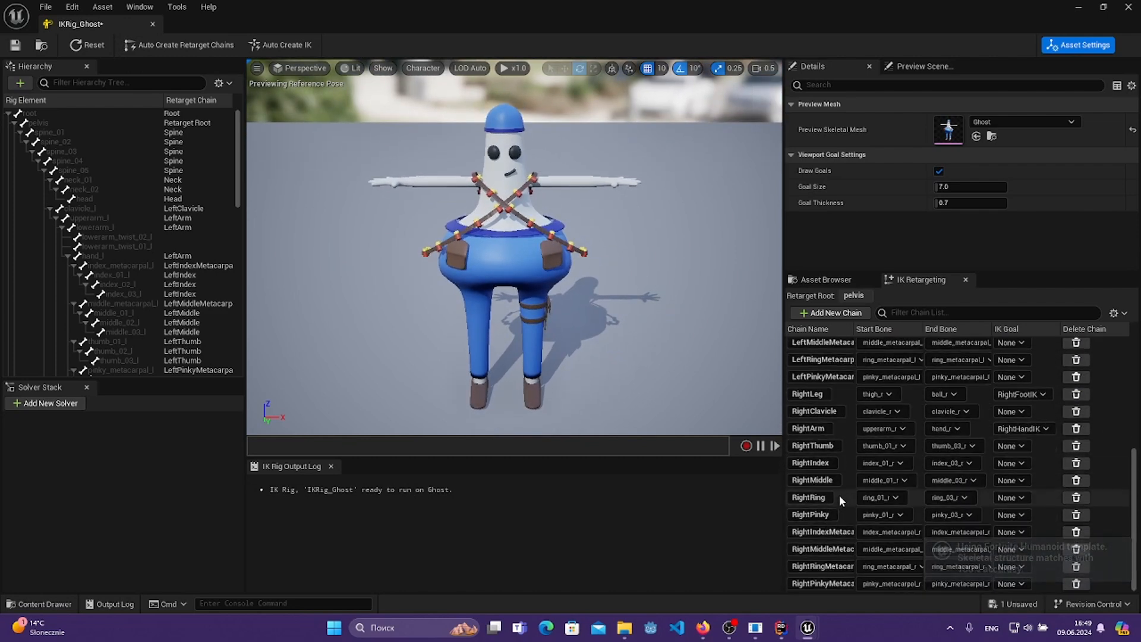
pyautogui.scroll(4, 844, 495)
pyautogui.scroll(2, 855, 386)
pyautogui.scroll(-6, 837, 437)
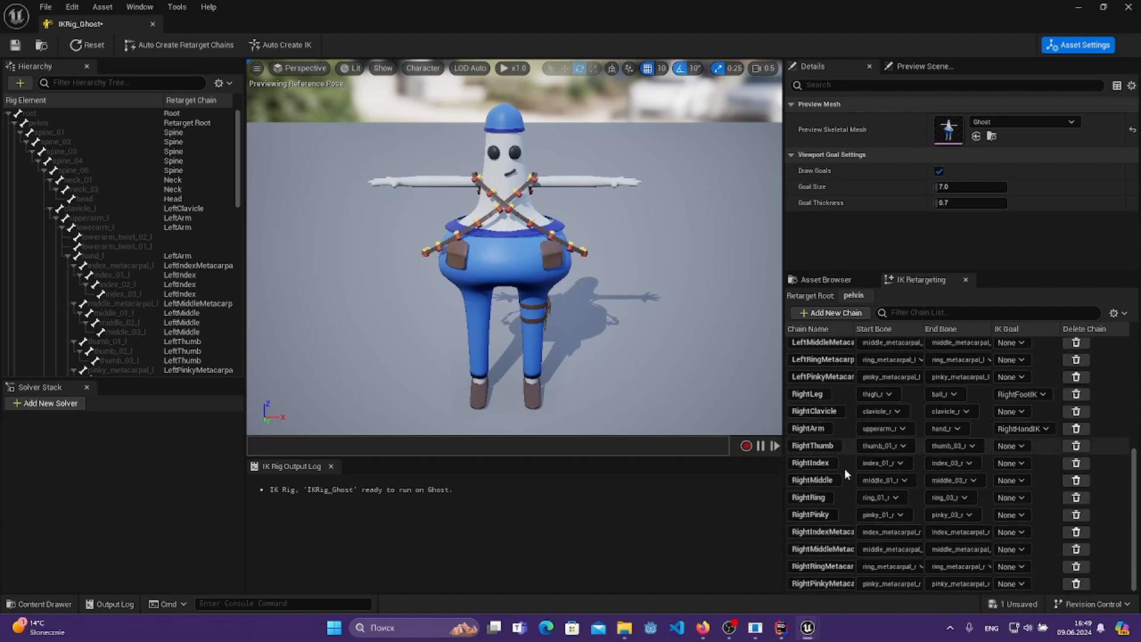
pyautogui.scroll(6, 850, 511)
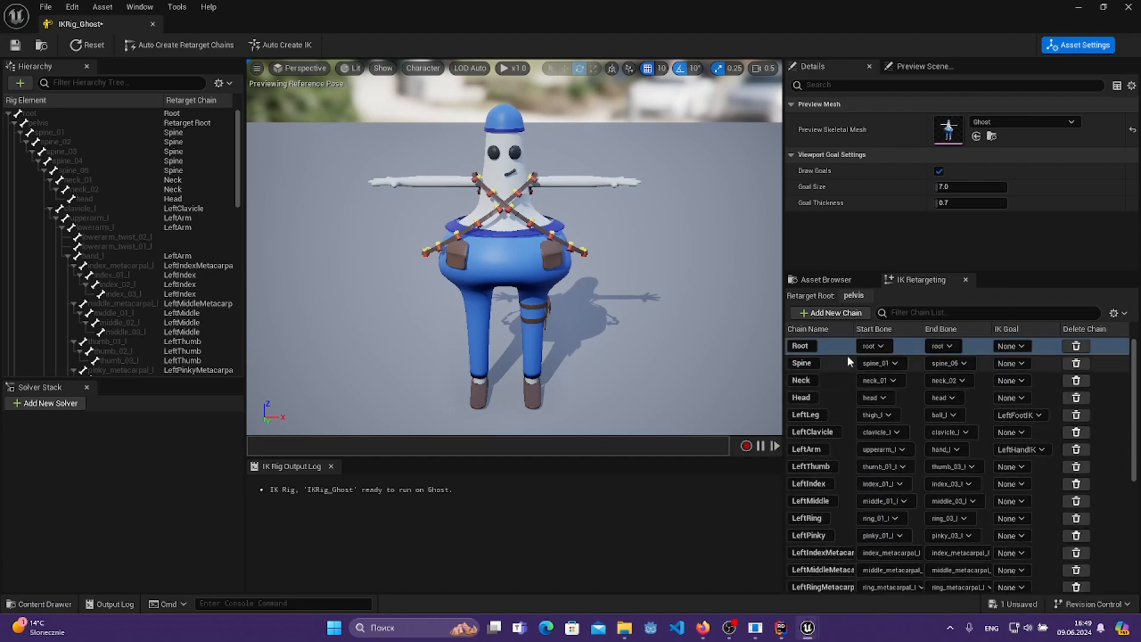
pyautogui.click(834, 362)
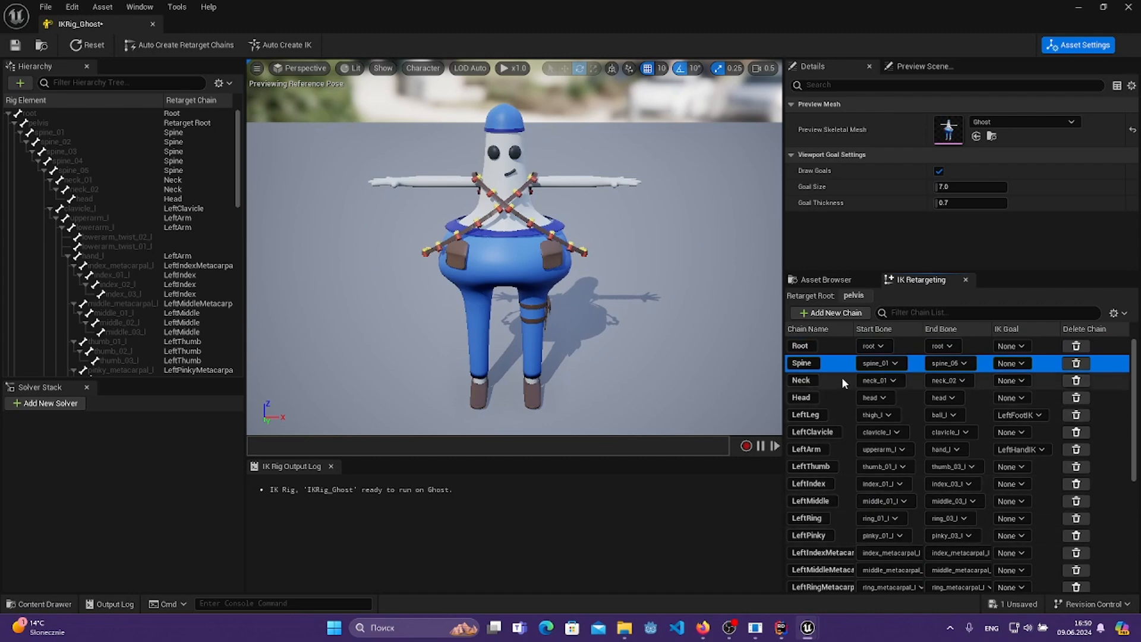
# - Enlarge the chain list and review the ghost's left and right limb, finger and metacarpal chains
pyautogui.scroll(-6, 865, 425)
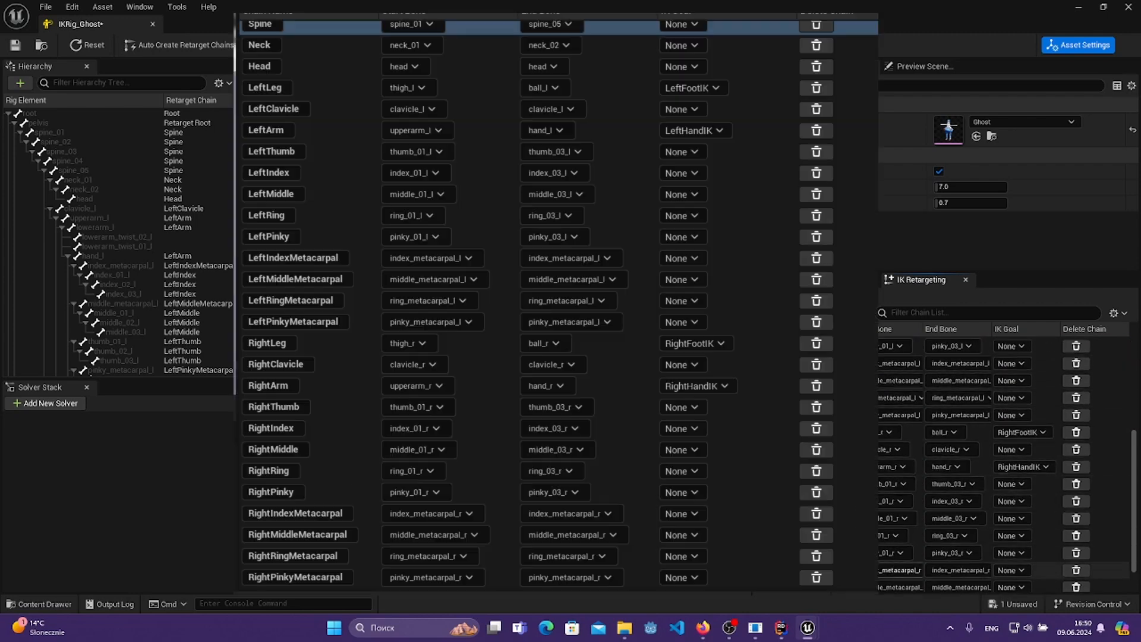
pyautogui.scroll(5, 867, 483)
pyautogui.scroll(1, 868, 482)
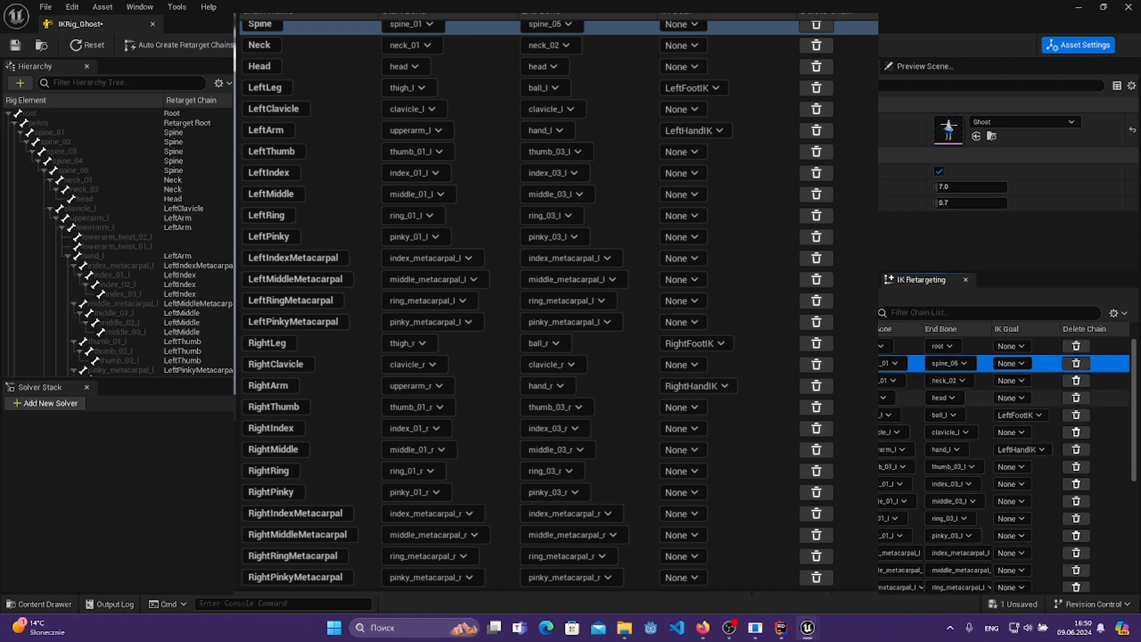
pyautogui.moveTo(933, 272); pyautogui.dragTo(935, 154)
pyautogui.scroll(-2, 892, 356)
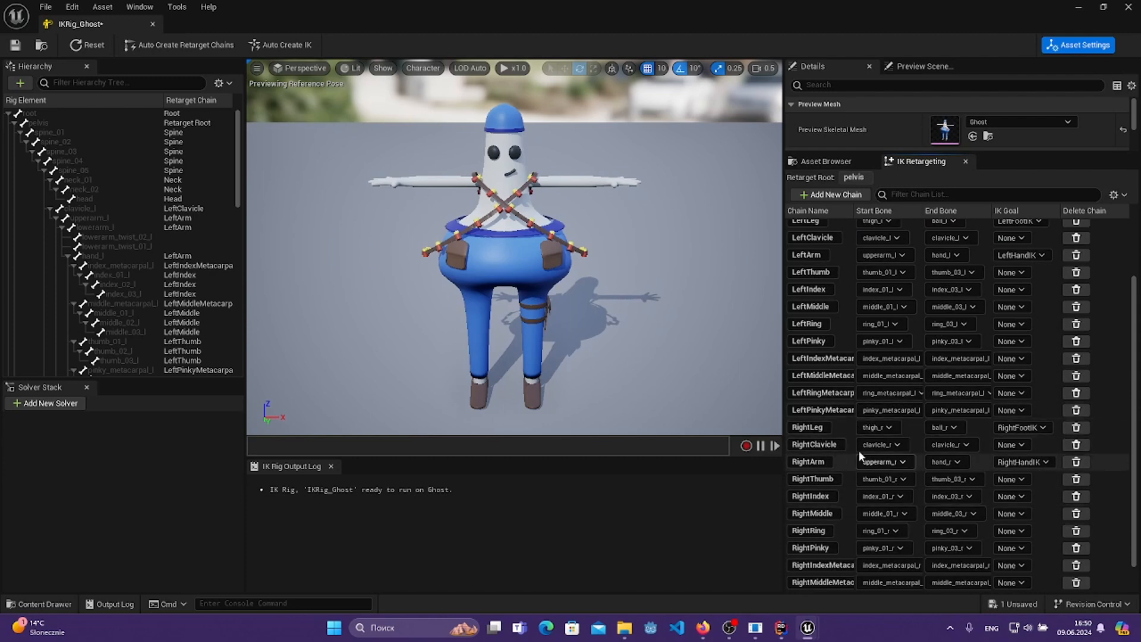
pyautogui.scroll(-1, 846, 461)
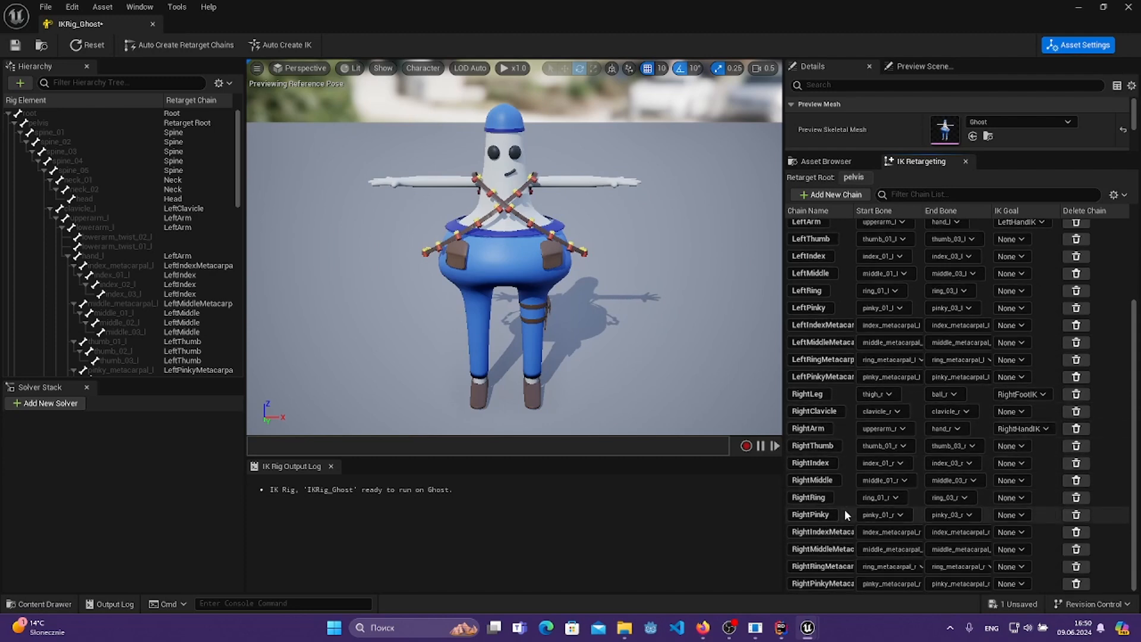
pyautogui.scroll(3, 844, 509)
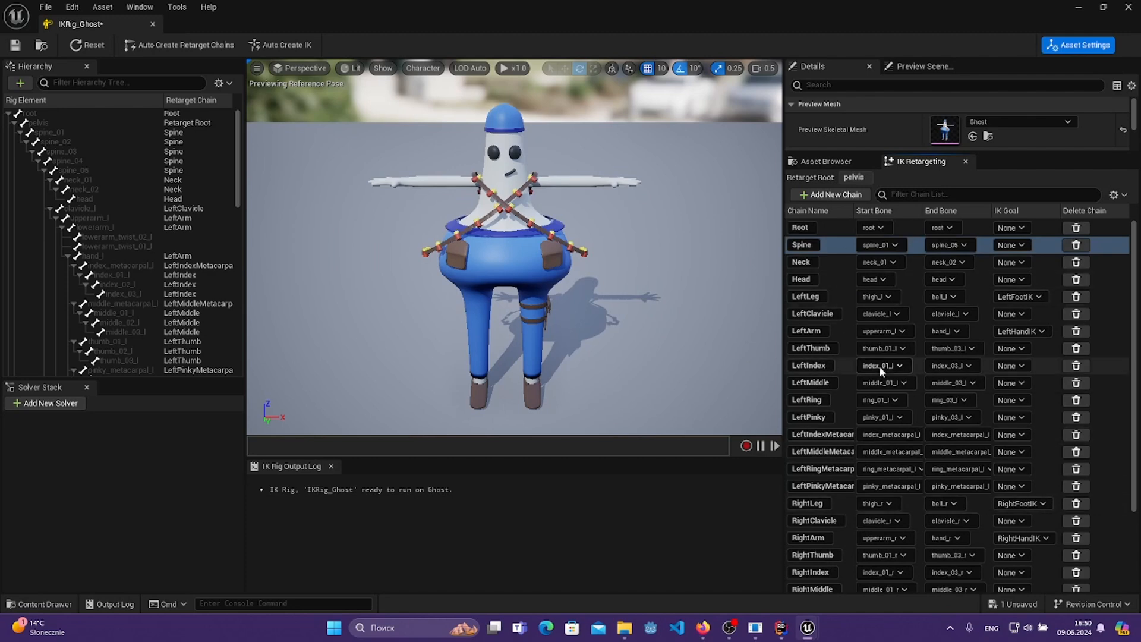
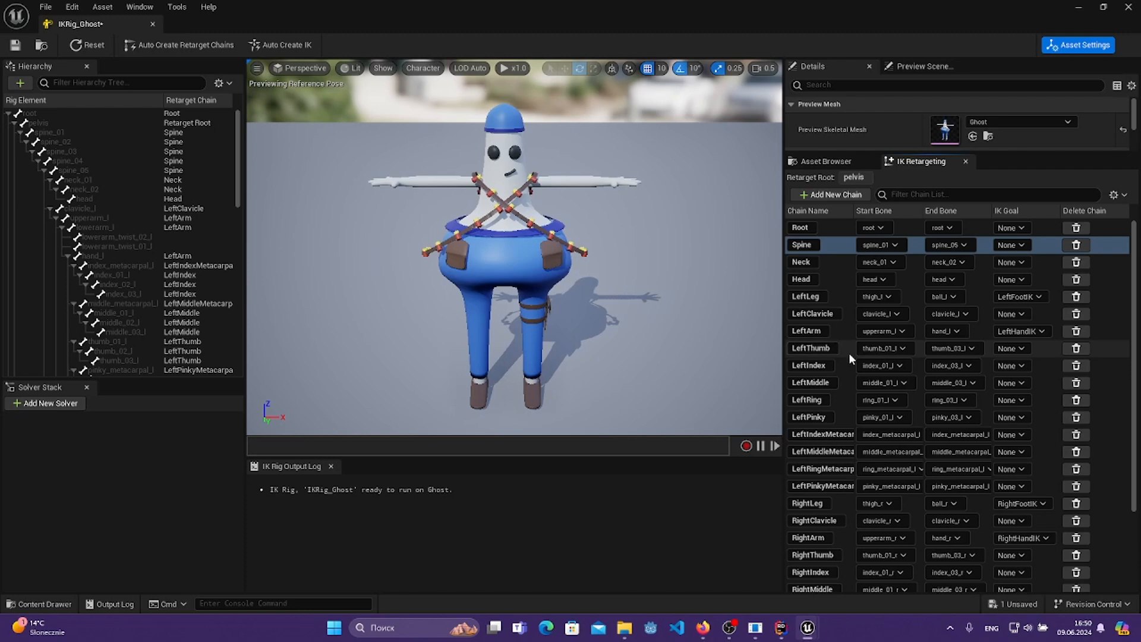
pyautogui.scroll(-3, 838, 404)
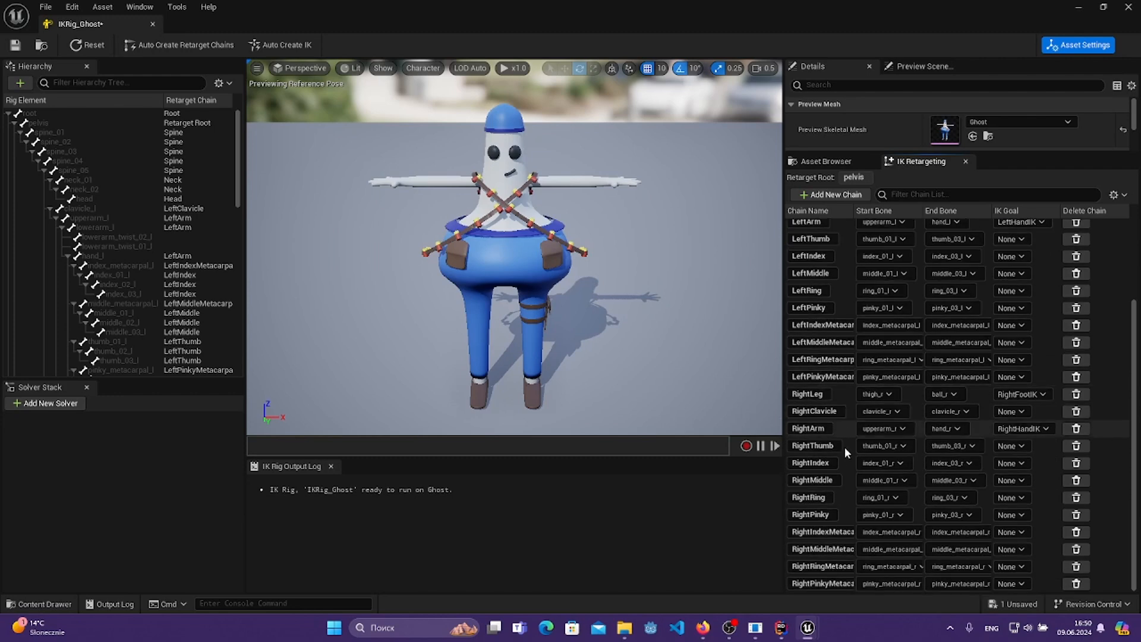
pyautogui.scroll(3, 845, 469)
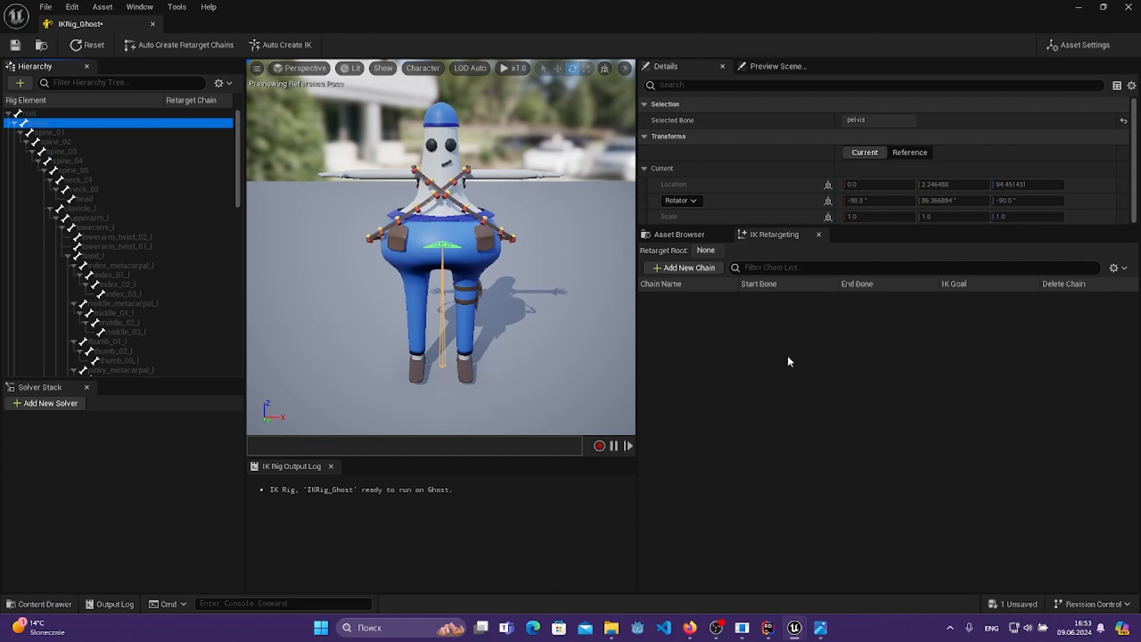
# - Set the pelvis bone as the retarget root
pyautogui.click(788, 360)
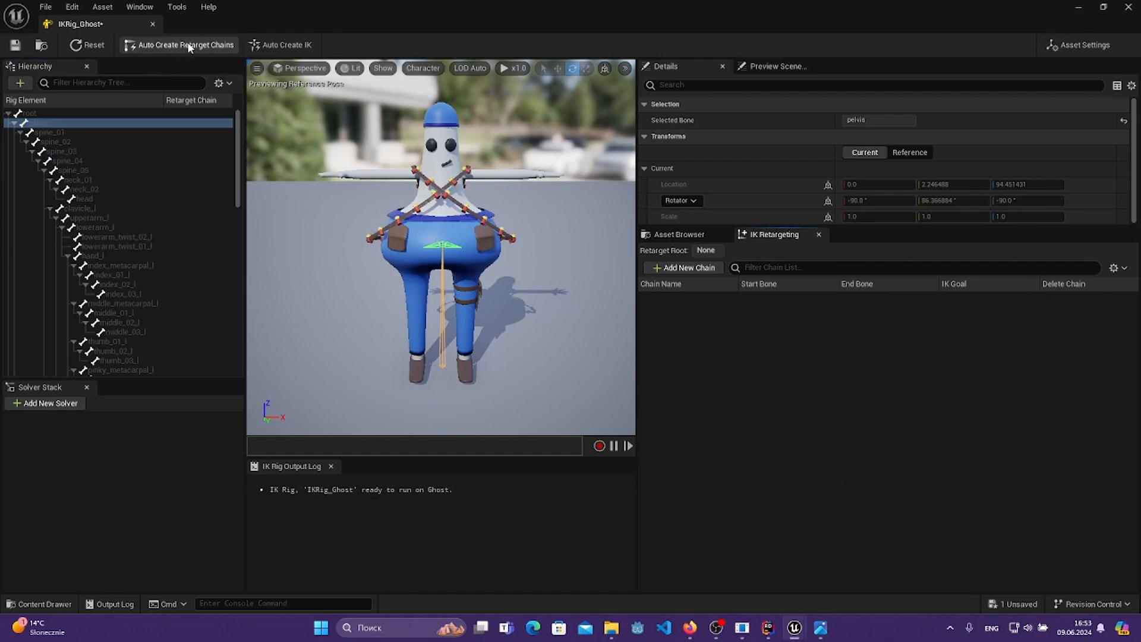
pyautogui.rightClick(47, 120)
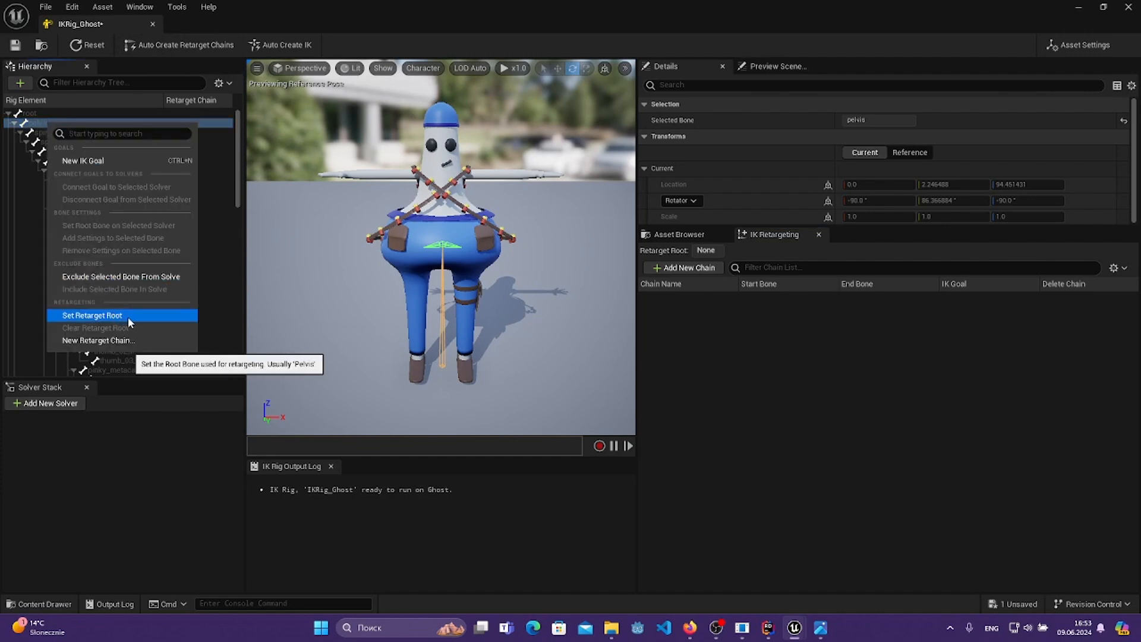
pyautogui.click(126, 316)
pyautogui.moveTo(380, 238); pyautogui.dragTo(381, 238, button='right')
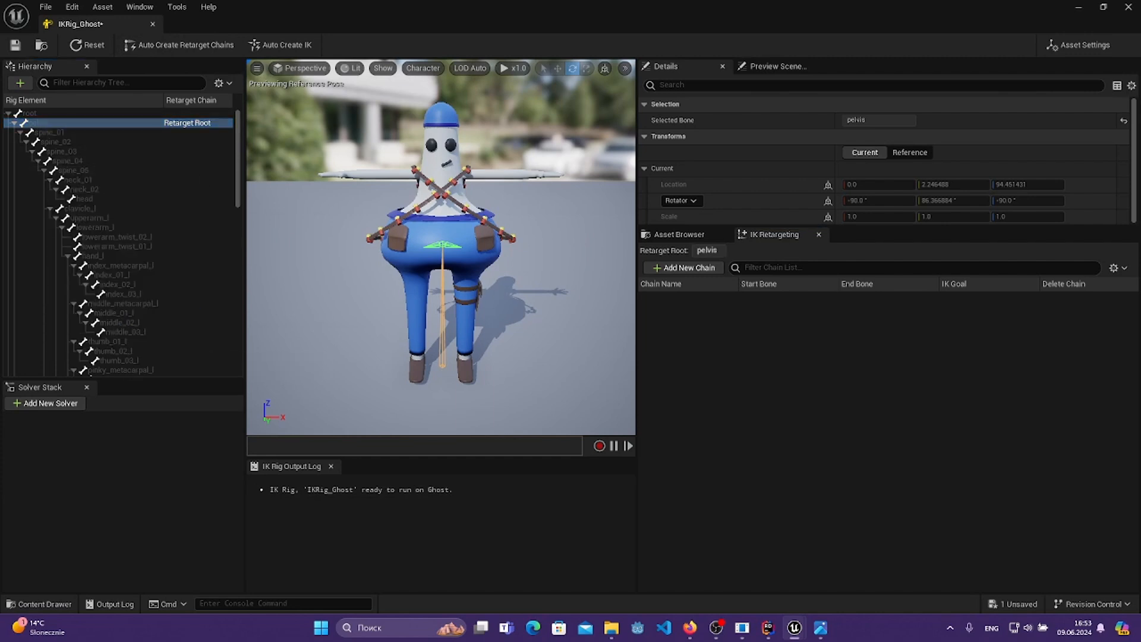
# - Add a retarget chain named Root with root as both its start bone and end bone
pyautogui.click(691, 268)
pyautogui.click(606, 283)
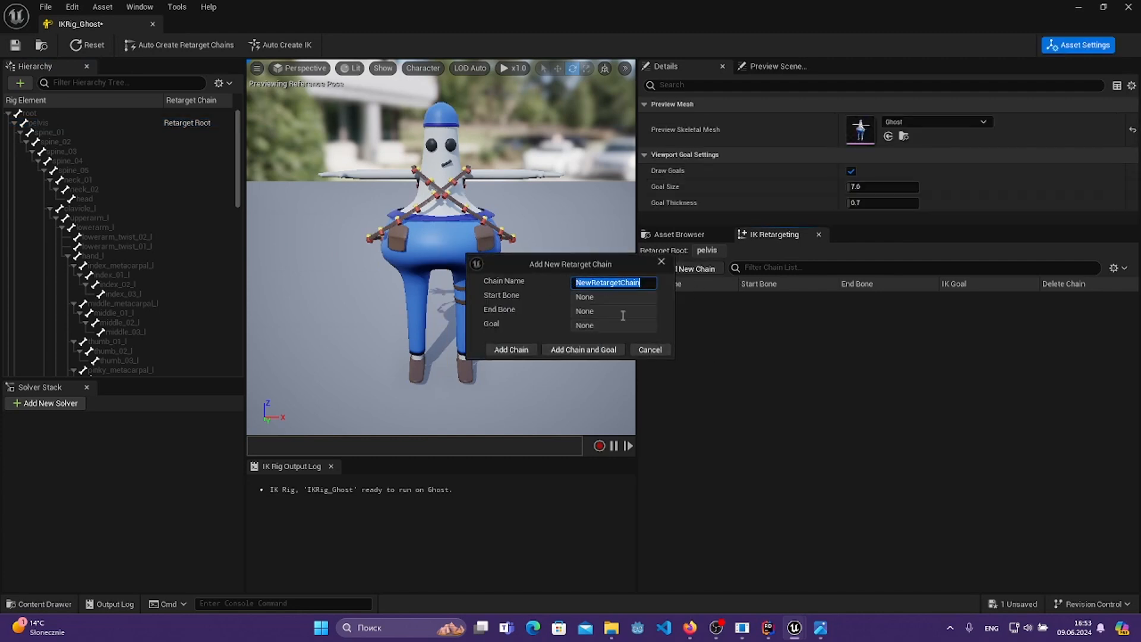
pyautogui.write('root')
pyautogui.click(522, 350)
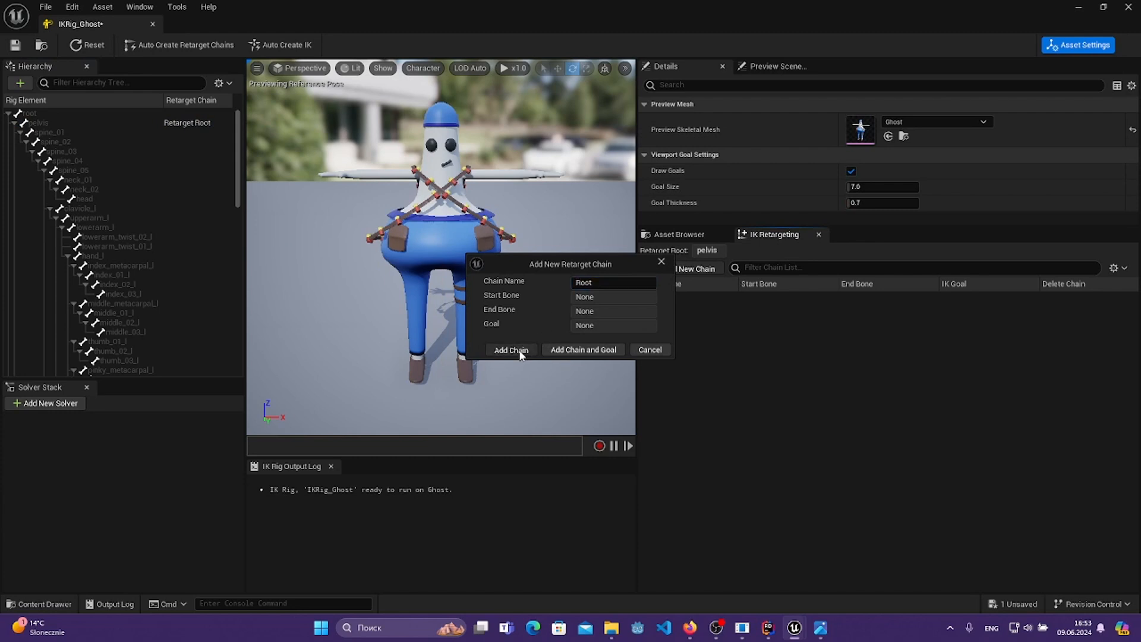
pyautogui.click(510, 350)
pyautogui.click(758, 301)
pyautogui.click(836, 325)
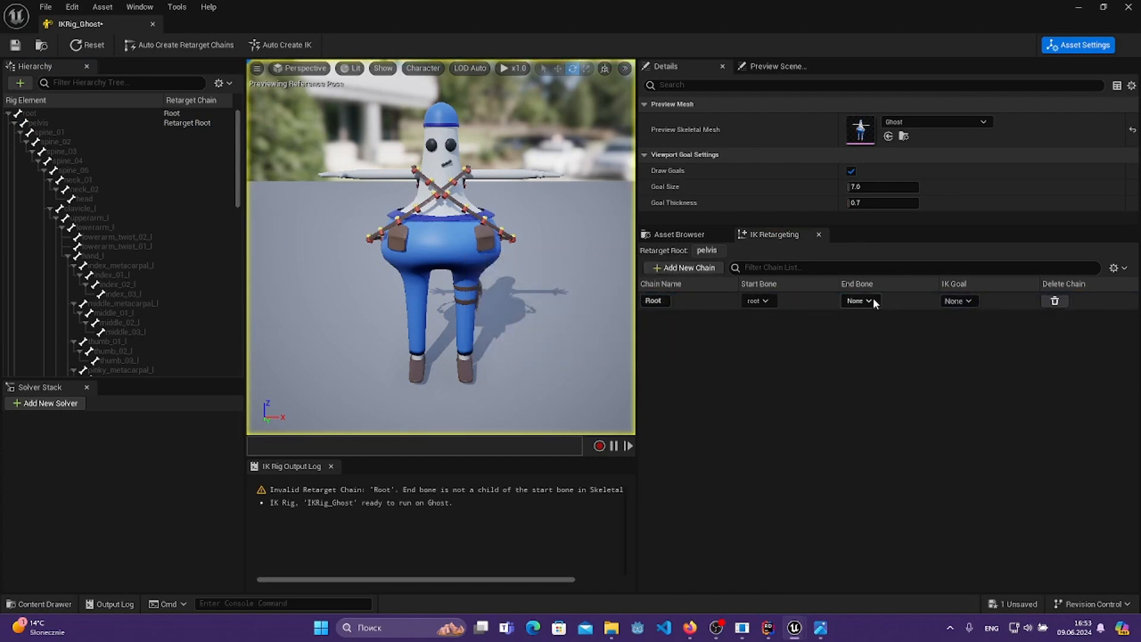
pyautogui.click(872, 299)
pyautogui.click(909, 325)
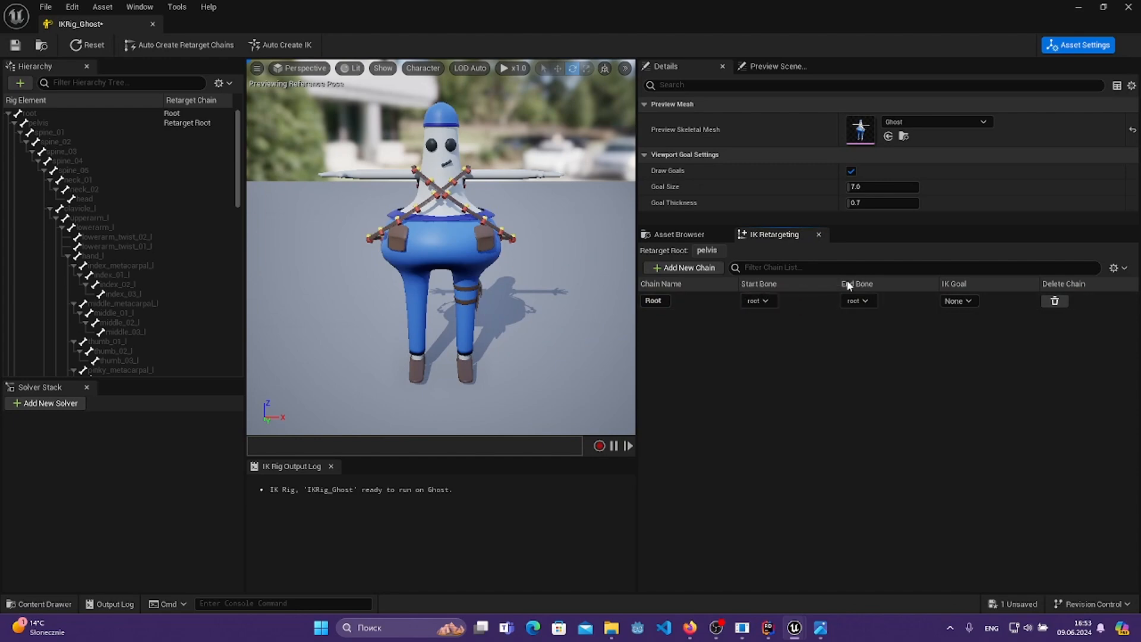
# - Inspect the ghost's spine bones on the model, checking spine_01 and spine_05
pyautogui.press('w')
pyautogui.moveTo(476, 238); pyautogui.dragTo(492, 233, button='right')
pyautogui.press('s')
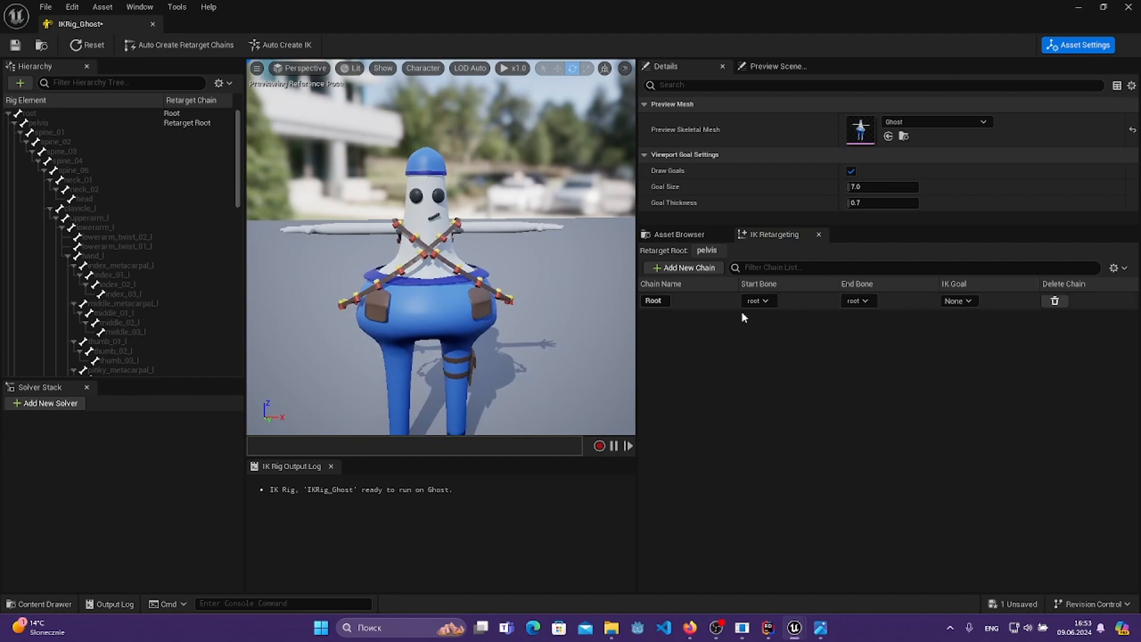
pyautogui.press('w')
pyautogui.moveTo(301, 242); pyautogui.dragTo(294, 239, button='right')
pyautogui.press('s')
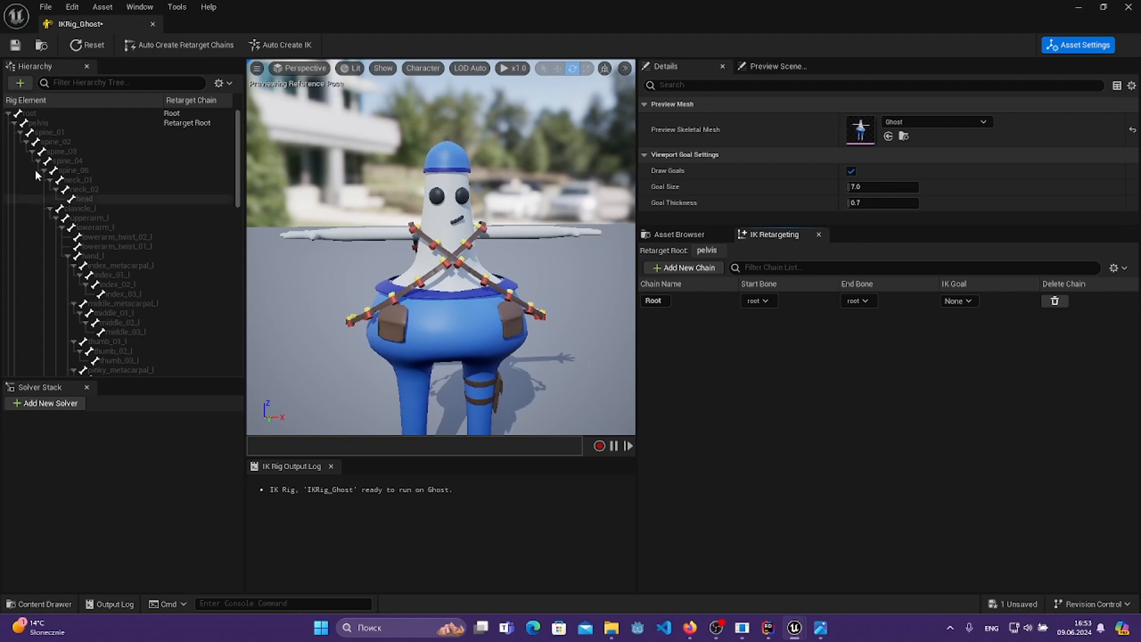
pyautogui.click(60, 133)
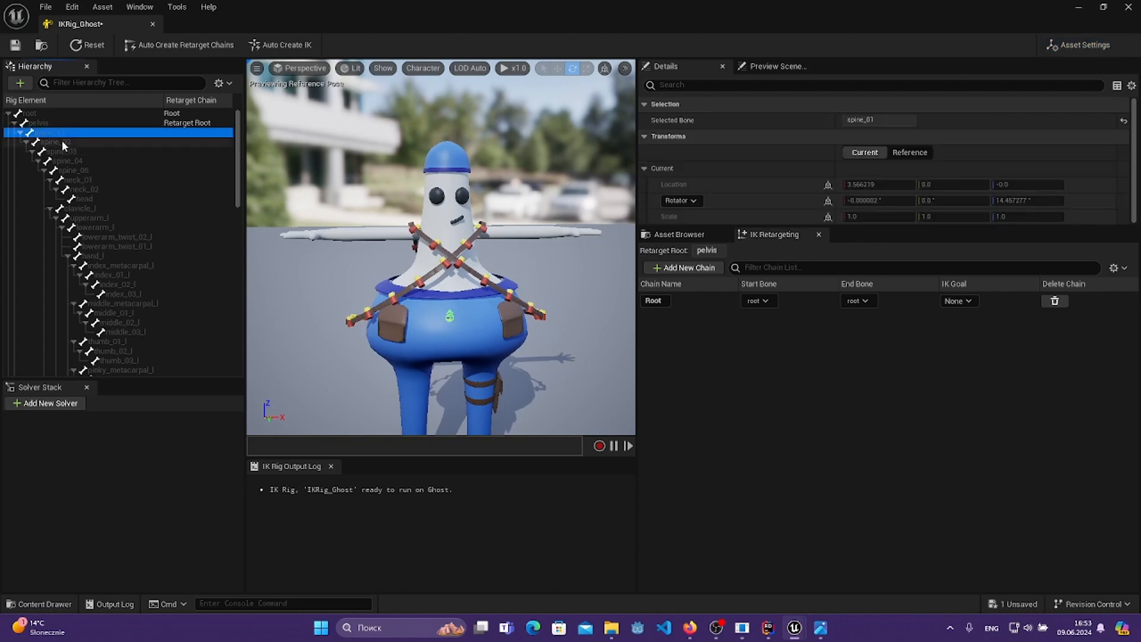
pyautogui.click(88, 170)
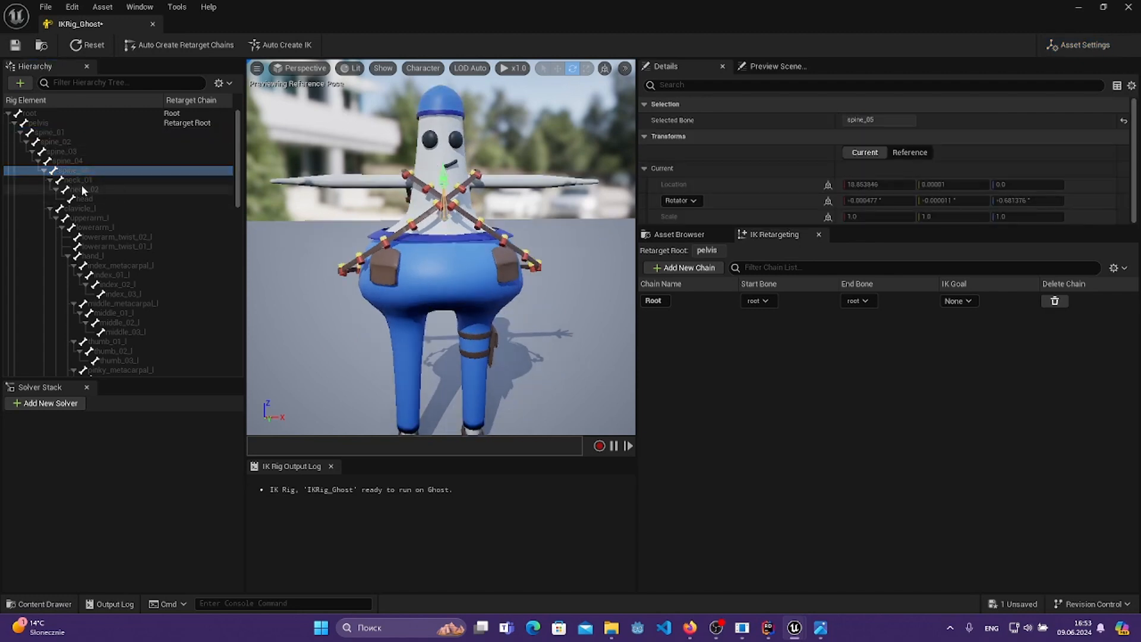
# - Add a Neck retarget chain running from neck_01 to neck_02
pyautogui.click(83, 180)
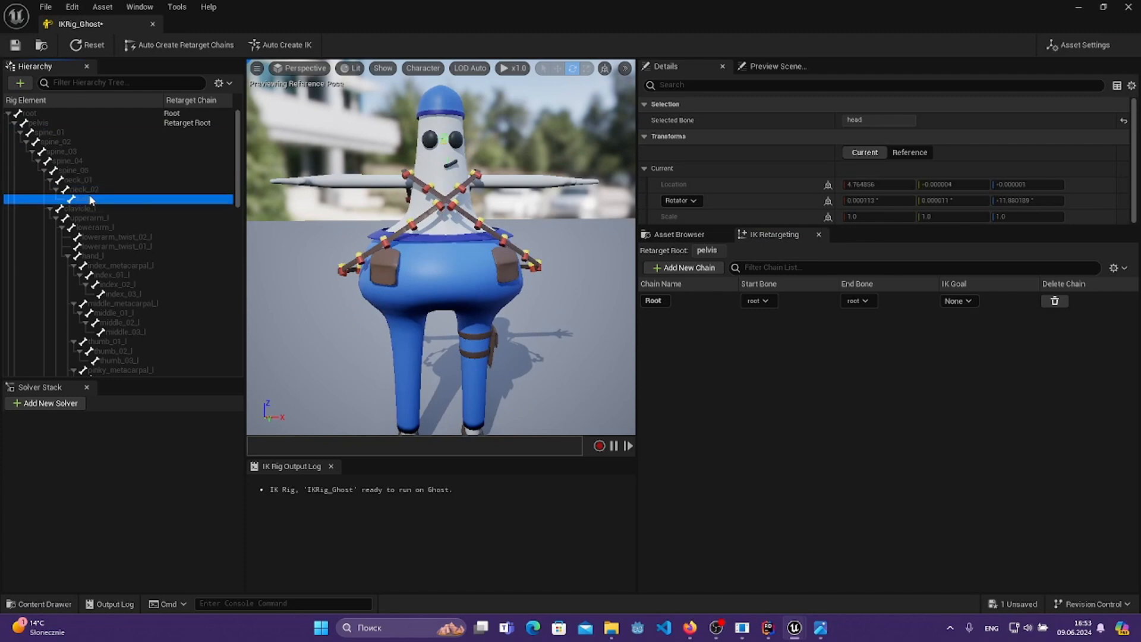
pyautogui.click(683, 267)
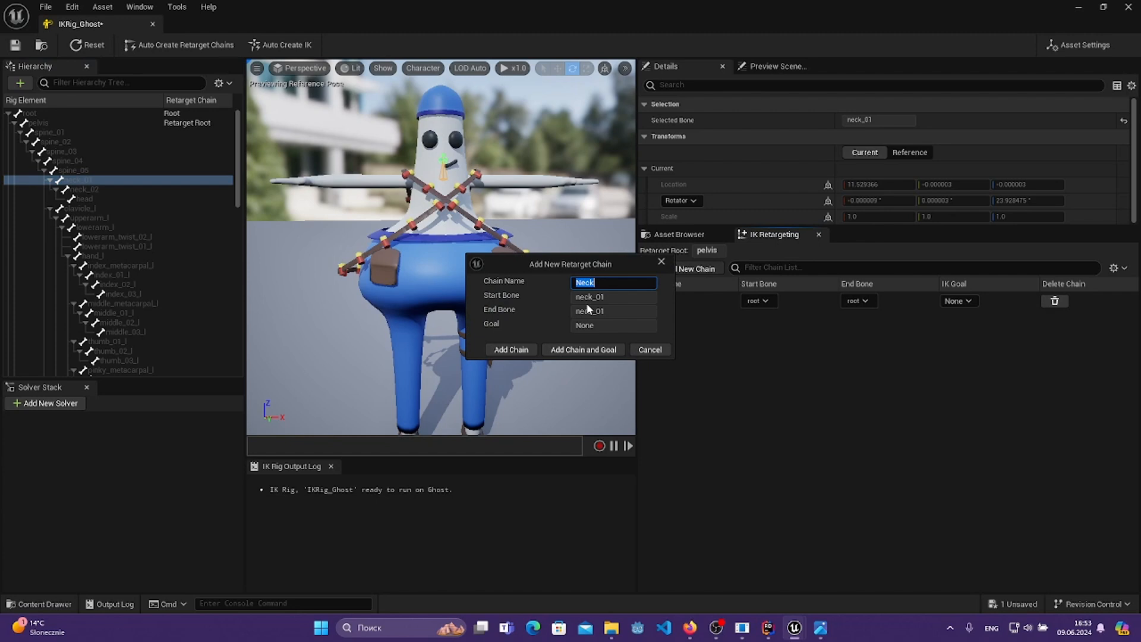
pyautogui.click(520, 349)
pyautogui.click(817, 318)
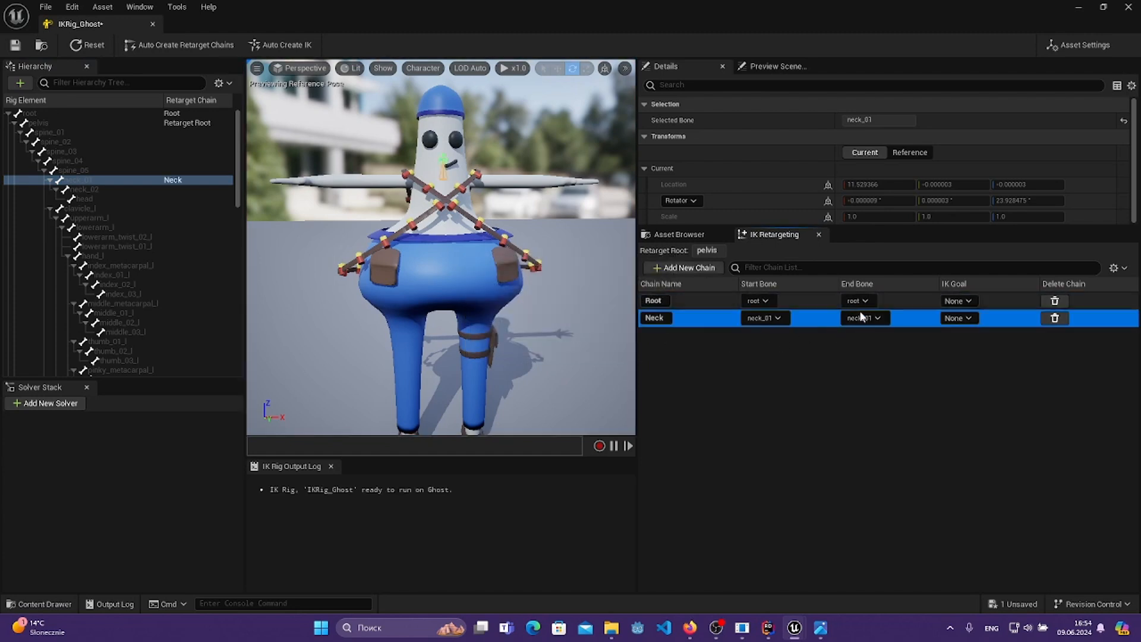
pyautogui.click(876, 319)
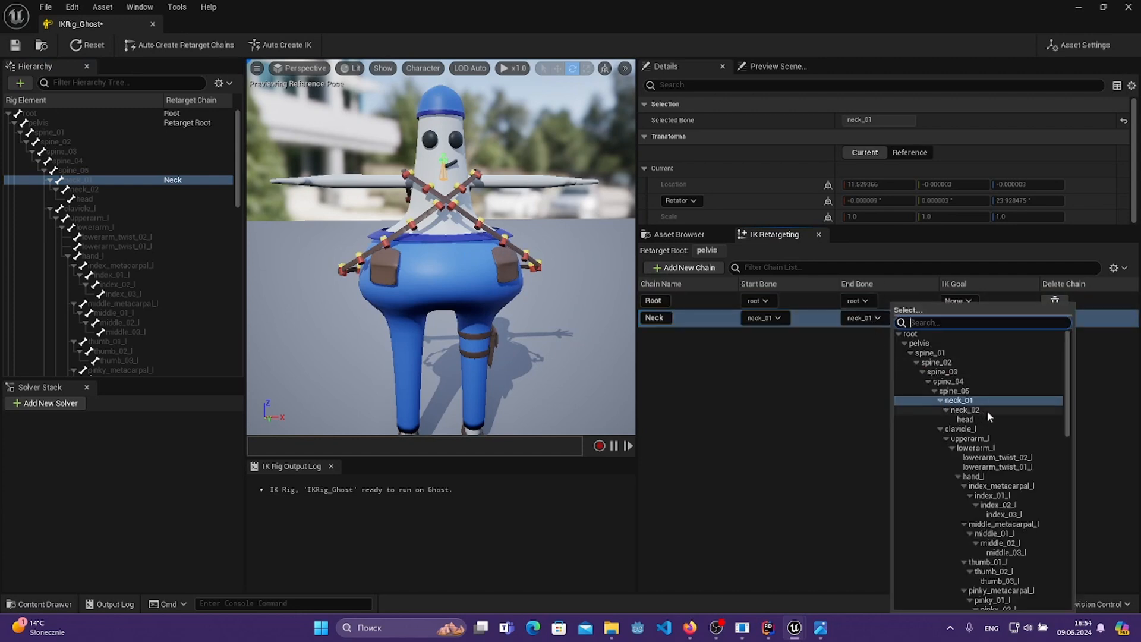
pyautogui.click(954, 401)
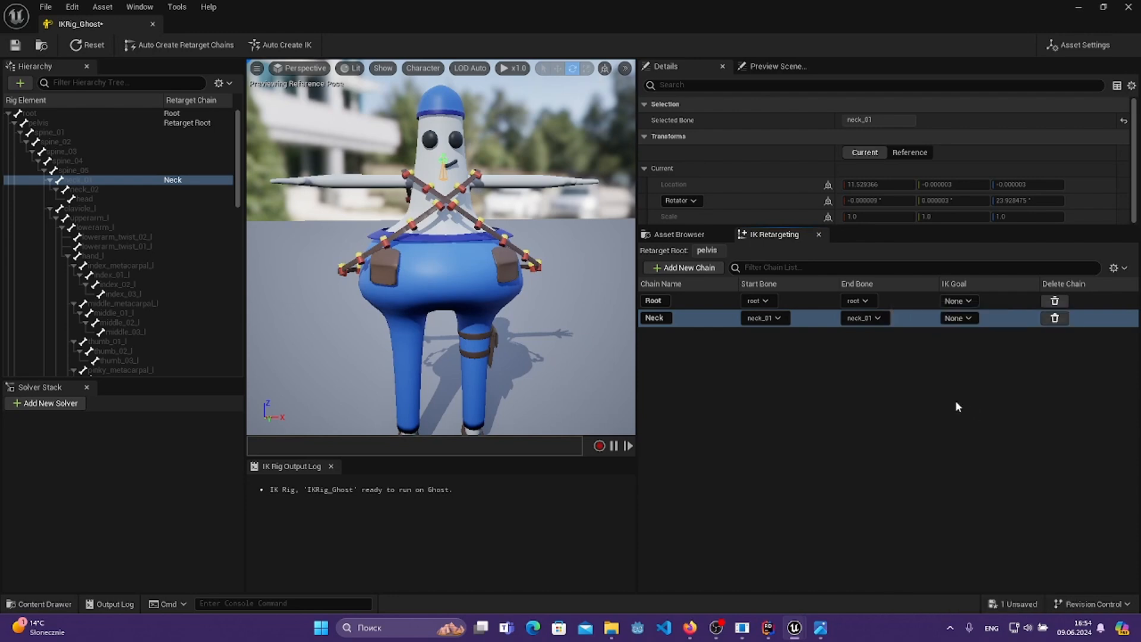
# - Add a retarget chain named Head with the head bone as both its start and end bone
pyautogui.click(685, 269)
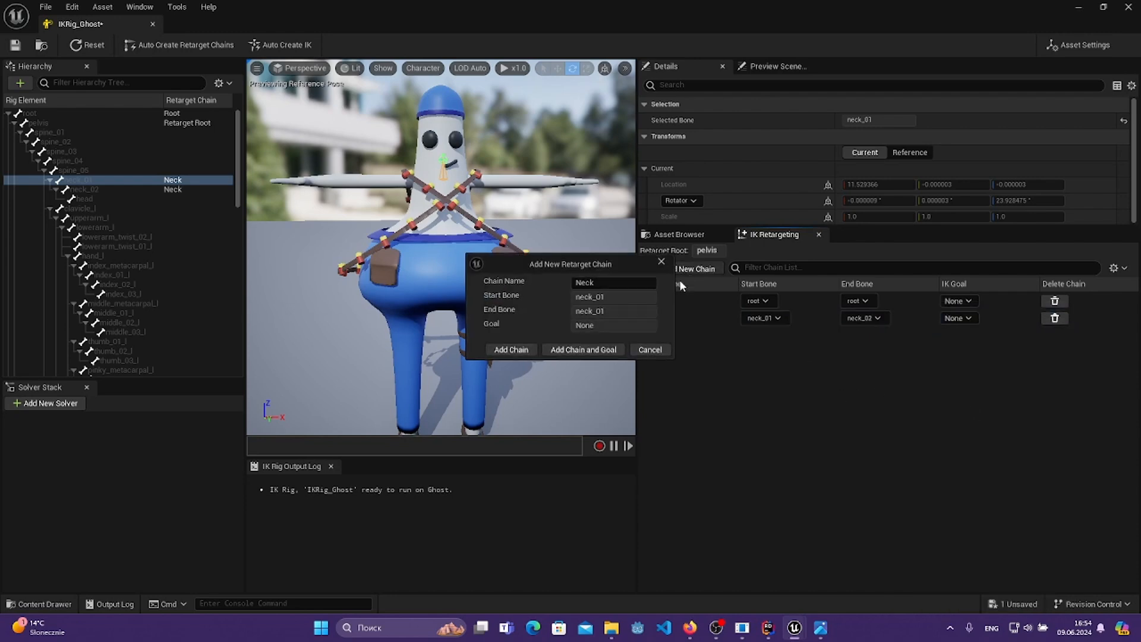
pyautogui.click(608, 283)
pyautogui.write('Head')
pyautogui.click(511, 349)
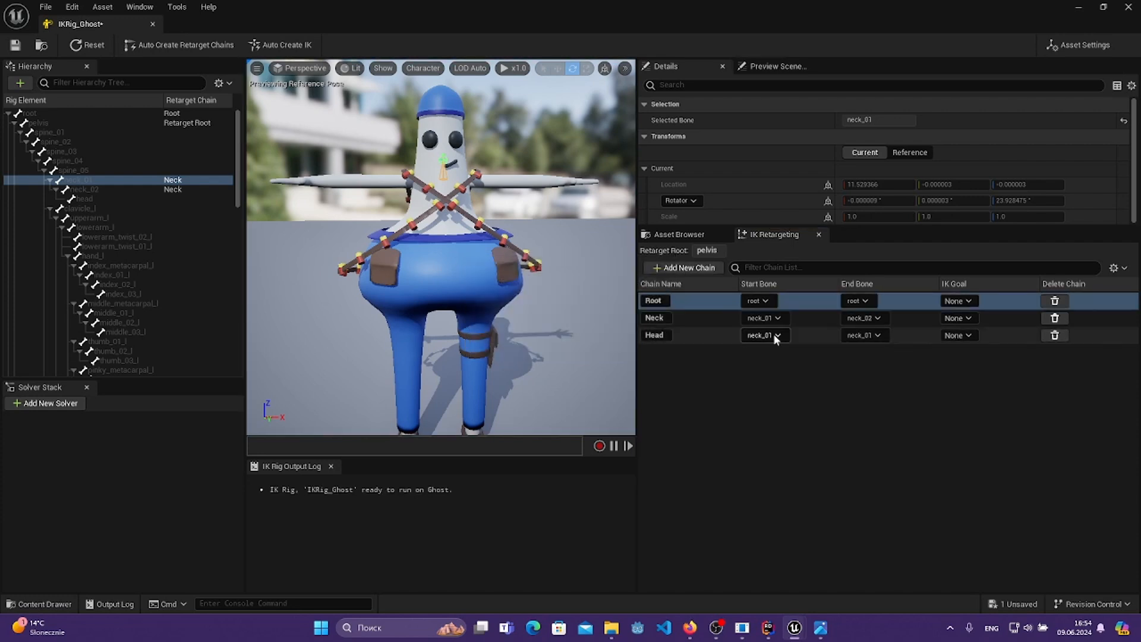
pyautogui.click(765, 336)
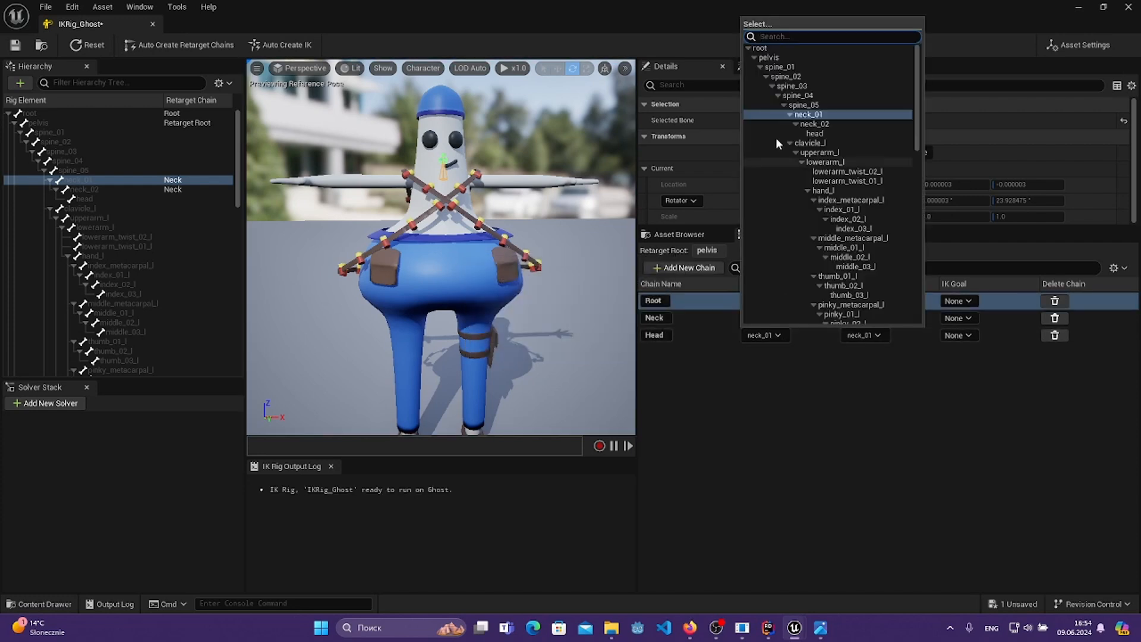
pyautogui.click(842, 133)
pyautogui.click(865, 335)
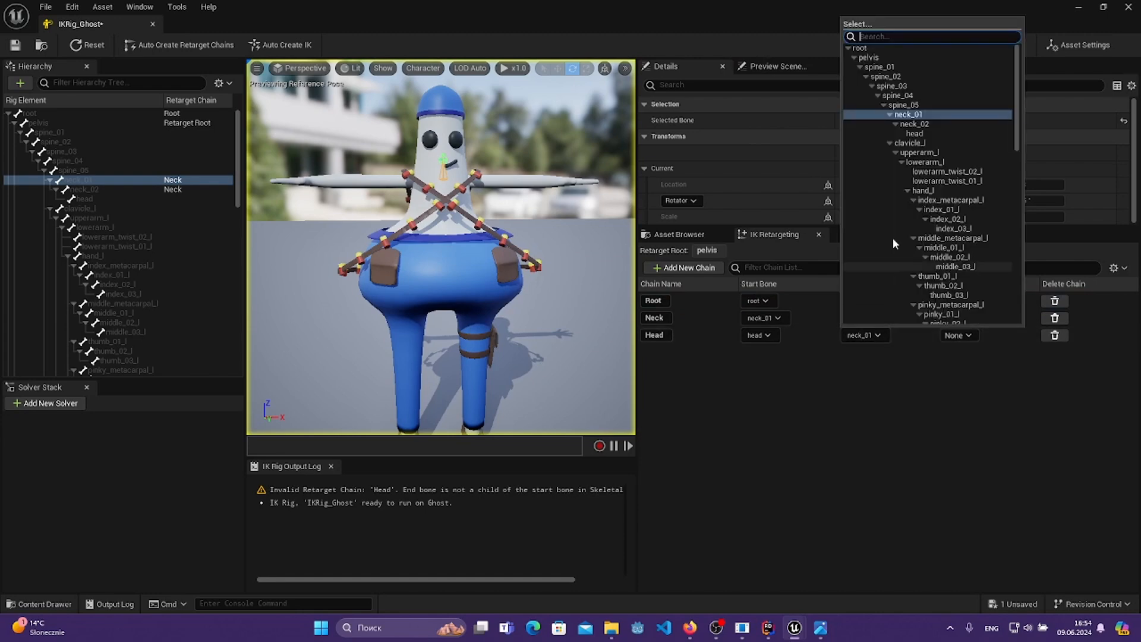
pyautogui.click(915, 133)
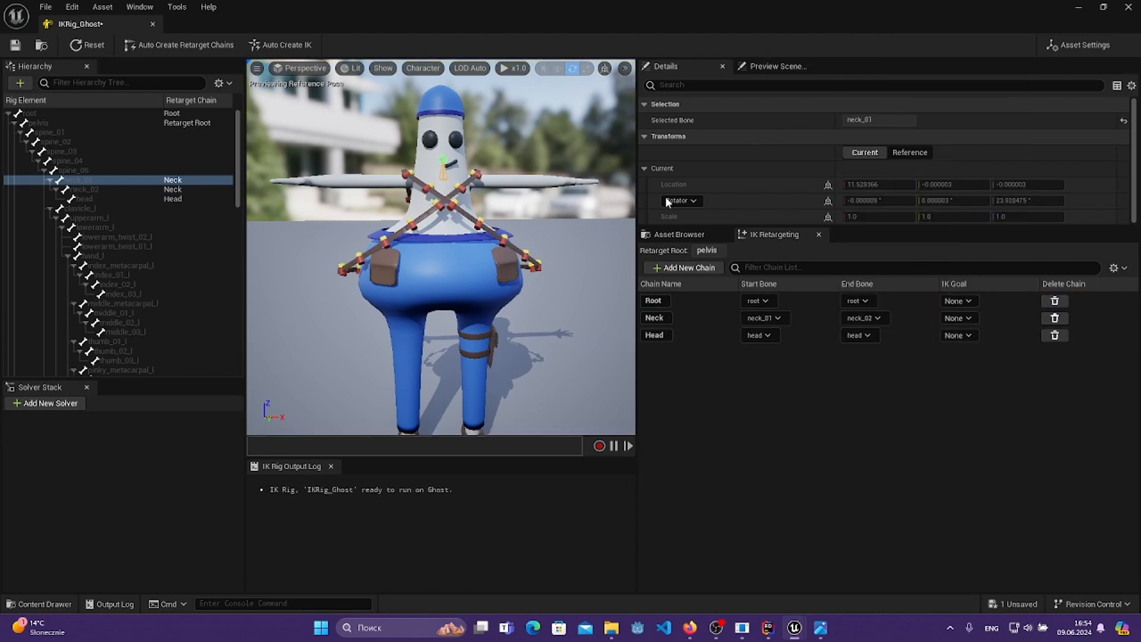
# - Add a retarget chain named LeftLeg with thigh_l as its start bone and ball_l as its end bone
pyautogui.click(687, 268)
pyautogui.doubleClick(612, 282)
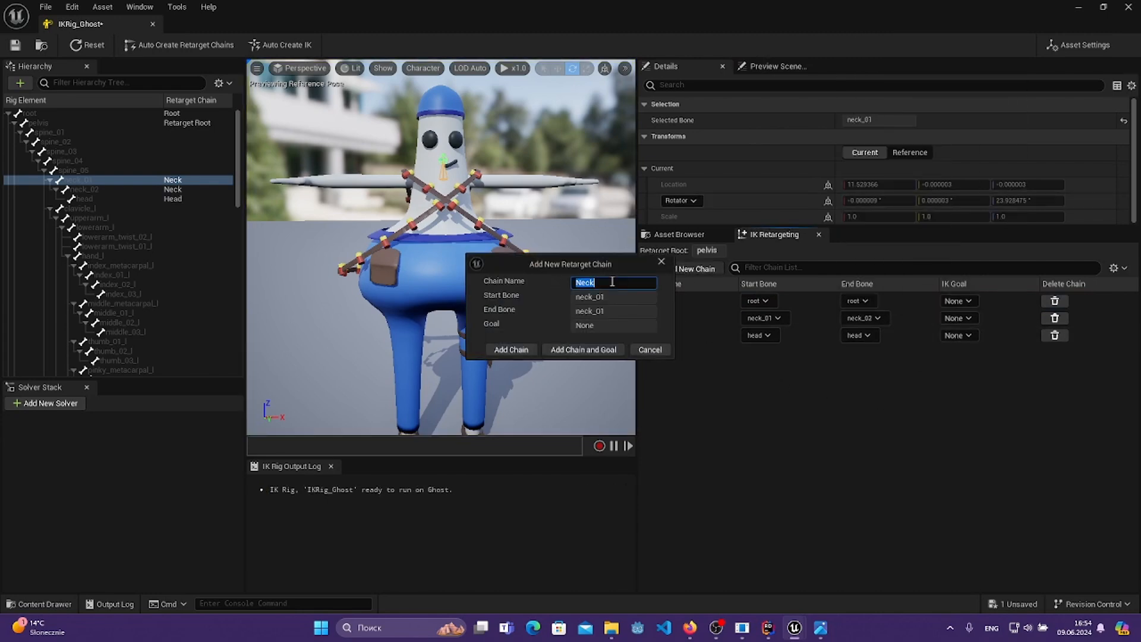
pyautogui.write('LeftLeg')
pyautogui.click(510, 349)
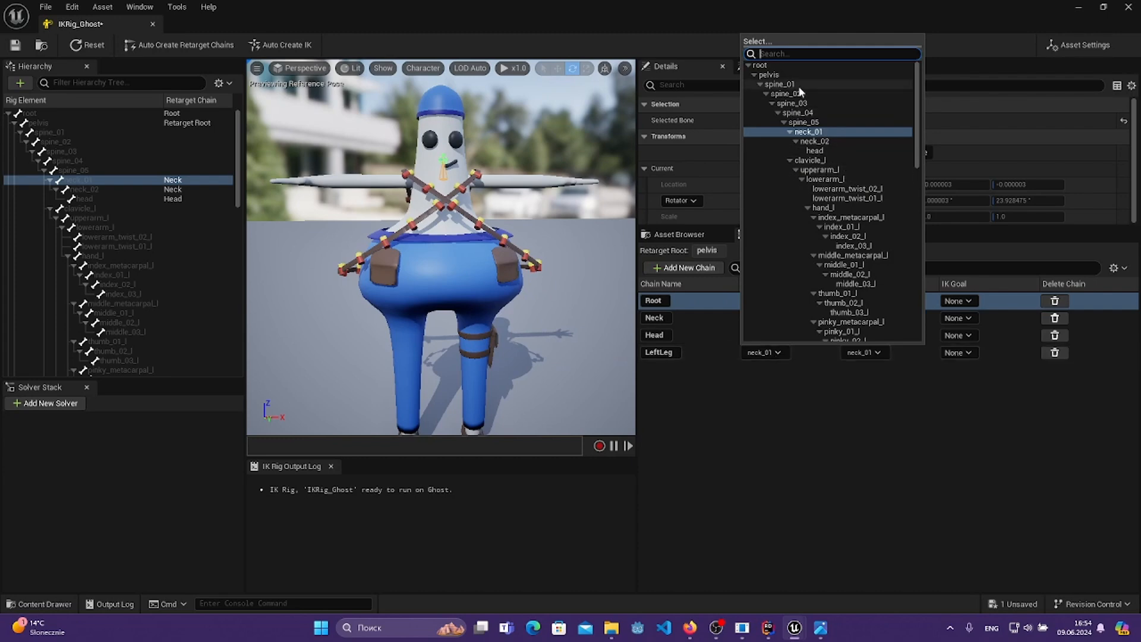
pyautogui.write('hi')
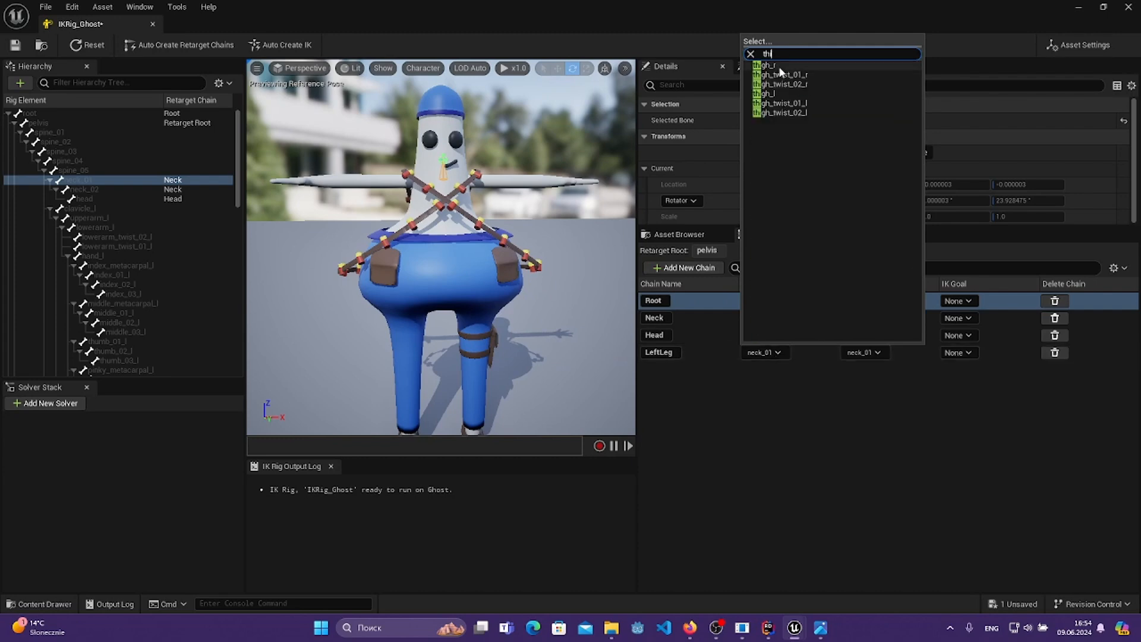
pyautogui.click(772, 94)
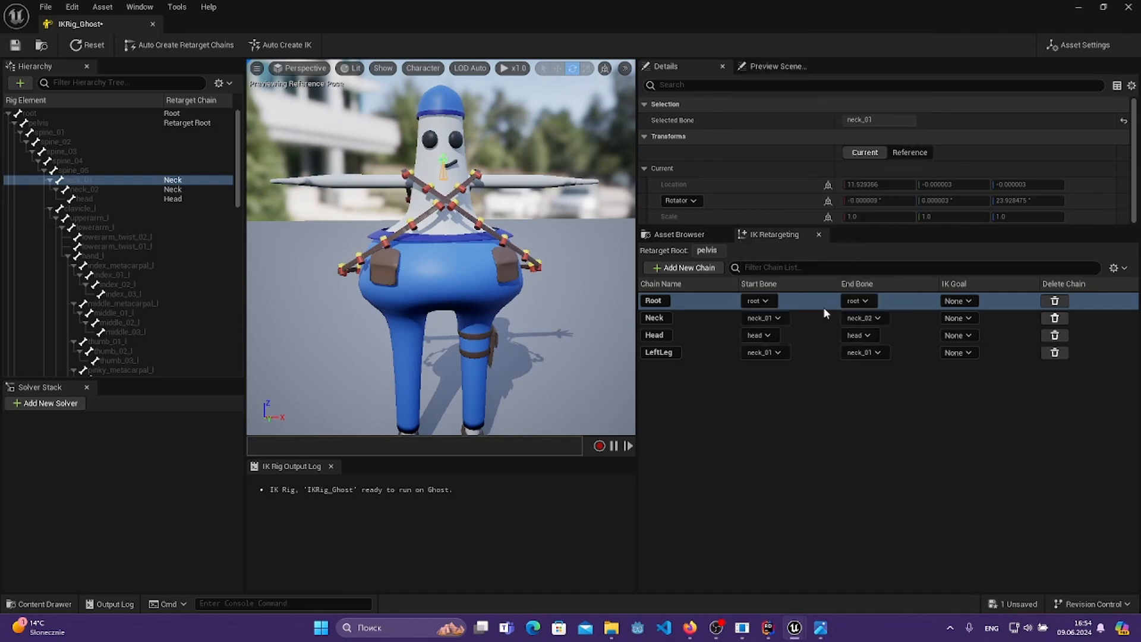
pyautogui.click(861, 353)
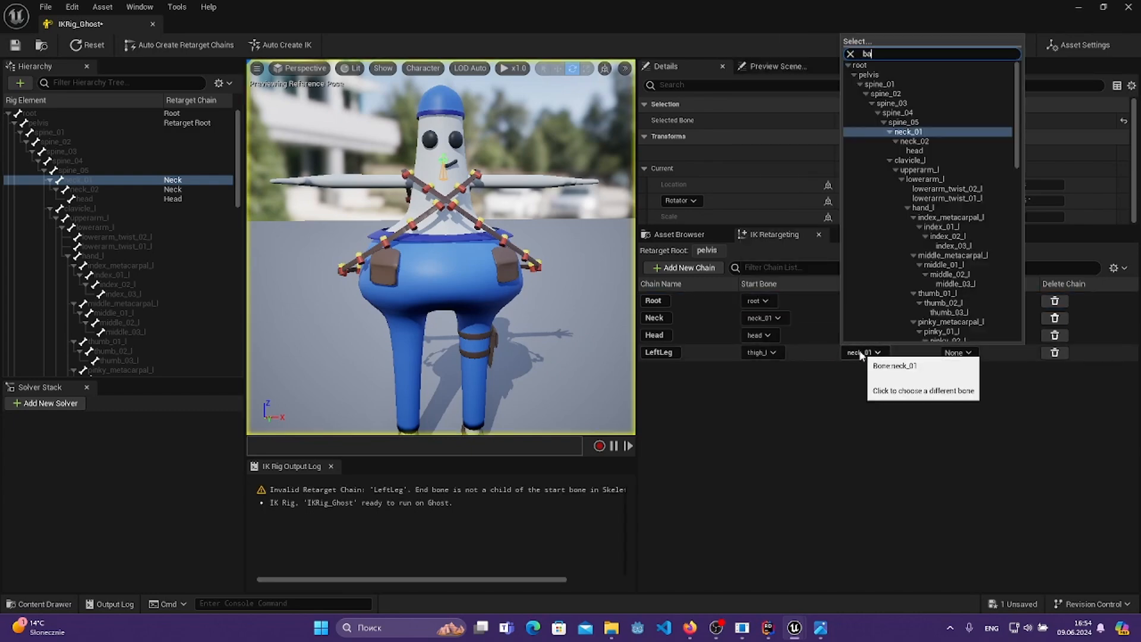
pyautogui.write('ball_l')
pyautogui.click(866, 65)
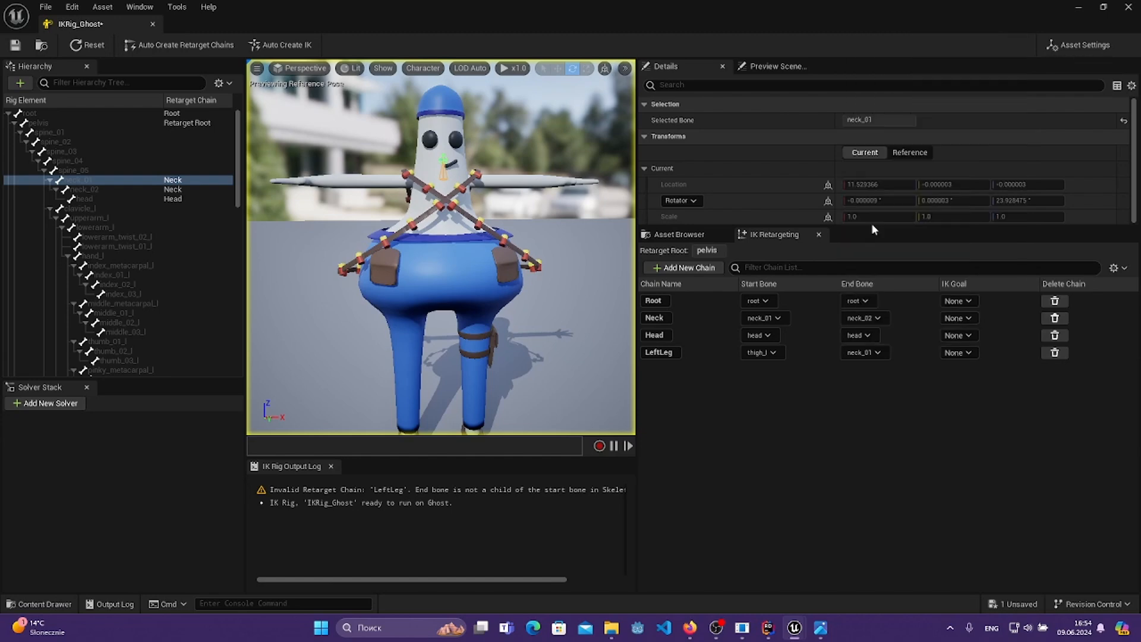
# - Add a retarget chain named LeftClavicle with clavicle_l as both its start and end bone
pyautogui.scroll(-4, 405, 350)
pyautogui.moveTo(406, 349); pyautogui.dragTo(412, 375, button='right')
pyautogui.scroll(4, 411, 351)
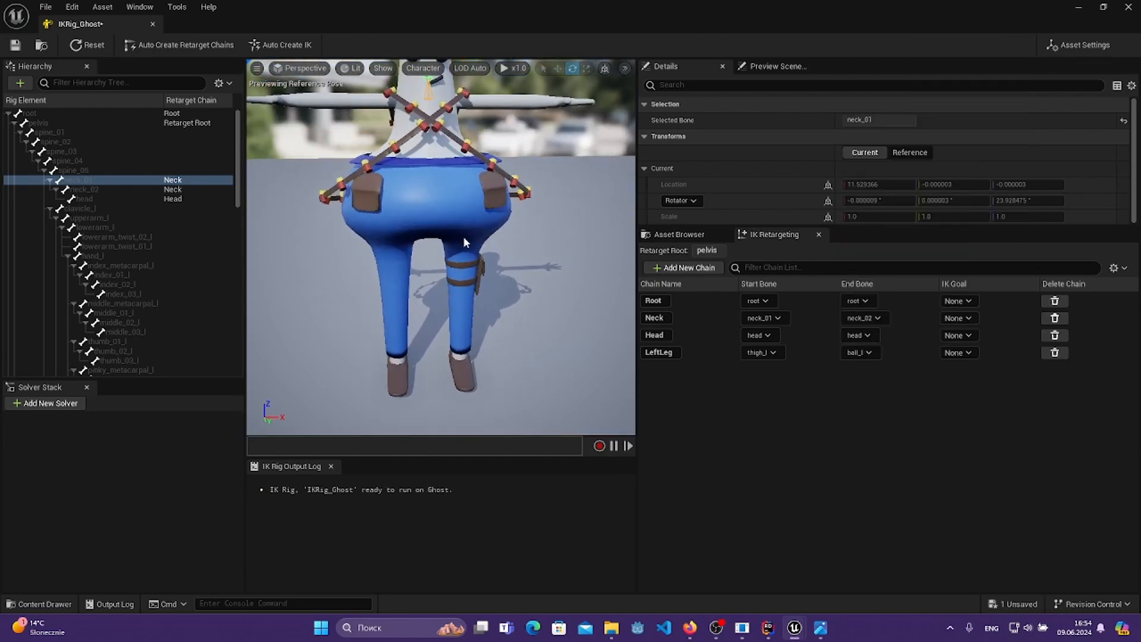
pyautogui.click(468, 382)
pyautogui.click(689, 271)
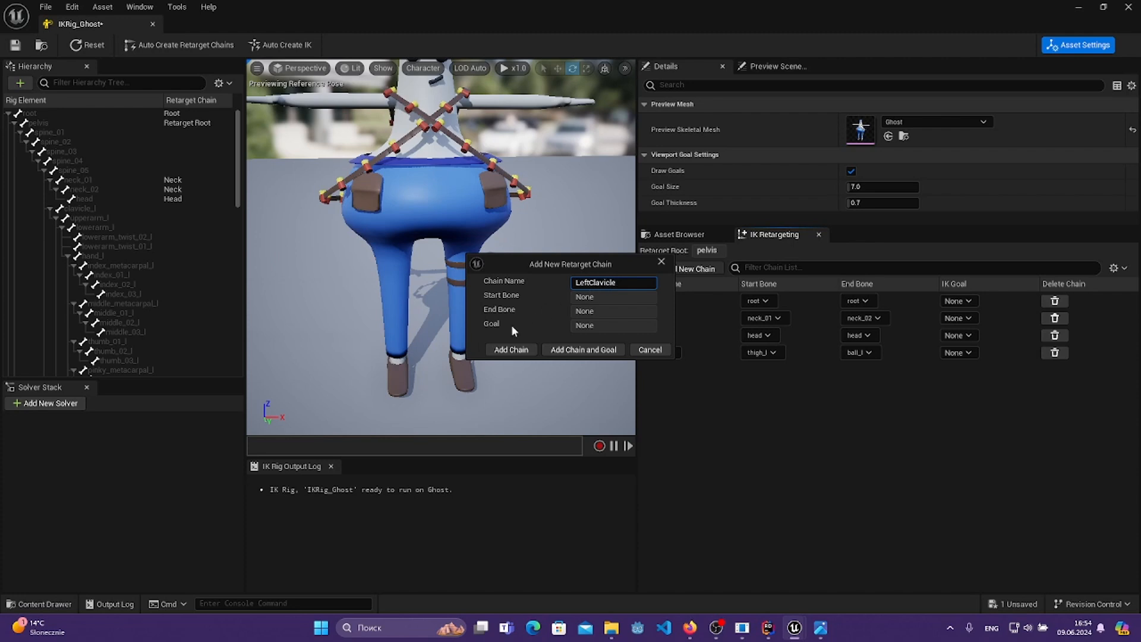
pyautogui.click(511, 351)
pyautogui.click(759, 370)
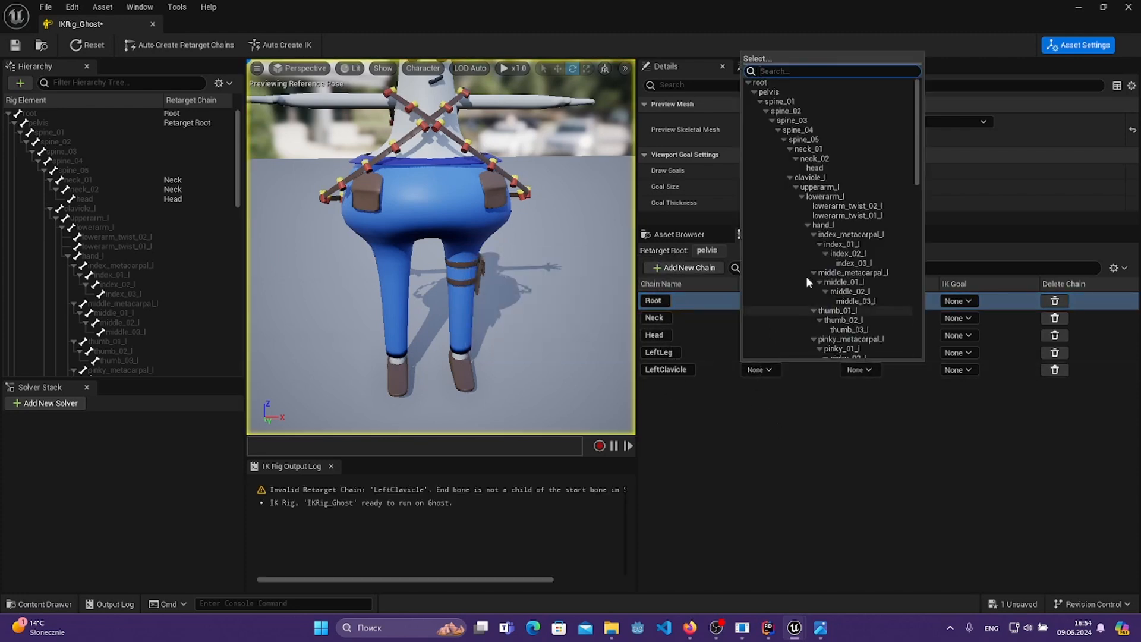
pyautogui.click(827, 177)
pyautogui.click(860, 371)
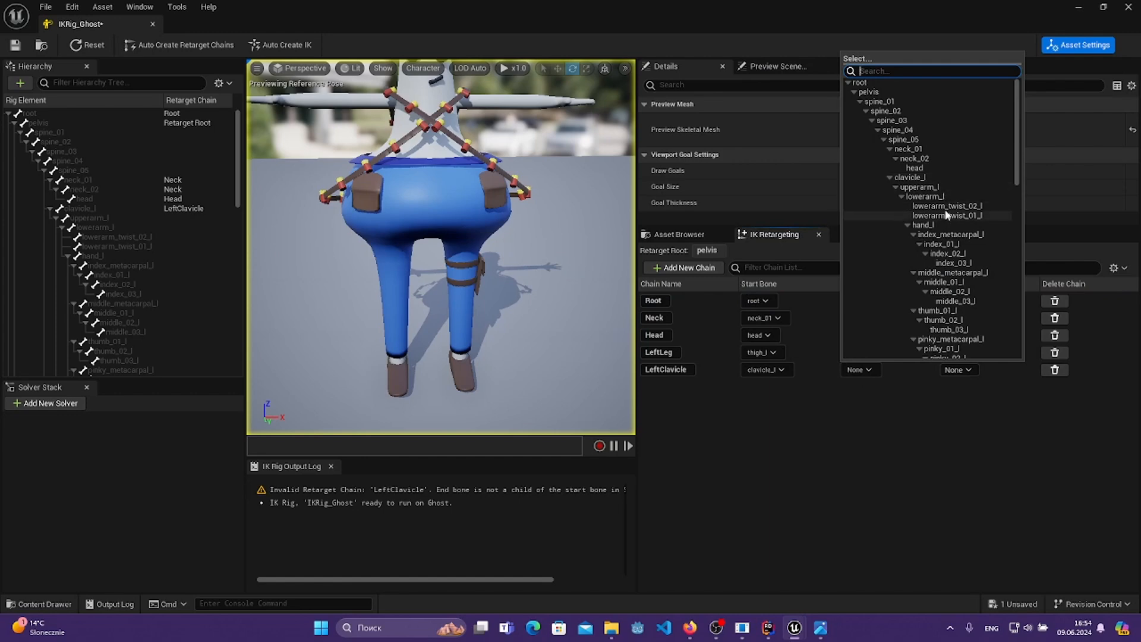
pyautogui.click(927, 178)
pyautogui.click(817, 372)
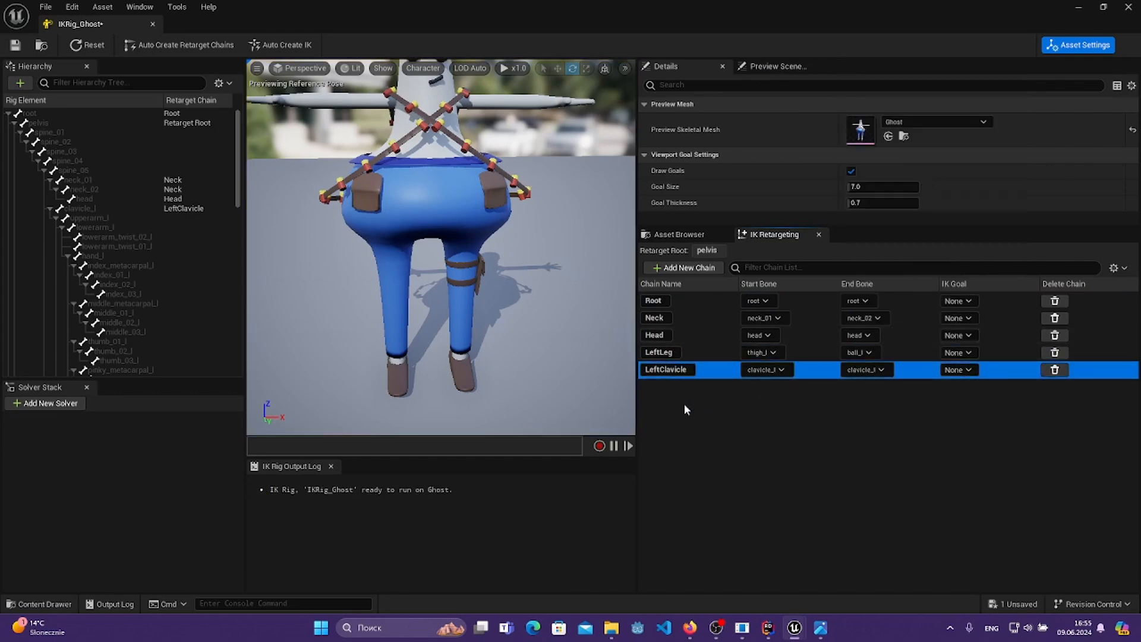
# - Review the ghost rig's list of retarget chains, from the root down to the right-hand metacarpals
pyautogui.moveTo(537, 280)
pyautogui.mouseDown(button='right')
pyautogui.moveTo(537, 300)
pyautogui.moveTo(526, 282)
pyautogui.mouseUp(button='right')
pyautogui.press('s')
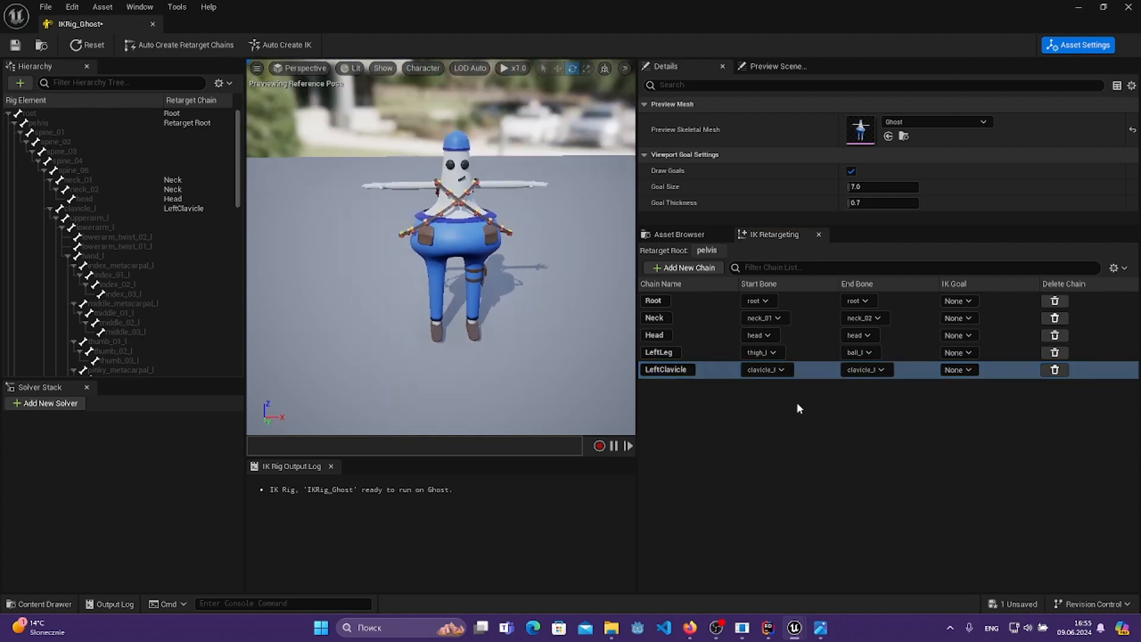
pyautogui.click(734, 353)
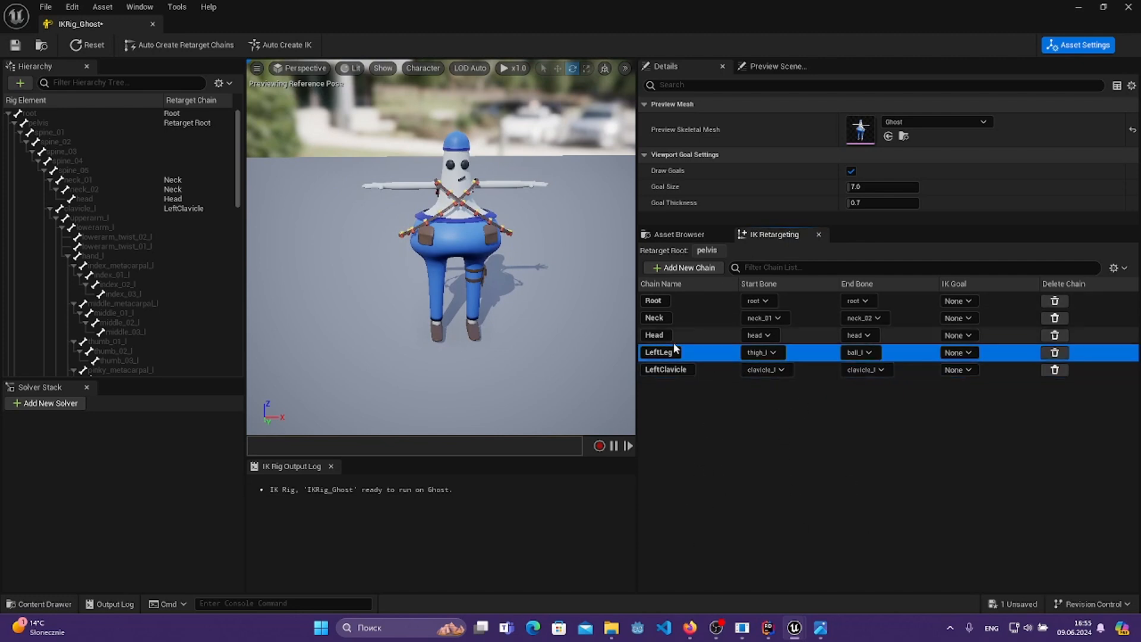
pyautogui.click(709, 368)
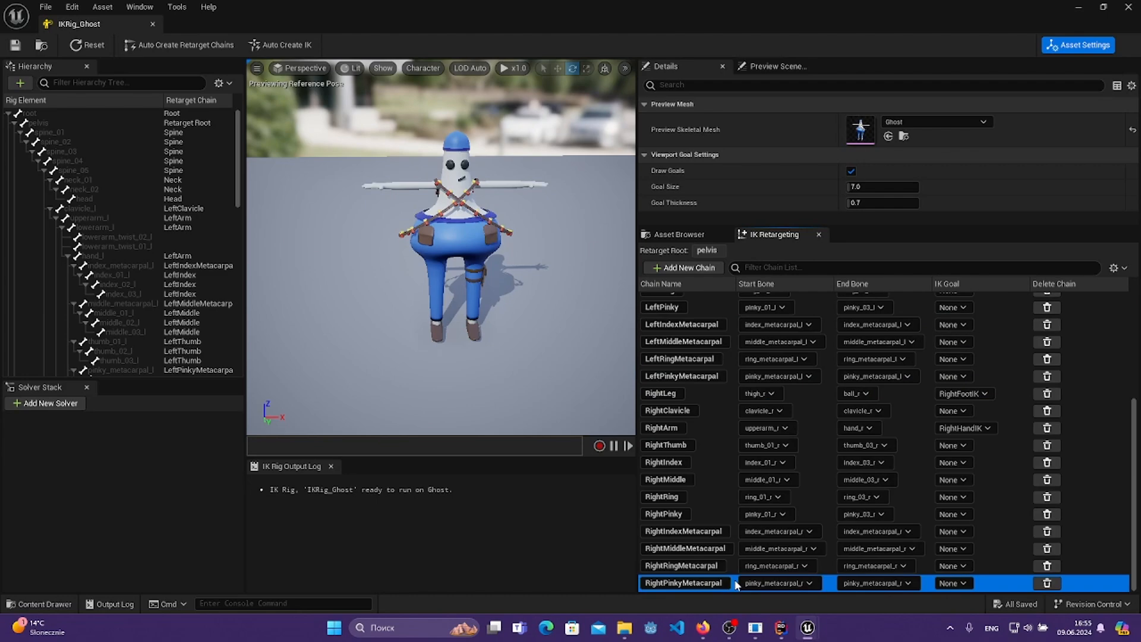
pyautogui.scroll(5, 732, 581)
pyautogui.scroll(-5, 725, 520)
# - Close the ghost rig, open IKRig_Manequin and assign SK_Mannequin as its preview skeletal mesh
pyautogui.click(153, 24)
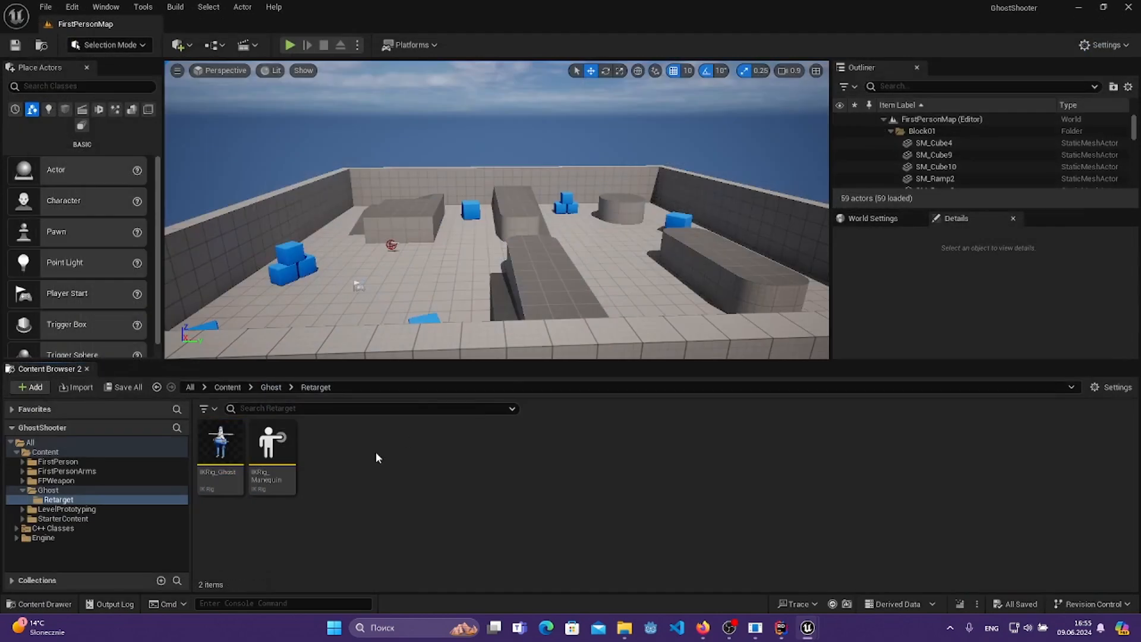
pyautogui.doubleClick(272, 452)
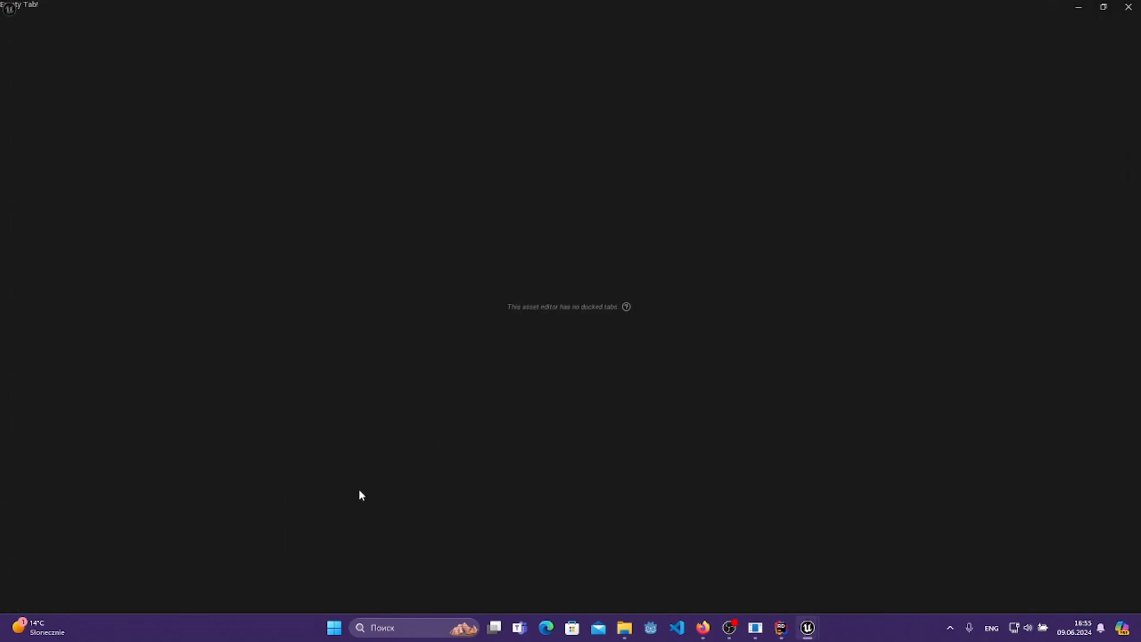
pyautogui.click(922, 121)
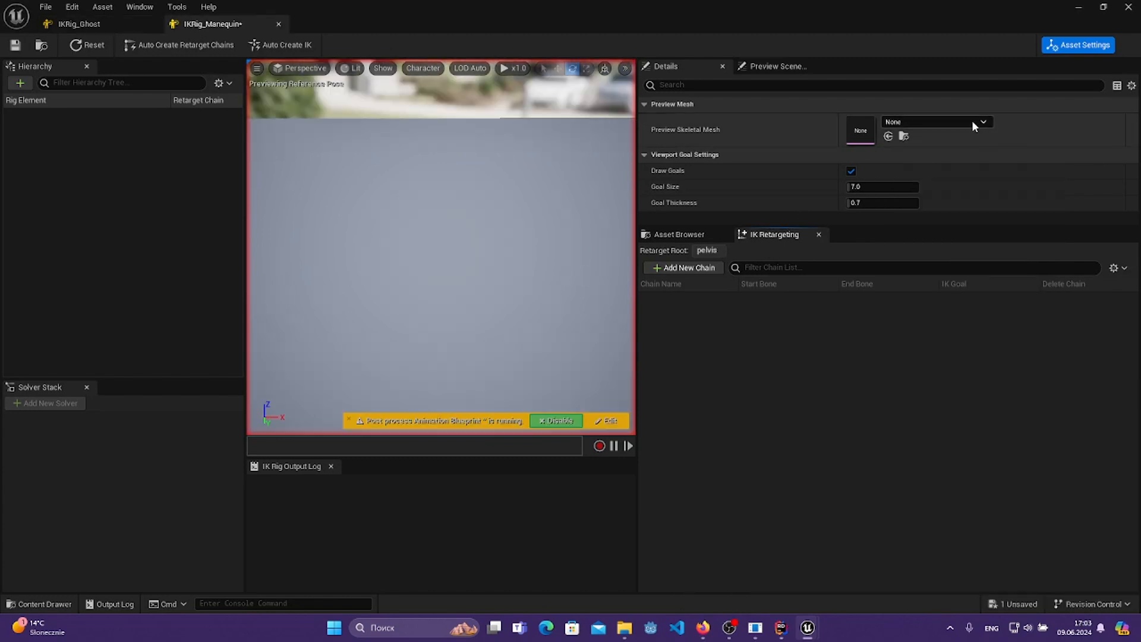
pyautogui.click(966, 122)
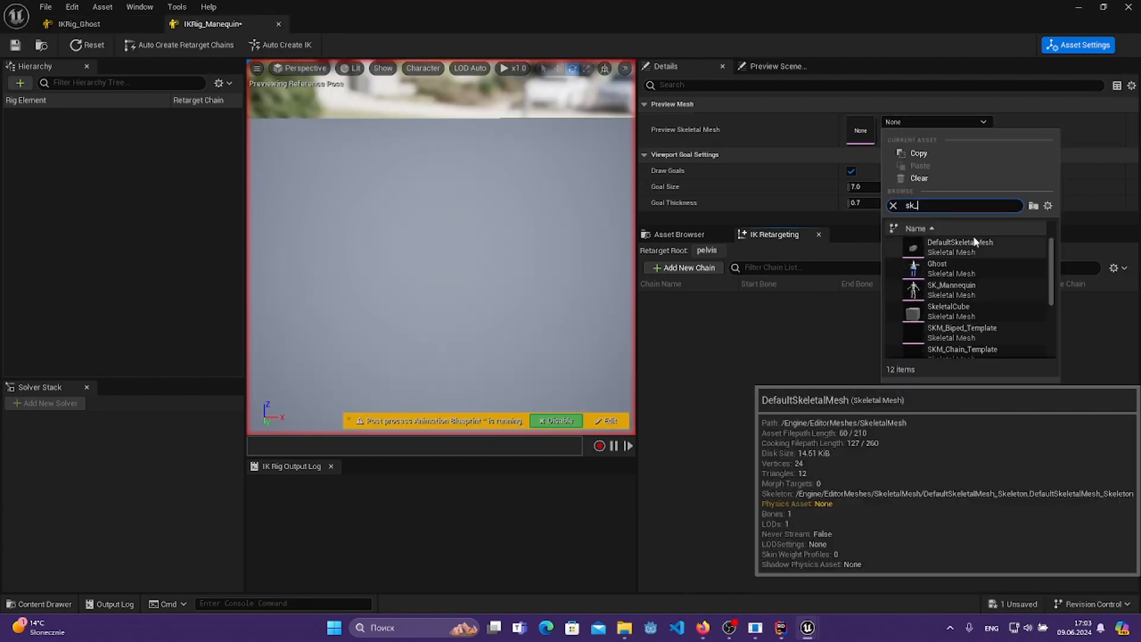
pyautogui.click(973, 241)
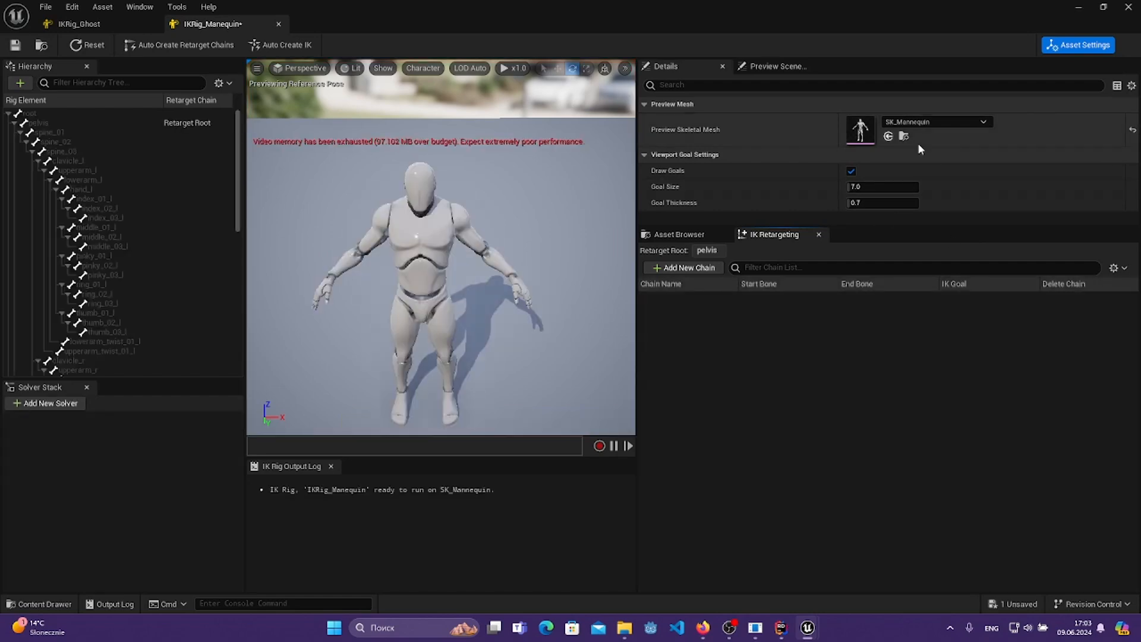
# - Switch the mannequin rig's preview skeletal mesh to SKM_Manny and finally to SKM_Quinn
pyautogui.click(953, 122)
pyautogui.scroll(-3, 961, 280)
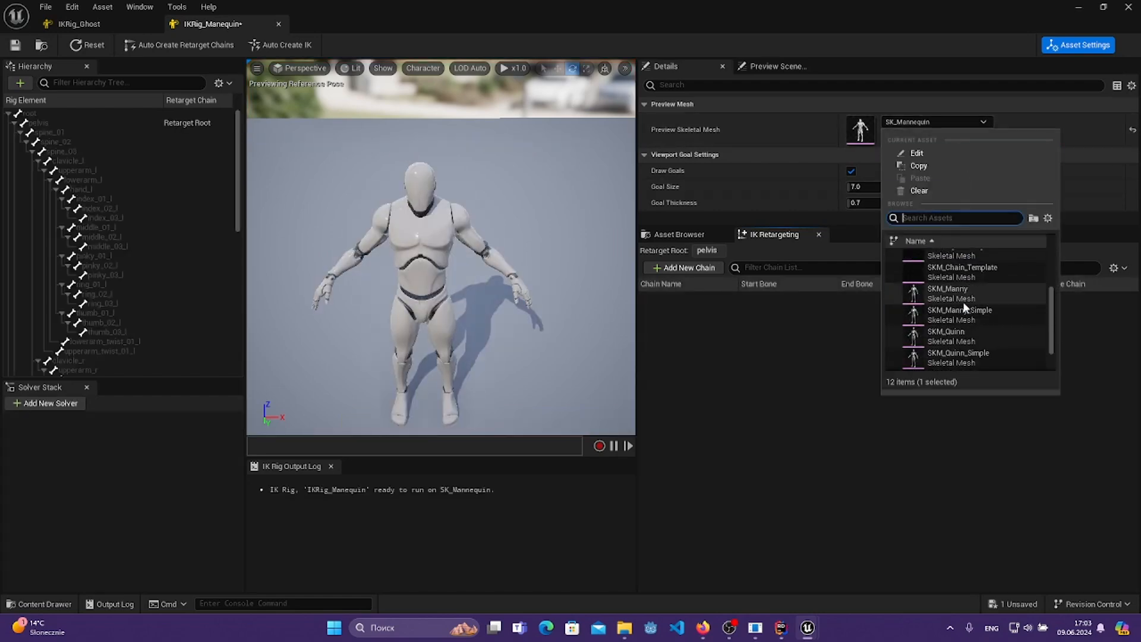
pyautogui.scroll(3, 967, 304)
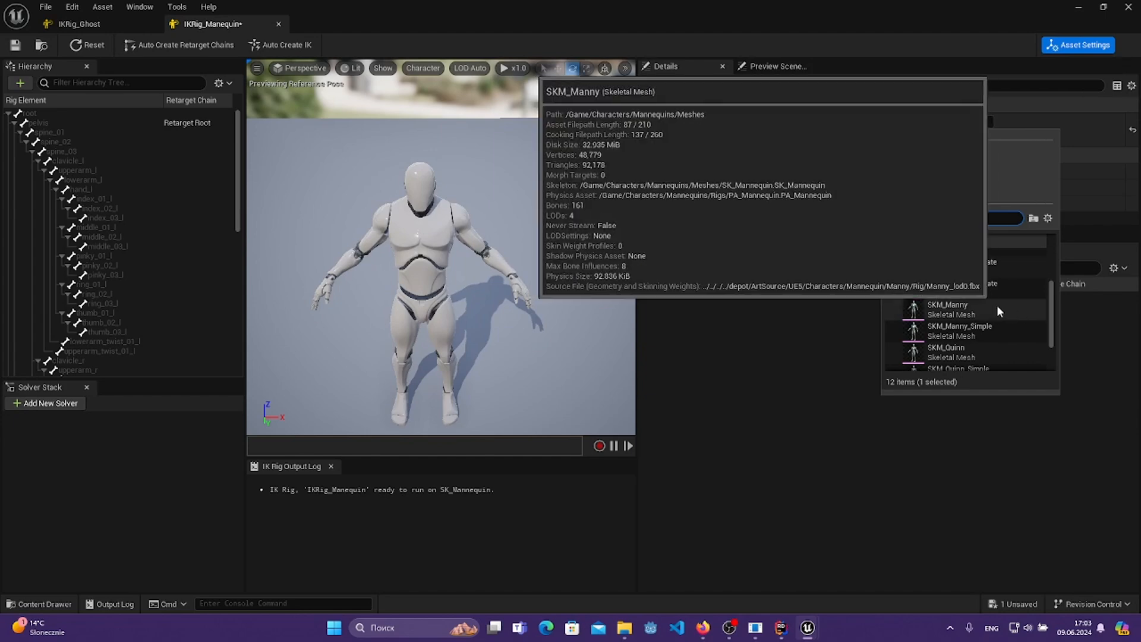
pyautogui.click(997, 306)
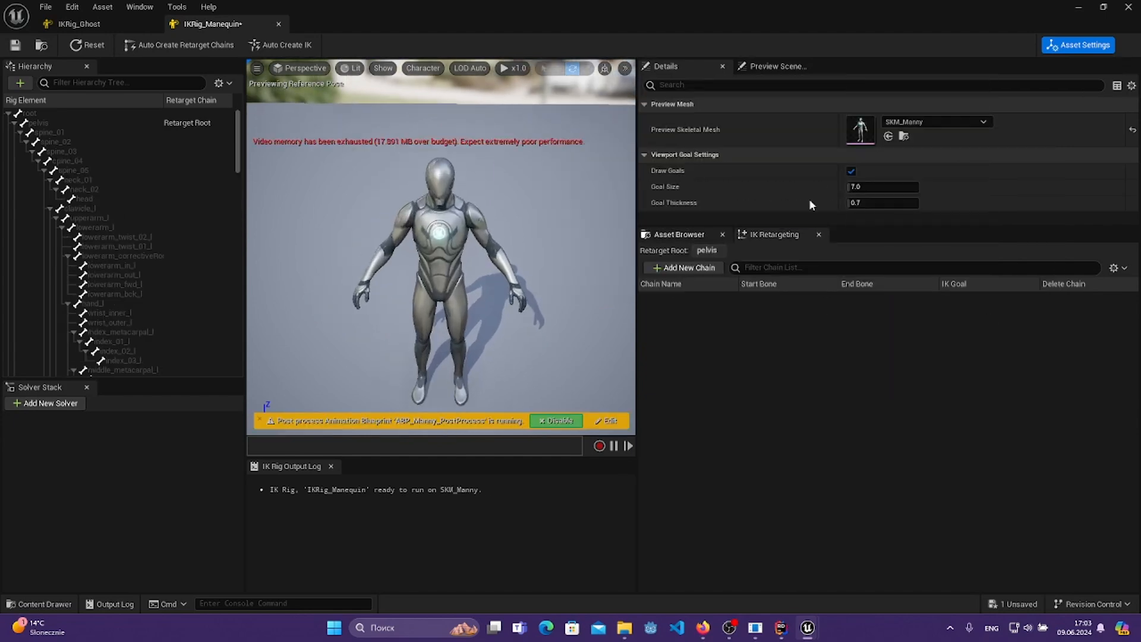
pyautogui.click(955, 121)
pyautogui.click(957, 306)
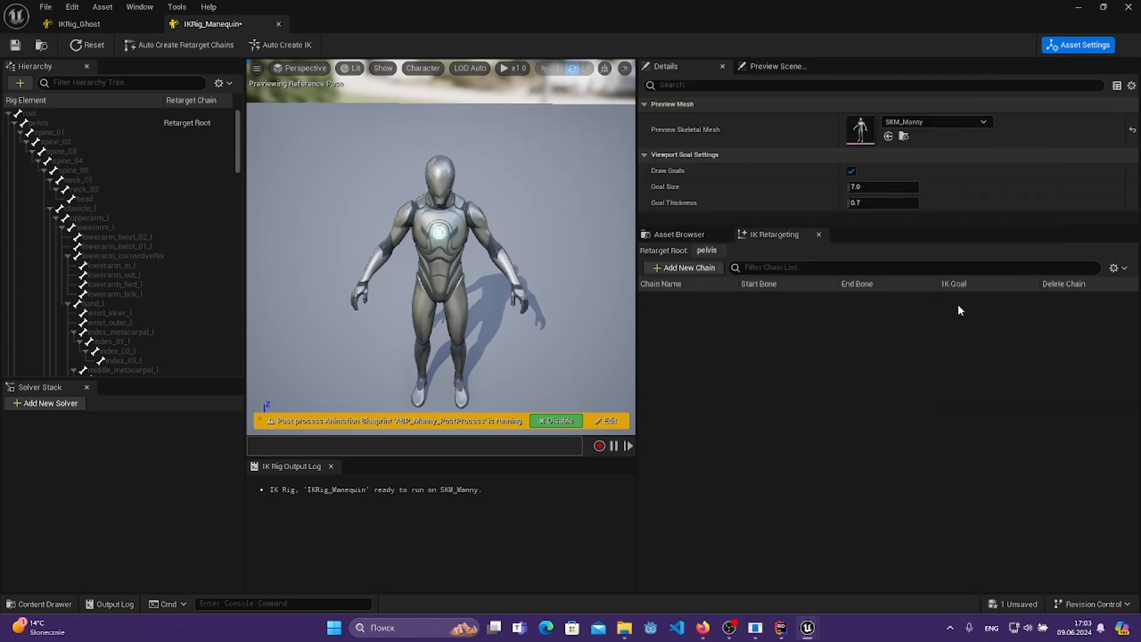
# - Auto-create the retarget chains for the mannequin rig and look through the generated chain list
pyautogui.click(179, 45)
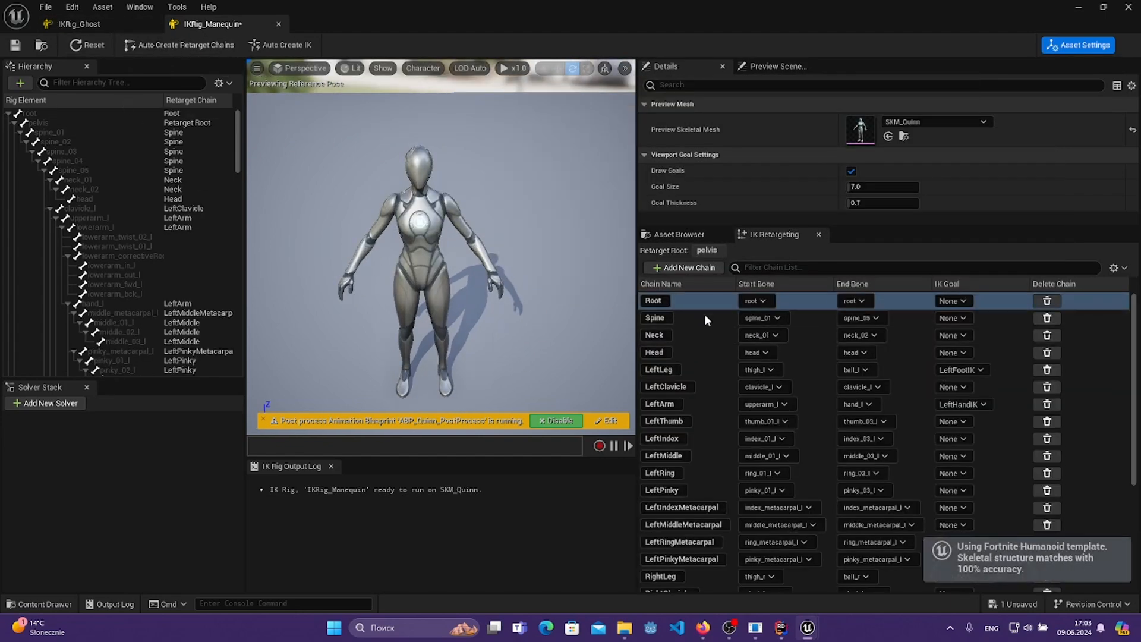
pyautogui.scroll(-5, 742, 444)
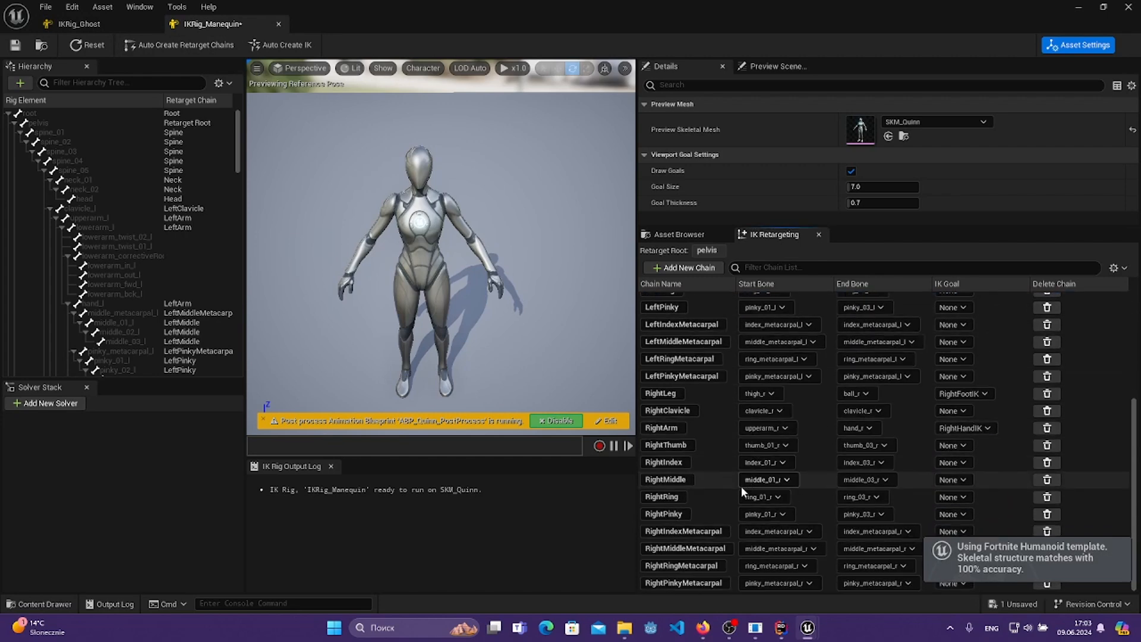
pyautogui.scroll(5, 729, 426)
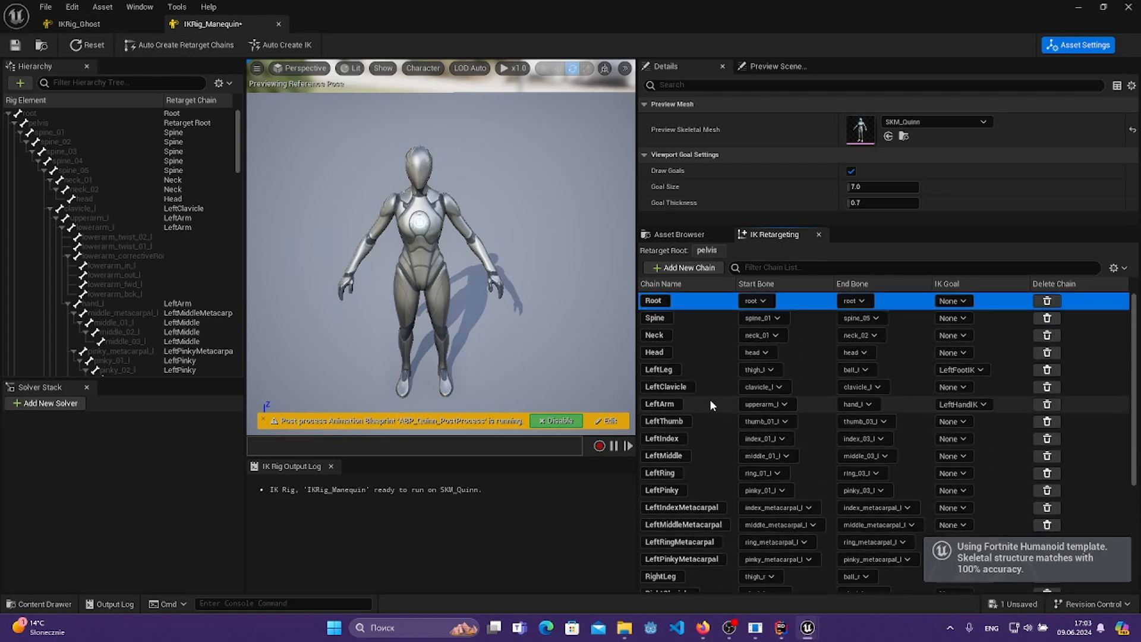
pyautogui.click(711, 321)
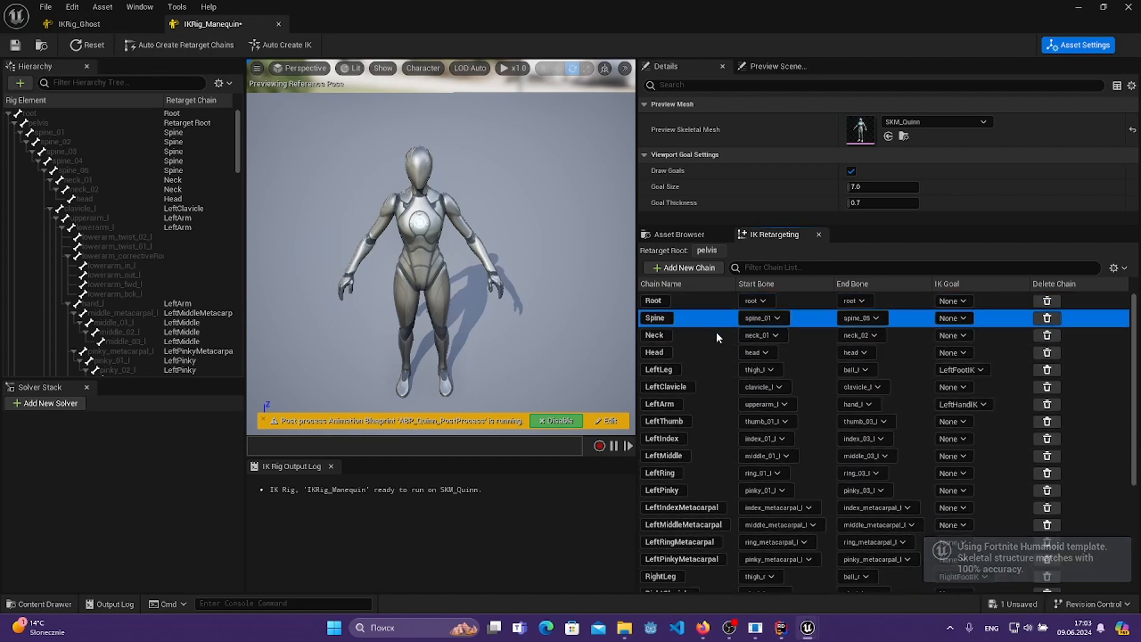
# - Compare the retarget chains of IKRig_Ghost with those of IKRig_Manequin
pyautogui.click(105, 21)
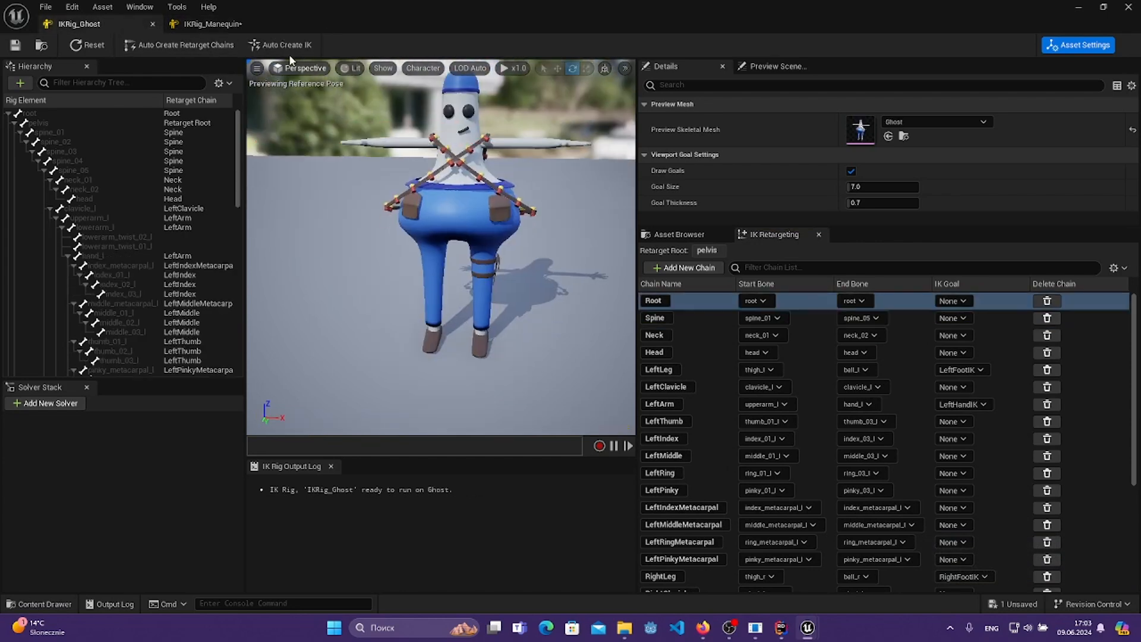
pyautogui.click(212, 24)
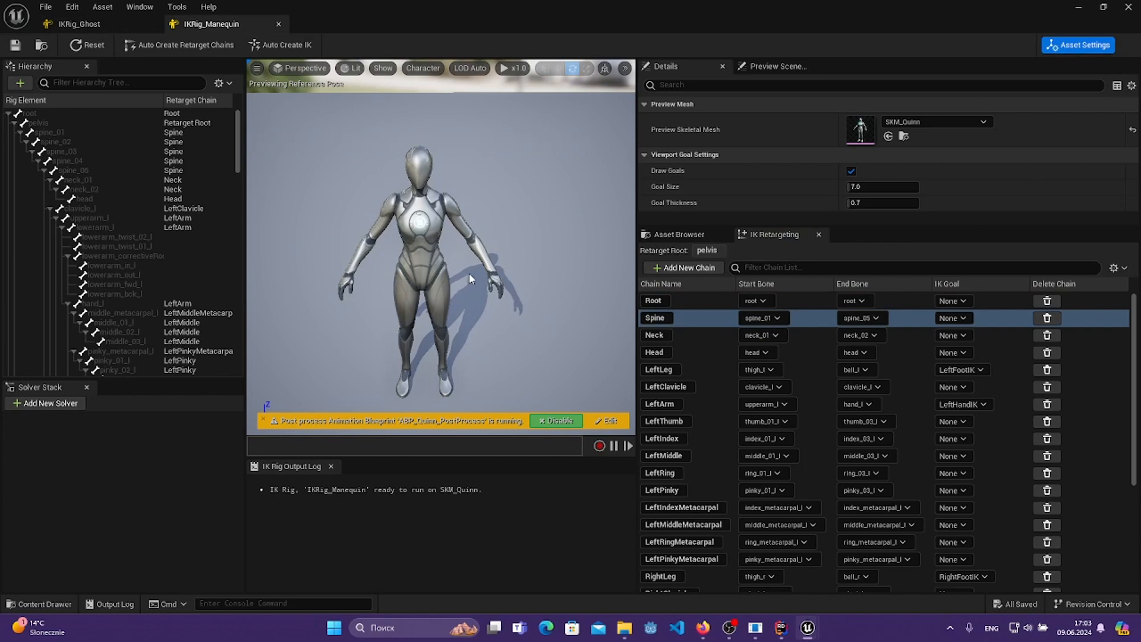
pyautogui.moveTo(442, 212); pyautogui.dragTo(437, 226, button='right')
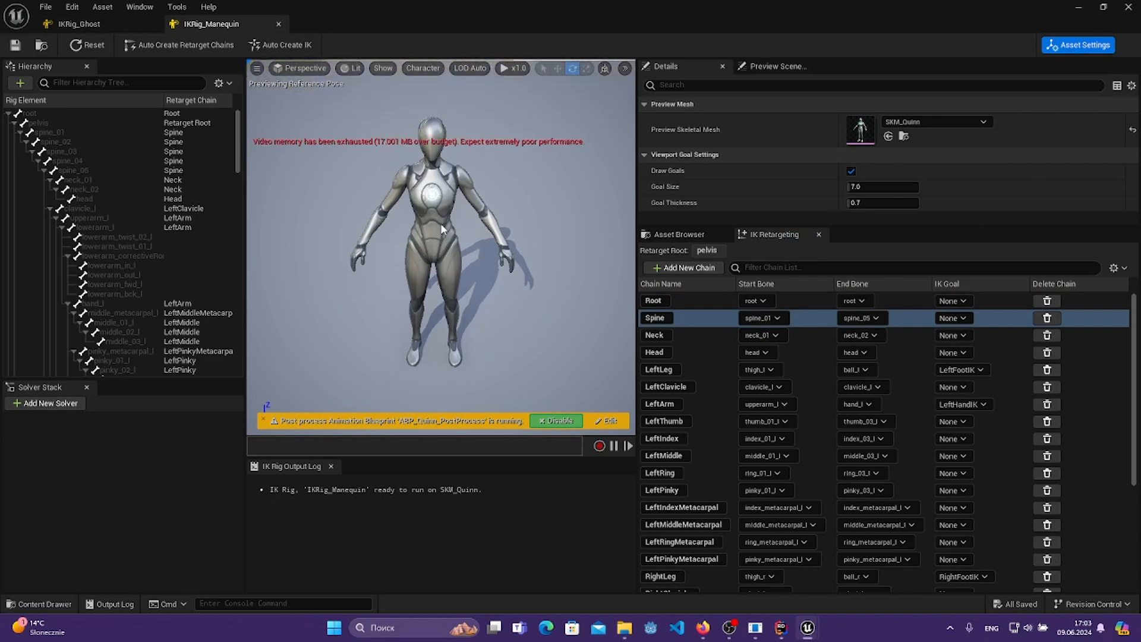
# - Create an IK Retargeter asset named IKR_Maneqiun in the Ghost/Retarget content folder
pyautogui.click(1077, 9)
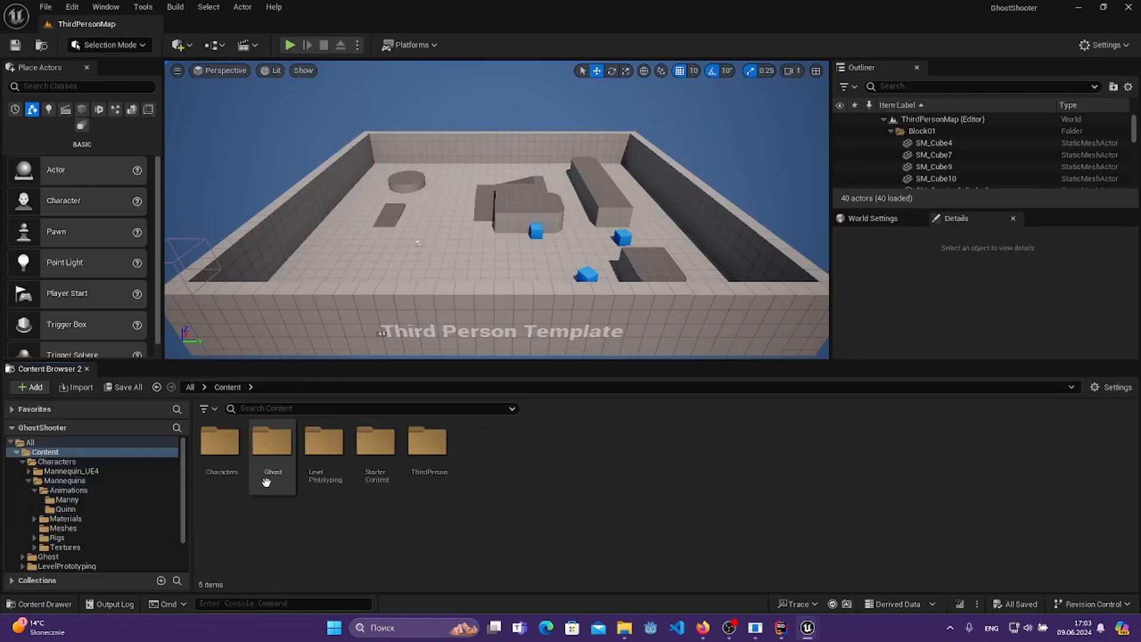
pyautogui.doubleClick(271, 441)
pyautogui.doubleClick(220, 439)
pyautogui.rightClick(440, 448)
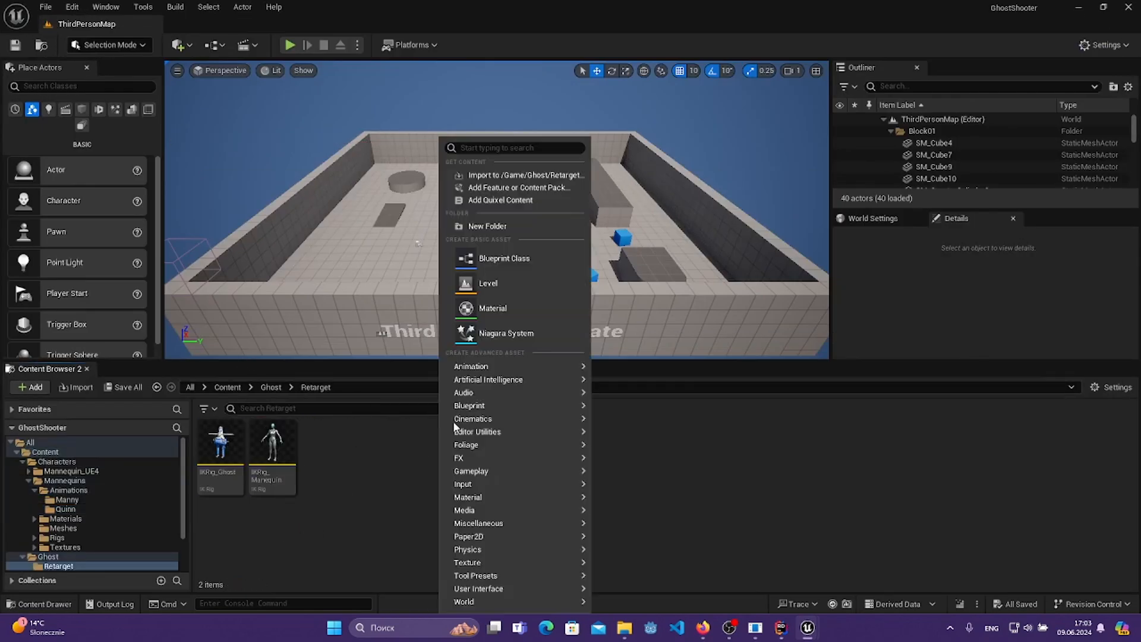
pyautogui.moveTo(535, 366)
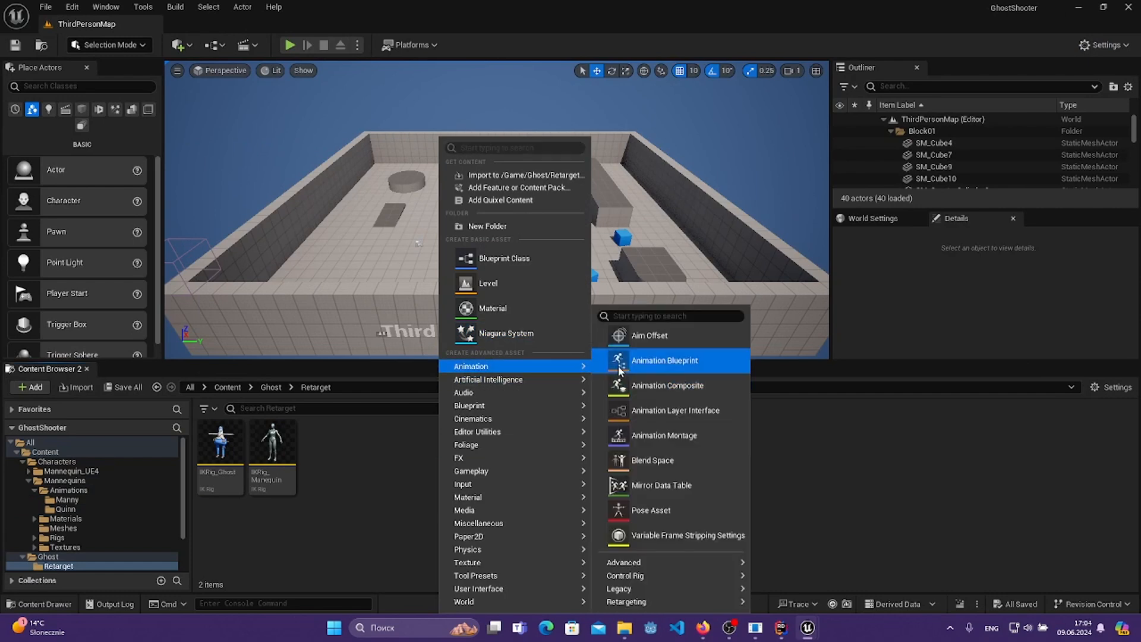
pyautogui.moveTo(648, 601)
pyautogui.click(802, 569)
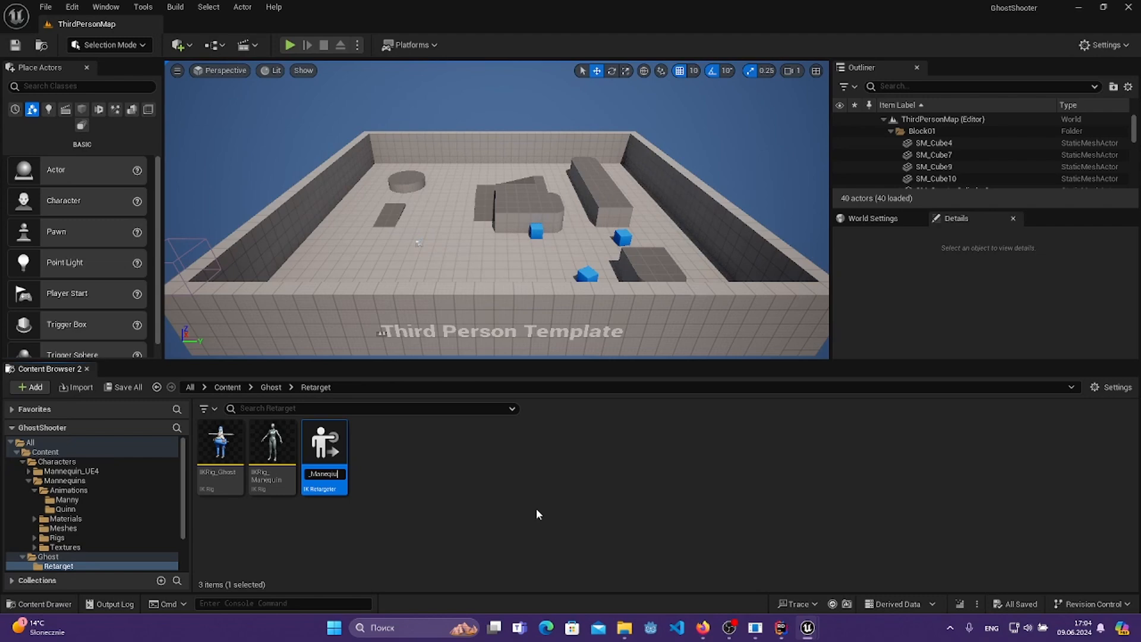
pyautogui.press('Return')
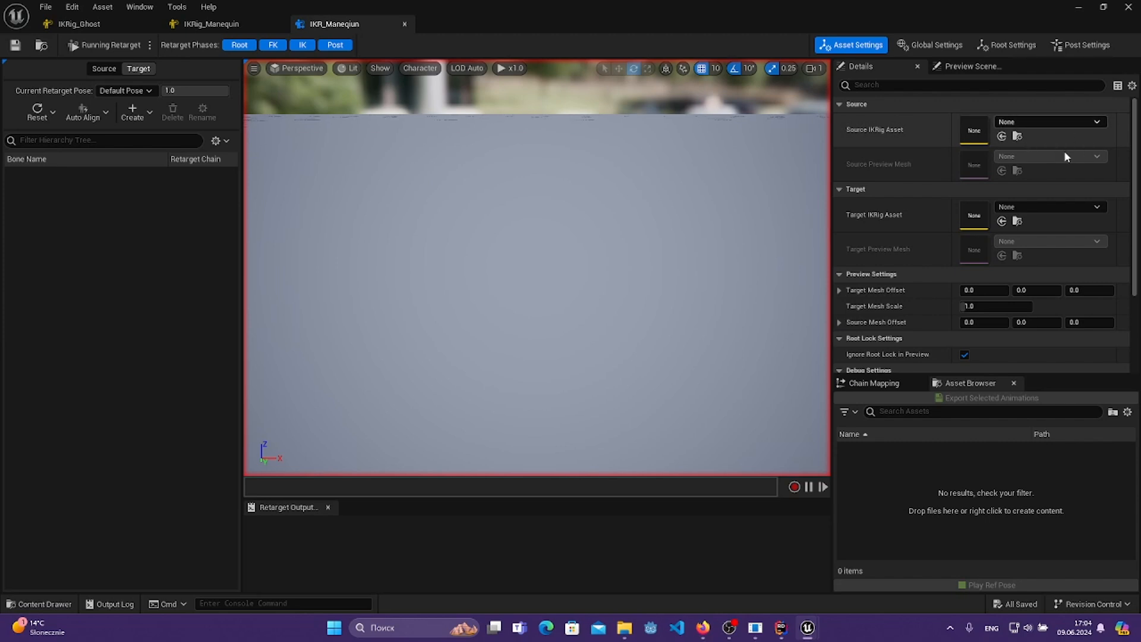
# - Assign IKRig_Manequin as the retargeter's source IK rig and IKRig_Ghost as its target IK rig
pyautogui.click(1090, 122)
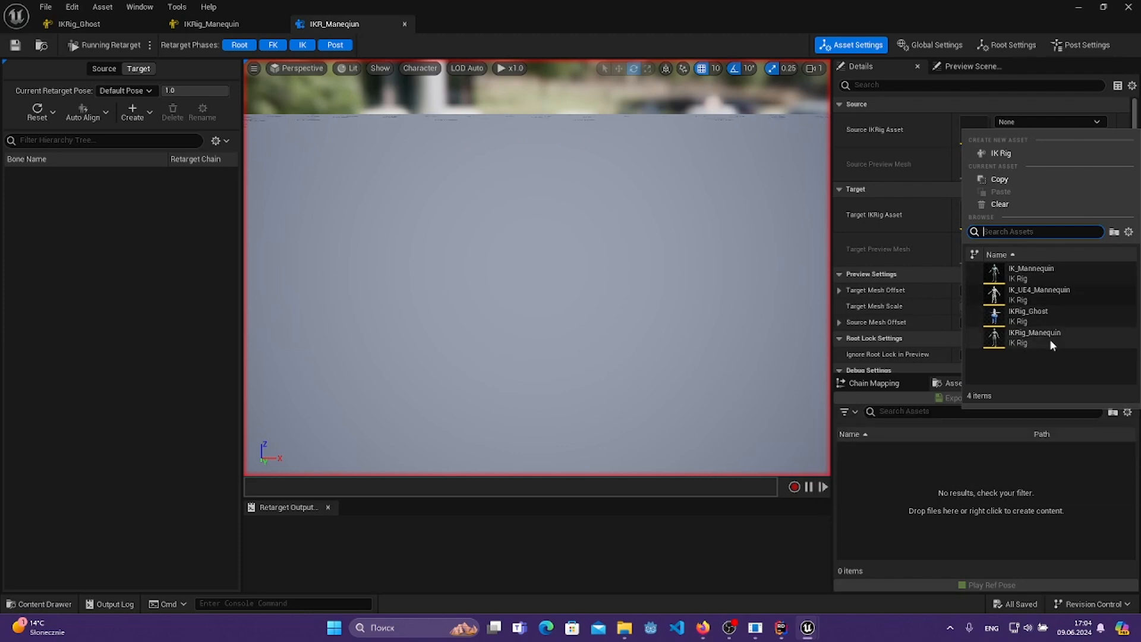
pyautogui.click(944, 137)
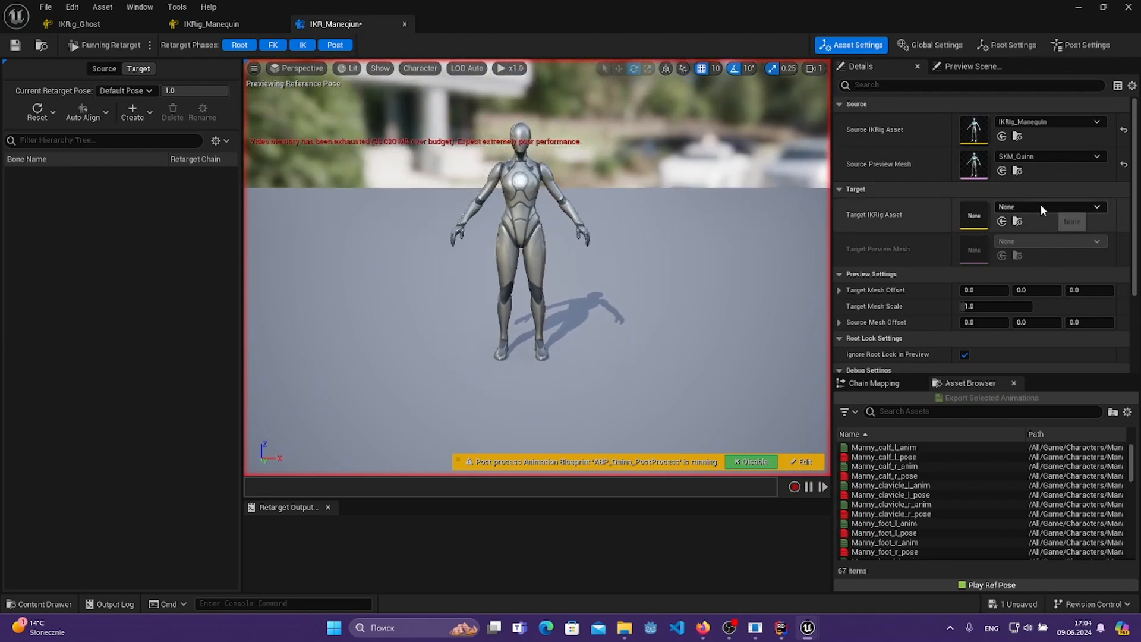
pyautogui.click(1040, 205)
pyautogui.click(1039, 401)
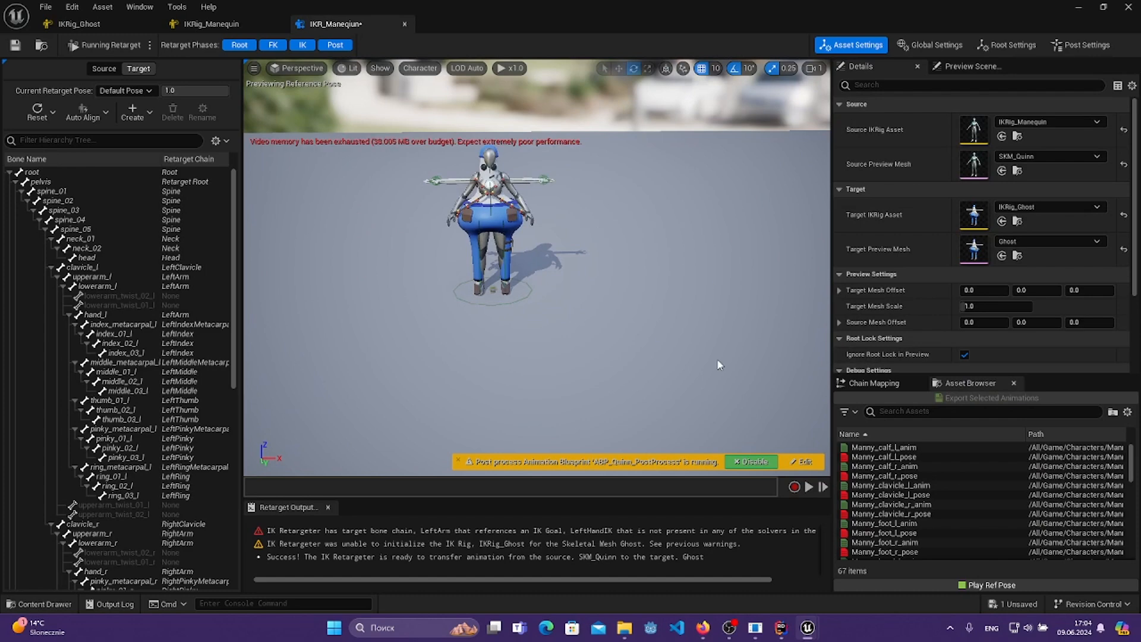
# - Offset the target mesh about 161 along X to separate it from the mannequin, and show the retargeter's chain mapping
pyautogui.moveTo(984, 290); pyautogui.dragTo(1059, 290)
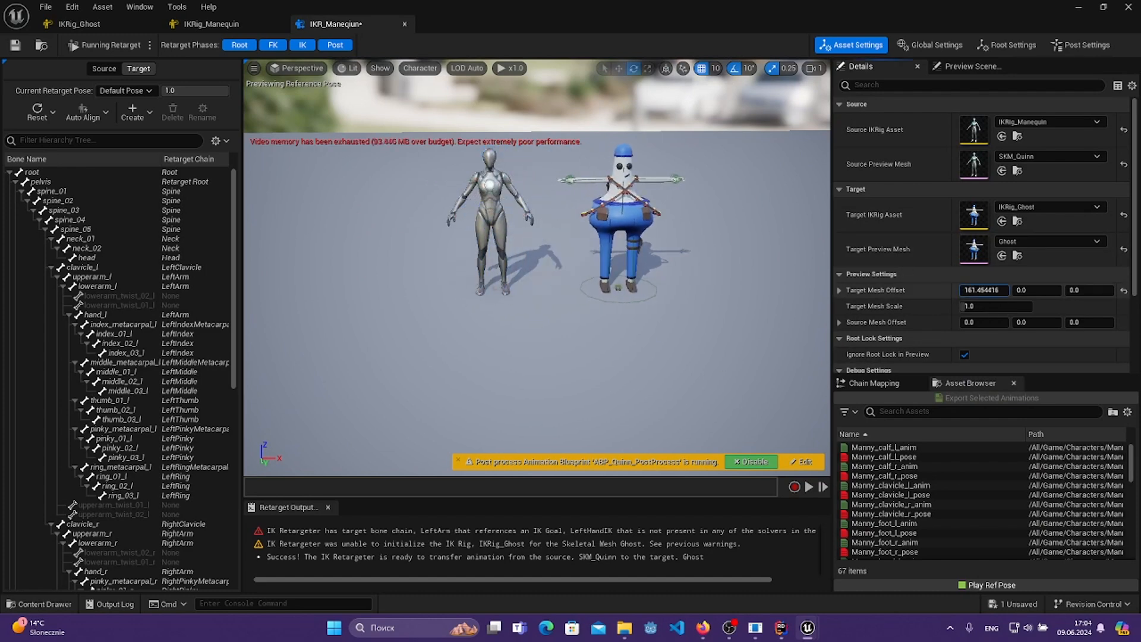
pyautogui.moveTo(651, 203); pyautogui.dragTo(618, 232, button='right')
pyautogui.press('w')
pyautogui.press('s')
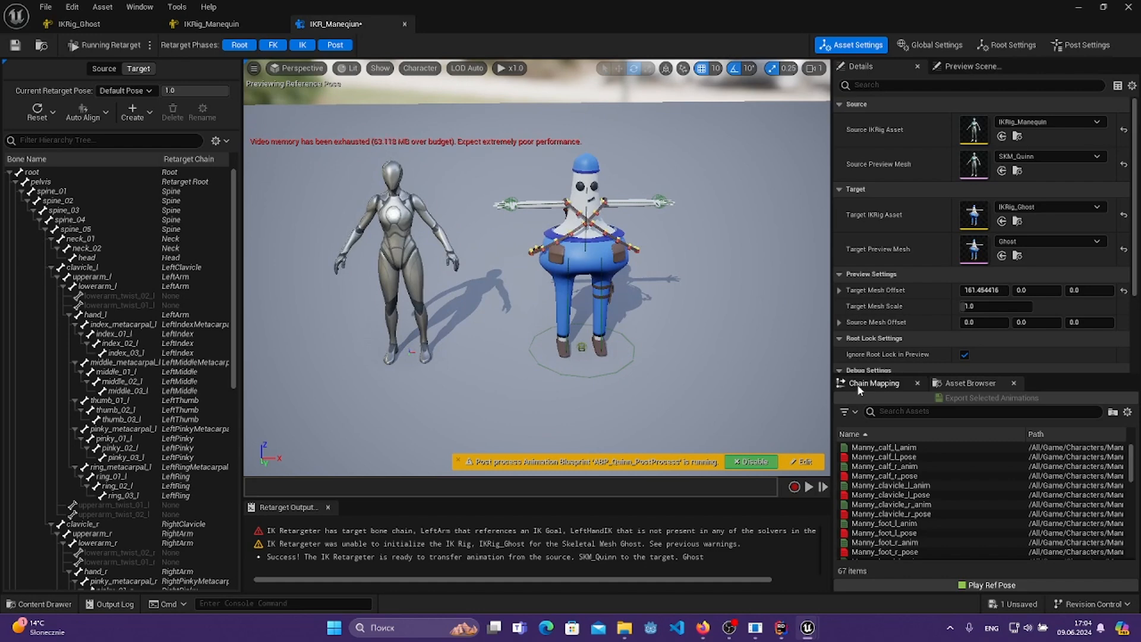
pyautogui.click(859, 385)
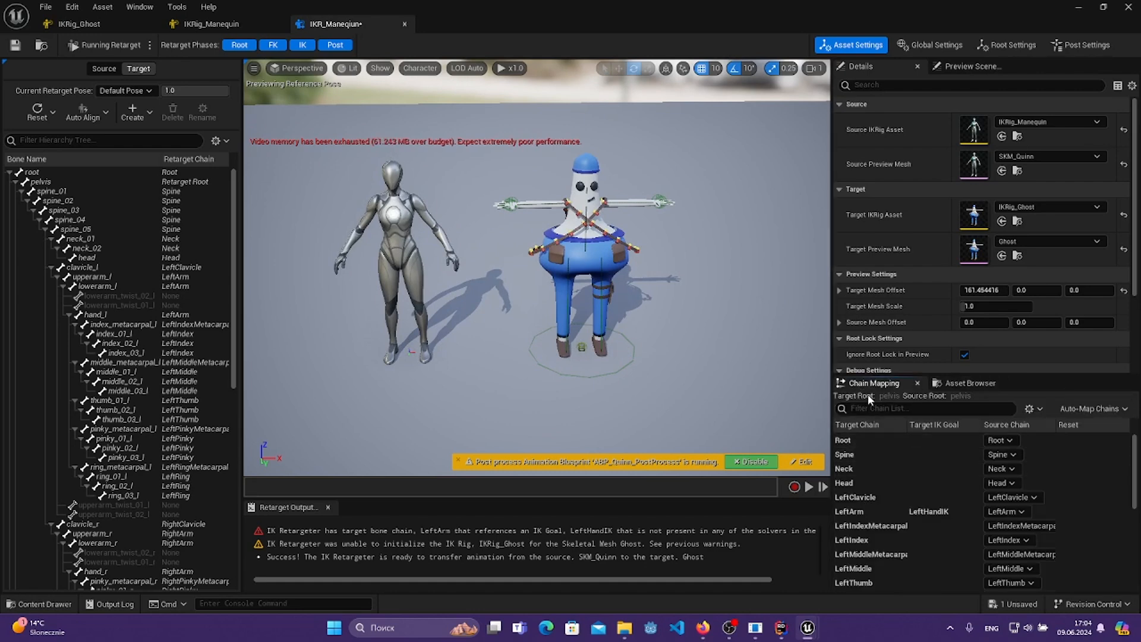
# - Review the retargeter's chain mapping, checking each target chain against its source chain from Root to the legs
pyautogui.scroll(-10, 933, 475)
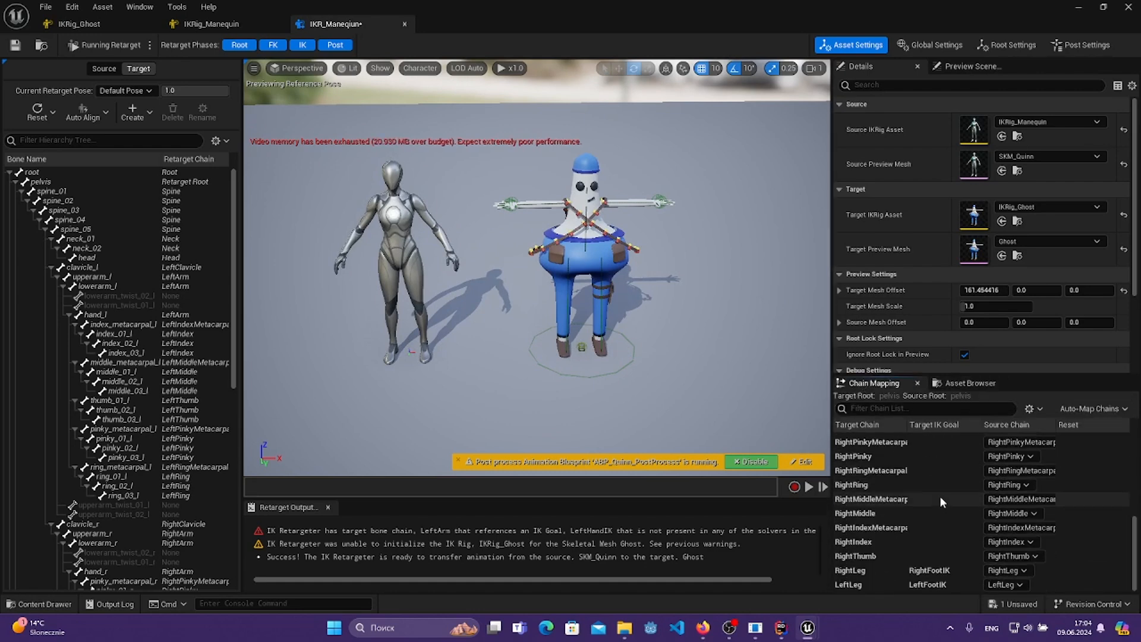
pyautogui.scroll(8, 939, 497)
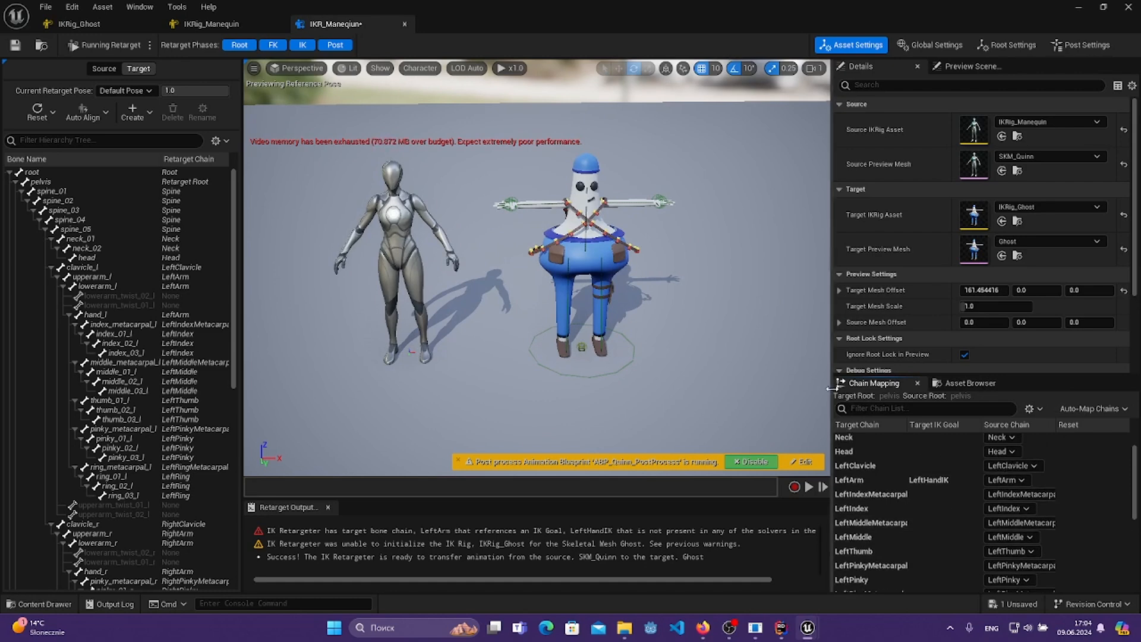
pyautogui.moveTo(831, 388); pyautogui.dragTo(768, 388)
pyautogui.click(916, 452)
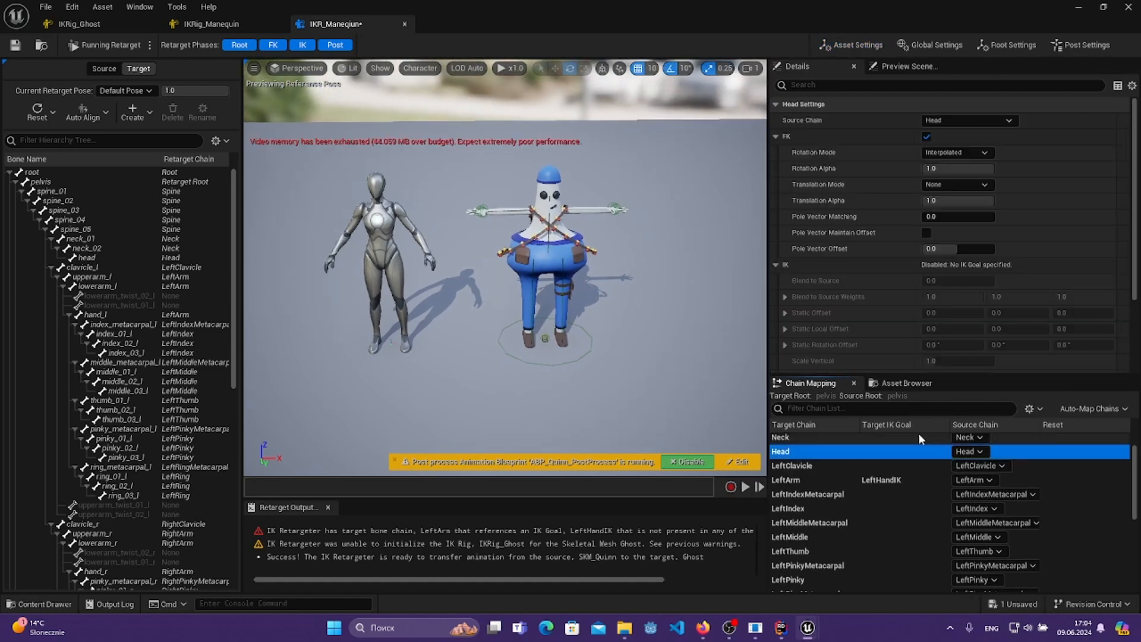
pyautogui.scroll(2, 950, 457)
pyautogui.click(832, 440)
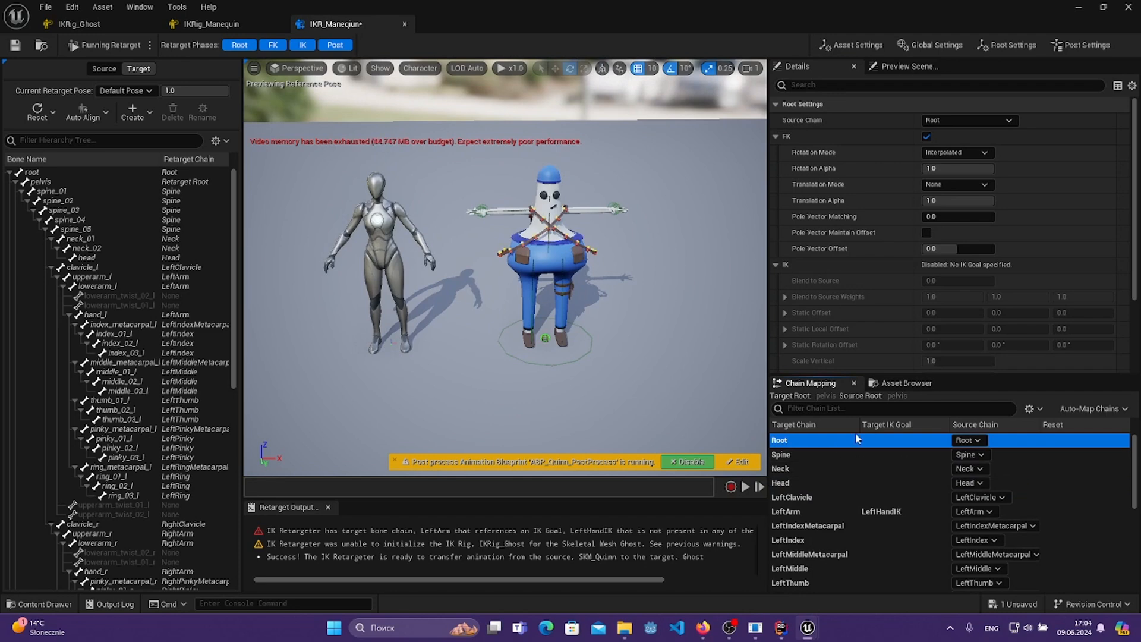
pyautogui.scroll(-5, 891, 467)
pyautogui.scroll(3, 930, 476)
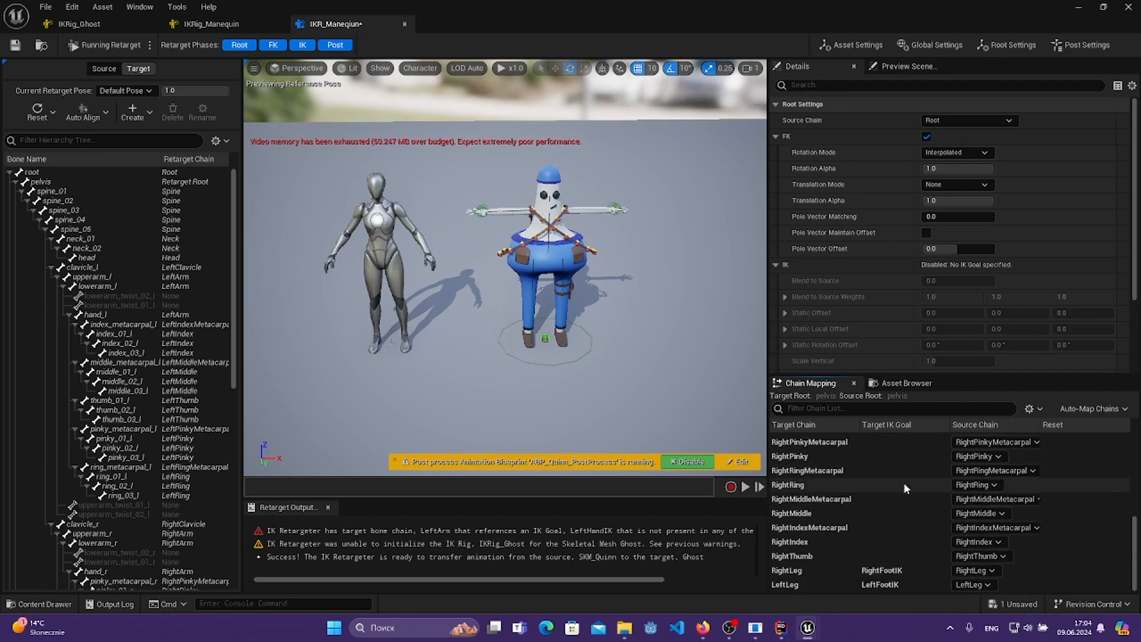
pyautogui.scroll(3, 953, 481)
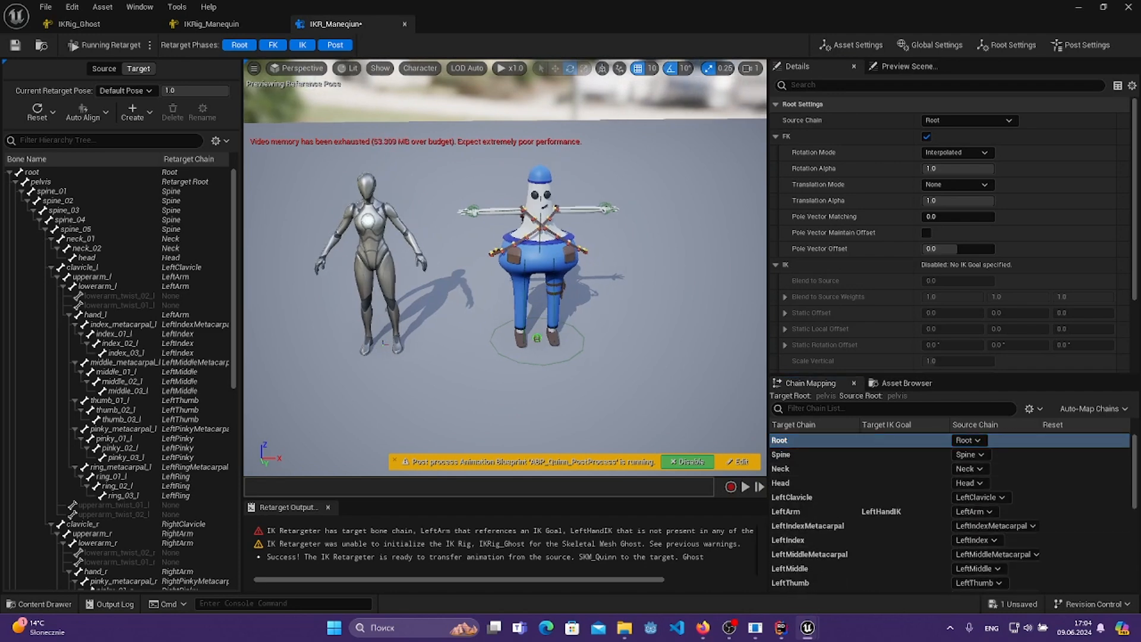
pyautogui.press('w')
pyautogui.moveTo(698, 373)
pyautogui.mouseDown(button='right')
pyautogui.moveTo(703, 388)
pyautogui.moveTo(699, 373)
pyautogui.mouseUp(button='right')
pyautogui.press('s')
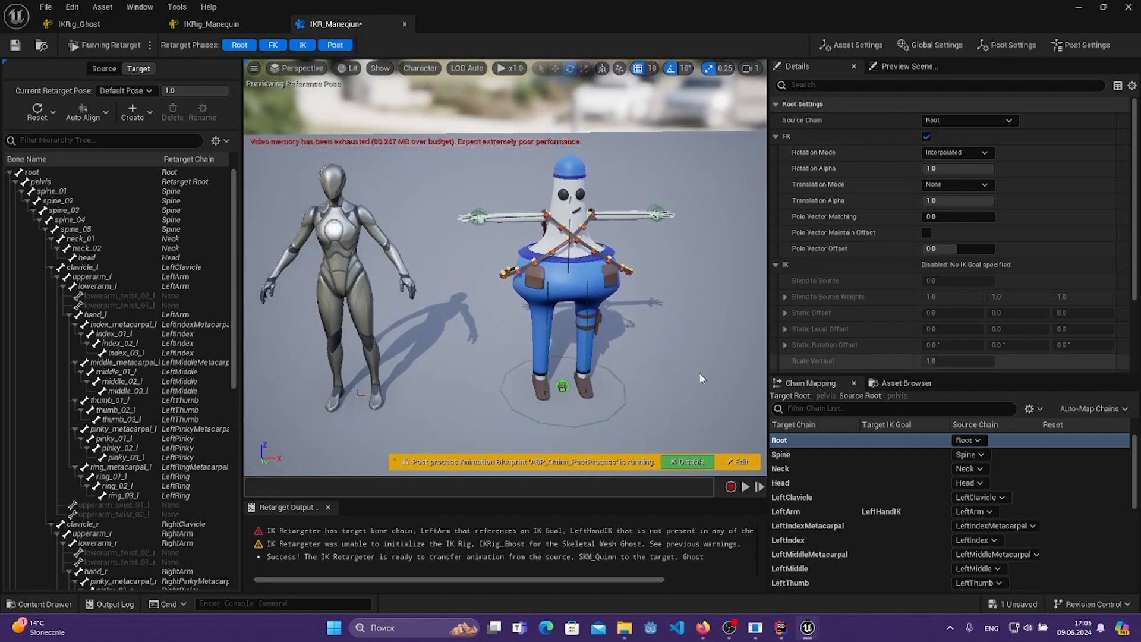
# - Preview the MM_Jump animation from the retargeter's asset list on both the mannequin and the ghost
pyautogui.click(907, 382)
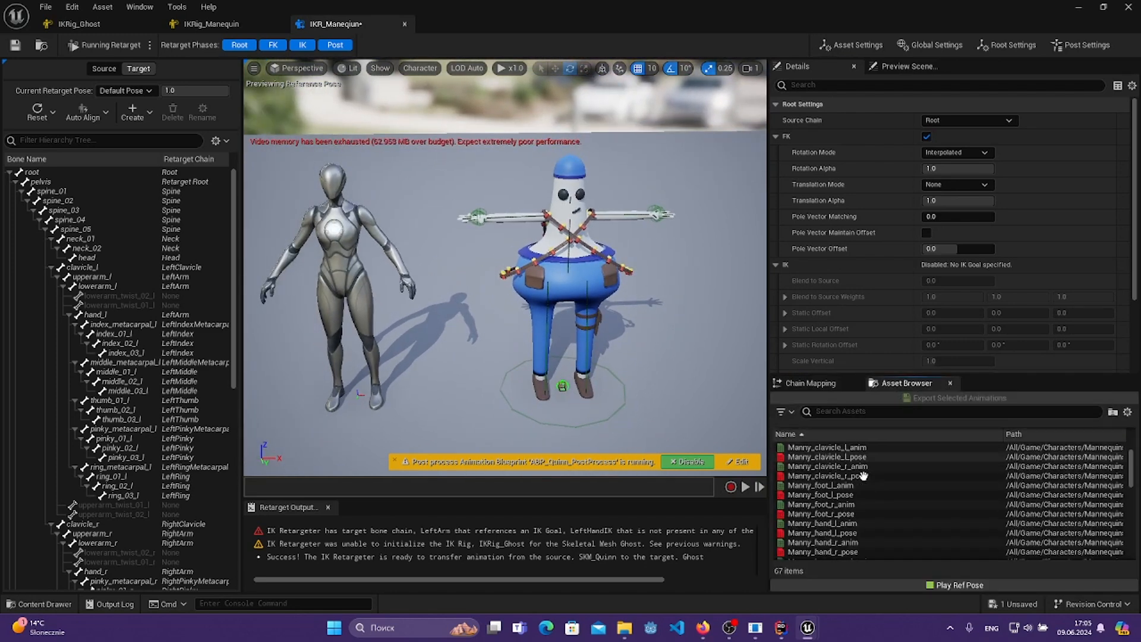
pyautogui.scroll(-5, 909, 495)
pyautogui.scroll(-1, 908, 496)
pyautogui.click(808, 514)
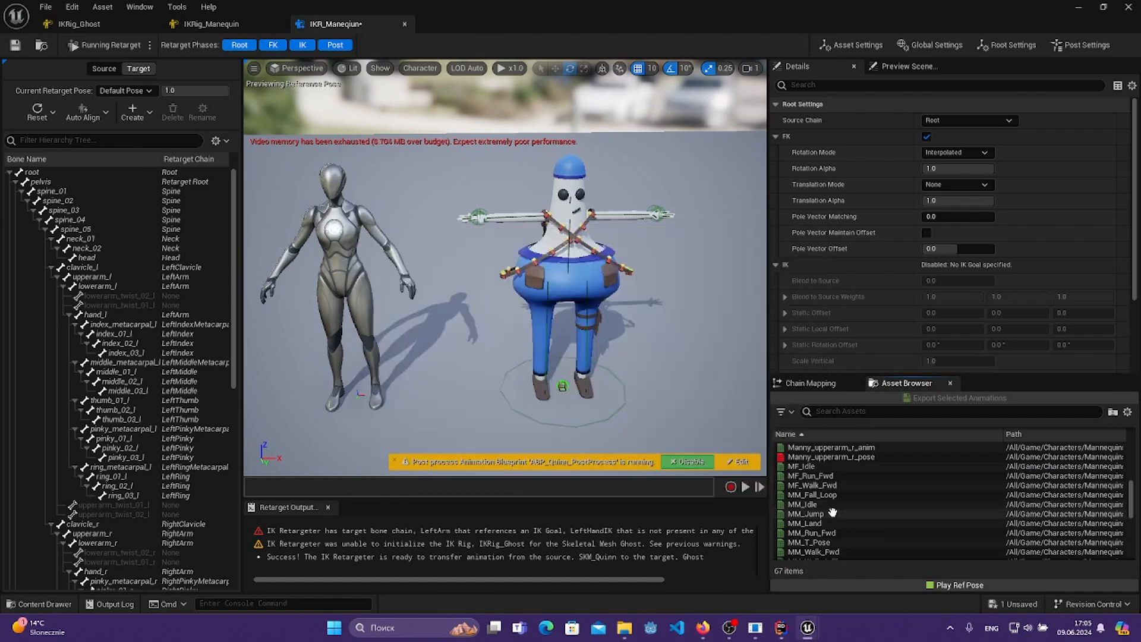
pyautogui.press('s')
pyautogui.moveTo(676, 365); pyautogui.dragTo(579, 327, button='right')
pyautogui.press('a')
pyautogui.press('d')
pyautogui.press('a')
pyautogui.press('w')
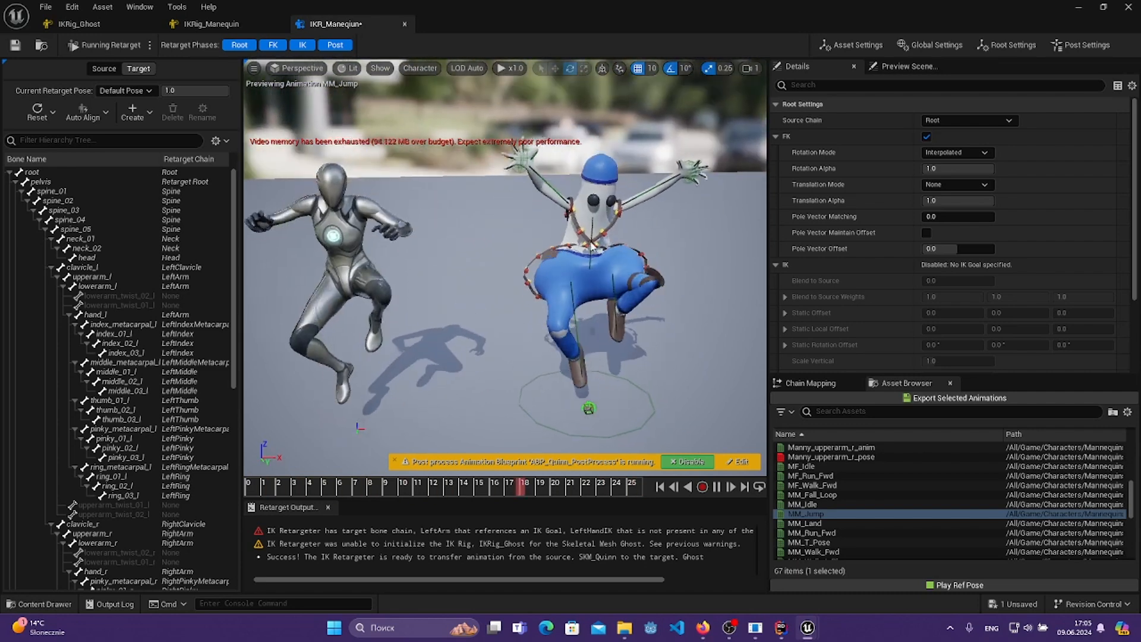
# - Pause the MM_Jump preview at about frame 24 and compare the ghost's pose with the mannequin's
pyautogui.click(702, 486)
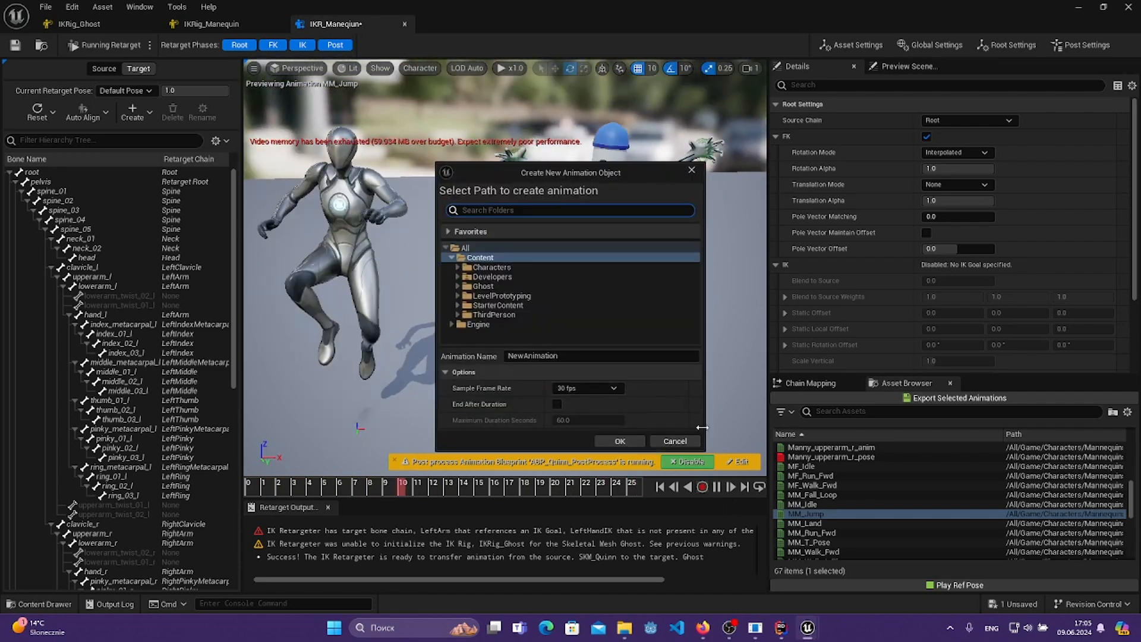
pyautogui.click(676, 442)
pyautogui.click(717, 486)
pyautogui.press('w')
pyautogui.moveTo(652, 309); pyautogui.dragTo(585, 297, button='right')
pyautogui.press('s')
pyautogui.keyDown('alt'); pyautogui.moveTo(586, 298); pyautogui.dragTo(606, 318); pyautogui.keyUp('alt')
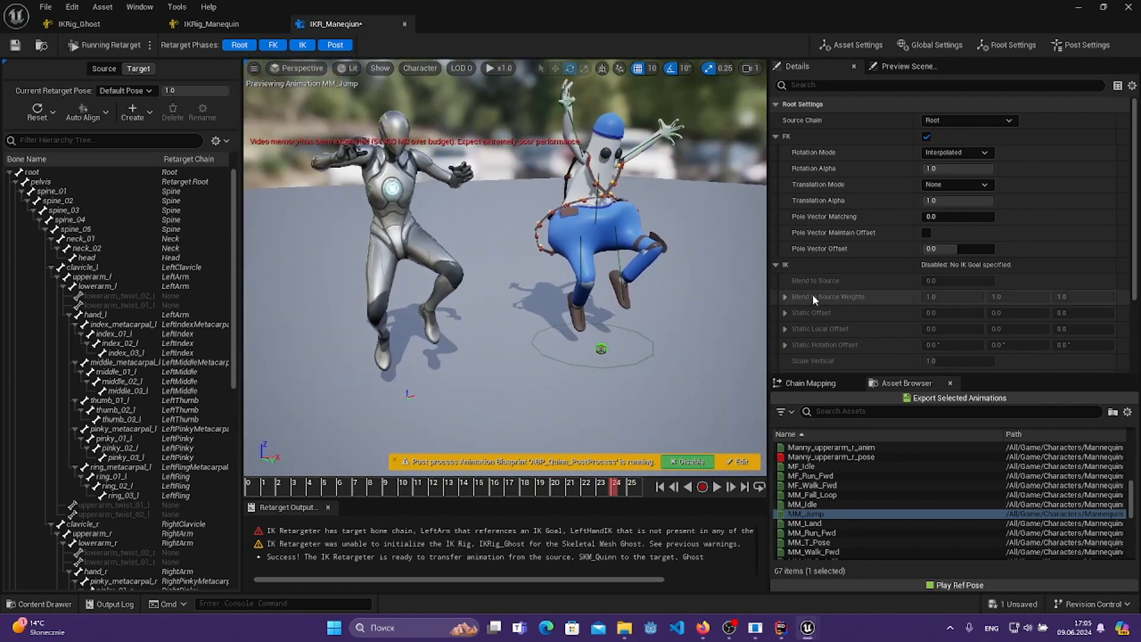
# - Edit the target's retarget pose and auto-align all of the ghost's bones to the mannequin
pyautogui.click(806, 383)
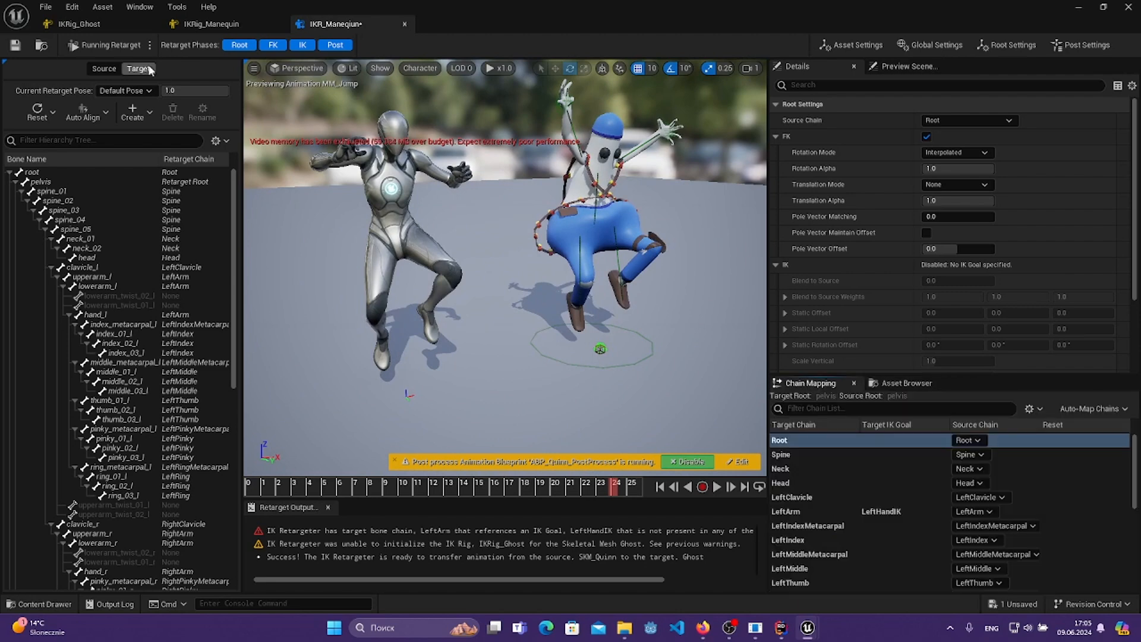
pyautogui.click(108, 46)
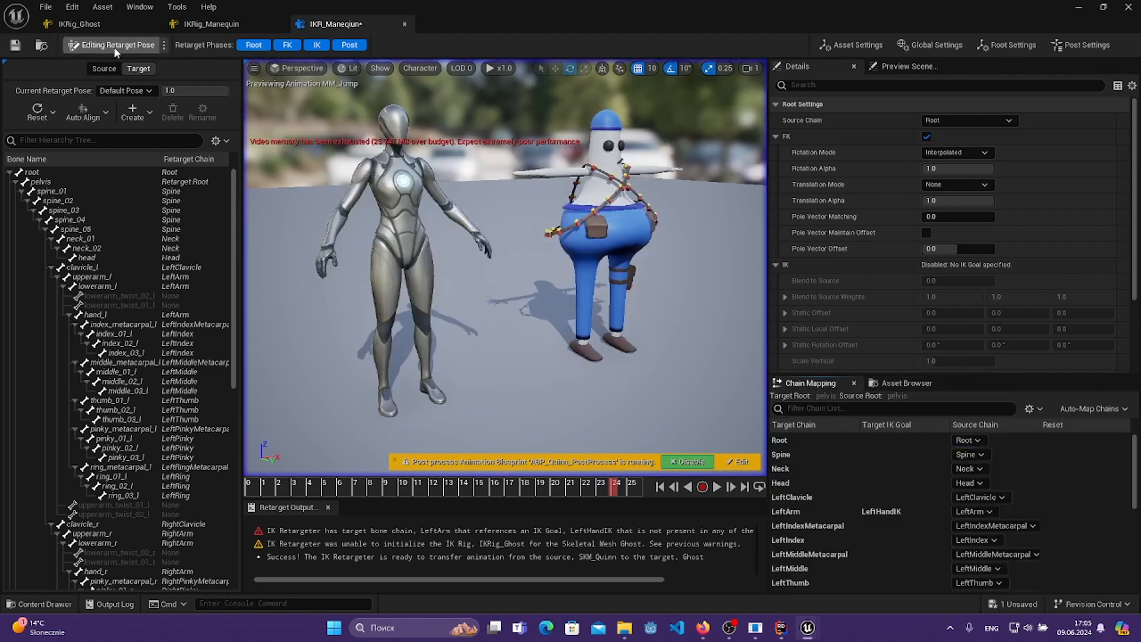
pyautogui.moveTo(524, 196)
pyautogui.mouseDown(button='right')
pyautogui.moveTo(476, 197)
pyautogui.moveTo(535, 199)
pyautogui.mouseUp(button='right')
pyautogui.moveTo(621, 288); pyautogui.dragTo(616, 288, button='right')
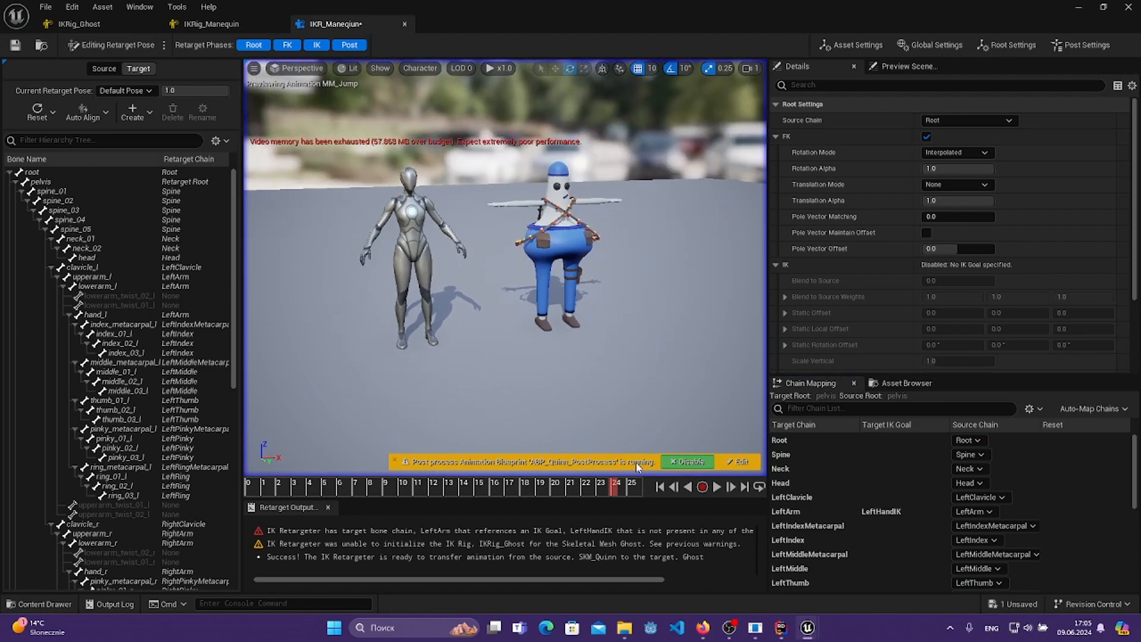
pyautogui.click(107, 118)
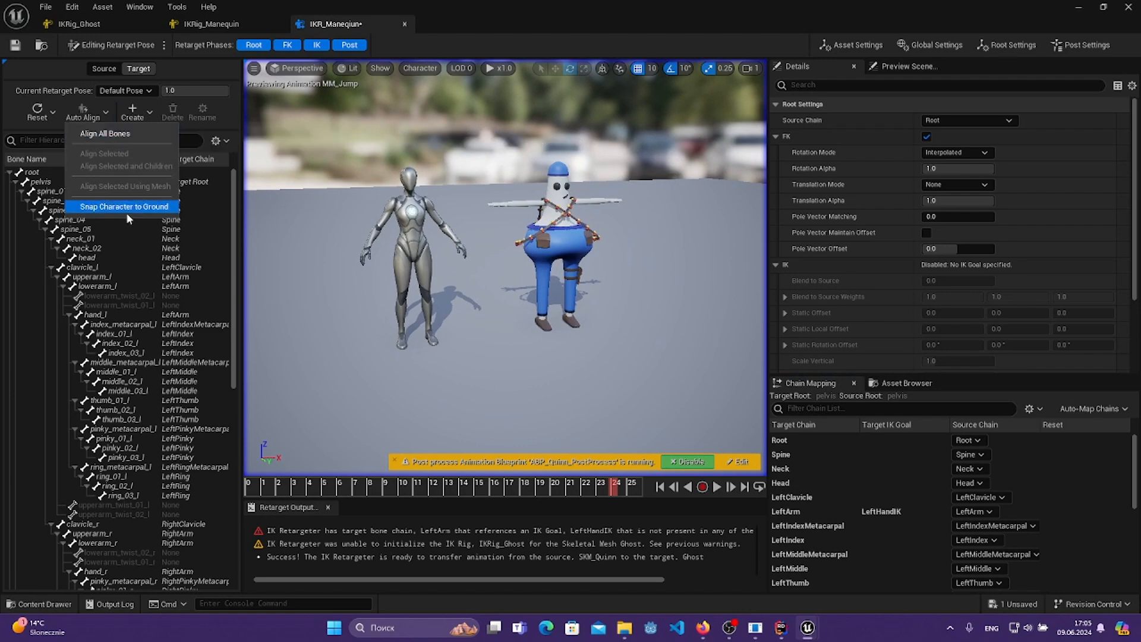
pyautogui.click(113, 136)
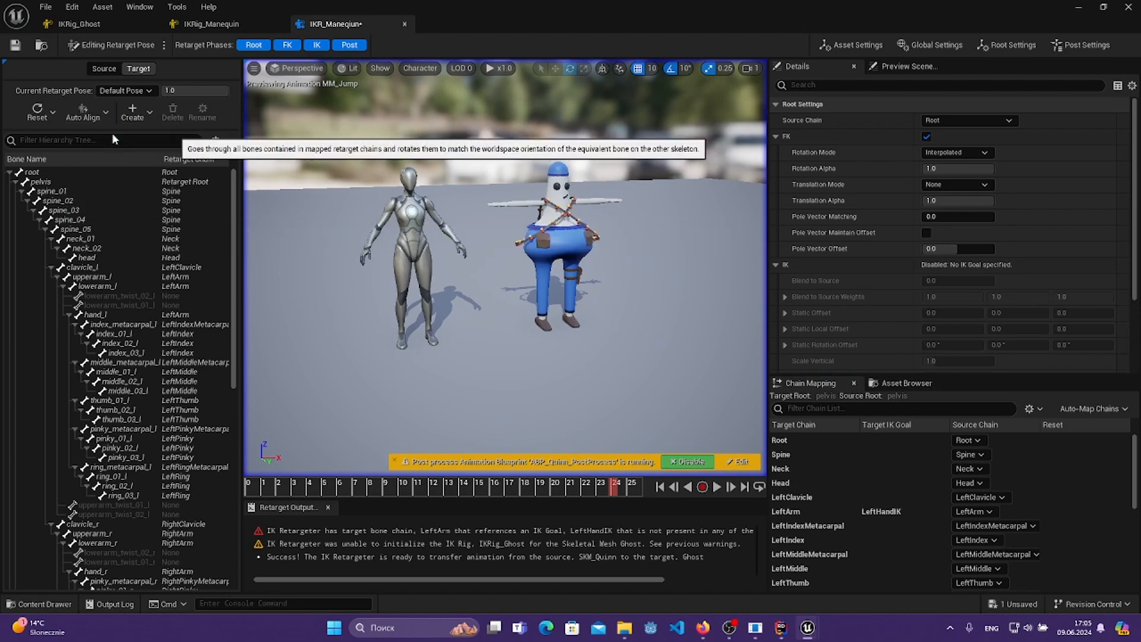
pyautogui.scroll(-5, 543, 229)
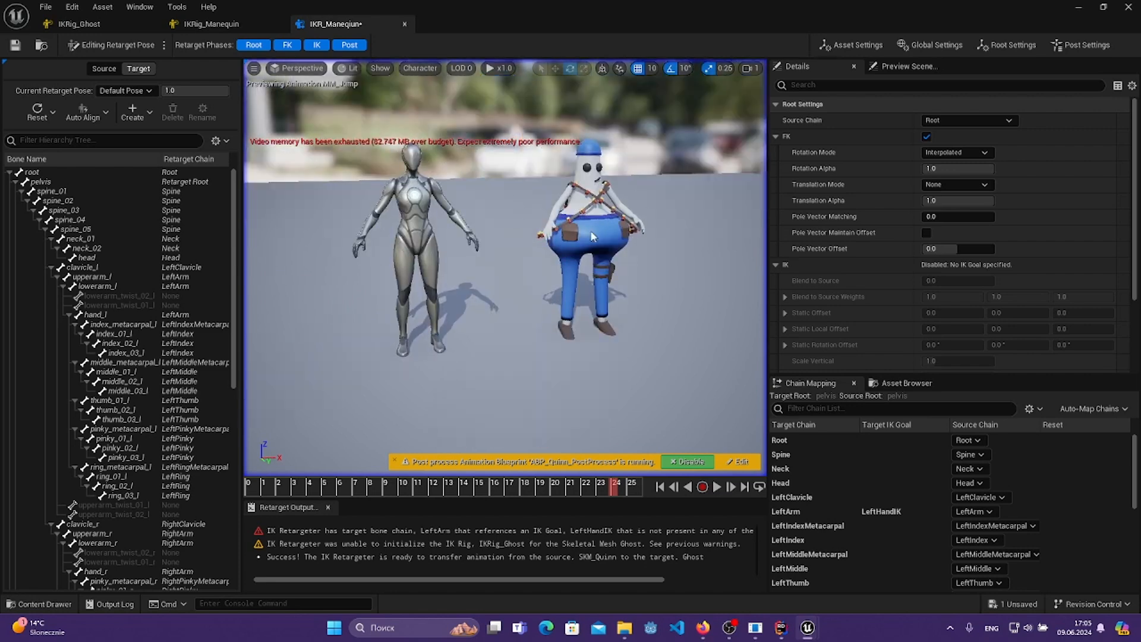
# - Show the bones of the full hierarchy in the viewport and frame the ghost closely
pyautogui.click(420, 67)
pyautogui.moveTo(449, 128)
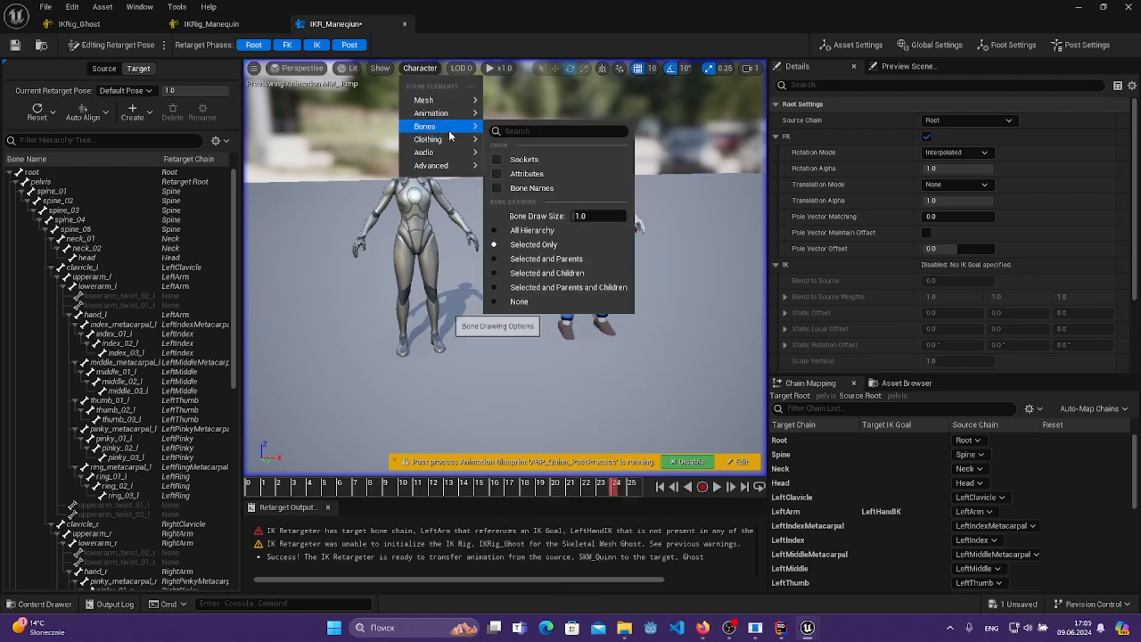
pyautogui.click(520, 230)
pyautogui.press('f')
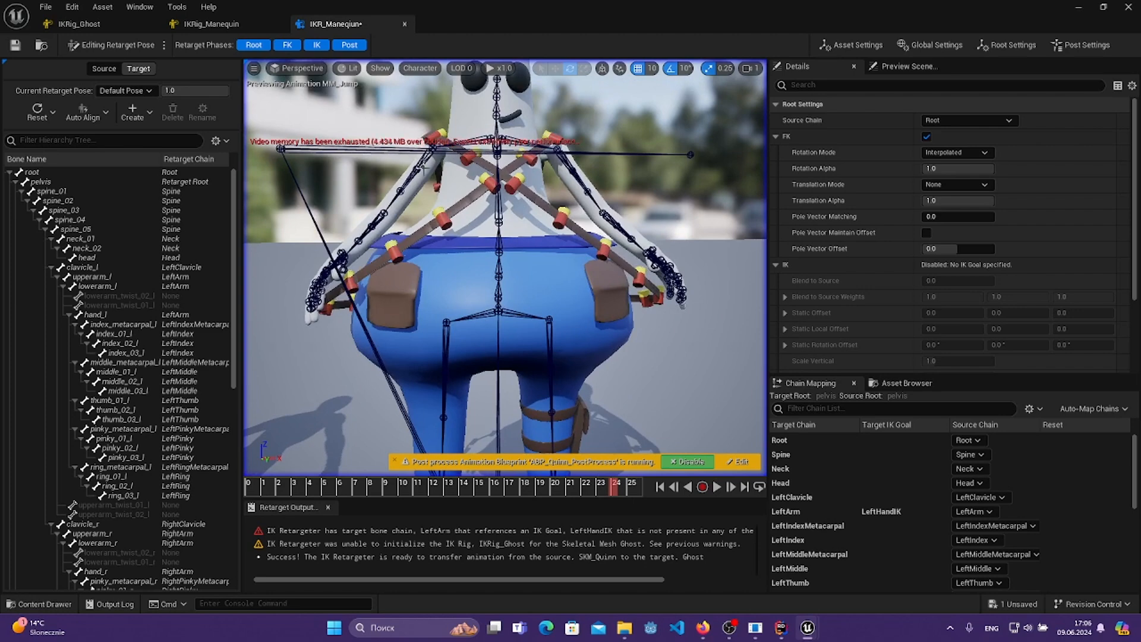
# - Try a Z rotation offset of -31° on the ghost's upperarm_r bone, and undo it
pyautogui.click(416, 170)
pyautogui.scroll(-5, 416, 169)
pyautogui.scroll(2, 416, 169)
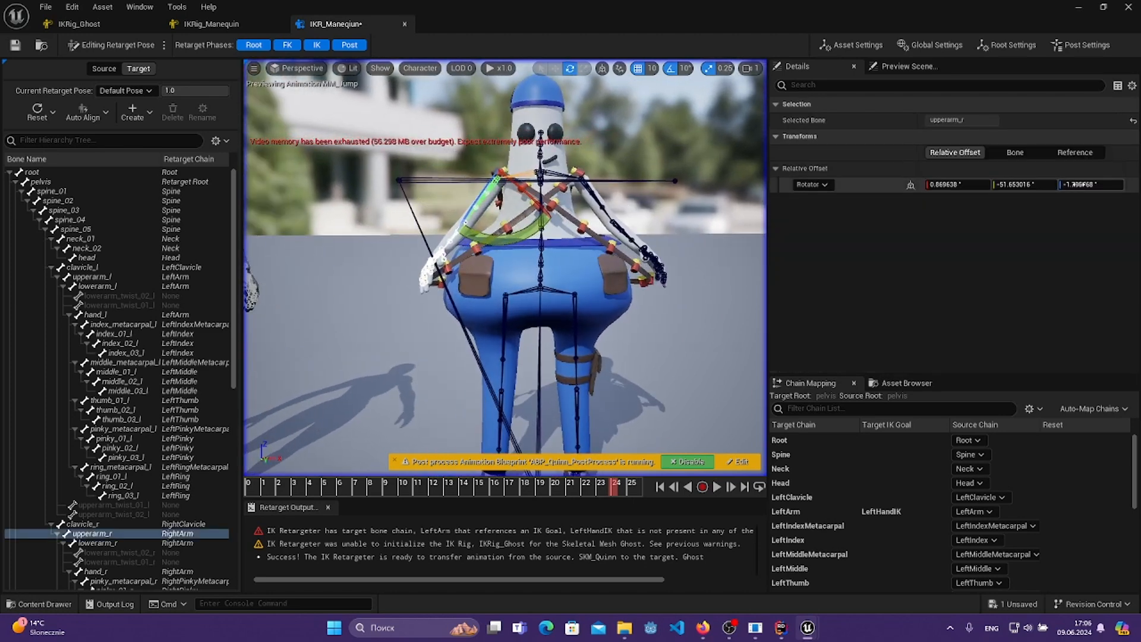
pyautogui.moveTo(1085, 185)
pyautogui.mouseDown()
pyautogui.moveTo(1097, 185)
pyautogui.moveTo(1070, 185)
pyautogui.mouseUp()
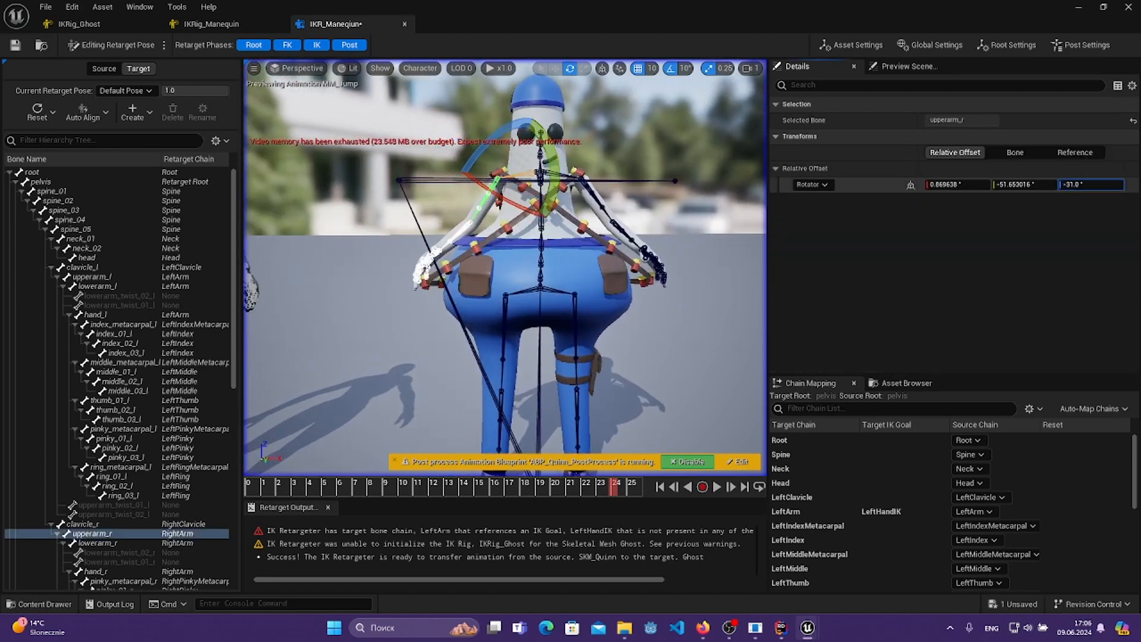
pyautogui.hotkey('ctrl', 'z')
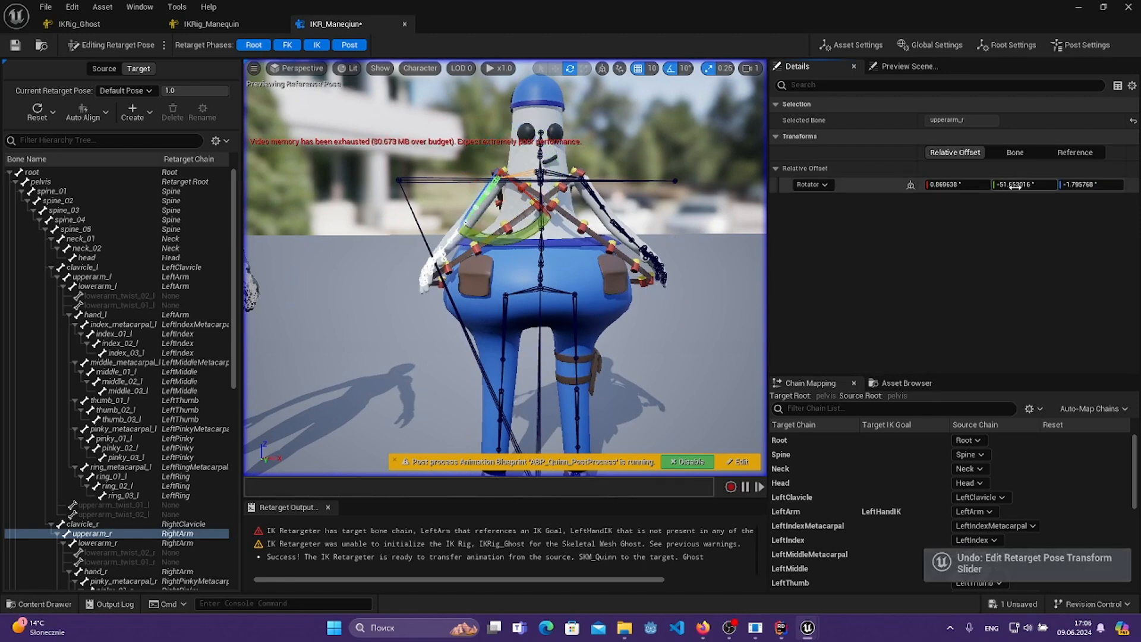
# - Try a different Y rotation offset on upperarm_r, compare both characters' arm poses, and undo the change
pyautogui.moveTo(1011, 185)
pyautogui.mouseDown()
pyautogui.moveTo(1039, 185)
pyautogui.moveTo(1014, 185)
pyautogui.moveTo(1024, 185)
pyautogui.mouseUp()
pyautogui.moveTo(618, 256); pyautogui.dragTo(582, 239, button='right')
pyautogui.press('s')
pyautogui.press('w')
pyautogui.press('s')
pyautogui.press('w')
pyautogui.moveTo(505, 267); pyautogui.dragTo(500, 238, button='right')
pyautogui.press('s')
pyautogui.press('s')
pyautogui.moveTo(570, 211); pyautogui.dragTo(601, 221, button='right')
pyautogui.hotkey('ctrl', 'z')
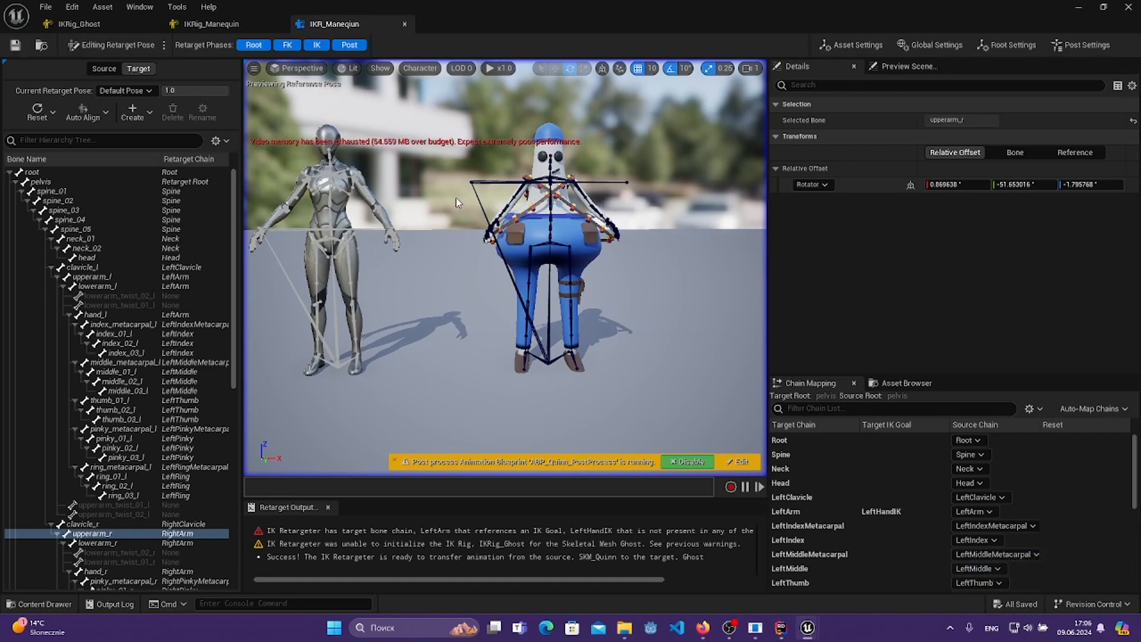
# - Snap the ghost's retarget pose to the ground and save the retargeter
pyautogui.moveTo(456, 202); pyautogui.dragTo(410, 200, button='right')
pyautogui.press('s')
pyautogui.press('w')
pyautogui.click(100, 116)
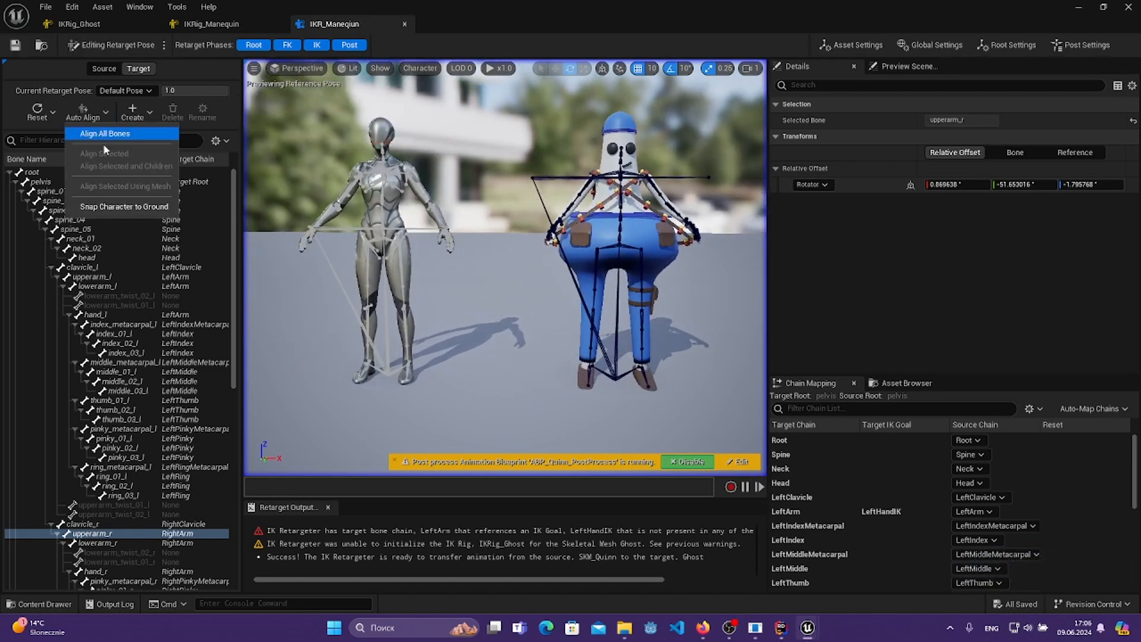
pyautogui.click(124, 208)
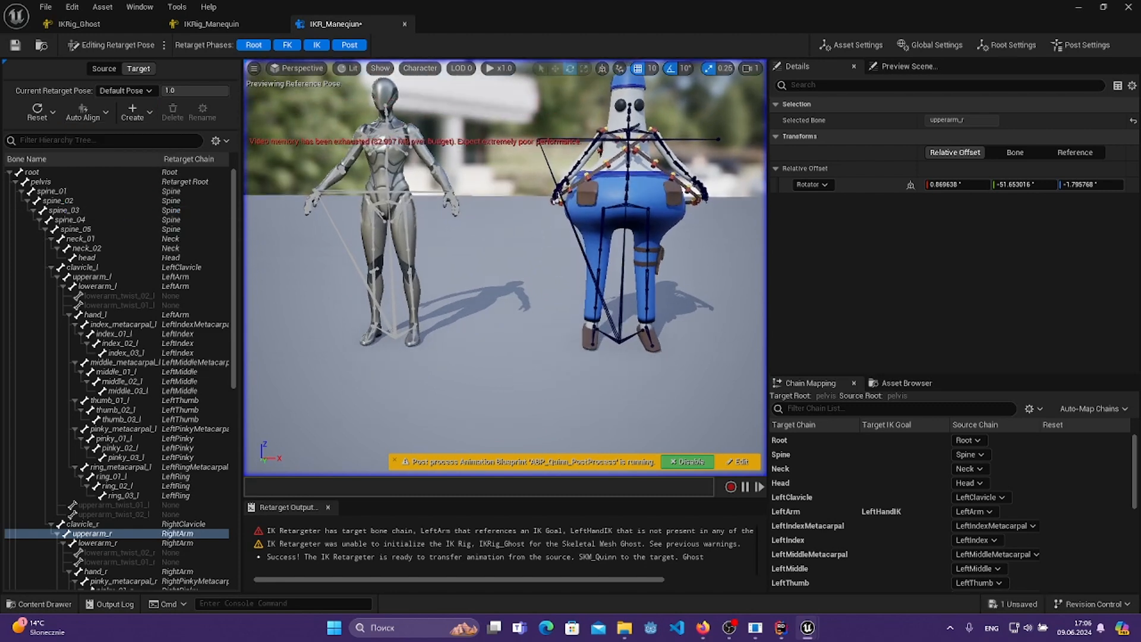
pyautogui.press('w')
pyautogui.moveTo(410, 98)
pyautogui.mouseDown(button='right')
pyautogui.moveTo(416, 128)
pyautogui.moveTo(410, 71)
pyautogui.moveTo(410, 99)
pyautogui.mouseUp(button='right')
pyautogui.press('s')
pyautogui.press('w')
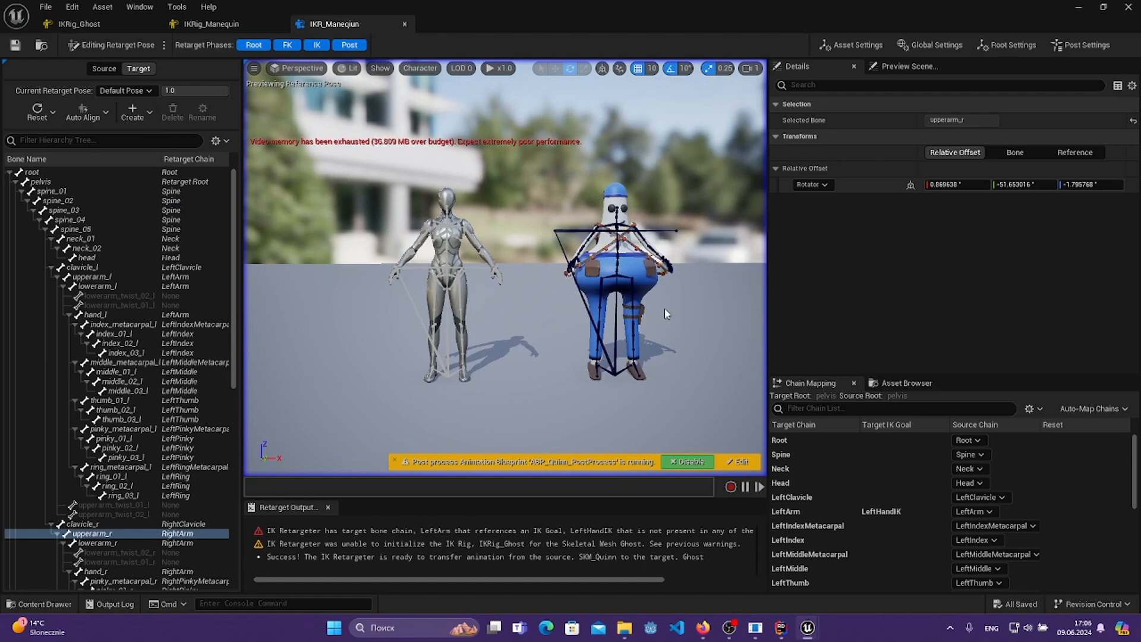
# - Leave retarget pose editing and set the retargeter back to running, with both characters in view
pyautogui.click(112, 49)
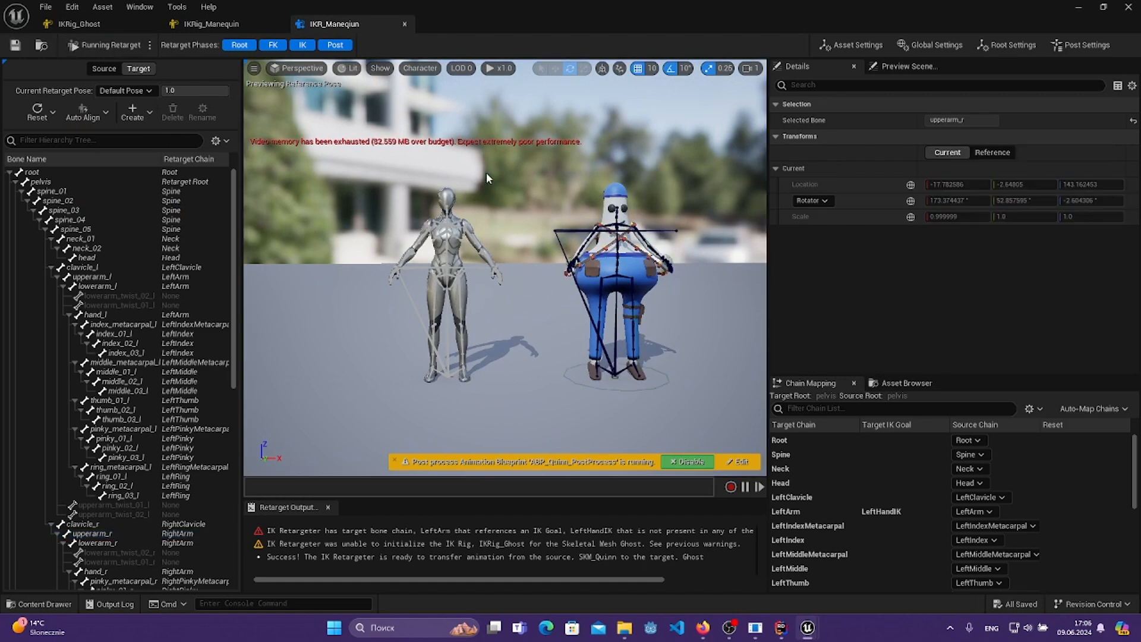
pyautogui.press('s')
pyautogui.moveTo(486, 172); pyautogui.dragTo(505, 177, button='right')
pyautogui.press('w')
pyautogui.scroll(-1, 843, 479)
# - Preview the MF_Run_Fwd animation on both characters, pausing it partway, and play MM_Idle for comparison
pyautogui.click(898, 384)
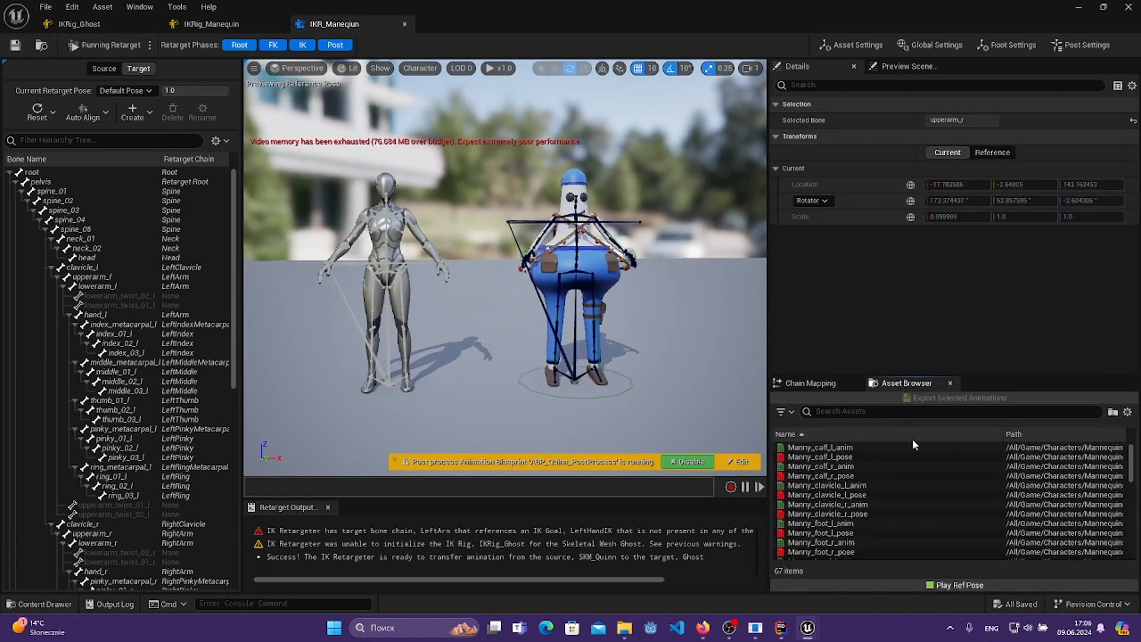
pyautogui.scroll(-10, 921, 475)
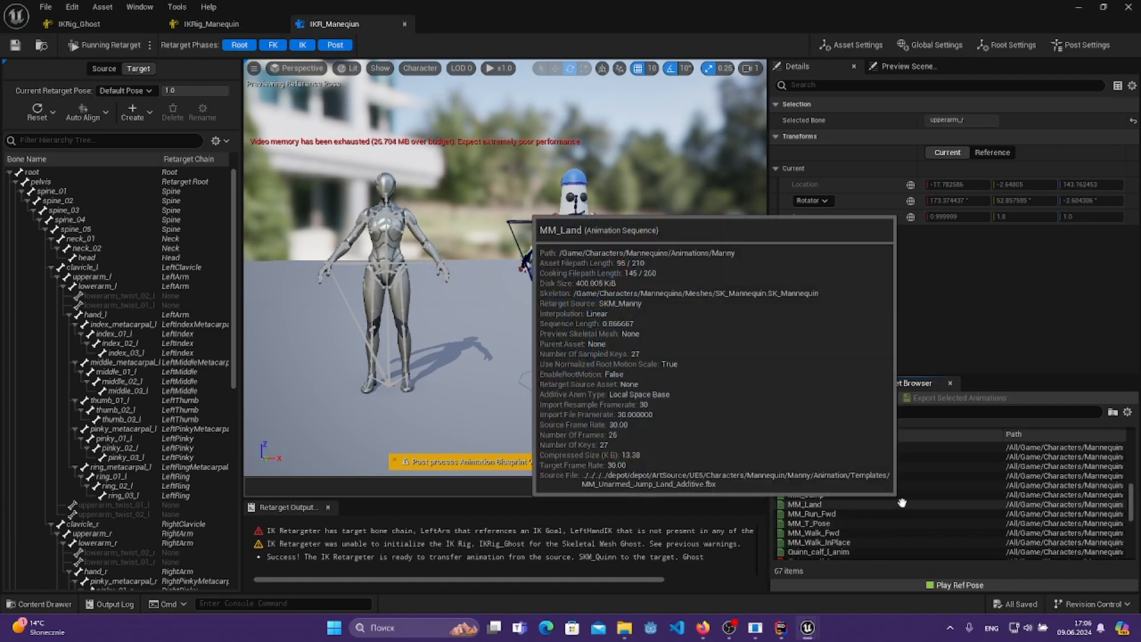
pyautogui.scroll(1, 840, 488)
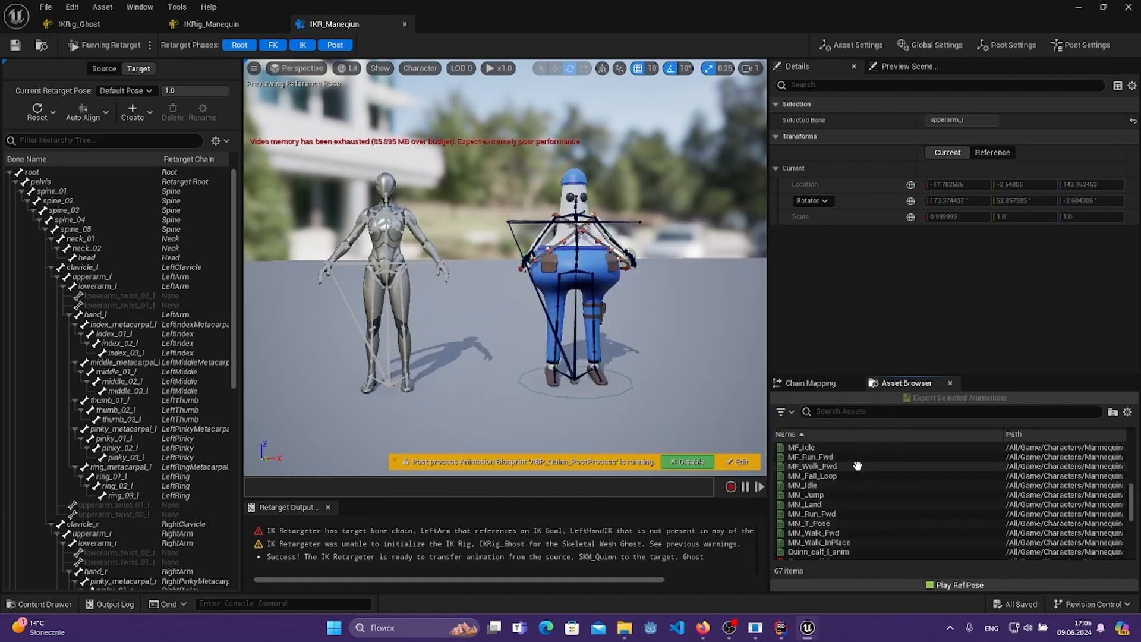
pyautogui.click(844, 456)
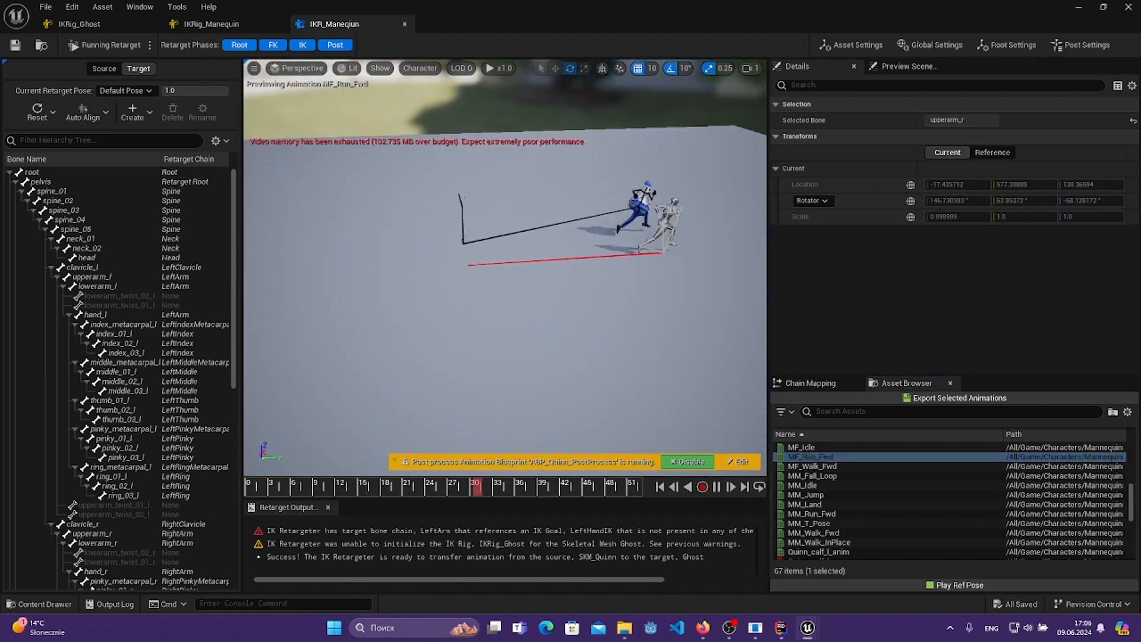
pyautogui.click(716, 486)
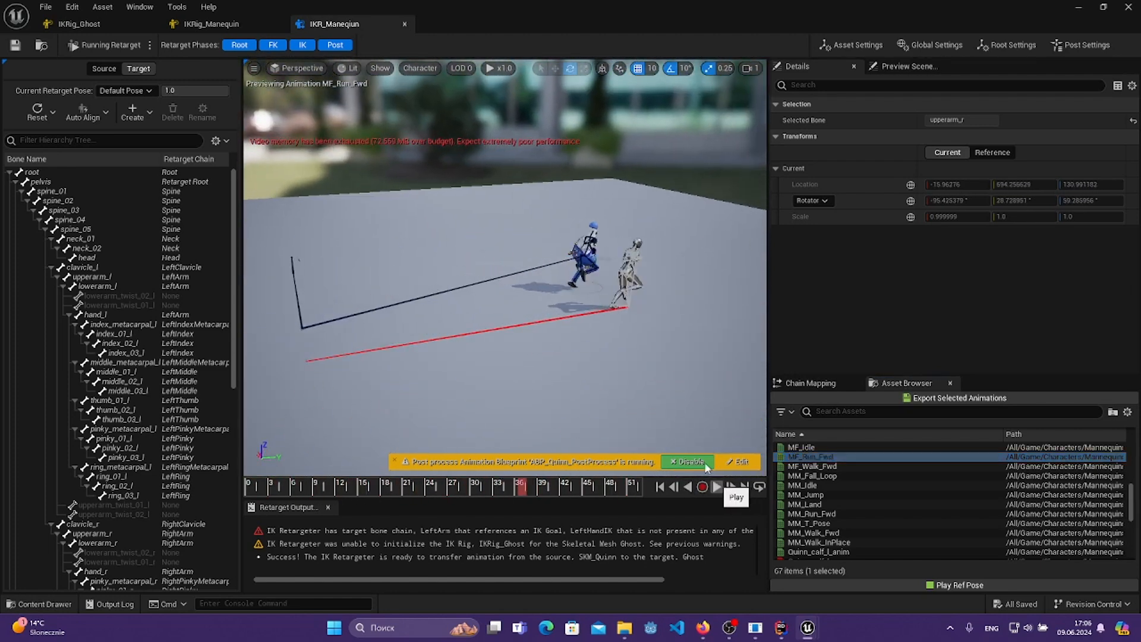
pyautogui.moveTo(505, 268); pyautogui.dragTo(737, 270, button='right')
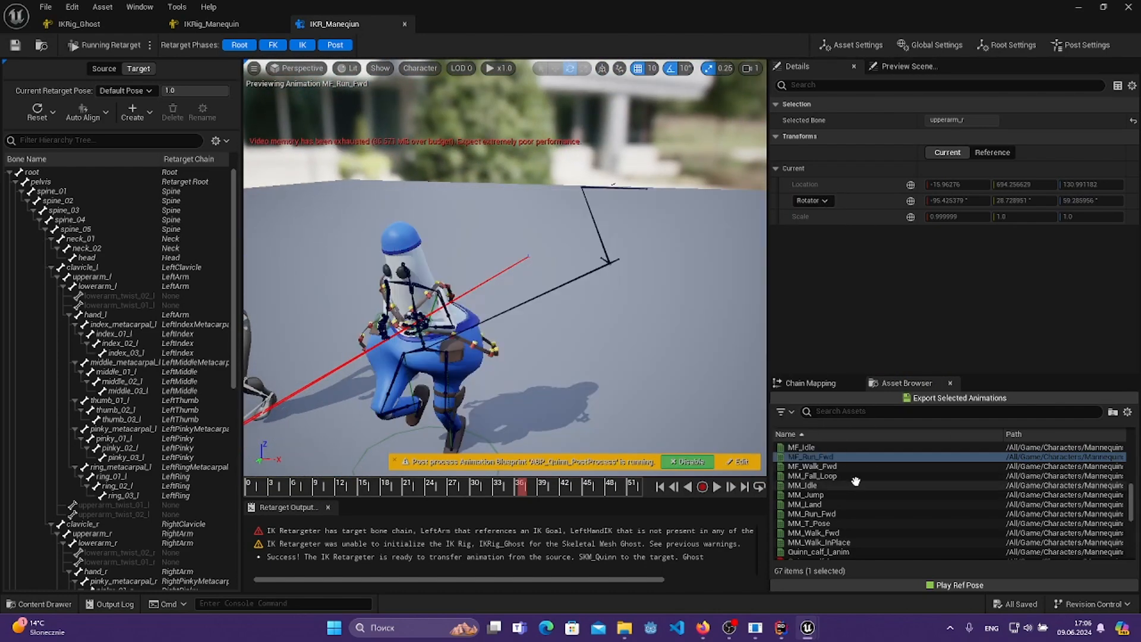
pyautogui.click(842, 484)
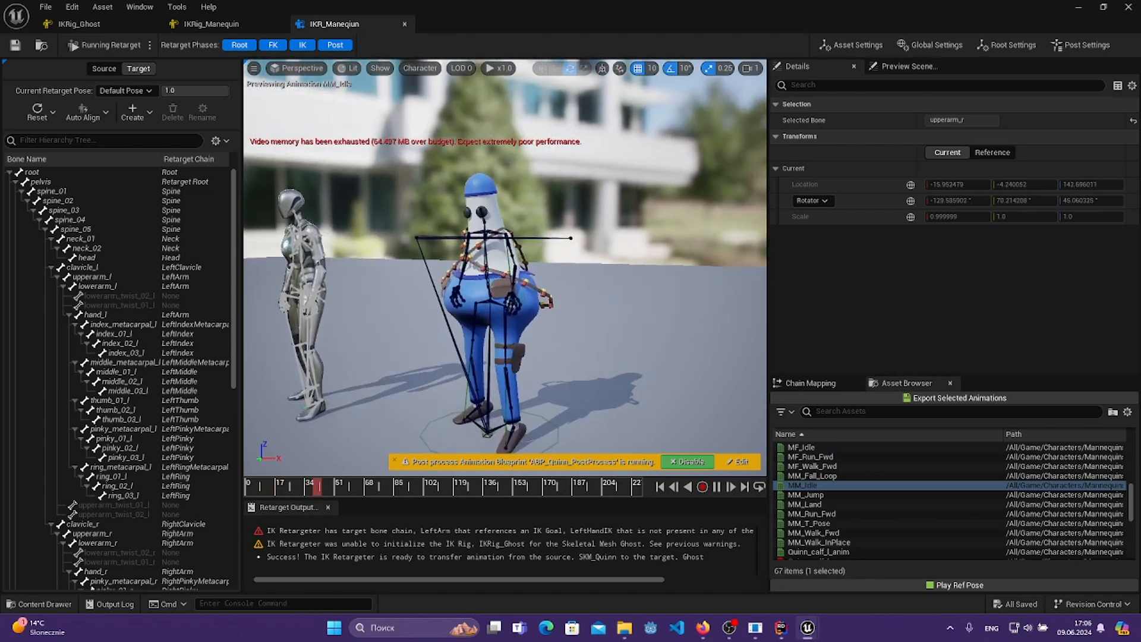
# - Preview MM_Jump, MM_Land, MM_Run_Fwd and MM_Walk_Fwd on both characters, and return to MM_Jump, pausing it mid-jump
pyautogui.click(806, 494)
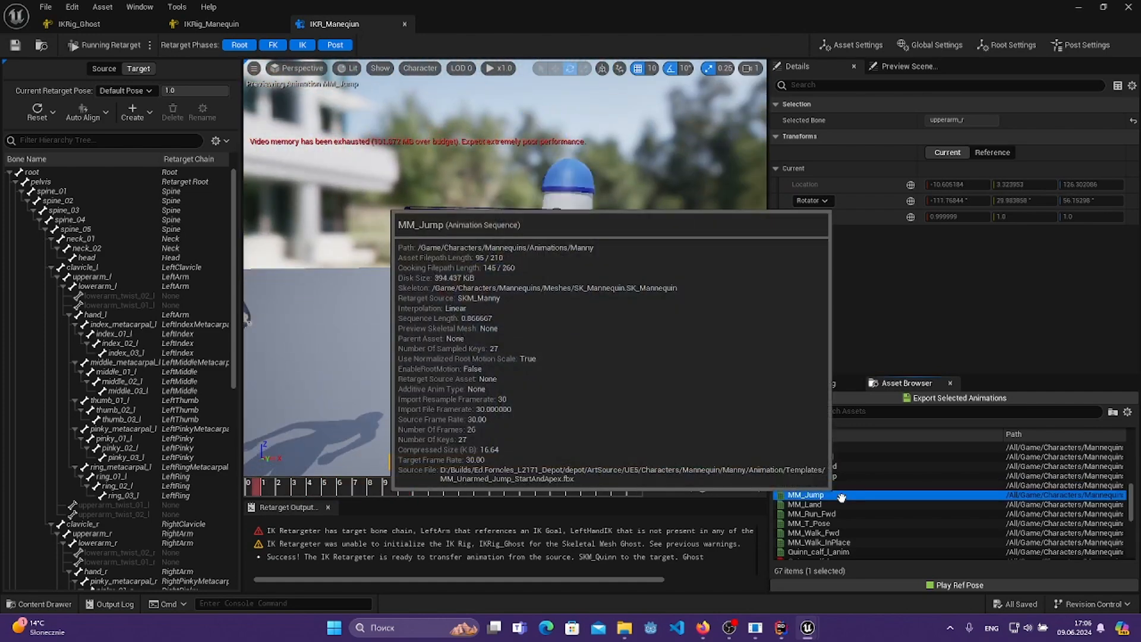
pyautogui.press('Down')
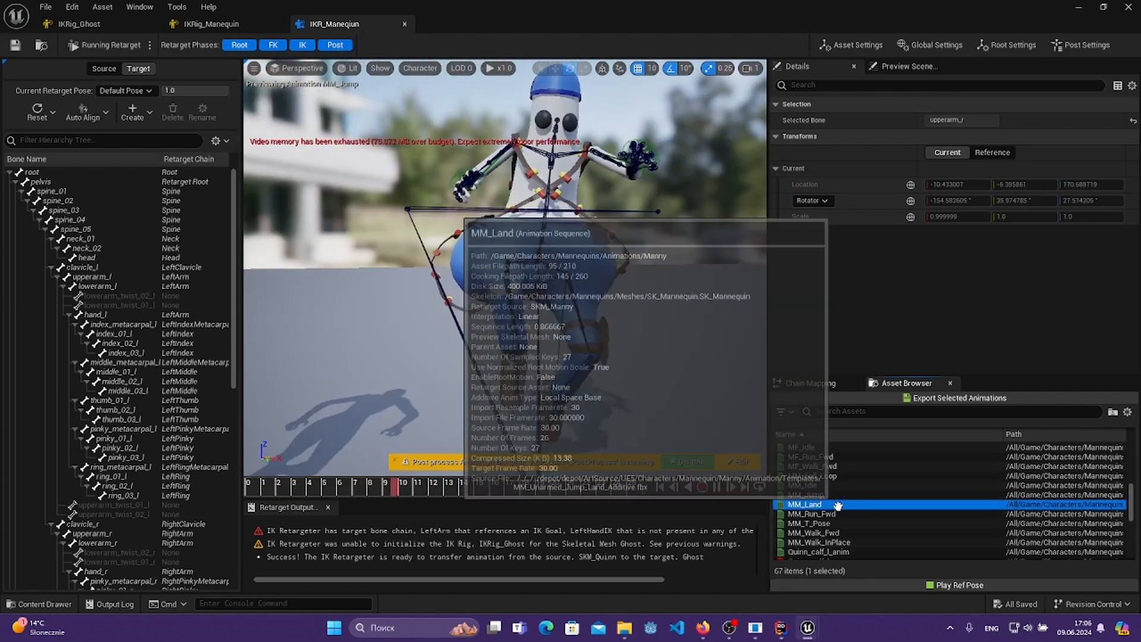
pyautogui.press('Down')
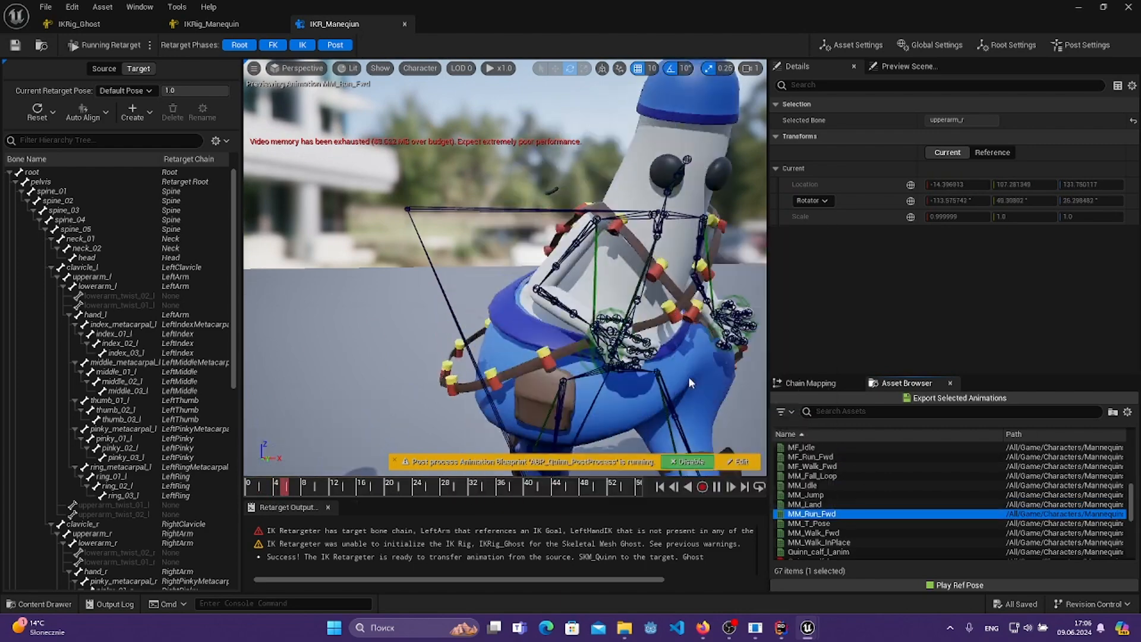
pyautogui.click(831, 532)
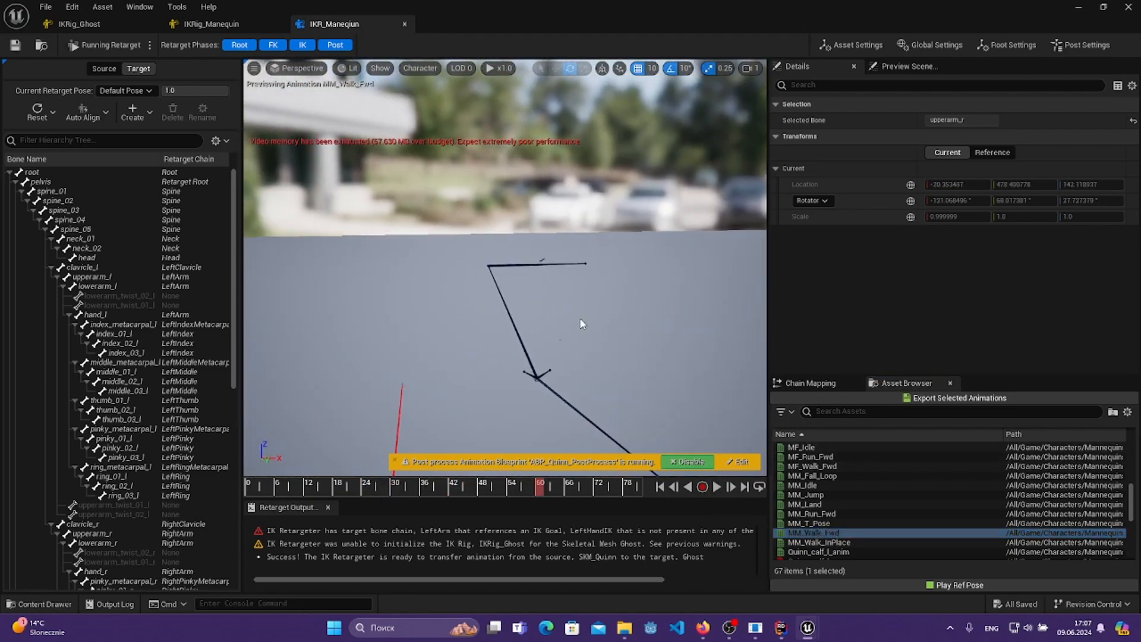
pyautogui.click(822, 495)
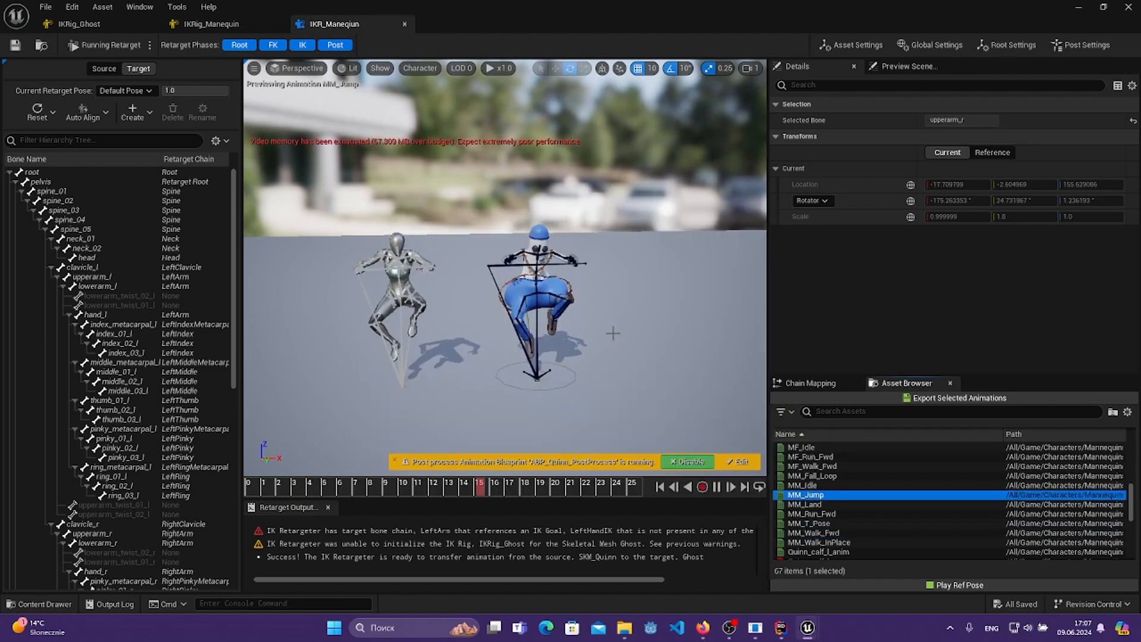
pyautogui.click(717, 486)
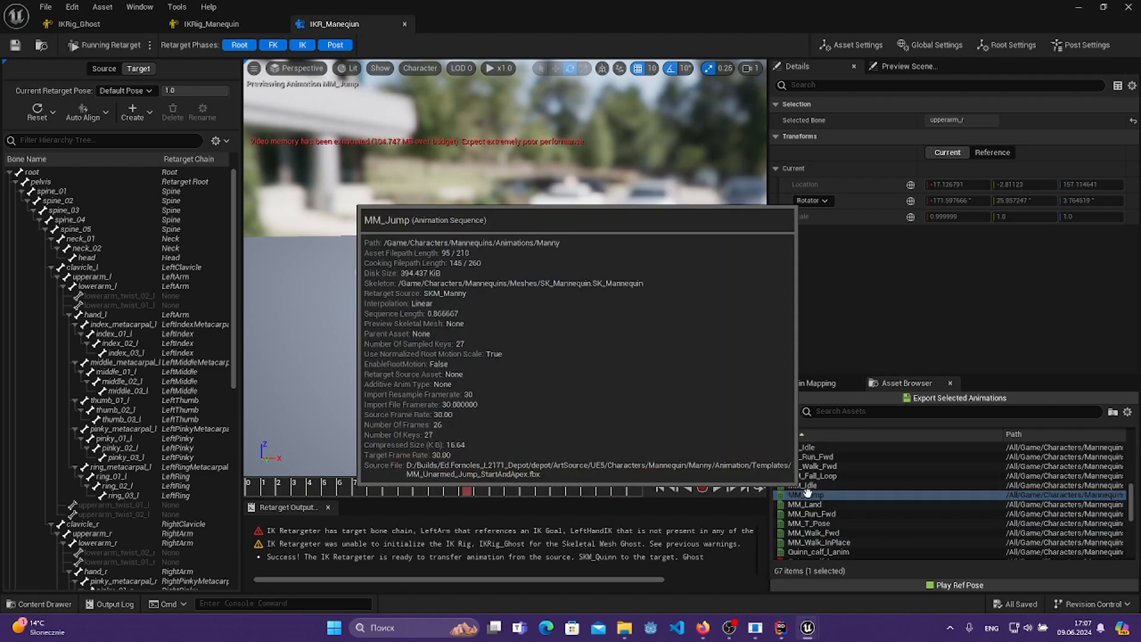
# - Export the retargeted MM_Jump animation into a new Animations folder inside Ghost, keeping the default batch export options
pyautogui.click(809, 494)
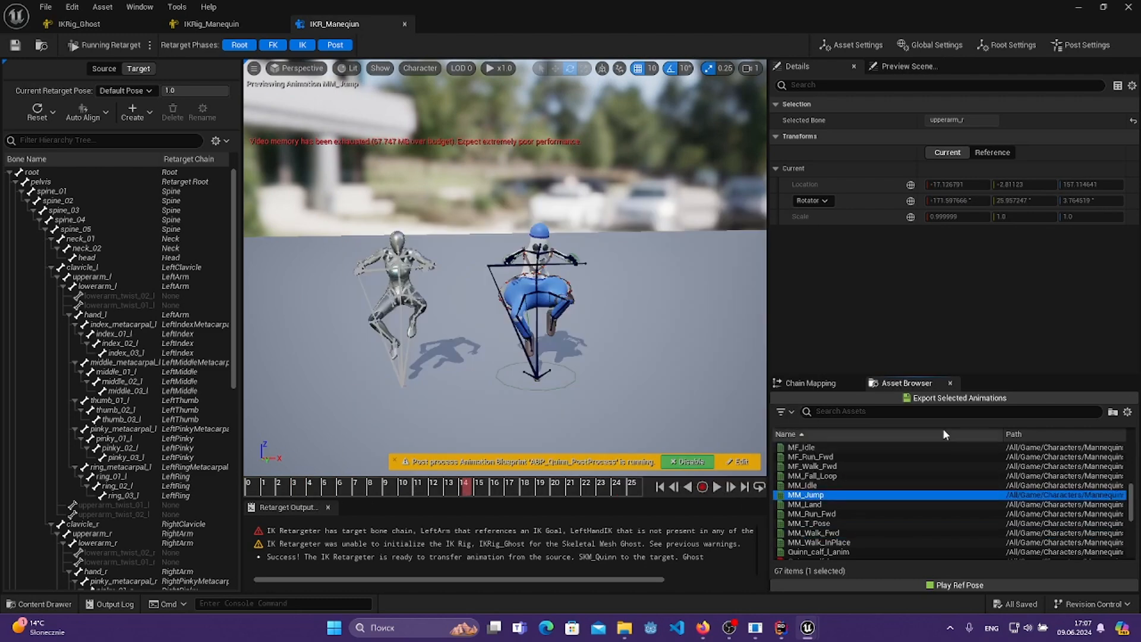
pyautogui.click(917, 398)
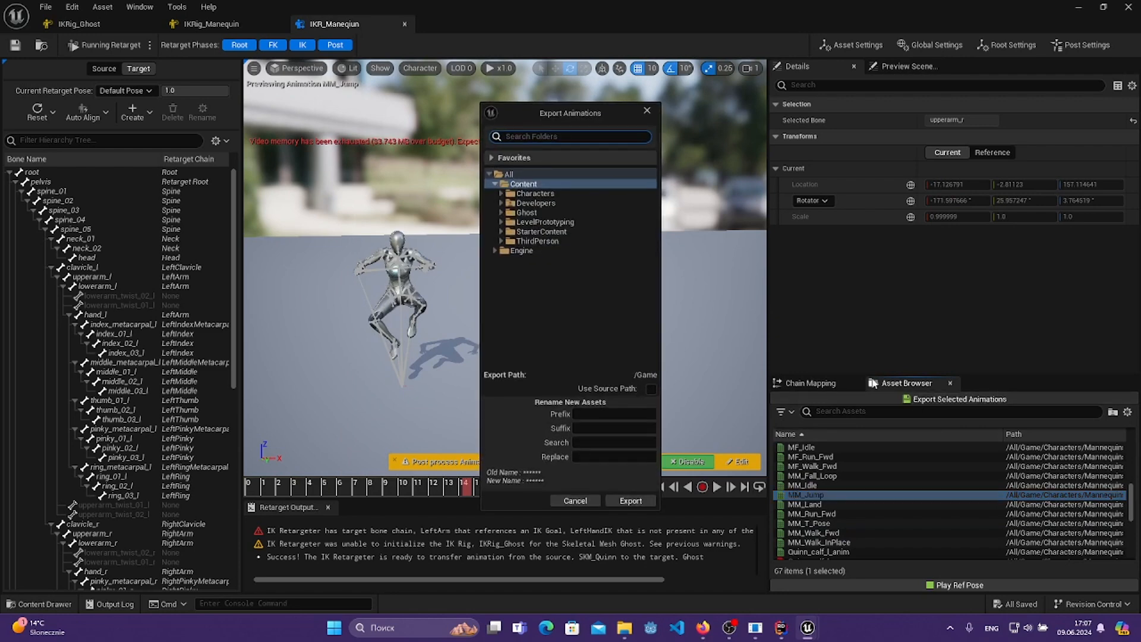
pyautogui.rightClick(524, 213)
pyautogui.click(564, 226)
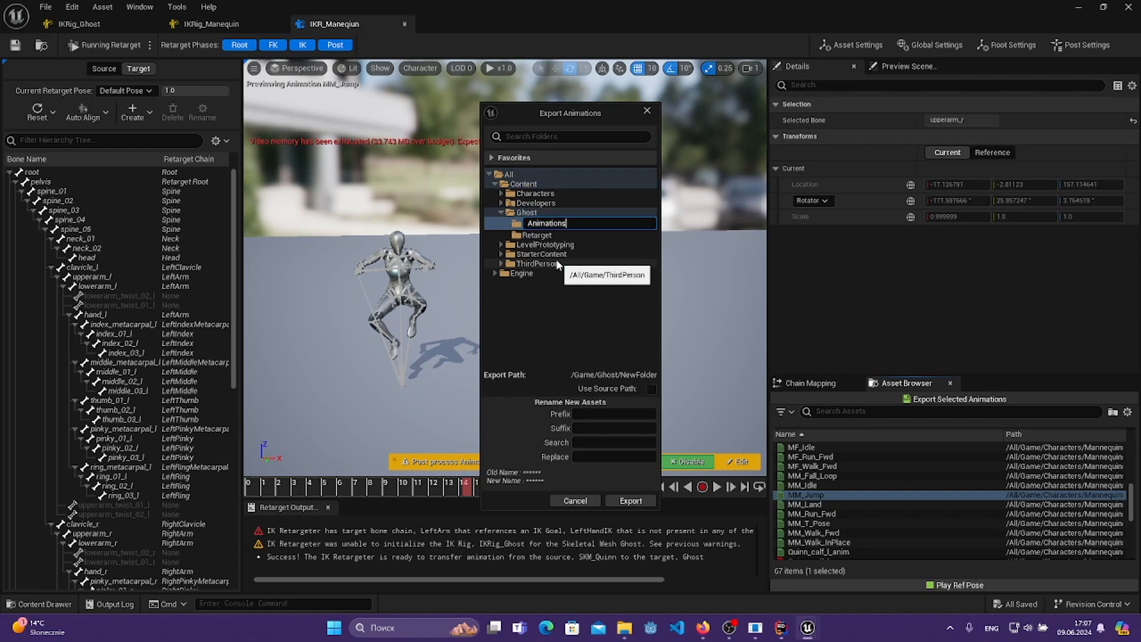
pyautogui.write('Animations')
pyautogui.press('Return')
pyautogui.click(652, 501)
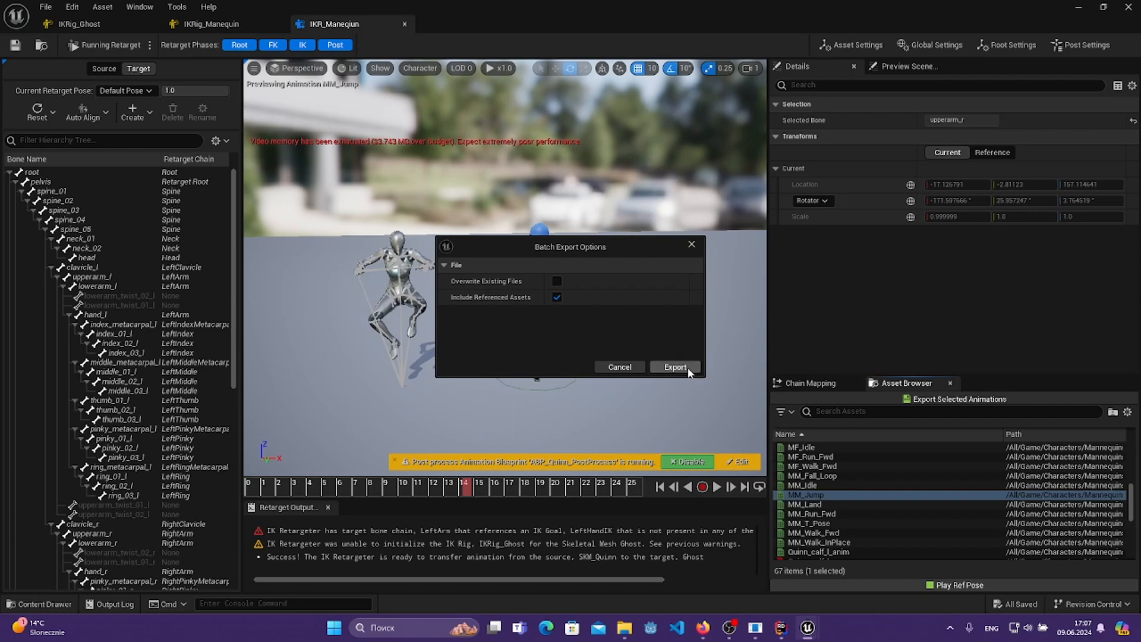
pyautogui.click(675, 367)
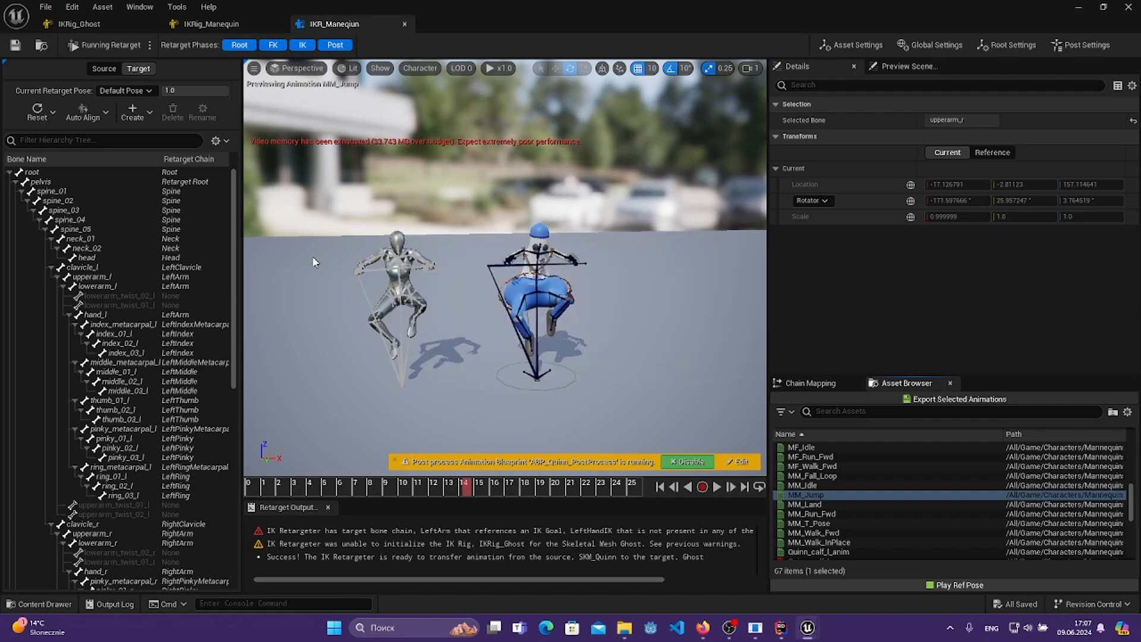
# - Open the exported MM_Jump animation from the Ghost Animations folder and inspect the ghost's jump motion
pyautogui.click(1079, 9)
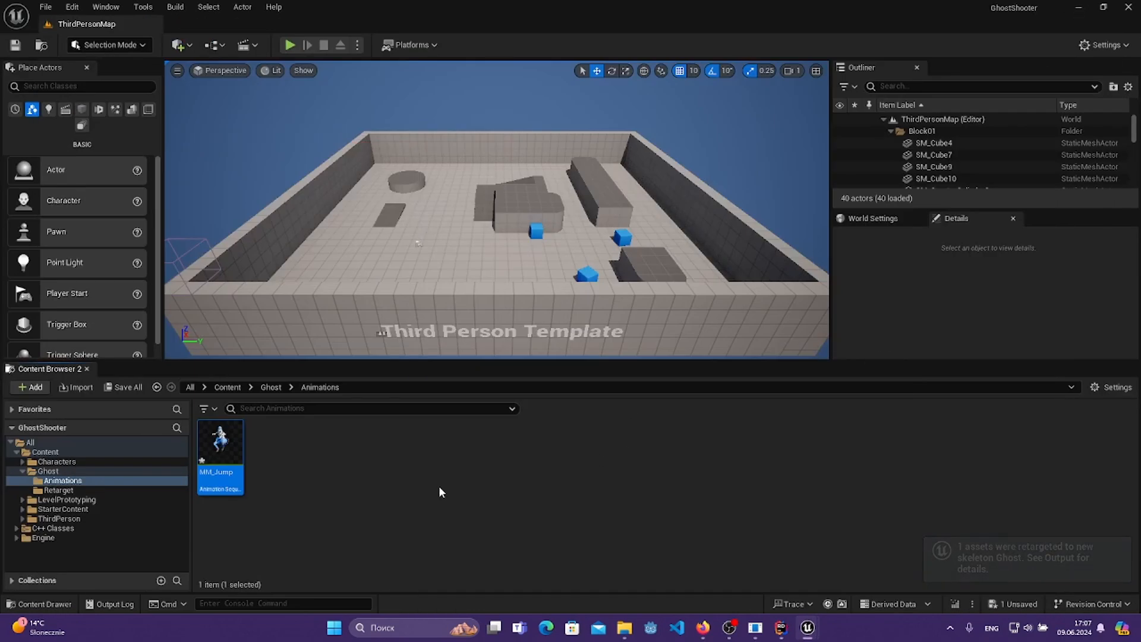
pyautogui.click(219, 446)
pyautogui.doubleClick(227, 454)
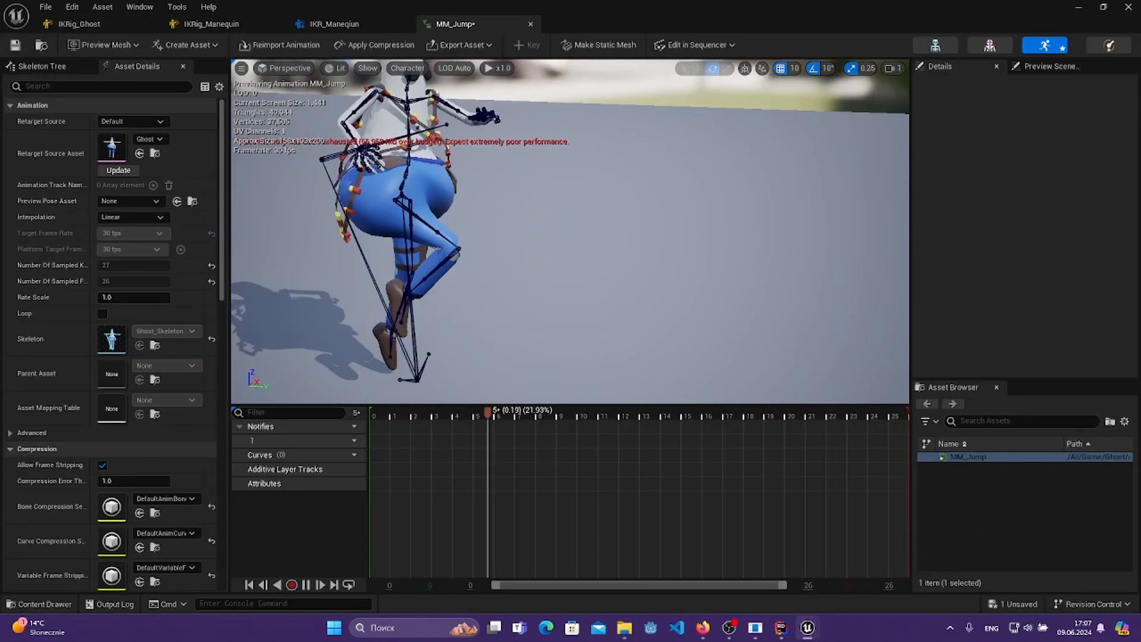
pyautogui.moveTo(570, 237); pyautogui.dragTo(784, 238, button='right')
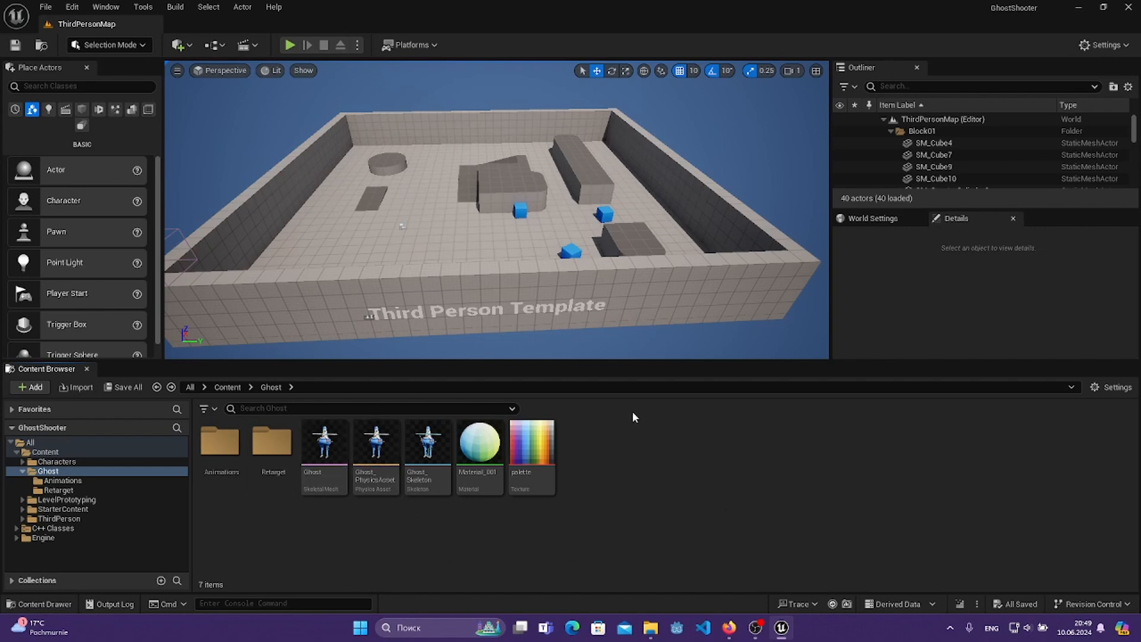
# - Create a folder named Movement inside the Ghost content folder and open it
pyautogui.moveTo(497, 209); pyautogui.dragTo(663, 221, button='right')
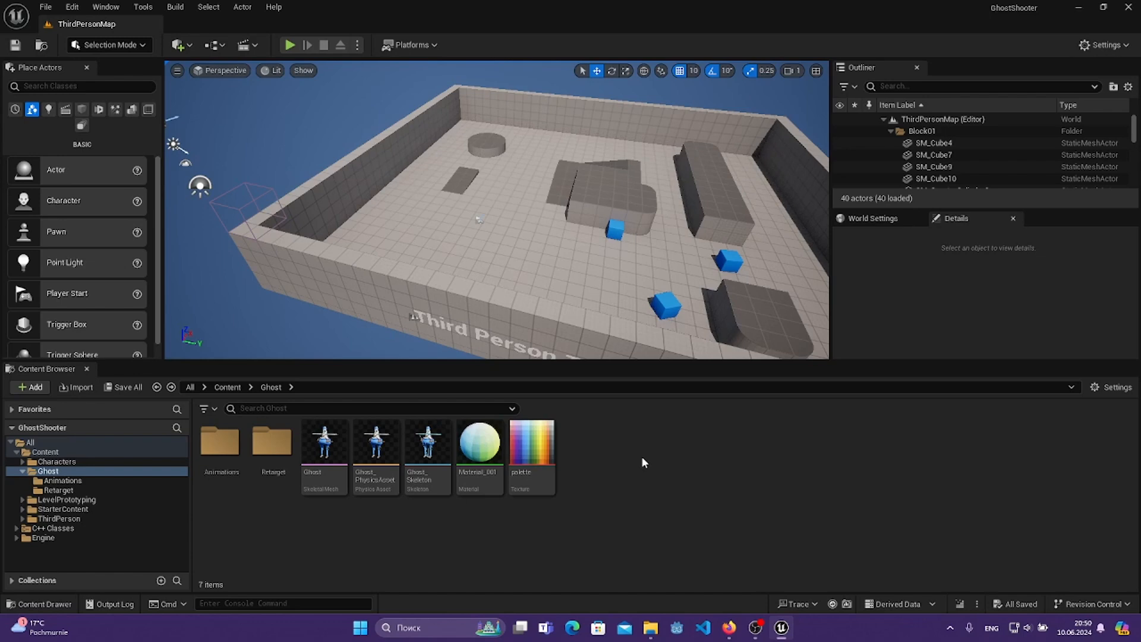
pyautogui.rightClick(621, 452)
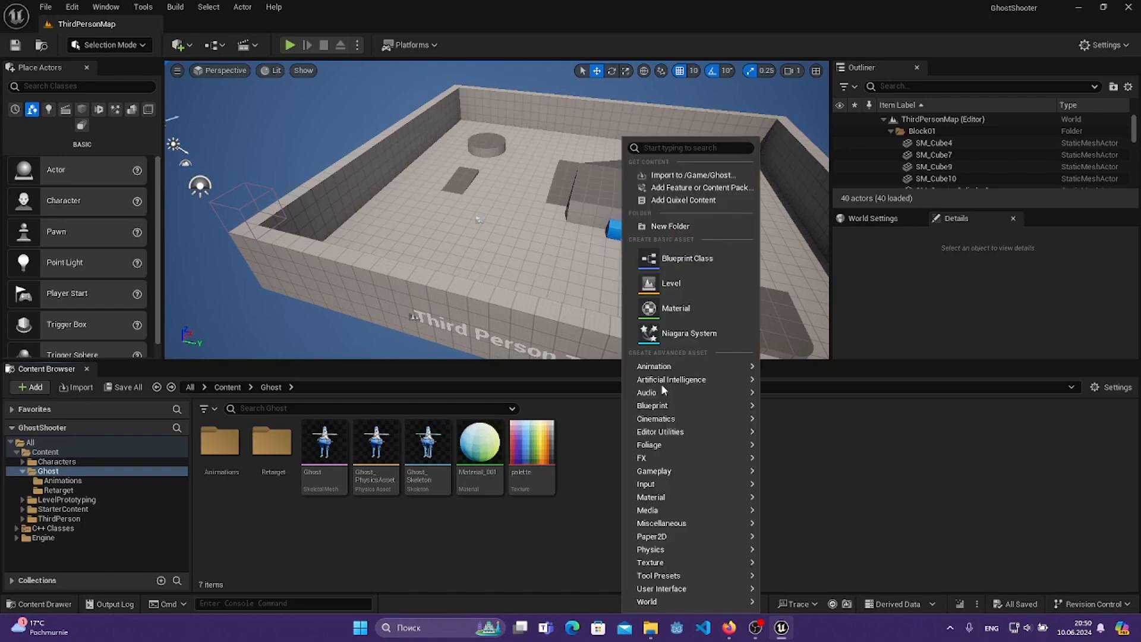
pyautogui.click(670, 226)
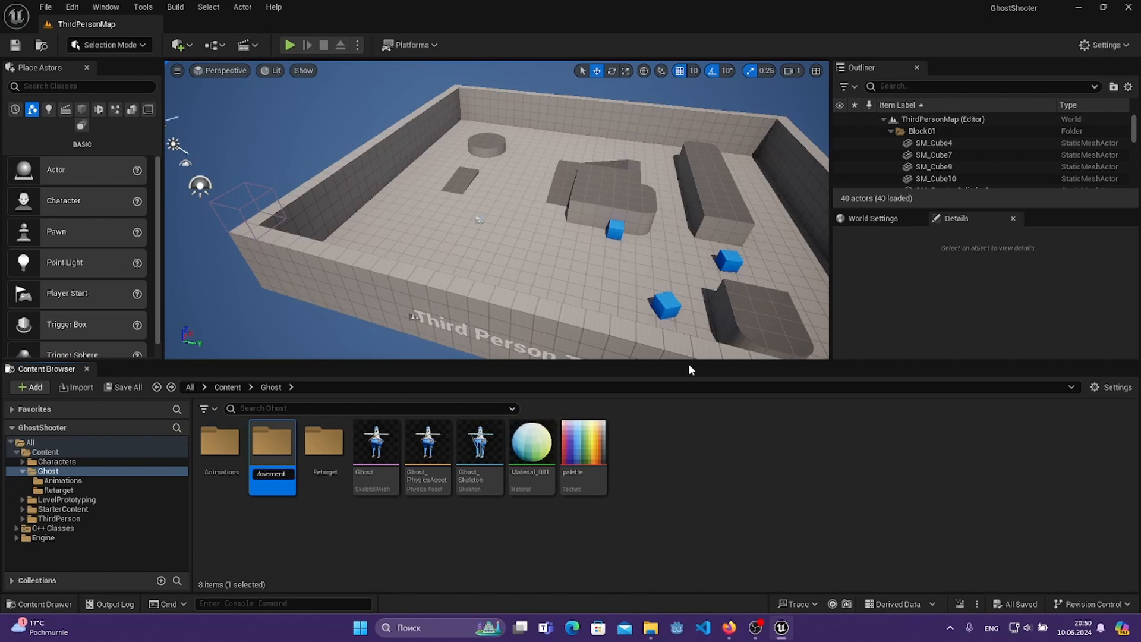
pyautogui.press('Return')
pyautogui.press('Return')
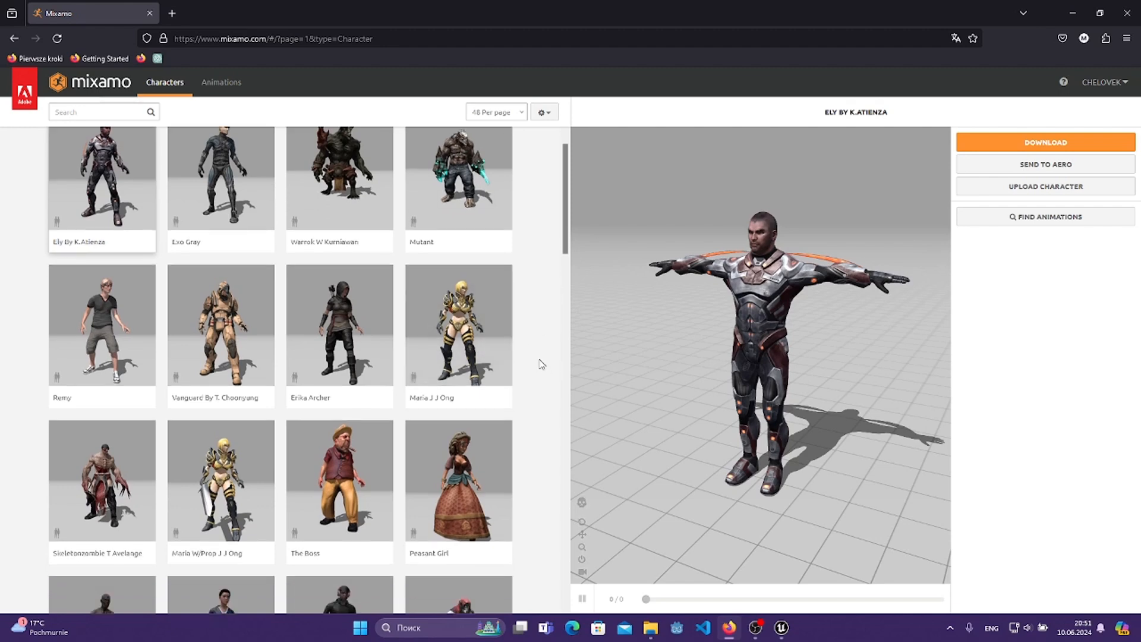
# - Browse the Mixamo character library in the web browser and choose the Racer character
pyautogui.scroll(-2, 539, 362)
pyautogui.scroll(2, 542, 361)
pyautogui.scroll(-10, 545, 356)
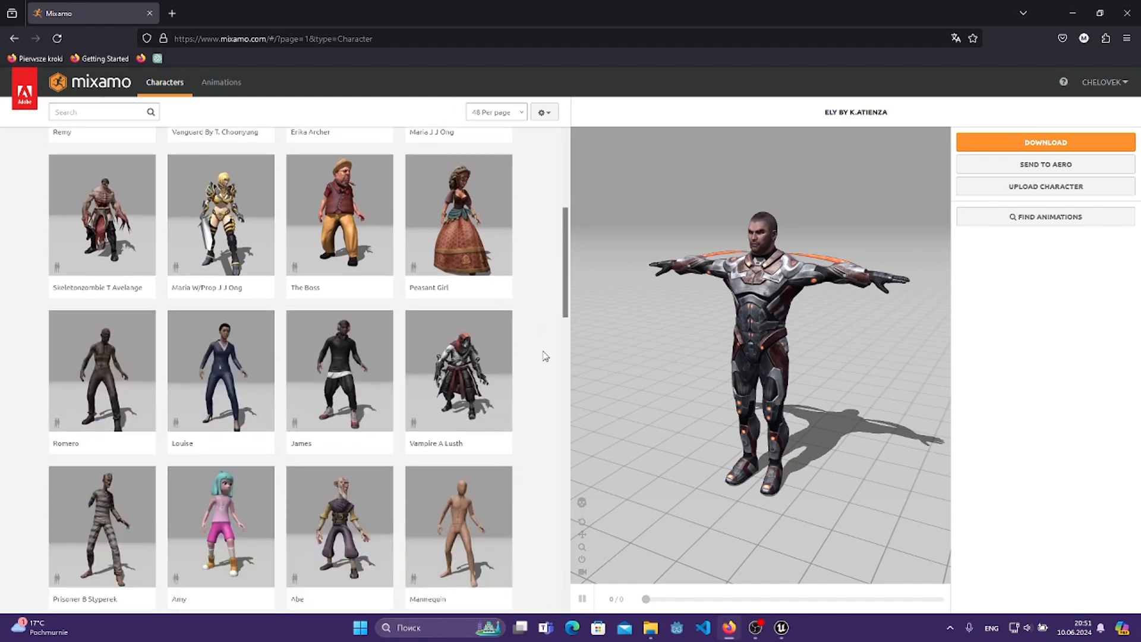
pyautogui.scroll(-10, 552, 382)
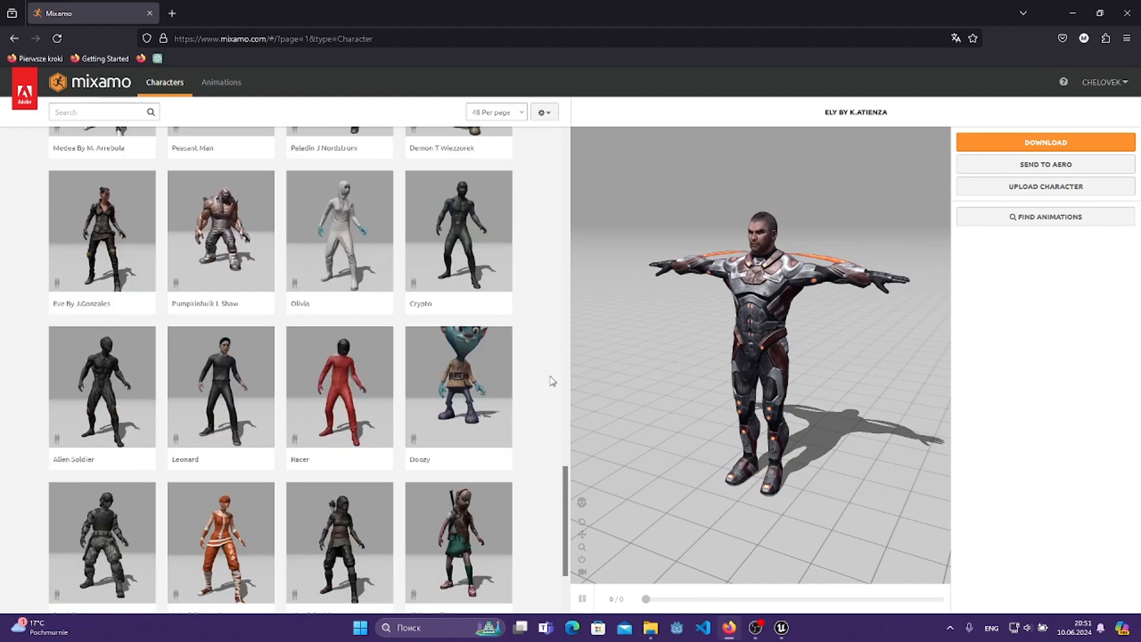
pyautogui.click(327, 410)
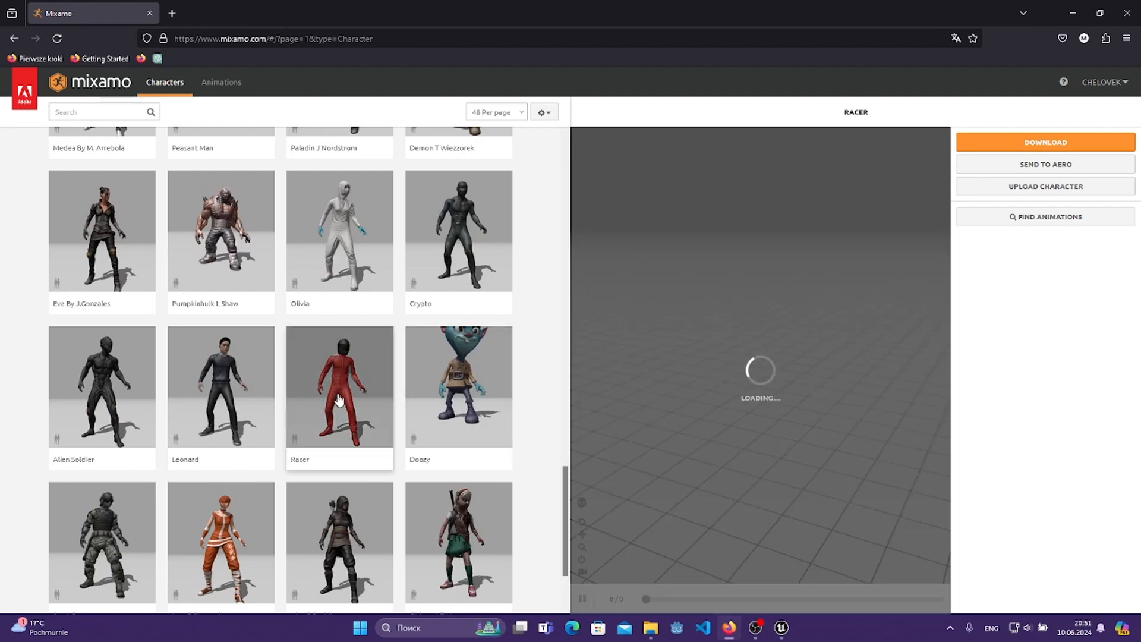
pyautogui.scroll(-1, 202, 365)
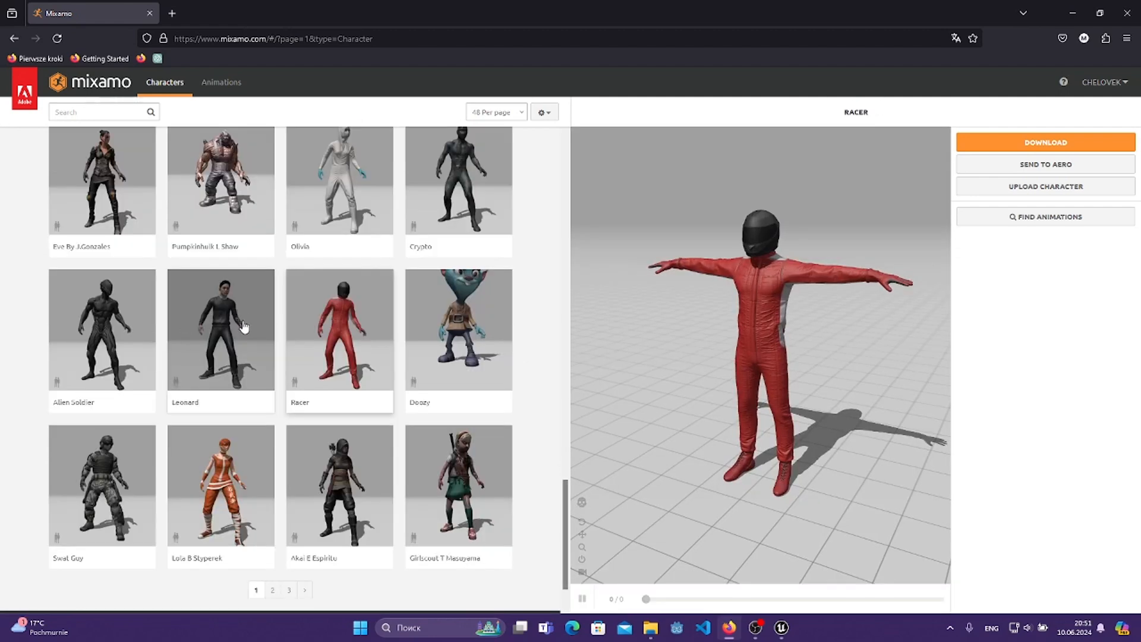
pyautogui.scroll(4, 297, 369)
pyautogui.scroll(-4, 242, 323)
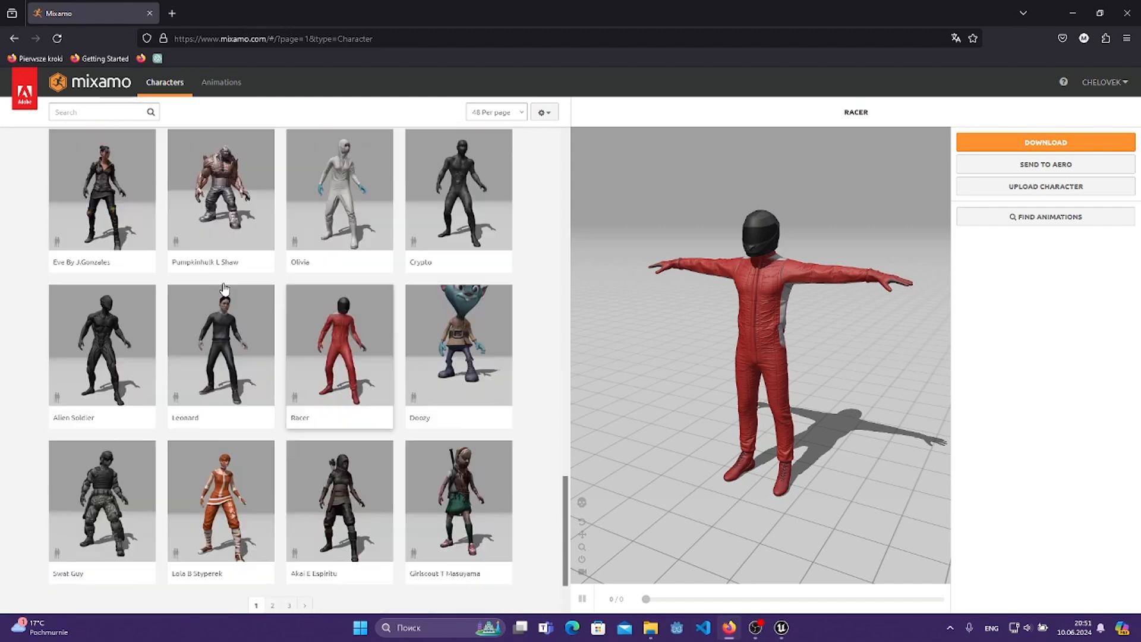
pyautogui.scroll(3, 293, 283)
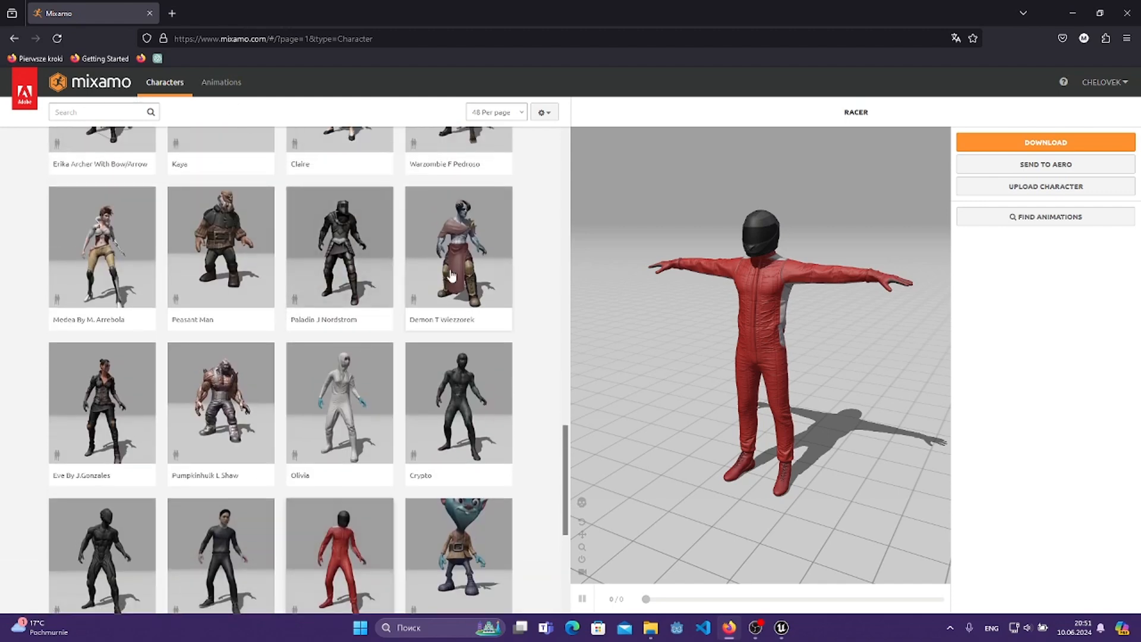
# - Switch Mixamo to its animation library and search it for "idle"
pyautogui.click(223, 82)
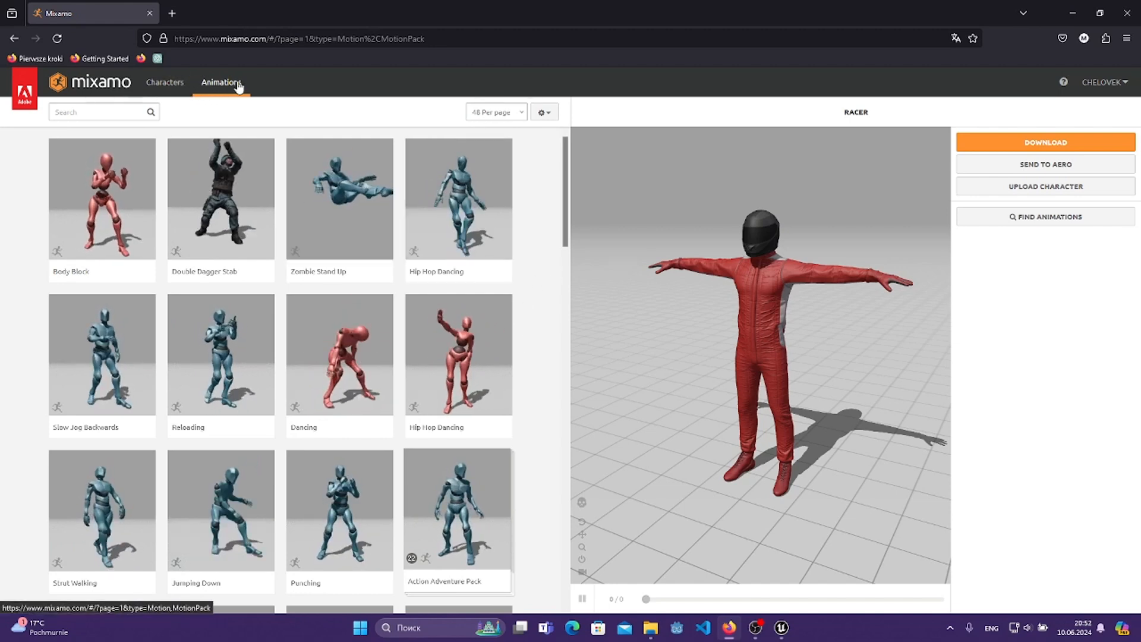
pyautogui.click(104, 111)
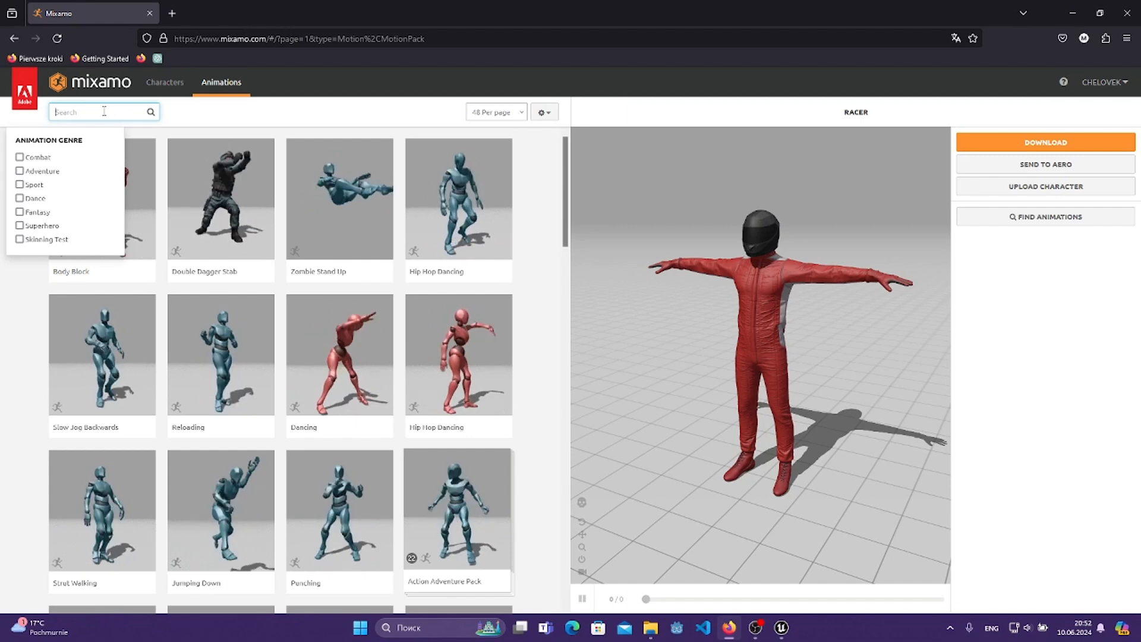
pyautogui.write('idle')
pyautogui.press('Return')
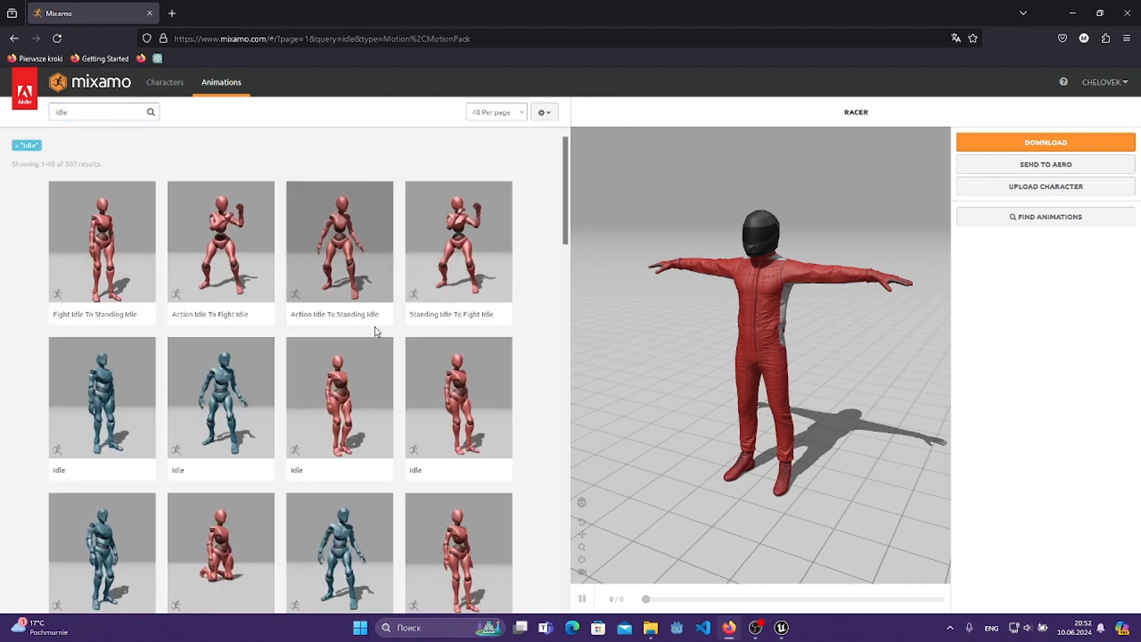
# - Apply the Breathing Idle animation to the Racer and set Character Arm-Space to 100
pyautogui.scroll(-3, 538, 365)
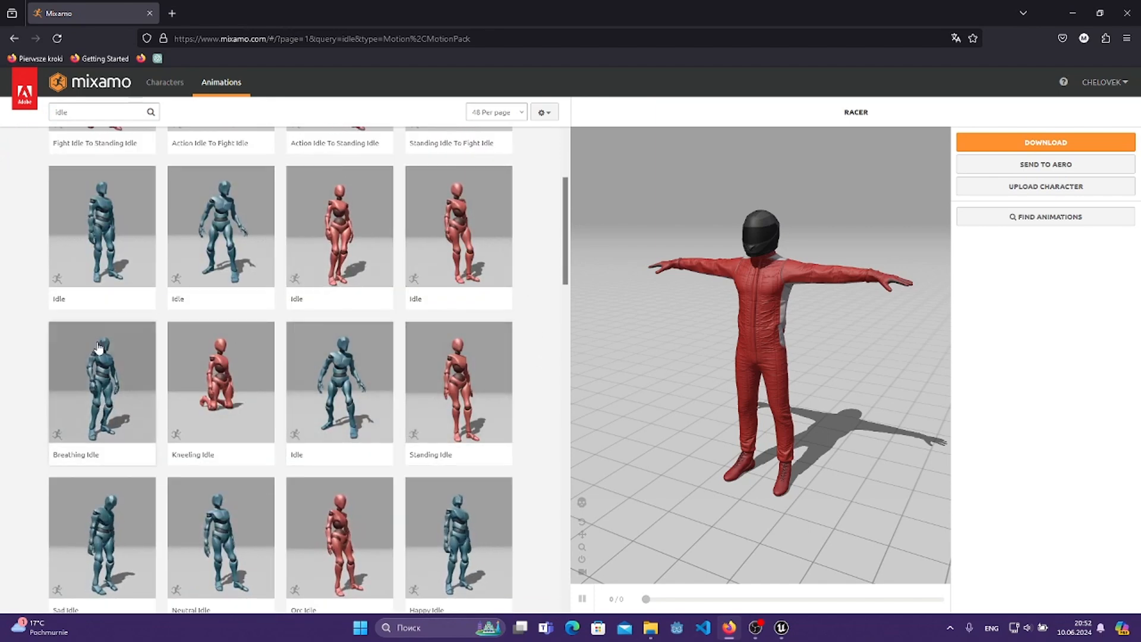
pyautogui.click(102, 380)
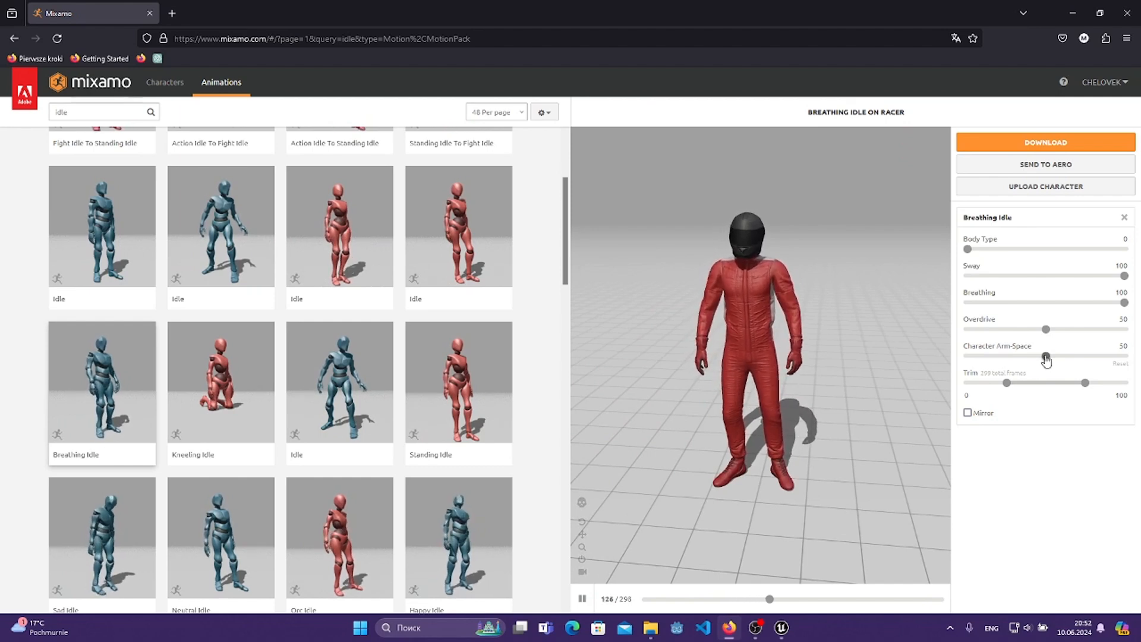
pyautogui.moveTo(1046, 357); pyautogui.dragTo(1125, 363)
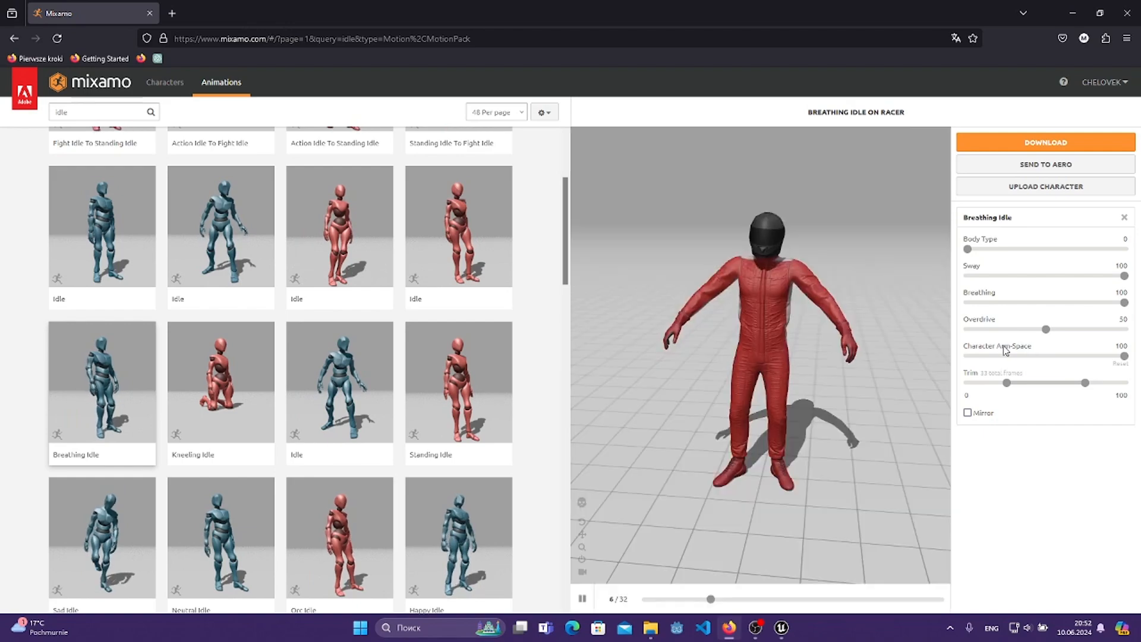
# - Switch to Unreal Editor, open the Ghost skeletal mesh to examine its body and arm proportions, and return to Mixamo
pyautogui.click(778, 628)
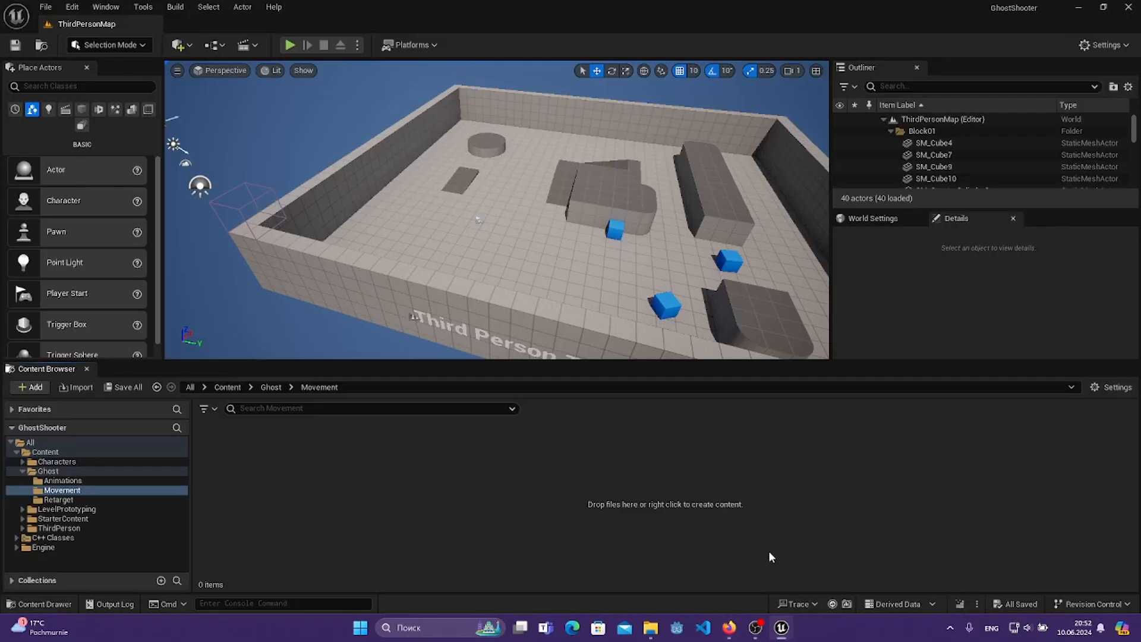
pyautogui.click(270, 387)
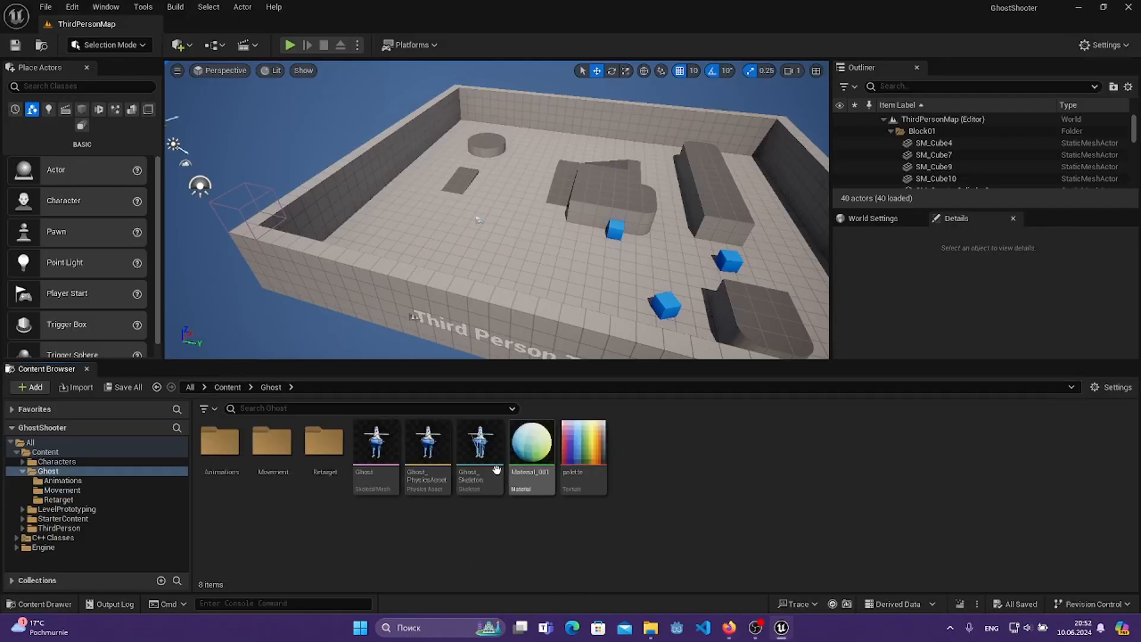
pyautogui.doubleClick(384, 450)
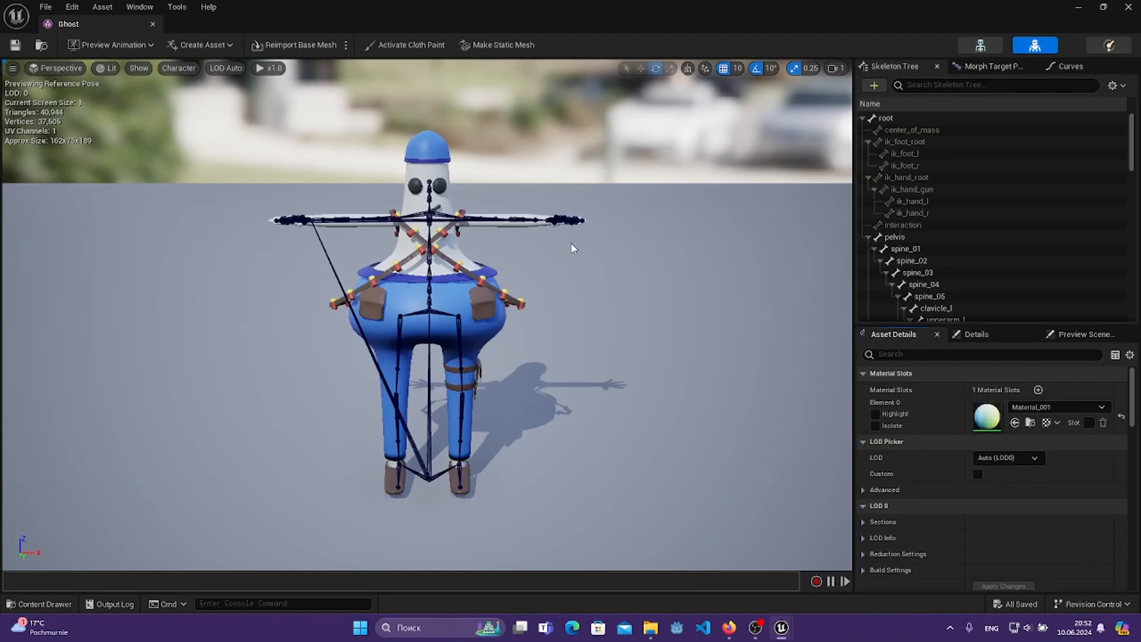
pyautogui.scroll(2, 766, 550)
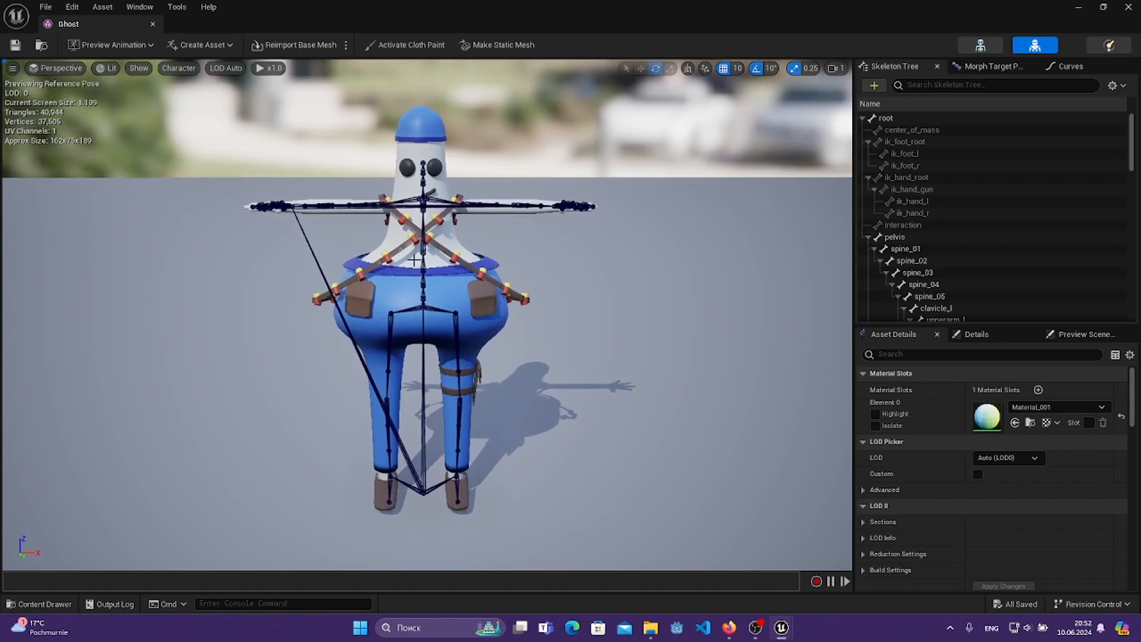
pyautogui.moveTo(574, 284); pyautogui.dragTo(498, 274, button='right')
pyautogui.moveTo(780, 381); pyautogui.dragTo(750, 369, button='right')
pyautogui.moveTo(618, 260); pyautogui.dragTo(629, 293, button='right')
pyautogui.click(730, 627)
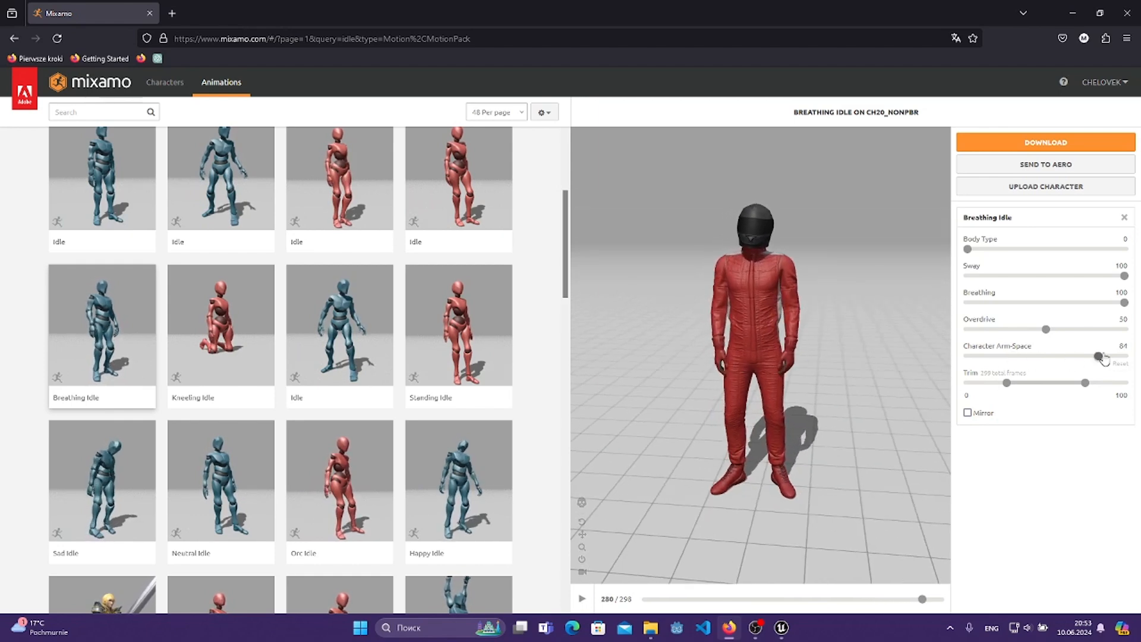
# - Set Character Arm-Space to 100 for Breathing Idle and download the animation as FBX Binary (.fbx) with skin and no keyframe reduction
pyautogui.moveTo(1099, 357); pyautogui.dragTo(1128, 374)
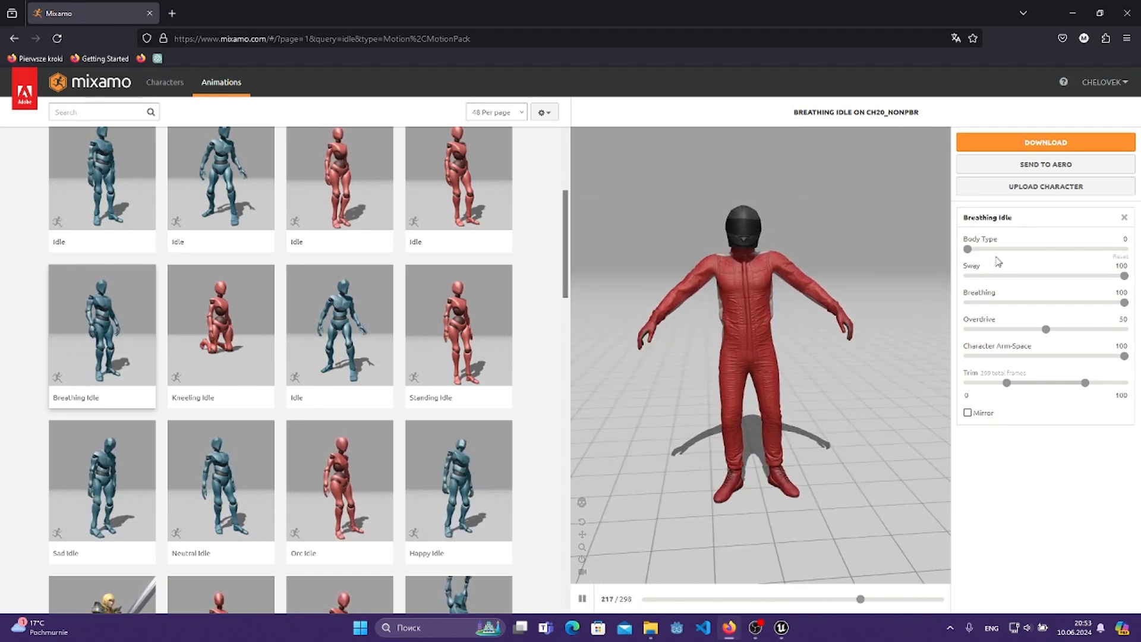
pyautogui.click(1040, 145)
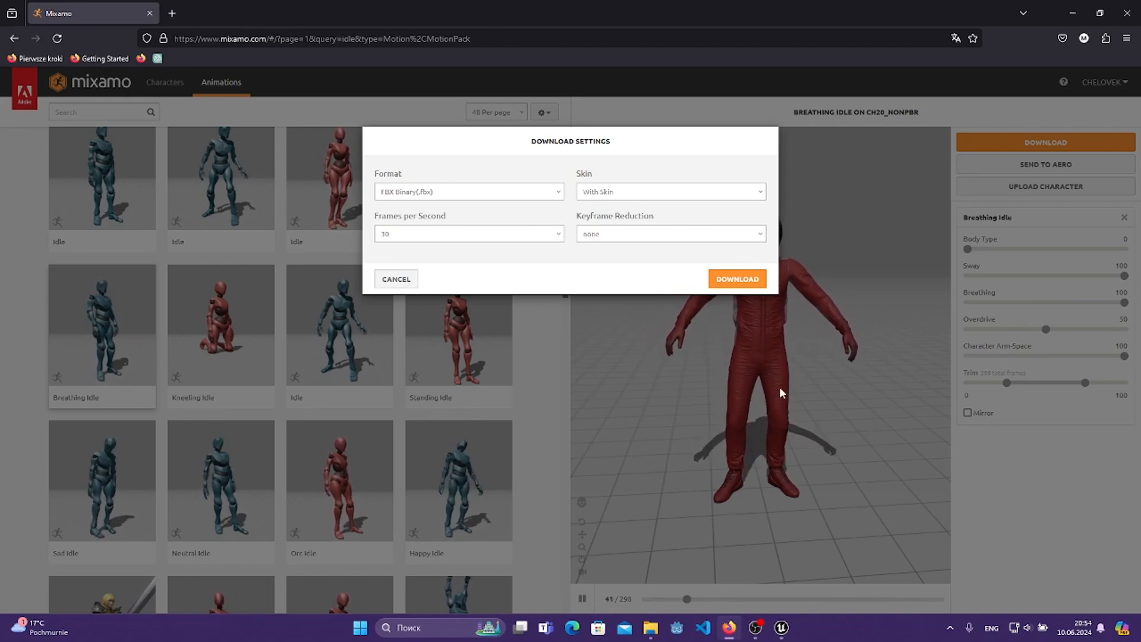
pyautogui.click(610, 196)
pyautogui.click(612, 194)
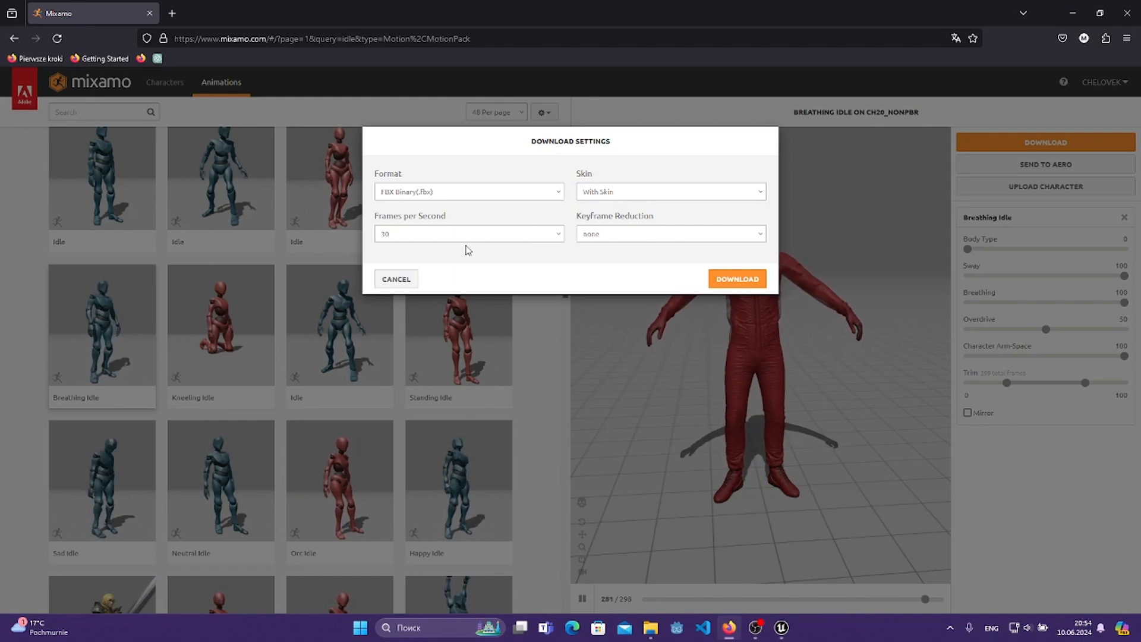
pyautogui.click(750, 282)
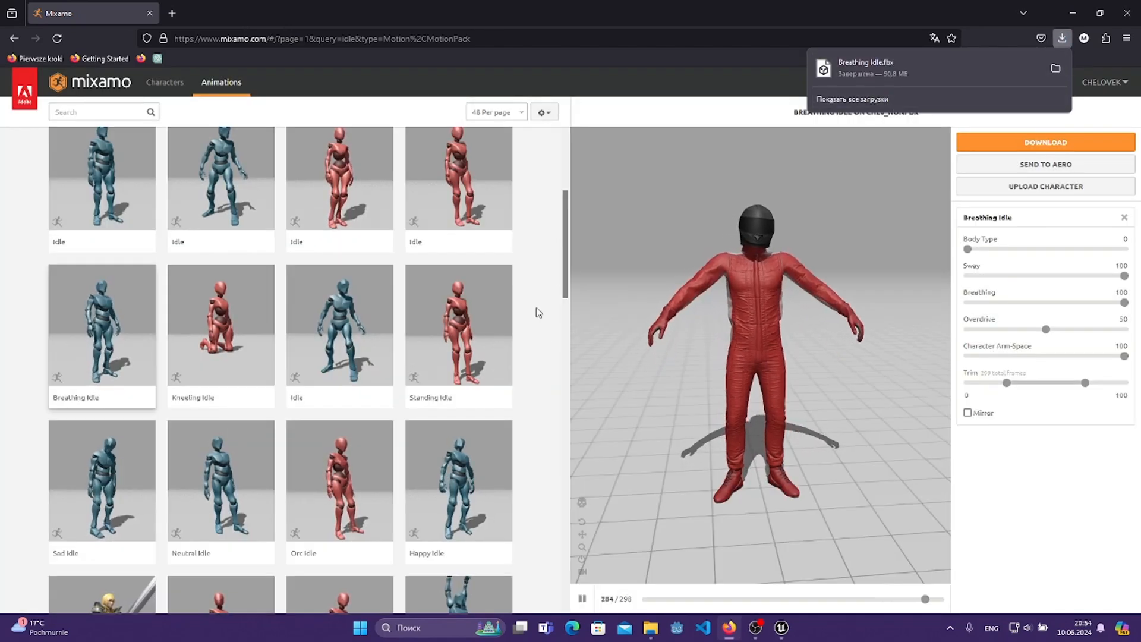
pyautogui.click(537, 313)
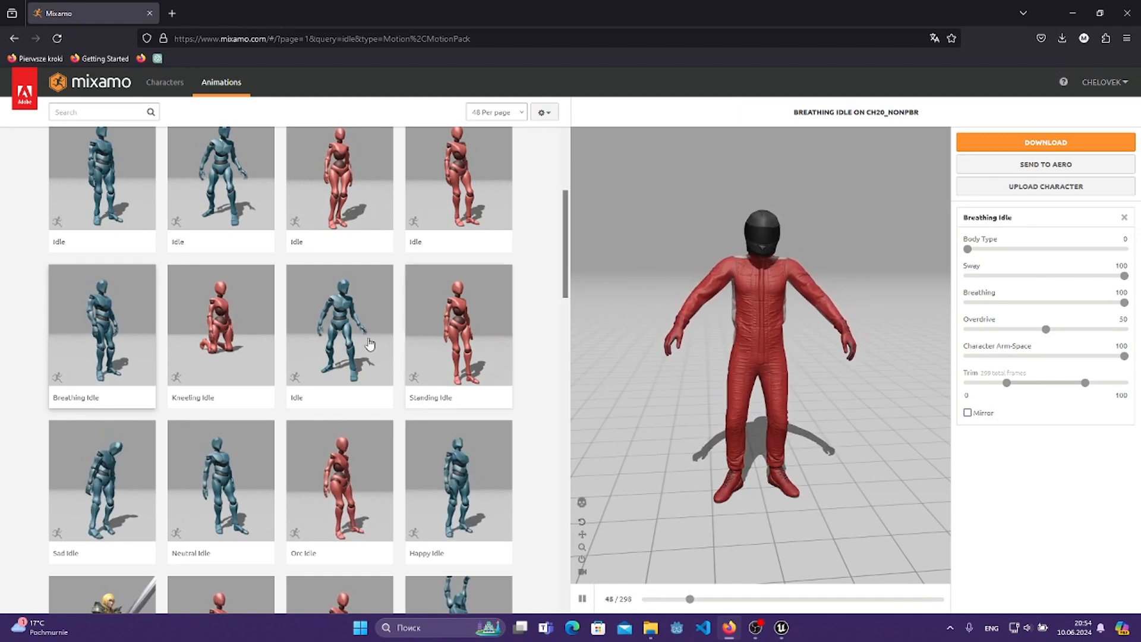
# - Search the Mixamo animation library for "run"
pyautogui.scroll(4, 296, 324)
pyautogui.click(80, 110)
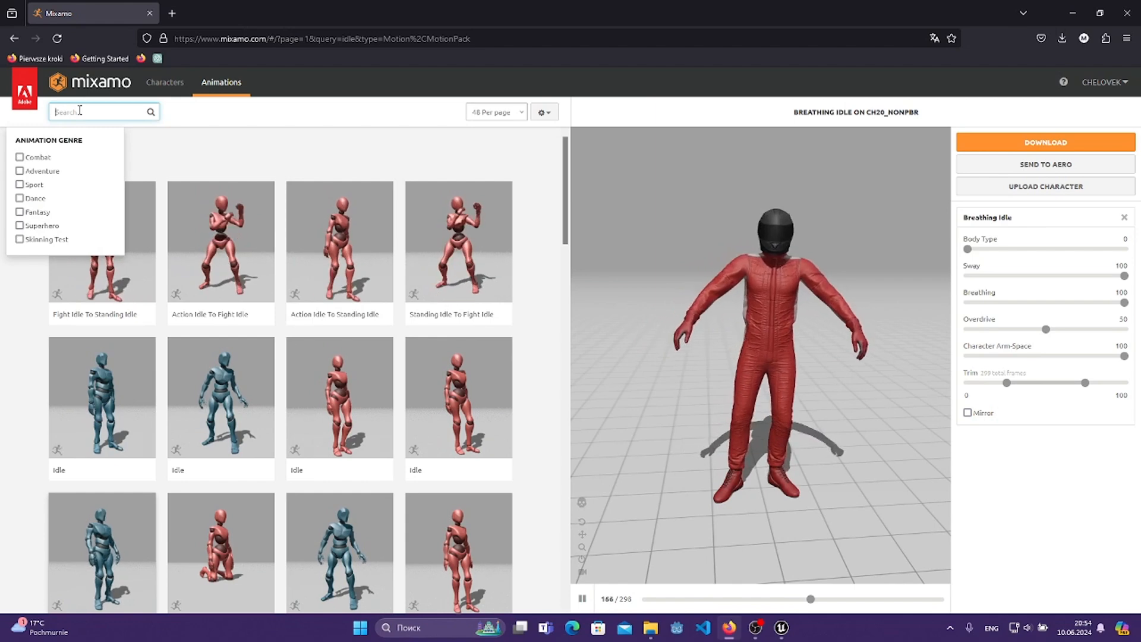
pyautogui.write('run')
pyautogui.press('Return')
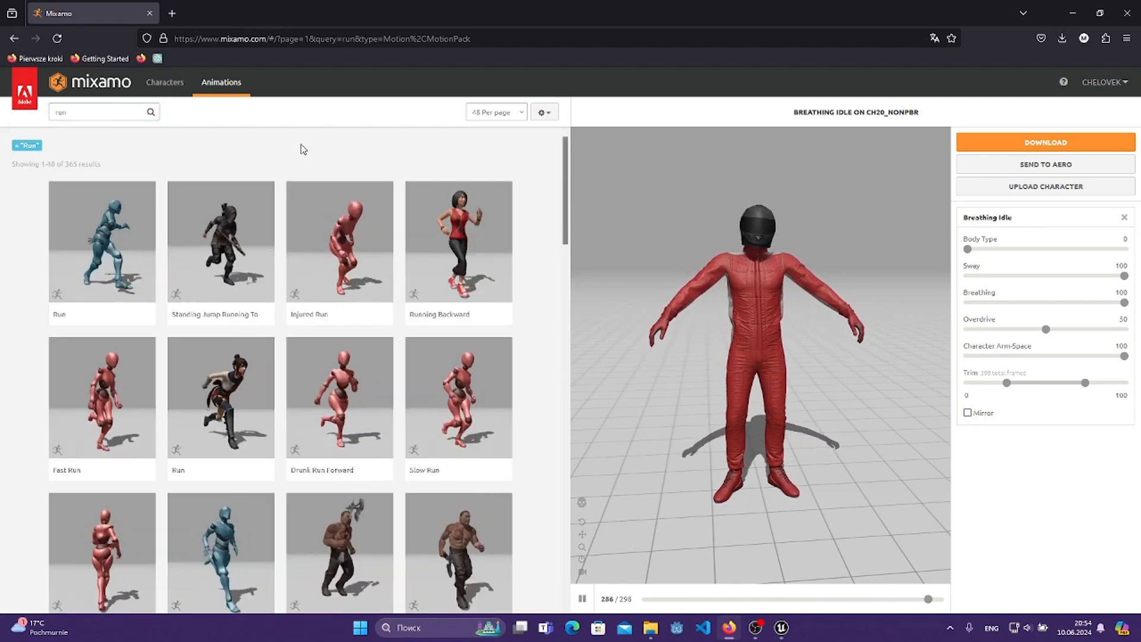
# - Apply the Slow Run animation to the character and set its Character Arm-Space to 100
pyautogui.scroll(-2, 416, 247)
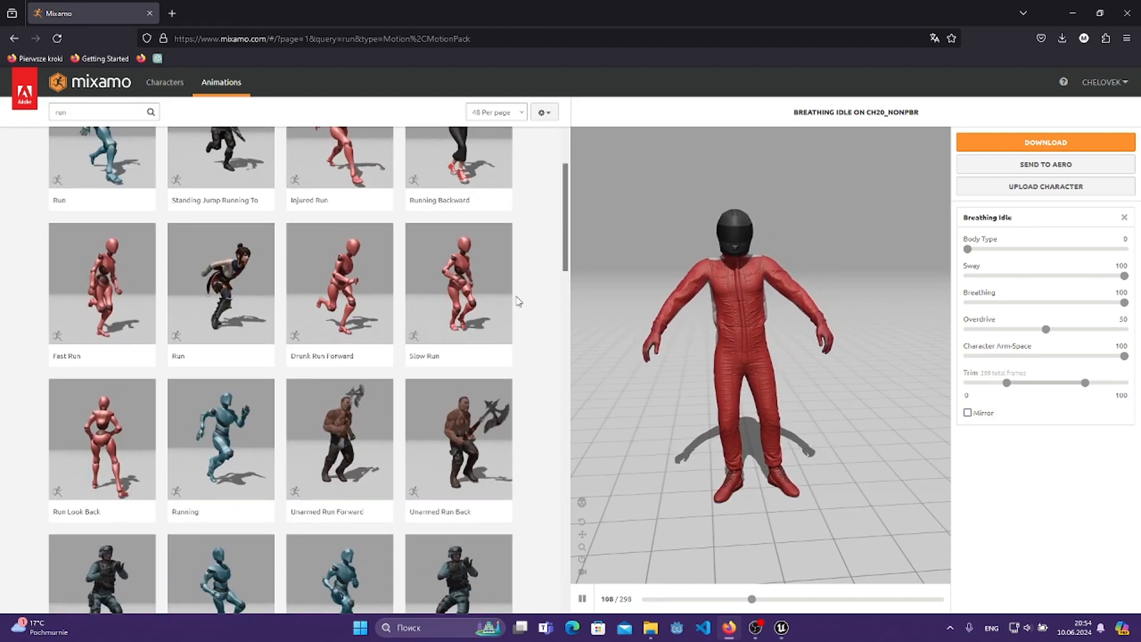
pyautogui.click(469, 323)
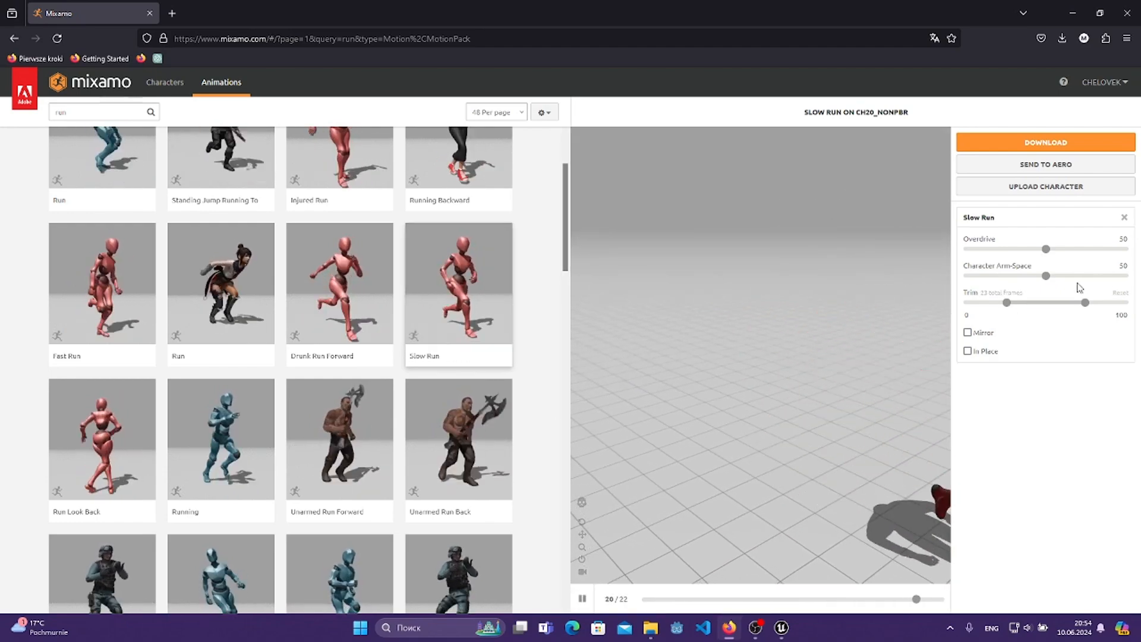
pyautogui.moveTo(1046, 275); pyautogui.dragTo(1124, 276)
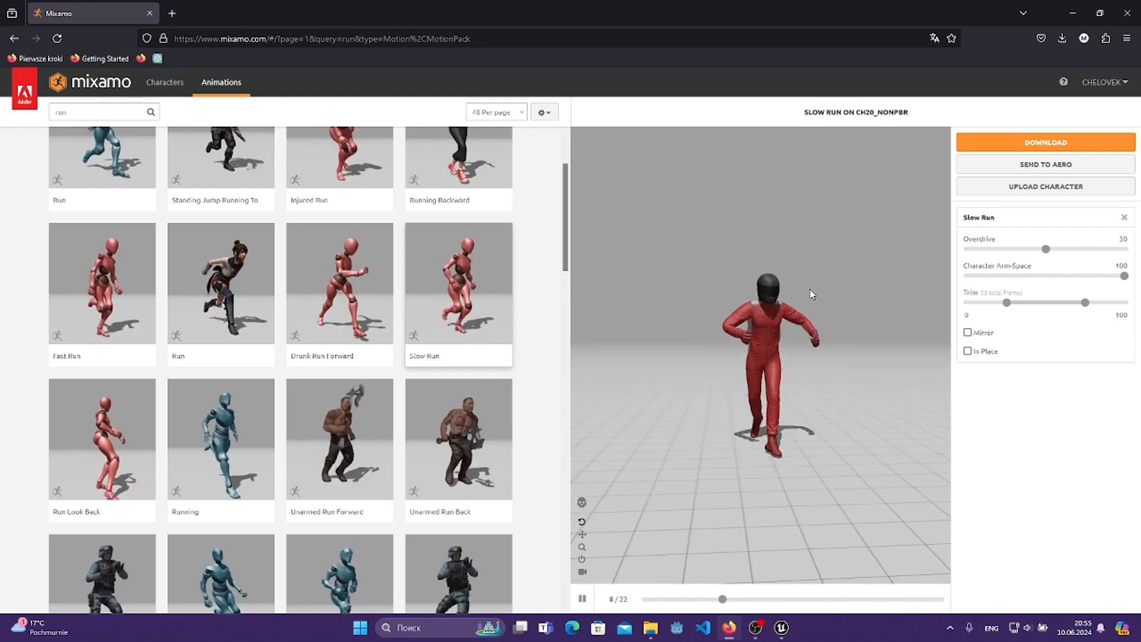
# - Enable In Place for the Slow Run animation and download it as FBX Binary without skin at 30 frames per second
pyautogui.click(968, 351)
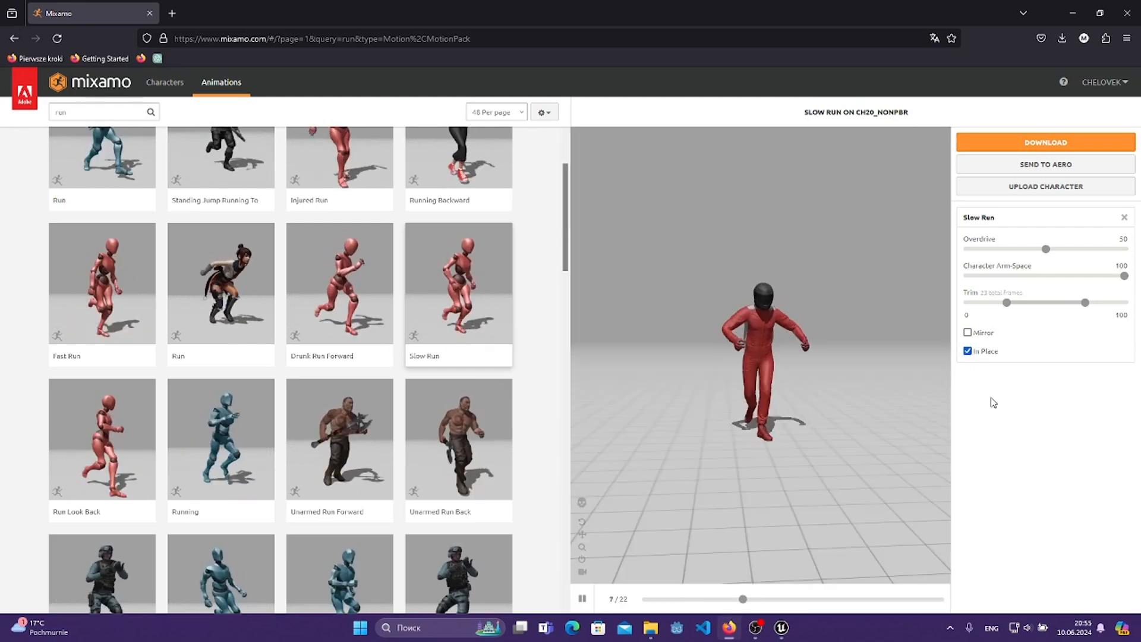
pyautogui.click(1018, 145)
pyautogui.click(625, 192)
pyautogui.click(612, 224)
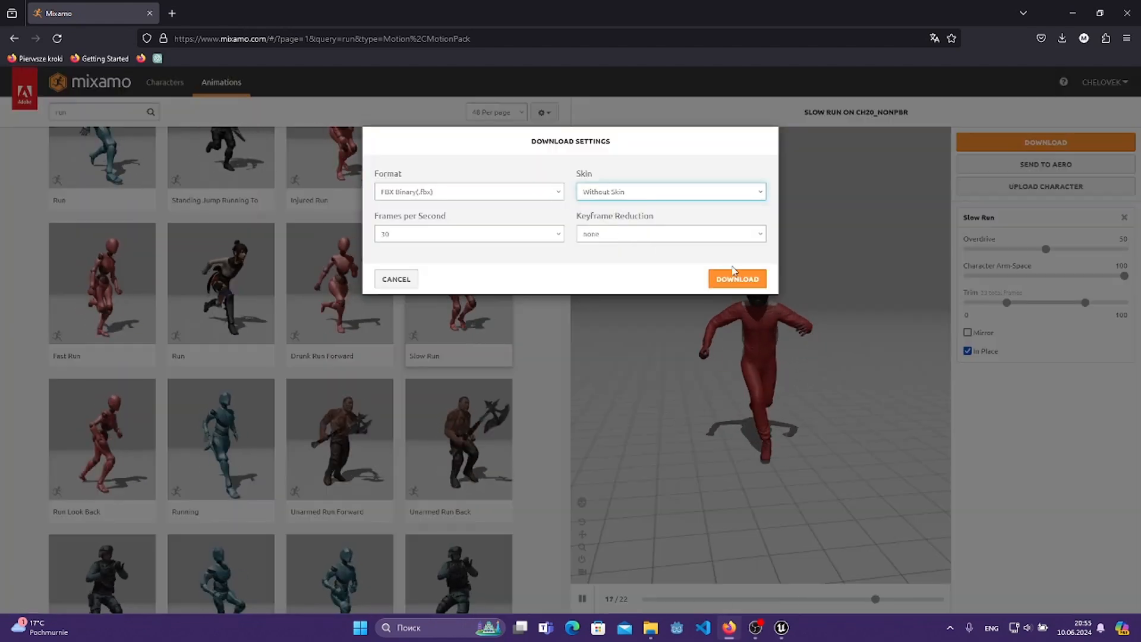
pyautogui.click(737, 279)
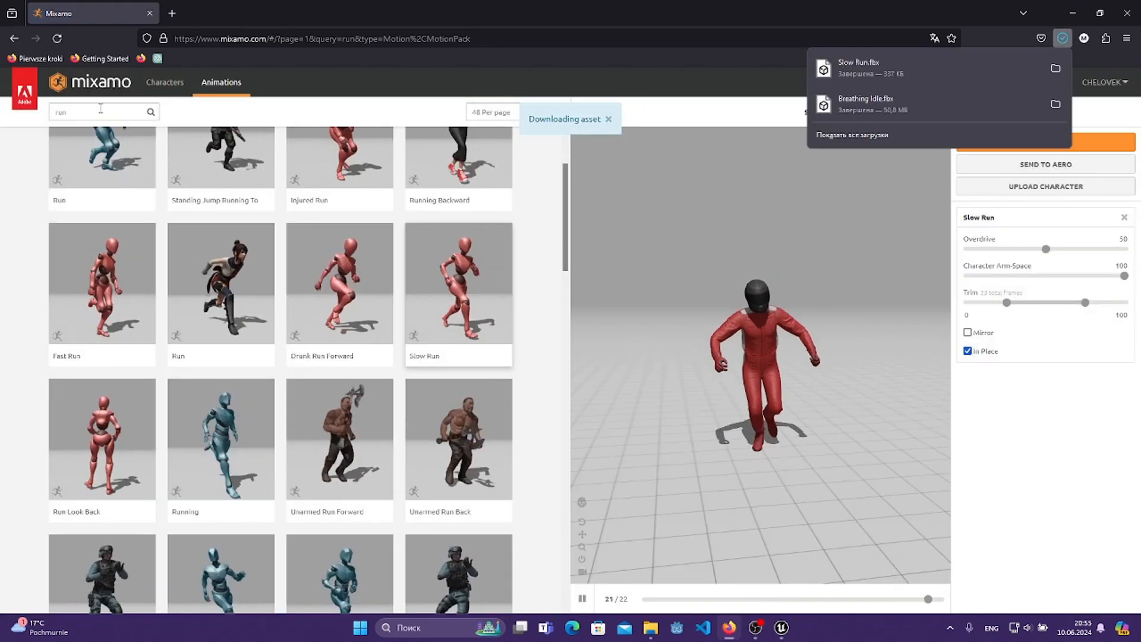
# - Search the animations for "walk" and apply the blue figure's Walking animation beside Walking Backwards to the character
pyautogui.doubleClick(61, 112)
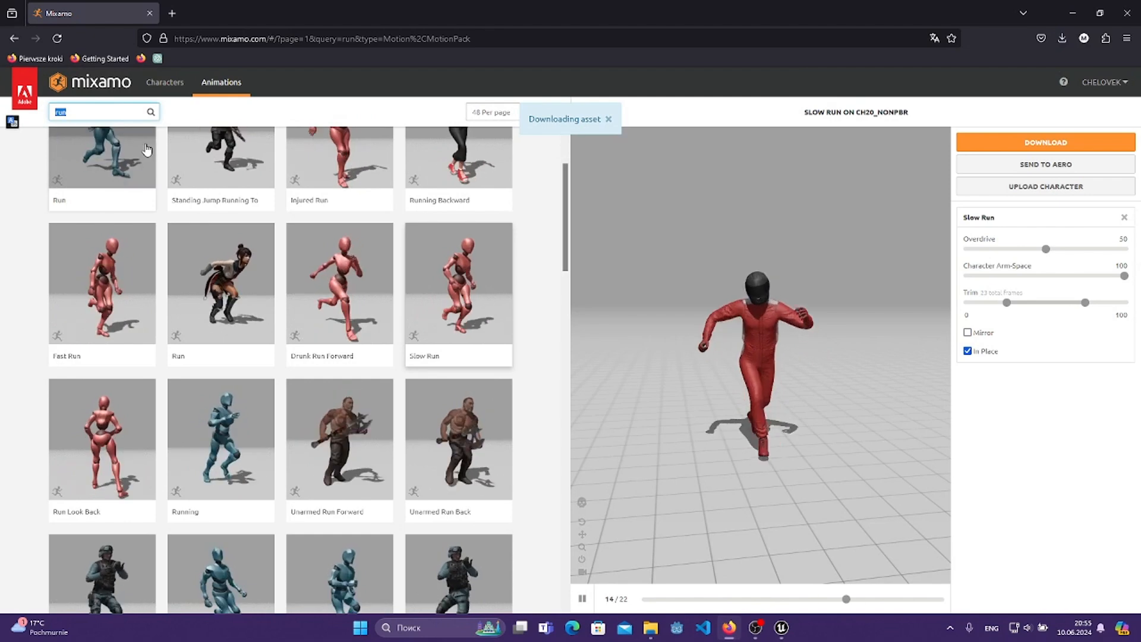
pyautogui.write('walk')
pyautogui.press('Return')
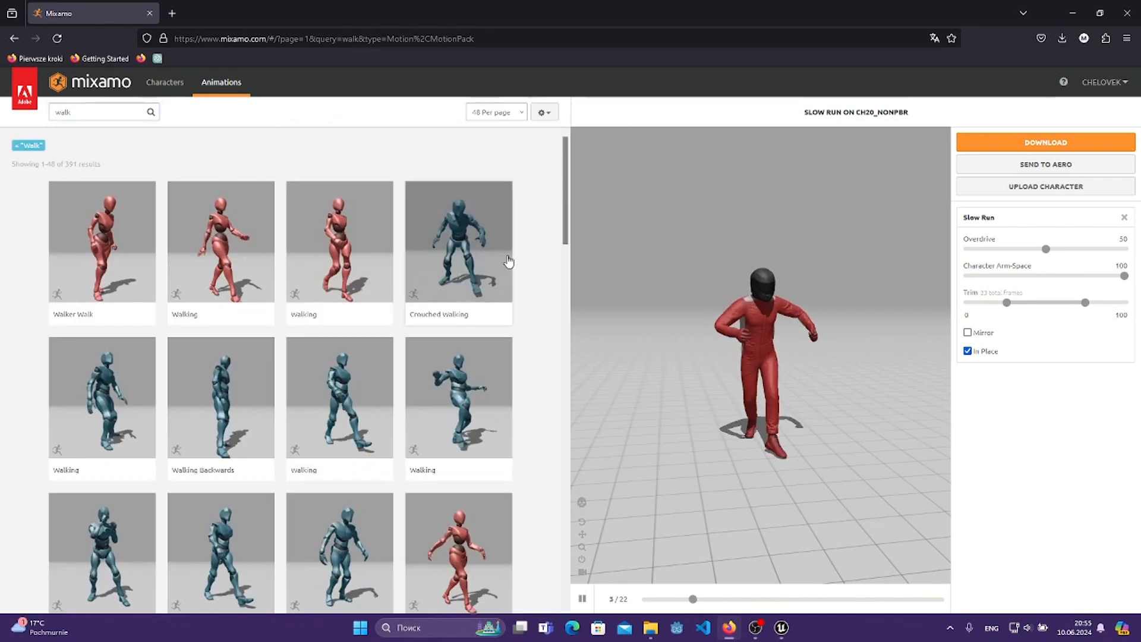
pyautogui.click(354, 238)
pyautogui.click(352, 426)
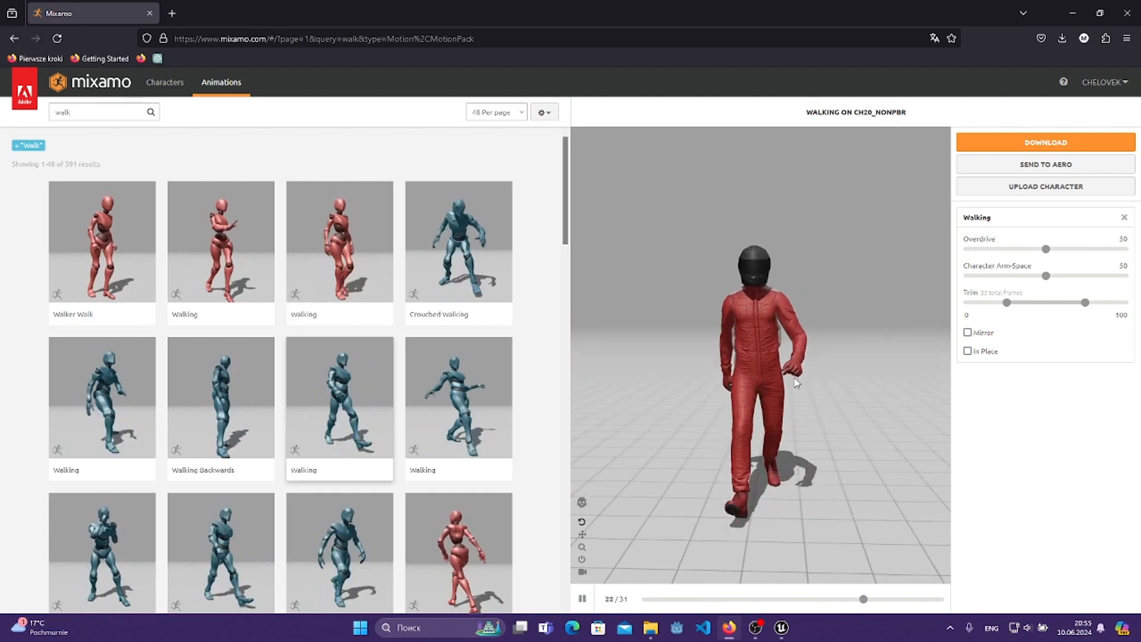
# - Set the Walking animation's Character Arm-Space to 100, enable In Place, and download it as FBX Binary without skin
pyautogui.moveTo(1046, 276); pyautogui.dragTo(1125, 277)
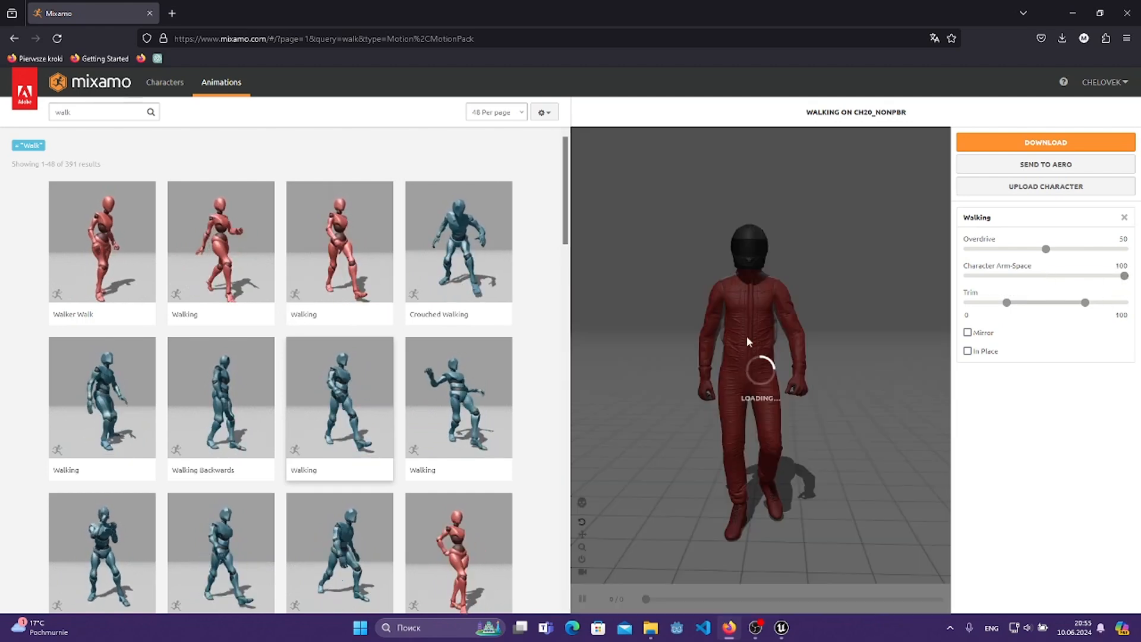
pyautogui.click(969, 352)
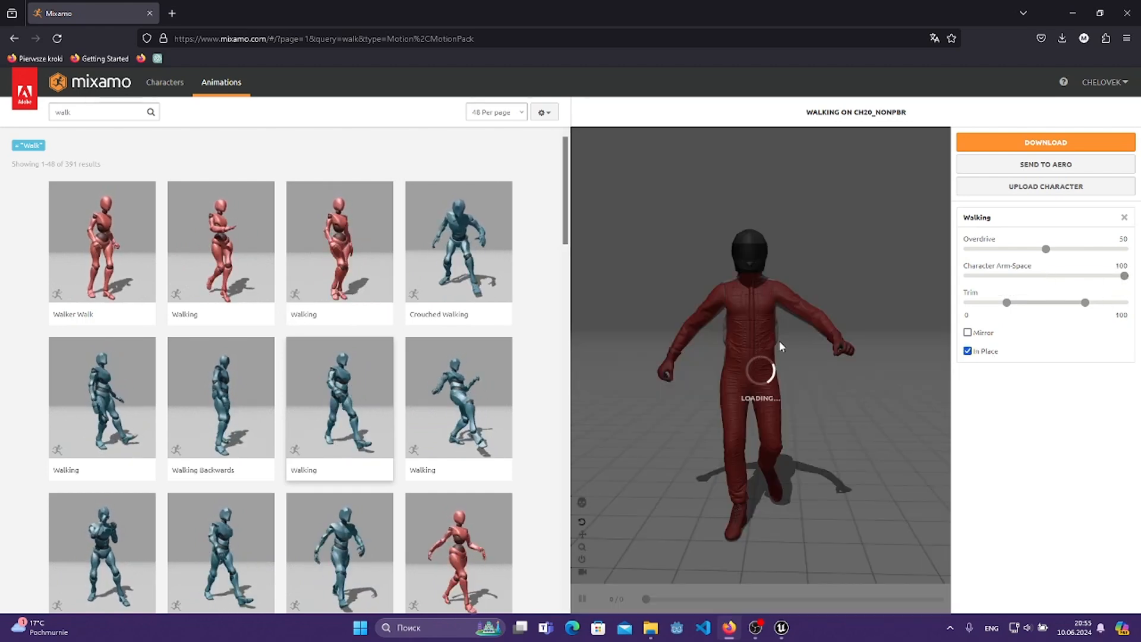
pyautogui.click(1046, 142)
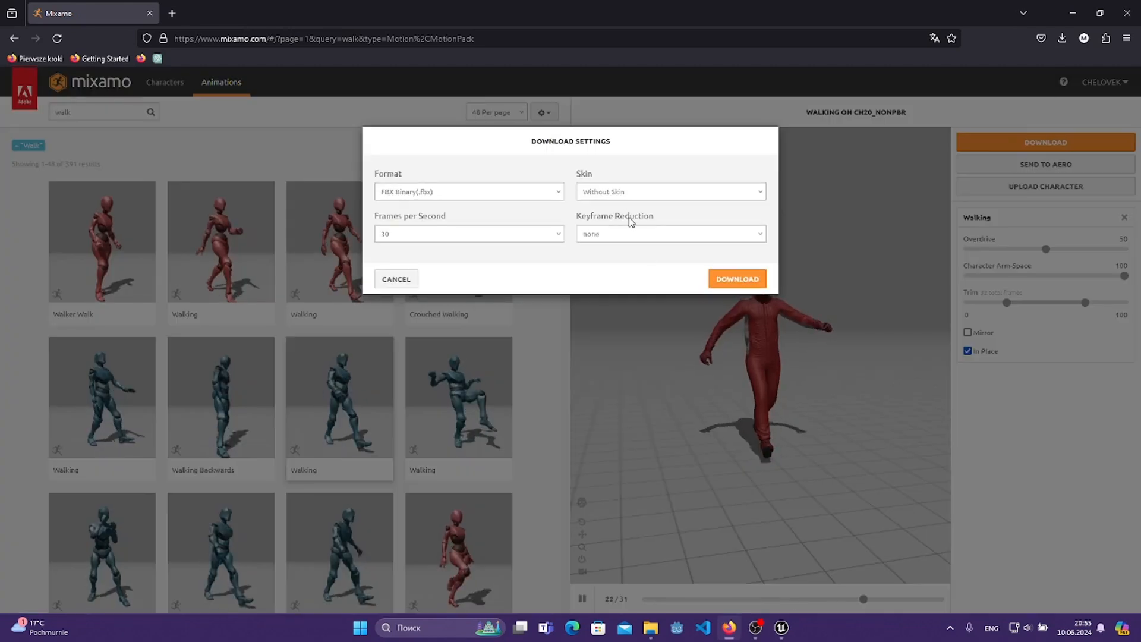
pyautogui.click(654, 191)
pyautogui.click(614, 223)
pyautogui.click(736, 278)
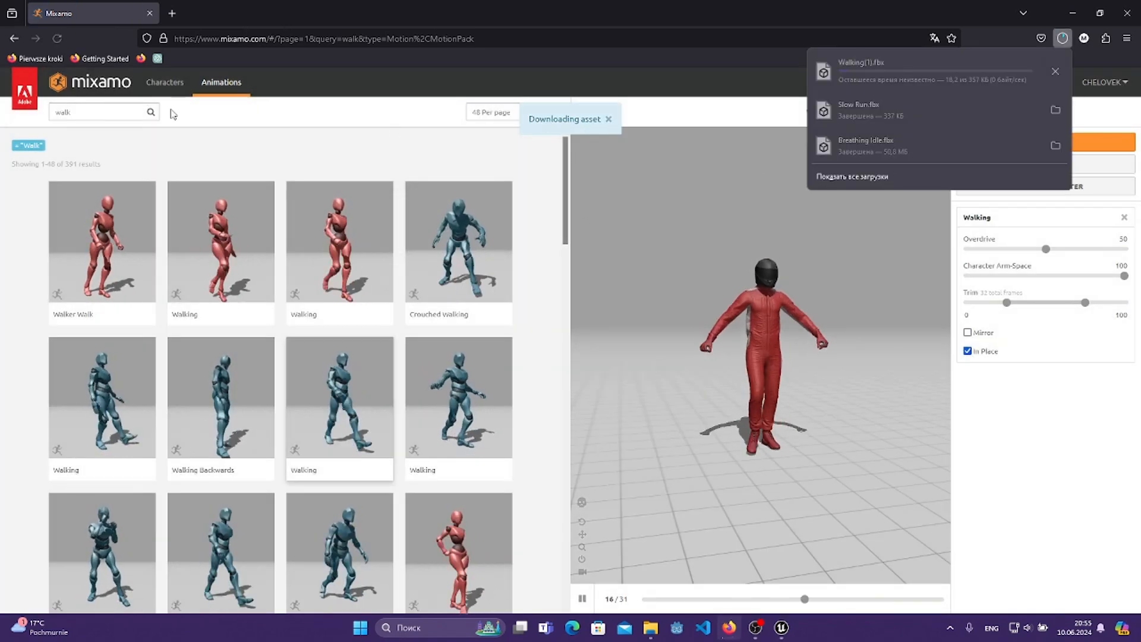
# - Search the animations for "jump" and apply the blue figure's Jump animation beside Great Sword Jump to the character
pyautogui.moveTo(113, 113); pyautogui.dragTo(9, 111)
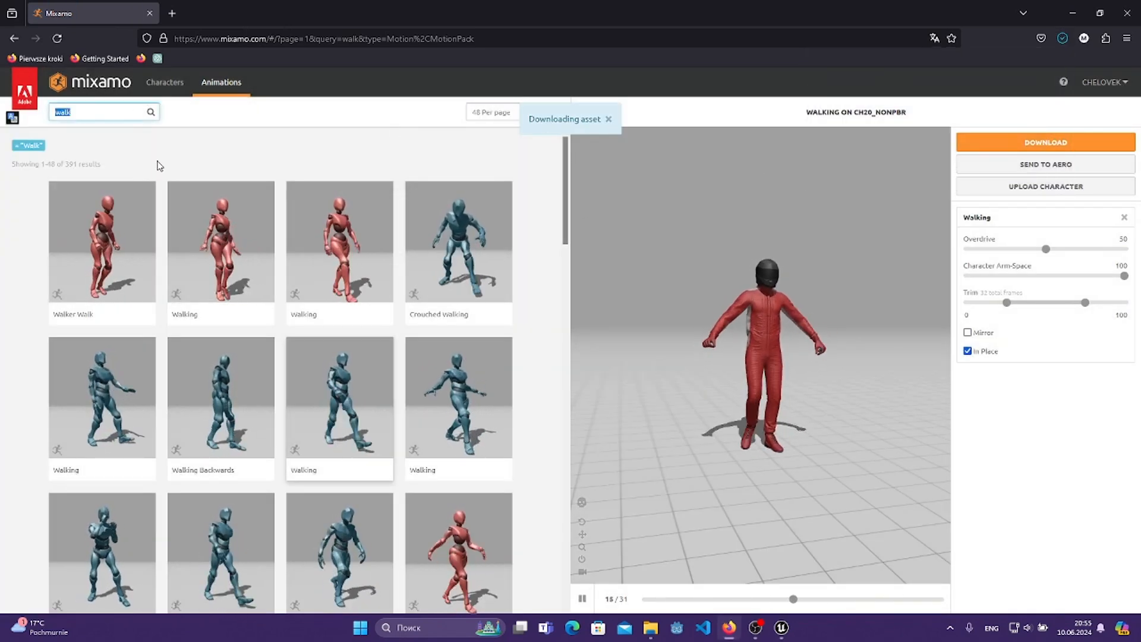
pyautogui.write('jump')
pyautogui.press('Return')
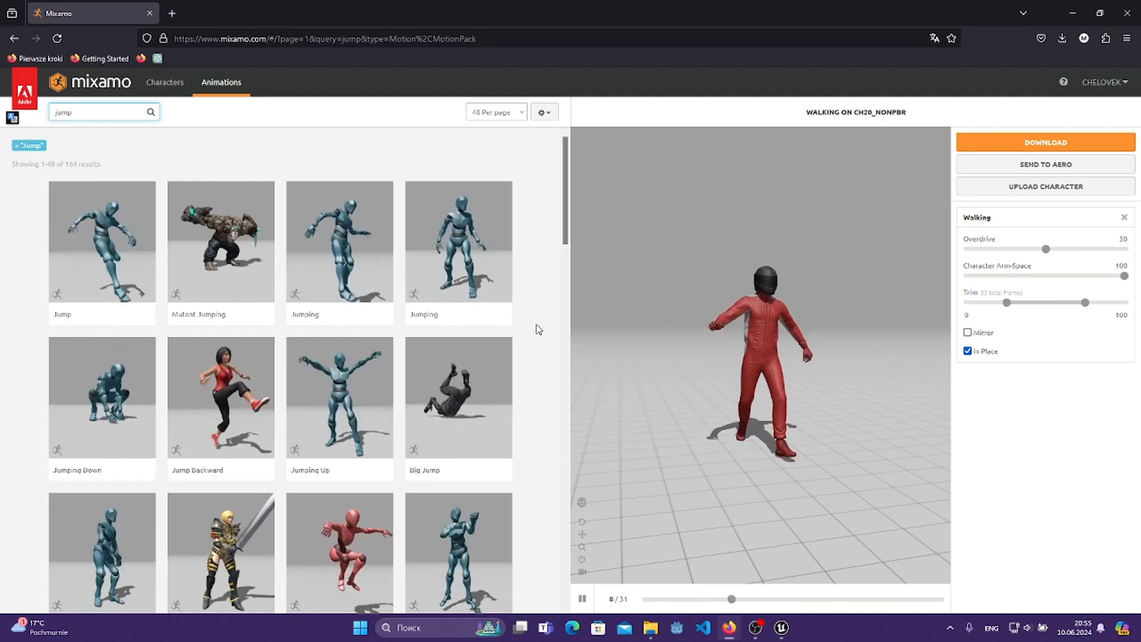
pyautogui.scroll(-3, 535, 326)
pyautogui.scroll(-2, 538, 333)
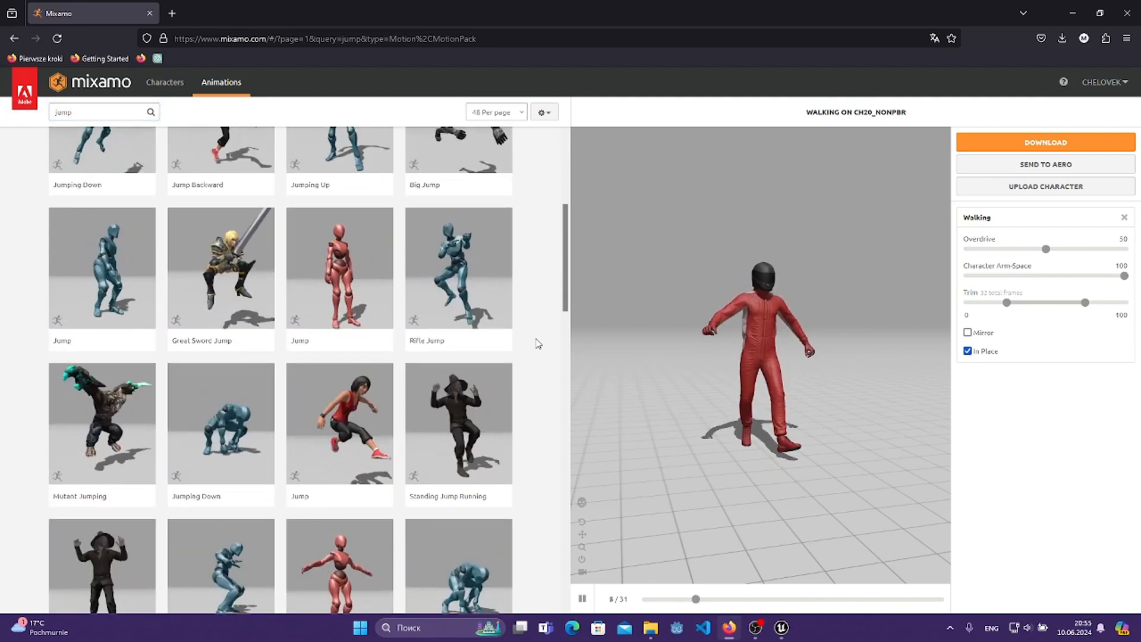
pyautogui.click(103, 255)
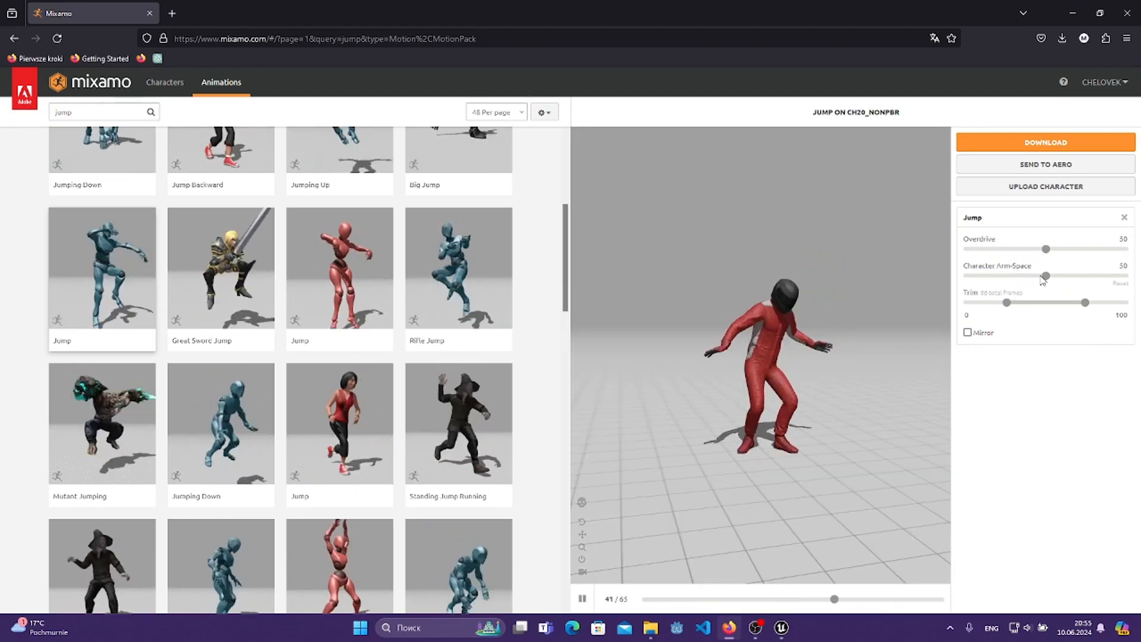
# - Set the Jump animation's Character Arm-Space to 100 and download it as FBX Binary without skin
pyautogui.moveTo(1046, 275); pyautogui.dragTo(1125, 276)
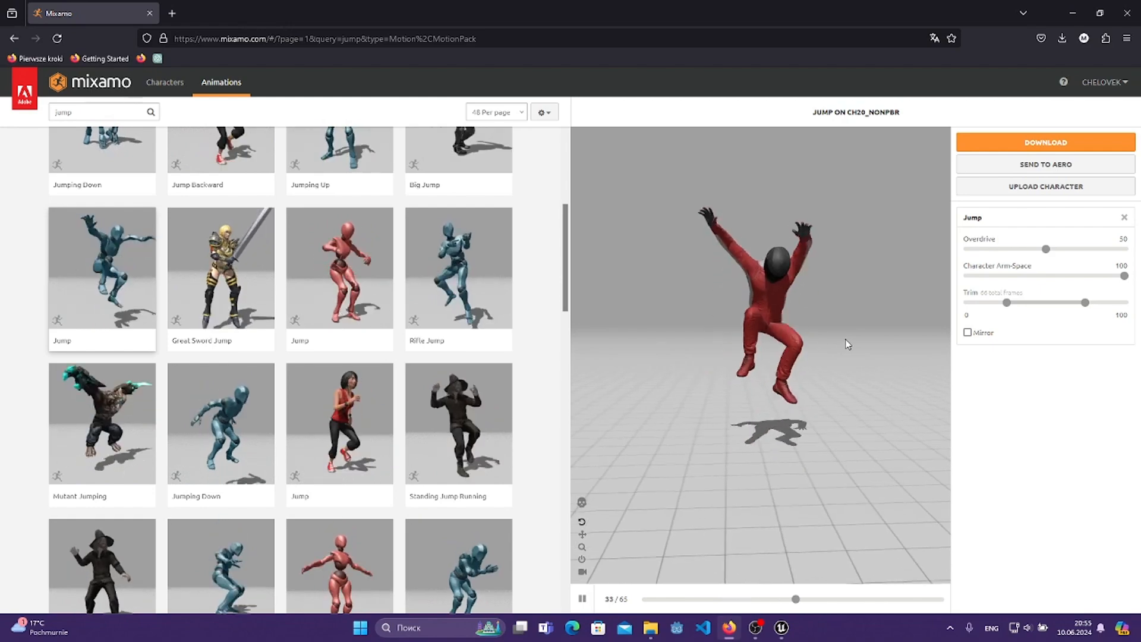
pyautogui.click(998, 143)
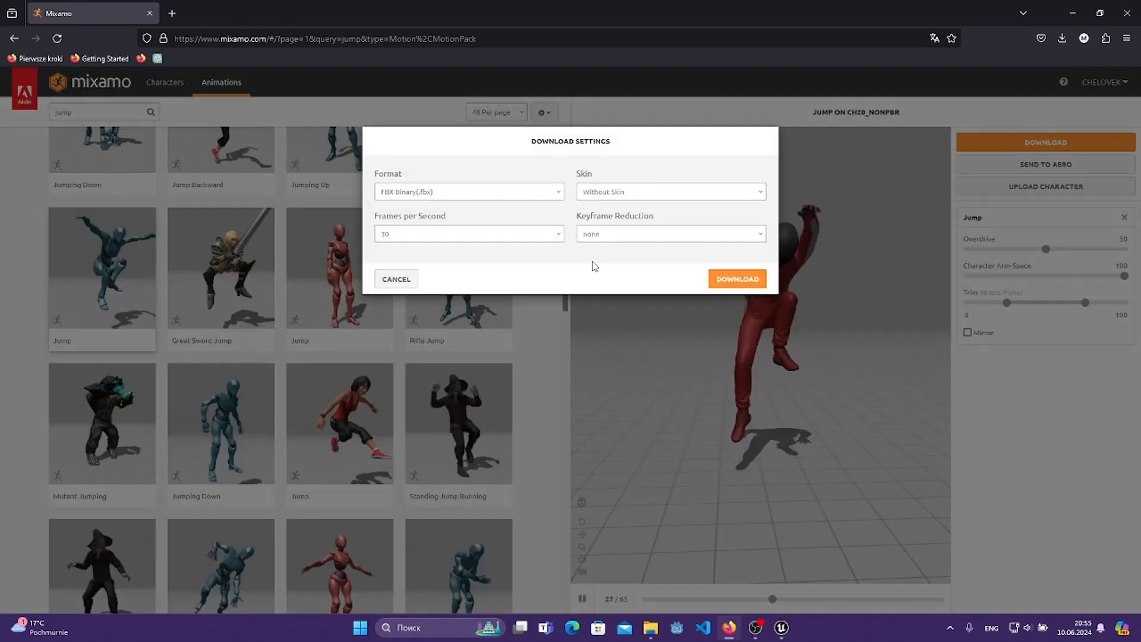
pyautogui.click(737, 279)
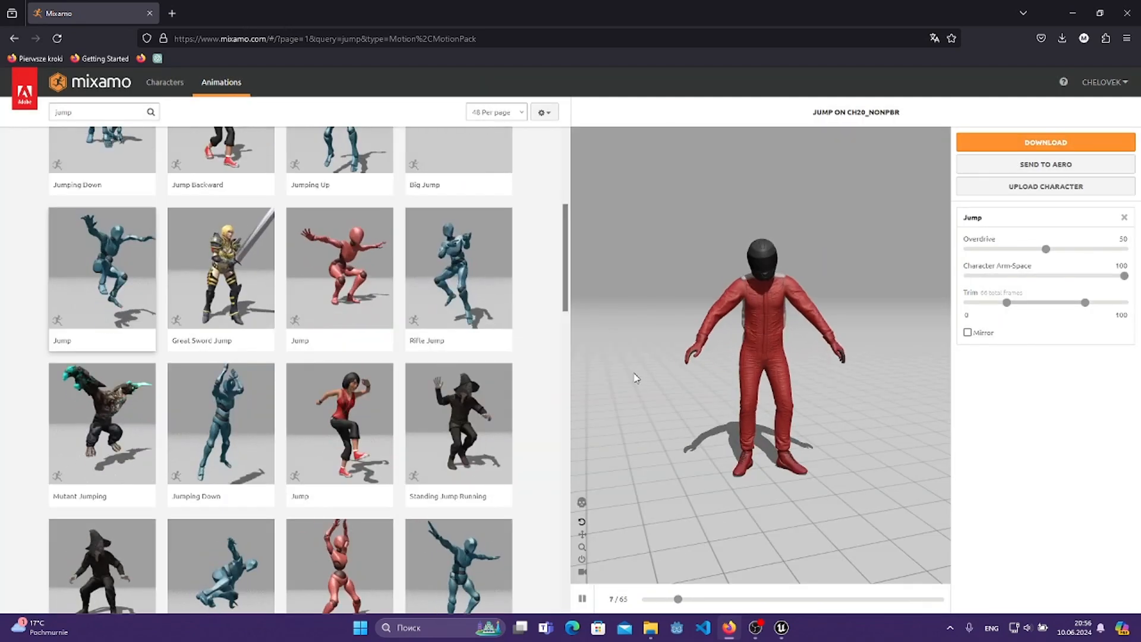
# - Close the Mixamo page, switch to Unreal Editor, and minimize the Ghost mesh editor to return to the level
pyautogui.click(149, 13)
pyautogui.moveTo(601, 289)
pyautogui.mouseDown(button='right')
pyautogui.moveTo(601, 339)
pyautogui.moveTo(601, 306)
pyautogui.mouseUp(button='right')
pyautogui.press('s')
pyautogui.press('w')
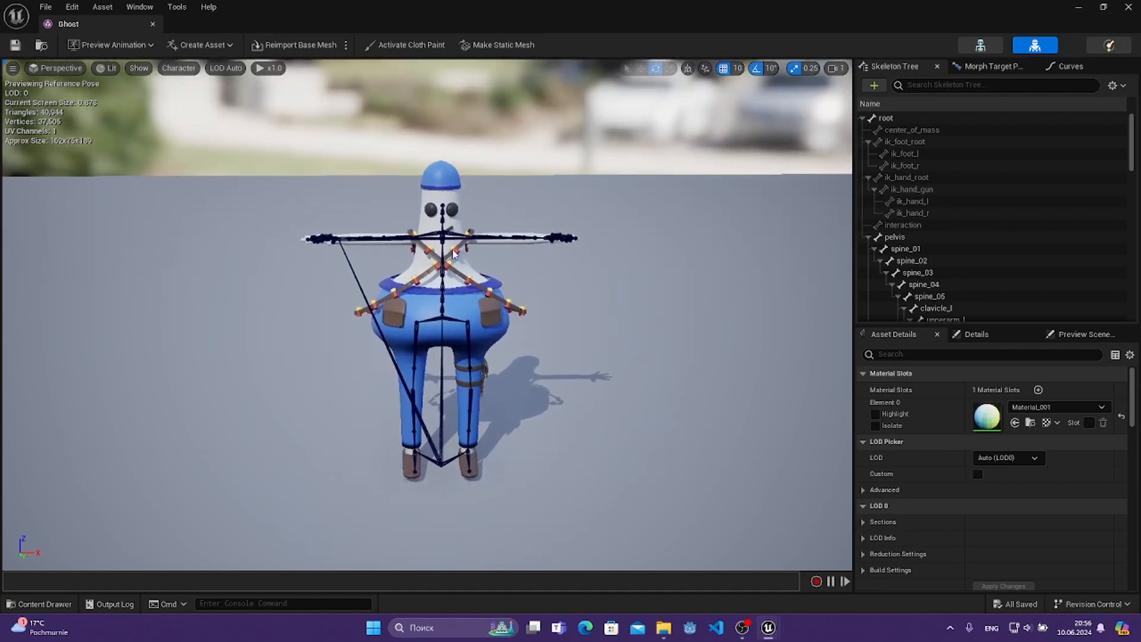
pyautogui.click(1081, 7)
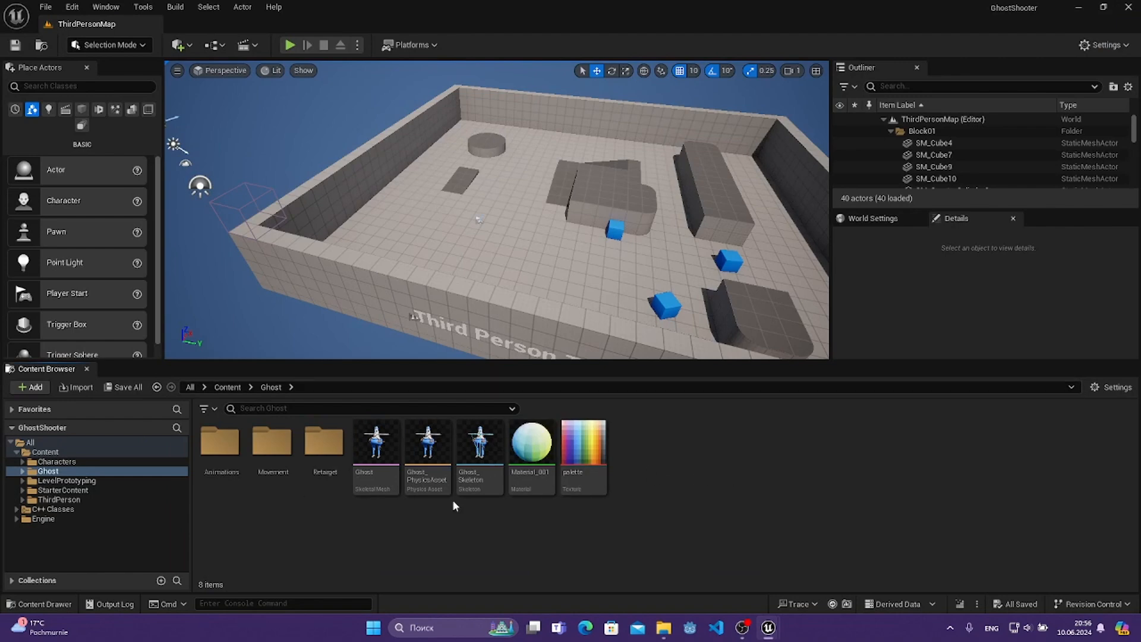
# - Create a folder named Mixamo in the Content folder and open it
pyautogui.click(228, 387)
pyautogui.rightClick(535, 452)
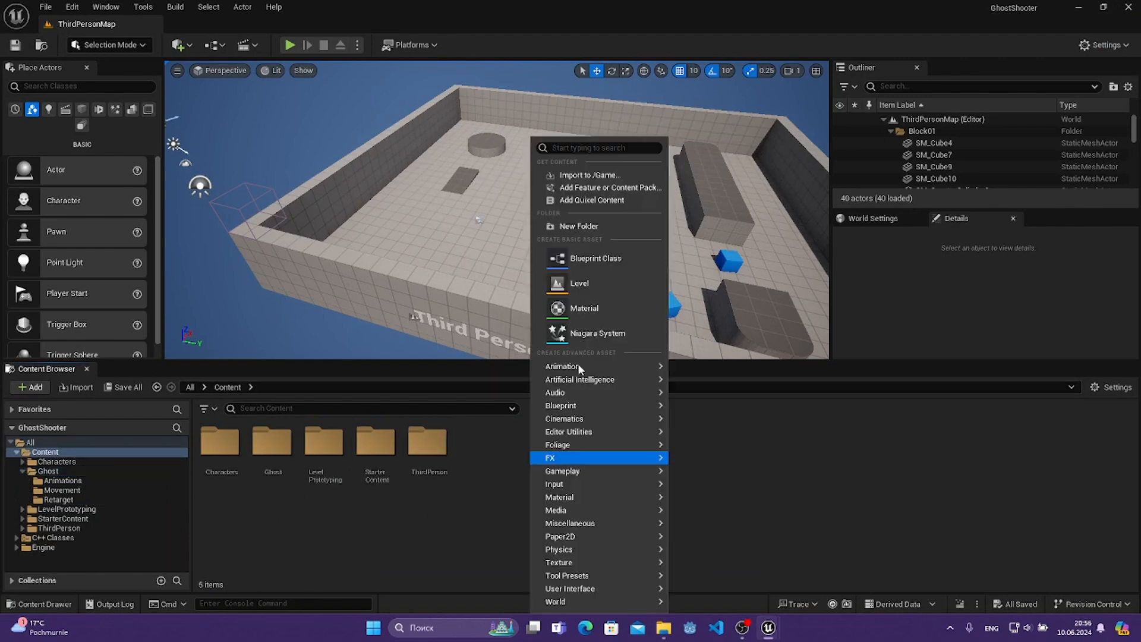
pyautogui.click(579, 226)
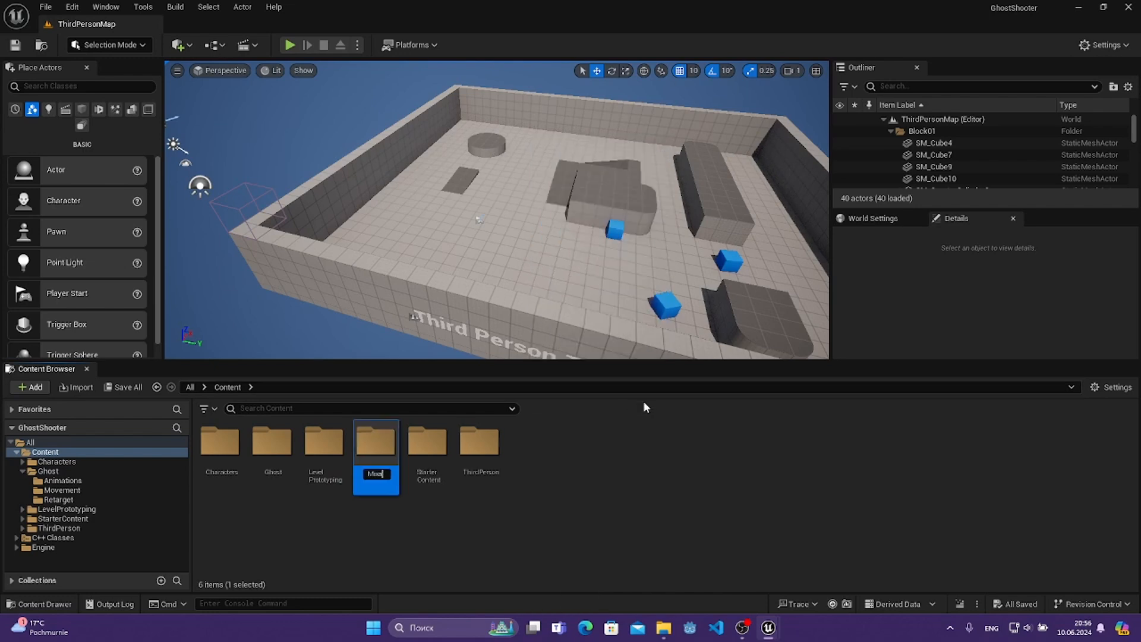
pyautogui.press('Return')
pyautogui.doubleClick(375, 446)
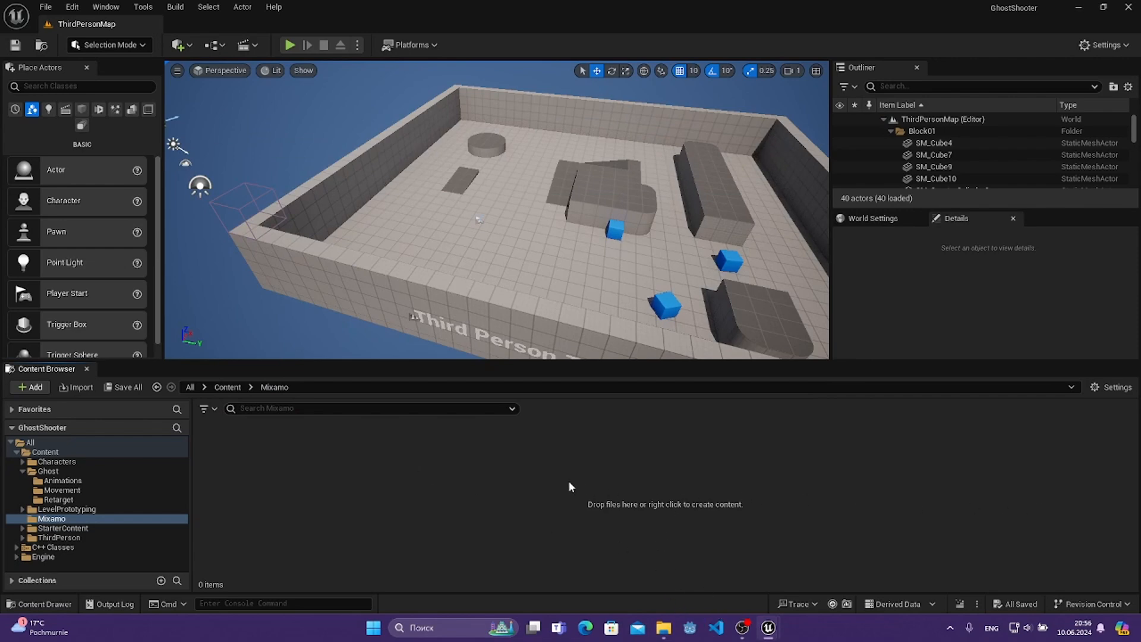
# - Bring Breathing Idle.fbx from the Downloads folder in File Explorer into the Mixamo content folder for import
pyautogui.moveTo(677, 631)
pyautogui.click(664, 629)
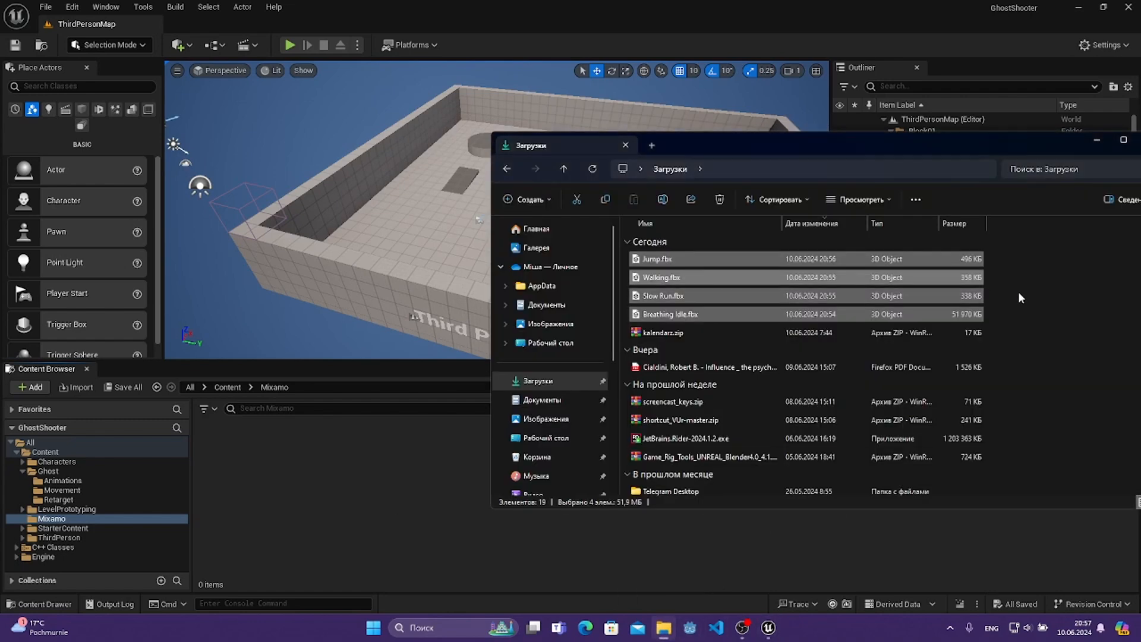
pyautogui.moveTo(1024, 310); pyautogui.dragTo(794, 252)
pyautogui.click(991, 290)
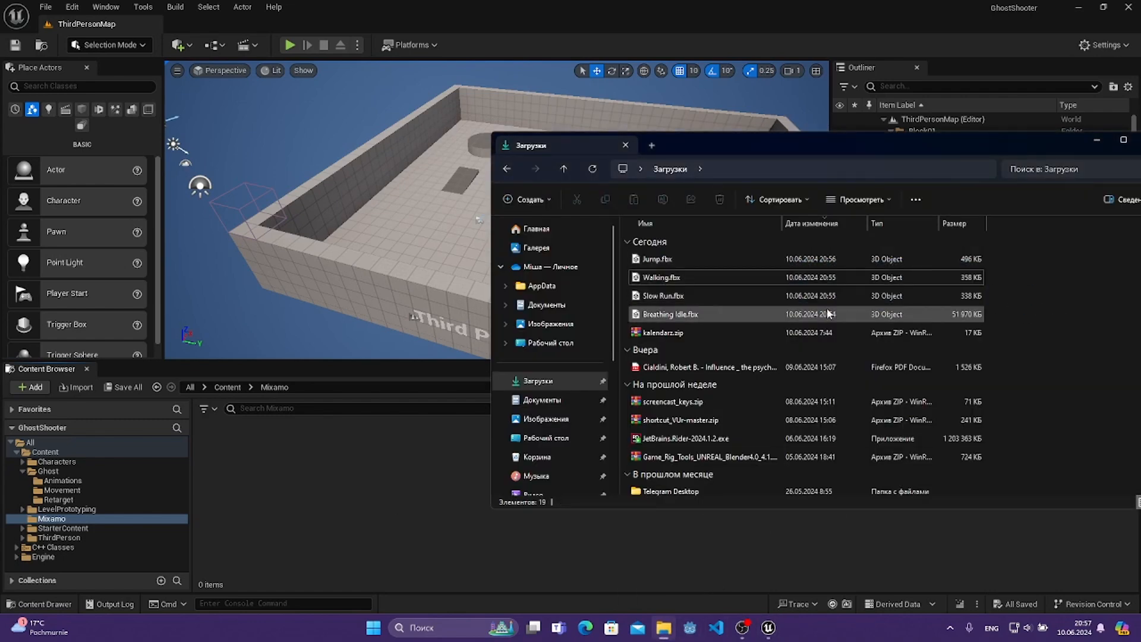
pyautogui.moveTo(659, 316); pyautogui.dragTo(488, 465)
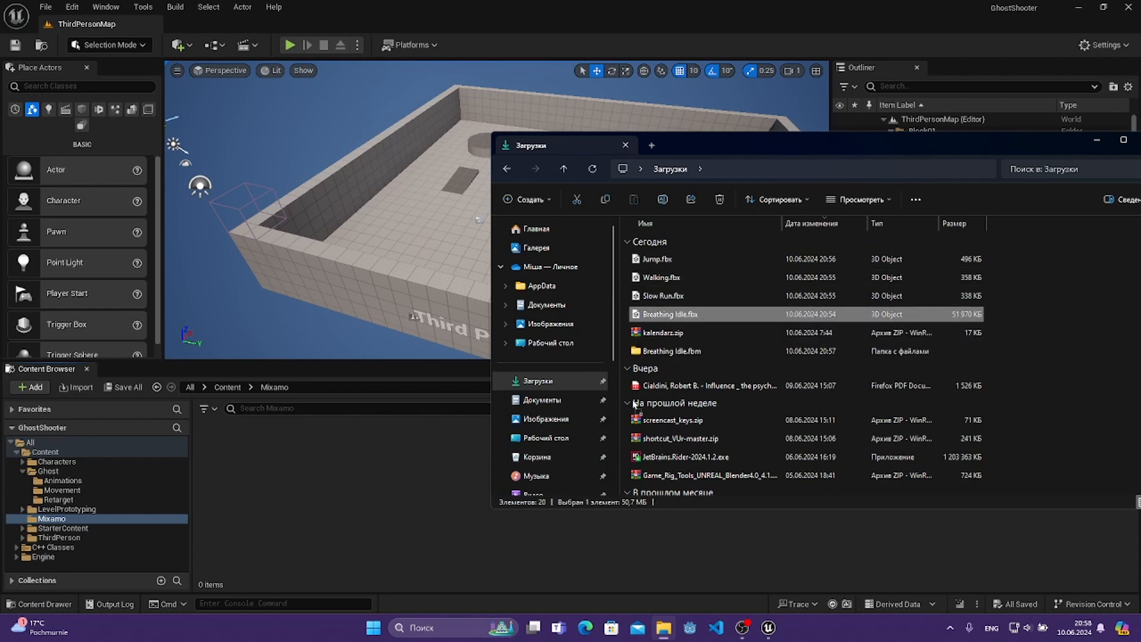
pyautogui.moveTo(635, 406); pyautogui.dragTo(333, 476)
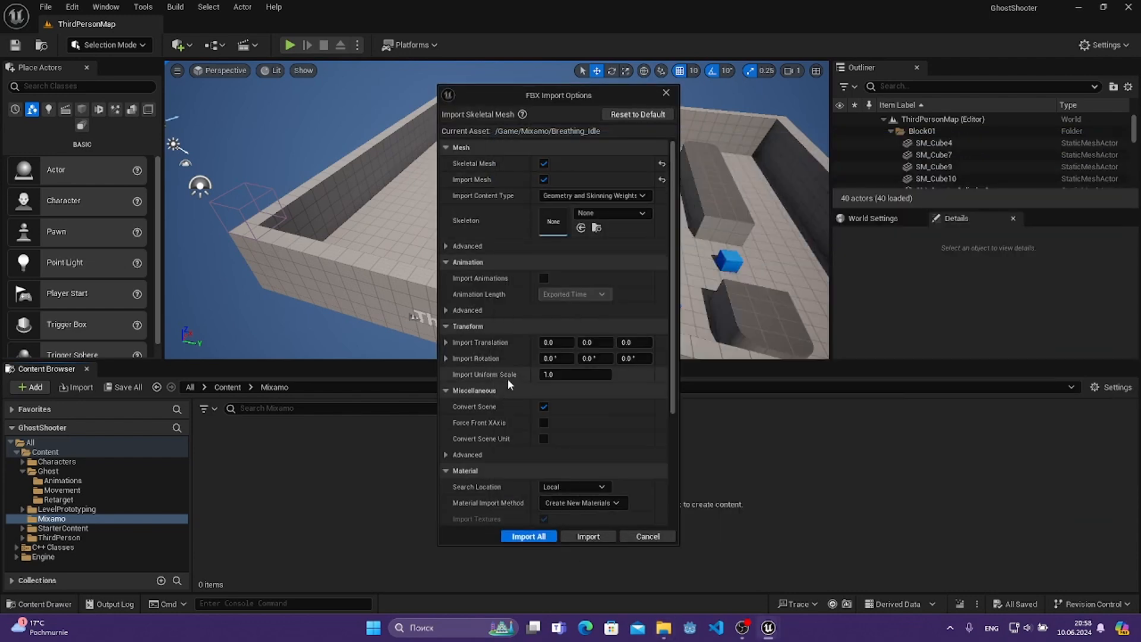
# - Import Breathing Idle with Import Animations enabled, dismiss the message log, and save all new assets
pyautogui.click(544, 279)
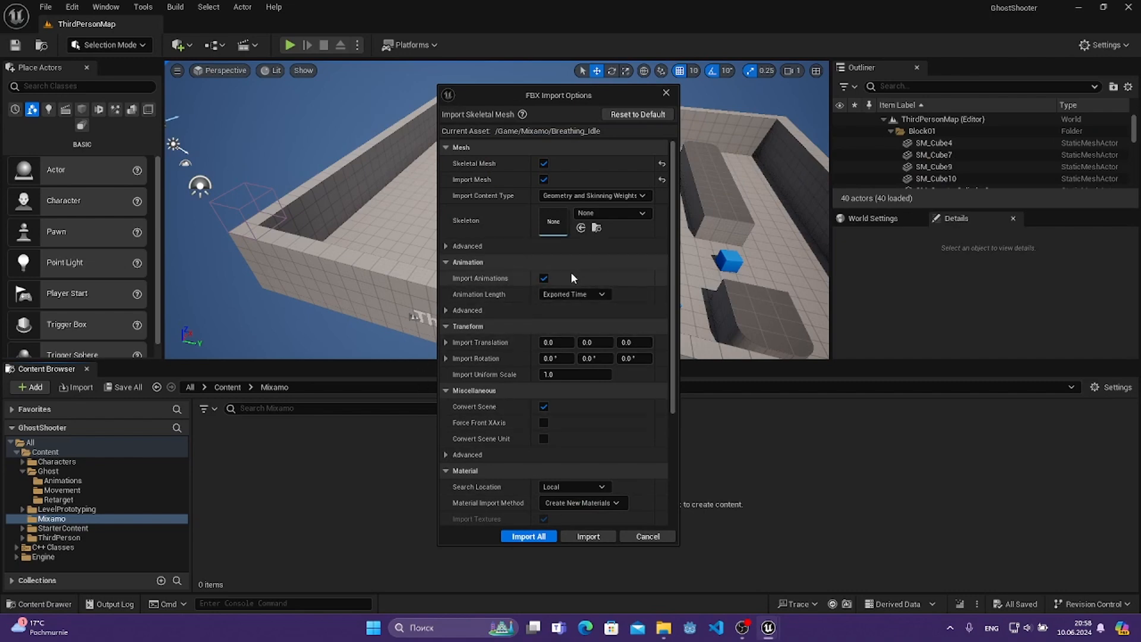
pyautogui.click(528, 536)
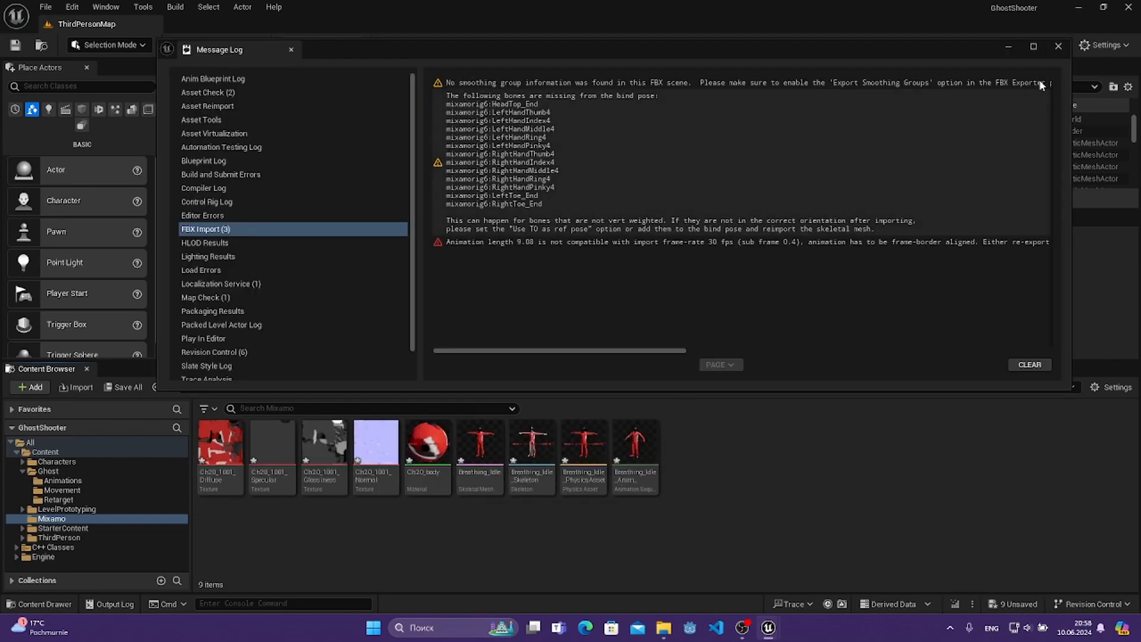
pyautogui.click(1059, 47)
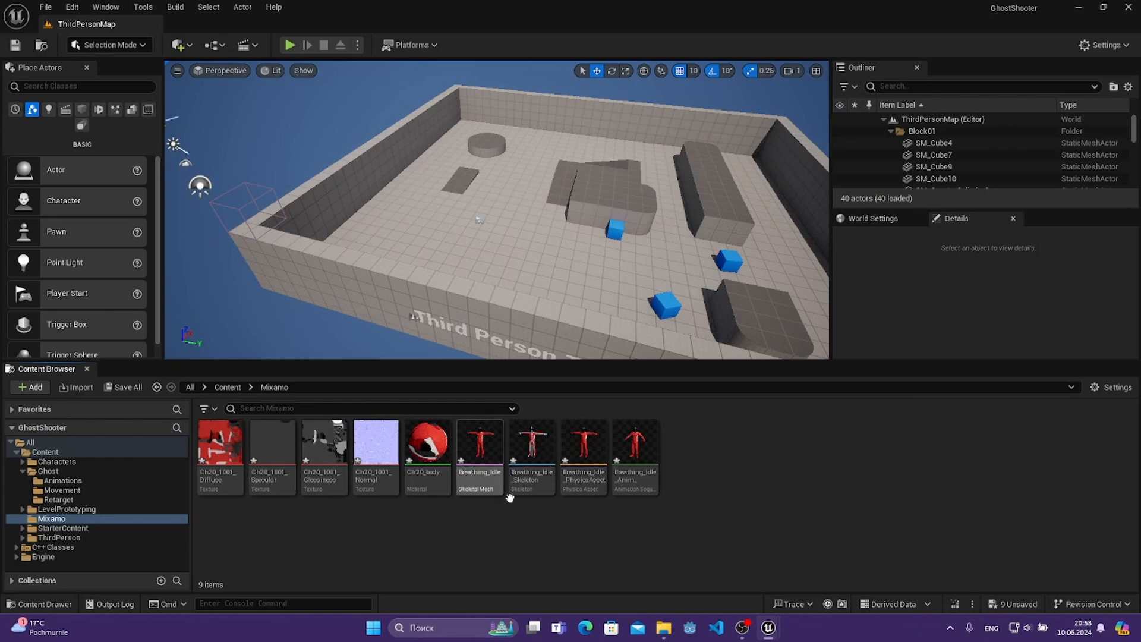
pyautogui.hotkey('ctrl', 'shift', 's')
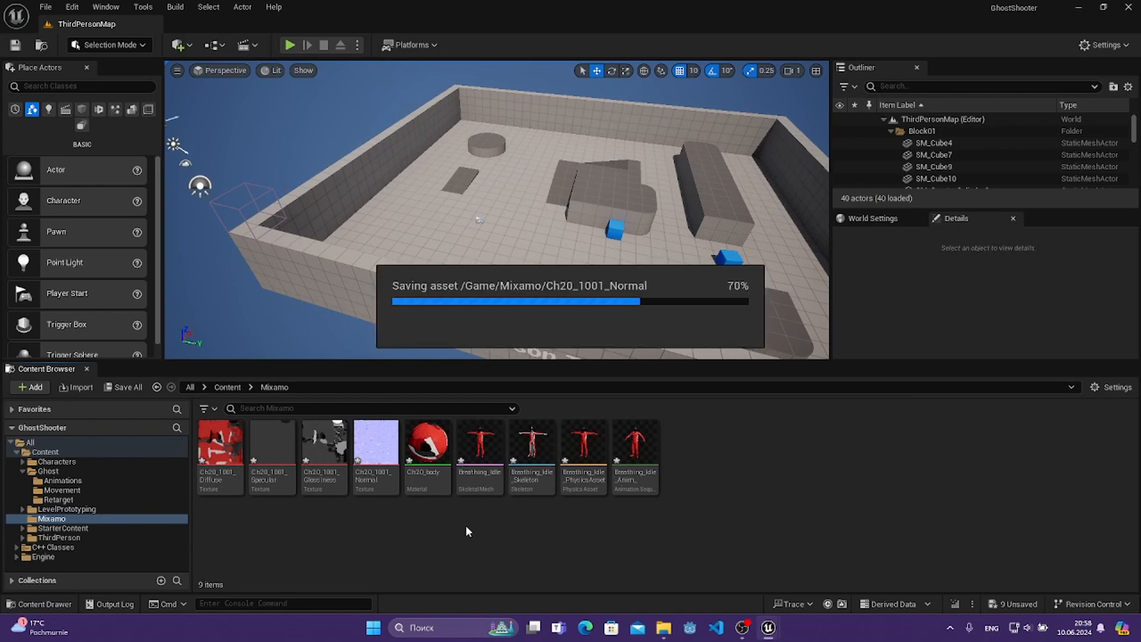
# - Rename the Breathing_Idle skeletal mesh to SKM_Racer
pyautogui.click(498, 483)
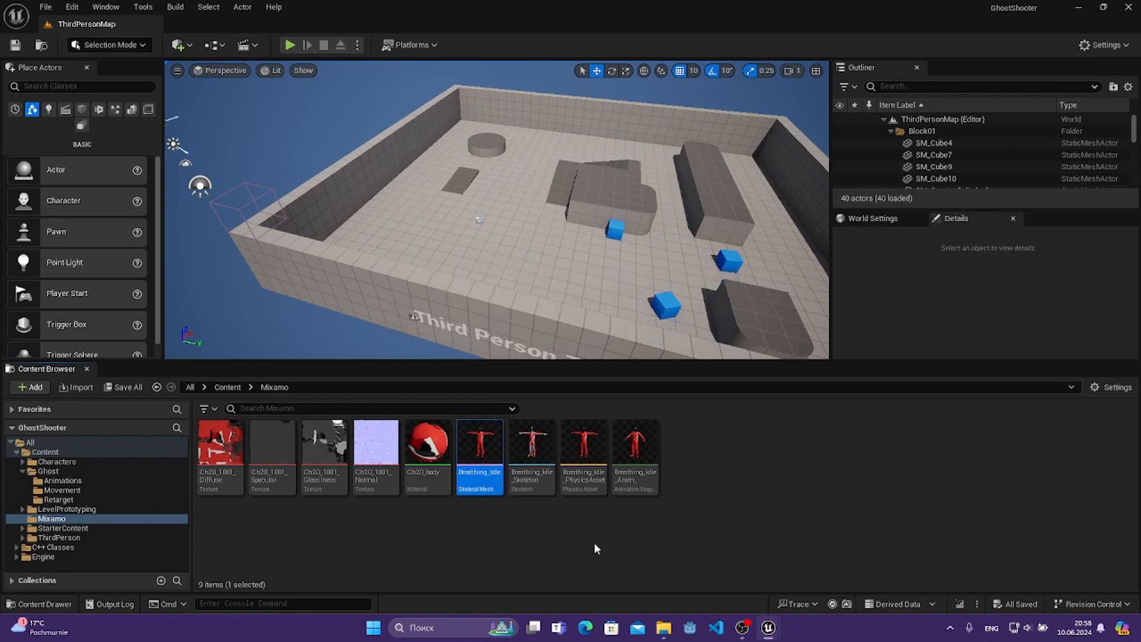
pyautogui.press('F2')
pyautogui.press('Return')
# - Rename the Breathing_Idle physics asset to PA_Racer
pyautogui.click(223, 456)
pyautogui.click(272, 453)
pyautogui.press('F2')
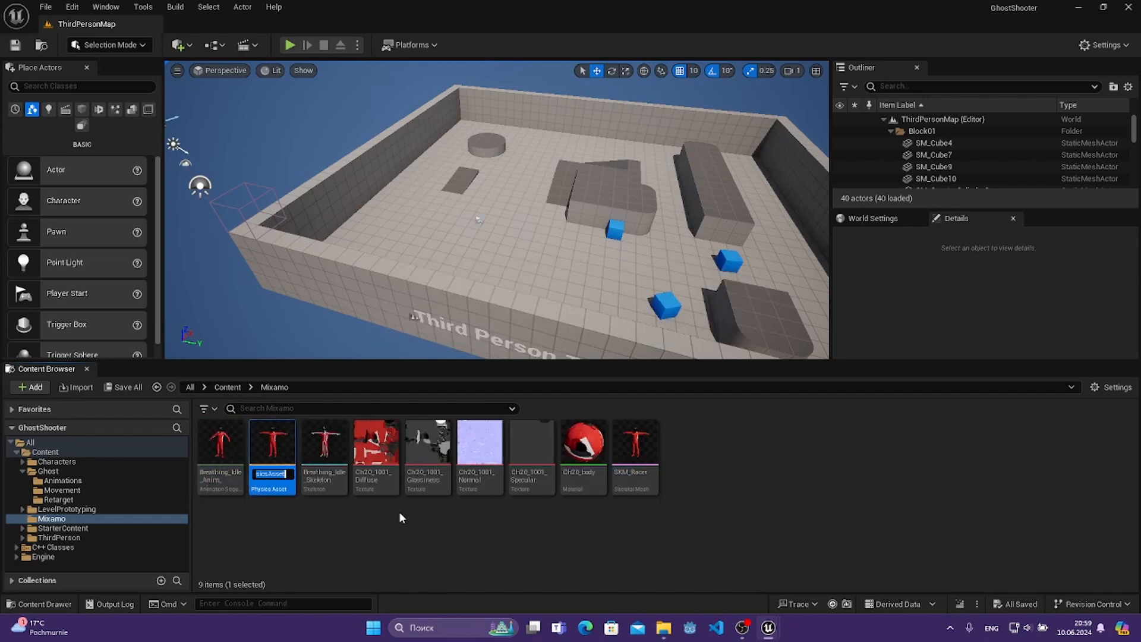
pyautogui.write('PA_Racer')
pyautogui.press('Return')
# - Rename the Breathing_Idle skeleton to SK_Racer
pyautogui.click(272, 453)
pyautogui.press('F2')
pyautogui.write('SK_')
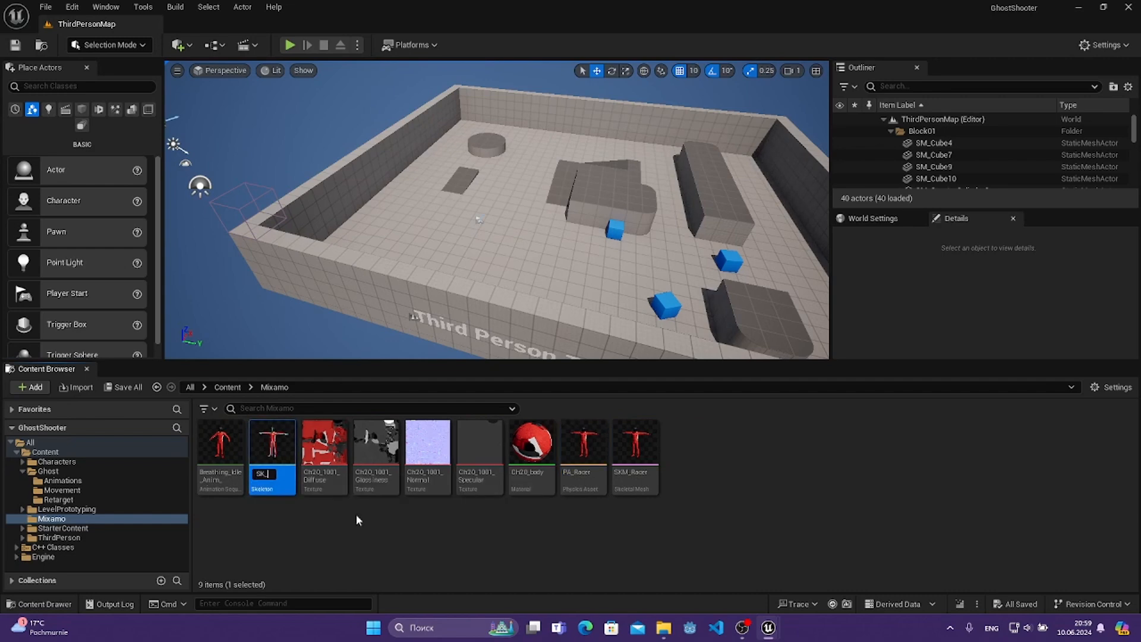
pyautogui.write('Racer')
pyautogui.press('Return')
# - Create a new folder named Animations inside the Mixamo content folder
pyautogui.click(301, 507)
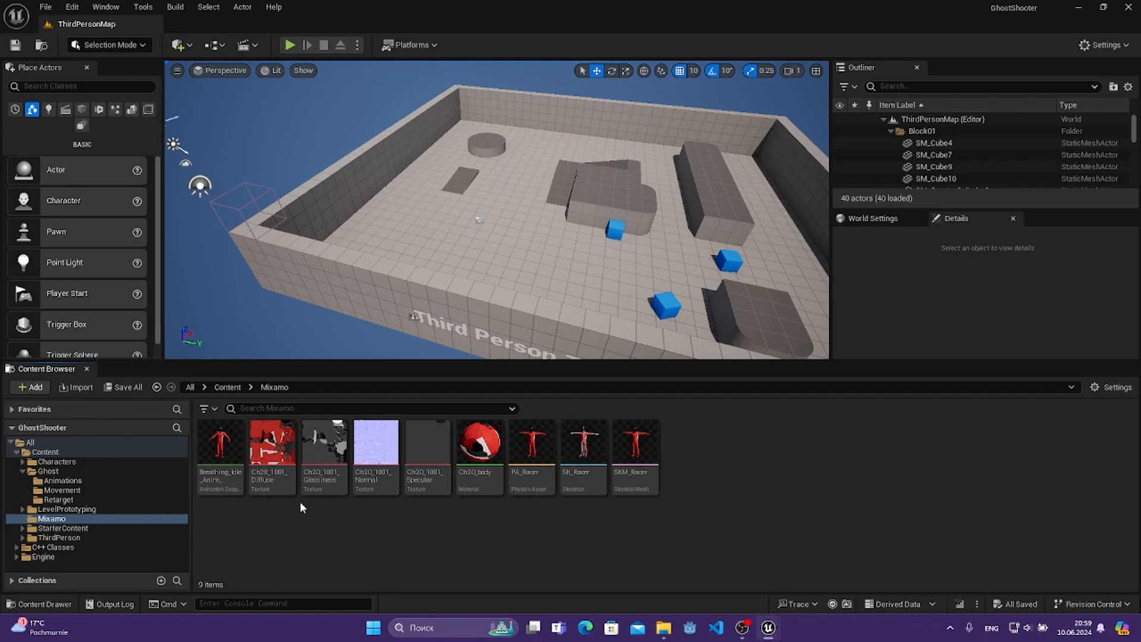
pyautogui.click(225, 486)
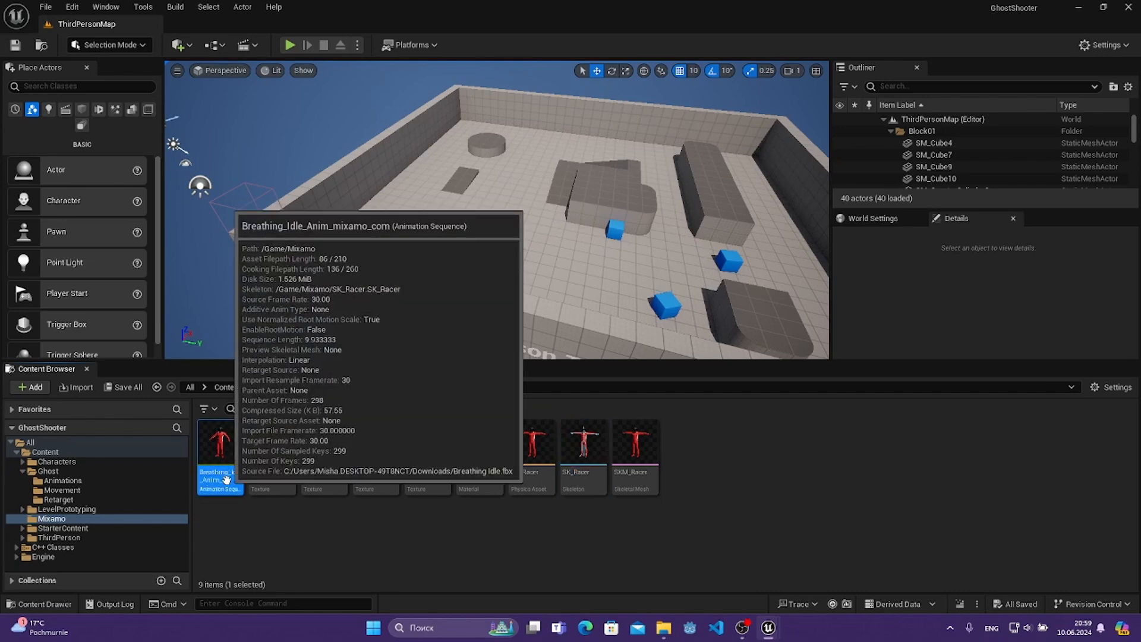
pyautogui.click(225, 522)
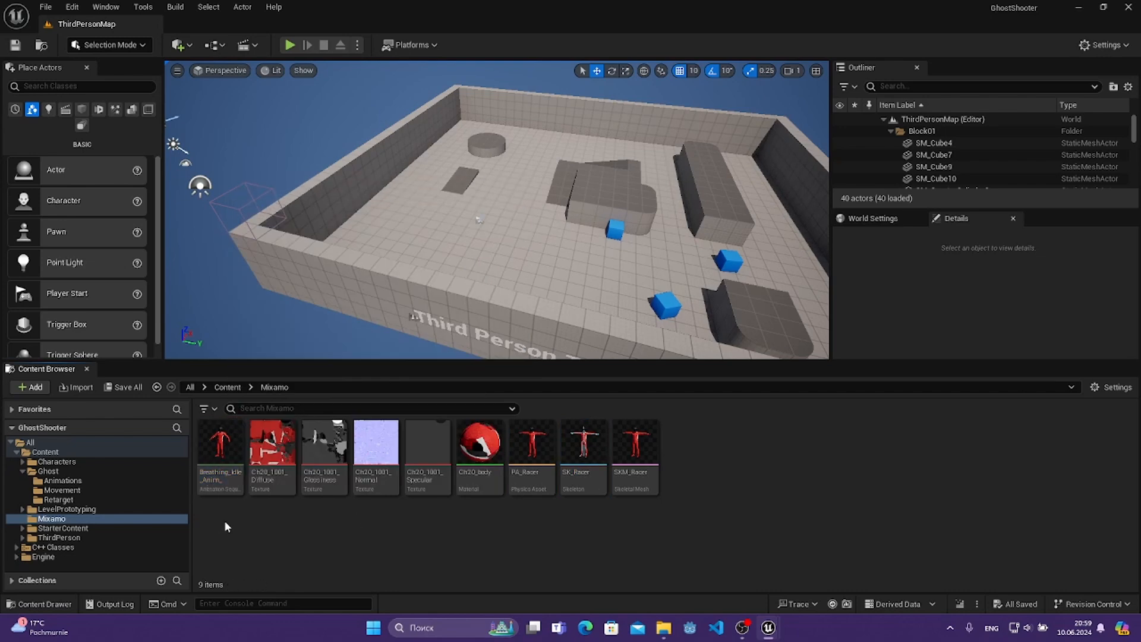
pyautogui.rightClick(724, 489)
pyautogui.click(786, 84)
pyautogui.write('Animati')
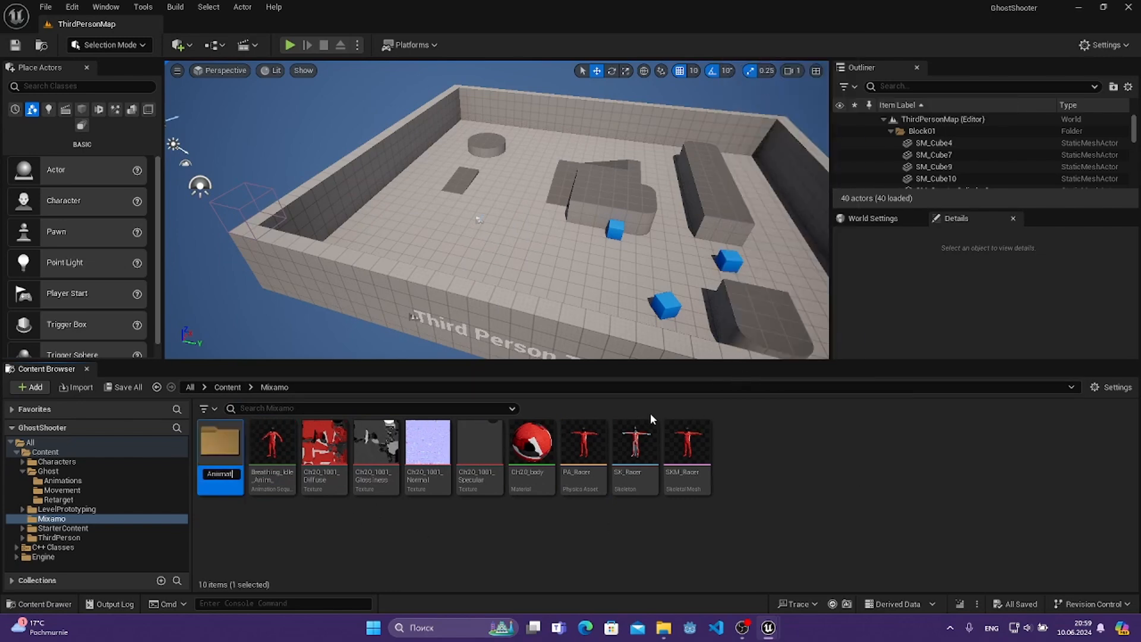
pyautogui.write('ons')
# - Move the Breathing Idle animation sequence into the new Animations folder and open that folder
pyautogui.click(272, 445)
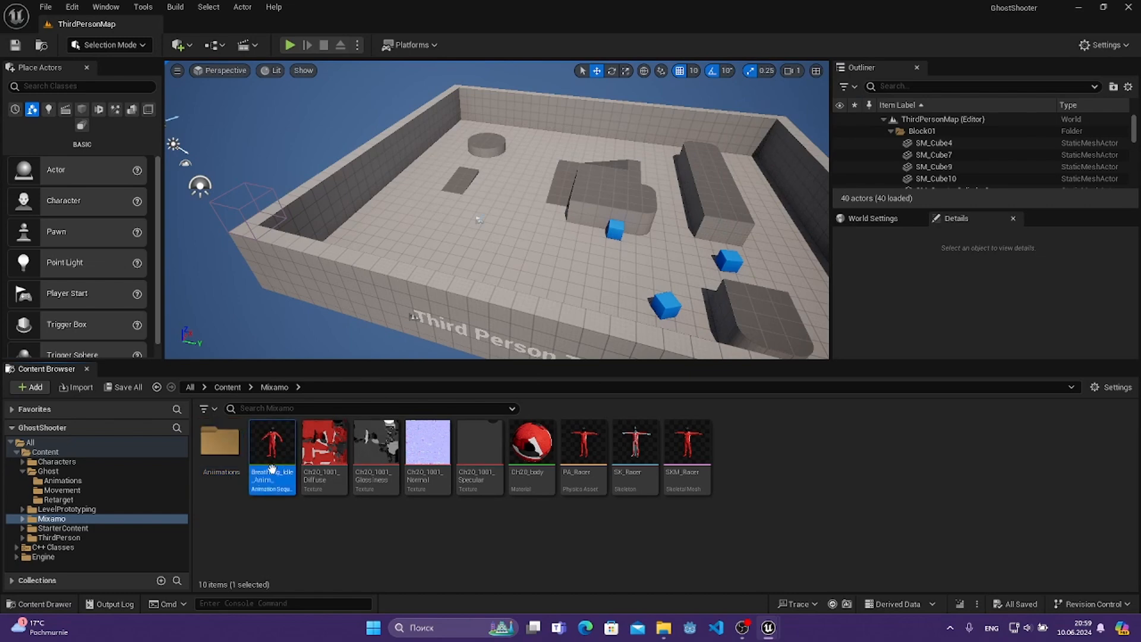
pyautogui.moveTo(215, 467); pyautogui.dragTo(215, 475)
pyautogui.click(255, 483)
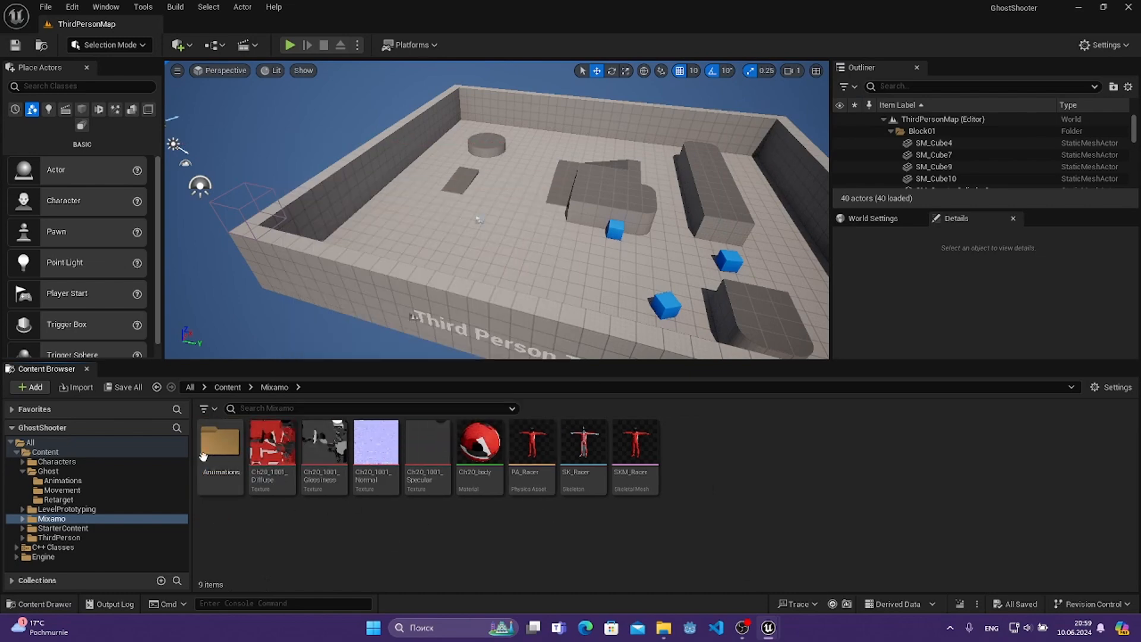
pyautogui.doubleClick(226, 466)
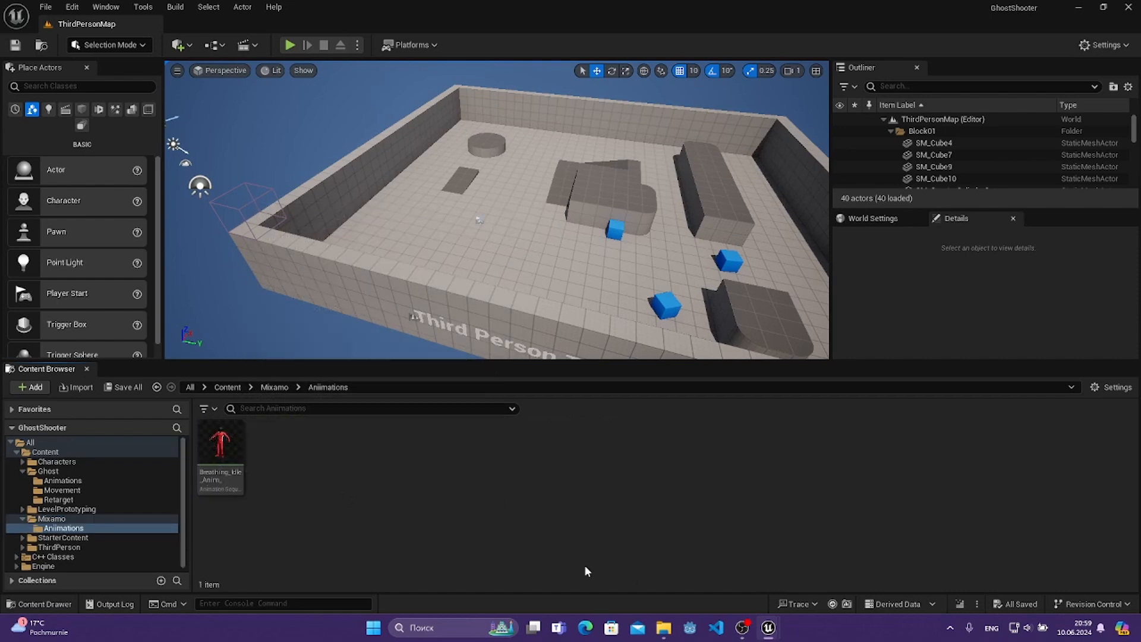
# - Import the Jump, Slow Run and Walking FBX files from File Explorer into the Animations folder, all using the SK_Racer skeleton
pyautogui.click(664, 628)
pyautogui.moveTo(1016, 296); pyautogui.dragTo(904, 239)
pyautogui.moveTo(722, 272); pyautogui.dragTo(356, 511)
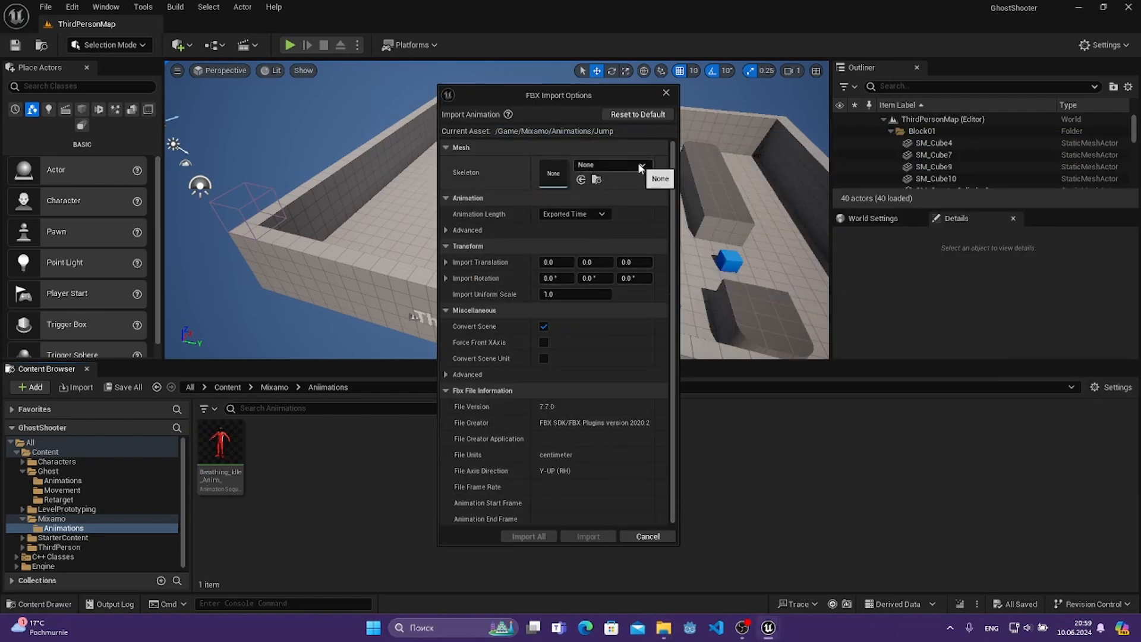
pyautogui.click(642, 165)
pyautogui.scroll(-3, 668, 332)
pyautogui.click(654, 326)
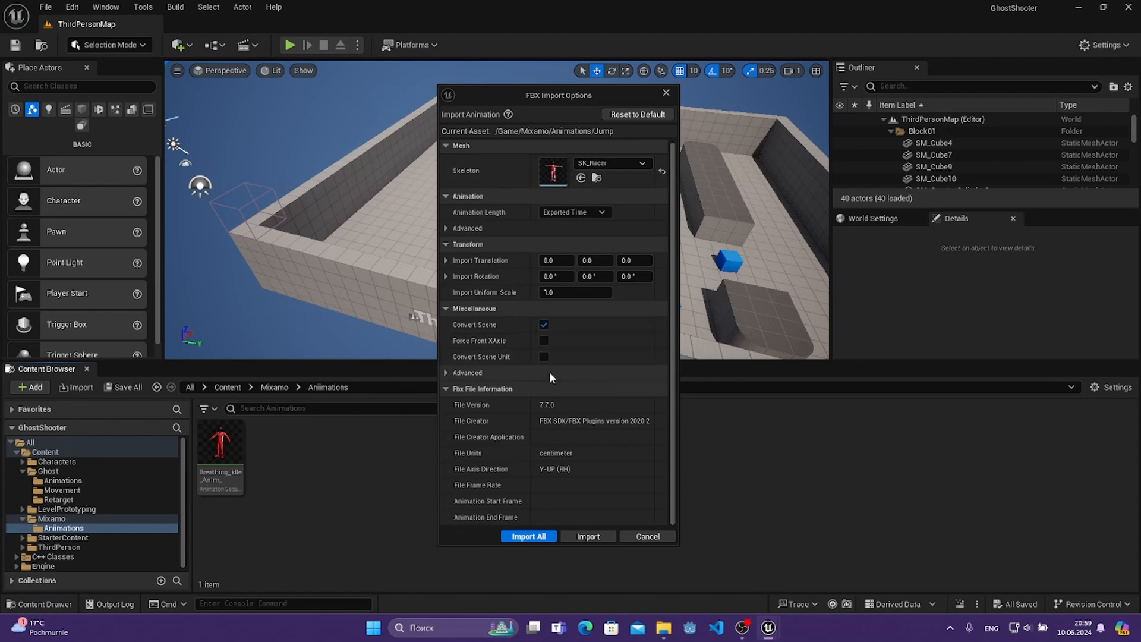
pyautogui.click(528, 537)
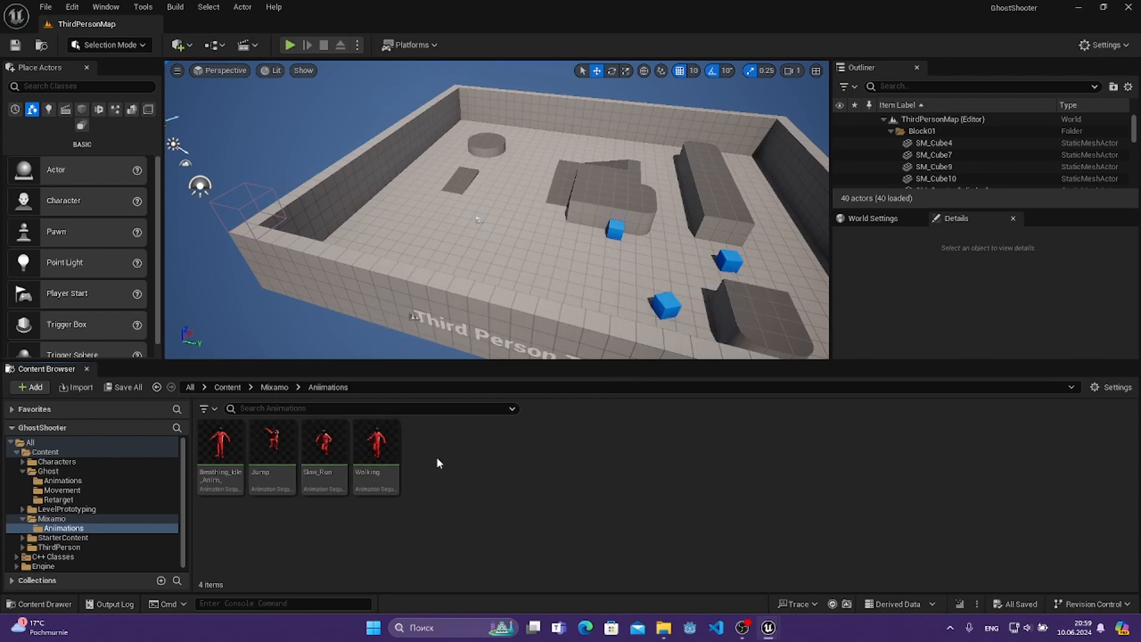
# - Preview the imported Jump and Walking animations, closing each one and returning to the Animations folder
pyautogui.doubleClick(273, 446)
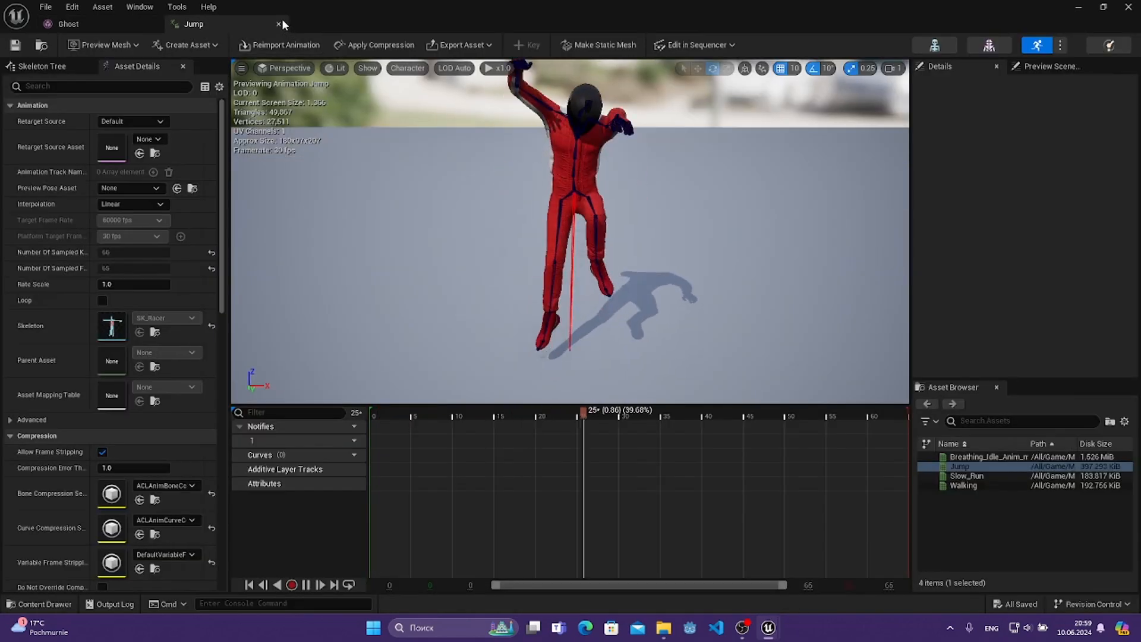
pyautogui.click(278, 24)
pyautogui.click(1083, 10)
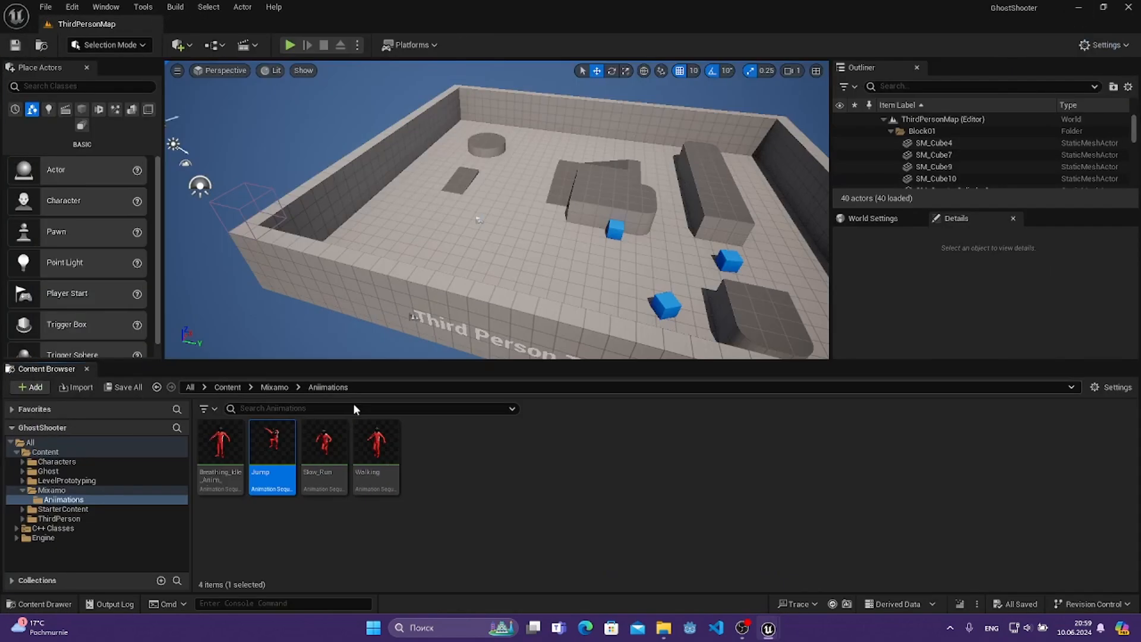
pyautogui.doubleClick(380, 445)
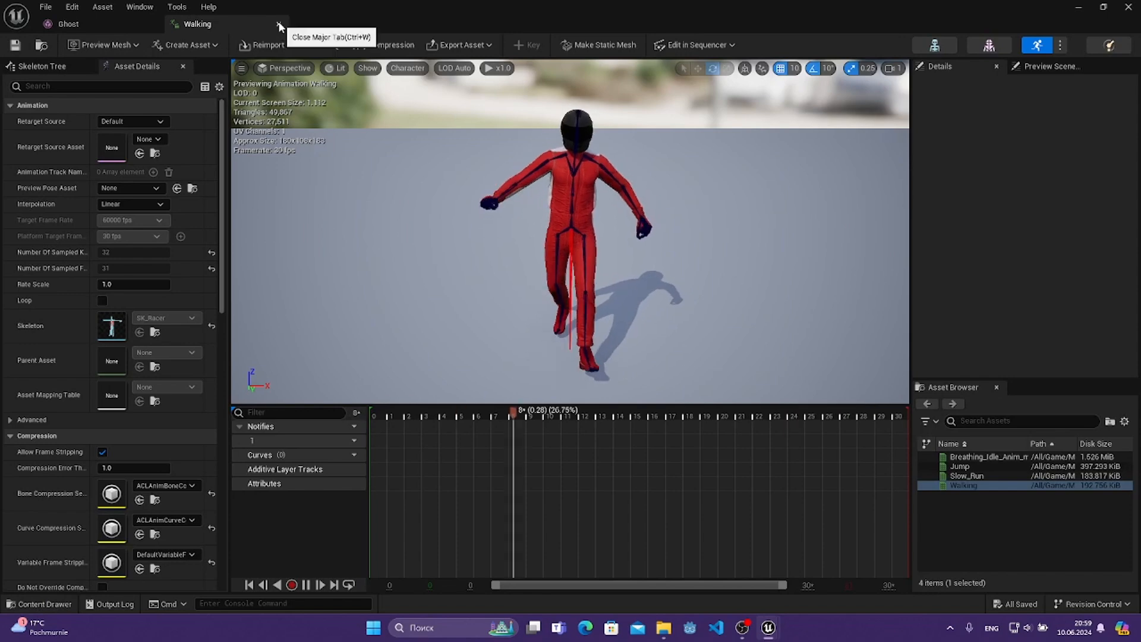
pyautogui.click(278, 24)
pyautogui.click(1083, 11)
pyautogui.click(427, 494)
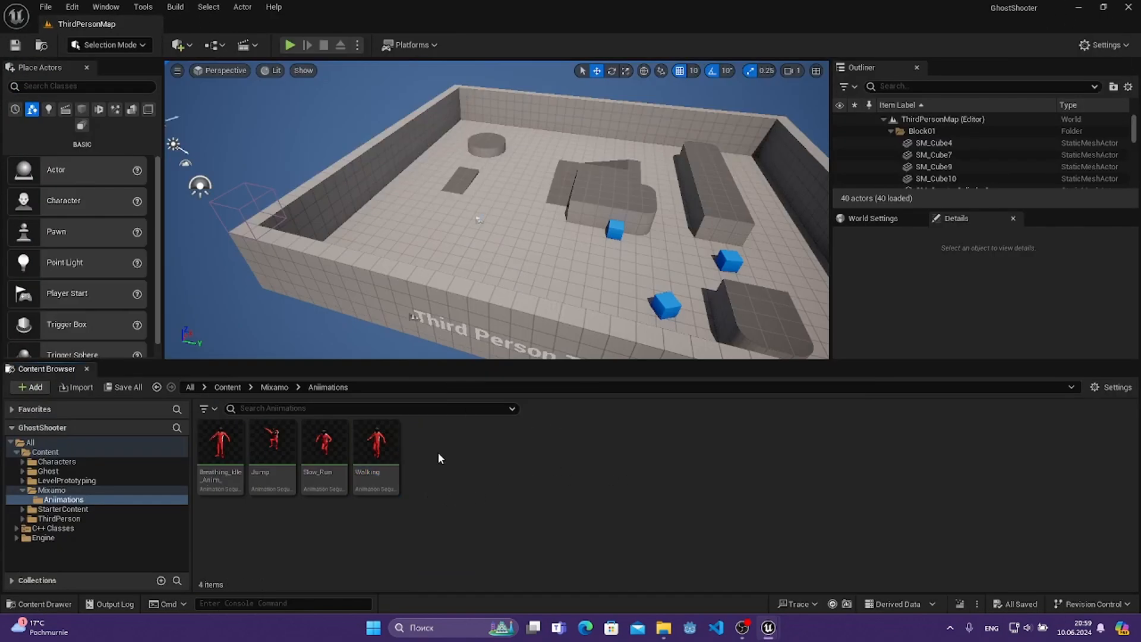
# - Leave the Mixamo assets and go to the Retarget folder inside the Ghost content folder
pyautogui.hotkey('alt', 'Left')
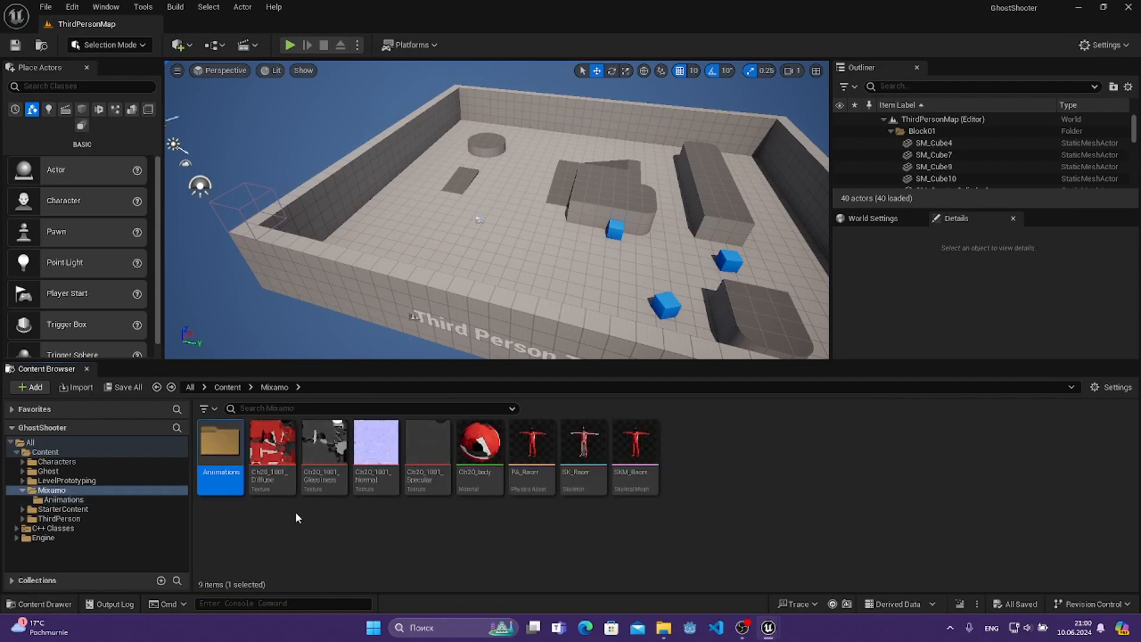
pyautogui.click(666, 448)
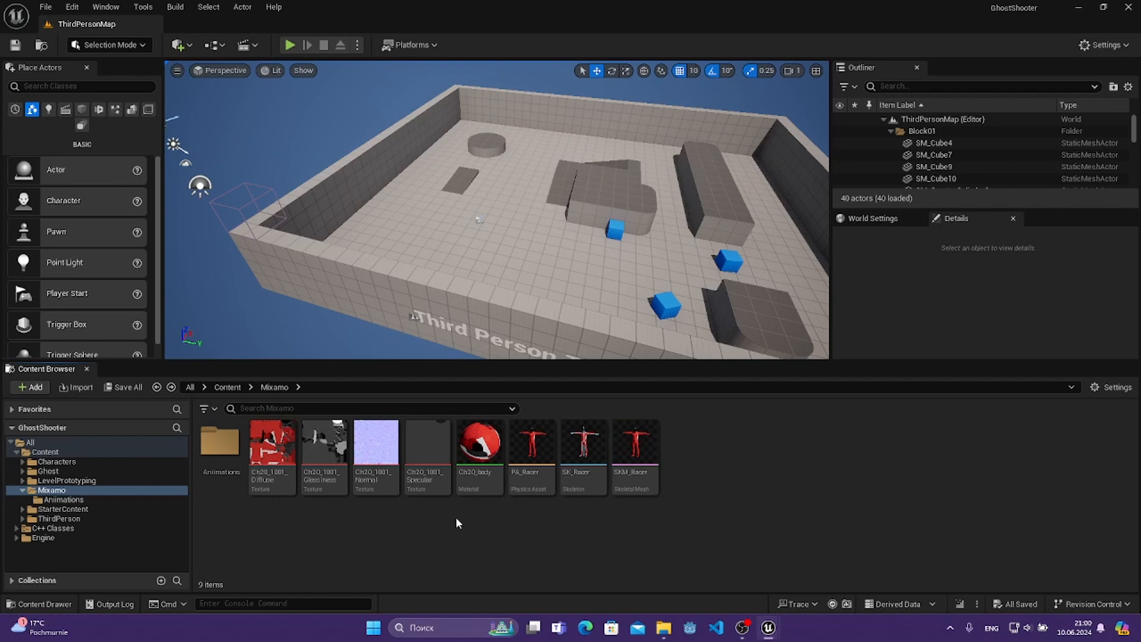
pyautogui.click(228, 386)
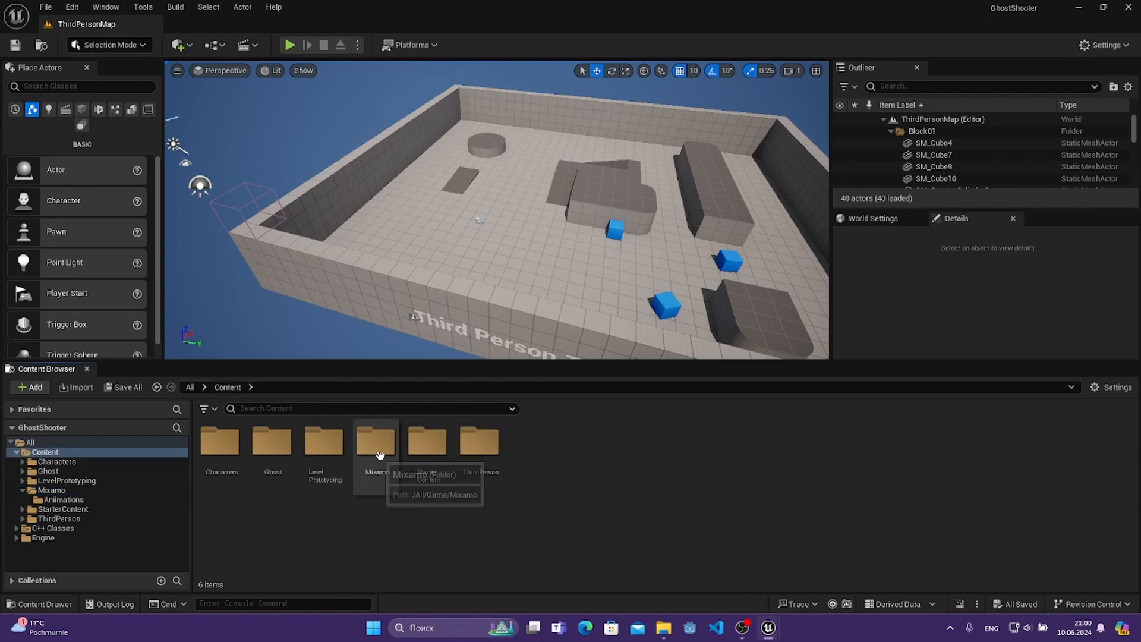
pyautogui.doubleClick(273, 453)
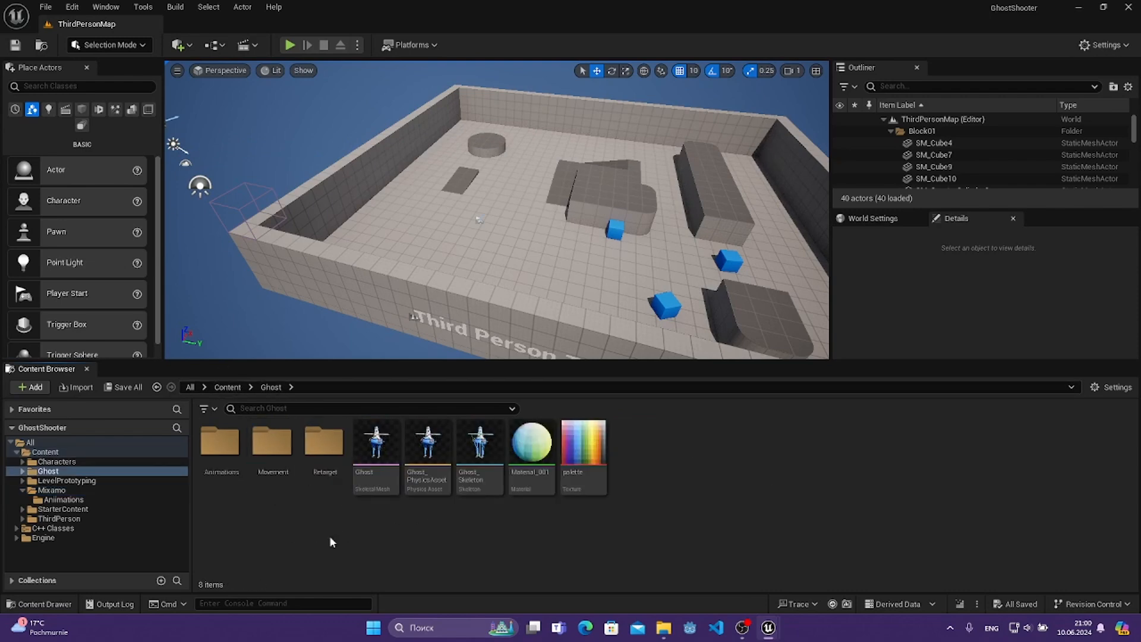
pyautogui.doubleClick(324, 443)
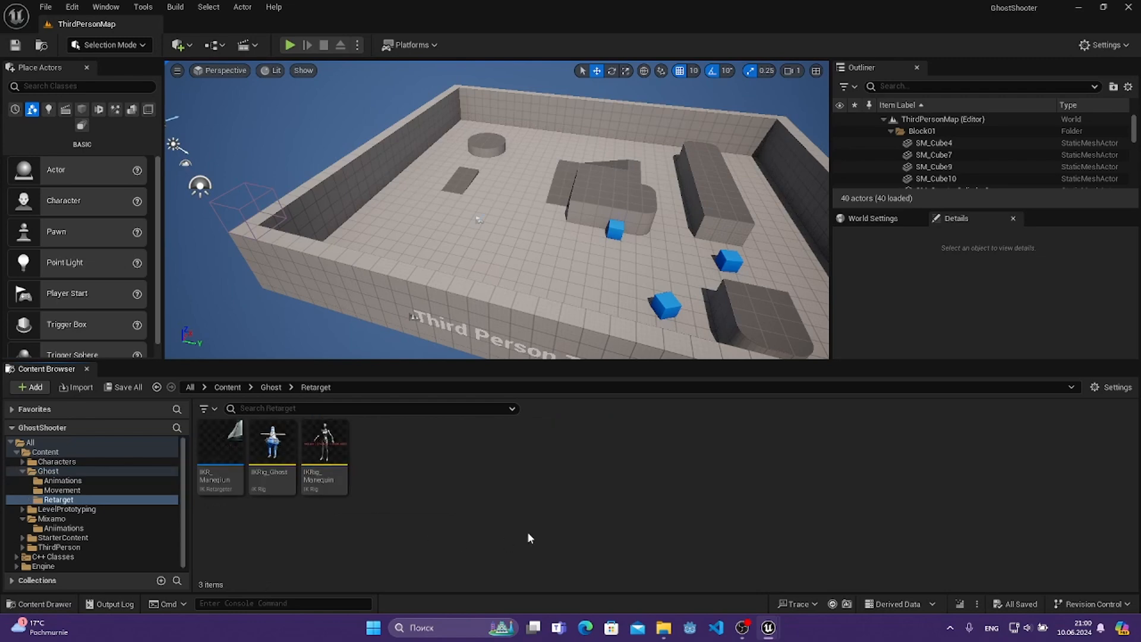
# - Create an IK Rig asset named IKRig_Racer in the Retarget folder and open it
pyautogui.rightClick(411, 463)
pyautogui.moveTo(479, 367)
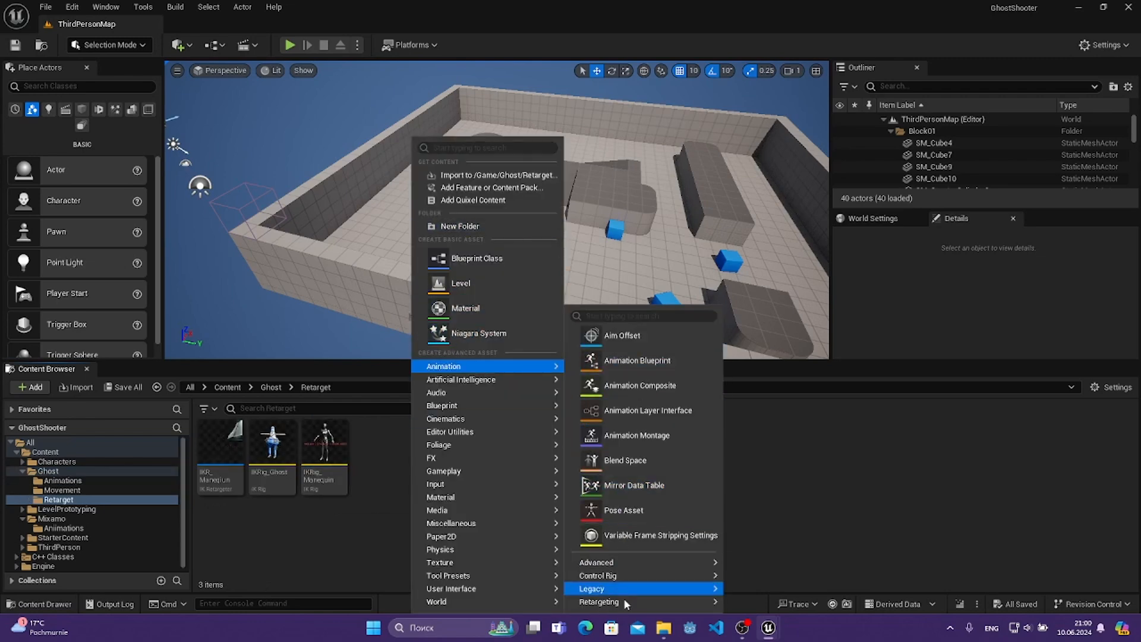
pyautogui.moveTo(660, 602)
pyautogui.click(773, 594)
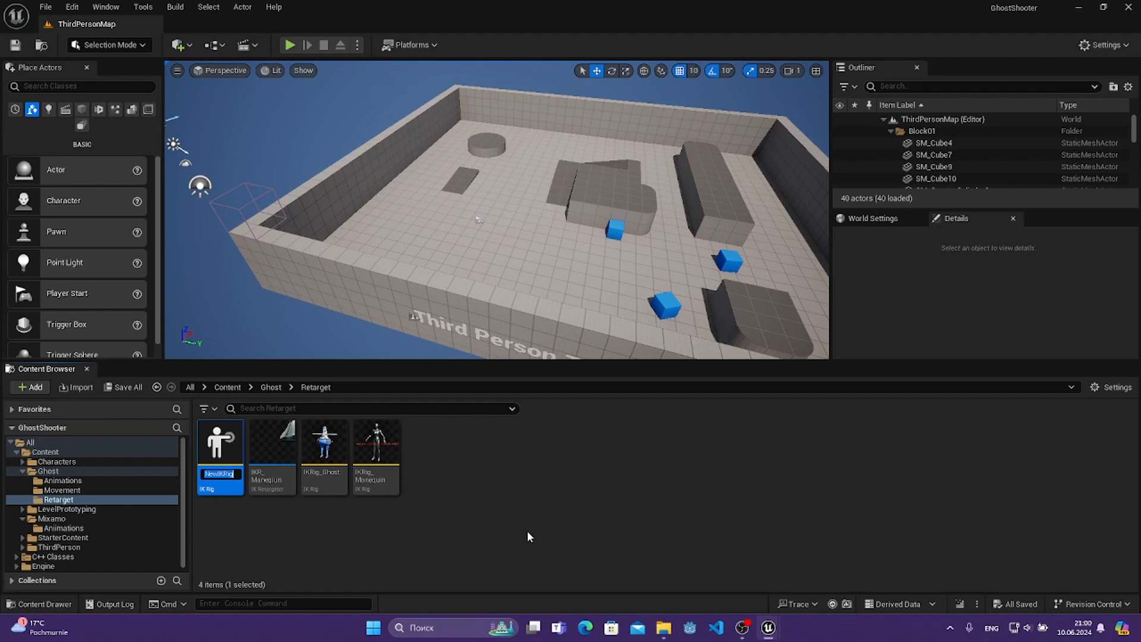
pyautogui.write('IK')
pyautogui.write('Rig_Racer')
pyautogui.press('Return')
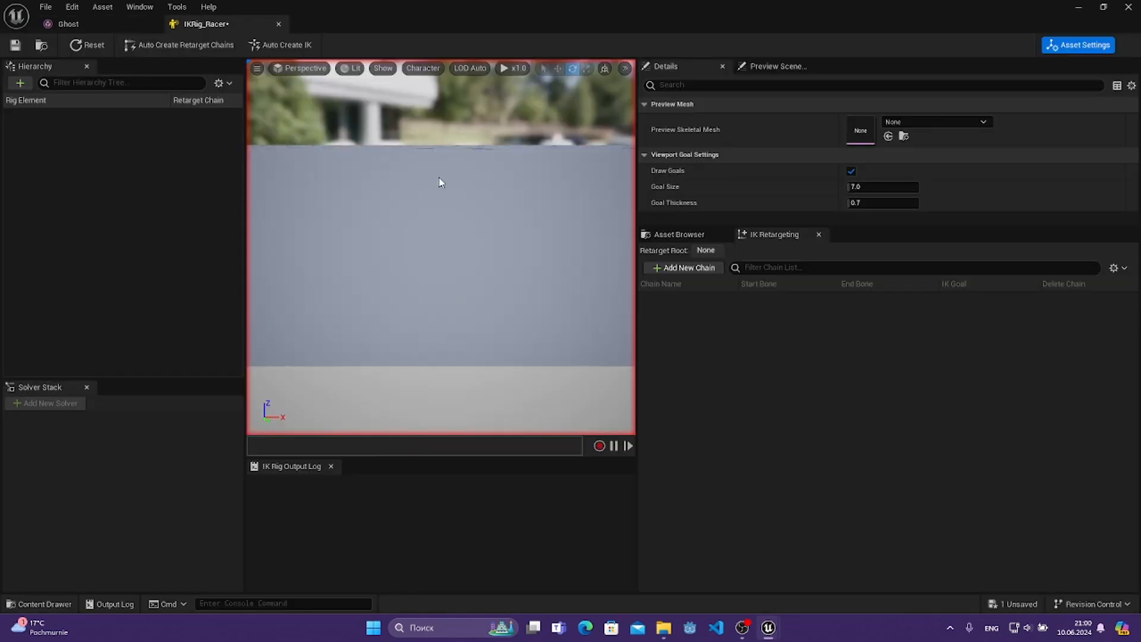
# - Assign SKM_Racer as the rig's preview skeletal mesh and auto-create its retarget chains
pyautogui.click(935, 122)
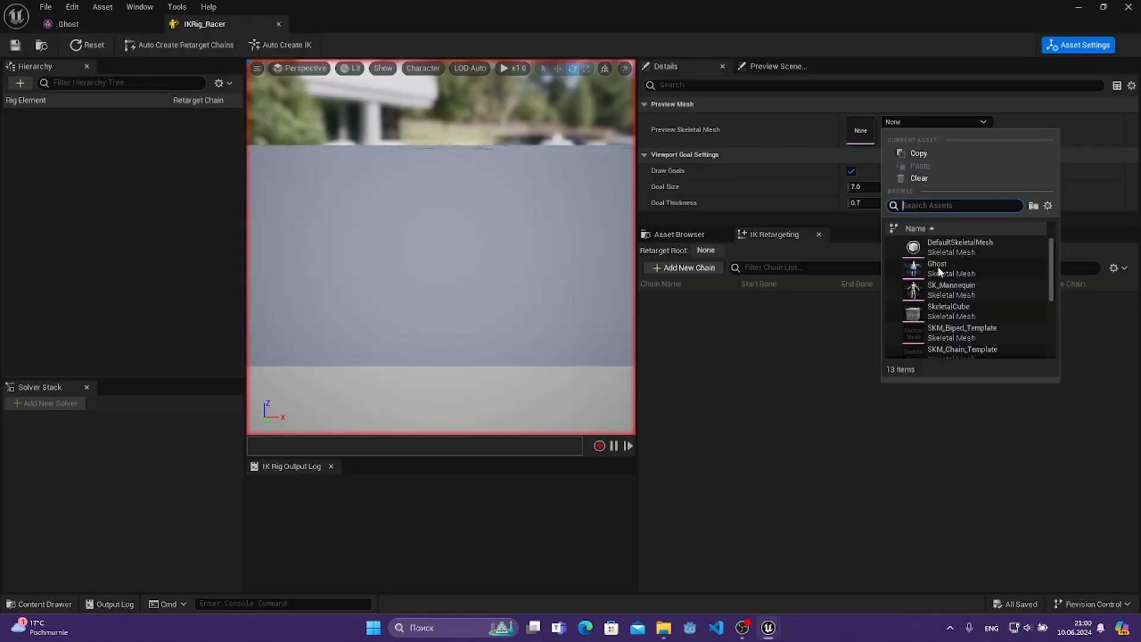
pyautogui.click(957, 346)
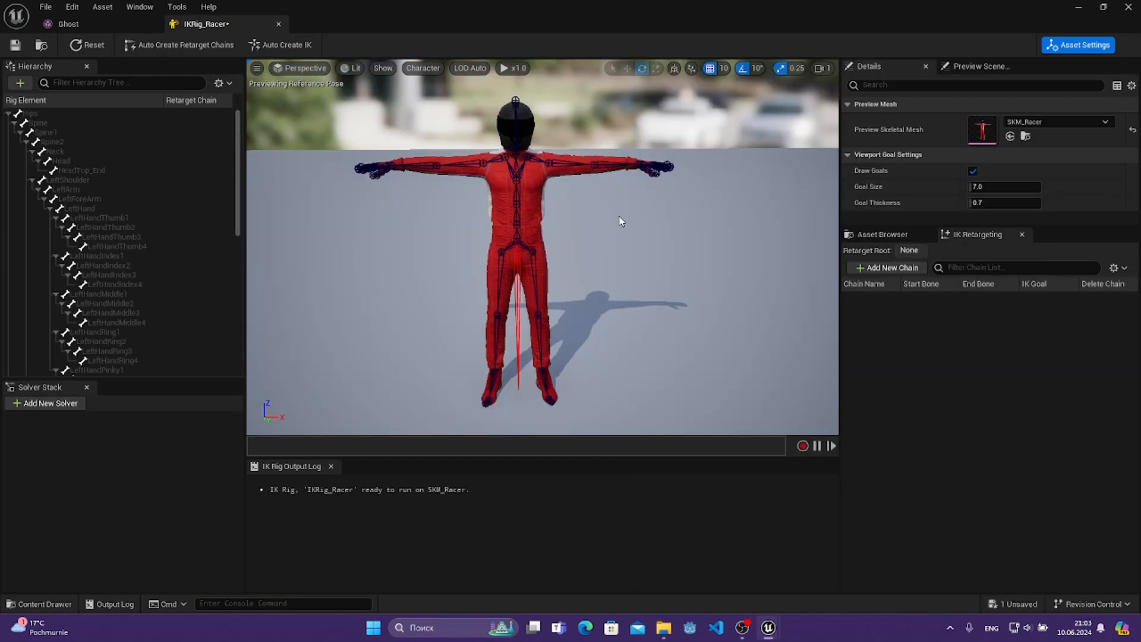
pyautogui.click(189, 46)
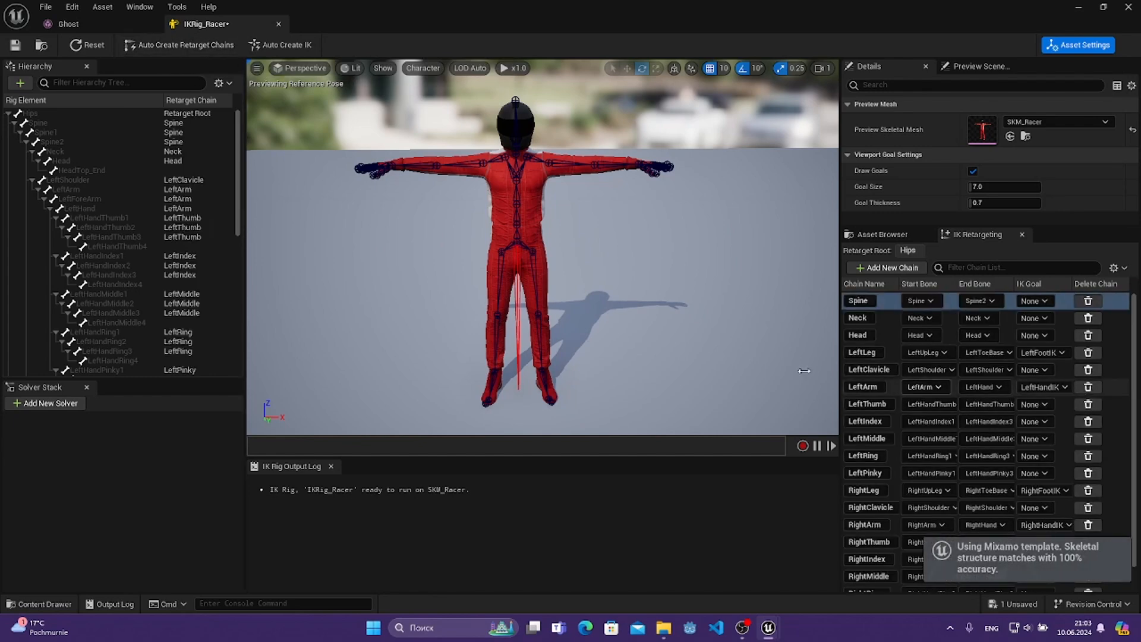
pyautogui.click(892, 316)
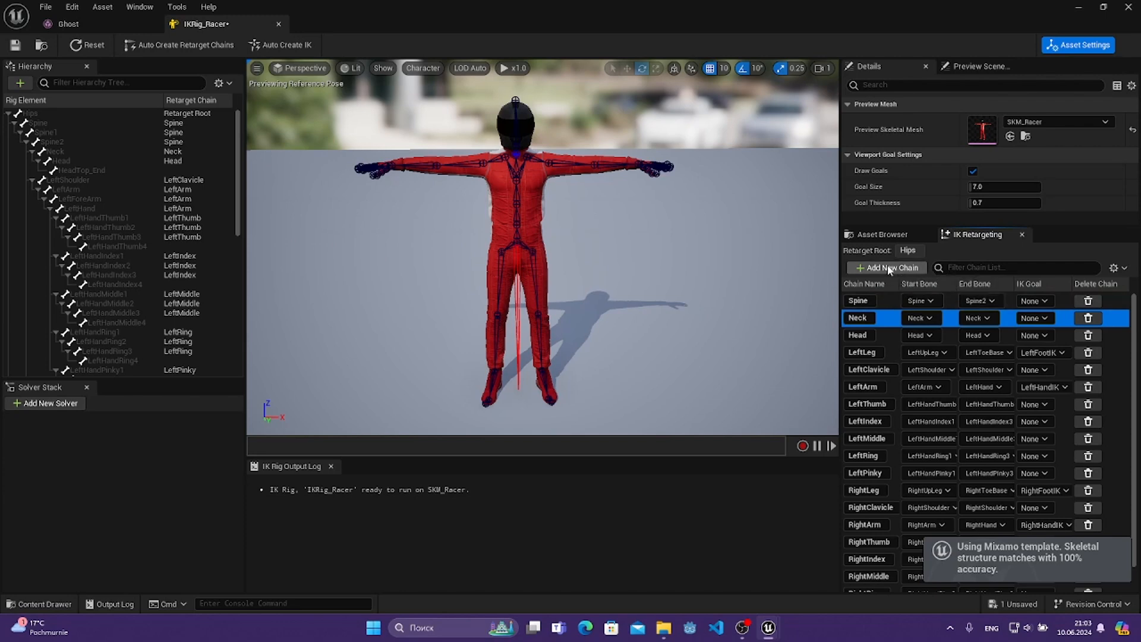
pyautogui.click(906, 270)
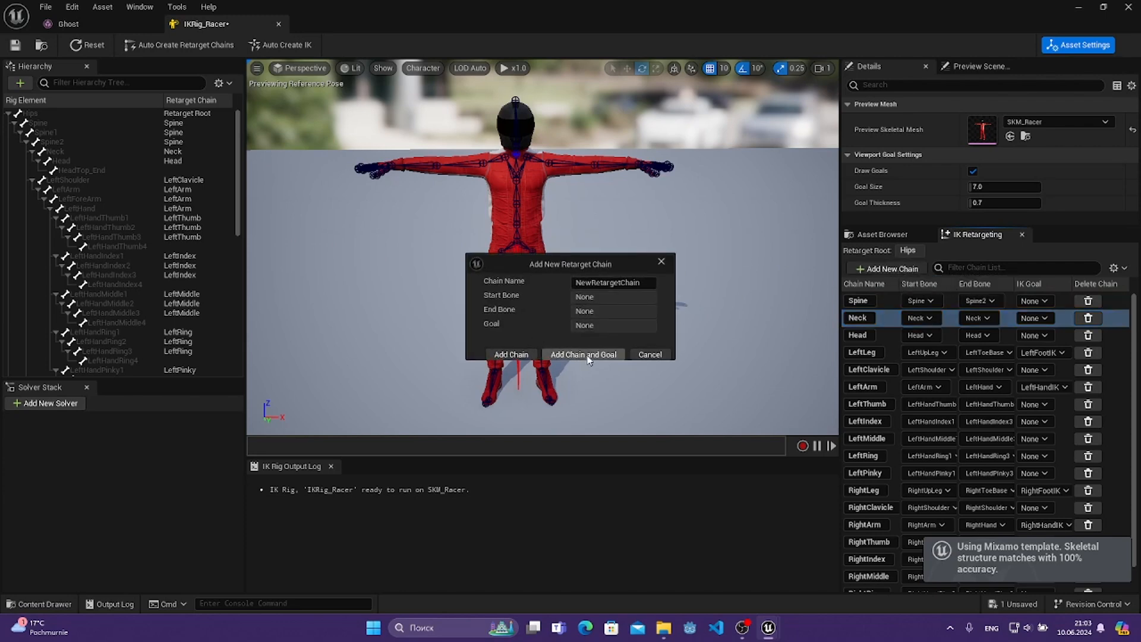
pyautogui.click(662, 352)
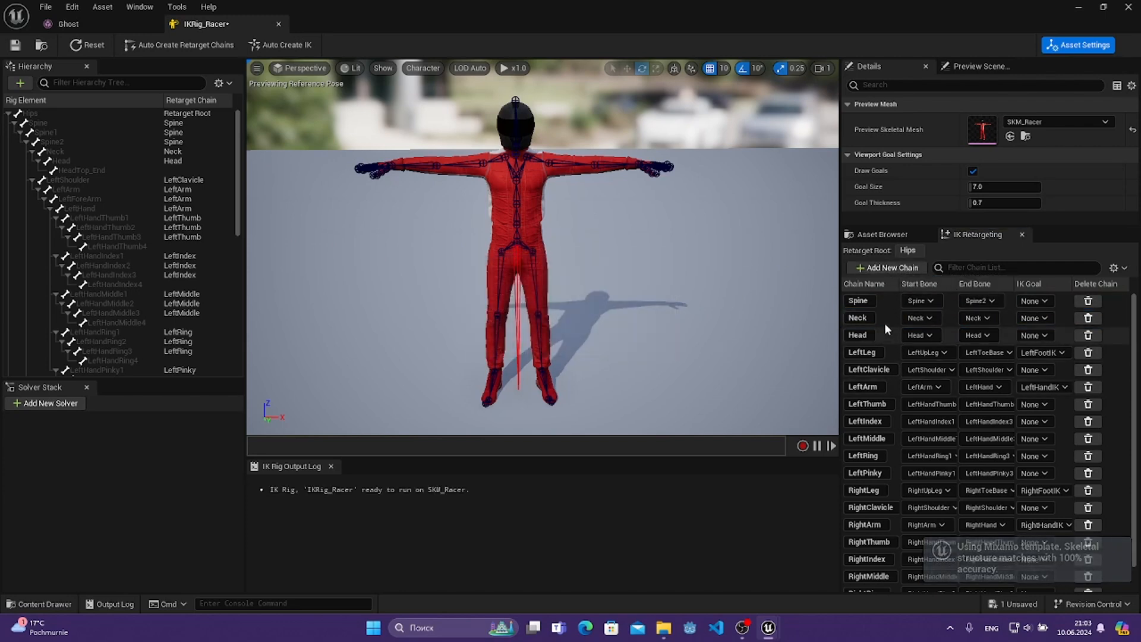
# - Review the full list of retarget chains in IKRig_Racer, save the rig, and return to the Retarget folder
pyautogui.scroll(-2, 983, 354)
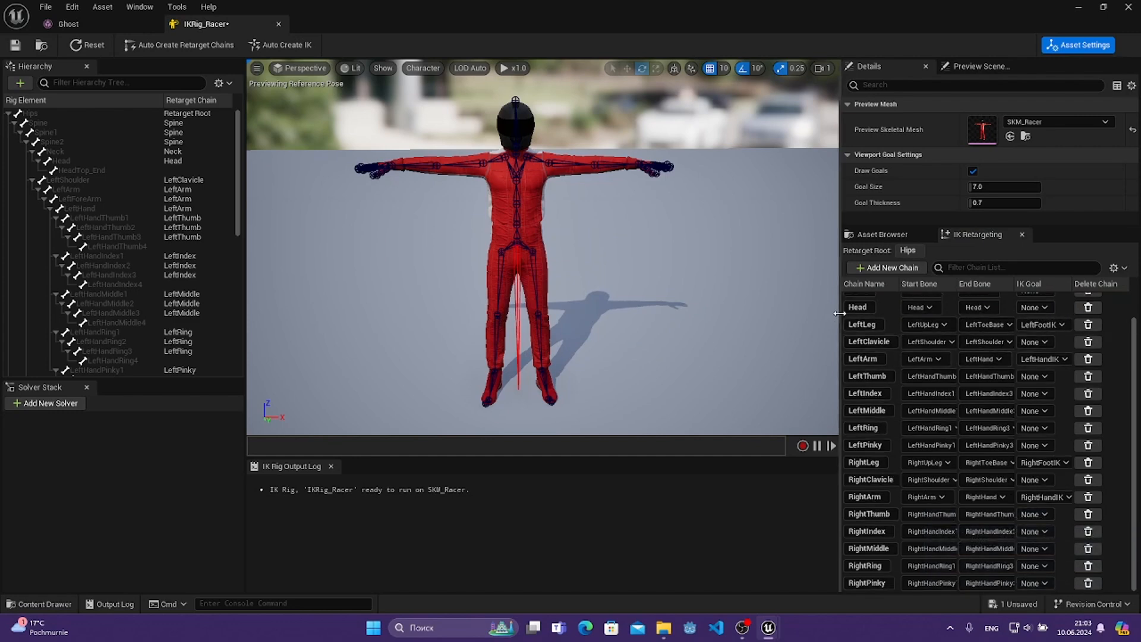
pyautogui.moveTo(839, 313); pyautogui.dragTo(670, 317)
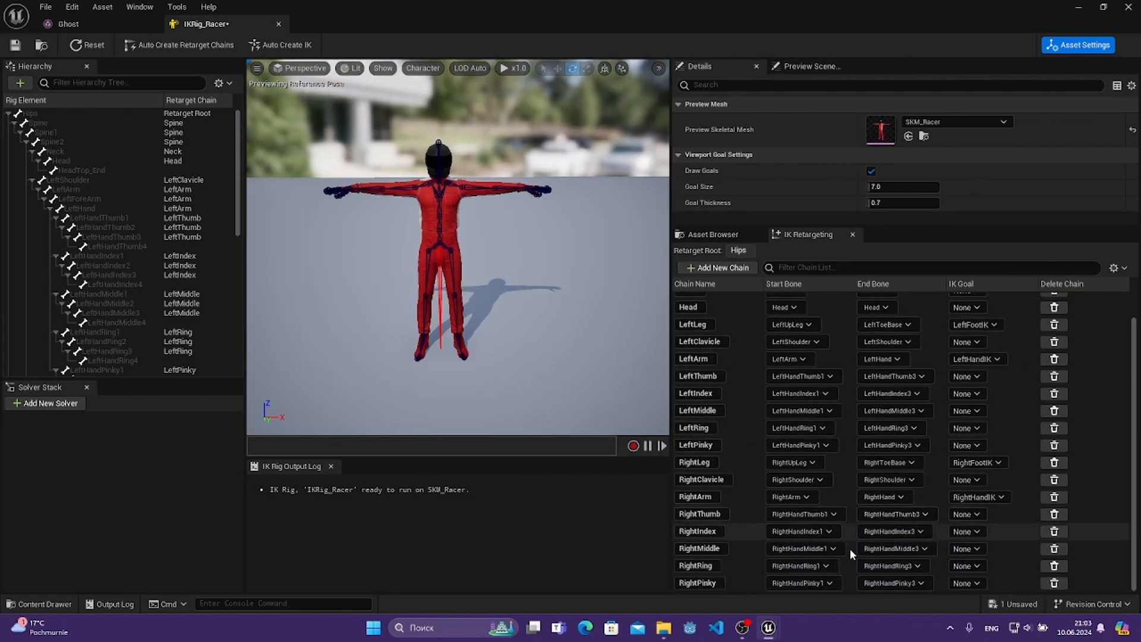
pyautogui.scroll(2, 848, 435)
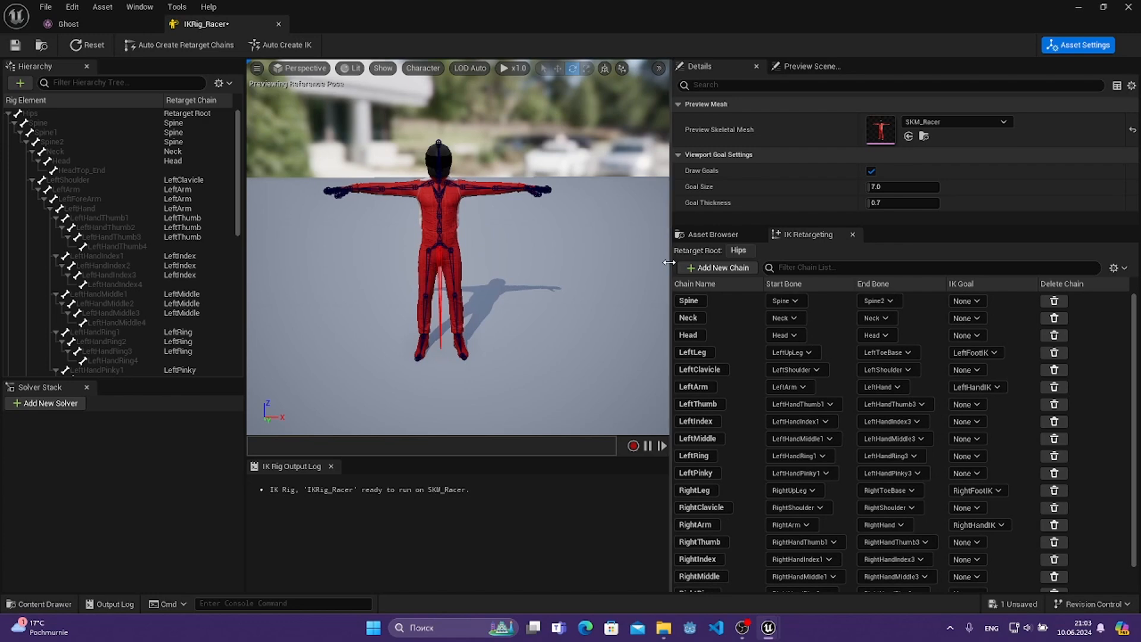
pyautogui.moveTo(670, 262); pyautogui.dragTo(804, 267)
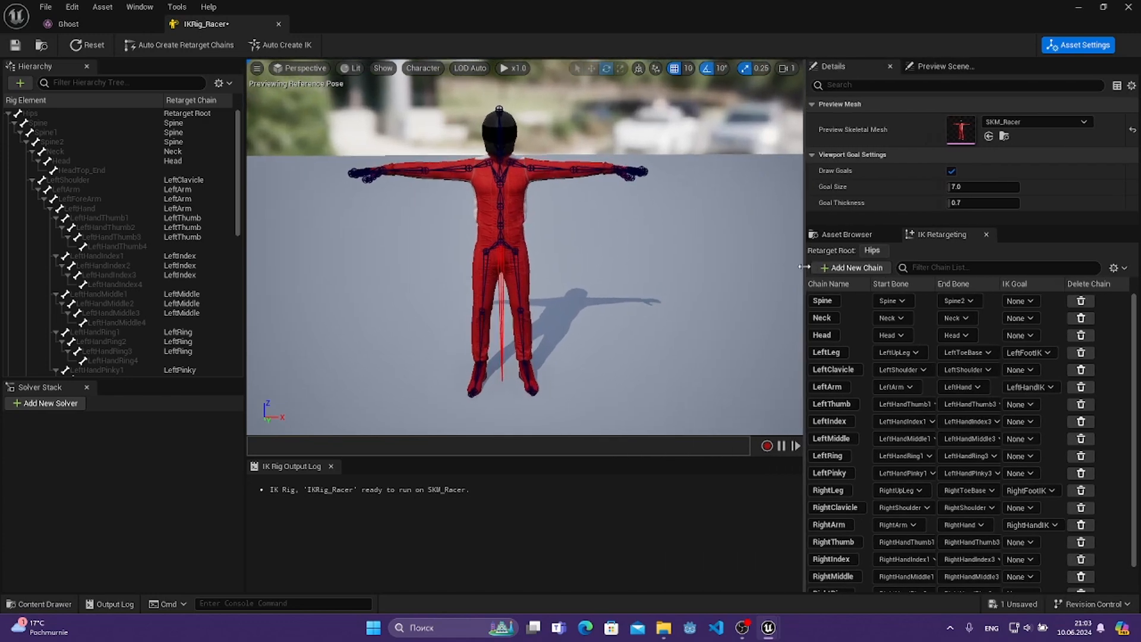
pyautogui.click(279, 24)
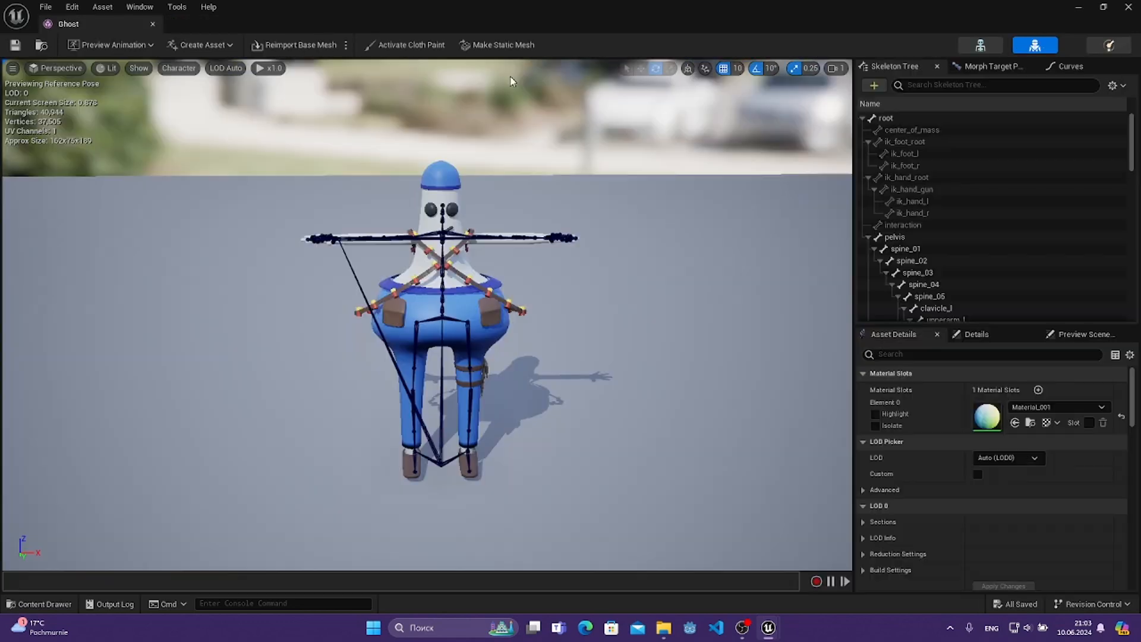
pyautogui.click(1079, 7)
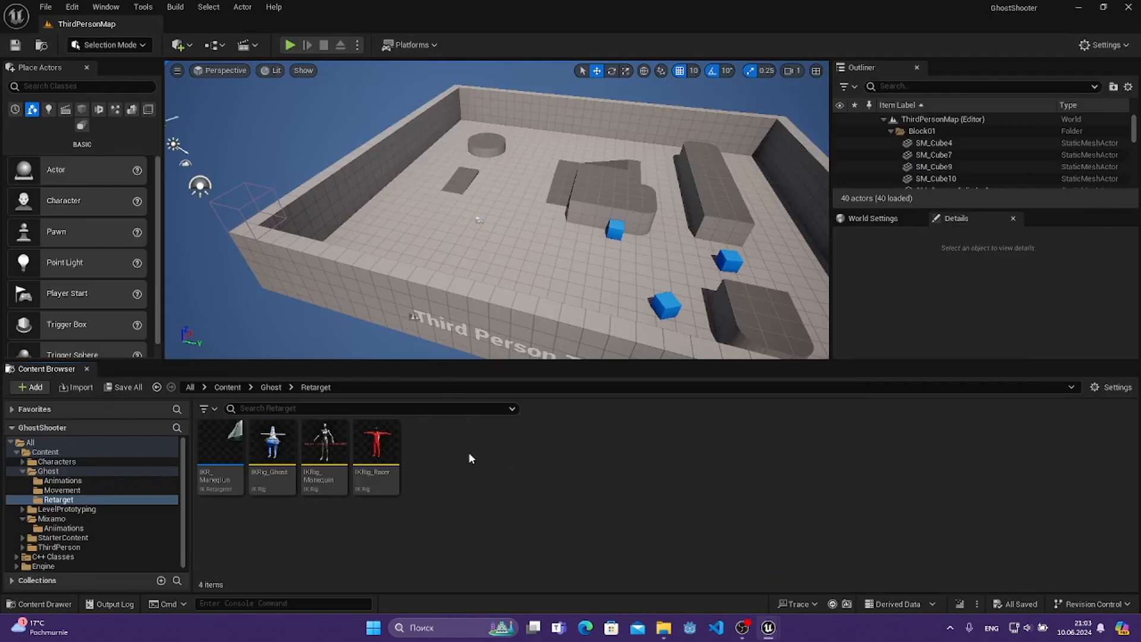
# - Create an IK Retargeter asset named IKR_Racer in the Ghost Retarget folder and open it
pyautogui.rightClick(441, 440)
pyautogui.moveTo(523, 367)
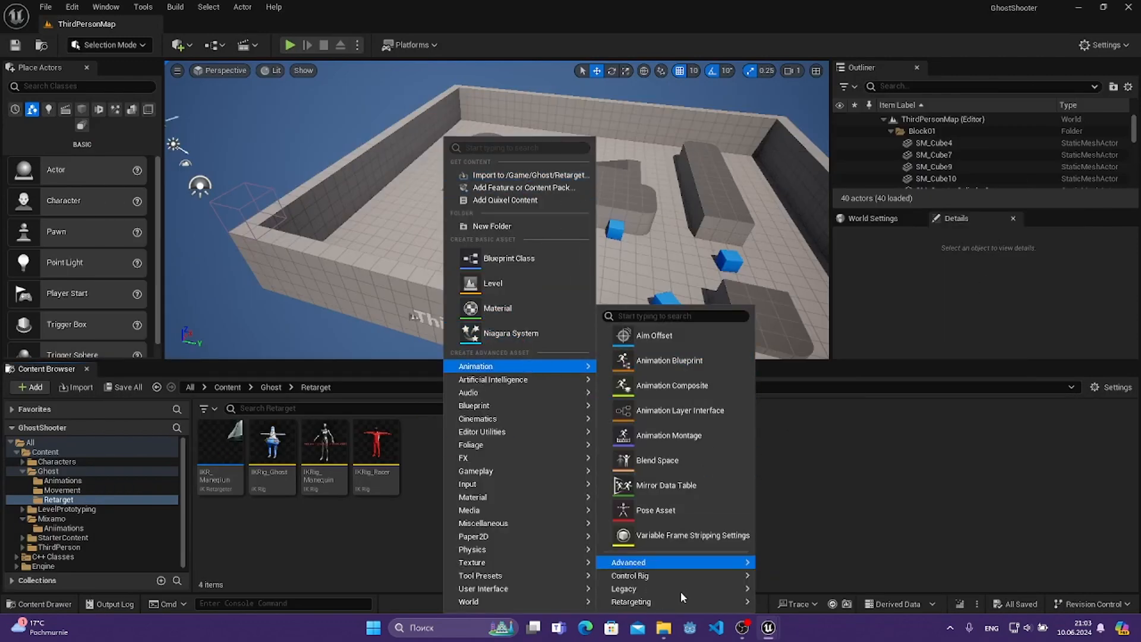
pyautogui.moveTo(680, 600)
pyautogui.click(799, 566)
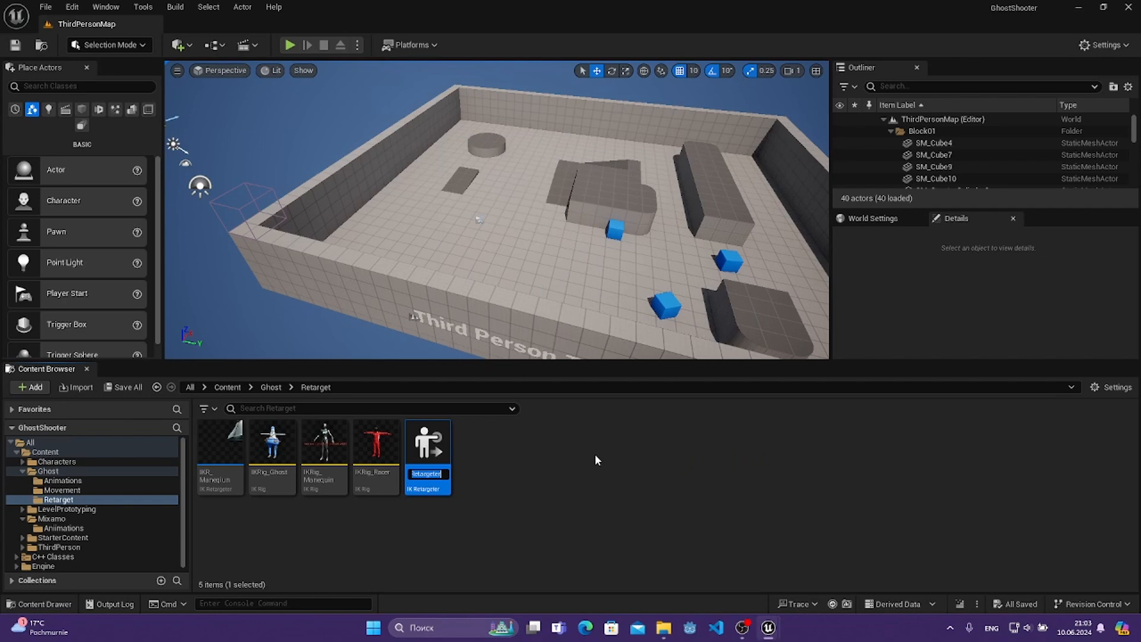
pyautogui.write('IKR_Racer')
pyautogui.press('Return')
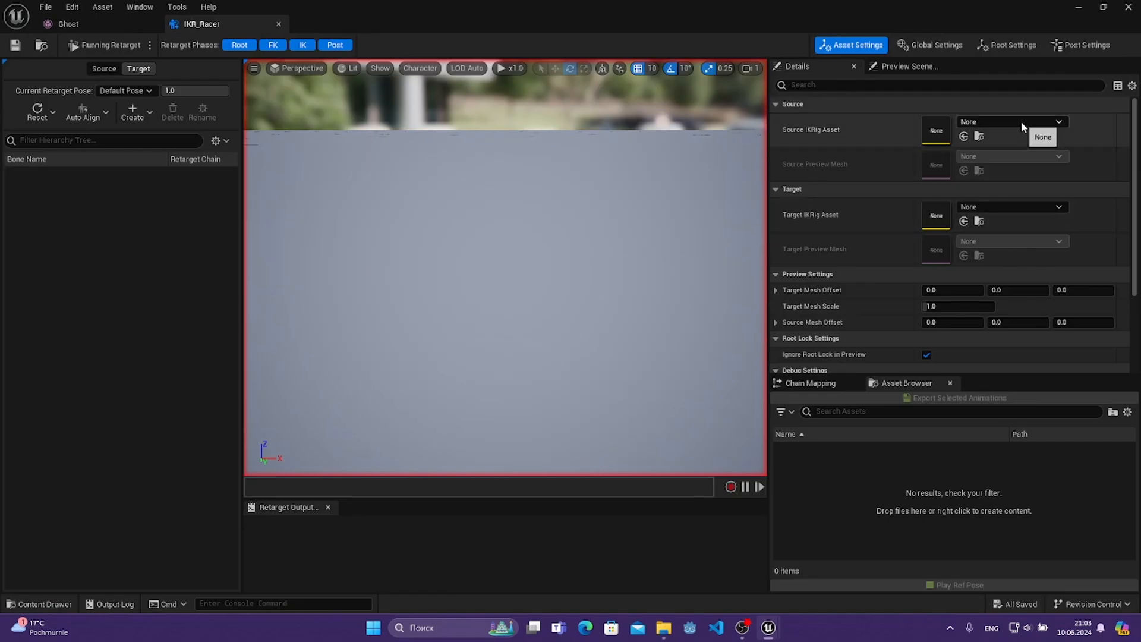
# - Set IKRig_Racer as the retargeter's source IK rig and IKRig_Ghost as its target IK rig
pyautogui.click(1021, 121)
pyautogui.click(1022, 358)
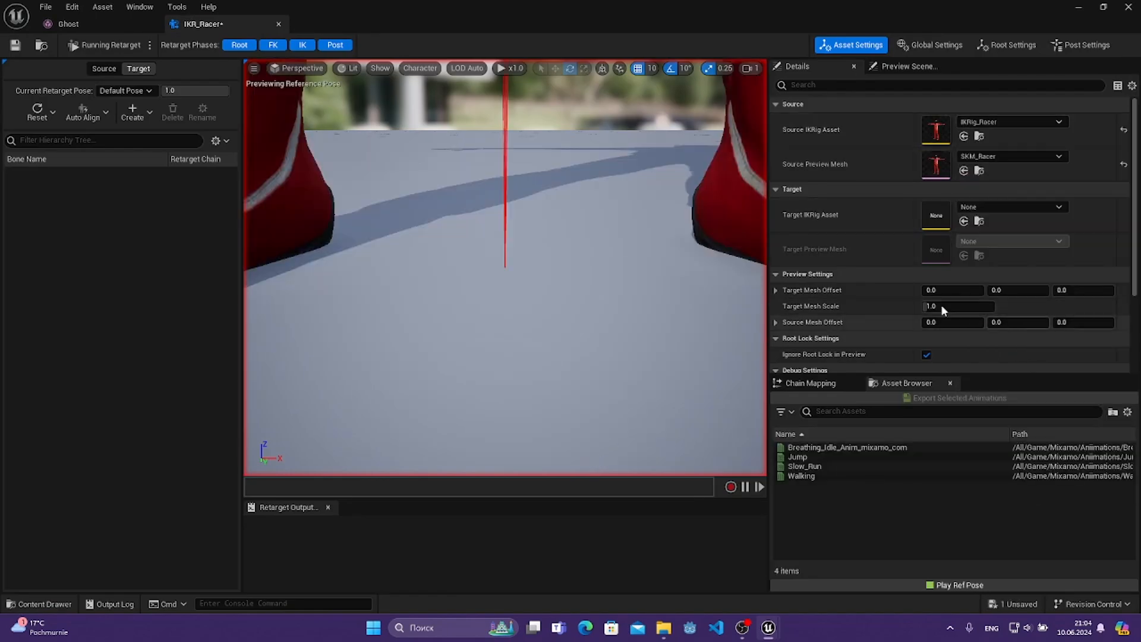
pyautogui.click(1034, 208)
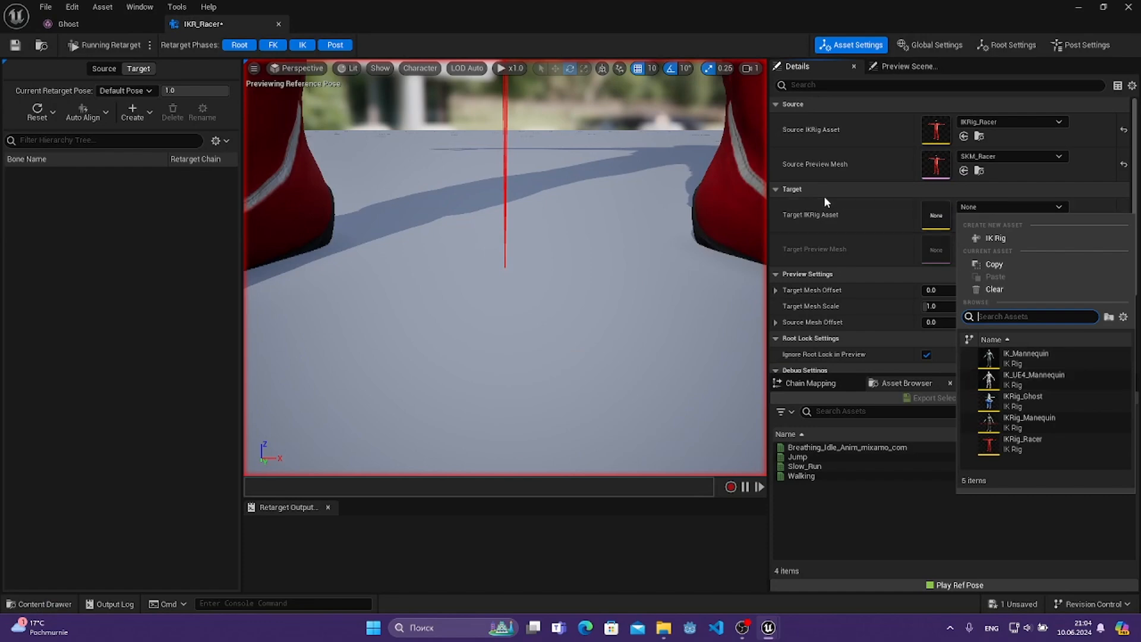
pyautogui.click(1046, 401)
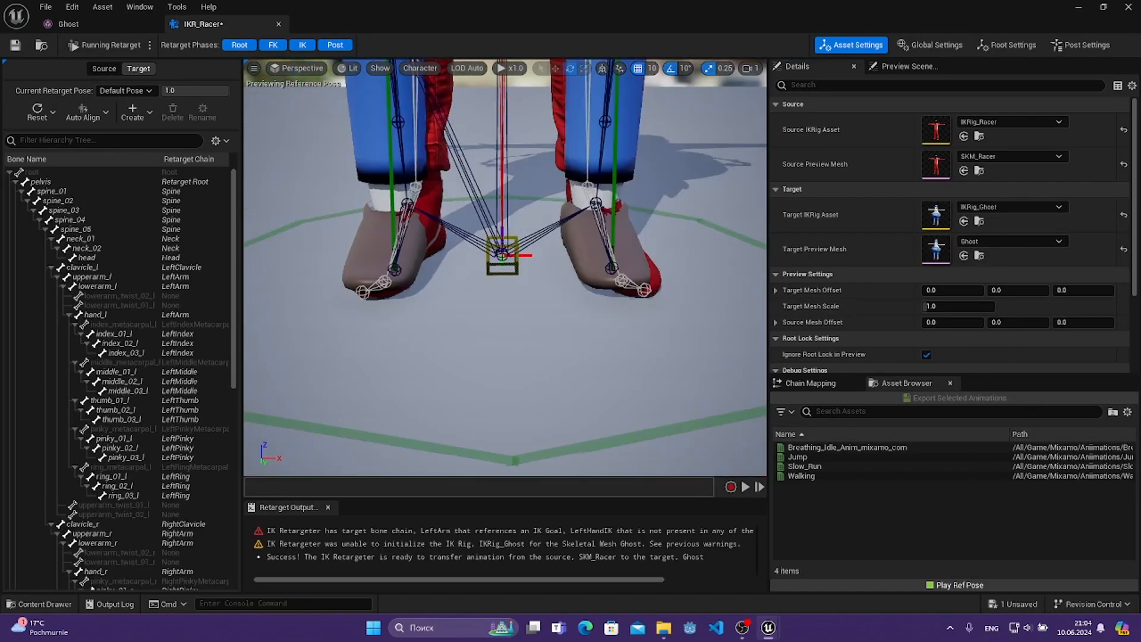
# - Offset the target mesh along X by about 205 so the Ghost stands beside the racer
pyautogui.moveTo(958, 288); pyautogui.dragTo(1076, 289)
pyautogui.moveTo(332, 205); pyautogui.dragTo(303, 188, button='right')
pyautogui.press('w')
pyautogui.press('s')
pyautogui.moveTo(541, 291); pyautogui.dragTo(526, 268, button='right')
pyautogui.press('w')
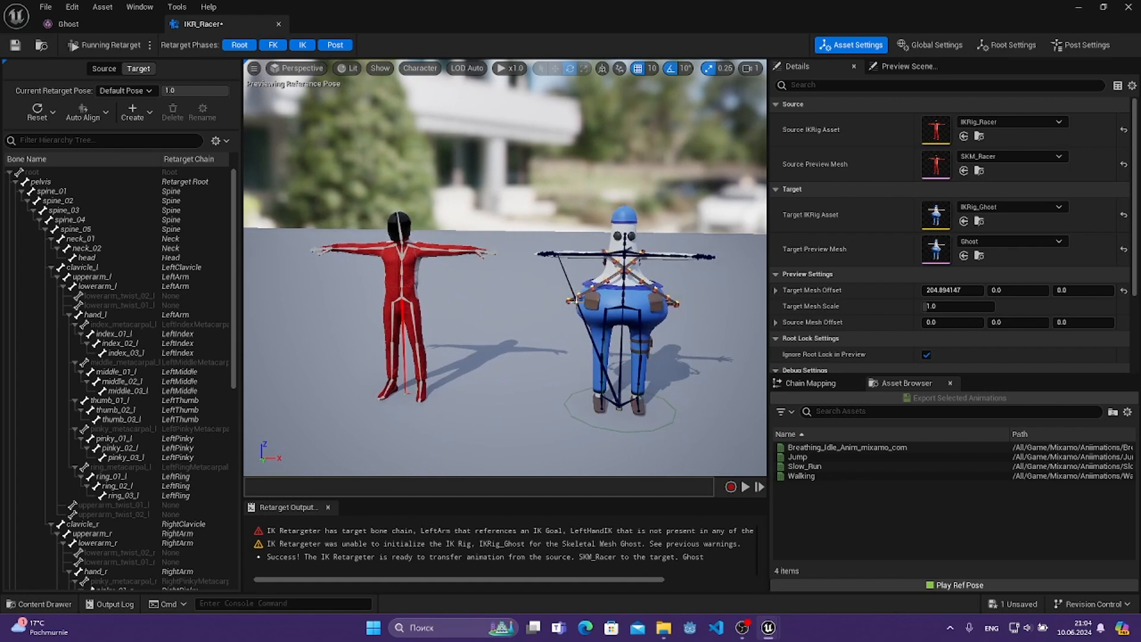
# - Examine the racer and Ghost reference poses up close, comparing how their arms and skeletons line up
pyautogui.moveTo(588, 300); pyautogui.dragTo(624, 285, button='right')
pyautogui.press('w')
pyautogui.press('s')
pyautogui.moveTo(367, 231); pyautogui.dragTo(380, 229, button='right')
pyautogui.press('w')
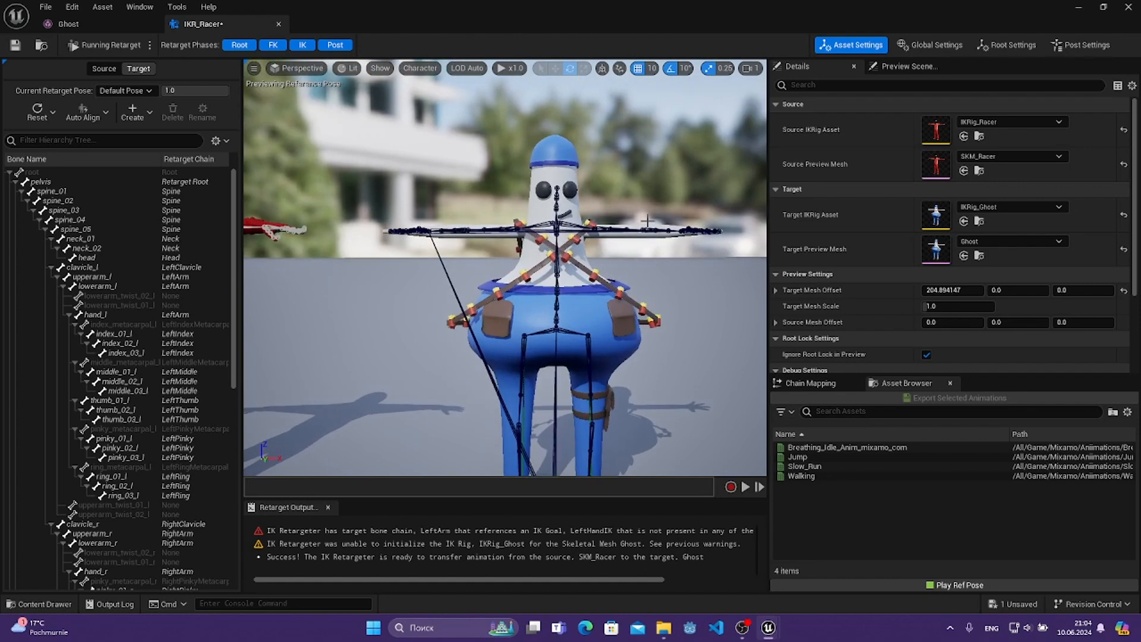
pyautogui.press('s')
pyautogui.moveTo(515, 189); pyautogui.dragTo(519, 208, button='right')
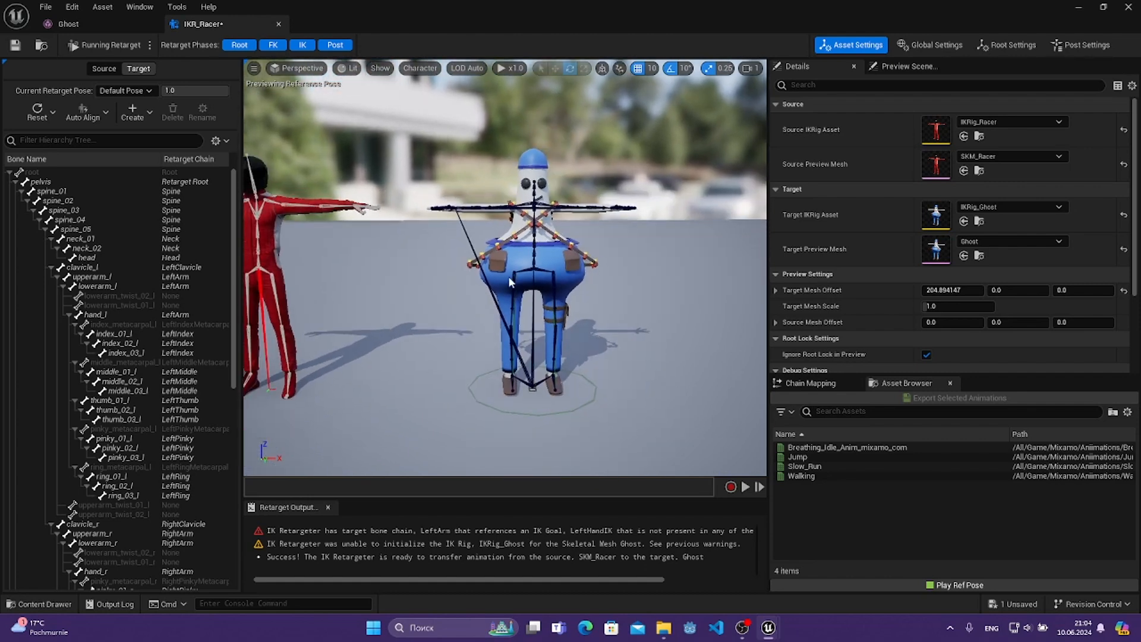
pyautogui.moveTo(414, 252); pyautogui.dragTo(419, 252, button='right')
pyautogui.press('a')
pyautogui.press('s')
pyautogui.press('d')
pyautogui.moveTo(582, 261); pyautogui.dragTo(582, 247, button='right')
pyautogui.press('w')
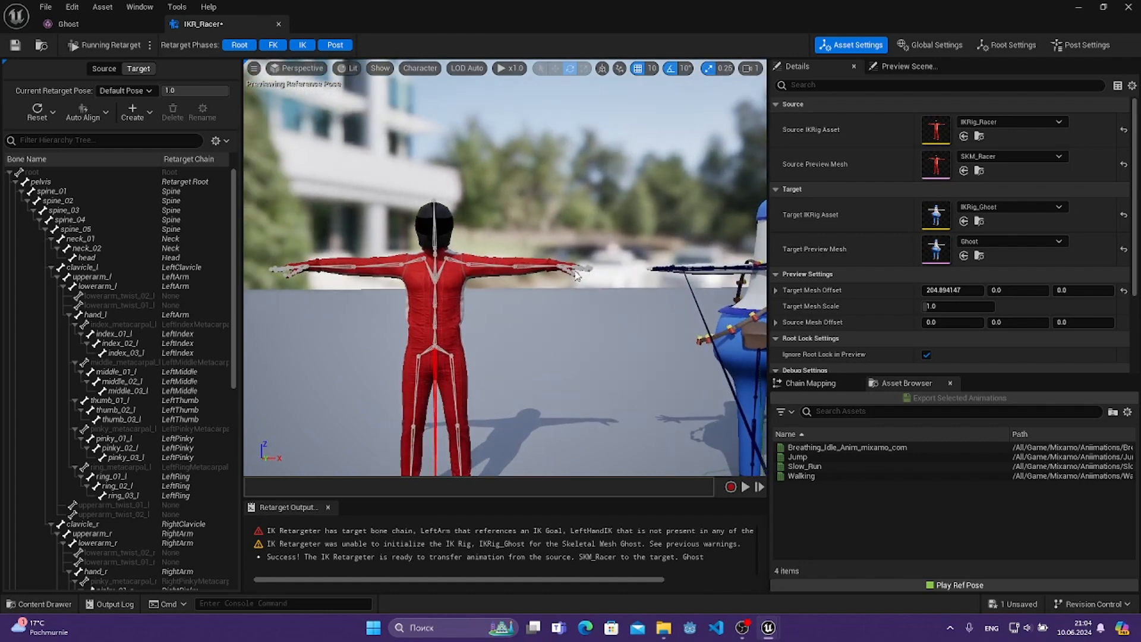
pyautogui.press('s')
pyautogui.moveTo(529, 268); pyautogui.dragTo(535, 268, button='right')
pyautogui.press('d')
pyautogui.press('w')
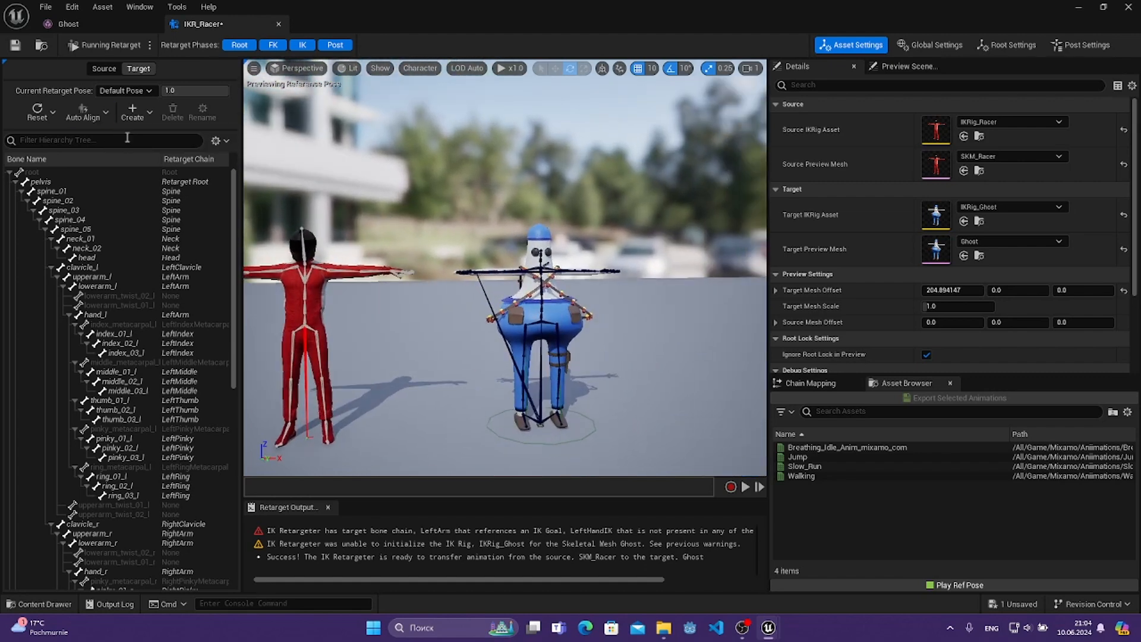
# - Switch to editing the target's retarget pose and auto-align all of the Ghost's bones to the source
pyautogui.click(105, 112)
pyautogui.click(709, 286)
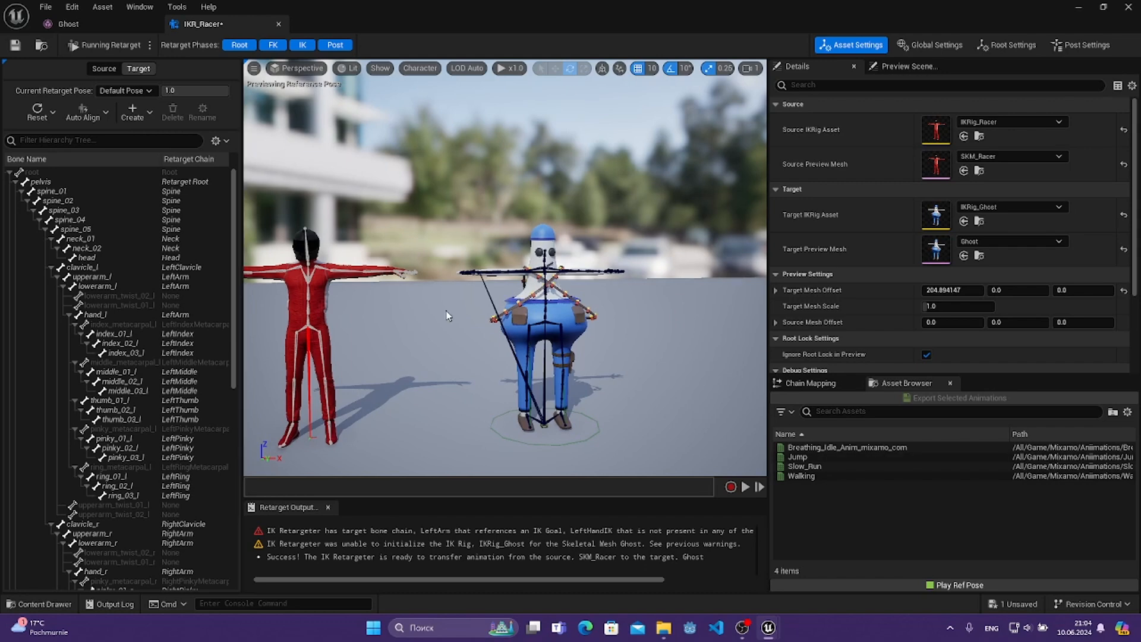
pyautogui.click(113, 45)
pyautogui.click(93, 117)
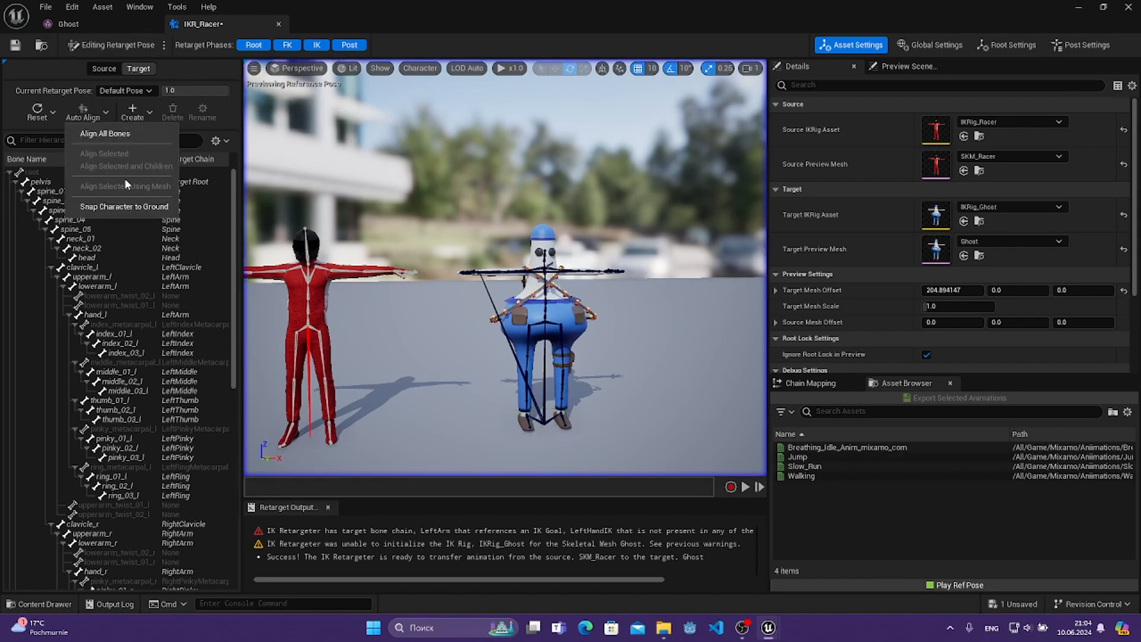
pyautogui.click(106, 133)
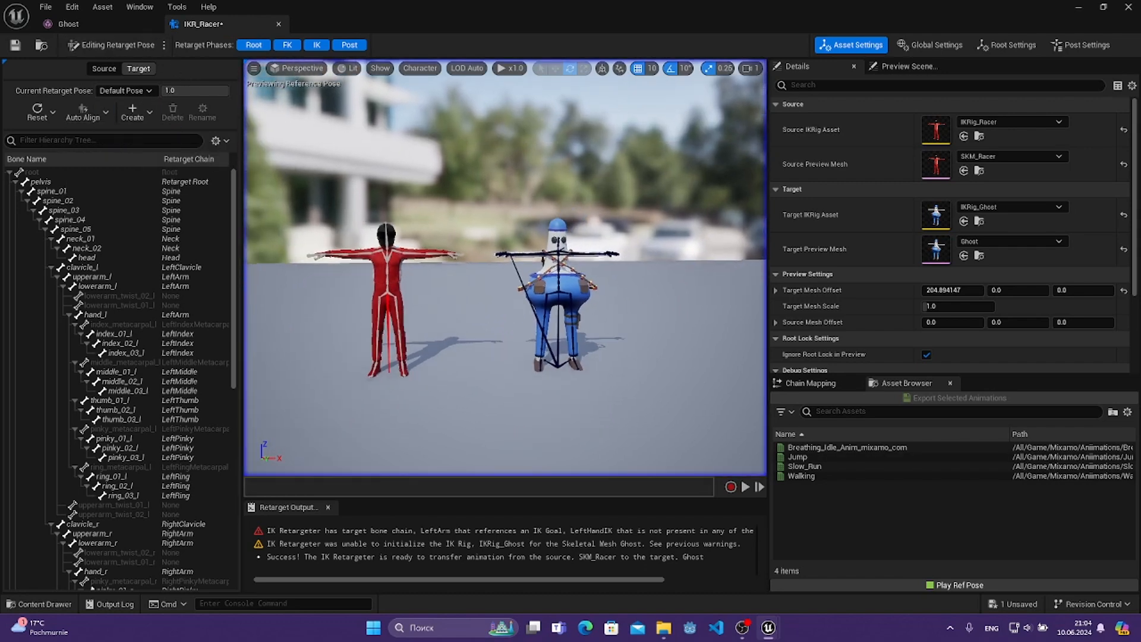
pyautogui.press('s')
pyautogui.moveTo(416, 250)
pyautogui.mouseDown(button='right')
pyautogui.moveTo(410, 266)
pyautogui.moveTo(395, 247)
pyautogui.mouseUp(button='right')
pyautogui.press('w')
pyautogui.press('s')
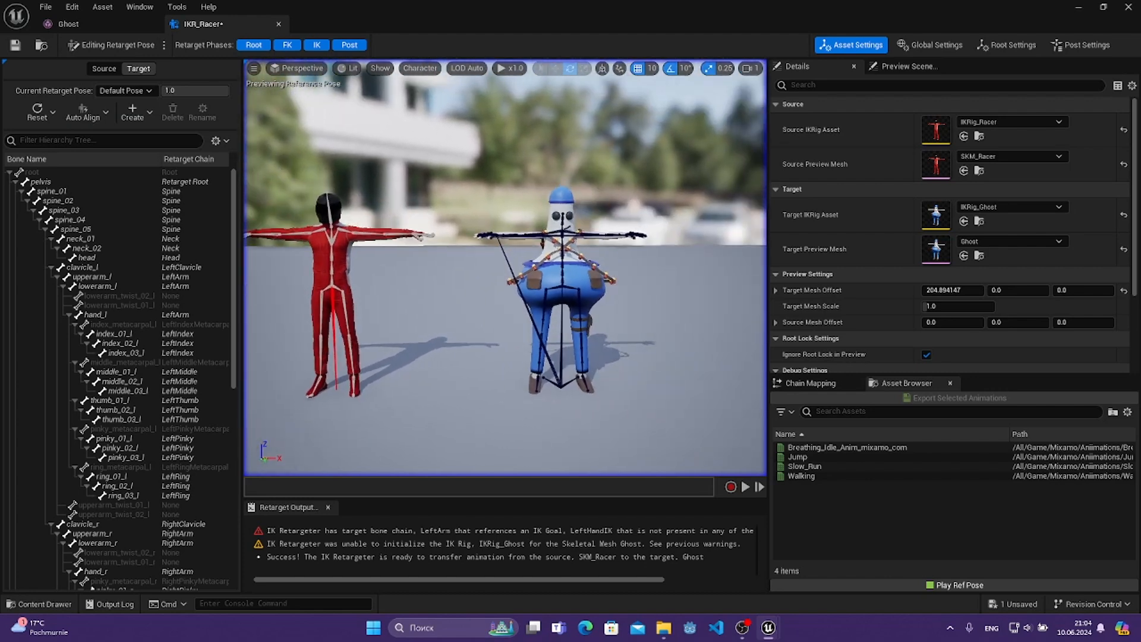
# - Snap the Ghost character to the ground in its retarget pose
pyautogui.click(92, 118)
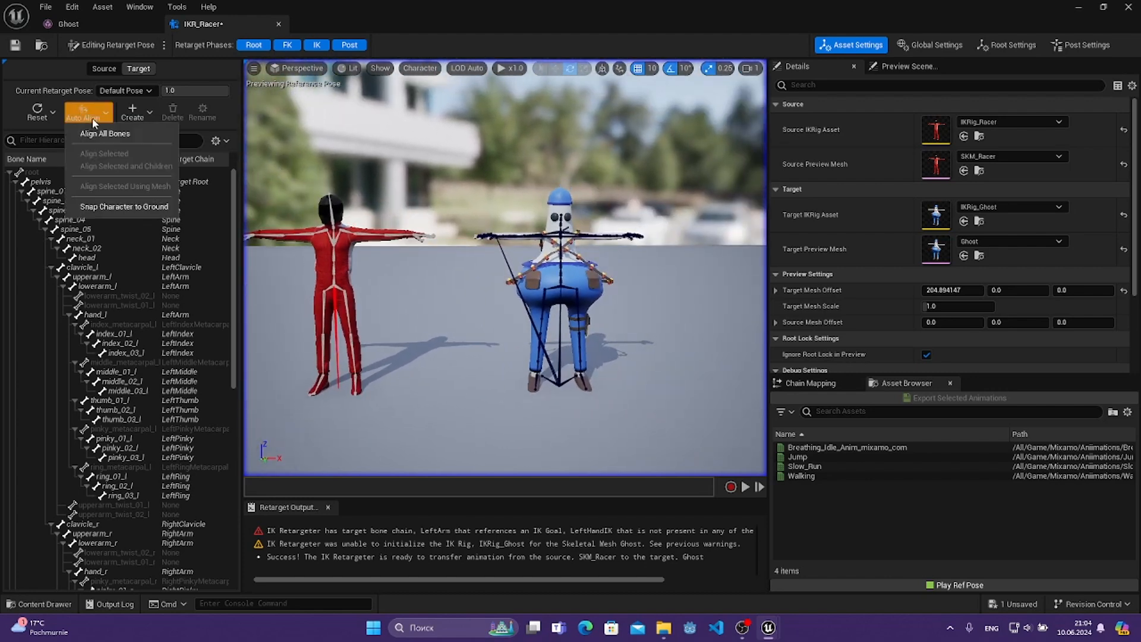
pyautogui.click(143, 205)
pyautogui.press('s')
pyautogui.moveTo(477, 246)
pyautogui.mouseDown(button='right')
pyautogui.moveTo(475, 259)
pyautogui.moveTo(461, 258)
pyautogui.mouseUp(button='right')
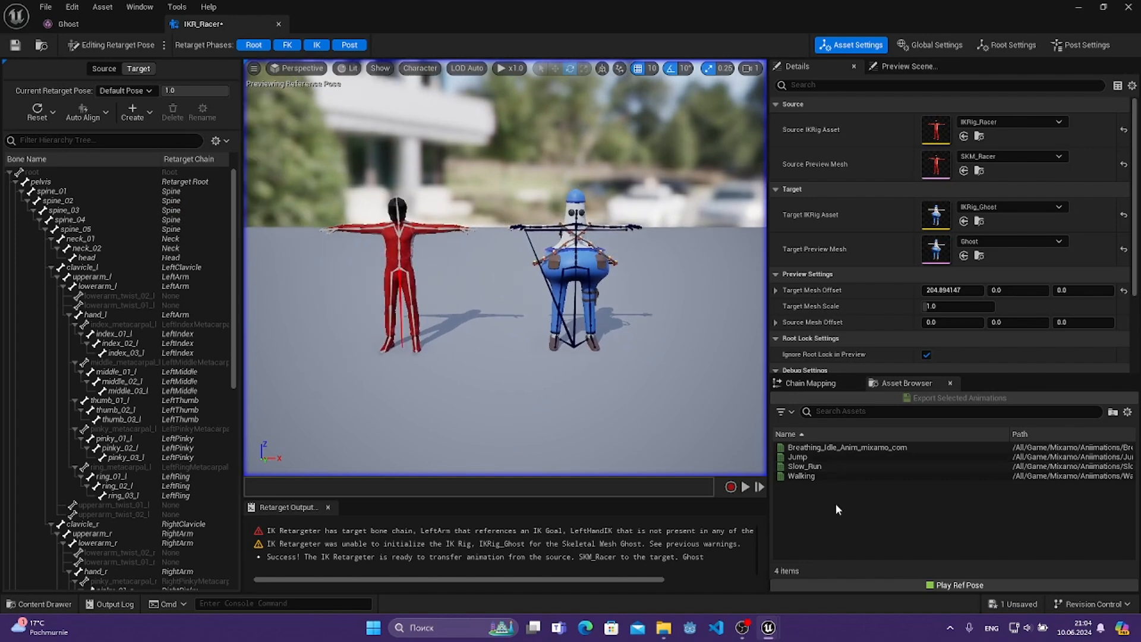
# - Preview the Walking animation in the retargeter and examine the arm and body motion on both the racer and the Ghost
pyautogui.click(802, 476)
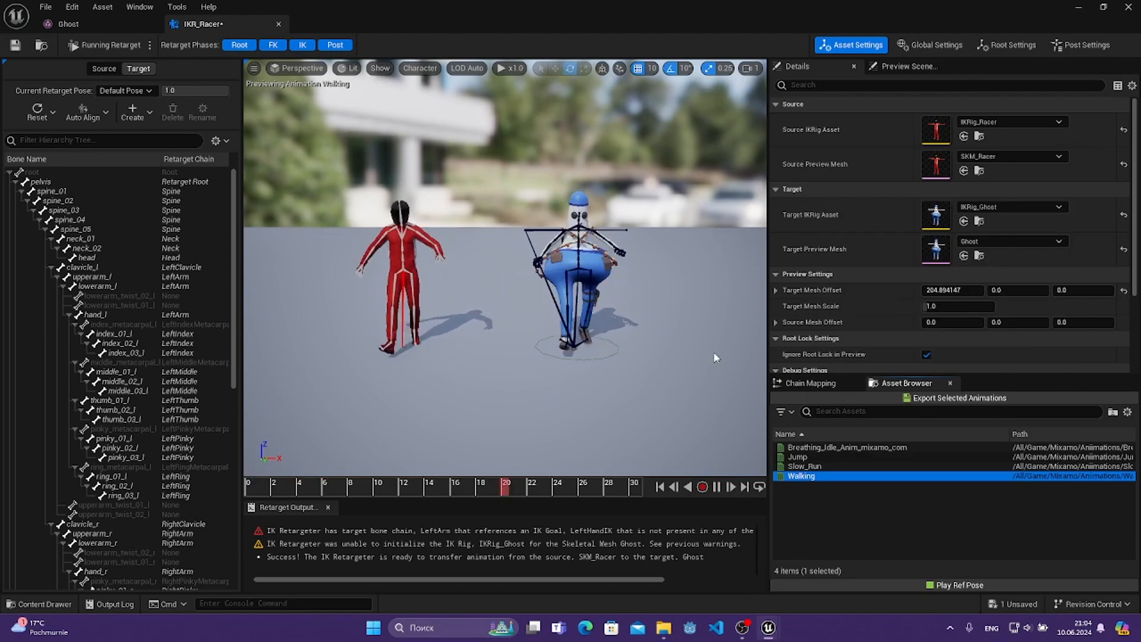
pyautogui.moveTo(715, 357); pyautogui.dragTo(763, 351, button='right')
pyautogui.press('w')
pyautogui.press('s')
pyautogui.press('w')
pyautogui.press('s')
pyautogui.press('a')
pyautogui.press('w')
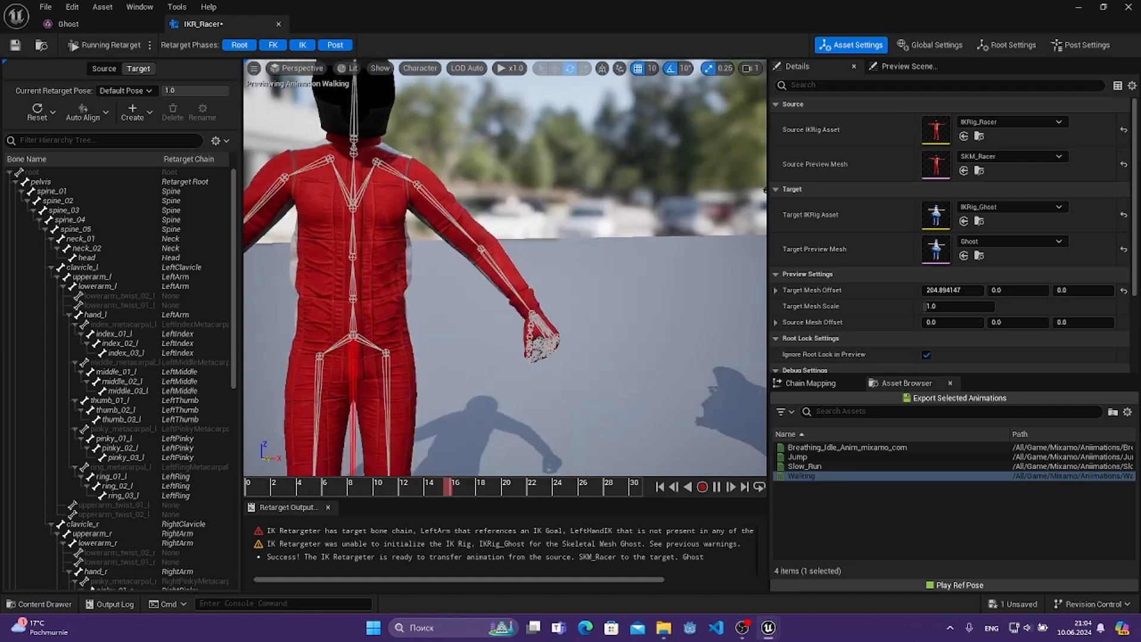
pyautogui.moveTo(766, 190); pyautogui.dragTo(731, 188, button='right')
pyautogui.press('d')
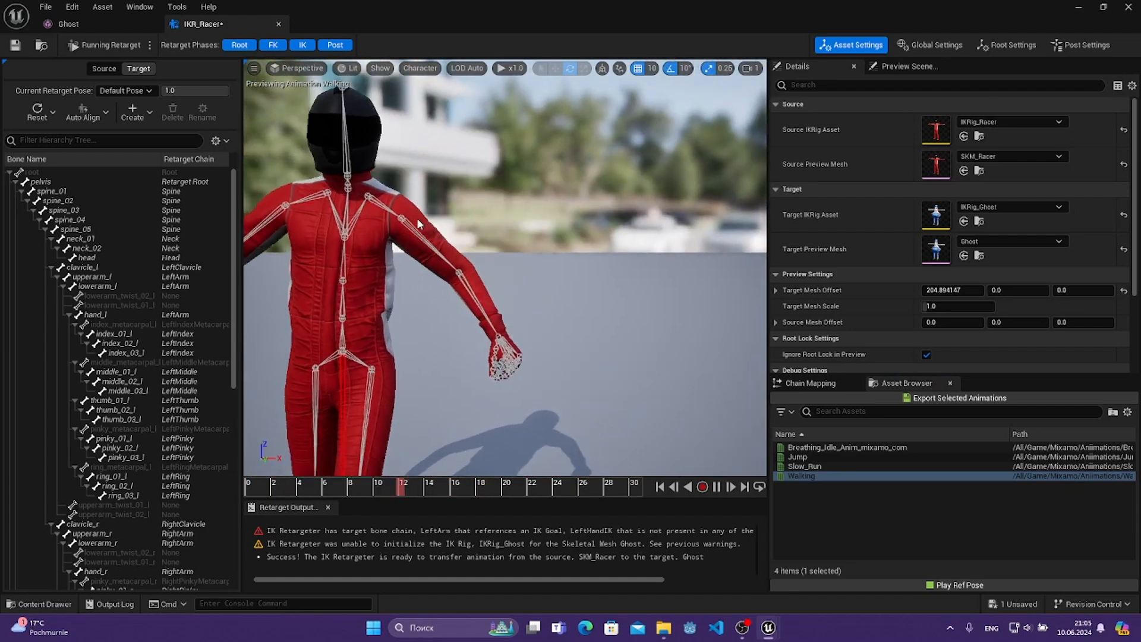
pyautogui.press('d')
pyautogui.moveTo(418, 224)
pyautogui.mouseDown(button='right')
pyautogui.moveTo(463, 235)
pyautogui.moveTo(422, 238)
pyautogui.mouseUp(button='right')
pyautogui.press('w')
pyautogui.press('s')
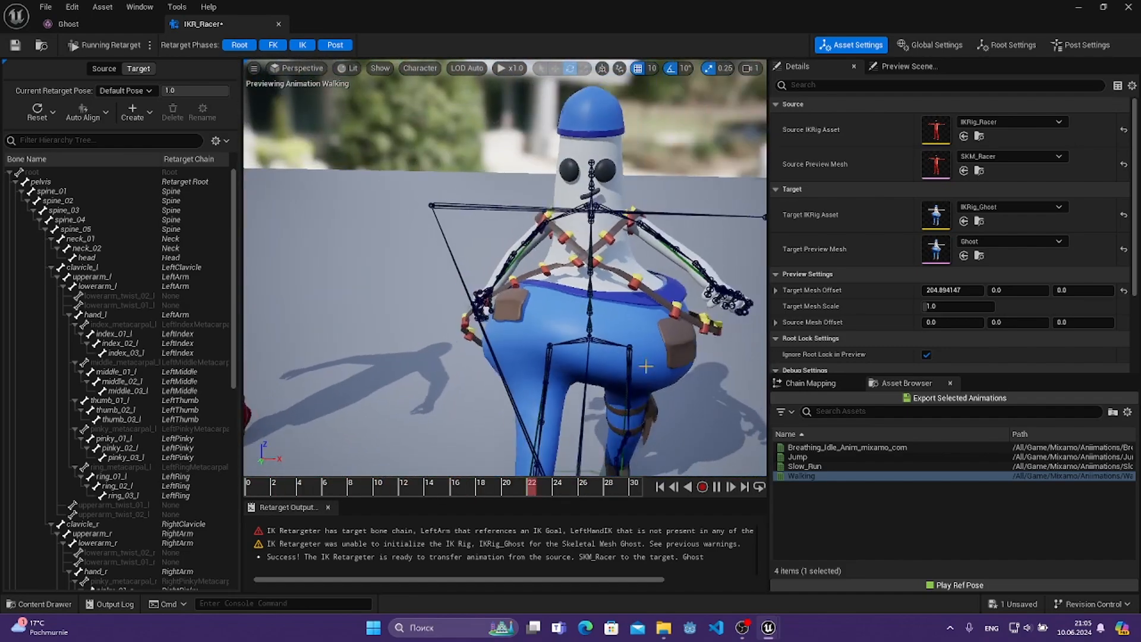
# - Preview the Jump, Slow_Run and Breathing_Idle_Anim_mixamo_com animations retargeted onto the Ghost
pyautogui.click(806, 457)
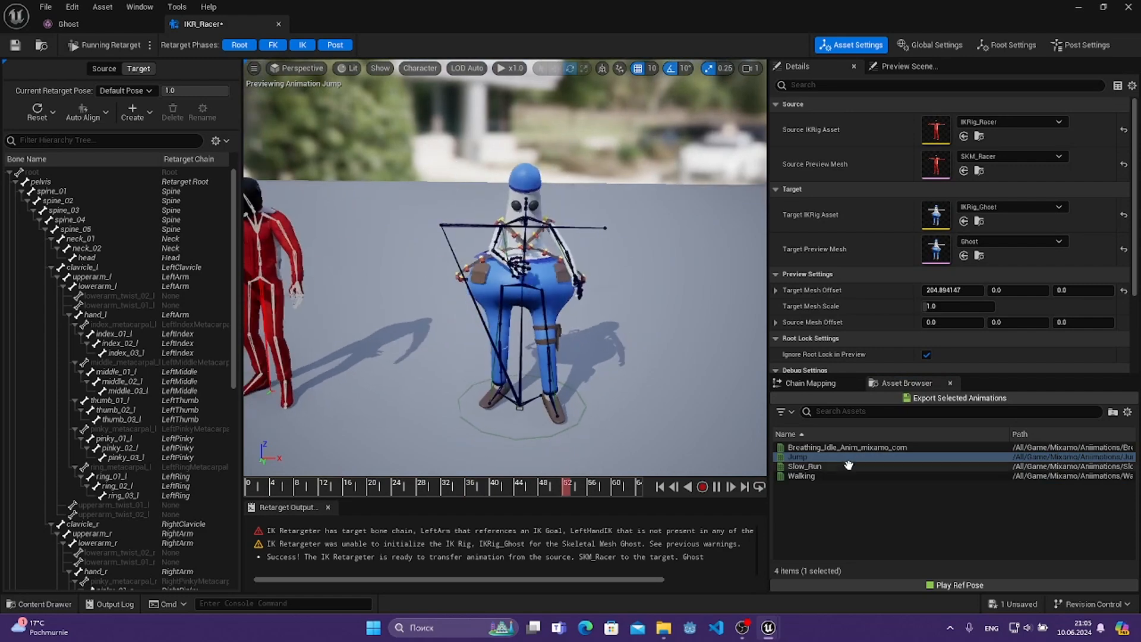
pyautogui.click(808, 467)
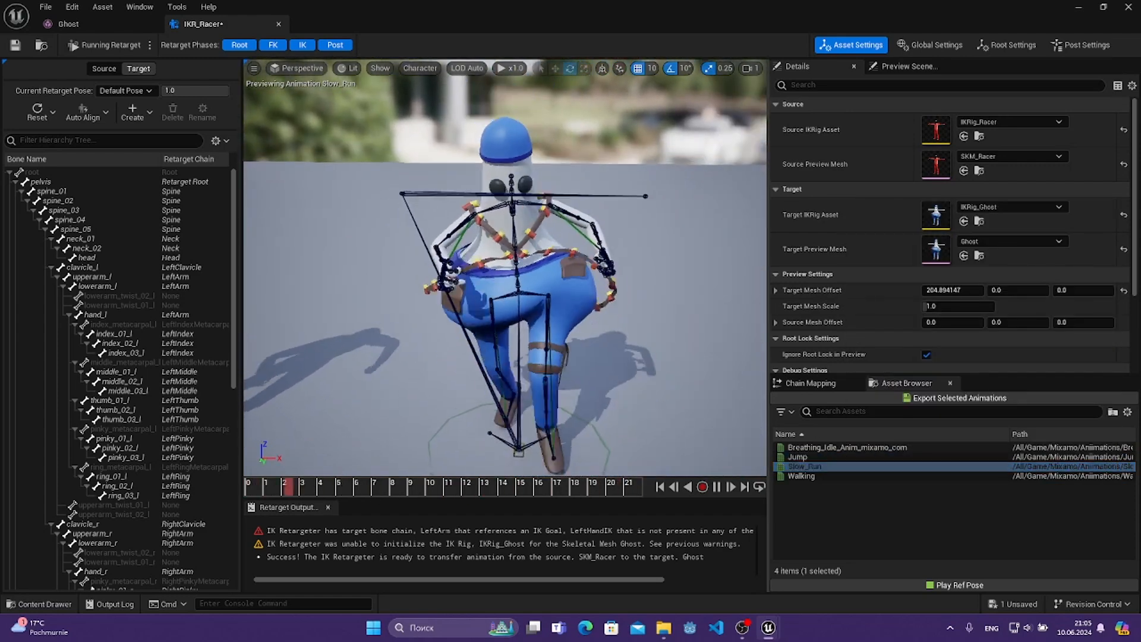
pyautogui.click(832, 447)
pyautogui.press('w')
pyautogui.moveTo(541, 281); pyautogui.dragTo(549, 256, button='right')
pyautogui.press('s')
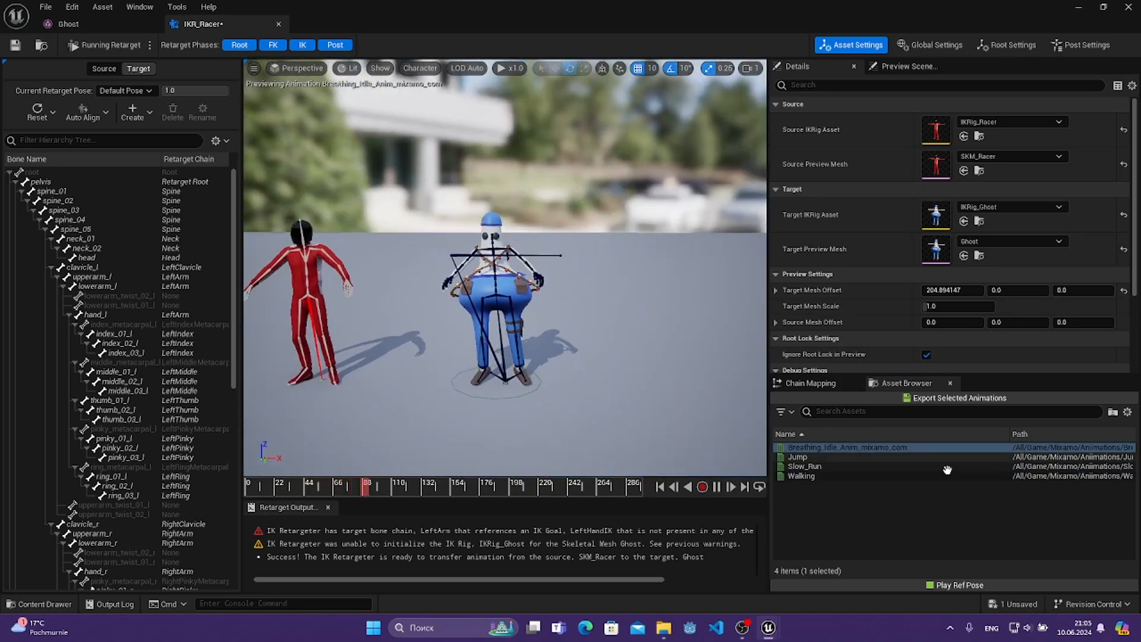
# - Export all four racer animations, retargeted to the Ghost, into the Content/Ghost/Animations folder
pyautogui.click(844, 476)
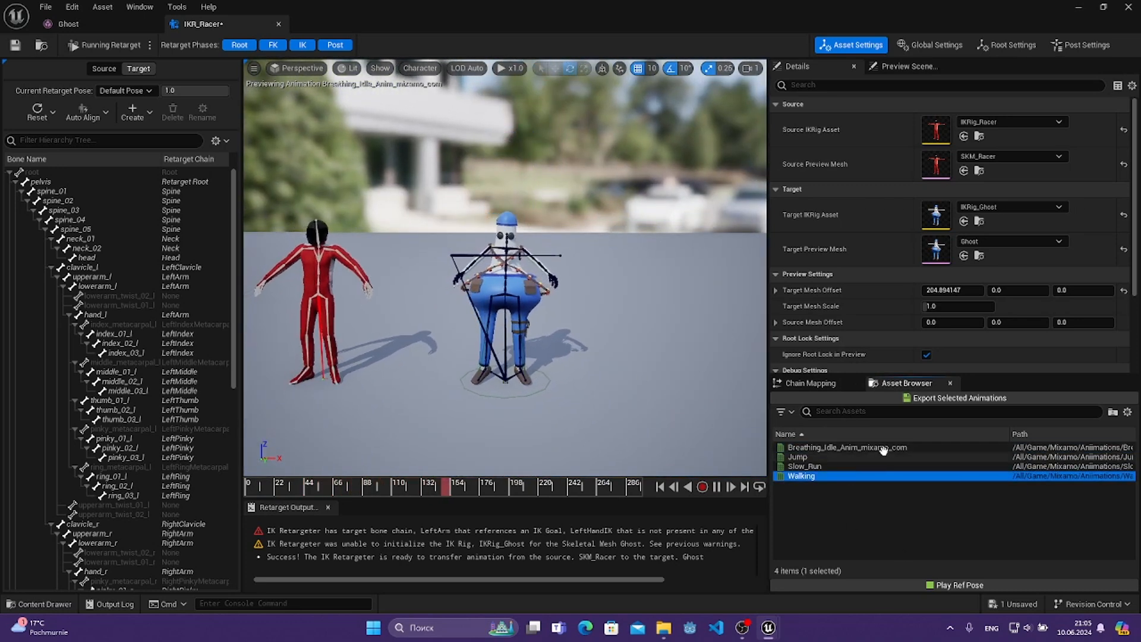
pyautogui.keyDown('shift'); pyautogui.click(855, 448); pyautogui.keyUp('shift')
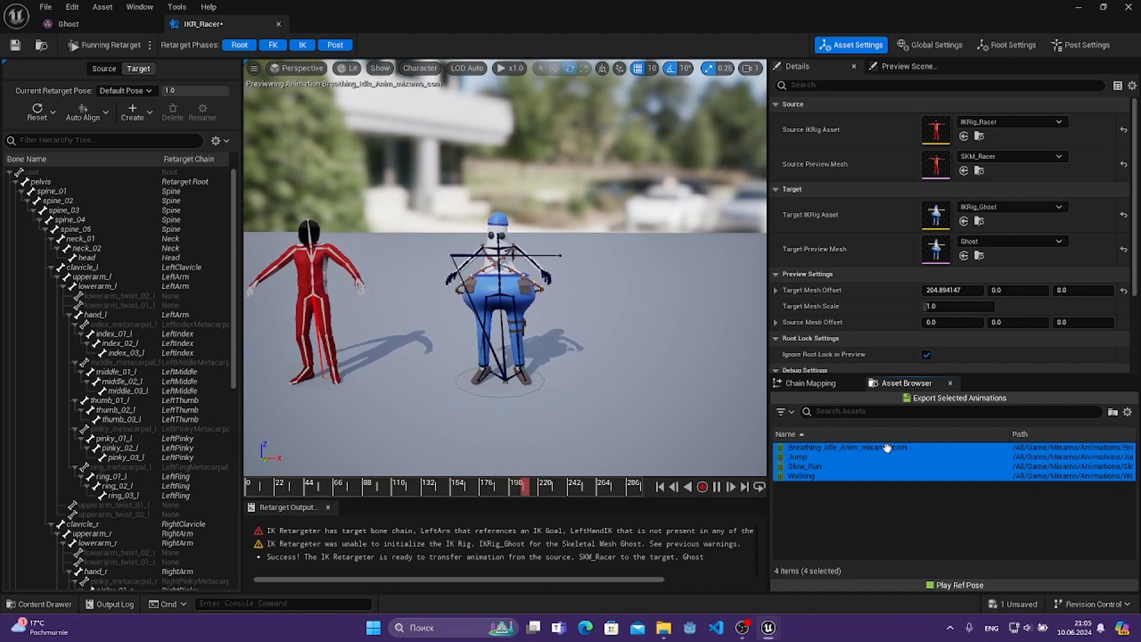
pyautogui.click(714, 489)
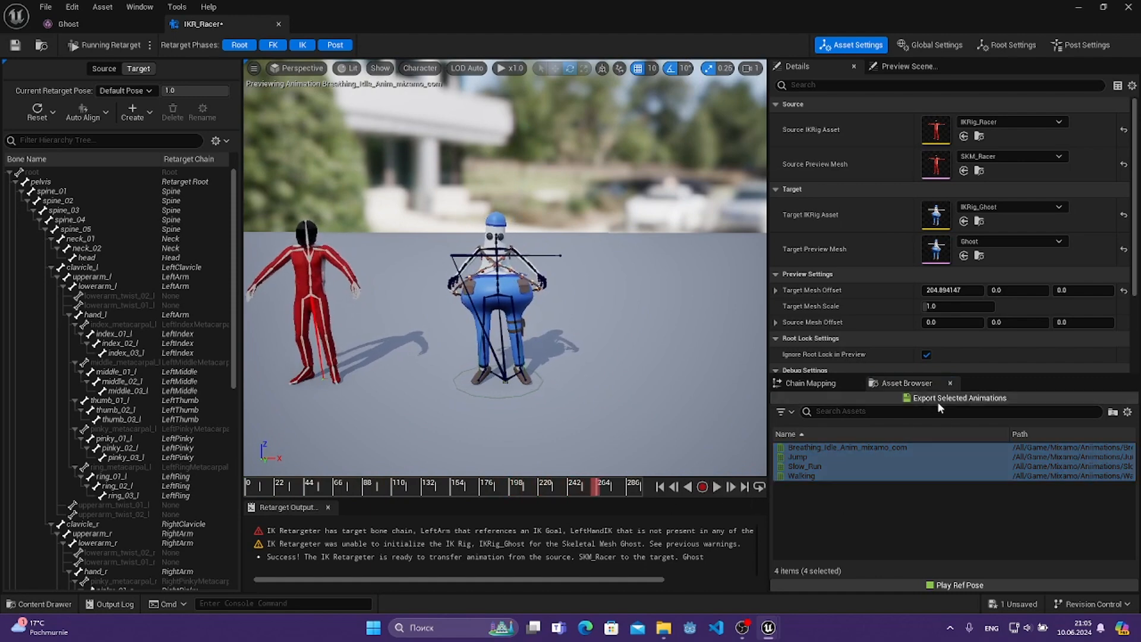
pyautogui.click(929, 402)
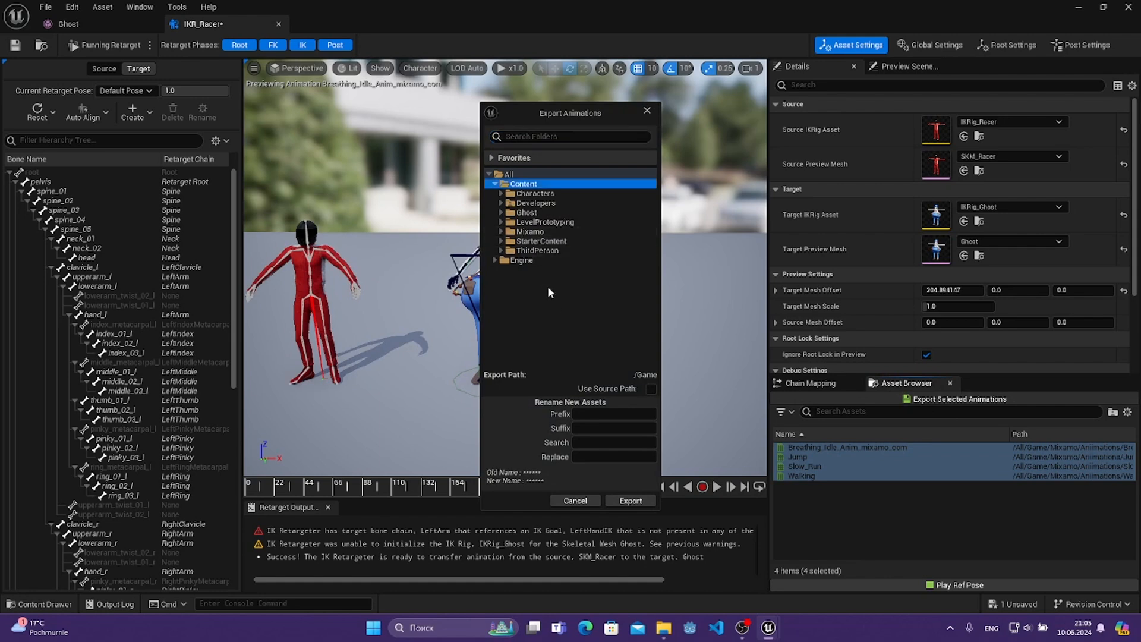
pyautogui.click(501, 212)
pyautogui.click(542, 223)
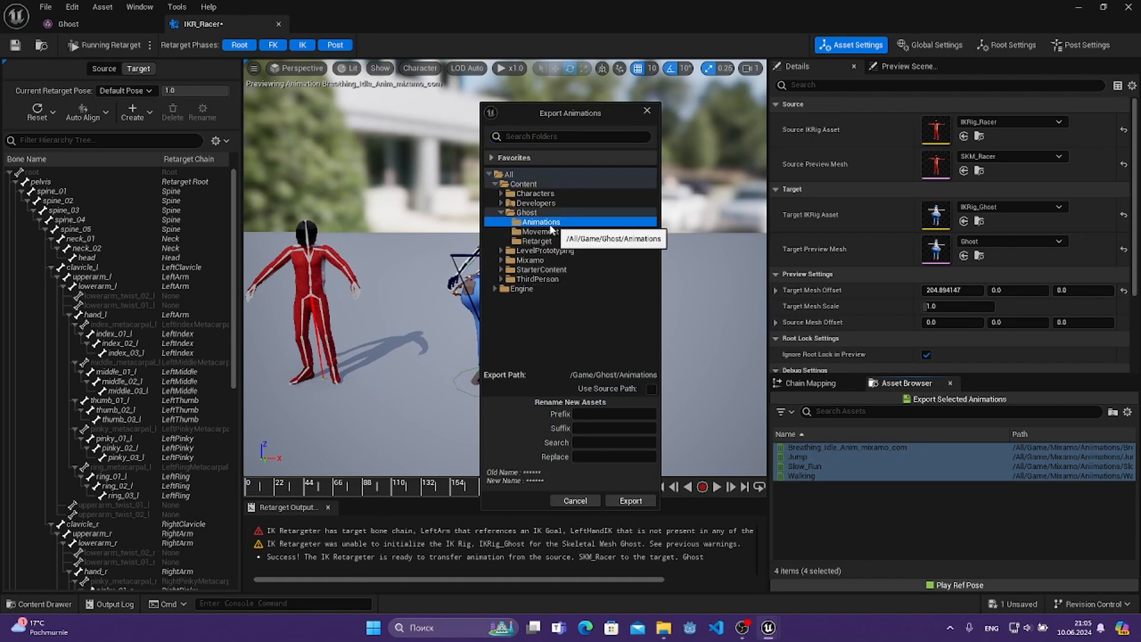
pyautogui.click(631, 501)
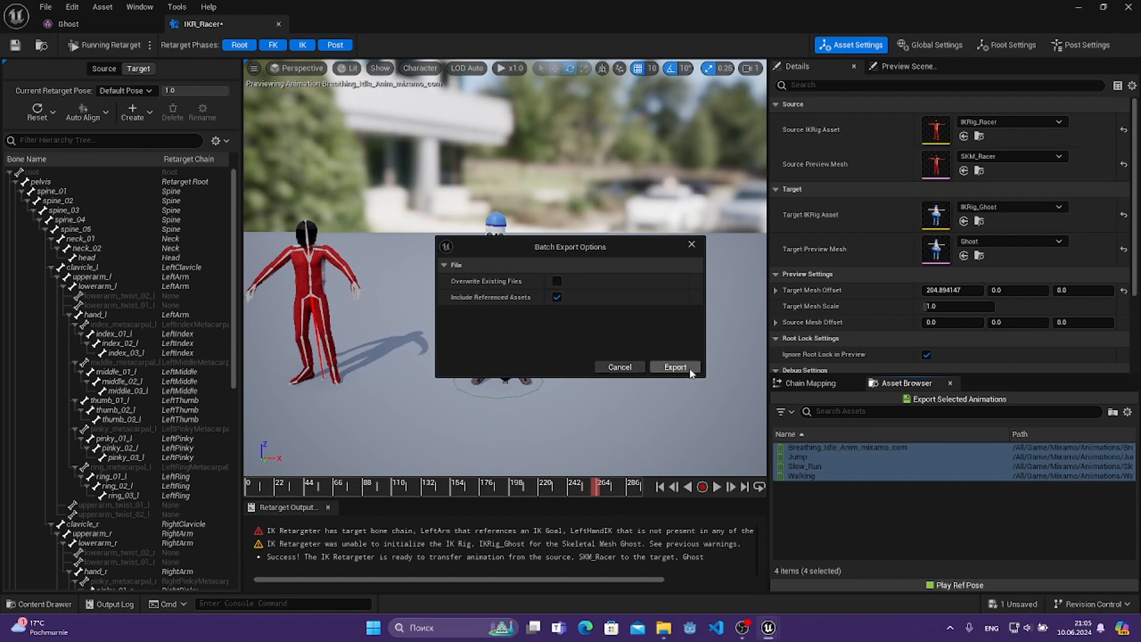
pyautogui.click(673, 367)
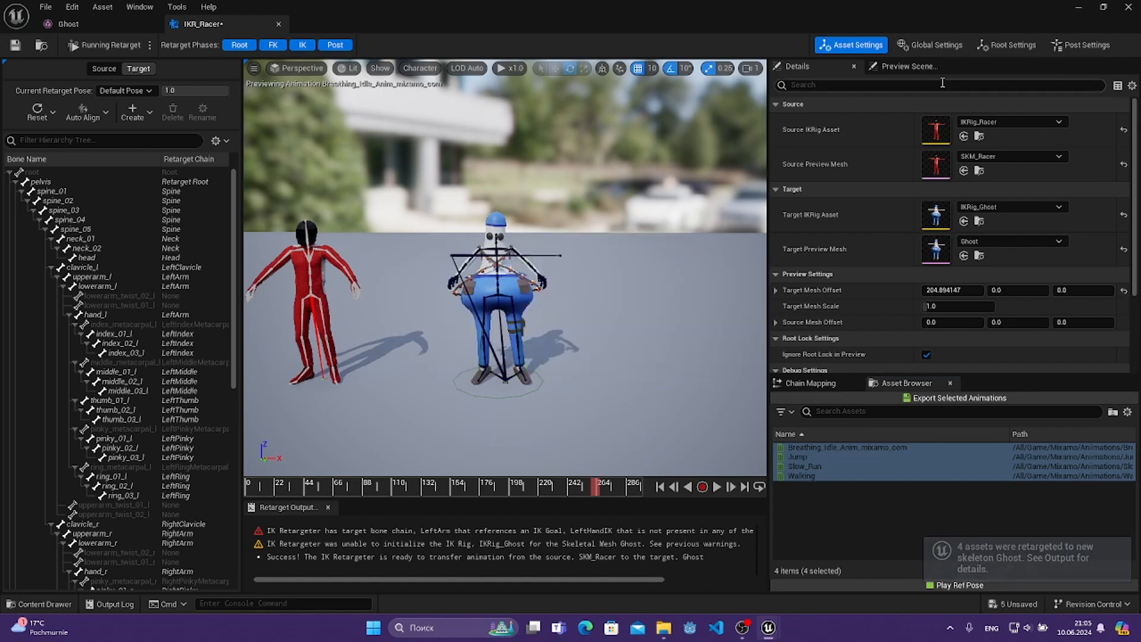
# - Check the exported Ghost animations by opening the breathing idle sequence, closing it, and opening Jump
pyautogui.click(1078, 8)
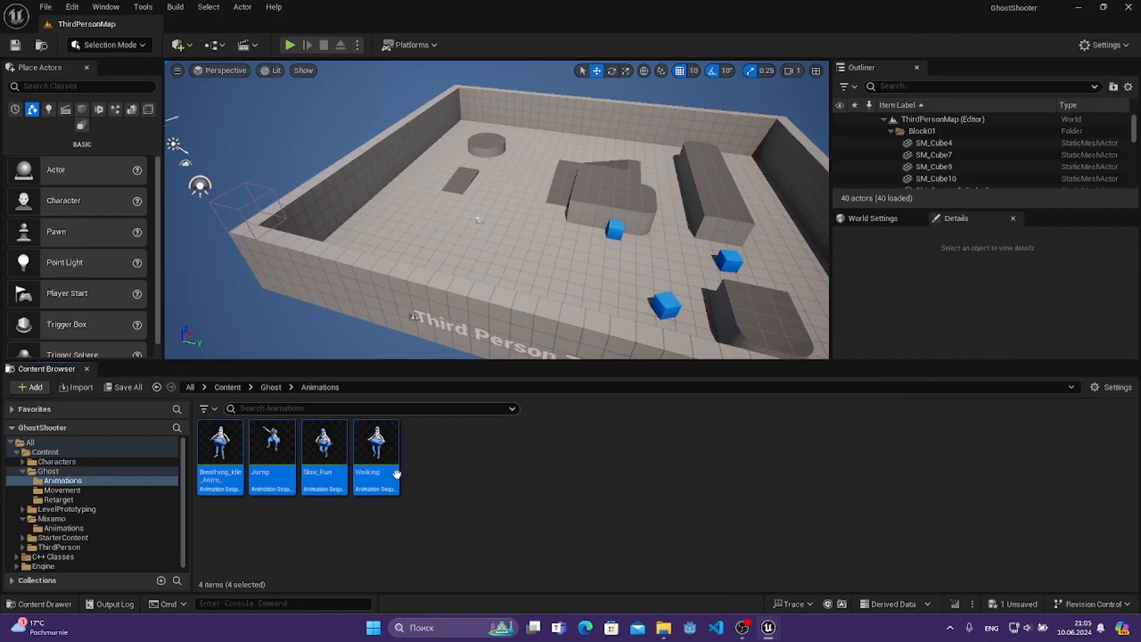
pyautogui.doubleClick(229, 457)
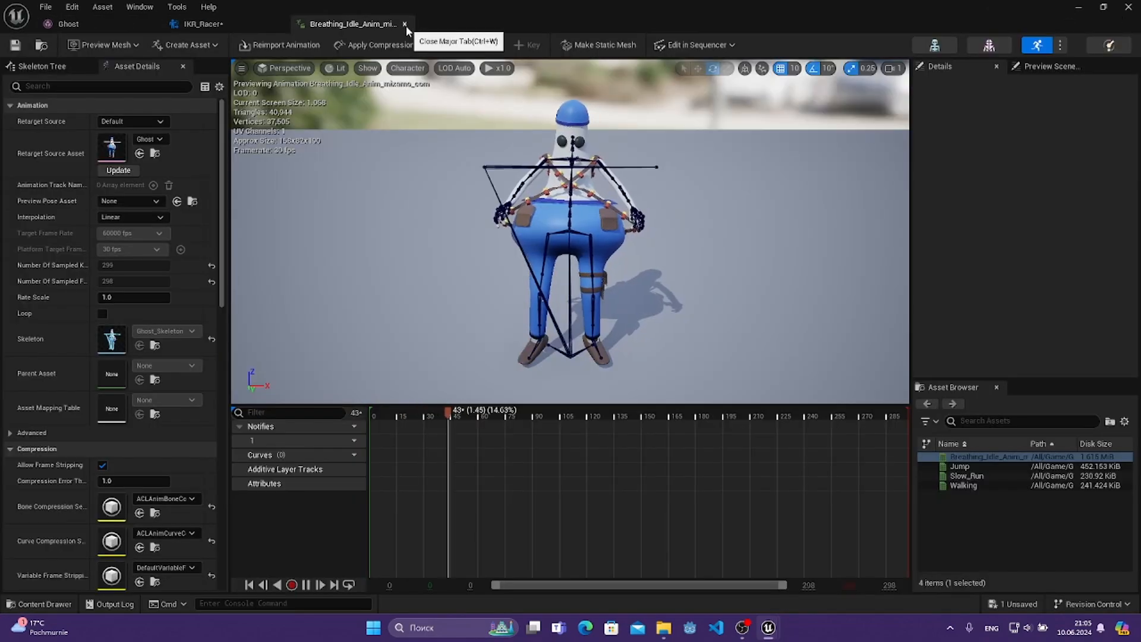
pyautogui.click(404, 23)
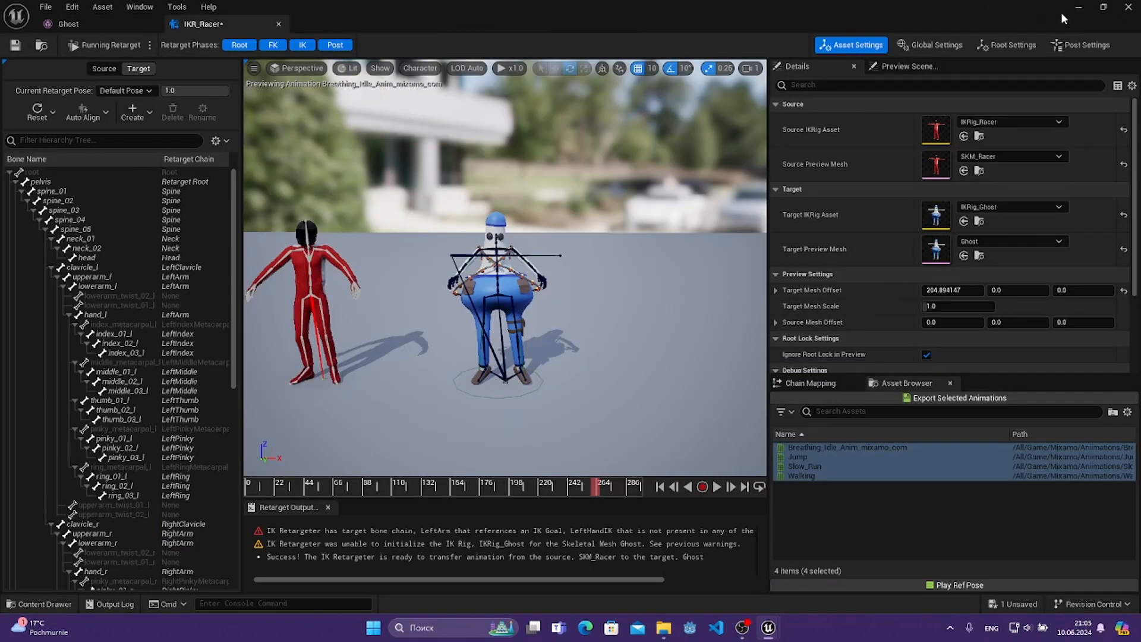
pyautogui.click(1078, 8)
pyautogui.doubleClick(275, 455)
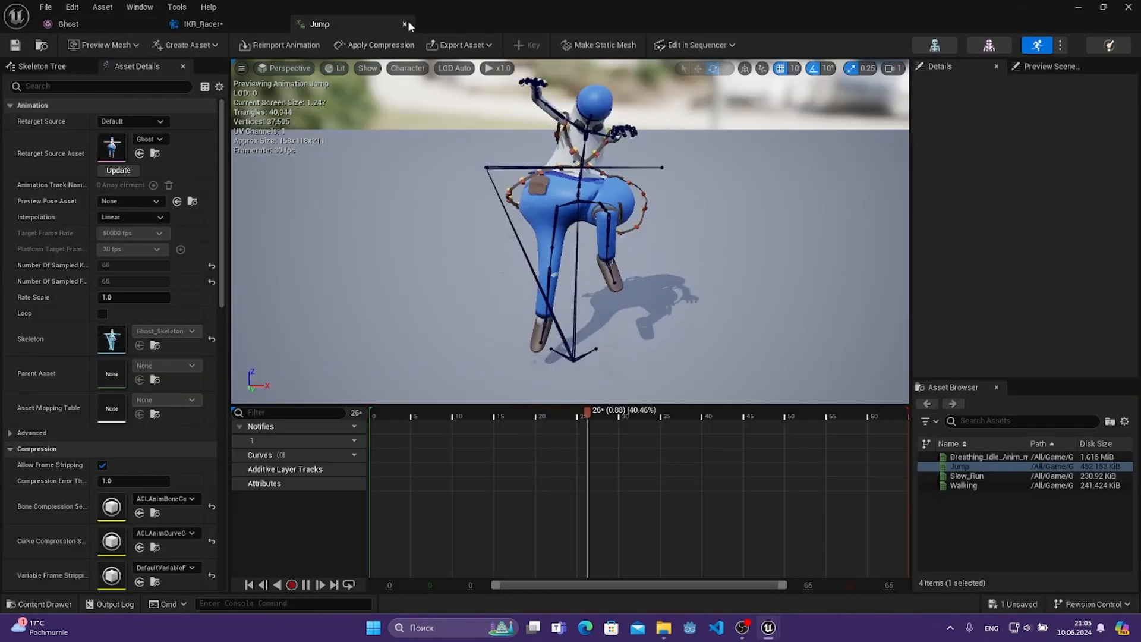
# - Close the Jump animation, put away the asset editor window, and save the unsaved IKR_Racer retargeter in Content/Ghost/Retarget
pyautogui.click(405, 23)
pyautogui.click(1103, 7)
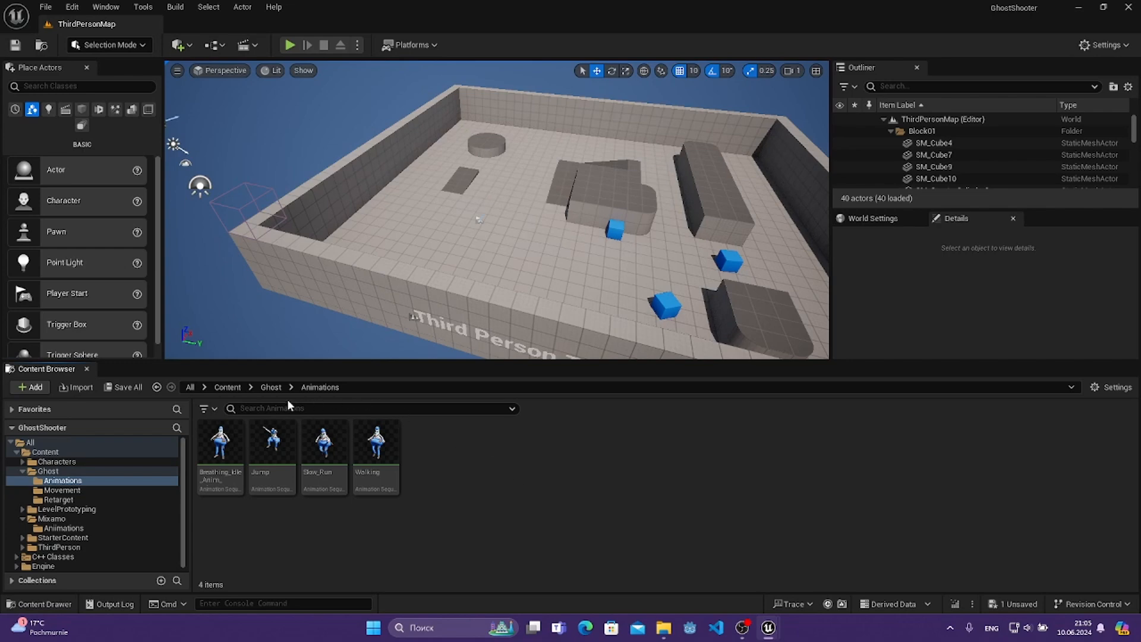
pyautogui.click(272, 387)
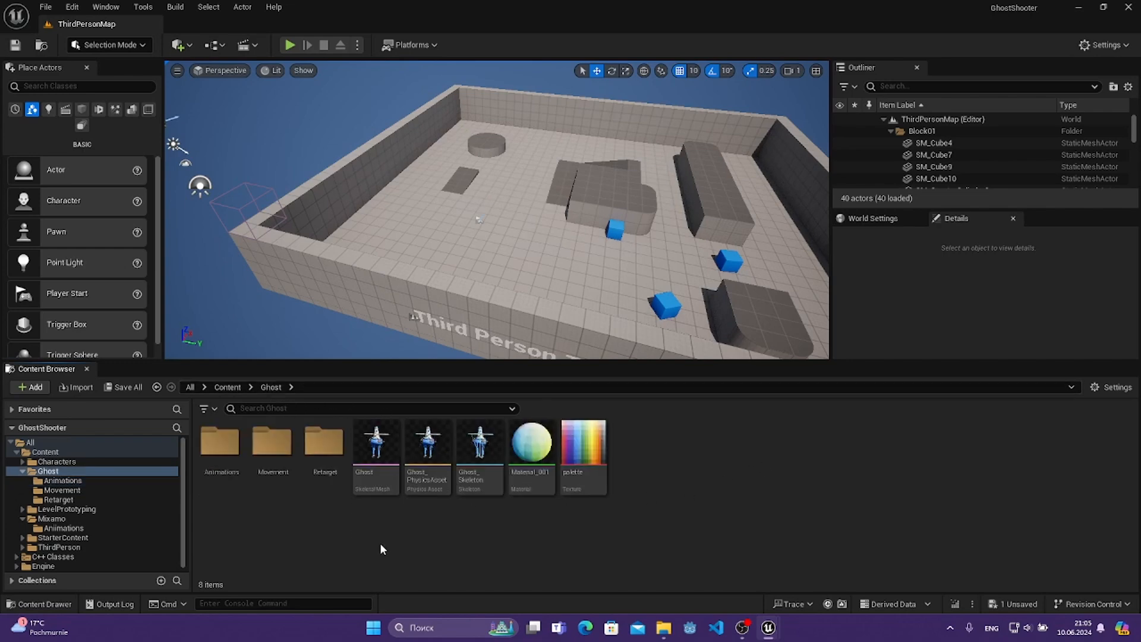
pyautogui.doubleClick(324, 449)
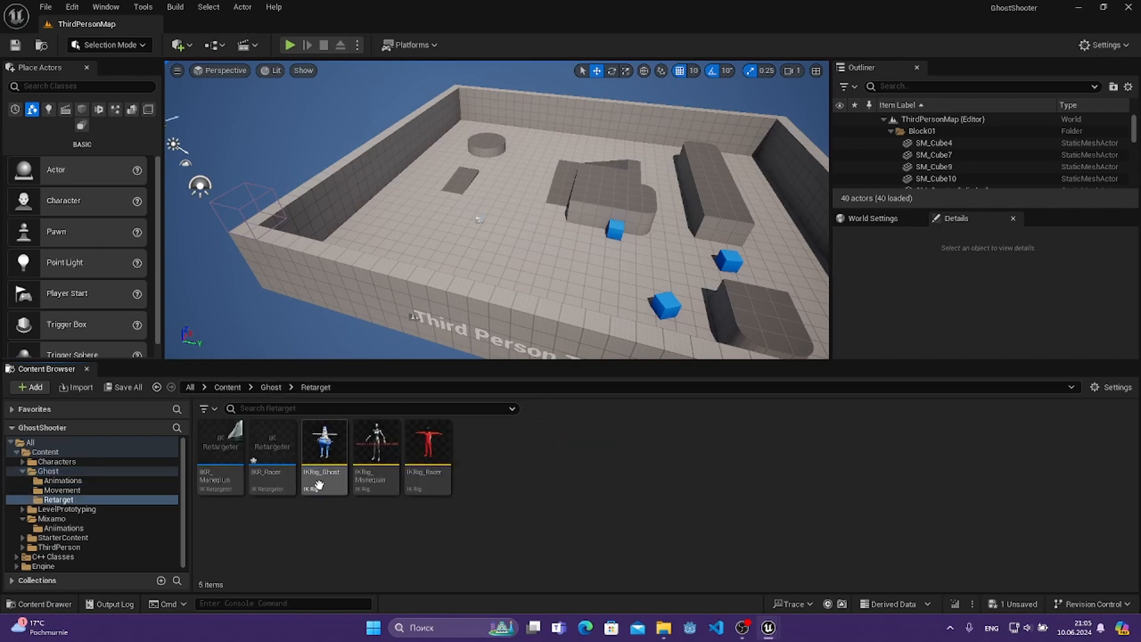
pyautogui.hotkey('ctrl', 's')
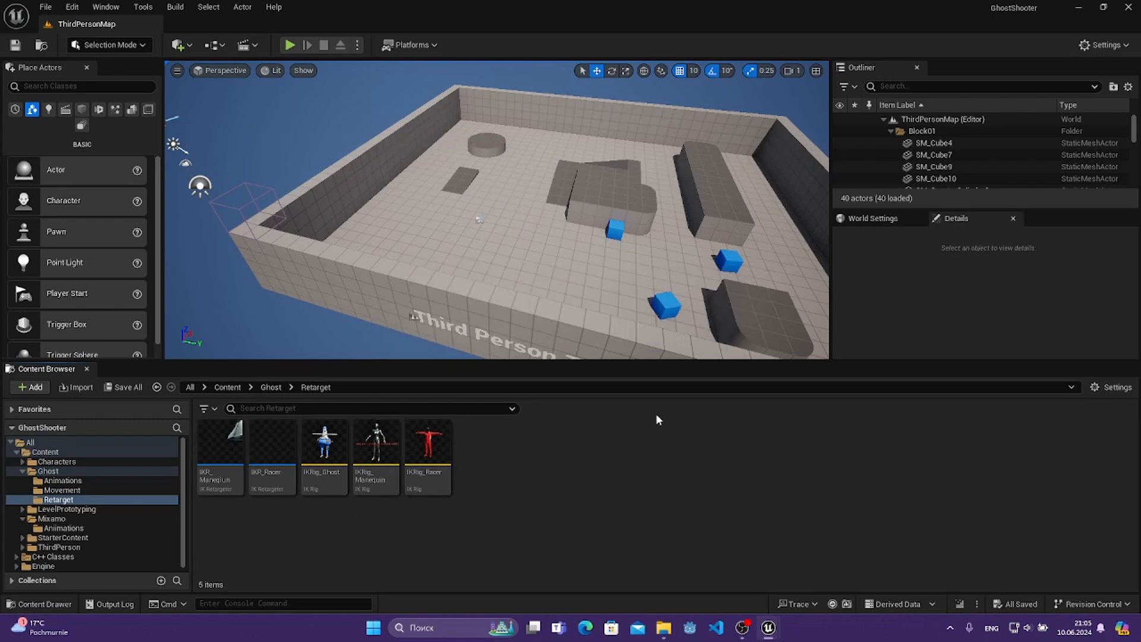
# - Open the Movement folder inside Content/Ghost
pyautogui.press('a')
pyautogui.moveTo(621, 247)
pyautogui.mouseDown(button='right')
pyautogui.moveTo(690, 229)
pyautogui.moveTo(660, 225)
pyautogui.moveTo(645, 256)
pyautogui.moveTo(636, 216)
pyautogui.moveTo(622, 247)
pyautogui.moveTo(619, 235)
pyautogui.moveTo(623, 258)
pyautogui.mouseUp(button='right')
pyautogui.press('w')
pyautogui.click(628, 471)
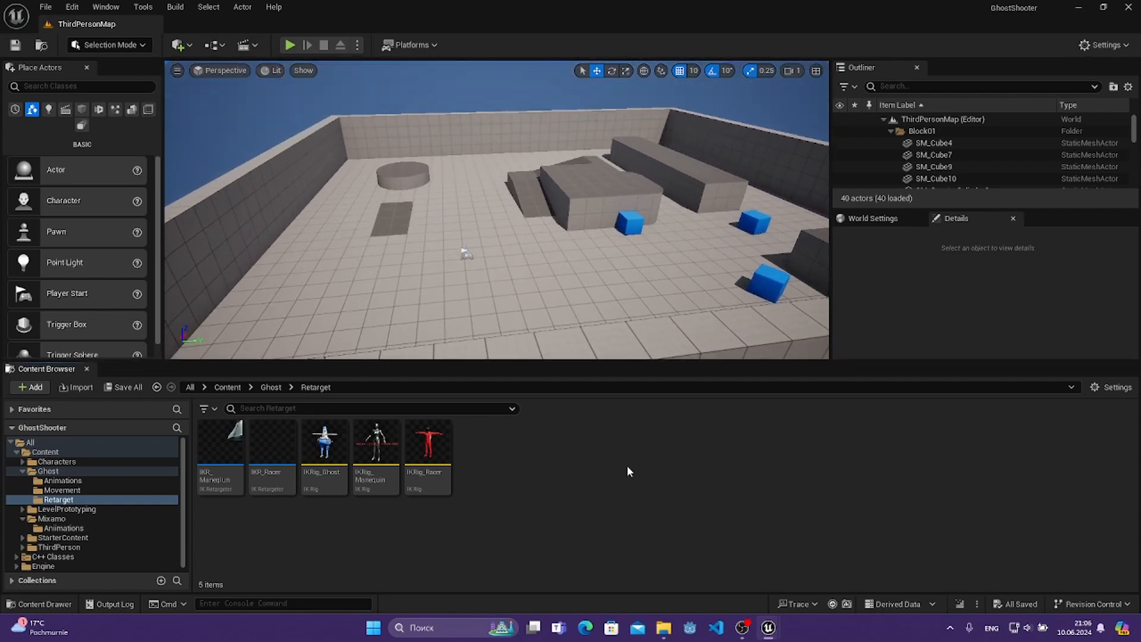
pyautogui.click(269, 386)
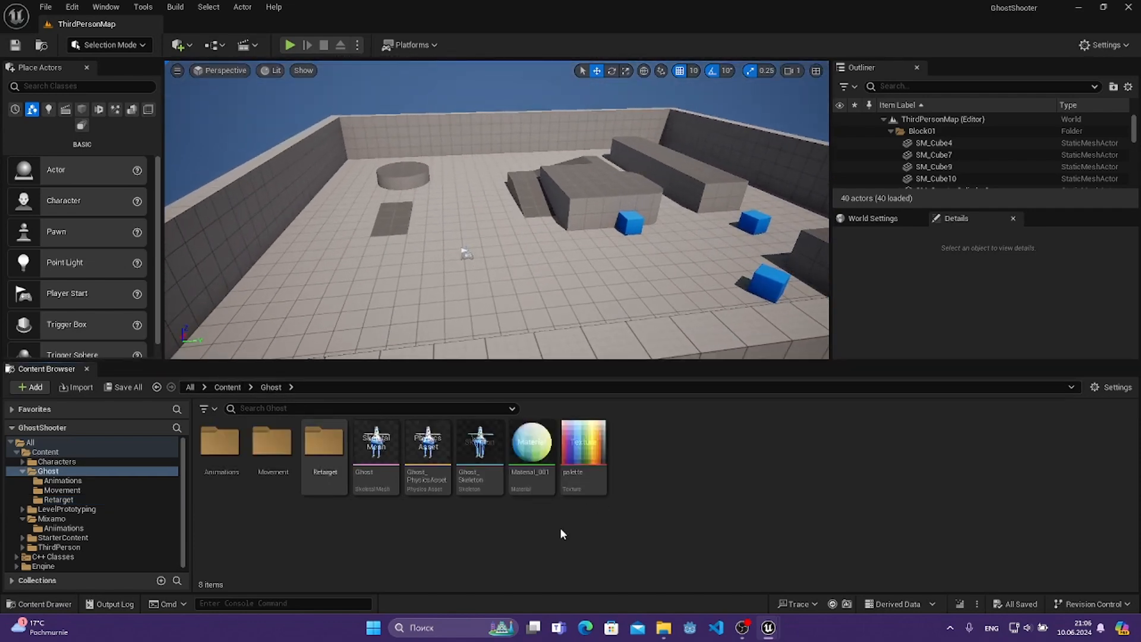
pyautogui.doubleClick(272, 442)
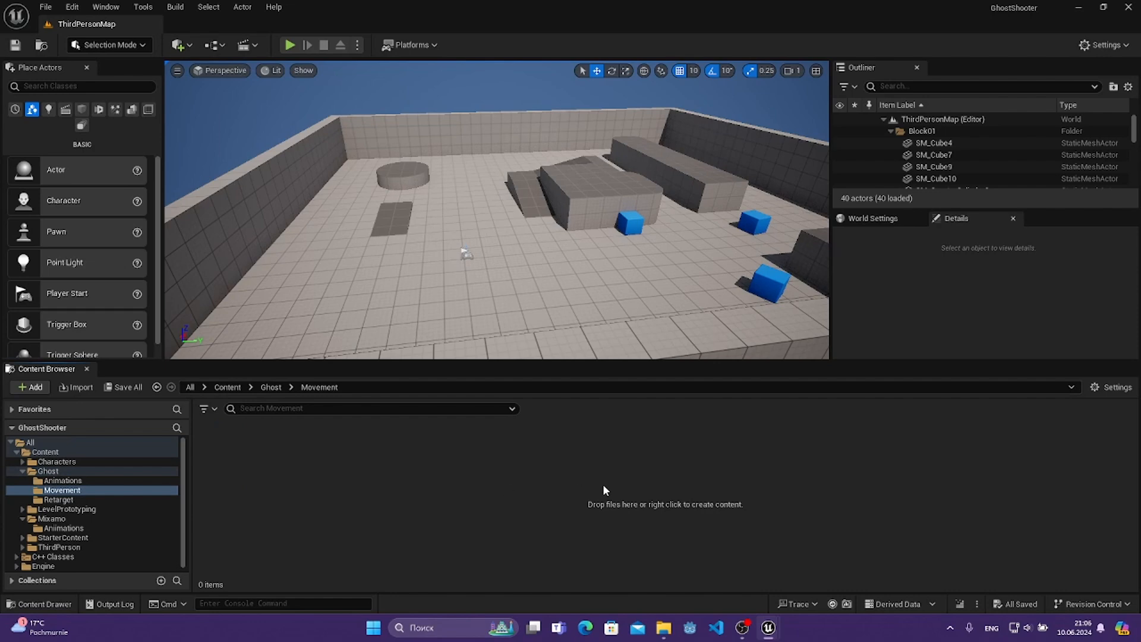
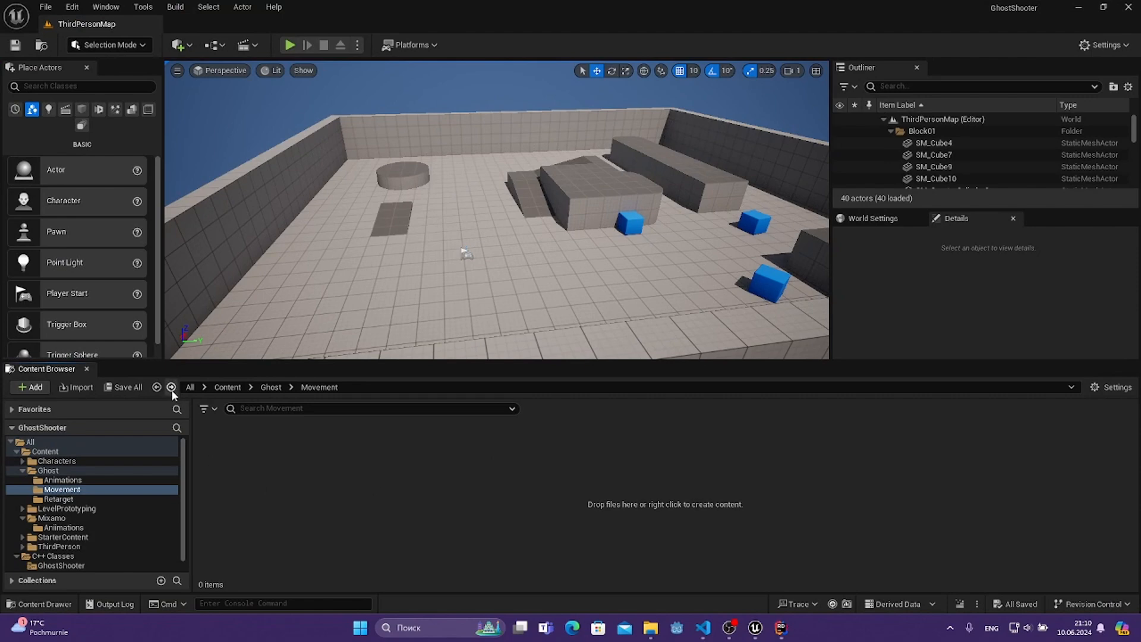
# - Browse to the C++ Classes/GhostShooter folder that holds the project's character and game mode classes
pyautogui.click(190, 387)
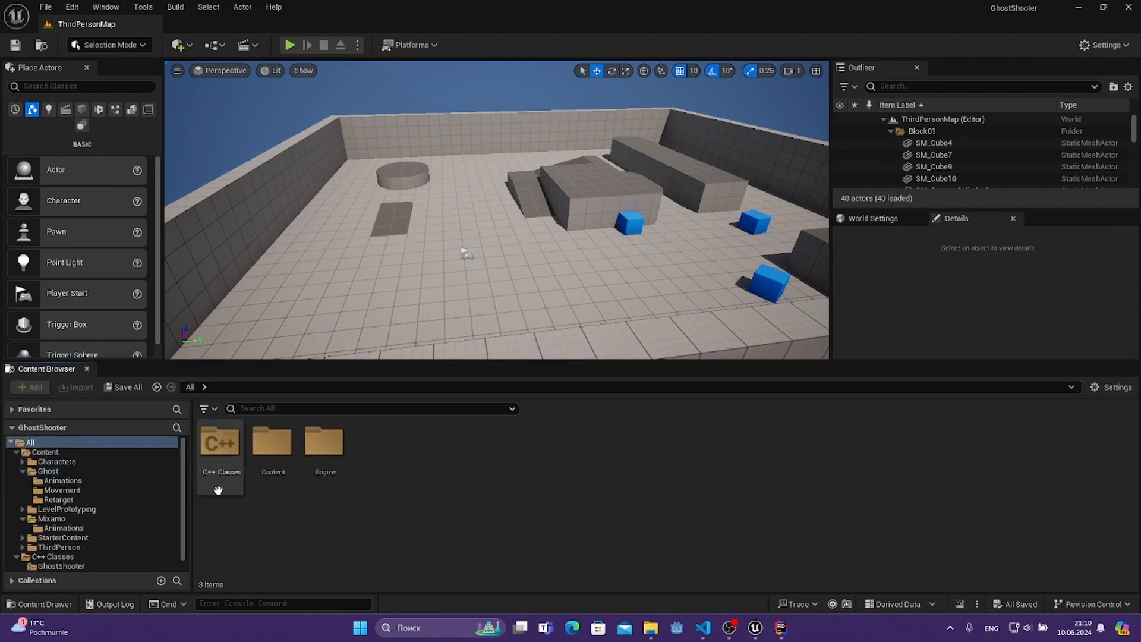
pyautogui.doubleClick(225, 476)
pyautogui.doubleClick(229, 479)
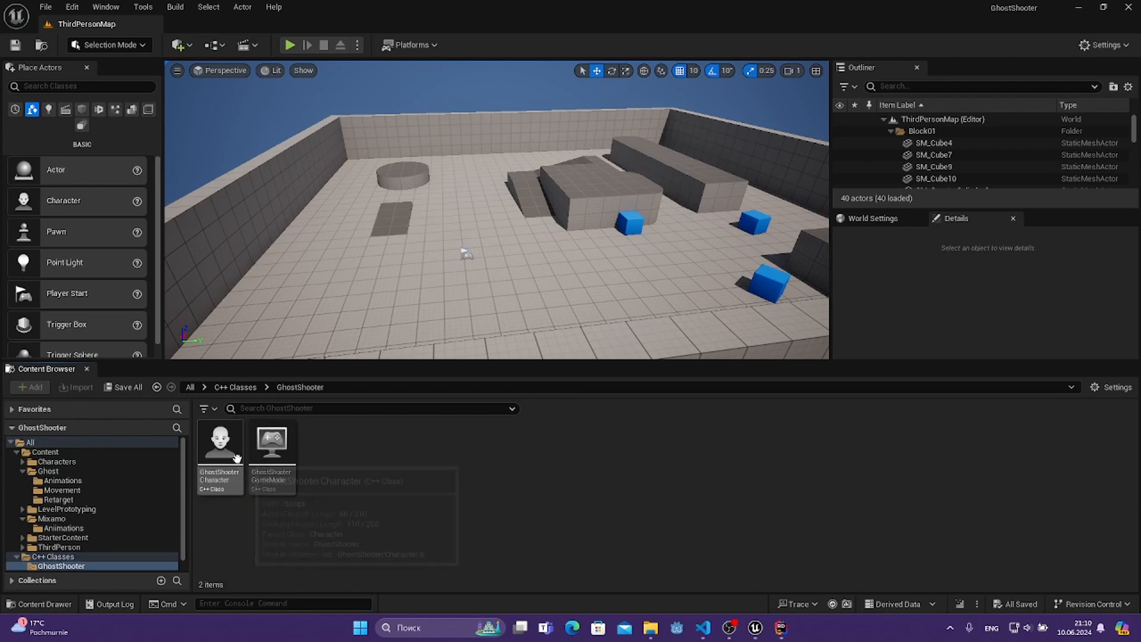
pyautogui.hotkey('alt', 'Left')
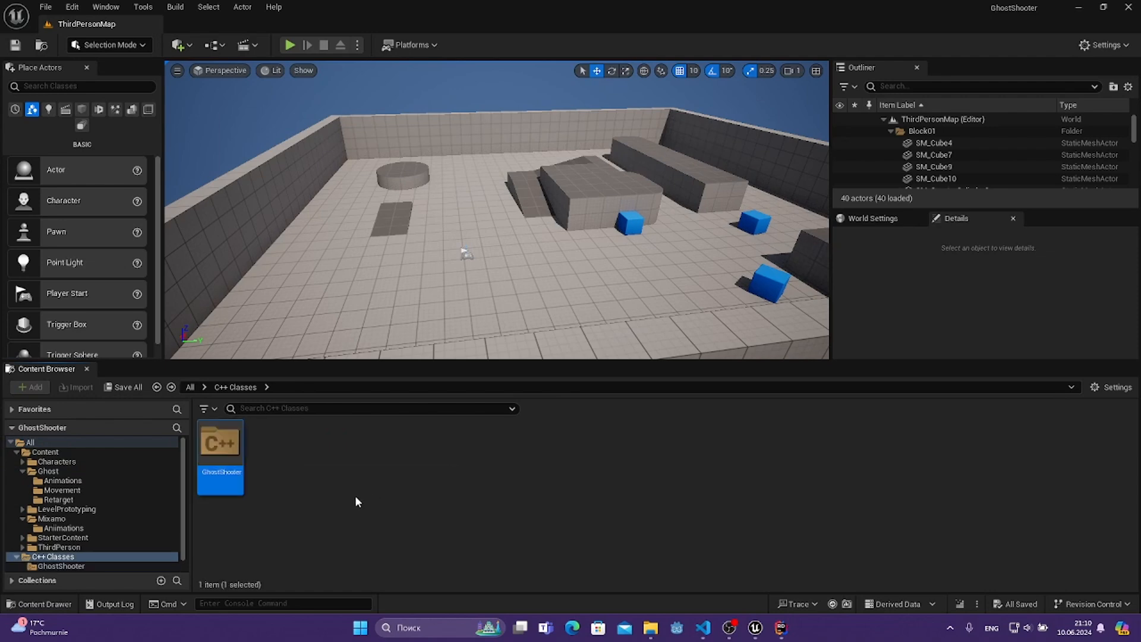
pyautogui.click(355, 496)
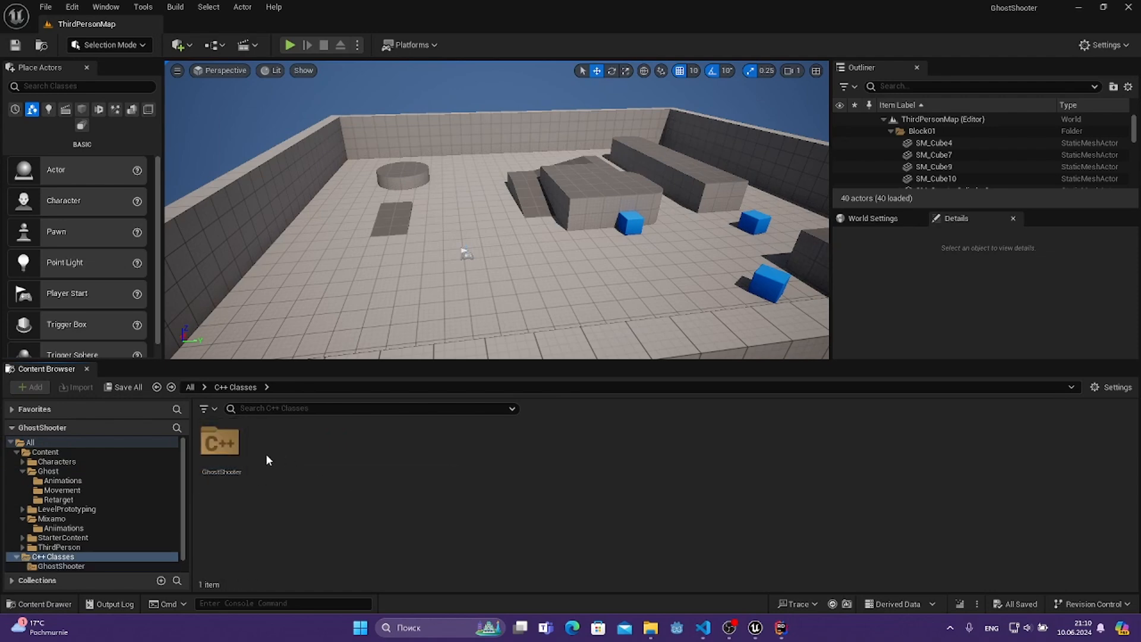
pyautogui.doubleClick(223, 454)
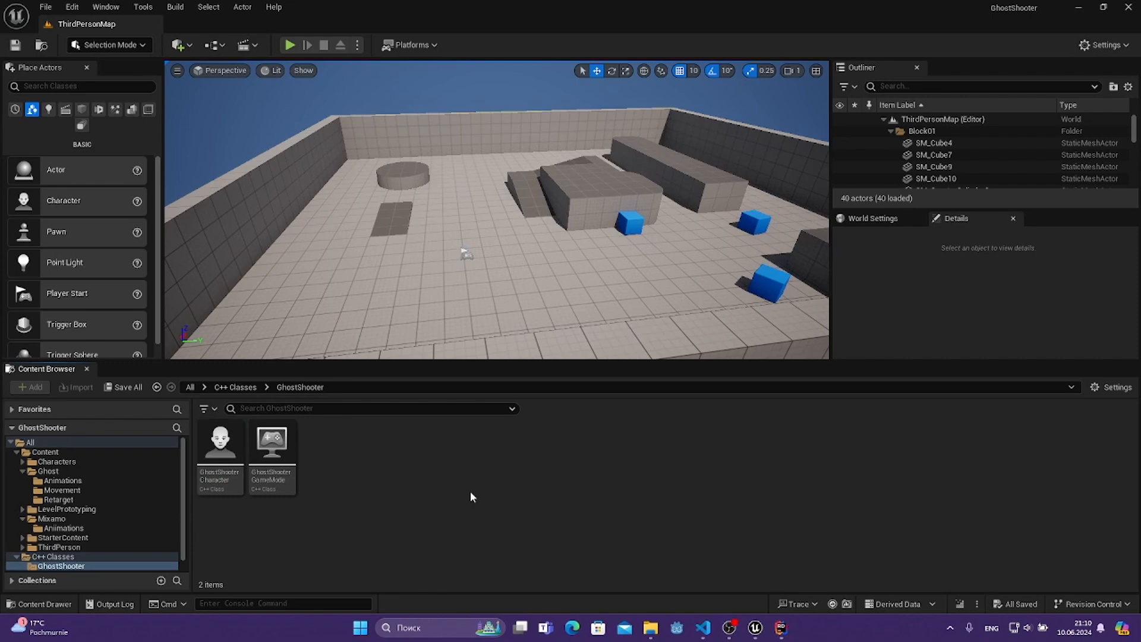
pyautogui.hotkey('alt', 'Left')
pyautogui.doubleClick(223, 455)
# - Create a new C++ class named Ghost with Character as its parent class in the GhostShooter module
pyautogui.rightClick(392, 451)
pyautogui.click(446, 475)
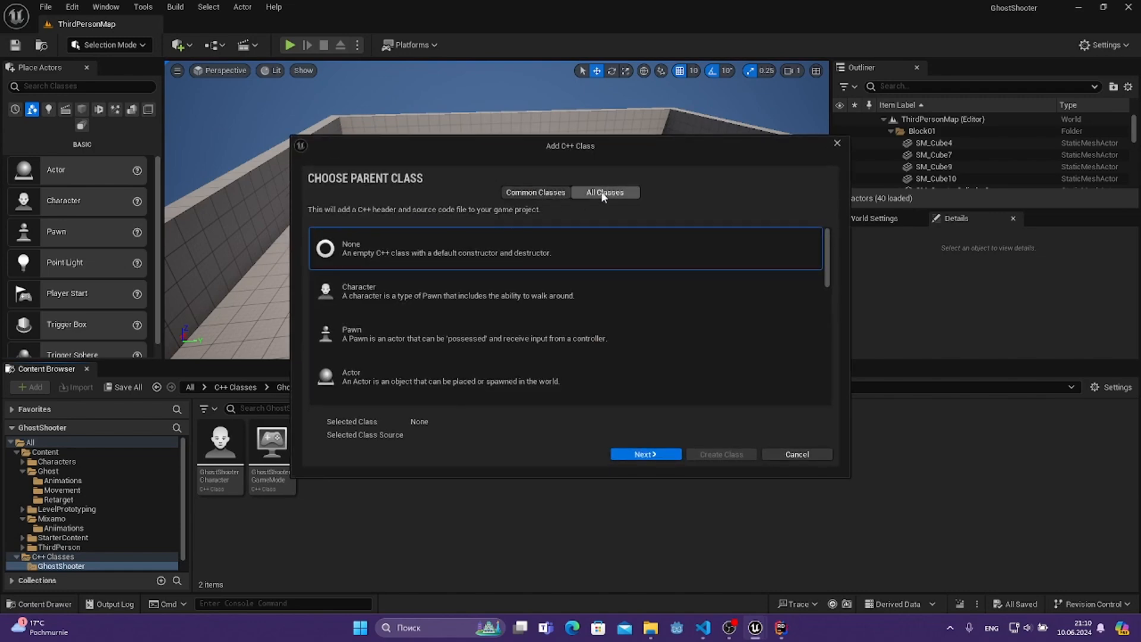
pyautogui.click(489, 295)
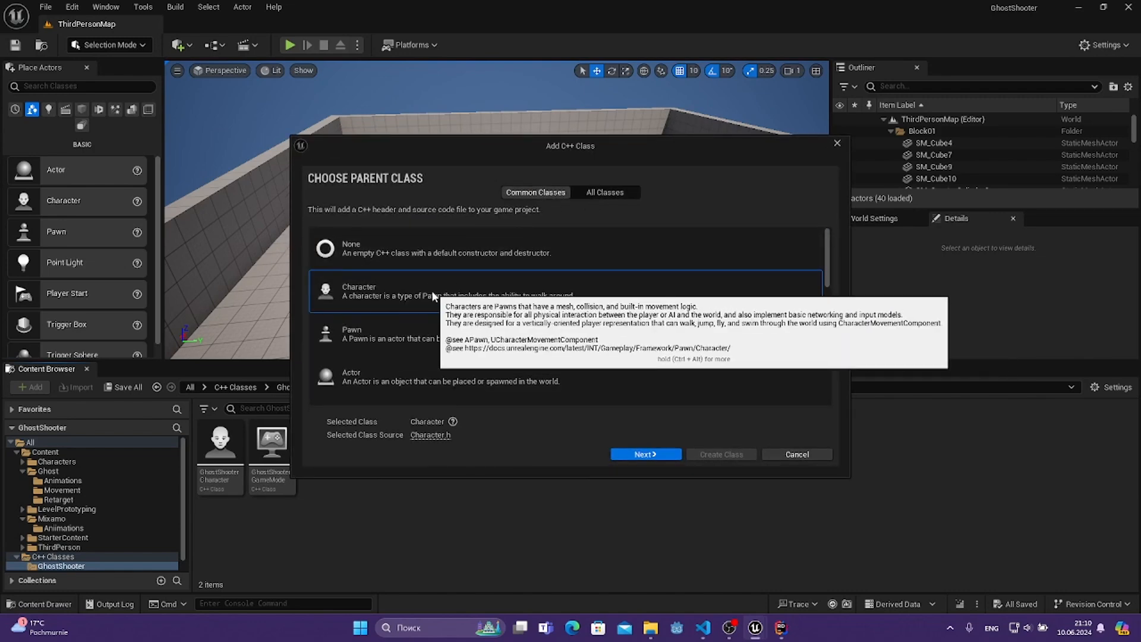
pyautogui.click(645, 454)
pyautogui.doubleClick(423, 281)
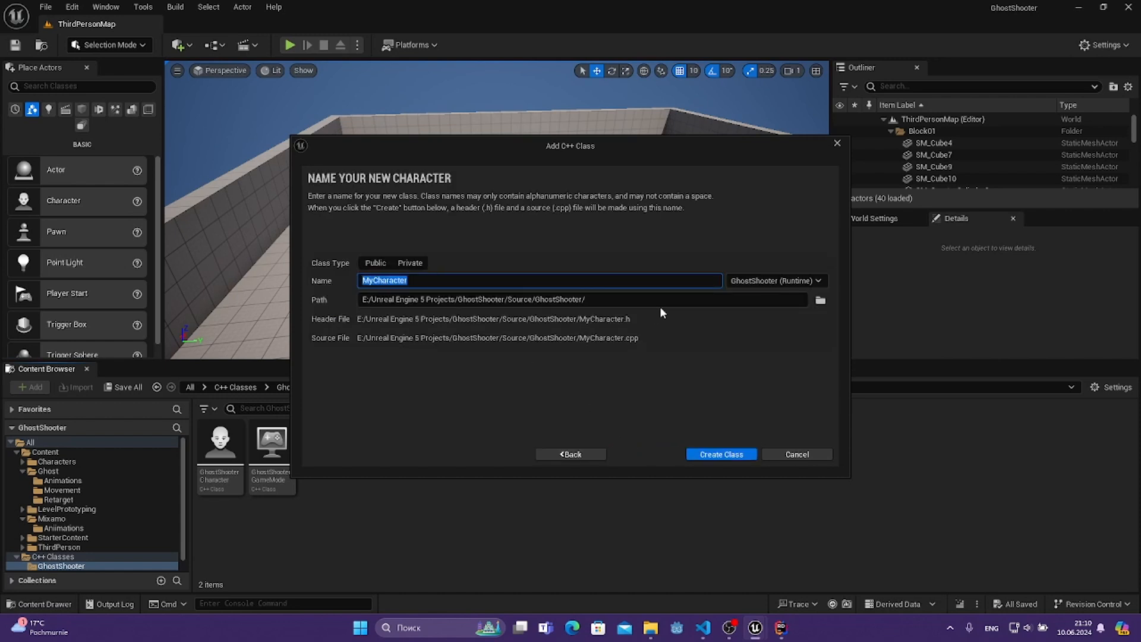
pyautogui.write('Ghost')
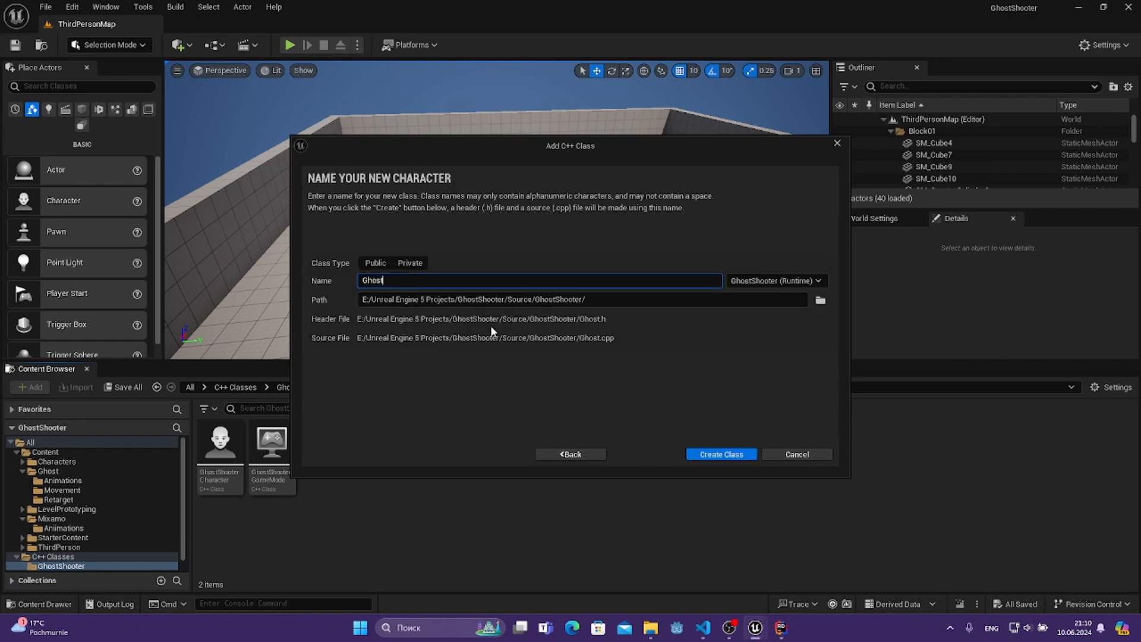
pyautogui.click(688, 260)
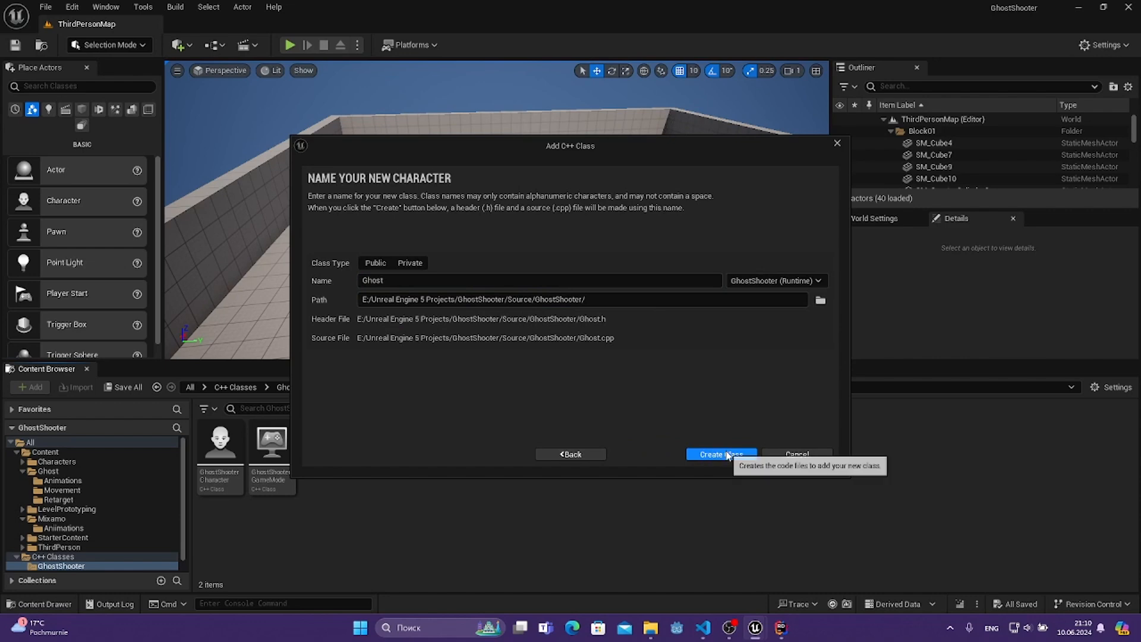
pyautogui.click(726, 454)
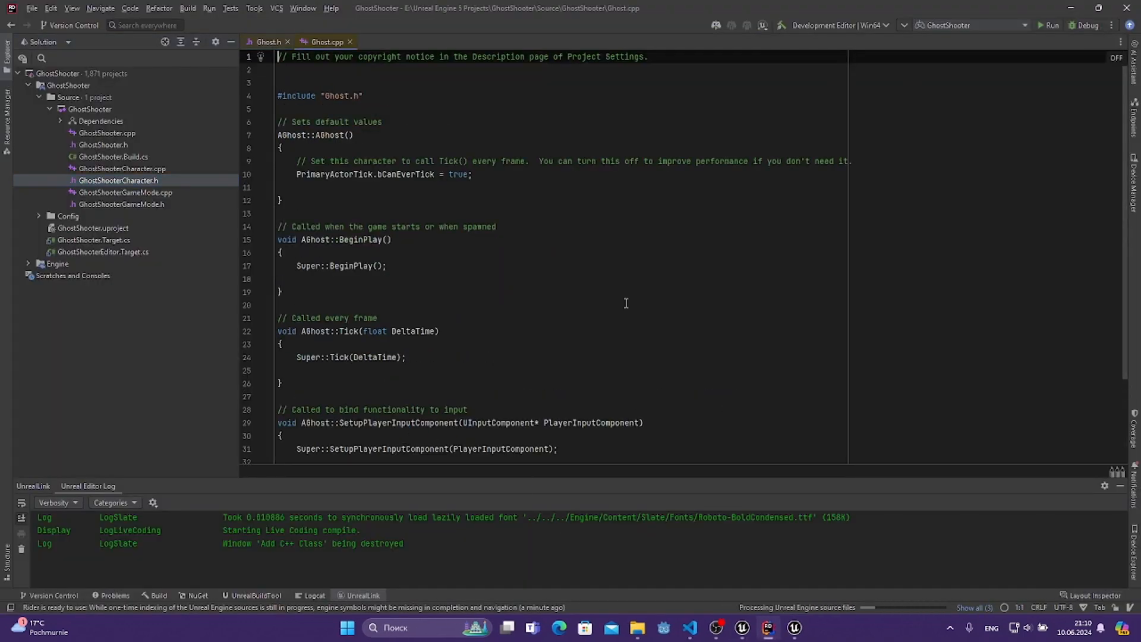
# - Look over the generated Ghost.cpp source and switch to the Ghost.h header
pyautogui.click(682, 248)
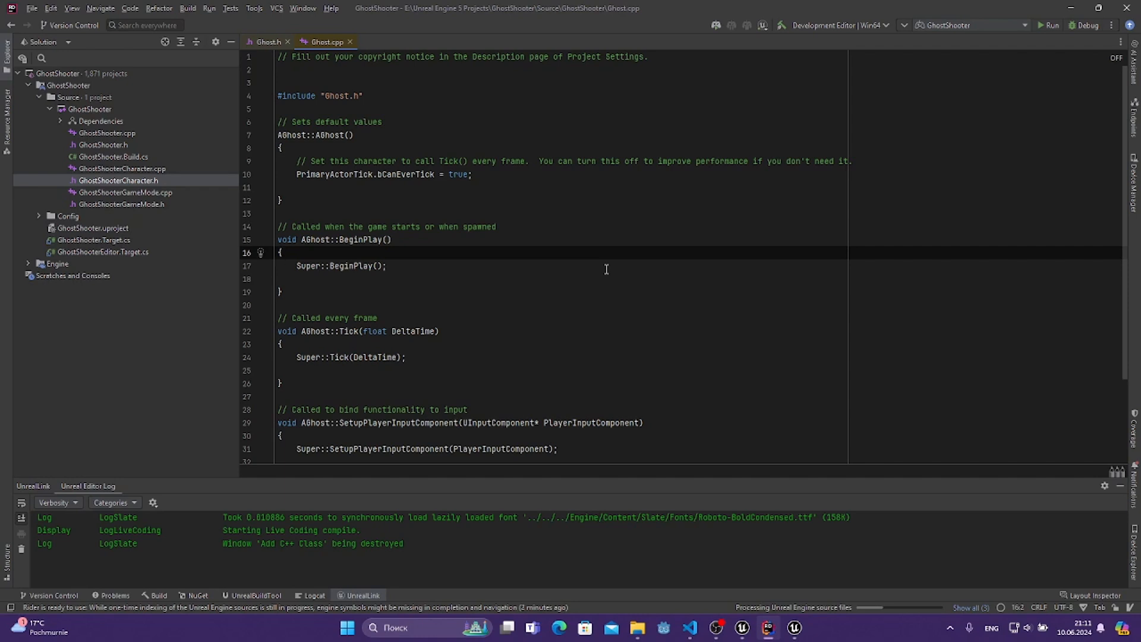
pyautogui.click(432, 277)
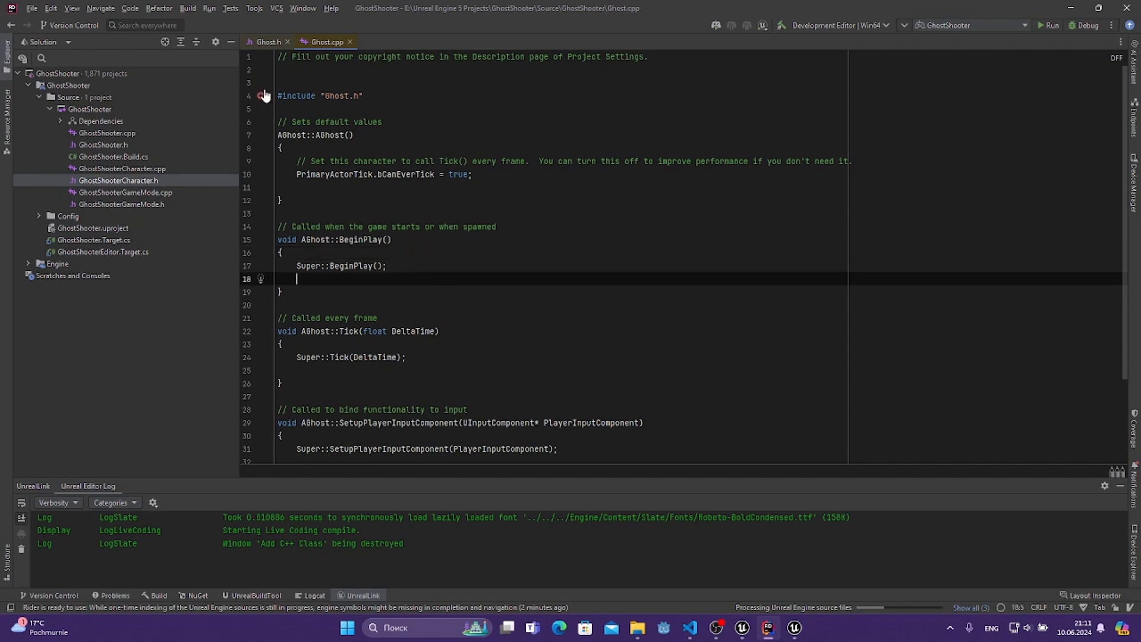
pyautogui.click(265, 45)
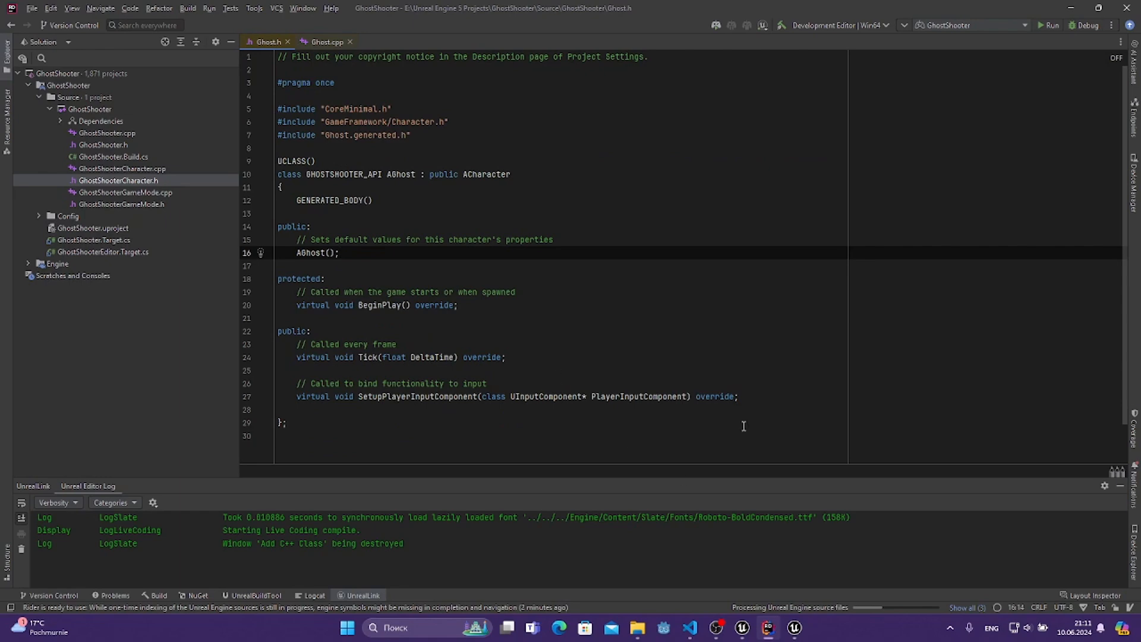
# - Examine the Live Coding console output for the compile of the new Ghost class and return to Ghost.h
pyautogui.hotkey('ctrl', 'alt', 'F11')
pyautogui.moveTo(536, 221); pyautogui.dragTo(333, 146)
pyautogui.click(660, 239)
pyautogui.click(868, 125)
pyautogui.click(797, 135)
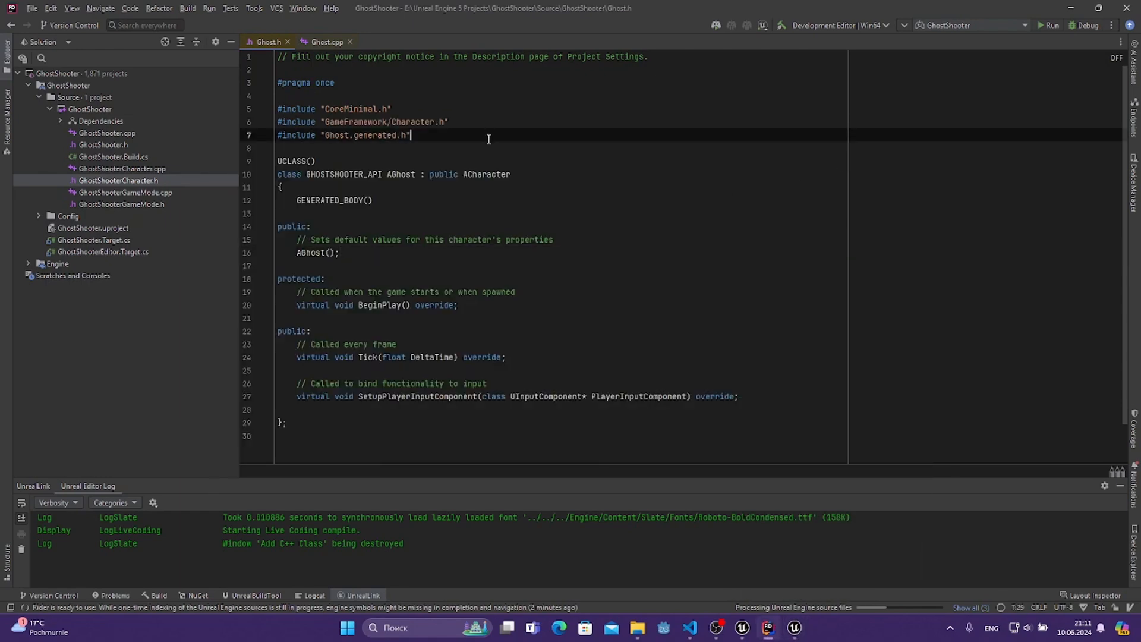
pyautogui.click(794, 628)
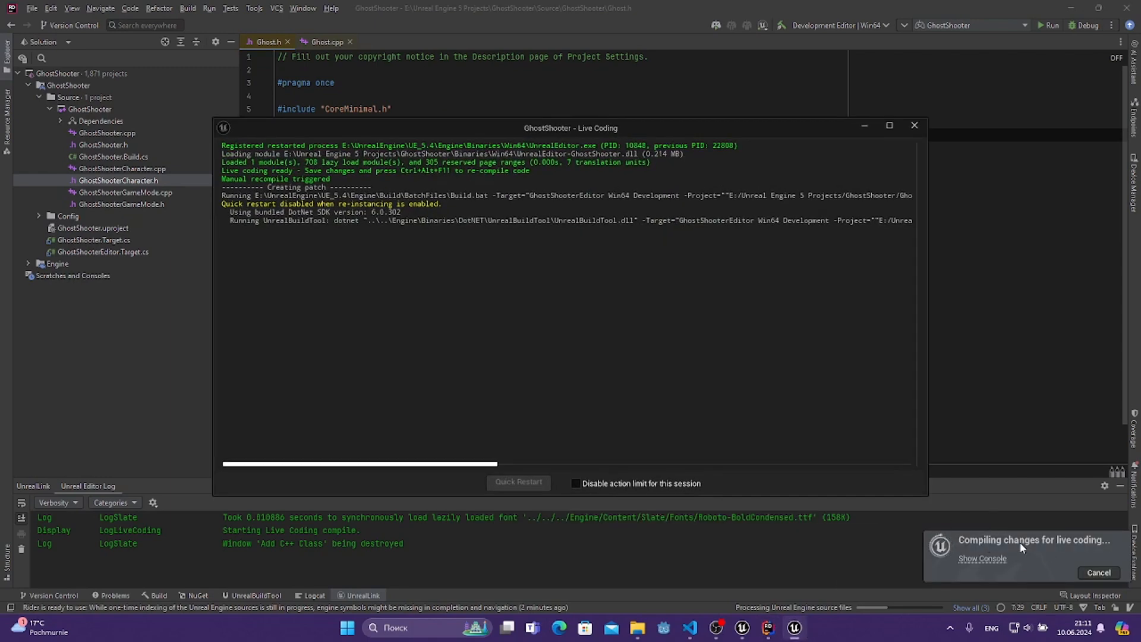
pyautogui.click(865, 126)
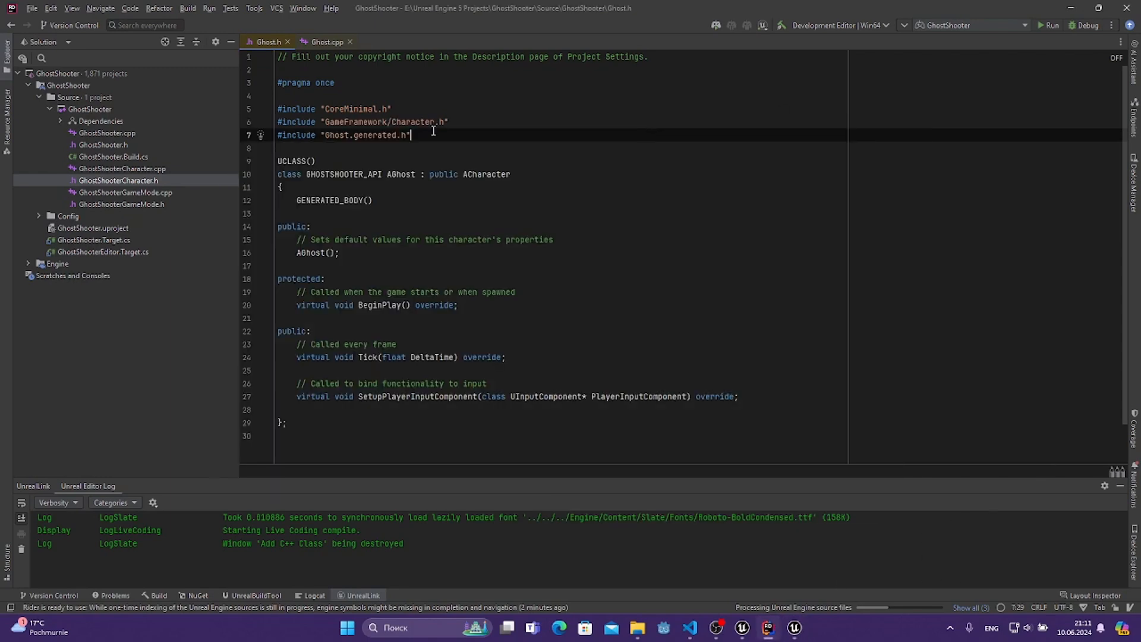
pyautogui.click(794, 628)
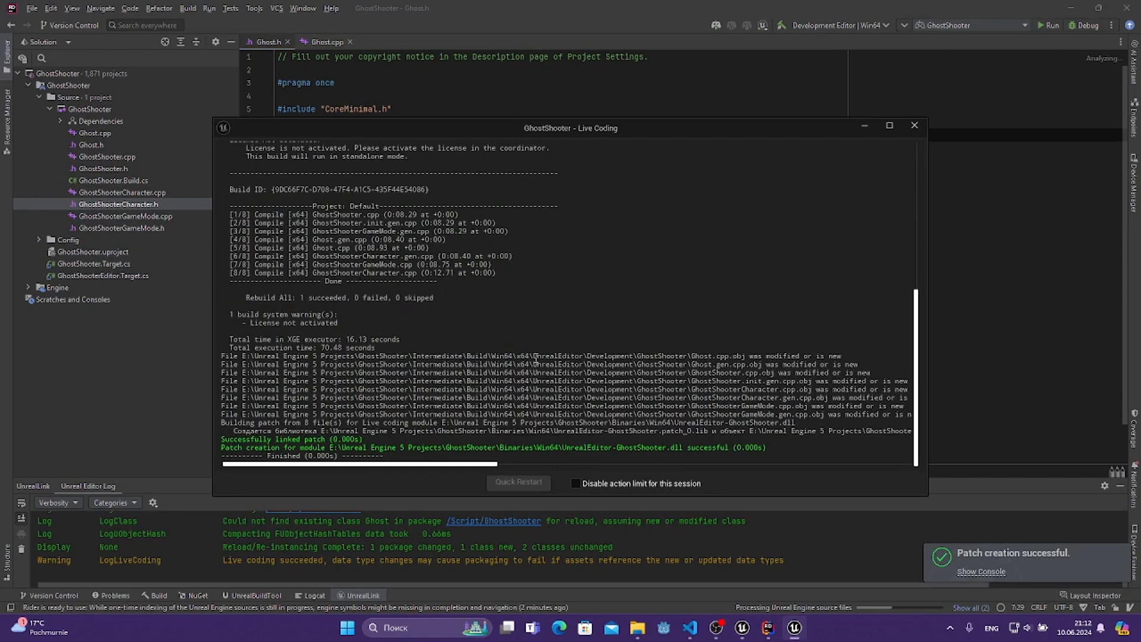
pyautogui.moveTo(425, 422); pyautogui.dragTo(558, 428)
pyautogui.click(559, 427)
pyautogui.click(999, 383)
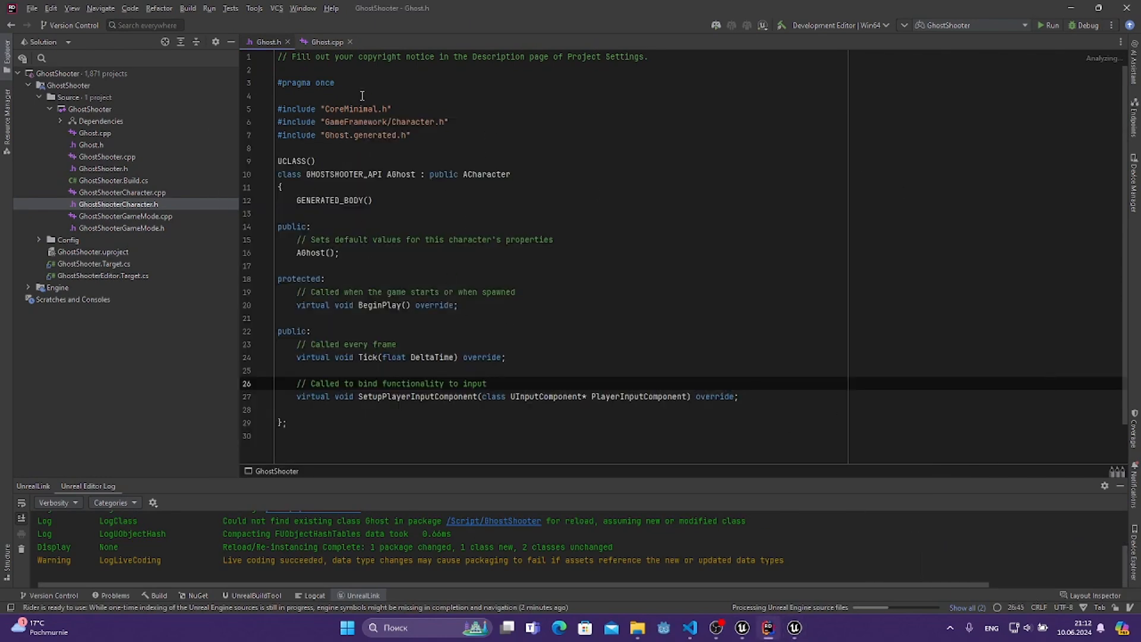
# - Add a UPROPERTY macro below the AGhost() constructor declaration in Ghost.h
pyautogui.click(458, 131)
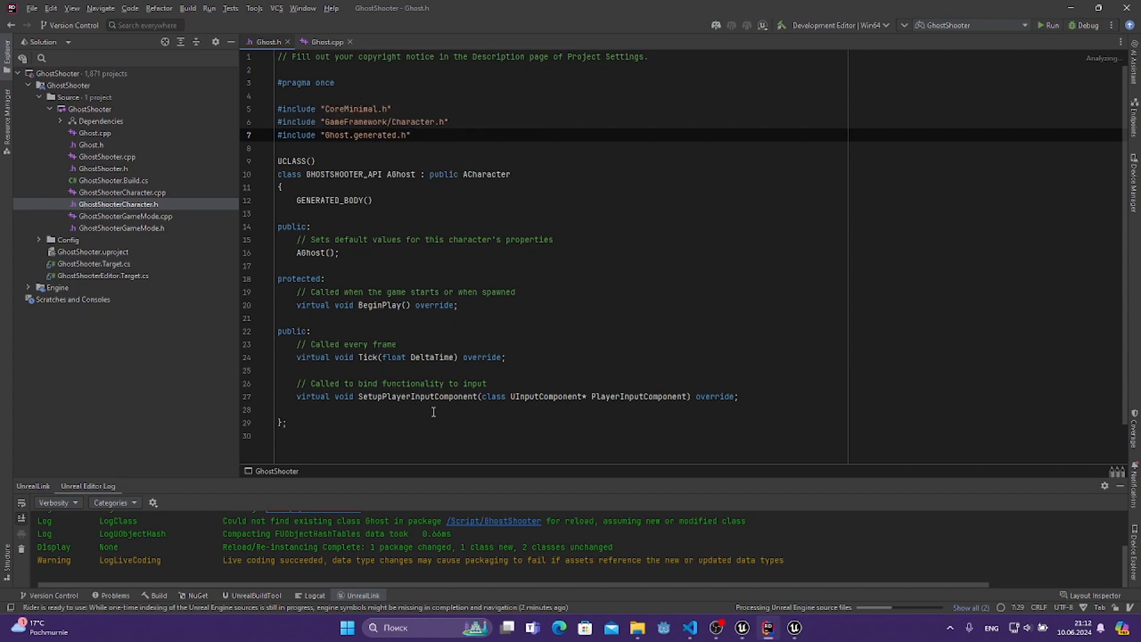
pyautogui.scroll(-1, 381, 339)
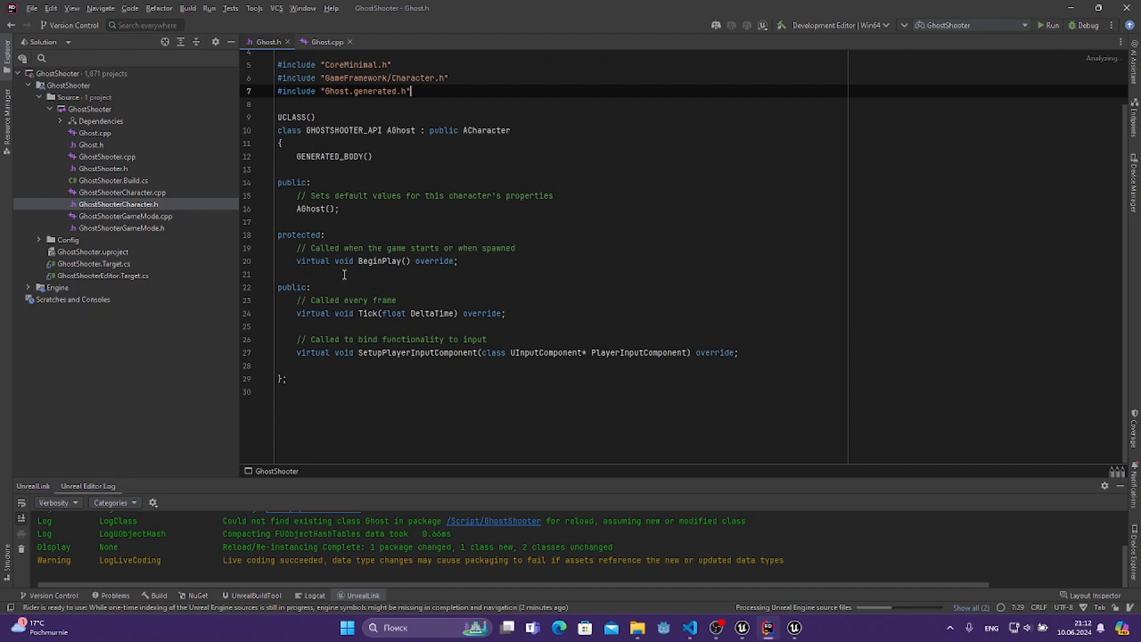
pyautogui.click(367, 213)
pyautogui.press('Return')
pyautogui.press('Return')
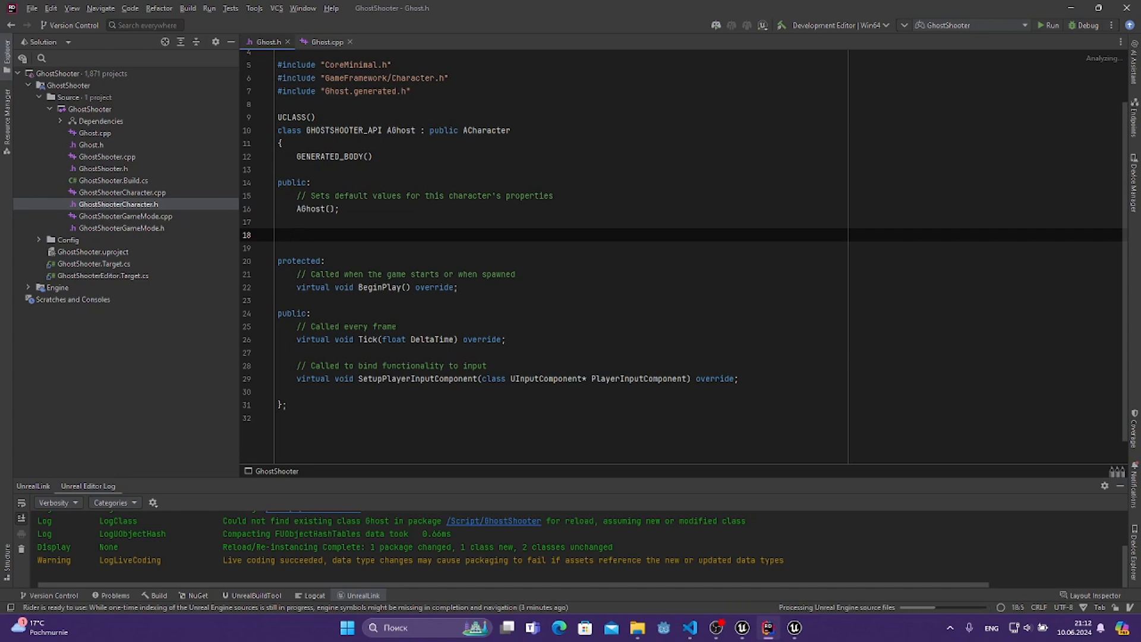
pyautogui.write('upro')
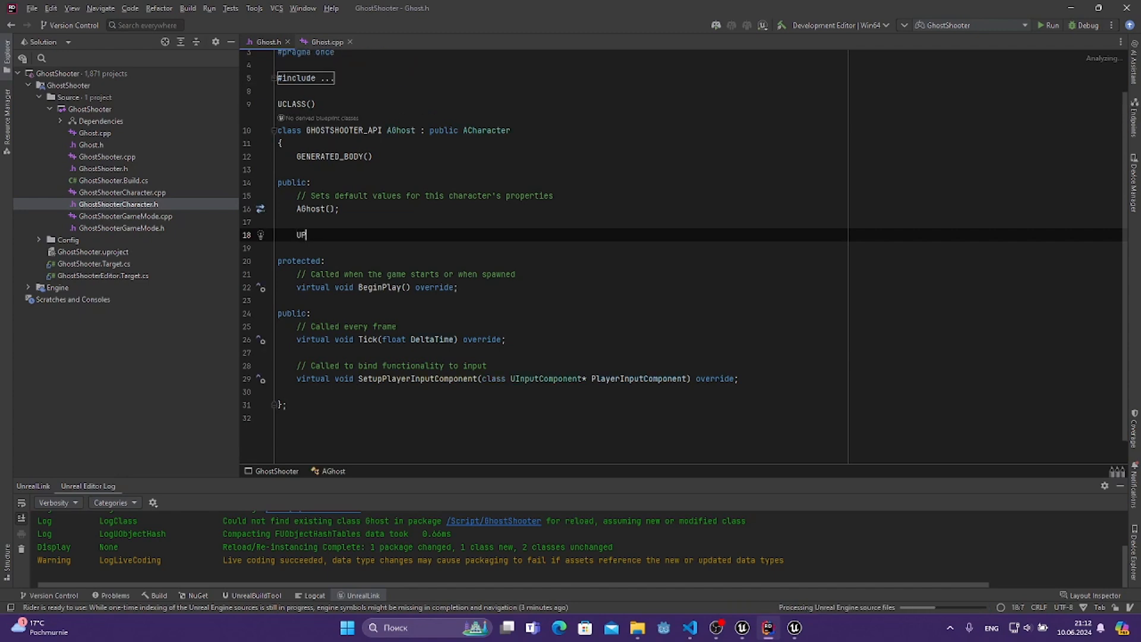
pyautogui.press('Return')
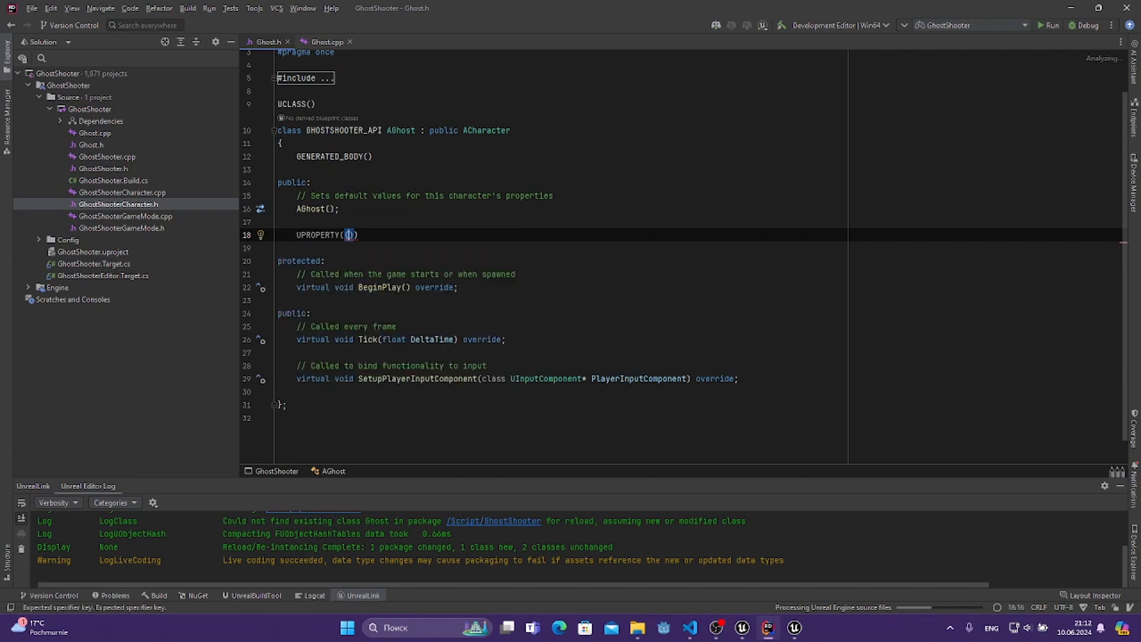
# - Give the new UPROPERTY macro in Ghost.h the EditAnywhere specifier
pyautogui.write('Vis')
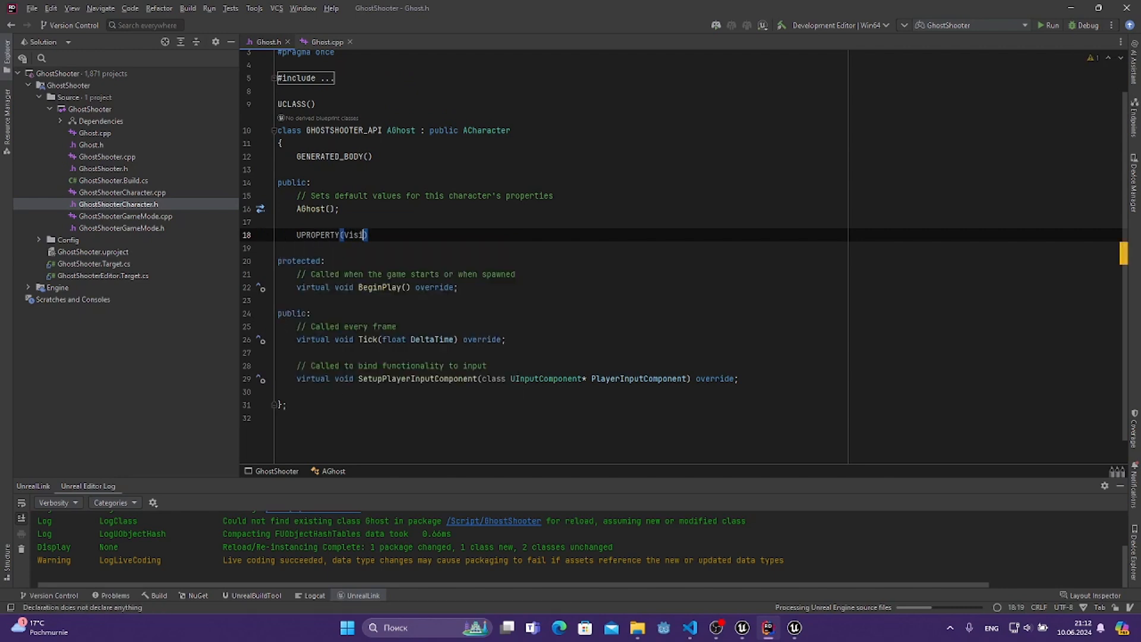
pyautogui.press('BackSpace')
pyautogui.write('Edit')
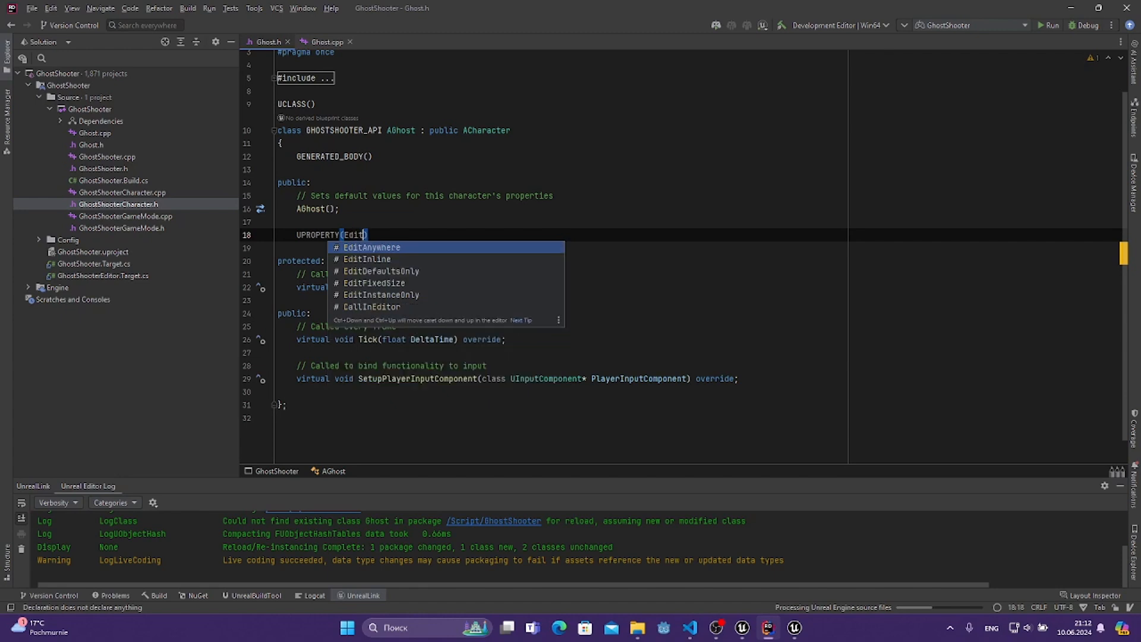
pyautogui.press('Return')
# - Add the BlueprintReadWrite specifier after EditAnywhere in the UPROPERTY macro
pyautogui.write(', ')
pyautogui.write('BleuprintRead')
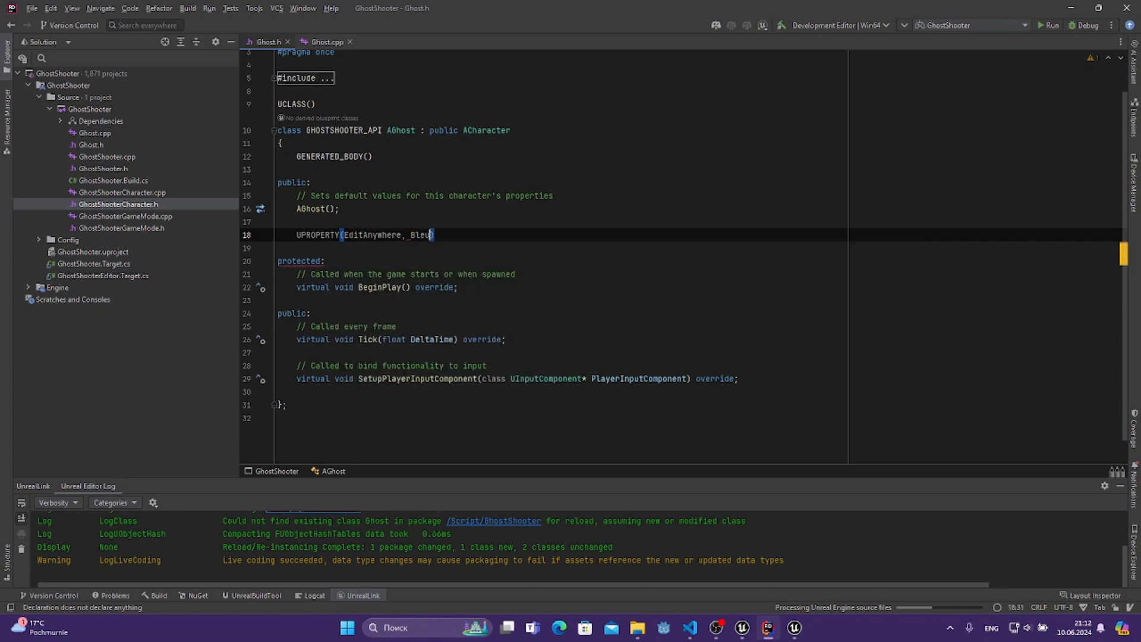
pyautogui.press('BackSpace')
pyautogui.press('BackSpace')
pyautogui.press('BackSpace')
pyautogui.press('BackSpace')
pyautogui.write('a')
pyautogui.press('Down')
pyautogui.press('Down')
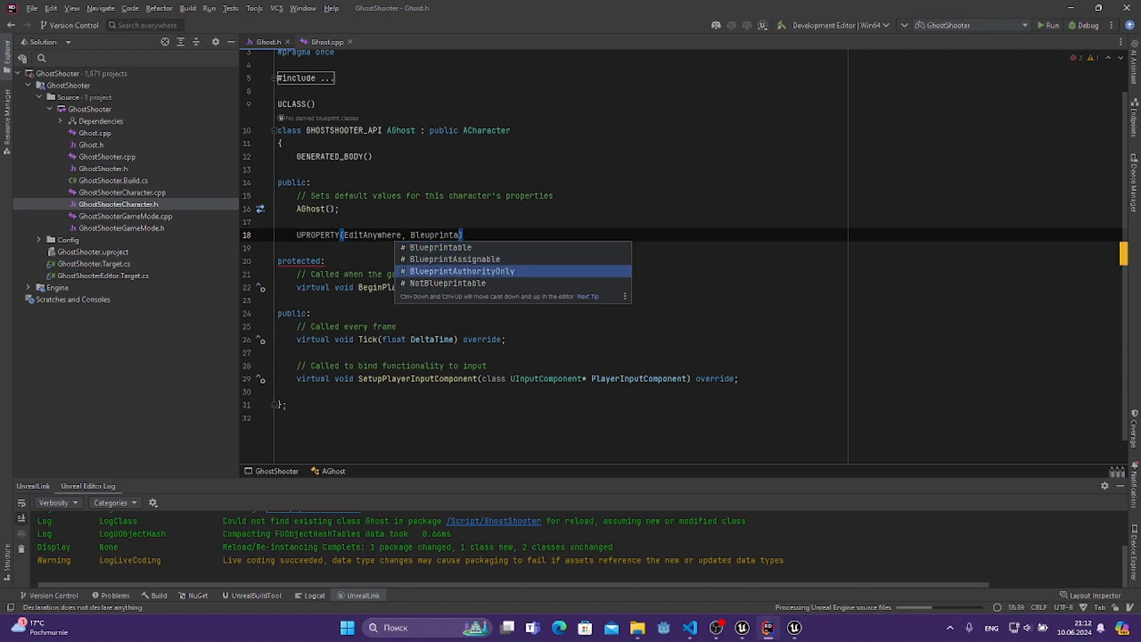
pyautogui.press('BackSpace')
pyautogui.press('BackSpace')
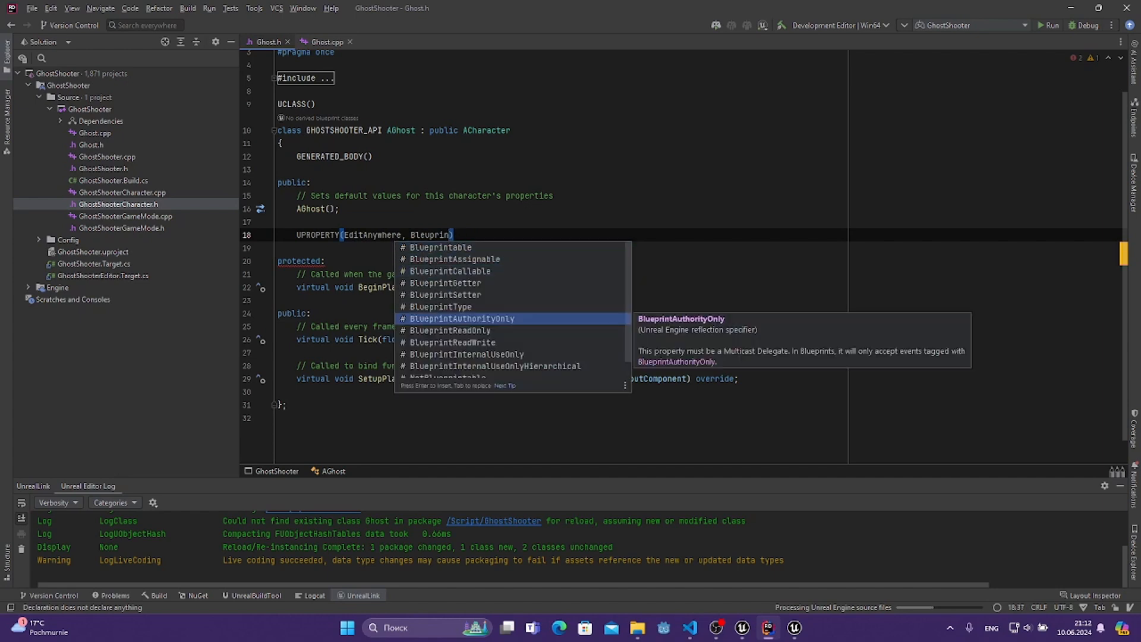
pyautogui.press('Down')
pyautogui.press('Down')
pyautogui.press('Return')
# - Complete the UPROPERTY macro with Category=Camera and start a new line below it
pyautogui.write(', ')
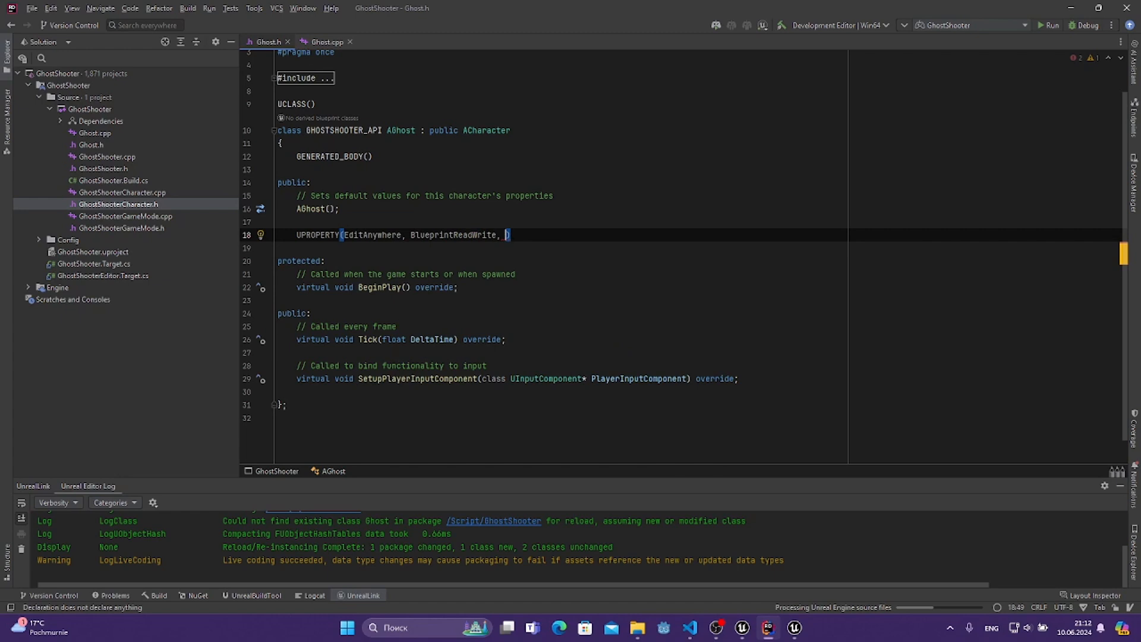
pyautogui.write('Cate')
pyautogui.press('Return')
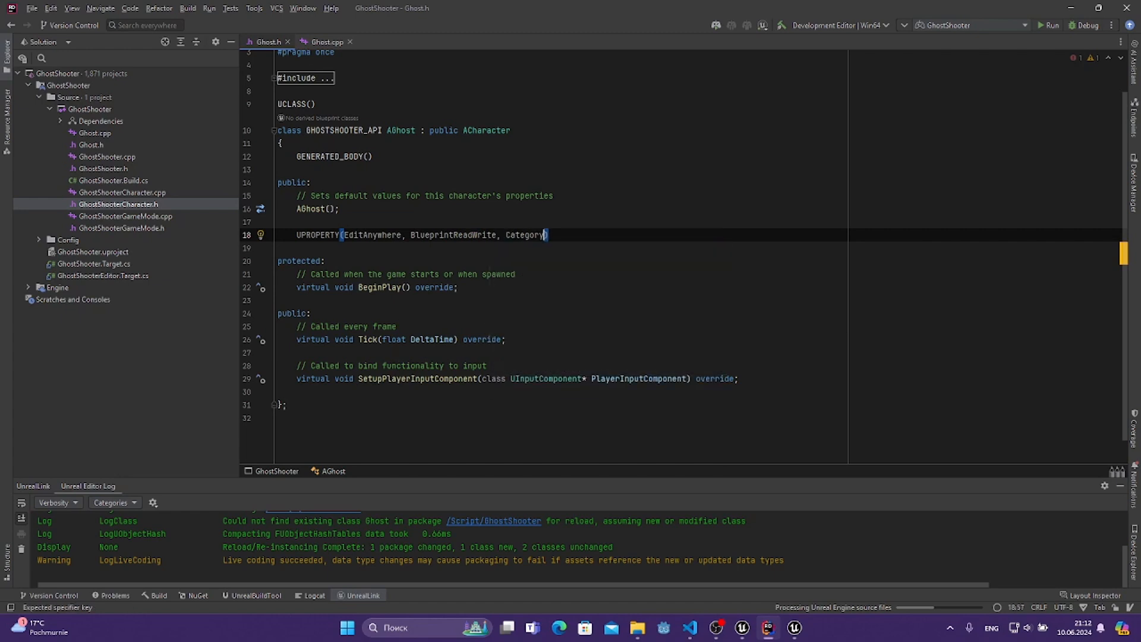
pyautogui.write('=Ca')
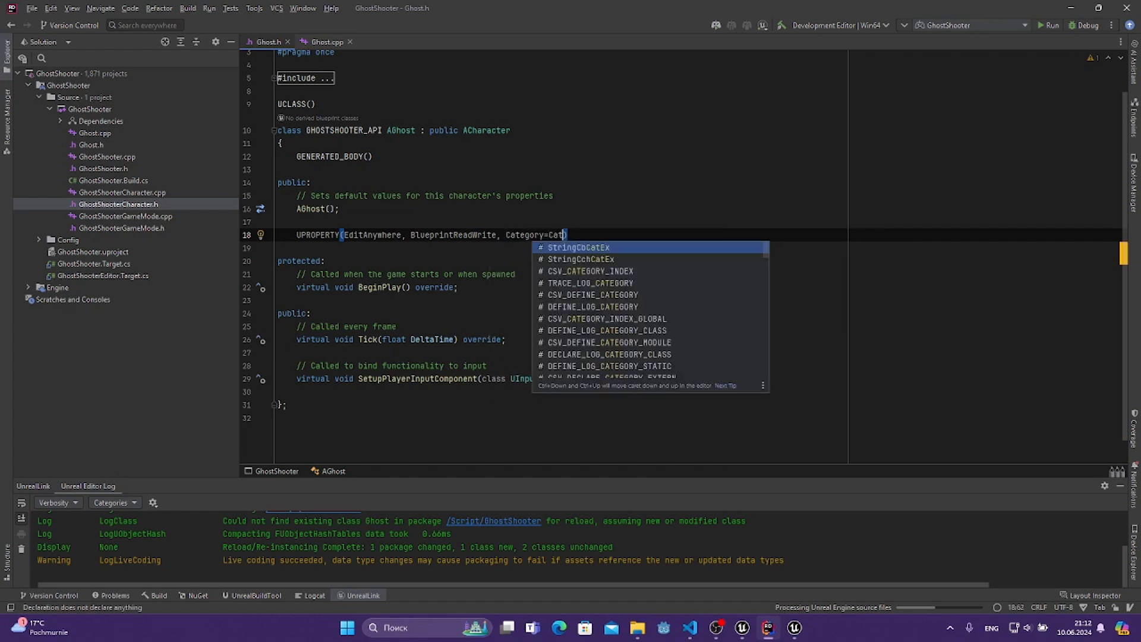
pyautogui.write('m')
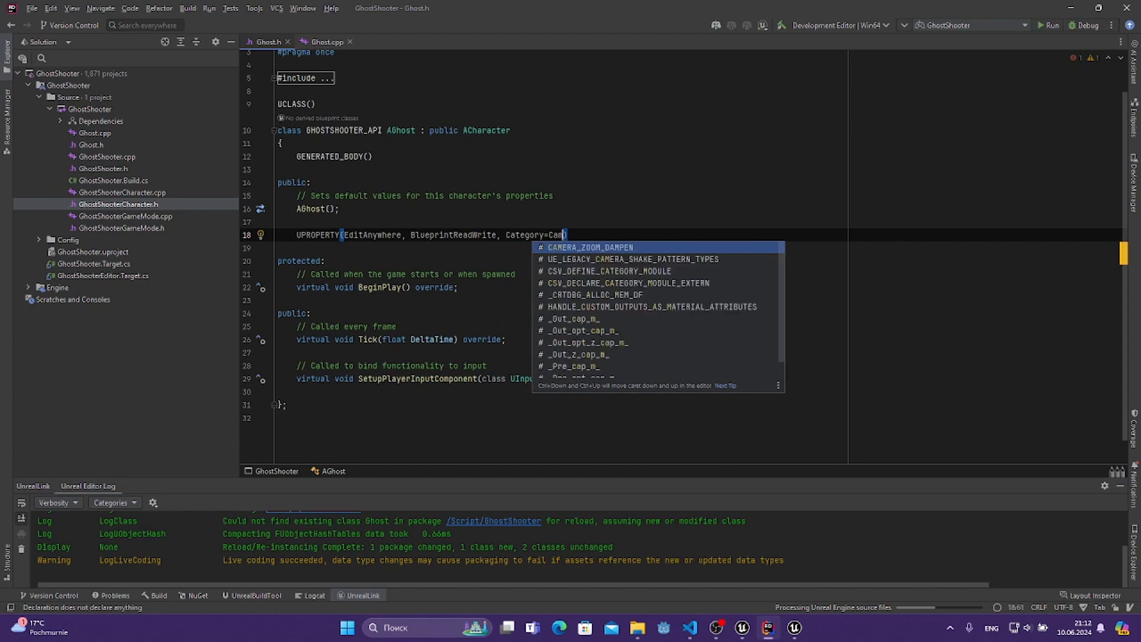
pyautogui.write('era')
pyautogui.press('End')
pyautogui.press('Return')
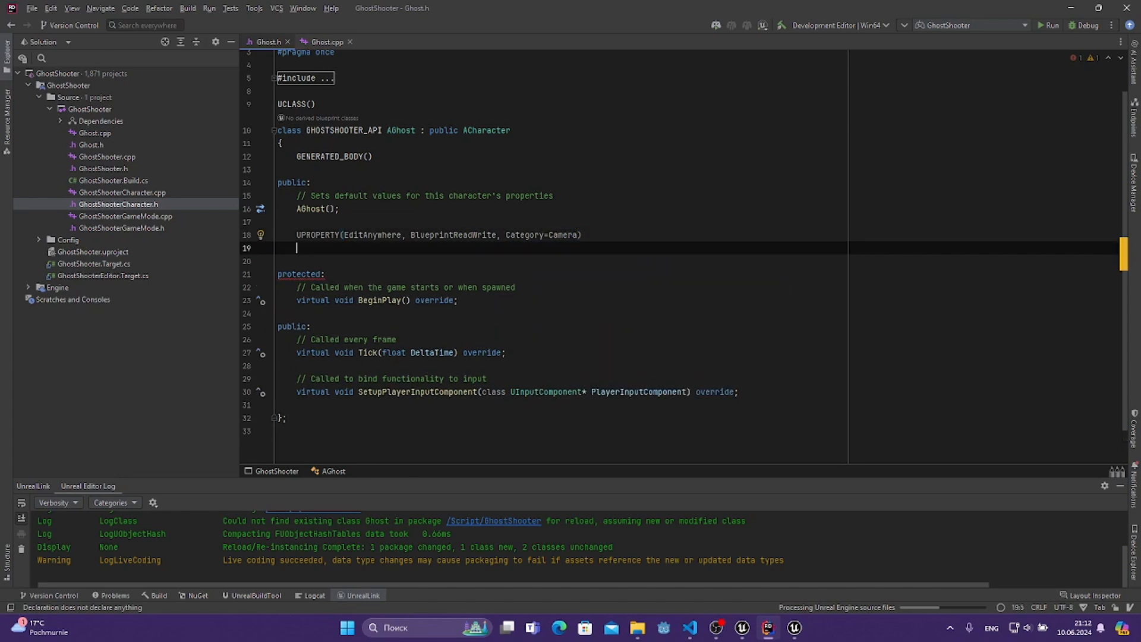
# - Enter the type USpringArmComponent below the macro, adding its missing #include, and return to Ghost.h from the component's header
pyautogui.write('S')
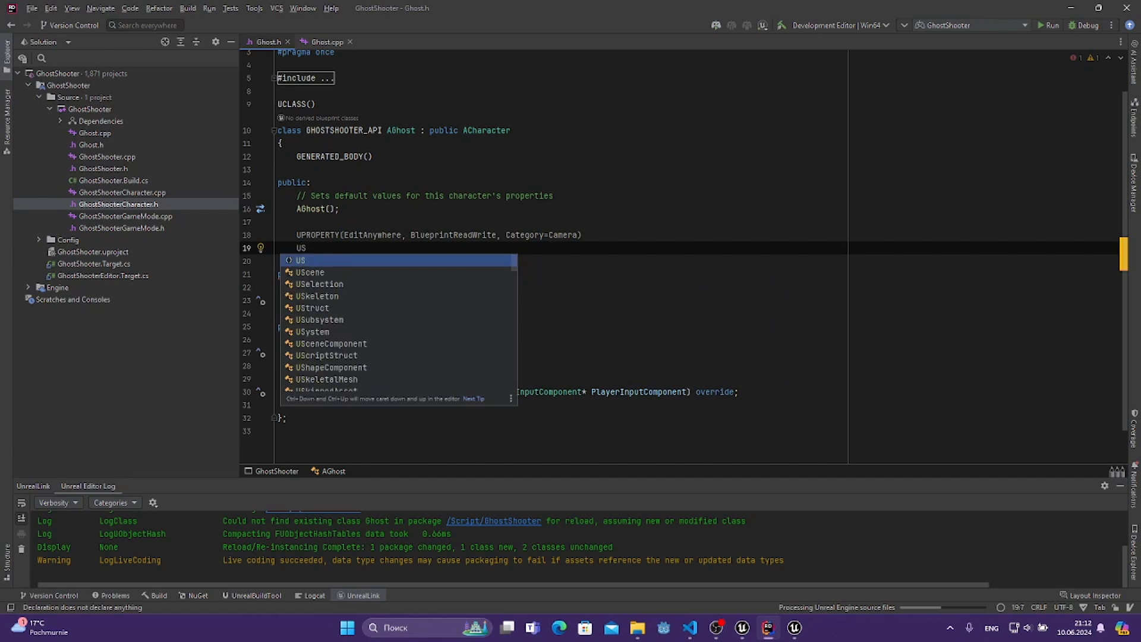
pyautogui.write('pringA')
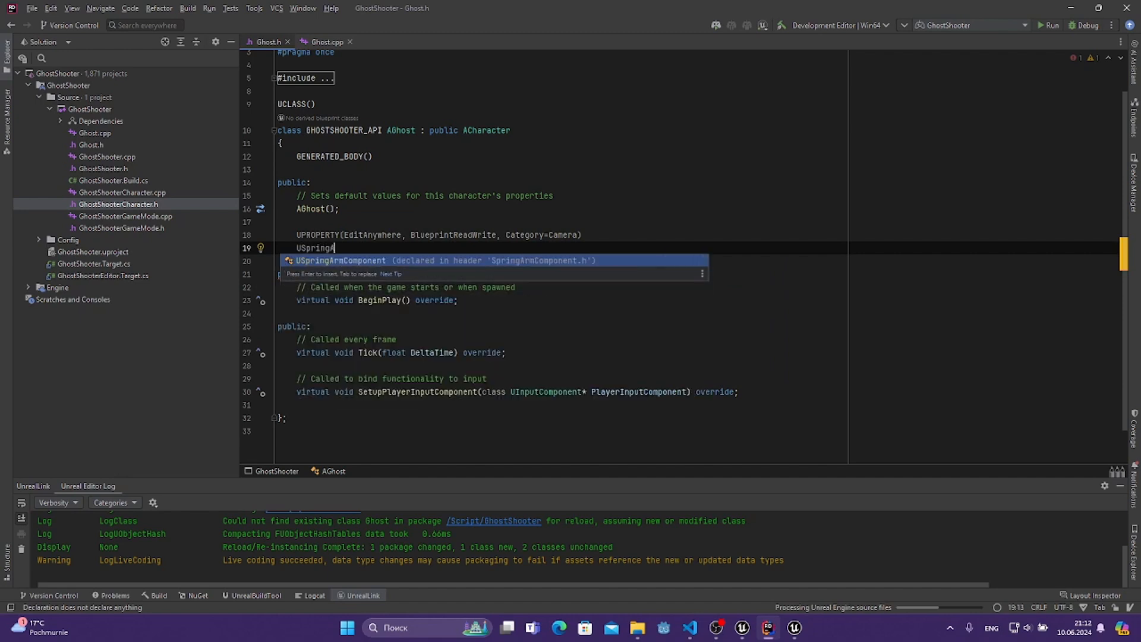
pyautogui.press('Escape')
pyautogui.hotkey('alt', 'Return')
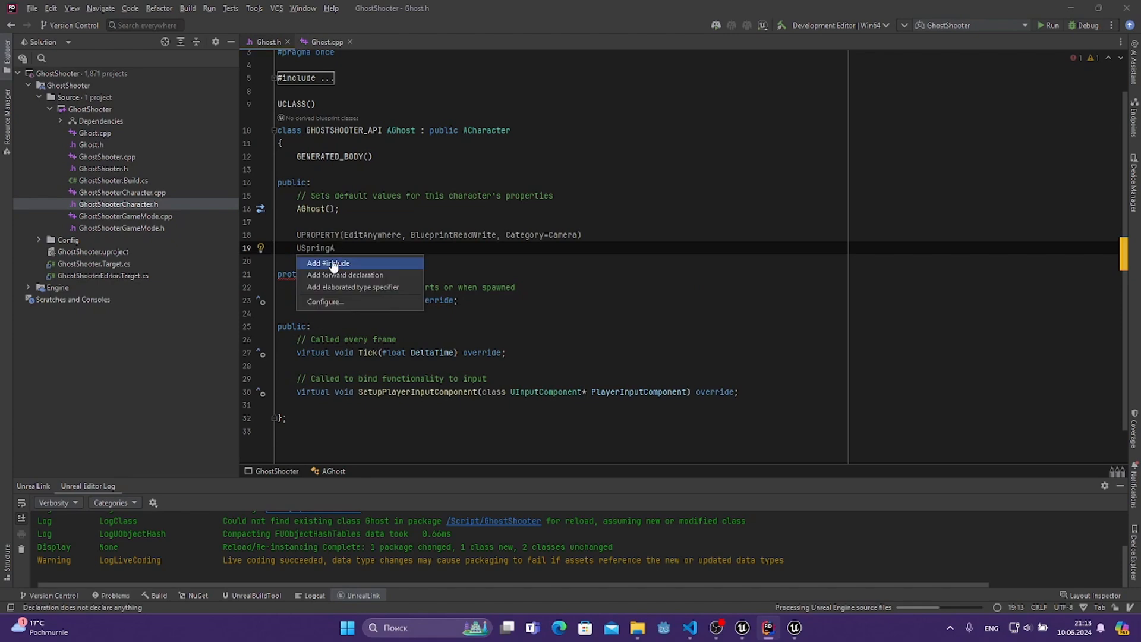
pyautogui.press('Return')
pyautogui.hotkey('ctrl', 'b')
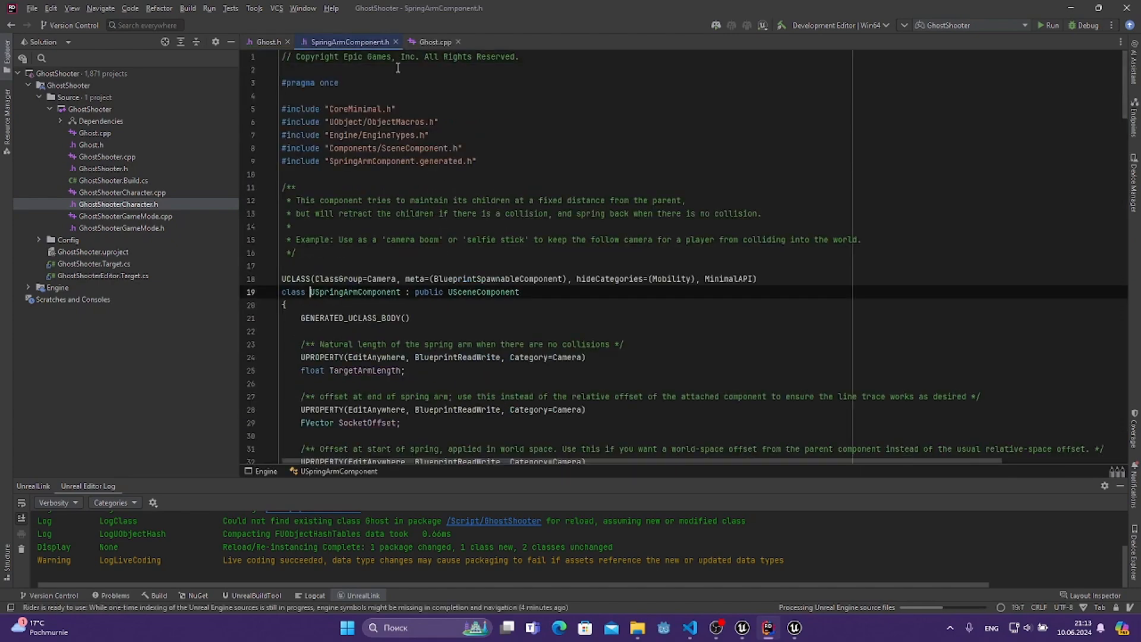
pyautogui.click(395, 41)
pyautogui.scroll(1, 372, 140)
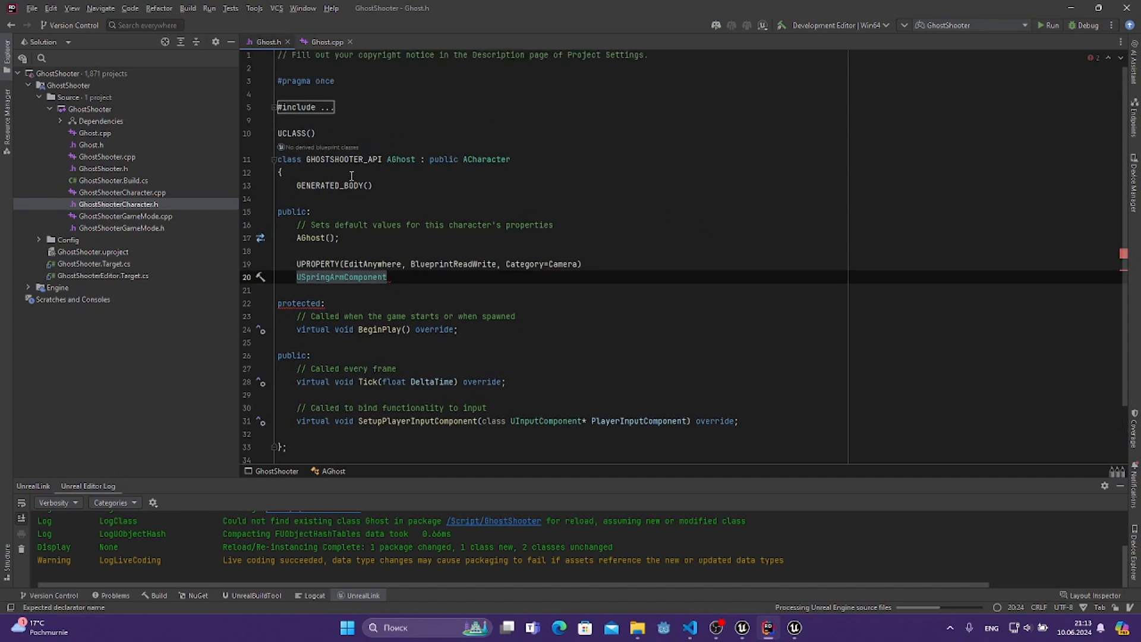
# - Expand the folded includes in Ghost.h and check the GameFramework/SpringArmComponent.h line
pyautogui.click(287, 122)
pyautogui.click(285, 111)
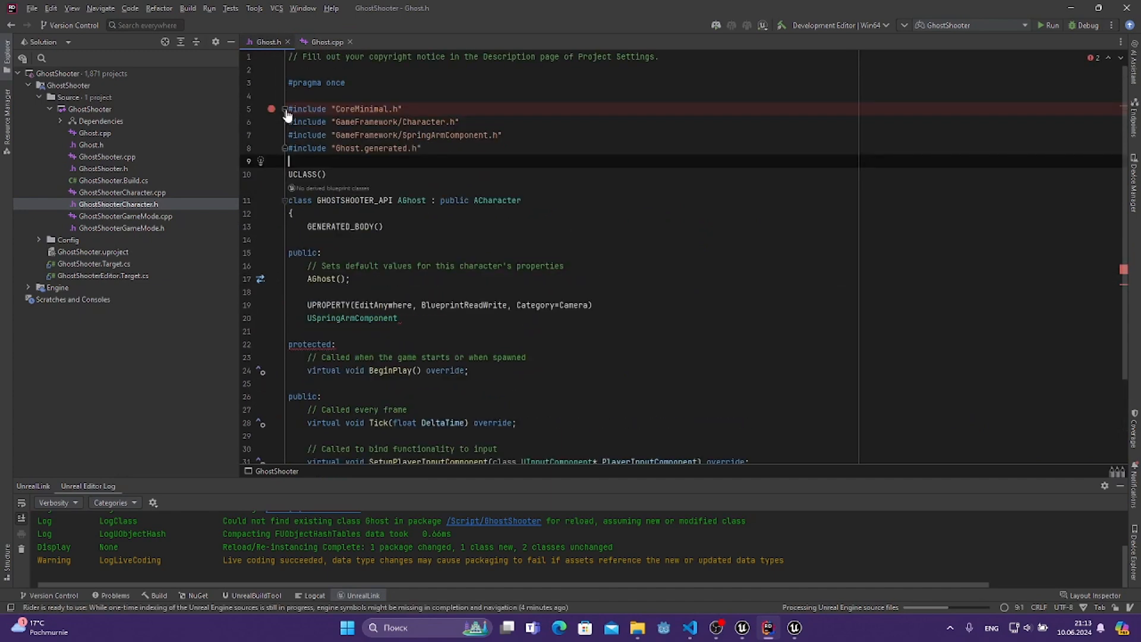
pyautogui.moveTo(502, 135); pyautogui.dragTo(220, 137)
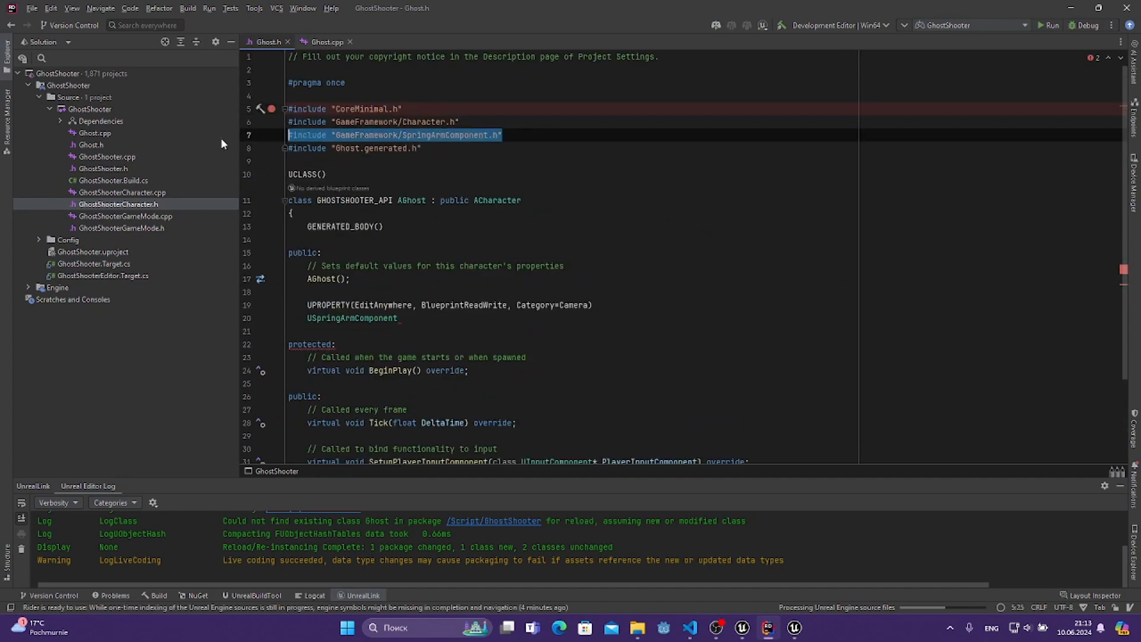
pyautogui.scroll(-1, 415, 279)
pyautogui.click(415, 279)
pyautogui.scroll(1, 415, 278)
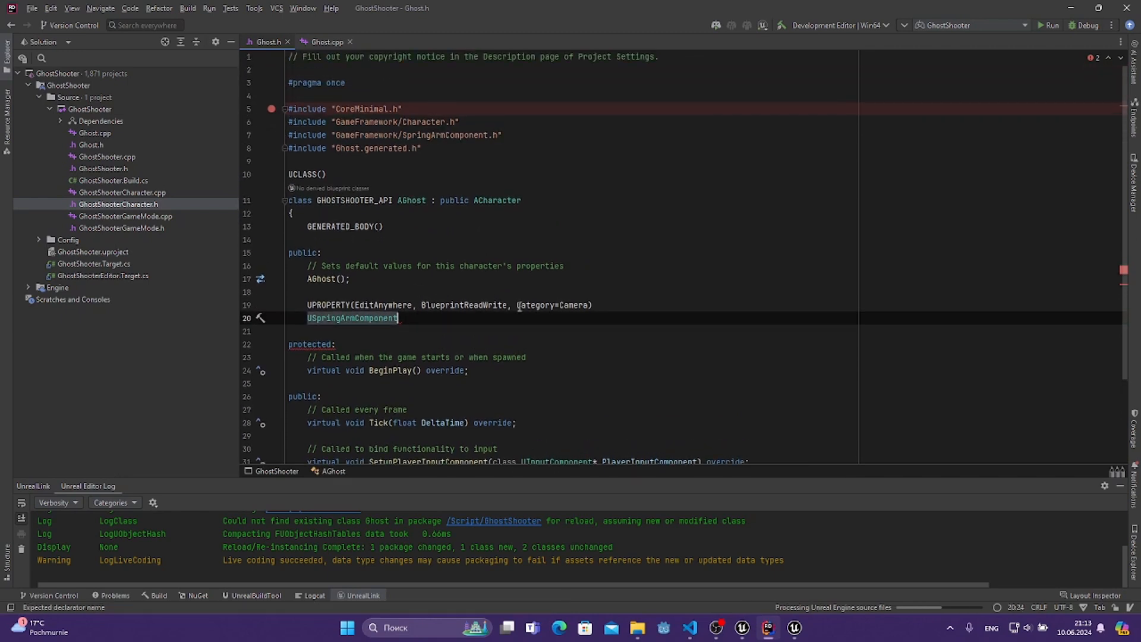
# - Complete the USpringArmComponent declaration as a pointer named CameraSpringArm, ending it with a semicolon
pyautogui.write('*')
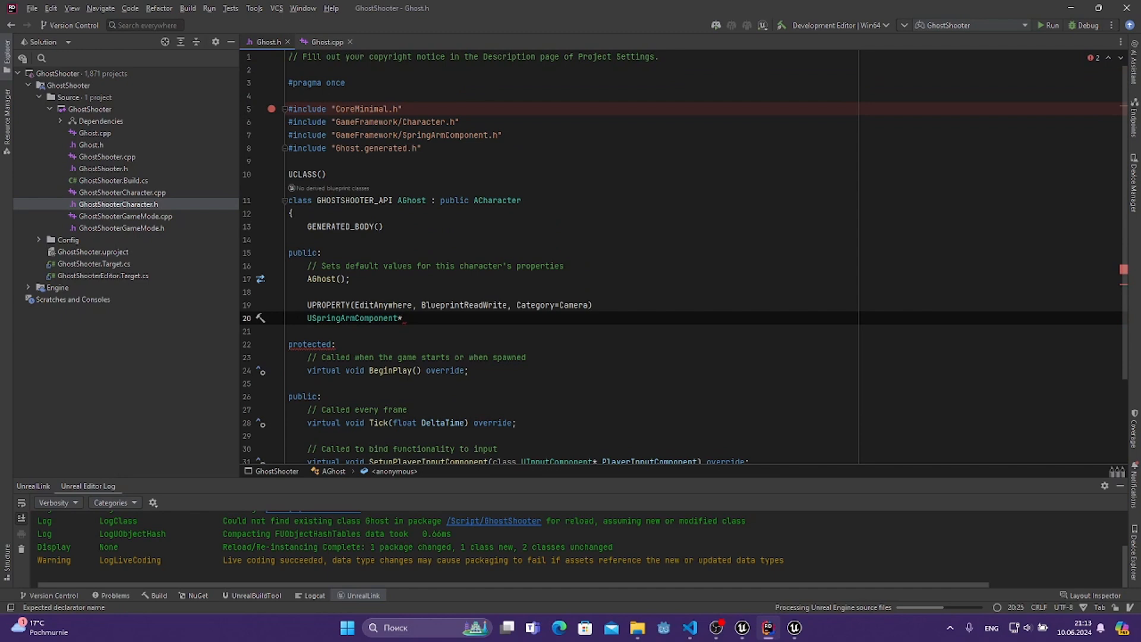
pyautogui.write(' C')
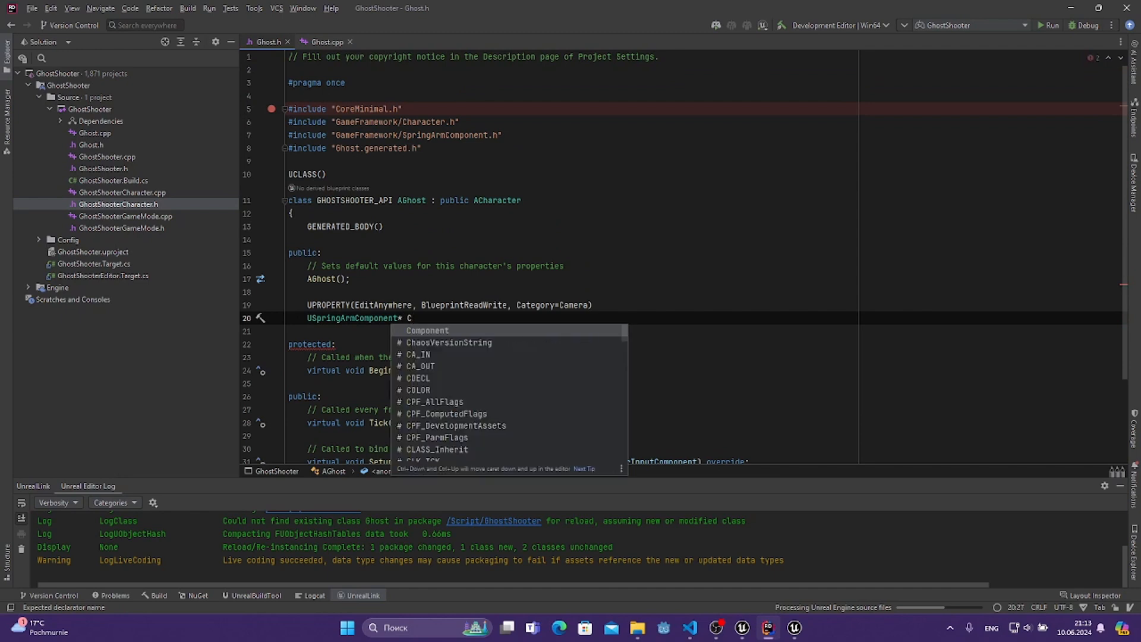
pyautogui.press('BackSpace')
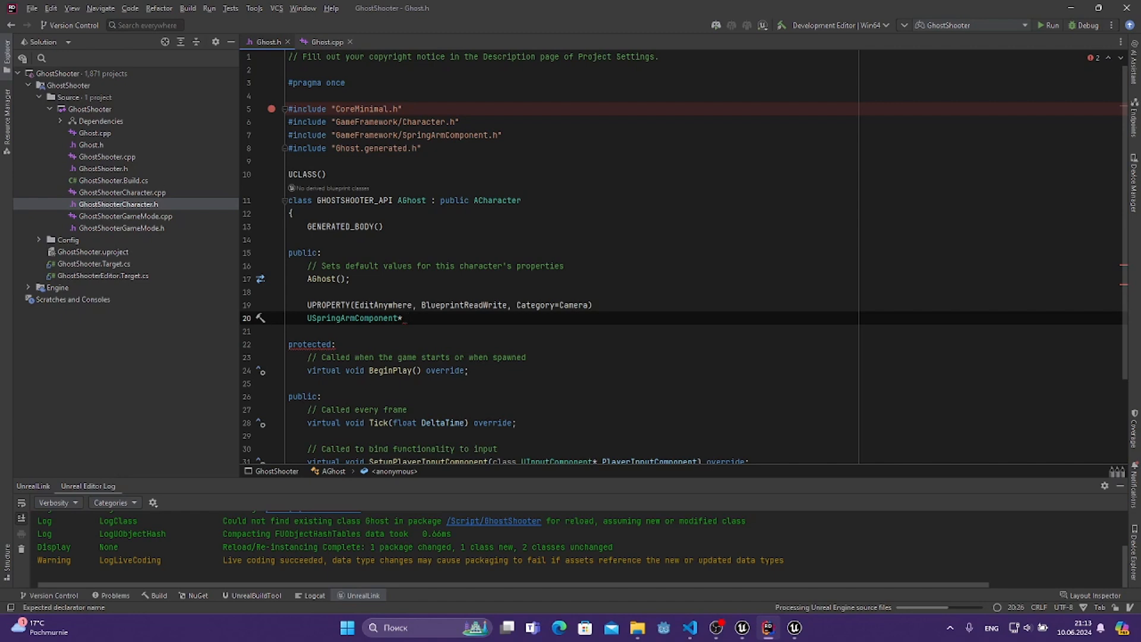
pyautogui.write('CameraArm')
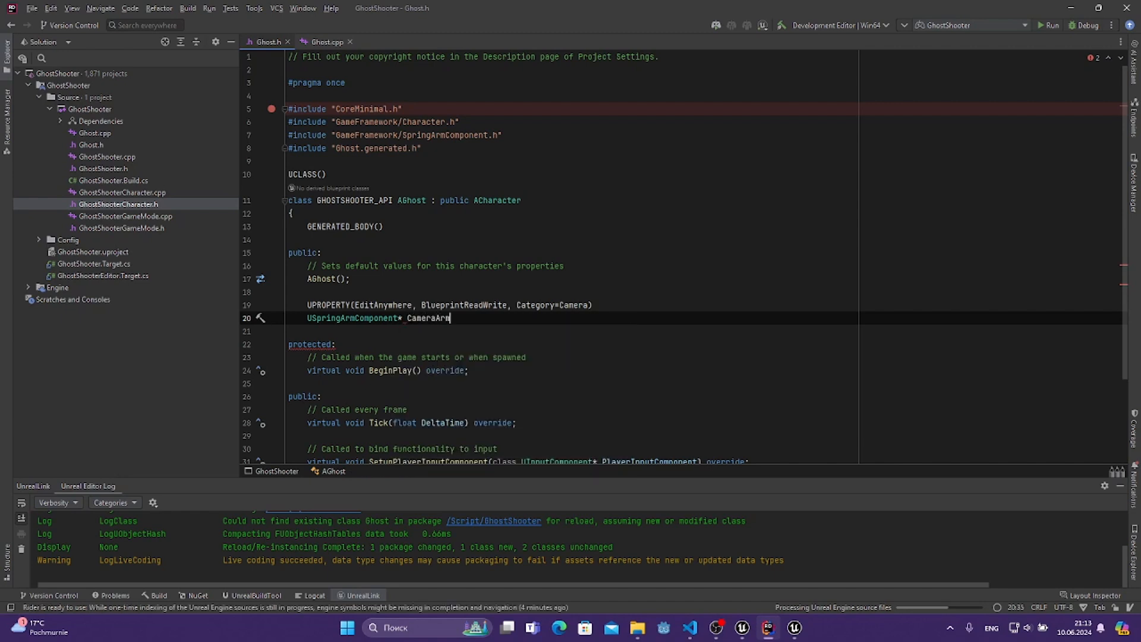
pyautogui.press('BackSpace')
pyautogui.press('BackSpace')
pyautogui.press('BackSpace')
pyautogui.write('StringArm')
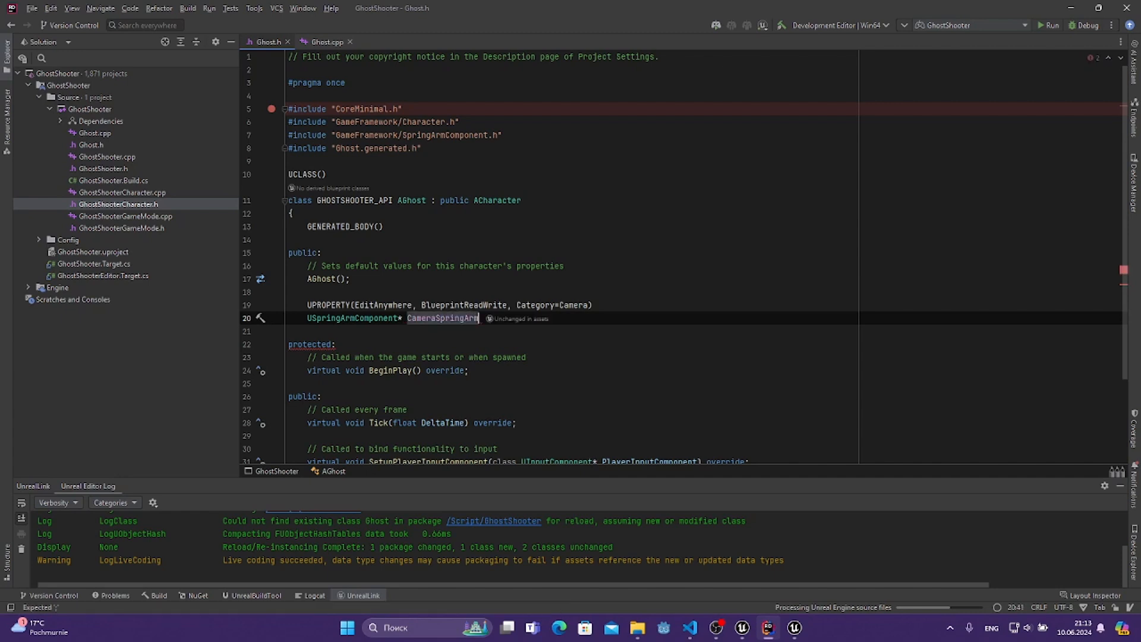
pyautogui.press('Return')
pyautogui.press('Return')
pyautogui.press('BackSpace')
pyautogui.press('BackSpace')
pyautogui.write(';')
# - Copy the UPROPERTY(EditAnywhere, BlueprintReadWrite, Category=Camera) line below the CameraSpringArm declaration, separated by a blank line
pyautogui.press('Return')
pyautogui.press('Return')
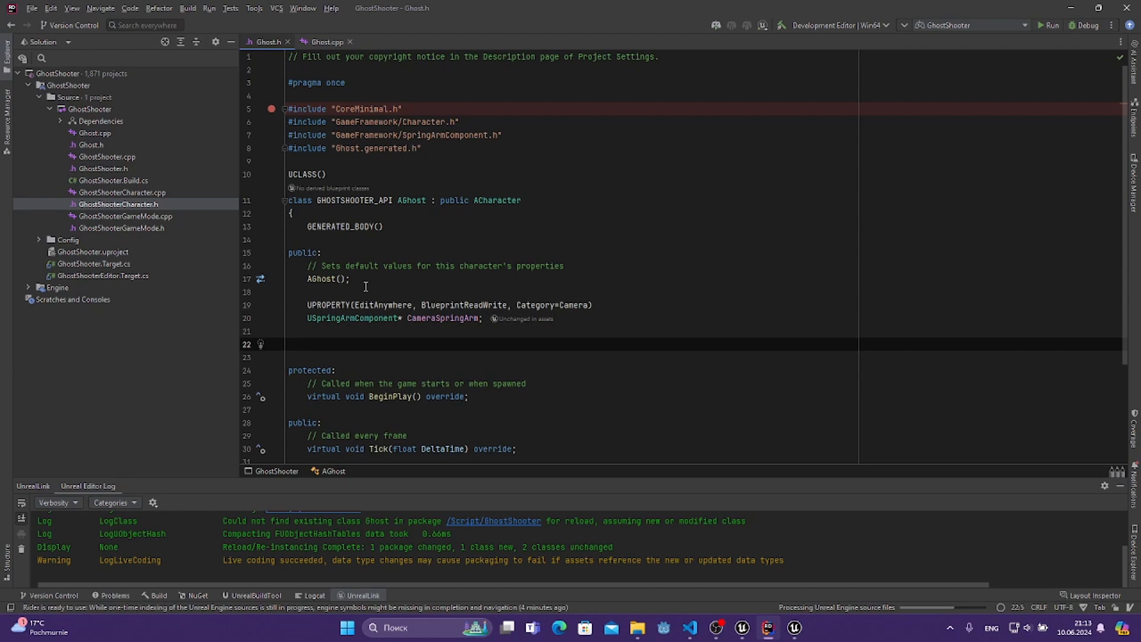
pyautogui.moveTo(307, 305); pyautogui.dragTo(593, 305)
pyautogui.hotkey('ctrl', 'c')
pyautogui.click(518, 344)
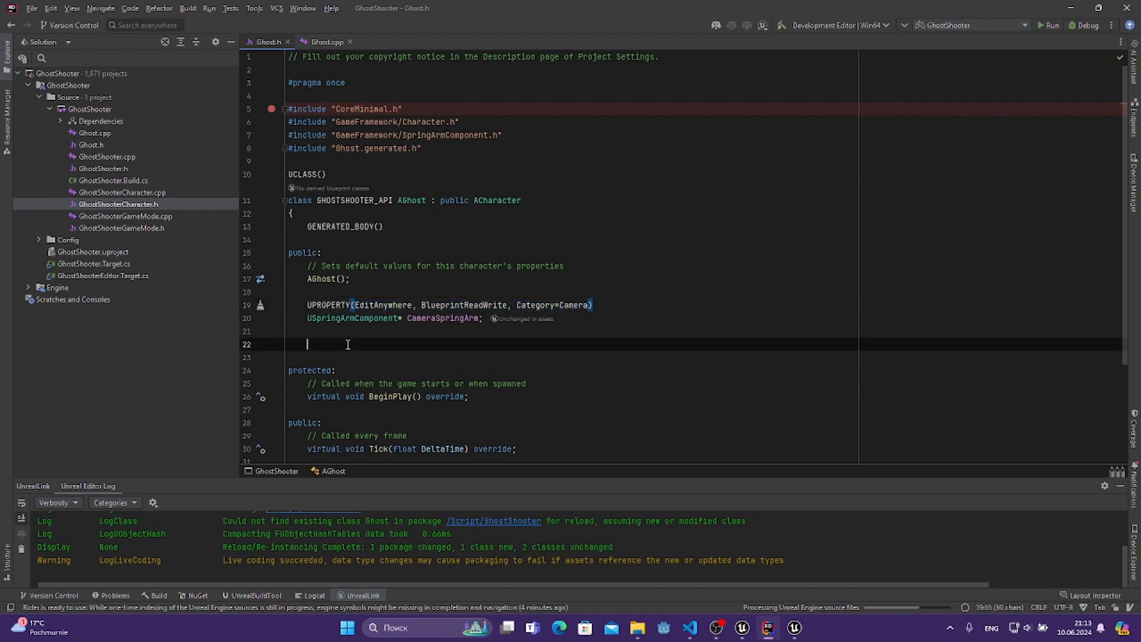
pyautogui.hotkey('ctrl', 'v')
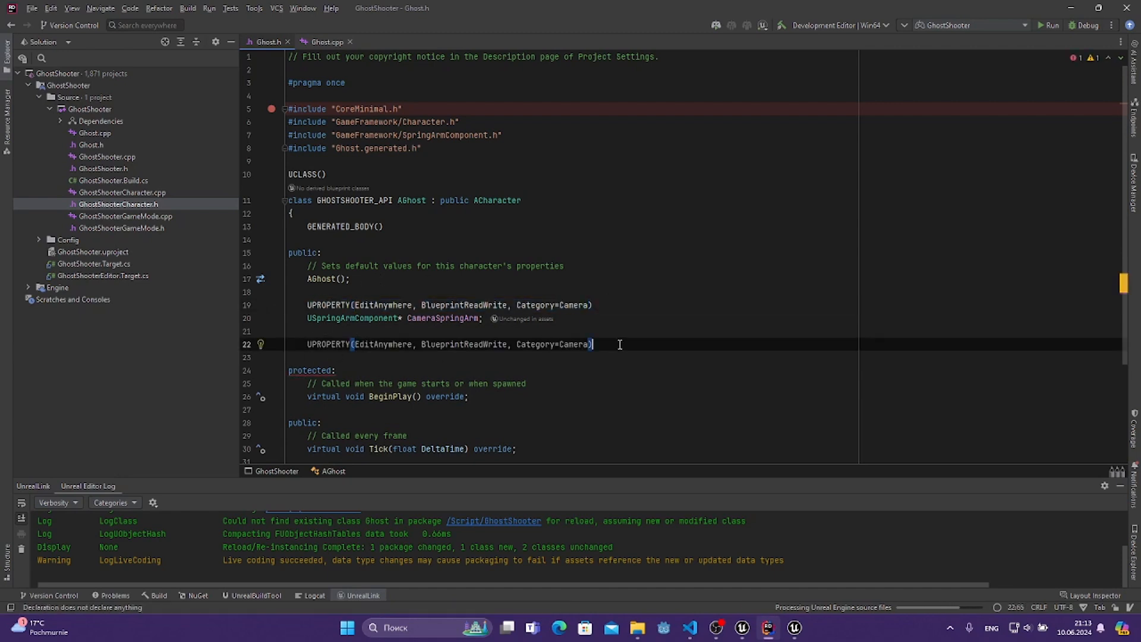
pyautogui.press('Return')
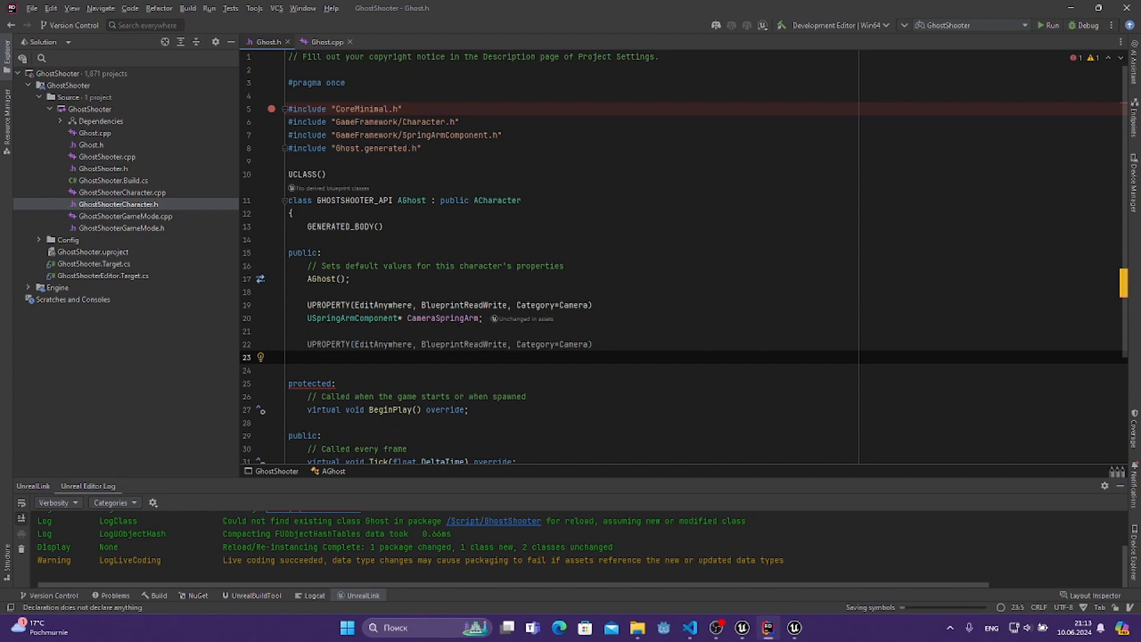
# - Enter the type UCameraComponent below the second Camera macro, adding its missing #include
pyautogui.write('UCame')
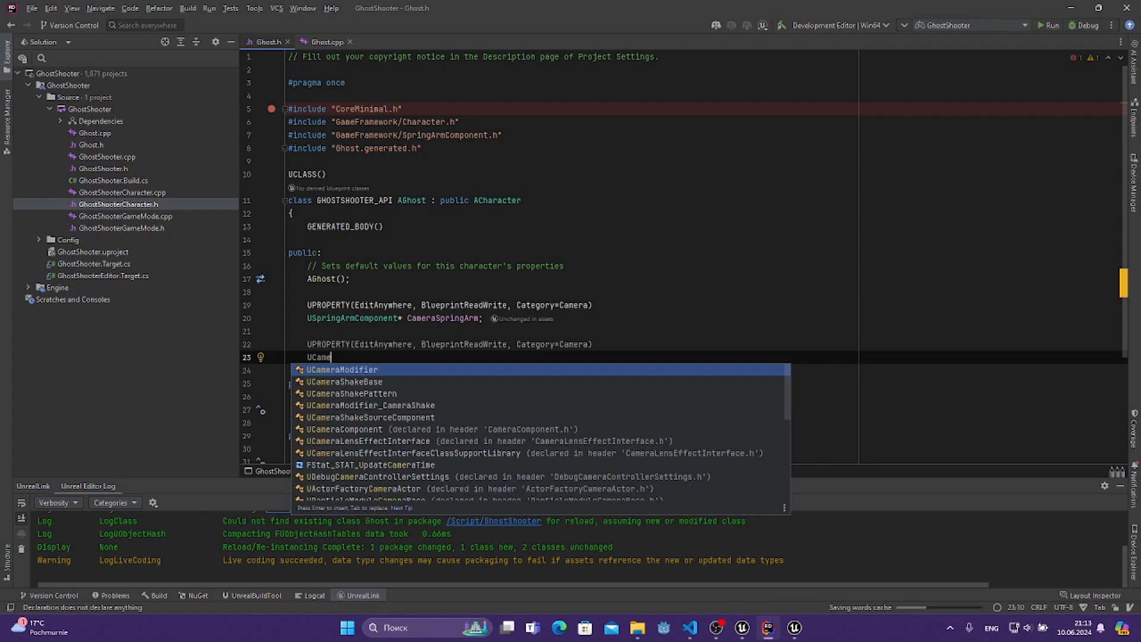
pyautogui.write('raCo')
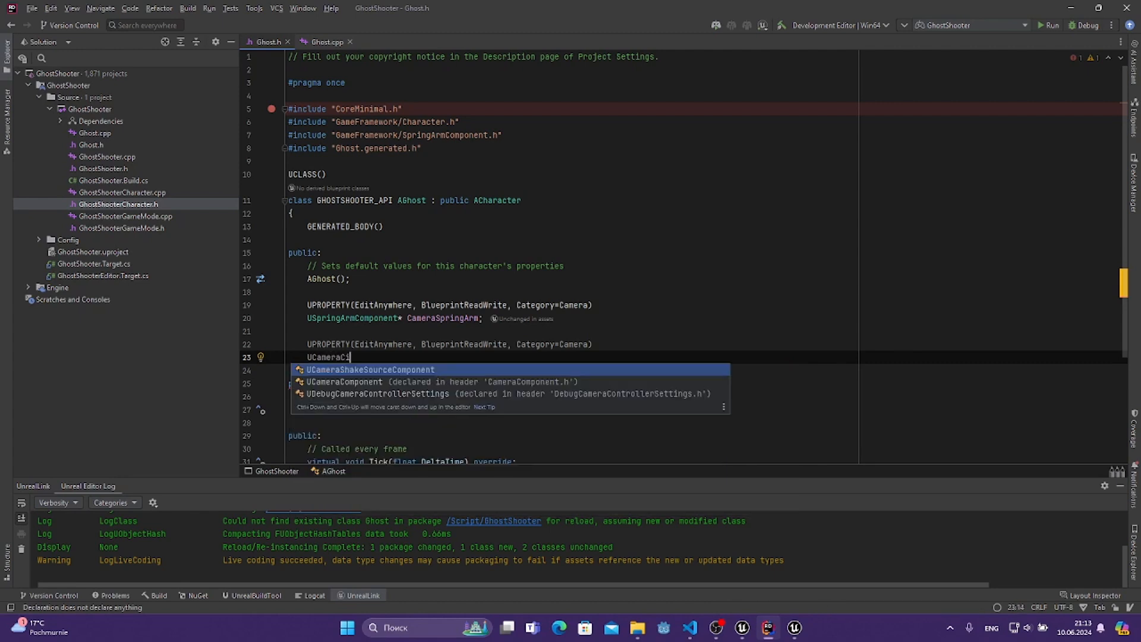
pyautogui.write('m')
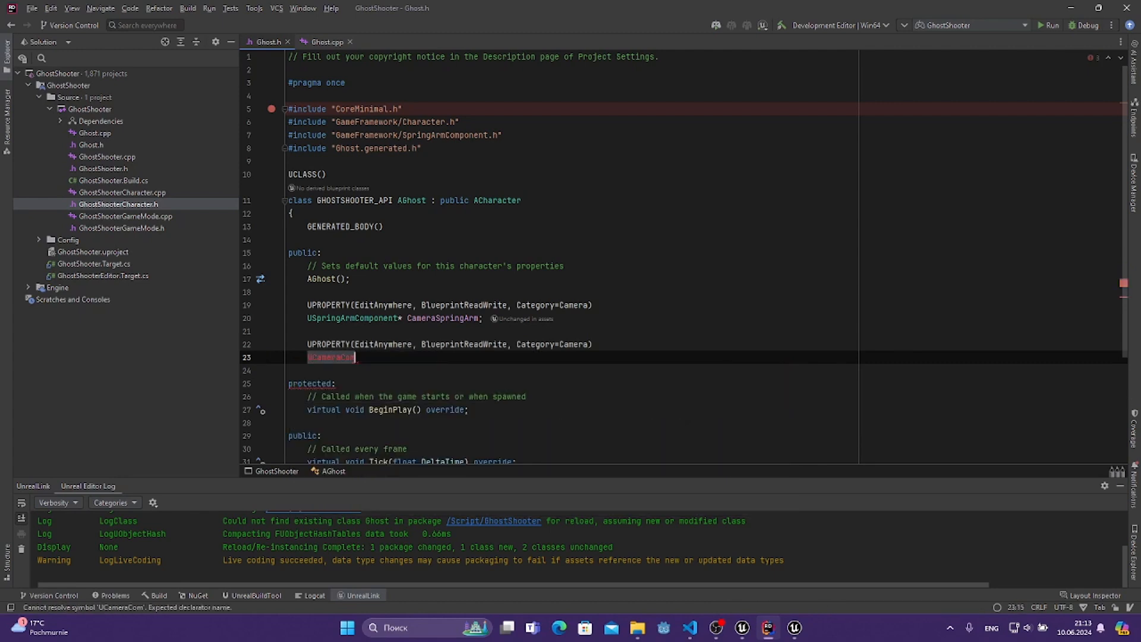
pyautogui.write('po')
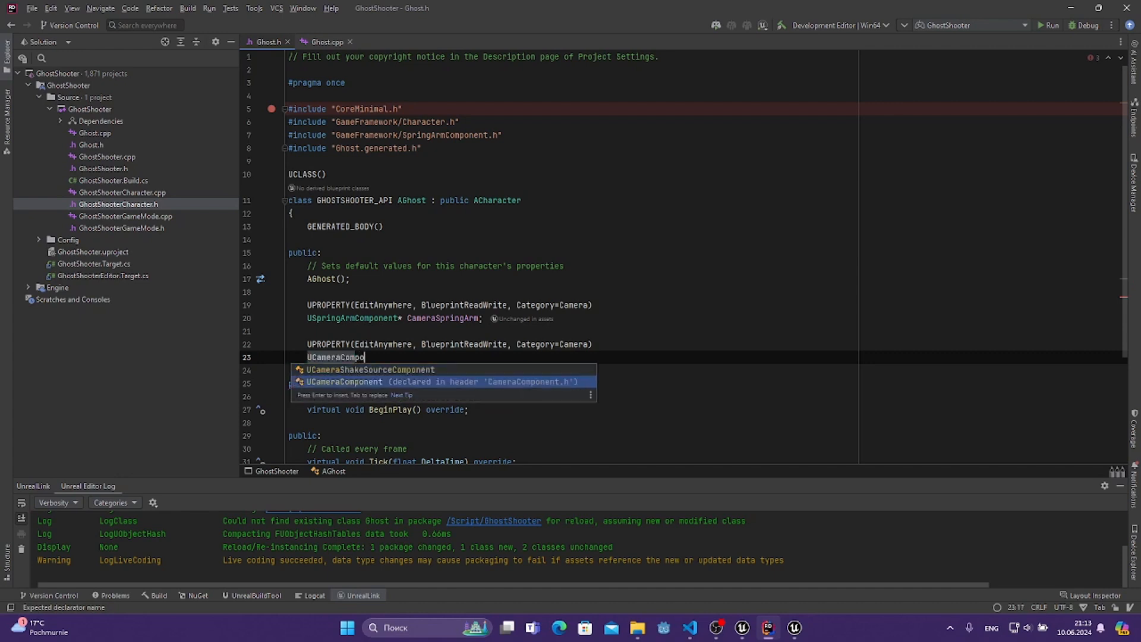
pyautogui.press('Escape')
pyautogui.write('n')
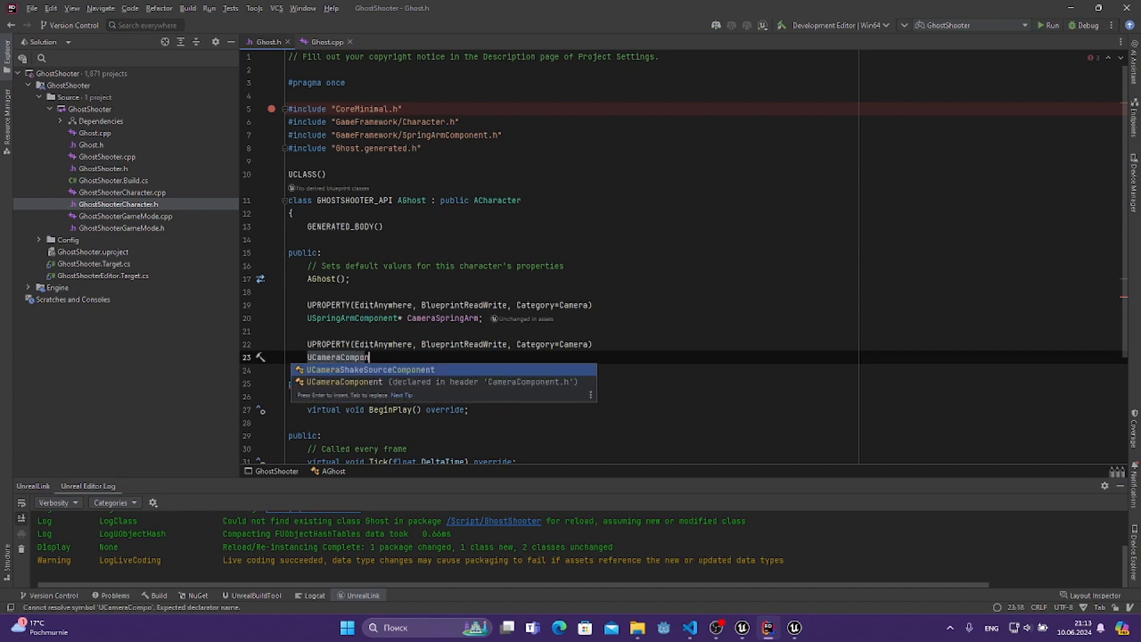
pyautogui.press('Escape')
pyautogui.hotkey('alt', 'Return')
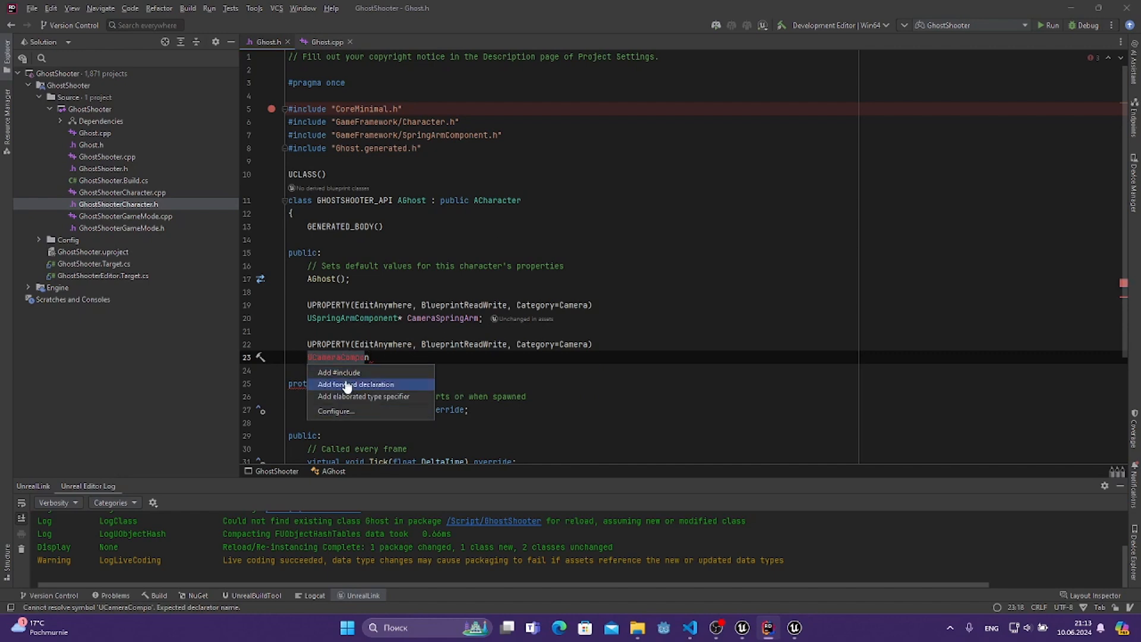
pyautogui.click(344, 373)
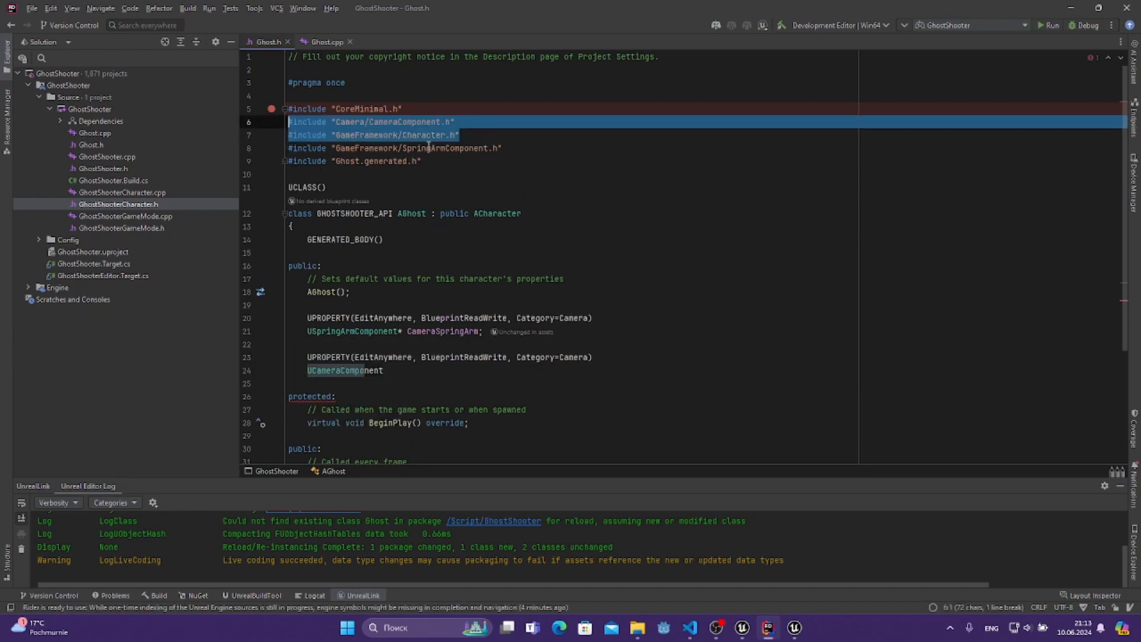
# - Complete the UCameraComponent declaration as a pointer named Camera, ending it with a semicolon and leaving a blank line below
pyautogui.click(400, 368)
pyautogui.write('* ')
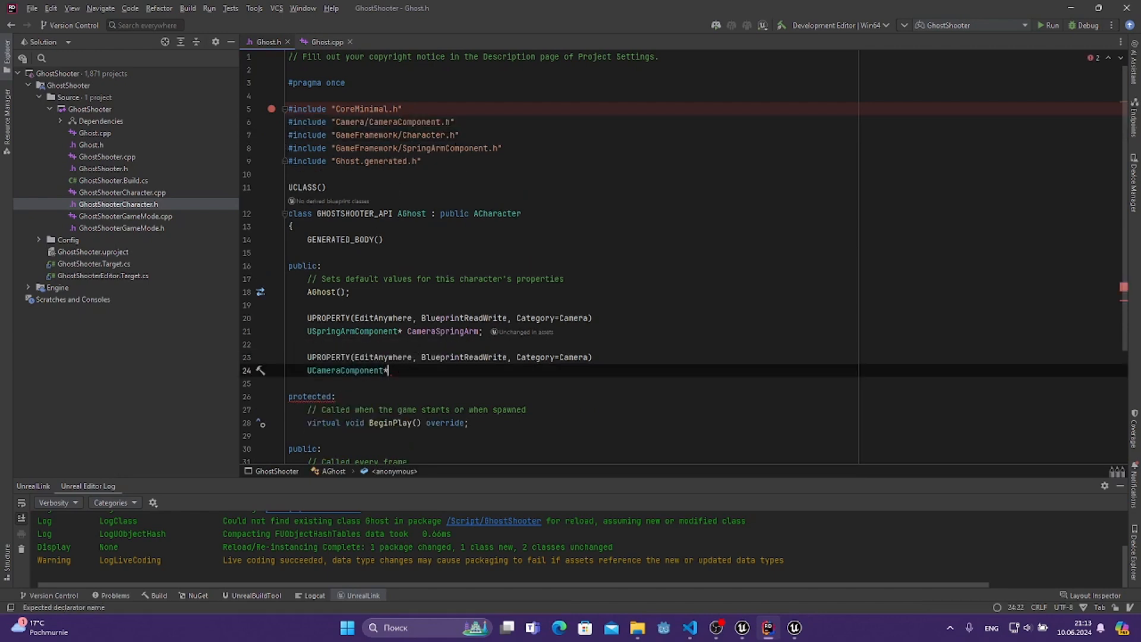
pyautogui.write('Camera')
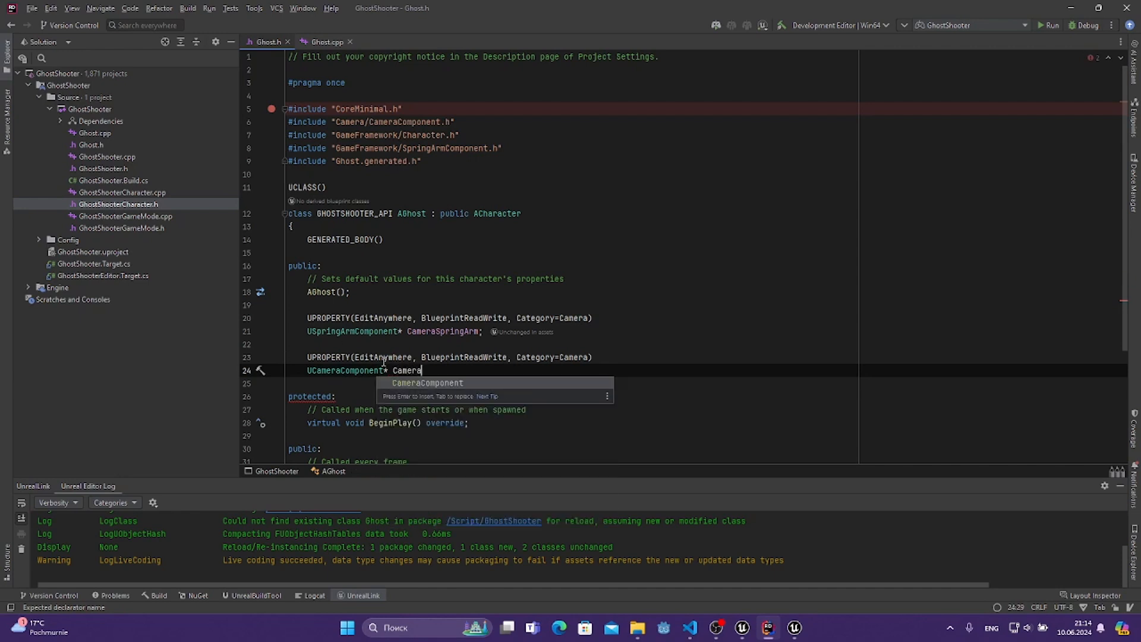
pyautogui.write(';')
pyautogui.press('Return')
pyautogui.press('Return')
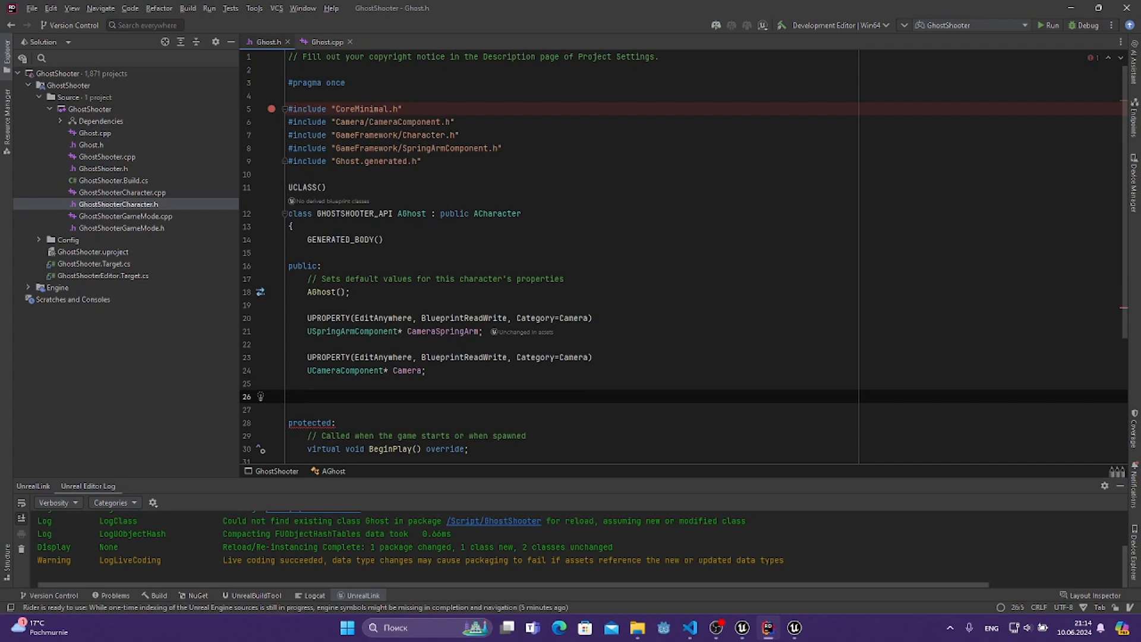
# - Add a UPROPERTY(EditAnywhere, BlueprintReadWrite, Category=Input) line below the Camera declaration, followed by a new line
pyautogui.scroll(-1, 348, 361)
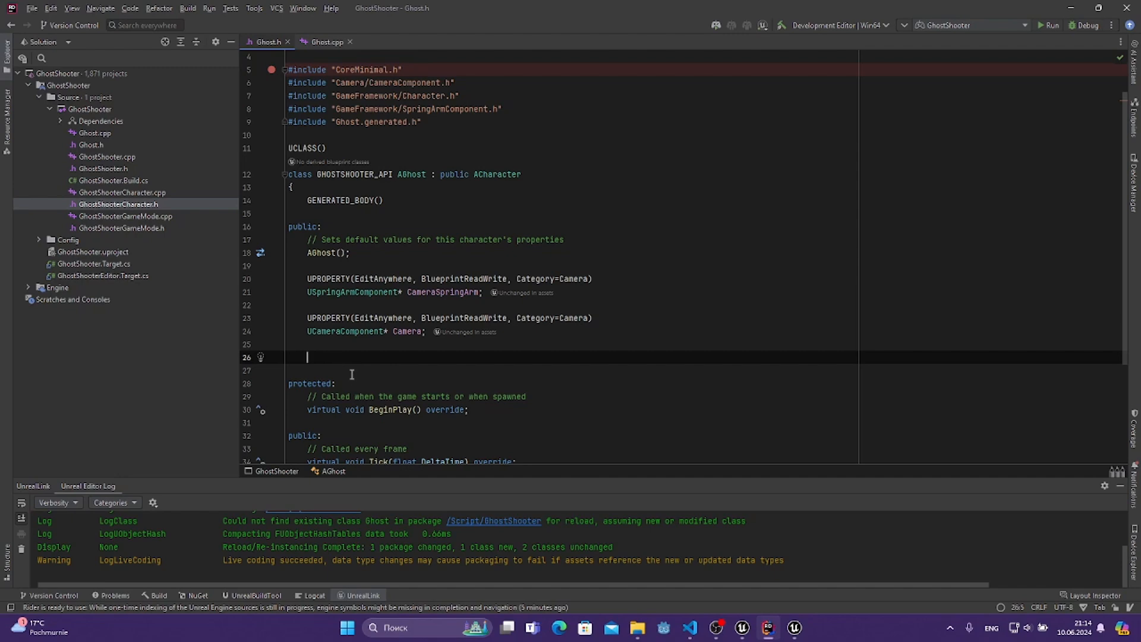
pyautogui.click(790, 624)
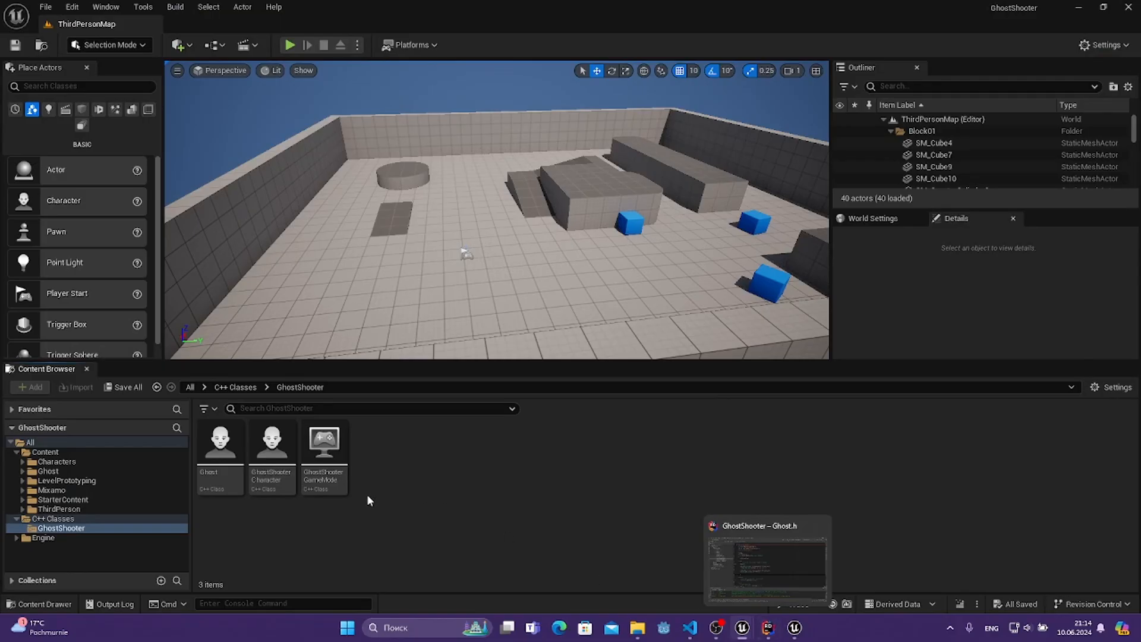
pyautogui.click(769, 628)
pyautogui.write('UPROPERTY(EditAnywhere, BlueprintReadWrite, Category=Camera)')
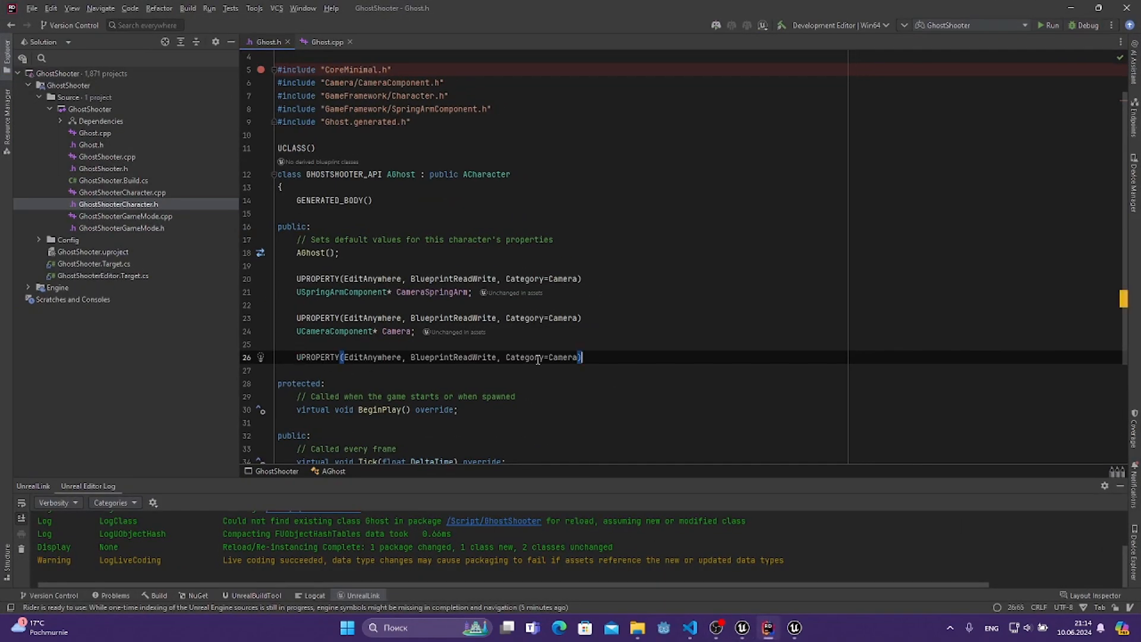
pyautogui.doubleClick(562, 357)
pyautogui.write('Input')
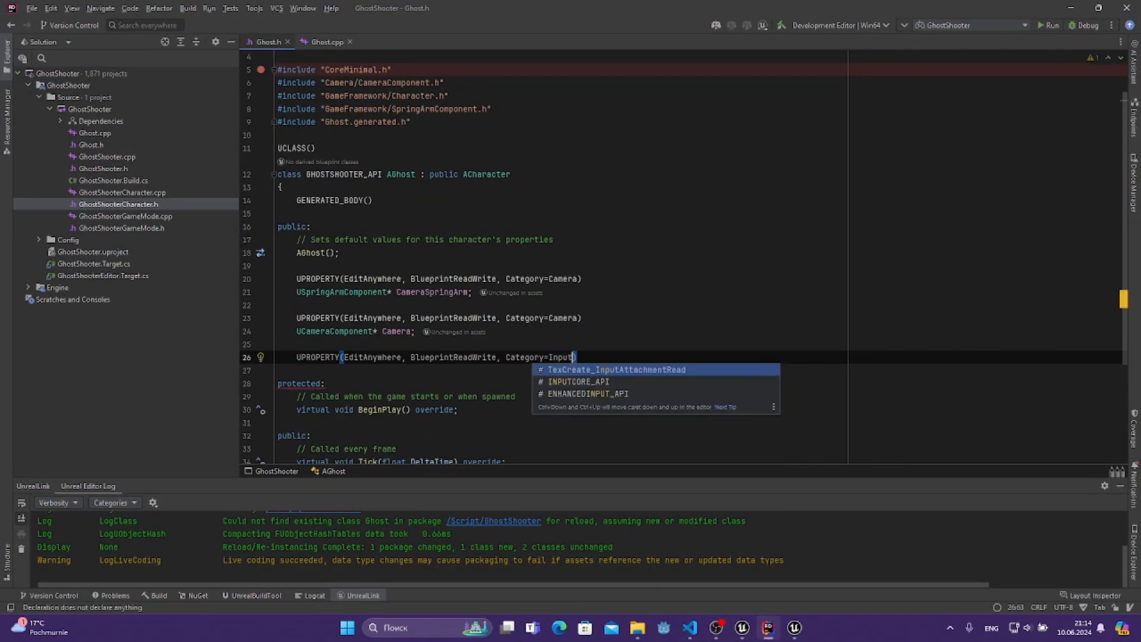
pyautogui.press('End')
pyautogui.press('Return')
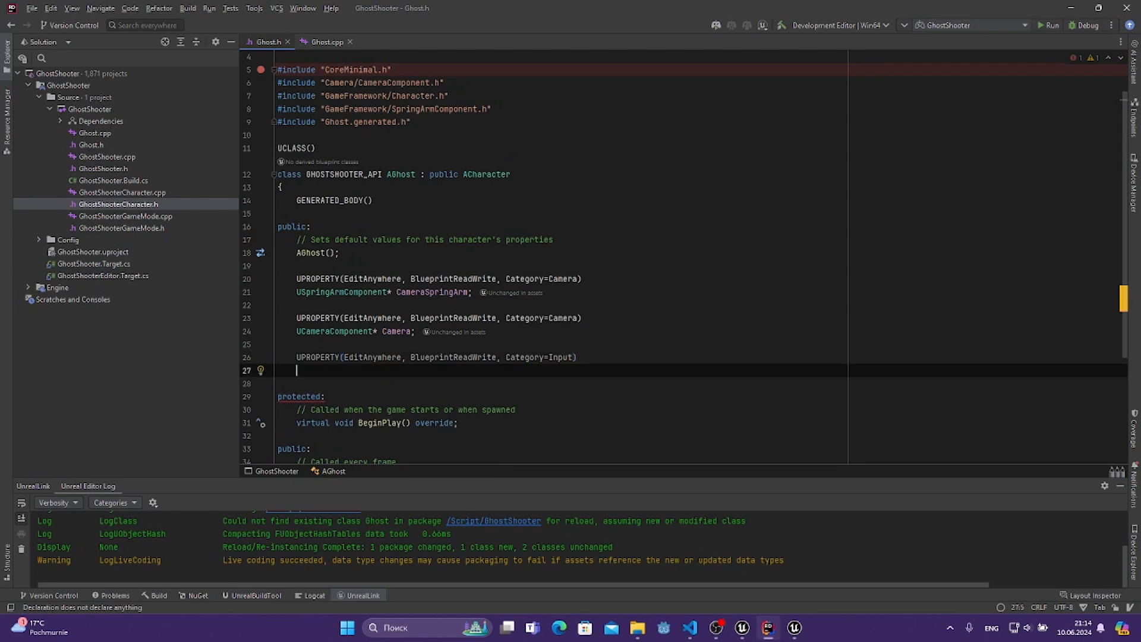
# - Enter the pointer type UInputMappingContext* below the Input macro, adding its missing #include
pyautogui.write('UInput')
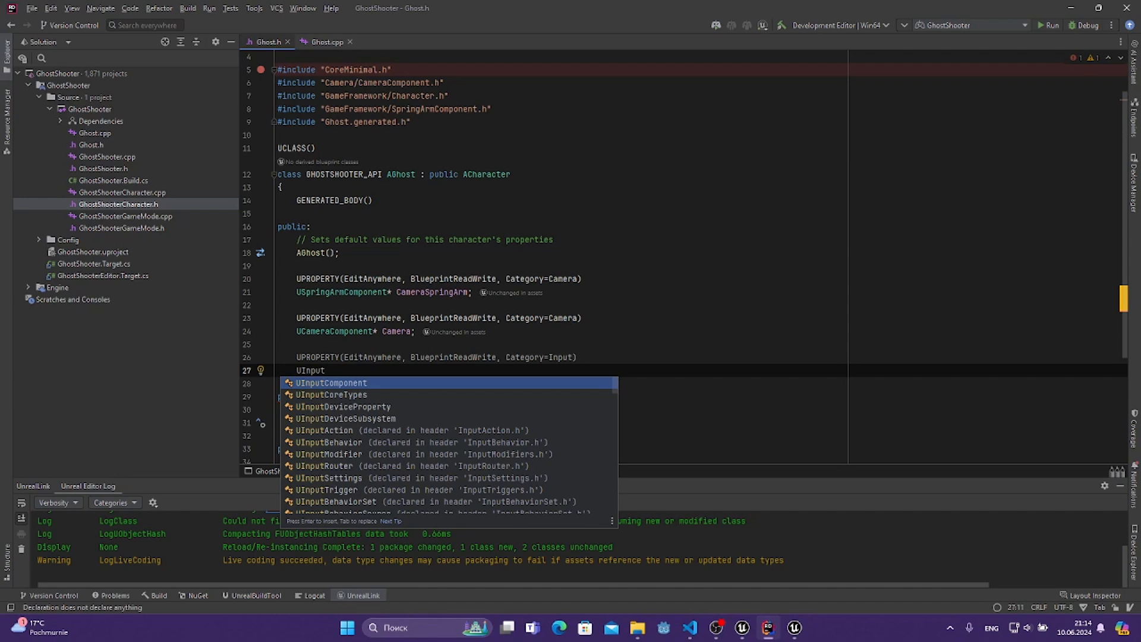
pyautogui.write('Mapp')
pyautogui.press('Return')
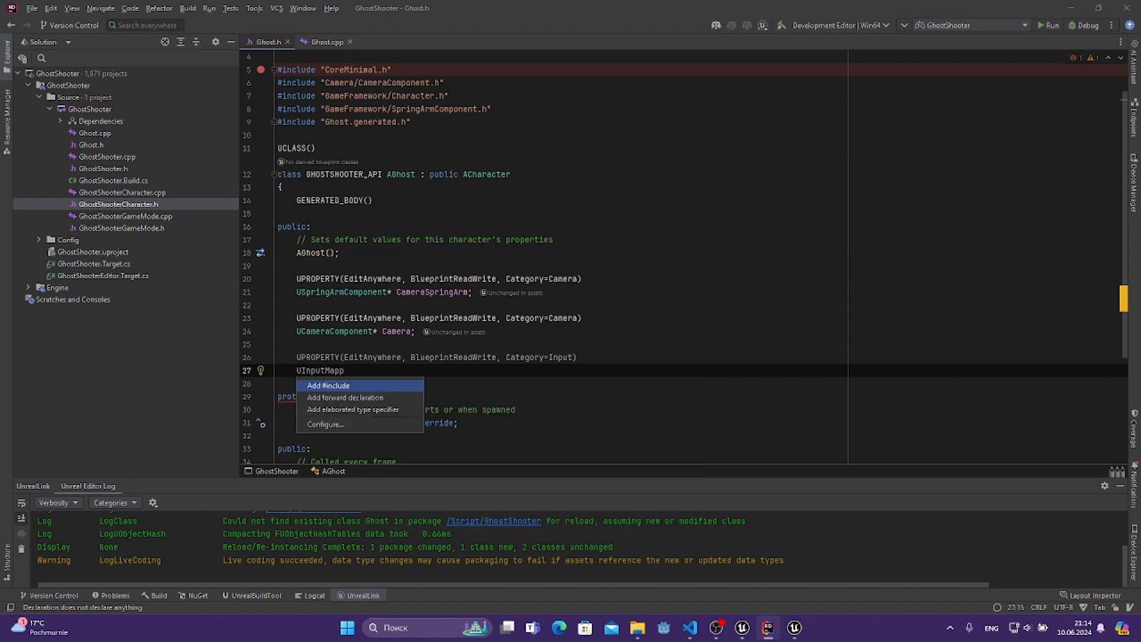
pyautogui.press('Return')
pyautogui.write('*')
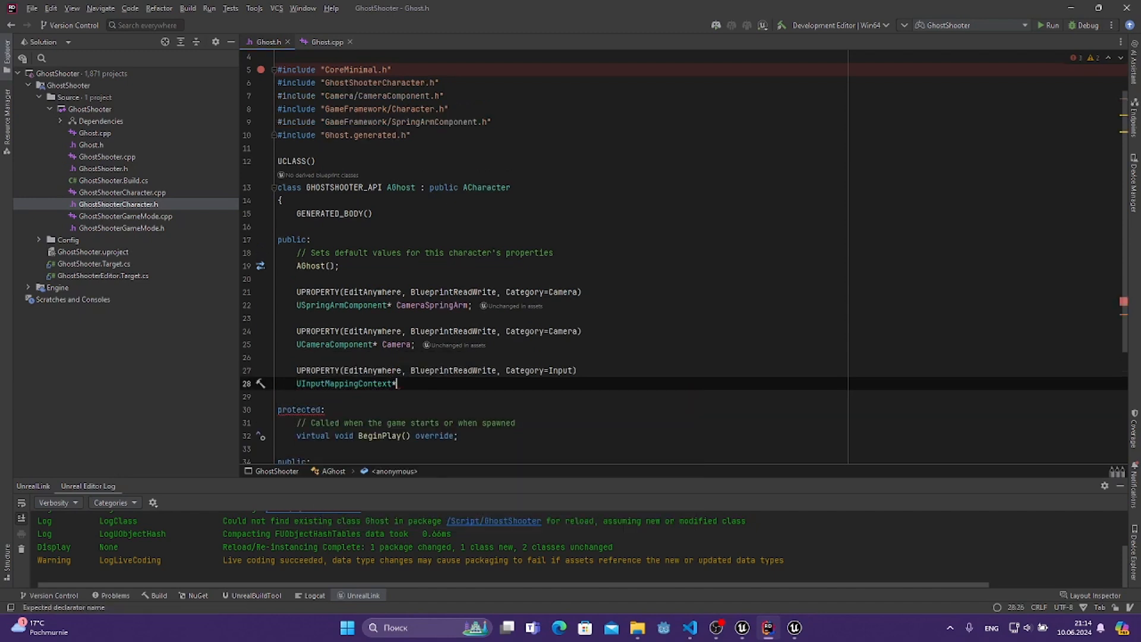
# - Examine the #include lines of Ghost.h to check which headers have been added
pyautogui.moveTo(506, 120); pyautogui.dragTo(277, 110)
pyautogui.click(410, 110)
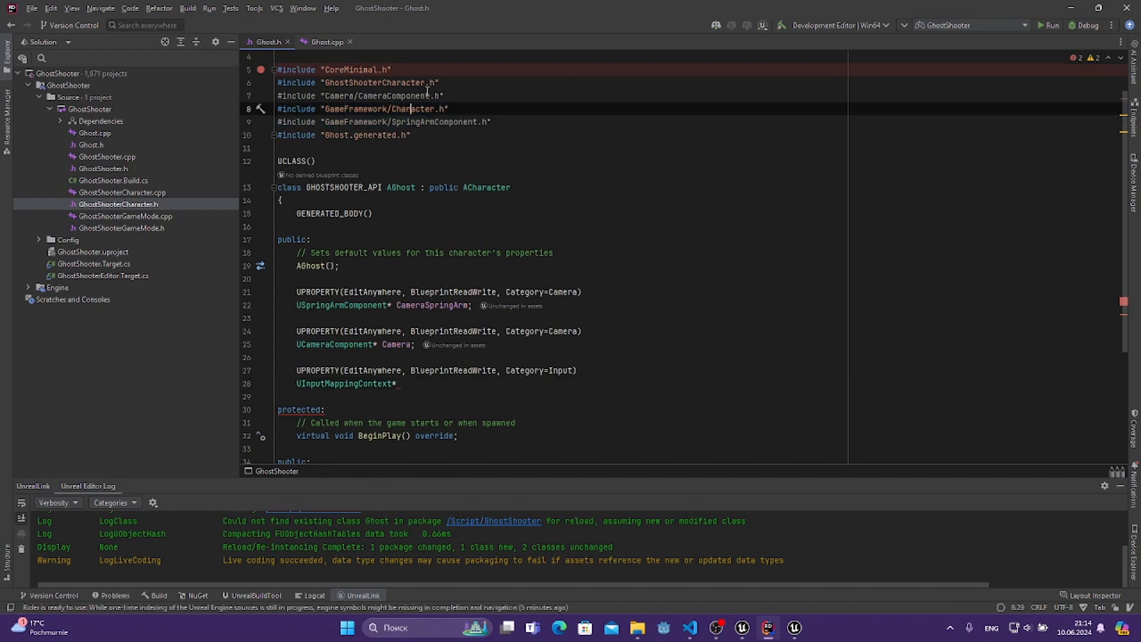
pyautogui.scroll(1, 371, 80)
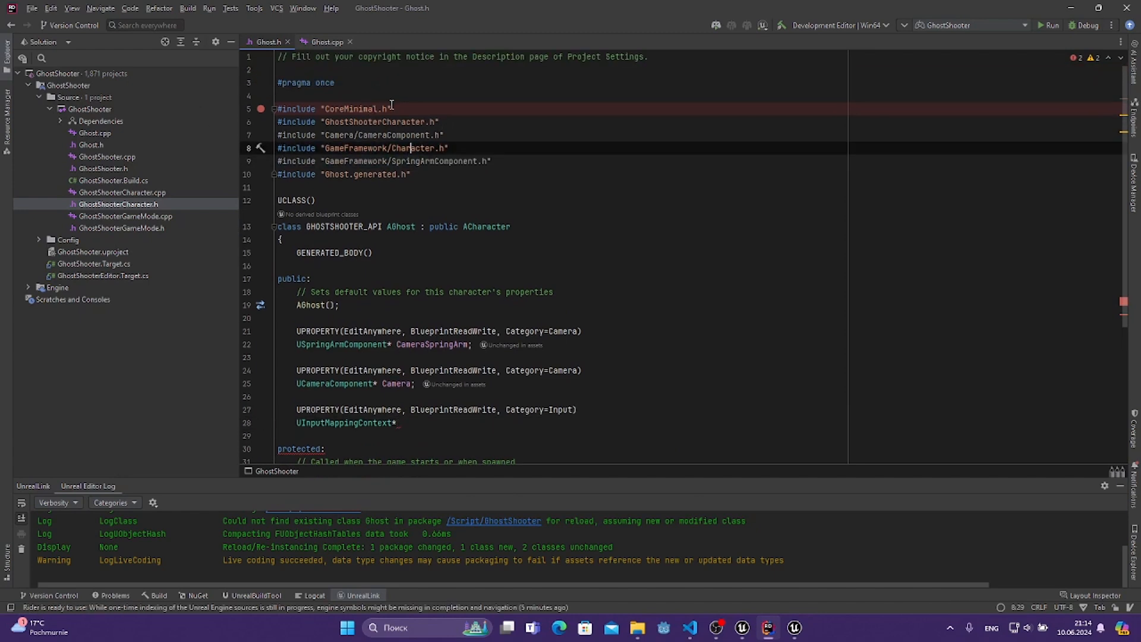
pyautogui.click(457, 129)
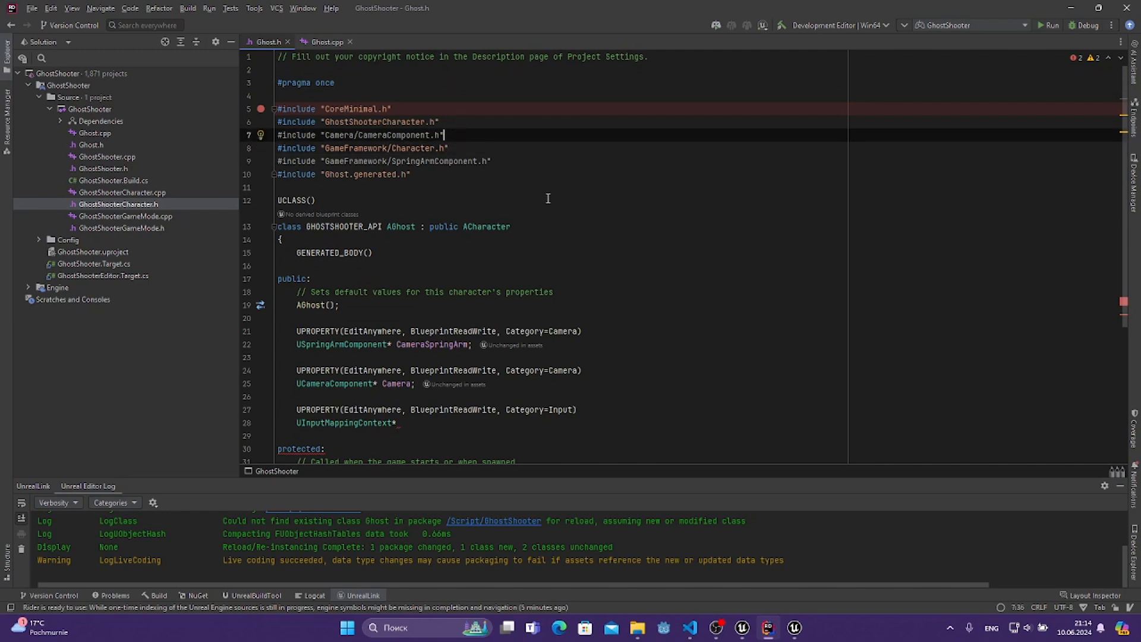
pyautogui.scroll(-2, 422, 320)
pyautogui.click(415, 343)
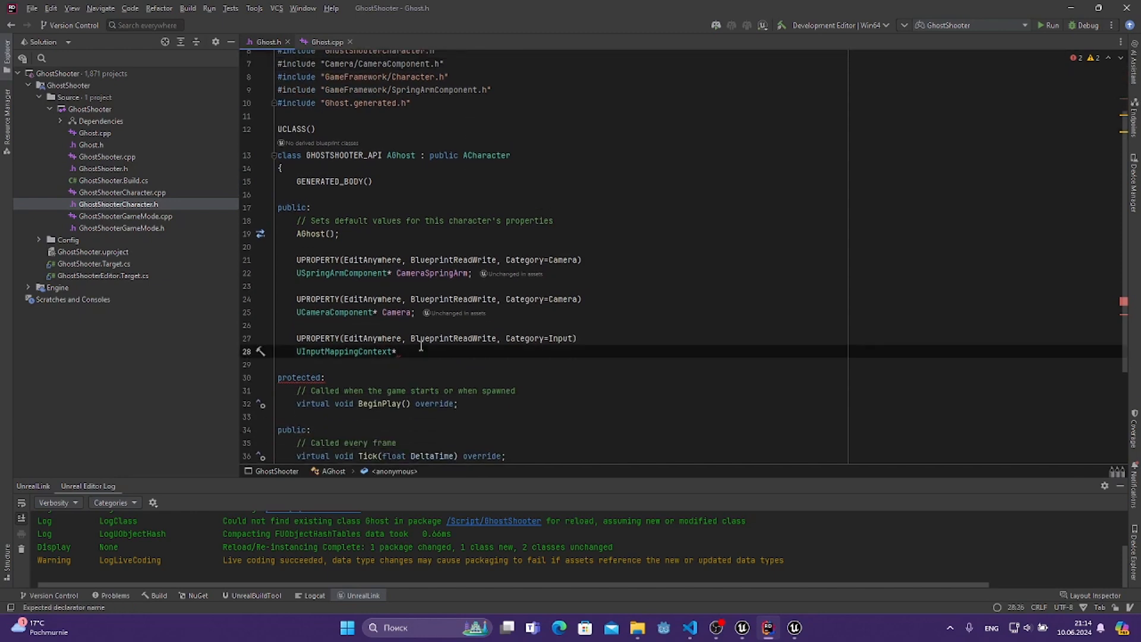
pyautogui.scroll(1, 454, 130)
pyautogui.moveTo(450, 143); pyautogui.dragTo(230, 71)
pyautogui.click(518, 137)
pyautogui.scroll(-1, 518, 138)
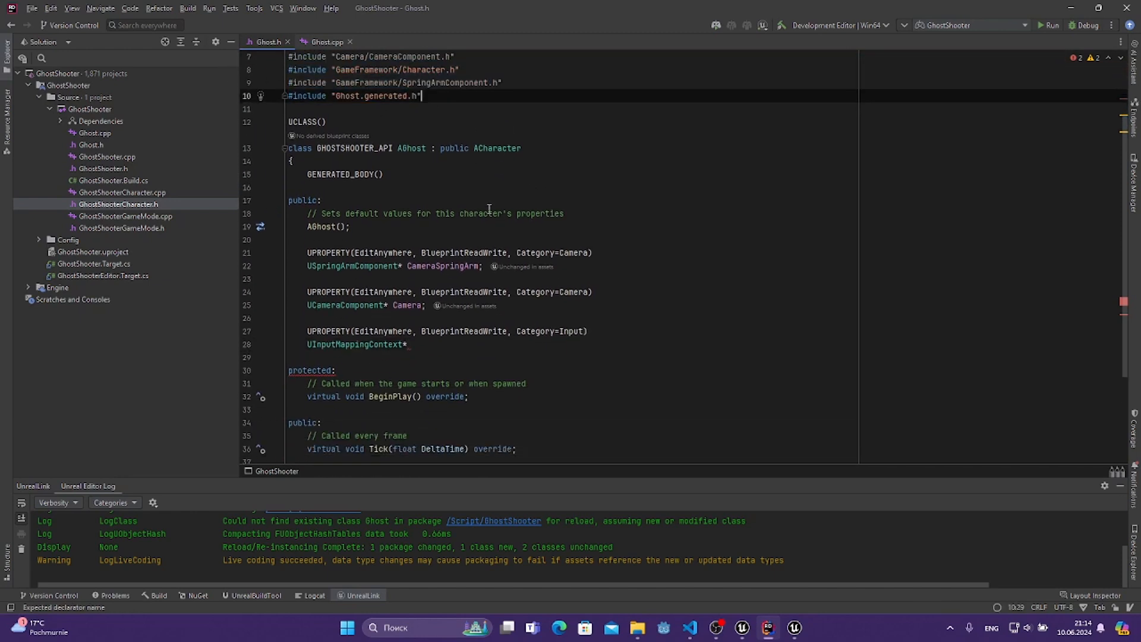
# - Name the UInputMappingContext pointer MappingContext, end it with a semicolon and leave a blank line below
pyautogui.click(438, 341)
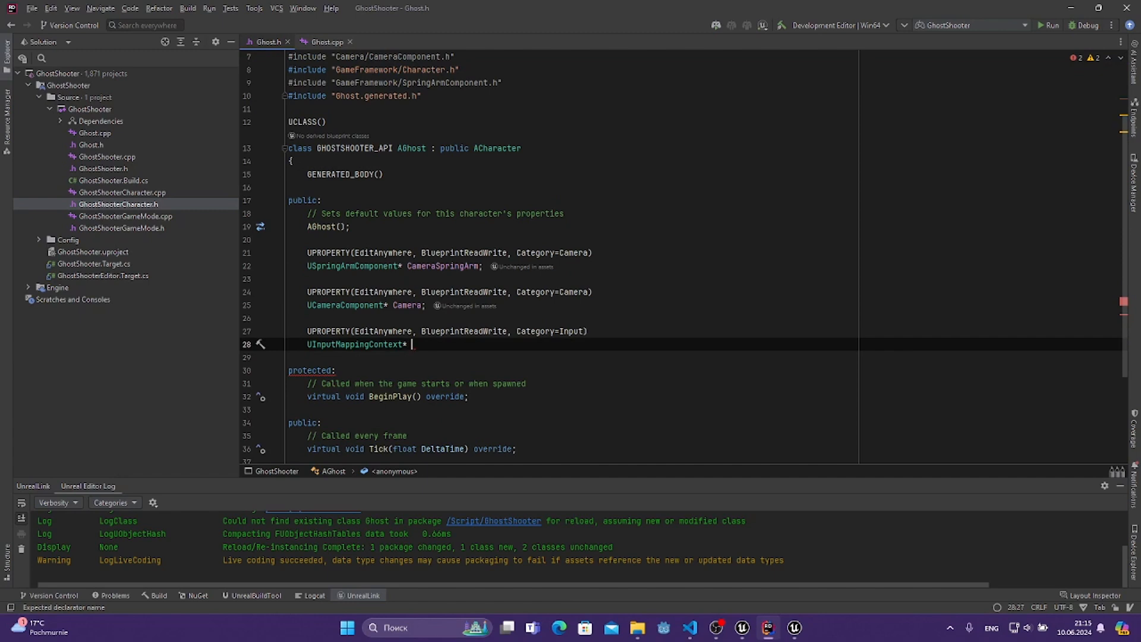
pyautogui.write('M')
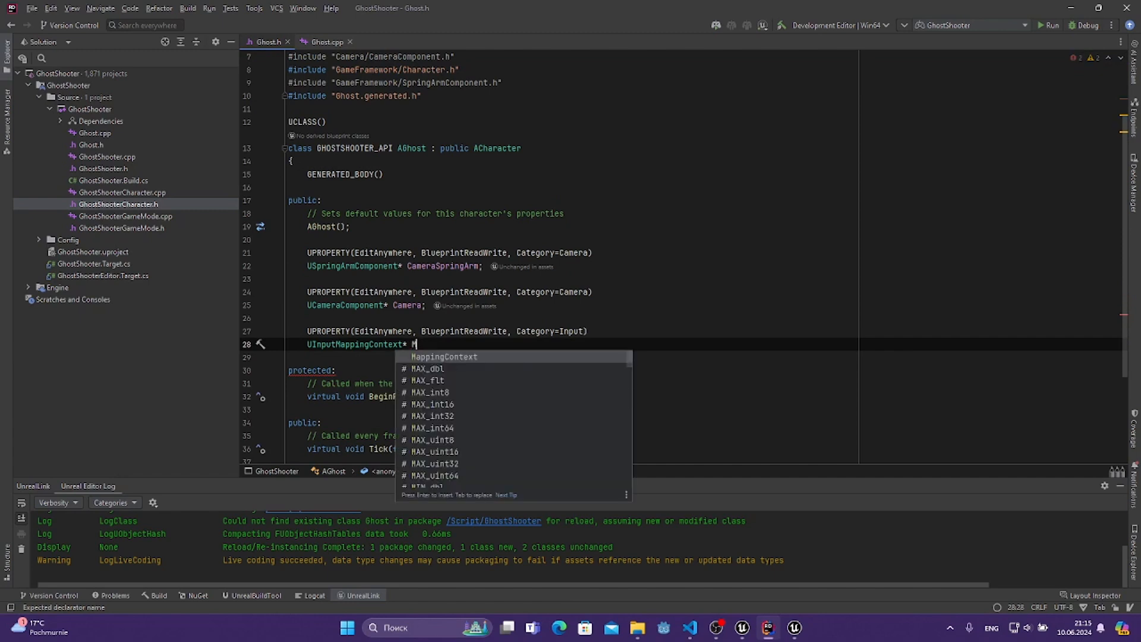
pyautogui.write('appingContext;')
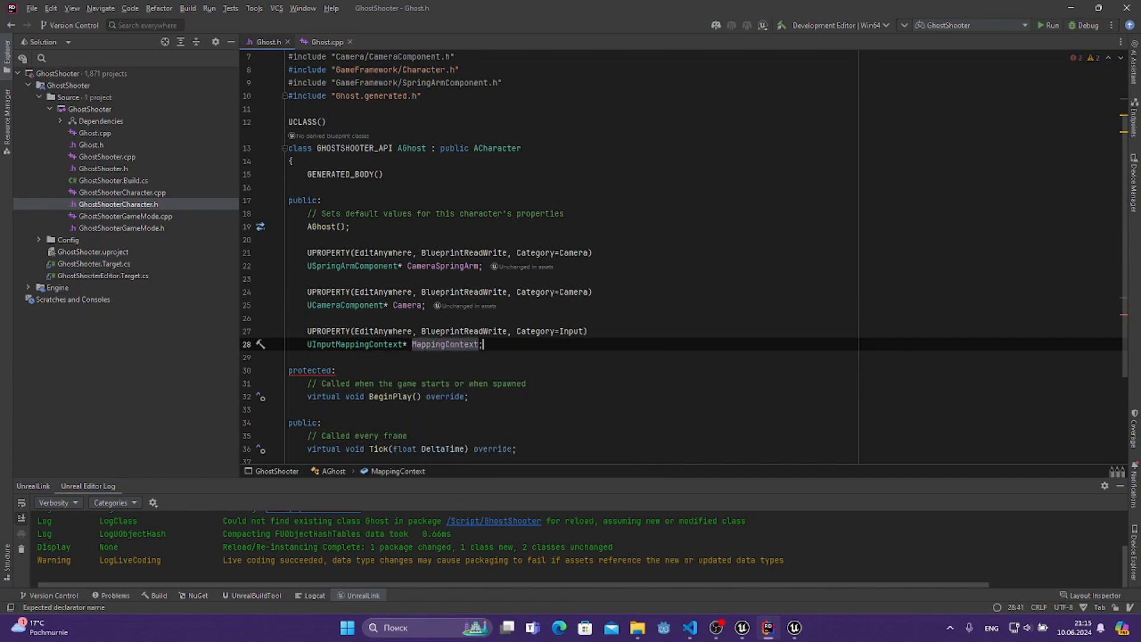
pyautogui.press('Return')
pyautogui.press('Return')
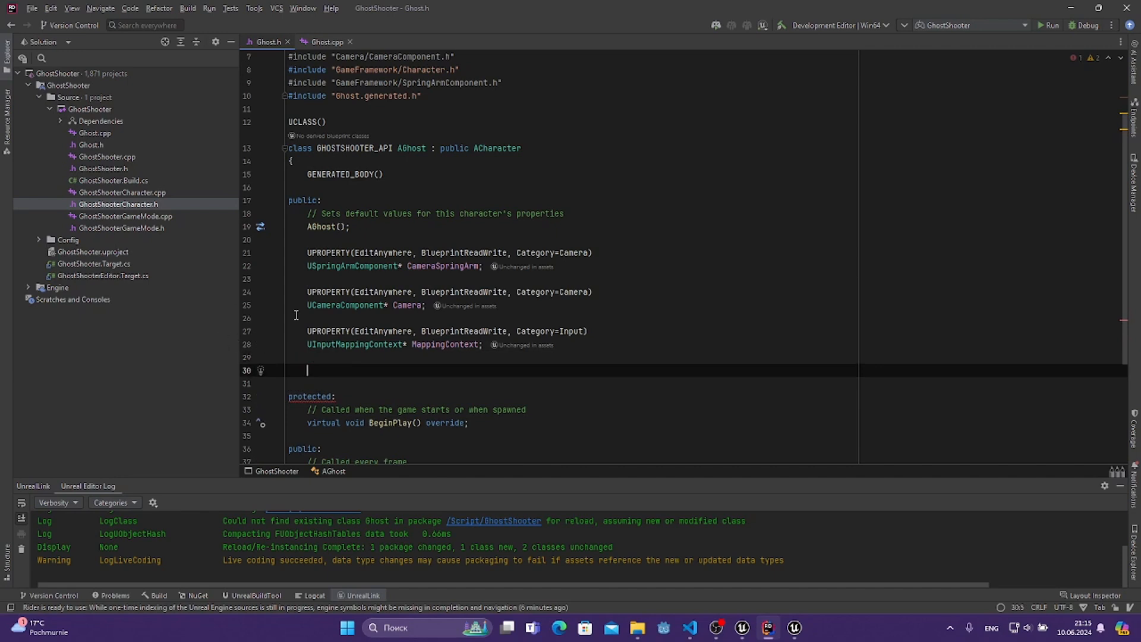
# - Copy the UPROPERTY(EditAnywhere, BlueprintReadWrite, Category=Input) line below the MappingContext declaration
pyautogui.moveTo(306, 331); pyautogui.dragTo(589, 331)
pyautogui.hotkey('ctrl', 'c')
pyautogui.click(464, 368)
pyautogui.hotkey('ctrl', 'v')
pyautogui.doubleClick(572, 370)
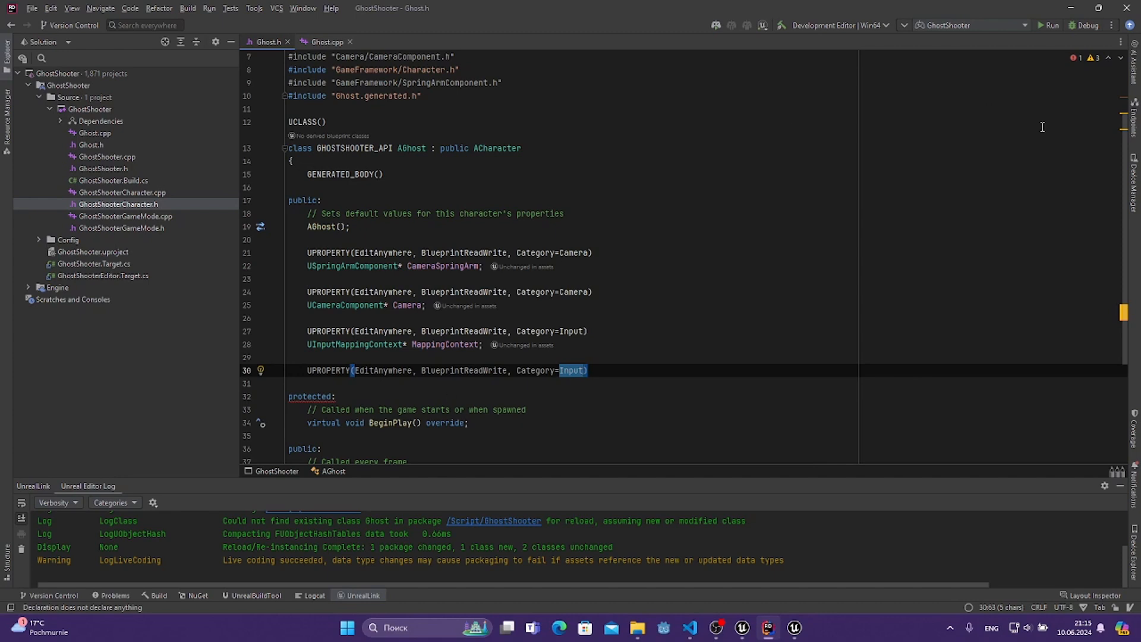
pyautogui.scroll(-1, 621, 327)
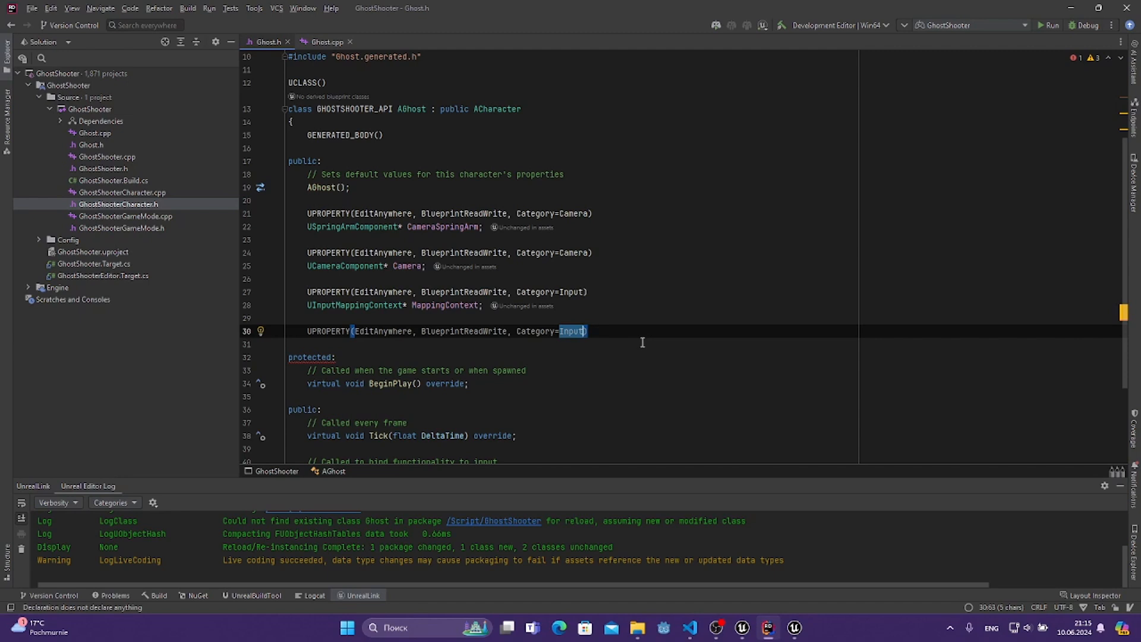
# - Declare a UInputAction pointer named JumpAction on a new line below the copied Input macro
pyautogui.press('End')
pyautogui.press('Return')
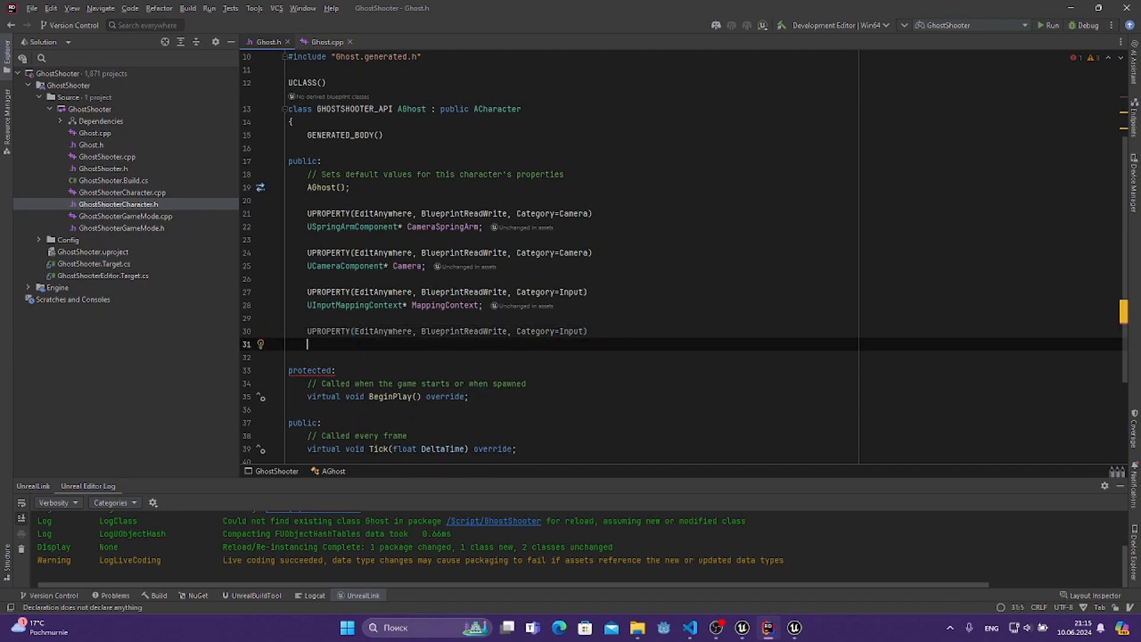
pyautogui.write('UInputAction')
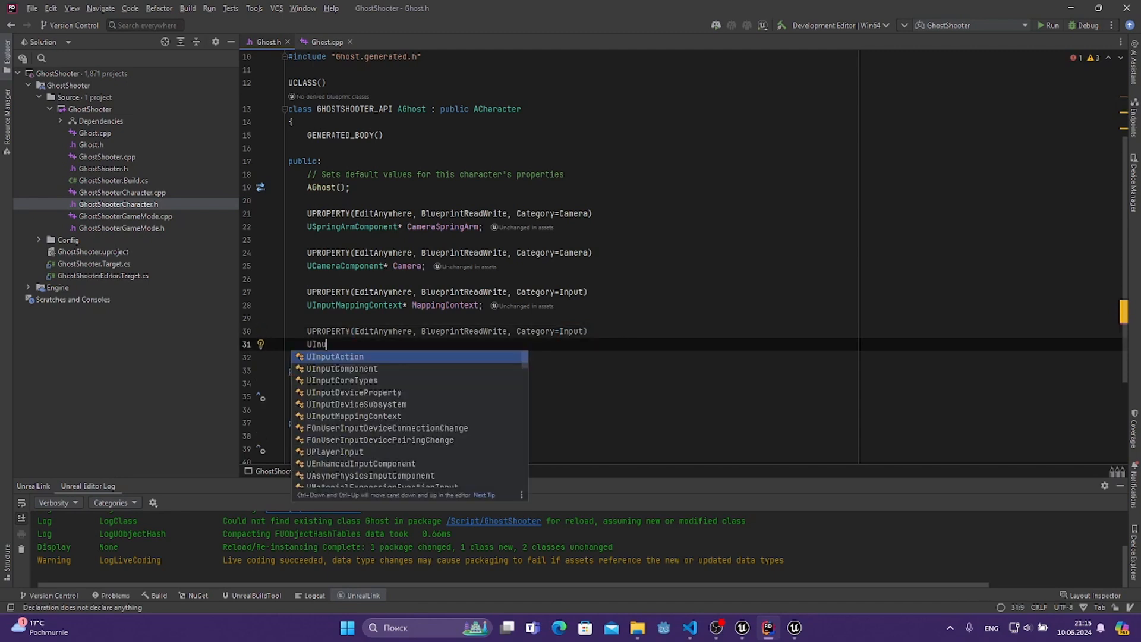
pyautogui.write('* ')
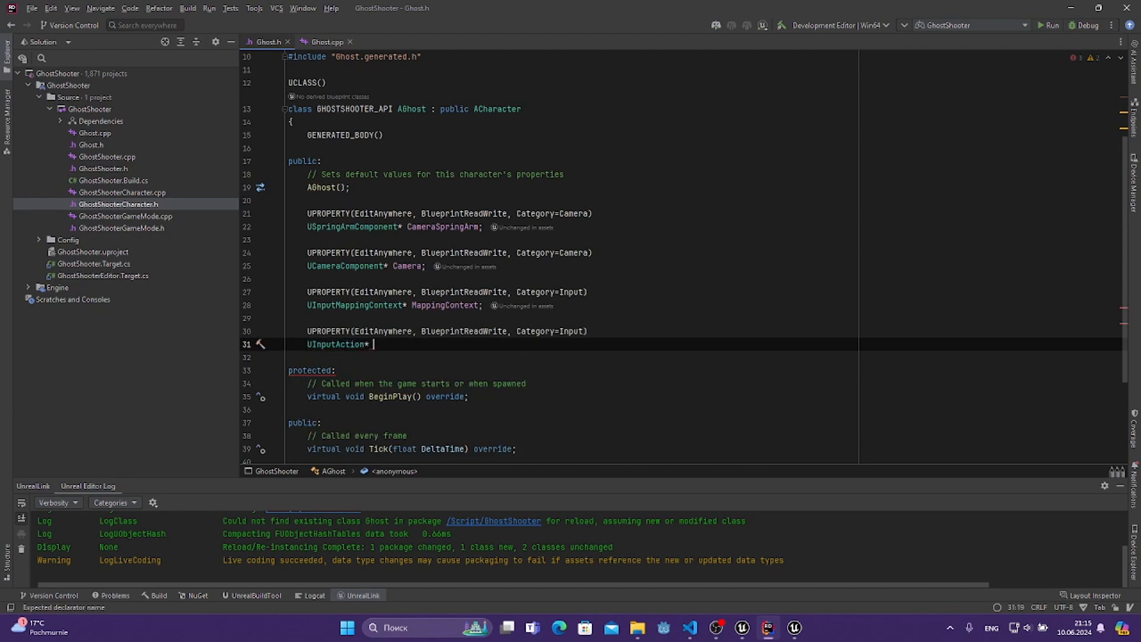
pyautogui.write('JumpAction;')
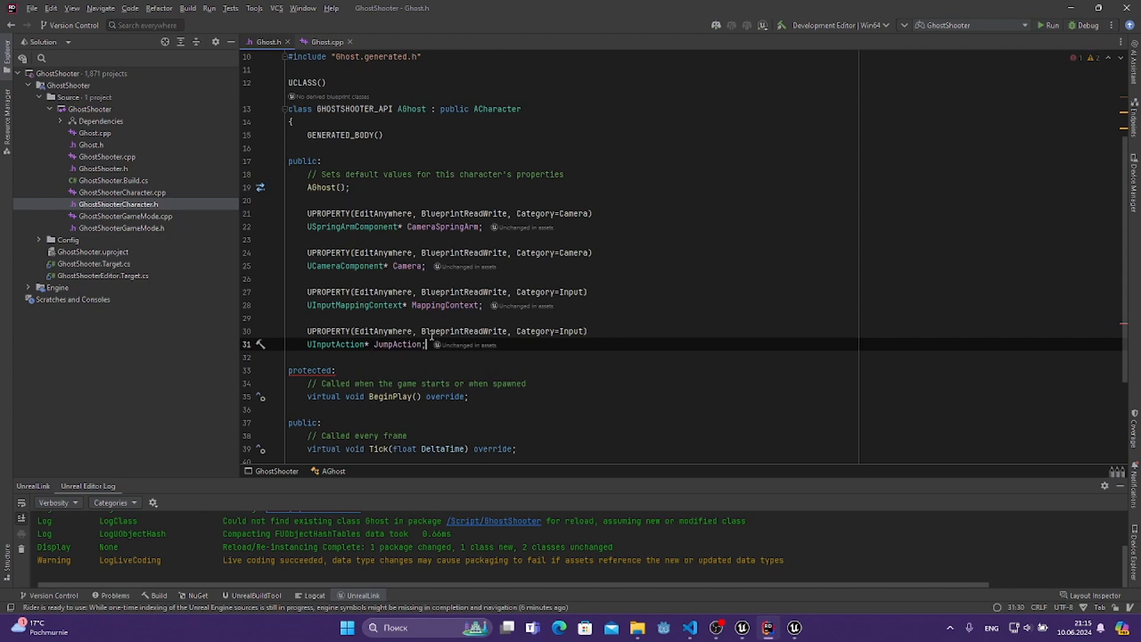
# - Duplicate the JumpAction declaration together with its UPROPERTY line below the original, separated by a blank line
pyautogui.moveTo(430, 343); pyautogui.dragTo(308, 330)
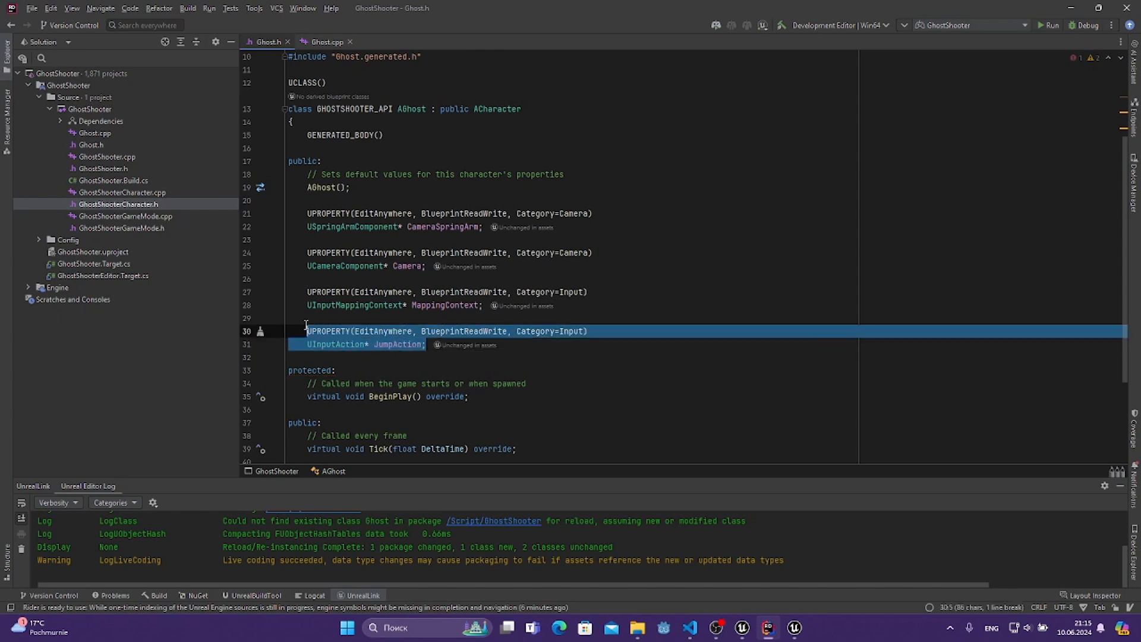
pyautogui.click(565, 344)
pyautogui.press('Return')
pyautogui.press('Return')
pyautogui.hotkey('ctrl', 'v')
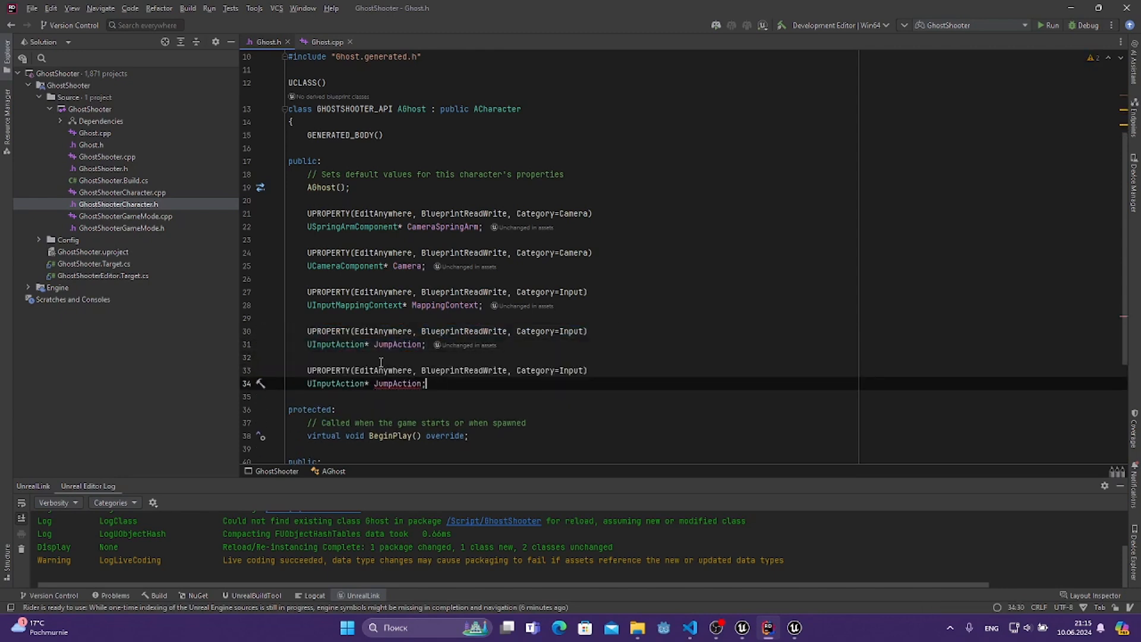
# - Rename the duplicated UInputAction pointer below JumpAction as RunAction
pyautogui.click(436, 364)
pyautogui.click(395, 384)
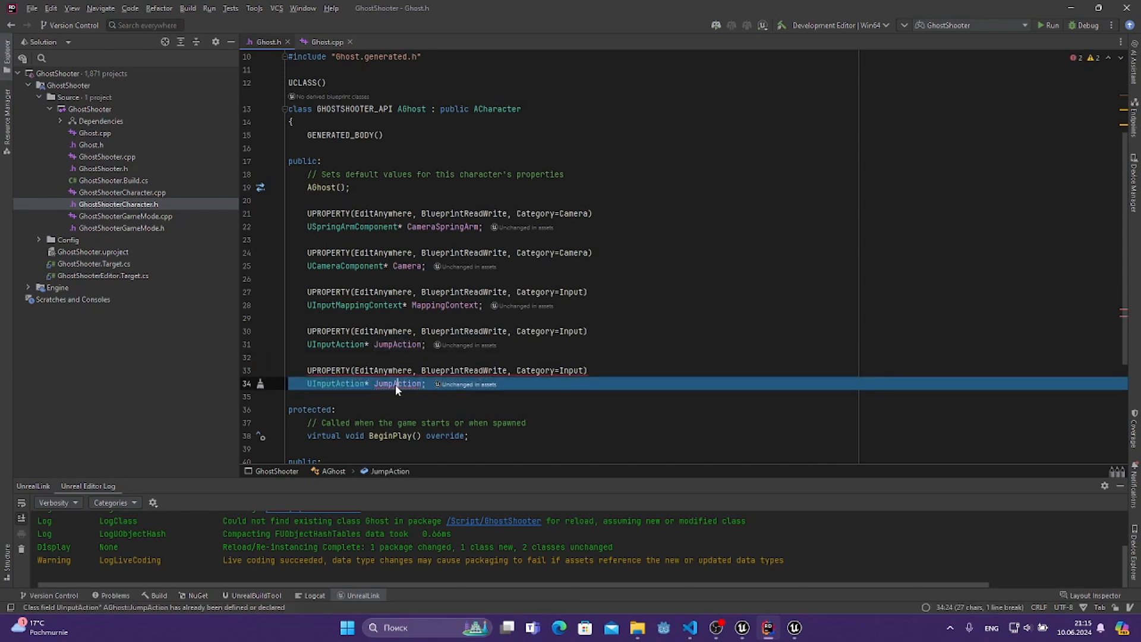
pyautogui.press('BackSpace')
pyautogui.press('BackSpace')
pyautogui.press('BackSpace')
pyautogui.press('BackSpace')
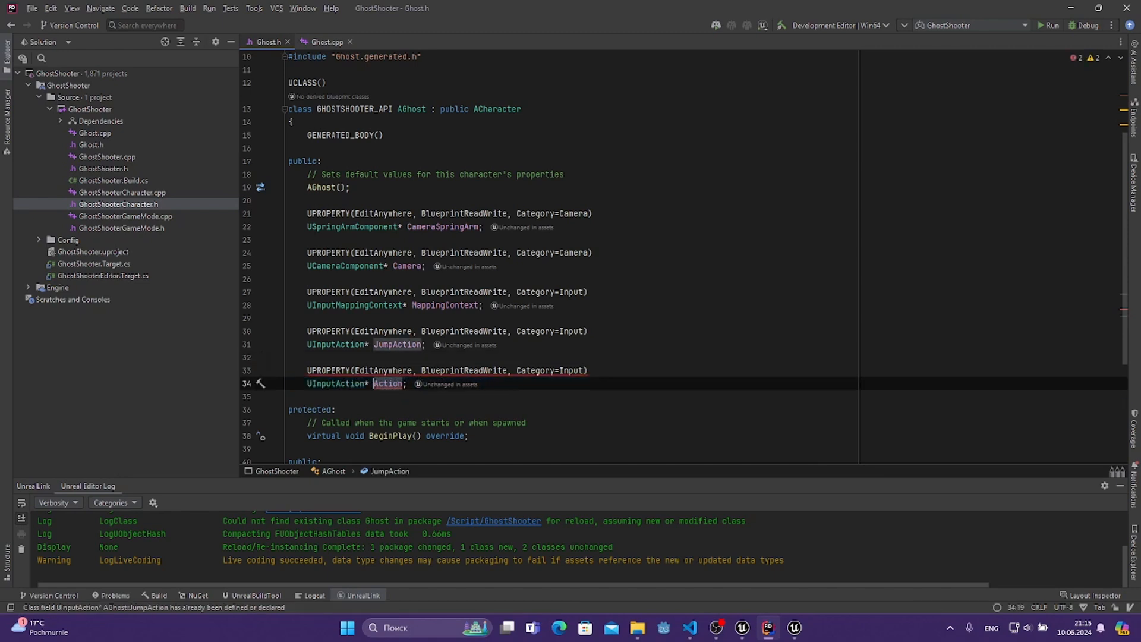
pyautogui.write('Run')
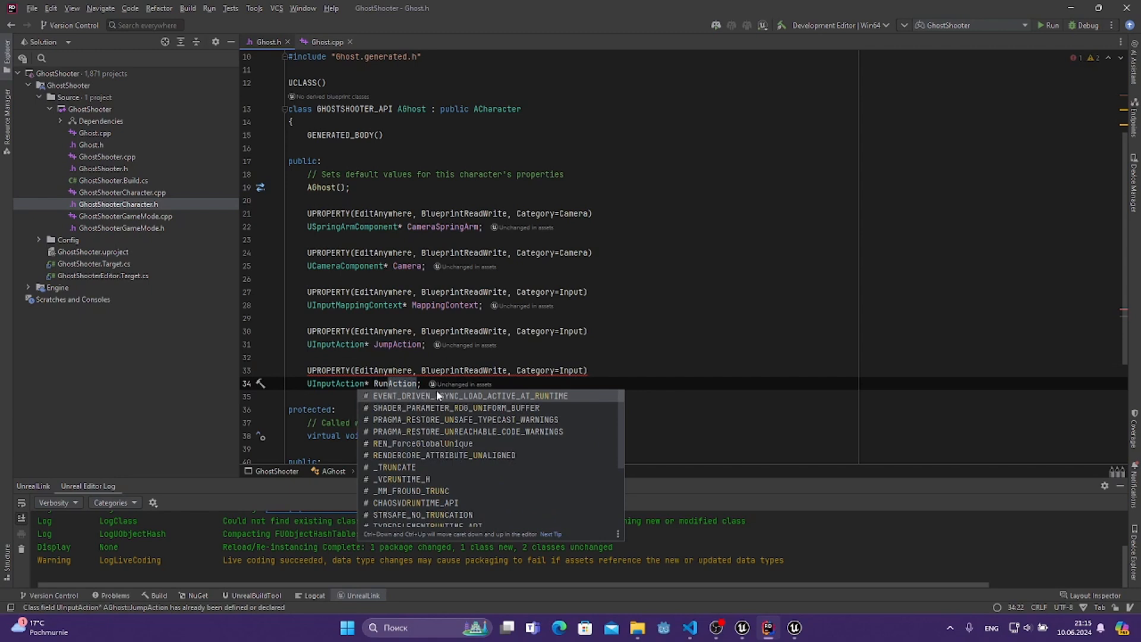
pyautogui.press('Escape')
# - Add another copy of the Input UPROPERTY and JumpAction declaration below RunAction and rename its pointer as LookAction
pyautogui.press('End')
pyautogui.press('Return')
pyautogui.hotkey('ctrl', 'v')
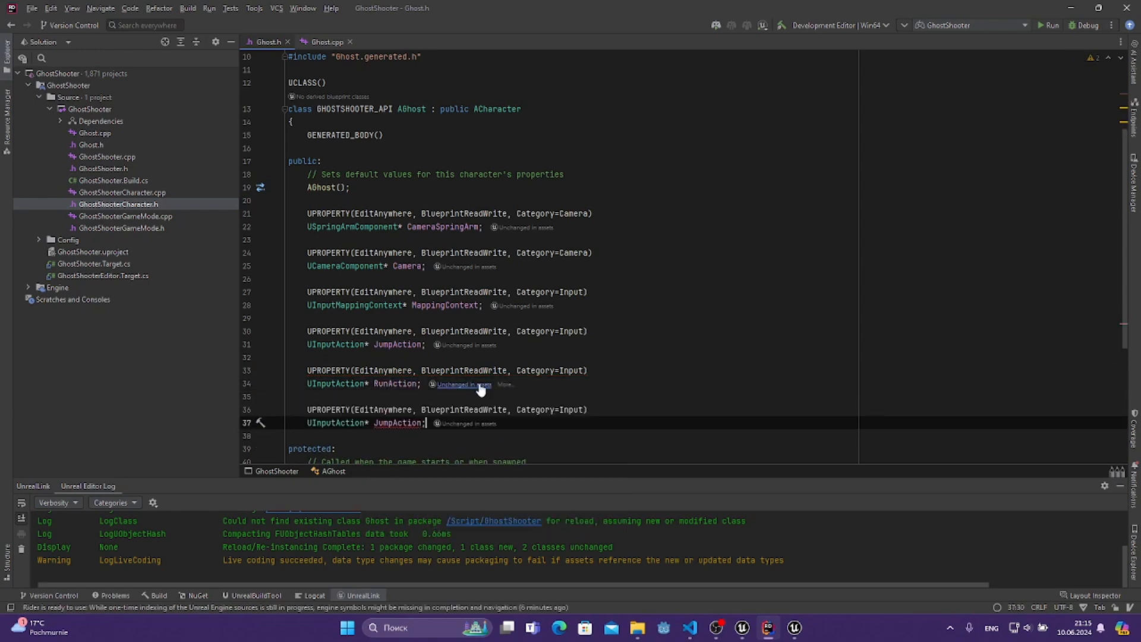
pyautogui.moveTo(393, 422); pyautogui.dragTo(375, 421)
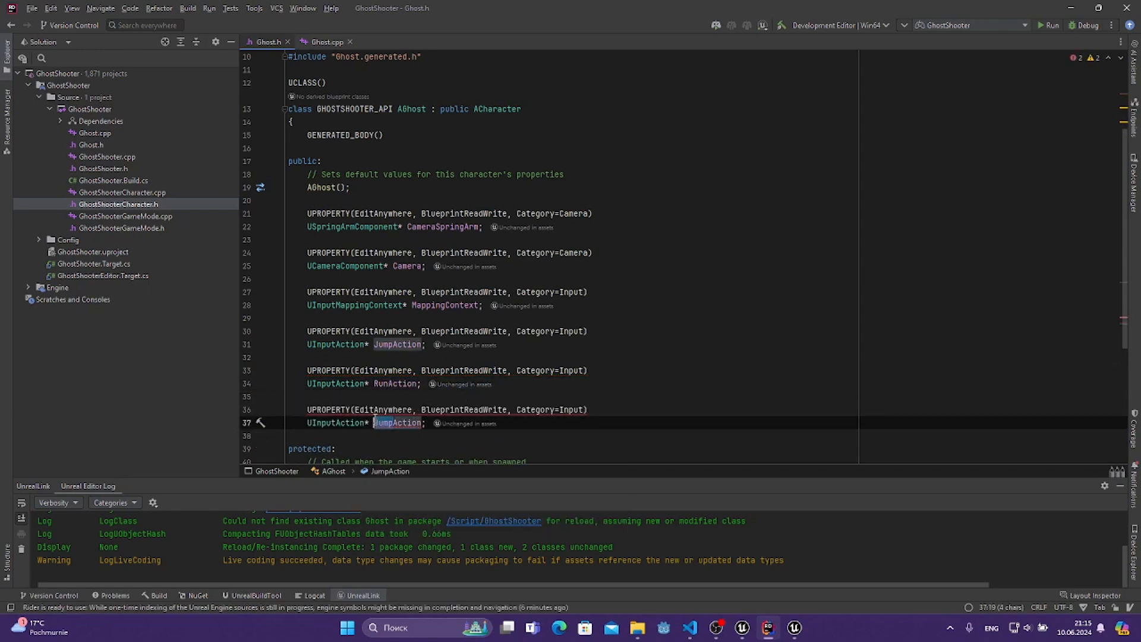
pyautogui.write('Look')
pyautogui.scroll(-2, 675, 337)
pyautogui.click(674, 337)
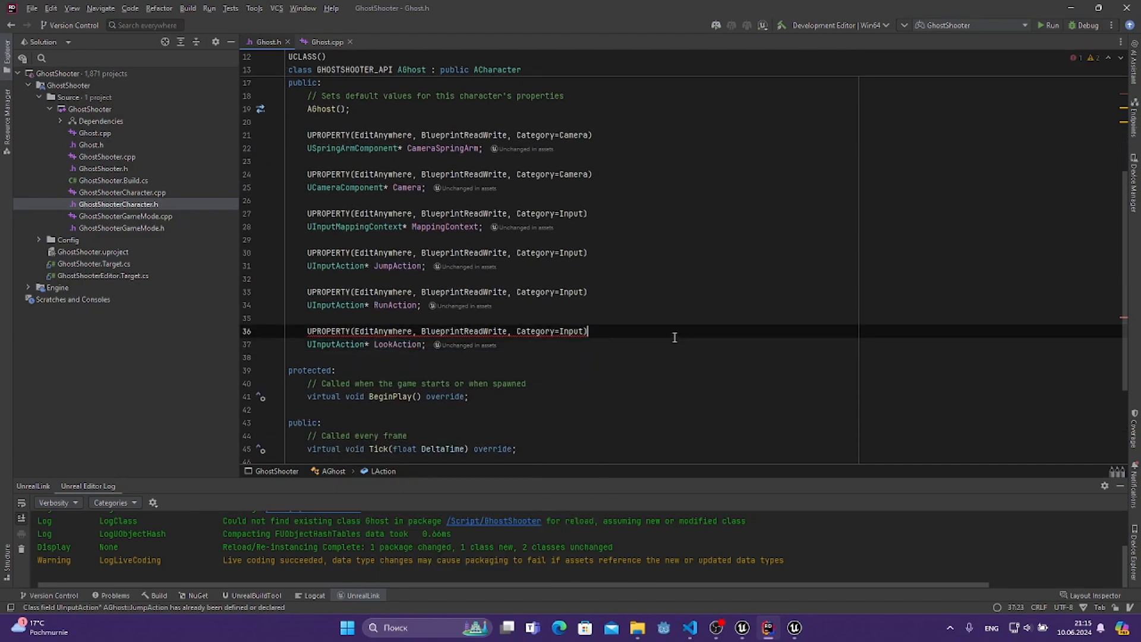
pyautogui.click(617, 345)
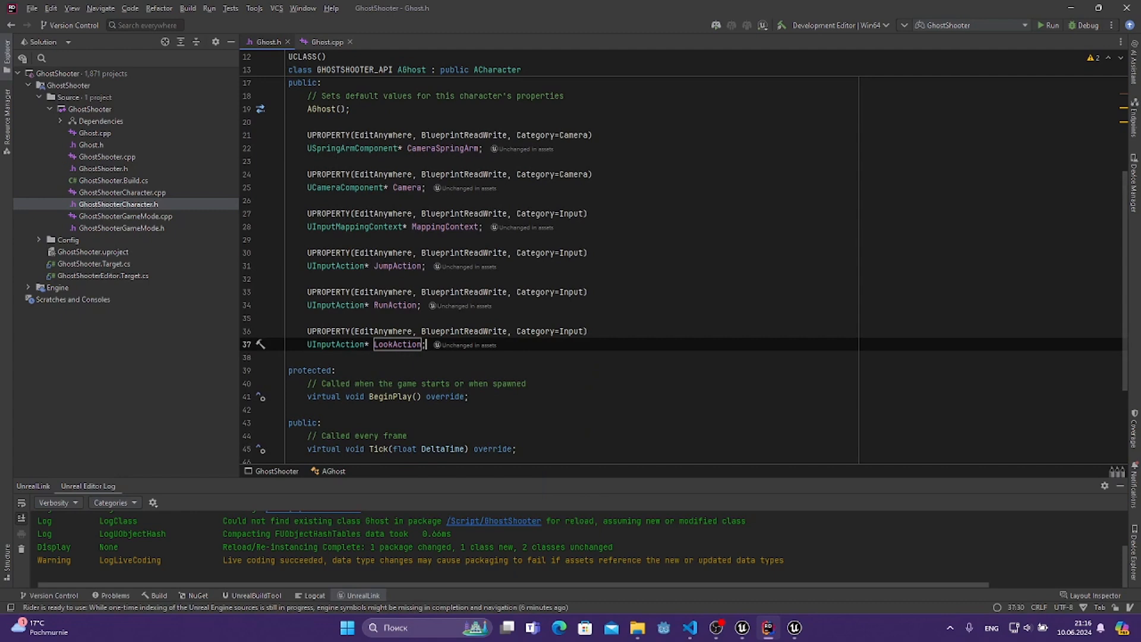
pyautogui.hotkey('alt', 'Tab')
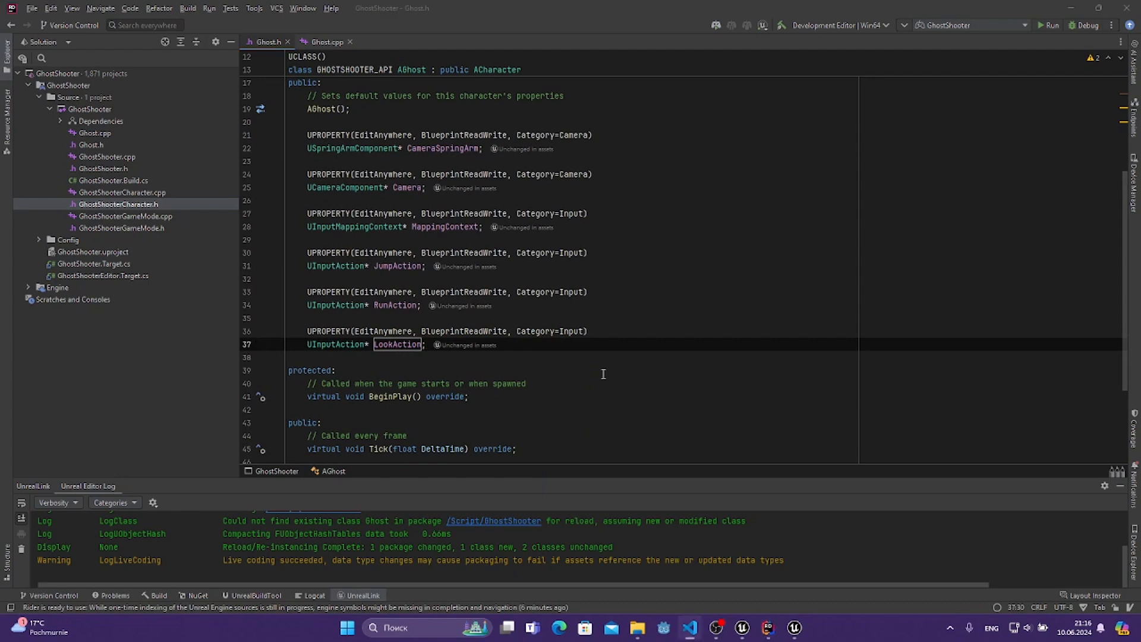
pyautogui.hotkey('alt', 'Tab')
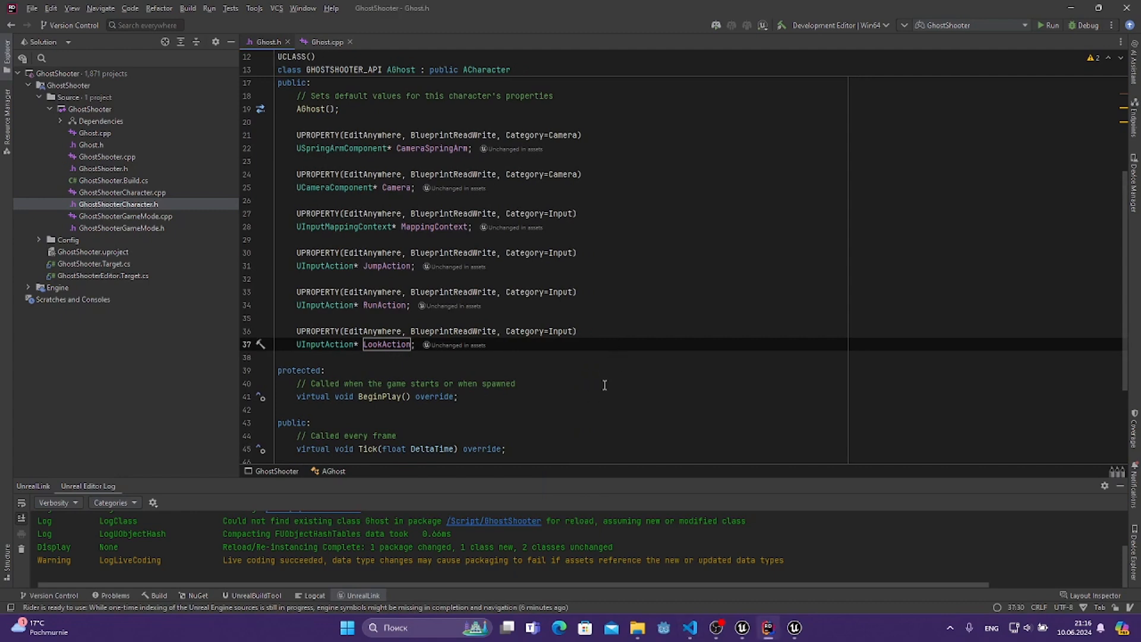
pyautogui.scroll(-2, 603, 383)
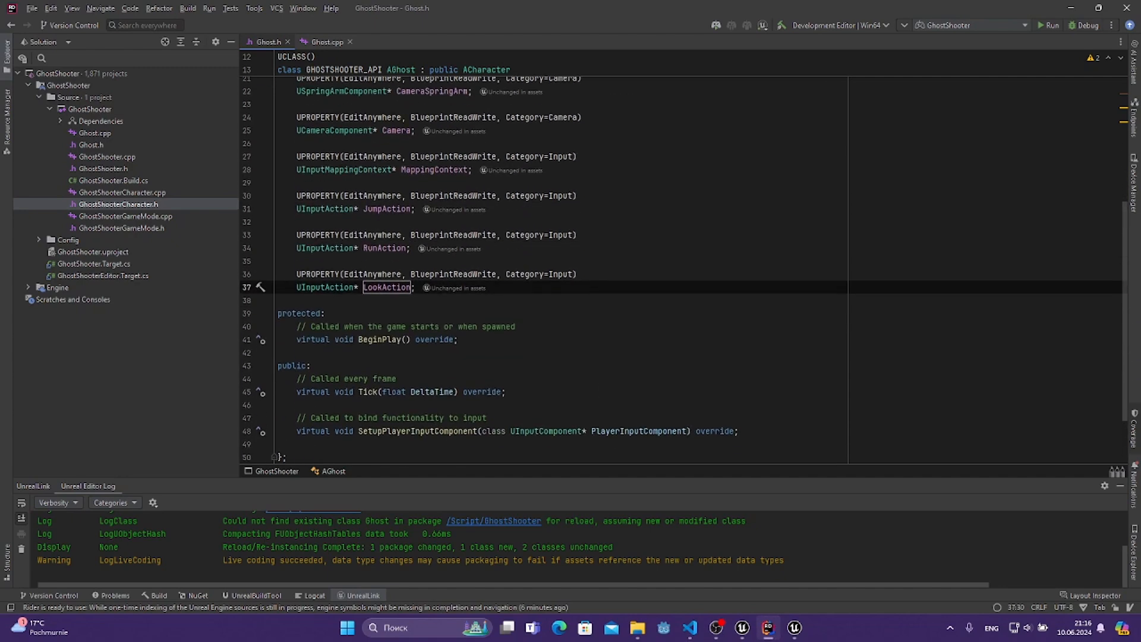
pyautogui.hotkey('alt', 'Tab')
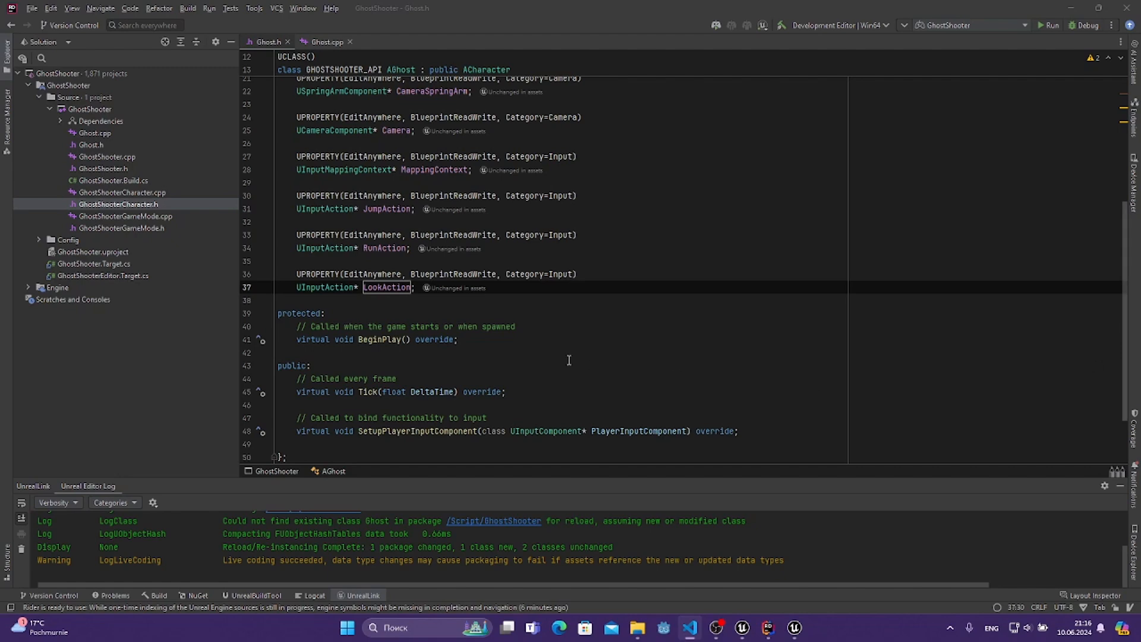
pyautogui.click(519, 321)
pyautogui.click(440, 298)
pyautogui.scroll(3, 439, 298)
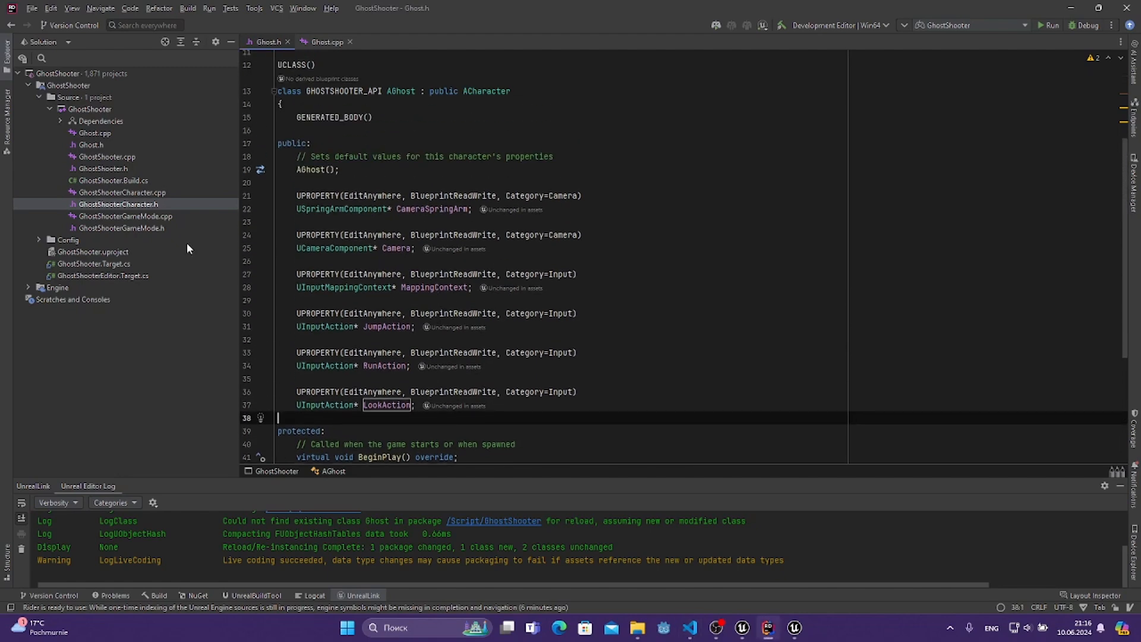
# - In the AGhost constructor in Ghost.cpp, assign a CreateDefaultSubobject call to CameraSpringArm on a new line below the PrimaryActorTick setting
pyautogui.click(328, 42)
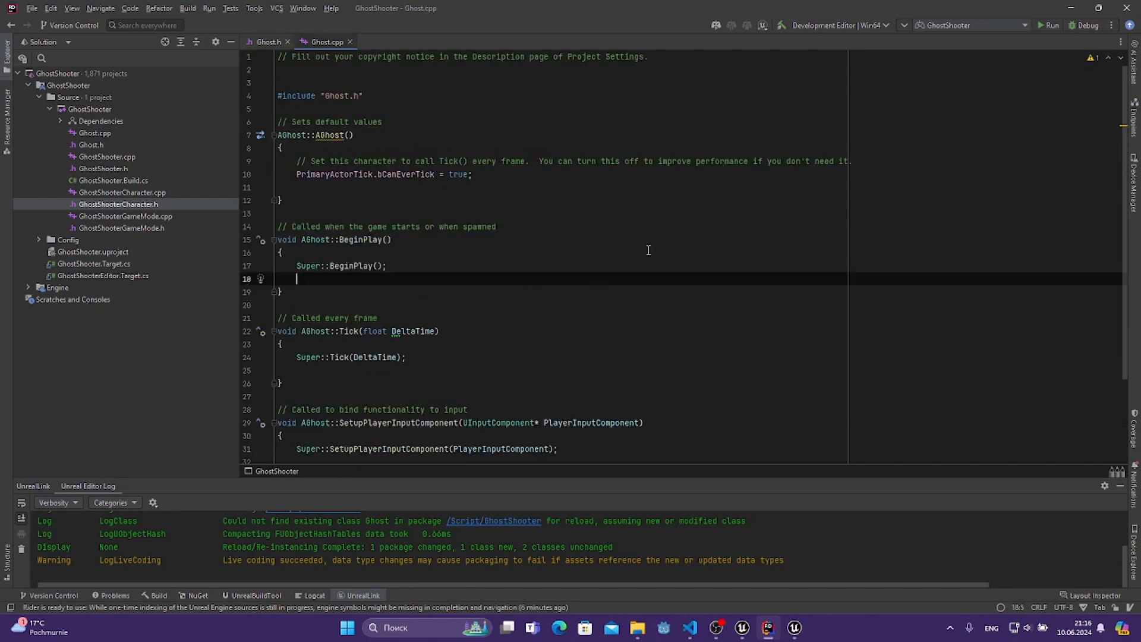
pyautogui.click(368, 187)
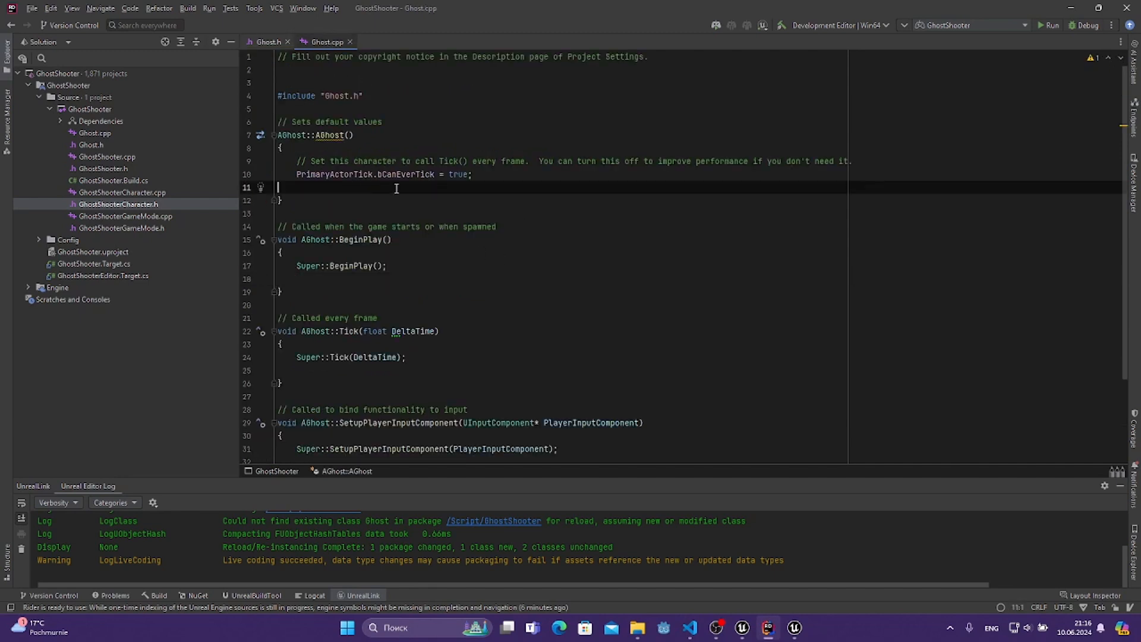
pyautogui.press('Return')
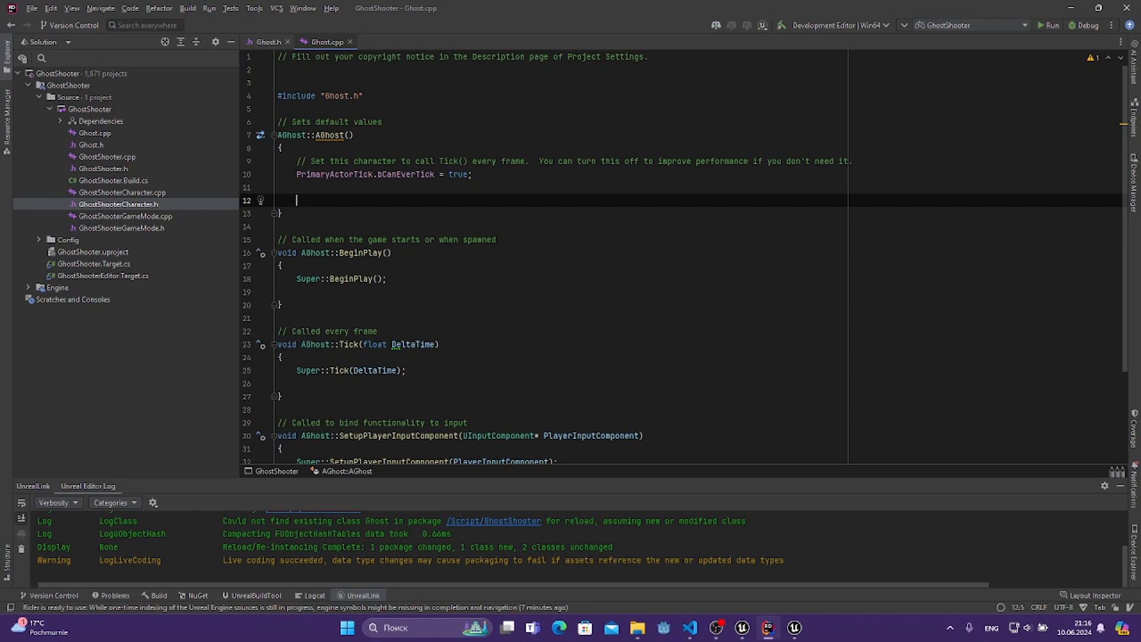
pyautogui.write('C')
pyautogui.press('Down')
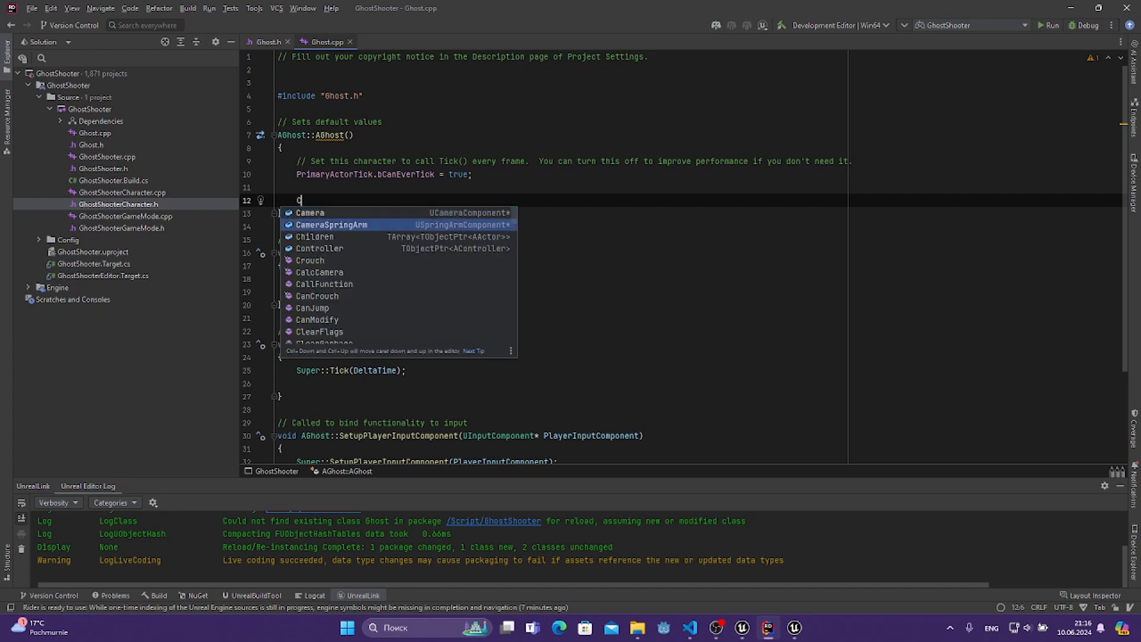
pyautogui.press('Return')
pyautogui.write('= C')
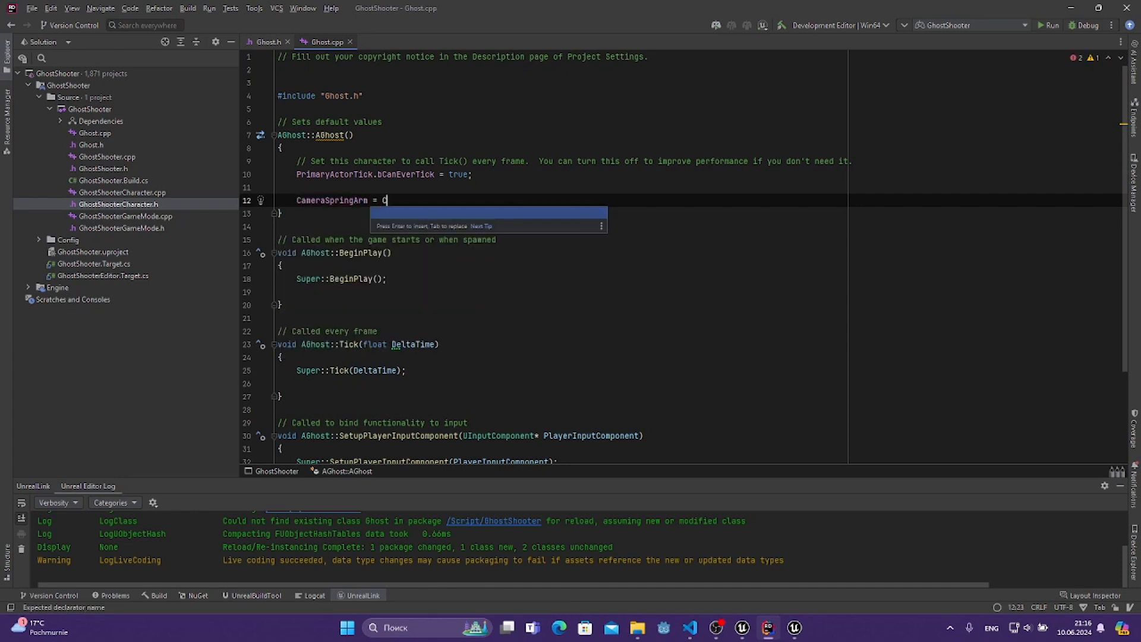
pyautogui.write('reateSu')
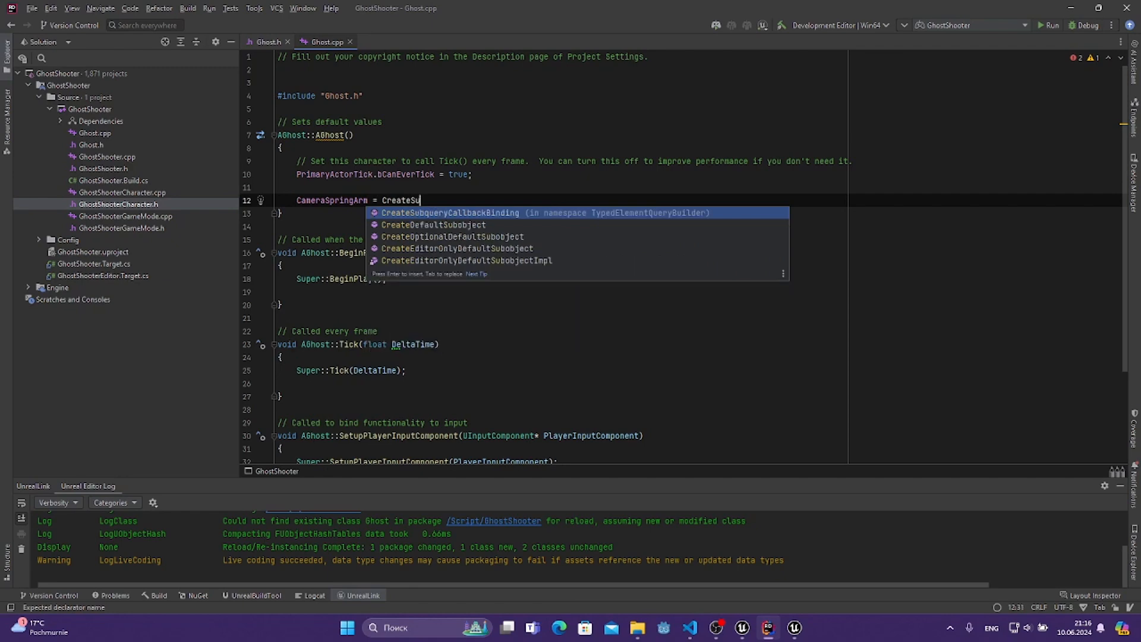
pyautogui.press('Down')
pyautogui.press('Return')
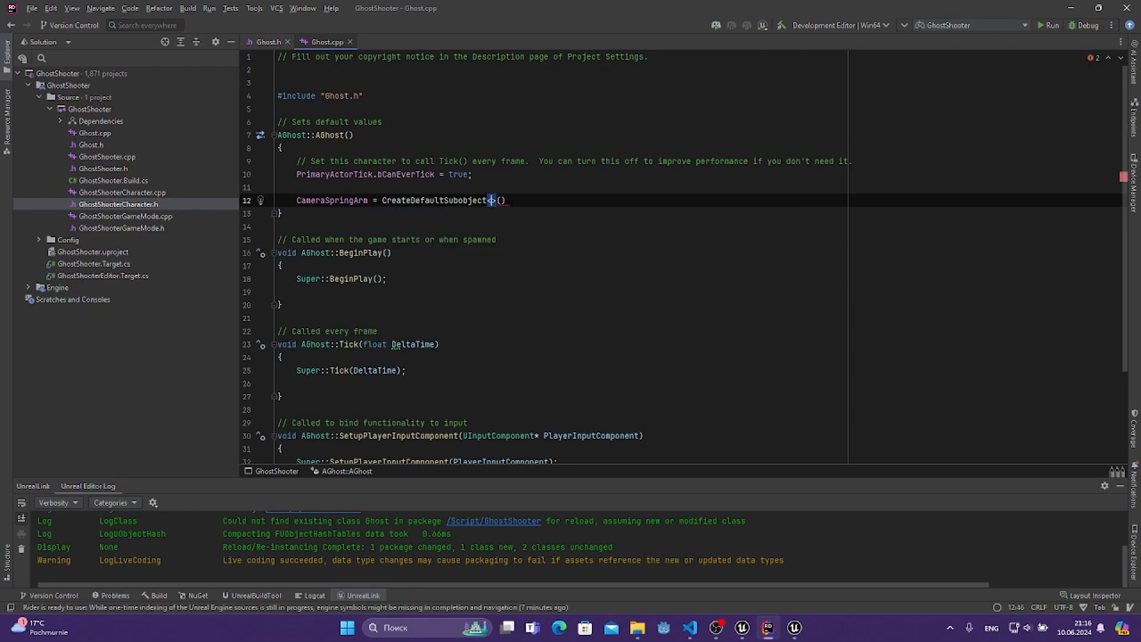
# - Examine the include directives at the top of Ghost.h, including the camera and spring arm headers
pyautogui.click(264, 41)
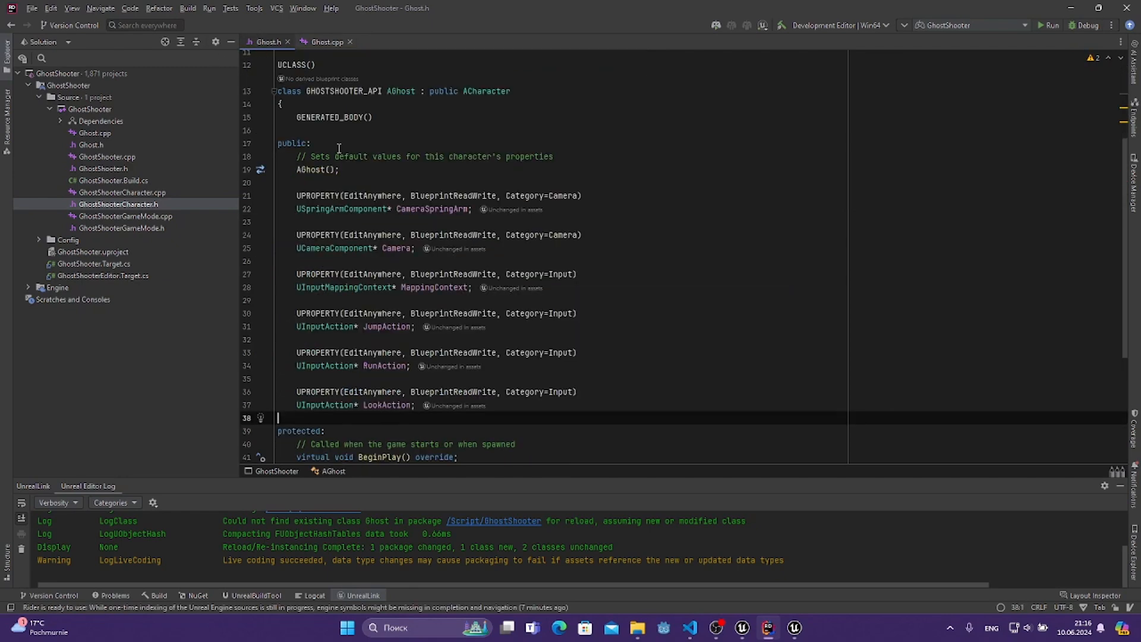
pyautogui.scroll(5, 520, 176)
pyautogui.moveTo(520, 176); pyautogui.dragTo(279, 108)
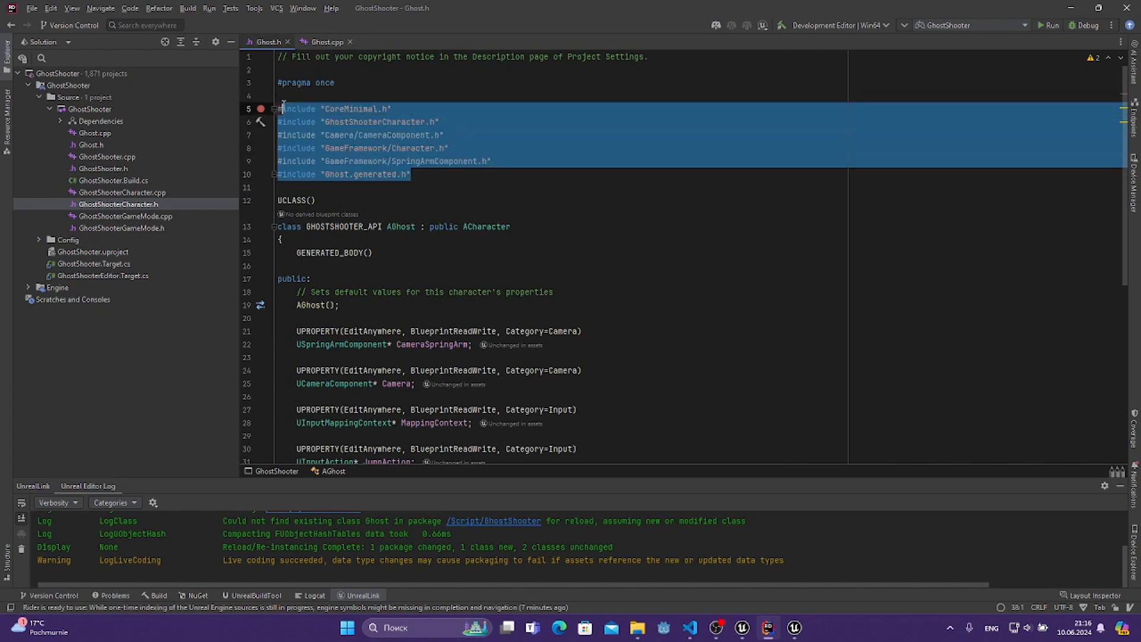
pyautogui.click(499, 134)
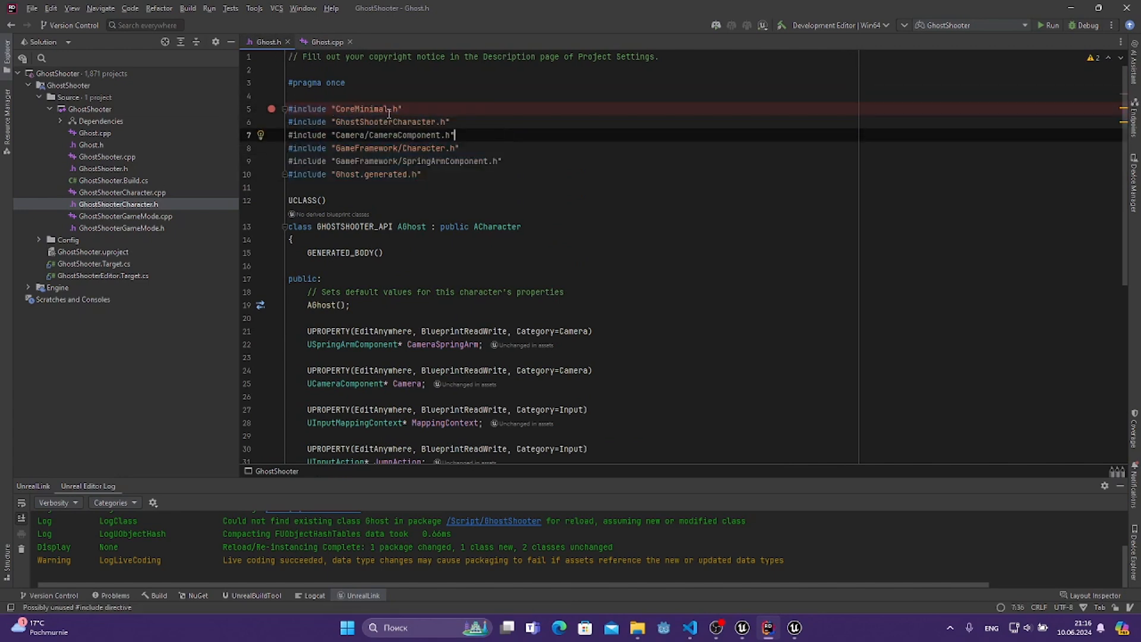
pyautogui.click(505, 152)
pyautogui.click(579, 159)
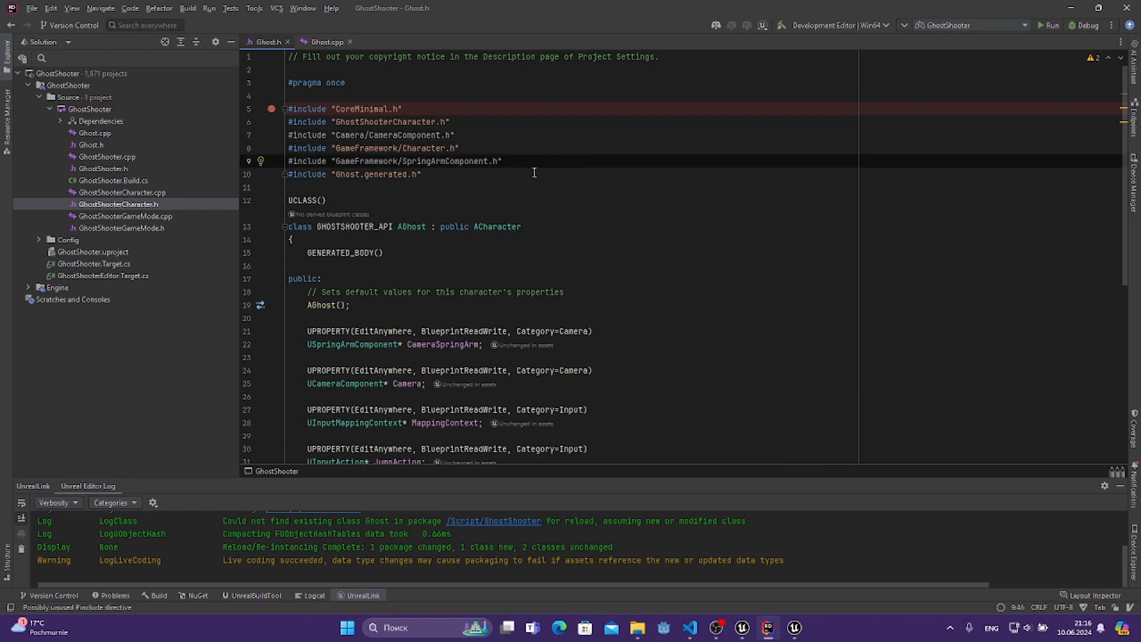
# - Set the template type of the CreateDefaultSubobject call in Ghost.cpp to USpringArmComponent
pyautogui.click(321, 42)
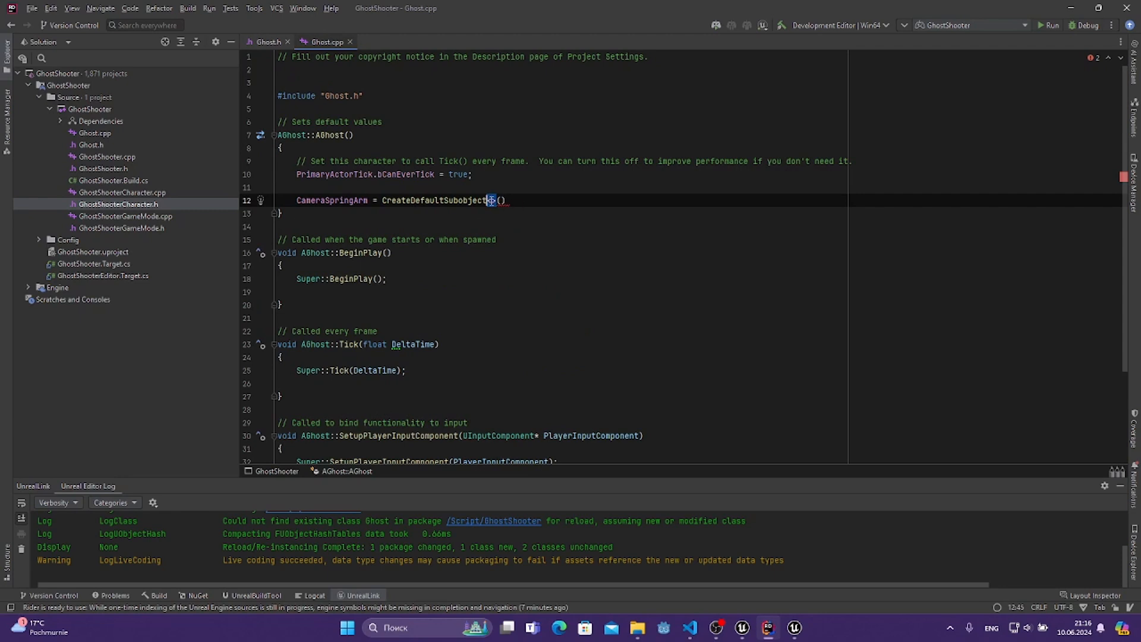
pyautogui.write('C')
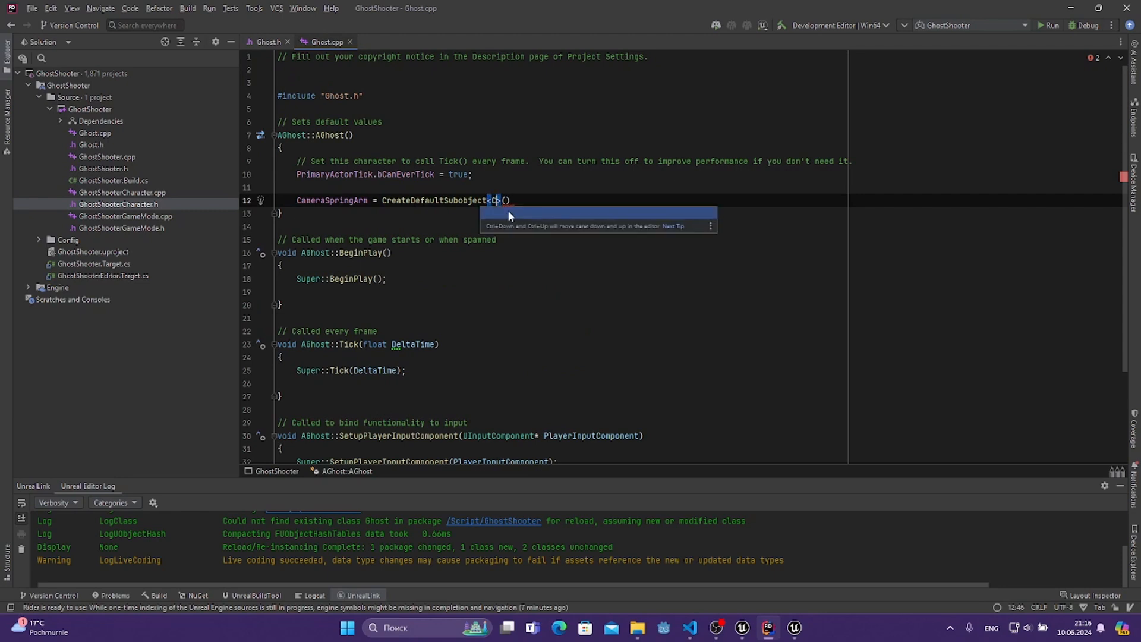
pyautogui.press('BackSpace')
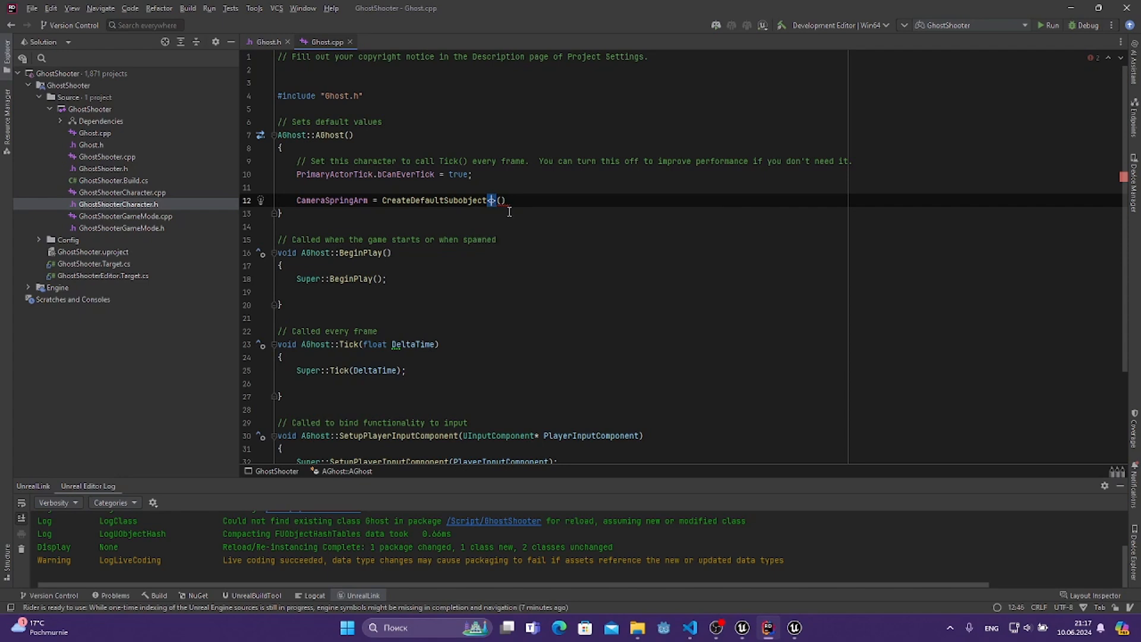
pyautogui.write('USp')
pyautogui.press('BackSpace')
pyautogui.write('sp')
pyautogui.click(509, 214)
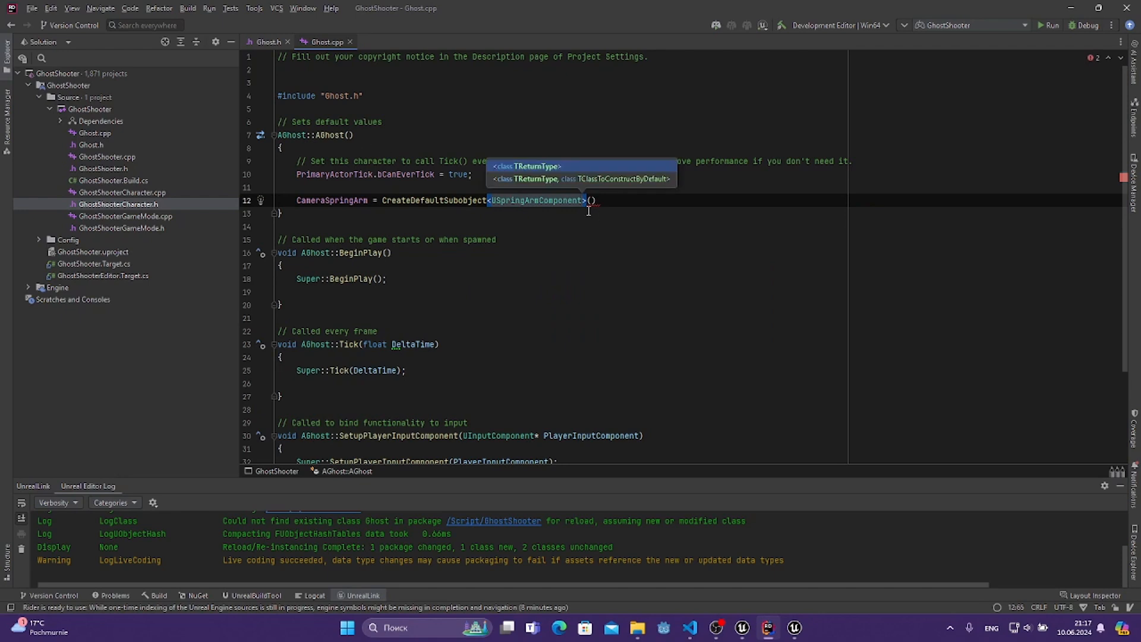
# - Check the Ghost.h include in Ghost.cpp against the Character and SpringArmComponent includes in the header
pyautogui.click(381, 93)
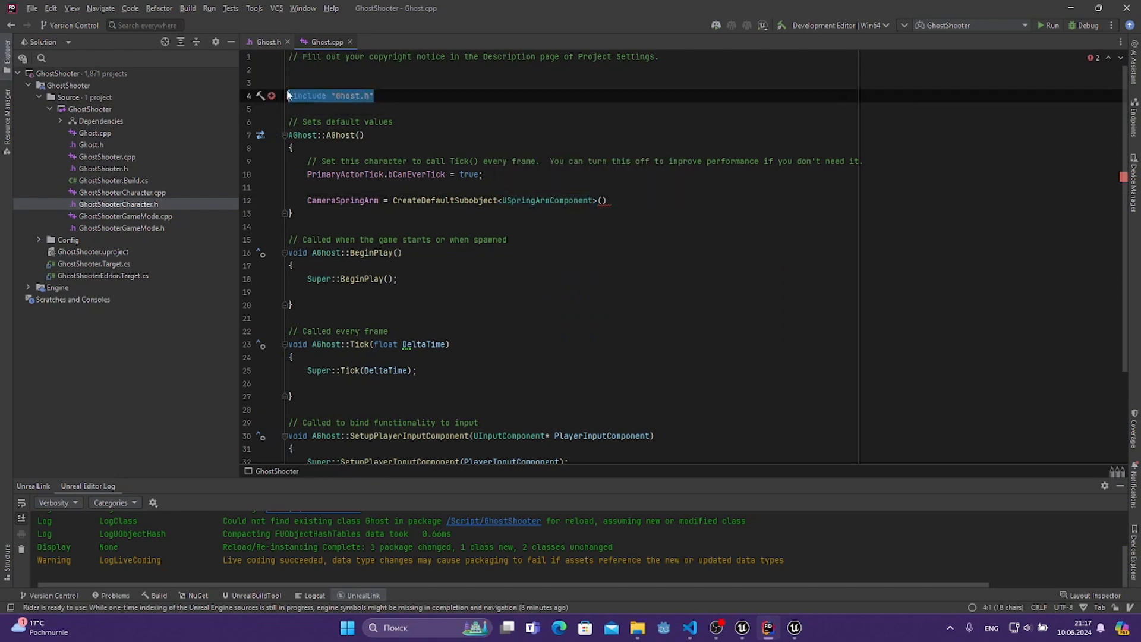
pyautogui.click(257, 43)
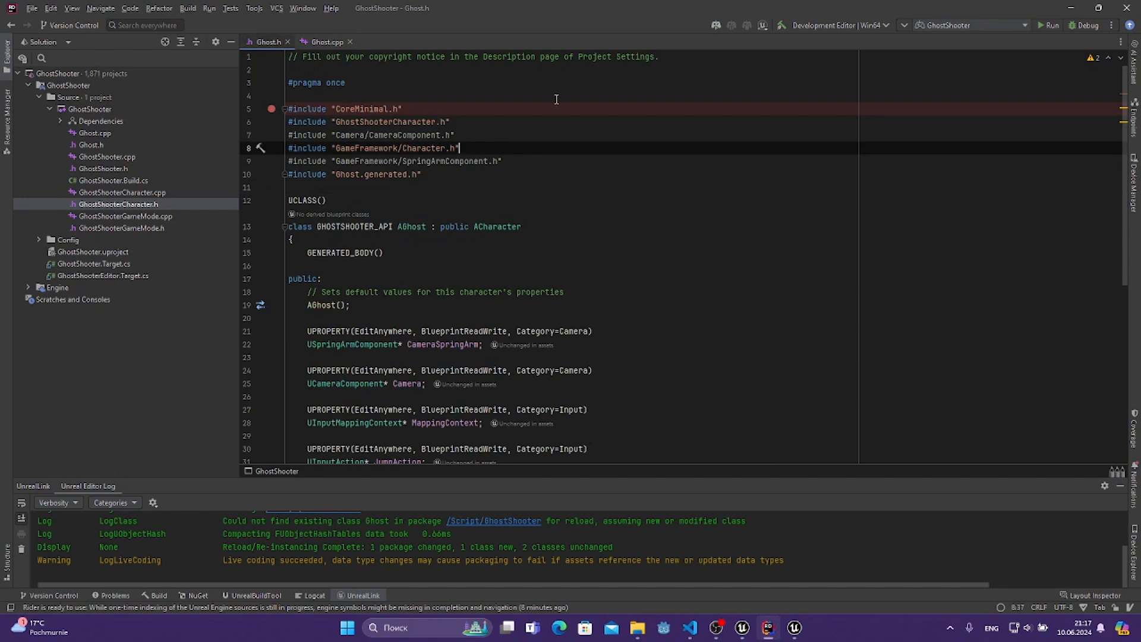
pyautogui.doubleClick(470, 161)
pyautogui.doubleClick(530, 151)
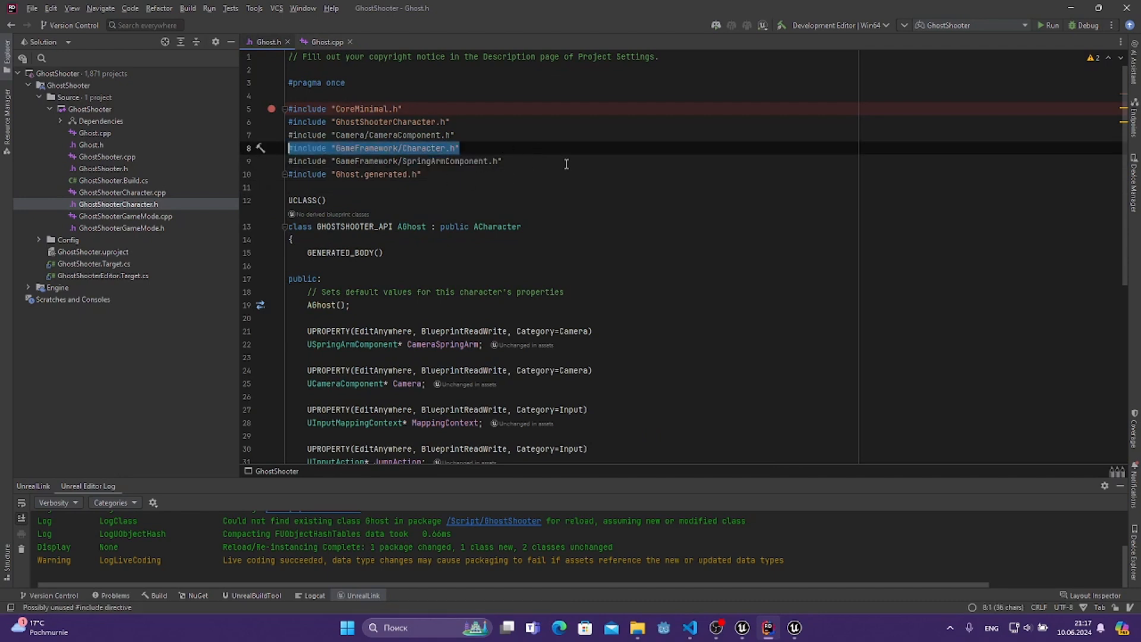
pyautogui.click(565, 163)
pyautogui.moveTo(504, 160); pyautogui.dragTo(275, 163)
# - Pass TEXT("CameraSpringArm") to the CreateDefaultSubobject call in Ghost.cpp and end the statement with a semicolon
pyautogui.click(326, 43)
pyautogui.click(604, 204)
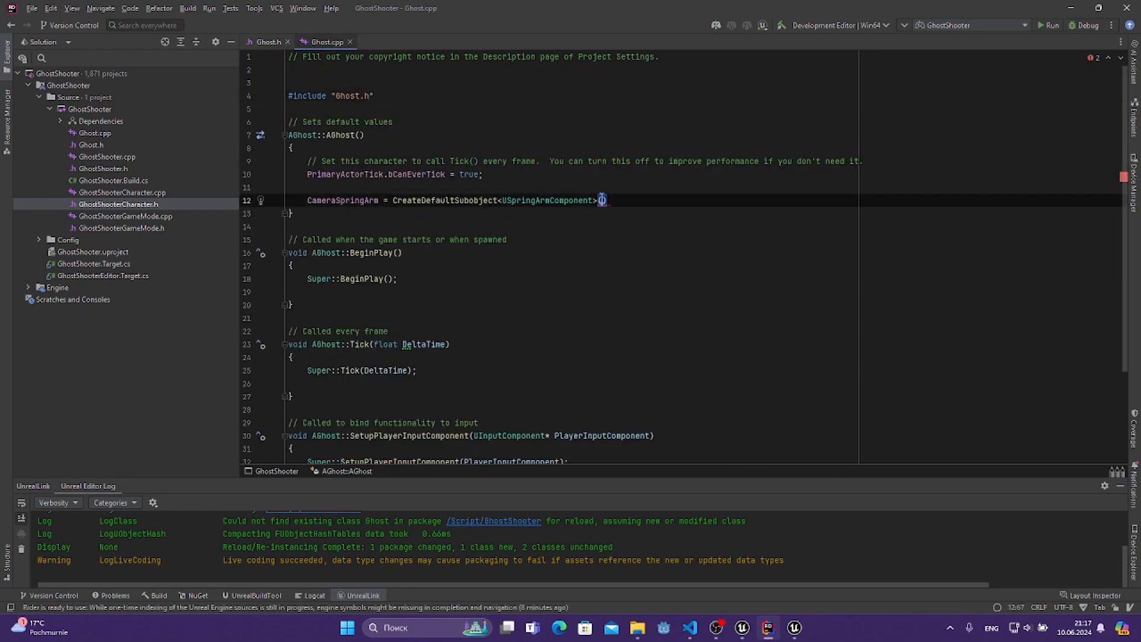
pyautogui.write('TEXT(')
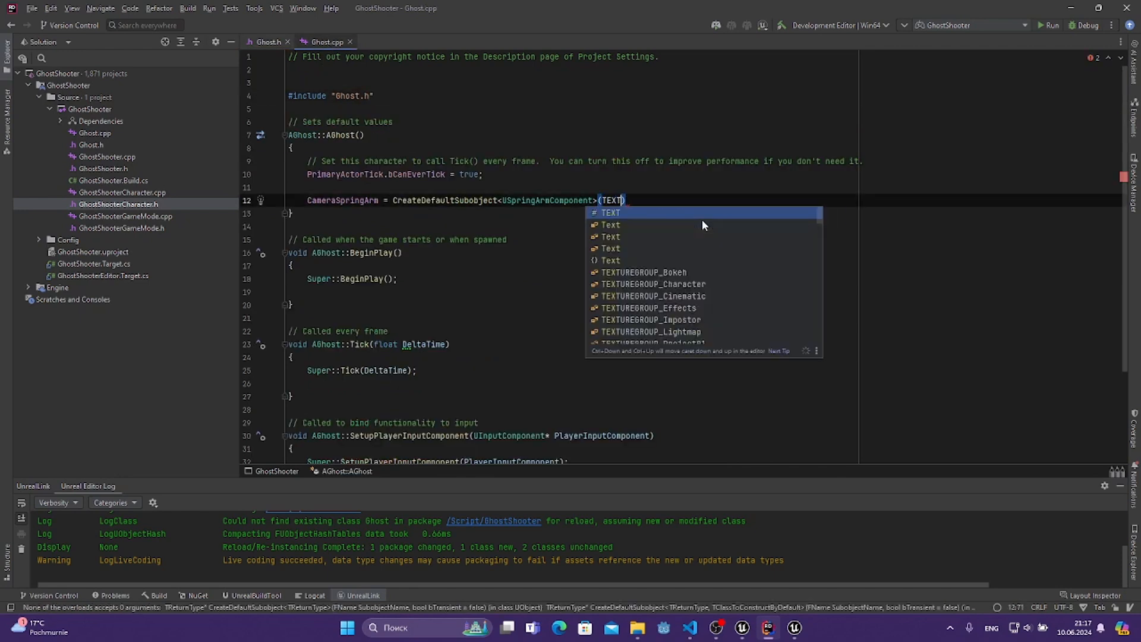
pyautogui.write('"')
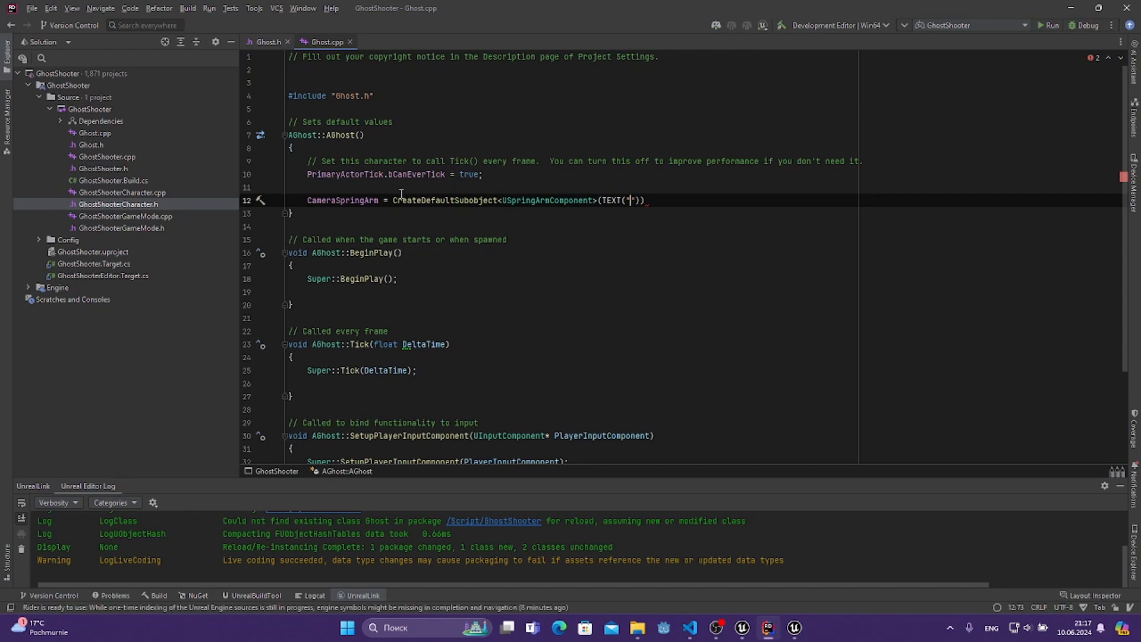
pyautogui.doubleClick(368, 200)
pyautogui.hotkey('ctrl', 'c')
pyautogui.click(632, 200)
pyautogui.hotkey('ctrl', 'v')
pyautogui.hotkey('ctrl', 'shift', 'Return')
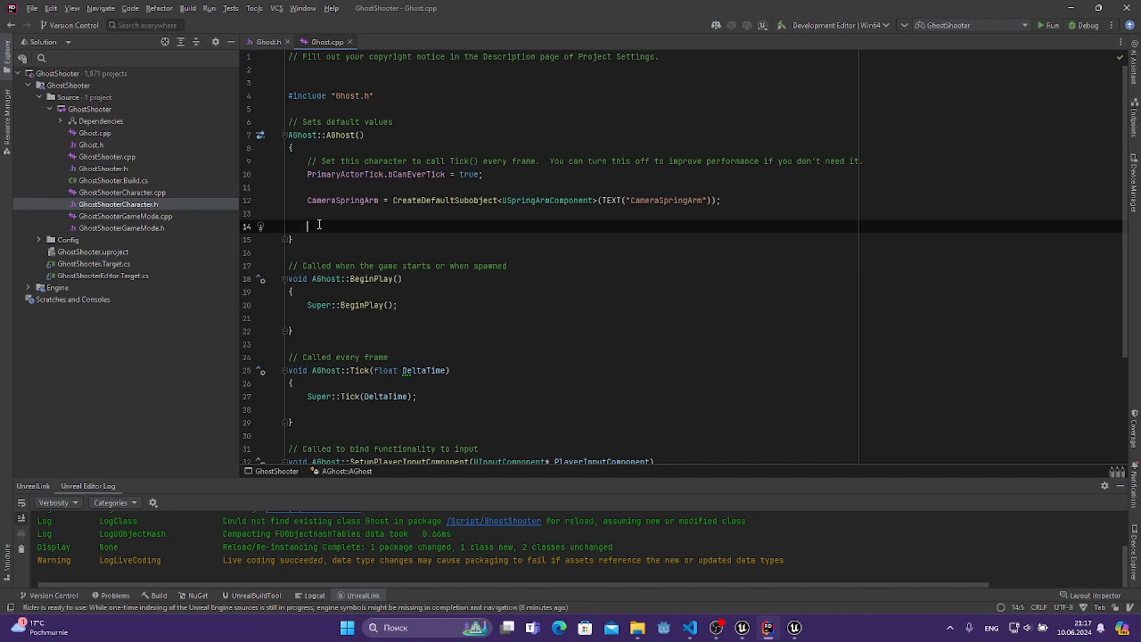
# - Attach CameraSpringArm to RootComponent with a SetupAttachment call below its creation in the AGhost constructor
pyautogui.click(340, 211)
pyautogui.write('C')
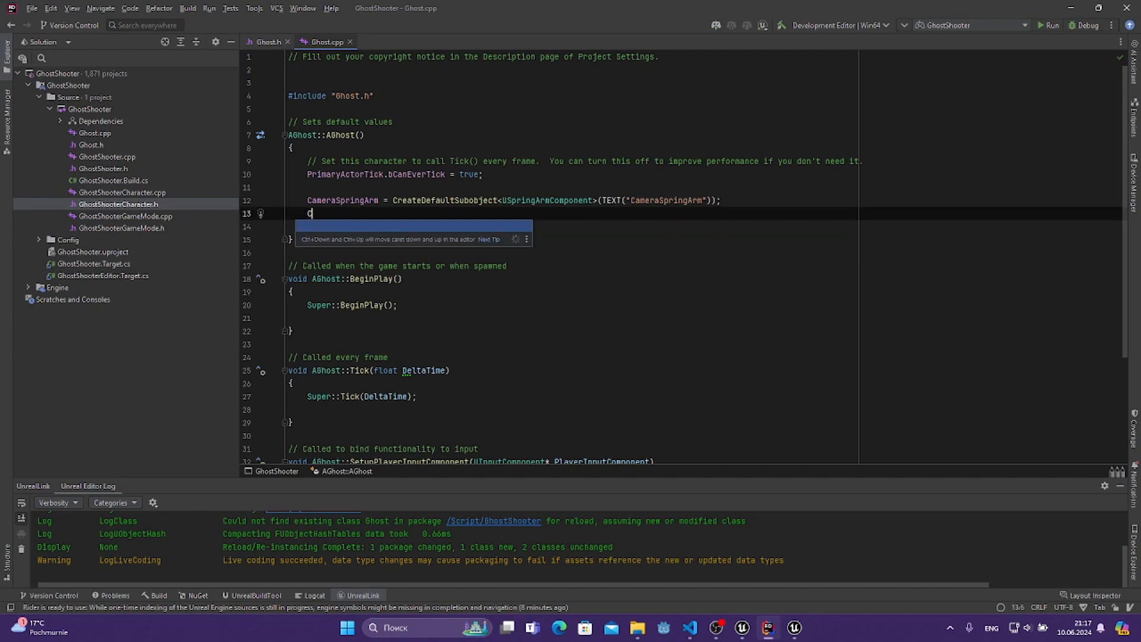
pyautogui.write('ameraSpringArm-')
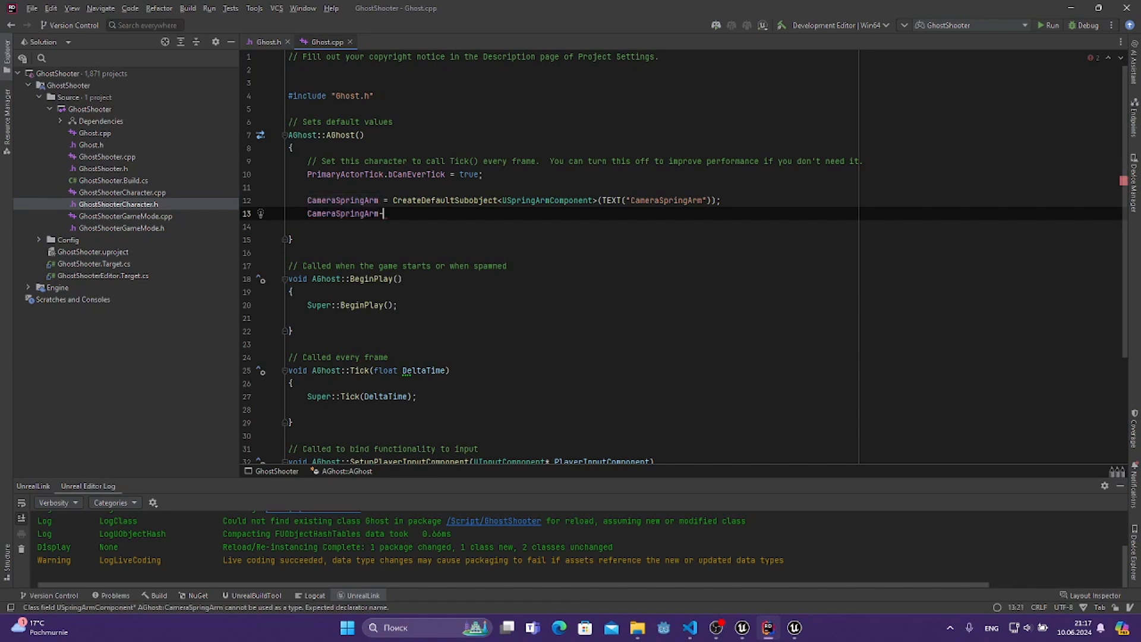
pyautogui.write('>Setup')
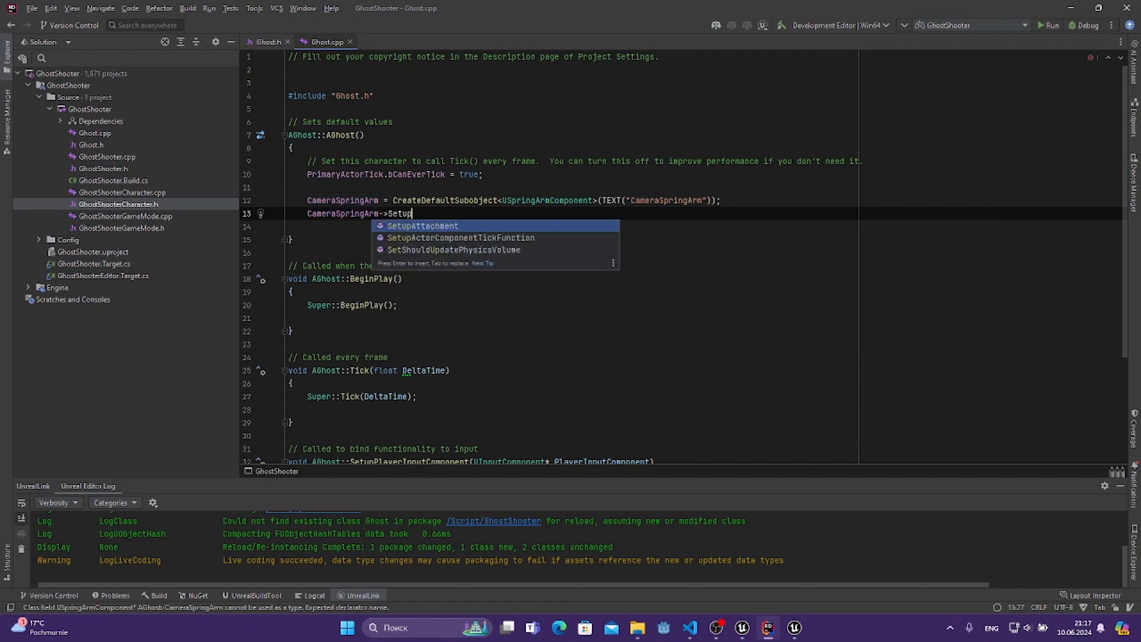
pyautogui.press('Return')
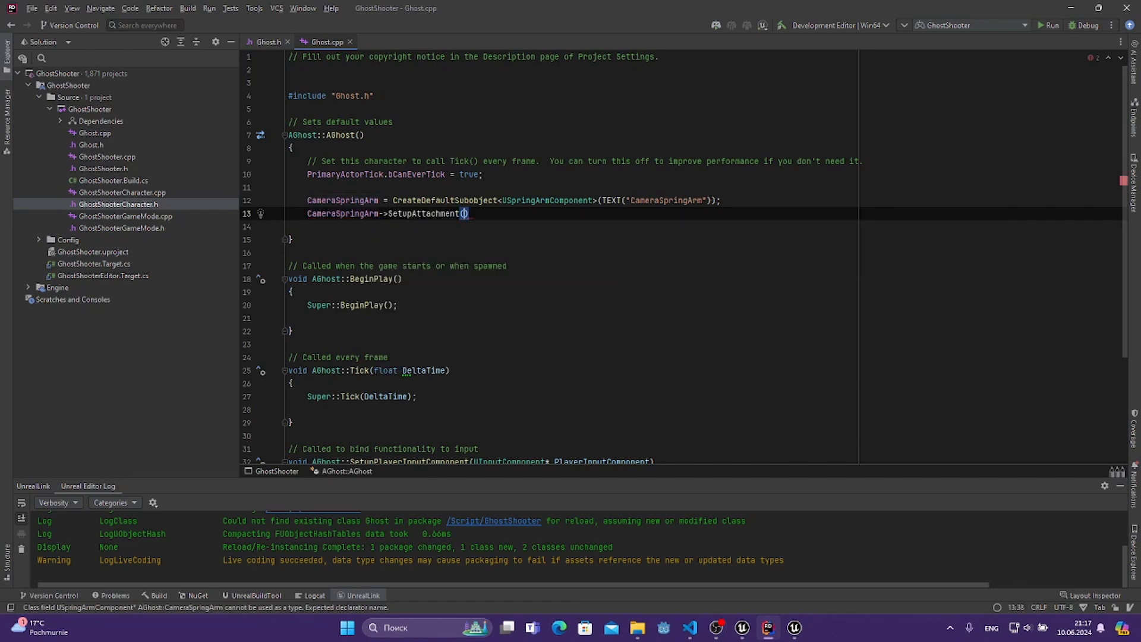
pyautogui.write('Root')
pyautogui.press('Down')
pyautogui.press('Down')
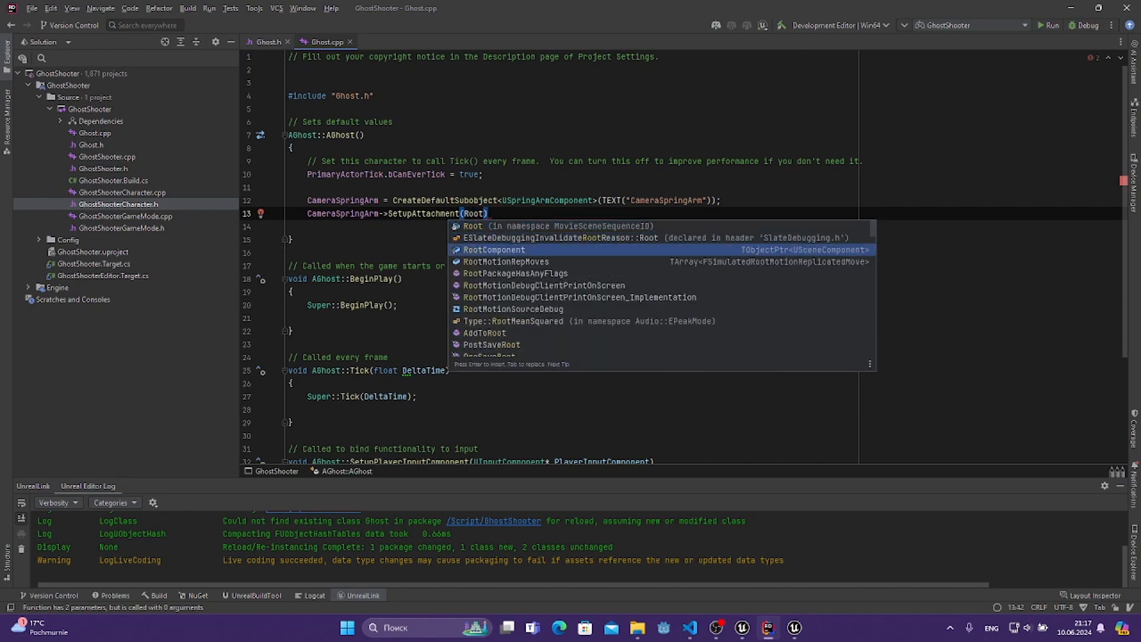
pyautogui.press('Return')
pyautogui.write(');')
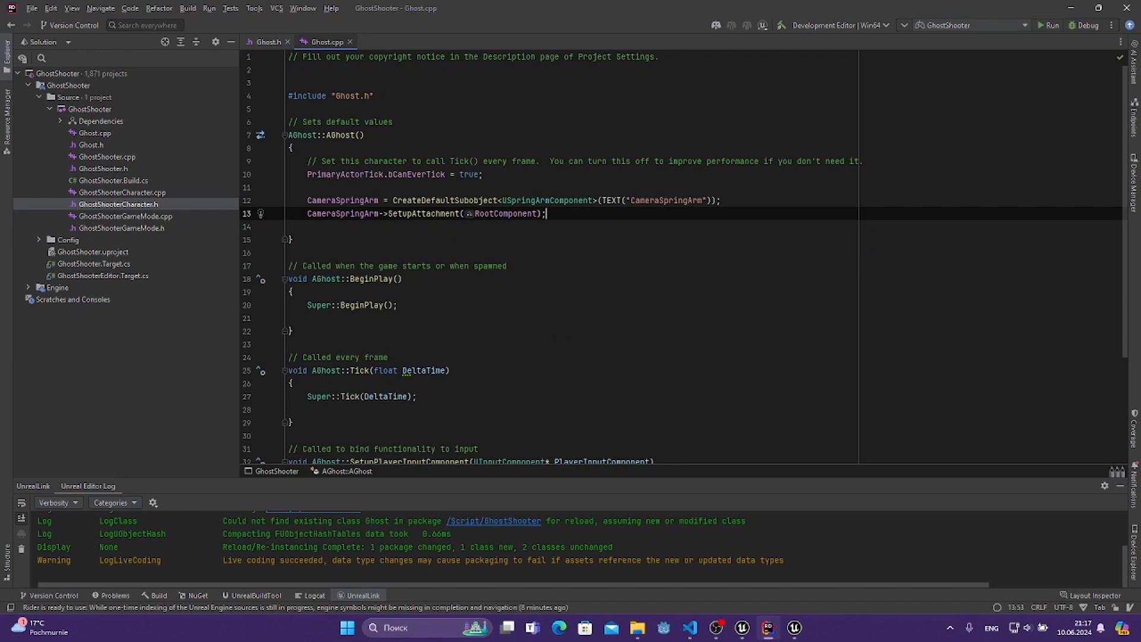
# - Start a Camera assignment in the AGhost constructor using CreateDefaultSubobject with the template type UCameraComponent, separated by an empty line
pyautogui.press('Return')
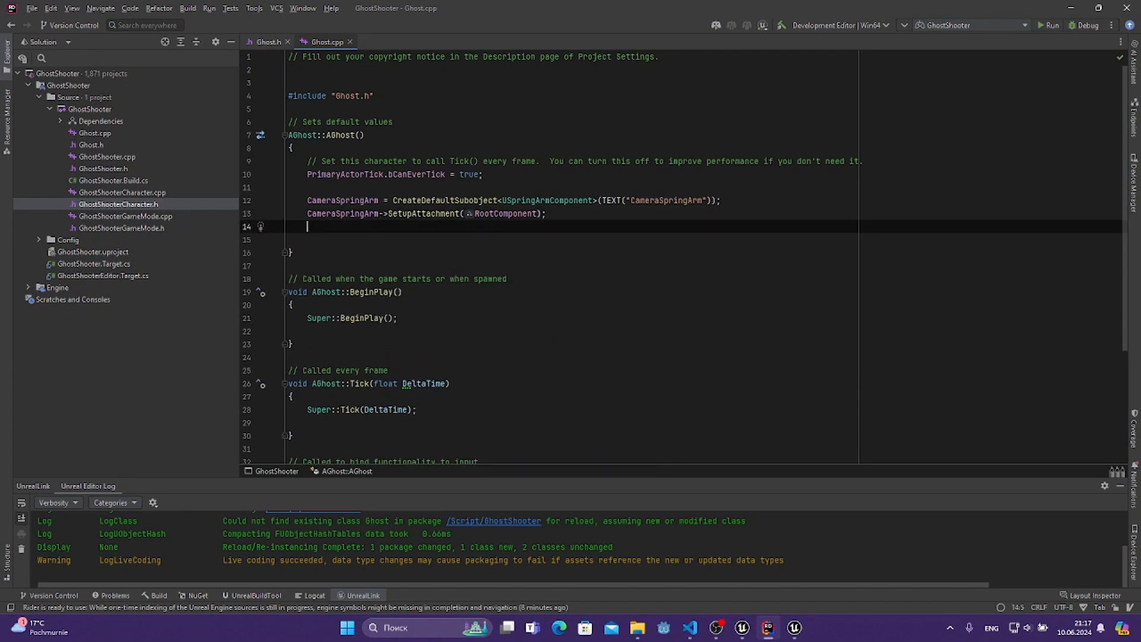
pyautogui.press('Return')
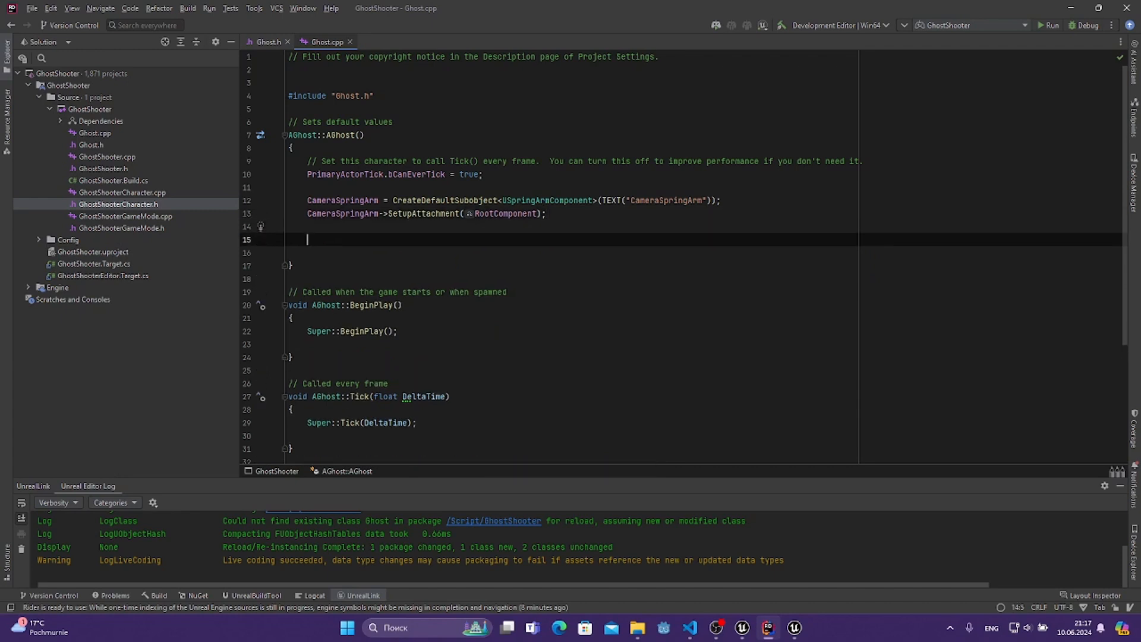
pyautogui.write('Camera')
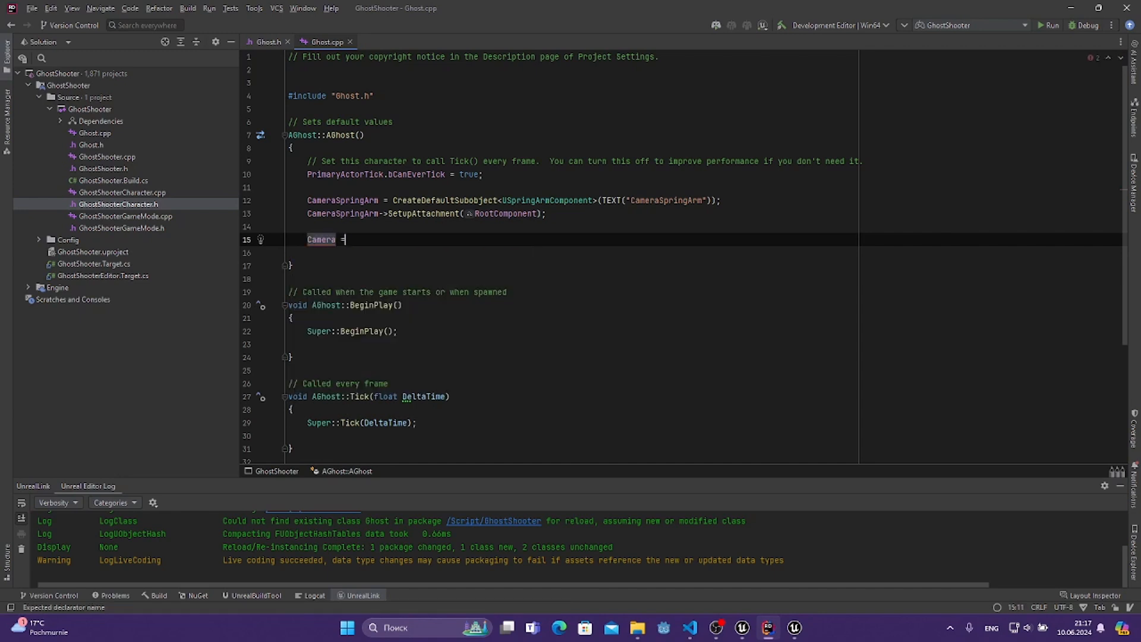
pyautogui.write(' = Create')
pyautogui.press('Down')
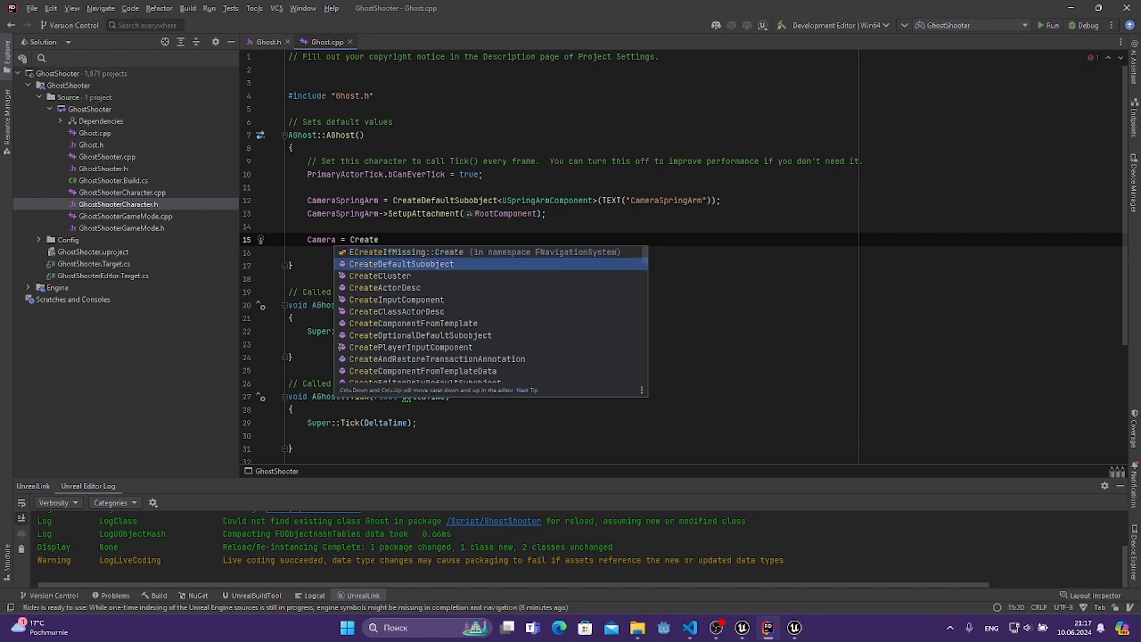
pyautogui.press('Return')
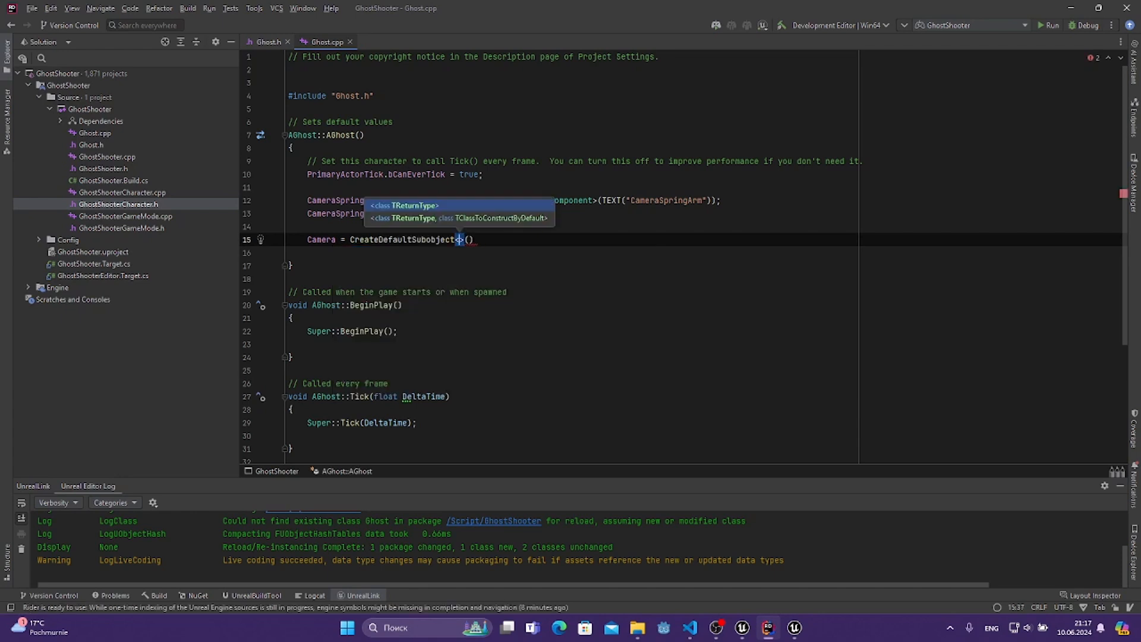
pyautogui.write('UCameraComponent')
pyautogui.press('Down')
pyautogui.press('Return')
pyautogui.press('Right')
pyautogui.press('Right')
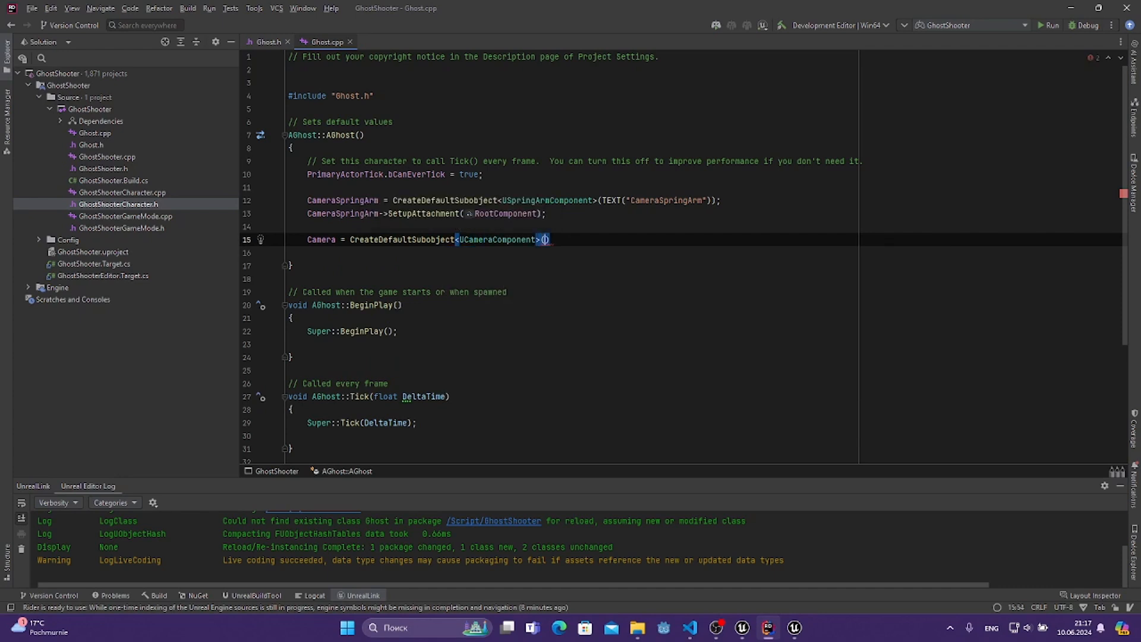
# - Pass TEXT("Camera") to the camera's CreateDefaultSubobject call and end the statement with a semicolon
pyautogui.write('TE')
pyautogui.press('Return')
pyautogui.write('"')
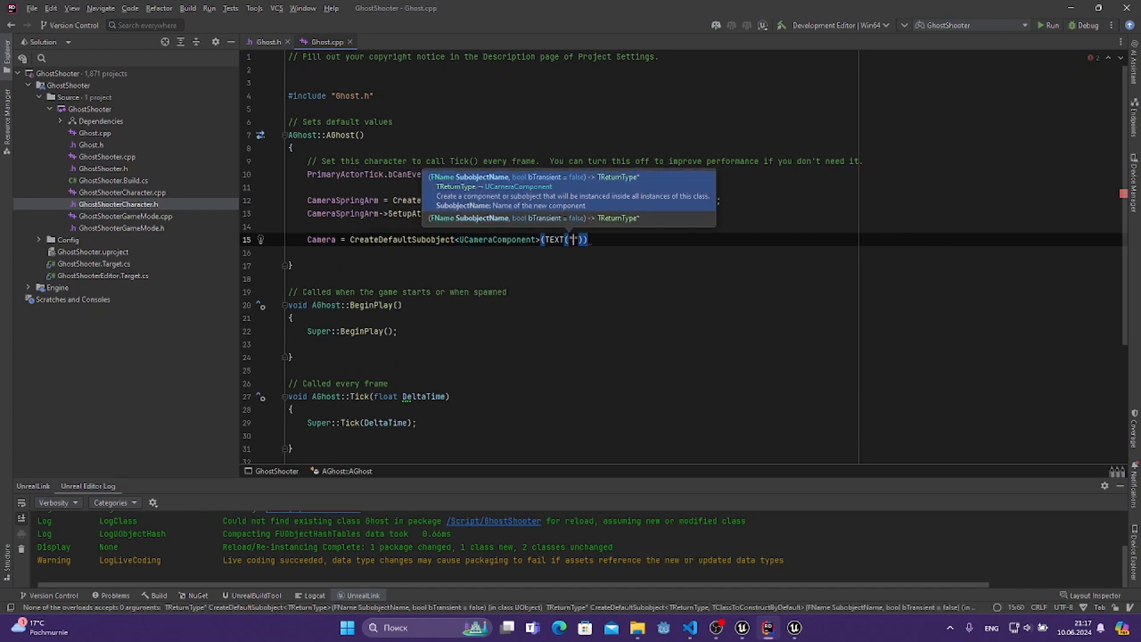
pyautogui.doubleClick(326, 241)
pyautogui.hotkey('ctrl', 'c')
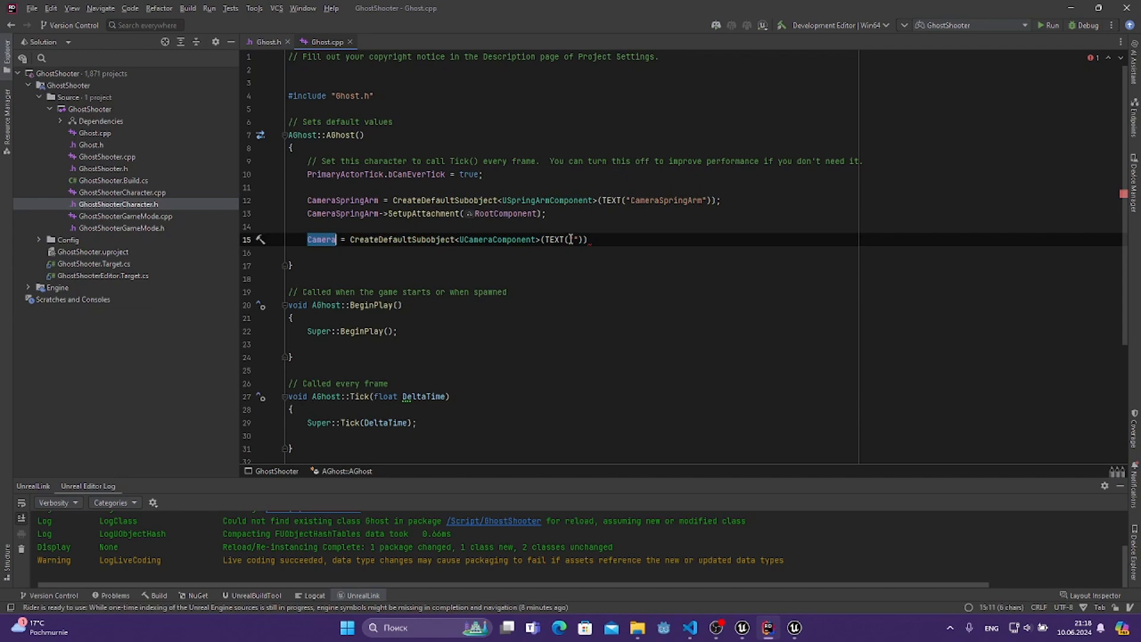
pyautogui.click(570, 240)
pyautogui.hotkey('ctrl', 'v')
pyautogui.press('End')
pyautogui.write(';')
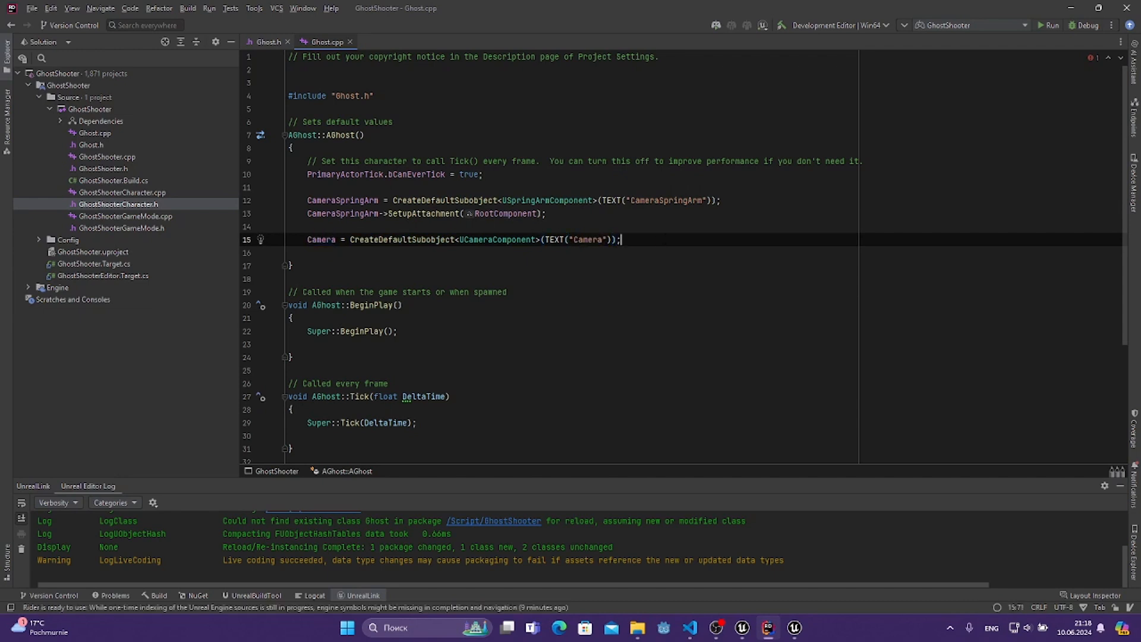
# - Copy the spring arm's SetupAttachment statement onto a new line below the Camera creation
pyautogui.press('Return')
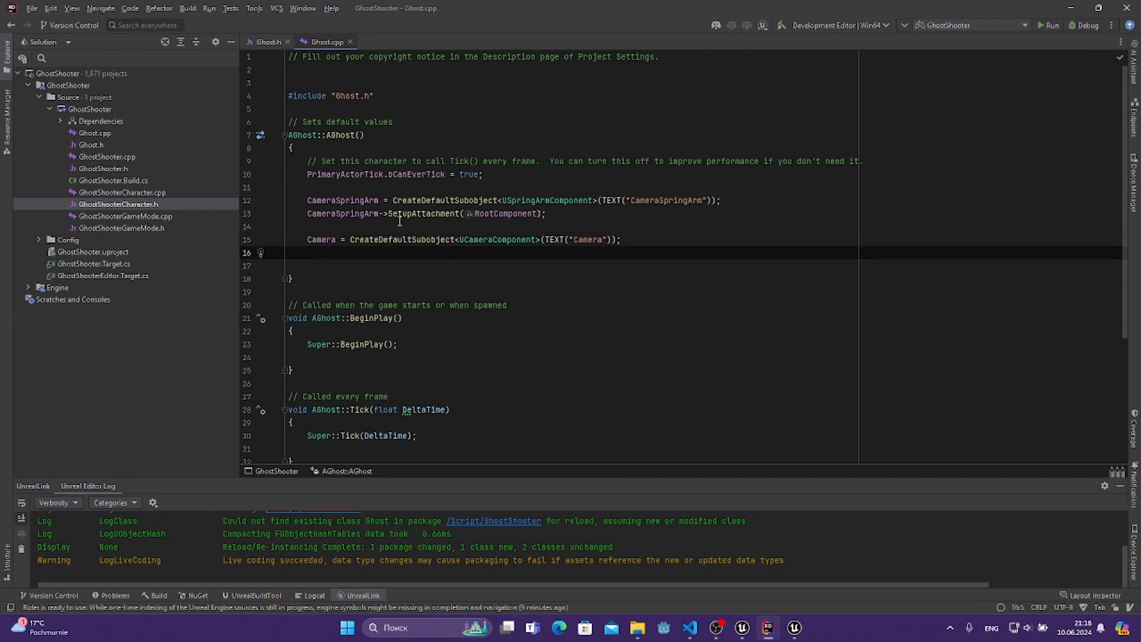
pyautogui.click(361, 214)
pyautogui.tripleClick(362, 214)
pyautogui.click(554, 216)
pyautogui.moveTo(554, 215); pyautogui.dragTo(333, 214)
pyautogui.hotkey('ctrl', 'c')
pyautogui.click(367, 253)
pyautogui.hotkey('ctrl', 'v')
# - Change the copied statement to Camera->SetupAttachment(CameraSpringArm); and remove the empty line before the constructor's closing brace
pyautogui.doubleClick(342, 252)
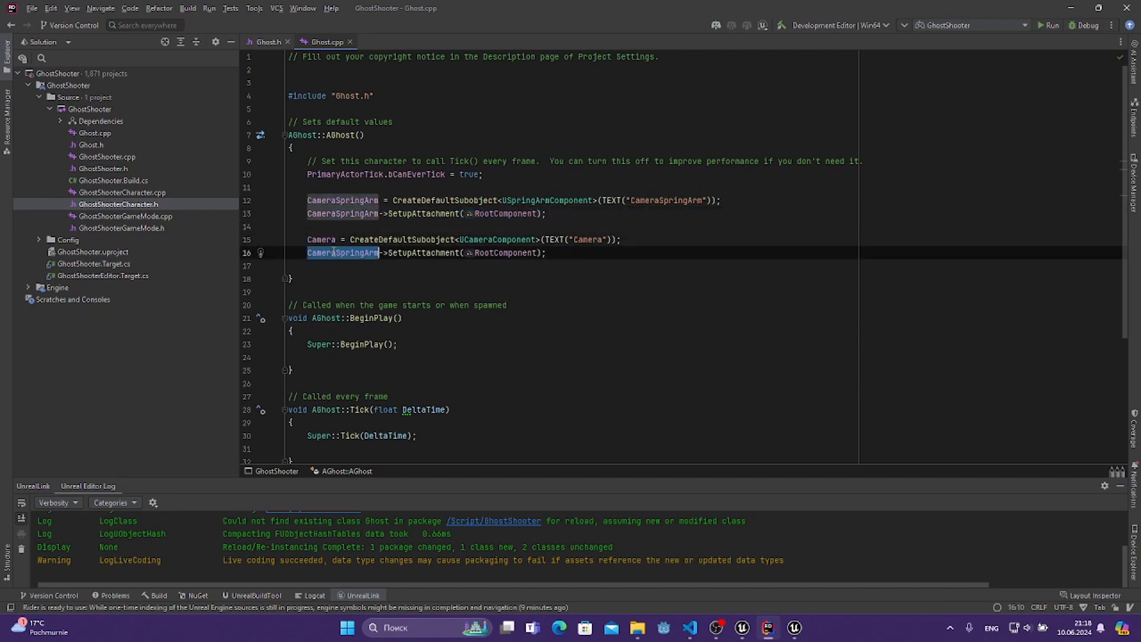
pyautogui.write('Camera')
pyautogui.click(467, 252)
pyautogui.doubleClick(316, 214)
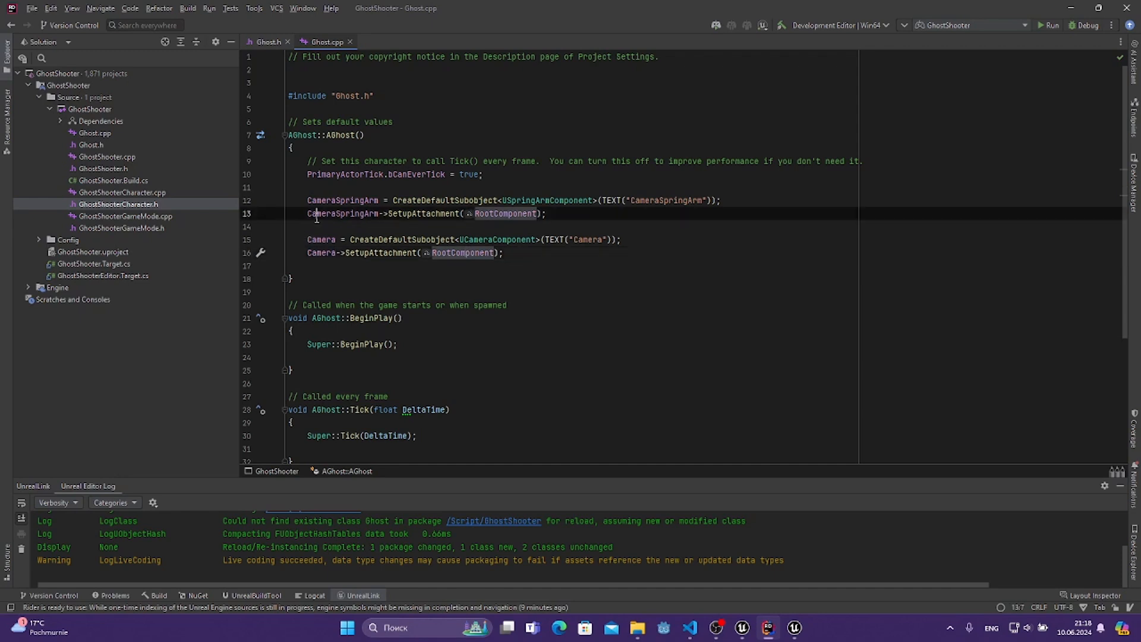
pyautogui.click(456, 254)
pyautogui.hotkey('ctrl', 'c')
pyautogui.doubleClick(456, 253)
pyautogui.hotkey('ctrl', 'v')
pyautogui.click(520, 264)
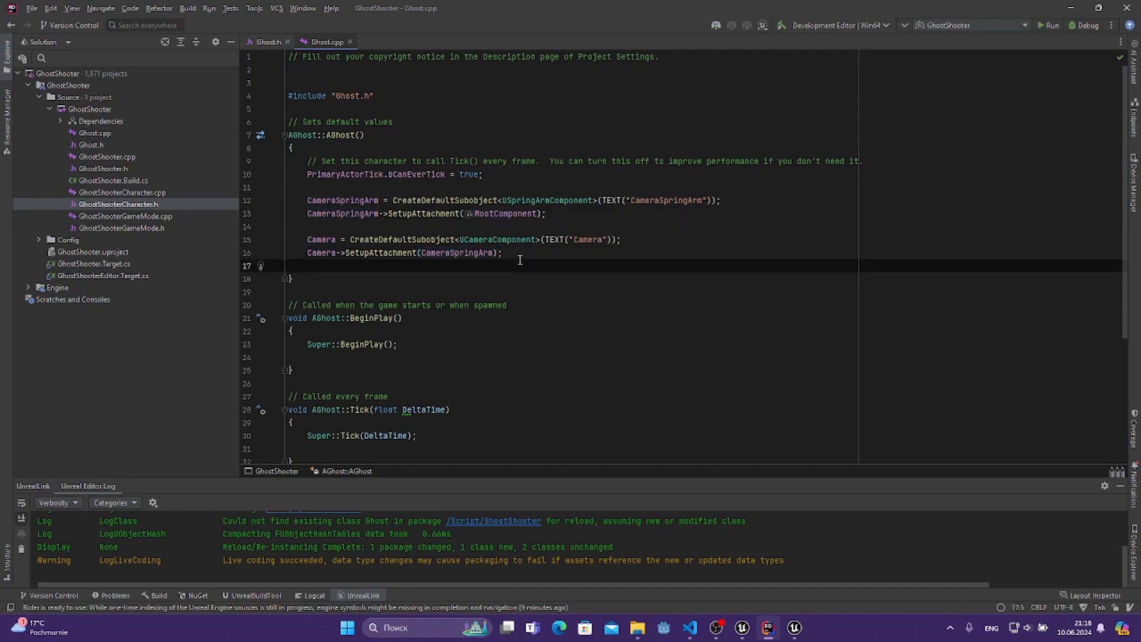
pyautogui.press('BackSpace')
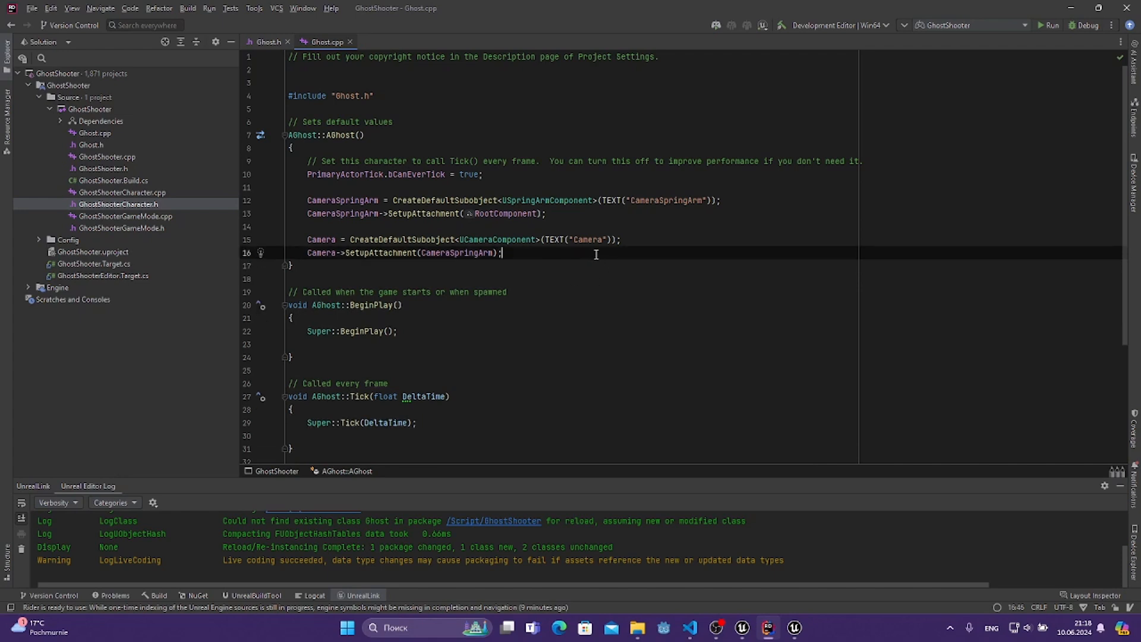
pyautogui.hotkey('shift', 'Up')
pyautogui.hotkey('shift', 'Up')
pyautogui.hotkey('shift', 'Up')
pyautogui.hotkey('shift', 'Up')
pyautogui.hotkey('shift', 'Up')
pyautogui.press('Right')
pyautogui.scroll(-2, 597, 227)
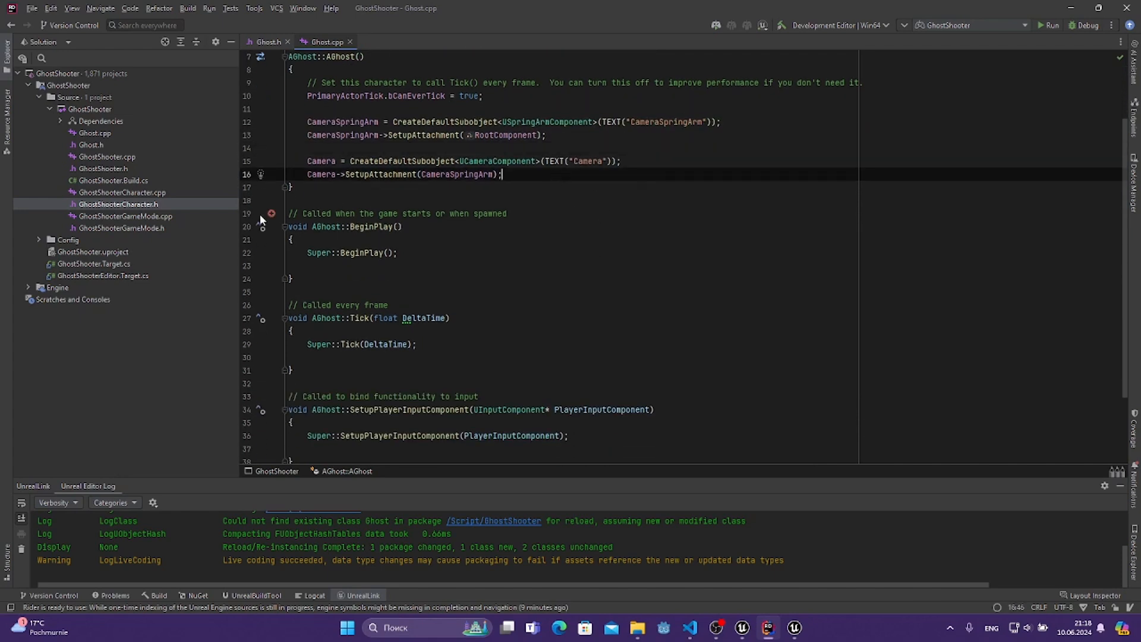
pyautogui.click(372, 210)
pyautogui.click(391, 204)
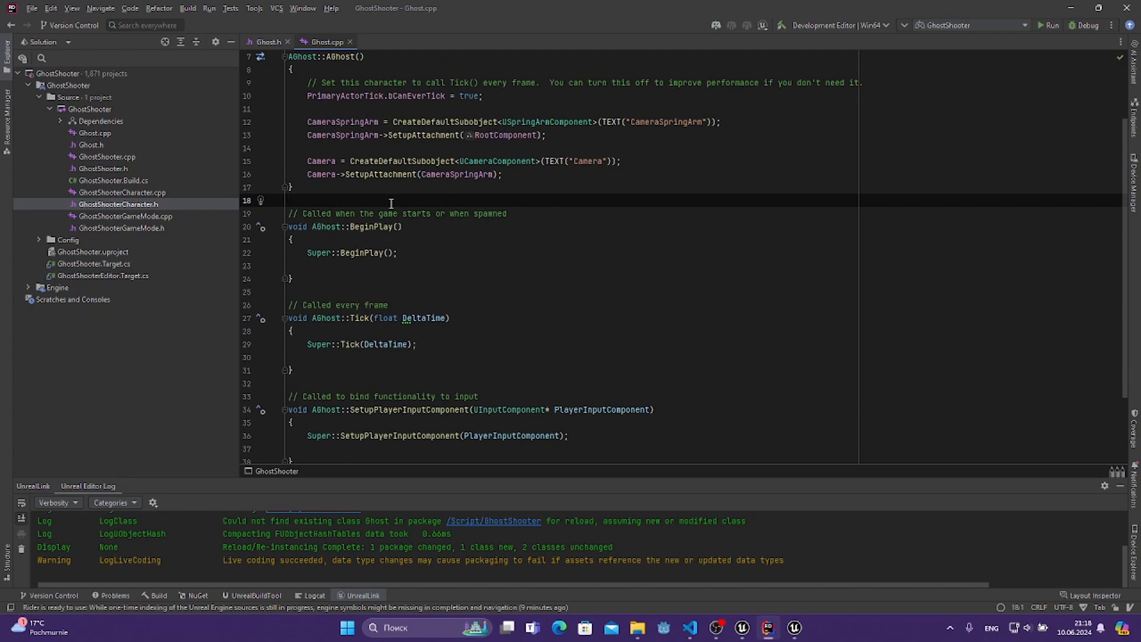
# - Add a new line for code below the Super call in AGhost::SetupPlayerInputComponent
pyautogui.scroll(-3, 404, 294)
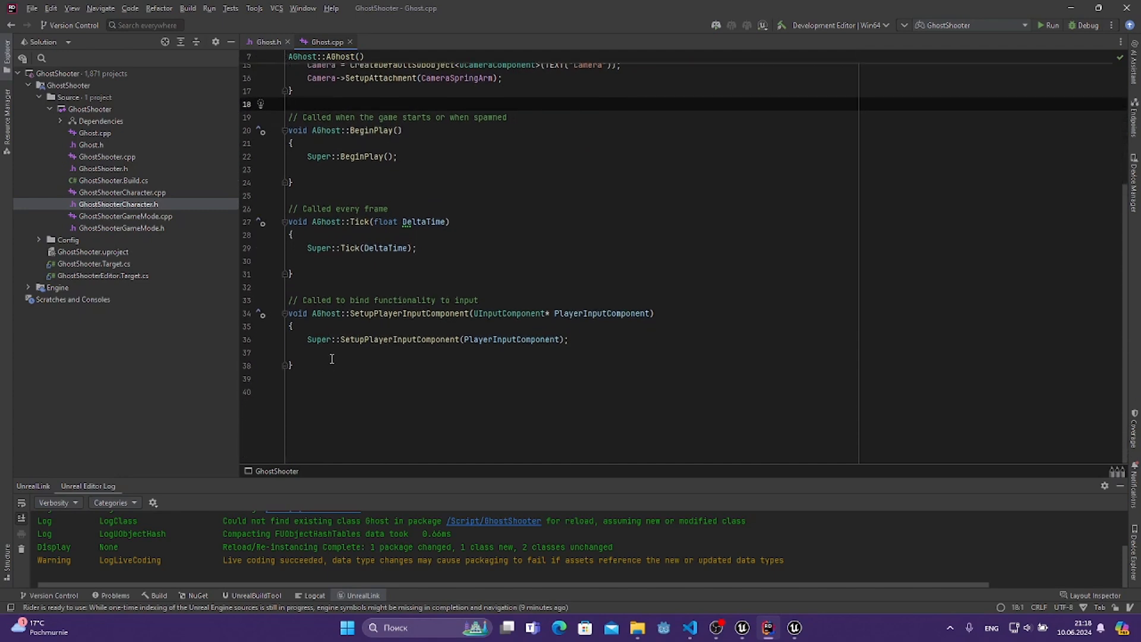
pyautogui.click(383, 350)
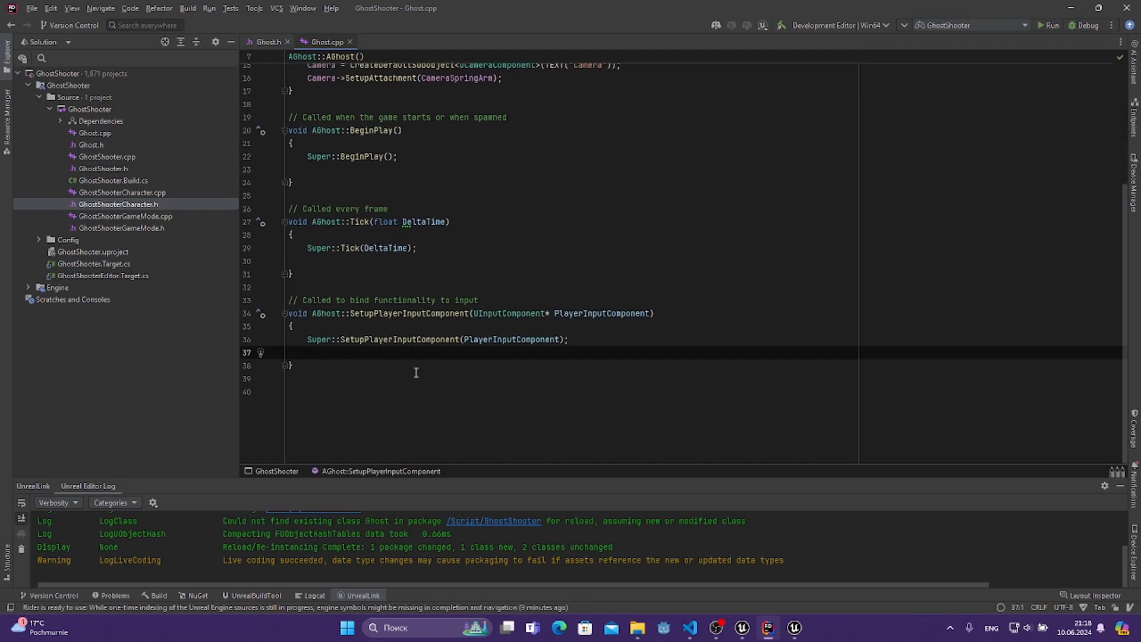
pyautogui.press('Return')
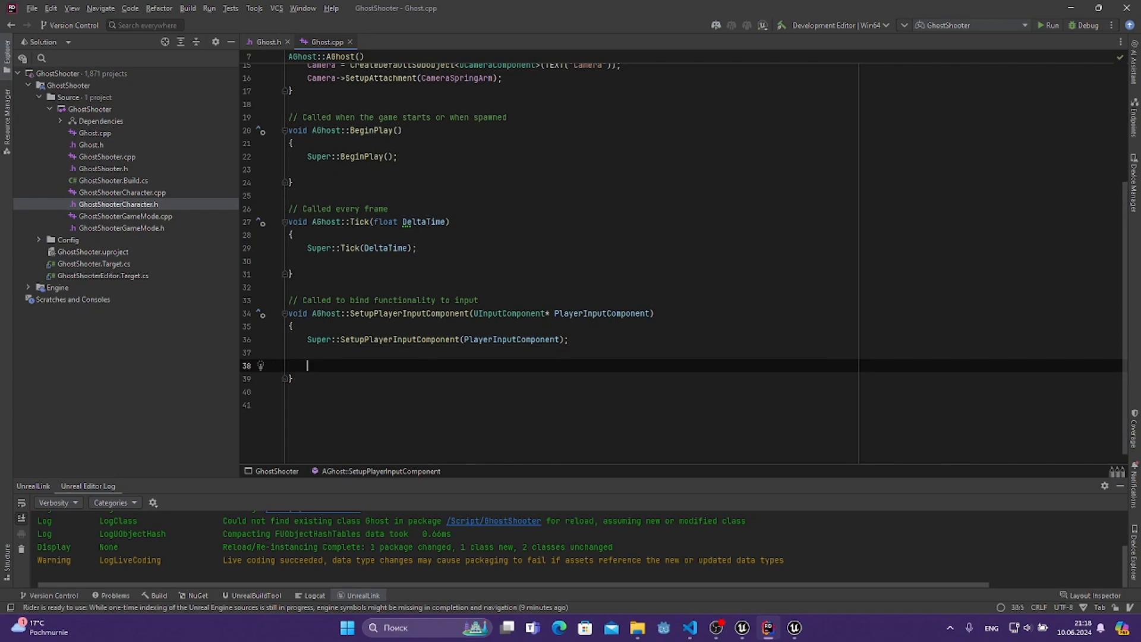
pyautogui.hotkey('alt', 'Tab')
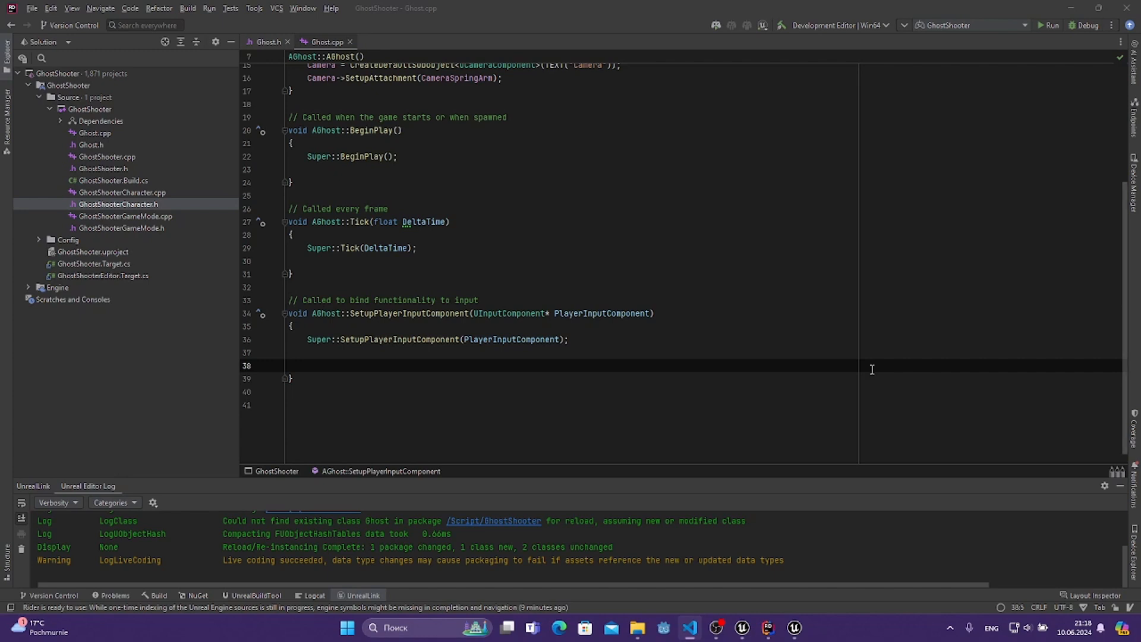
pyautogui.click(384, 363)
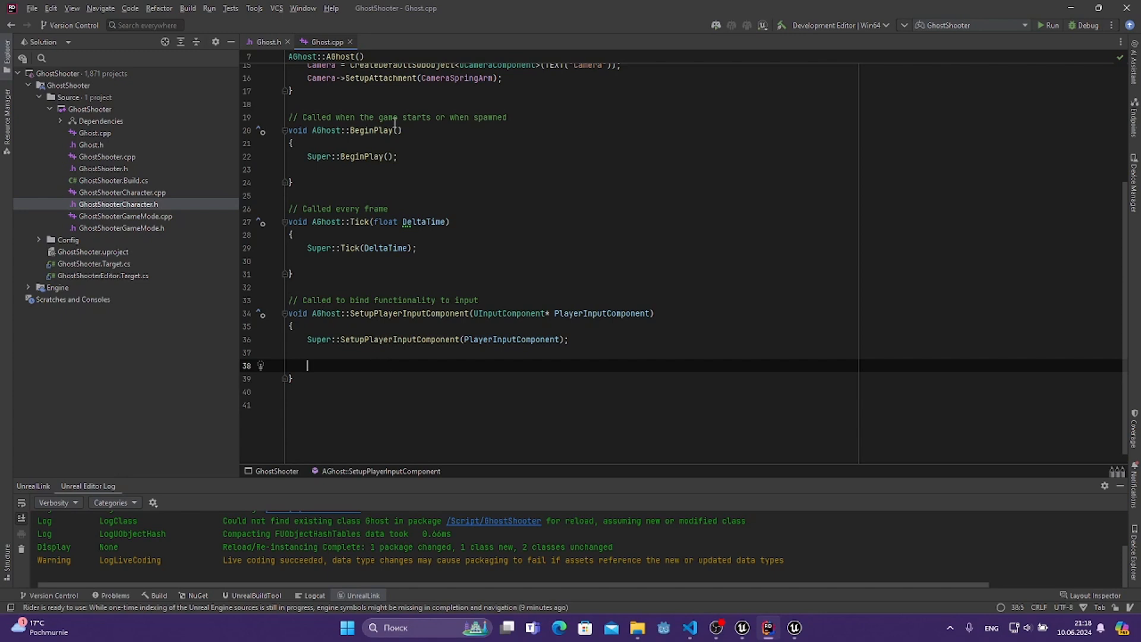
# - Check the MappingContext declaration among the input properties in Ghost.h and return to Ghost.cpp
pyautogui.click(269, 42)
pyautogui.scroll(-5, 333, 267)
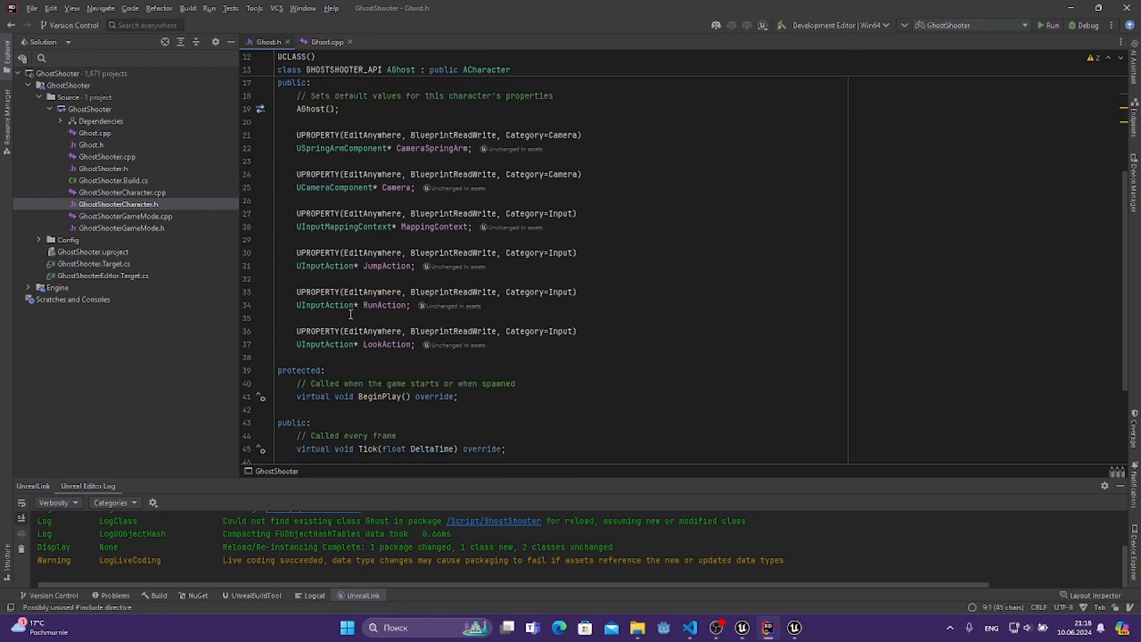
pyautogui.click(332, 313)
pyautogui.doubleClick(434, 227)
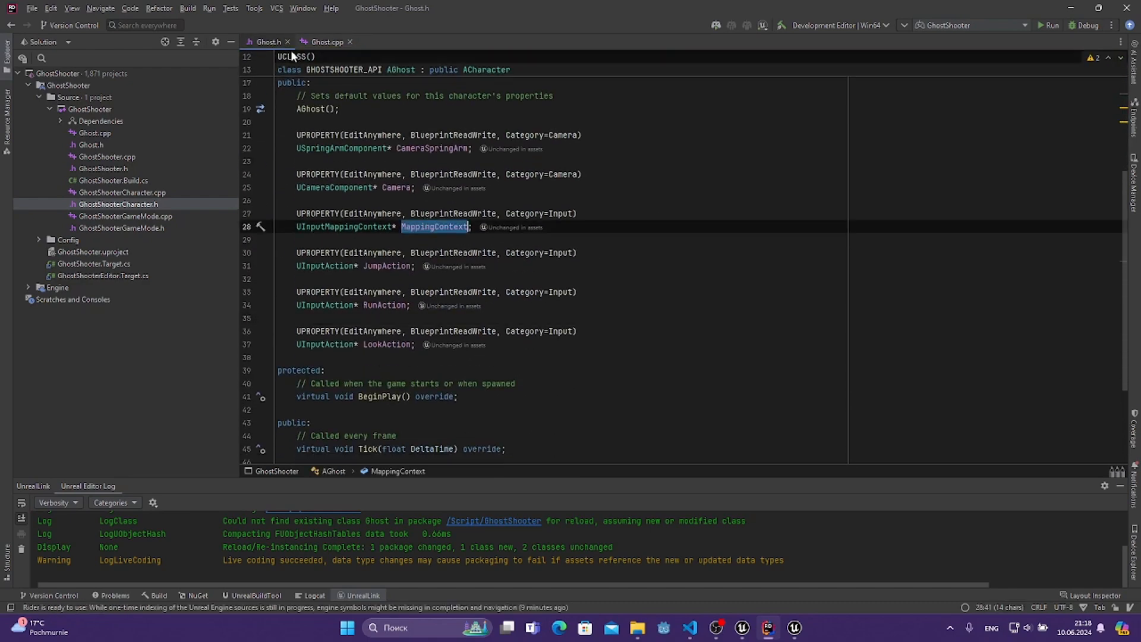
pyautogui.click(326, 43)
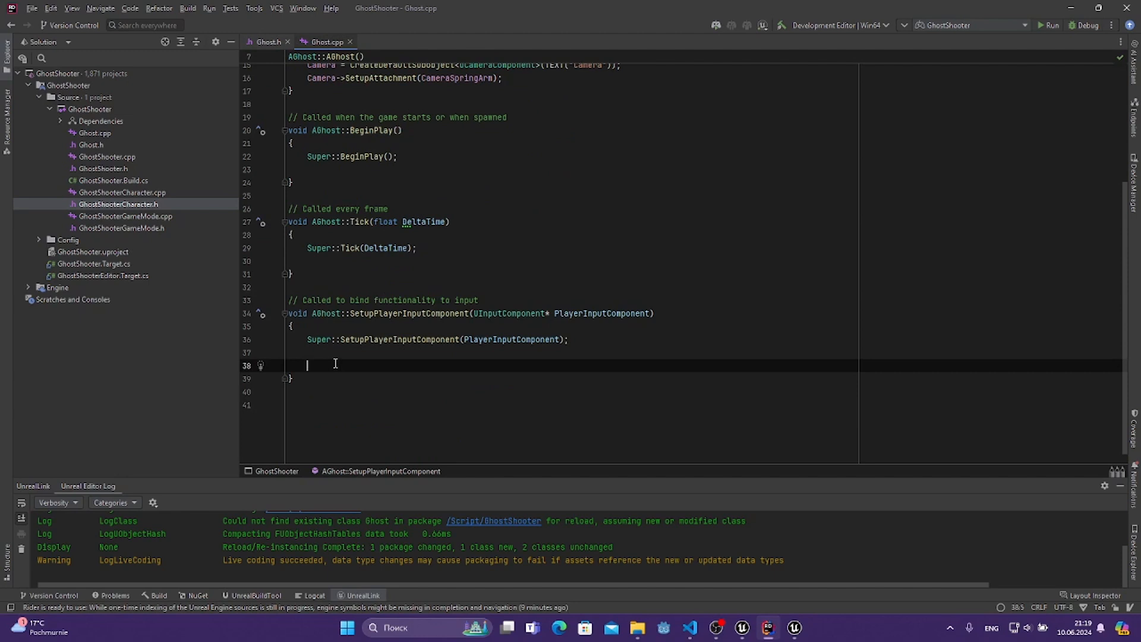
# - Declare an APlayerController* variable named PlayerController on the empty line below the Super call in SetupPlayerInputComponent
pyautogui.write('APlayer')
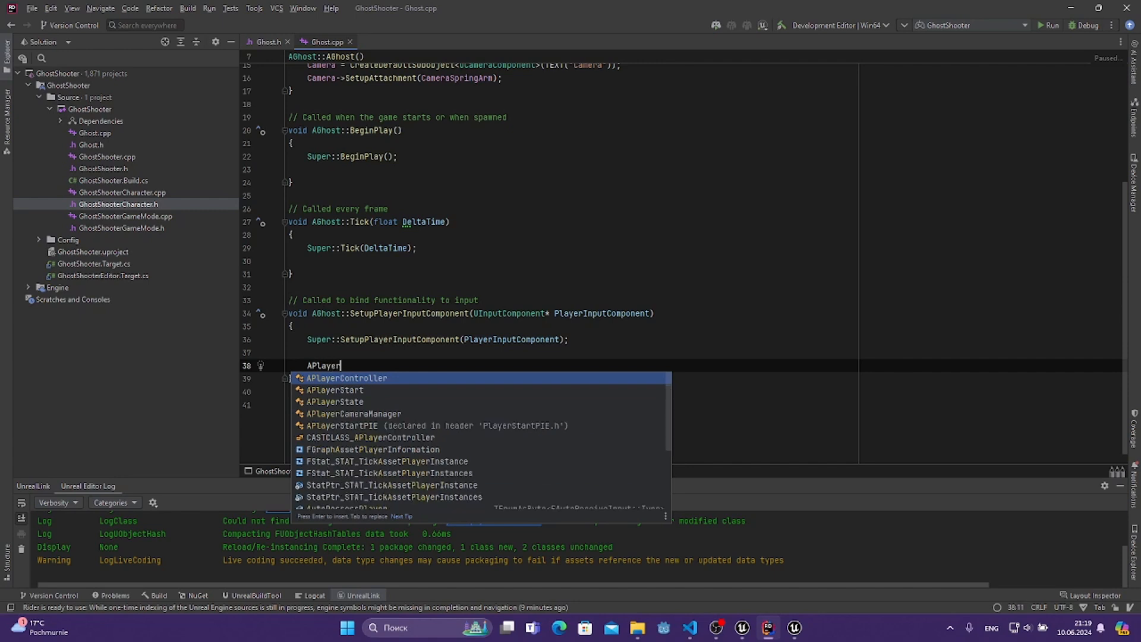
pyautogui.press('Return')
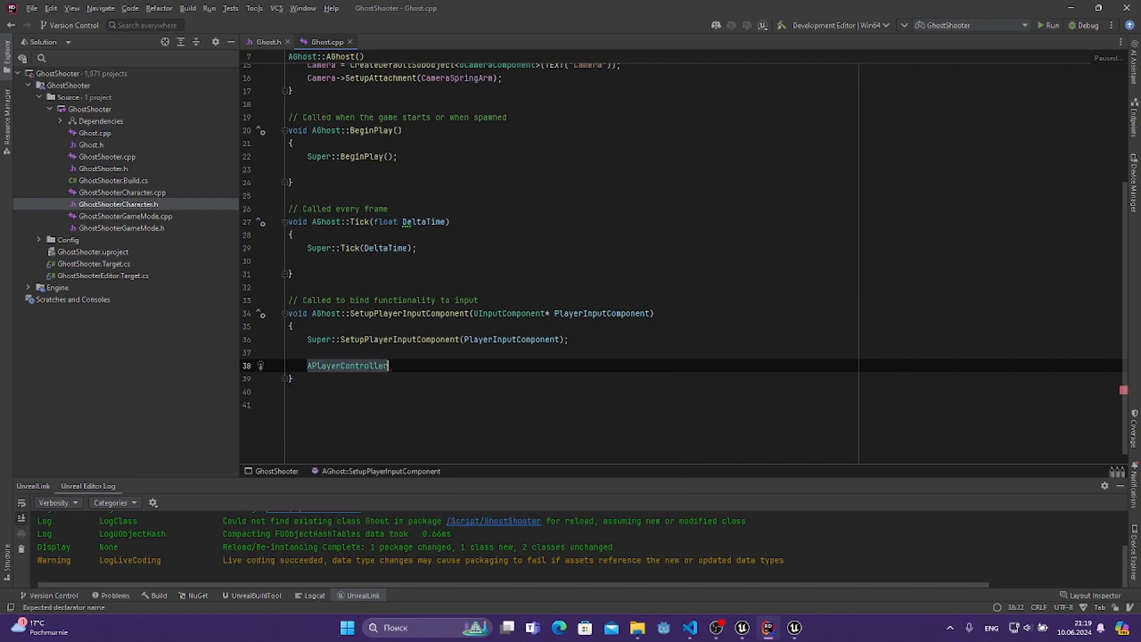
pyautogui.write('* Player')
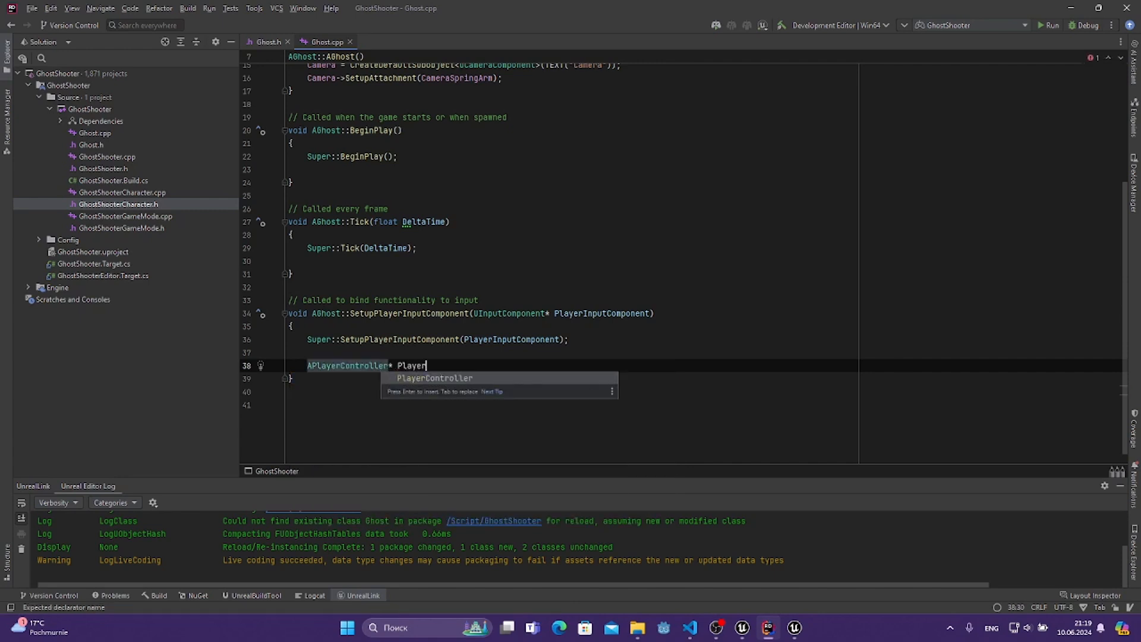
pyautogui.press('Return')
# - Initialize PlayerController with = Cast<APlayerController>(GetController()); to complete the statement
pyautogui.write('= CastM')
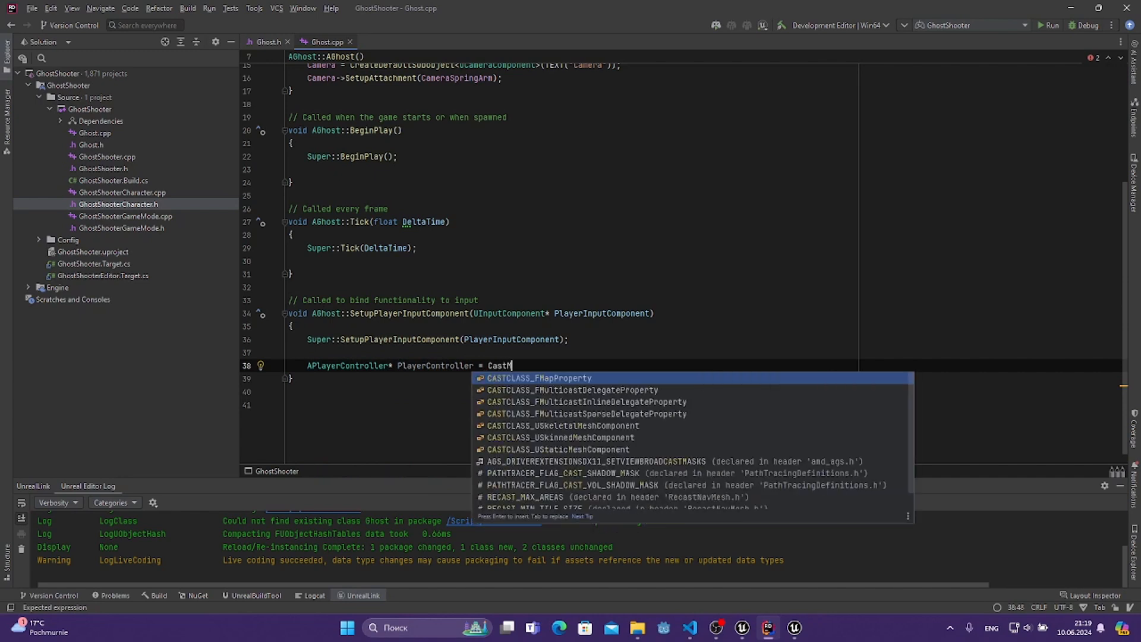
pyautogui.press('BackSpace')
pyautogui.write('<AP')
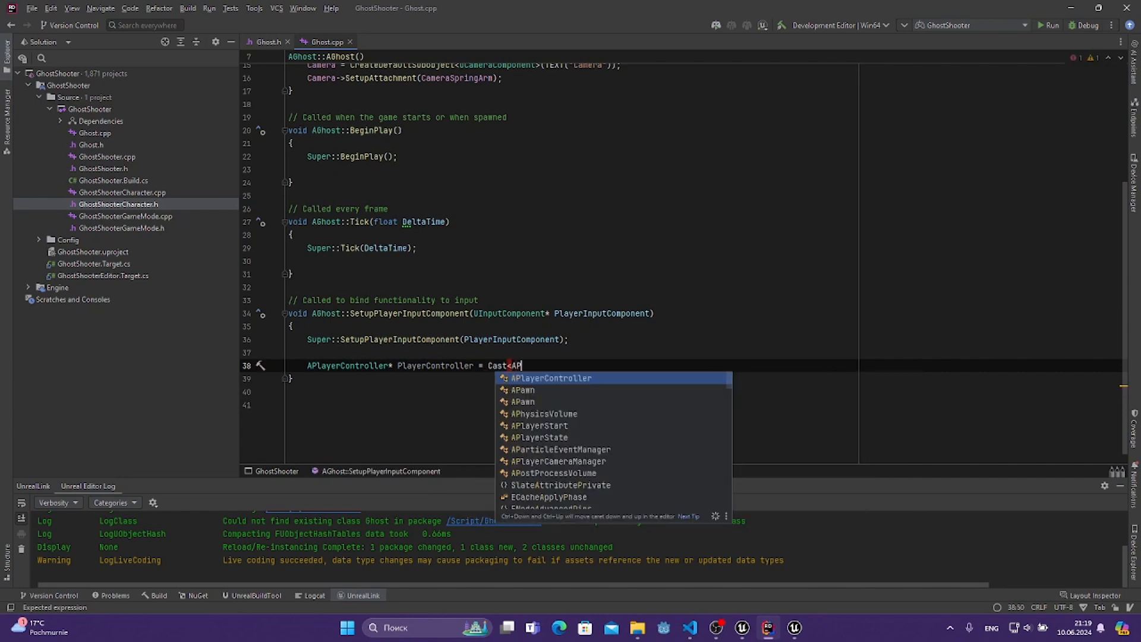
pyautogui.press('Return')
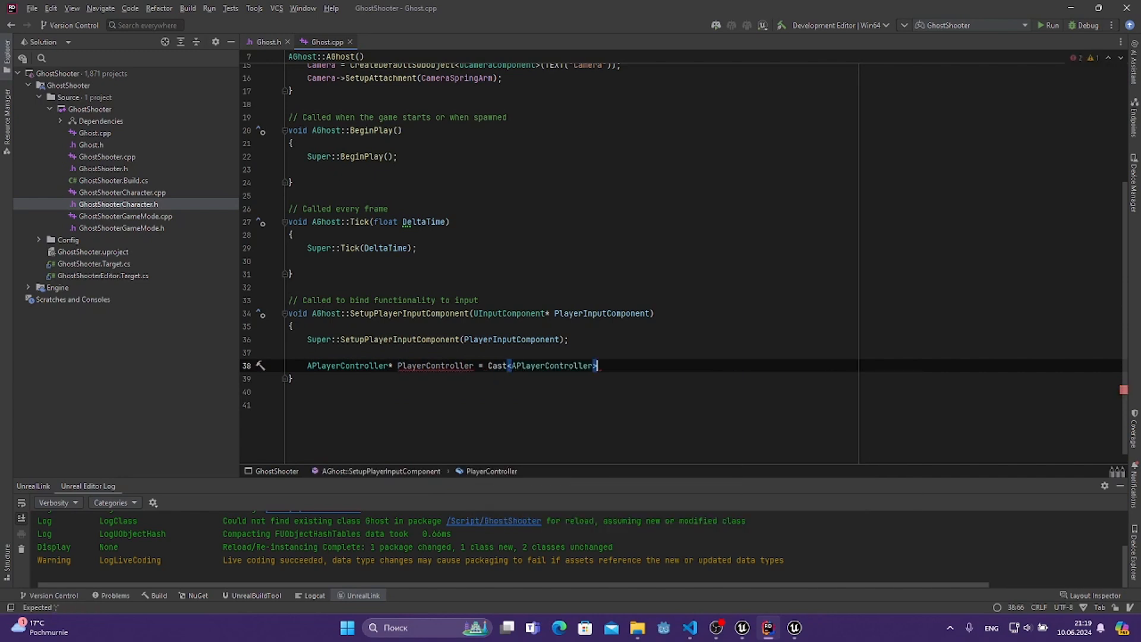
pyautogui.write('(Get')
pyautogui.write('Controller()')
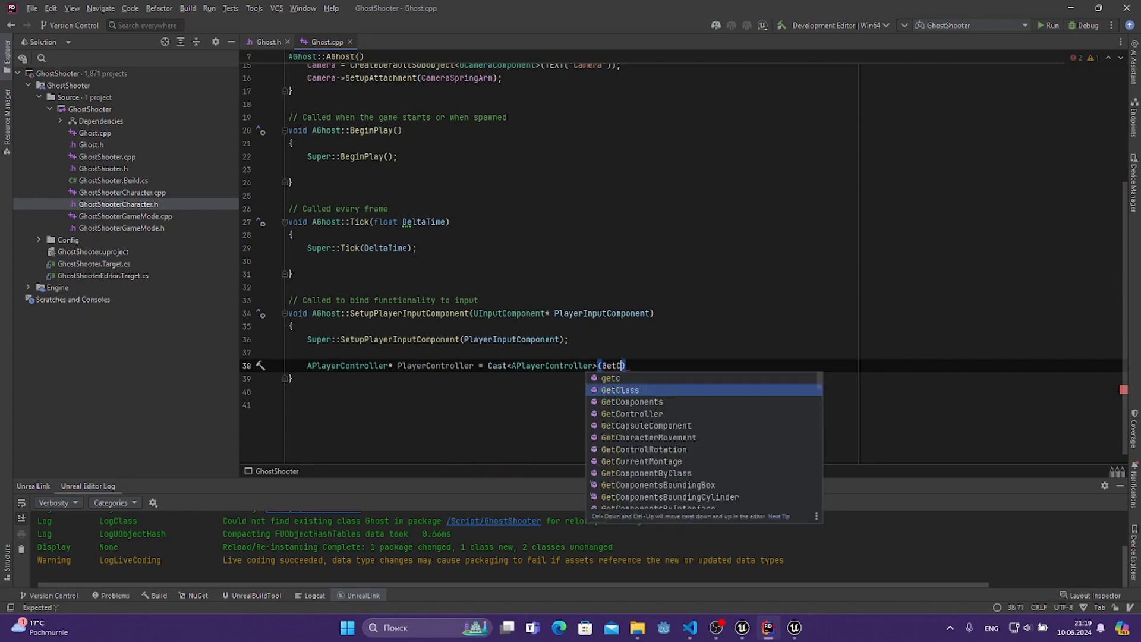
pyautogui.press('Return')
pyautogui.write(');')
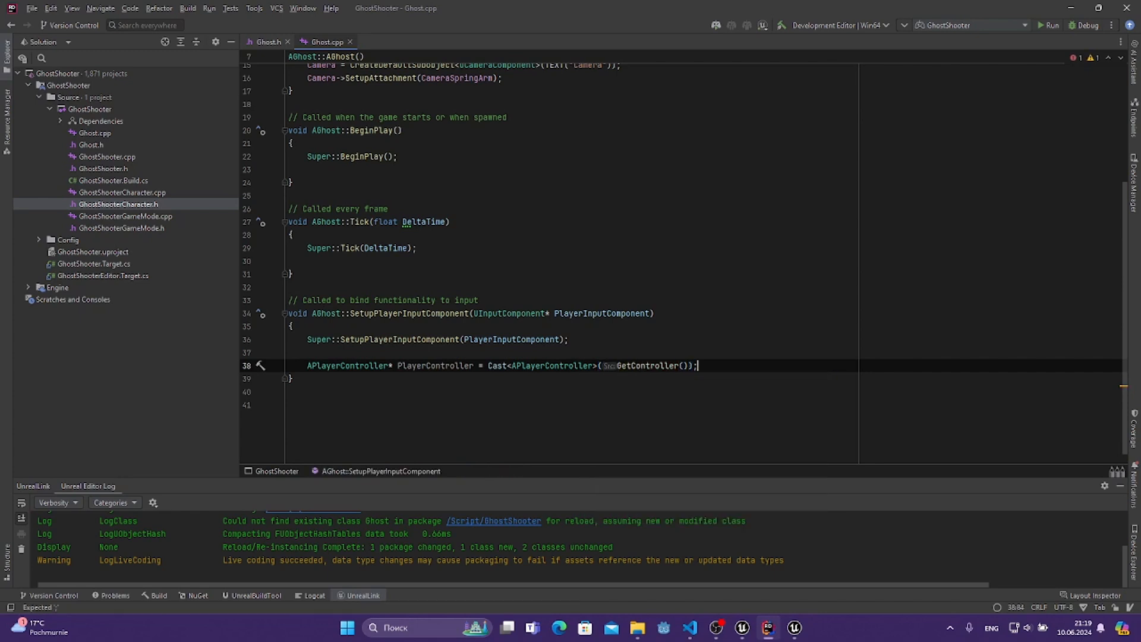
# - Declare a UEnhancedInputLocalPlayerSubsystem* variable named Subsystem on a new line below the PlayerController statement, letting completion include its header
pyautogui.press('Return')
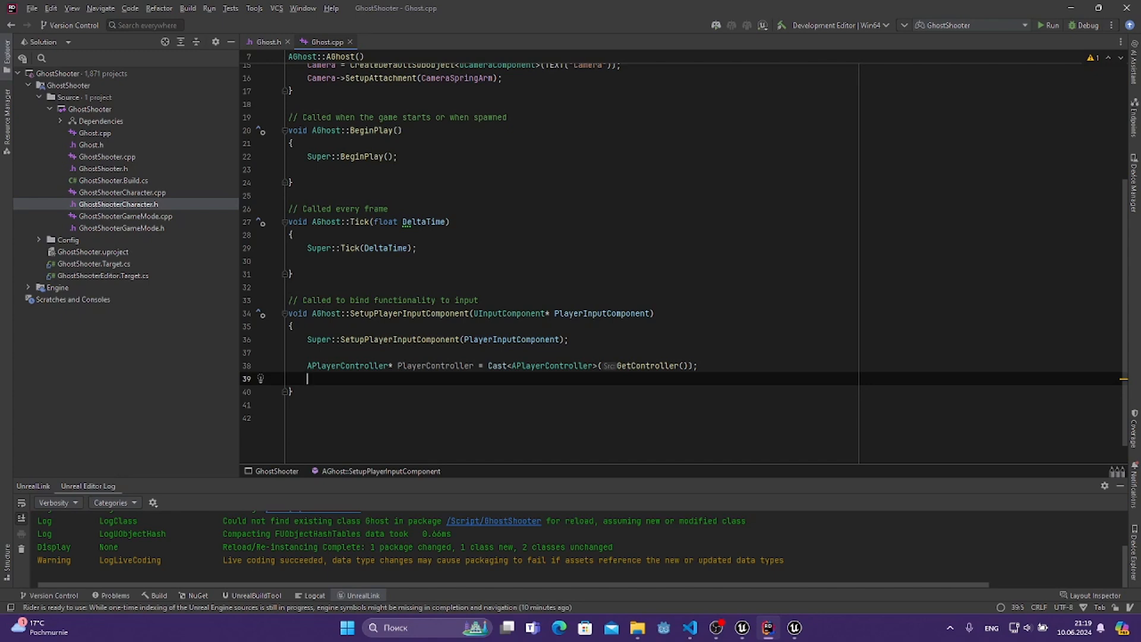
pyautogui.write('UEn')
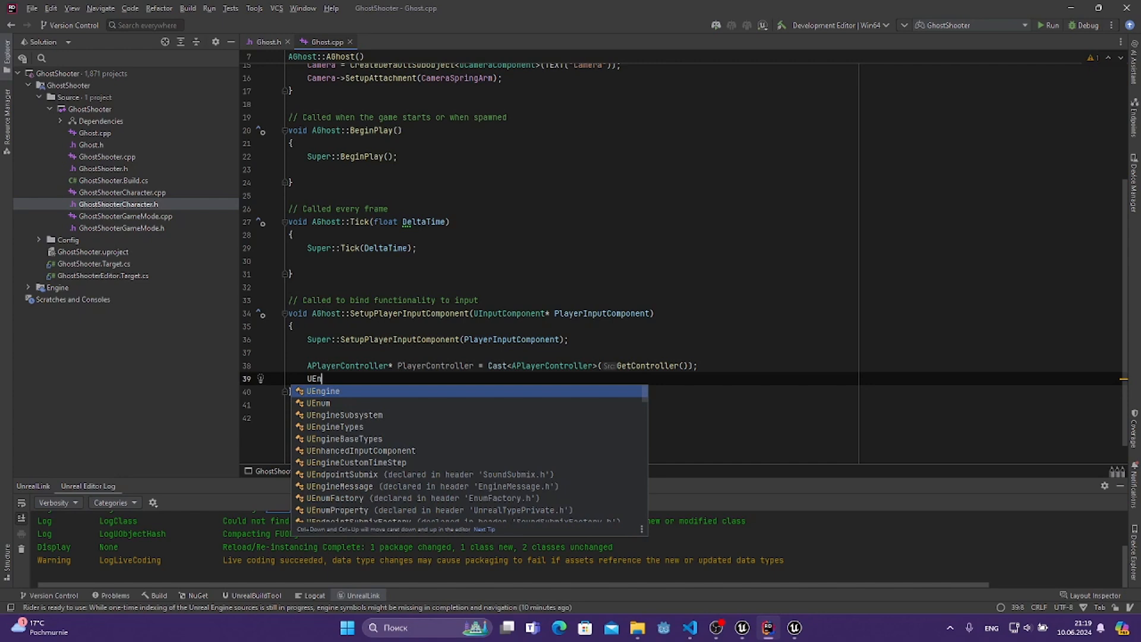
pyautogui.write('hanced')
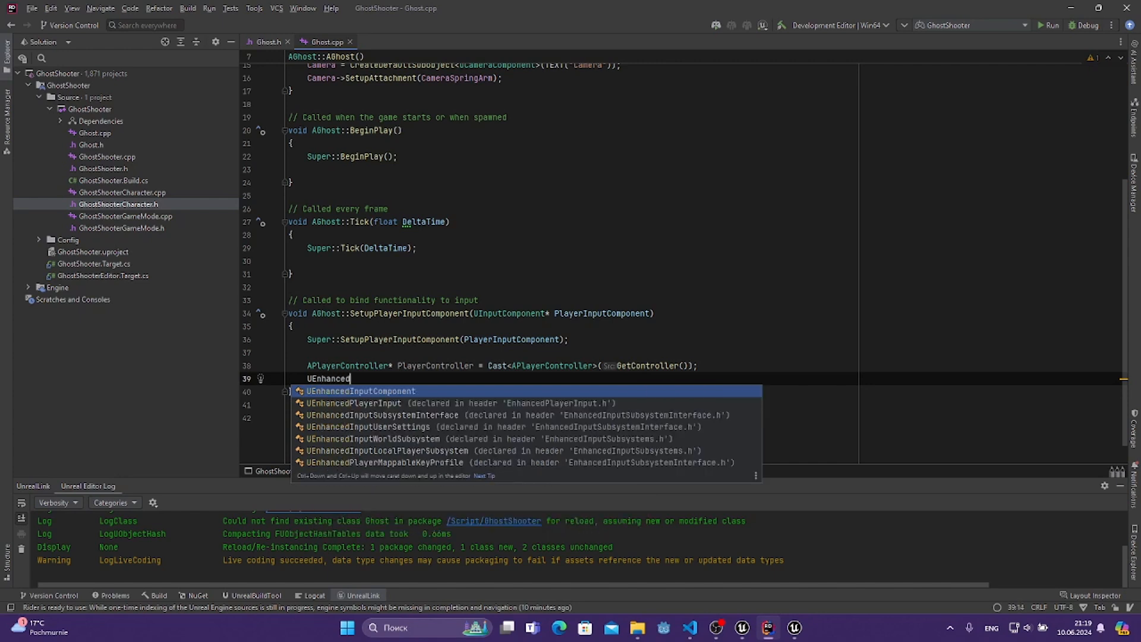
pyautogui.press('Down')
pyautogui.press('Down')
pyautogui.press('Down')
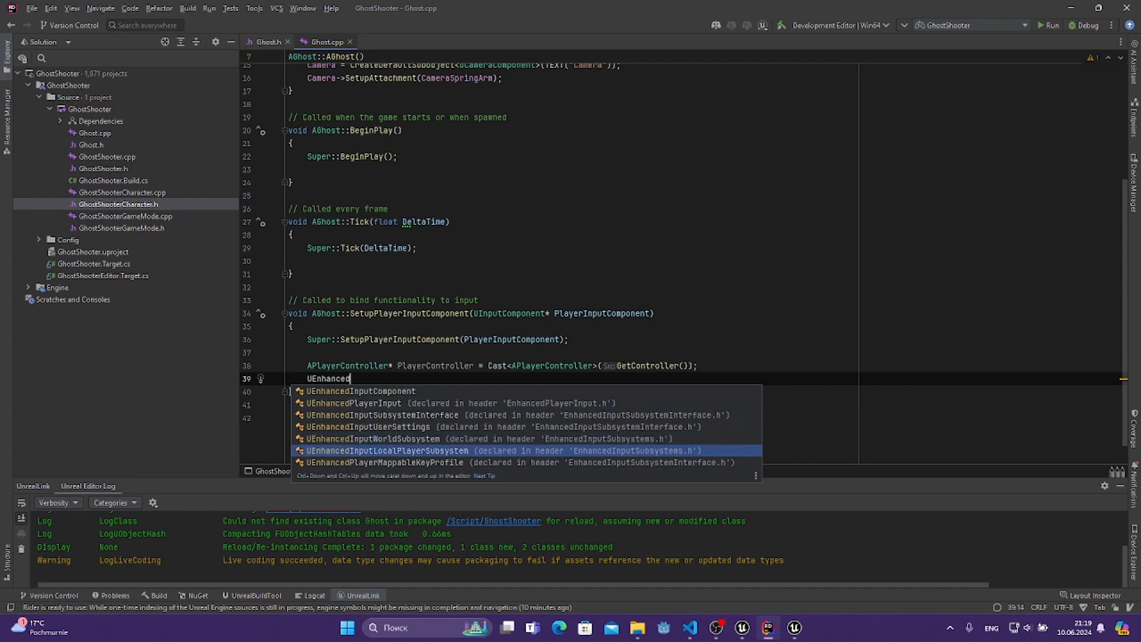
pyautogui.press('Return')
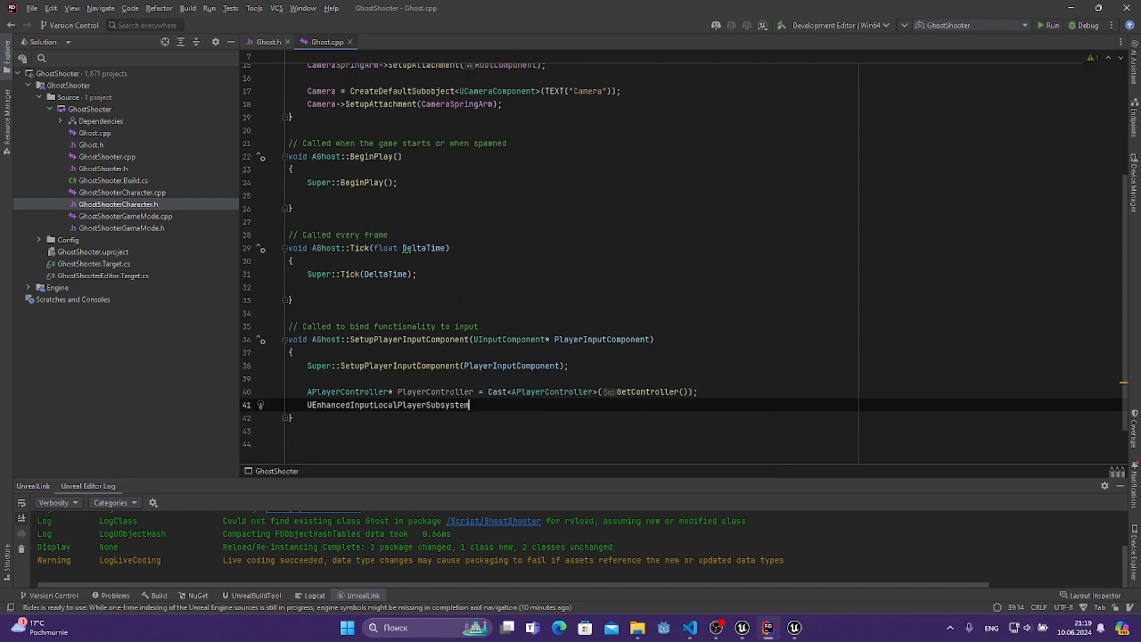
pyautogui.write('*')
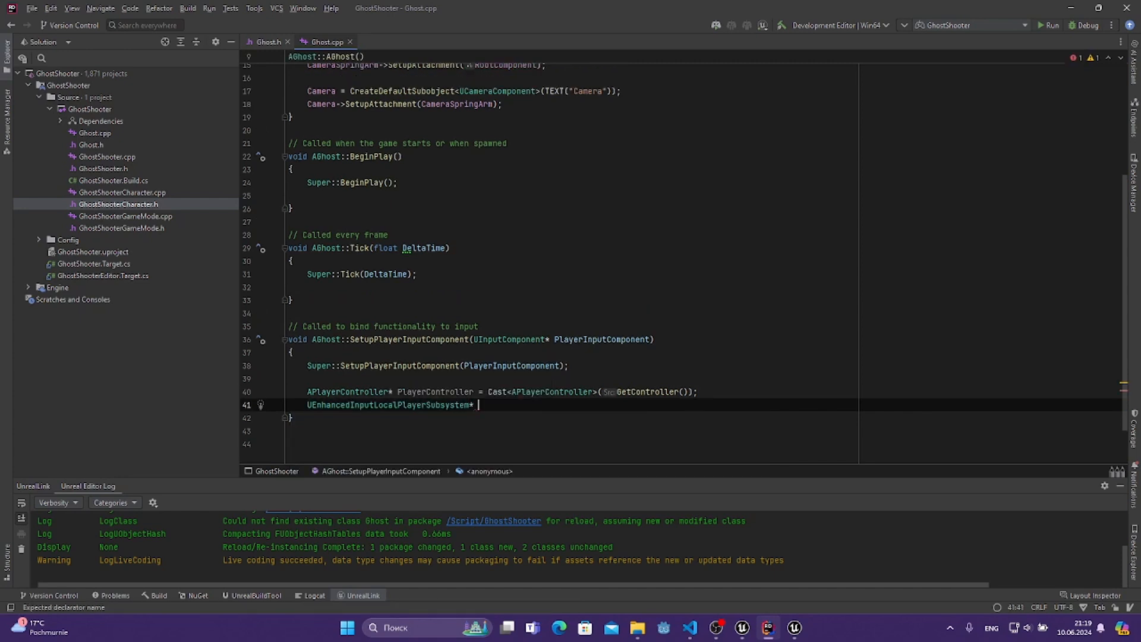
pyautogui.scroll(-2, 381, 373)
pyautogui.click(369, 368)
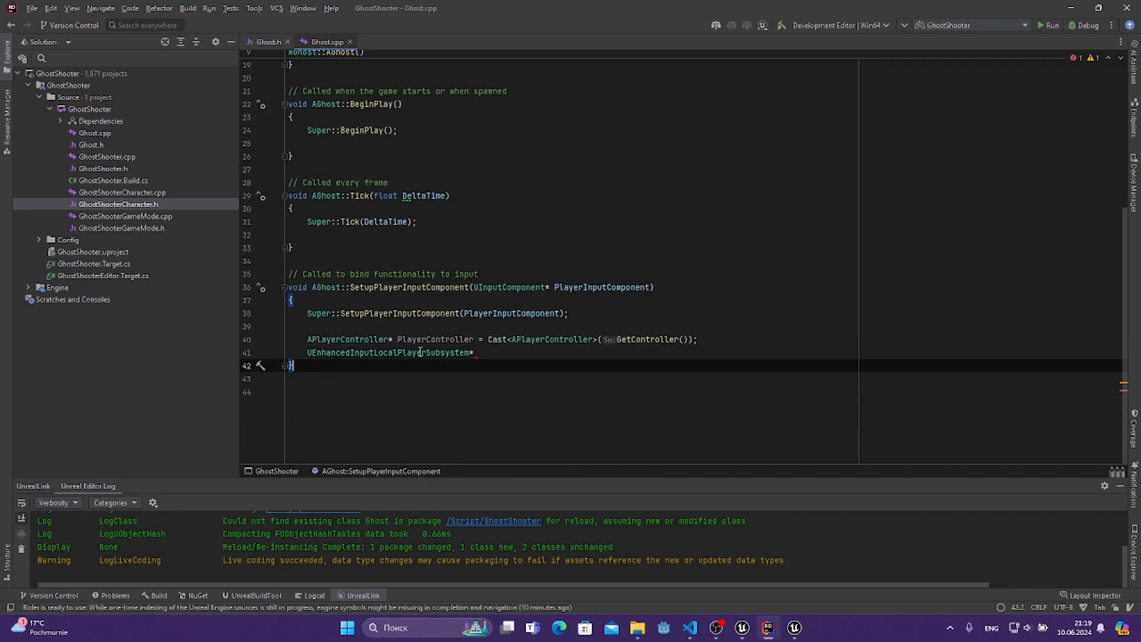
pyautogui.click(541, 355)
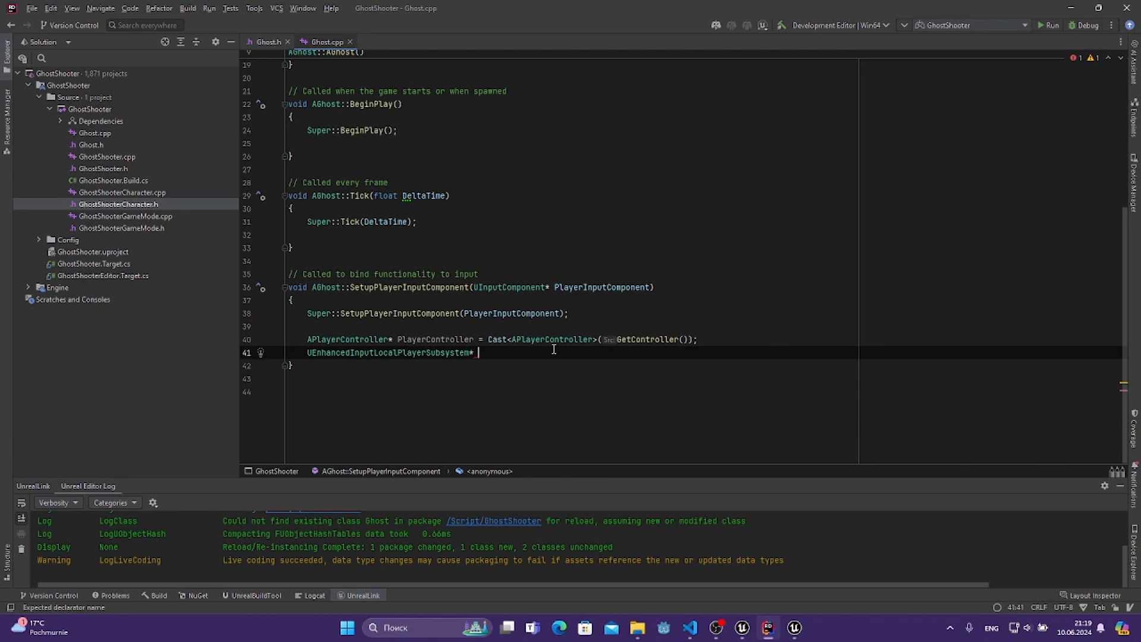
pyautogui.write('Subsystem')
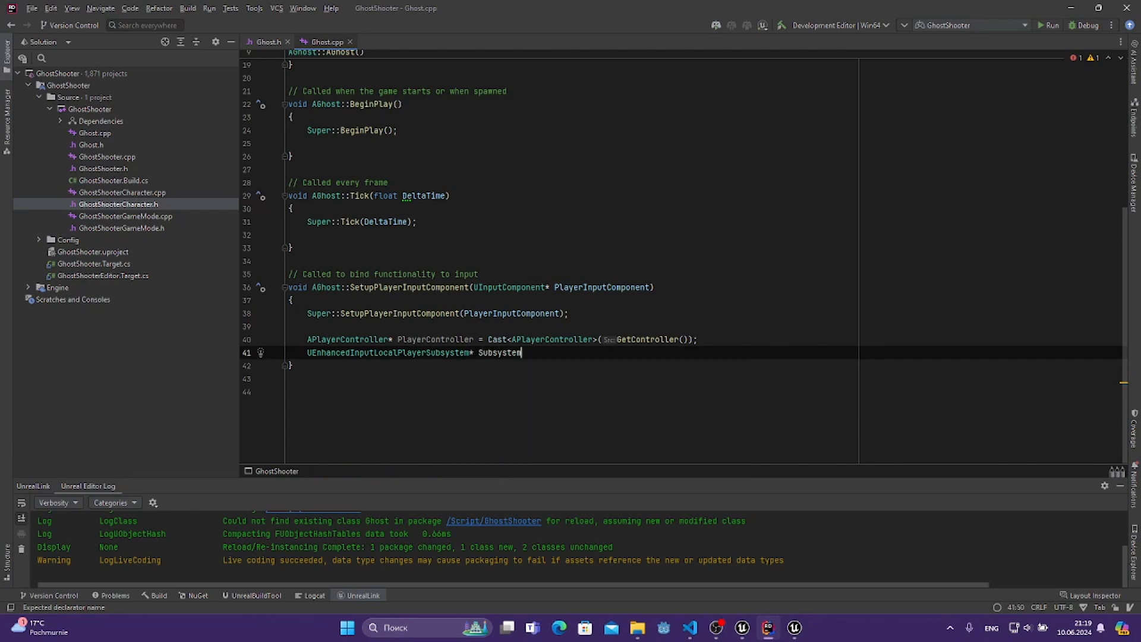
# - Assign ULocalPlayer::GetSubsystem<UEnhancedInputLocalPlayerSubsystem>() to Subsystem, copying the template type from the start of the declaration
pyautogui.write(' = U')
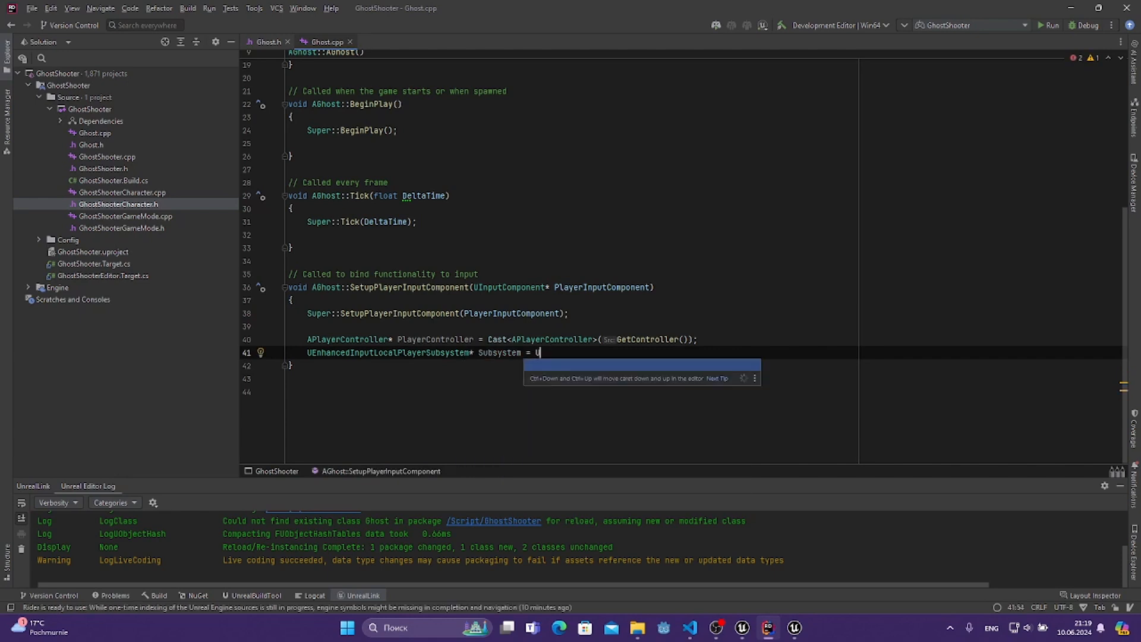
pyautogui.write('LocalPlayer::')
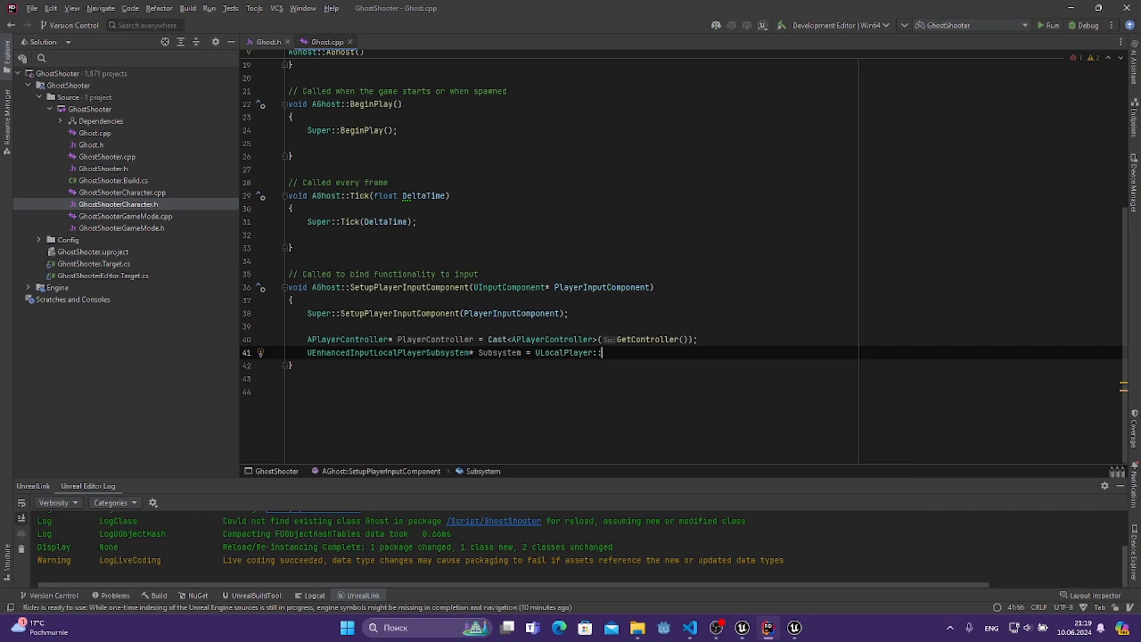
pyautogui.write('GetS')
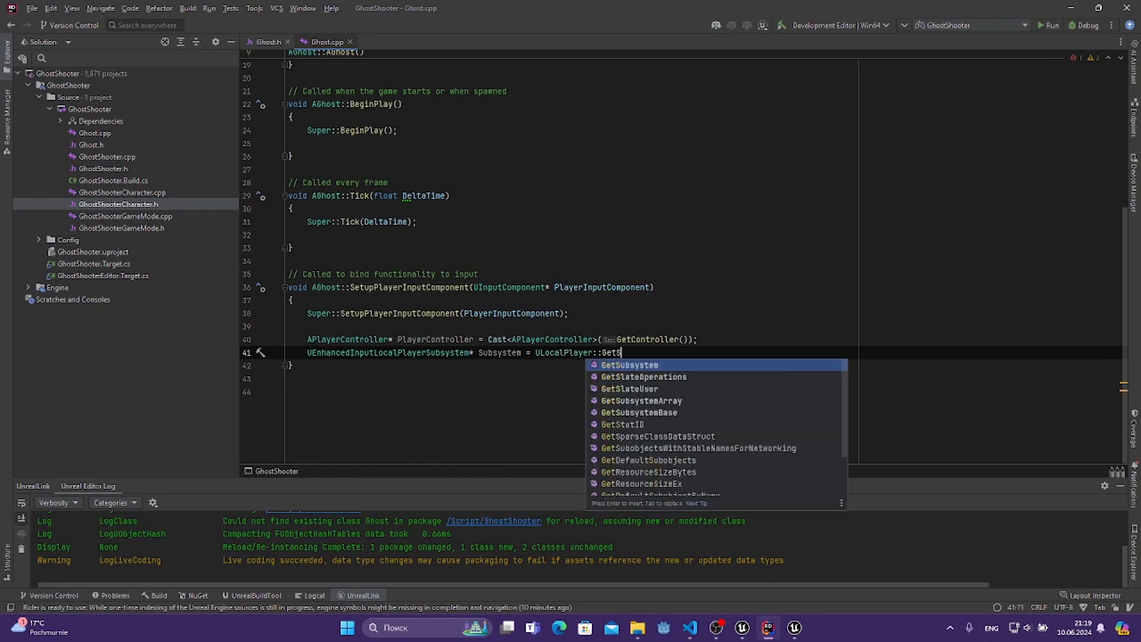
pyautogui.press('Return')
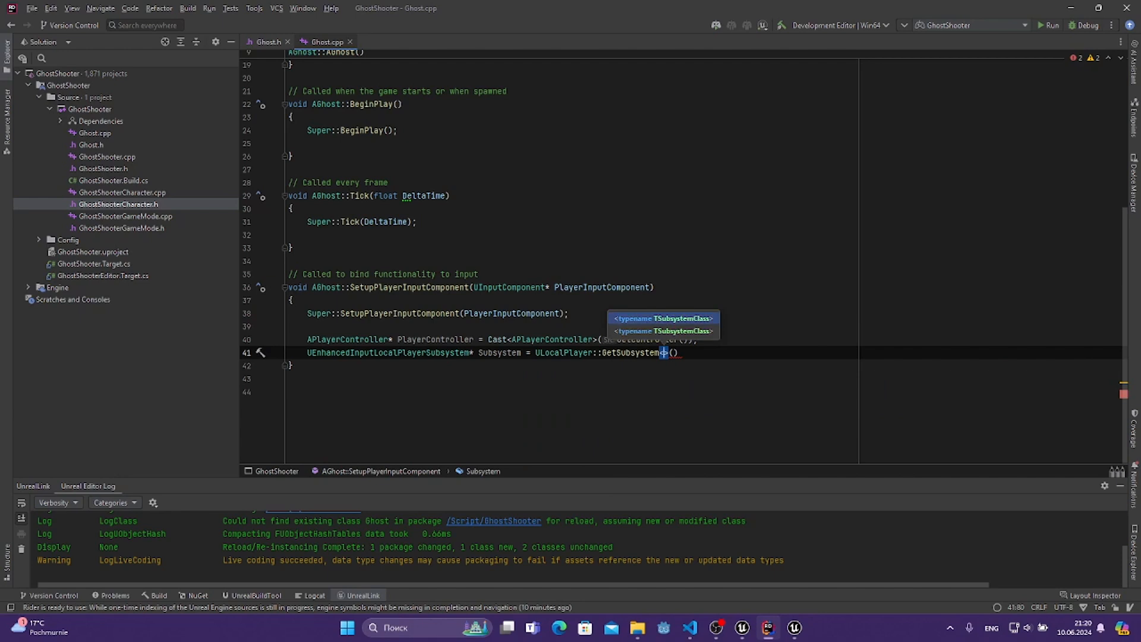
pyautogui.doubleClick(360, 352)
pyautogui.hotkey('ctrl', 'c')
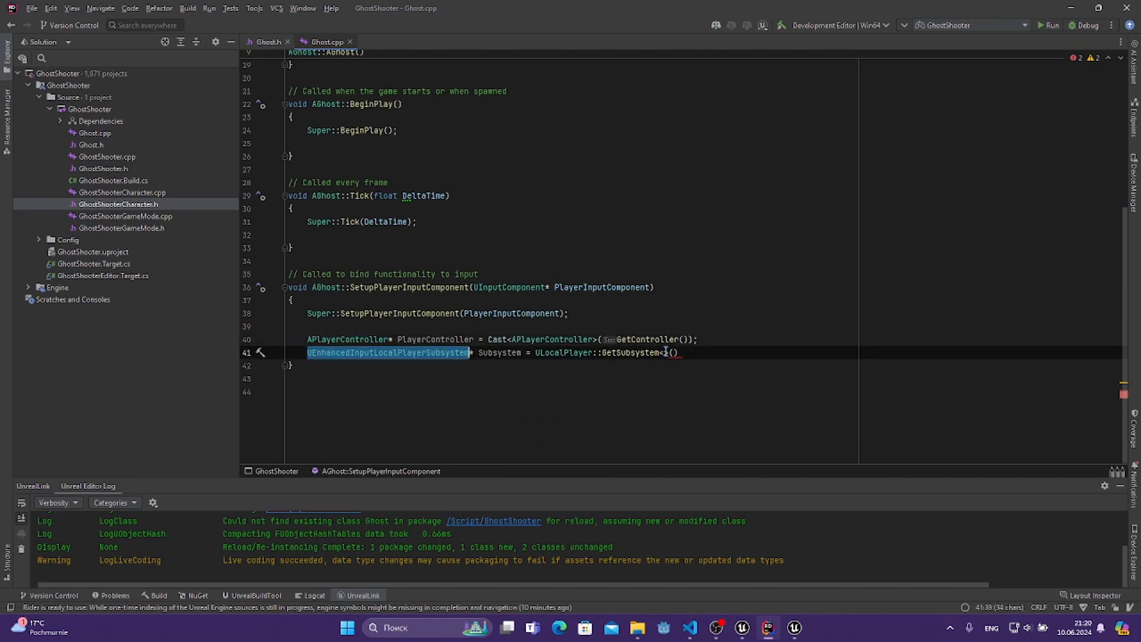
pyautogui.click(662, 352)
pyautogui.hotkey('ctrl', 'v')
pyautogui.press('Right')
pyautogui.press('Right')
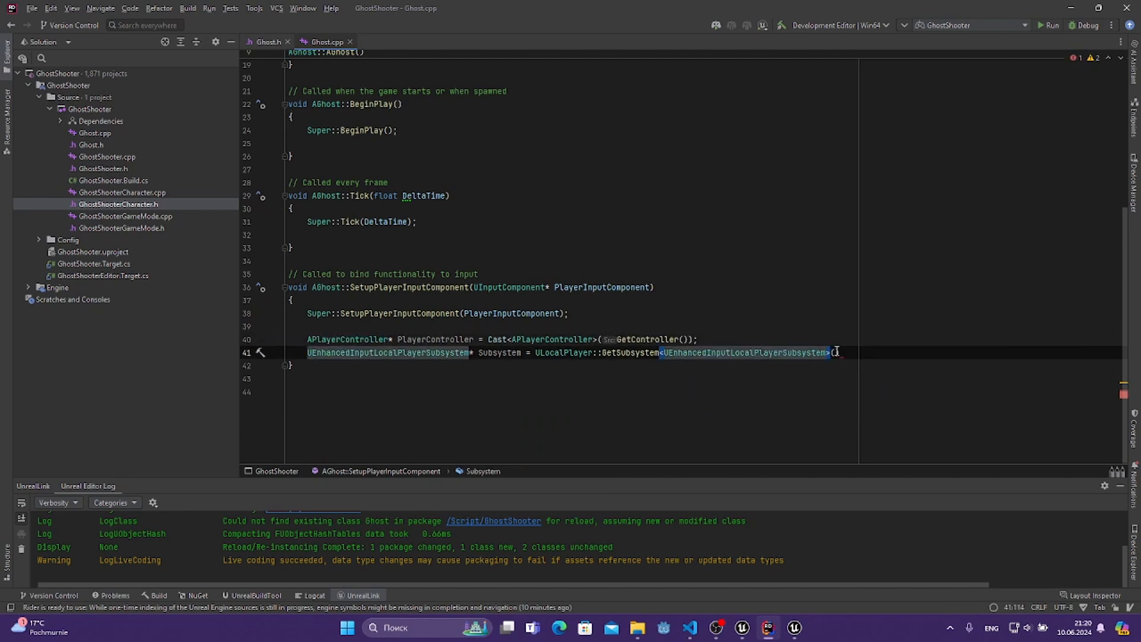
# - Pass PlayerController->GetLocalPlayer() as the GetSubsystem argument, end the statement with a semicolon and add a new line below
pyautogui.write('PlayerController->')
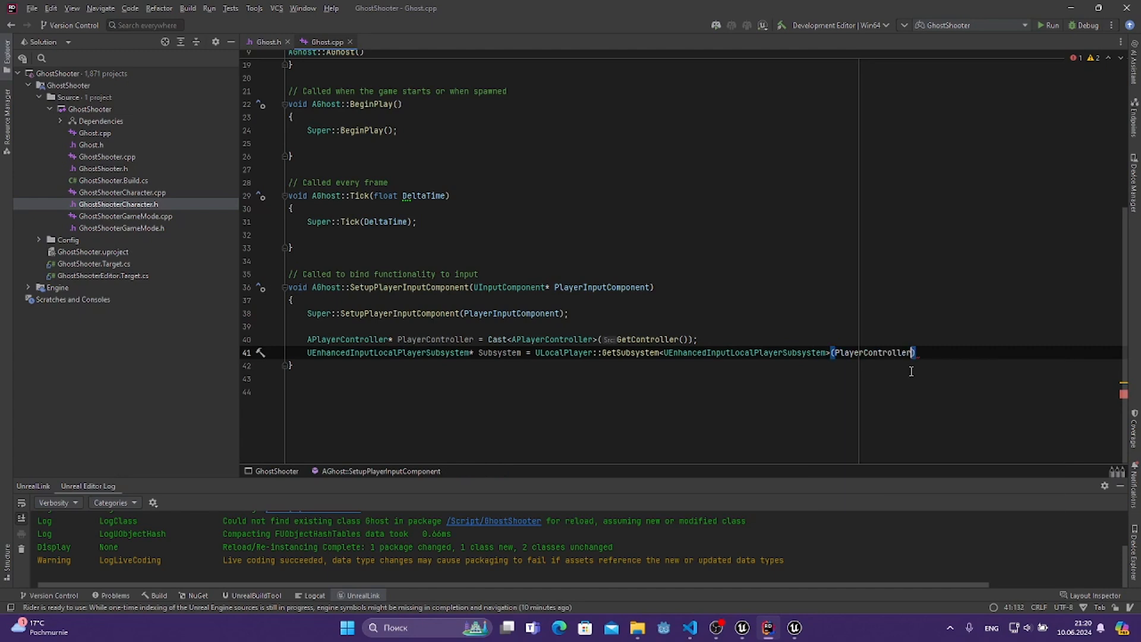
pyautogui.write('GetLocalPlayer()')
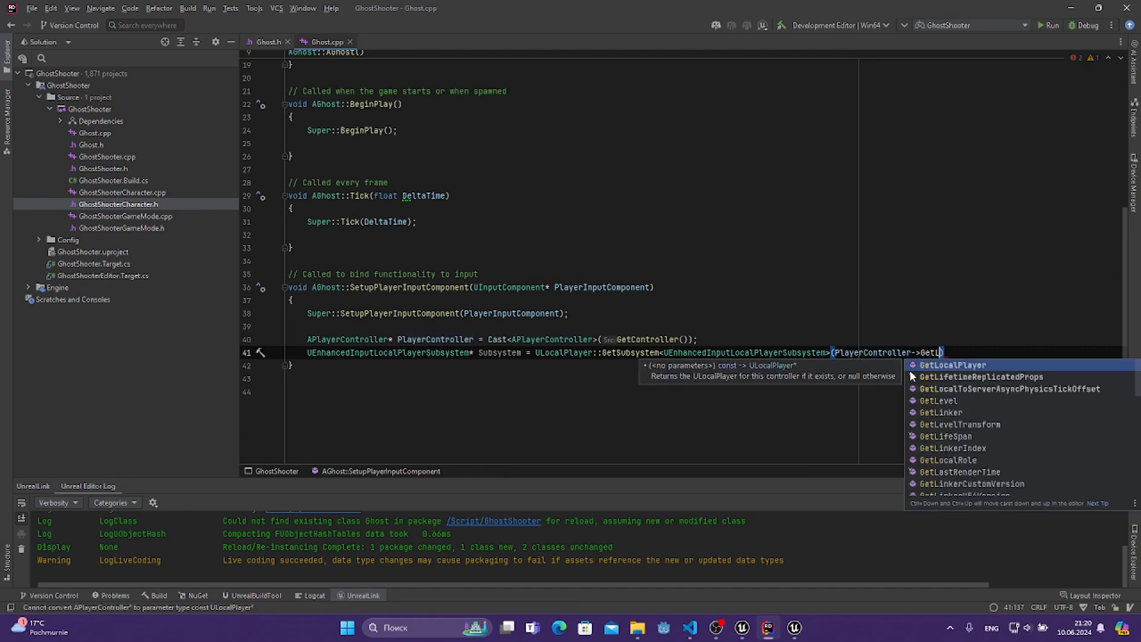
pyautogui.press('Return')
pyautogui.write('()')
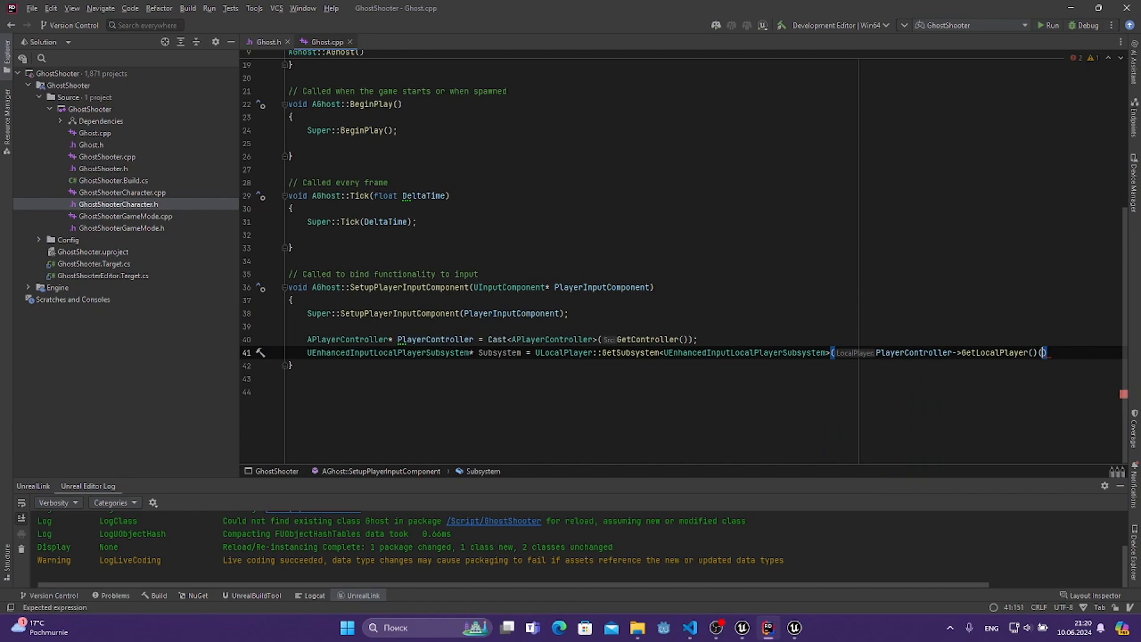
pyautogui.press('BackSpace')
pyautogui.press('BackSpace')
pyautogui.write(';')
pyautogui.press('Return')
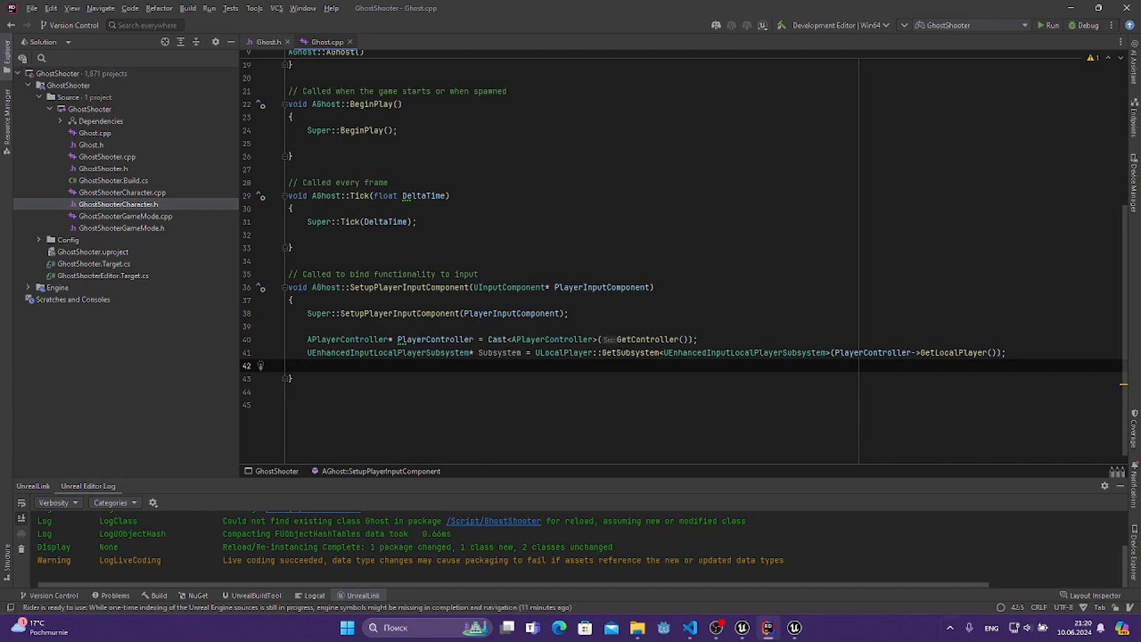
pyautogui.click(717, 629)
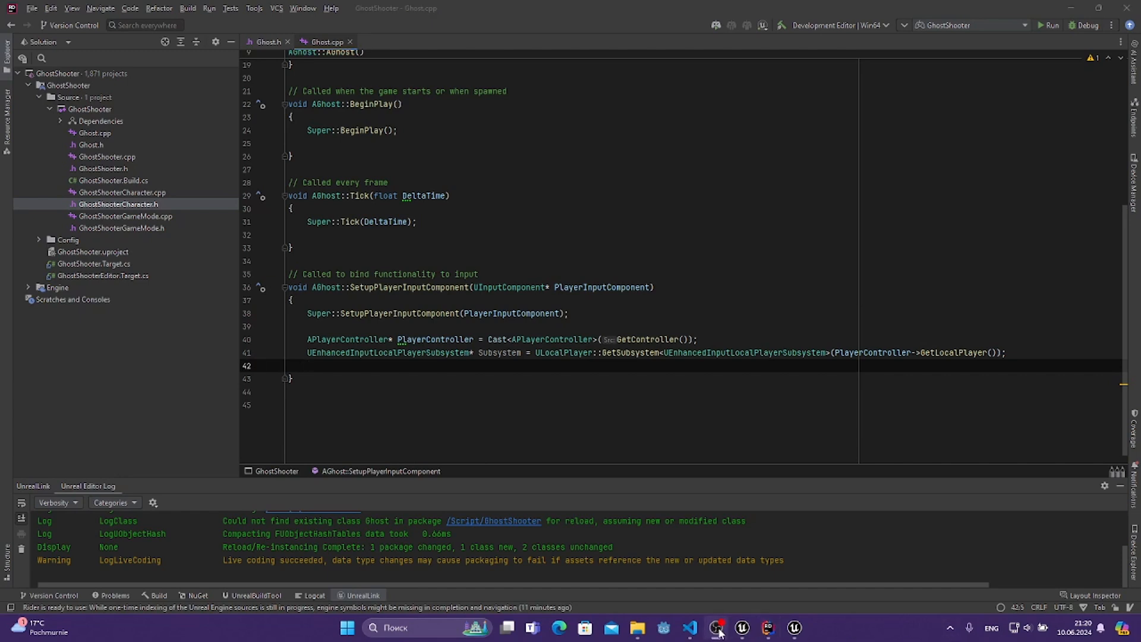
pyautogui.click(718, 628)
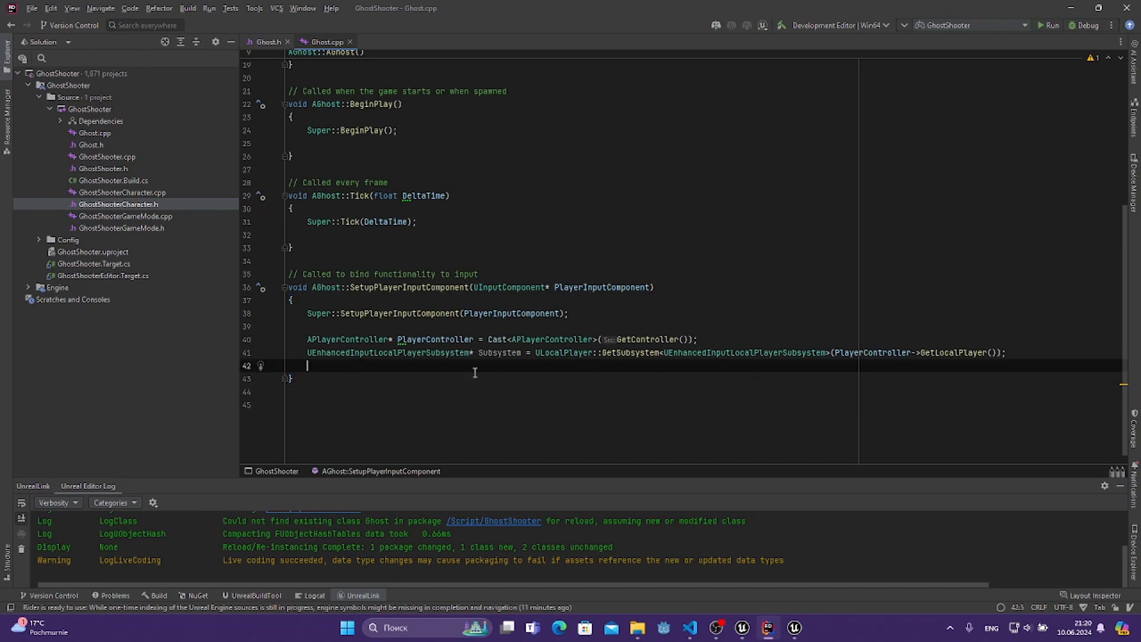
# - Break the Subsystem declaration after the equals sign so the ULocalPlayer::GetSubsystem call sits on its own line
pyautogui.keyDown('ctrl'); pyautogui.scroll(2, 475, 373); pyautogui.keyUp('ctrl')
pyautogui.keyDown('ctrl'); pyautogui.scroll(3, 421, 360); pyautogui.keyUp('ctrl')
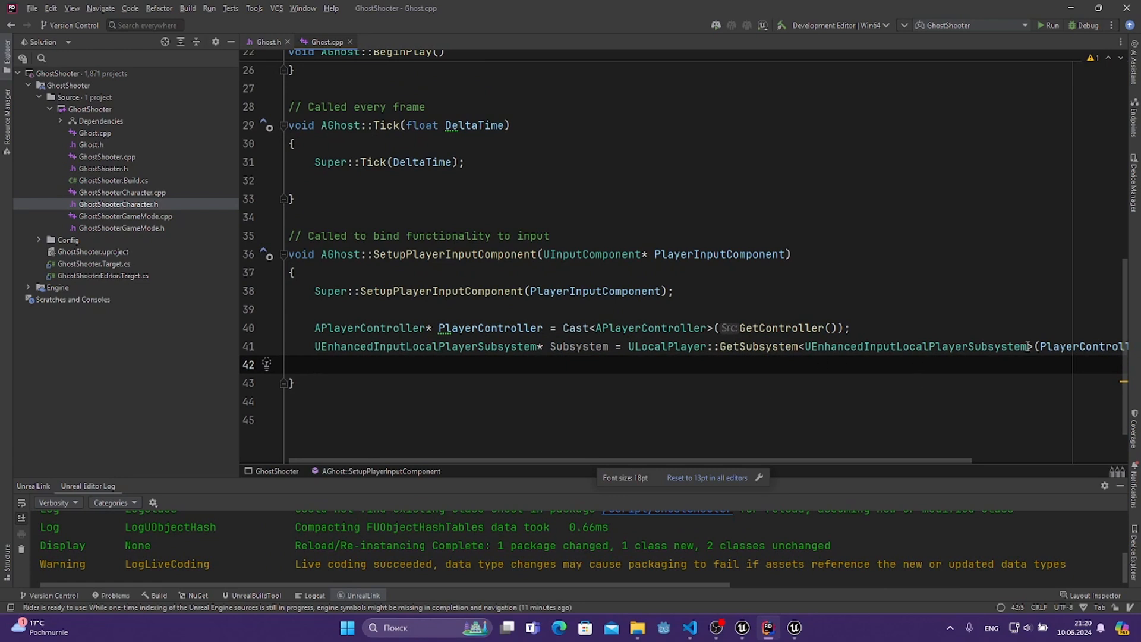
pyautogui.keyDown('ctrl'); pyautogui.scroll(1, 587, 369); pyautogui.keyUp('ctrl')
pyautogui.click(631, 346)
pyautogui.press('Return')
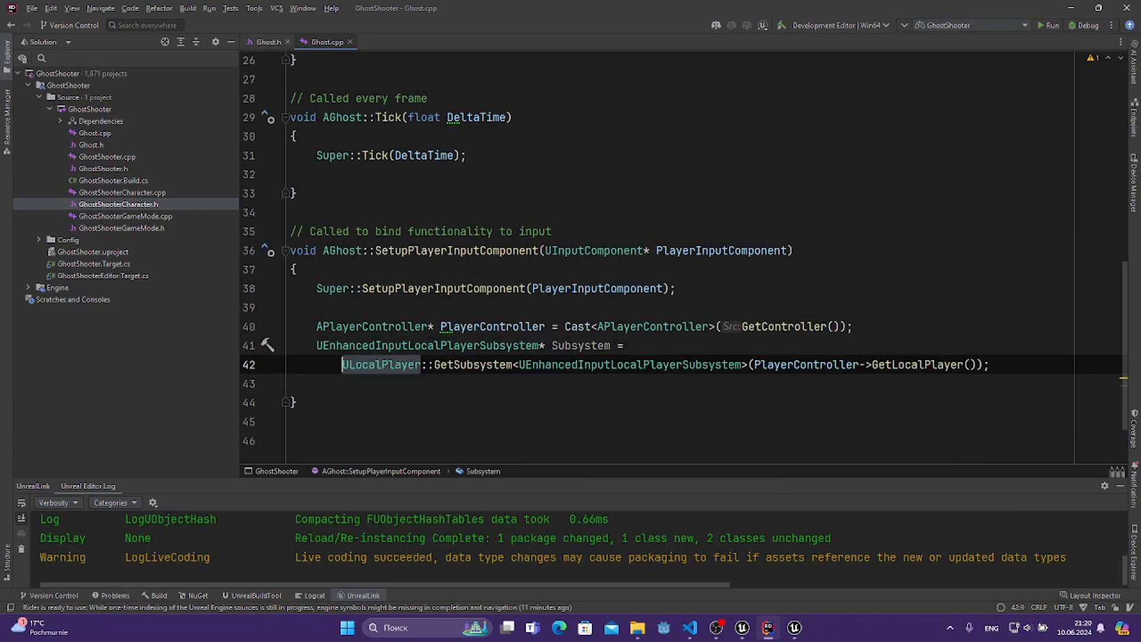
pyautogui.click(642, 349)
# - Start a Subsystem->AddMappingContext call on the empty line below the Subsystem declaration
pyautogui.click(405, 381)
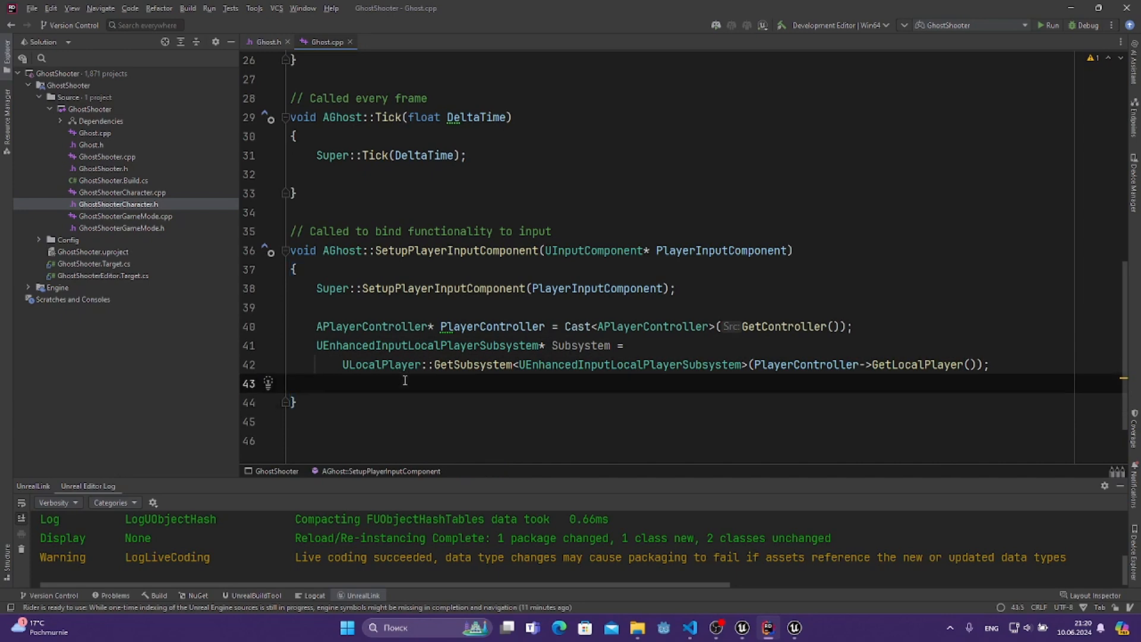
pyautogui.write('Sub')
pyautogui.press('Down')
pyautogui.press('Return')
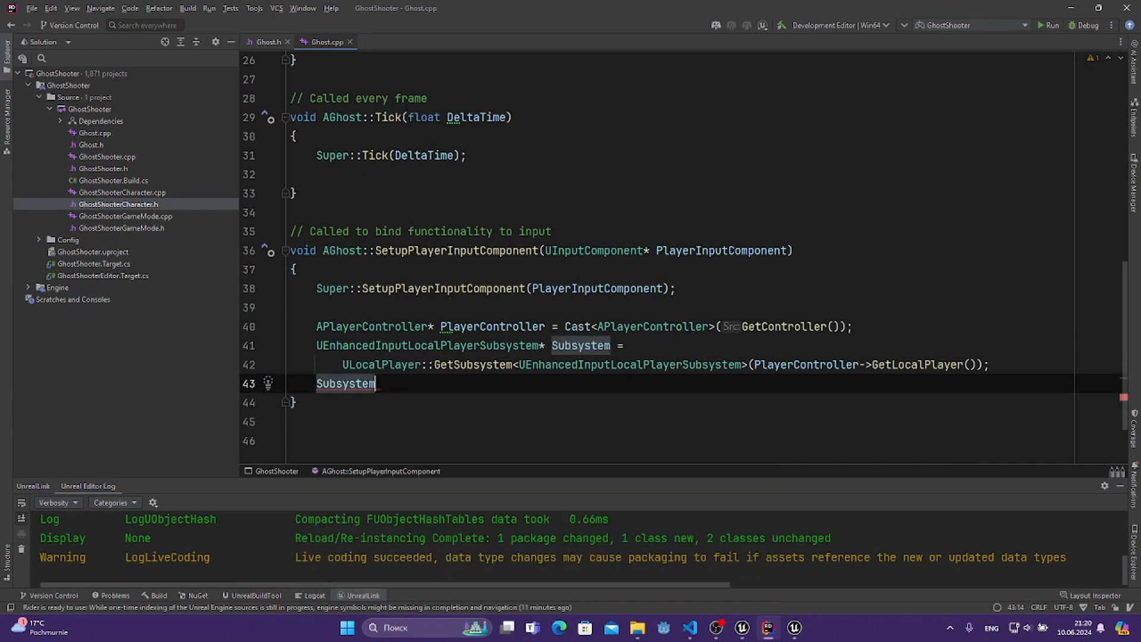
pyautogui.write('->AddC')
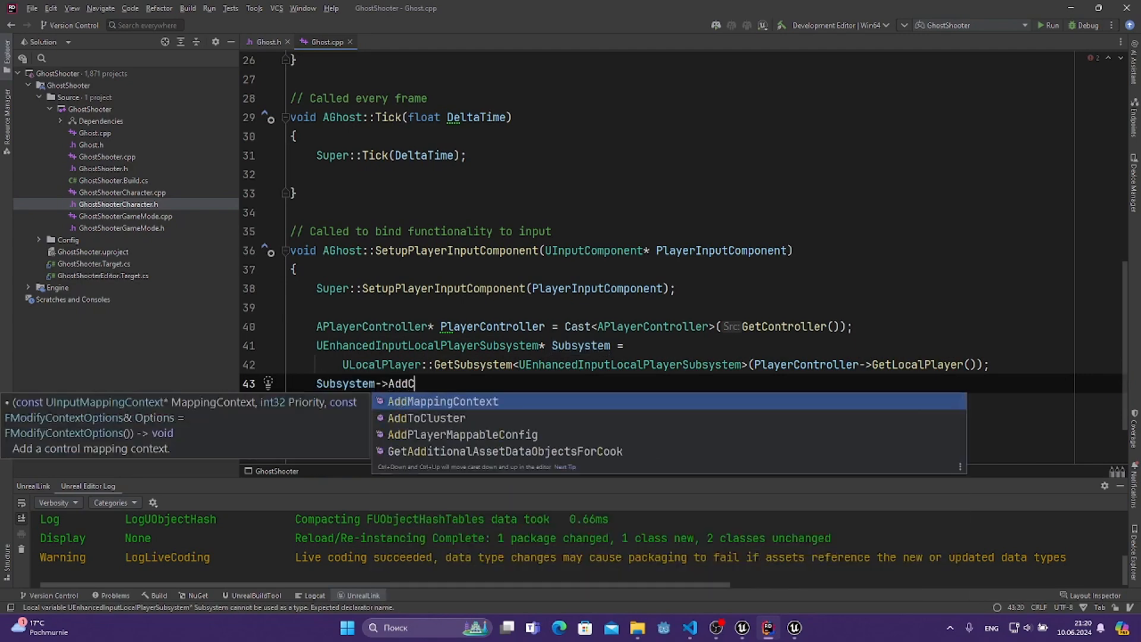
pyautogui.press('Return')
# - Pass MappingContext and priority 0 to AddMappingContext, end the statement with a semicolon and leave a blank line below
pyautogui.write('M')
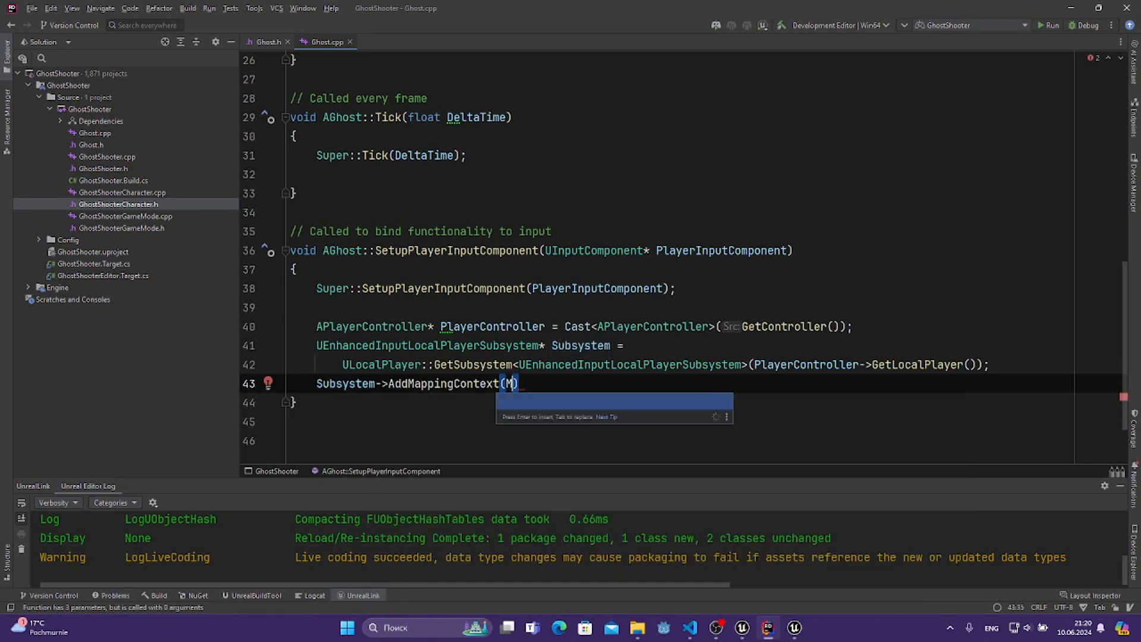
pyautogui.write('ap')
pyautogui.press('Down')
pyautogui.press('Return')
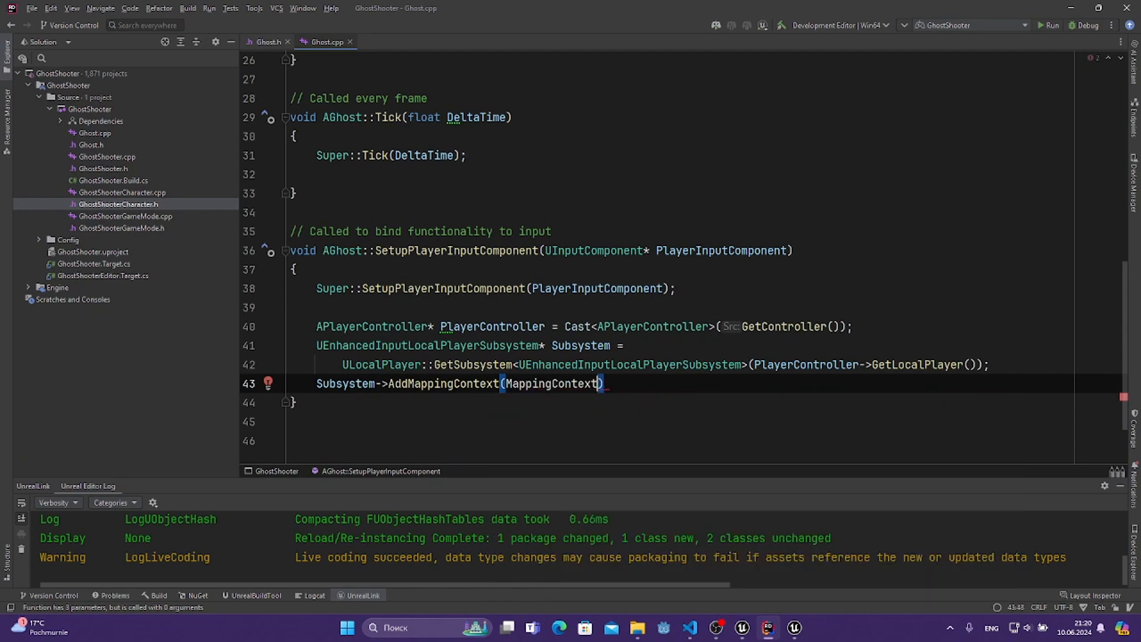
pyautogui.write(', ')
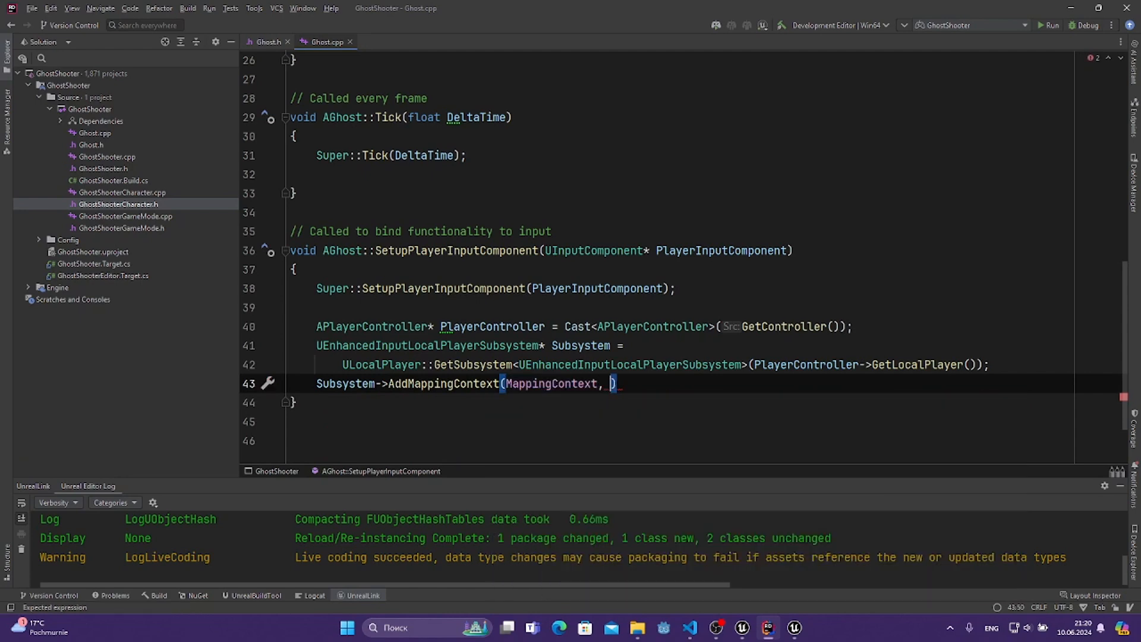
pyautogui.write('0);')
pyautogui.press('Return')
pyautogui.press('Return')
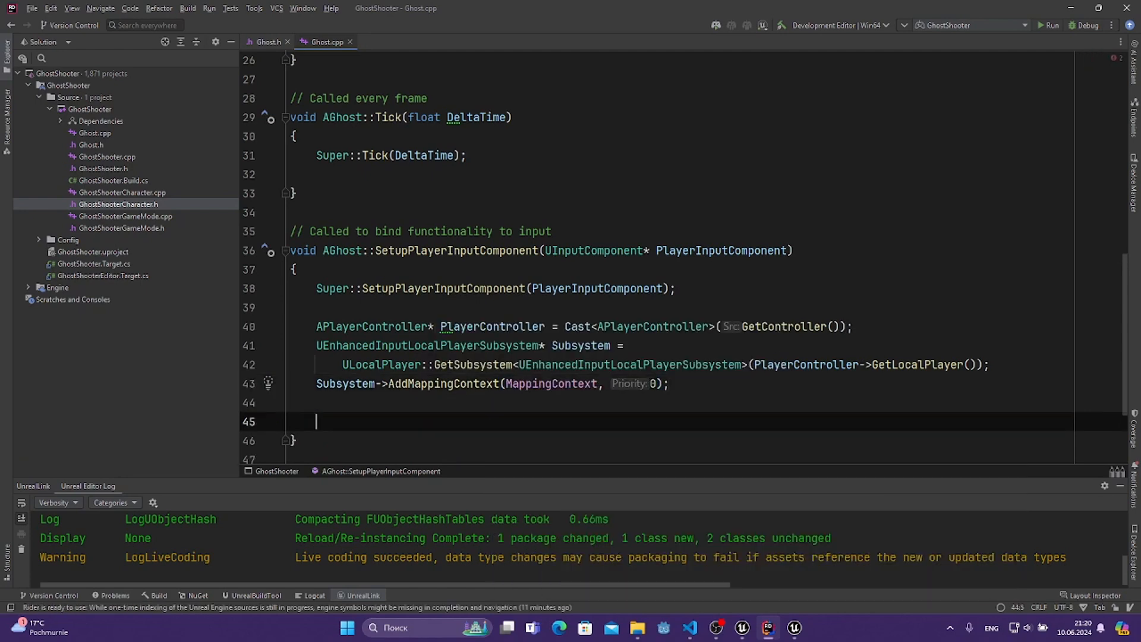
# - Check the input action properties in Ghost.h and declare a UEnhancedInputComponent* variable named EnhancedInputComponent below the AddMappingContext call in Ghost.cpp
pyautogui.scroll(-2, 337, 318)
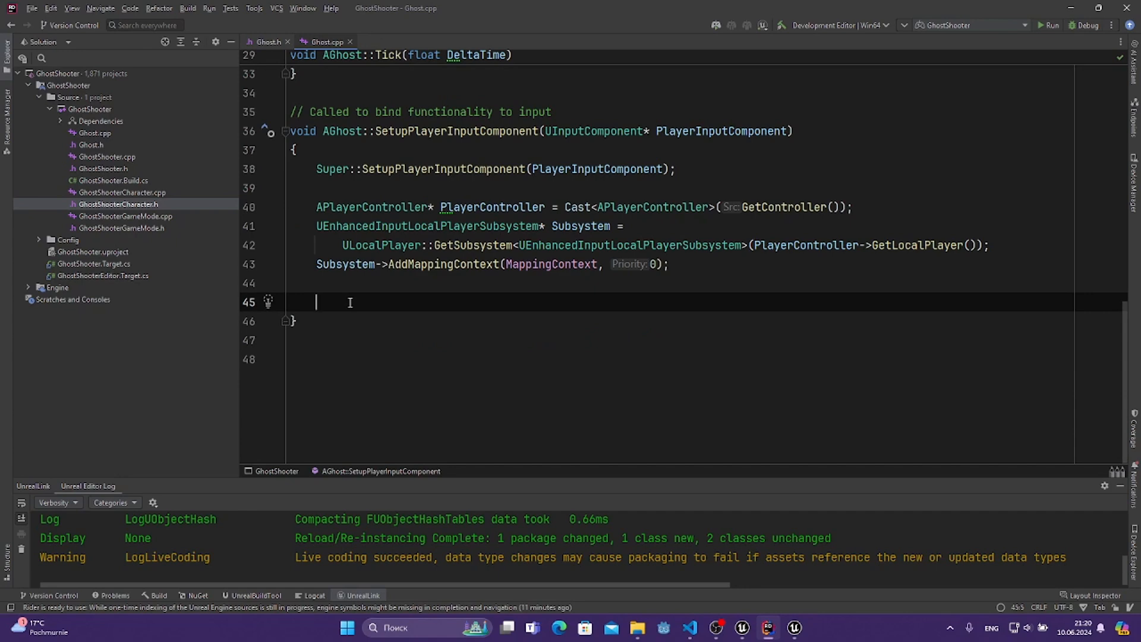
pyautogui.click(269, 42)
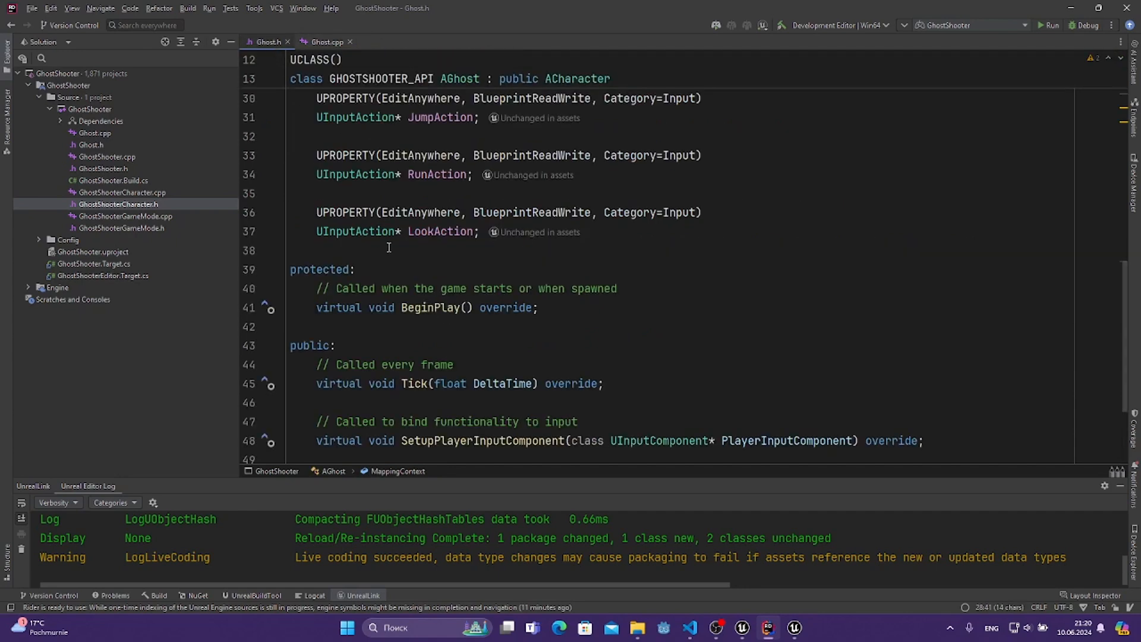
pyautogui.scroll(4, 389, 248)
pyautogui.click(324, 41)
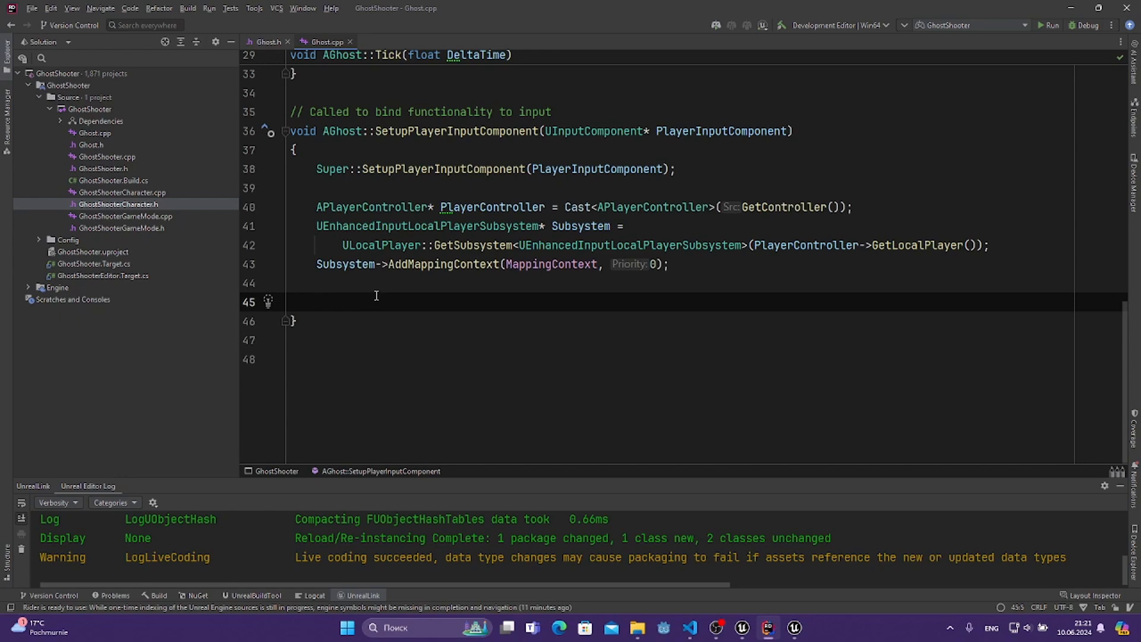
pyautogui.write('UEn')
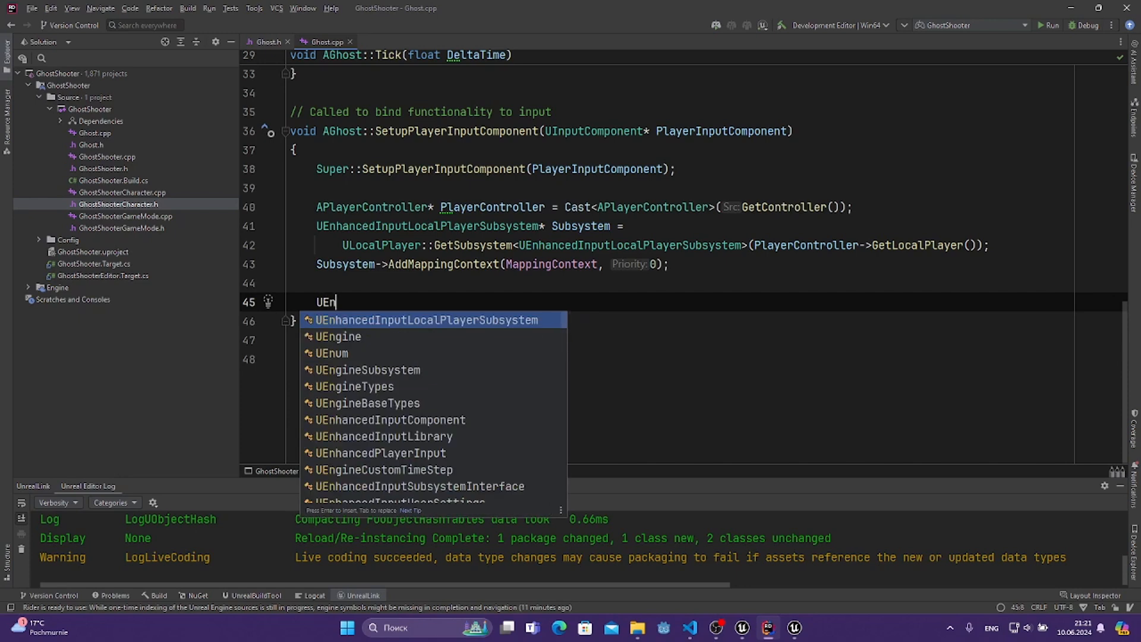
pyautogui.press('Down')
pyautogui.press('Down')
pyautogui.press('Down')
pyautogui.write('ha')
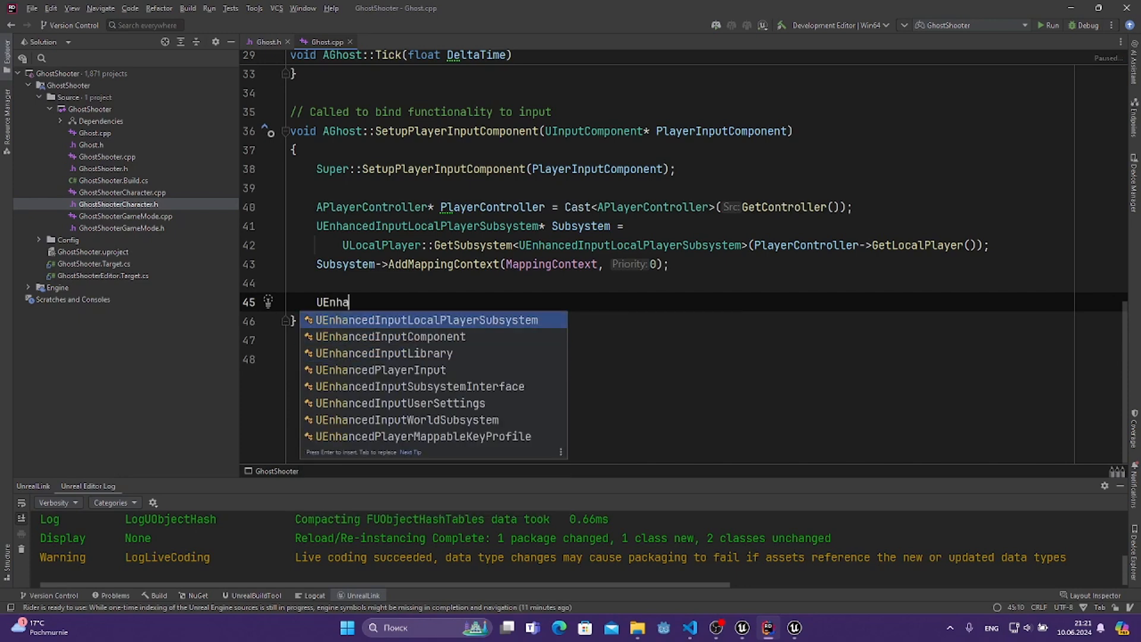
pyautogui.press('Down')
pyautogui.press('Return')
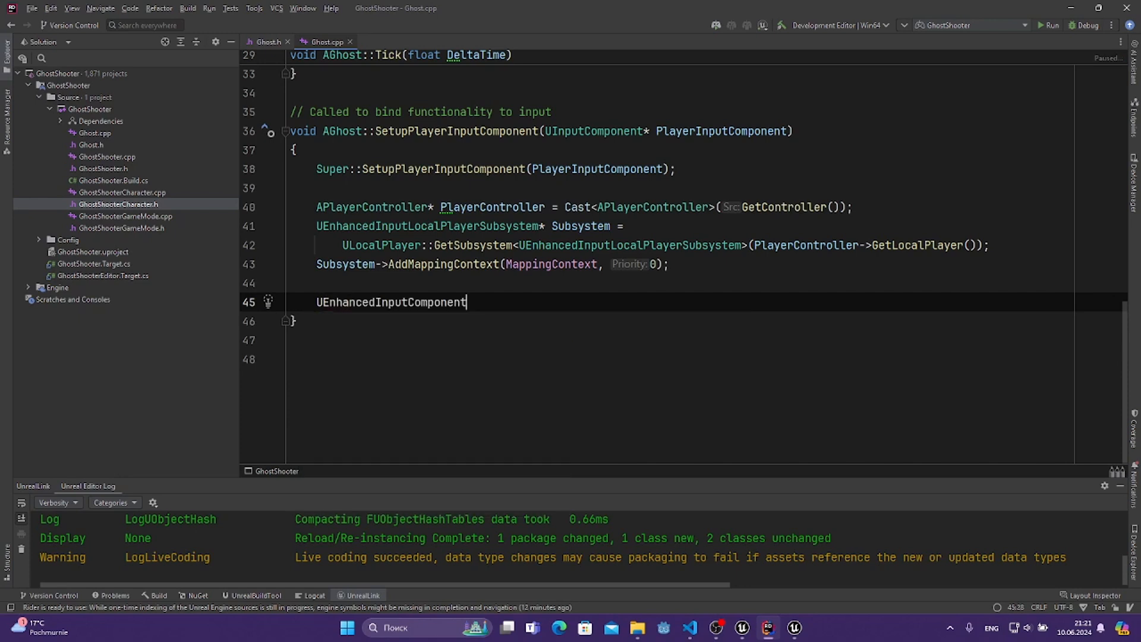
pyautogui.write('*')
pyautogui.write(' Enhan')
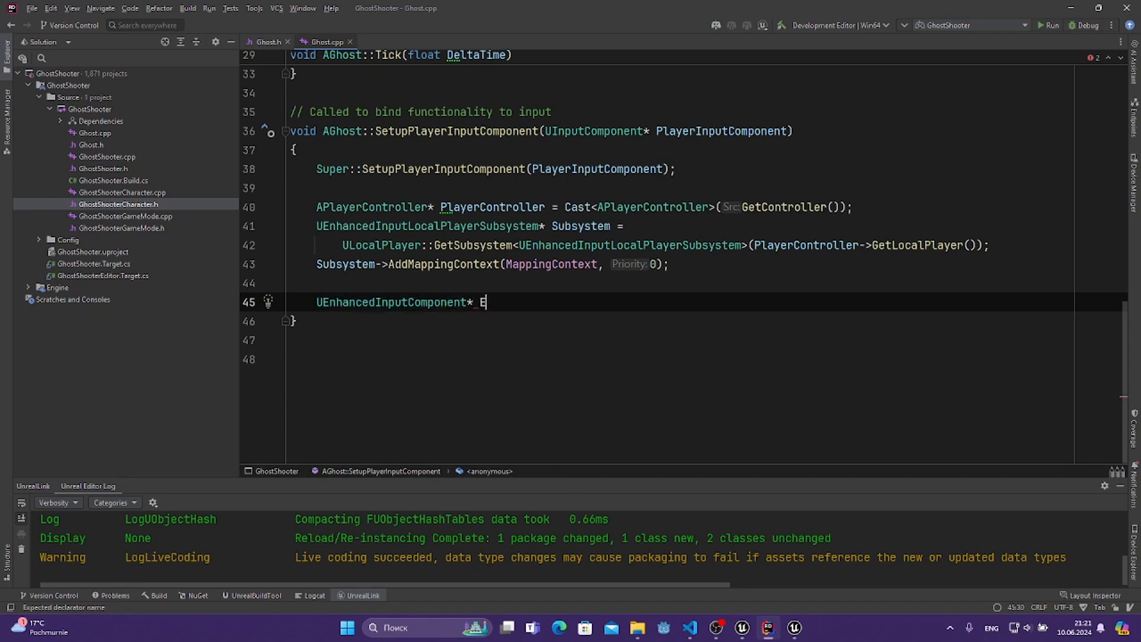
pyautogui.press('Return')
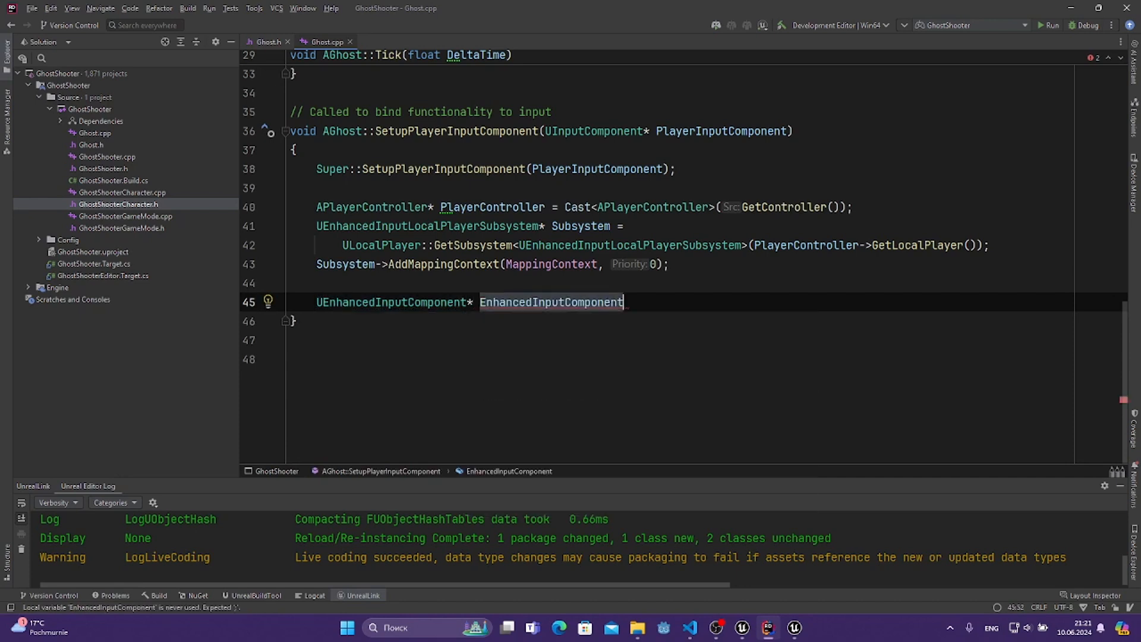
# - Assign a Cast<UEnhancedInputComponent>() to EnhancedInputComponent, copying the template type from the start of the declaration
pyautogui.write('= Cast')
pyautogui.press('Return')
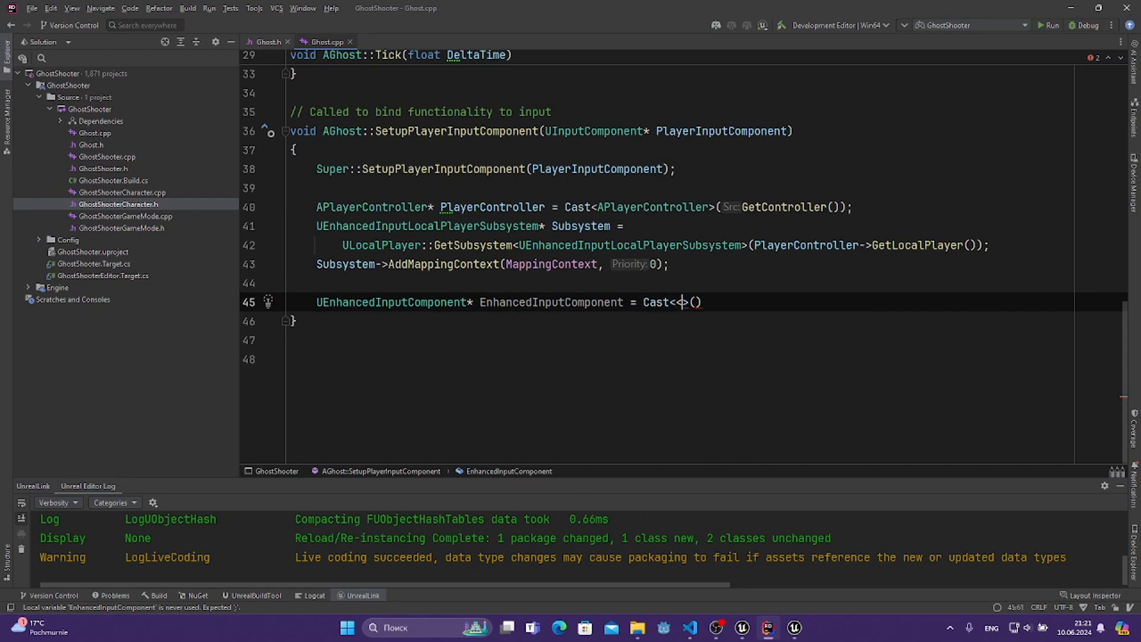
pyautogui.doubleClick(381, 302)
pyautogui.hotkey('ctrl', 'c')
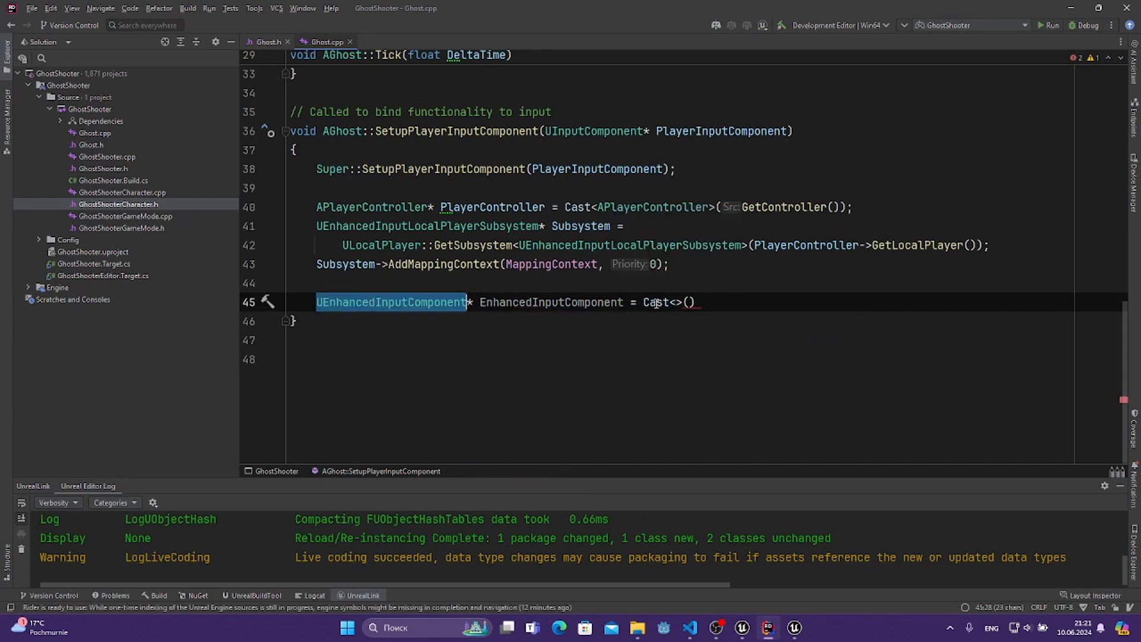
pyautogui.click(676, 302)
pyautogui.hotkey('ctrl', 'v')
pyautogui.press('Right')
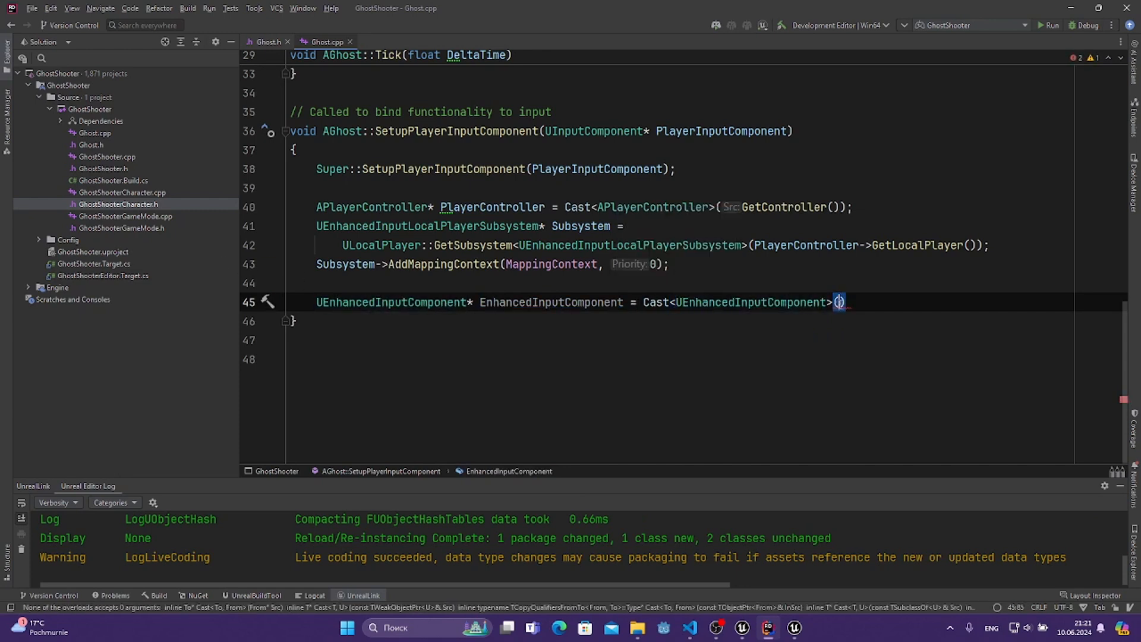
# - Pass PlayerInputComponent as the cast argument, end the statement with a semicolon and add two new lines below
pyautogui.write('Player')
pyautogui.press('Down')
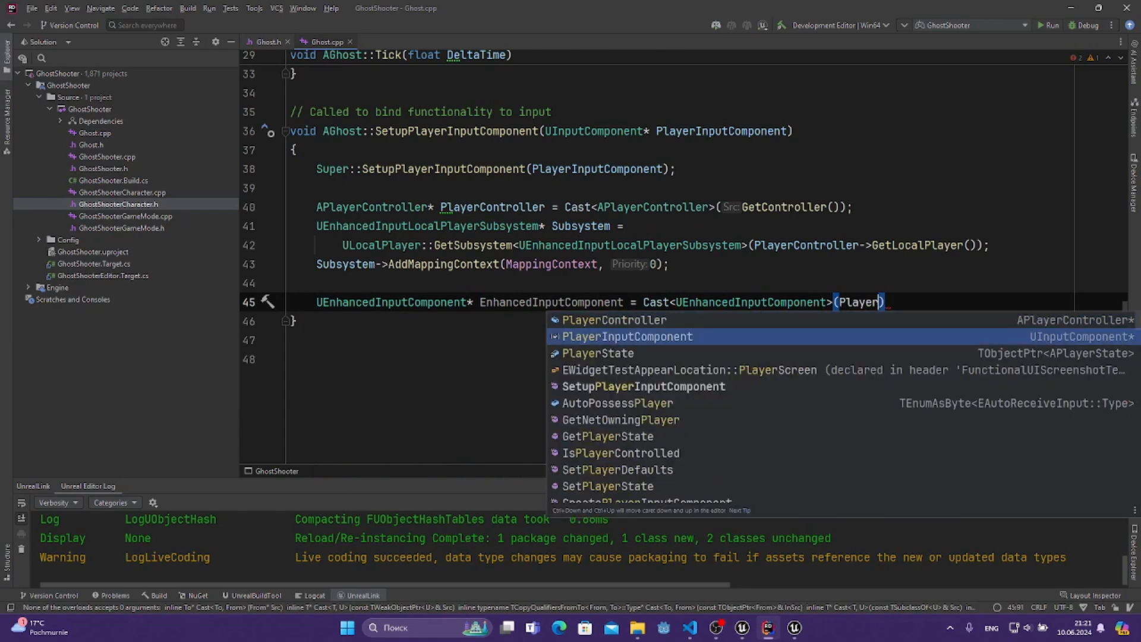
pyautogui.press('Return')
pyautogui.press('Right')
pyautogui.write(';')
pyautogui.press('Return')
pyautogui.press('Return')
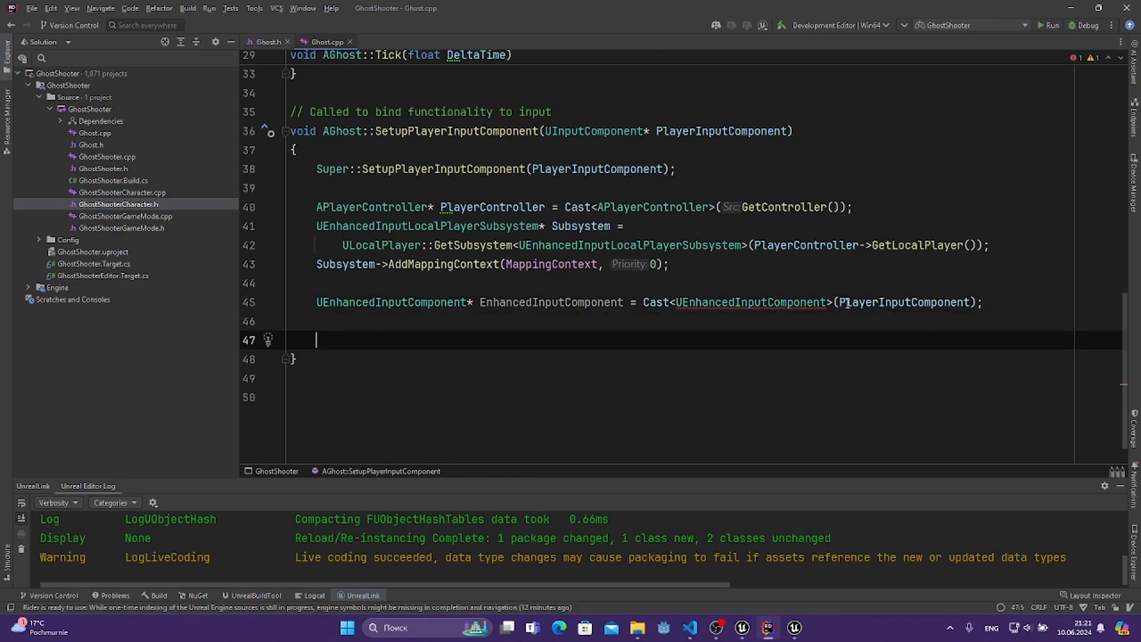
pyautogui.click(878, 318)
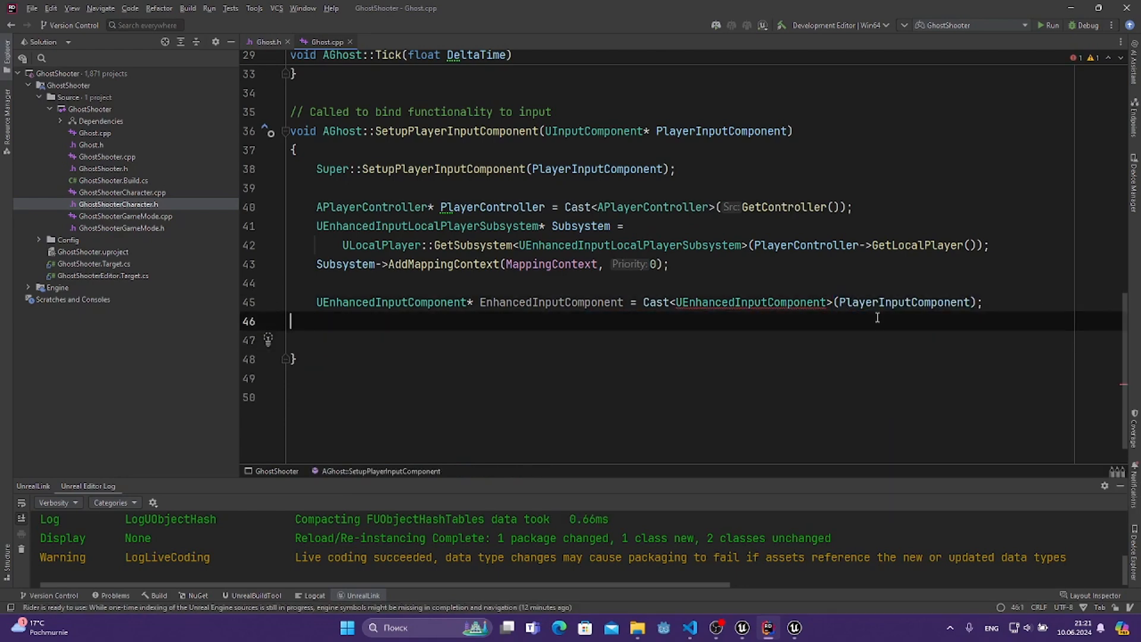
pyautogui.doubleClick(907, 297)
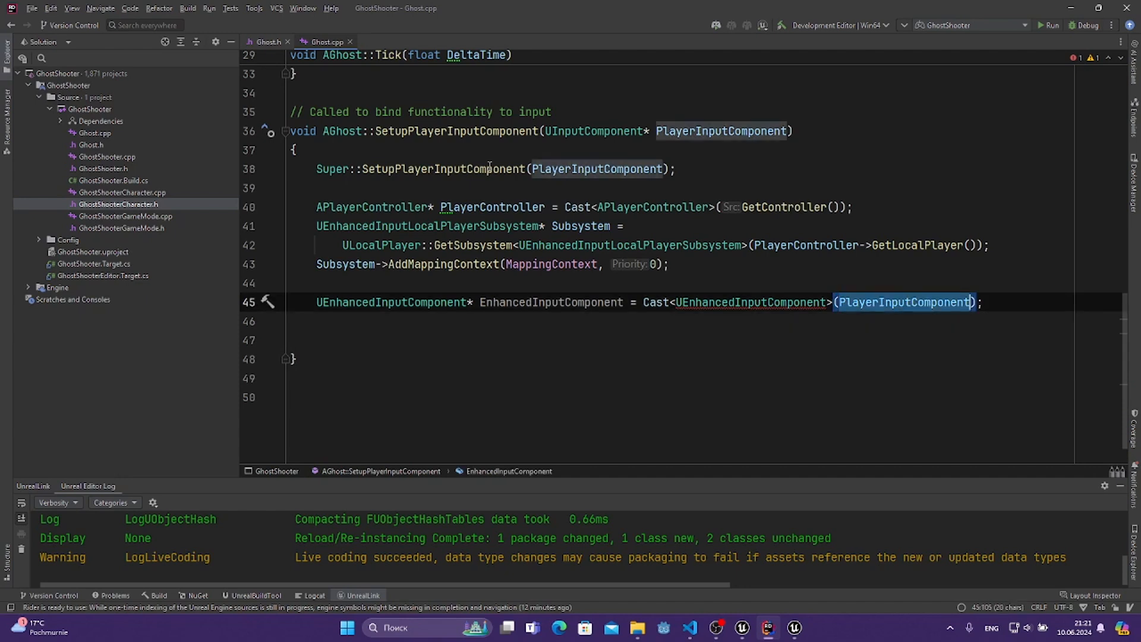
pyautogui.click(417, 146)
pyautogui.doubleClick(710, 132)
pyautogui.click(474, 149)
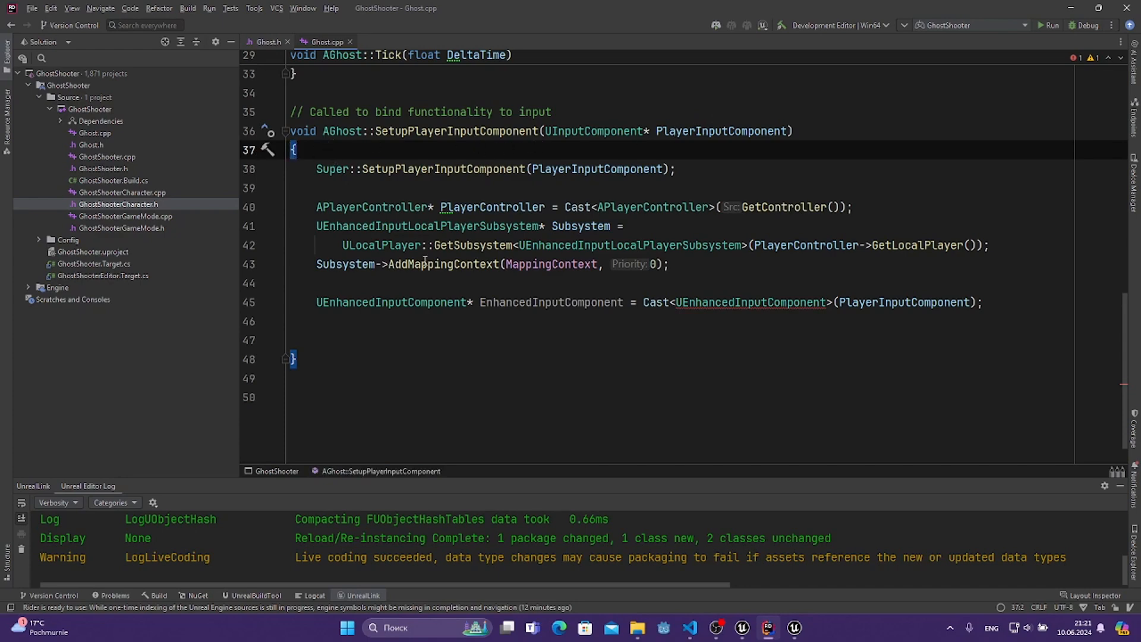
# - Start an EnhancedInputComponent->BindAction call on the line directly below the cast statement
pyautogui.click(376, 321)
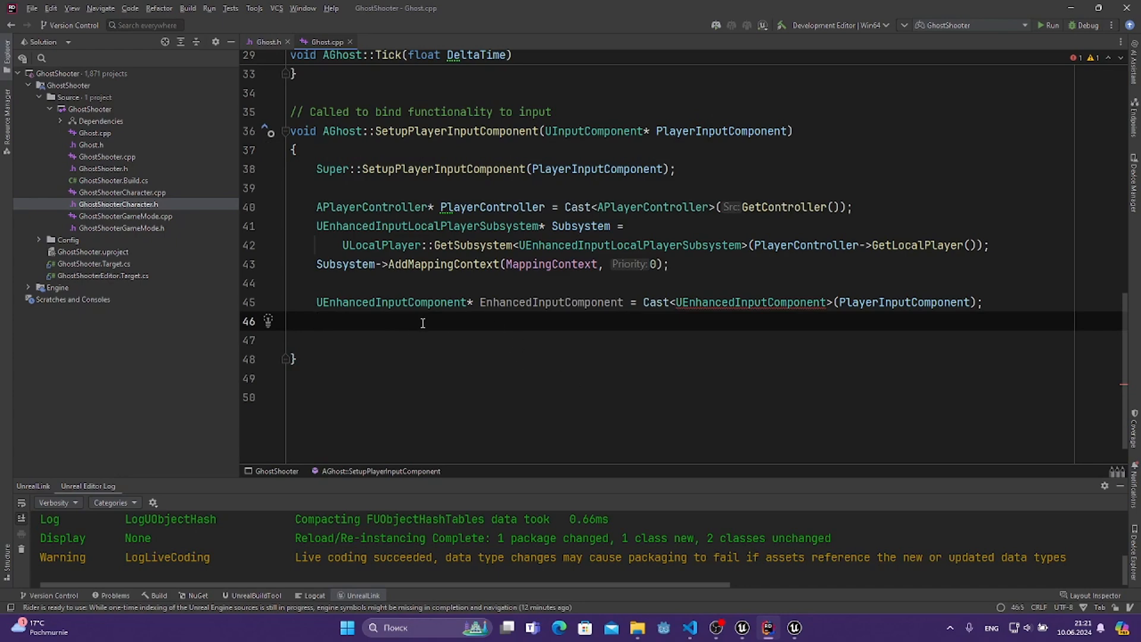
pyautogui.write('En')
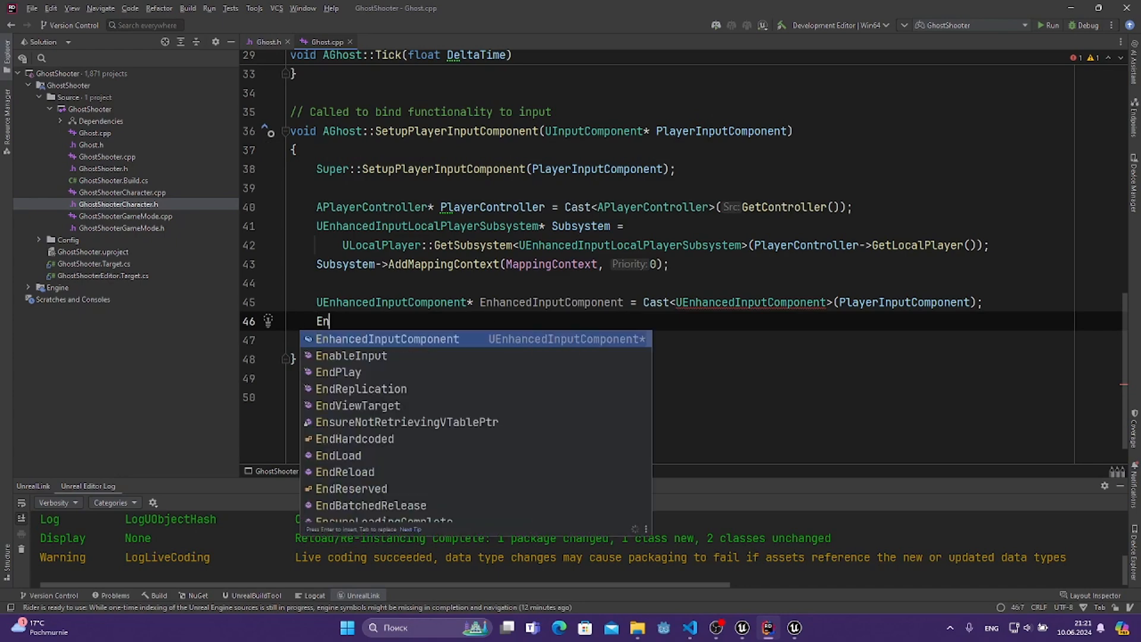
pyautogui.press('Return')
pyautogui.write('->')
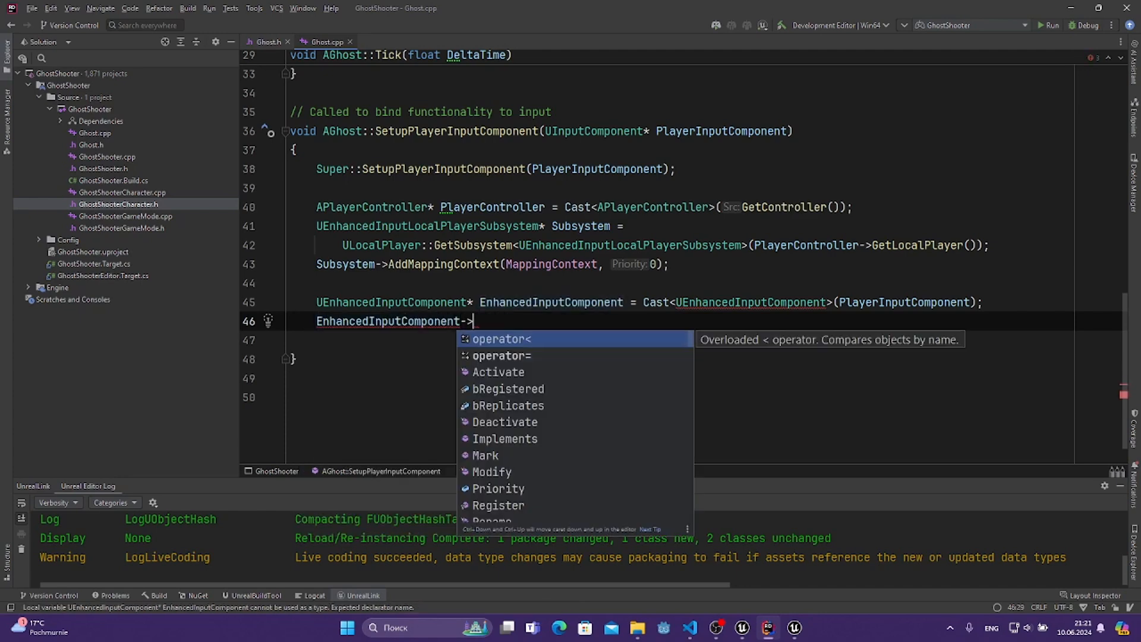
pyautogui.write('Bind')
pyautogui.press('Return')
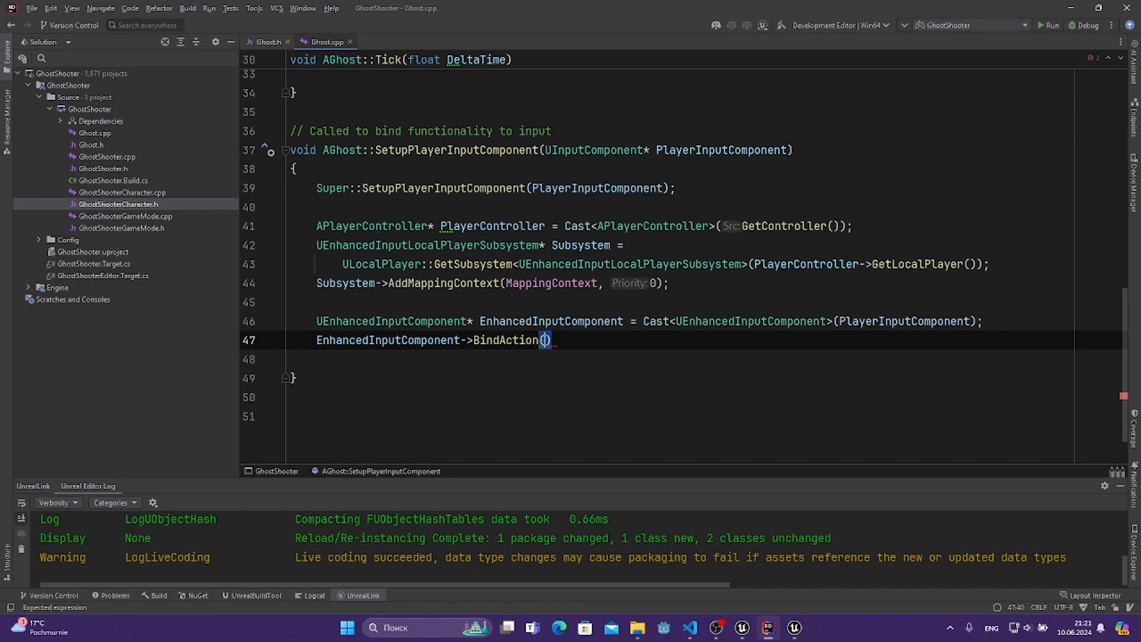
# - Pass JumpAction as the first BindAction argument, followed by a comma
pyautogui.write('Jump')
pyautogui.press('Return')
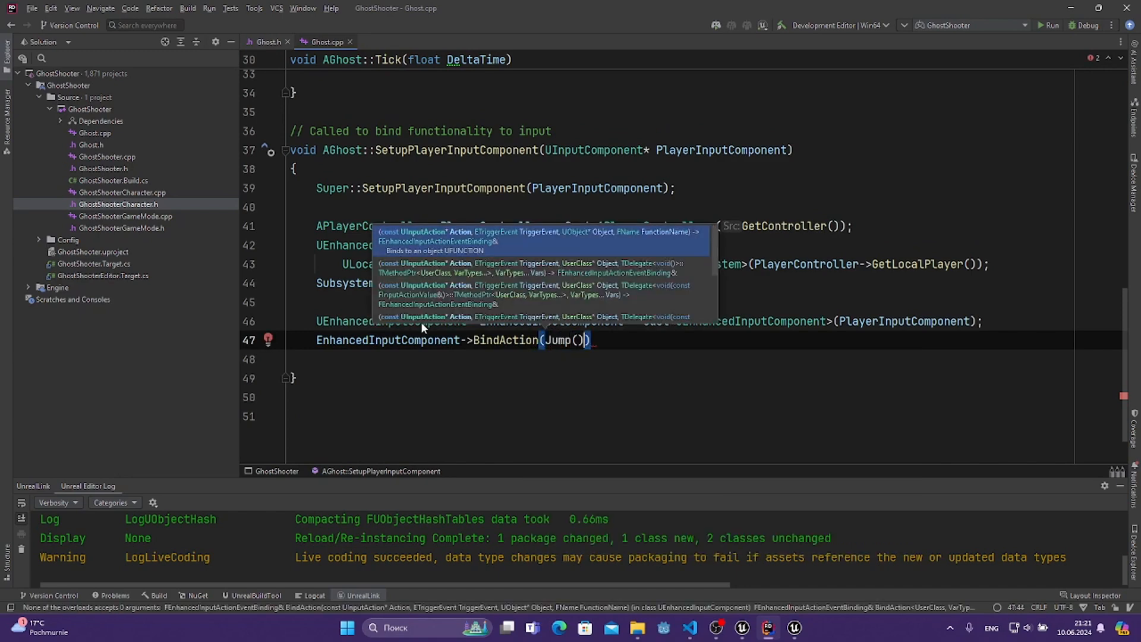
pyautogui.press('Escape')
pyautogui.press('BackSpace')
pyautogui.press('BackSpace')
pyautogui.write('A')
pyautogui.press('Return')
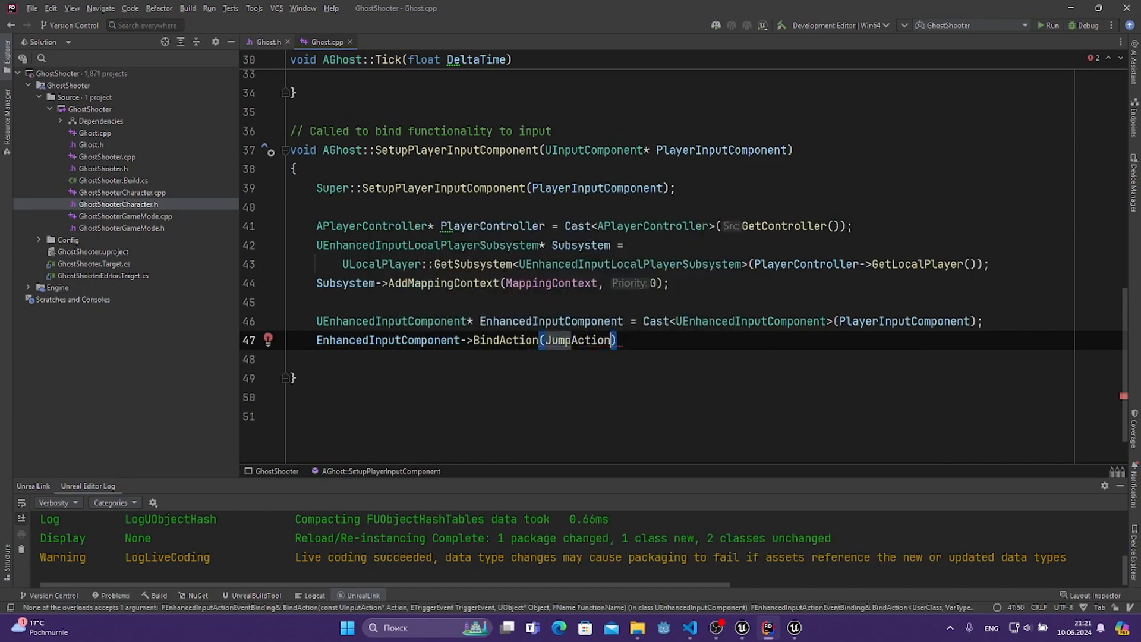
pyautogui.write(', ')
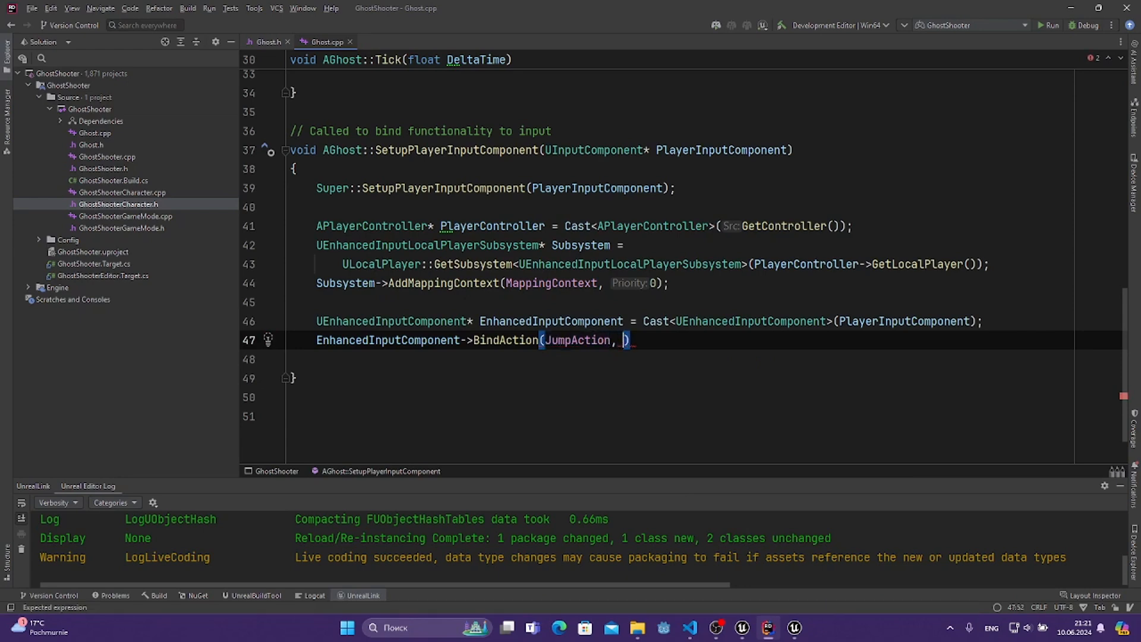
# - Pass ETriggerEvent::Started as the second BindAction argument, followed by a comma
pyautogui.write('ETri')
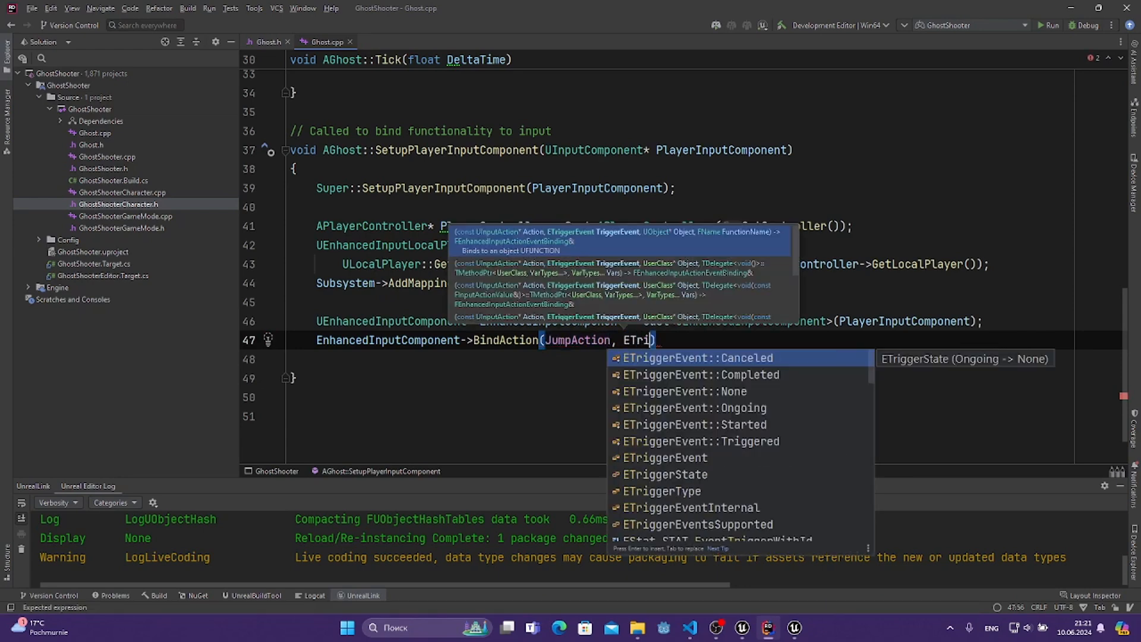
pyautogui.press('Down')
pyautogui.press('Down')
pyautogui.press('Down')
pyautogui.press('Down')
pyautogui.press('Return')
pyautogui.write(', ')
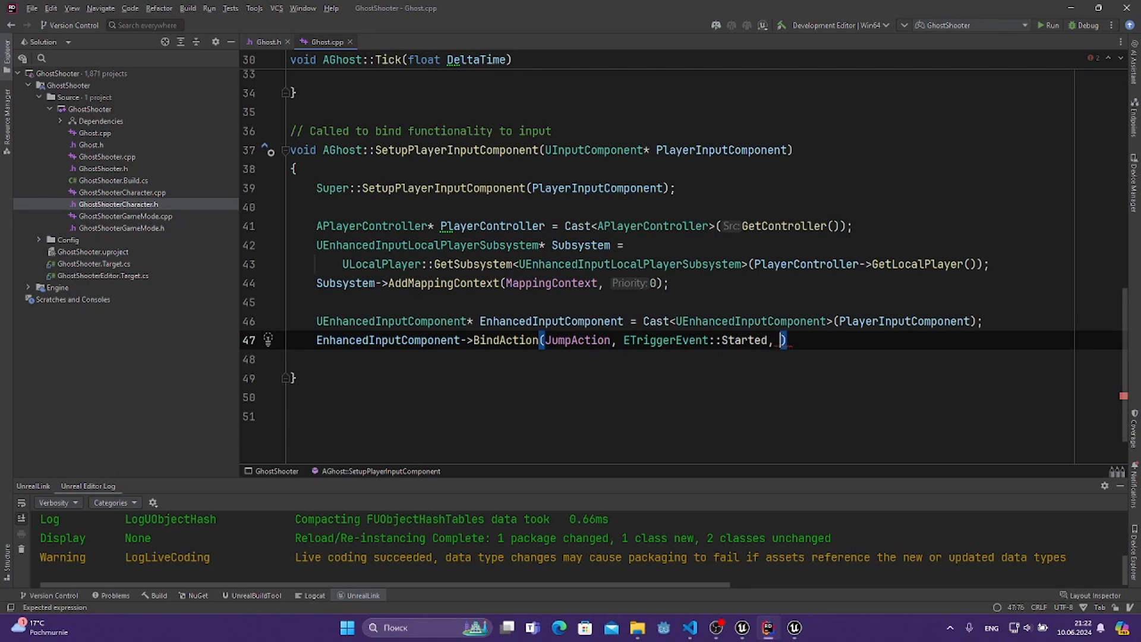
# - Pass this as the third BindAction argument, followed by a comma
pyautogui.write('this,')
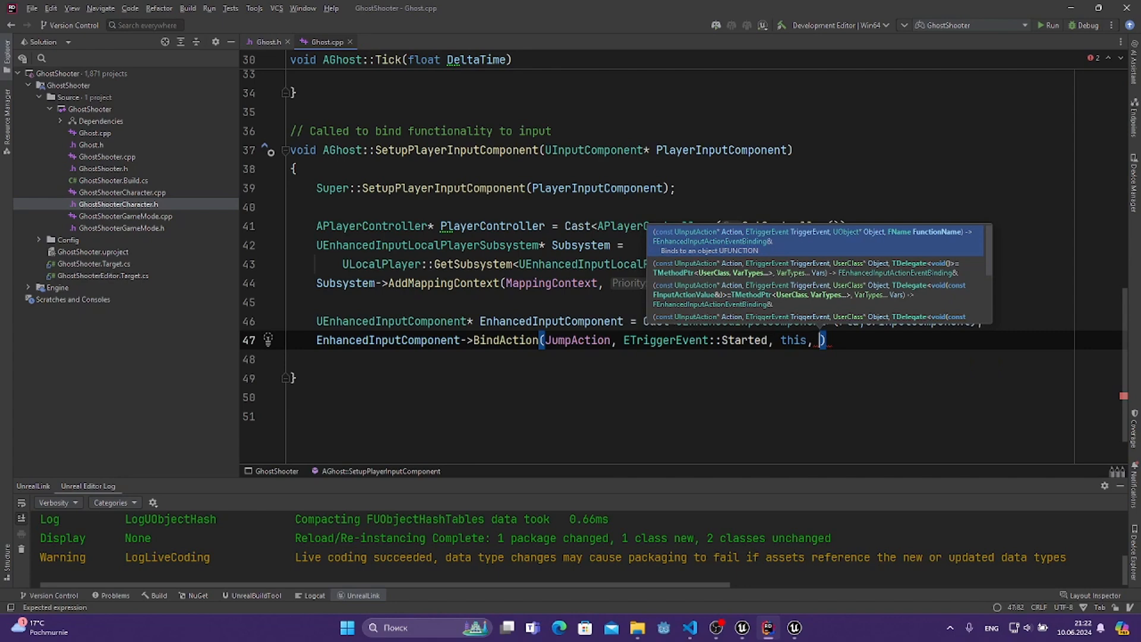
pyautogui.press('BackSpace')
pyautogui.press('BackSpace')
pyautogui.press('BackSpace')
pyautogui.press('BackSpace')
pyautogui.press('BackSpace')
pyautogui.press('BackSpace')
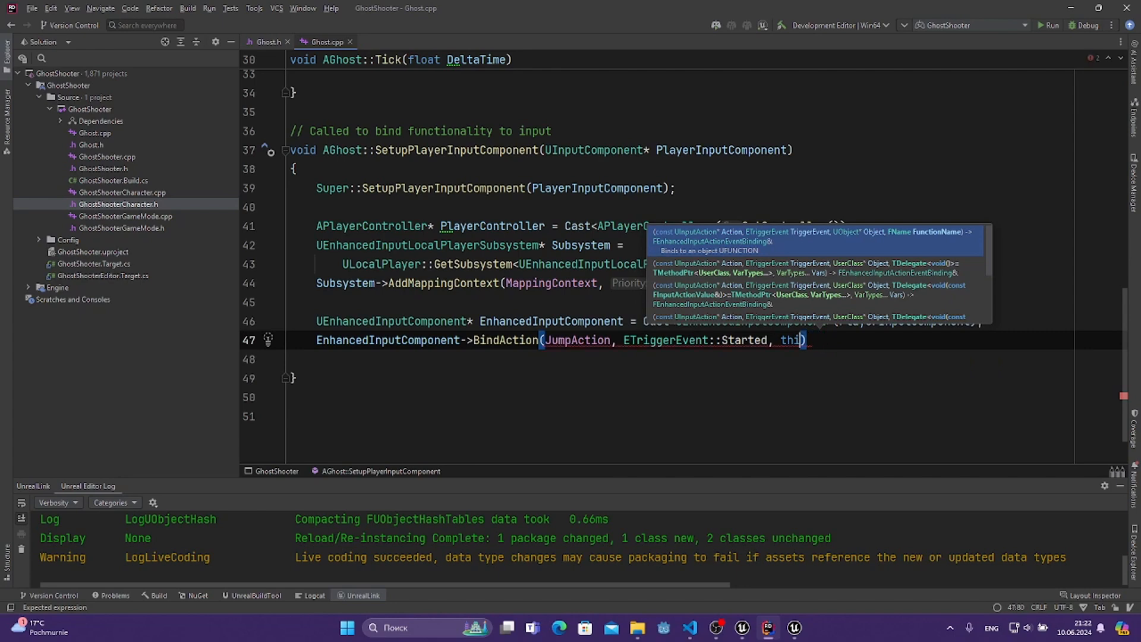
pyautogui.write('this,')
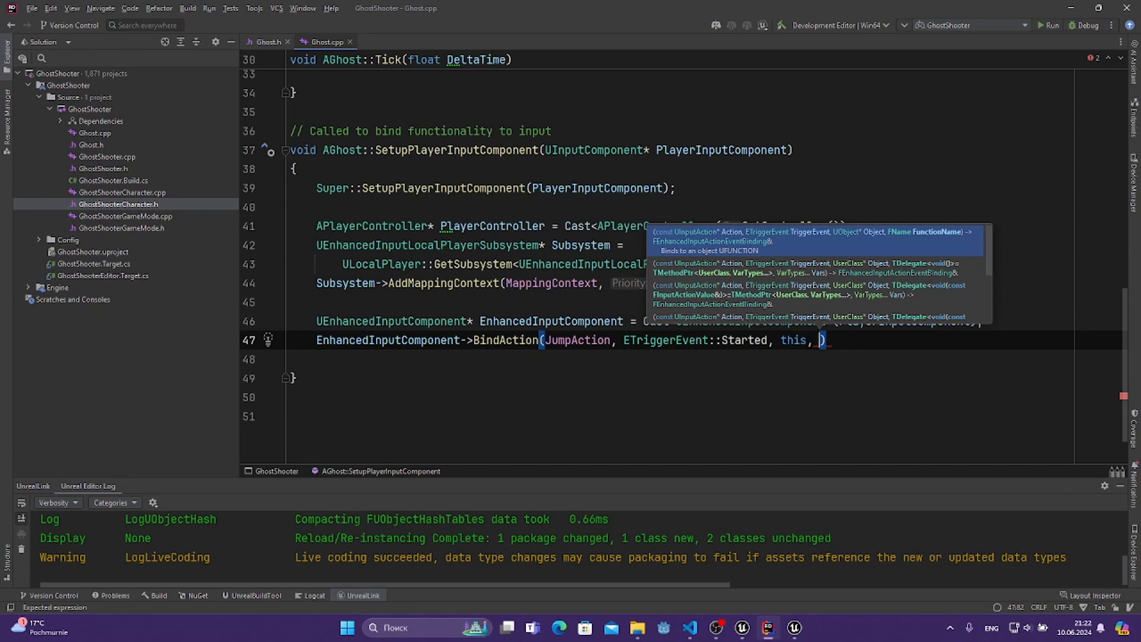
# - Check the parent class of AGhost in Ghost.h and begin the fourth BindAction argument in Ghost.cpp with &ACharacter
pyautogui.click(267, 42)
pyautogui.scroll(3, 503, 181)
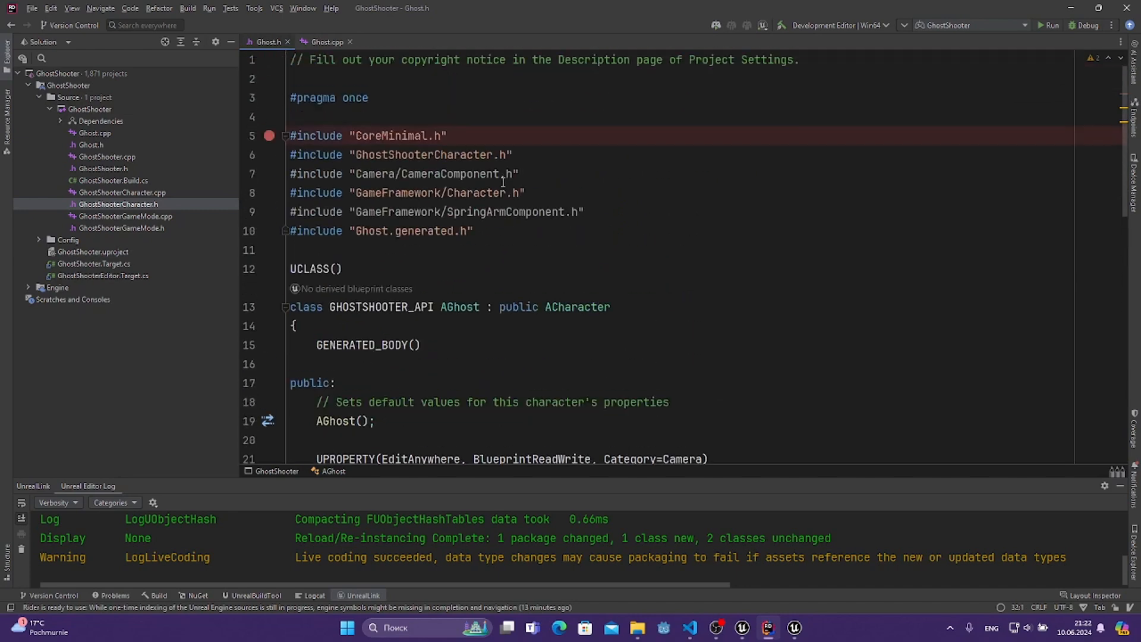
pyautogui.click(615, 307)
pyautogui.scroll(-2, 594, 250)
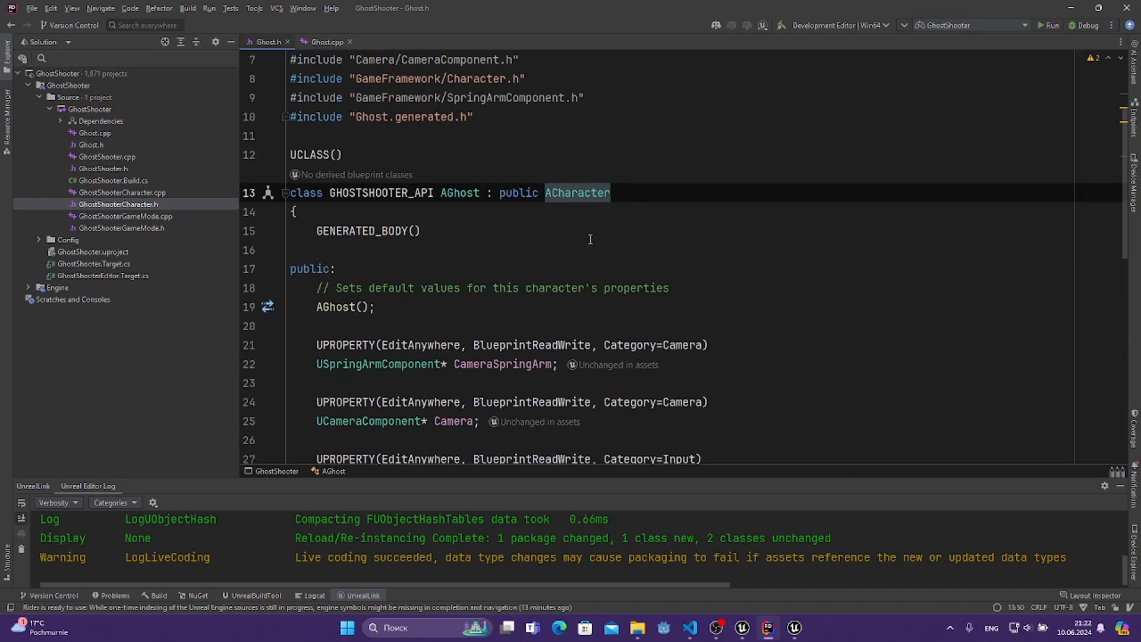
pyautogui.click(333, 43)
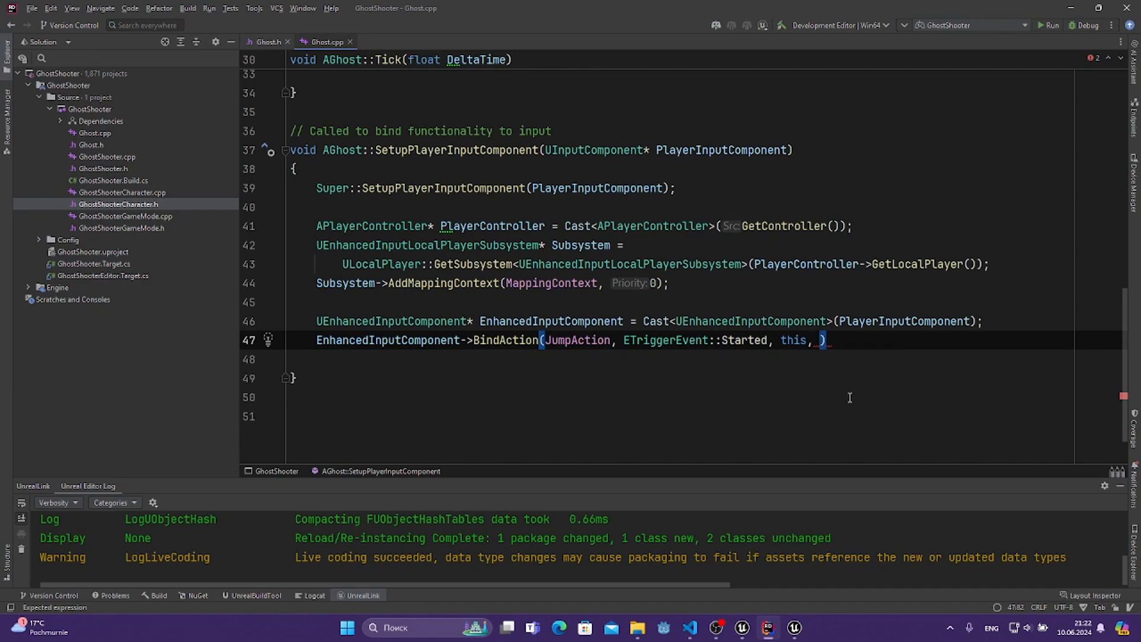
pyautogui.write('&Ac')
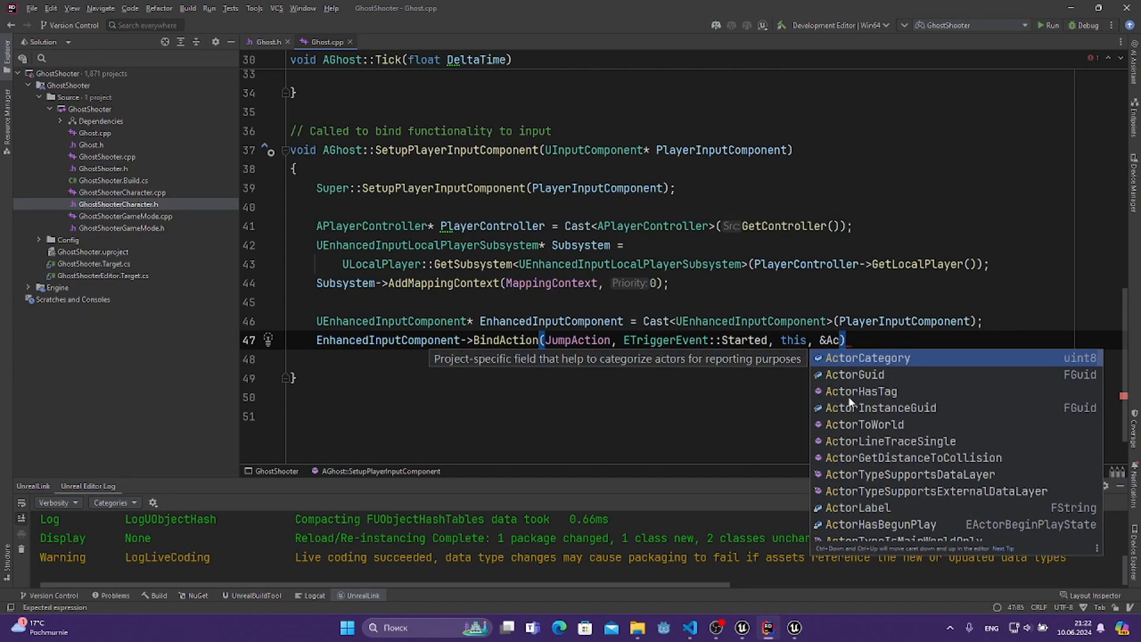
pyautogui.write('harac')
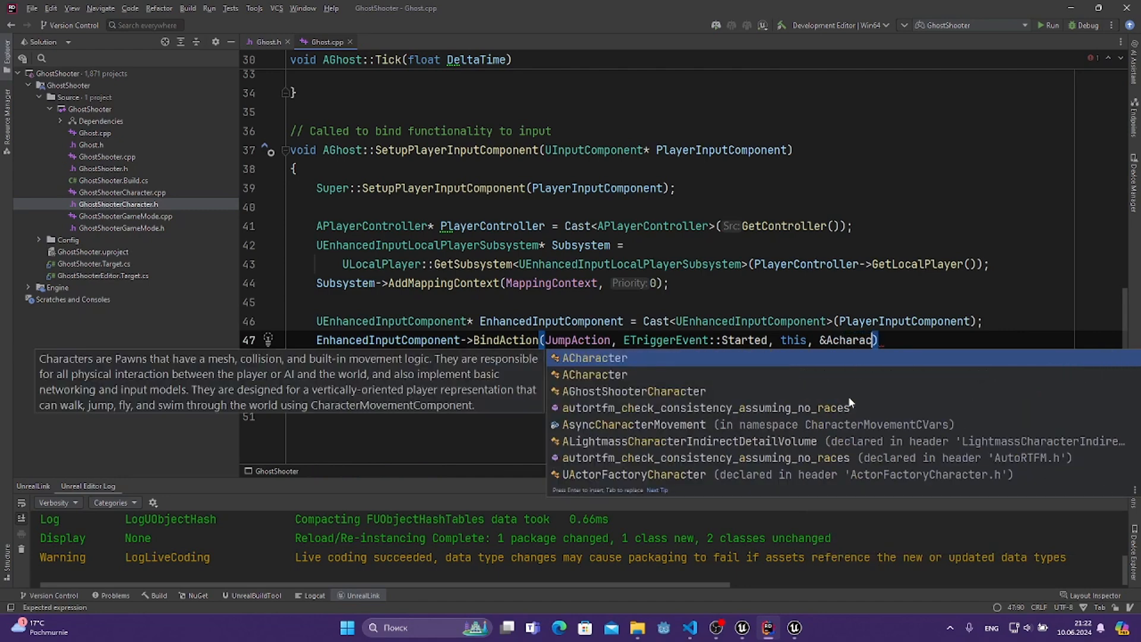
pyautogui.press('Return')
# - Complete the callback reference with ::Jump, end the BindAction statement with a semicolon and start a new line
pyautogui.write('::Sta')
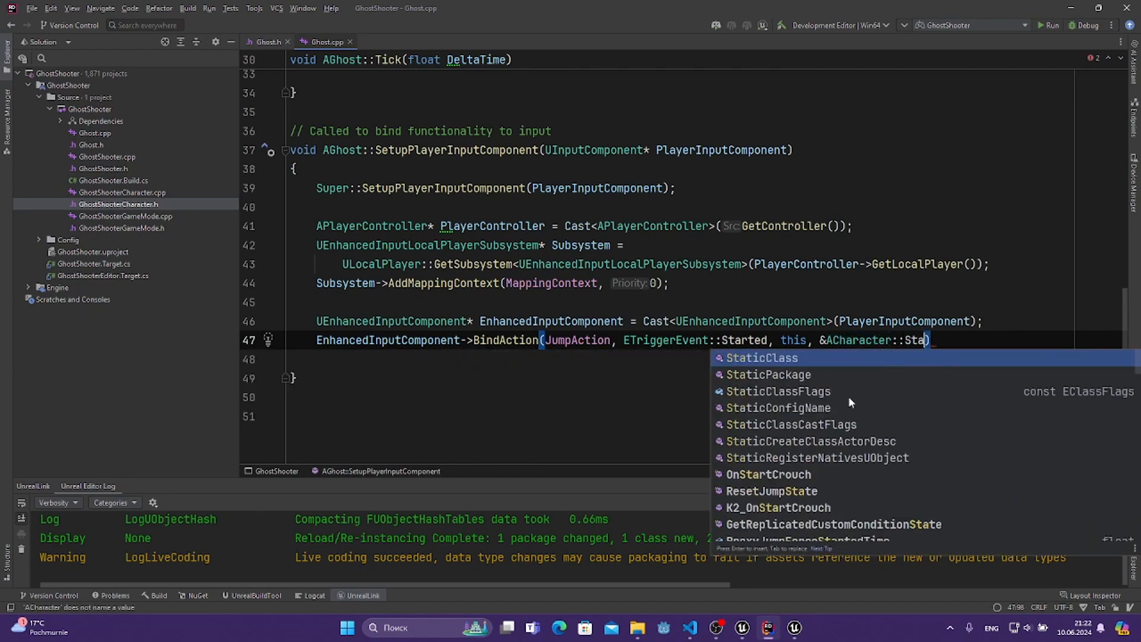
pyautogui.write('rt')
pyautogui.press('BackSpace')
pyautogui.press('BackSpace')
pyautogui.press('BackSpace')
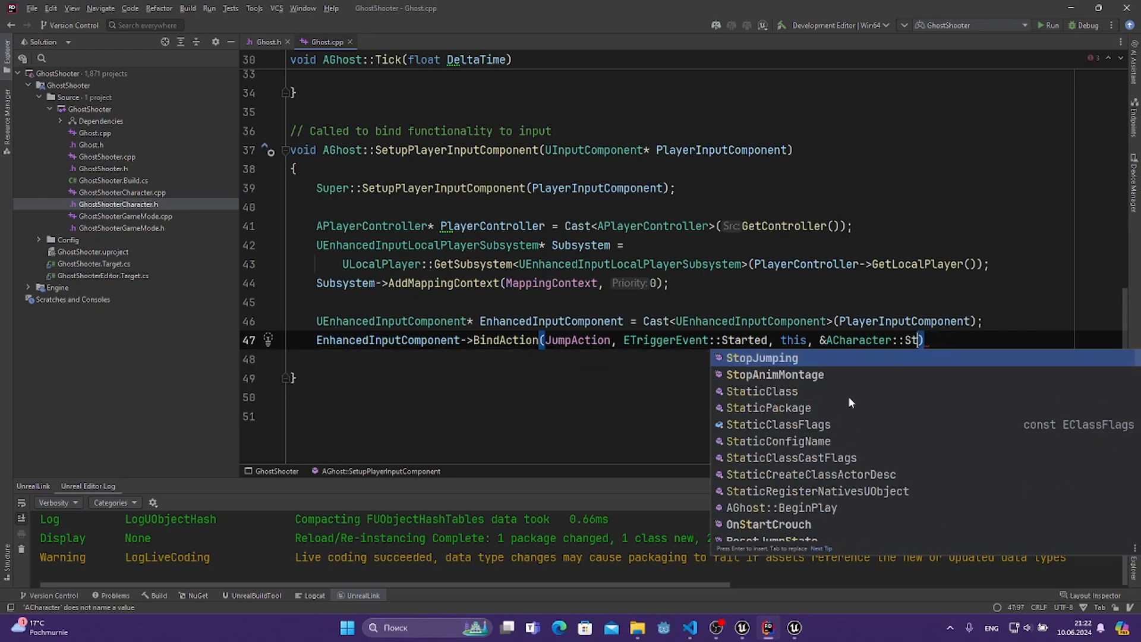
pyautogui.press('BackSpace')
pyautogui.press('BackSpace')
pyautogui.write('Jump')
pyautogui.press('Return')
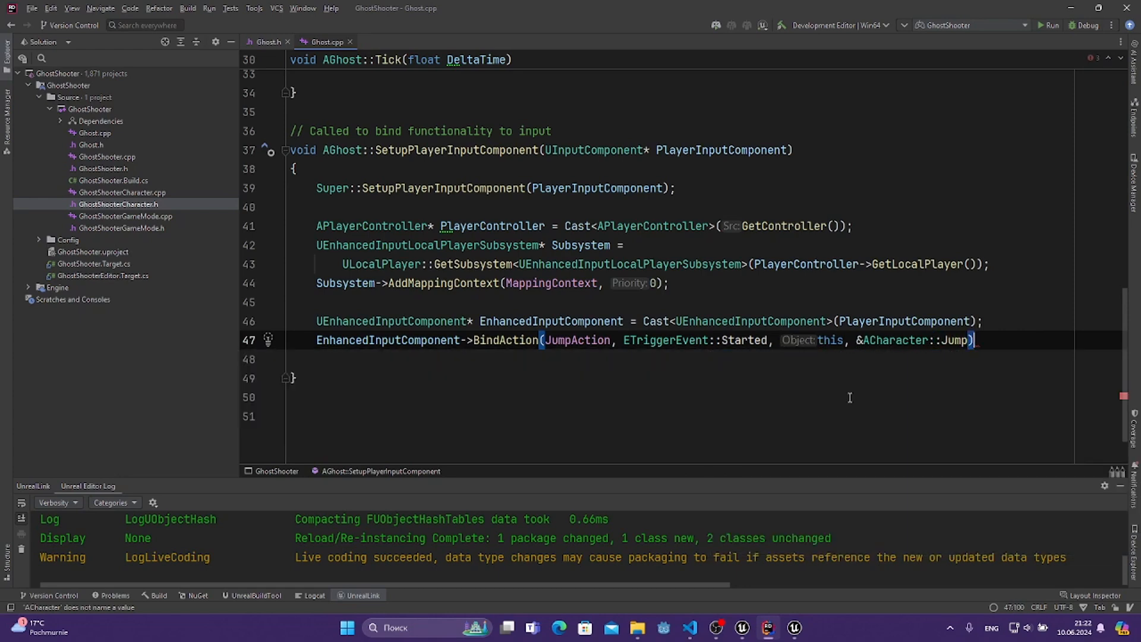
pyautogui.write(';')
pyautogui.press('Return')
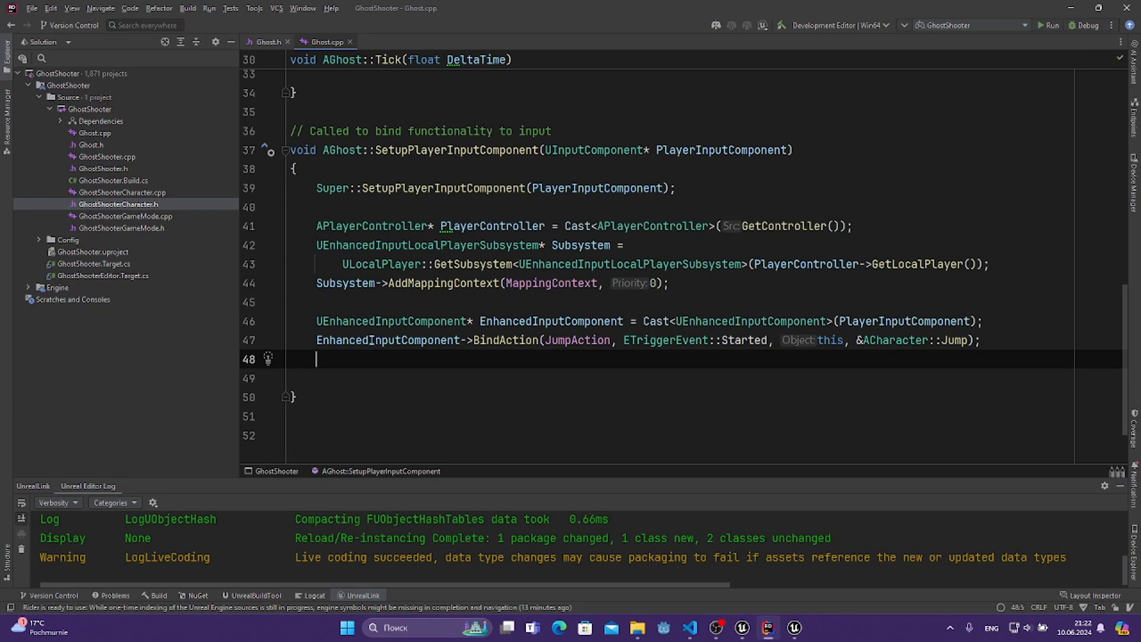
# - Insert a blank line above the jump binding and add a copy of that BindAction statement directly below it
pyautogui.press('Up')
pyautogui.press('Up')
pyautogui.press('End')
pyautogui.press('Down')
pyautogui.press('Up')
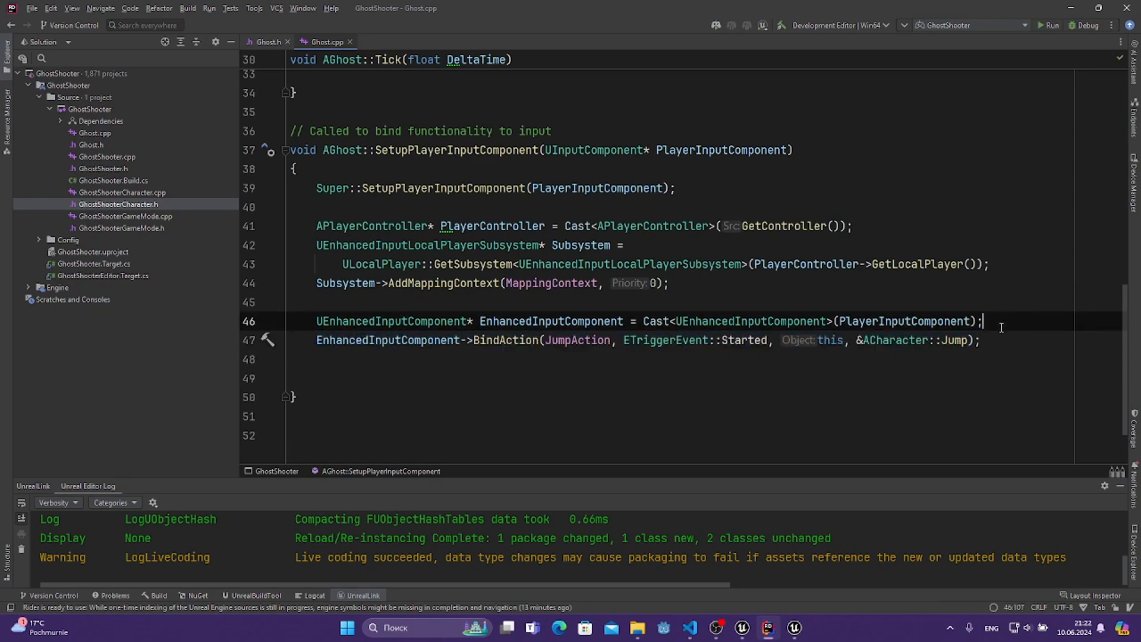
pyautogui.press('Return')
pyautogui.click(519, 378)
pyautogui.write('EnhancedInputComponent->BindAction(JumpAction, ETriggerEvent::Started, this, &ACharacter::Jump);')
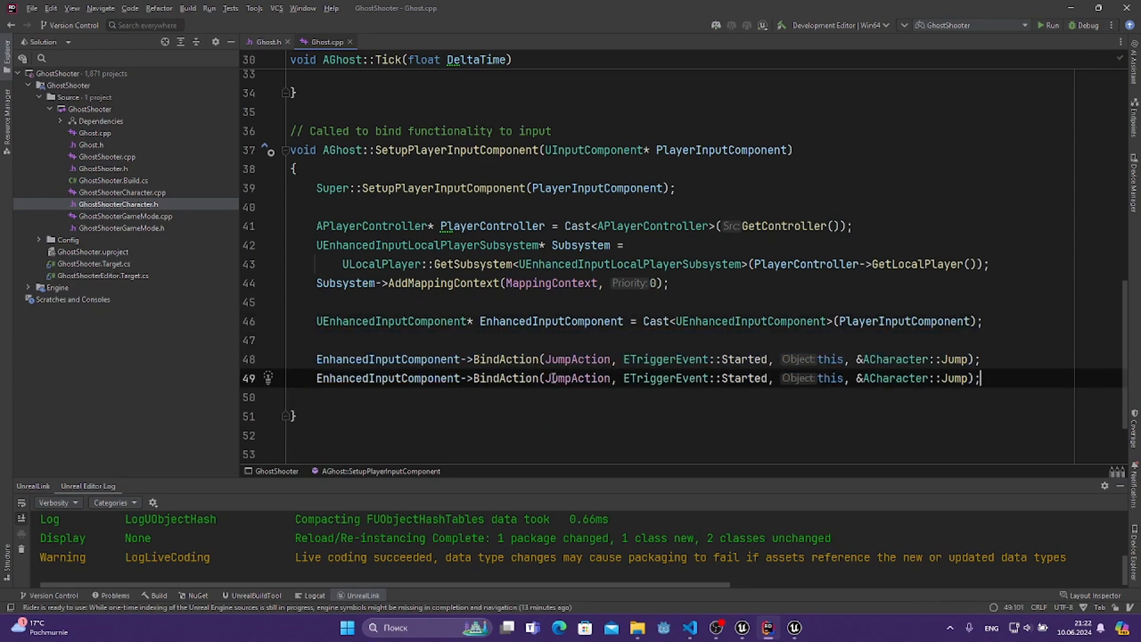
# - In the second jump binding, set the trigger event to Completed and the callback function to StopJumping
pyautogui.doubleClick(569, 378)
pyautogui.doubleClick(744, 378)
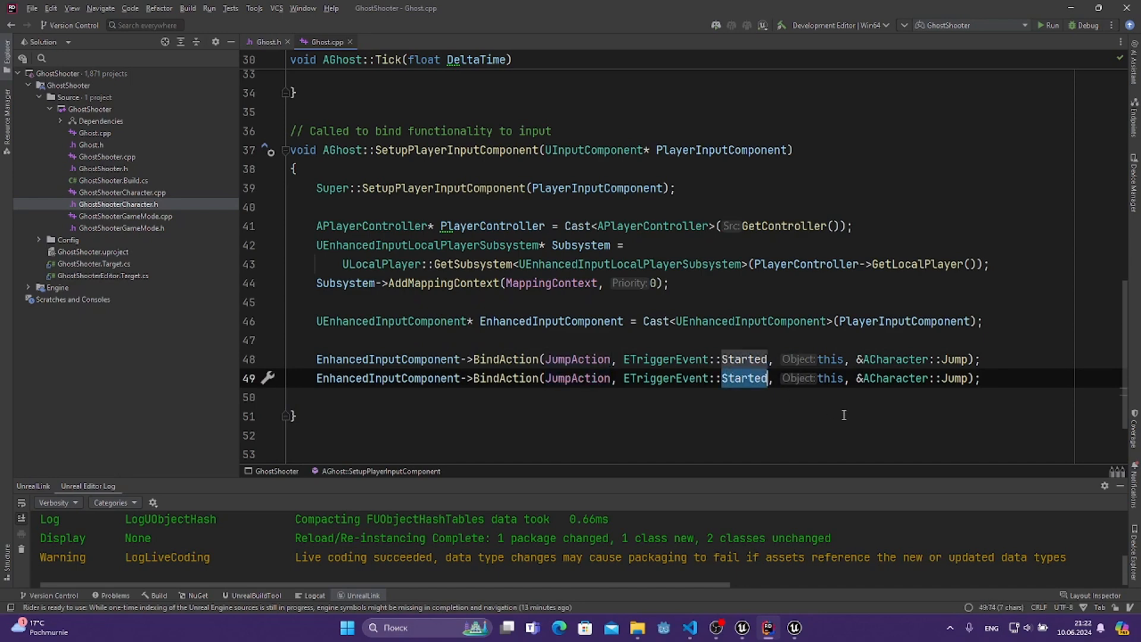
pyautogui.write('Com')
pyautogui.press('Return')
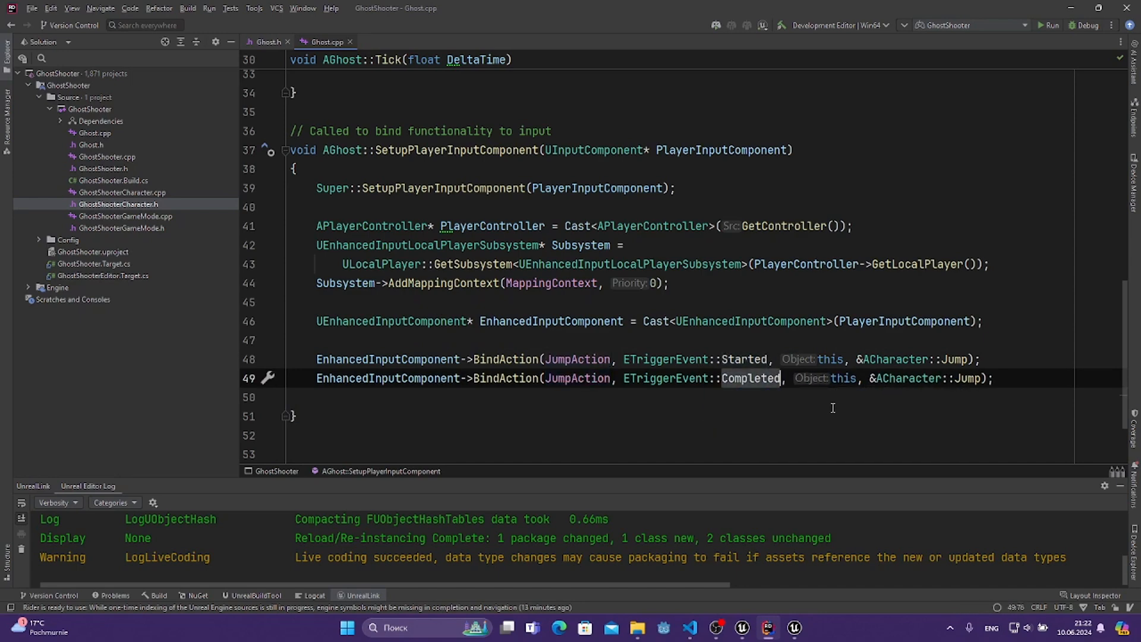
pyautogui.doubleClick(967, 378)
pyautogui.write('Stop')
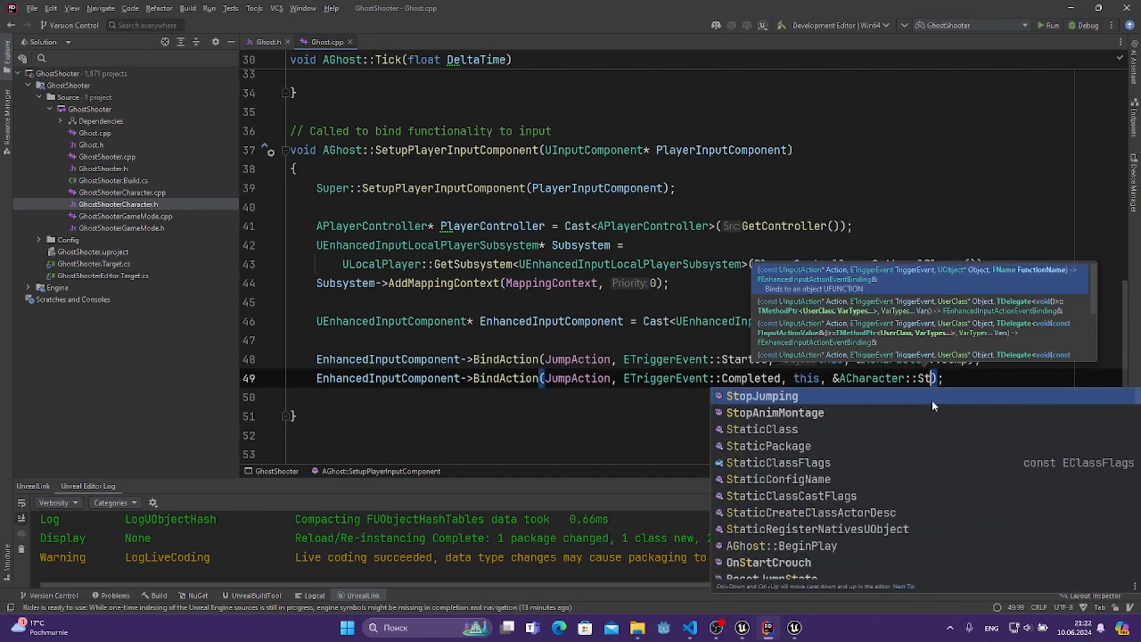
pyautogui.press('Return')
# - Add another copy of the JumpAction Started binding below the StopJumping binding, separated by a blank line
pyautogui.click(933, 401)
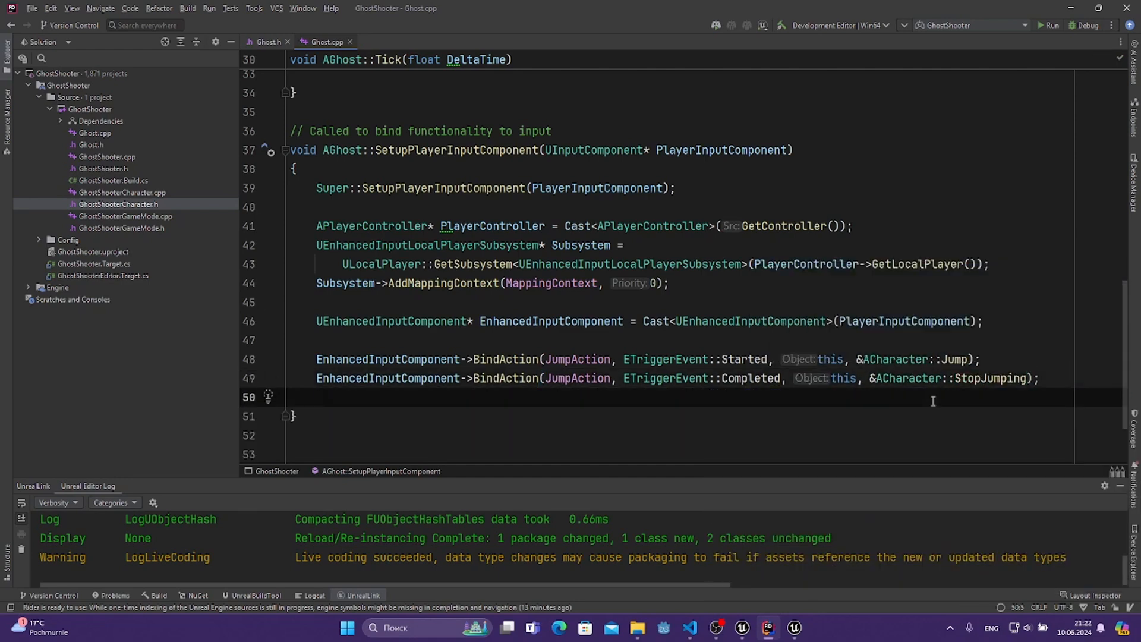
pyautogui.press('Return')
pyautogui.scroll(-2, 459, 292)
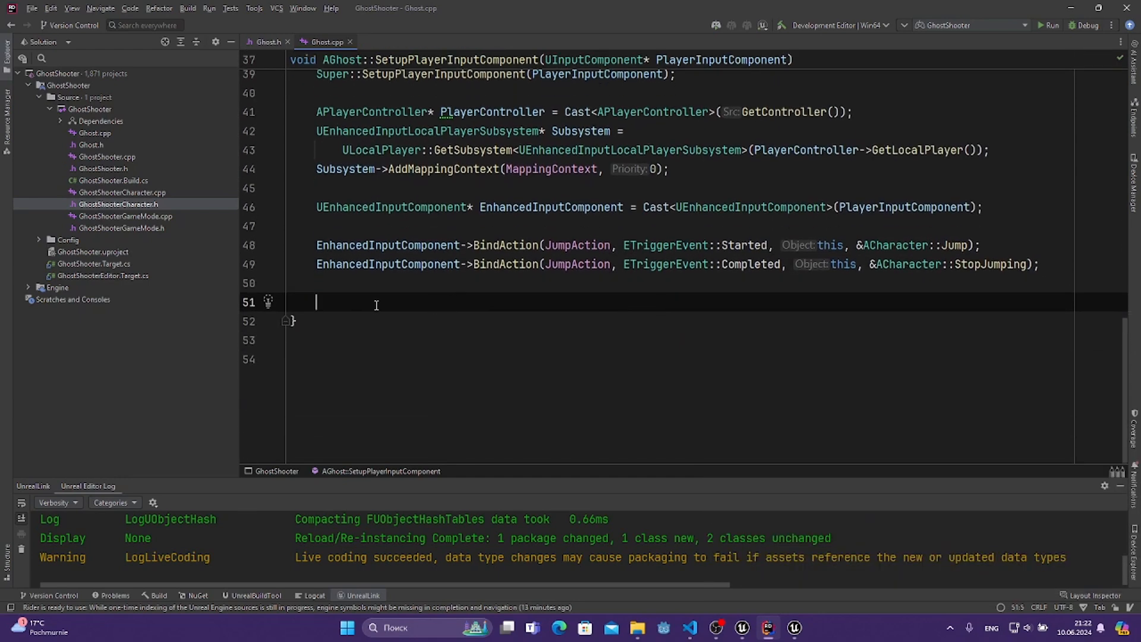
pyautogui.doubleClick(993, 265)
pyautogui.click(831, 302)
pyautogui.write('EnhancedInputComponent->BindAction(JumpAction, ETriggerEvent::Started, this, &ACharacter::Jump);')
# - In the newest binding, set the first argument to Move and the trigger event to Triggered
pyautogui.doubleClick(595, 302)
pyautogui.write('Mov')
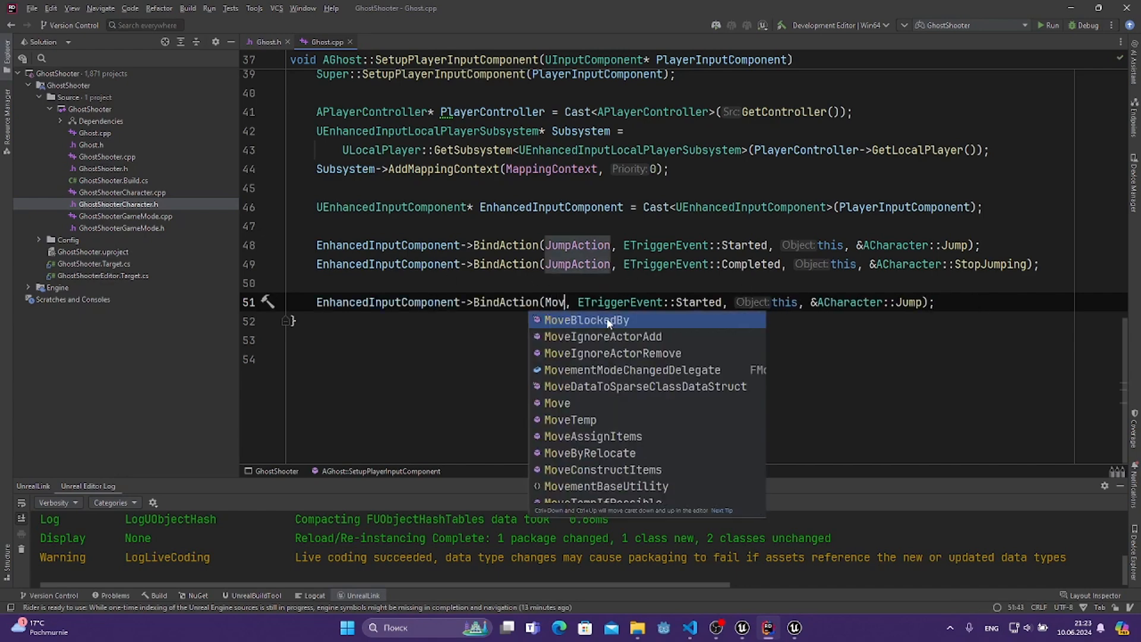
pyautogui.write('e')
pyautogui.press('Return')
pyautogui.doubleClick(705, 302)
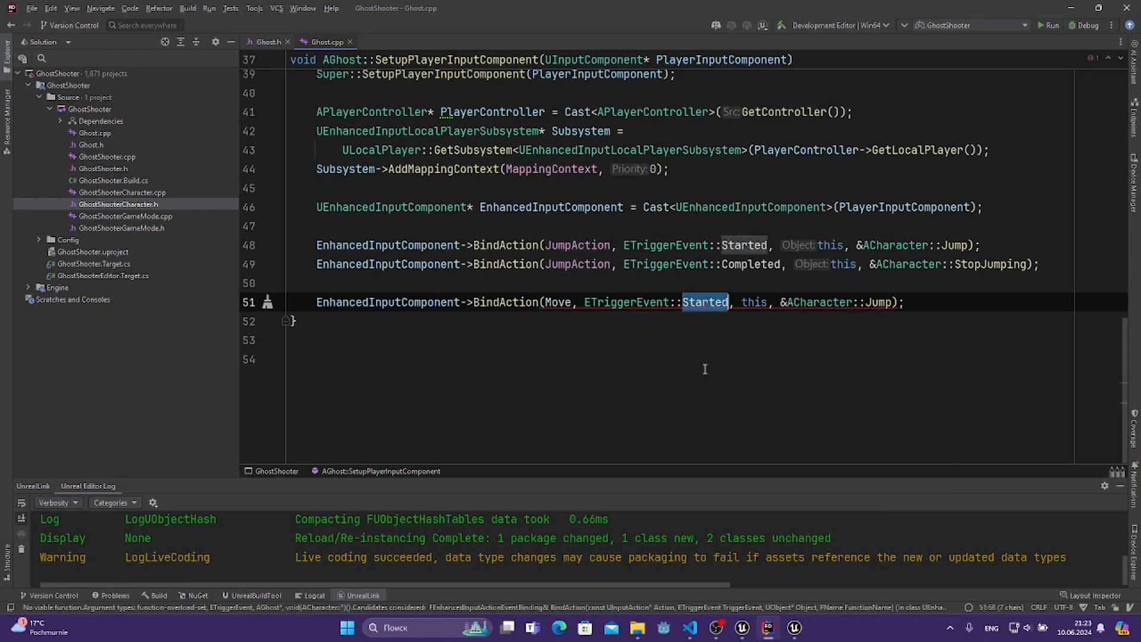
pyautogui.write('Tr')
pyautogui.press('Return')
# - Make the Move binding's callback reference a function of the AGhost class instead of ACharacter
pyautogui.doubleClick(891, 302)
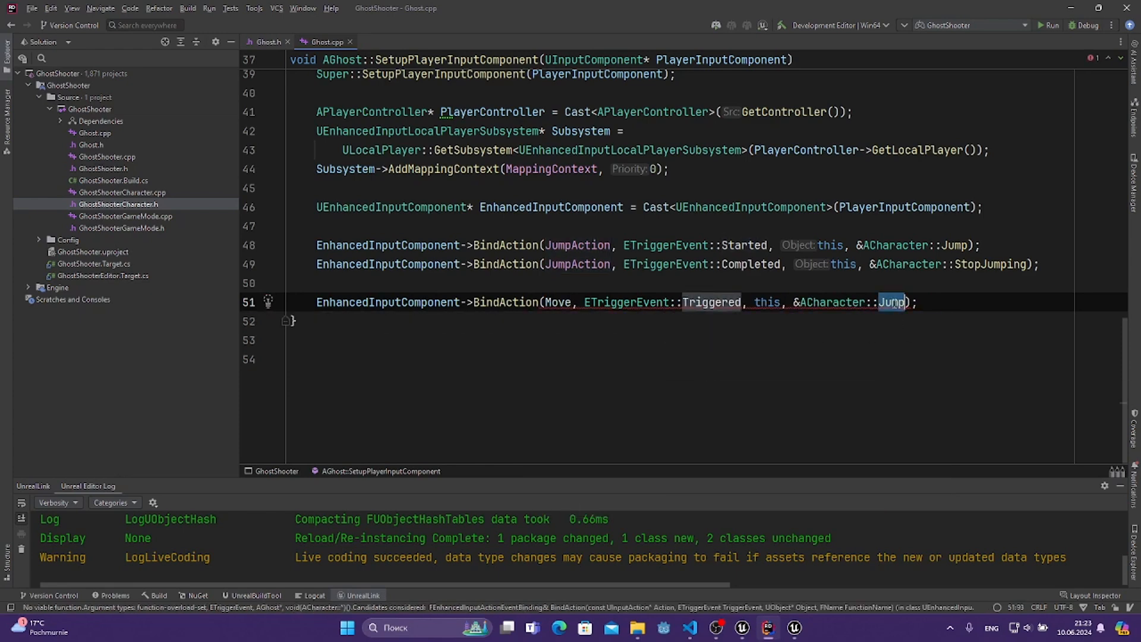
pyautogui.click(498, 232)
pyautogui.scroll(1, 498, 232)
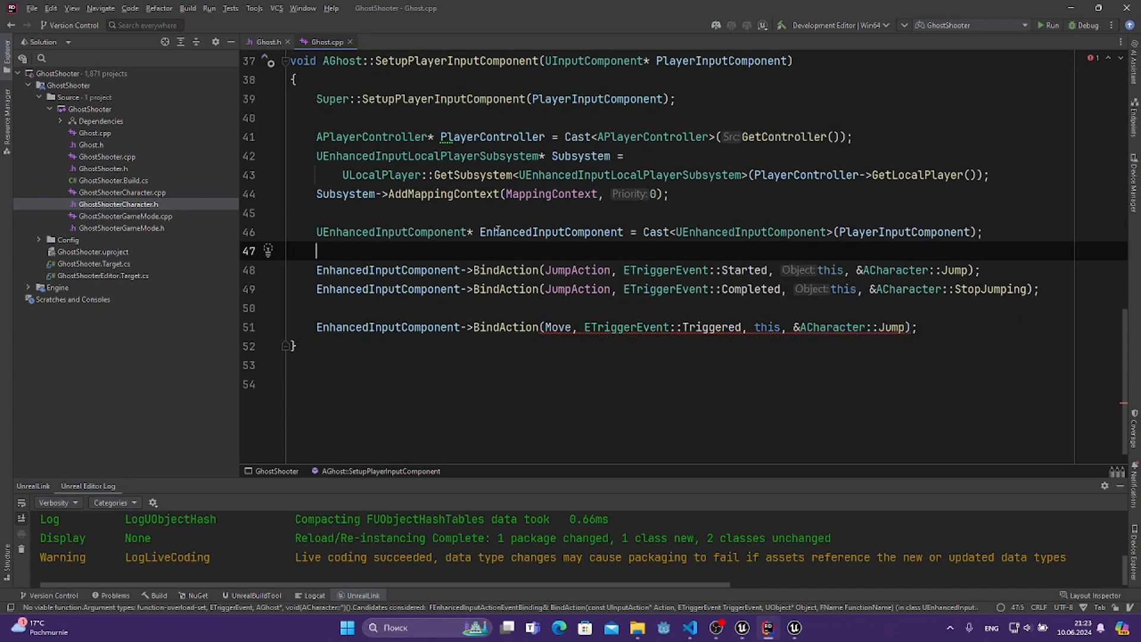
pyautogui.scroll(1, 498, 232)
pyautogui.click(566, 151)
pyautogui.scroll(1, 395, 164)
pyautogui.scroll(-2, 391, 208)
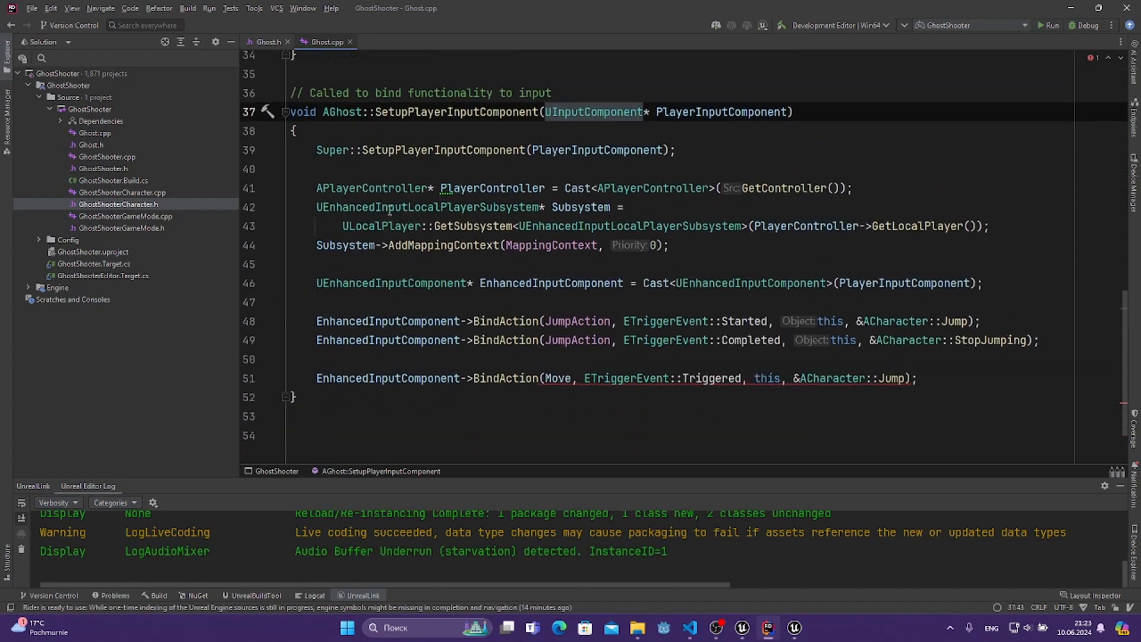
pyautogui.scroll(-2, 389, 209)
pyautogui.moveTo(800, 302); pyautogui.dragTo(906, 302)
pyautogui.write('A')
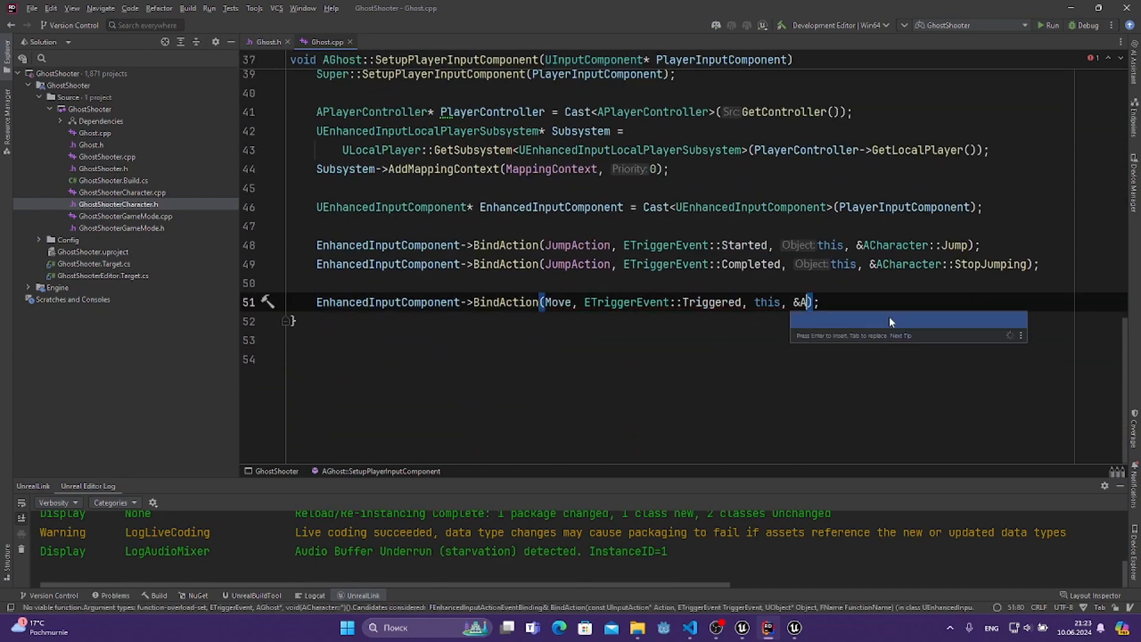
pyautogui.write('Ghost::BeginPlay')
pyautogui.press('Return')
# - Set the function name in the AGhost callback reference to Move
pyautogui.press('BackSpace')
pyautogui.press('BackSpace')
pyautogui.press('BackSpace')
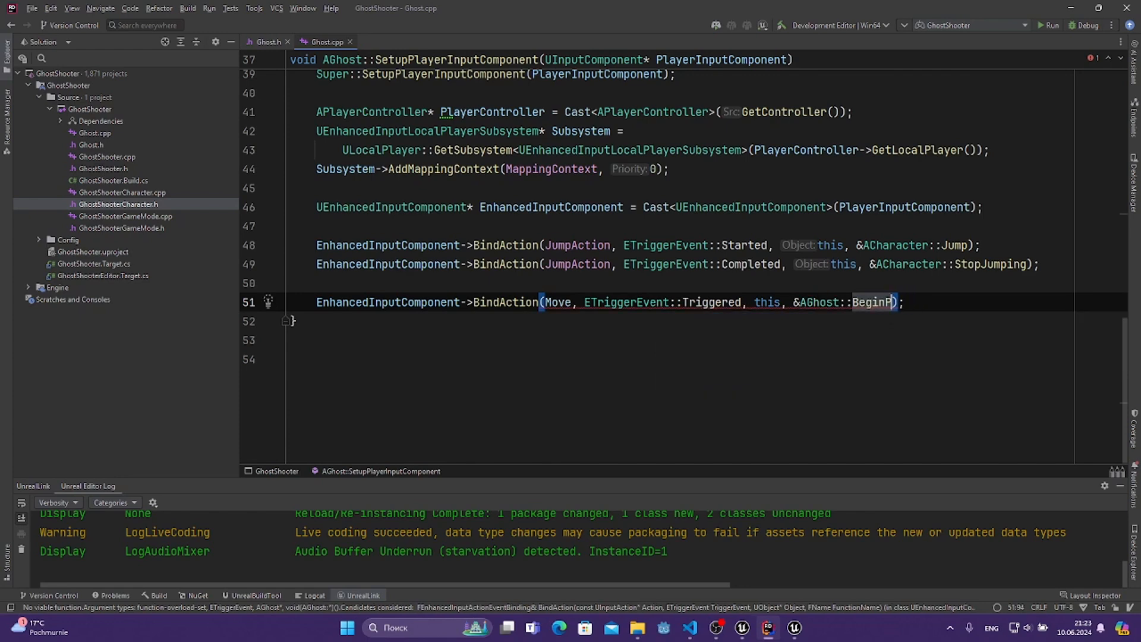
pyautogui.press('BackSpace')
pyautogui.press('BackSpace')
pyautogui.press('BackSpace')
pyautogui.press('BackSpace')
pyautogui.press('BackSpace')
pyautogui.press('BackSpace')
pyautogui.write('M')
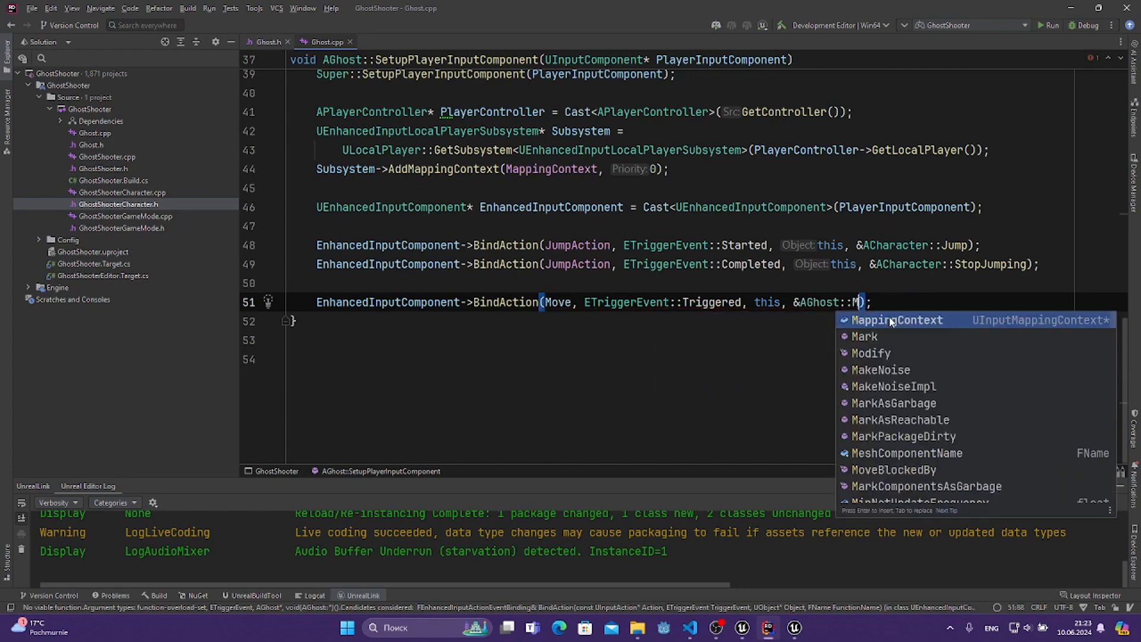
pyautogui.write('ove')
pyautogui.press('Escape')
pyautogui.hotkey('ctrl', 'shift', 'Left')
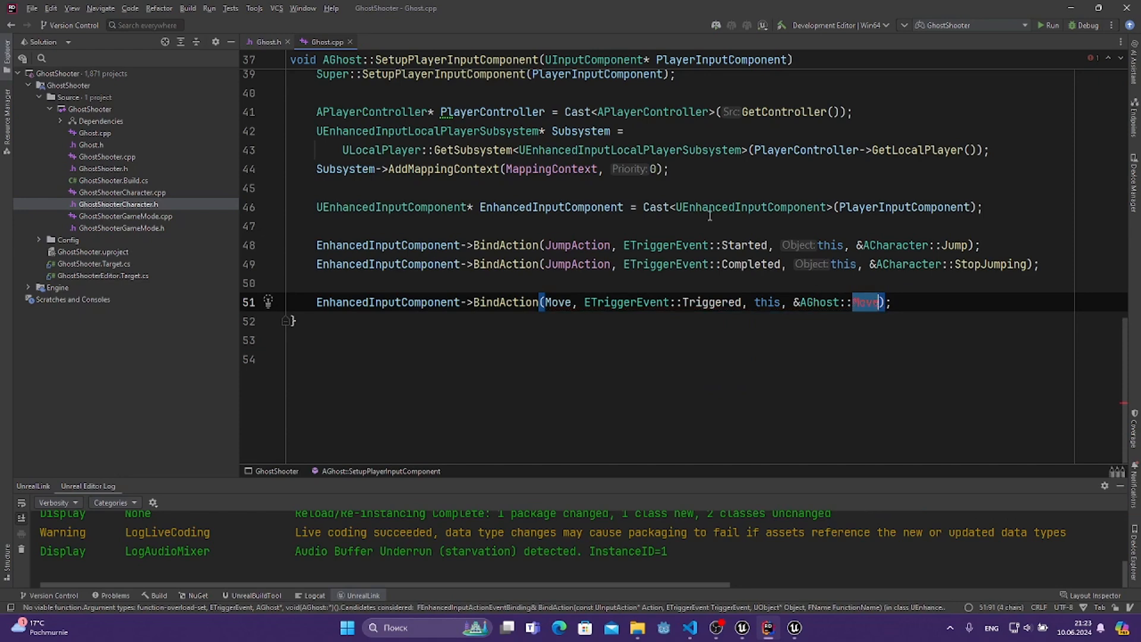
# - Add a new line for a declaration below SetupPlayerInputComponent in Ghost.h, leaving a blank line between them
pyautogui.click(267, 41)
pyautogui.scroll(-10, 410, 350)
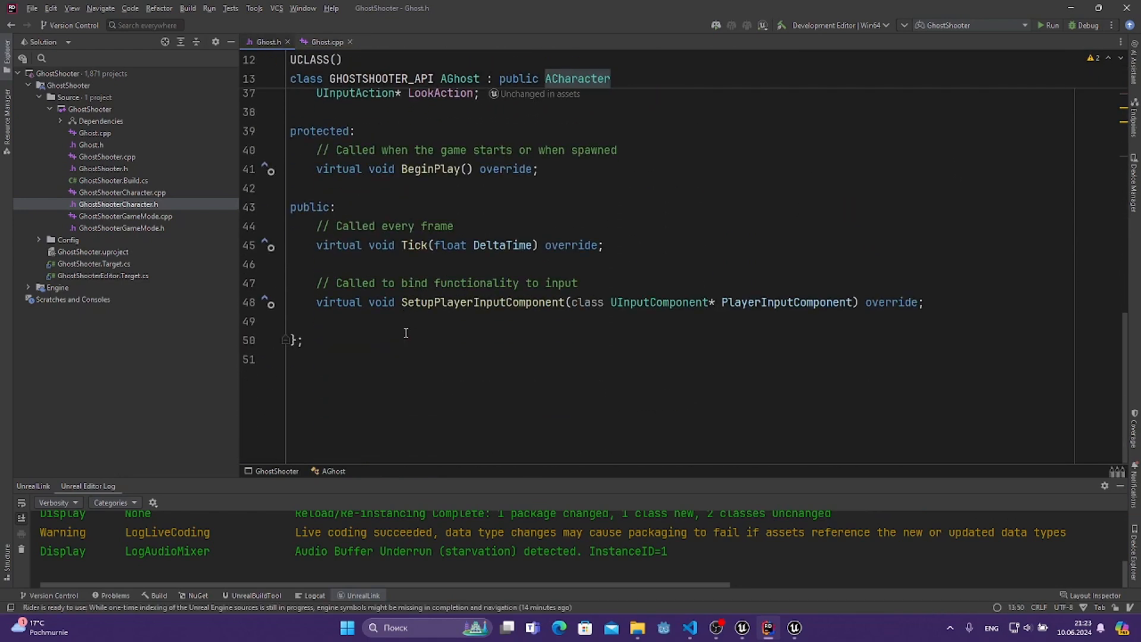
pyautogui.scroll(4, 408, 149)
pyautogui.scroll(-4, 655, 287)
pyautogui.click(369, 304)
pyautogui.click(377, 321)
pyautogui.press('Return')
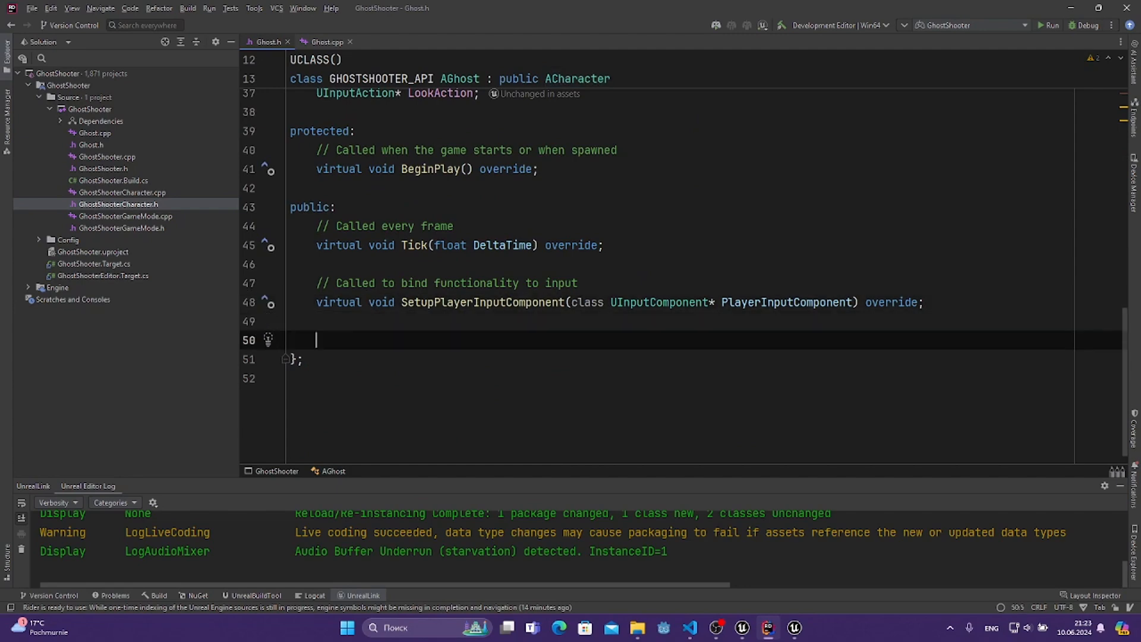
pyautogui.write('public')
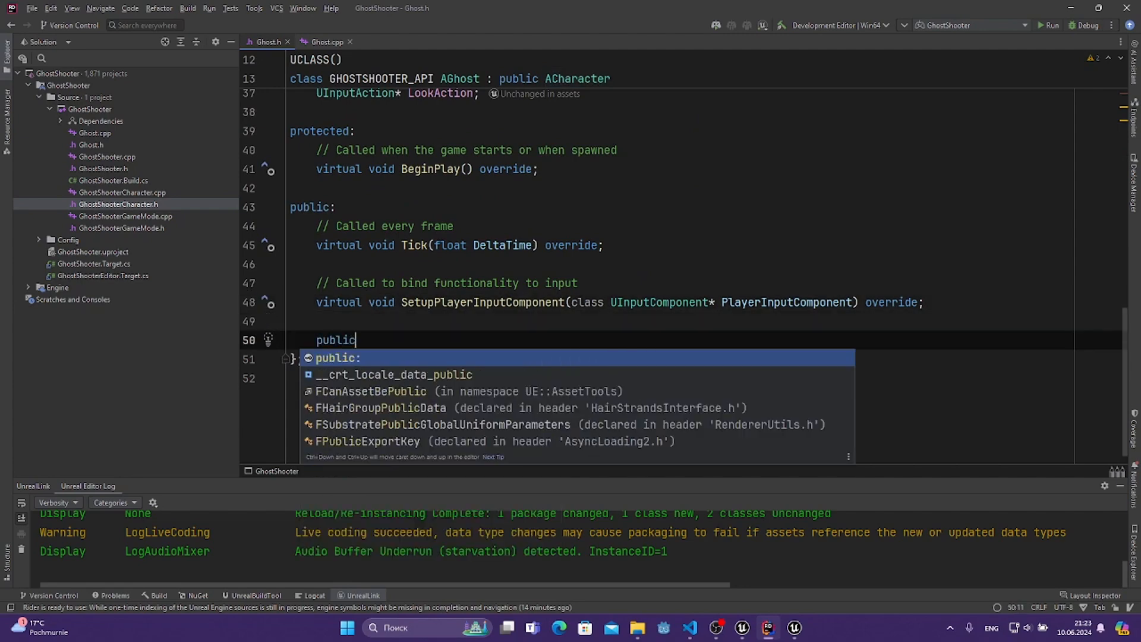
pyautogui.press('BackSpace')
pyautogui.press('BackSpace')
pyautogui.press('BackSpace')
pyautogui.press('BackSpace')
pyautogui.press('BackSpace')
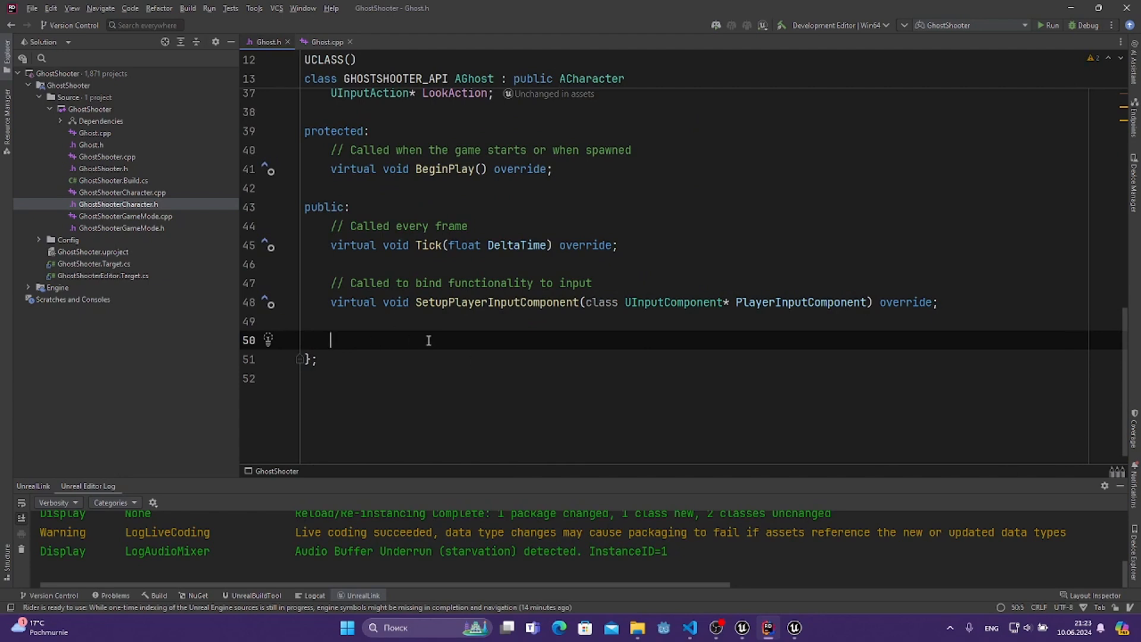
# - Declare the function void Move(const FInputActionValue& Value); on the new line below SetupPlayerInputComponent in Ghost.h
pyautogui.write('void Move')
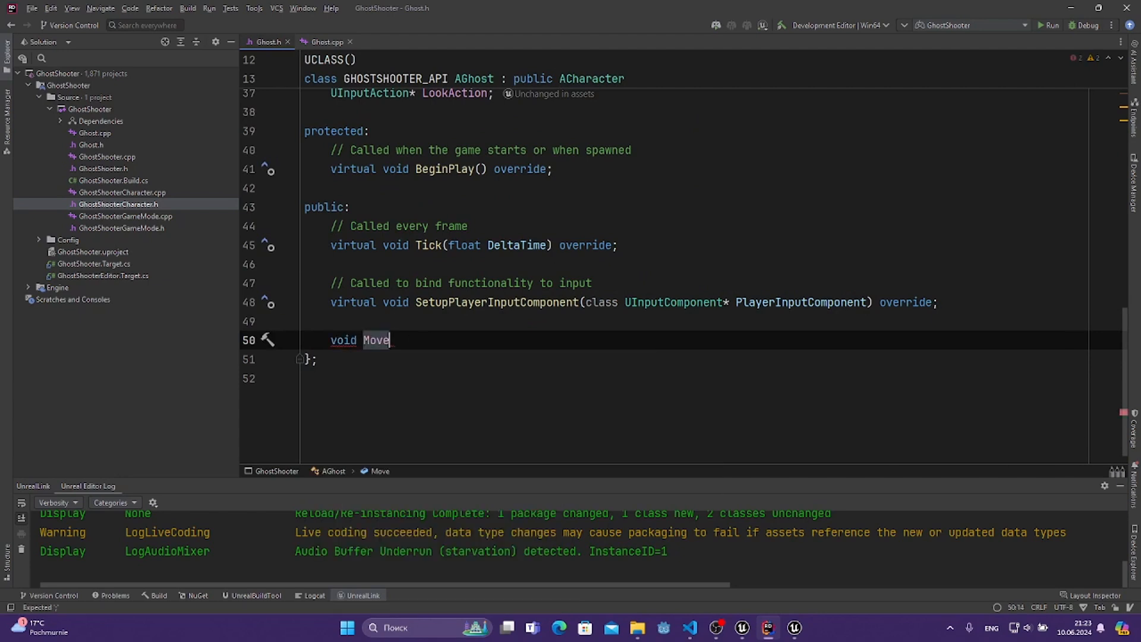
pyautogui.write('(const')
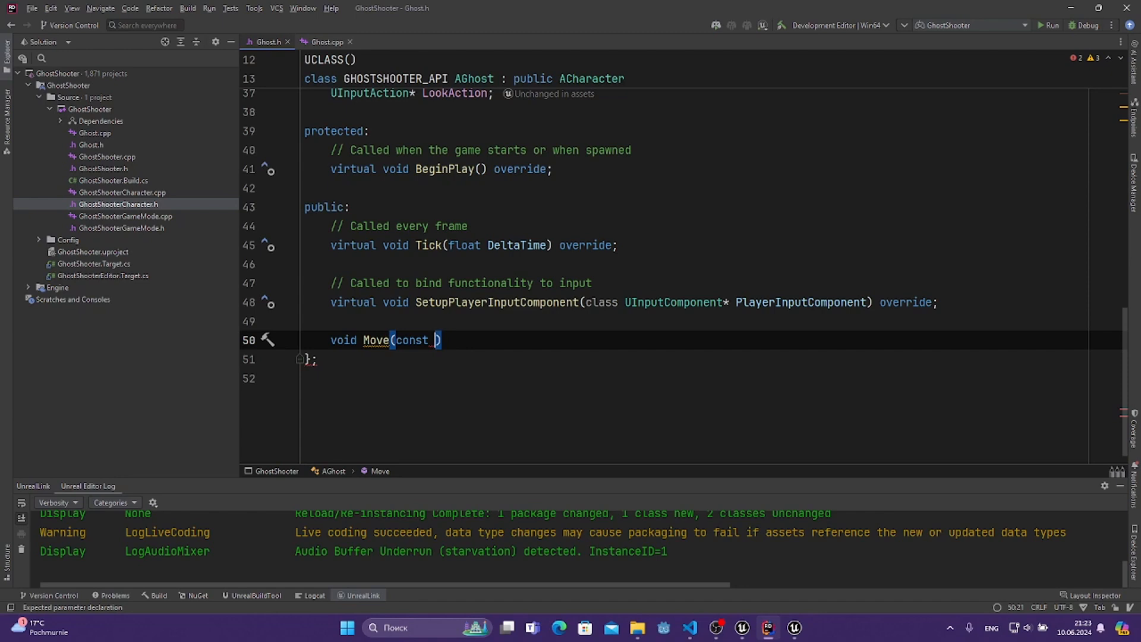
pyautogui.write('FAc')
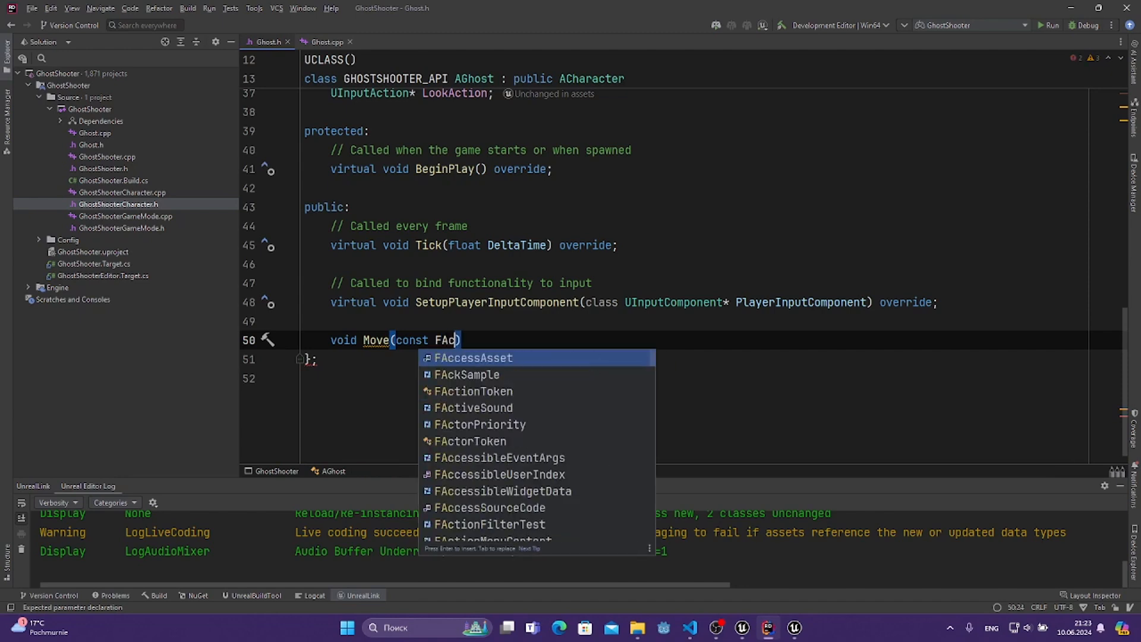
pyautogui.write('tionIn')
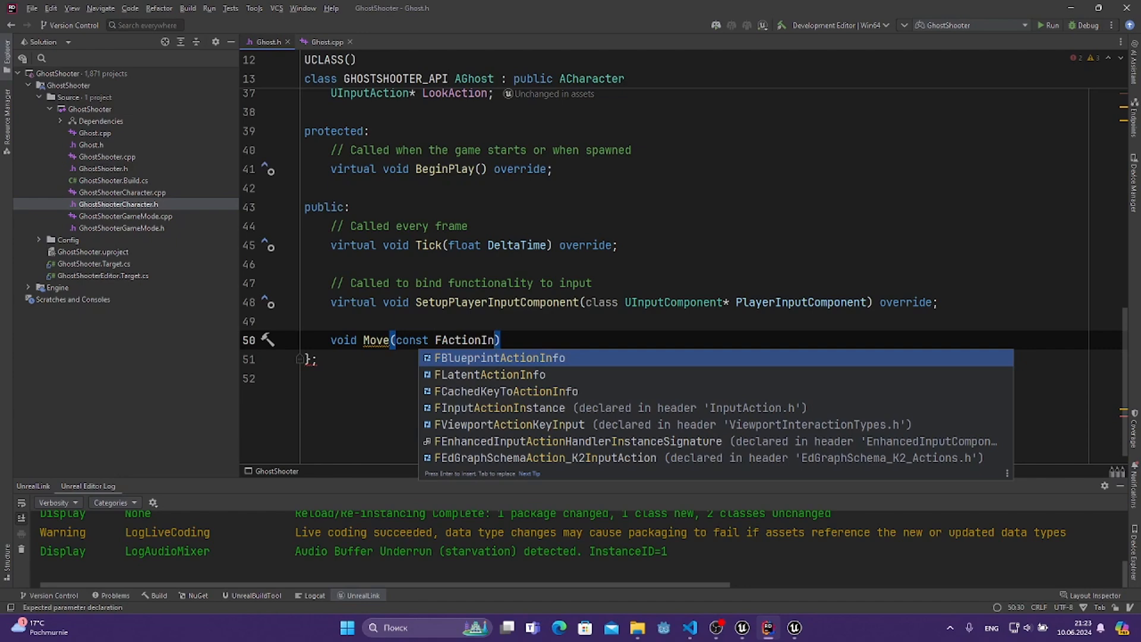
pyautogui.press('BackSpace')
pyautogui.press('BackSpace')
pyautogui.press('BackSpace')
pyautogui.press('BackSpace')
pyautogui.press('BackSpace')
pyautogui.press('BackSpace')
pyautogui.press('BackSpace')
pyautogui.press('BackSpace')
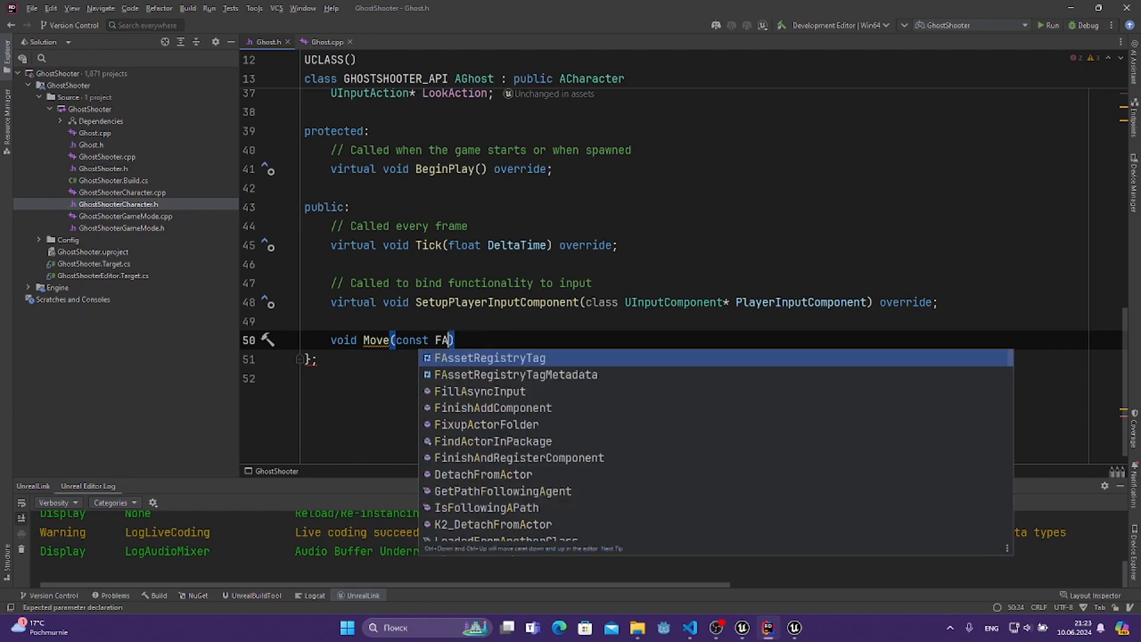
pyautogui.write('InputAc')
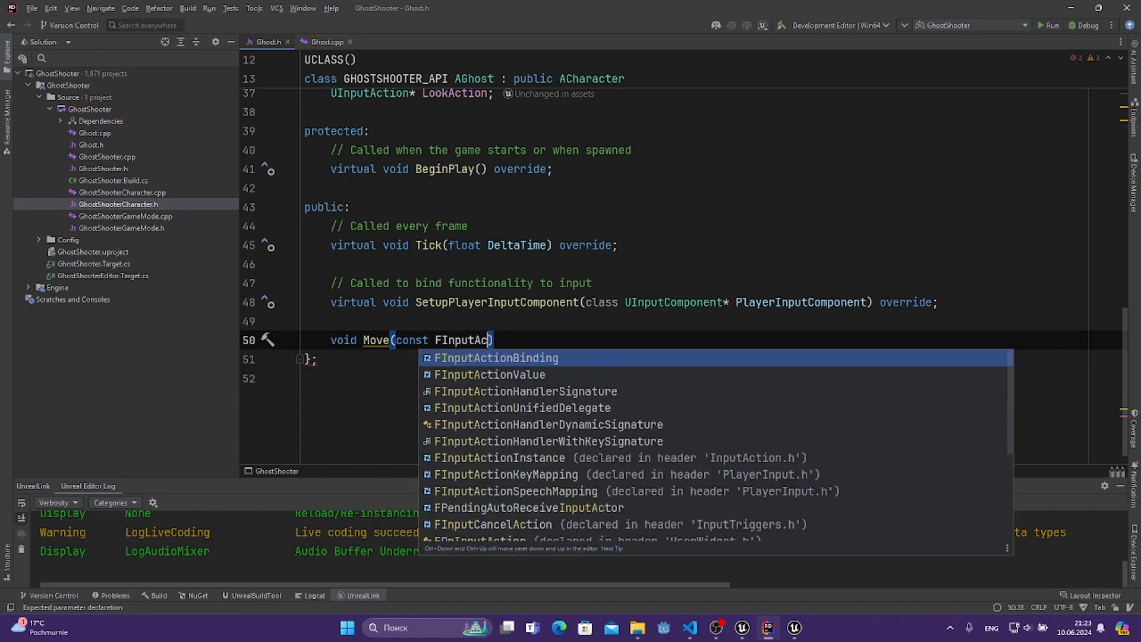
pyautogui.press('Down')
pyautogui.press('Return')
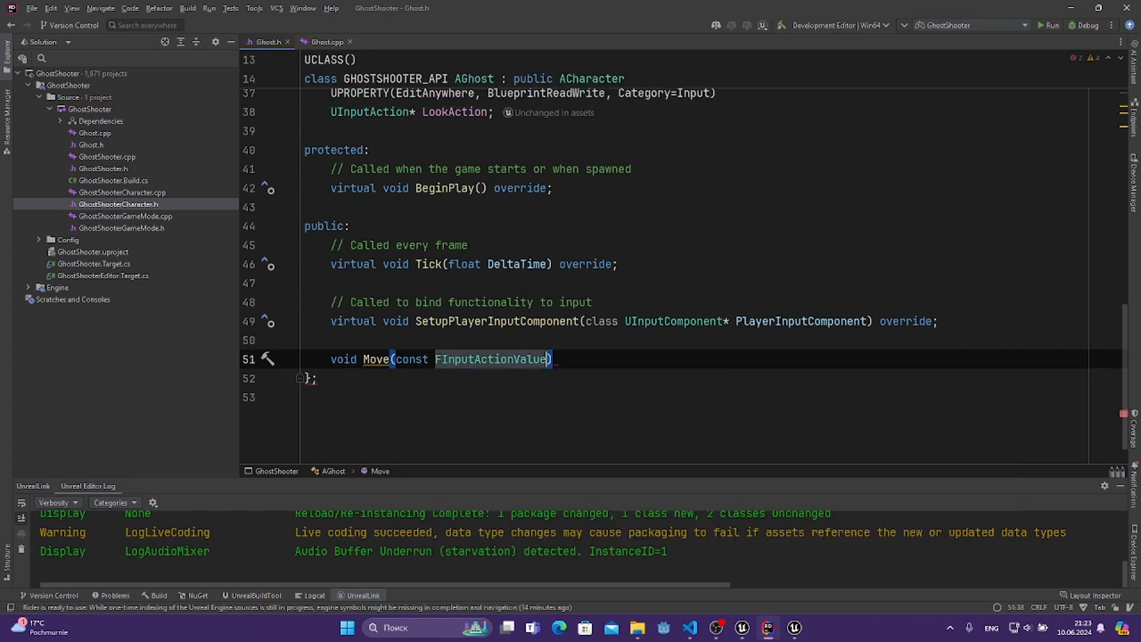
pyautogui.write('&')
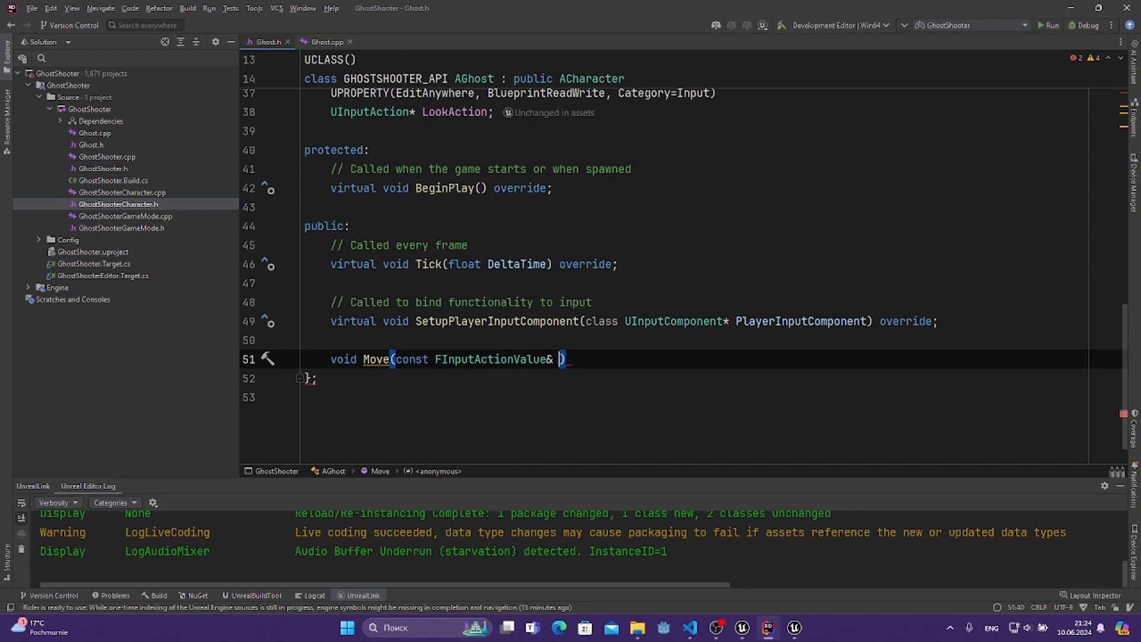
pyautogui.write('Value);')
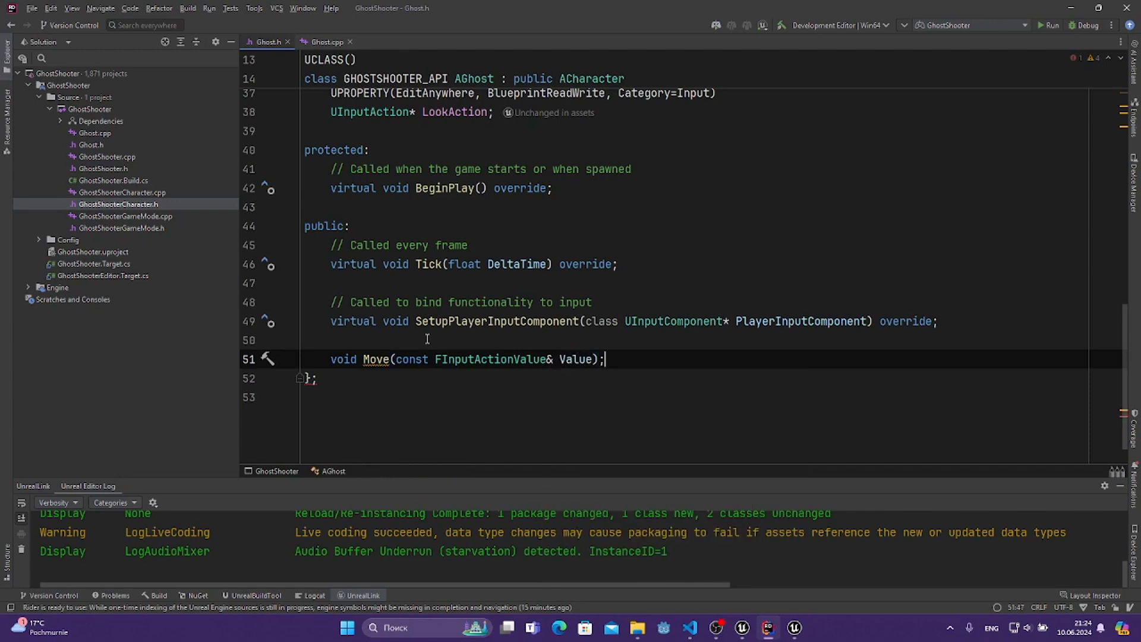
# - Duplicate the Move declaration on the line below it and rename the copied function to Look
pyautogui.moveTo(335, 359)
pyautogui.mouseDown()
pyautogui.moveTo(631, 356)
pyautogui.moveTo(330, 356)
pyautogui.mouseUp()
pyautogui.hotkey('ctrl', 'c')
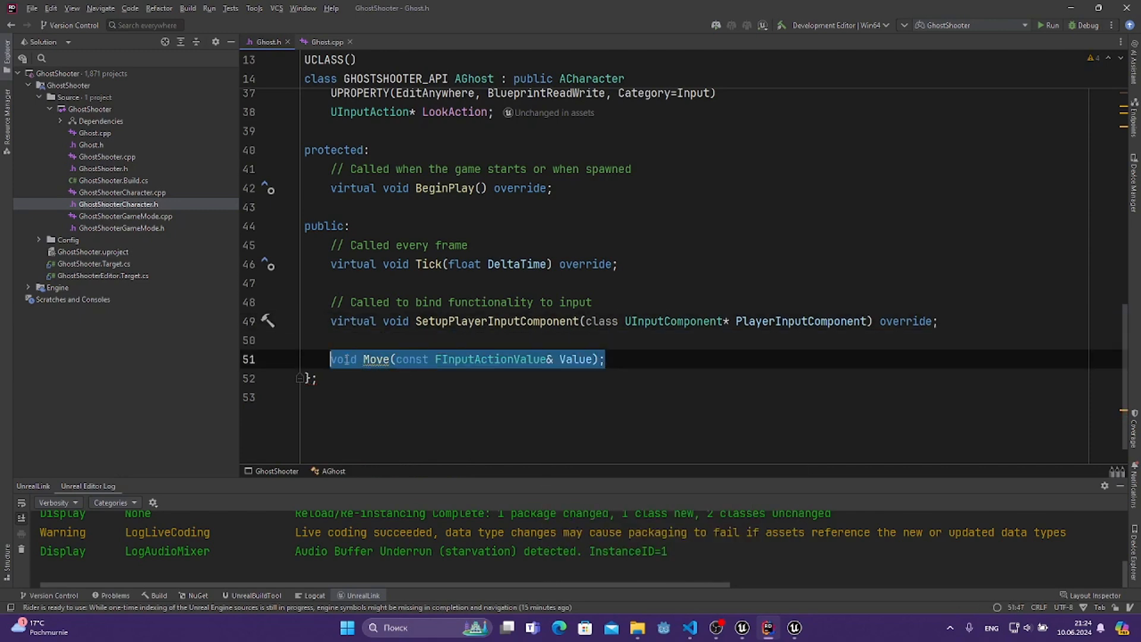
pyautogui.click(634, 351)
pyautogui.press('Return')
pyautogui.hotkey('ctrl', 'v')
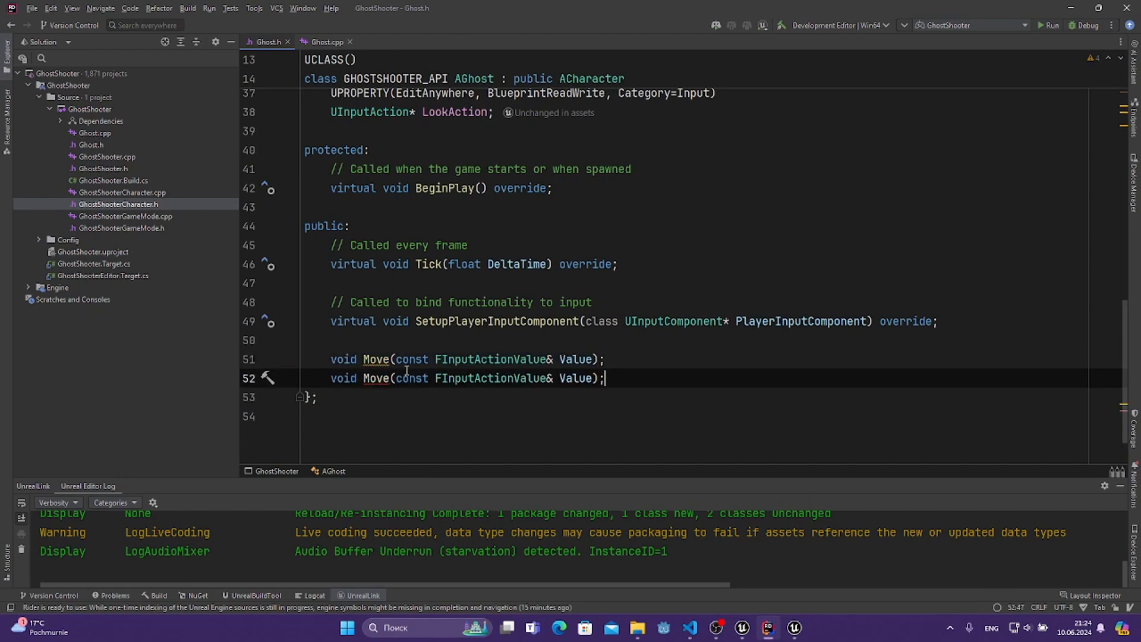
pyautogui.doubleClick(379, 379)
pyautogui.write('Look')
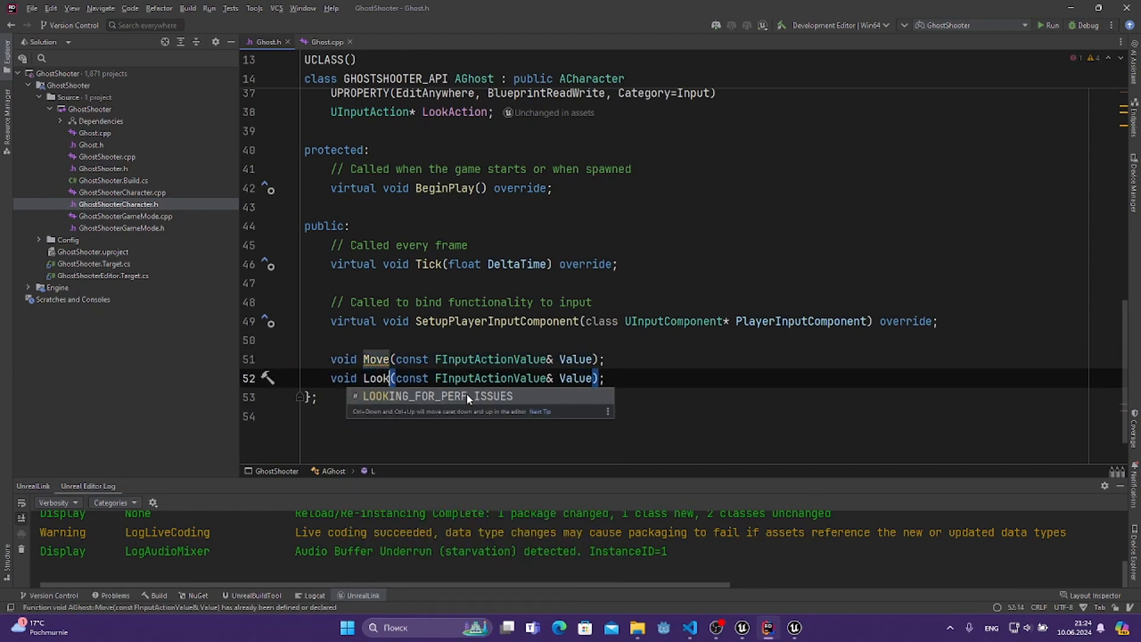
pyautogui.press('Escape')
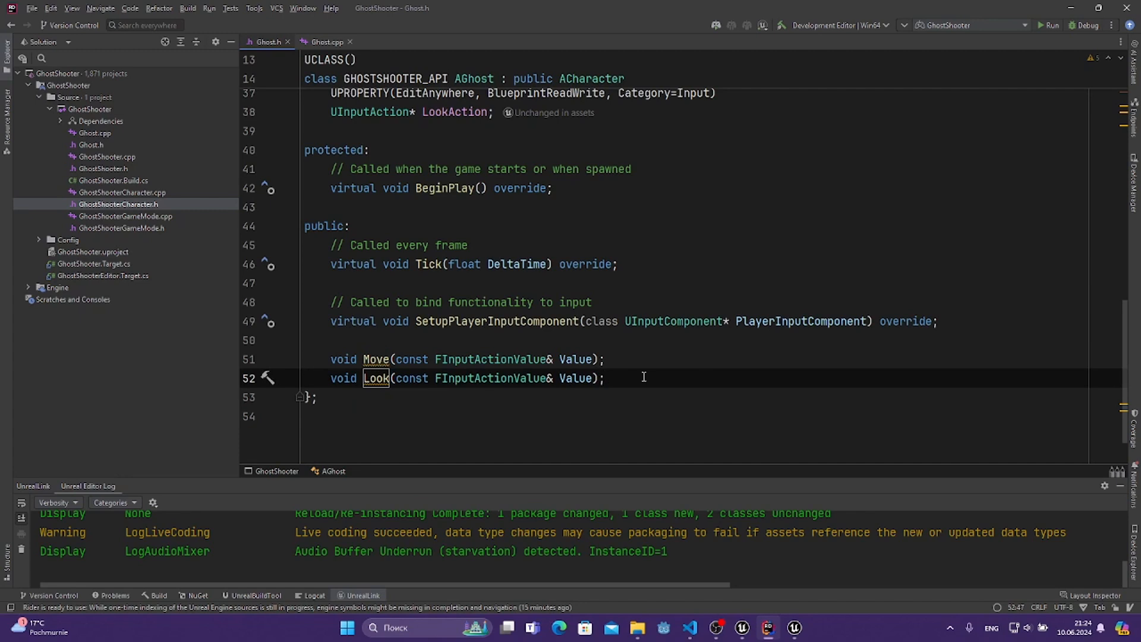
pyautogui.click(377, 355)
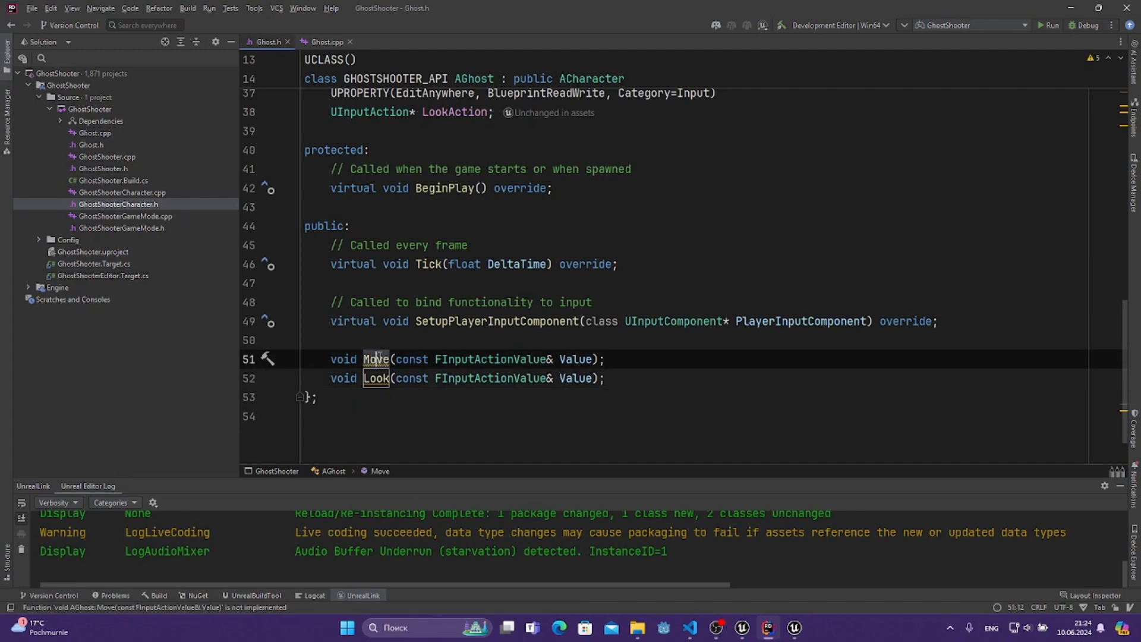
pyautogui.click(390, 343)
pyautogui.click(630, 359)
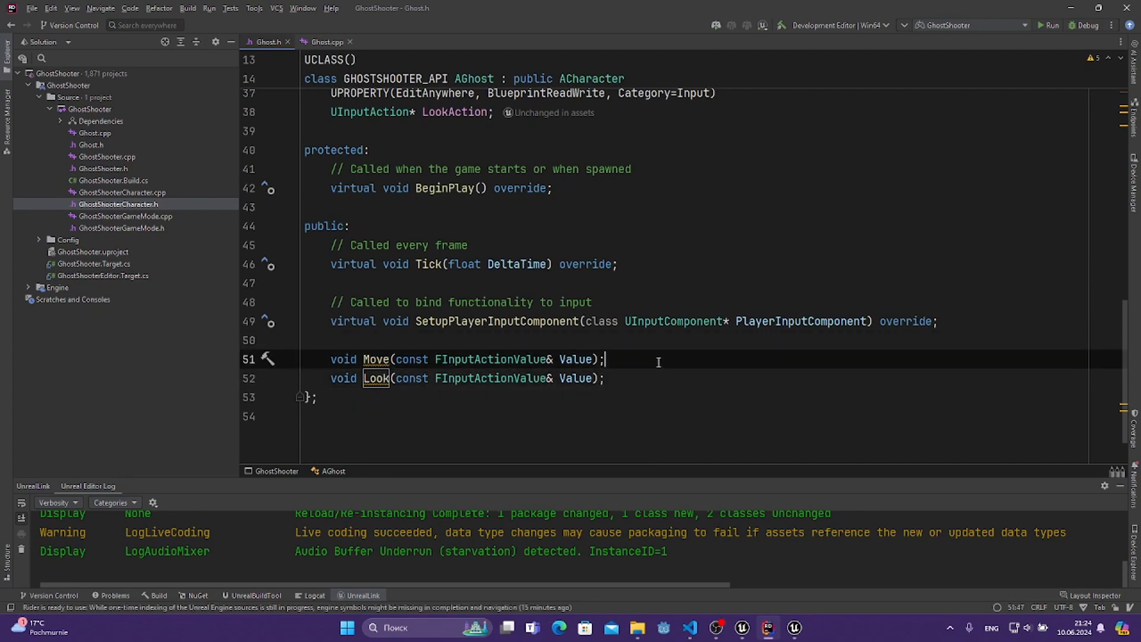
pyautogui.click(372, 358)
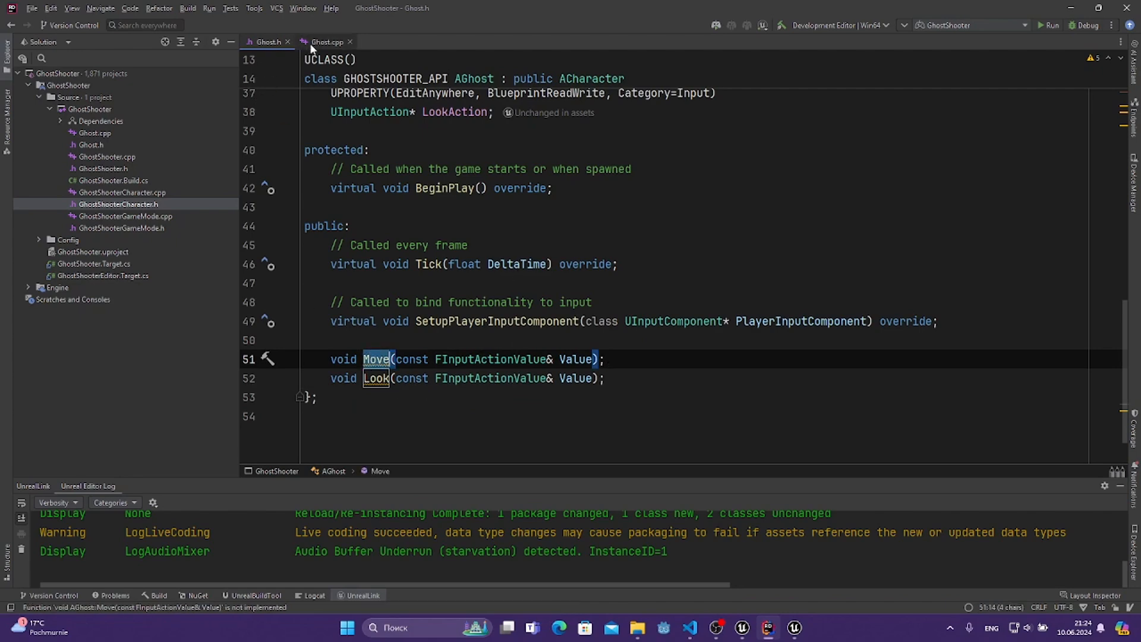
# - In Ghost.cpp, duplicate the Move BindAction line below itself and set the copy's input action to LookAction
pyautogui.click(326, 42)
pyautogui.click(857, 300)
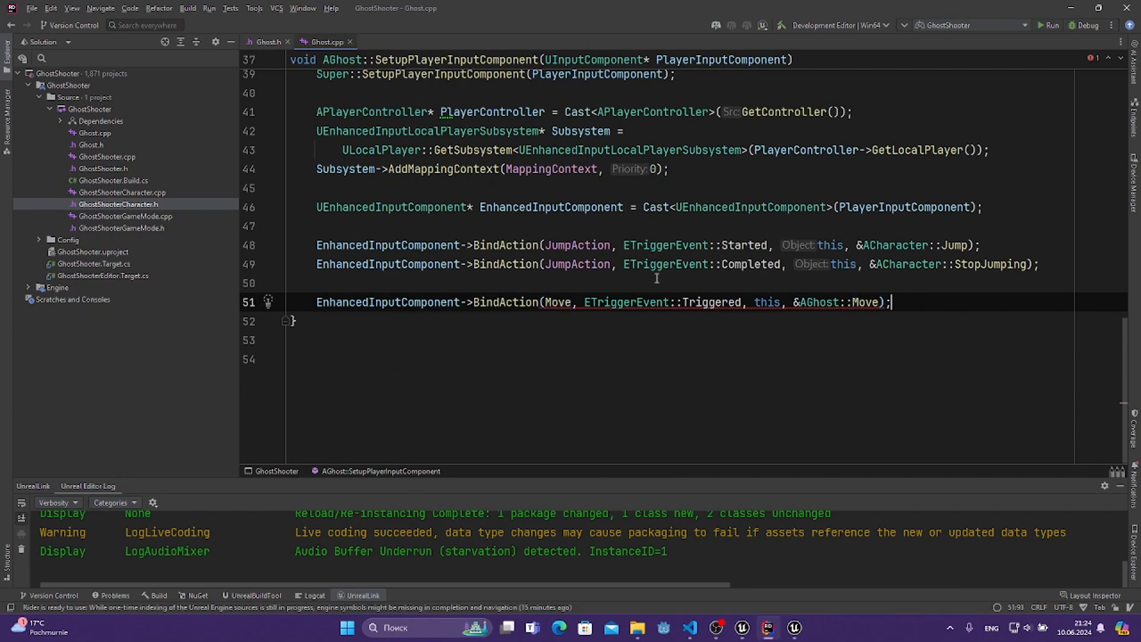
pyautogui.hotkey('shift', 'Home')
pyautogui.hotkey('shift', 'End')
pyautogui.hotkey('ctrl', 'c')
pyautogui.press('End')
pyautogui.press('Return')
pyautogui.hotkey('ctrl', 'v')
pyautogui.doubleClick(572, 321)
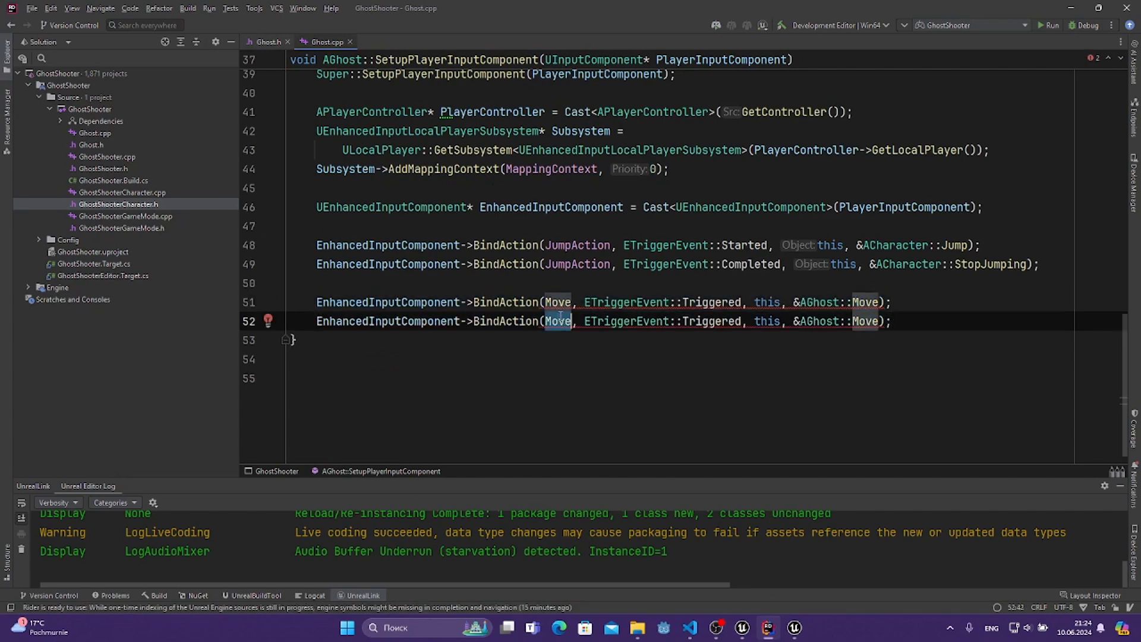
pyautogui.write('LookAction')
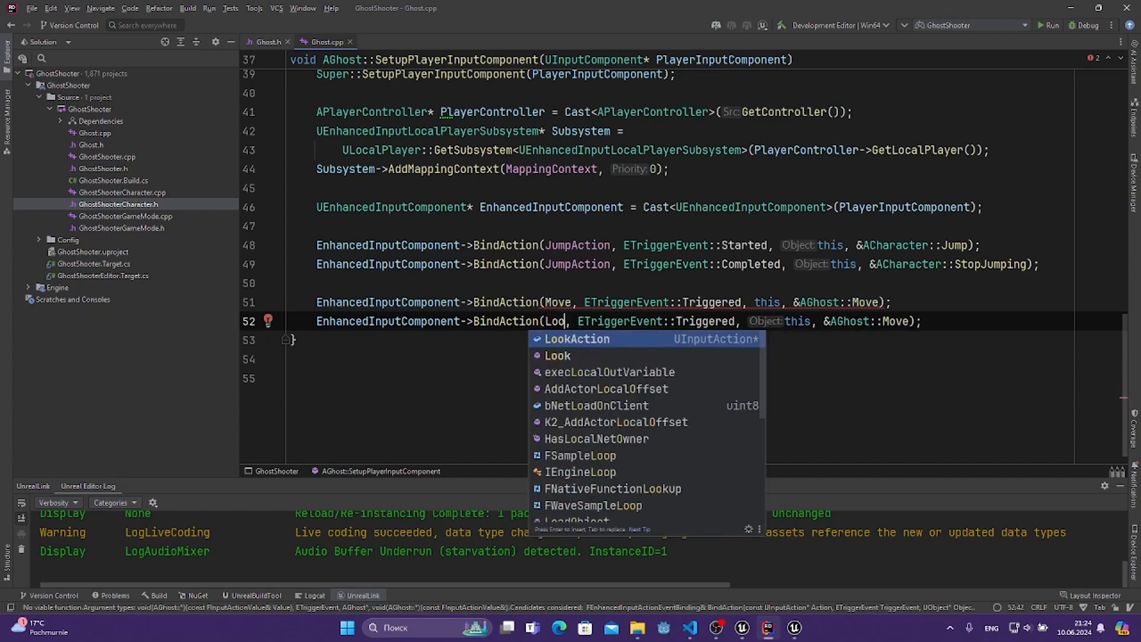
pyautogui.press('Return')
# - Set the input action of the original Move binding in SetupPlayerInputComponent to RunAction
pyautogui.click(576, 303)
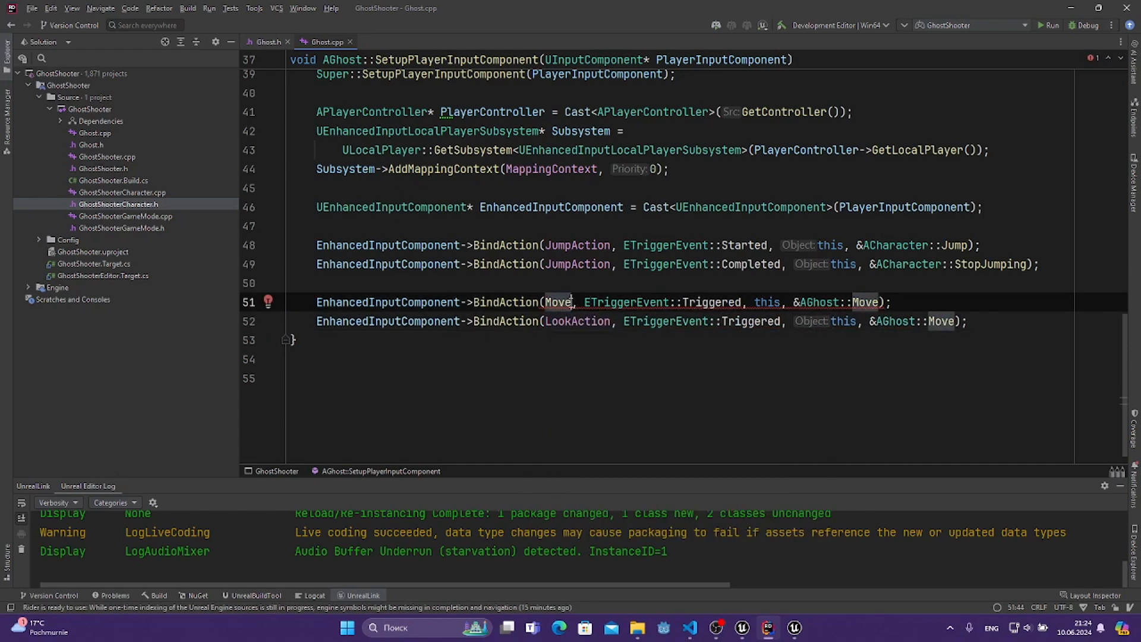
pyautogui.write('Action')
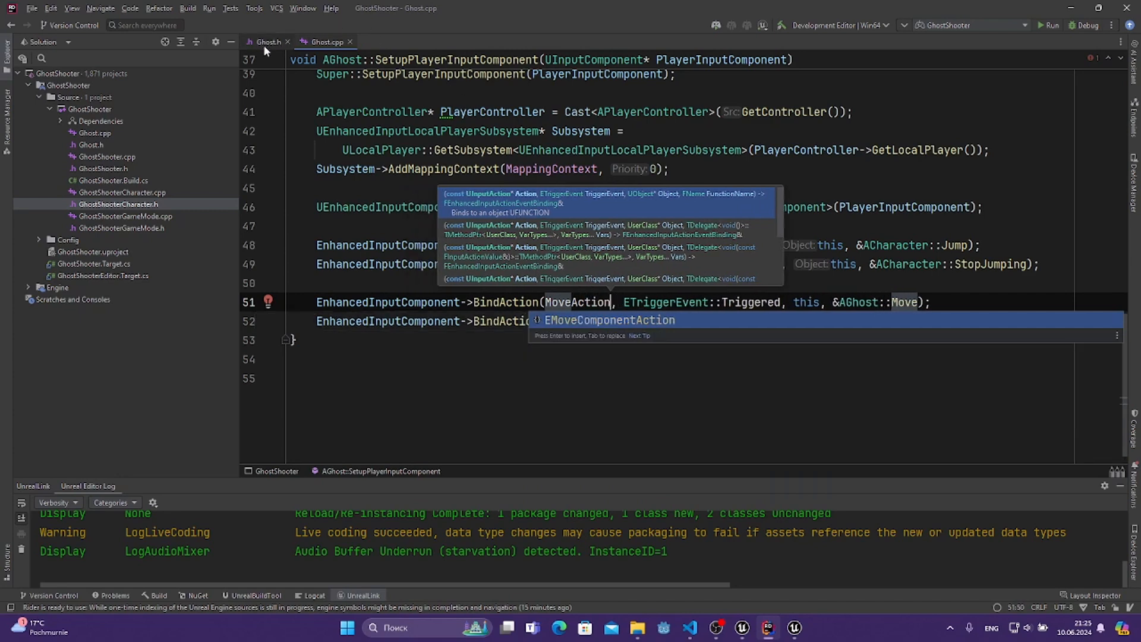
pyautogui.press('Escape')
pyautogui.hotkey('ctrl', 'BackSpace')
pyautogui.write('RunM')
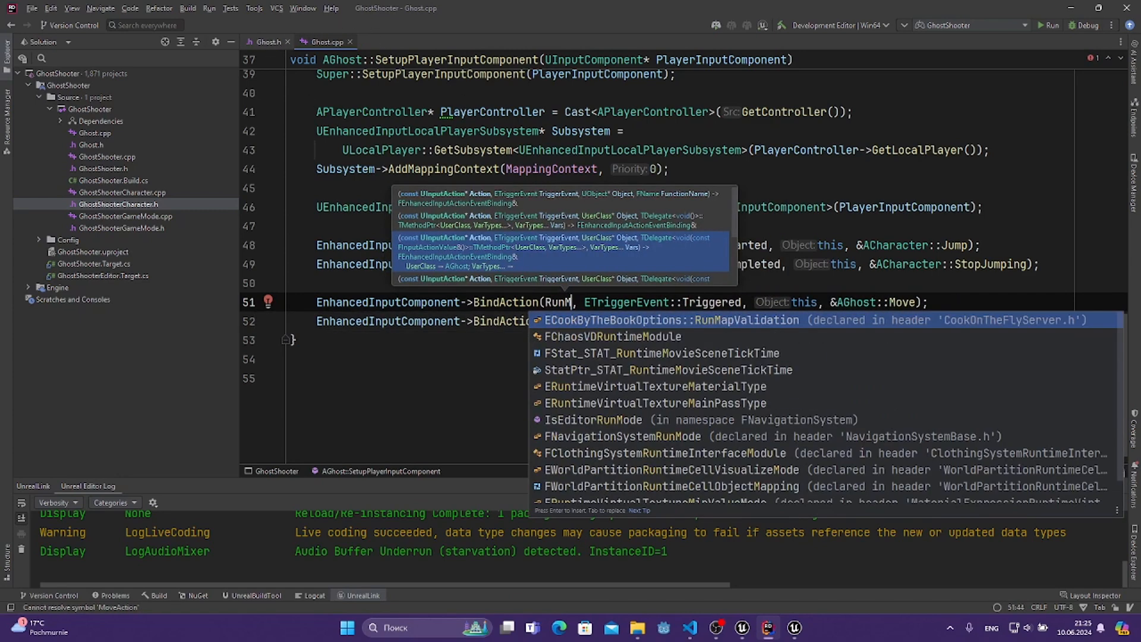
pyautogui.press('BackSpace')
pyautogui.press('Return')
pyautogui.click(684, 360)
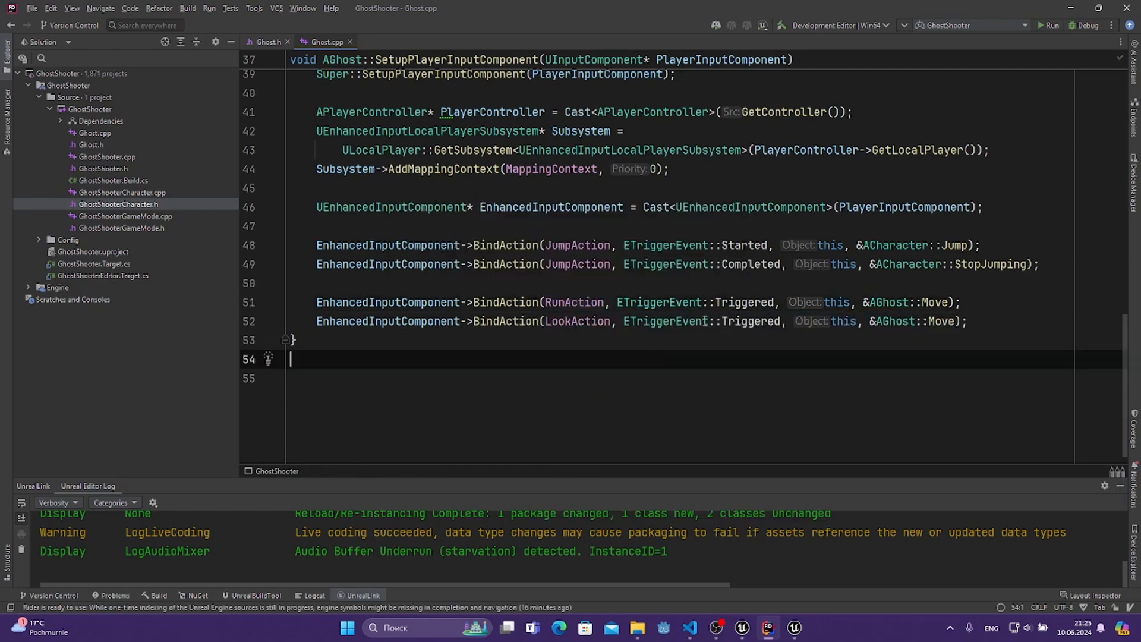
# - Change the callback function of the LookAction binding to AGhost::Look
pyautogui.doubleClick(941, 322)
pyautogui.write('Look')
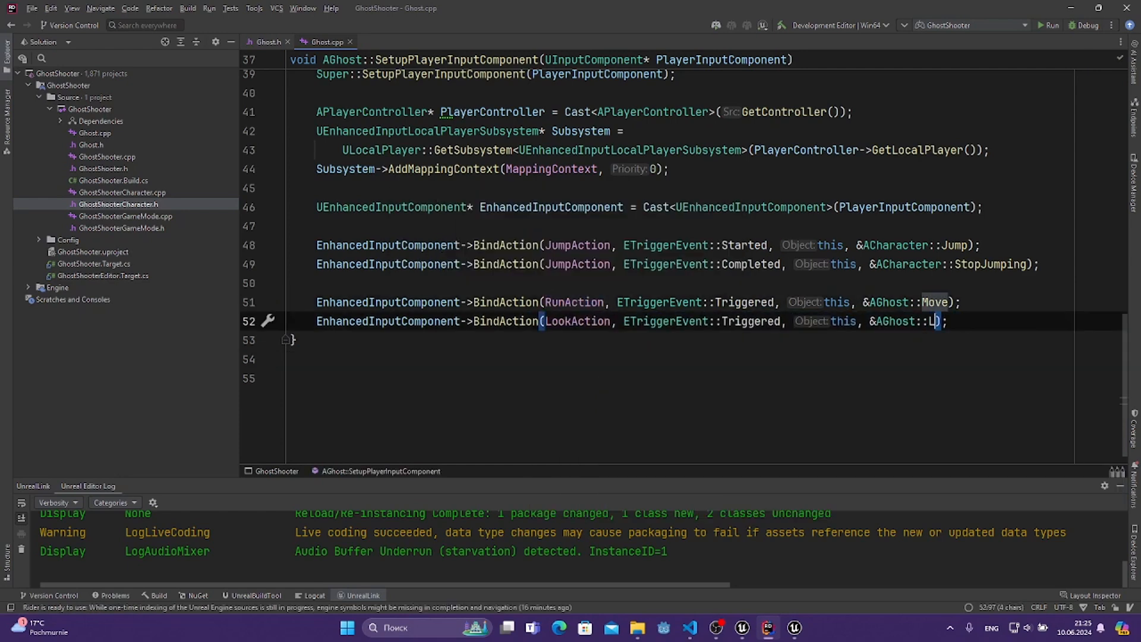
pyautogui.press('Escape')
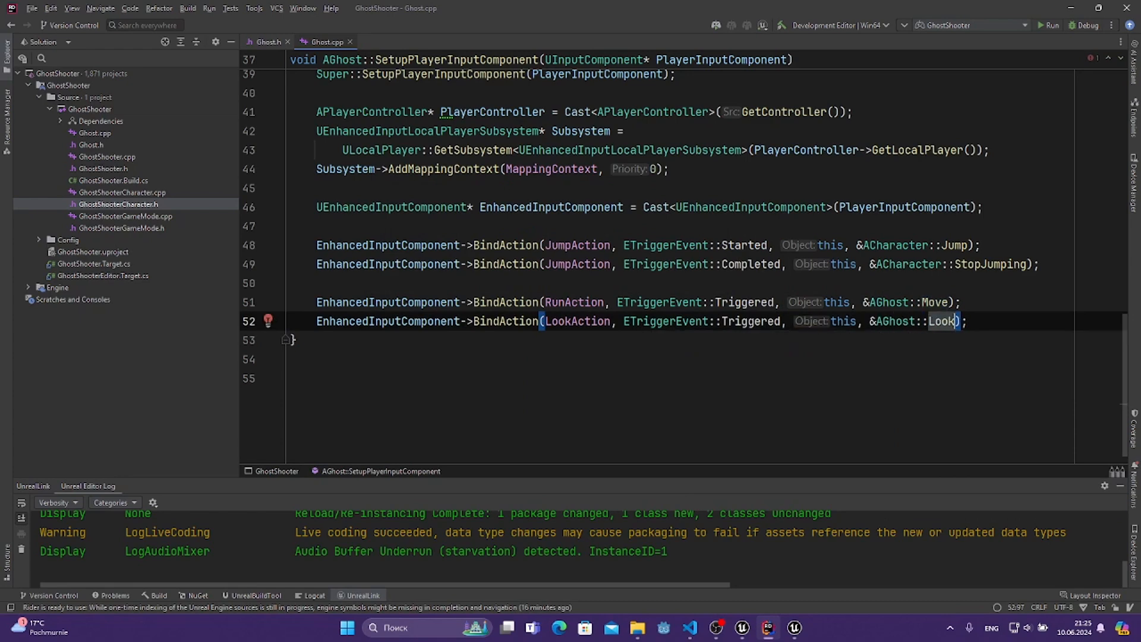
pyautogui.click(571, 375)
pyautogui.scroll(1, 403, 324)
pyautogui.scroll(1, 404, 324)
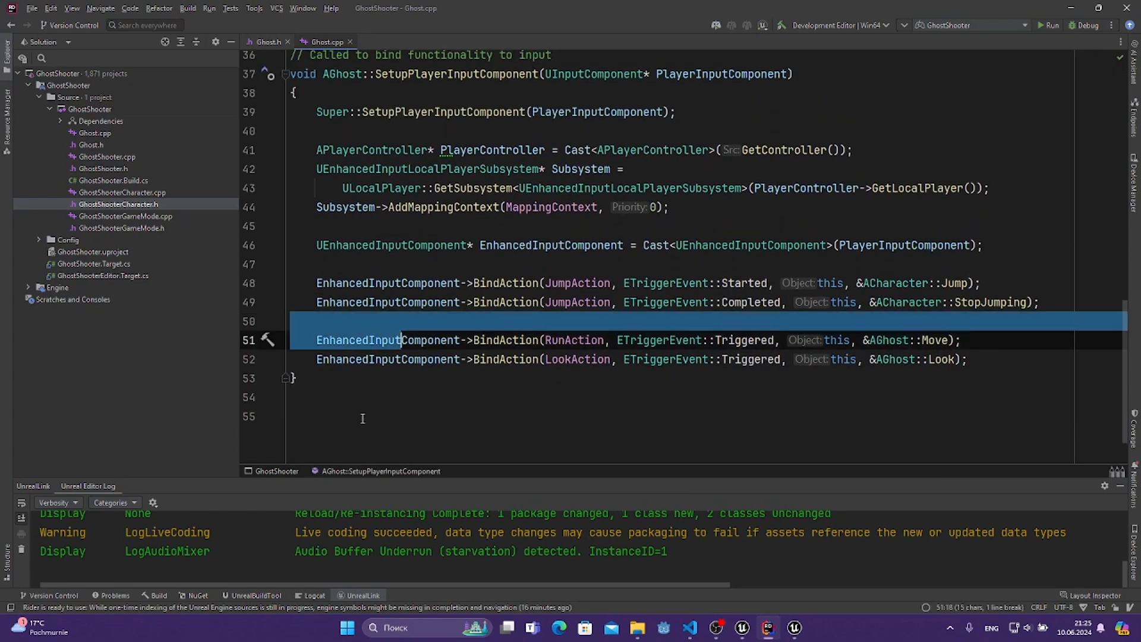
pyautogui.scroll(-2, 351, 164)
# - Copy the Move declaration from Ghost.h without its semicolon and paste it at the end of Ghost.cpp, below SetupPlayerInputComponent
pyautogui.click(265, 46)
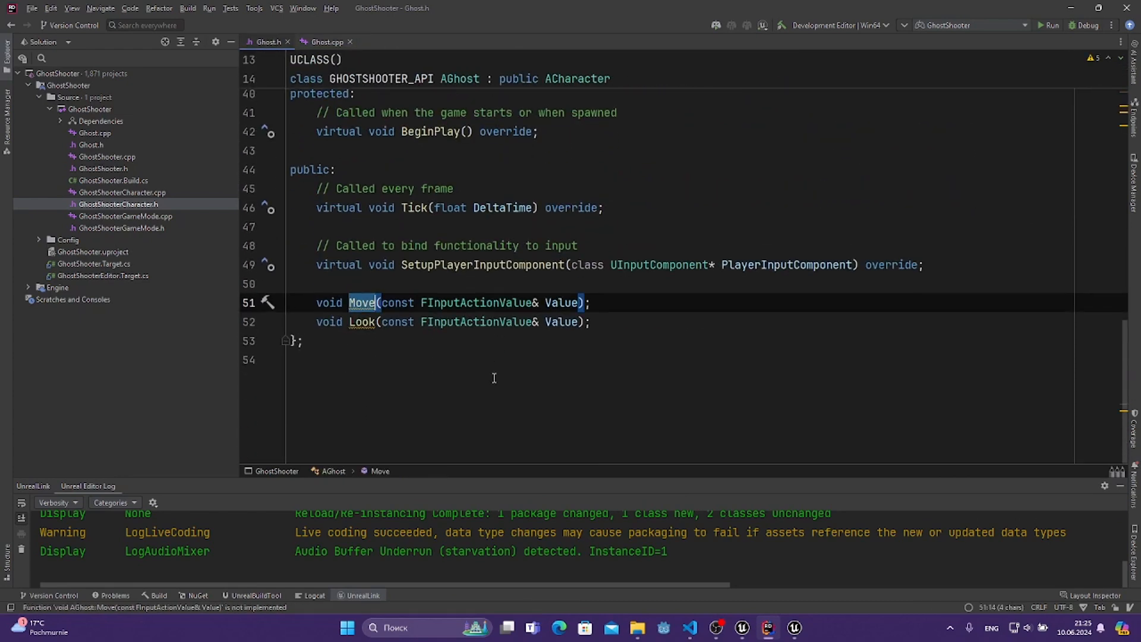
pyautogui.click(479, 346)
pyautogui.click(355, 302)
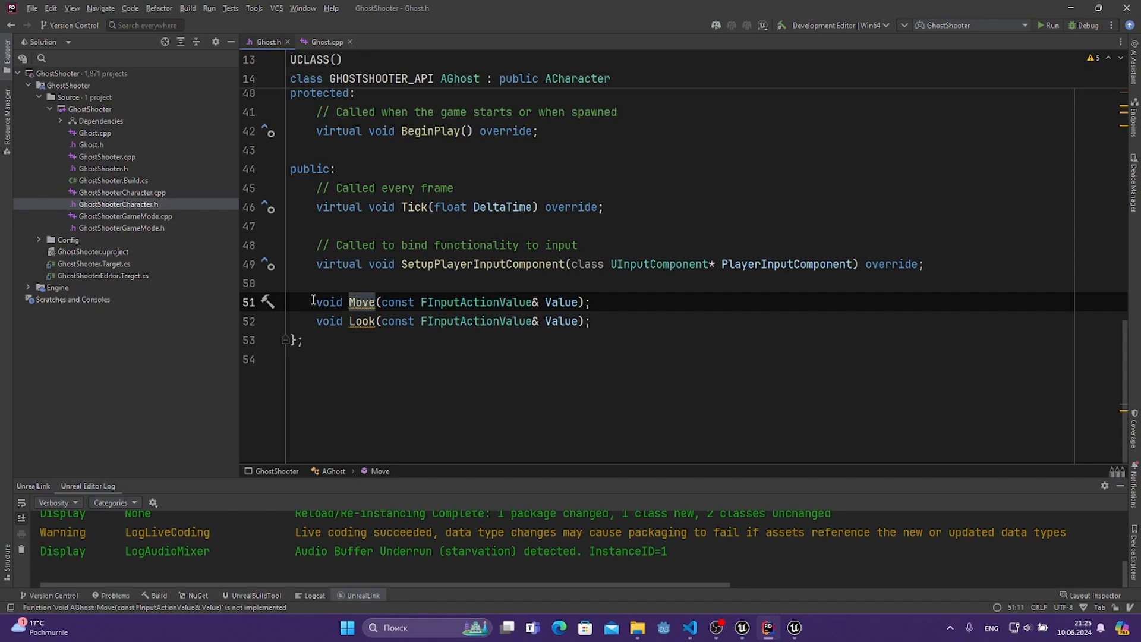
pyautogui.moveTo(315, 302); pyautogui.dragTo(585, 302)
pyautogui.hotkey('ctrl', 'c')
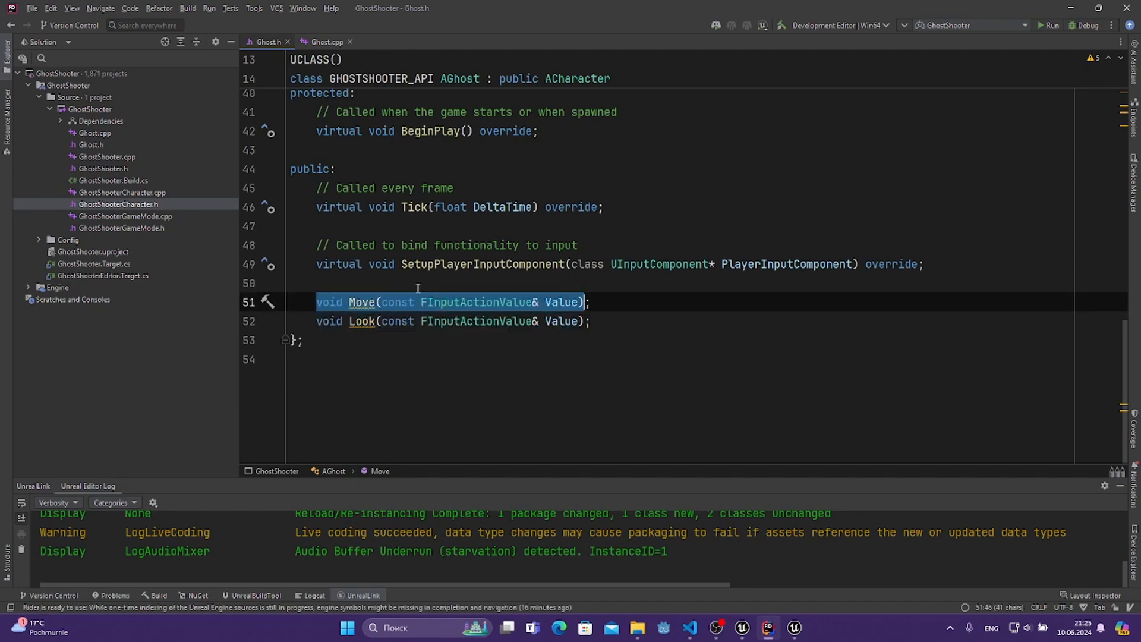
pyautogui.click(630, 309)
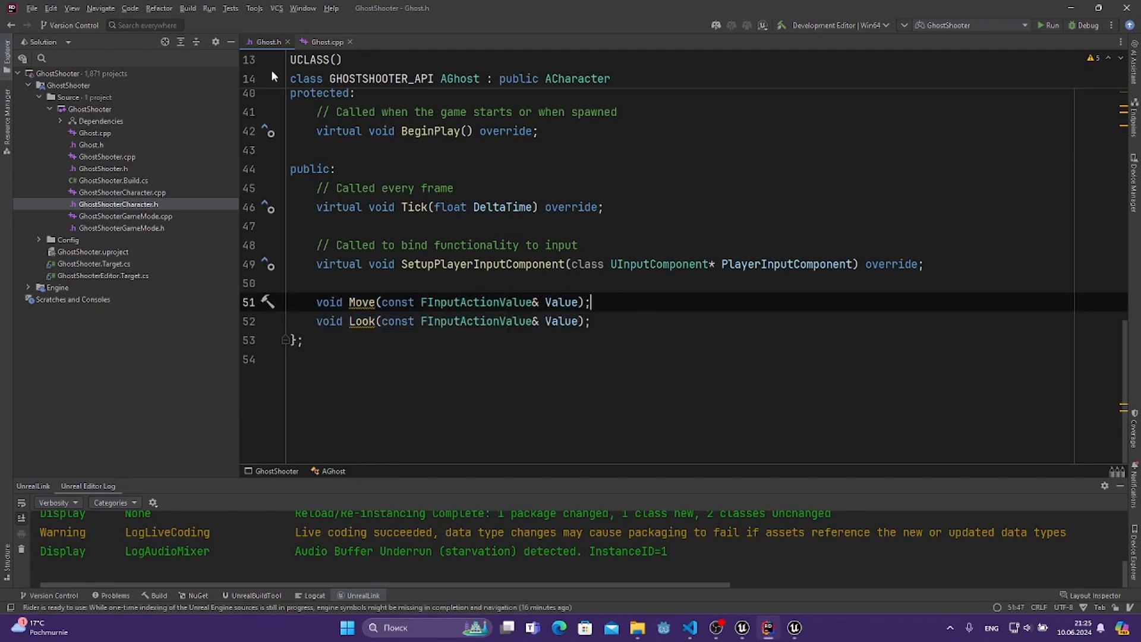
pyautogui.click(315, 43)
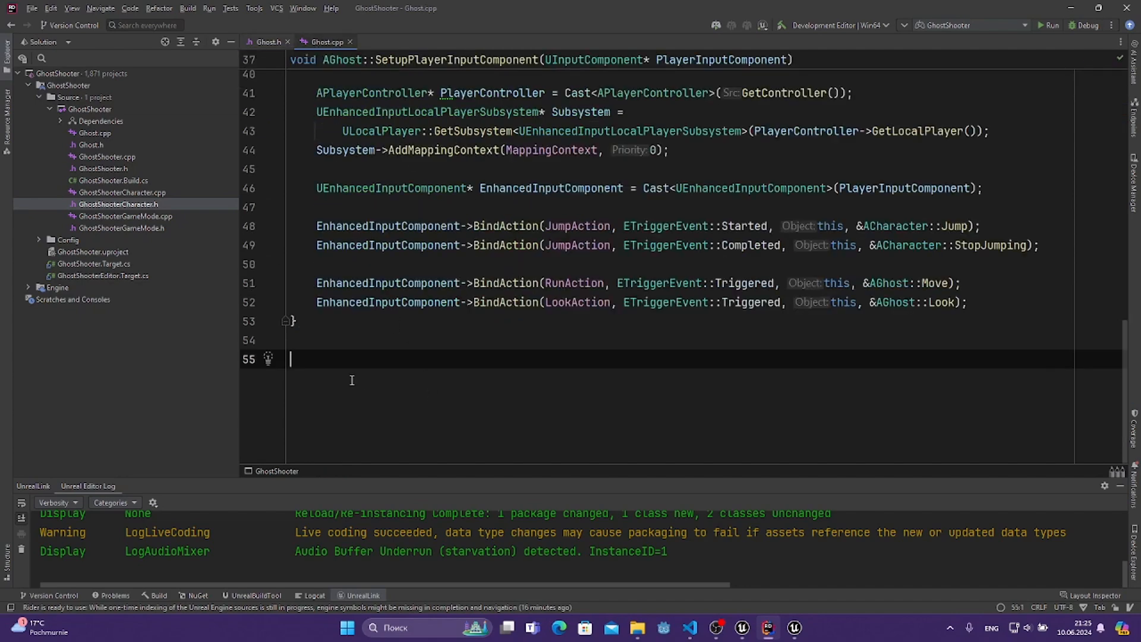
pyautogui.hotkey('ctrl', 'v')
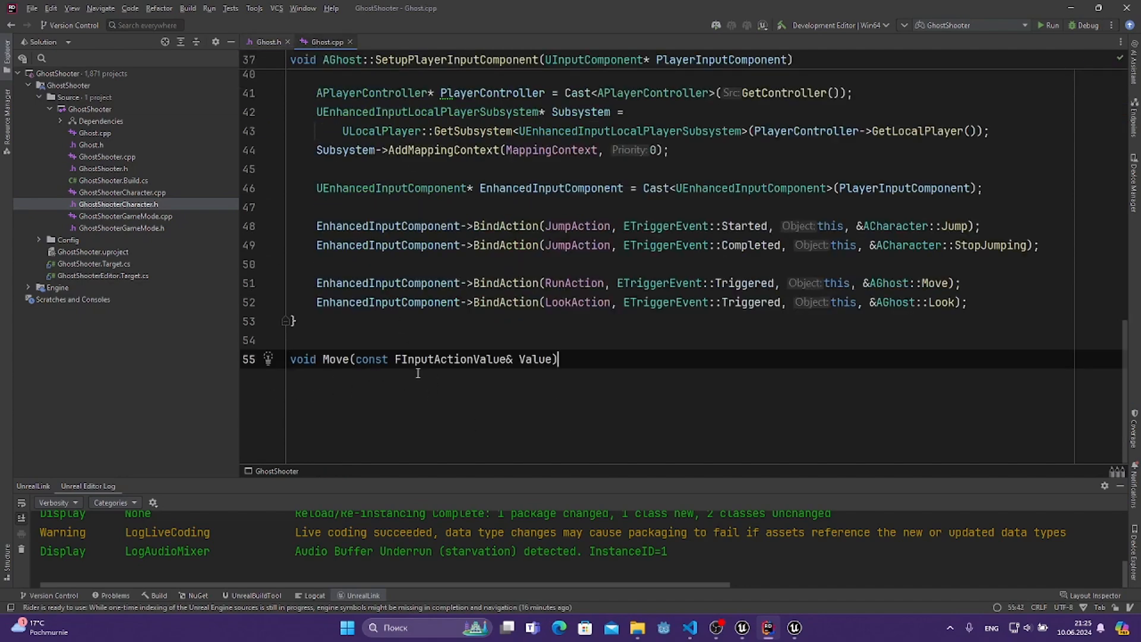
# - Qualify the pasted Move function signature in Ghost.cpp with the class scope AGhost::
pyautogui.scroll(3, 342, 237)
pyautogui.doubleClick(342, 188)
pyautogui.hotkey('ctrl', 'c')
pyautogui.scroll(-3, 342, 188)
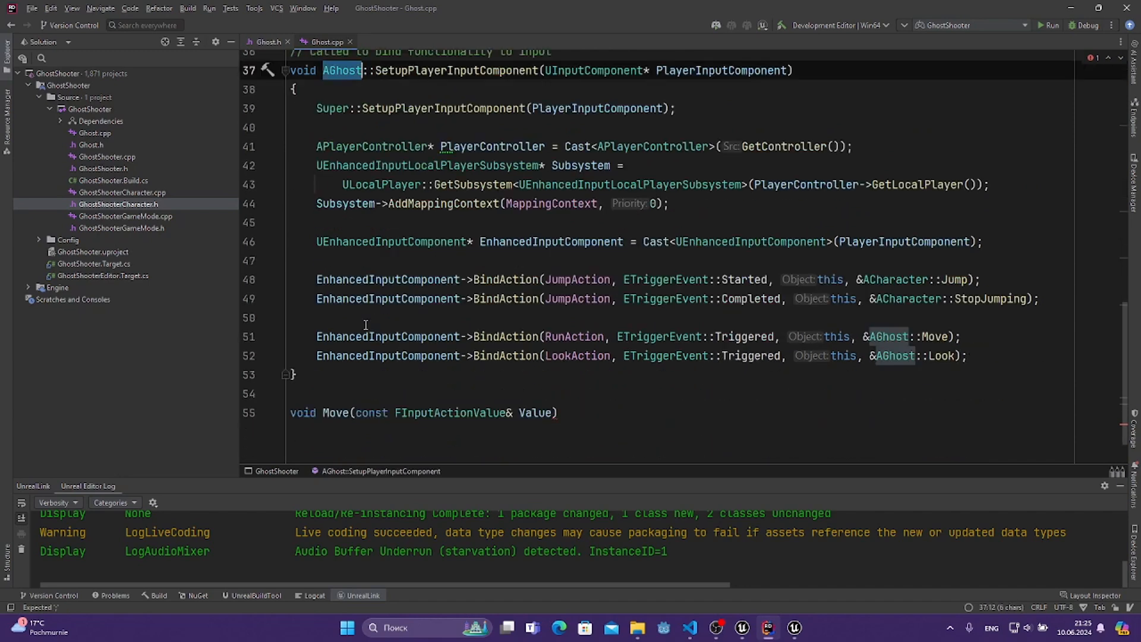
pyautogui.click(323, 359)
pyautogui.hotkey('ctrl', 'v')
pyautogui.write('::')
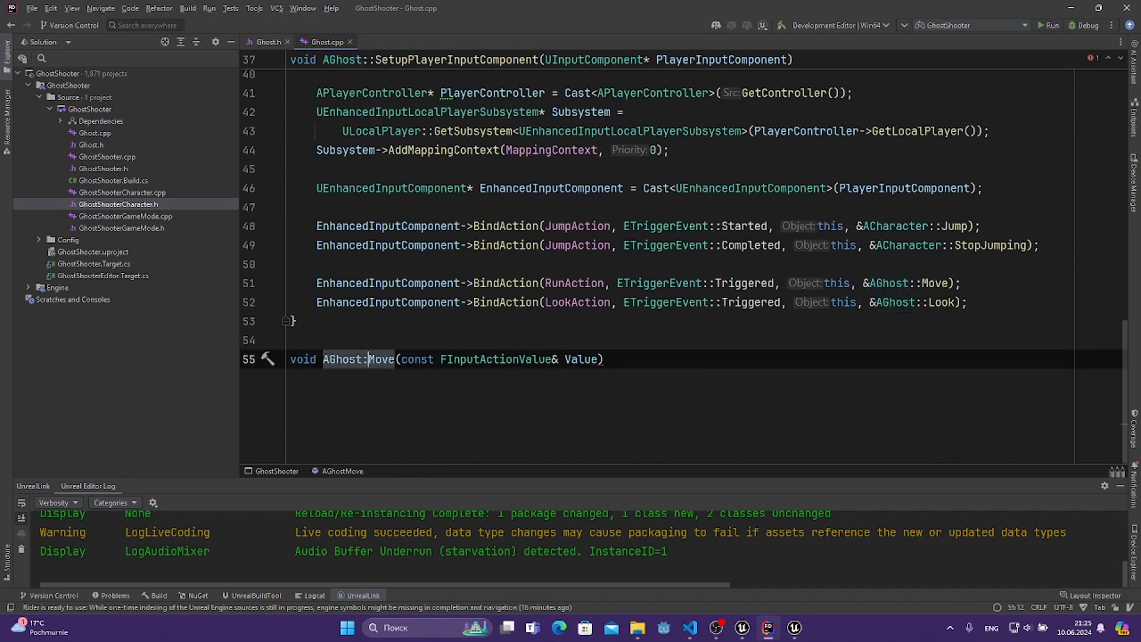
# - Add an empty braced body to the AGhost::Move function definition in Ghost.cpp
pyautogui.press('End')
pyautogui.write('{')
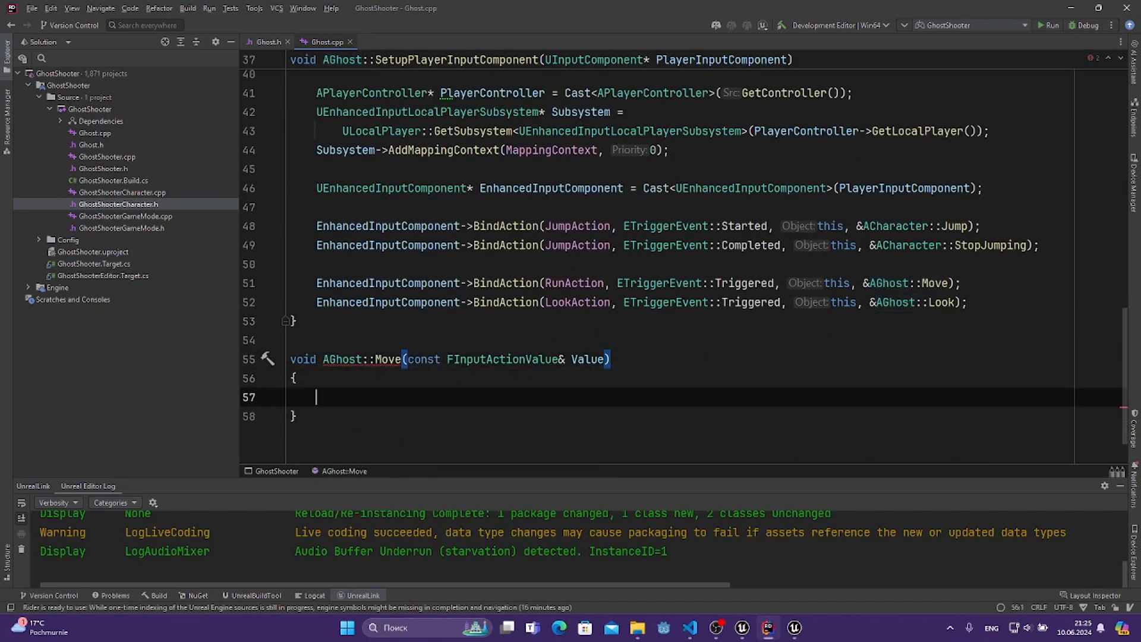
pyautogui.press('Return')
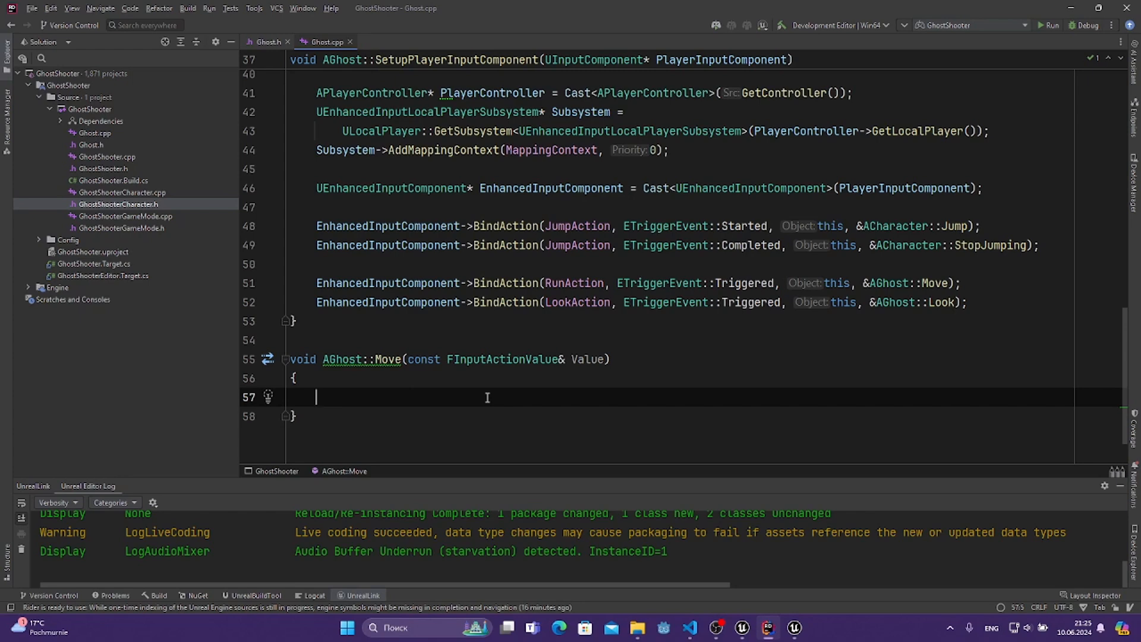
# - In the Move body, begin declaring an FVector2D variable MovementVector assigned from Value.Get
pyautogui.scroll(-1, 394, 375)
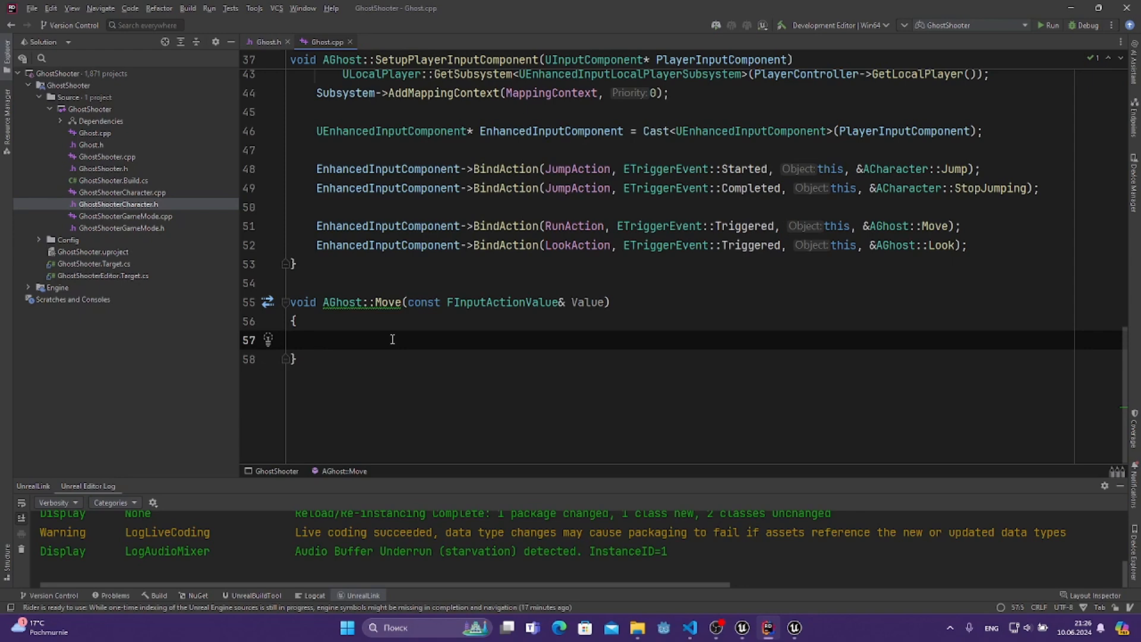
pyautogui.write('FVector')
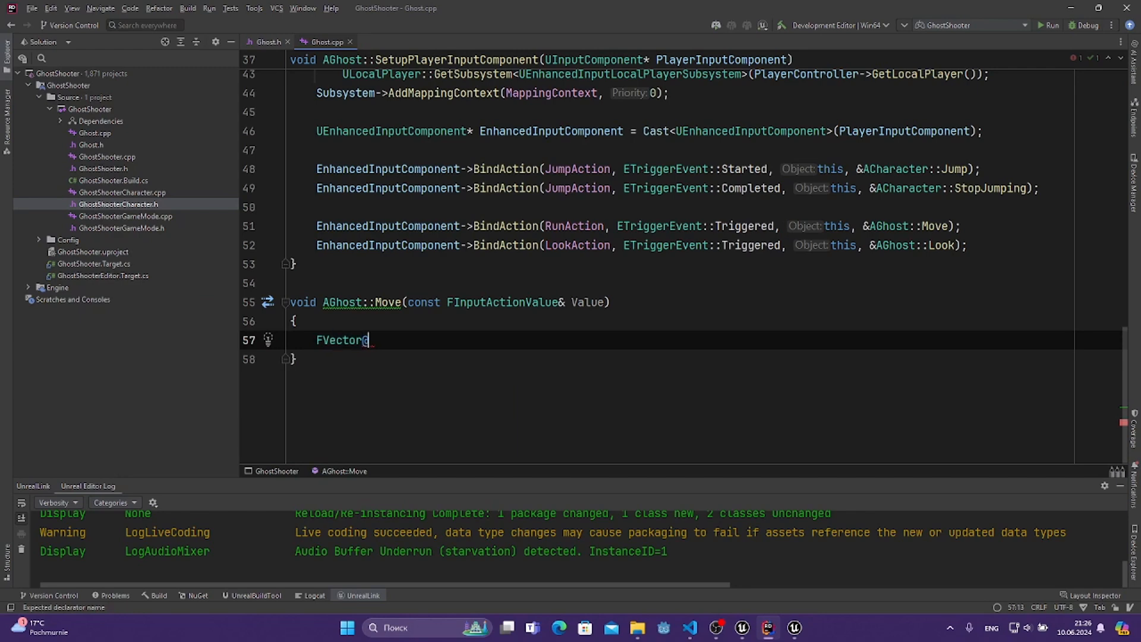
pyautogui.write('2D Move')
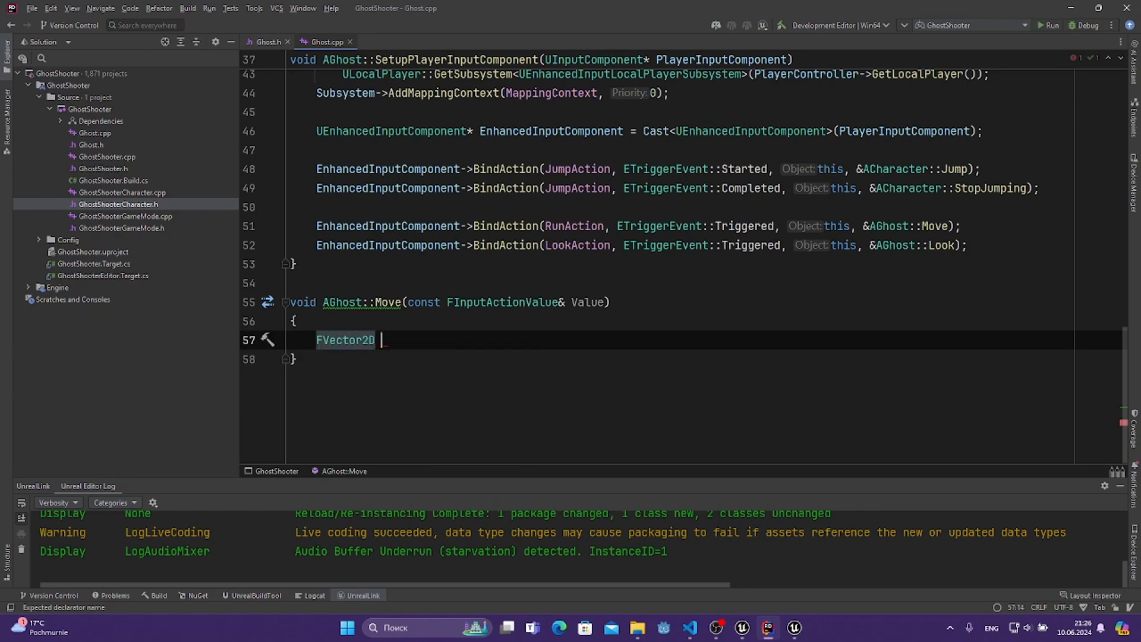
pyautogui.write('ment')
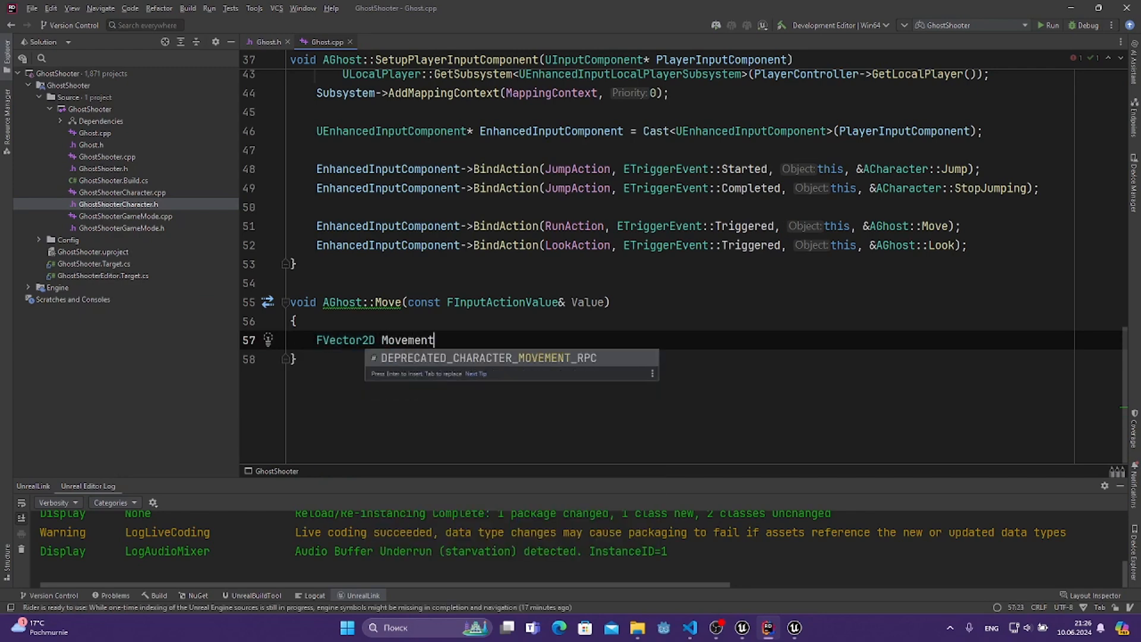
pyautogui.write('Vector')
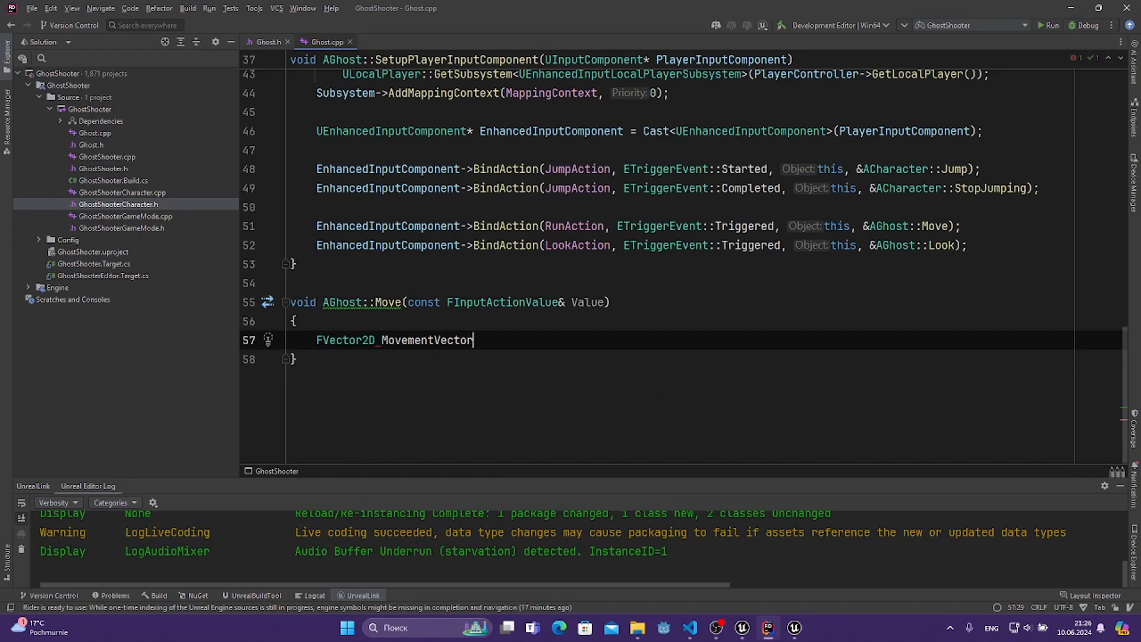
pyautogui.write(' = Value')
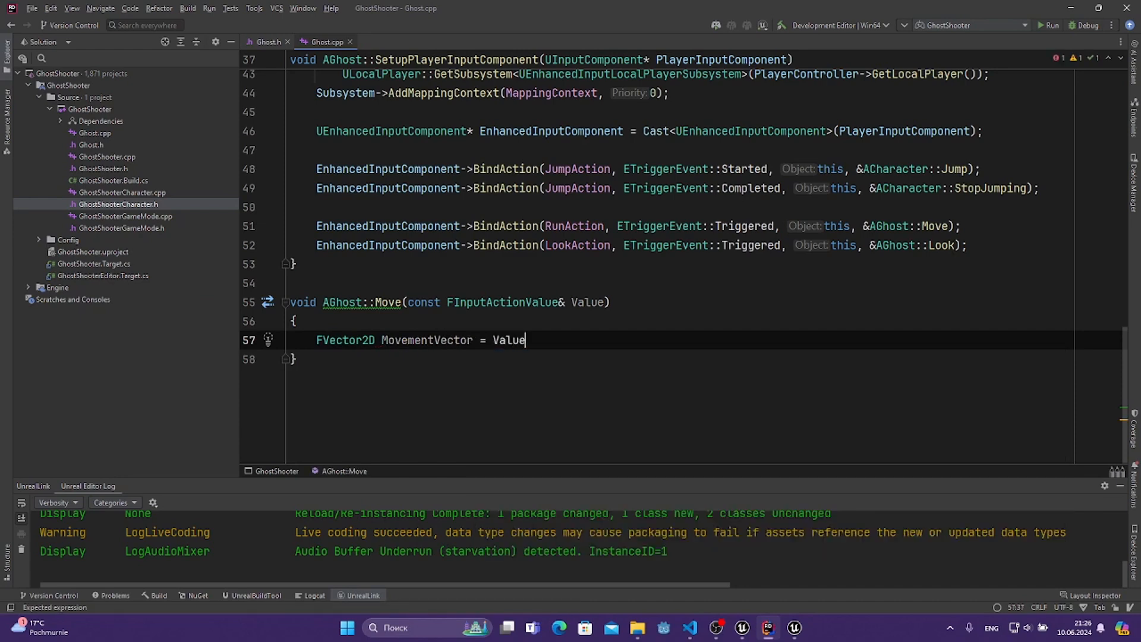
pyautogui.write('.Get')
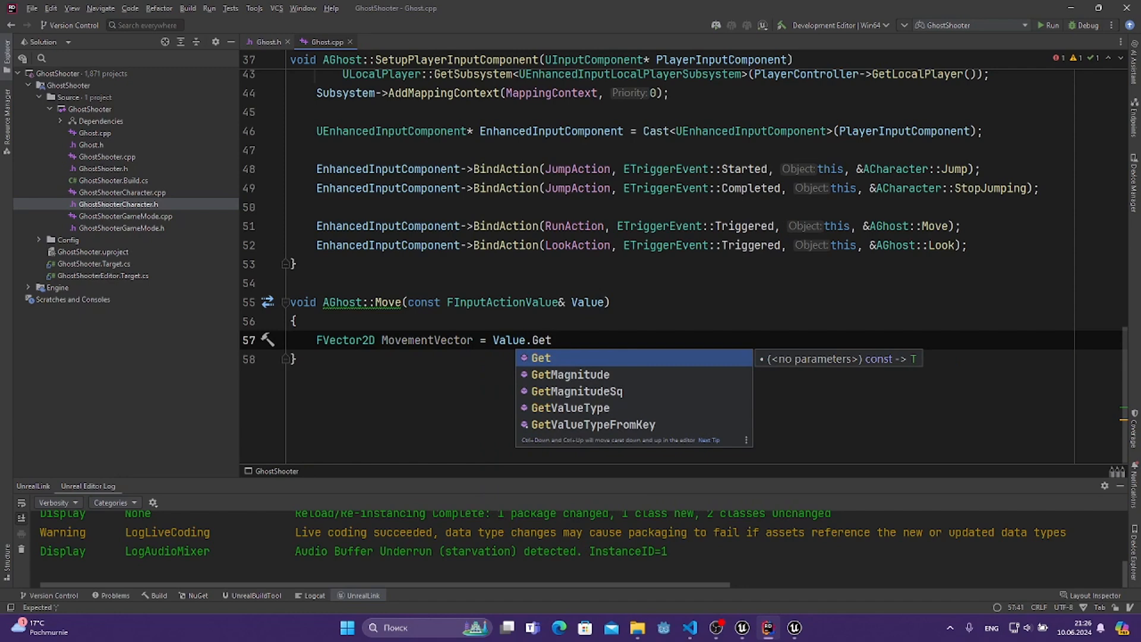
# - Complete the MovementVector initialiser as Value.Get<FVector2D>() and end the statement with a semicolon
pyautogui.write('<FVec>')
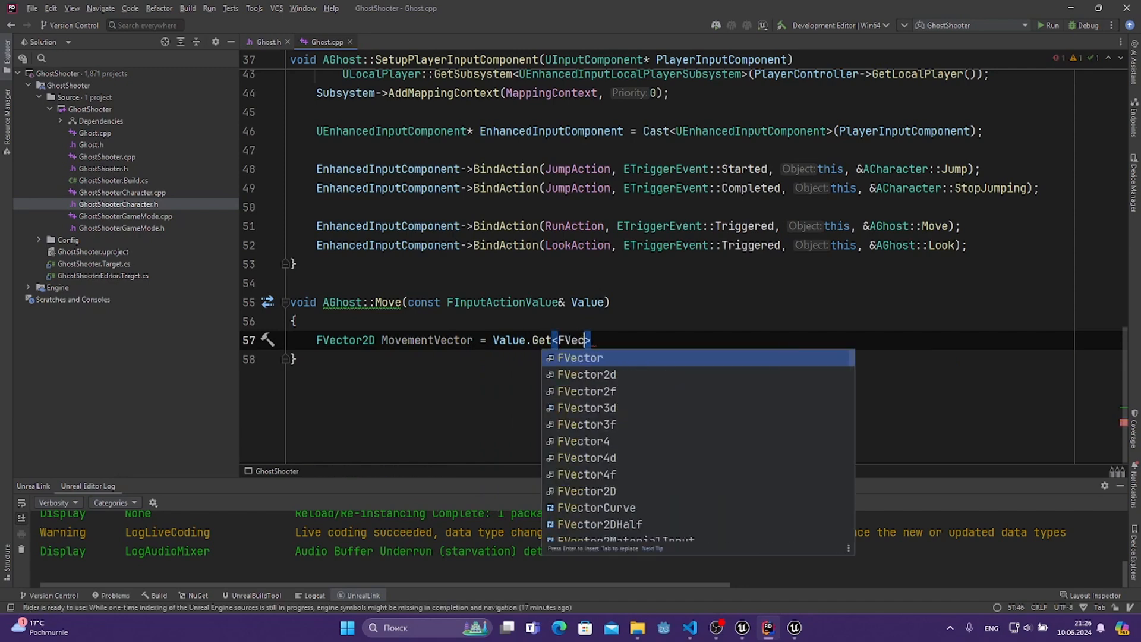
pyautogui.press('Down')
pyautogui.press('Return')
pyautogui.press('Left')
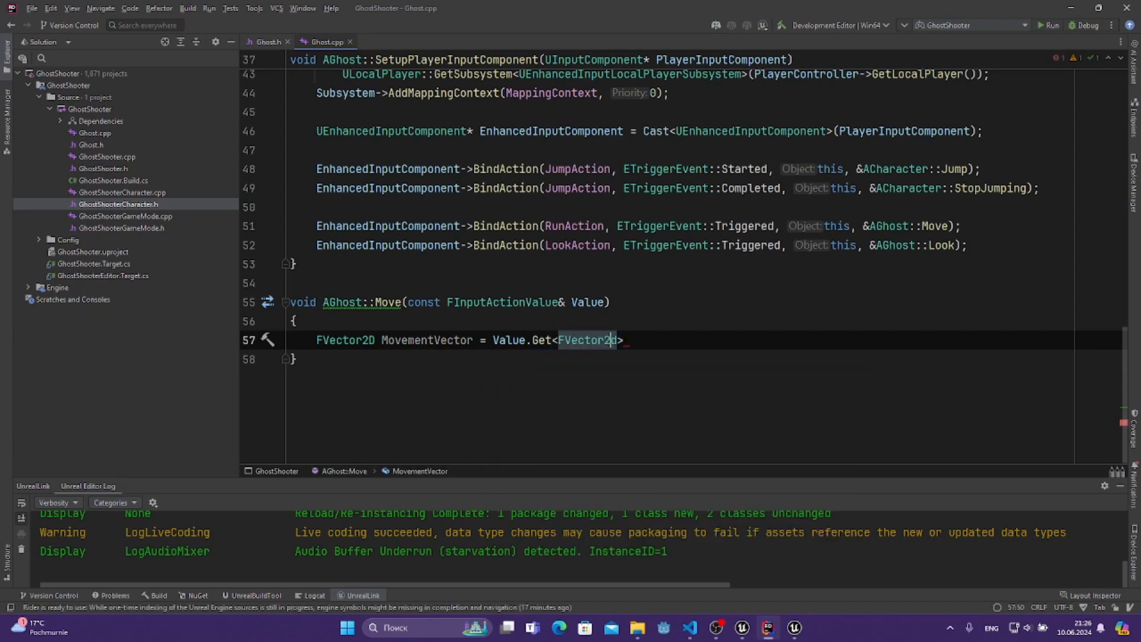
pyautogui.press('BackSpace')
pyautogui.press('Delete')
pyautogui.write('2')
pyautogui.write('D>()l')
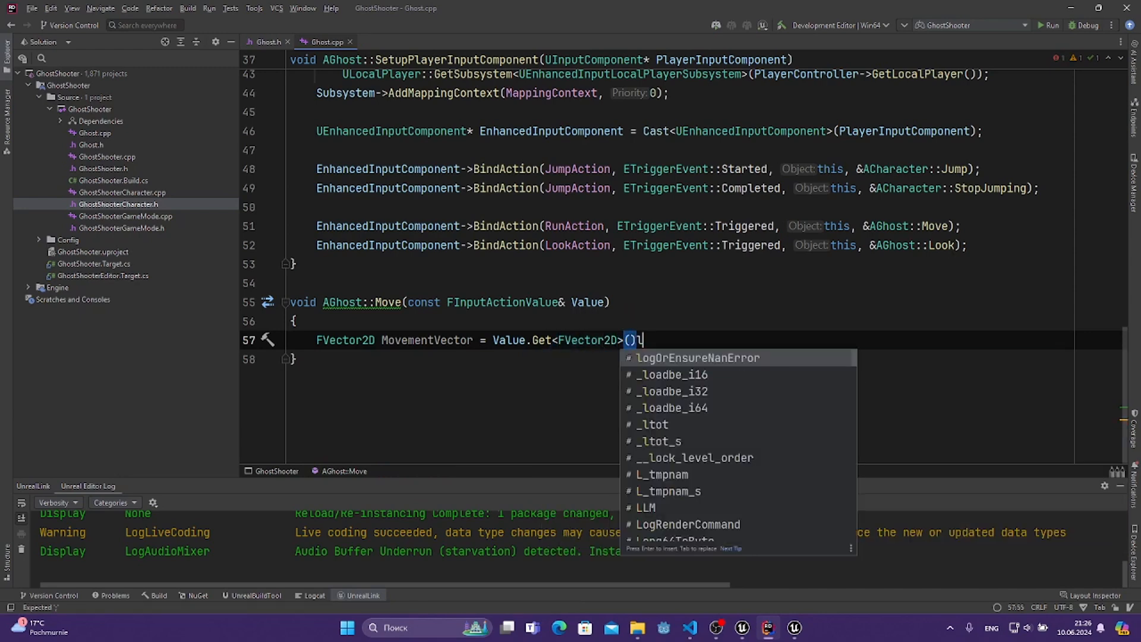
pyautogui.press('BackSpace')
pyautogui.write(';')
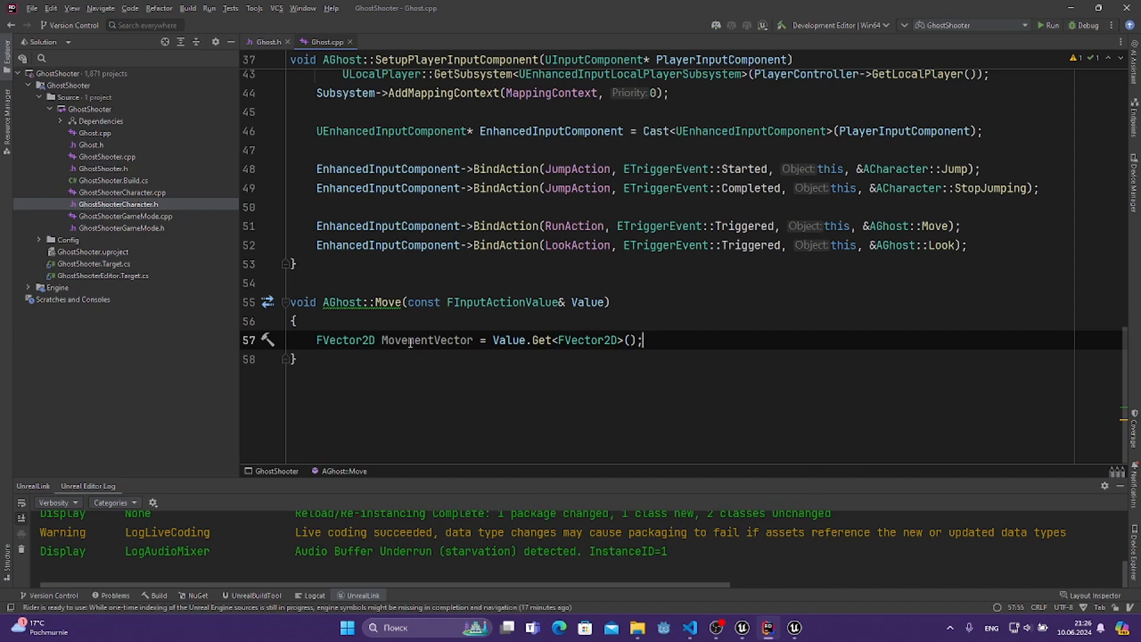
pyautogui.click(460, 382)
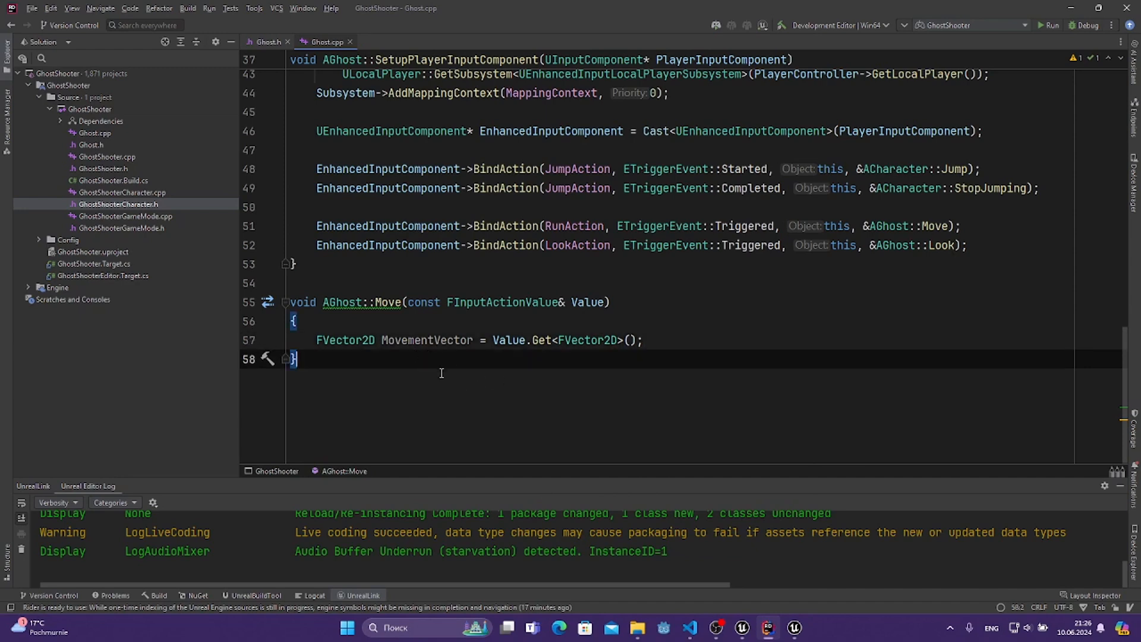
# - Below the MovementVector declaration, leave a blank line and add an if (Controller) block with an empty braced body
pyautogui.click(662, 343)
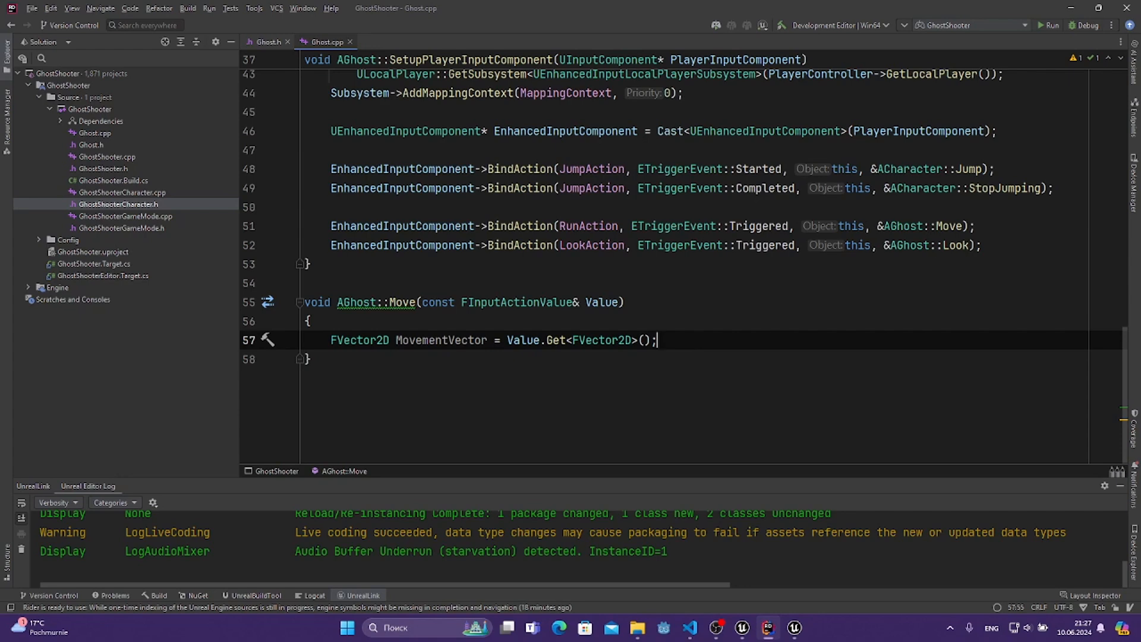
pyautogui.press('Return')
pyautogui.press('Return')
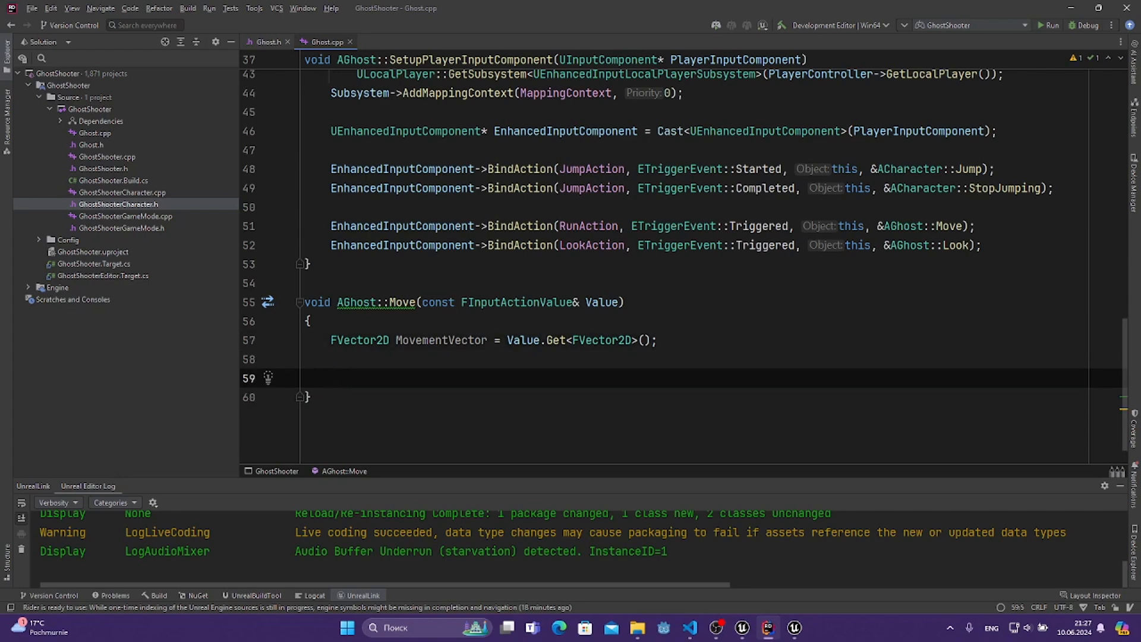
pyautogui.write('if (Con')
pyautogui.press('Return')
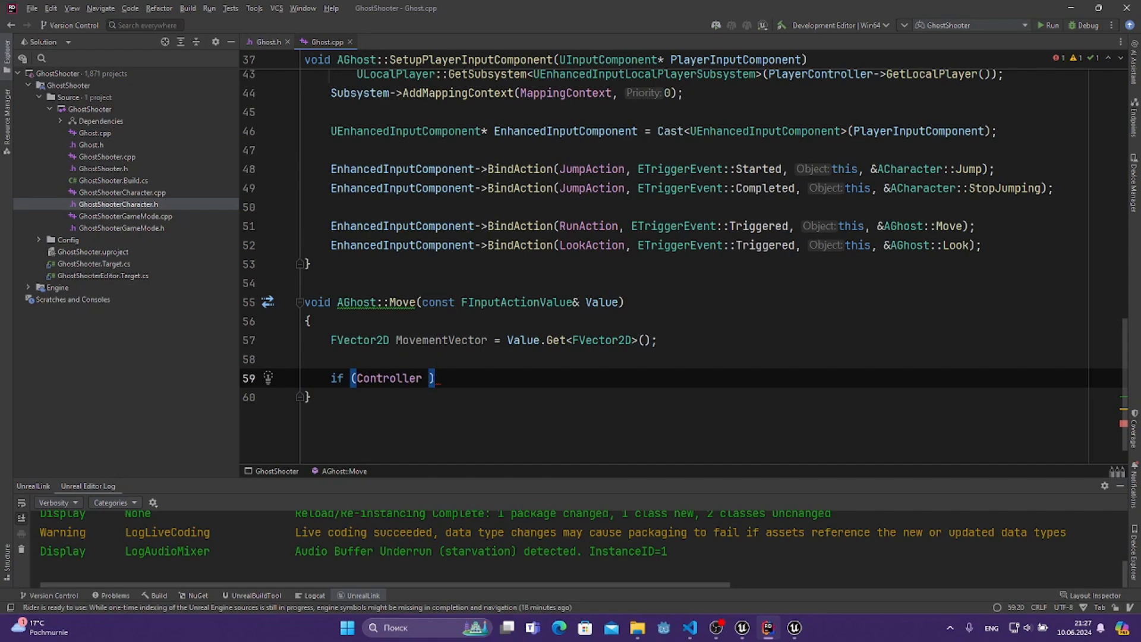
pyautogui.press('BackSpace')
pyautogui.hotkey('ctrl', 'w')
pyautogui.hotkey('ctrl', 'w')
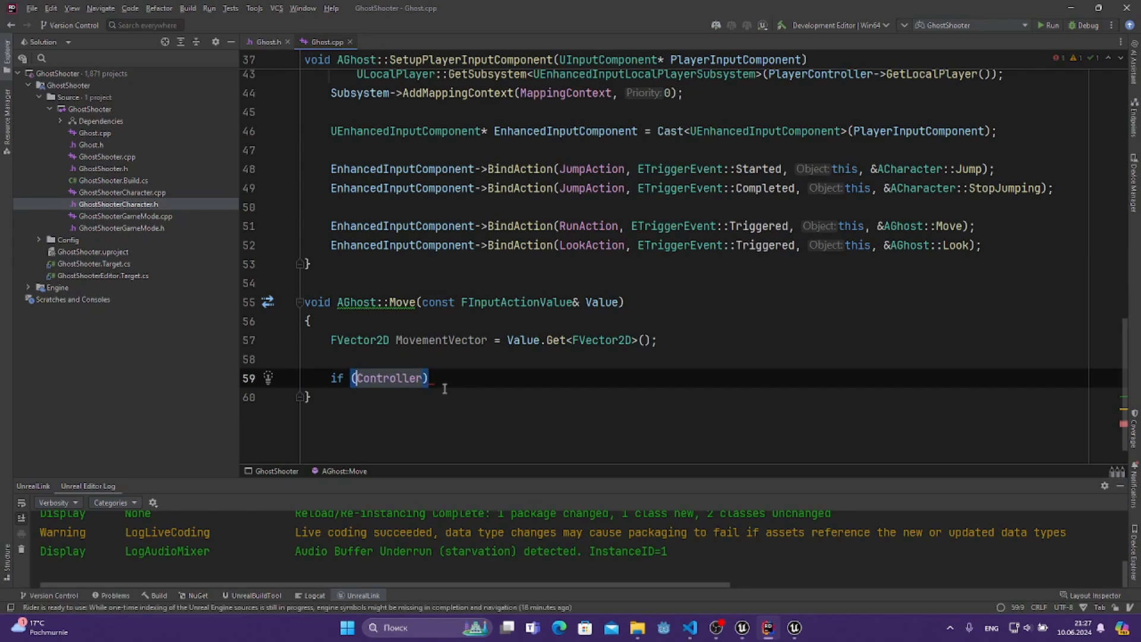
pyautogui.click(447, 381)
pyautogui.press('Return')
pyautogui.write('{')
pyautogui.press('Return')
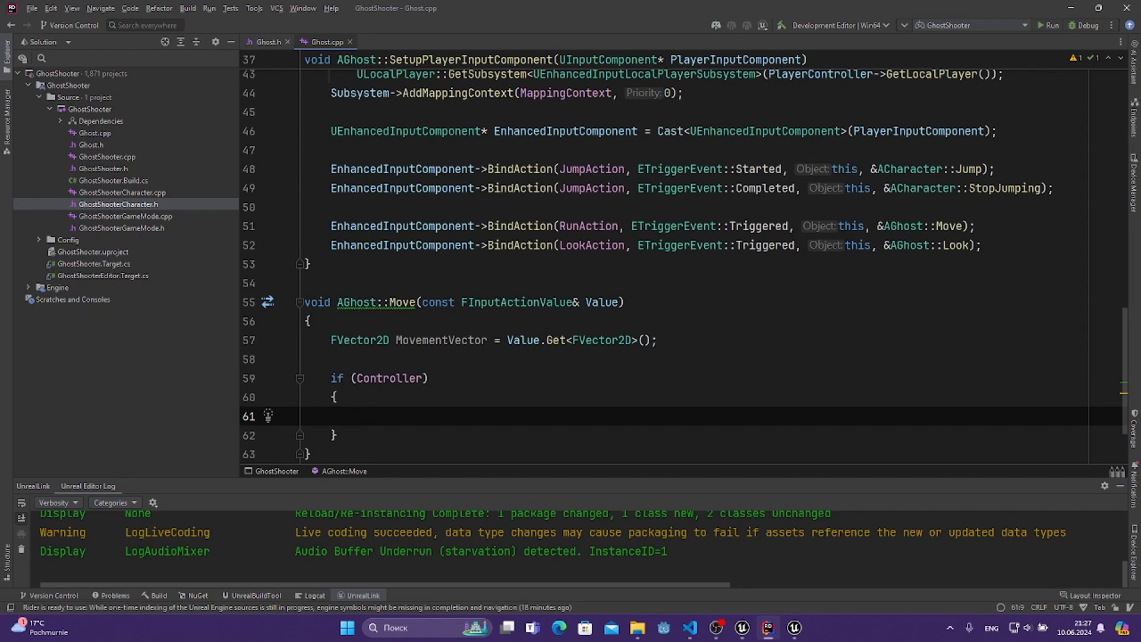
# - Inside the if (Controller) block, declare FRotator Rotation = Controller->GetControlRotation();
pyautogui.write('FRp')
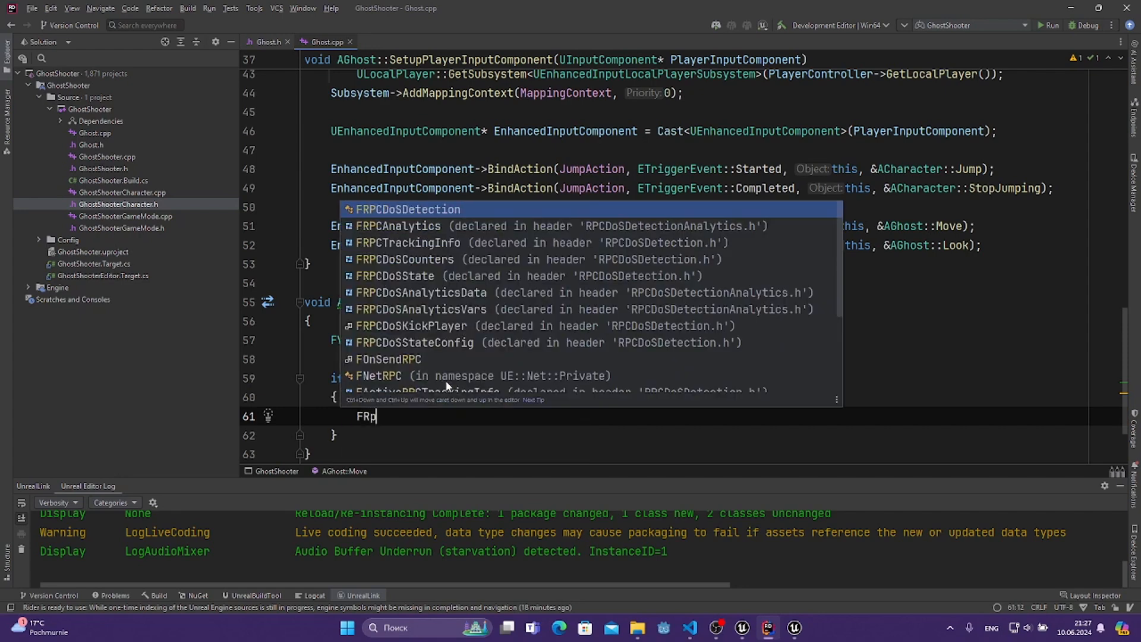
pyautogui.press('BackSpace')
pyautogui.write('otator')
pyautogui.press('Return')
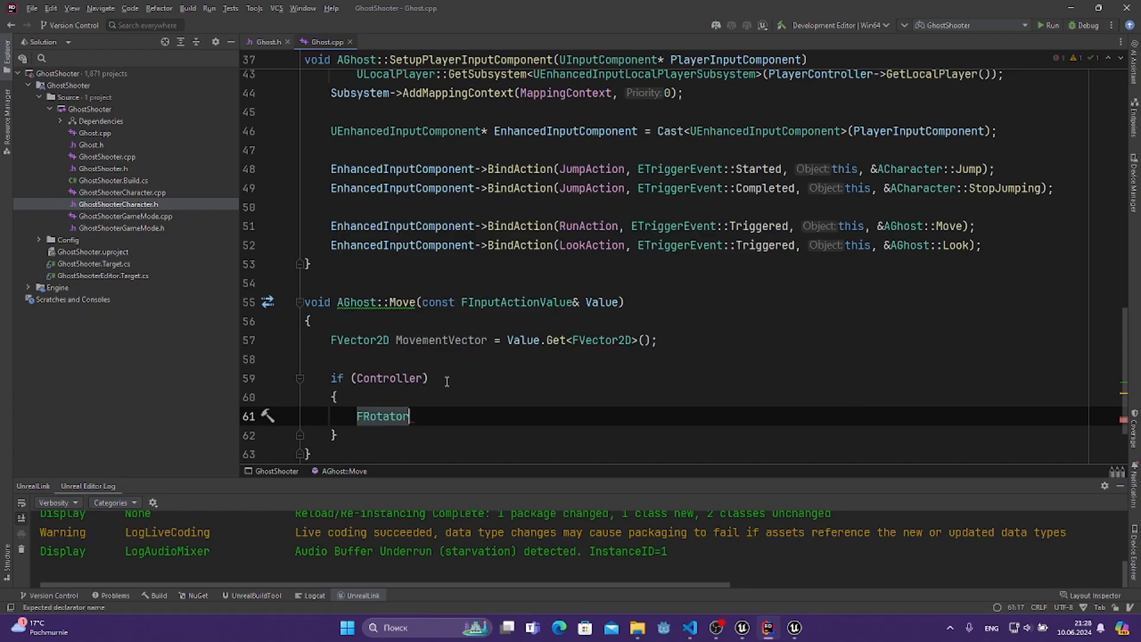
pyautogui.write('Rotation ')
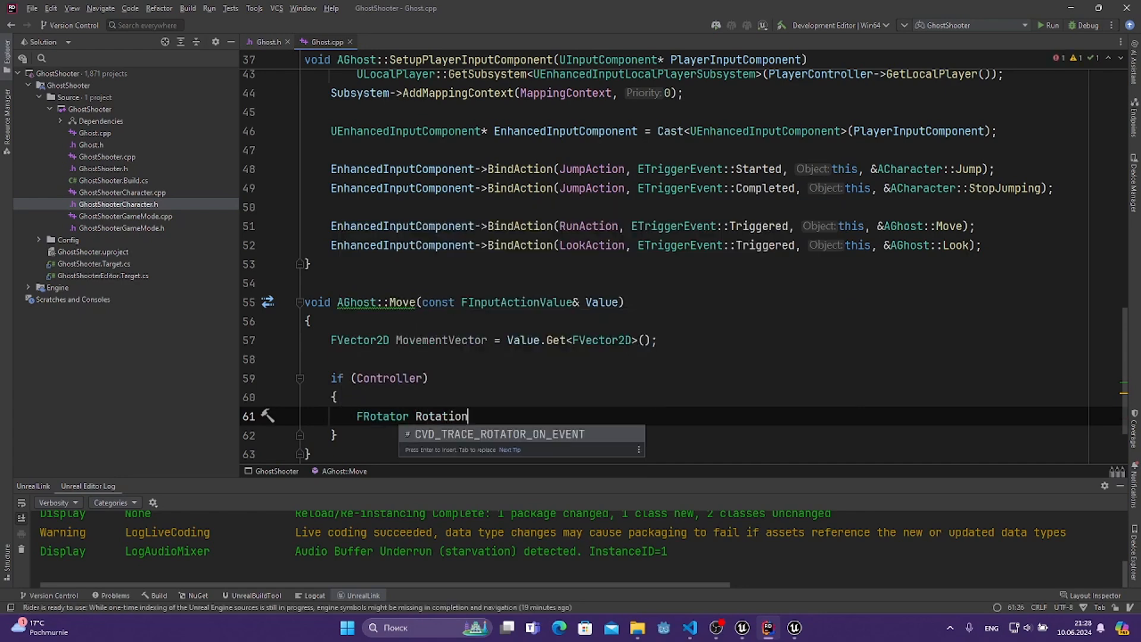
pyautogui.write('= Controller.')
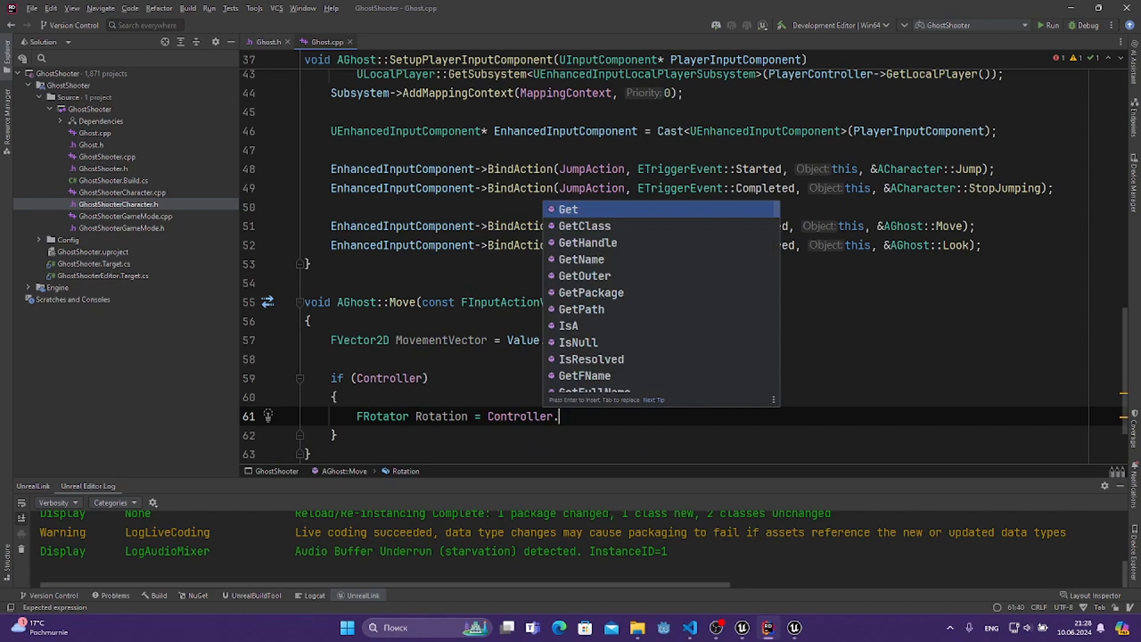
pyautogui.press('BackSpace')
pyautogui.write('->GetC')
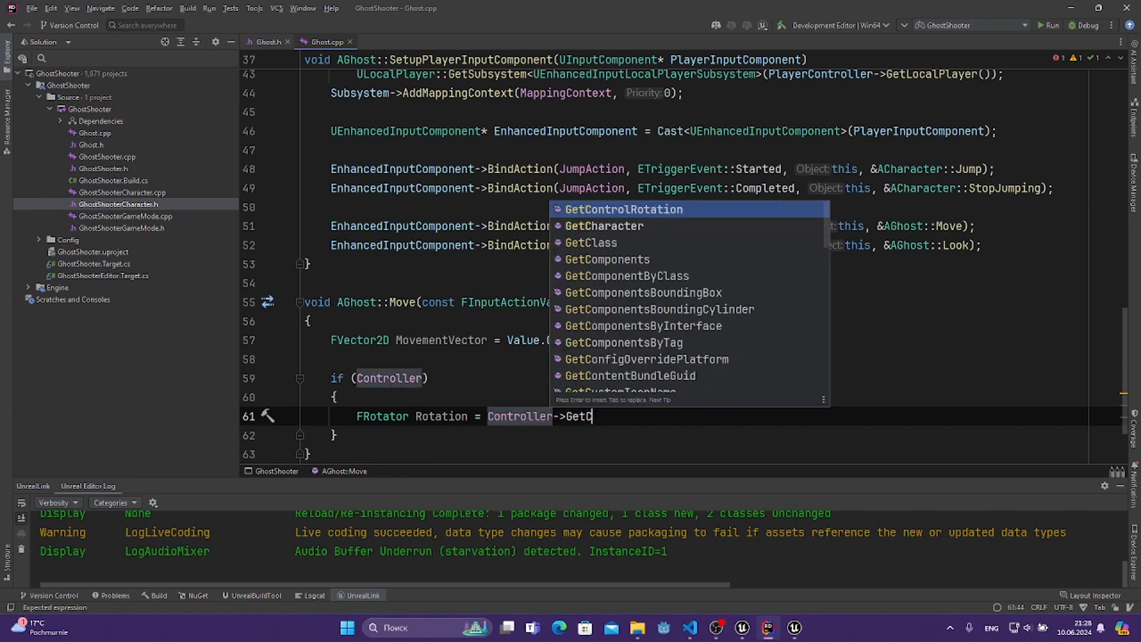
pyautogui.press('Return')
pyautogui.write(';')
pyautogui.press('Return')
pyautogui.press('Return')
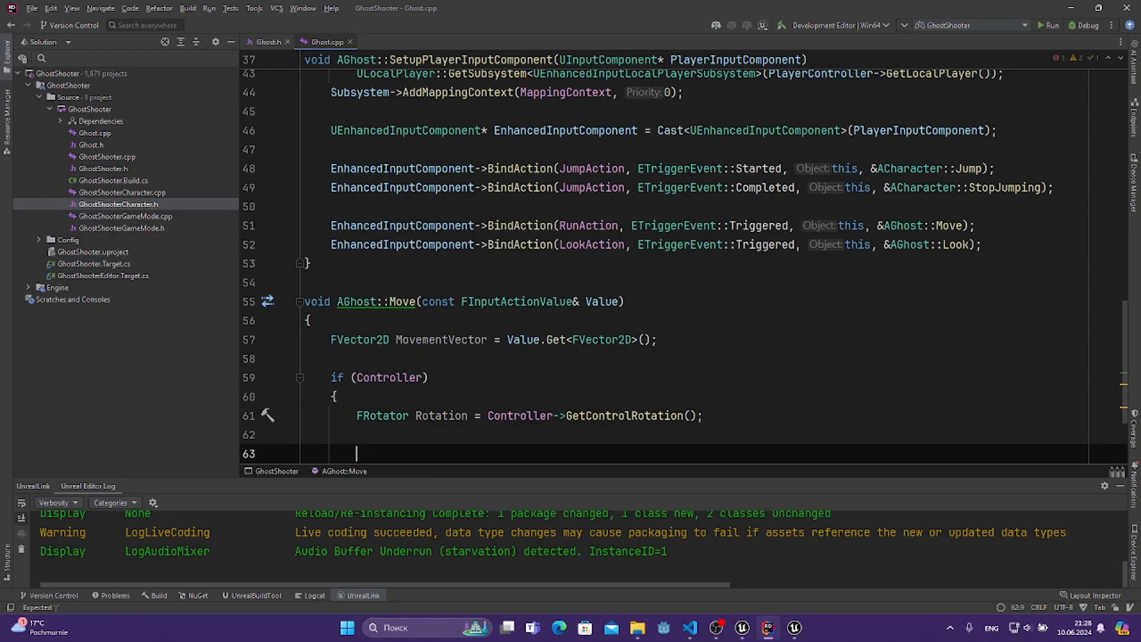
pyautogui.press('Up')
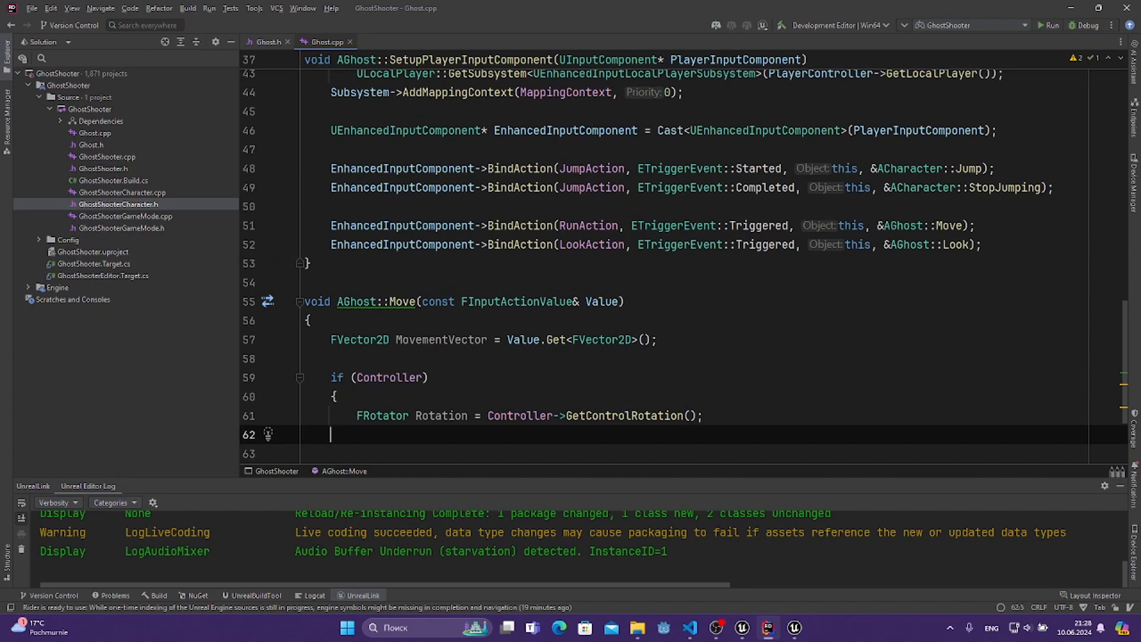
pyautogui.press('Tab')
pyautogui.doubleClick(382, 412)
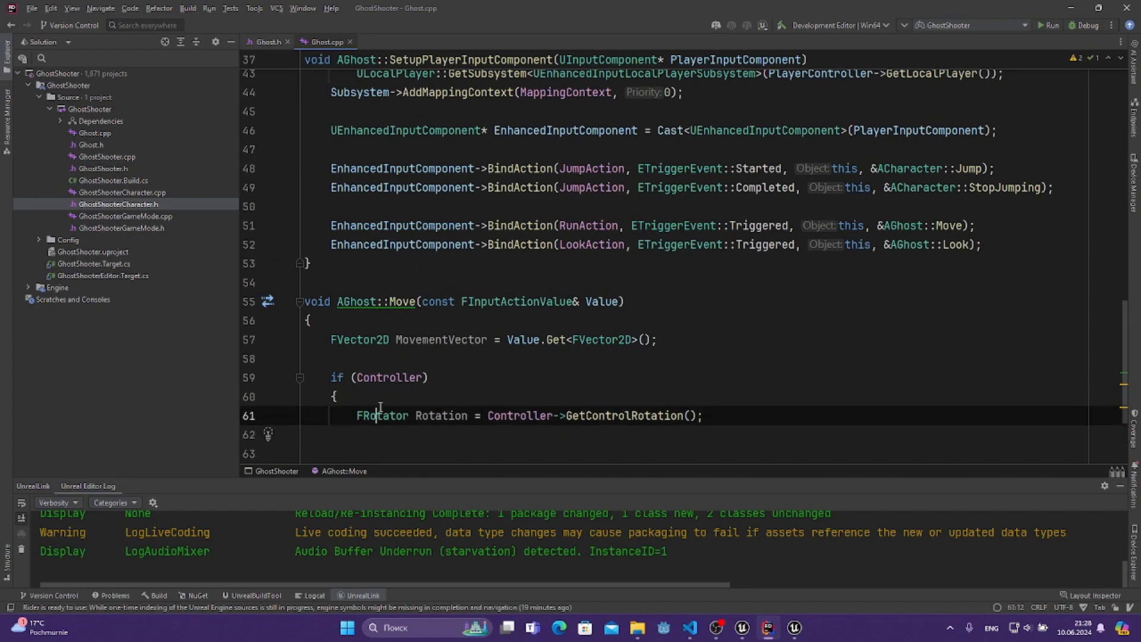
pyautogui.hotkey('ctrl', 'c')
pyautogui.click(390, 430)
pyautogui.hotkey('ctrl', 'v')
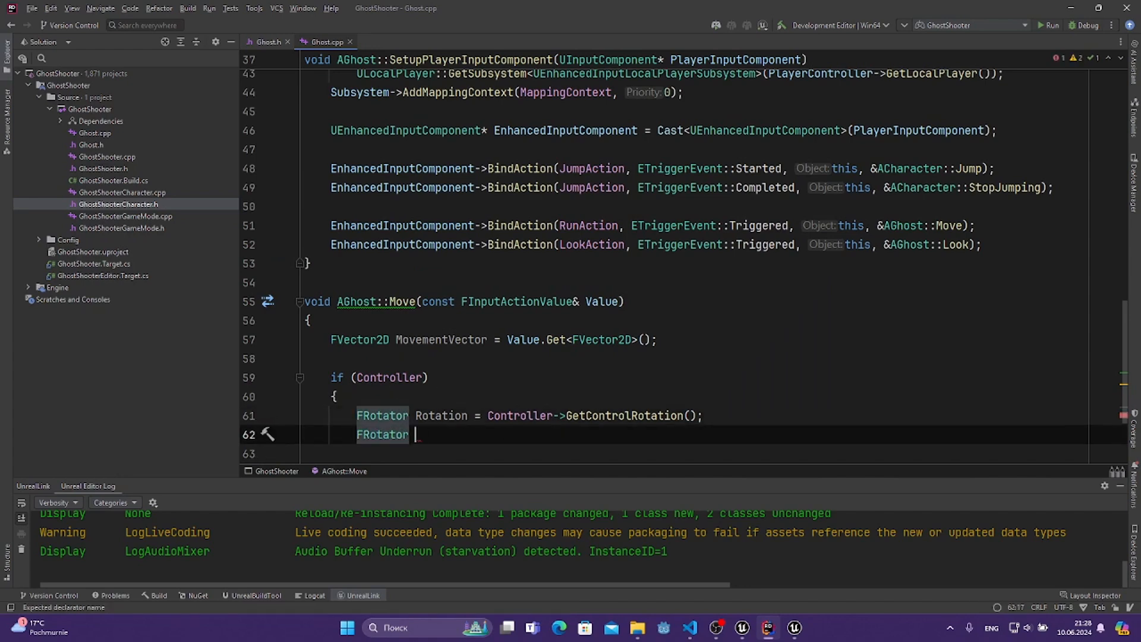
pyautogui.write('F')
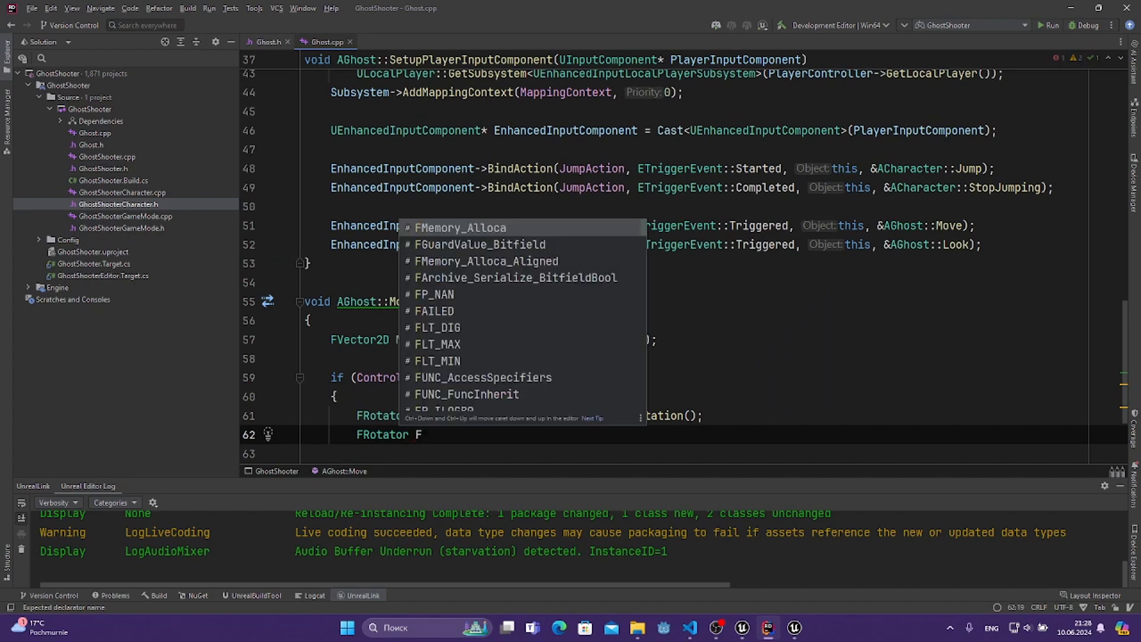
pyautogui.press('BackSpace')
pyautogui.press('BackSpace')
pyautogui.press('BackSpace')
pyautogui.press('BackSpace')
pyautogui.press('BackSpace')
pyautogui.press('BackSpace')
pyautogui.press('BackSpace')
pyautogui.press('BackSpace')
pyautogui.press('BackSpace')
pyautogui.press('BackSpace')
pyautogui.press('BackSpace')
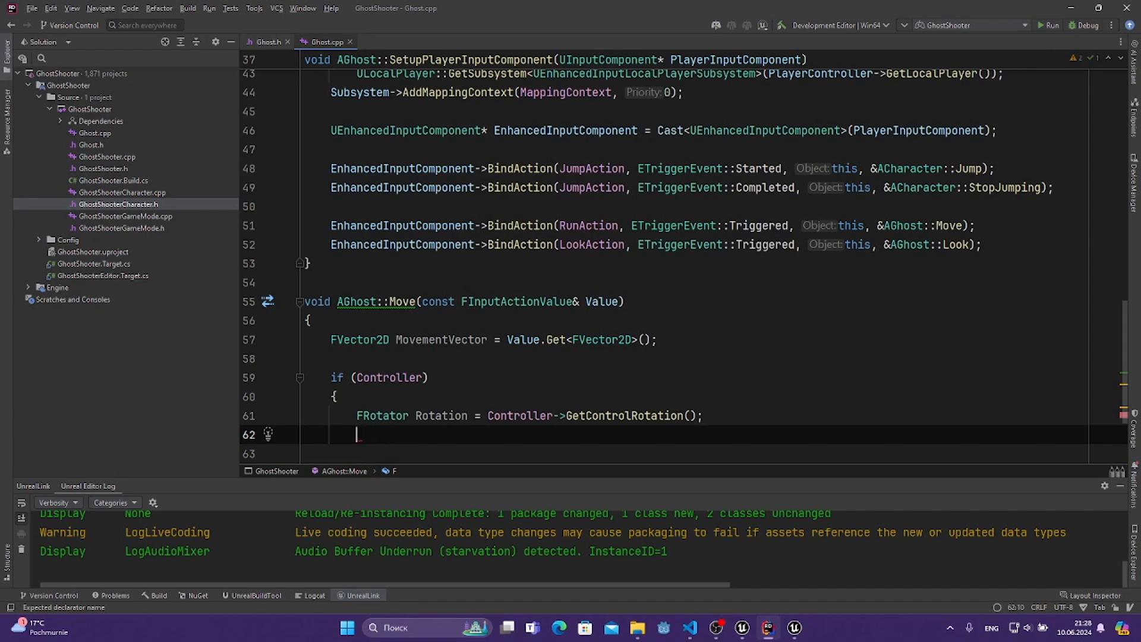
pyautogui.write(';')
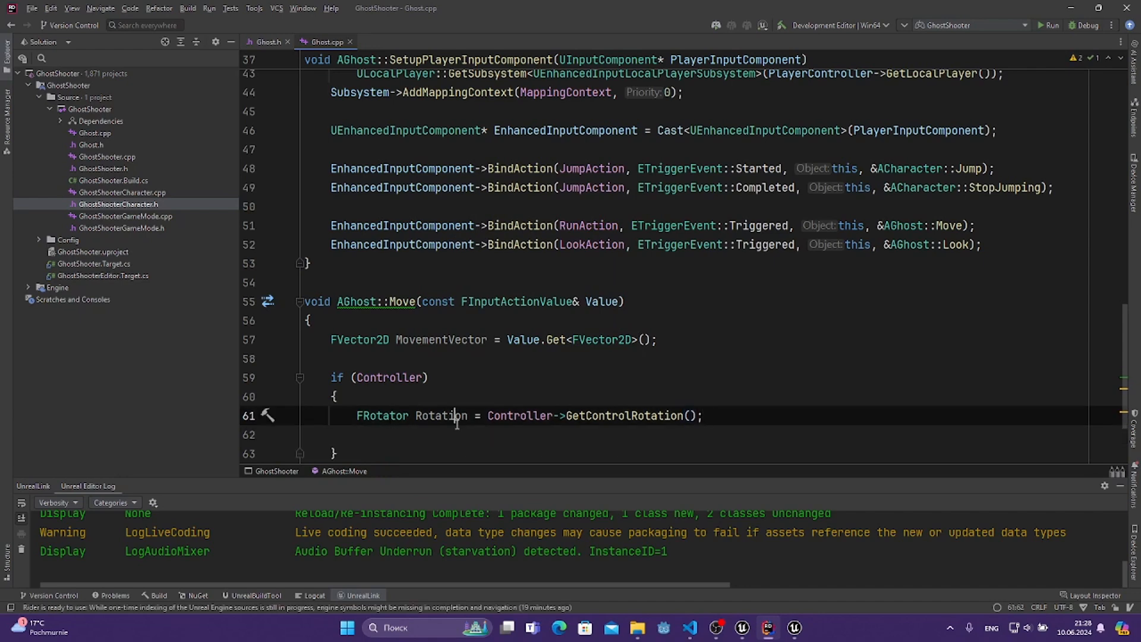
pyautogui.press('Return')
# - Wrap the Rotation initialiser in an FRotator constructor, with 0 as the first argument and 0 as the last
pyautogui.click(481, 415)
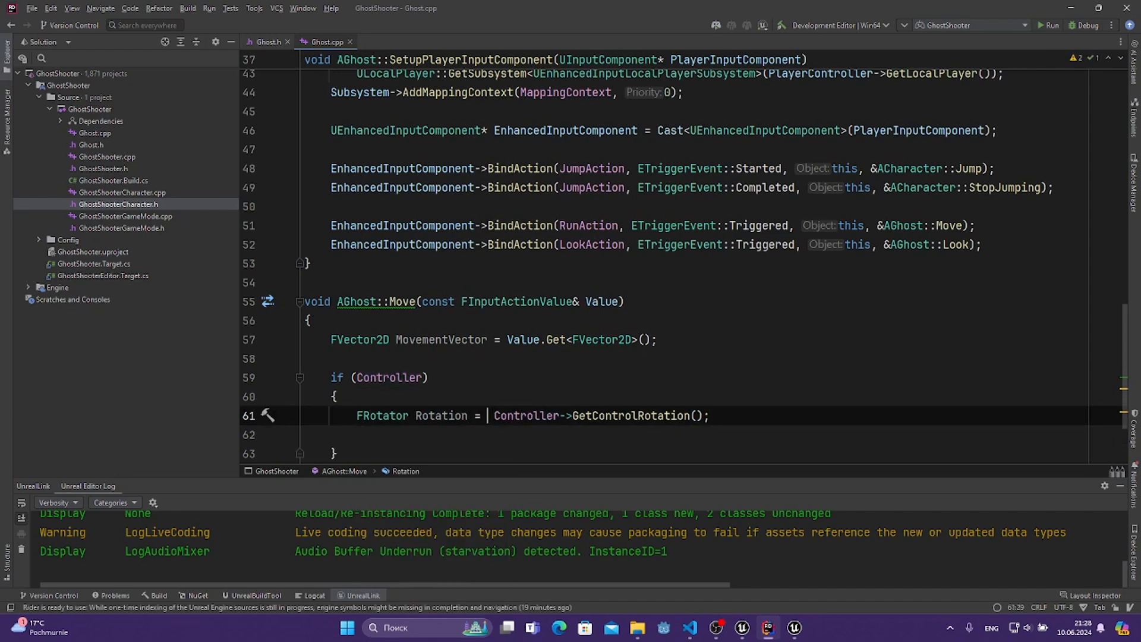
pyautogui.write('FRo')
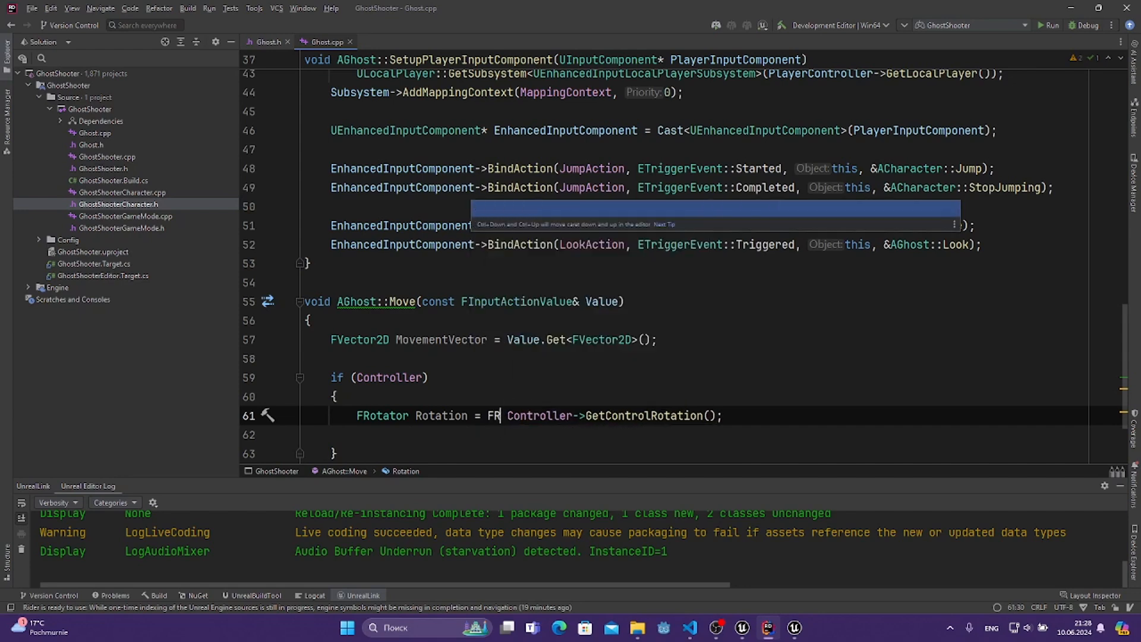
pyautogui.press('Return')
pyautogui.press('BackSpace')
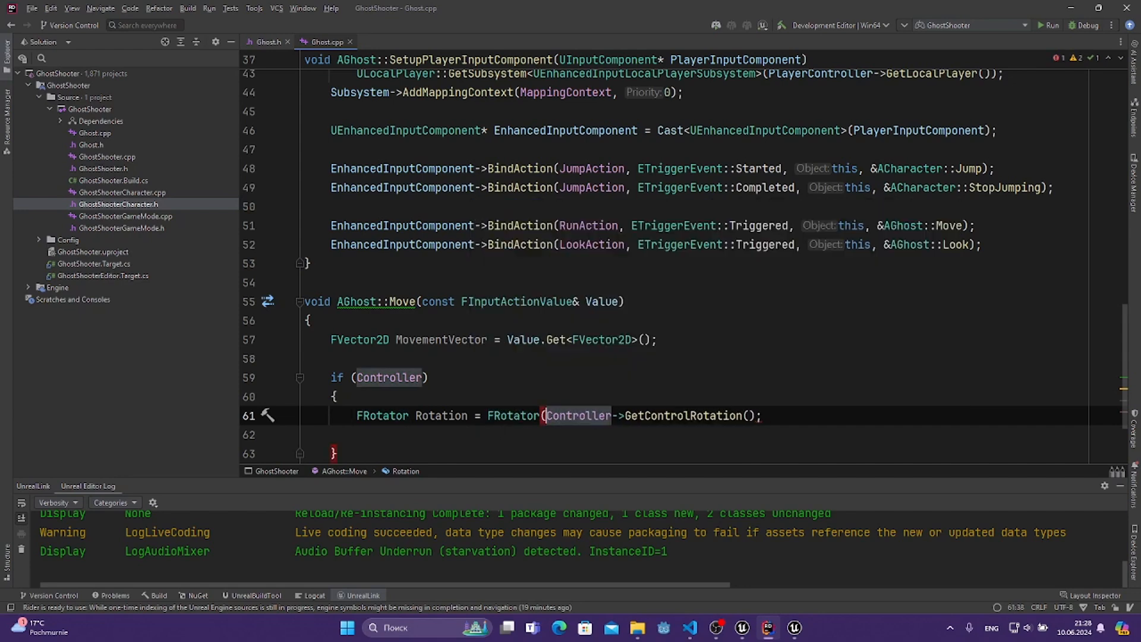
pyautogui.write('0,')
pyautogui.click(803, 418)
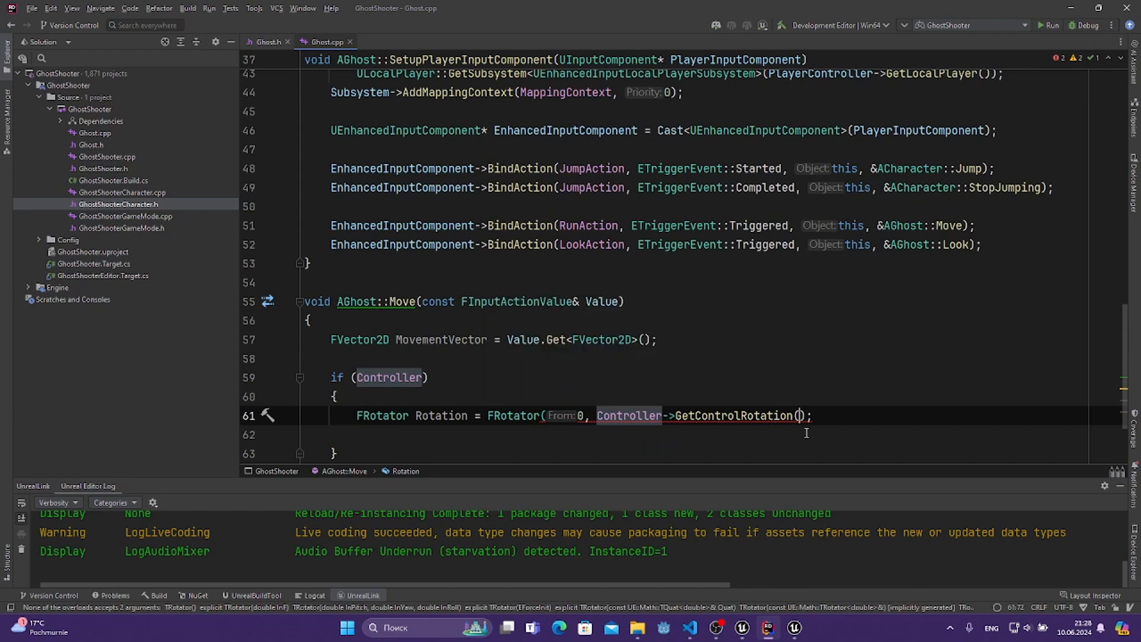
pyautogui.write(', 0)')
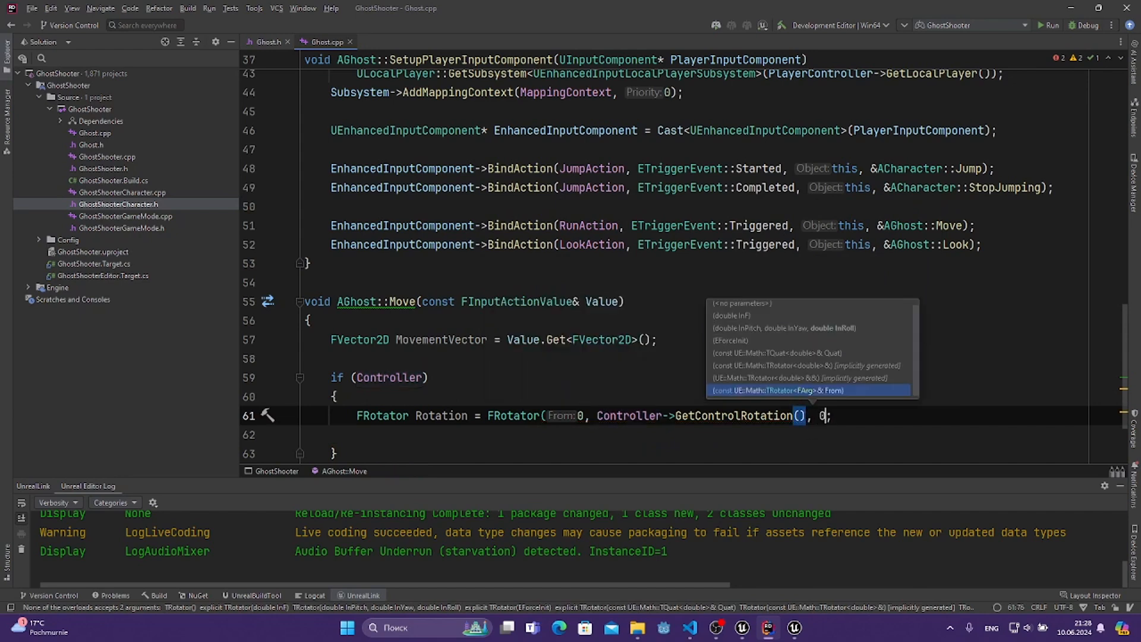
# - Append .Yaw to the GetControlRotation() call inside the FRotator constructor
pyautogui.press('Left')
pyautogui.press('Left')
pyautogui.press('Left')
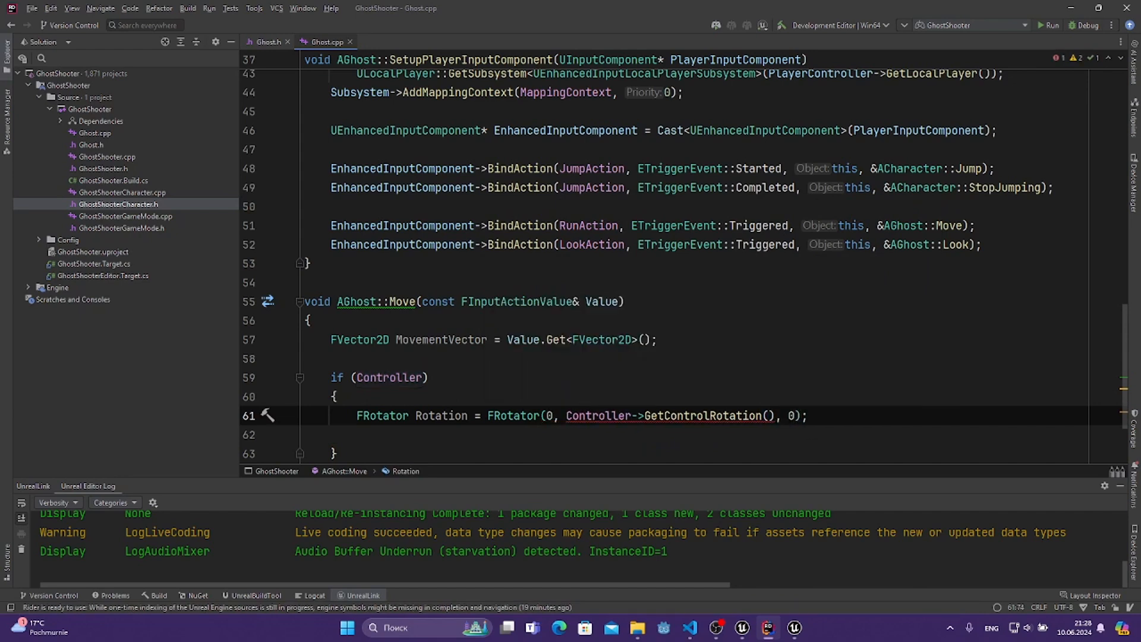
pyautogui.write('.Yaw')
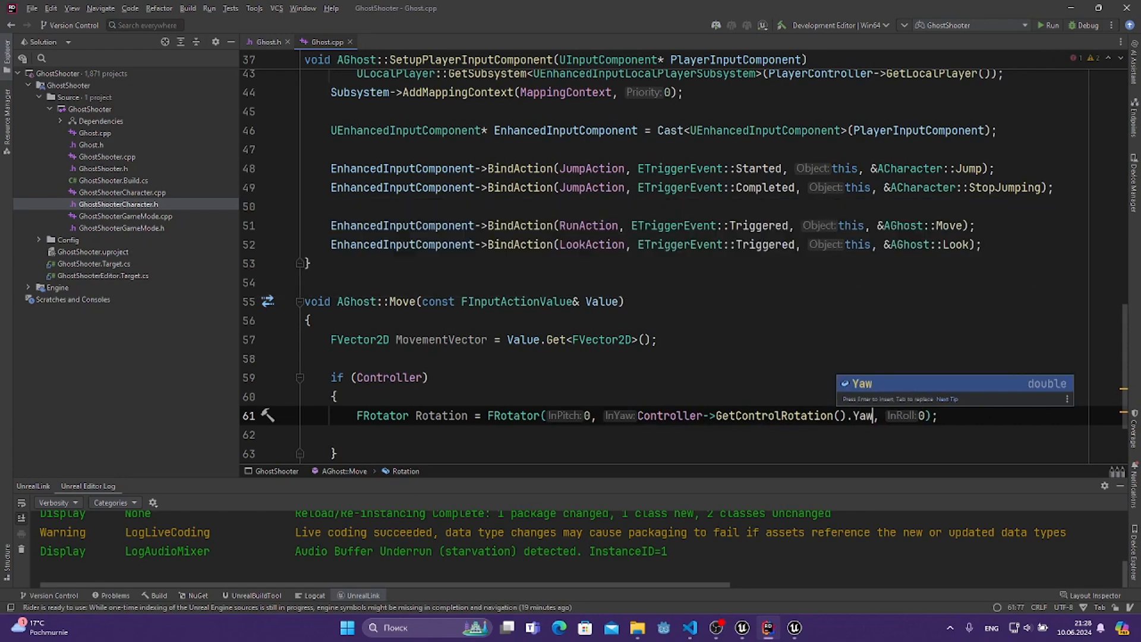
pyautogui.press('Return')
# - Leave a blank line below the Rotation declaration and begin declaring an FVector variable named ForwardDirection with an assignment
pyautogui.scroll(-2, 884, 392)
pyautogui.click(457, 321)
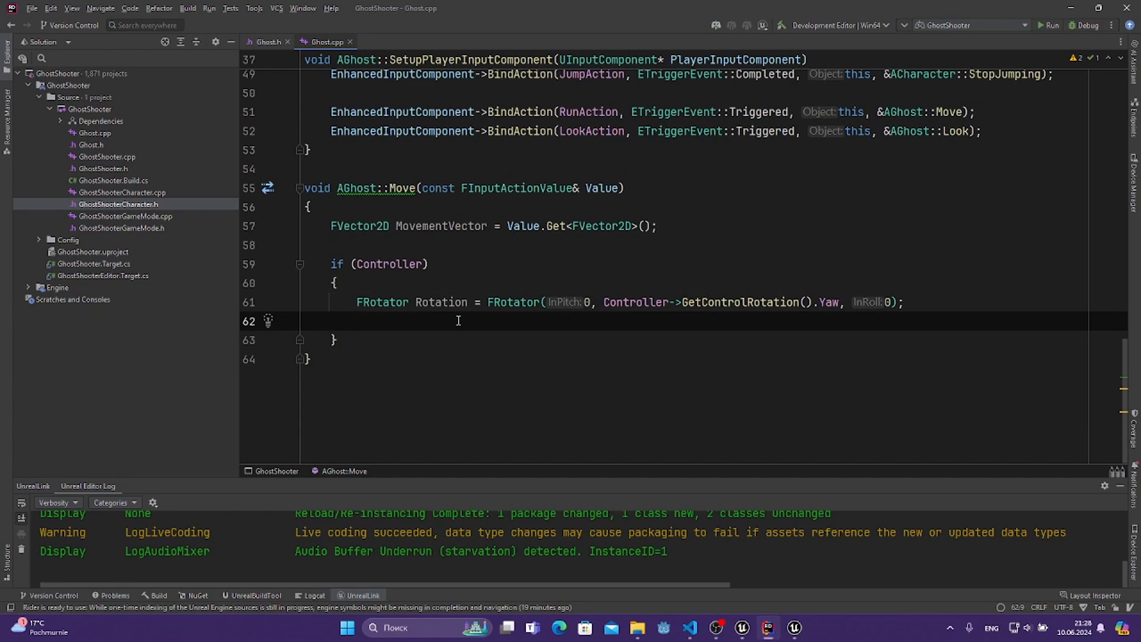
pyautogui.press('Return')
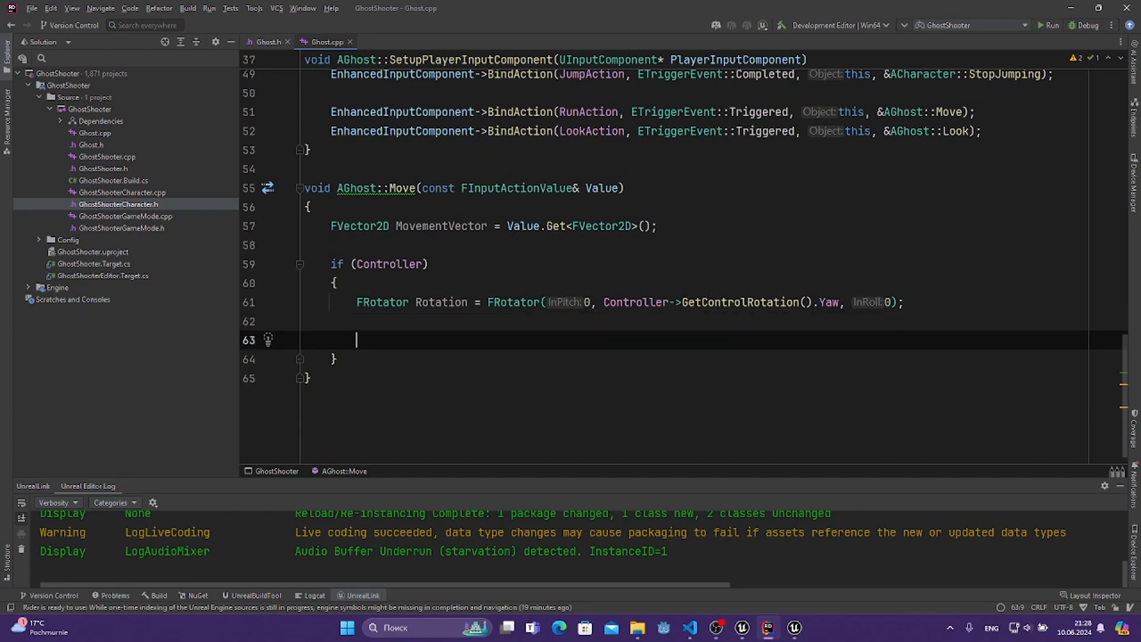
pyautogui.write('FVec')
pyautogui.press('Return')
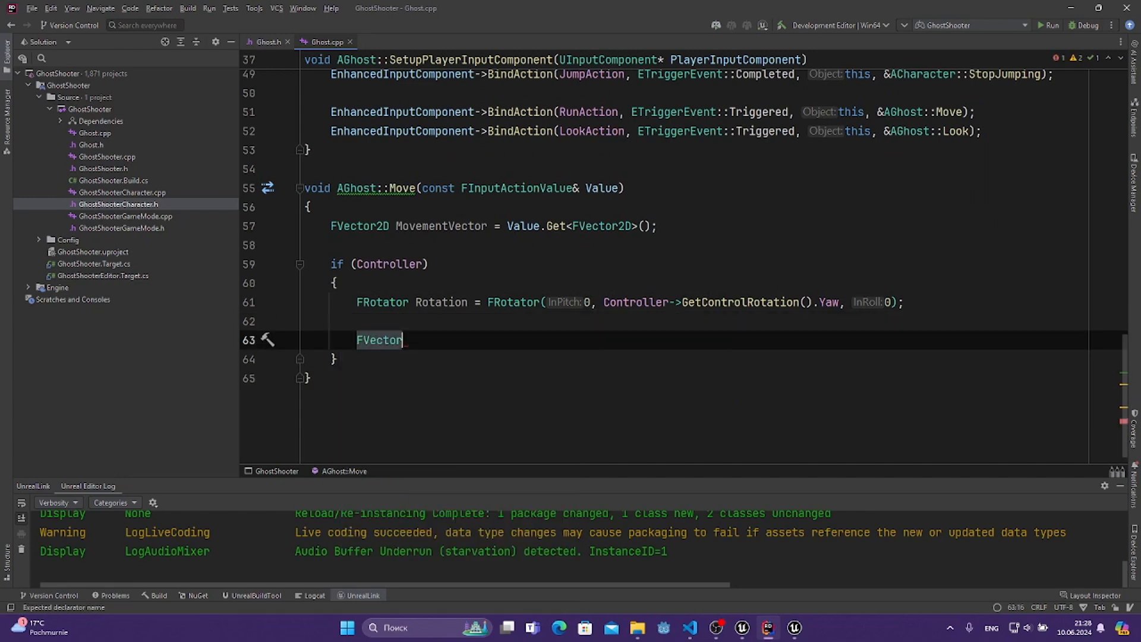
pyautogui.write('Fow')
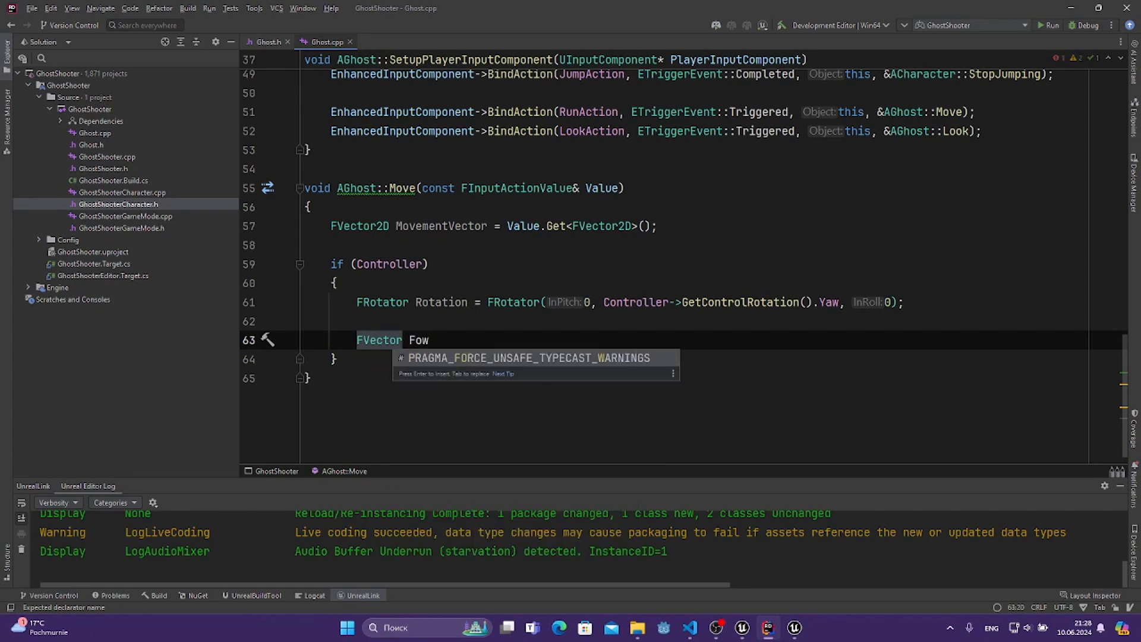
pyautogui.press('BackSpace')
pyautogui.write('rward')
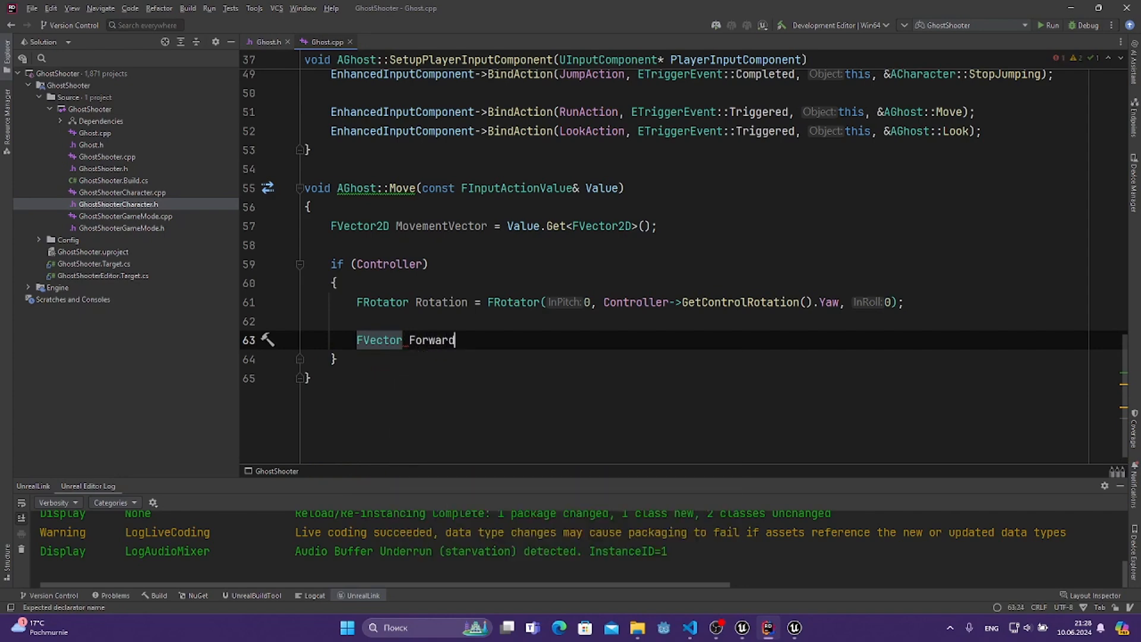
pyautogui.write('Direction =')
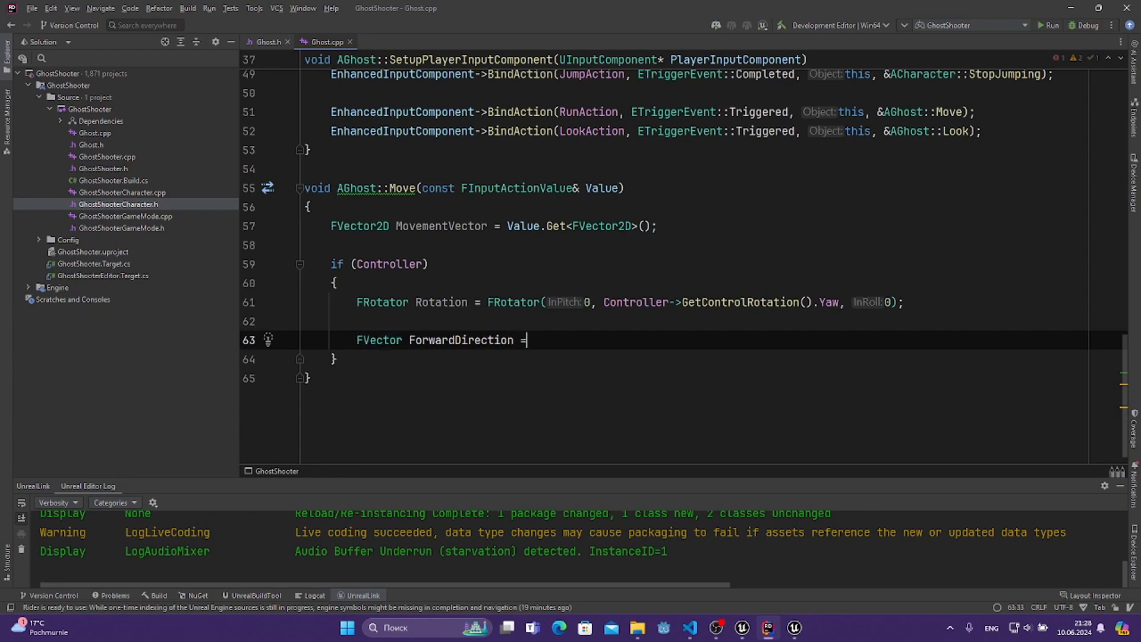
# - Start the ForwardDirection initialiser with the FRotationMatrix type
pyautogui.write(' FRot')
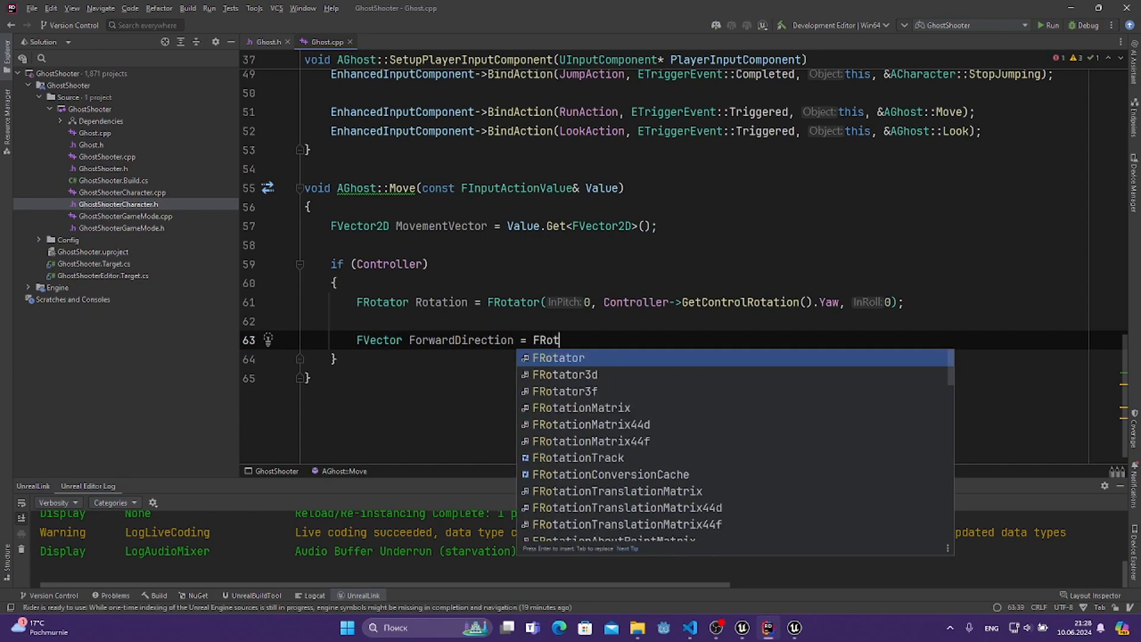
pyautogui.write('a')
pyautogui.press('Down')
pyautogui.press('Down')
pyautogui.press('Down')
pyautogui.press('Return')
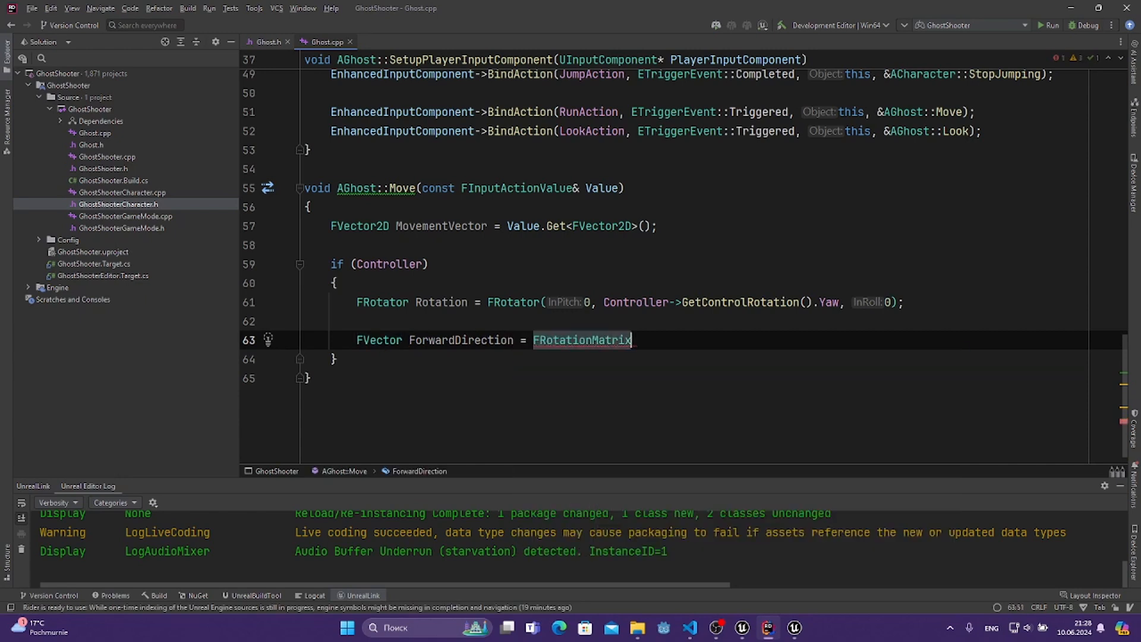
pyautogui.write('Yaw')
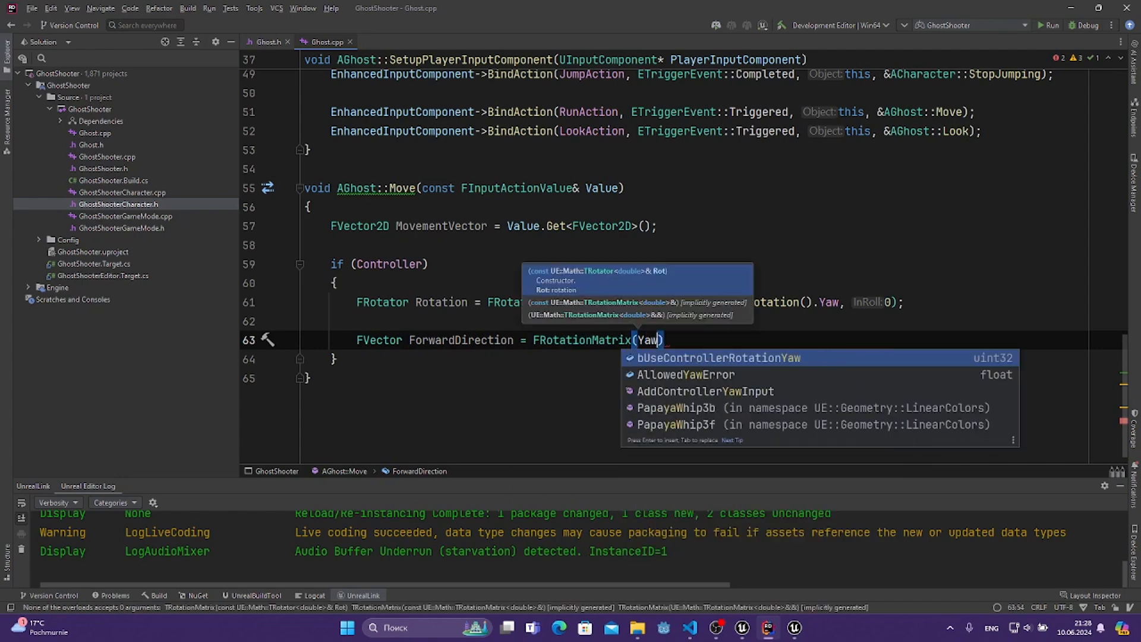
pyautogui.press('Down')
pyautogui.press('Down')
pyautogui.press('Down')
pyautogui.press('Down')
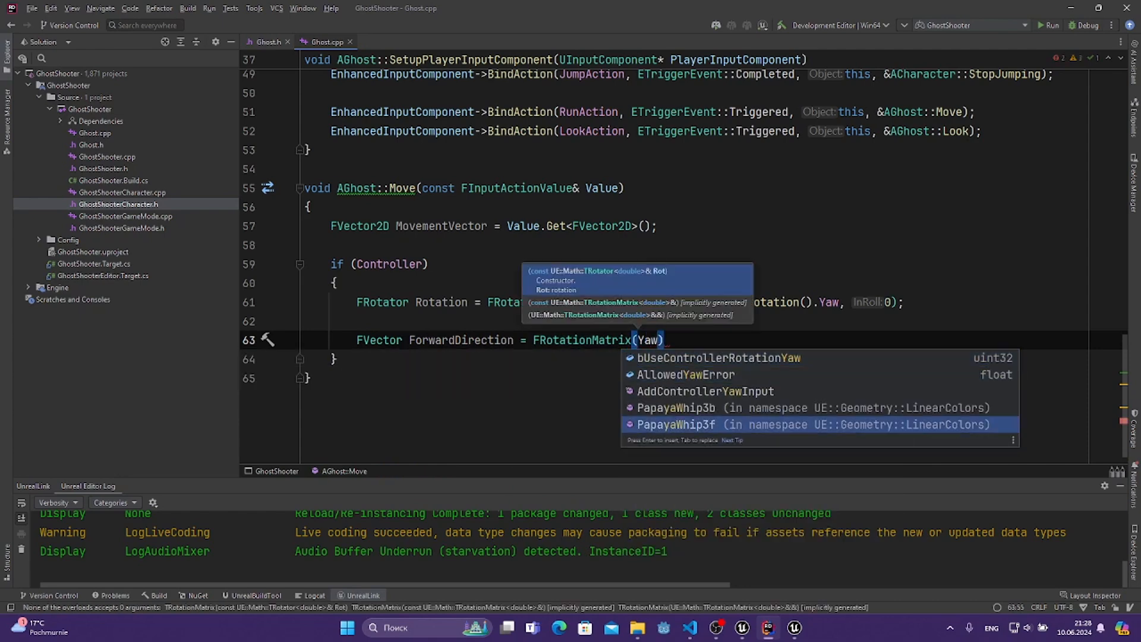
pyautogui.press('BackSpace')
pyautogui.press('BackSpace')
pyautogui.press('BackSpace')
# - Pass Rotation as the argument of FRotationMatrix and chain a GetUnitAxis() call onto it
pyautogui.write('Rota')
pyautogui.press('Return')
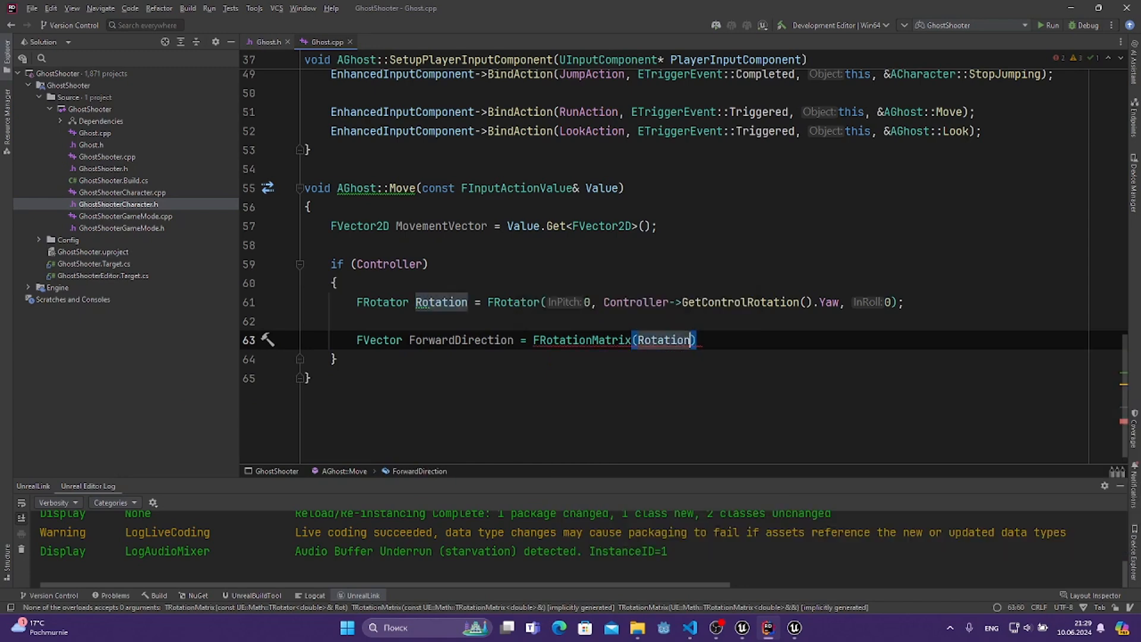
pyautogui.press('End')
pyautogui.write('.getac')
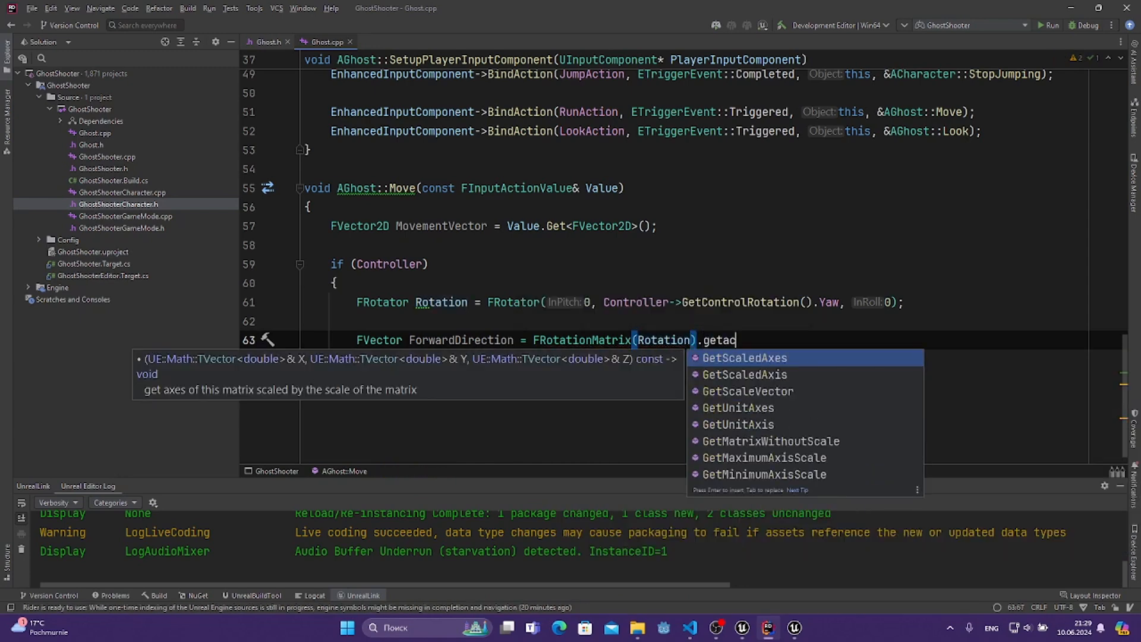
pyautogui.press('BackSpace')
pyautogui.write('x')
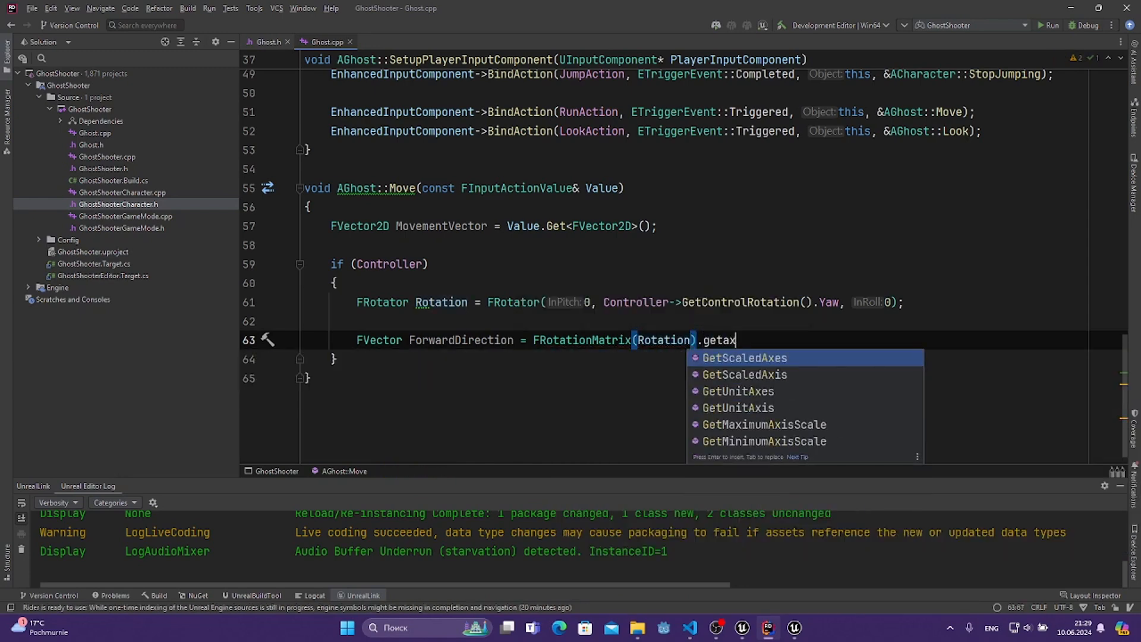
pyautogui.press('Down')
pyautogui.press('Down')
pyautogui.press('Down')
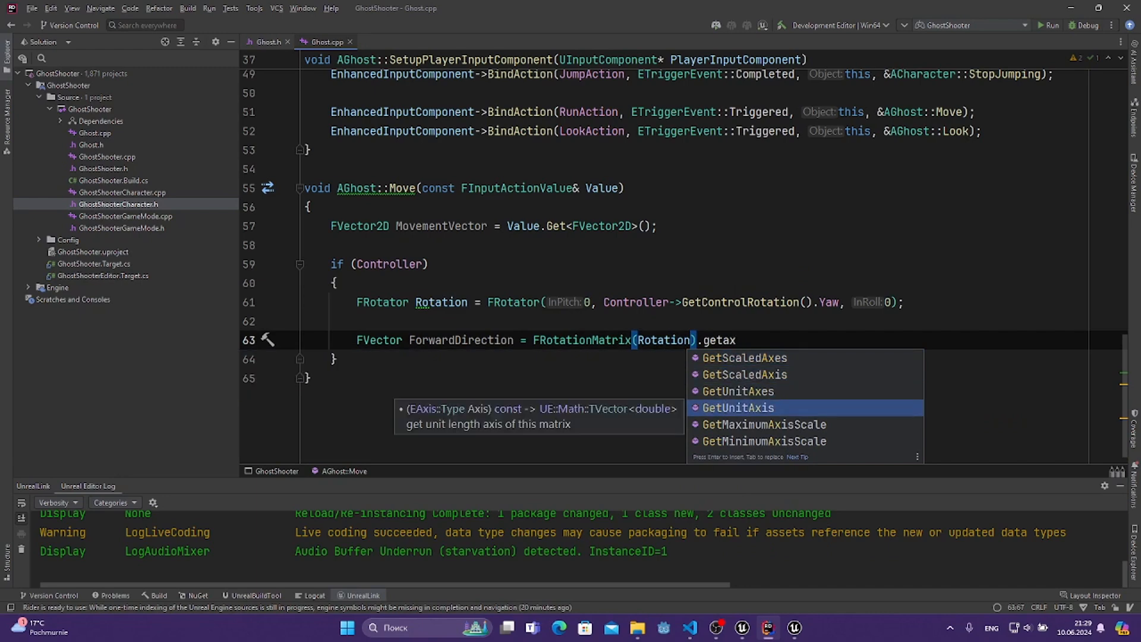
pyautogui.press('Return')
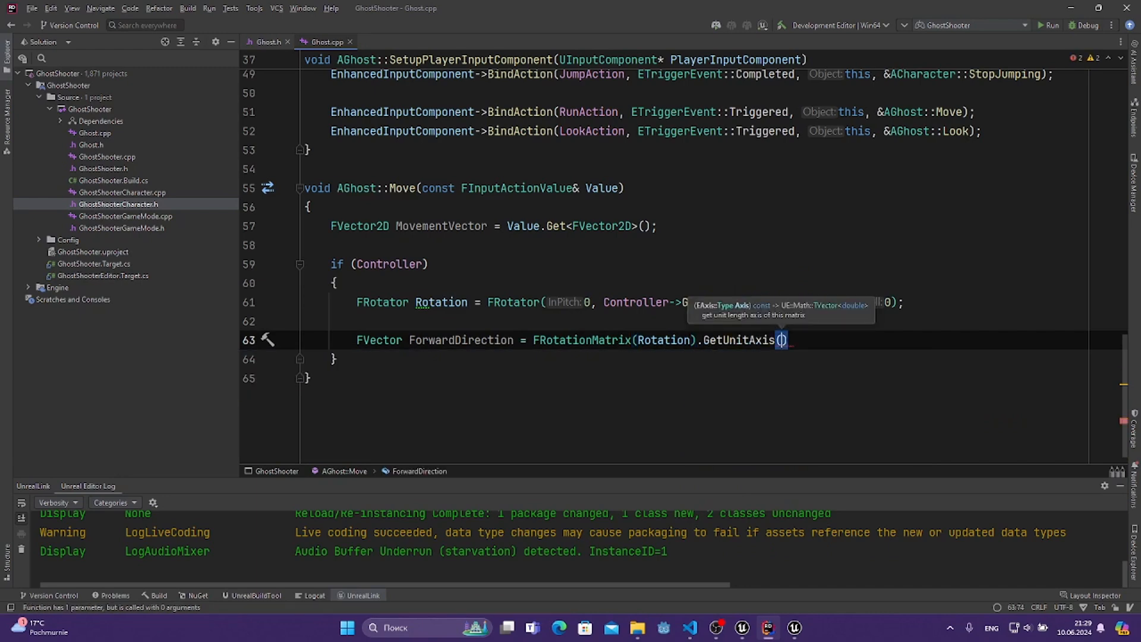
# - Pass EAxis::X to GetUnitAxis and end the ForwardDirection statement with a semicolon
pyautogui.write('EA')
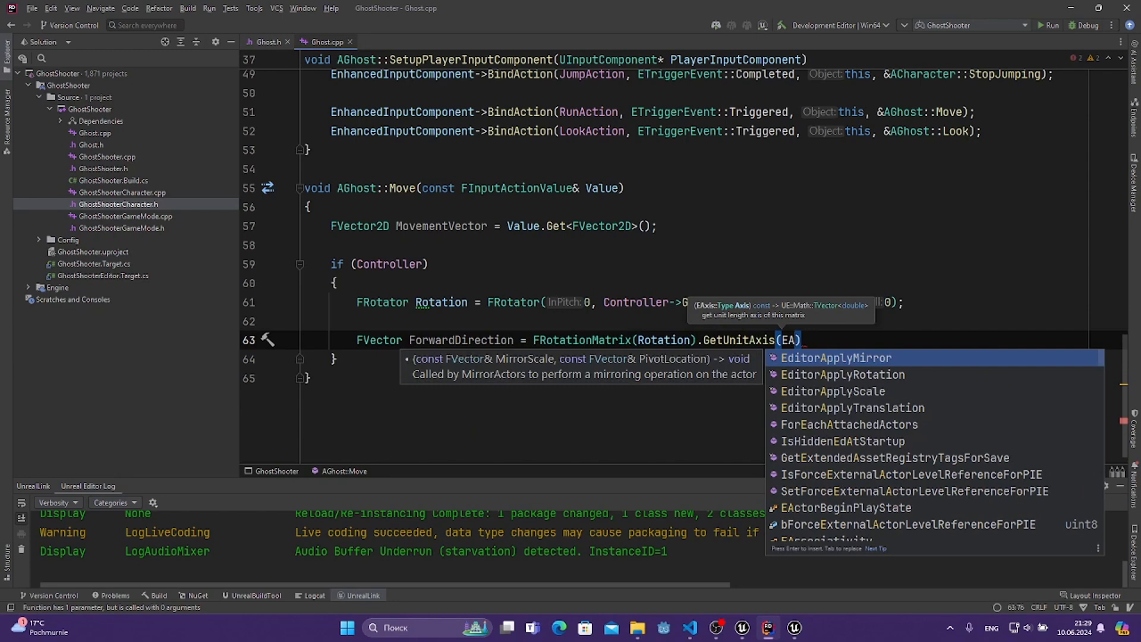
pyautogui.write('xis::X')
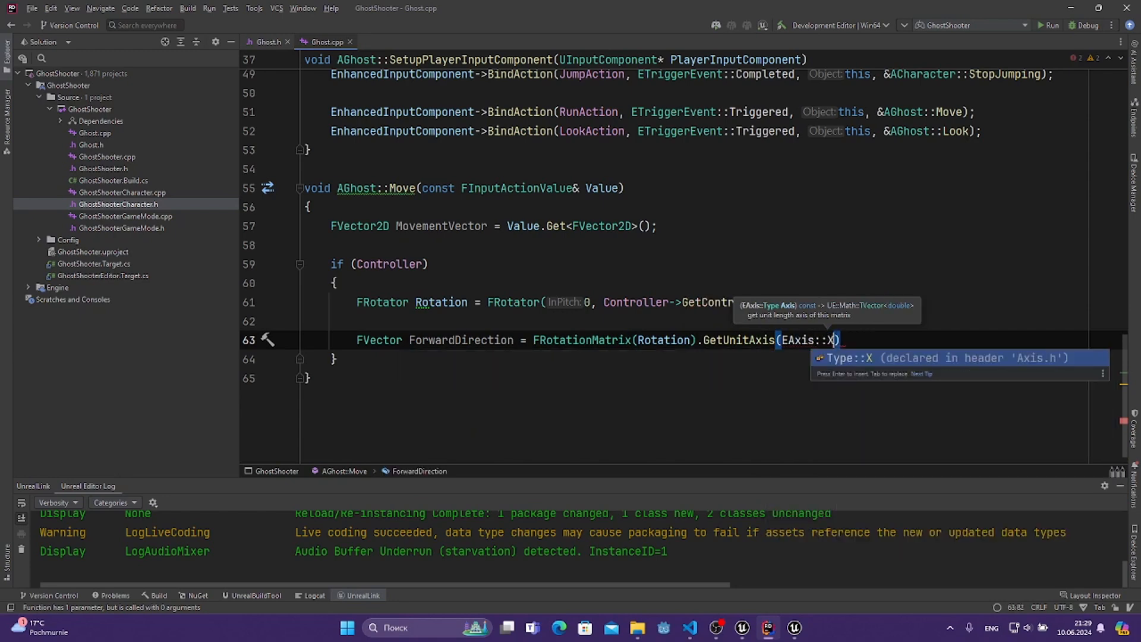
pyautogui.write(');')
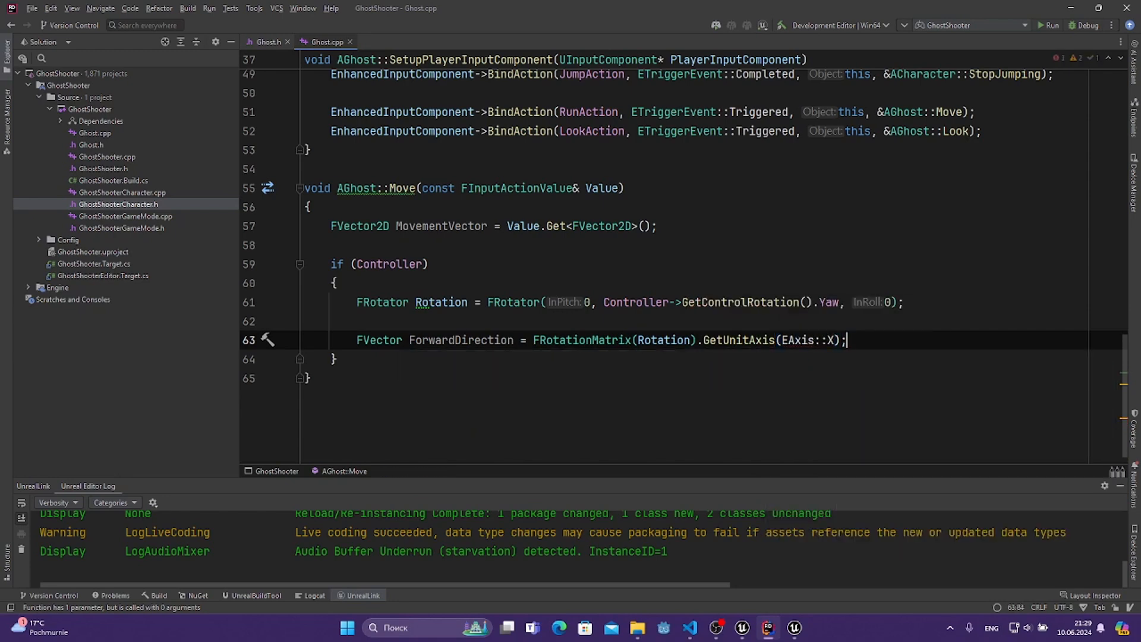
# - Duplicate the whole ForwardDirection declaration onto a new line directly below it
pyautogui.scroll(-1, 446, 315)
pyautogui.click(445, 340)
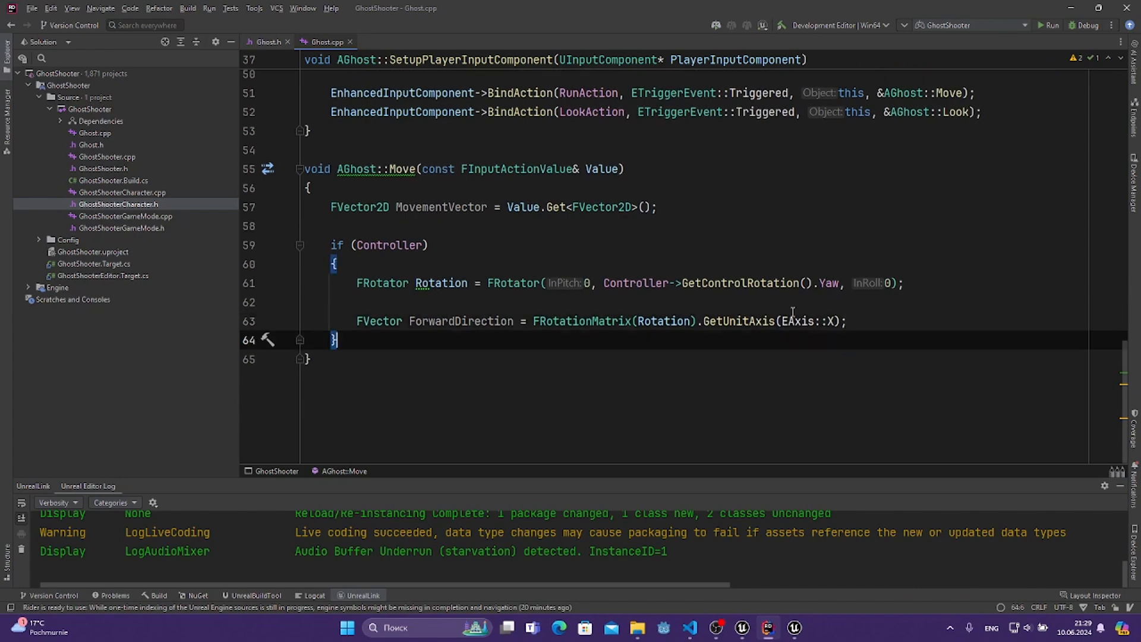
pyautogui.moveTo(358, 322)
pyautogui.mouseDown()
pyautogui.moveTo(890, 320)
pyautogui.moveTo(341, 342)
pyautogui.moveTo(352, 327)
pyautogui.mouseUp()
pyautogui.hotkey('ctrl', 'c')
pyautogui.click(891, 319)
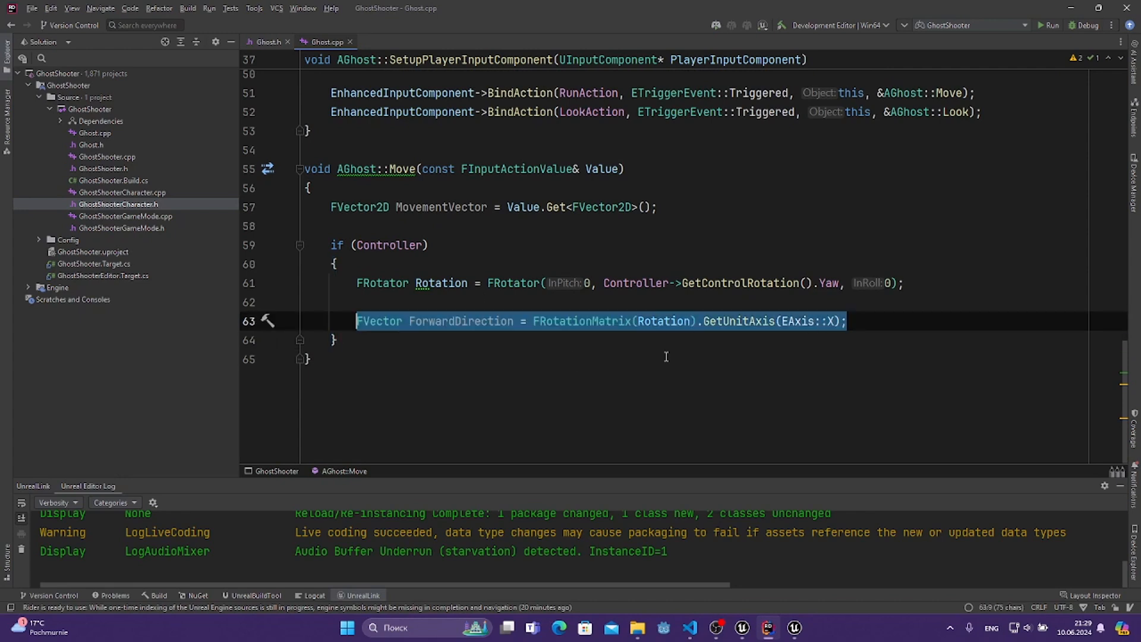
pyautogui.click(863, 321)
pyautogui.press('Return')
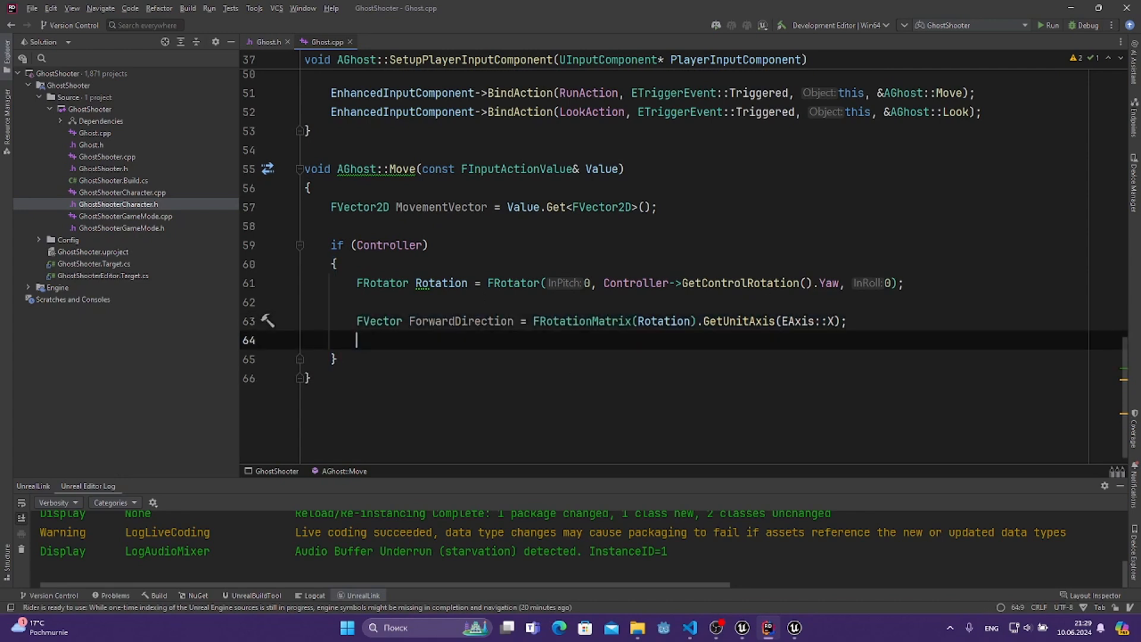
pyautogui.hotkey('ctrl', 'v')
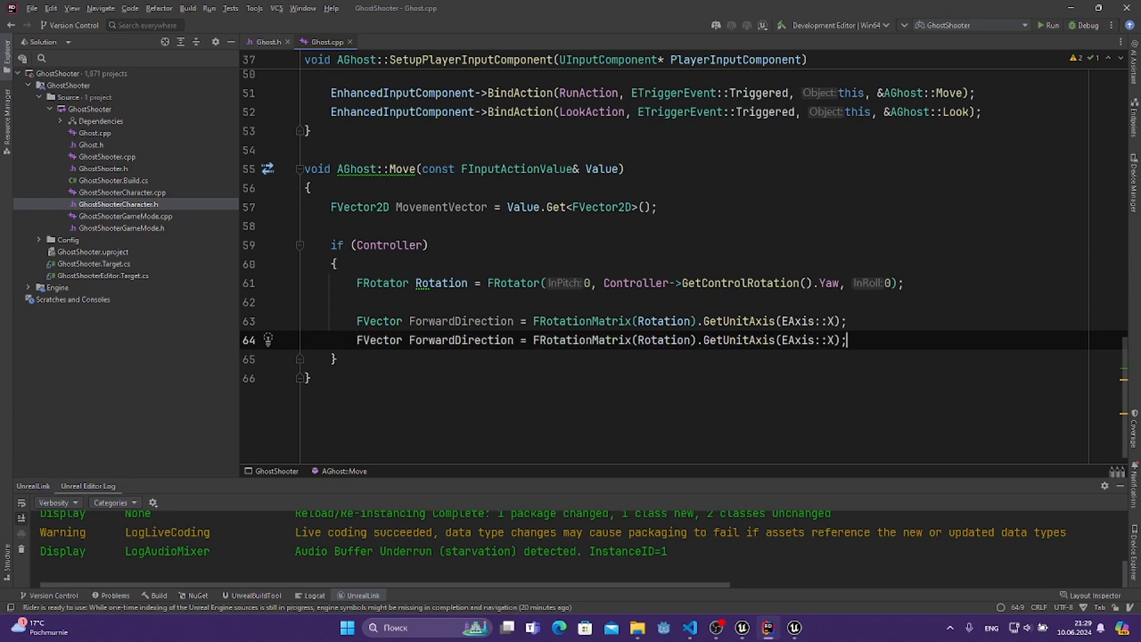
# - In the duplicated declaration, rename the variable to RightDirection and change the axis argument to EAxis::Y
pyautogui.hotkey('ctrl', 'shift', 'Left')
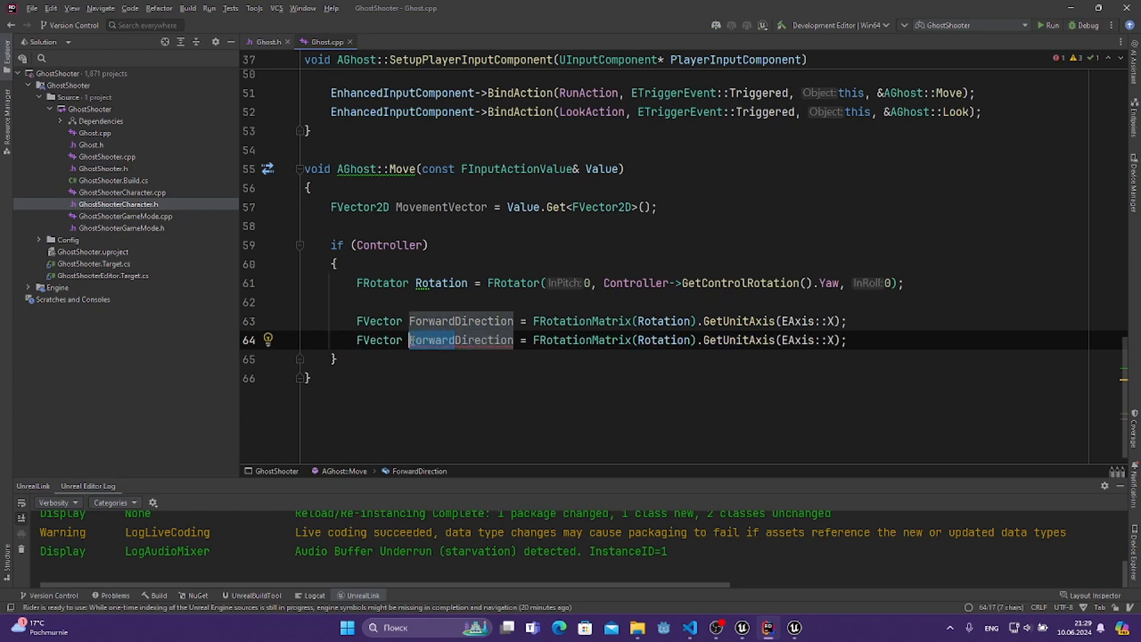
pyautogui.write('Right')
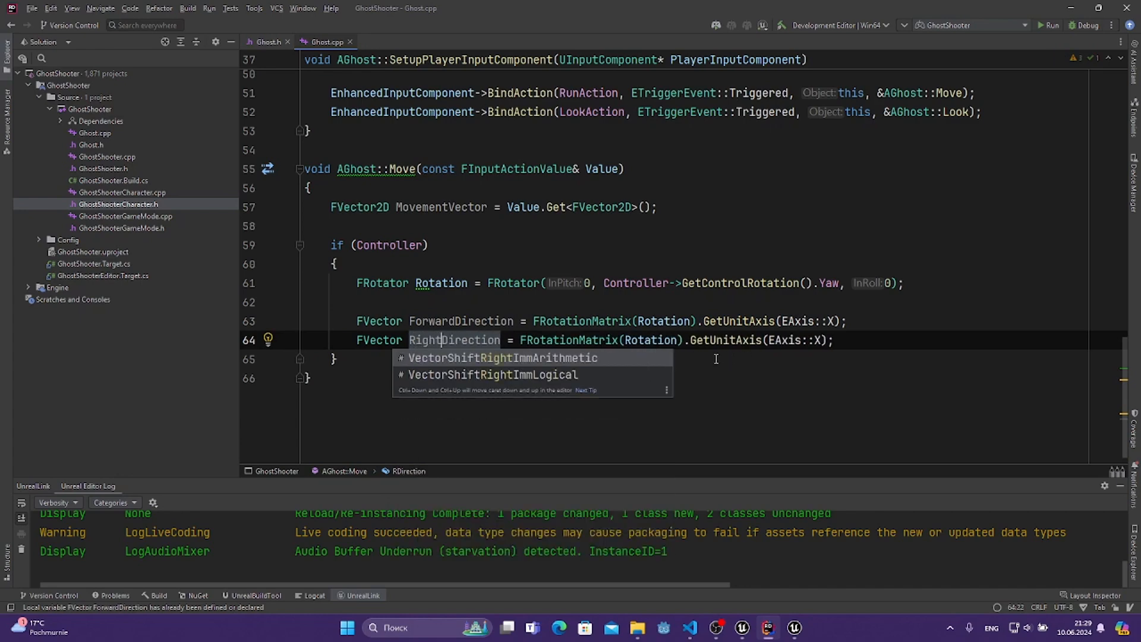
pyautogui.click(822, 340)
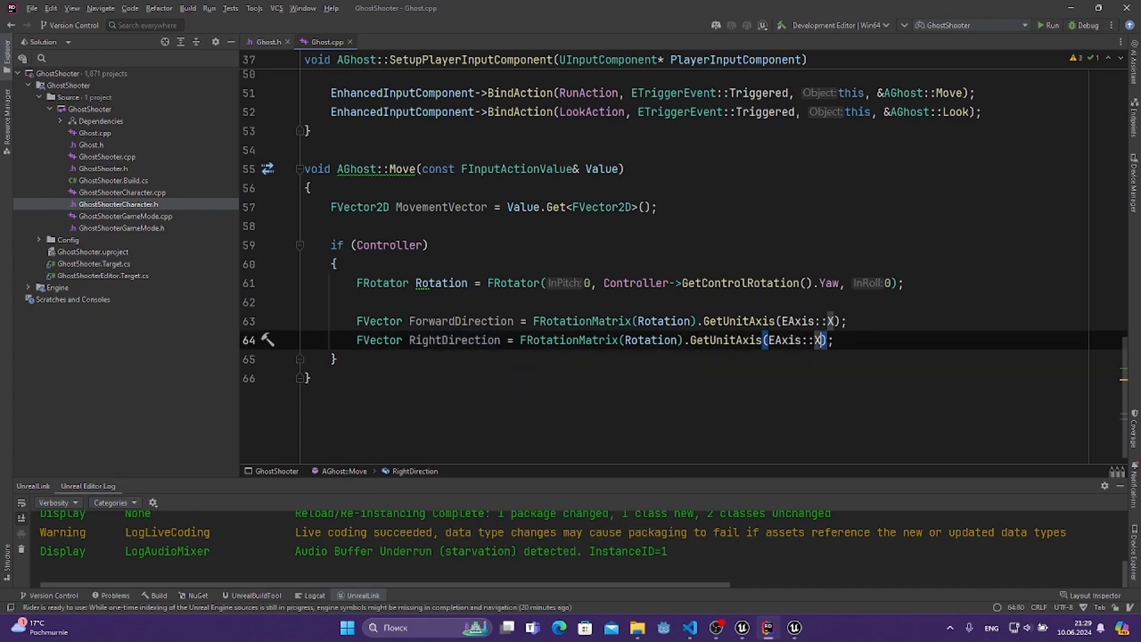
pyautogui.press('BackSpace')
pyautogui.write('Y')
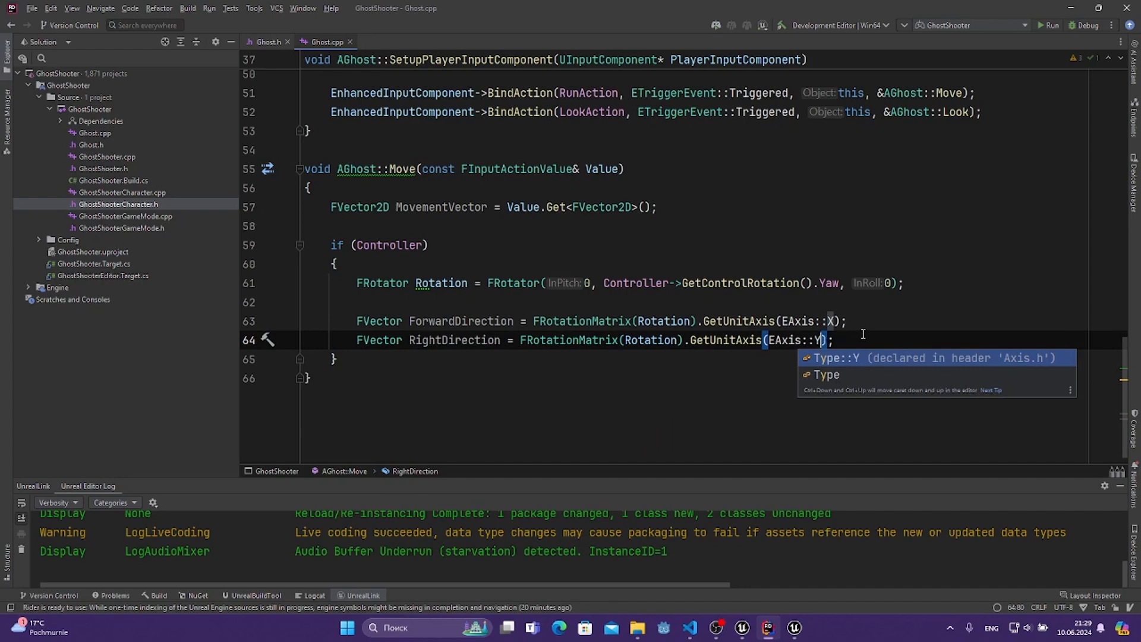
pyautogui.press('Escape')
# - Below the RightDirection declaration, leave a blank line and add an AddMovementInput call with ForwardDirection as its first argument
pyautogui.press('End')
pyautogui.press('Return')
pyautogui.press('Return')
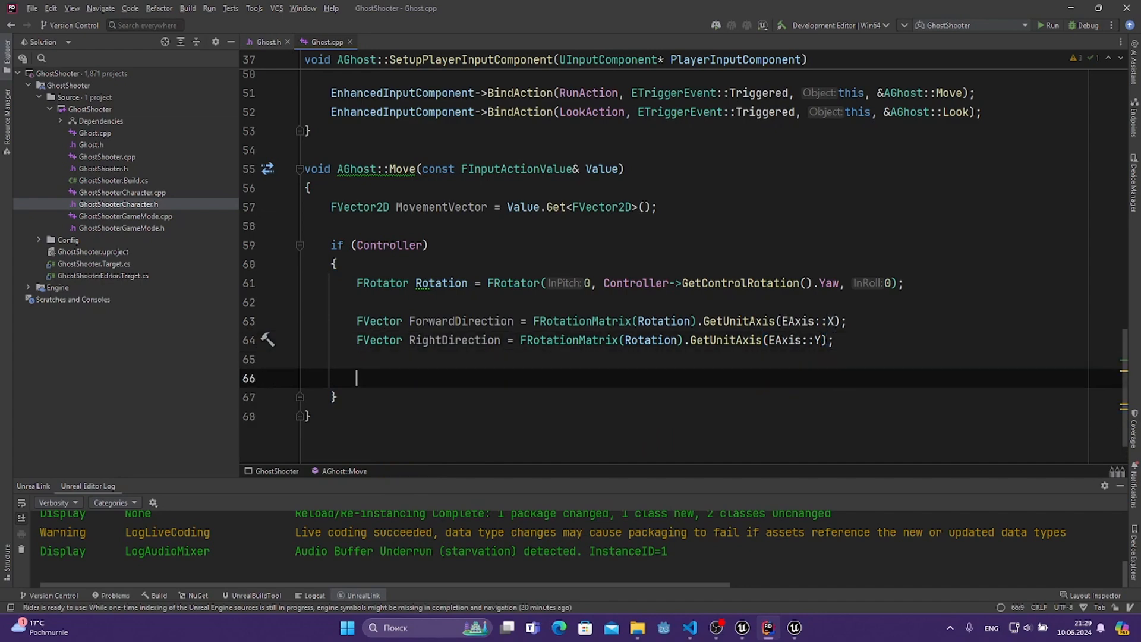
pyautogui.write('AddMove')
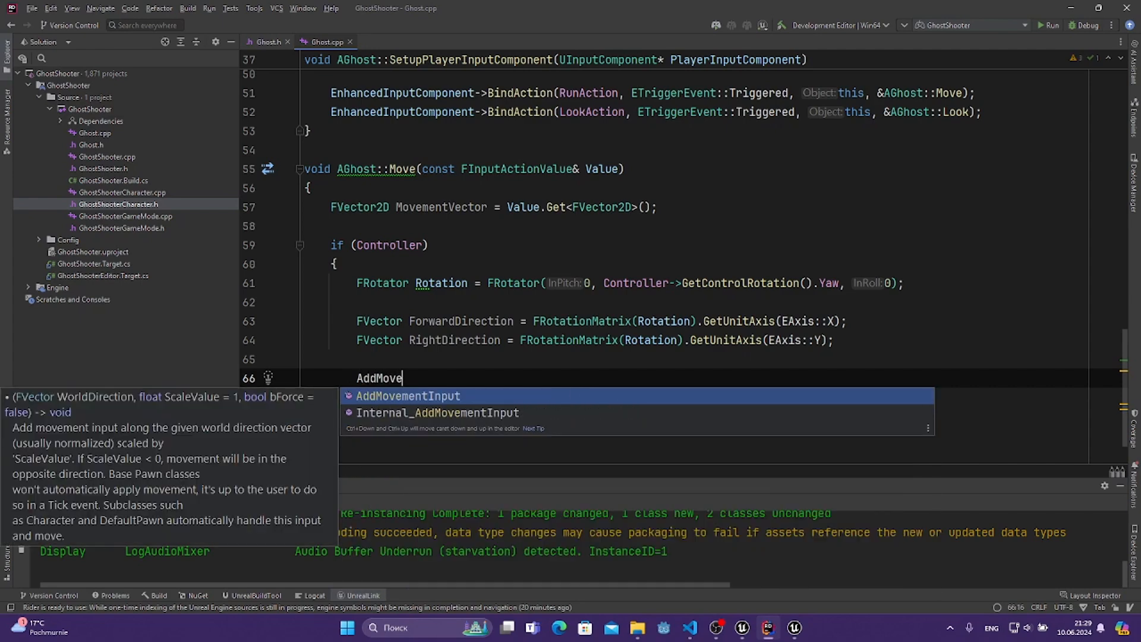
pyautogui.press('Return')
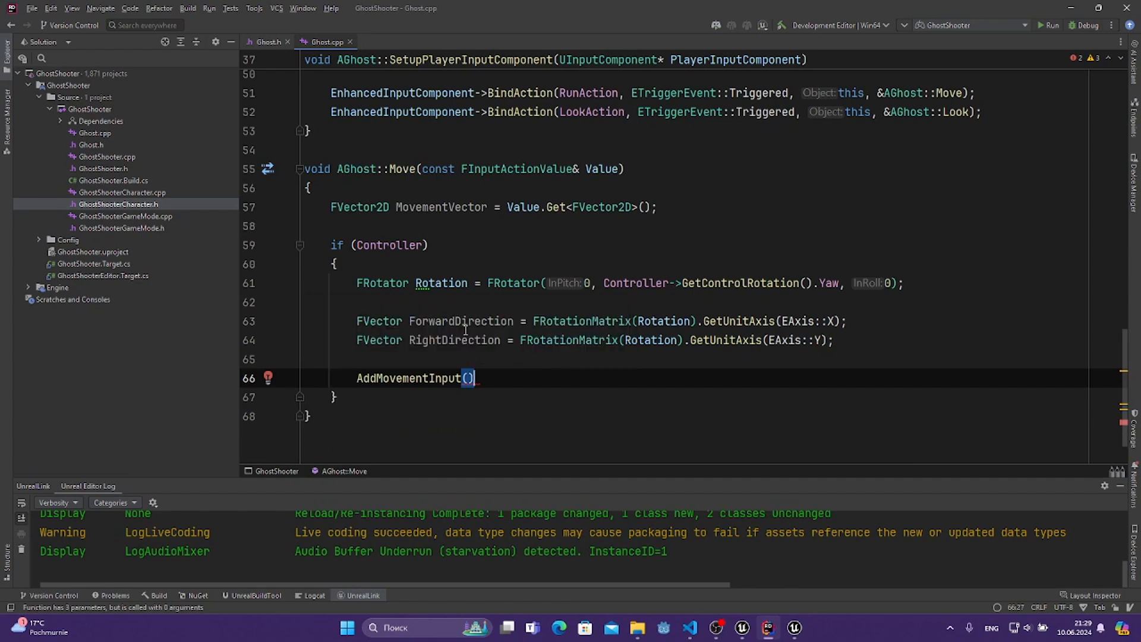
pyautogui.doubleClick(461, 321)
pyautogui.hotkey('ctrl', 'c')
pyautogui.click(467, 378)
pyautogui.hotkey('ctrl', 'v')
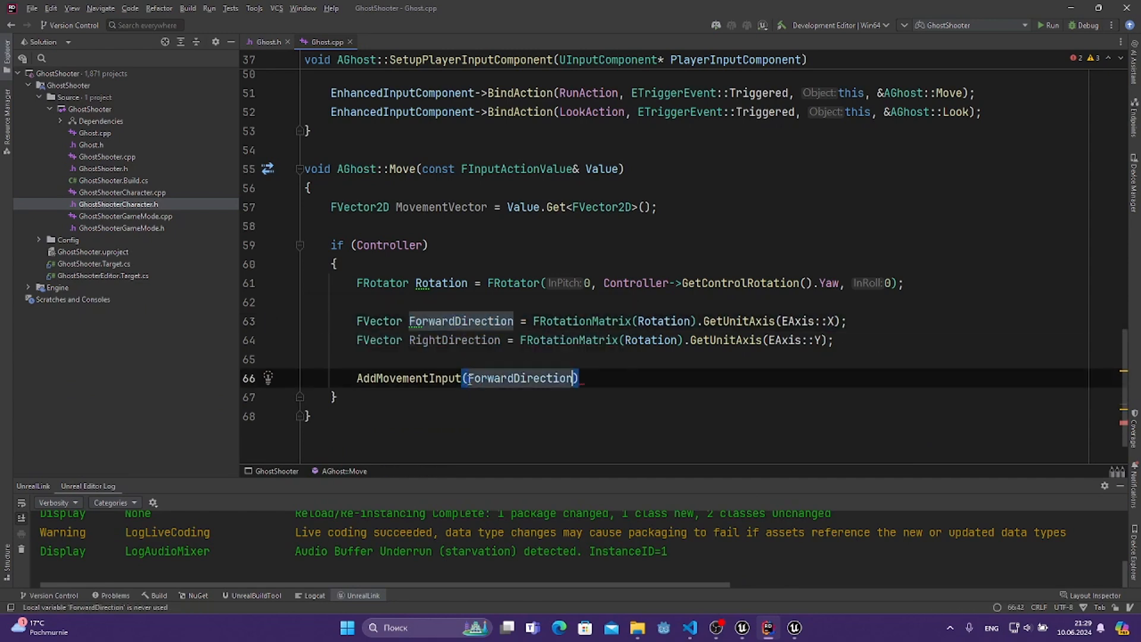
# - Pass MovementVector.Y as the scale value of the AddMovementInput call and end the statement with a semicolon and a new line
pyautogui.write(', Move')
pyautogui.press('Return')
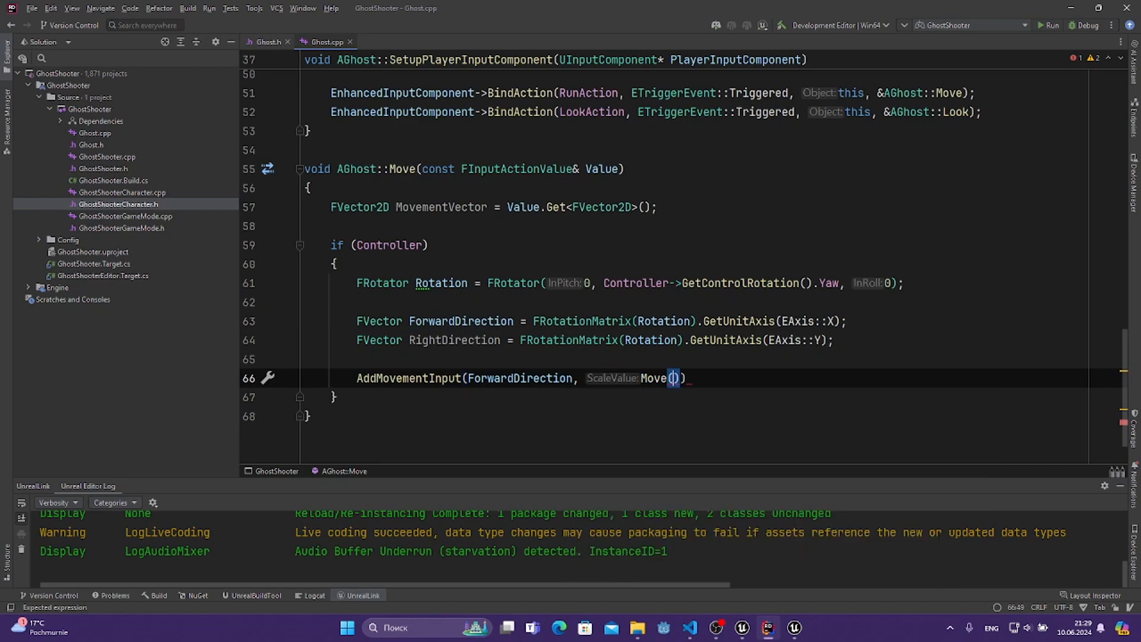
pyautogui.press('BackSpace')
pyautogui.press('BackSpace')
pyautogui.write('ement')
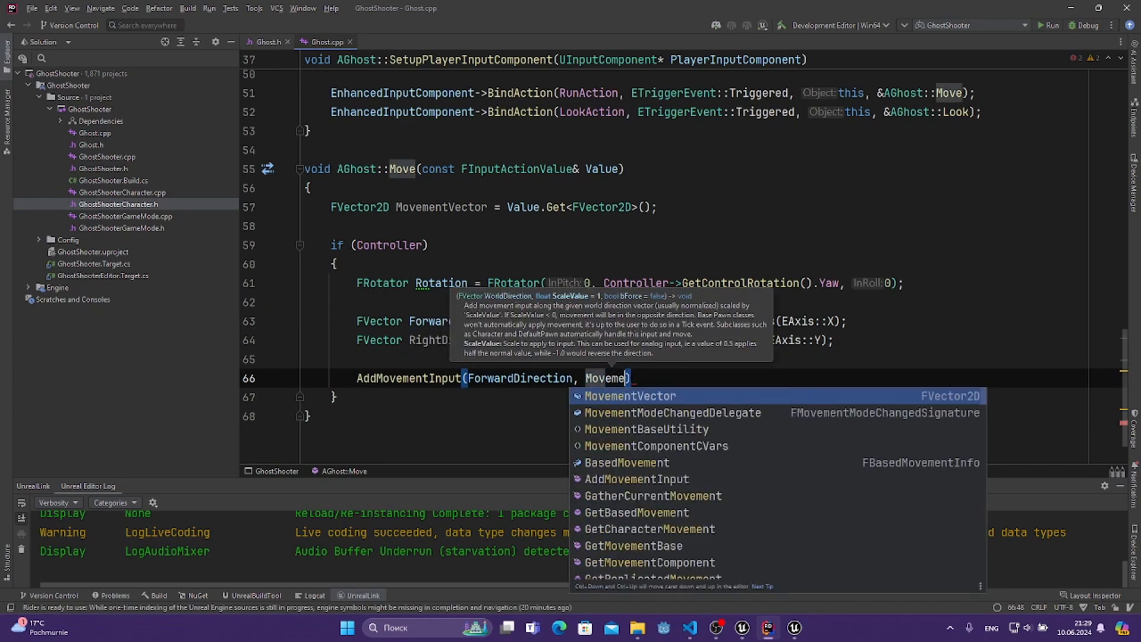
pyautogui.press('Return')
pyautogui.write('.')
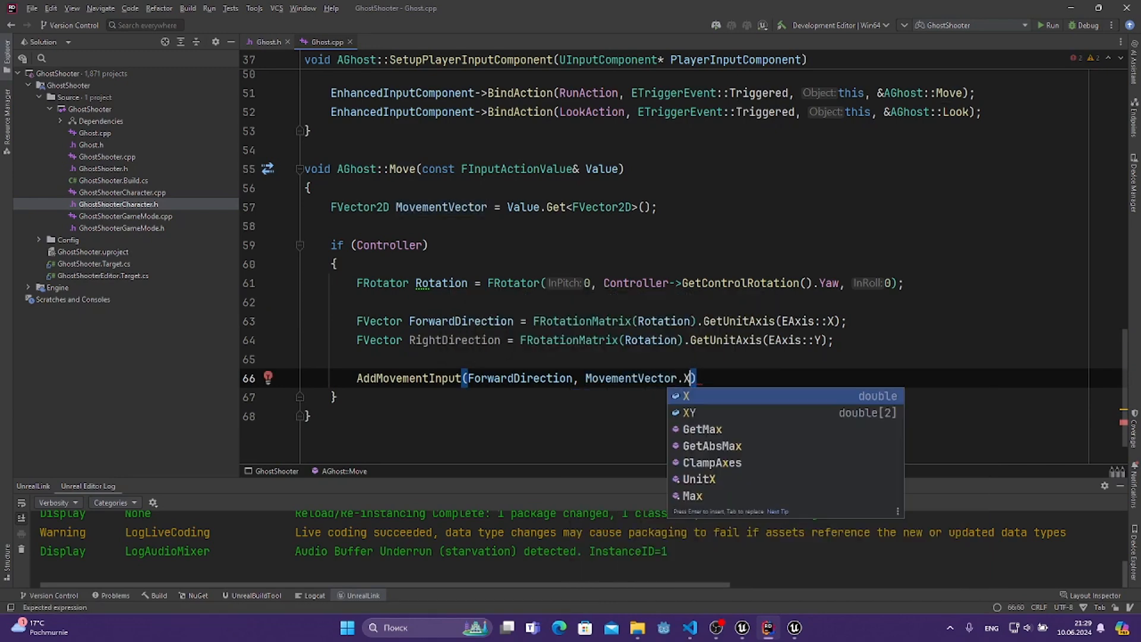
pyautogui.write('Y);')
pyautogui.press('Return')
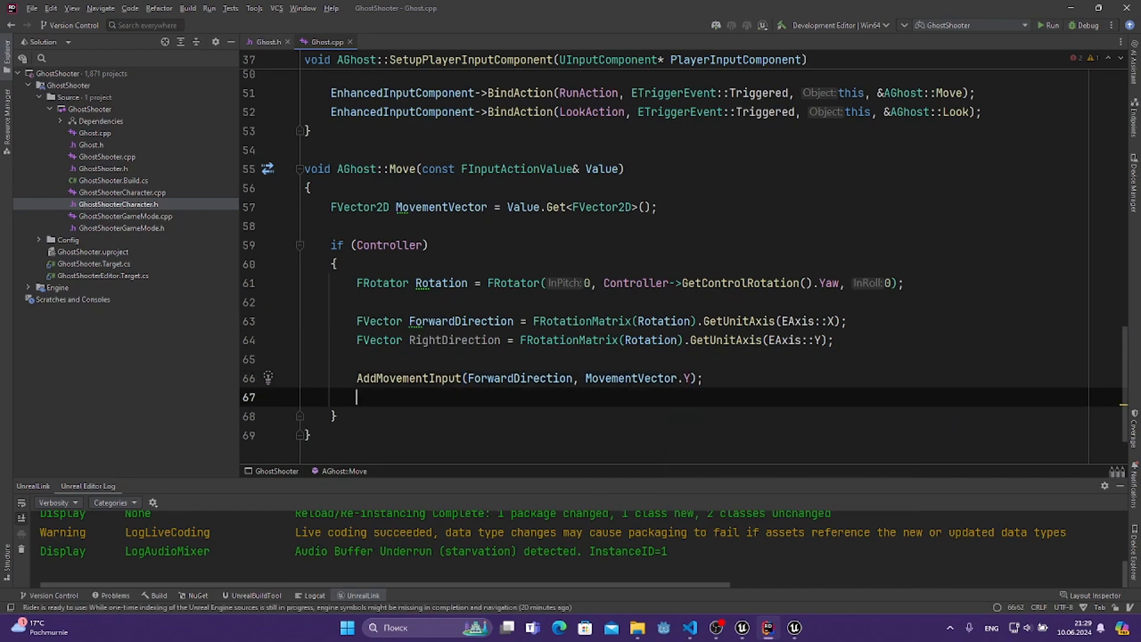
# - Duplicate the AddMovementInput statement onto the line below and replace its direction argument with RightDirection
pyautogui.moveTo(358, 378); pyautogui.dragTo(762, 382)
pyautogui.hotkey('ctrl', 'c')
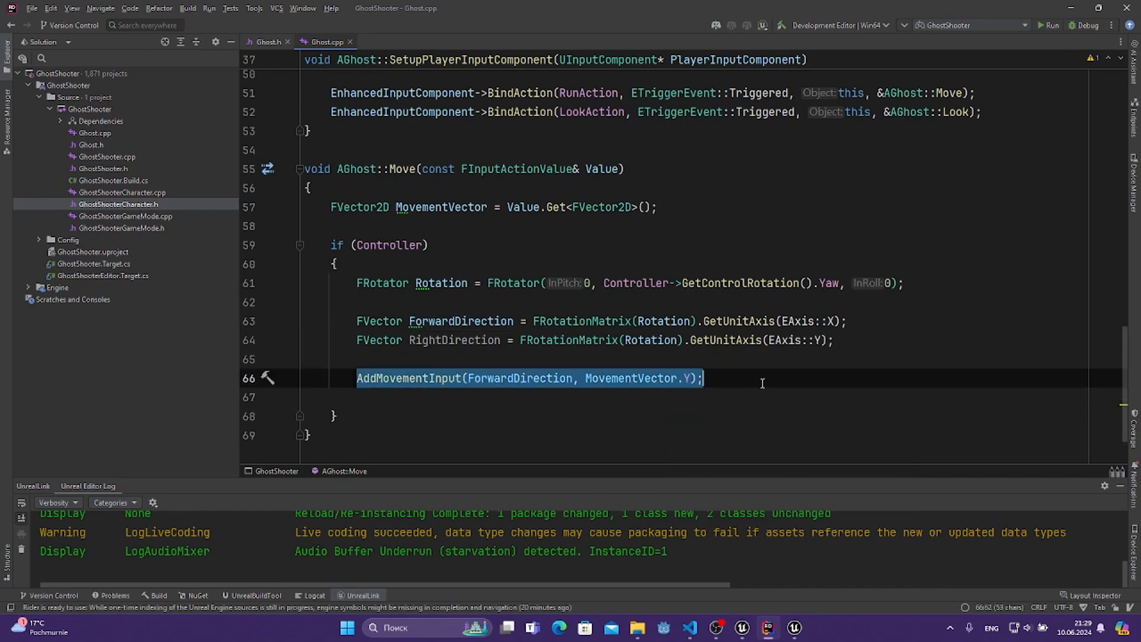
pyautogui.click(750, 394)
pyautogui.hotkey('ctrl', 'v')
pyautogui.doubleClick(548, 396)
pyautogui.write('Right')
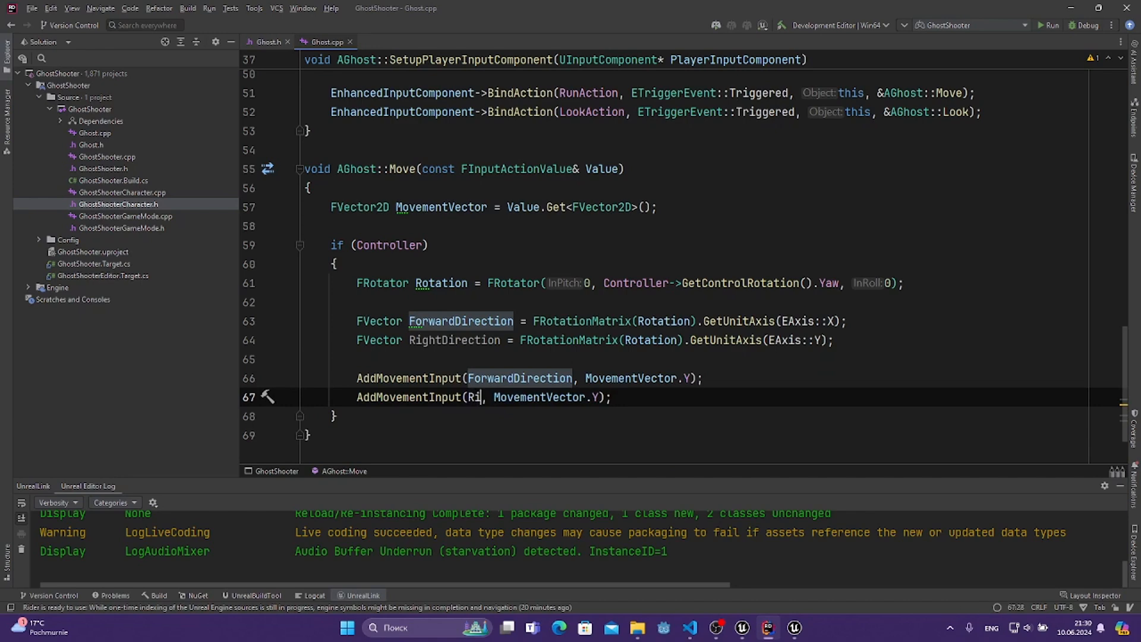
pyautogui.press('Return')
# - Change the scale value in the RightDirection AddMovementInput call to MovementVector.X
pyautogui.click(679, 397)
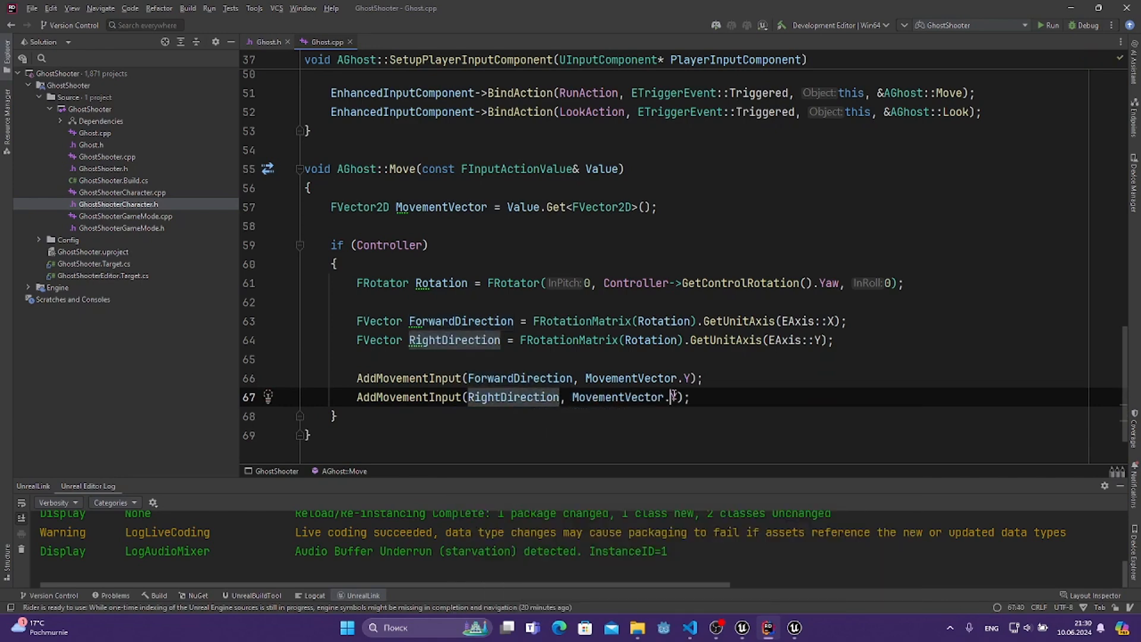
pyautogui.press('BackSpace')
pyautogui.write('X')
pyautogui.press('Escape')
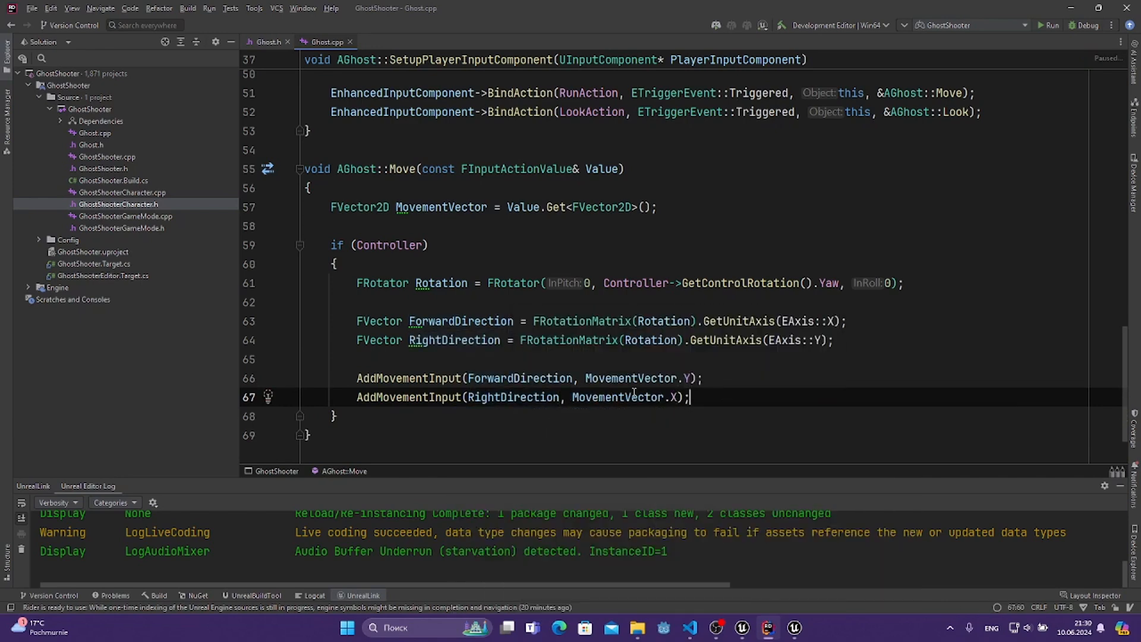
# - Make the Rotation variable in AGhost::Move const
pyautogui.scroll(-1, 654, 357)
pyautogui.click(615, 336)
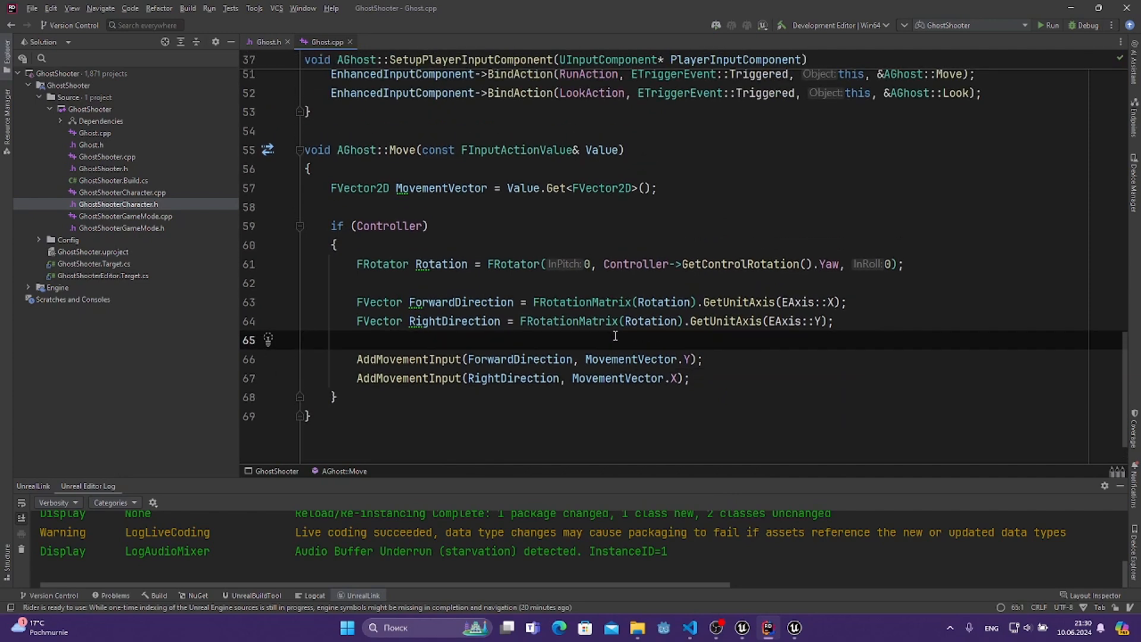
pyautogui.moveTo(414, 316)
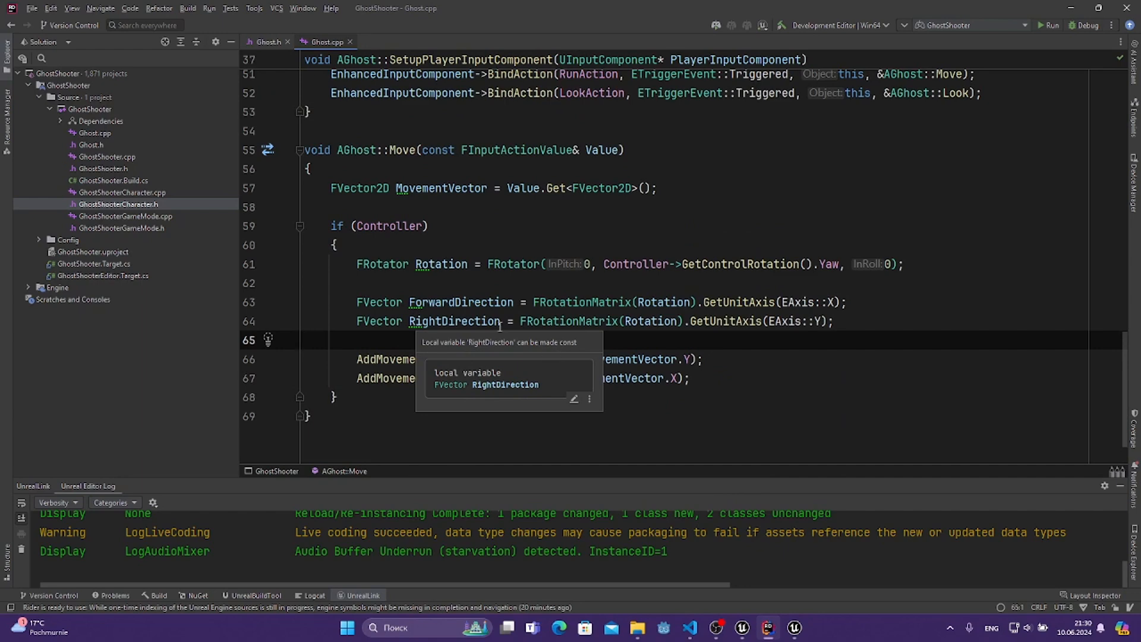
pyautogui.click(353, 264)
pyautogui.write('const')
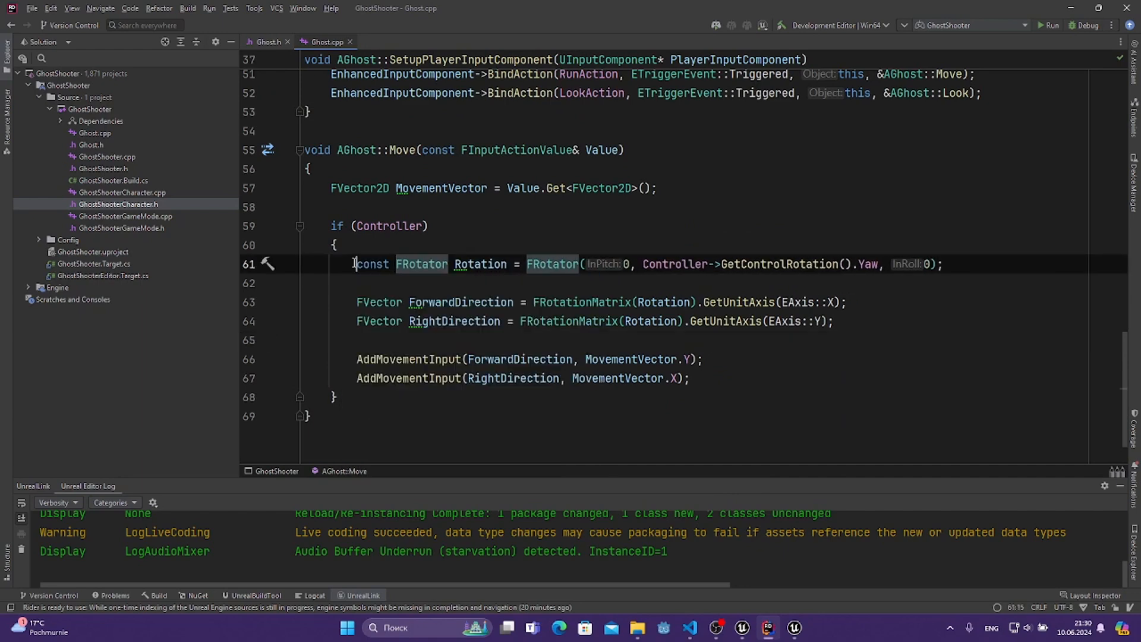
# - Copy the const keyword from the Rotation declaration to the front of the ForwardDirection and RightDirection declarations
pyautogui.tripleClick(360, 265)
pyautogui.doubleClick(365, 269)
pyautogui.hotkey('ctrl', 'c')
pyautogui.click(359, 302)
pyautogui.hotkey('ctrl', 'v')
pyautogui.click(356, 321)
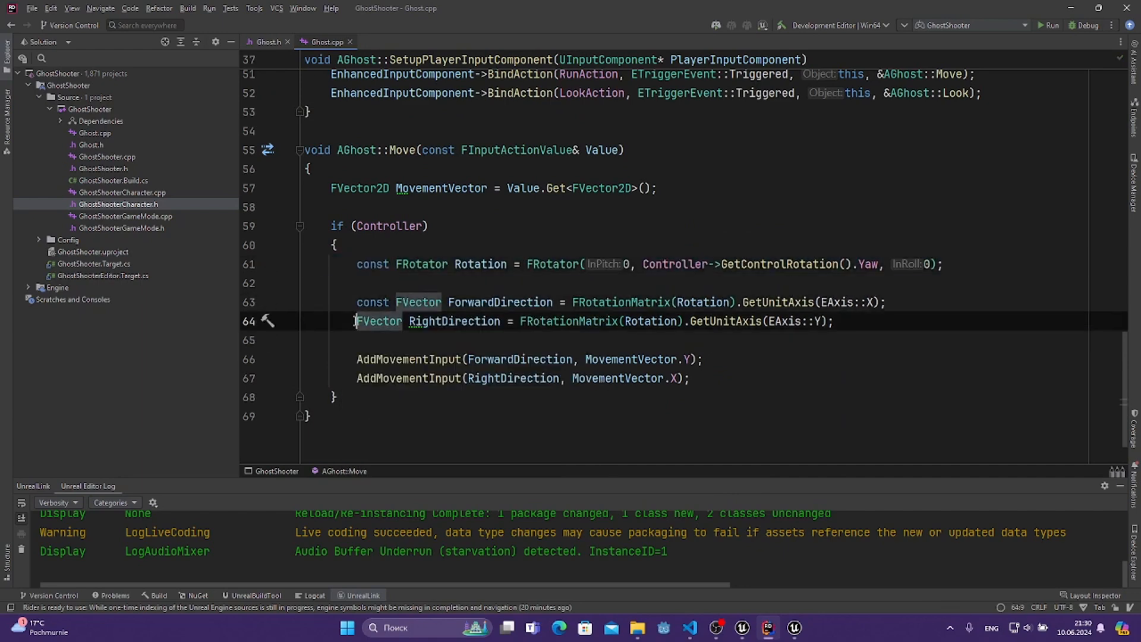
pyautogui.hotkey('ctrl', 'v')
pyautogui.click(421, 342)
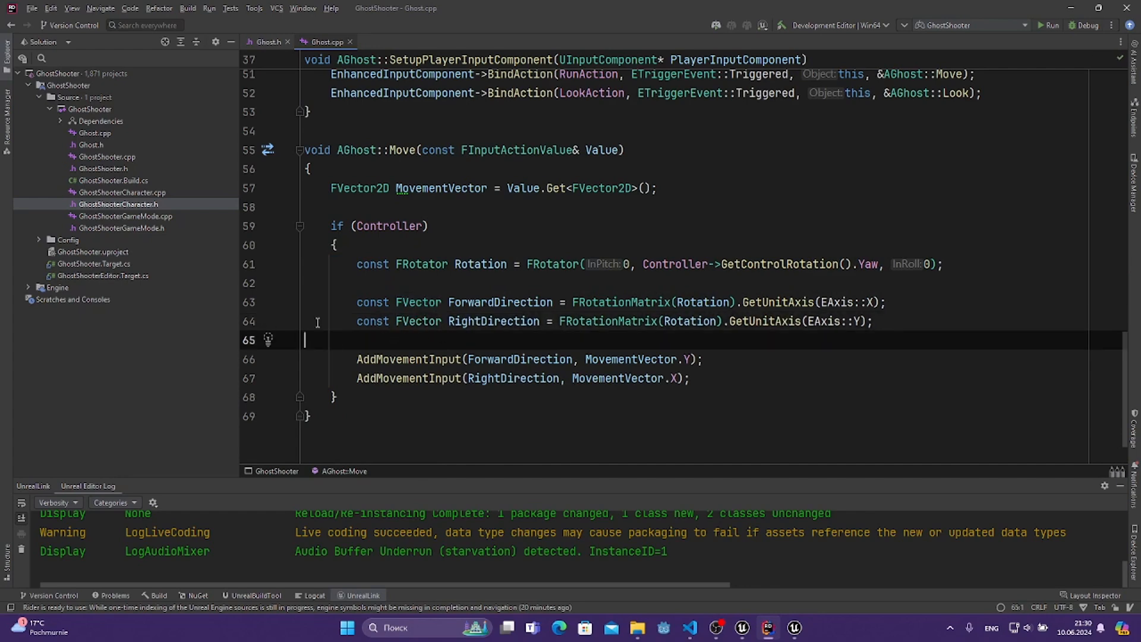
# - Make the MovementVector declaration at the start of AGhost::Move const as well
pyautogui.click(422, 207)
pyautogui.click(331, 189)
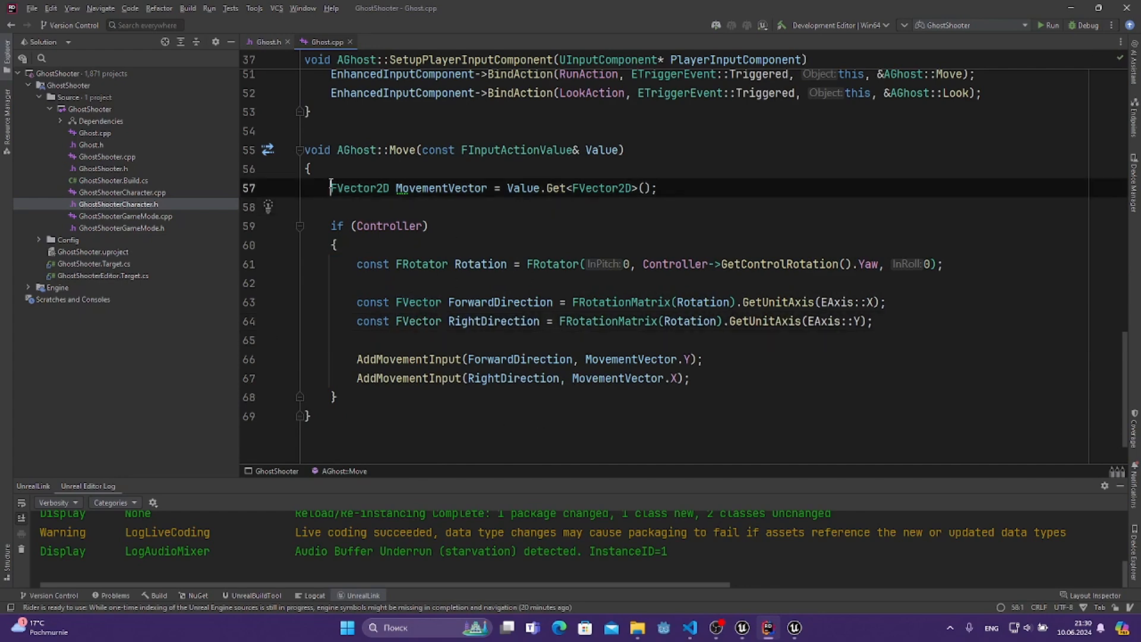
pyautogui.hotkey('ctrl', 'v')
pyautogui.click(367, 205)
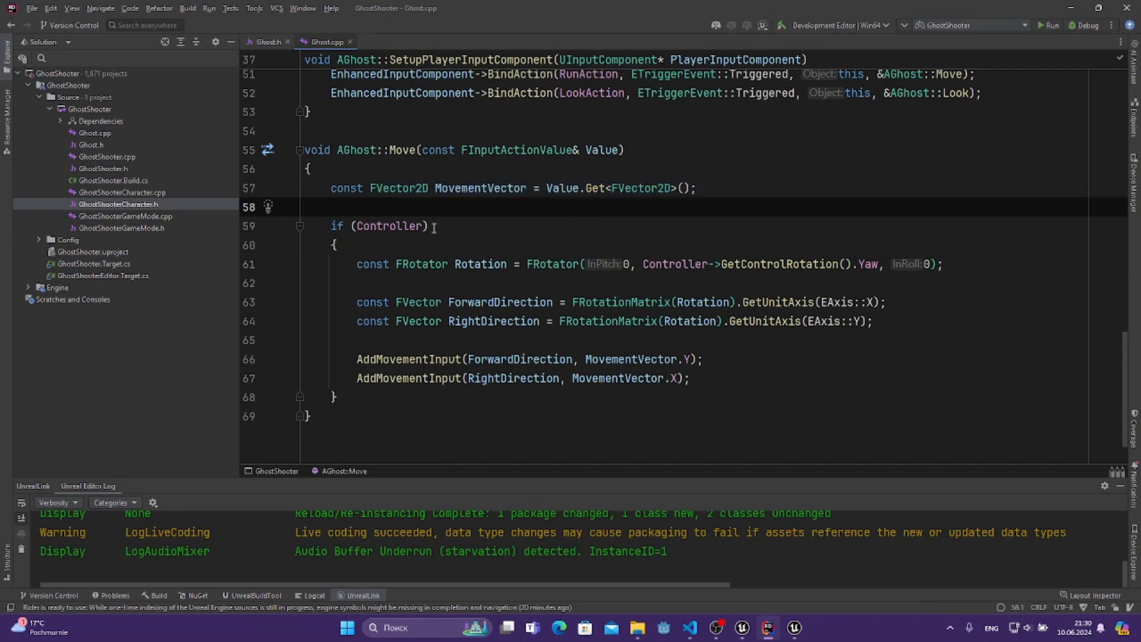
# - Bring the Look(const FInputActionValue& Value) declaration from Ghost.h into Ghost.cpp below the Move function, without a semicolon
pyautogui.click(269, 42)
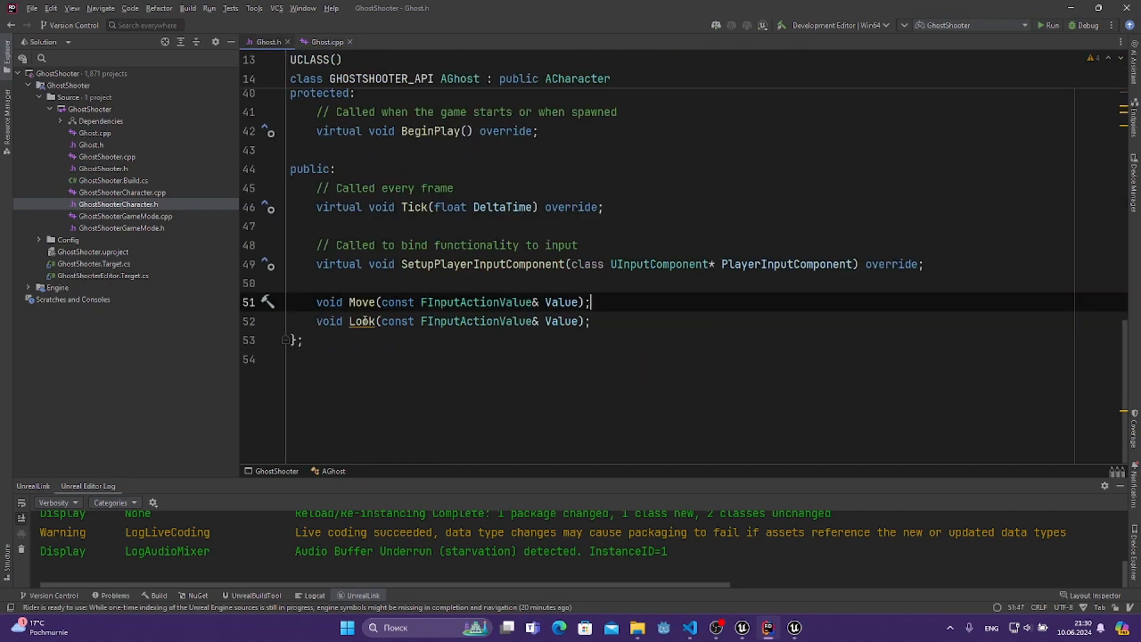
pyautogui.moveTo(318, 322); pyautogui.dragTo(641, 320)
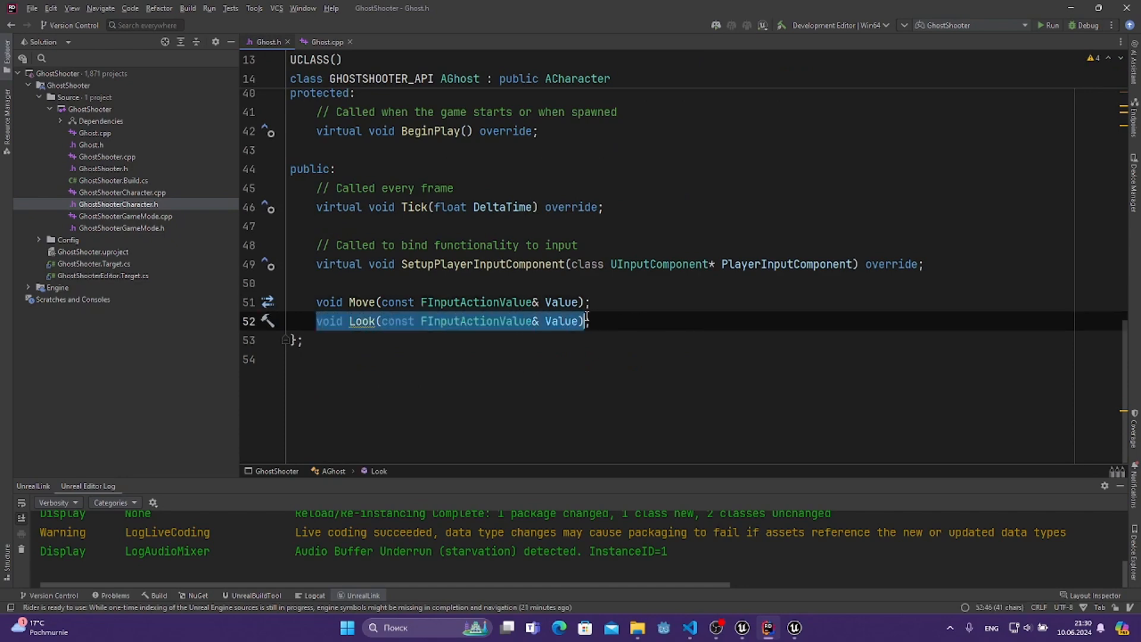
pyautogui.click(330, 42)
pyautogui.click(357, 342)
pyautogui.press('Down')
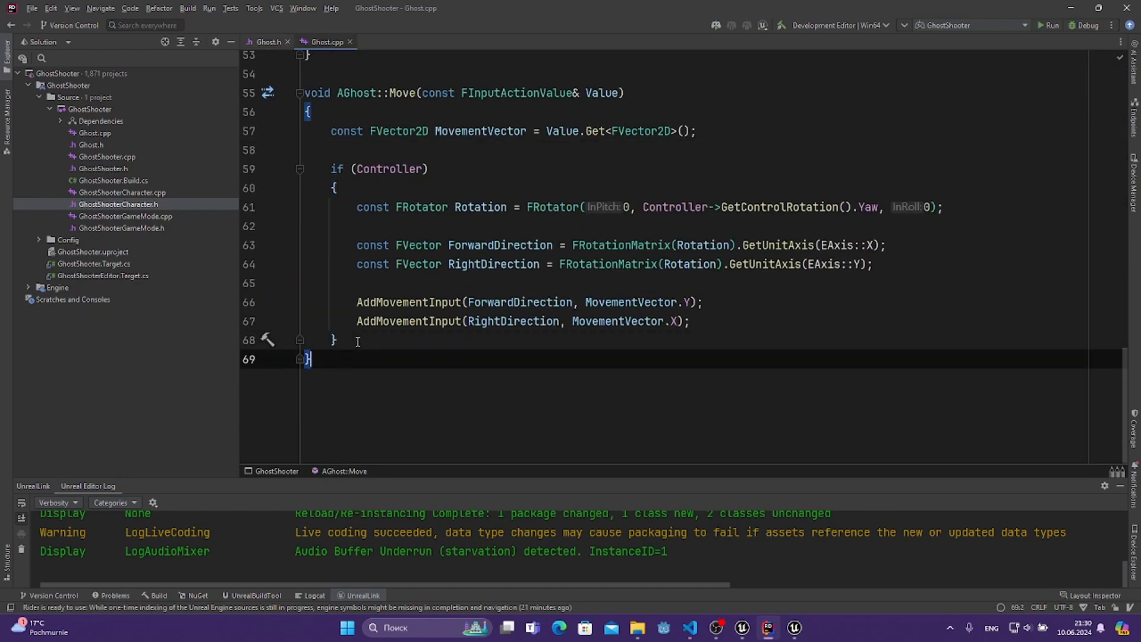
pyautogui.press('Return')
pyautogui.press('Return')
pyautogui.hotkey('ctrl', 'v')
pyautogui.press('BackSpace')
# - Qualify the Look function with AGhost:: and give it an empty body in braces
pyautogui.doubleClick(347, 93)
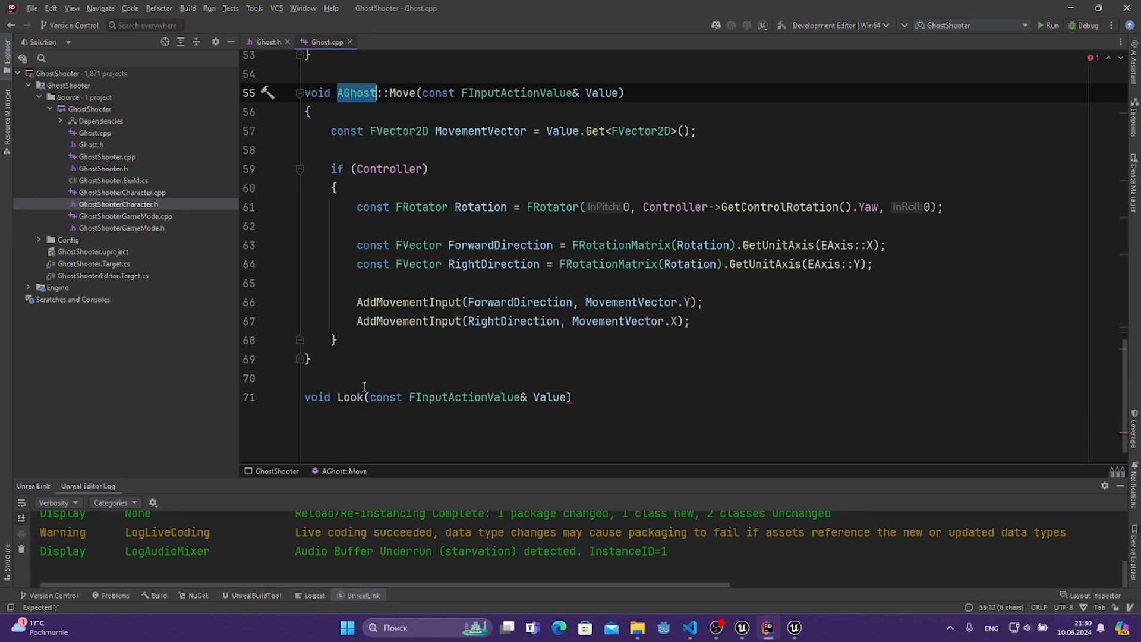
pyautogui.hotkey('ctrl', 'c')
pyautogui.click(337, 397)
pyautogui.hotkey('ctrl', 'v')
pyautogui.write('::')
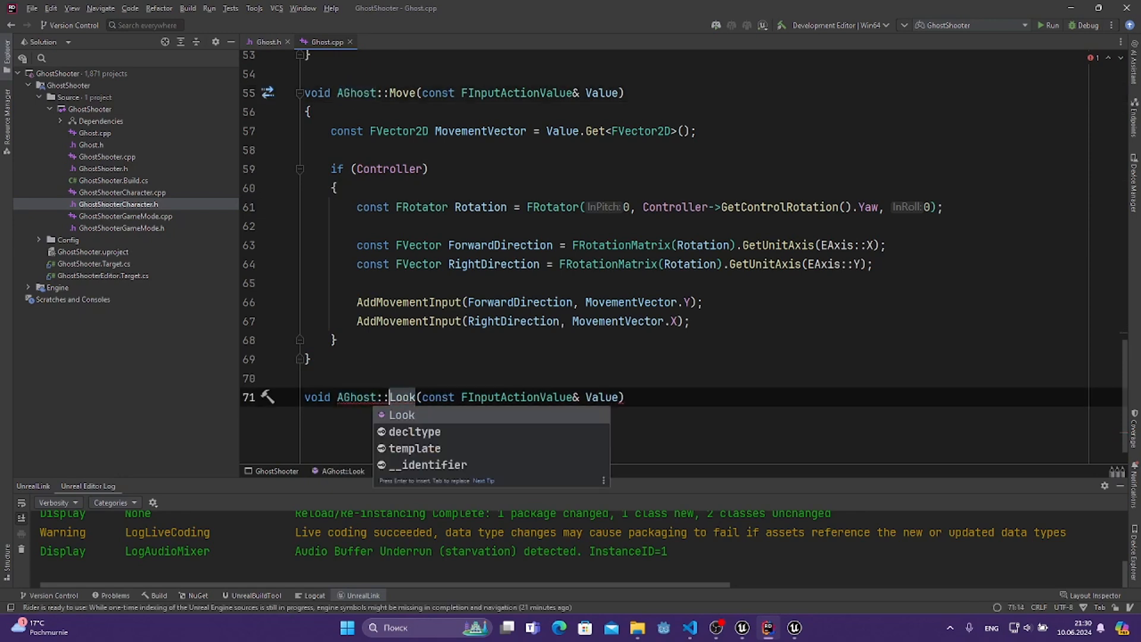
pyautogui.click(627, 405)
pyautogui.write('{')
pyautogui.press('Return')
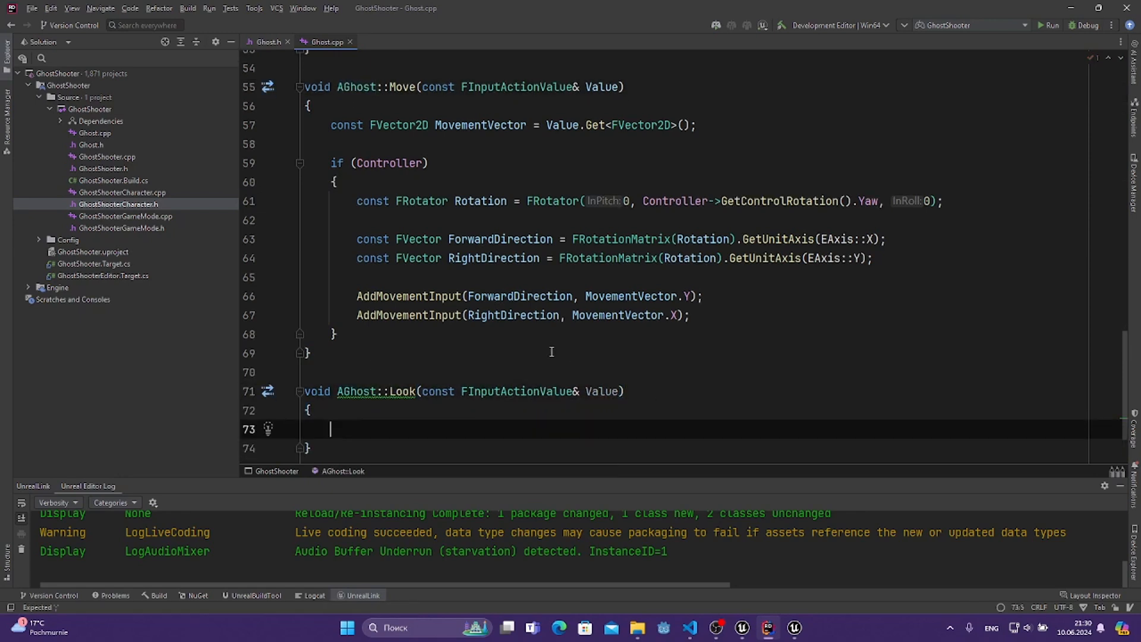
# - Copy the whole body of AGhost::Move, from the MovementVector declaration through the if block, into the AGhost::Look body
pyautogui.scroll(-2, 551, 352)
pyautogui.moveTo(379, 334); pyautogui.dragTo(377, 363)
pyautogui.click(373, 335)
pyautogui.scroll(1, 441, 330)
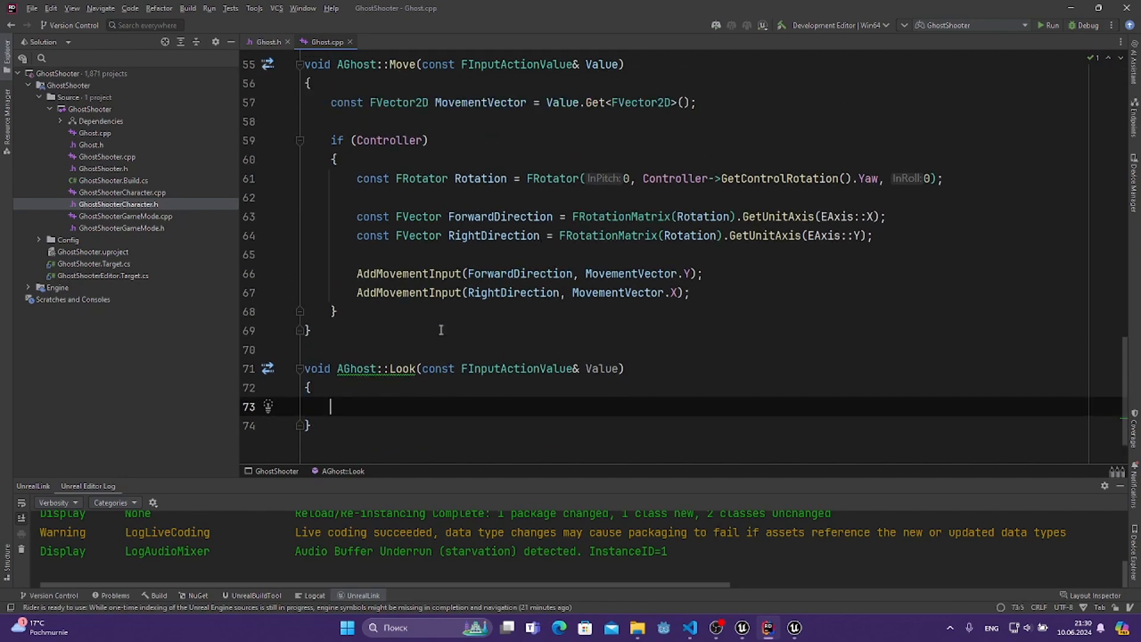
pyautogui.scroll(-2, 390, 292)
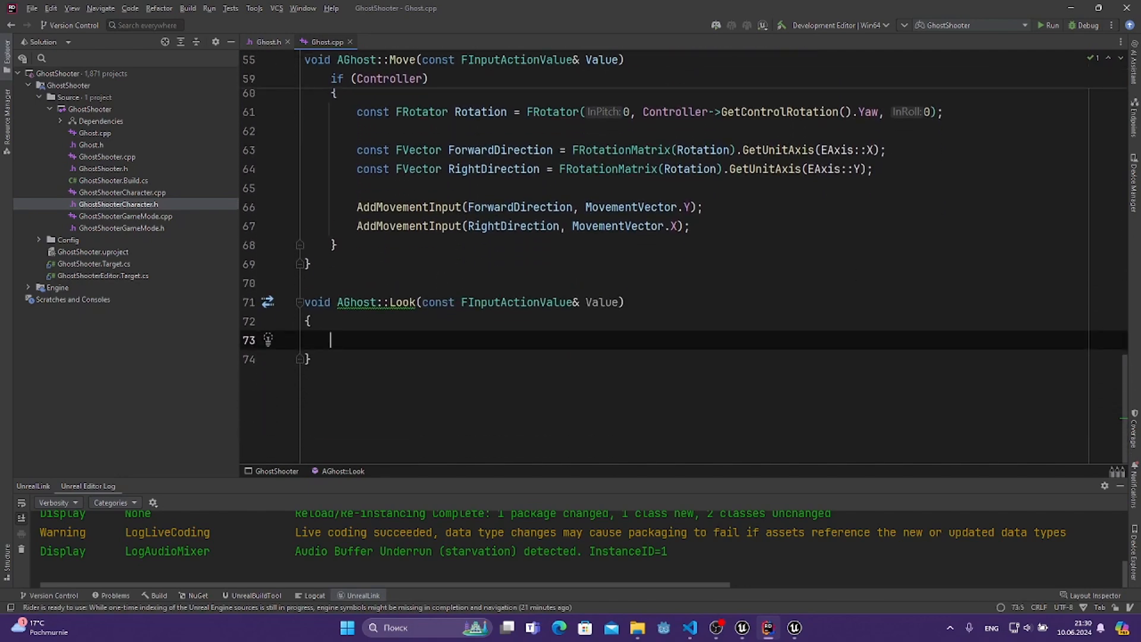
pyautogui.scroll(3, 348, 363)
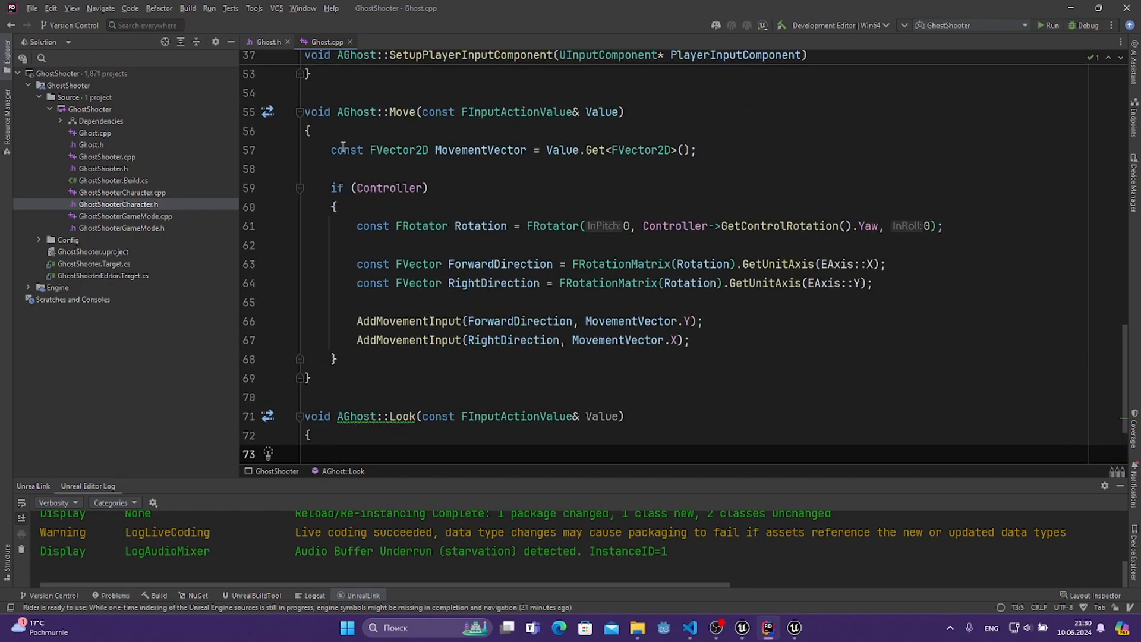
pyautogui.moveTo(331, 149); pyautogui.dragTo(375, 359)
pyautogui.scroll(-2, 369, 326)
pyautogui.hotkey('ctrl', 'c')
pyautogui.click(370, 339)
pyautogui.hotkey('ctrl', 'v')
pyautogui.scroll(-3, 370, 333)
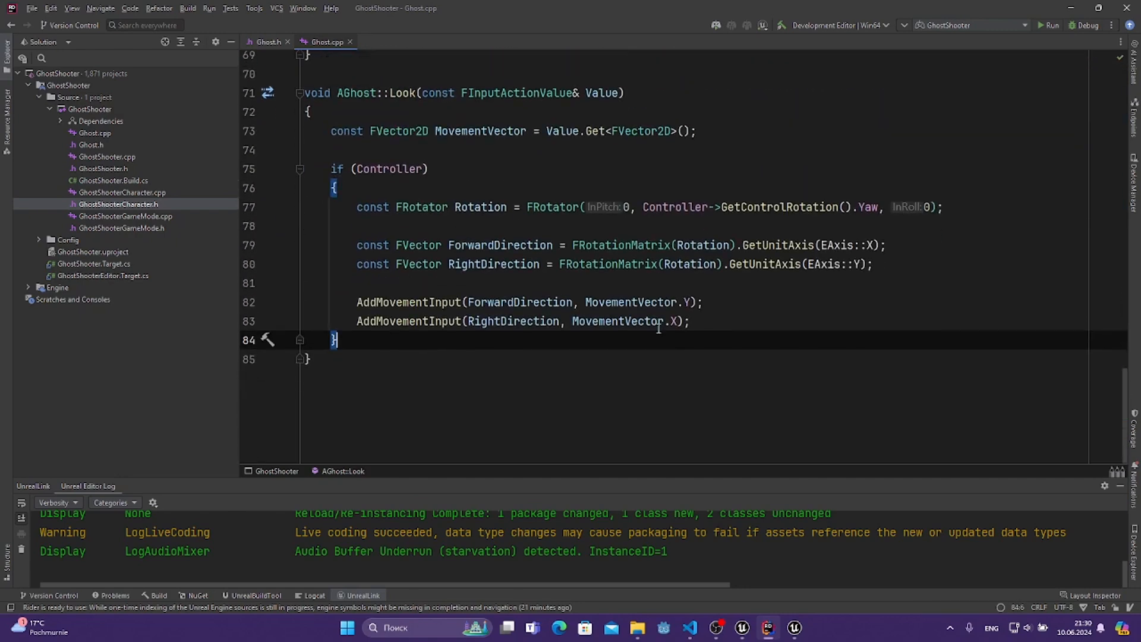
# - Delete all statements inside the if (Controller) block of AGhost::Look, from the Rotation declaration through the last AddMovementInput call
pyautogui.moveTo(689, 321); pyautogui.dragTo(356, 207)
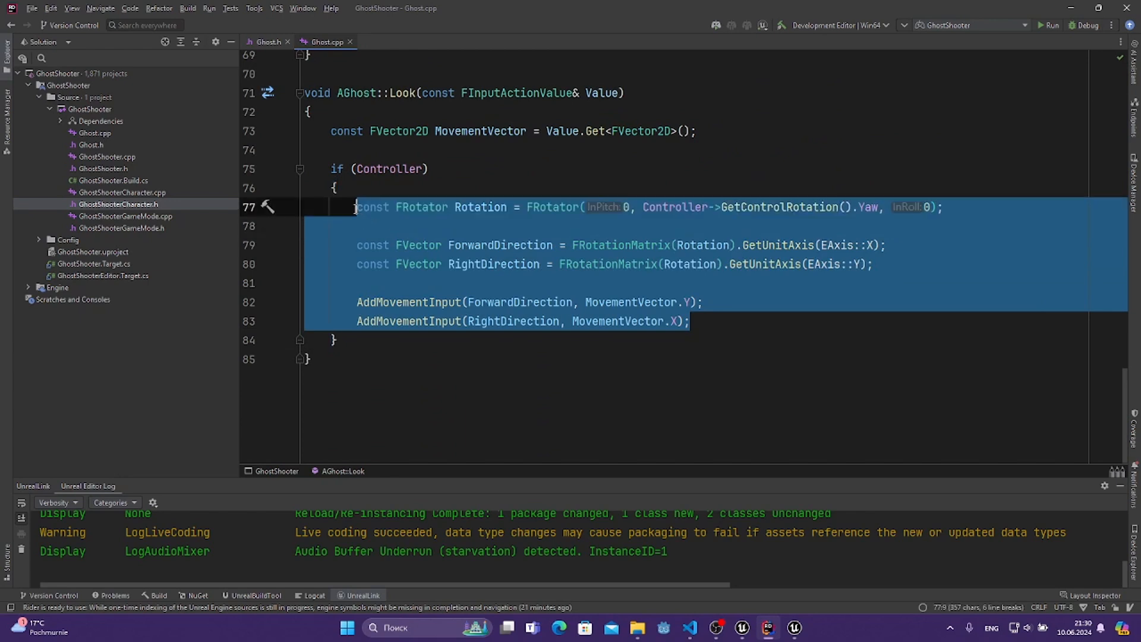
pyautogui.press('BackSpace')
pyautogui.scroll(3, 386, 249)
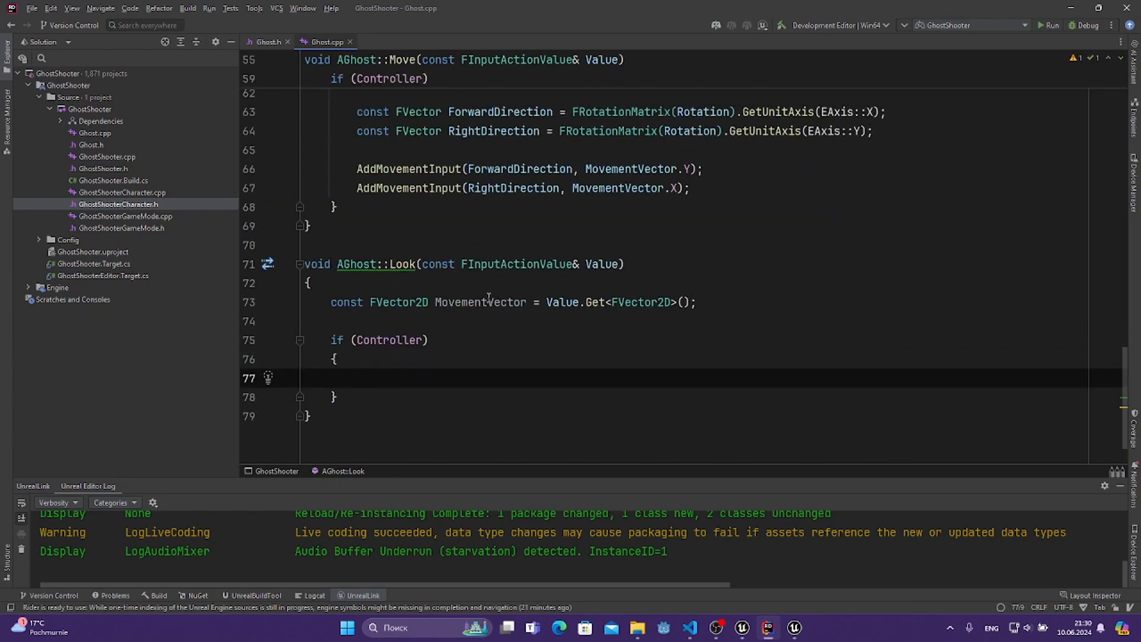
# - Rename the MovementVector variable in AGhost::Look to LookVector
pyautogui.click(449, 302)
pyautogui.write('Look')
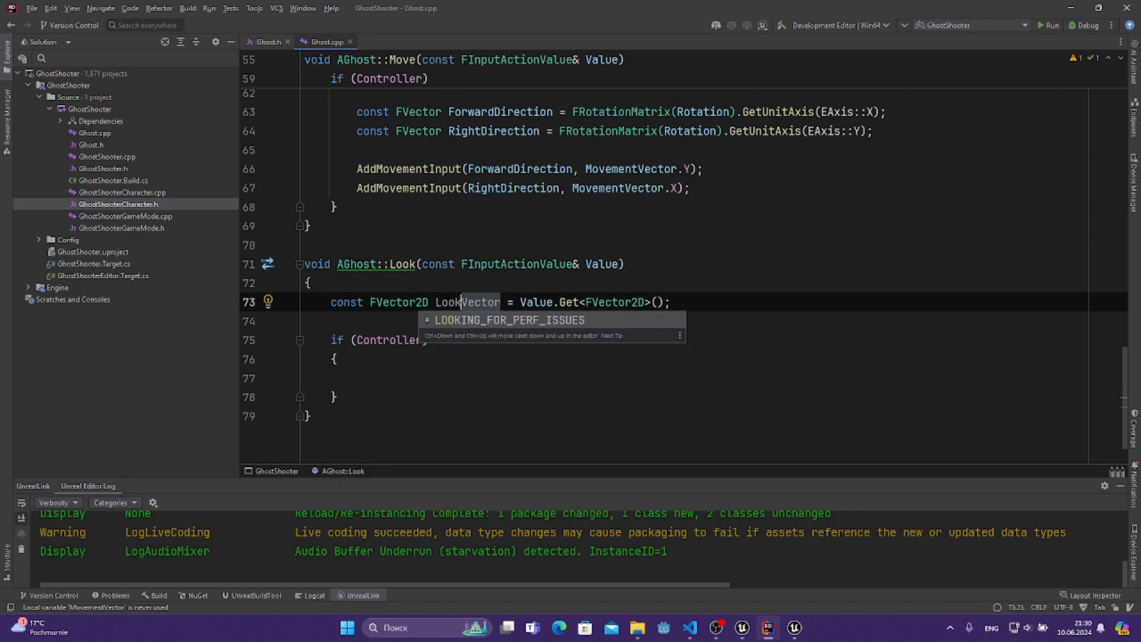
pyautogui.press('Escape')
pyautogui.press('Down')
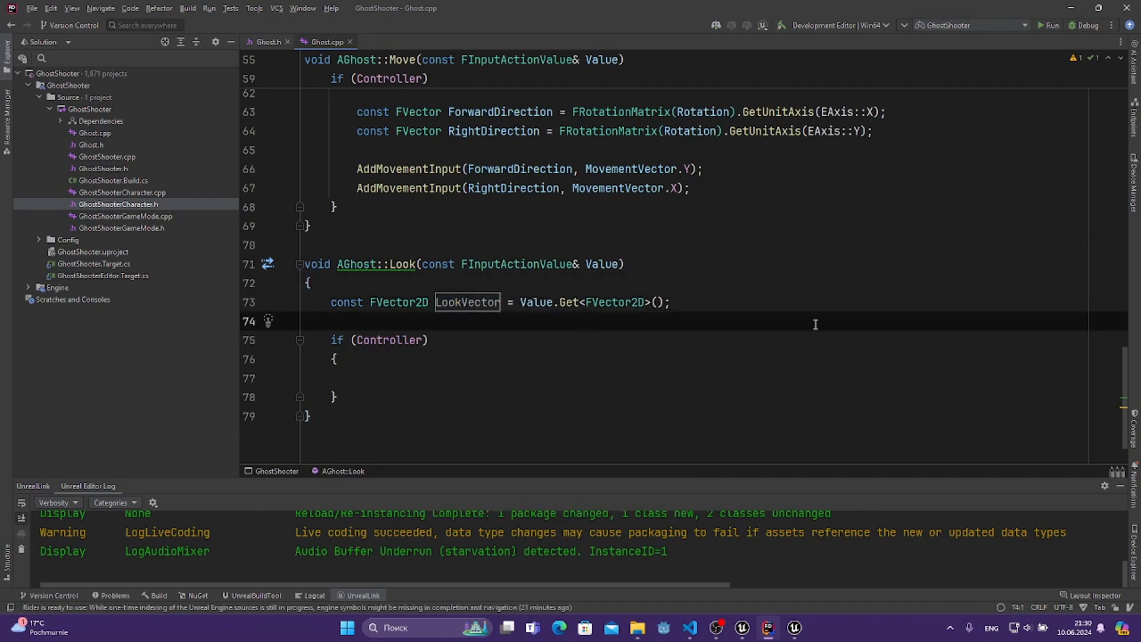
# - Insert an AddControllerYawInput call inside the if (Controller) block of AGhost::Look
pyautogui.click(414, 365)
pyautogui.click(404, 379)
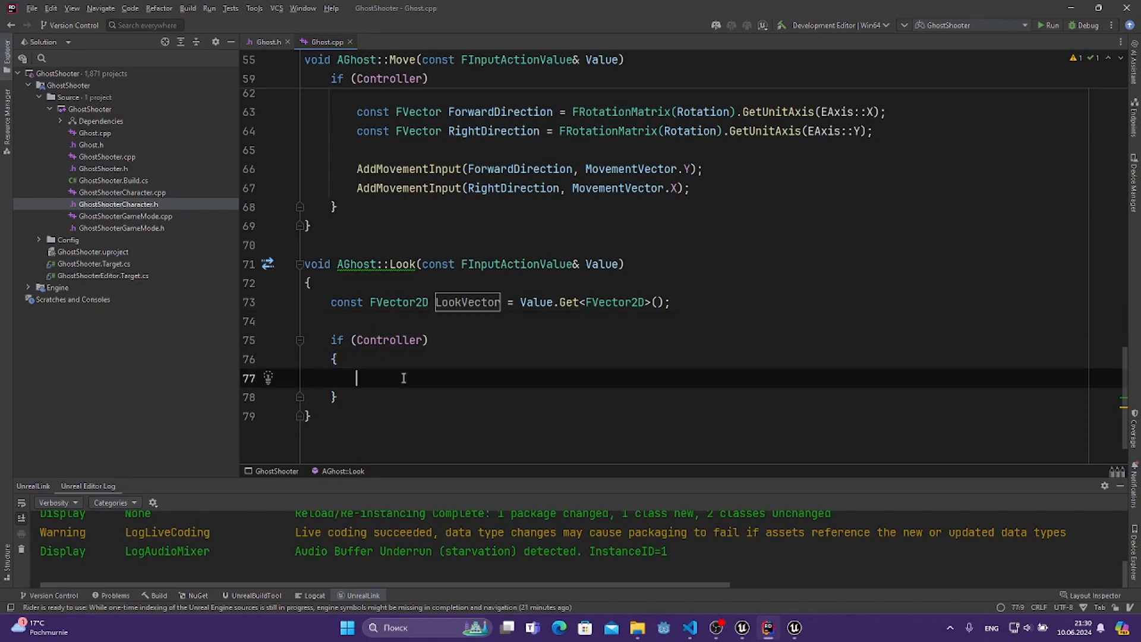
pyautogui.write('A')
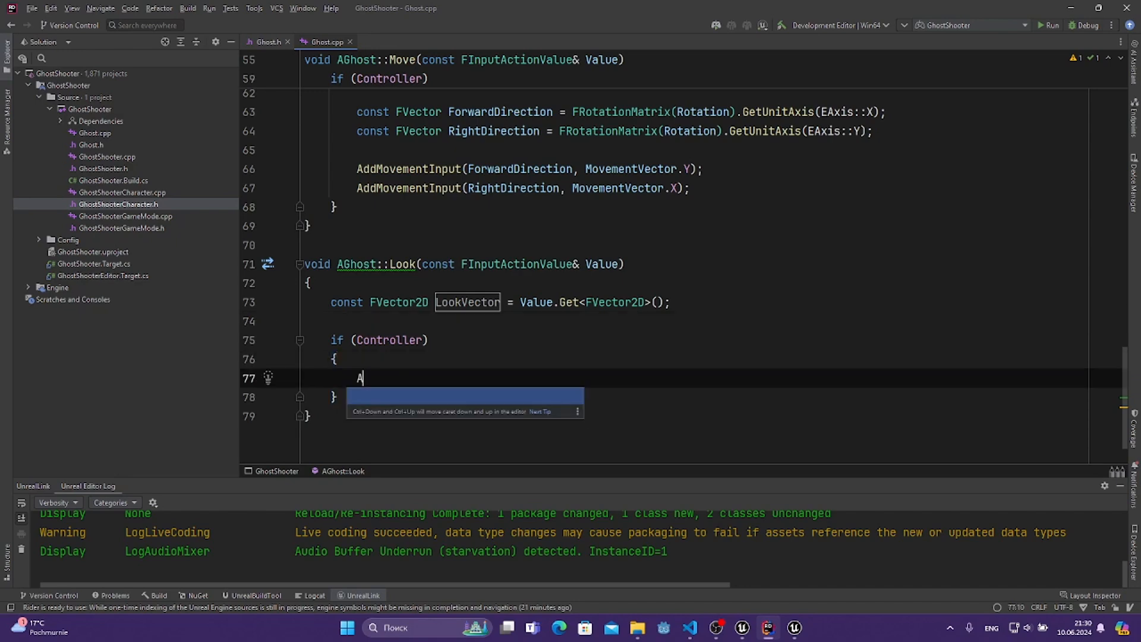
pyautogui.write('ddCon')
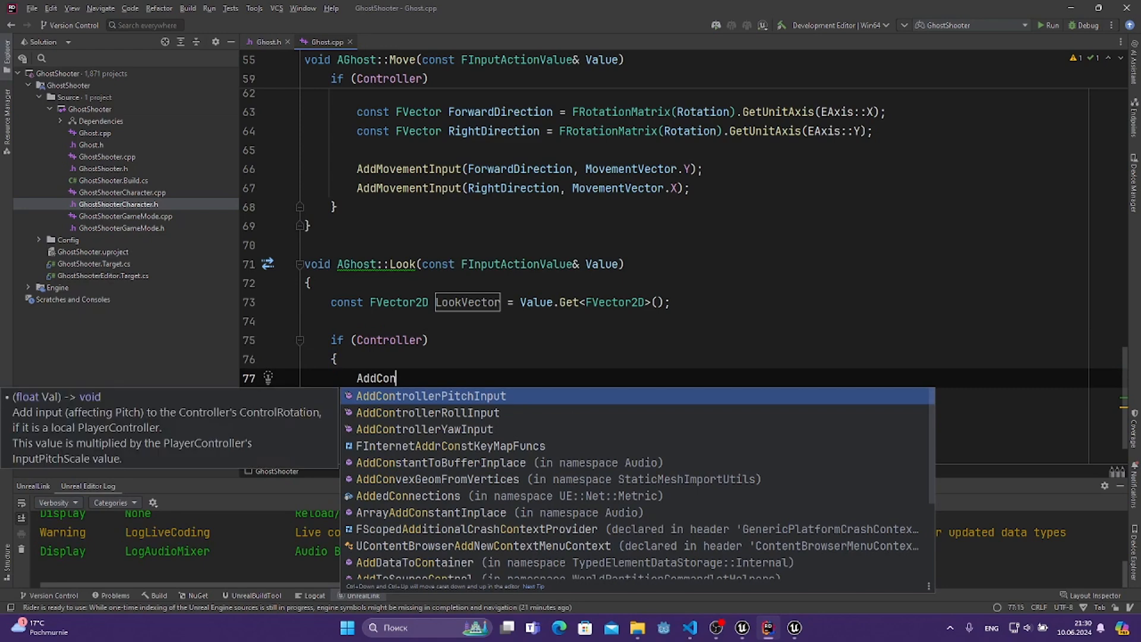
pyautogui.press('Down')
pyautogui.press('Down')
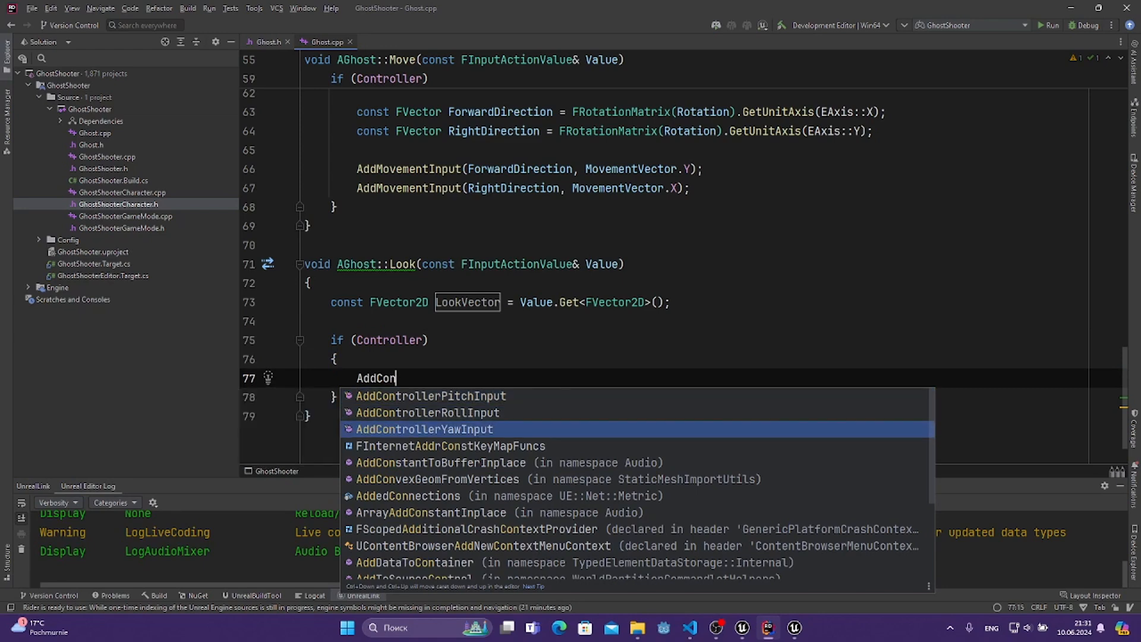
pyautogui.press('Return')
# - Pass LookVector.X as the argument of AddControllerYawInput, end the statement with a semicolon and start a new line below it
pyautogui.doubleClick(468, 302)
pyautogui.hotkey('ctrl', 'c')
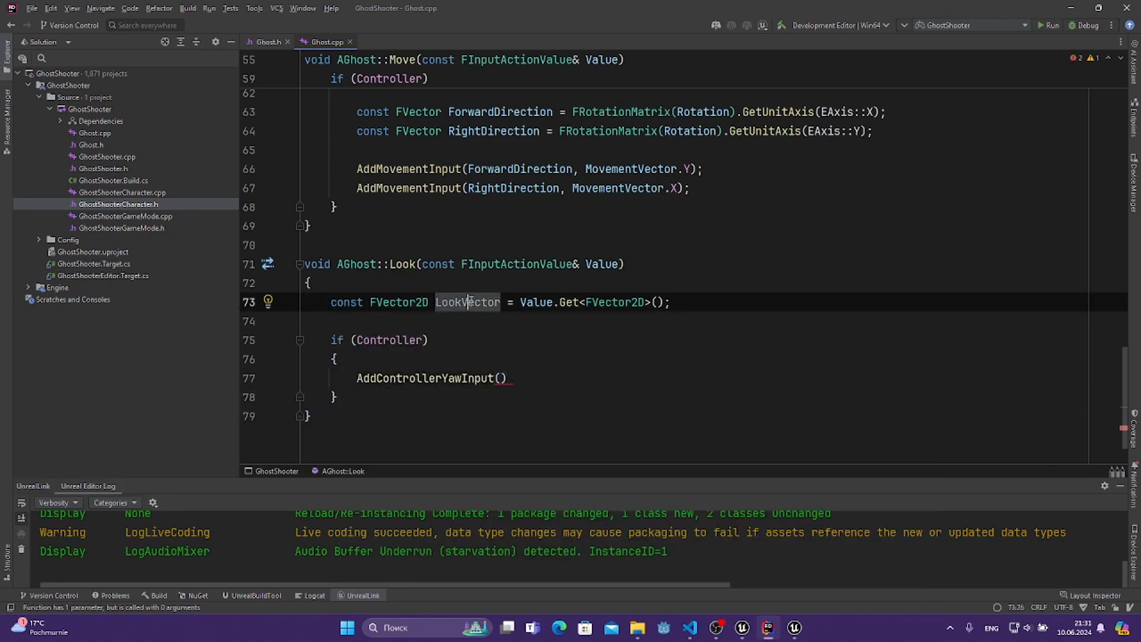
pyautogui.click(502, 377)
pyautogui.hotkey('ctrl', 'v')
pyautogui.write('.X')
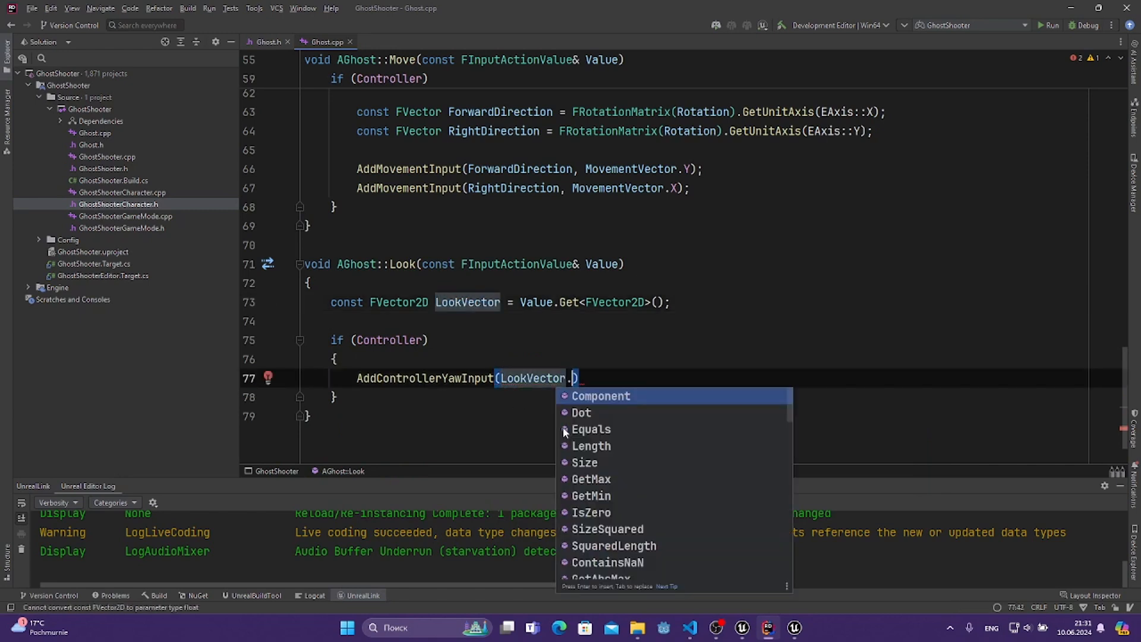
pyautogui.press('Right')
pyautogui.write(';')
pyautogui.press('Return')
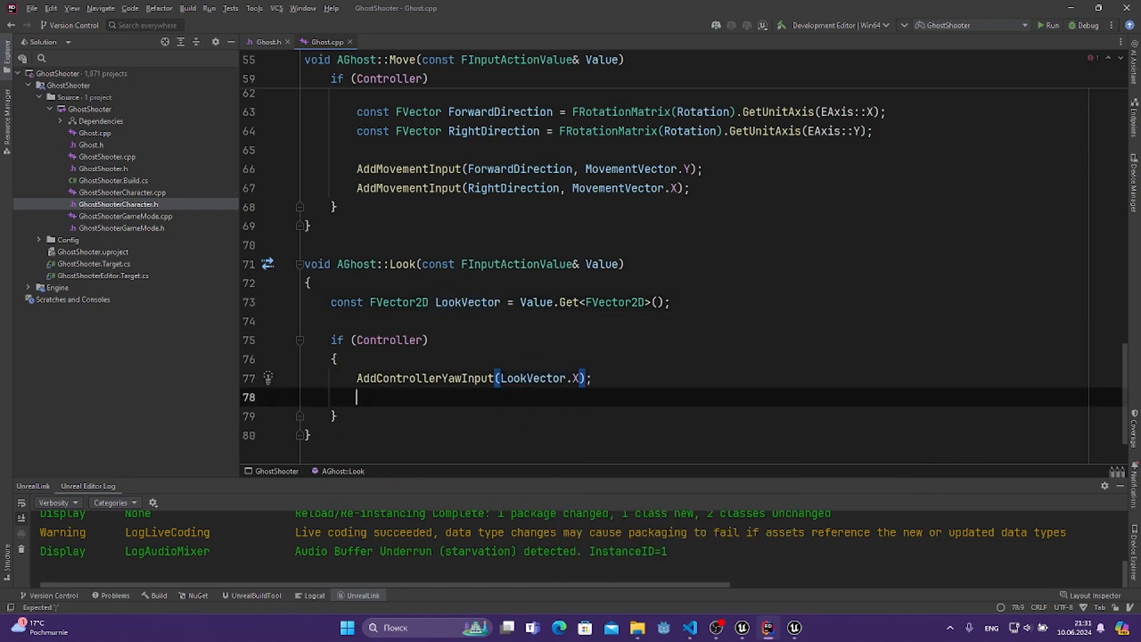
# - Add the statement AddControllerPitchInput(LookVector.Y); below the yaw input call in AGhost::Look
pyautogui.write('AddCon')
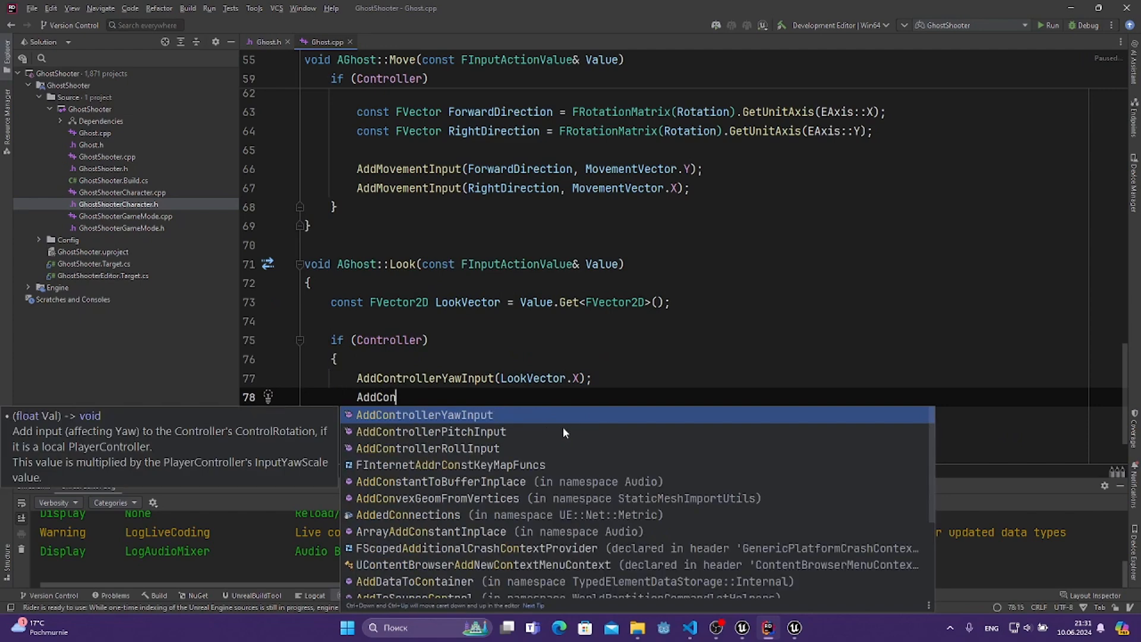
pyautogui.press('Down')
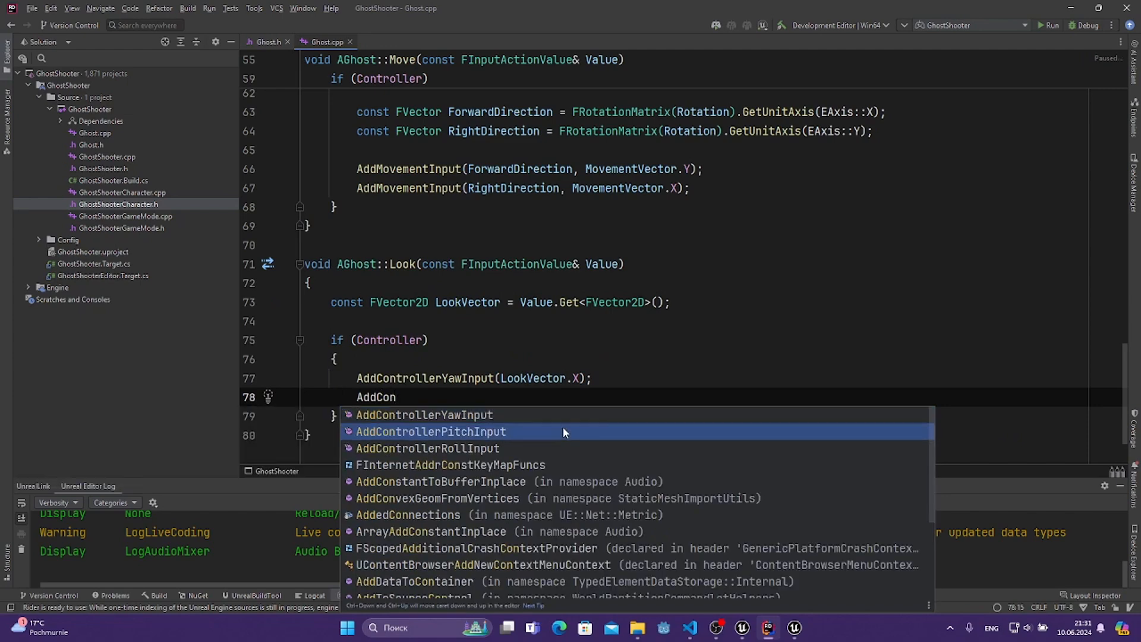
pyautogui.press('Return')
pyautogui.write('Look')
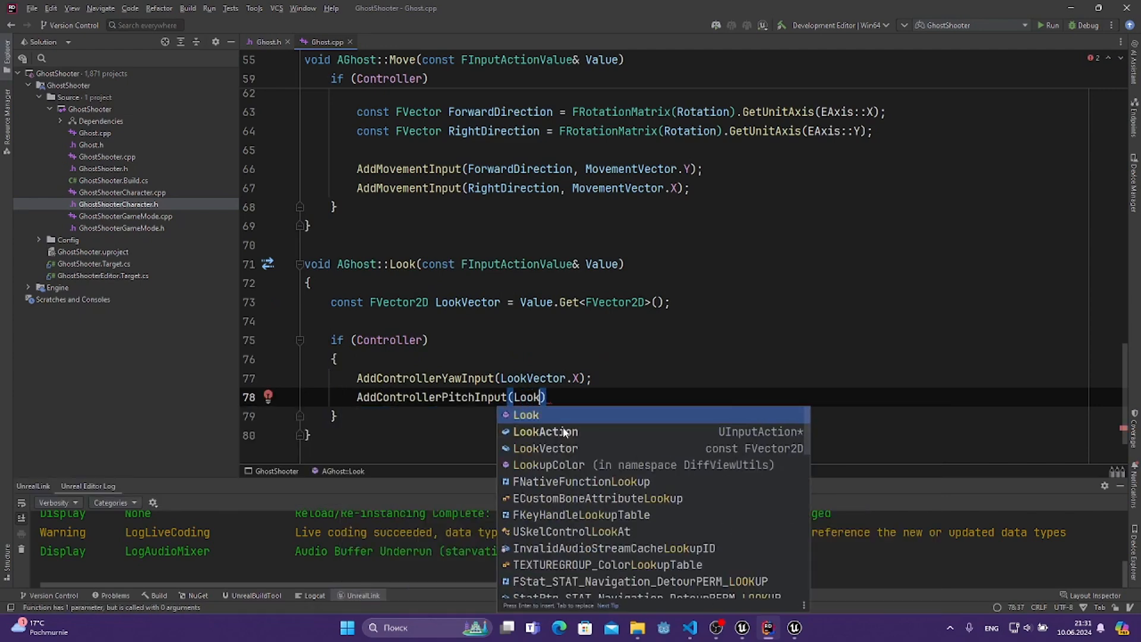
pyautogui.press('Down')
pyautogui.press('Return')
pyautogui.write('.')
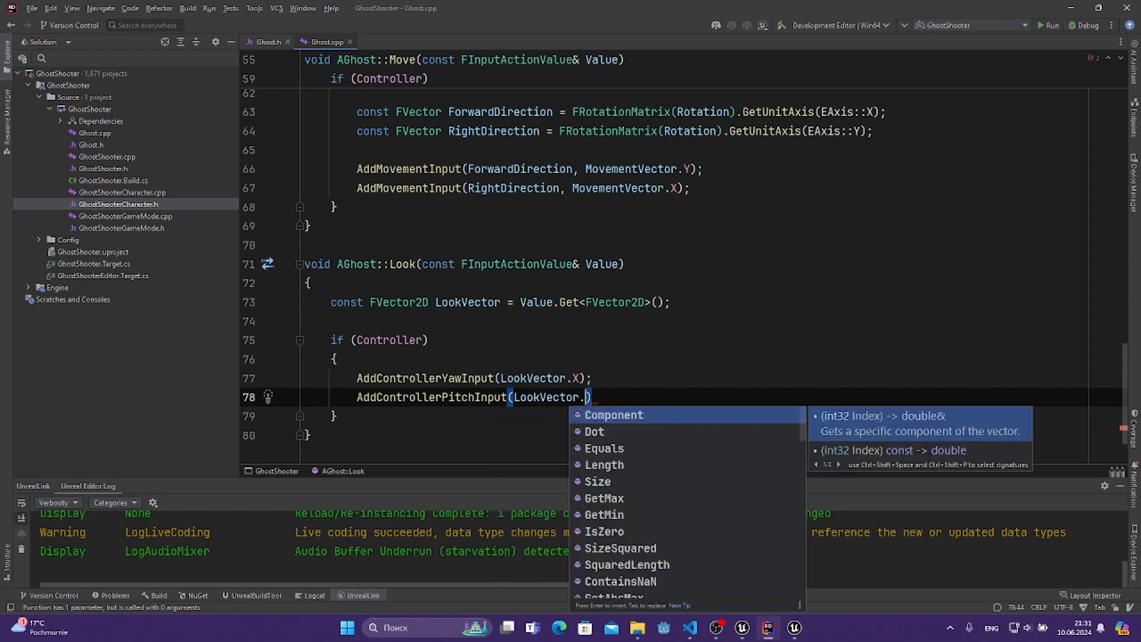
pyautogui.write('Y);')
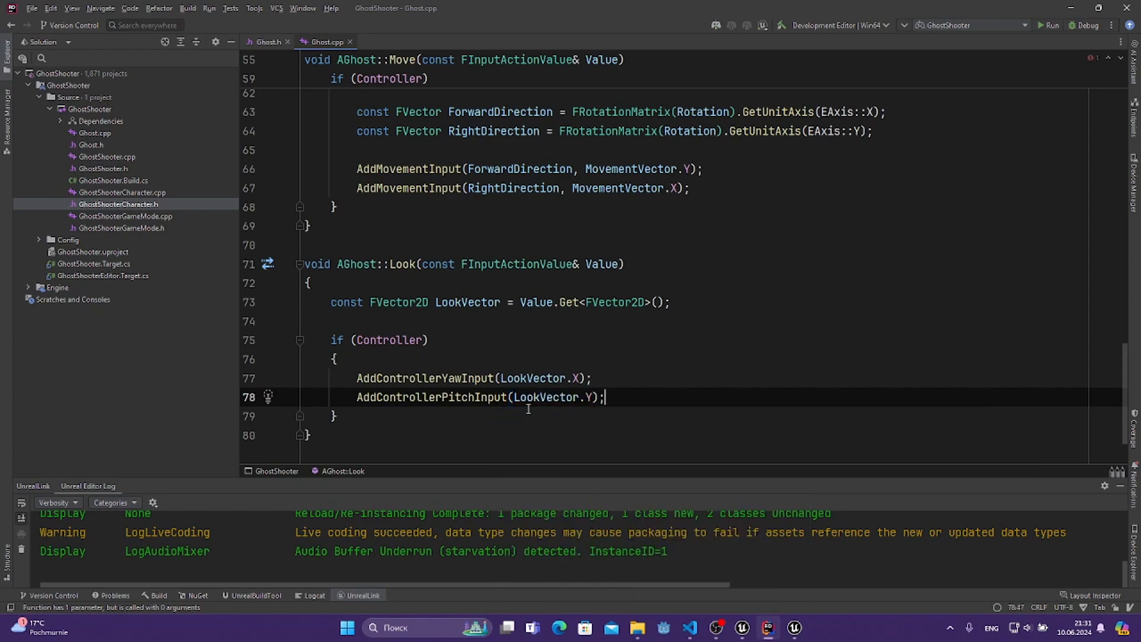
# - Look over the code in Ghost.cpp and recompile the GhostShooter project with Live Coding
pyautogui.scroll(6, 699, 416)
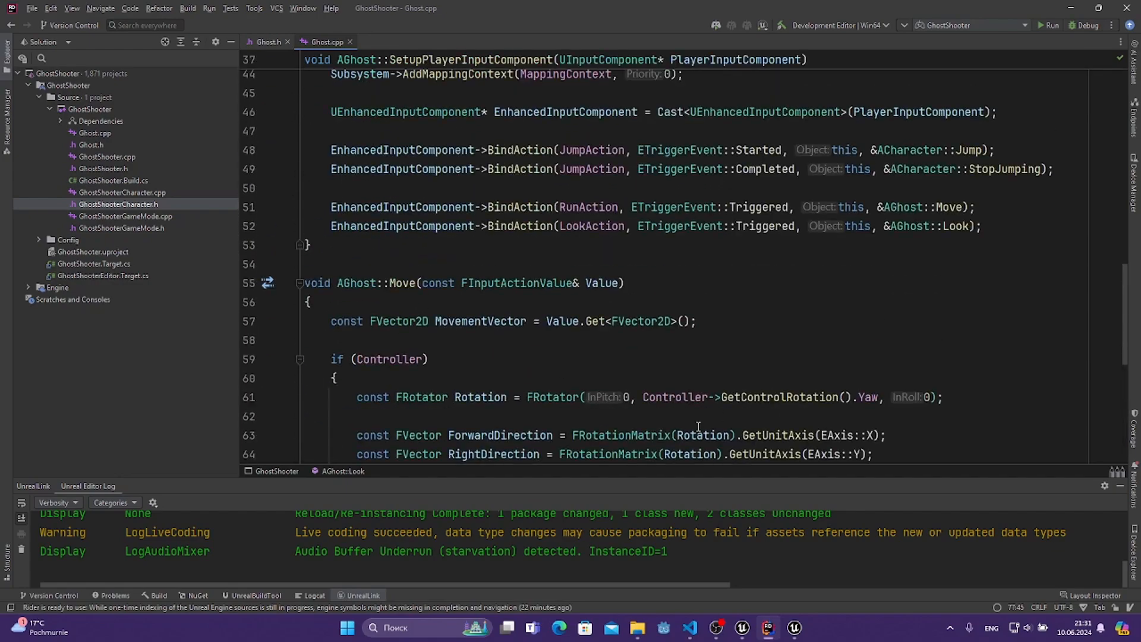
pyautogui.scroll(-5, 699, 426)
pyautogui.scroll(20, 692, 424)
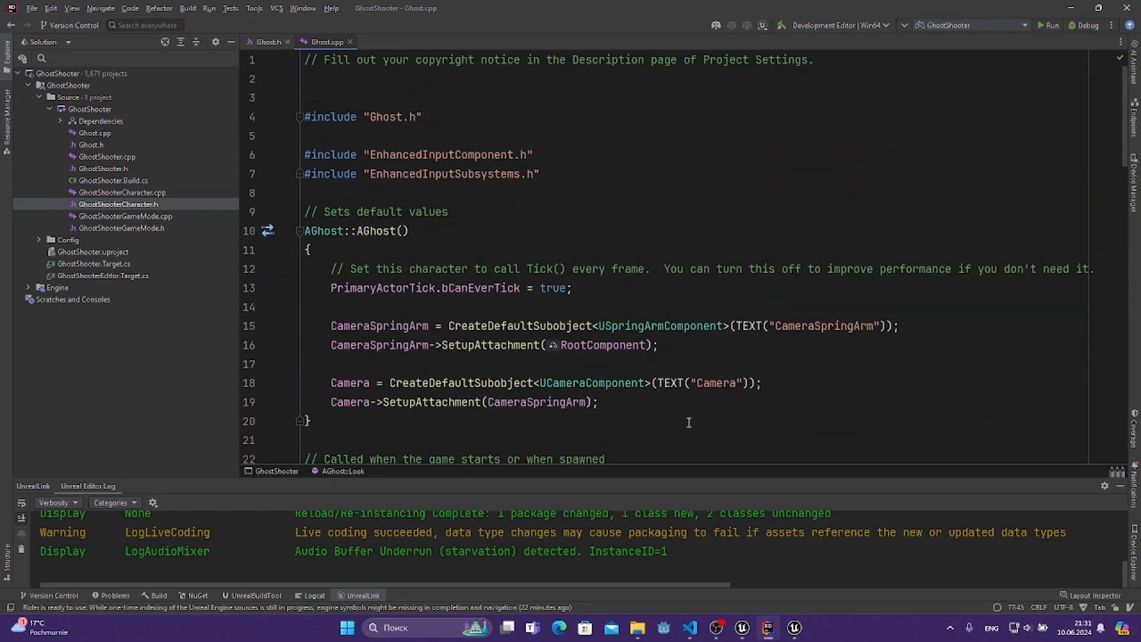
pyautogui.scroll(-20, 688, 423)
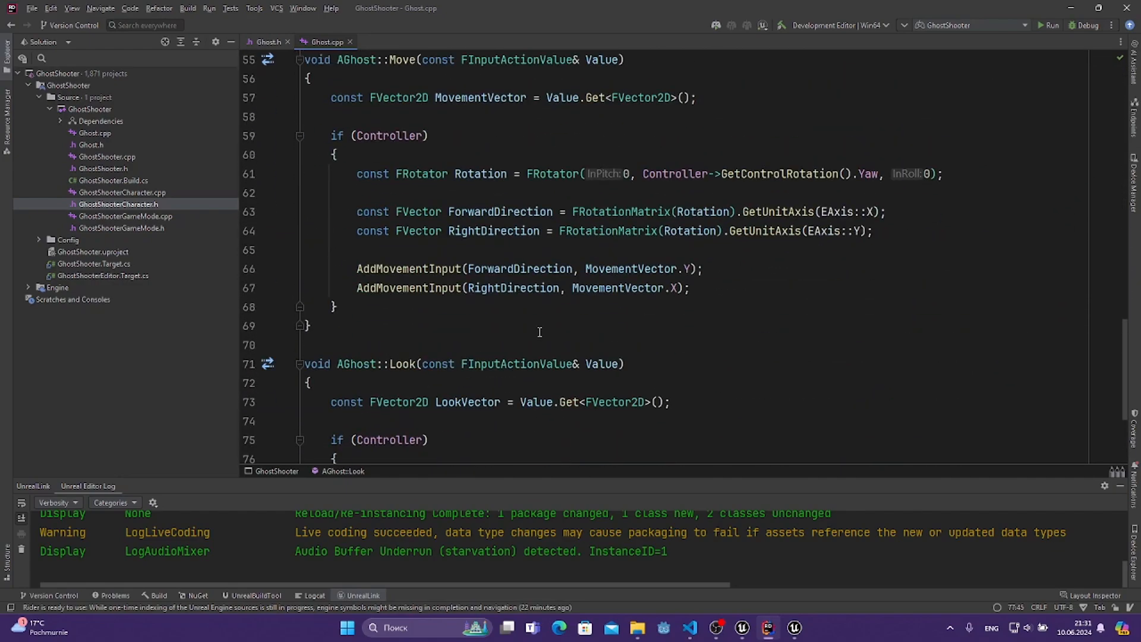
pyautogui.click(683, 313)
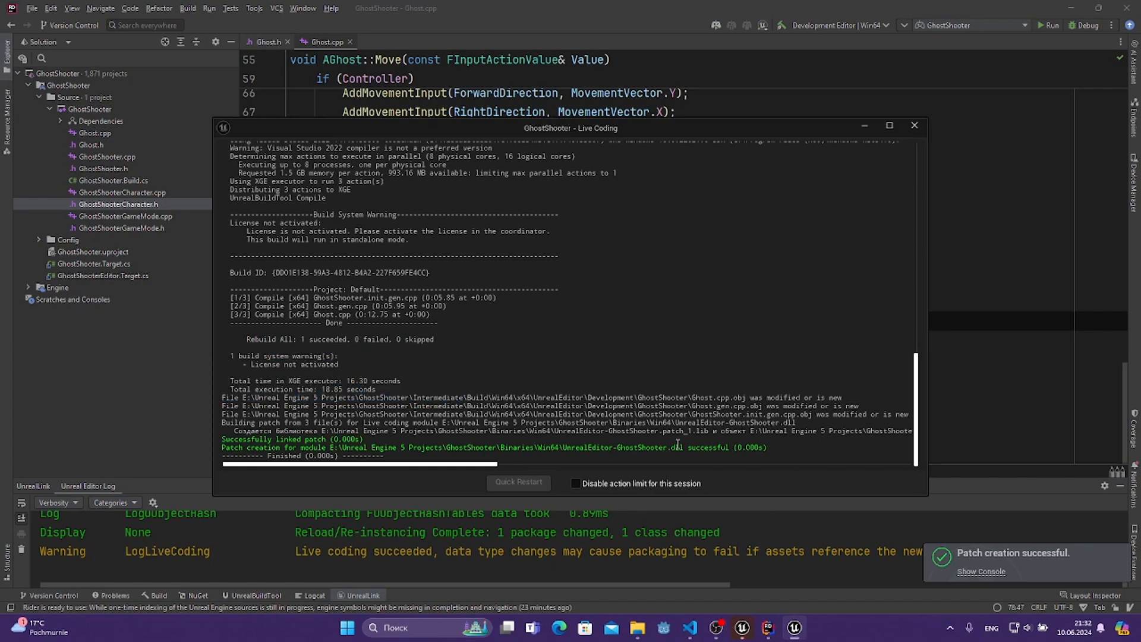
# - Switch to the Unreal Editor and open the Content/Ghost/Movement folder
pyautogui.moveTo(744, 633)
pyautogui.click(796, 569)
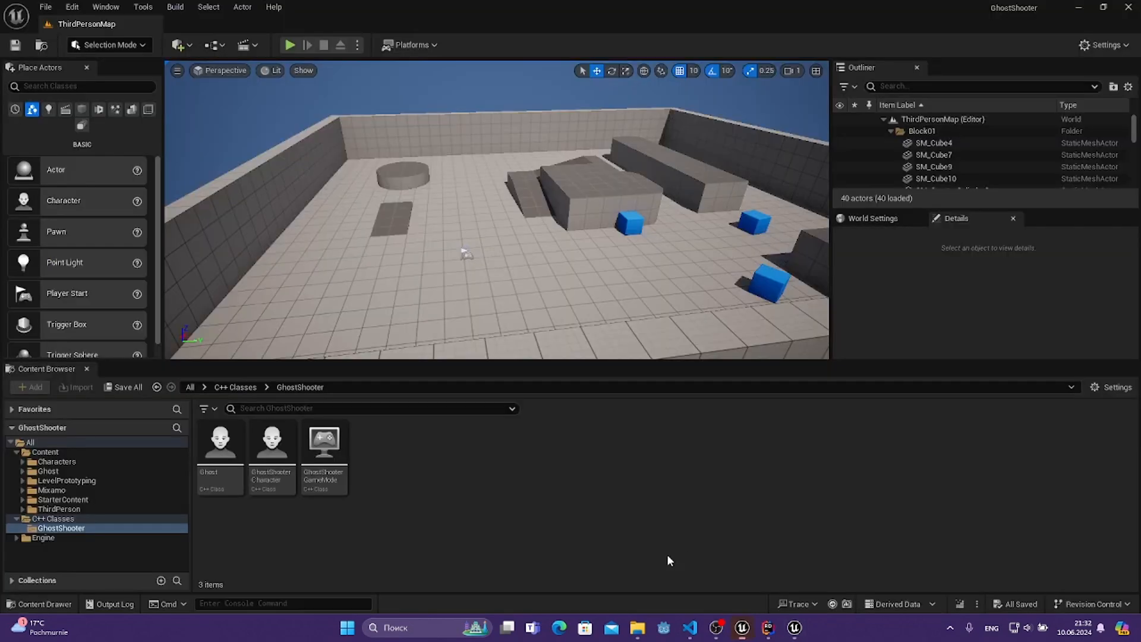
pyautogui.click(1076, 9)
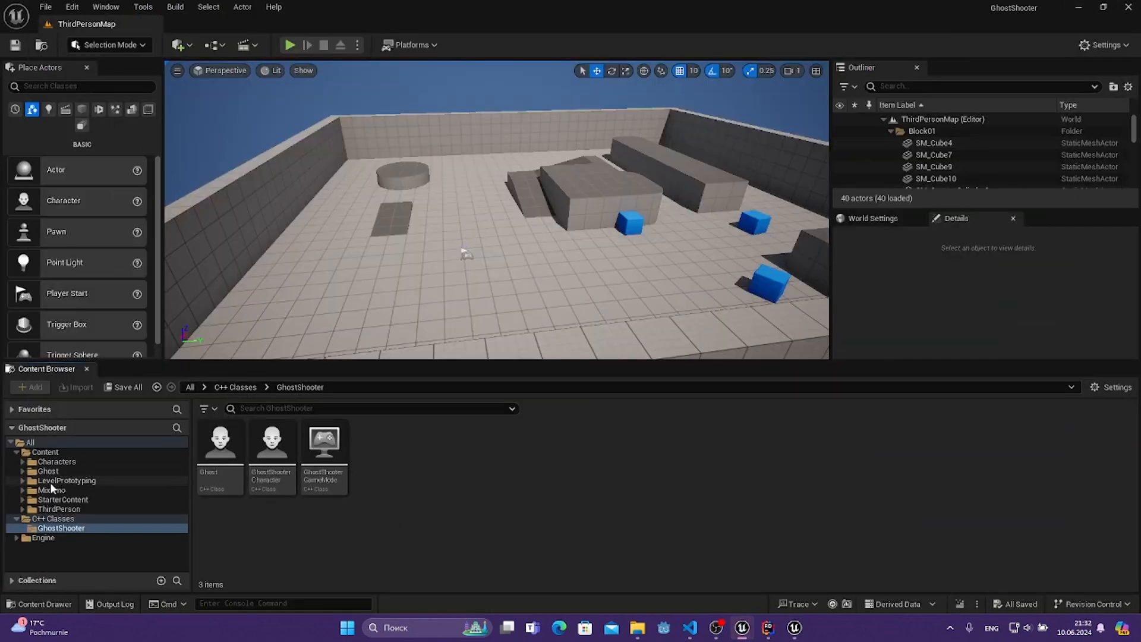
pyautogui.click(71, 471)
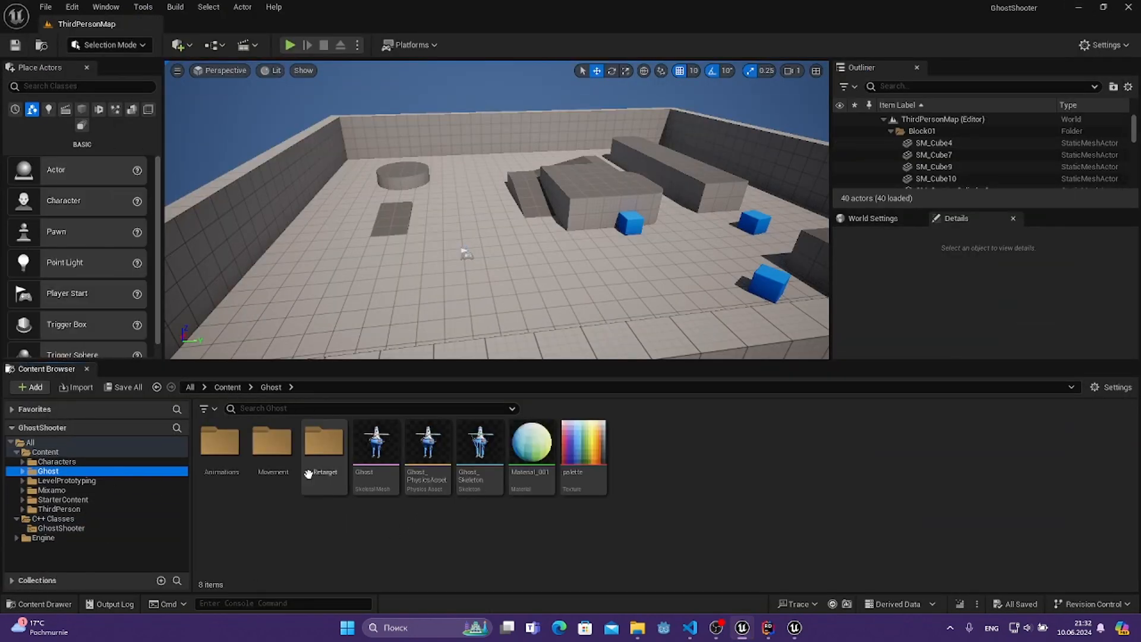
pyautogui.doubleClick(260, 456)
# - Create a Blueprint Class with the C++ class Ghost as parent, name it BP_Ghost and open it for editing
pyautogui.rightClick(357, 450)
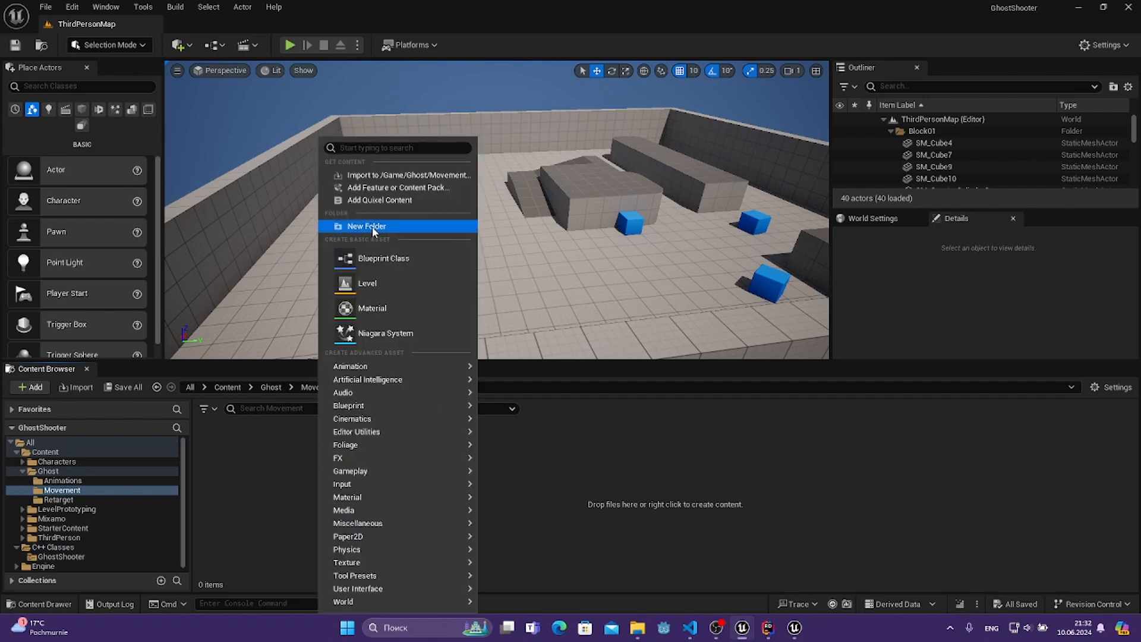
pyautogui.click(395, 258)
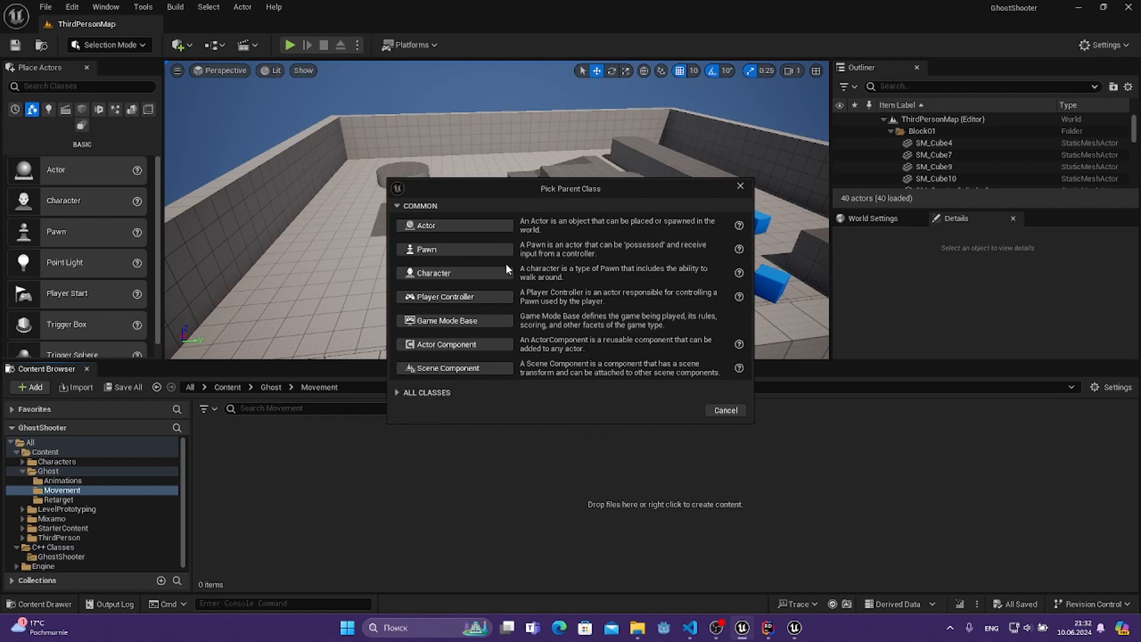
pyautogui.click(425, 393)
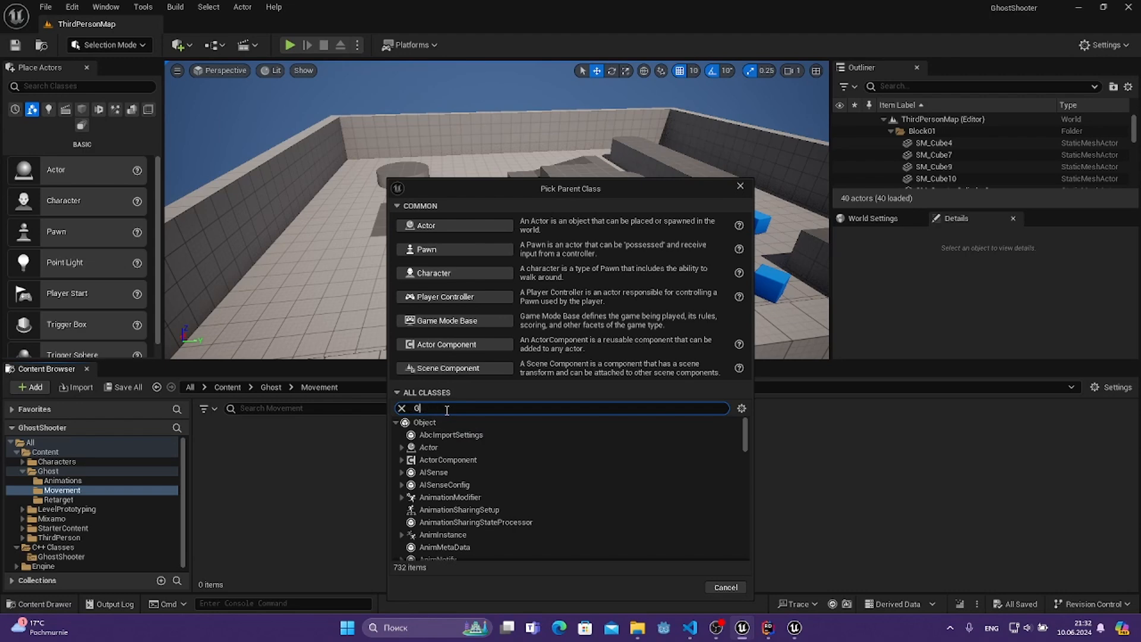
pyautogui.click(491, 510)
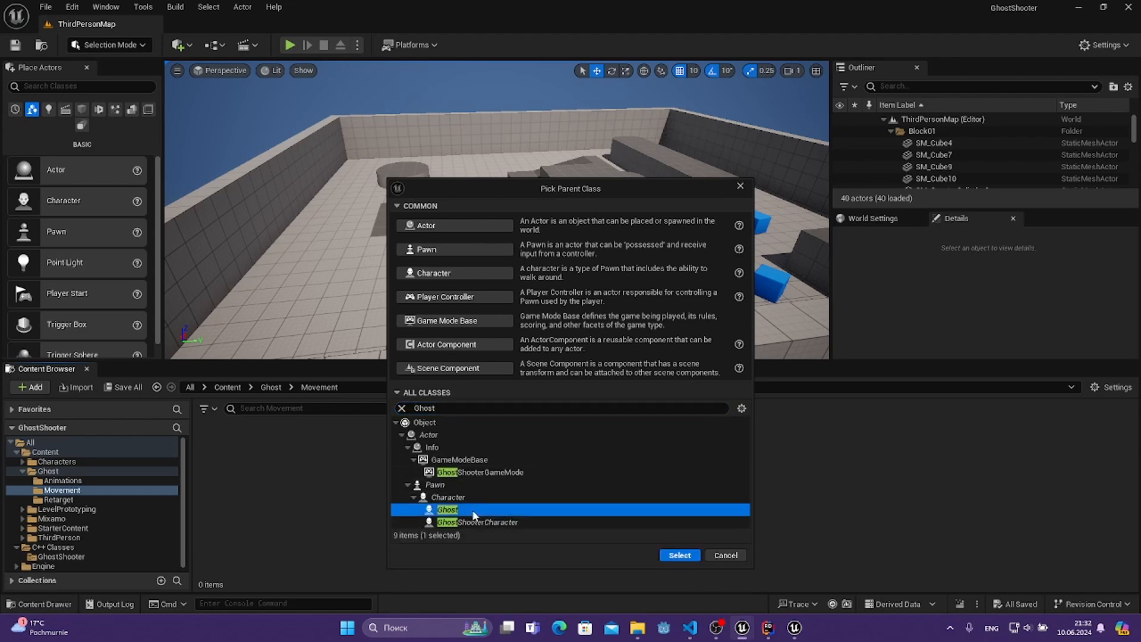
pyautogui.click(678, 555)
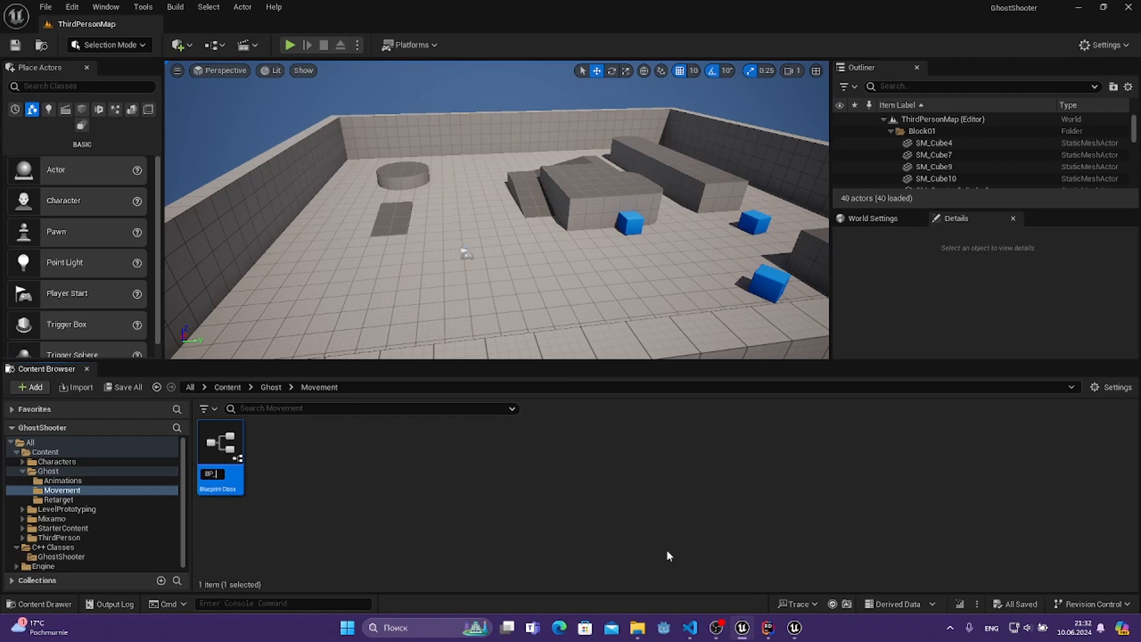
pyautogui.write('BP_Ghost')
pyautogui.press('Return')
pyautogui.press('Return')
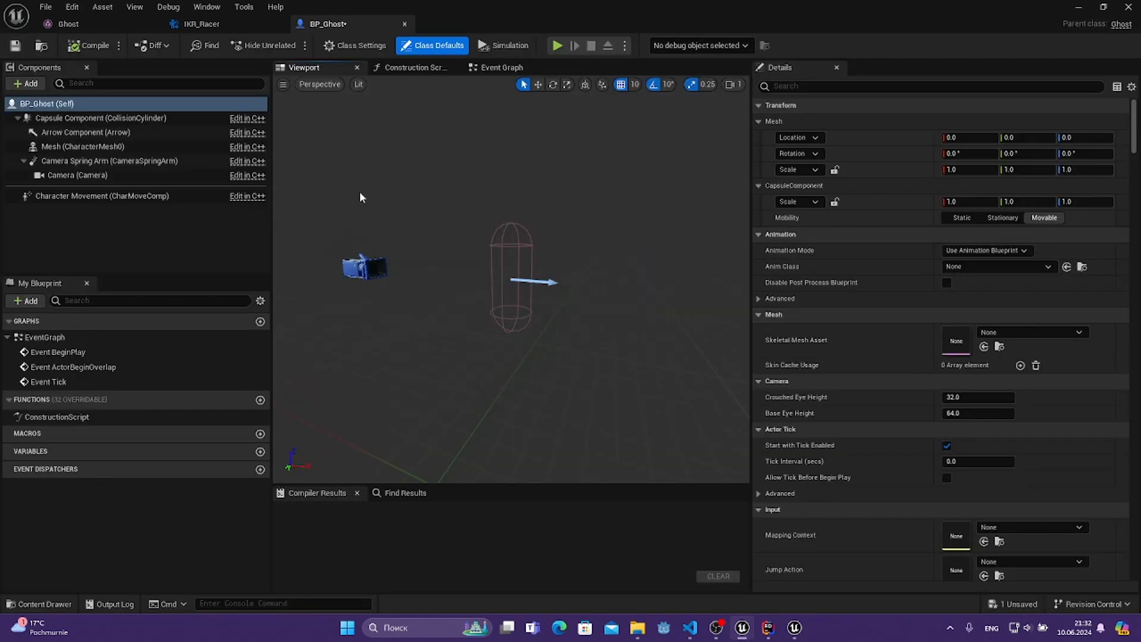
# - Assign the Ghost skeletal mesh to the Mesh component of BP_Ghost and move it down to a Z location of -90
pyautogui.click(95, 146)
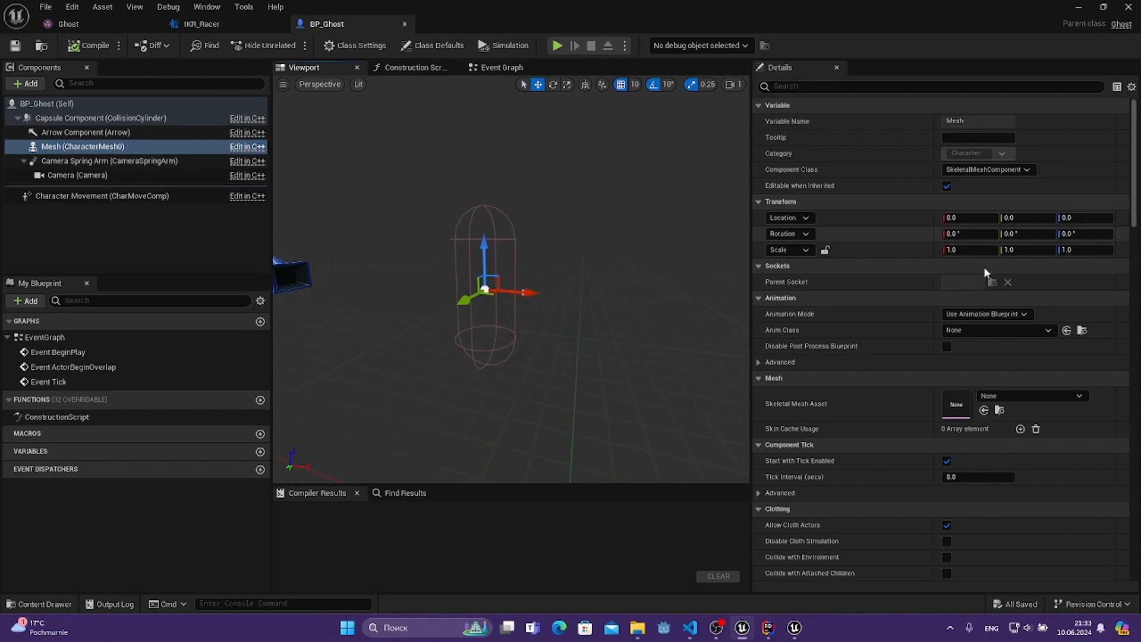
pyautogui.click(1011, 396)
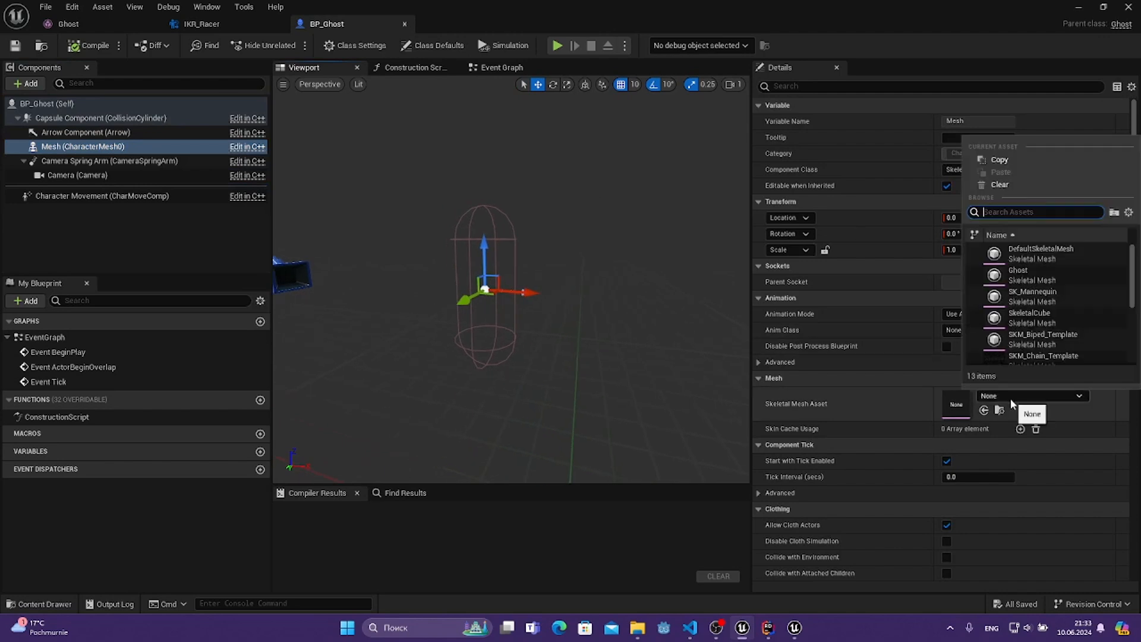
pyautogui.click(1042, 270)
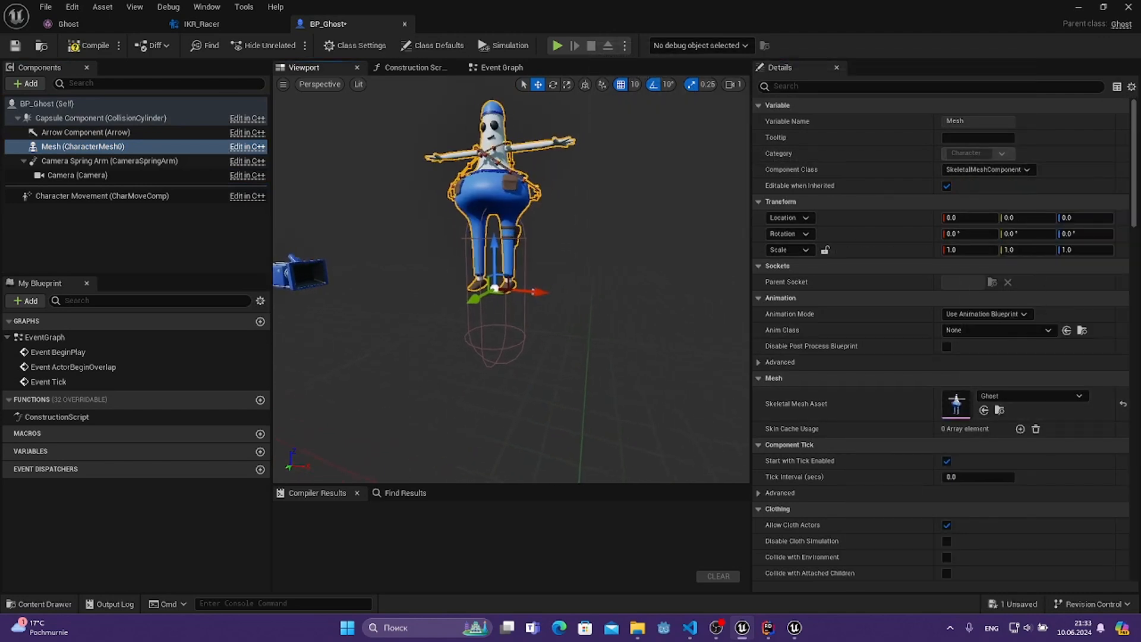
pyautogui.moveTo(585, 247)
pyautogui.mouseDown(button='right')
pyautogui.moveTo(570, 237)
pyautogui.moveTo(585, 246)
pyautogui.mouseUp(button='right')
pyautogui.scroll(-1, 586, 246)
pyautogui.moveTo(498, 254); pyautogui.dragTo(499, 334)
# - Inspect from several sides and distances how the ghost mesh fits inside the collision capsule
pyautogui.press('a')
pyautogui.moveTo(588, 331); pyautogui.dragTo(559, 351, button='right')
pyautogui.press('w')
pyautogui.press('w')
pyautogui.press('d')
pyautogui.press('s')
pyautogui.press('s')
pyautogui.moveTo(559, 351); pyautogui.dragTo(560, 338)
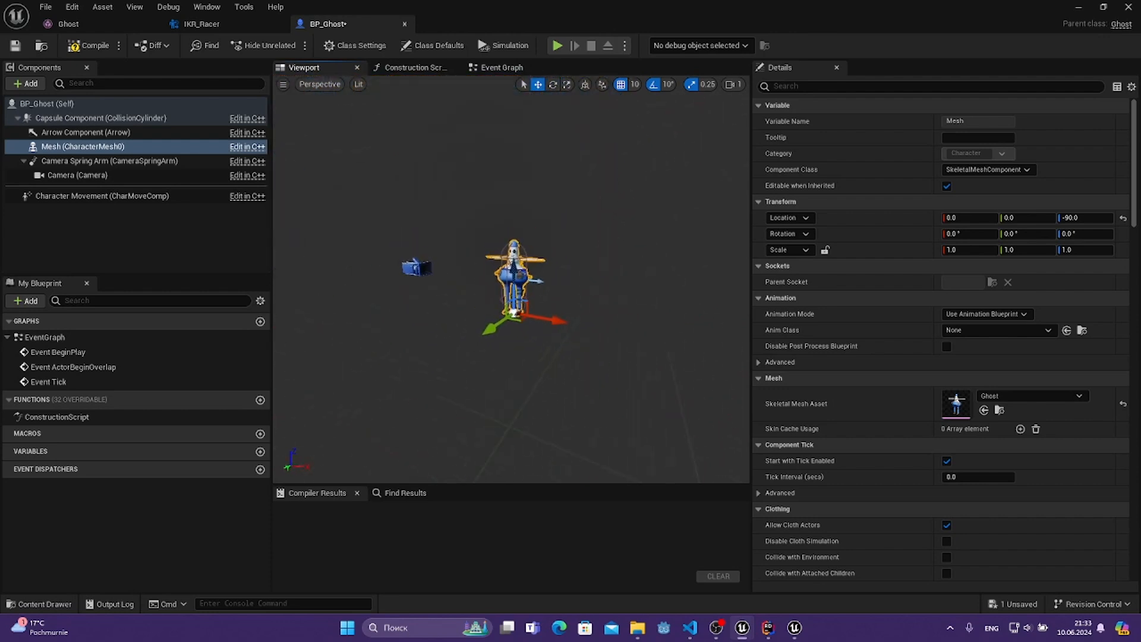
pyautogui.press('w')
pyautogui.moveTo(559, 339); pyautogui.dragTo(588, 328, button='right')
pyautogui.press('a')
pyautogui.press('s')
pyautogui.press('w')
pyautogui.press('s')
pyautogui.press('a')
pyautogui.press('w')
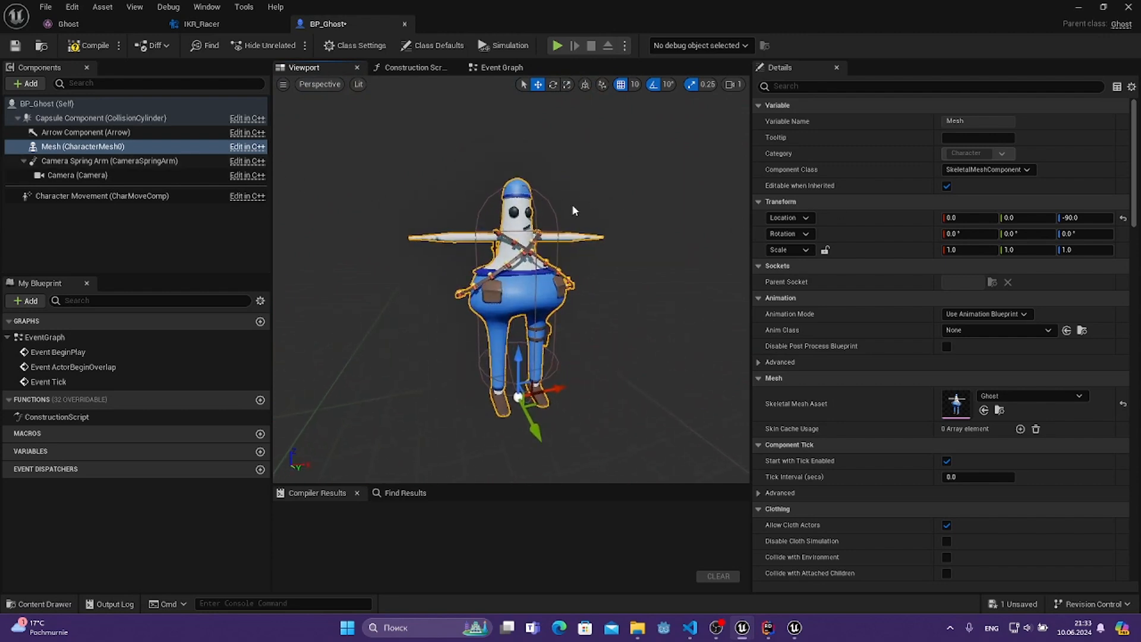
pyautogui.moveTo(642, 279); pyautogui.dragTo(641, 293, button='right')
pyautogui.press('s')
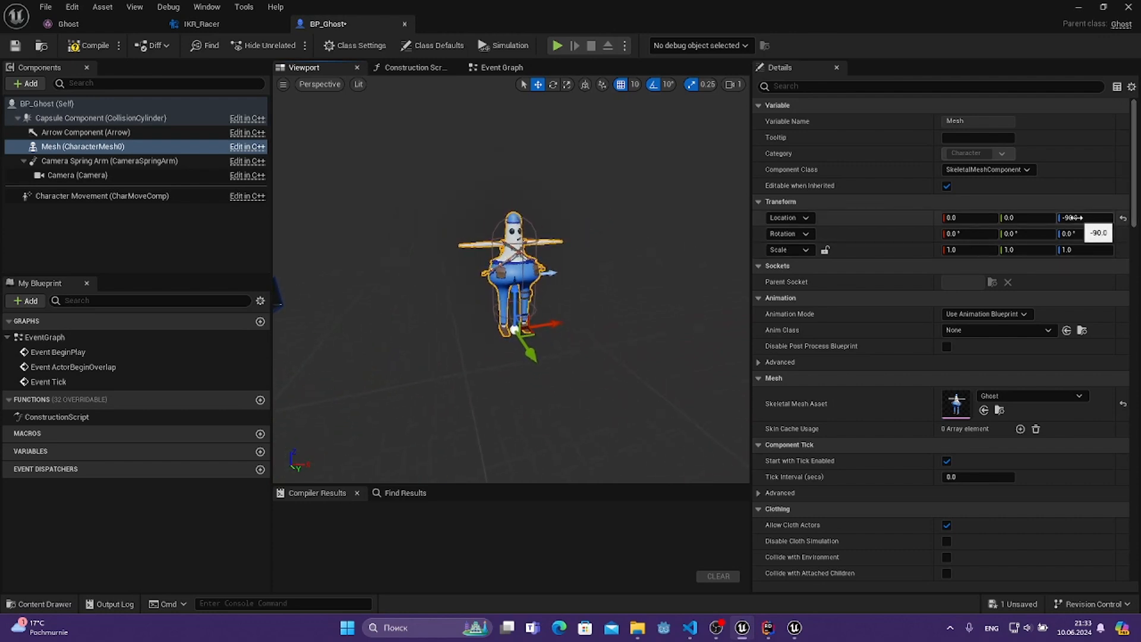
# - Set the Mesh component's Z location to 0 and back to -90 to compare its position with the capsule
pyautogui.click(1081, 217)
pyautogui.write('0')
pyautogui.press('Return')
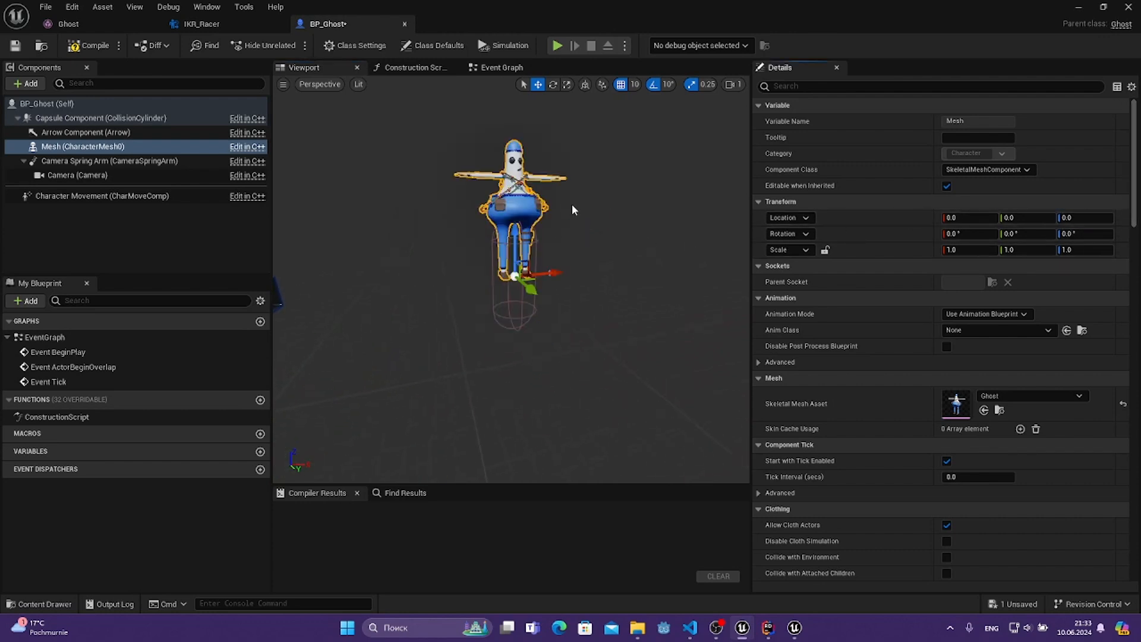
pyautogui.click(1081, 219)
pyautogui.write('-')
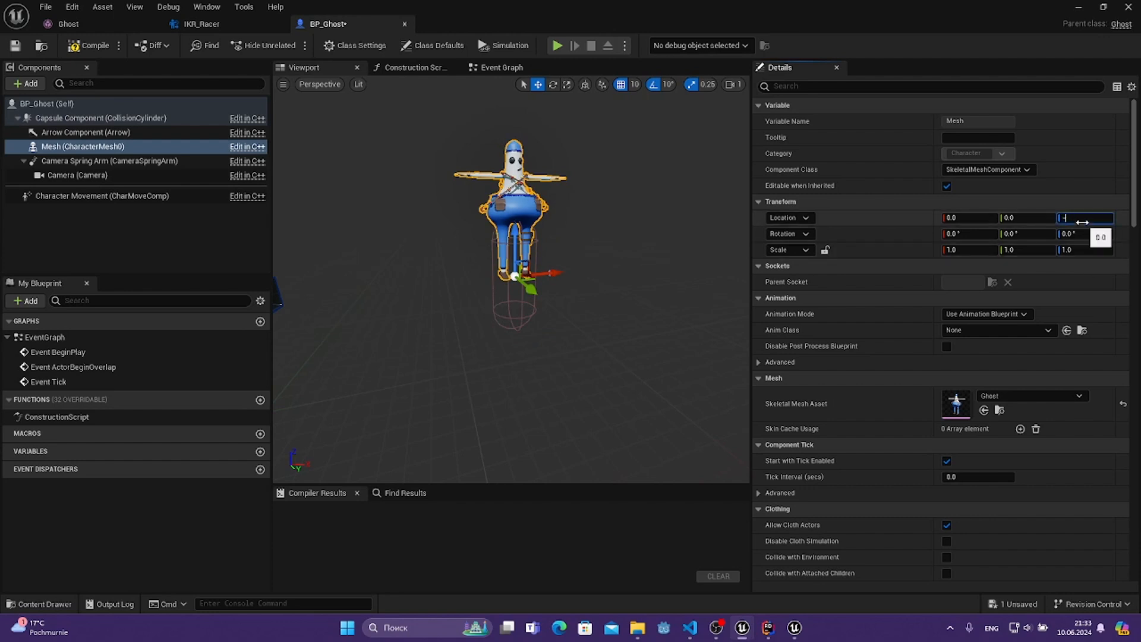
pyautogui.write('90')
pyautogui.press('Return')
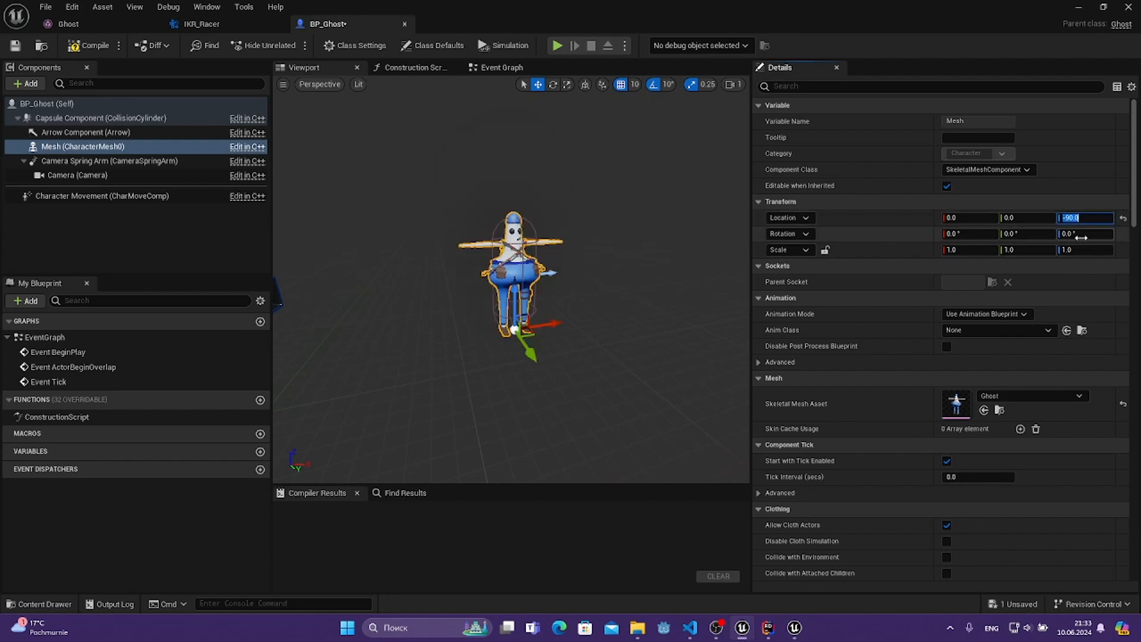
# - Rotate the ghost Mesh component to a Z rotation of 270° so it faces along the capsule's arrow
pyautogui.moveTo(1082, 237); pyautogui.dragTo(1134, 233)
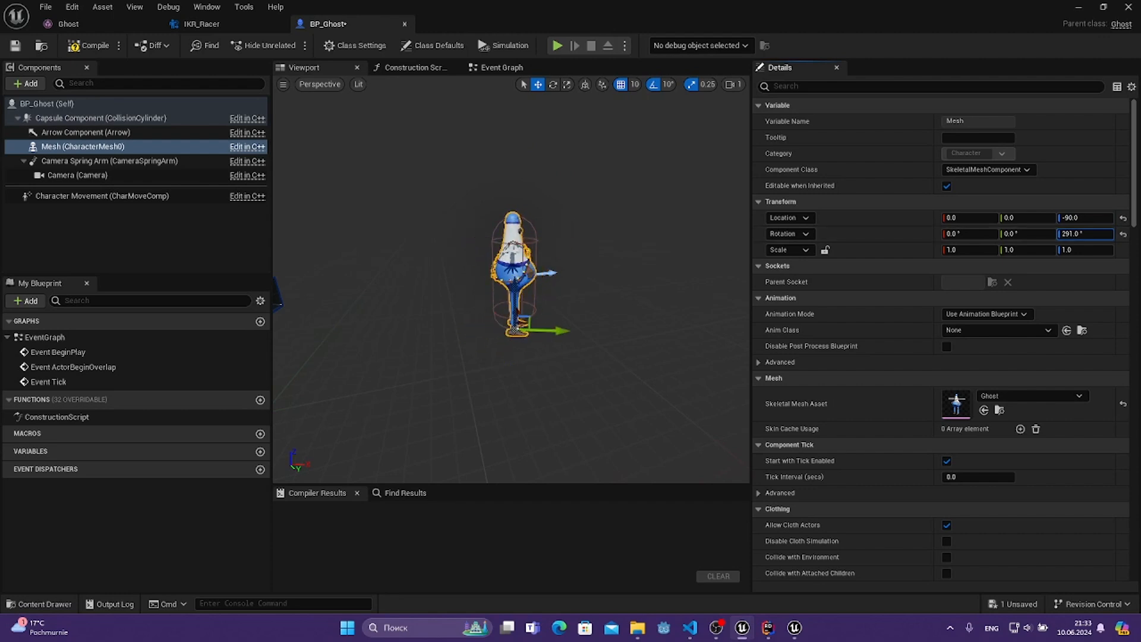
pyautogui.click(1081, 238)
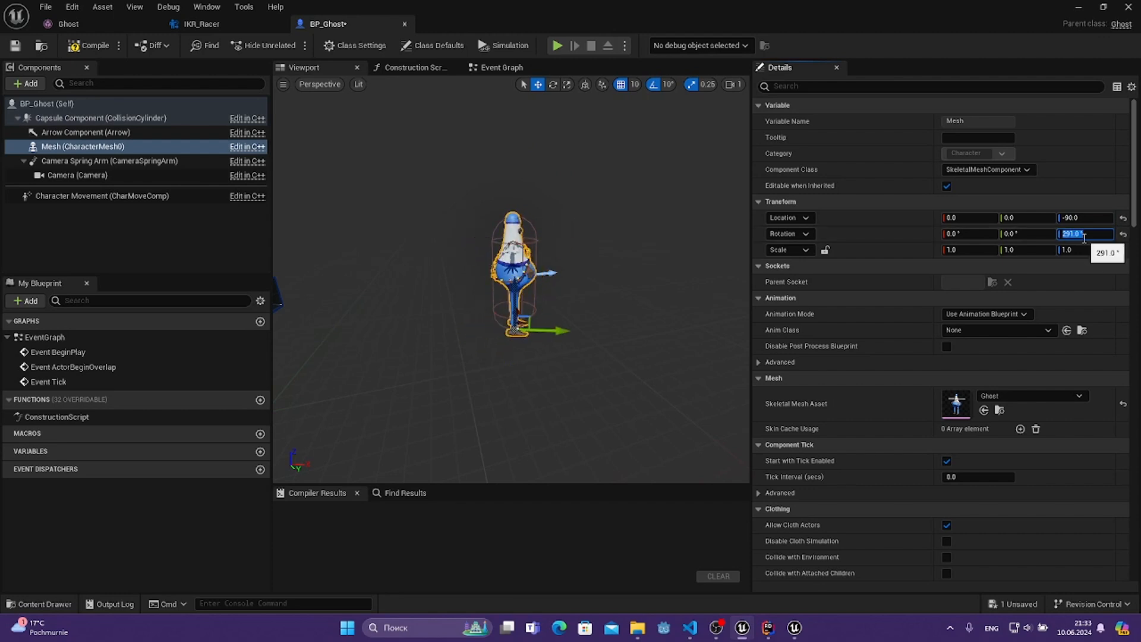
pyautogui.press('Return')
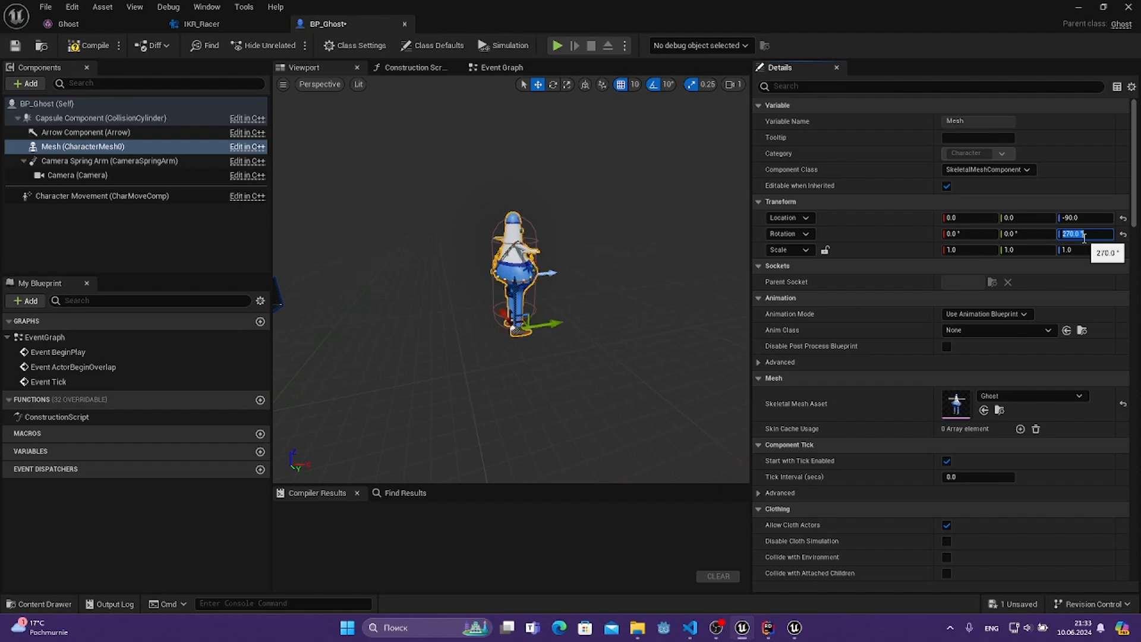
# - Move the Camera Spring Arm to location 0, 0, 100 above the ghost's head, and compile and save BP_Ghost
pyautogui.moveTo(618, 238); pyautogui.dragTo(656, 245, button='right')
pyautogui.click(136, 162)
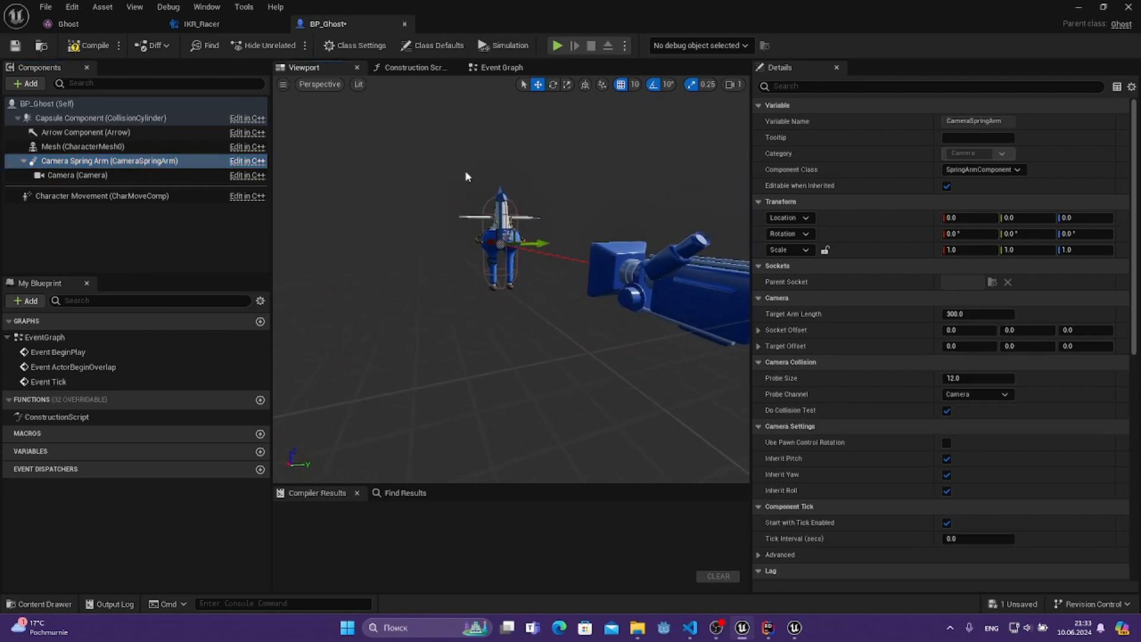
pyautogui.moveTo(506, 191); pyautogui.dragTo(552, 189)
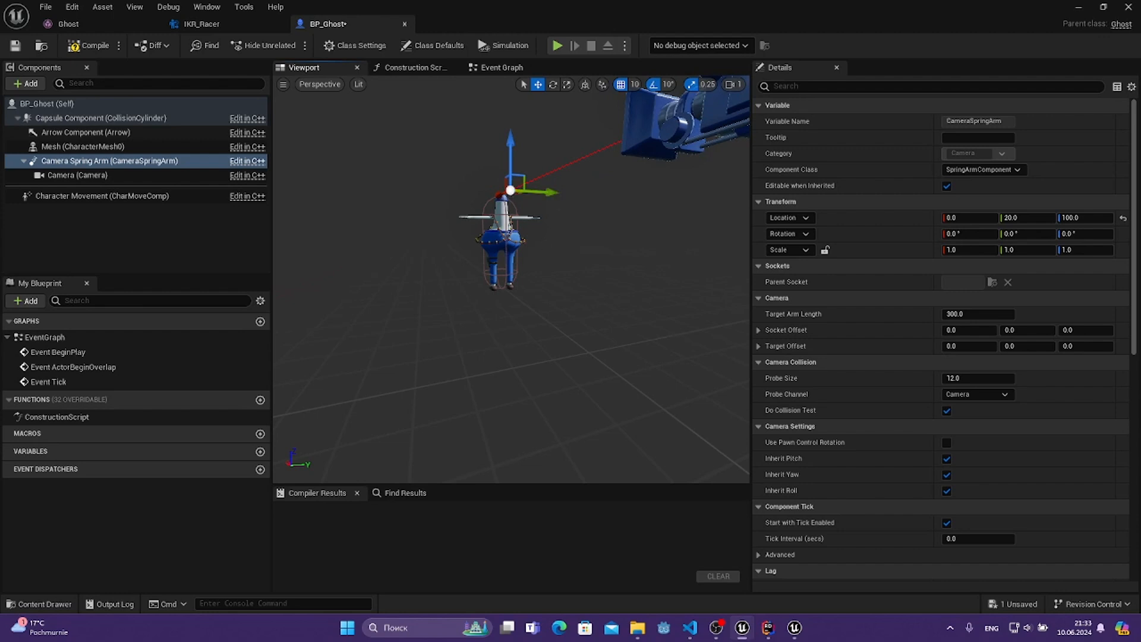
pyautogui.moveTo(552, 189); pyautogui.dragTo(532, 223, button='right')
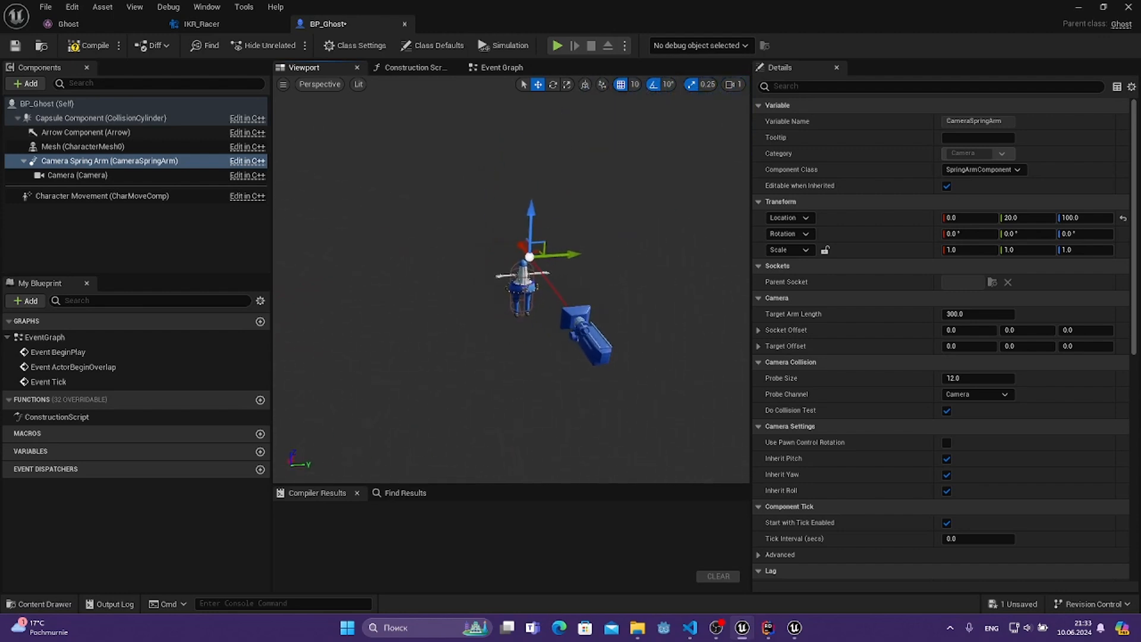
pyautogui.click(1016, 218)
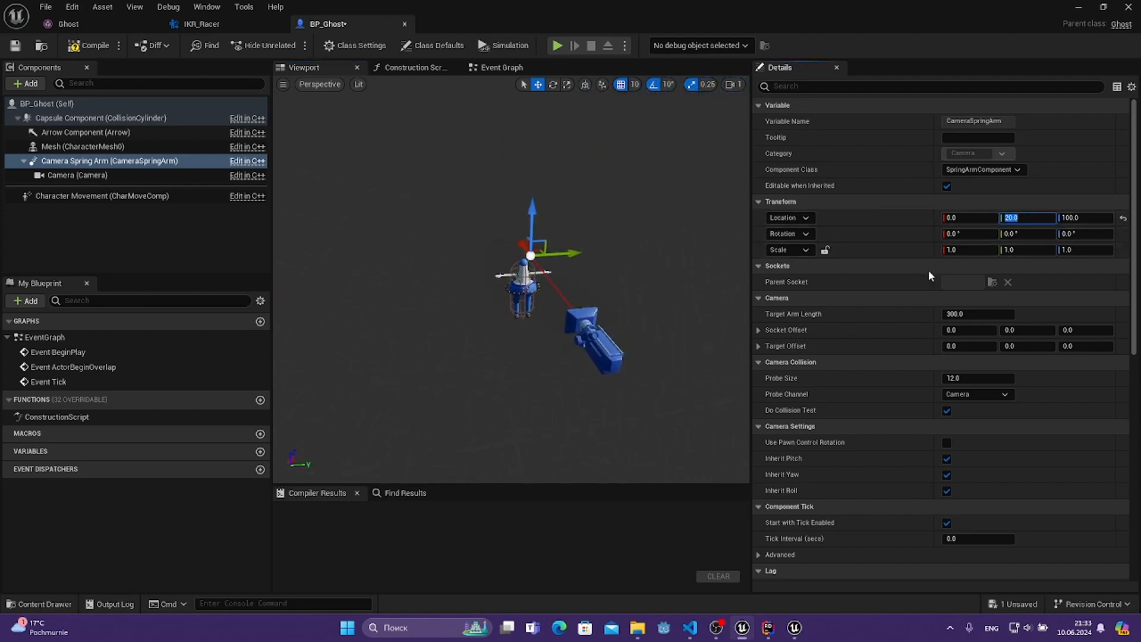
pyautogui.write('0')
pyautogui.press('Return')
pyautogui.moveTo(535, 215); pyautogui.dragTo(496, 208, button='right')
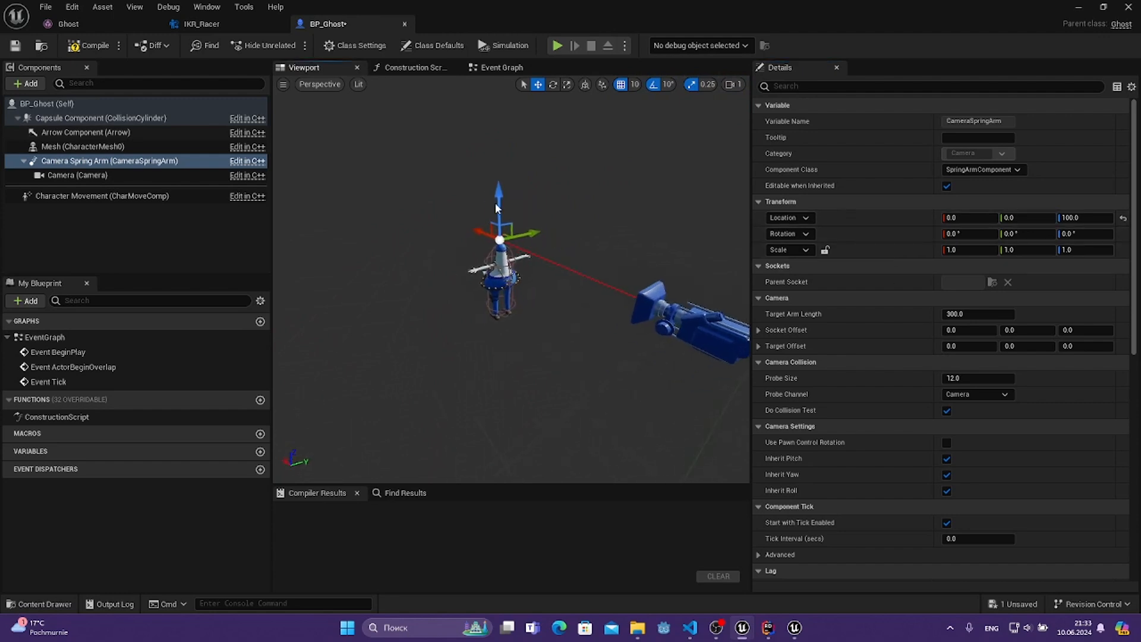
pyautogui.click(90, 45)
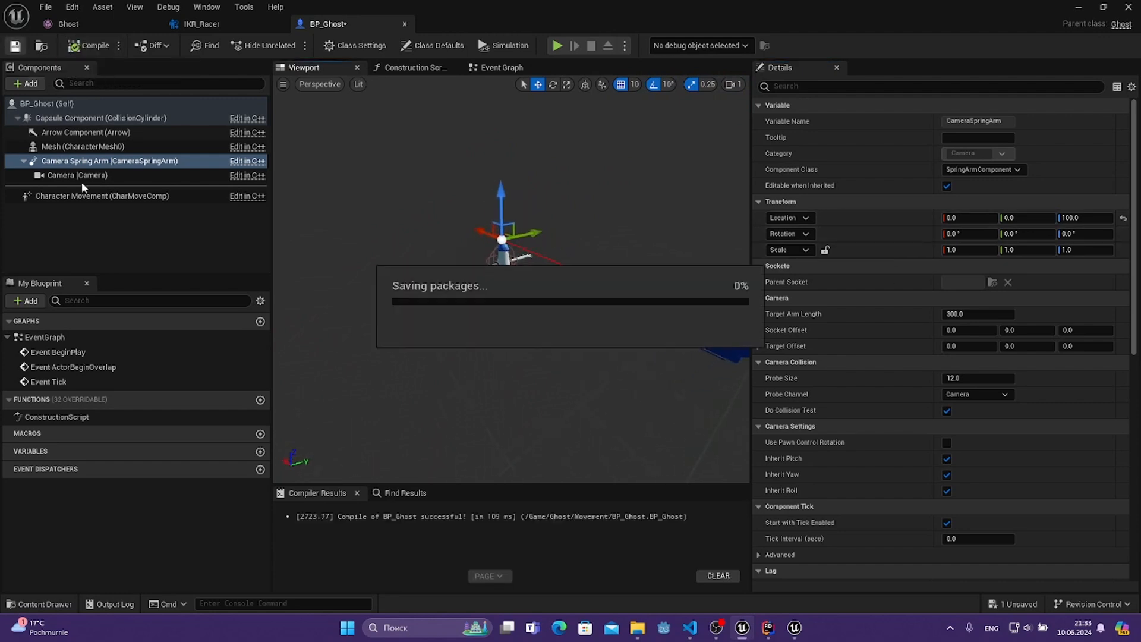
# - Disable Use Controller Rotation Yaw in the class defaults of BP_Ghost
pyautogui.click(111, 225)
pyautogui.click(312, 206)
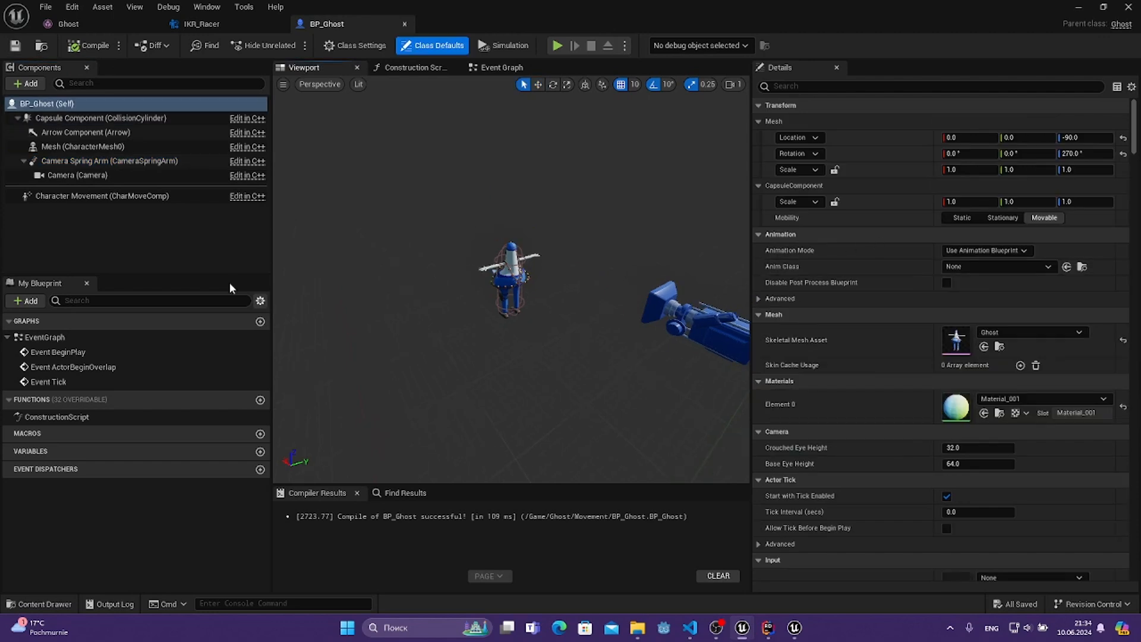
pyautogui.click(43, 105)
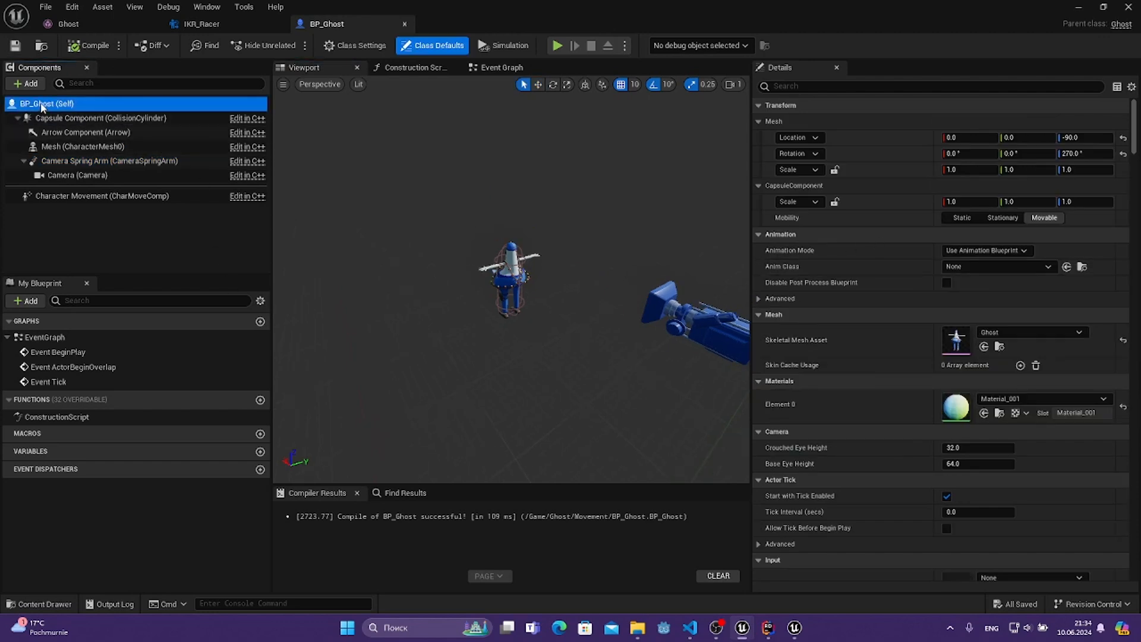
pyautogui.click(840, 86)
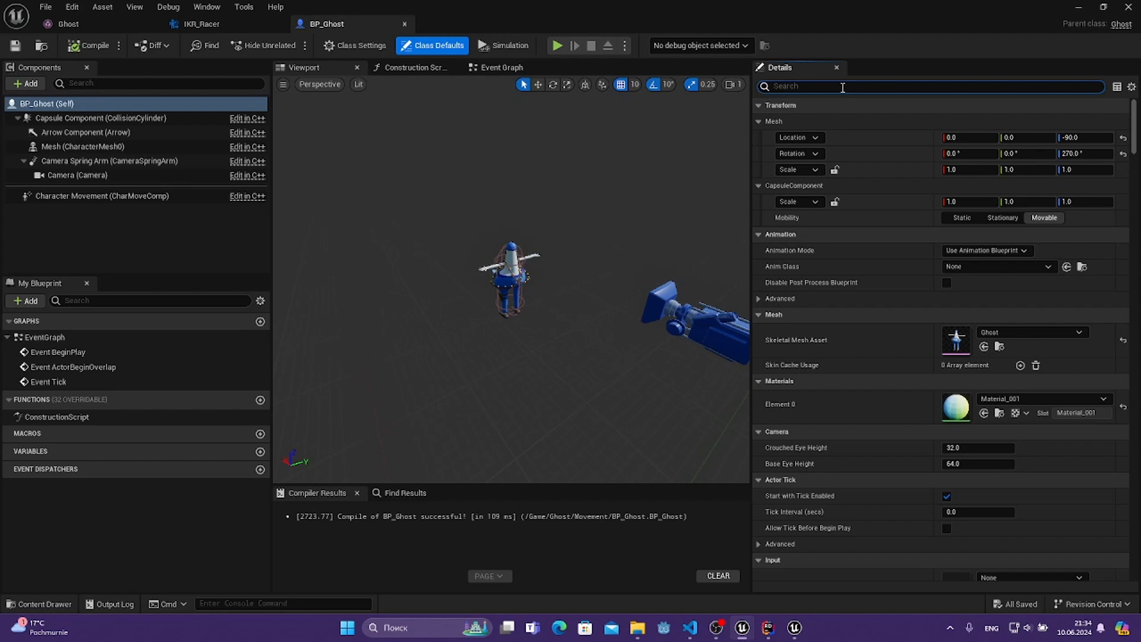
pyautogui.write('UseCon')
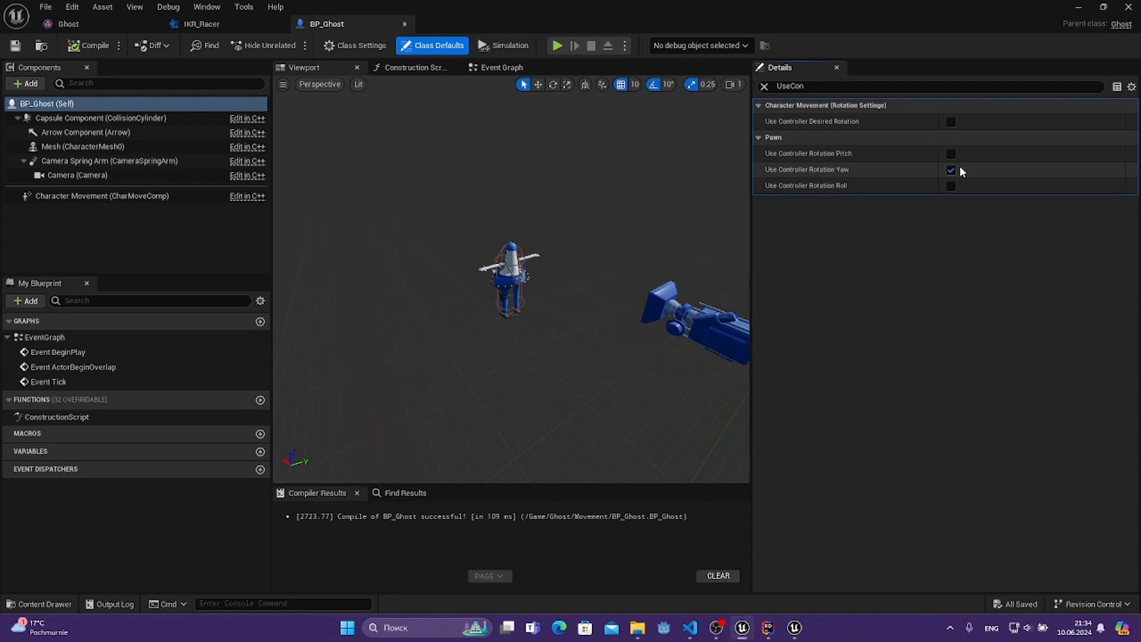
pyautogui.click(951, 170)
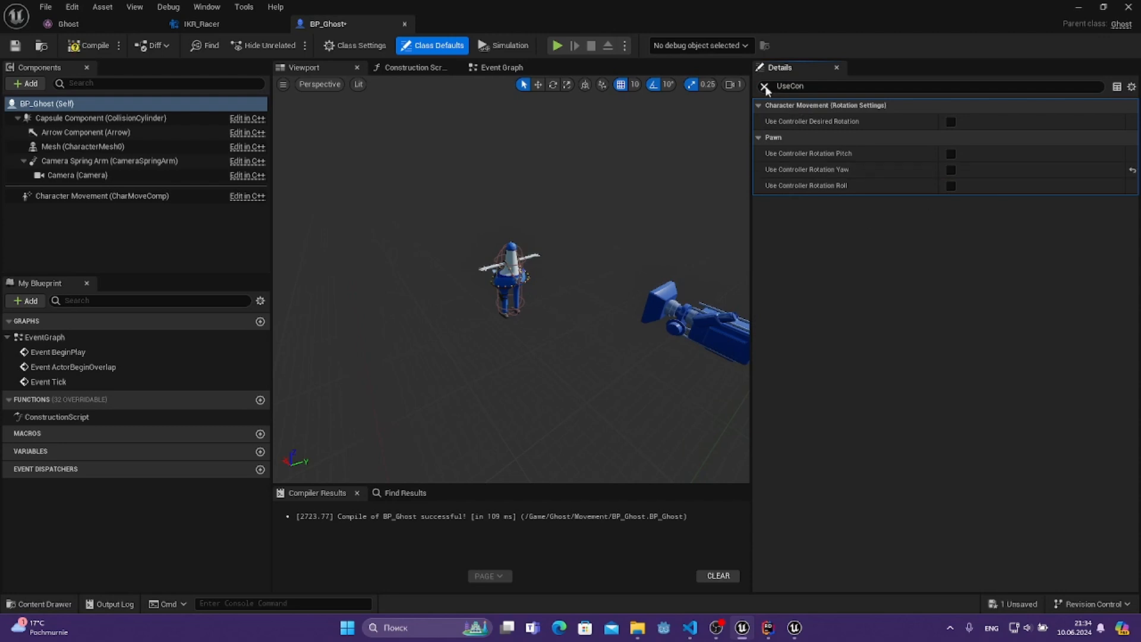
pyautogui.click(765, 87)
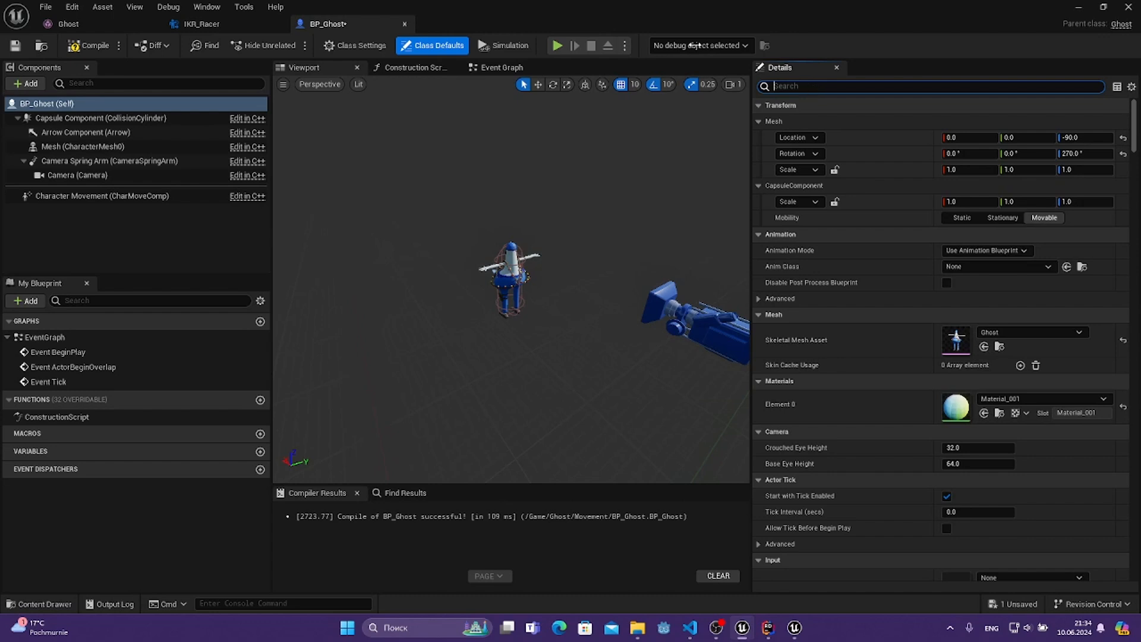
# - Enable Use Pawn Control Rotation on the Camera Spring Arm component
pyautogui.click(98, 161)
pyautogui.click(802, 86)
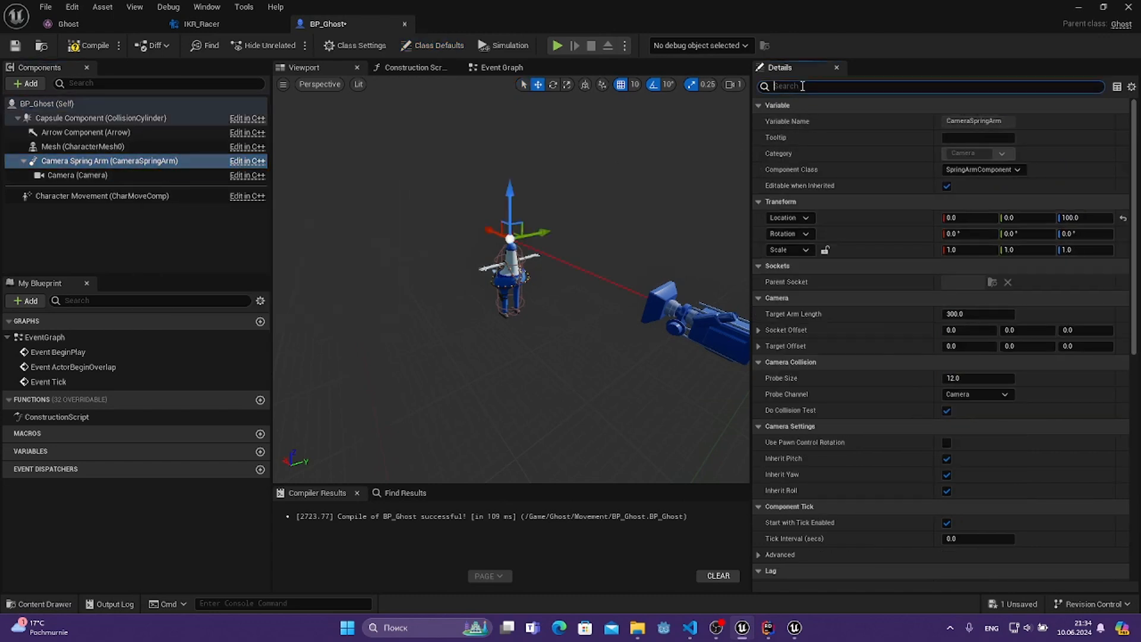
pyautogui.write('eP')
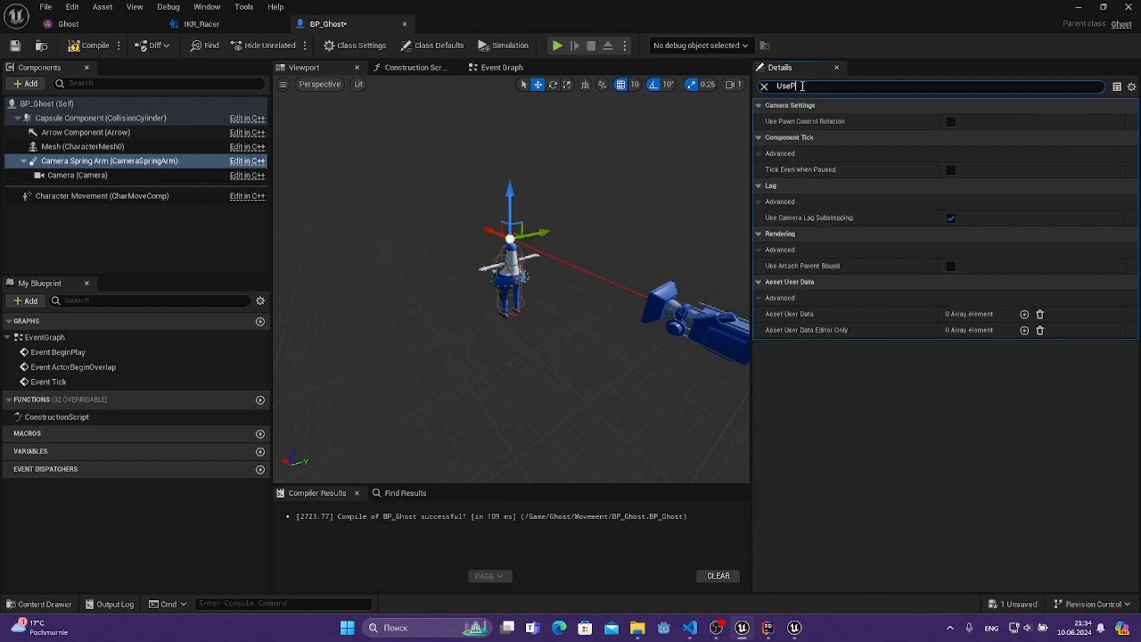
pyautogui.click(951, 121)
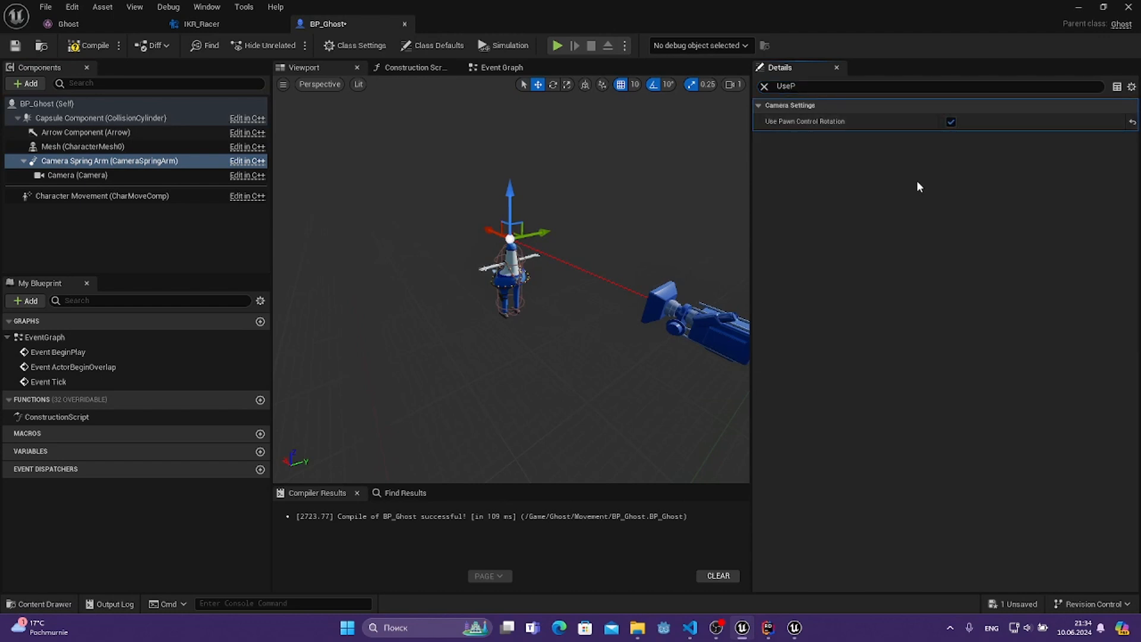
pyautogui.click(764, 87)
# - Check the Use Pawn Control Rotation setting of the Camera component
pyautogui.click(237, 175)
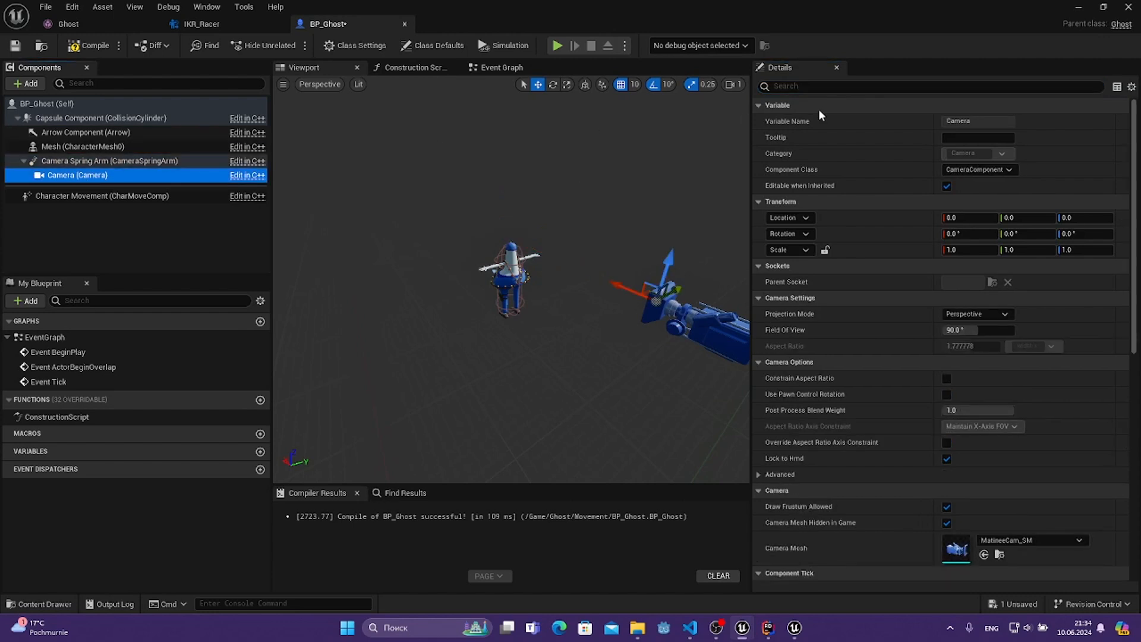
pyautogui.click(814, 84)
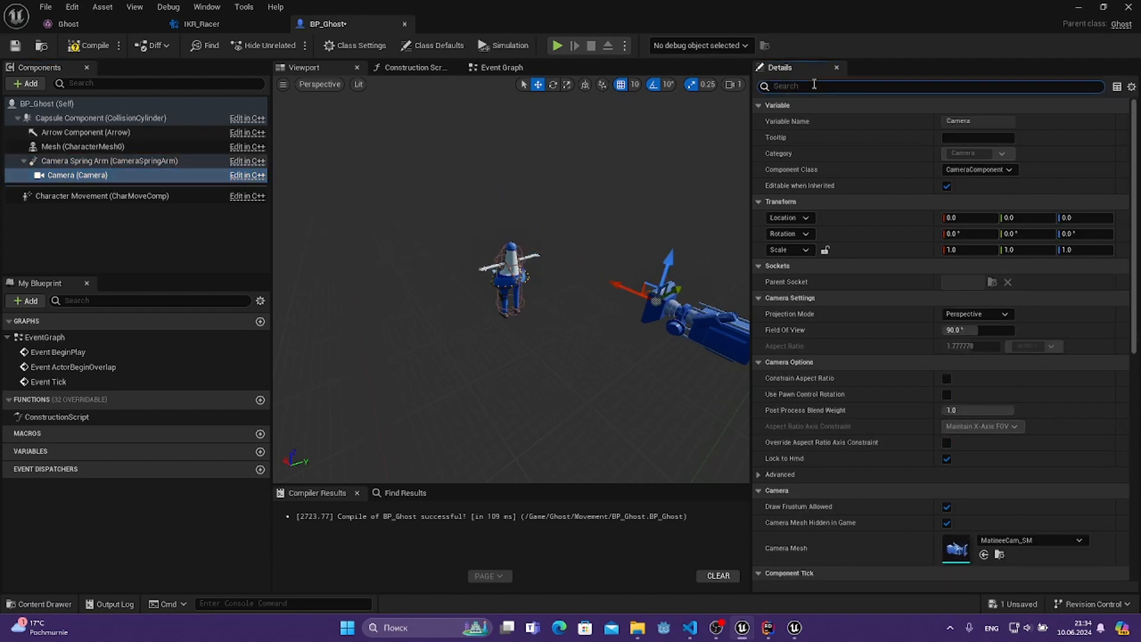
pyautogui.write('usePa')
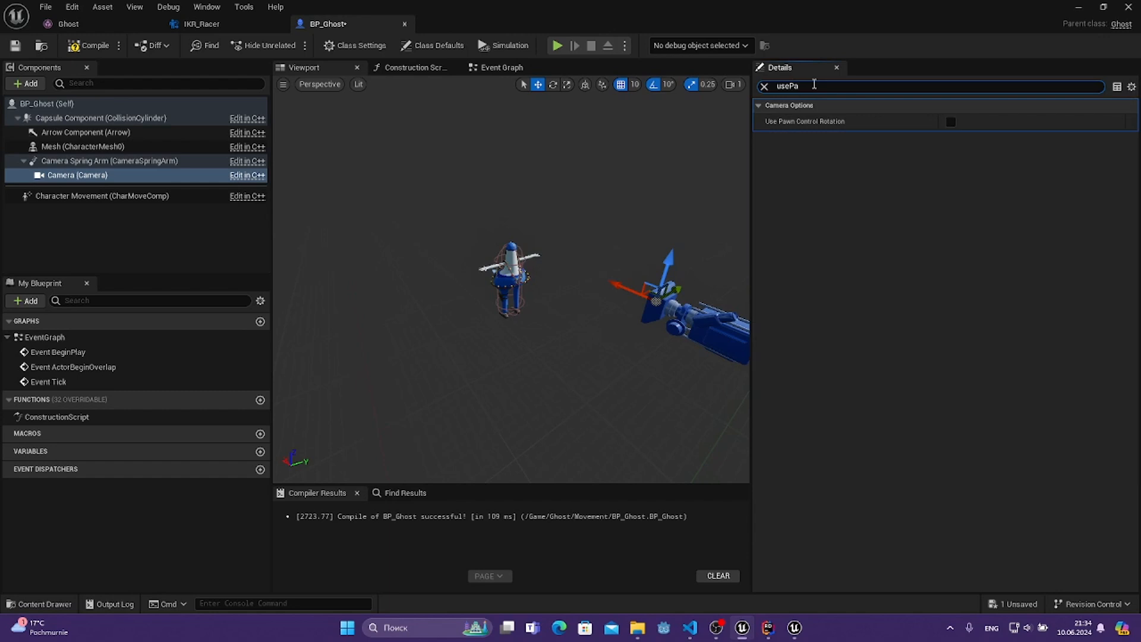
pyautogui.click(862, 109)
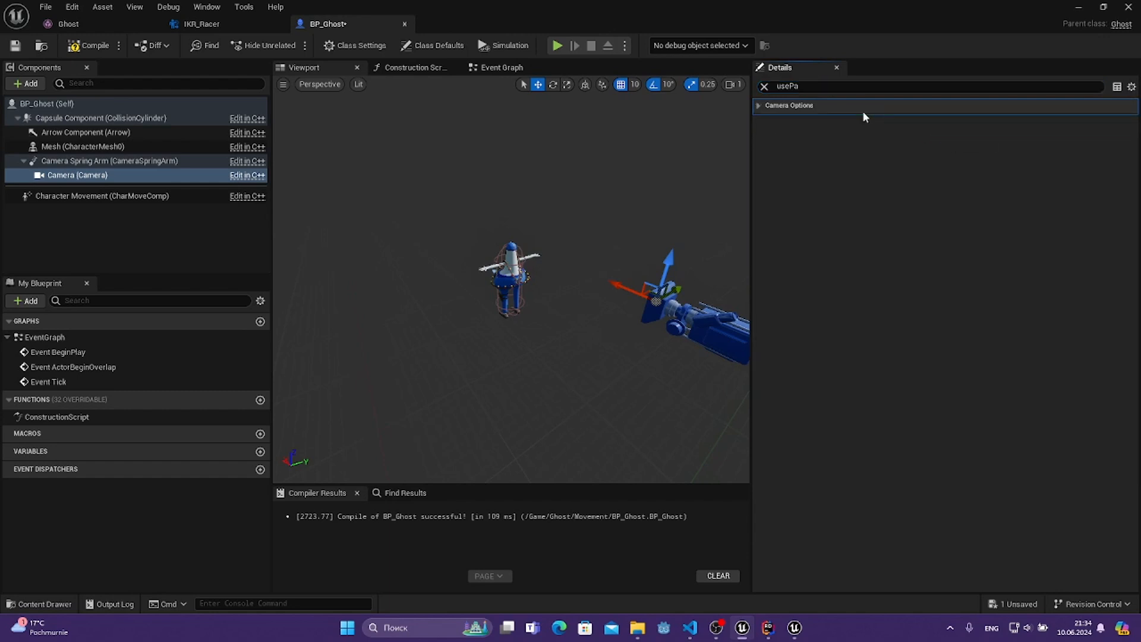
pyautogui.click(800, 108)
pyautogui.click(765, 86)
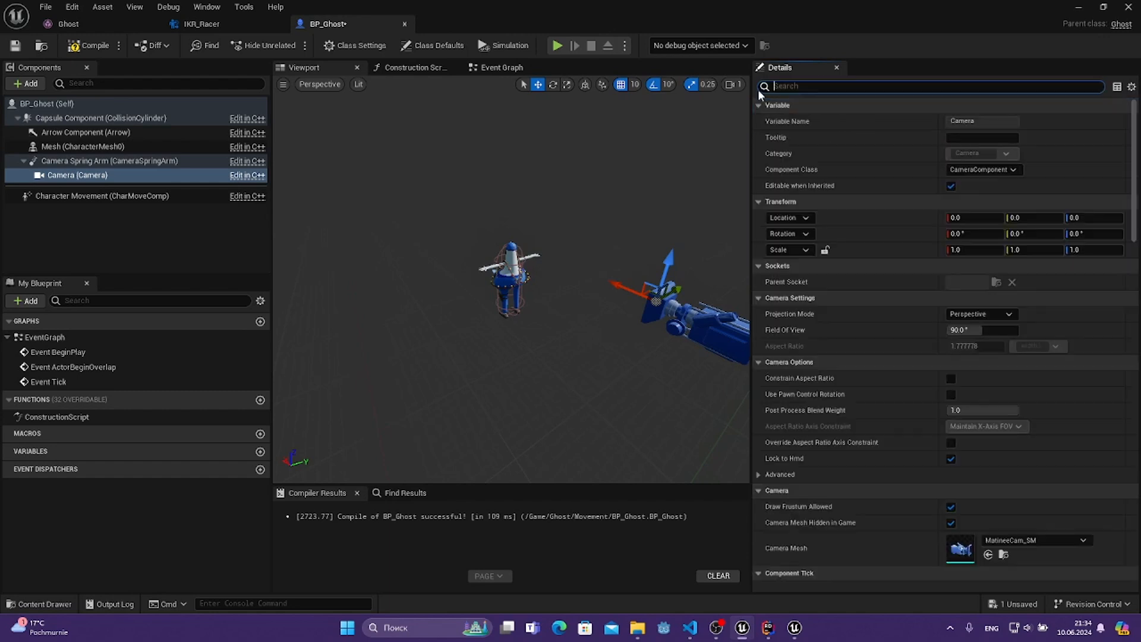
# - Compile and save BP_Ghost, and return to the ThirdPersonMap level editor
pyautogui.click(89, 45)
pyautogui.click(17, 47)
pyautogui.moveTo(549, 316); pyautogui.dragTo(693, 319, button='right')
pyautogui.hotkey('alt', 'Tab')
pyautogui.press('w')
pyautogui.press('s')
# - Create a Blueprint Class based on Game Mode Base in the Movement folder and name it BP_Ghost_GameMode
pyautogui.rightClick(249, 516)
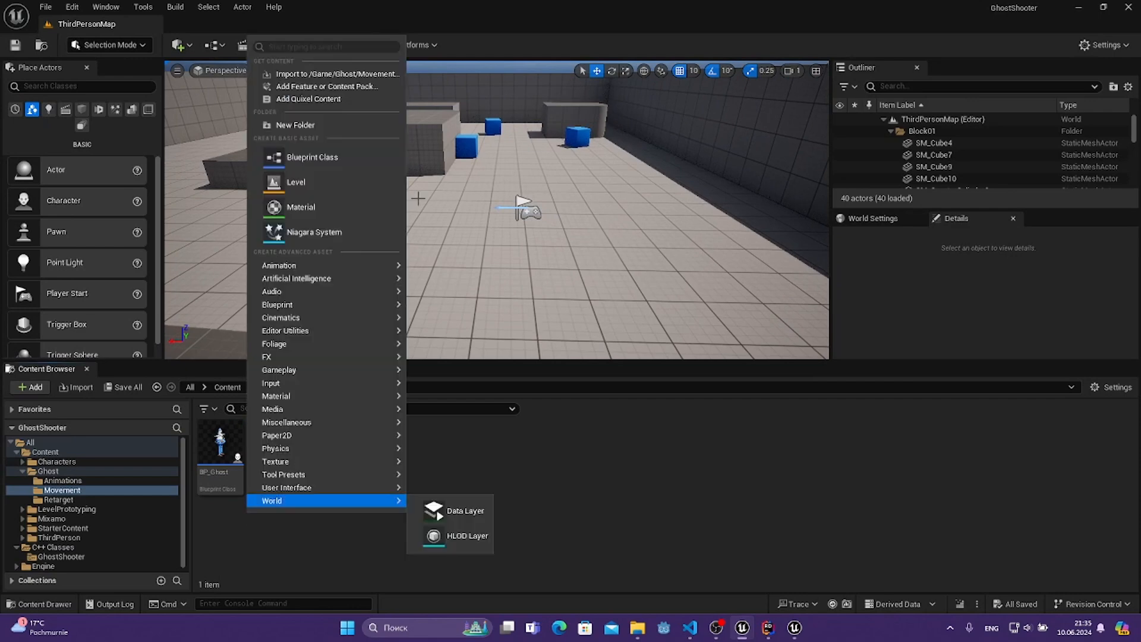
pyautogui.click(308, 161)
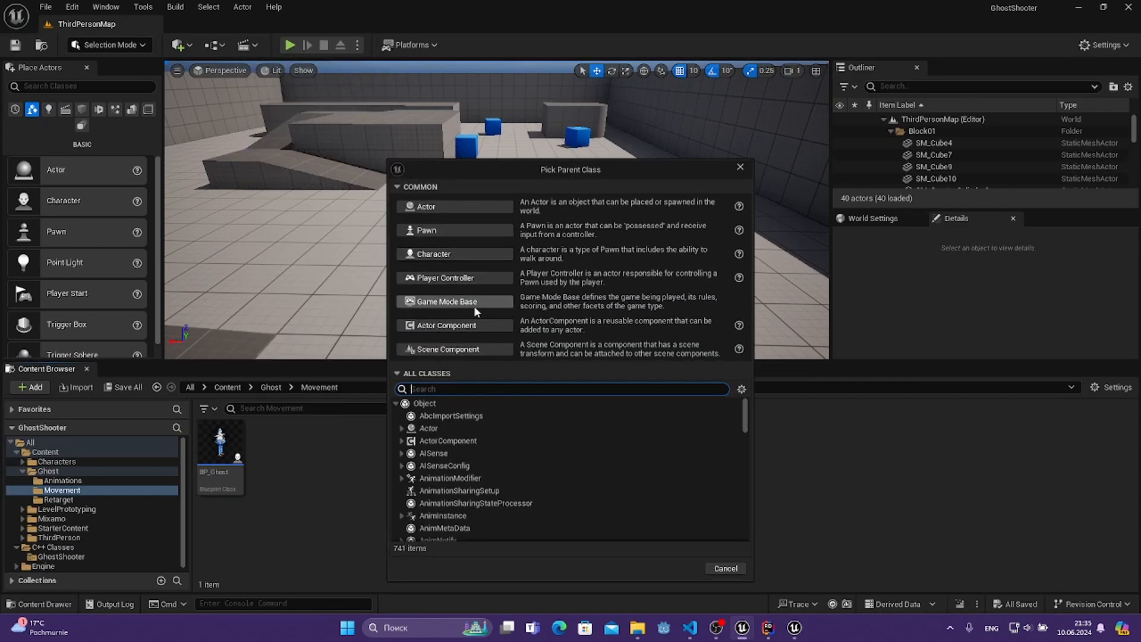
pyautogui.click(466, 307)
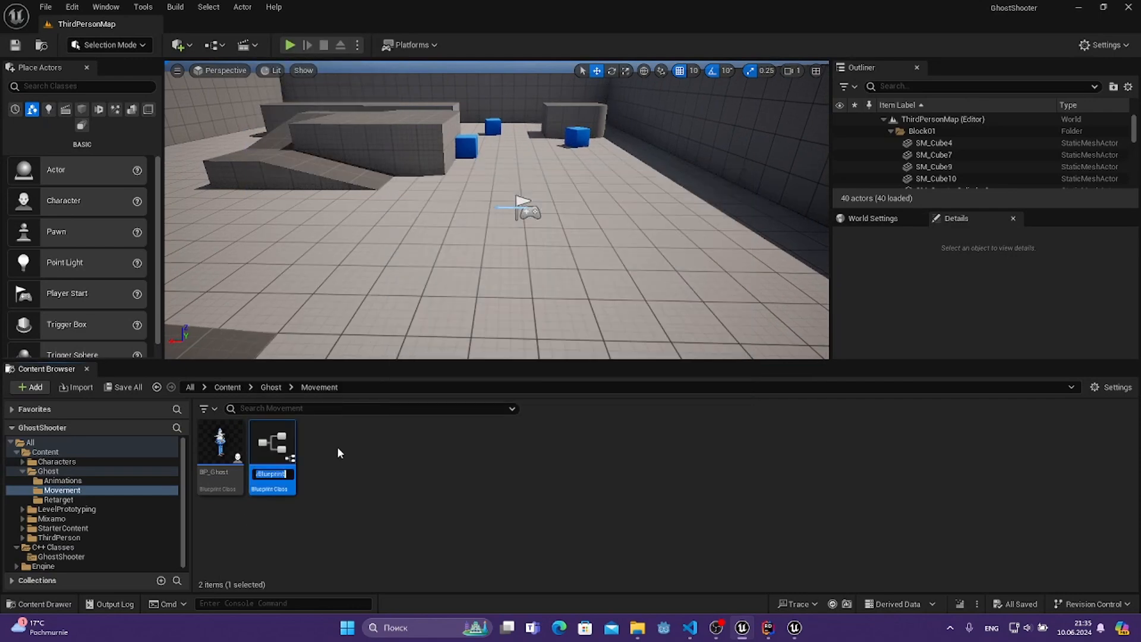
pyautogui.press('BackSpace')
pyautogui.write('BP_')
pyautogui.write('Ghost_Ga')
pyautogui.write('meMode')
pyautogui.press('Return')
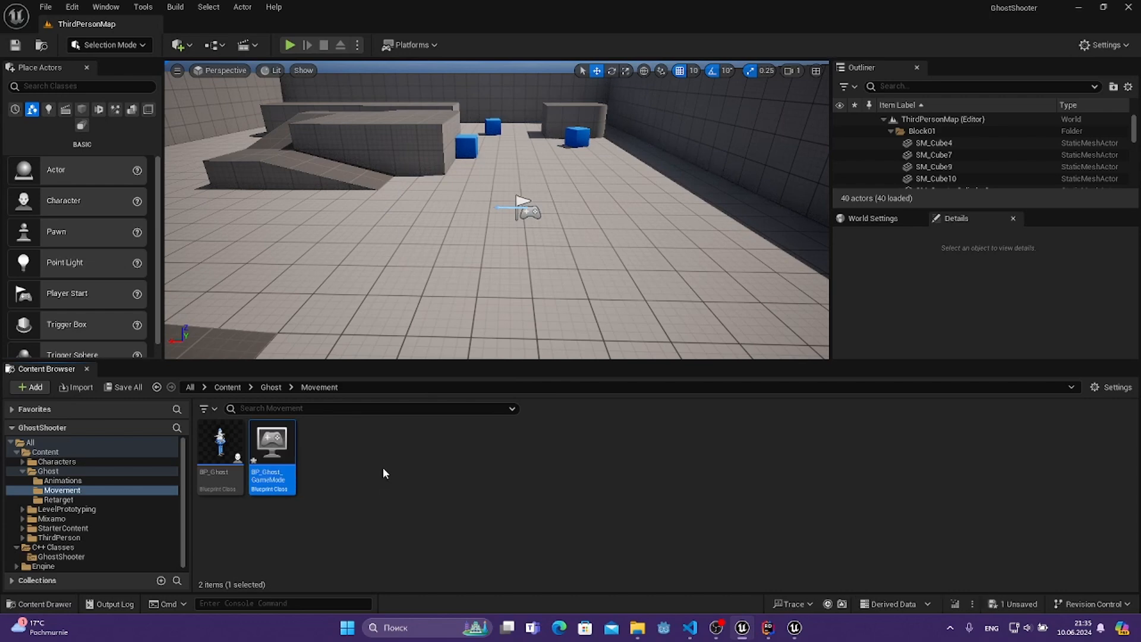
# - Set the level's GameMode Override to BP_Ghost_GameMode in the World Settings
pyautogui.click(822, 454)
pyautogui.click(873, 218)
pyautogui.scroll(-3, 951, 312)
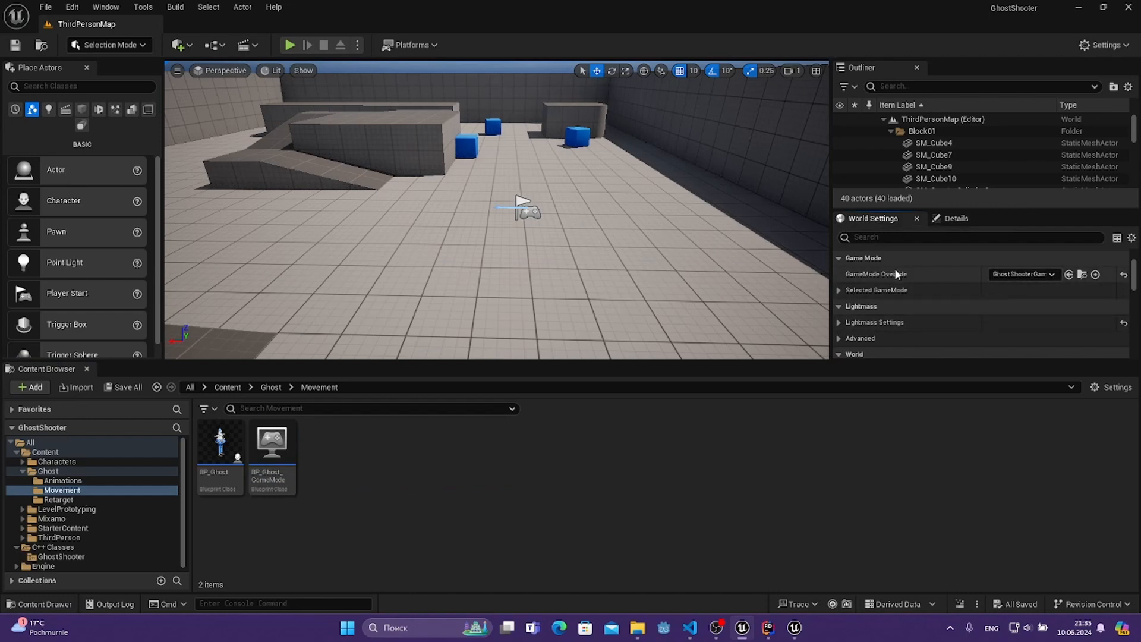
pyautogui.click(1024, 274)
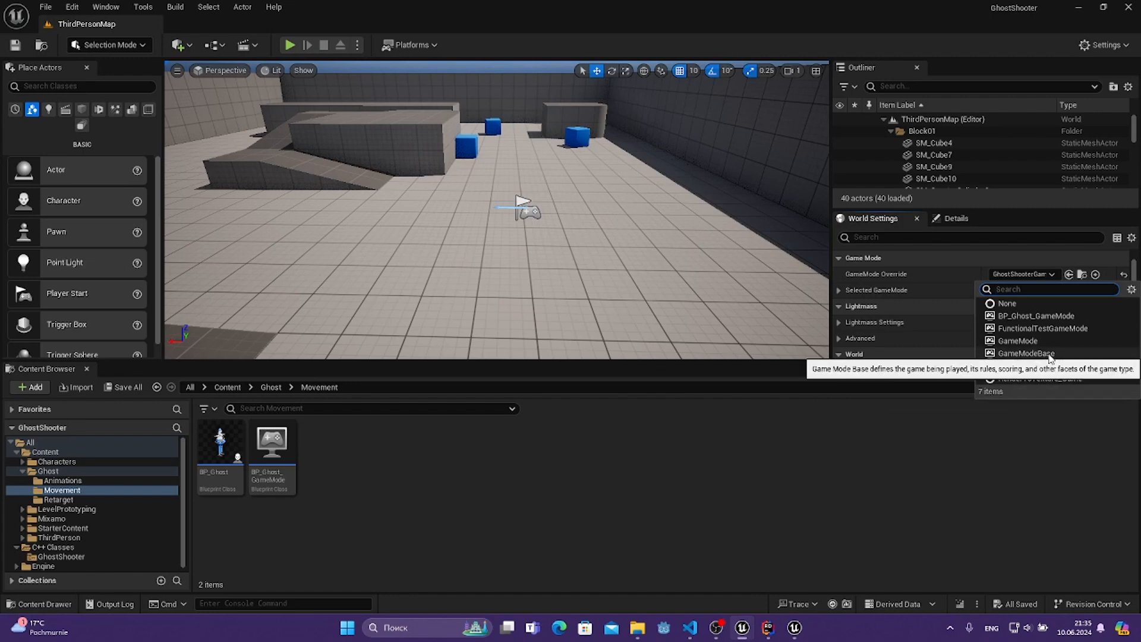
pyautogui.click(1044, 316)
# - Set the selected game mode's Default Pawn Class to BP_Ghost and save the level
pyautogui.click(839, 290)
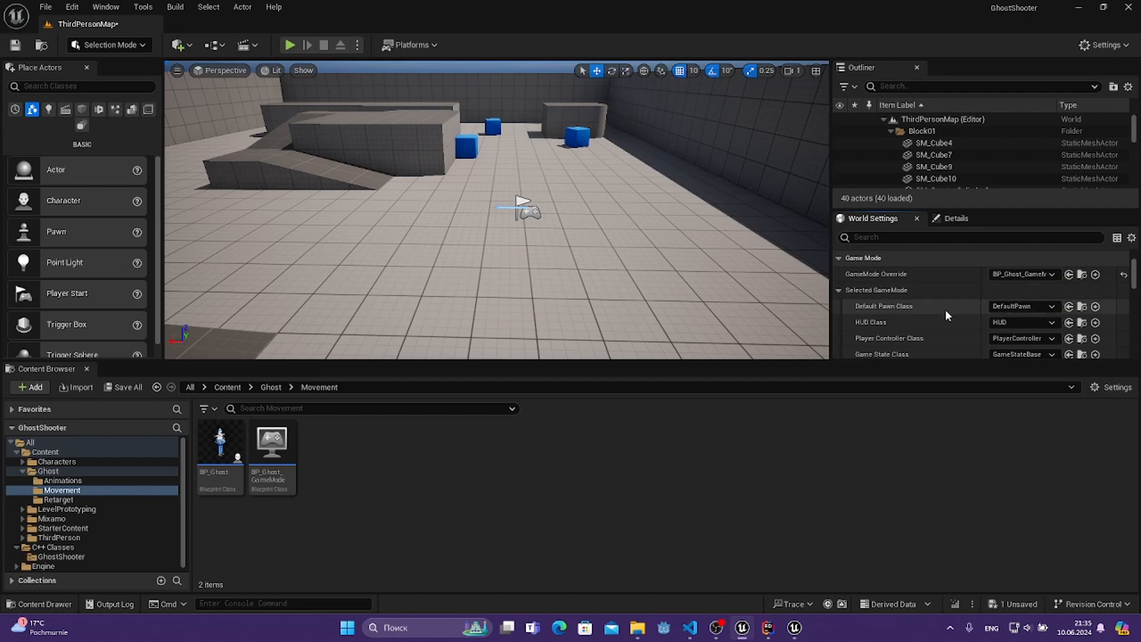
pyautogui.click(1020, 306)
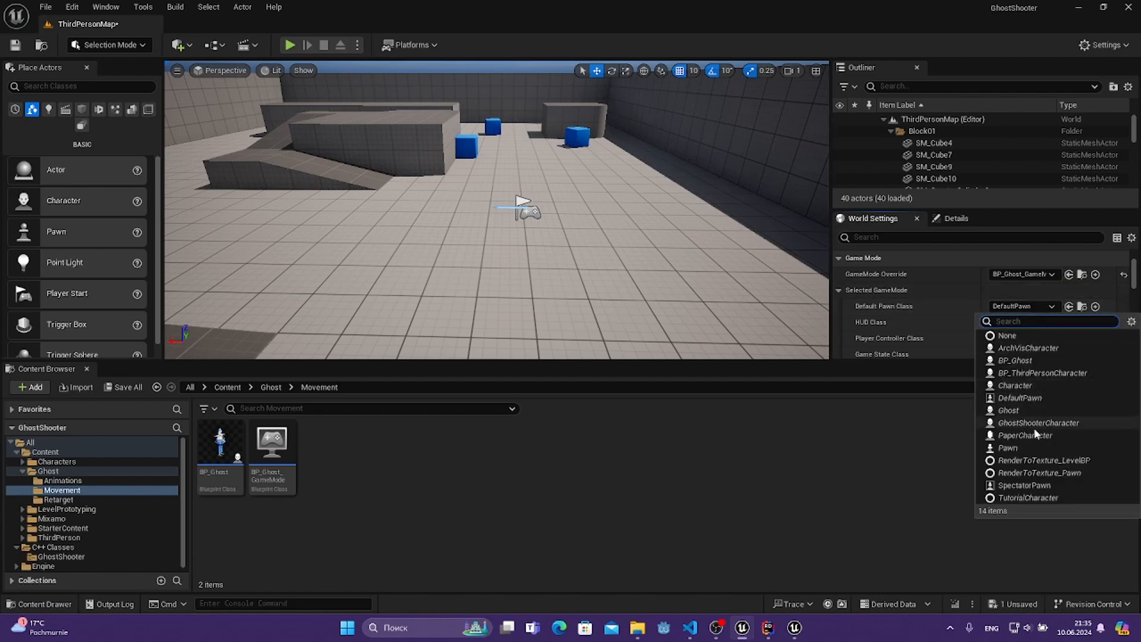
pyautogui.click(1016, 361)
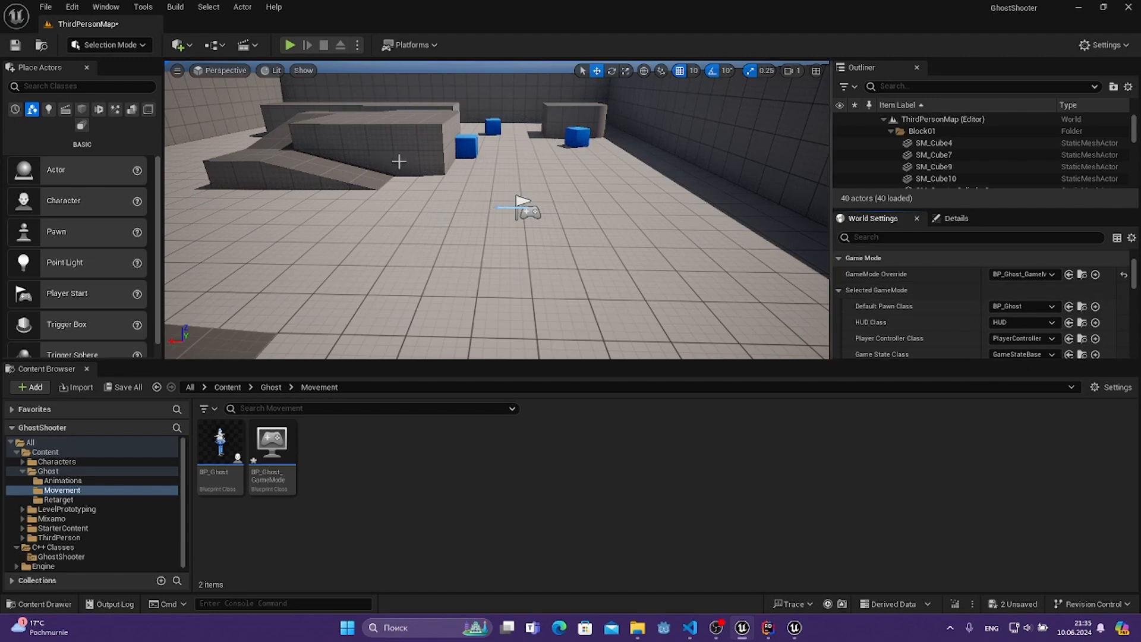
pyautogui.hotkey('ctrl', 's')
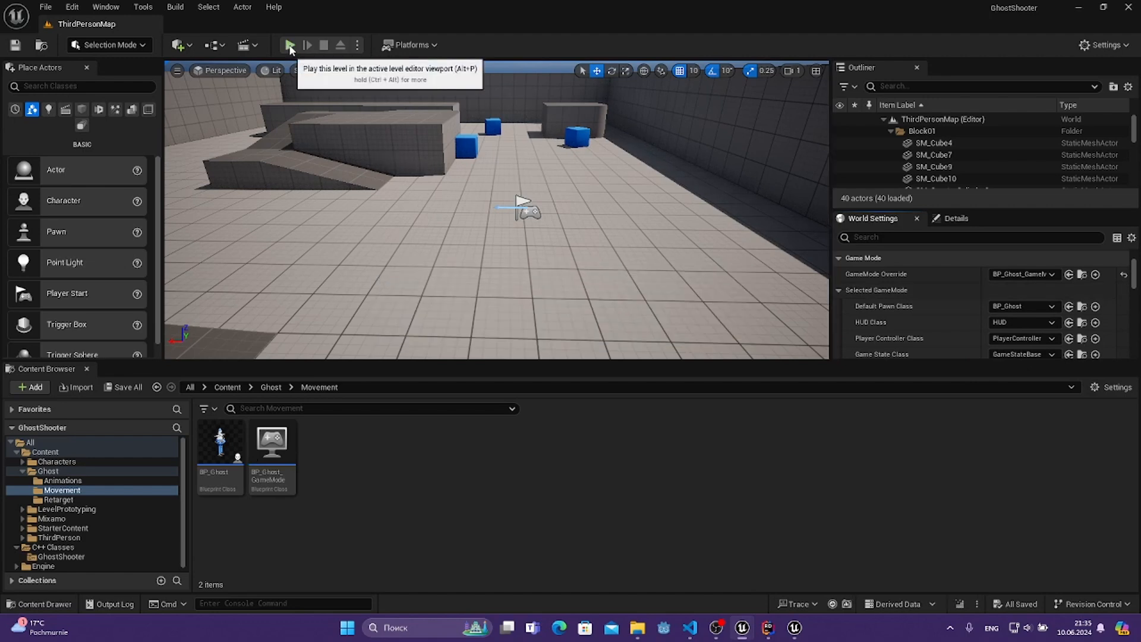
# - Play-test the level in the viewport with the ghost character and stop the session
pyautogui.click(289, 46)
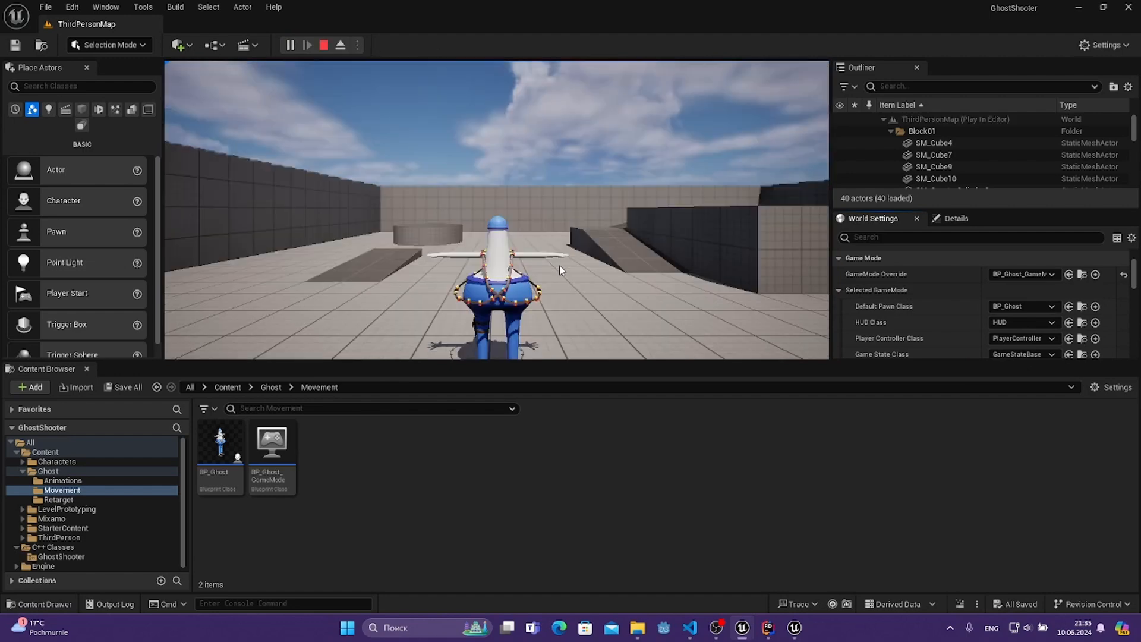
pyautogui.click(559, 265)
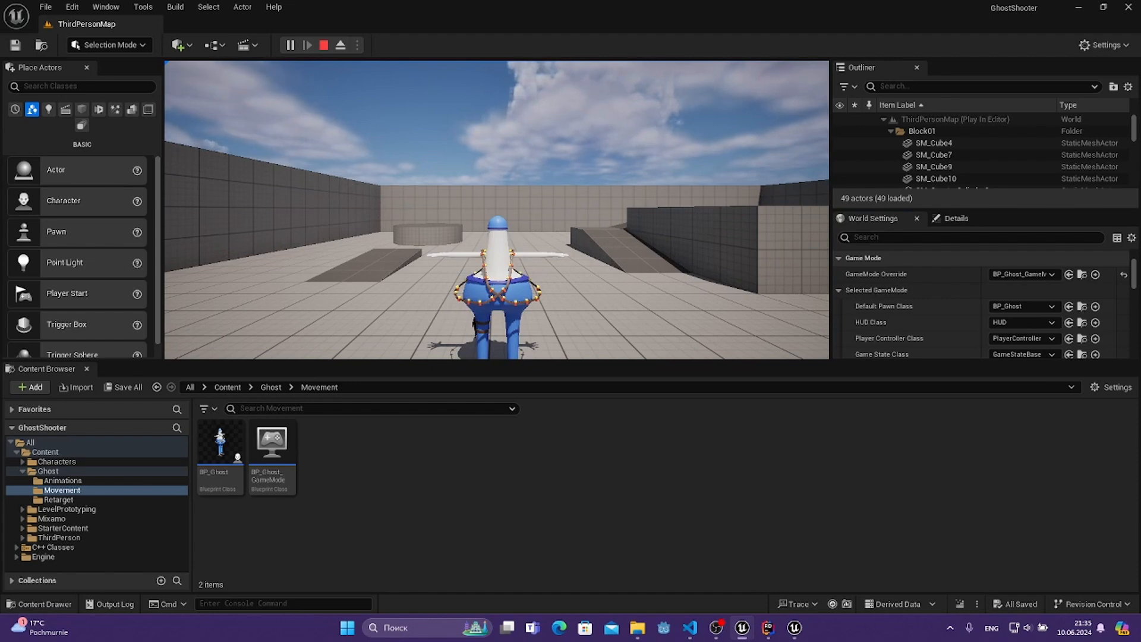
pyautogui.press('Escape')
pyautogui.moveTo(535, 336)
pyautogui.mouseDown(button='right')
pyautogui.moveTo(451, 297)
pyautogui.moveTo(535, 369)
pyautogui.moveTo(518, 333)
pyautogui.mouseUp(button='right')
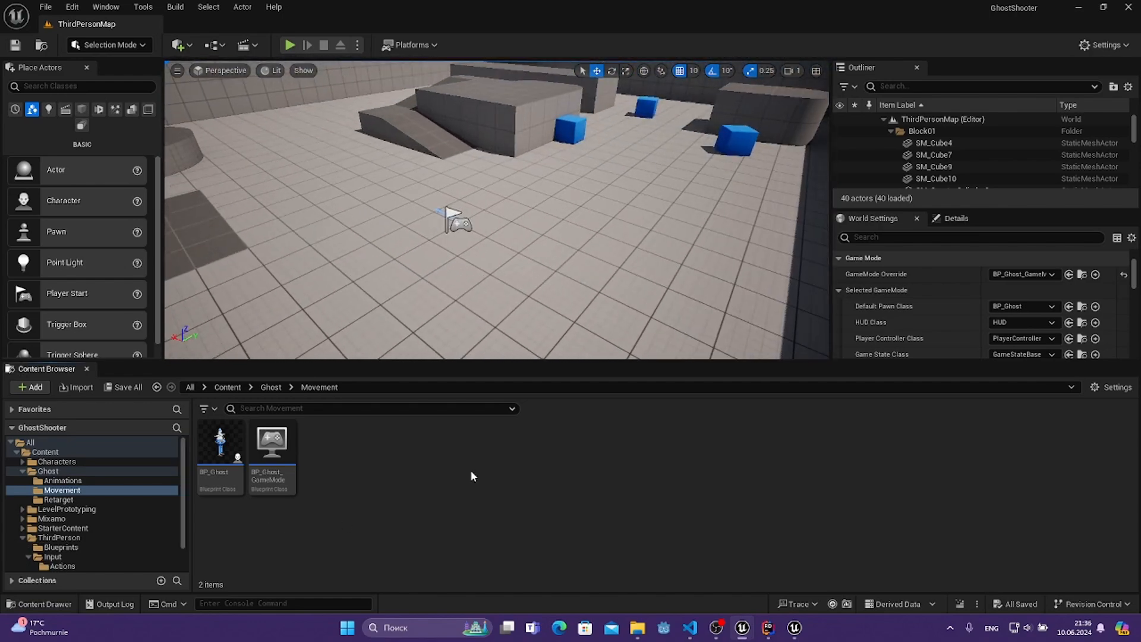
# - Open BP_Ghost, select its root (Self) and filter the details by "Input"
pyautogui.doubleClick(220, 446)
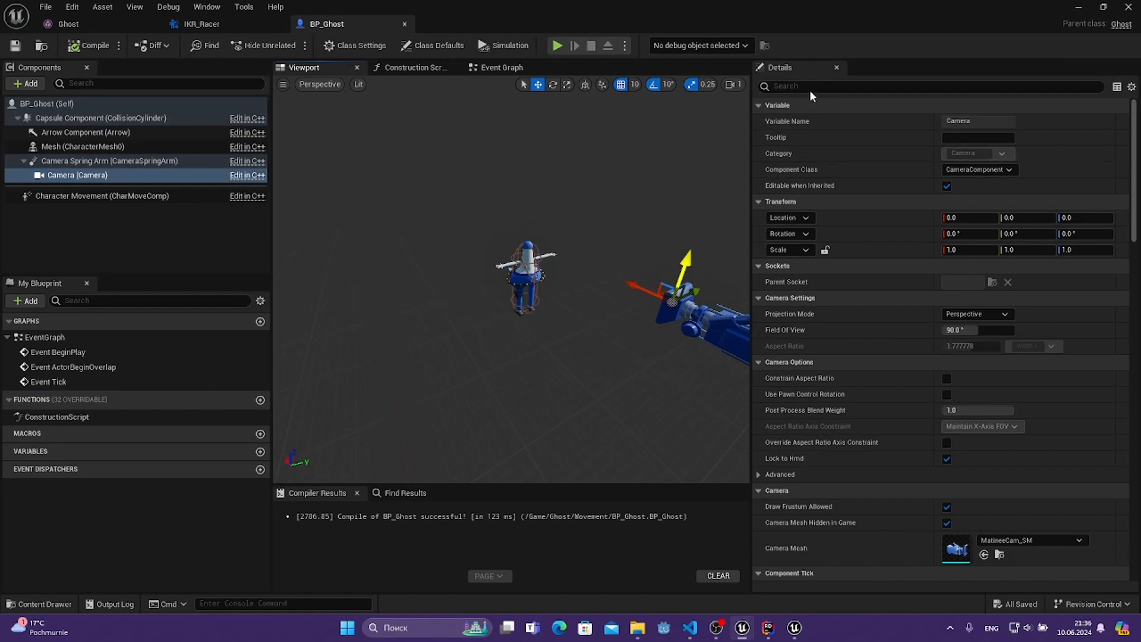
pyautogui.click(807, 87)
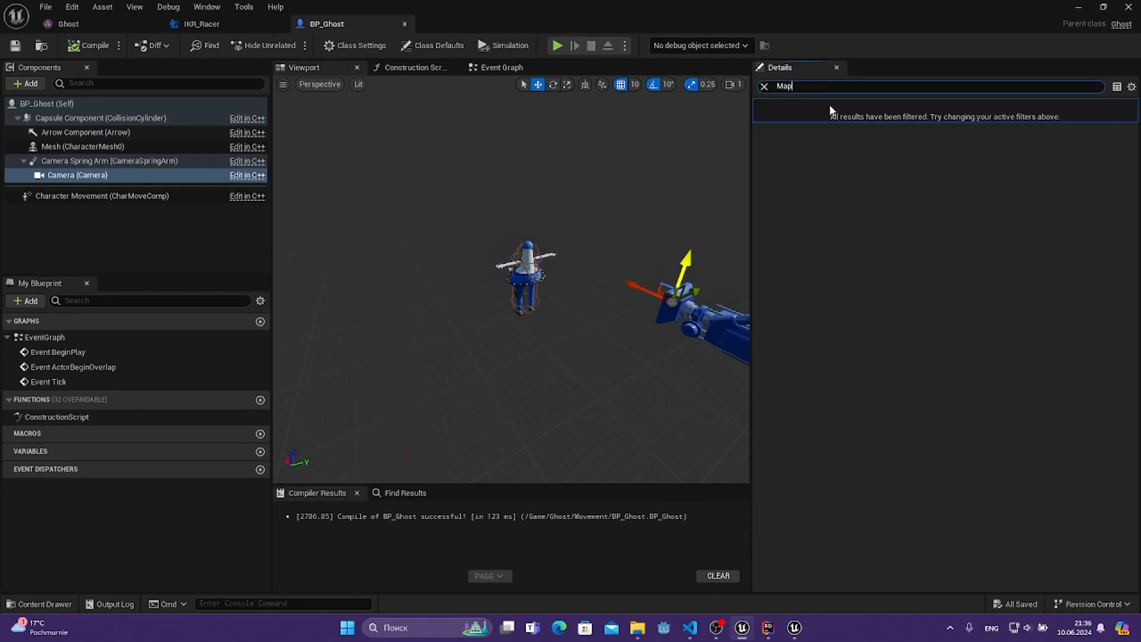
pyautogui.press('BackSpace')
pyautogui.press('BackSpace')
pyautogui.press('BackSpace')
pyautogui.press('BackSpace')
pyautogui.click(97, 105)
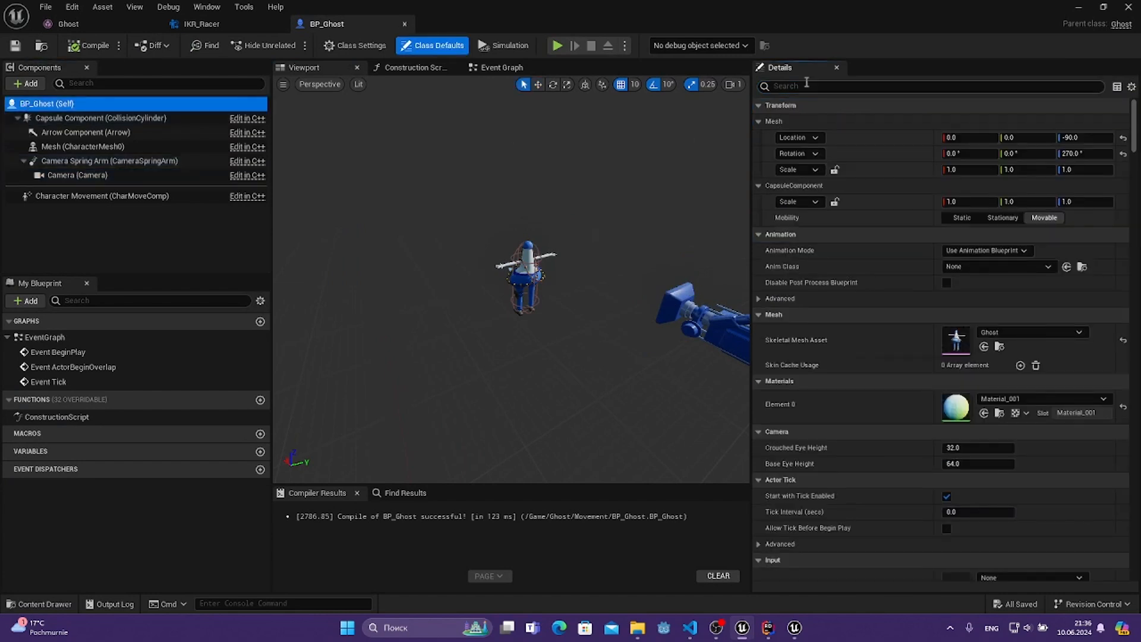
pyautogui.click(805, 84)
pyautogui.write('Input')
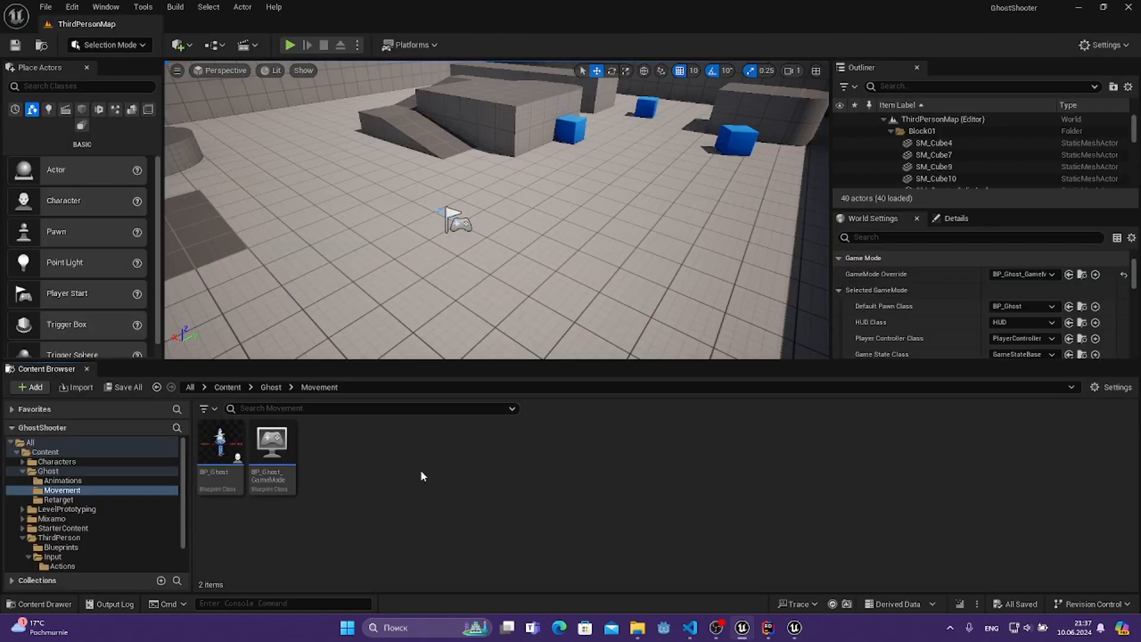
# - Create a folder named input inside the Movement folder and open it
pyautogui.rightClick(420, 474)
pyautogui.press('Escape')
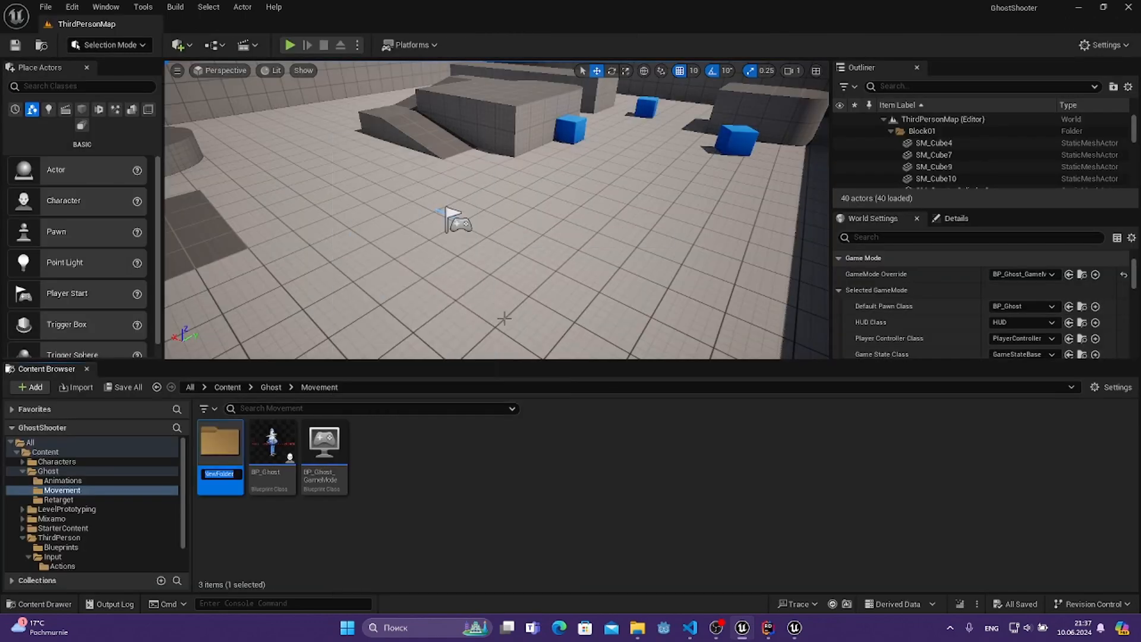
pyautogui.write('input')
pyautogui.press('Return')
pyautogui.press('F2')
pyautogui.write('I')
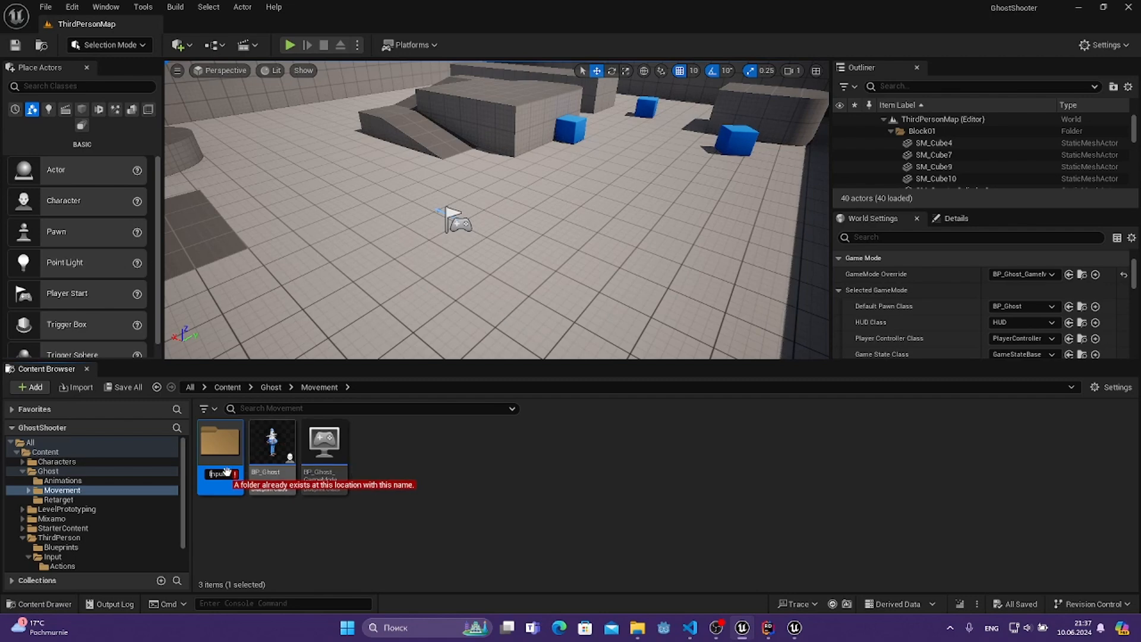
pyautogui.click(378, 483)
pyautogui.click(236, 437)
pyautogui.doubleClick(237, 437)
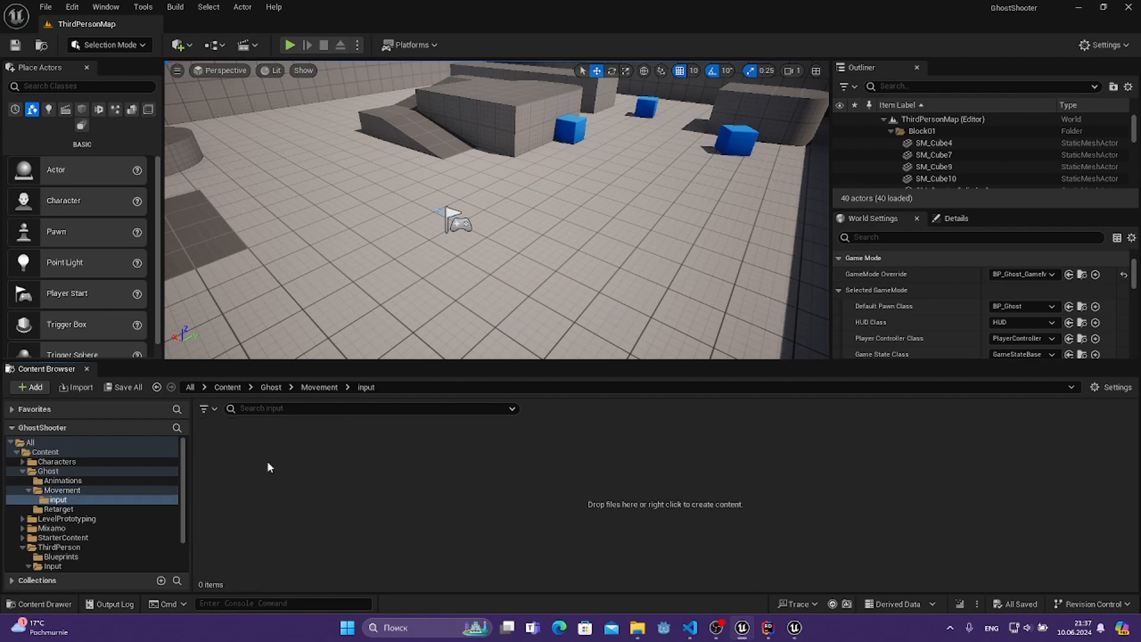
# - Create an Input Action named IA_Jump in the input folder and open it
pyautogui.rightClick(273, 454)
pyautogui.click(230, 473)
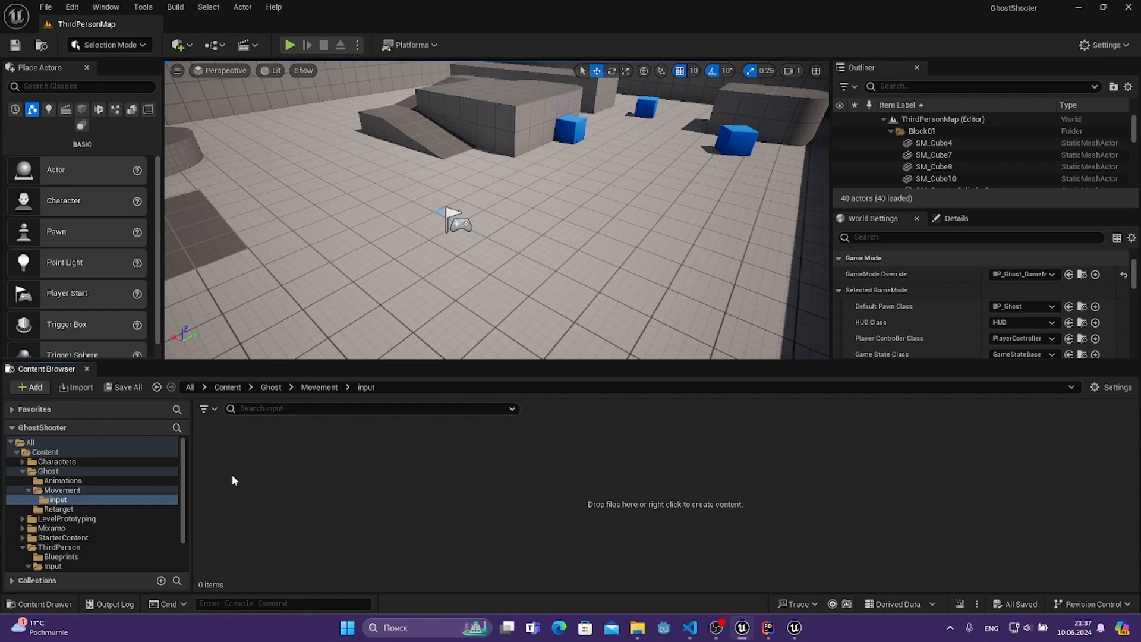
pyautogui.rightClick(271, 476)
pyautogui.moveTo(446, 484)
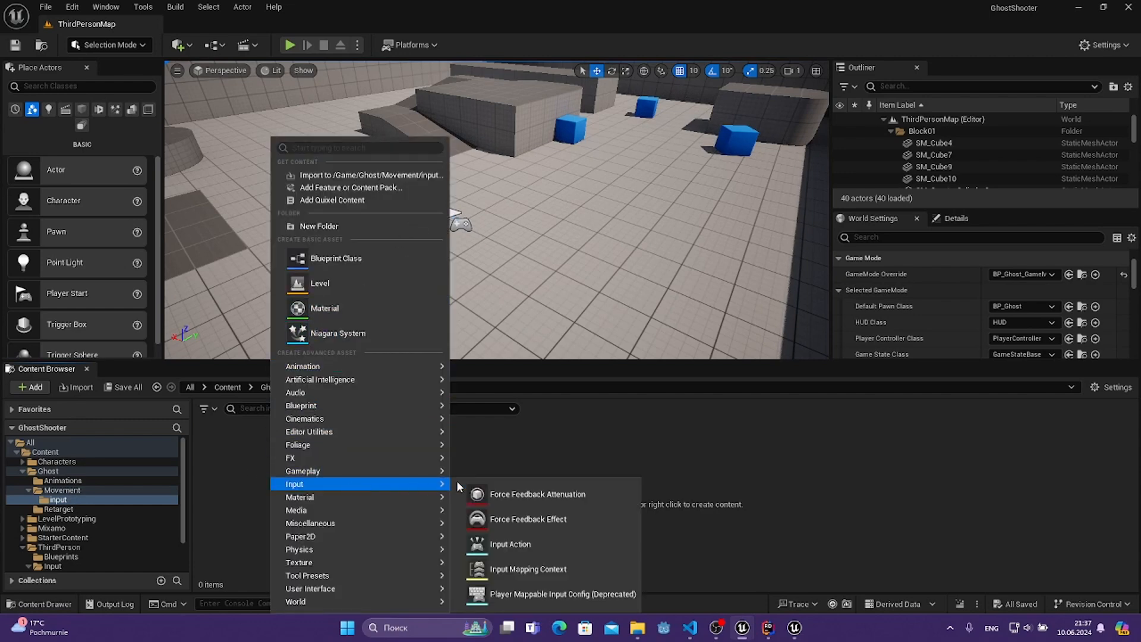
pyautogui.click(554, 543)
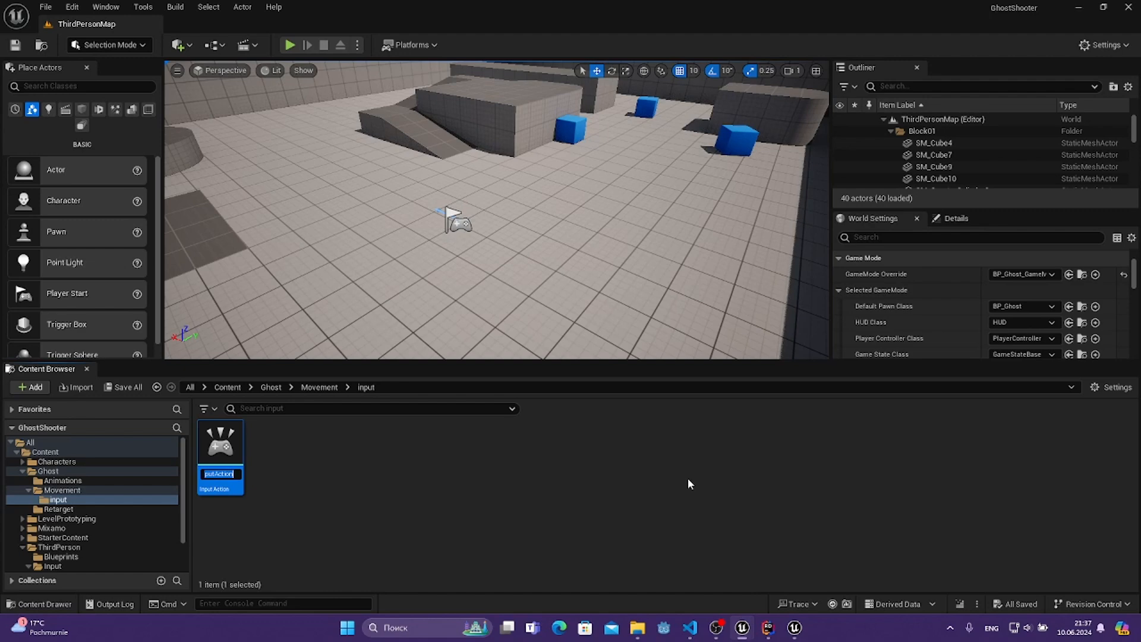
pyautogui.write('IA_Jump')
pyautogui.press('Return')
pyautogui.press('Return')
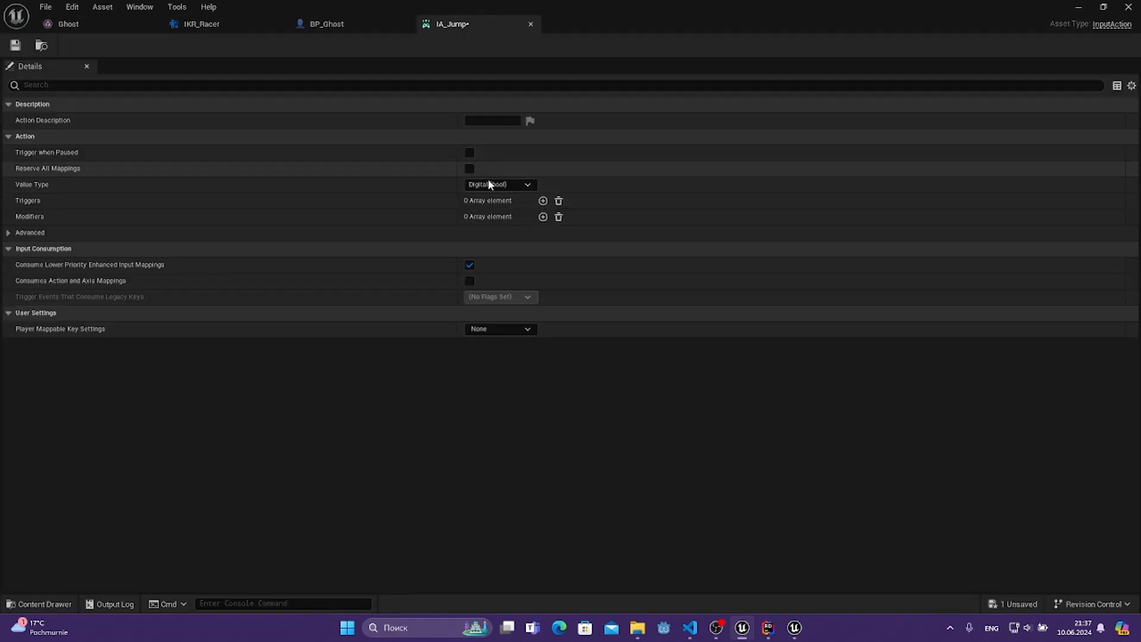
# - Keep IA_Jump's Value Type at Digital (bool), save it, and return to the level editor
pyautogui.click(487, 184)
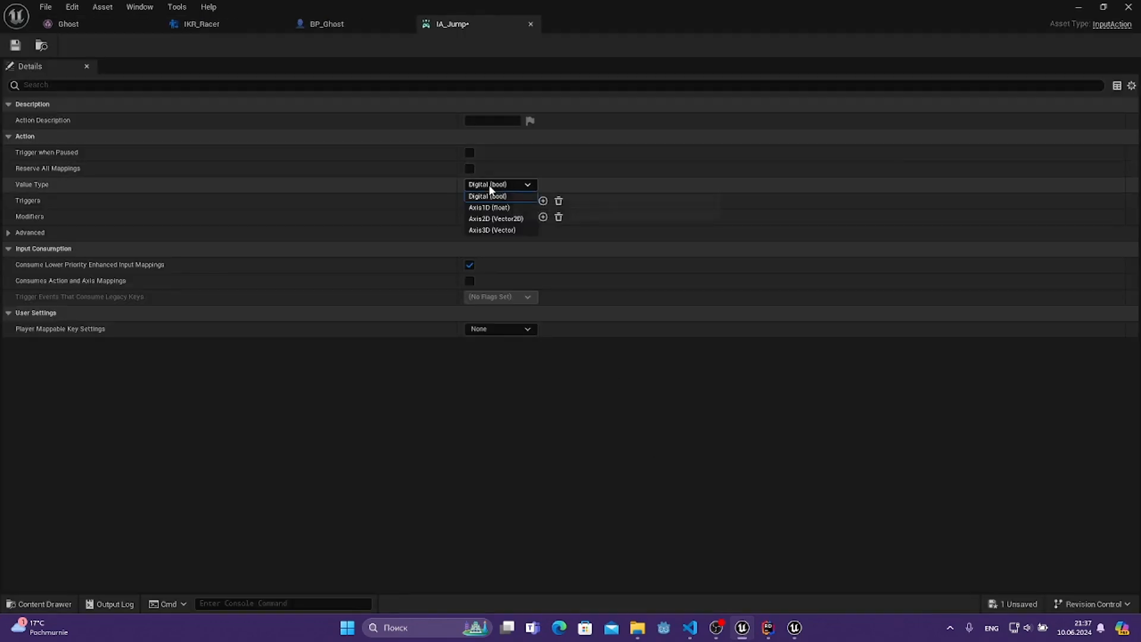
pyautogui.click(479, 199)
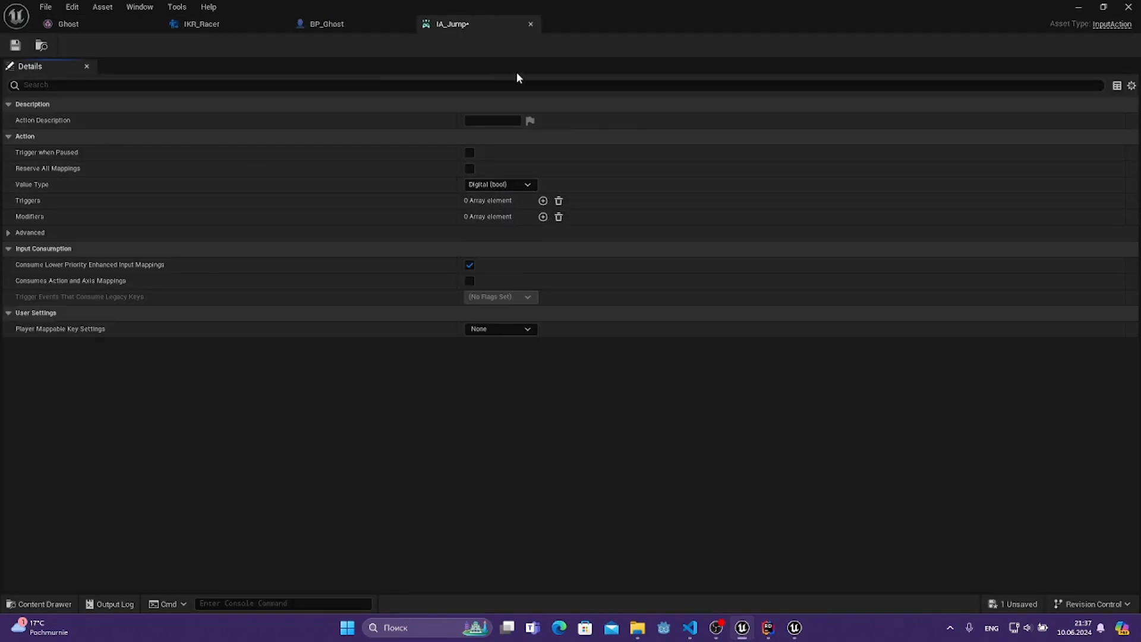
pyautogui.hotkey('ctrl', 's')
pyautogui.click(531, 25)
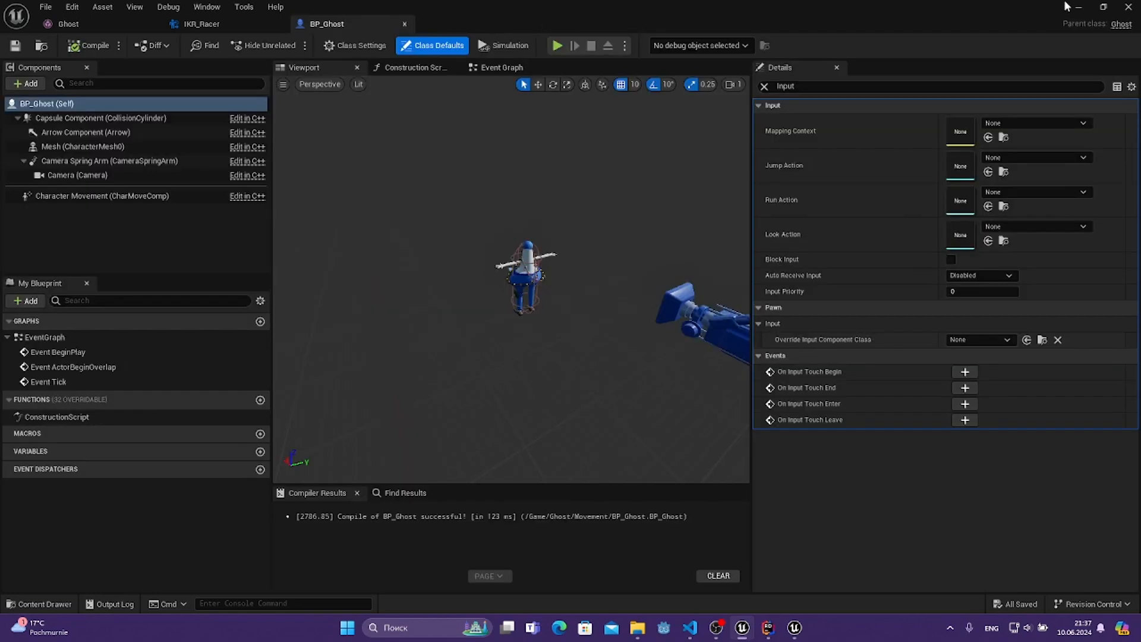
pyautogui.click(1078, 7)
# - Create an Input Action named IA_Run in the input folder and open it
pyautogui.rightClick(373, 462)
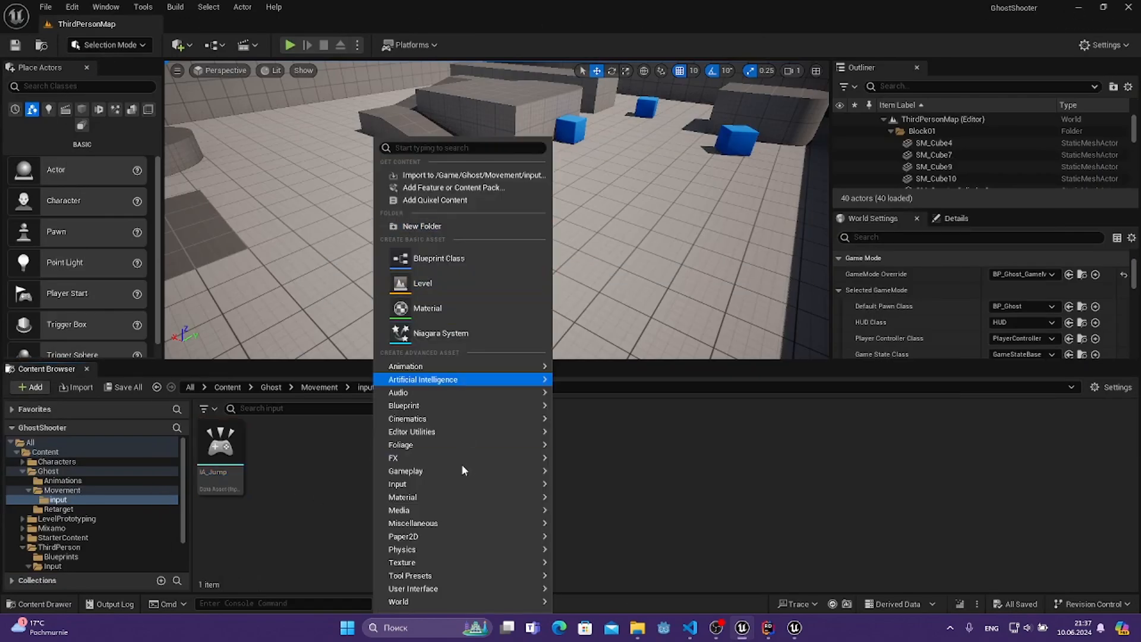
pyautogui.moveTo(416, 484)
pyautogui.click(633, 542)
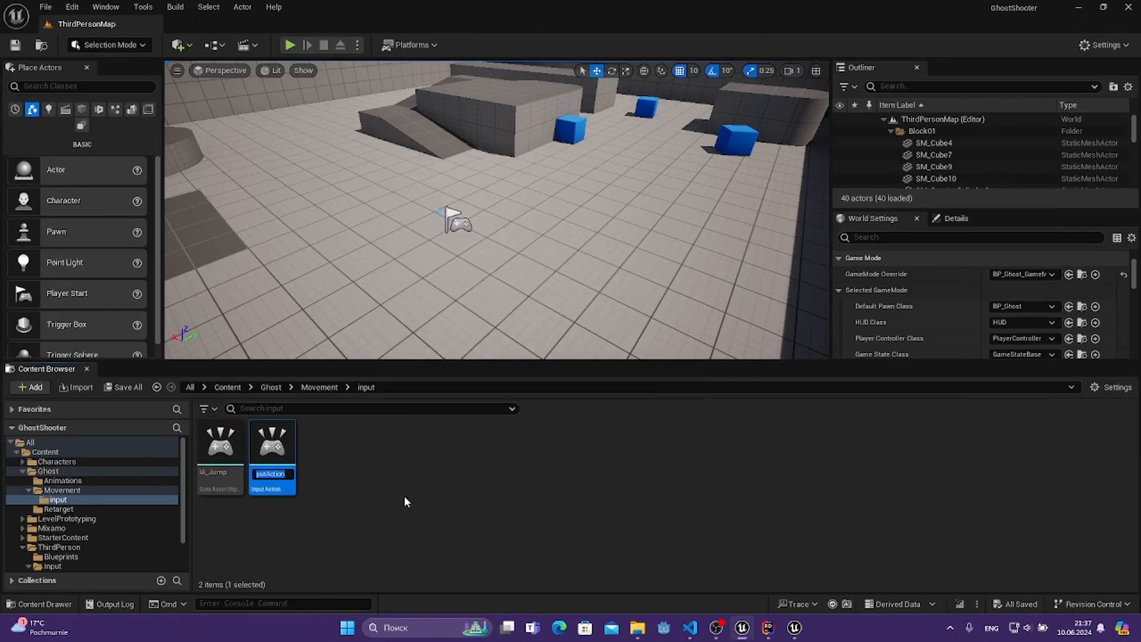
pyautogui.write('IA_Run')
pyautogui.press('Return')
pyautogui.doubleClick(270, 446)
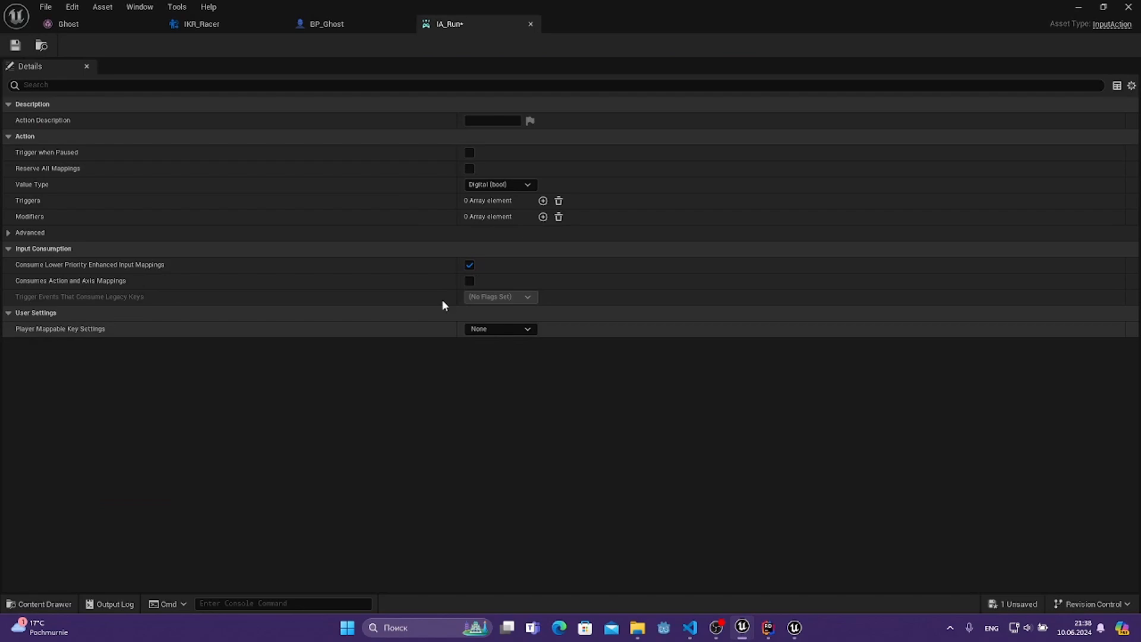
# - Set IA_Run's Value Type to Axis2D (Vector2D), save it, and return to the level editor
pyautogui.click(494, 185)
pyautogui.click(509, 221)
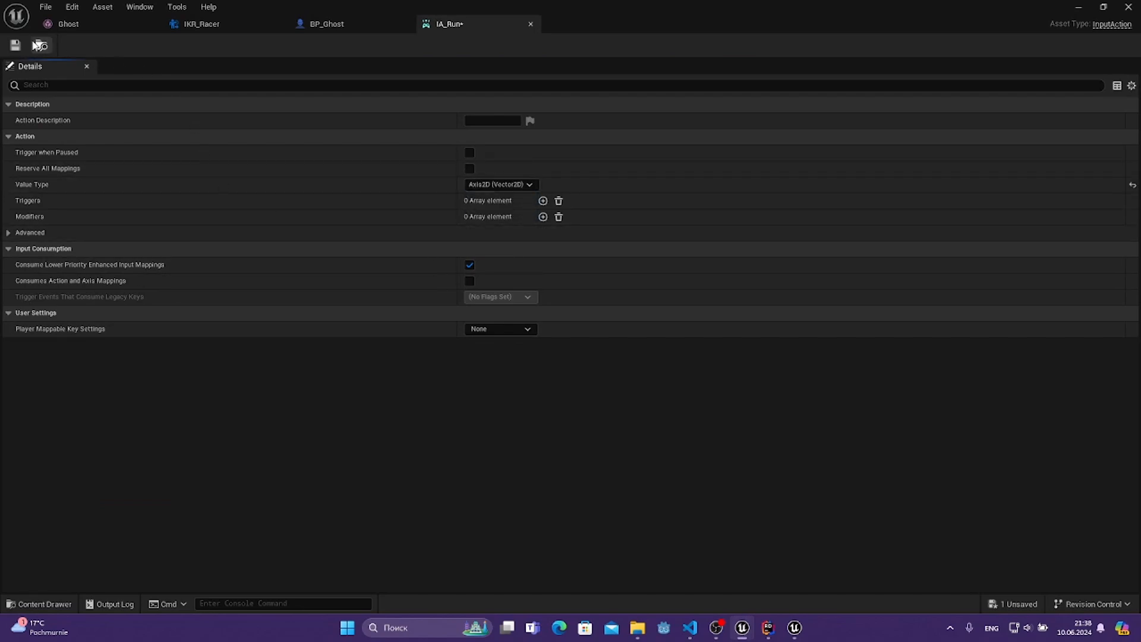
pyautogui.click(15, 46)
pyautogui.click(1078, 9)
# - Duplicate the IA_Run input action and rename the copy IA_Look
pyautogui.rightClick(400, 477)
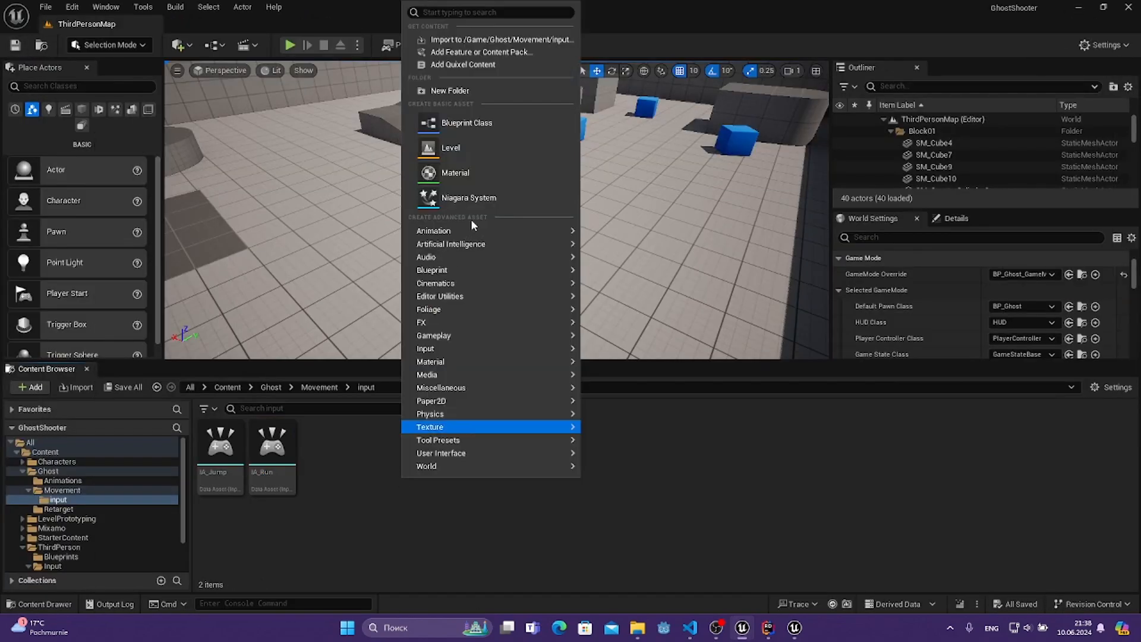
pyautogui.click(305, 457)
pyautogui.hotkey('ctrl', 'v')
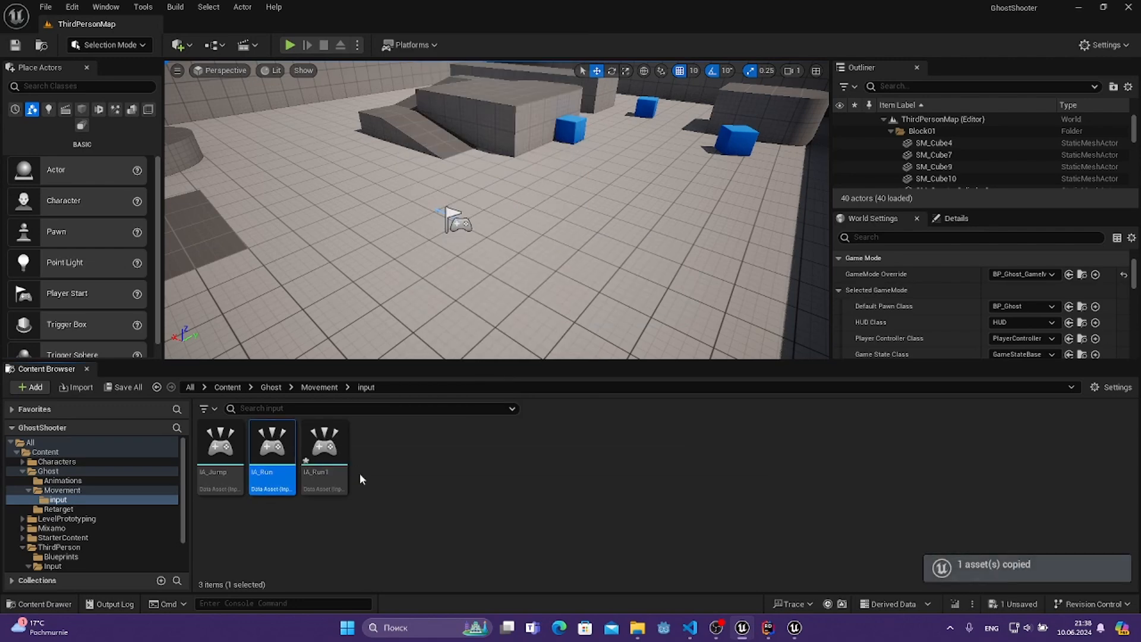
pyautogui.click(331, 463)
pyautogui.press('F2')
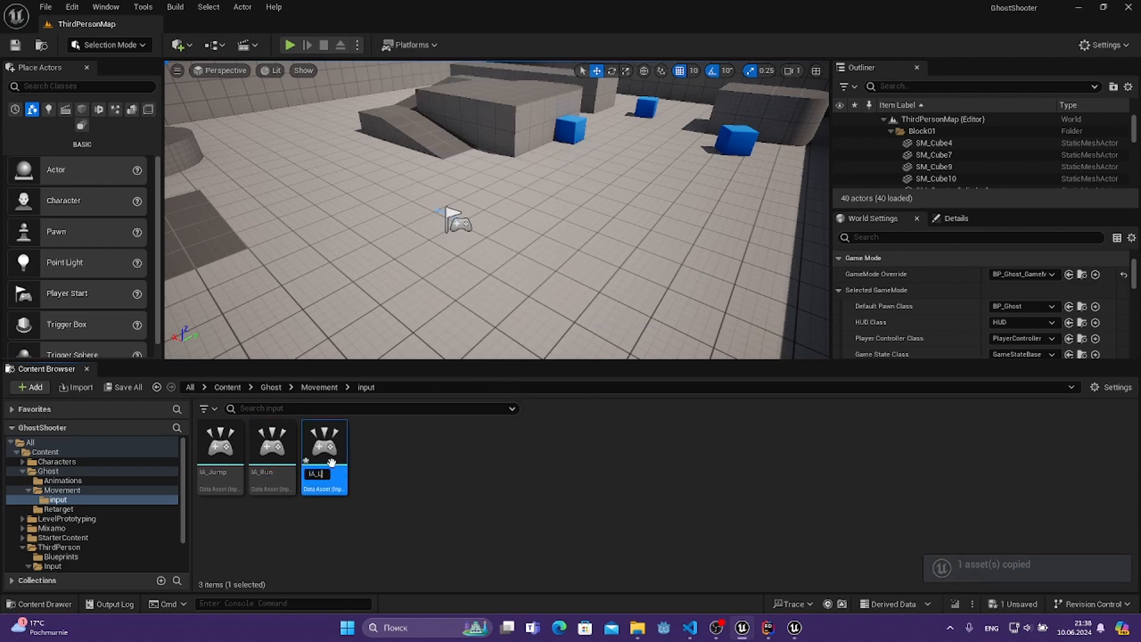
pyautogui.write('IA_Look')
pyautogui.press('Return')
# - Close the IA_Run editor and open IA_Look to check its Value Type
pyautogui.doubleClick(341, 467)
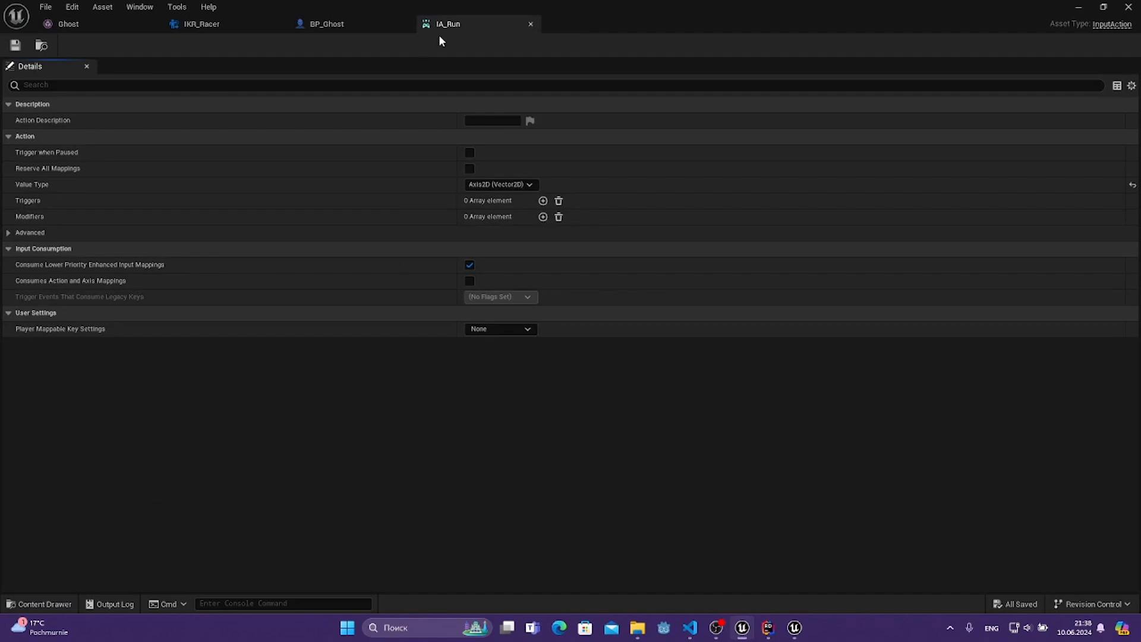
pyautogui.click(531, 24)
pyautogui.click(1077, 8)
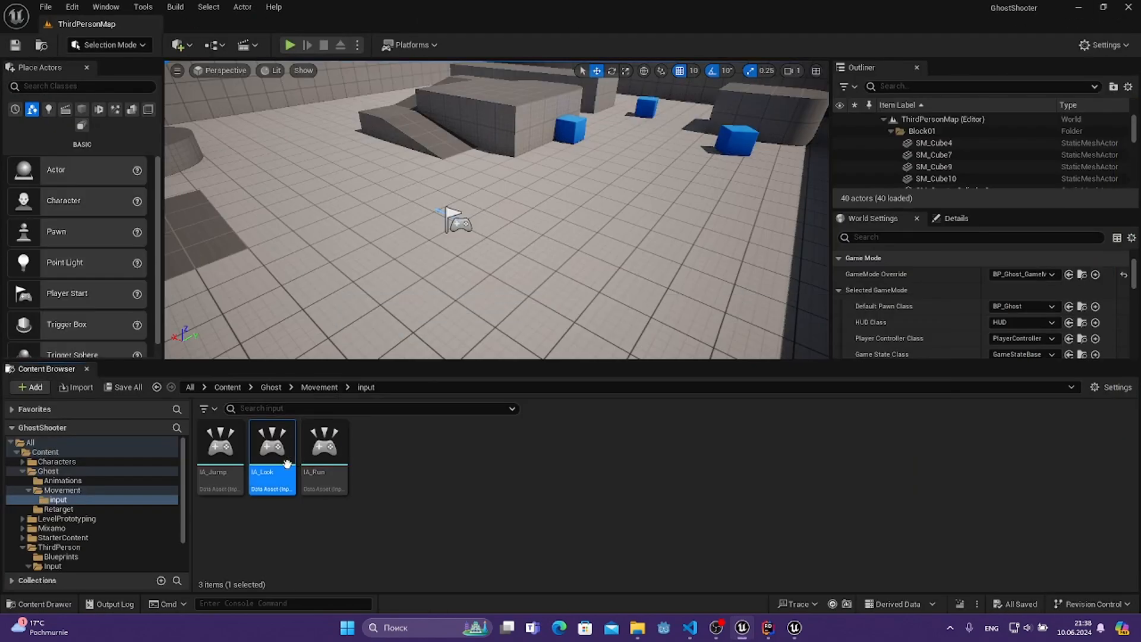
pyautogui.doubleClick(272, 471)
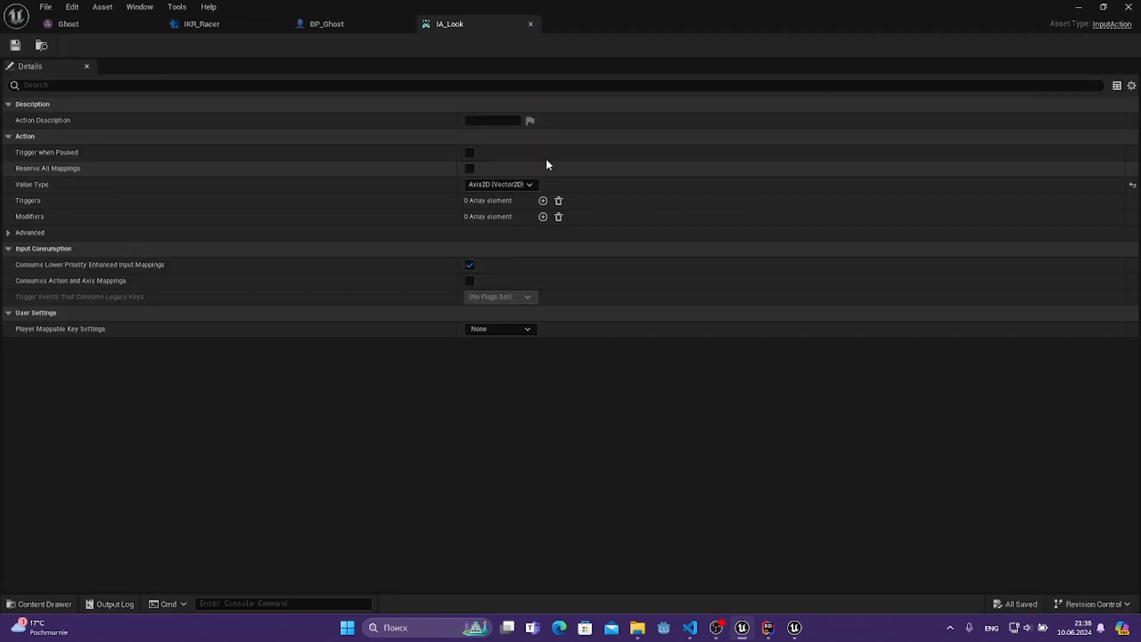
pyautogui.click(1078, 7)
# - Create an Input Mapping Context named IAC_Context in the input folder, open it and save it
pyautogui.rightClick(416, 481)
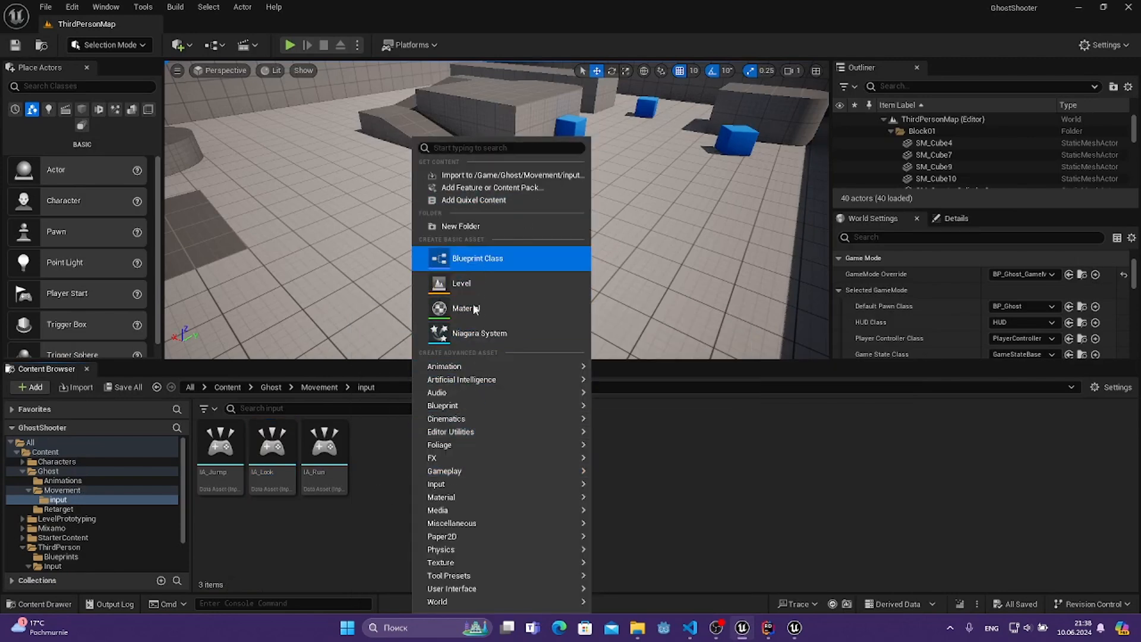
pyautogui.moveTo(501, 483)
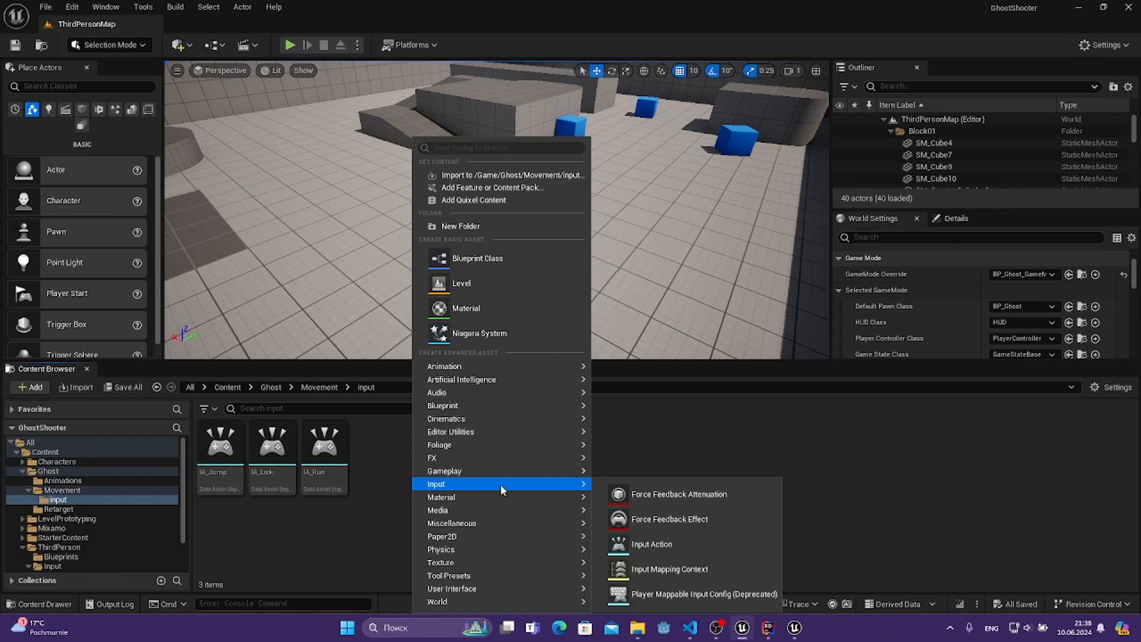
pyautogui.click(661, 567)
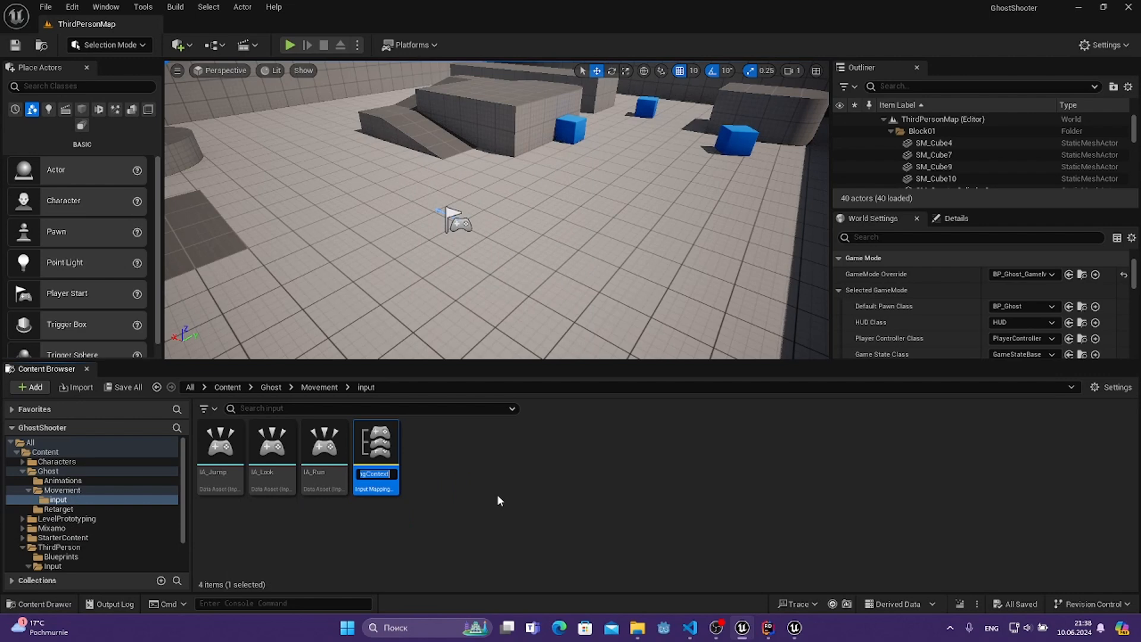
pyautogui.write('IAC_C')
pyautogui.write('ontext')
pyautogui.press('Return')
pyautogui.press('Return')
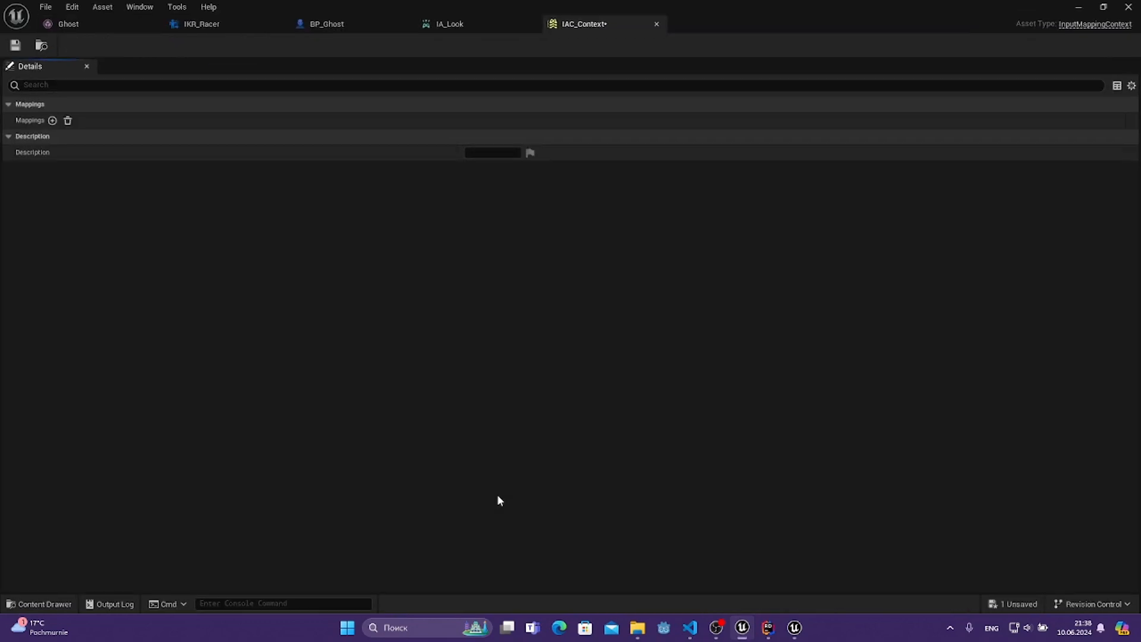
pyautogui.hotkey('ctrl', 's')
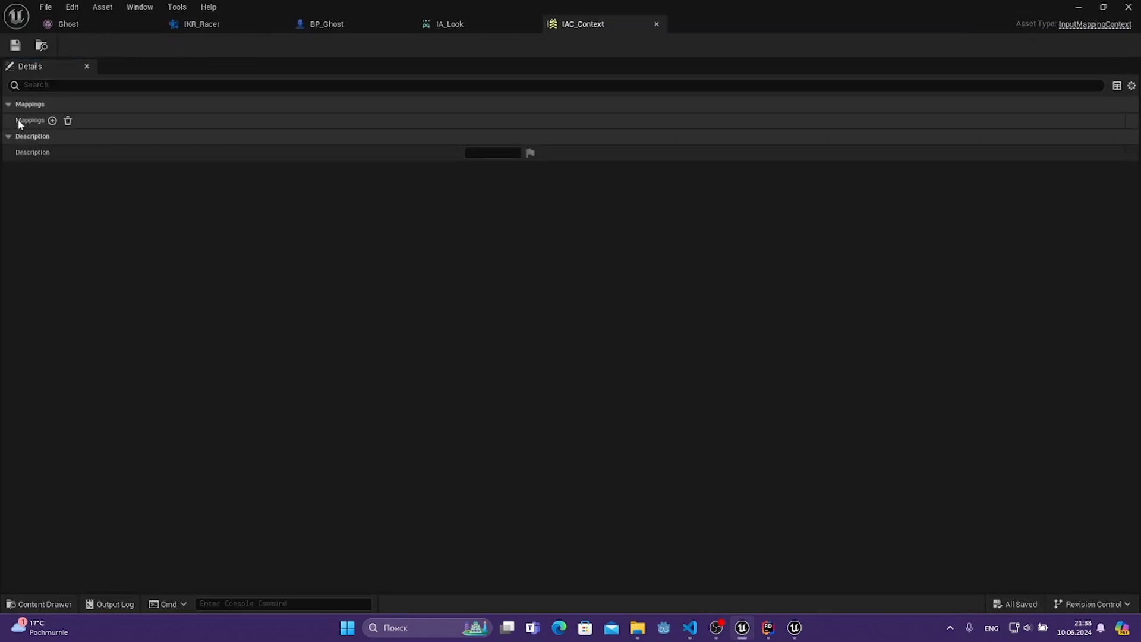
# - Add a mapping to IAC_Context and assign it the IA_Jump action from the Ghost/Movement/input folder
pyautogui.click(53, 121)
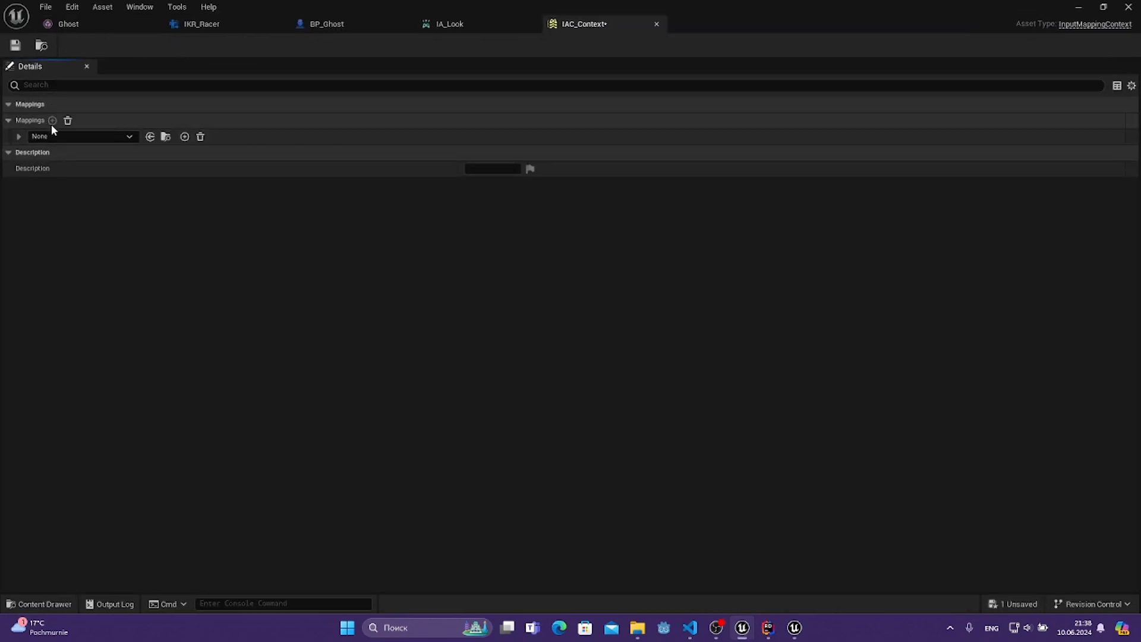
pyautogui.click(64, 137)
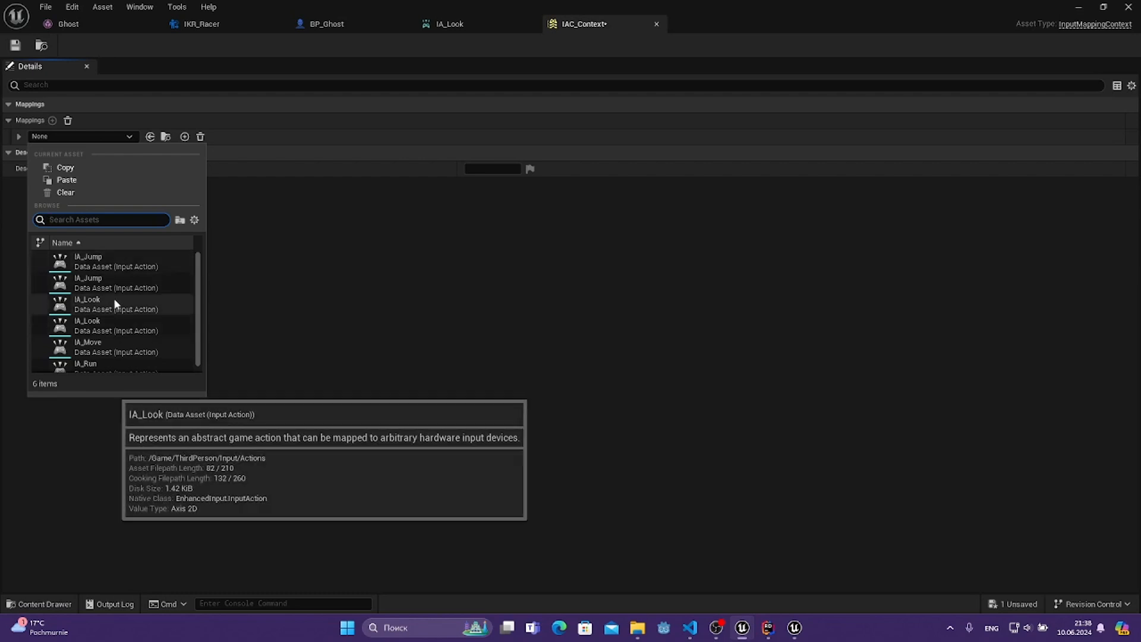
pyautogui.scroll(-1, 127, 331)
pyautogui.scroll(1, 143, 351)
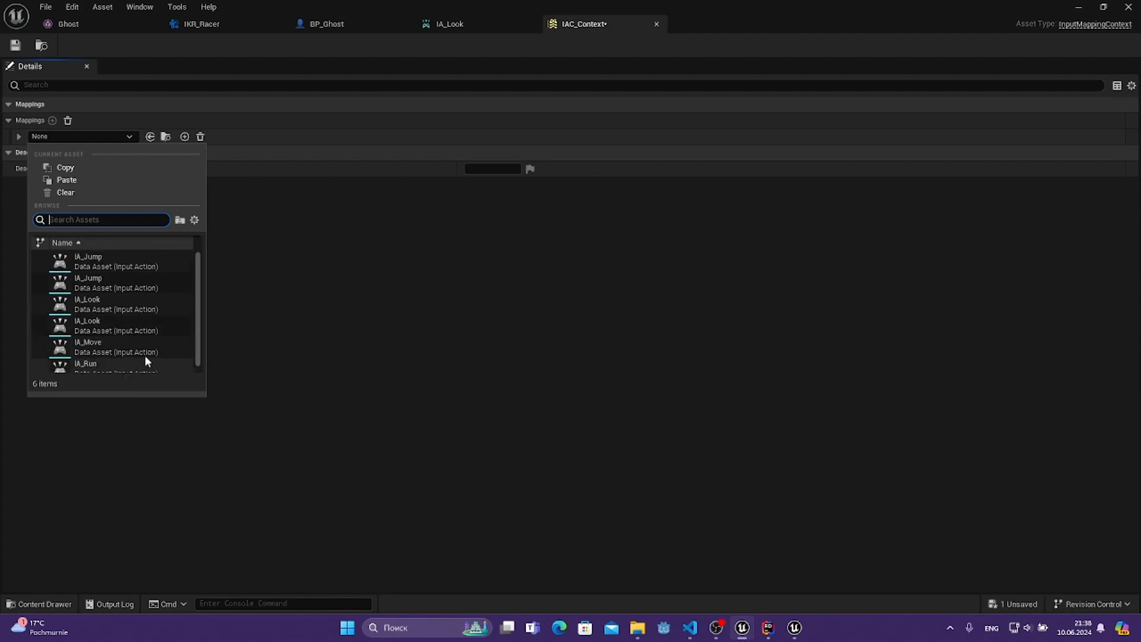
pyautogui.click(133, 287)
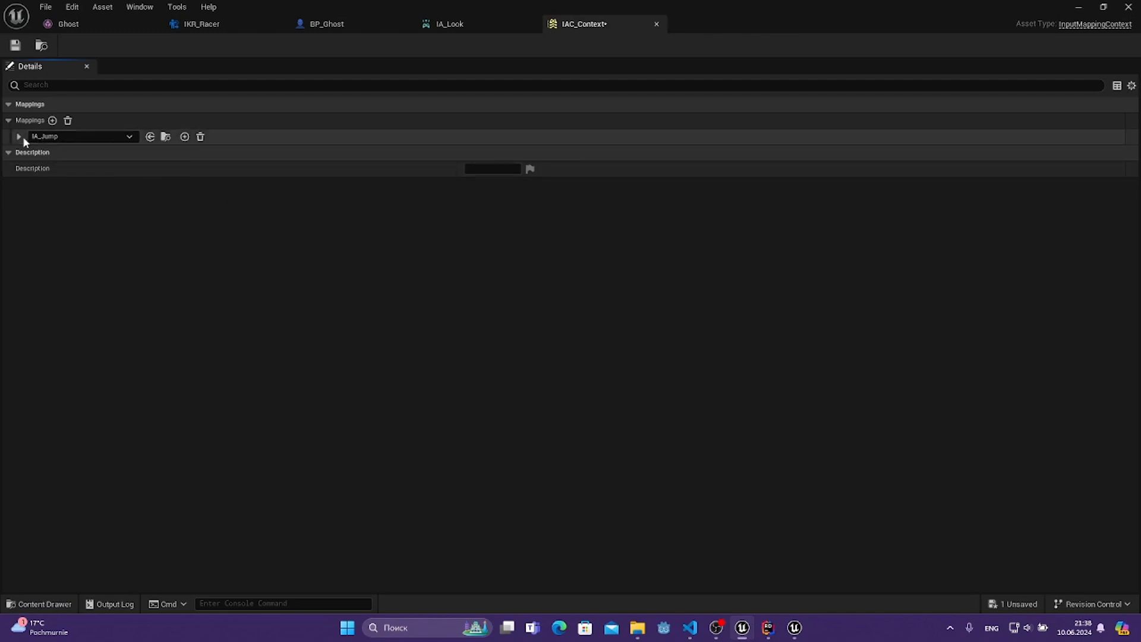
# - Bind the IA_Jump mapping to the Space Bar
pyautogui.click(19, 137)
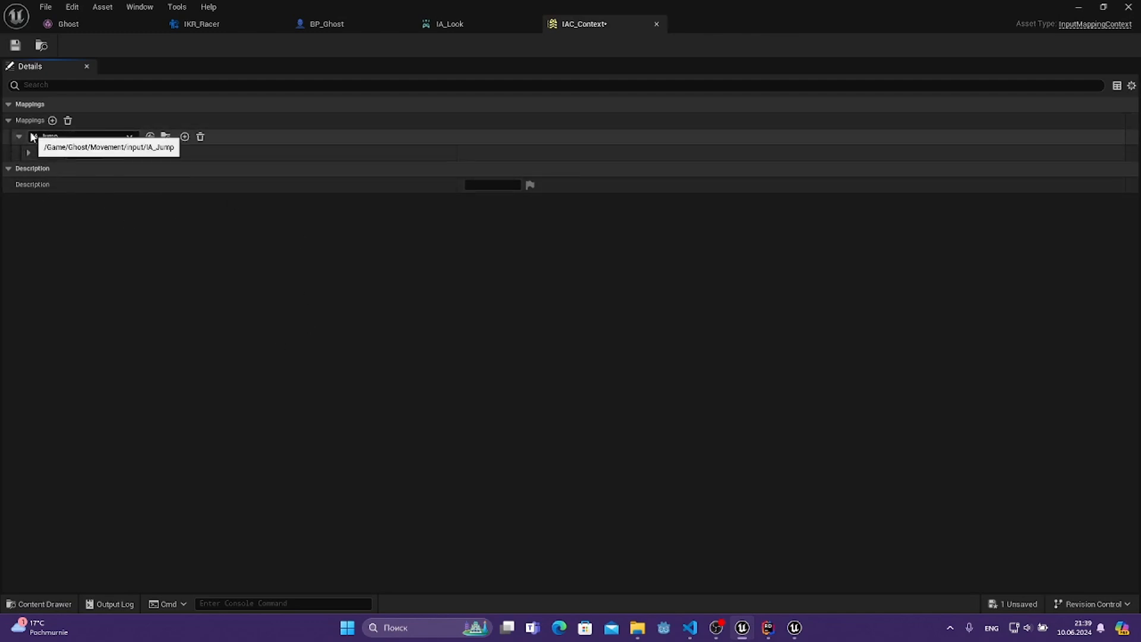
pyautogui.click(20, 137)
pyautogui.click(20, 137)
pyautogui.click(55, 151)
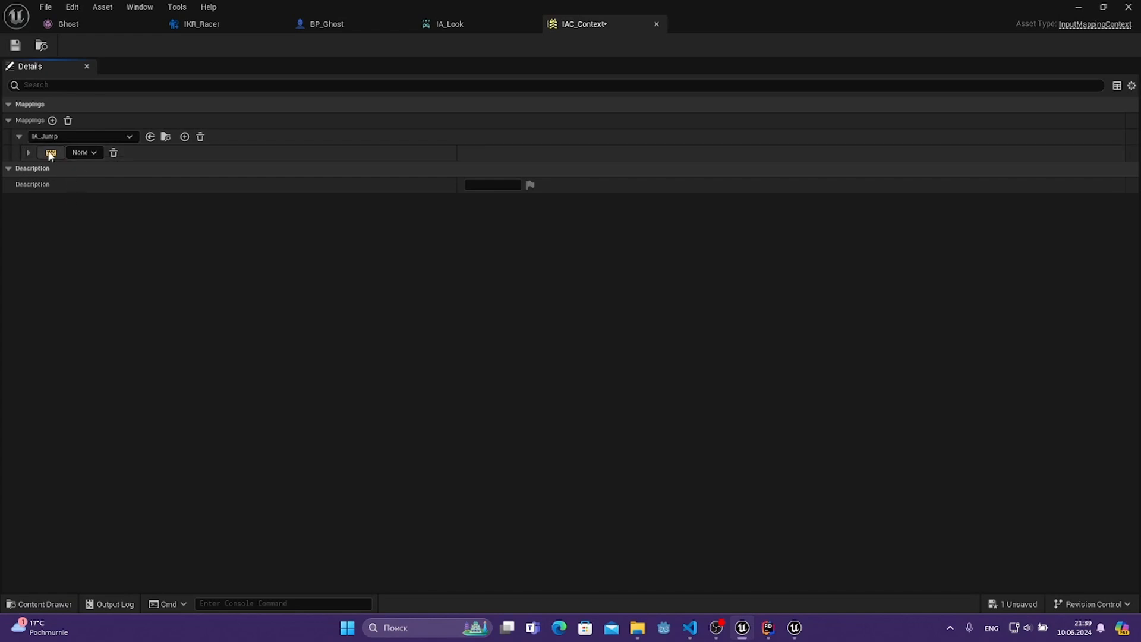
pyautogui.click(54, 158)
pyautogui.click(52, 153)
pyautogui.press('space')
# - Add a second mapping for the IA_Run action and bind its first key to W
pyautogui.click(52, 121)
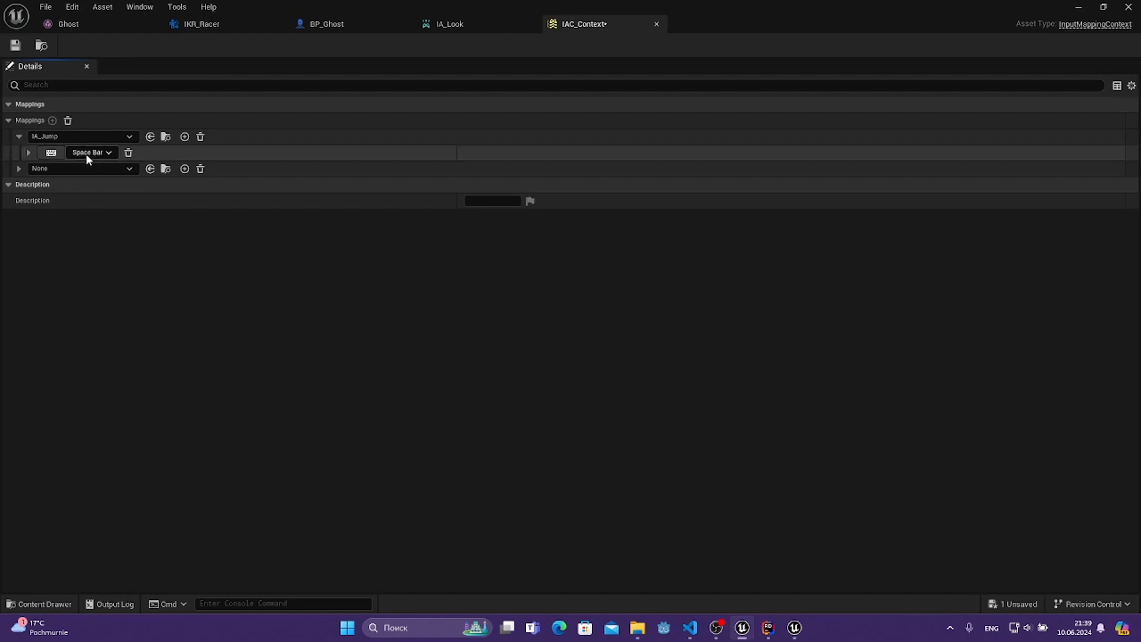
pyautogui.click(19, 136)
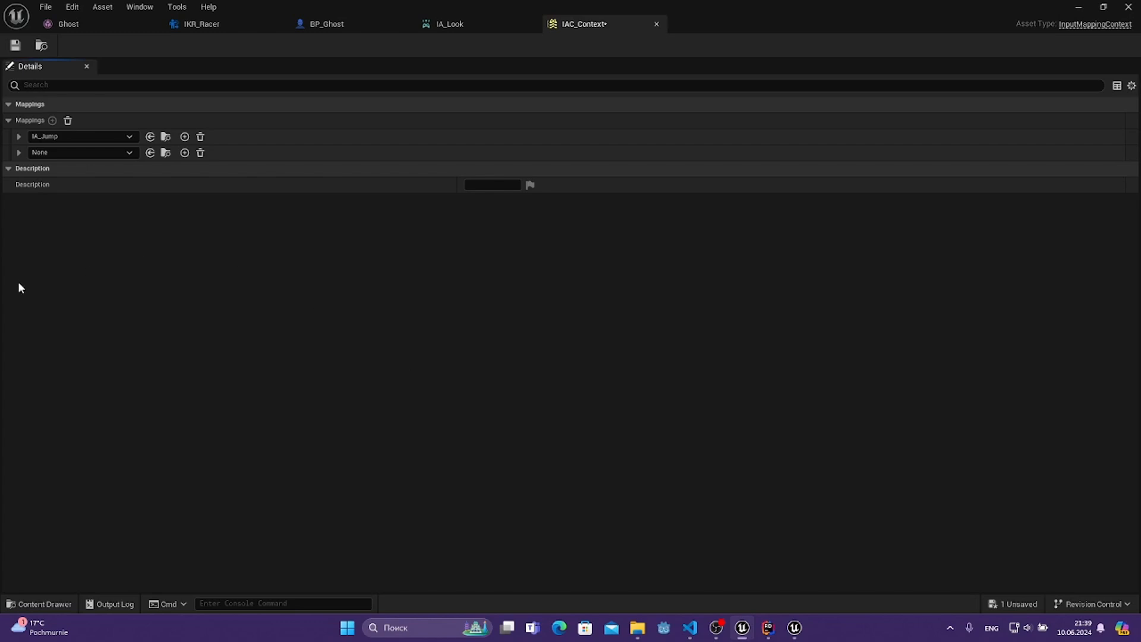
pyautogui.click(74, 154)
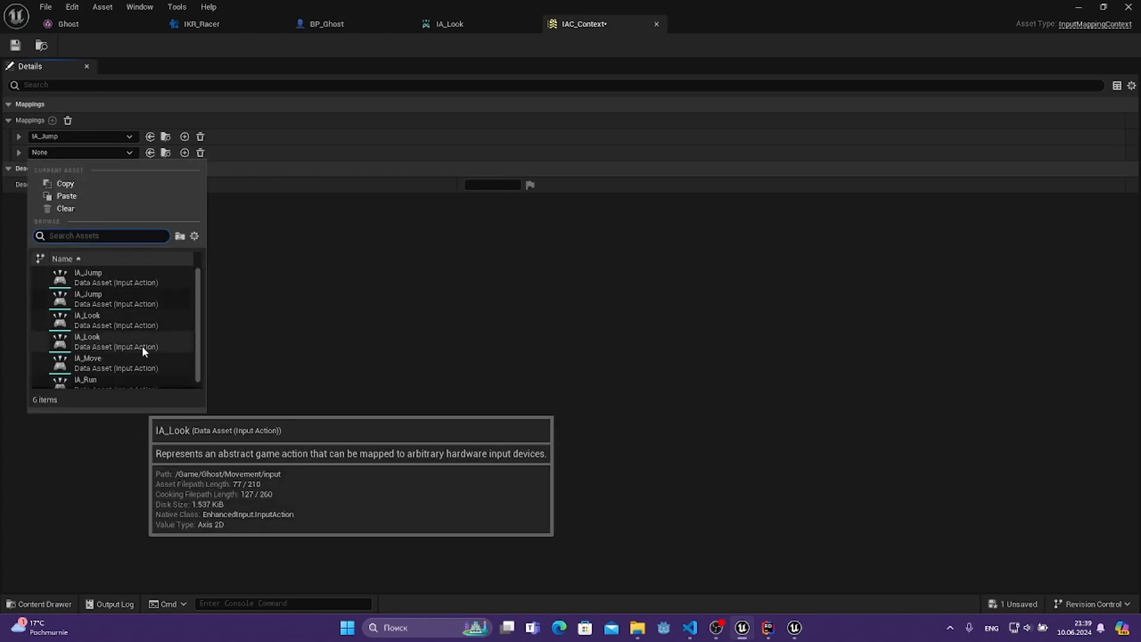
pyautogui.click(143, 368)
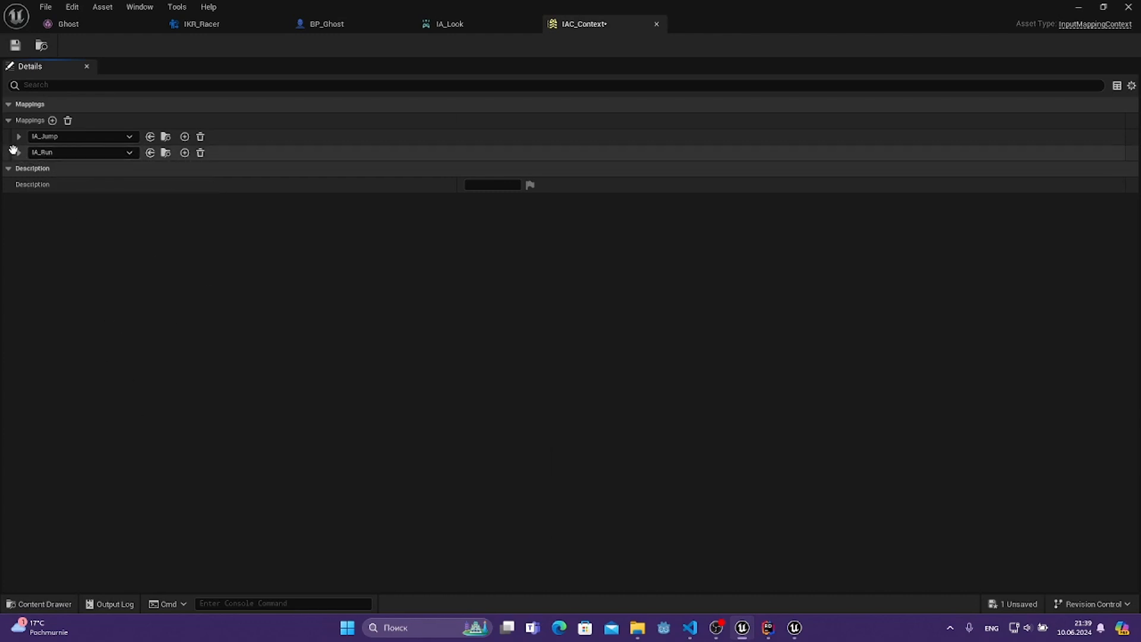
pyautogui.click(14, 150)
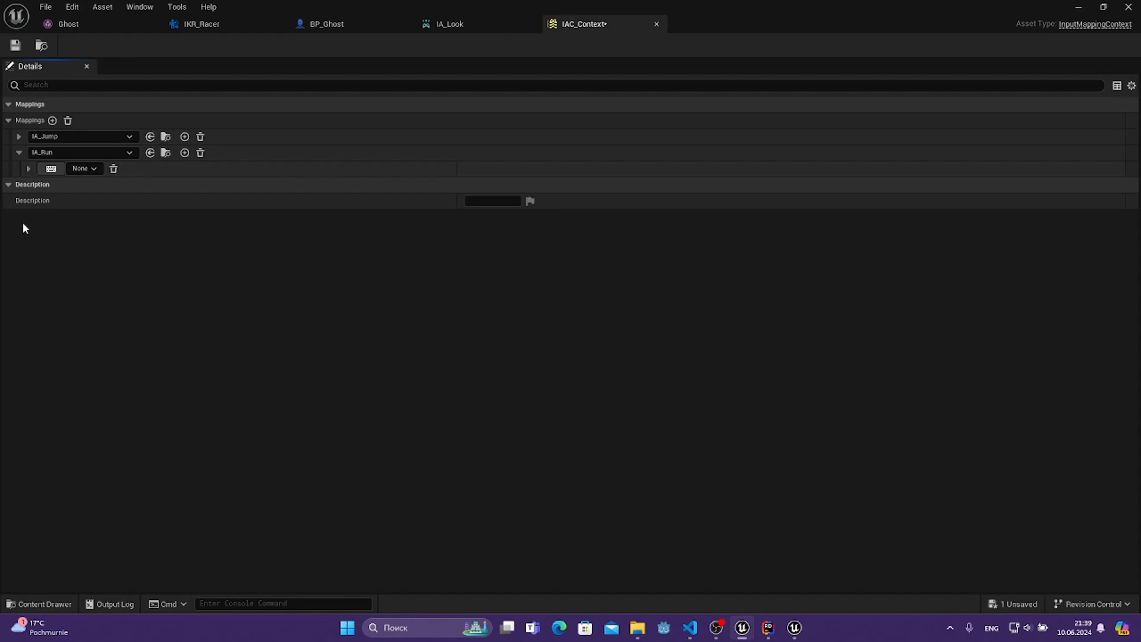
pyautogui.click(51, 169)
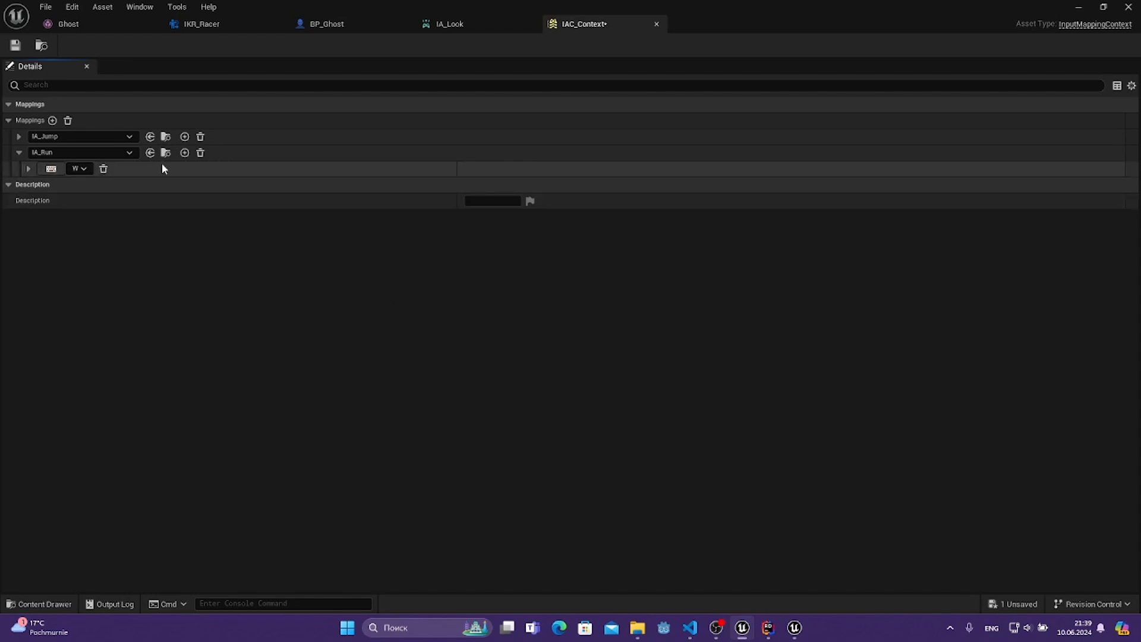
# - Add three more key bindings to the IA_Run mapping for S, A and D
pyautogui.click(184, 152)
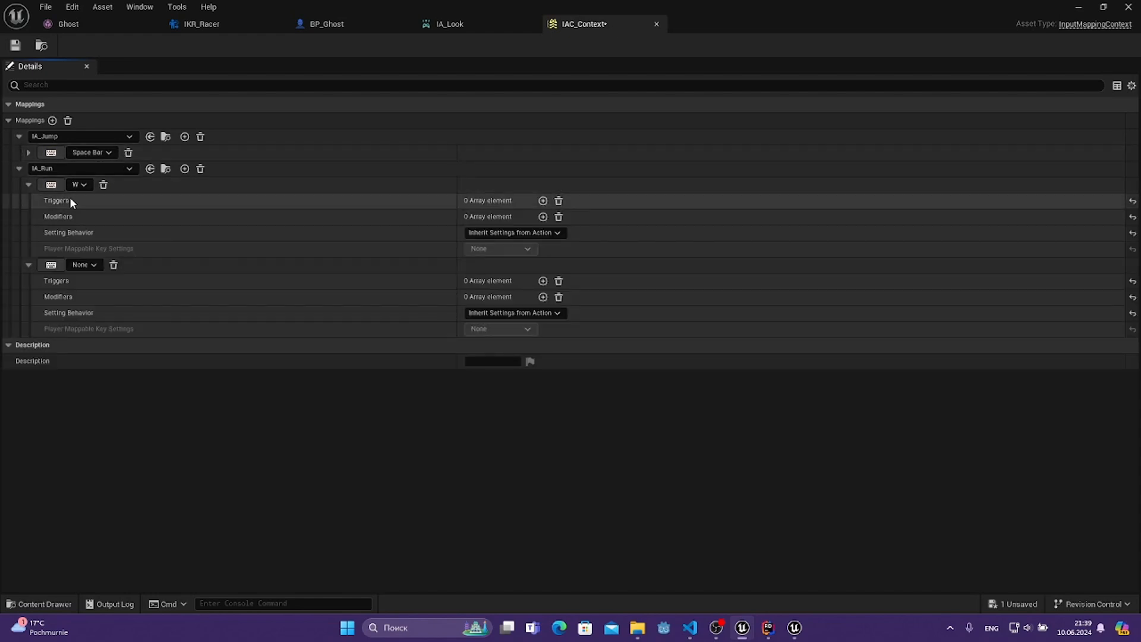
pyautogui.click(51, 264)
pyautogui.press('s')
pyautogui.click(185, 169)
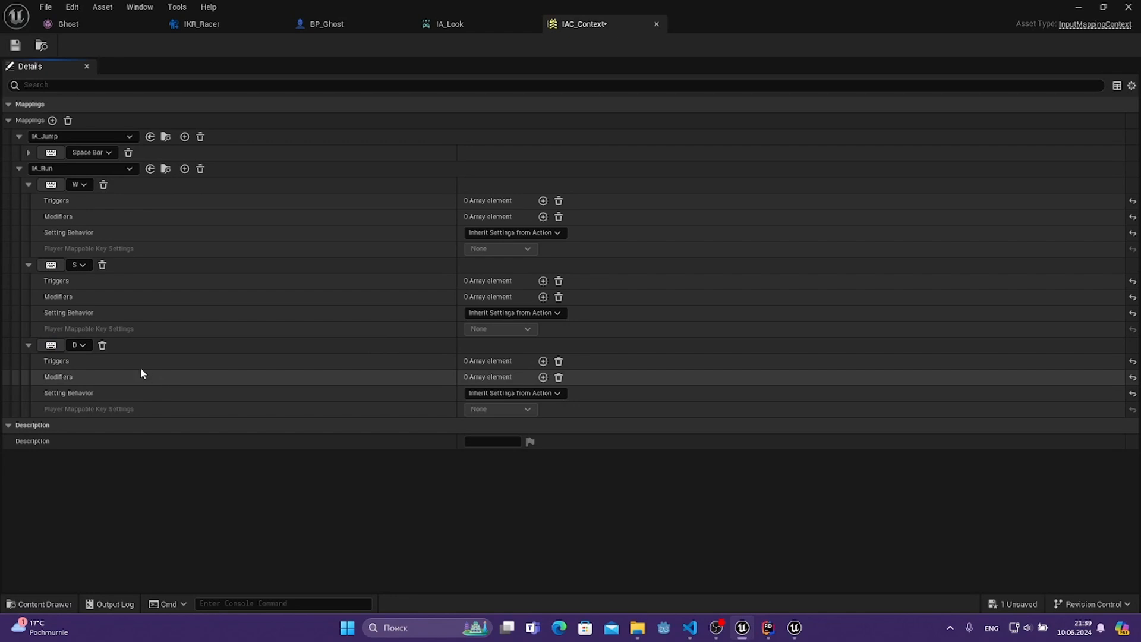
pyautogui.click(51, 345)
pyautogui.press('a')
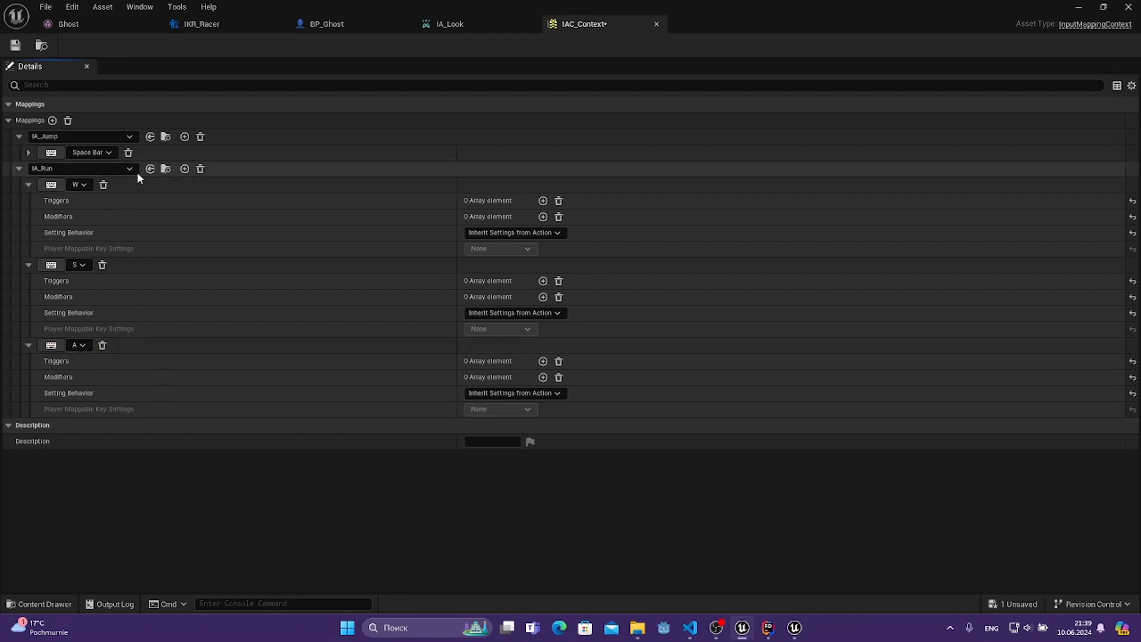
pyautogui.click(185, 168)
pyautogui.click(51, 425)
pyautogui.press('d')
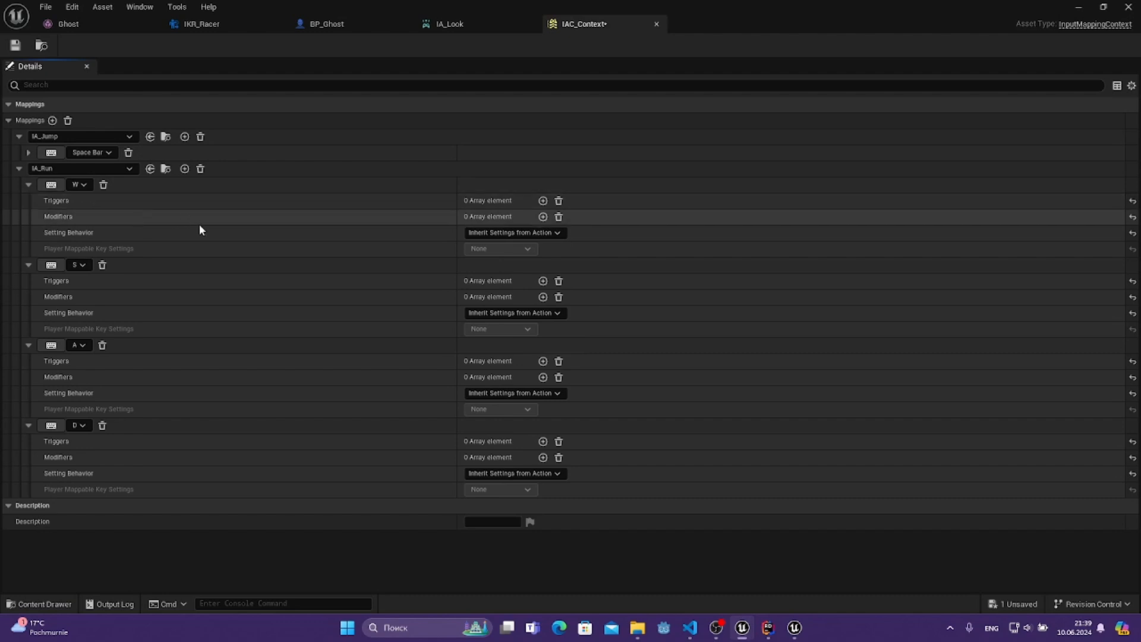
# - Add a Swizzle Input Axis Values modifier to the W key of IA_Run
pyautogui.click(542, 217)
pyautogui.click(504, 234)
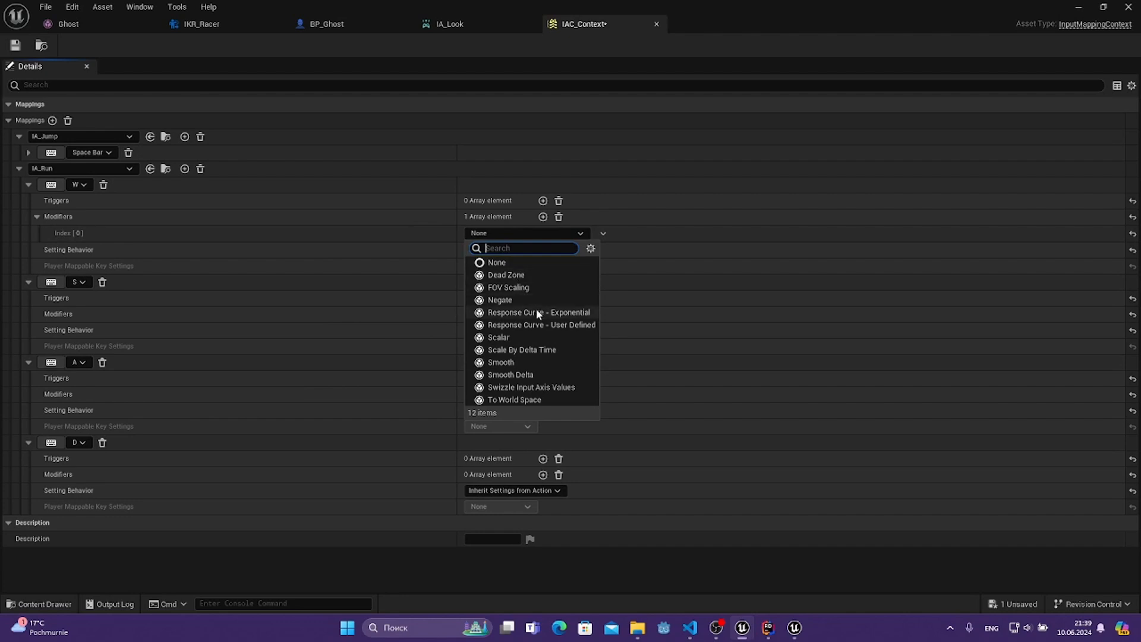
pyautogui.click(562, 387)
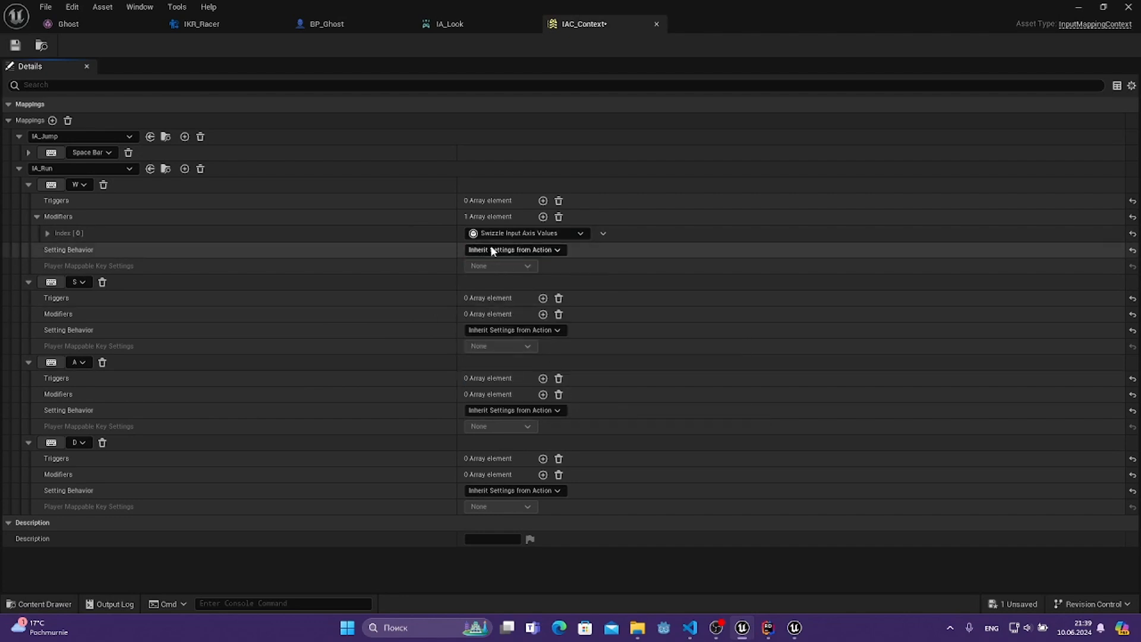
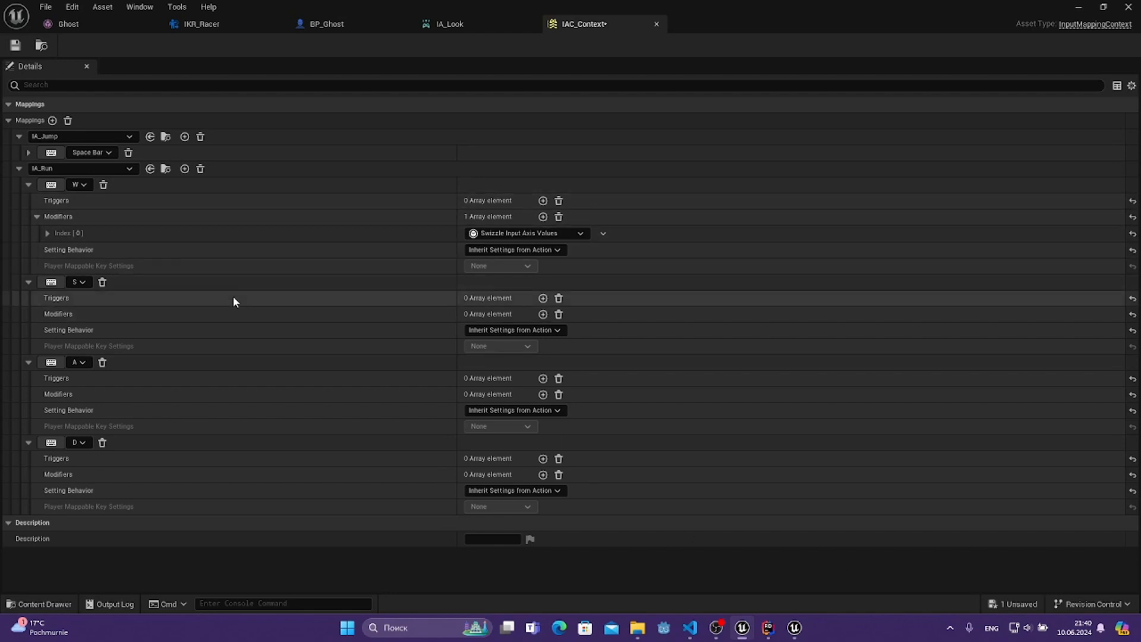
# - Add two modifiers to the S key of IA_Run: Swizzle Input Axis Values and Negate
pyautogui.click(542, 314)
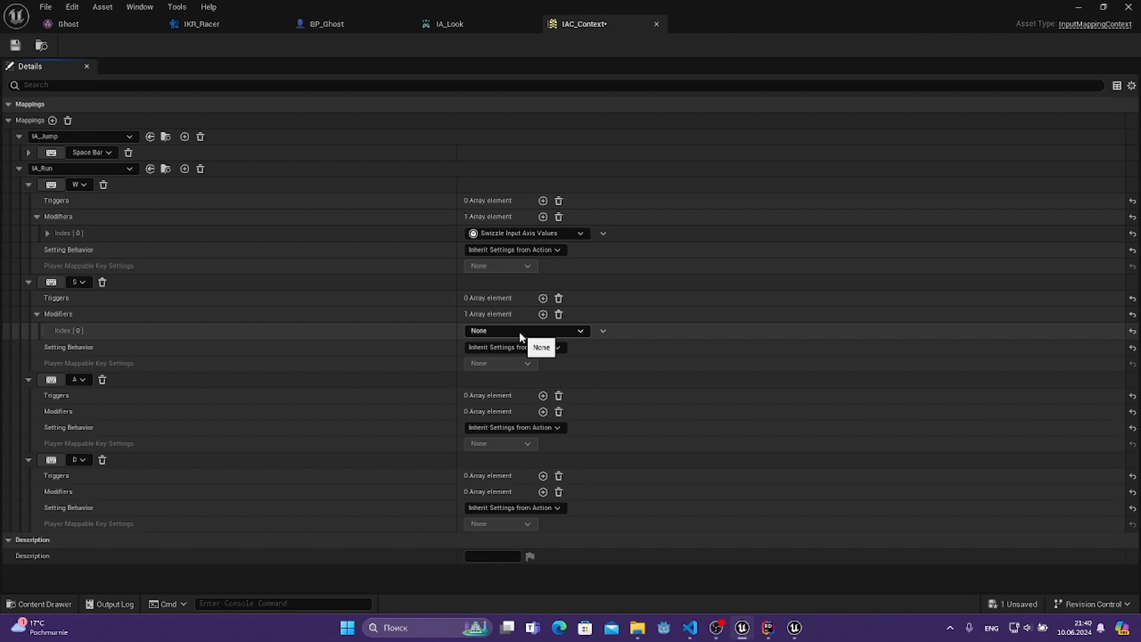
pyautogui.click(520, 333)
pyautogui.click(543, 484)
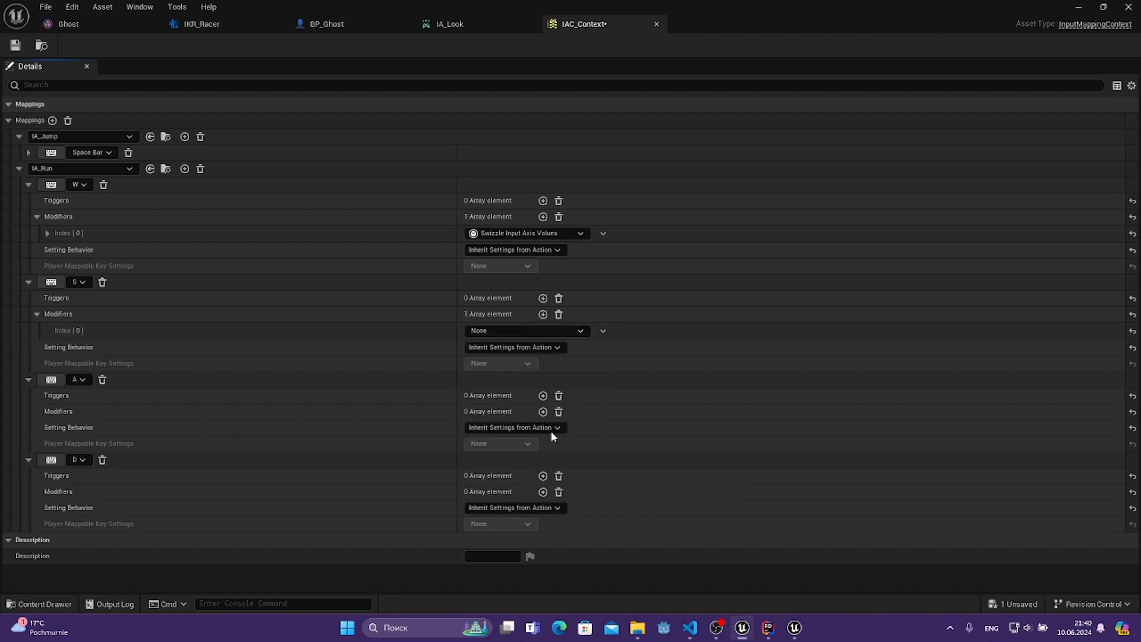
pyautogui.click(543, 314)
pyautogui.click(526, 348)
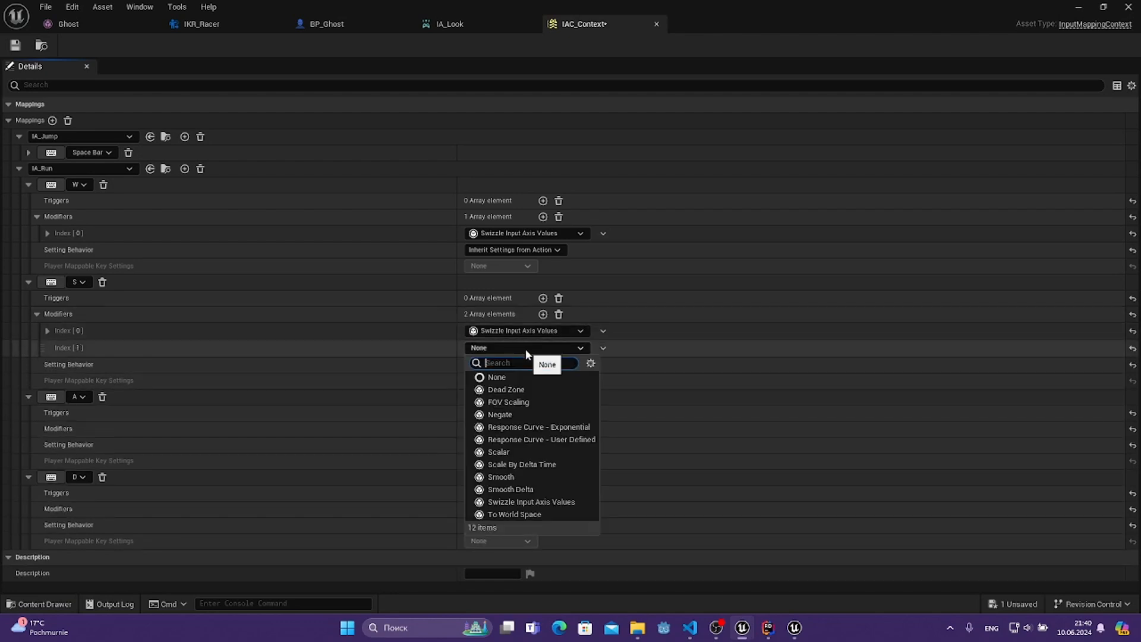
pyautogui.click(516, 416)
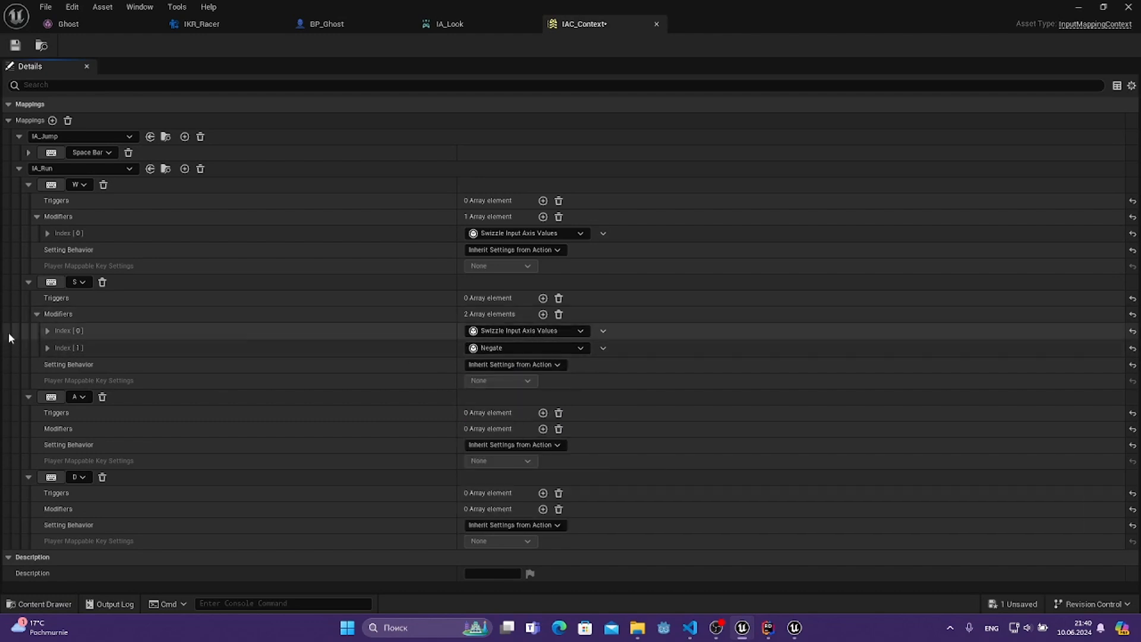
# - Add a Negate modifier to the A key of IA_Run
pyautogui.click(542, 428)
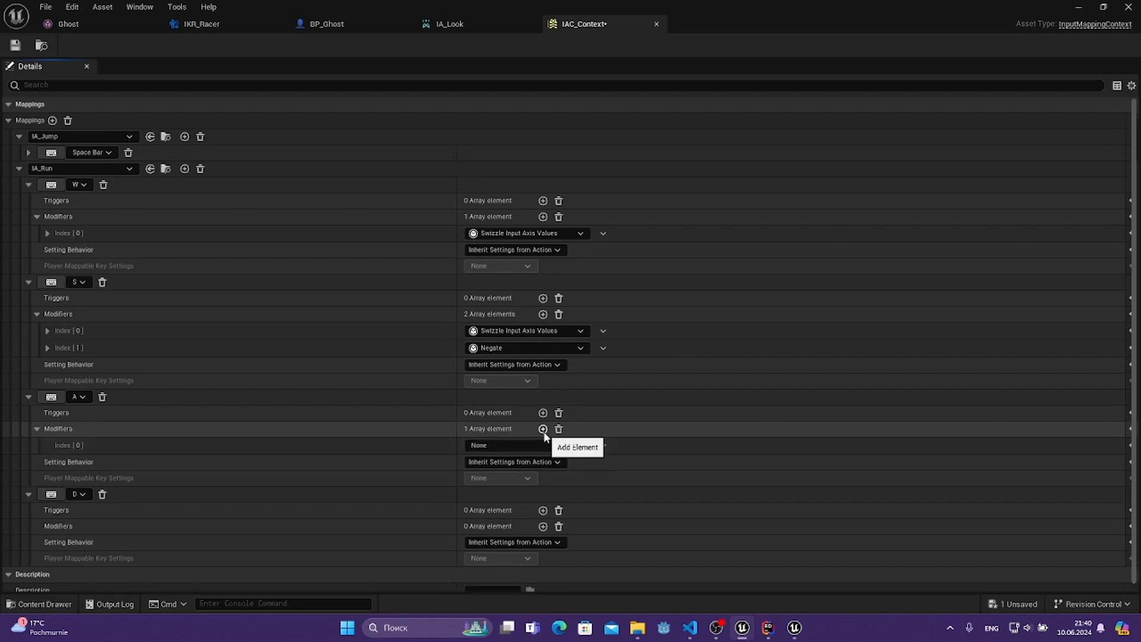
pyautogui.click(529, 447)
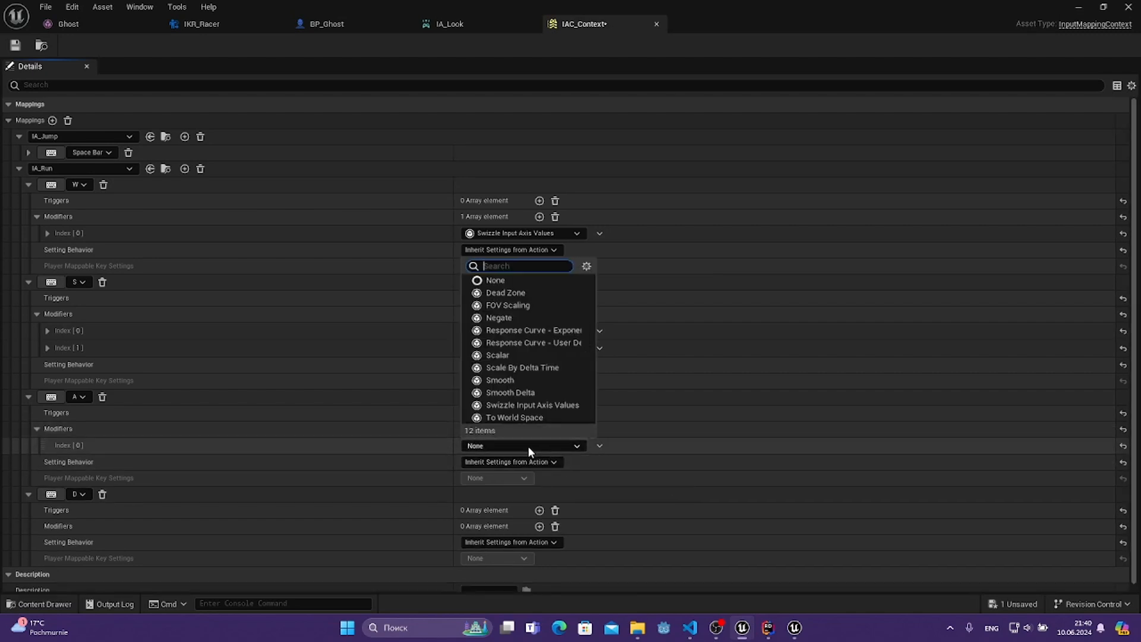
pyautogui.click(498, 318)
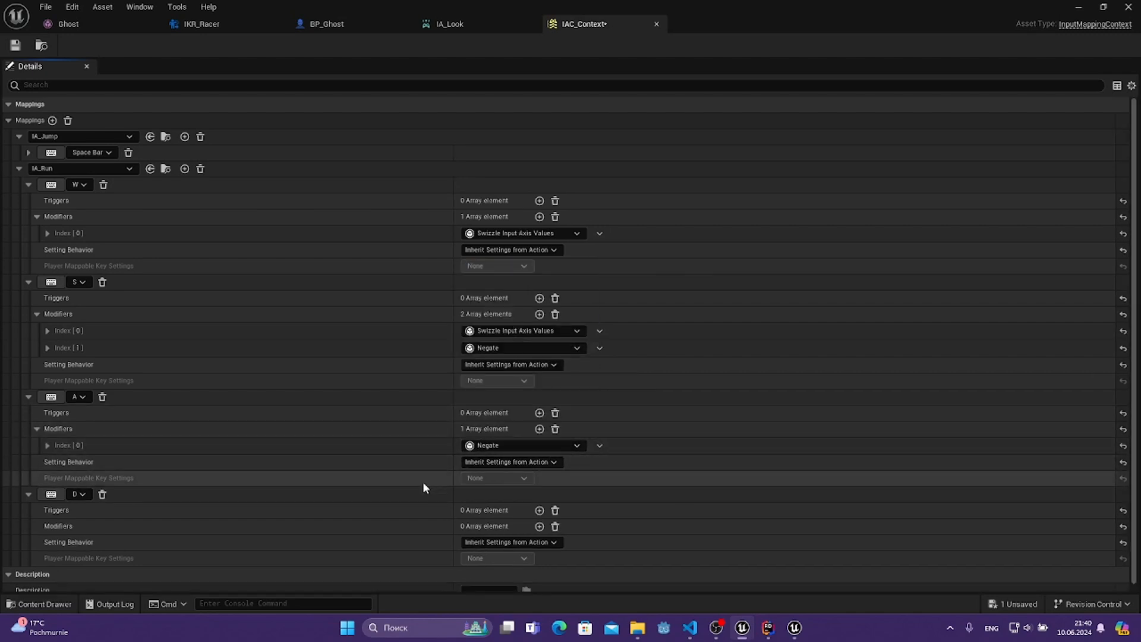
# - Add a third mapping to the context and assign it the IA_Look action from the Ghost/Movement/input folder
pyautogui.scroll(-1, 215, 512)
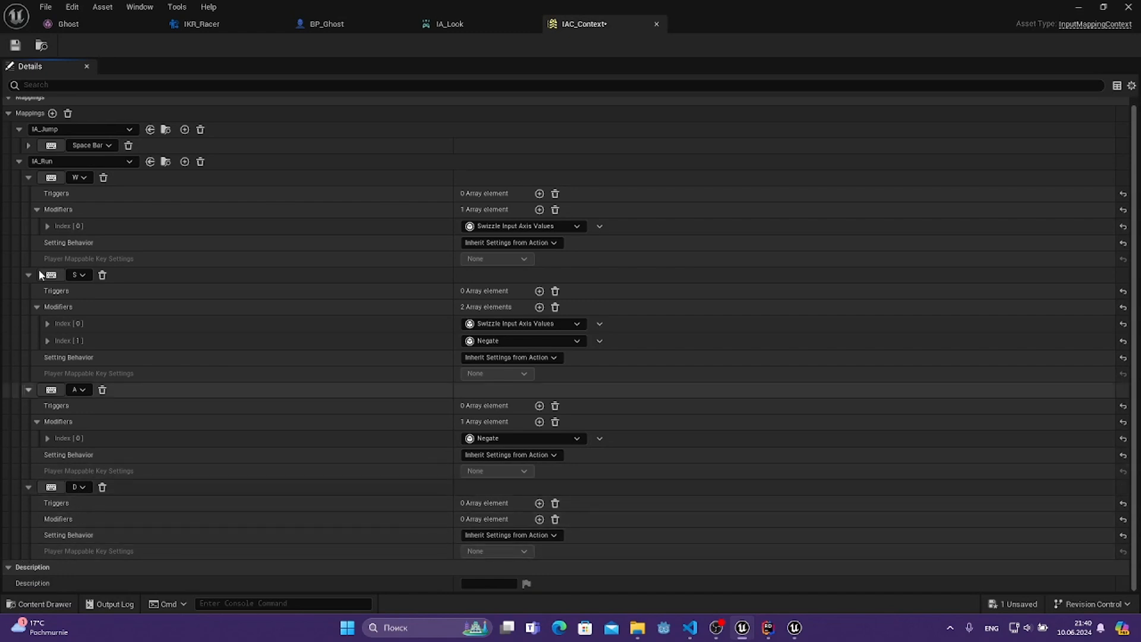
pyautogui.click(19, 162)
pyautogui.click(19, 136)
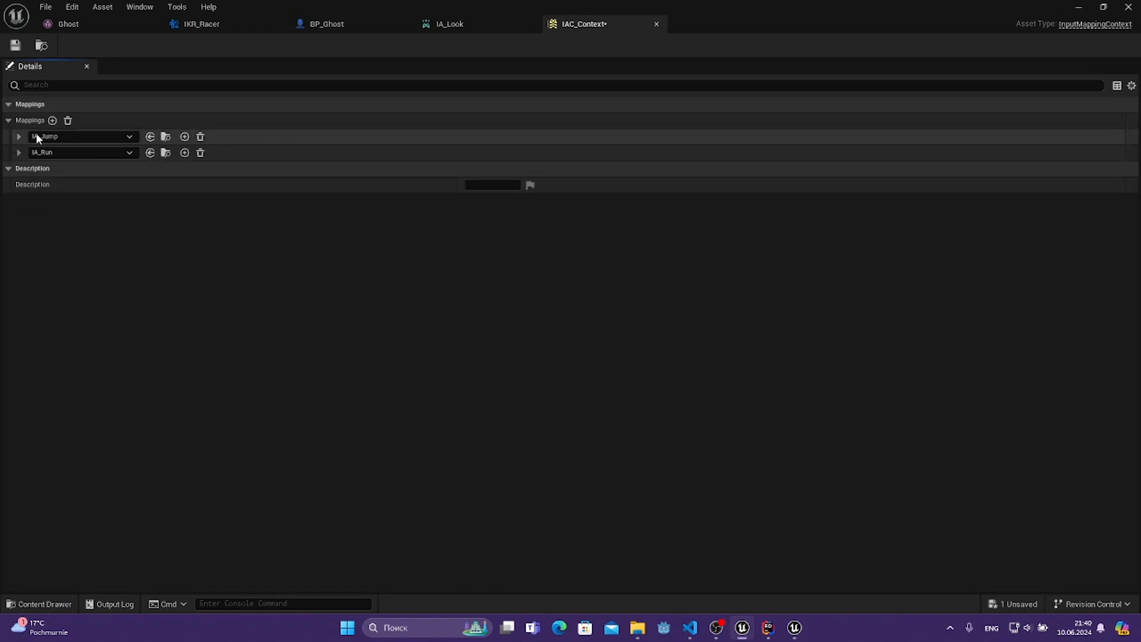
pyautogui.click(52, 120)
pyautogui.click(19, 168)
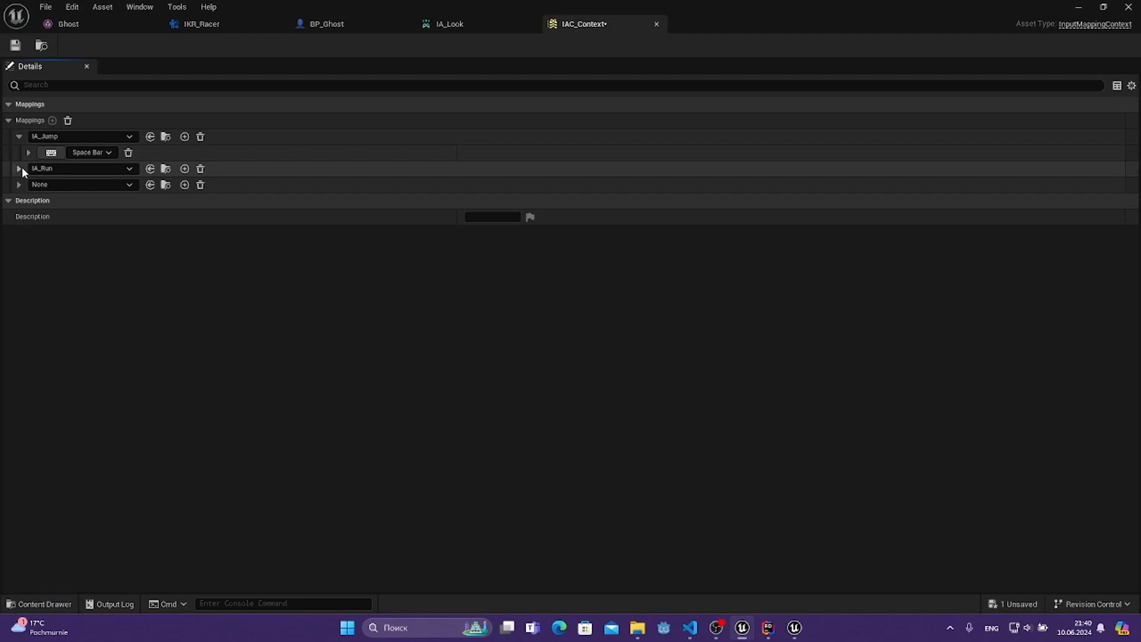
pyautogui.click(54, 184)
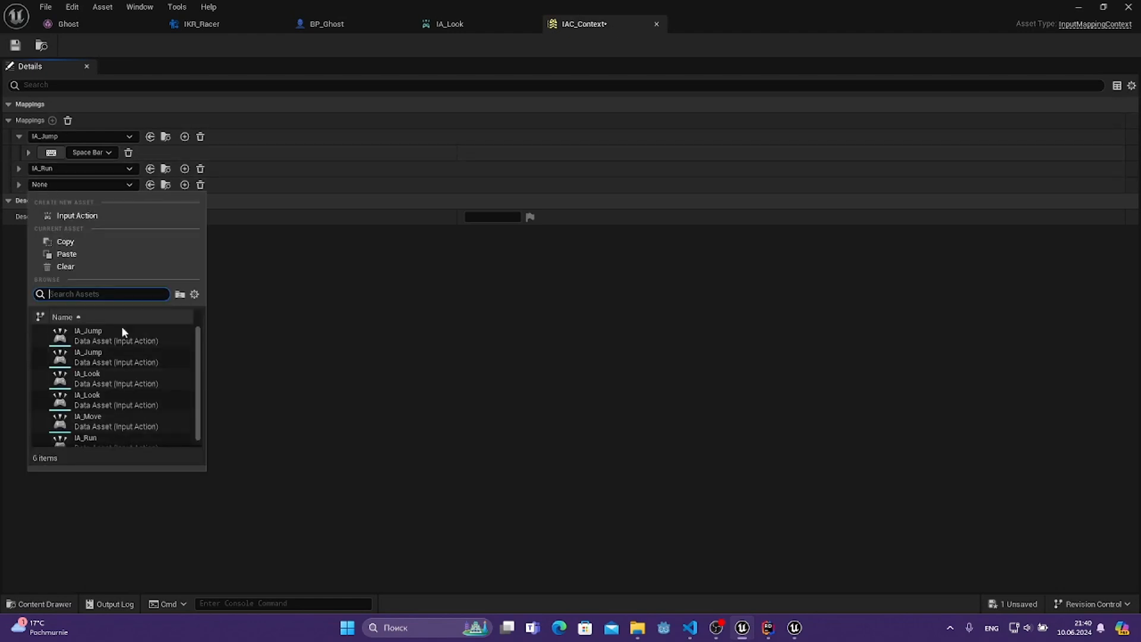
pyautogui.click(140, 401)
# - Bind the IA_Look mapping to Mouse XY 2D-Axis
pyautogui.scroll(-1, 60, 246)
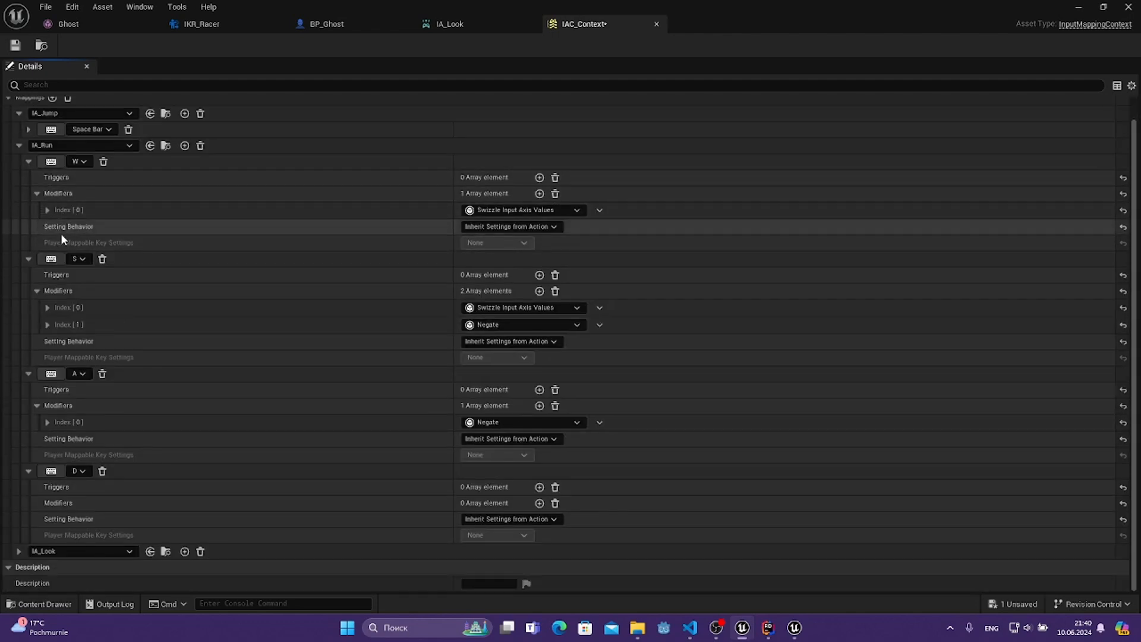
pyautogui.click(19, 550)
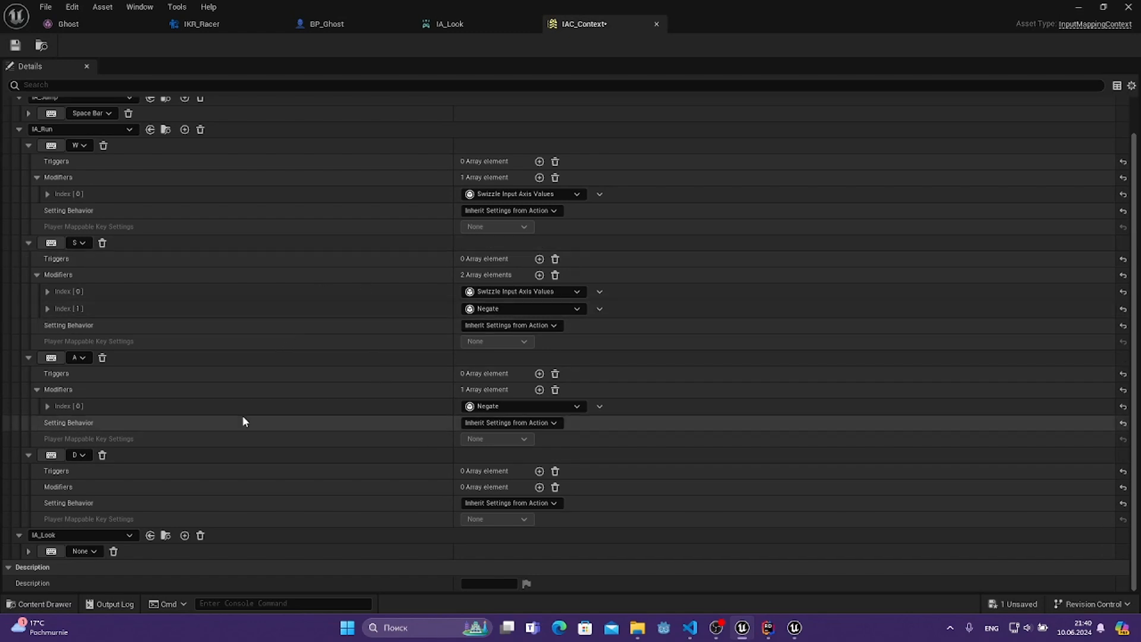
pyautogui.scroll(1, 252, 529)
pyautogui.scroll(-1, 254, 531)
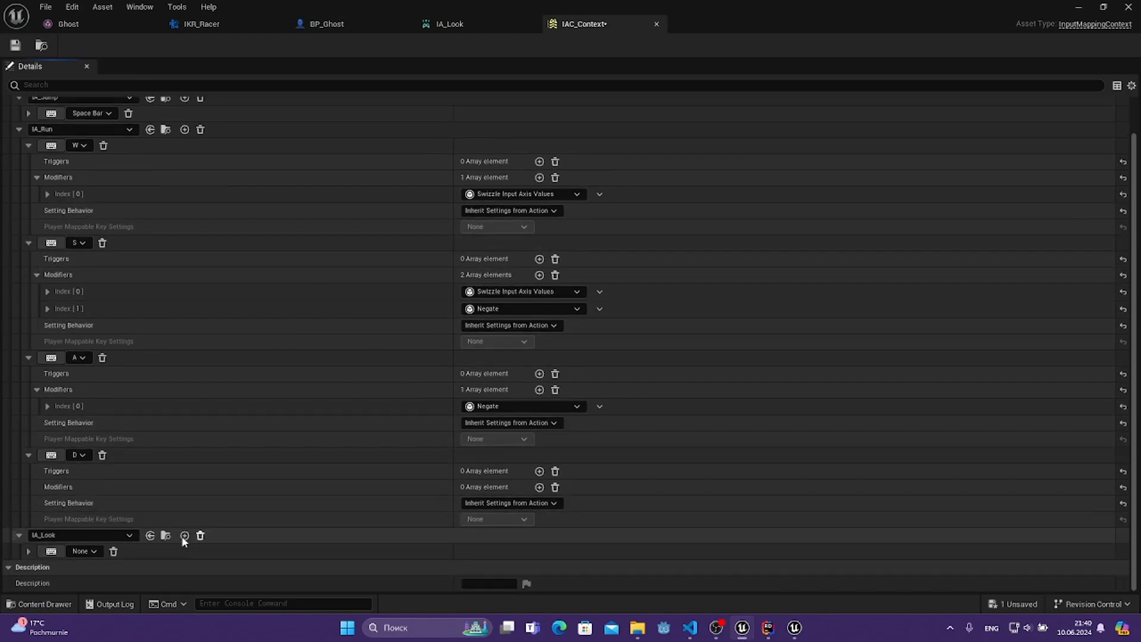
pyautogui.click(83, 550)
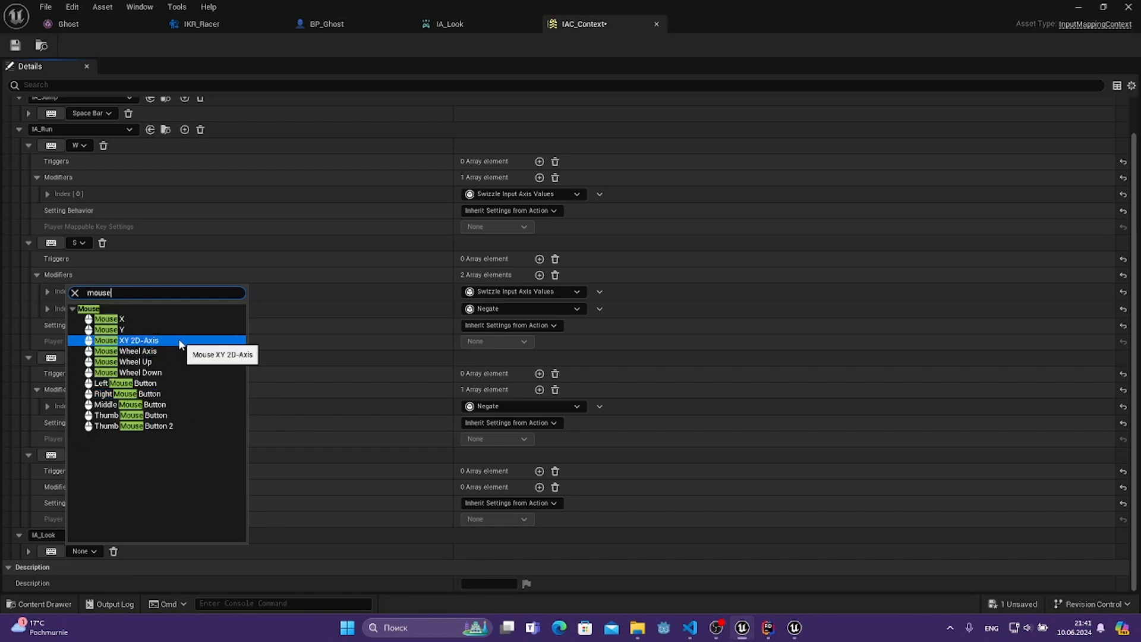
pyautogui.click(143, 340)
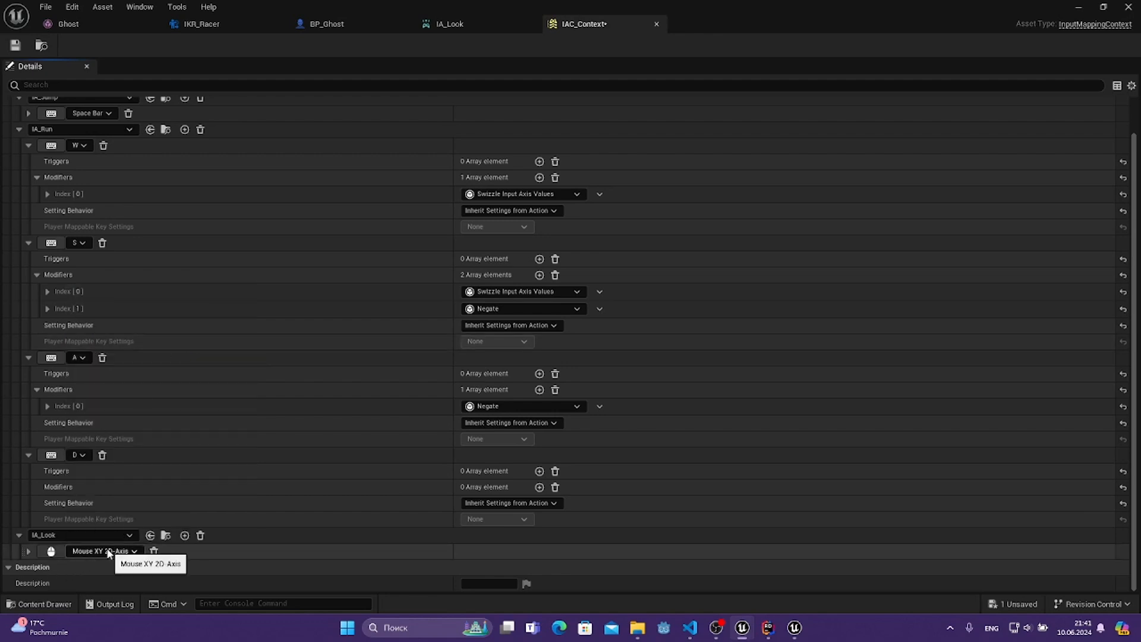
# - Add a Negate modifier to the Mouse XY 2D-Axis binding of IA_Look and save the mapping context
pyautogui.click(29, 550)
pyautogui.scroll(-2, 392, 507)
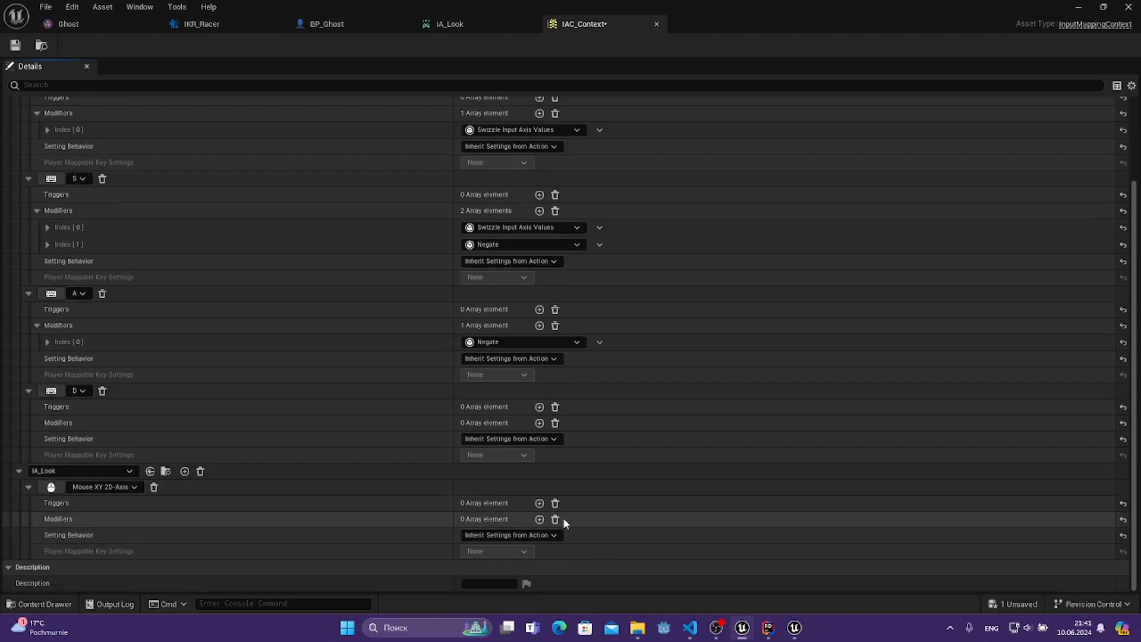
pyautogui.click(539, 519)
pyautogui.click(485, 537)
pyautogui.write('N')
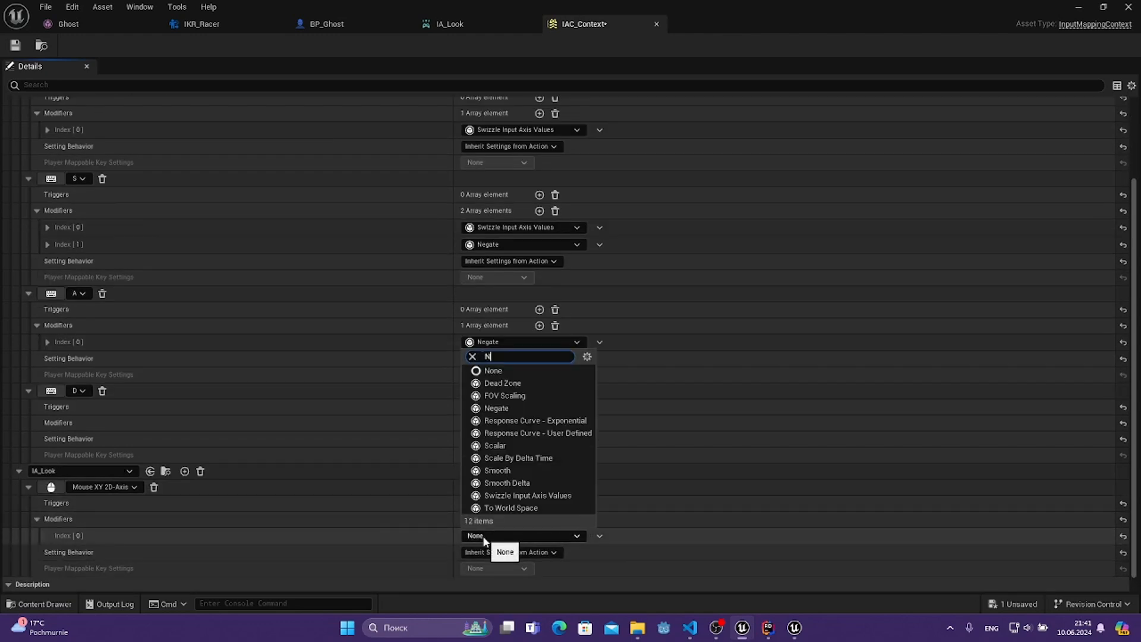
pyautogui.write('e')
pyautogui.click(518, 482)
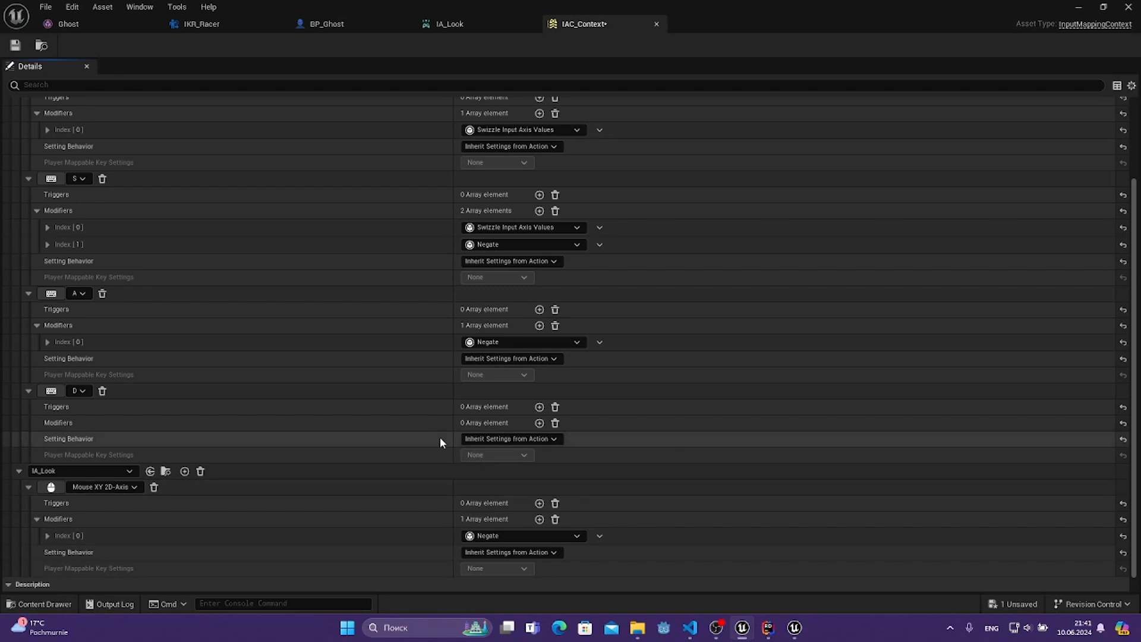
pyautogui.click(15, 45)
# - In BP_Ghost's input defaults, set Mapping Context to IAC_Context and Jump Action to IA_Jump
pyautogui.click(340, 26)
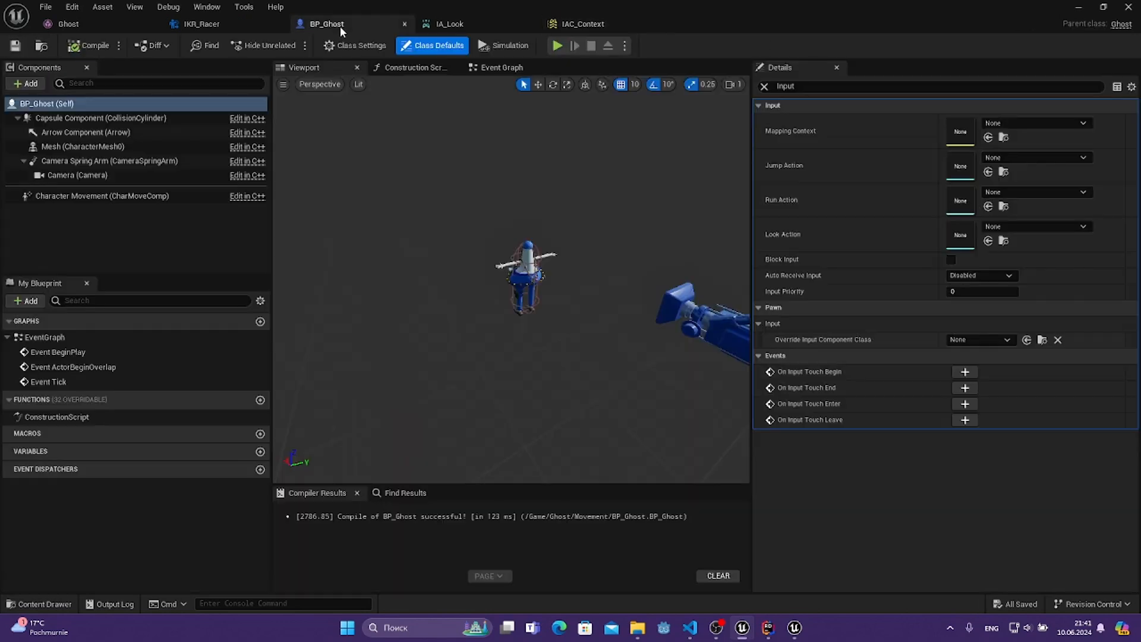
pyautogui.click(1064, 123)
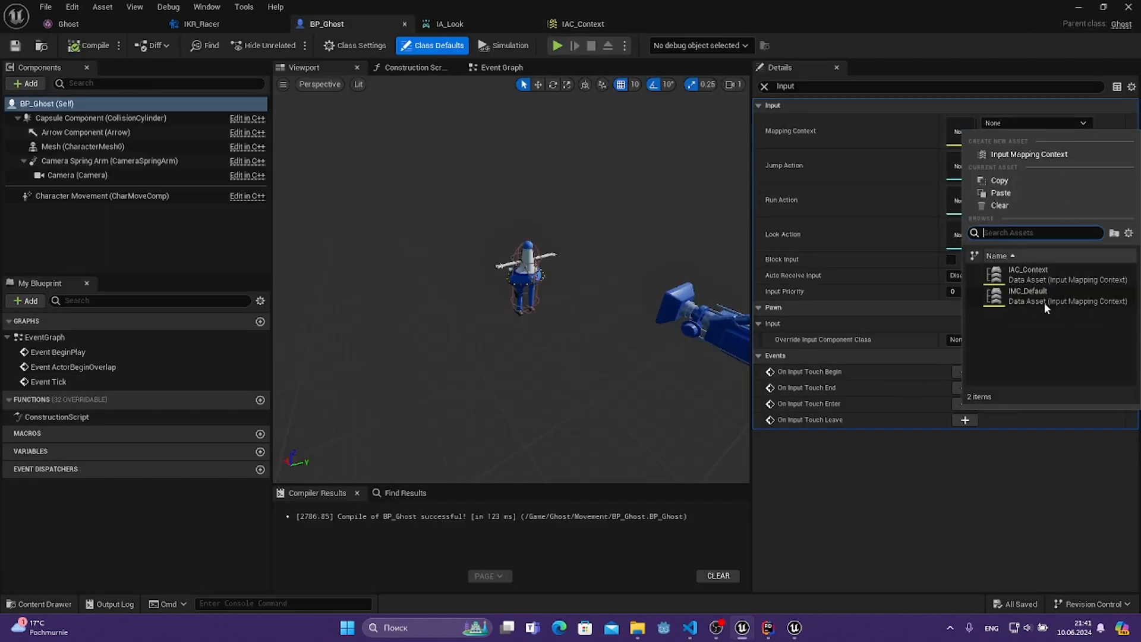
pyautogui.click(1064, 273)
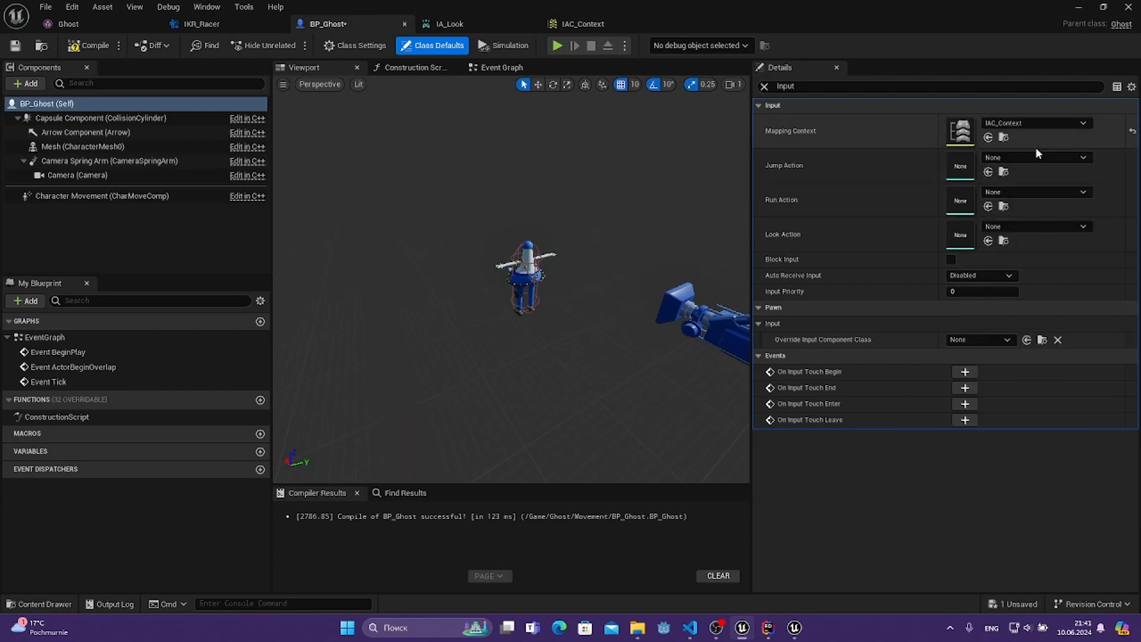
pyautogui.click(1039, 156)
pyautogui.click(1061, 344)
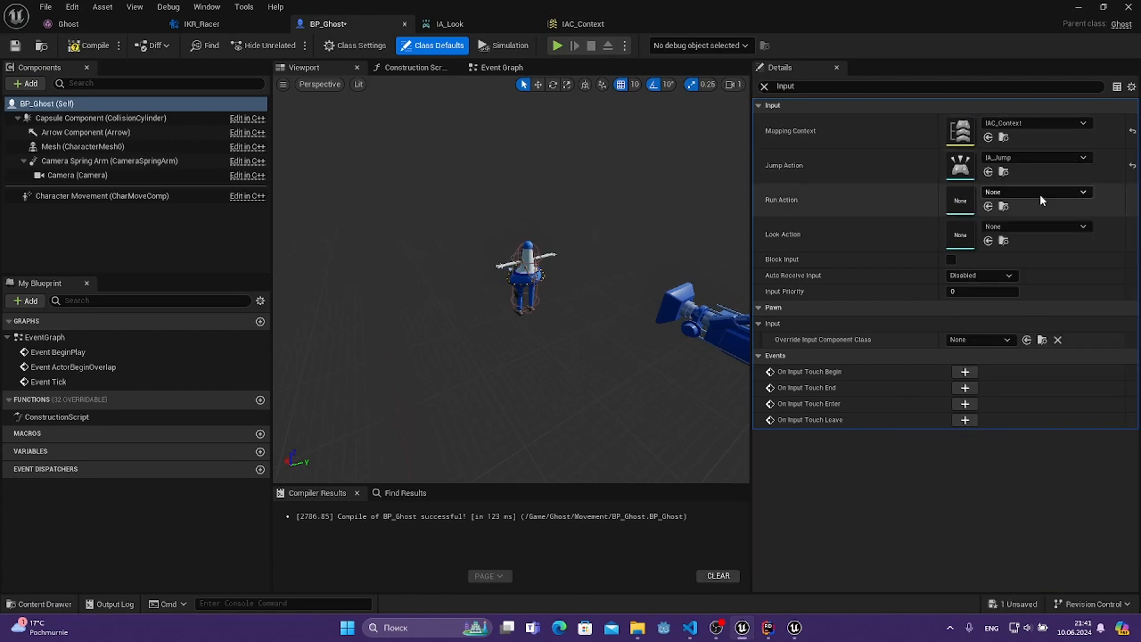
# - Set BP_Ghost's Run Action to IA_Run and Look Action to IA_Look, and compile and save the blueprint
pyautogui.click(1040, 195)
pyautogui.click(1053, 433)
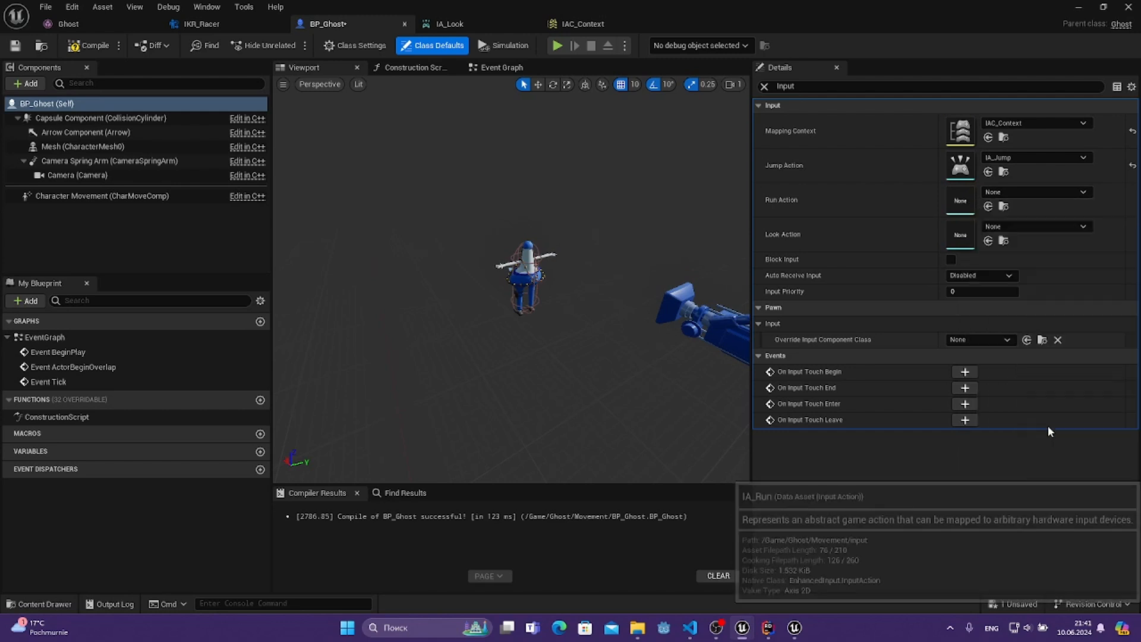
pyautogui.click(1040, 224)
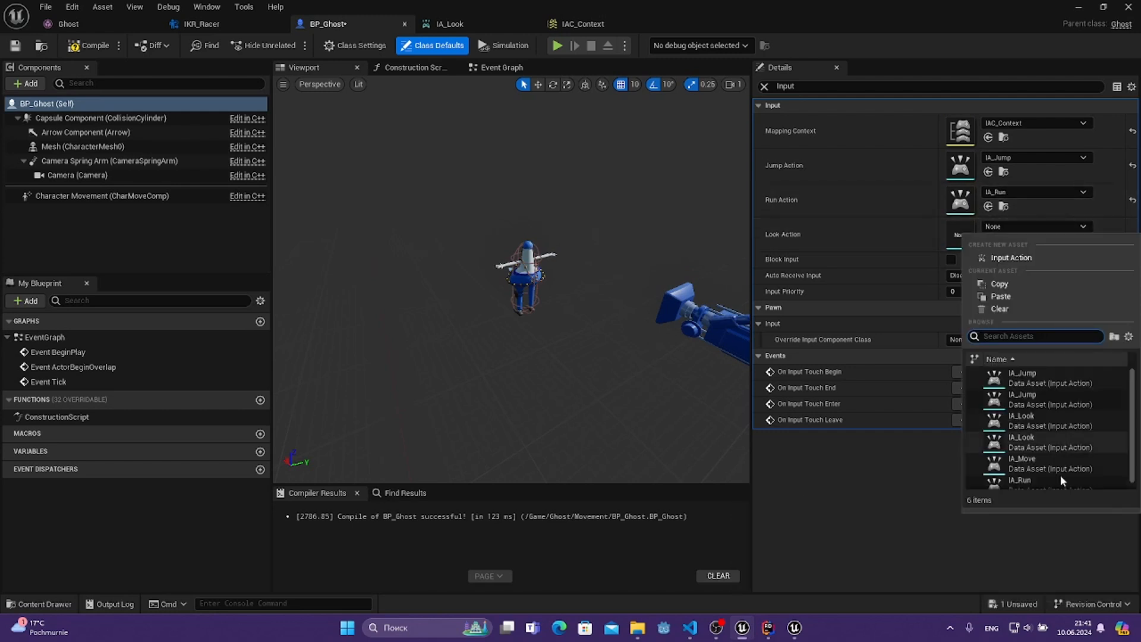
pyautogui.click(1058, 440)
pyautogui.click(89, 45)
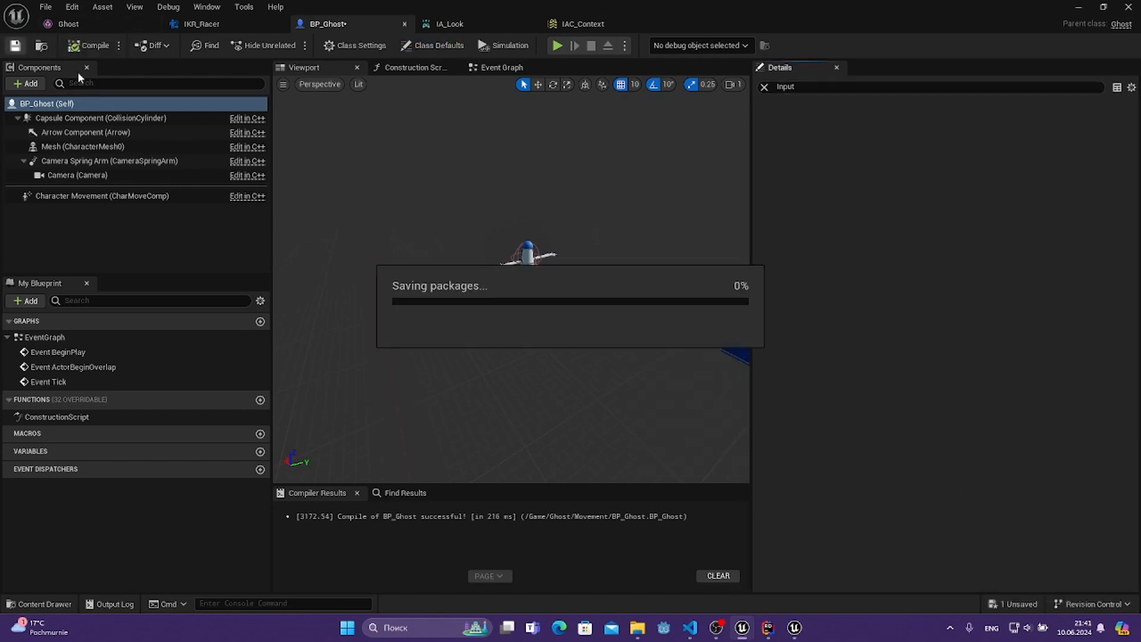
# - Return to the ThirdPersonMap level and play-test the ghost's controls and mouse look, then stop the session
pyautogui.click(1078, 10)
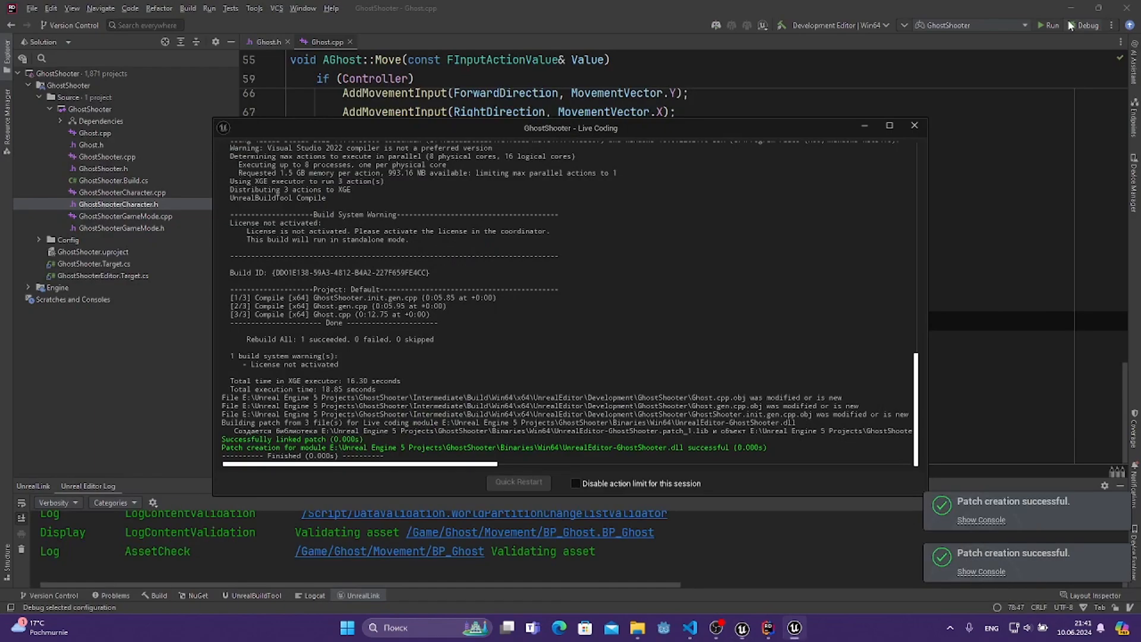
pyautogui.click(744, 628)
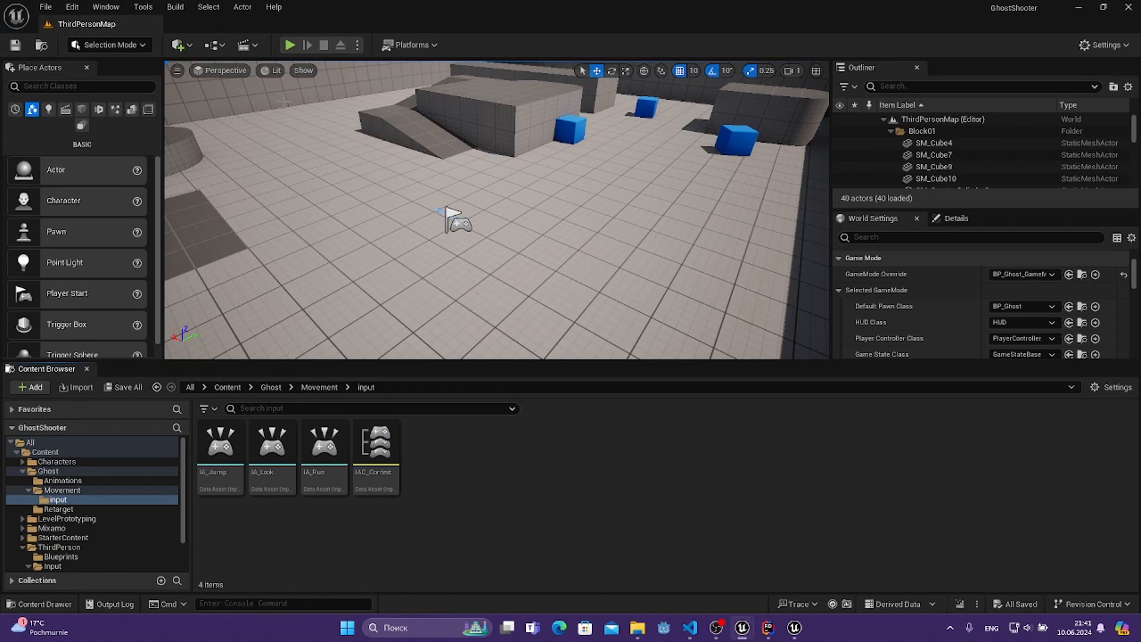
pyautogui.click(293, 46)
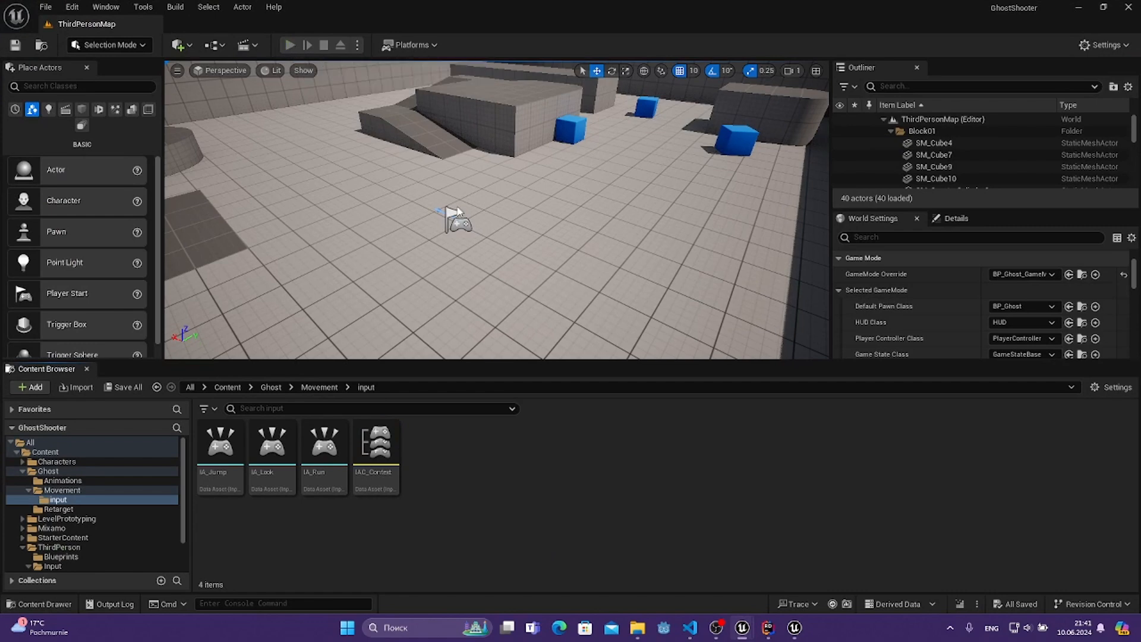
pyautogui.click(469, 217)
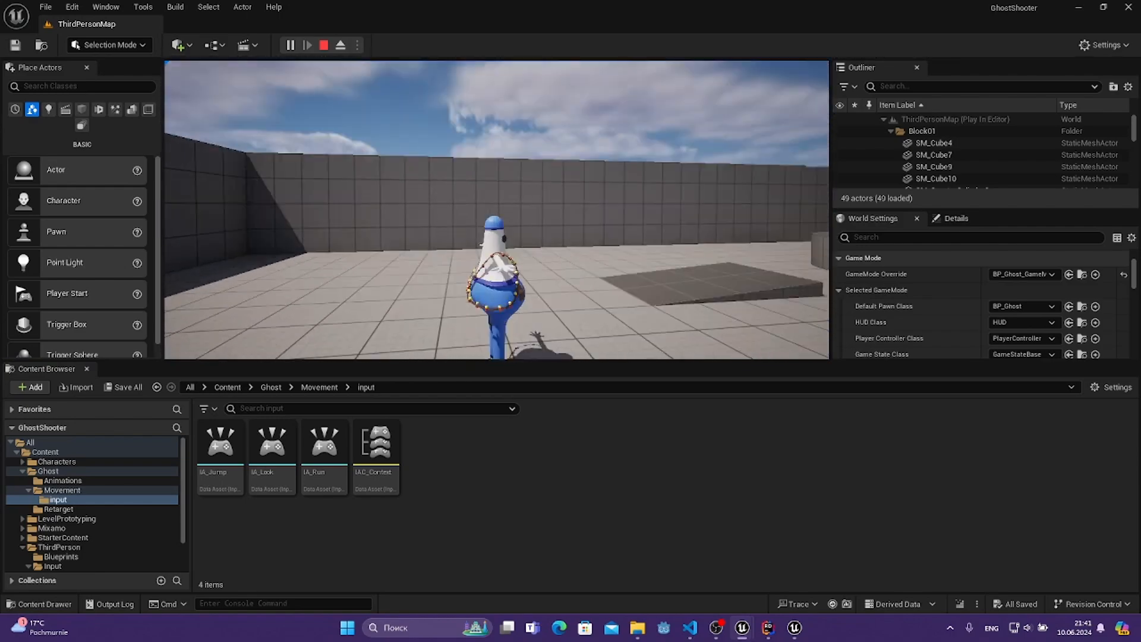
pyautogui.press('Escape')
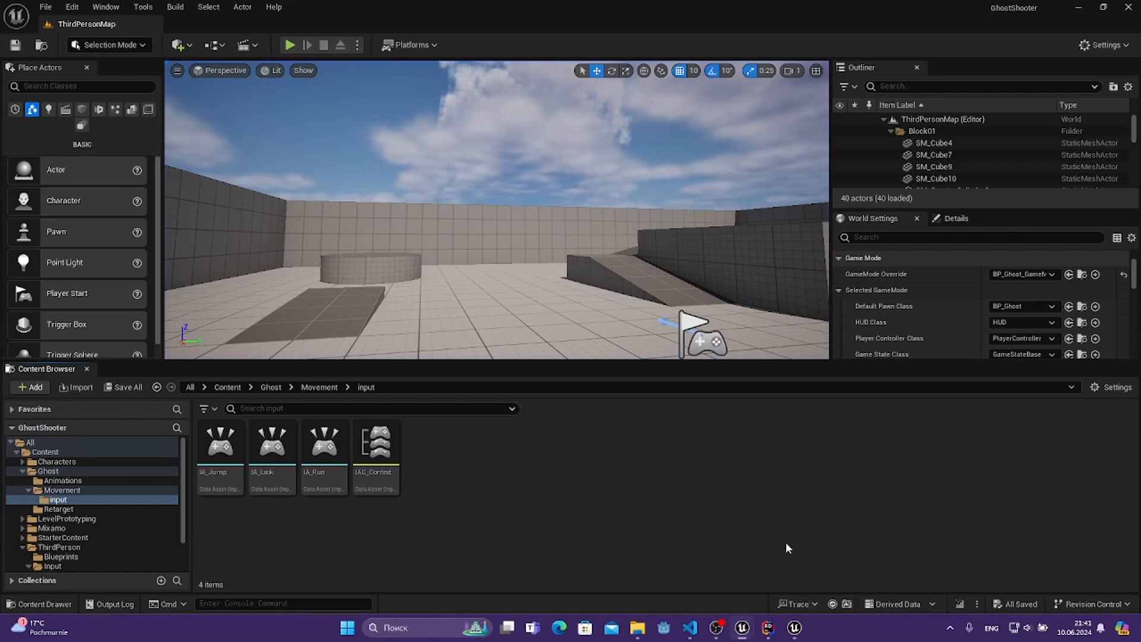
# - Remove the Negate modifier from IA_Look's Mouse XY 2D-Axis binding in IAC_Context and save the asset
pyautogui.moveTo(743, 627)
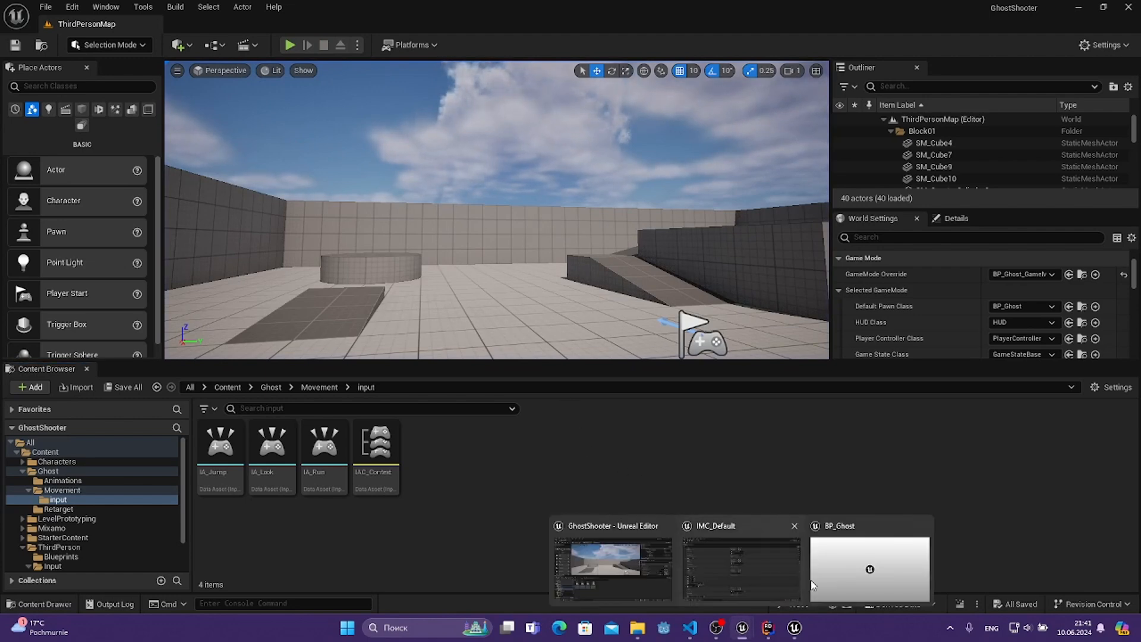
pyautogui.click(743, 565)
pyautogui.click(595, 24)
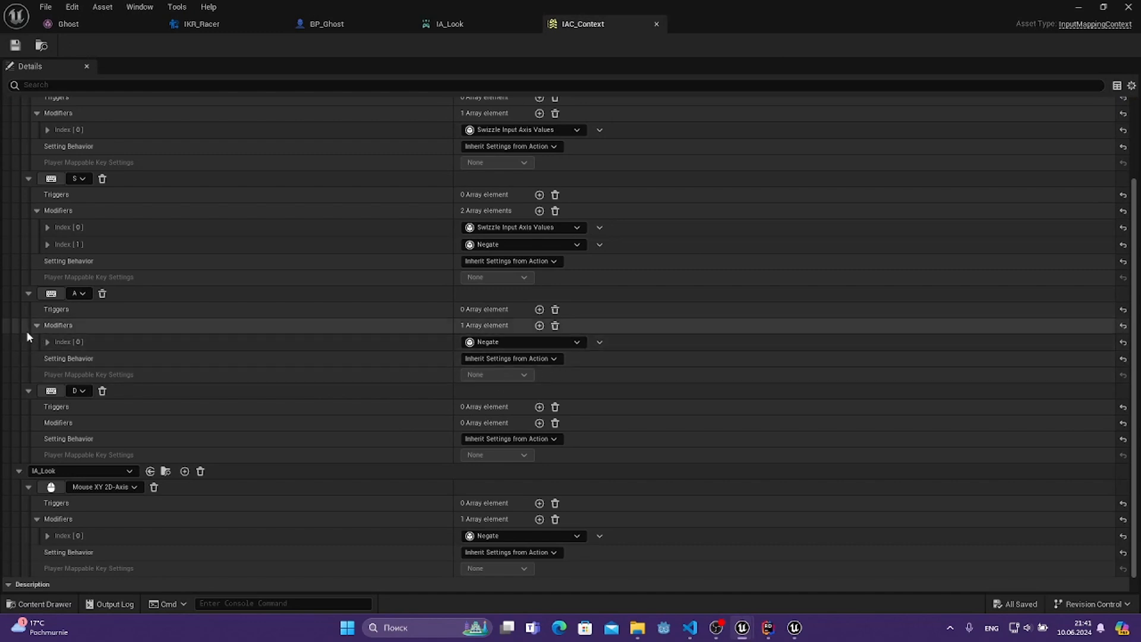
pyautogui.scroll(-1, 50, 418)
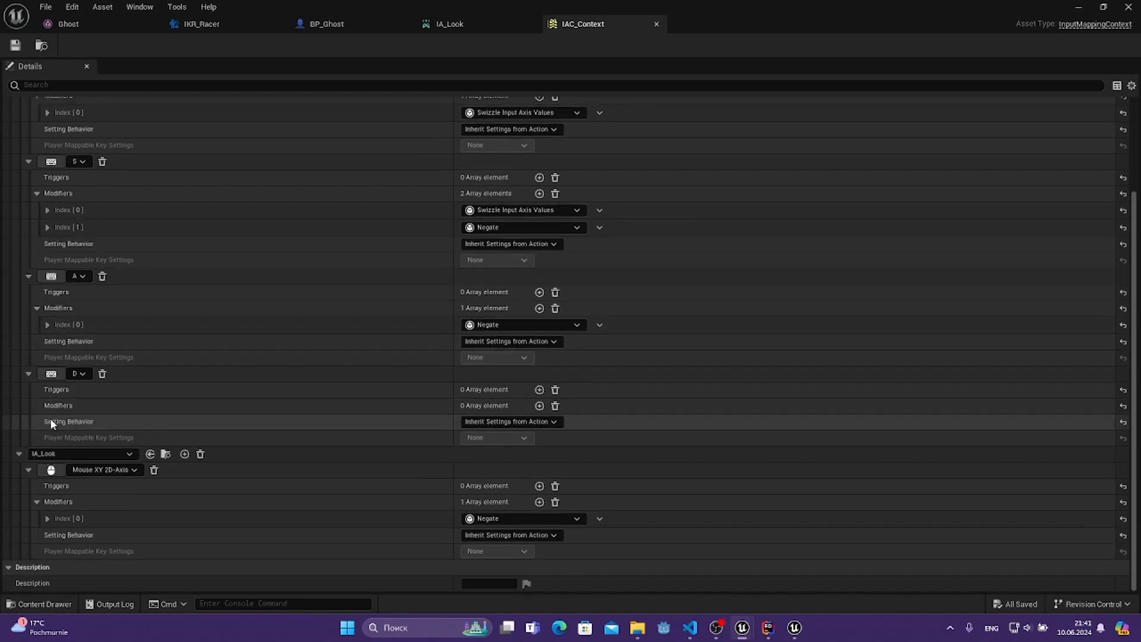
pyautogui.click(555, 502)
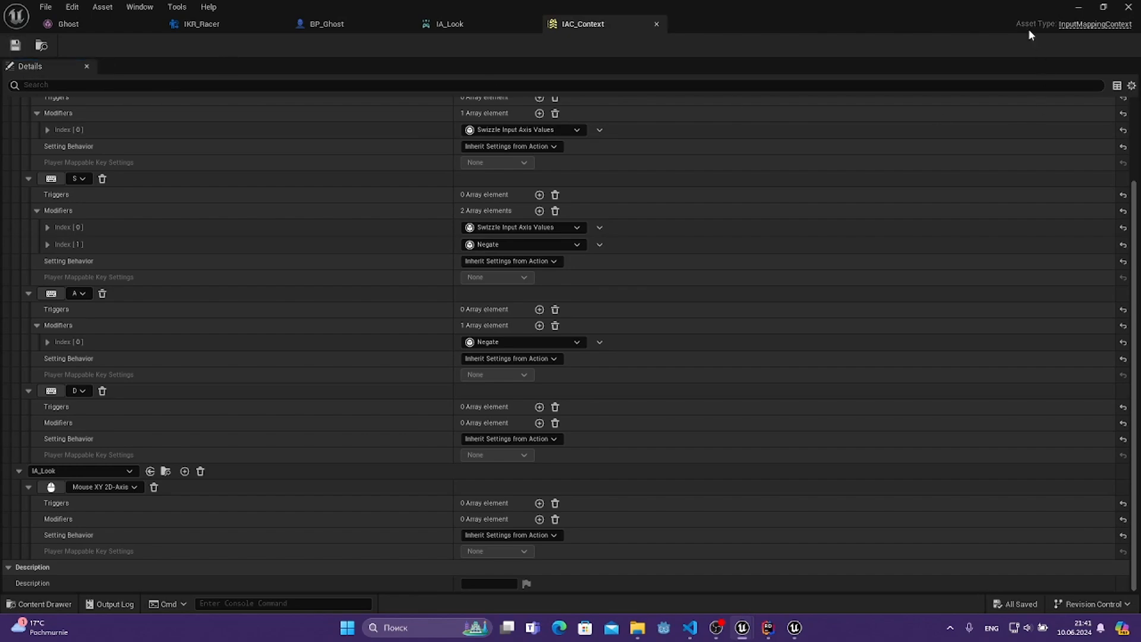
# - Play-test the level with IA_Look free of modifiers to check the camera direction, and stop the session
pyautogui.click(1080, 8)
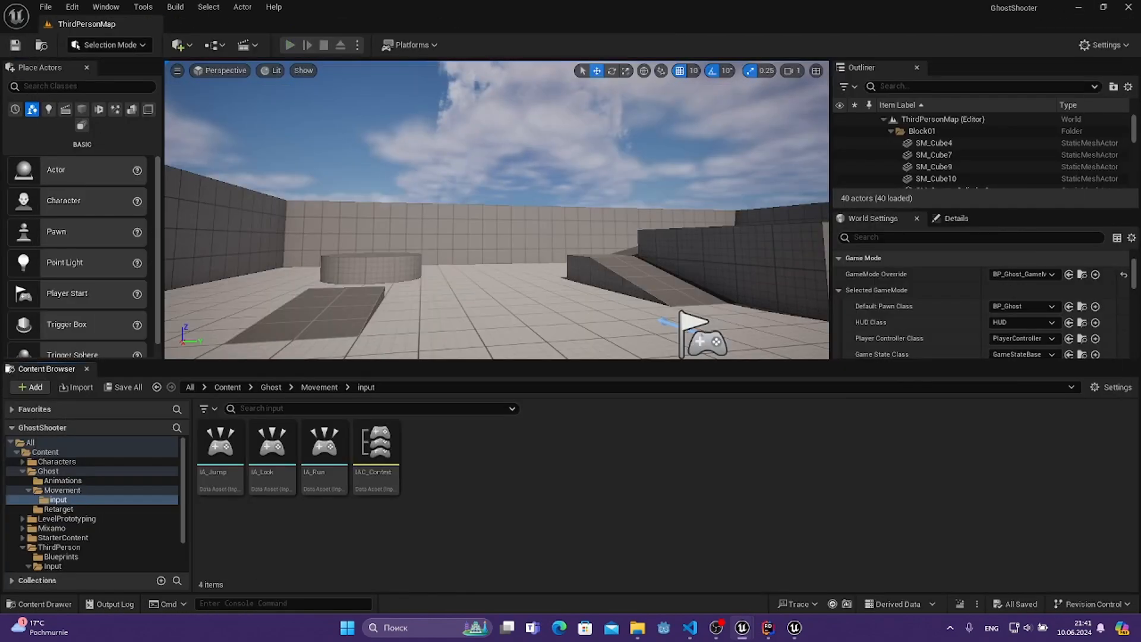
pyautogui.hotkey('alt', 'p')
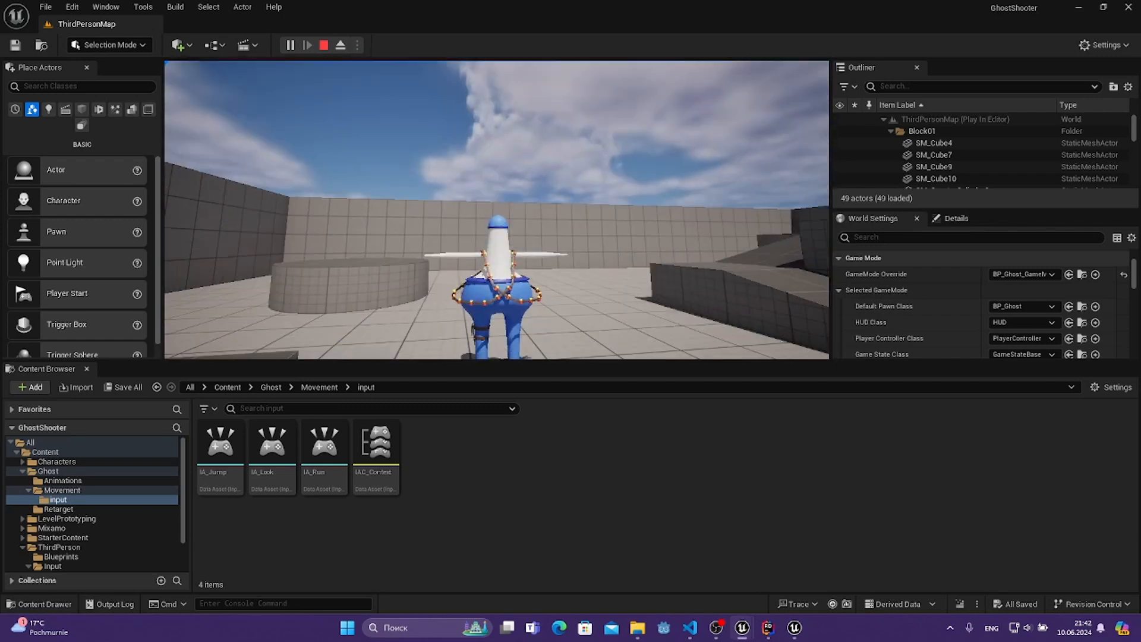
pyautogui.press('Escape')
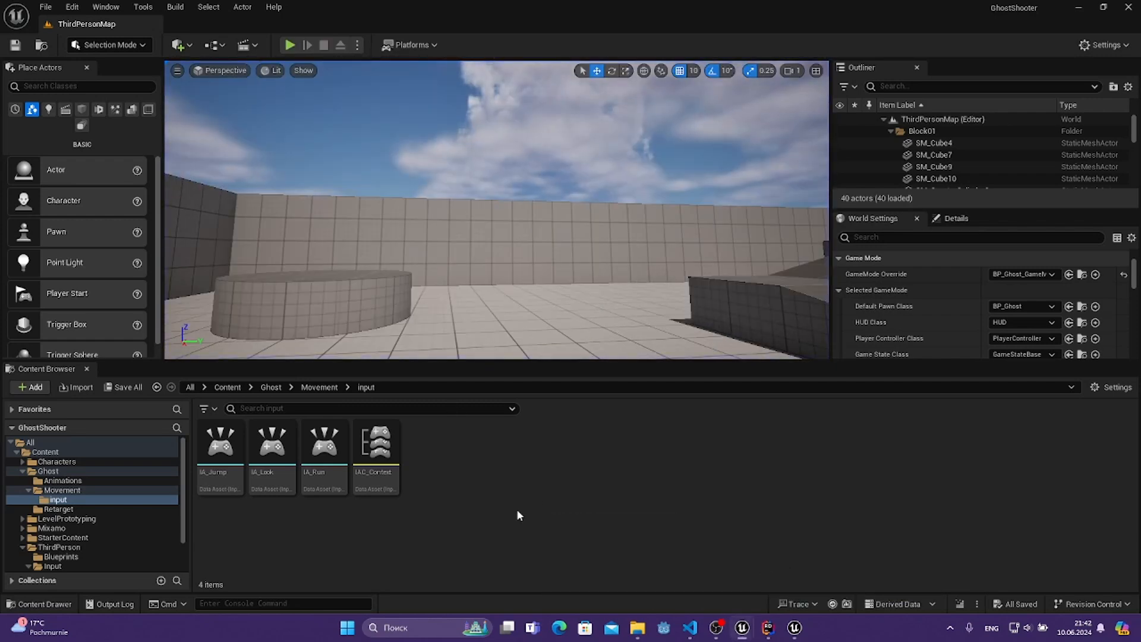
# - Put a Negate modifier back on the Mouse XY 2D-Axis binding of IA_Look and save IAC_Context
pyautogui.moveTo(750, 627)
pyautogui.click(815, 576)
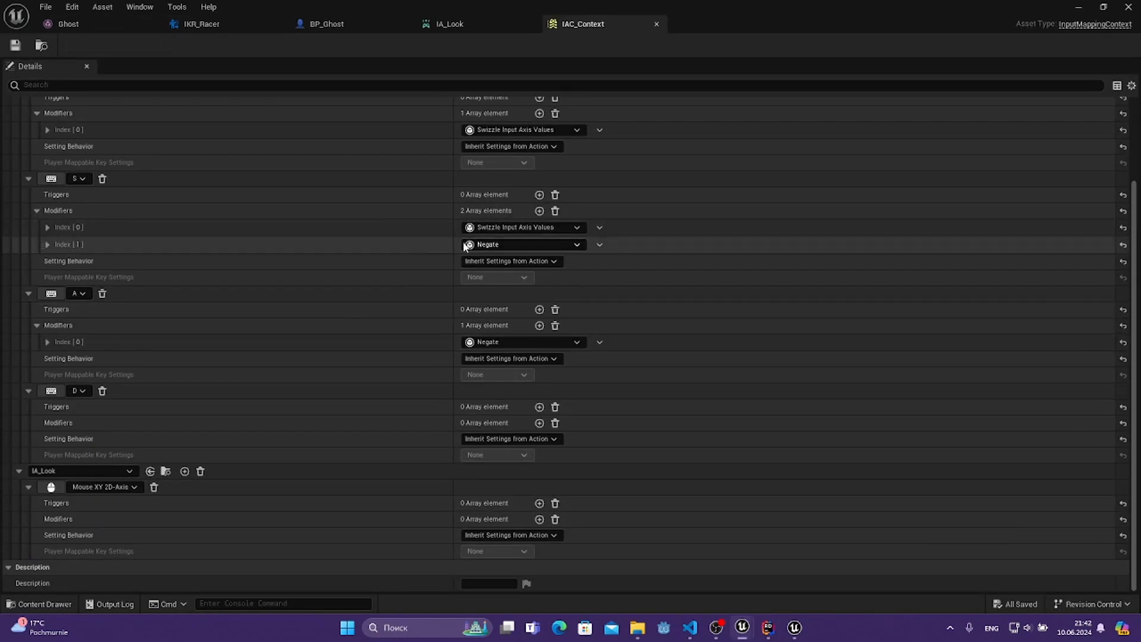
pyautogui.click(539, 519)
pyautogui.click(492, 536)
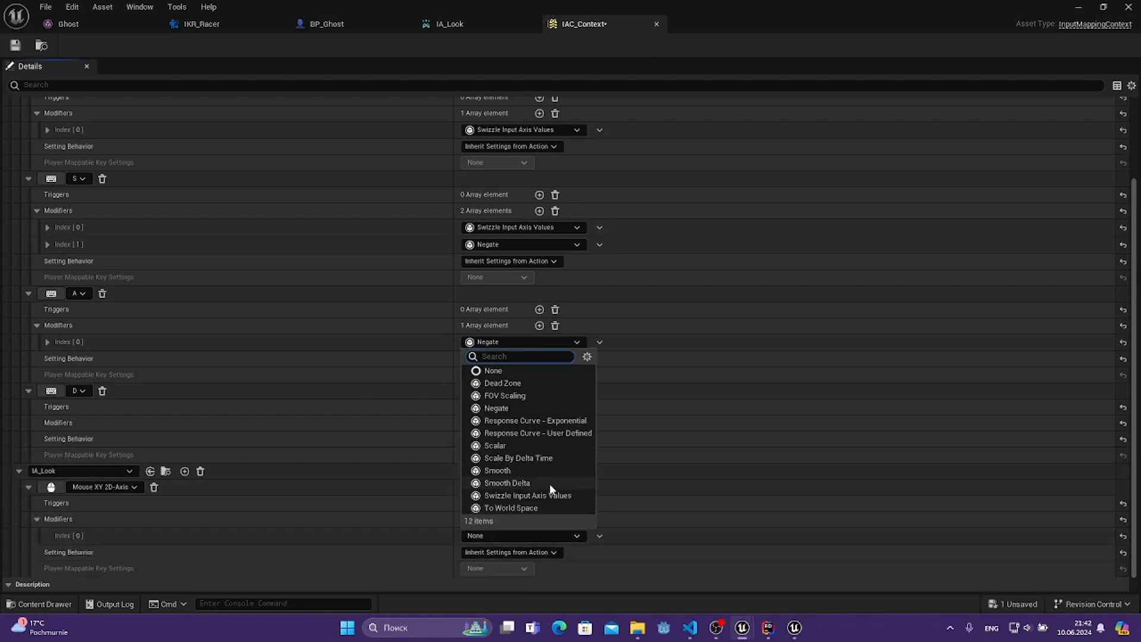
pyautogui.click(515, 409)
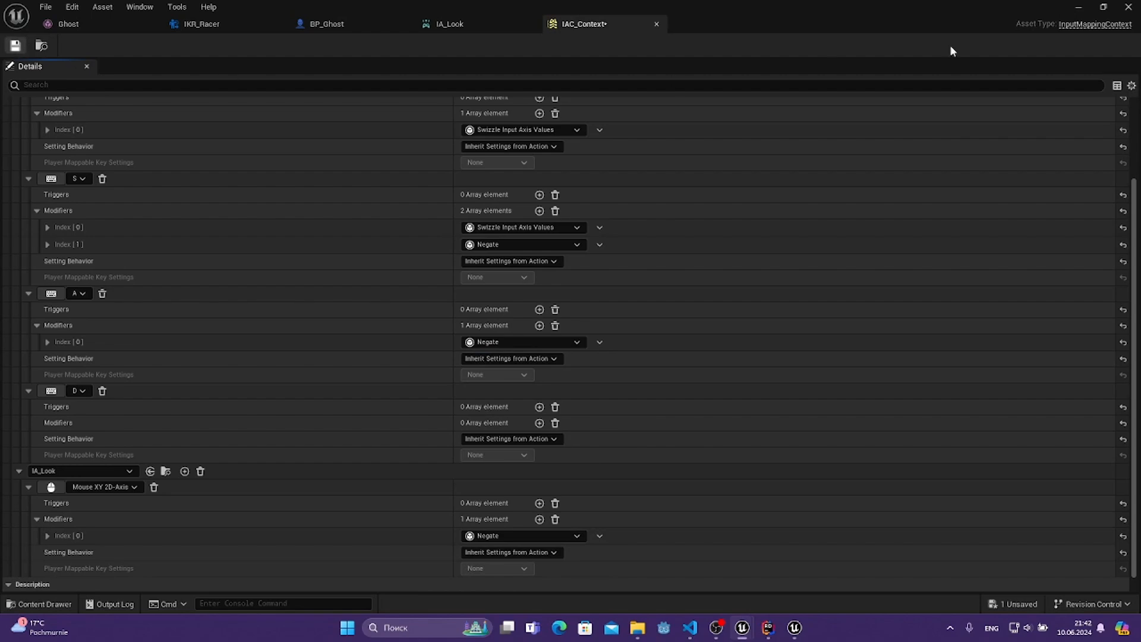
# - Play the level and run the ghost forward to test movement and camera with the restored Negate modifier, then stop
pyautogui.click(1079, 7)
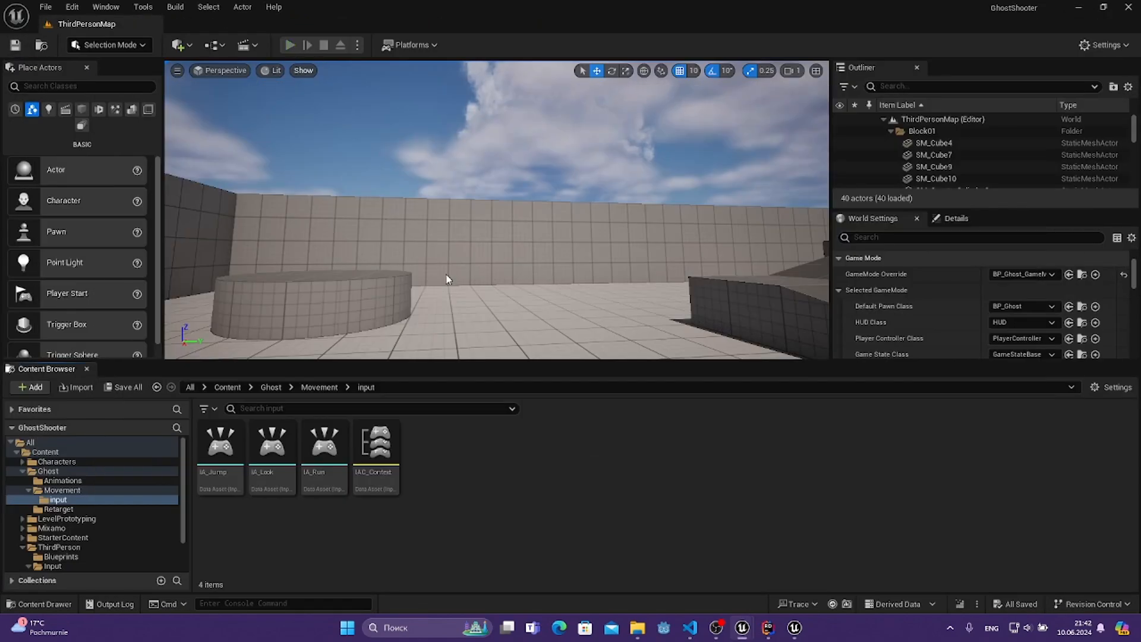
pyautogui.hotkey('alt', 'p')
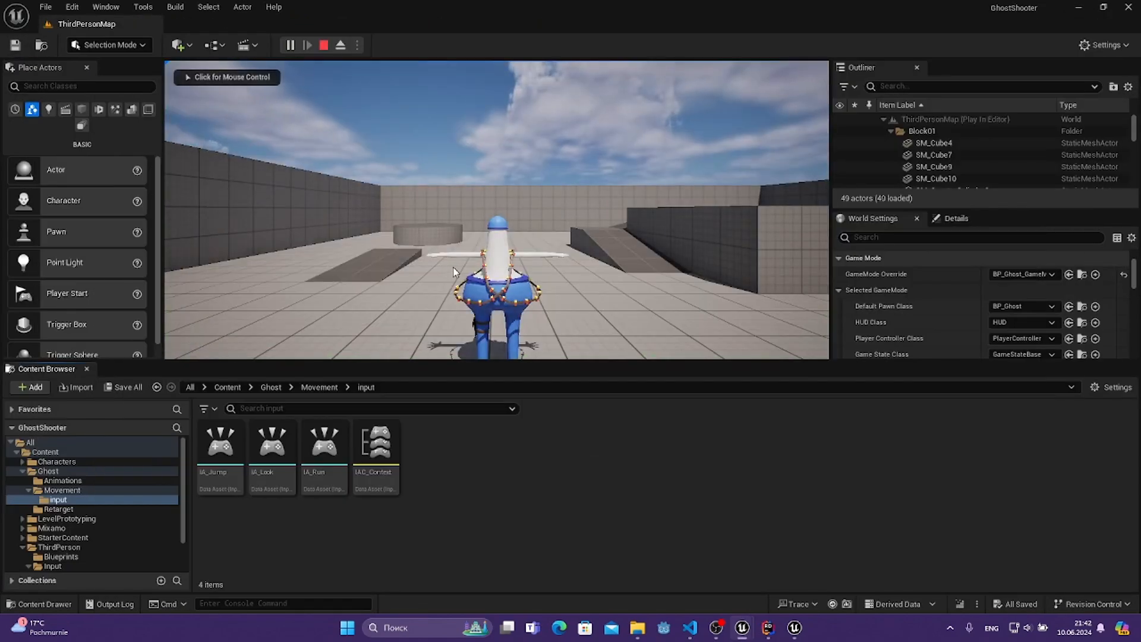
pyautogui.click(453, 272)
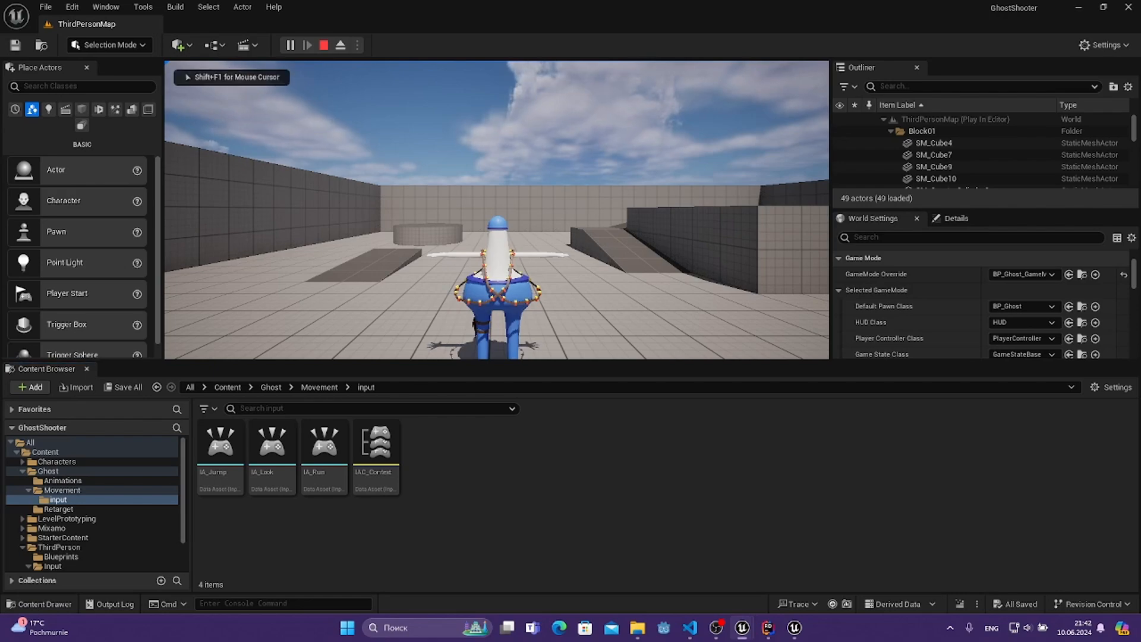
pyautogui.press('w')
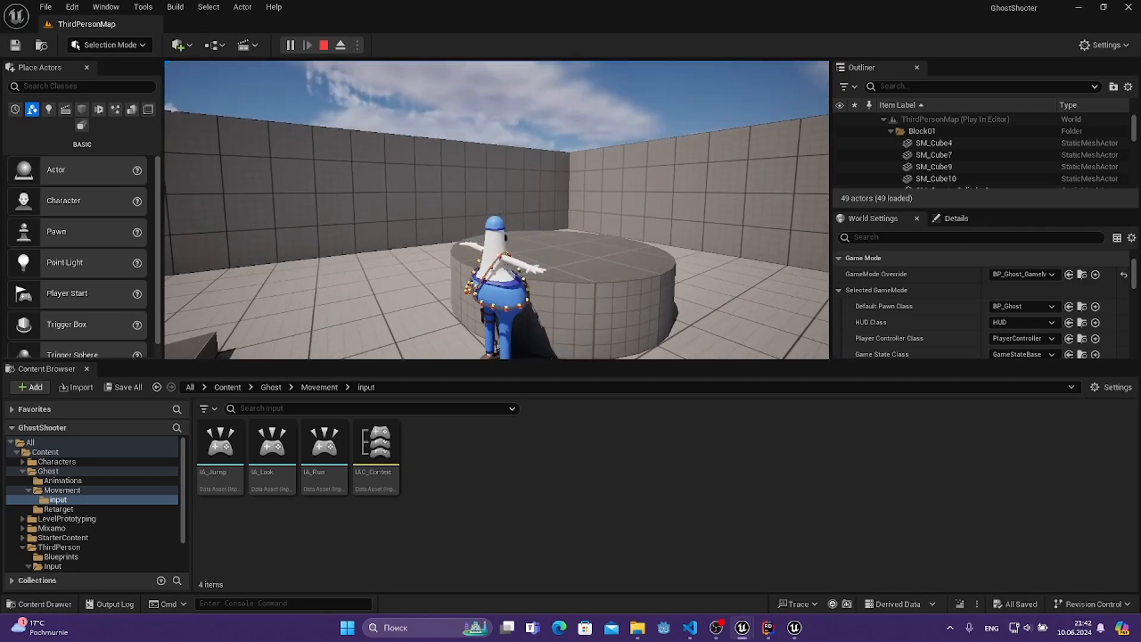
pyautogui.press('Escape')
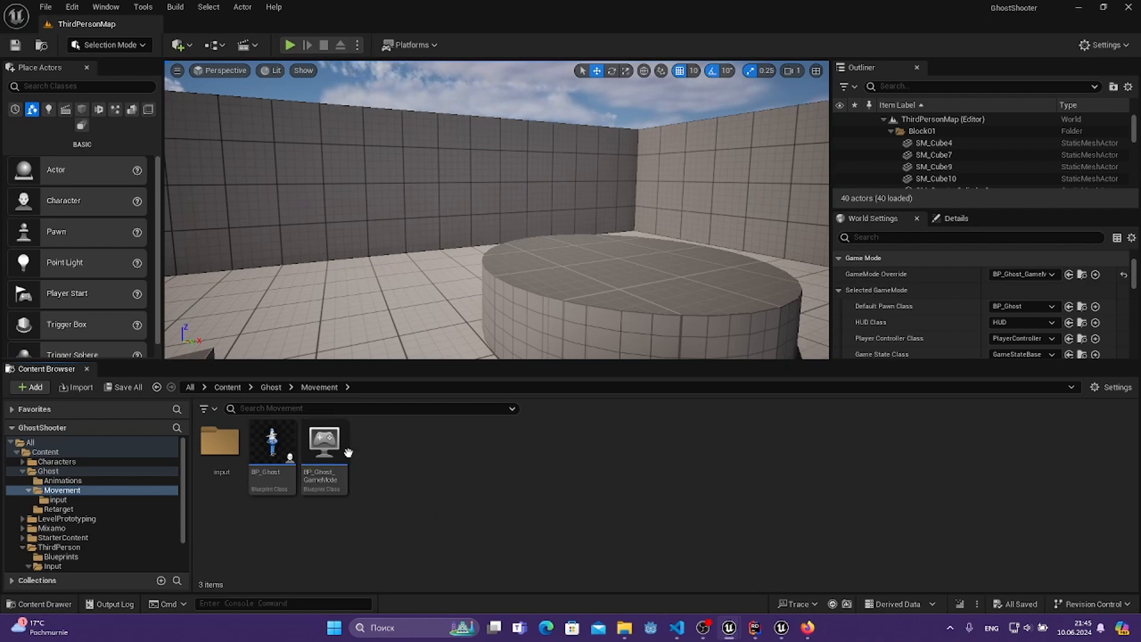
# - Create an Animation Blueprint for Ghost_Skeleton in the Ghost/Animations folder
pyautogui.click(271, 387)
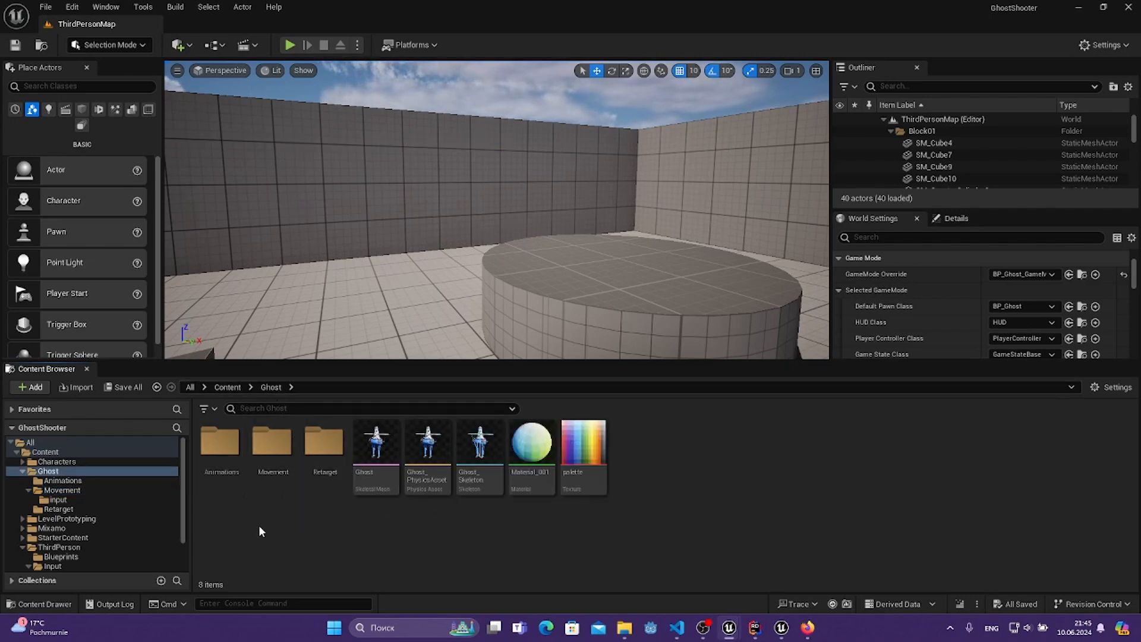
pyautogui.click(219, 476)
pyautogui.doubleClick(219, 475)
pyautogui.rightClick(498, 469)
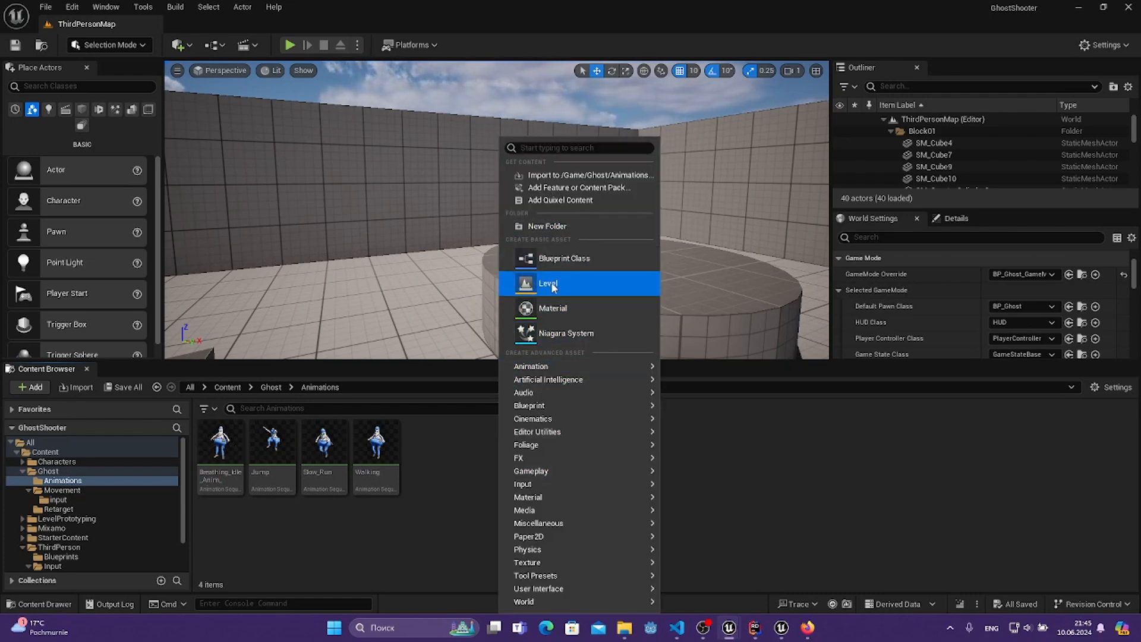
pyautogui.moveTo(565, 366)
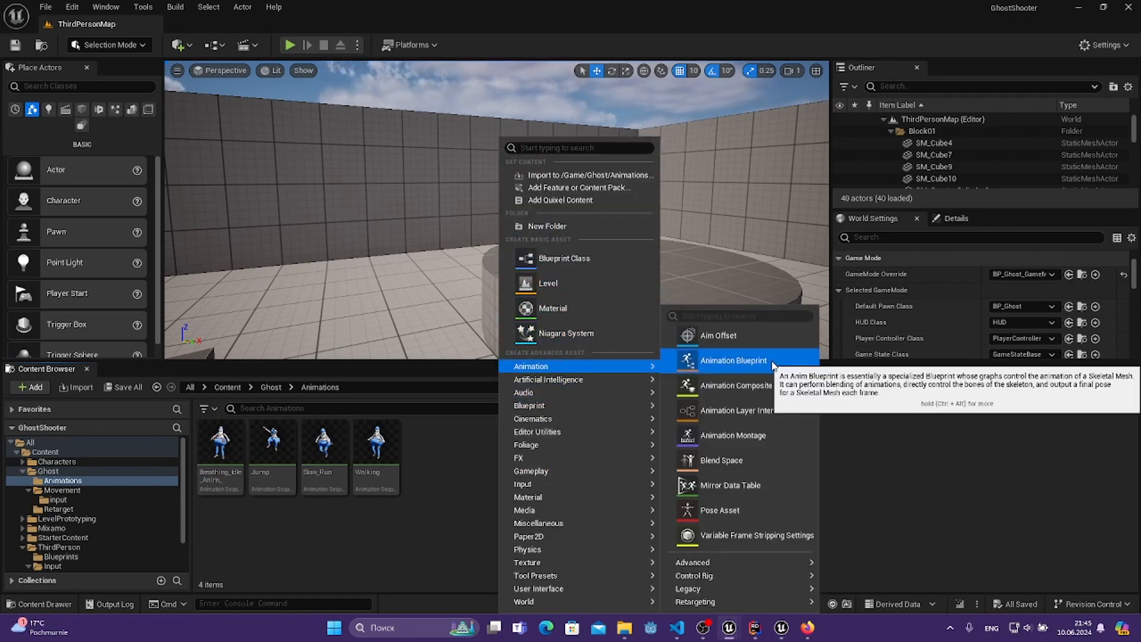
pyautogui.click(737, 360)
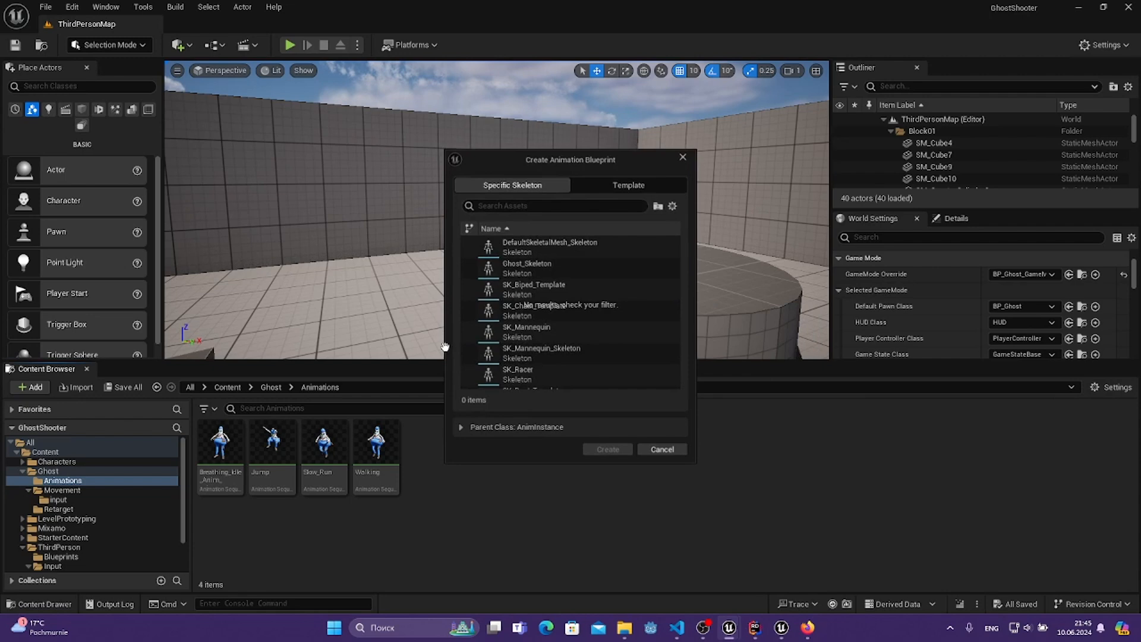
pyautogui.click(565, 268)
pyautogui.click(608, 450)
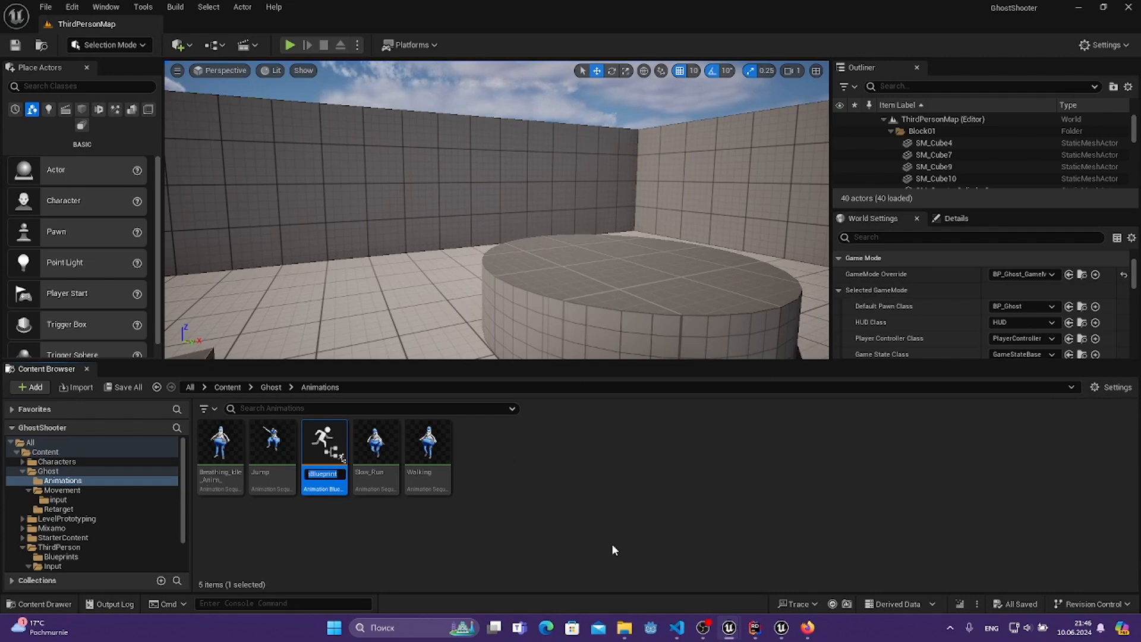
# - Name the new Animation Blueprint AB_Ghost and open it for editing
pyautogui.press('BackSpace')
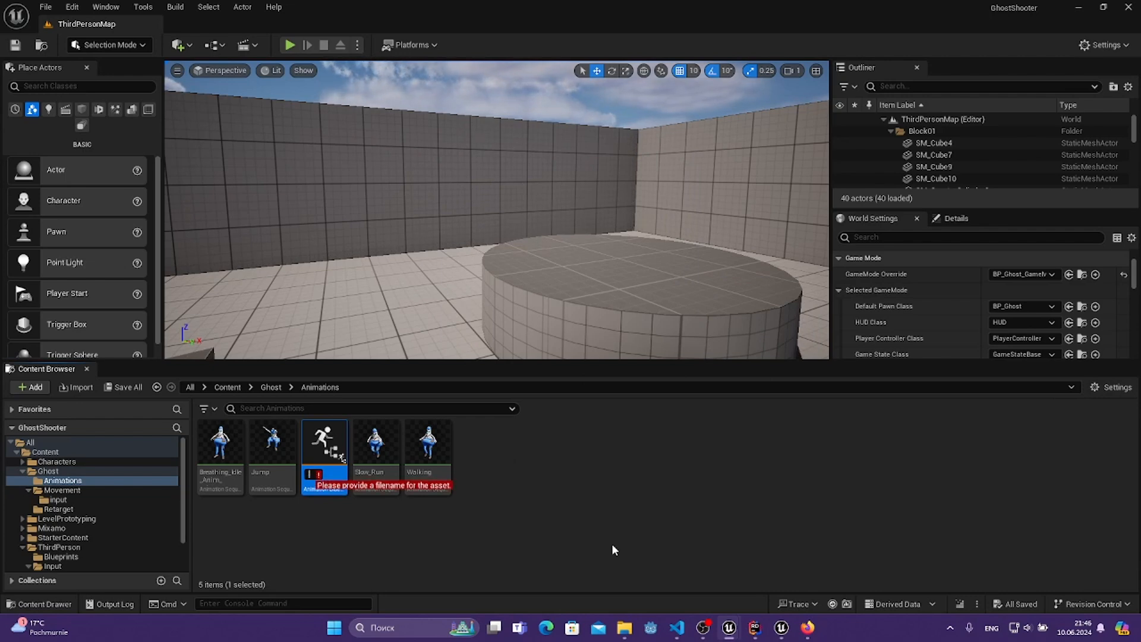
pyautogui.write('AB')
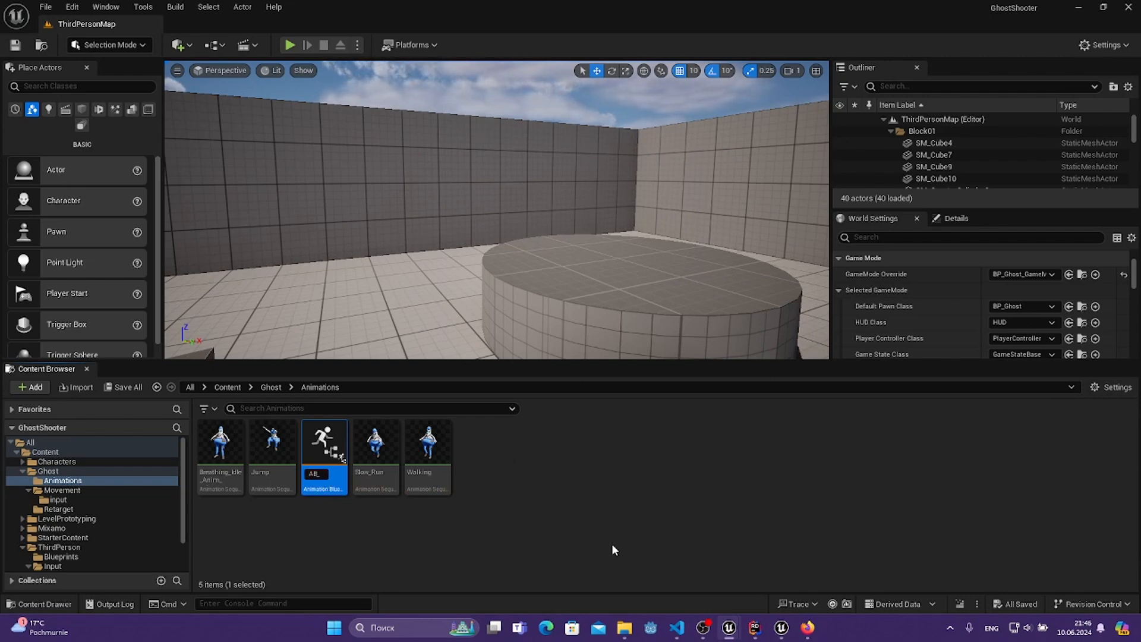
pyautogui.write('_Gh')
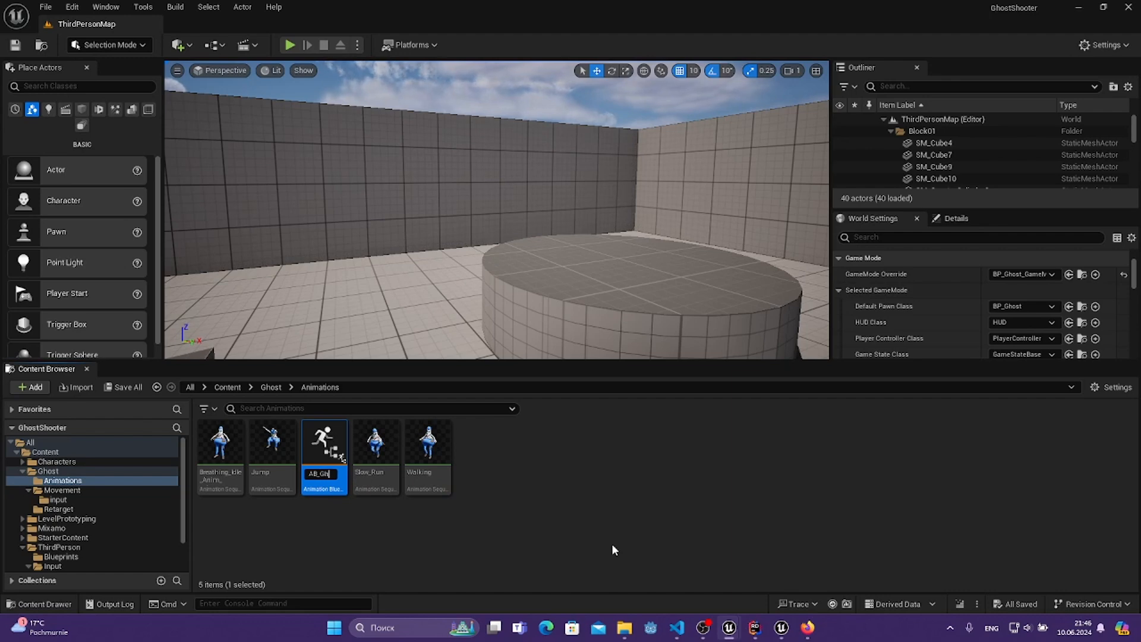
pyautogui.write('ost')
pyautogui.press('Return')
pyautogui.press('Return')
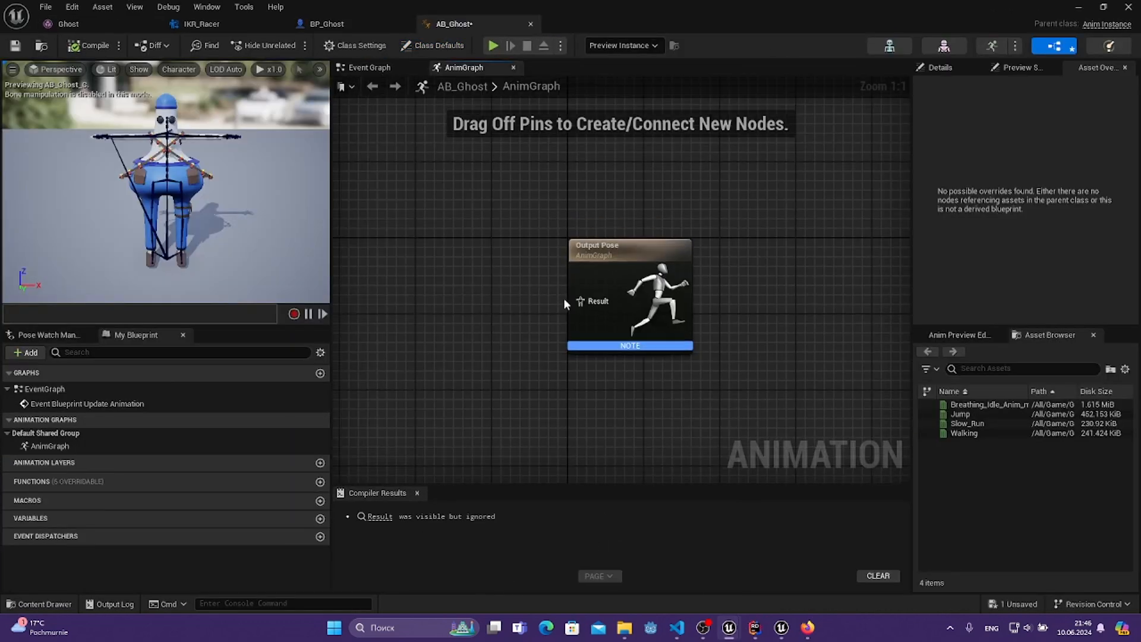
# - Add a State Machine named Locomotion that feeds the Output Pose's Result, and open its graph
pyautogui.moveTo(577, 301); pyautogui.dragTo(448, 307)
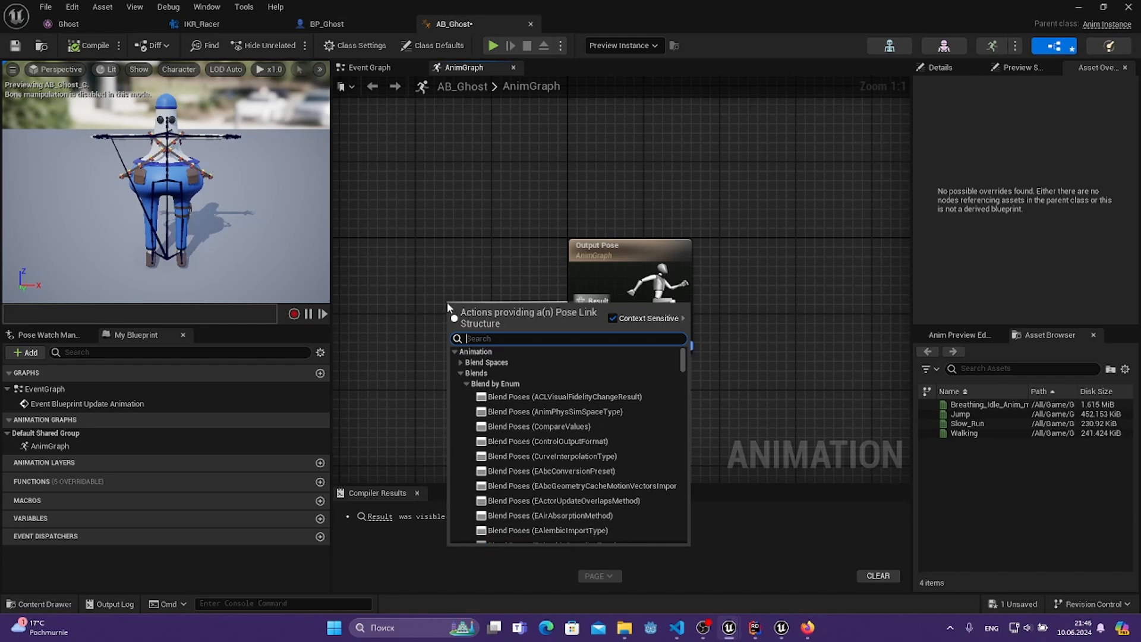
pyautogui.write('new')
pyautogui.press('BackSpace')
pyautogui.press('BackSpace')
pyautogui.press('BackSpace')
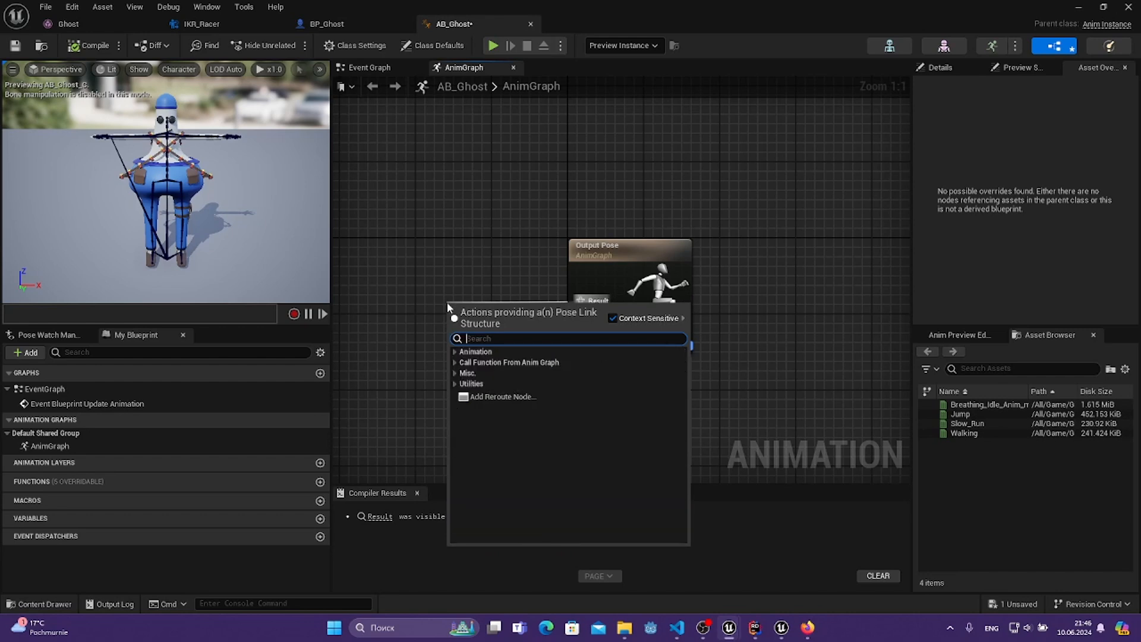
pyautogui.write('state')
pyautogui.press('Up')
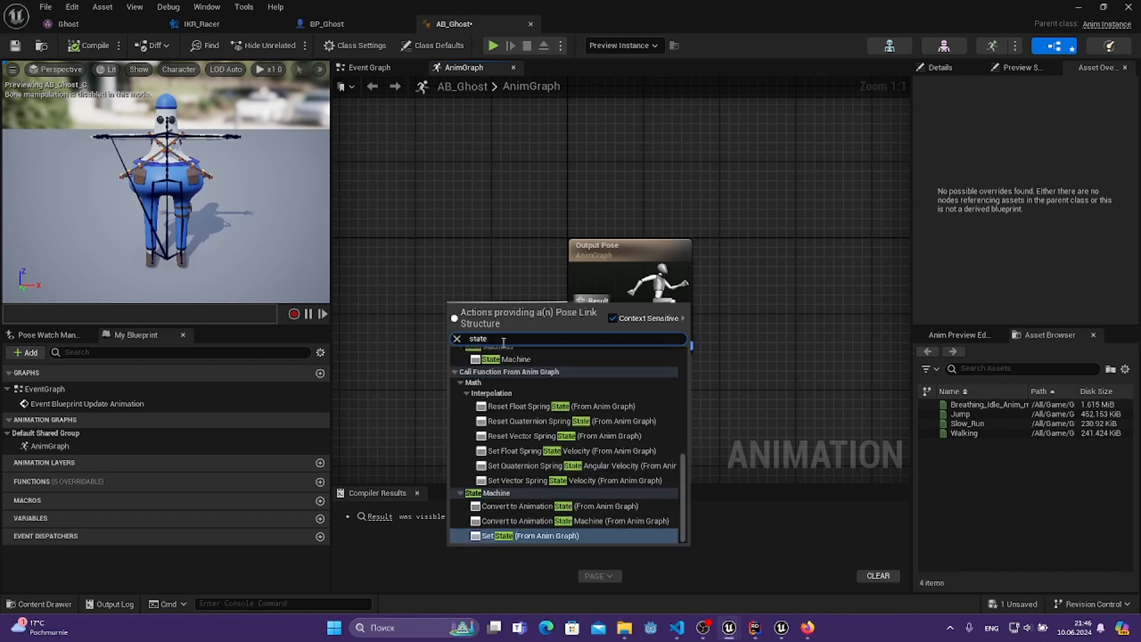
pyautogui.click(505, 359)
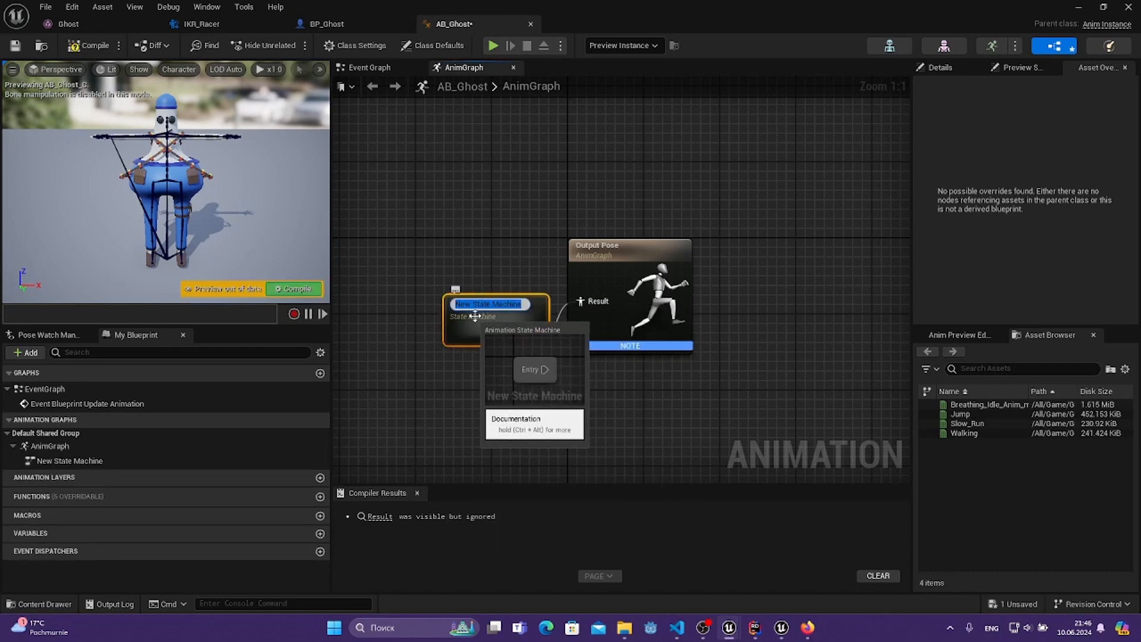
pyautogui.write('L')
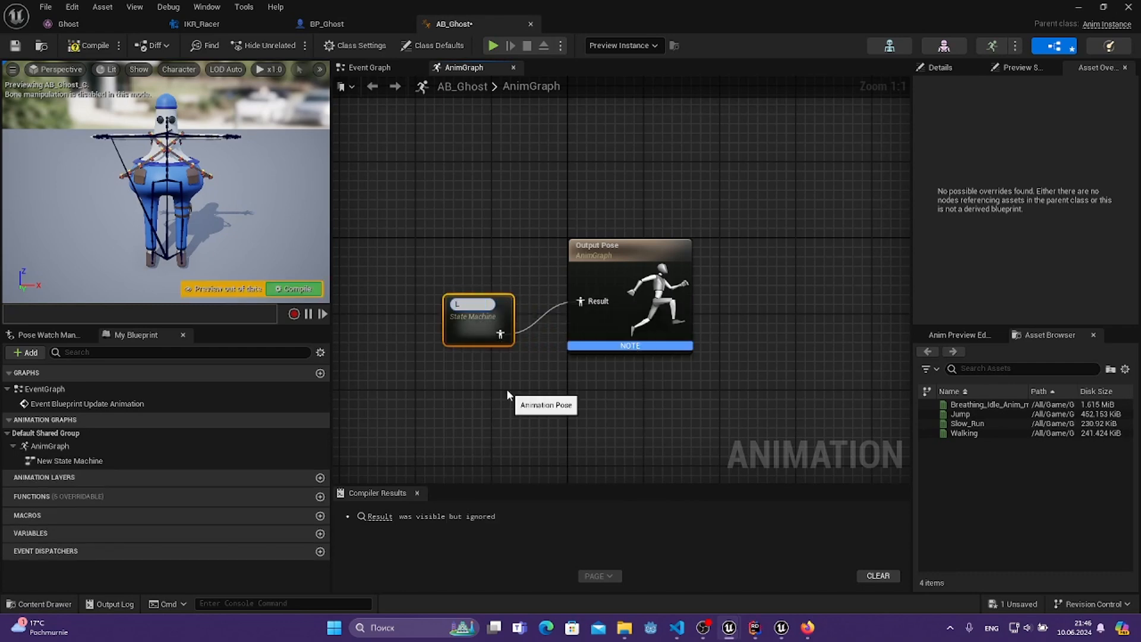
pyautogui.write('ocomotion')
pyautogui.press('Return')
pyautogui.doubleClick(478, 319)
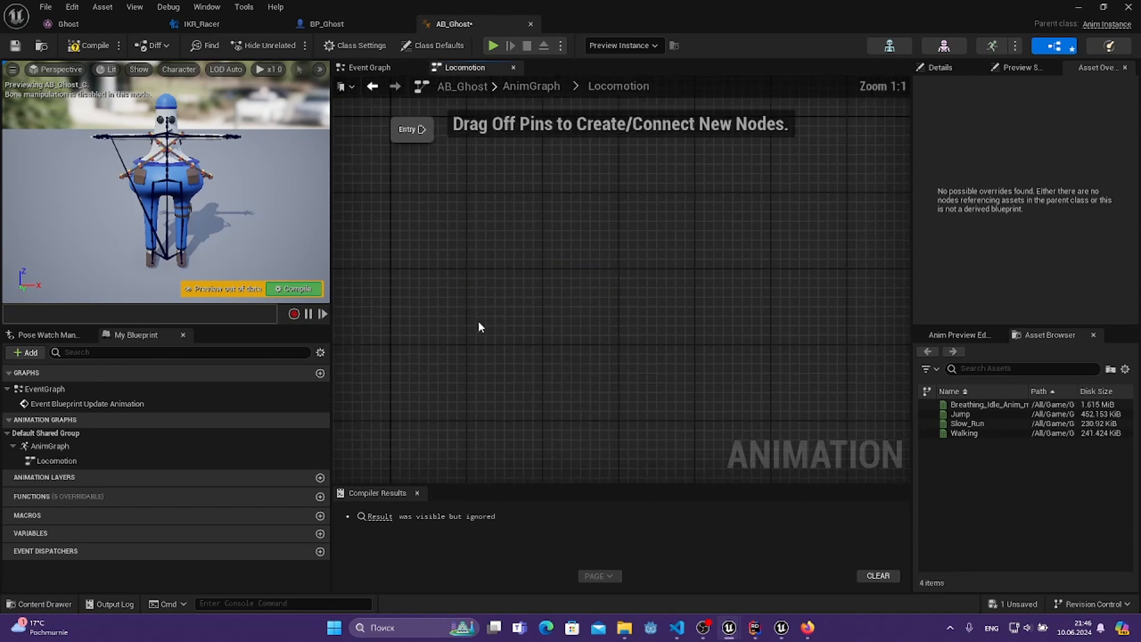
pyautogui.moveTo(630, 277); pyautogui.dragTo(731, 301)
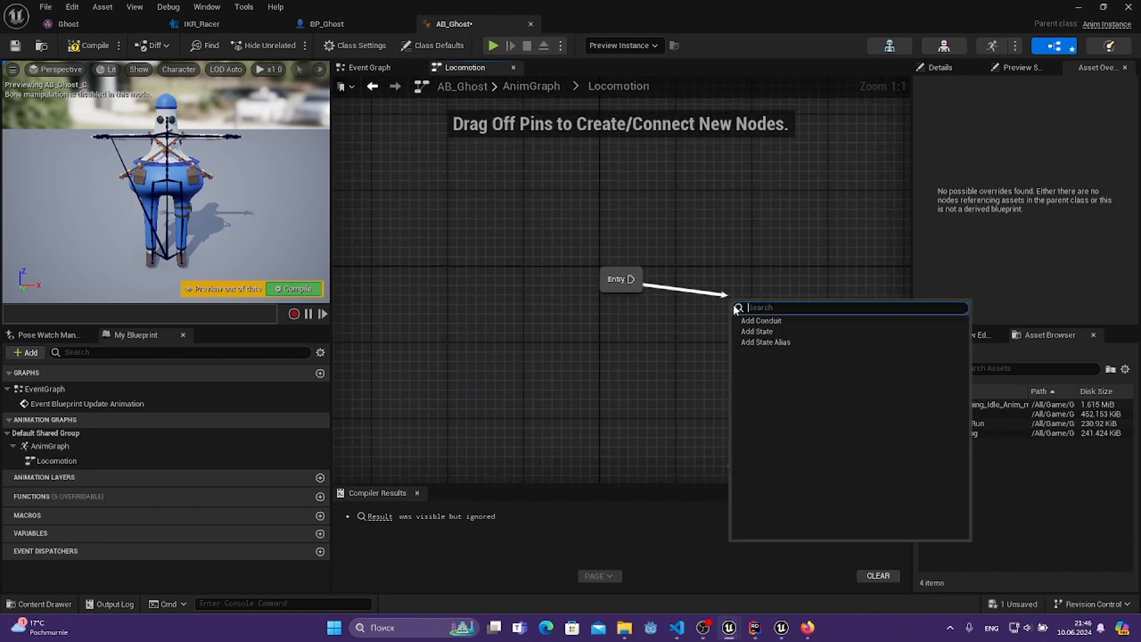
pyautogui.click(646, 248)
pyautogui.moveTo(676, 282); pyautogui.dragTo(555, 312, button='right')
pyautogui.moveTo(510, 309); pyautogui.dragTo(585, 301)
pyautogui.click(551, 248)
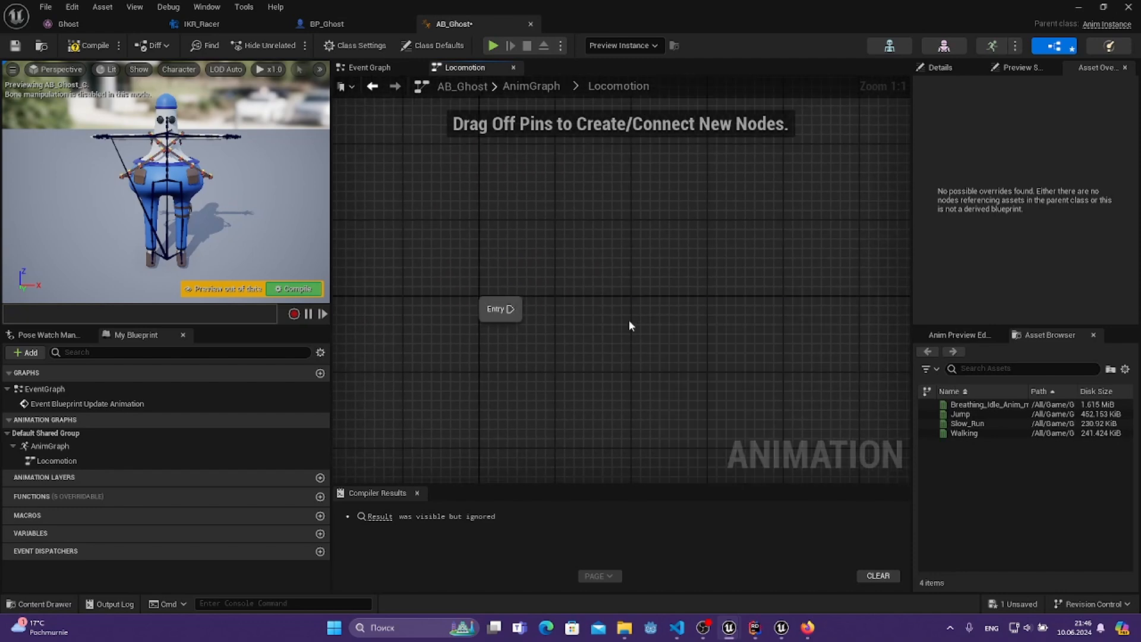
# - Add a state named Idle linked from the Entry node of the Locomotion state machine
pyautogui.moveTo(629, 320); pyautogui.dragTo(587, 340, button='right')
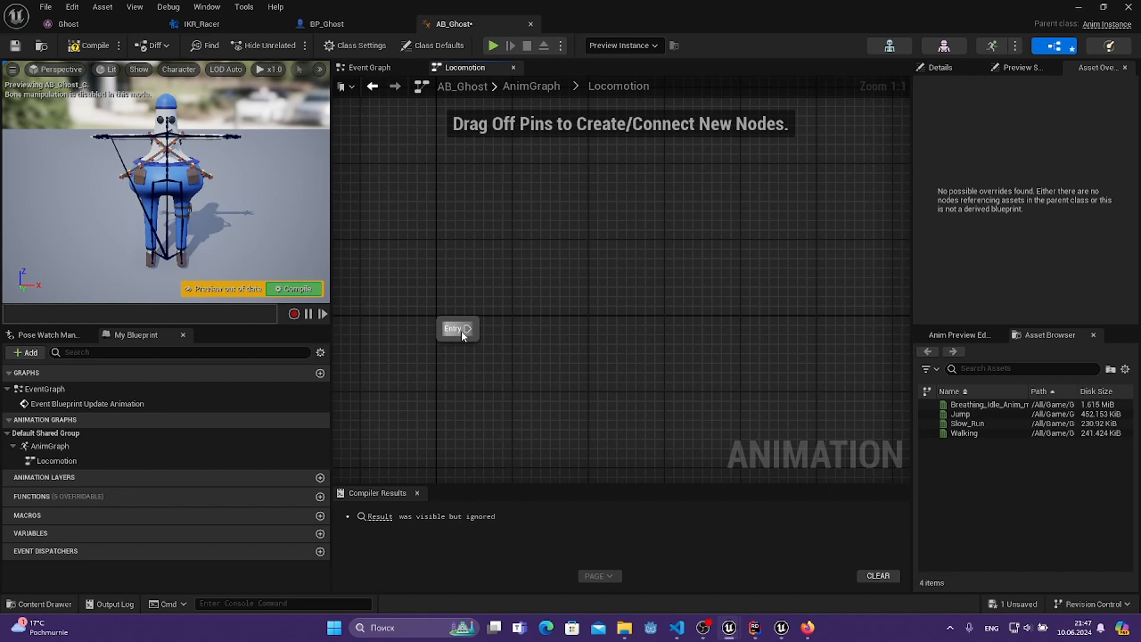
pyautogui.moveTo(464, 335); pyautogui.dragTo(584, 337)
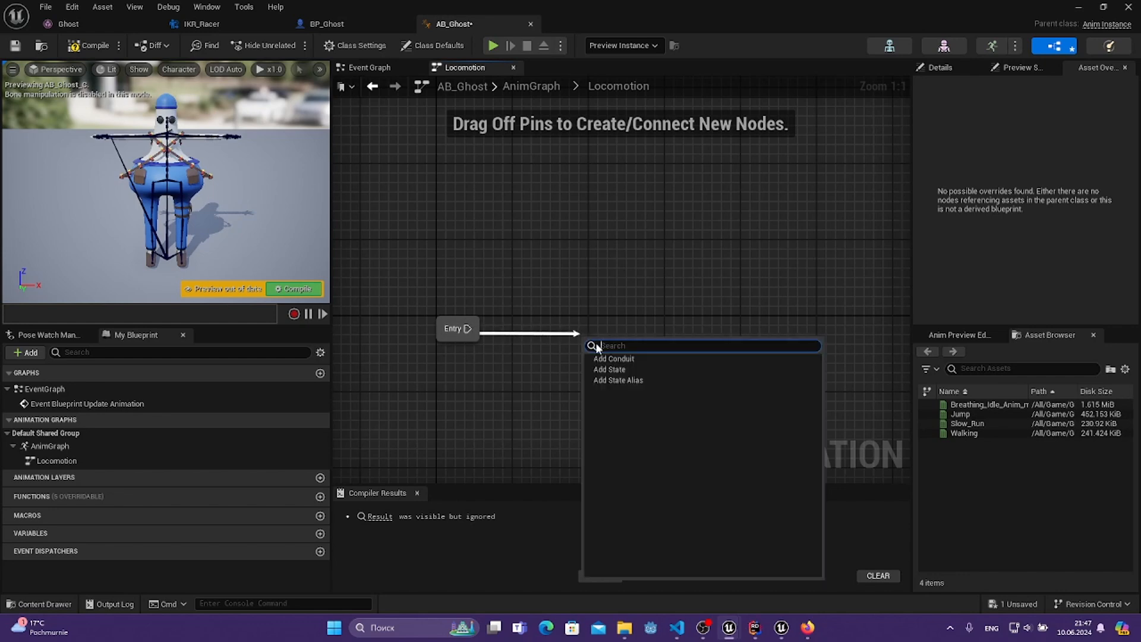
pyautogui.click(626, 374)
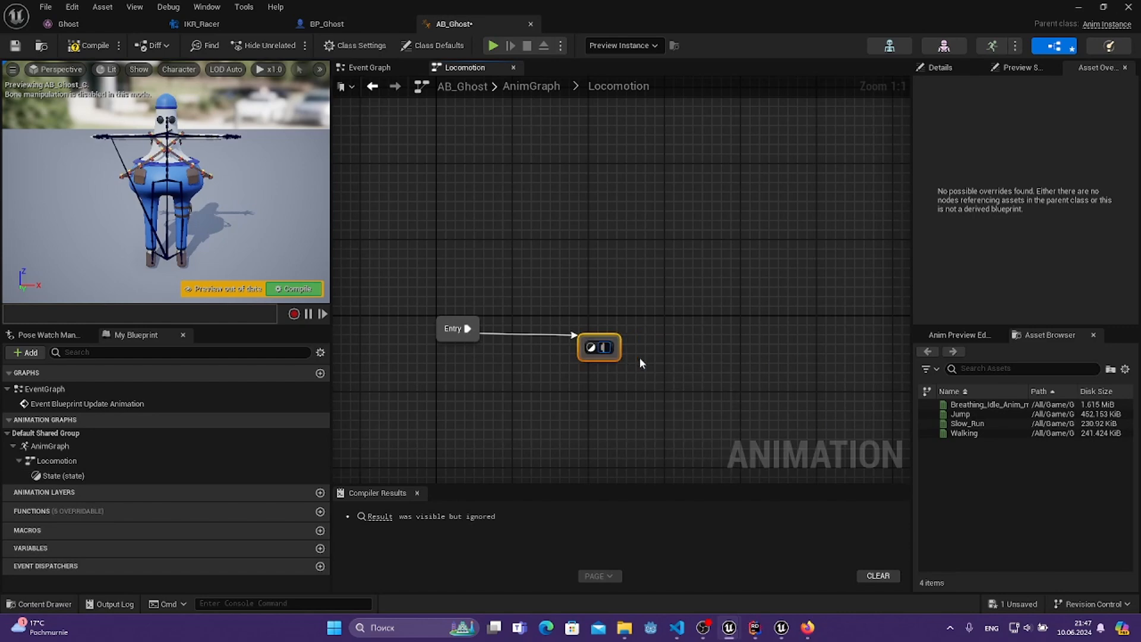
pyautogui.write('Idle')
pyautogui.press('Return')
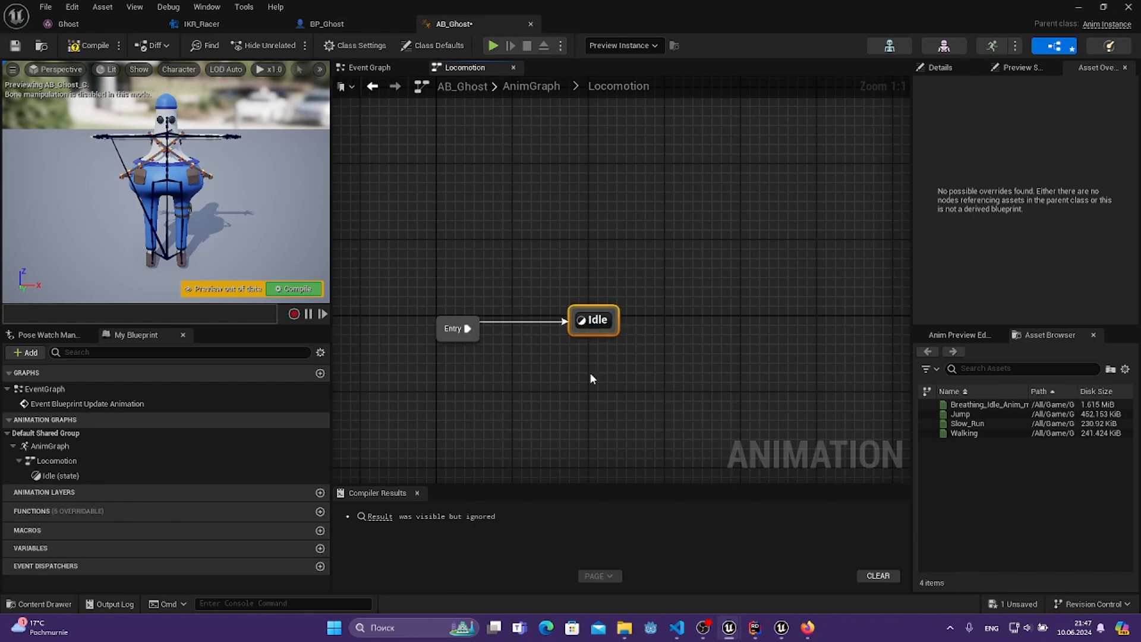
# - Connect the Breathing_Idle_Anim_mixamo_com animation to the Idle state's output pose and return to the Locomotion graph
pyautogui.doubleClick(588, 320)
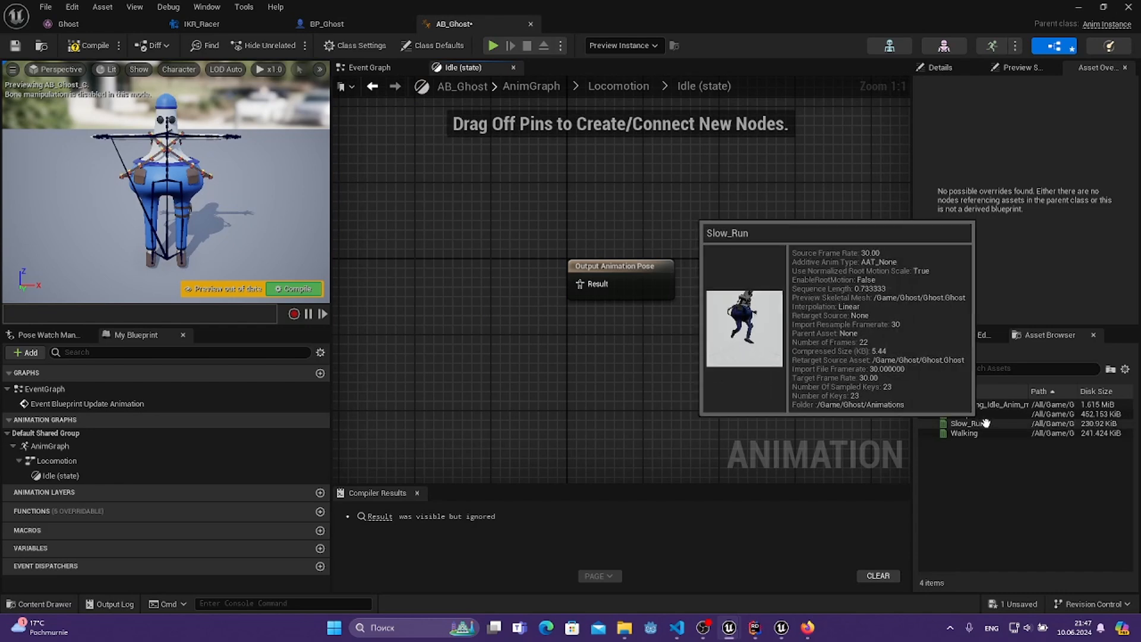
pyautogui.moveTo(987, 404); pyautogui.dragTo(593, 288)
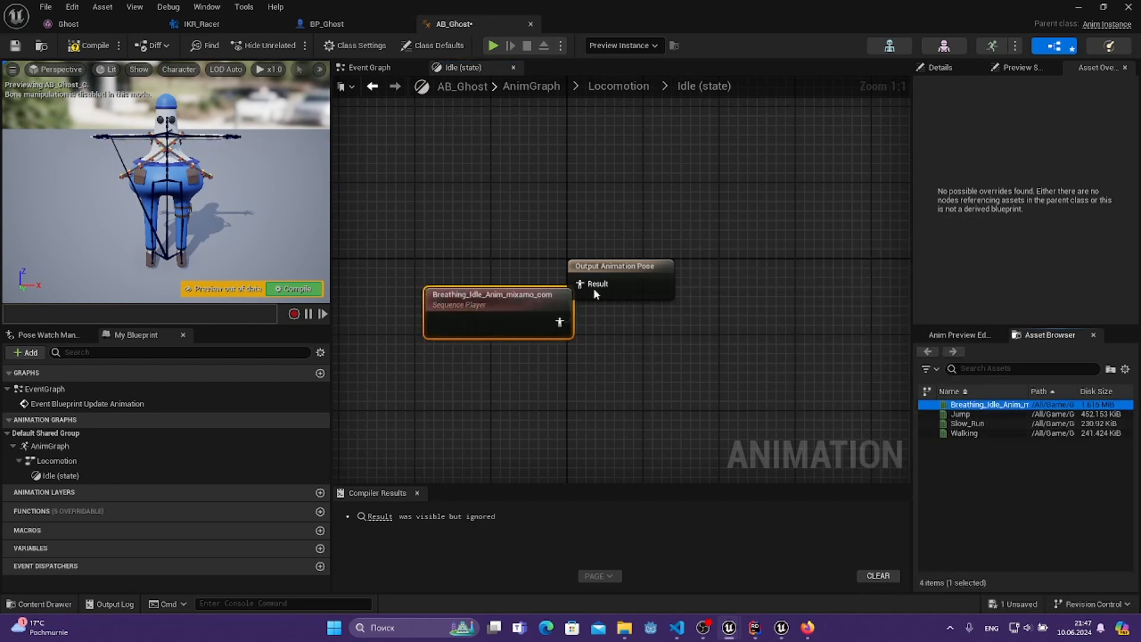
pyautogui.moveTo(494, 294); pyautogui.dragTo(409, 246)
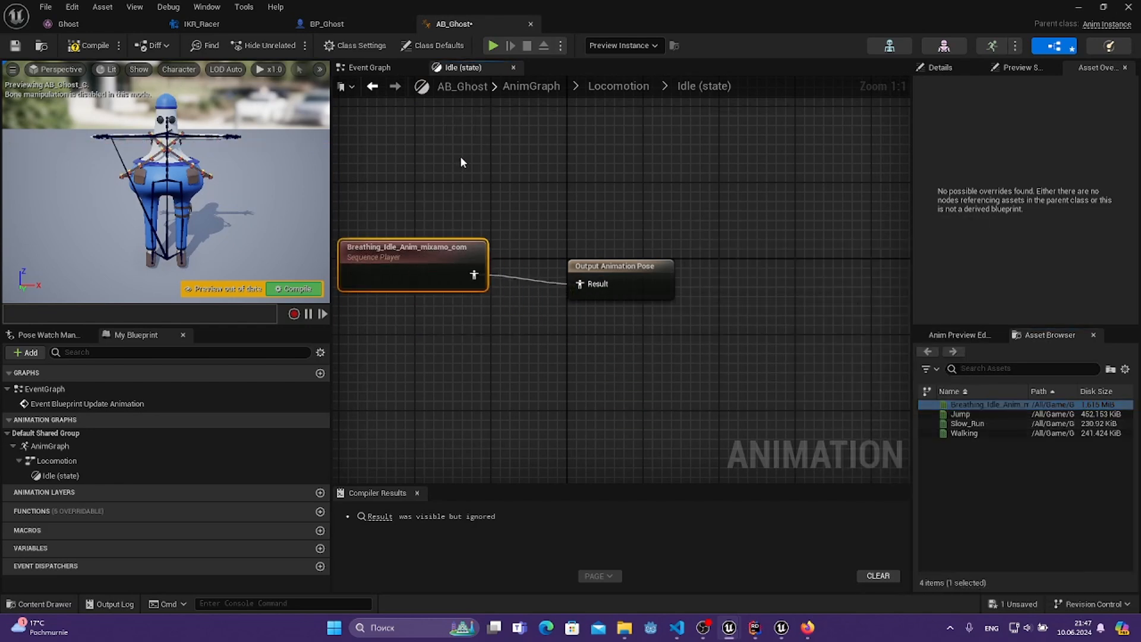
pyautogui.click(373, 87)
# - Add a state named Run with a transition from Idle
pyautogui.moveTo(587, 273); pyautogui.dragTo(474, 327, button='right')
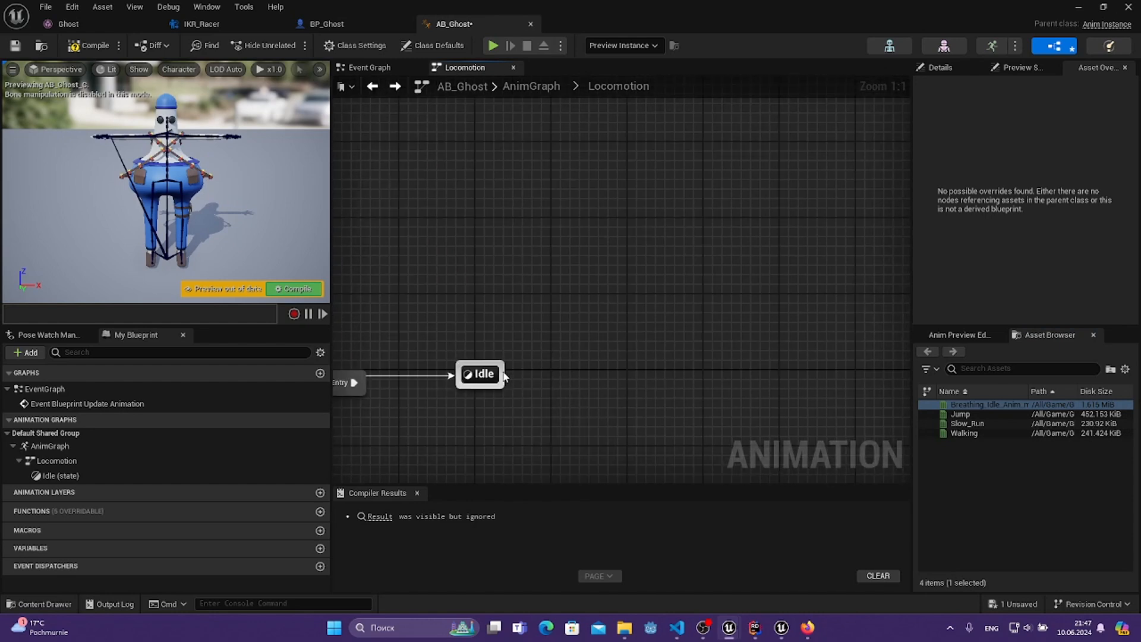
pyautogui.moveTo(504, 376); pyautogui.dragTo(687, 352)
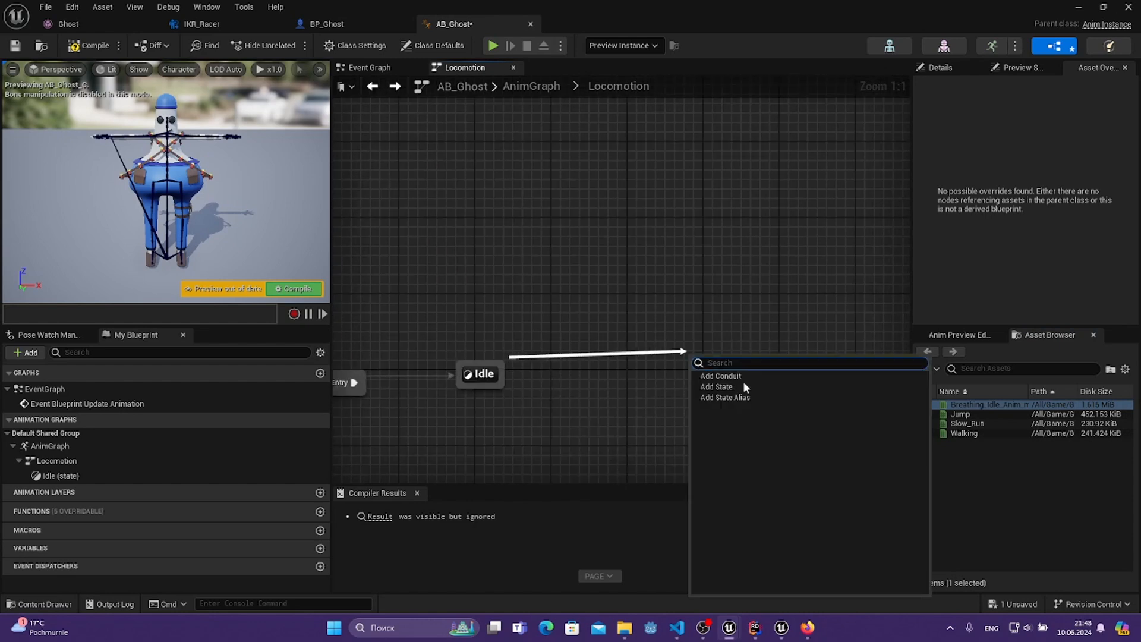
pyautogui.click(722, 386)
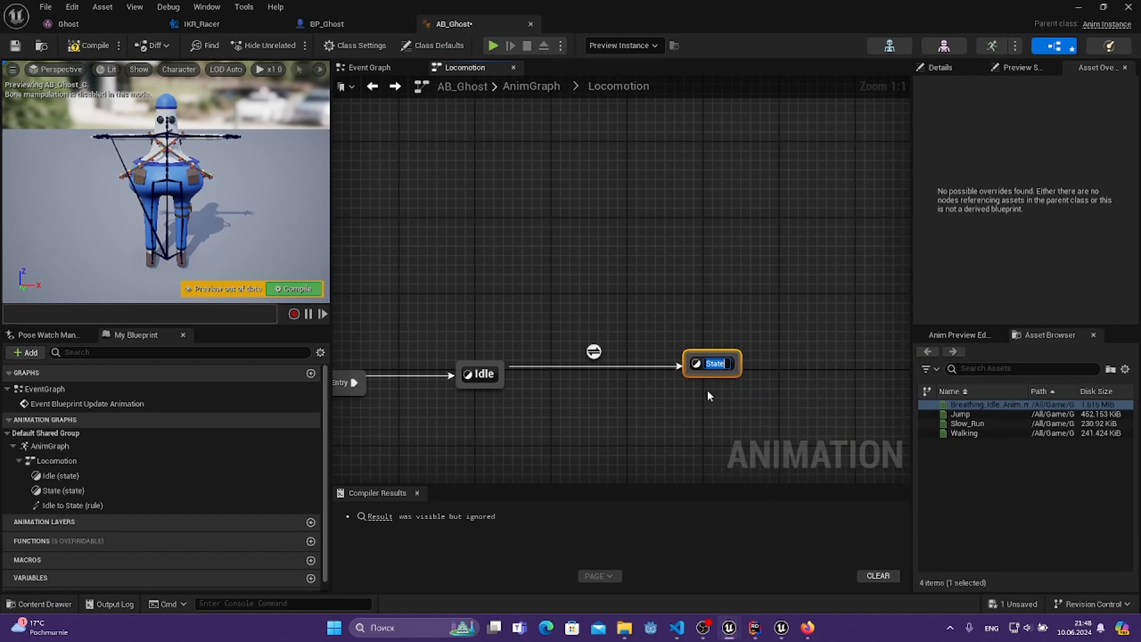
pyautogui.write('W')
pyautogui.write('Run')
pyautogui.press('Return')
pyautogui.click(705, 387)
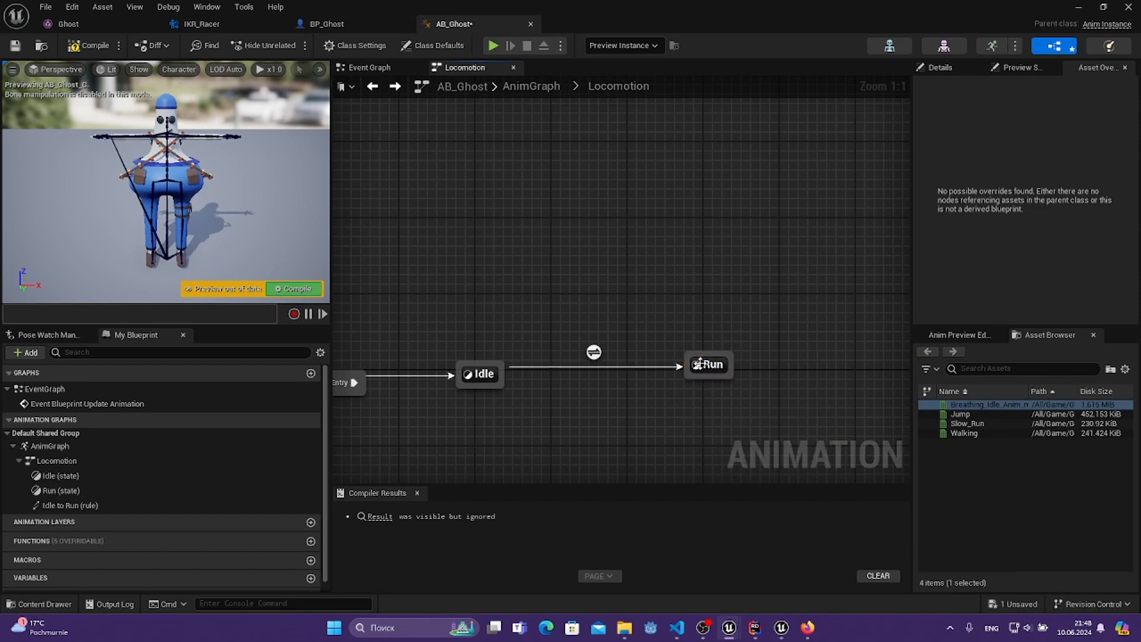
# - Add a state named Jump with a transition from Run, and place it above and between Idle and Run
pyautogui.moveTo(691, 361); pyautogui.dragTo(564, 267)
pyautogui.click(587, 310)
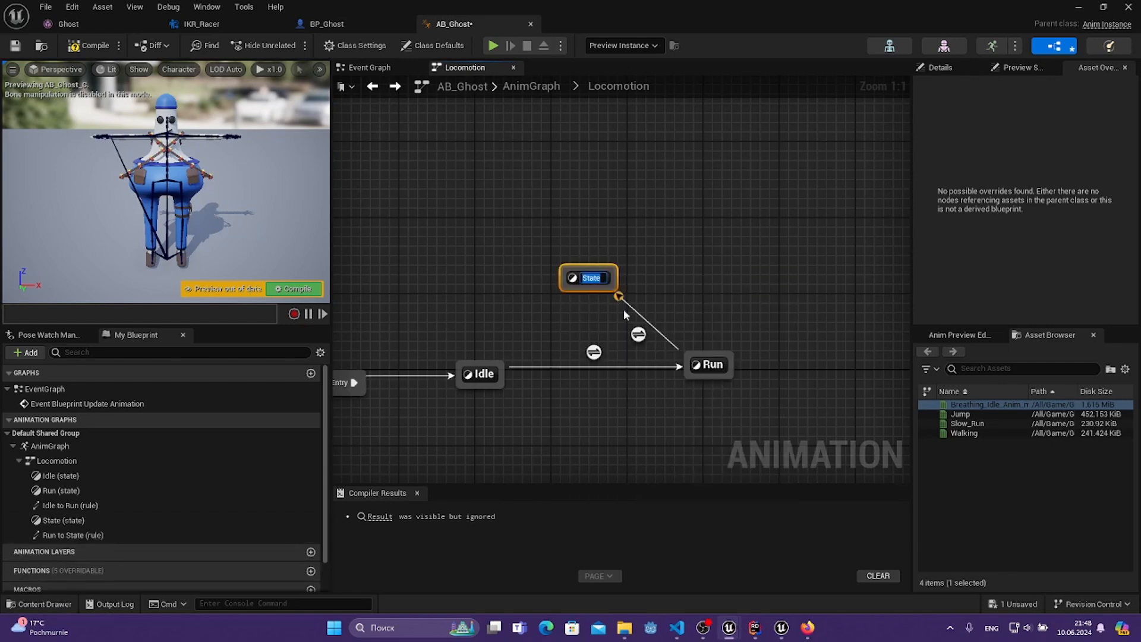
pyautogui.write('Jump')
pyautogui.press('Return')
pyautogui.moveTo(587, 279); pyautogui.dragTo(521, 213)
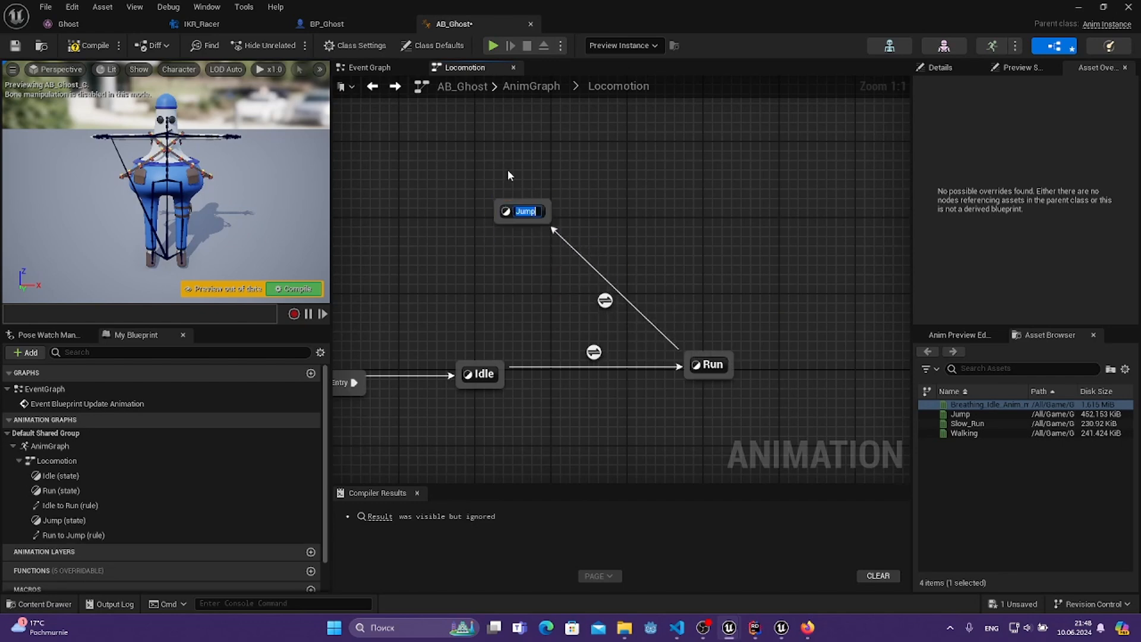
# - Connect the Slow_Run animation to the Run state's output pose, align its node, and return to the Locomotion graph
pyautogui.doubleClick(710, 364)
pyautogui.moveTo(967, 423); pyautogui.dragTo(595, 290)
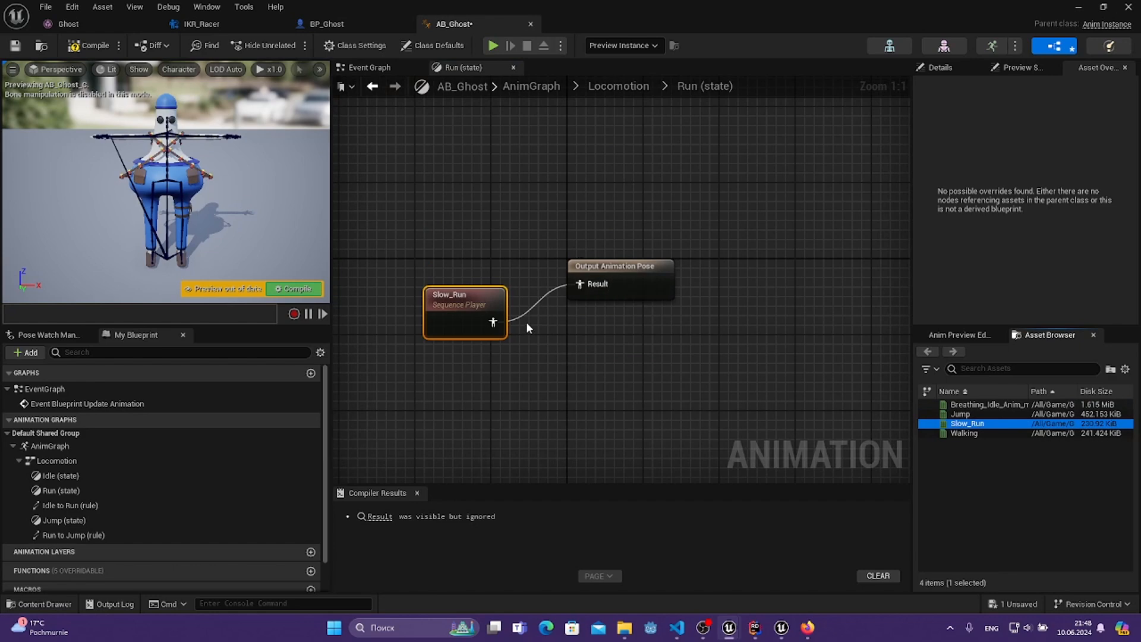
pyautogui.click(583, 378)
pyautogui.moveTo(467, 307); pyautogui.dragTo(468, 279)
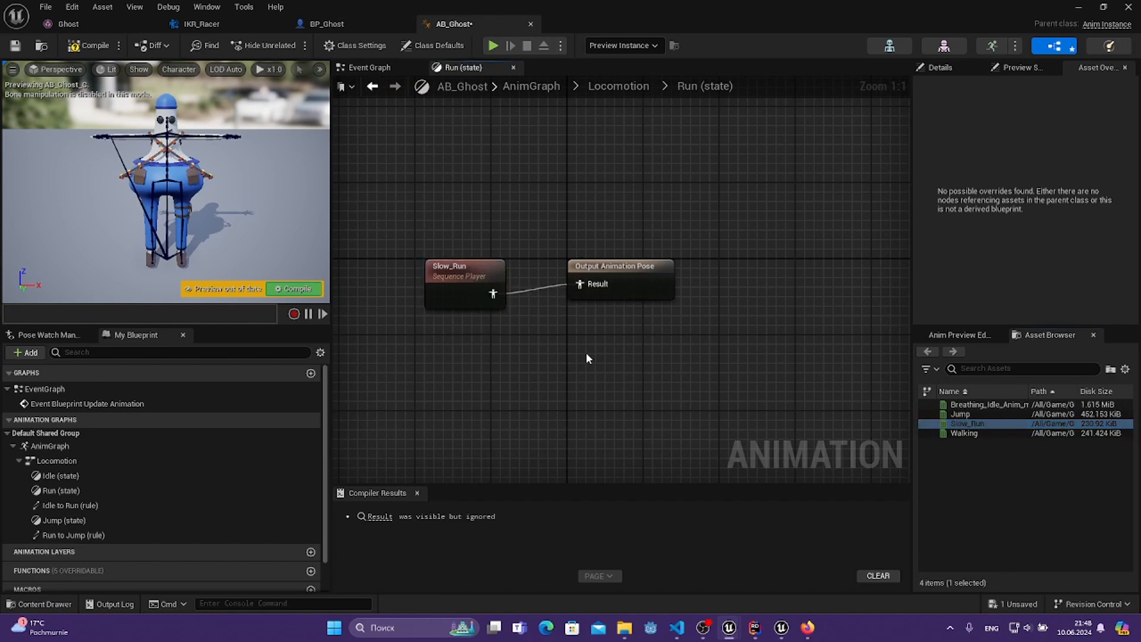
pyautogui.doubleClick(586, 352)
# - Connect the Jump animation to the Jump state's output pose, and add a transition from Jump to Idle in Locomotion
pyautogui.doubleClick(516, 214)
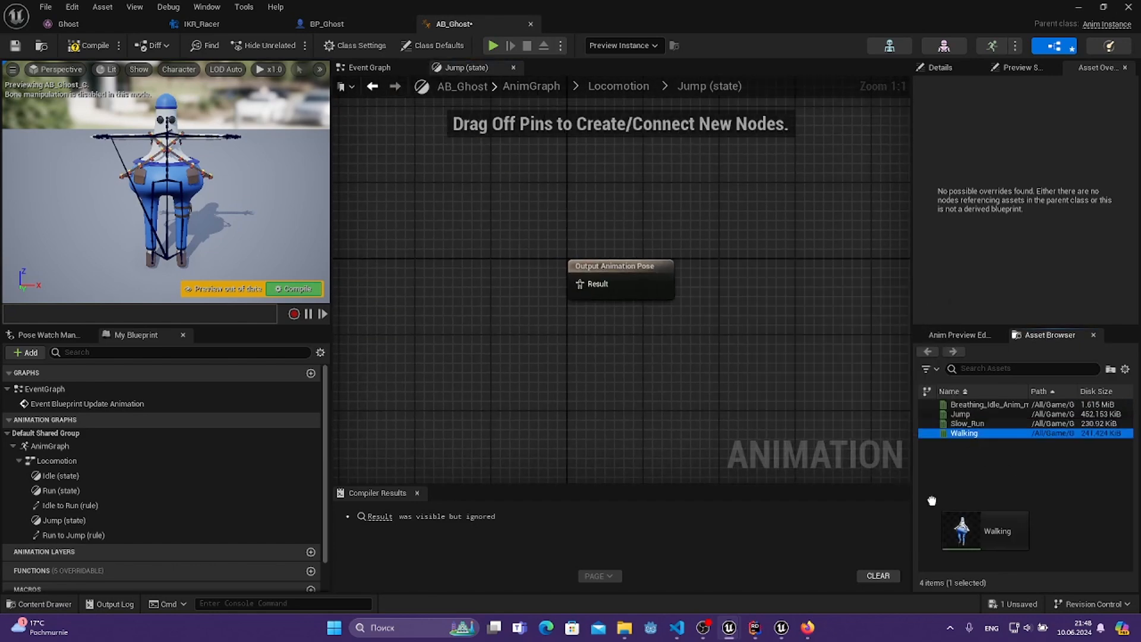
pyautogui.moveTo(961, 414); pyautogui.dragTo(582, 285)
pyautogui.doubleClick(582, 380)
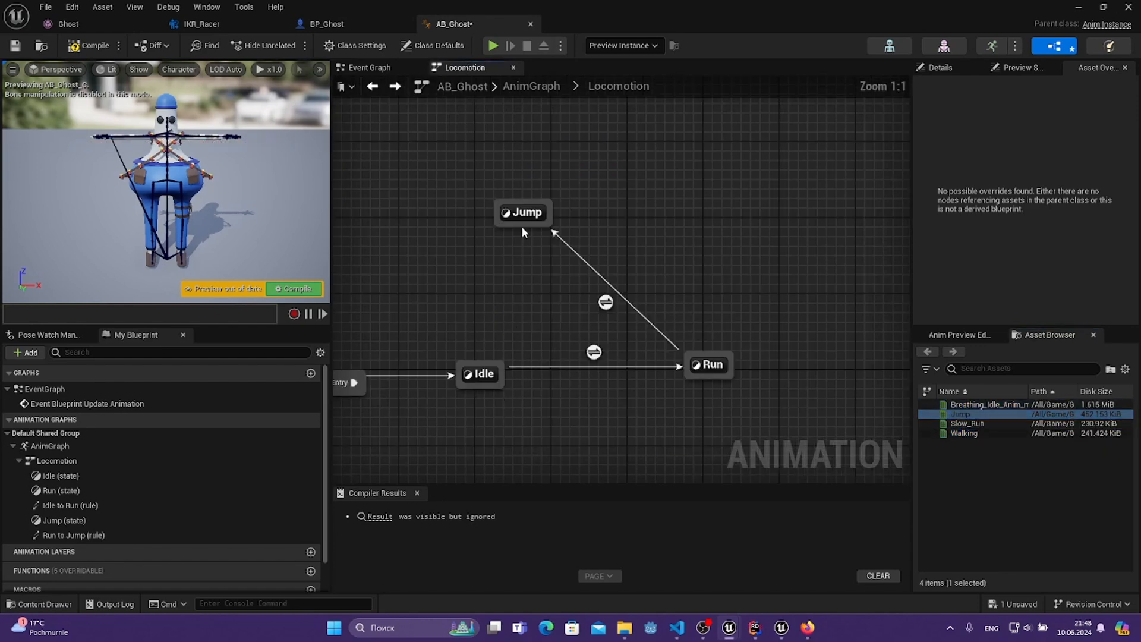
pyautogui.moveTo(522, 227); pyautogui.dragTo(481, 376)
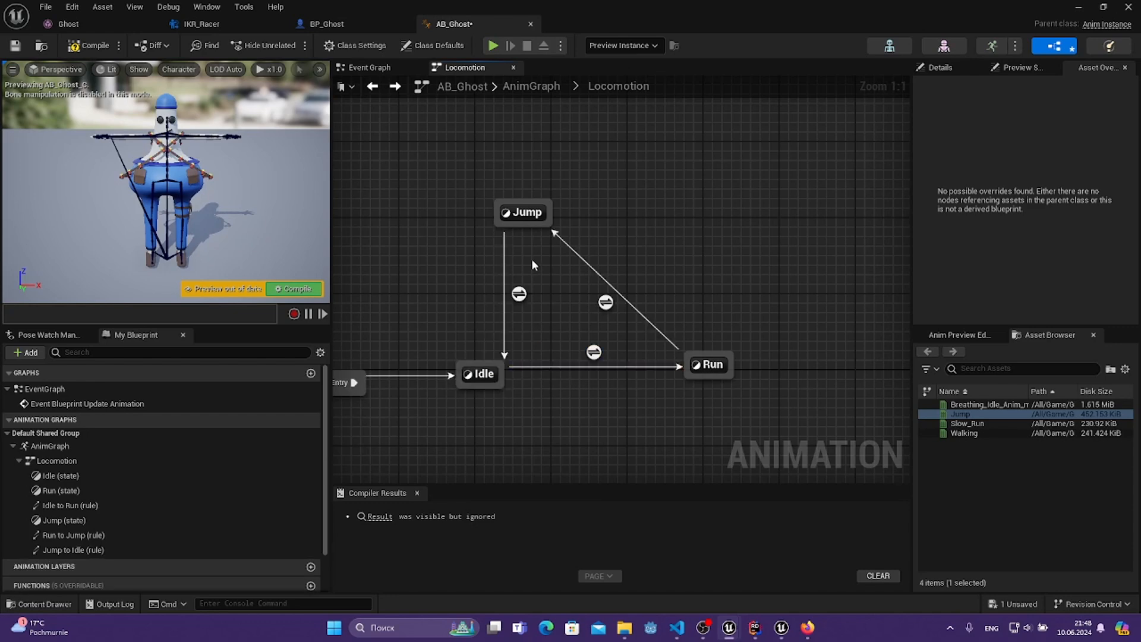
# - Centre the Jump state above Idle and Run, level Run with Idle, and add a transition from Run to Idle
pyautogui.moveTo(523, 212); pyautogui.dragTo(589, 213)
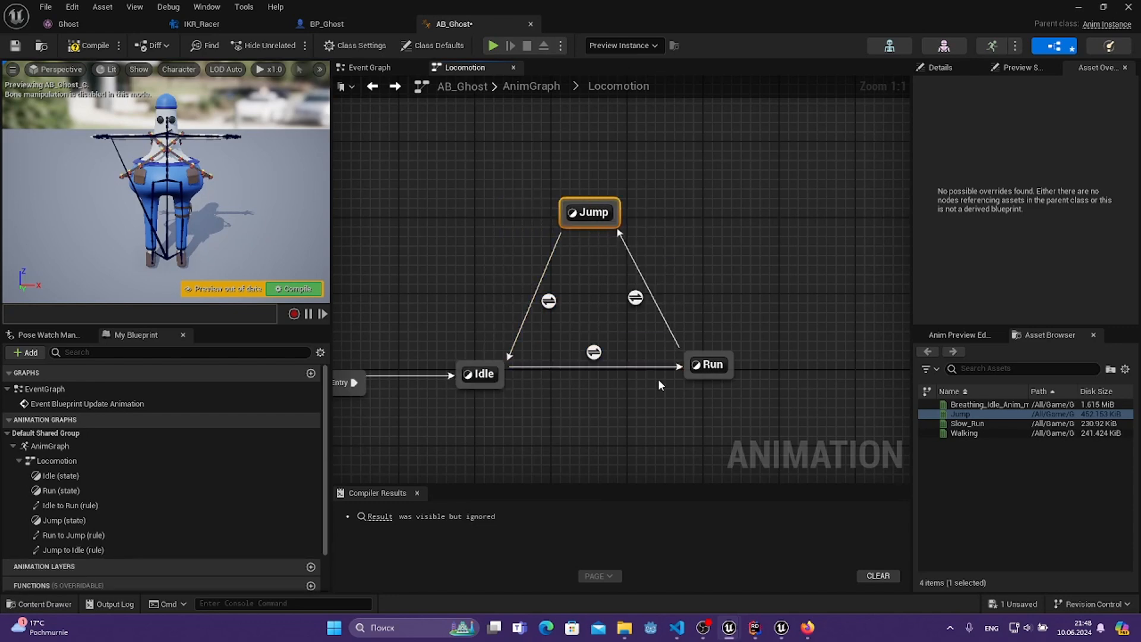
pyautogui.click(704, 365)
pyautogui.moveTo(701, 369); pyautogui.dragTo(483, 376)
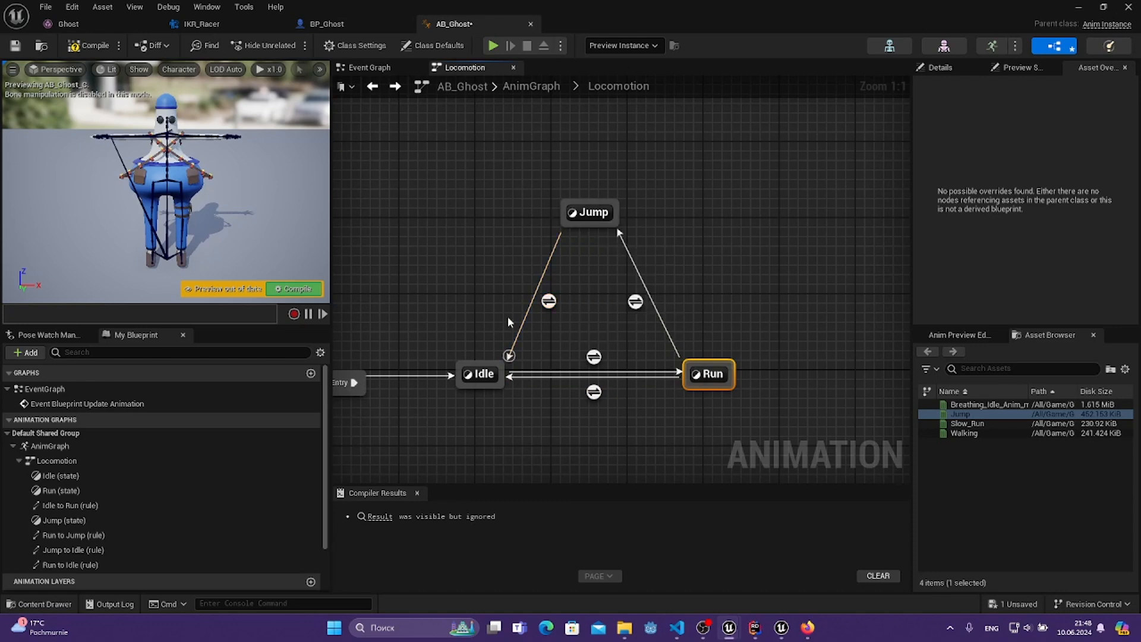
# - Add a transition from Idle to Jump and save the Animation Blueprint
pyautogui.moveTo(495, 363); pyautogui.dragTo(576, 229)
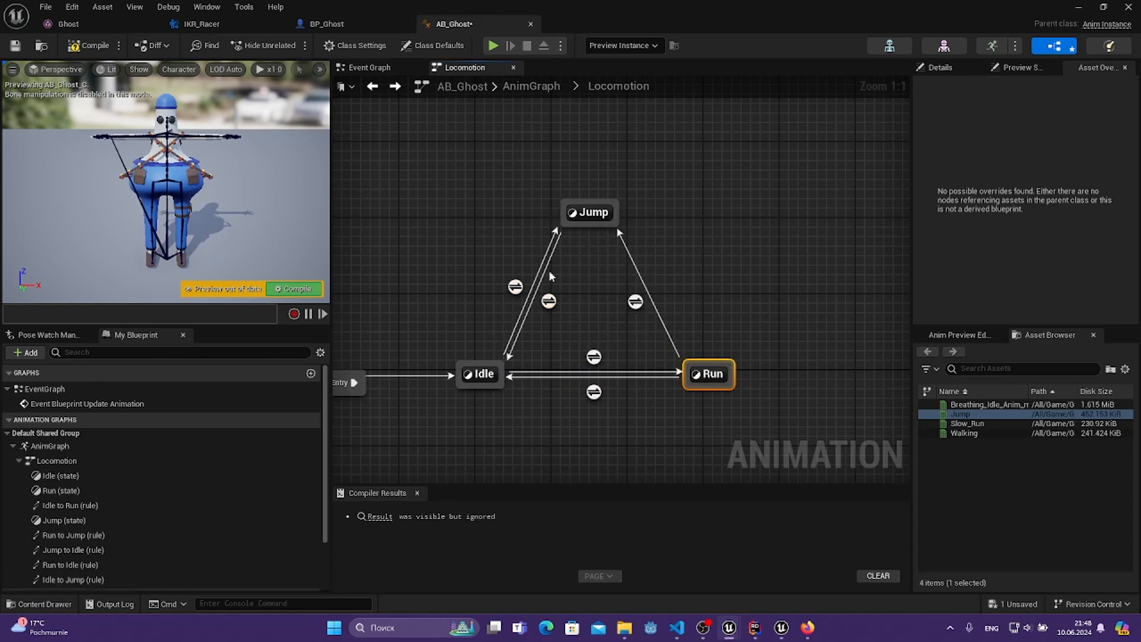
pyautogui.click(584, 276)
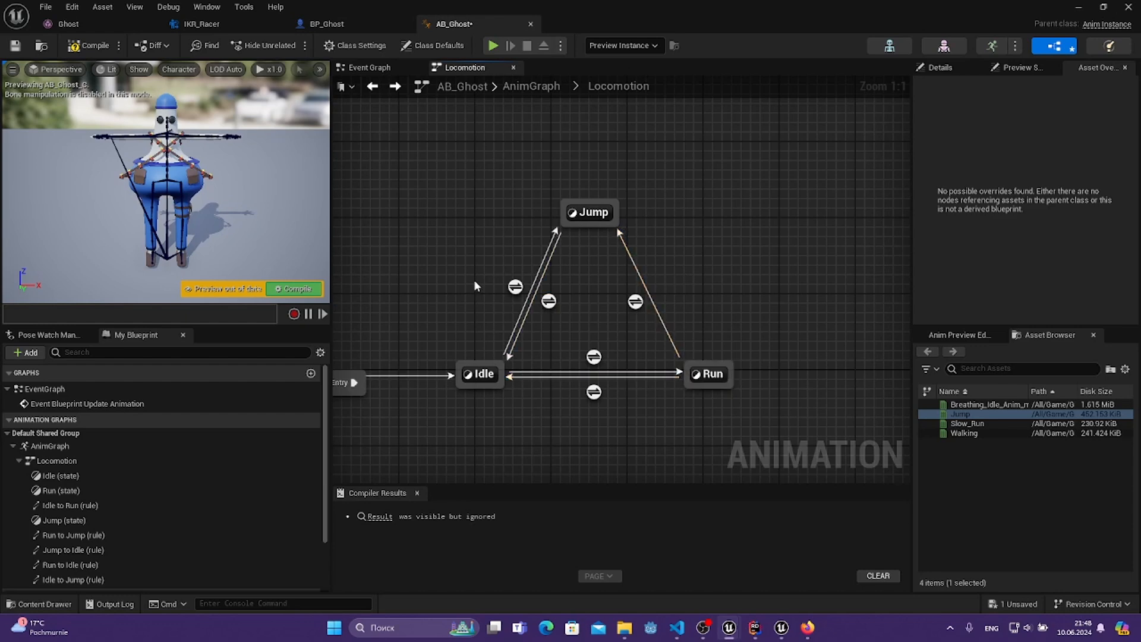
pyautogui.hotkey('ctrl', 's')
pyautogui.click(617, 232)
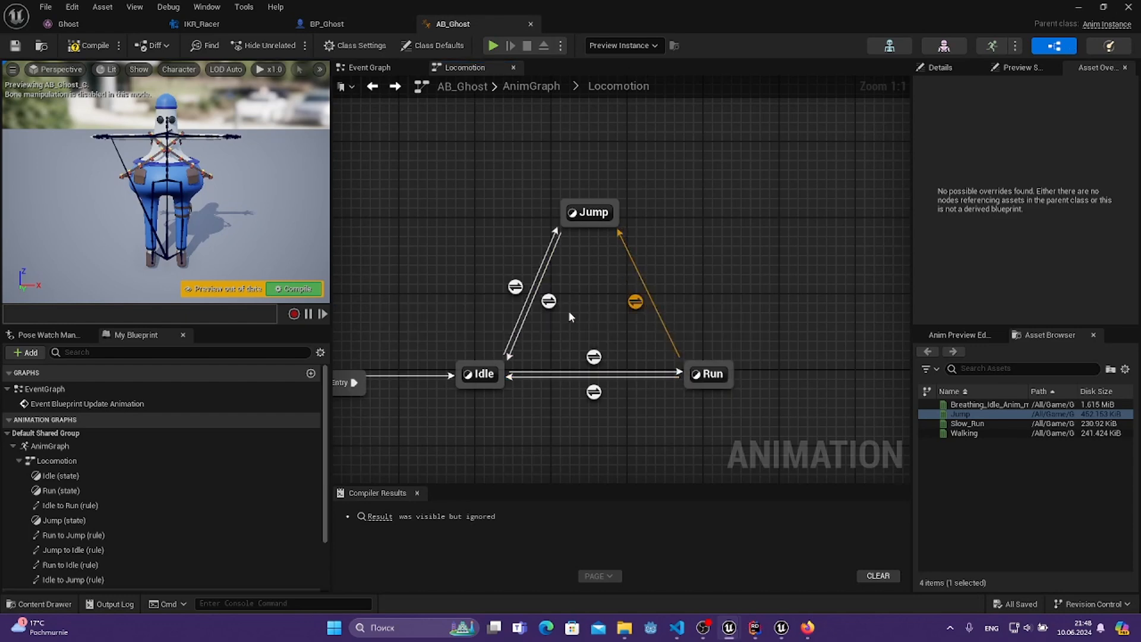
pyautogui.click(597, 320)
# - Inspect the Run to Idle transition rule and return to the Locomotion graph
pyautogui.doubleClick(594, 392)
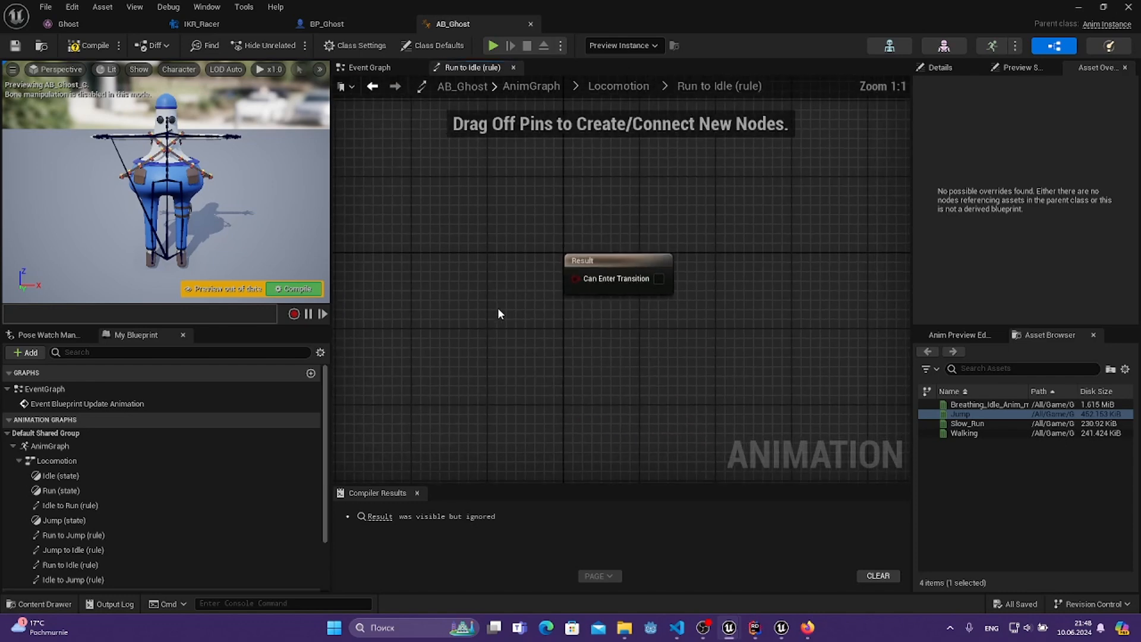
pyautogui.moveTo(511, 262); pyautogui.dragTo(530, 315)
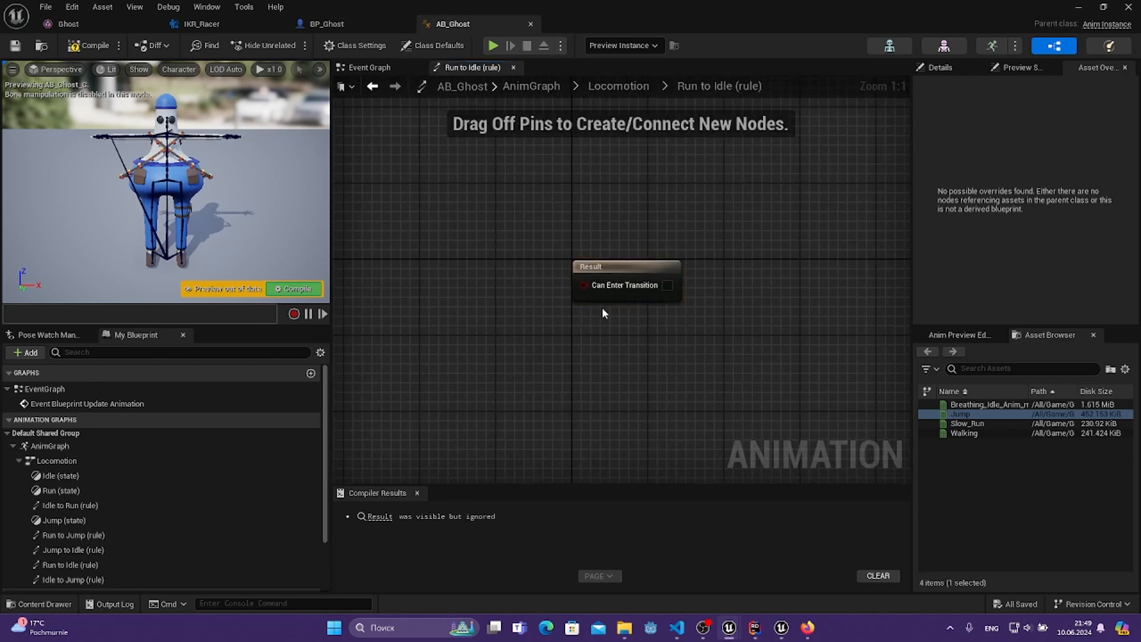
pyautogui.doubleClick(568, 309)
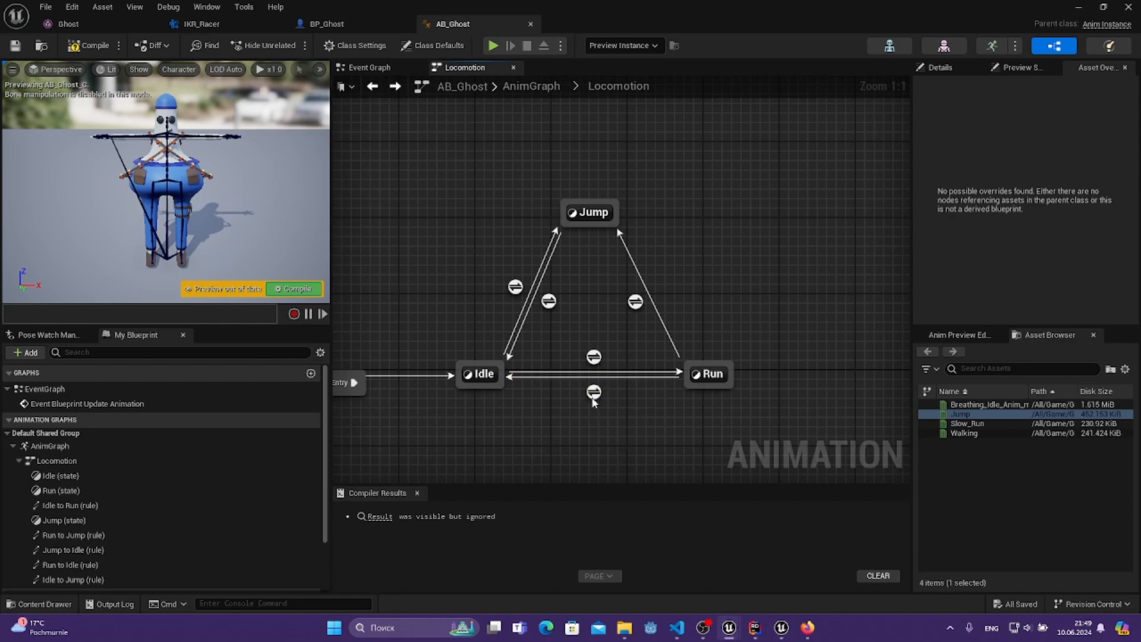
pyautogui.doubleClick(594, 392)
pyautogui.hotkey('alt', 'Left')
# - In the Event Graph, arrange the Try Get Pawn Owner node below Event Blueprint Update Animation
pyautogui.click(380, 69)
pyautogui.scroll(-1, 805, 284)
pyautogui.moveTo(804, 284); pyautogui.dragTo(639, 284, button='right')
pyautogui.moveTo(513, 297); pyautogui.dragTo(514, 337)
pyautogui.moveTo(600, 267); pyautogui.dragTo(589, 302)
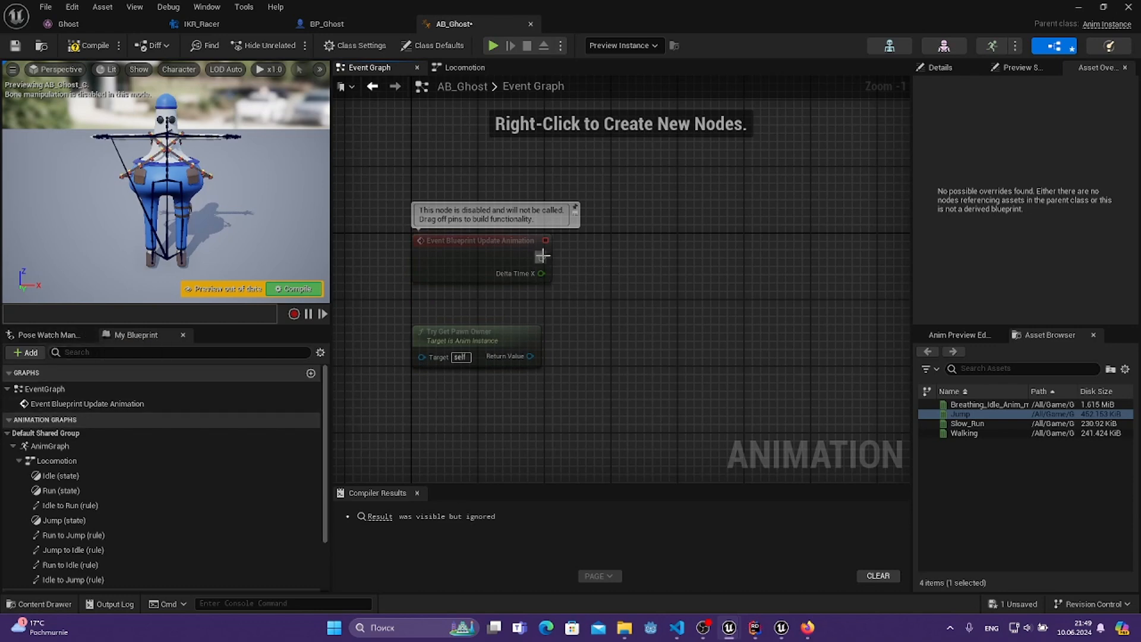
# - Cast Try Get Pawn Owner's return value to BP_Ghost and run the cast from Event Blueprint Update Animation
pyautogui.moveTo(530, 356); pyautogui.dragTo(661, 285)
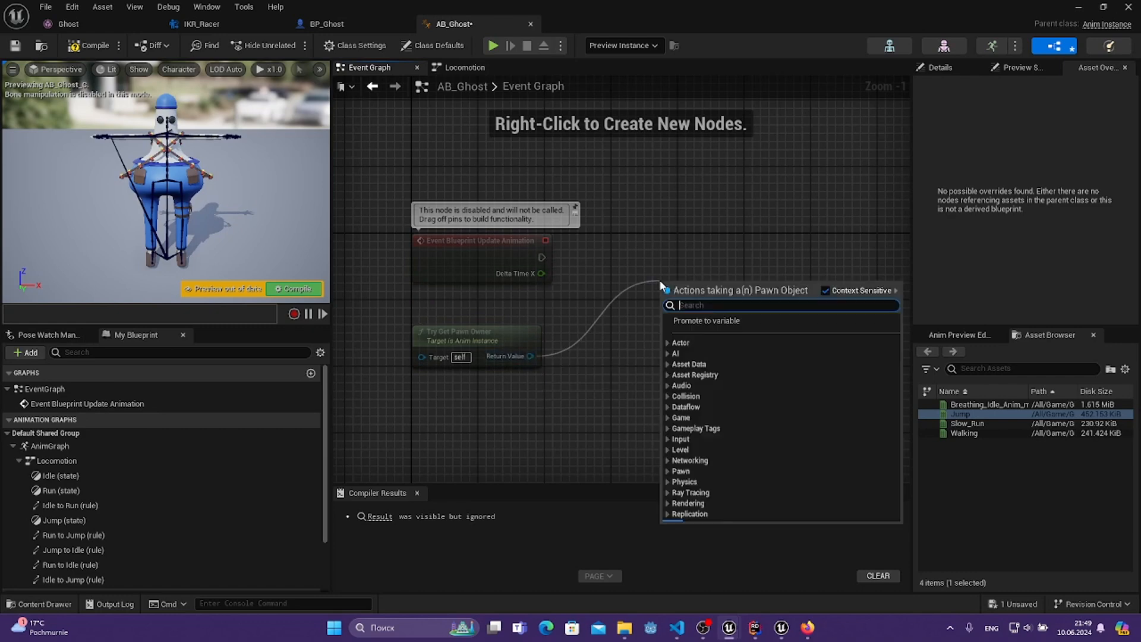
pyautogui.write('Cast TO')
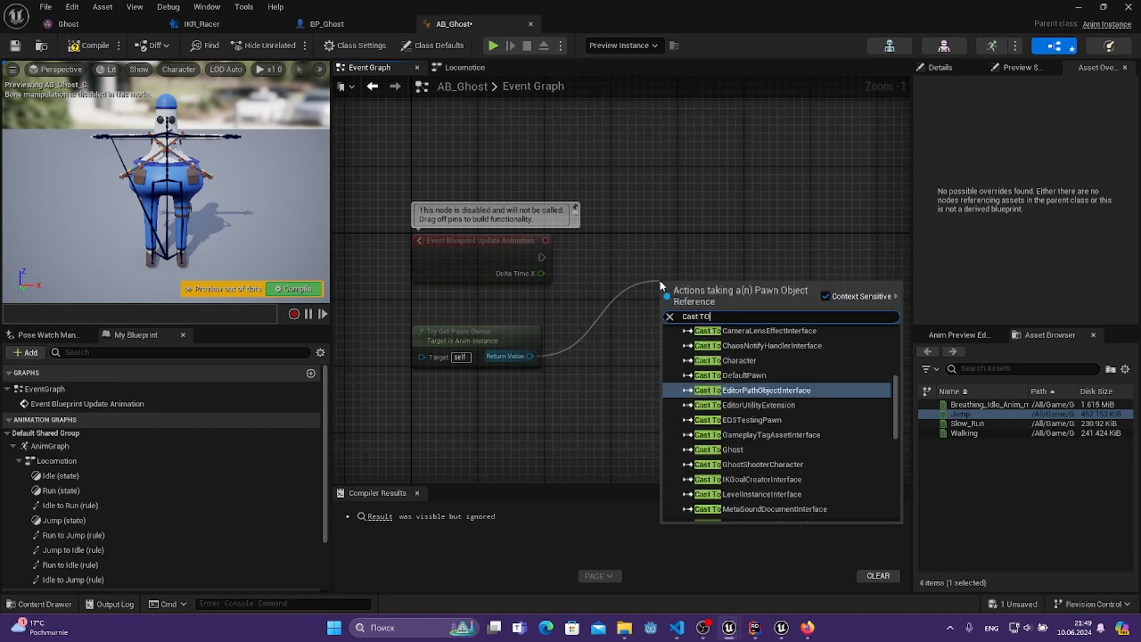
pyautogui.write('B')
pyautogui.press('BackSpace')
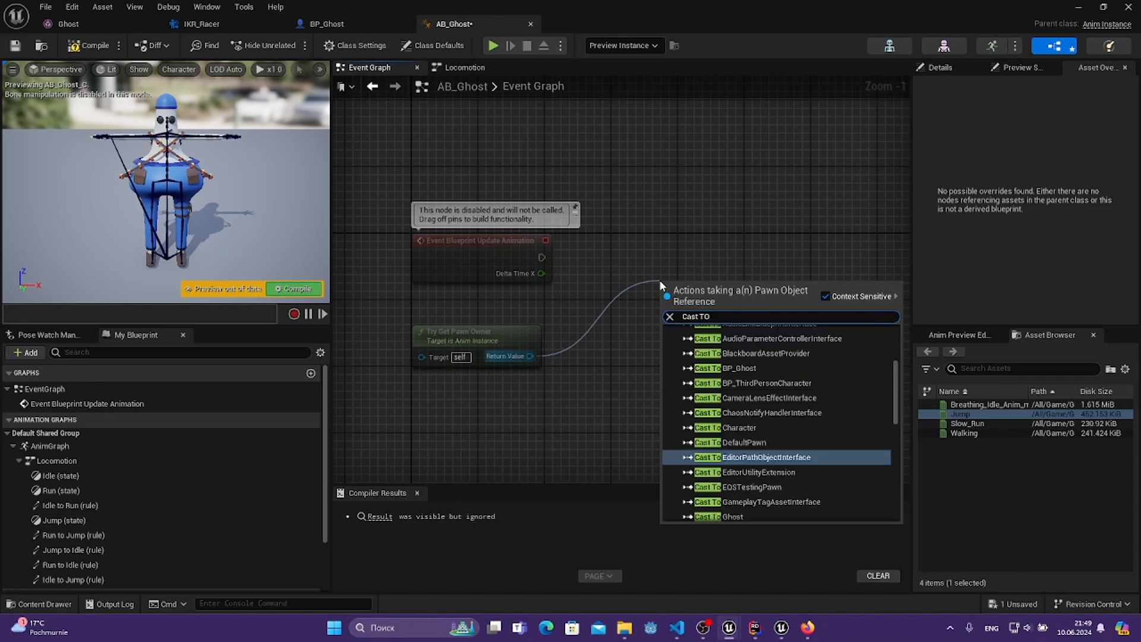
pyautogui.press('Up')
pyautogui.press('Up')
pyautogui.press('Up')
pyautogui.press('Up')
pyautogui.press('Up')
pyautogui.press('Up')
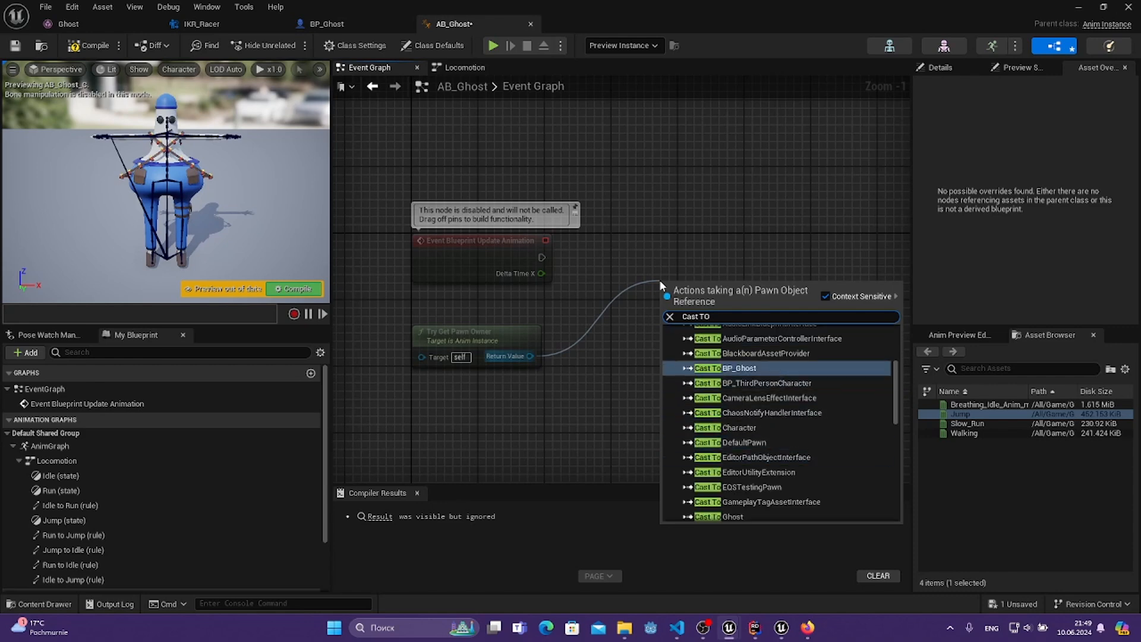
pyautogui.press('Return')
pyautogui.moveTo(658, 280); pyautogui.dragTo(667, 263)
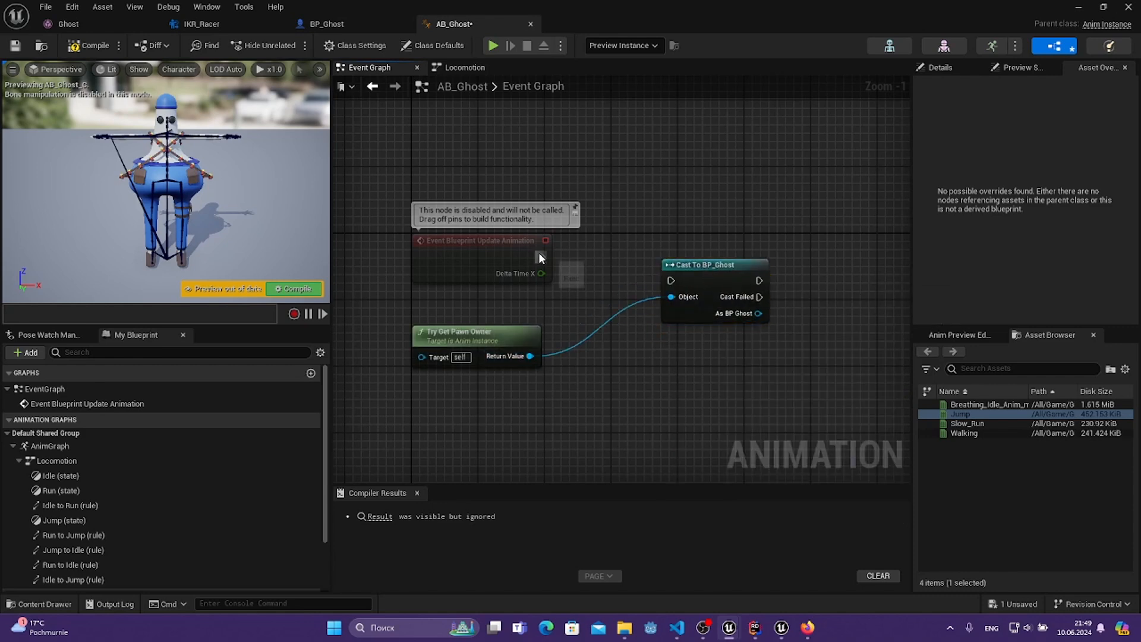
pyautogui.moveTo(541, 257); pyautogui.dragTo(674, 283)
# - Add a Get Velocity node fed by the cast's As BP Ghost output
pyautogui.moveTo(757, 313); pyautogui.dragTo(491, 309, button='right')
pyautogui.moveTo(491, 309); pyautogui.dragTo(536, 359)
pyautogui.write('Get Velo')
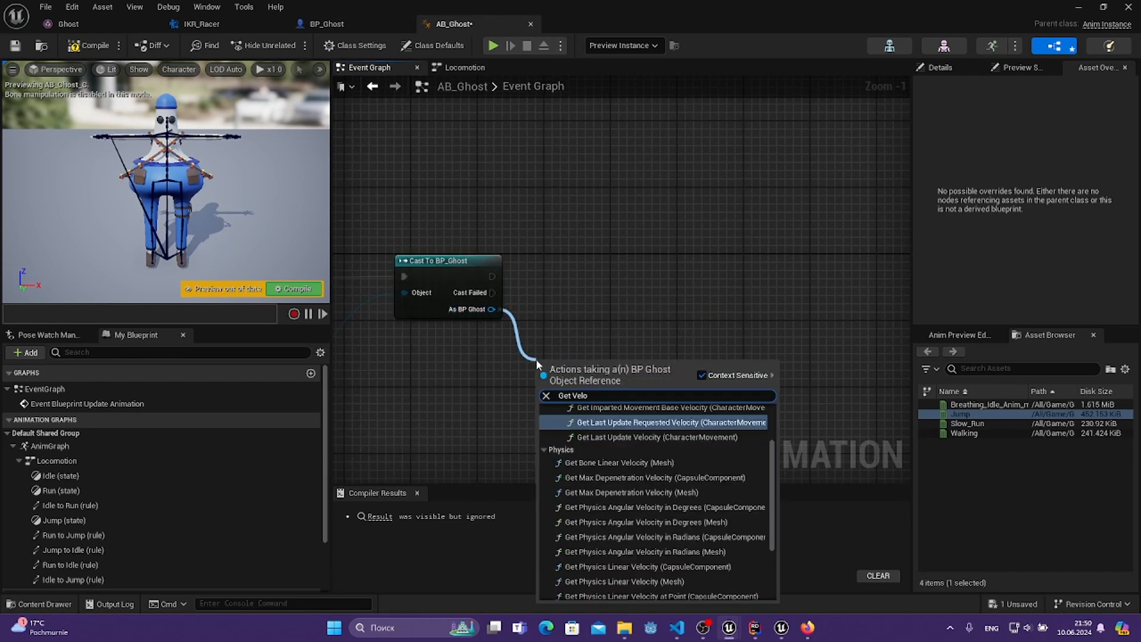
pyautogui.scroll(-3, 640, 507)
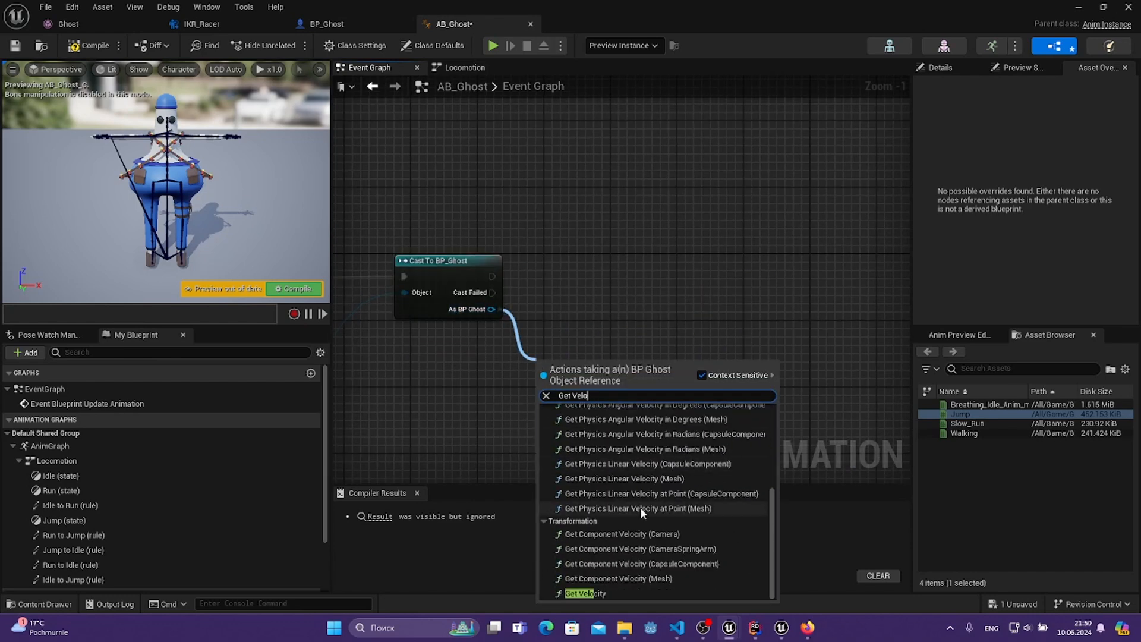
pyautogui.click(605, 590)
# - Add a Vector Length node fed by Get Velocity's return value and align it with that node
pyautogui.moveTo(660, 316); pyautogui.dragTo(503, 324, button='right')
pyautogui.moveTo(468, 419); pyautogui.dragTo(553, 419)
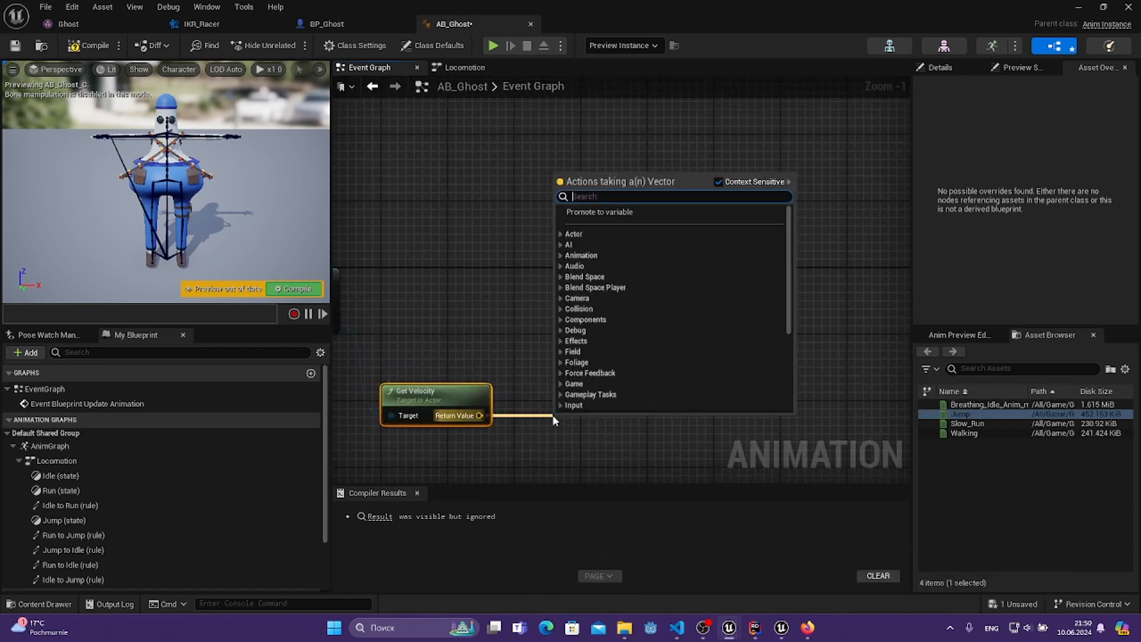
pyautogui.write('Ve')
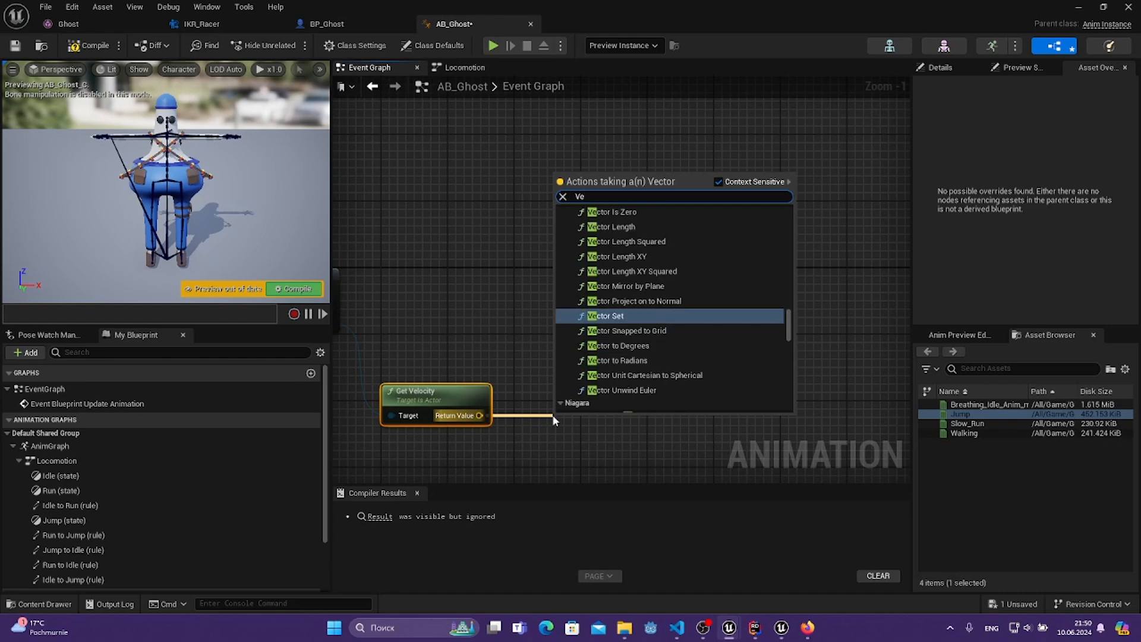
pyautogui.click(615, 227)
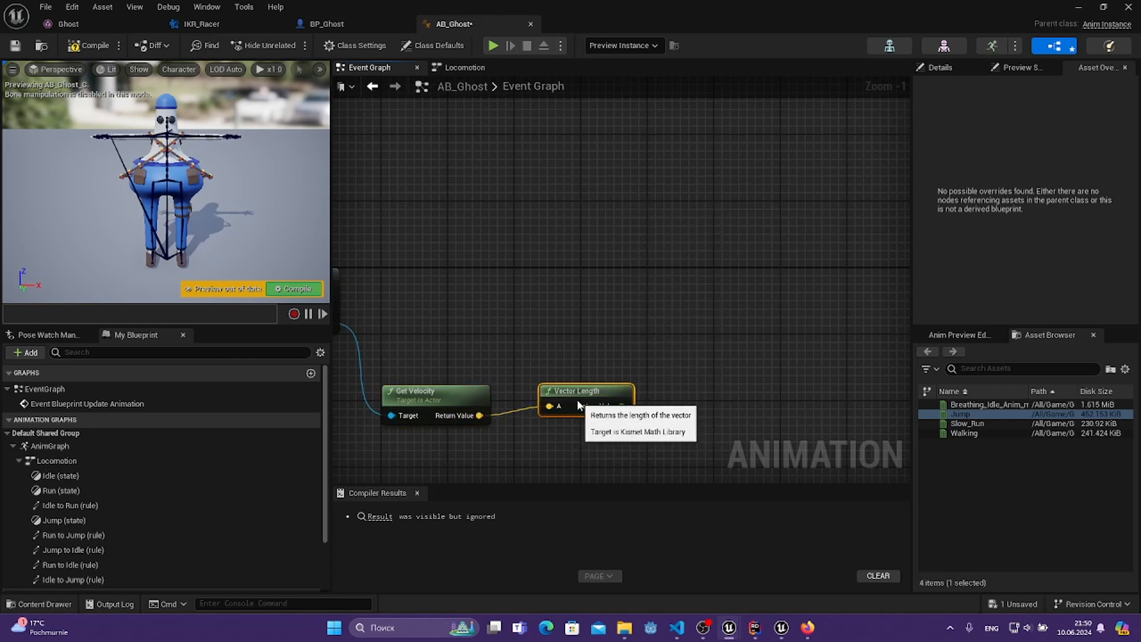
pyautogui.moveTo(577, 397); pyautogui.dragTo(578, 405)
pyautogui.click(575, 352)
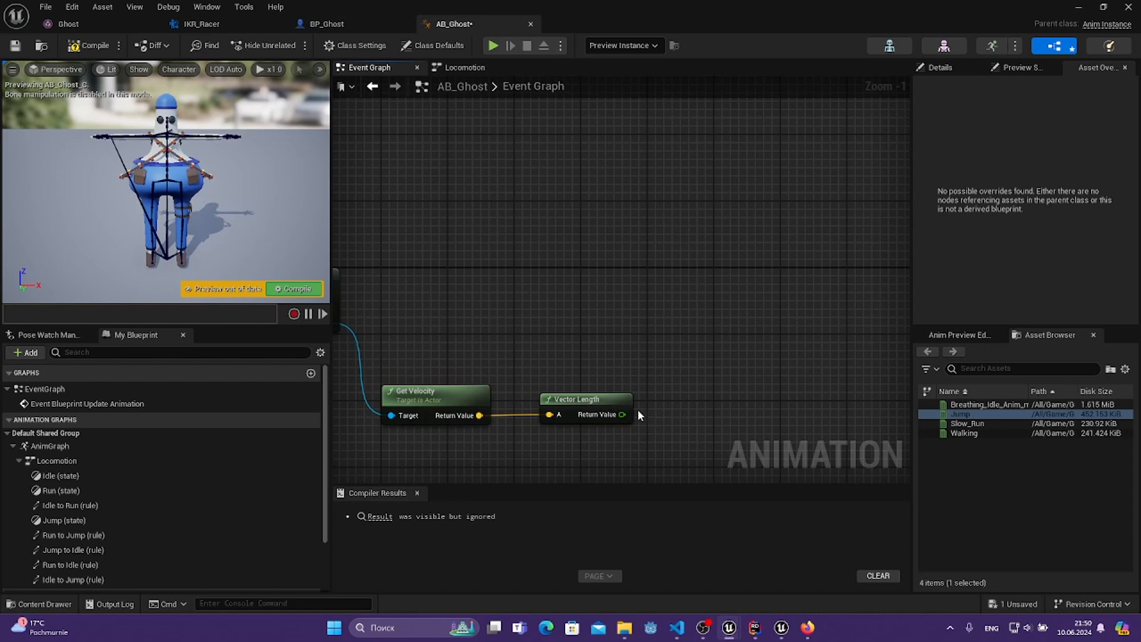
# - Promote Vector Length's return value to a float variable named Speed
pyautogui.moveTo(623, 414); pyautogui.dragTo(716, 347)
pyautogui.click(588, 261)
pyautogui.moveTo(622, 414); pyautogui.dragTo(711, 324)
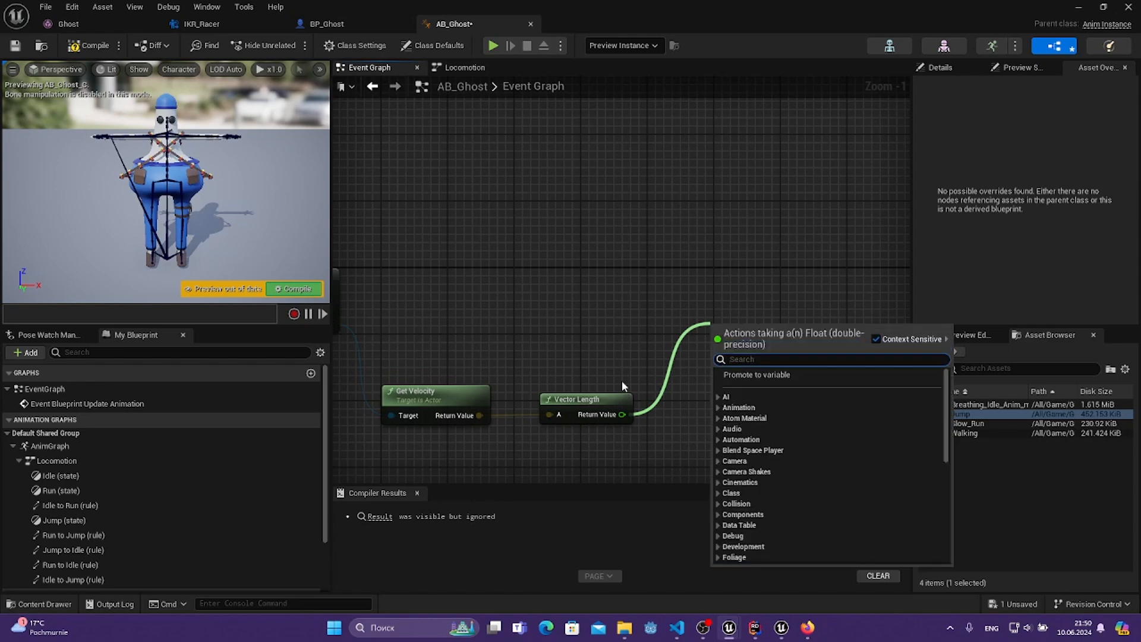
pyautogui.click(767, 375)
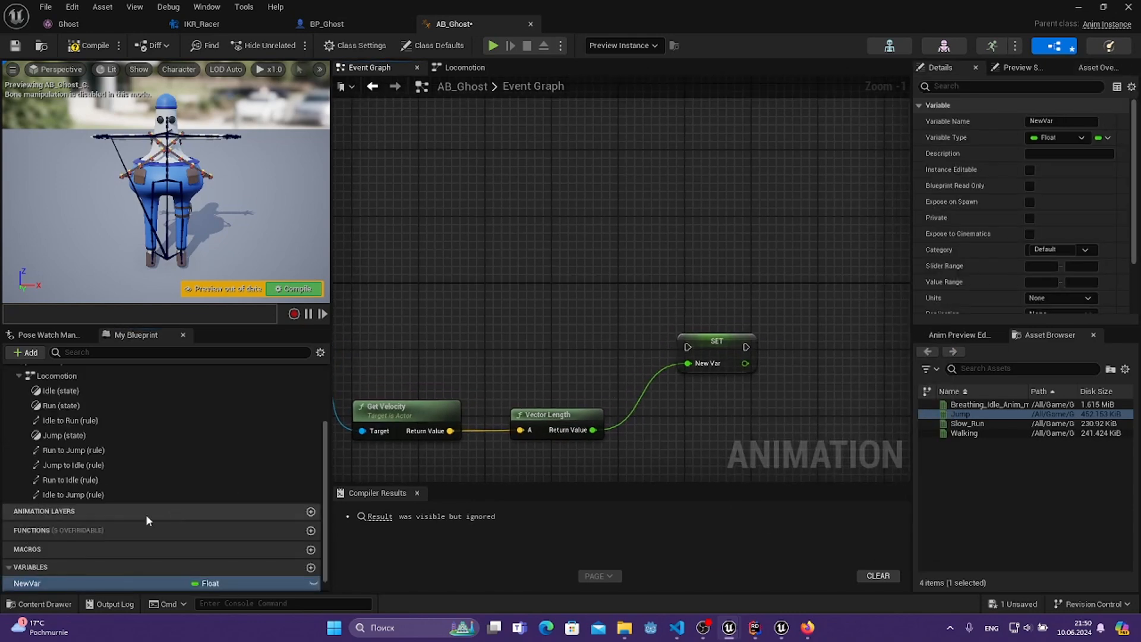
pyautogui.doubleClick(37, 583)
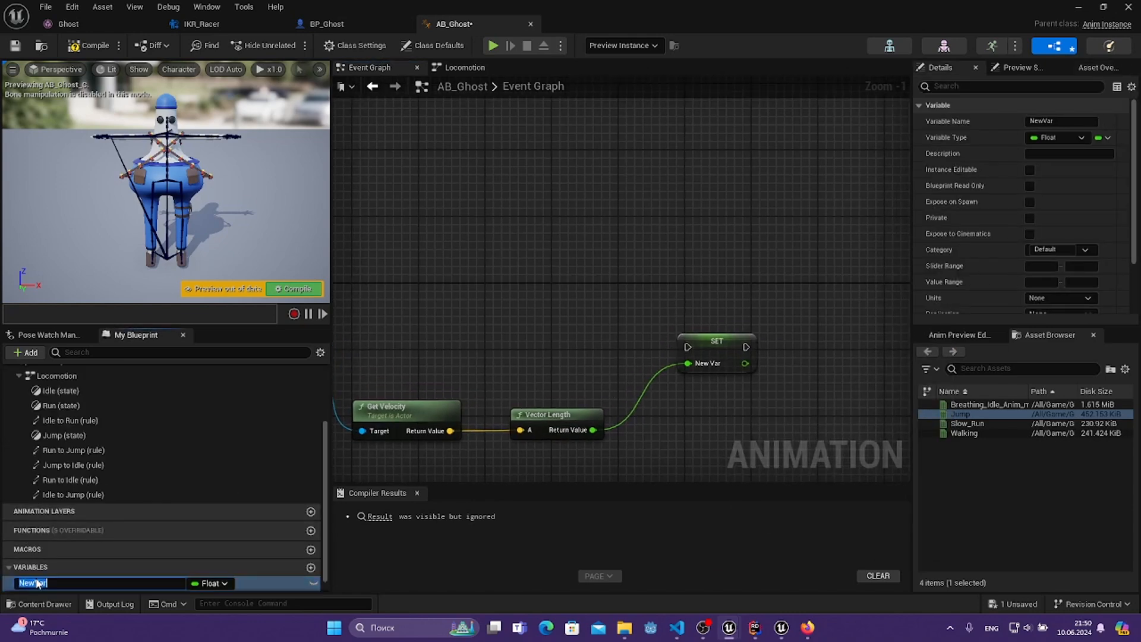
pyautogui.write('Speed')
pyautogui.press('Return')
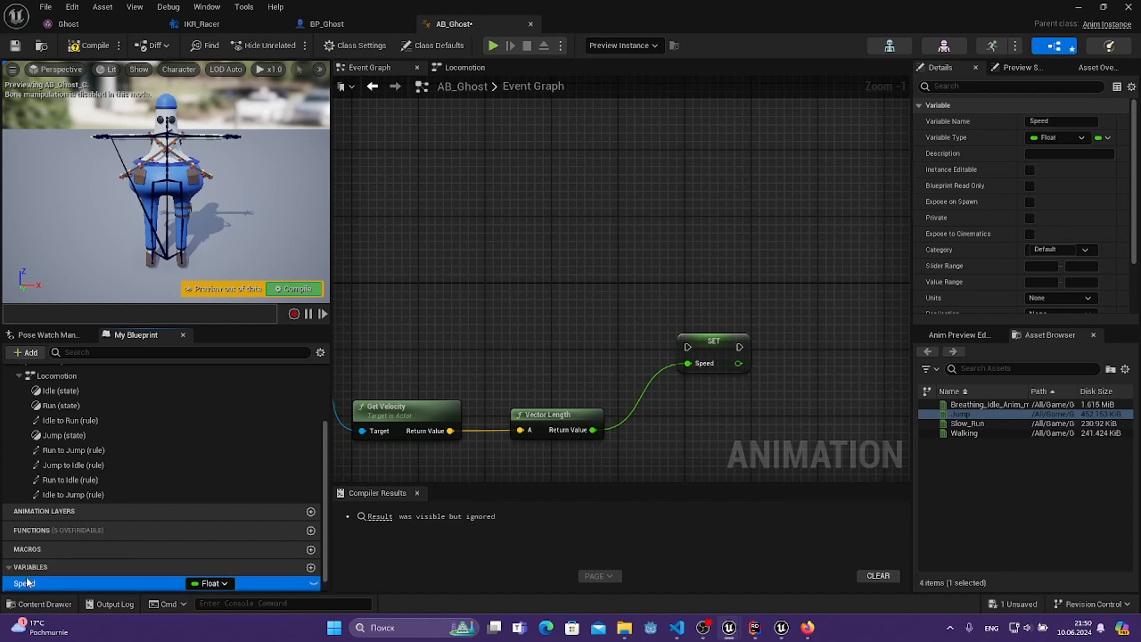
# - Connect the execution output of Cast To BP_Ghost to the Set Speed node and align that node with the wire
pyautogui.moveTo(466, 368); pyautogui.dragTo(601, 368, button='right')
pyautogui.moveTo(439, 305); pyautogui.dragTo(827, 346)
pyautogui.moveTo(854, 340); pyautogui.dragTo(845, 291)
pyautogui.moveTo(742, 228); pyautogui.dragTo(462, 243, button='right')
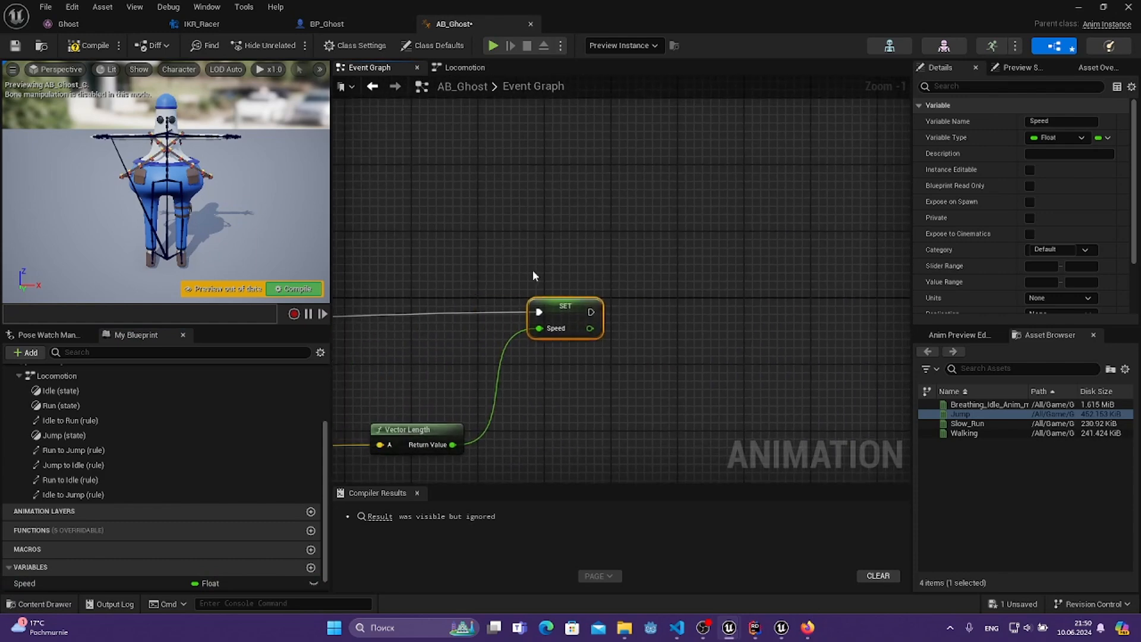
pyautogui.moveTo(562, 319); pyautogui.dragTo(561, 328)
pyautogui.click(538, 263)
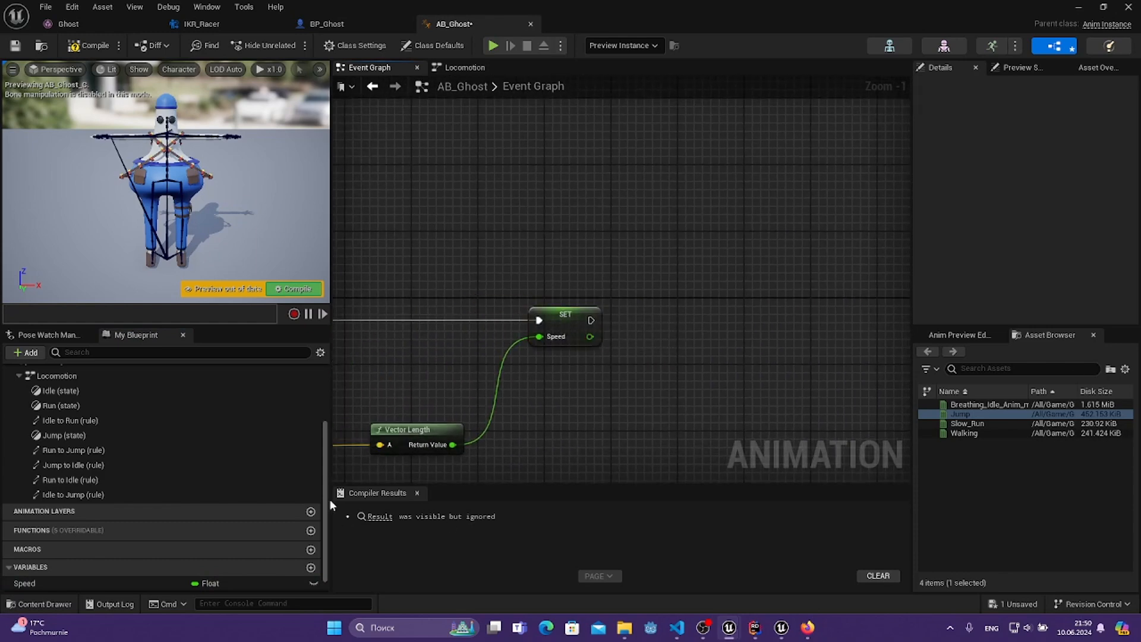
pyautogui.moveTo(336, 470); pyautogui.dragTo(519, 363, button='right')
pyautogui.moveTo(343, 246); pyautogui.dragTo(440, 239)
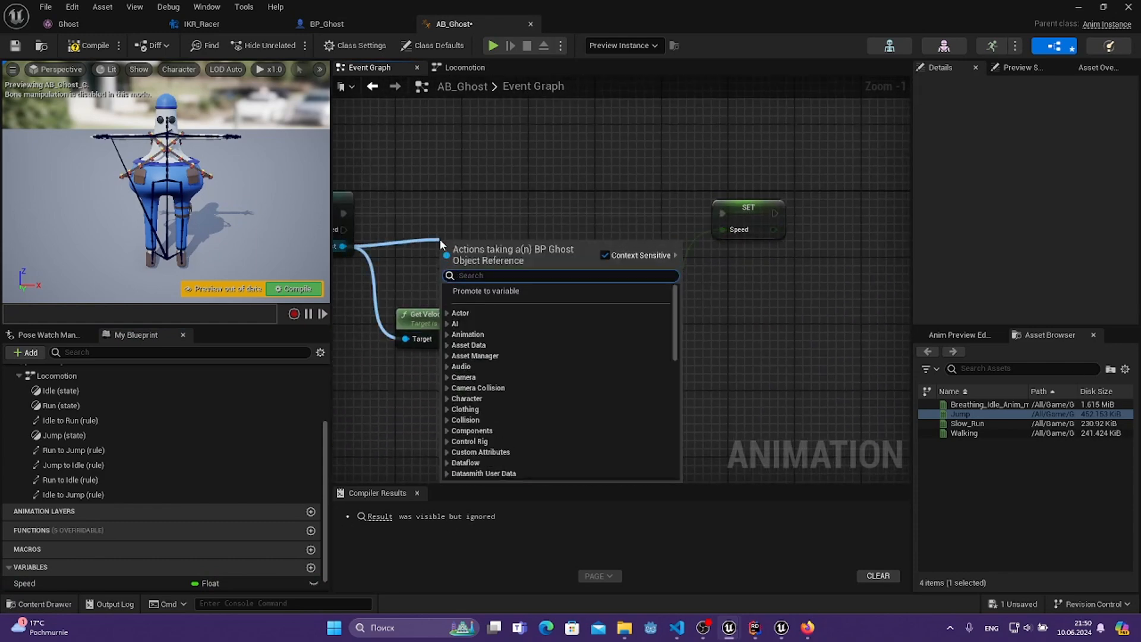
pyautogui.write('is fall')
pyautogui.click(462, 143)
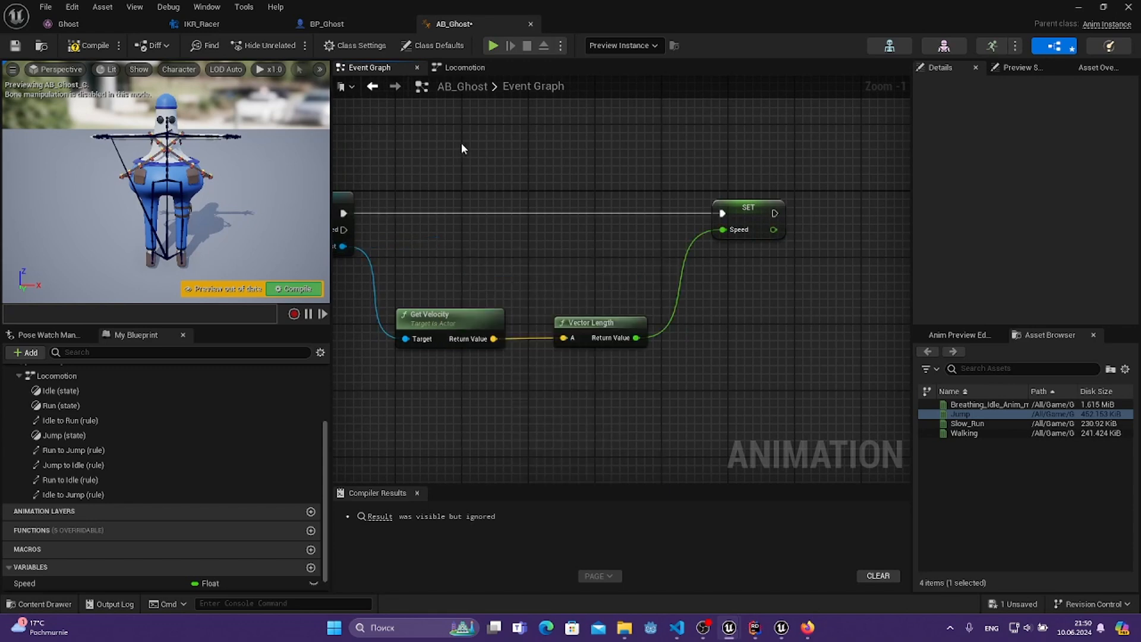
# - Add an Is Falling (CharacterMovement) node from the cast's As BP Ghost output
pyautogui.moveTo(571, 187); pyautogui.dragTo(717, 174, button='right')
pyautogui.moveTo(552, 409); pyautogui.dragTo(711, 280)
pyautogui.write('is falling')
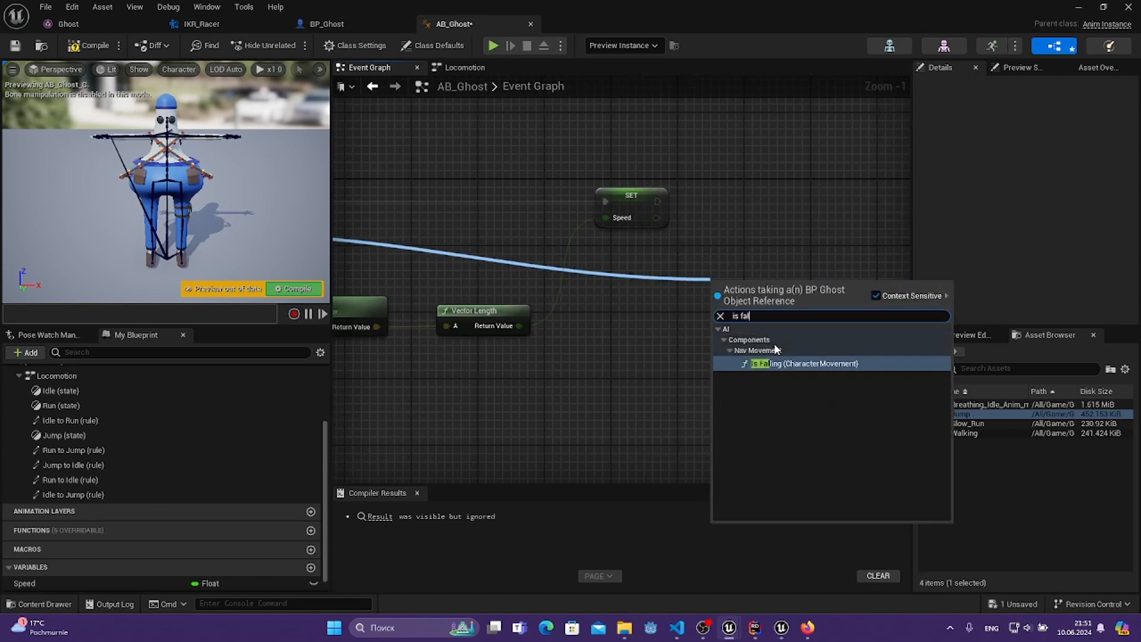
pyautogui.press('Return')
# - Arrange the Character Movement and Is Falling nodes in a row beneath Get Velocity and Vector Length
pyautogui.moveTo(780, 224); pyautogui.dragTo(589, 300, button='right')
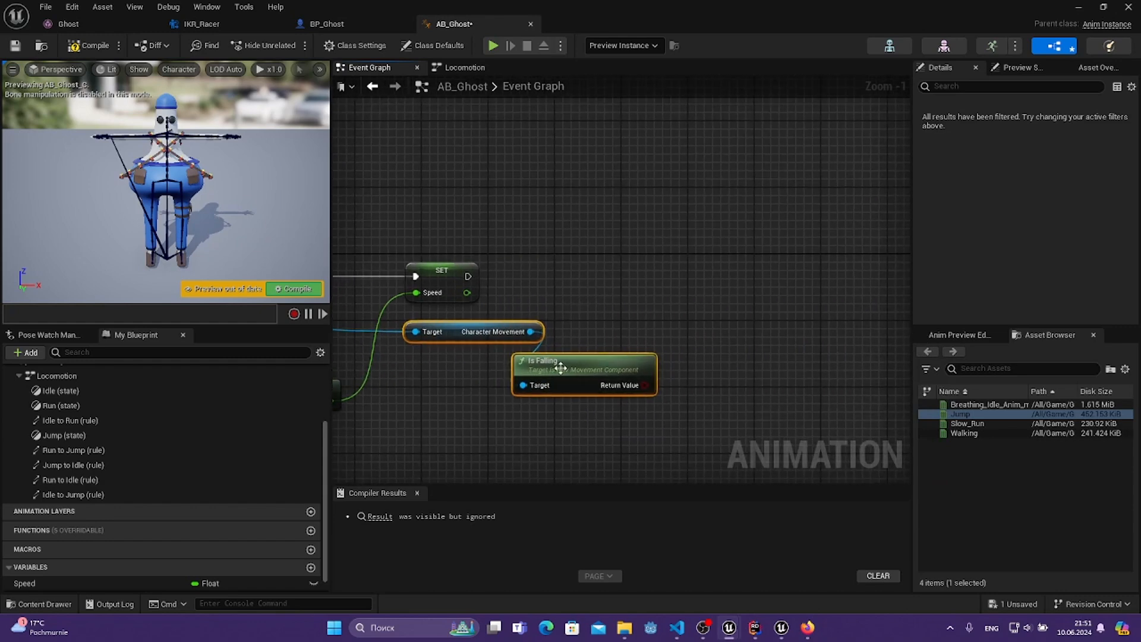
pyautogui.click(559, 367)
pyautogui.moveTo(561, 369); pyautogui.dragTo(645, 351)
pyautogui.moveTo(464, 334); pyautogui.dragTo(457, 447)
pyautogui.scroll(-2, 530, 354)
pyautogui.moveTo(530, 354); pyautogui.dragTo(812, 291, button='right')
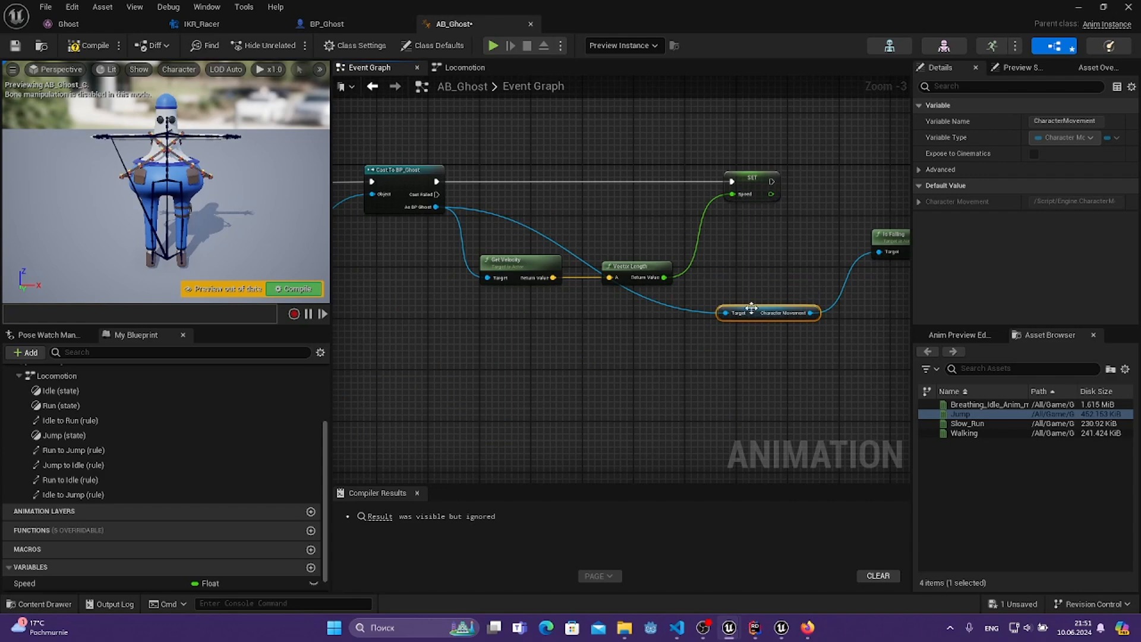
pyautogui.moveTo(751, 308); pyautogui.dragTo(526, 360)
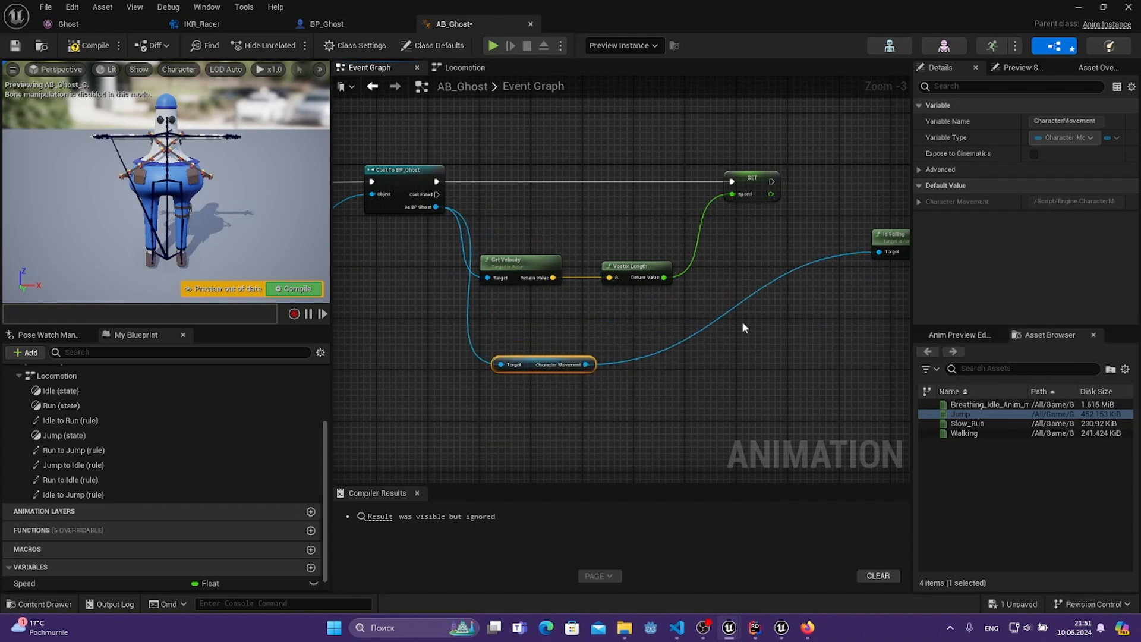
pyautogui.moveTo(891, 239); pyautogui.dragTo(686, 344)
# - Promote the Is Falling node's return value to a boolean variable named isFalling
pyautogui.moveTo(844, 303); pyautogui.dragTo(695, 310, button='right')
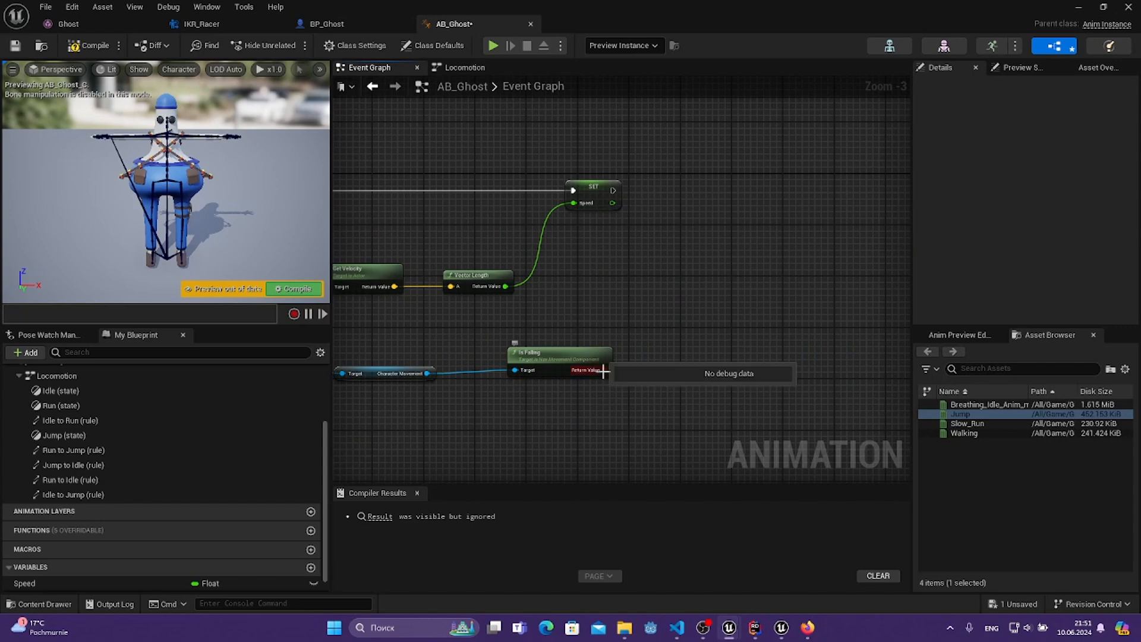
pyautogui.moveTo(604, 369); pyautogui.dragTo(700, 218)
pyautogui.click(752, 251)
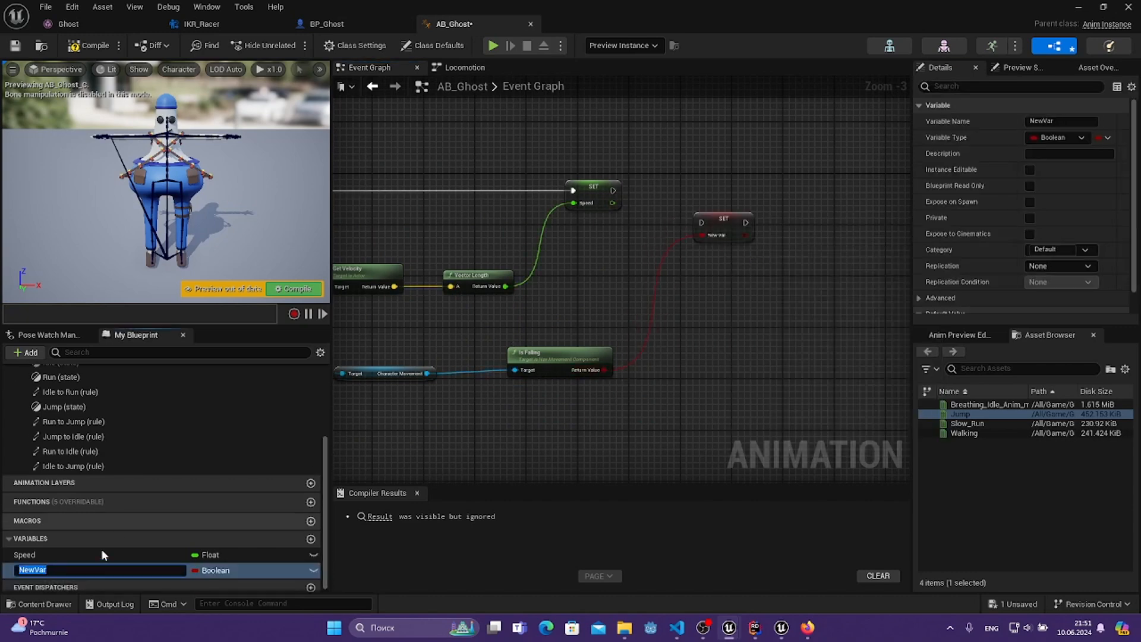
pyautogui.write('is')
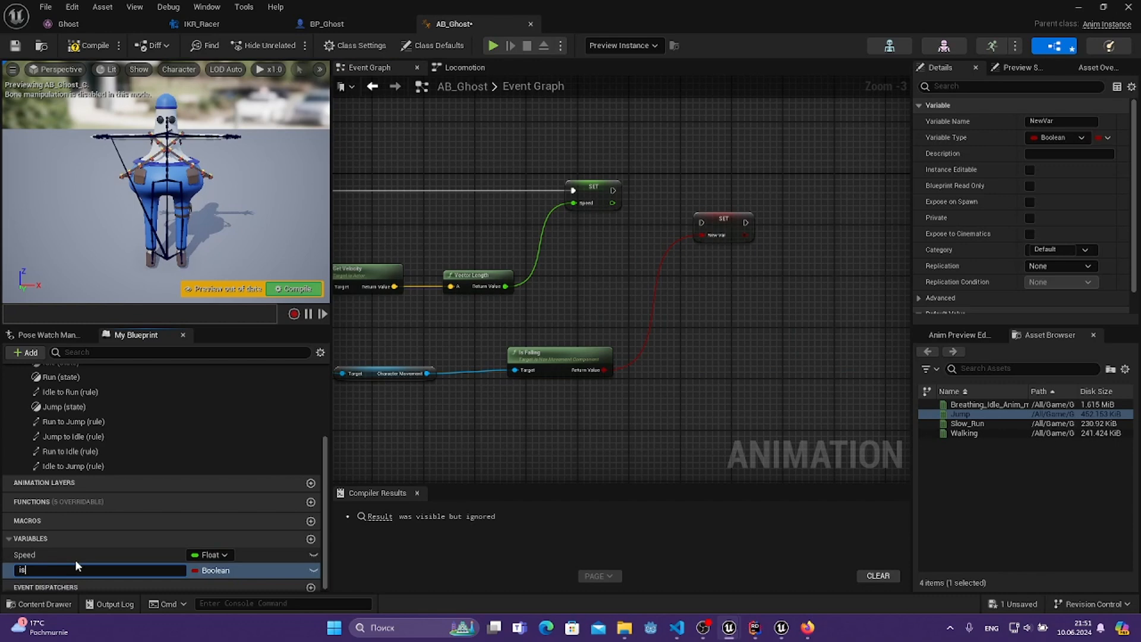
pyautogui.write('Falling')
pyautogui.press('Return')
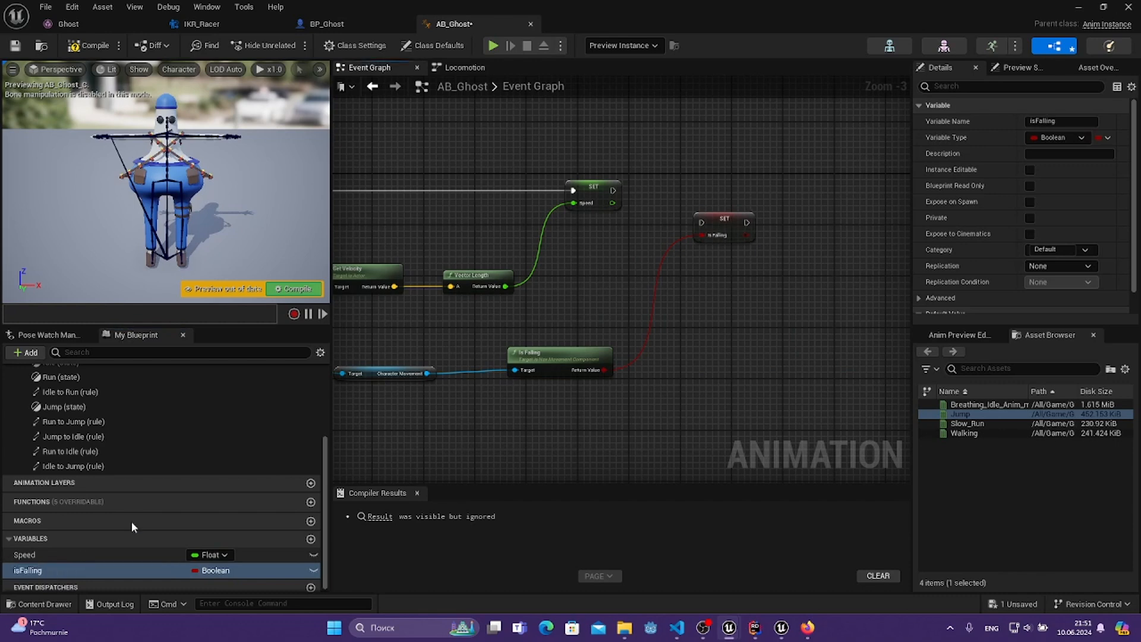
# - Connect the Set Speed execution output to the Set Is Falling node, align the two nodes and compile the blueprint
pyautogui.scroll(2, 670, 312)
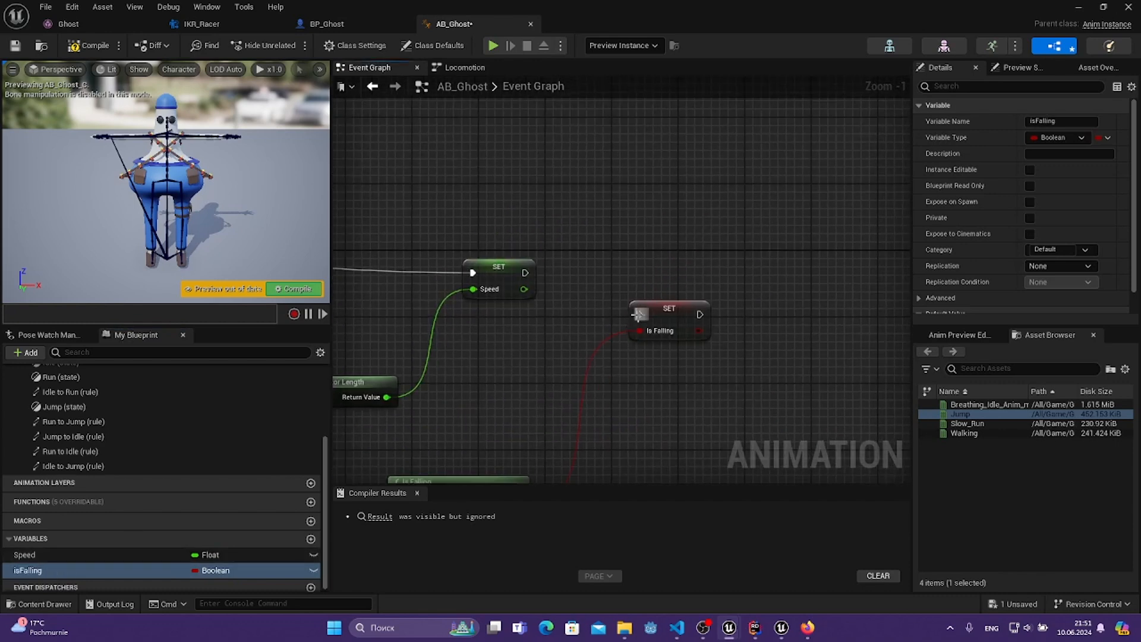
pyautogui.moveTo(526, 272); pyautogui.dragTo(527, 273)
pyautogui.moveTo(696, 327)
pyautogui.mouseDown()
pyautogui.moveTo(689, 287)
pyautogui.moveTo(675, 320)
pyautogui.mouseUp()
pyautogui.moveTo(668, 323); pyautogui.dragTo(666, 282)
pyautogui.click(635, 225)
pyautogui.press('F7')
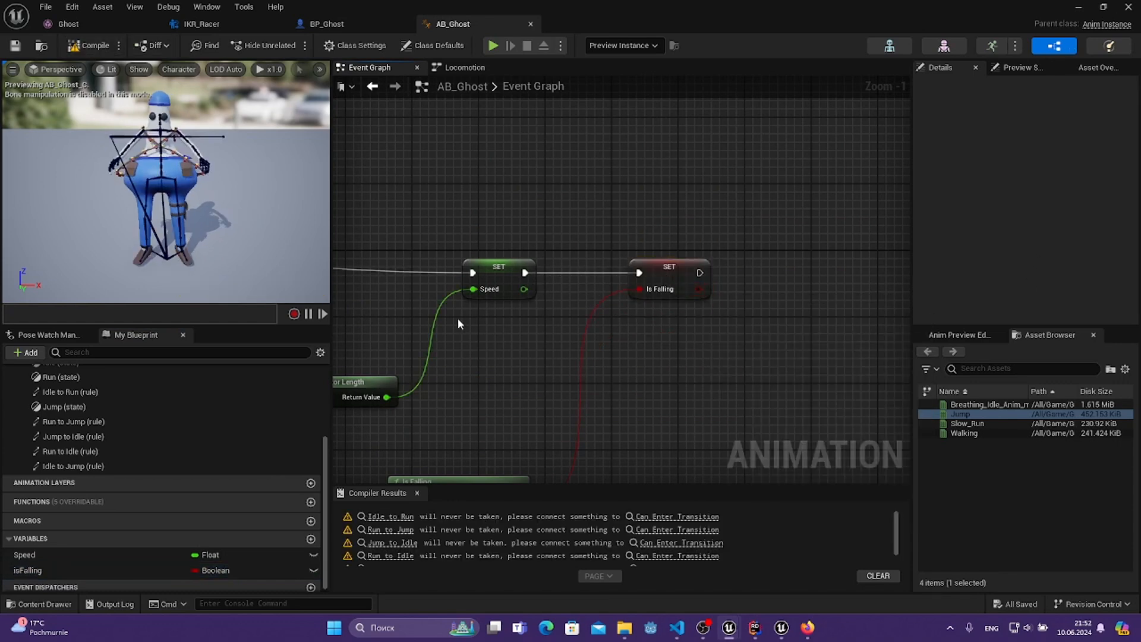
# - Open the Idle to Run transition rule in the Locomotion state machine
pyautogui.click(459, 67)
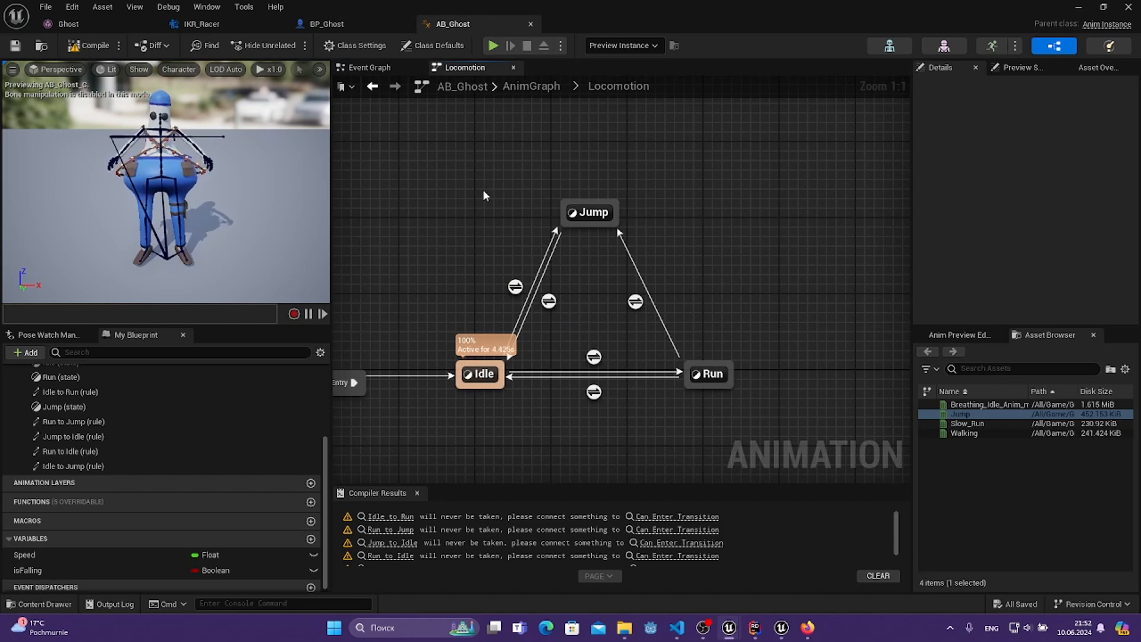
pyautogui.moveTo(469, 249); pyautogui.dragTo(458, 196, button='right')
pyautogui.moveTo(522, 304); pyautogui.dragTo(547, 329, button='right')
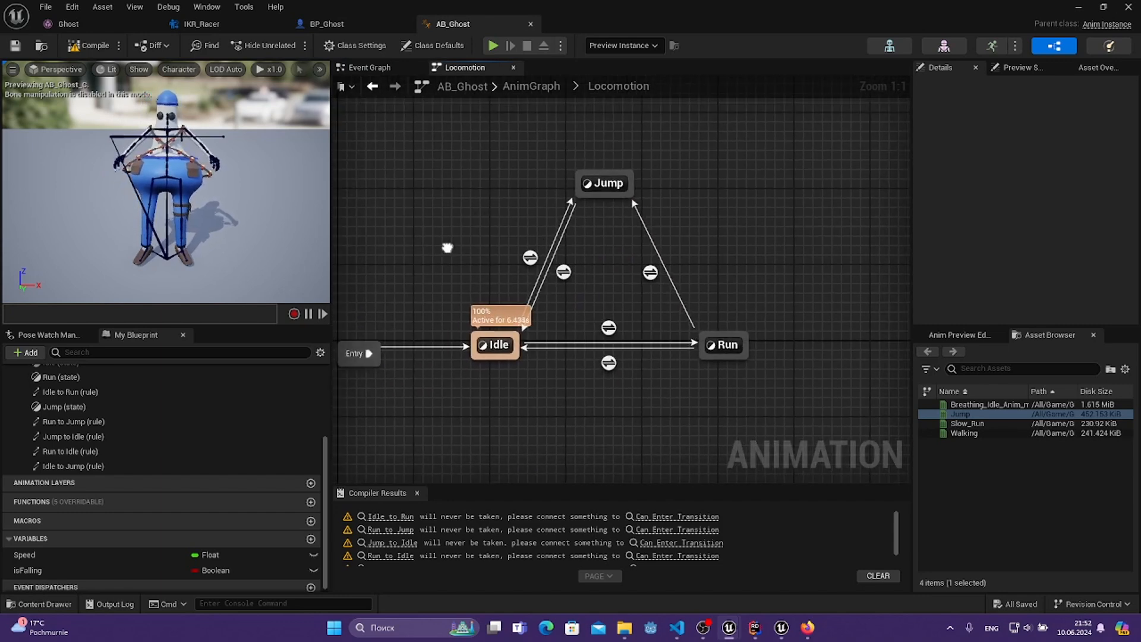
pyautogui.moveTo(645, 360); pyautogui.dragTo(615, 346, button='right')
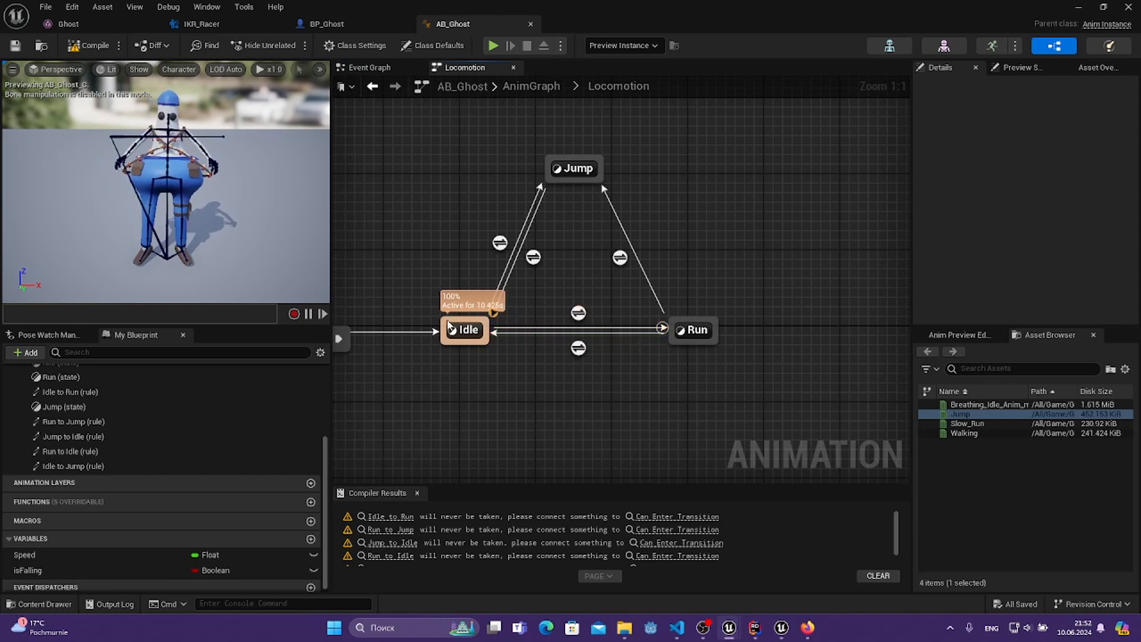
pyautogui.doubleClick(578, 313)
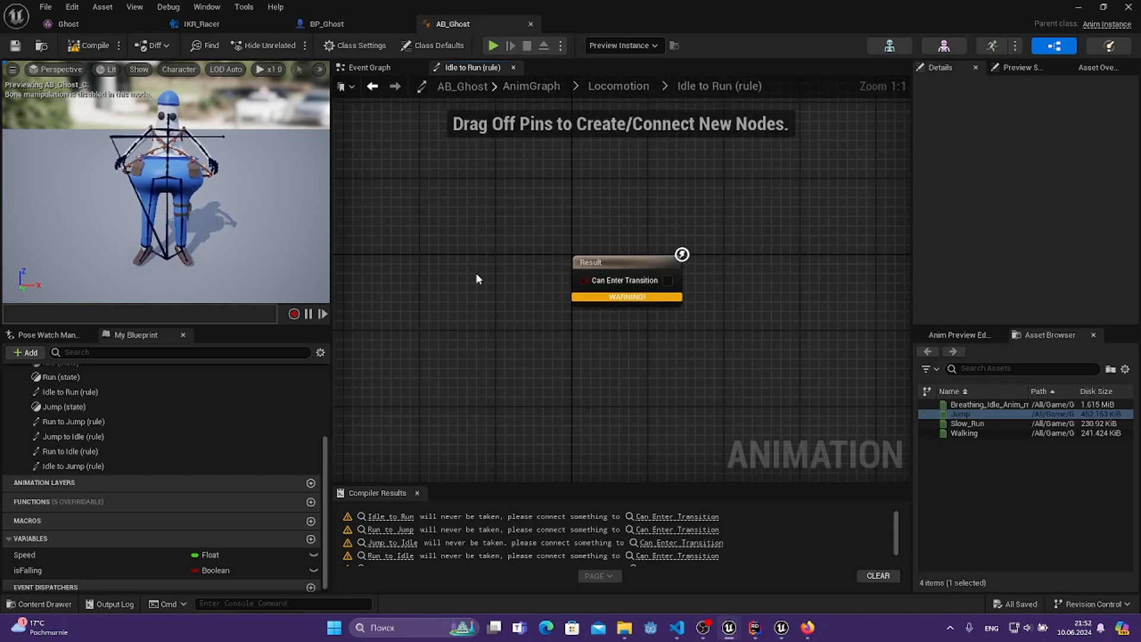
# - Get the Speed variable, check that it is greater than 0.0, feed the result into Can Enter Transition and compile
pyautogui.moveTo(38, 552); pyautogui.dragTo(541, 360)
pyautogui.click(458, 348)
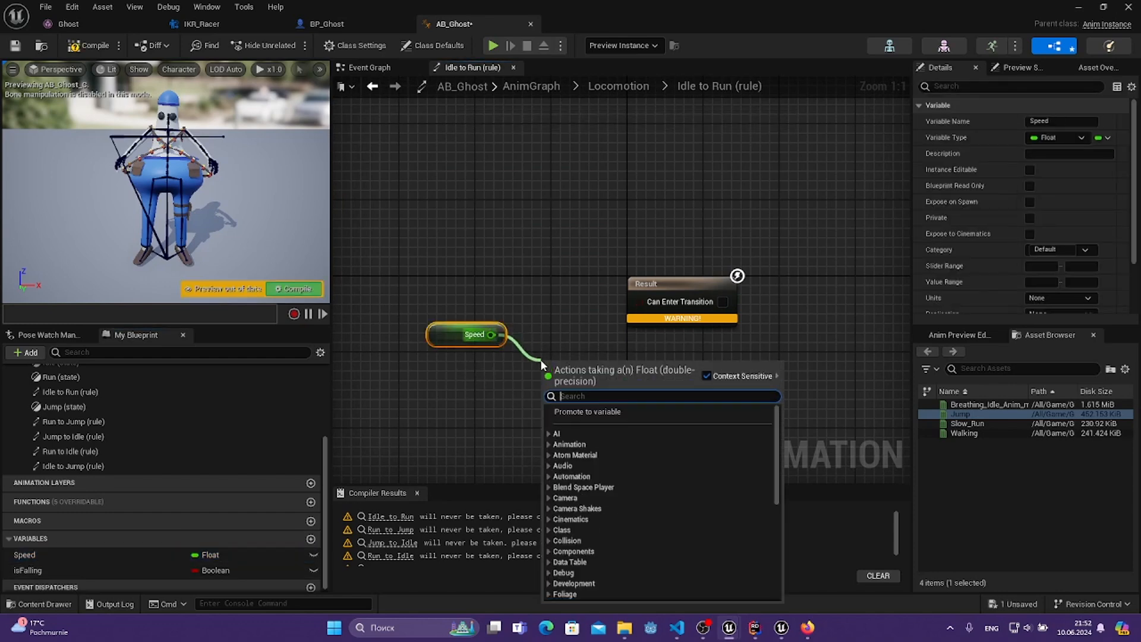
pyautogui.write('>')
pyautogui.press('Return')
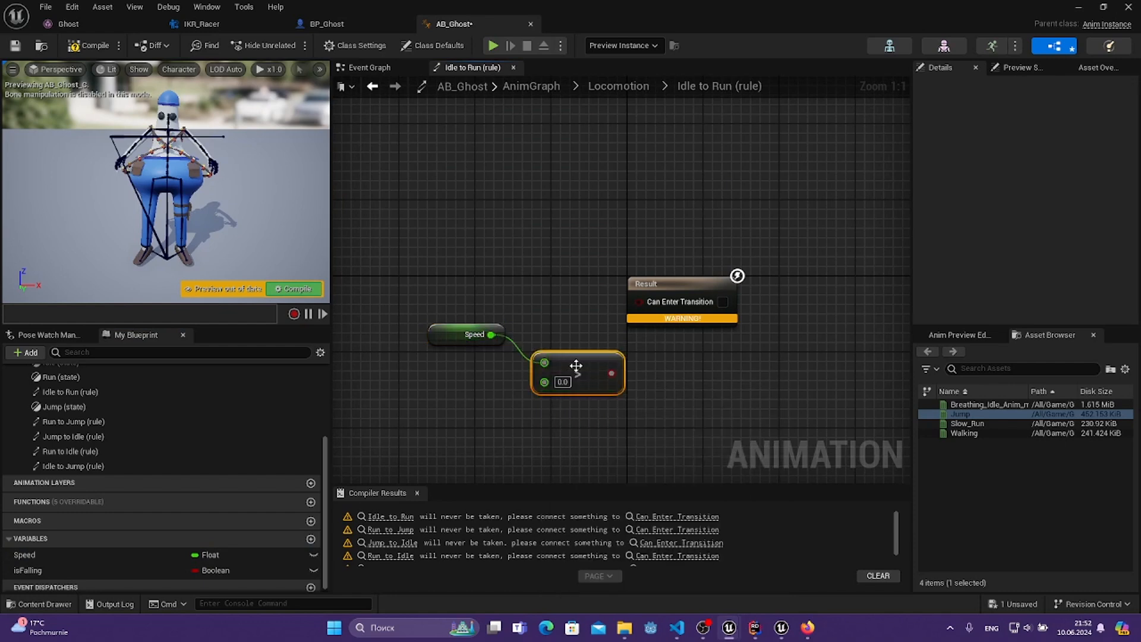
pyautogui.moveTo(576, 366); pyautogui.dragTo(640, 301)
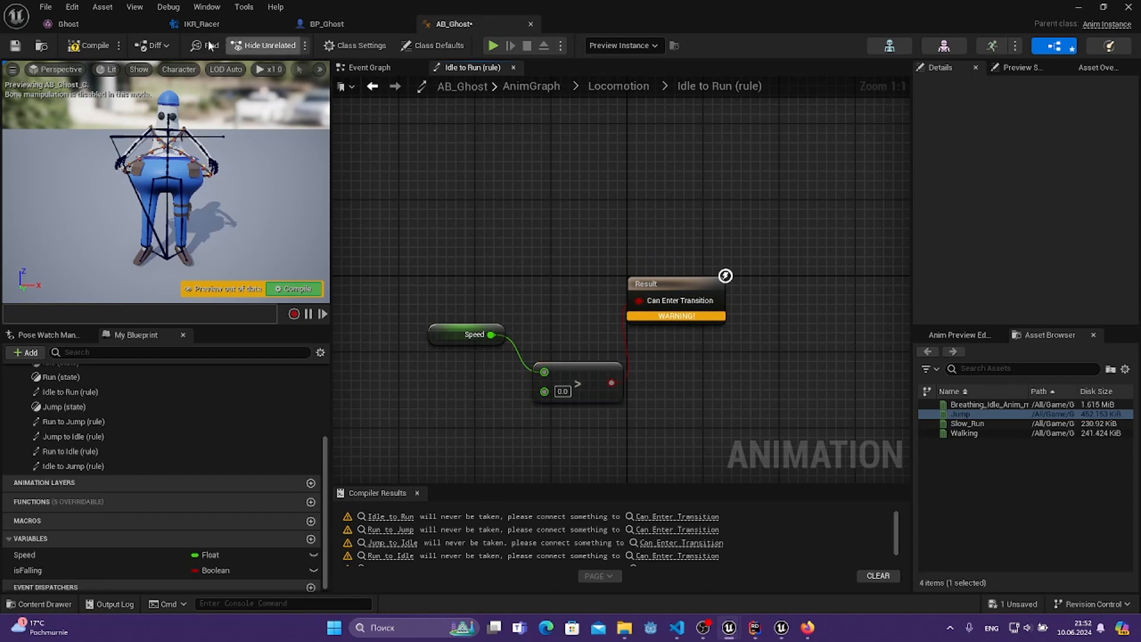
pyautogui.click(76, 47)
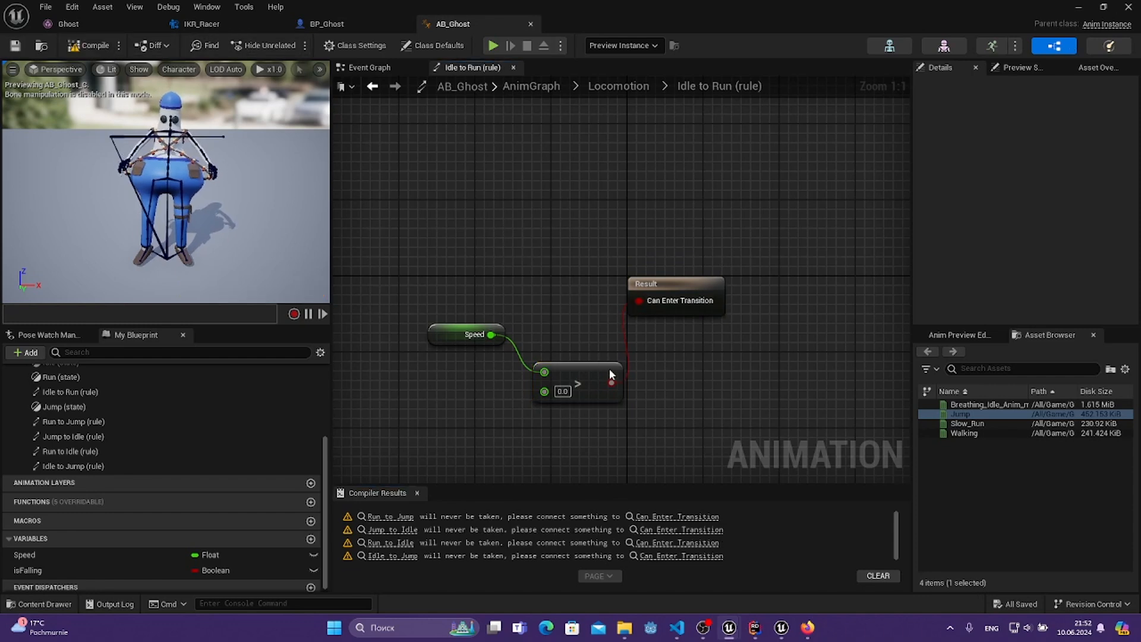
# - In the Run to Idle rule, compare Speed as equal to 0.0, feed the result into Can Enter Transition and compile
pyautogui.doubleClick(686, 357)
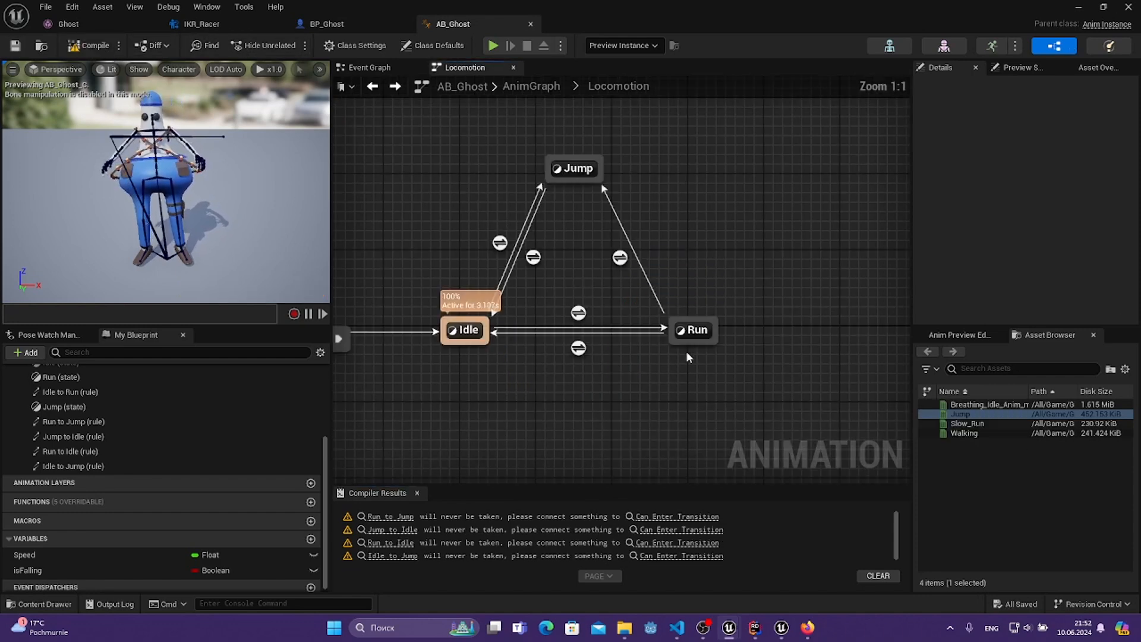
pyautogui.doubleClick(578, 349)
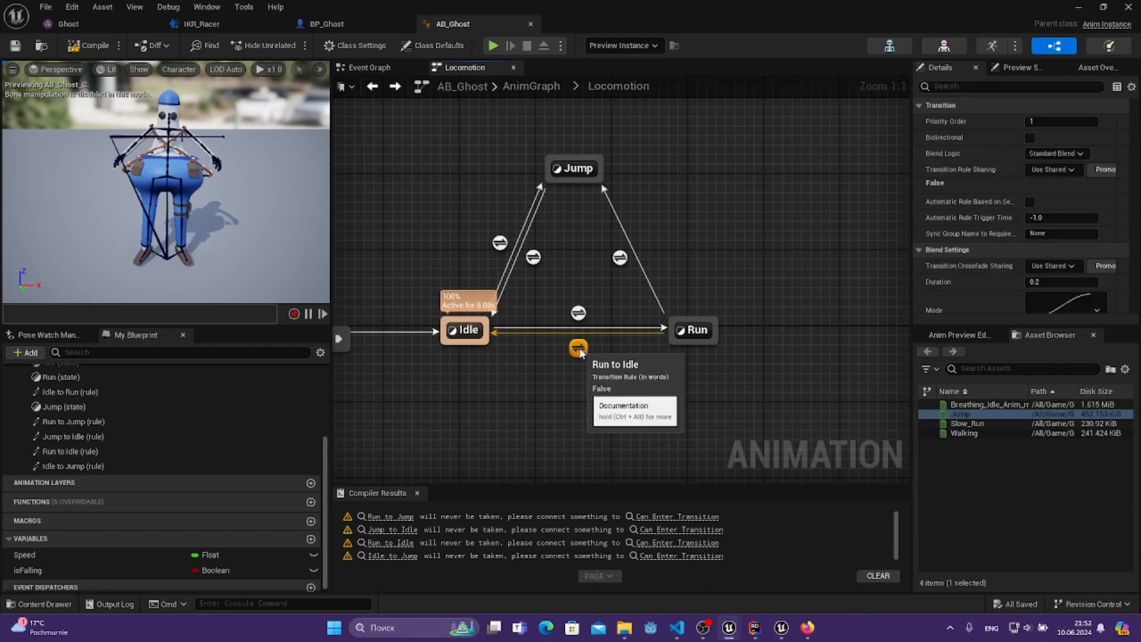
pyautogui.moveTo(75, 553); pyautogui.dragTo(492, 385)
pyautogui.click(393, 409)
pyautogui.write('==')
pyautogui.click(554, 298)
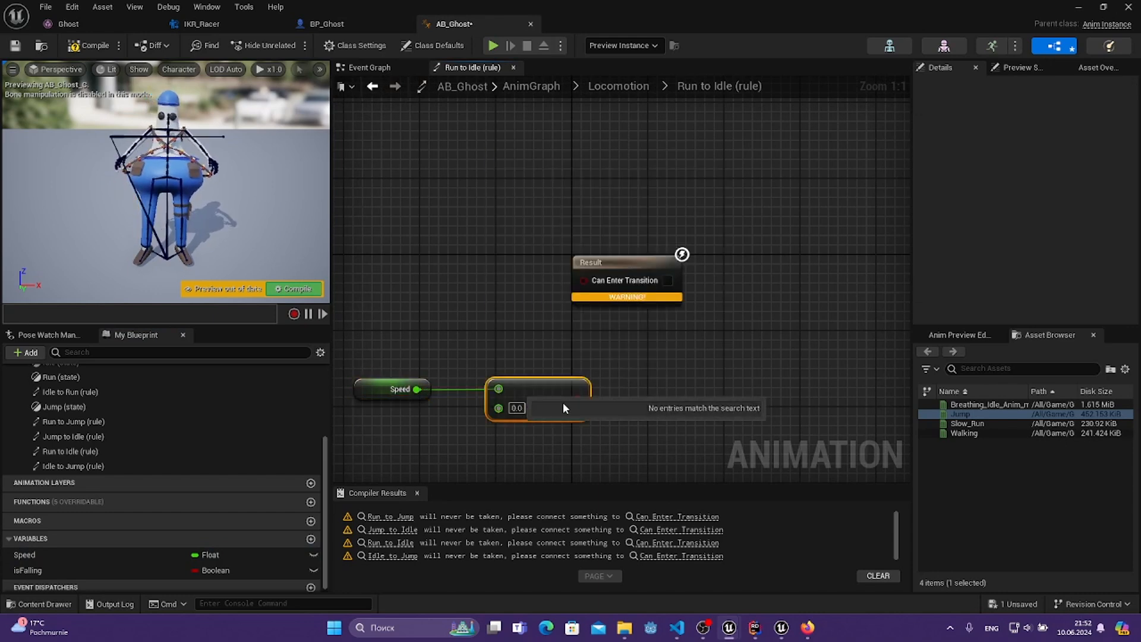
pyautogui.moveTo(580, 398); pyautogui.dragTo(584, 279)
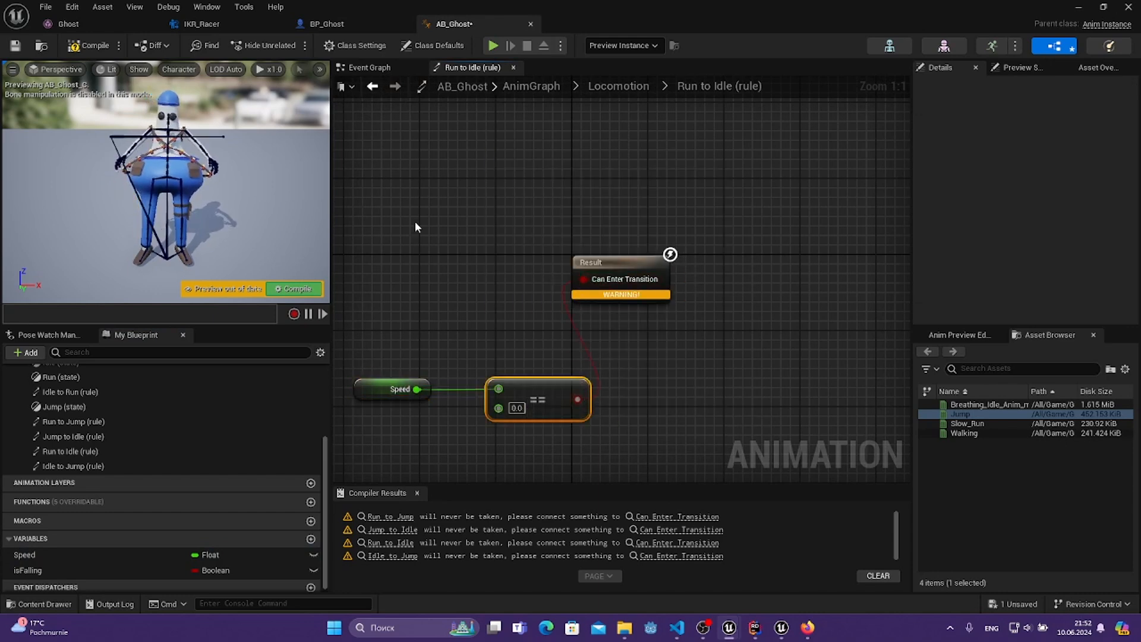
pyautogui.click(66, 46)
# - In the Run to Jump rule, connect the isFalling variable to Can Enter Transition and compile
pyautogui.doubleClick(483, 193)
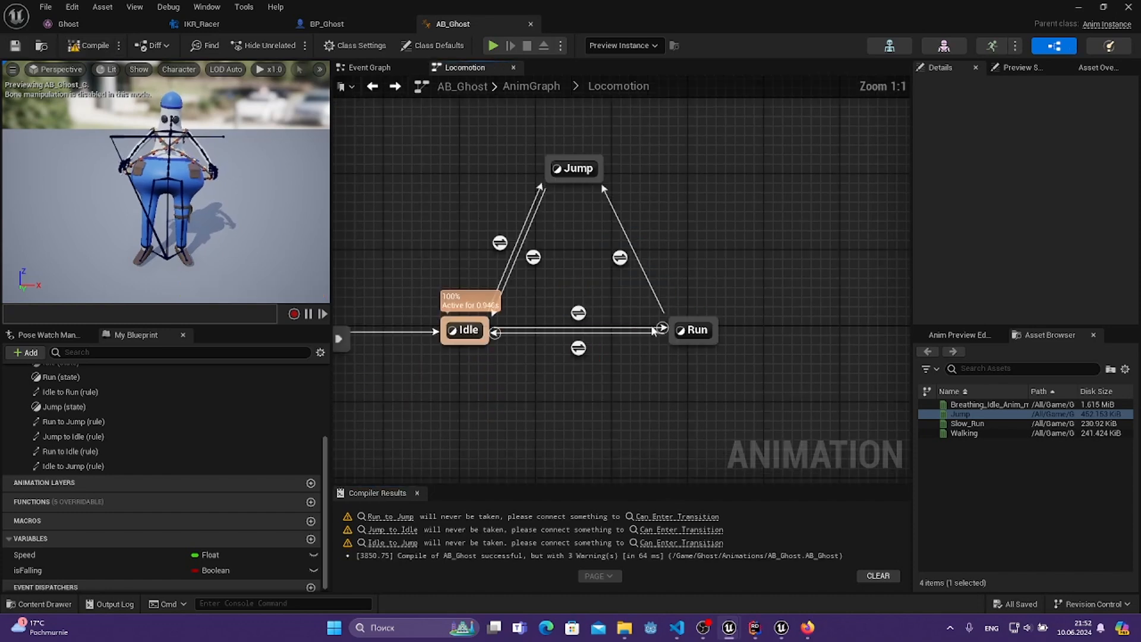
pyautogui.moveTo(610, 265); pyautogui.dragTo(573, 301, button='right')
pyautogui.doubleClick(582, 294)
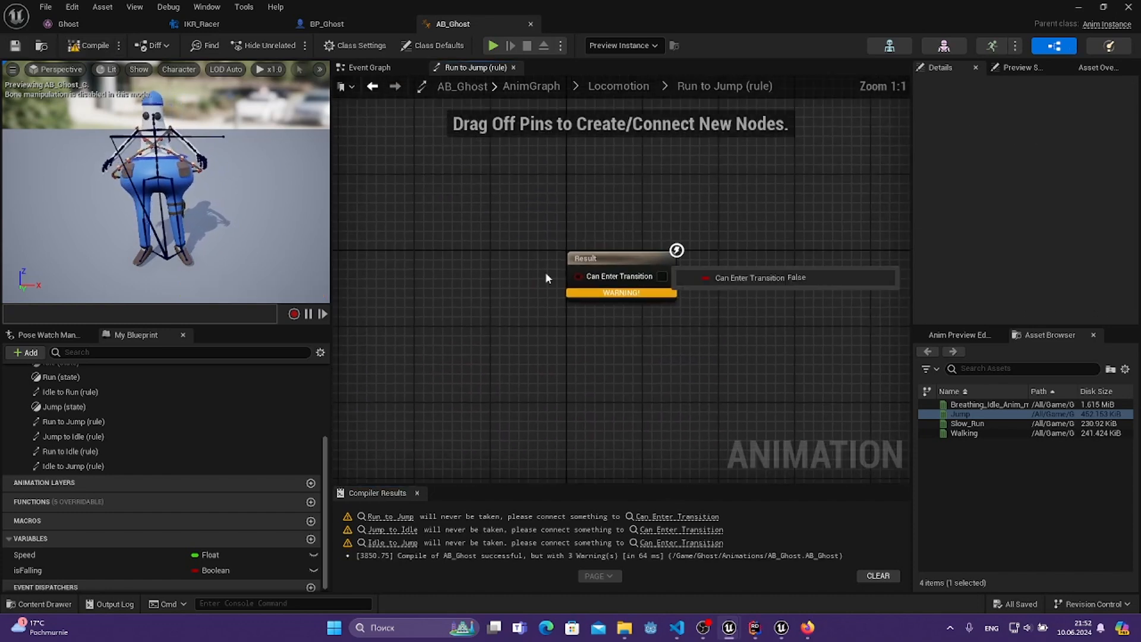
pyautogui.moveTo(71, 567); pyautogui.dragTo(614, 297)
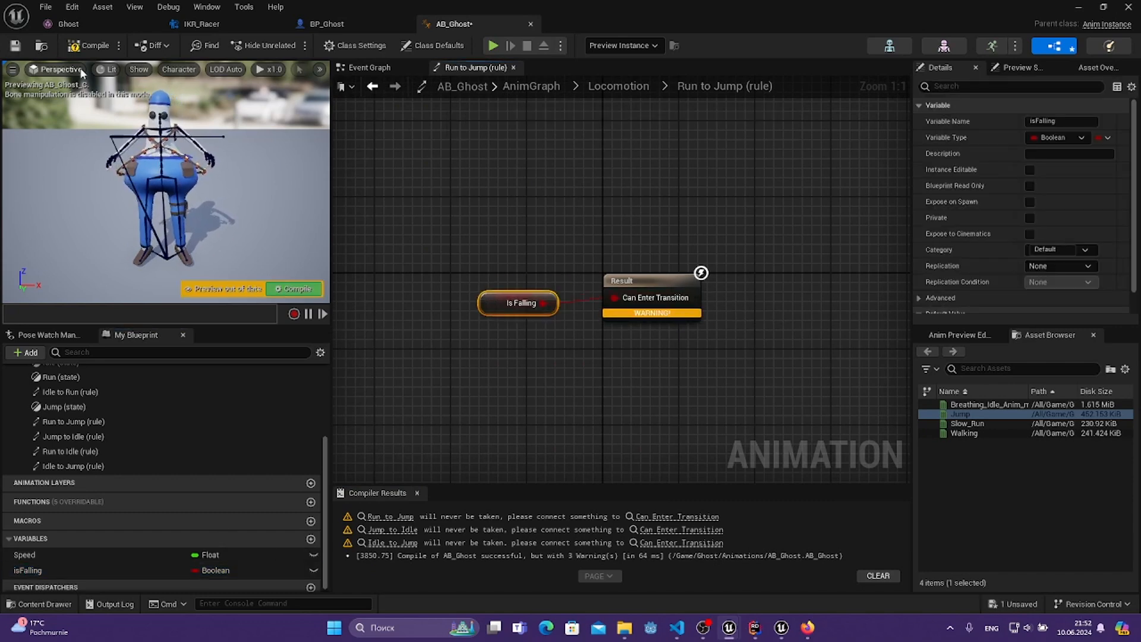
pyautogui.press('F7')
# - In the Idle to Jump rule, connect the isFalling variable to Can Enter Transition, then compile and save
pyautogui.click(618, 87)
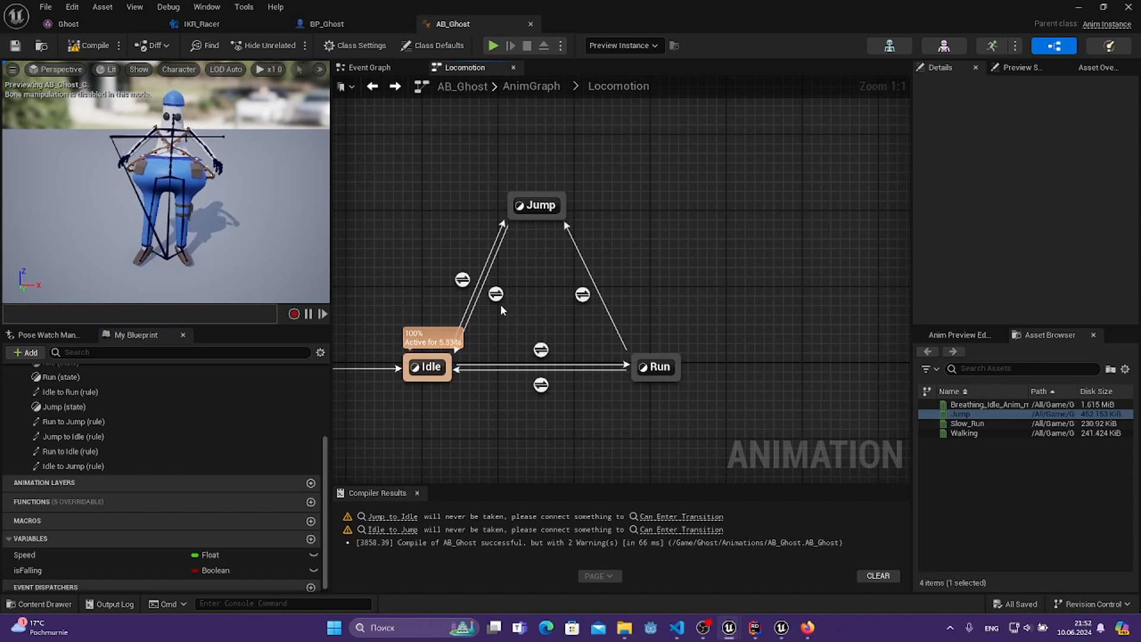
pyautogui.click(463, 280)
pyautogui.doubleClick(463, 280)
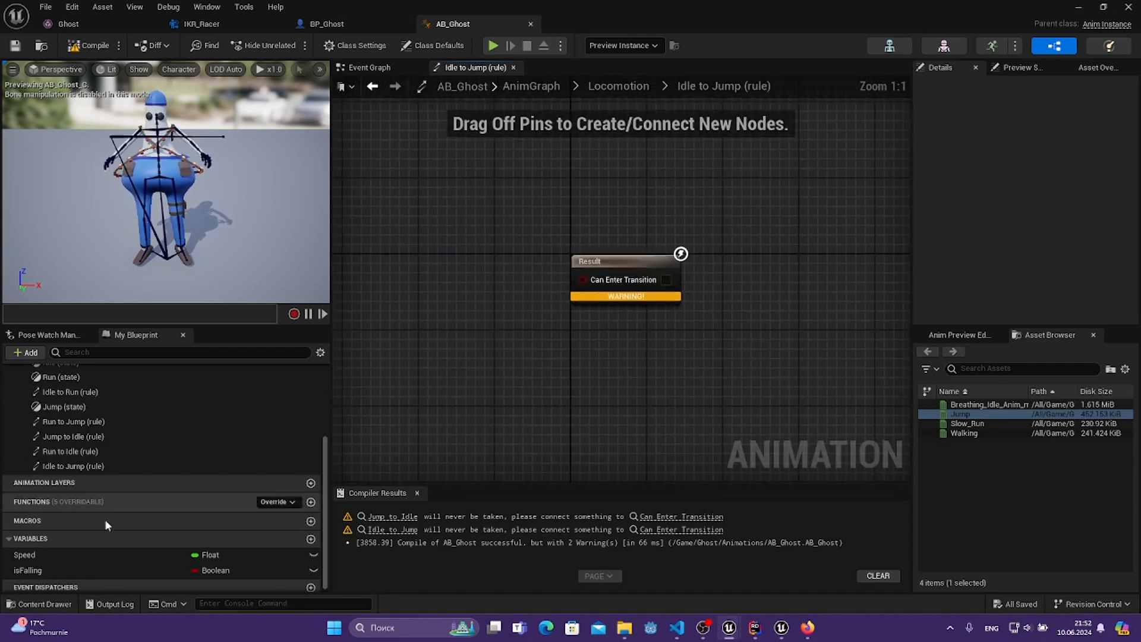
pyautogui.moveTo(60, 570); pyautogui.dragTo(584, 279)
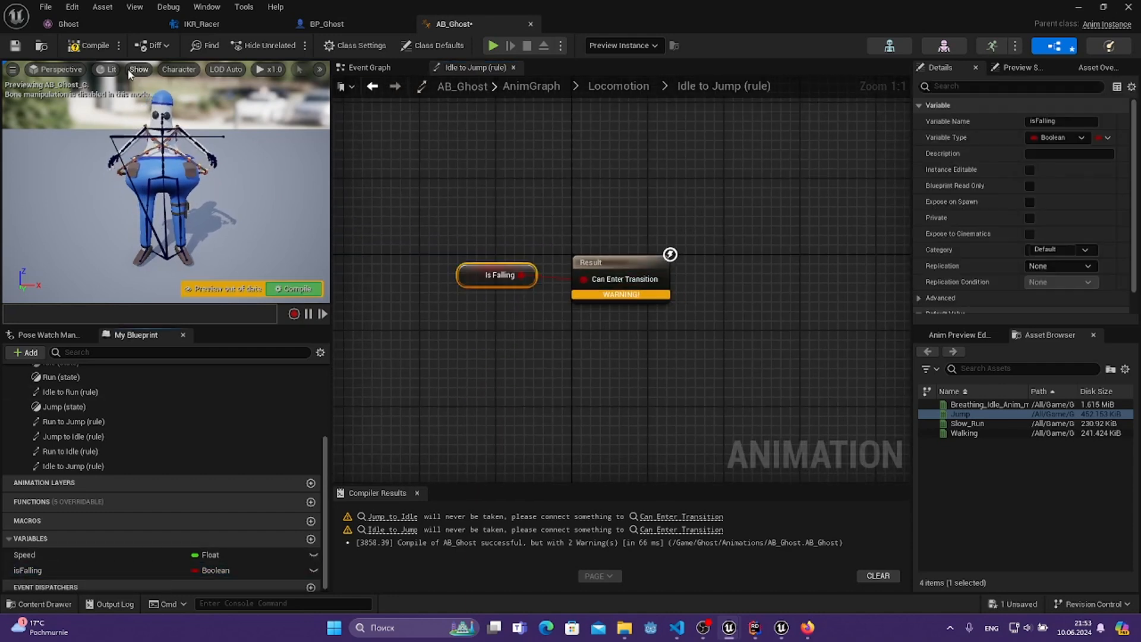
pyautogui.click(89, 46)
pyautogui.click(16, 46)
# - Return to the Locomotion state machine and open the Jump to Idle transition rule
pyautogui.doubleClick(535, 195)
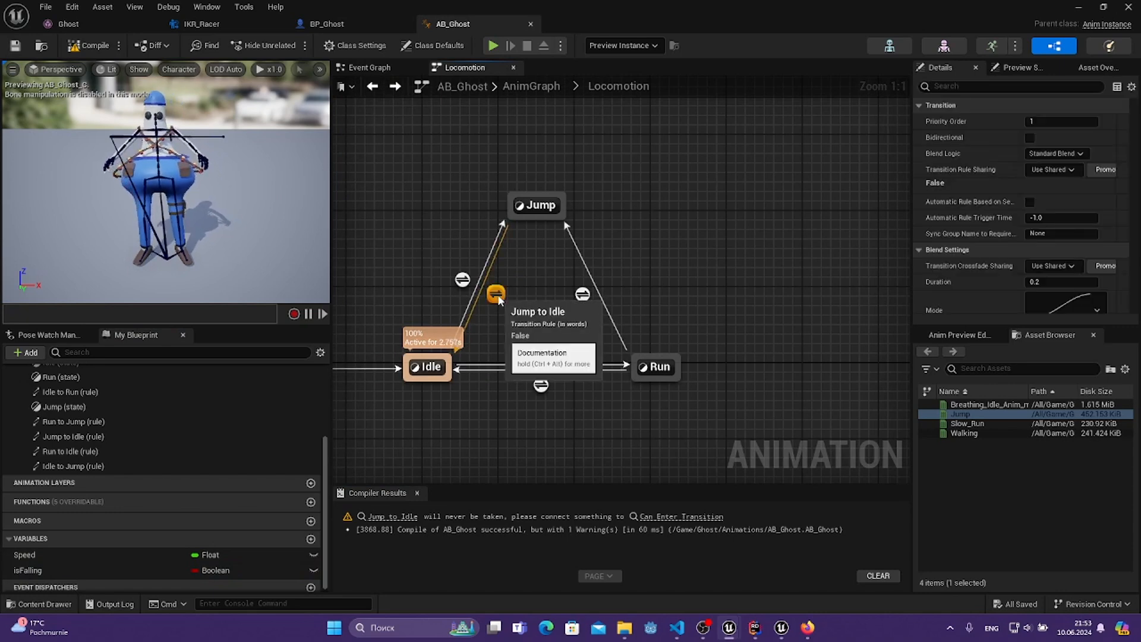
pyautogui.doubleClick(496, 294)
pyautogui.hotkey('alt', 'Left')
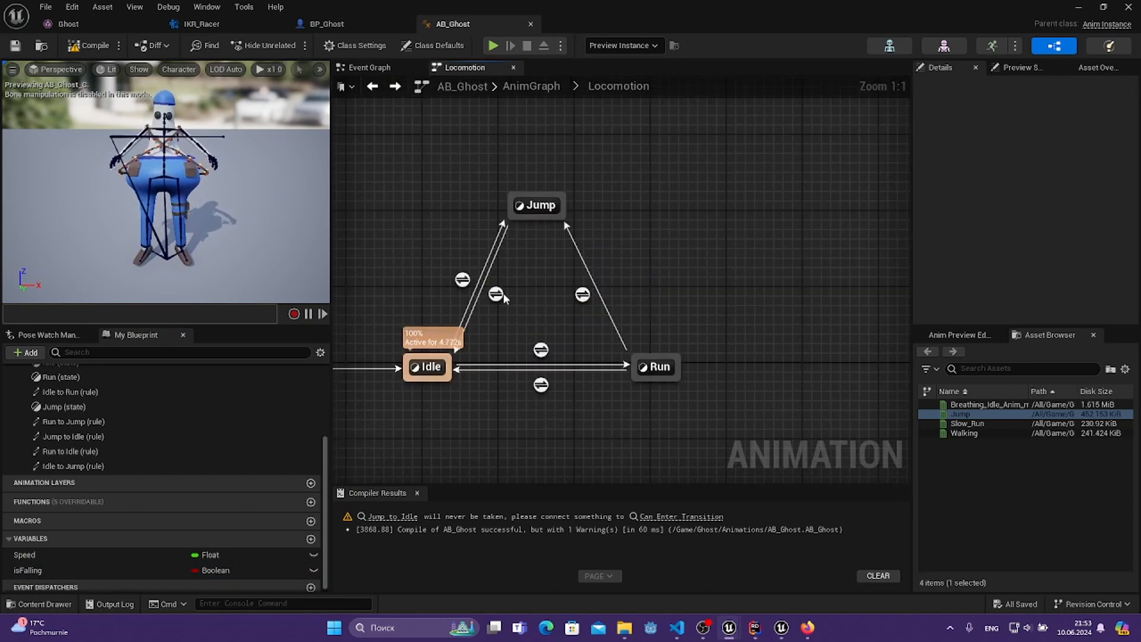
pyautogui.doubleClick(505, 299)
pyautogui.doubleClick(502, 306)
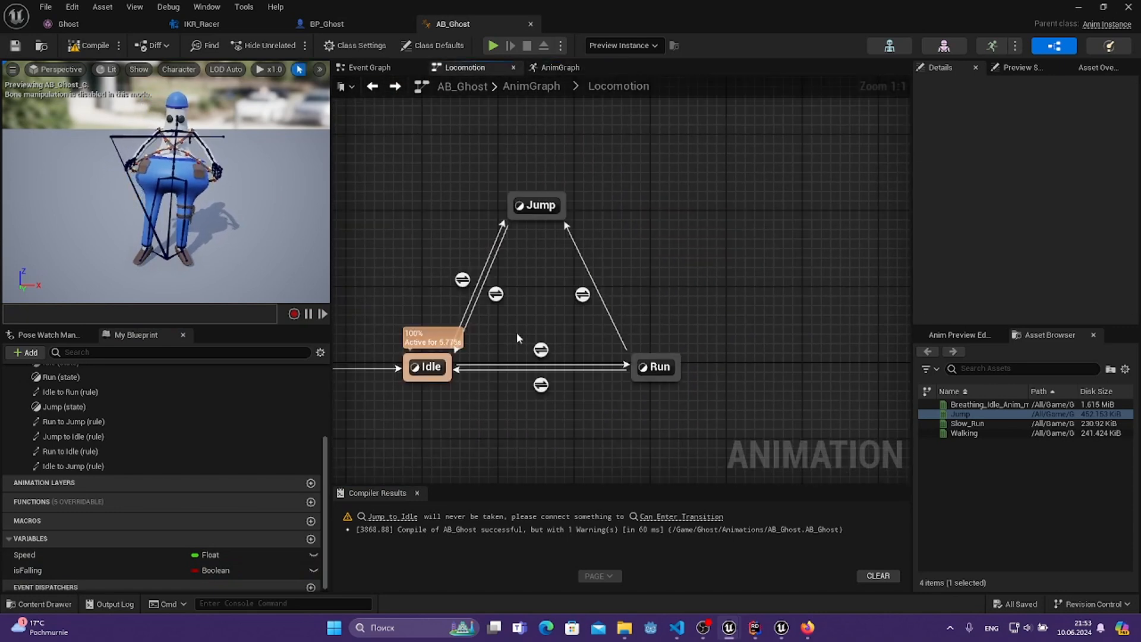
pyautogui.doubleClick(495, 294)
# - Get the isFalling variable, invert it with a NOT Boolean node, connect it to Can Enter Transition and compile
pyautogui.moveTo(150, 569); pyautogui.dragTo(389, 359)
pyautogui.click(423, 380)
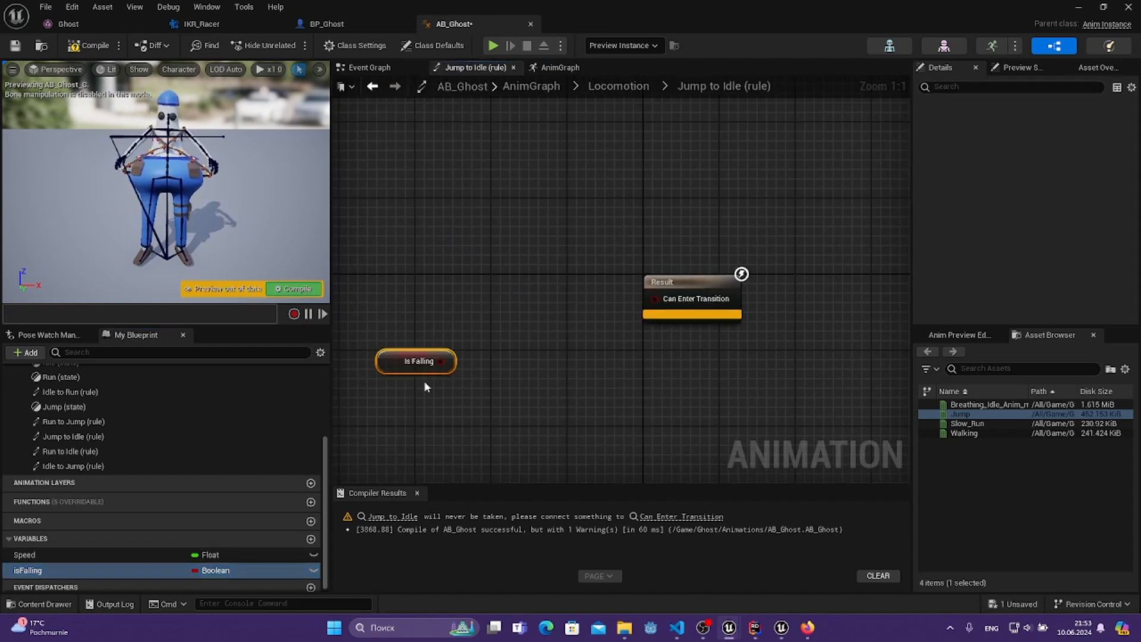
pyautogui.hotkey('alt', 'Left')
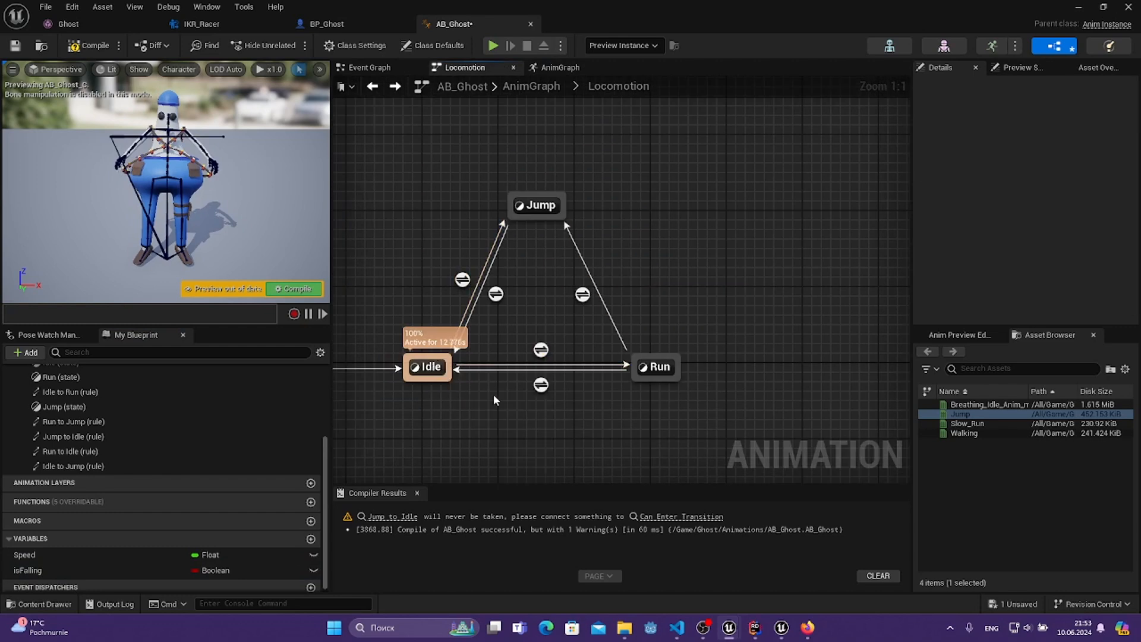
pyautogui.hotkey('alt', 'Right')
pyautogui.moveTo(511, 377); pyautogui.dragTo(511, 376)
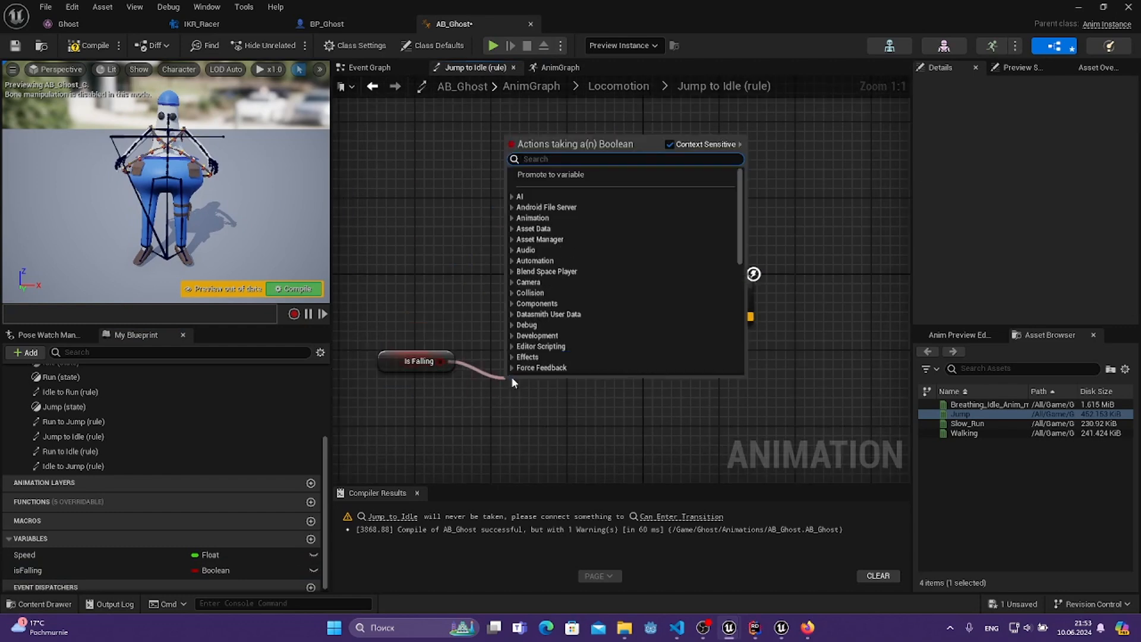
pyautogui.write('NOT')
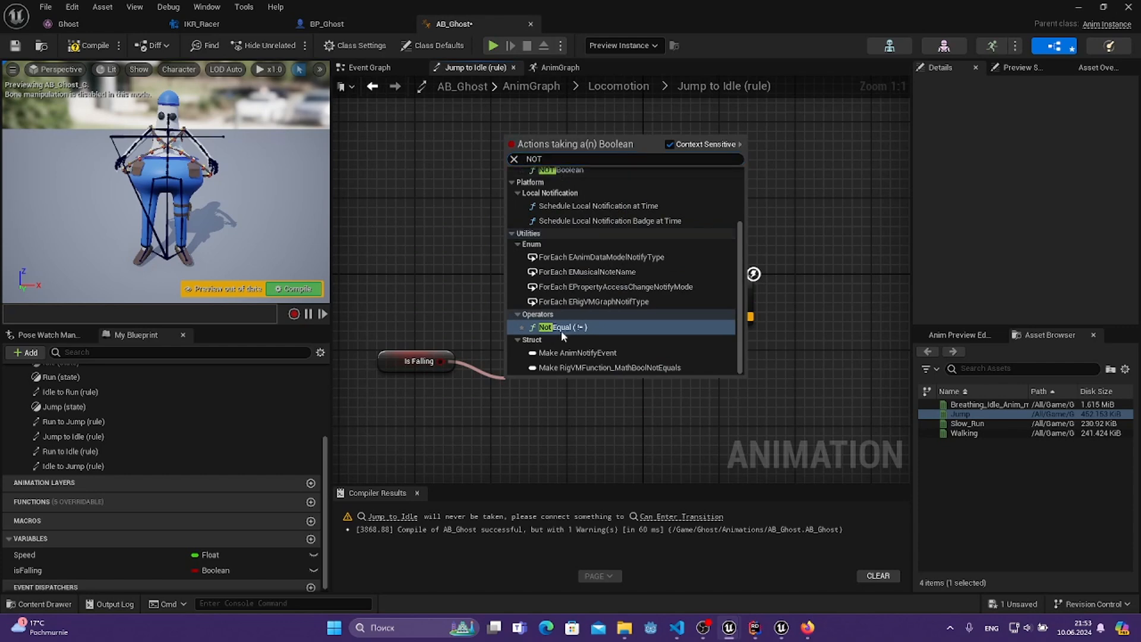
pyautogui.click(560, 170)
pyautogui.moveTo(595, 380); pyautogui.dragTo(669, 303)
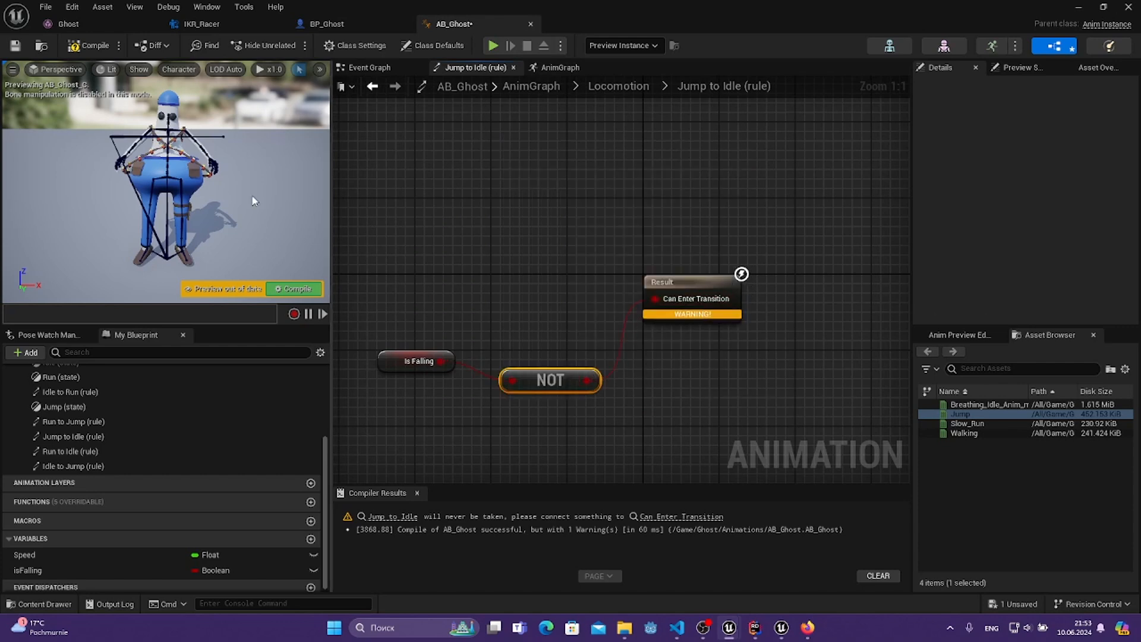
pyautogui.click(90, 45)
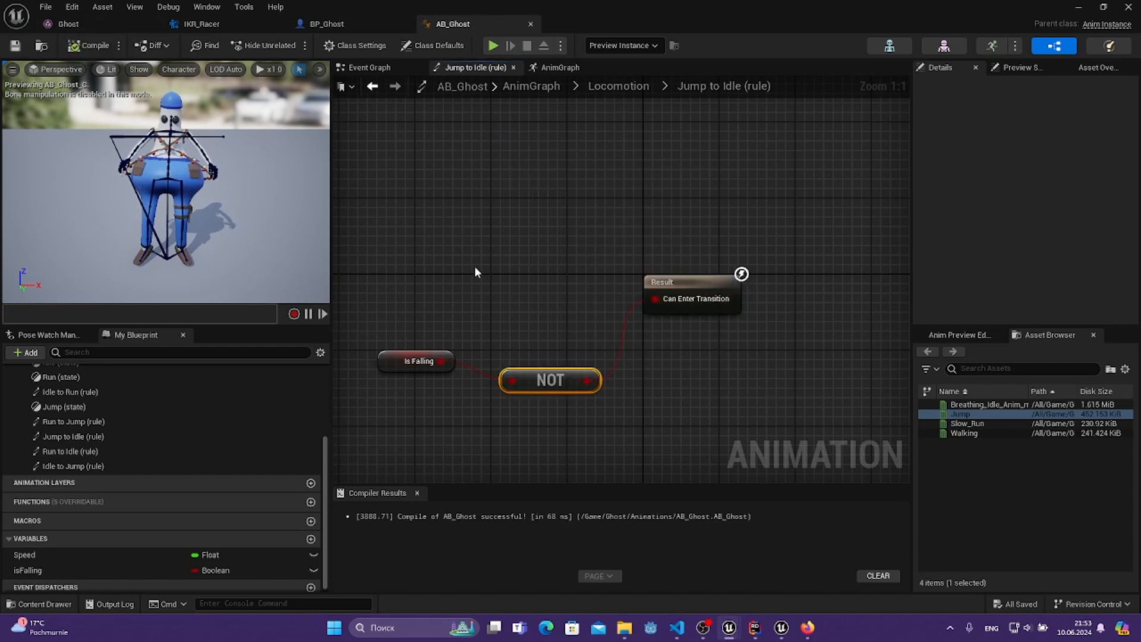
# - Set the Anim Class of BP_Ghost to AB_Ghost in its class defaults, then compile and save the blueprint
pyautogui.click(345, 23)
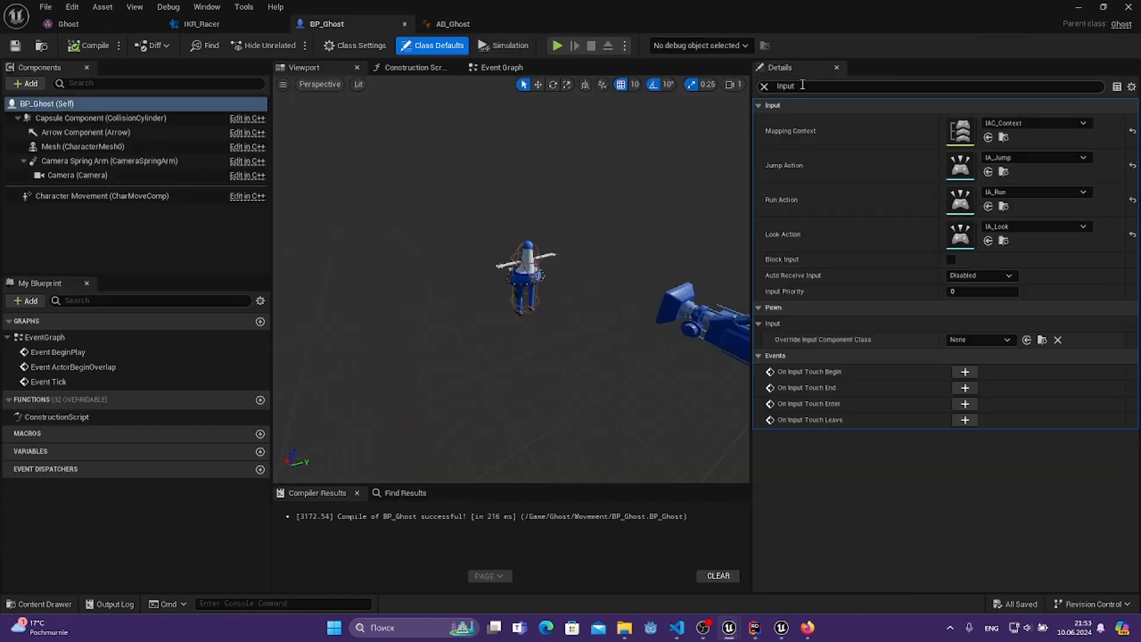
pyautogui.click(765, 88)
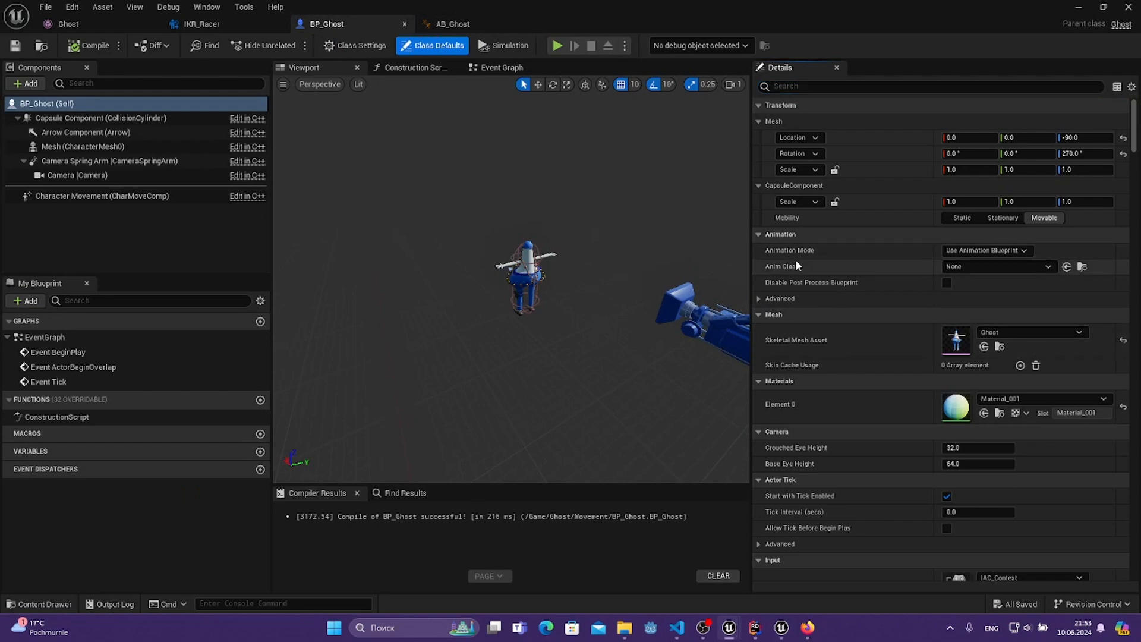
pyautogui.click(1004, 266)
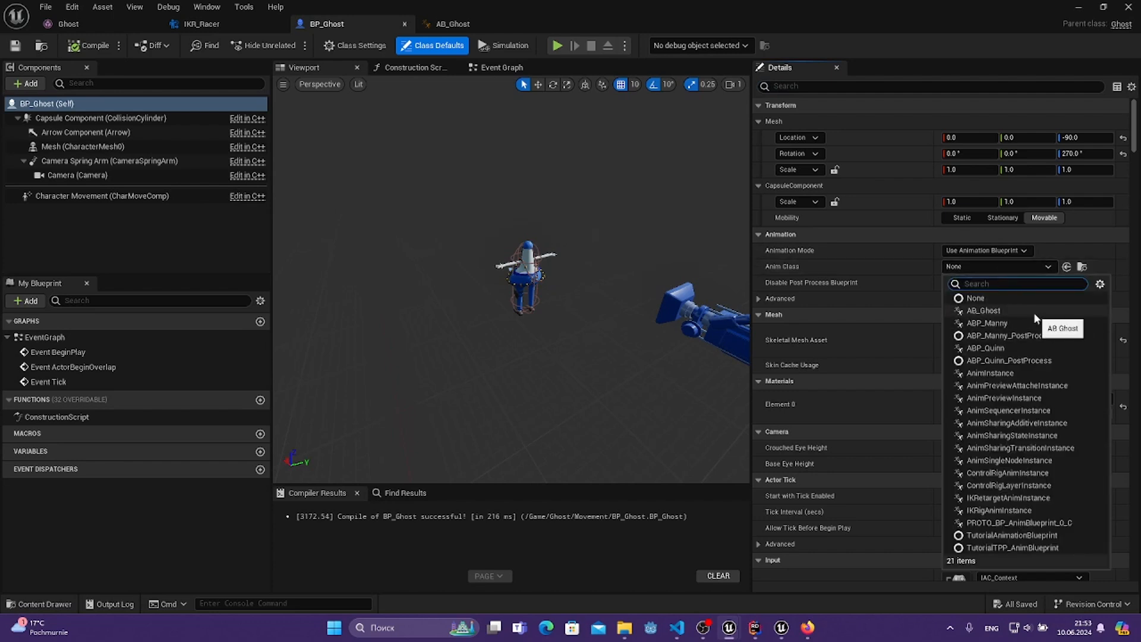
pyautogui.click(1033, 312)
pyautogui.moveTo(600, 285); pyautogui.dragTo(469, 283, button='right')
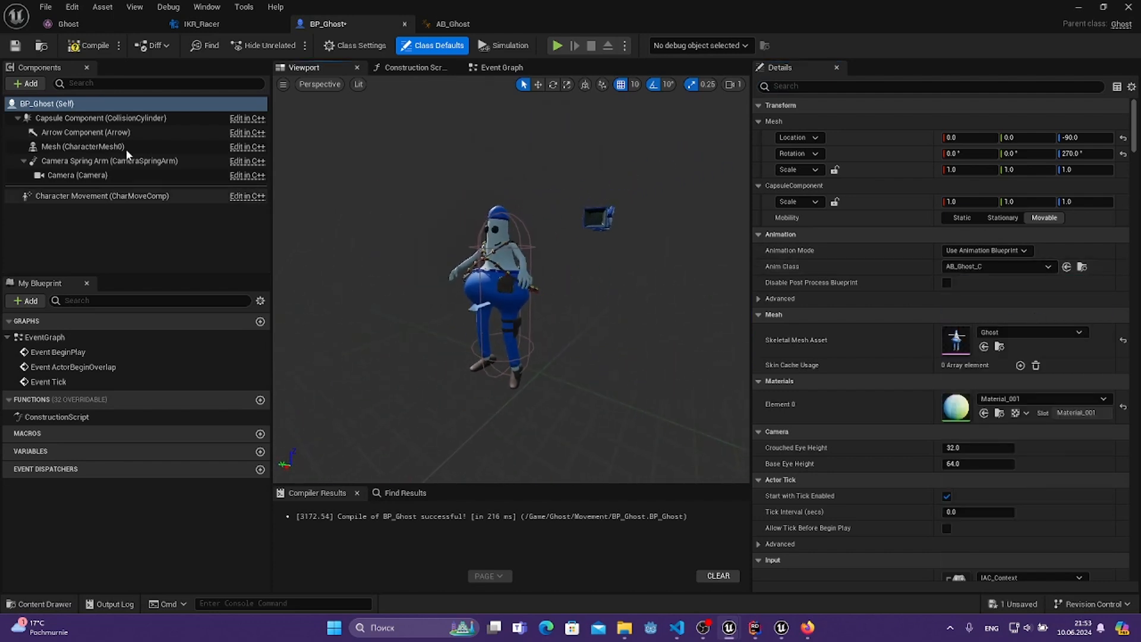
pyautogui.click(20, 50)
# - Play-test ThirdPersonMap in the level editor, moving the ghost around and jumping to check its idle, run and jump animations
pyautogui.click(1079, 8)
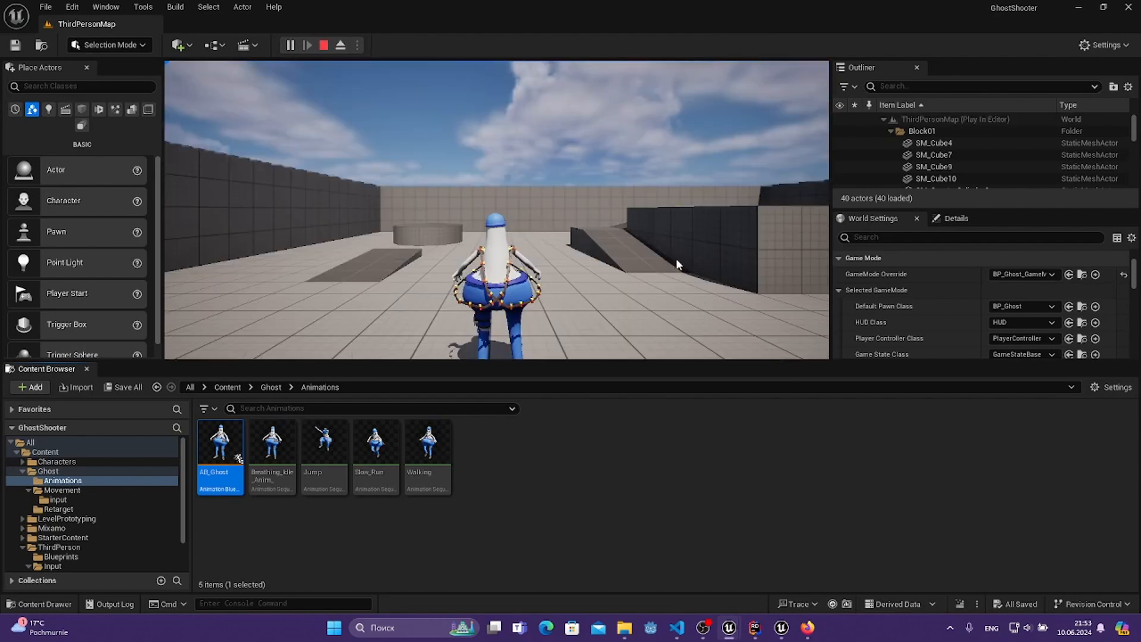
pyautogui.click(676, 258)
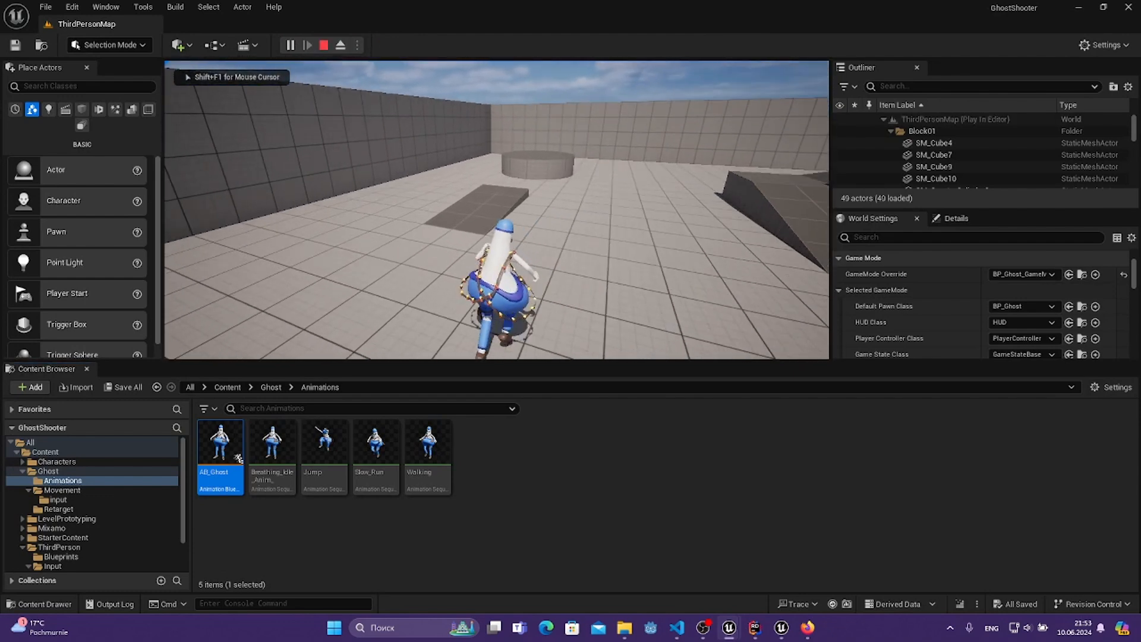
pyautogui.press('w')
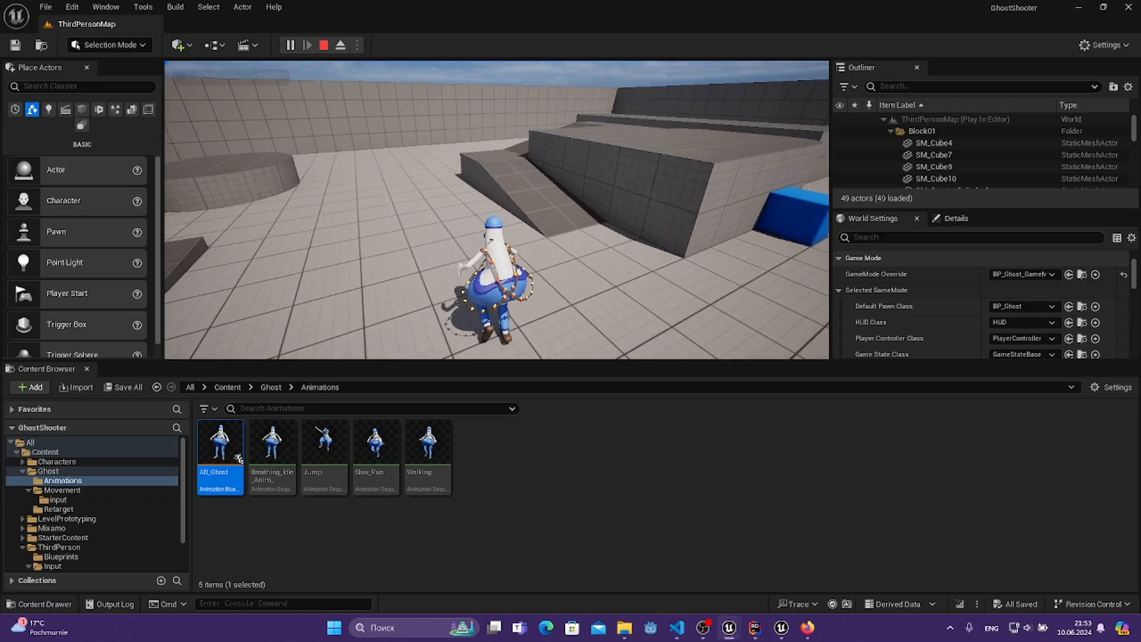
pyautogui.press('w')
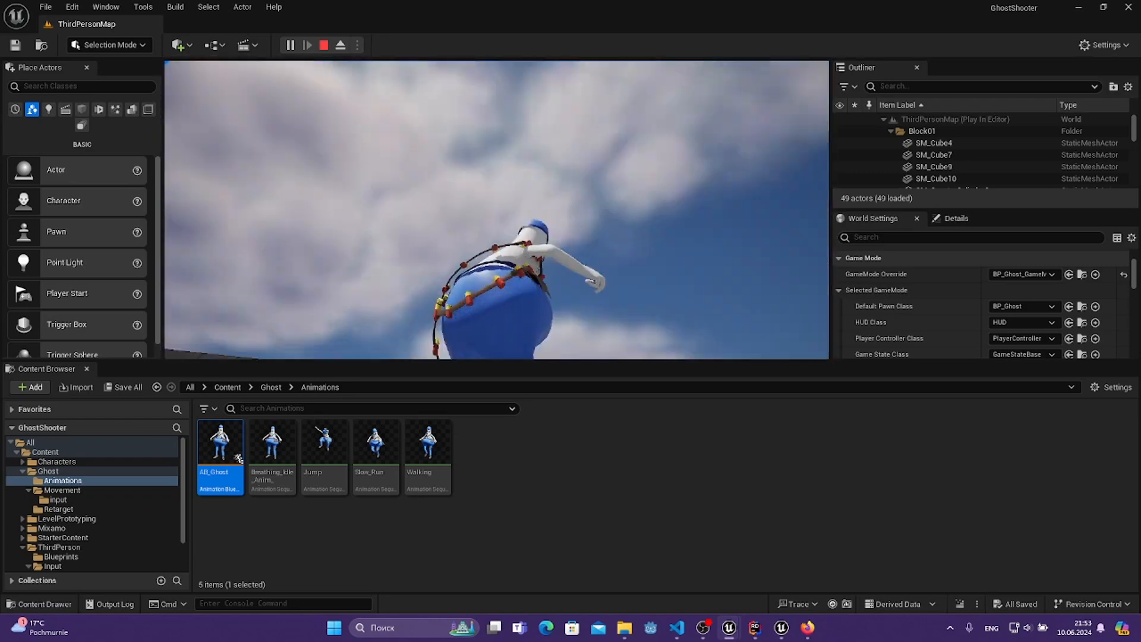
pyautogui.press('s')
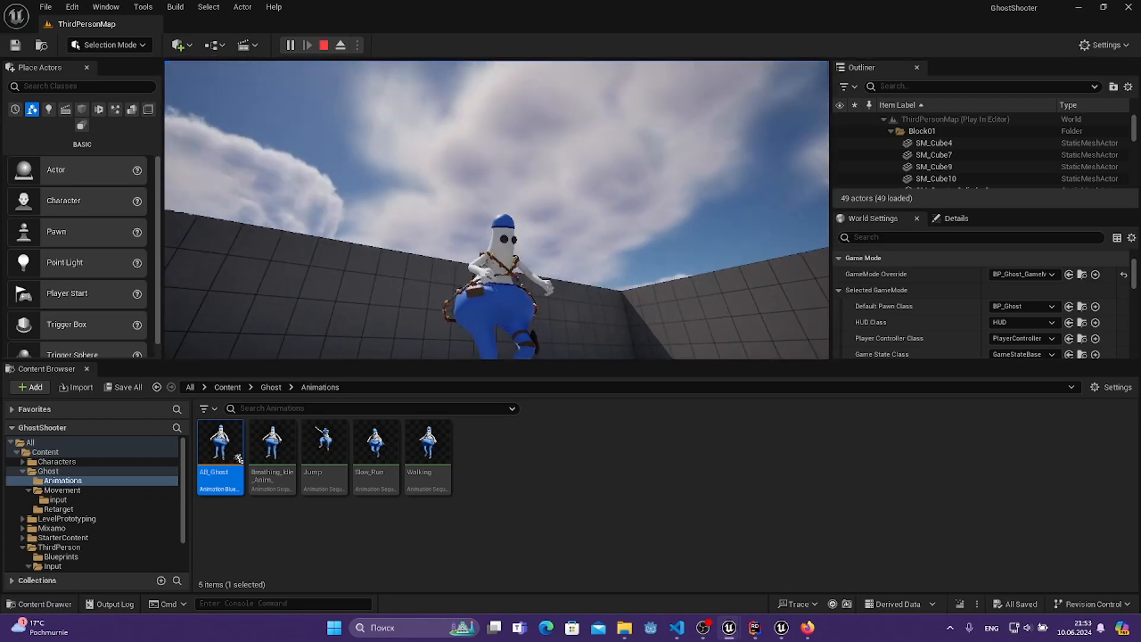
pyautogui.press('s')
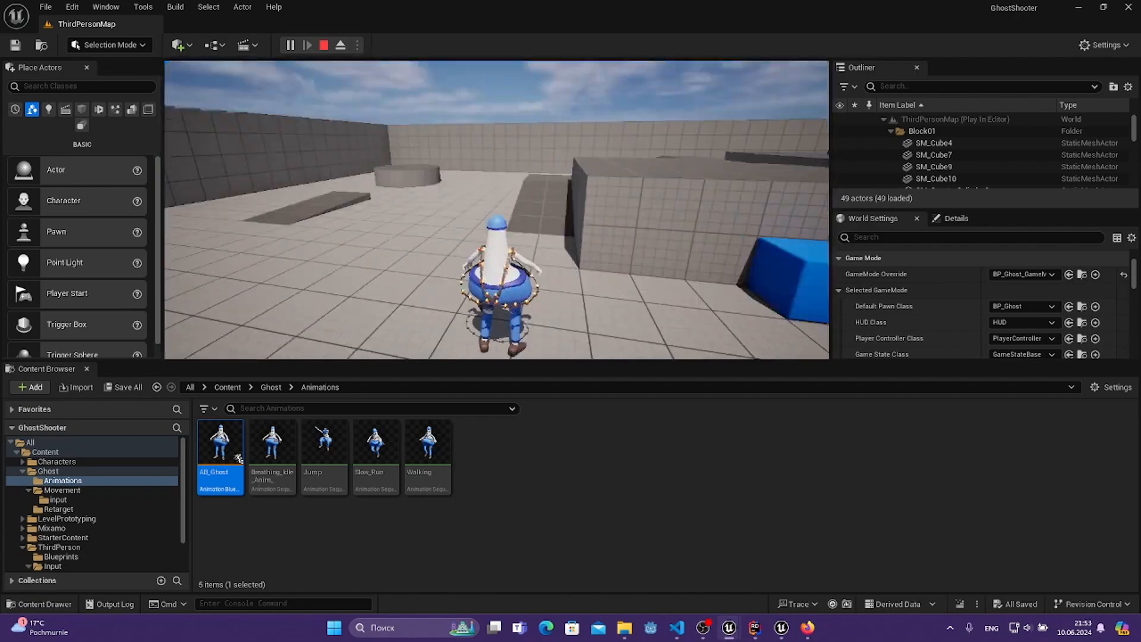
pyautogui.press('w')
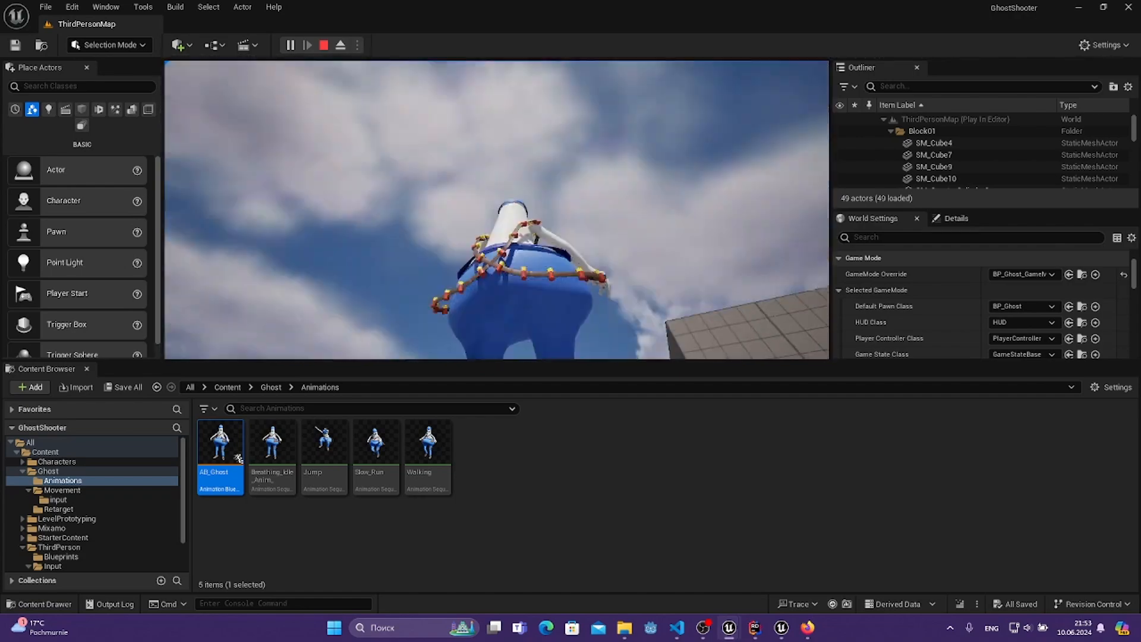
pyautogui.press('w')
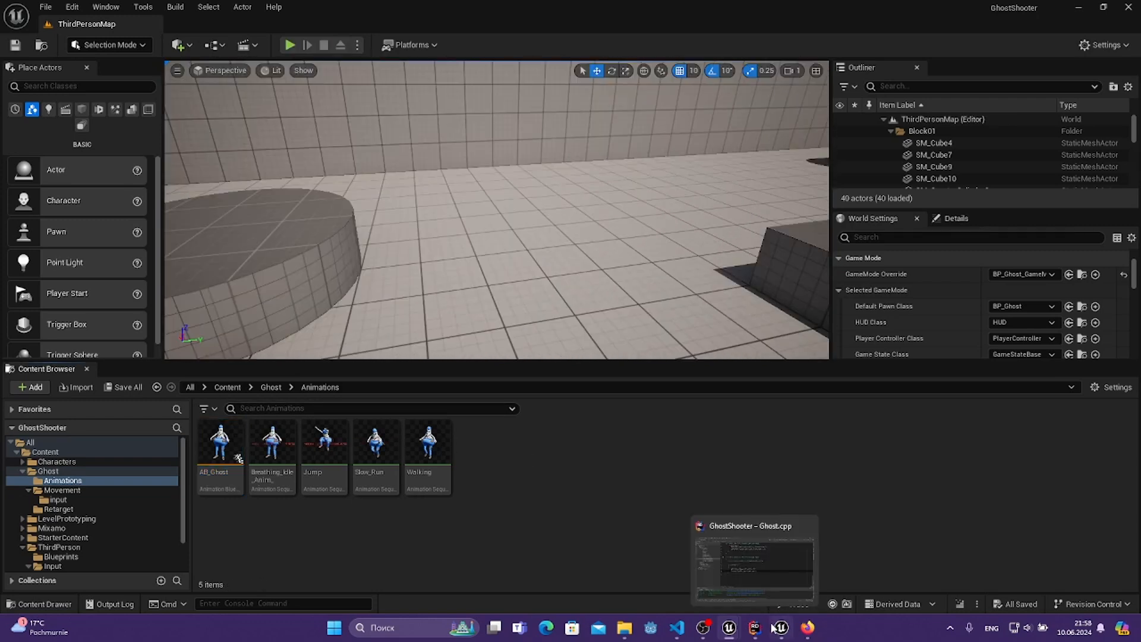
# - In AB_Ghost's Run state, enable Loop Animation on the Slow_Run sequence player, then compile and save
pyautogui.moveTo(729, 627)
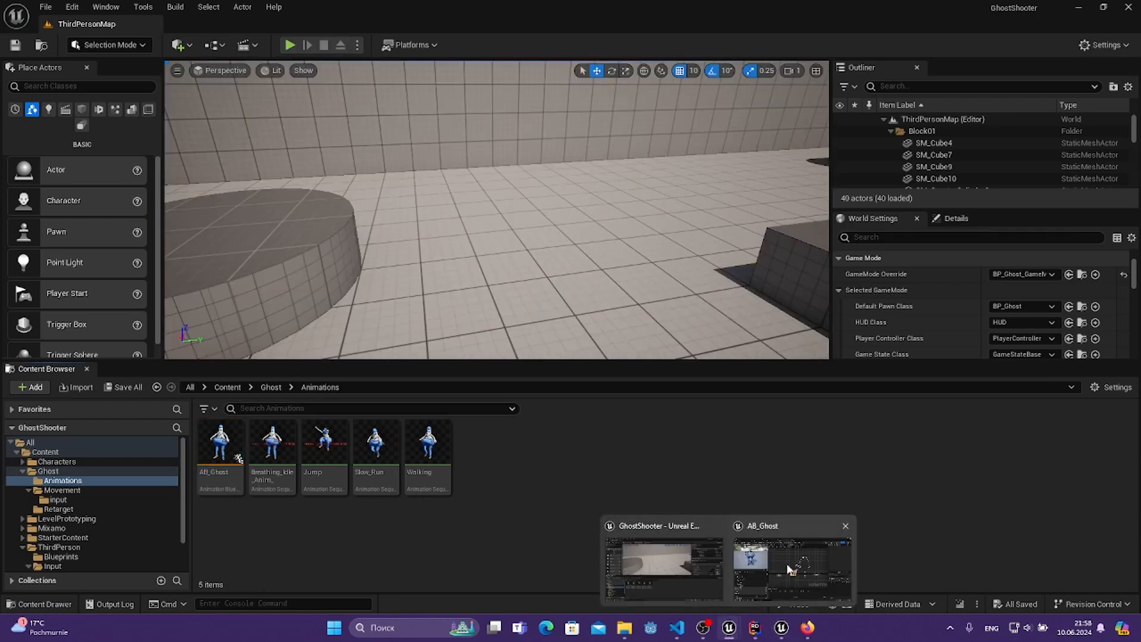
pyautogui.click(790, 569)
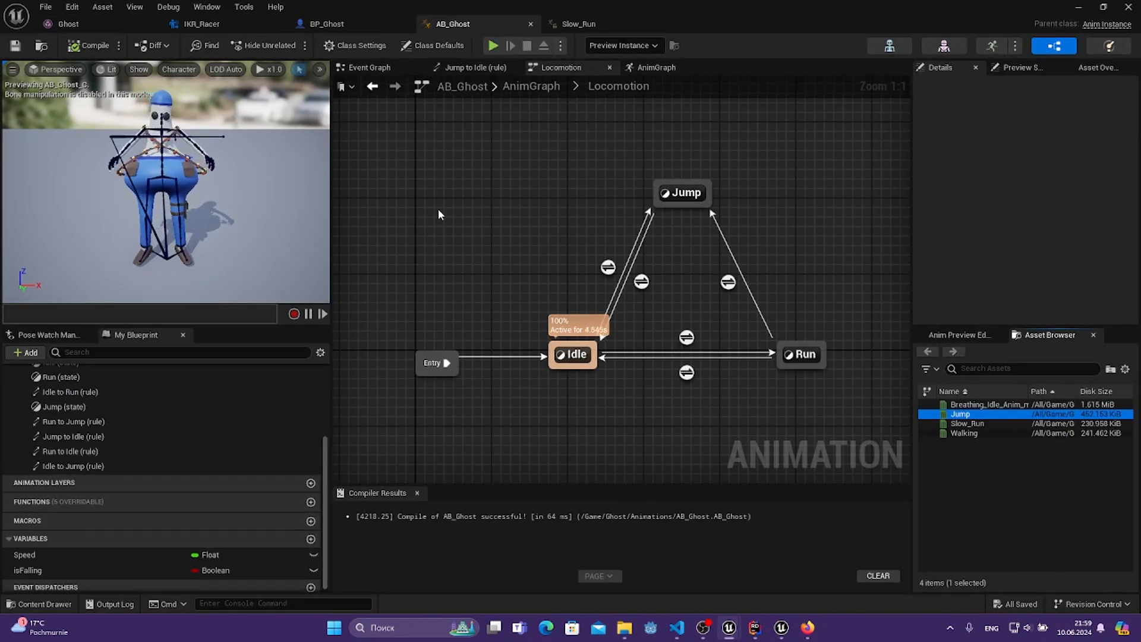
pyautogui.doubleClick(804, 354)
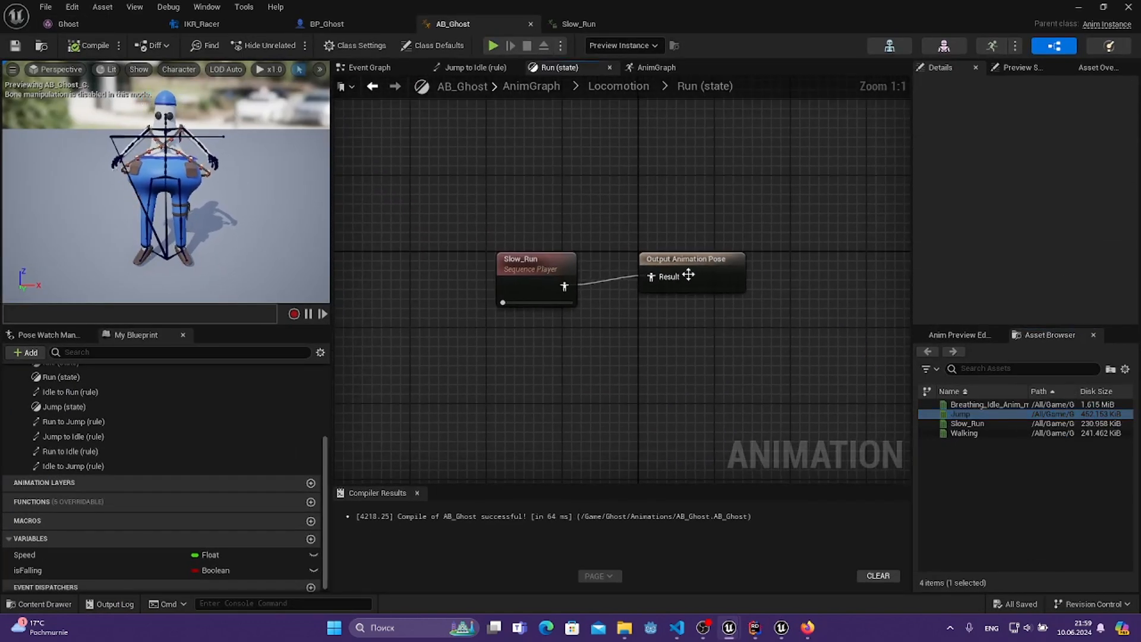
pyautogui.click(505, 261)
pyautogui.scroll(-5, 984, 268)
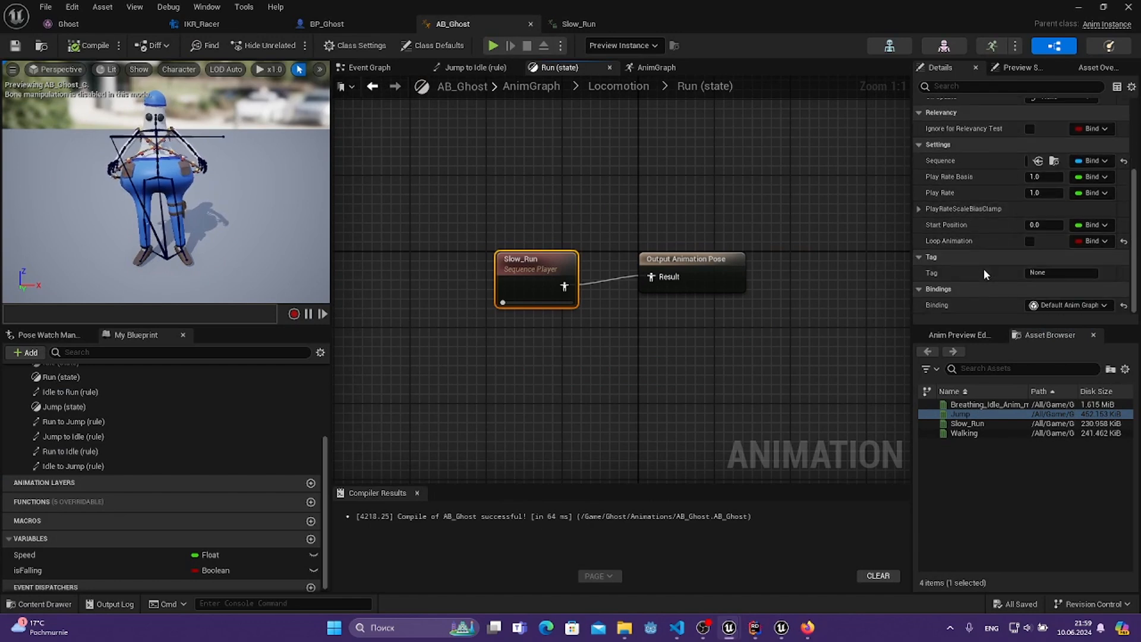
pyautogui.click(1030, 240)
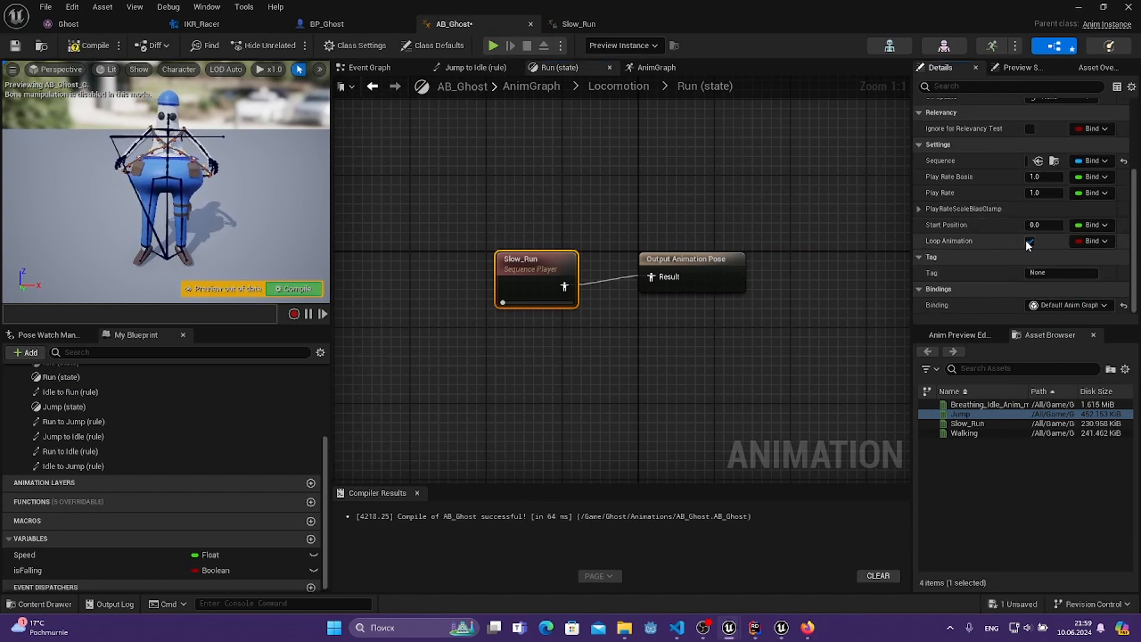
pyautogui.click(84, 45)
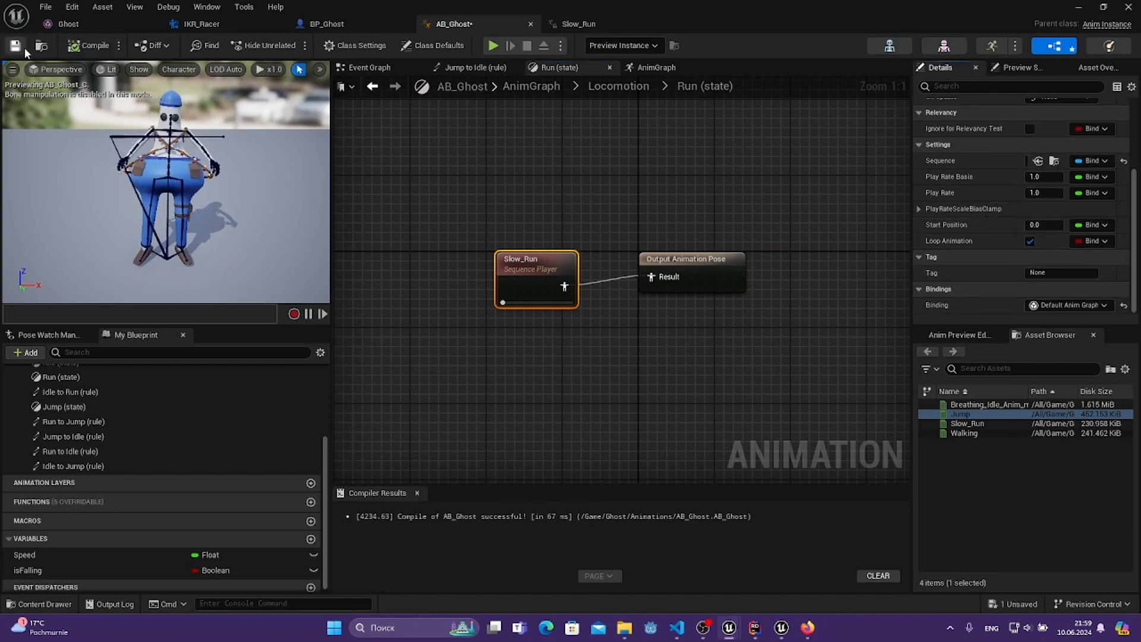
pyautogui.click(502, 174)
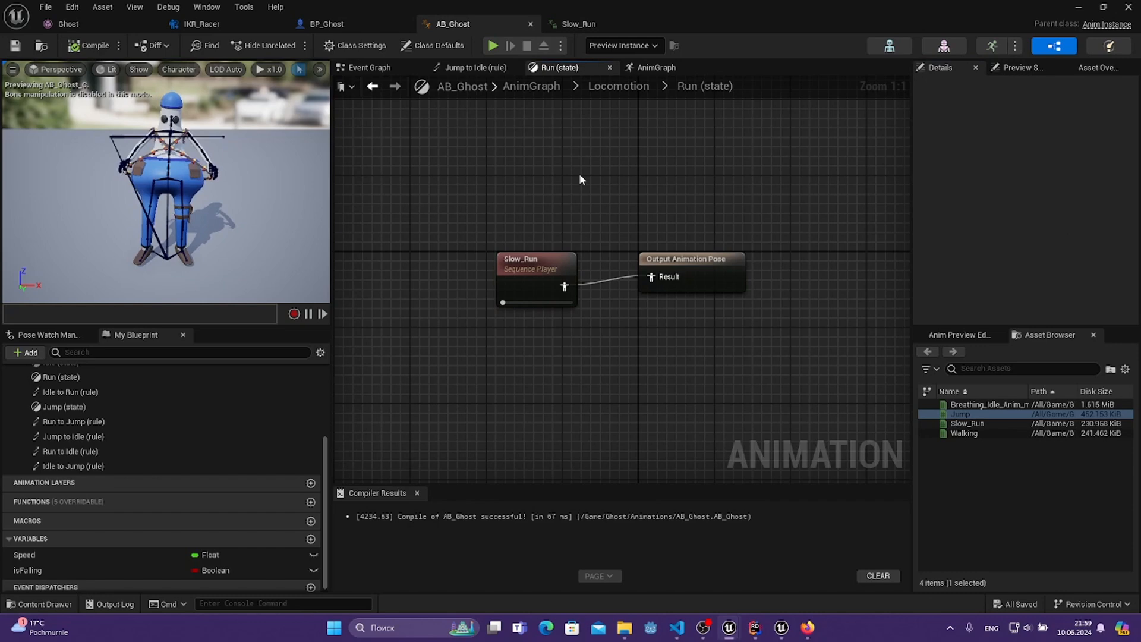
# - Close the Slow_Run asset and set the Jump Z Velocity of BP_Ghost's Character Movement component to 1000 m/s, then compile and save
pyautogui.click(658, 24)
pyautogui.click(357, 26)
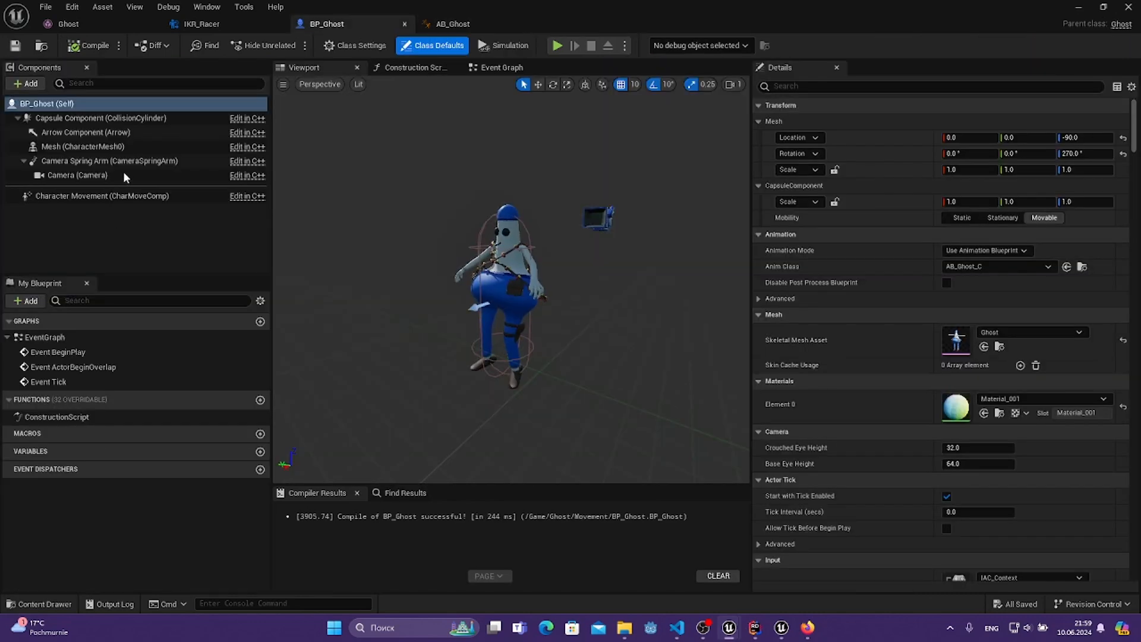
pyautogui.click(178, 196)
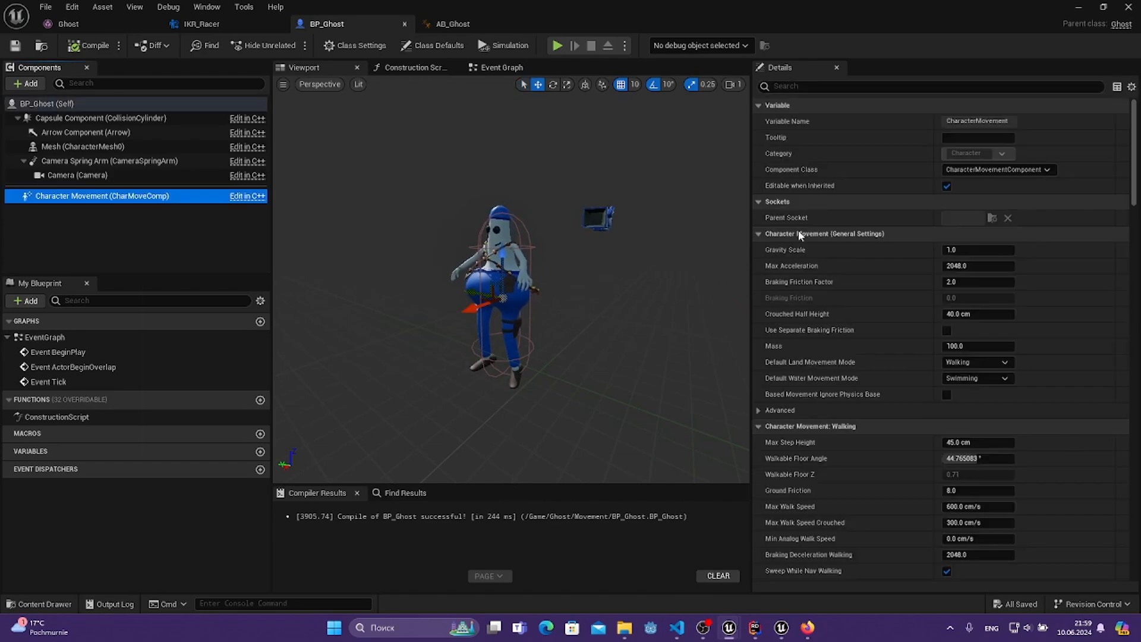
pyautogui.scroll(-4, 852, 268)
pyautogui.scroll(1, 909, 251)
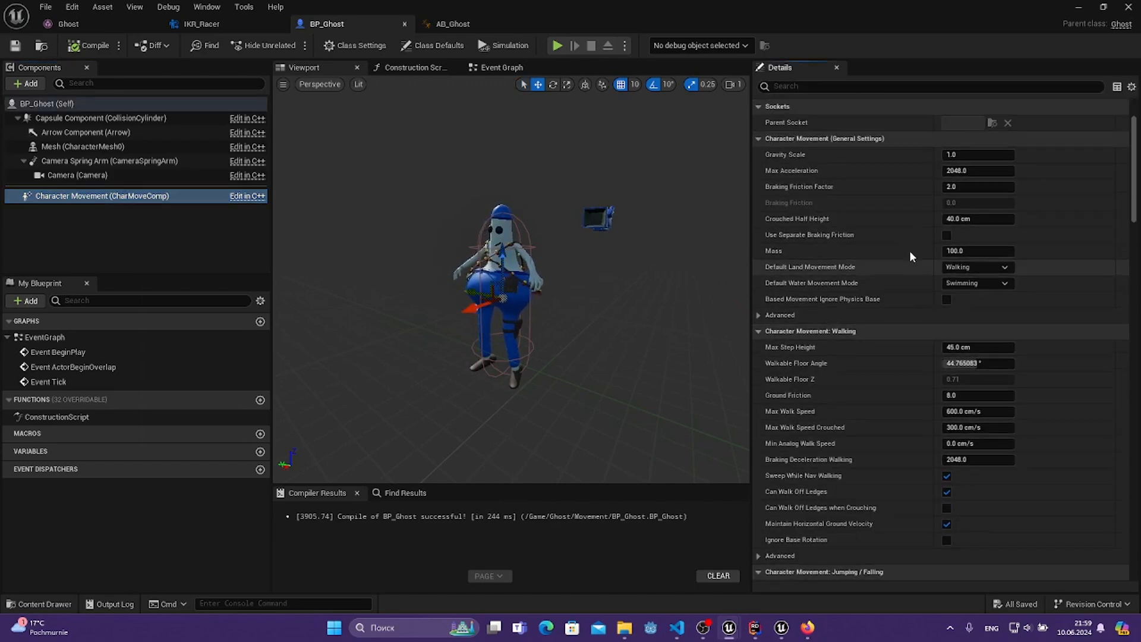
pyautogui.scroll(-9, 865, 286)
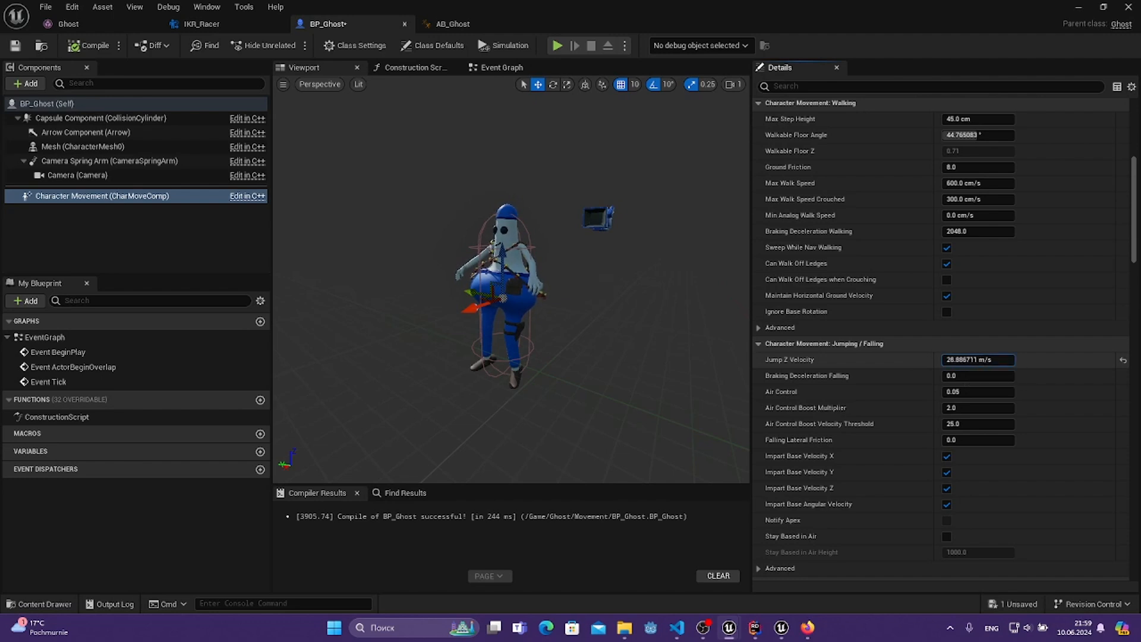
pyautogui.click(971, 360)
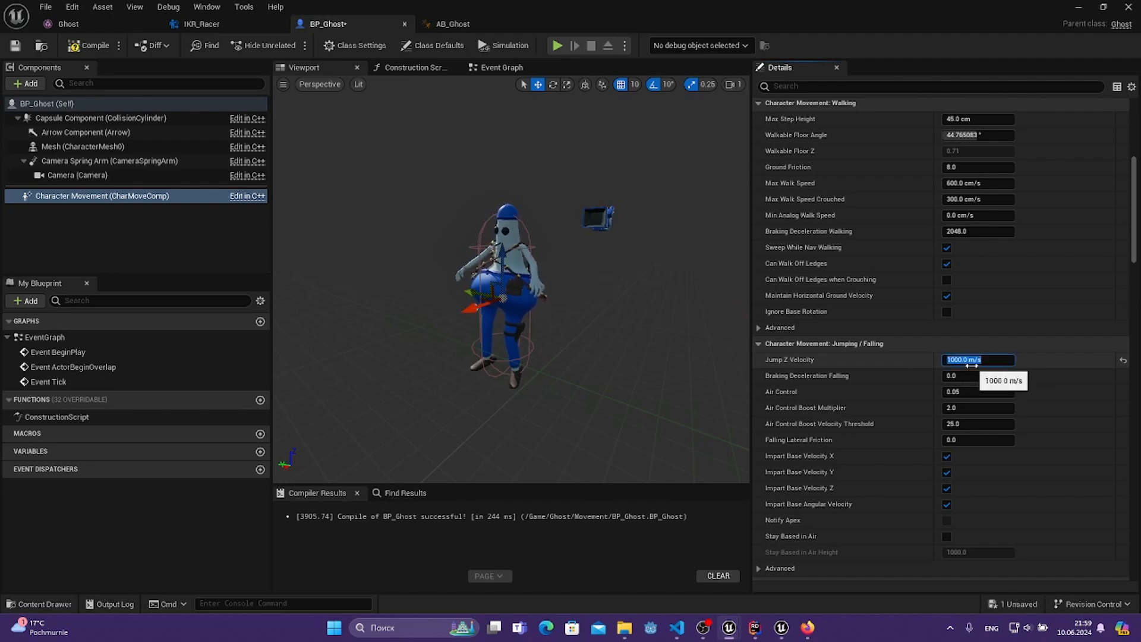
pyautogui.click(89, 45)
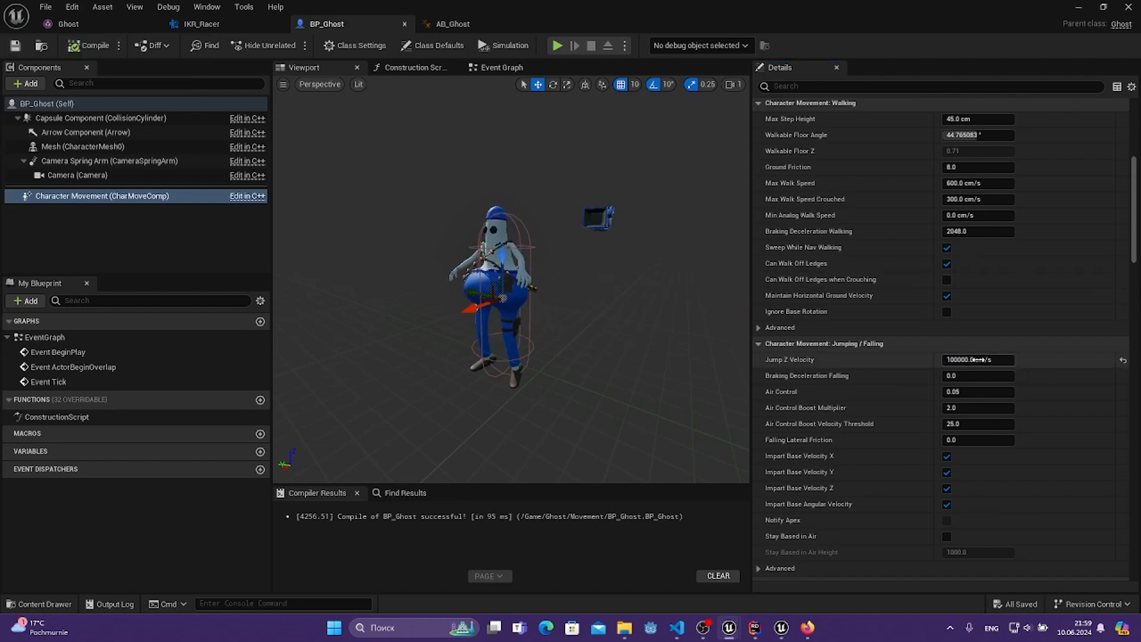
pyautogui.press('Return')
# - Return to the level editor and play ThirdPersonMap to test the ghost's new jump velocity
pyautogui.click(1079, 7)
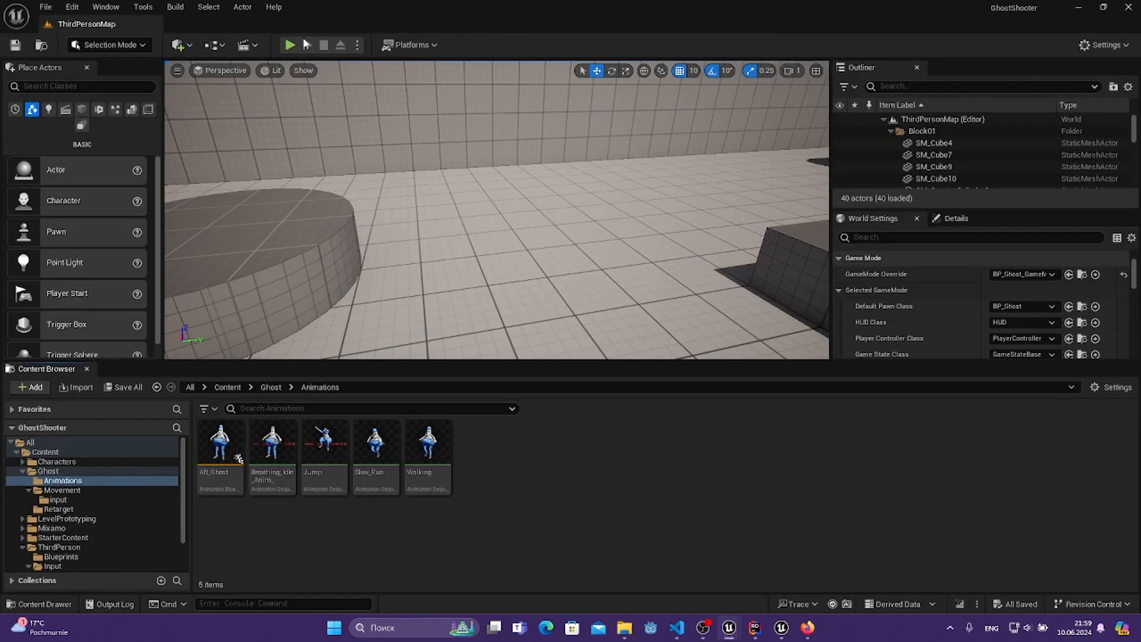
pyautogui.click(290, 45)
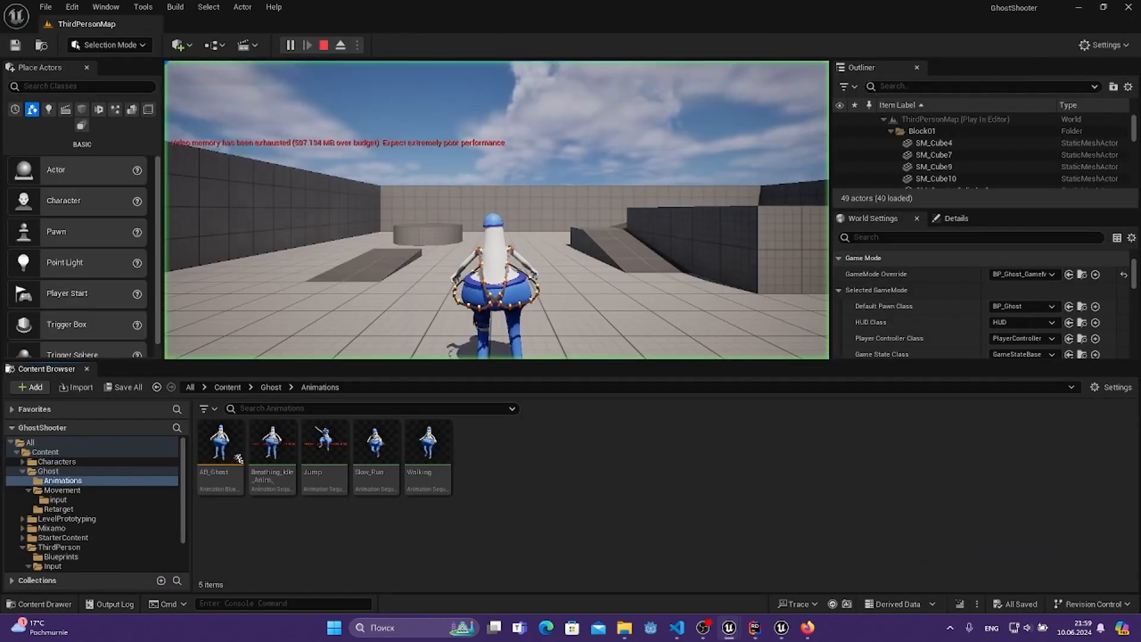
# - End the play test, set Jump Z Velocity of BP_Ghost's Character Movement component to 500 cm/s, and compile and save the blueprint
pyautogui.press('space')
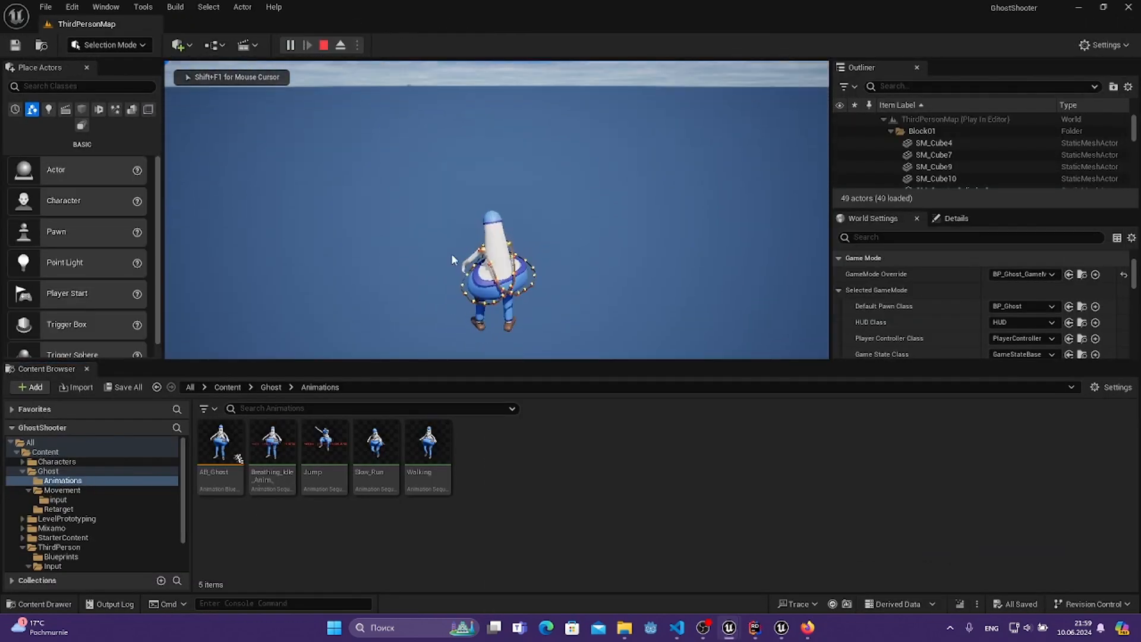
pyautogui.press('Escape')
pyautogui.click(730, 624)
pyautogui.click(786, 580)
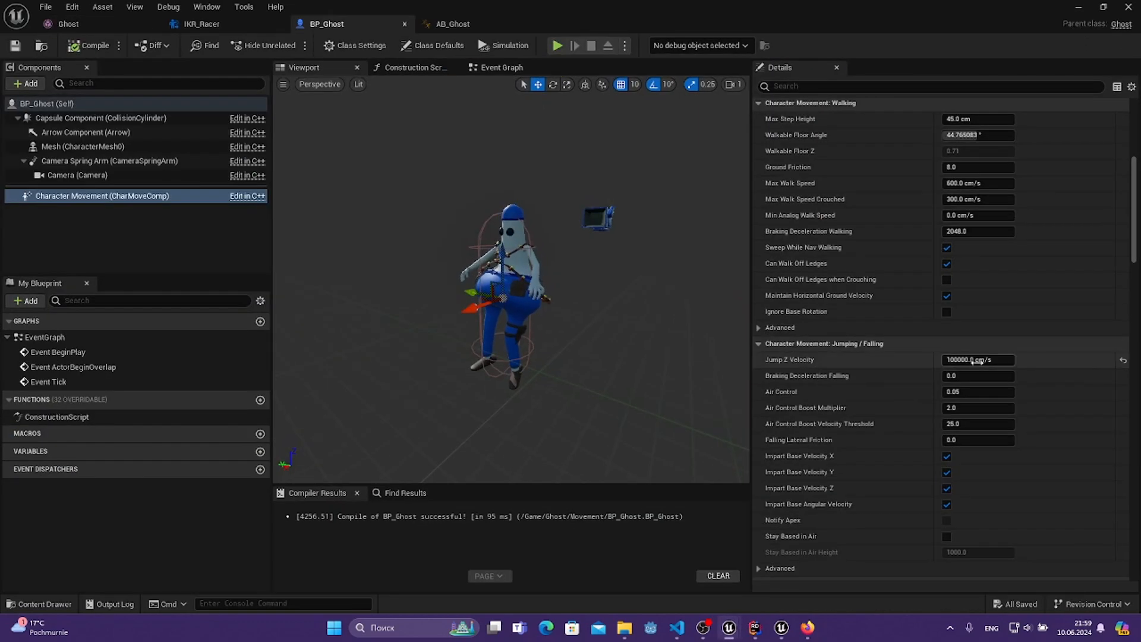
pyautogui.doubleClick(968, 361)
pyautogui.click(967, 360)
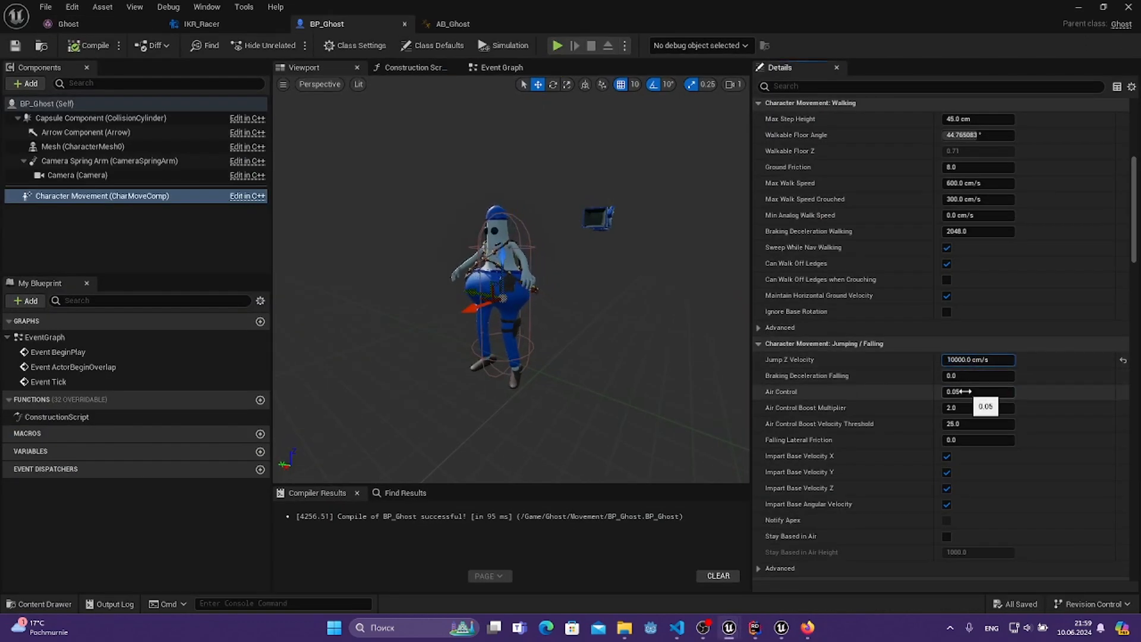
pyautogui.press('Return')
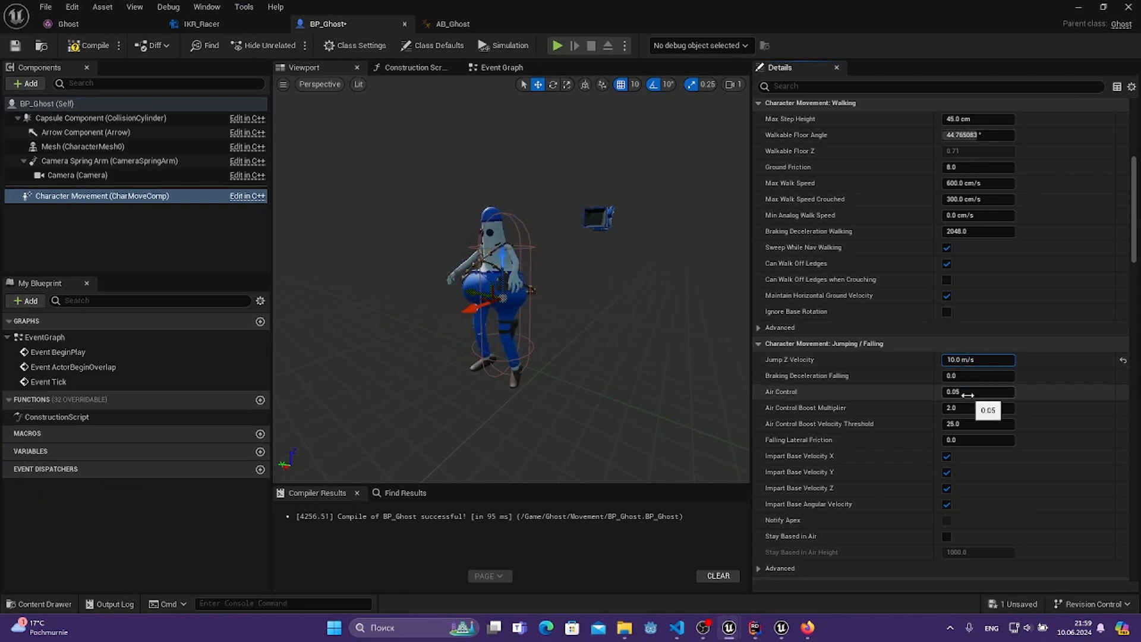
pyautogui.press('Return')
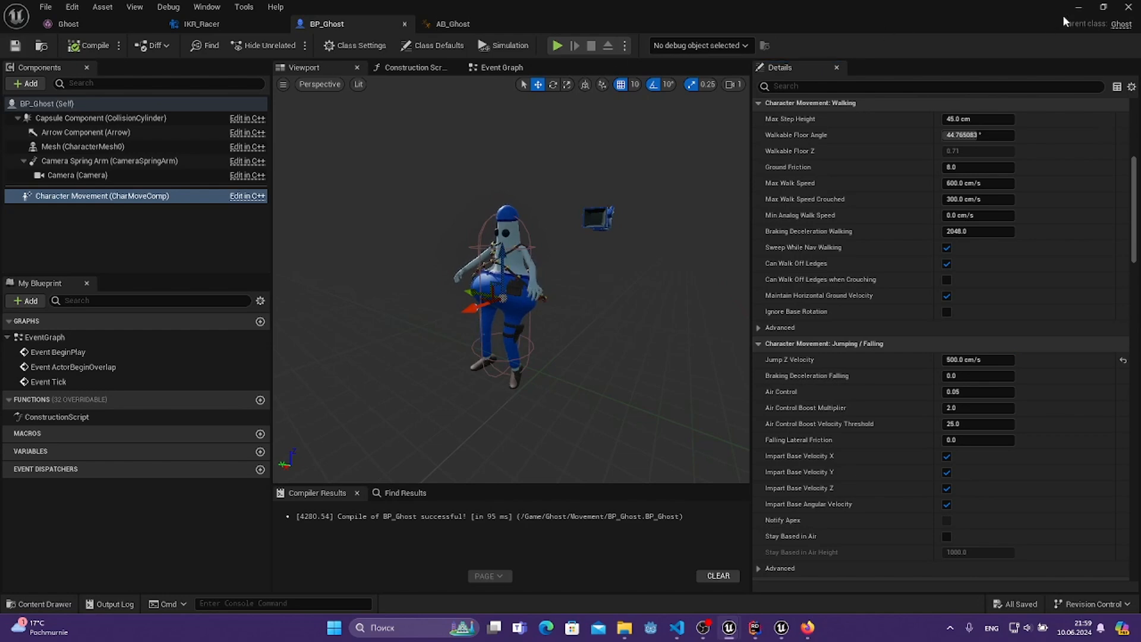
# - Play-test the level, running the ghost around the map with repeated jumps to check the jump height and facing direction
pyautogui.click(1078, 8)
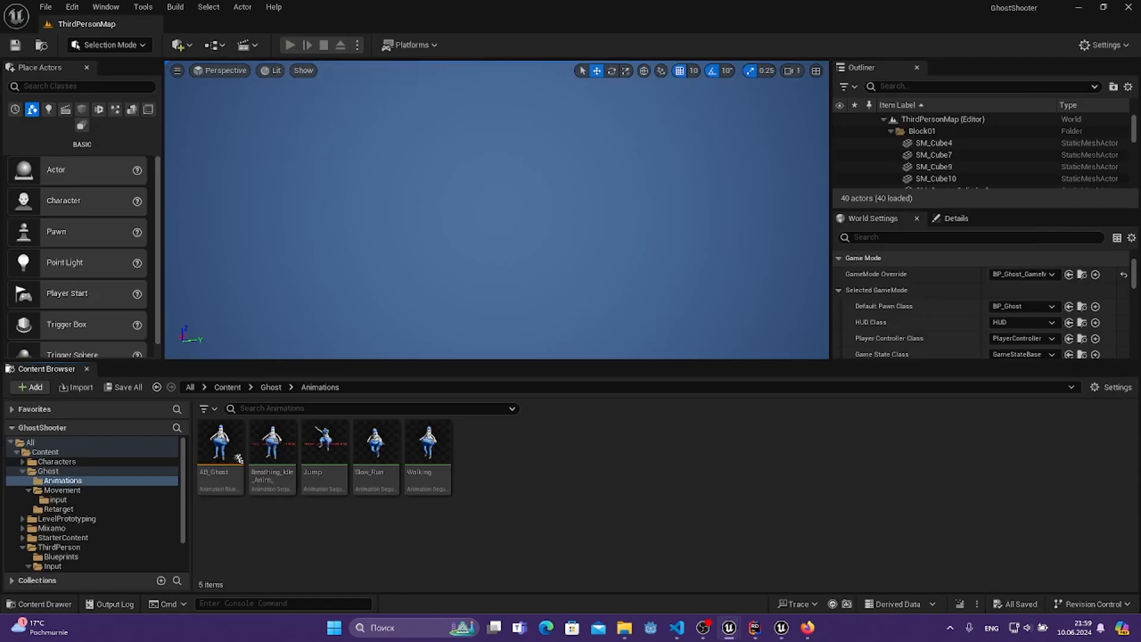
pyautogui.press('space')
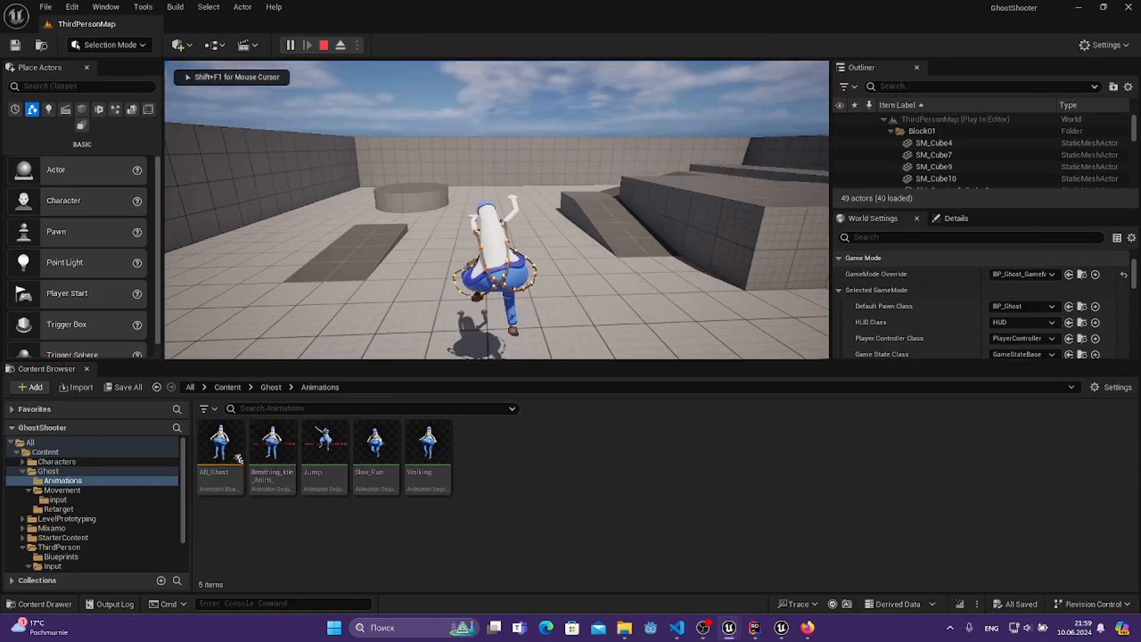
pyautogui.press('w')
pyautogui.press('space')
pyautogui.press('w')
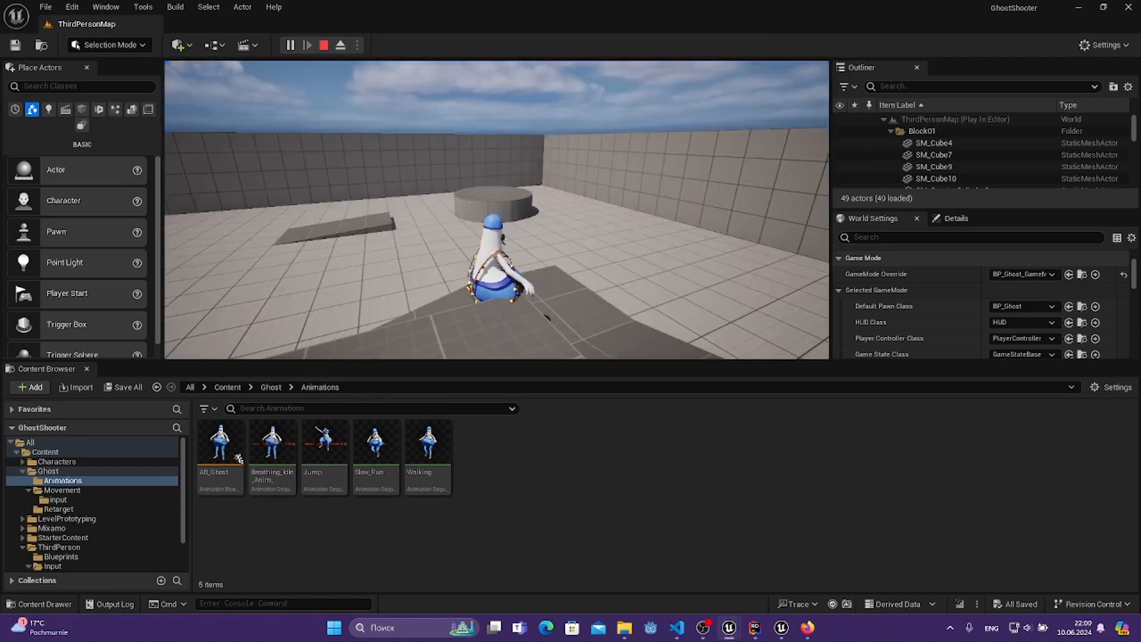
pyautogui.press('w')
pyautogui.press('space')
pyautogui.press('w')
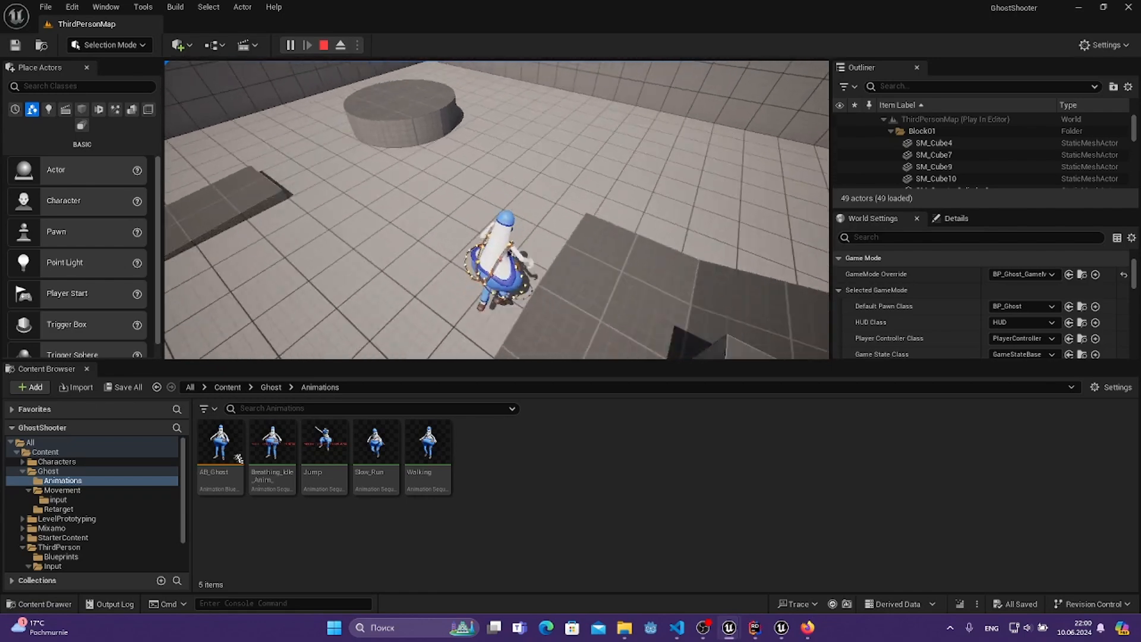
pyautogui.press('w')
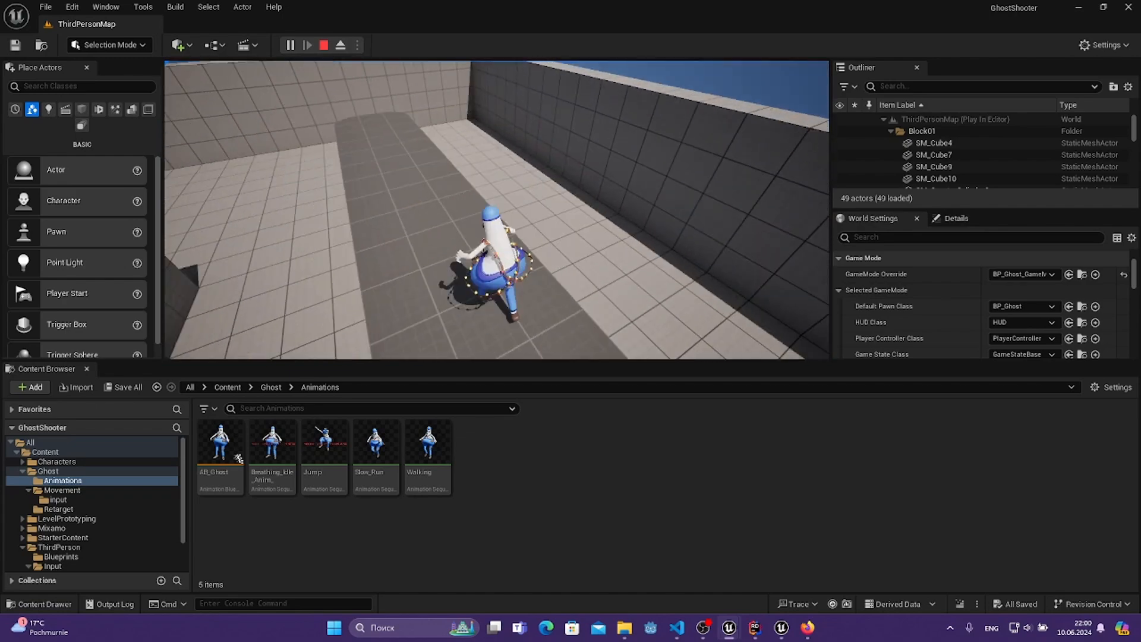
pyautogui.press('w')
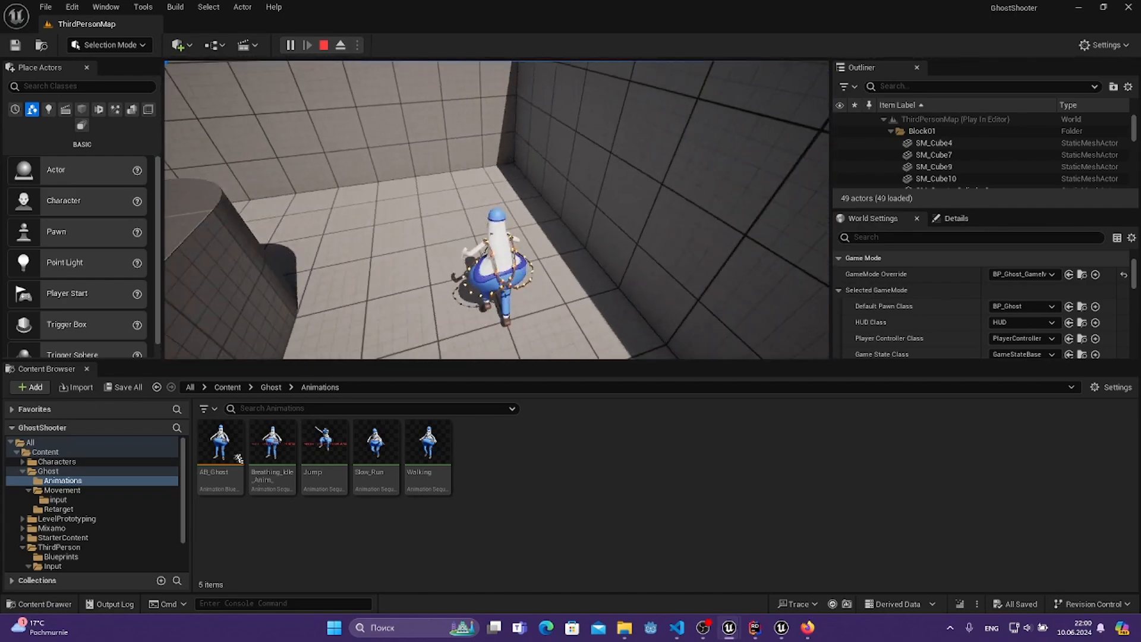
pyautogui.press('w')
pyautogui.press('w')
pyautogui.press('space')
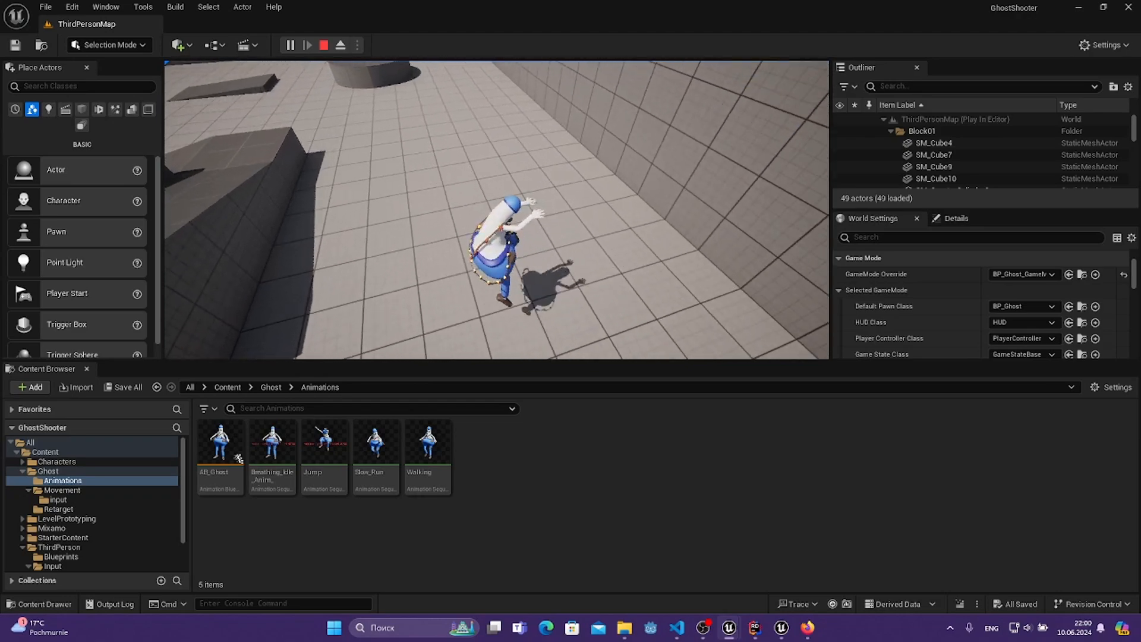
pyautogui.press('w')
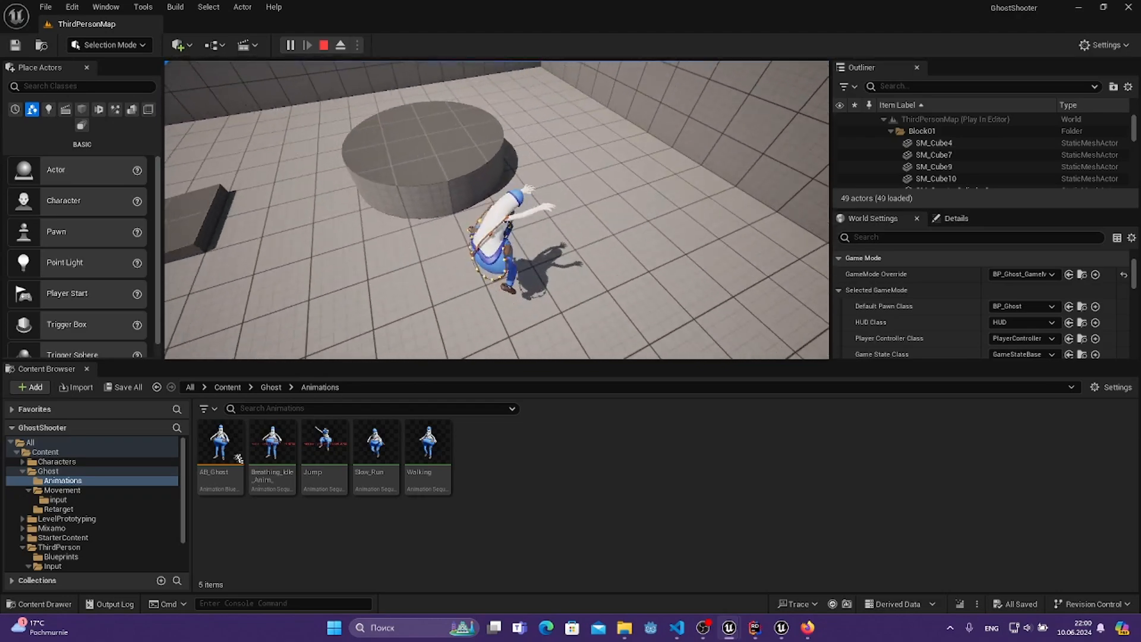
pyautogui.press('w')
pyautogui.press('w')
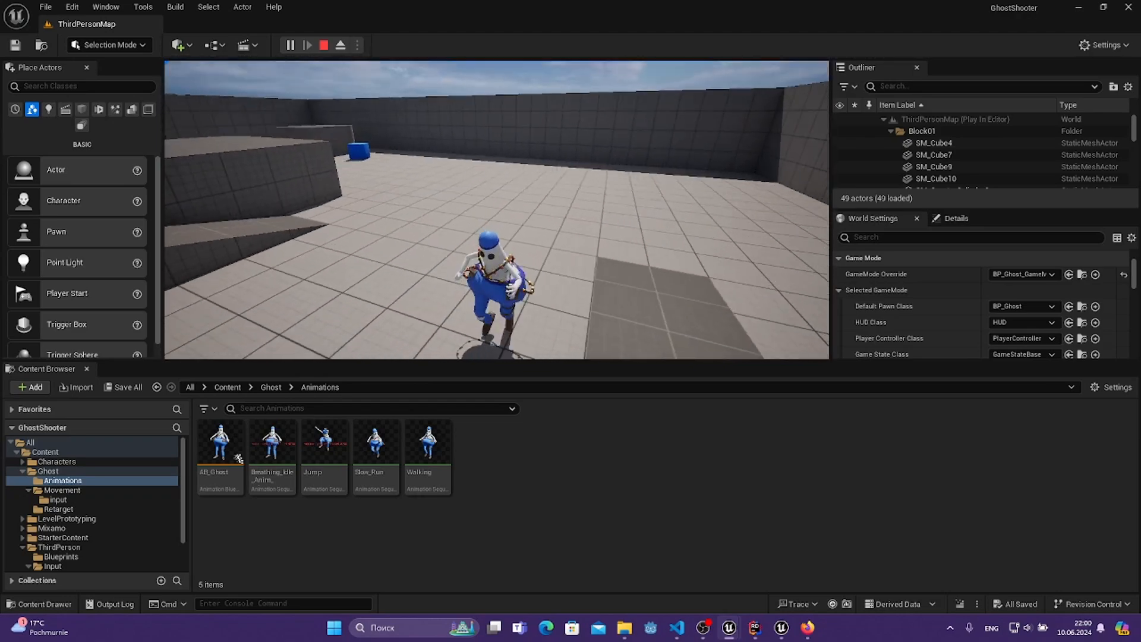
pyautogui.press('s')
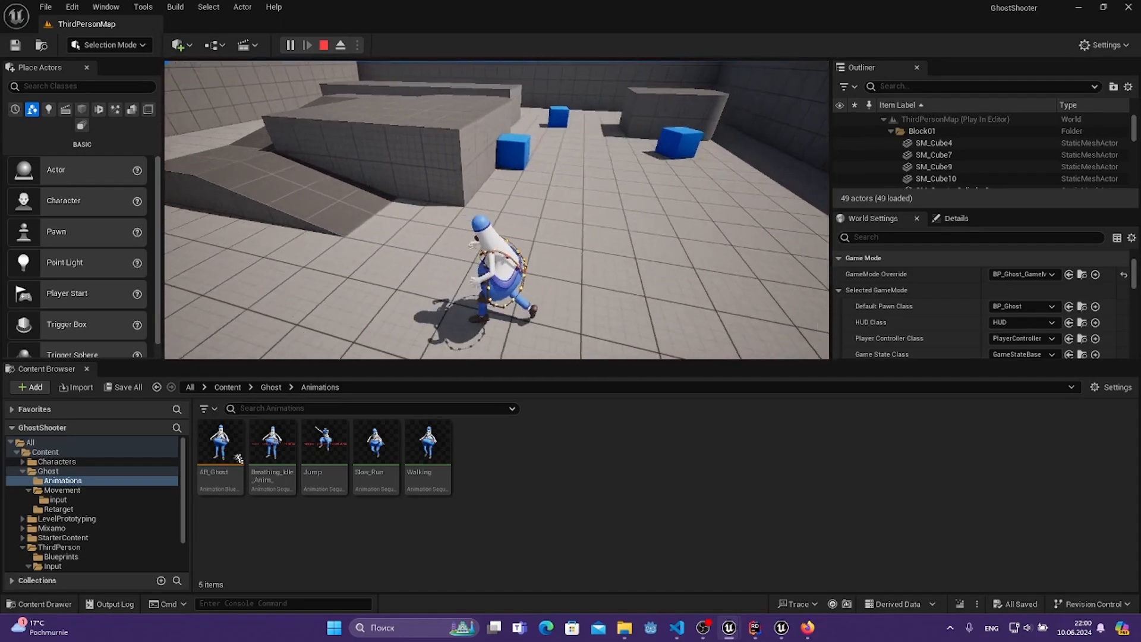
pyautogui.press('w')
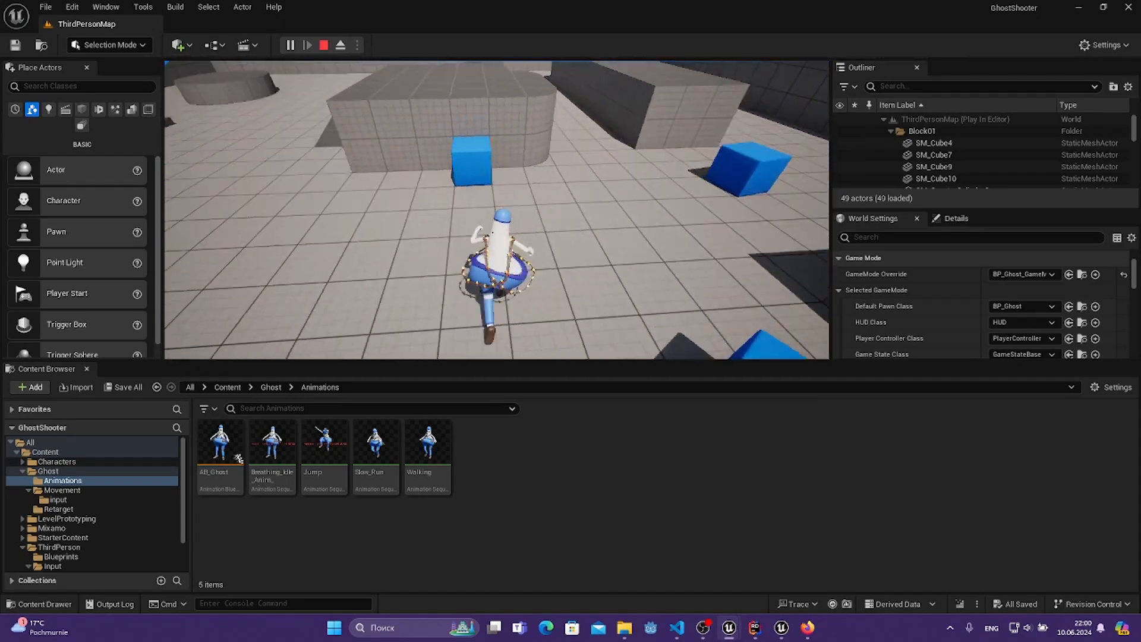
pyautogui.press('w')
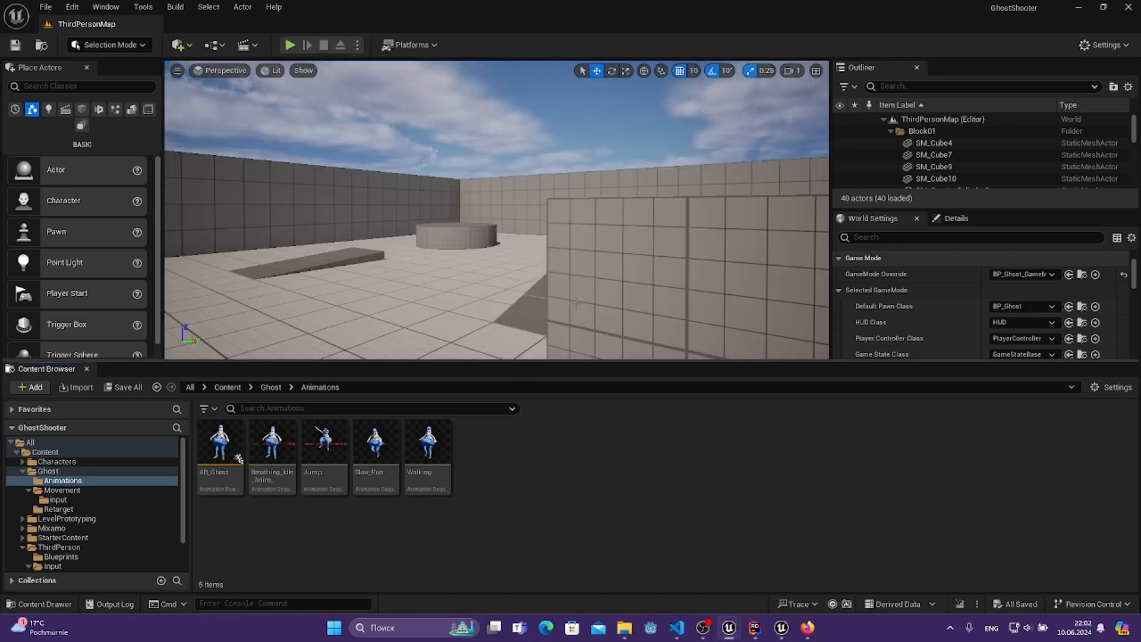
# - Enable Orient Rotation to Movement on BP_Ghost's Character Movement component, and compile and save the blueprint
pyautogui.moveTo(497, 256); pyautogui.dragTo(514, 285, button='right')
pyautogui.press('a')
pyautogui.moveTo(730, 627)
pyautogui.click(832, 555)
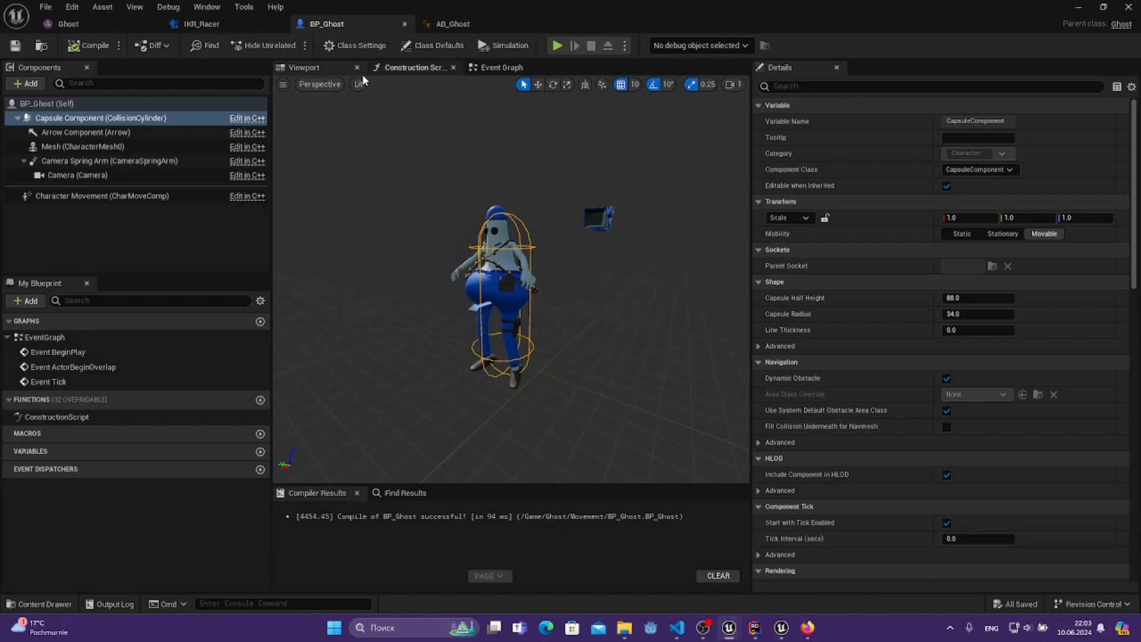
pyautogui.click(107, 197)
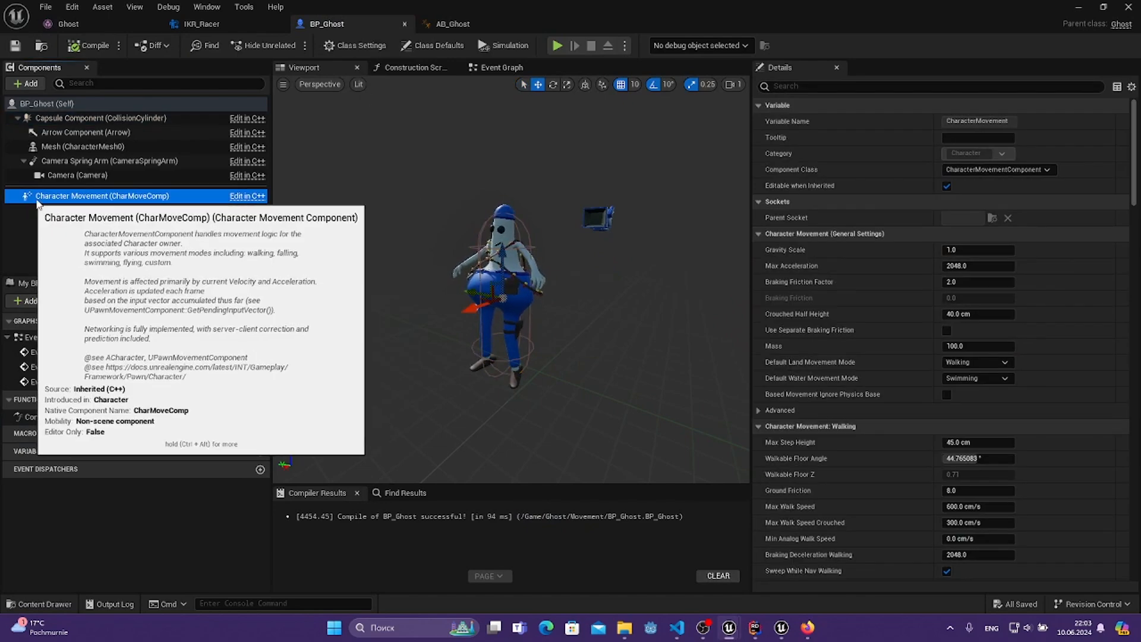
pyautogui.click(870, 86)
pyautogui.write('or')
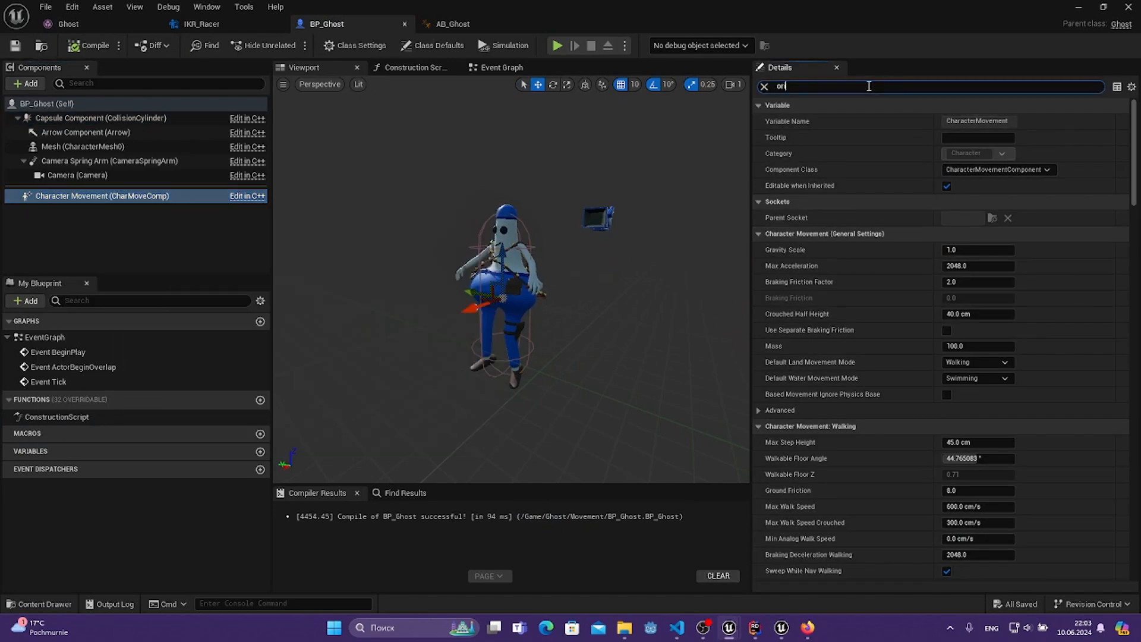
pyautogui.write('i')
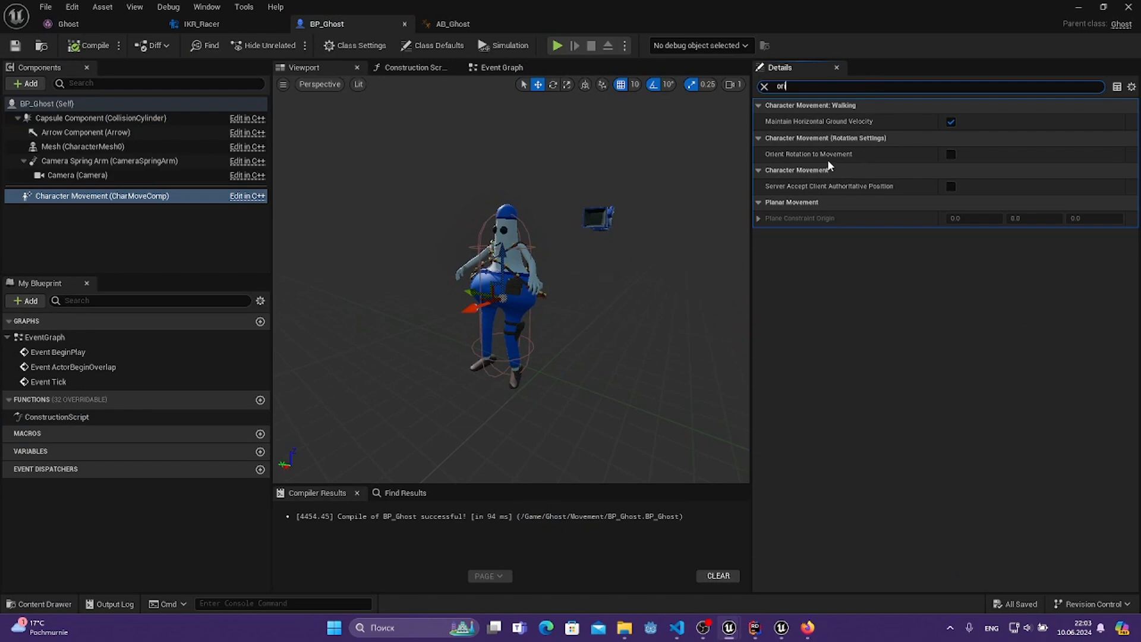
pyautogui.click(951, 155)
pyautogui.click(89, 45)
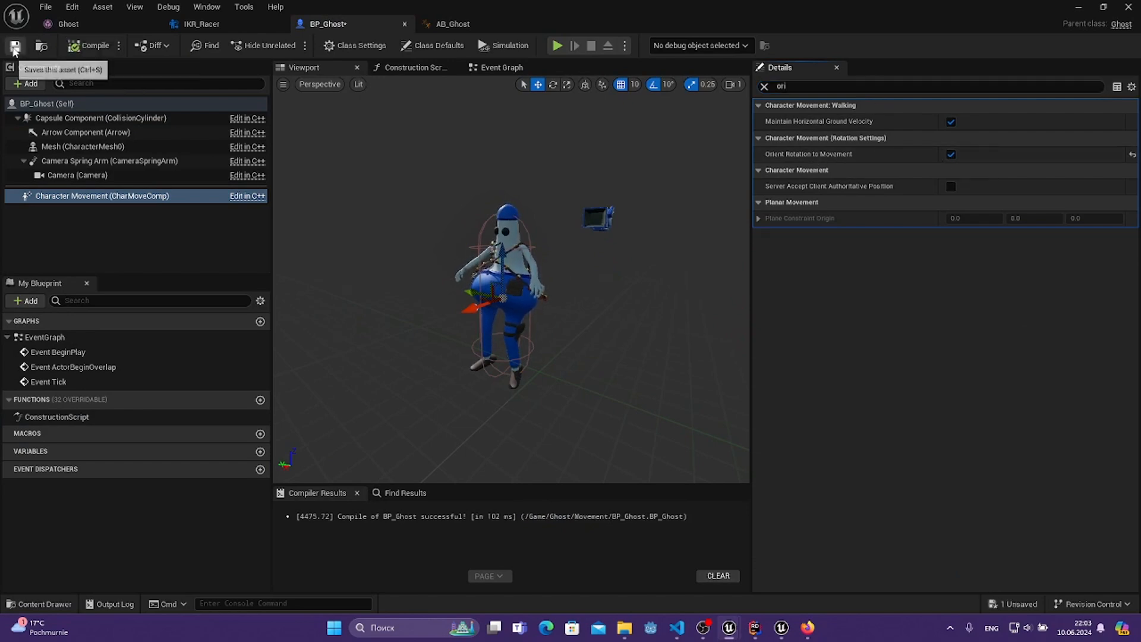
# - Play-test the level, moving the ghost forward, backward and sideways with a jump to check how it turns, and end the test
pyautogui.click(1103, 6)
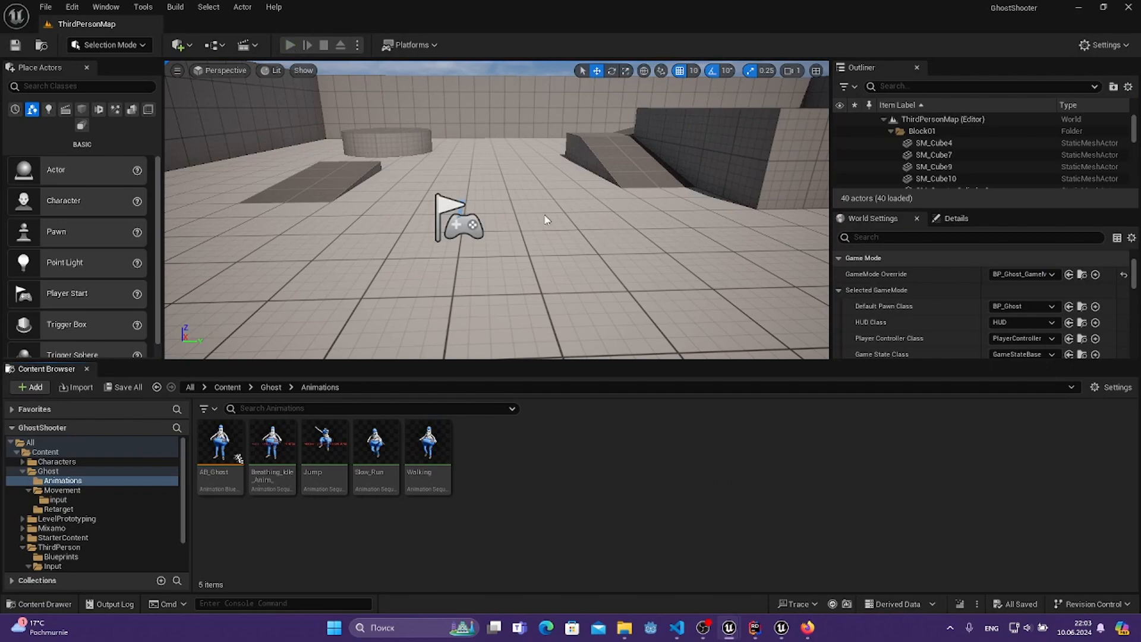
pyautogui.click(290, 45)
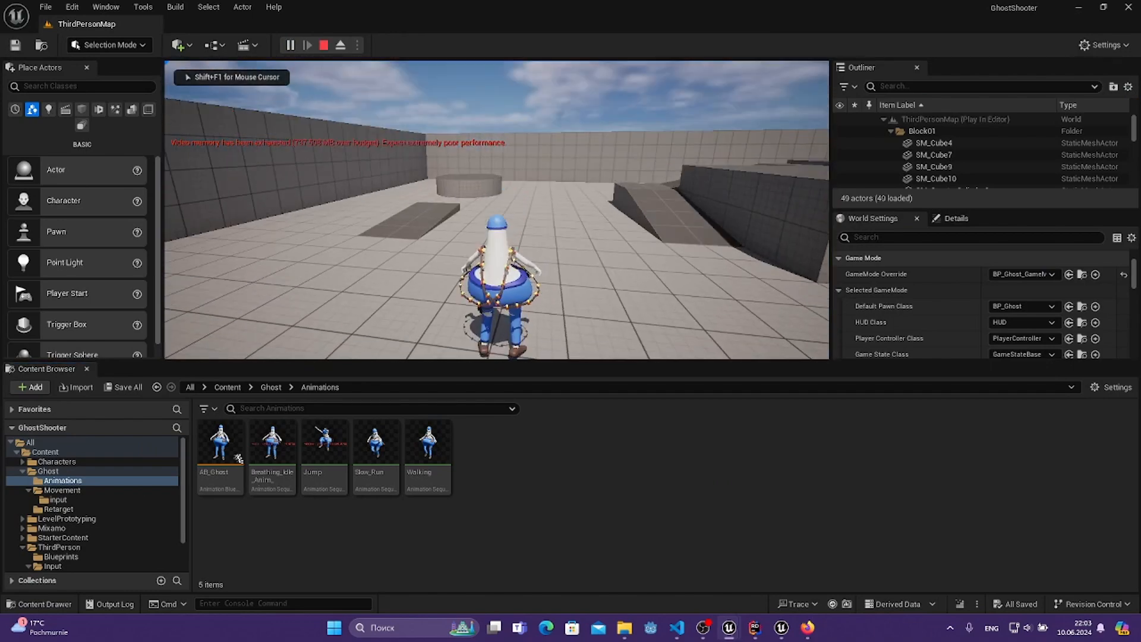
pyautogui.press('w')
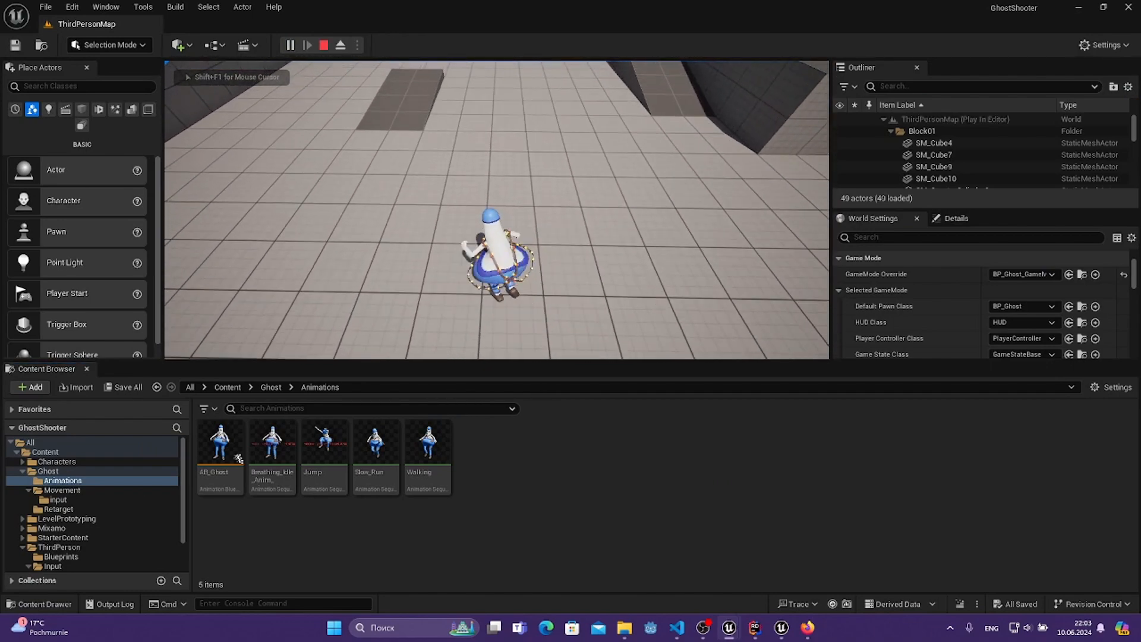
pyautogui.press('space')
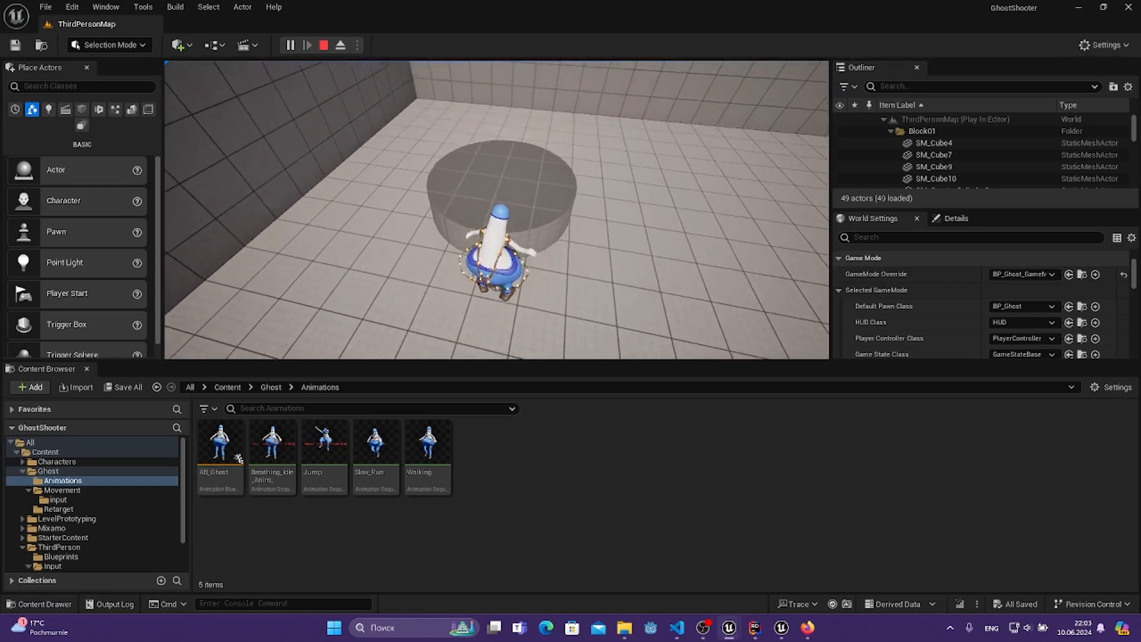
pyautogui.press('s')
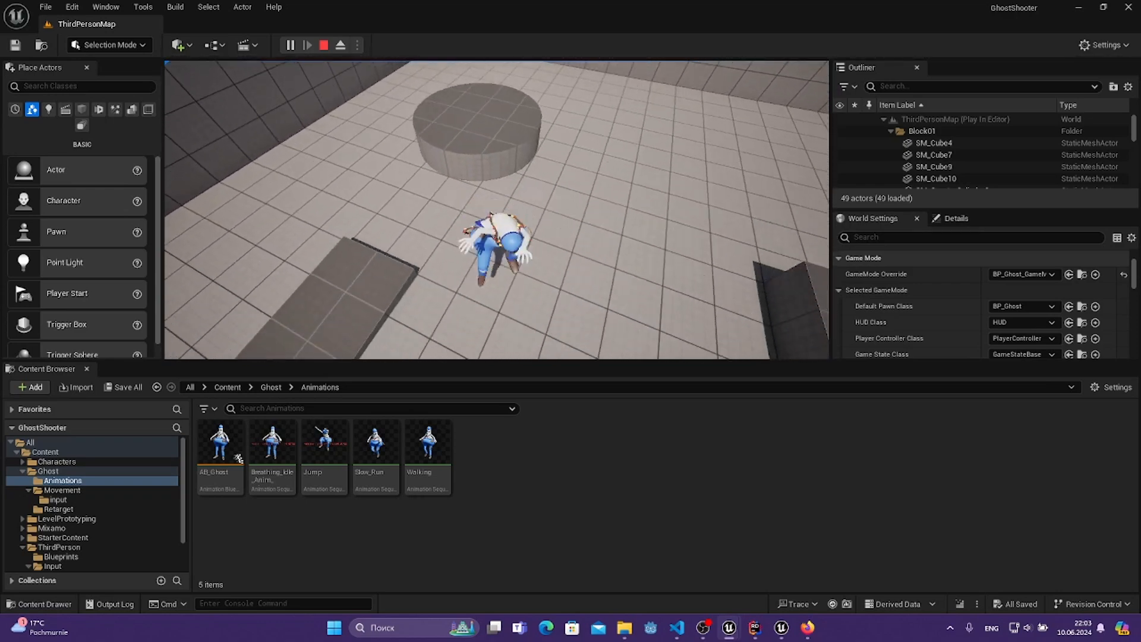
pyautogui.press('d')
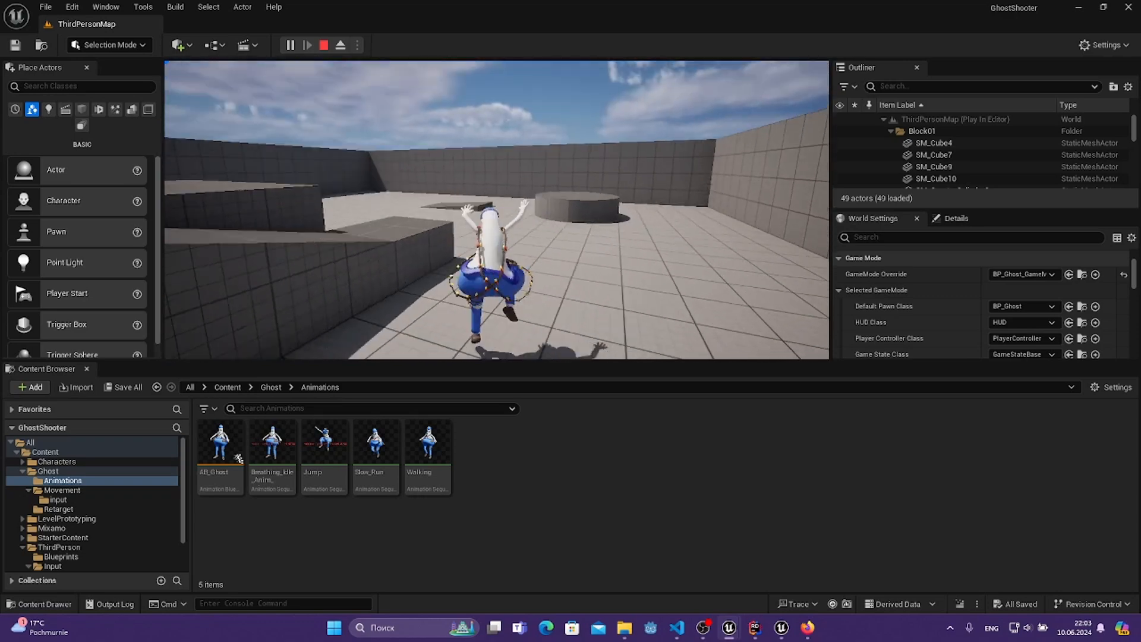
pyautogui.press('Escape')
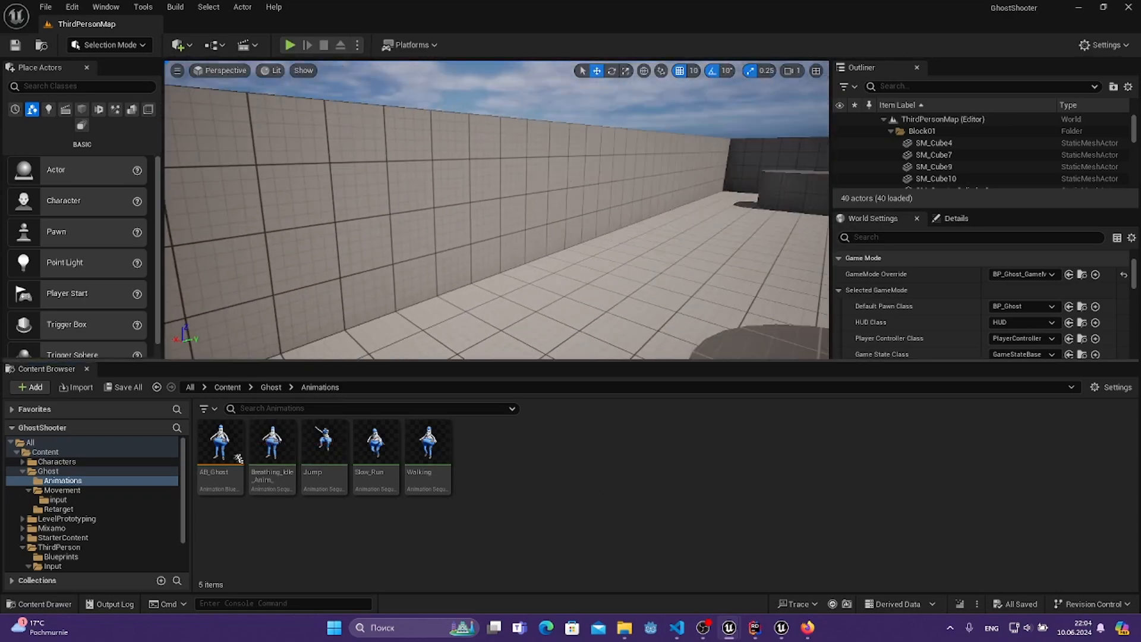
# - Open the Jump animation from AB_Ghost's assets, set its Rate Scale to 1.4, and save it
pyautogui.moveTo(737, 624)
pyautogui.click(765, 562)
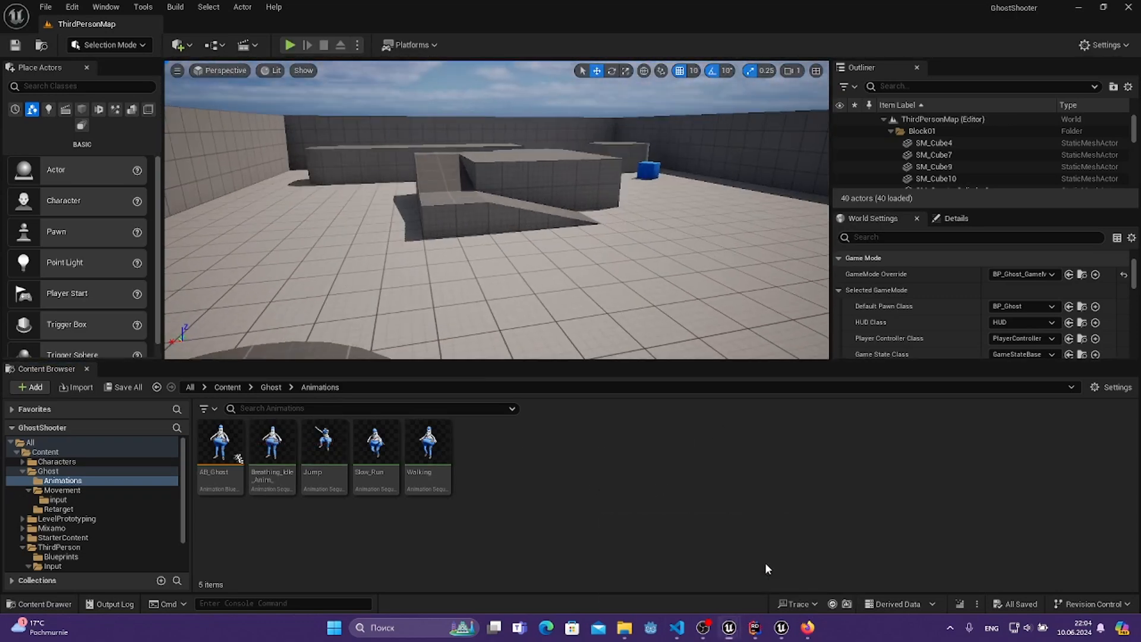
pyautogui.moveTo(995, 414)
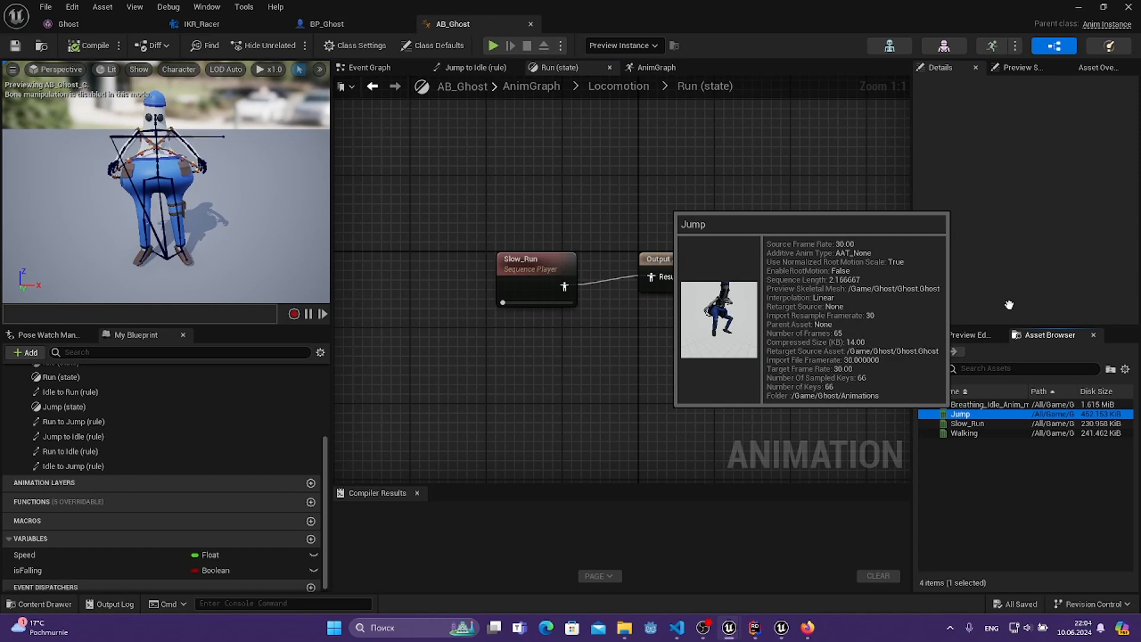
pyautogui.doubleClick(960, 414)
pyautogui.click(107, 297)
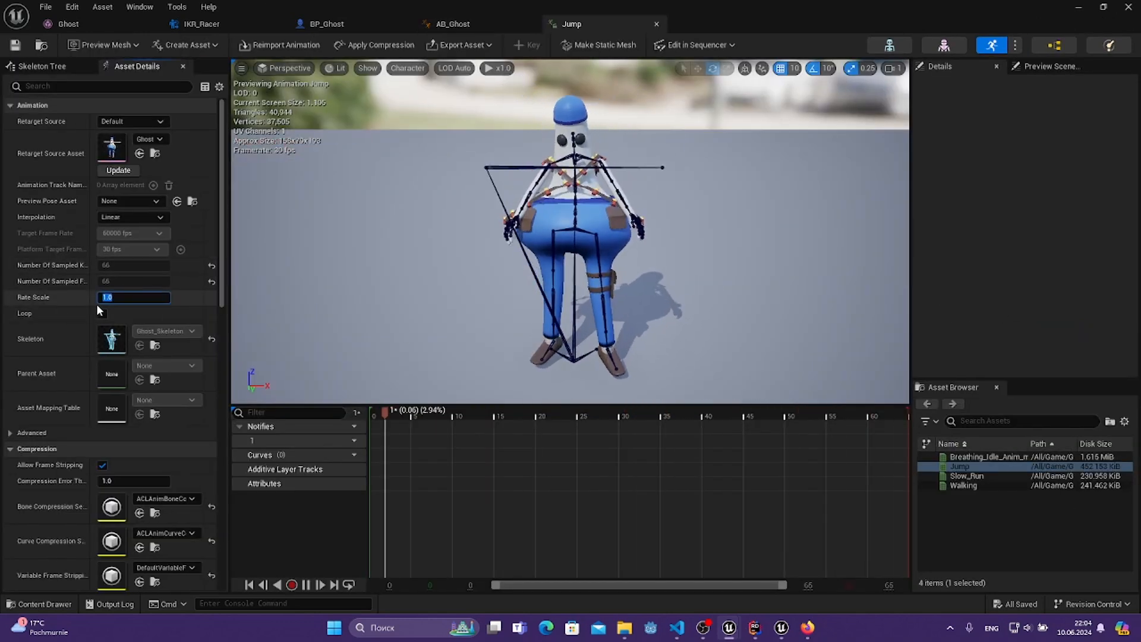
pyautogui.write('1.4')
pyautogui.press('Return')
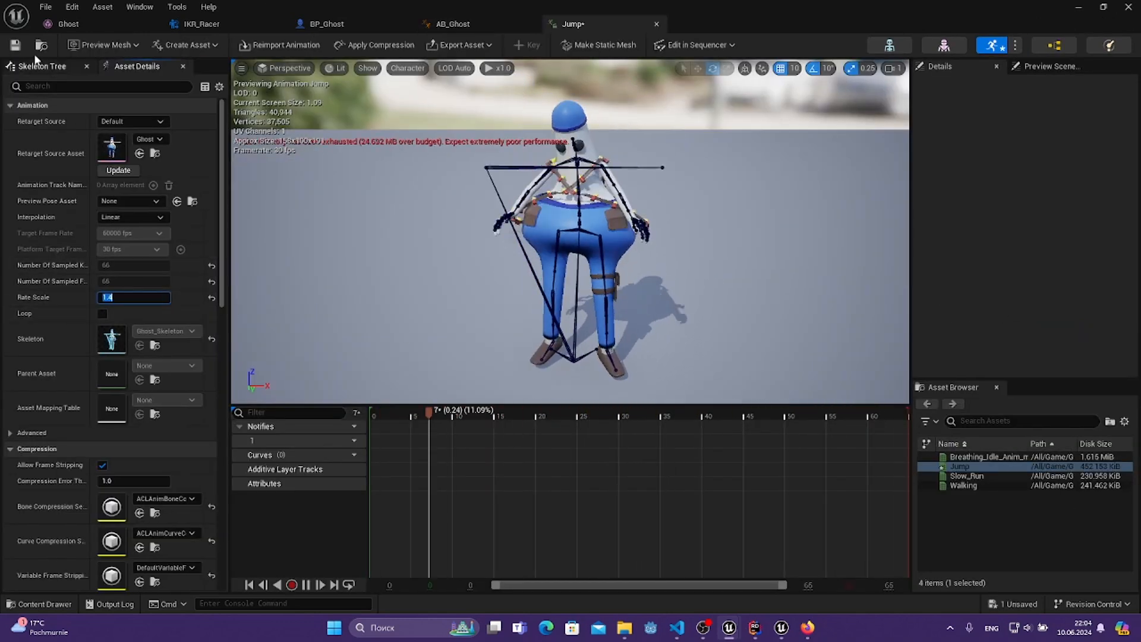
pyautogui.click(14, 45)
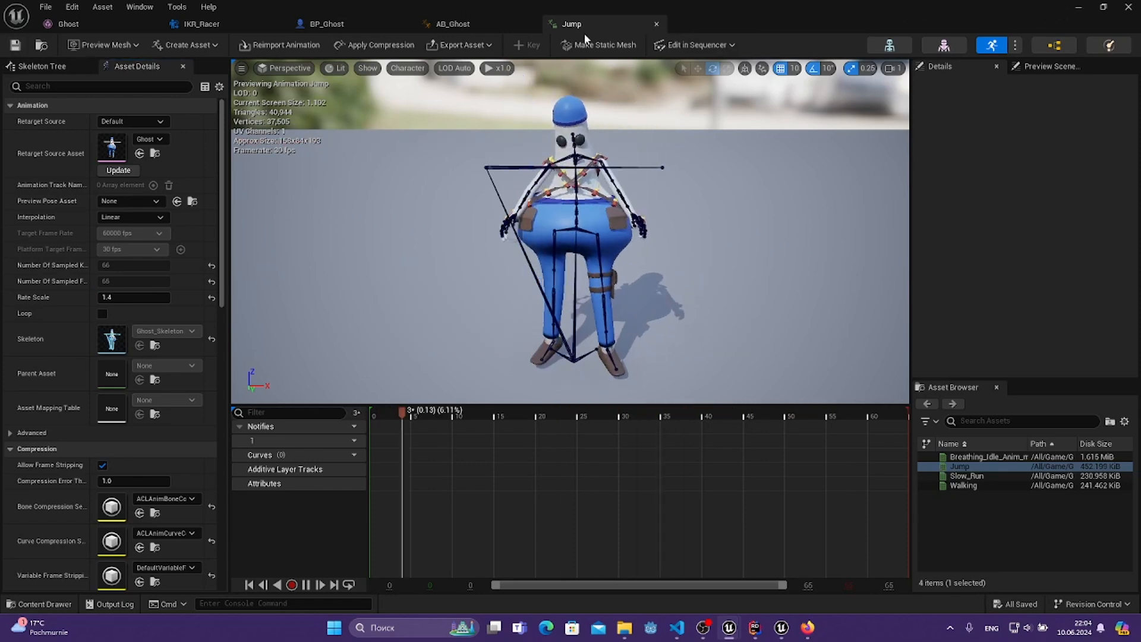
# - Close the Jump and AB_Ghost editors and return to ThirdPersonMap for another play test
pyautogui.click(657, 24)
pyautogui.click(534, 23)
pyautogui.click(1079, 7)
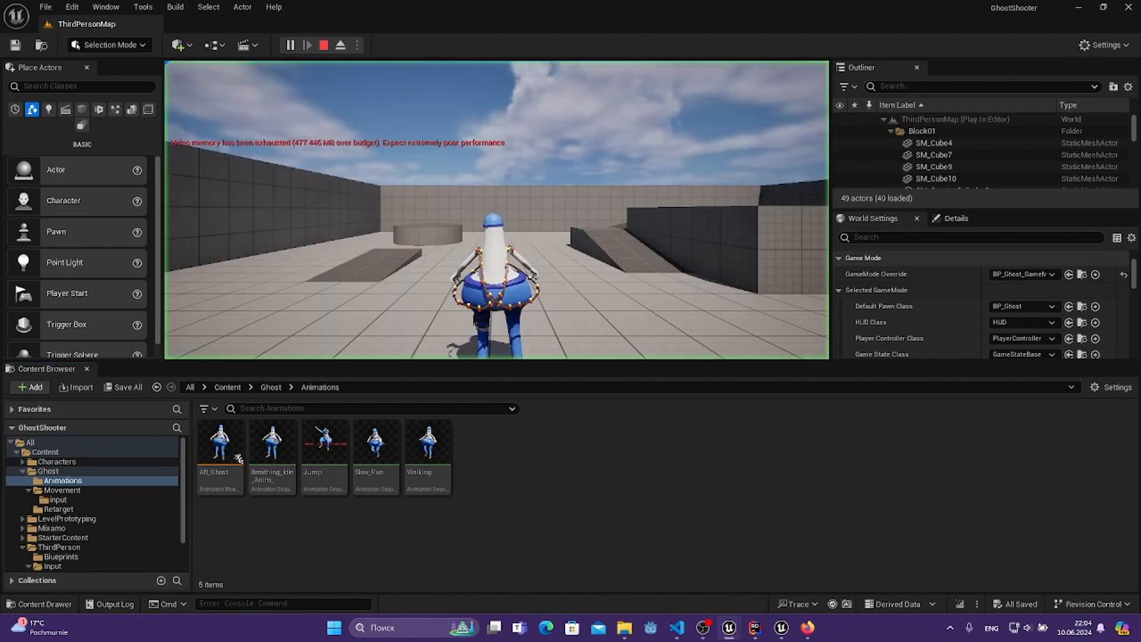
# - Play-test the ghost running and jumping in the level to check the faster jump animation, and end the test
pyautogui.press('space')
pyautogui.press('w')
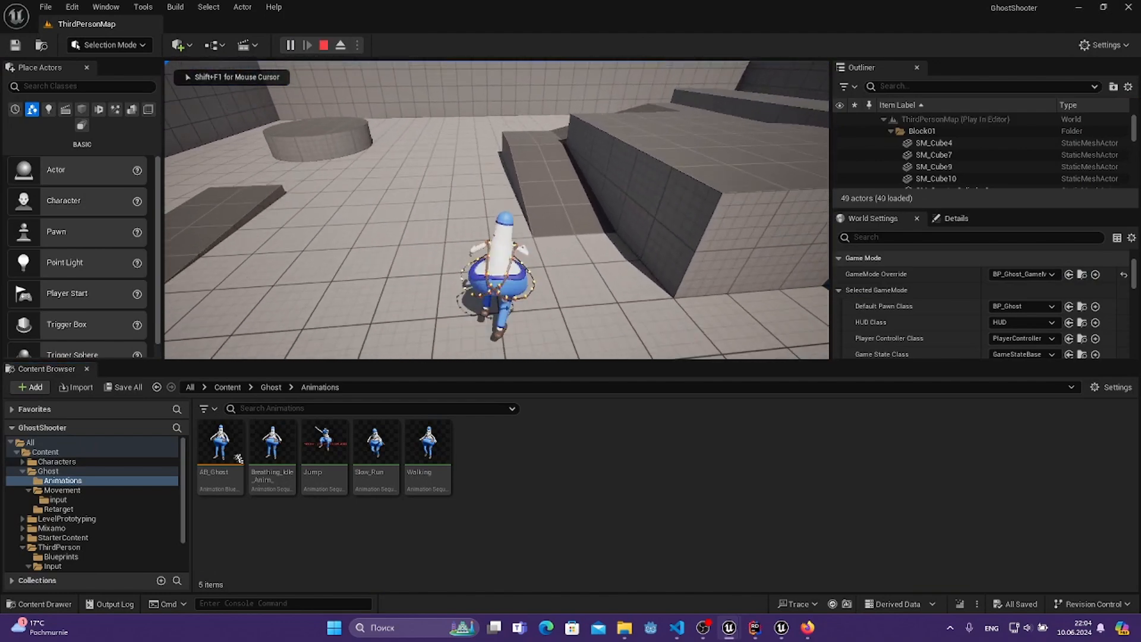
pyautogui.press('space')
pyautogui.press('space')
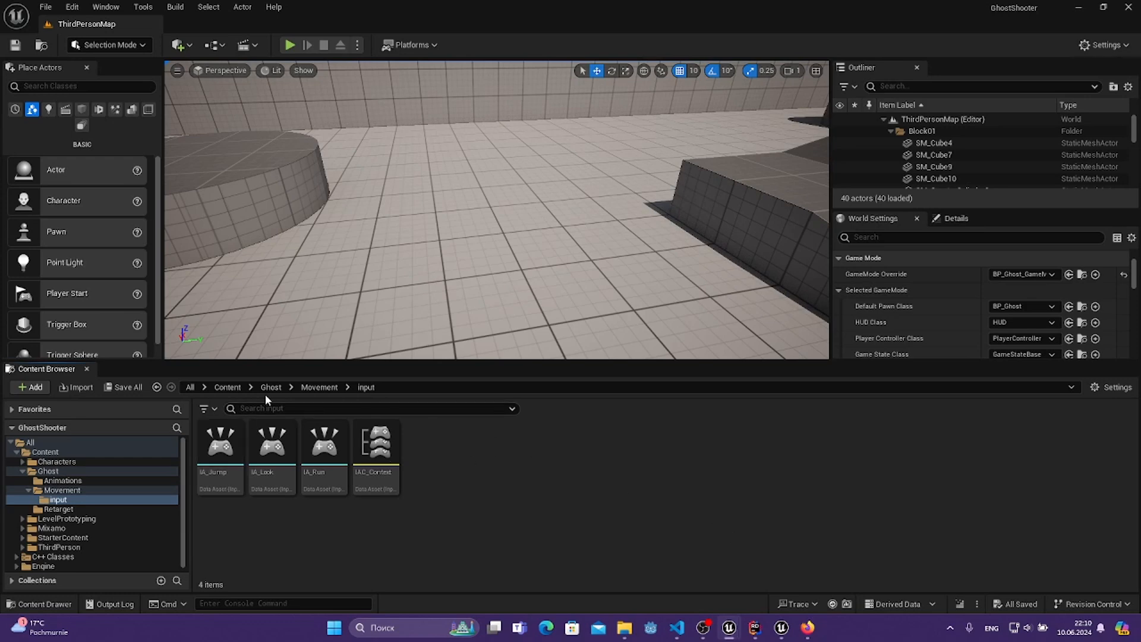
# - Open the Ghost folder of the project content
pyautogui.click(271, 387)
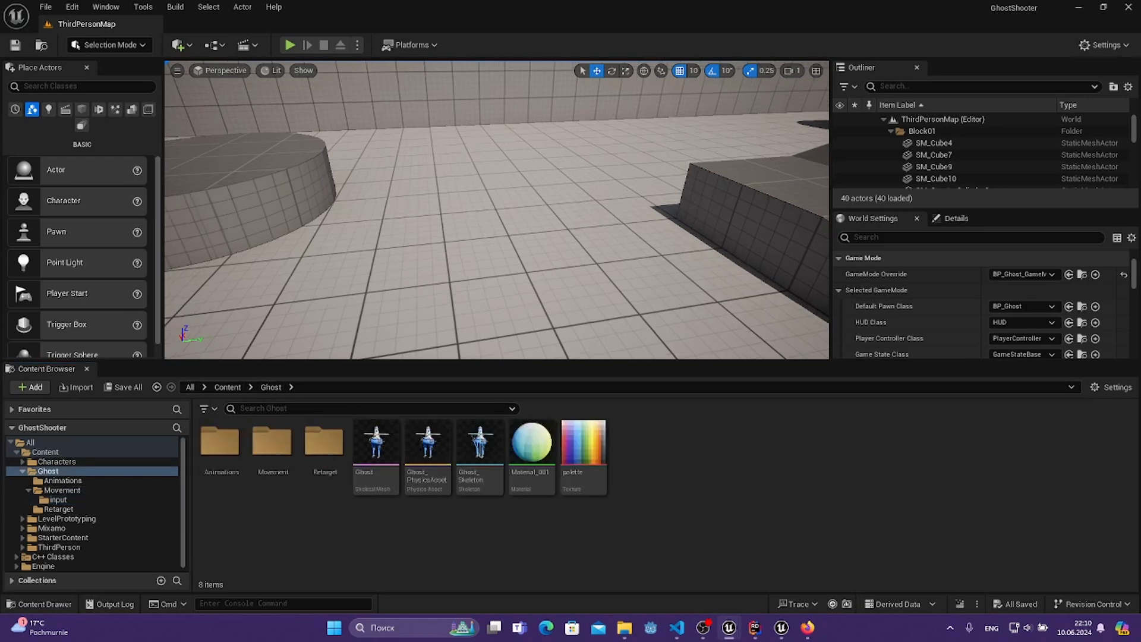
pyautogui.moveTo(563, 303); pyautogui.dragTo(558, 296, button='right')
pyautogui.press('s')
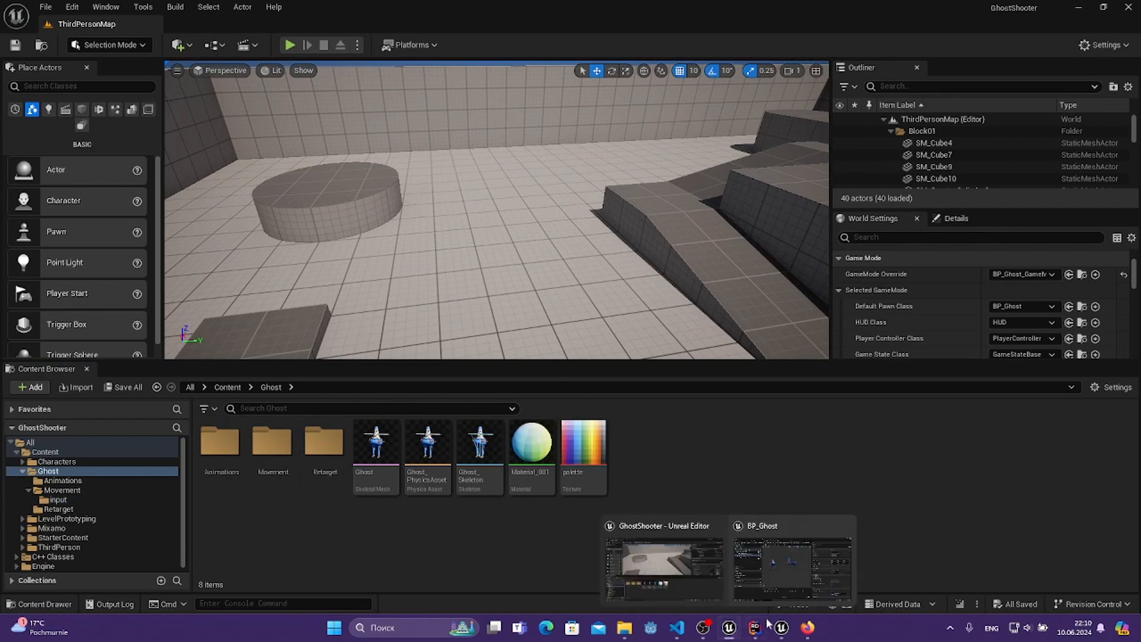
# - Switch to Rider and remove the minus signs before LookVector.X and LookVector.Y in Ghost.cpp's AGhost::Look function
pyautogui.click(764, 629)
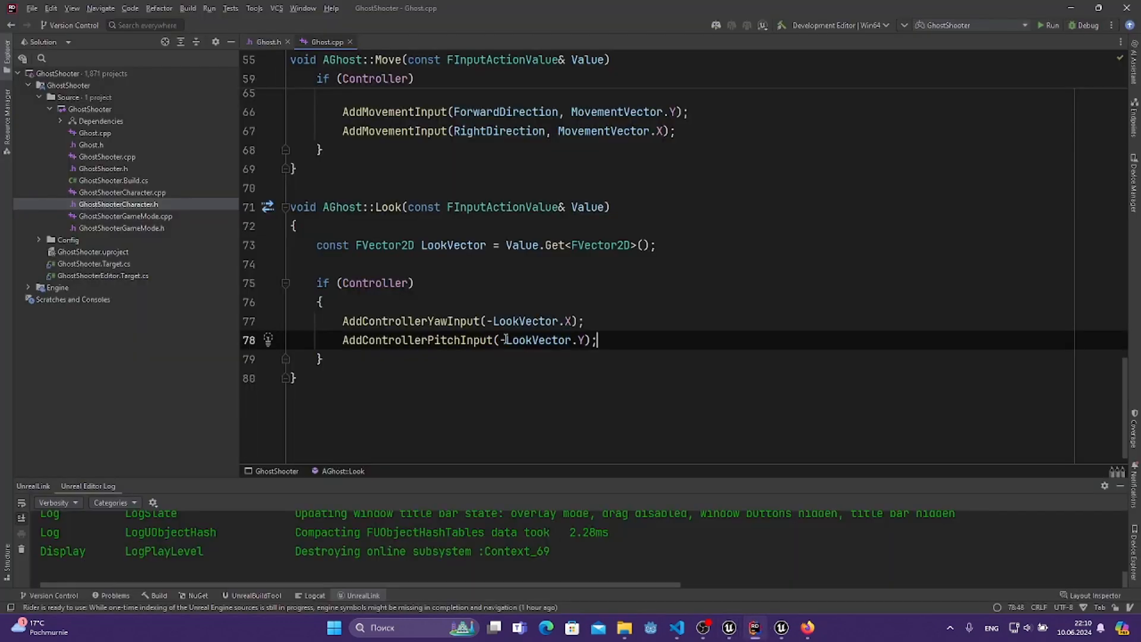
pyautogui.press('Delete')
pyautogui.click(494, 320)
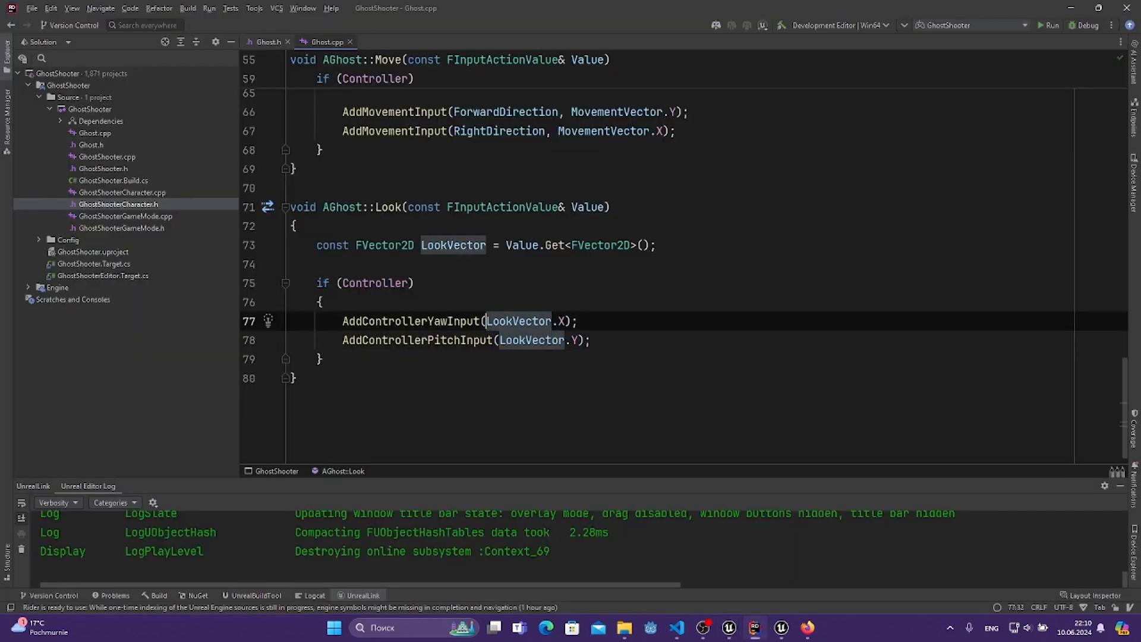
pyautogui.moveTo(353, 304); pyautogui.dragTo(658, 333)
pyautogui.click(649, 325)
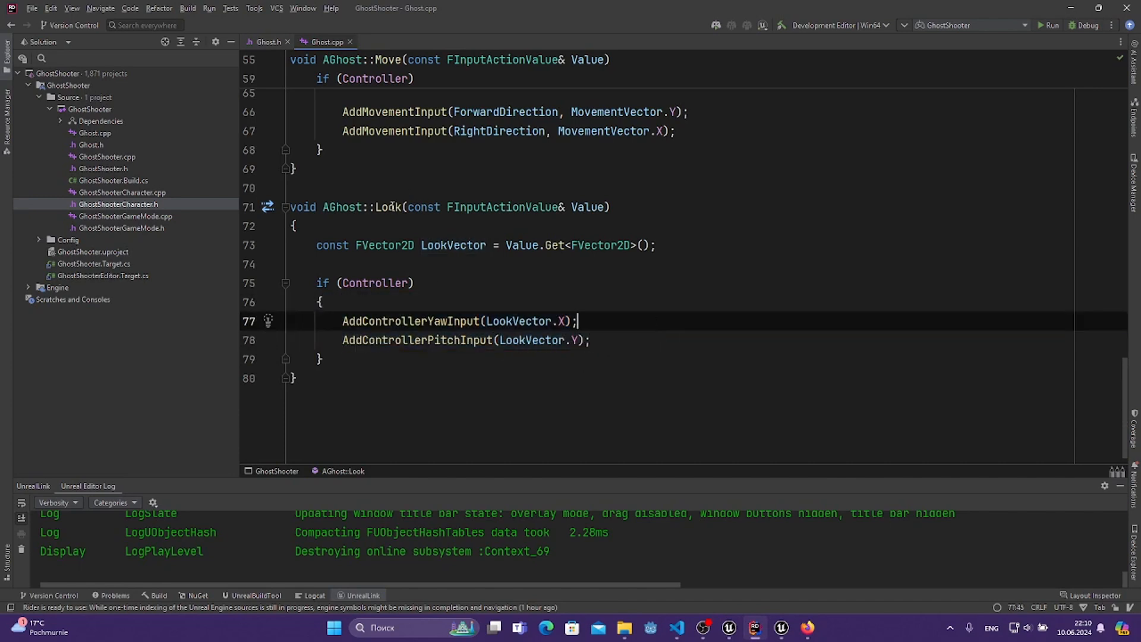
# - Put the minus signs back before LookVector.X and LookVector.Y in AGhost::Look's yaw and pitch input calls
pyautogui.click(399, 207)
pyautogui.click(590, 289)
pyautogui.click(487, 318)
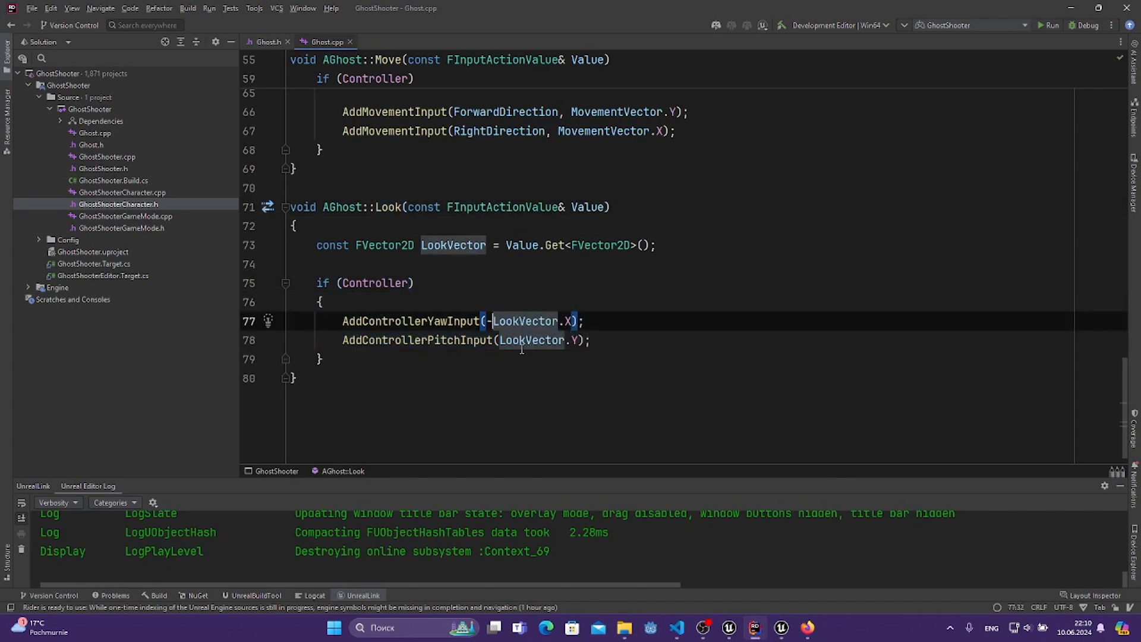
pyautogui.click(499, 340)
pyautogui.write('-')
pyautogui.click(638, 340)
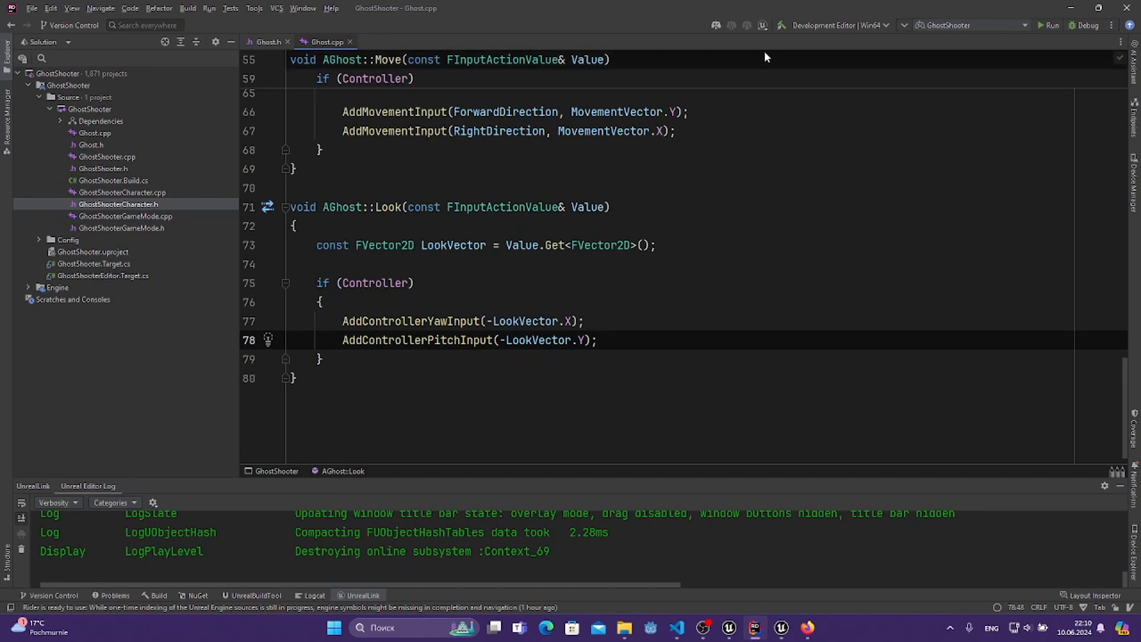
# - Run a Live Coding compile of the GhostShooter code and return to ThirdPersonMap in Unreal Editor
pyautogui.click(781, 26)
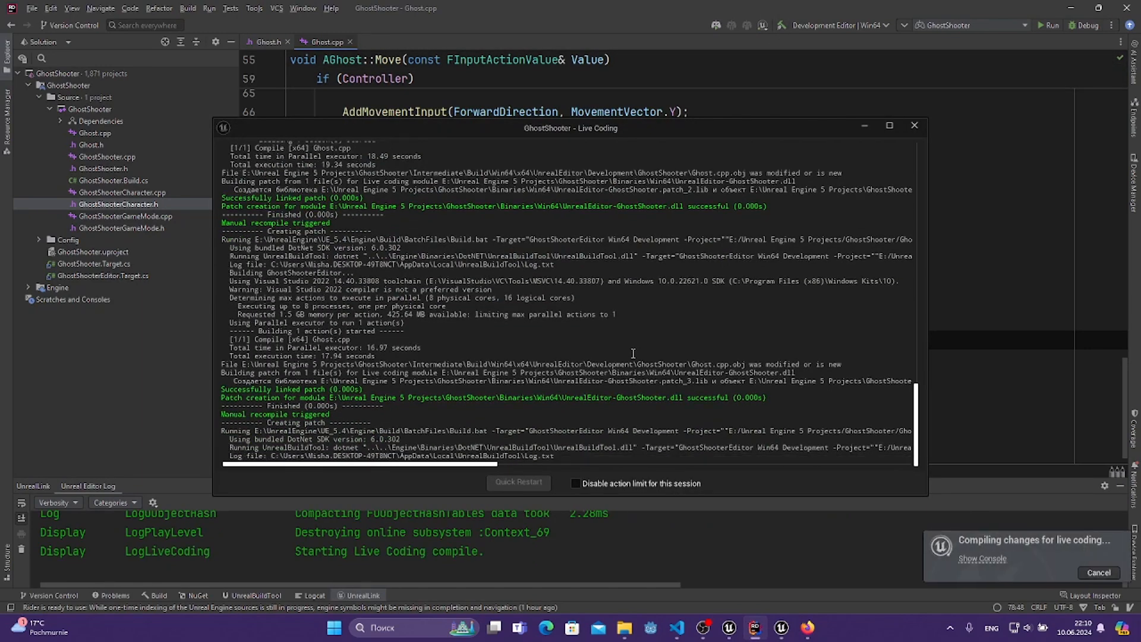
pyautogui.click(731, 631)
pyautogui.click(762, 568)
pyautogui.click(1078, 8)
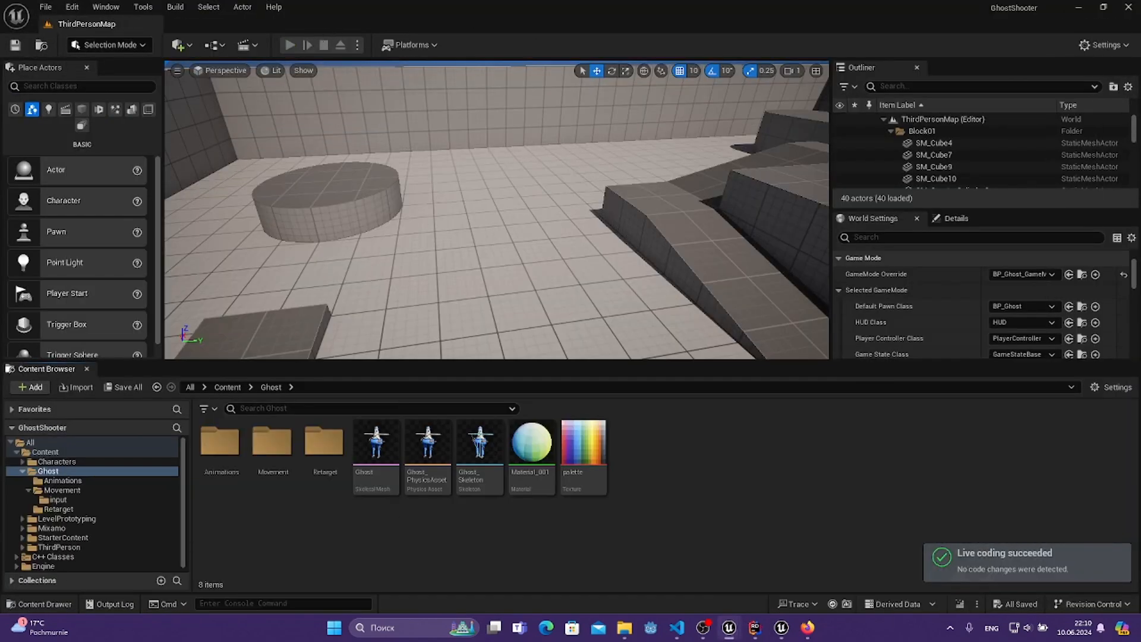
# - Play-test the level, running the ghost around with jumps while turning the camera, and end the test
pyautogui.press('w')
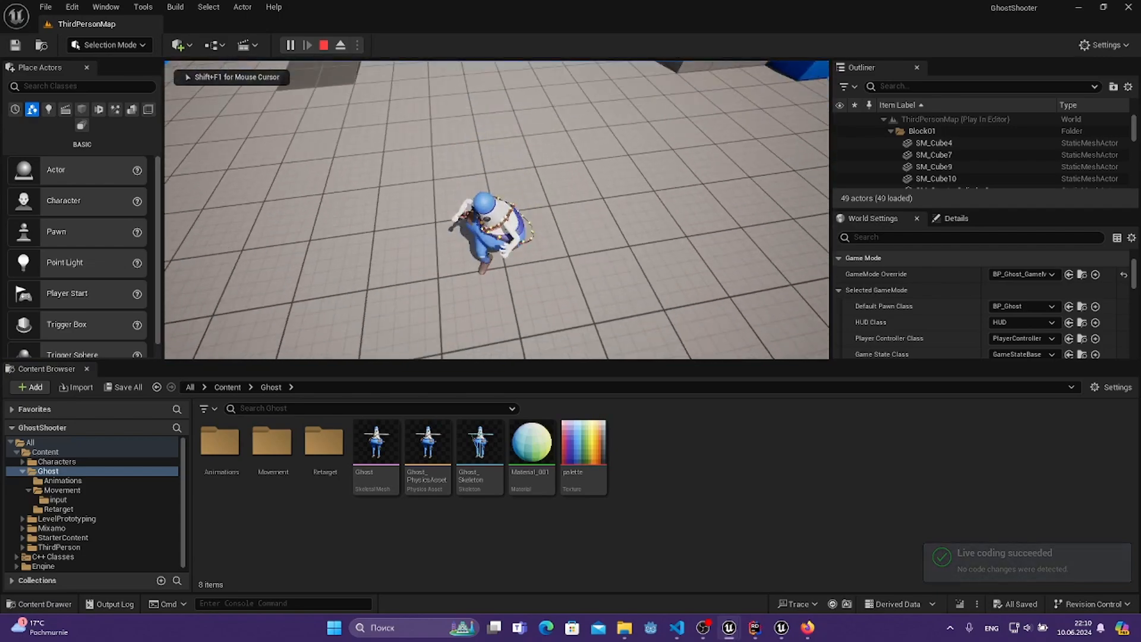
pyautogui.press('w')
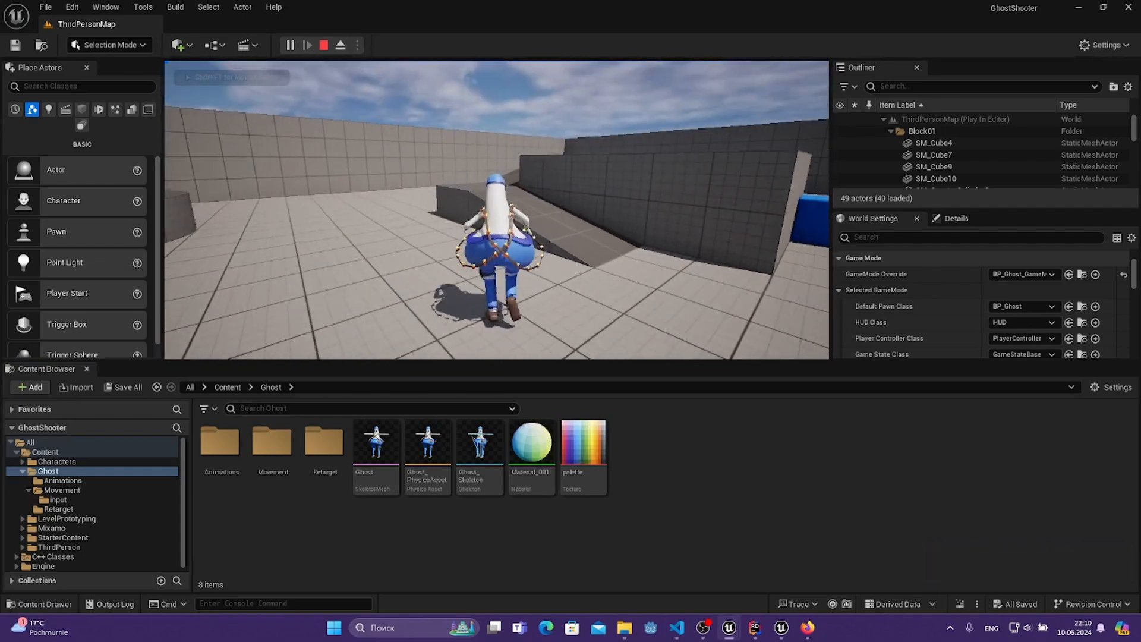
pyautogui.press('space')
pyautogui.press('w')
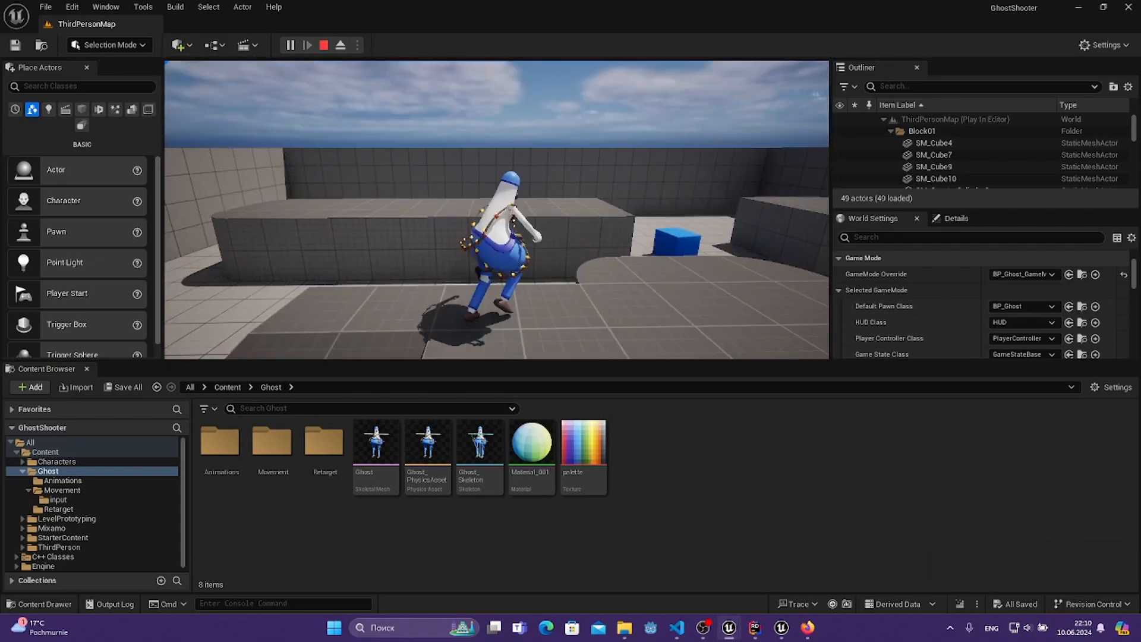
pyautogui.press('space')
pyautogui.press('w')
pyautogui.press('space')
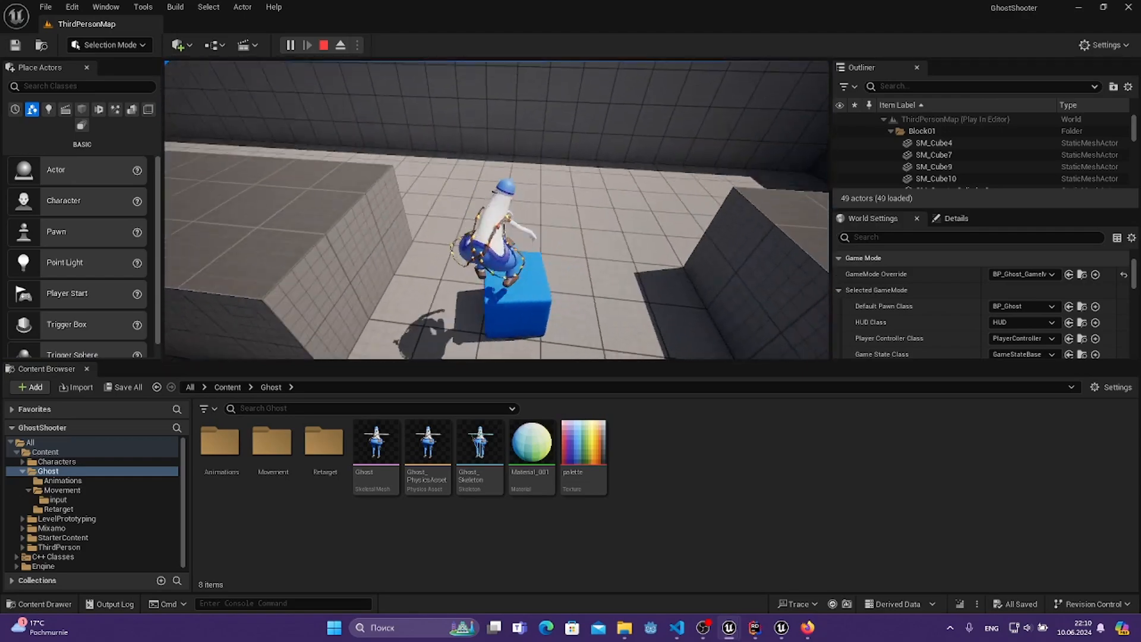
pyautogui.press('w')
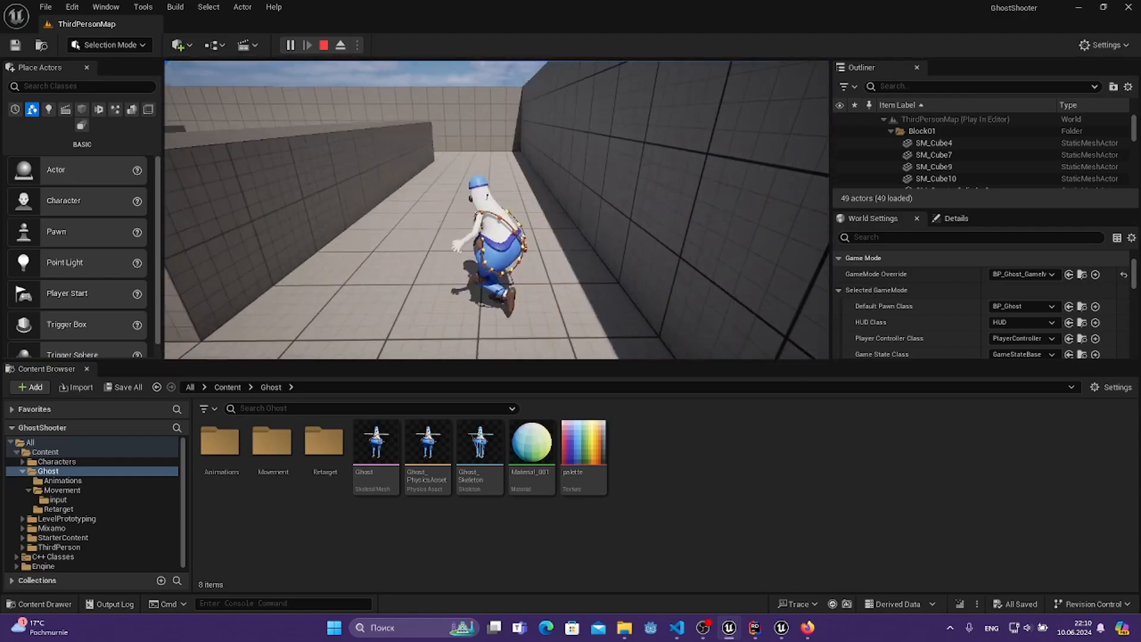
pyautogui.press('w')
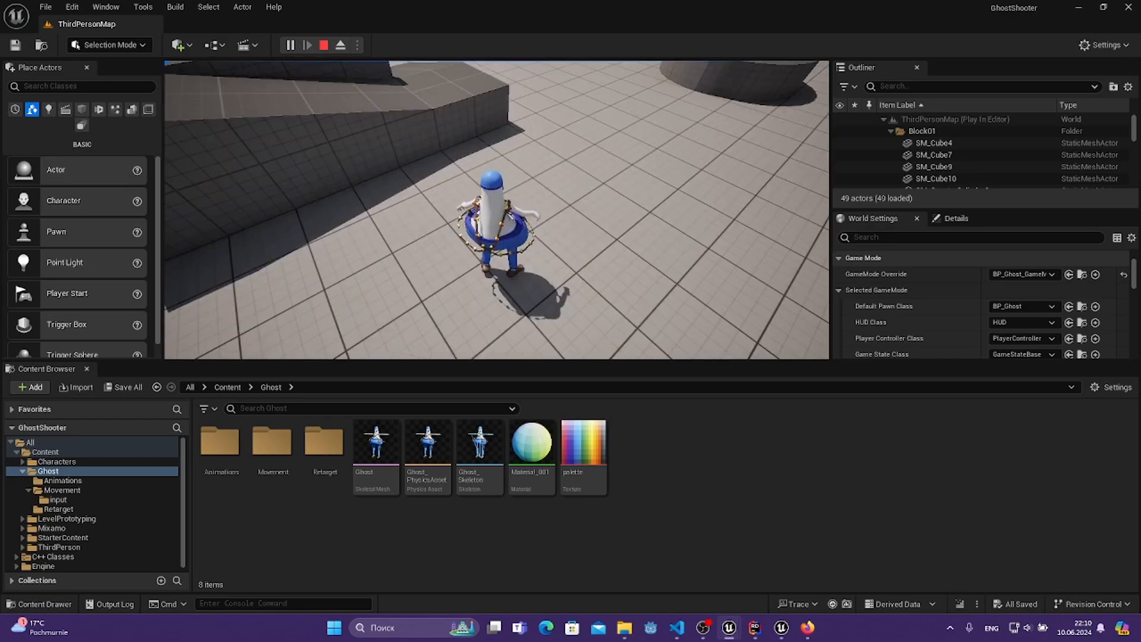
pyautogui.press('w')
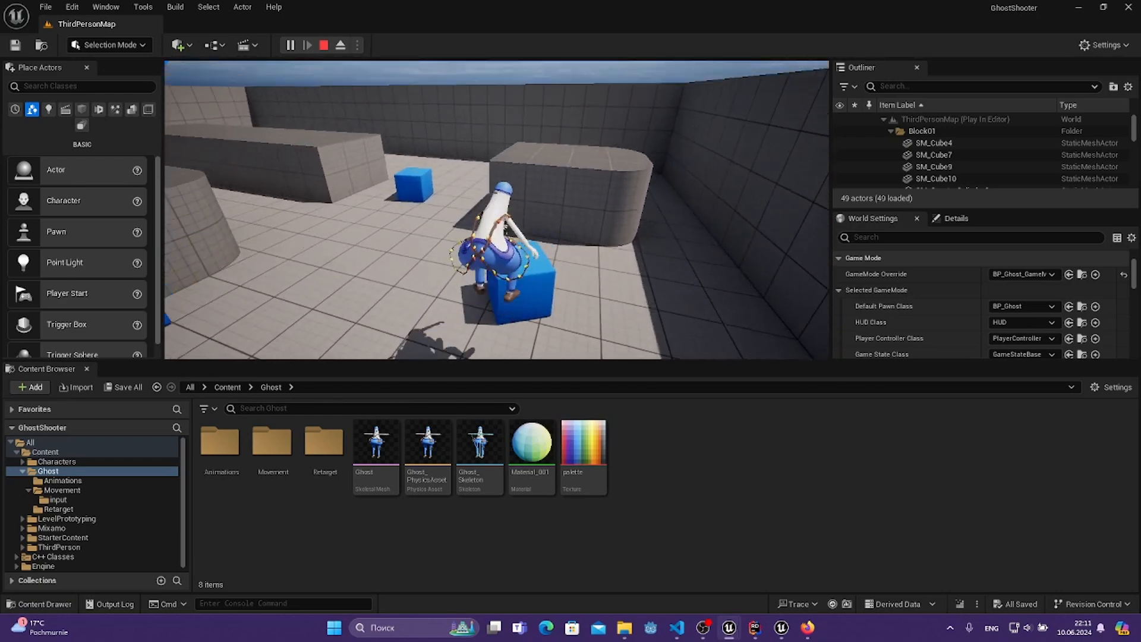
pyautogui.press('Escape')
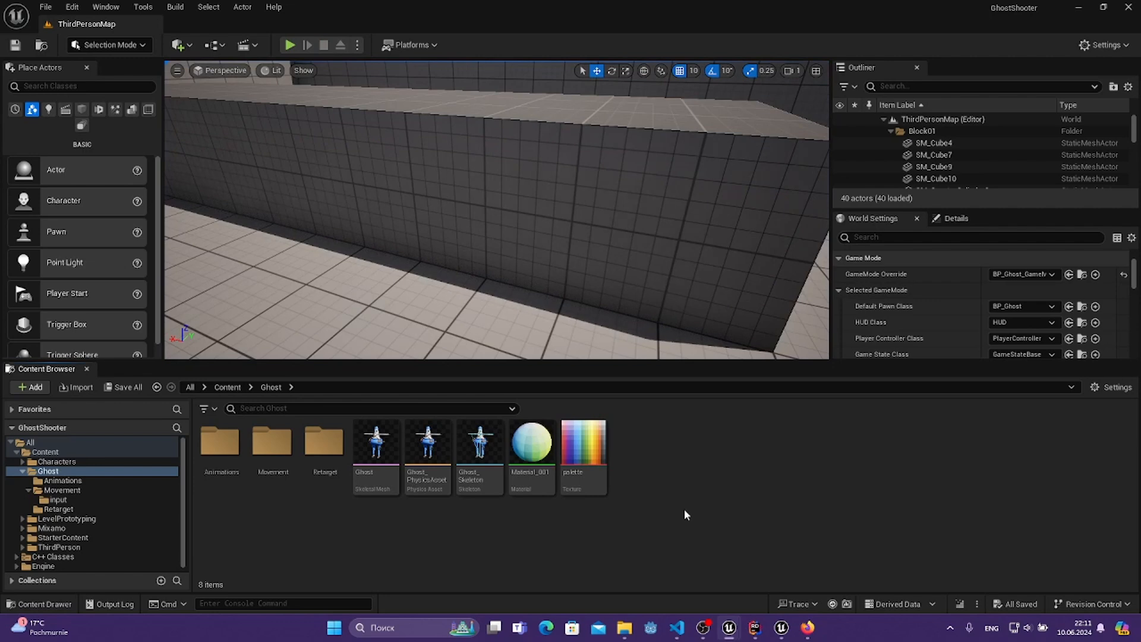
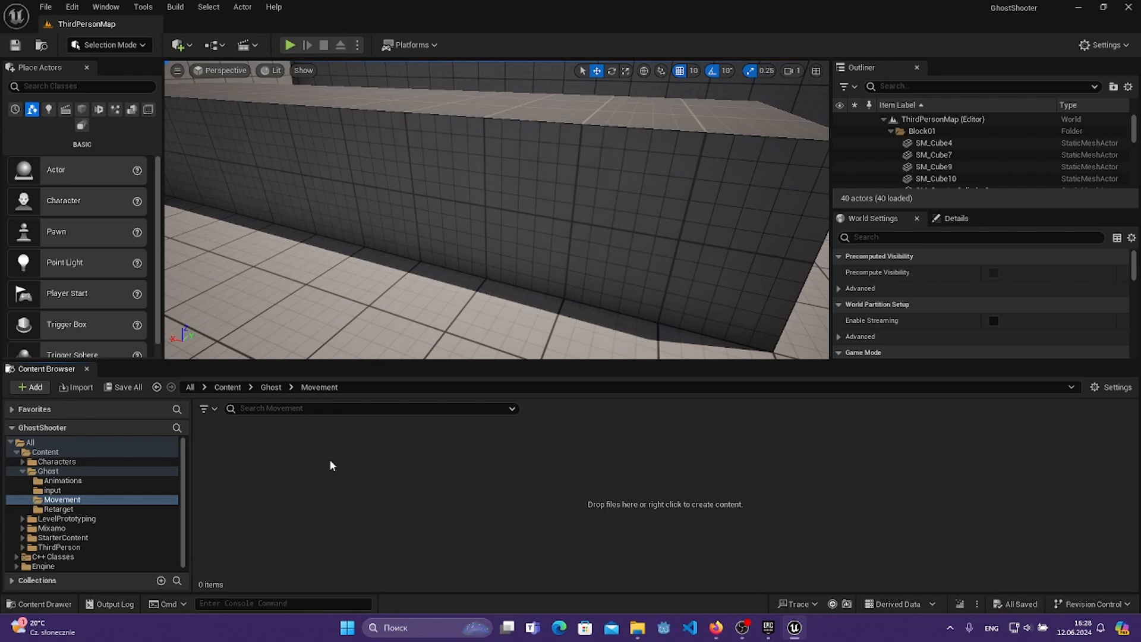
# - Create a Blueprint Class with Character as its parent in the Ghost/Movement folder
pyautogui.rightClick(322, 473)
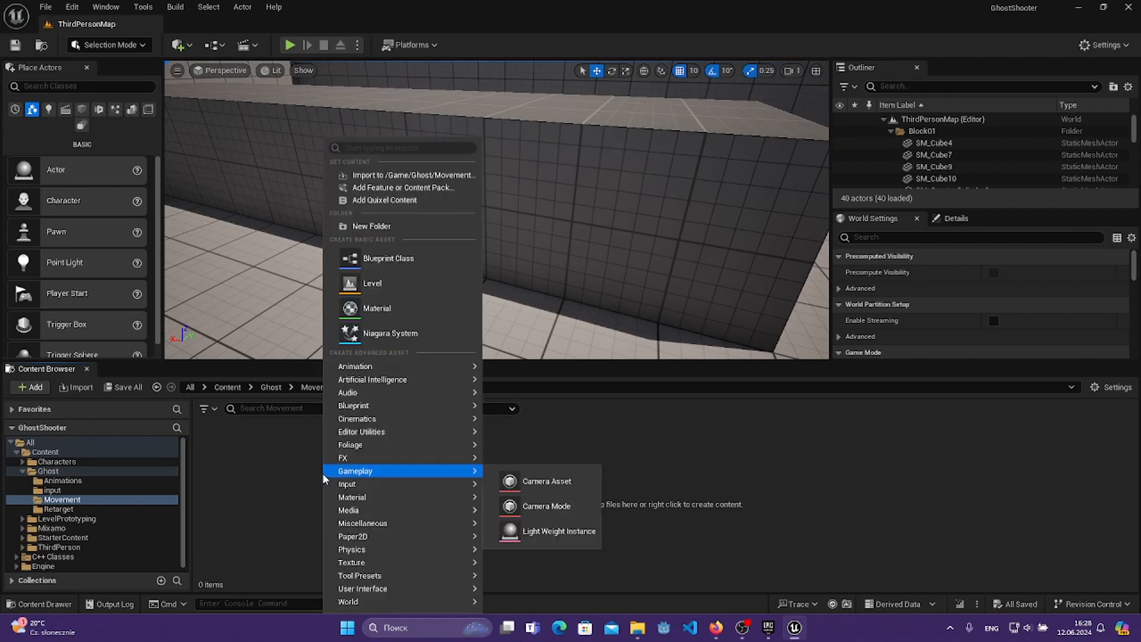
pyautogui.click(302, 473)
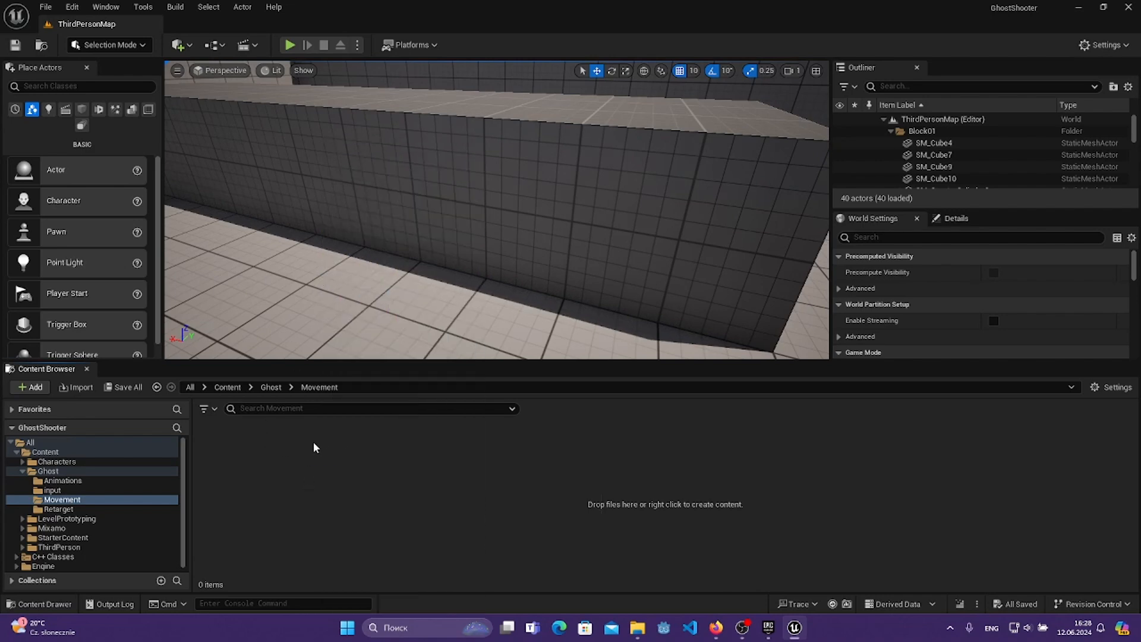
pyautogui.rightClick(269, 528)
pyautogui.click(362, 170)
pyautogui.click(443, 256)
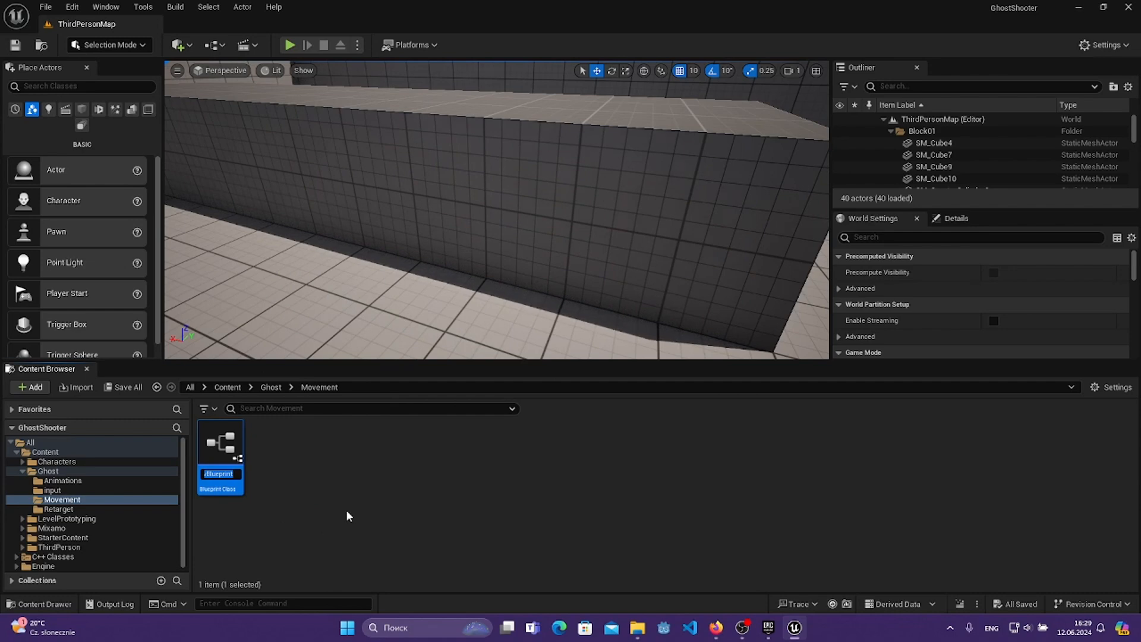
# - Name the new blueprint BP_GhostCharacter
pyautogui.write('BP_Ghp')
pyautogui.press('BackSpace')
pyautogui.write('ostCharac')
pyautogui.write('te')
pyautogui.write('r')
pyautogui.press('Return')
# - Open BP_GhostCharacter for editing, save it, and maximize its editor window
pyautogui.press('Return')
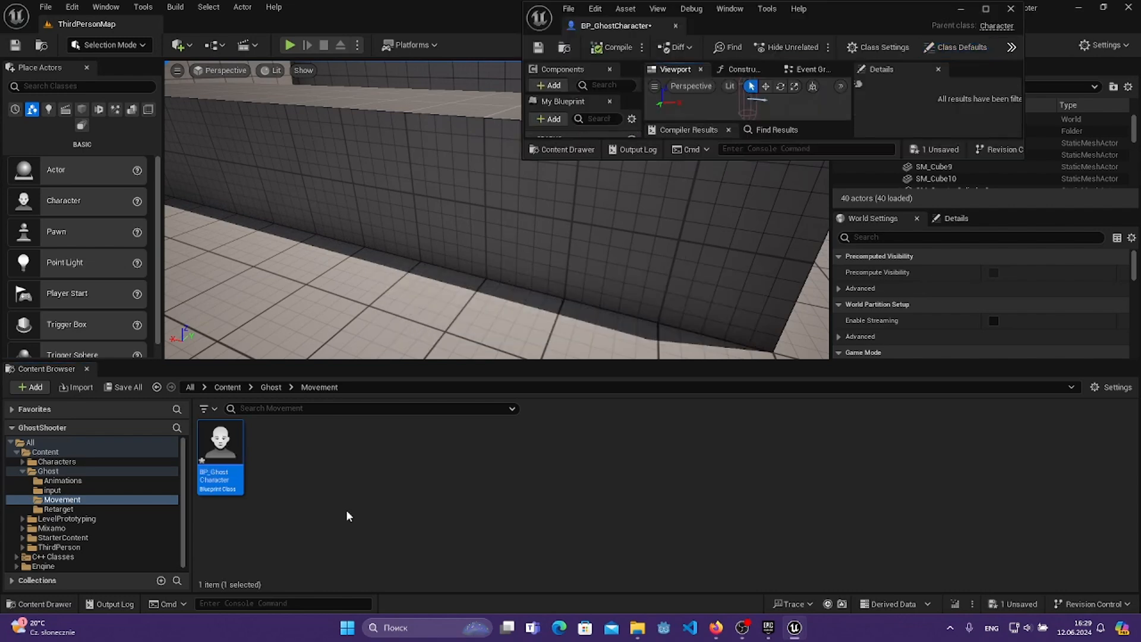
pyautogui.hotkey('ctrl', 's')
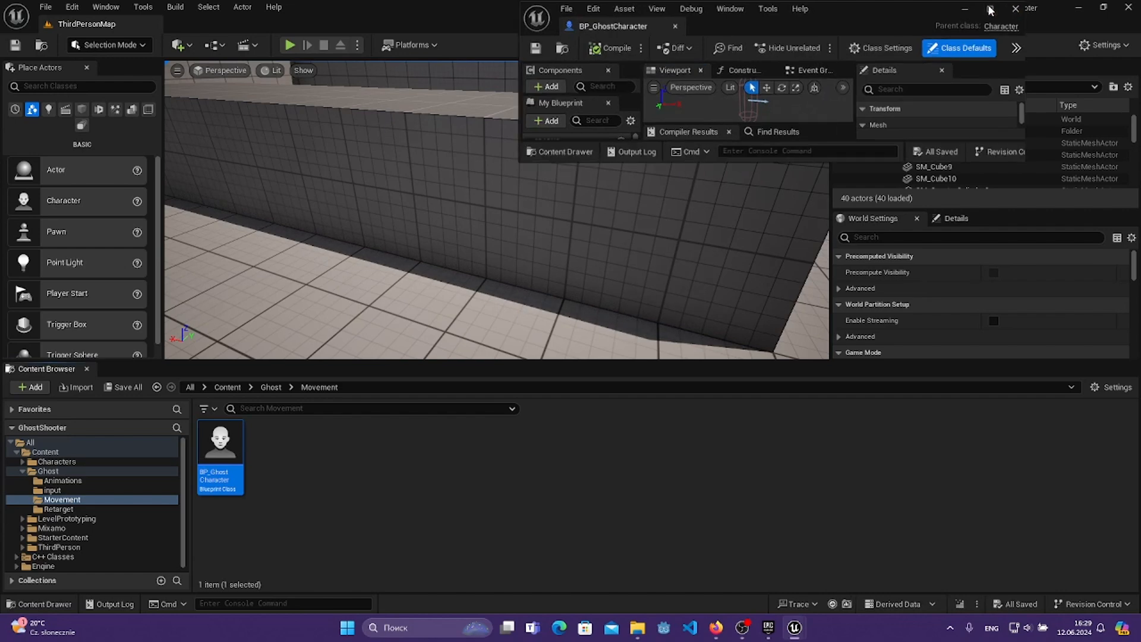
pyautogui.click(988, 9)
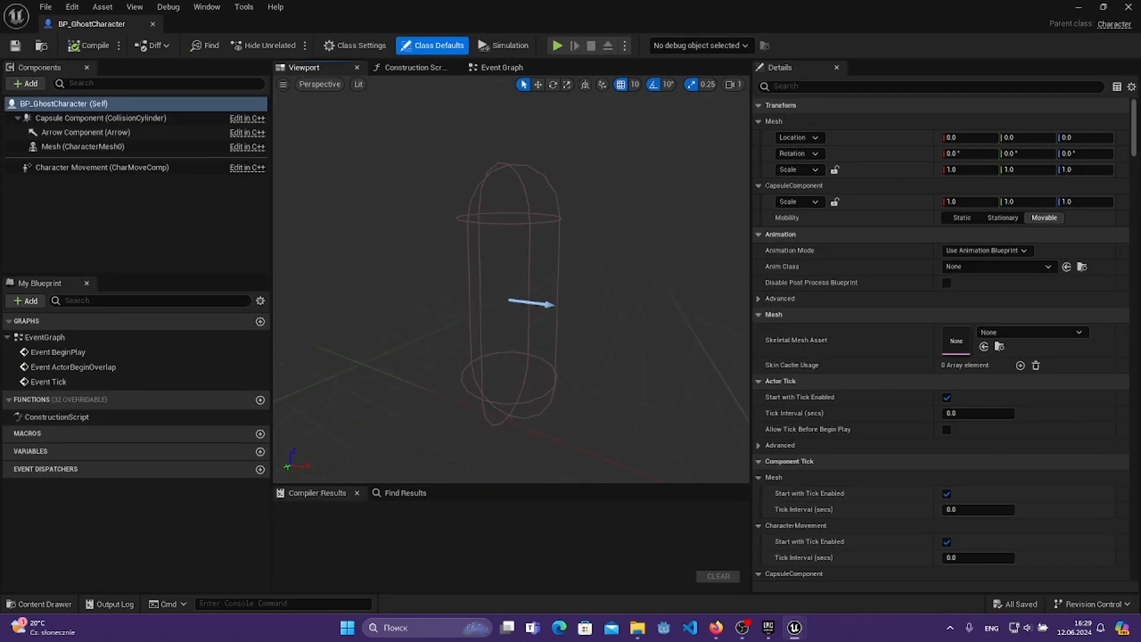
# - Assign the Ghost skeletal mesh to BP_GhostCharacter's Mesh component
pyautogui.click(80, 150)
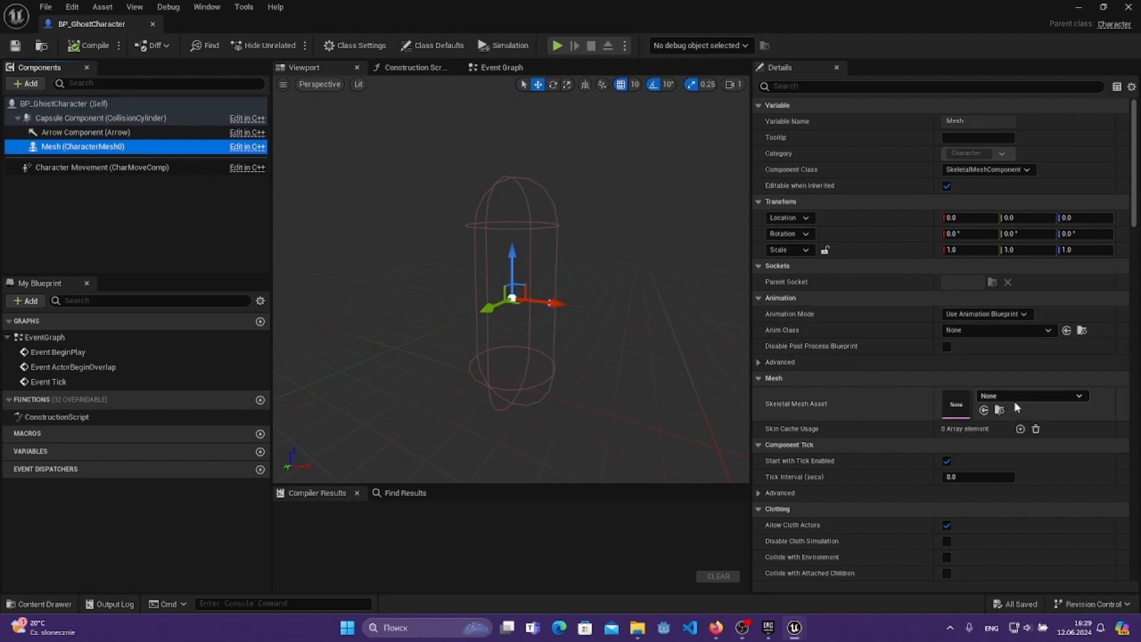
pyautogui.click(1034, 396)
pyautogui.click(1046, 285)
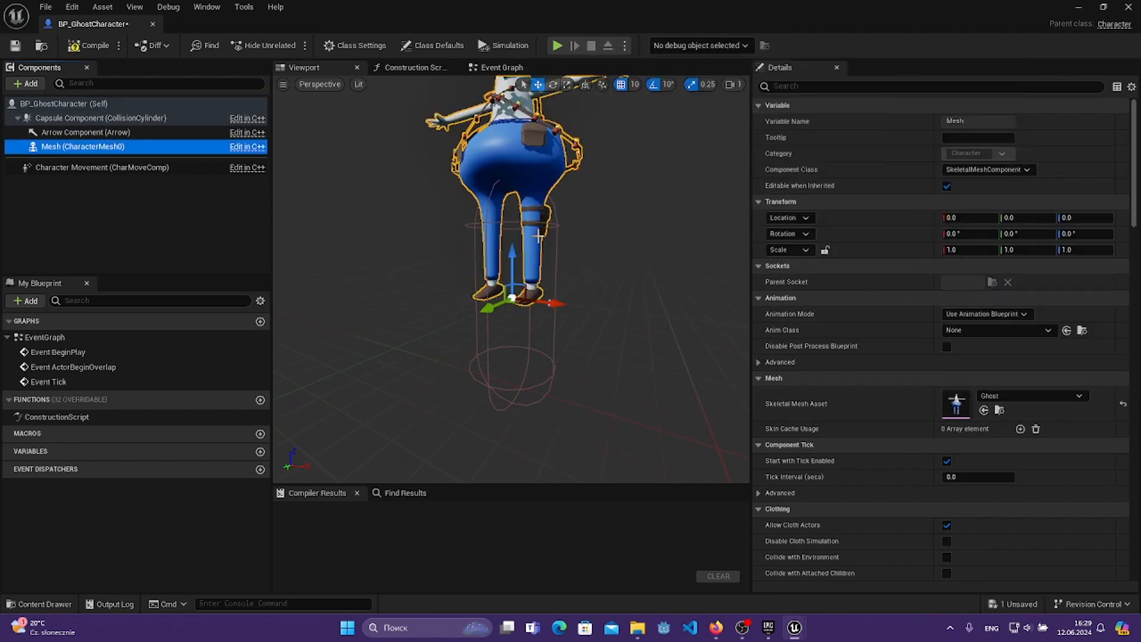
# - Lower the ghost mesh to a Z location of -90 so that it stands inside the capsule
pyautogui.press('s')
pyautogui.moveTo(538, 236); pyautogui.dragTo(560, 236, button='right')
pyautogui.press('w')
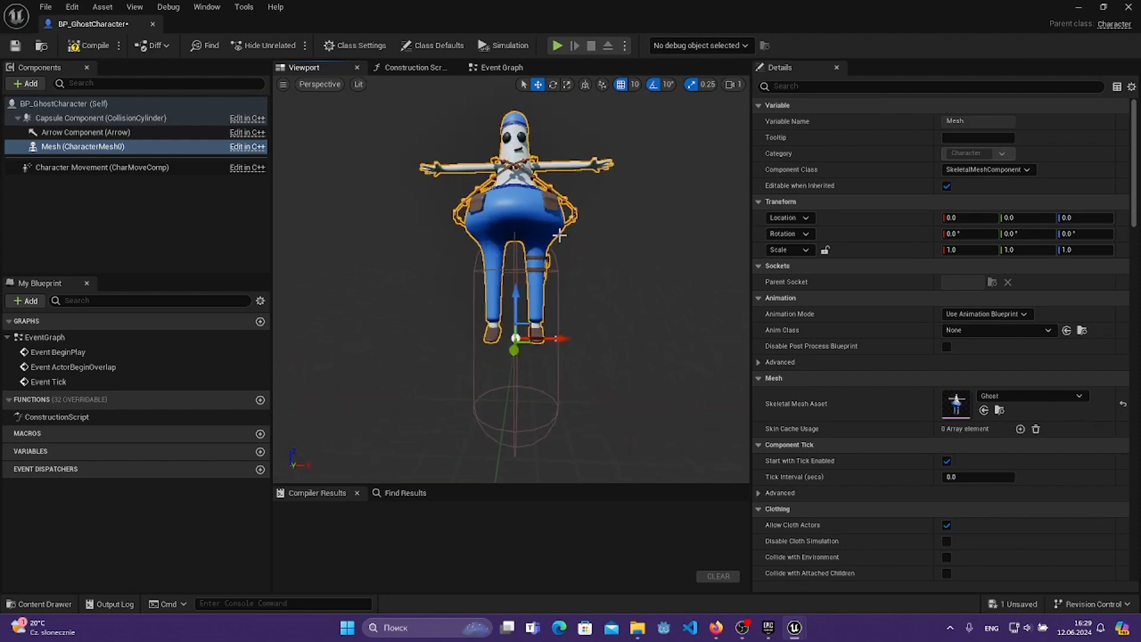
pyautogui.moveTo(511, 294); pyautogui.dragTo(516, 403)
pyautogui.moveTo(511, 286); pyautogui.dragTo(458, 295, button='right')
pyautogui.scroll(-5, 578, 306)
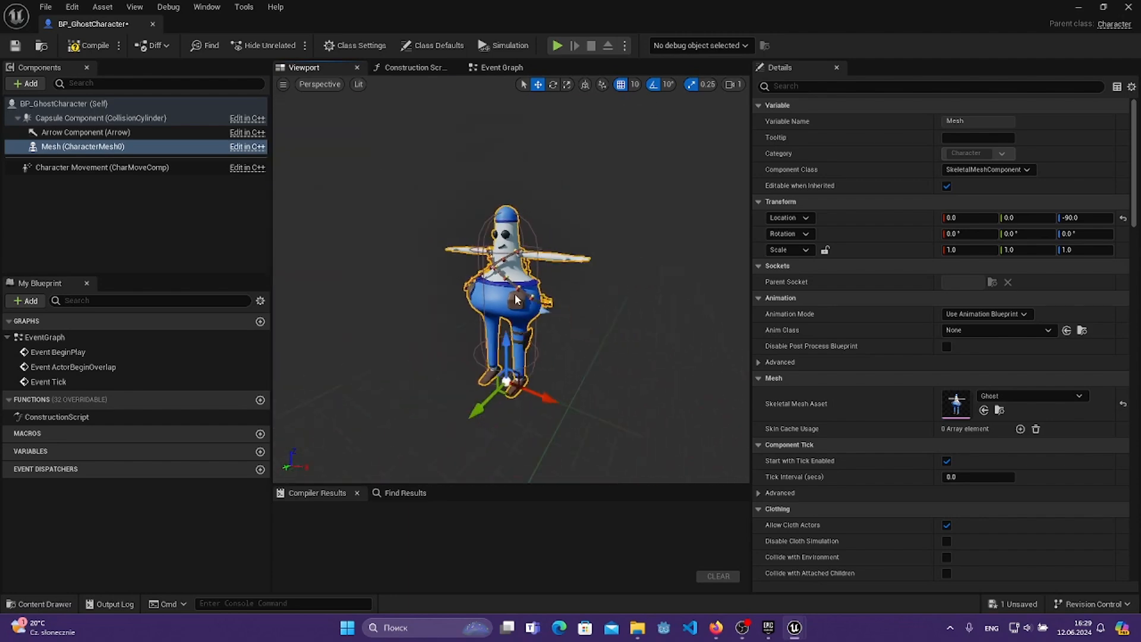
# - Add a Spring Arm component to BP_GhostCharacter
pyautogui.click(61, 180)
pyautogui.click(33, 87)
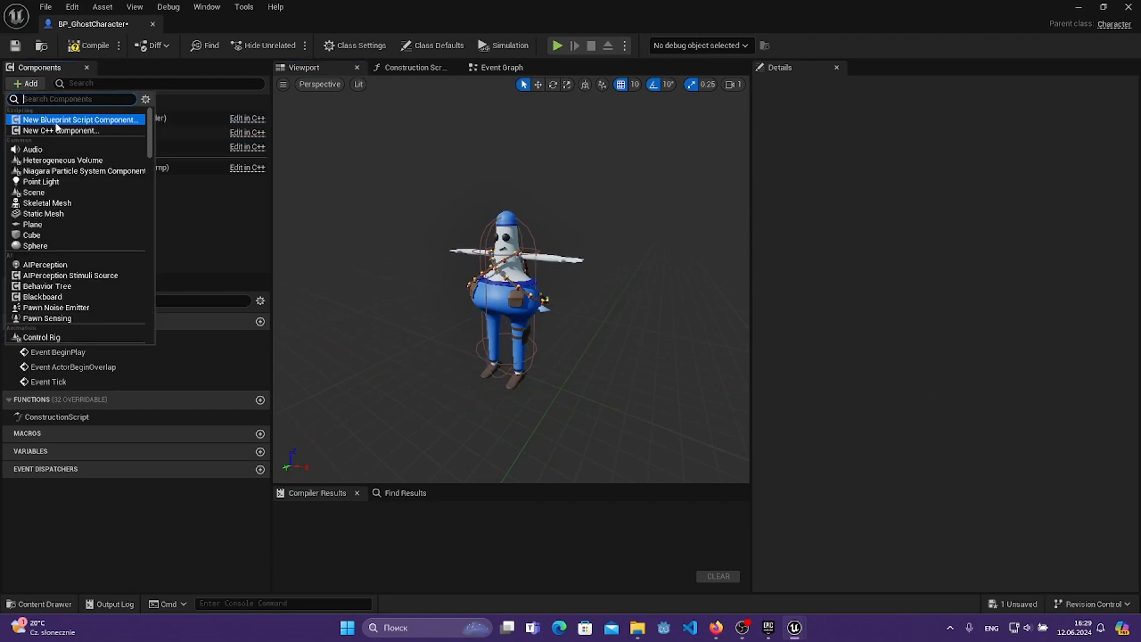
pyautogui.click(49, 100)
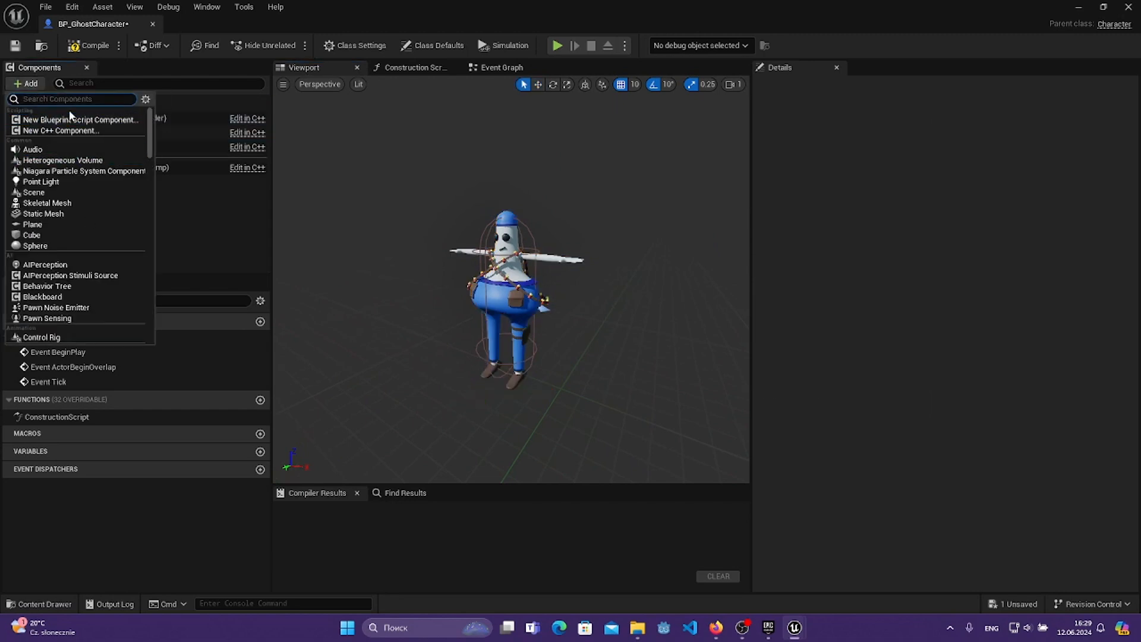
pyautogui.write('sp')
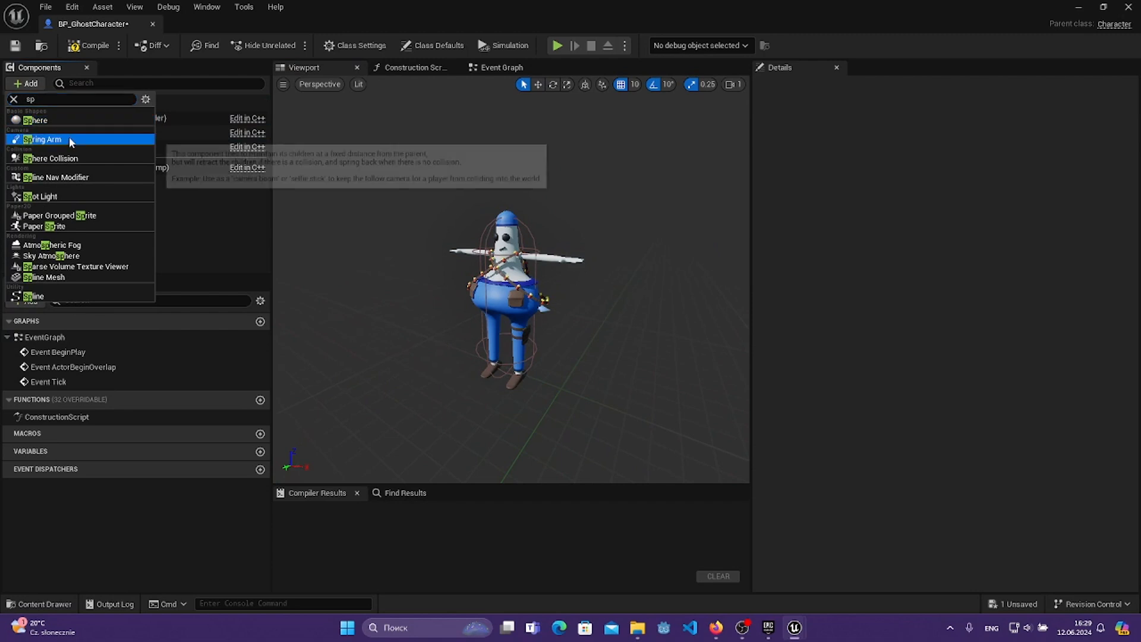
pyautogui.click(69, 138)
# - Add a Camera component as a child of BP_GhostCharacter's SpringArm
pyautogui.click(93, 152)
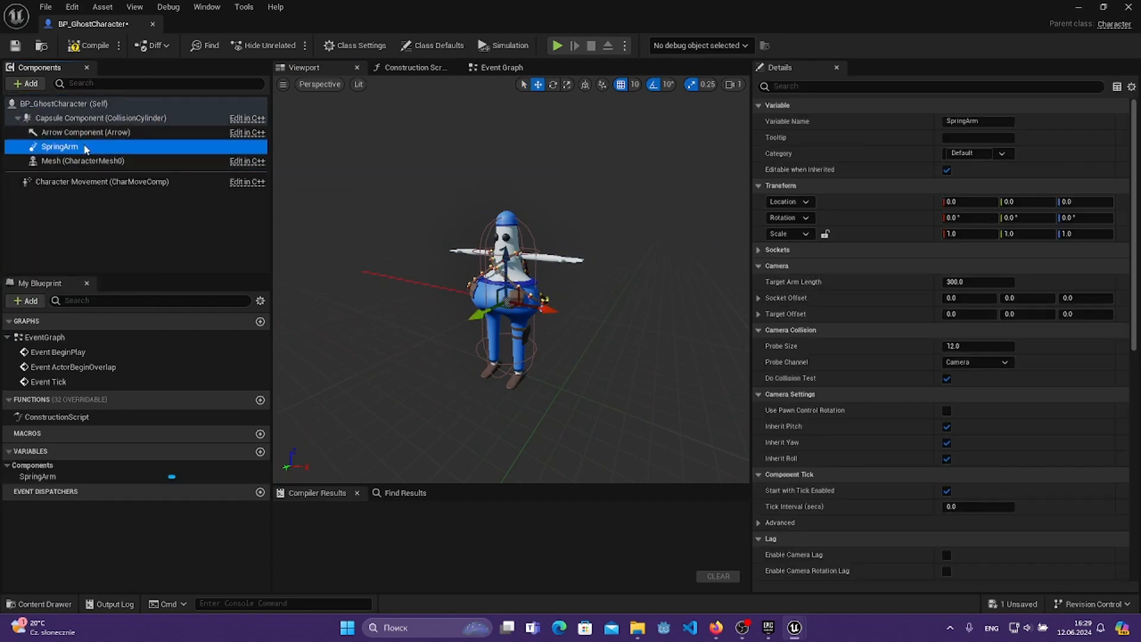
pyautogui.click(32, 85)
pyautogui.write('caj')
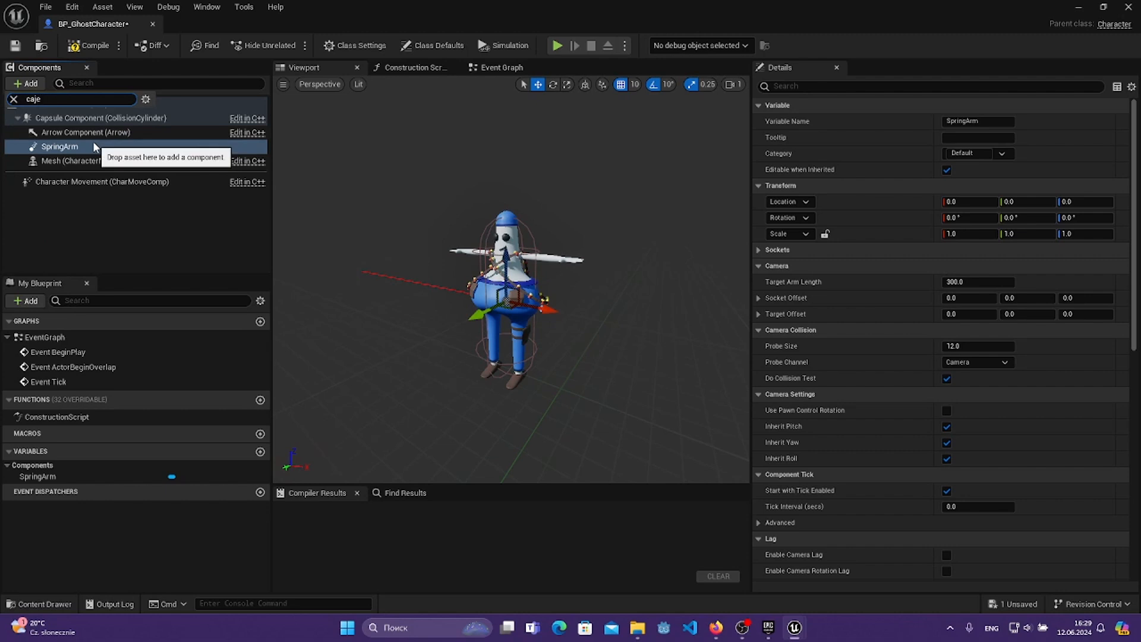
pyautogui.write('e')
pyautogui.press('BackSpace')
pyautogui.press('BackSpace')
pyautogui.click(69, 122)
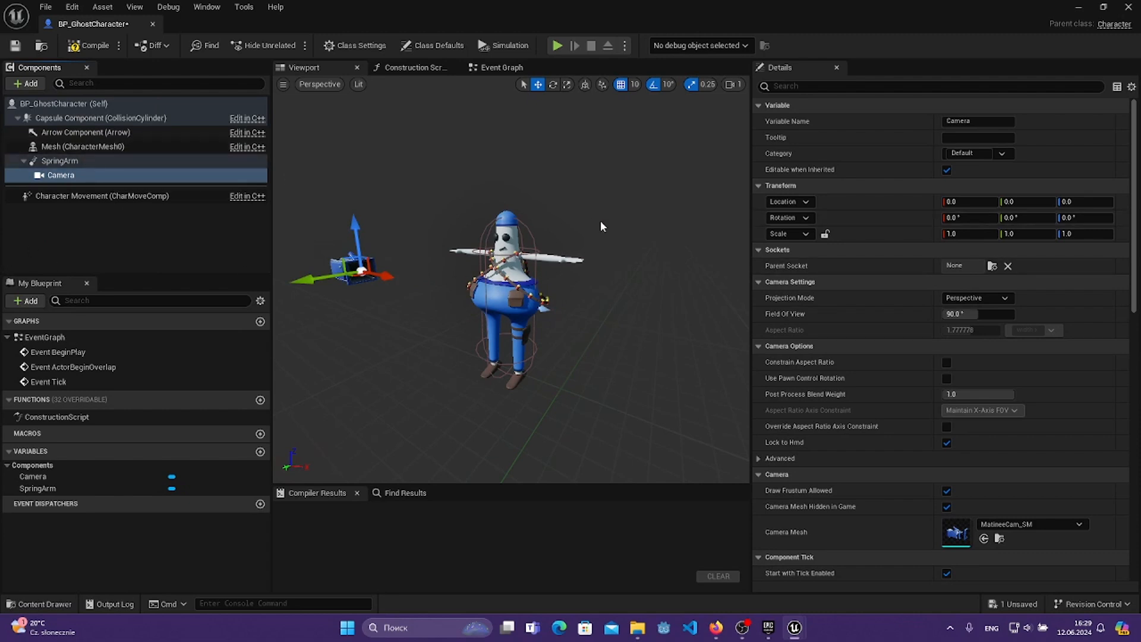
# - Select the ghost mesh, set its Z location to 270, and reset that Z location to 0
pyautogui.moveTo(600, 227); pyautogui.dragTo(582, 285, button='right')
pyautogui.click(624, 243)
pyautogui.scroll(4, 581, 285)
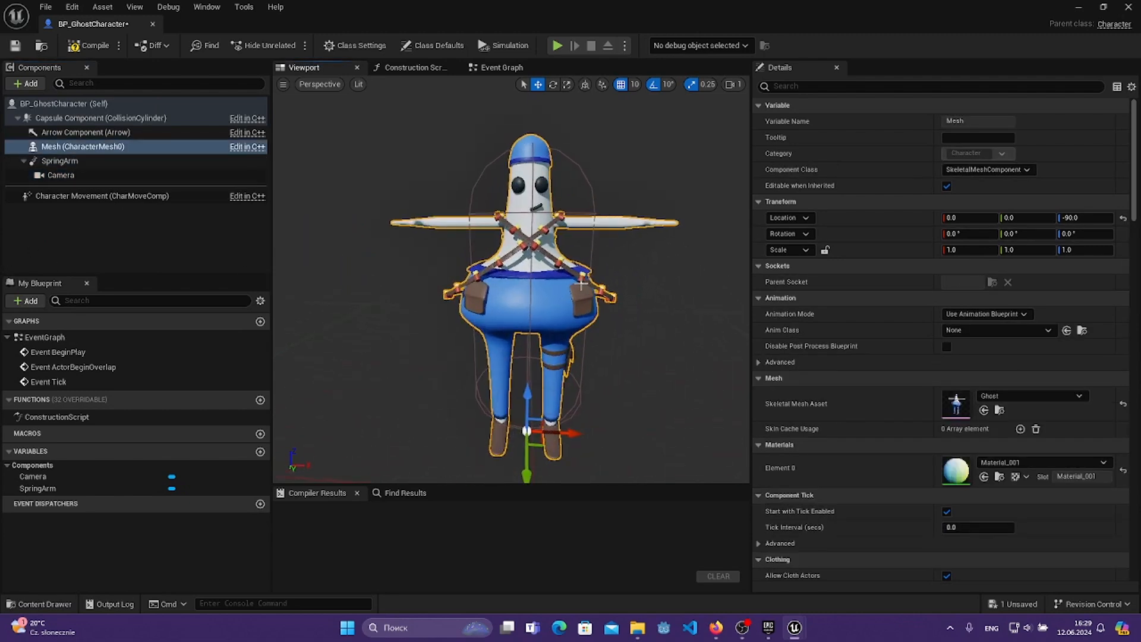
pyautogui.scroll(-3, 581, 286)
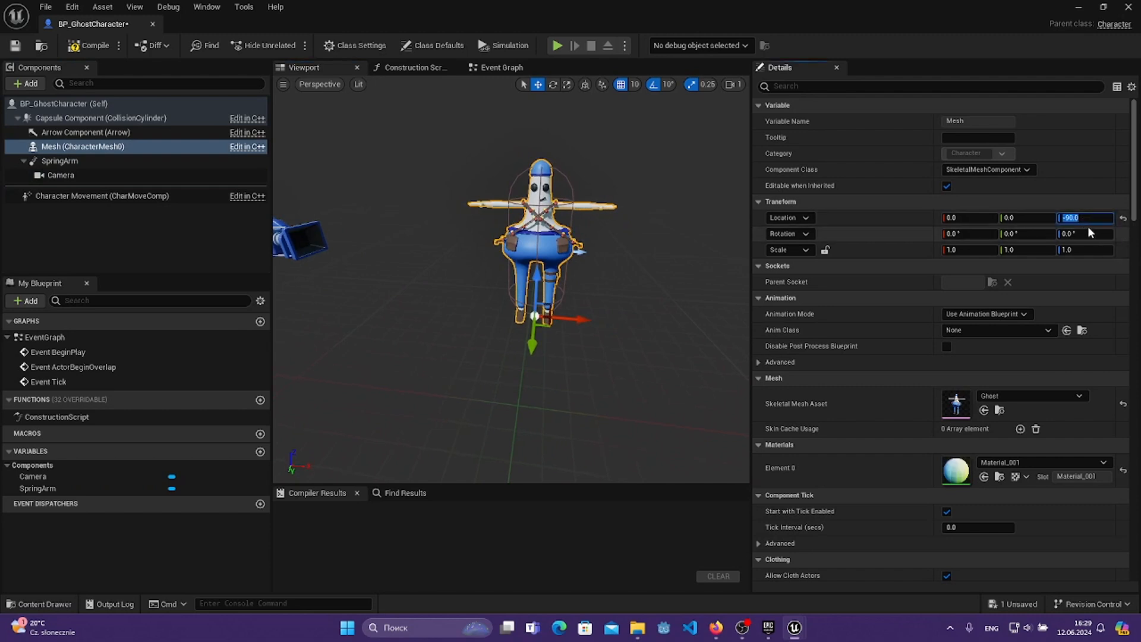
pyautogui.press('Return')
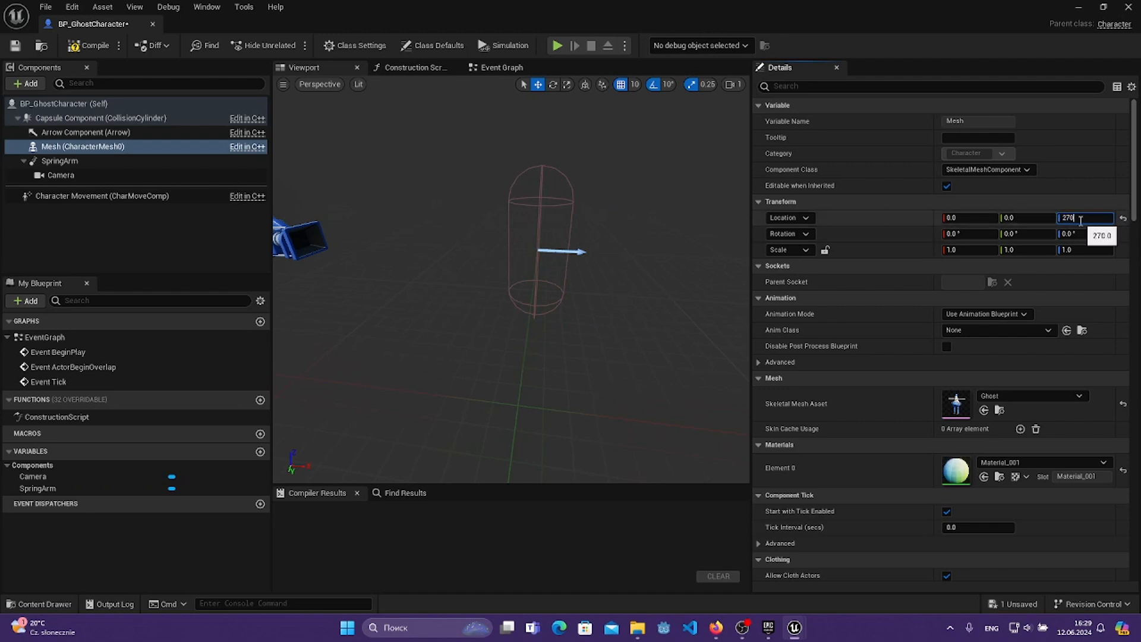
pyautogui.moveTo(1079, 218); pyautogui.dragTo(952, 234)
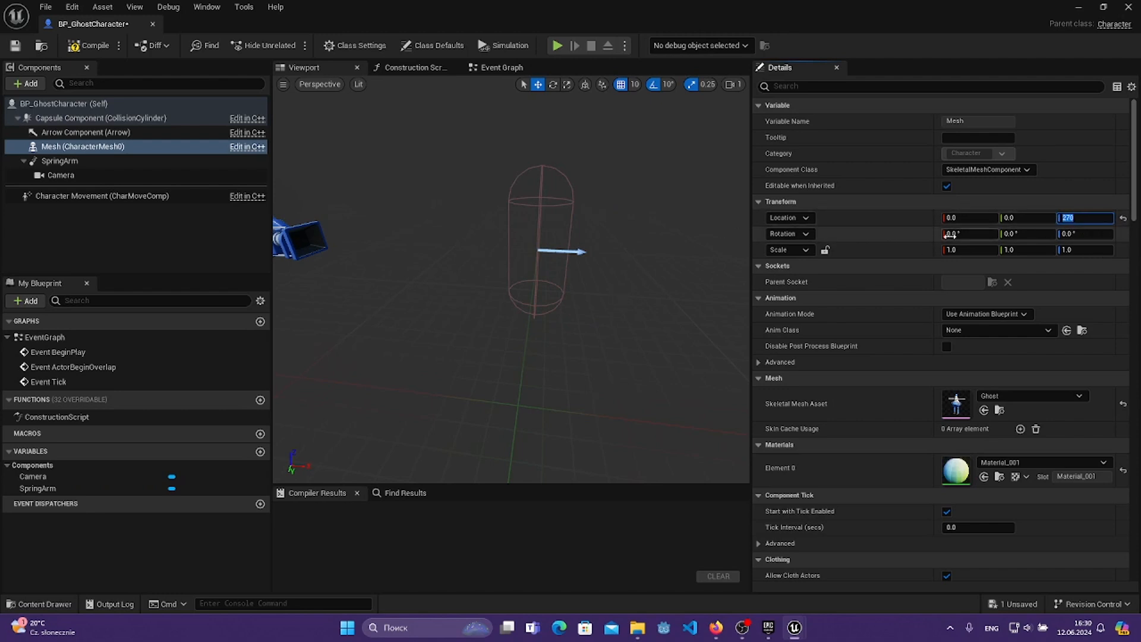
pyautogui.write('0')
# - Rotate the ghost mesh to a Z rotation of 270 degrees, after trying 90 degrees
pyautogui.click(1083, 236)
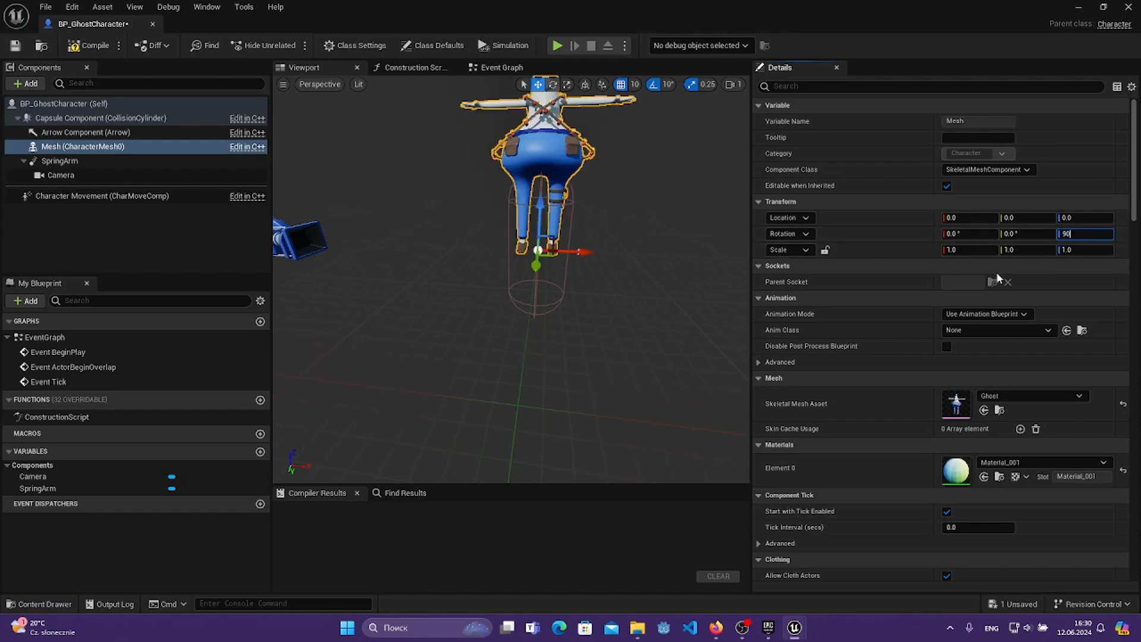
pyautogui.press('Return')
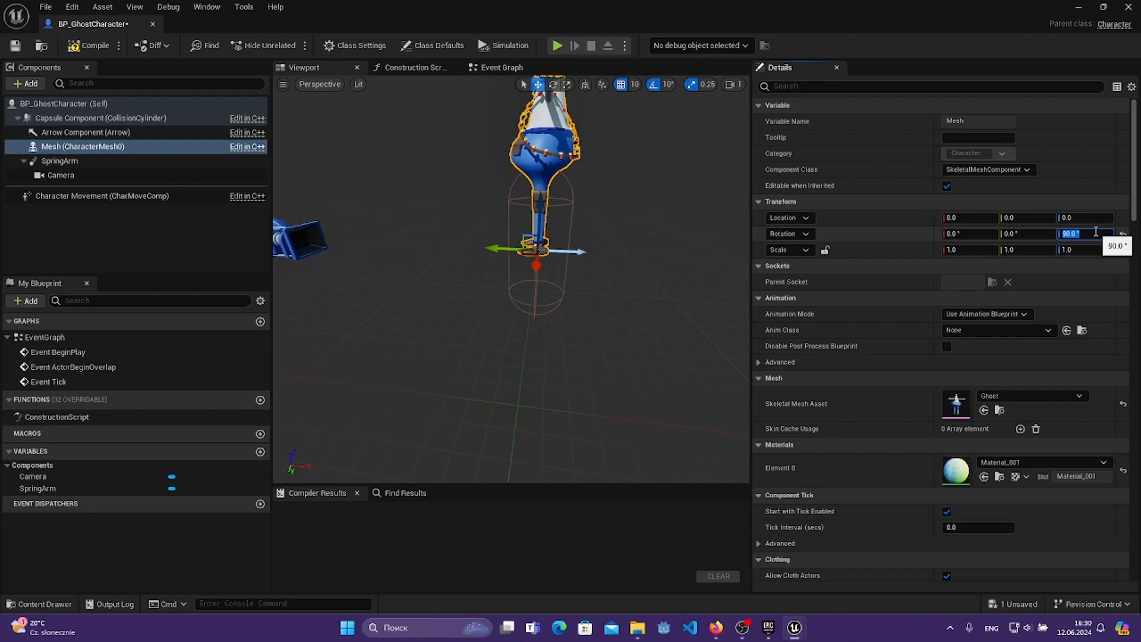
pyautogui.write('270')
pyautogui.press('Return')
# - Lower the ghost mesh in the viewport to a Z location of -80 and compile the blueprint
pyautogui.moveTo(654, 229)
pyautogui.mouseDown(button='right')
pyautogui.moveTo(629, 235)
pyautogui.moveTo(653, 214)
pyautogui.mouseUp(button='right')
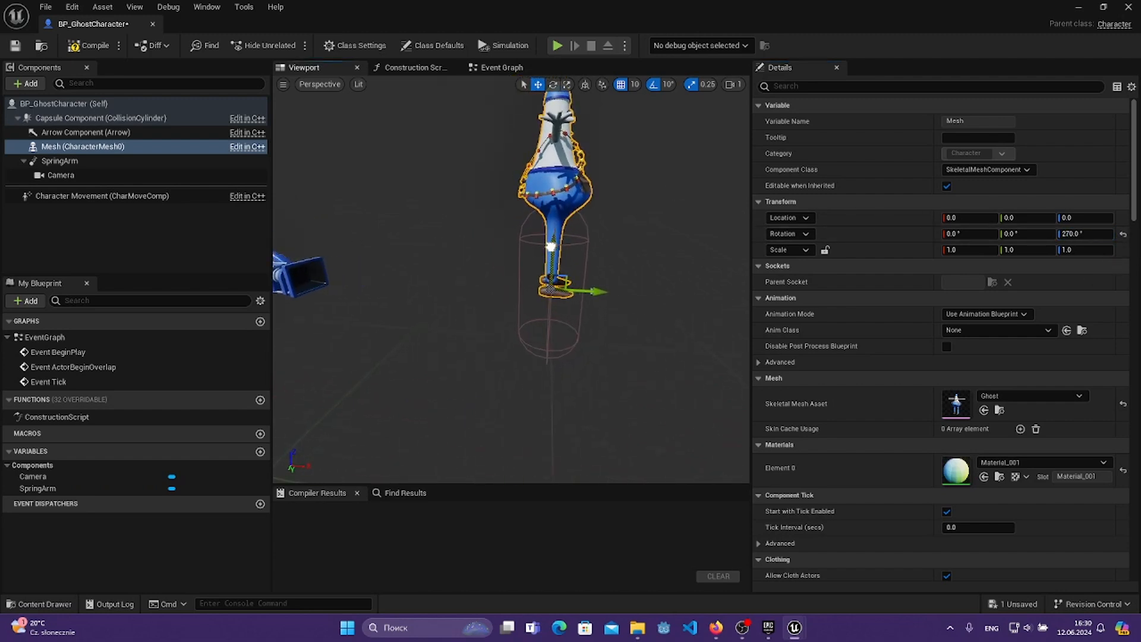
pyautogui.moveTo(546, 243); pyautogui.dragTo(554, 313)
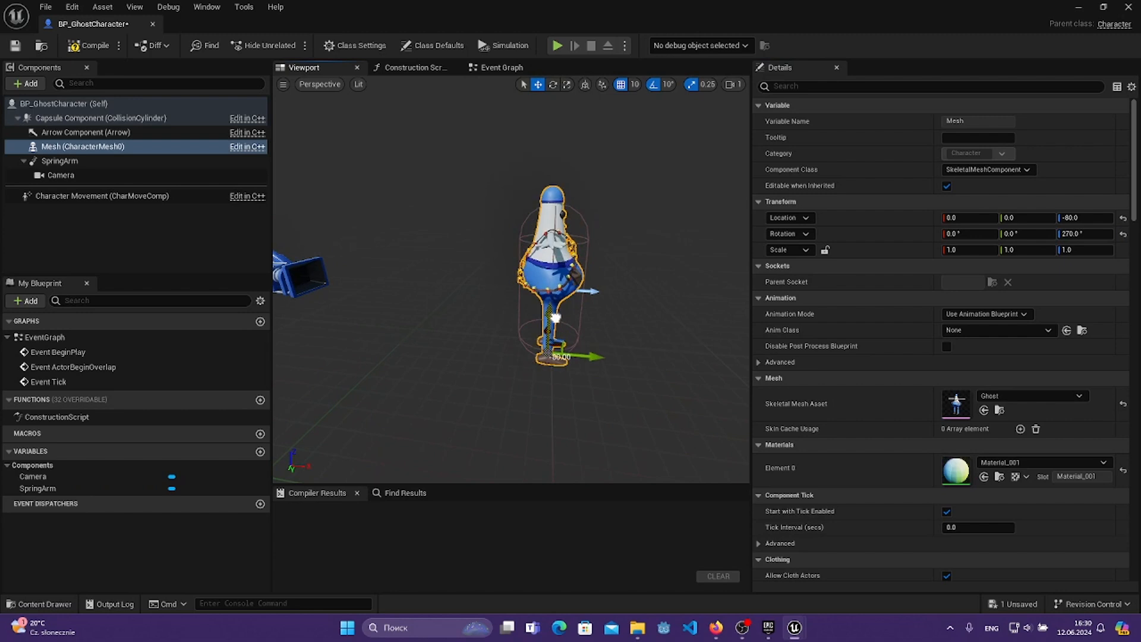
pyautogui.click(78, 52)
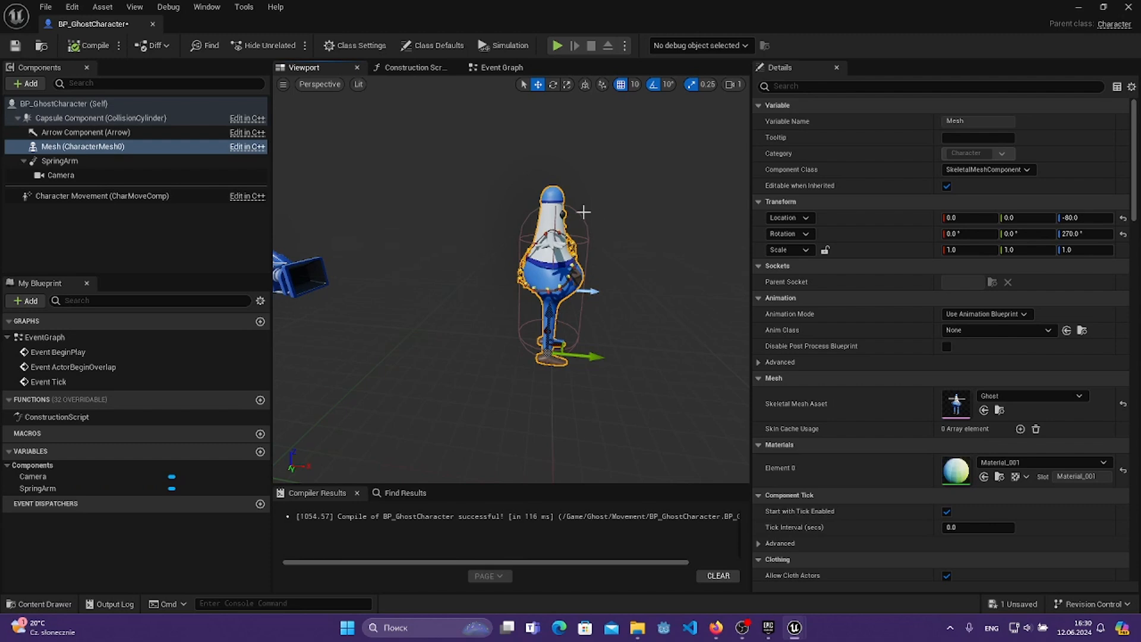
# - Increase the Capsule Component's half height to about 95.25 so that the capsule encloses the ghost better
pyautogui.click(584, 212)
pyautogui.moveTo(584, 212)
pyautogui.keyDown('alt'); pyautogui.mouseDown()
pyautogui.moveTo(558, 238)
pyautogui.moveTo(463, 250)
pyautogui.moveTo(582, 220)
pyautogui.mouseUp(); pyautogui.keyUp('alt')
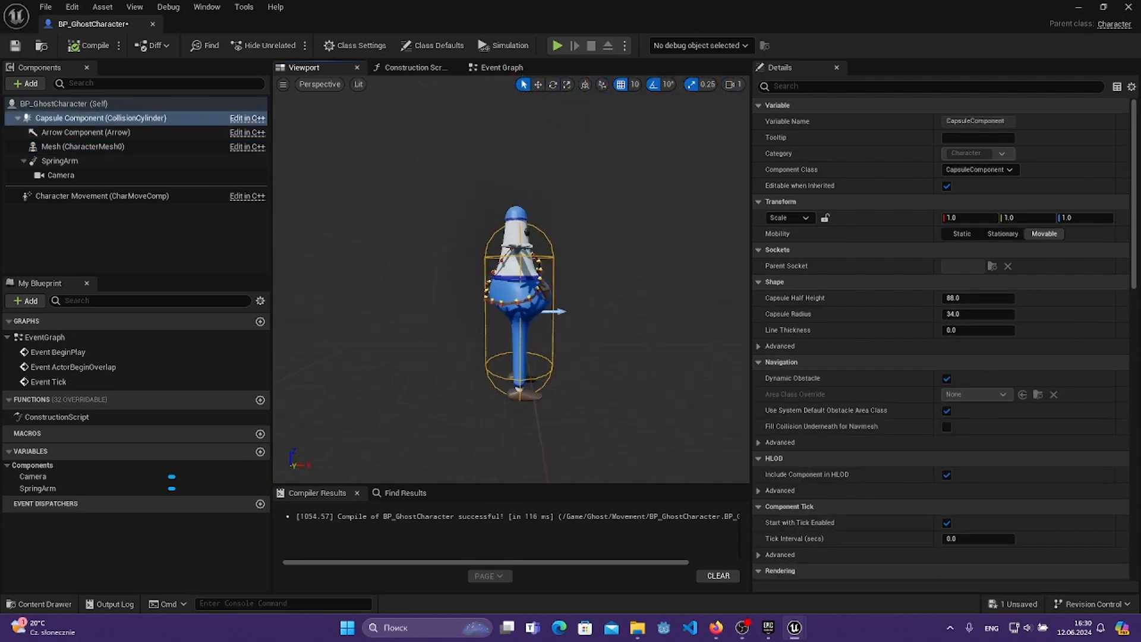
pyautogui.scroll(1, 583, 220)
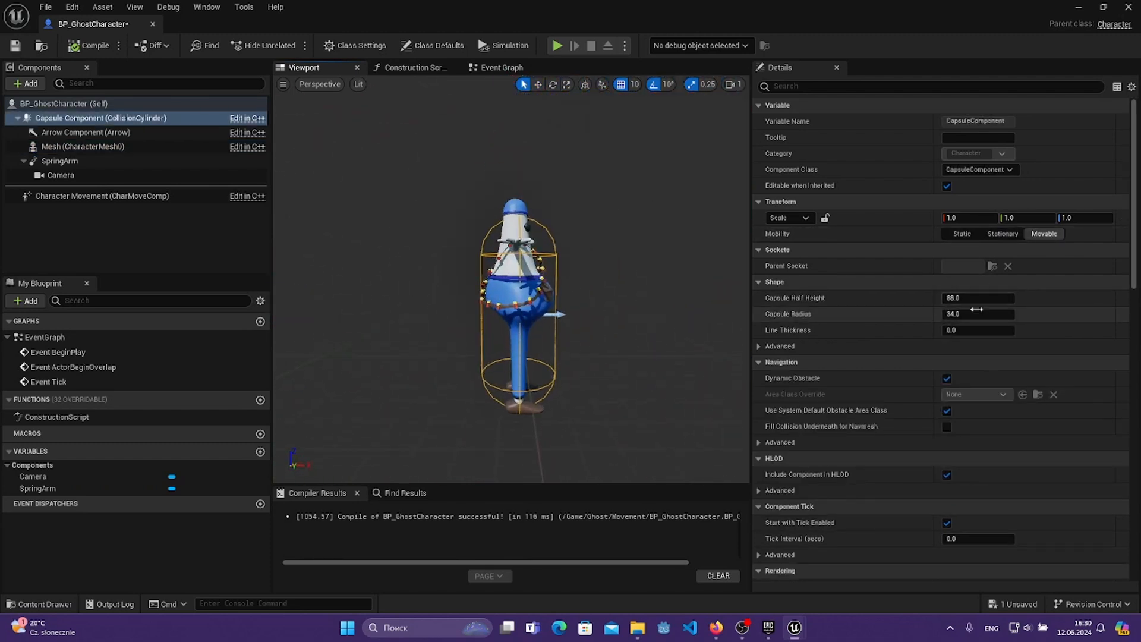
pyautogui.moveTo(972, 298); pyautogui.dragTo(972, 298)
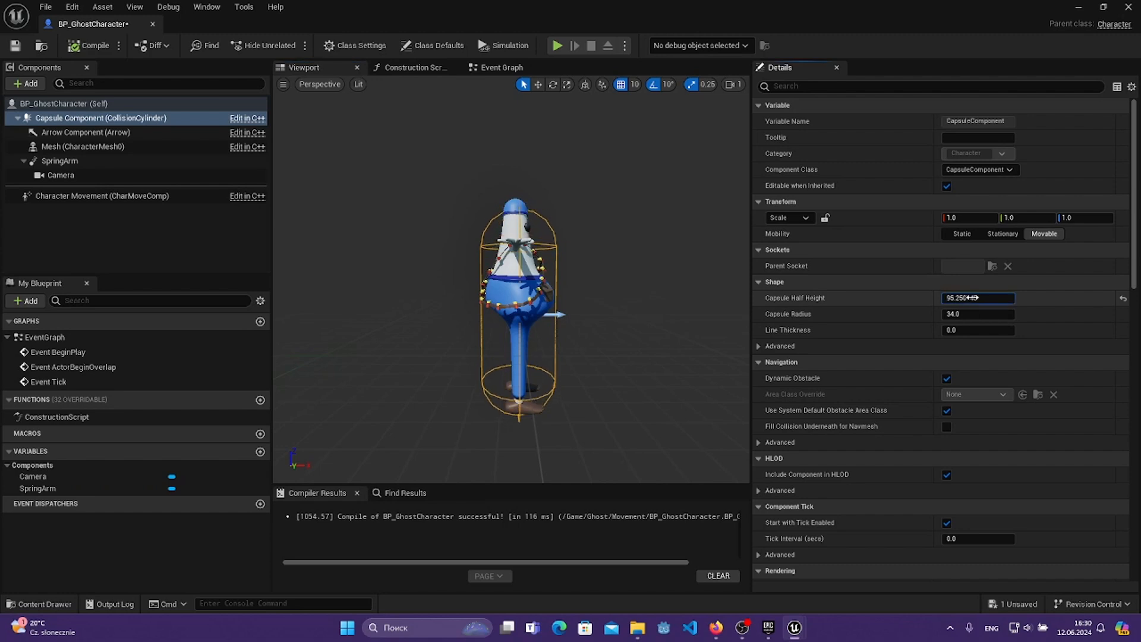
# - Lower the ghost mesh to a Z location of -90, then compile and save the blueprint
pyautogui.click(82, 146)
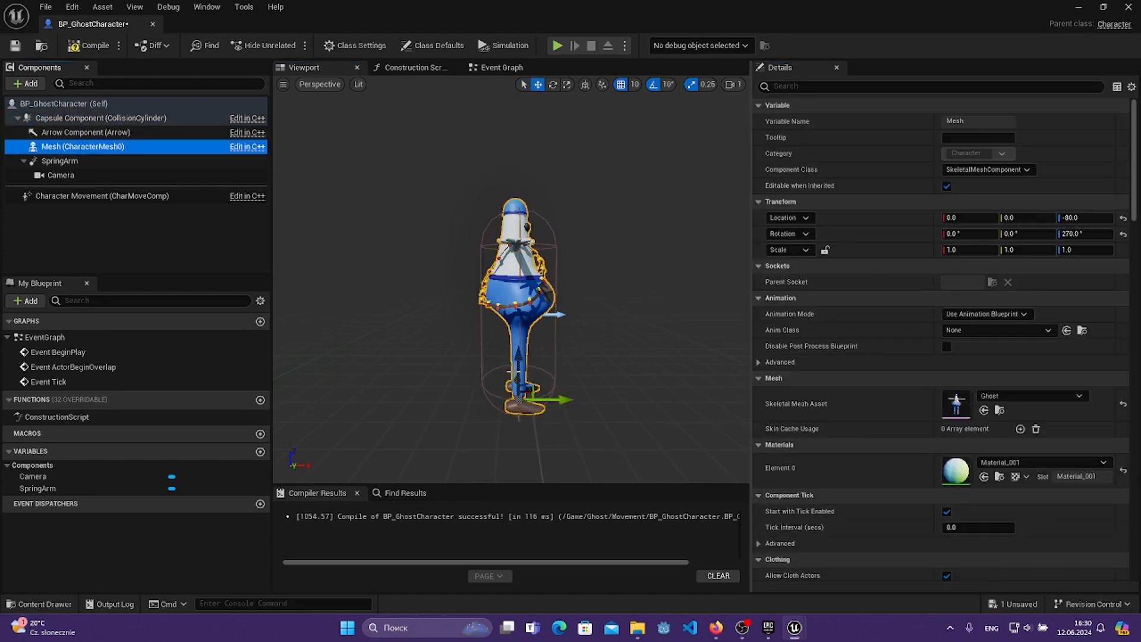
pyautogui.moveTo(517, 370); pyautogui.dragTo(517, 382)
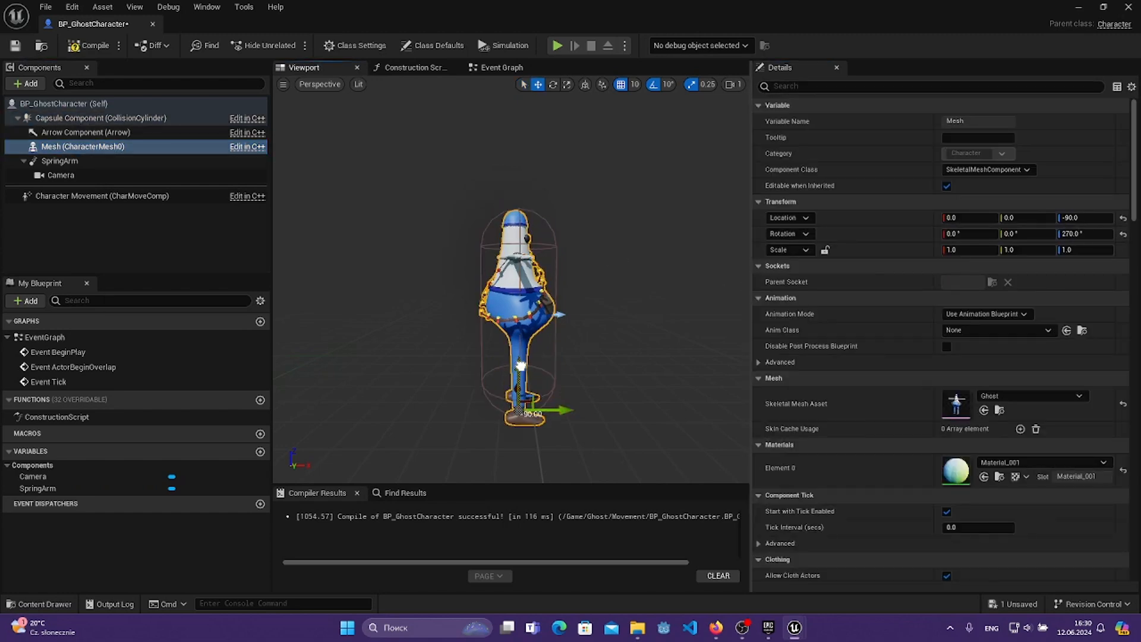
pyautogui.click(83, 46)
# - Enable Use Pawn Control Rotation on the SpringArm component
pyautogui.click(60, 160)
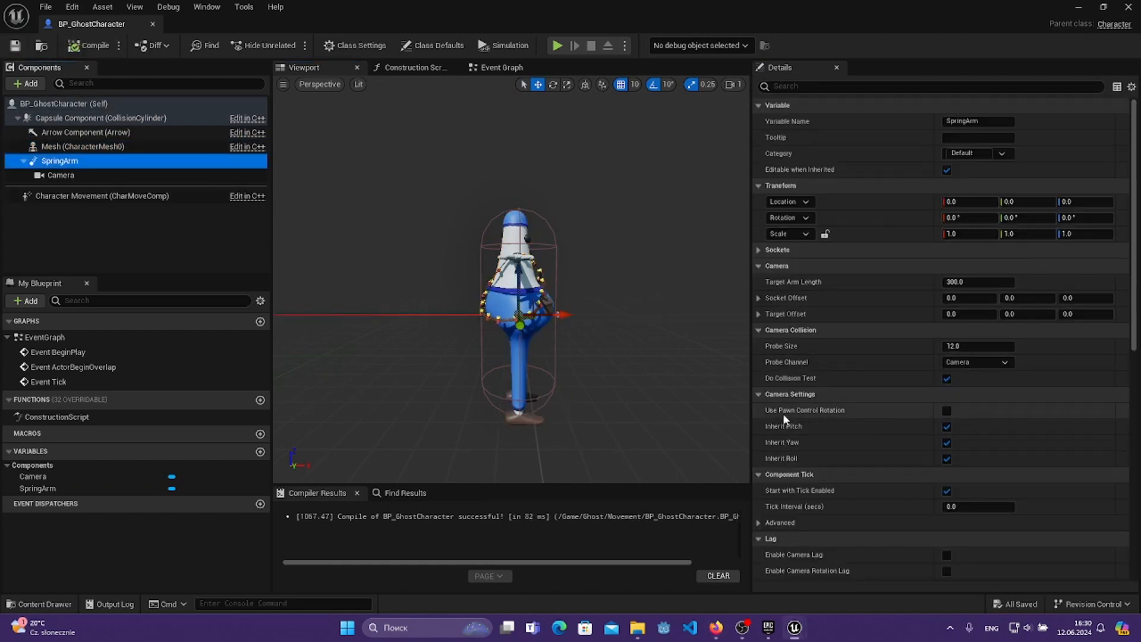
pyautogui.click(947, 411)
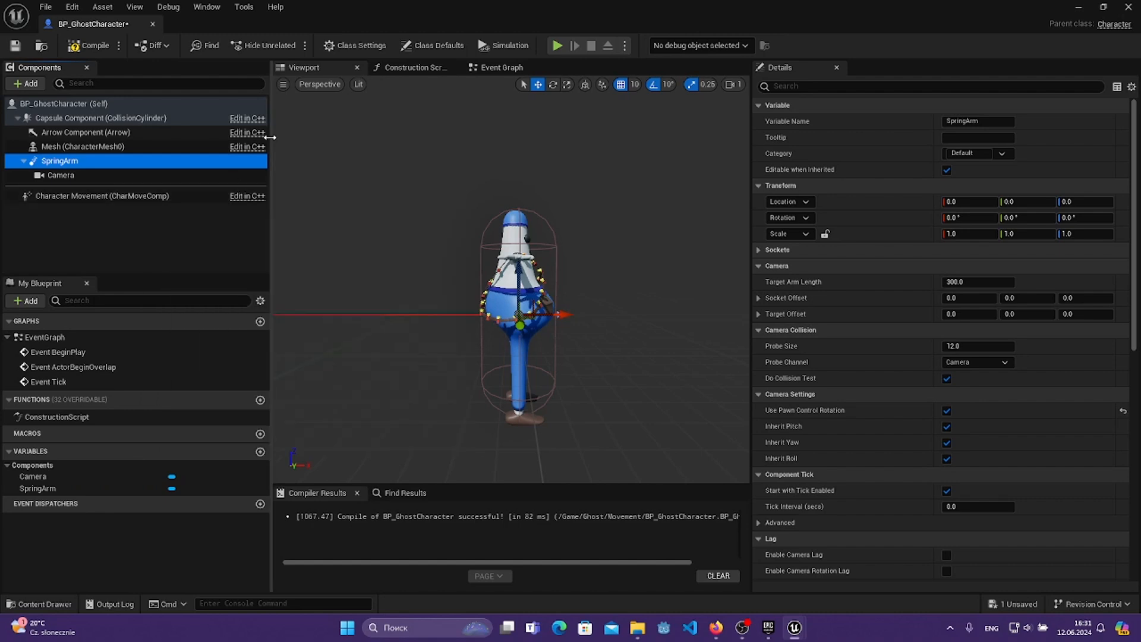
# - Enable Use Controller Desired Rotation on the Character Movement component
pyautogui.click(127, 198)
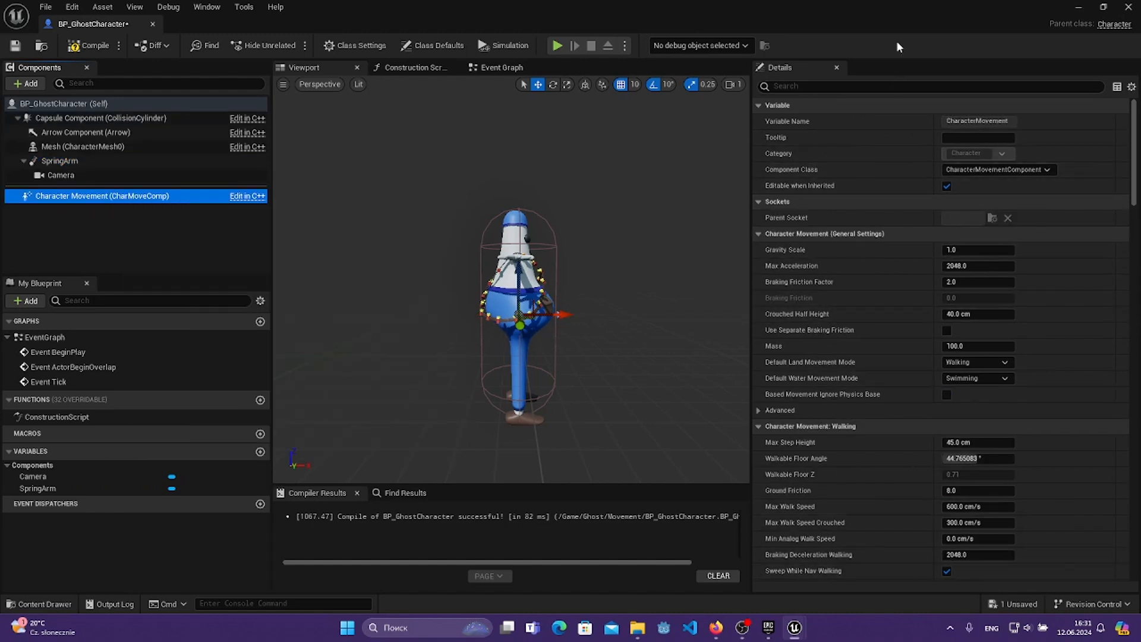
pyautogui.click(818, 85)
pyautogui.write('use')
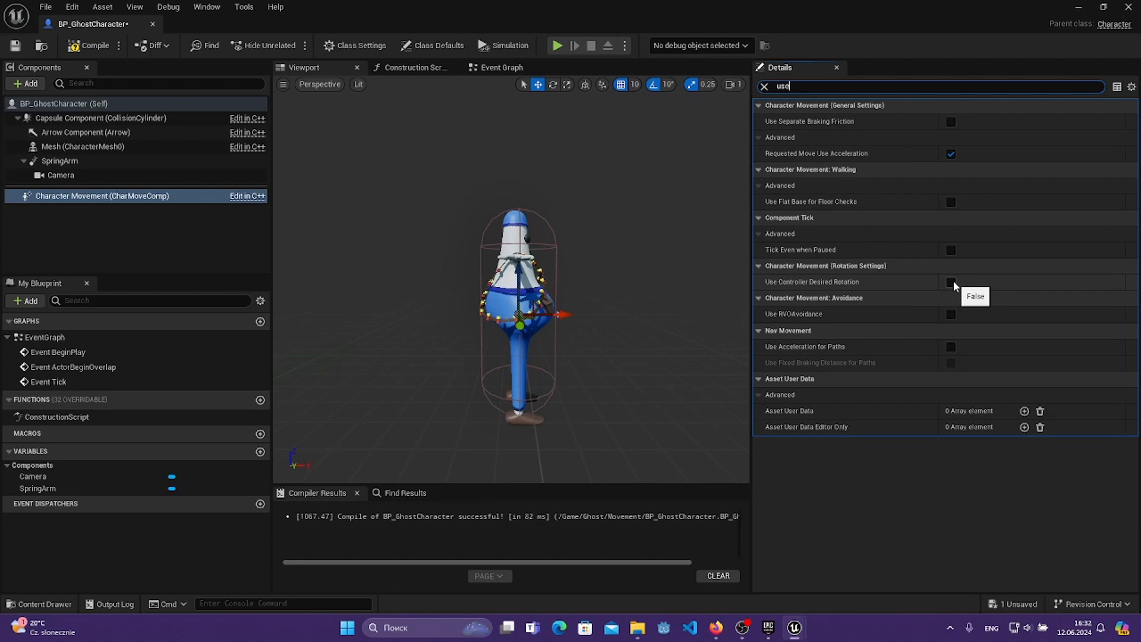
pyautogui.click(952, 283)
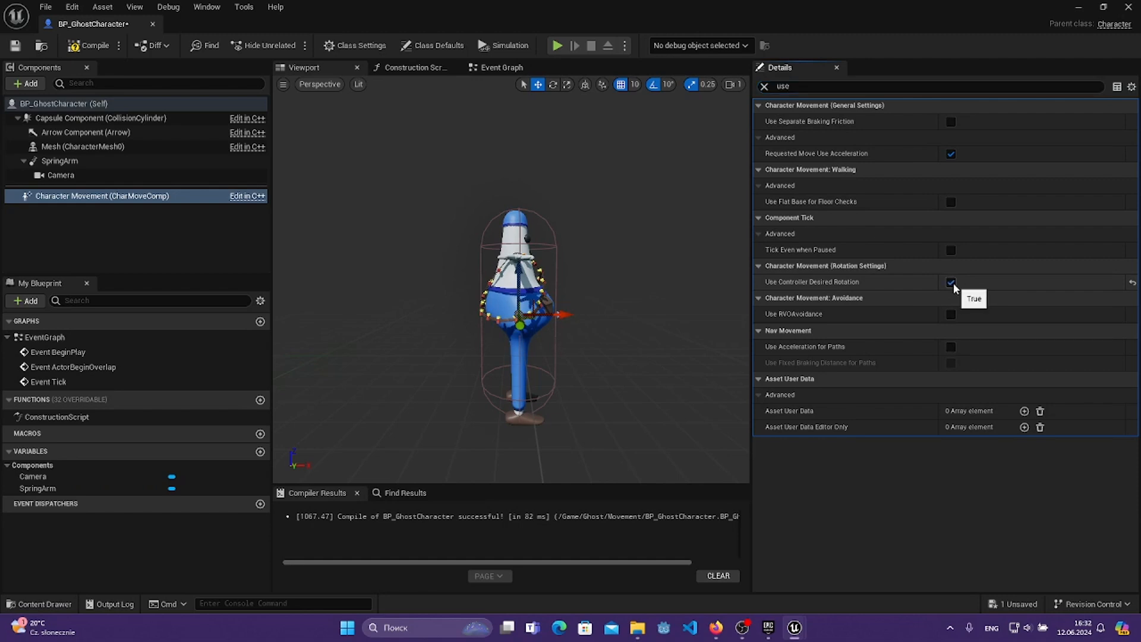
# - Enable Orient Rotation to Movement on the Character Movement component, then compile and save the blueprint
pyautogui.click(810, 86)
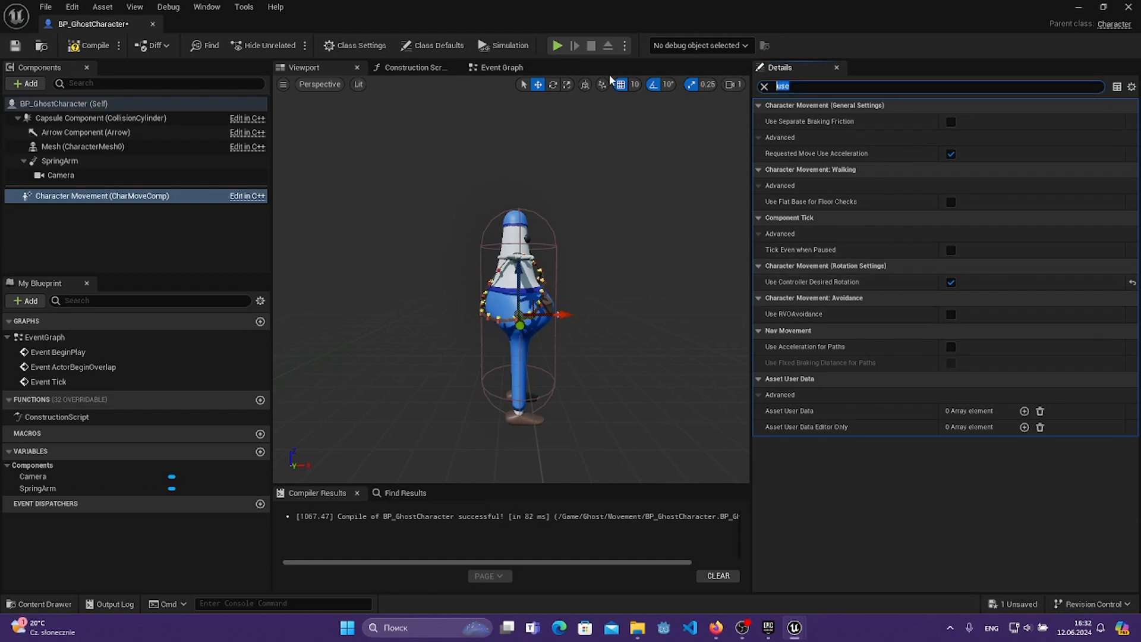
pyautogui.write('ori')
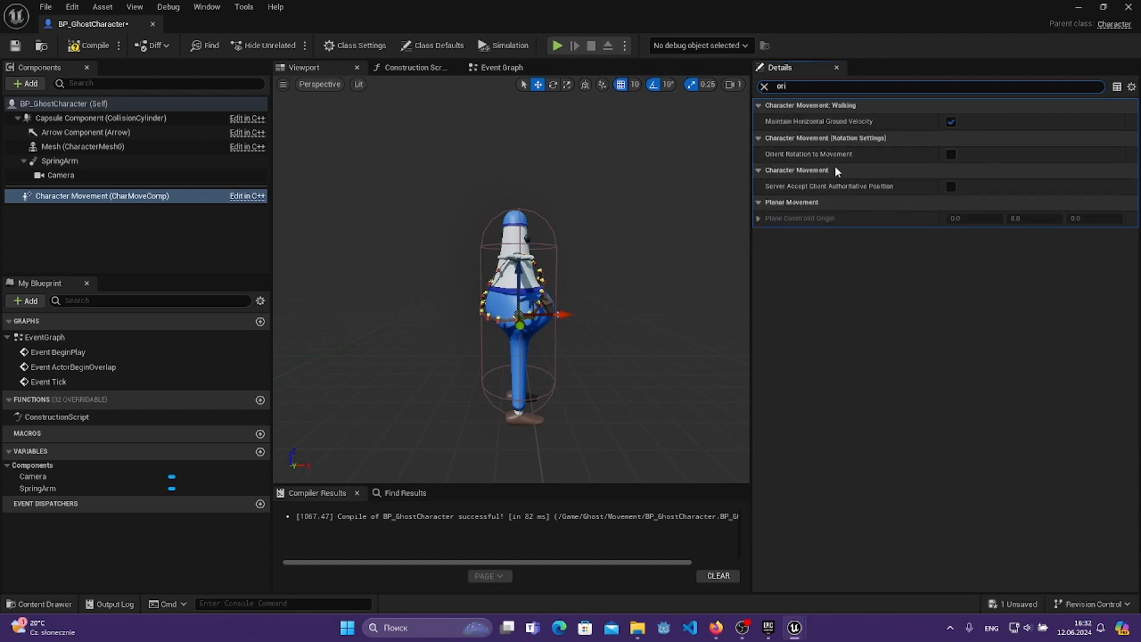
pyautogui.click(951, 155)
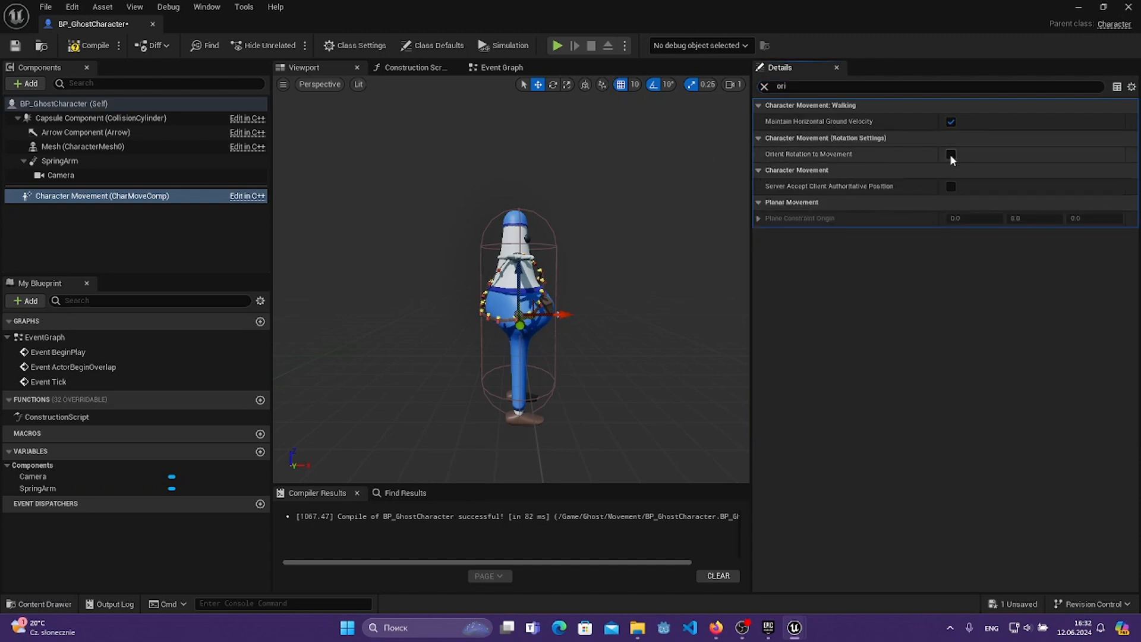
pyautogui.click(764, 87)
pyautogui.click(90, 45)
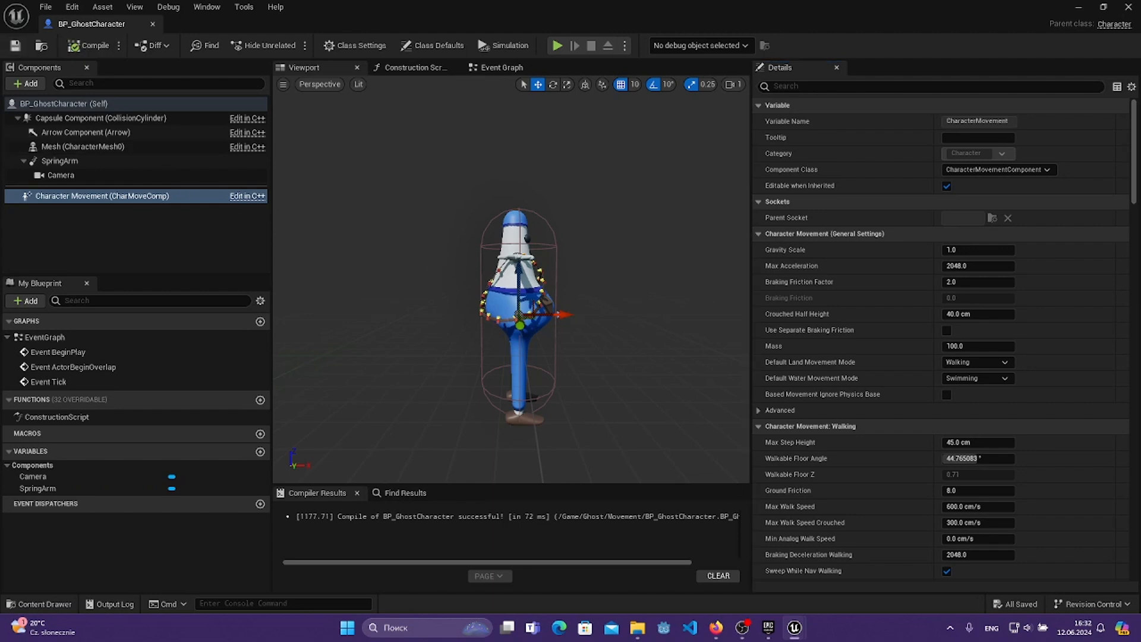
# - Enable Ignore Base Rotation on the Character Movement component, then compile and save the blueprint
pyautogui.click(793, 88)
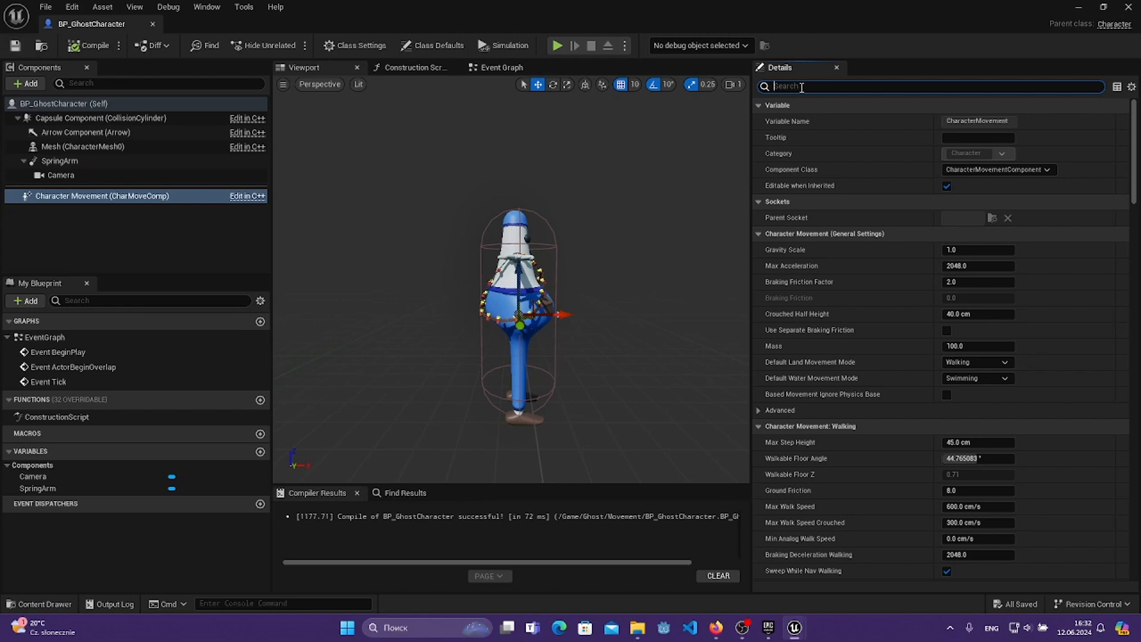
pyautogui.write('ign')
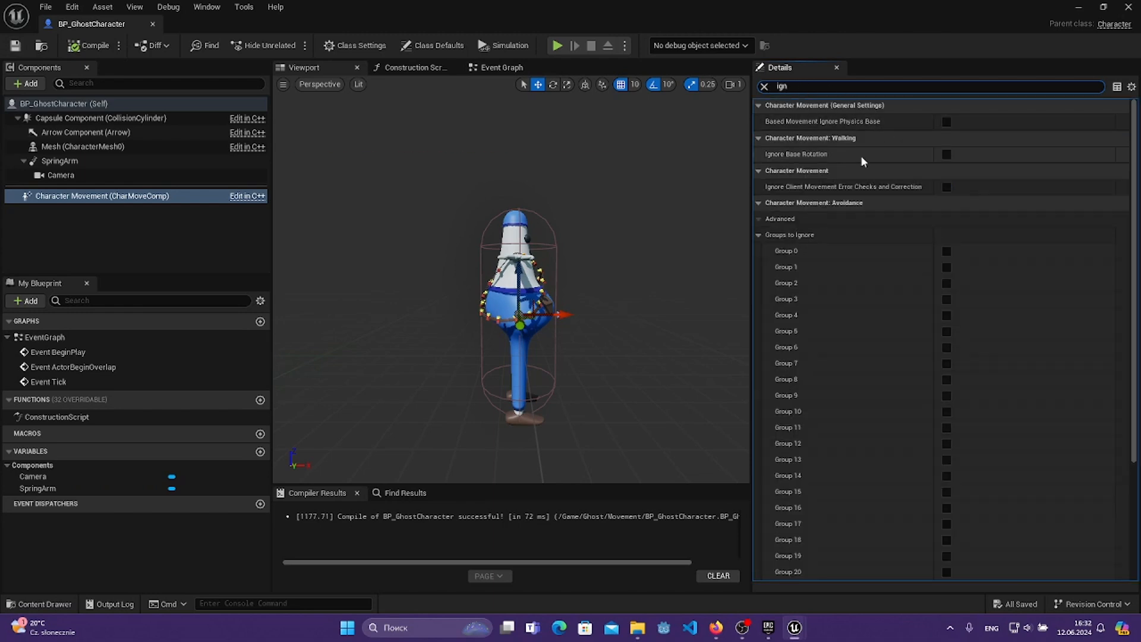
pyautogui.click(946, 155)
pyautogui.click(89, 45)
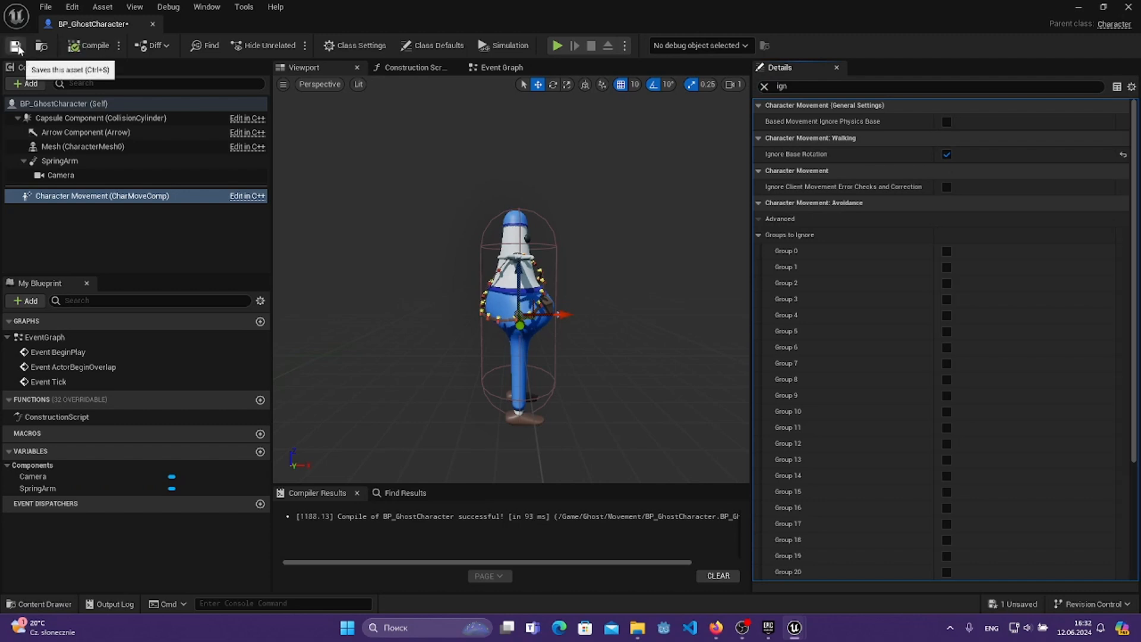
pyautogui.click(16, 46)
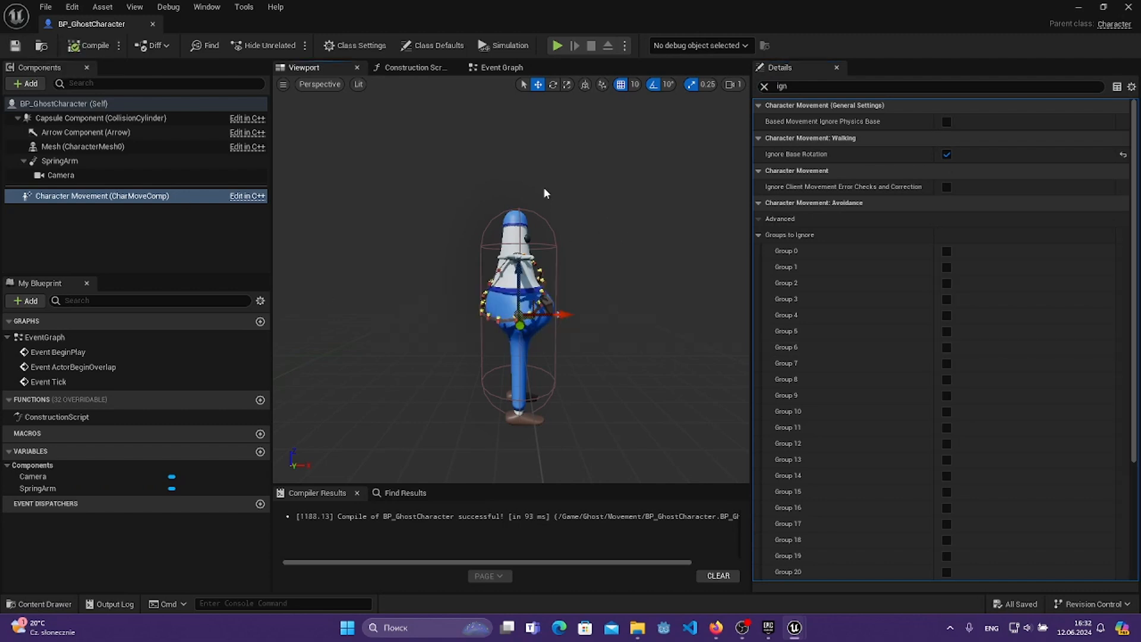
# - Open BP_GhostCharacter's Event Graph and clear the search filter on the component's properties
pyautogui.click(502, 67)
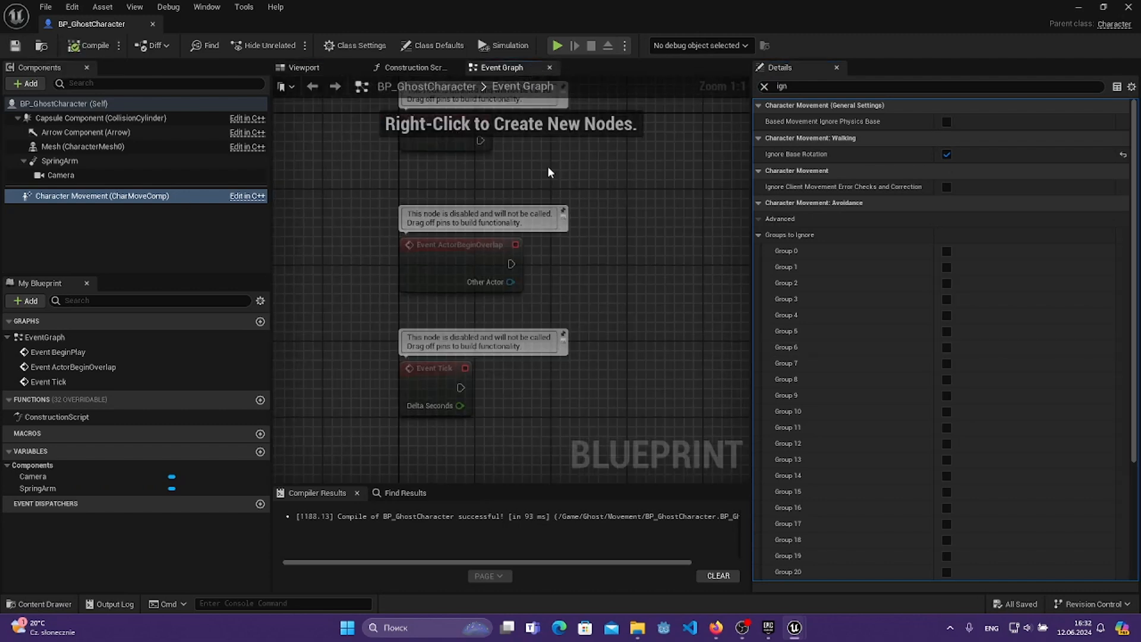
pyautogui.moveTo(599, 201); pyautogui.dragTo(507, 242, button='right')
pyautogui.click(764, 86)
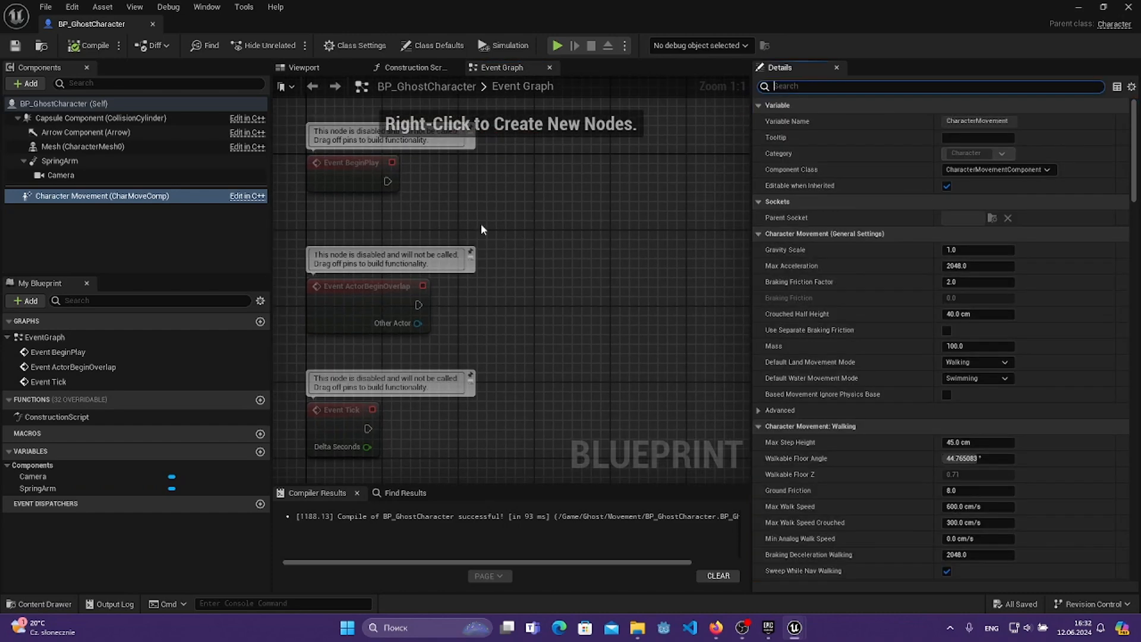
pyautogui.scroll(-2, 522, 306)
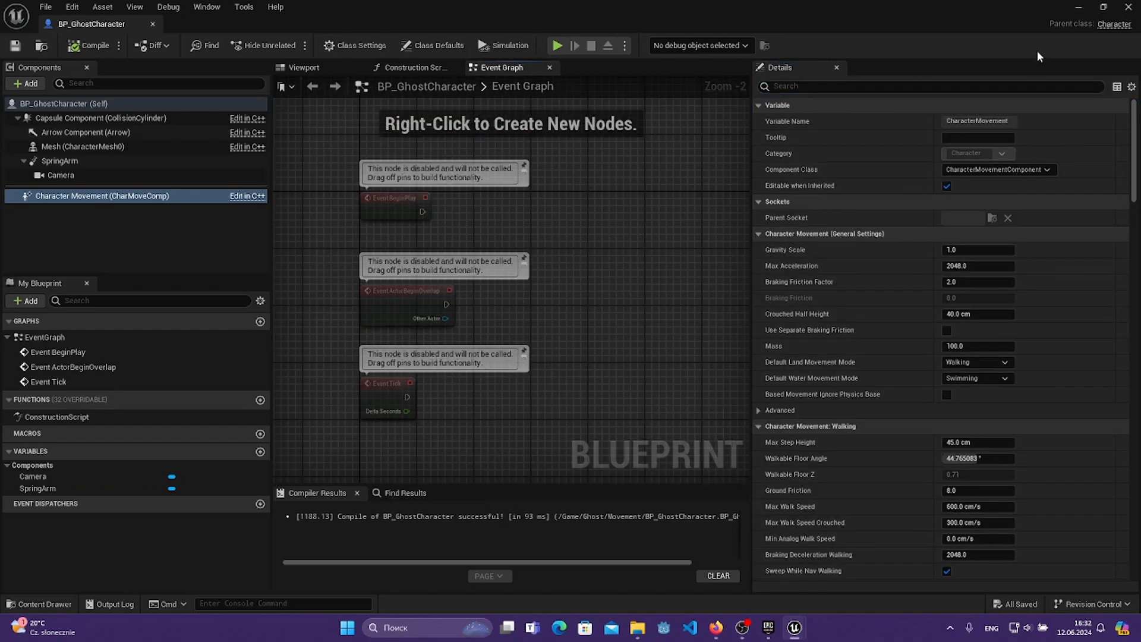
# - Minimize the blueprint editor and open the Project Settings from the main level editor
pyautogui.click(1080, 11)
pyautogui.click(101, 9)
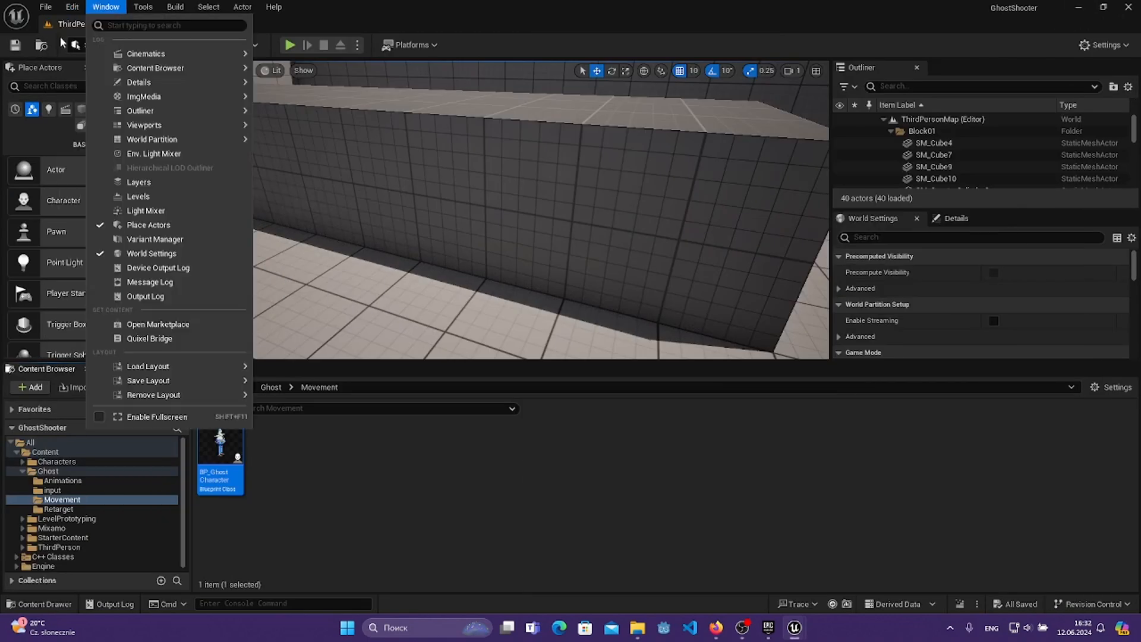
pyautogui.moveTo(72, 7)
pyautogui.click(149, 192)
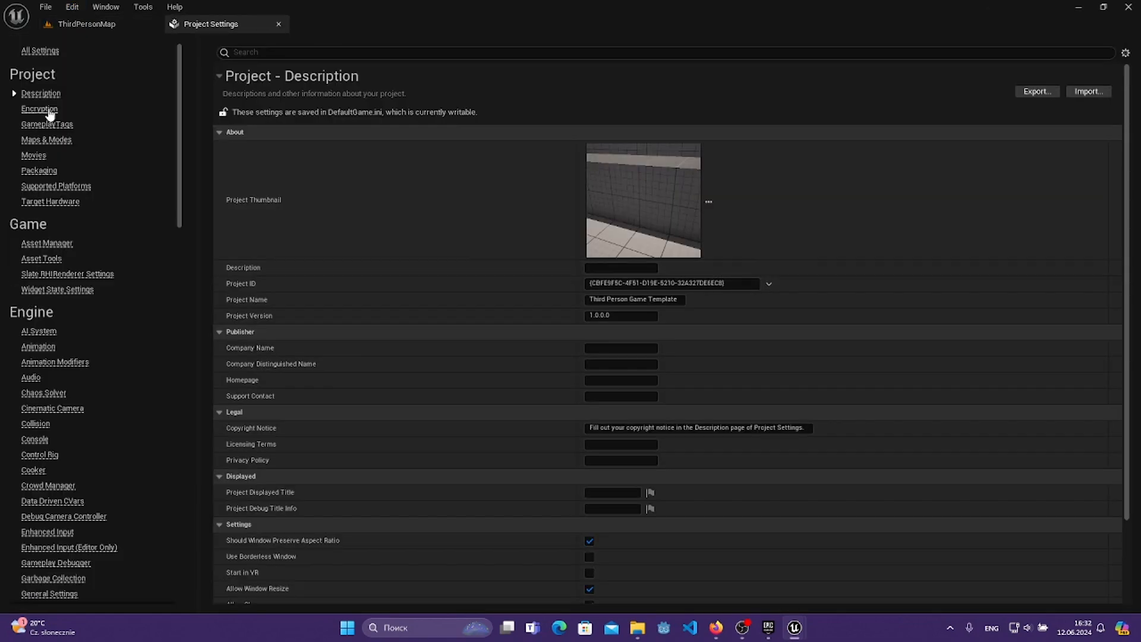
# - In the engine's Input settings, add an action mapping named Jump and bind it to the Space Bar
pyautogui.scroll(-4, 41, 479)
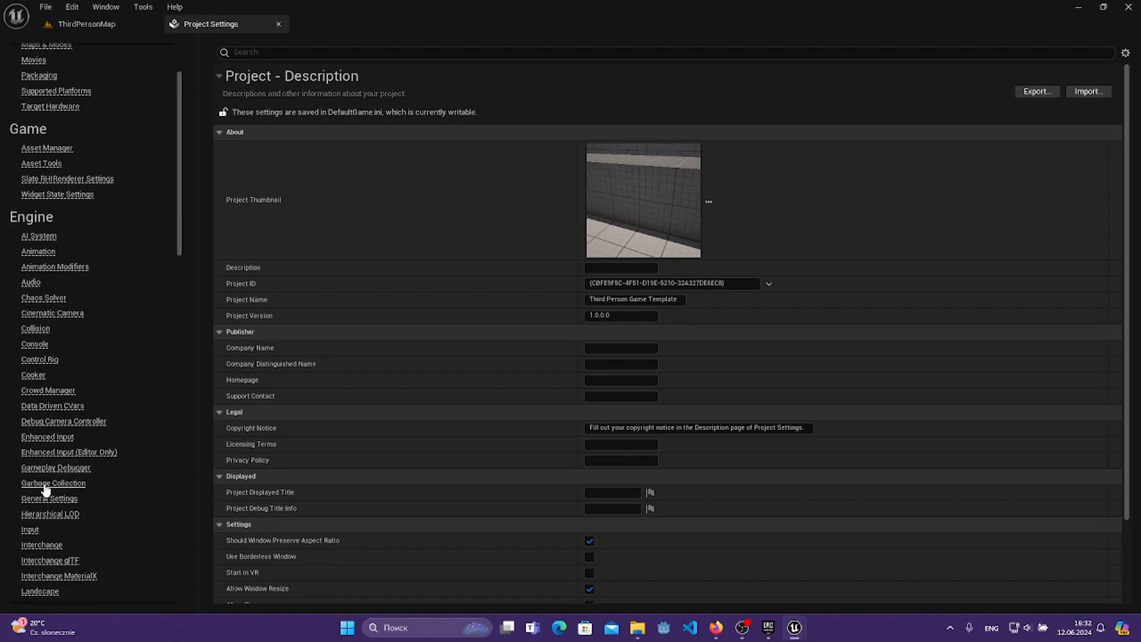
pyautogui.click(31, 511)
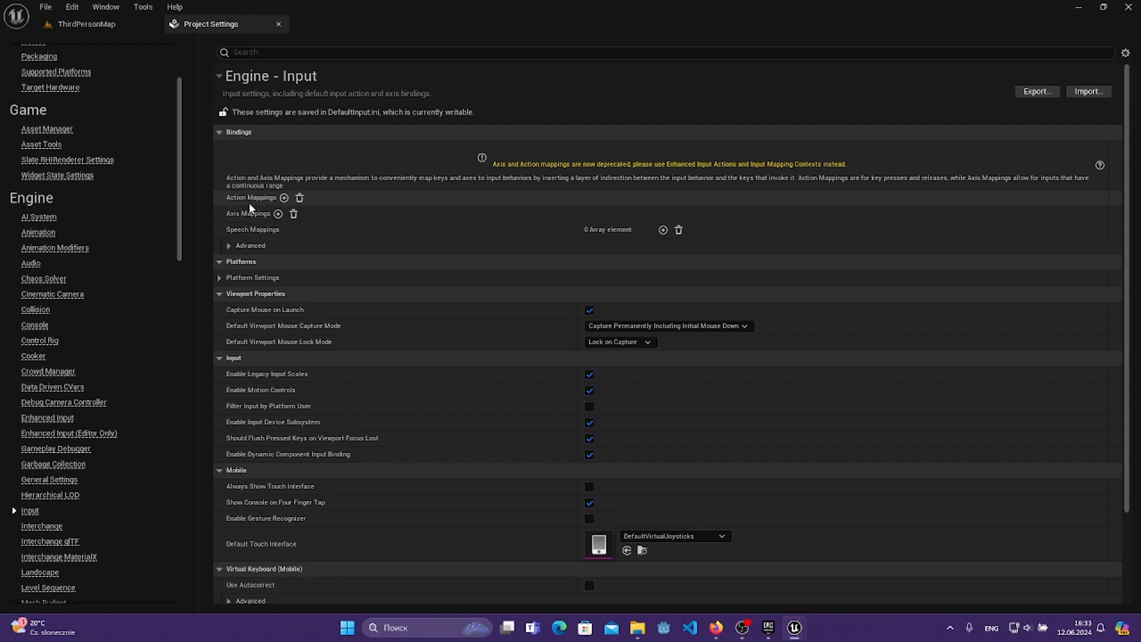
pyautogui.click(284, 198)
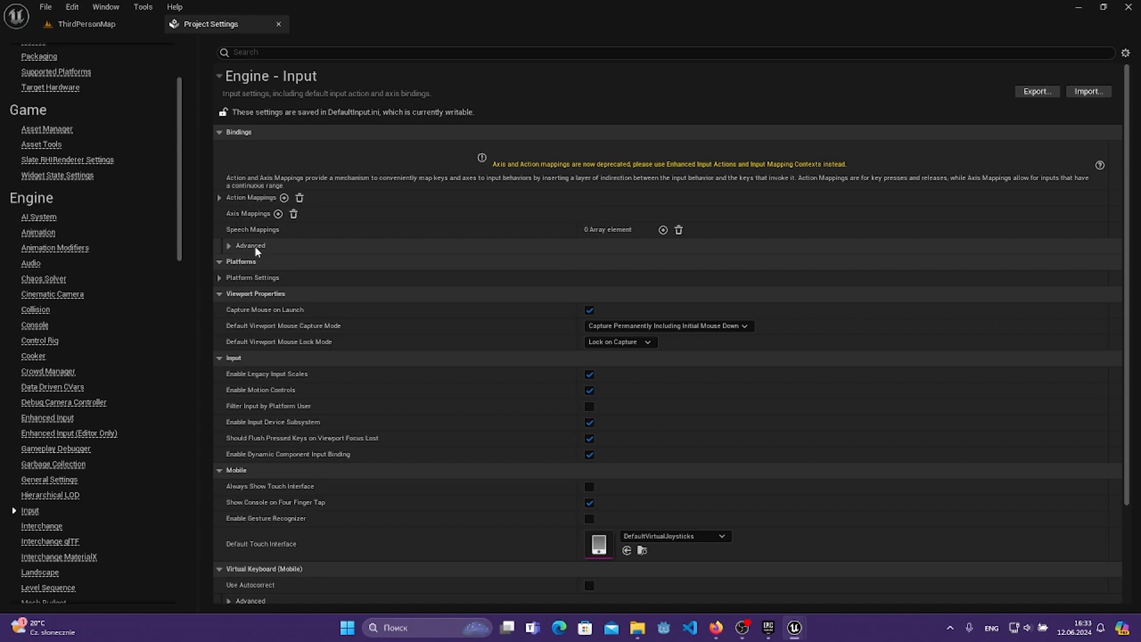
pyautogui.click(219, 199)
pyautogui.click(308, 217)
pyautogui.hotkey('ctrl', 'a')
pyautogui.write('J')
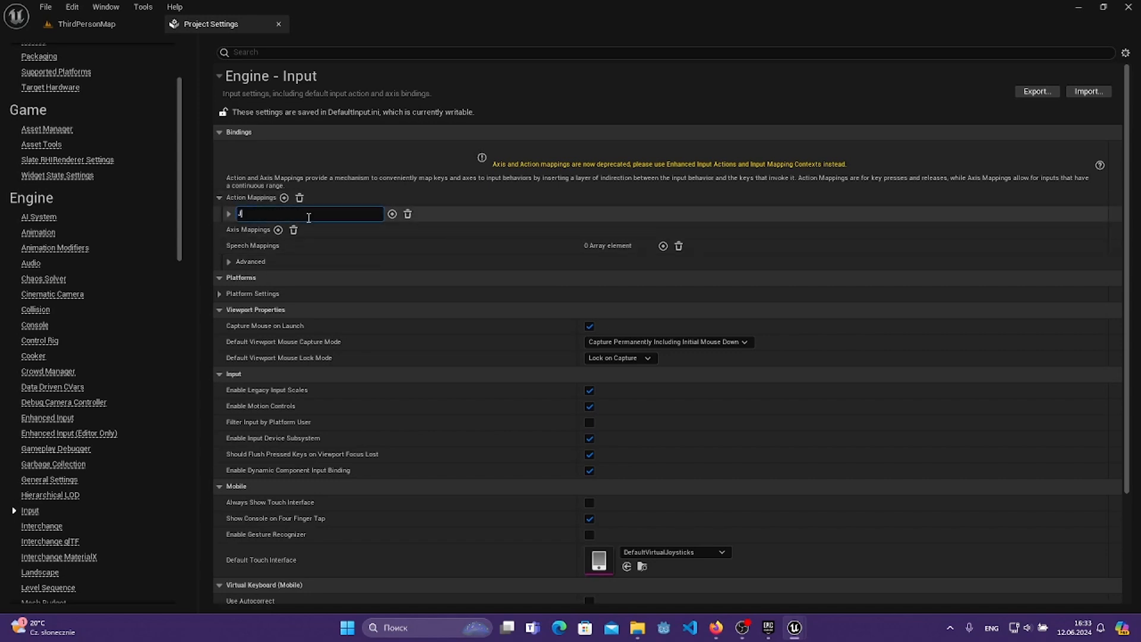
pyautogui.click(228, 213)
pyautogui.click(261, 229)
pyautogui.press('space')
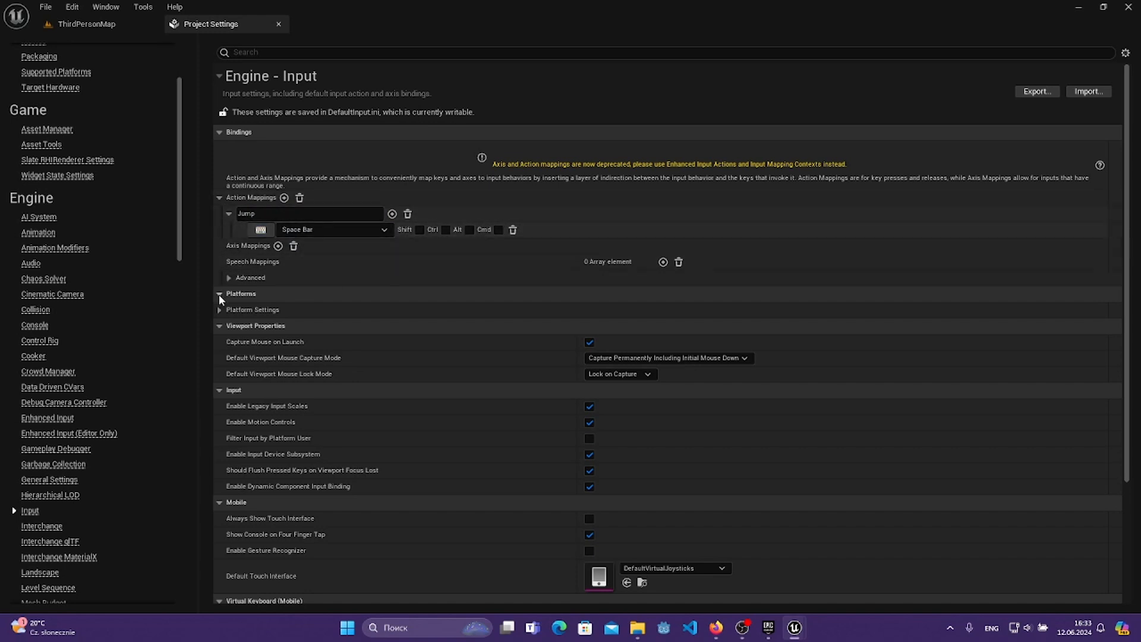
# - Add an axis mapping named MoveForward and bind it to the W key
pyautogui.click(277, 245)
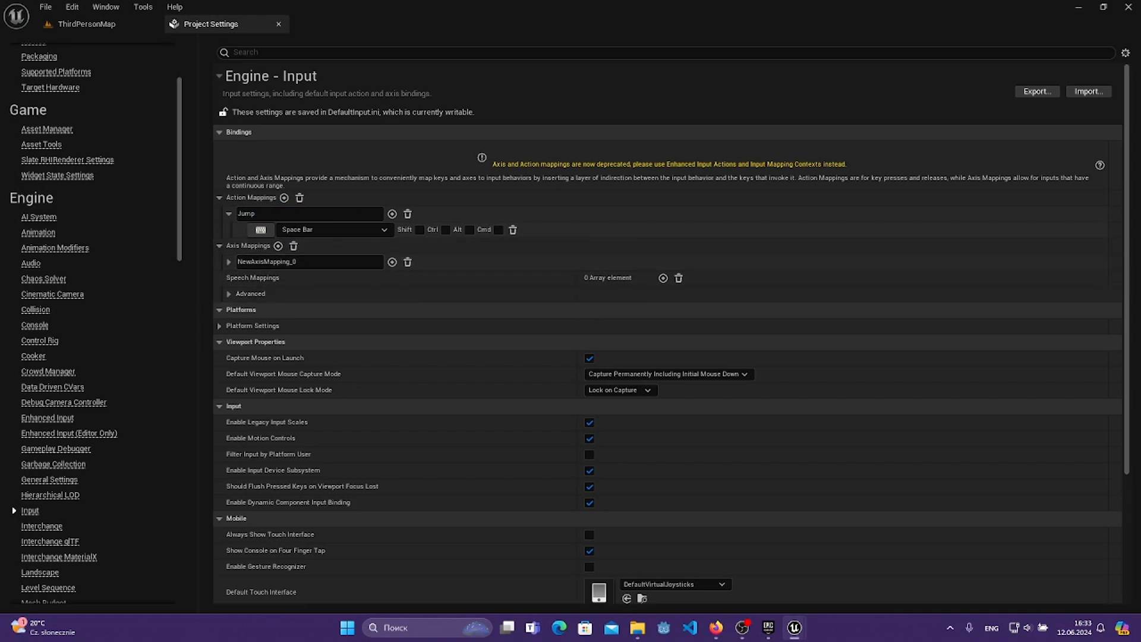
pyautogui.write('MoveForward')
pyautogui.press('Return')
pyautogui.click(229, 261)
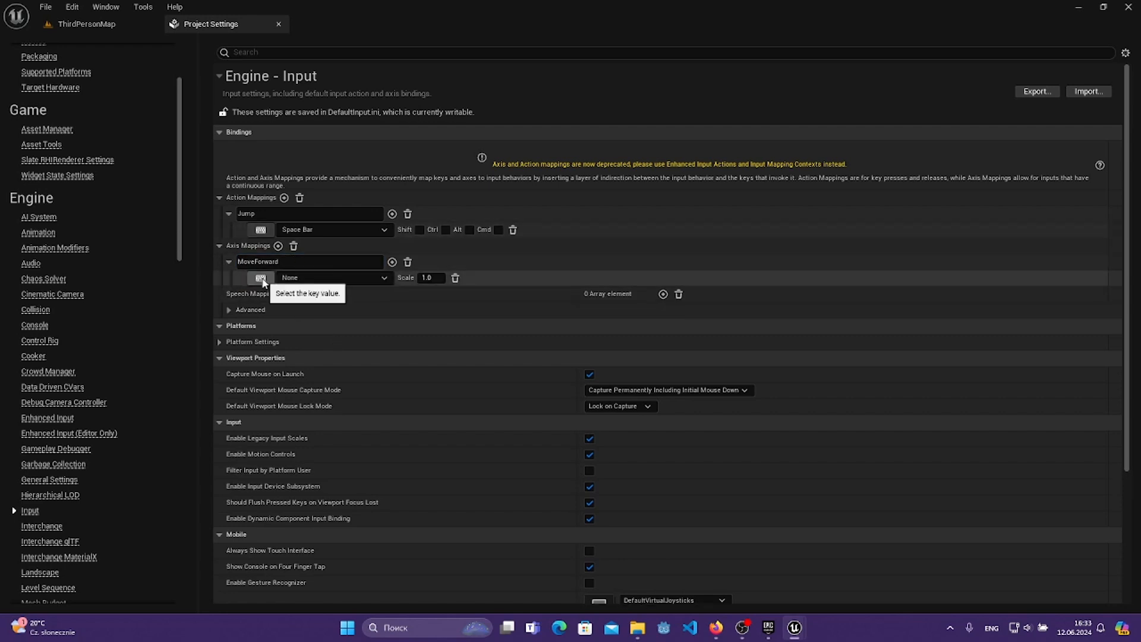
pyautogui.click(264, 281)
pyautogui.press('w')
# - Add a second binding to MoveForward for the S key with a scale of -1.0
pyautogui.click(392, 263)
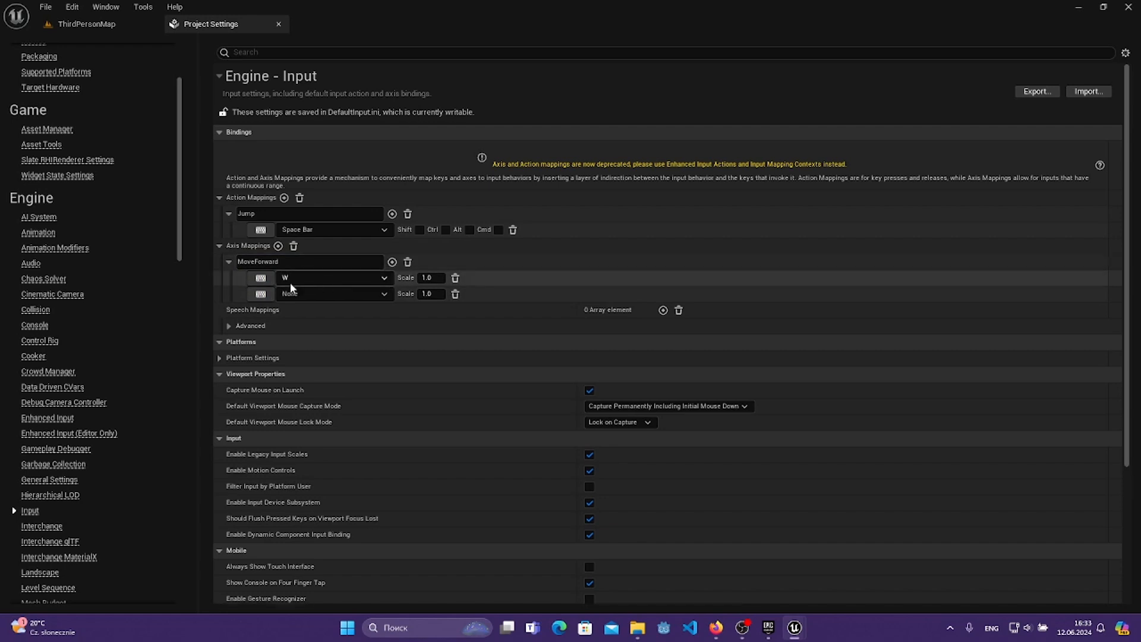
pyautogui.click(262, 294)
pyautogui.press('s')
pyautogui.click(434, 296)
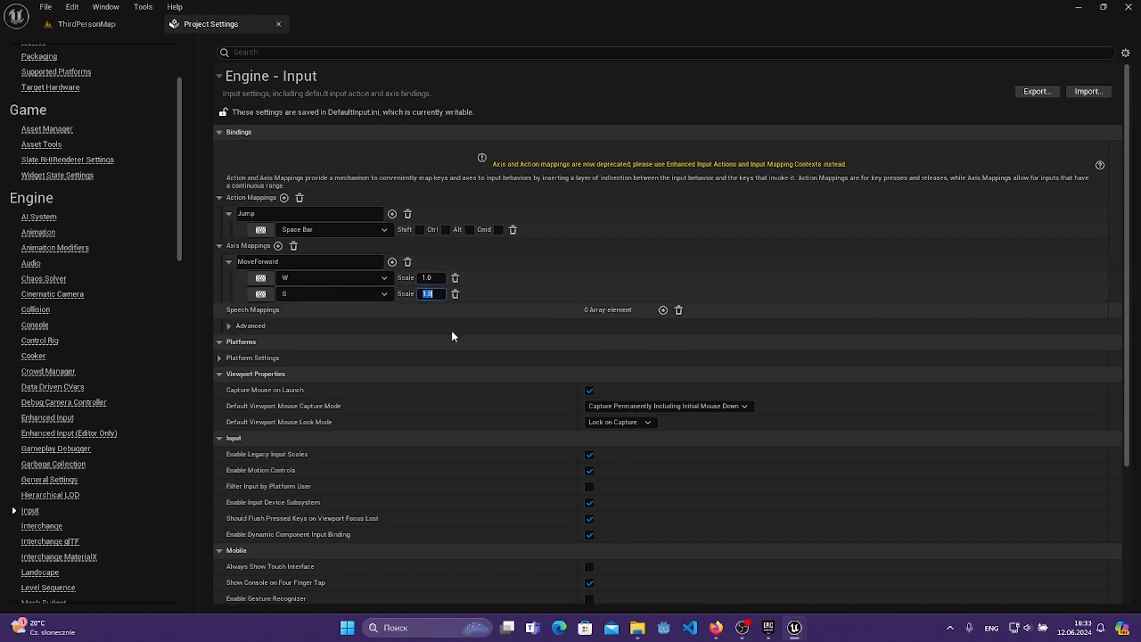
pyautogui.write('-1.0')
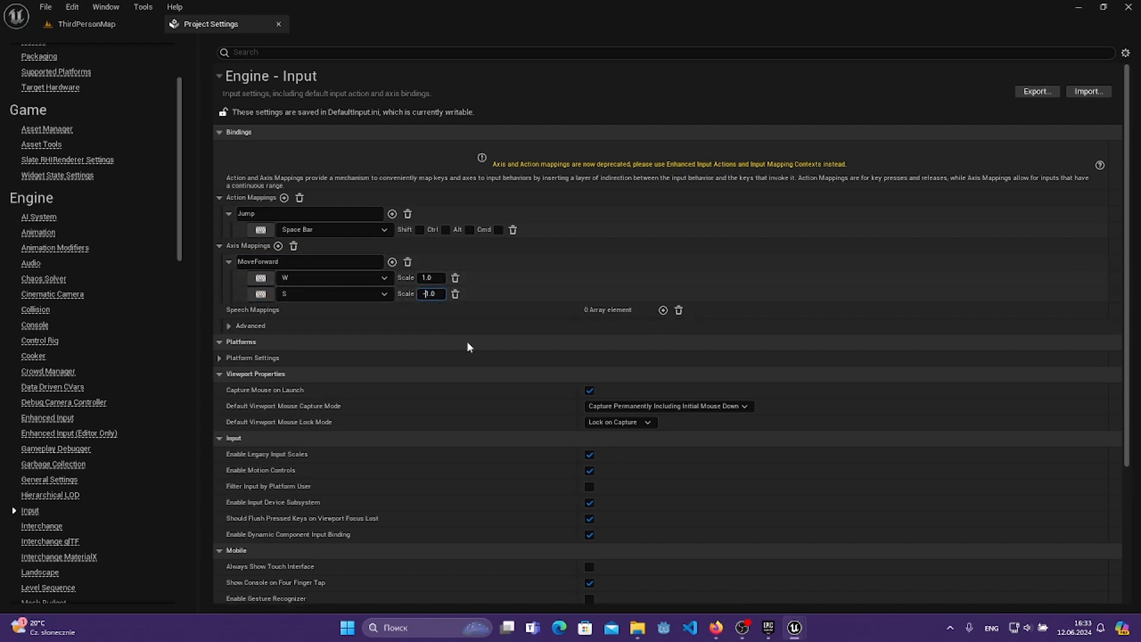
pyautogui.press('Return')
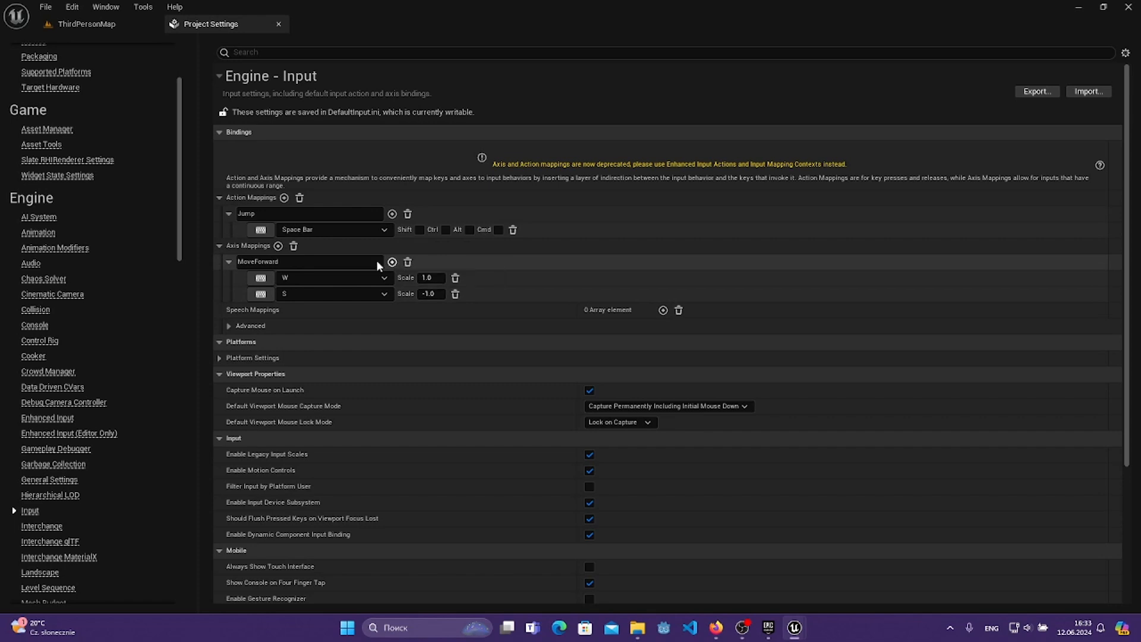
# - Add another axis mapping and name it moveRight
pyautogui.click(278, 245)
pyautogui.click(291, 309)
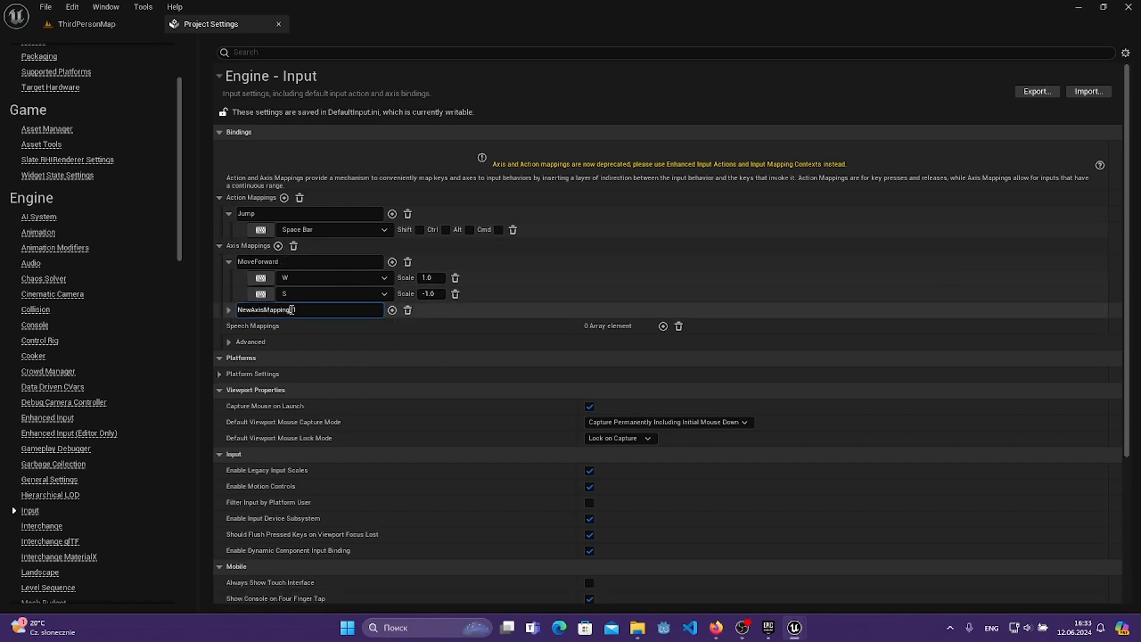
pyautogui.doubleClick(291, 309)
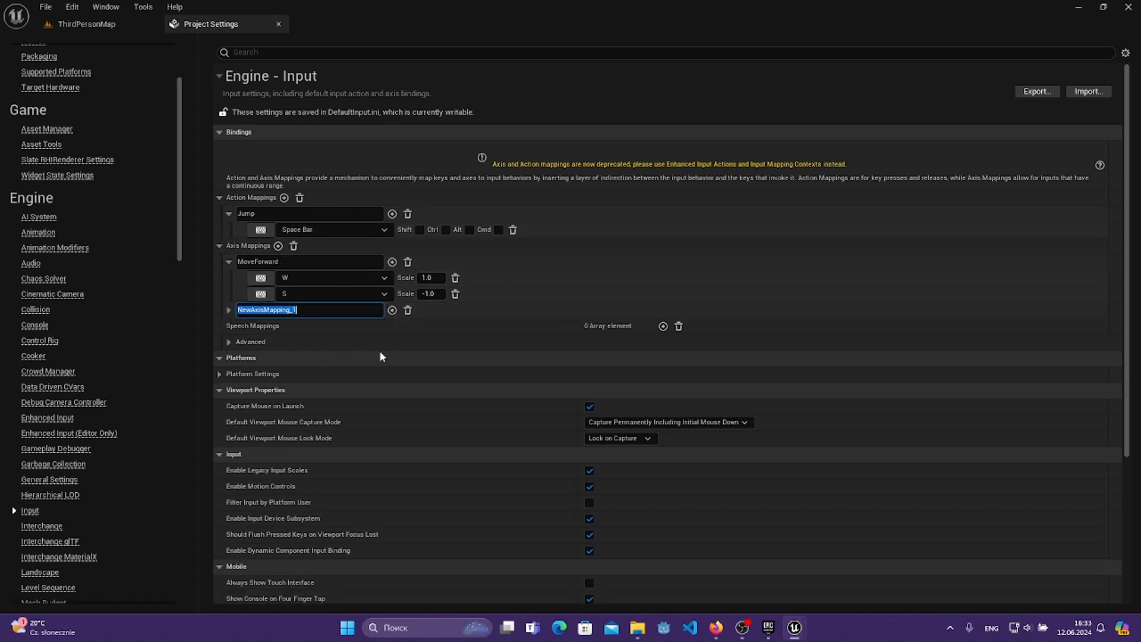
pyautogui.write('moveRight')
pyautogui.press('Return')
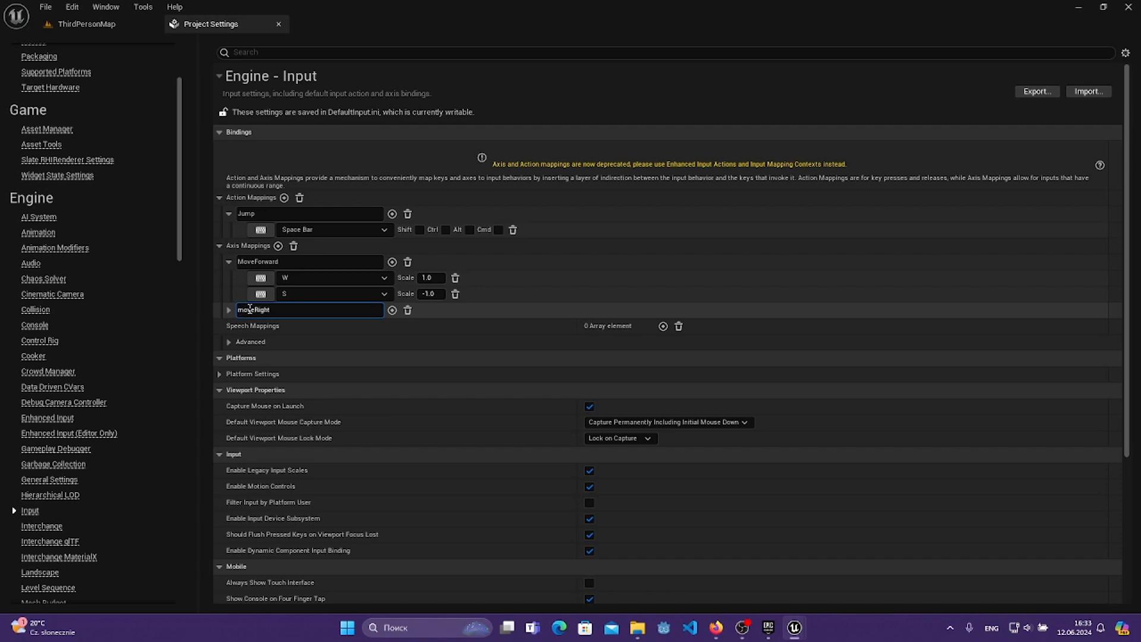
# - Give moveRight two key bindings, A with a scale of -1.0 and D with a scale of 1.0
pyautogui.click(393, 310)
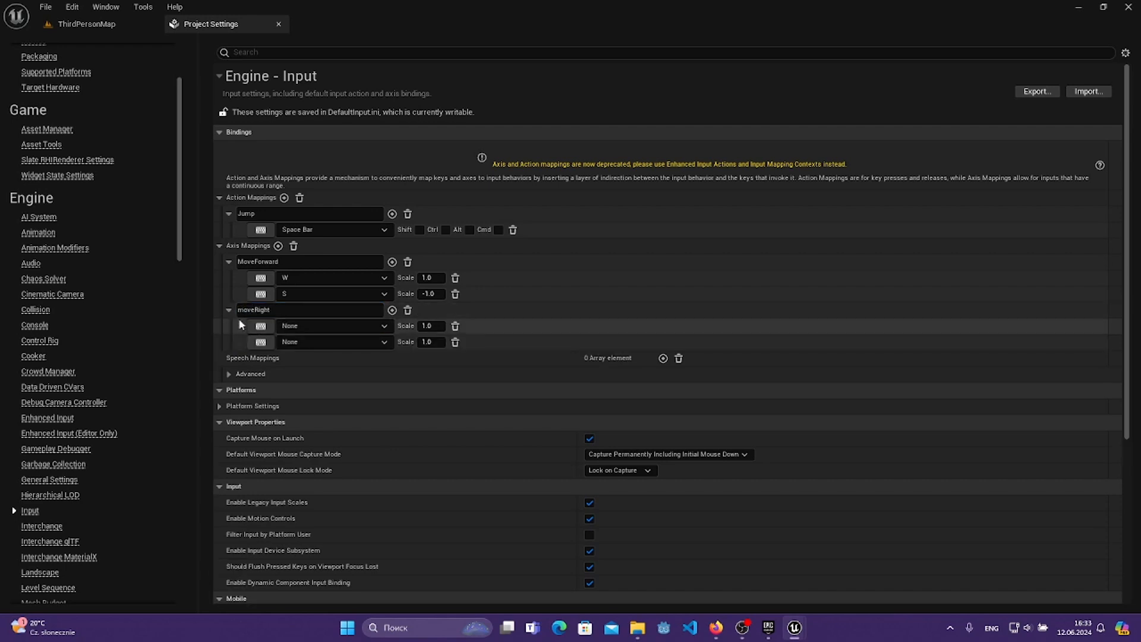
pyautogui.click(261, 326)
pyautogui.press('a')
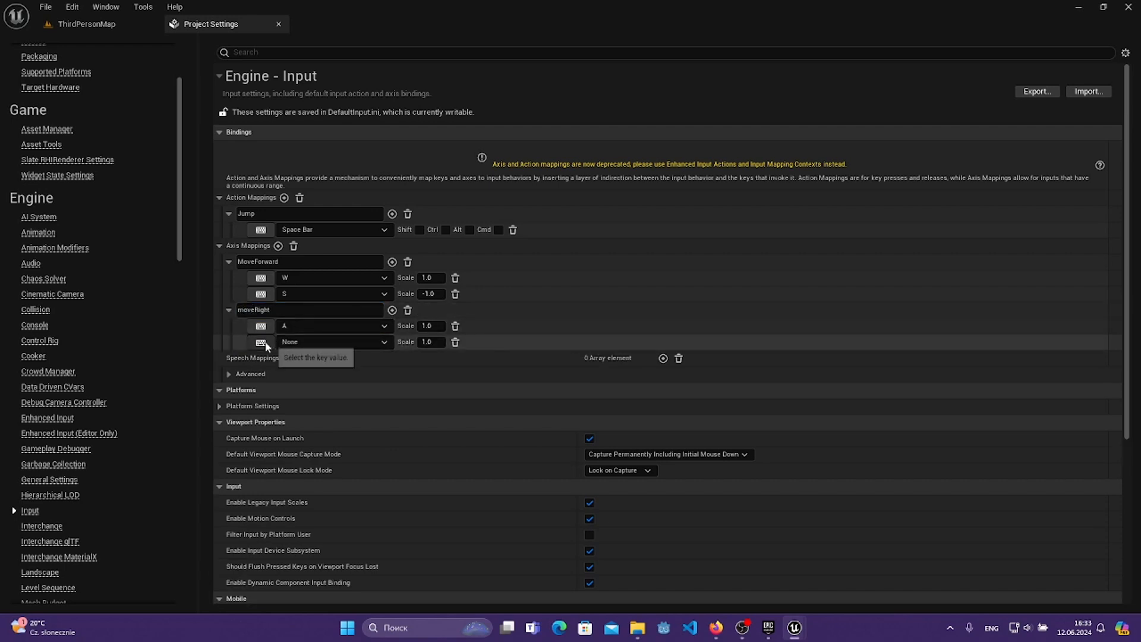
pyautogui.click(265, 341)
pyautogui.press('d')
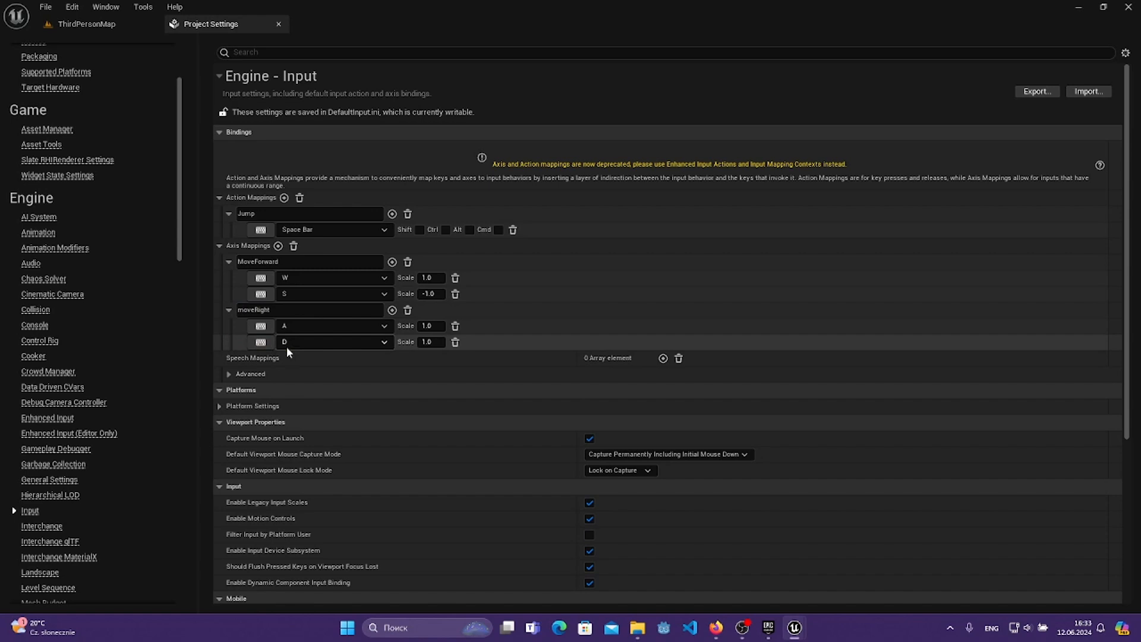
pyautogui.click(433, 339)
pyautogui.click(432, 327)
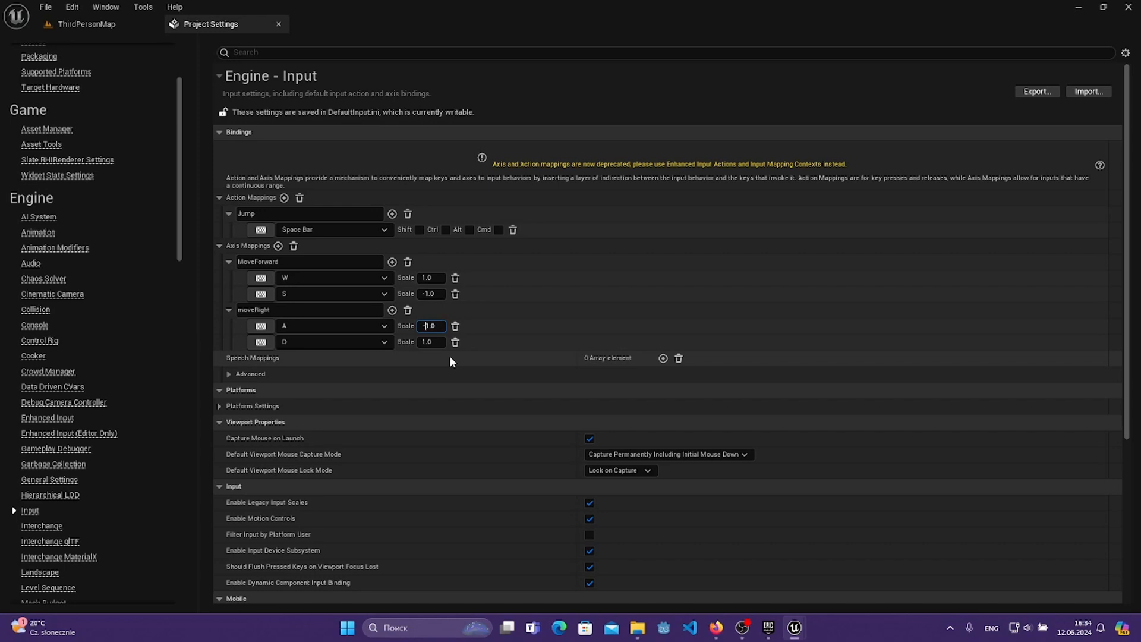
pyautogui.click(476, 342)
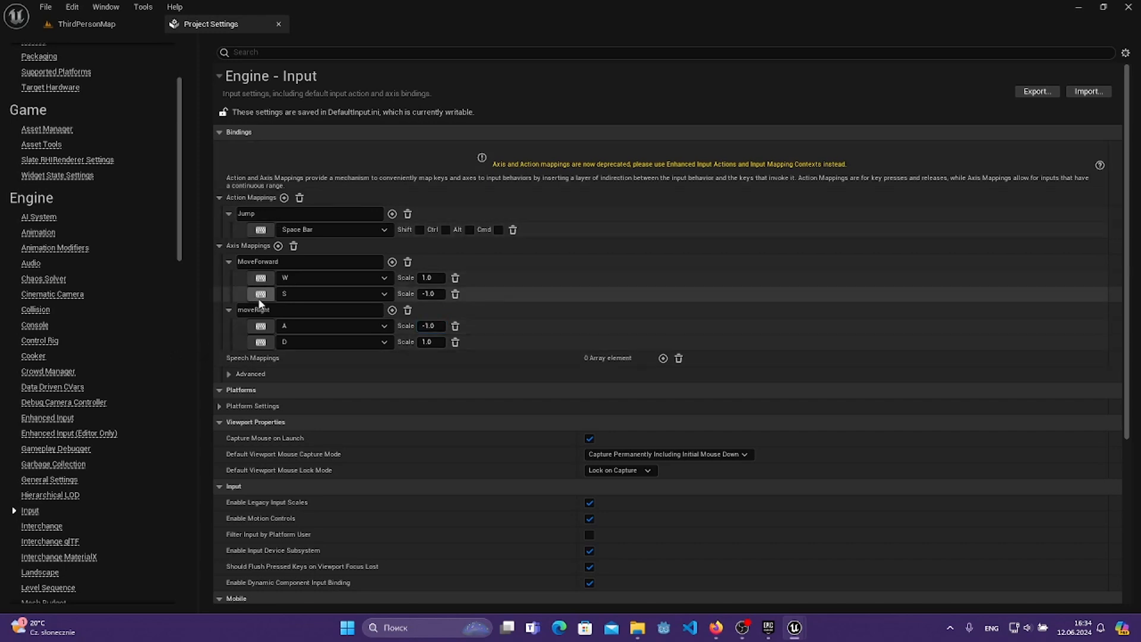
# - Add an axis mapping named Turn and bind it to Mouse X
pyautogui.click(278, 246)
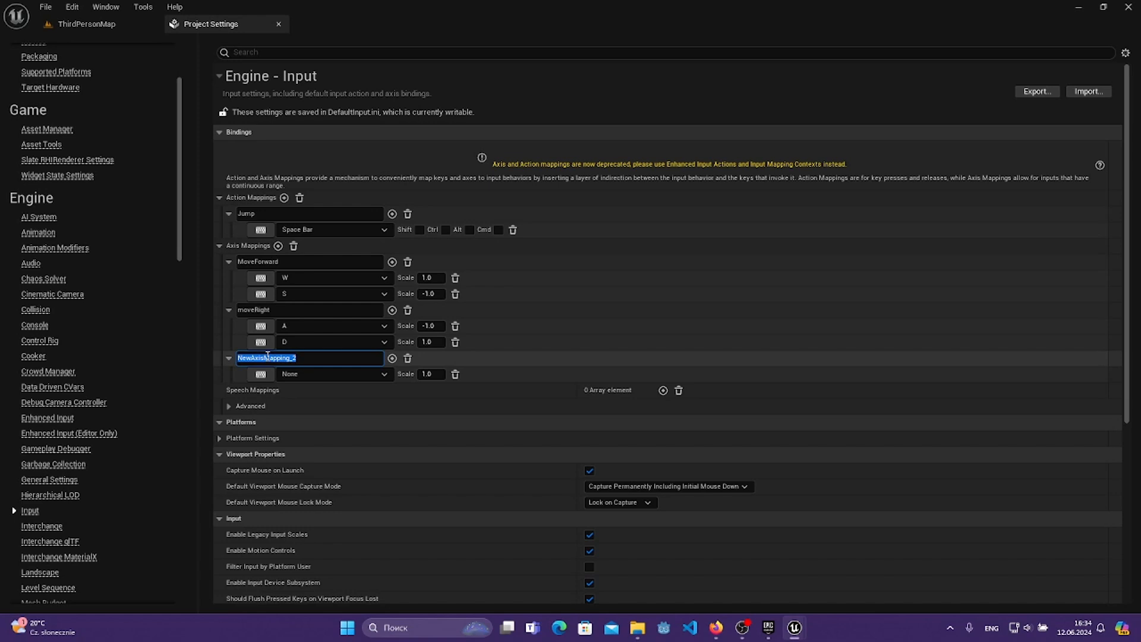
pyautogui.write('Turn')
pyautogui.press('Return')
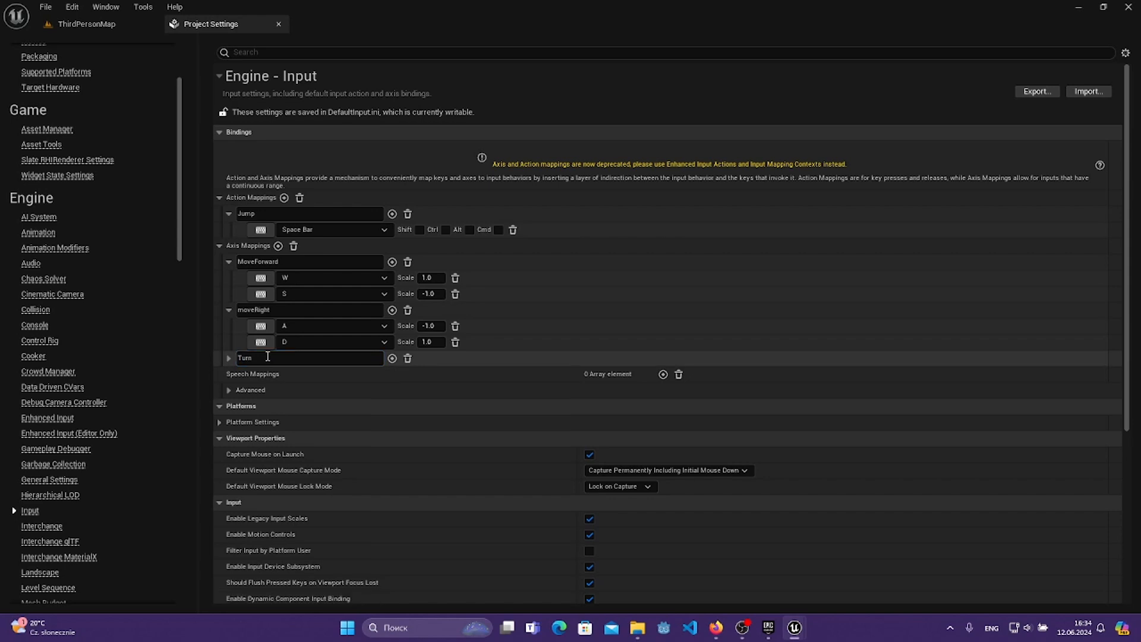
pyautogui.click(229, 356)
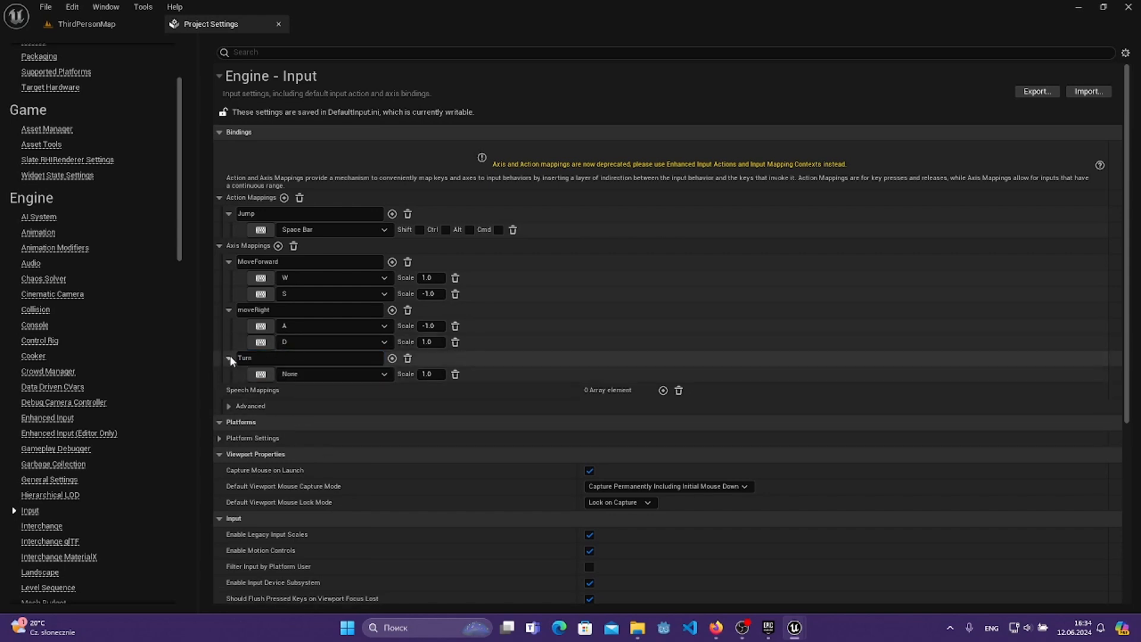
pyautogui.click(338, 373)
pyautogui.write('Mou')
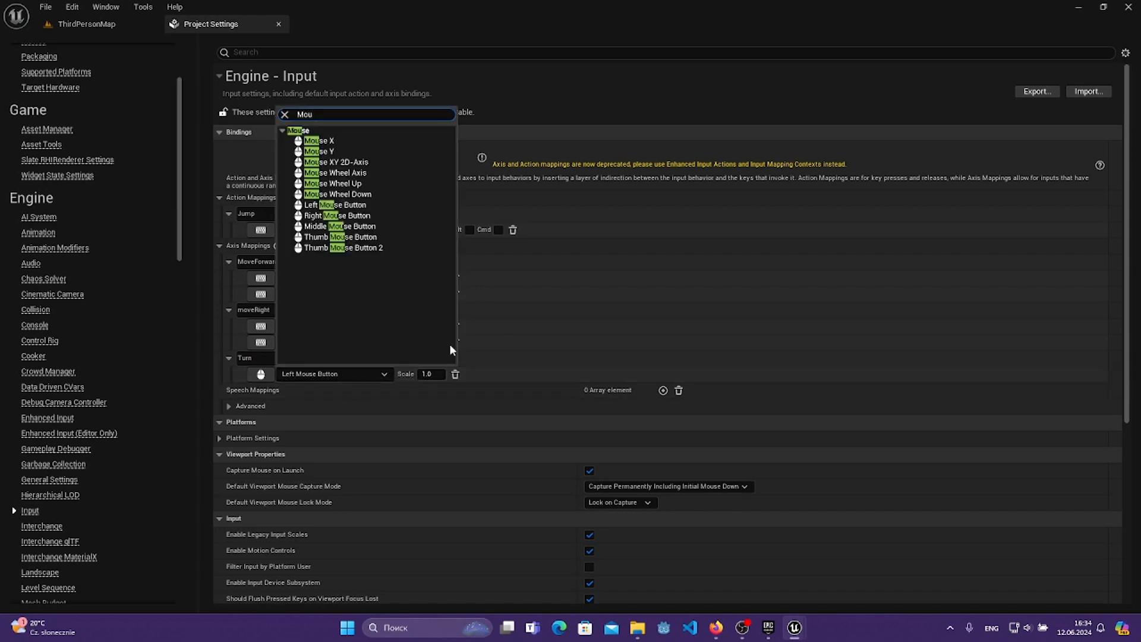
pyautogui.click(357, 141)
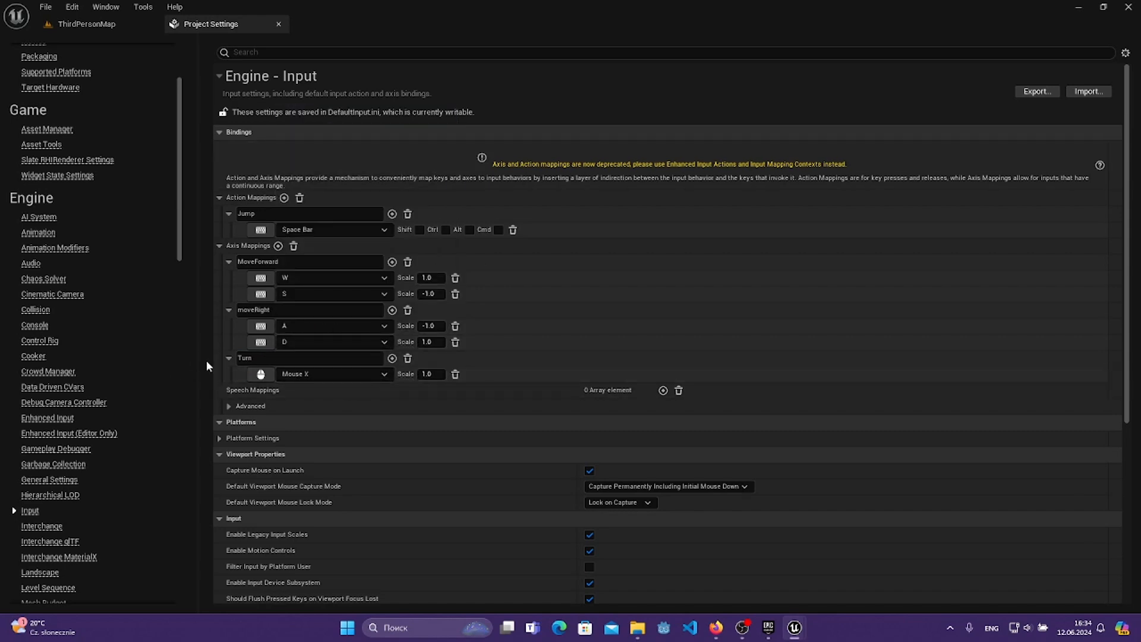
# - Add another axis mapping below Turn and name it Look up
pyautogui.click(278, 246)
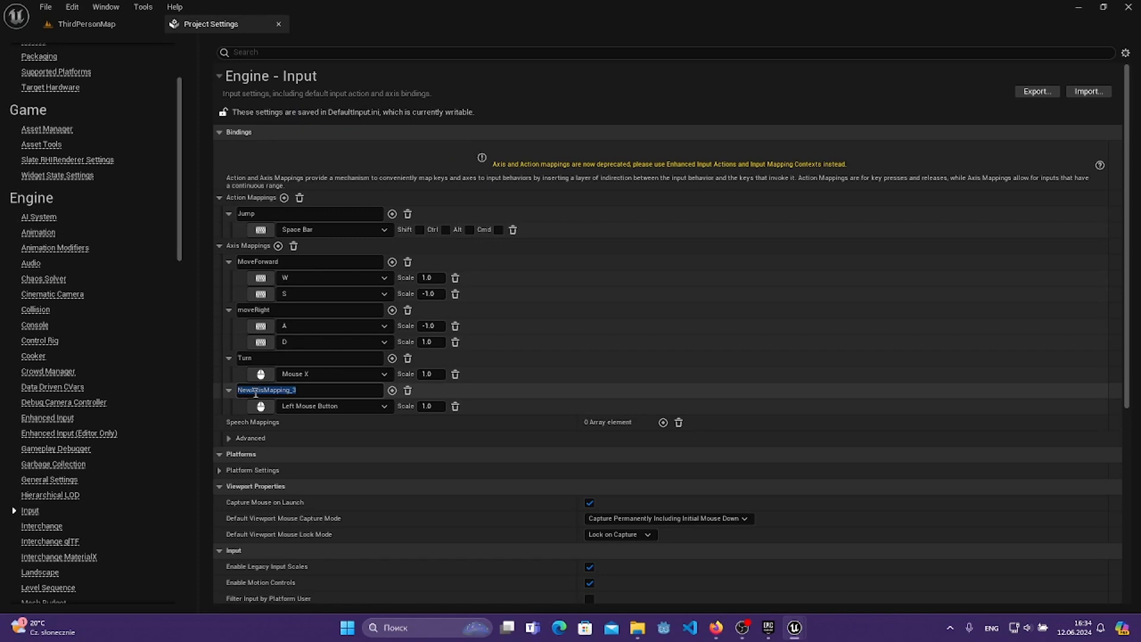
pyautogui.click(256, 392)
pyautogui.write('Look up')
pyautogui.click(233, 408)
pyautogui.click(229, 390)
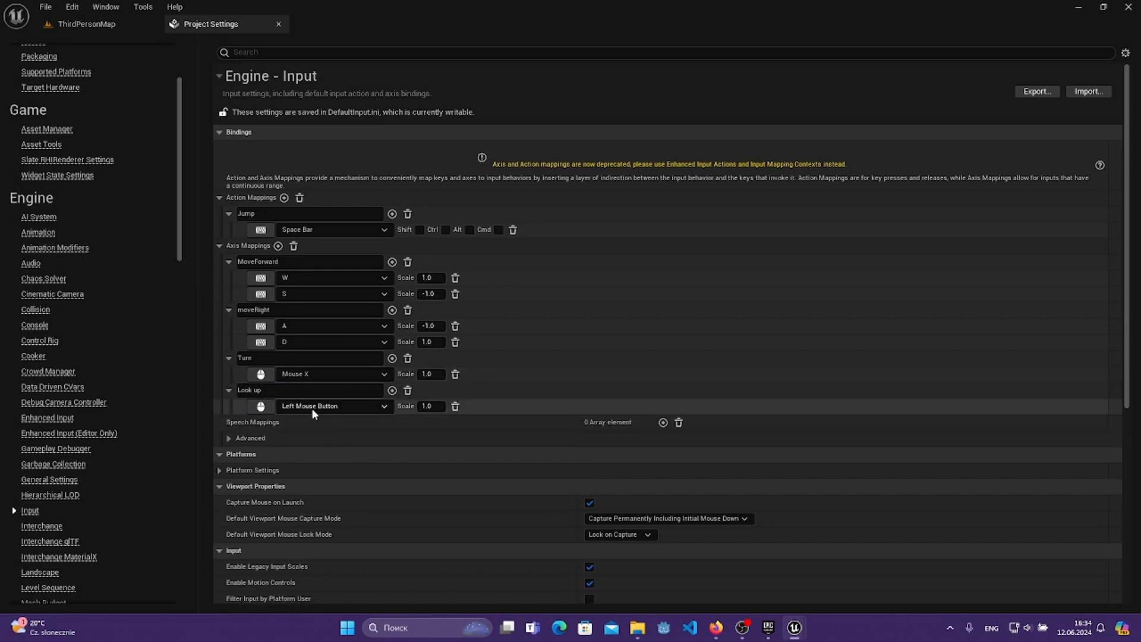
# - Bind the Look up axis to Mouse Y and set its scale to -1.0
pyautogui.click(329, 406)
pyautogui.write('Mose')
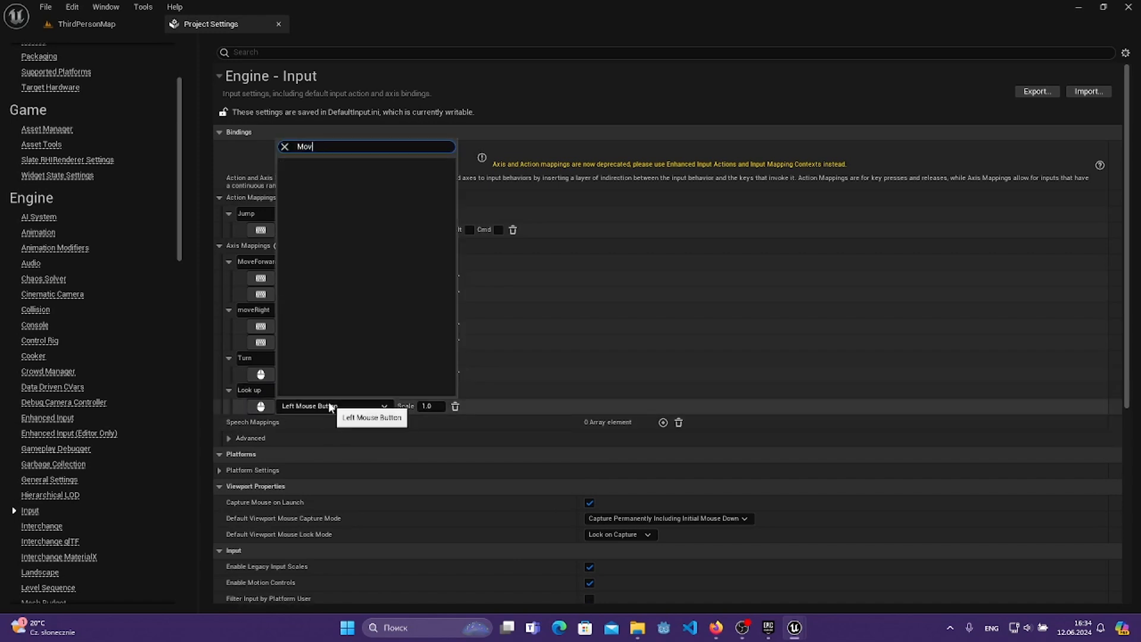
pyautogui.press('BackSpace')
pyautogui.write('use')
pyautogui.click(358, 180)
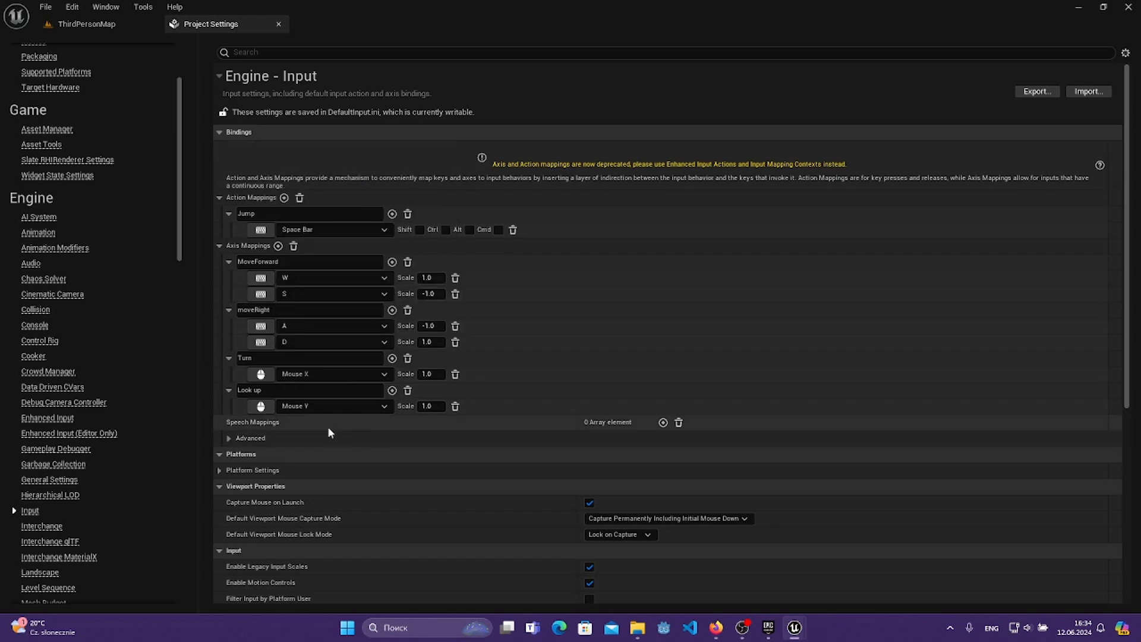
pyautogui.click(428, 406)
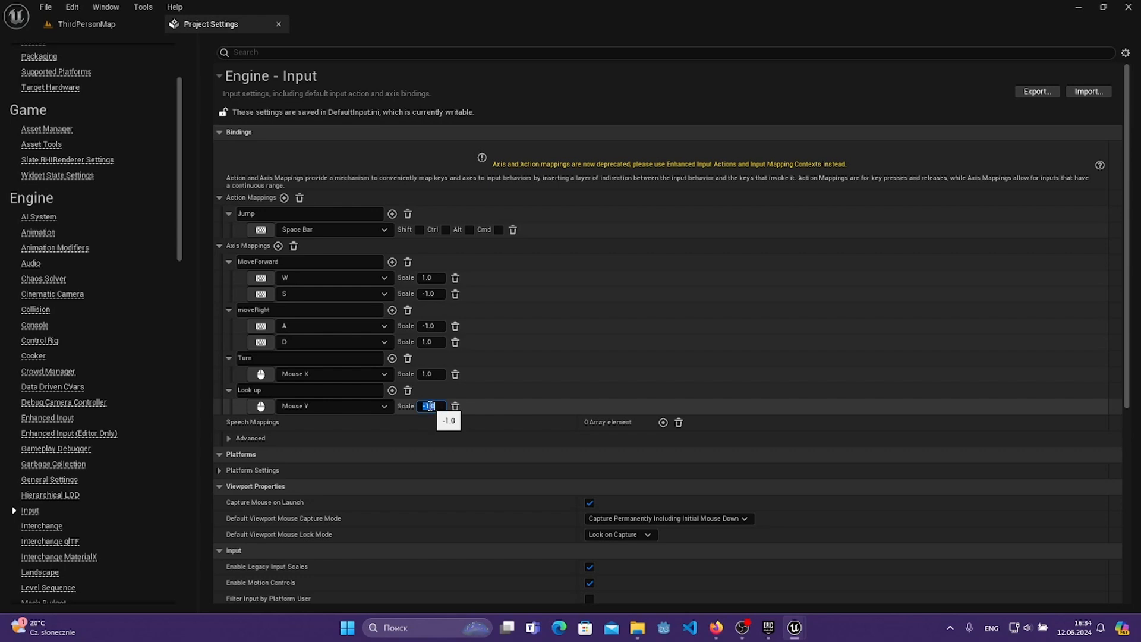
pyautogui.press('Return')
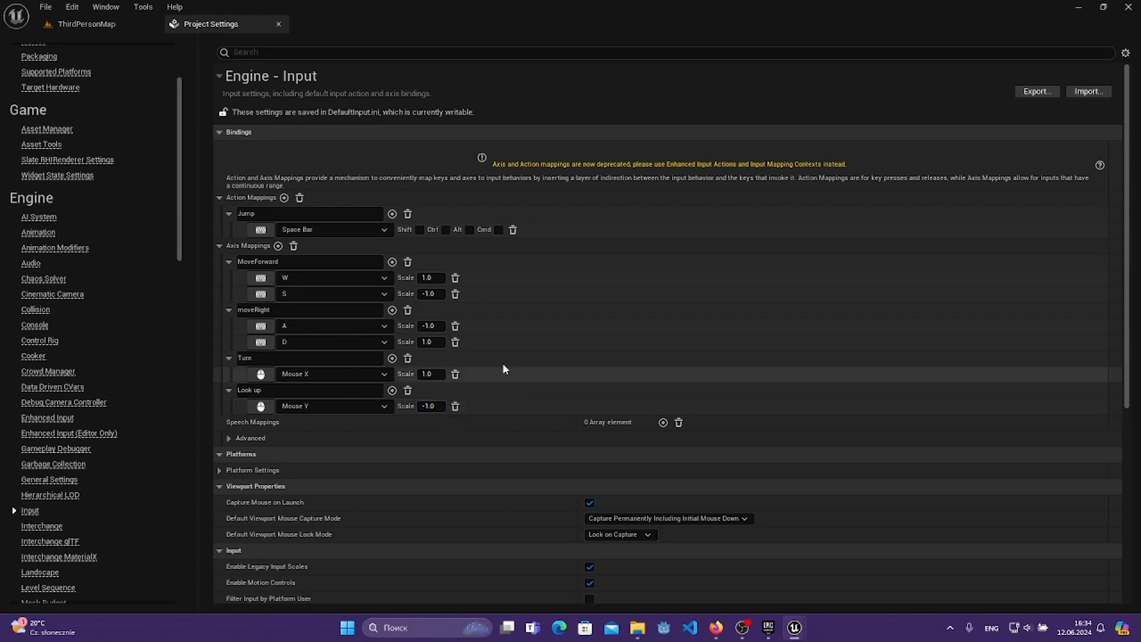
# - Close the Project Settings and reopen BP_GhostCharacter's Event Graph from the Movement folder
pyautogui.click(279, 24)
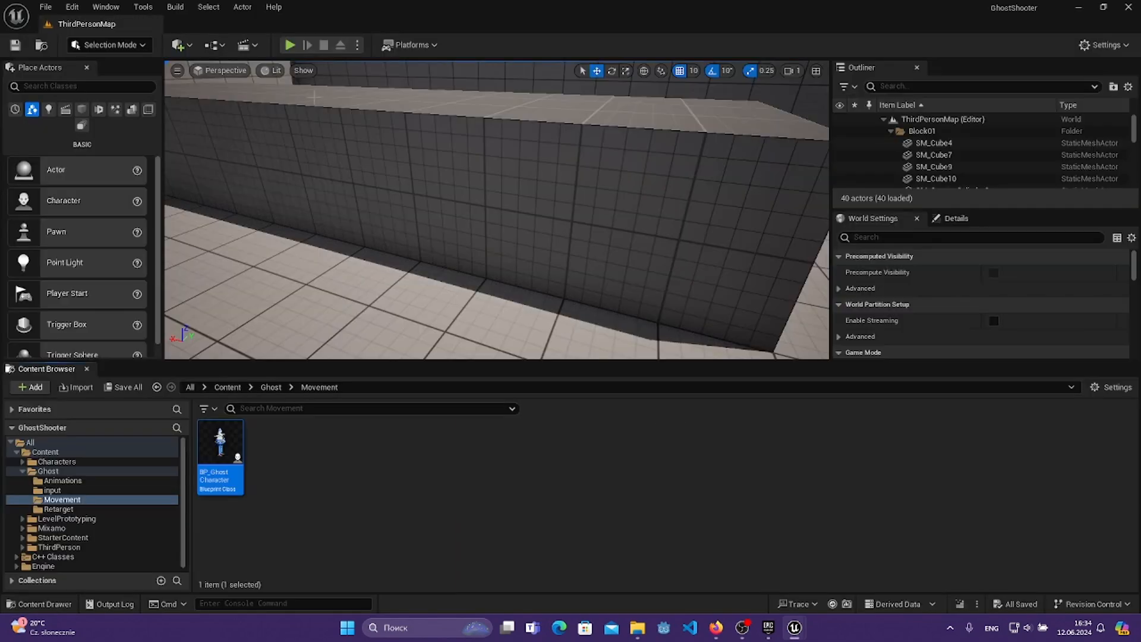
pyautogui.doubleClick(203, 441)
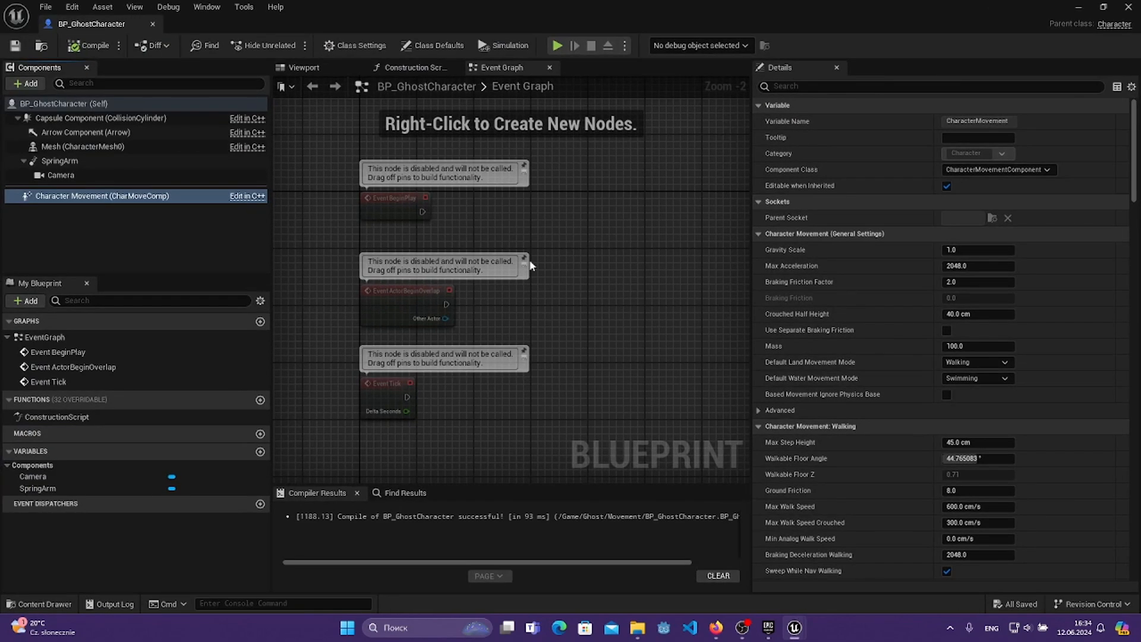
pyautogui.moveTo(593, 257); pyautogui.dragTo(586, 227, button='right')
pyautogui.moveTo(636, 420); pyautogui.dragTo(594, 400)
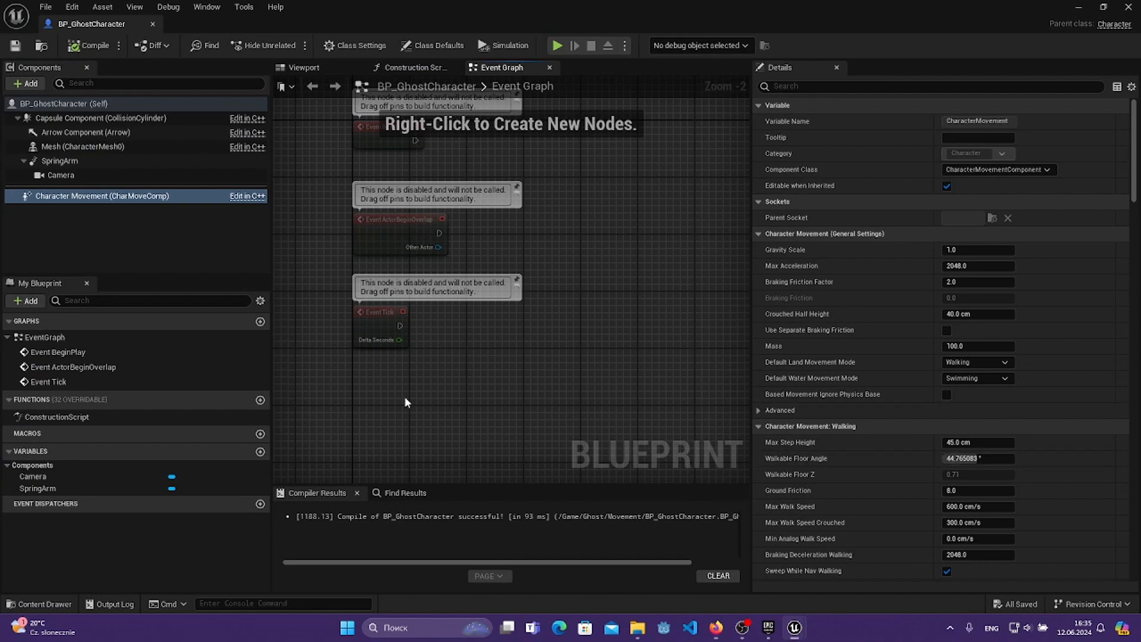
pyautogui.moveTo(407, 403); pyautogui.dragTo(419, 350, button='right')
pyautogui.rightClick(419, 351)
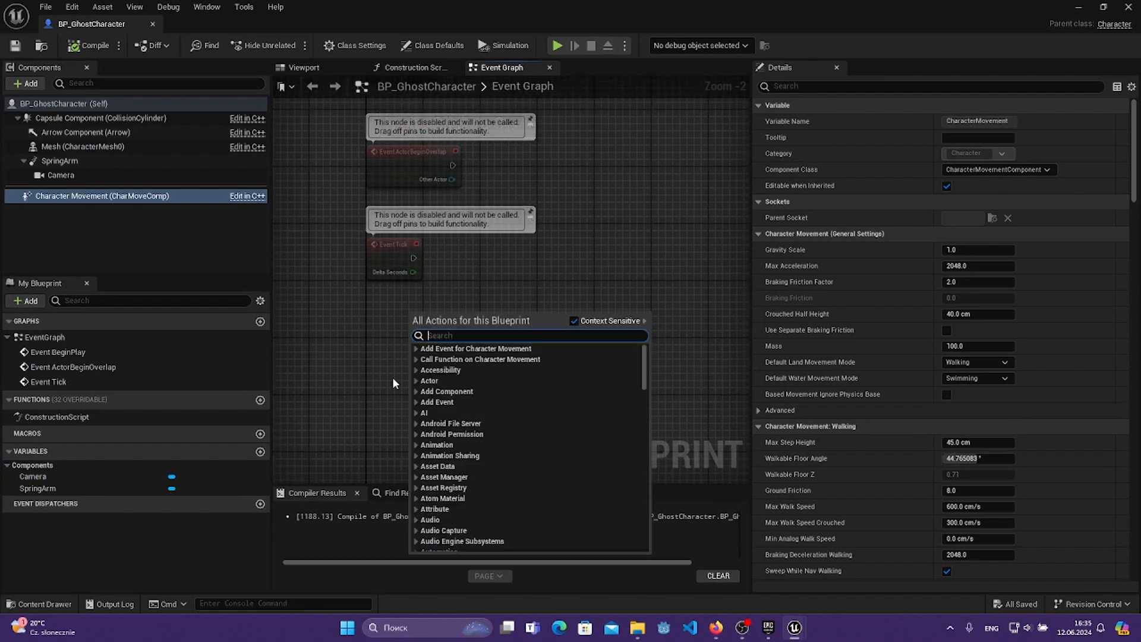
pyautogui.write('Move')
pyautogui.click(368, 335)
# - Add the MoveForward axis event to the graph below Event Tick
pyautogui.rightClick(382, 359)
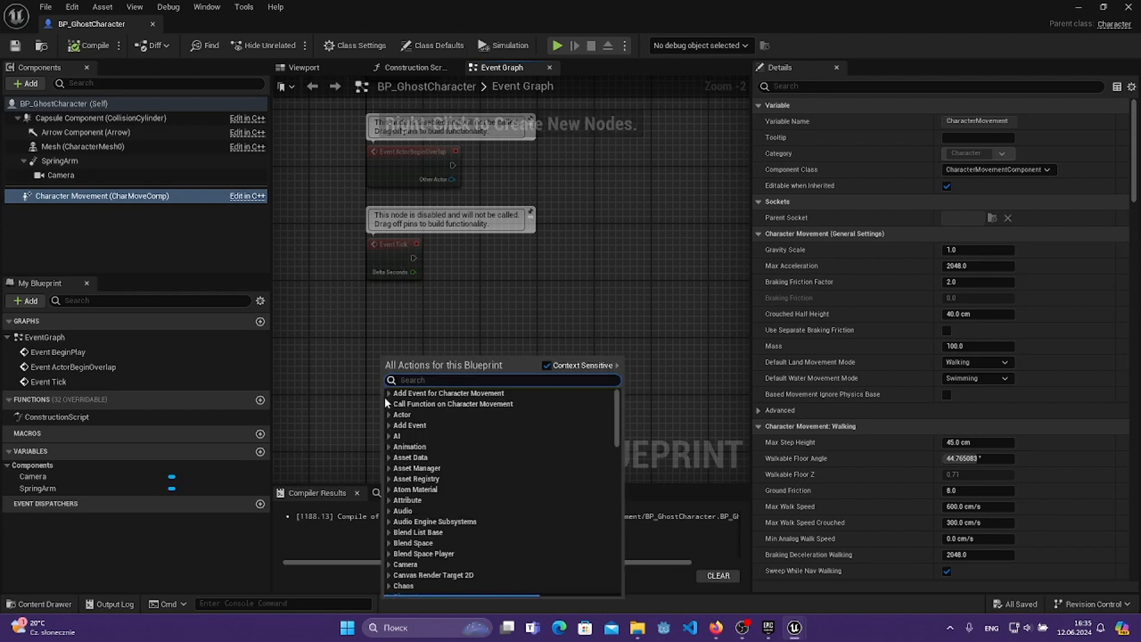
pyautogui.write('M')
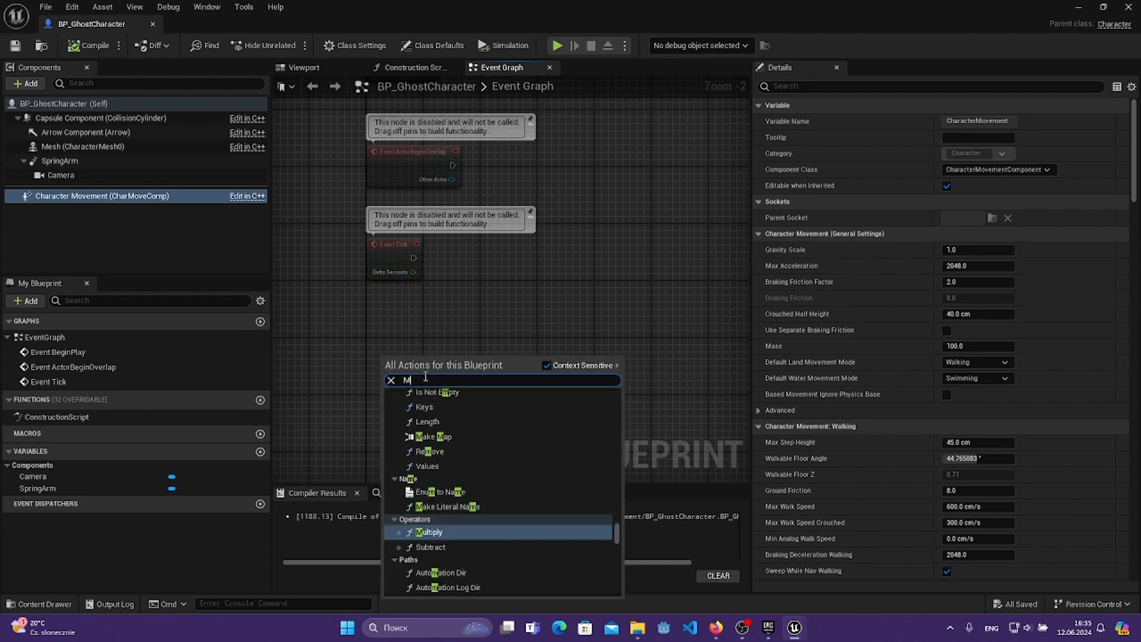
pyautogui.write('ove for')
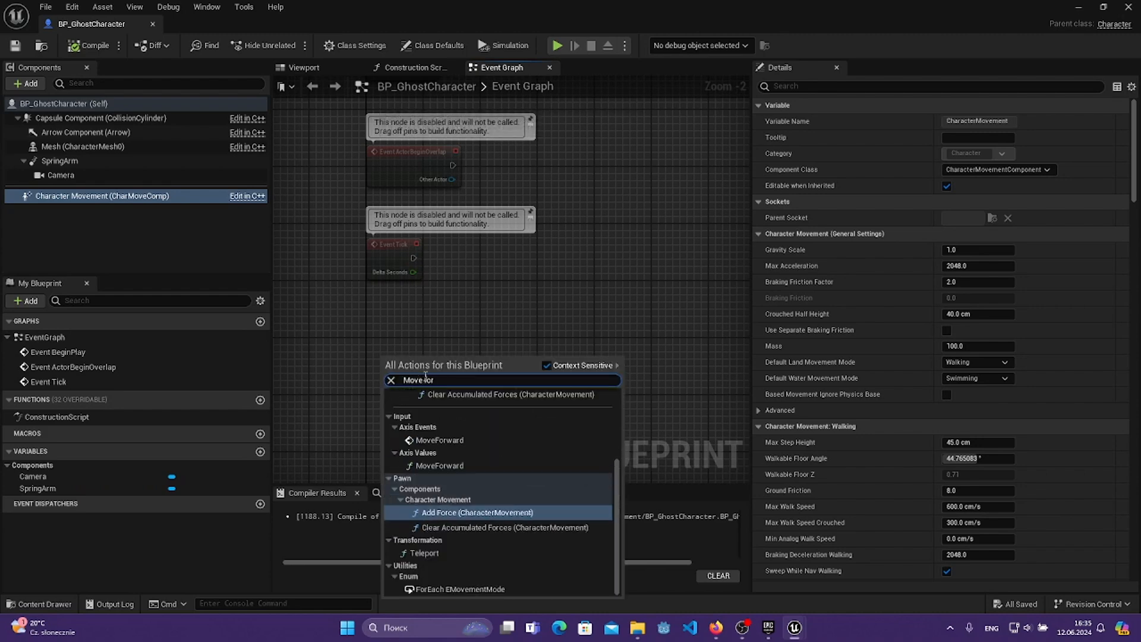
pyautogui.click(476, 438)
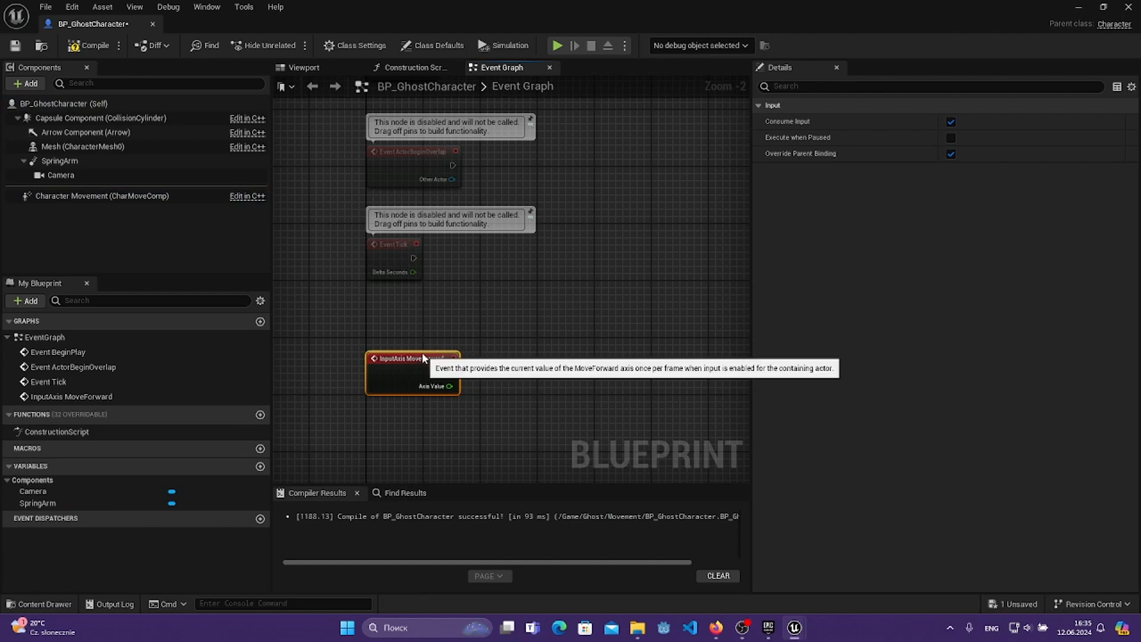
# - Create an Add Movement Input node driven by the execution output of the MoveForward event
pyautogui.scroll(2, 535, 280)
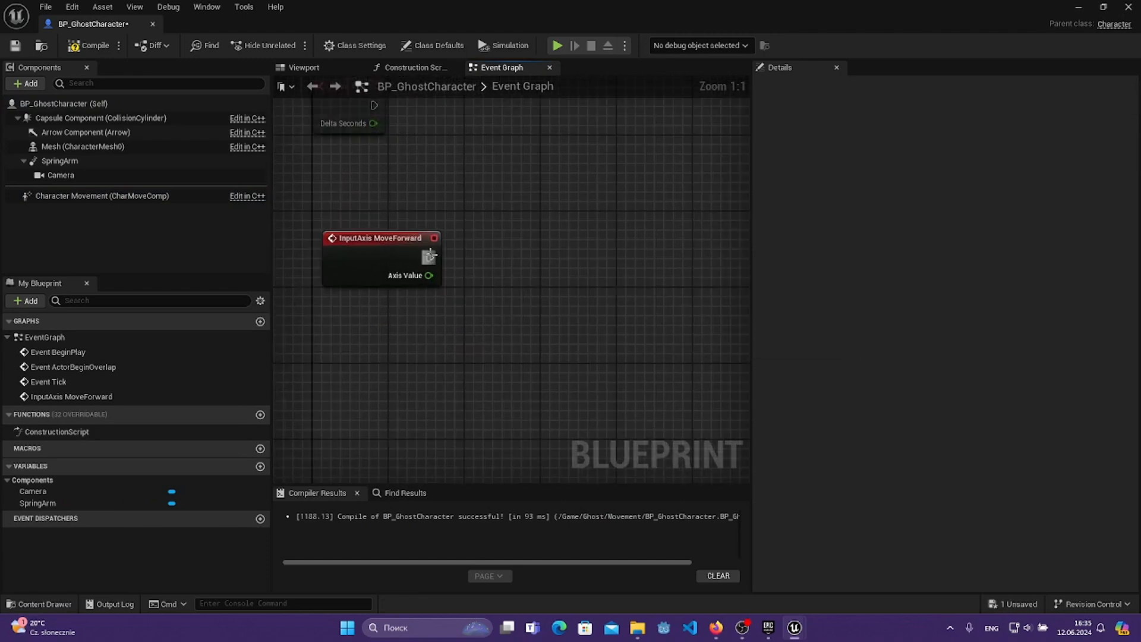
pyautogui.moveTo(429, 256); pyautogui.dragTo(565, 259)
pyautogui.write('Add')
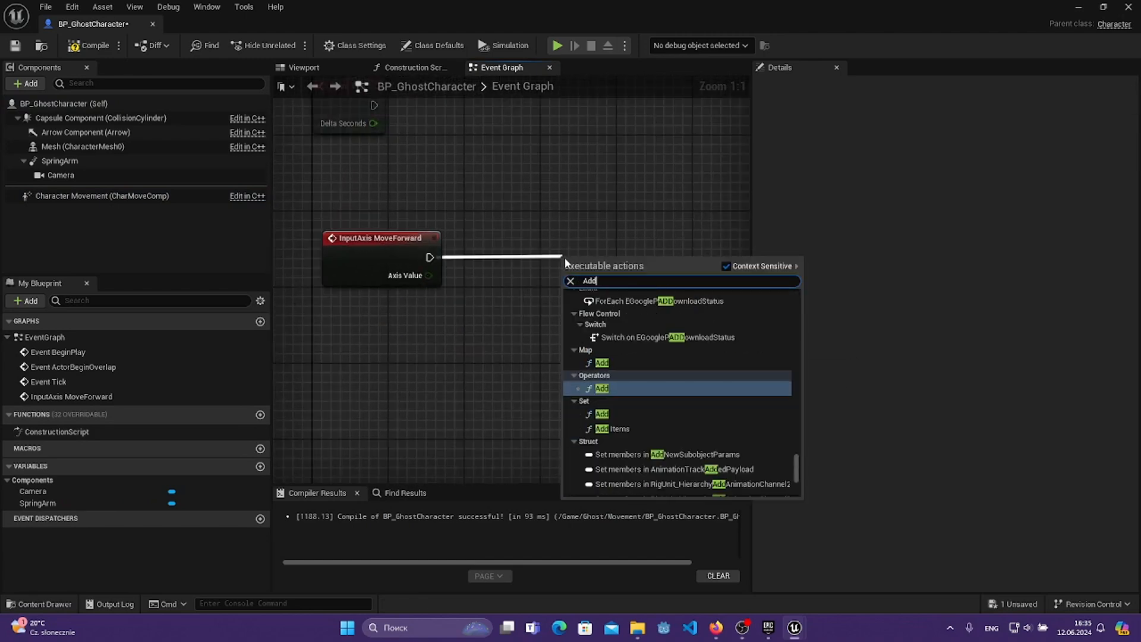
pyautogui.write(' movement')
pyautogui.click(643, 490)
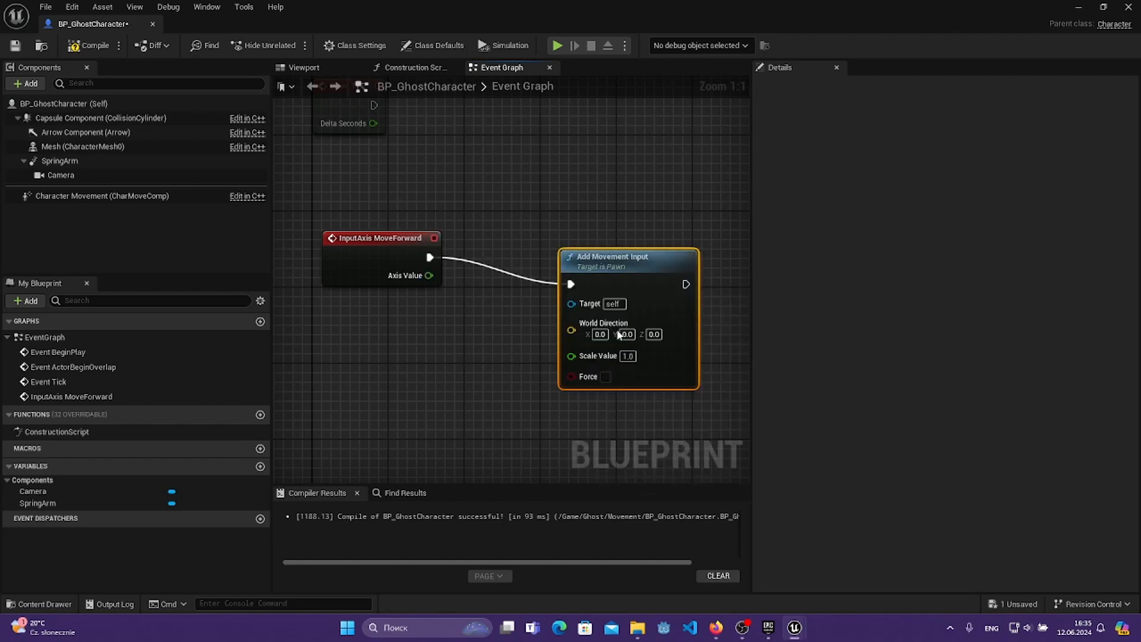
# - Align the Add Movement Input node, connect MoveForward's Axis Value to its Scale Value, and compile and save the Blueprint
pyautogui.moveTo(618, 261); pyautogui.dragTo(618, 223)
pyautogui.moveTo(429, 275); pyautogui.dragTo(583, 317)
pyautogui.click(89, 45)
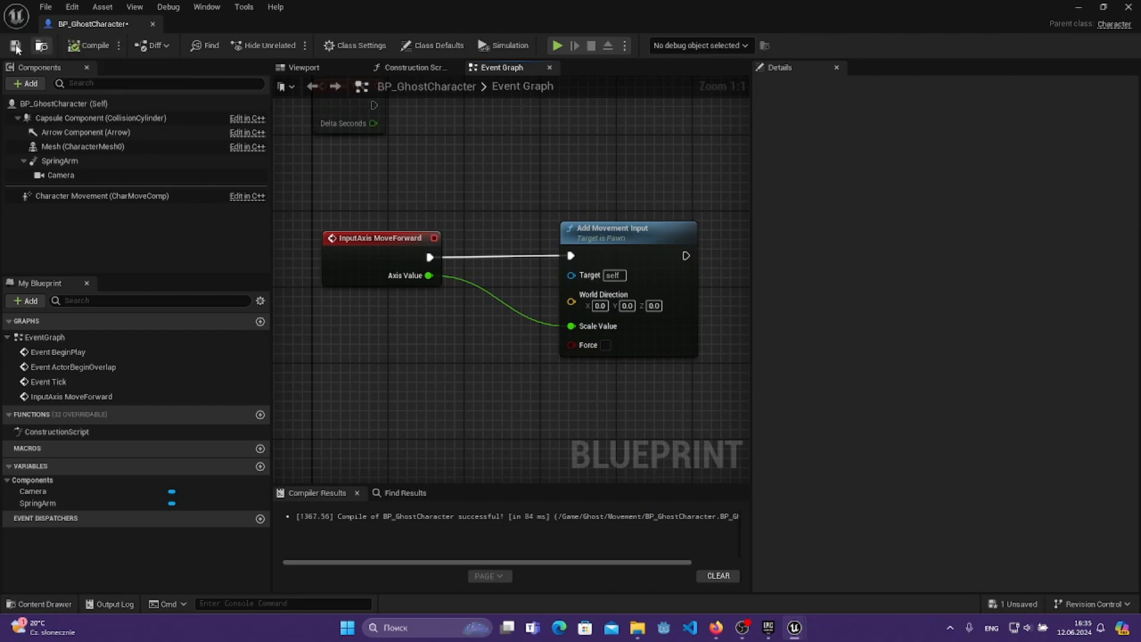
pyautogui.click(15, 46)
pyautogui.click(582, 401)
# - Add a Get Control Rotation node in the empty area below the MoveForward event
pyautogui.moveTo(571, 301); pyautogui.dragTo(445, 388)
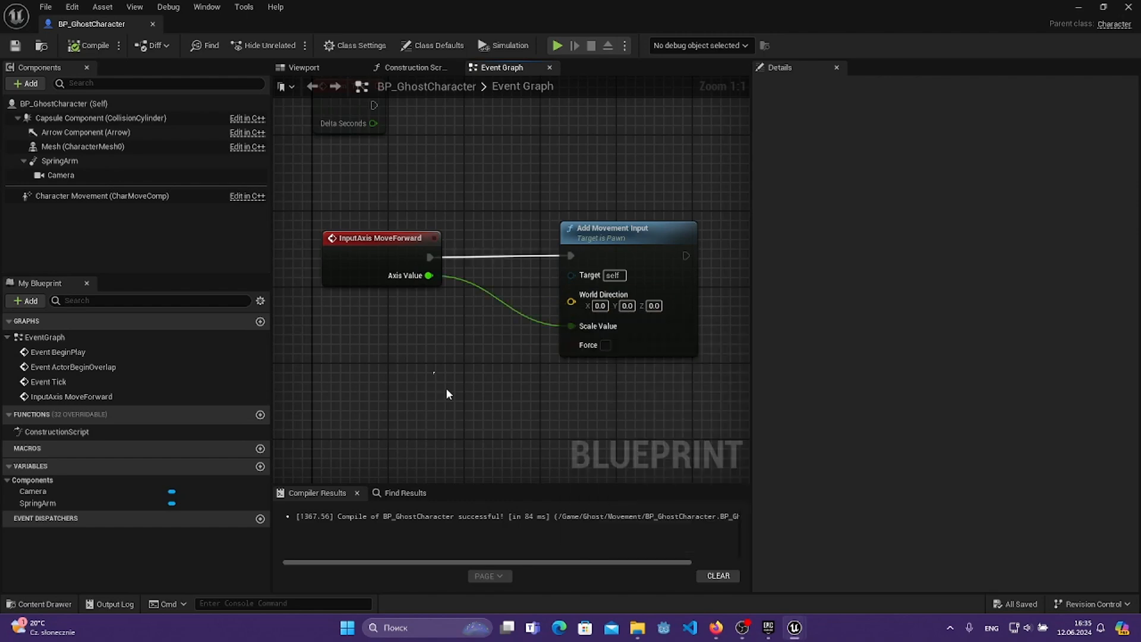
pyautogui.scroll(-2, 434, 394)
pyautogui.moveTo(433, 393); pyautogui.dragTo(556, 362, button='right')
pyautogui.rightClick(417, 364)
pyautogui.write('Get')
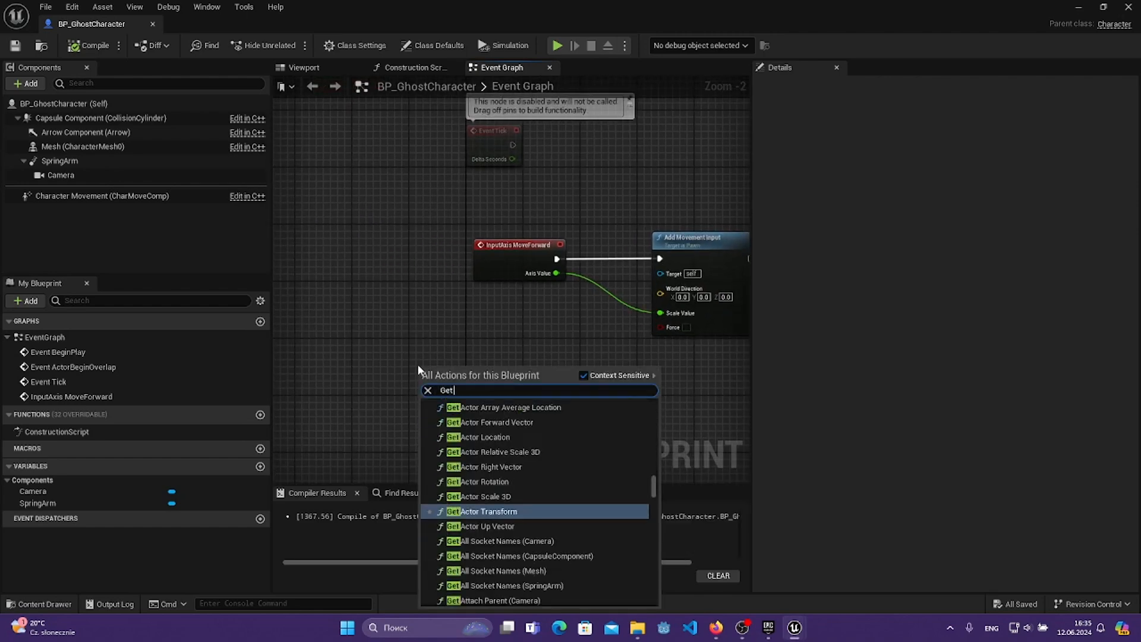
pyautogui.write(' Cons')
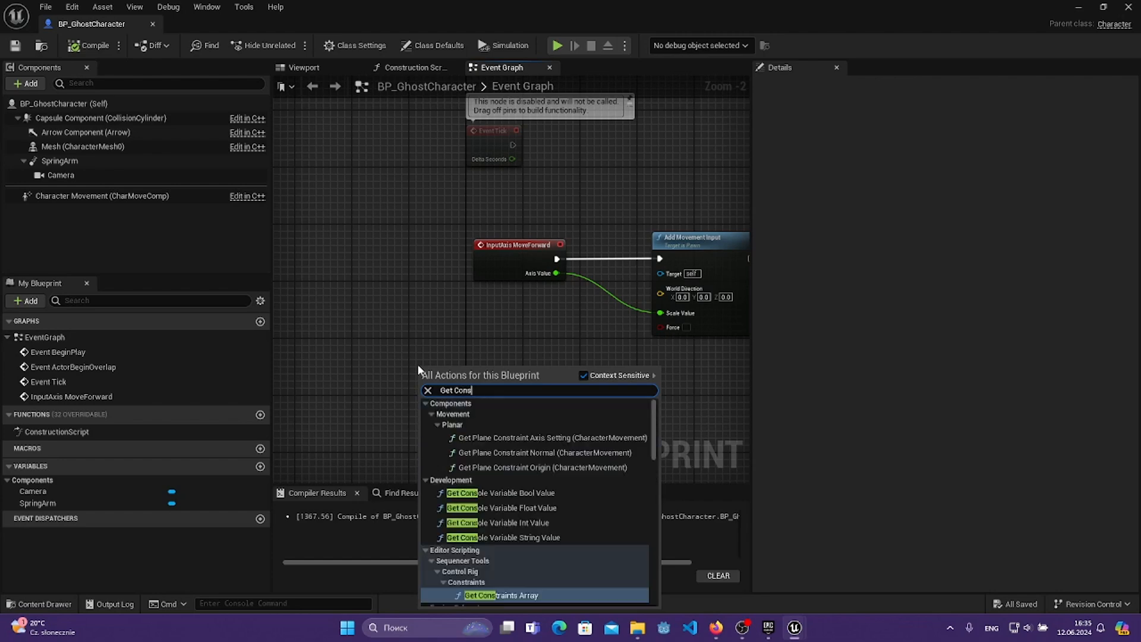
pyautogui.press('BackSpace')
pyautogui.write('tro')
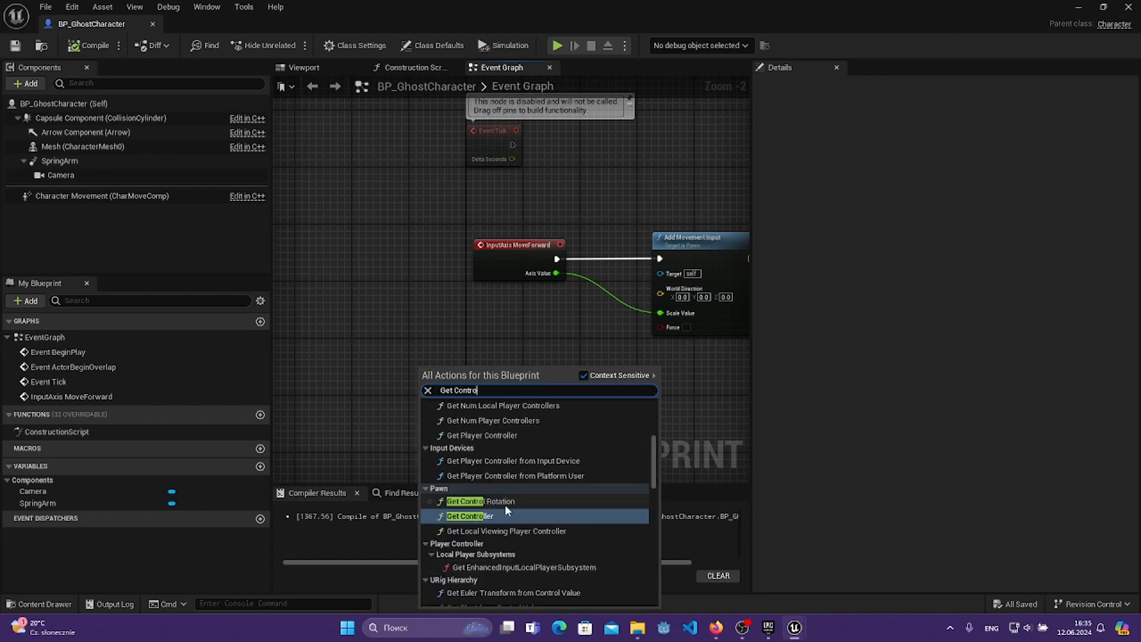
pyautogui.click(504, 501)
# - Create a Break Rotator node from Get Control Rotation's Return Value and place it right beside that node
pyautogui.moveTo(466, 375)
pyautogui.mouseDown()
pyautogui.moveTo(296, 344)
pyautogui.moveTo(478, 359)
pyautogui.mouseUp()
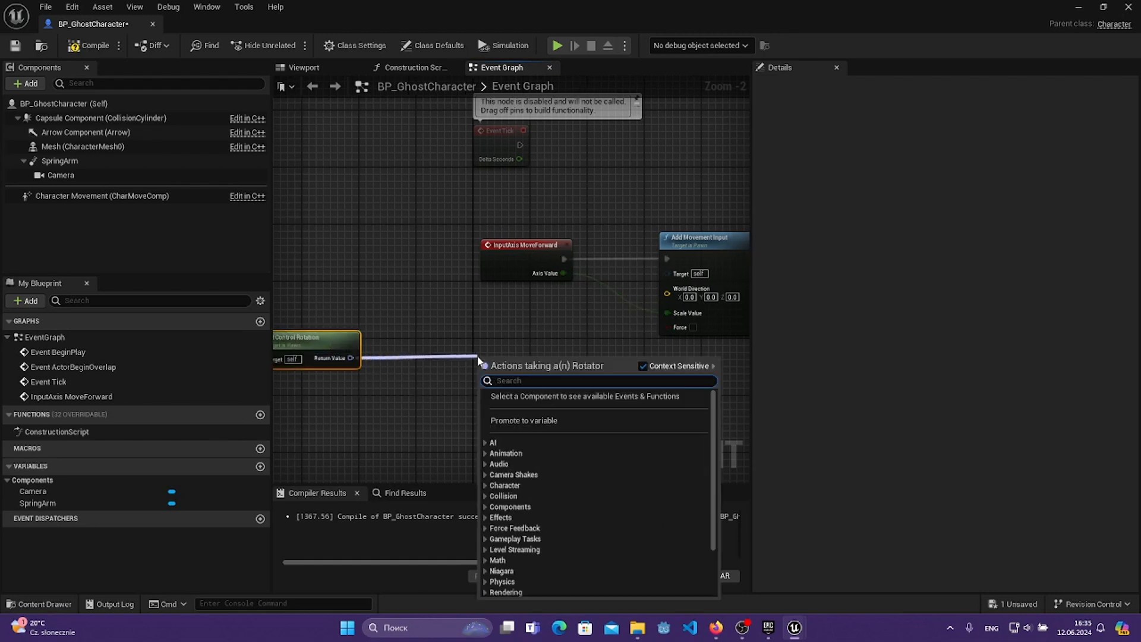
pyautogui.write('Brea')
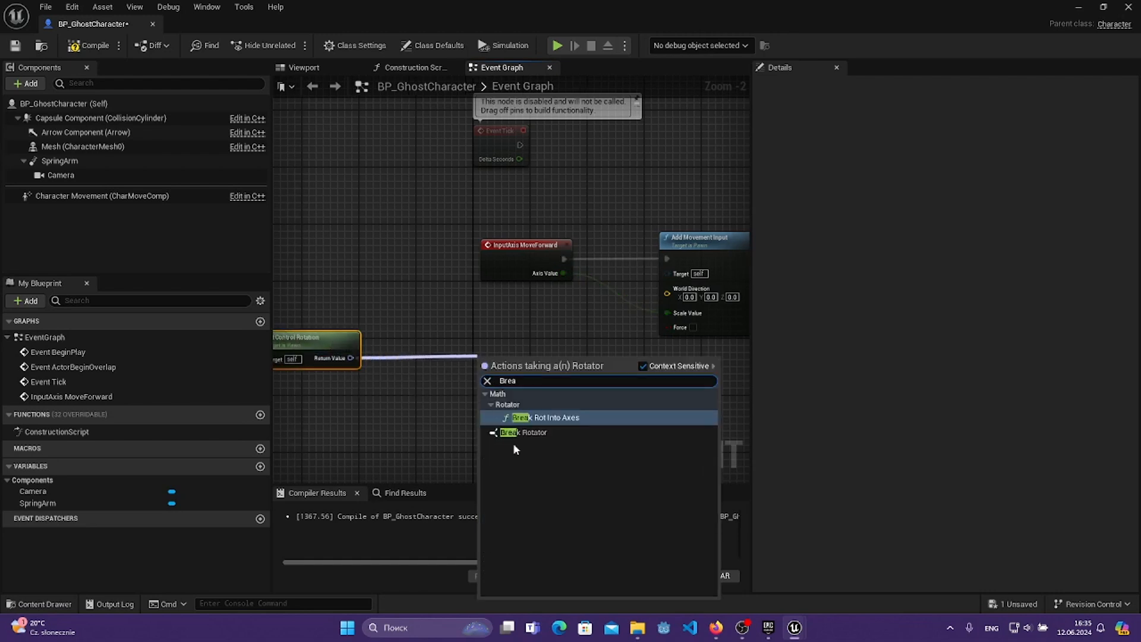
pyautogui.click(575, 432)
pyautogui.moveTo(559, 381); pyautogui.dragTo(434, 357)
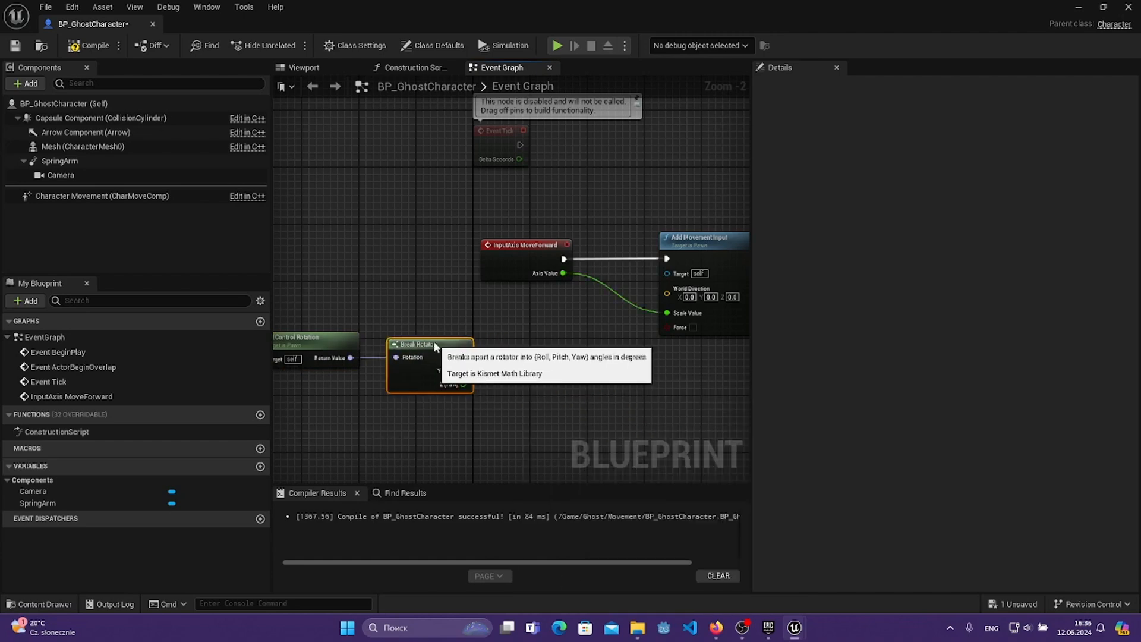
pyautogui.click(433, 340)
# - Add a Make Rotator node and connect Break Rotator's Z (Yaw) output to its Z (Yaw) input
pyautogui.scroll(1, 482, 364)
pyautogui.moveTo(437, 373)
pyautogui.mouseDown(button='right')
pyautogui.moveTo(407, 375)
pyautogui.moveTo(426, 379)
pyautogui.mouseUp(button='right')
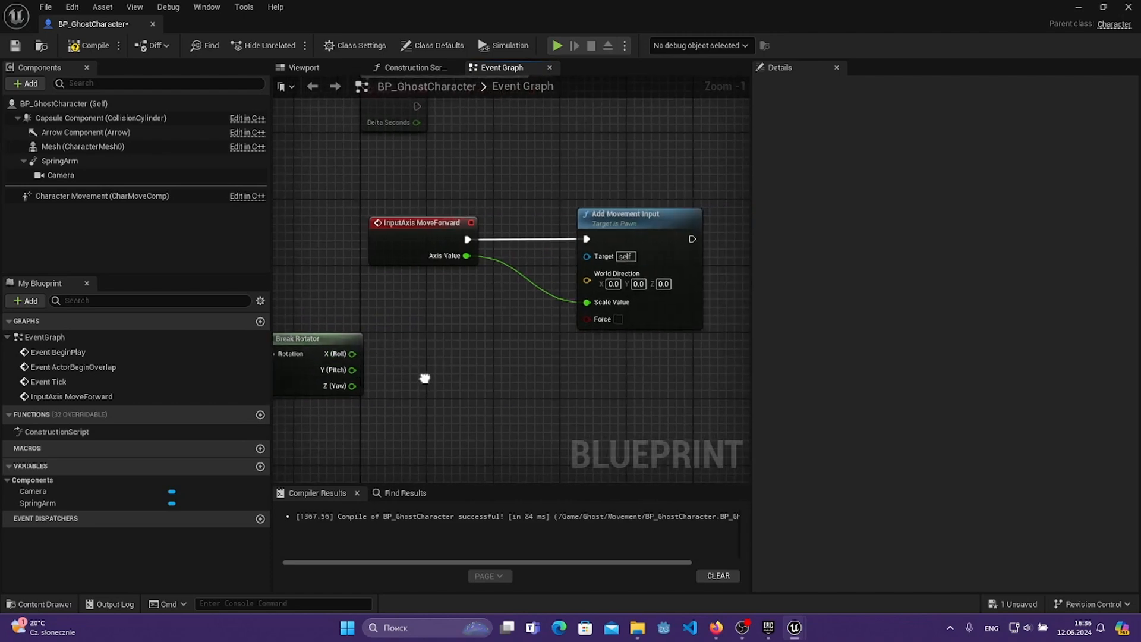
pyautogui.rightClick(426, 383)
pyautogui.write('Make')
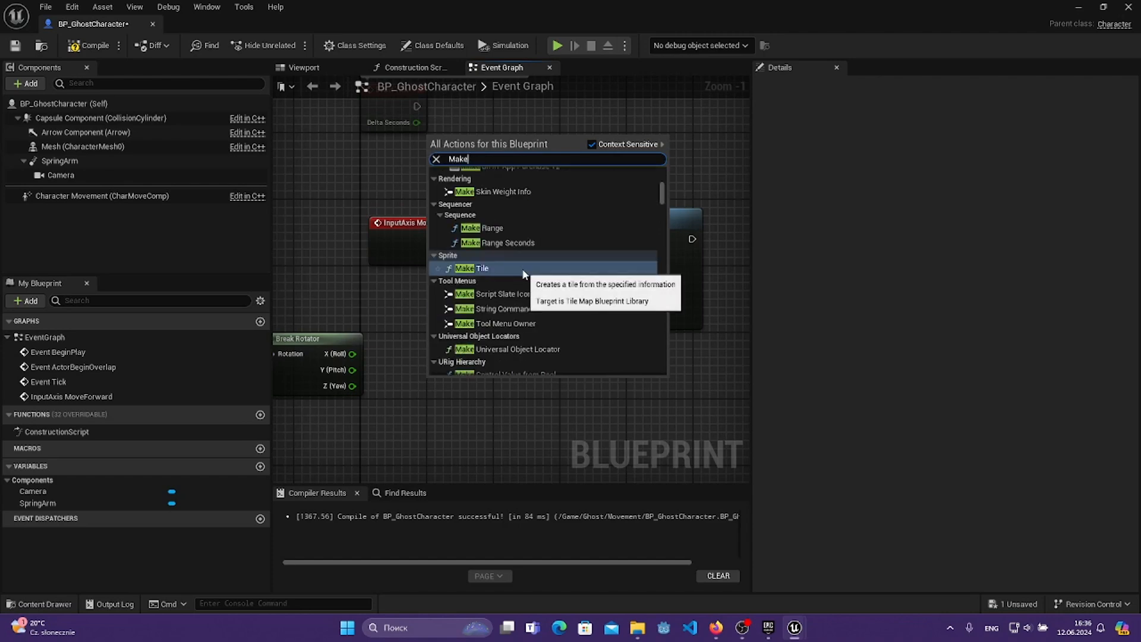
pyautogui.write(' r')
pyautogui.press('Down')
pyautogui.press('Down')
pyautogui.press('Down')
pyautogui.press('Down')
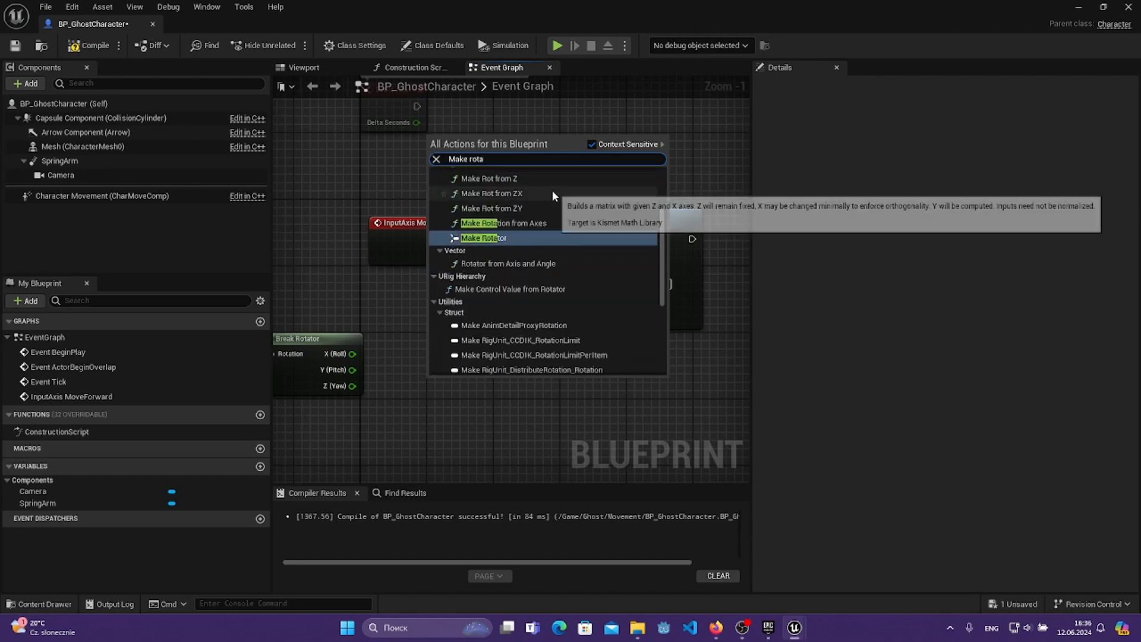
pyautogui.press('Return')
pyautogui.moveTo(352, 386); pyautogui.dragTo(404, 392)
# - Arrange the Get Control Rotation, Break Rotator and Make Rotator nodes in a compact row below the MoveForward event
pyautogui.moveTo(459, 336); pyautogui.dragTo(451, 336)
pyautogui.moveTo(445, 308); pyautogui.dragTo(624, 274, button='right')
pyautogui.moveTo(370, 255); pyautogui.dragTo(523, 392)
pyautogui.moveTo(328, 267); pyautogui.dragTo(618, 352)
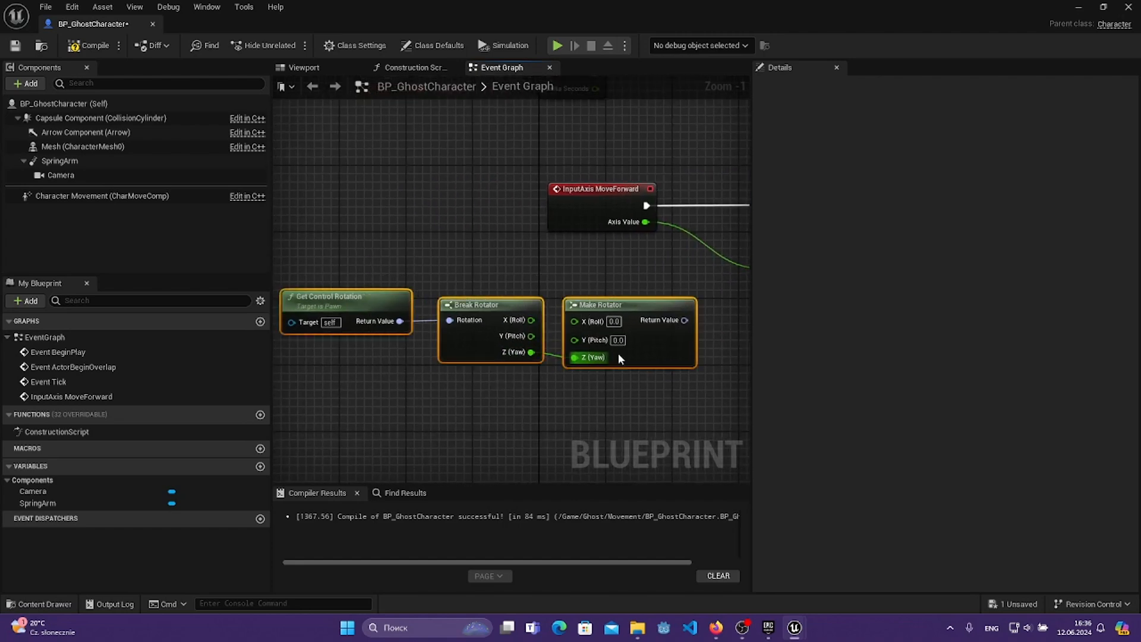
pyautogui.moveTo(637, 301); pyautogui.dragTo(597, 310)
pyautogui.click(512, 324)
# - Create a Get Forward Vector node from Make Rotator's Return Value and connect it to Add Movement Input's World Direction
pyautogui.moveTo(618, 291); pyautogui.dragTo(425, 304, button='right')
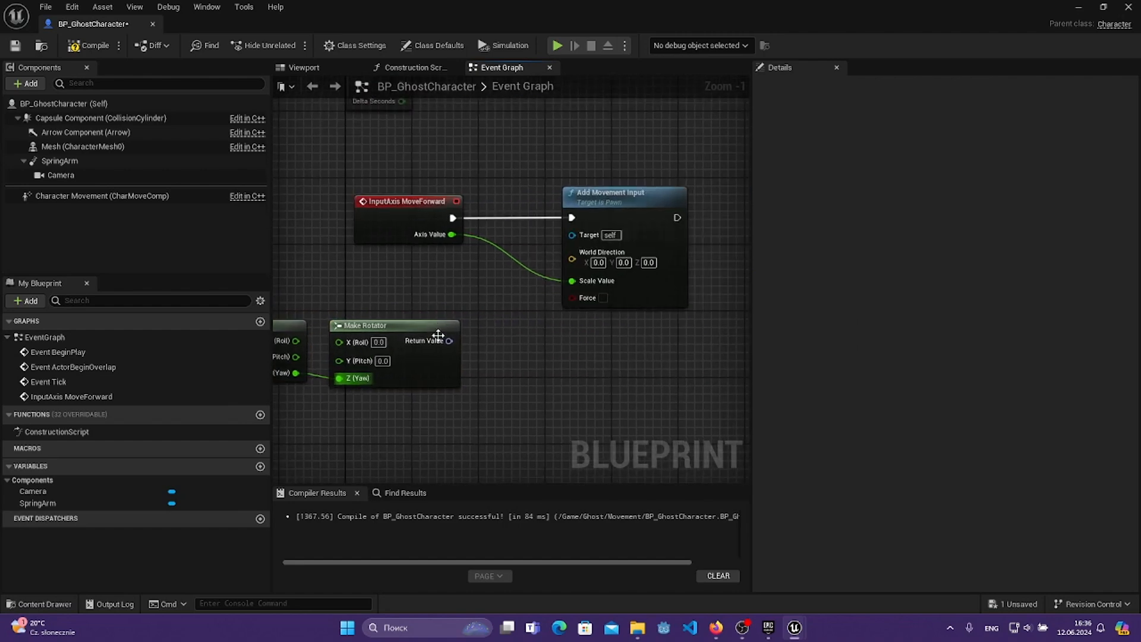
pyautogui.moveTo(449, 340); pyautogui.dragTo(525, 344)
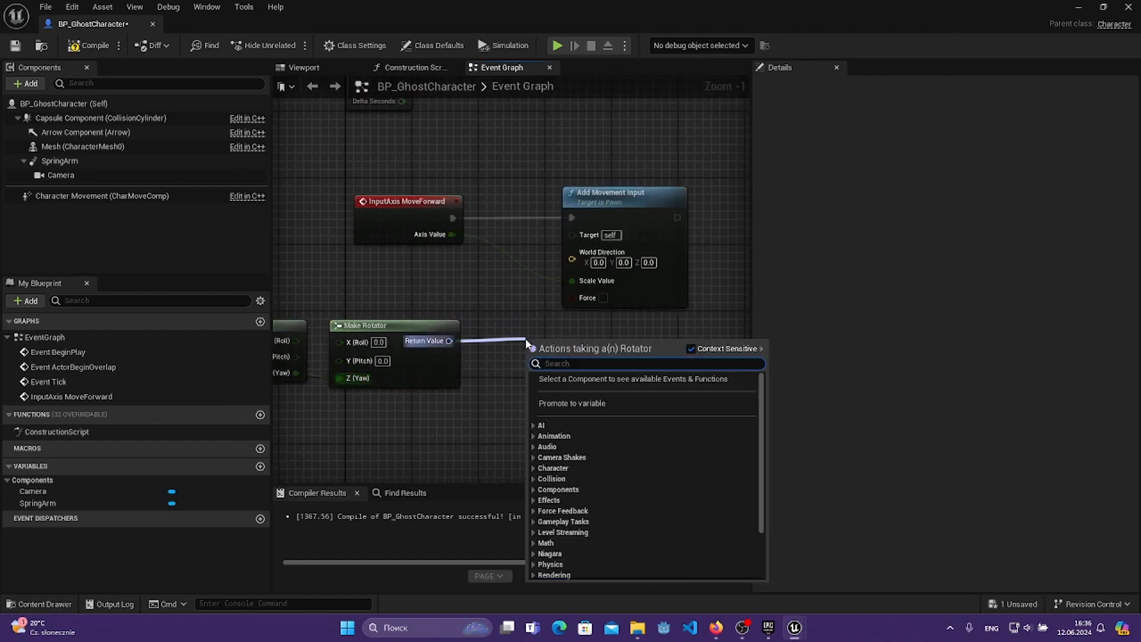
pyautogui.write('Get for')
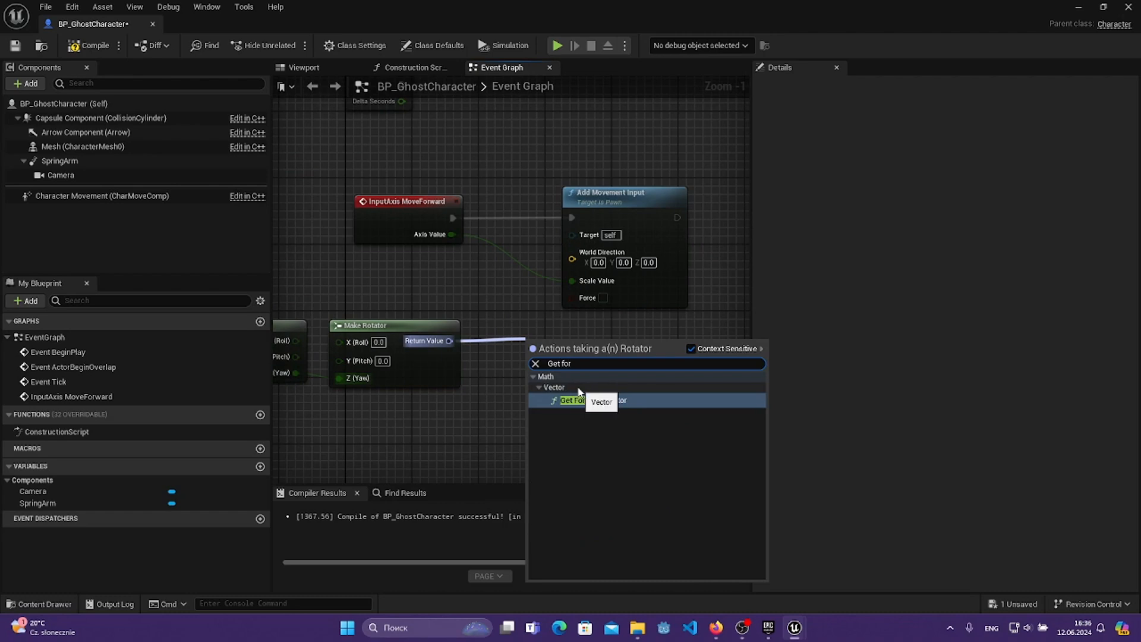
pyautogui.click(632, 401)
pyautogui.moveTo(574, 344); pyautogui.dragTo(575, 259)
# - Select the chain of rotation and forward vector nodes and reposition it as a group beneath the MoveForward event
pyautogui.moveTo(465, 302); pyautogui.dragTo(632, 302, button='right')
pyautogui.scroll(-1, 595, 326)
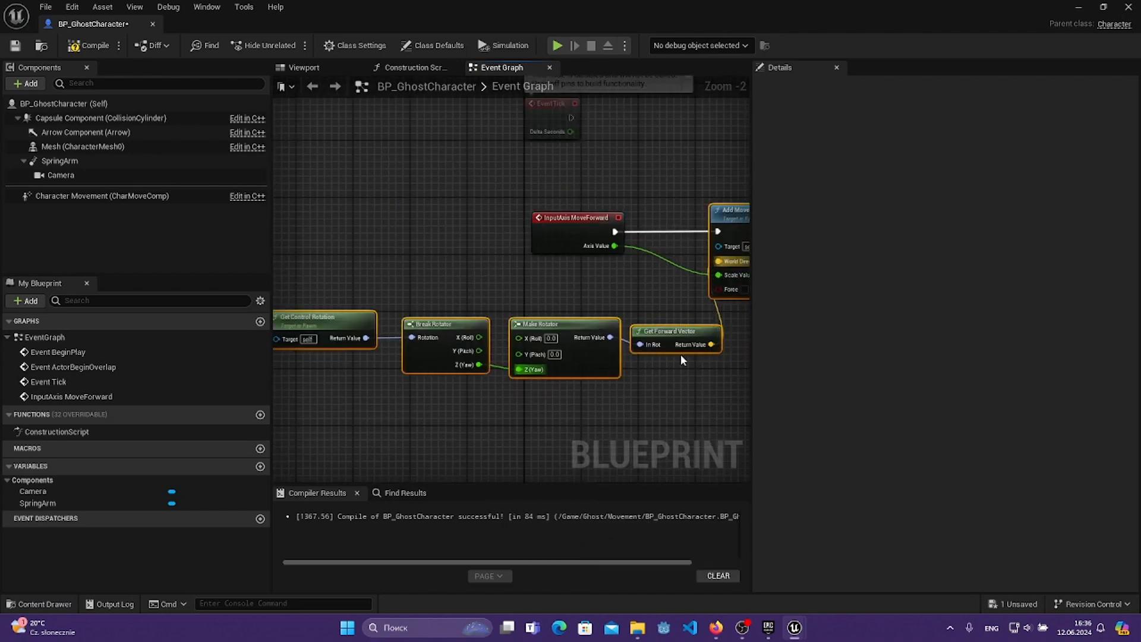
pyautogui.moveTo(305, 267); pyautogui.dragTo(646, 441)
pyautogui.moveTo(664, 338); pyautogui.dragTo(743, 368)
# - Add the moveRight axis event below the rotation nodes and adjust its position
pyautogui.moveTo(731, 359); pyautogui.dragTo(536, 351, button='right')
pyautogui.scroll(-2, 478, 369)
pyautogui.rightClick(467, 331)
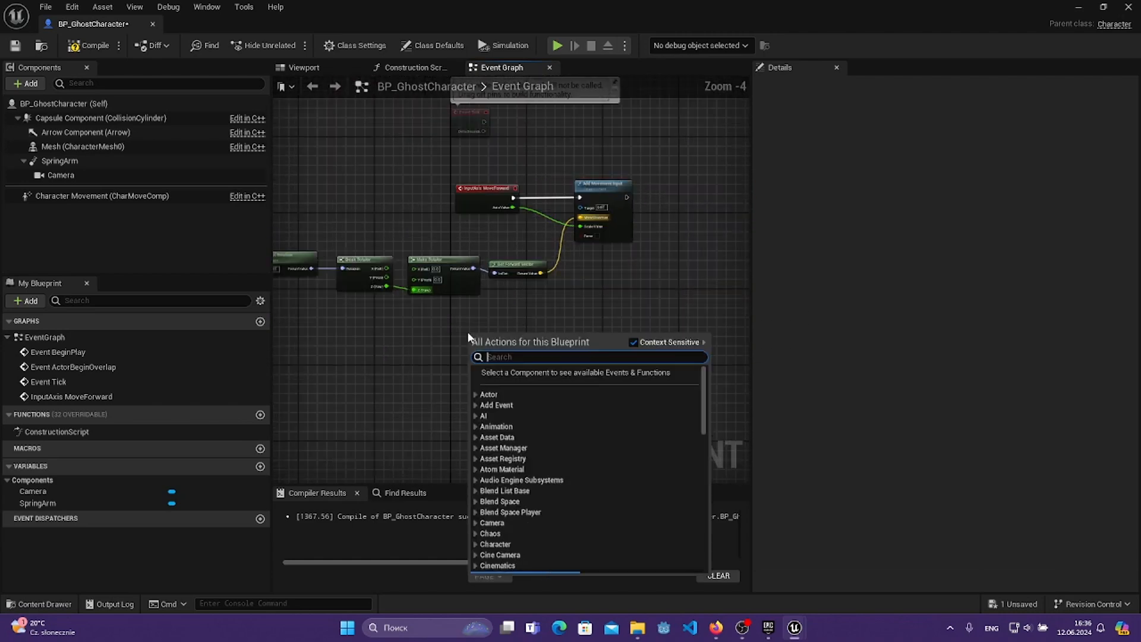
pyautogui.write('Mover')
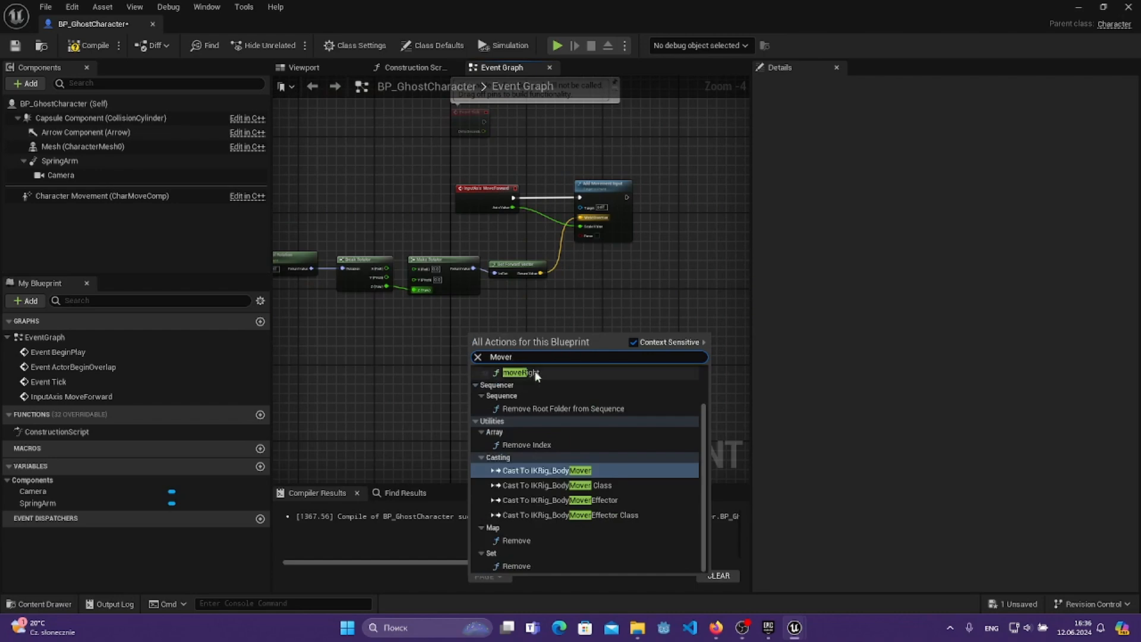
pyautogui.click(521, 394)
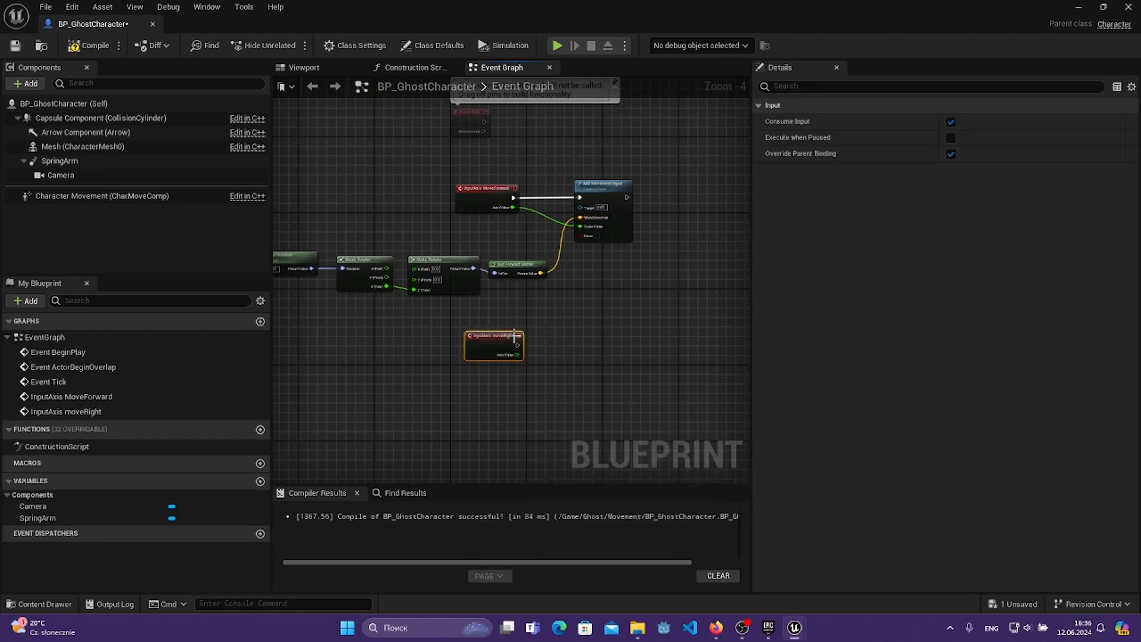
pyautogui.moveTo(514, 333); pyautogui.dragTo(383, 325)
# - Duplicate the Add Movement Input node and place the copy beside the moveRight event
pyautogui.scroll(2, 548, 315)
pyautogui.click(472, 341)
pyautogui.click(587, 111)
pyautogui.hotkey('ctrl', 'c')
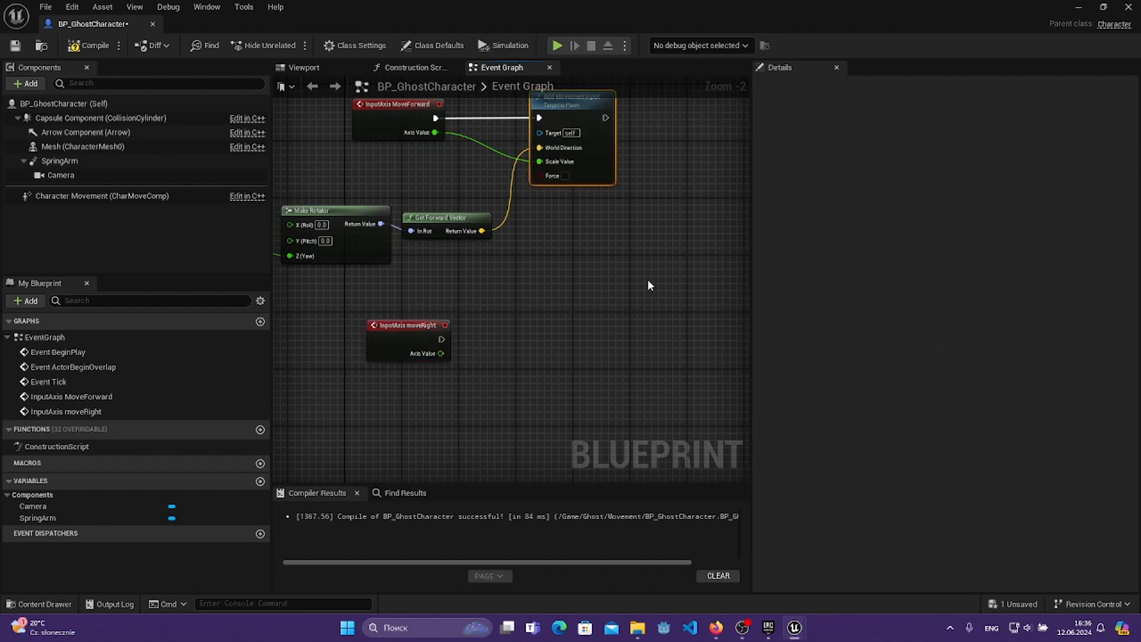
pyautogui.hotkey('ctrl', 'v')
pyautogui.moveTo(705, 289); pyautogui.dragTo(579, 312)
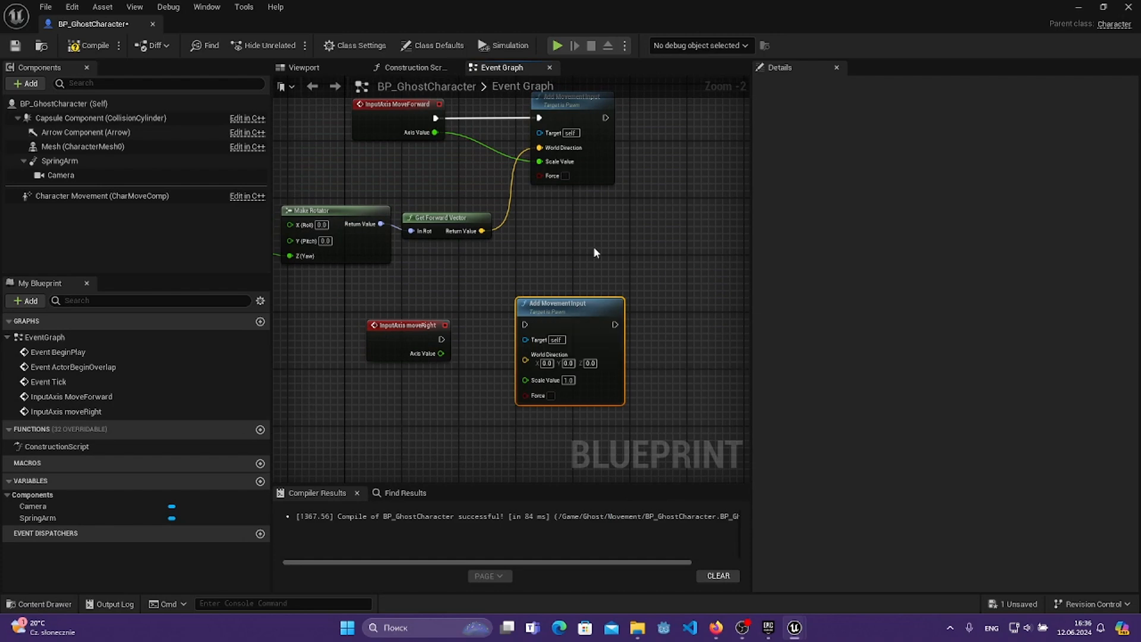
# - Connect moveRight's Axis Value to the copied Add Movement Input's Scale Value and shift that node slightly away
pyautogui.moveTo(593, 247)
pyautogui.mouseDown(button='right')
pyautogui.moveTo(581, 288)
pyautogui.moveTo(567, 284)
pyautogui.moveTo(588, 256)
pyautogui.mouseUp(button='right')
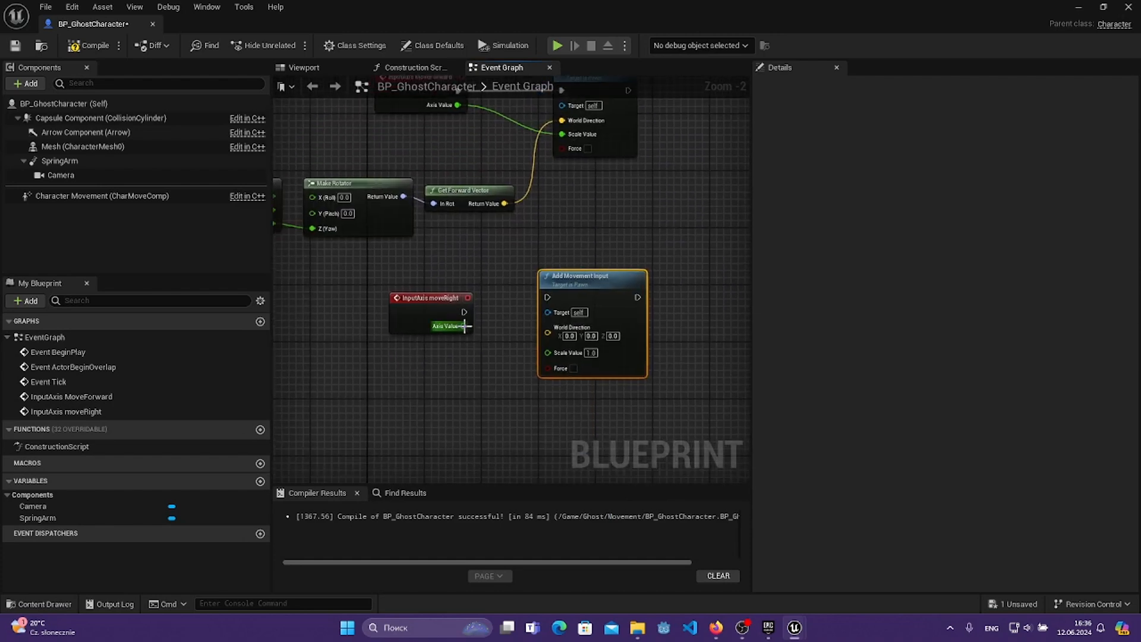
pyautogui.moveTo(464, 325); pyautogui.dragTo(580, 374)
pyautogui.moveTo(483, 394); pyautogui.dragTo(511, 408)
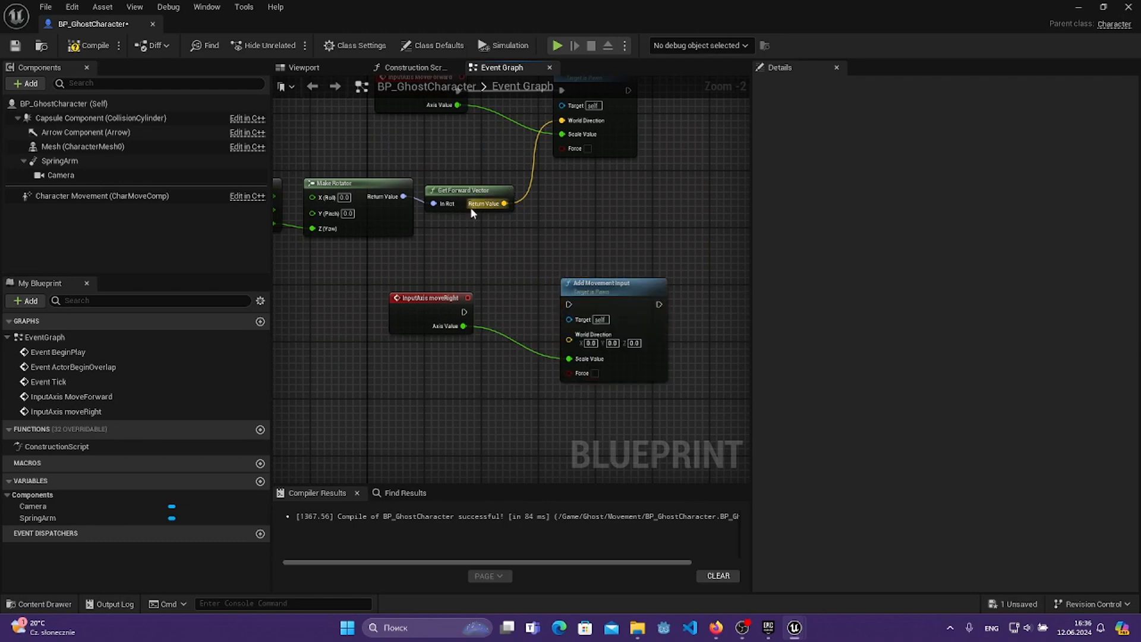
# - Create a Get Right Vector node from Make Rotator's Return Value and connect it to the second Add Movement Input's World Direction
pyautogui.moveTo(410, 201); pyautogui.dragTo(450, 251)
pyautogui.write('G')
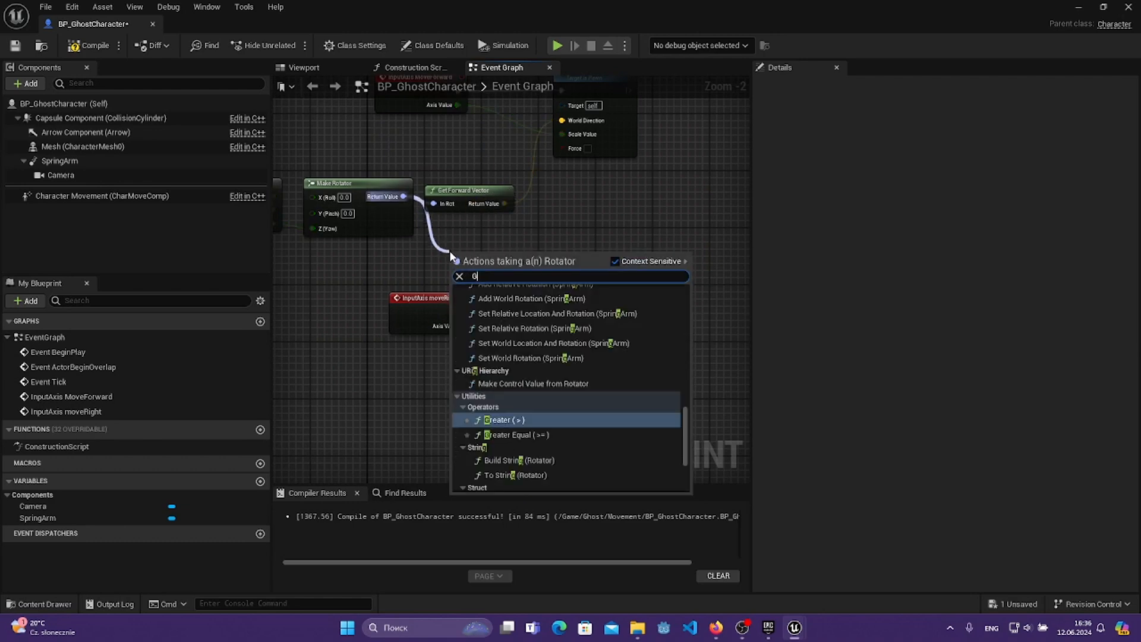
pyautogui.write('et Ri')
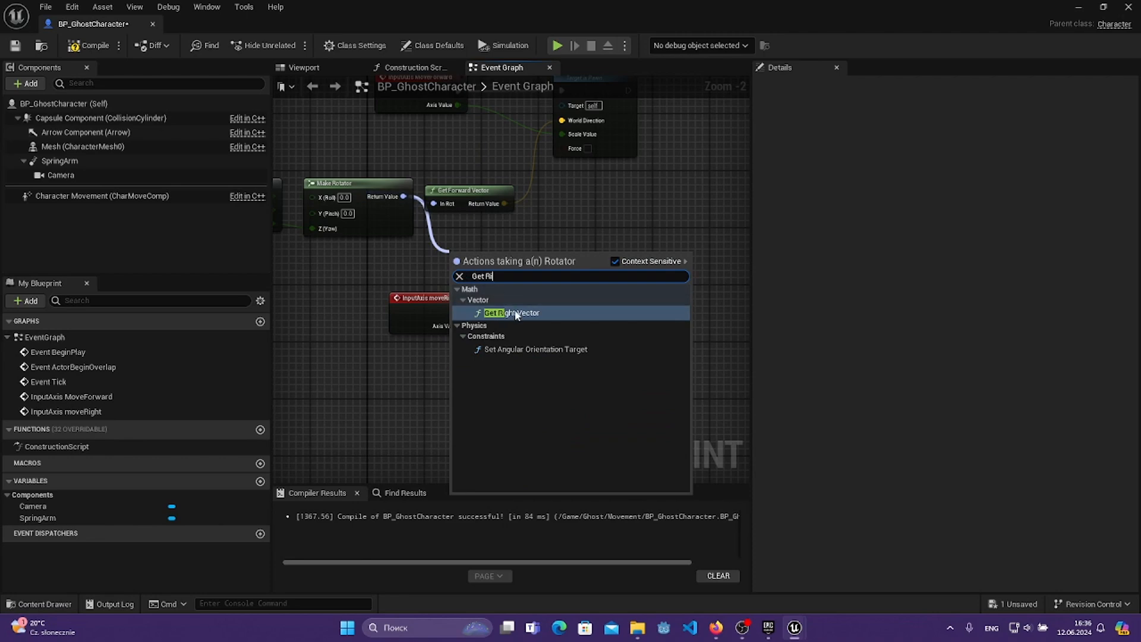
pyautogui.press('Return')
pyautogui.moveTo(472, 250); pyautogui.dragTo(568, 335)
# - Add the Look up axis event to the Event Graph below the moveRight event
pyautogui.moveTo(516, 322); pyautogui.dragTo(567, 167, button='right')
pyautogui.rightClick(389, 289)
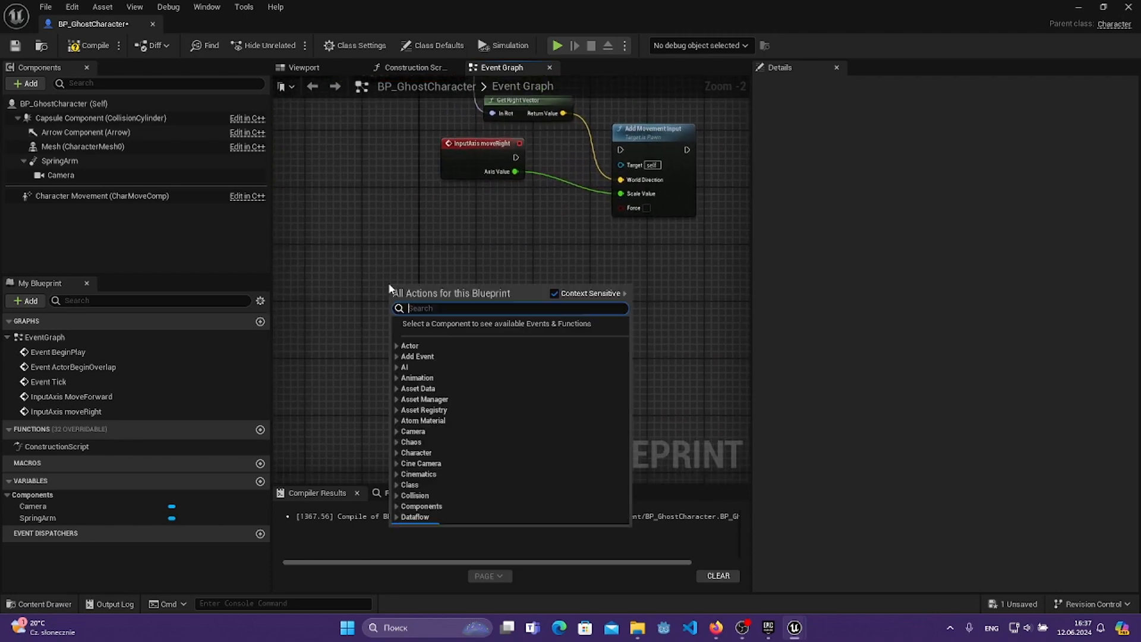
pyautogui.write('Move')
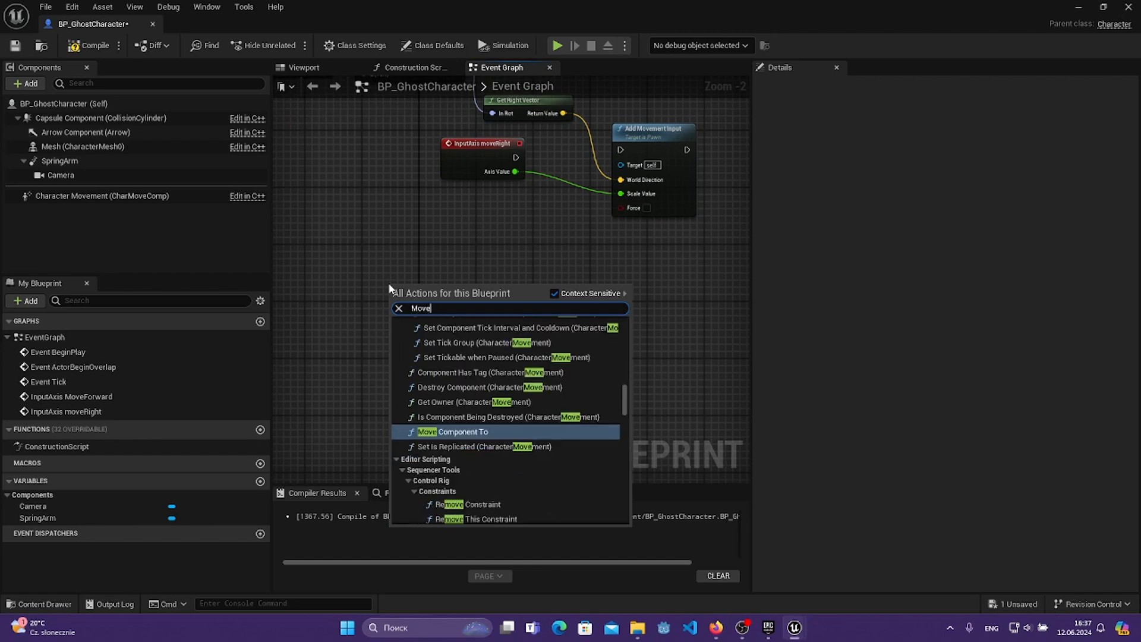
pyautogui.press('BackSpace')
pyautogui.press('BackSpace')
pyautogui.press('BackSpace')
pyautogui.press('BackSpace')
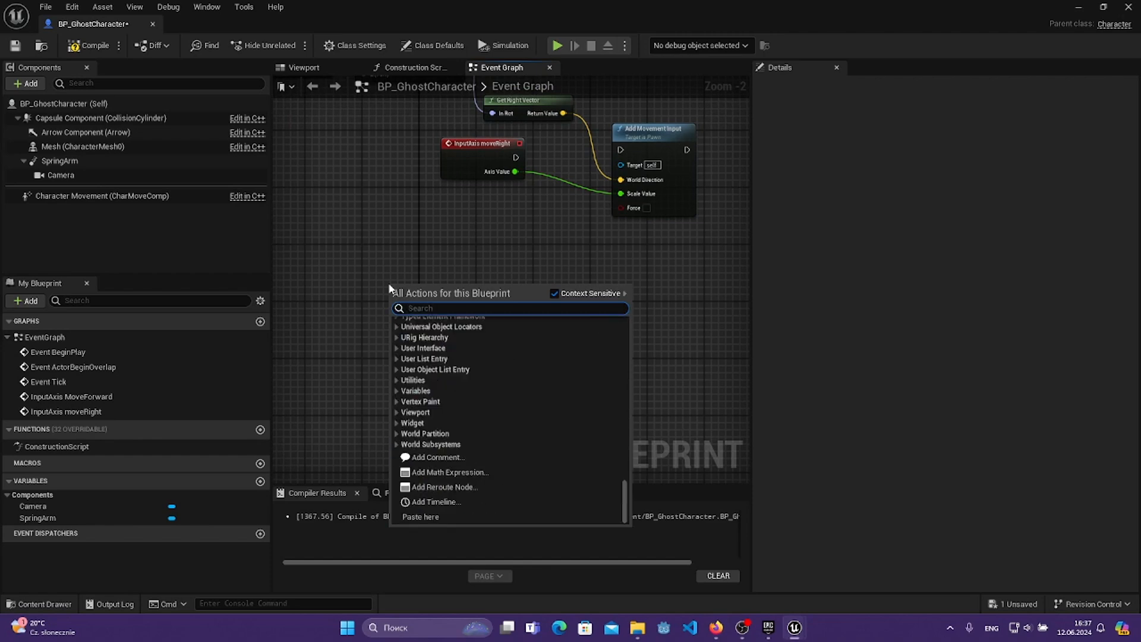
pyautogui.write('Look')
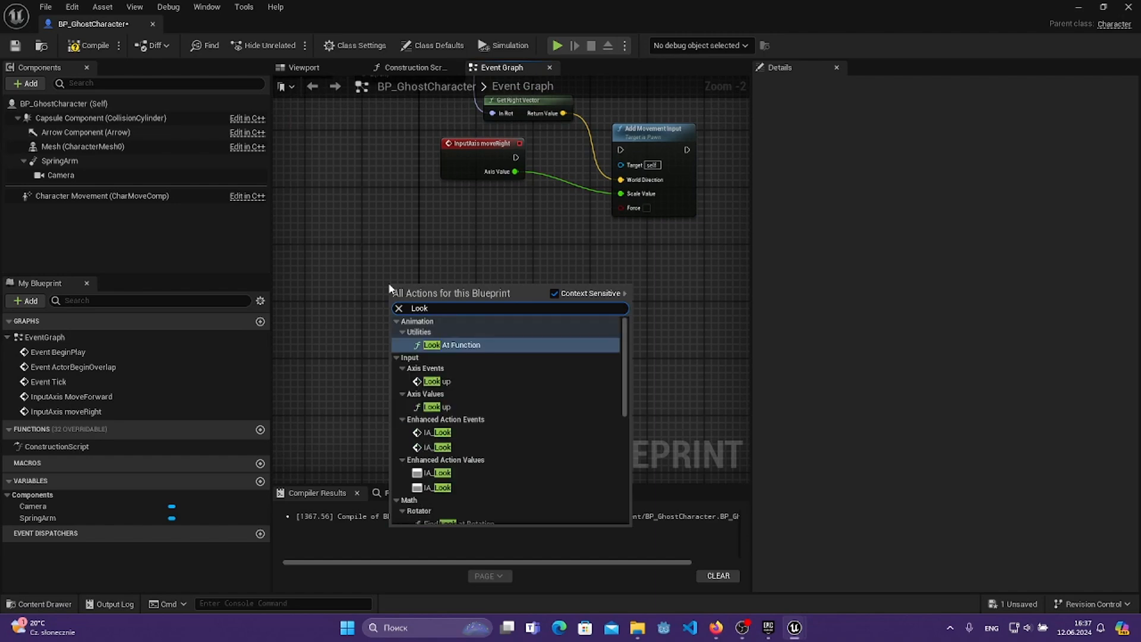
pyautogui.click(437, 382)
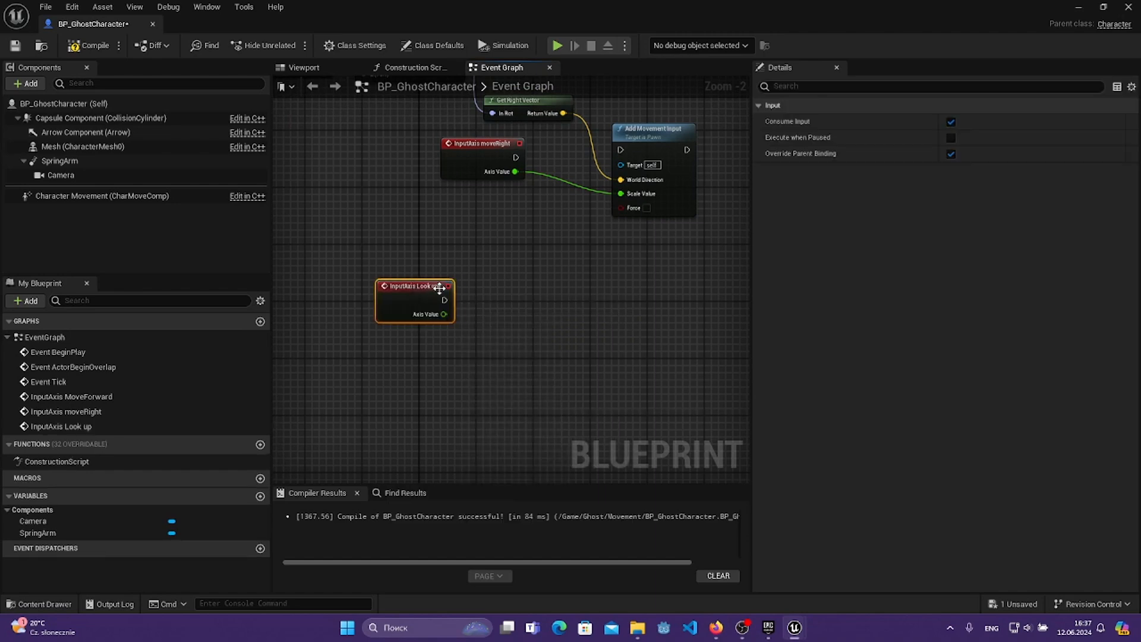
# - Connect the Look up event to a new Add Controller Pitch Input node, linking its Axis Value to Val
pyautogui.moveTo(452, 298); pyautogui.dragTo(585, 312)
pyautogui.write('Add con')
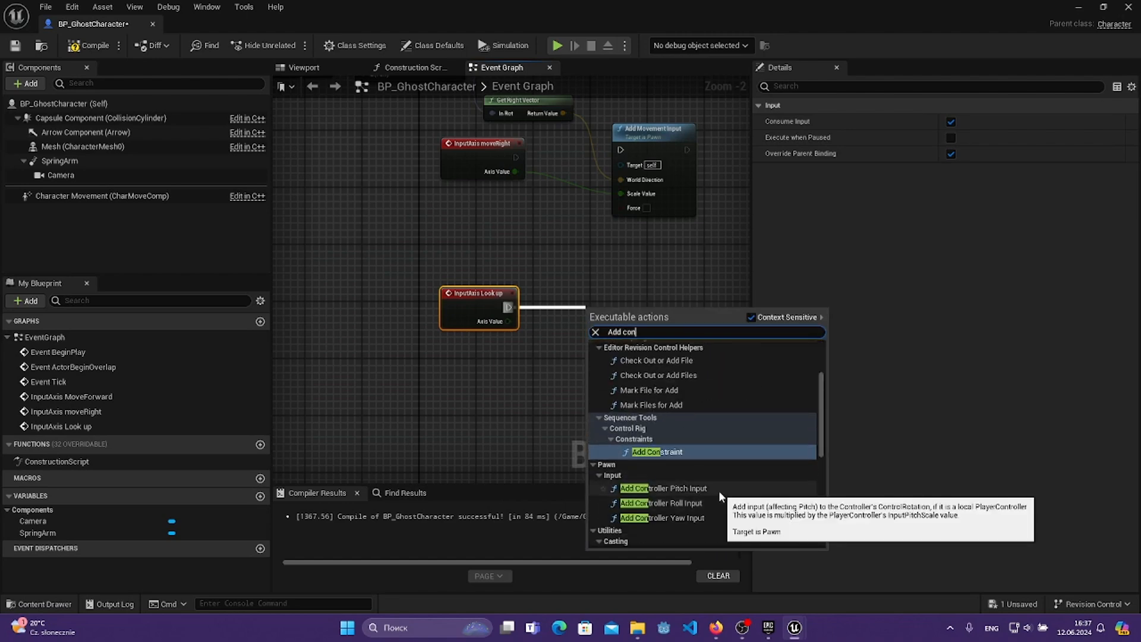
pyautogui.click(719, 489)
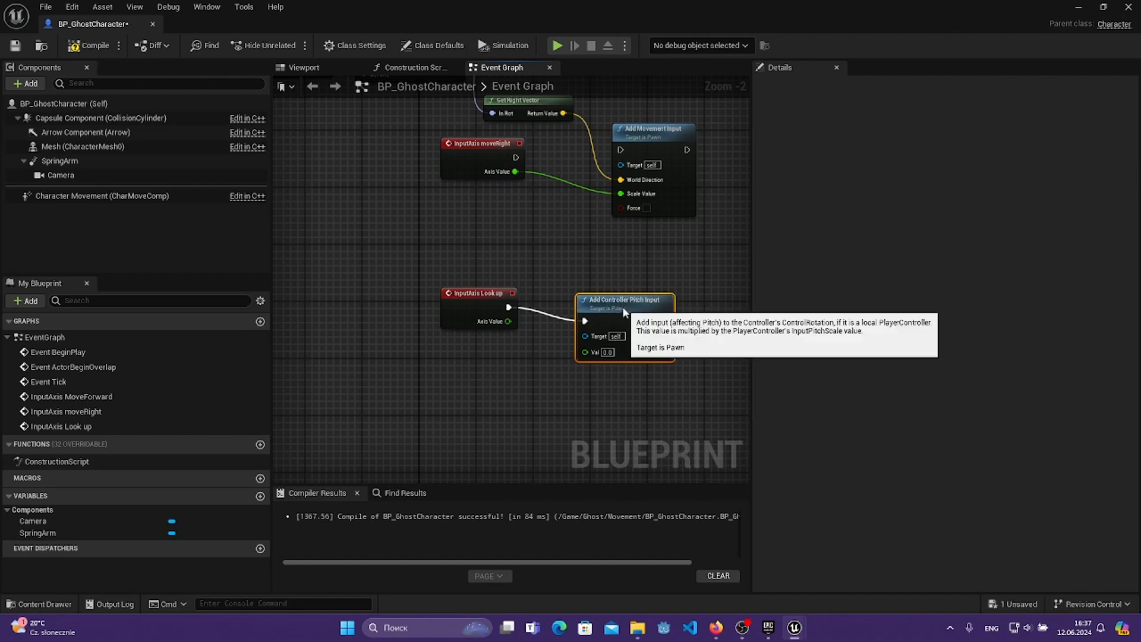
pyautogui.moveTo(508, 321); pyautogui.dragTo(585, 352)
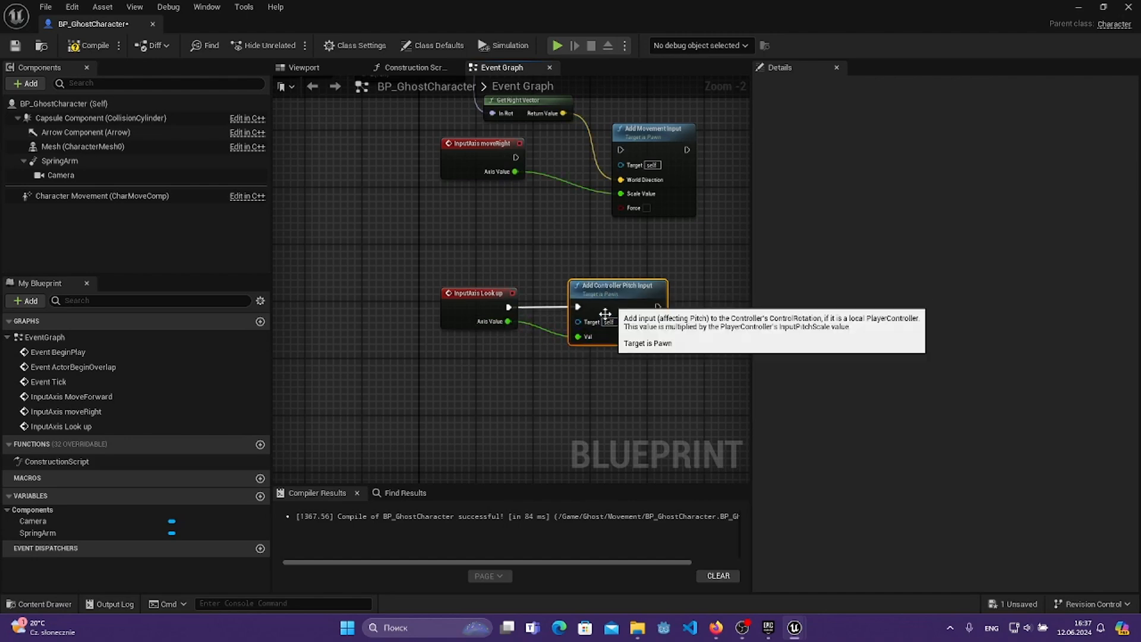
# - Add the Turn axis event below the Look up event
pyautogui.moveTo(553, 401); pyautogui.dragTo(515, 333, button='right')
pyautogui.rightClick(438, 321)
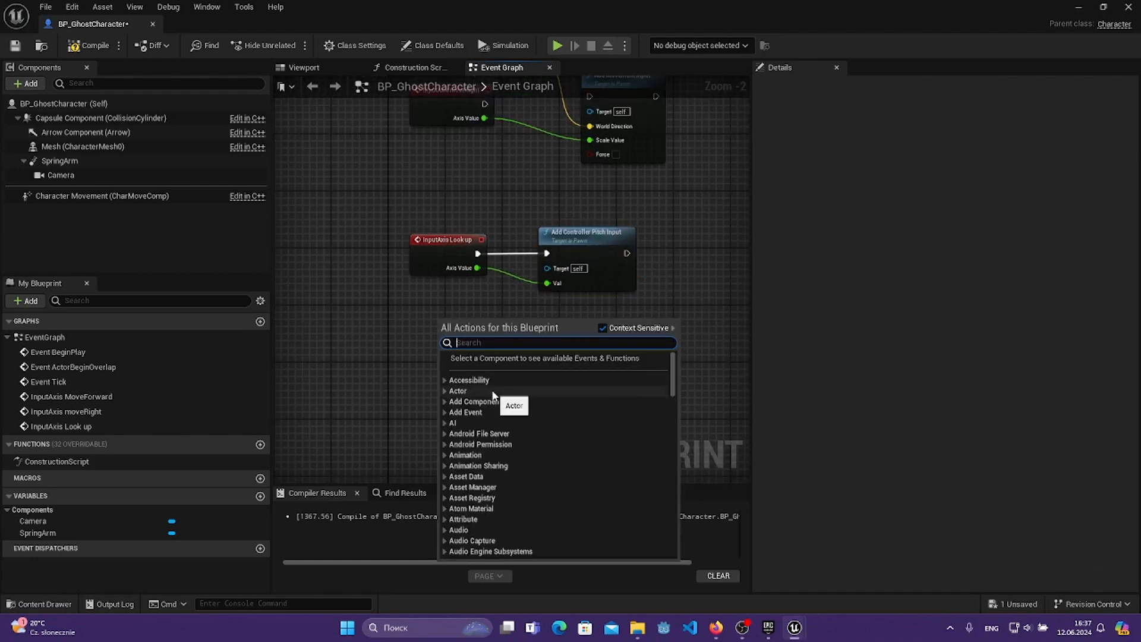
pyautogui.write('Turn')
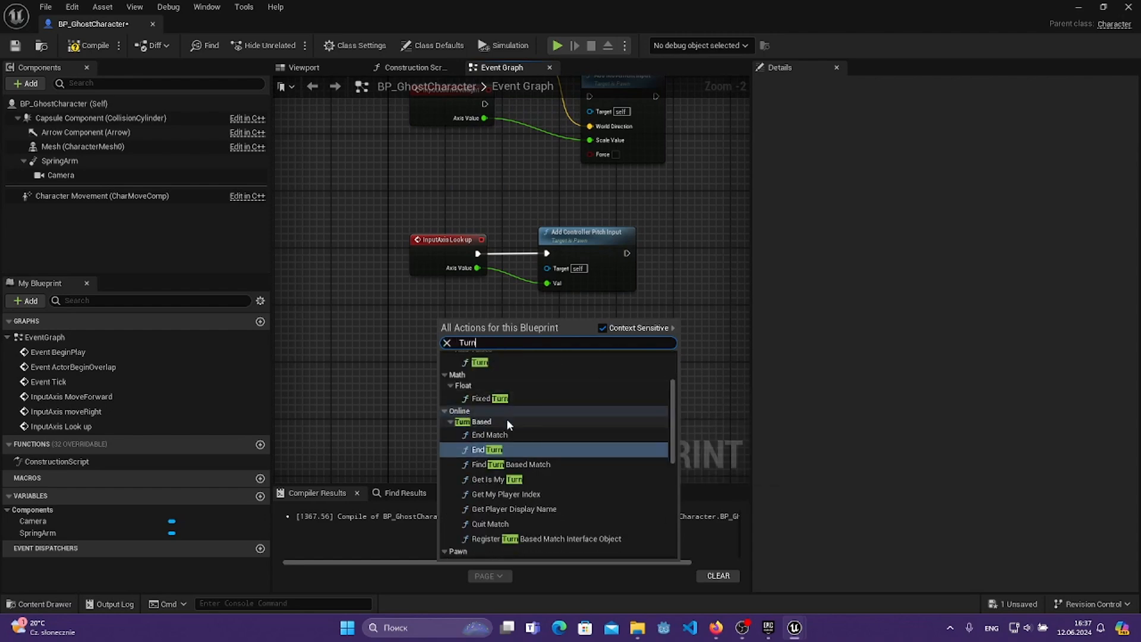
pyautogui.scroll(3, 507, 419)
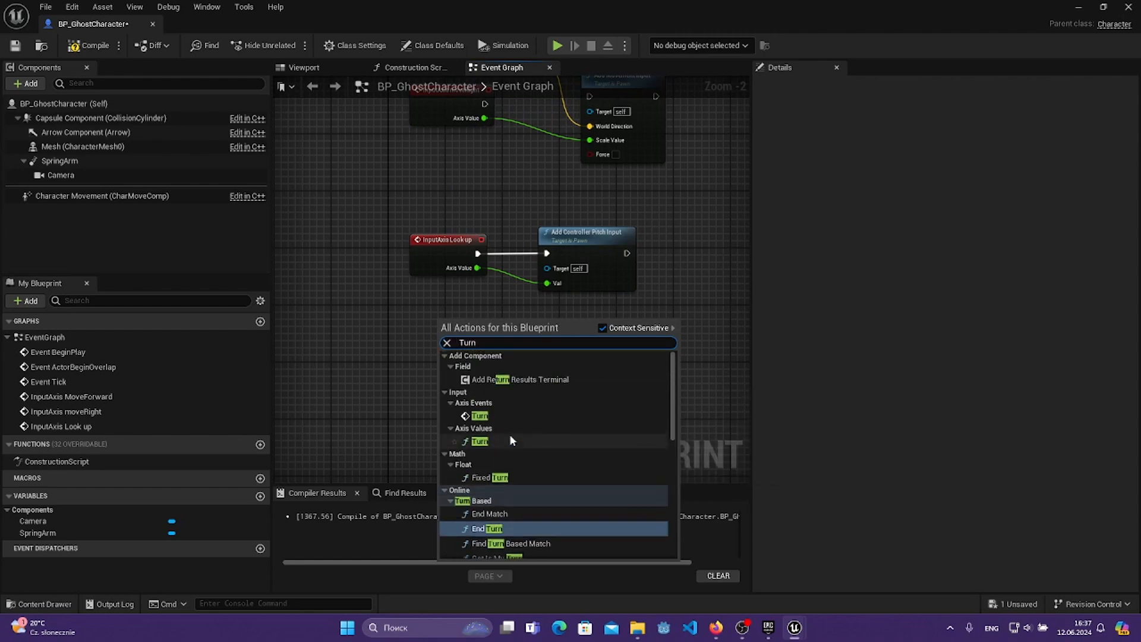
pyautogui.click(508, 416)
# - Connect the Turn event and its Axis Value to a new Add Controller Yaw Input node, and compile the Blueprint
pyautogui.moveTo(469, 338); pyautogui.dragTo(566, 341)
pyautogui.write('Add Con')
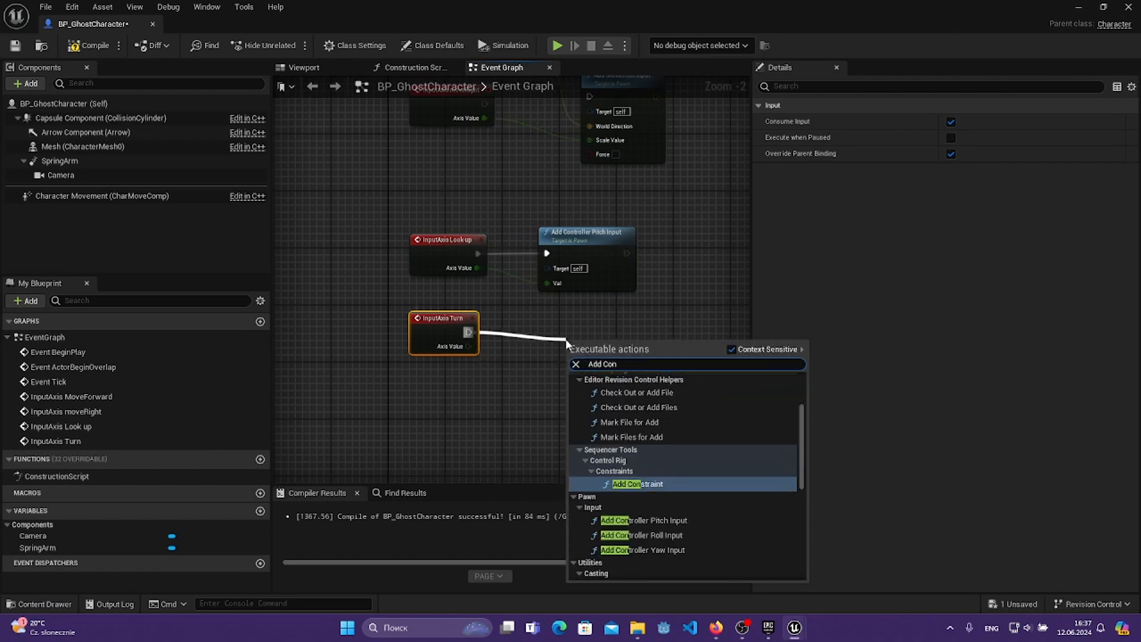
pyautogui.click(701, 549)
pyautogui.moveTo(458, 350); pyautogui.dragTo(566, 389)
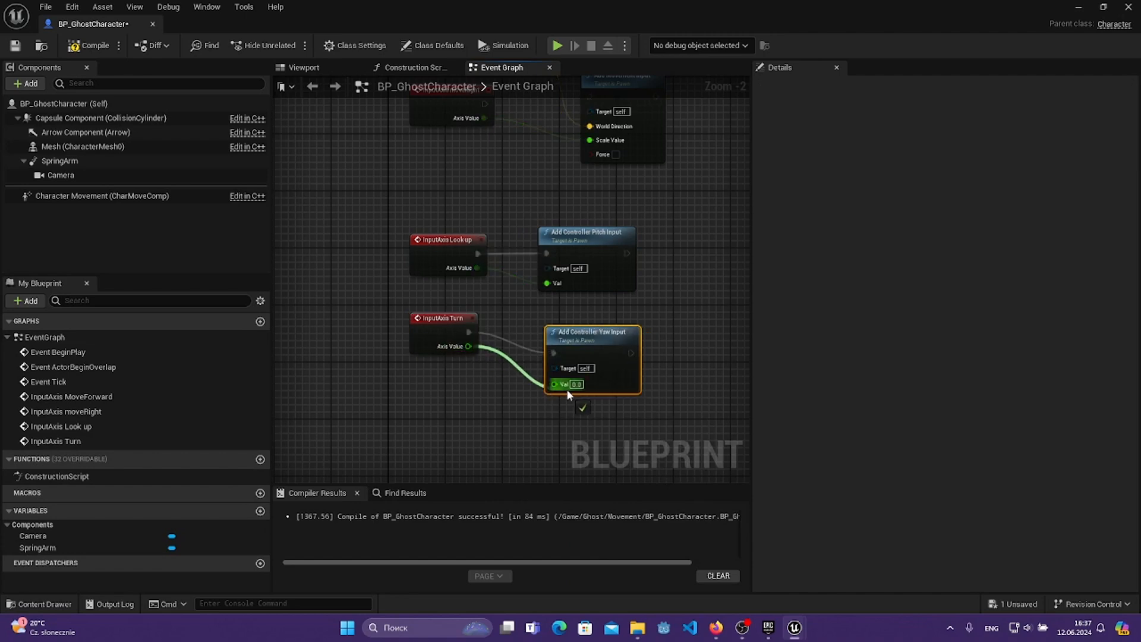
pyautogui.scroll(-2, 451, 430)
pyautogui.moveTo(351, 372); pyautogui.dragTo(396, 313, button='right')
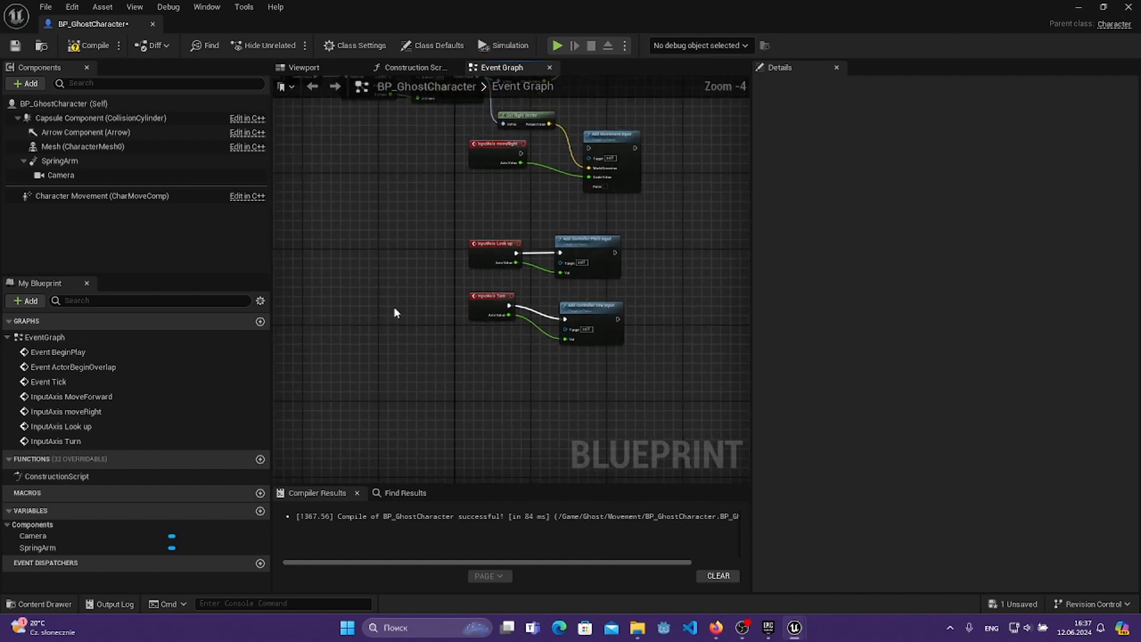
pyautogui.click(89, 45)
# - Add the Jump input action event in the empty space below the Turn nodes
pyautogui.rightClick(465, 392)
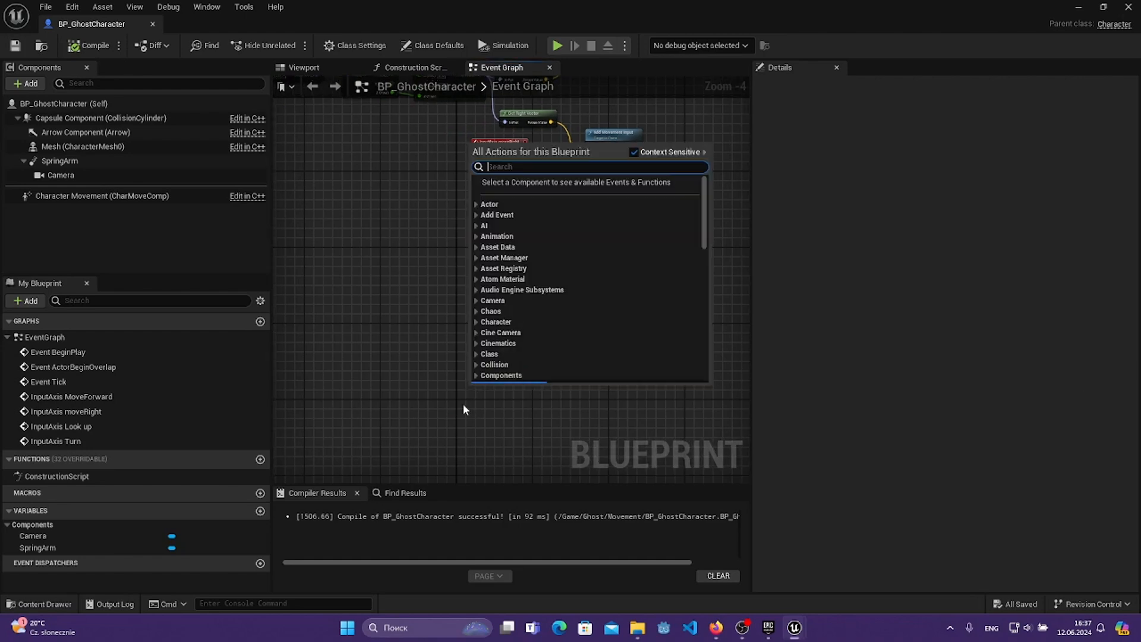
pyautogui.moveTo(441, 391); pyautogui.dragTo(458, 248, button='right')
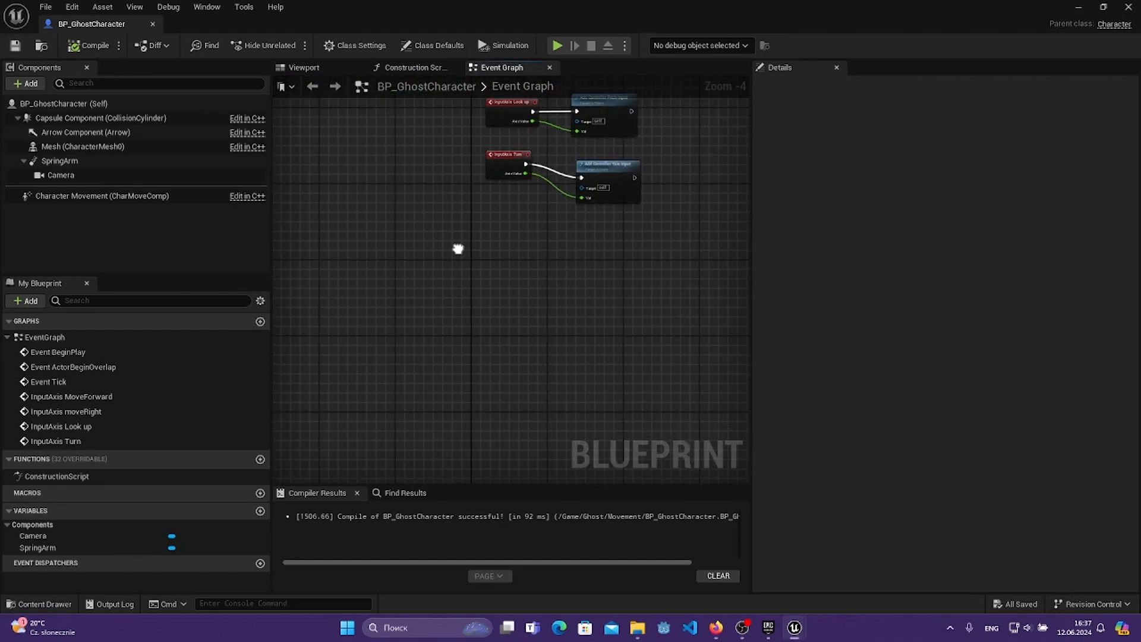
pyautogui.rightClick(484, 291)
pyautogui.write('Jump')
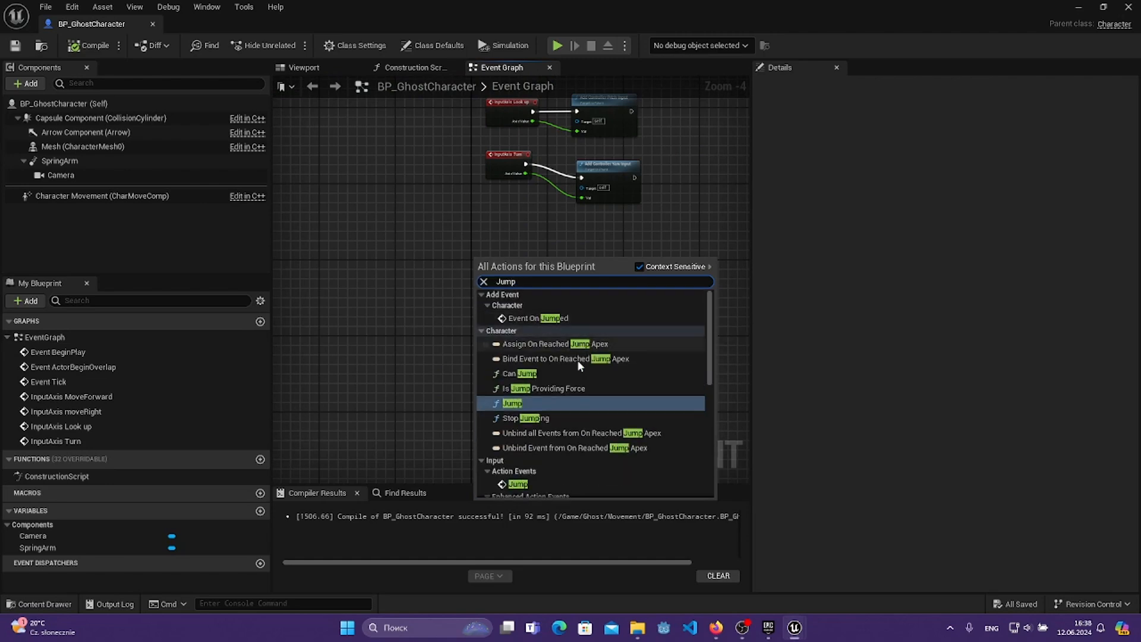
pyautogui.scroll(-3, 574, 409)
pyautogui.click(559, 408)
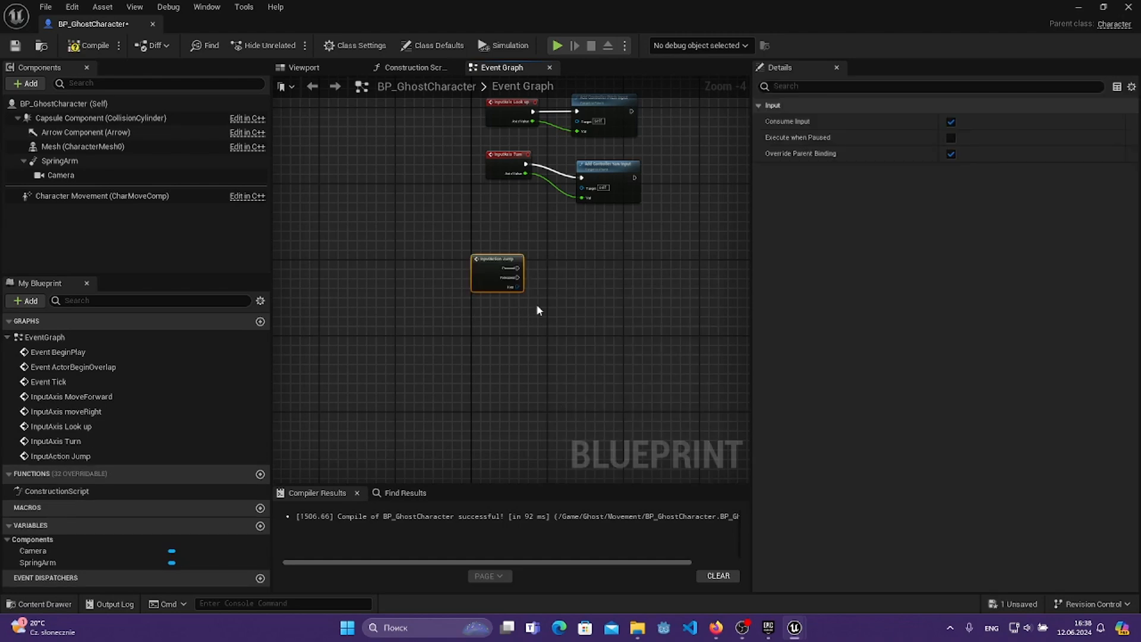
pyautogui.click(519, 252)
# - Create a Jump function node from the Jump event's Pressed output and shift it slightly away from the event
pyautogui.scroll(2, 506, 325)
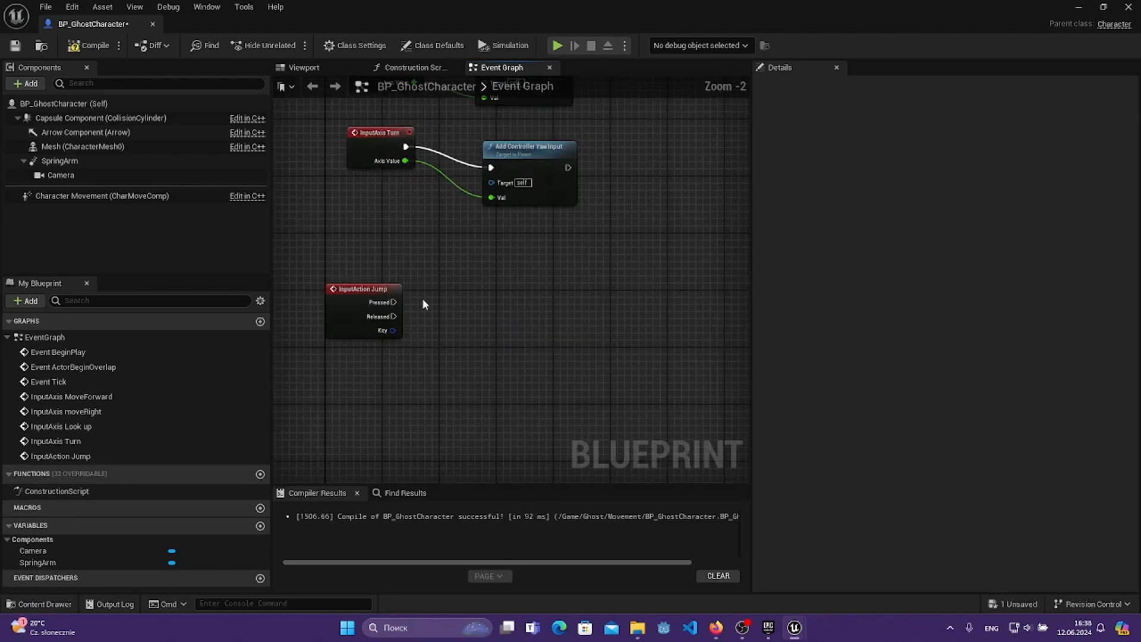
pyautogui.moveTo(392, 302); pyautogui.dragTo(450, 305)
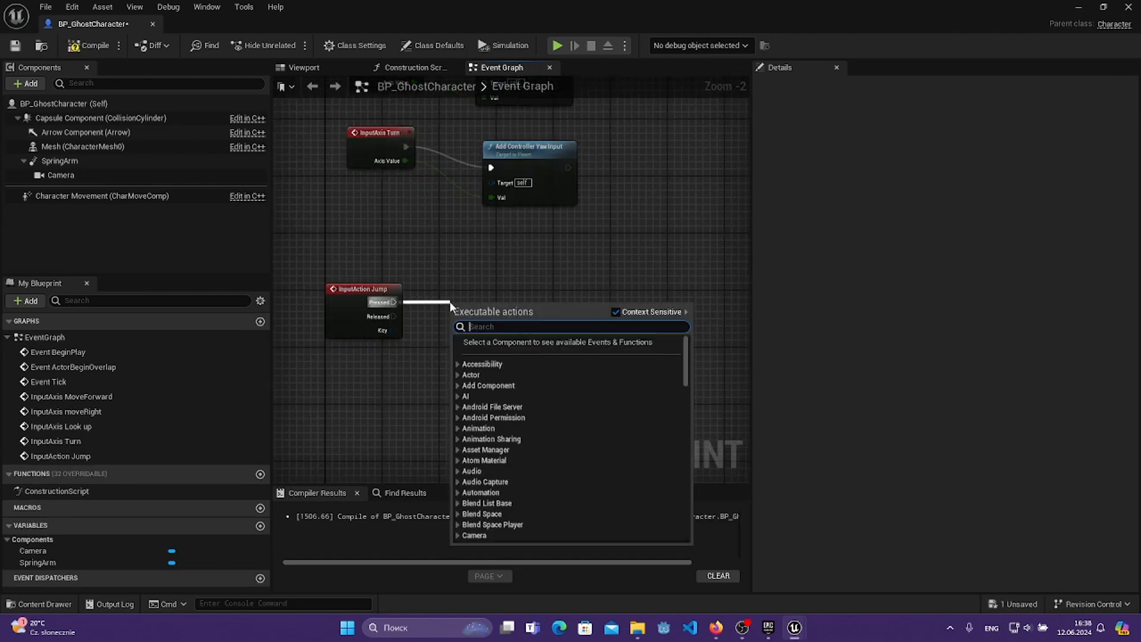
pyautogui.write('Jui')
pyautogui.write('mp')
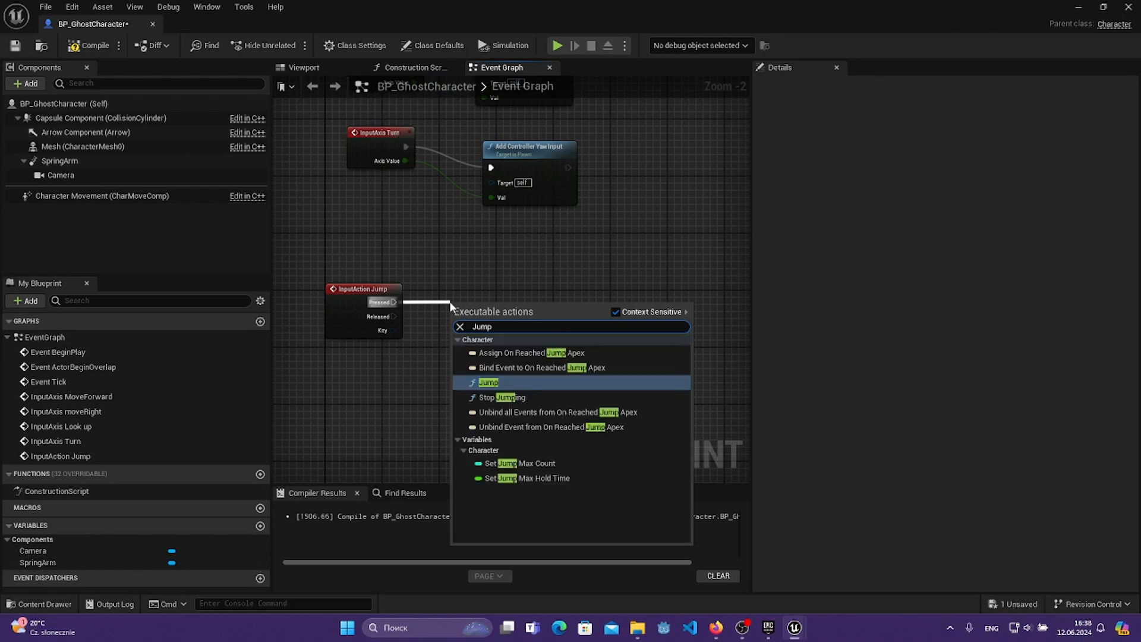
pyautogui.click(508, 381)
pyautogui.moveTo(510, 304); pyautogui.dragTo(539, 285)
pyautogui.click(563, 290)
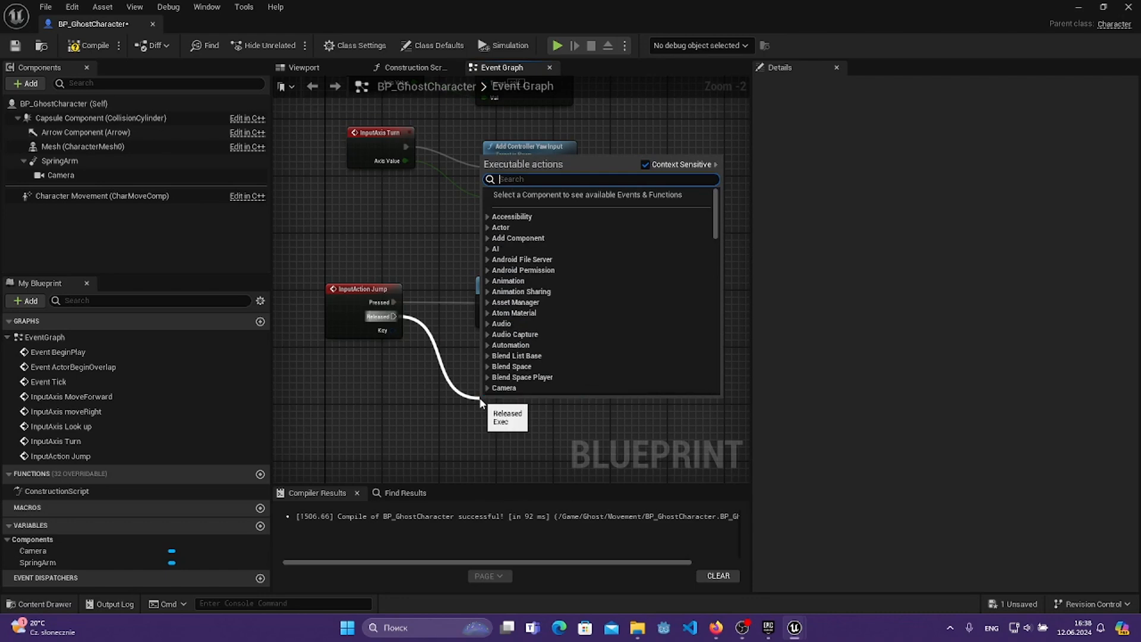
# - Create a Stop Jumping node from the Jump event's Released output, place it closer below the Jump node, and save the Blueprint
pyautogui.write('S')
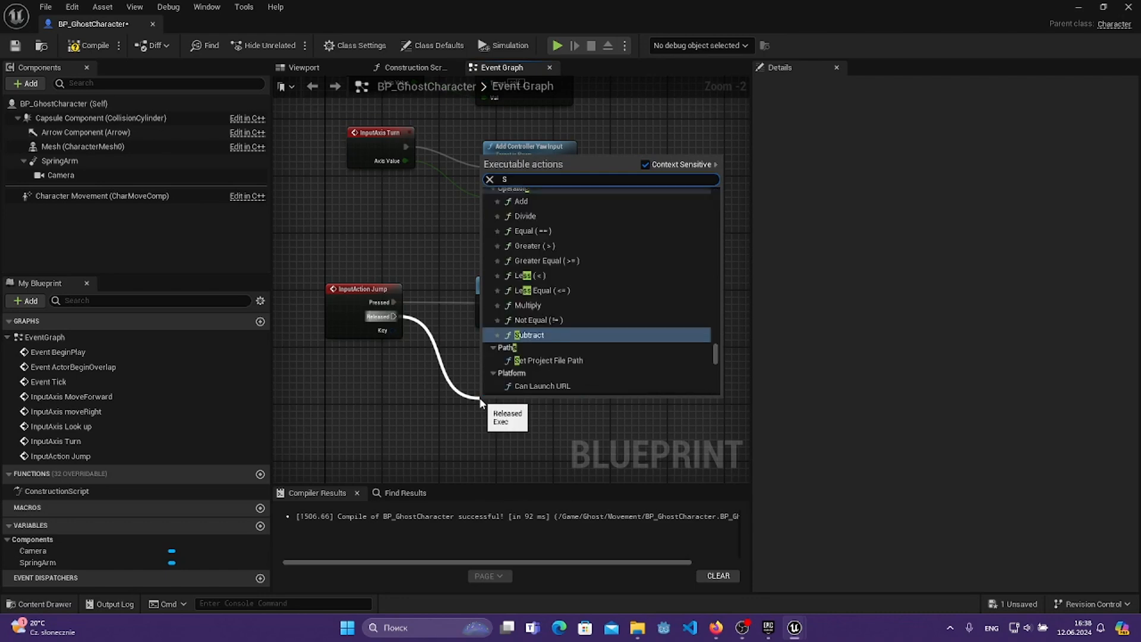
pyautogui.write('op')
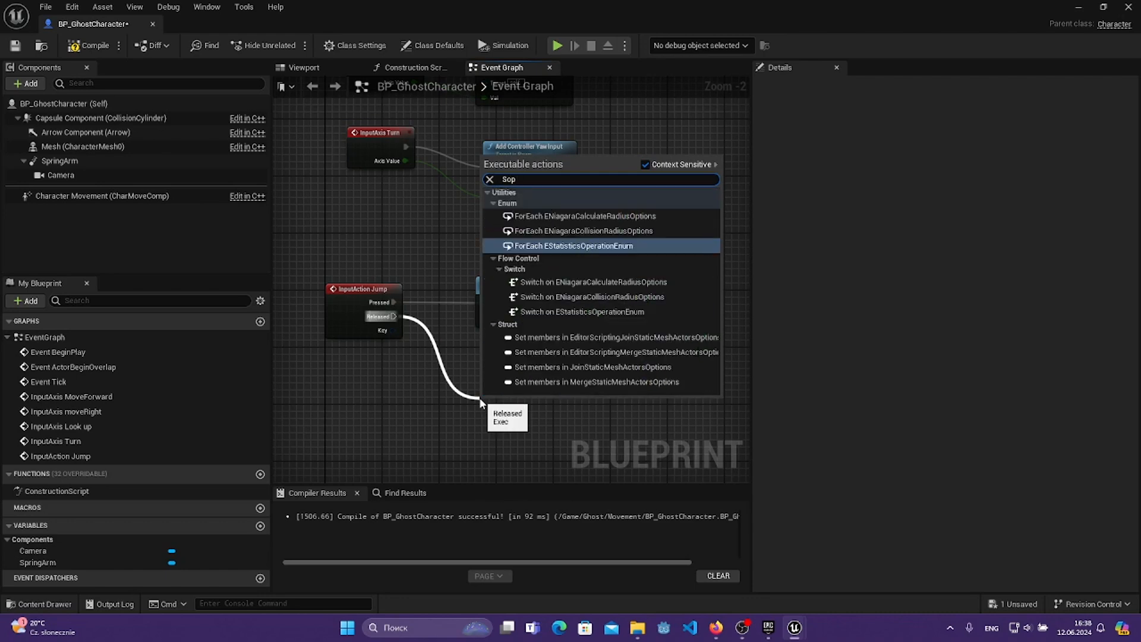
pyautogui.write(' jyu')
pyautogui.press('BackSpace')
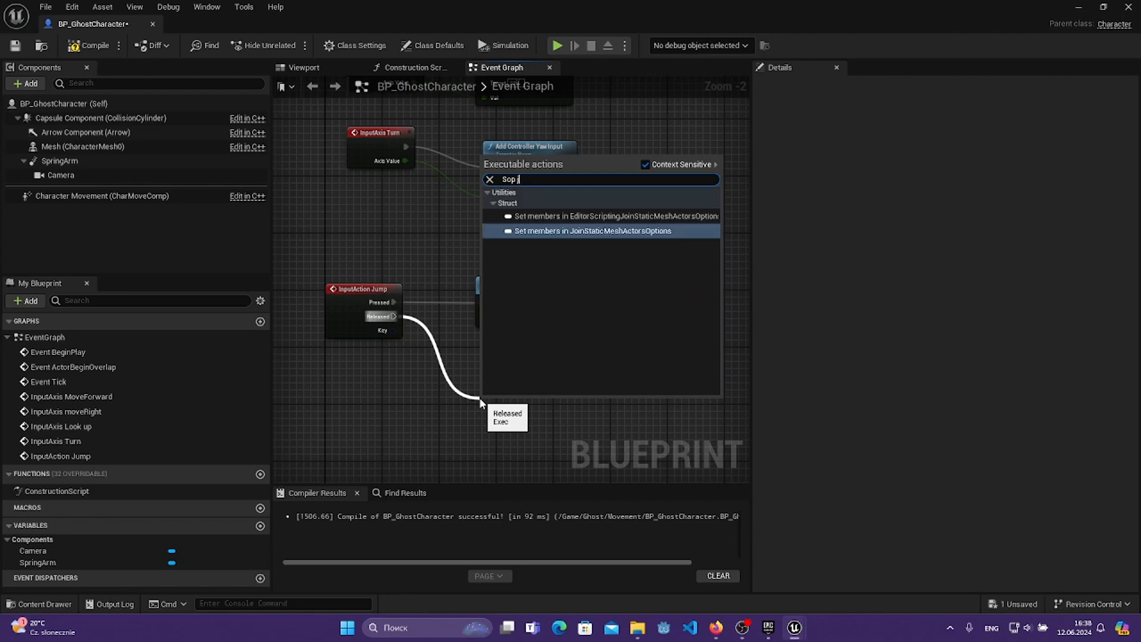
pyautogui.press('BackSpace')
pyautogui.press('BackSpace')
pyautogui.press('BackSpace')
pyautogui.press('BackSpace')
pyautogui.write('top')
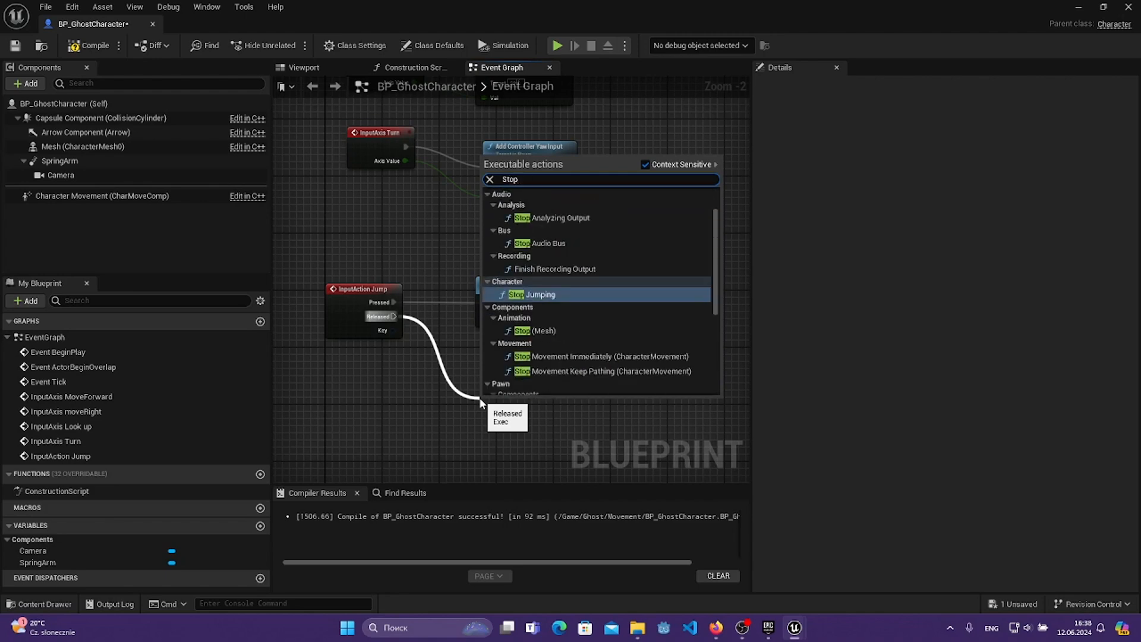
pyautogui.click(558, 294)
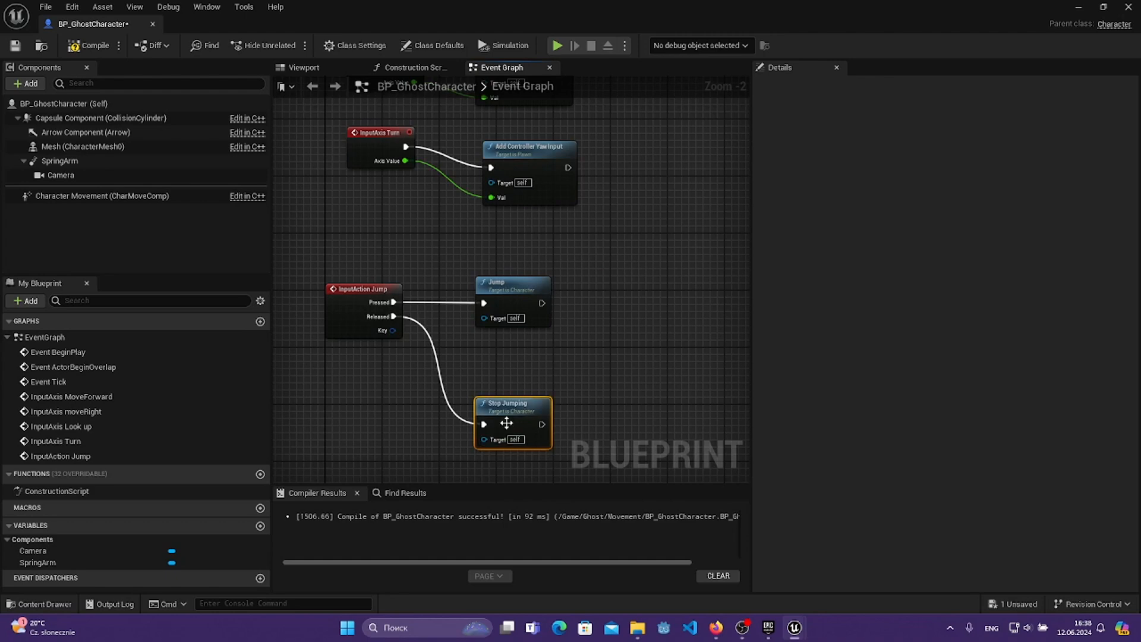
pyautogui.moveTo(508, 405); pyautogui.dragTo(501, 377)
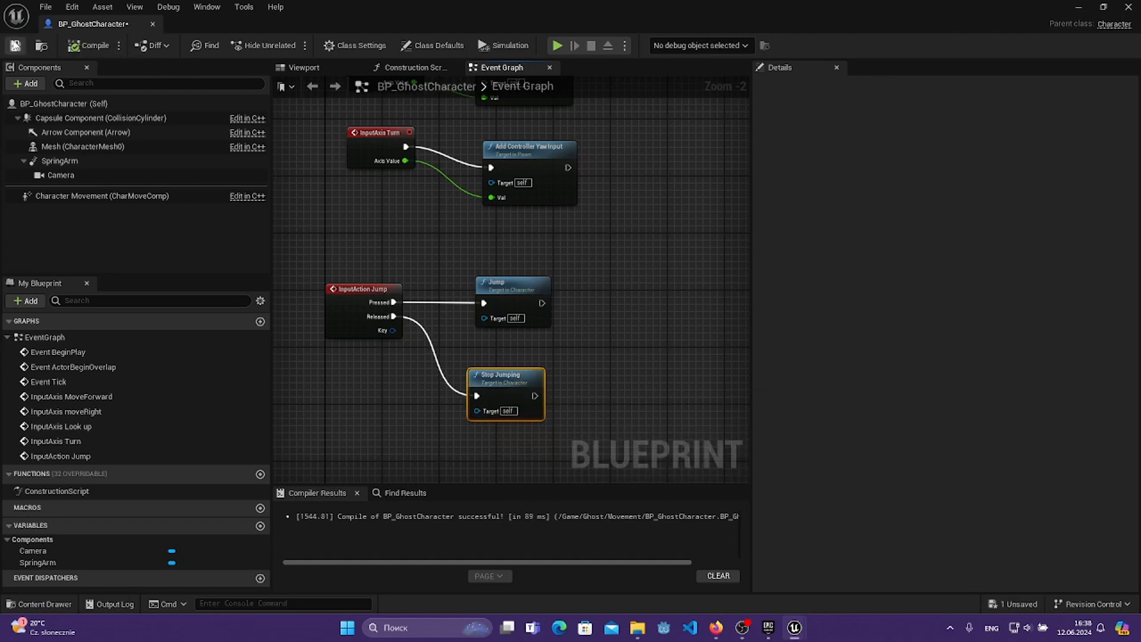
pyautogui.click(15, 45)
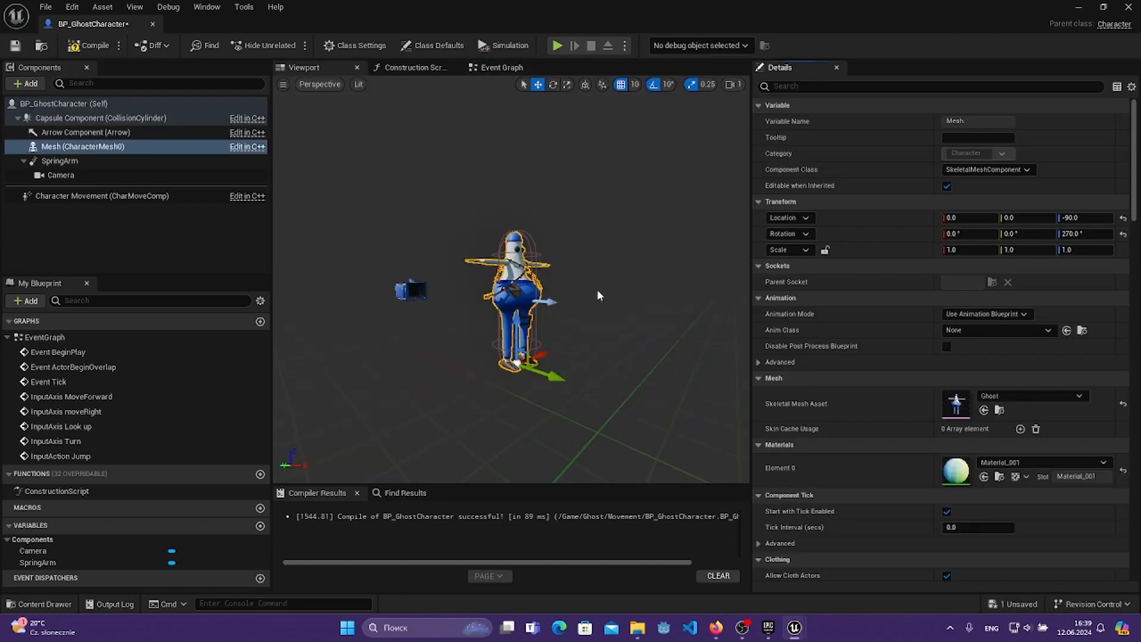
# - Raise the SpringArm above the character's center in the Viewport to a Z location of 50
pyautogui.scroll(6, 599, 296)
pyautogui.scroll(-5, 600, 295)
pyautogui.scroll(4, 585, 296)
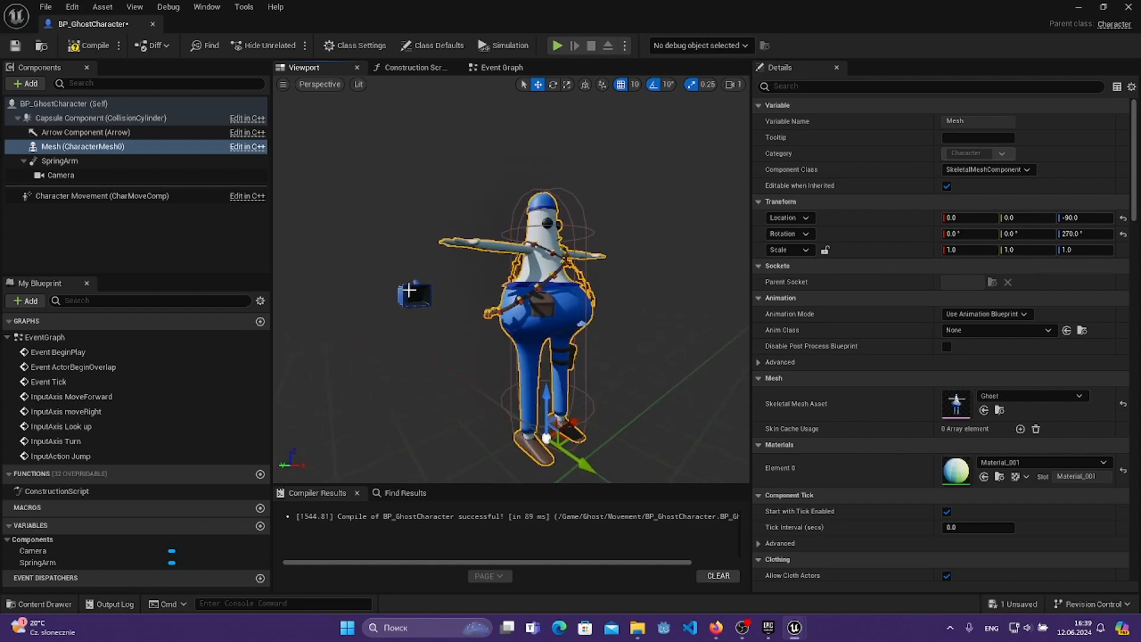
pyautogui.moveTo(483, 317); pyautogui.dragTo(452, 306, button='right')
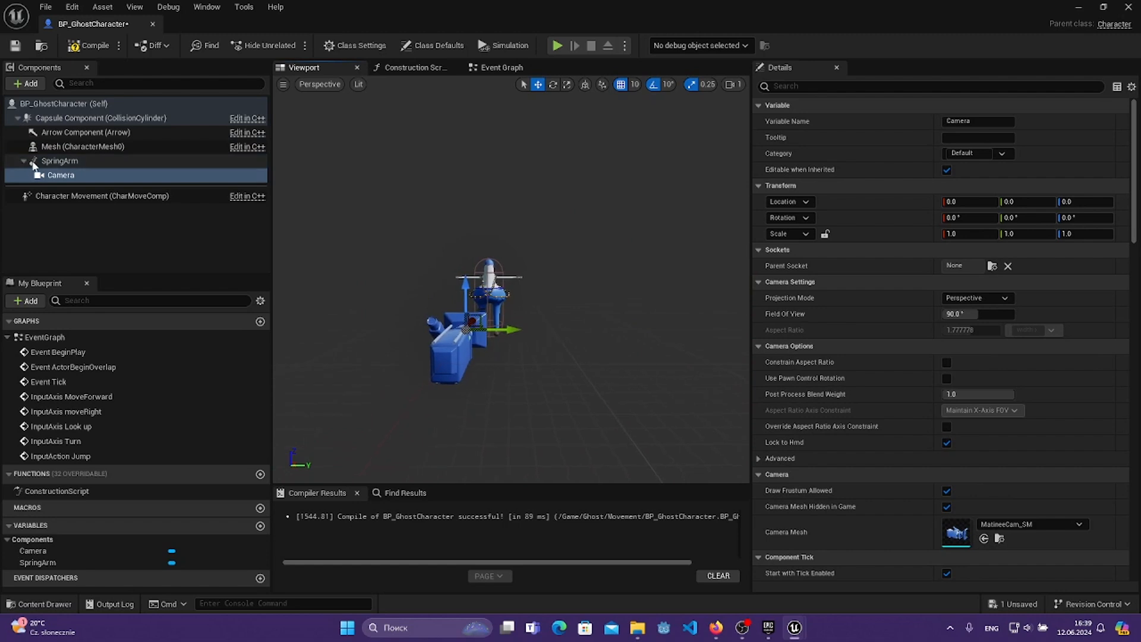
pyautogui.click(59, 161)
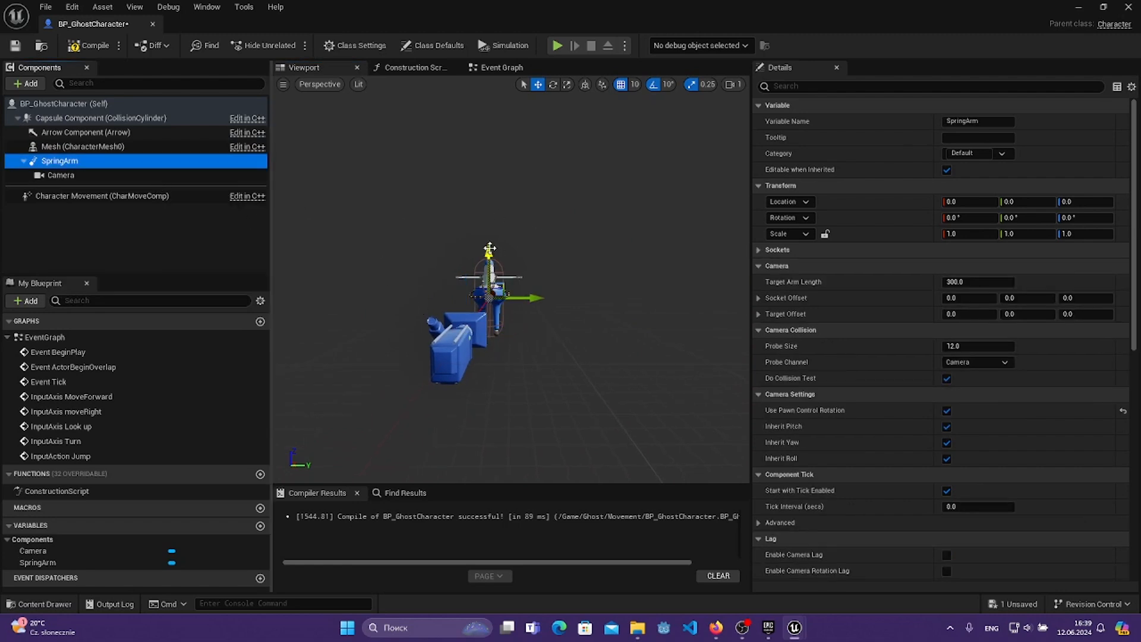
pyautogui.moveTo(490, 248)
pyautogui.mouseDown()
pyautogui.moveTo(489, 205)
pyautogui.moveTo(490, 228)
pyautogui.mouseUp()
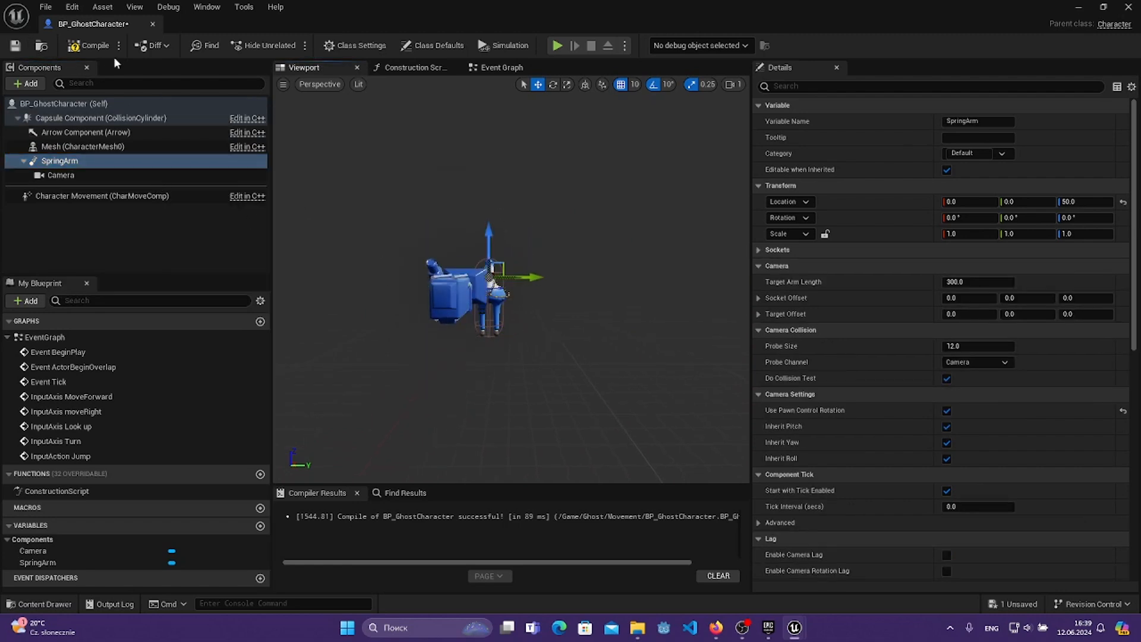
# - Compile the Blueprint and return to the ThirdPersonMap level editor
pyautogui.click(88, 46)
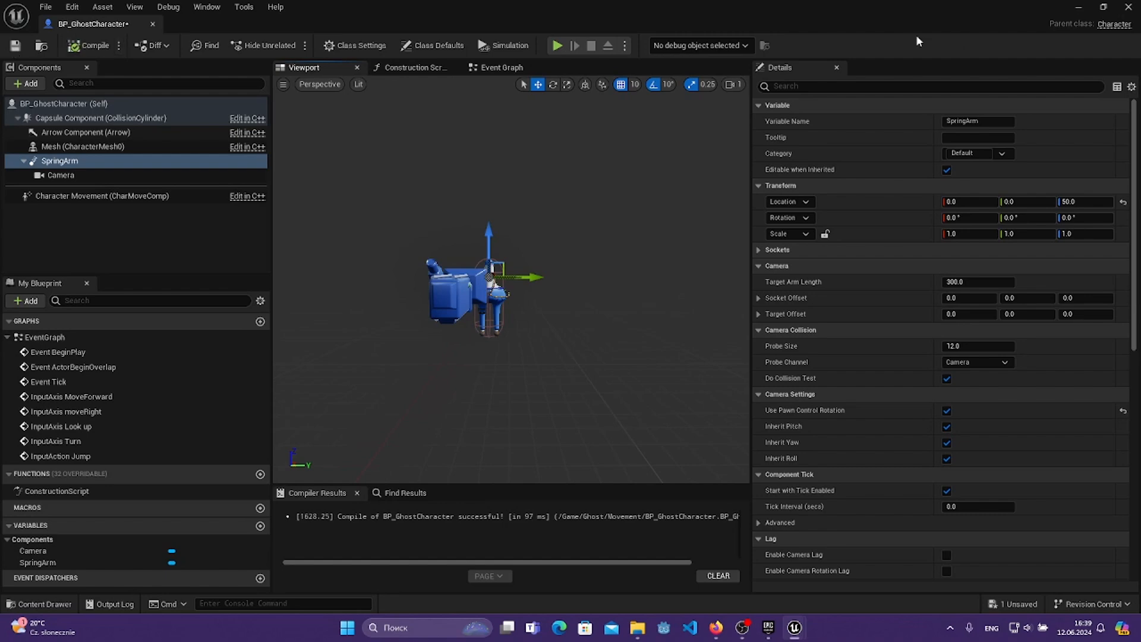
pyautogui.click(1078, 7)
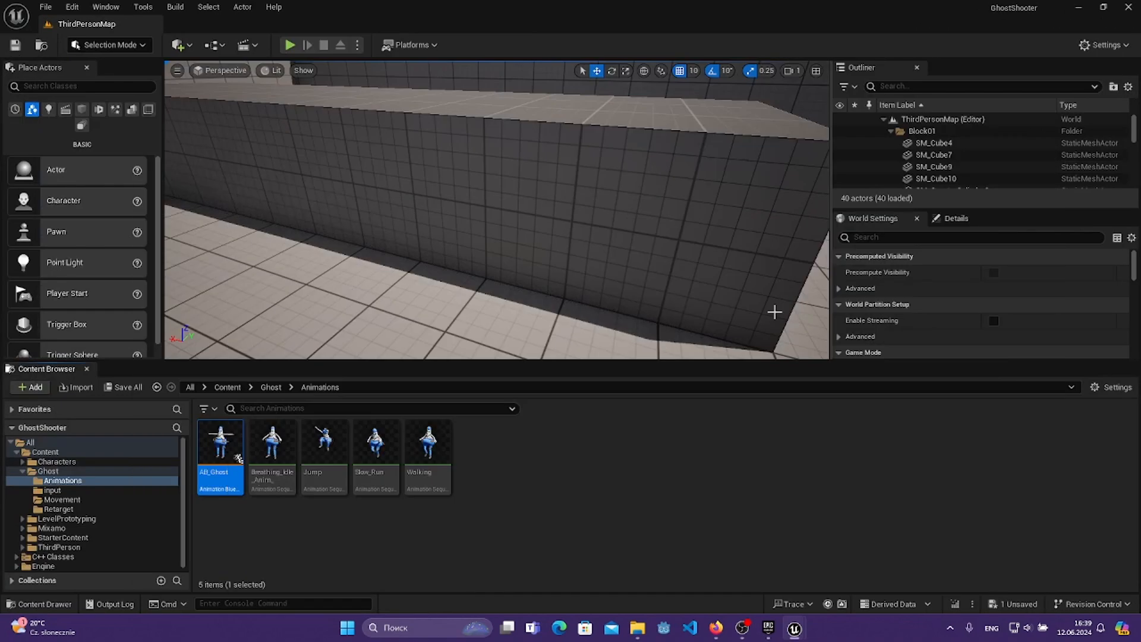
# - Open the Movement folder inside the Ghost content folder and save all unsaved project changes
pyautogui.click(271, 387)
pyautogui.scroll(-1, 918, 294)
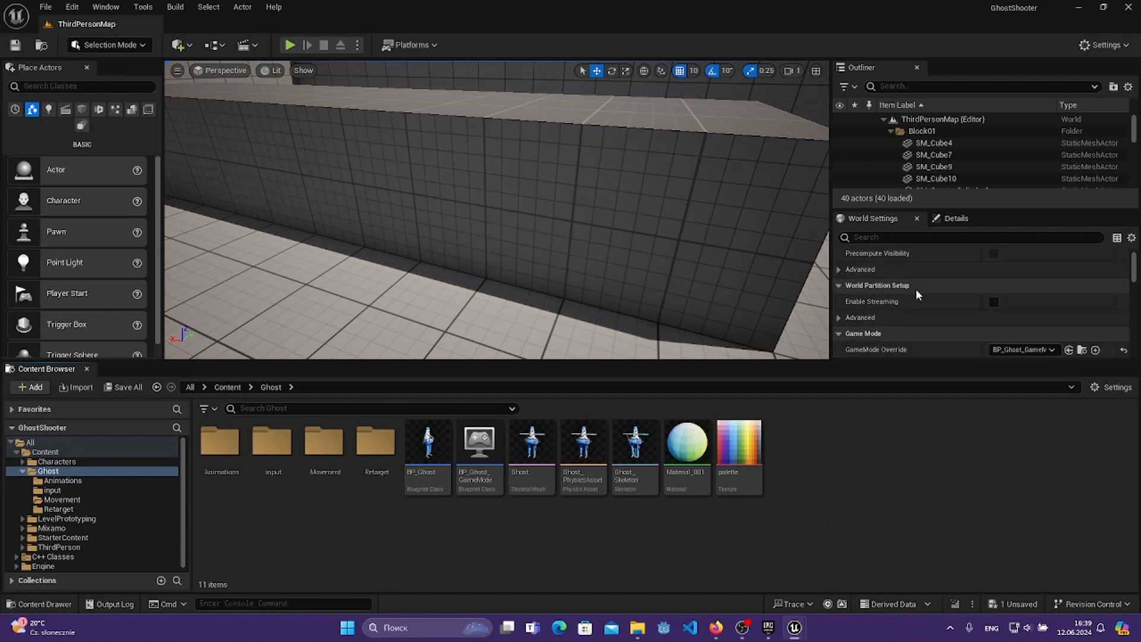
pyautogui.scroll(-3, 920, 291)
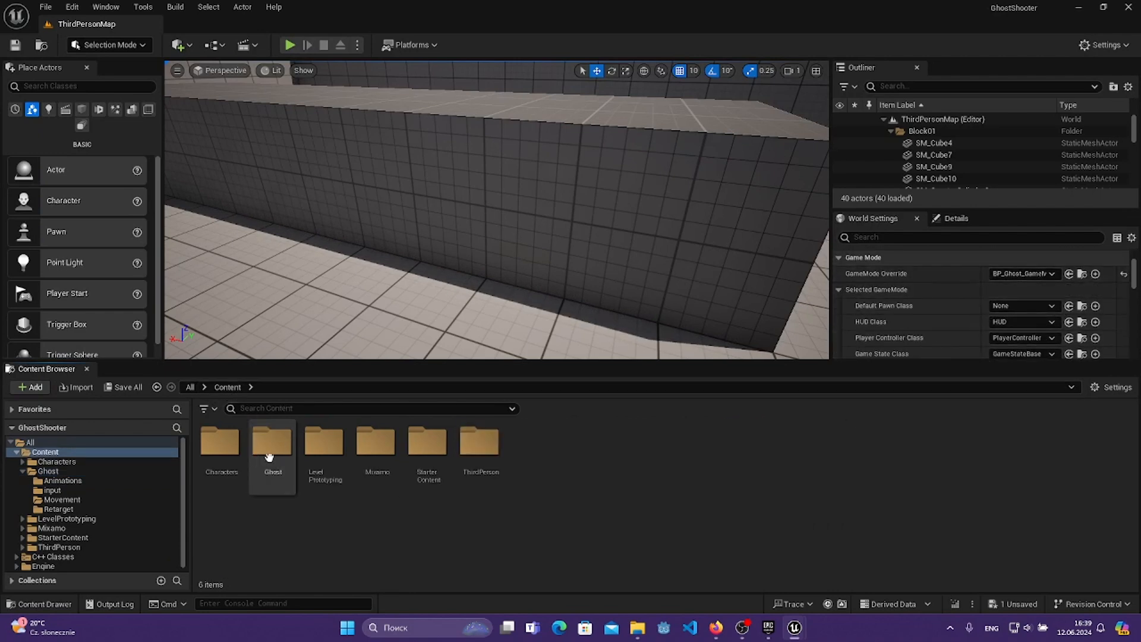
pyautogui.doubleClick(269, 456)
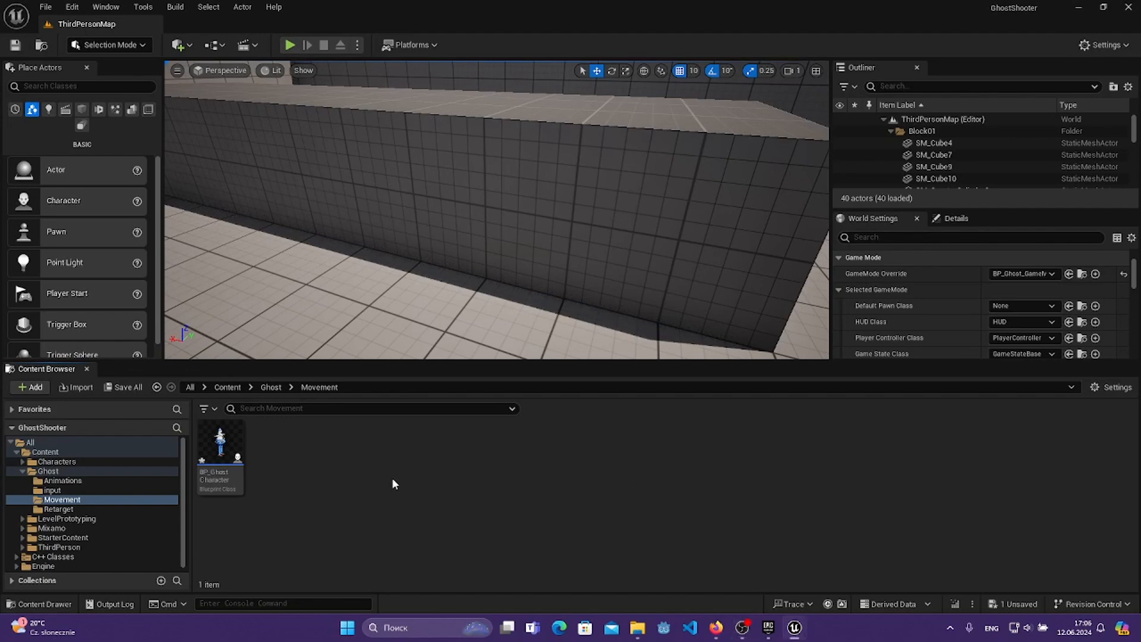
pyautogui.hotkey('ctrl', 'shift', 's')
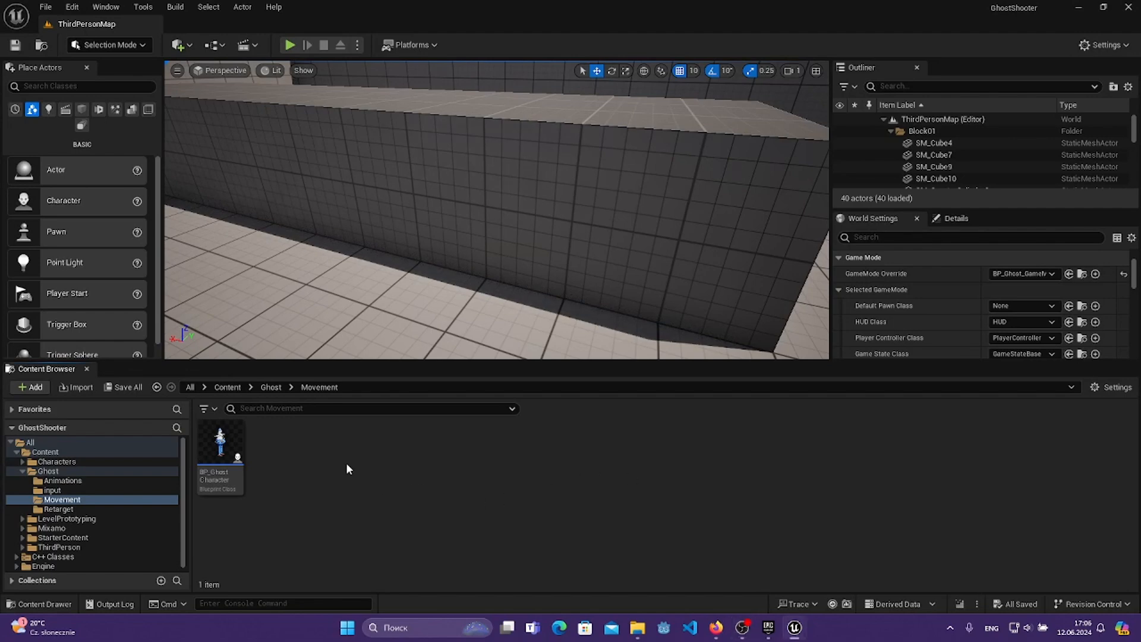
# - Create a Blueprint class based on Game Mode Base in the Movement folder and name it BP_GameMode
pyautogui.rightClick(315, 470)
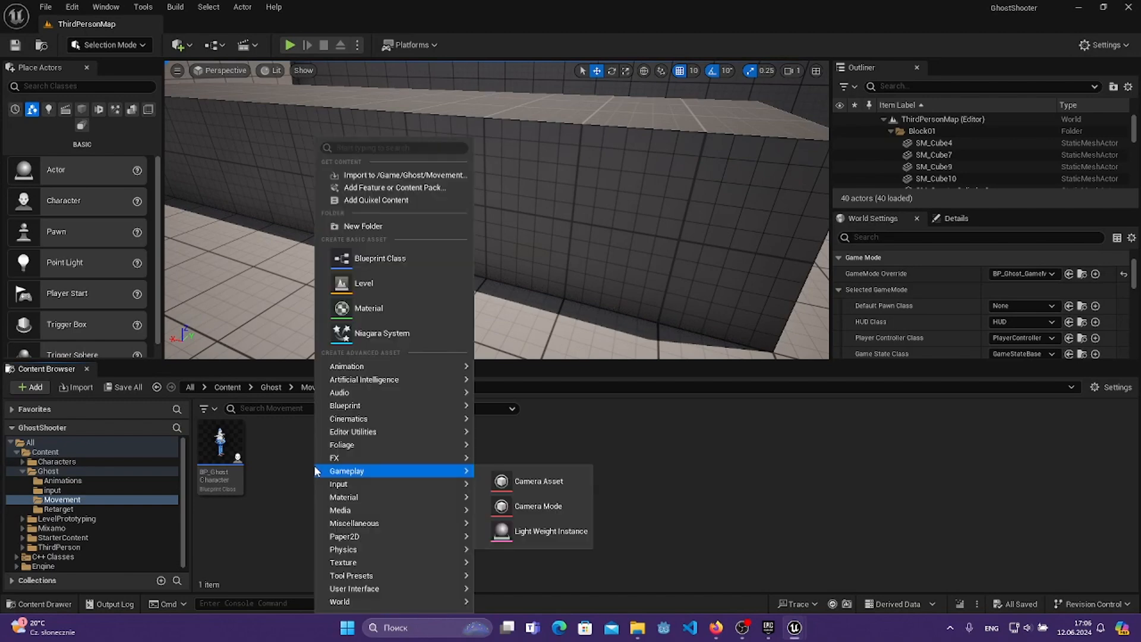
pyautogui.click(376, 268)
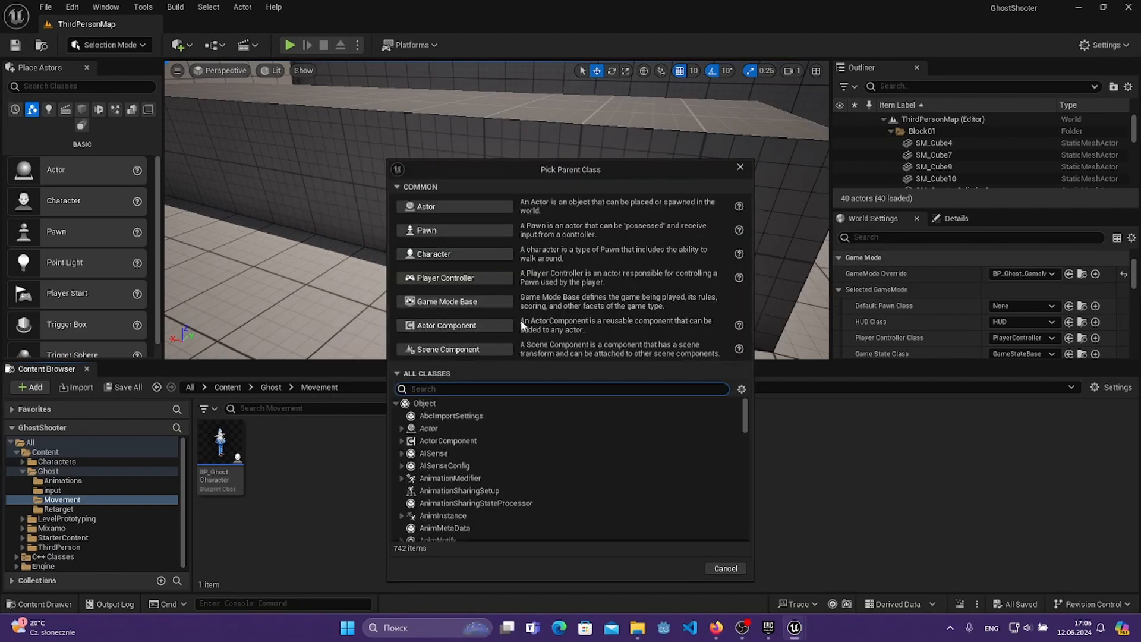
pyautogui.click(464, 302)
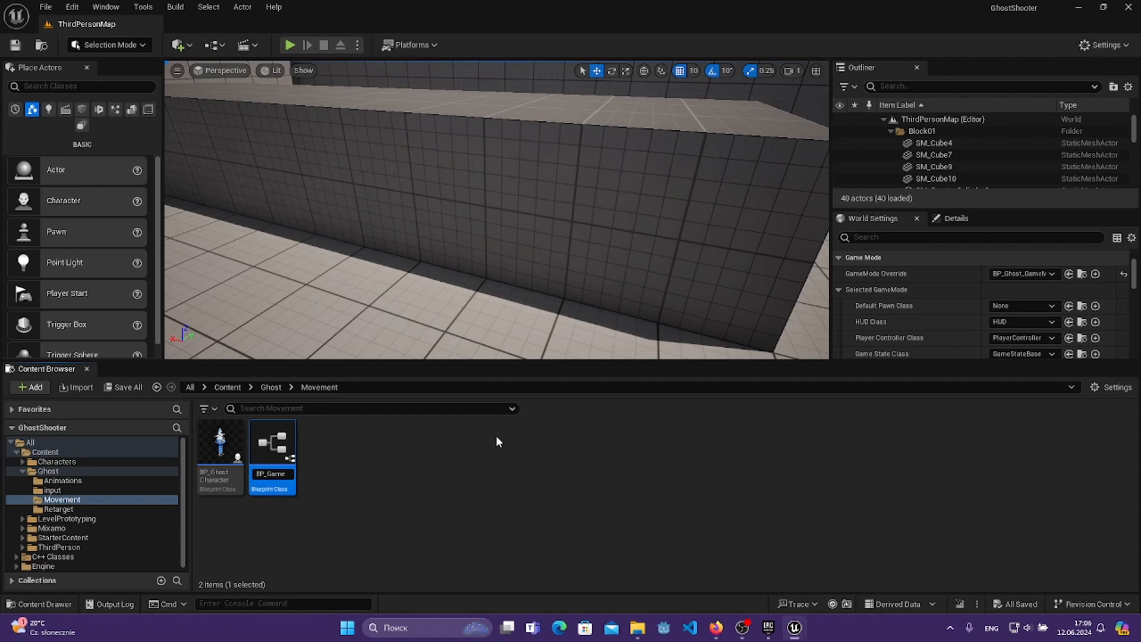
pyautogui.press('Return')
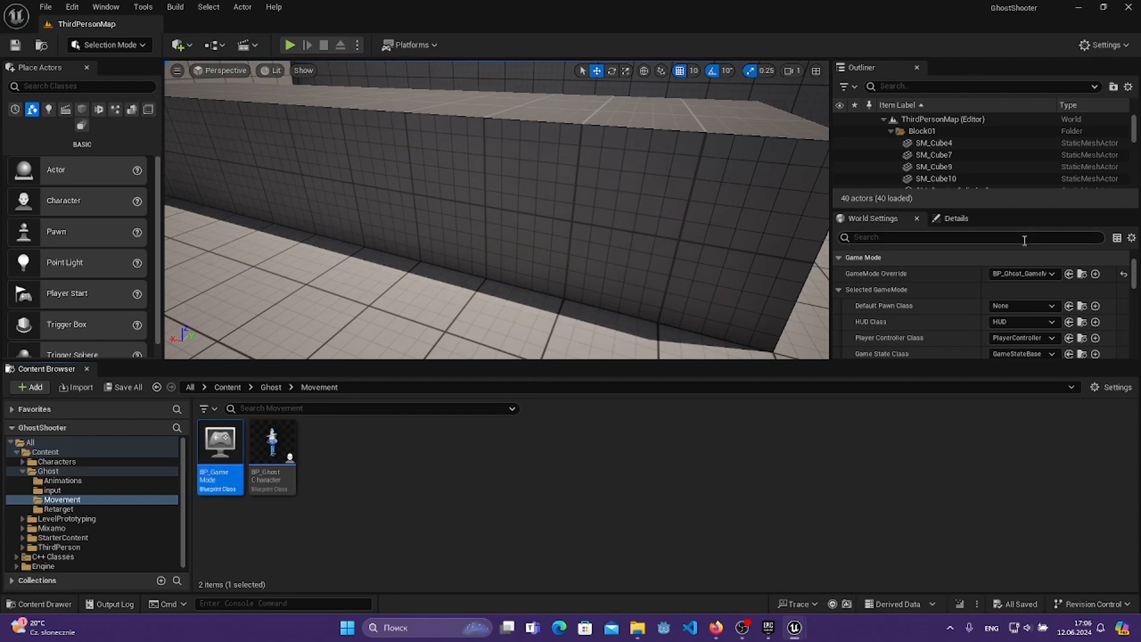
# - Set the level's GameMode Override to BP_GameMode in the World Settings
pyautogui.click(954, 218)
pyautogui.click(873, 218)
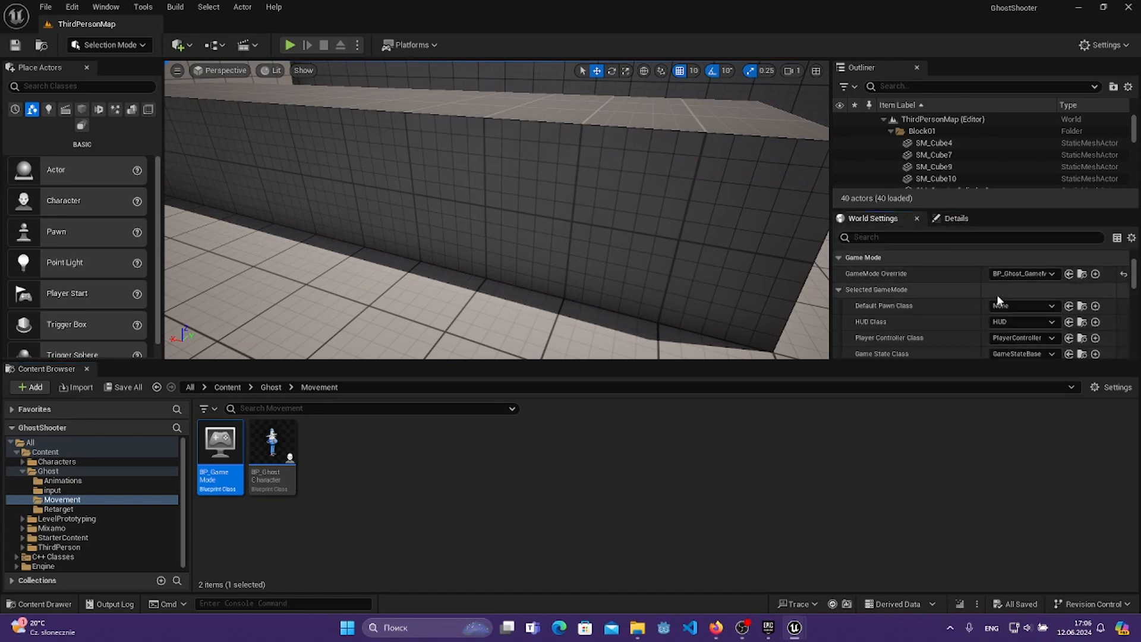
pyautogui.click(1033, 274)
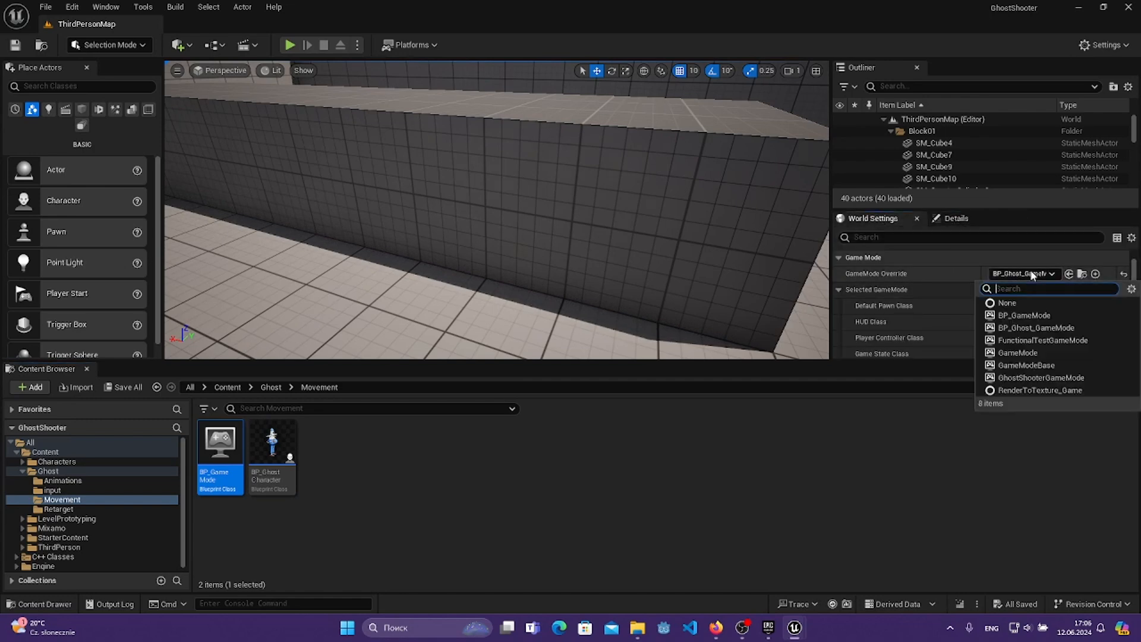
pyautogui.click(1047, 320)
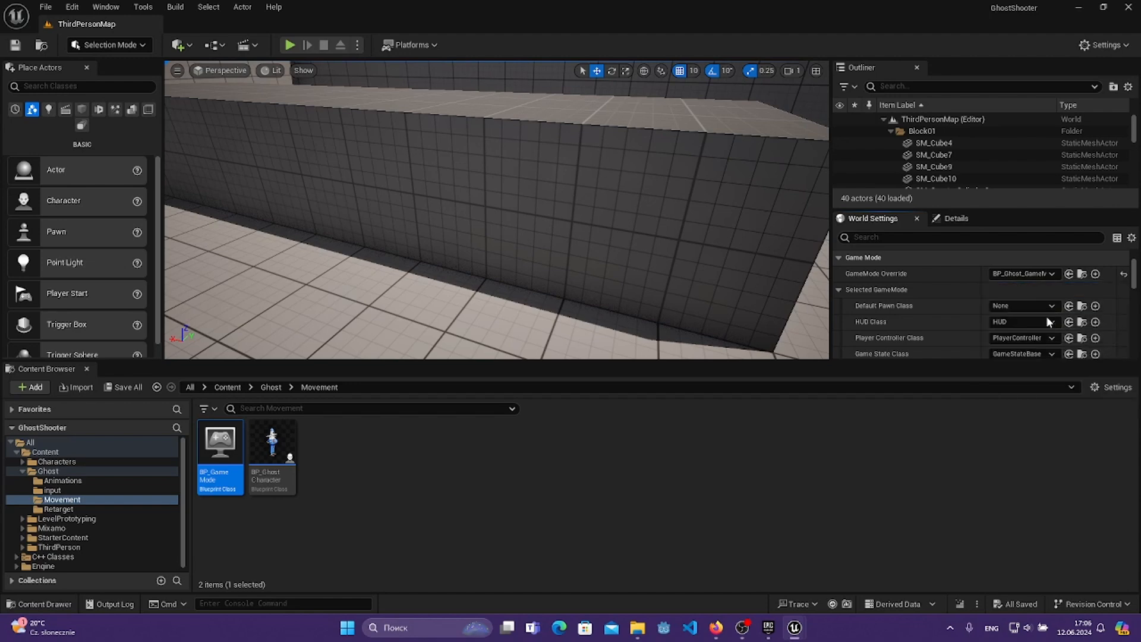
# - Set the game mode's Default Pawn Class to BP_GhostCharacter and play-test the level
pyautogui.click(1036, 308)
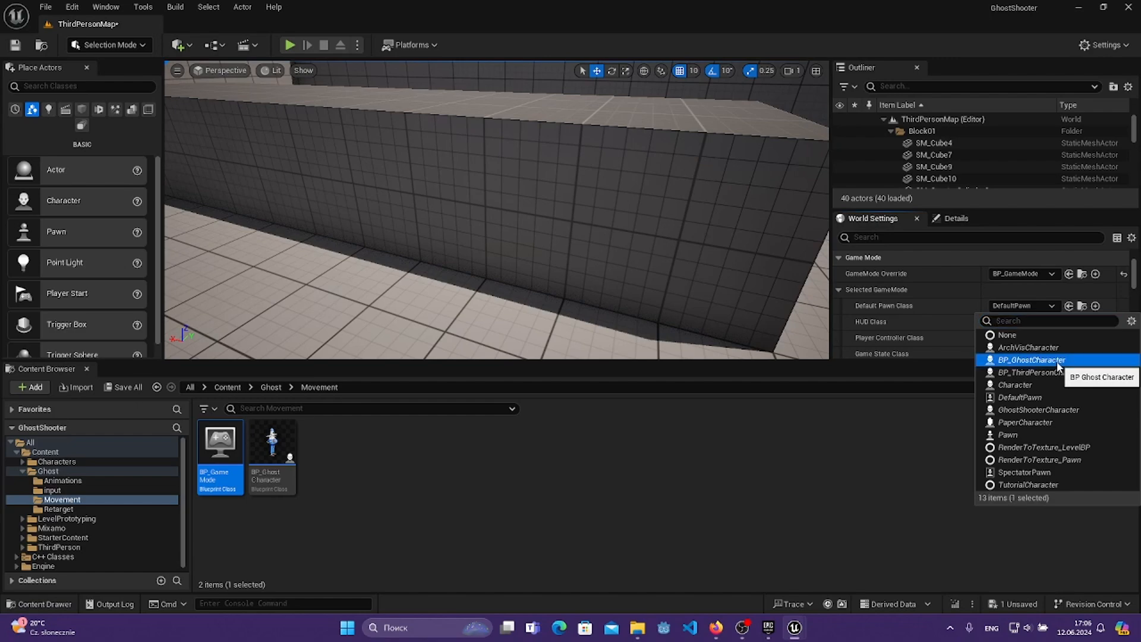
pyautogui.click(1057, 362)
pyautogui.click(1026, 308)
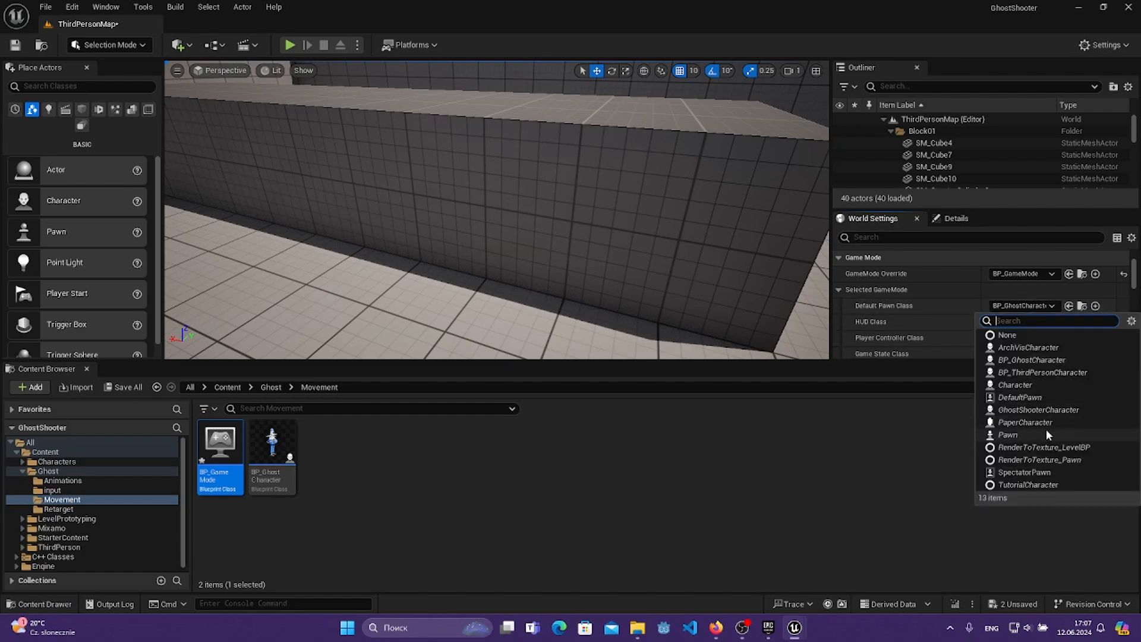
pyautogui.click(772, 438)
pyautogui.hotkey('alt', 'p')
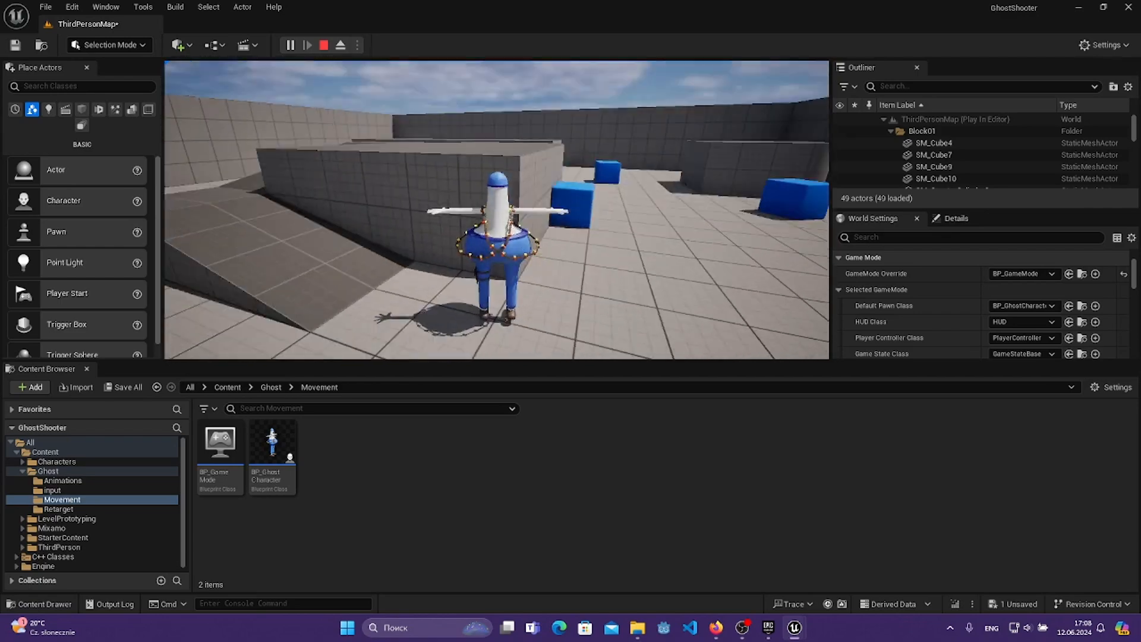
pyautogui.press('Escape')
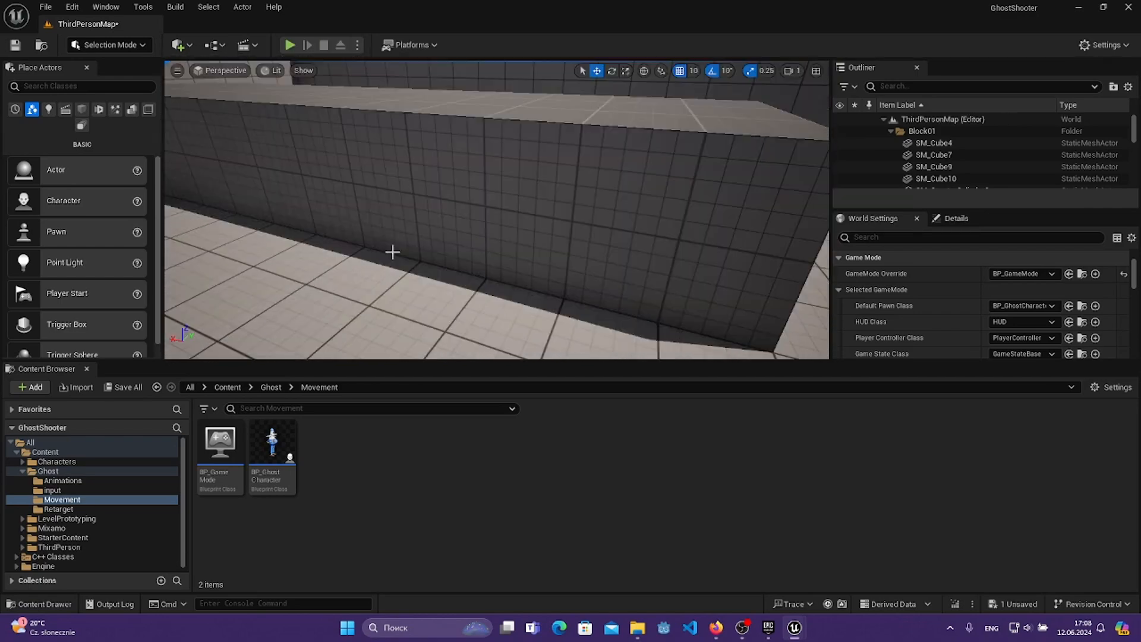
# - In BP_GhostCharacter's Event Graph, connect the InputAxis moveRight event's execution output to its Add Movement Input node, and compile and save
pyautogui.doubleClick(272, 446)
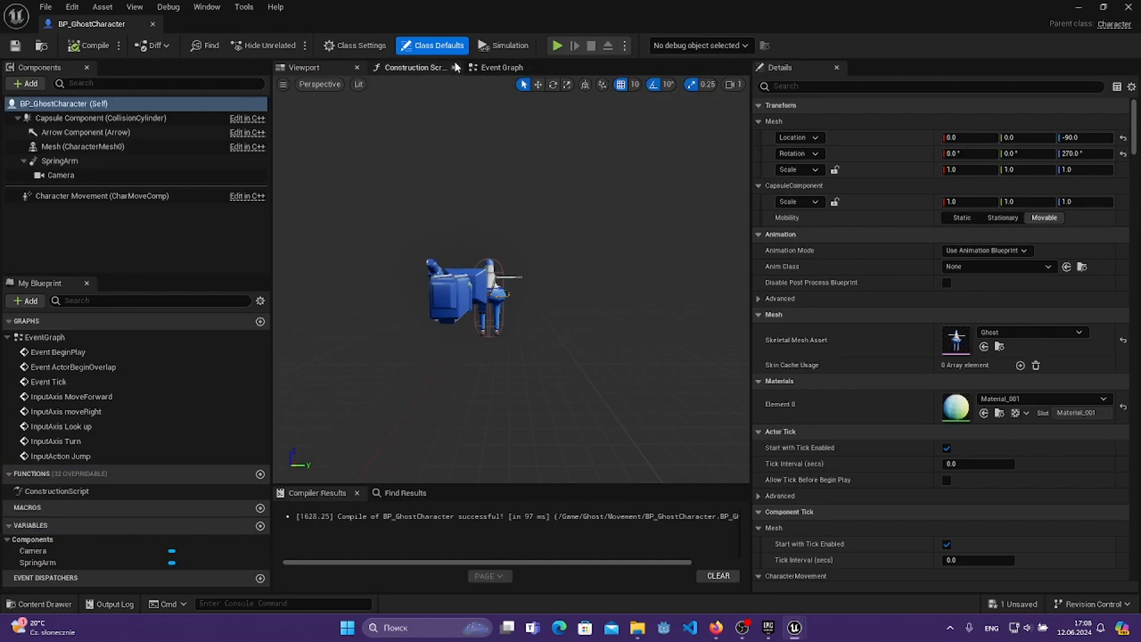
pyautogui.click(502, 67)
pyautogui.scroll(-1, 535, 341)
pyautogui.scroll(2, 489, 322)
pyautogui.moveTo(441, 120); pyautogui.dragTo(477, 459, button='right')
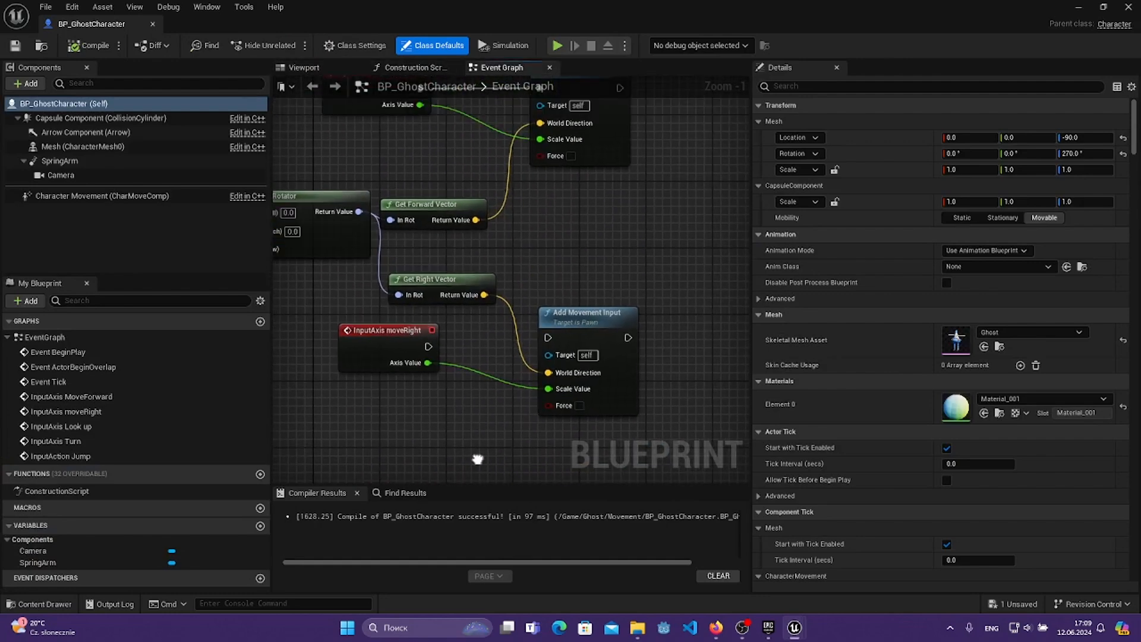
pyautogui.click(371, 340)
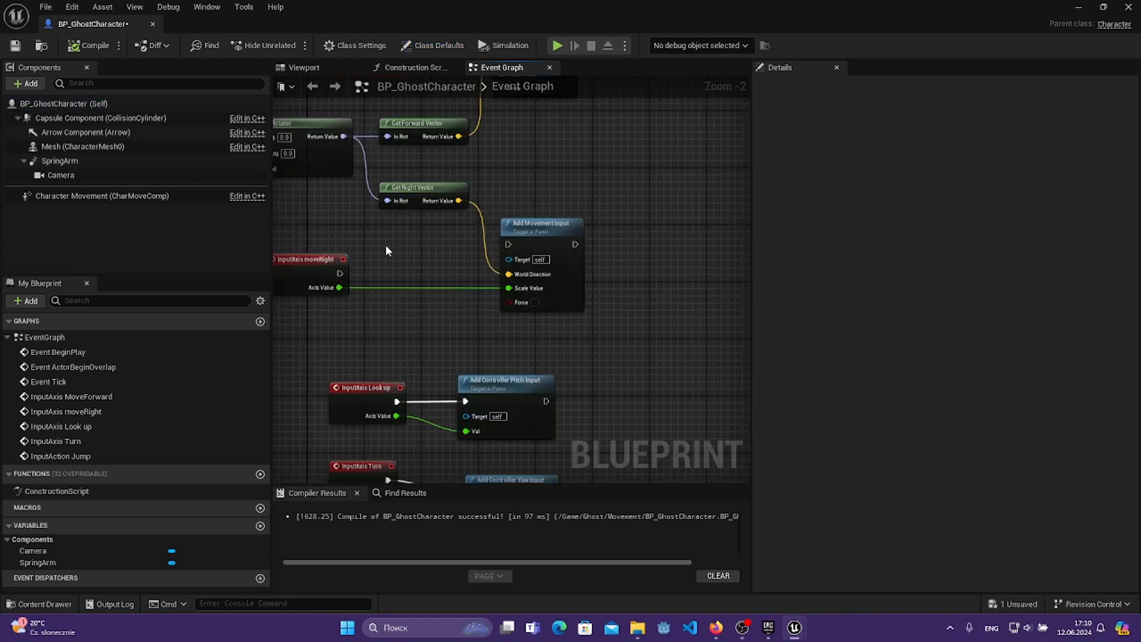
pyautogui.scroll(2, 375, 239)
pyautogui.moveTo(365, 233); pyautogui.dragTo(417, 260, button='right')
pyautogui.moveTo(384, 316); pyautogui.dragTo(611, 275)
pyautogui.click(89, 46)
pyautogui.click(15, 45)
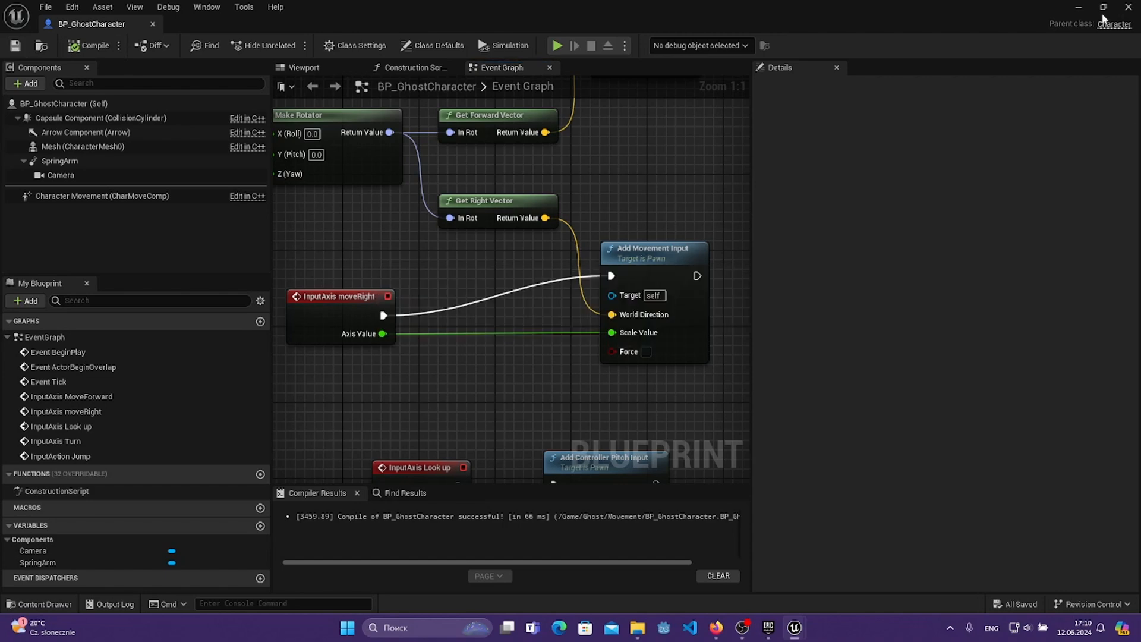
# - Return to the level editor and play-test the ghost character's movement
pyautogui.click(1082, 8)
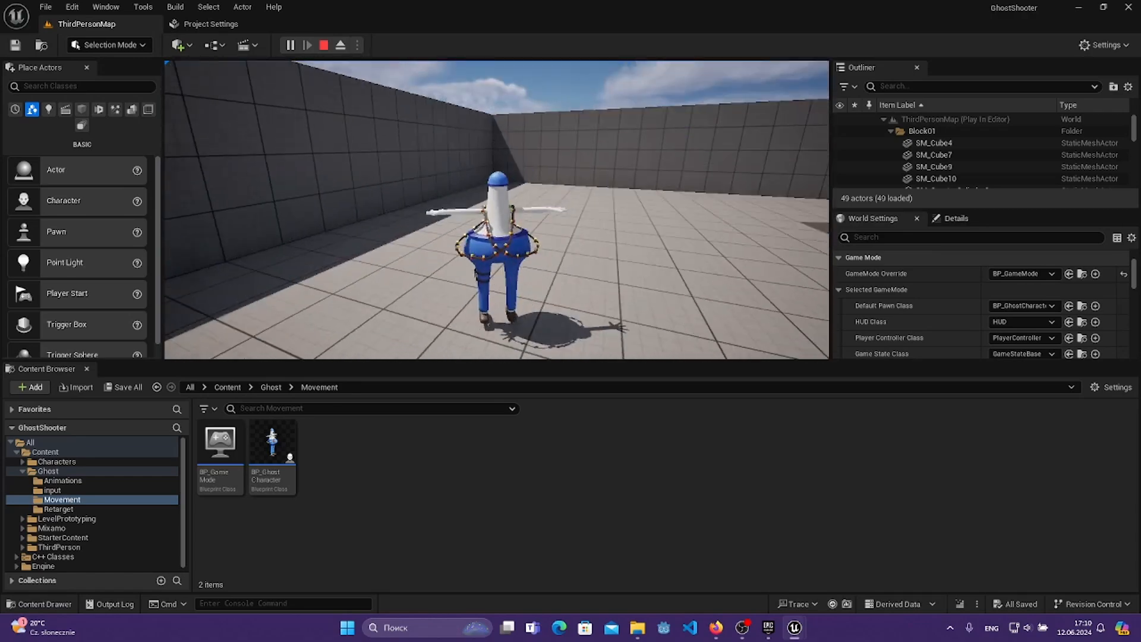
pyautogui.press('Escape')
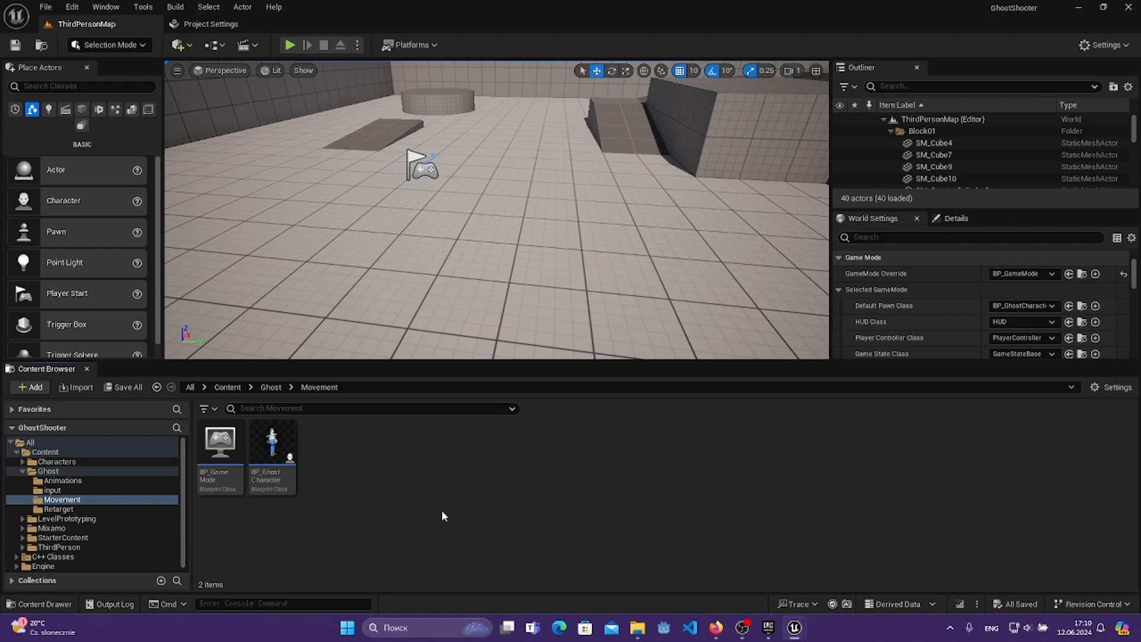
# - Create an Animation Blueprint for Ghost_Skeleton in the Ghost Animations folder, name it AB_Anim and open it
pyautogui.click(277, 388)
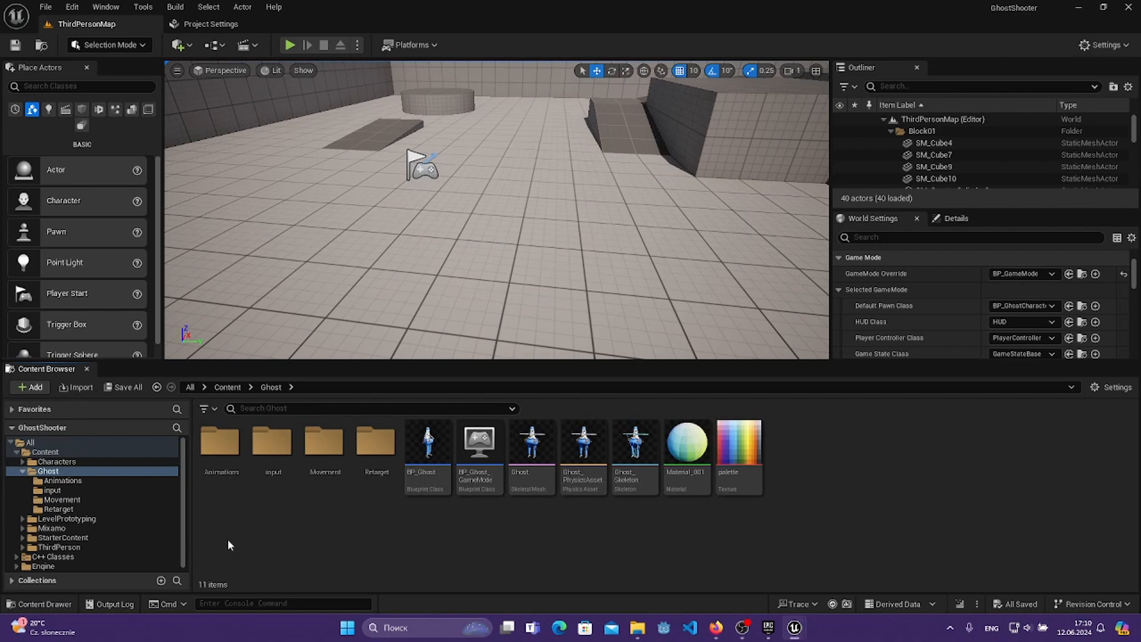
pyautogui.click(217, 469)
pyautogui.doubleClick(217, 470)
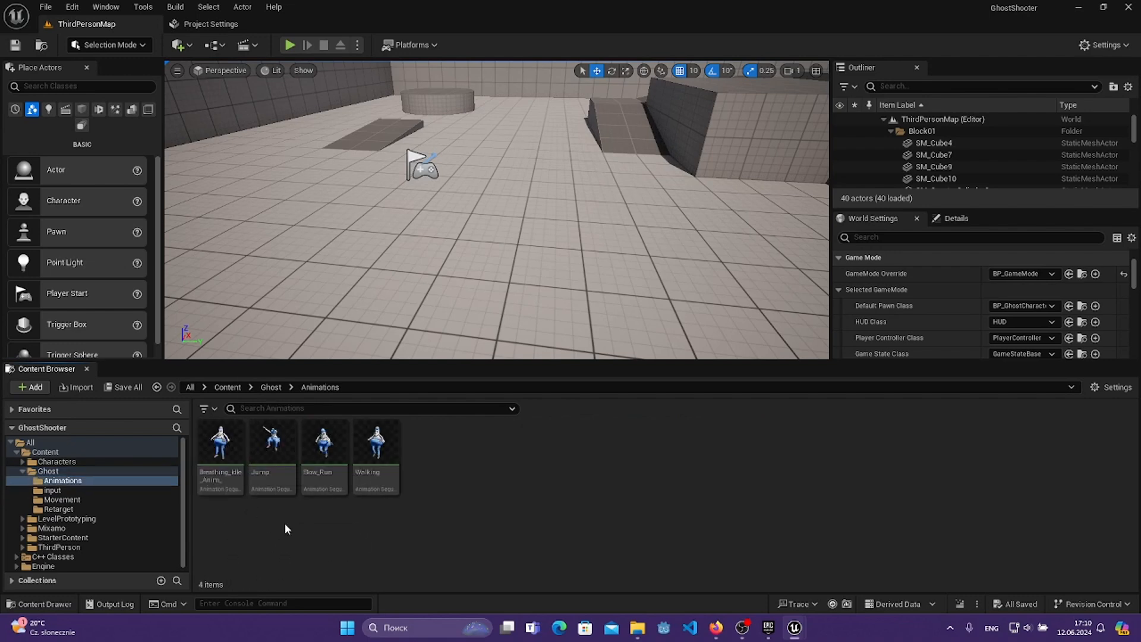
pyautogui.rightClick(515, 468)
pyautogui.moveTo(535, 366)
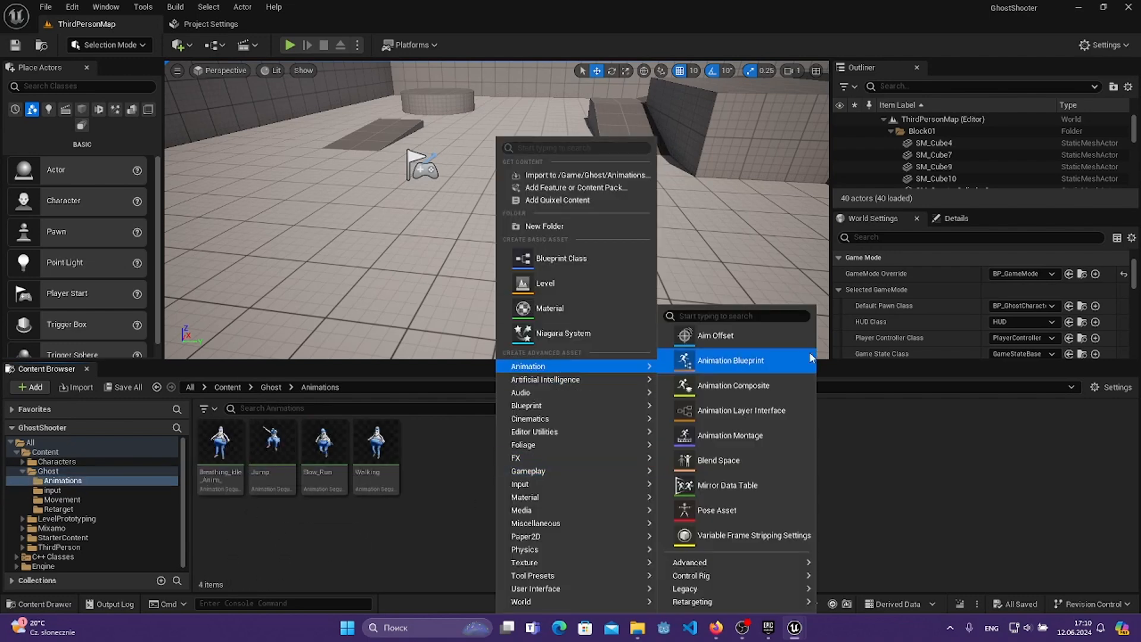
pyautogui.click(731, 361)
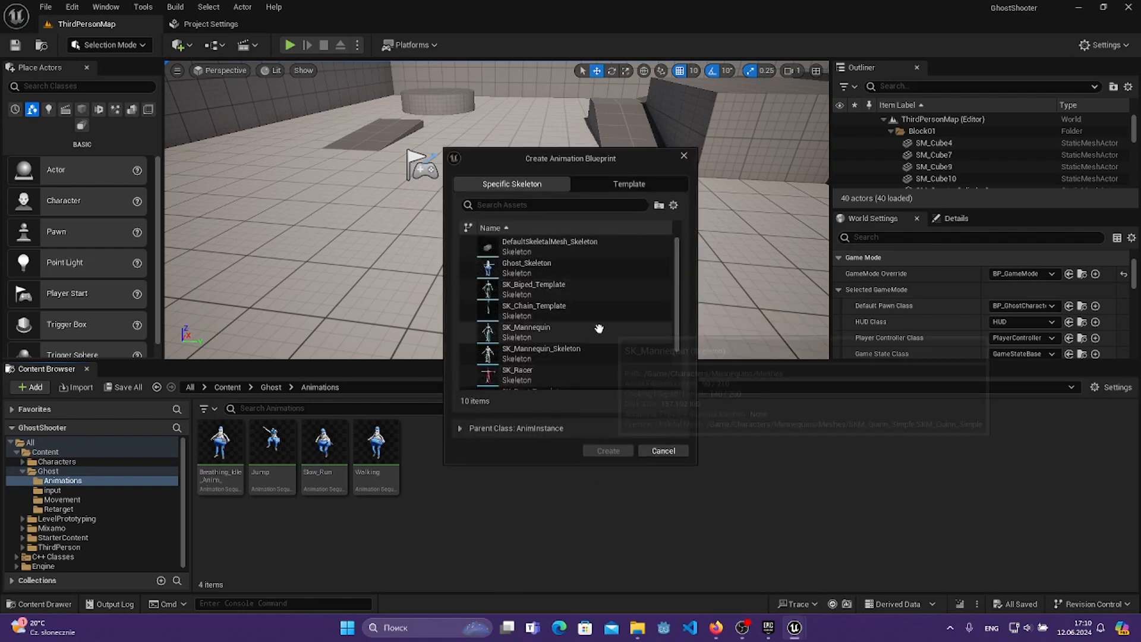
pyautogui.scroll(-3, 511, 350)
pyautogui.scroll(3, 495, 363)
pyautogui.click(546, 267)
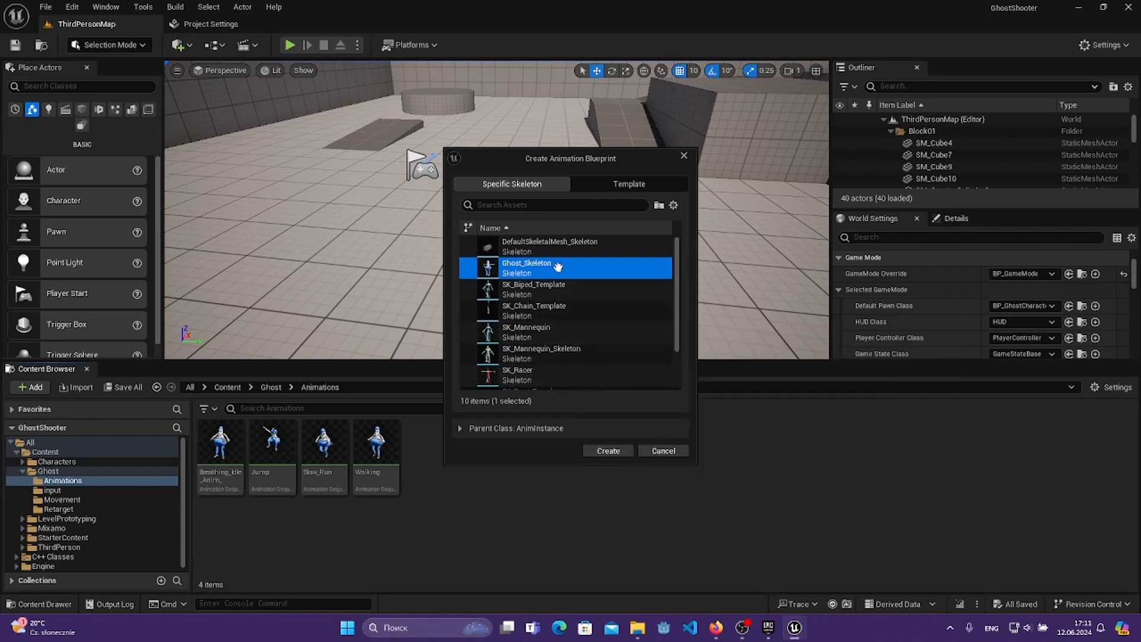
pyautogui.click(608, 450)
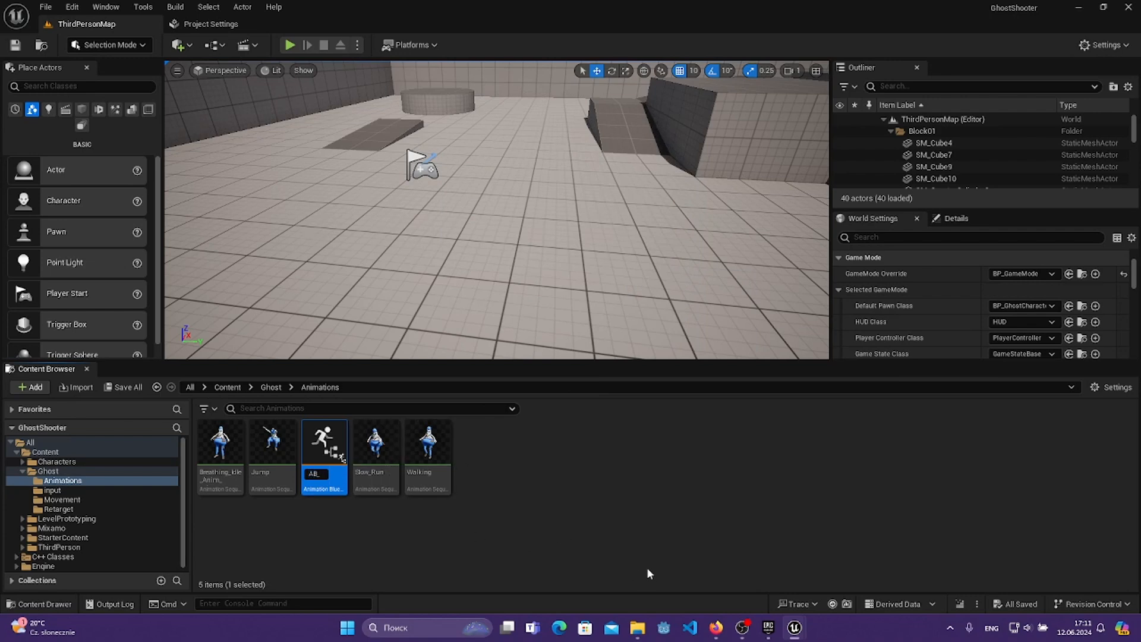
pyautogui.press('Return')
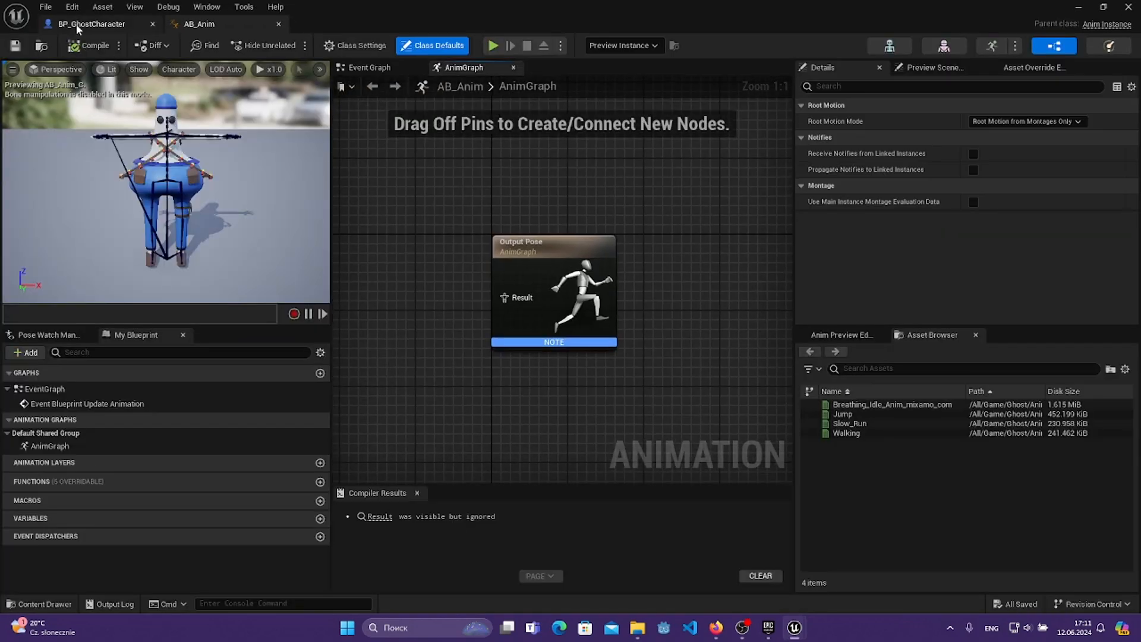
# - Assign AB_Anim as the Anim Class of BP_GhostCharacter's Mesh component, and compile and save the Blueprint
pyautogui.click(92, 24)
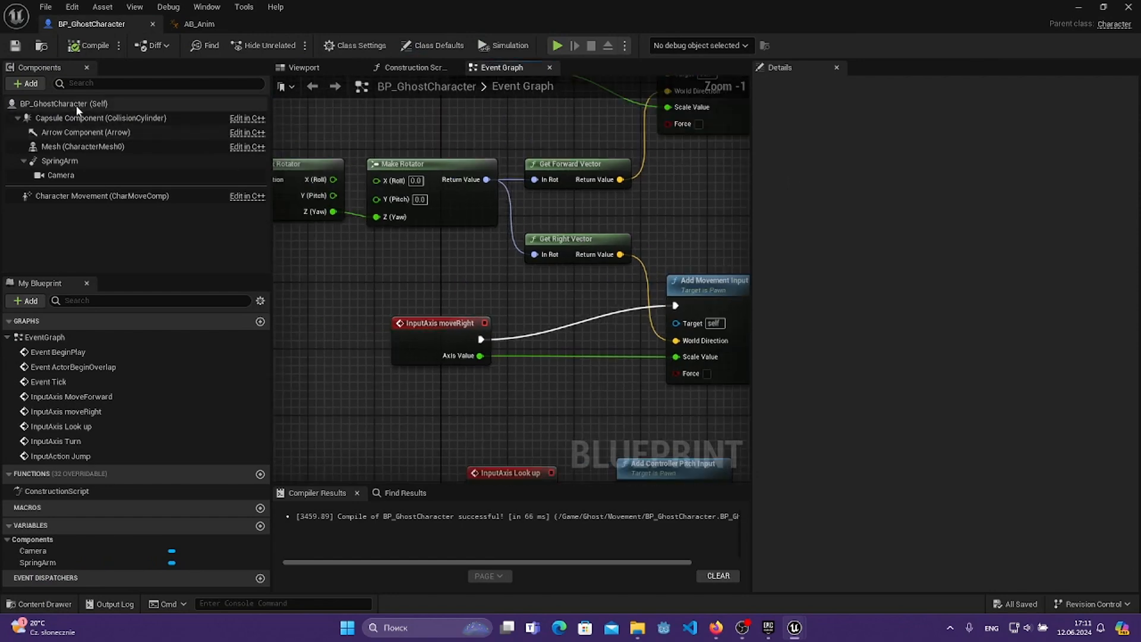
pyautogui.click(66, 105)
pyautogui.click(68, 146)
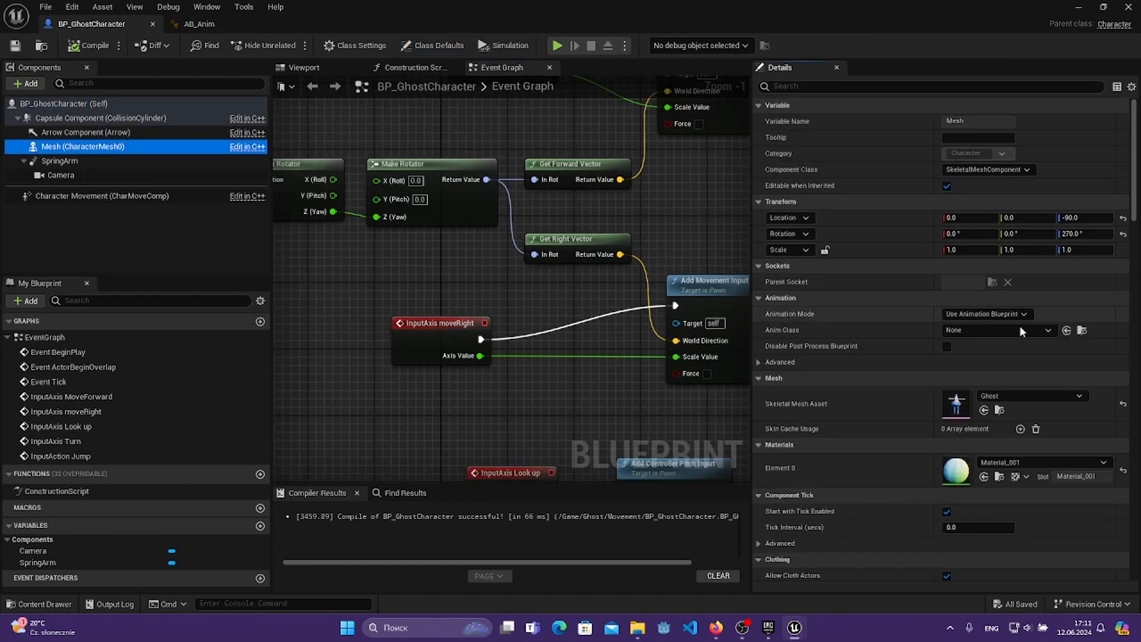
pyautogui.click(997, 331)
pyautogui.click(800, 341)
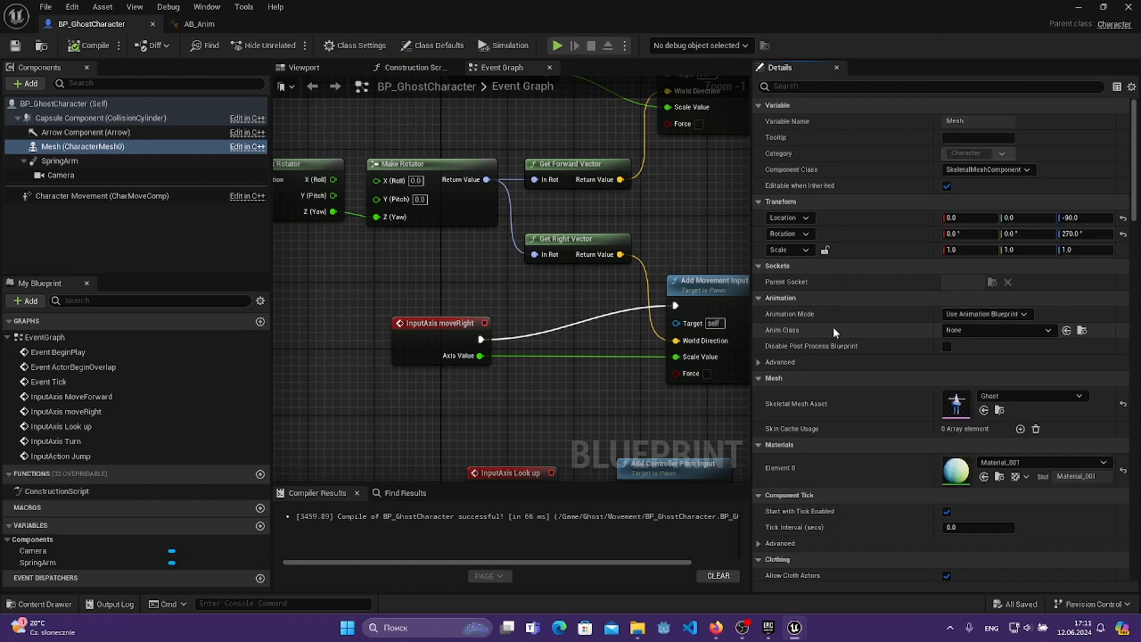
pyautogui.click(964, 329)
pyautogui.click(984, 63)
pyautogui.click(77, 47)
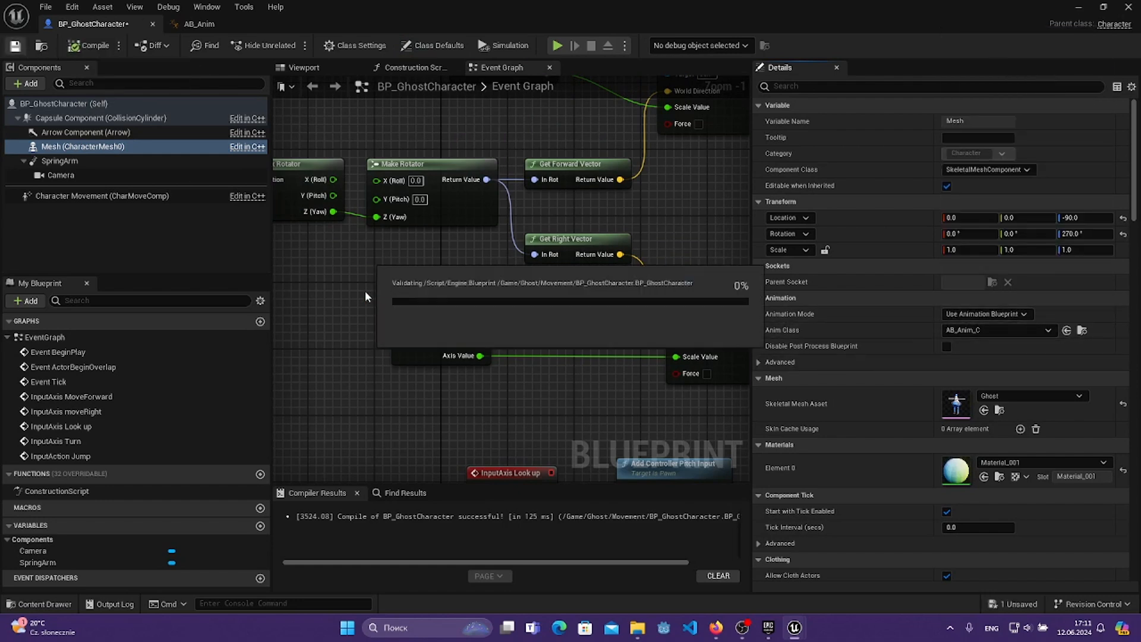
# - Switch to the AB_Anim Animation Blueprint's AnimGraph
pyautogui.click(202, 24)
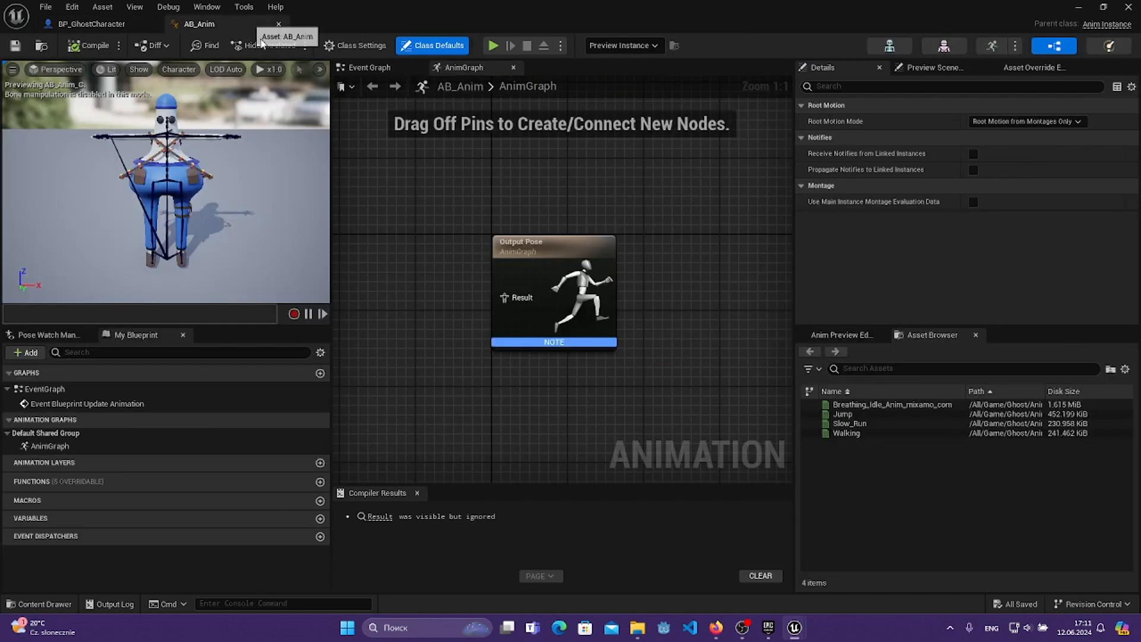
pyautogui.moveTo(548, 337); pyautogui.dragTo(397, 336)
pyautogui.write('creat')
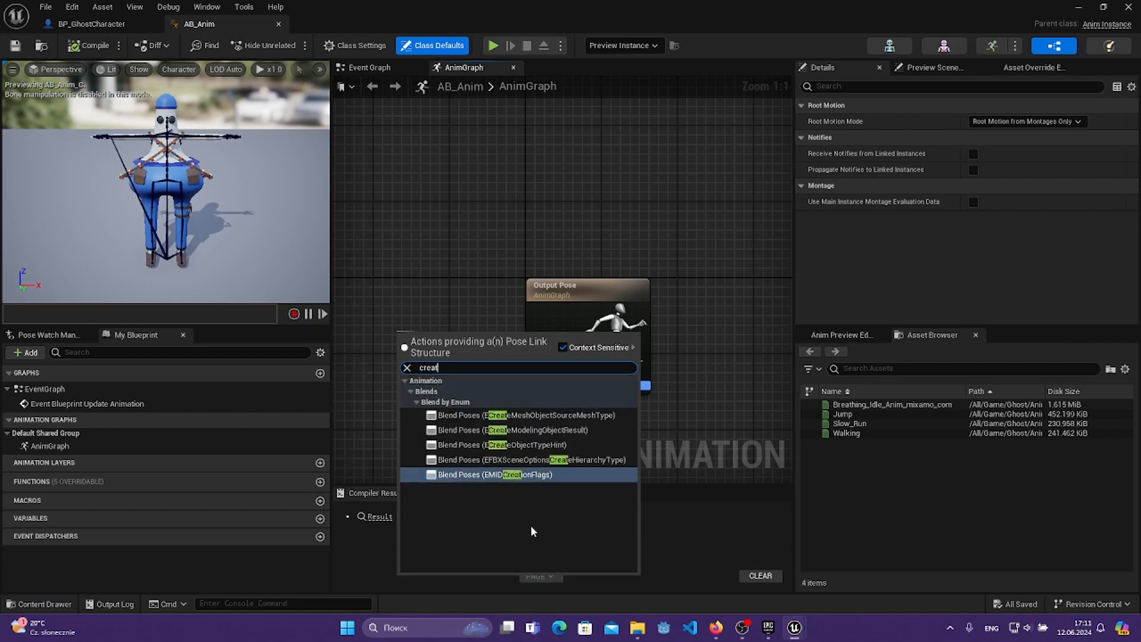
pyautogui.press('BackSpace')
pyautogui.press('BackSpace')
pyautogui.press('BackSpace')
pyautogui.press('BackSpace')
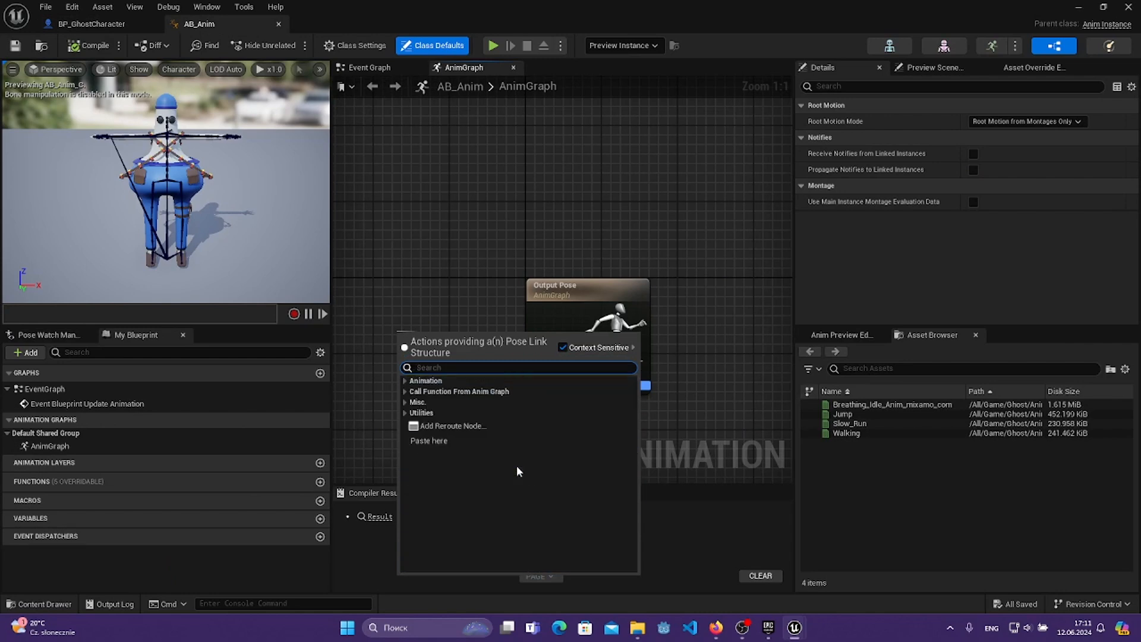
pyautogui.write('state')
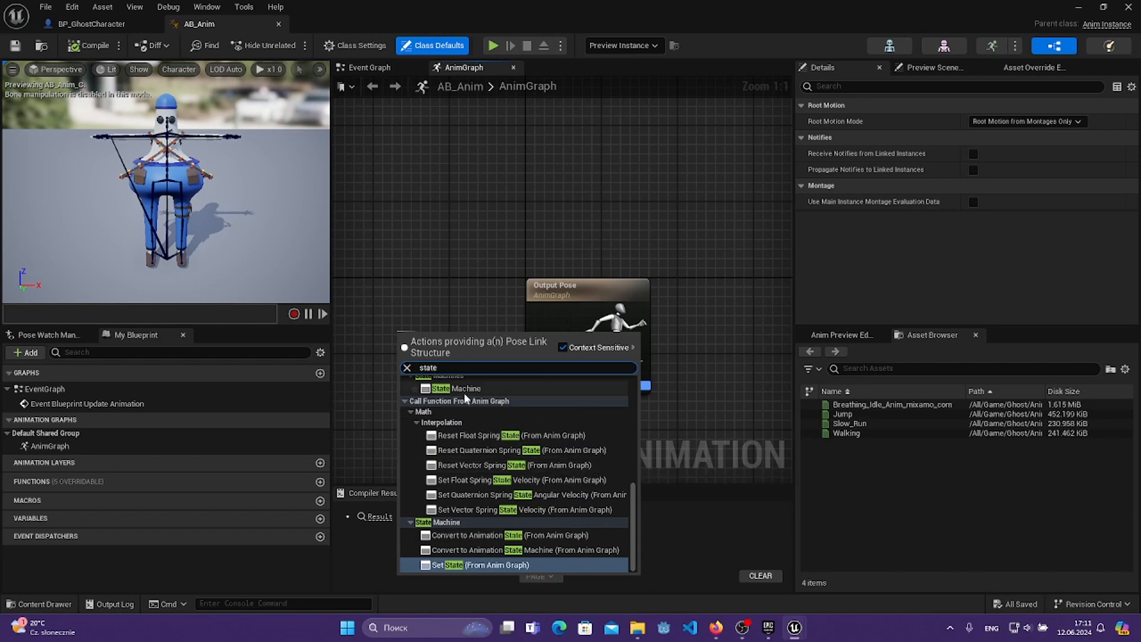
pyautogui.click(435, 303)
# - Add a State Machine named Locomotion connected to the Output Pose's Result, and compile and save the Animation Blueprint
pyautogui.moveTo(542, 343); pyautogui.dragTo(439, 357)
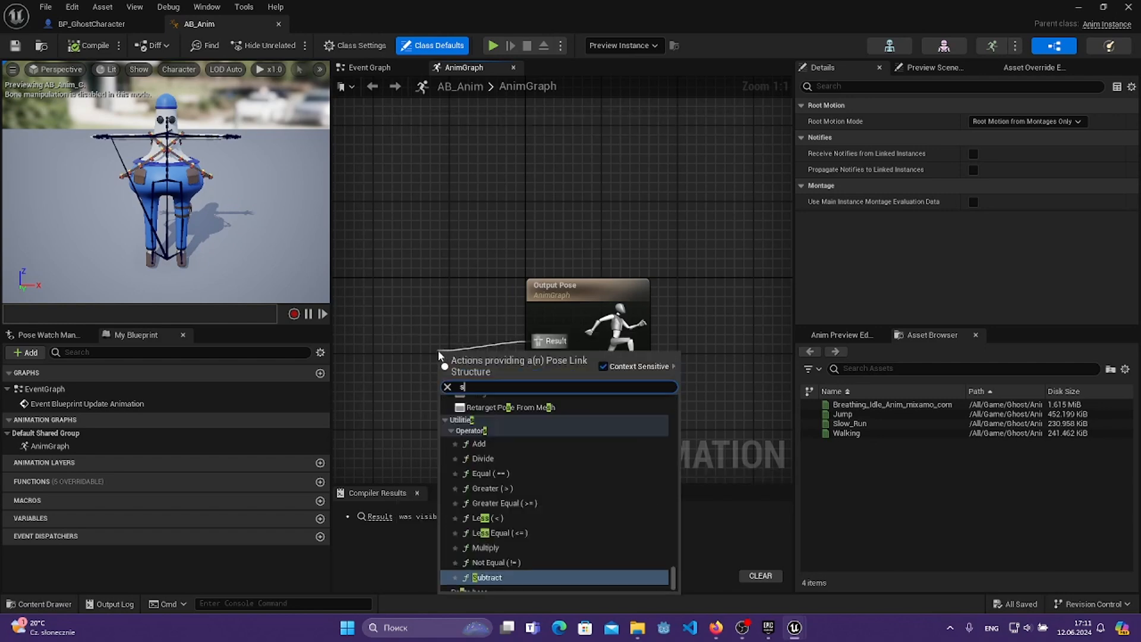
pyautogui.click(510, 407)
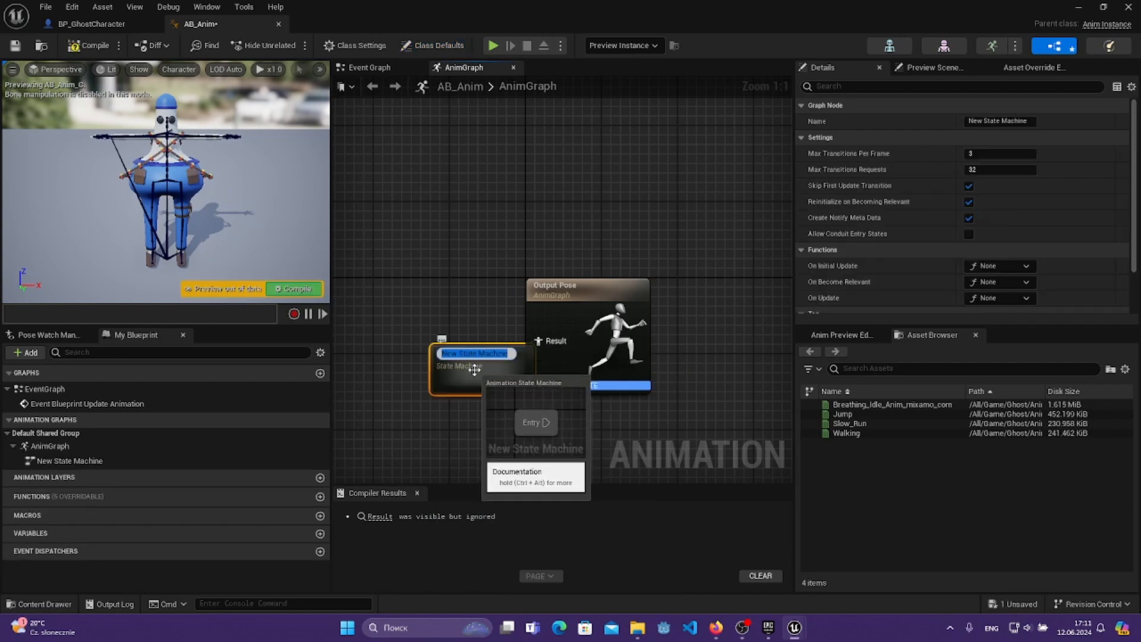
pyautogui.write('Locomot')
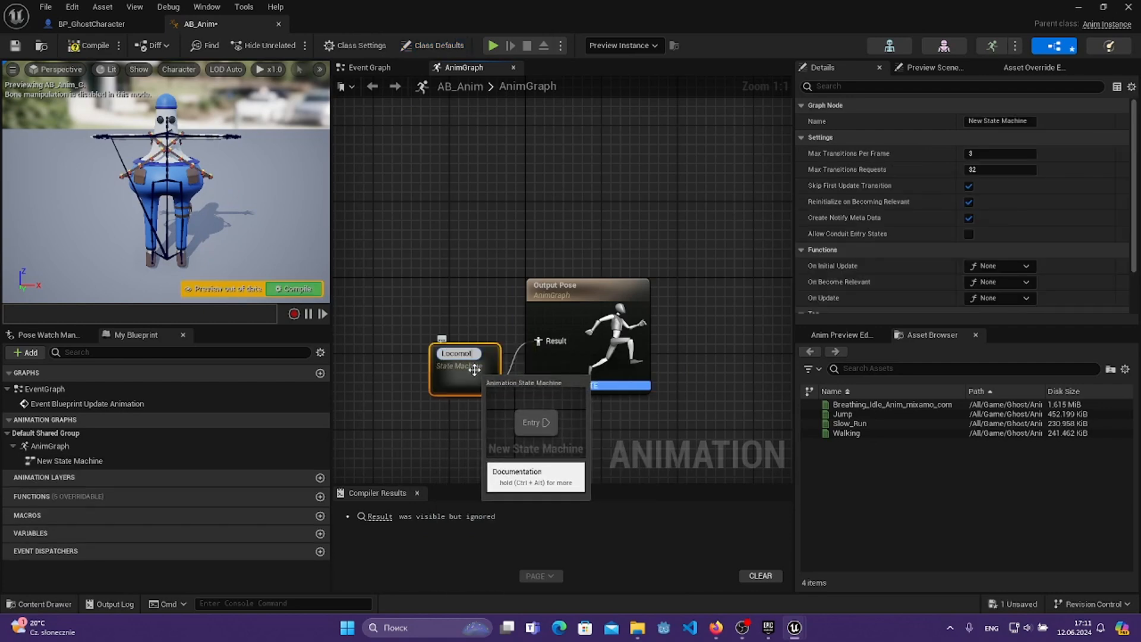
pyautogui.write('ion')
pyautogui.press('Return')
pyautogui.moveTo(477, 369); pyautogui.dragTo(458, 332)
pyautogui.moveTo(457, 160); pyautogui.dragTo(563, 229)
pyautogui.click(93, 46)
pyautogui.click(16, 46)
# - Arrange the AnimGraph view and open the Locomotion state machine's graph for editing
pyautogui.moveTo(429, 195); pyautogui.dragTo(404, 228, button='right')
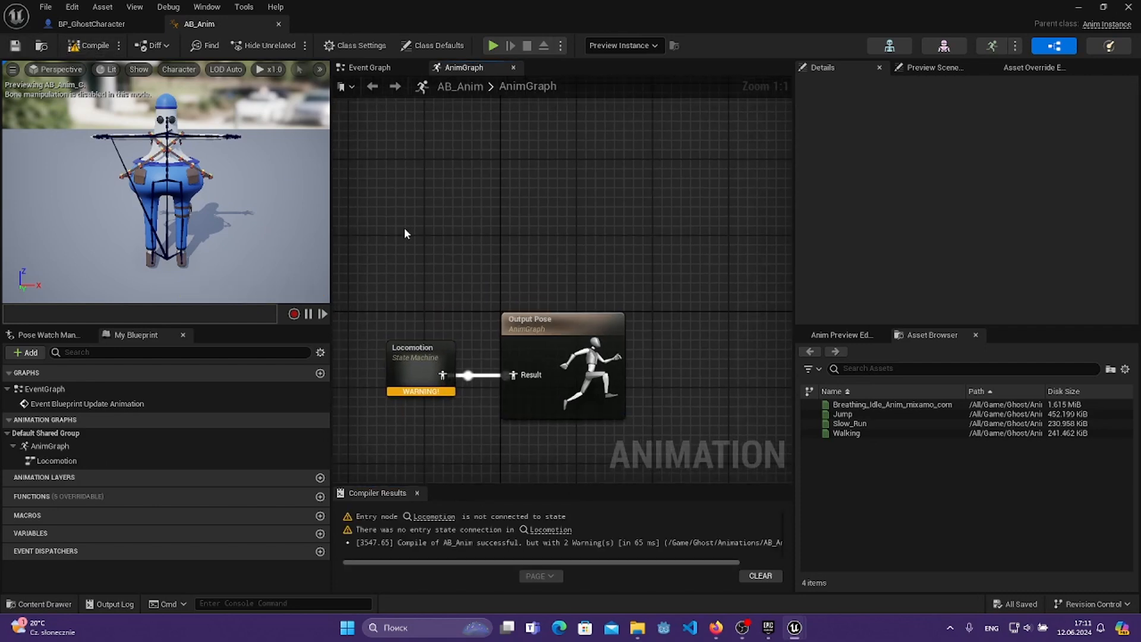
pyautogui.moveTo(467, 256); pyautogui.dragTo(515, 322)
pyautogui.click(519, 297)
pyautogui.doubleClick(419, 347)
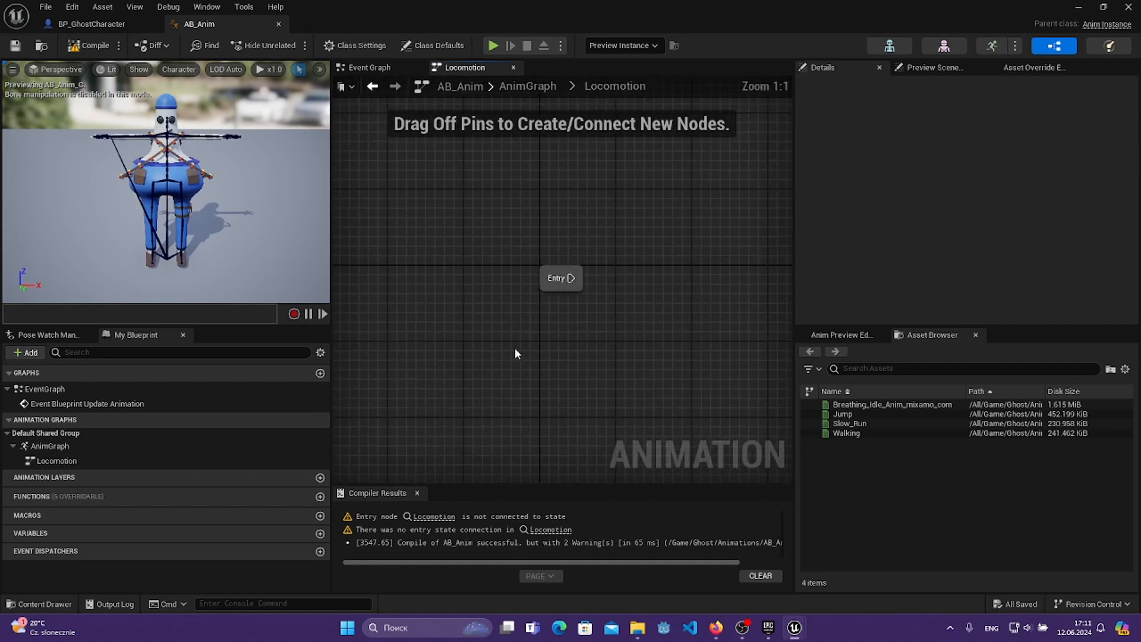
pyautogui.moveTo(531, 309); pyautogui.dragTo(477, 320, button='right')
pyautogui.doubleClick(529, 315)
pyautogui.doubleClick(431, 354)
# - Add a state connected from Entry in the Locomotion state machine and name it Idle
pyautogui.moveTo(469, 301); pyautogui.dragTo(559, 312)
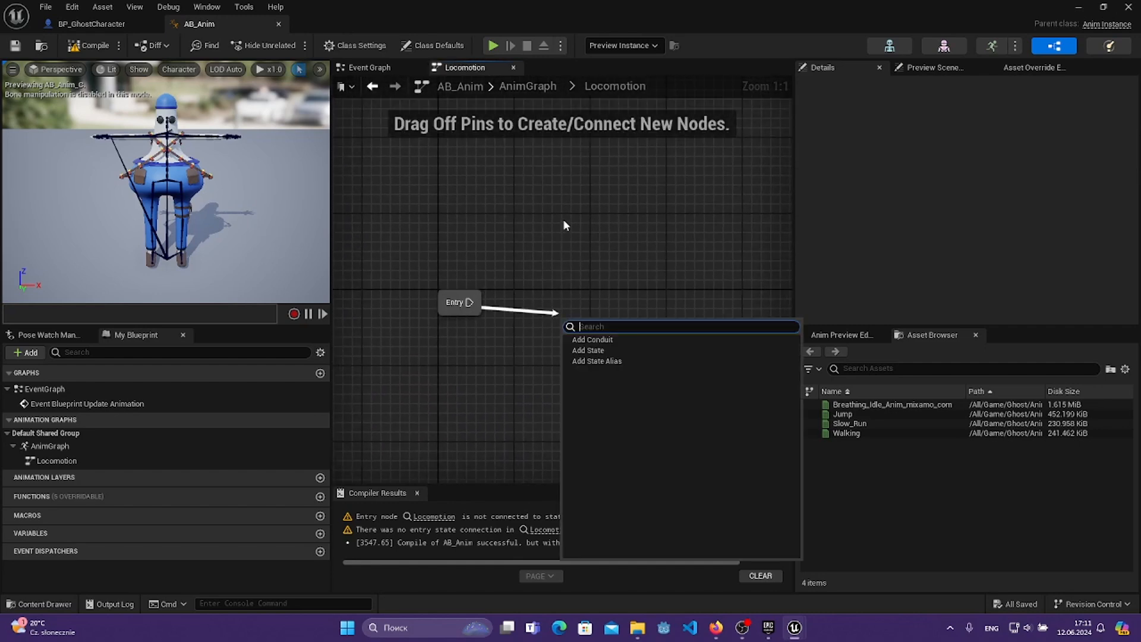
pyautogui.moveTo(563, 221); pyautogui.dragTo(600, 254, button='right')
pyautogui.moveTo(511, 337); pyautogui.dragTo(611, 340)
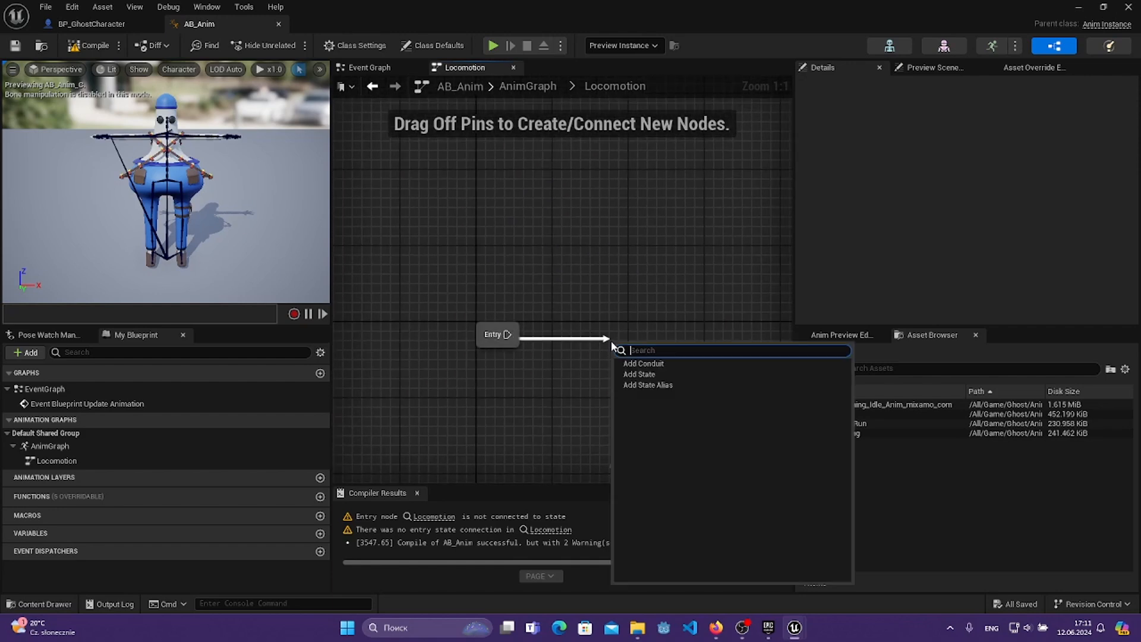
pyautogui.click(651, 374)
pyautogui.moveTo(642, 347); pyautogui.dragTo(511, 370, button='right')
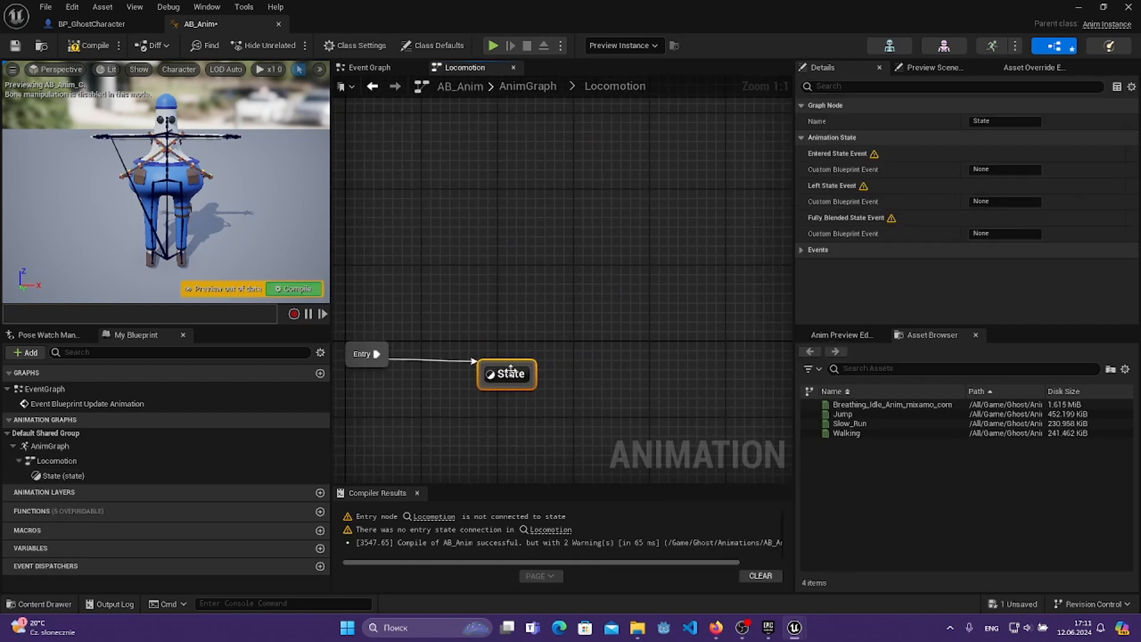
pyautogui.doubleClick(510, 372)
pyautogui.click(516, 375)
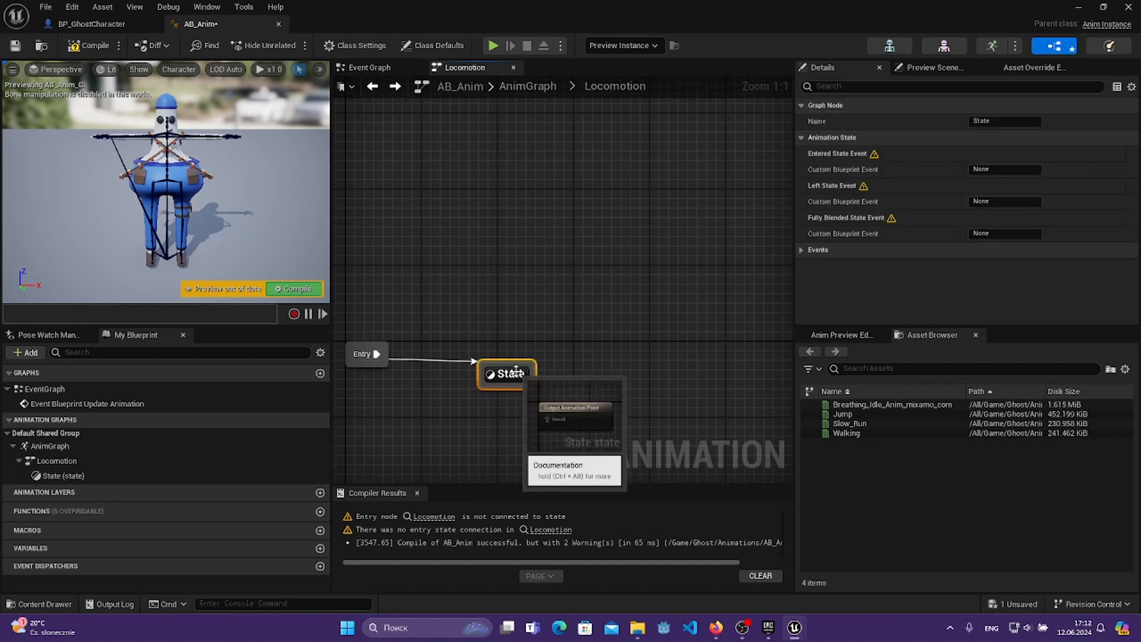
pyautogui.write('Ide')
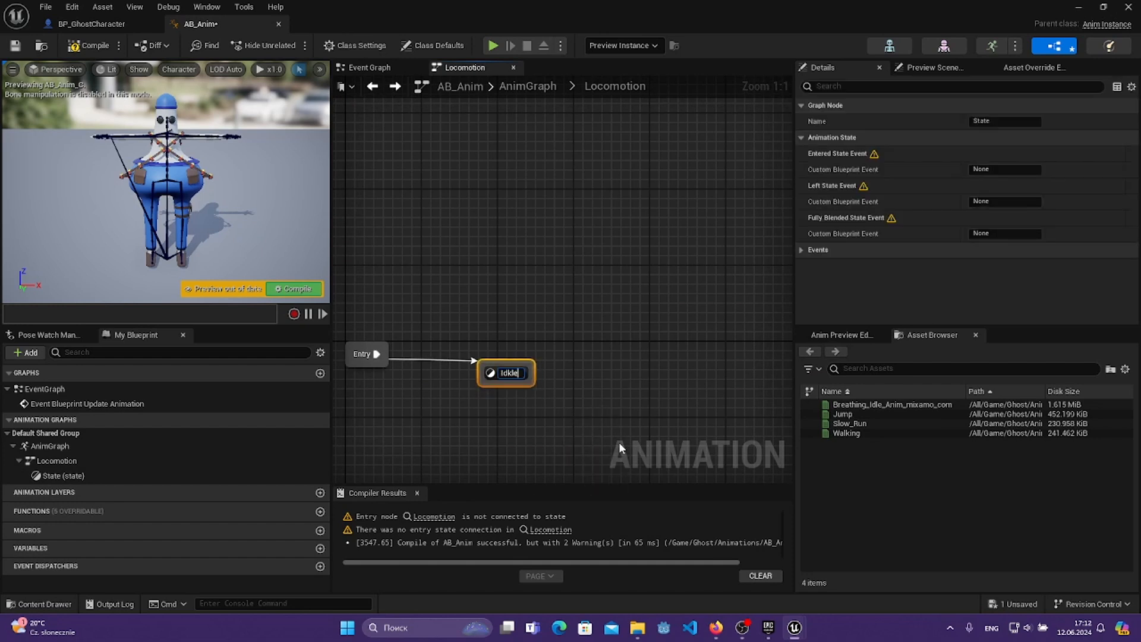
pyautogui.press('BackSpace')
pyautogui.write('le')
pyautogui.press('Return')
pyautogui.moveTo(510, 375); pyautogui.dragTo(499, 355)
# - Add a second state with a transition from Idle and name it Run
pyautogui.moveTo(573, 284); pyautogui.dragTo(526, 327, button='right')
pyautogui.moveTo(501, 383); pyautogui.dragTo(652, 400)
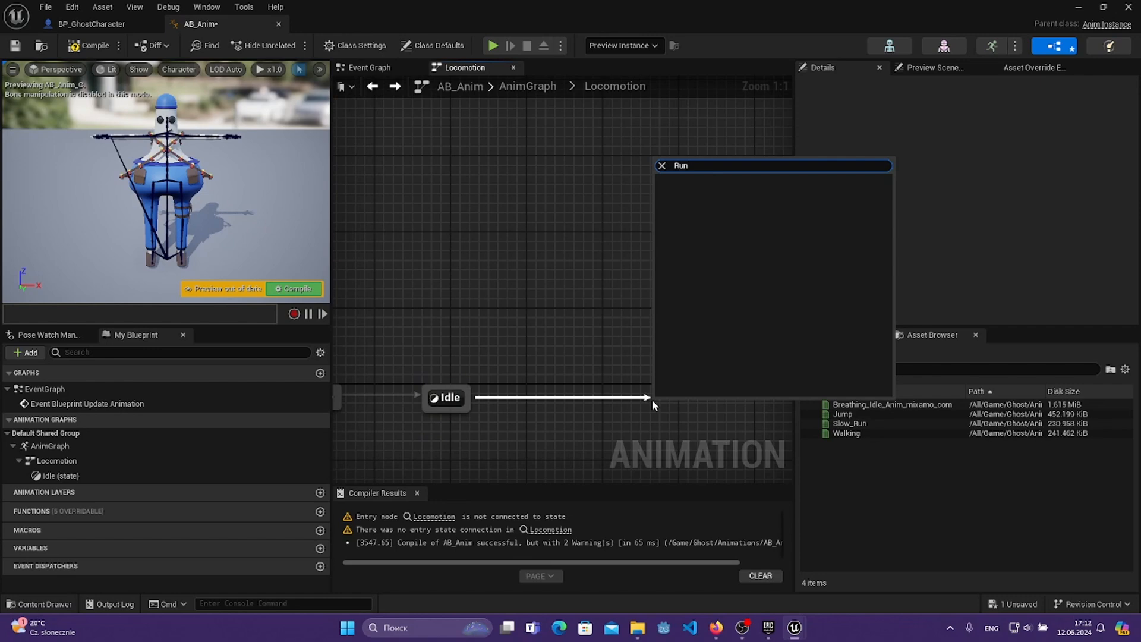
pyautogui.click(726, 187)
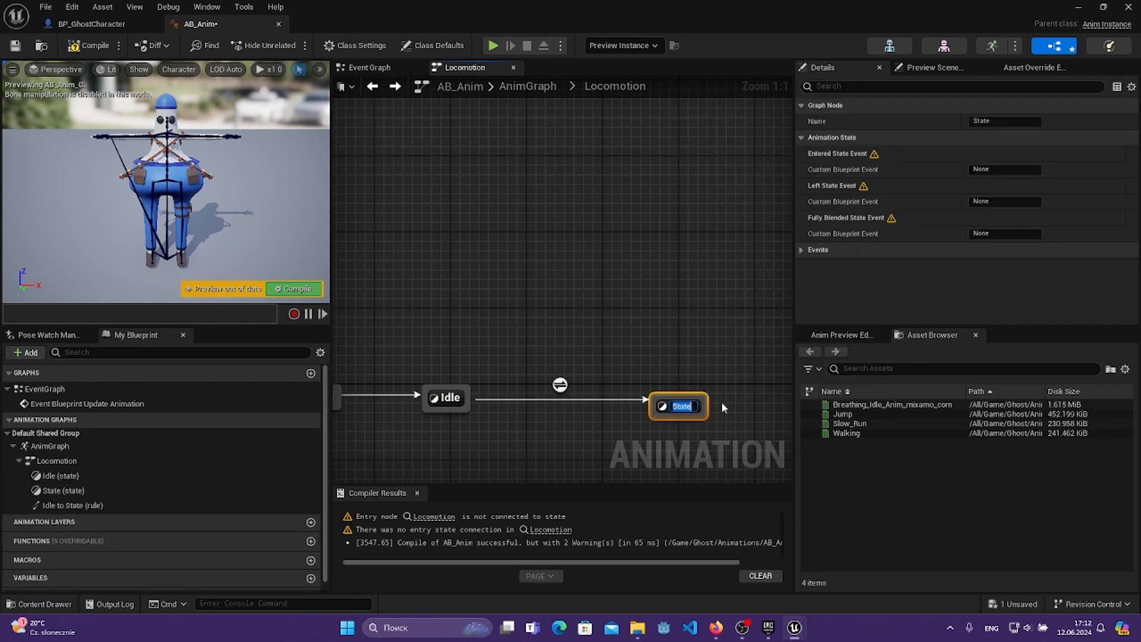
pyautogui.write('Eu')
pyautogui.press('BackSpace')
pyautogui.press('BackSpace')
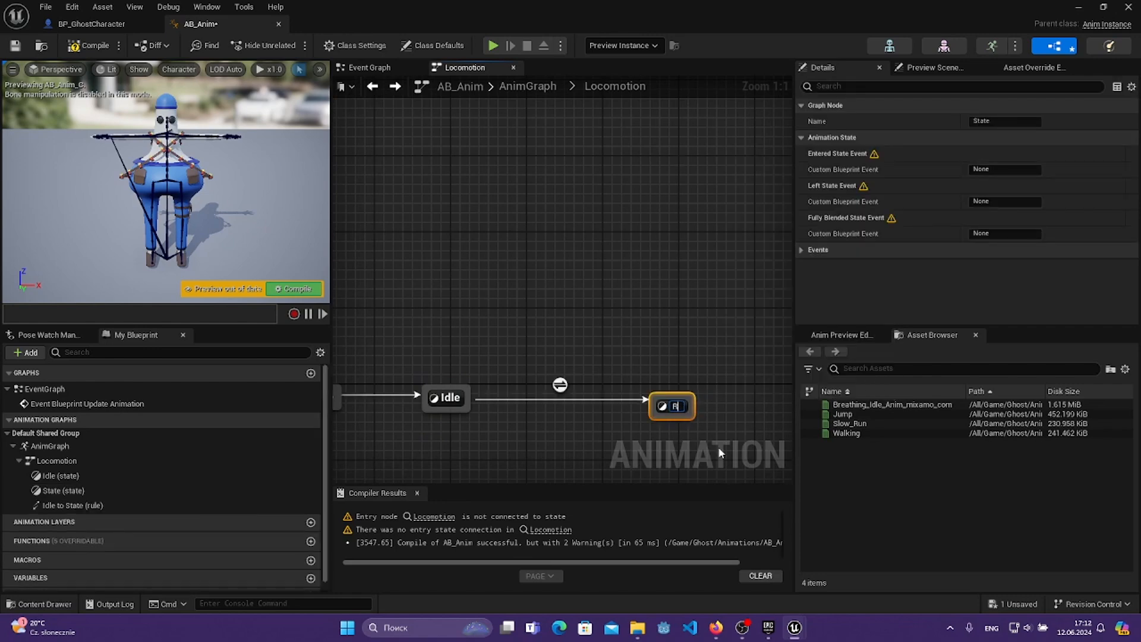
pyautogui.write('Run')
pyautogui.press('Return')
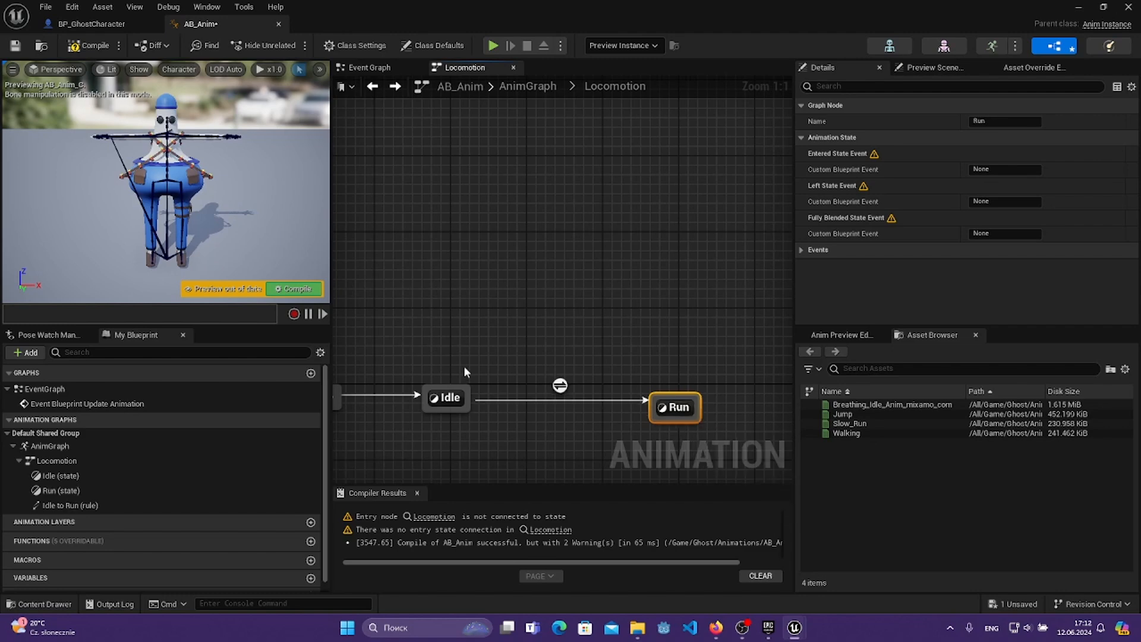
# - Add a third state above the others with a transition from Run and name it Jump
pyautogui.moveTo(695, 418); pyautogui.dragTo(552, 246)
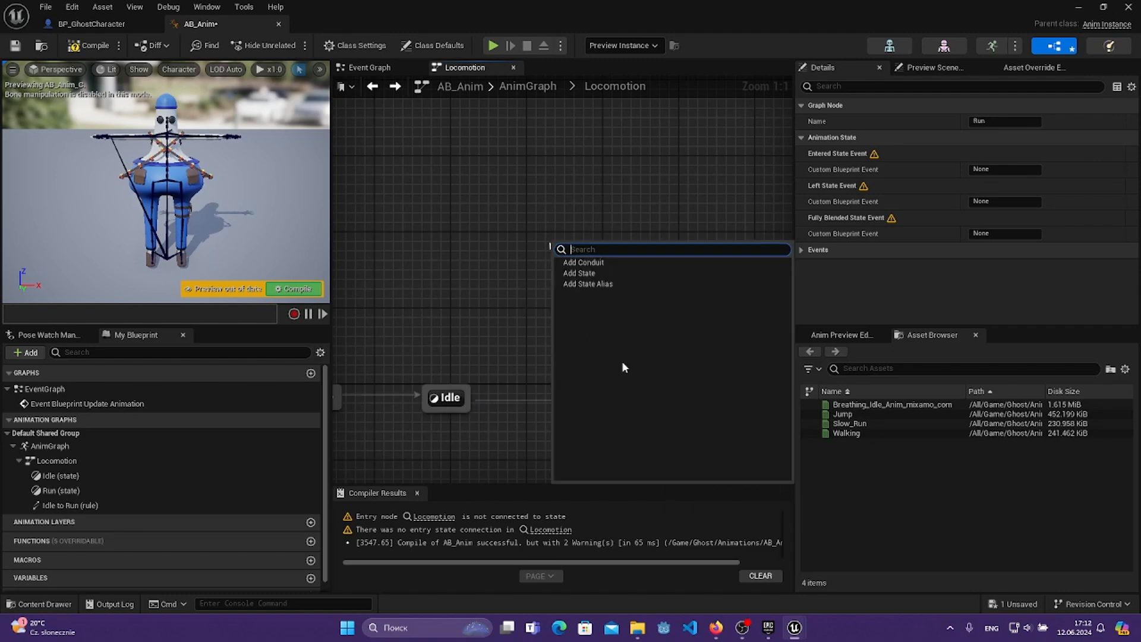
pyautogui.click(572, 272)
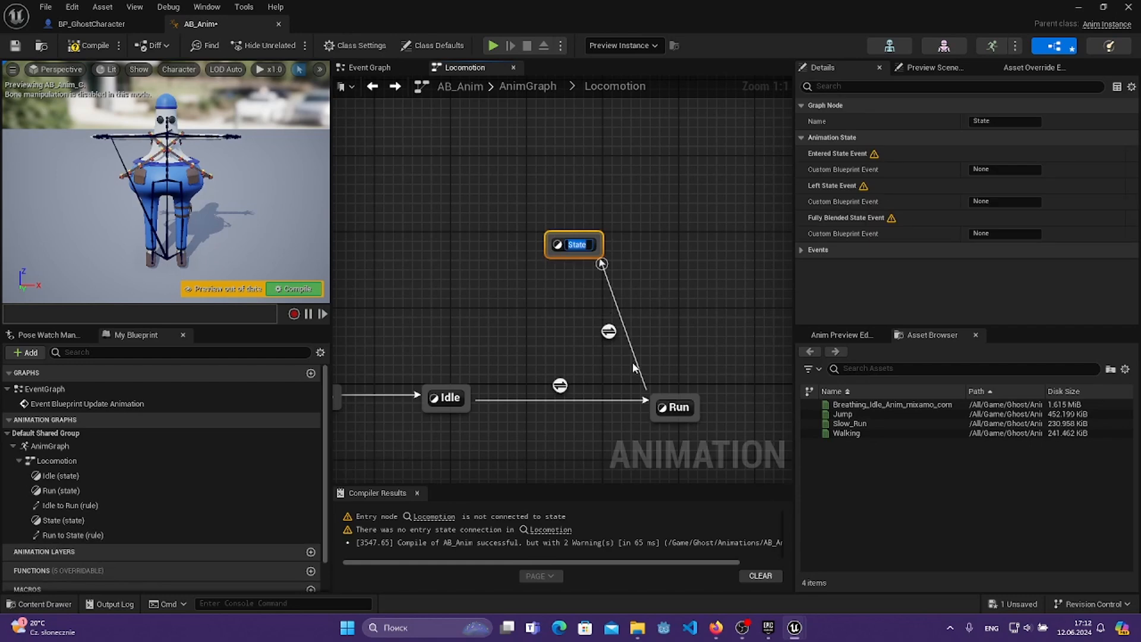
pyautogui.press('BackSpace')
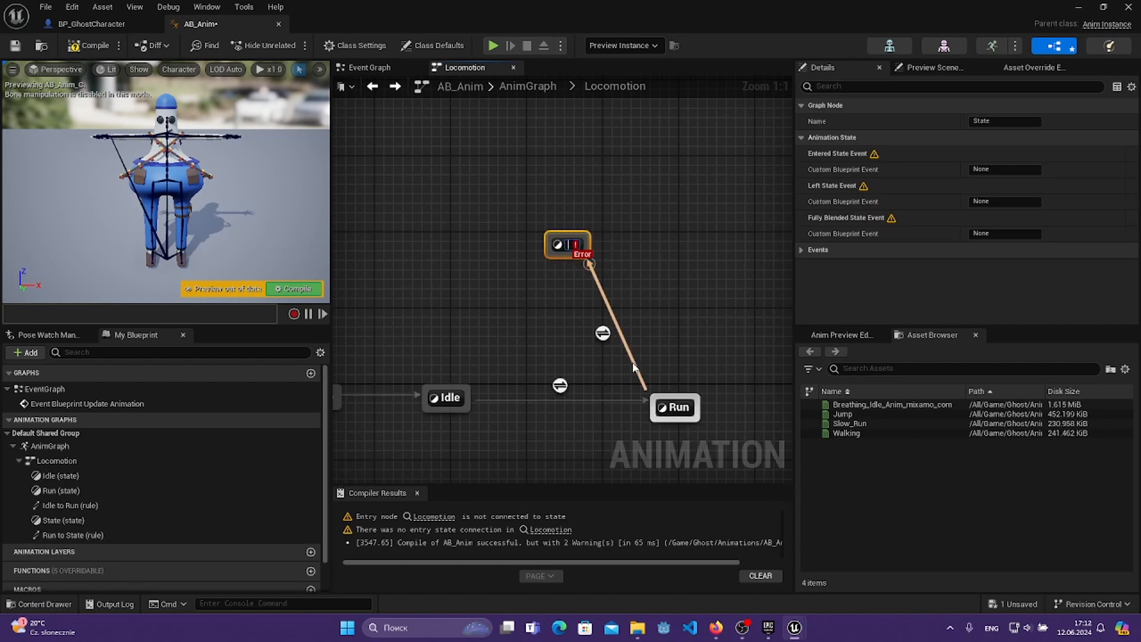
pyautogui.write('Jump')
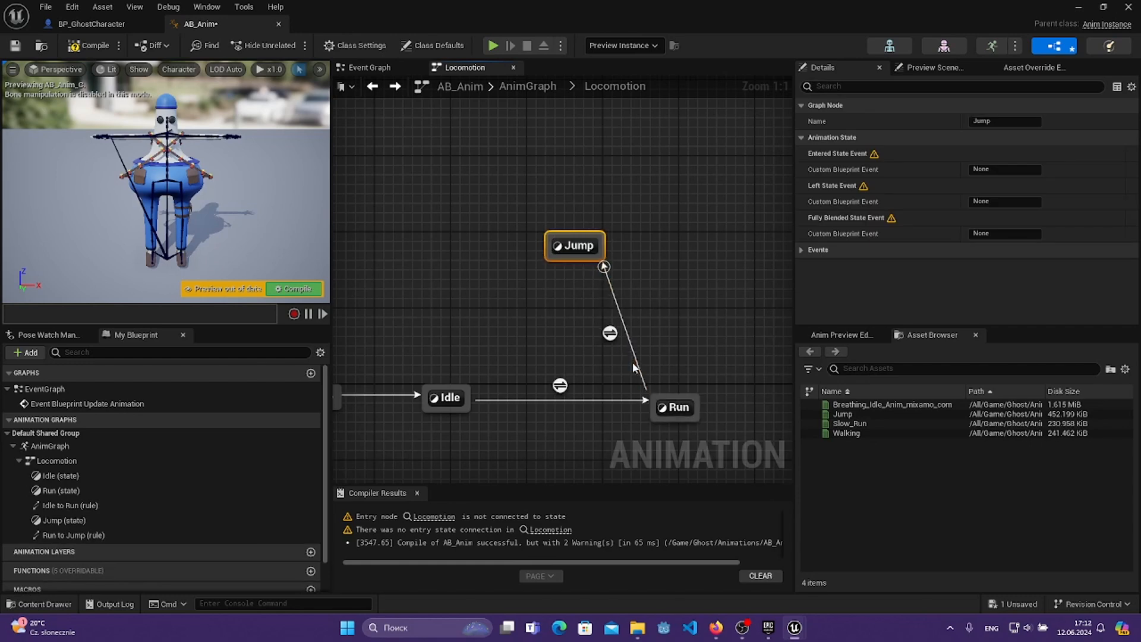
# - Add a transition from Run back to Idle and transitions in both directions between Idle and Jump
pyautogui.click(683, 221)
pyautogui.moveTo(647, 173); pyautogui.dragTo(689, 250)
pyautogui.moveTo(681, 275); pyautogui.dragTo(662, 275, button='right')
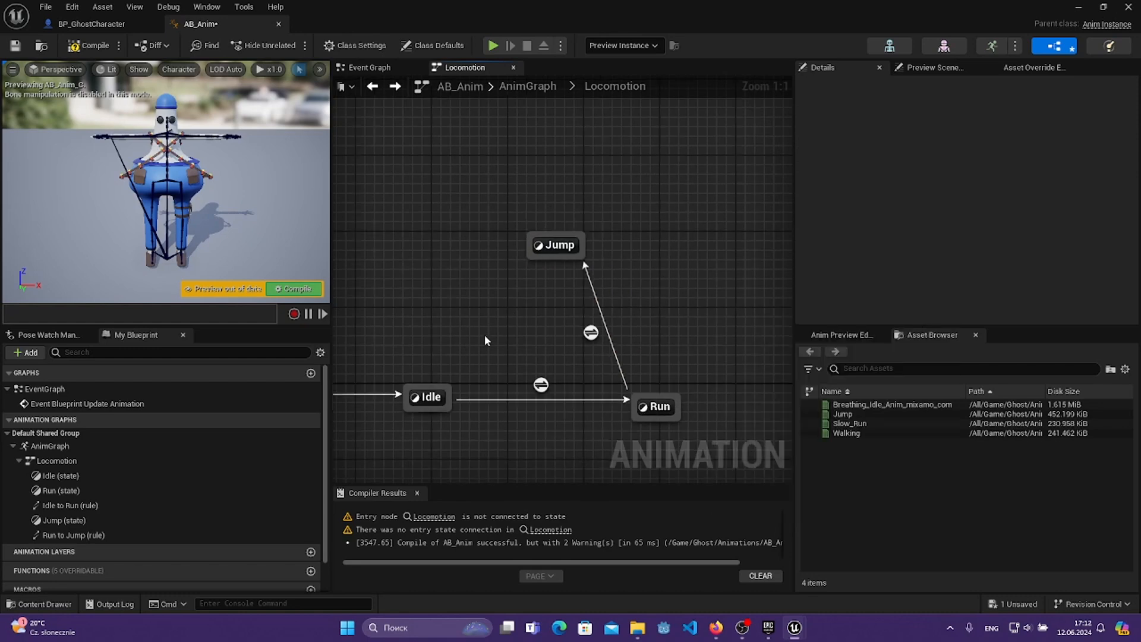
pyautogui.moveTo(396, 336); pyautogui.dragTo(554, 300, button='right')
pyautogui.moveTo(605, 372); pyautogui.dragTo(544, 389, button='right')
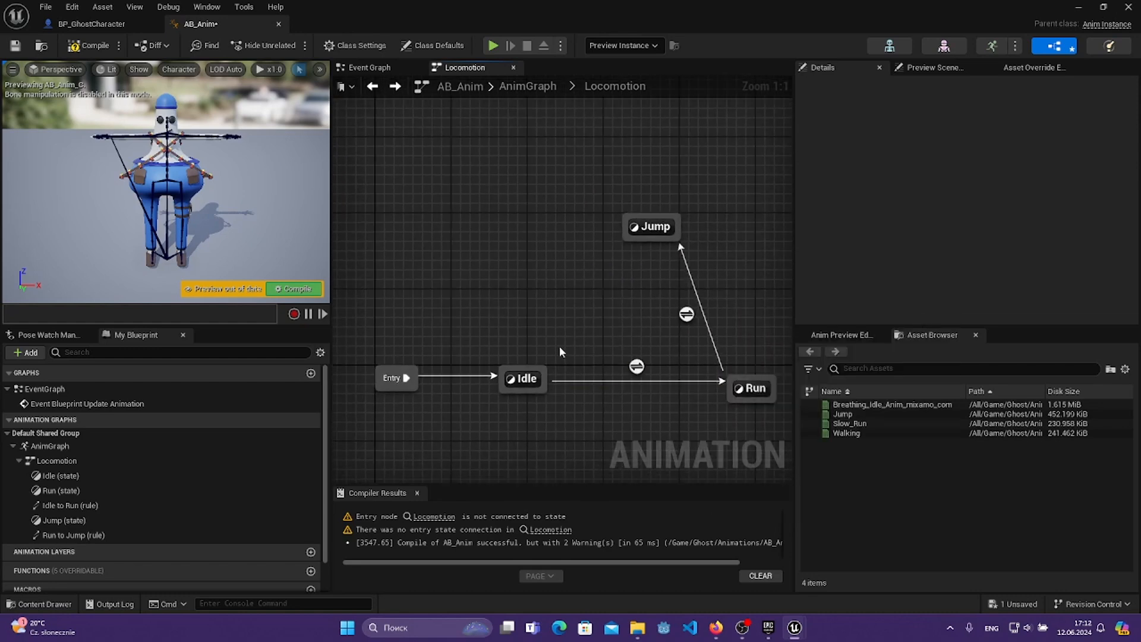
pyautogui.moveTo(572, 303); pyautogui.dragTo(521, 297, button='right')
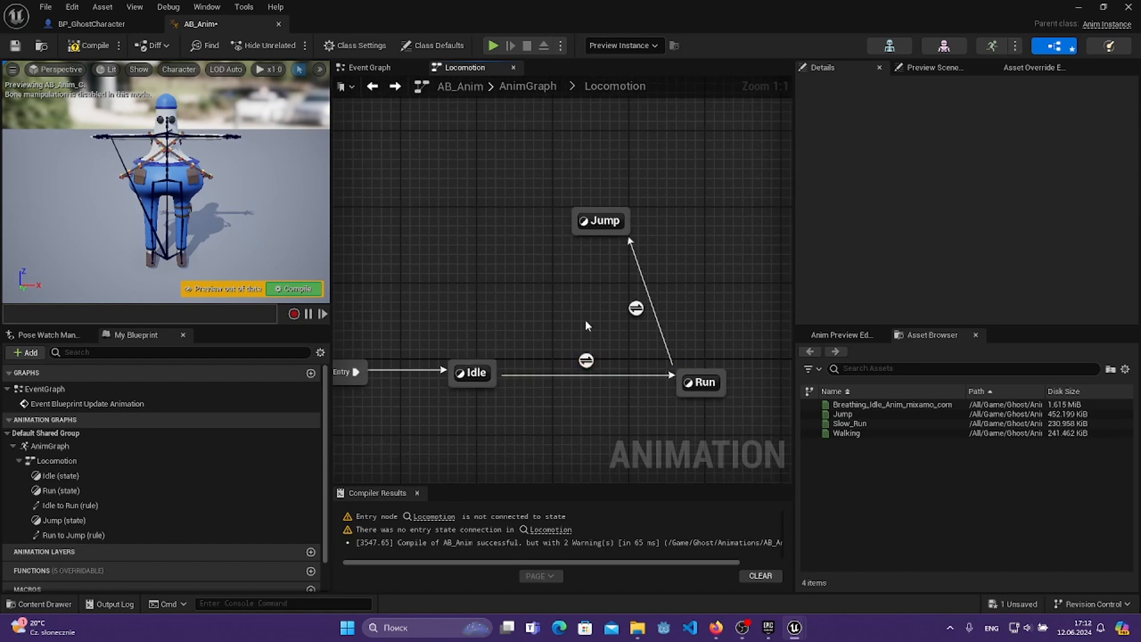
pyautogui.moveTo(707, 379); pyautogui.dragTo(491, 383)
pyautogui.moveTo(635, 378); pyautogui.dragTo(612, 403, button='right')
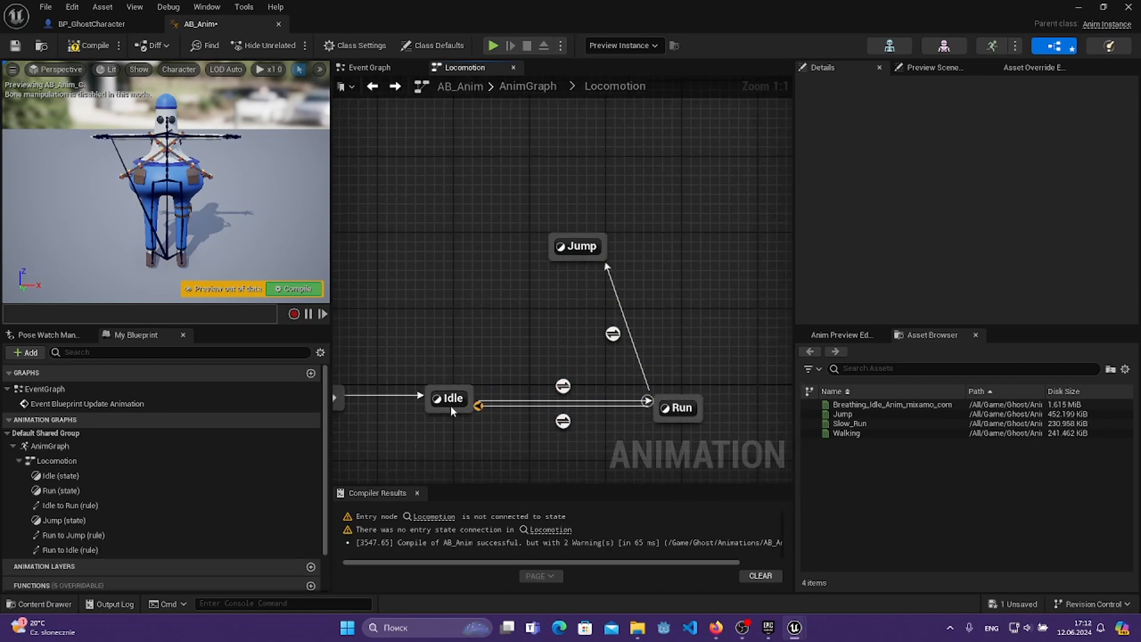
pyautogui.moveTo(455, 388)
pyautogui.mouseDown()
pyautogui.moveTo(558, 258)
pyautogui.moveTo(451, 393)
pyautogui.mouseUp()
pyautogui.moveTo(513, 352); pyautogui.dragTo(475, 356, button='right')
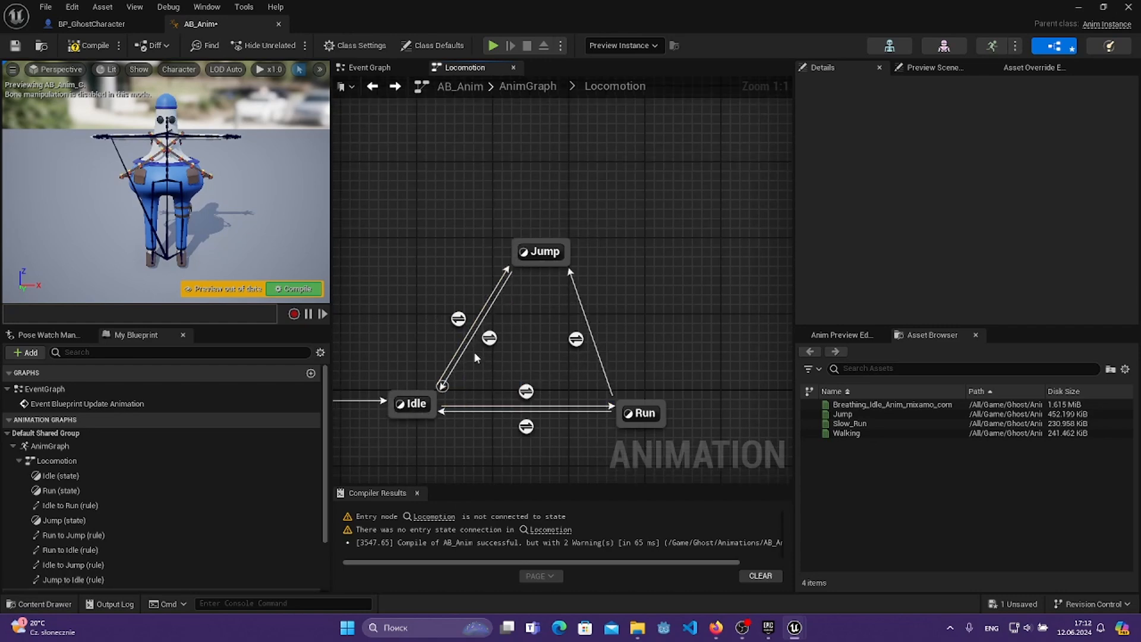
# - Connect the Breathing_Idle_Anim_mixamo_com animation to the Idle state's Output Animation Pose and return to the Locomotion graph
pyautogui.doubleClick(413, 403)
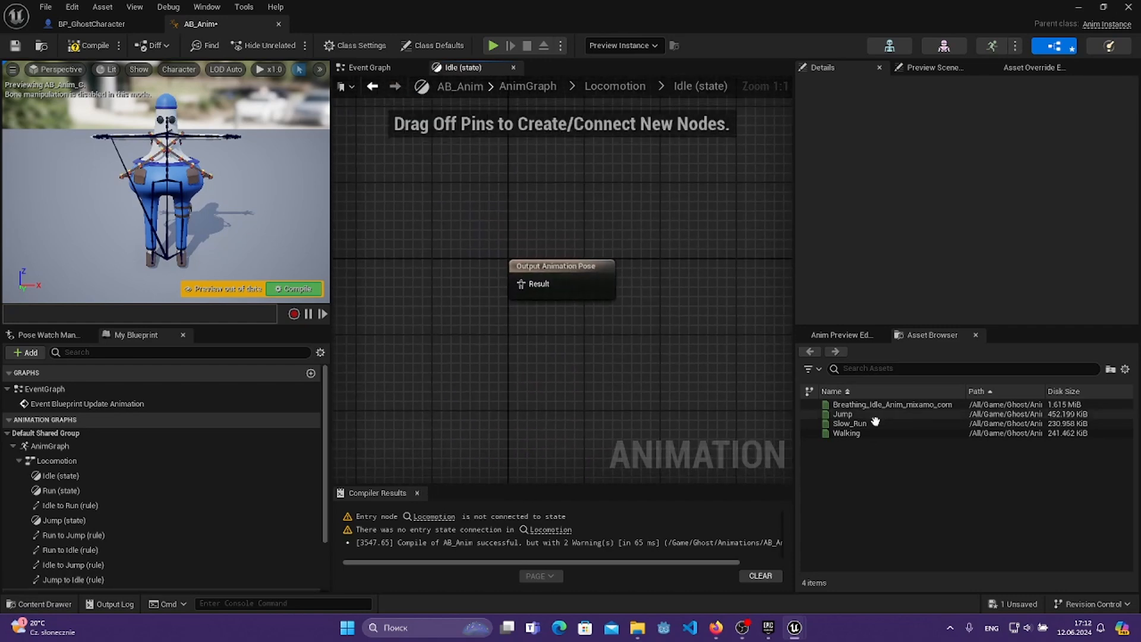
pyautogui.moveTo(897, 404); pyautogui.dragTo(521, 284)
pyautogui.moveTo(431, 293); pyautogui.dragTo(404, 267)
pyautogui.click(553, 378)
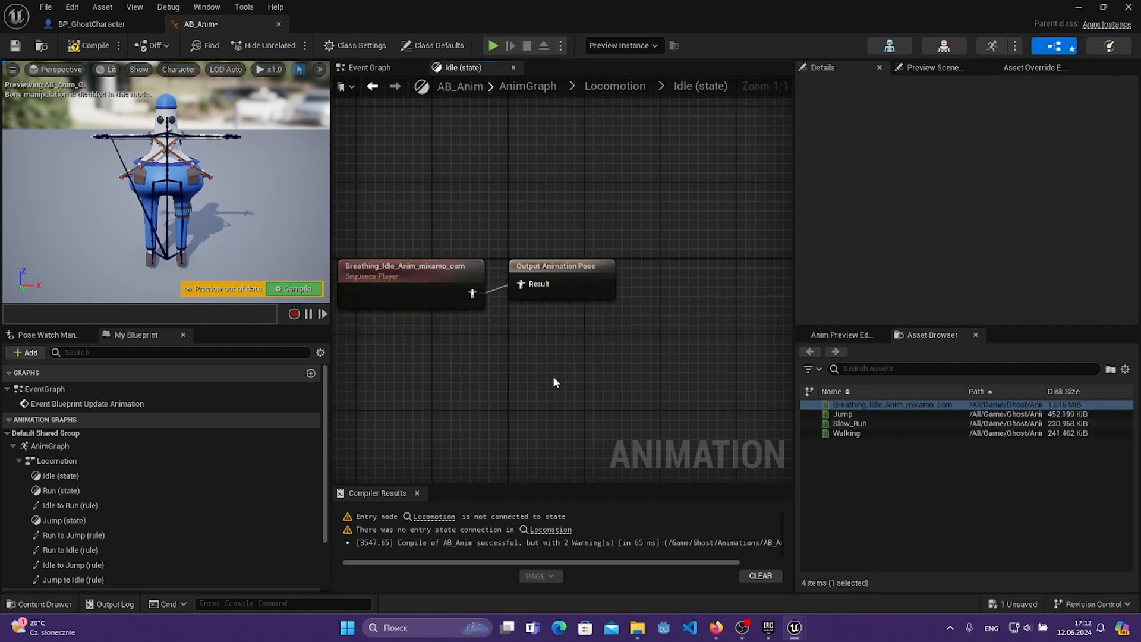
pyautogui.moveTo(553, 378); pyautogui.dragTo(596, 393, button='right')
pyautogui.doubleClick(512, 372)
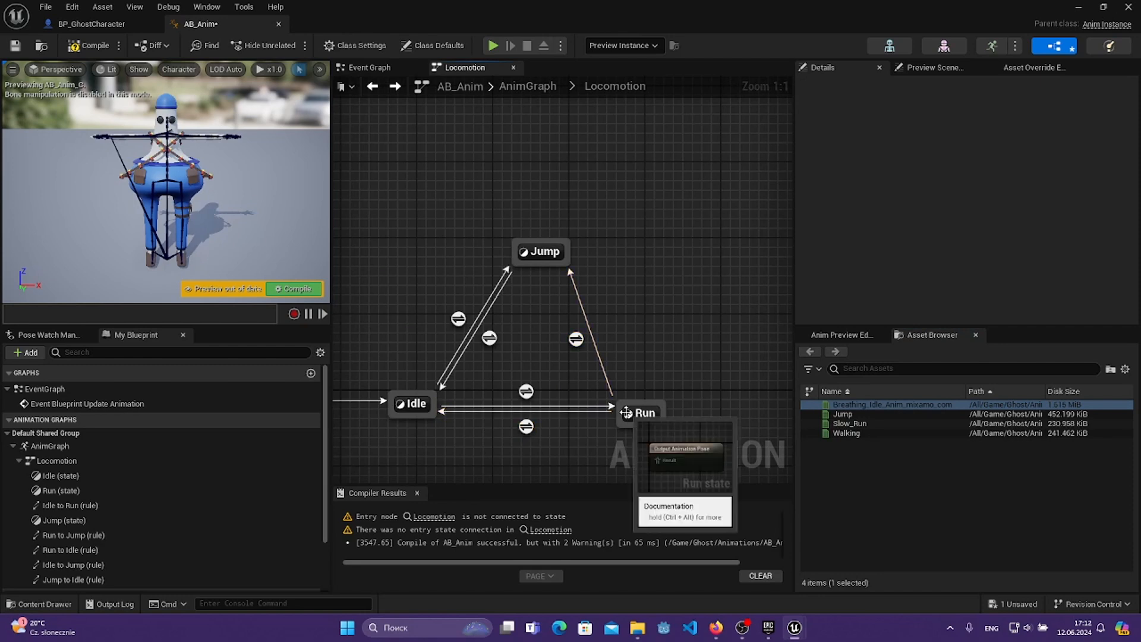
# - Connect the Slow_Run animation to the Run state's Output Animation Pose and return to the Locomotion graph
pyautogui.doubleClick(642, 414)
pyautogui.moveTo(874, 423); pyautogui.dragTo(523, 285)
pyautogui.doubleClick(570, 384)
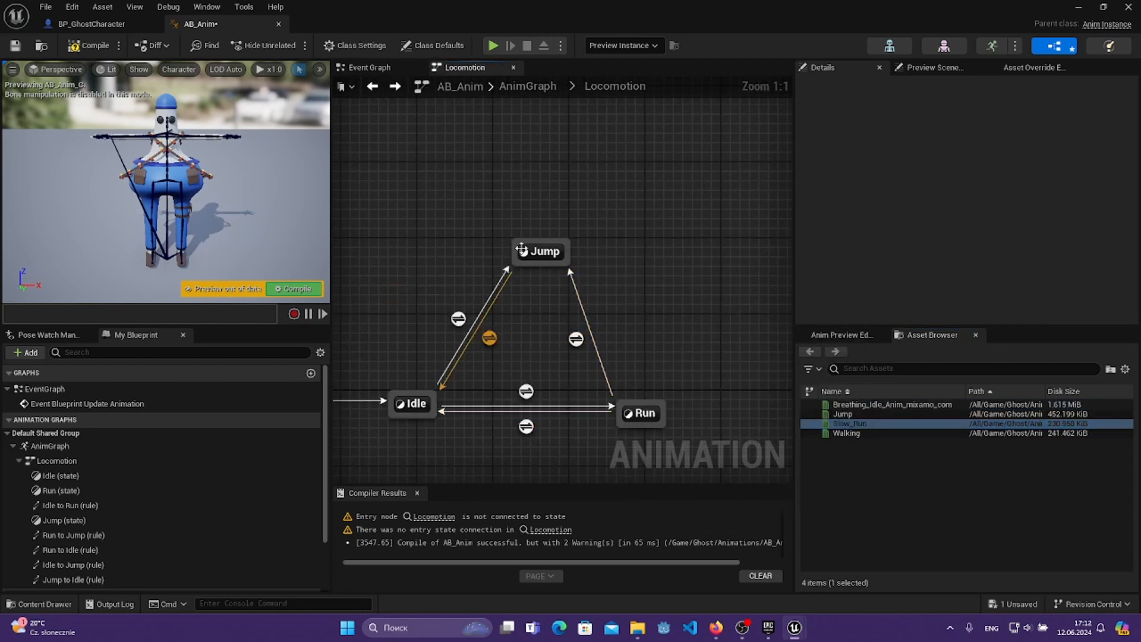
# - Connect the Jump animation to the Jump state's Output Animation Pose, compile and save, and return to the Locomotion graph
pyautogui.doubleClick(541, 251)
pyautogui.moveTo(847, 414); pyautogui.dragTo(523, 285)
pyautogui.moveTo(441, 303); pyautogui.dragTo(408, 295)
pyautogui.moveTo(604, 398); pyautogui.dragTo(632, 427)
pyautogui.click(72, 46)
pyautogui.click(16, 46)
pyautogui.doubleClick(523, 309)
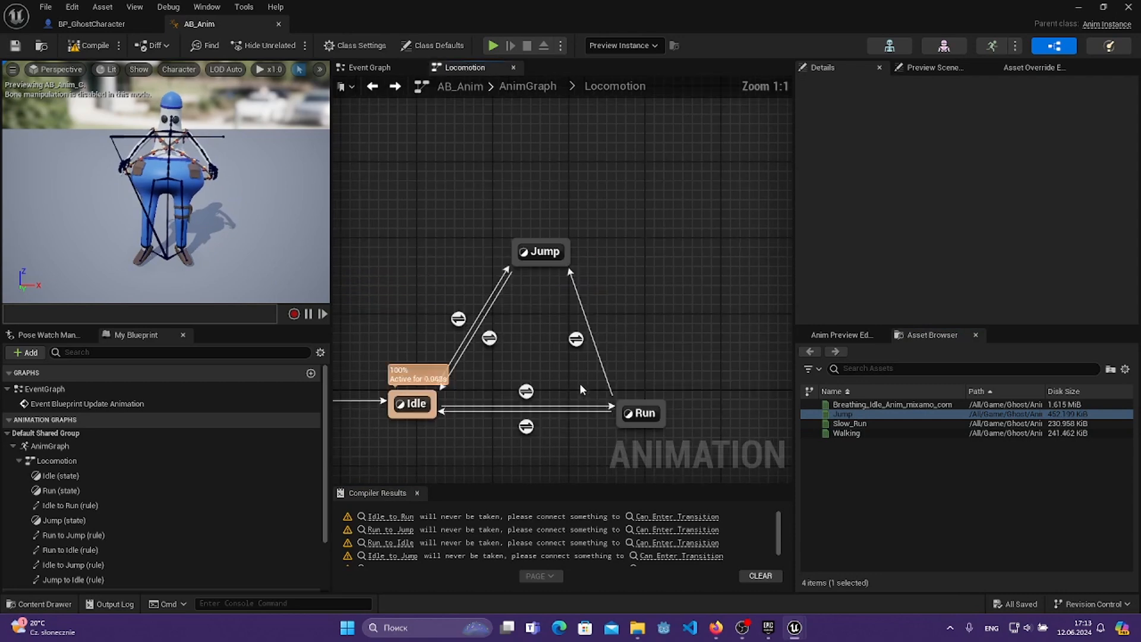
# - Open AB_Anim's Event Graph and move the Try Get Pawn Owner node below Event Blueprint Update Animation
pyautogui.moveTo(522, 389); pyautogui.dragTo(586, 373, button='right')
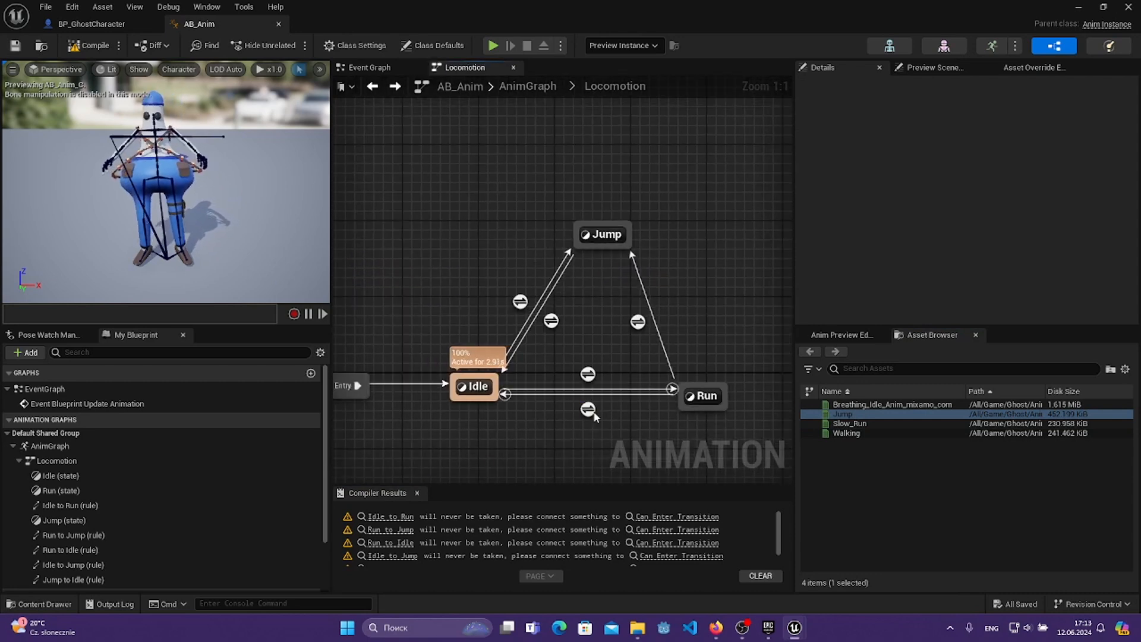
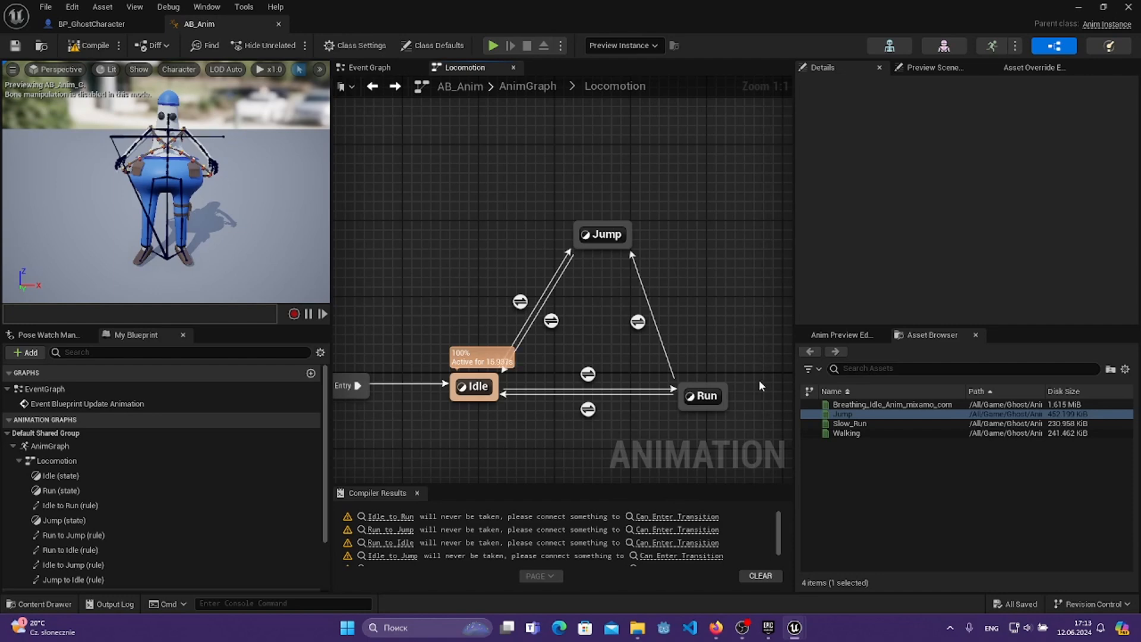
pyautogui.click(374, 71)
pyautogui.moveTo(424, 213); pyautogui.dragTo(365, 232, button='right')
pyautogui.moveTo(523, 328); pyautogui.dragTo(531, 383)
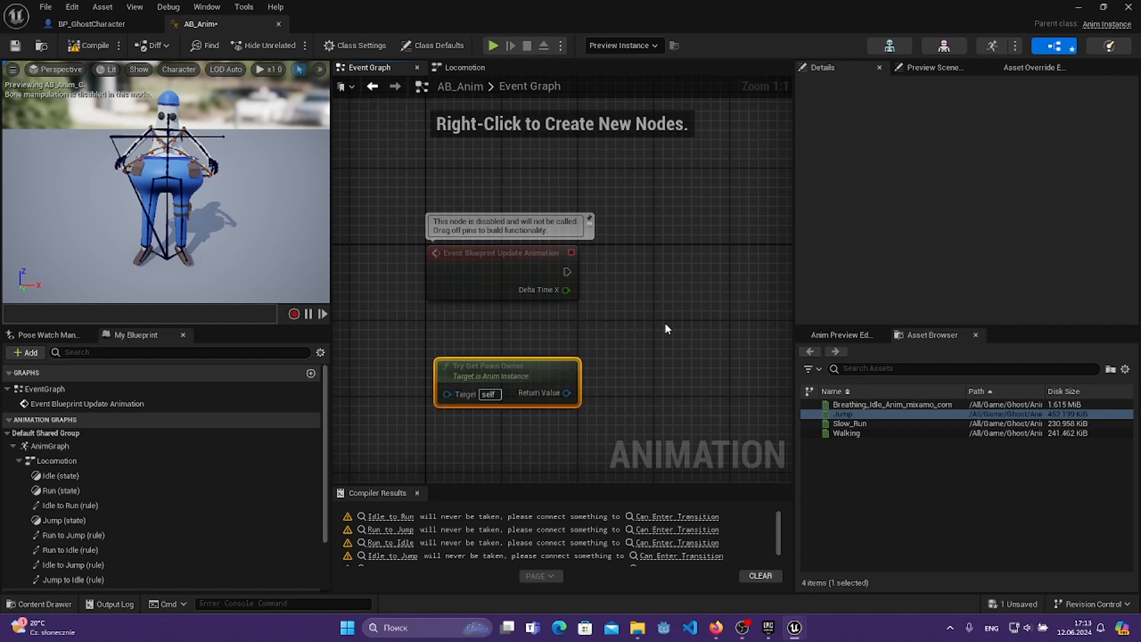
# - Align the Try Get Pawn Owner node directly beneath Event Blueprint Update Animation in the Event Graph
pyautogui.moveTo(665, 323); pyautogui.dragTo(548, 349, button='right')
pyautogui.moveTo(436, 400); pyautogui.dragTo(425, 401)
pyautogui.moveTo(525, 402); pyautogui.dragTo(630, 384, button='right')
pyautogui.moveTo(629, 384); pyautogui.dragTo(682, 482)
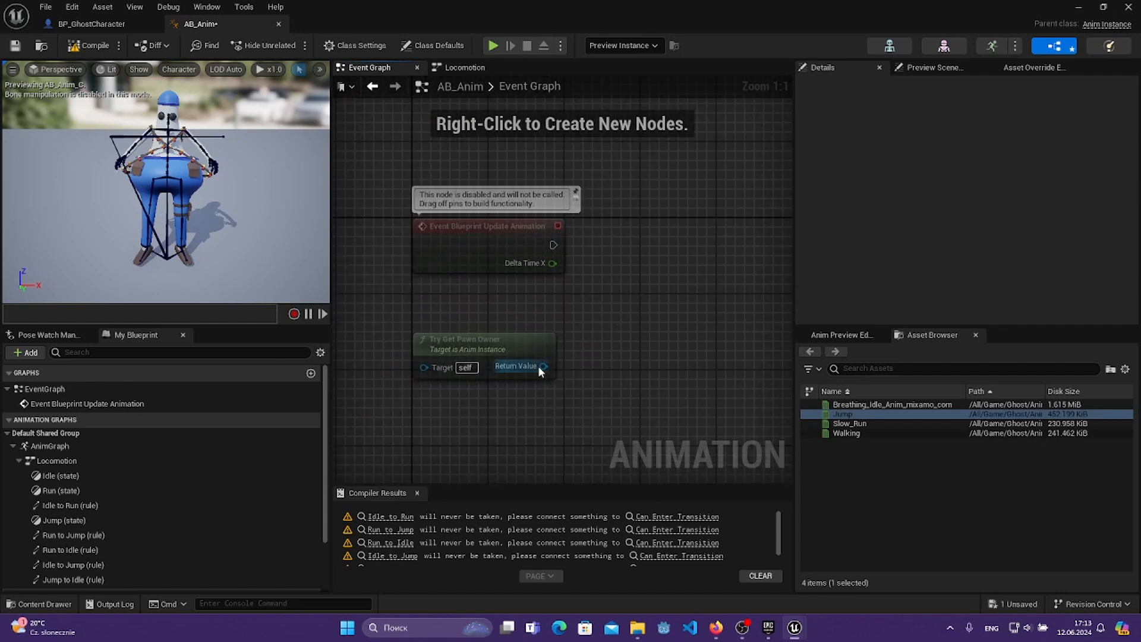
pyautogui.moveTo(539, 368); pyautogui.dragTo(547, 280)
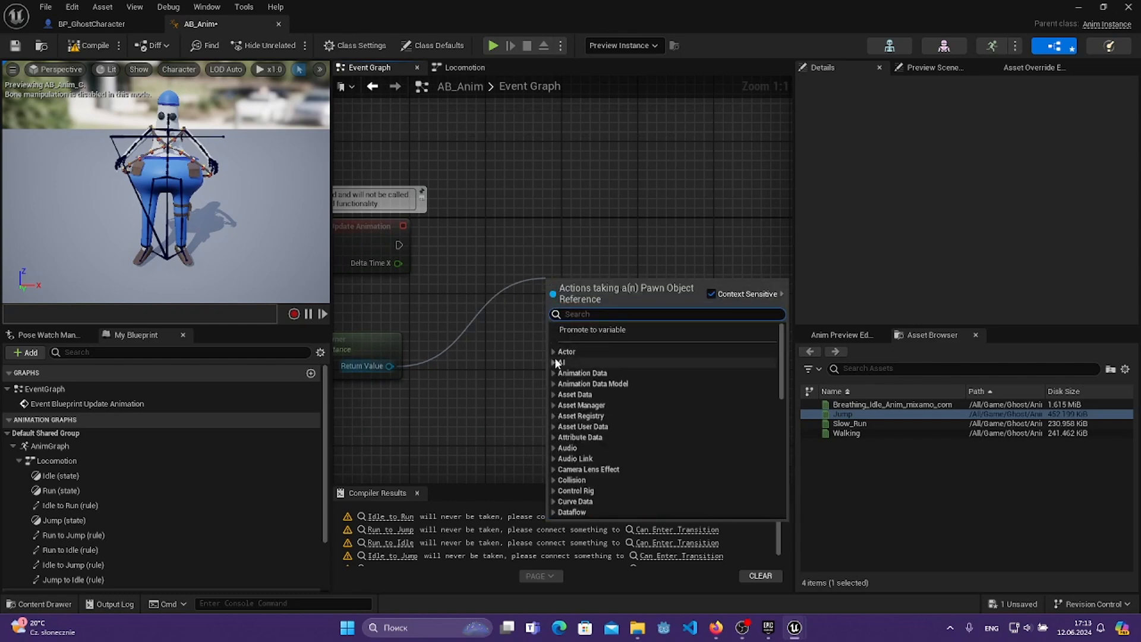
pyautogui.click(511, 172)
pyautogui.moveTo(508, 176); pyautogui.dragTo(666, 211, button='right')
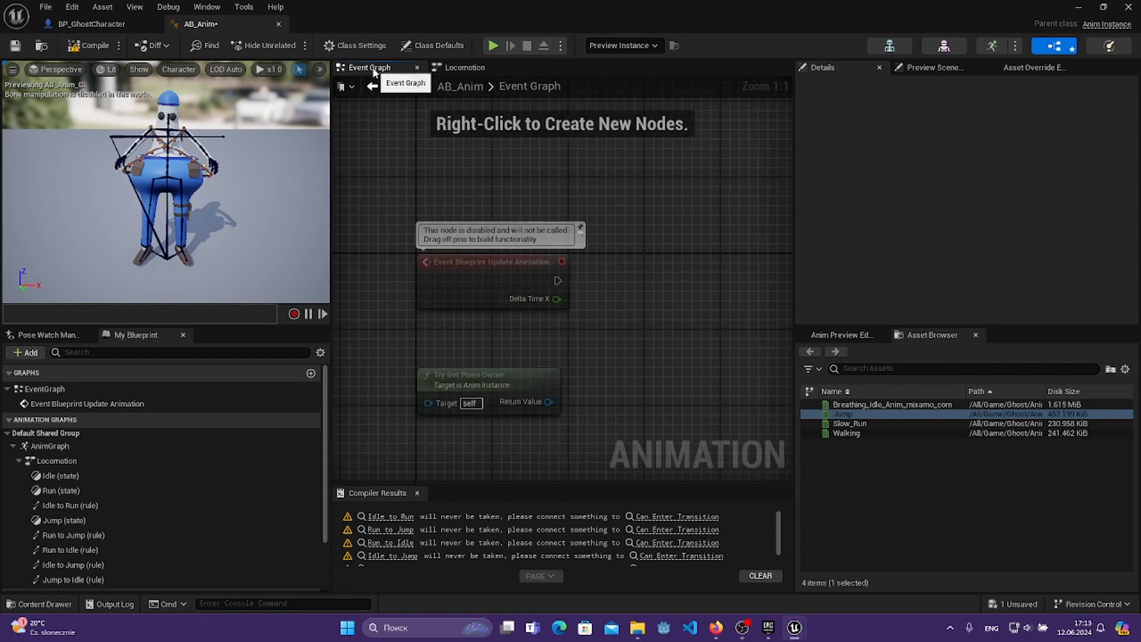
pyautogui.moveTo(595, 350); pyautogui.dragTo(548, 329, button='right')
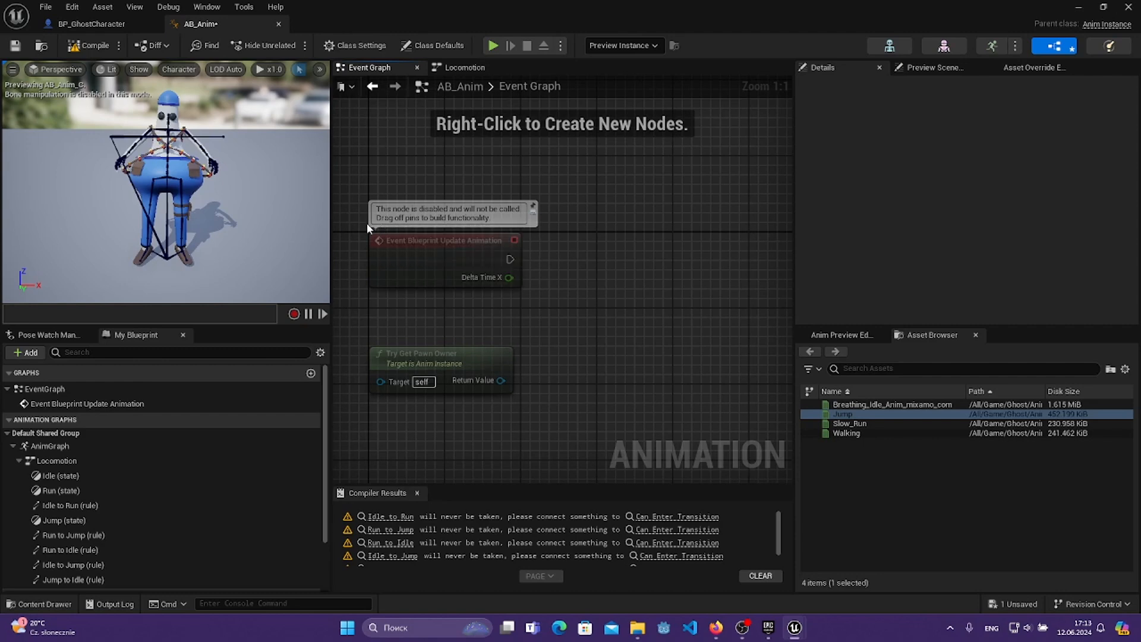
pyautogui.moveTo(368, 243); pyautogui.dragTo(607, 312)
pyautogui.click(595, 263)
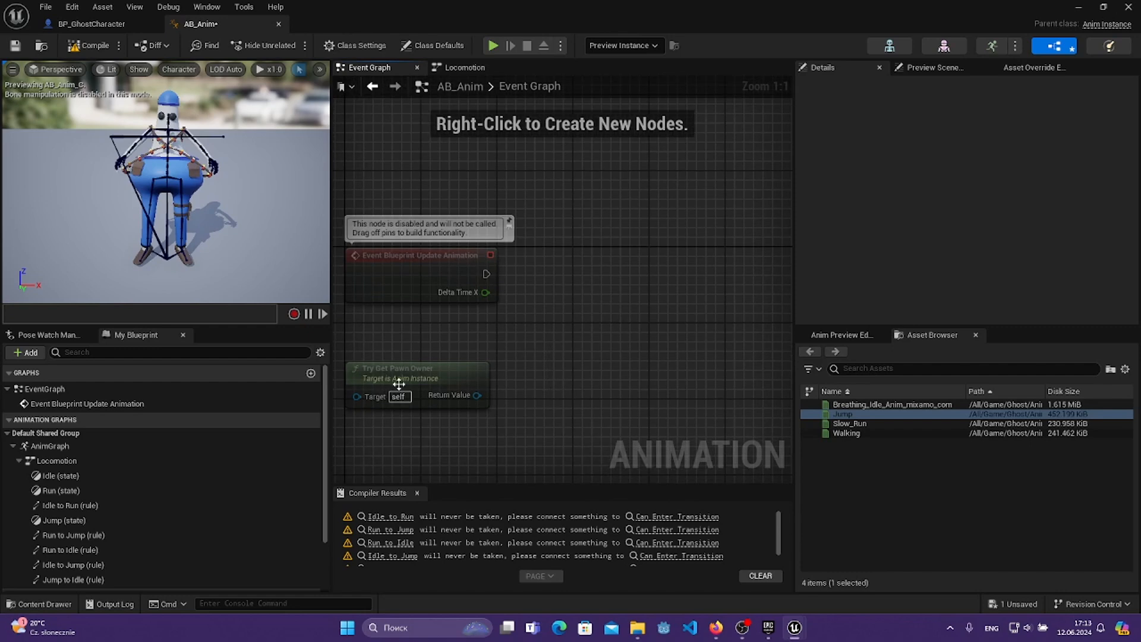
pyautogui.click(404, 385)
pyautogui.moveTo(458, 342); pyautogui.dragTo(507, 400)
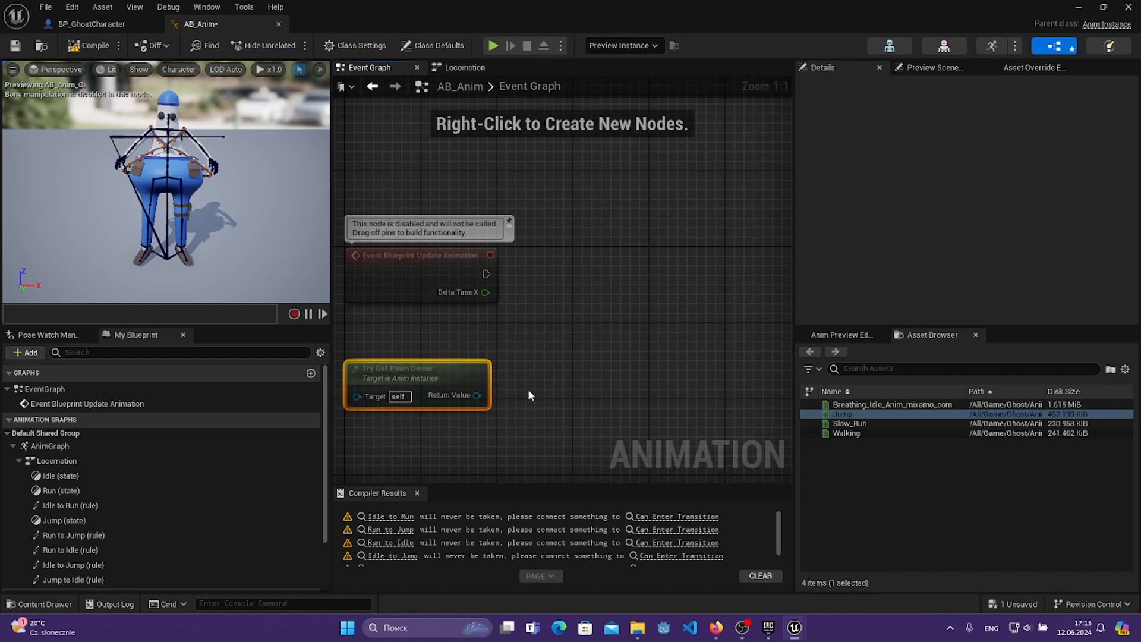
pyautogui.click(529, 395)
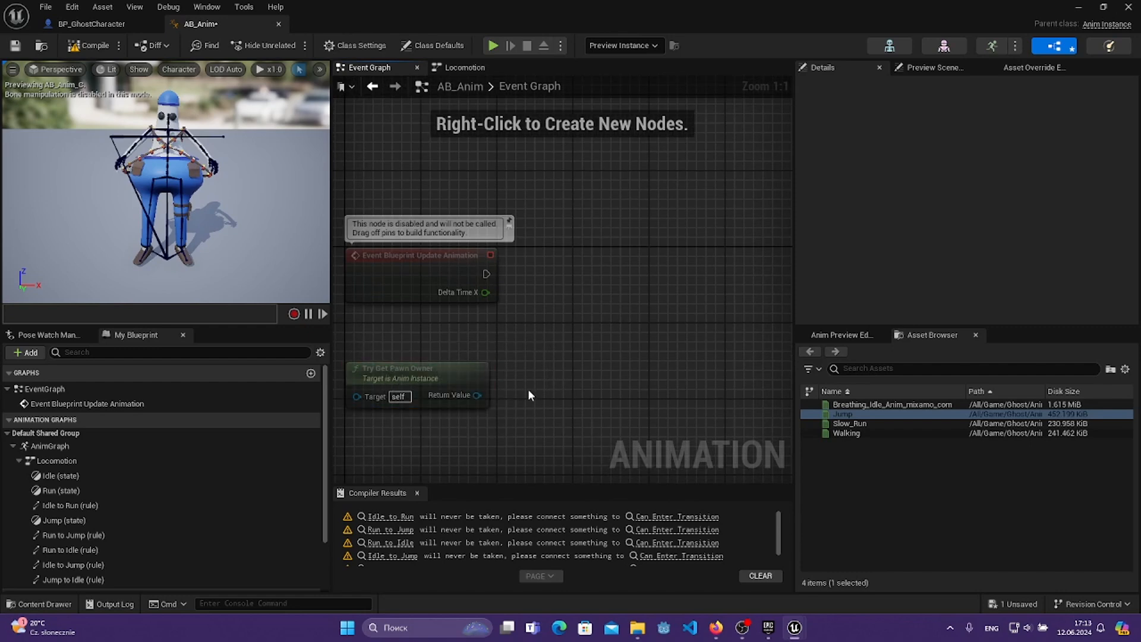
# - Look at the Event Graph of BP_GhostCharacter and return to AB_Anim
pyautogui.click(98, 24)
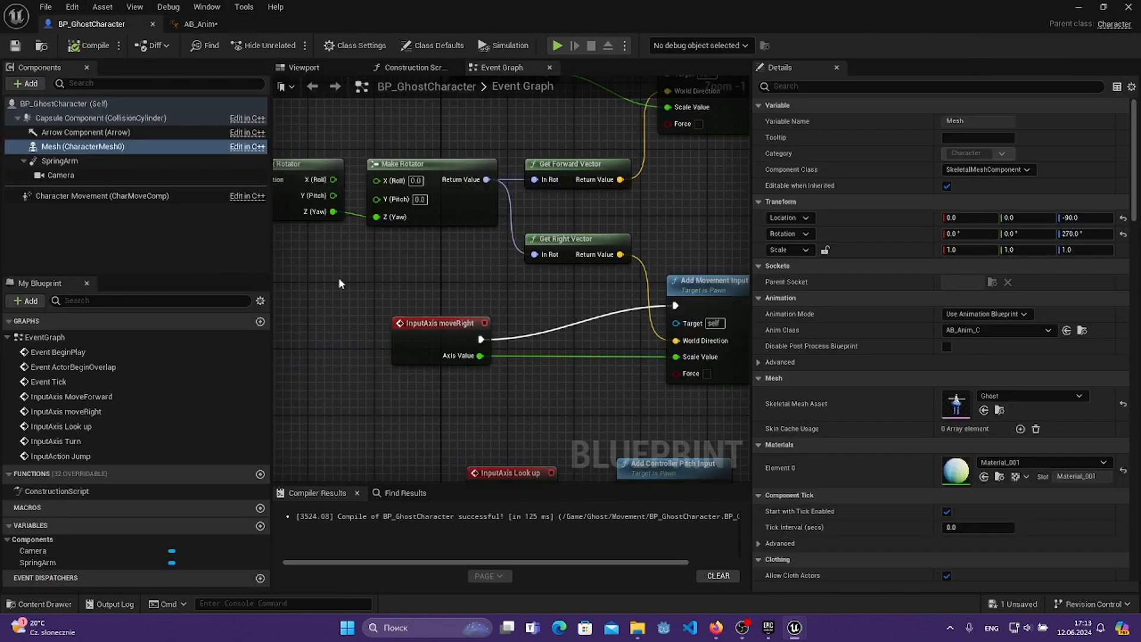
pyautogui.moveTo(339, 284); pyautogui.dragTo(361, 284, button='right')
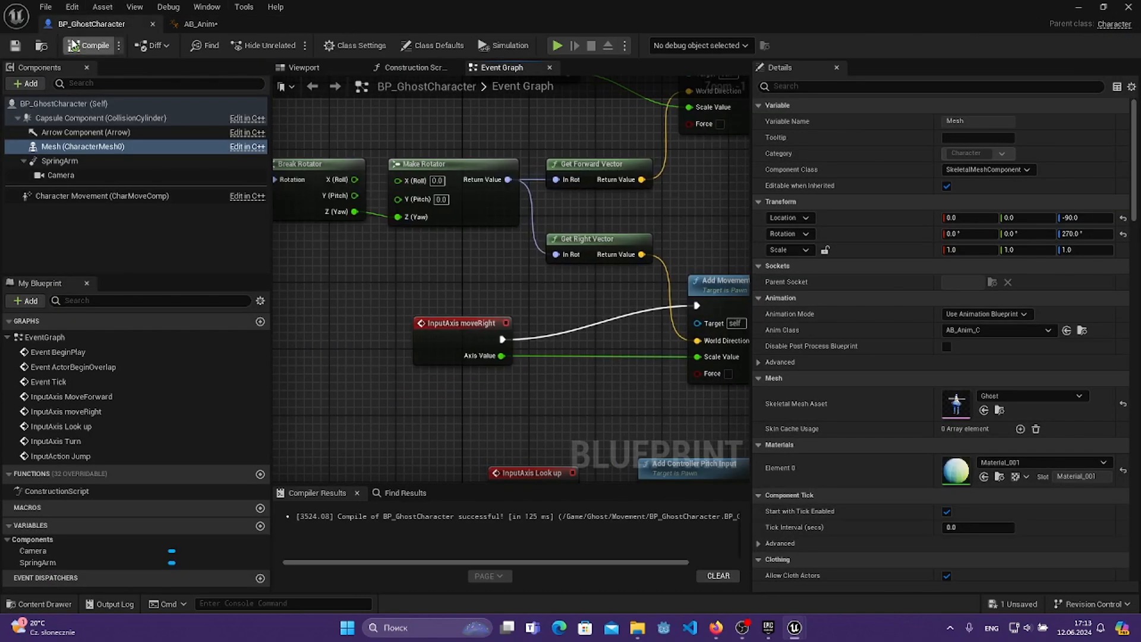
pyautogui.click(197, 23)
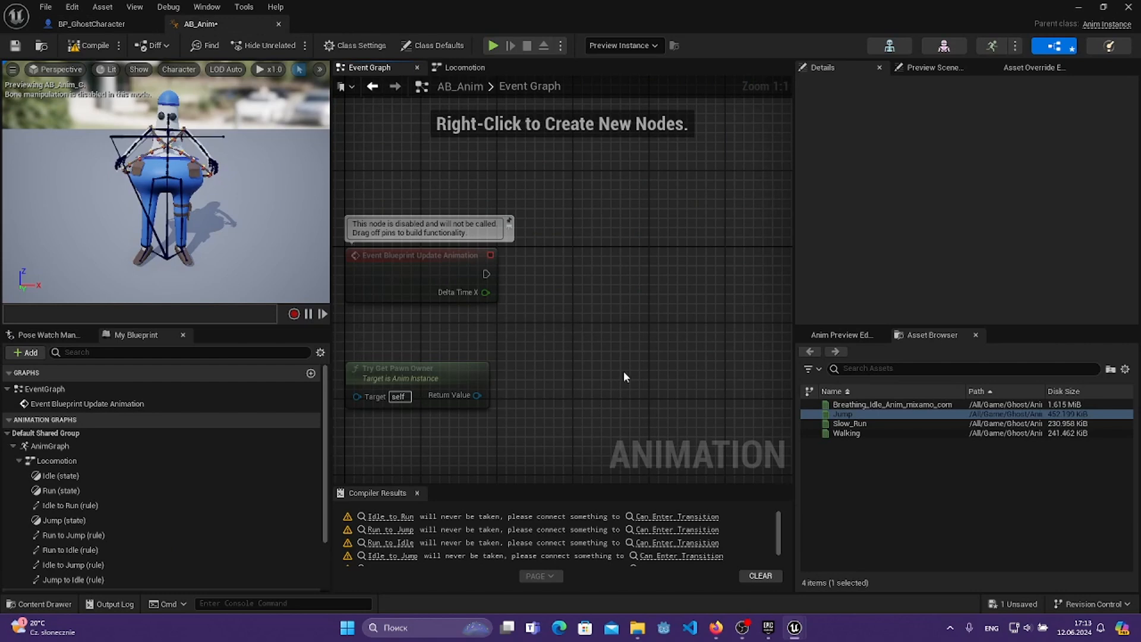
# - Add a Cast To BP_GhostCharacter node fed by the Return Value of Try Get Pawn Owner
pyautogui.moveTo(623, 377); pyautogui.dragTo(564, 429, button='right')
pyautogui.moveTo(465, 448); pyautogui.dragTo(489, 394, button='right')
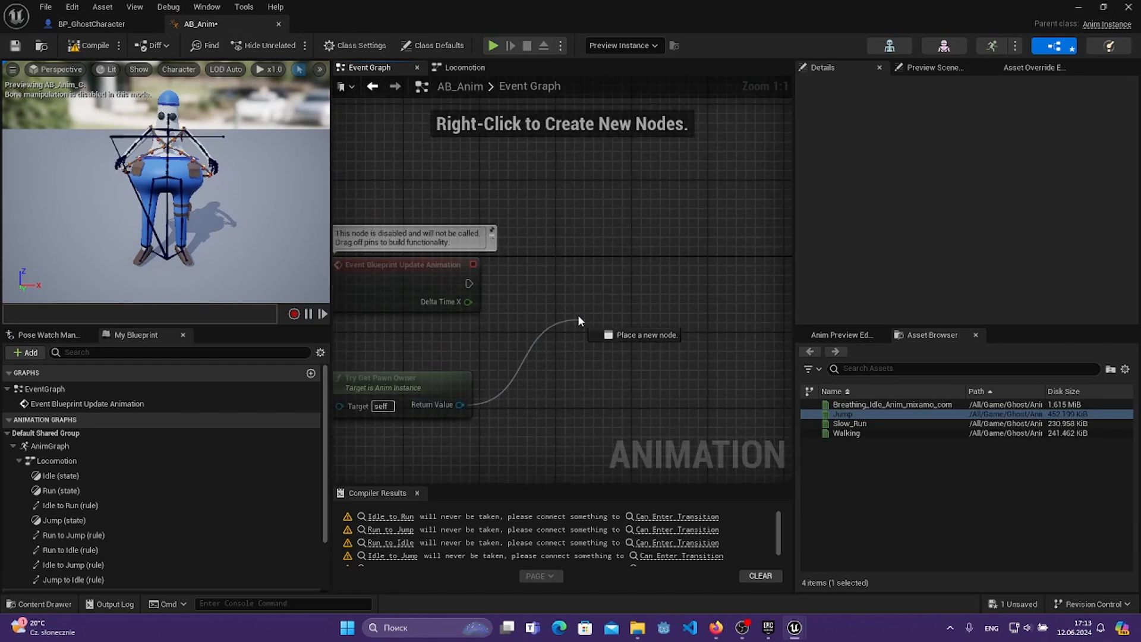
pyautogui.moveTo(580, 321); pyautogui.dragTo(579, 321)
pyautogui.write('Cast')
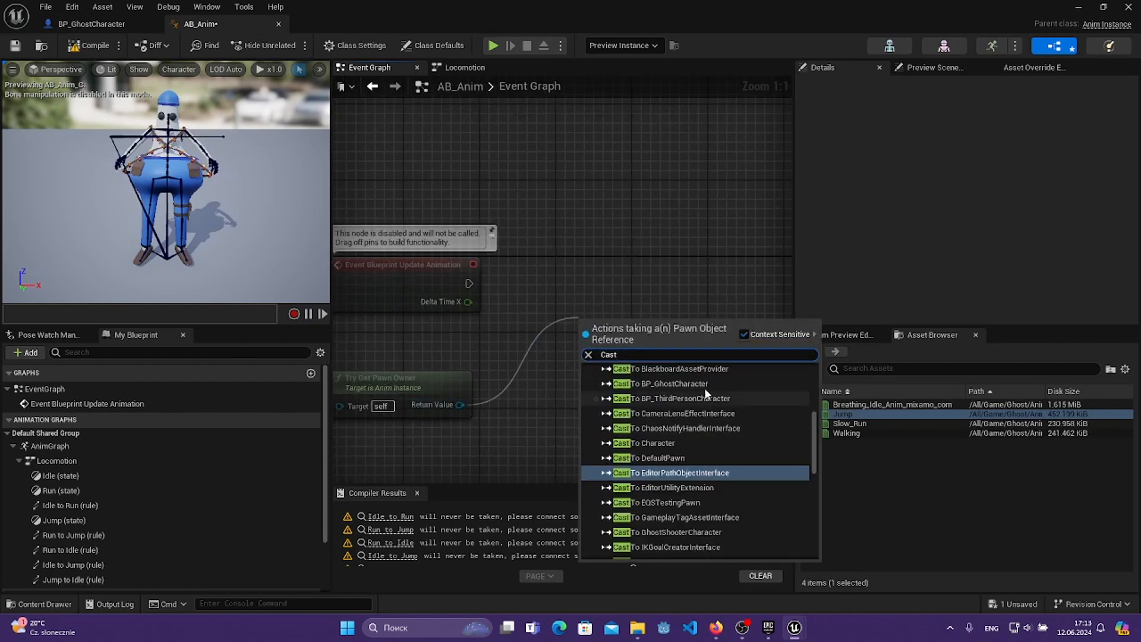
pyautogui.click(703, 384)
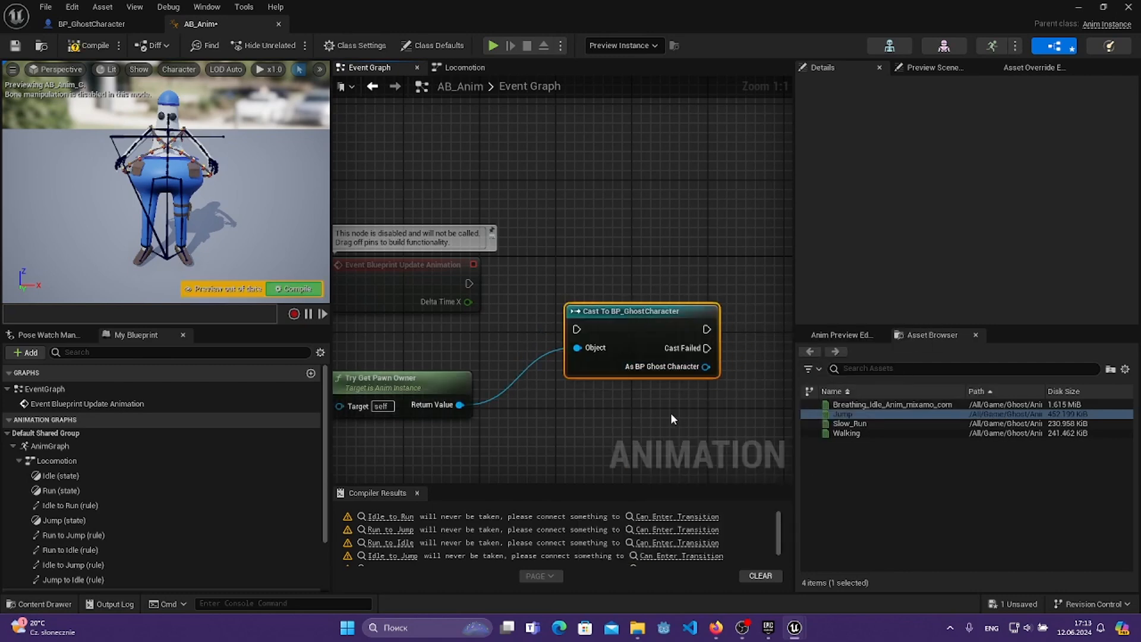
# - Connect the execution output of Event Blueprint Update Animation to the cast node aligned level with it, and save AB_Anim
pyautogui.moveTo(539, 329); pyautogui.dragTo(570, 328)
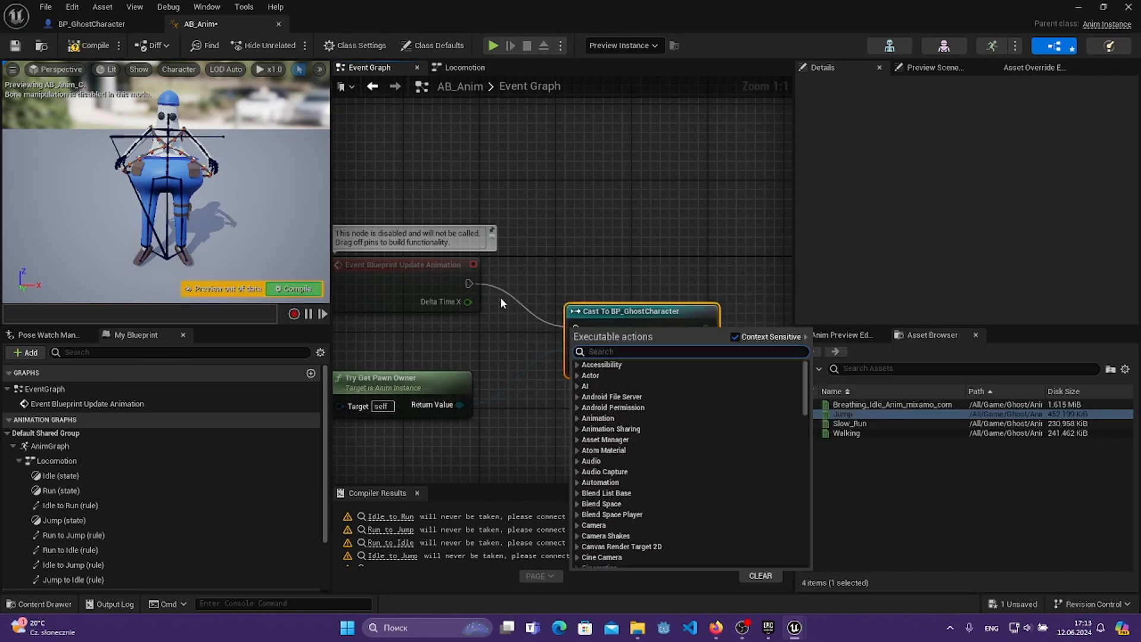
pyautogui.click(500, 298)
pyautogui.moveTo(477, 291); pyautogui.dragTo(579, 330)
pyautogui.moveTo(614, 285); pyautogui.dragTo(458, 343, button='right')
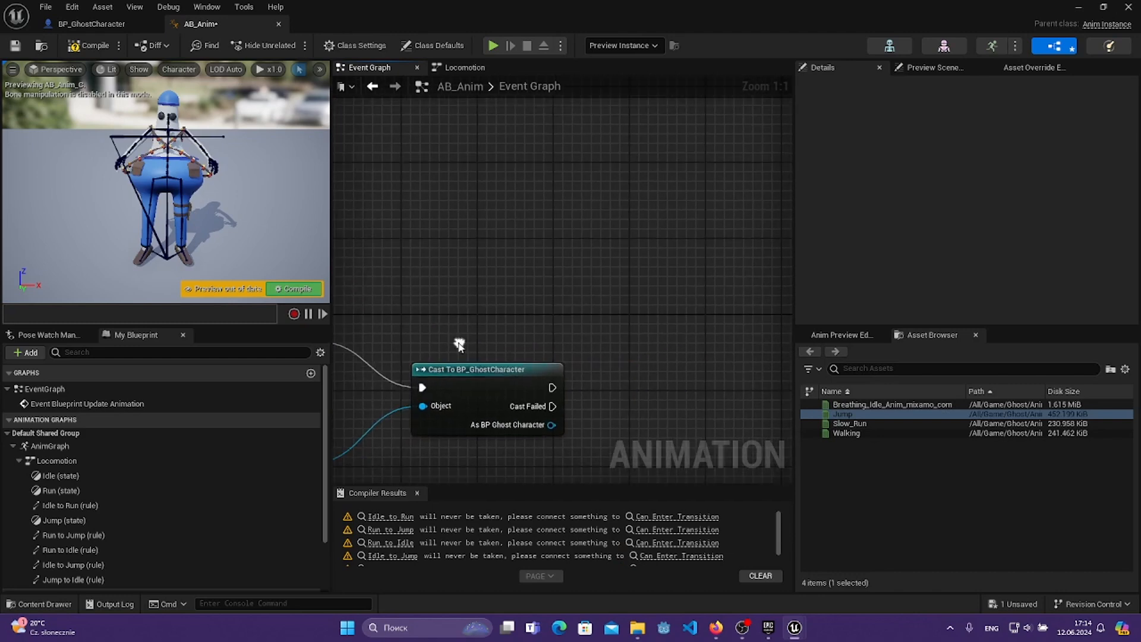
pyautogui.moveTo(470, 384); pyautogui.dragTo(468, 336)
pyautogui.click(482, 290)
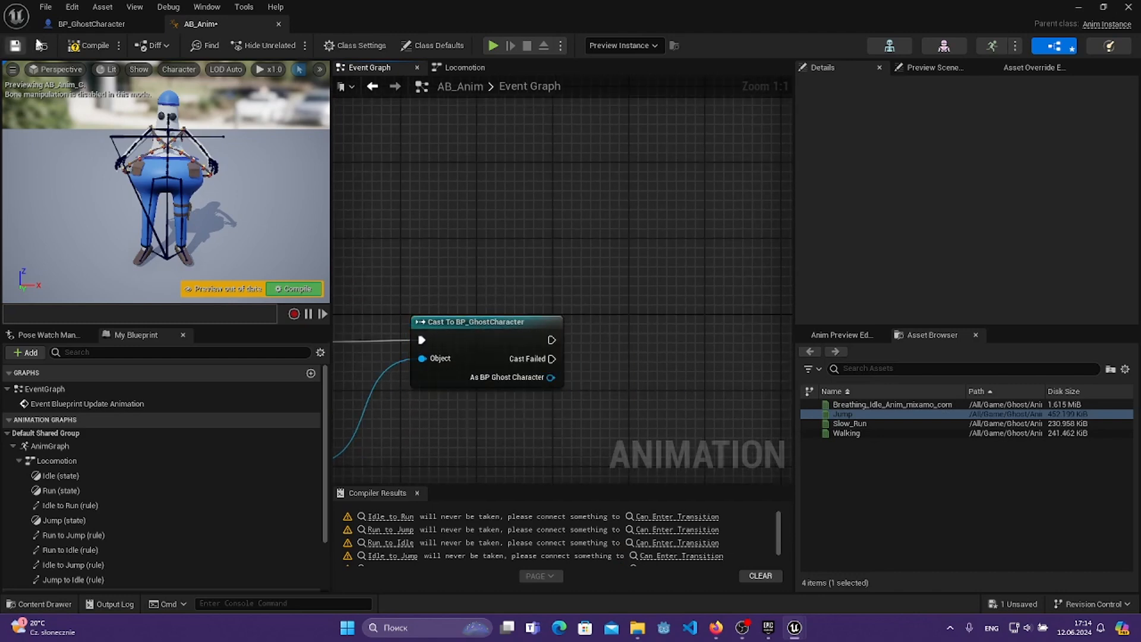
pyautogui.click(17, 45)
pyautogui.moveTo(537, 299); pyautogui.dragTo(667, 276, button='right')
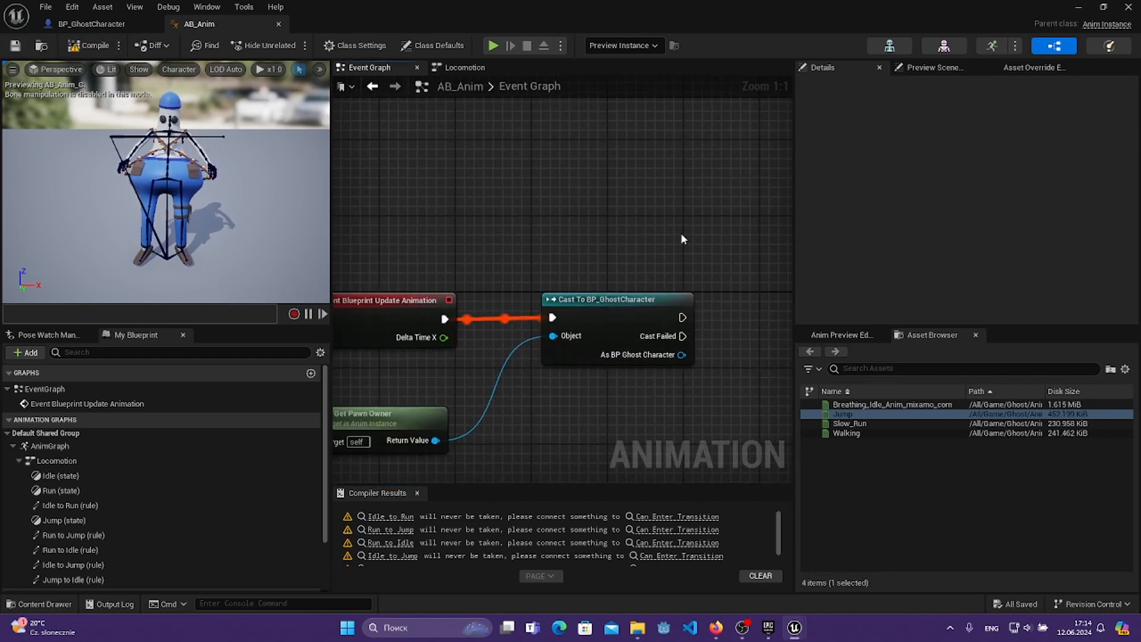
pyautogui.moveTo(694, 237); pyautogui.dragTo(410, 241, button='right')
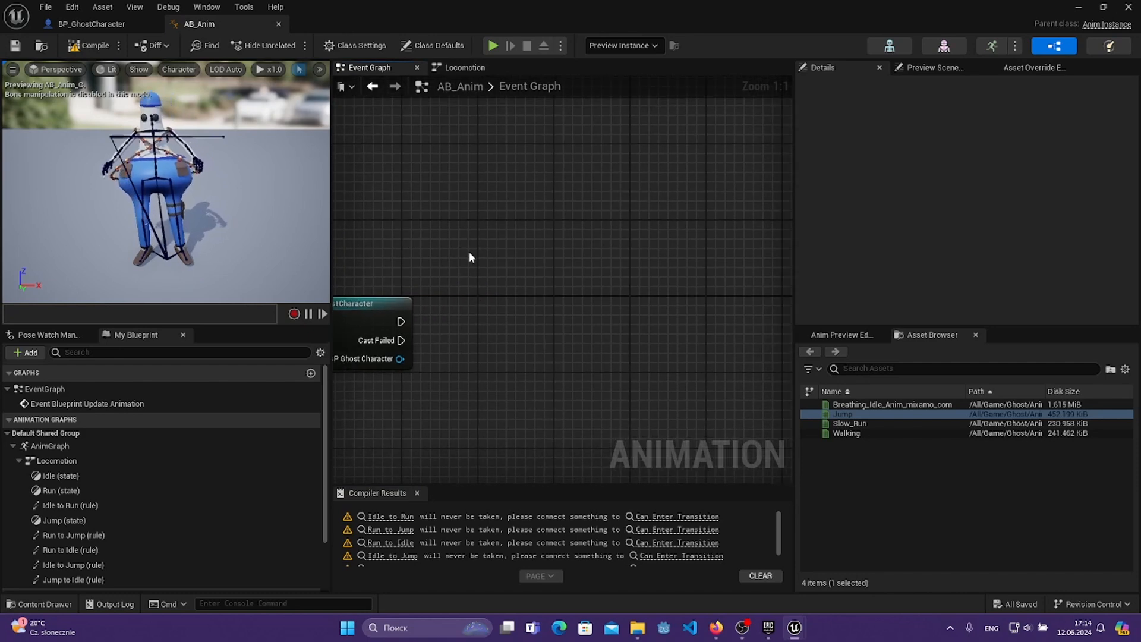
pyautogui.click(968, 486)
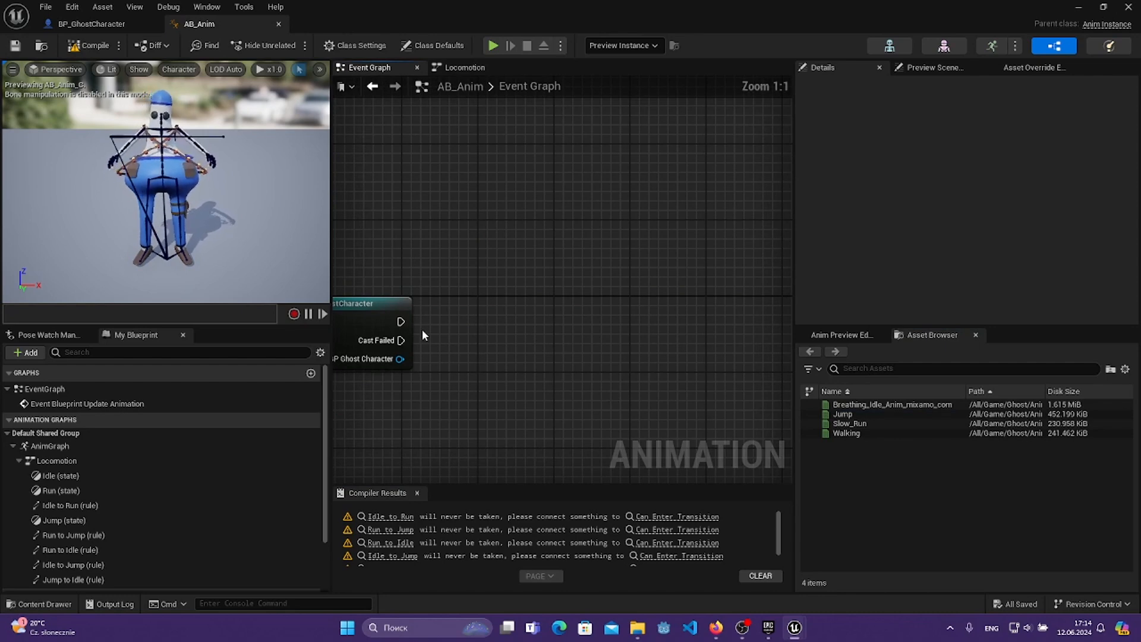
pyautogui.scroll(-1, 469, 324)
pyautogui.moveTo(469, 328); pyautogui.dragTo(506, 323, button='right')
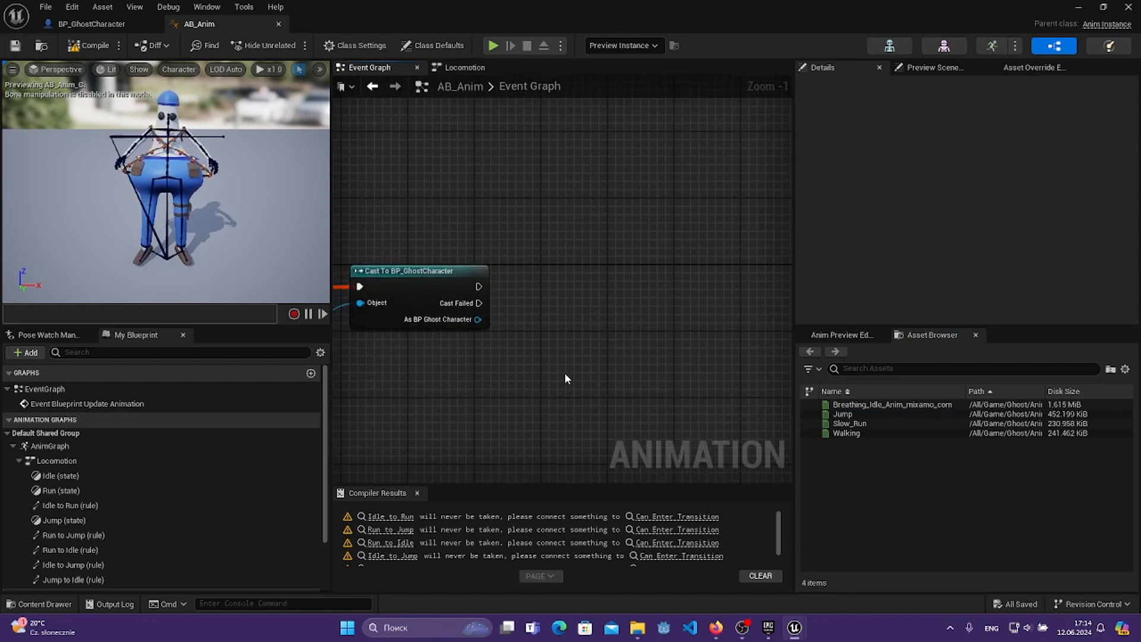
pyautogui.moveTo(570, 283); pyautogui.dragTo(569, 281)
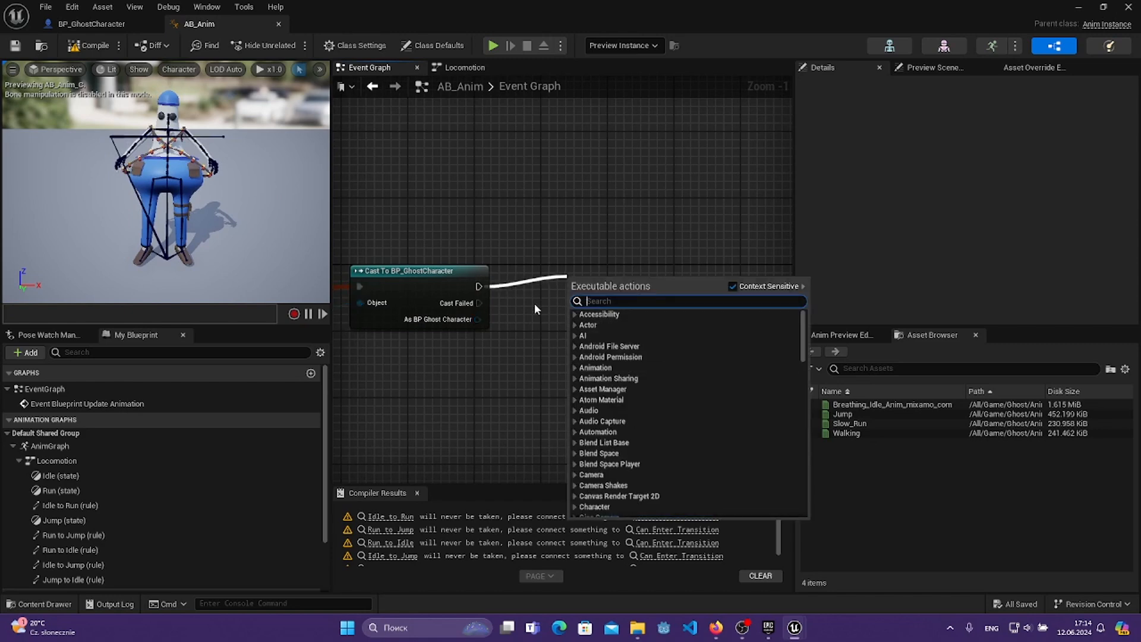
pyautogui.write('pro')
pyautogui.click(618, 248)
# - Add a Get Velocity node whose target is the cast's As BP Ghost Character output
pyautogui.moveTo(546, 273); pyautogui.dragTo(445, 317, button='right')
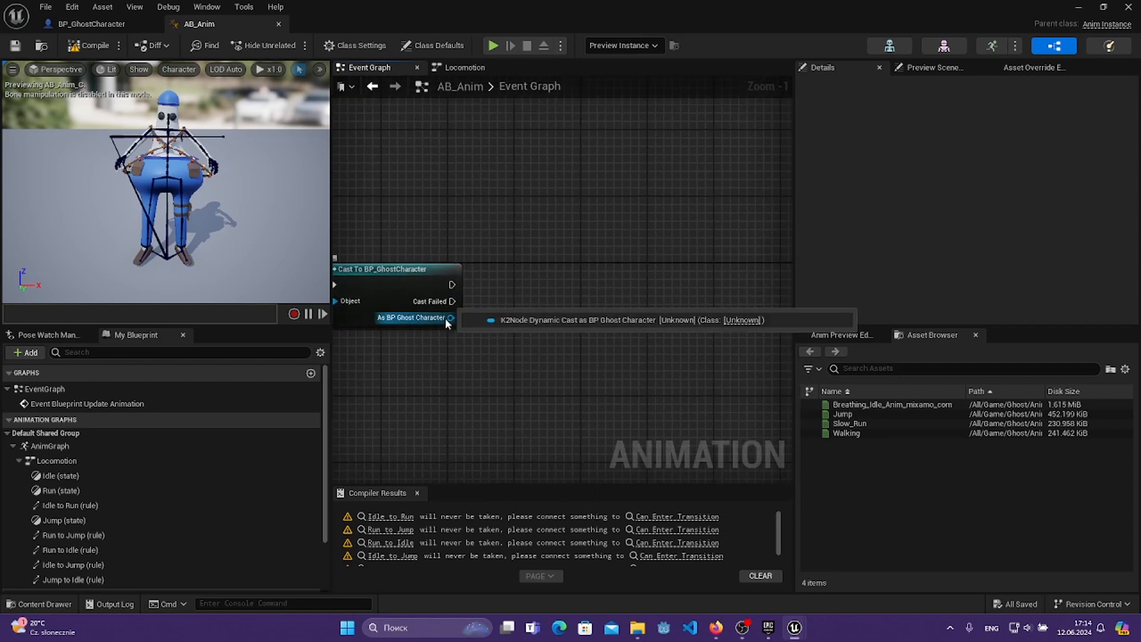
pyautogui.moveTo(445, 320); pyautogui.dragTo(499, 385)
pyautogui.write('get')
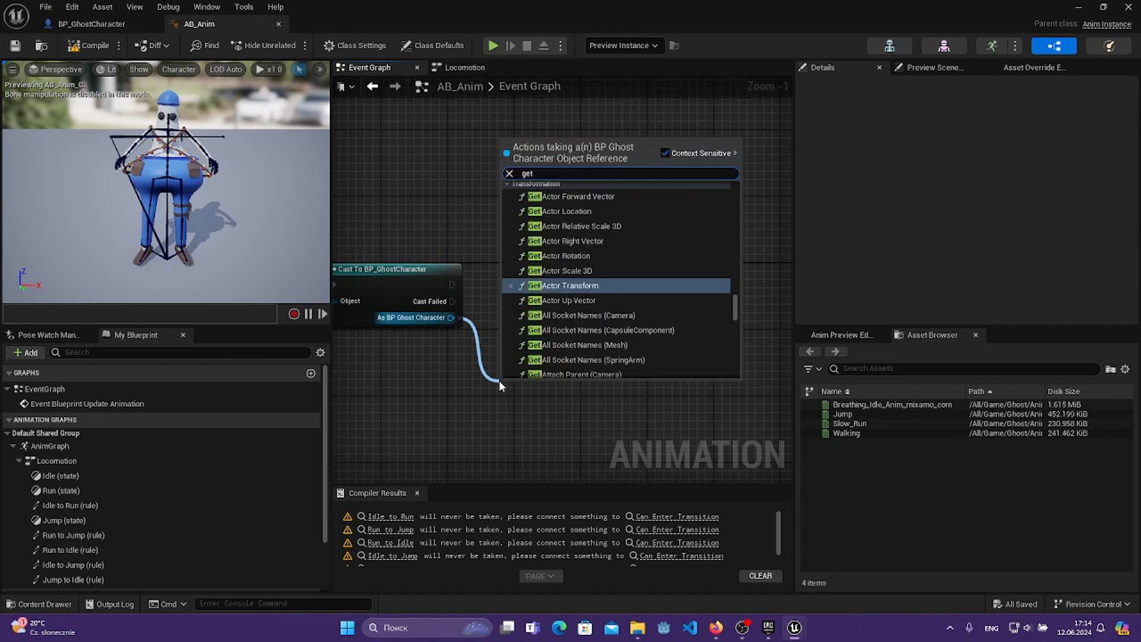
pyautogui.write(' velocity')
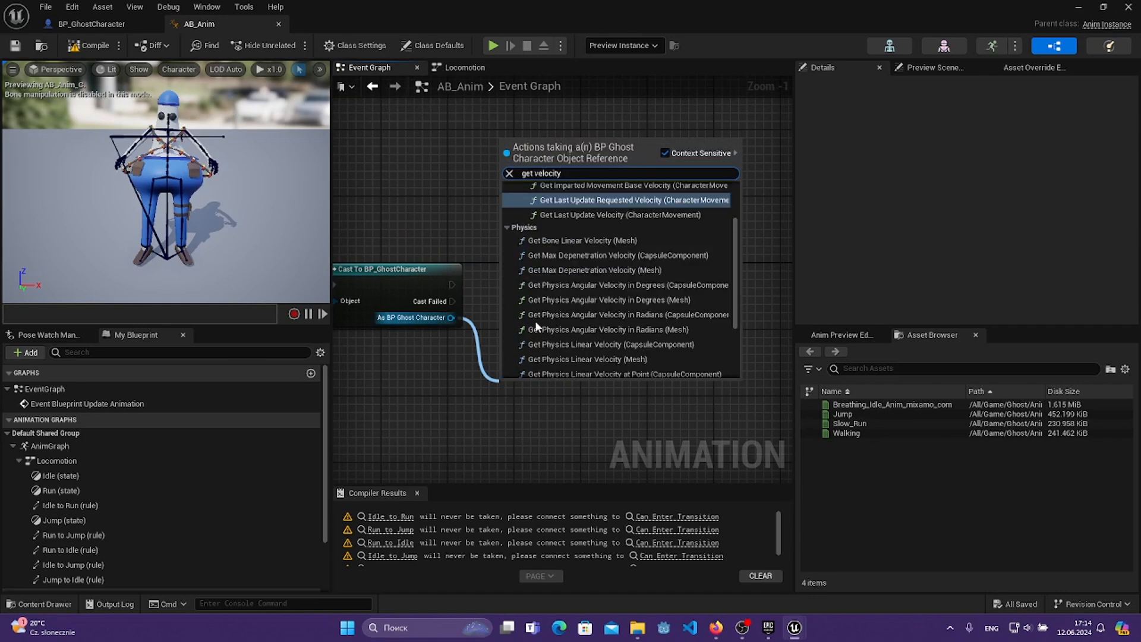
pyautogui.scroll(-5, 537, 326)
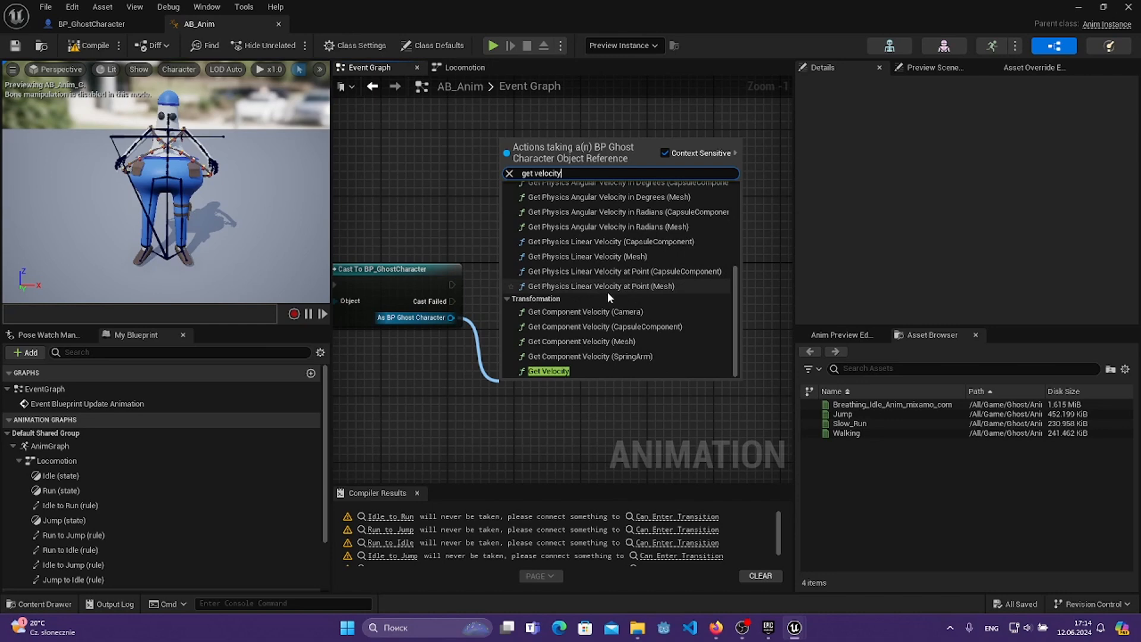
pyautogui.click(580, 372)
# - Add a Vector Length node fed by the Return Value of Get Velocity
pyautogui.moveTo(586, 419); pyautogui.dragTo(487, 443, button='right')
pyautogui.moveTo(486, 441); pyautogui.dragTo(571, 434)
pyautogui.write('get el')
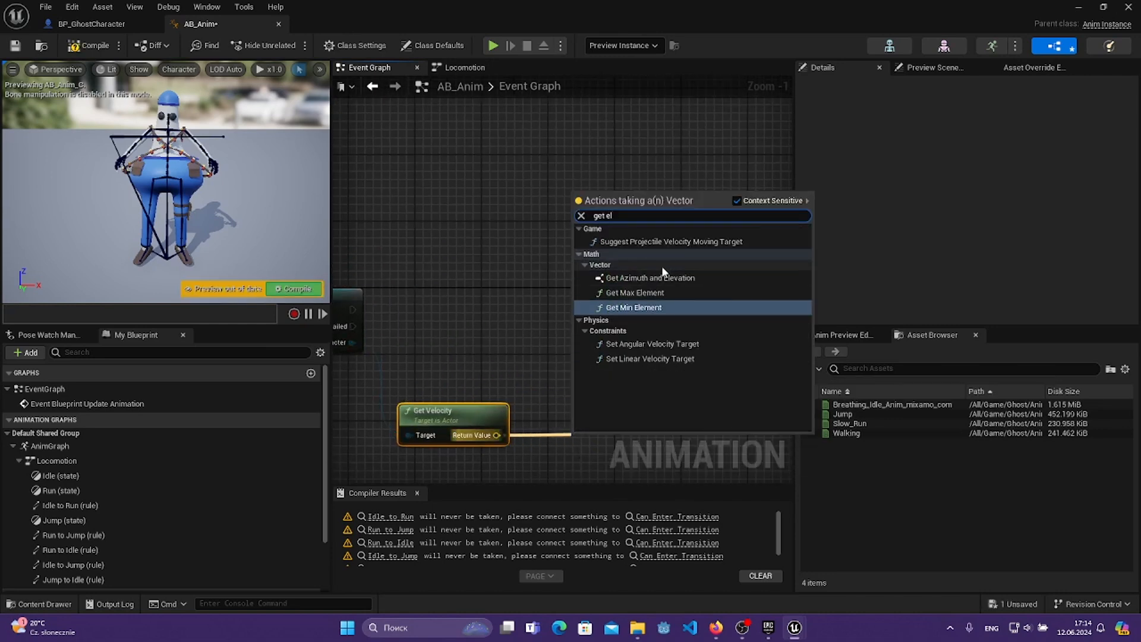
pyautogui.press('BackSpace')
pyautogui.press('BackSpace')
pyautogui.write('le')
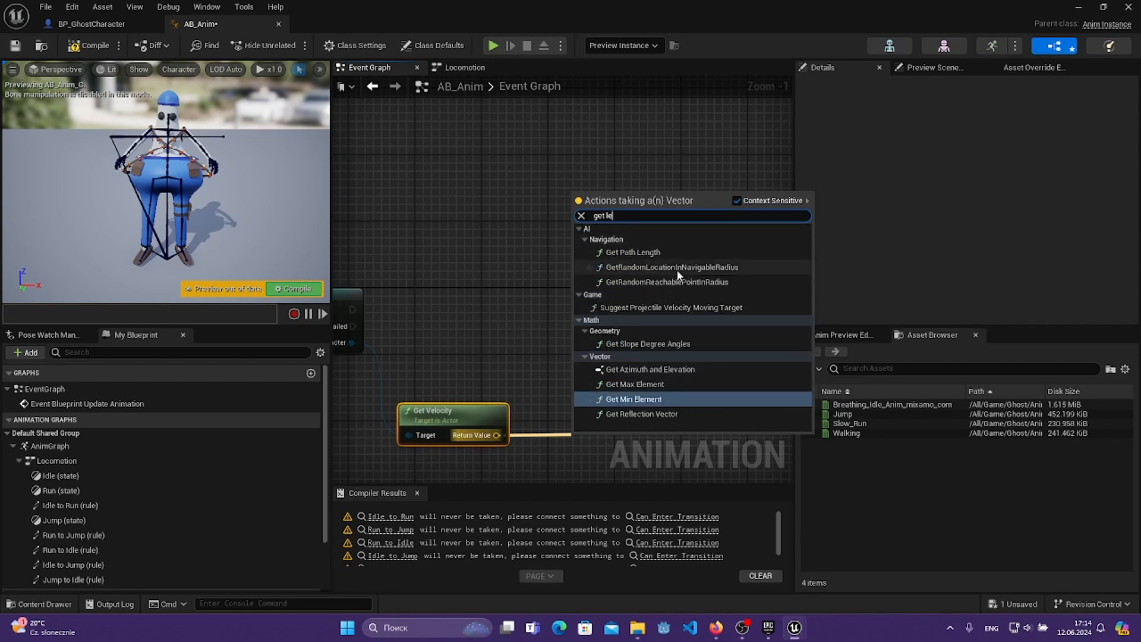
pyautogui.press('BackSpace')
pyautogui.press('BackSpace')
pyautogui.write('ve')
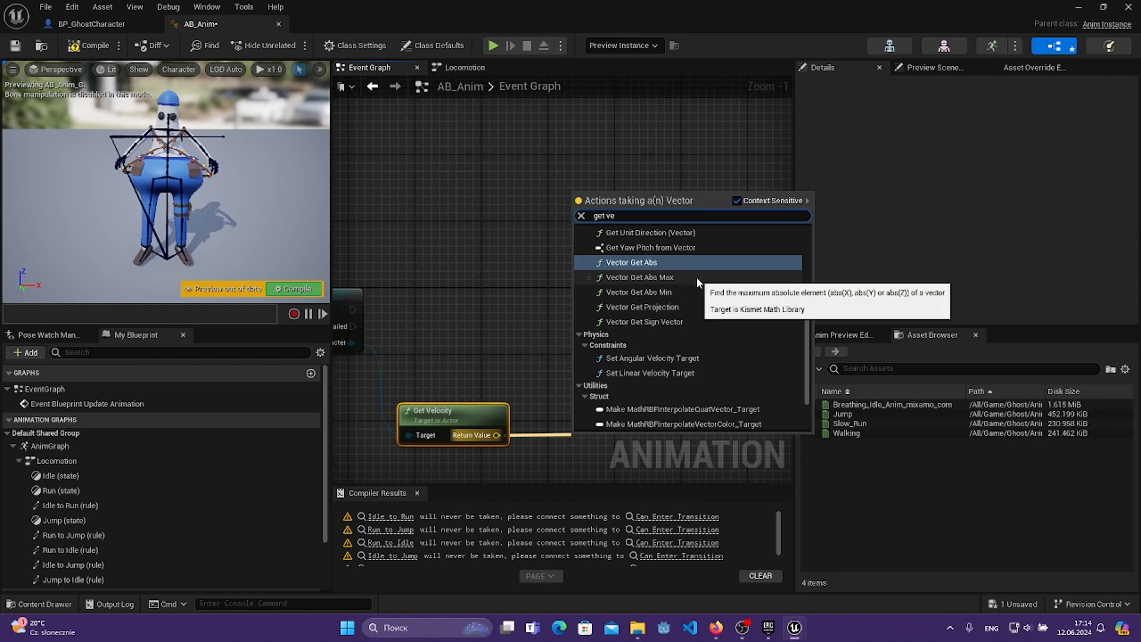
pyautogui.write('cti')
pyautogui.press('BackSpace')
pyautogui.write('o')
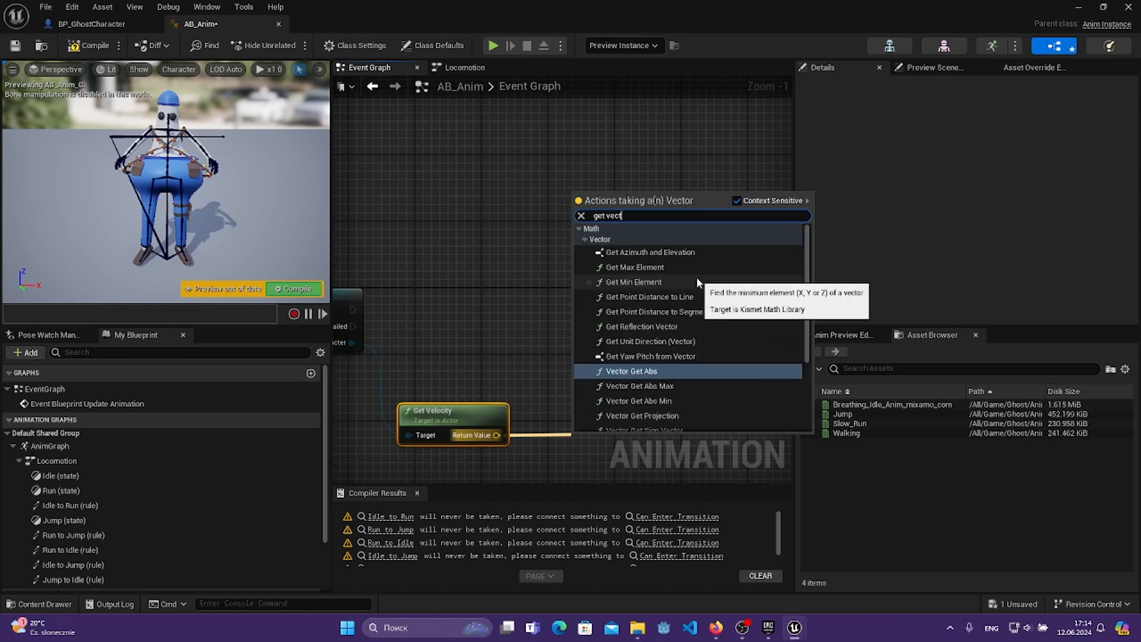
pyautogui.scroll(-2, 689, 369)
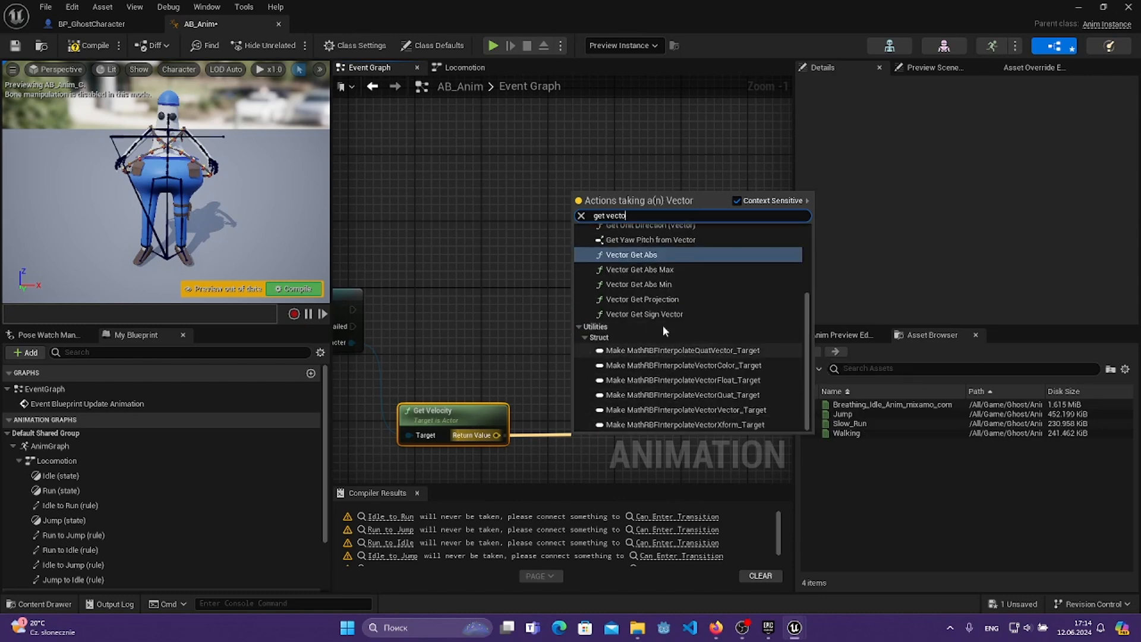
pyautogui.press('BackSpace')
pyautogui.press('BackSpace')
pyautogui.press('BackSpace')
pyautogui.press('BackSpace')
pyautogui.press('BackSpace')
pyautogui.press('BackSpace')
pyautogui.press('BackSpace')
pyautogui.press('BackSpace')
pyautogui.press('BackSpace')
pyautogui.write('vecto')
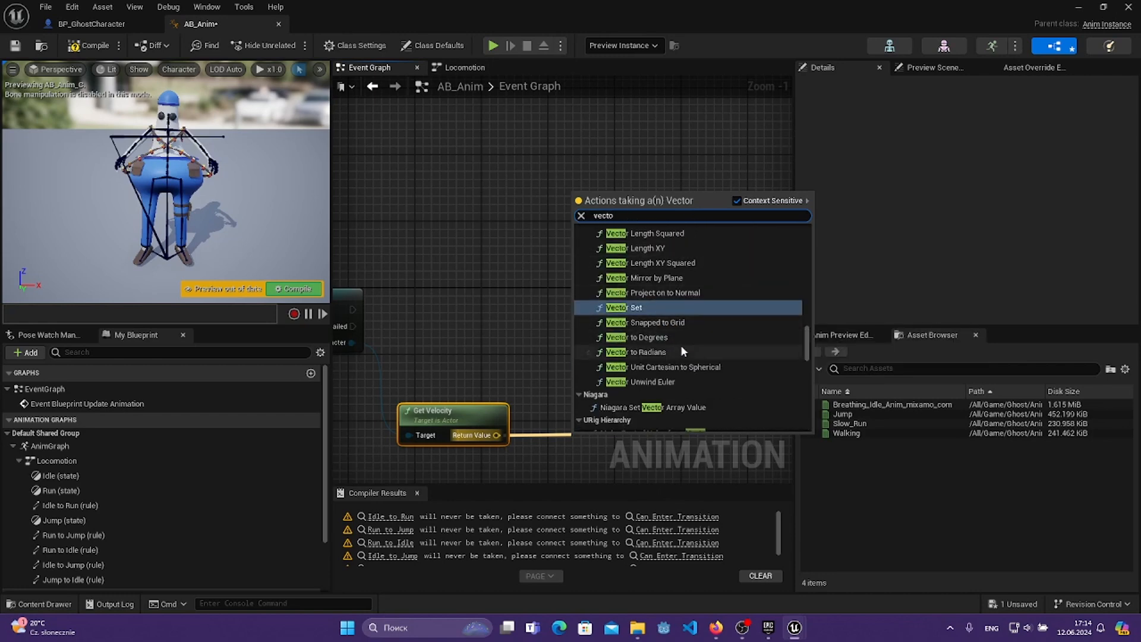
pyautogui.scroll(3, 680, 345)
pyautogui.press('Escape')
pyautogui.moveTo(598, 391); pyautogui.dragTo(533, 360, button='right')
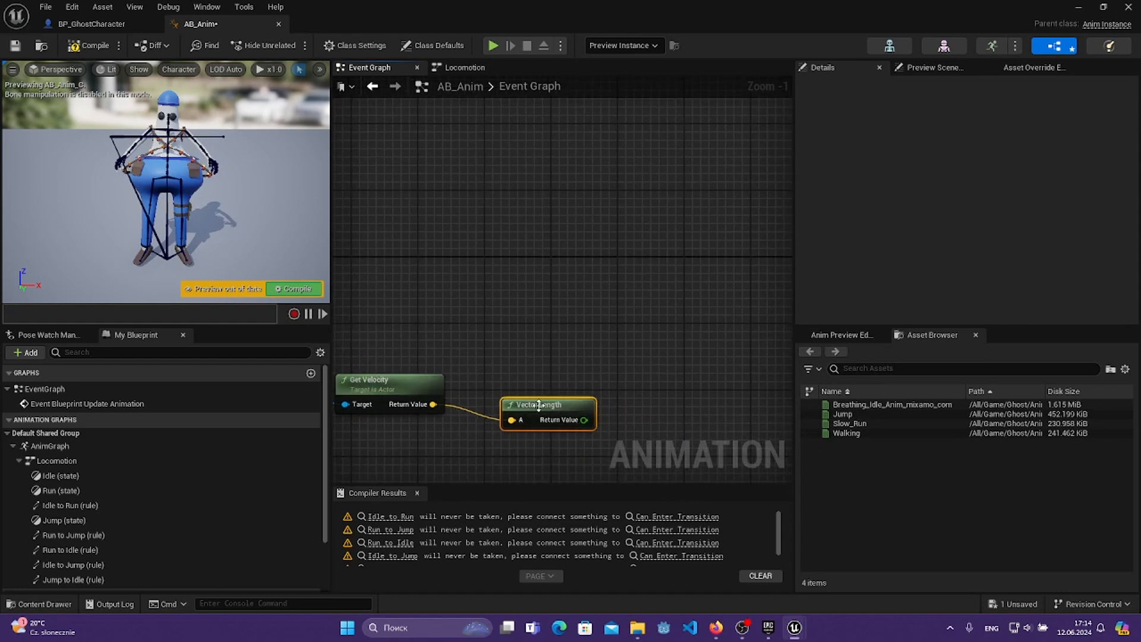
# - Line up Vector Length with Get Velocity and promote its Return Value to a variable named Speed
pyautogui.moveTo(539, 405); pyautogui.dragTo(636, 325)
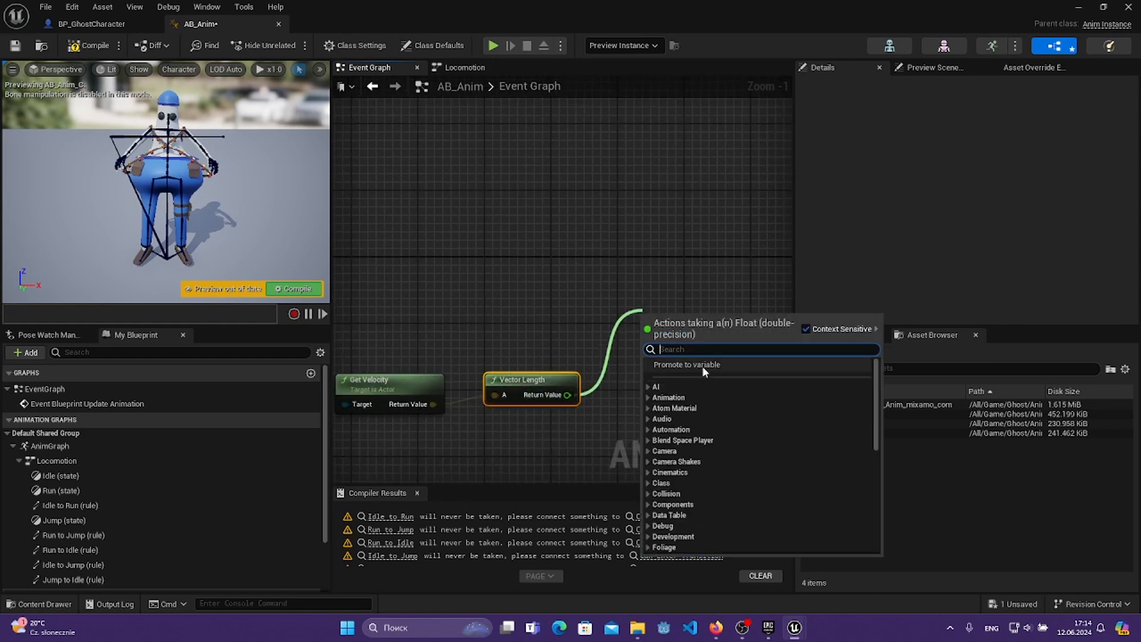
pyautogui.click(731, 365)
pyautogui.write('Spee')
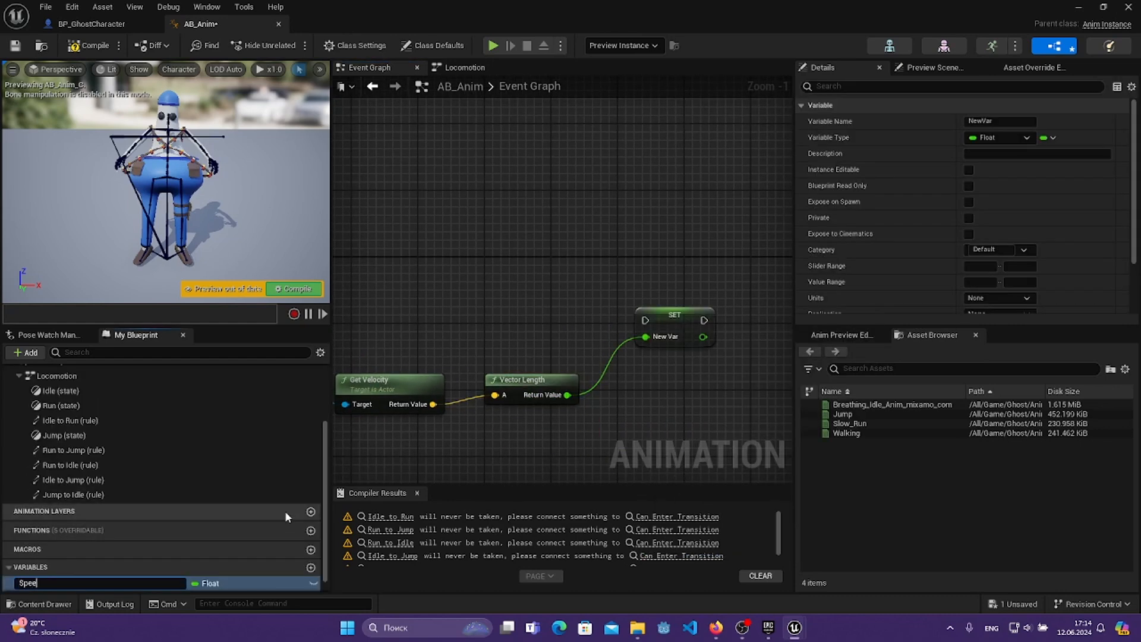
pyautogui.write('d')
pyautogui.press('Return')
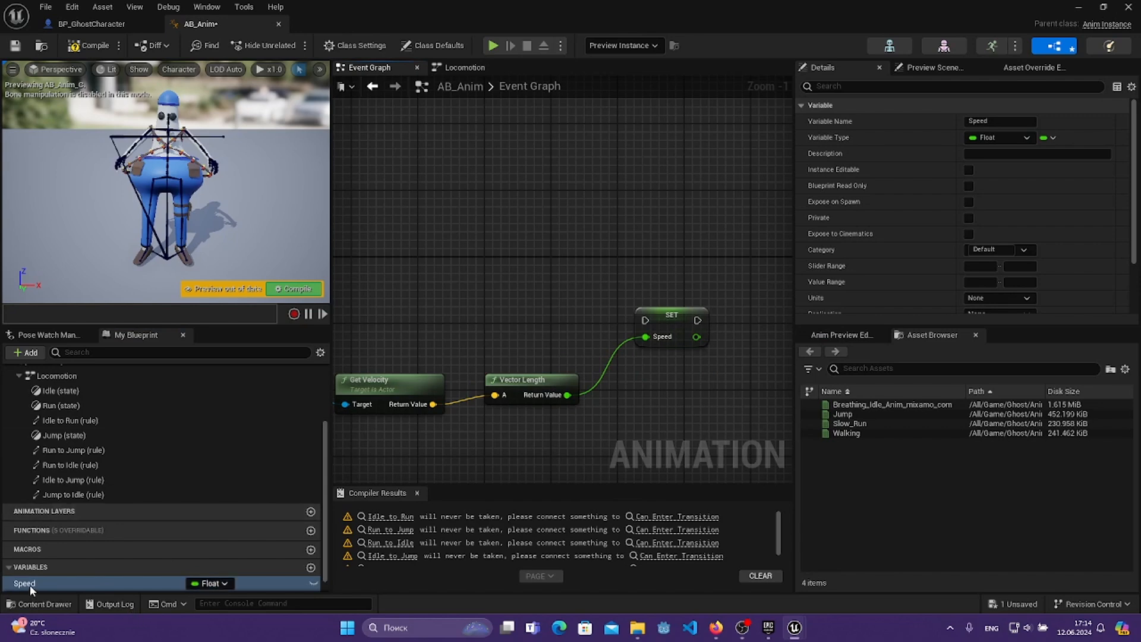
# - Connect the cast node's execution output to the SET Speed node and move that node up roughly level with the cast
pyautogui.moveTo(685, 276); pyautogui.dragTo(652, 305, button='right')
pyautogui.moveTo(538, 290); pyautogui.dragTo(576, 293, button='right')
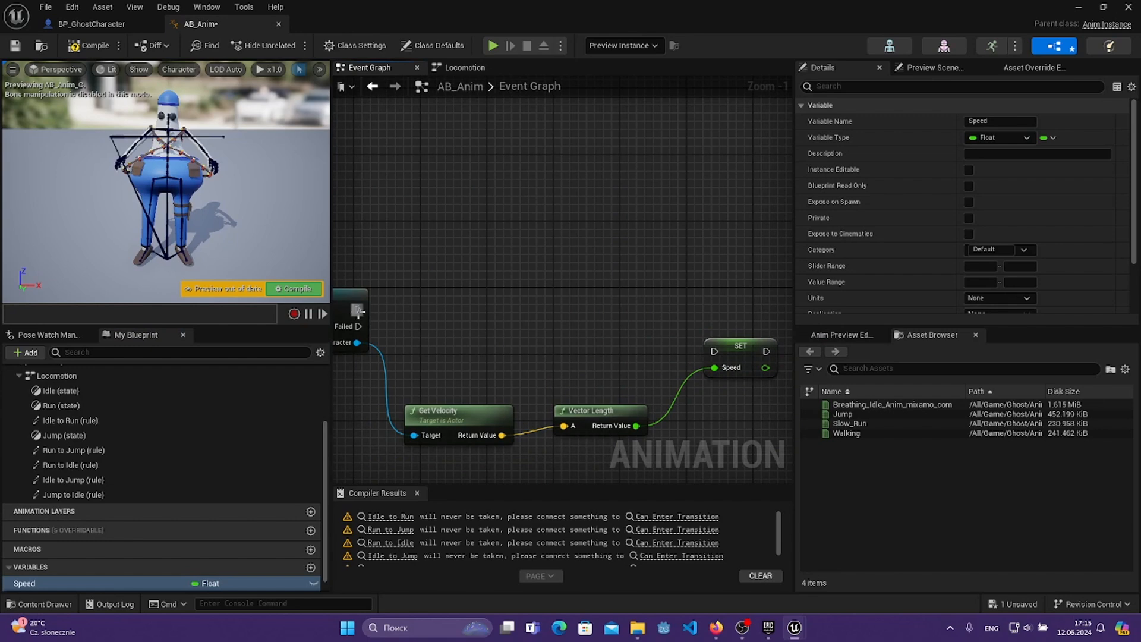
pyautogui.moveTo(357, 310); pyautogui.dragTo(714, 350)
pyautogui.moveTo(577, 293); pyautogui.dragTo(370, 198, button='right')
pyautogui.moveTo(522, 252); pyautogui.dragTo(520, 218)
pyautogui.click(594, 181)
pyautogui.moveTo(596, 181); pyautogui.dragTo(742, 204, button='right')
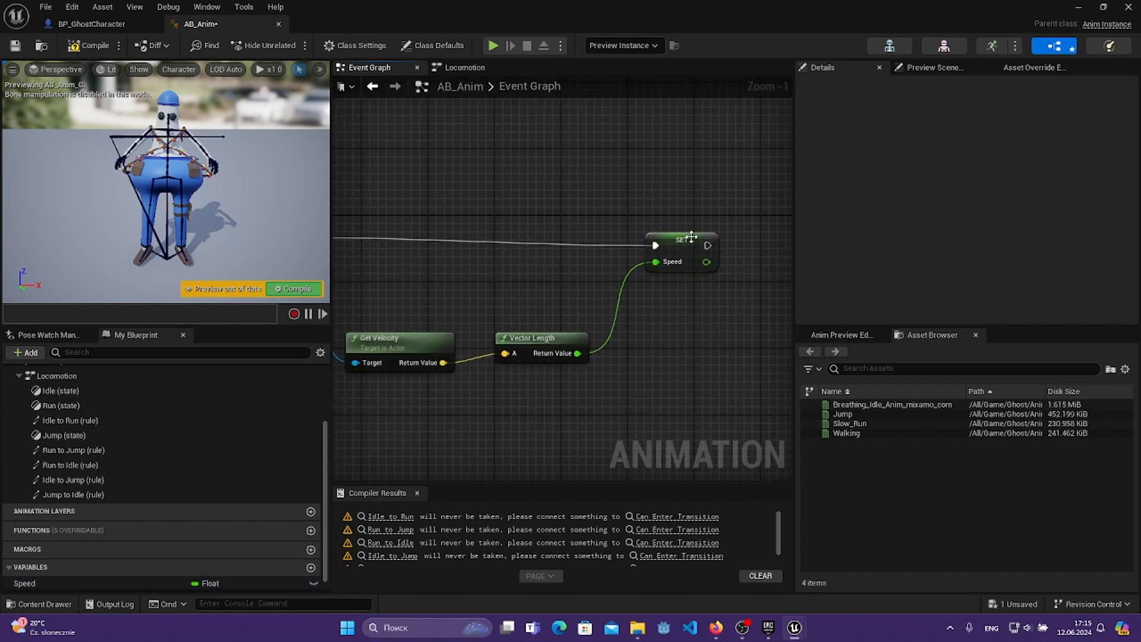
pyautogui.click(693, 237)
pyautogui.click(583, 197)
# - Add an Is Falling (CharacterMovement) node from the cast's As BP Ghost Character output
pyautogui.moveTo(369, 265); pyautogui.dragTo(586, 231, button='right')
pyautogui.moveTo(514, 236); pyautogui.dragTo(539, 368)
pyautogui.write('i')
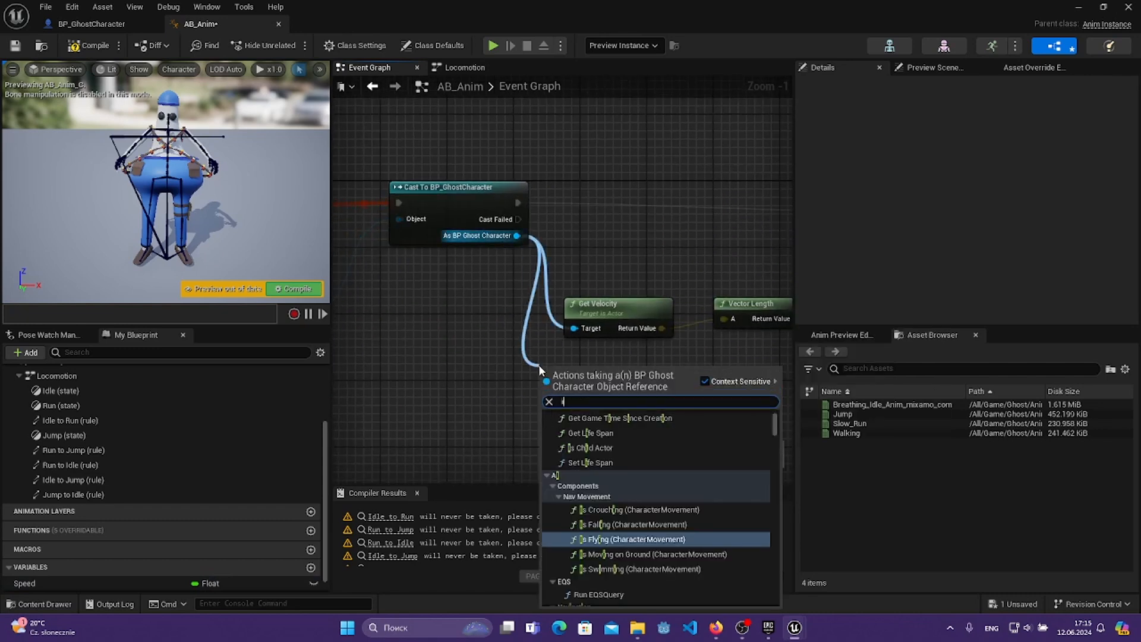
pyautogui.write('s fall')
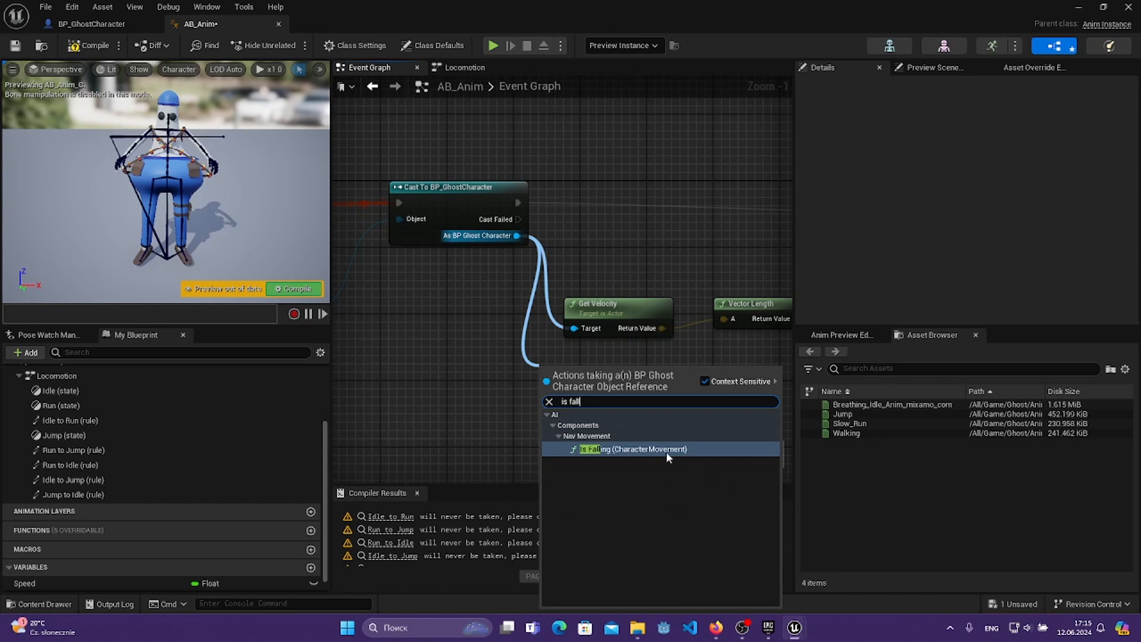
pyautogui.click(666, 449)
# - Arrange the Character Movement and Is Falling nodes in a row beneath Get Velocity, and compile and save AB_Anim
pyautogui.scroll(-1, 662, 262)
pyautogui.moveTo(662, 262); pyautogui.dragTo(471, 267, button='right')
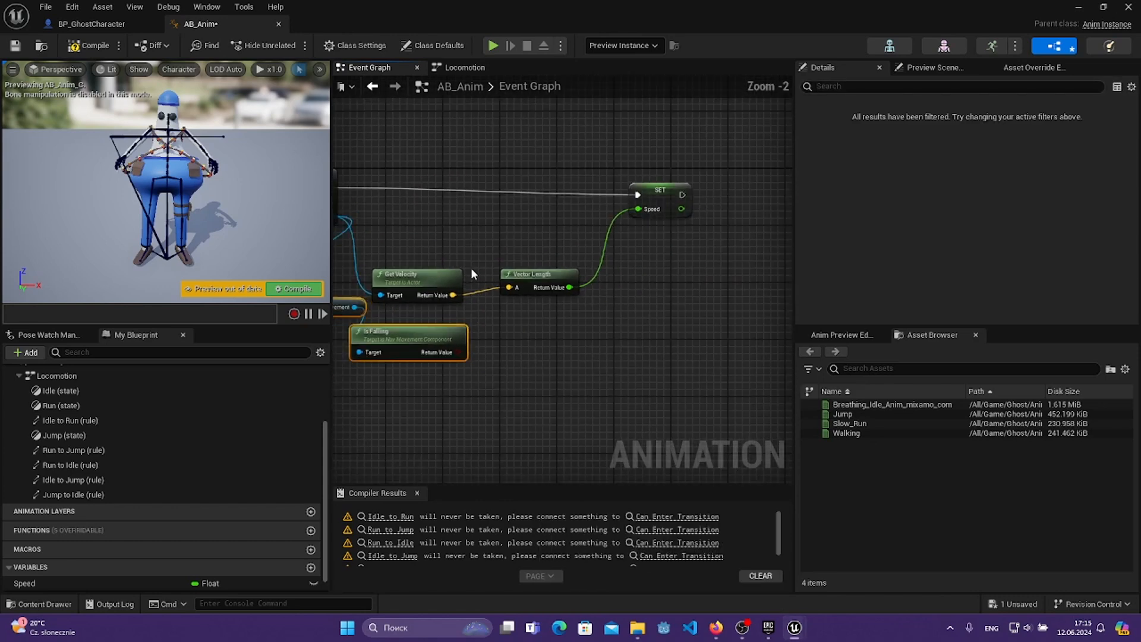
pyautogui.scroll(-1, 471, 268)
pyautogui.moveTo(458, 348); pyautogui.dragTo(579, 380)
pyautogui.moveTo(514, 362); pyautogui.dragTo(570, 332)
pyautogui.click(538, 329)
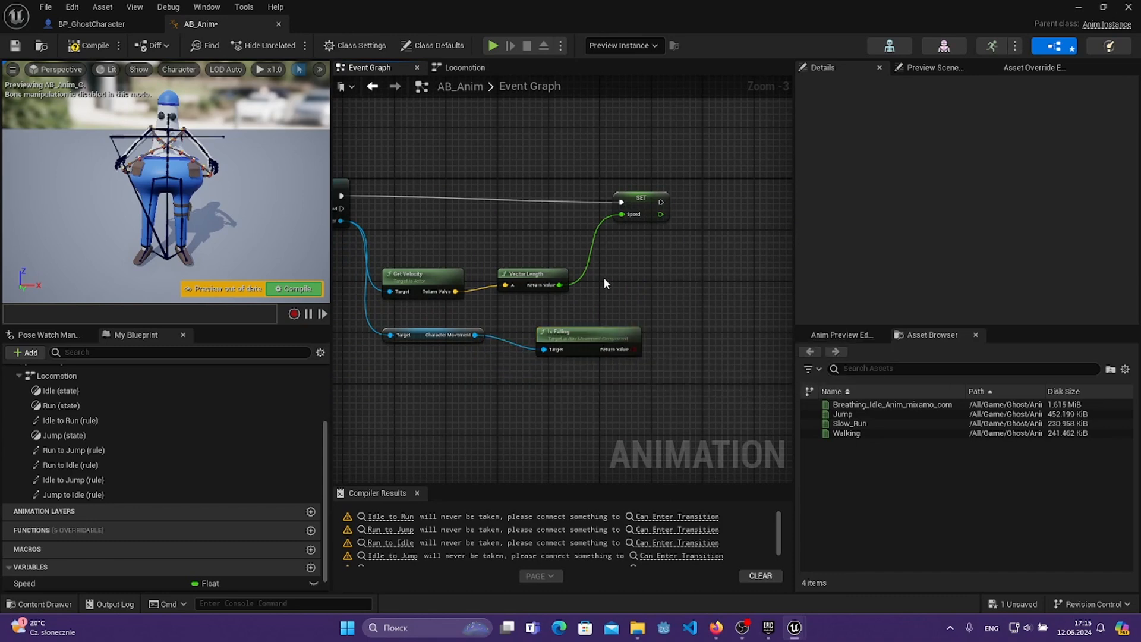
pyautogui.moveTo(604, 284); pyautogui.dragTo(504, 355, button='right')
pyautogui.click(85, 52)
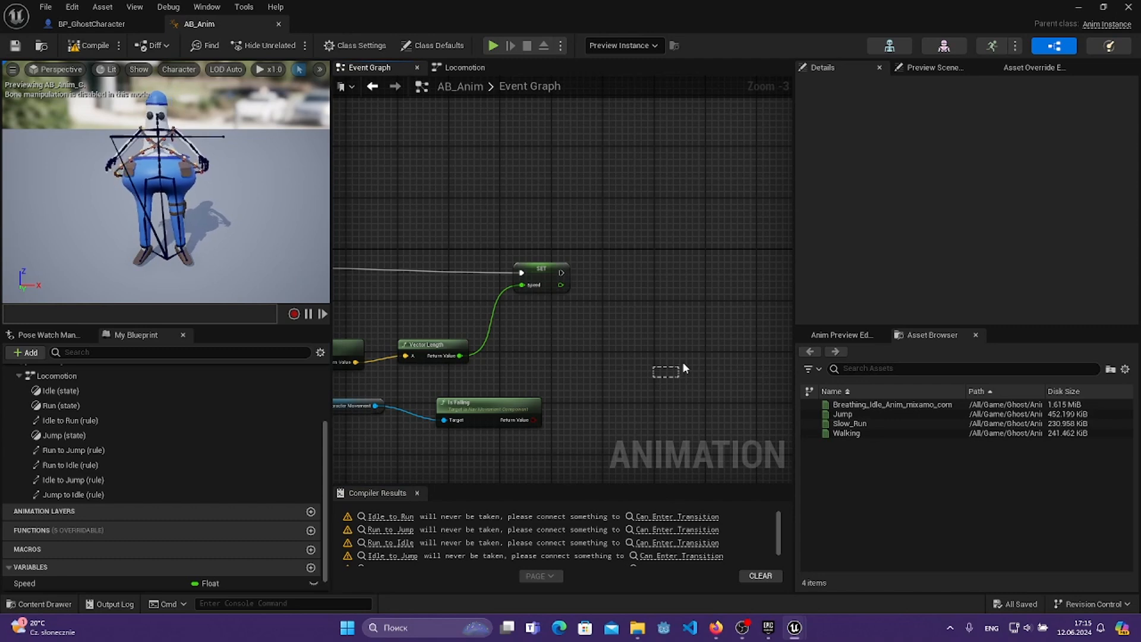
# - Move Is Falling up closer to Vector Length and promote its Return Value to a Boolean variable named isFalling
pyautogui.moveTo(650, 375); pyautogui.dragTo(655, 346, button='right')
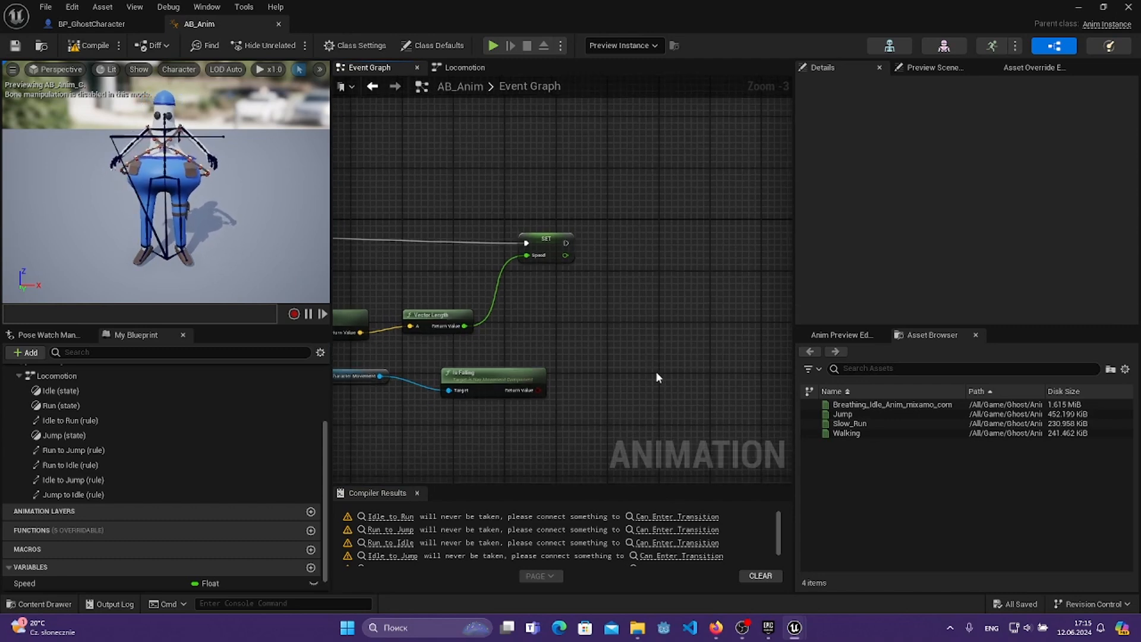
pyautogui.scroll(2, 660, 379)
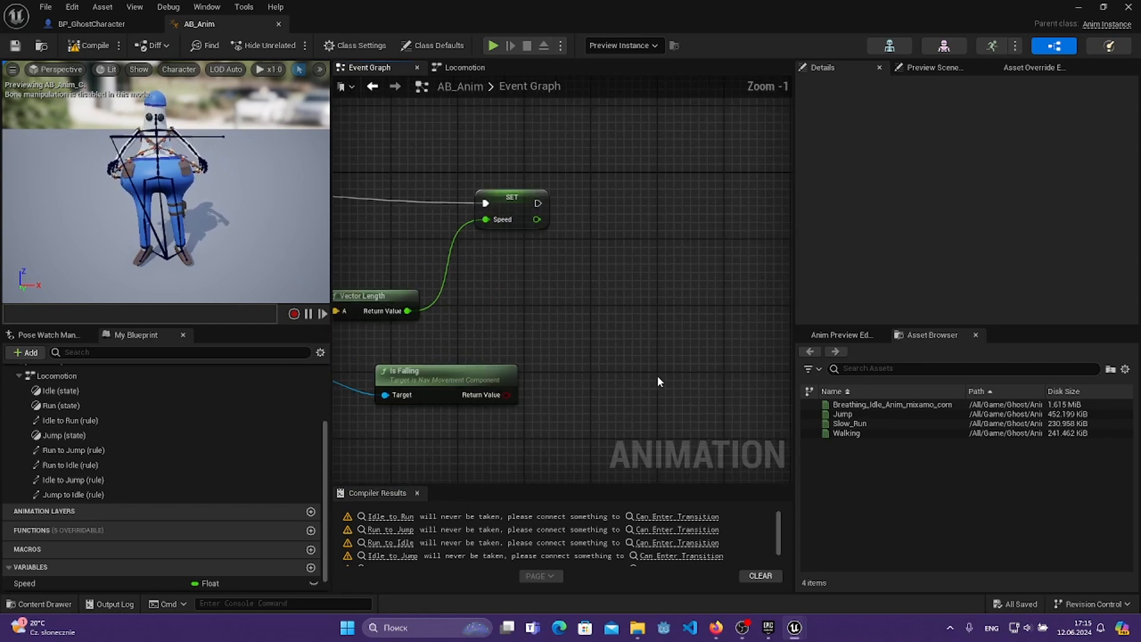
pyautogui.moveTo(530, 380); pyautogui.dragTo(522, 355)
pyautogui.moveTo(592, 290); pyautogui.dragTo(754, 321, button='right')
pyautogui.scroll(-2, 716, 309)
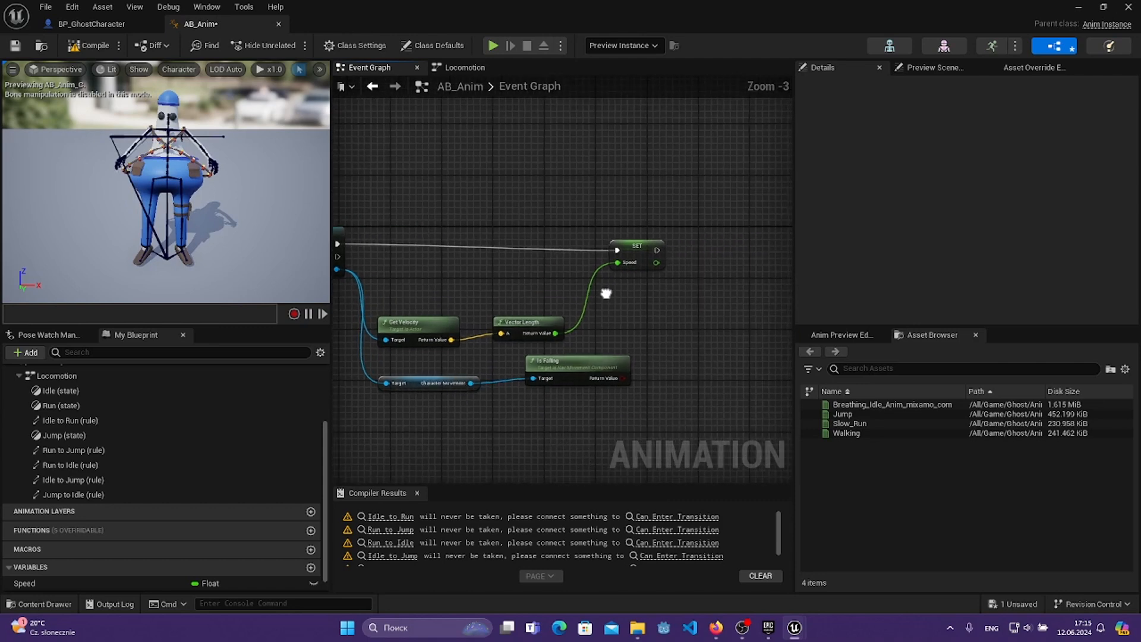
pyautogui.moveTo(603, 290); pyautogui.dragTo(436, 305, button='right')
pyautogui.moveTo(546, 291); pyautogui.dragTo(548, 293)
pyautogui.click(600, 342)
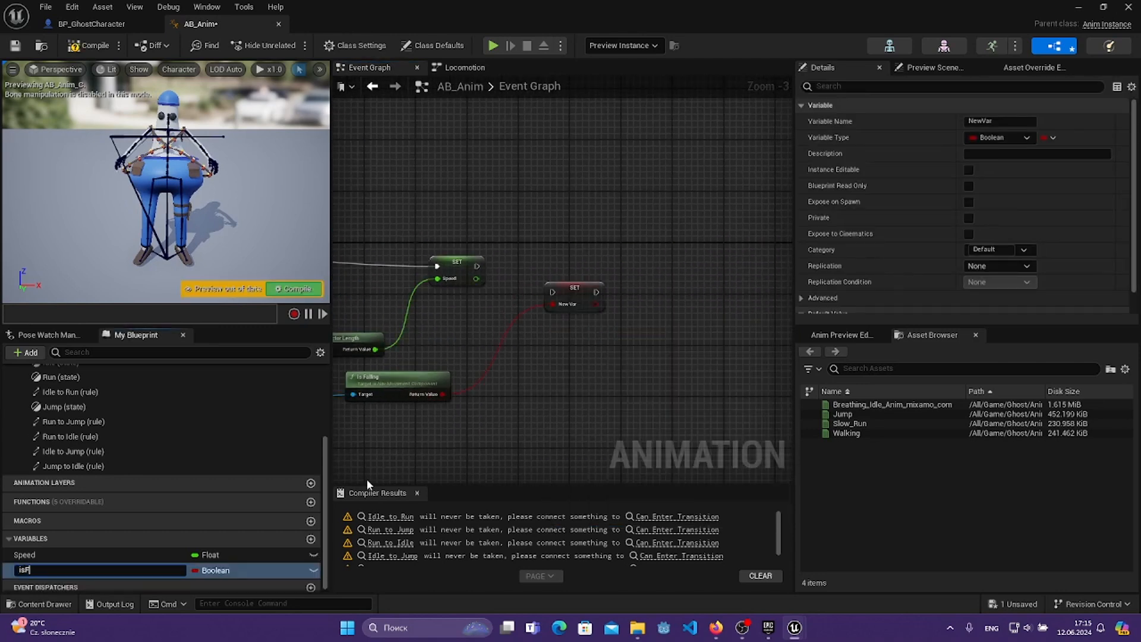
pyautogui.press('Return')
# - Connect SET Speed's execution output to SET Is Falling, align the two nodes level, and compile and save AB_Anim
pyautogui.scroll(3, 562, 265)
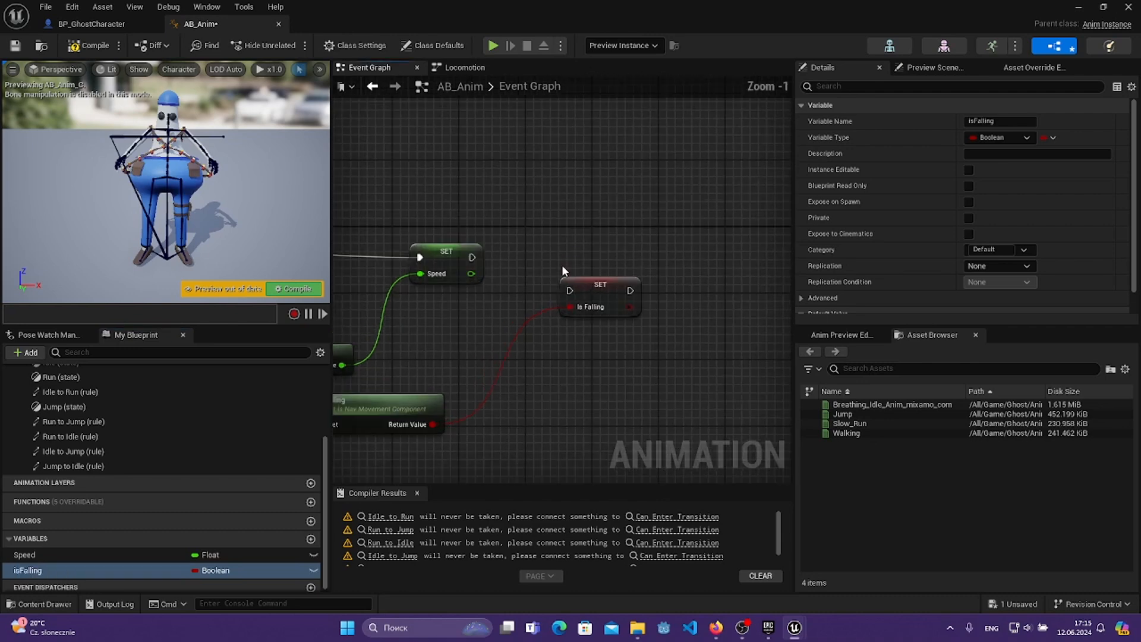
pyautogui.moveTo(569, 289); pyautogui.dragTo(570, 291)
pyautogui.moveTo(608, 282); pyautogui.dragTo(606, 245)
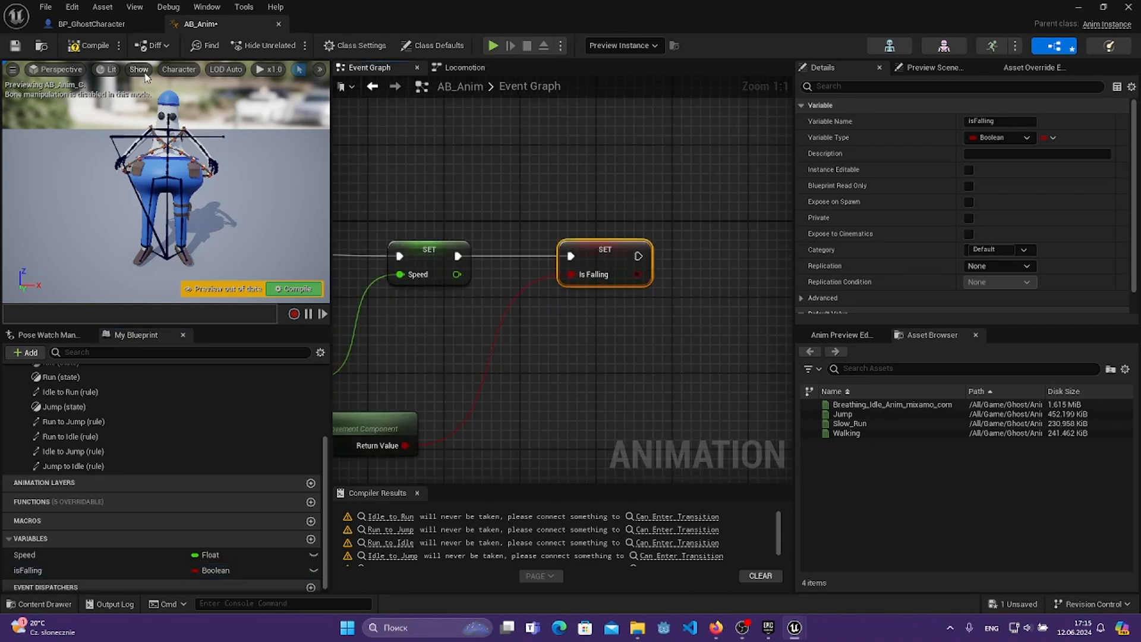
pyautogui.click(17, 46)
pyautogui.click(572, 170)
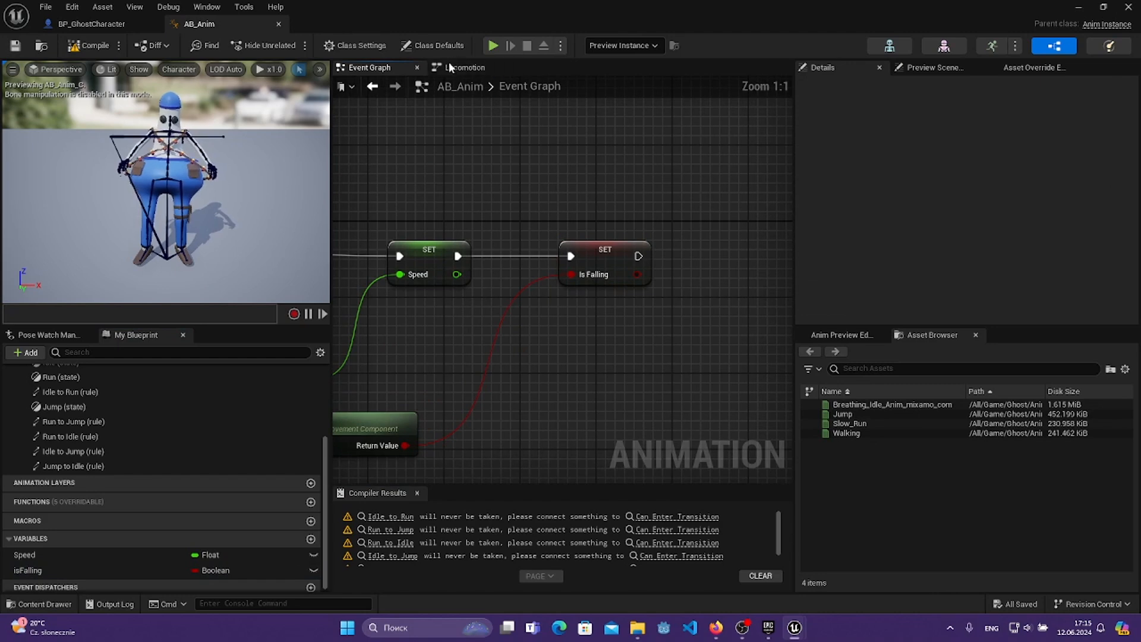
# - In Locomotion's Idle to Run rule, add a Speed getter feeding a Greater (>) comparison against 0.0
pyautogui.click(464, 67)
pyautogui.moveTo(461, 250); pyautogui.dragTo(434, 233, button='right')
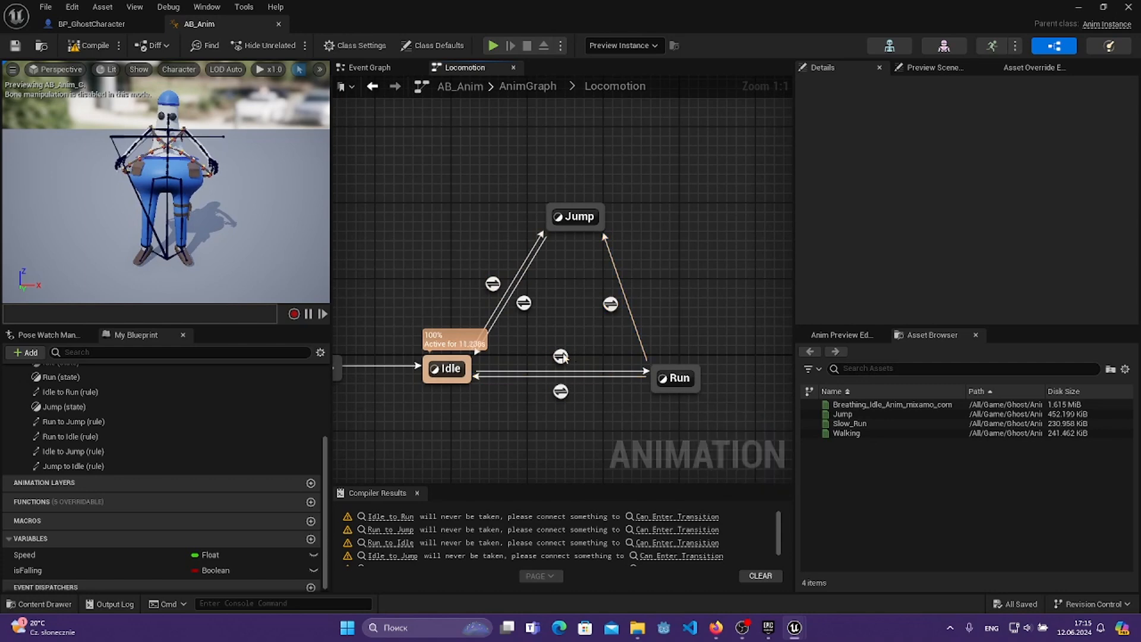
pyautogui.doubleClick(560, 356)
pyautogui.moveTo(27, 555); pyautogui.dragTo(538, 397)
pyautogui.click(463, 406)
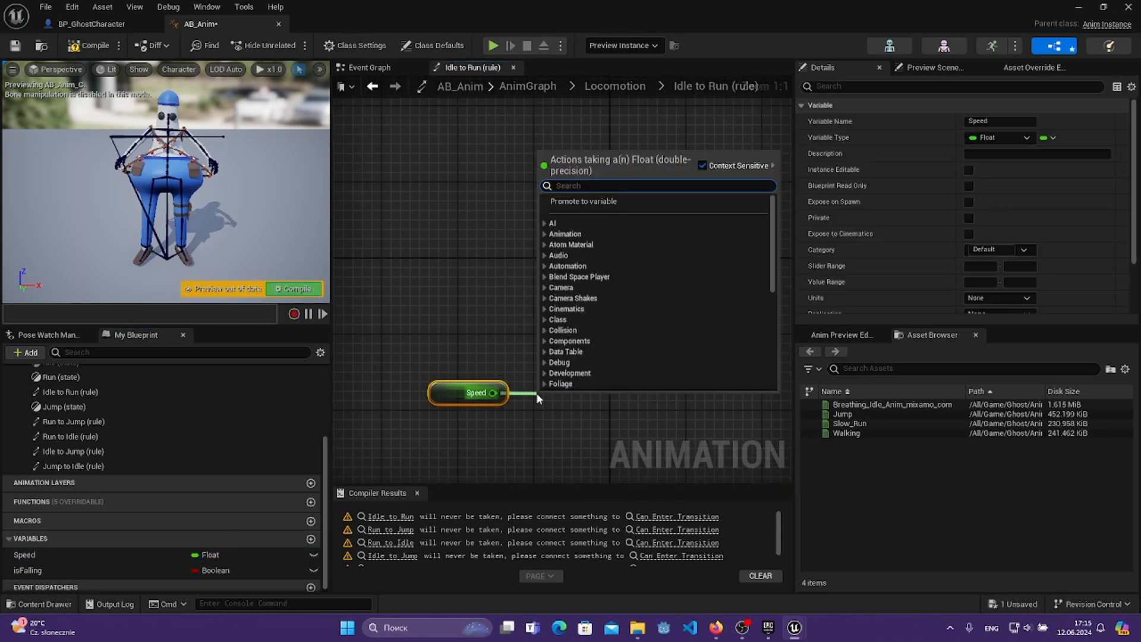
pyautogui.write('<')
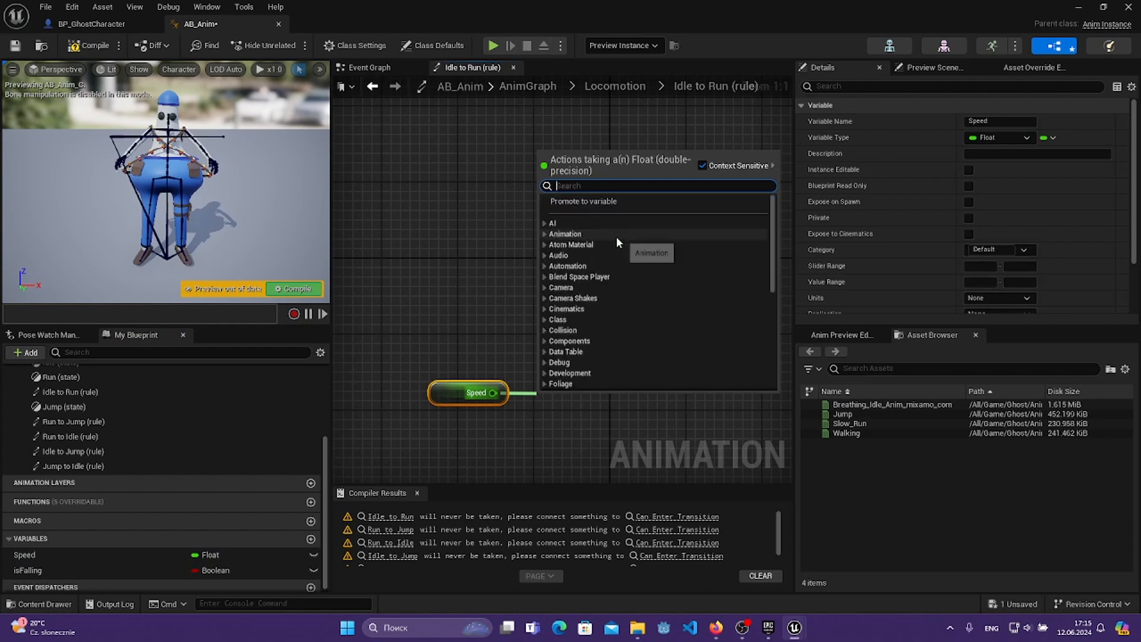
pyautogui.click(615, 237)
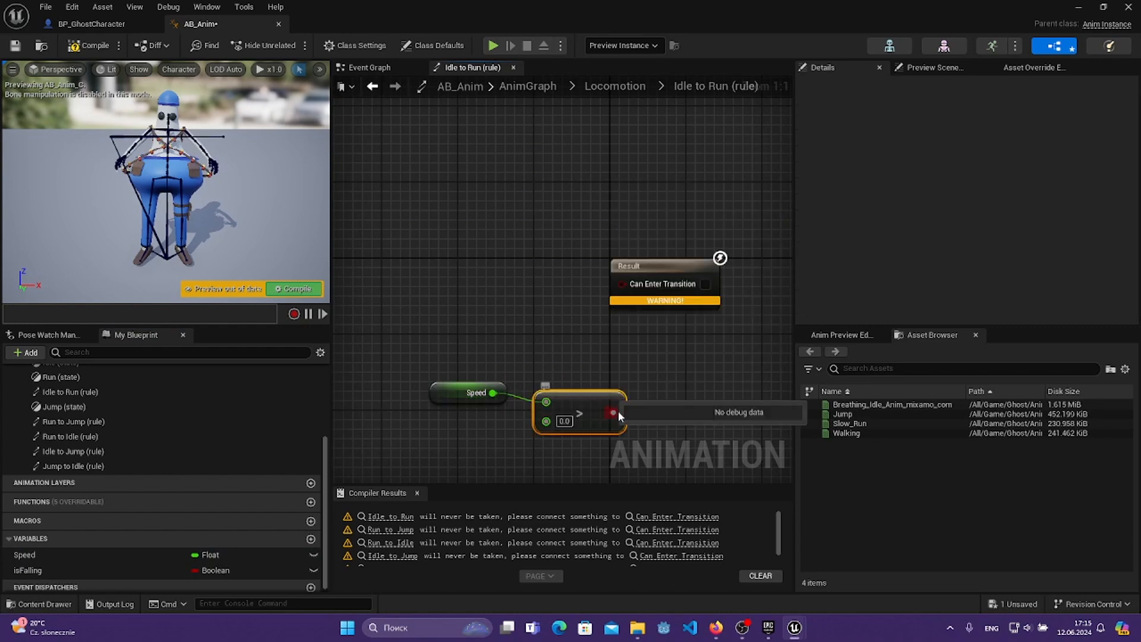
# - Connect the Greater comparison's output to Can Enter Transition, and compile and save AB_Anim
pyautogui.moveTo(626, 284); pyautogui.dragTo(622, 283)
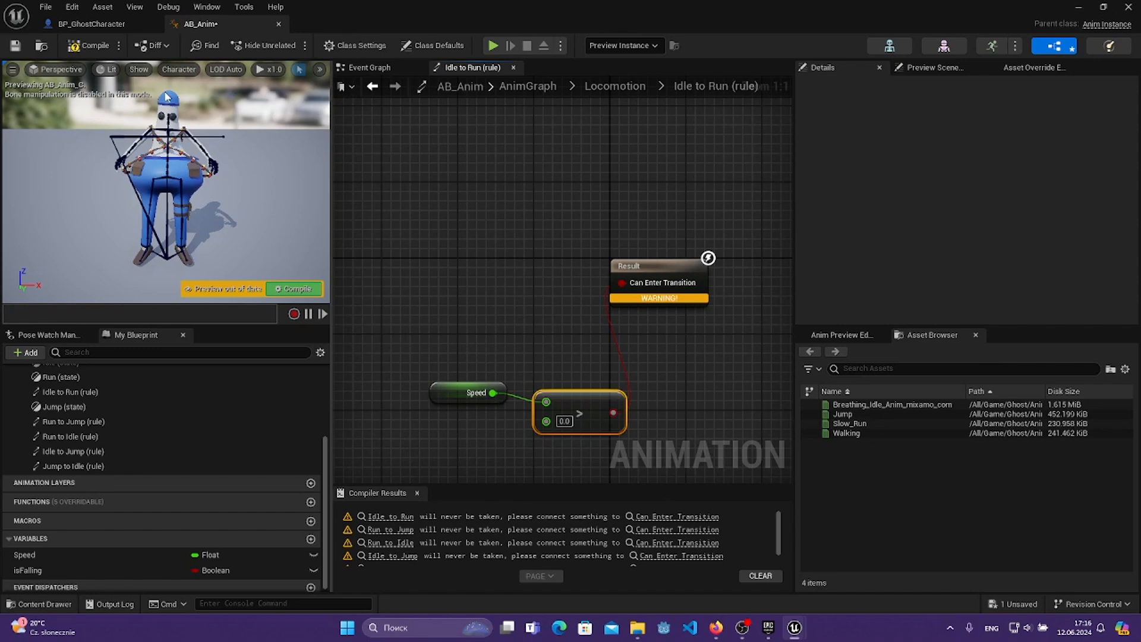
pyautogui.click(79, 45)
pyautogui.click(557, 290)
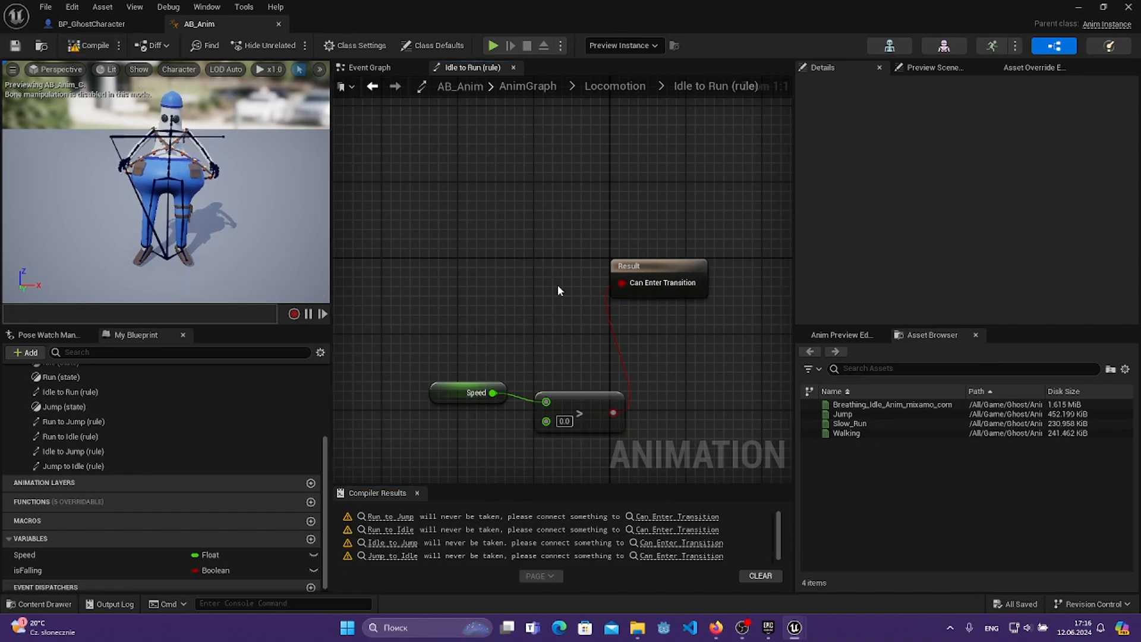
# - Open the Run to Idle rule from Locomotion and place a Speed getter to the left of the Result node
pyautogui.doubleClick(572, 317)
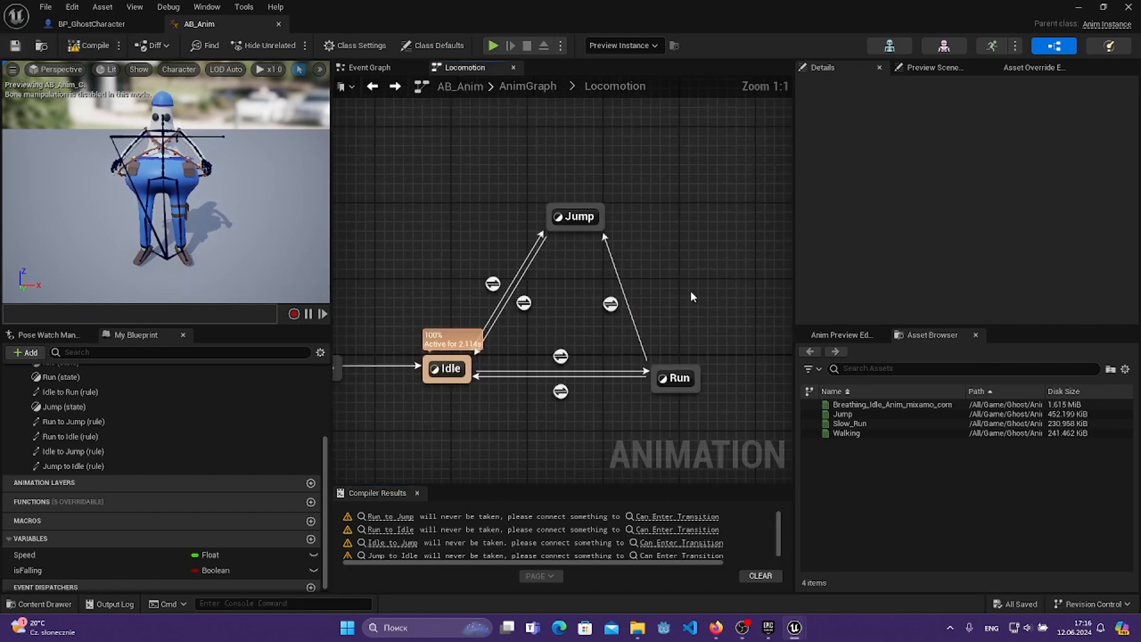
pyautogui.doubleClick(564, 394)
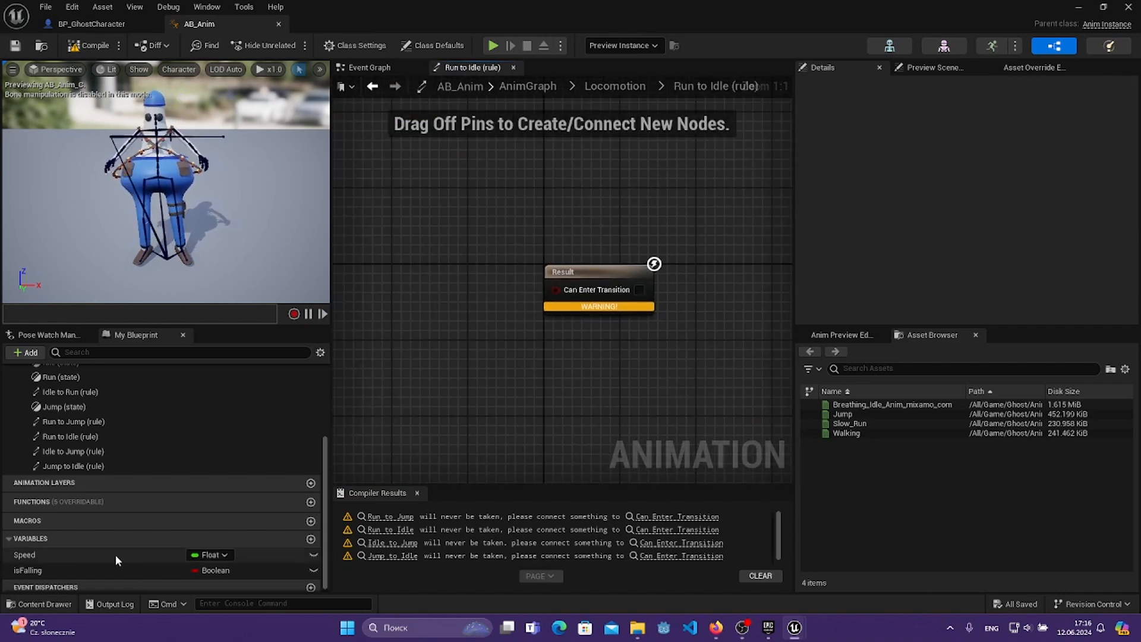
pyautogui.moveTo(115, 555); pyautogui.dragTo(426, 374)
pyautogui.click(447, 381)
pyautogui.moveTo(451, 379); pyautogui.dragTo(542, 413, button='right')
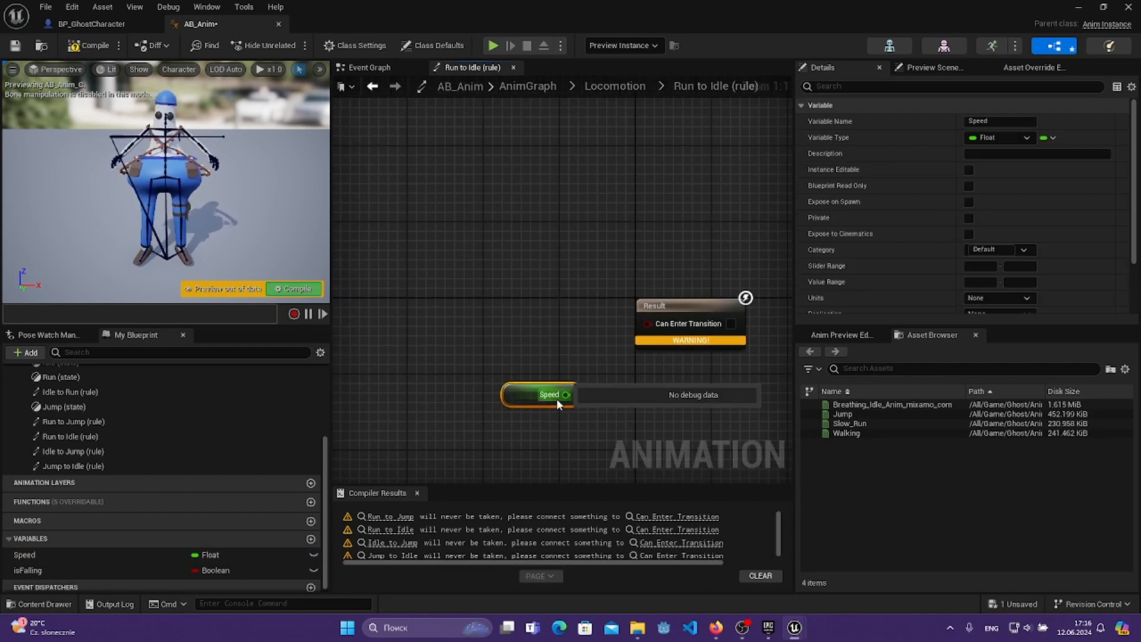
pyautogui.moveTo(516, 390); pyautogui.dragTo(439, 343)
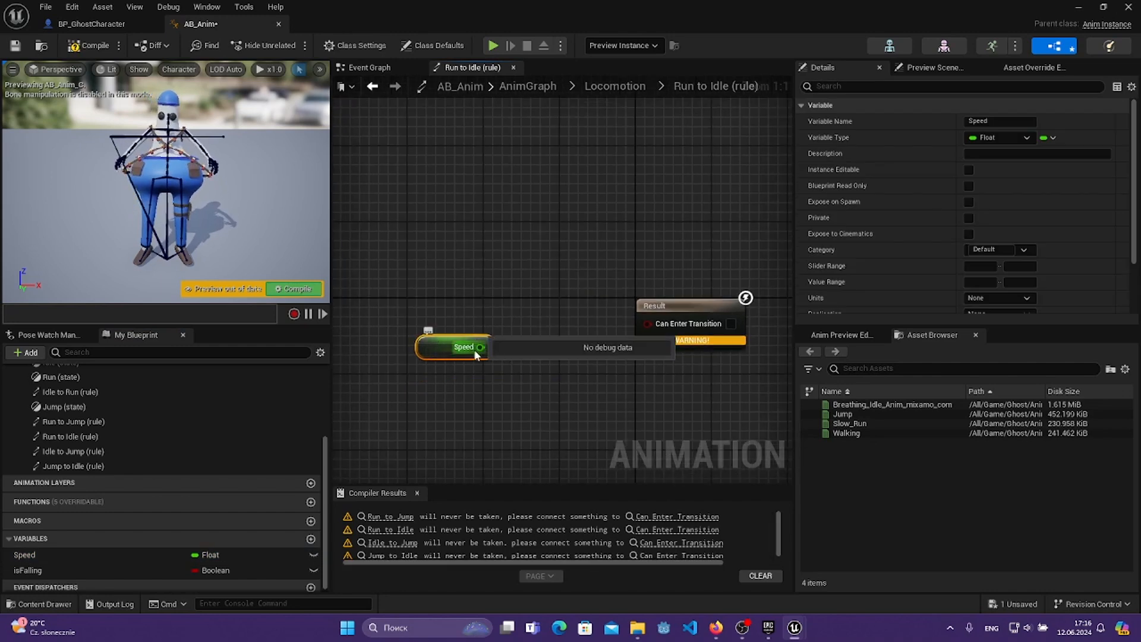
pyautogui.moveTo(540, 415); pyautogui.dragTo(540, 412)
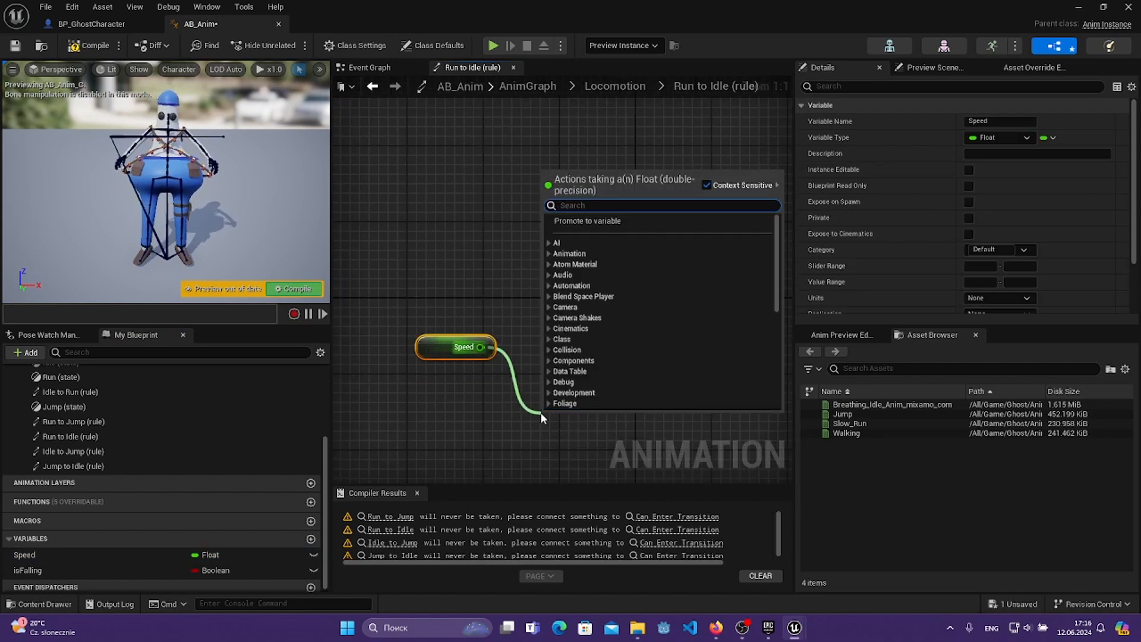
pyautogui.write('!=')
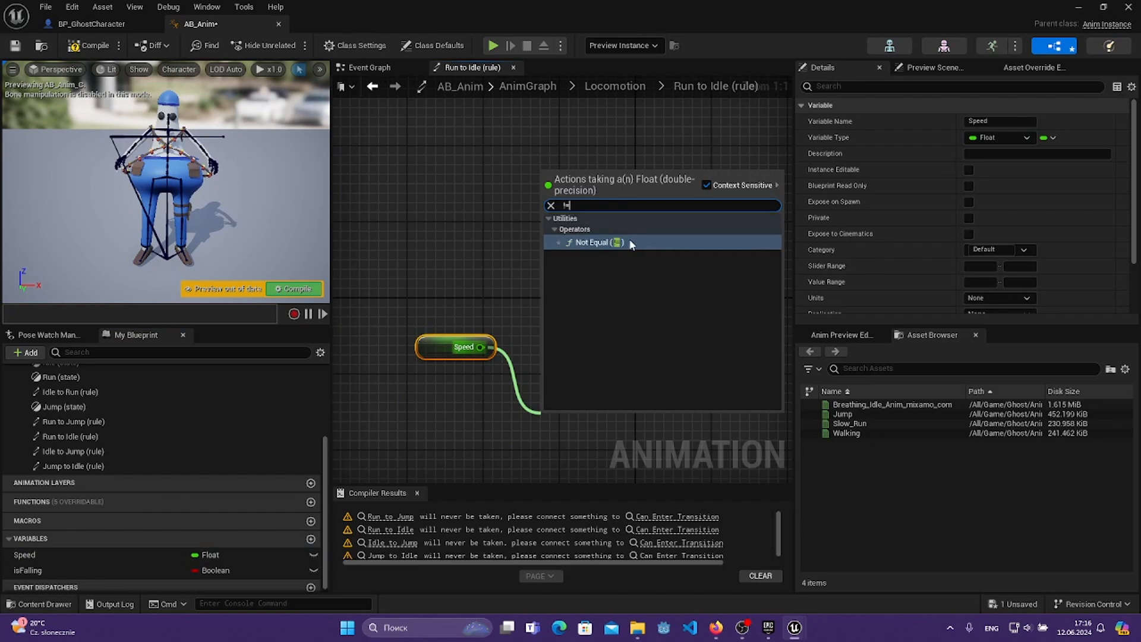
pyautogui.click(632, 242)
pyautogui.moveTo(632, 433); pyautogui.dragTo(648, 323)
pyautogui.click(85, 46)
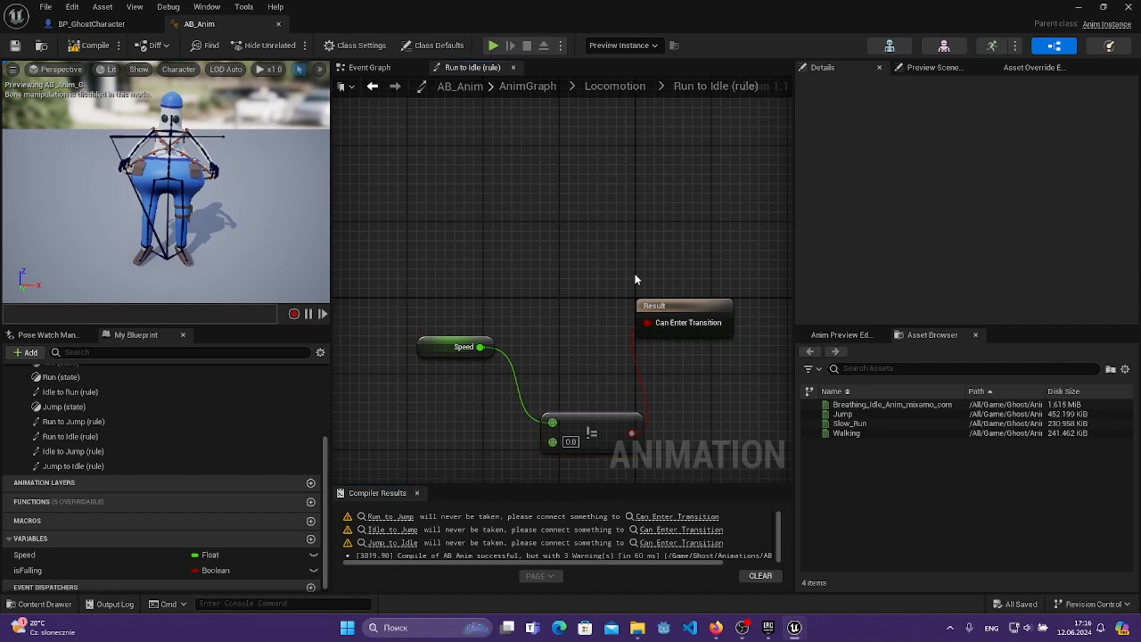
pyautogui.click(612, 440)
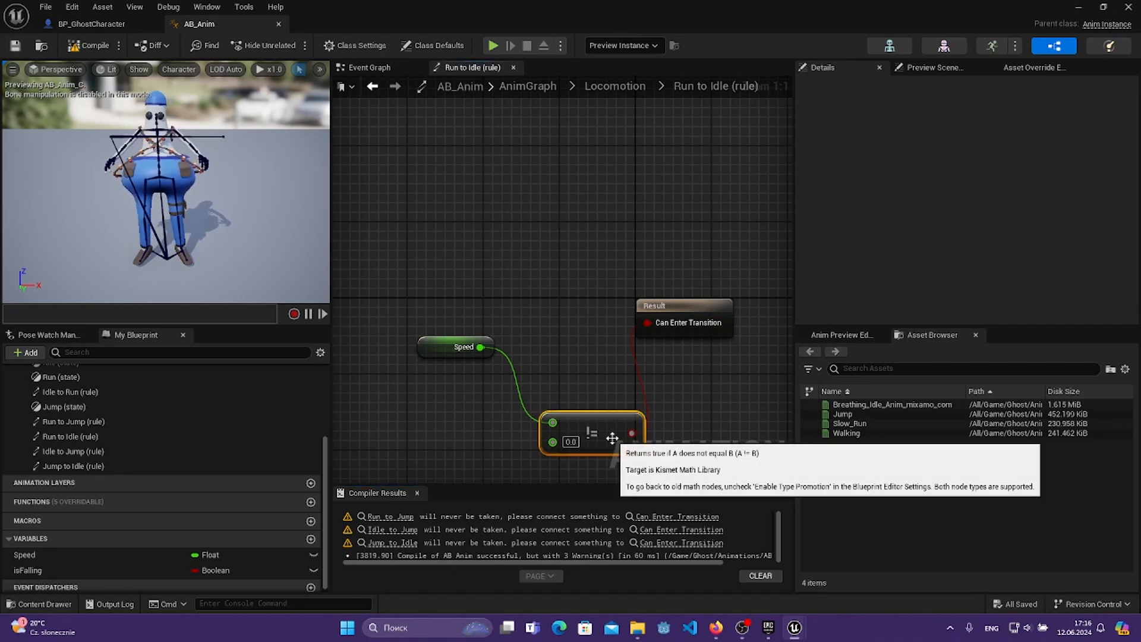
pyautogui.press('Delete')
# - Compare Speed with 0.0 using an Equal (==) node, connect its output to Can Enter Transition, and compile and save AB_Anim
pyautogui.moveTo(544, 397); pyautogui.dragTo(545, 397)
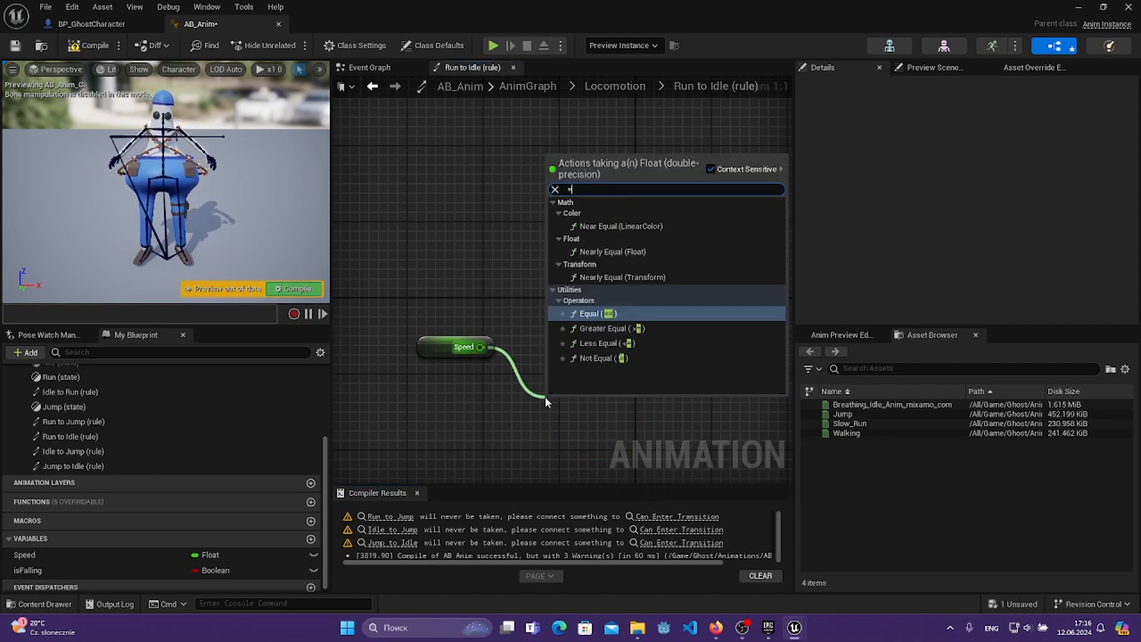
pyautogui.click(651, 308)
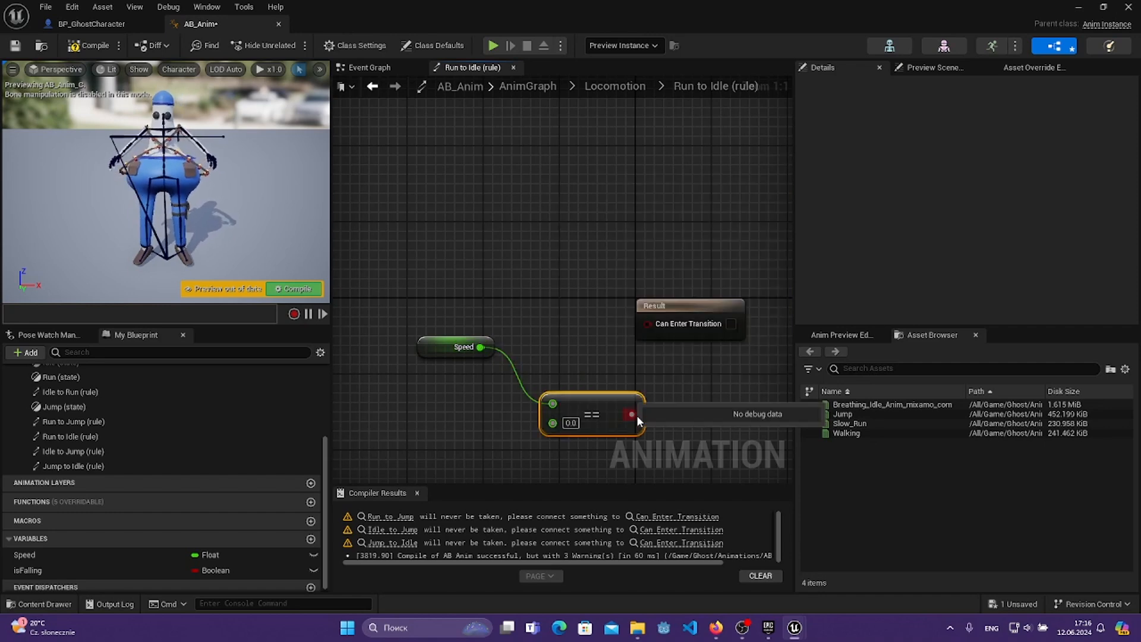
pyautogui.moveTo(636, 415); pyautogui.dragTo(652, 323)
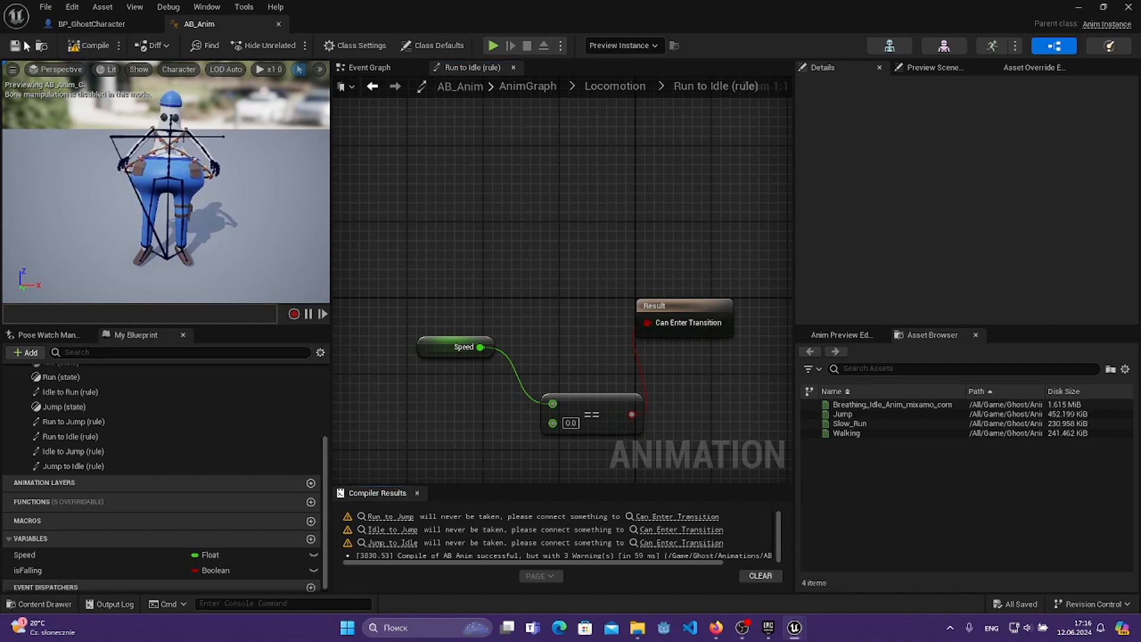
# - In Locomotion's Run to Jump rule, connect an isFalling getter to the Result node's Can Enter Transition
pyautogui.doubleClick(586, 248)
pyautogui.moveTo(545, 431); pyautogui.dragTo(561, 454, button='right')
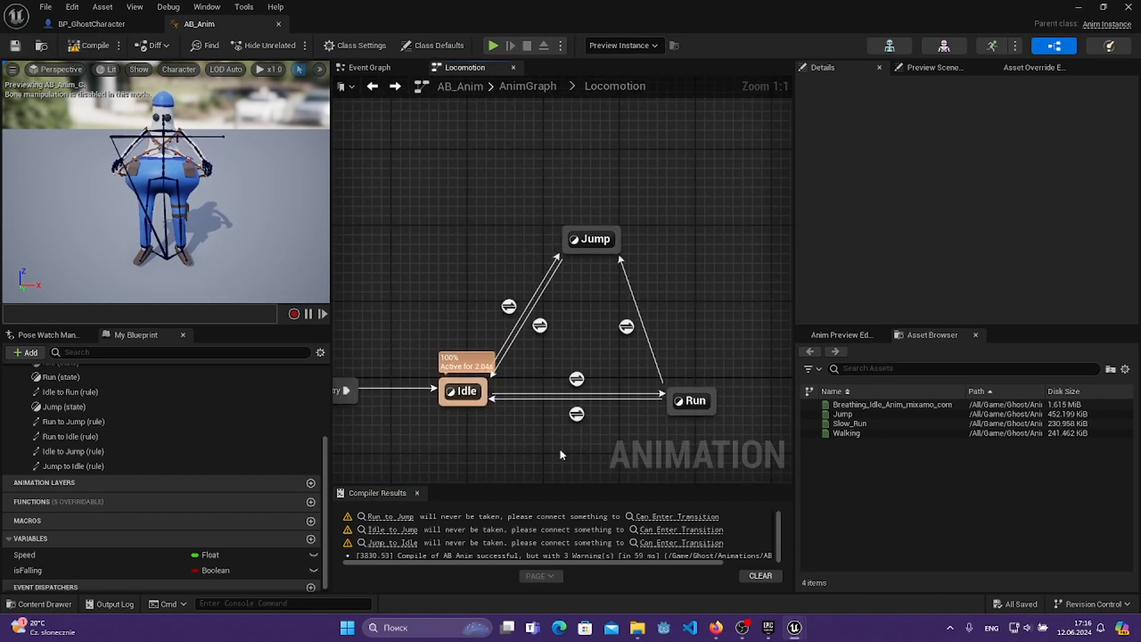
pyautogui.moveTo(468, 392); pyautogui.dragTo(345, 385, button='right')
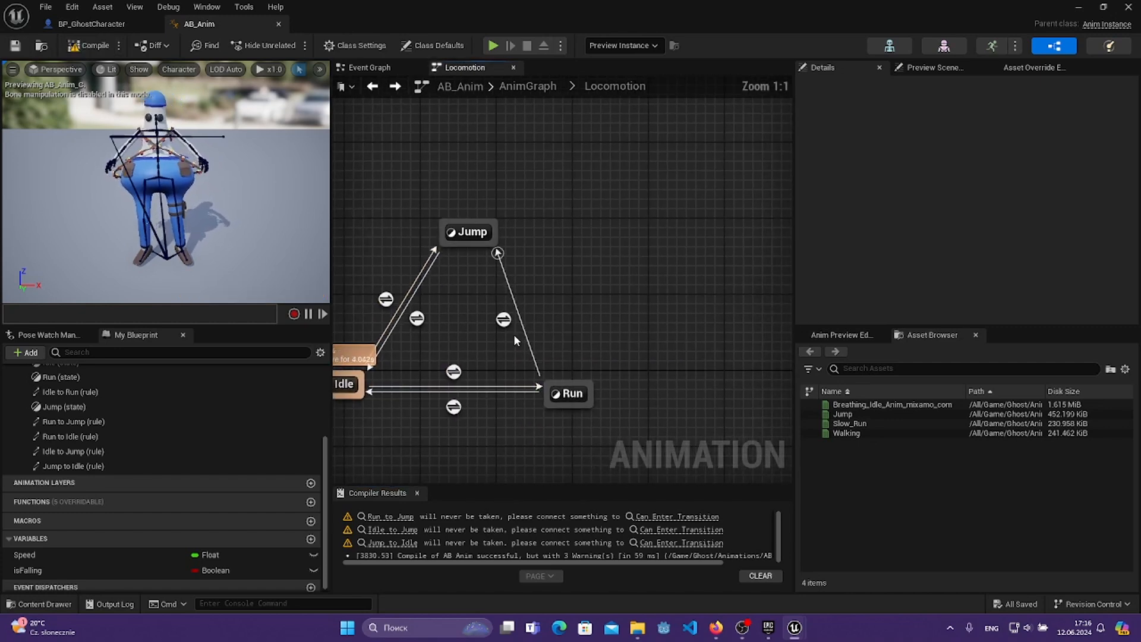
pyautogui.doubleClick(504, 321)
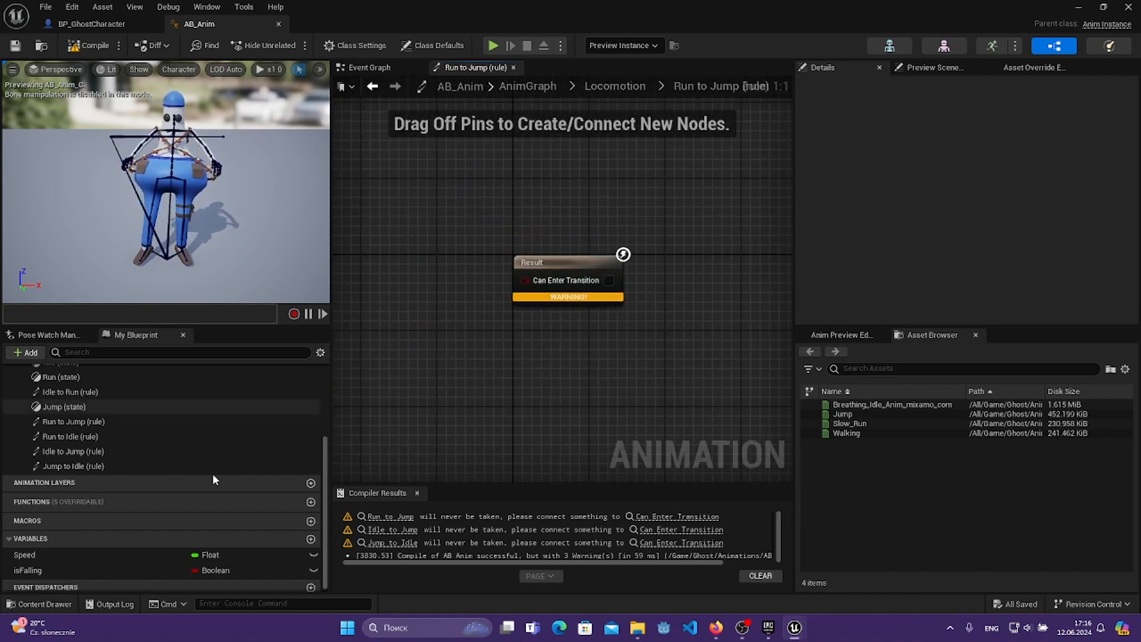
pyautogui.moveTo(111, 568); pyautogui.dragTo(537, 279)
pyautogui.moveTo(461, 358); pyautogui.dragTo(577, 389, button='right')
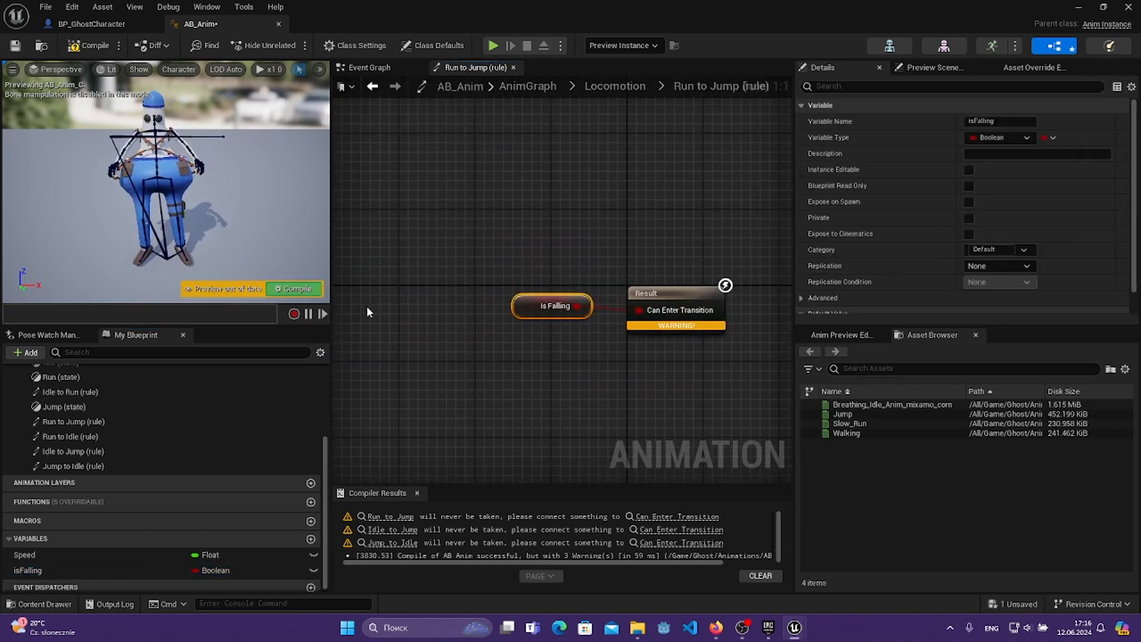
# - In Locomotion's Idle to Jump rule, connect an isFalling getter to the Result node's Can Enter Transition
pyautogui.doubleClick(526, 383)
pyautogui.moveTo(388, 308); pyautogui.dragTo(560, 324, button='right')
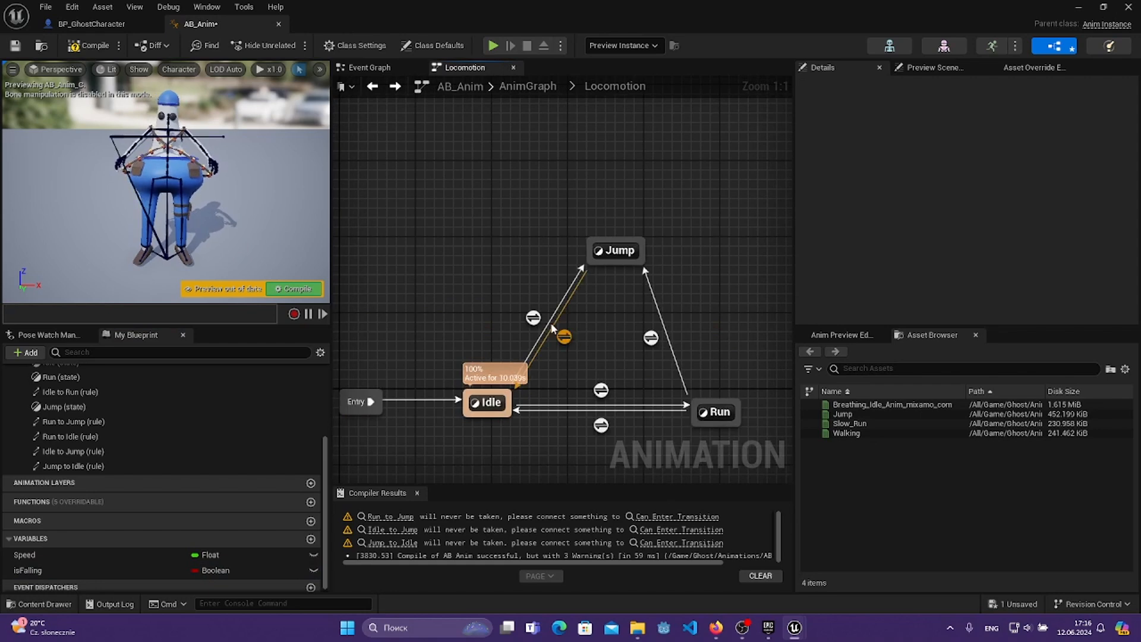
pyautogui.doubleClick(534, 318)
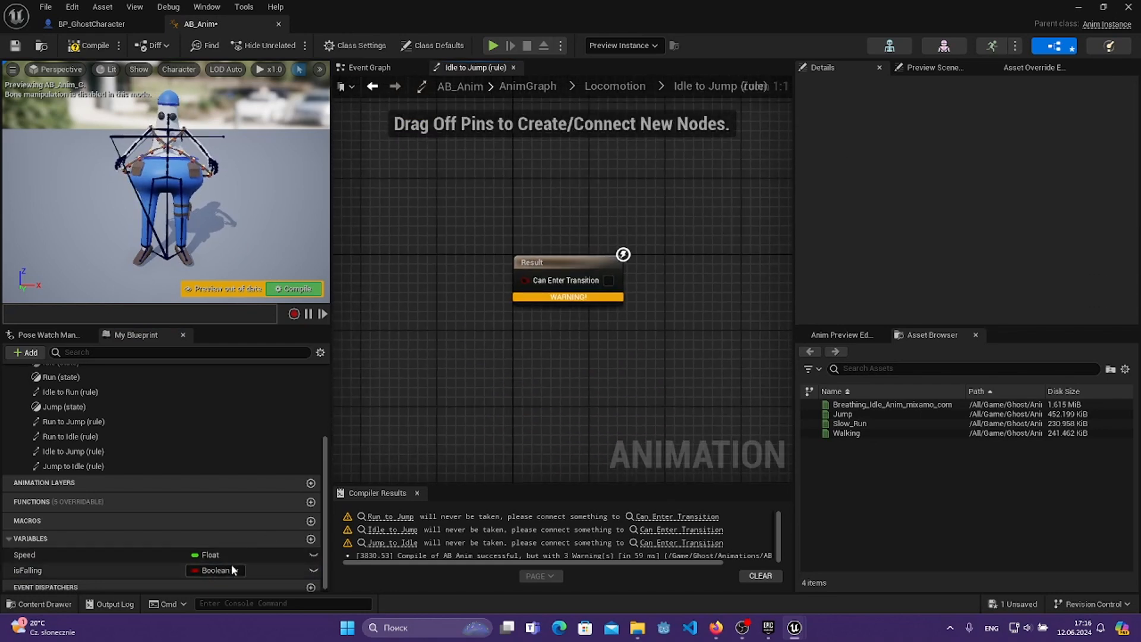
pyautogui.moveTo(269, 569); pyautogui.dragTo(529, 279)
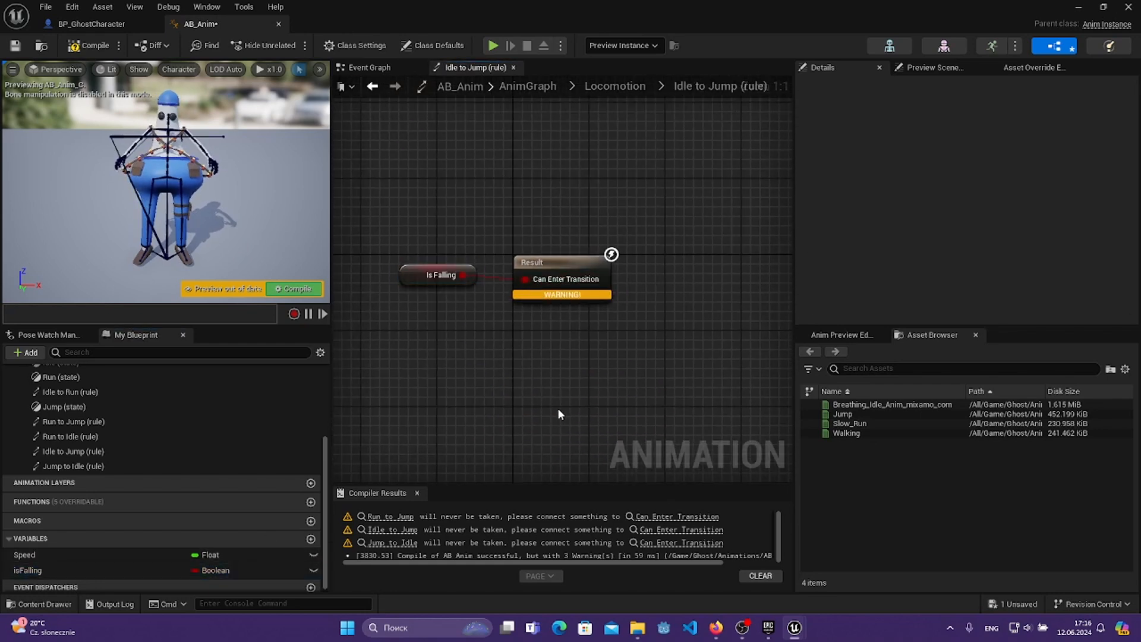
# - Open the Jump to Idle rule from Locomotion, place an isFalling getter, and feed it into a NOT Boolean node
pyautogui.doubleClick(558, 408)
pyautogui.doubleClick(564, 339)
pyautogui.moveTo(161, 568); pyautogui.dragTo(390, 325)
pyautogui.click(438, 350)
pyautogui.moveTo(488, 384); pyautogui.dragTo(487, 384)
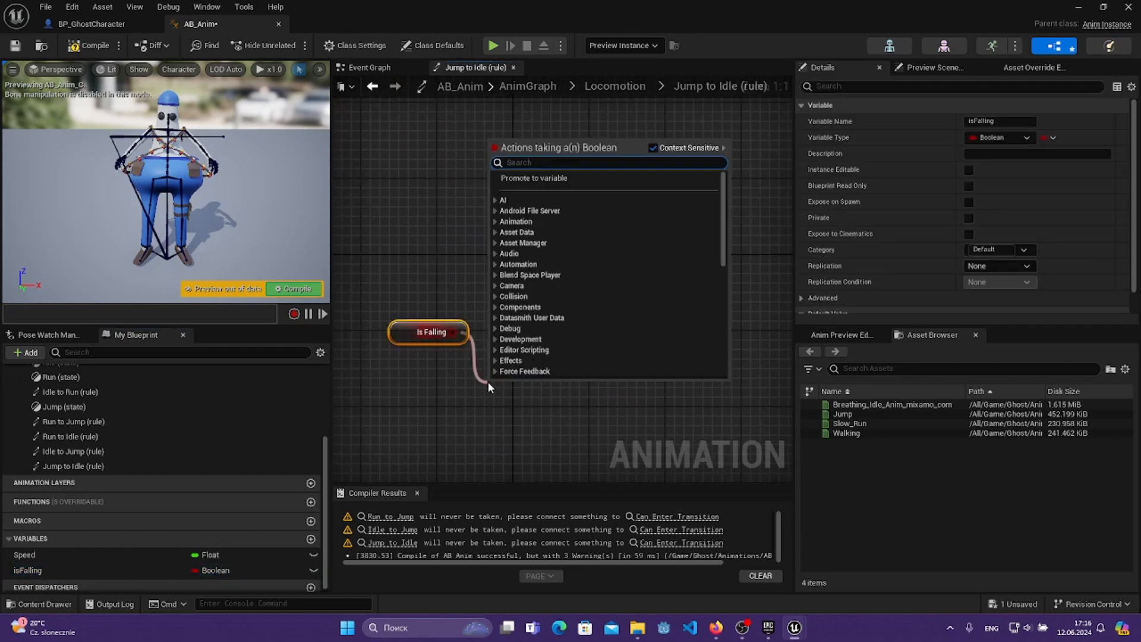
pyautogui.write('NOT')
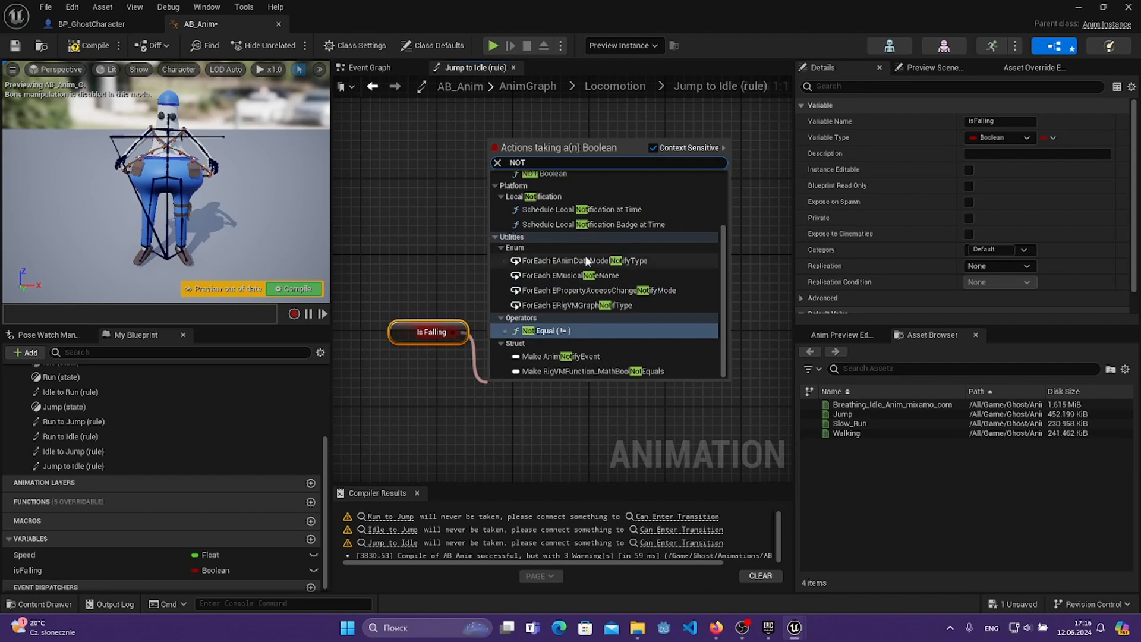
pyautogui.click(572, 173)
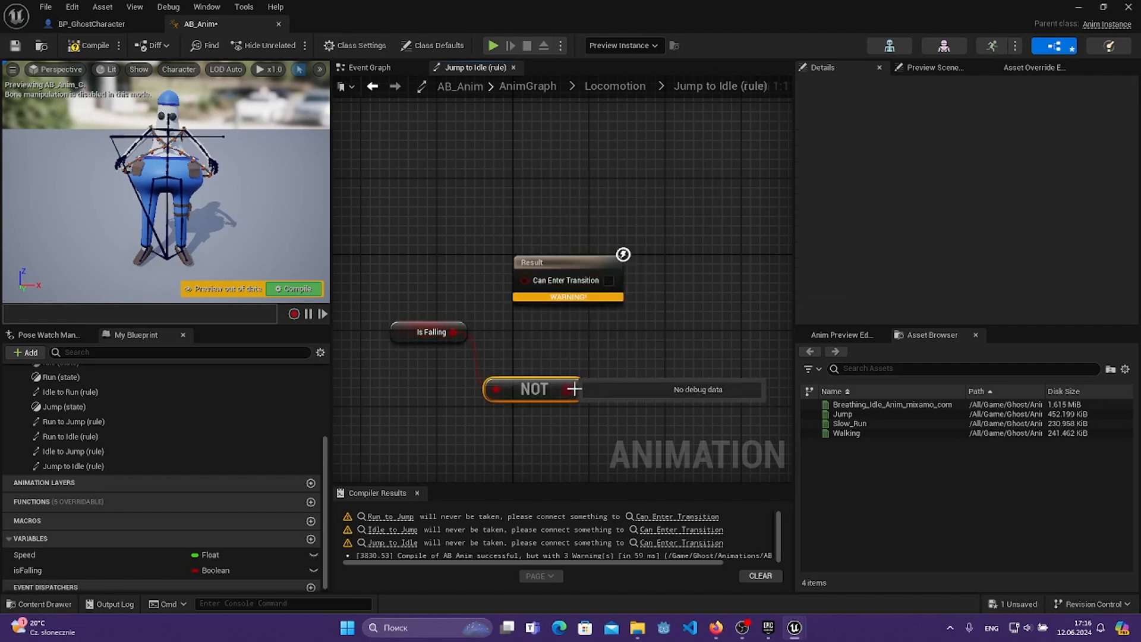
# - Connect the NOT output to Can Enter Transition, arrange both nodes left of Result, compile and save AB_Anim, and return to Locomotion
pyautogui.moveTo(574, 389); pyautogui.dragTo(526, 281)
pyautogui.moveTo(425, 306); pyautogui.dragTo(582, 346, button='right')
pyautogui.moveTo(582, 347); pyautogui.dragTo(669, 464)
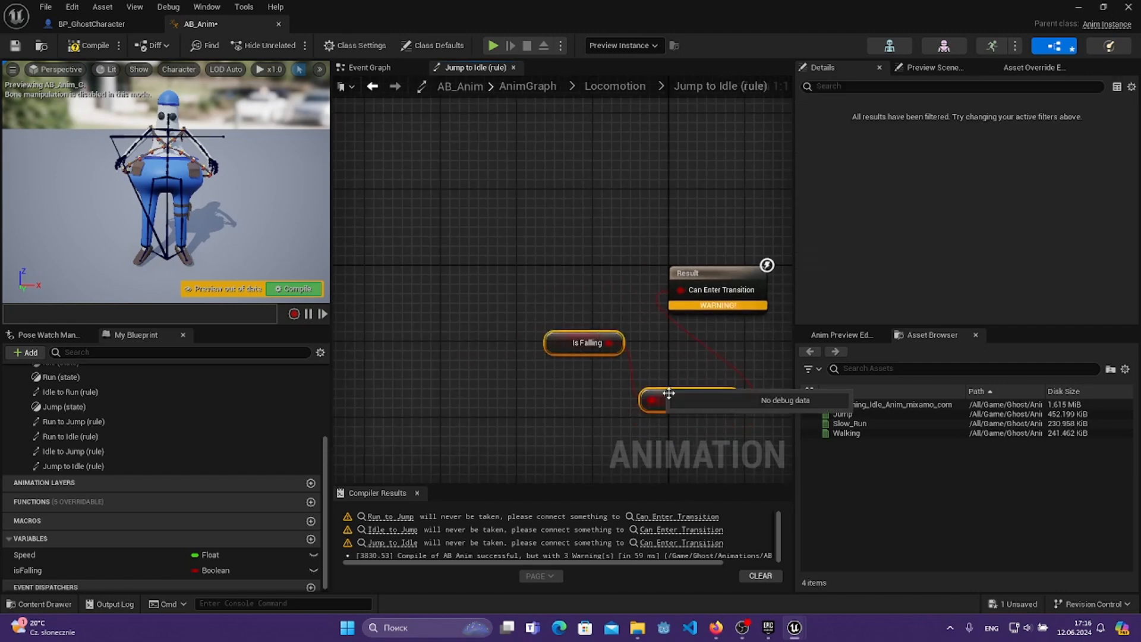
pyautogui.moveTo(668, 392); pyautogui.dragTo(545, 345)
pyautogui.click(489, 213)
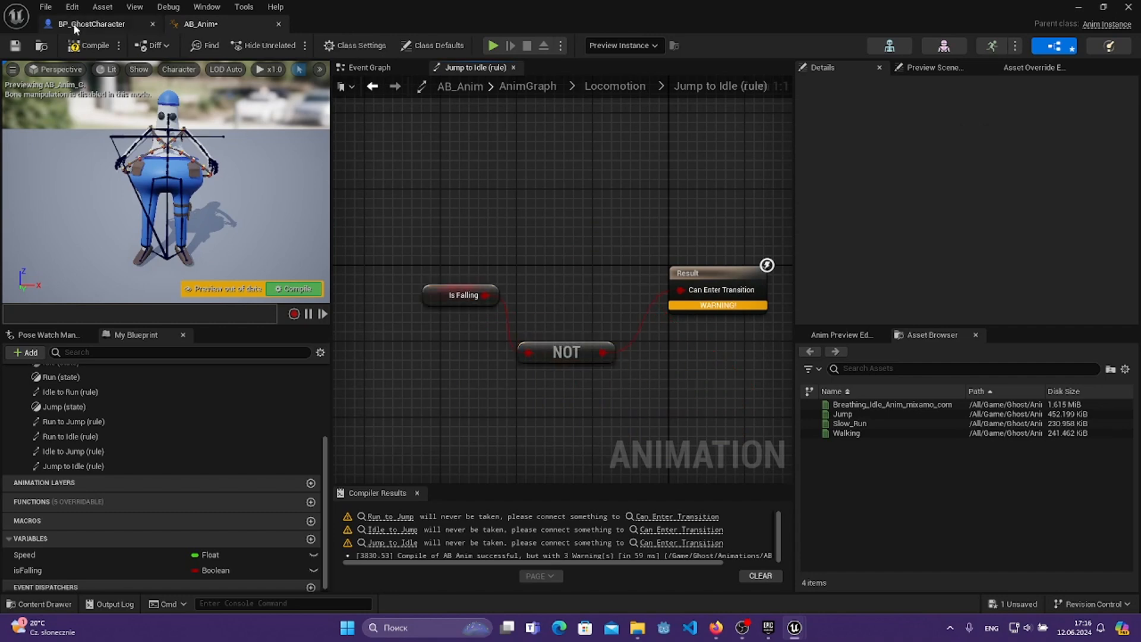
pyautogui.click(83, 46)
pyautogui.hotkey('alt', 'Left')
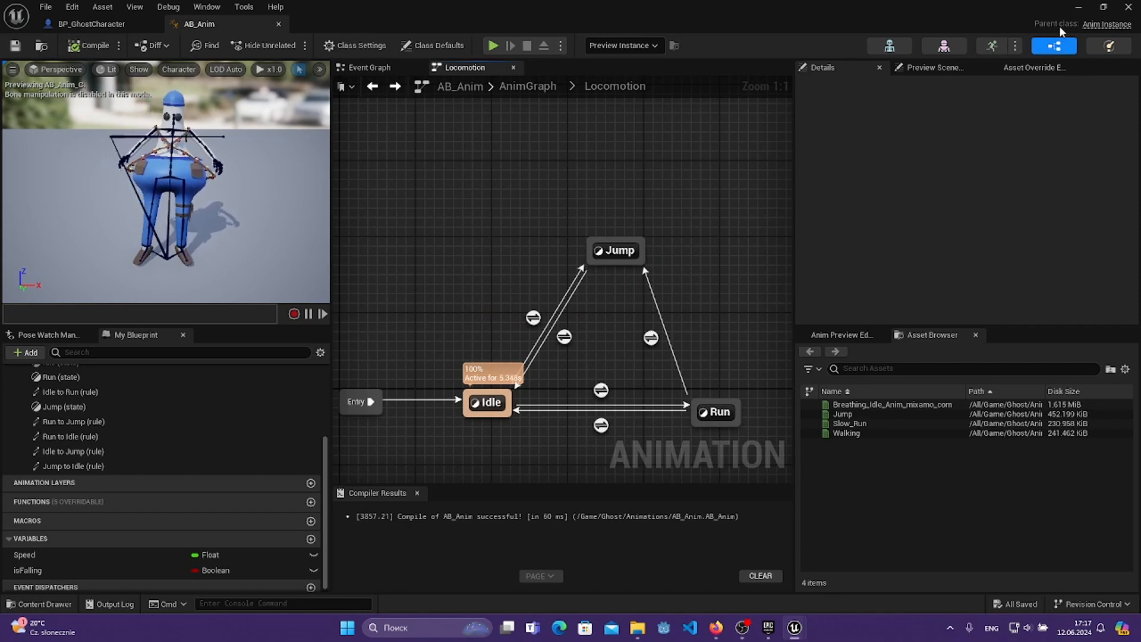
# - Enable Loop on the Slow_Run and Breathing_Idle animation sequences from the Ghost/Animations folder, and save both
pyautogui.click(1074, 7)
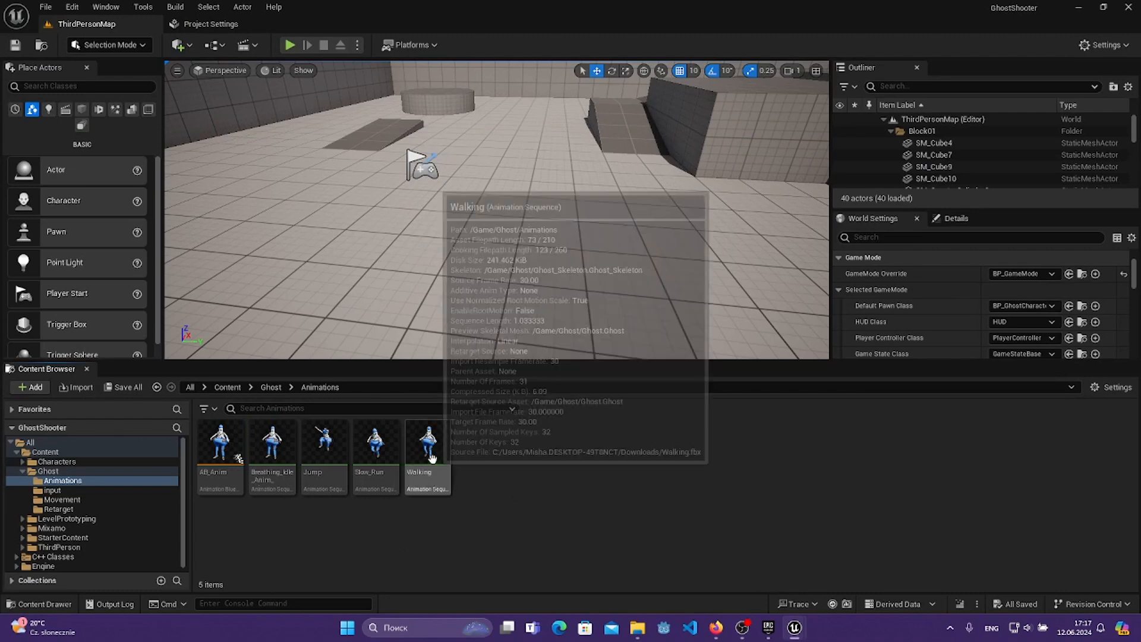
pyautogui.doubleClick(387, 489)
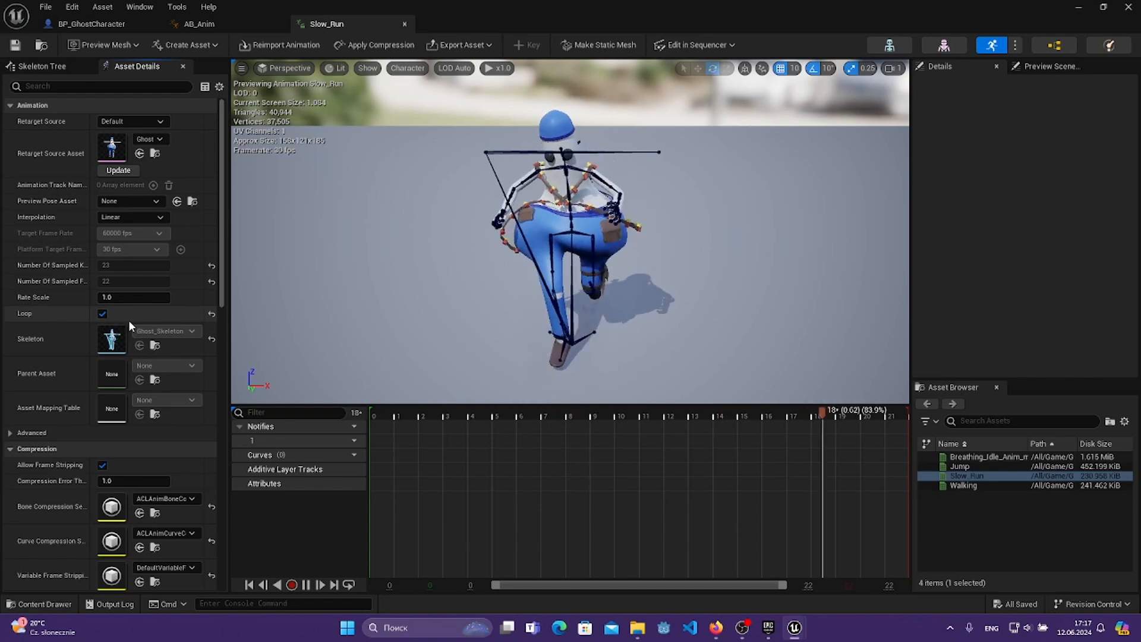
pyautogui.click(1126, 5)
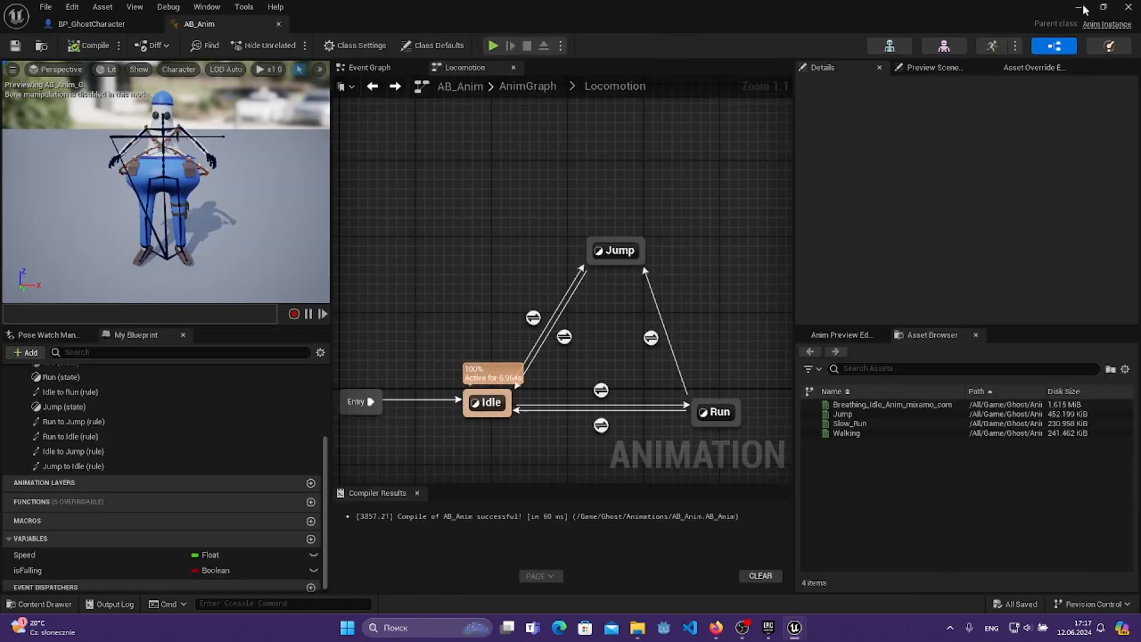
pyautogui.click(1126, 6)
pyautogui.doubleClick(272, 444)
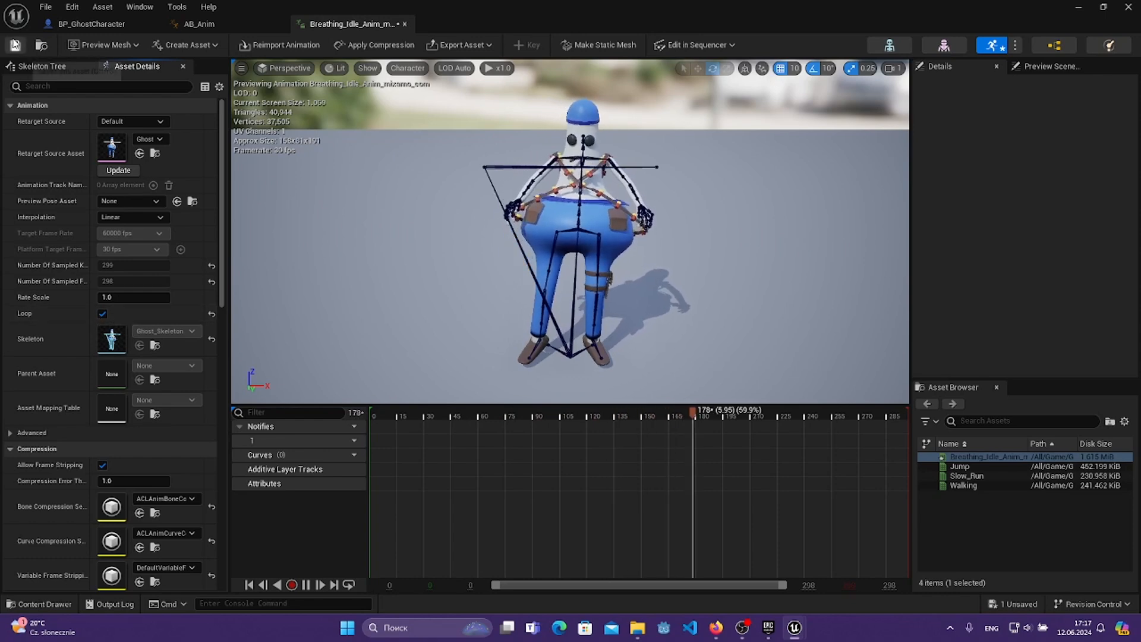
pyautogui.click(1080, 7)
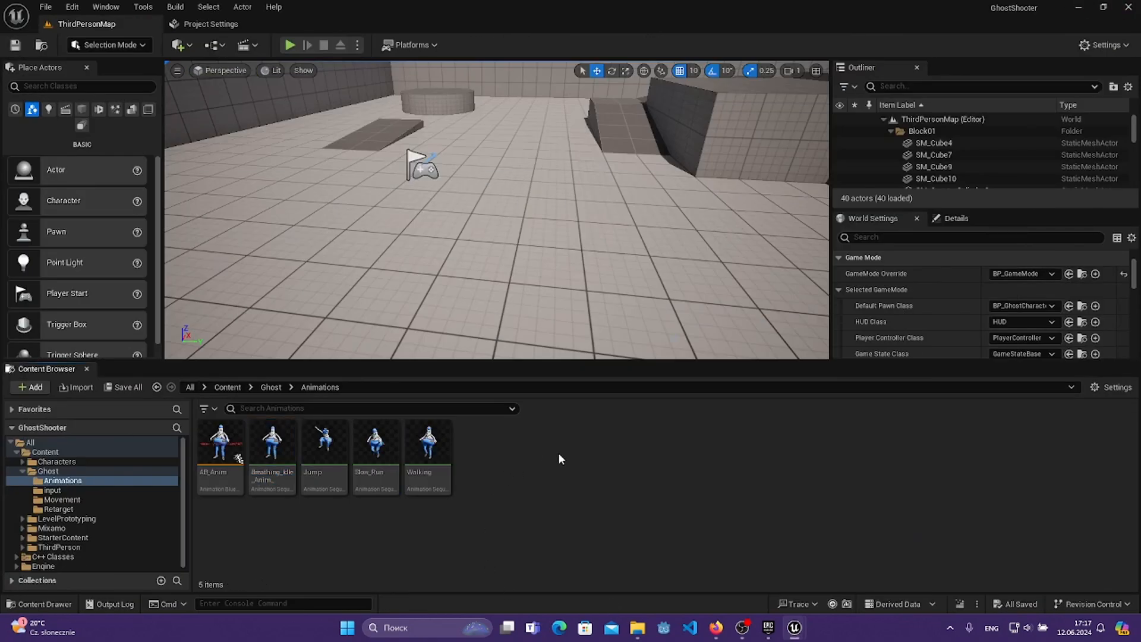
# - Open BP_GhostCharacter from Ghost/Movement and check its Mesh component's Anim Class and its viewport preview
pyautogui.moveTo(431, 220); pyautogui.dragTo(410, 261)
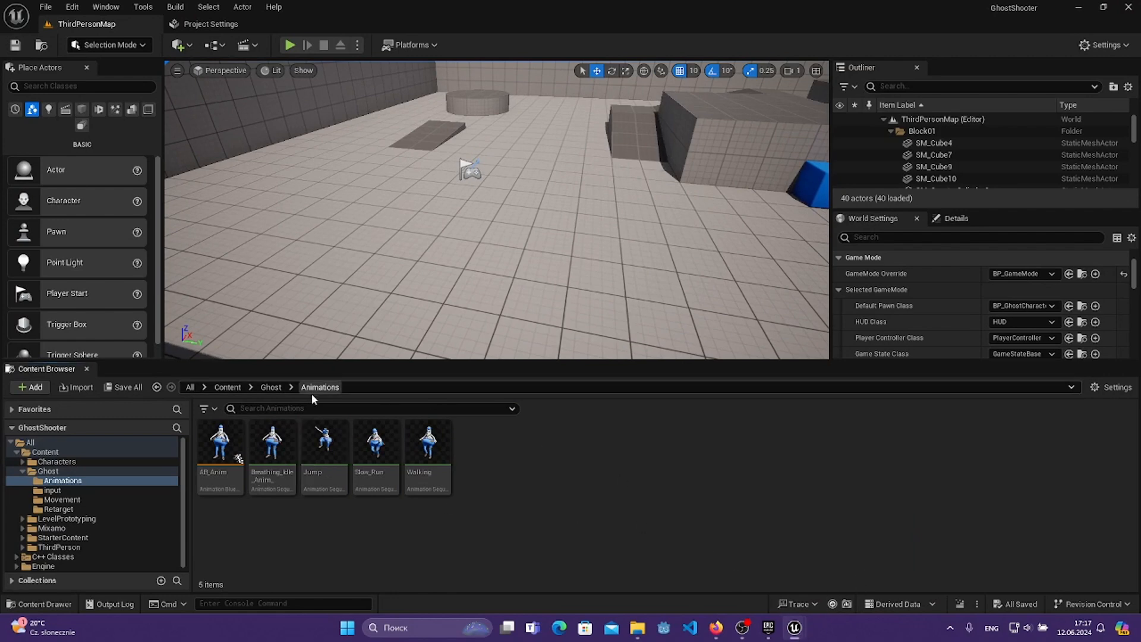
pyautogui.click(270, 387)
pyautogui.doubleClick(325, 443)
pyautogui.doubleClick(272, 443)
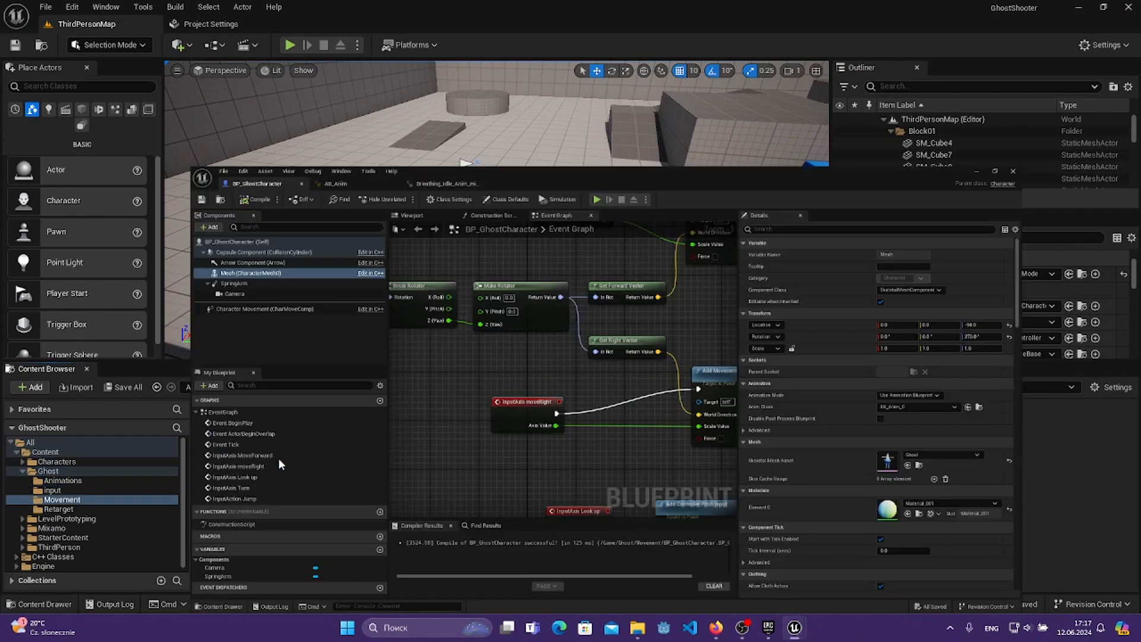
pyautogui.click(84, 146)
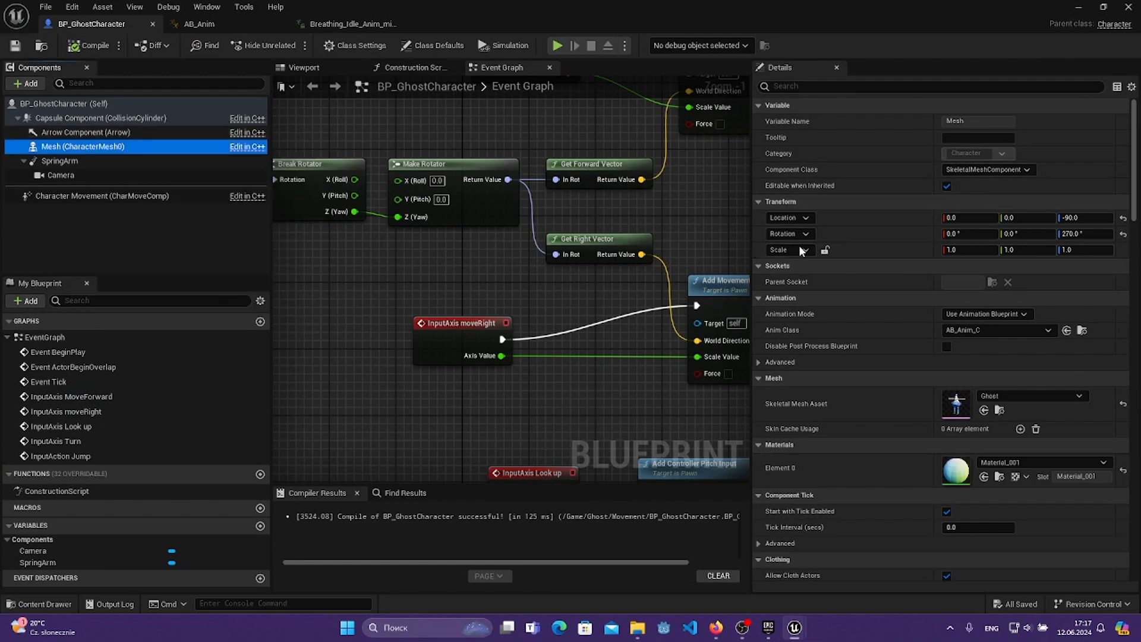
pyautogui.click(973, 331)
pyautogui.click(343, 147)
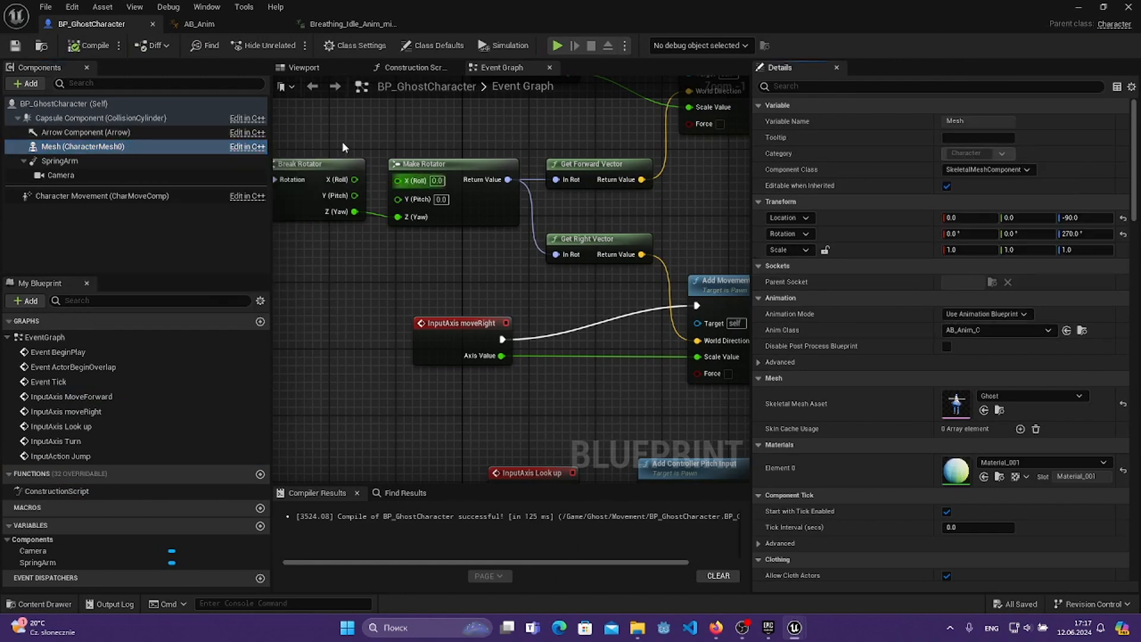
pyautogui.click(303, 67)
pyautogui.moveTo(616, 278)
pyautogui.mouseDown(button='right')
pyautogui.moveTo(440, 291)
pyautogui.moveTo(425, 303)
pyautogui.moveTo(617, 279)
pyautogui.mouseUp(button='right')
pyautogui.click(1078, 8)
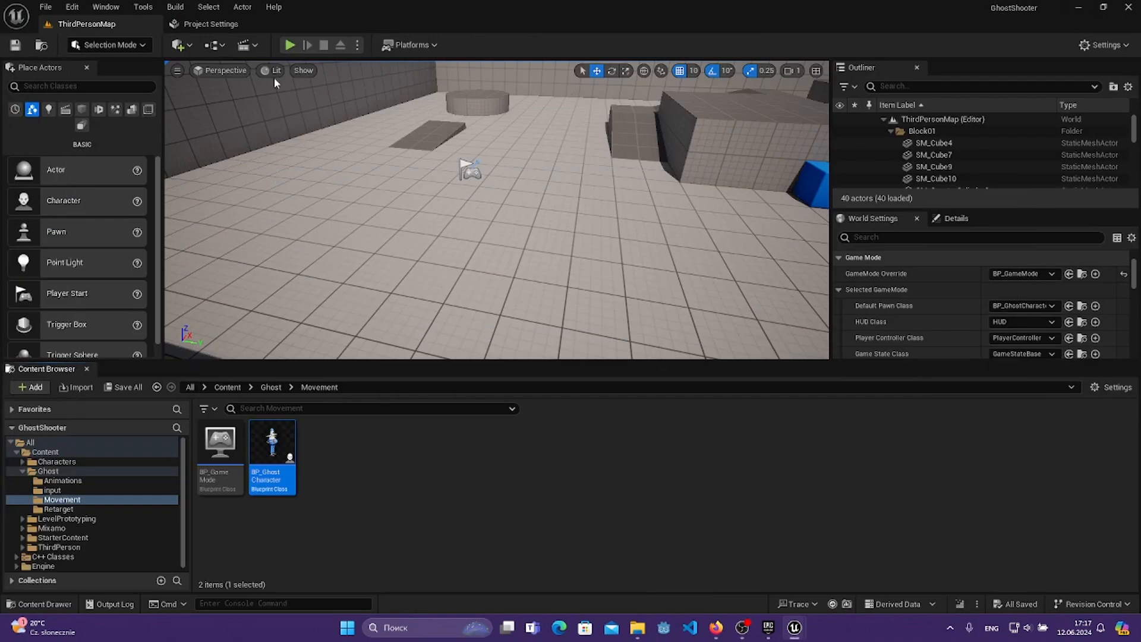
# - Play the level, test the ghost's run and jump animations across the floor and ramps, and stop the session
pyautogui.hotkey('alt', 'p')
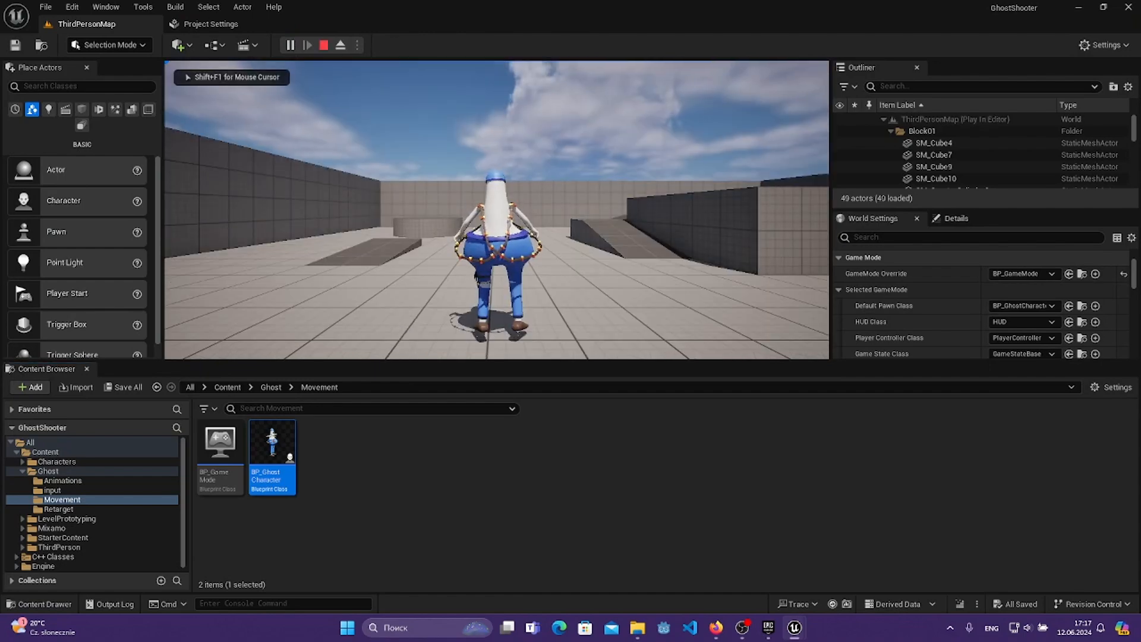
pyautogui.press('w')
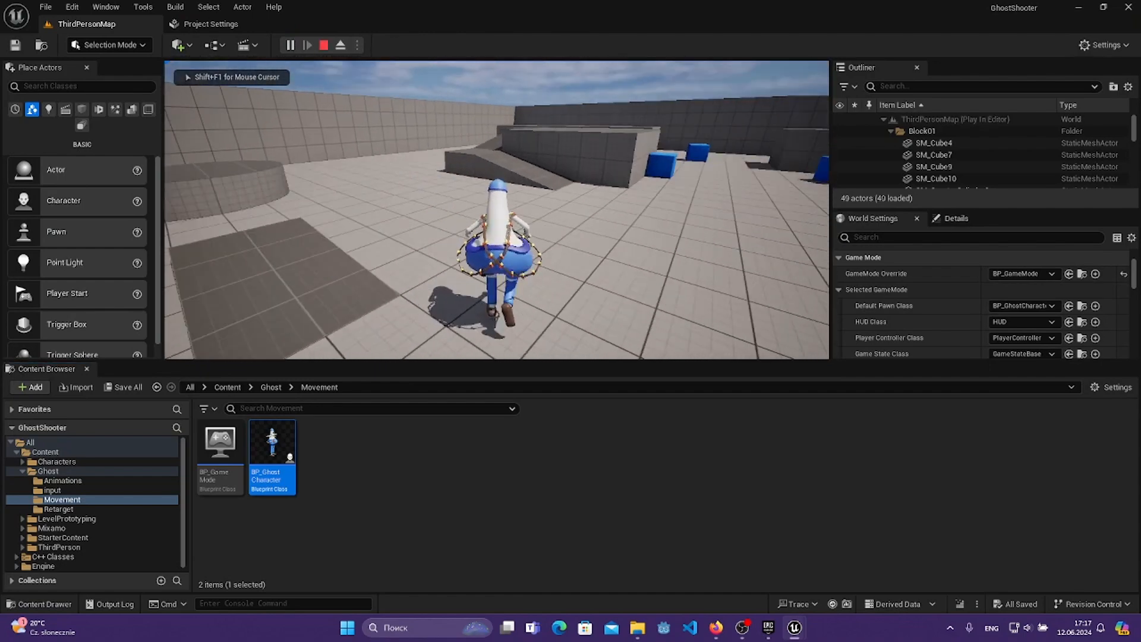
pyautogui.press('w')
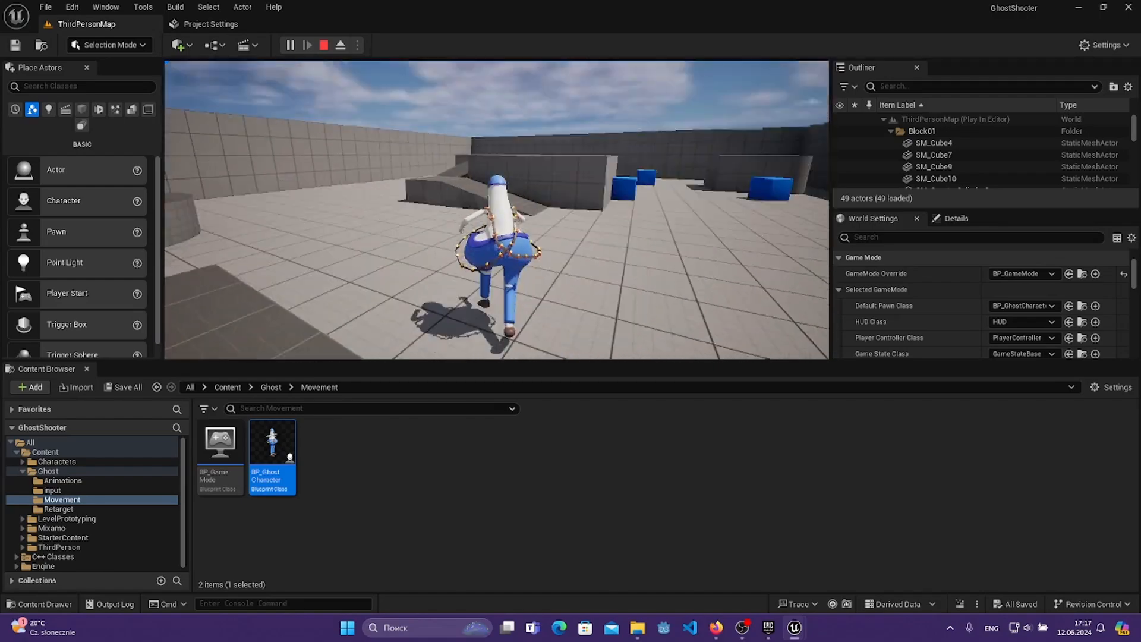
pyautogui.press('w')
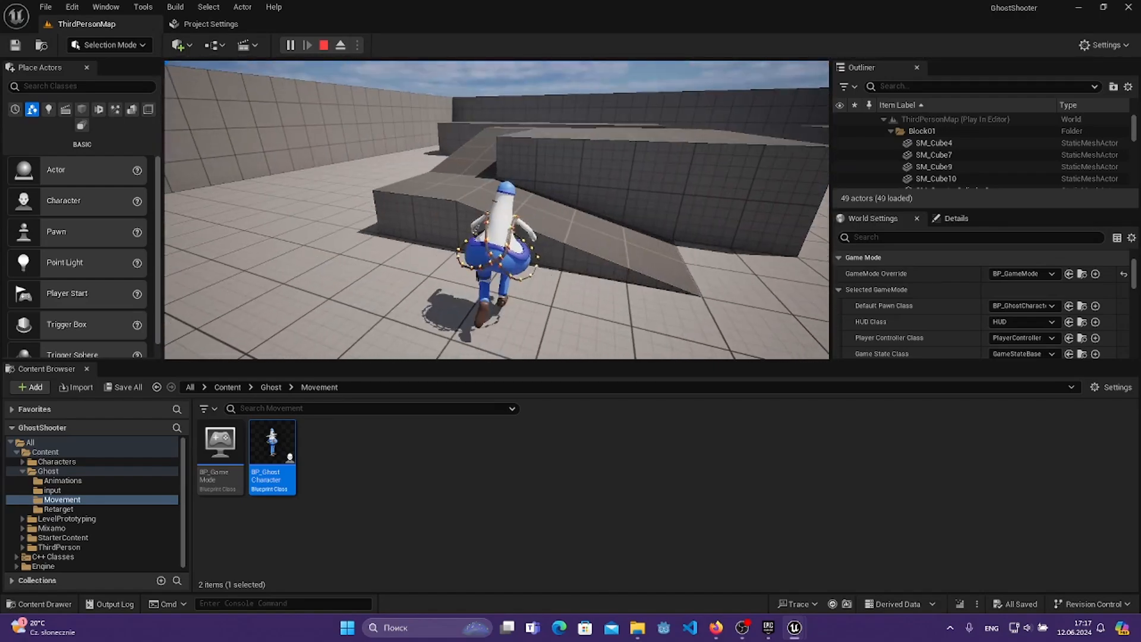
pyautogui.press('space')
pyautogui.press('w')
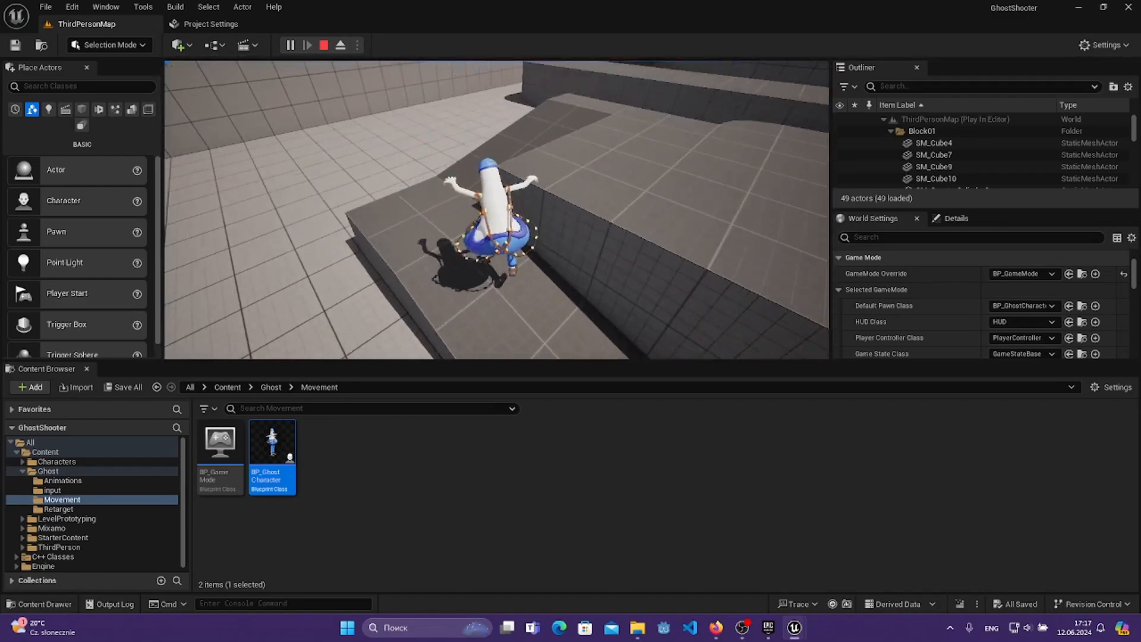
pyautogui.press('w')
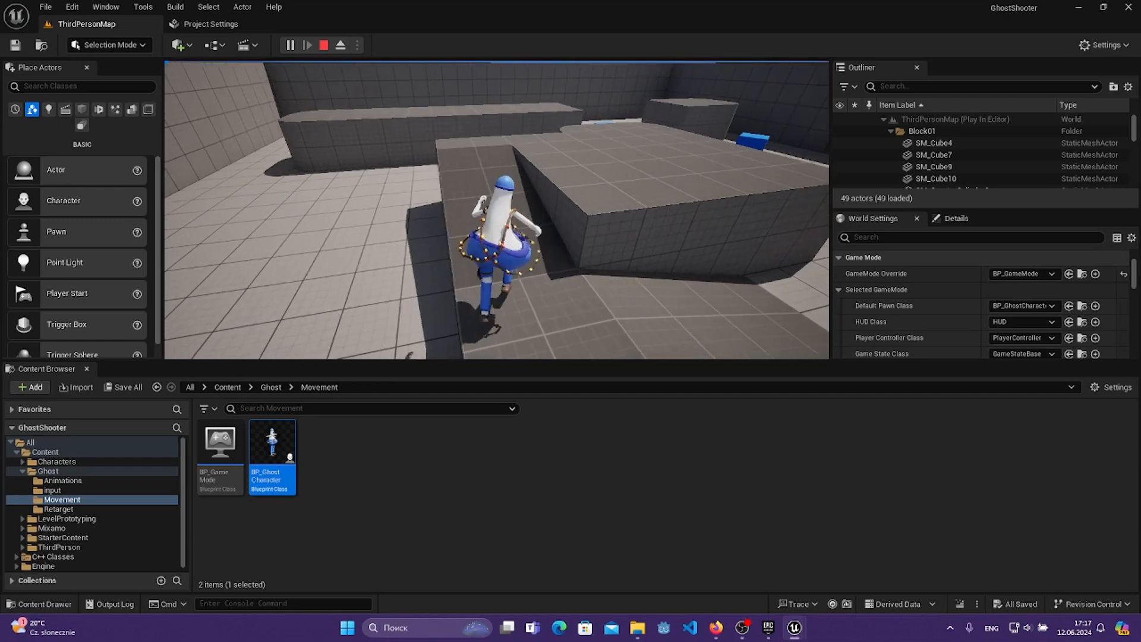
pyautogui.press('w')
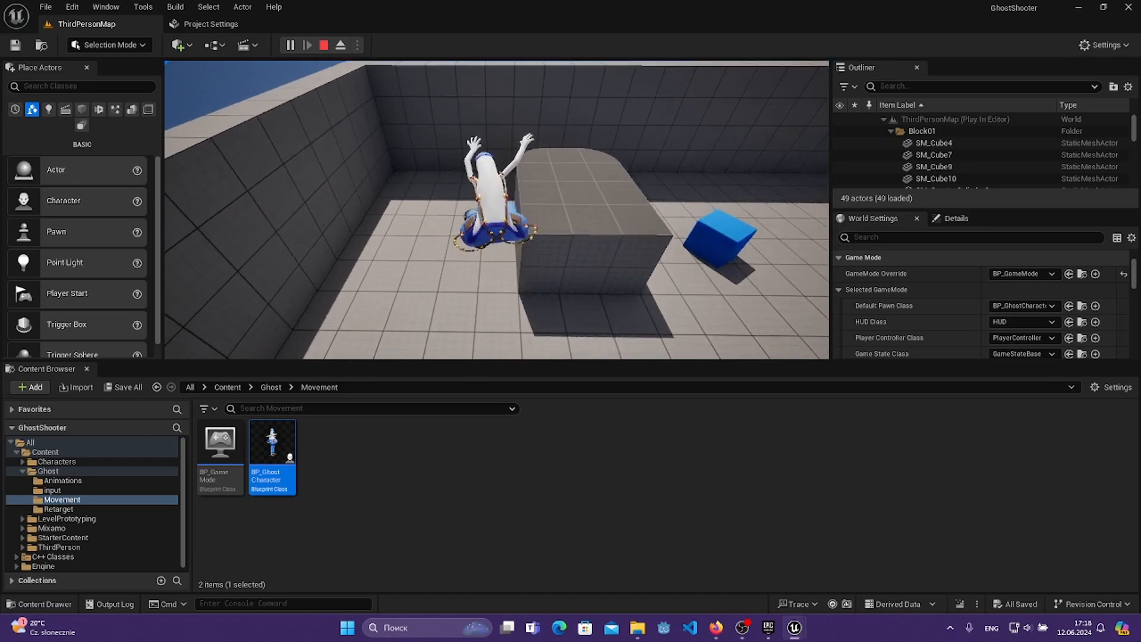
pyautogui.press('Escape')
# - In BP_GhostCharacter's class defaults, find the rotation options and disable Use Controller Rotation Yaw
pyautogui.click(825, 599)
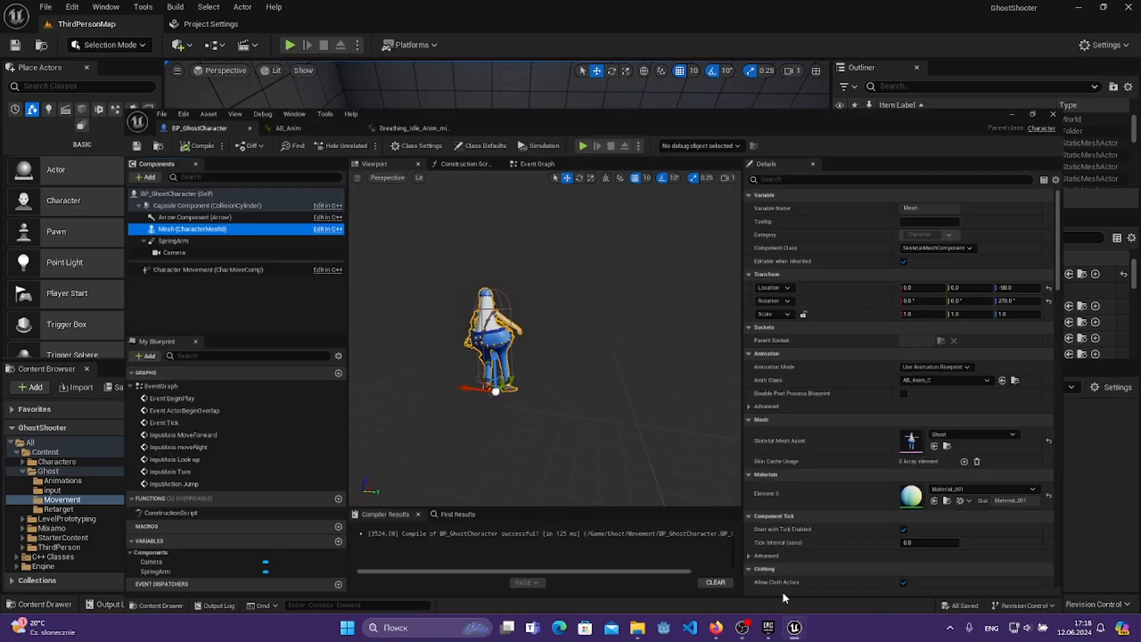
pyautogui.click(44, 105)
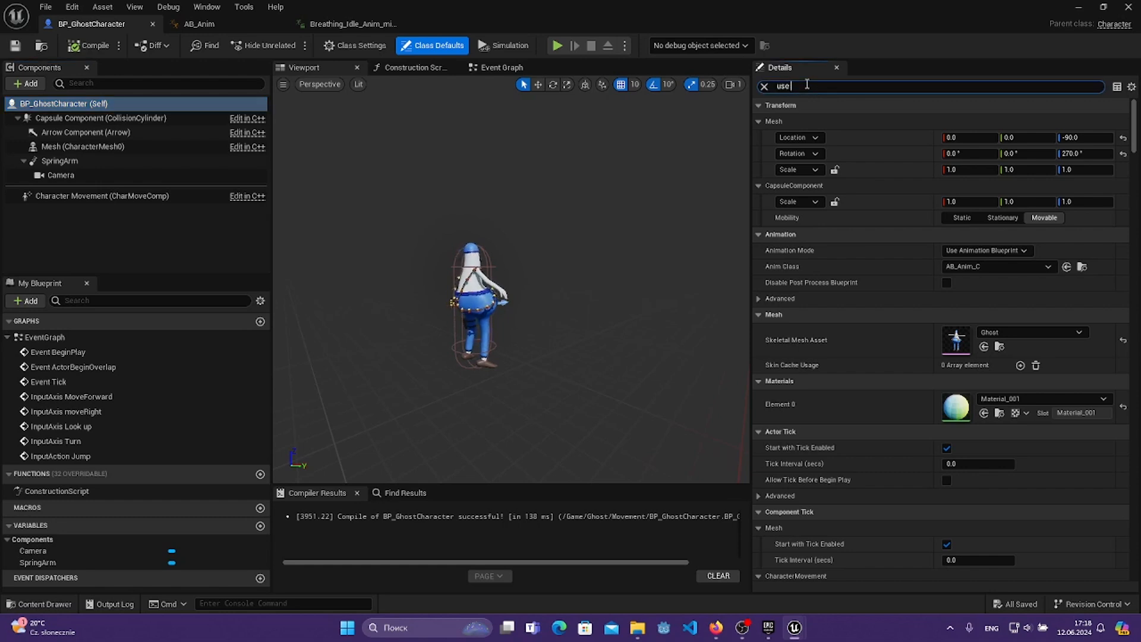
pyautogui.write('ro')
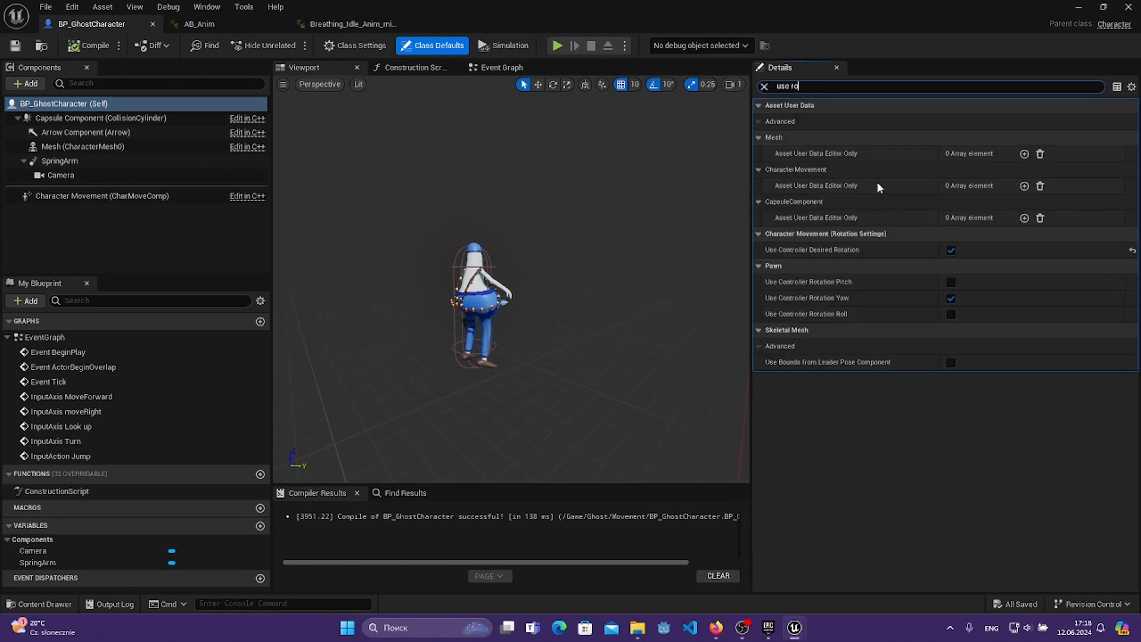
pyautogui.click(951, 298)
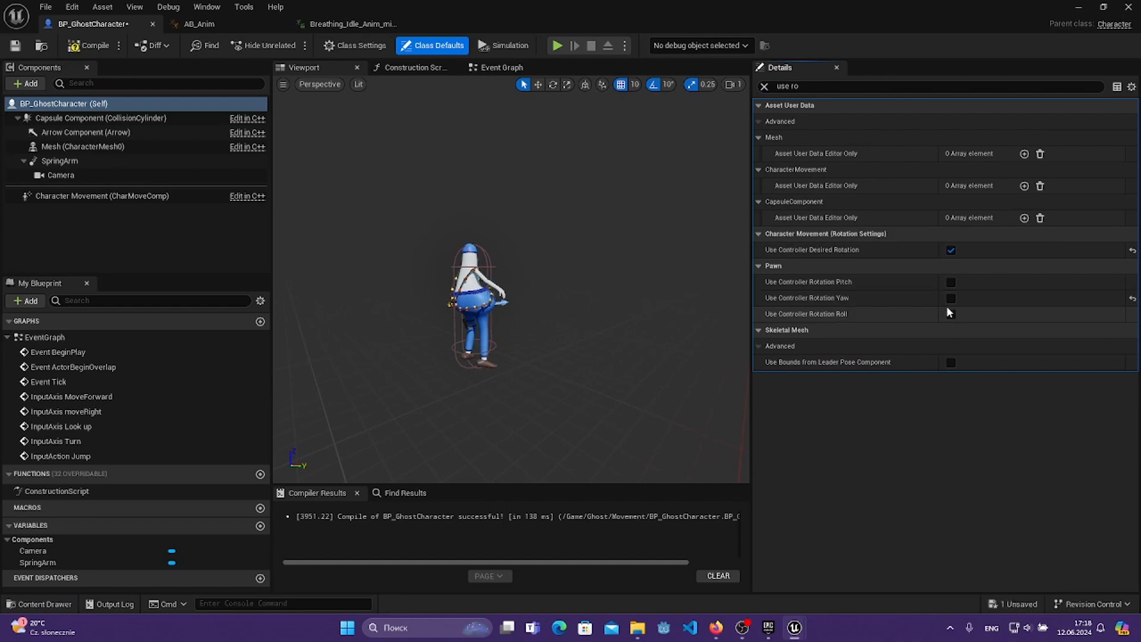
# - Return to ThirdPersonMap and play-test the ghost in the viewport, running, turning in different directions and jumping across the floor and blocks
pyautogui.click(1079, 8)
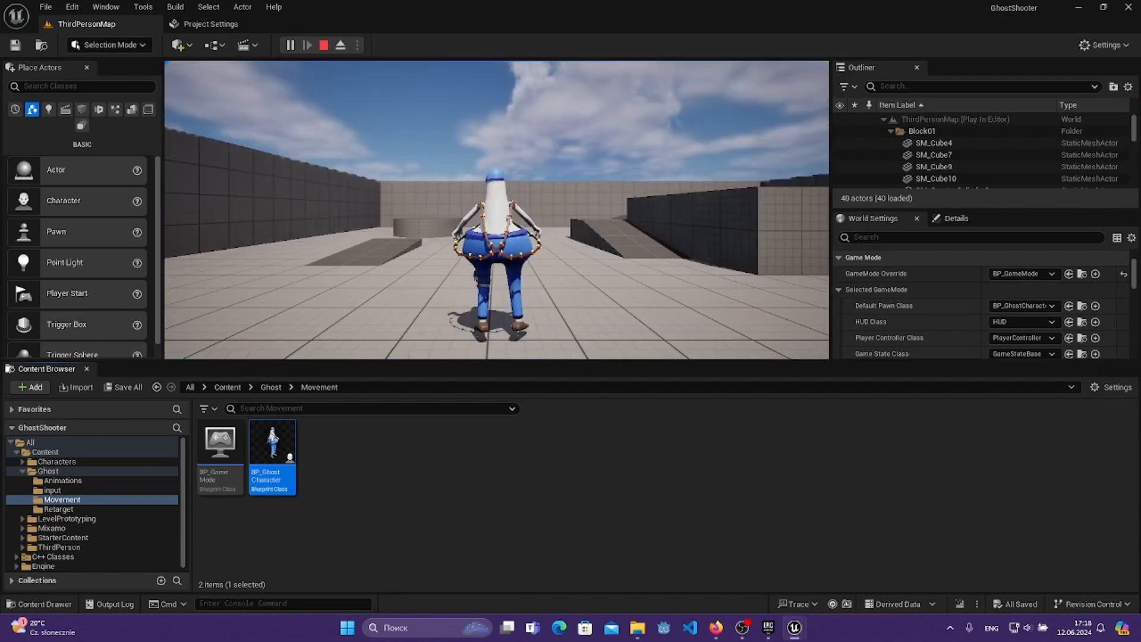
pyautogui.press('w')
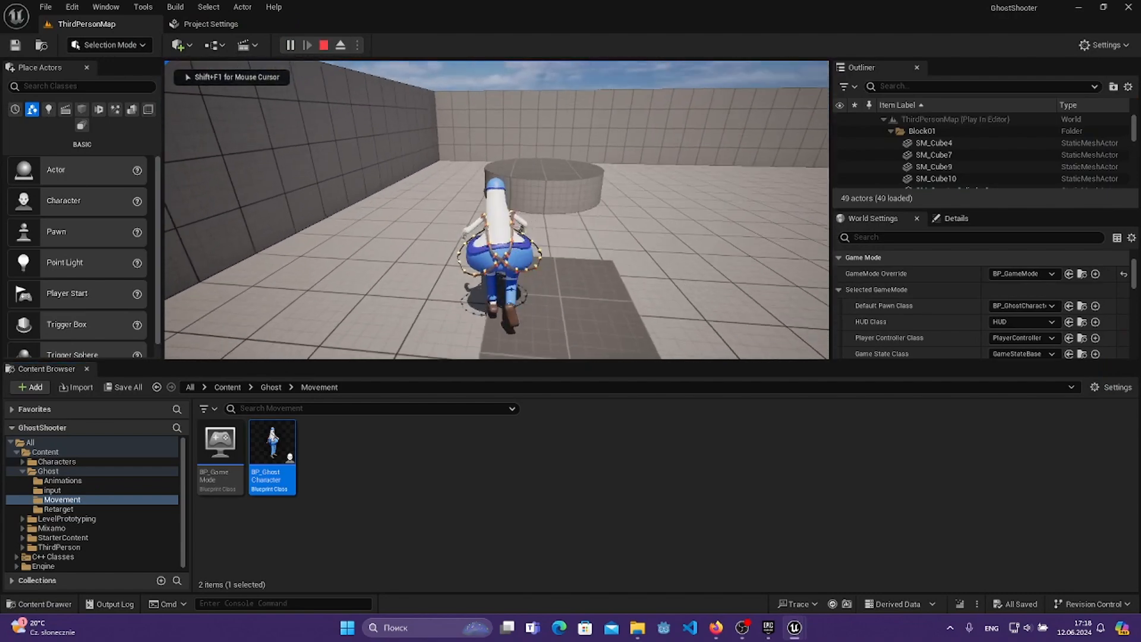
pyautogui.press('space')
pyautogui.press('space')
pyautogui.press('w')
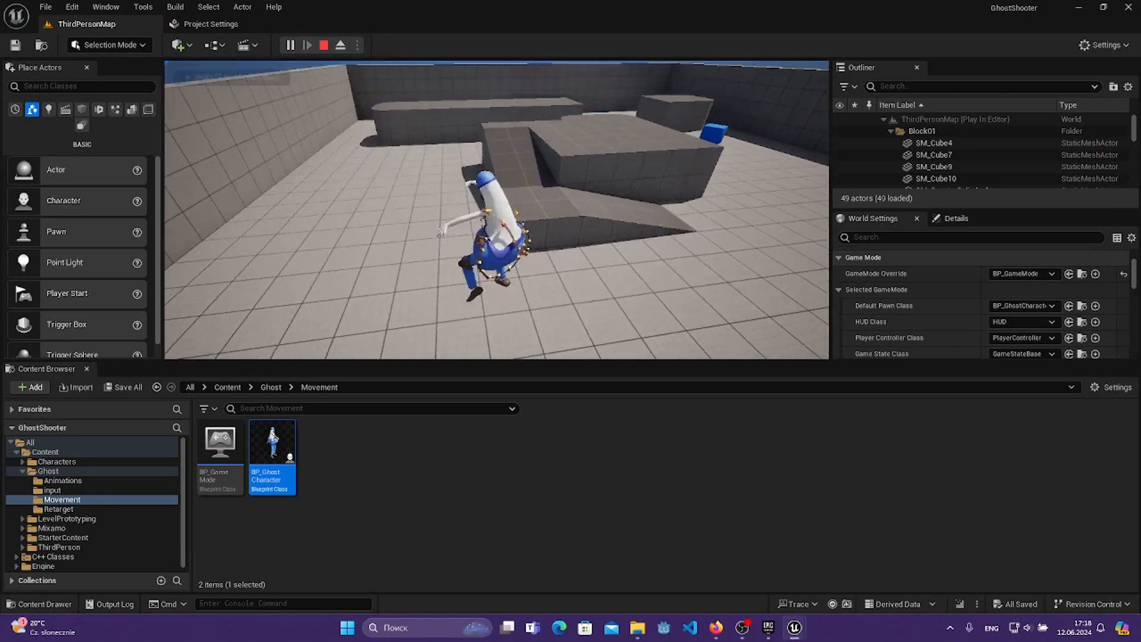
pyautogui.press('a')
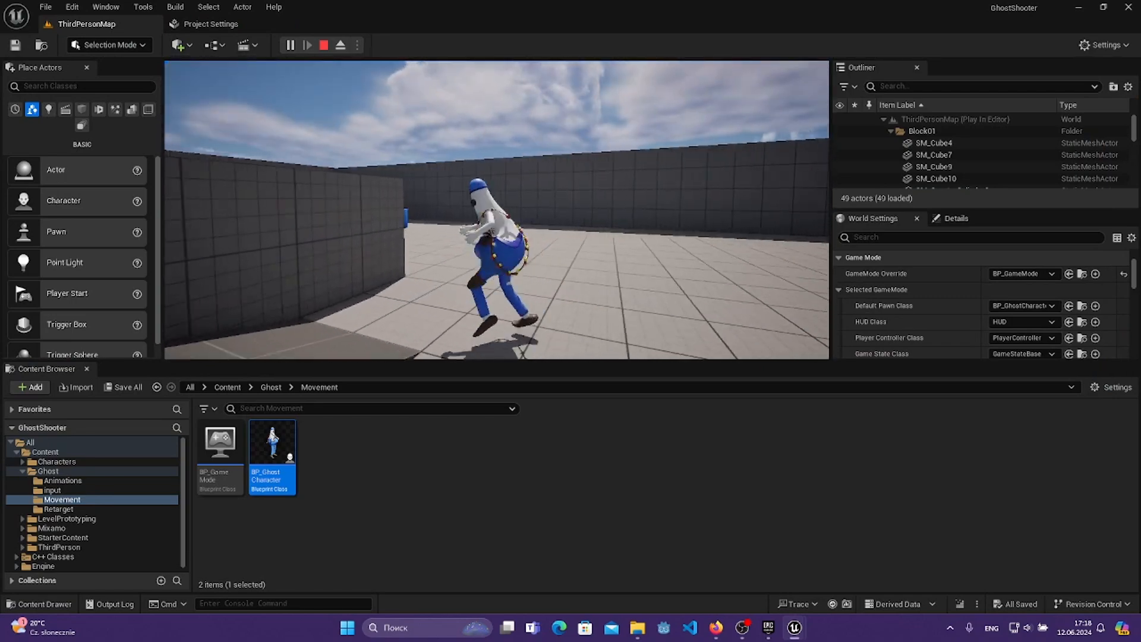
pyautogui.press('w')
pyautogui.press('d')
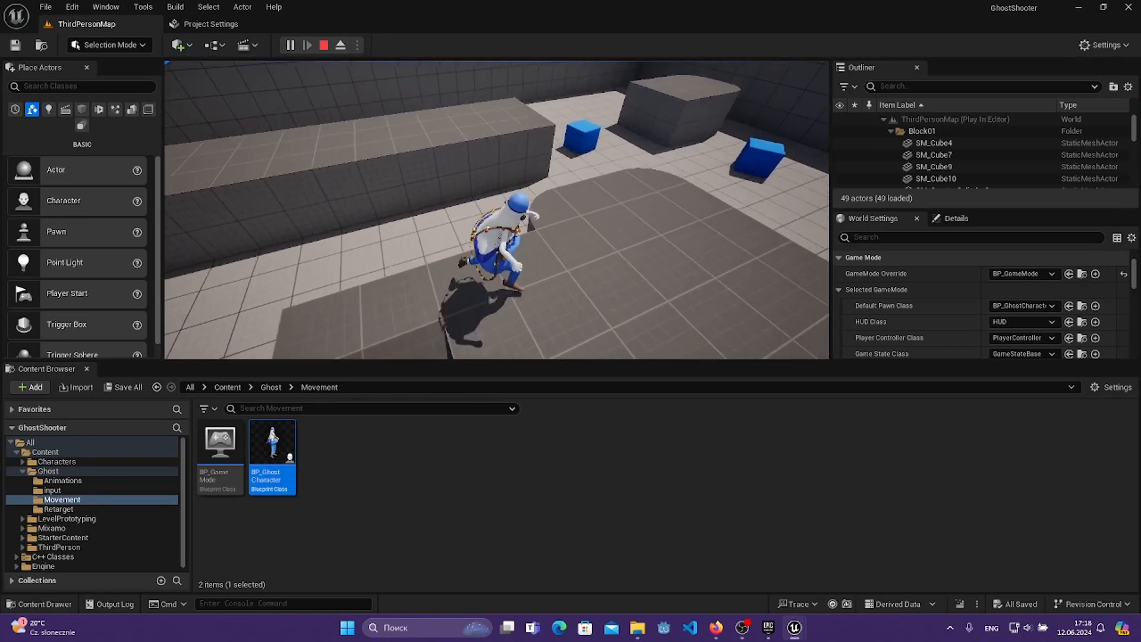
pyautogui.press('w')
pyautogui.press('w')
pyautogui.press('space')
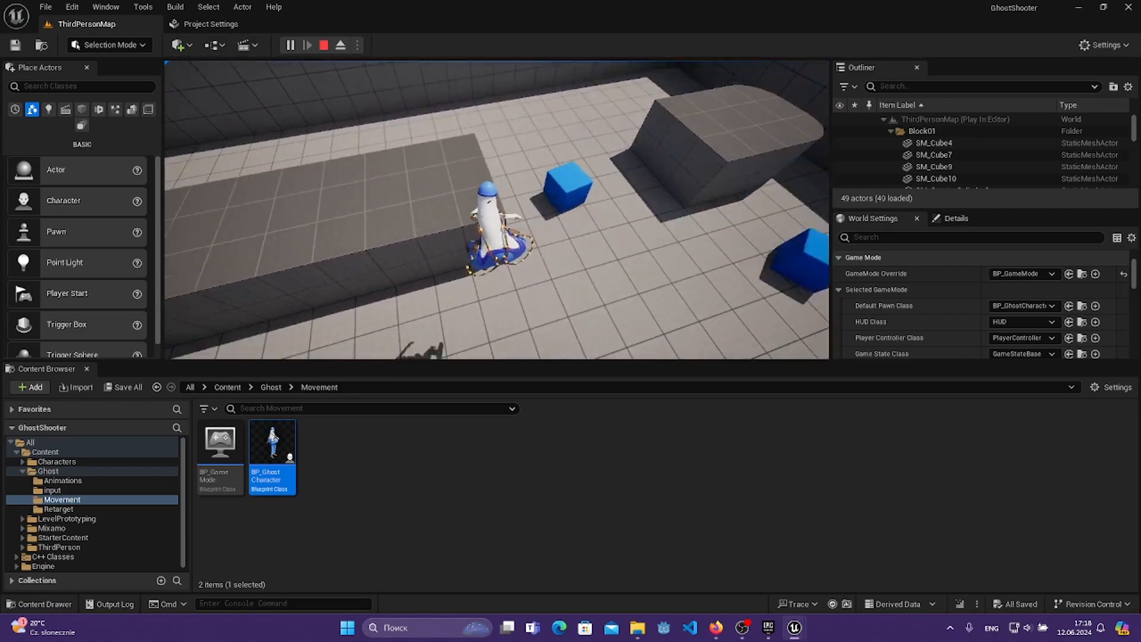
pyautogui.press('a')
pyautogui.press('w')
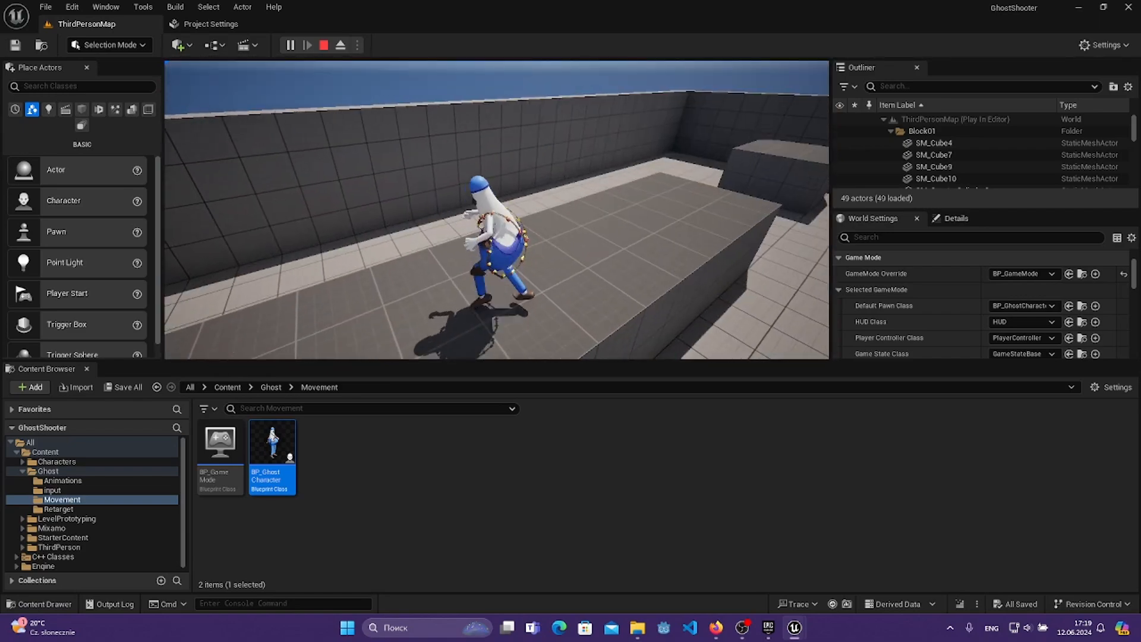
pyautogui.press('space')
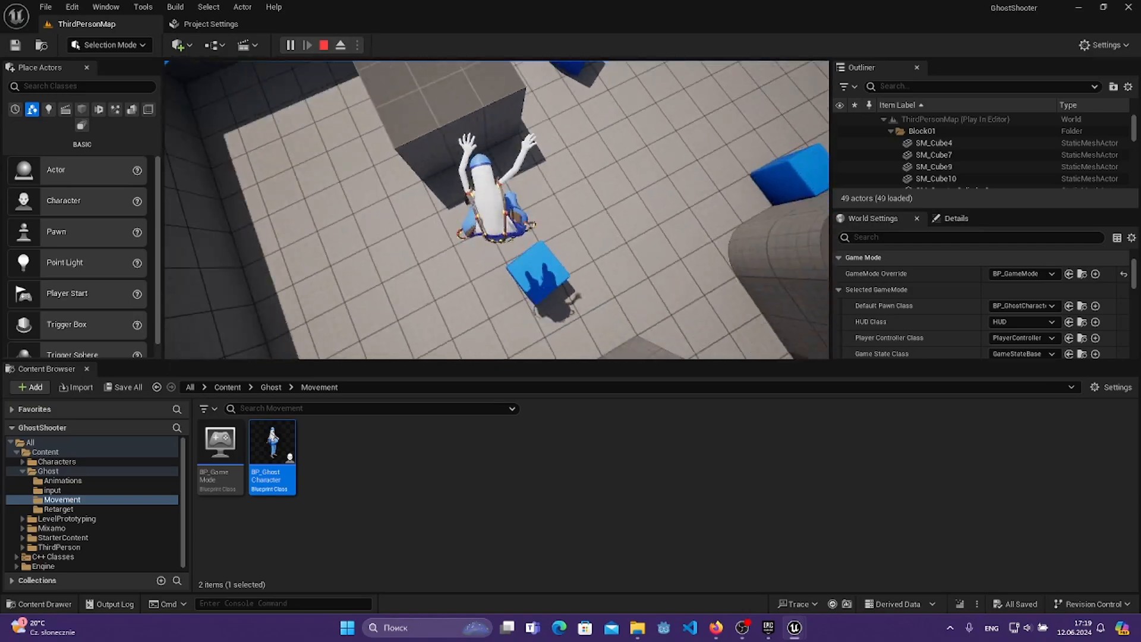
# - Continue the play test in full screen, checking the ghost's turning, running and jumping around the blue cubes, ramp and raised platforms
pyautogui.press('w')
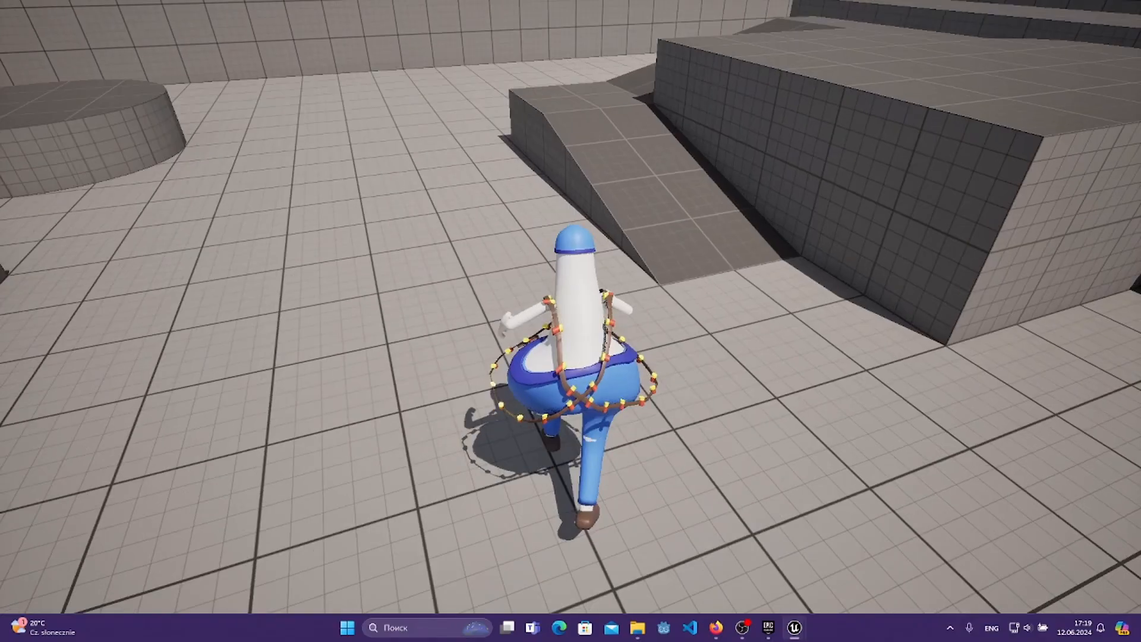
pyautogui.press('a')
pyautogui.press('w')
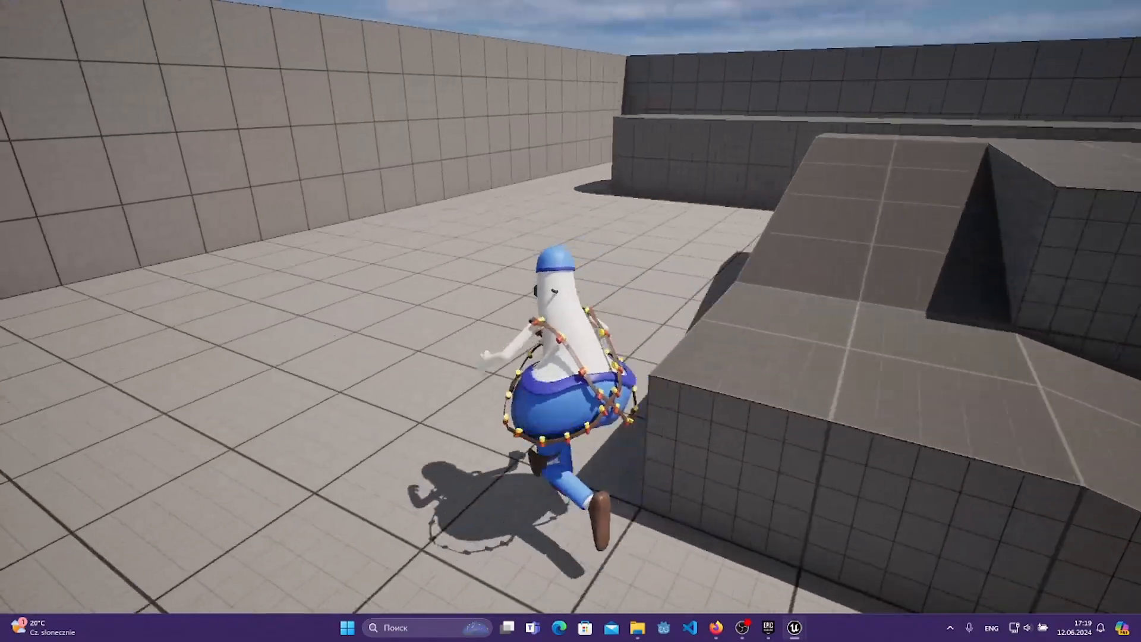
pyautogui.press('d')
pyautogui.press('a')
pyautogui.press('w')
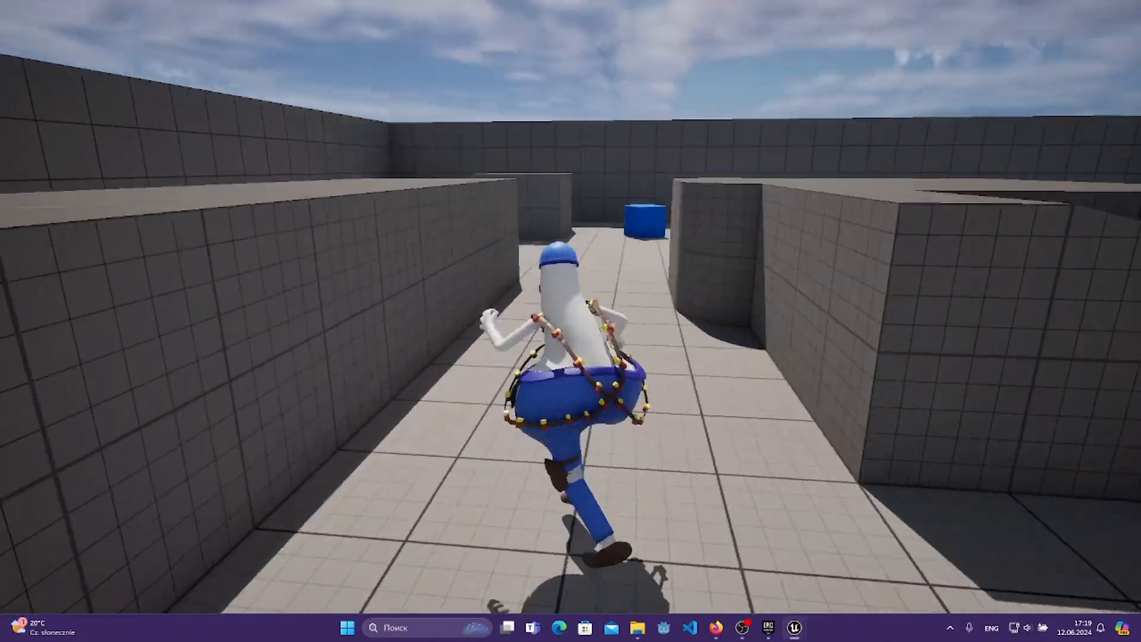
pyautogui.press('w')
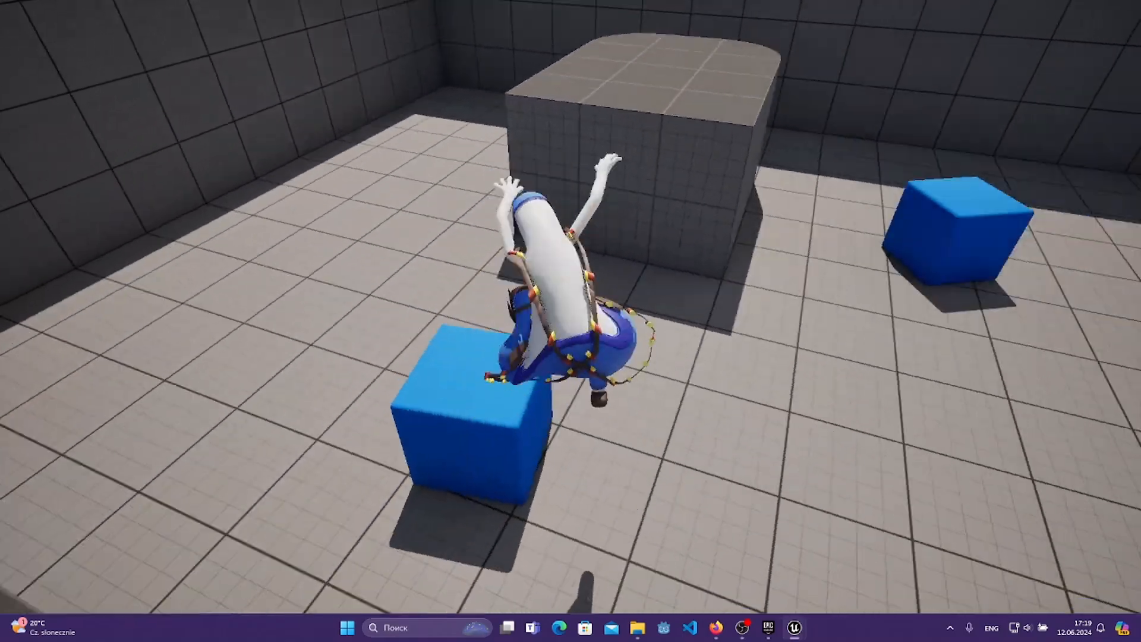
pyautogui.press('space')
pyautogui.press('w')
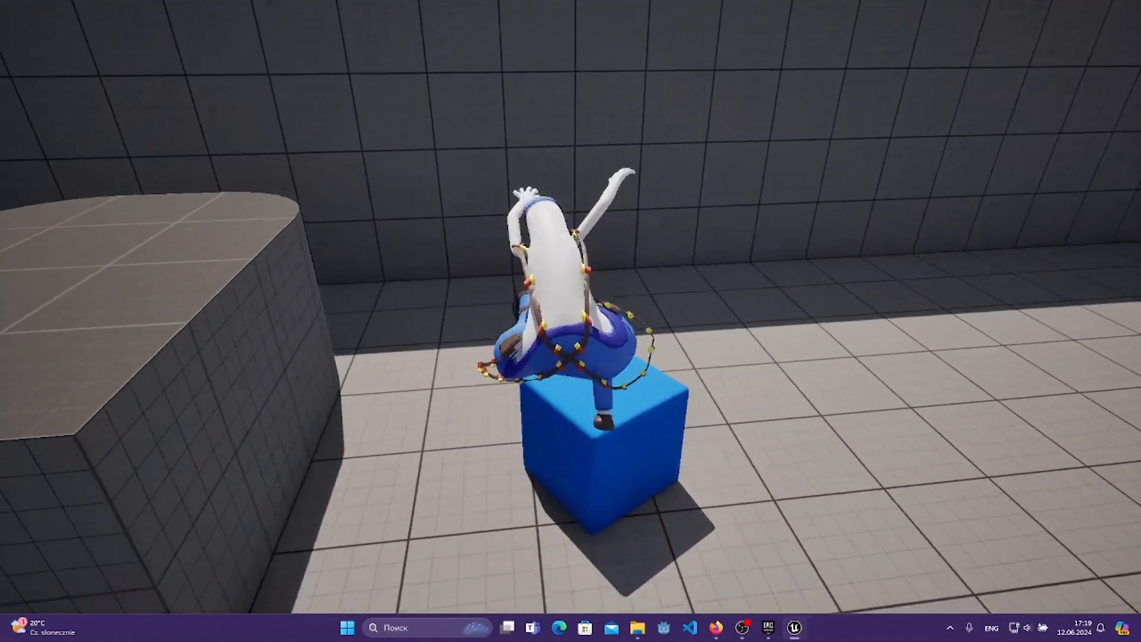
pyautogui.press('space')
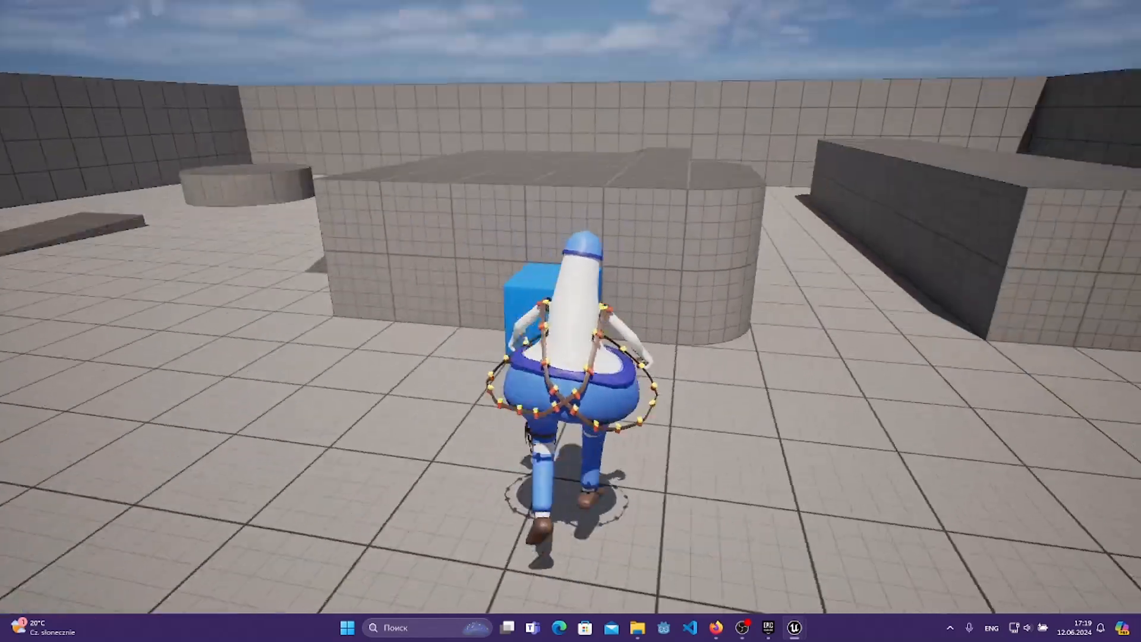
pyautogui.press('w')
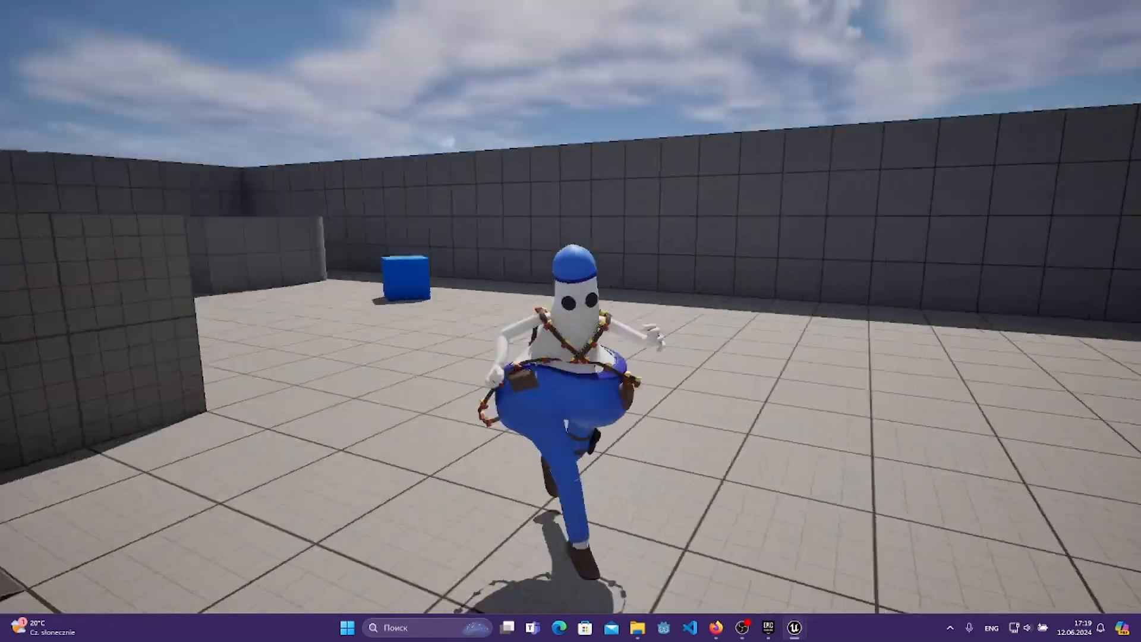
pyautogui.press('w')
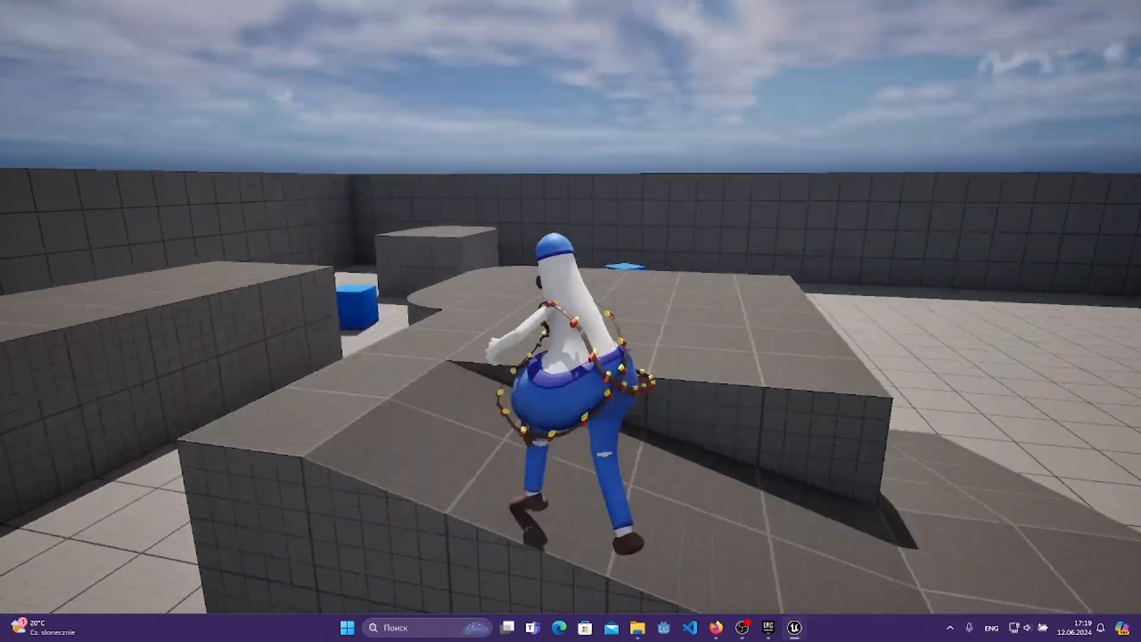
pyautogui.press('space')
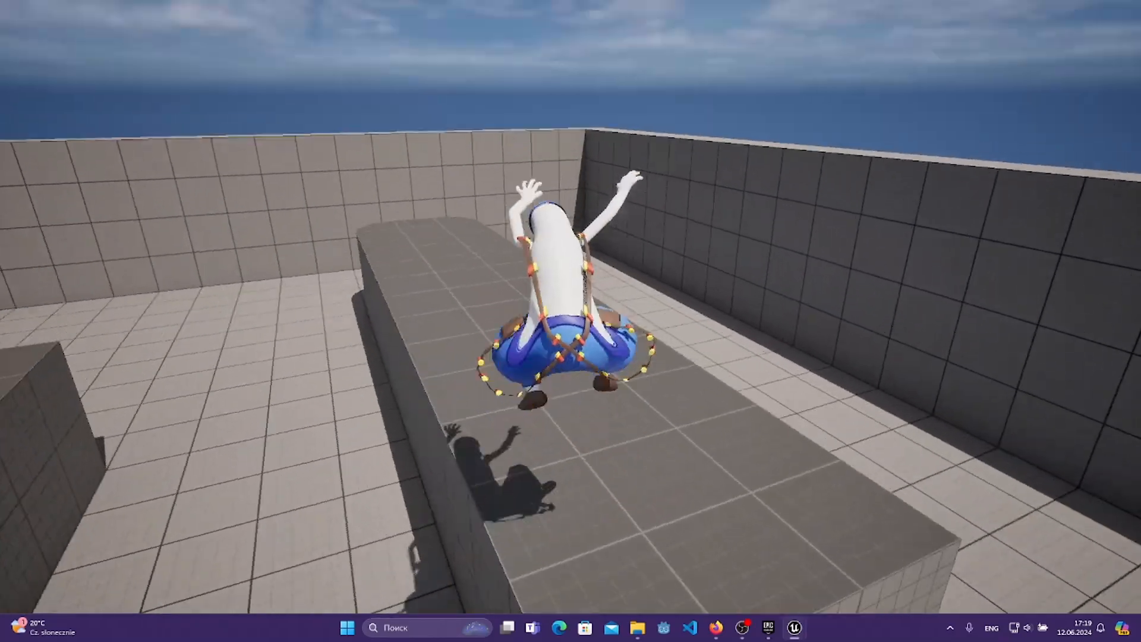
pyautogui.press('space')
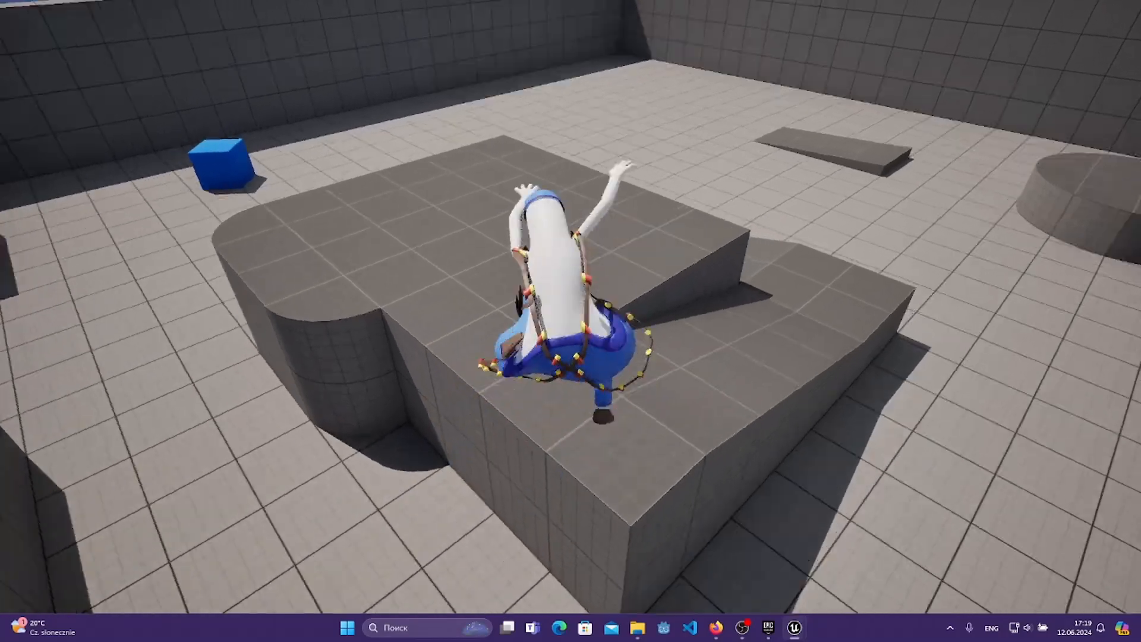